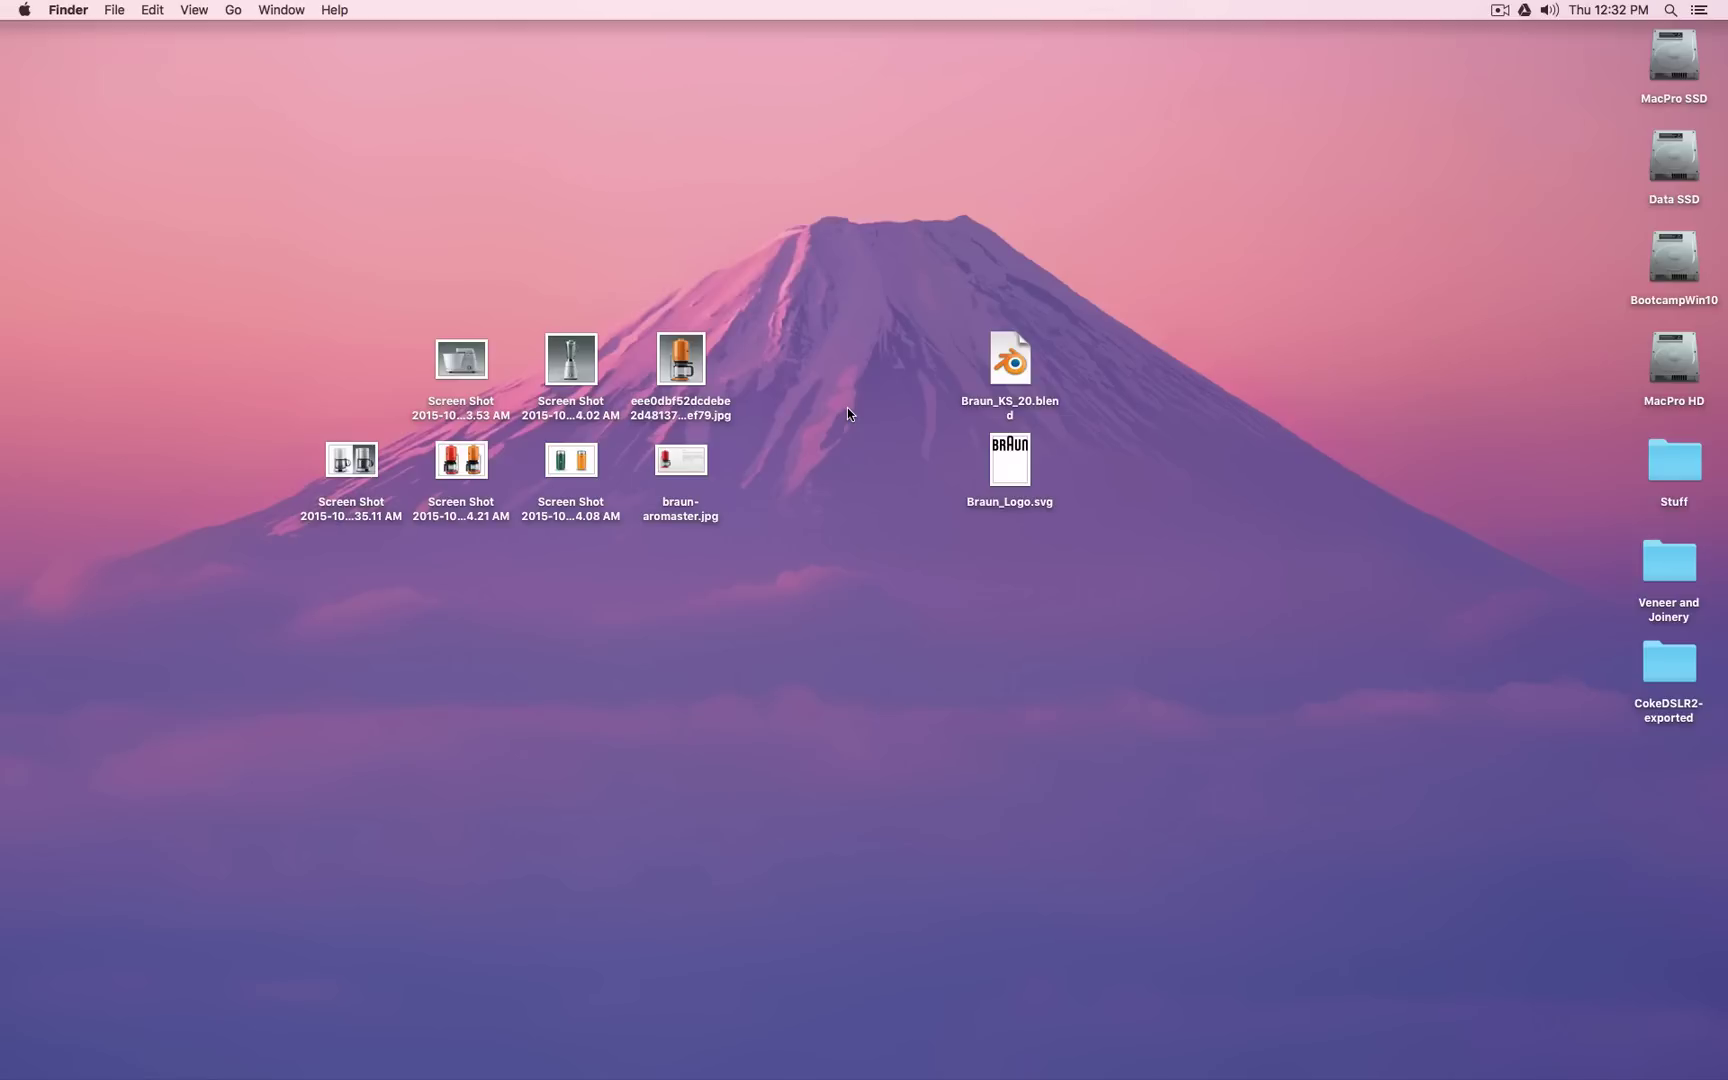
Step: Look through the Braun reference pictures on the desktop, examining the coffee makers, blender, mixer and coffee grinders
click(688, 352)
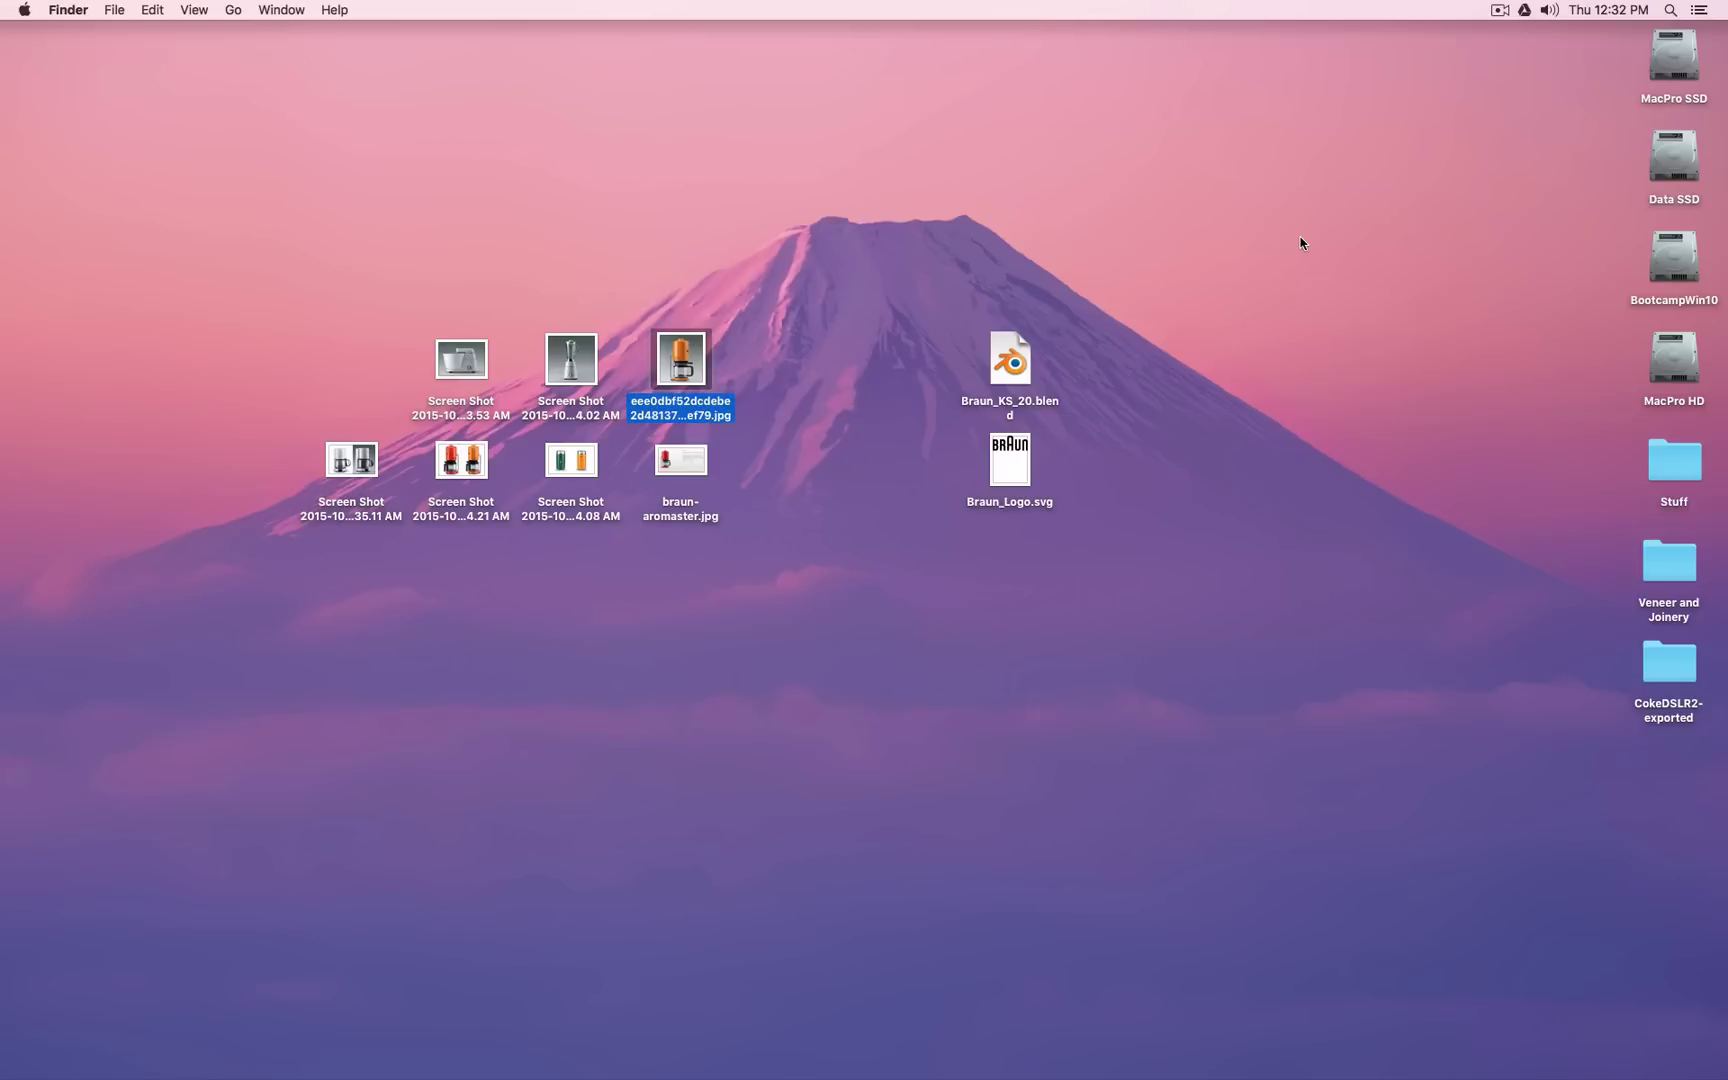
key(space)
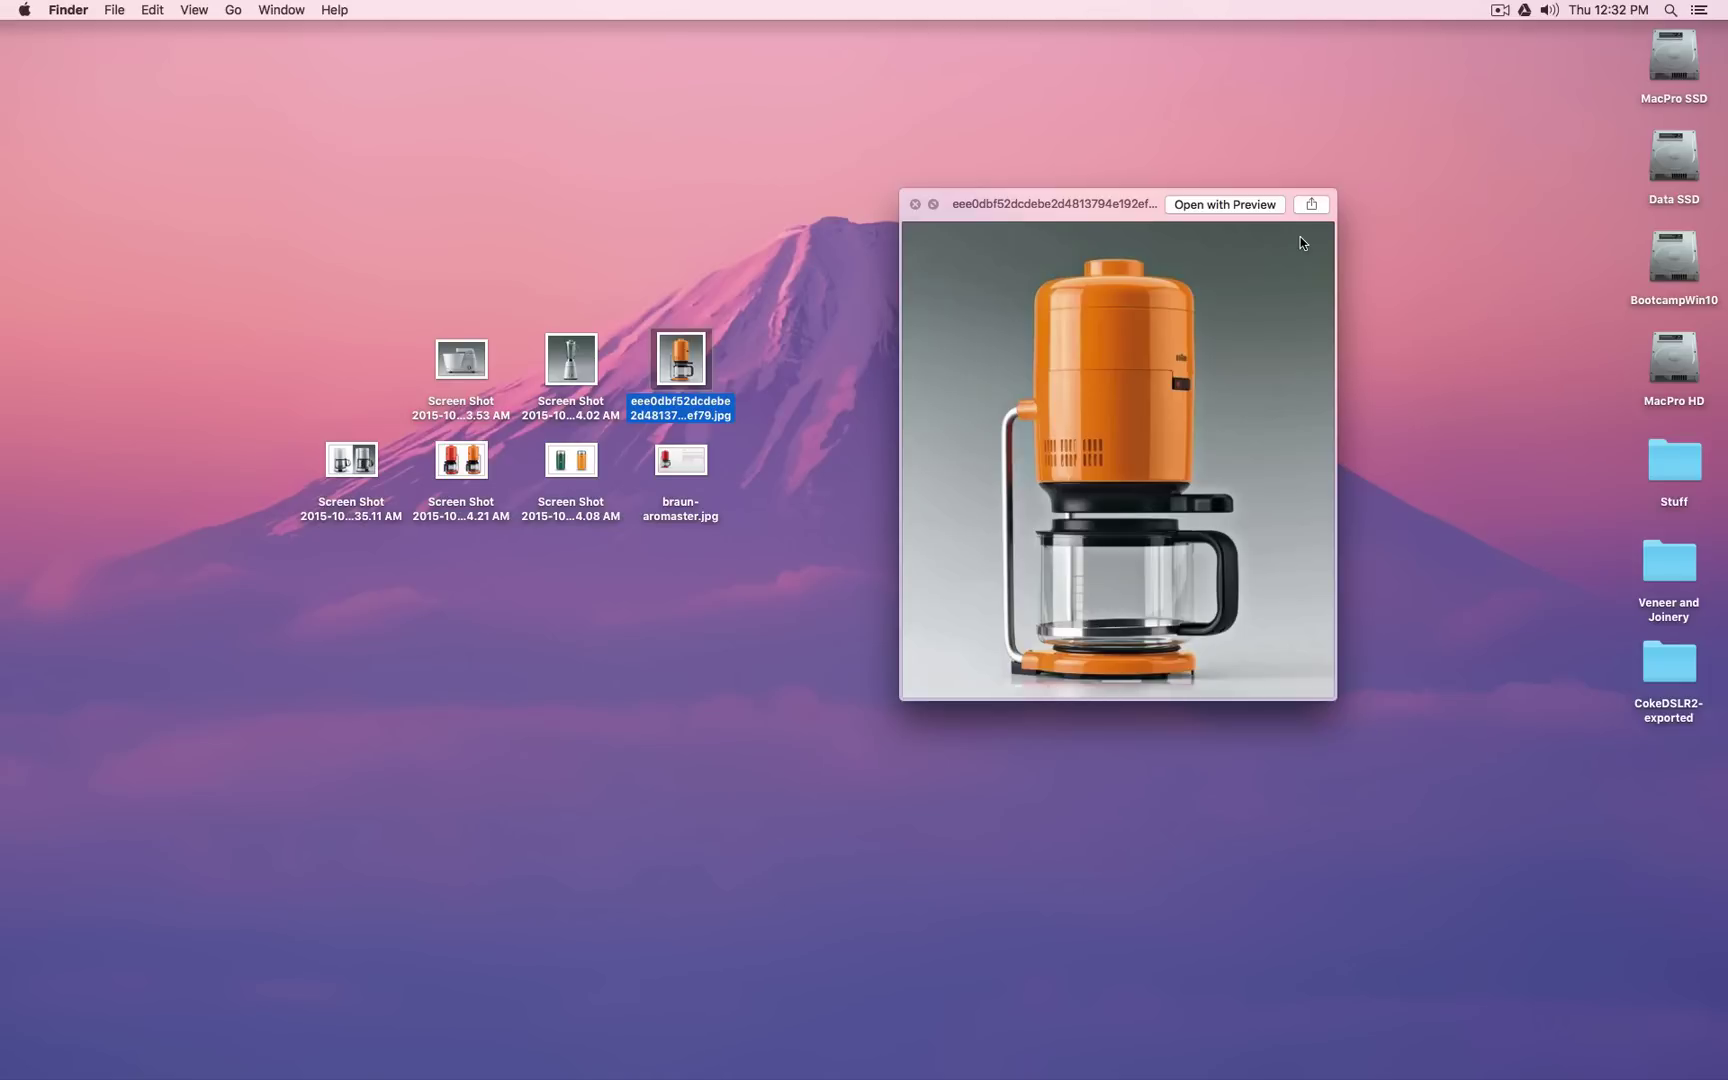
key(Left)
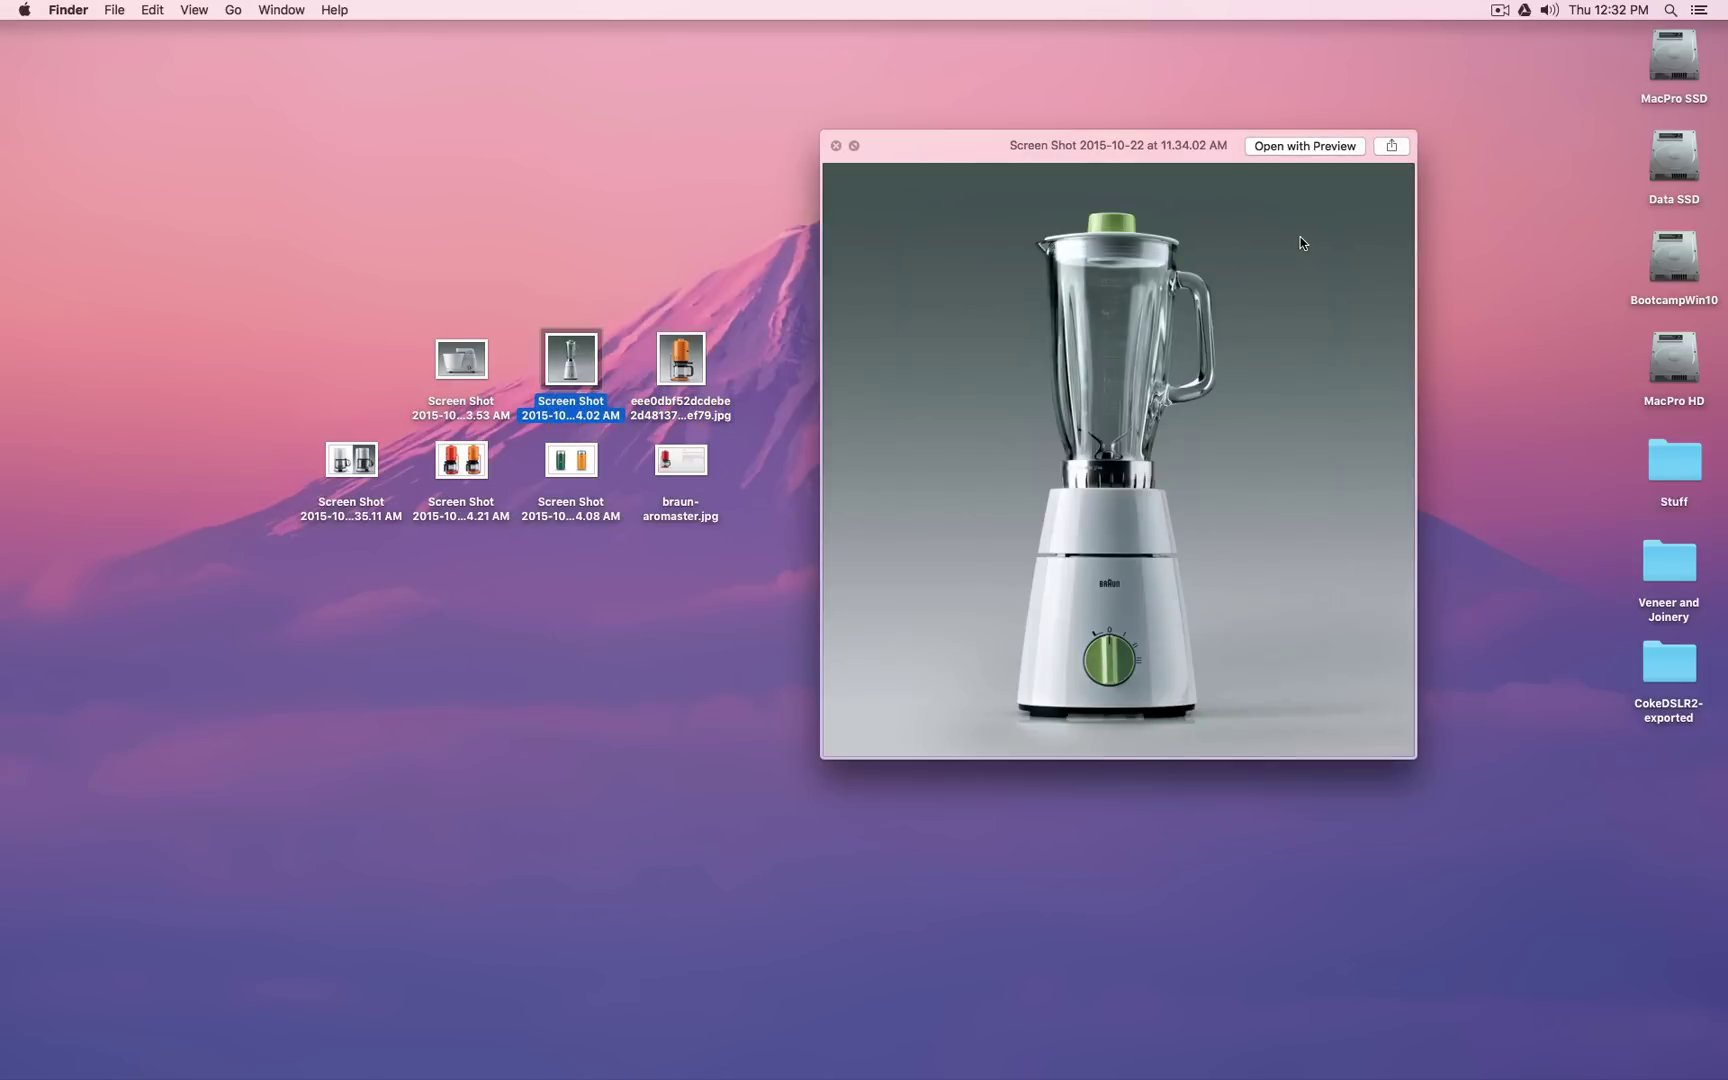
key(Left)
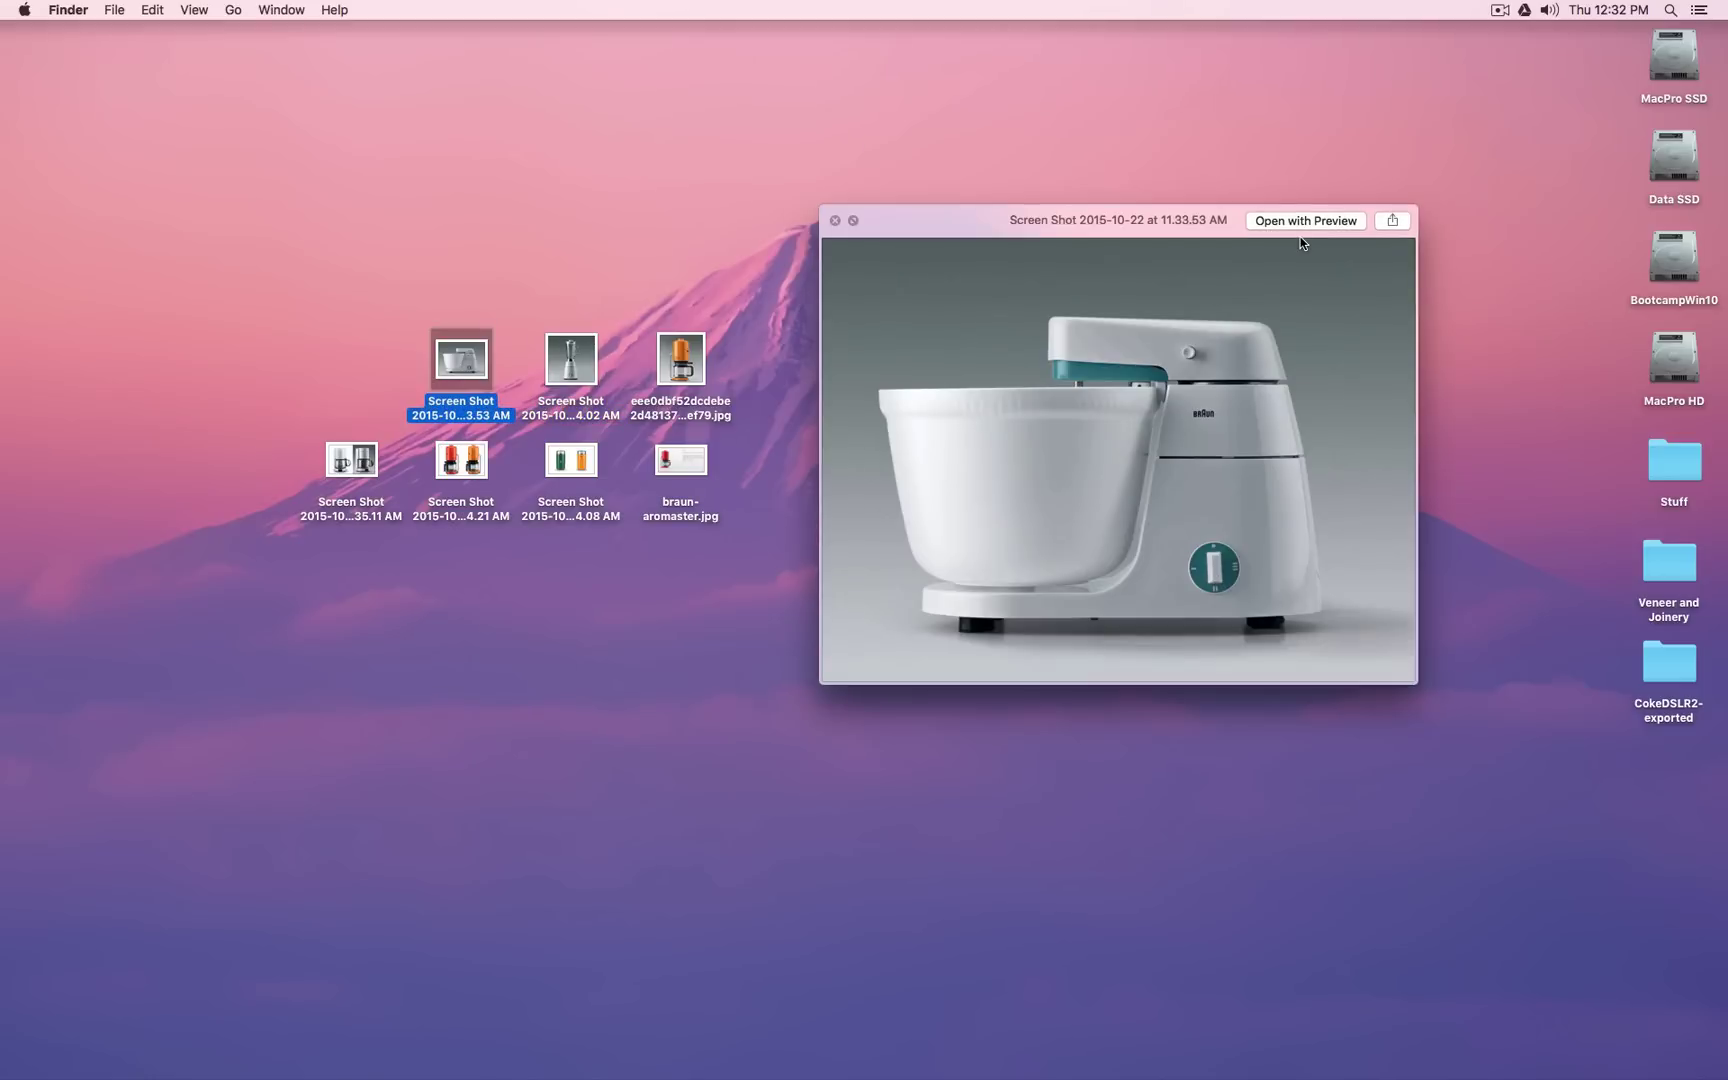
key(Left)
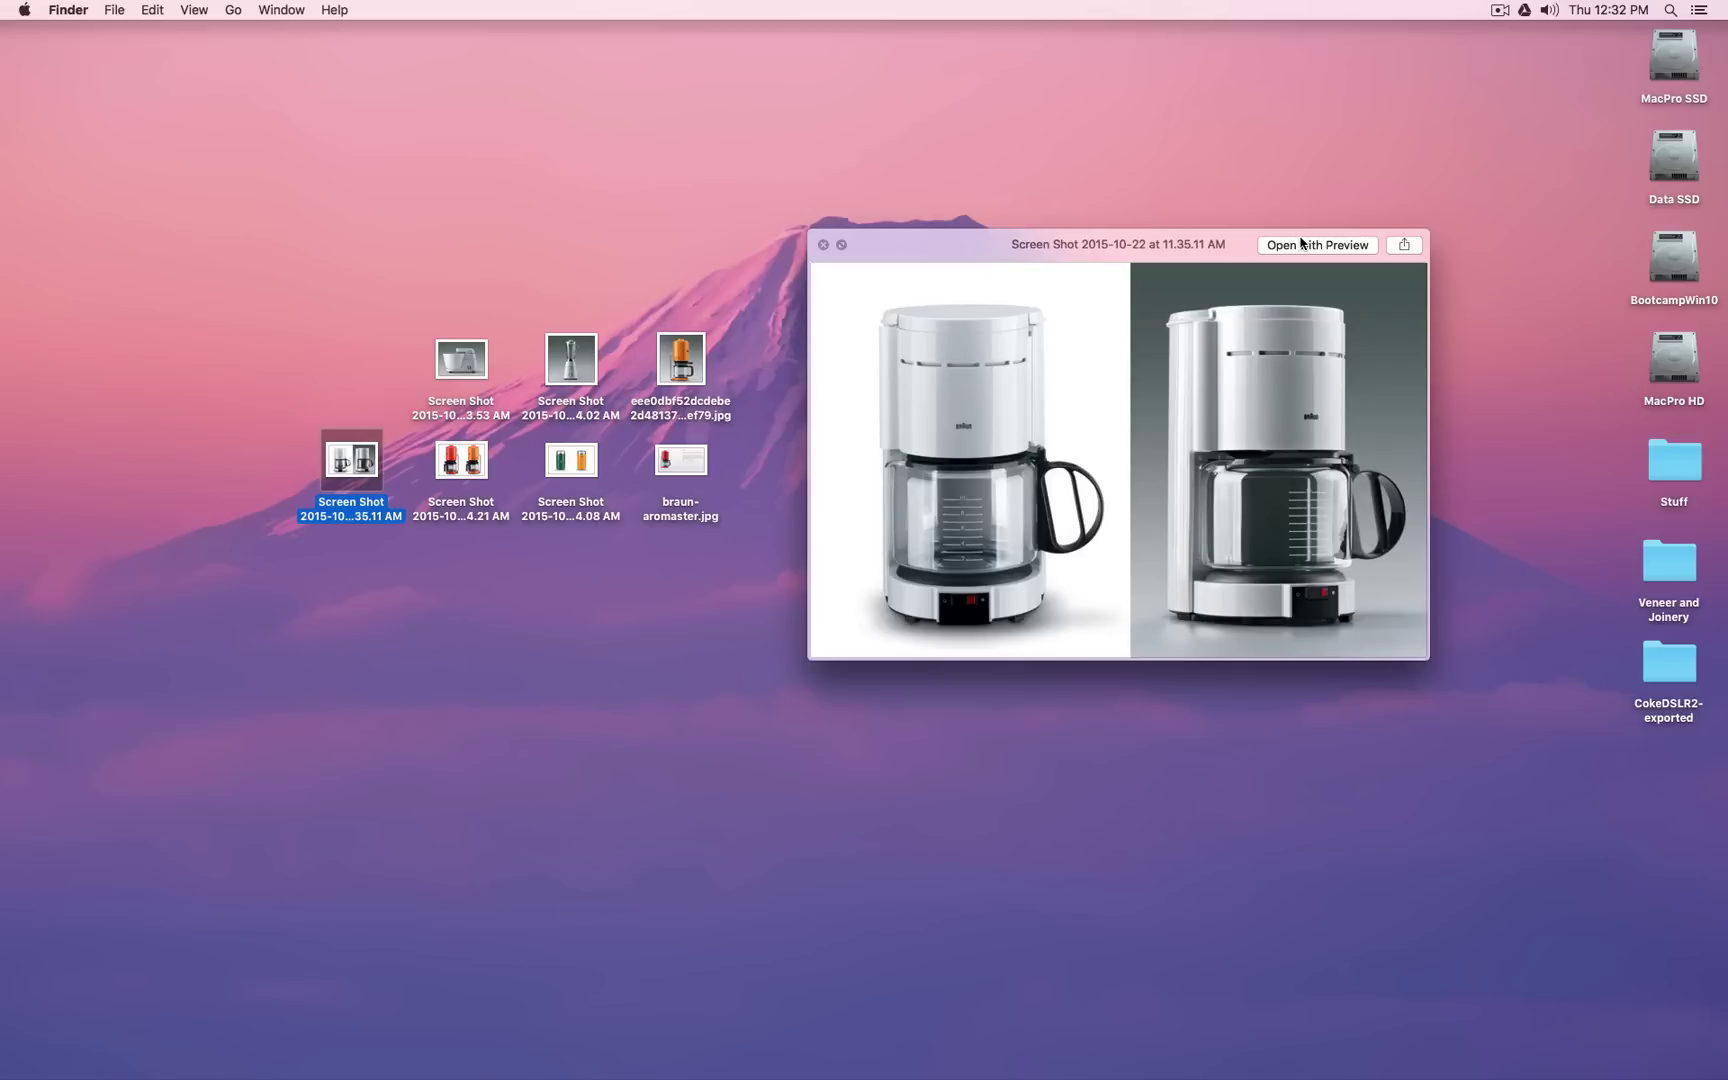
key(Right)
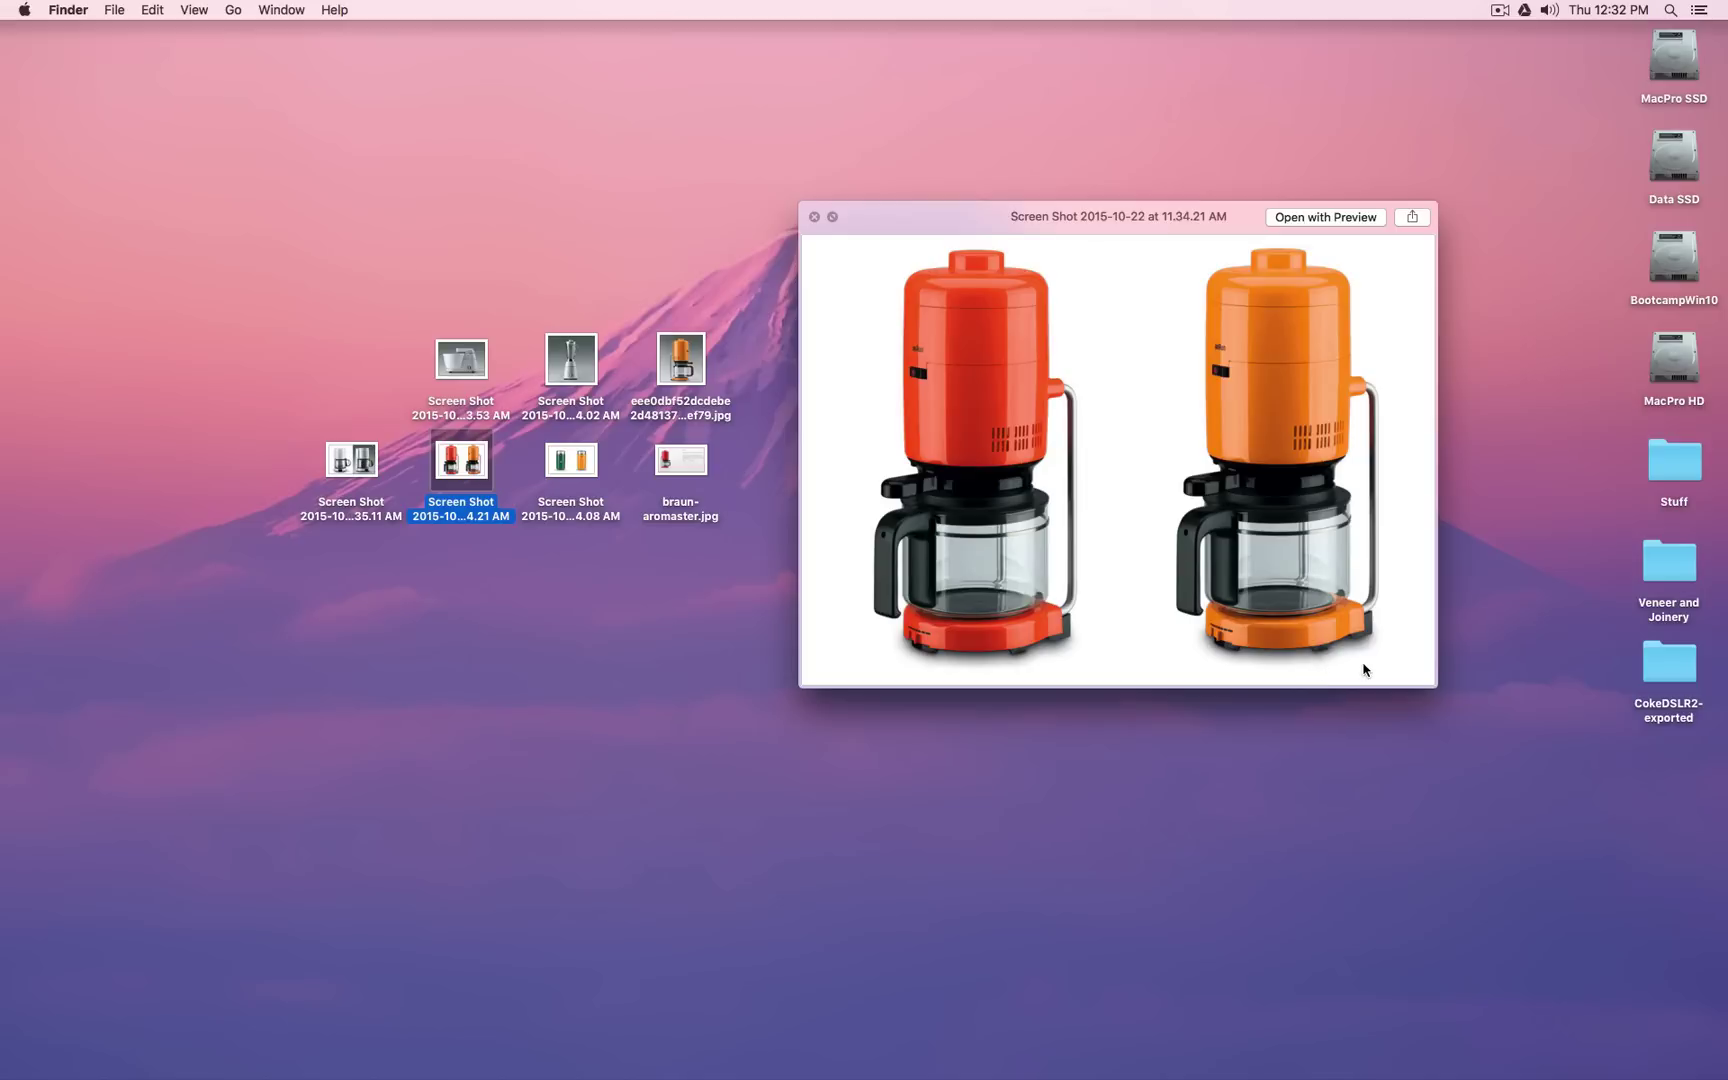
key(Right)
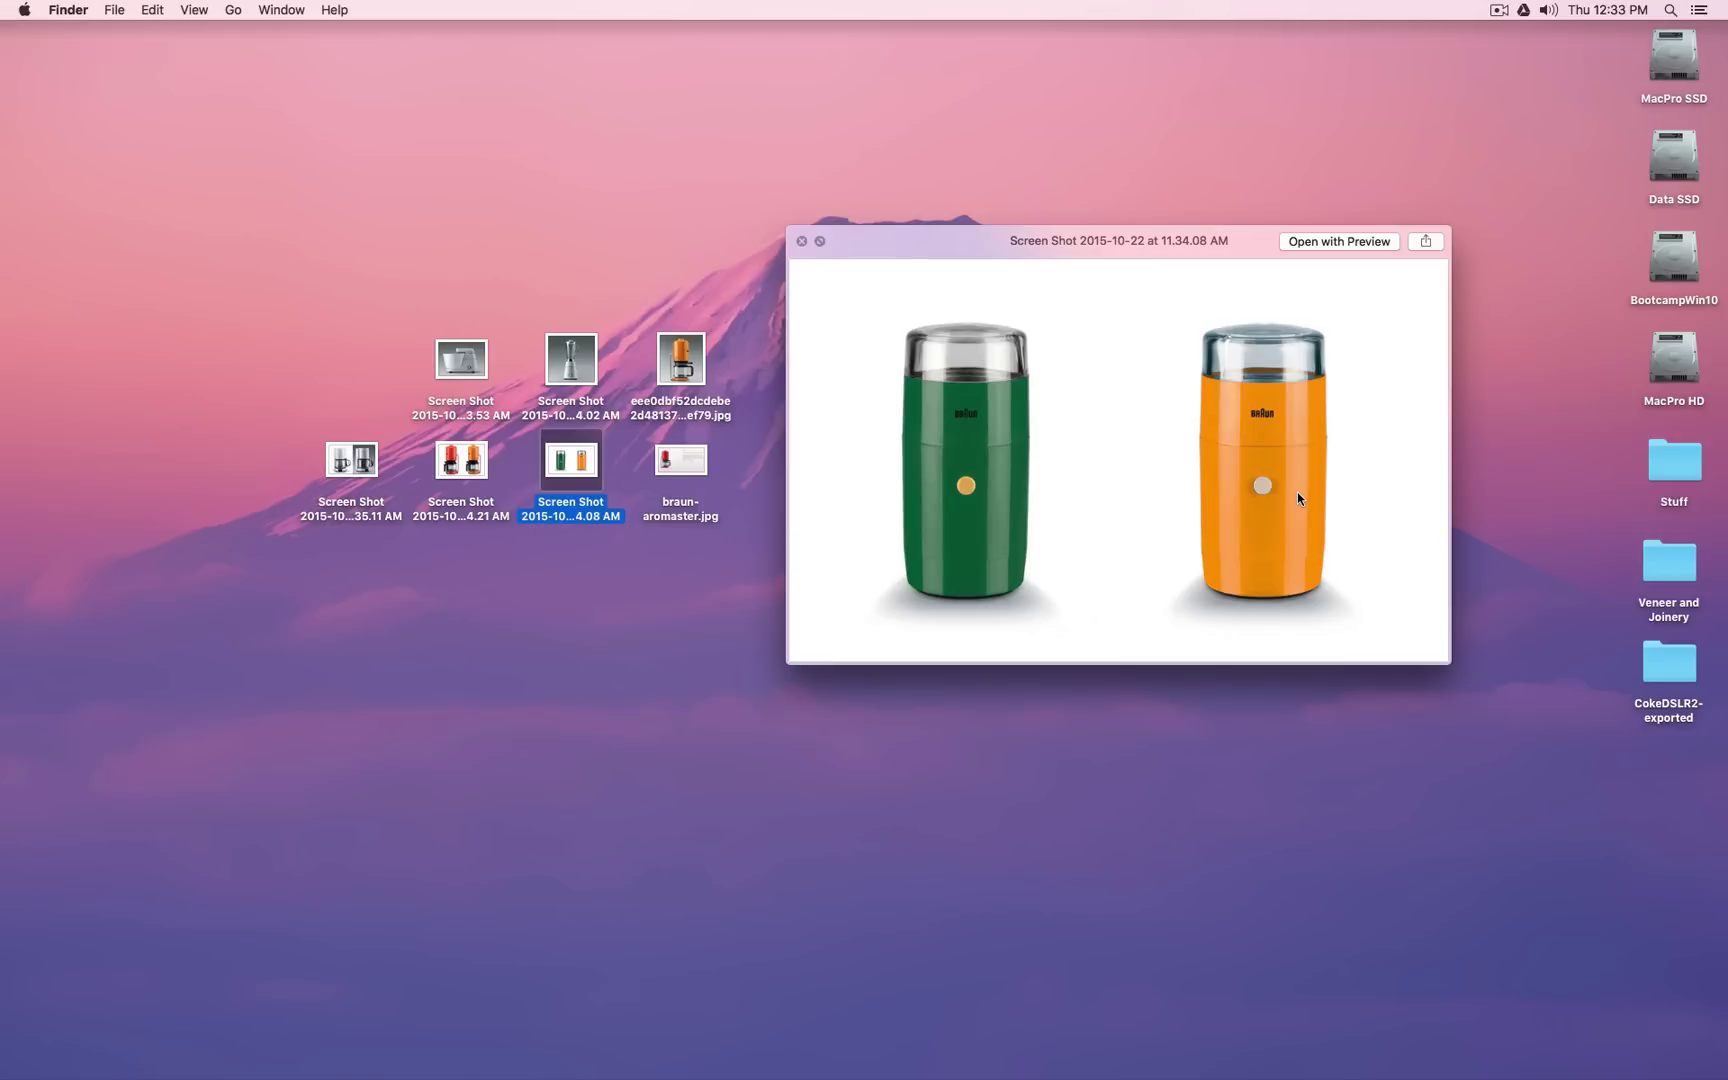
key(Left)
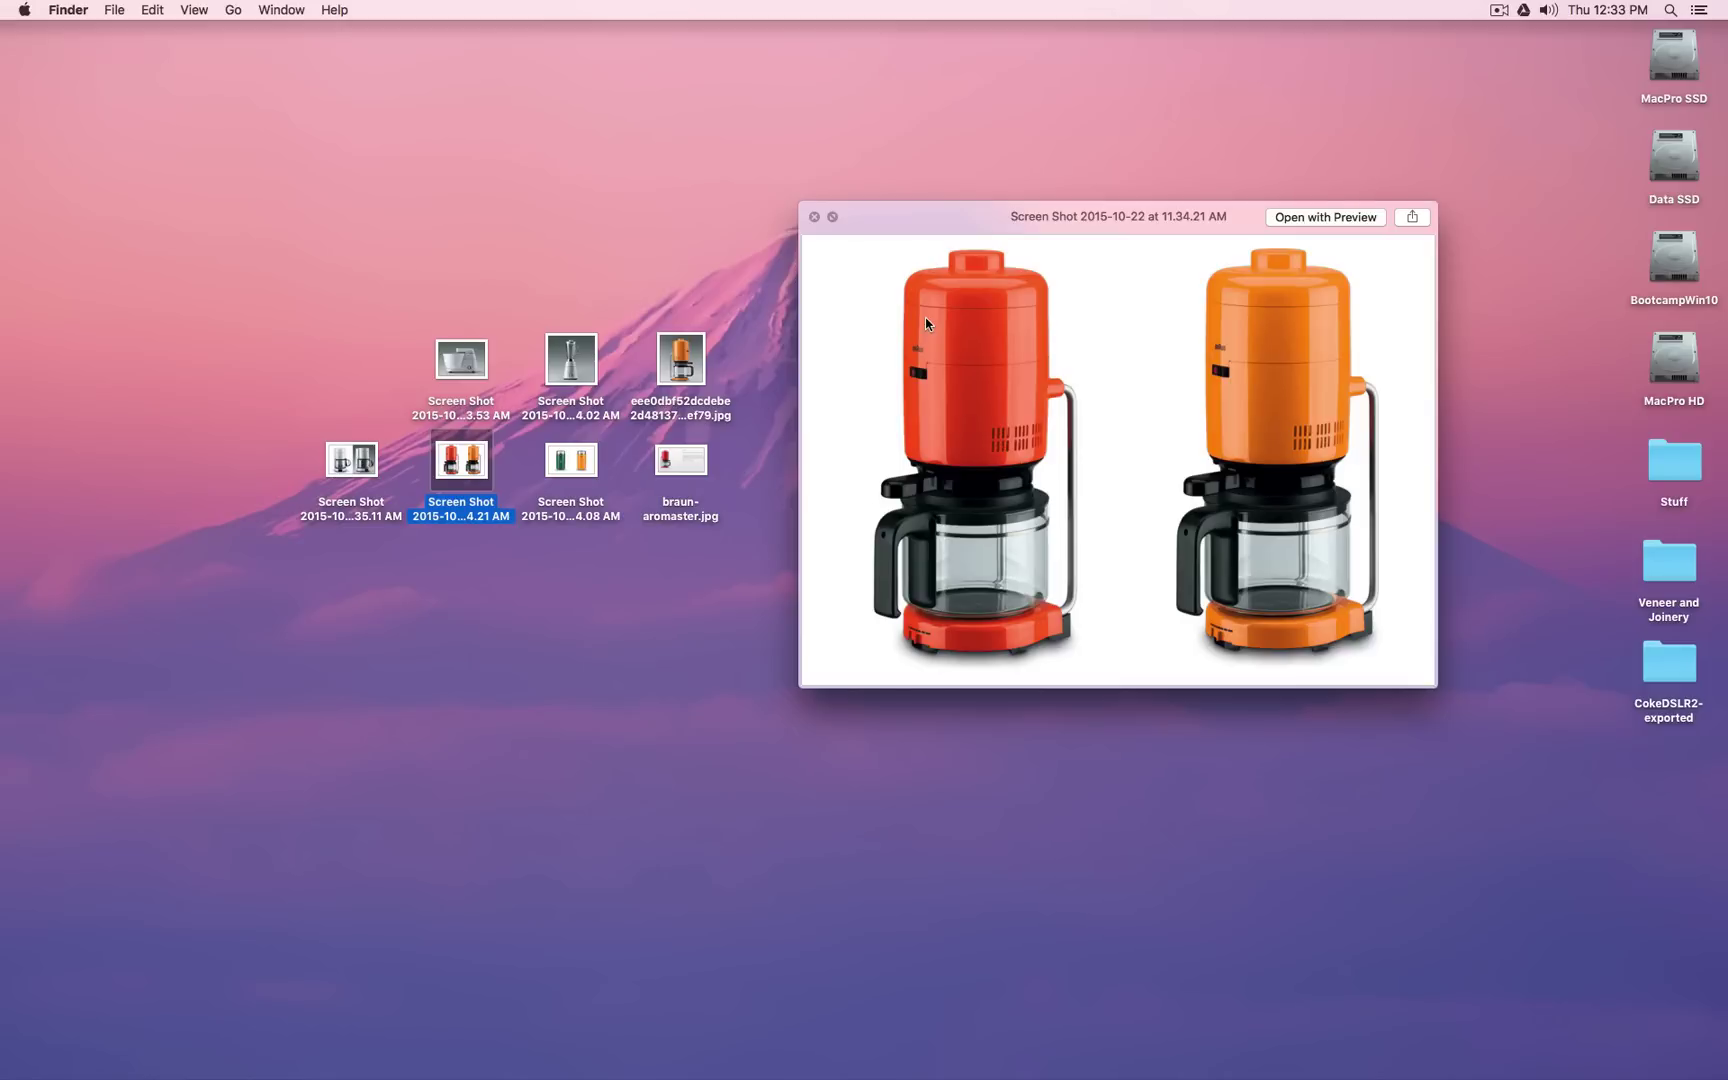
key(Up)
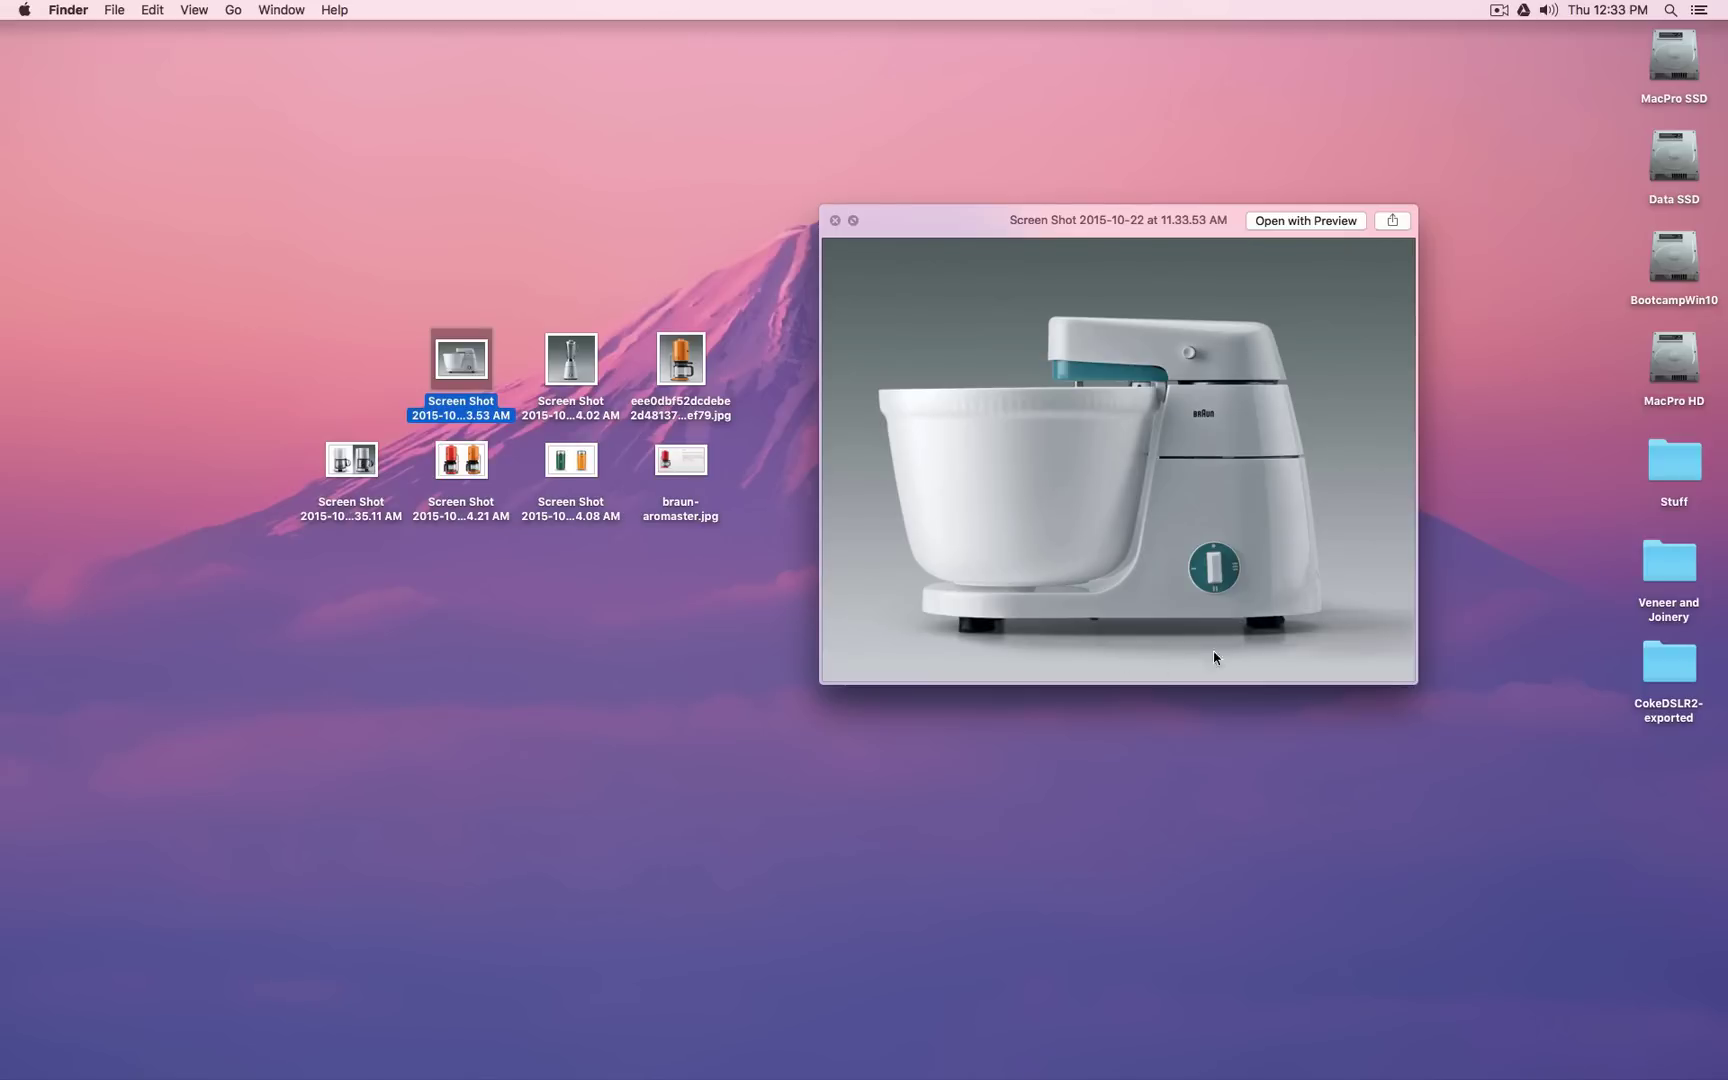
key(Right)
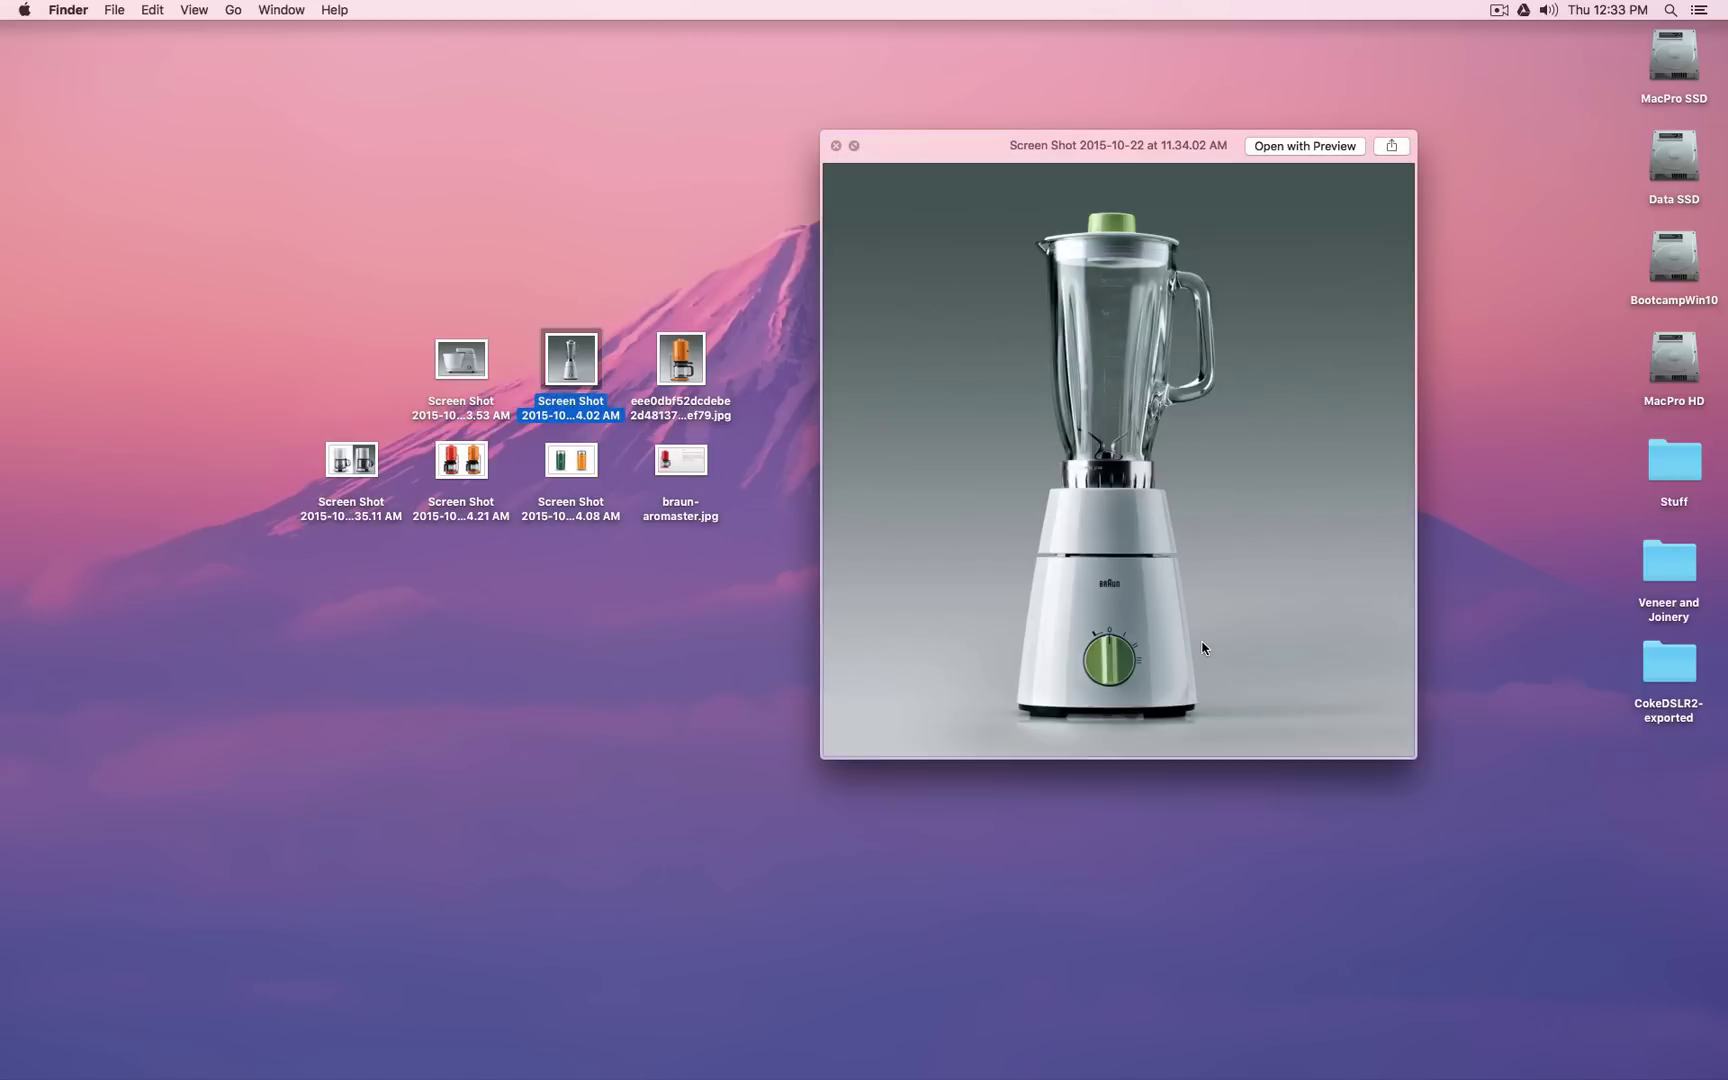
key(Right)
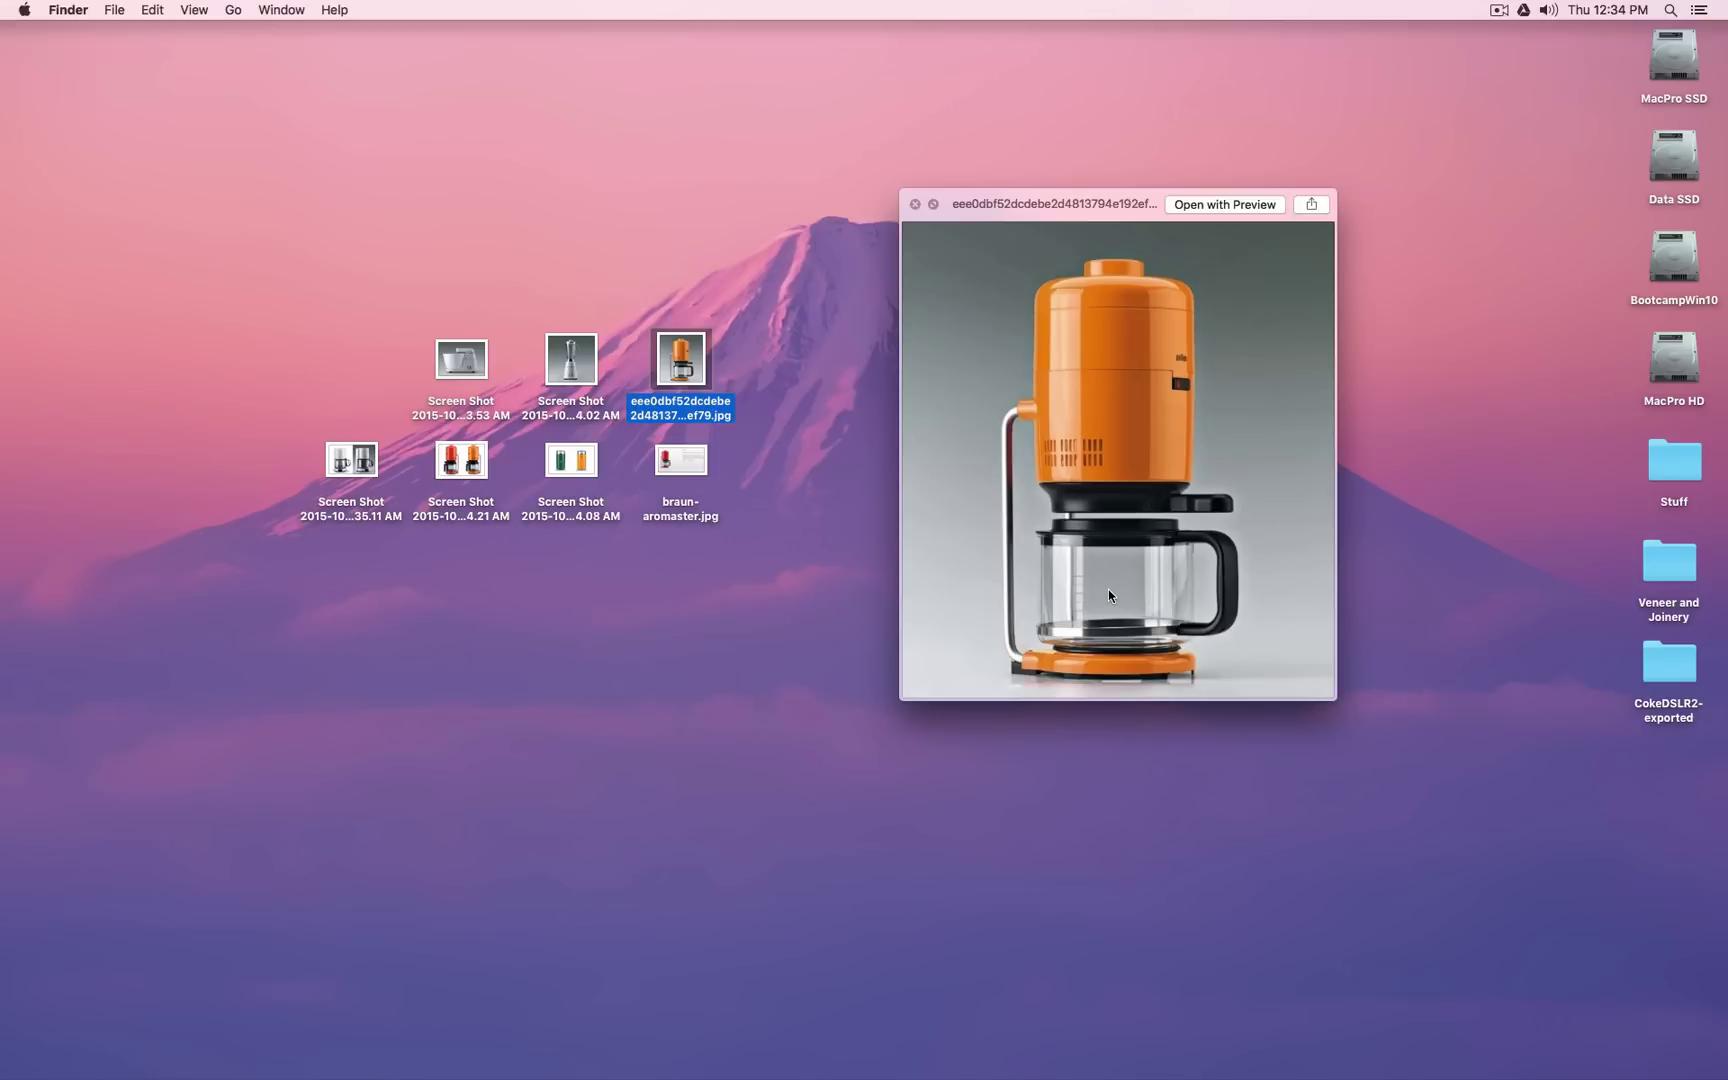
key(Down)
key(Left)
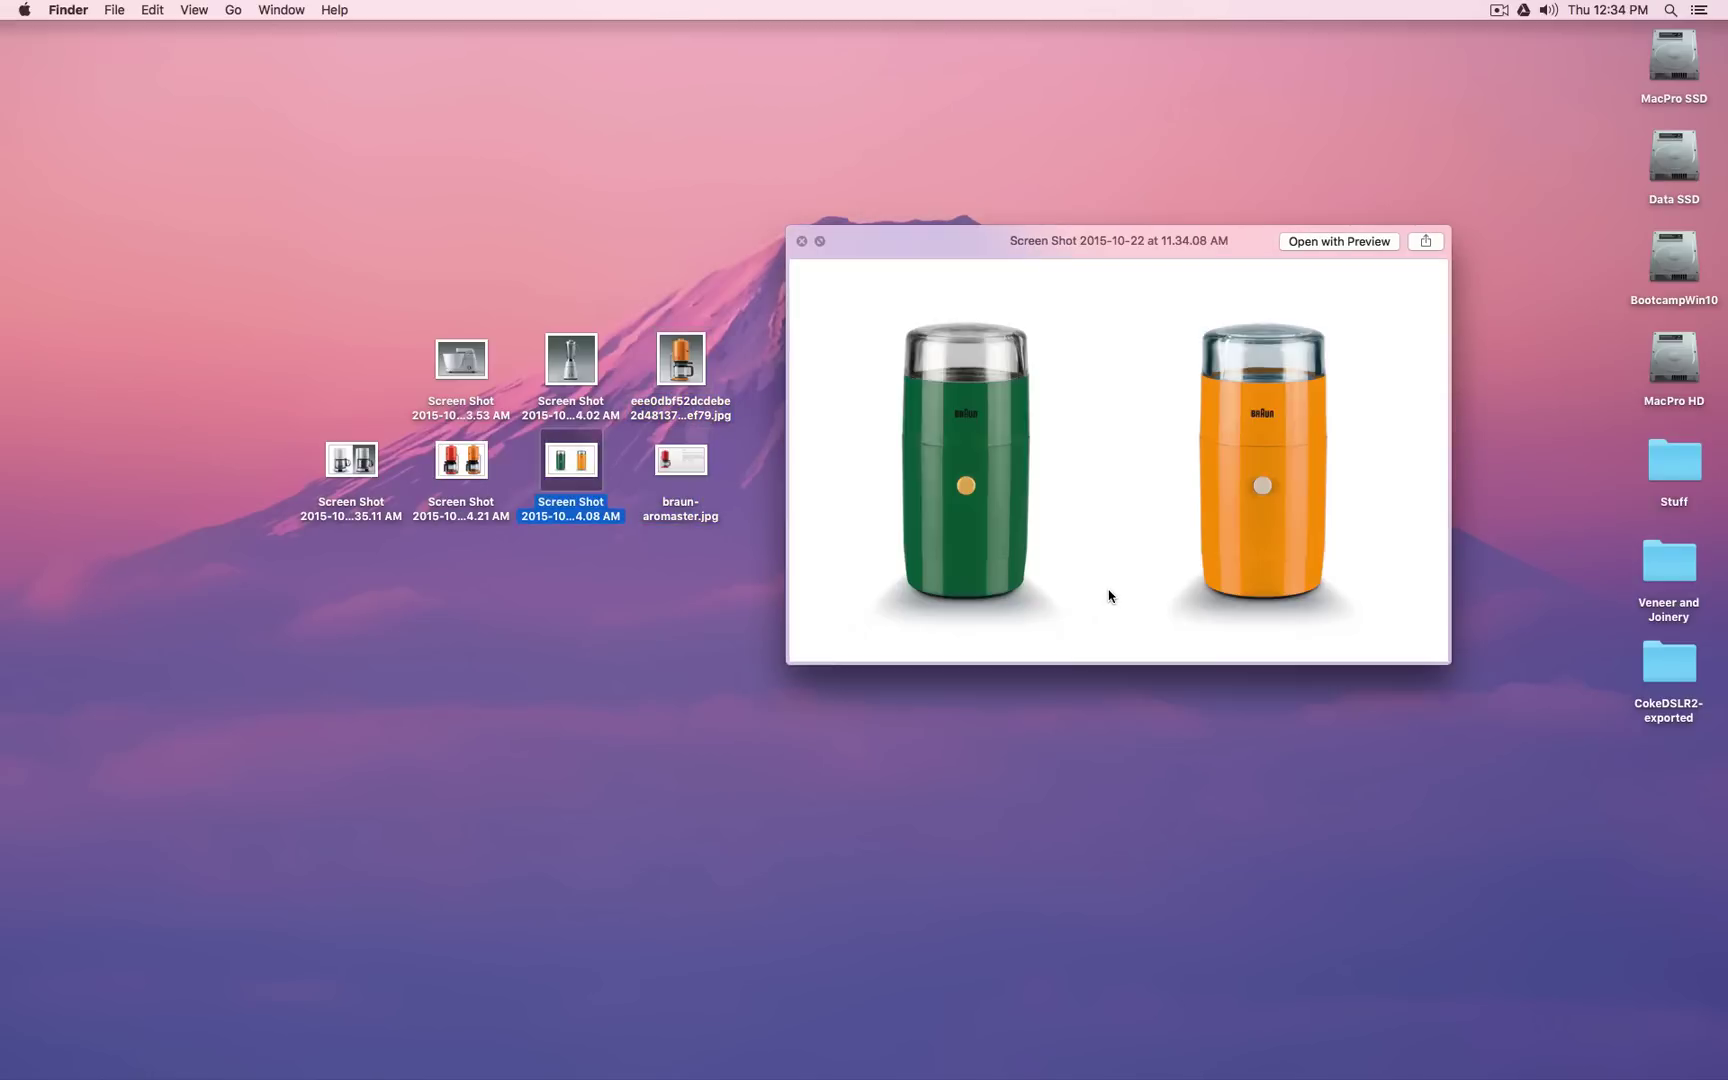
key(Up)
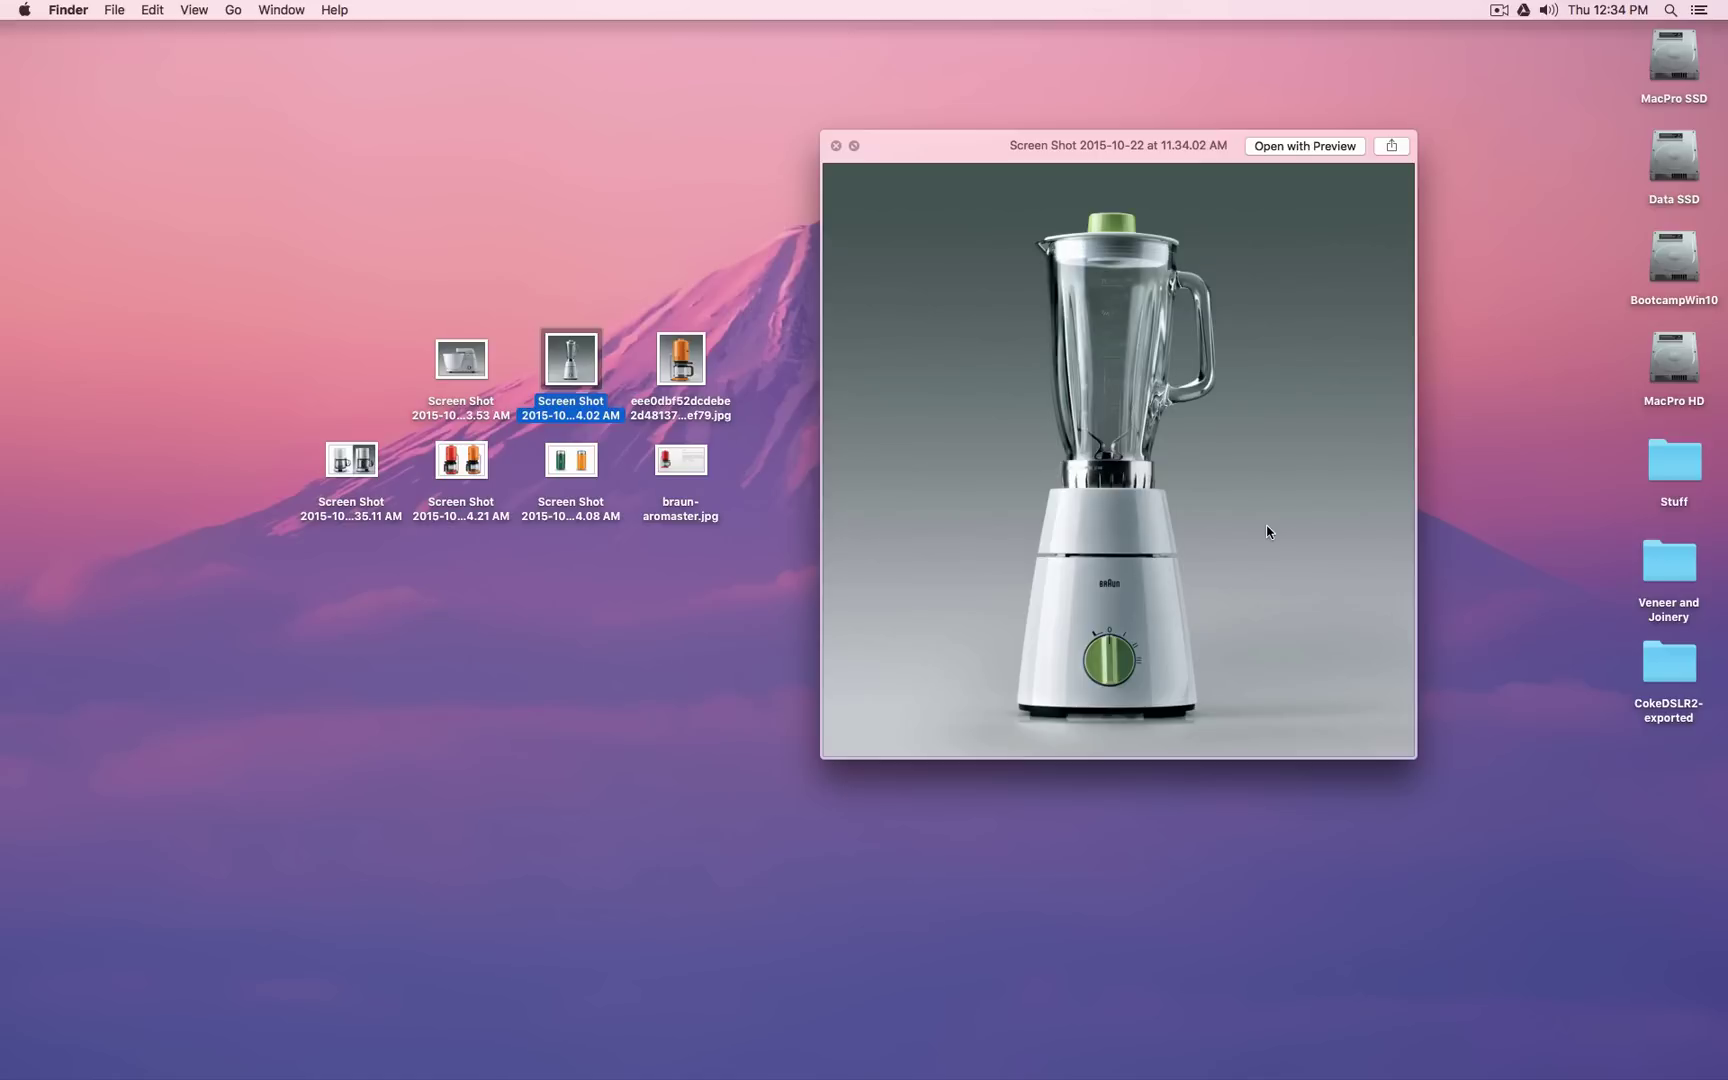
key(Right)
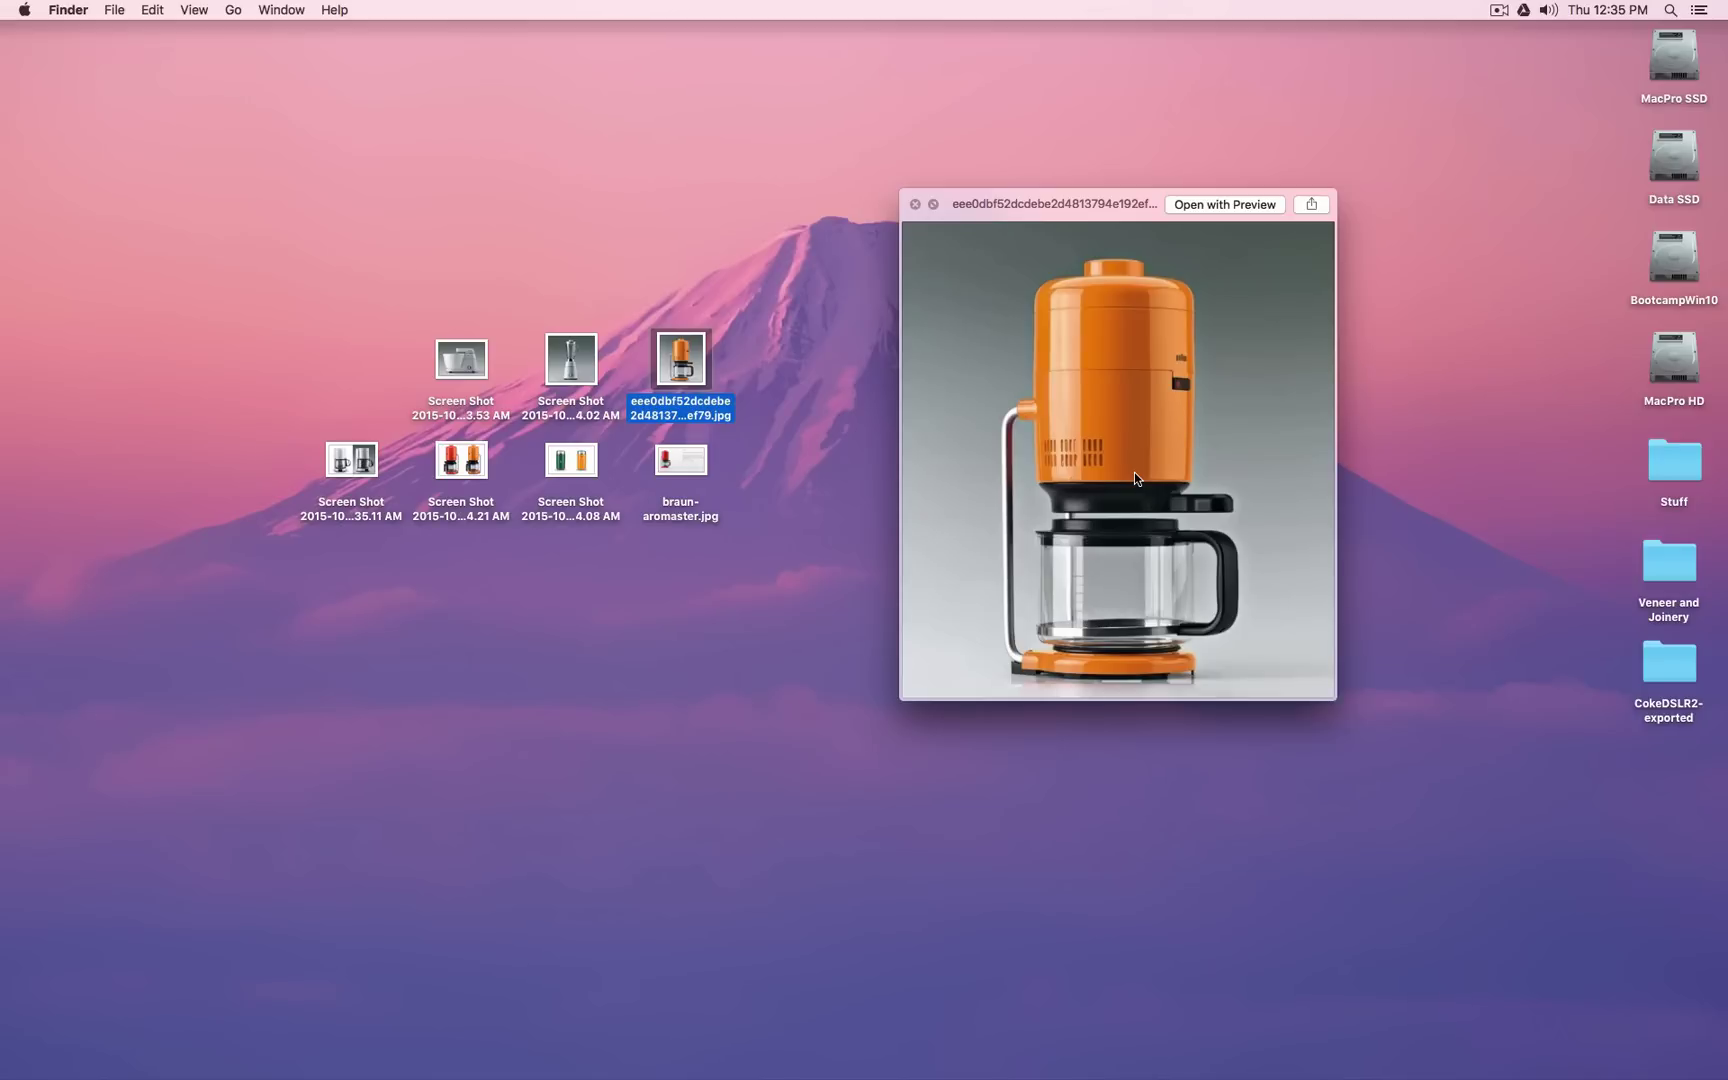
key(space)
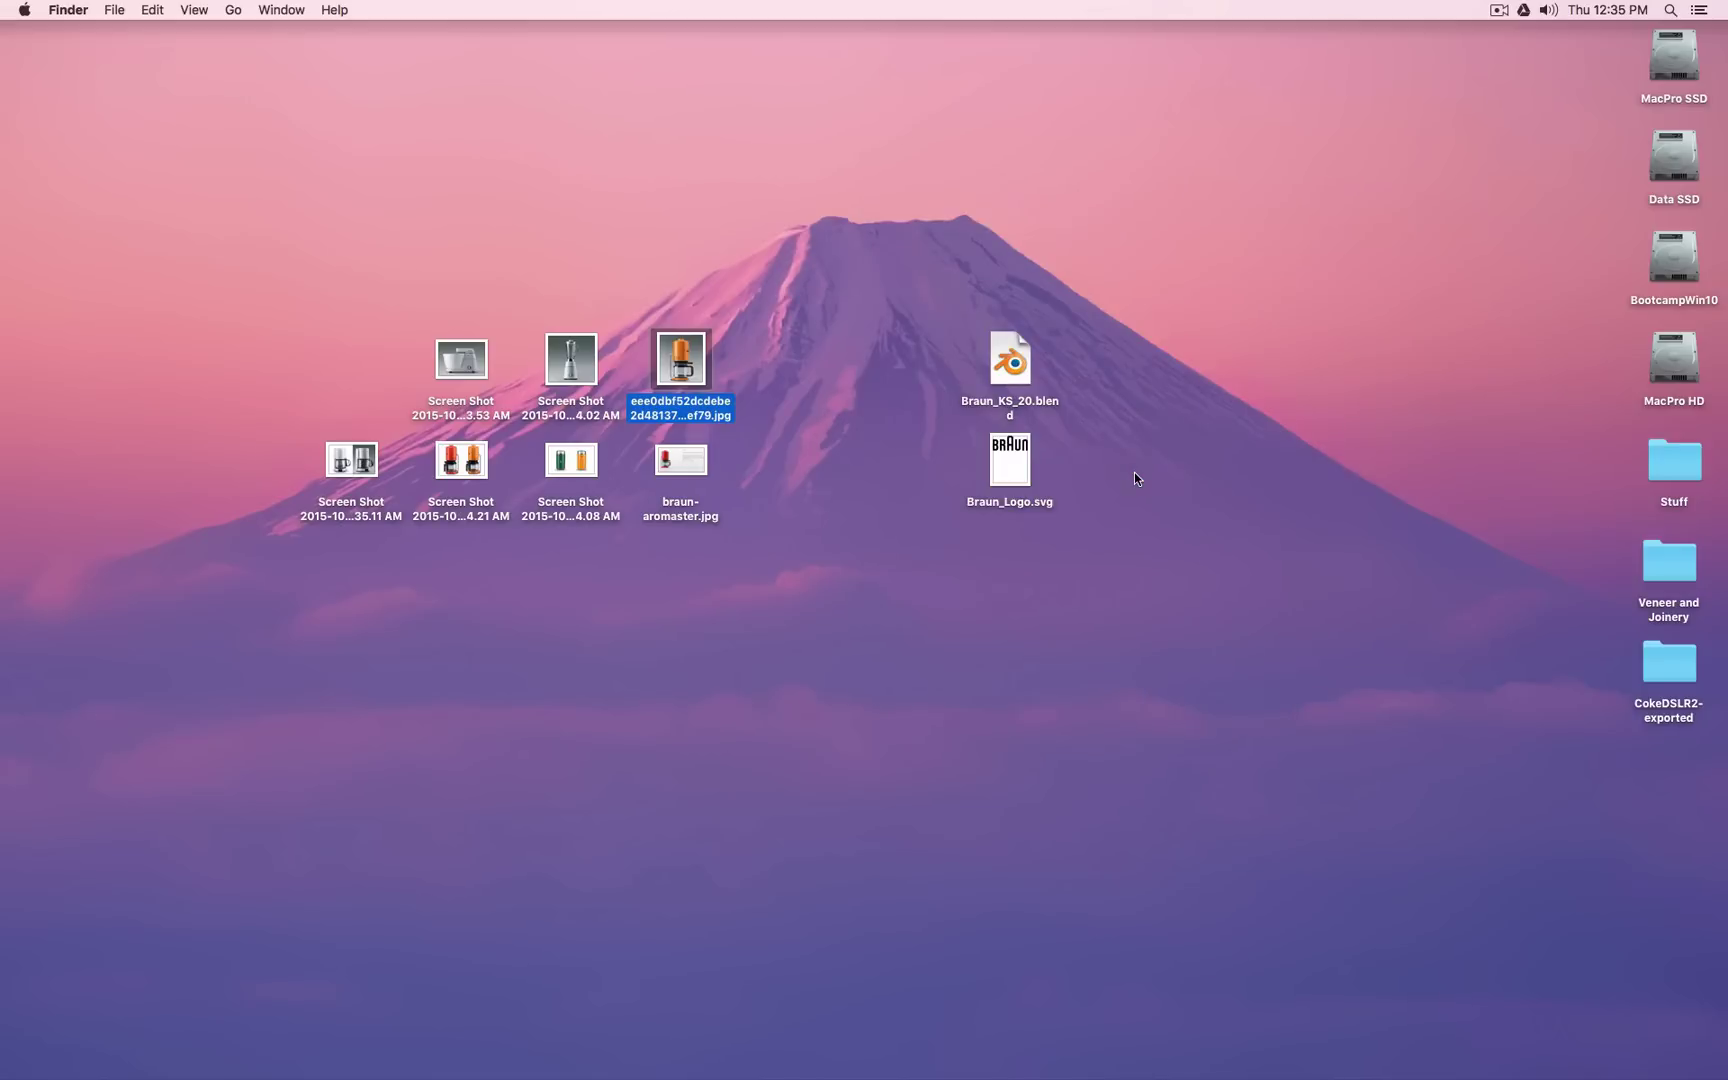
Step: Switch to Blender and open the file Braun_KS_20.blend
key(Right)
key(super+shift+a)
key(super+o)
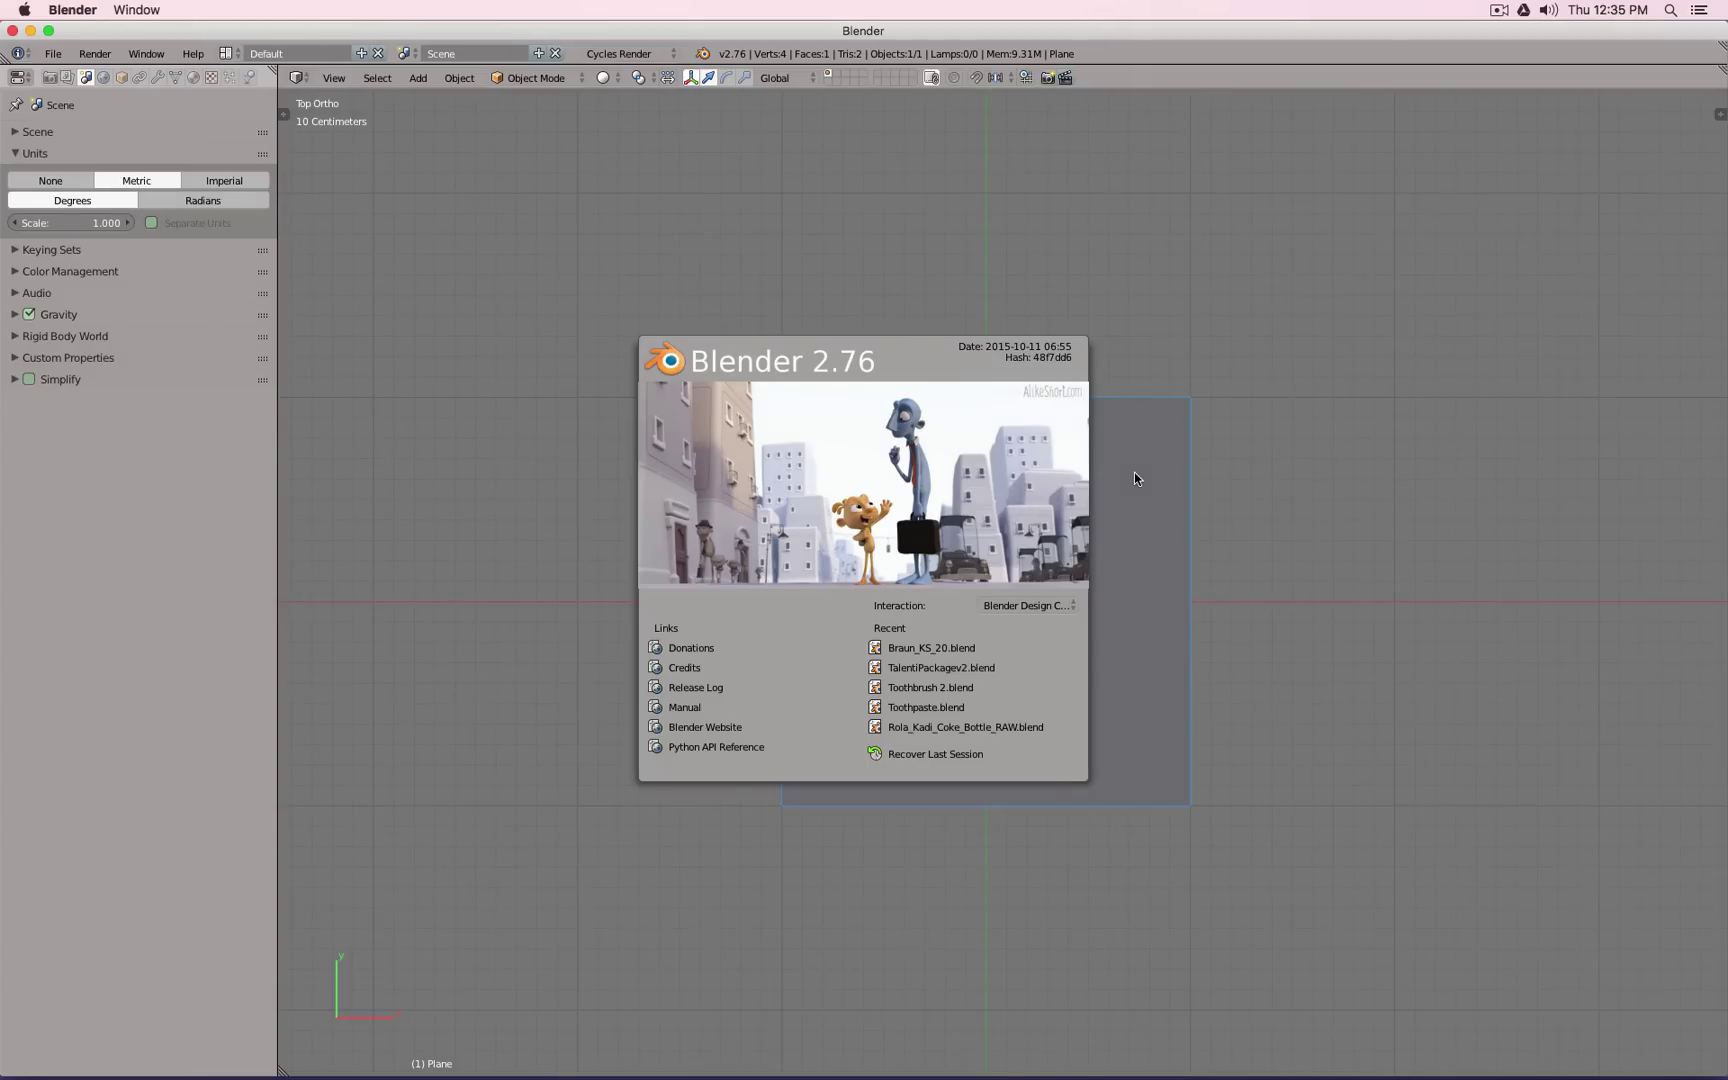
scroll(1143, 389, up, 6)
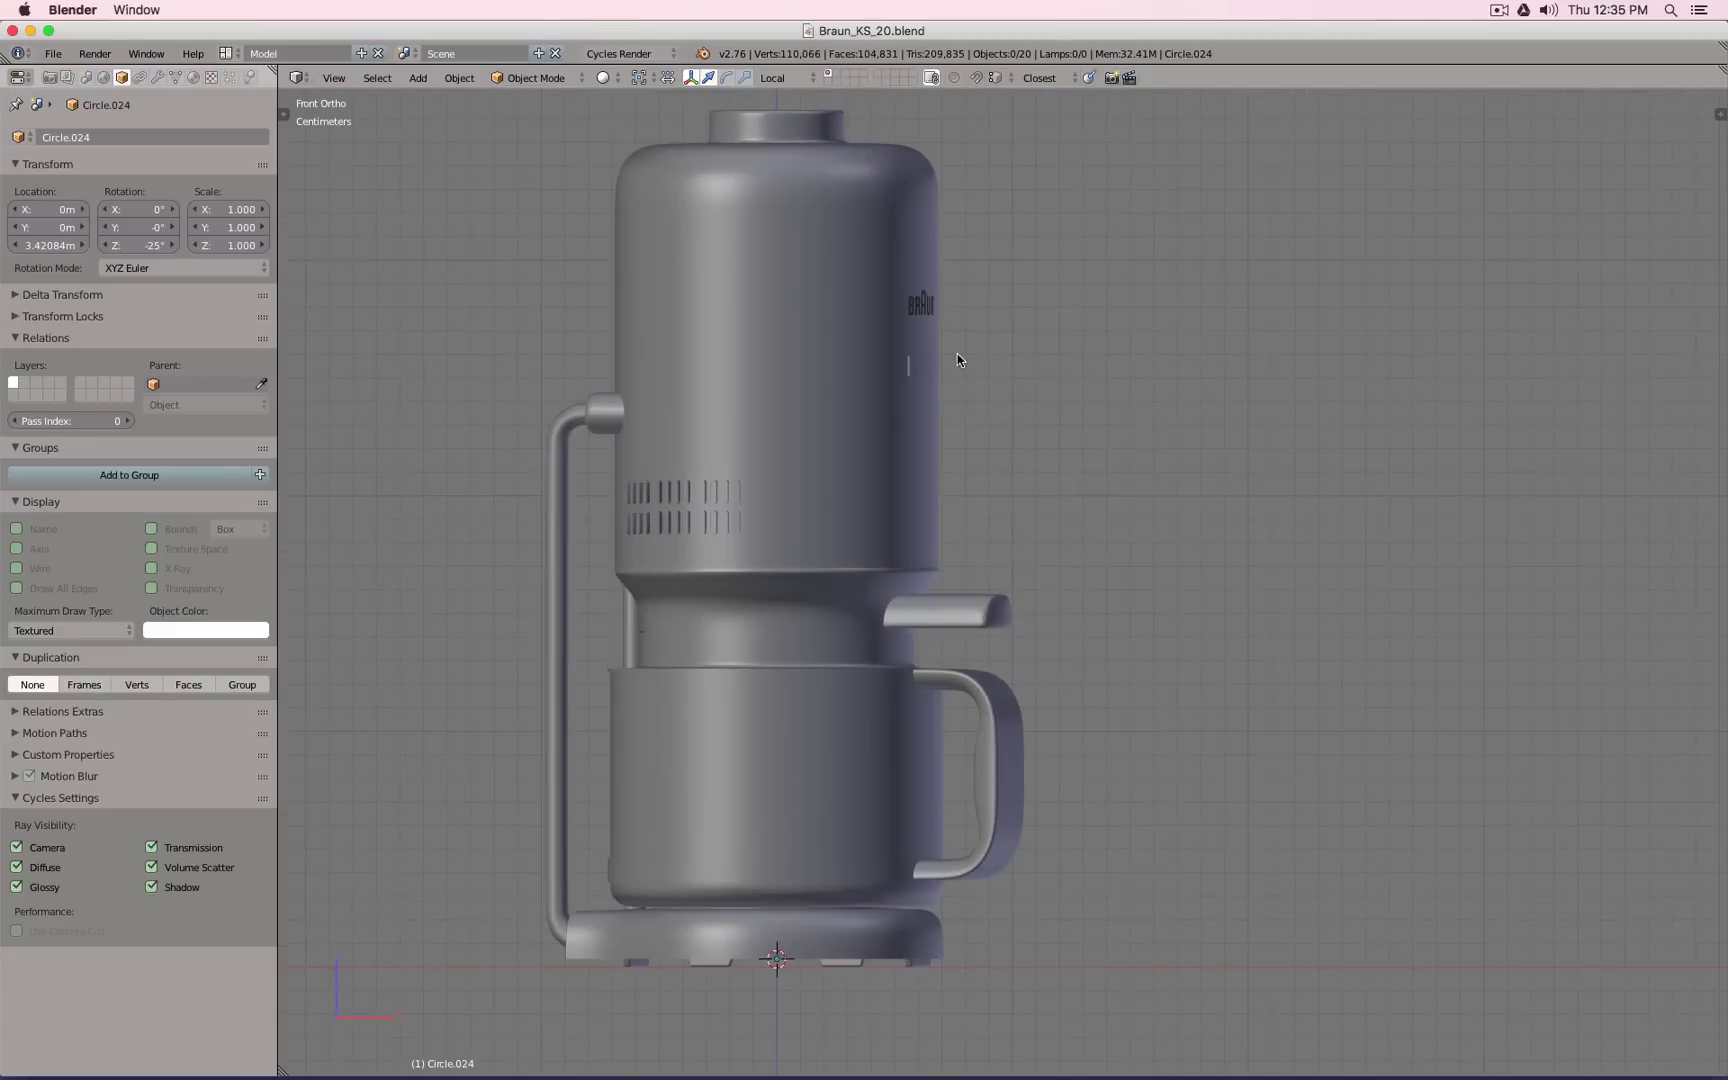
Step: Duplicate the Model screen layout and name the copy "Rendering"
middle_drag(957, 352, 1004, 387)
scroll(1000, 387, down, 3)
scroll(1001, 389, down, 2)
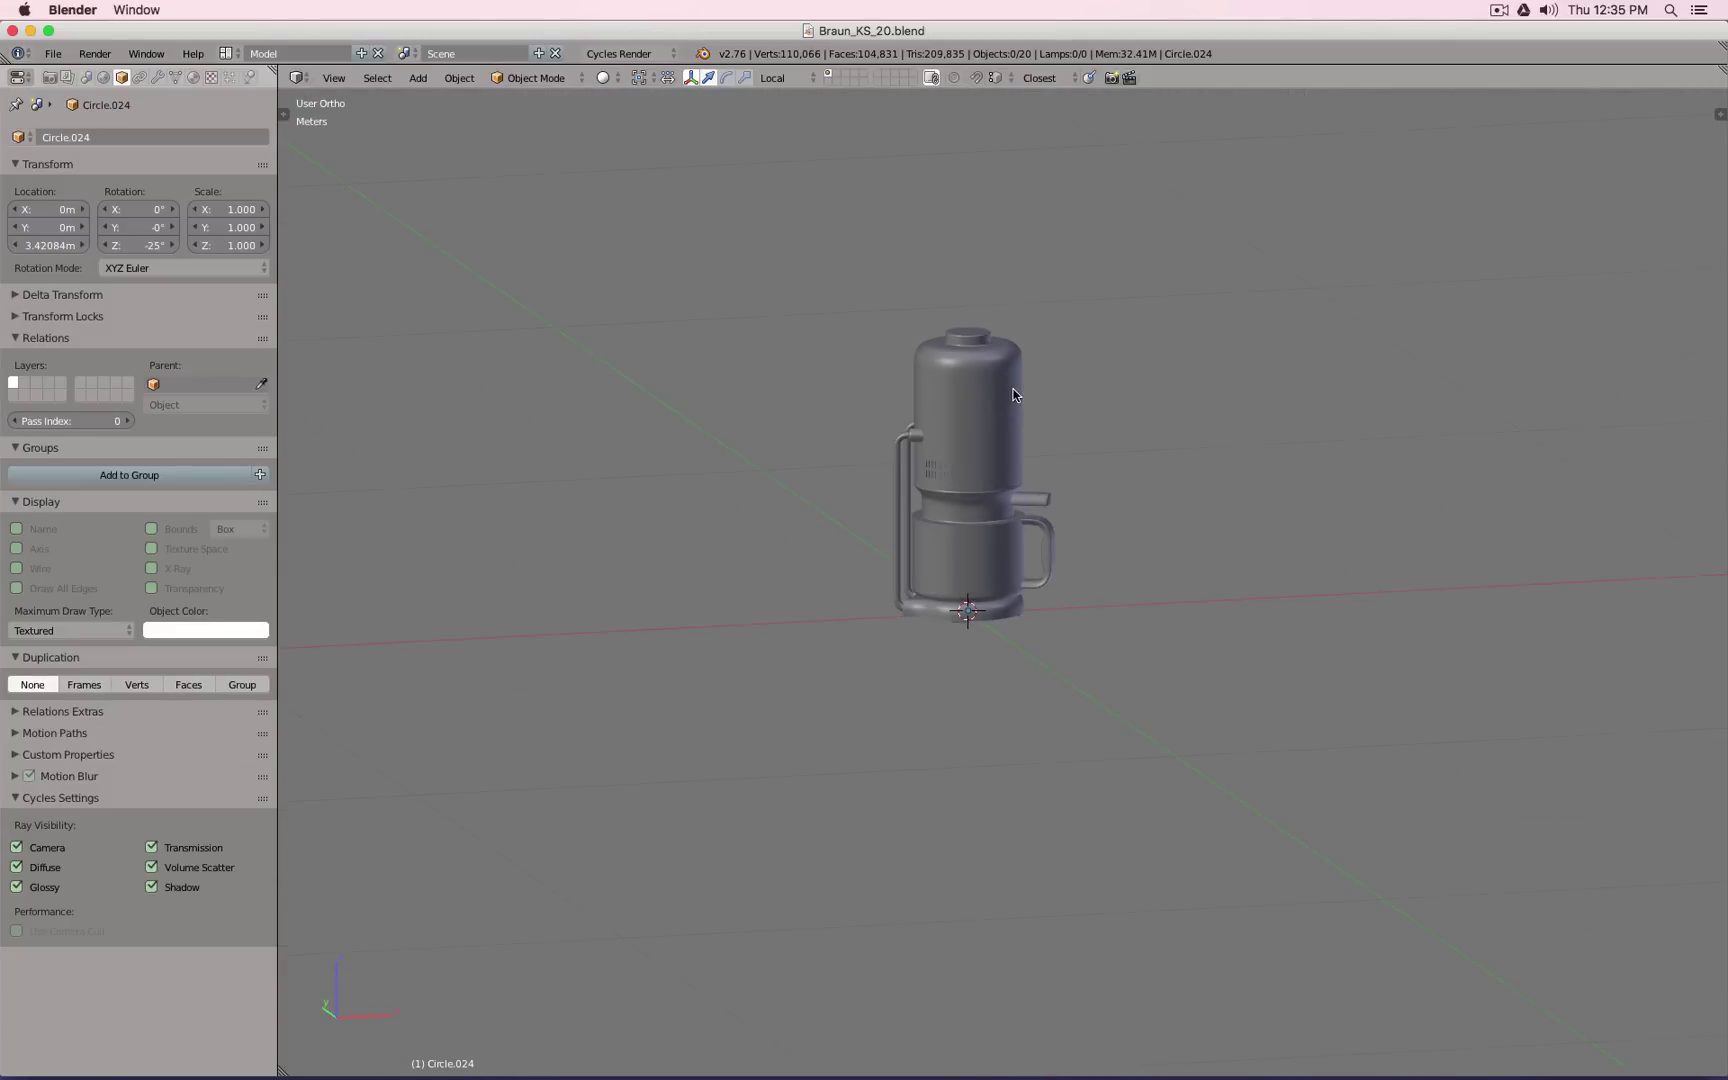
key(KP_7)
key(KP_1)
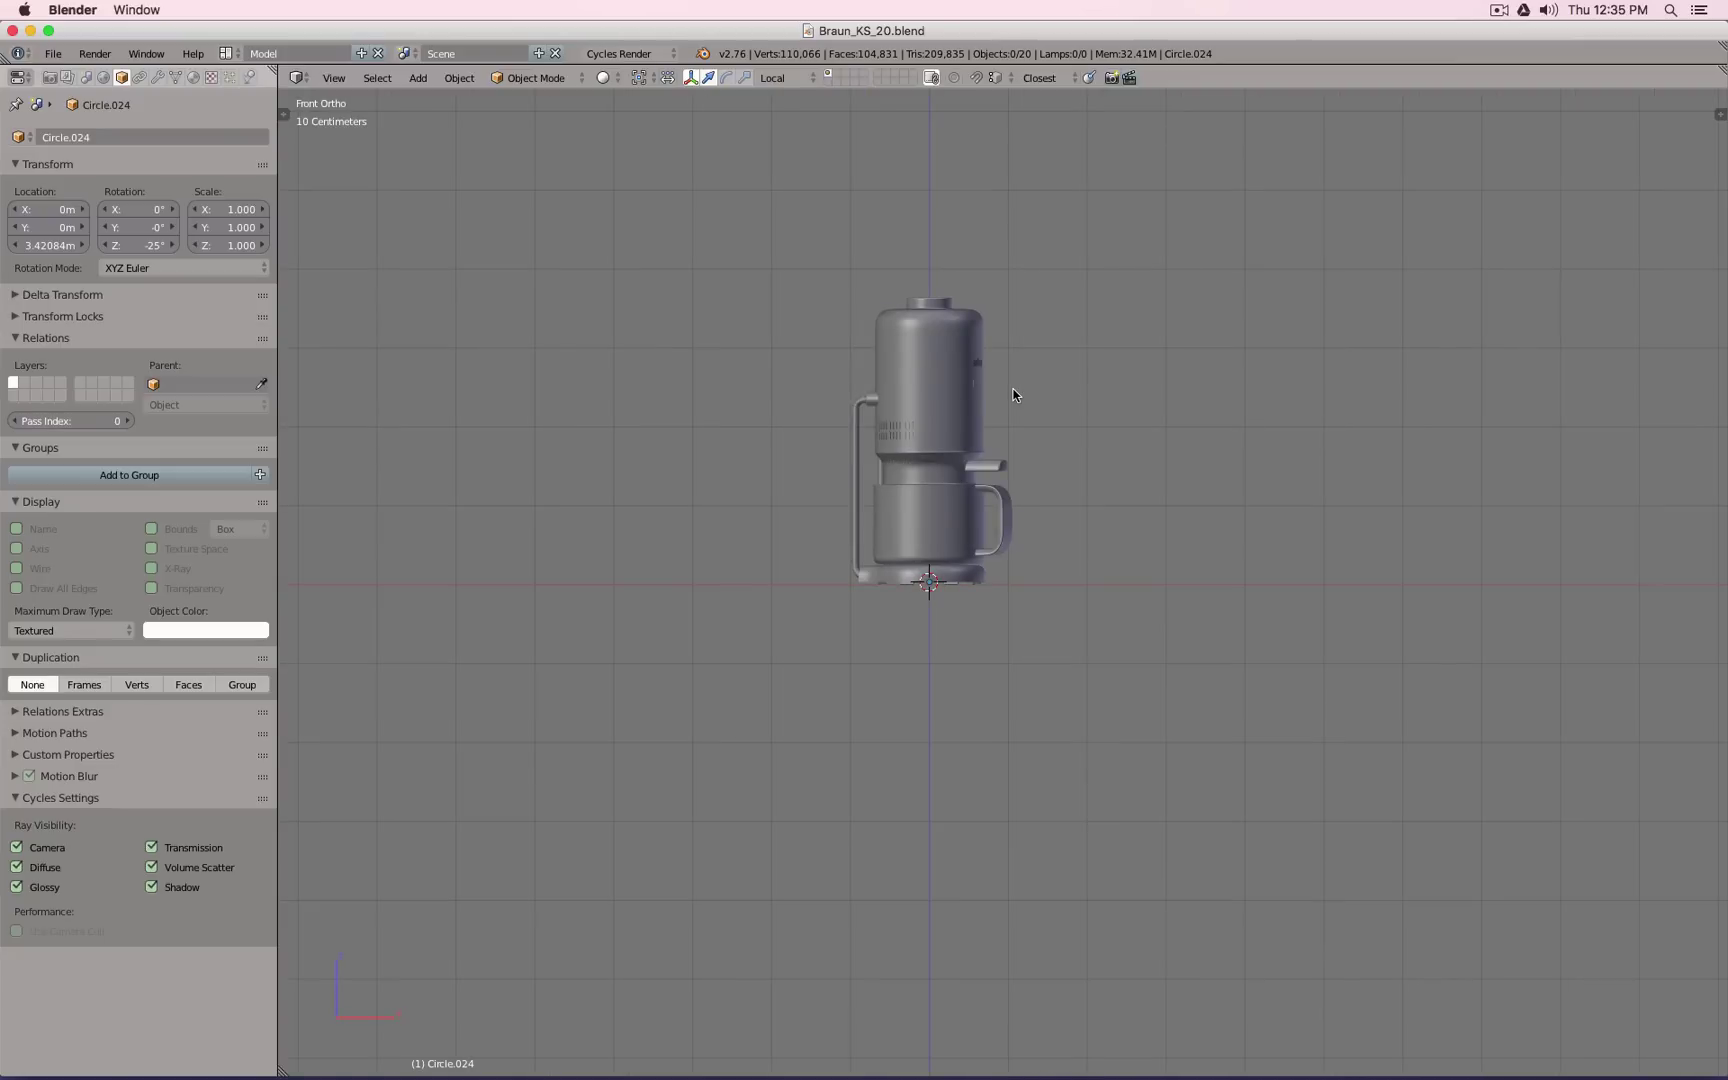
click(362, 55)
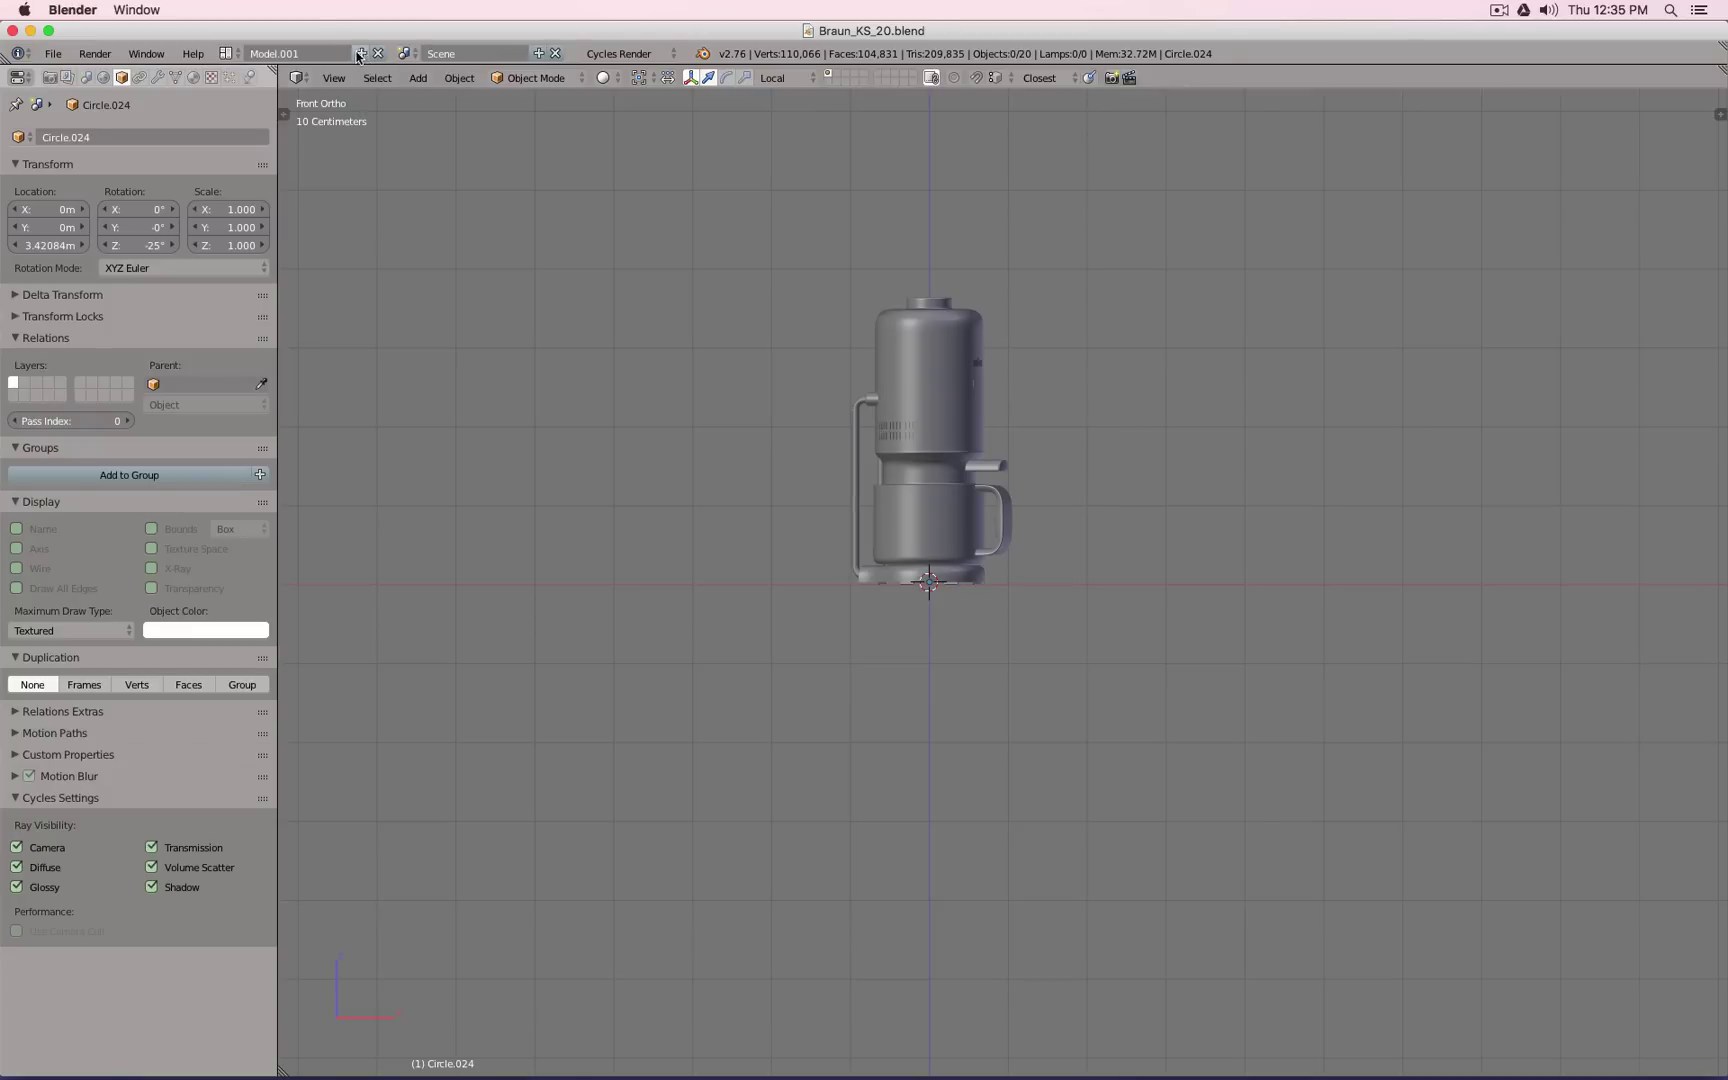
click(330, 52)
text(Rendering)
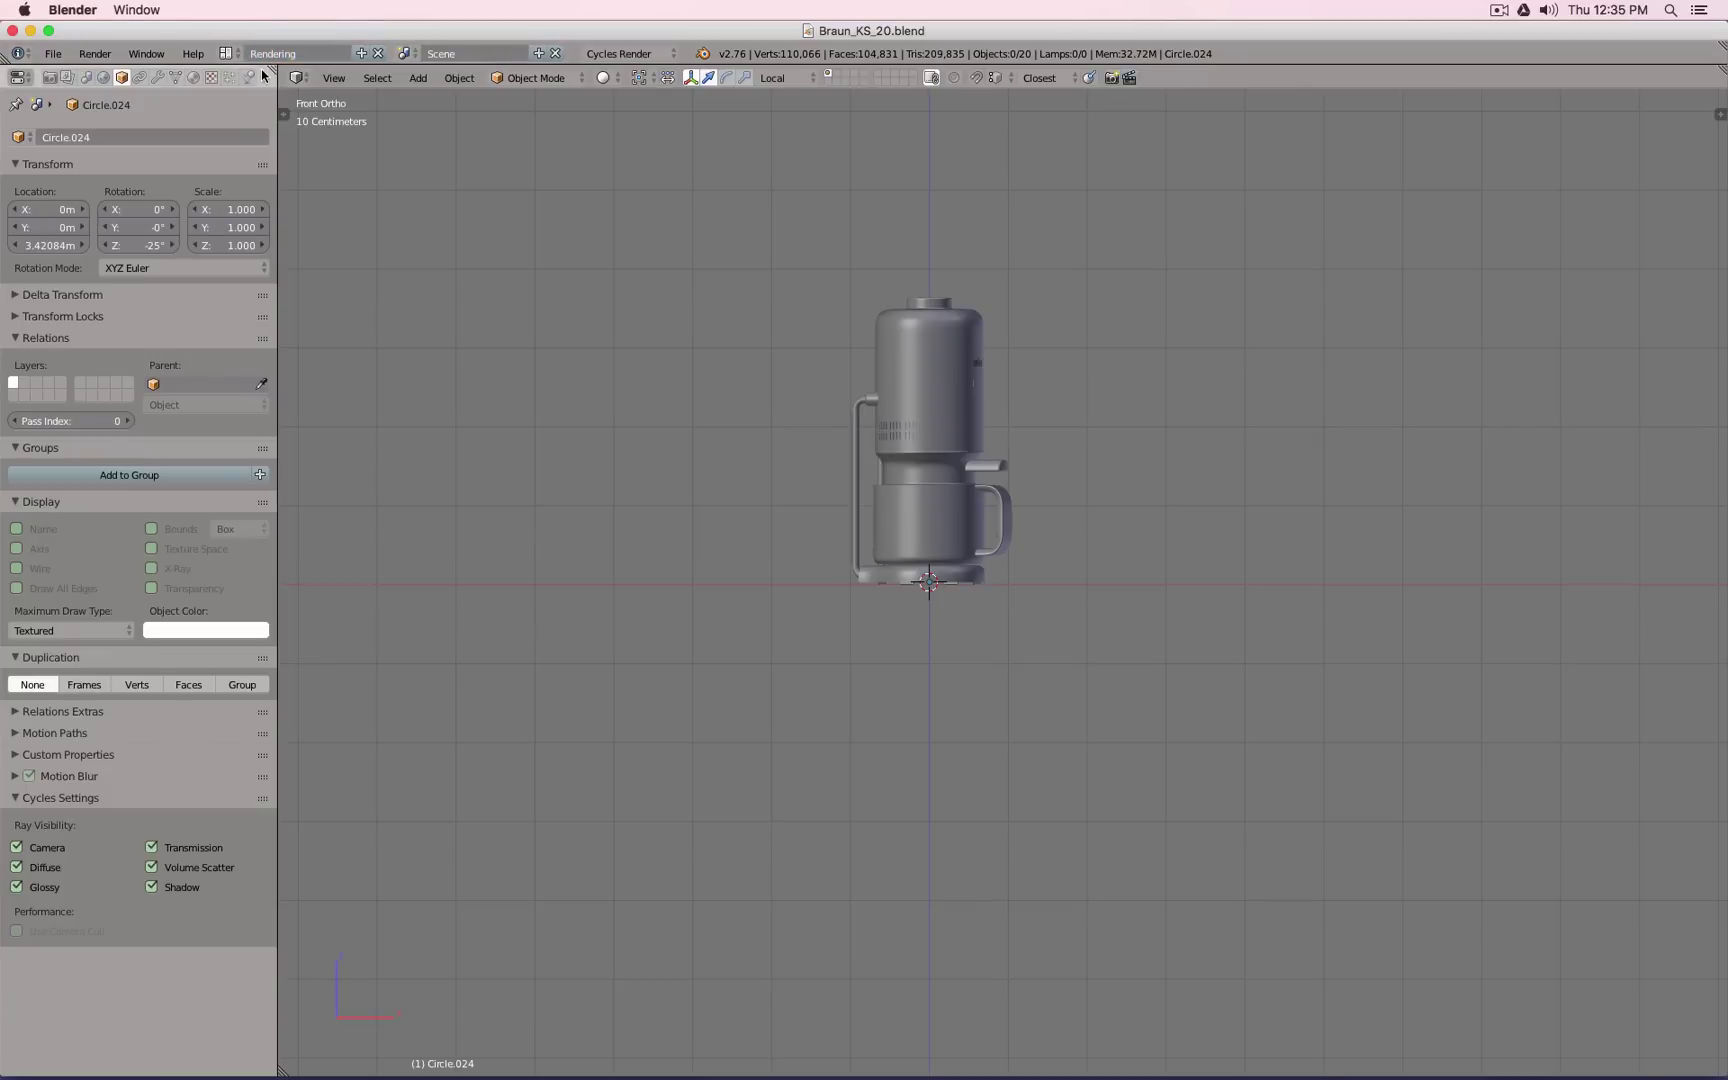
Step: Merge the Properties area into the 3D View, and divide the workspace into three upper areas and one full-width lower area
drag(282, 68, 175, 135)
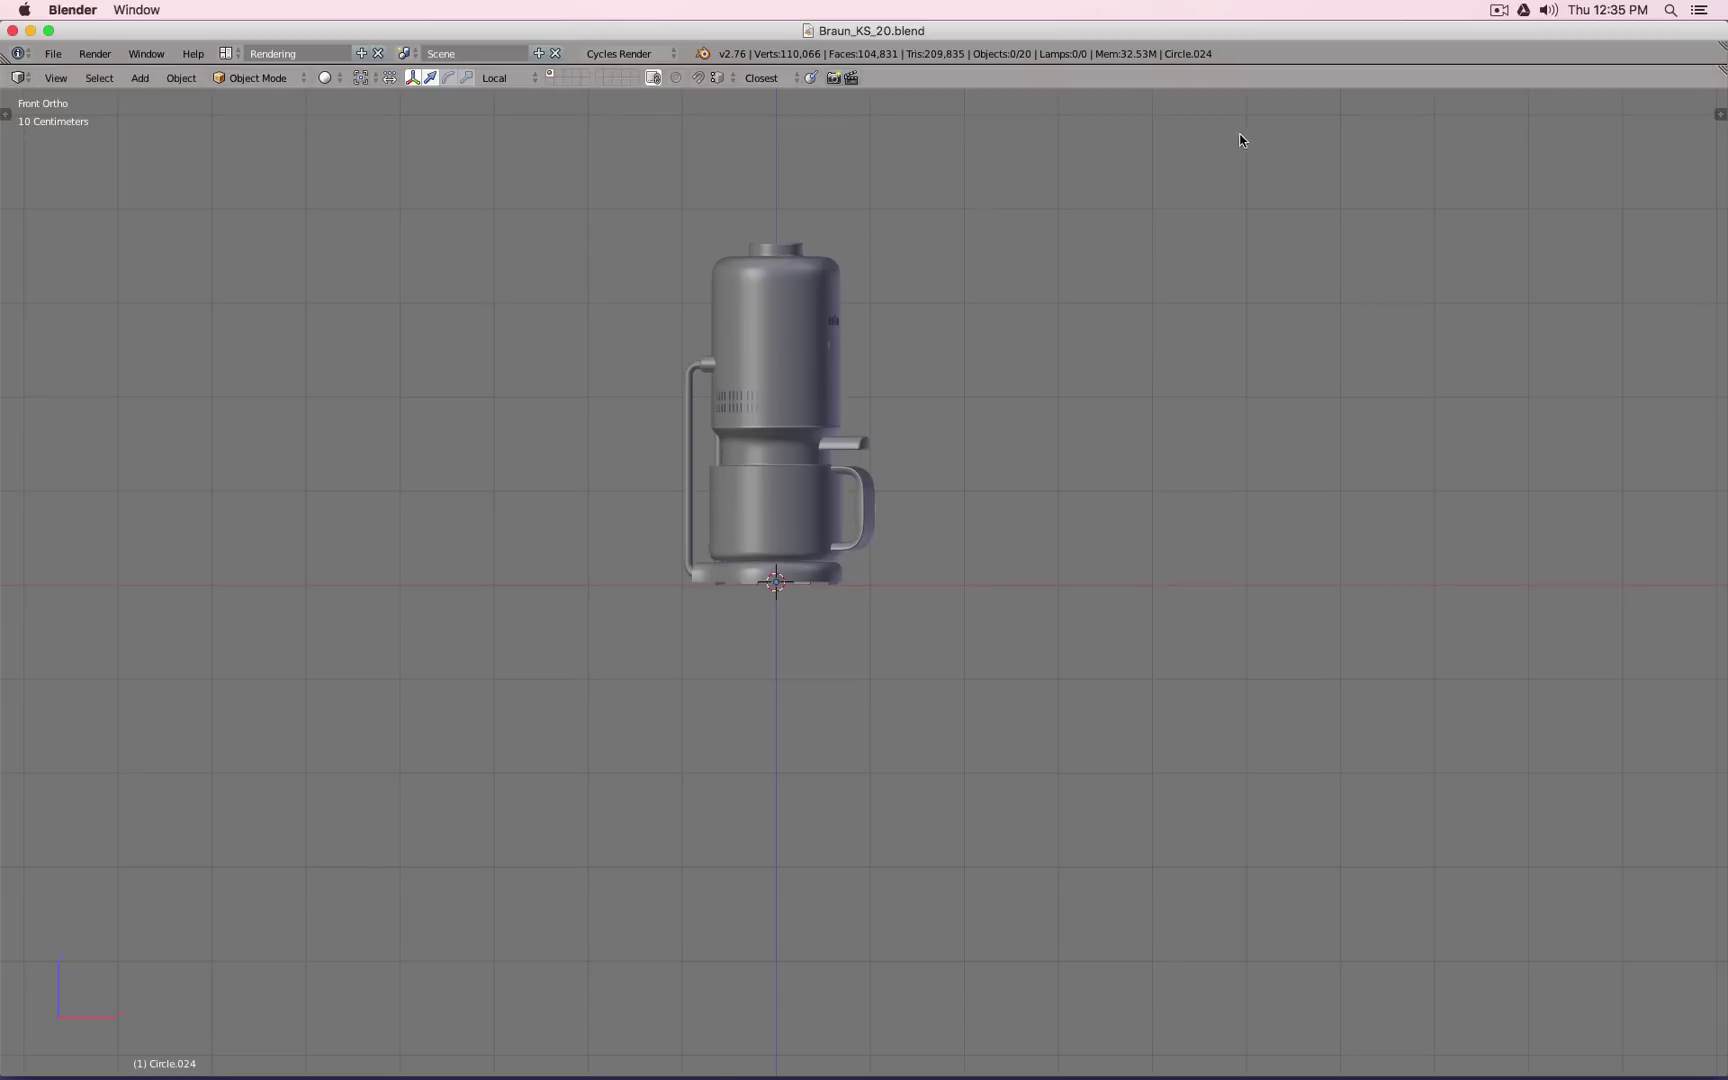
drag(1719, 80, 1554, 612)
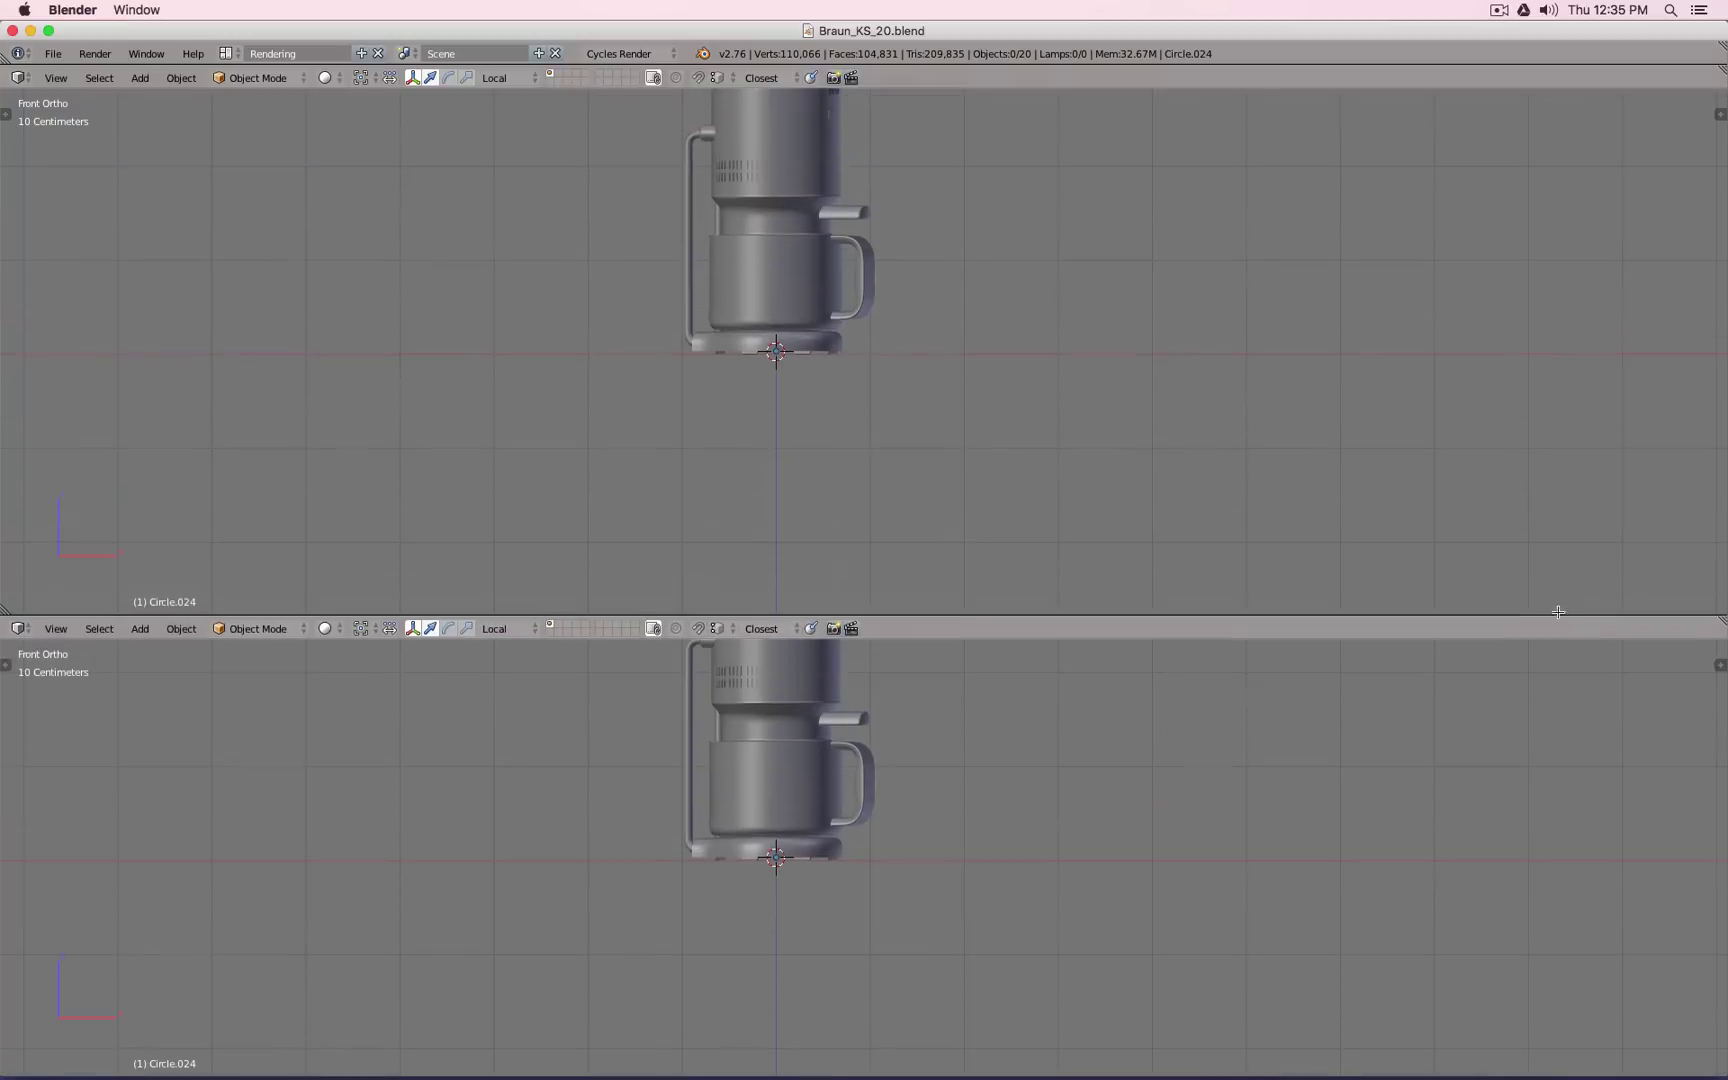
drag(4, 604, 634, 580)
Step: Change the full-width lower area to the Node Editor and the narrow first upper area to Properties
click(19, 628)
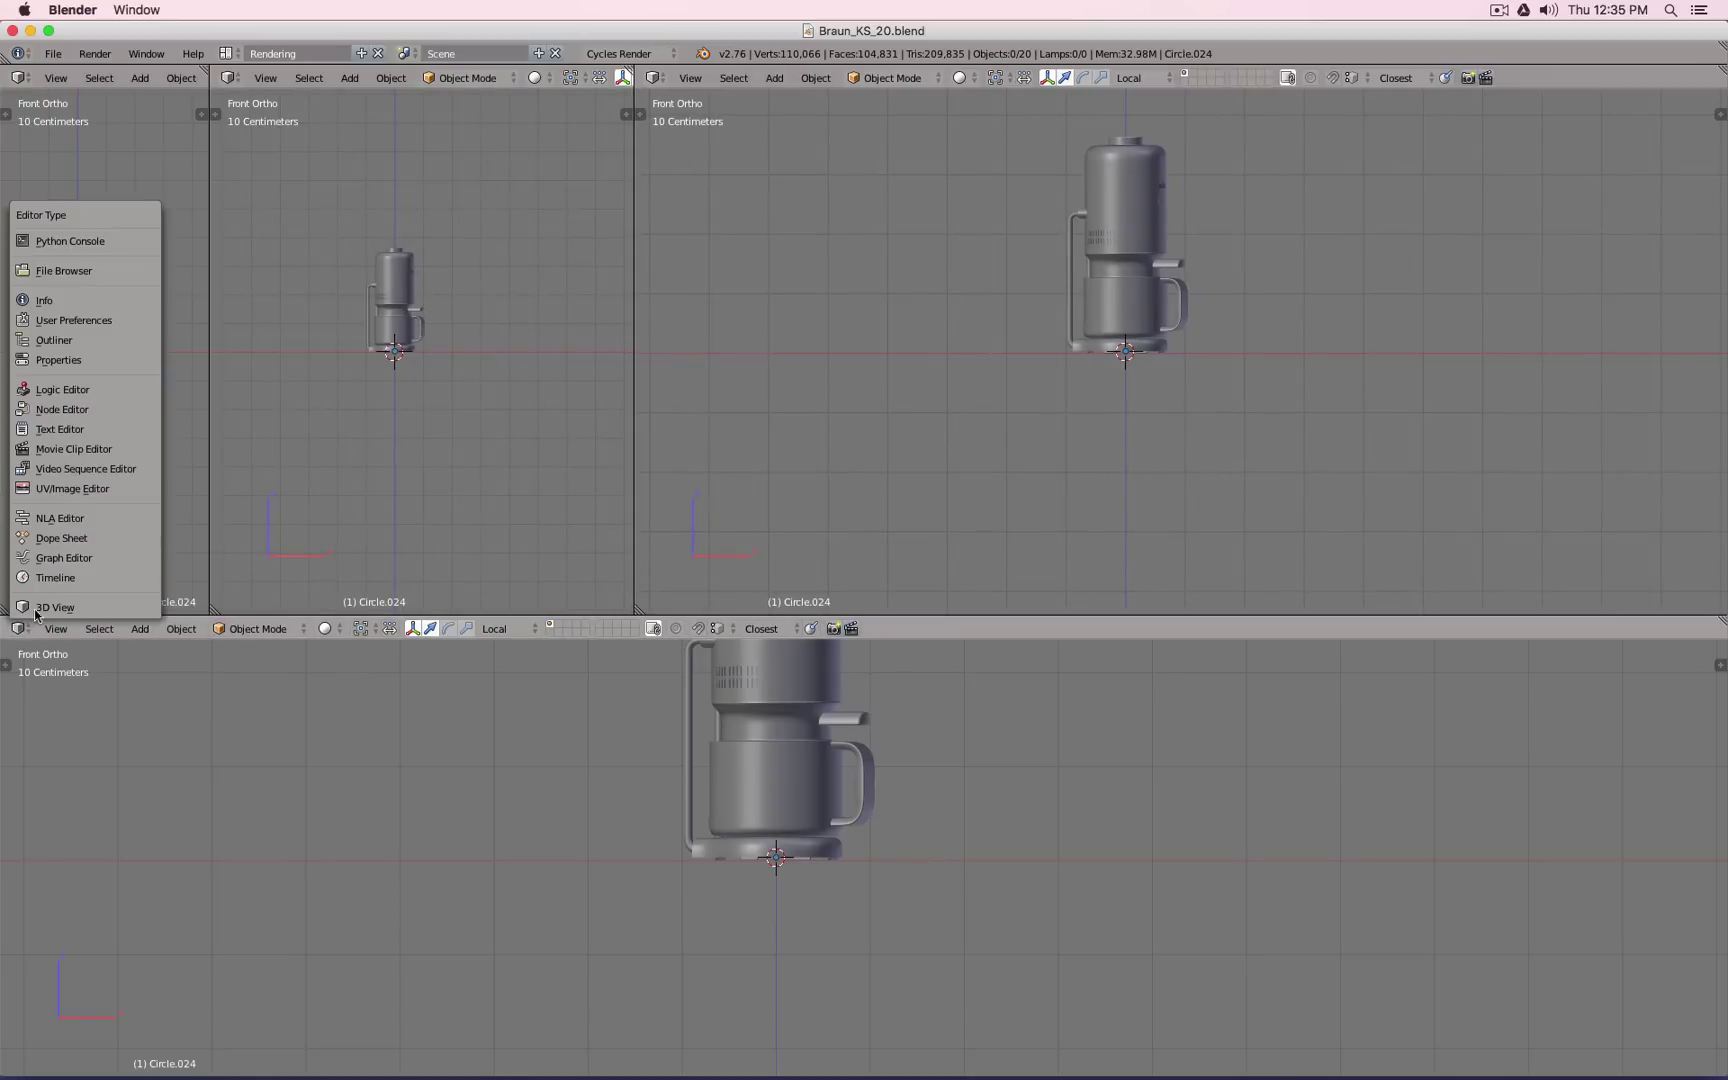
click(66, 412)
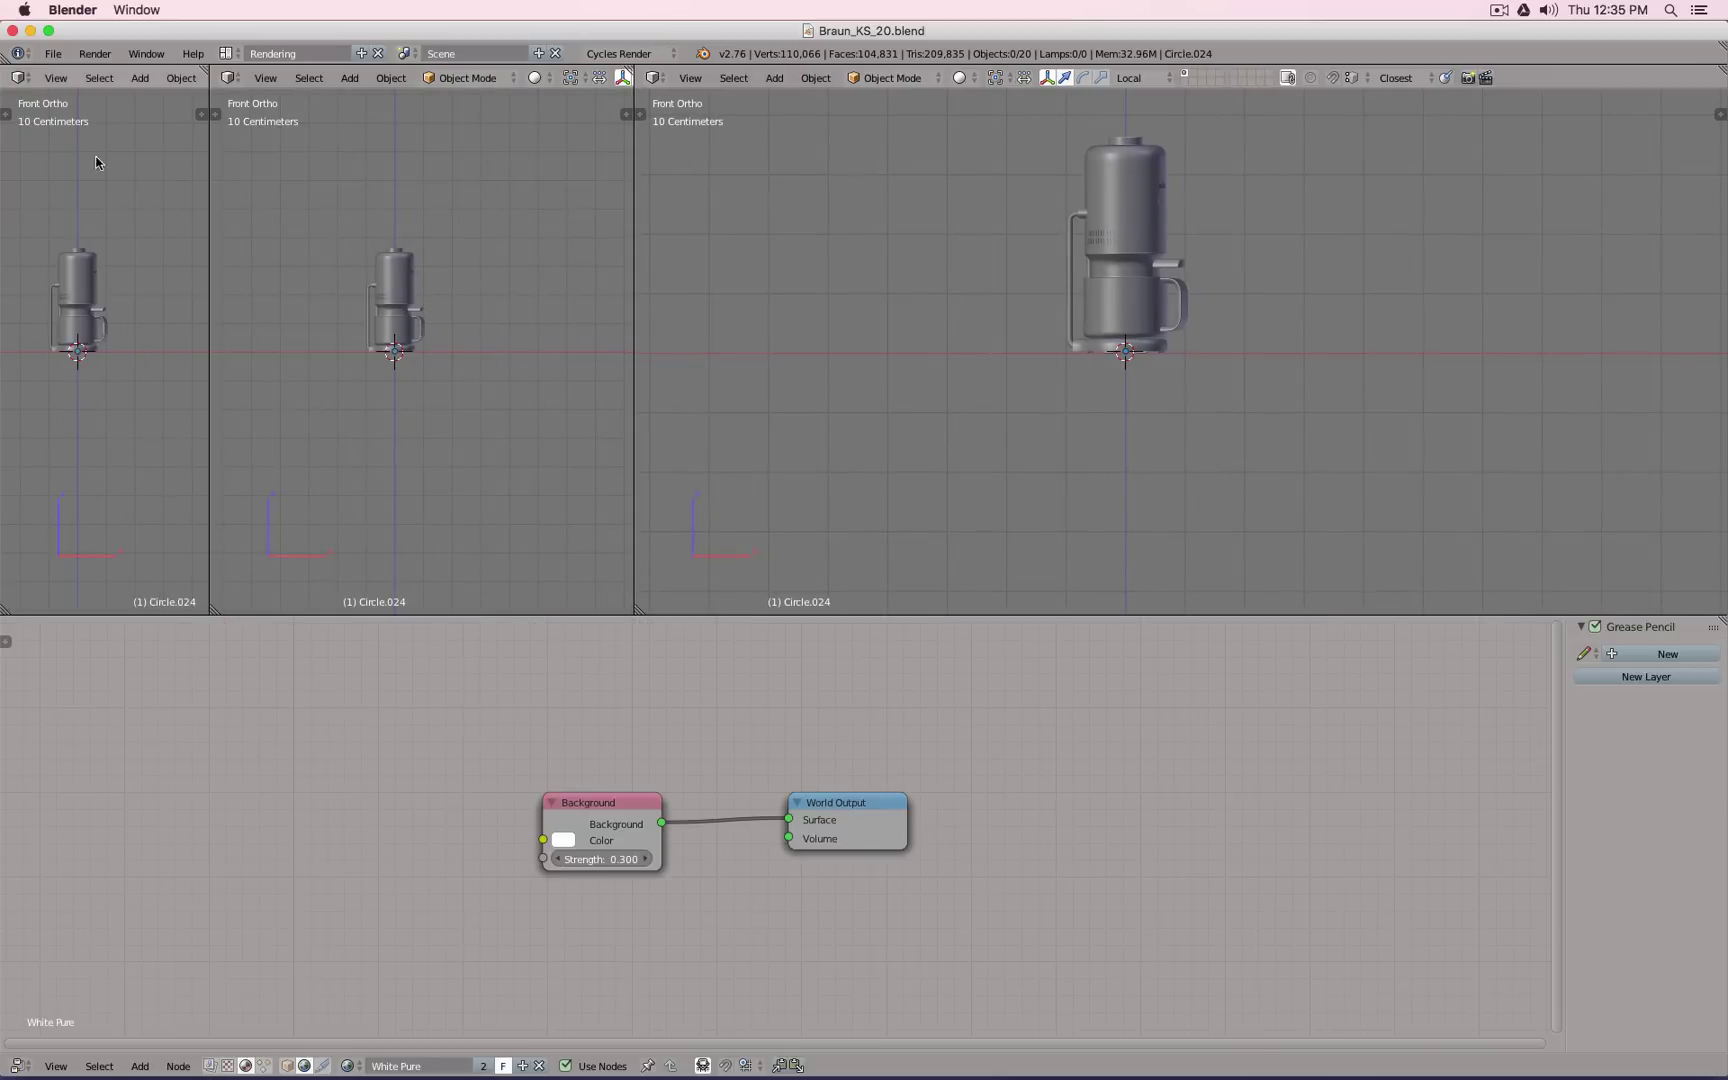
click(20, 78)
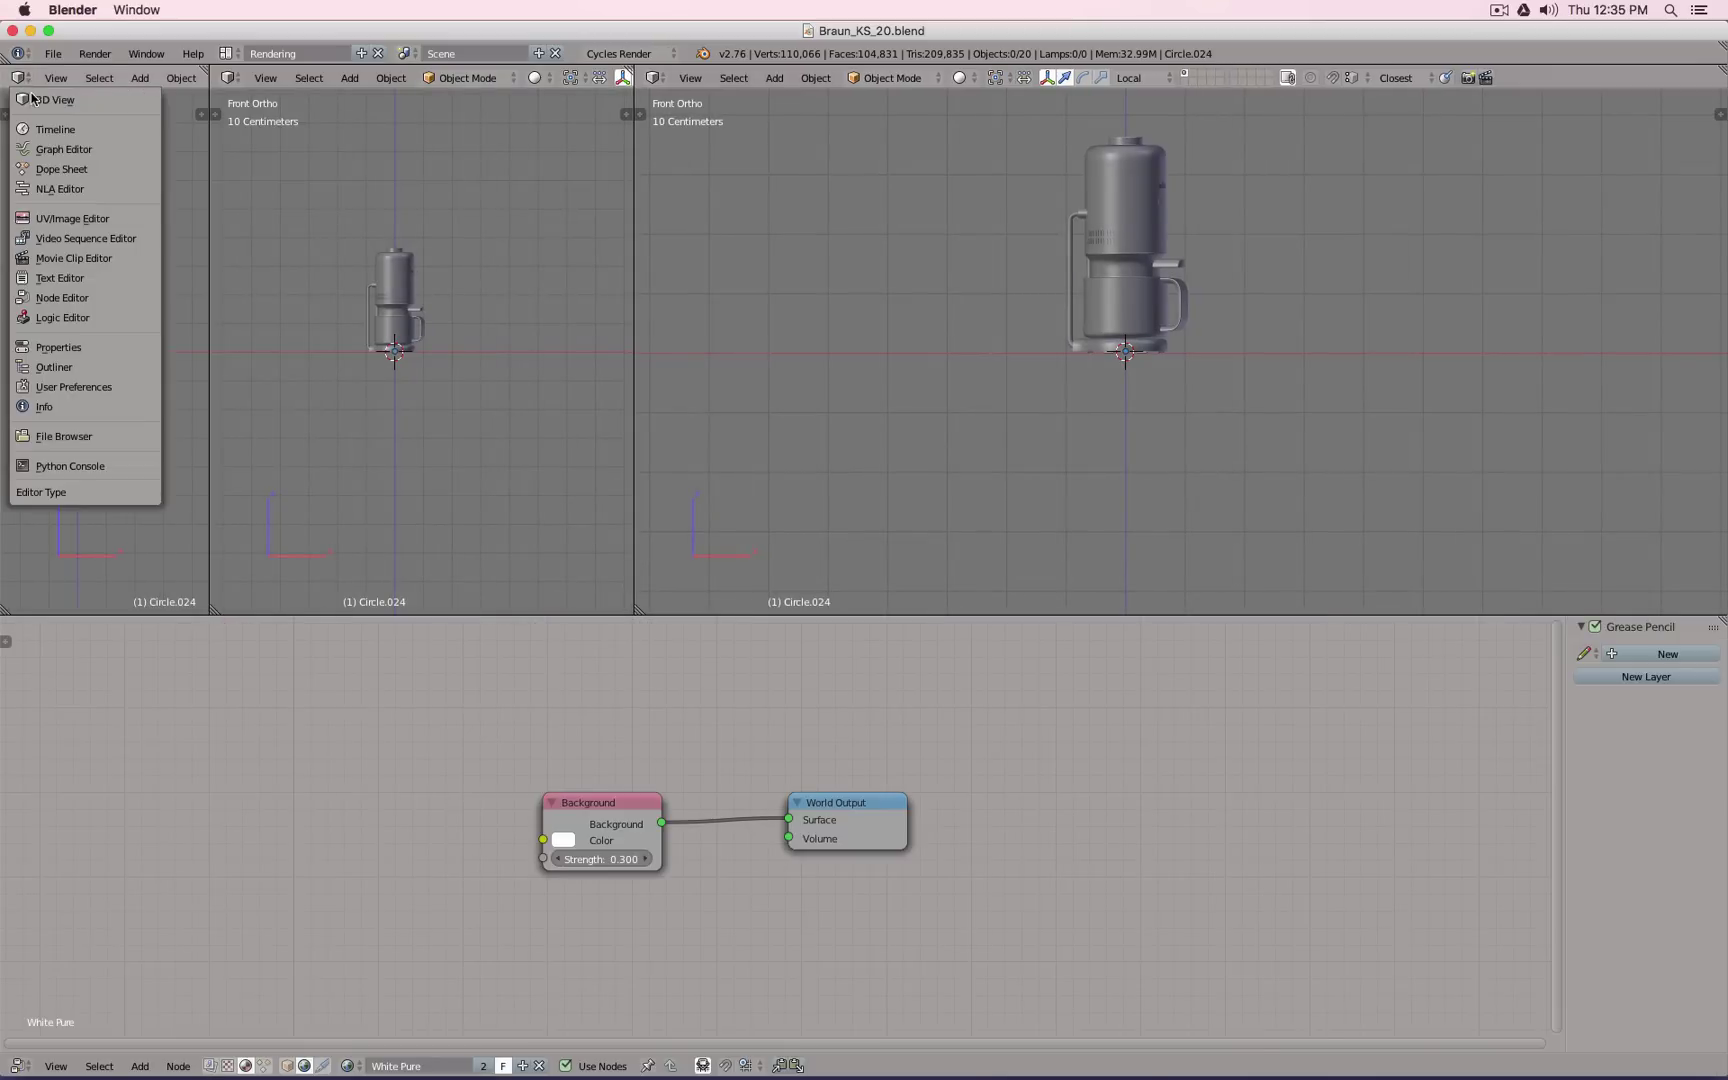
click(58, 347)
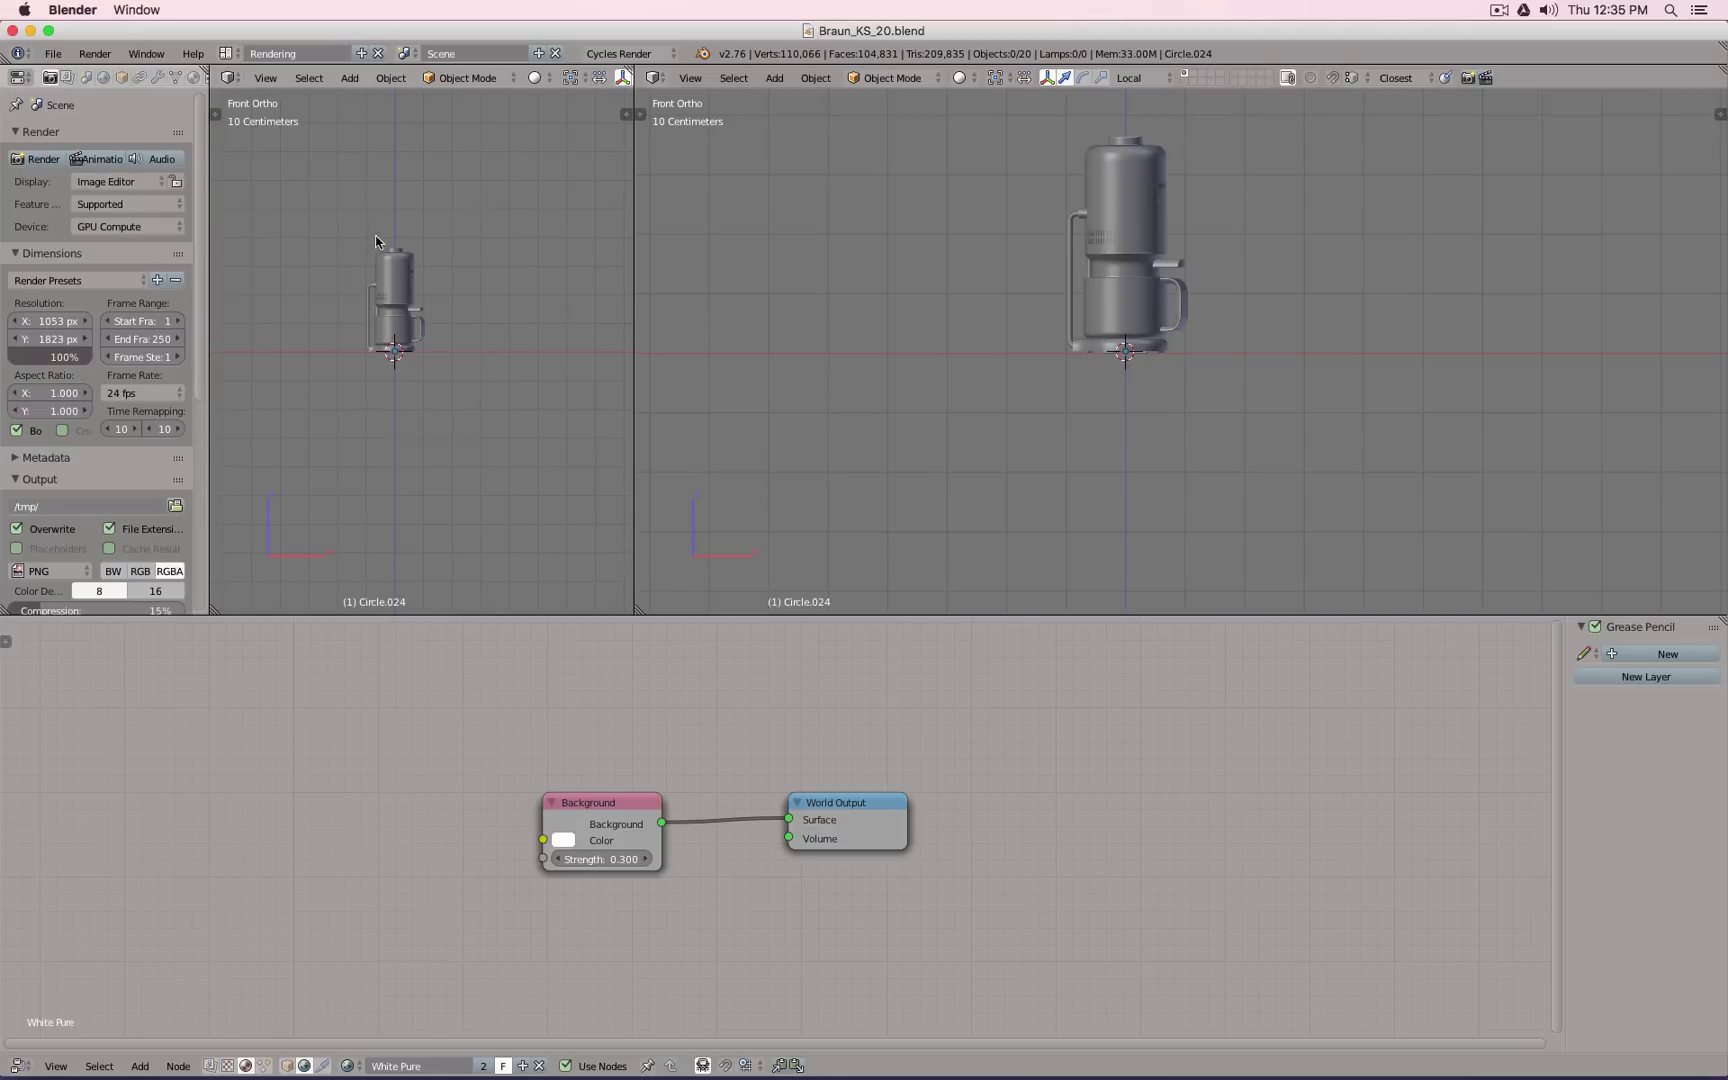
Step: Widen the middle 3D View, and try splitting it in two before merging the parts back together
drag(633, 210, 722, 210)
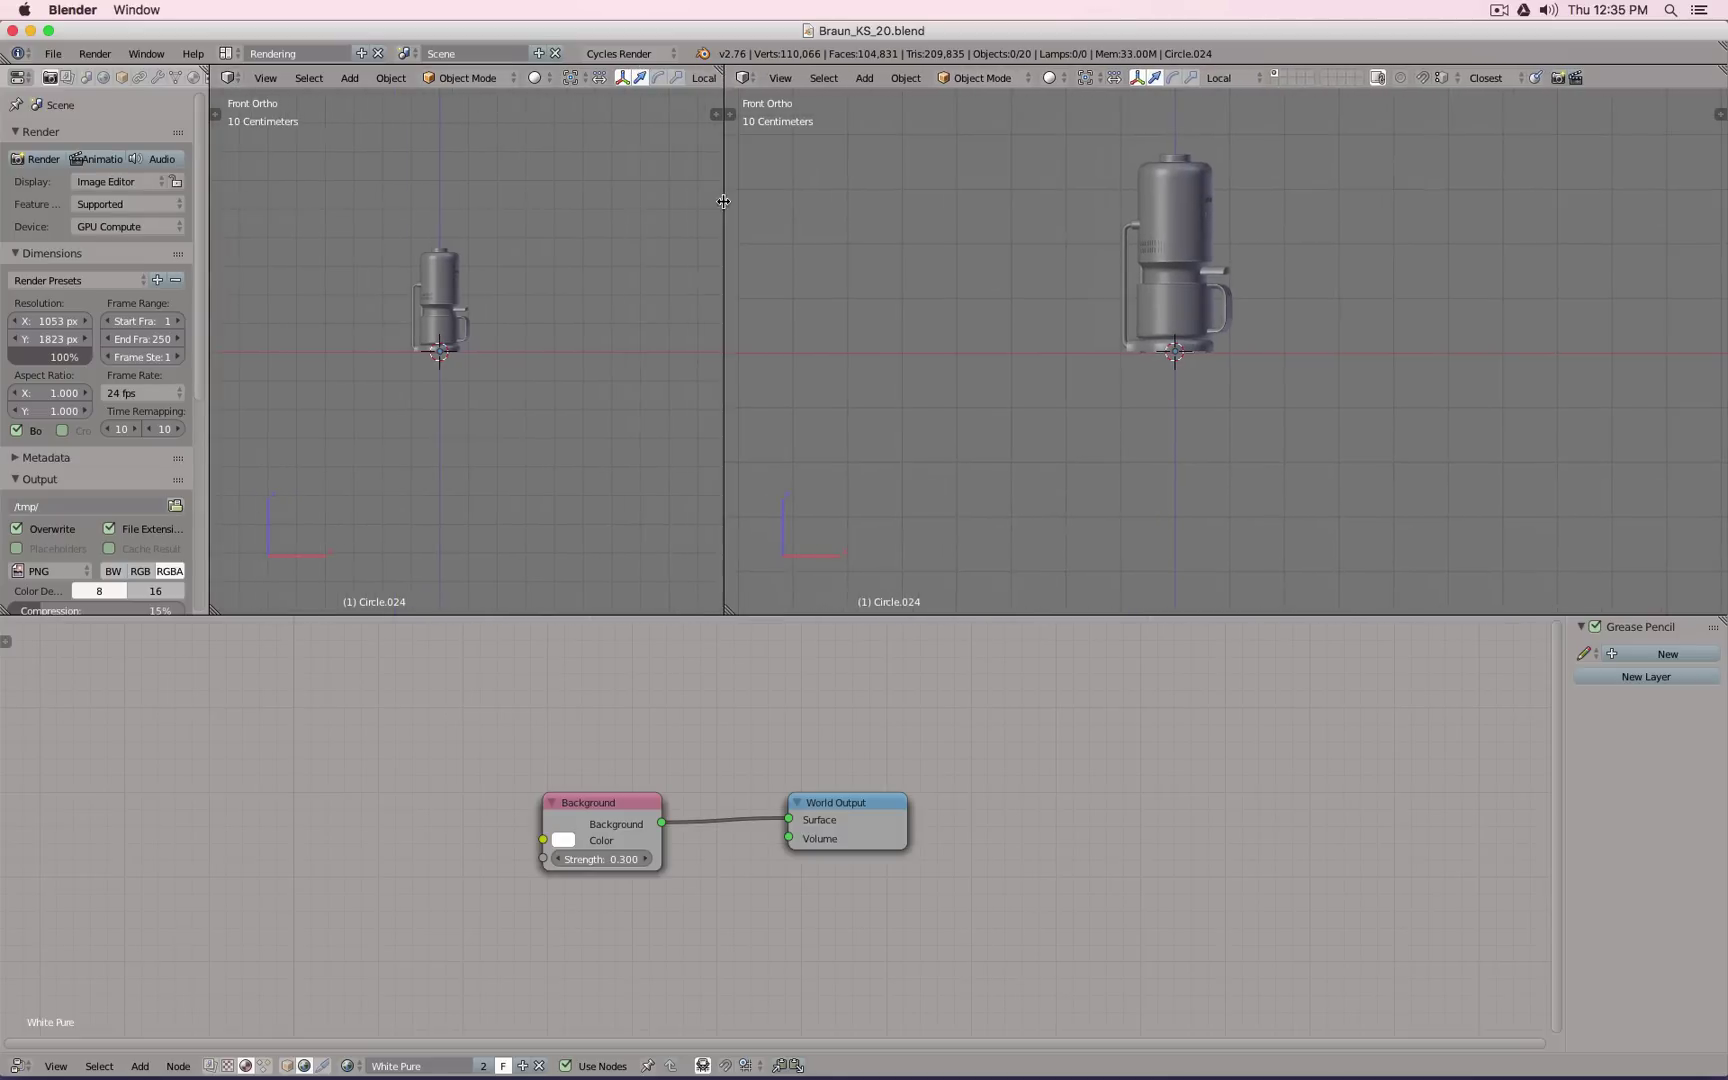
shift+middle_drag(1158, 257, 1270, 345)
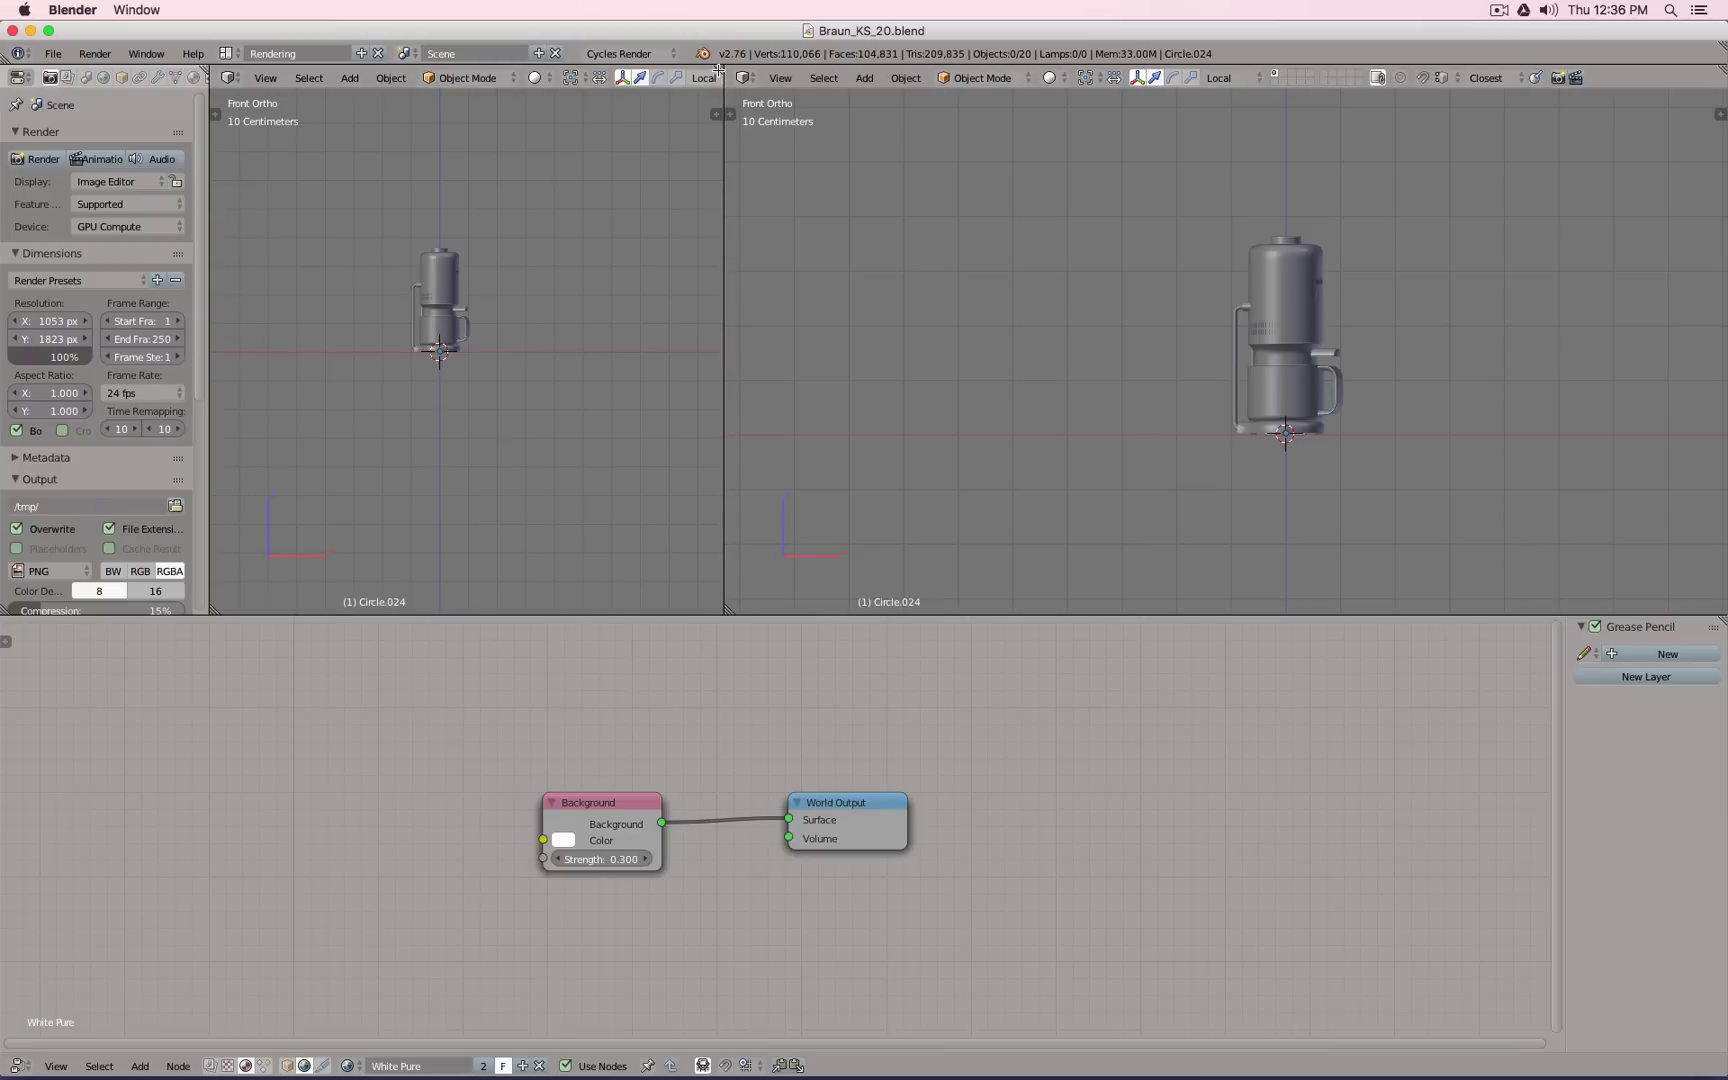
drag(718, 69, 663, 405)
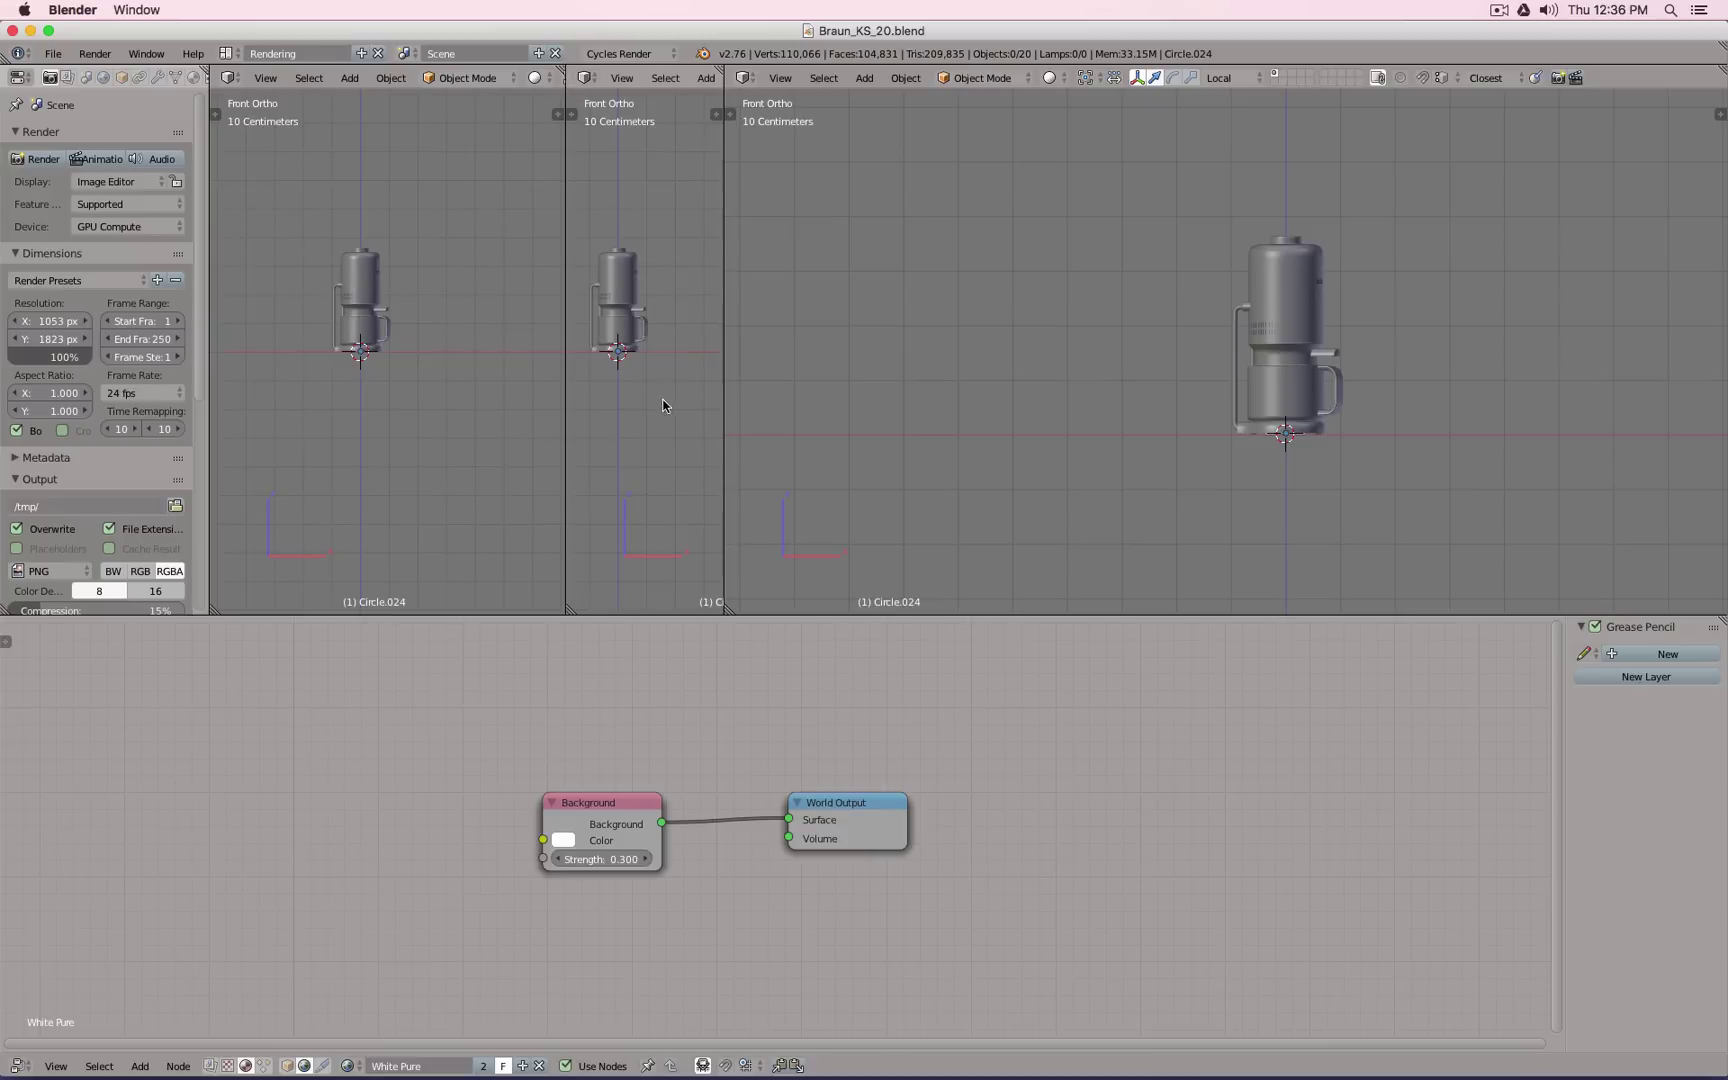
drag(562, 68, 587, 463)
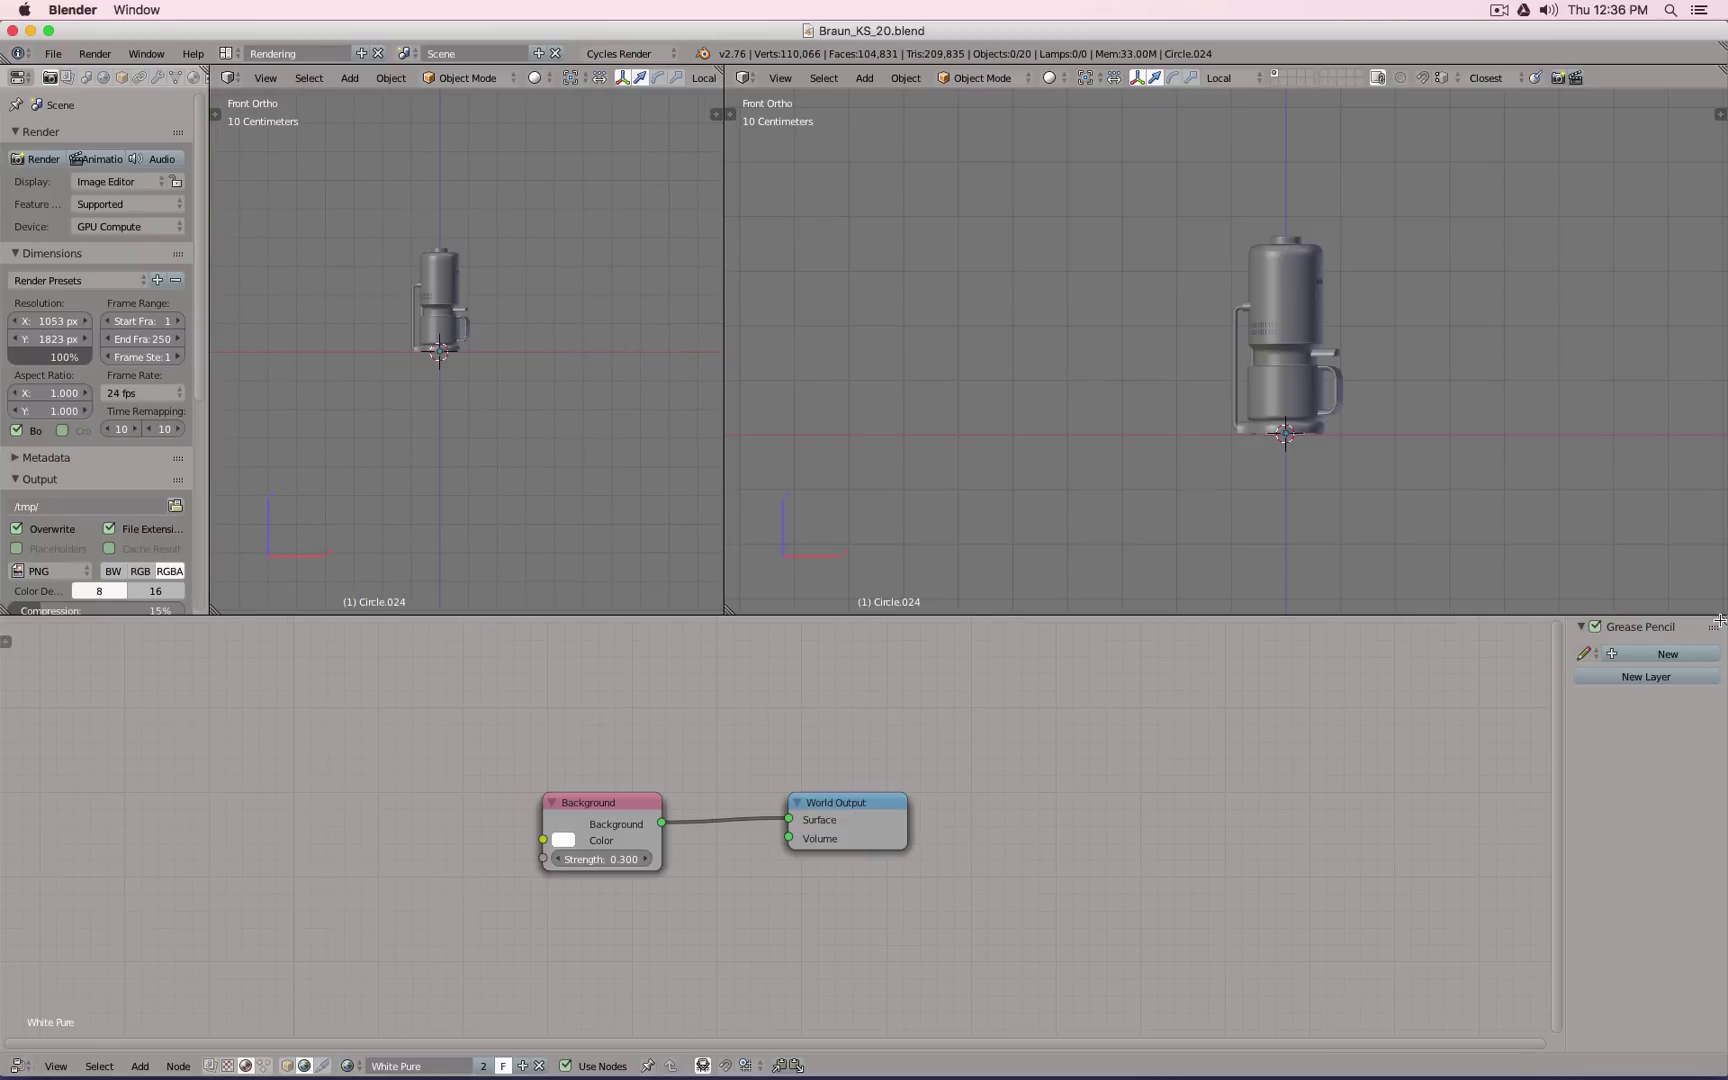
Step: Split off about a third of the Node Editor's width and change the new area to the UV/Image Editor
drag(1719, 620, 1196, 879)
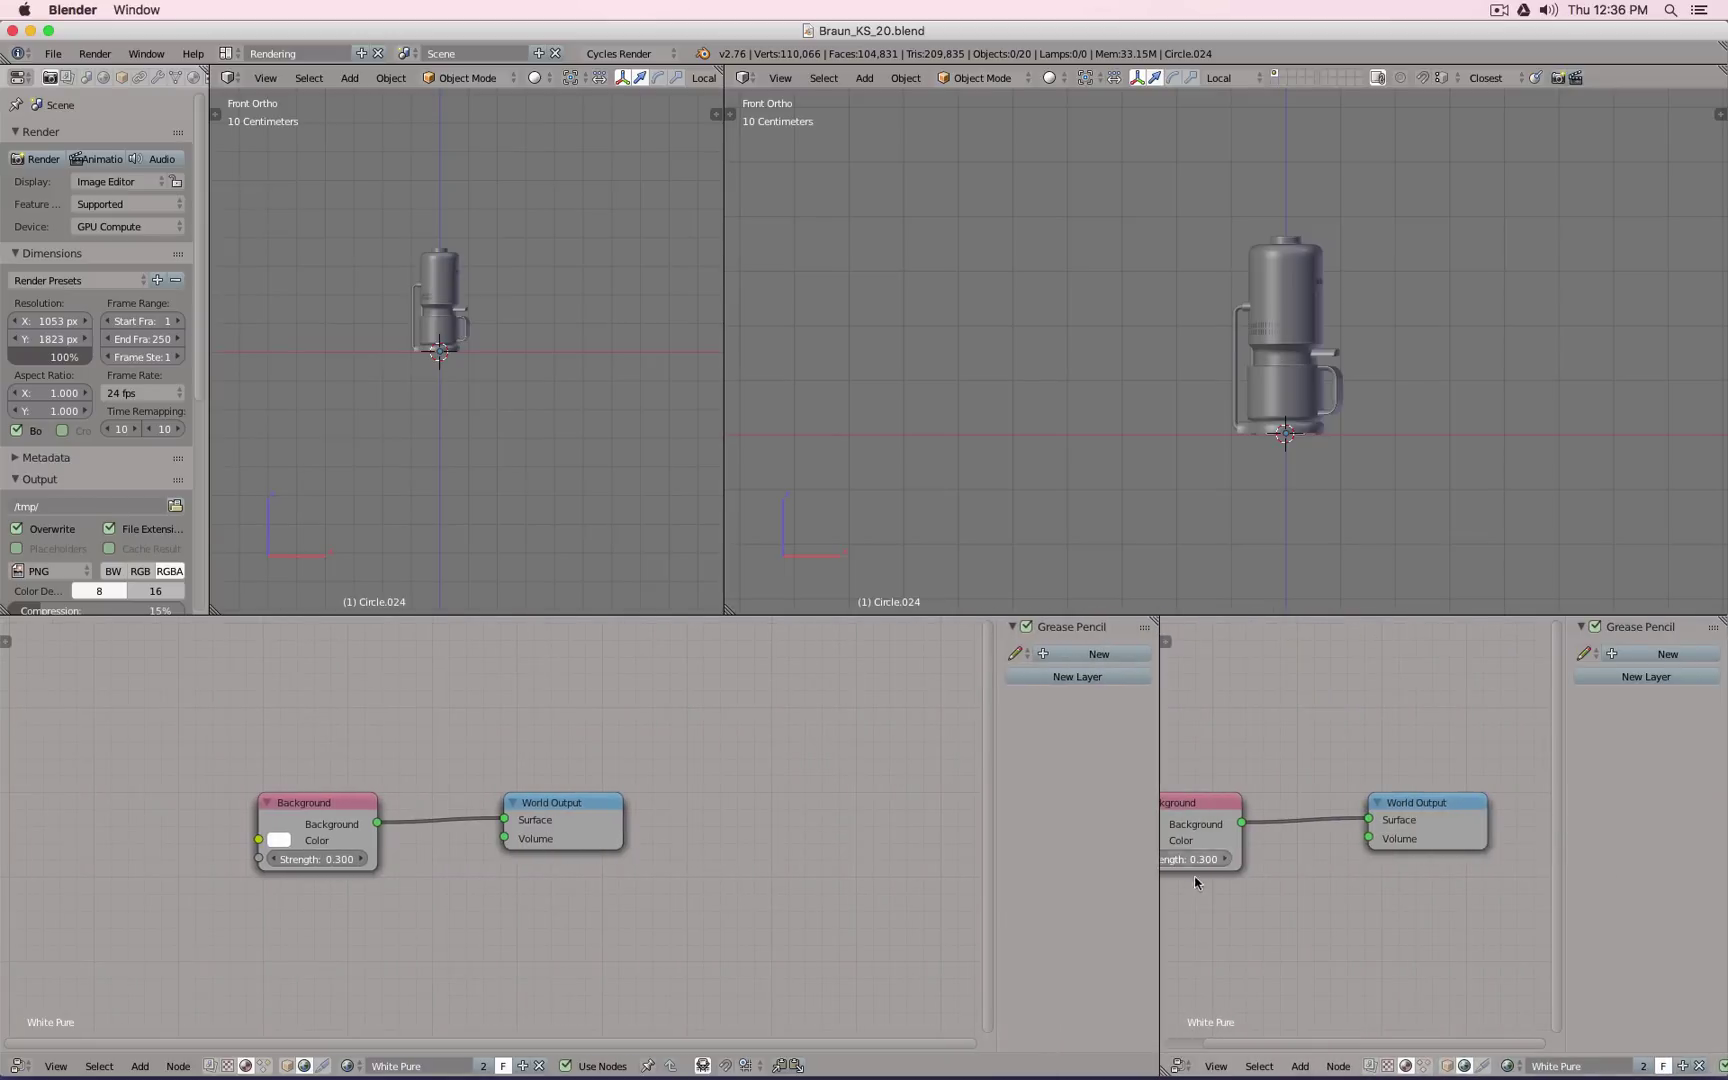
click(1178, 1066)
click(1233, 922)
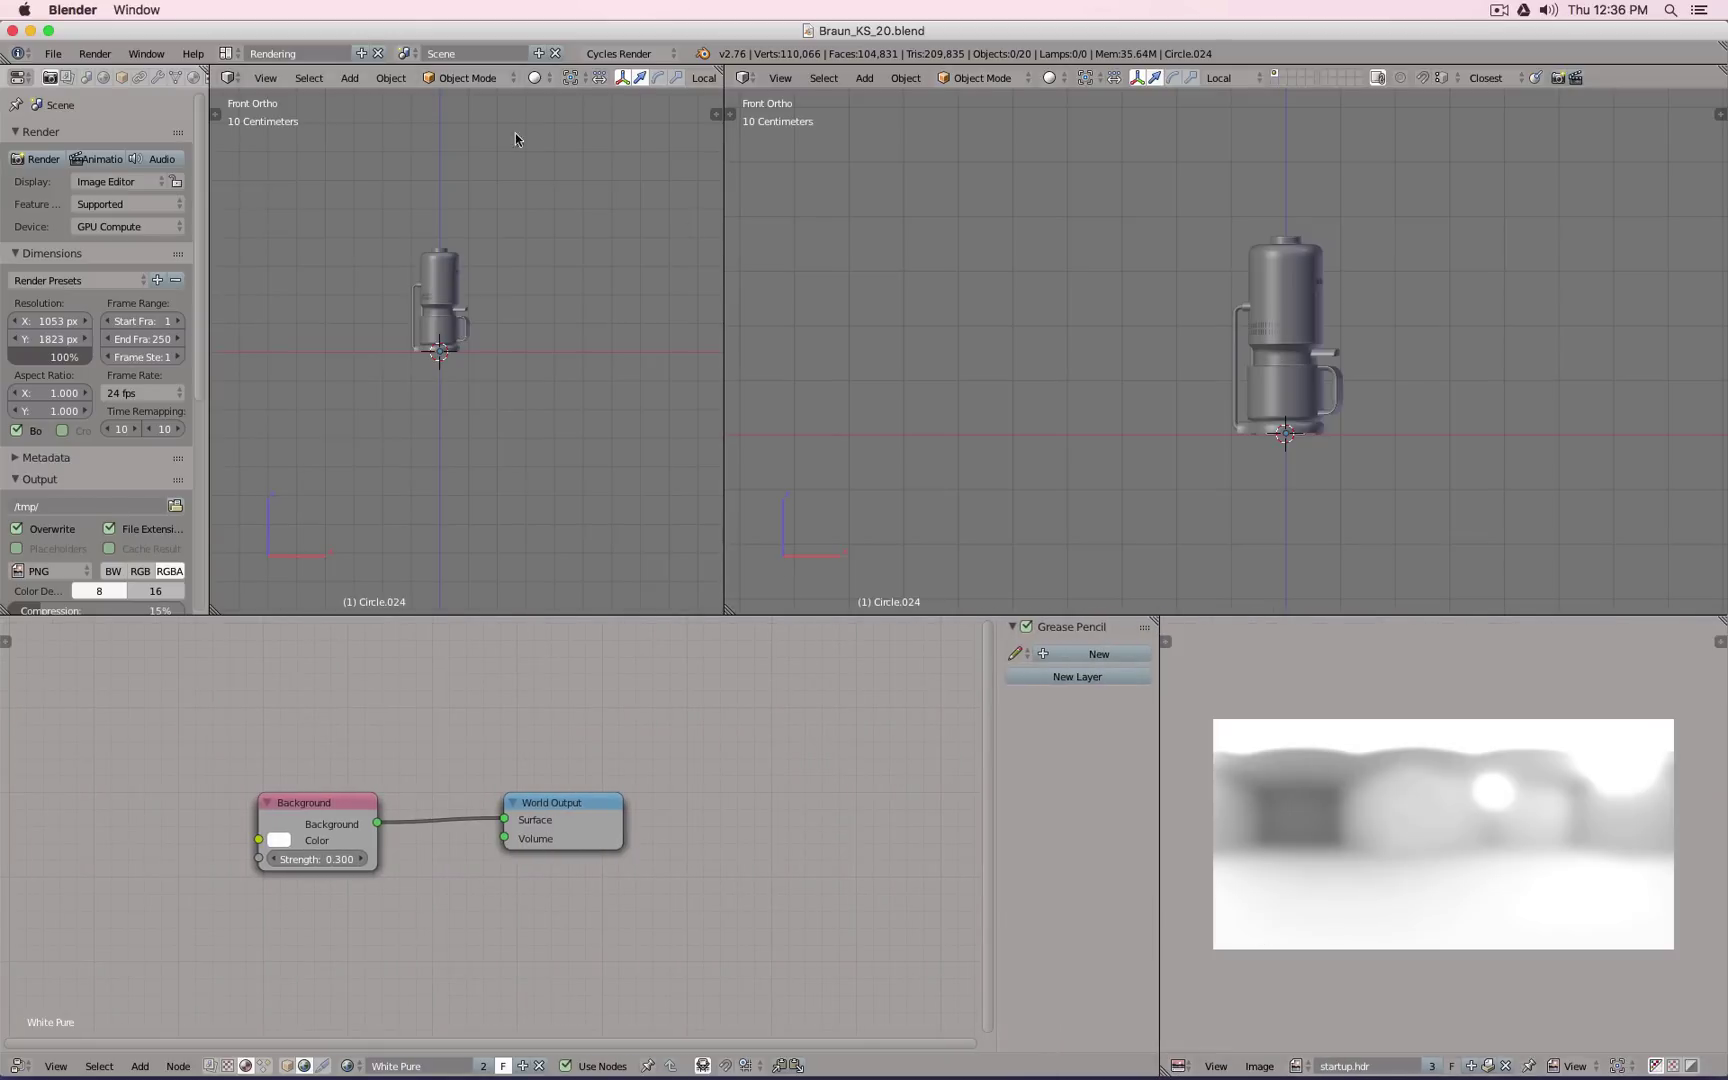
Step: Switch to the Model screen layout to compare it, and return to the Rendering layout
click(228, 57)
click(243, 83)
click(228, 57)
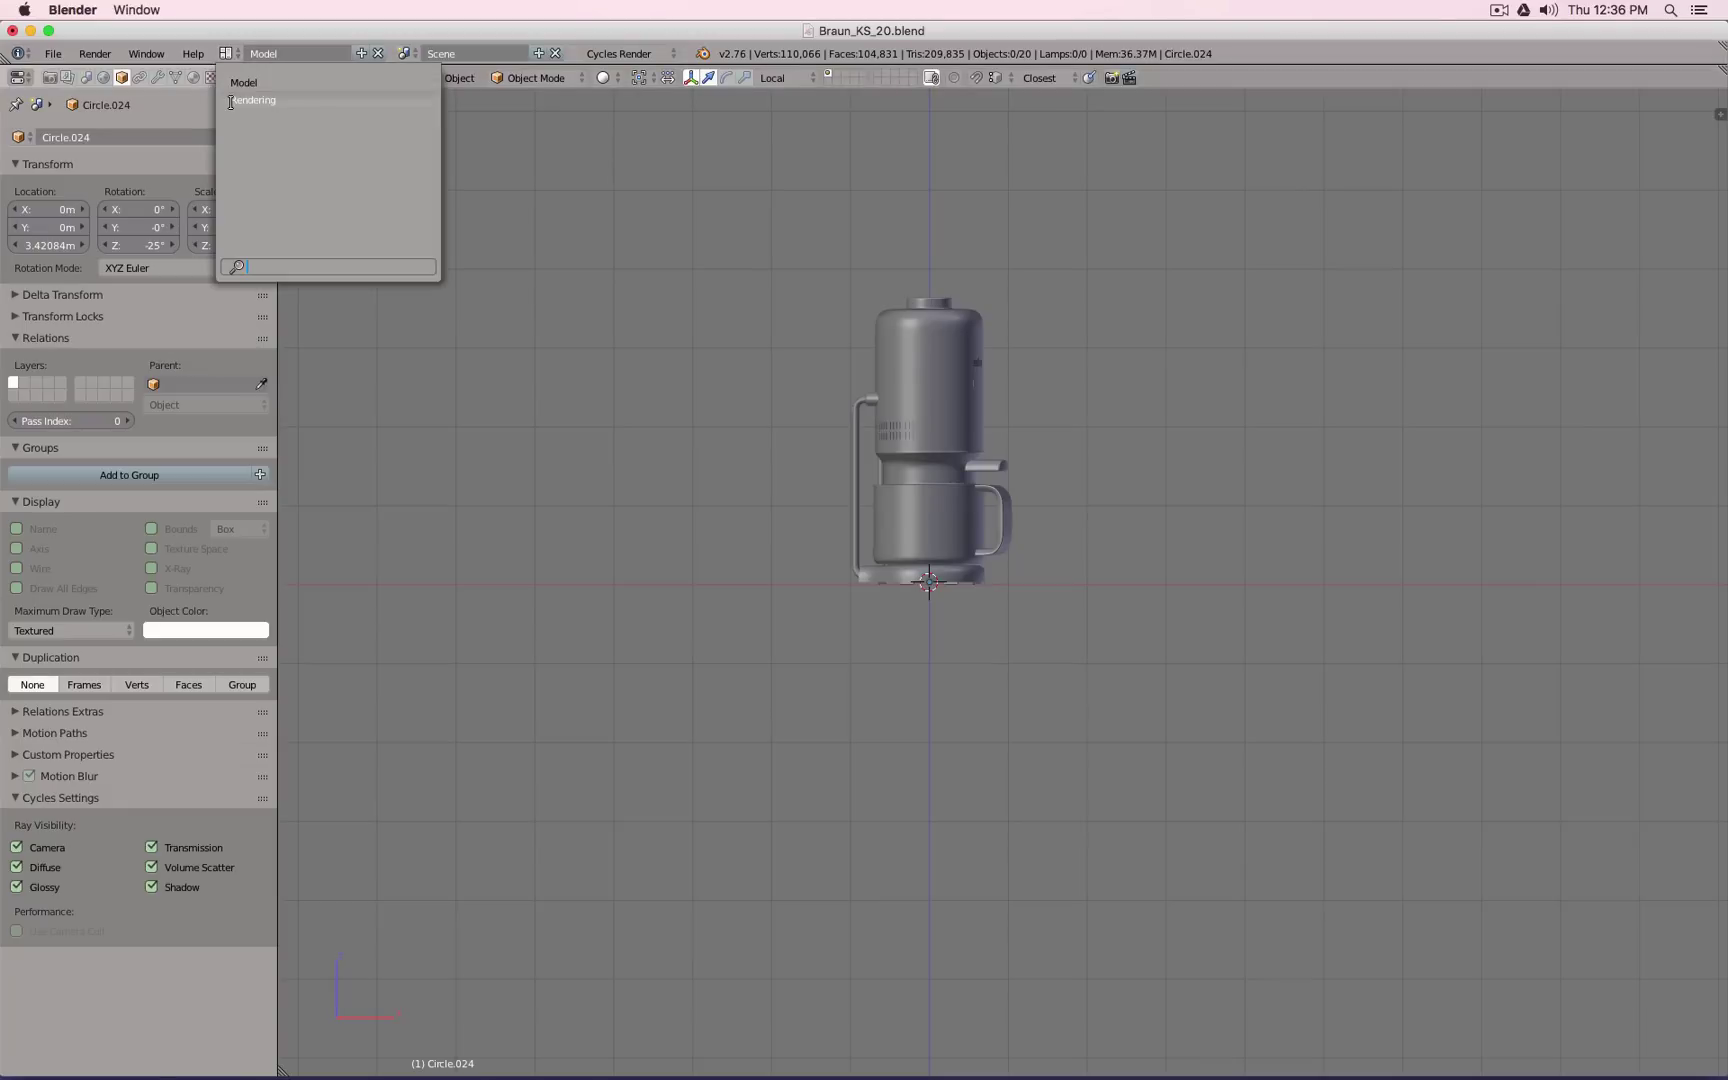
click(231, 101)
click(229, 56)
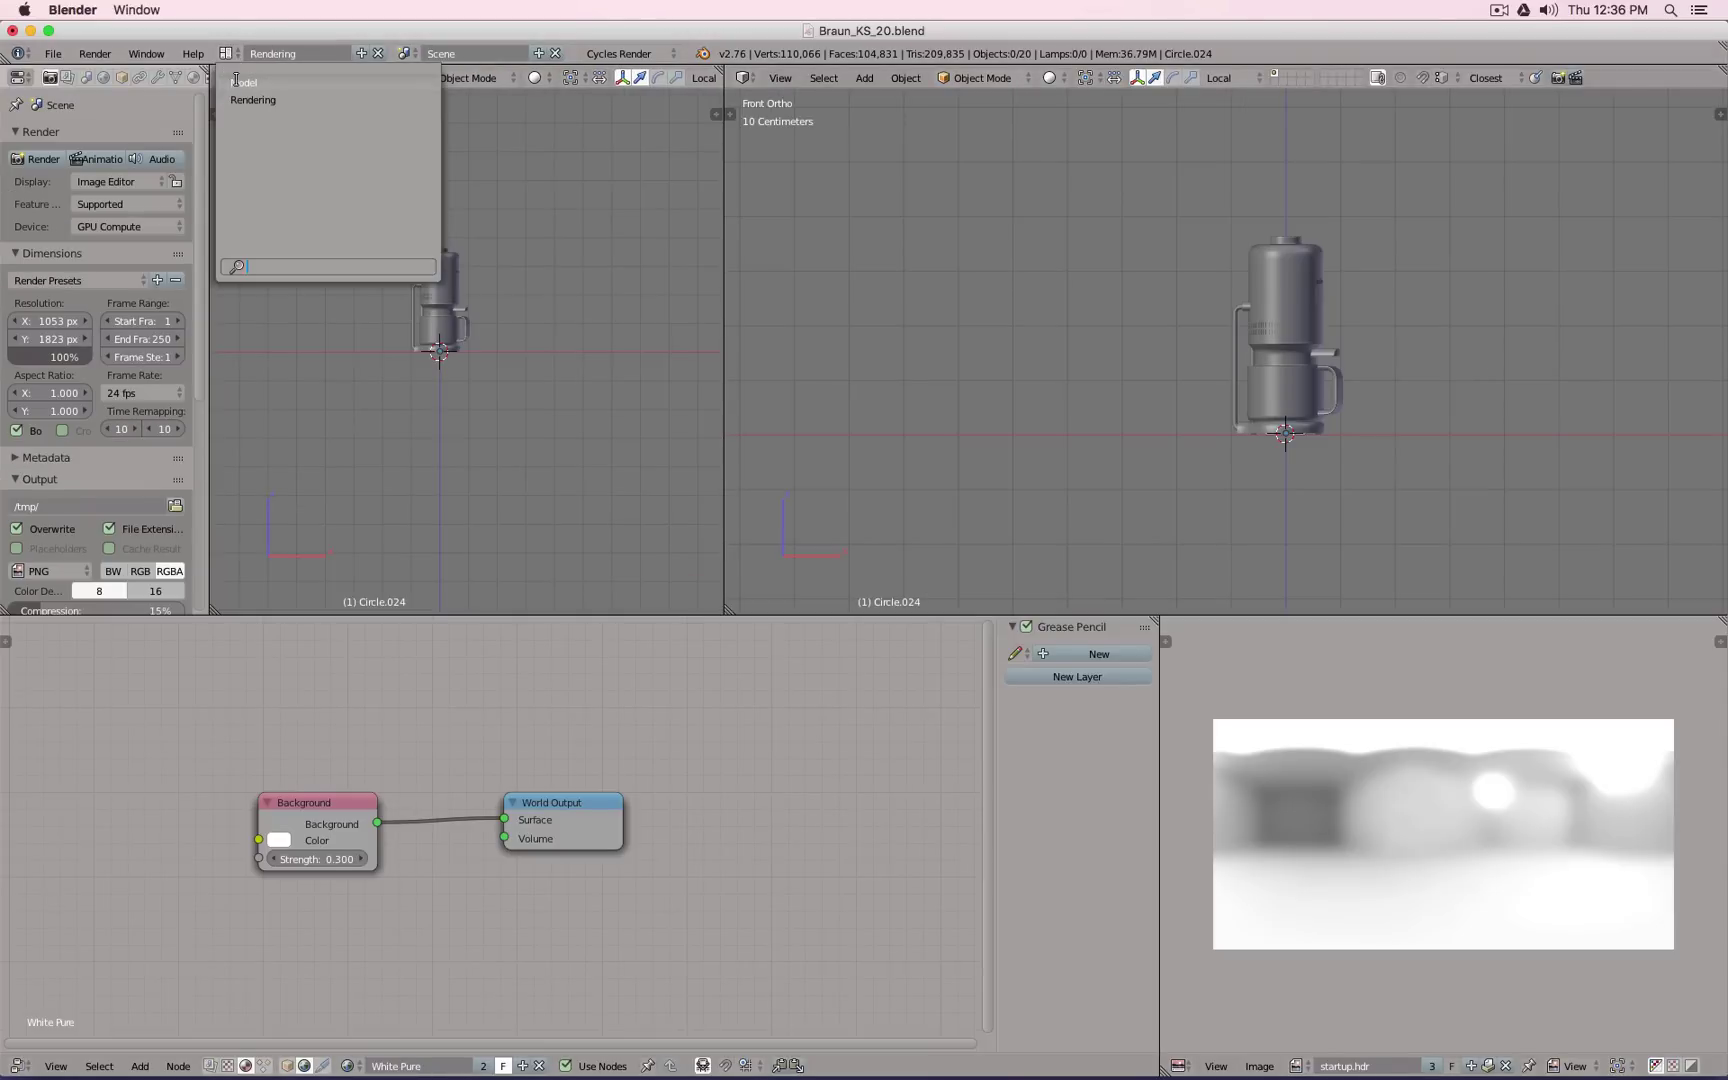
click(253, 100)
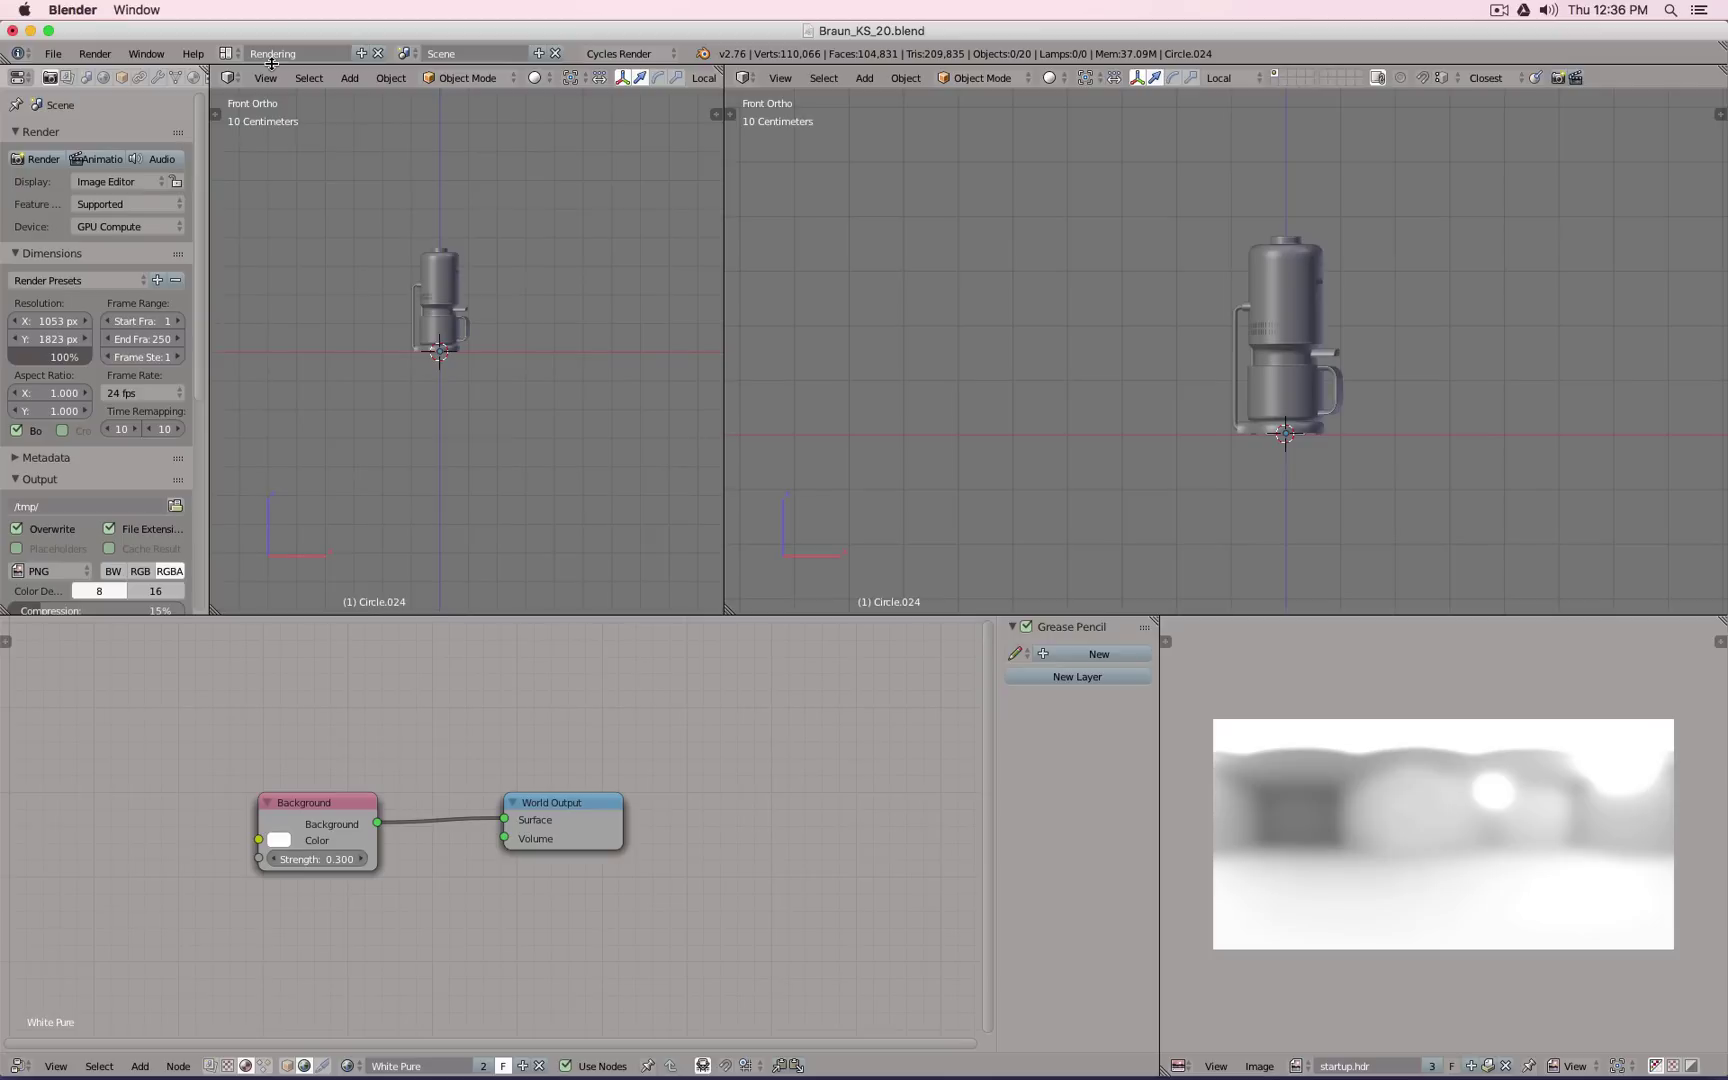
click(230, 53)
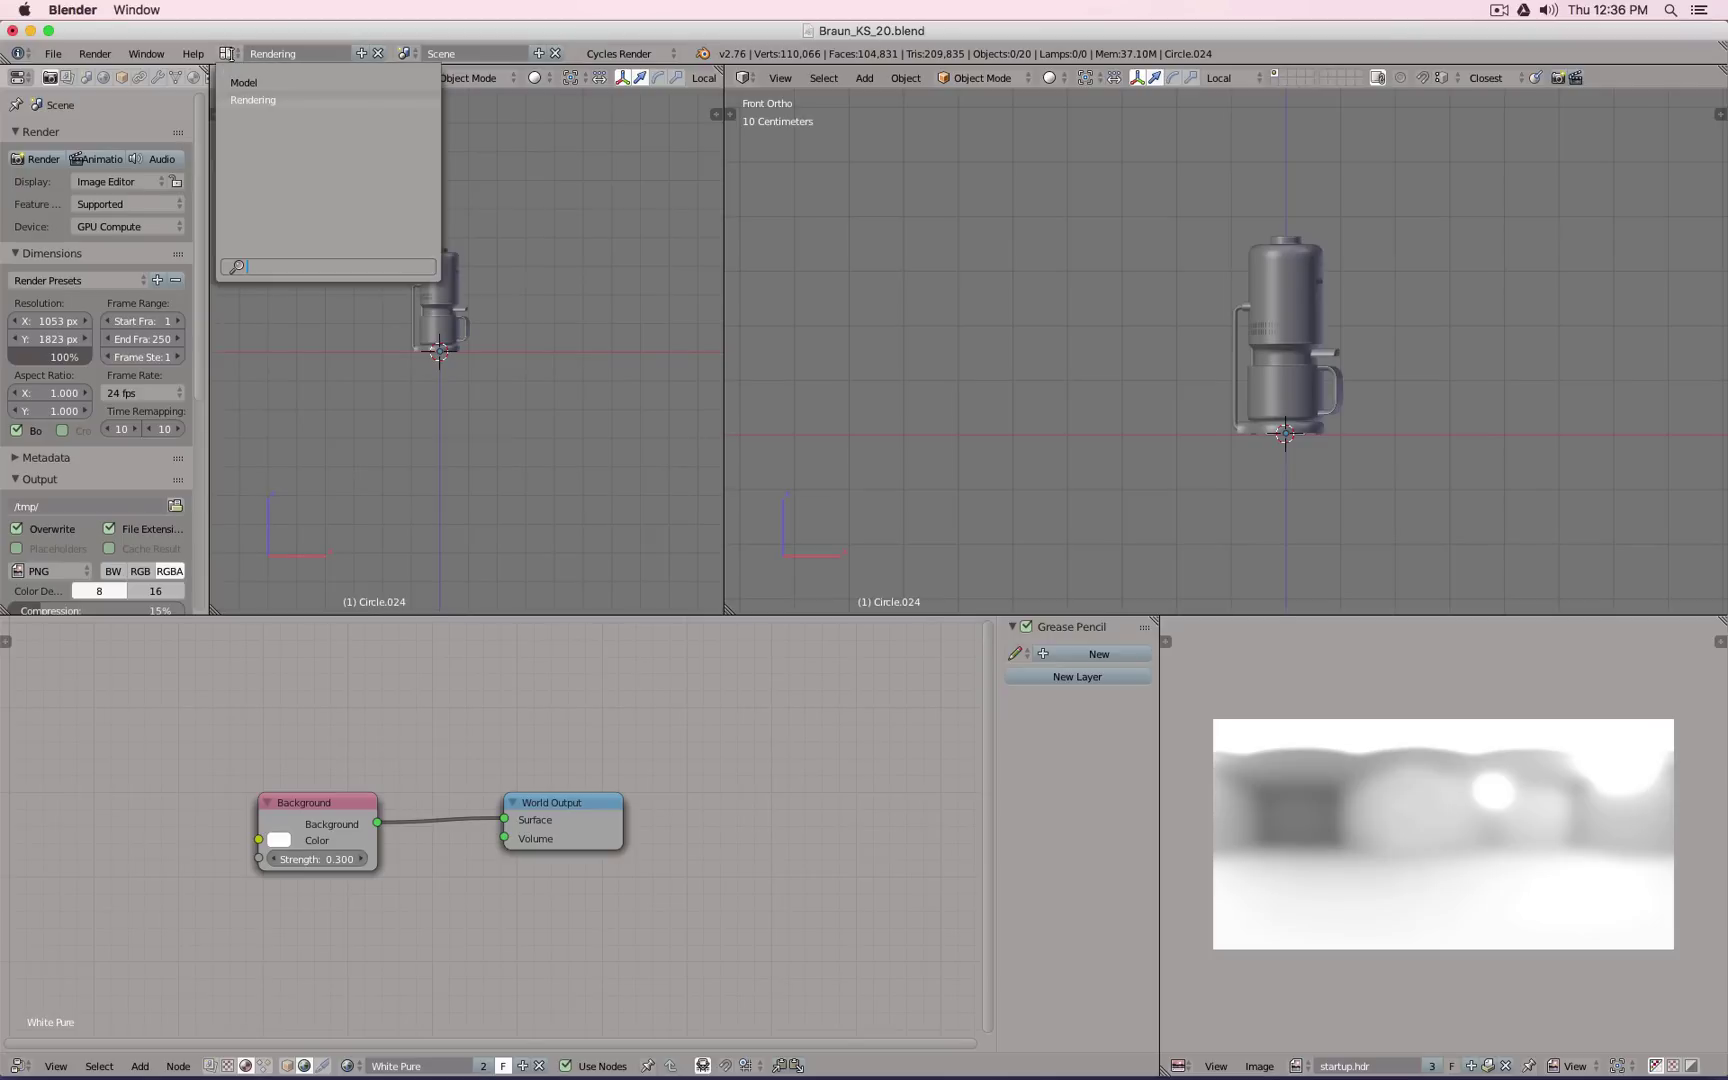
click(1152, 866)
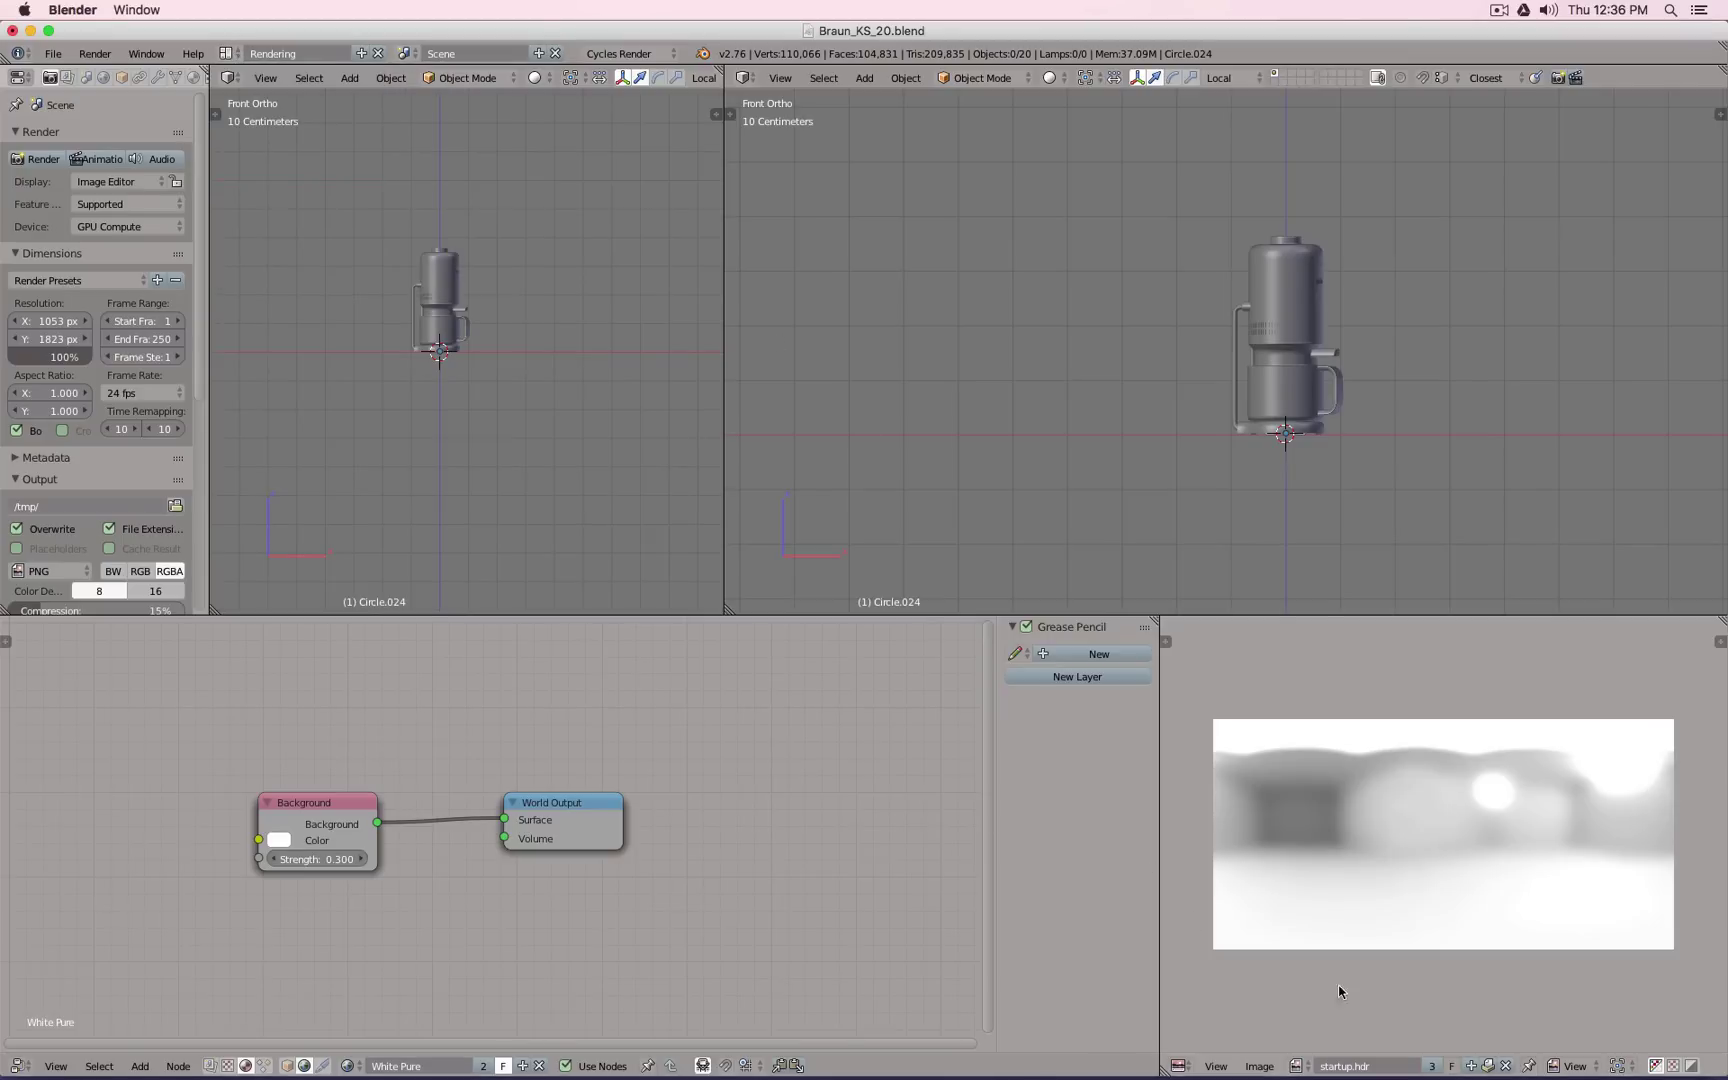
Step: Open the orange coffee maker photo eee0dbf52dcdebe2d4813794e192ef79.jpg from the Desktop in the UV/Image Editor, browsing the files as thumbnails
click(1260, 1066)
click(1287, 1025)
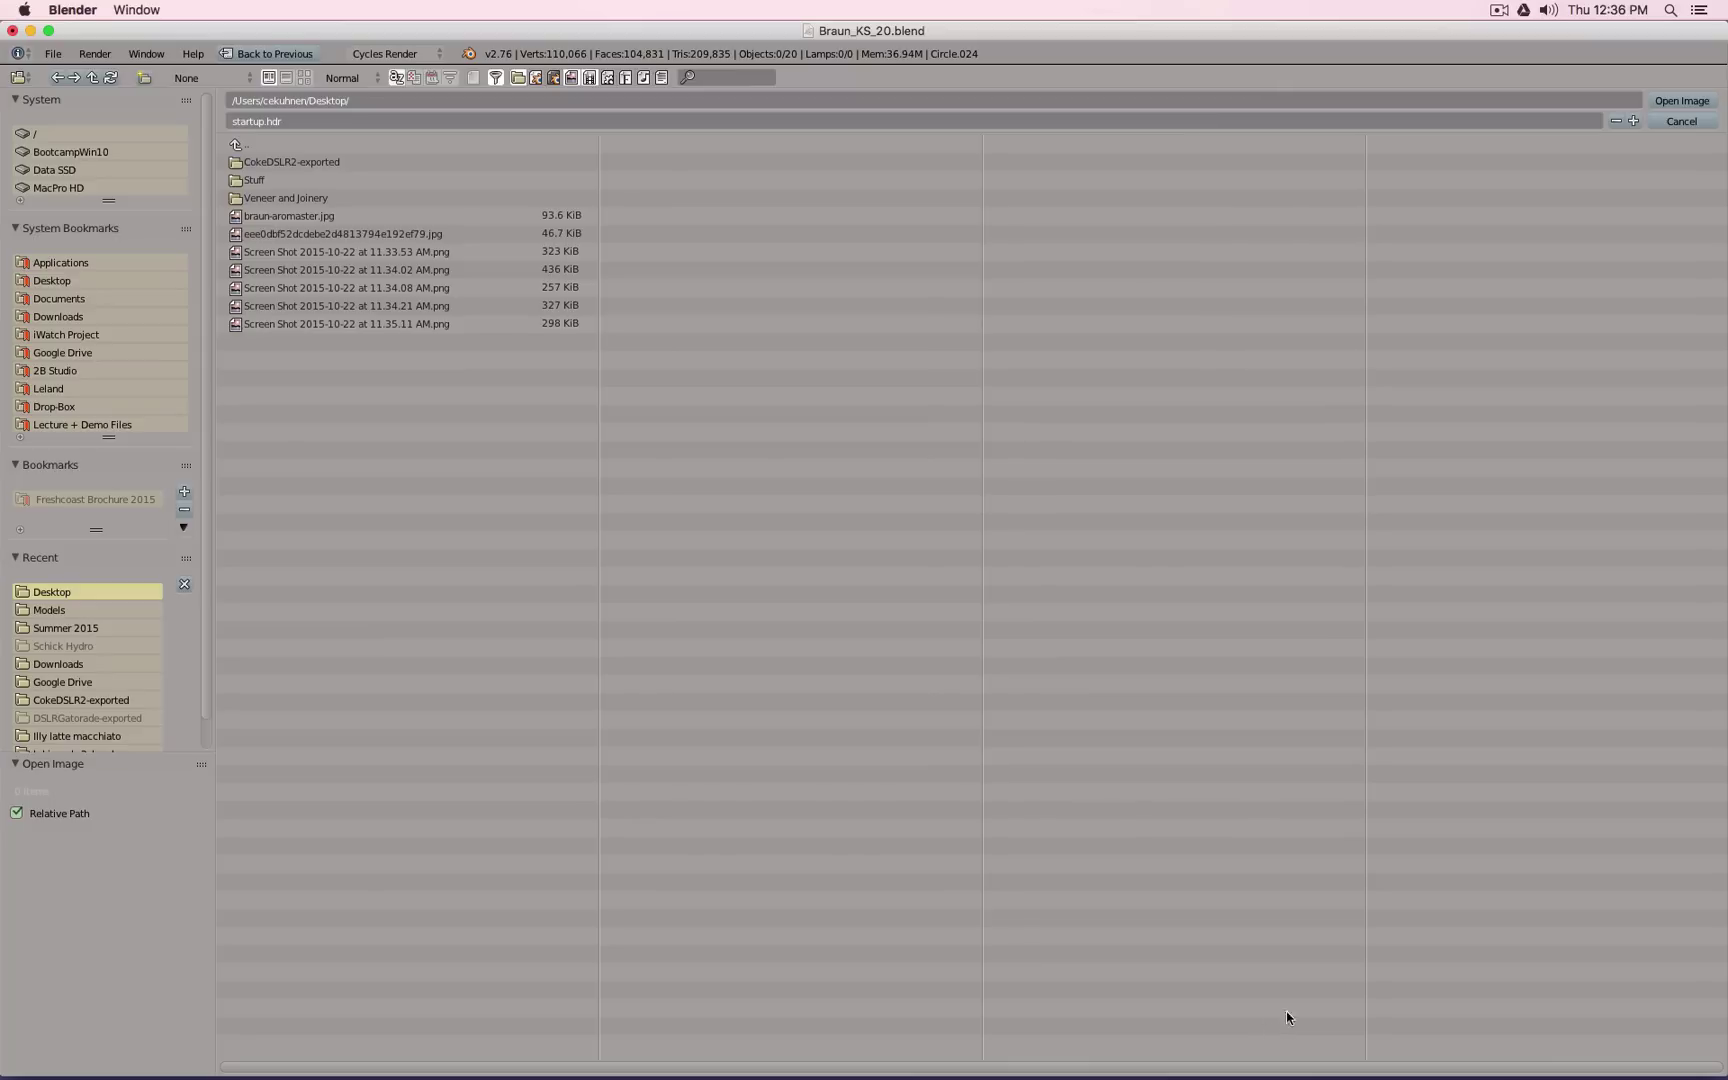
click(304, 77)
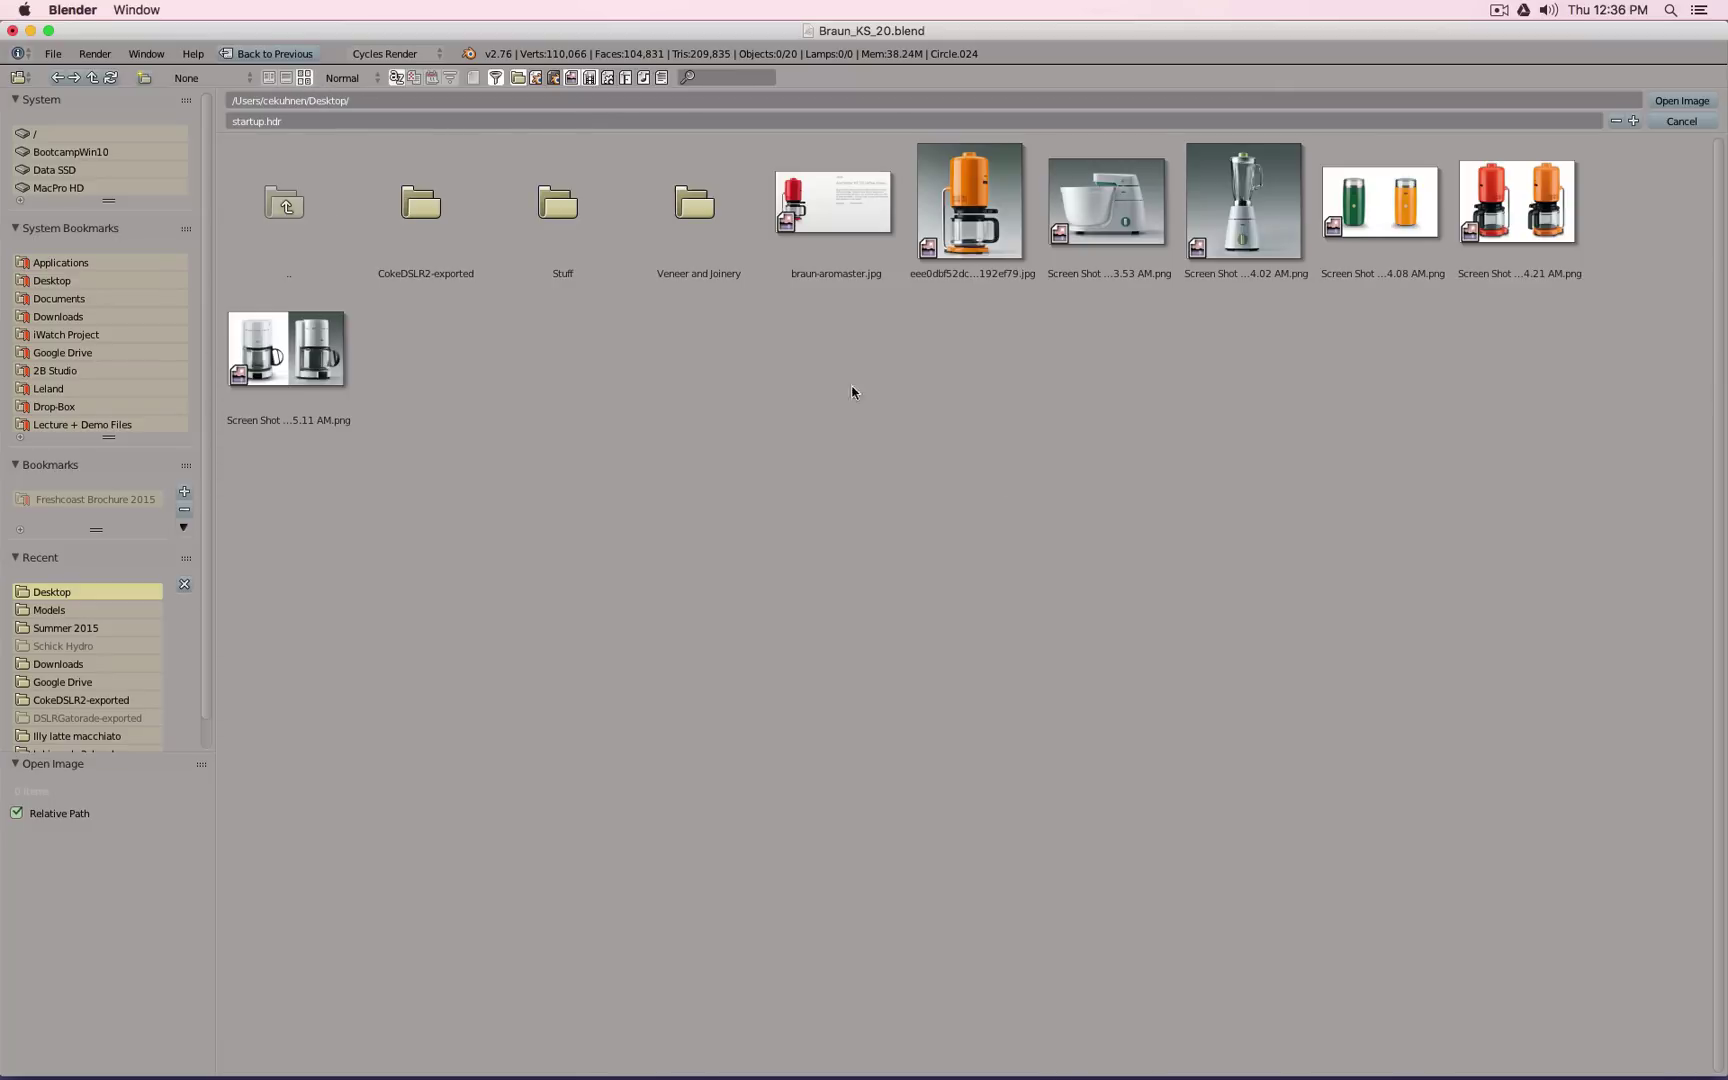
click(957, 180)
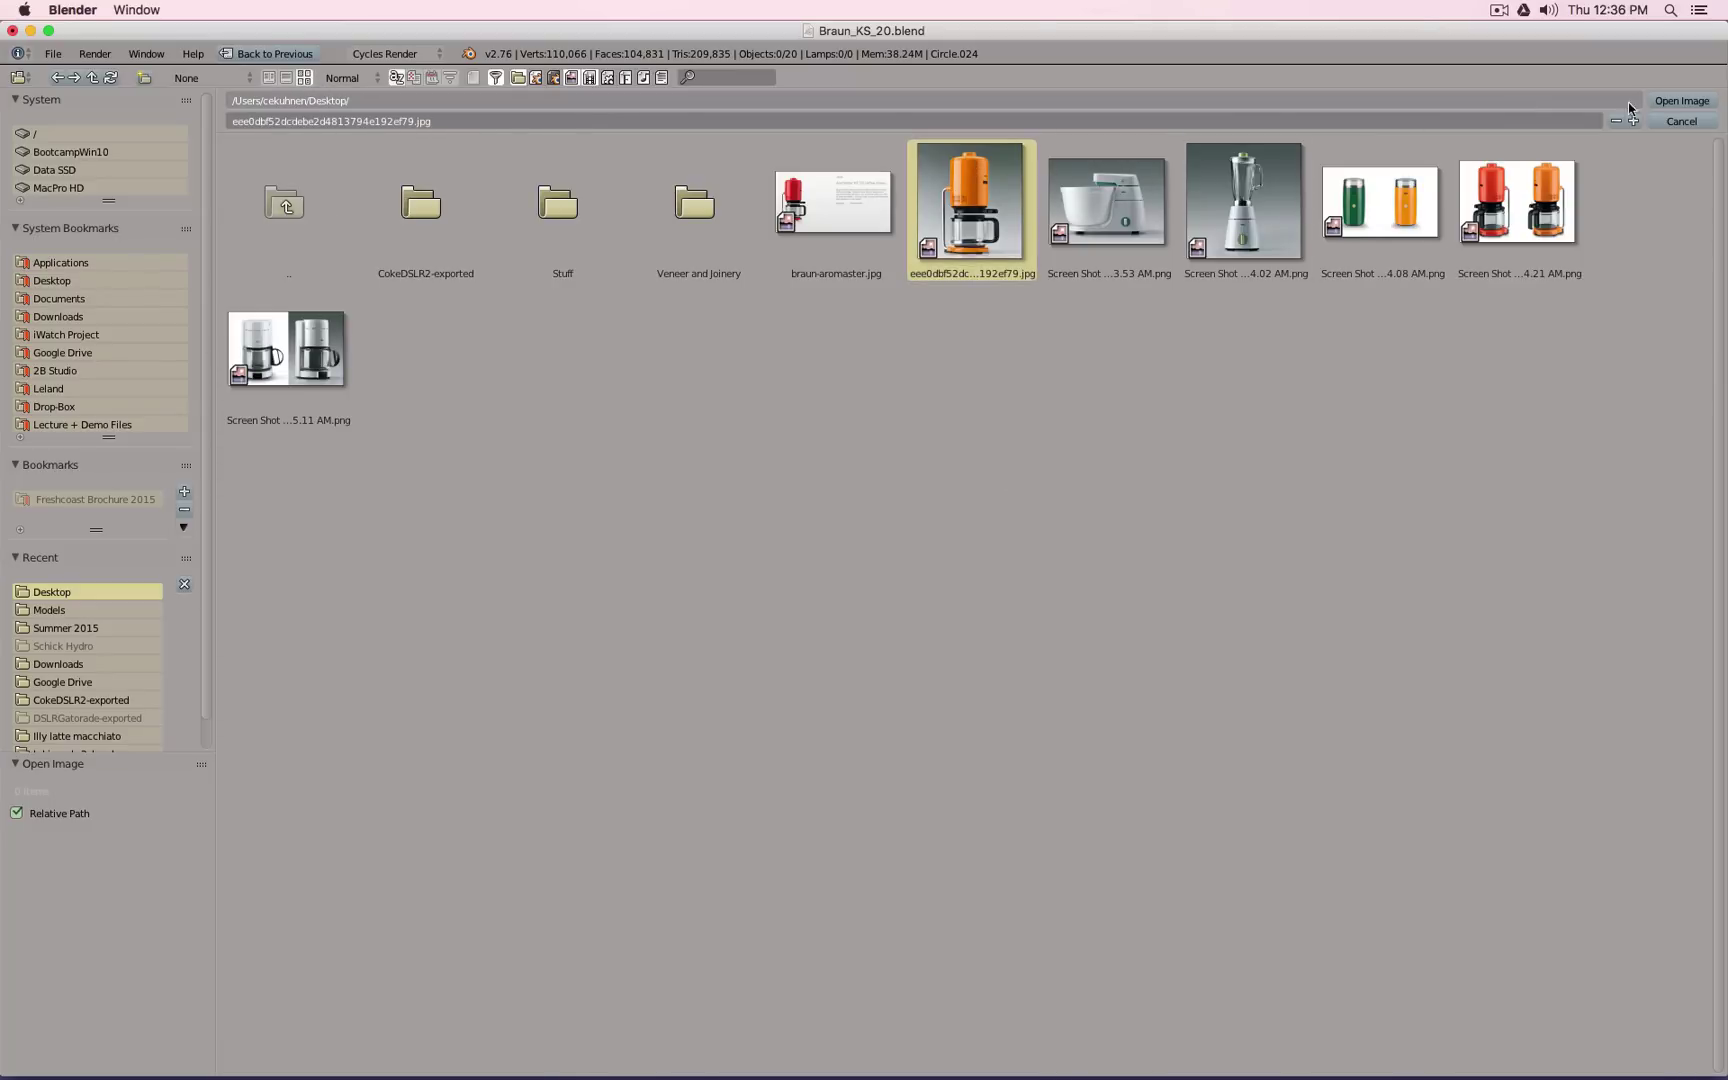
click(1678, 101)
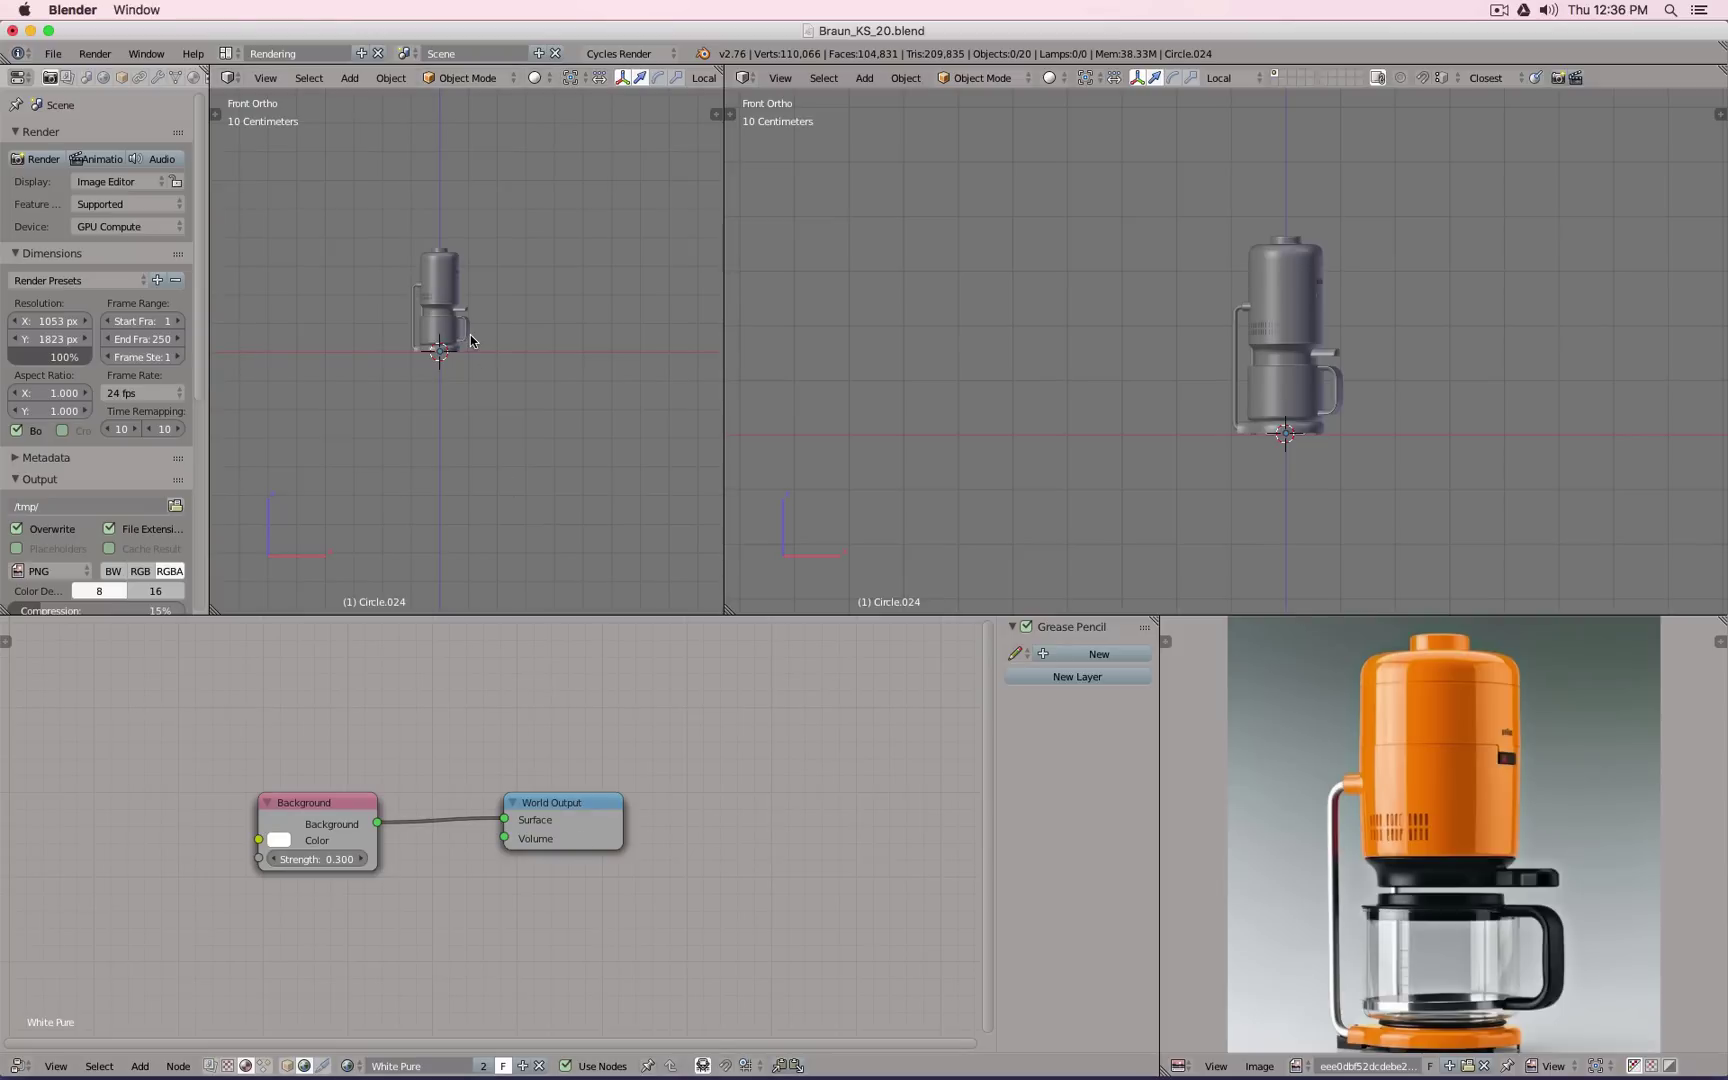
Step: Hide the Node Editor's properties sidebar and set the world Background node's strength to 0
key(n)
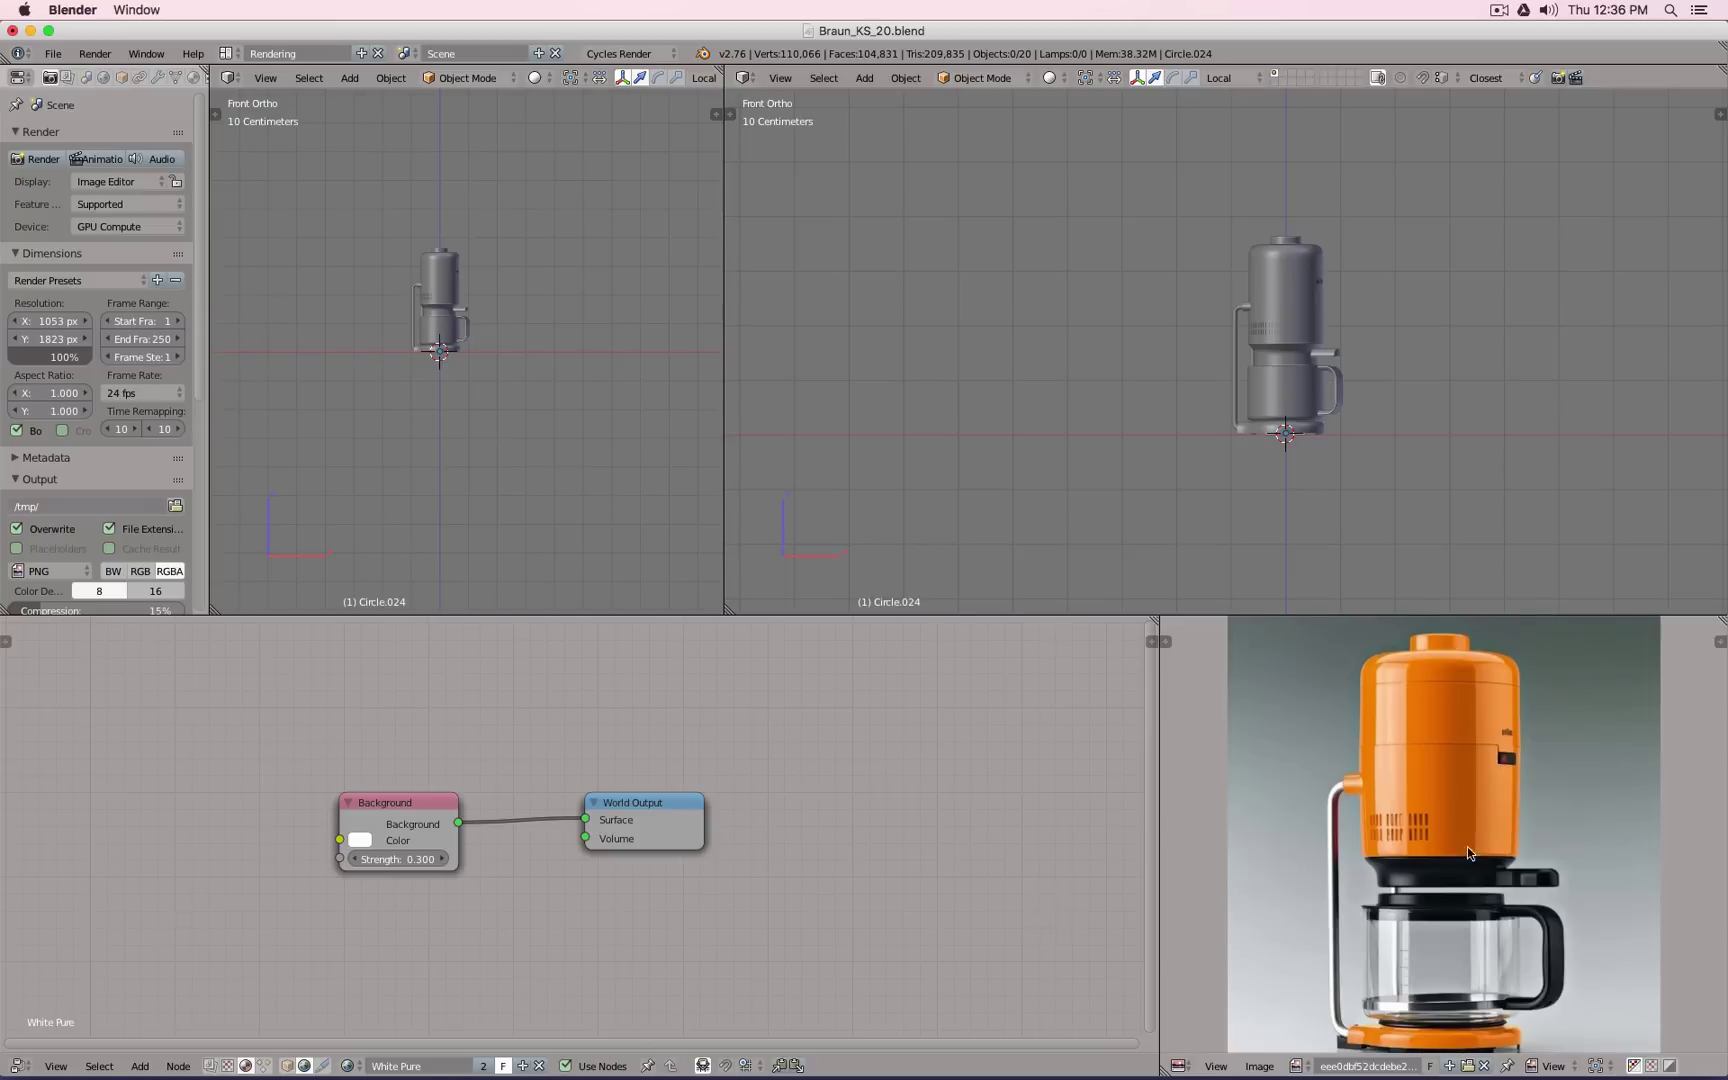
scroll(736, 863, up, 1)
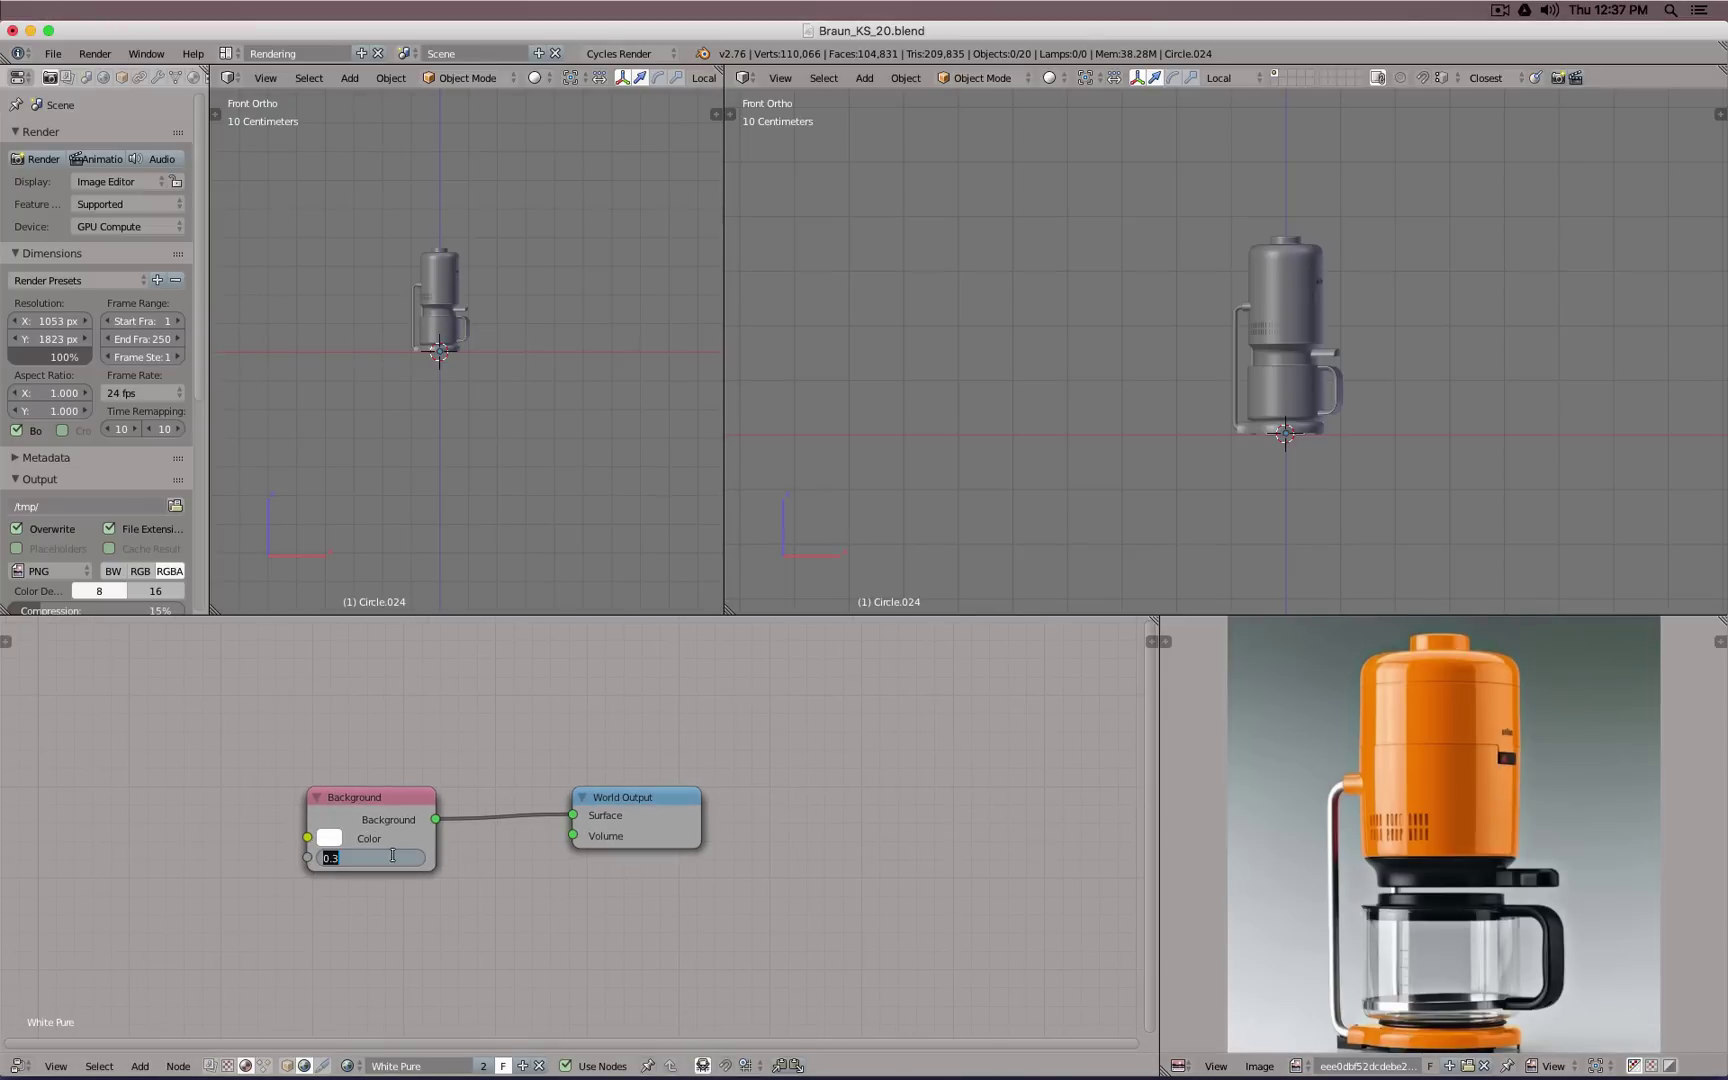
text(0)
key(Return)
Step: Add a camera at the scene origin from the front view of the wide 3D View
scroll(1333, 323, up, 2)
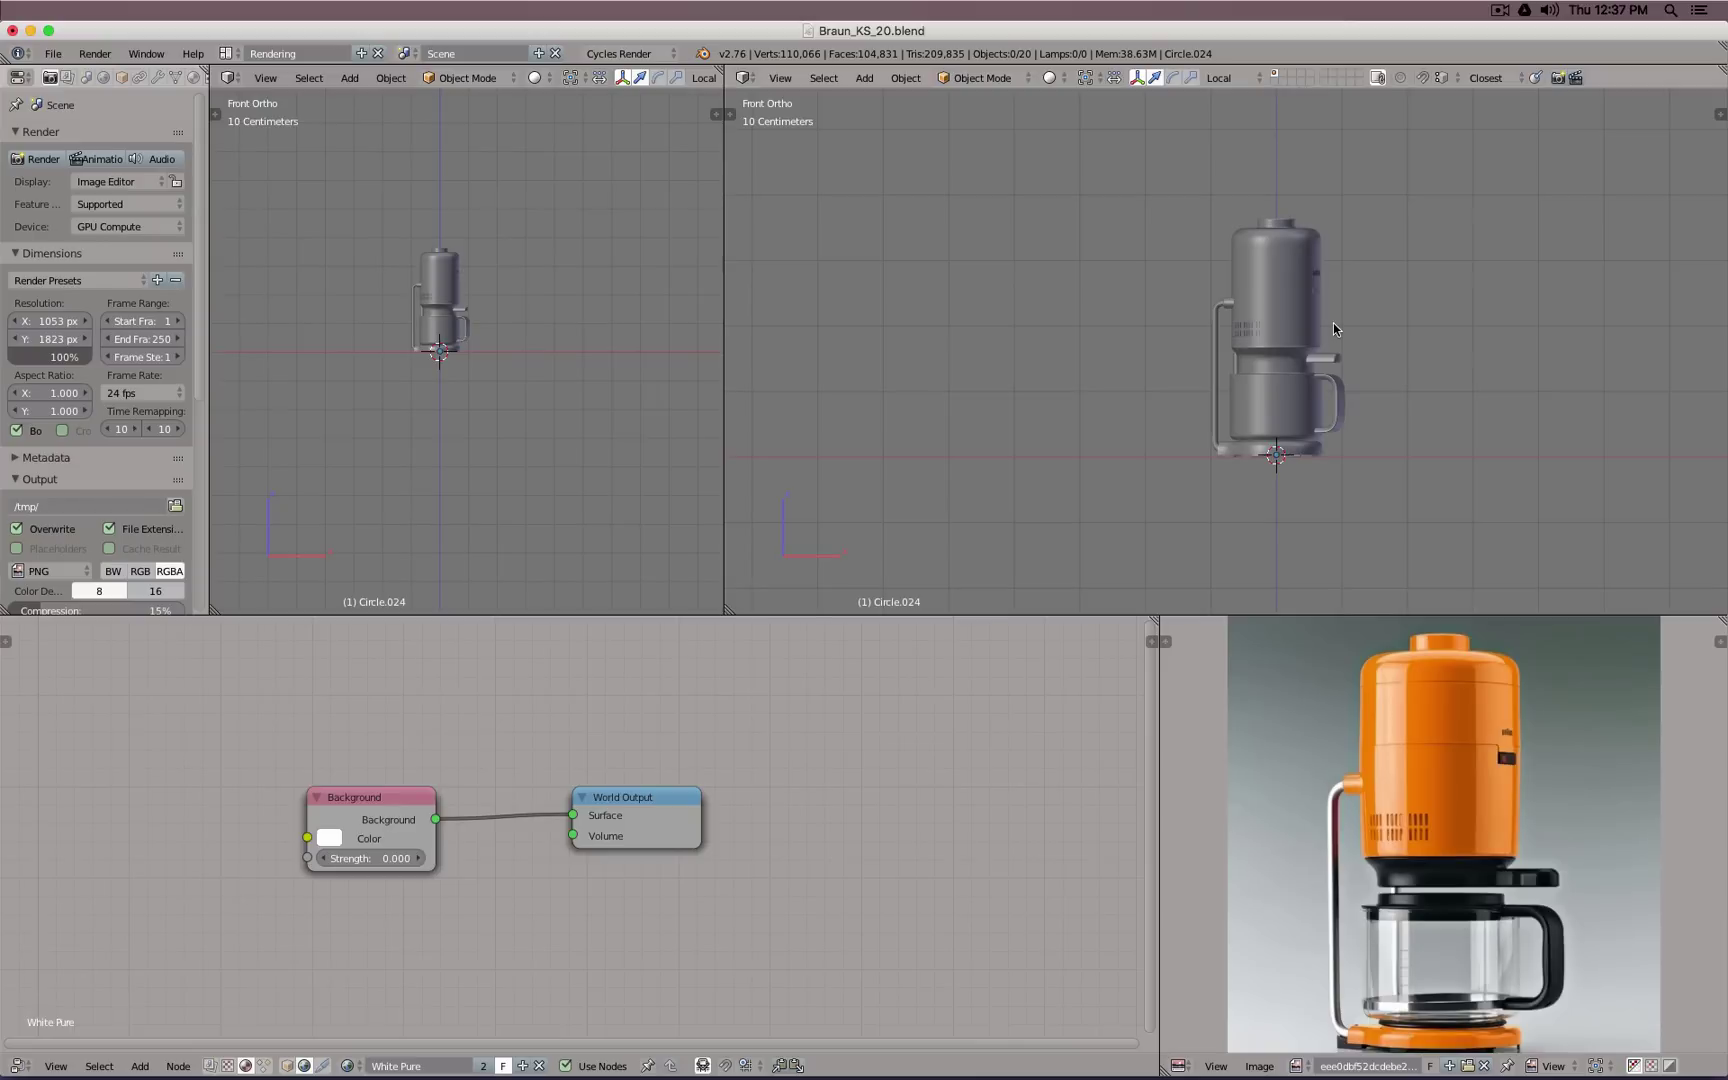
key(KP_7)
shift+middle_drag(1332, 412, 1191, 269)
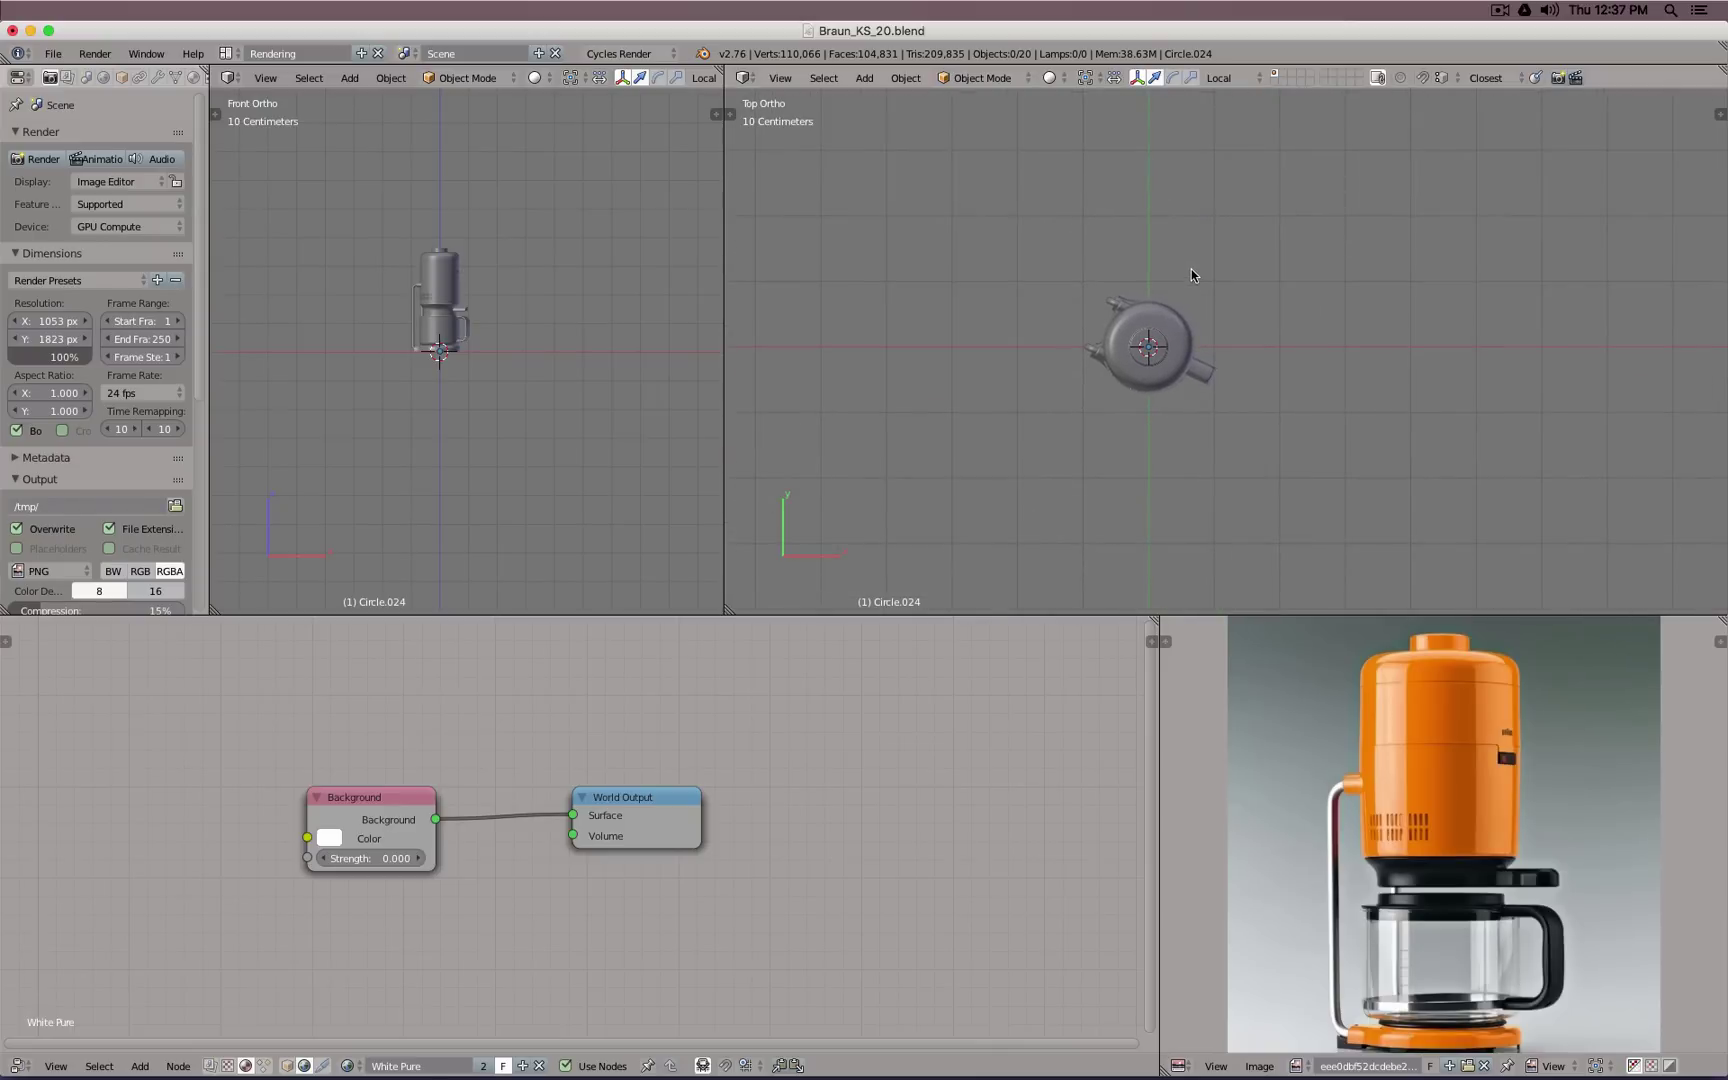
key(KP_1)
key(shift+a)
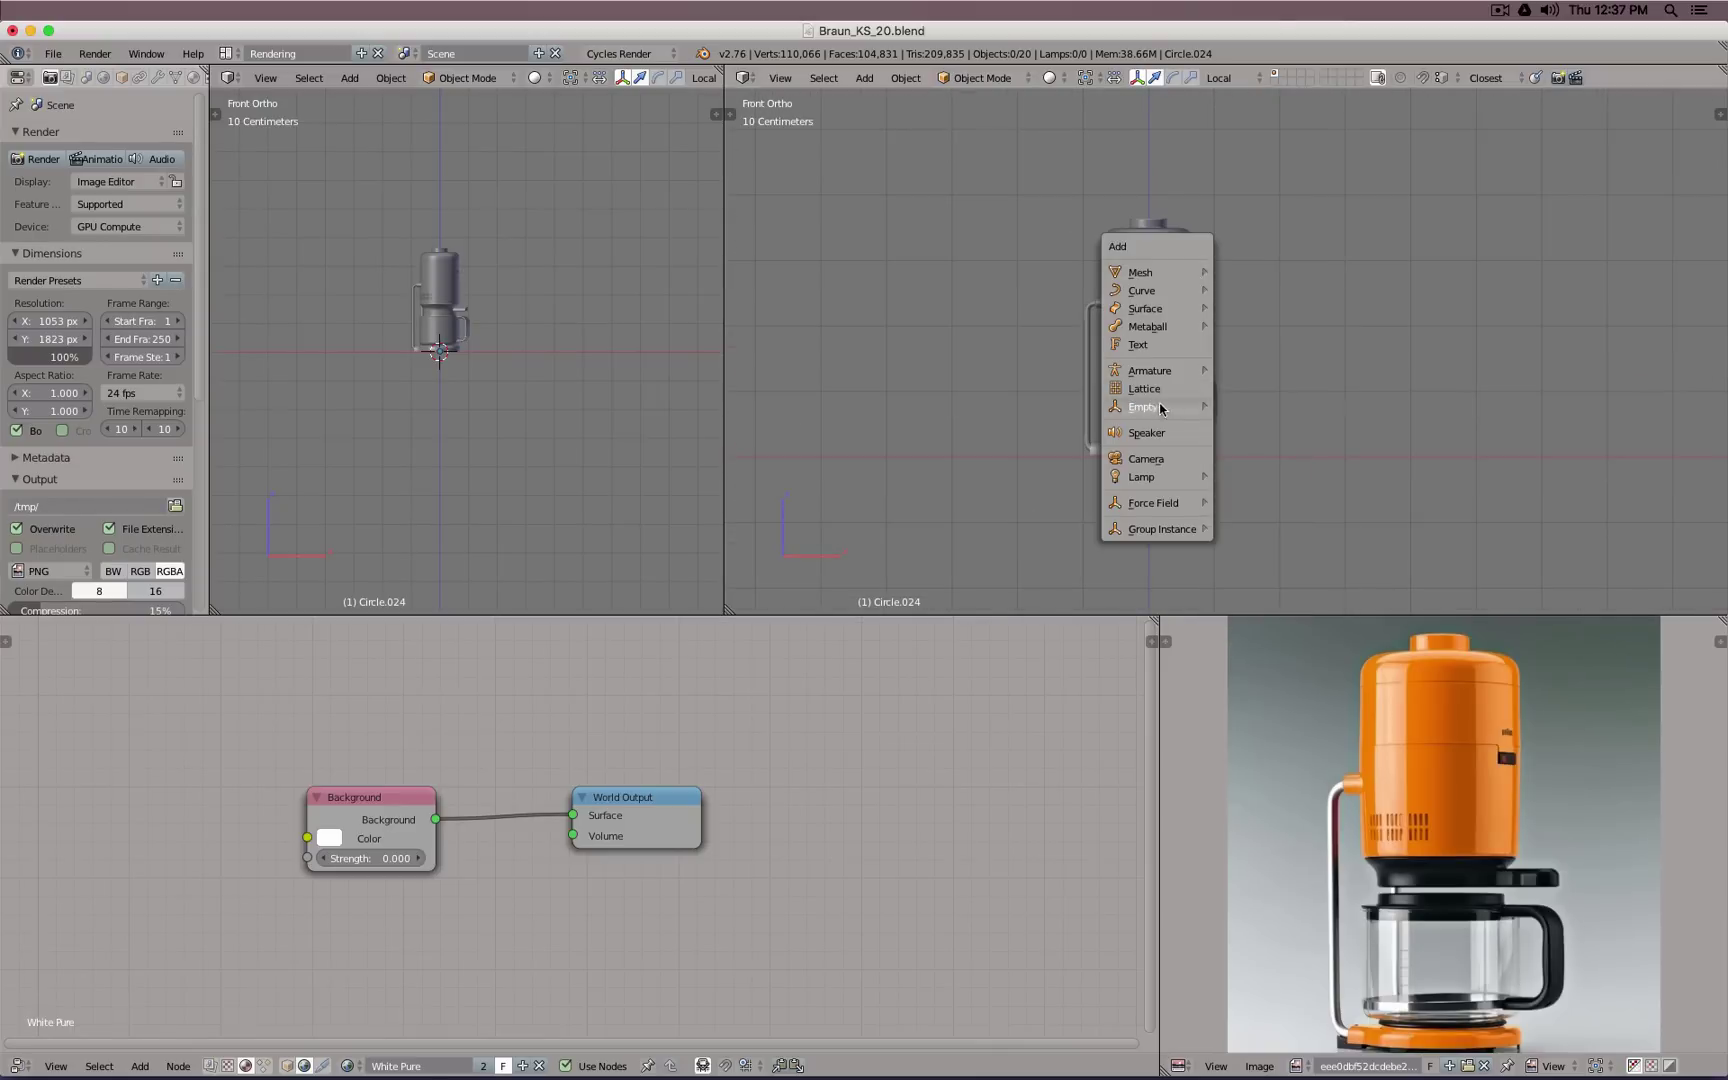
click(1160, 458)
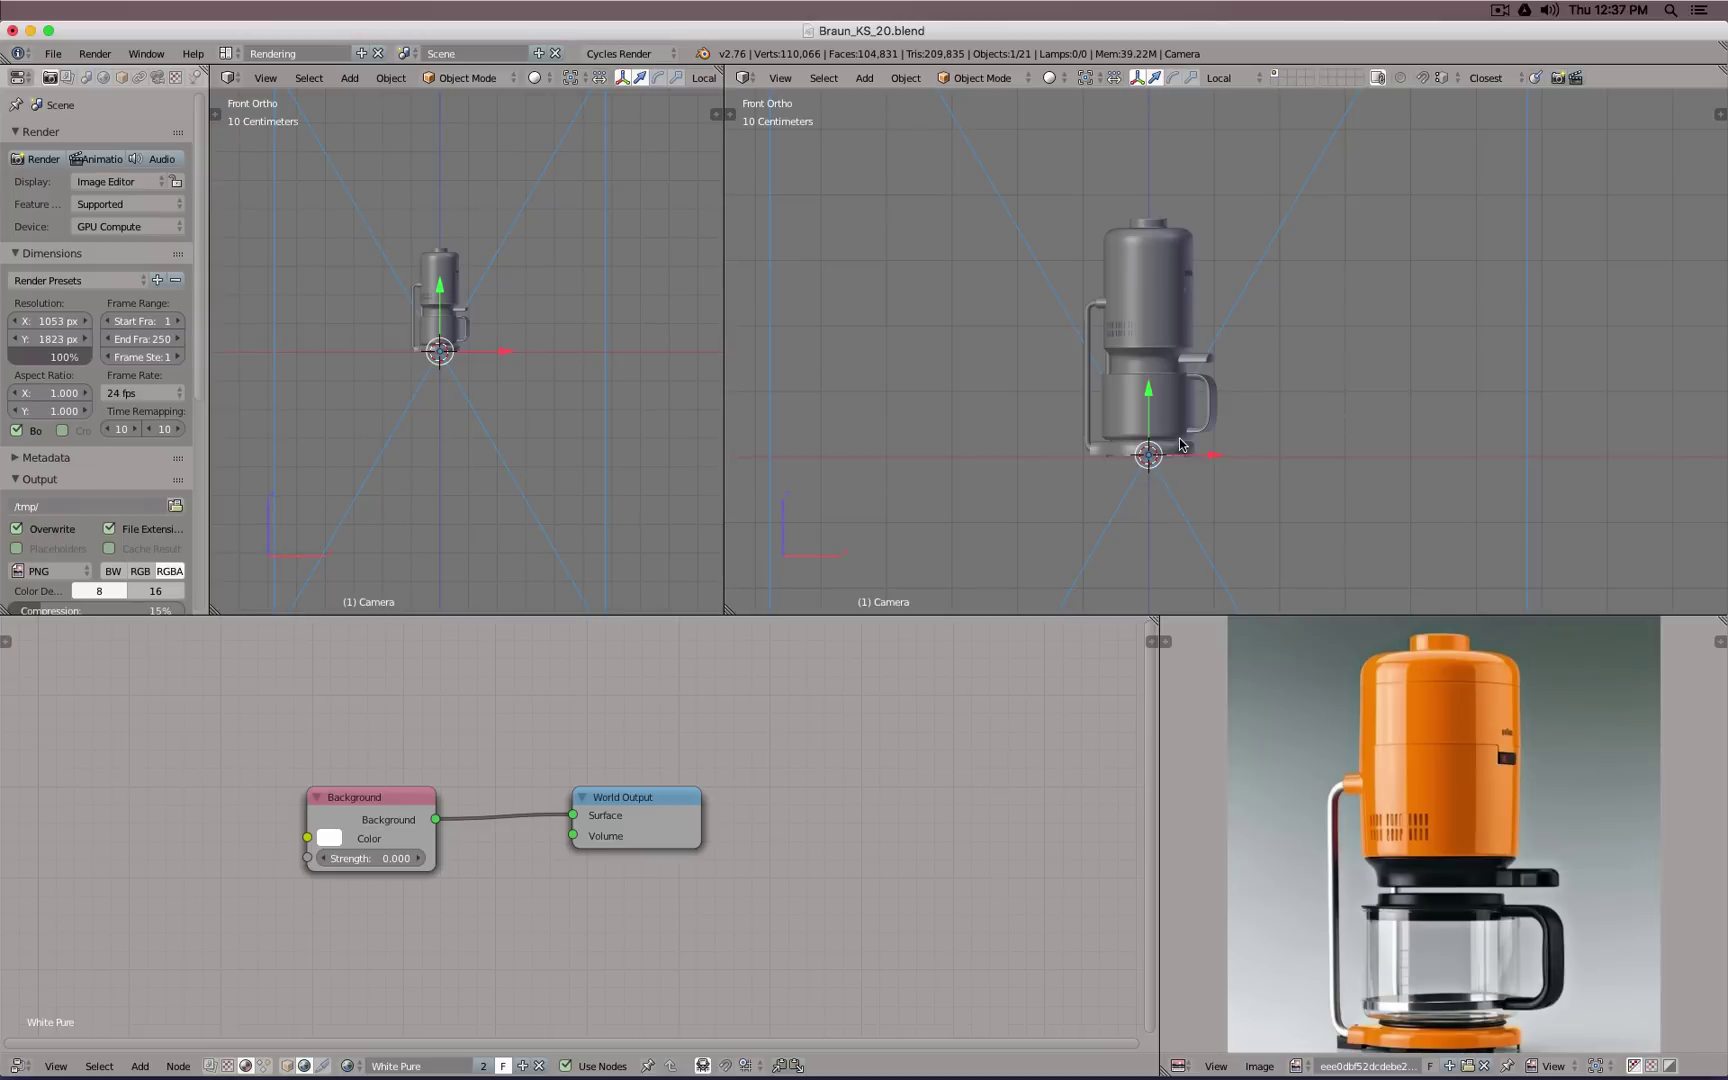
Step: In the right side view, move the camera back in front of the coffee maker, slightly raised, and scale it down
key(KP_3)
scroll(1179, 437, down, 5)
key(g)
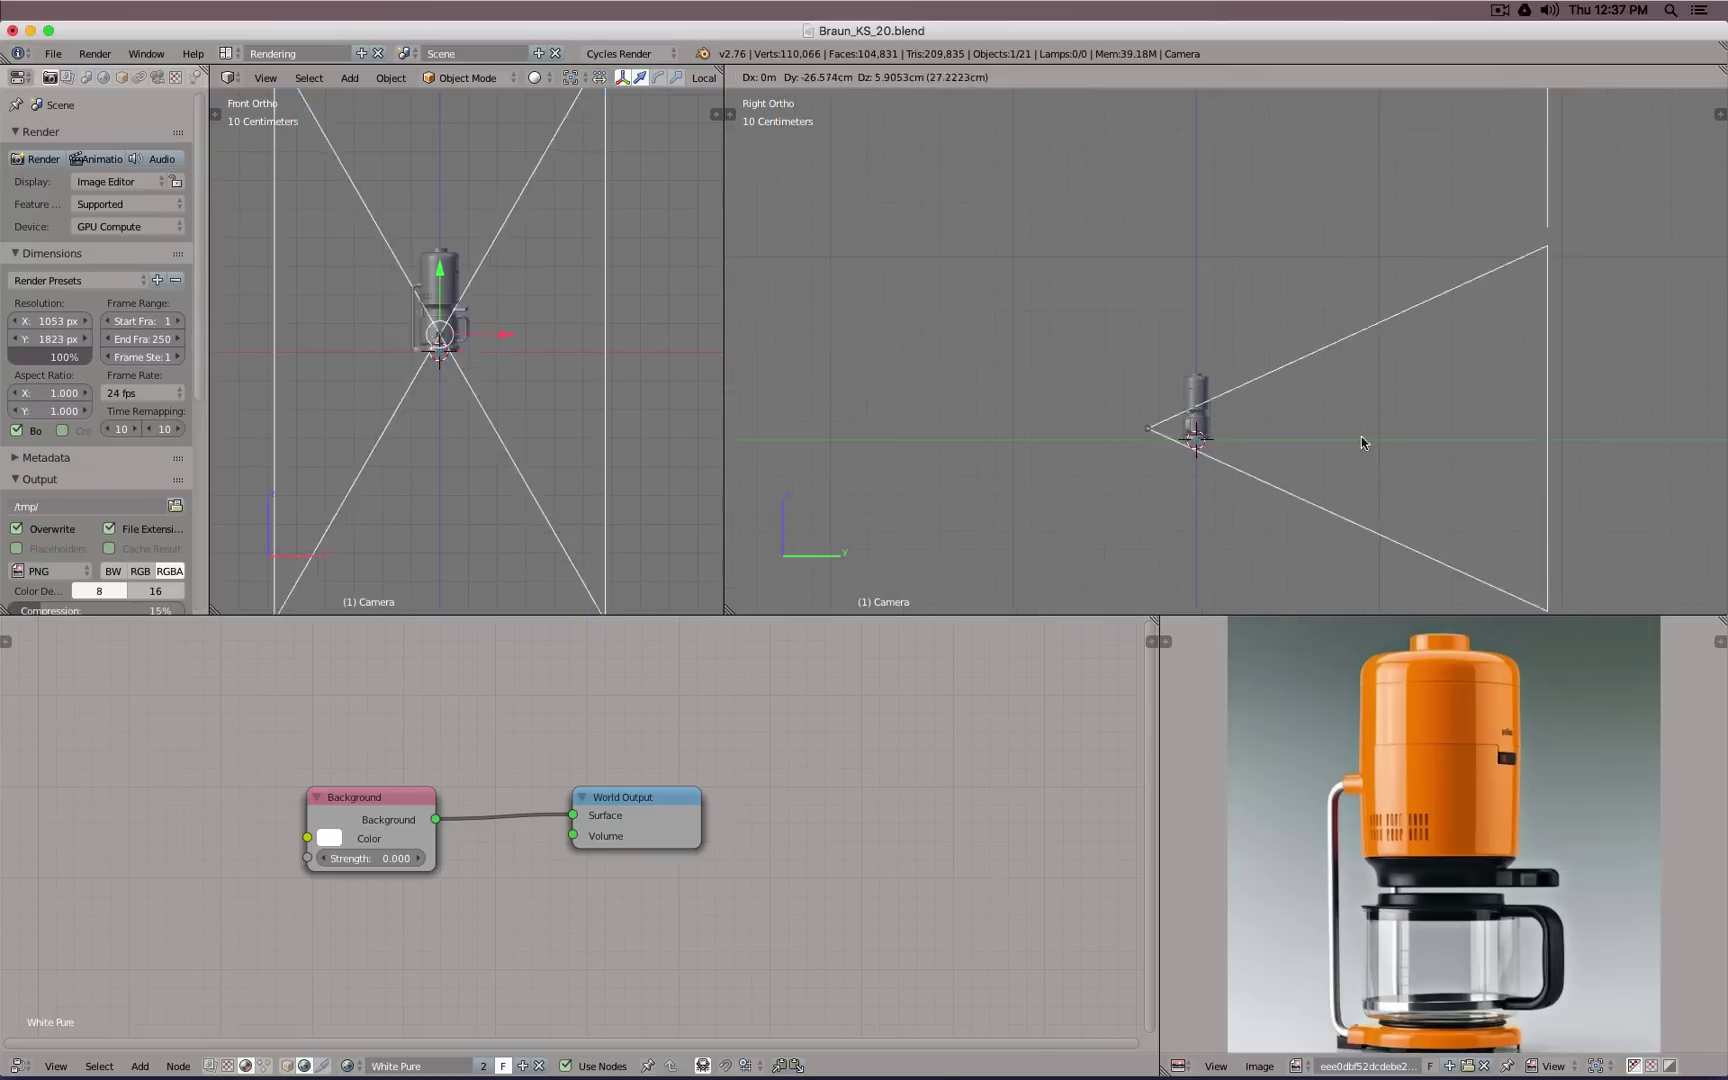
click(1043, 427)
key(s)
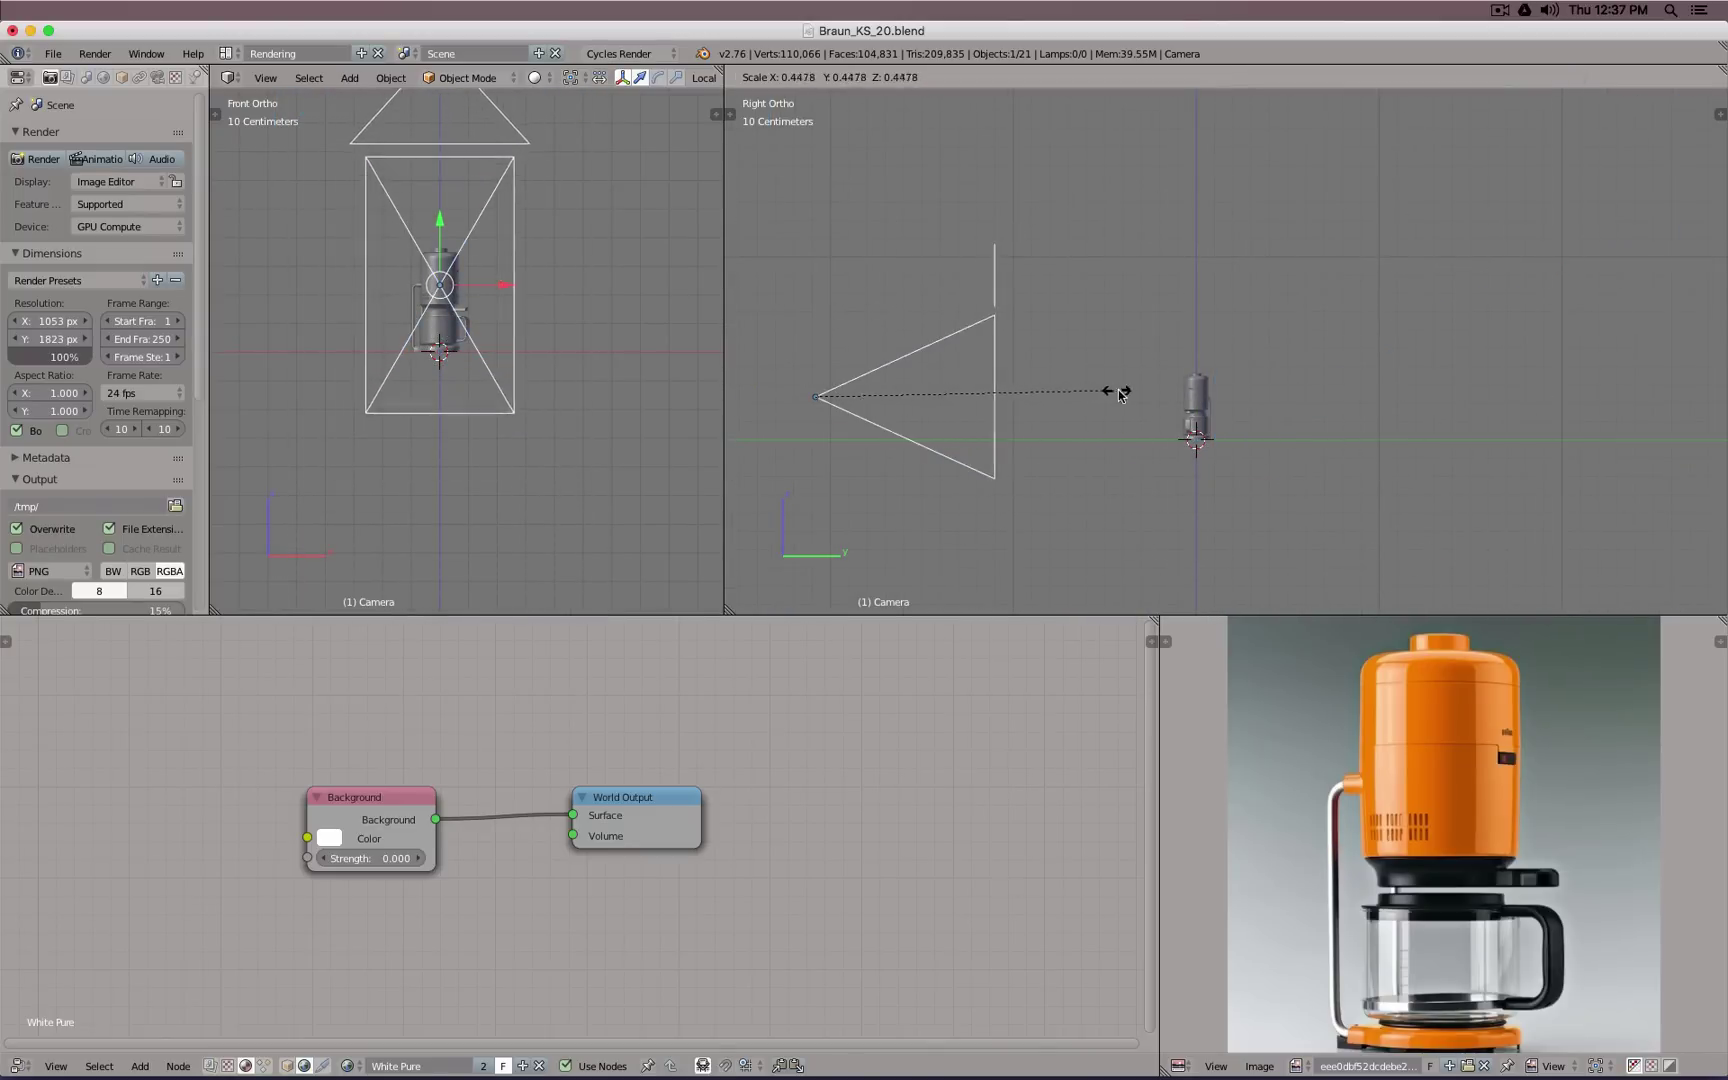
click(1041, 387)
Step: Set the camera's focal length to 55 mm and widen the Properties area
click(157, 77)
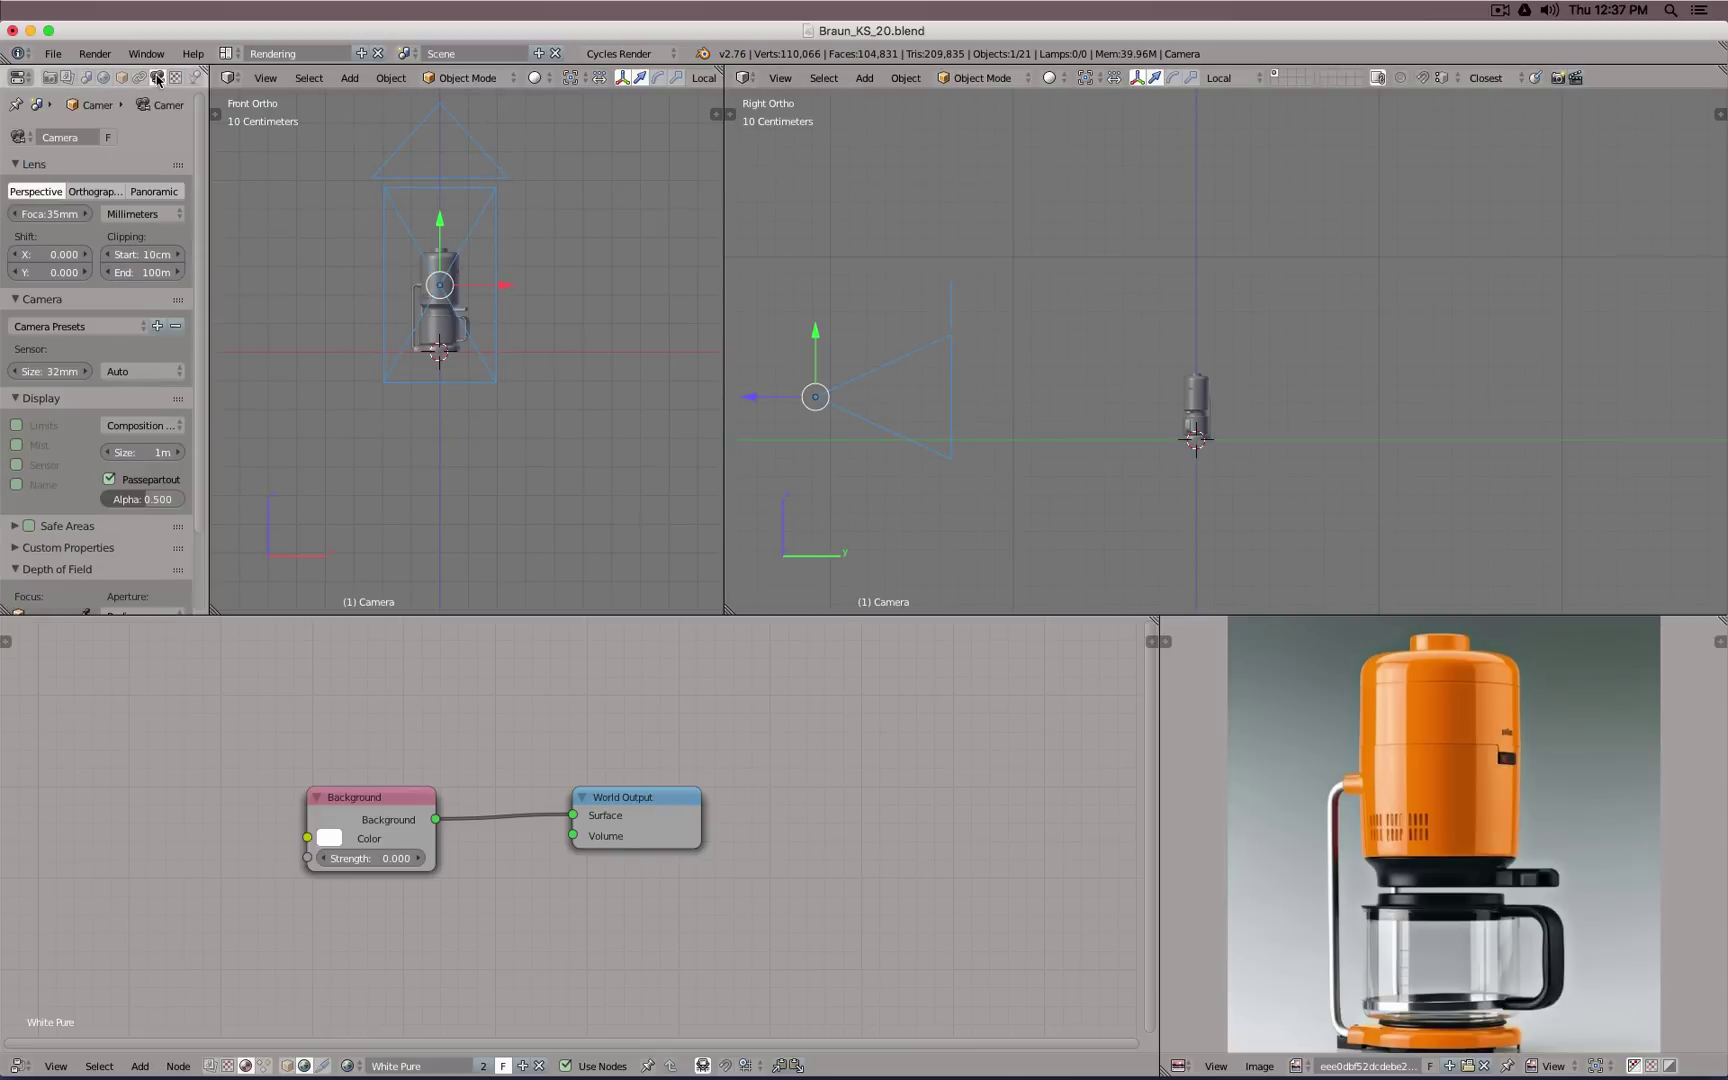
click(45, 215)
text(55)
key(Return)
drag(207, 212, 320, 212)
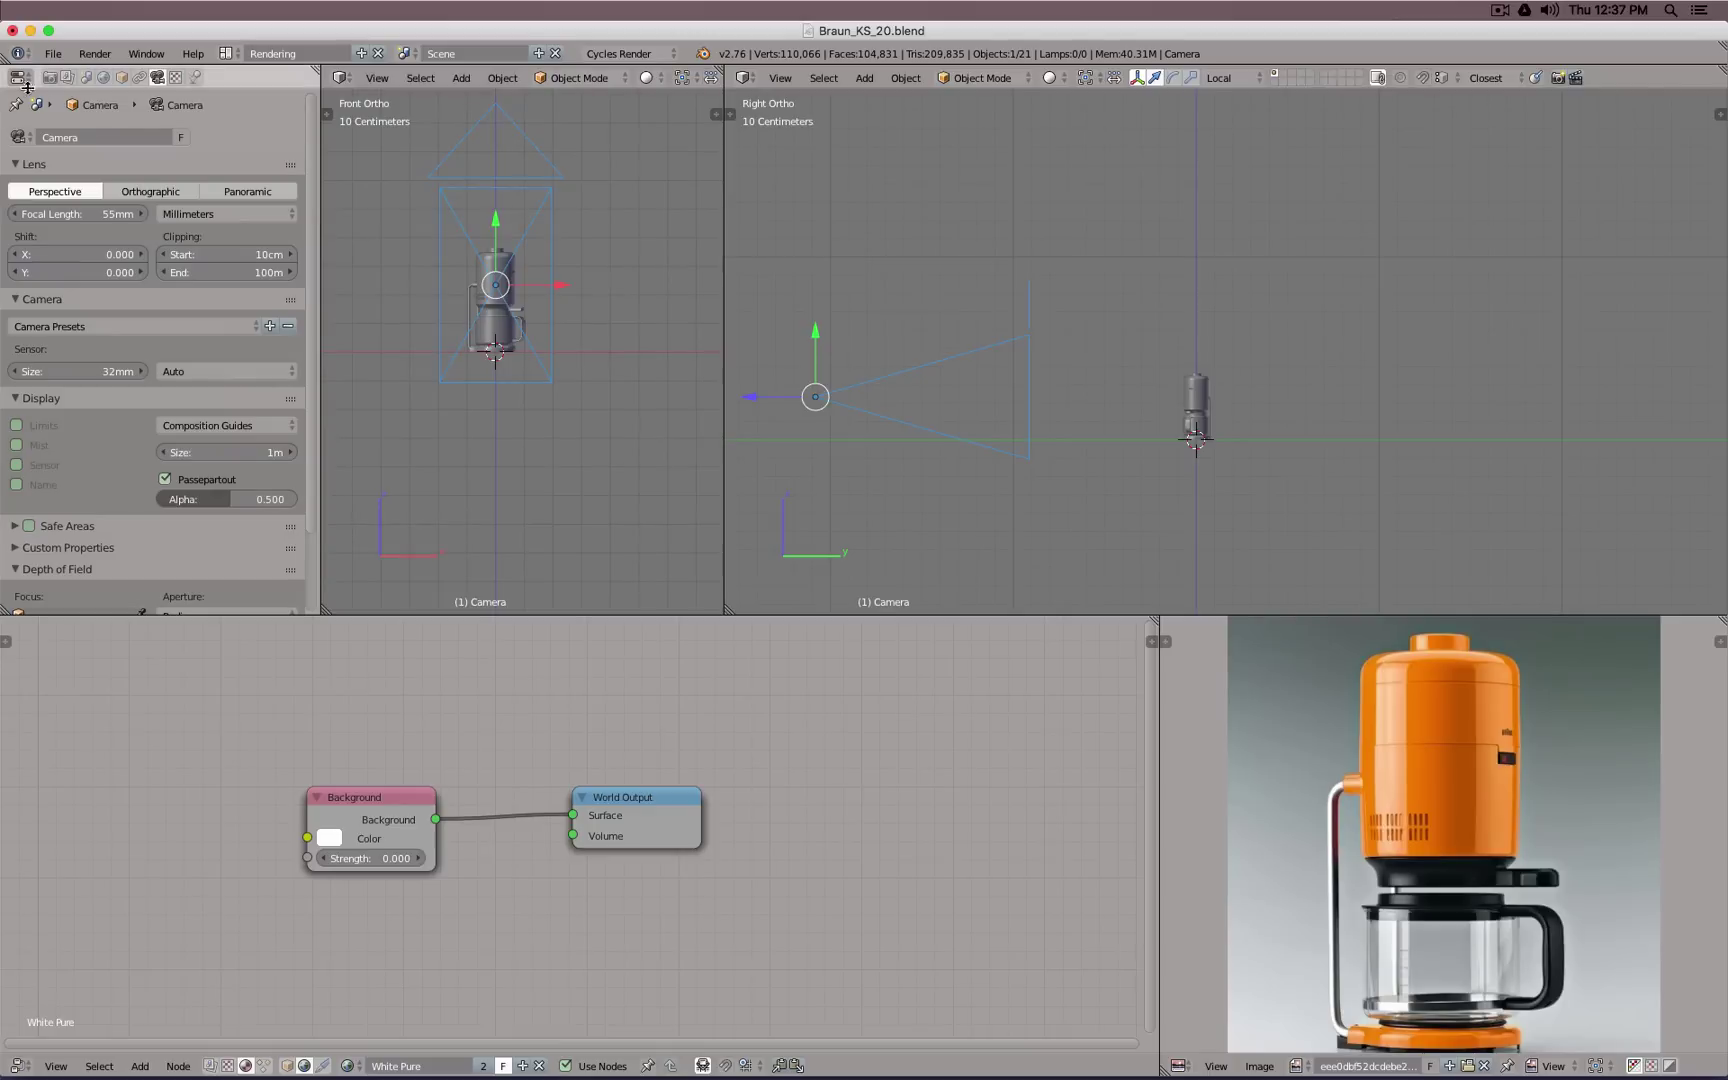
Step: Set the render resolution to 1000 × 1600 px, trying heights of 2000 and 1800 px first
click(49, 78)
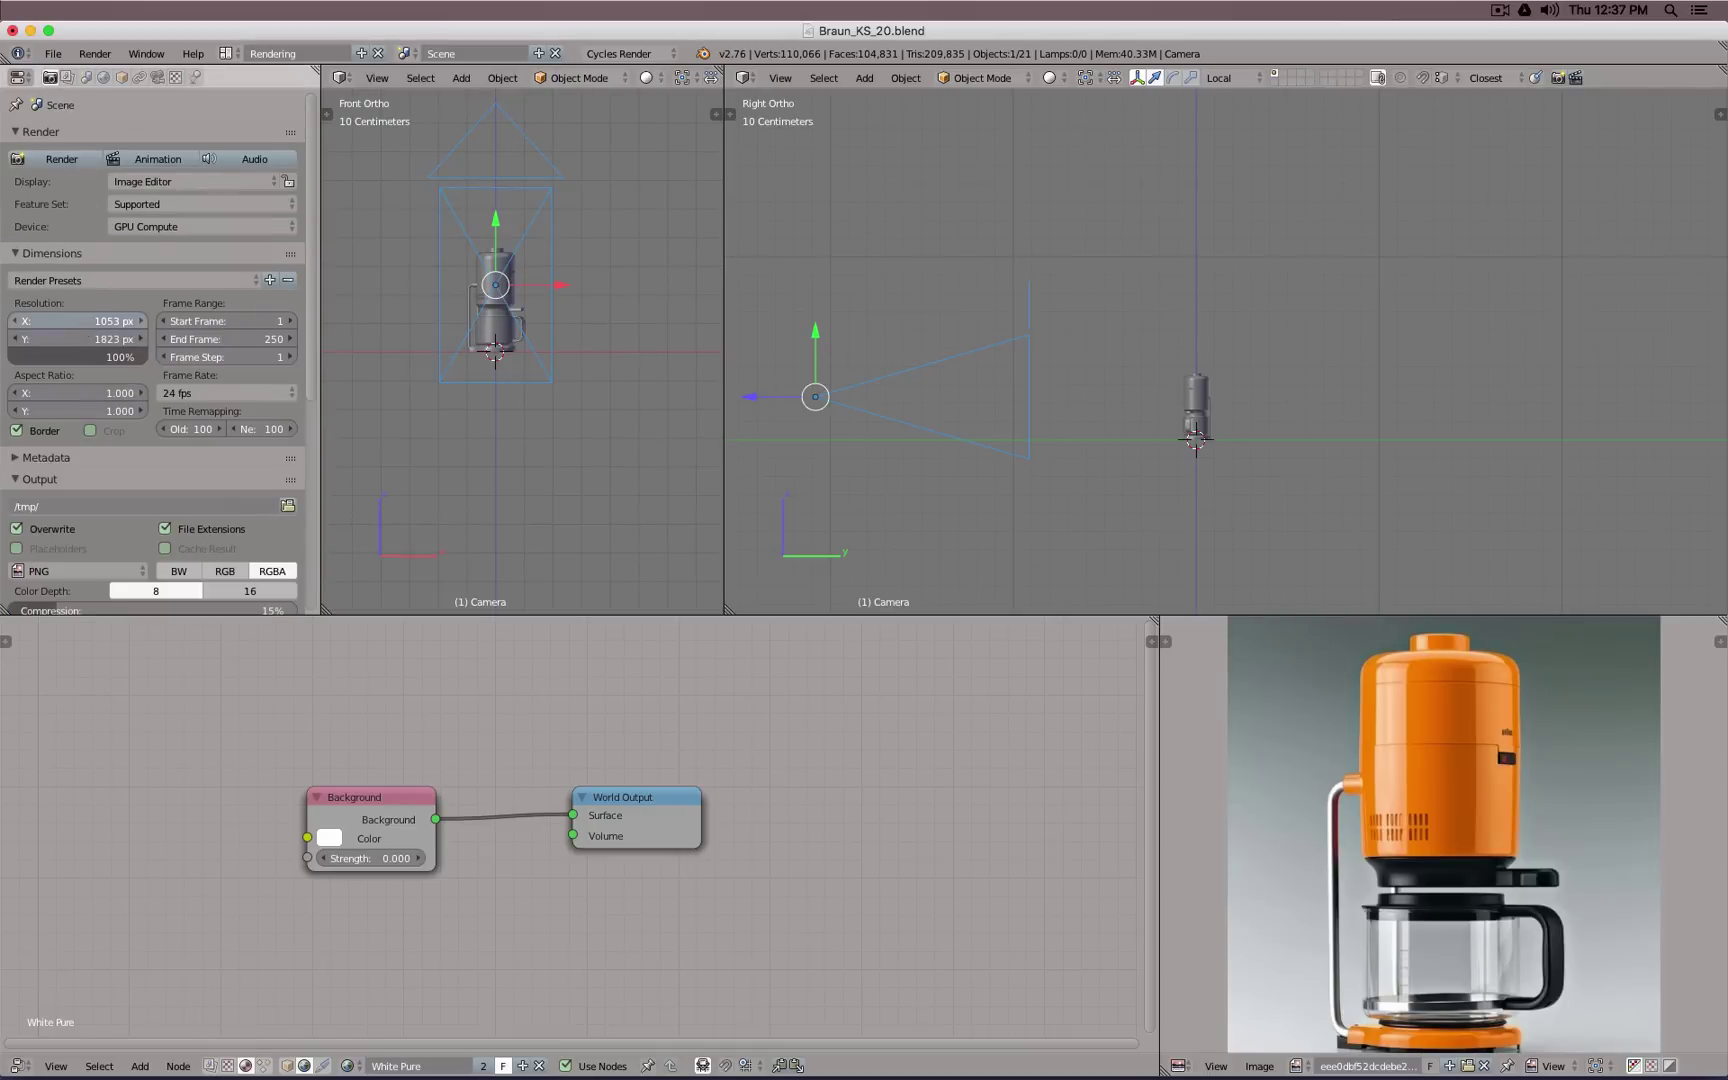
click(81, 321)
text(10)
click(71, 336)
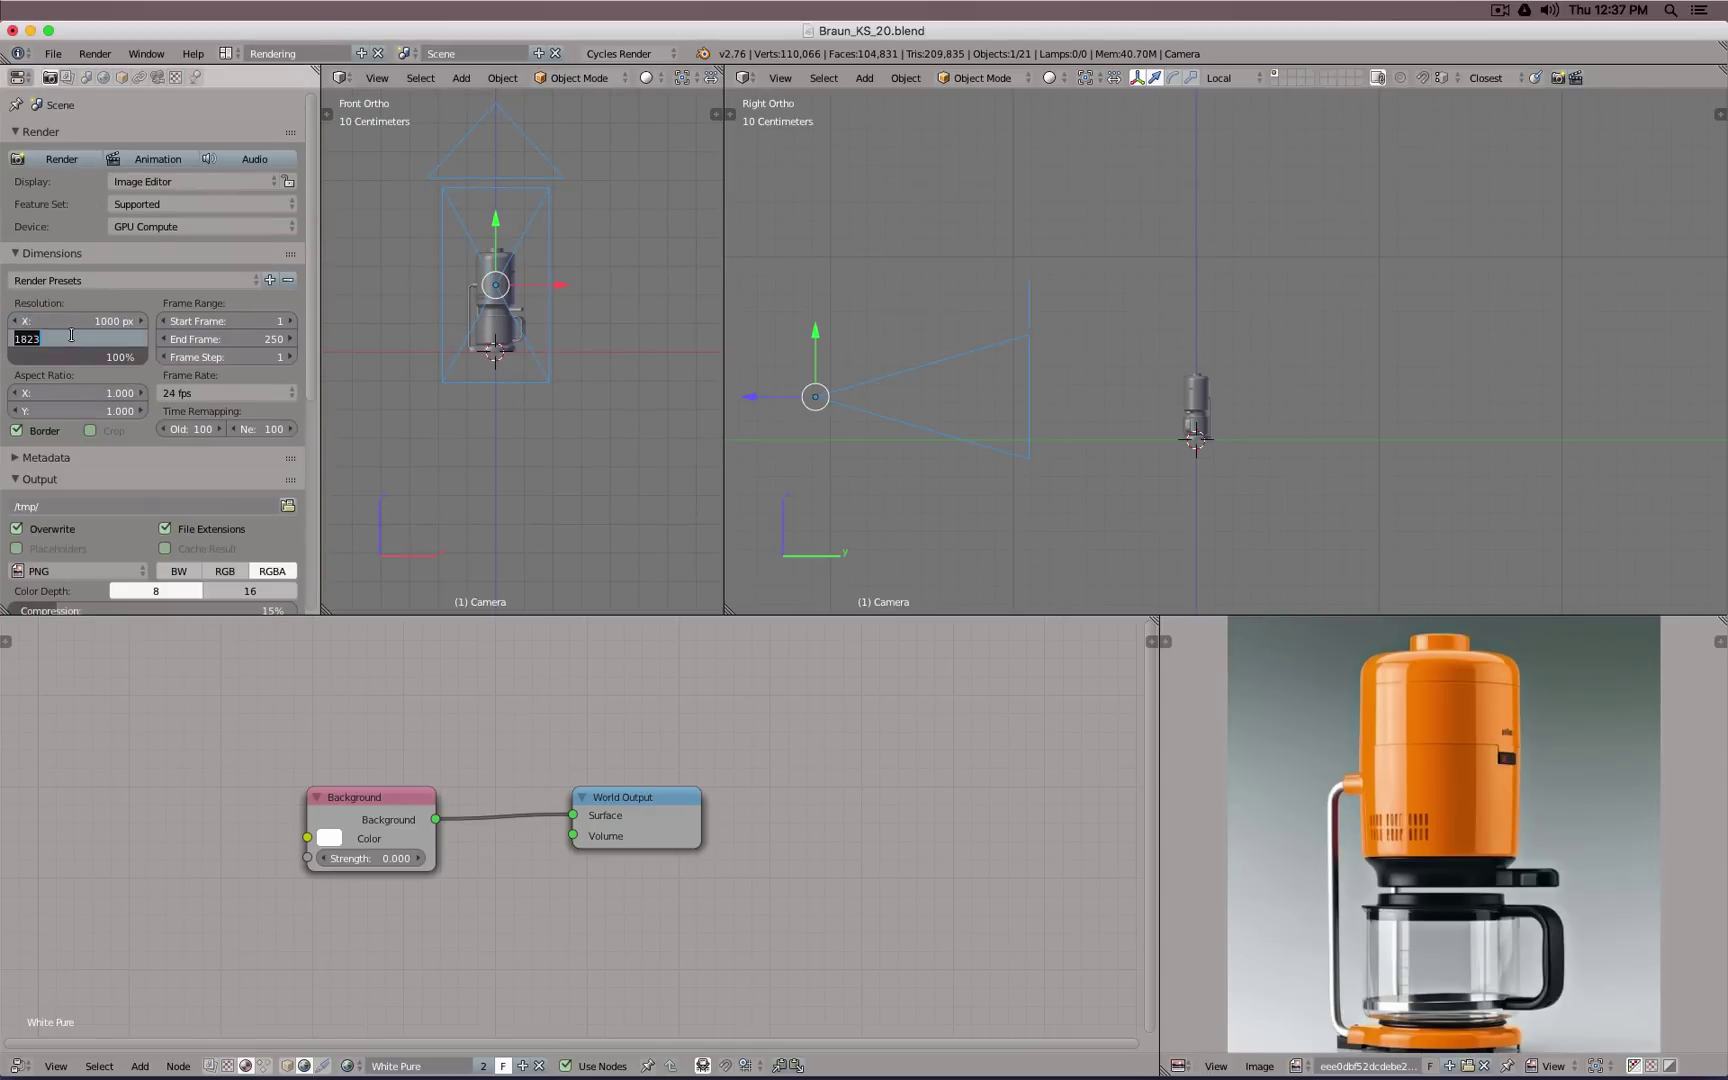
text(2000)
key(Return)
click(72, 335)
text(1)
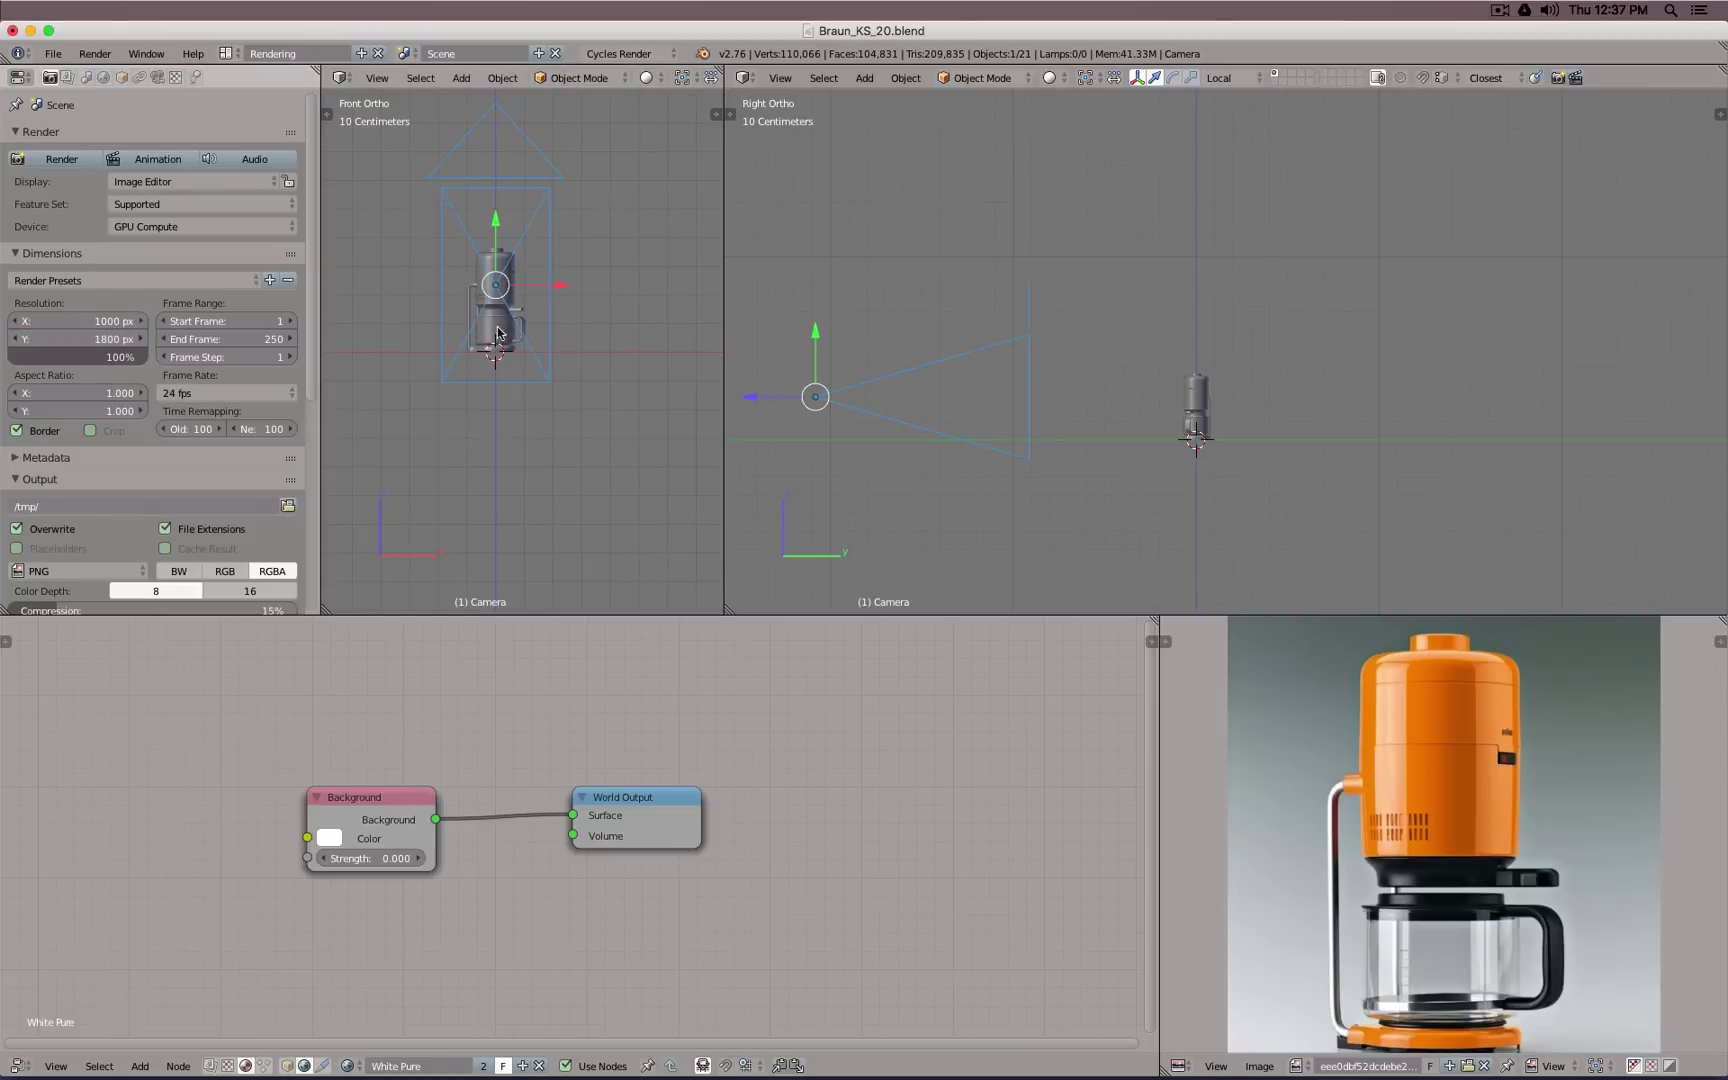
click(78, 338)
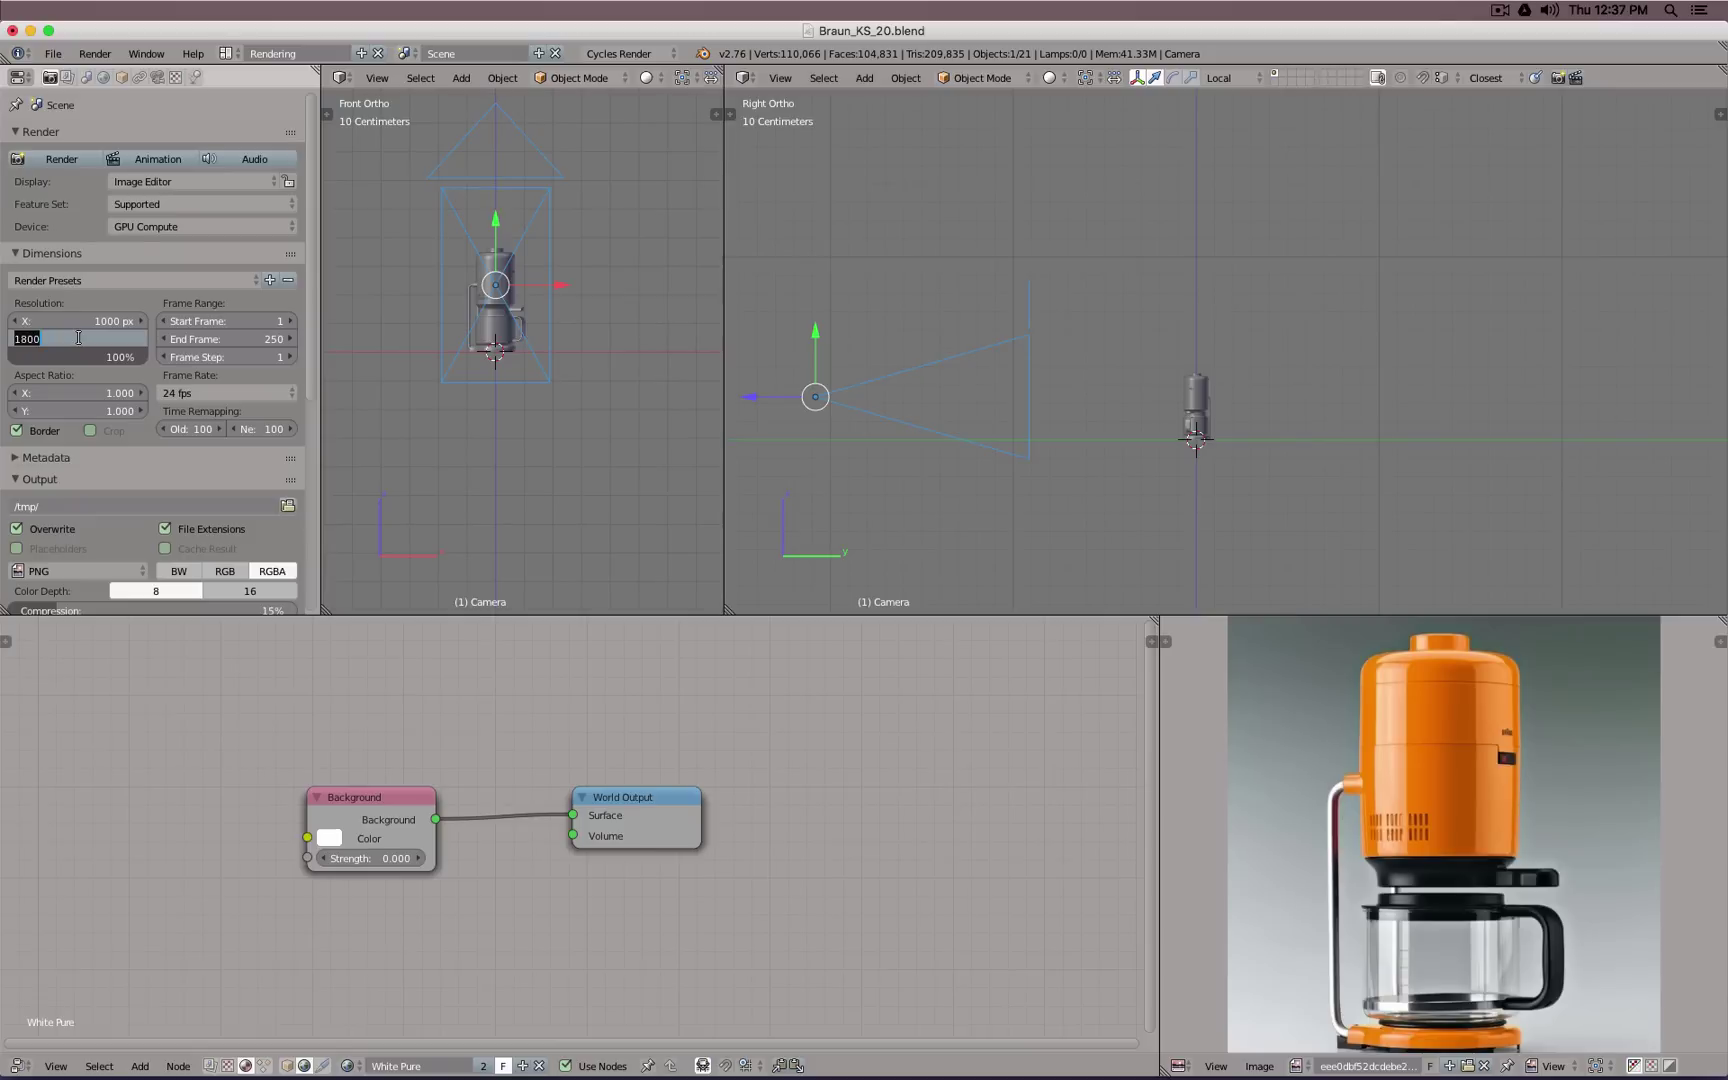
text(1600)
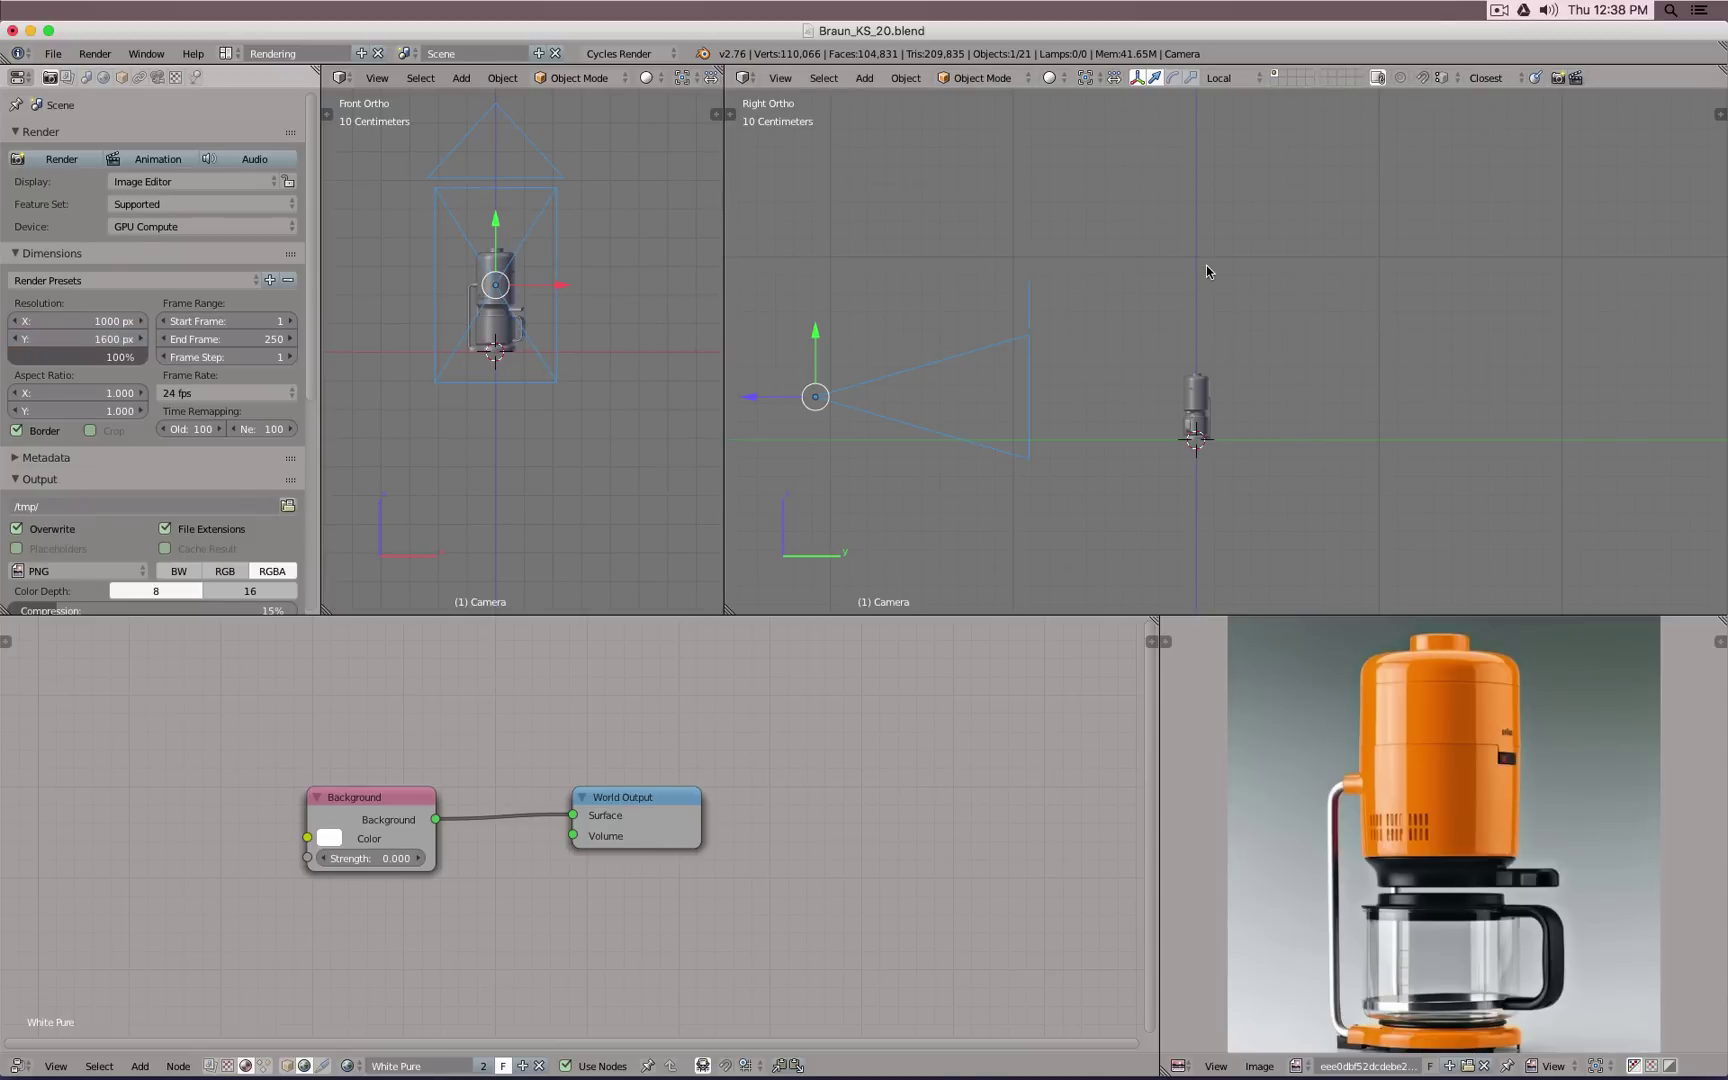
Step: Show the camera view in the wide viewport and the right side view in the narrow one, and scale the camera down further
key(KP_0)
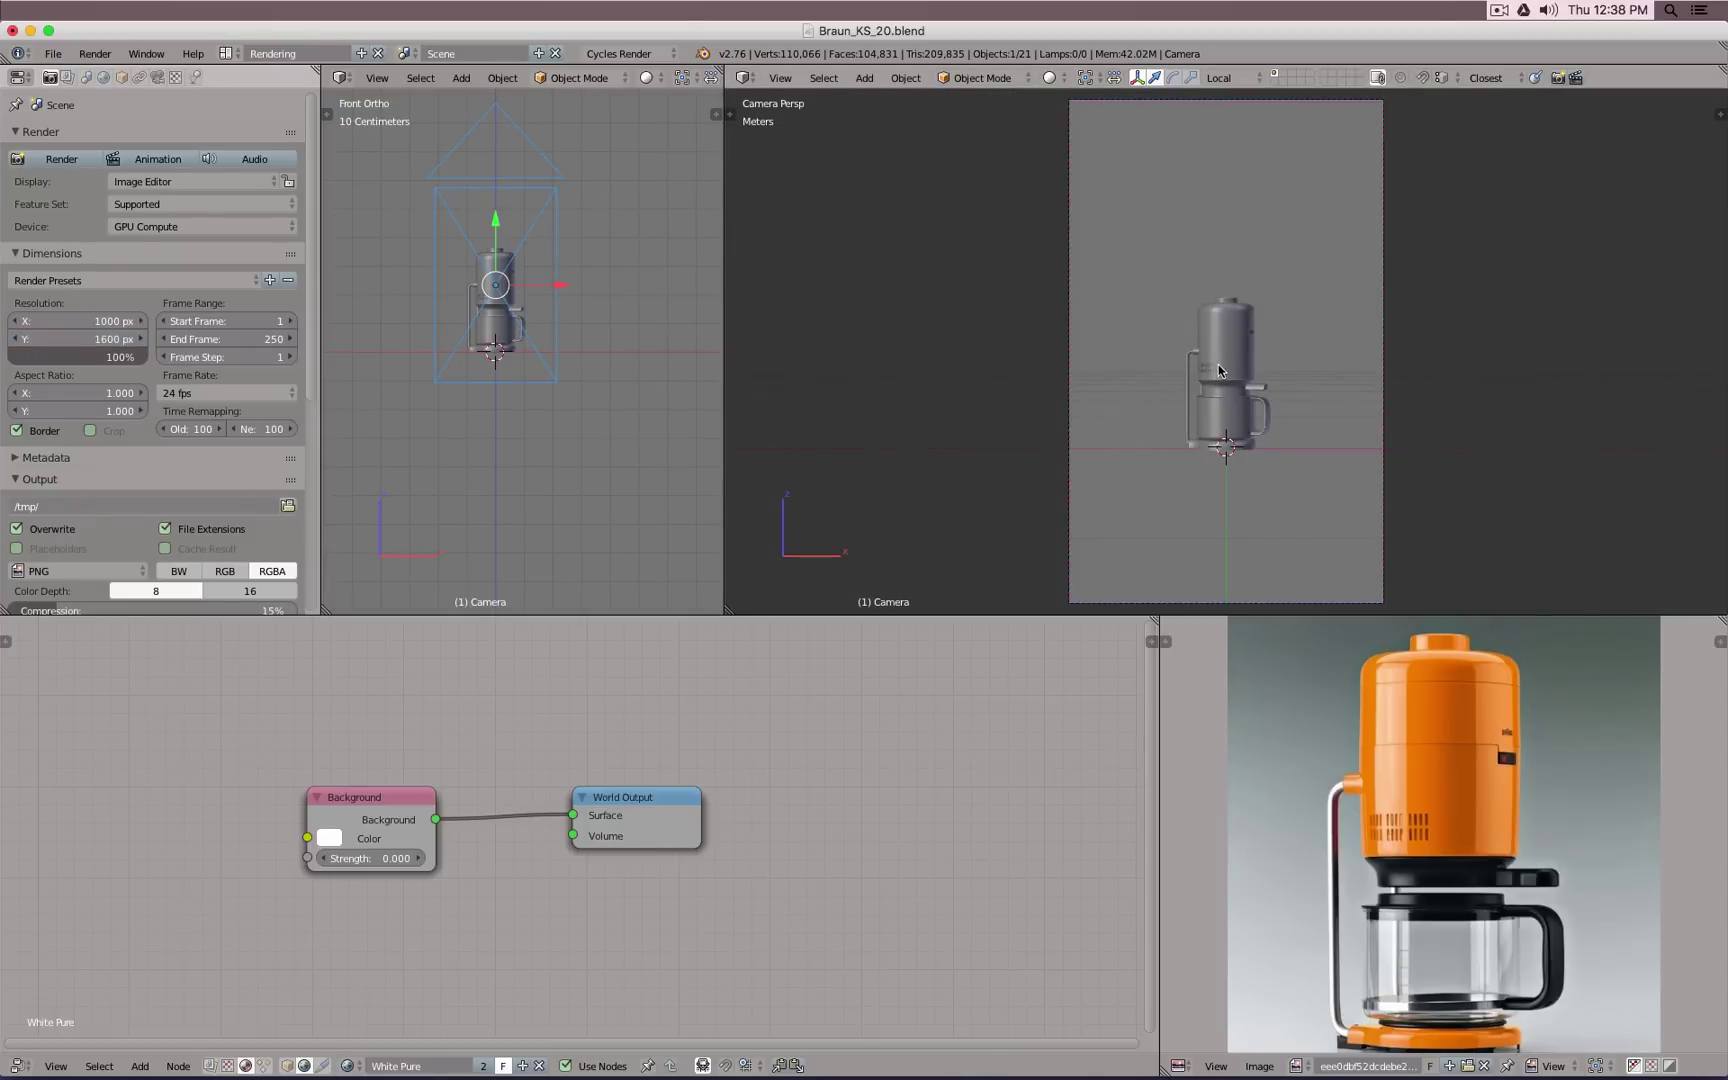
key(KP_3)
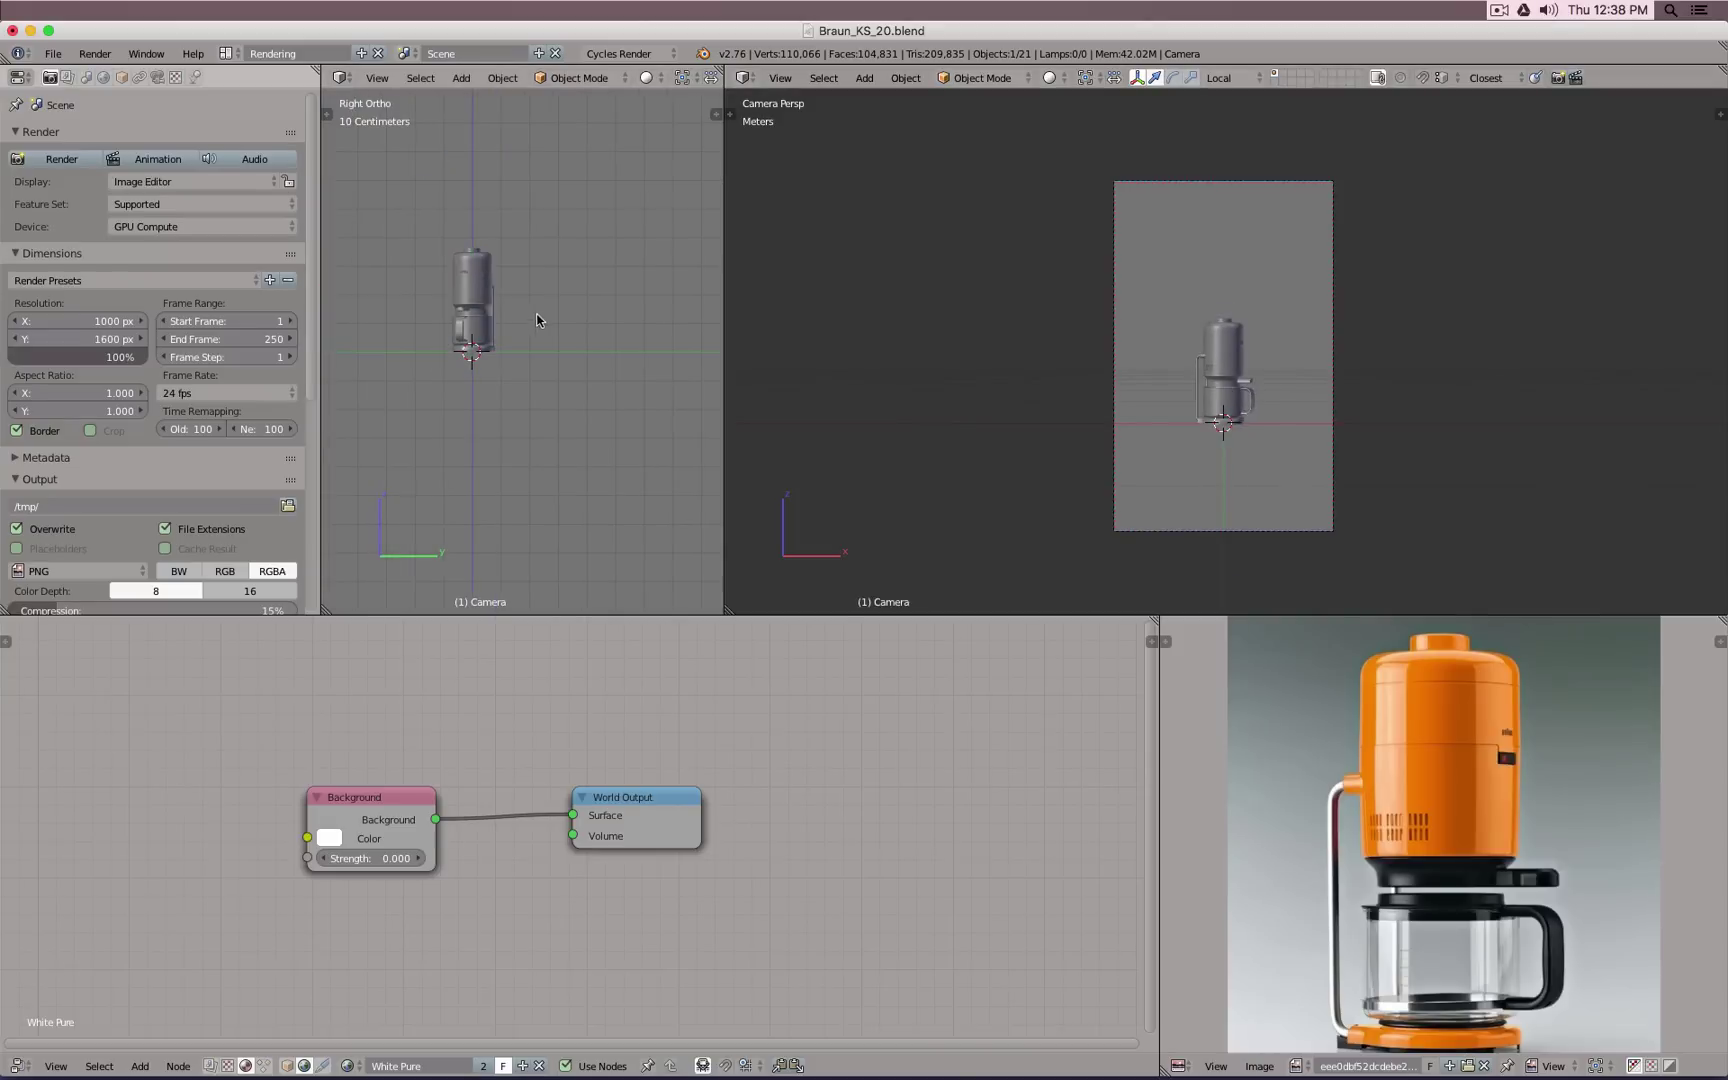
scroll(447, 316, down, 3)
key(s)
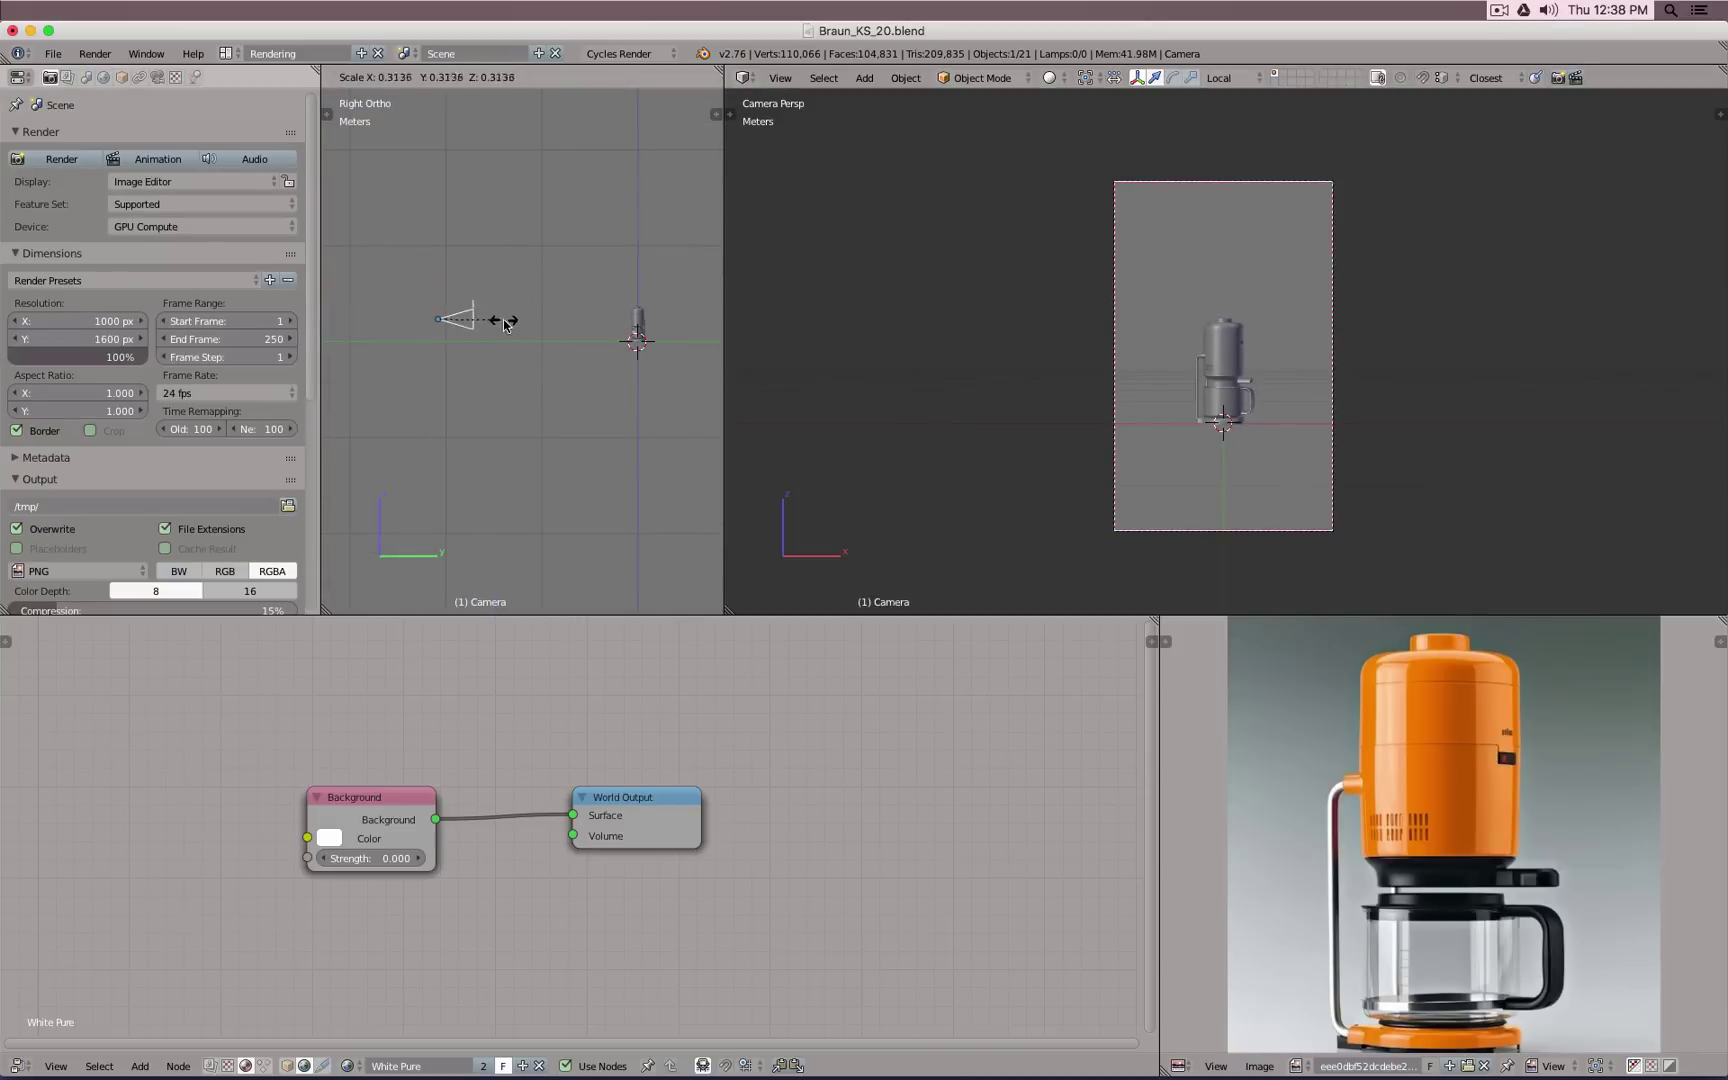
click(483, 321)
Step: Move the camera closer to the coffee maker and tilt it down by about 3.6 degrees so the model fills the frame
key(g)
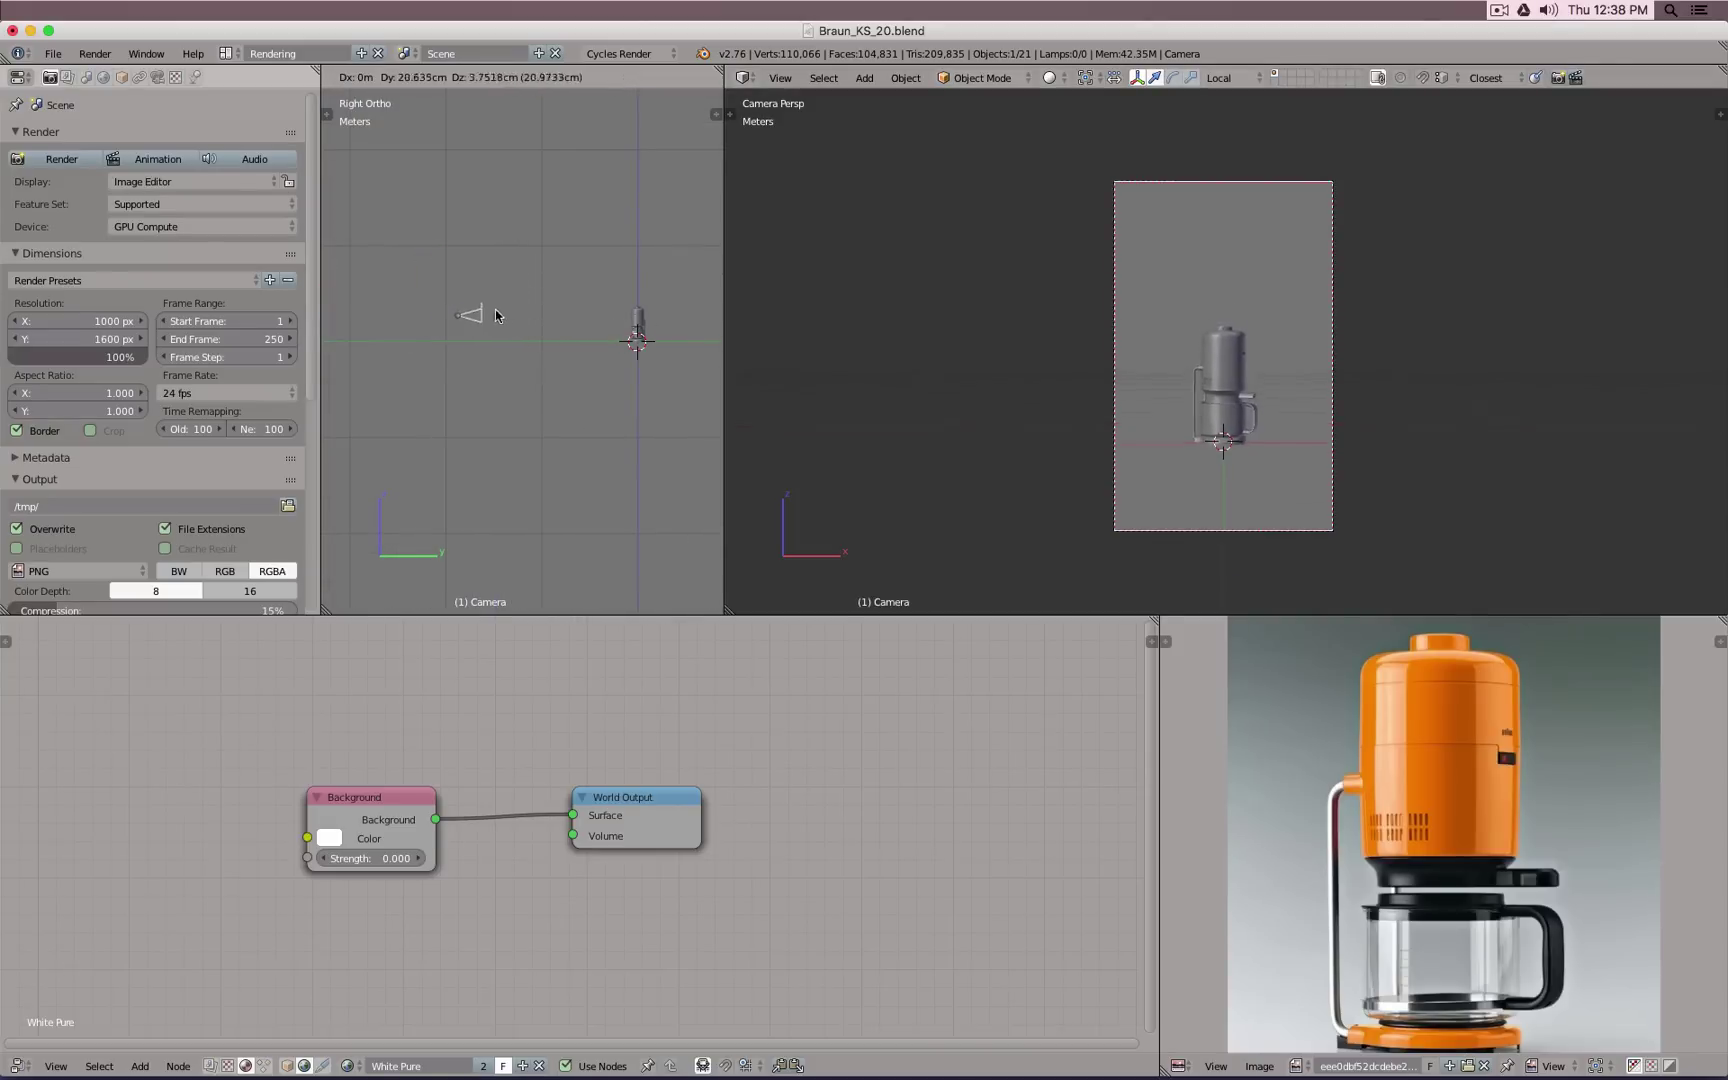
click(536, 318)
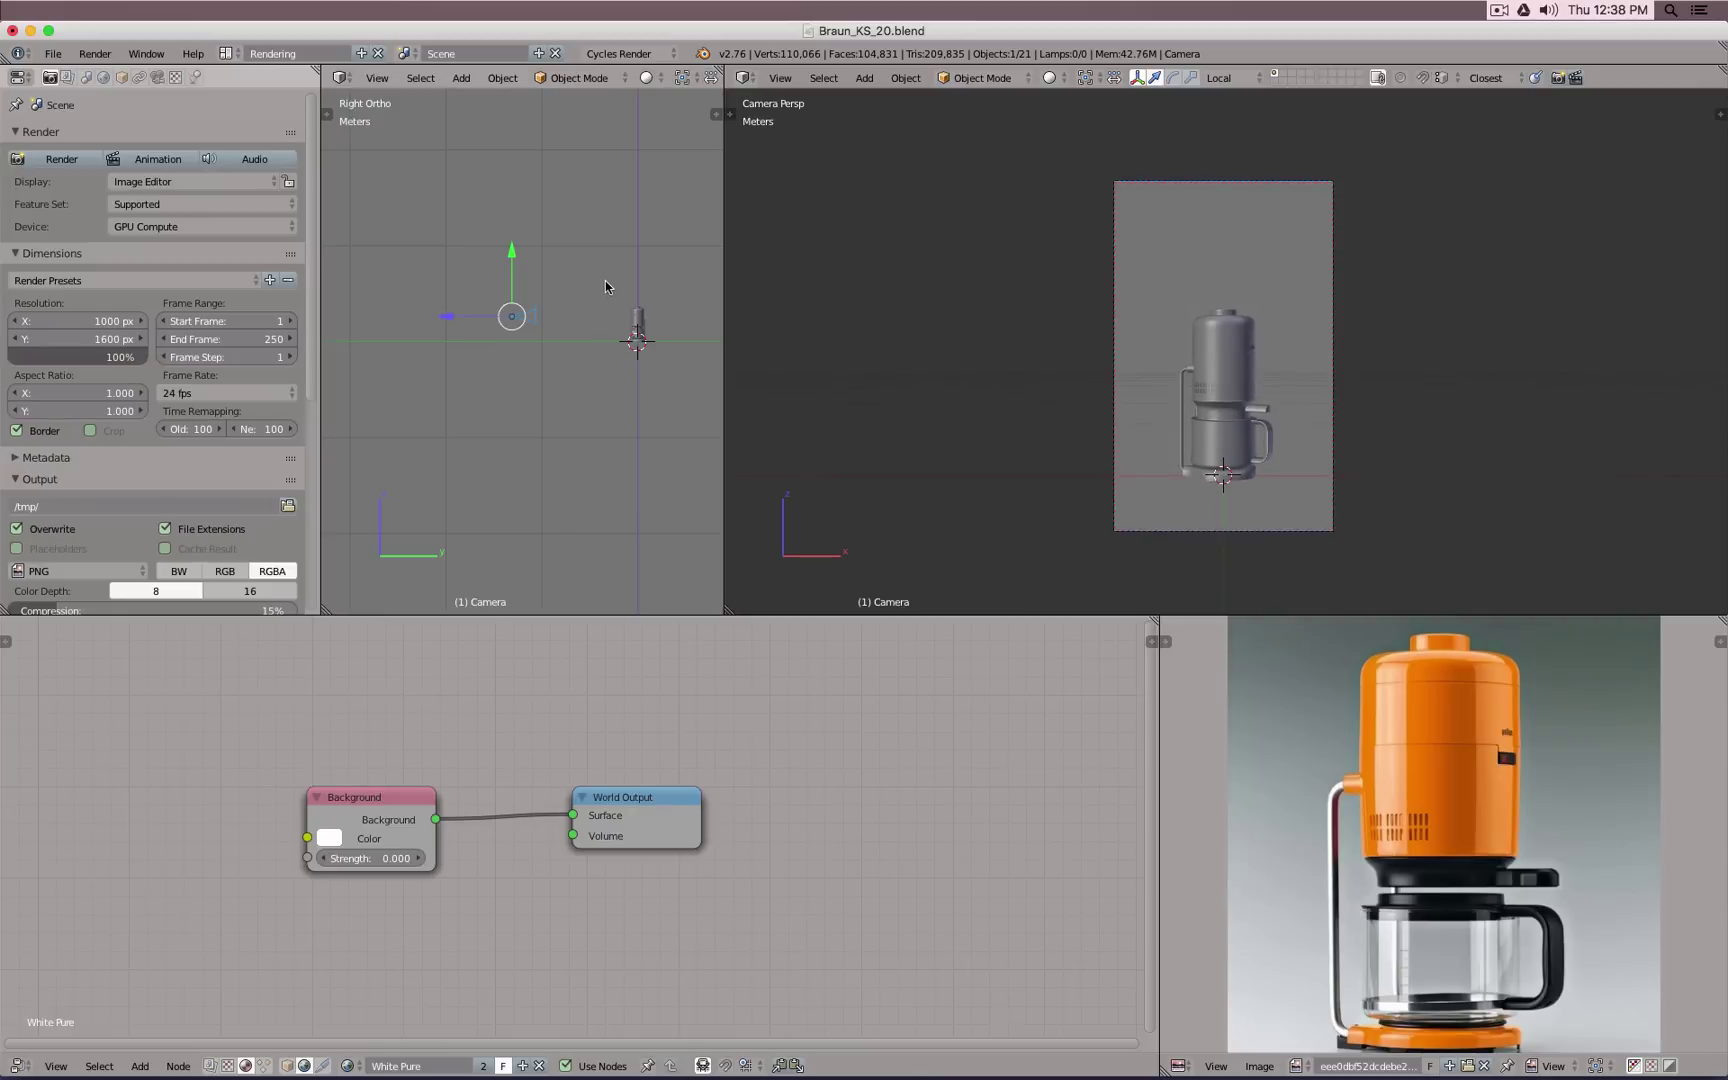
key(r)
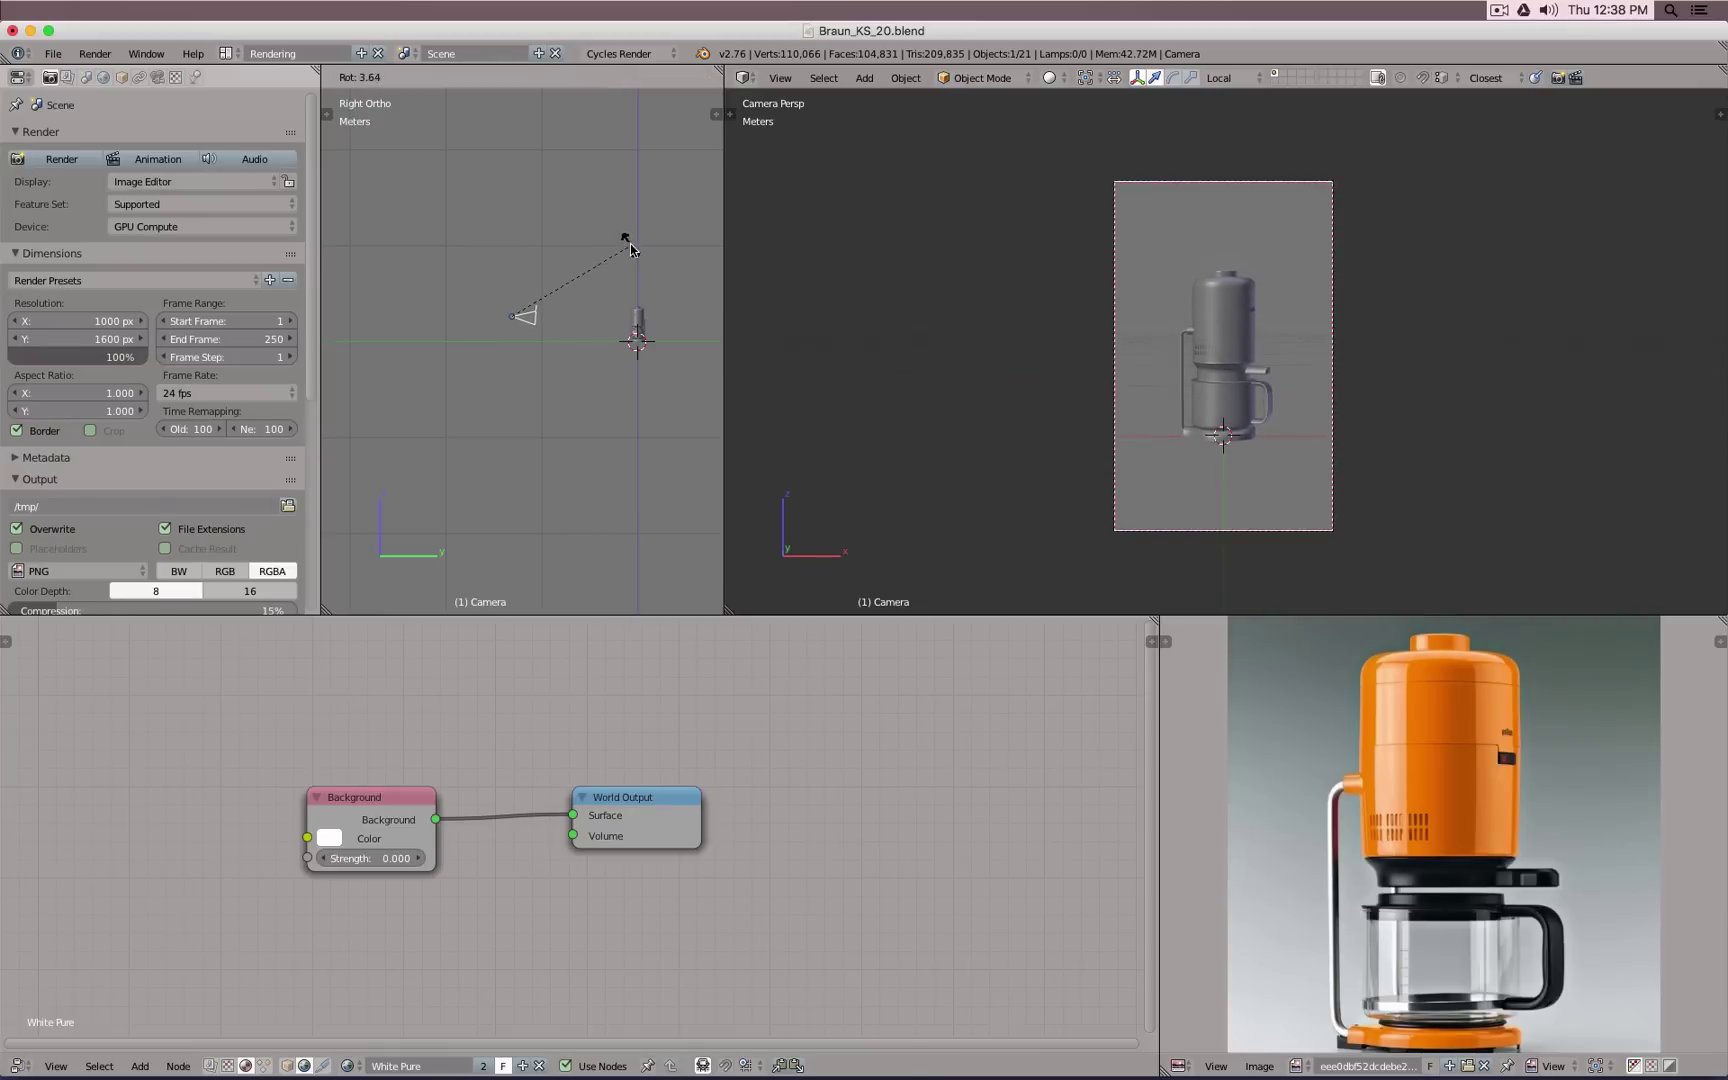
click(625, 248)
key(g)
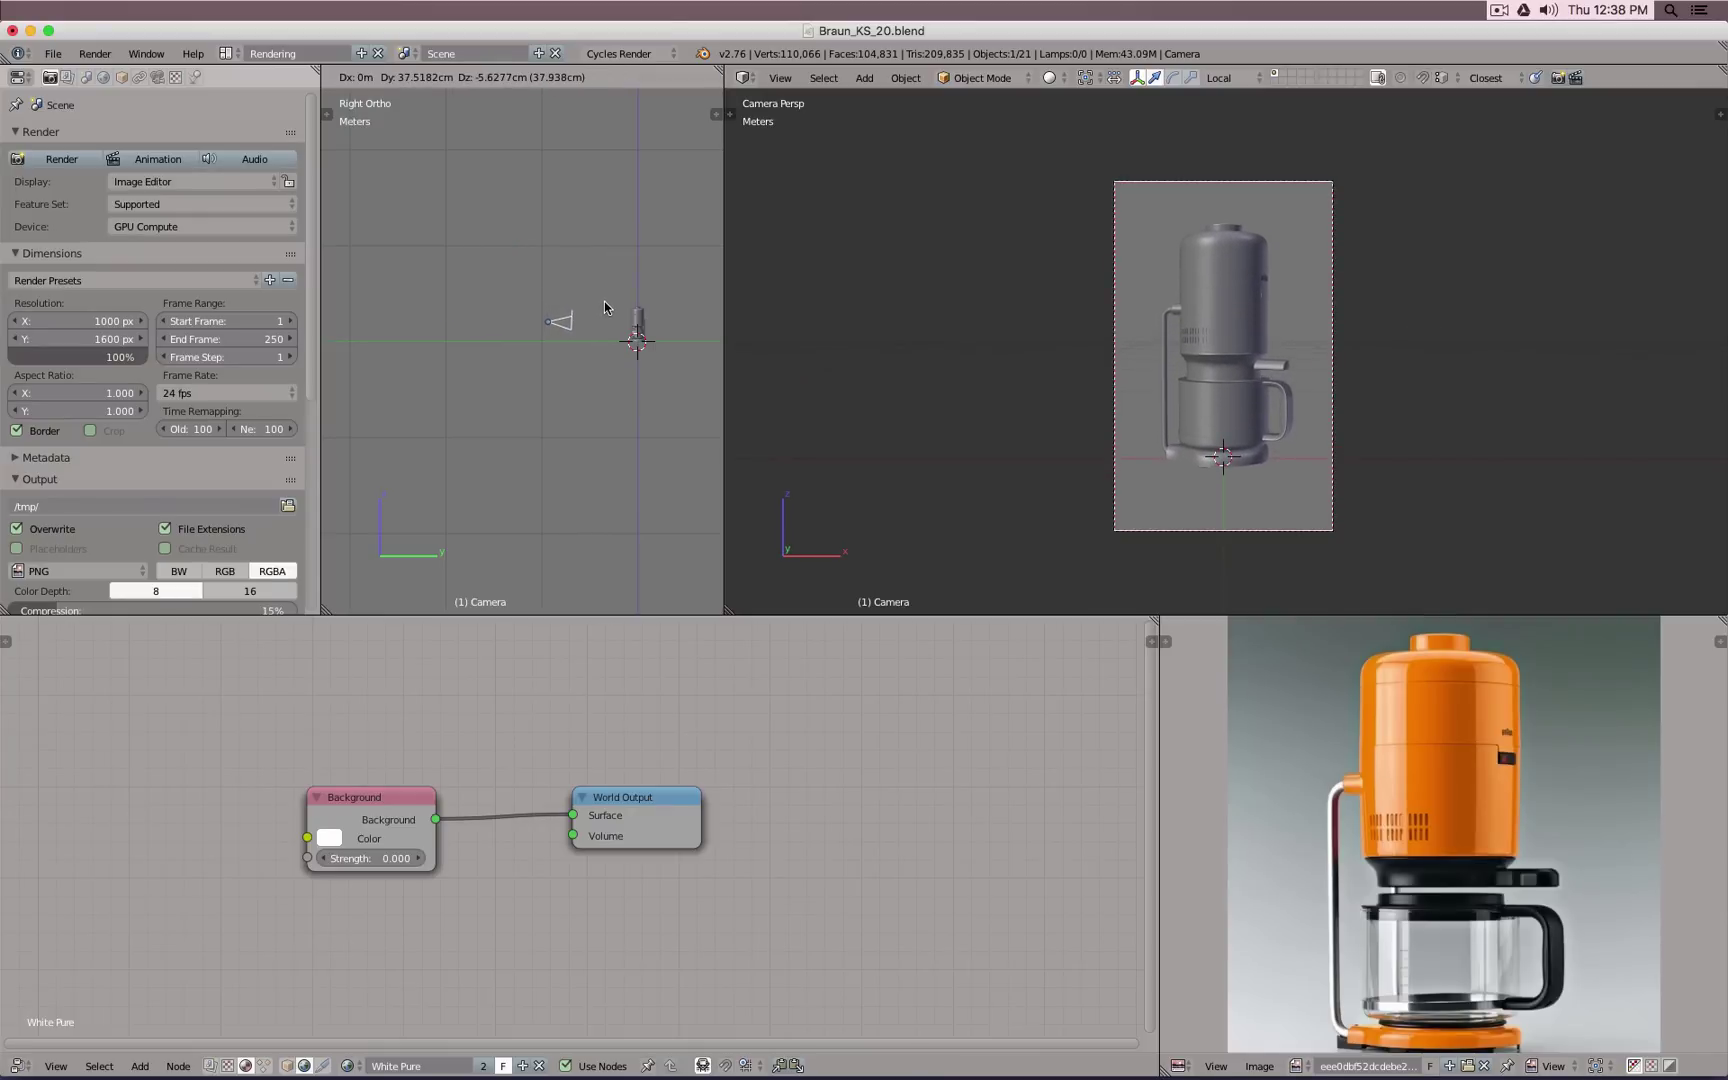
click(603, 301)
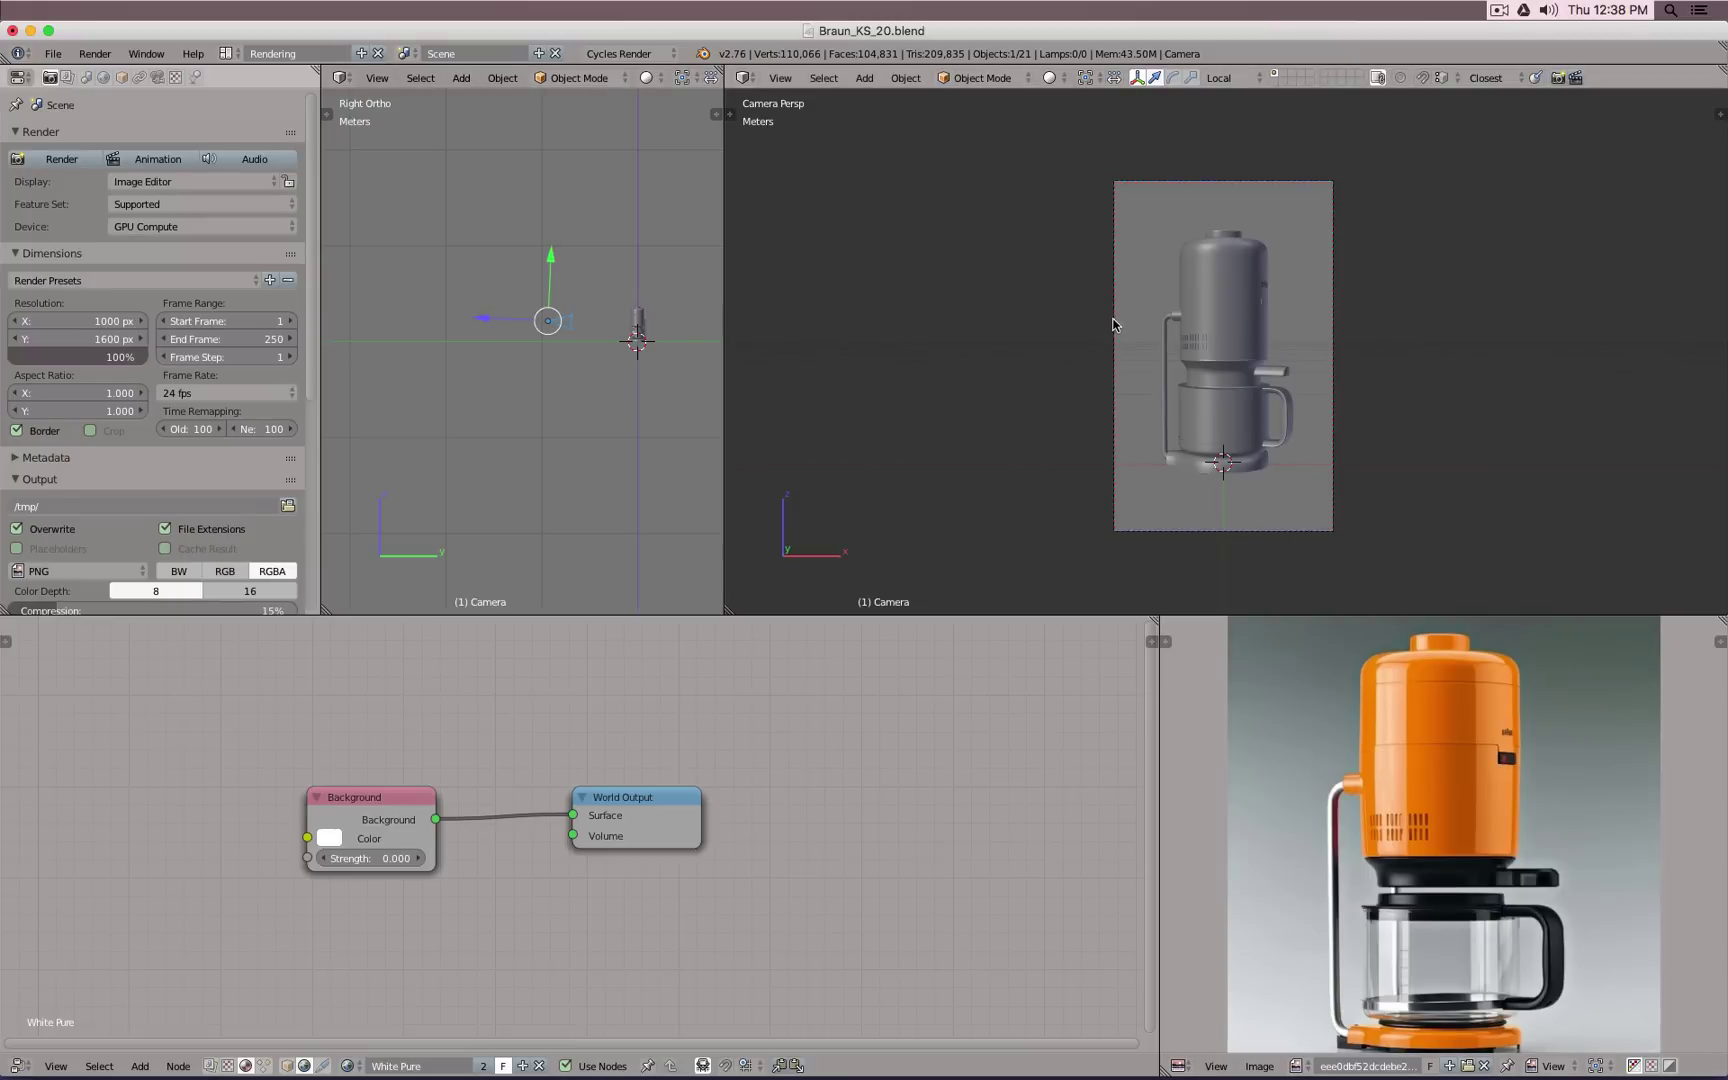
Step: Try three partial render borders over different areas of the coffee maker in the camera view
key(ctrl+b)
drag(1025, 157, 1311, 348)
key(ctrl+b)
mouse_move(1046, 225)
mouse_down()
mouse_move(1129, 297)
mouse_move(1344, 398)
mouse_up()
key(ctrl+b)
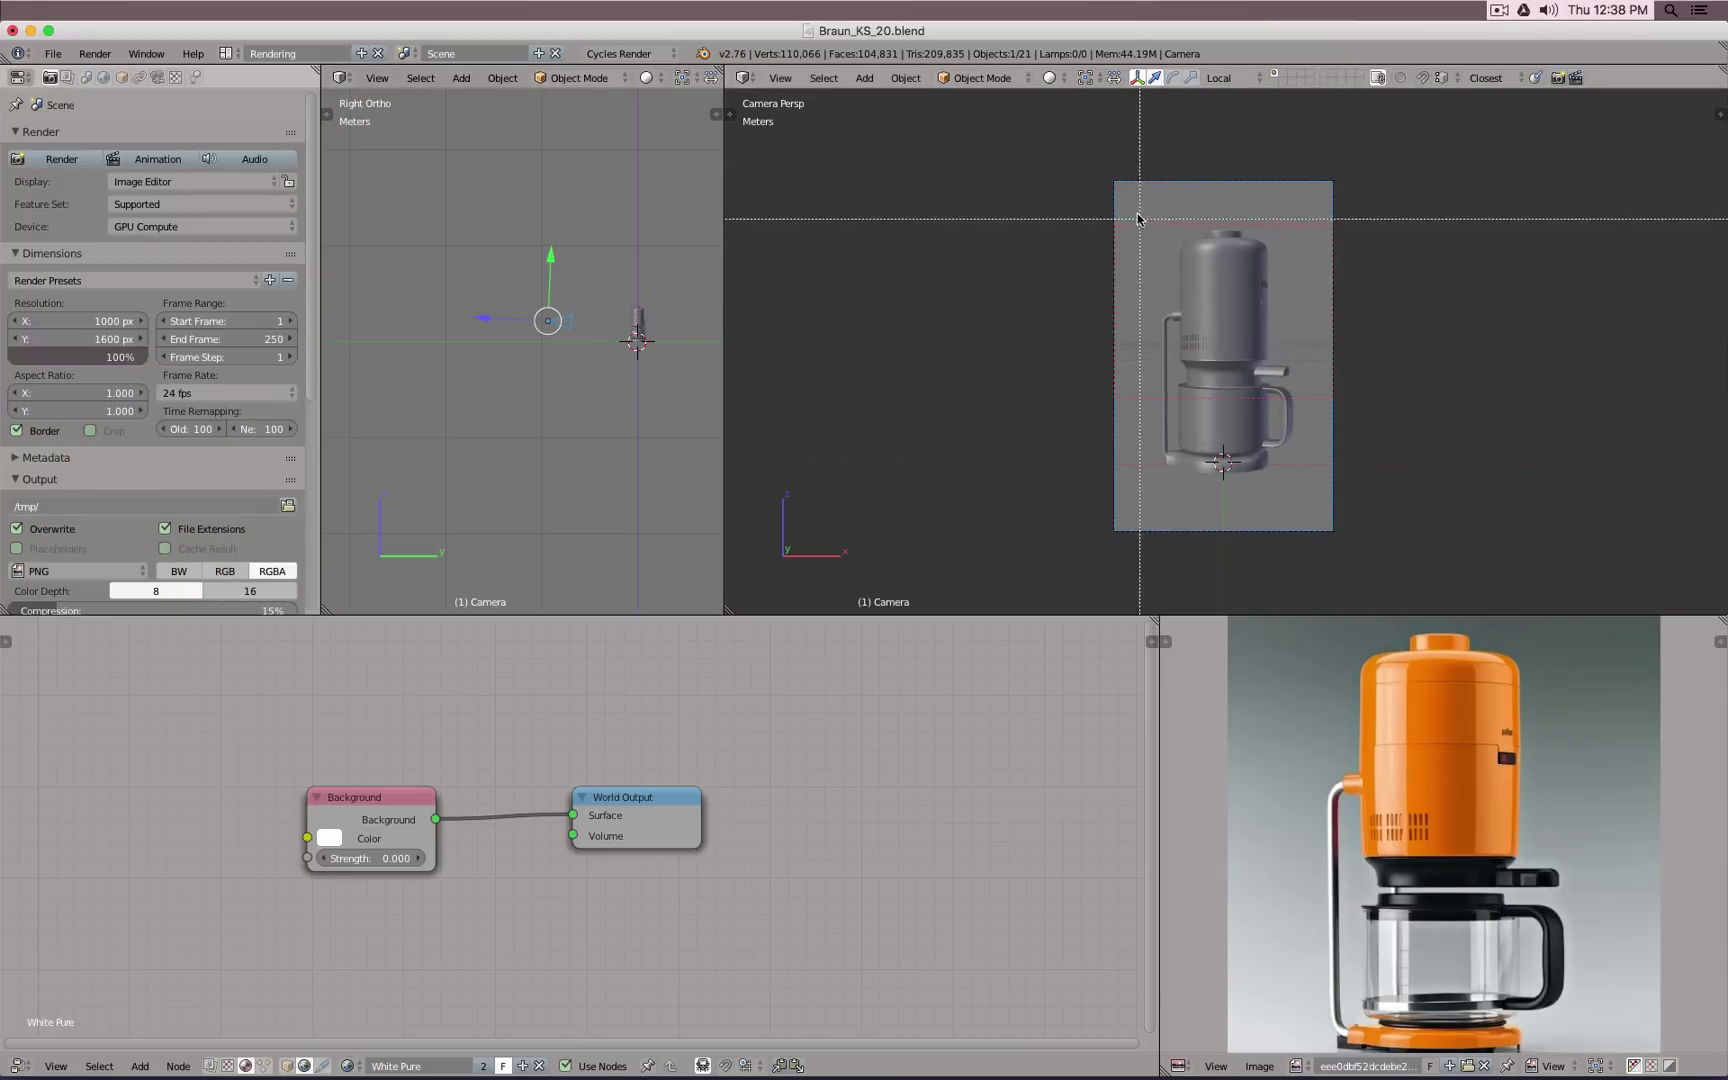
mouse_move(1133, 205)
mouse_down()
mouse_move(1252, 421)
mouse_move(1305, 440)
mouse_up()
Step: Redraw the render border around the entire camera frame
key(ctrl+b)
drag(1066, 133, 1385, 534)
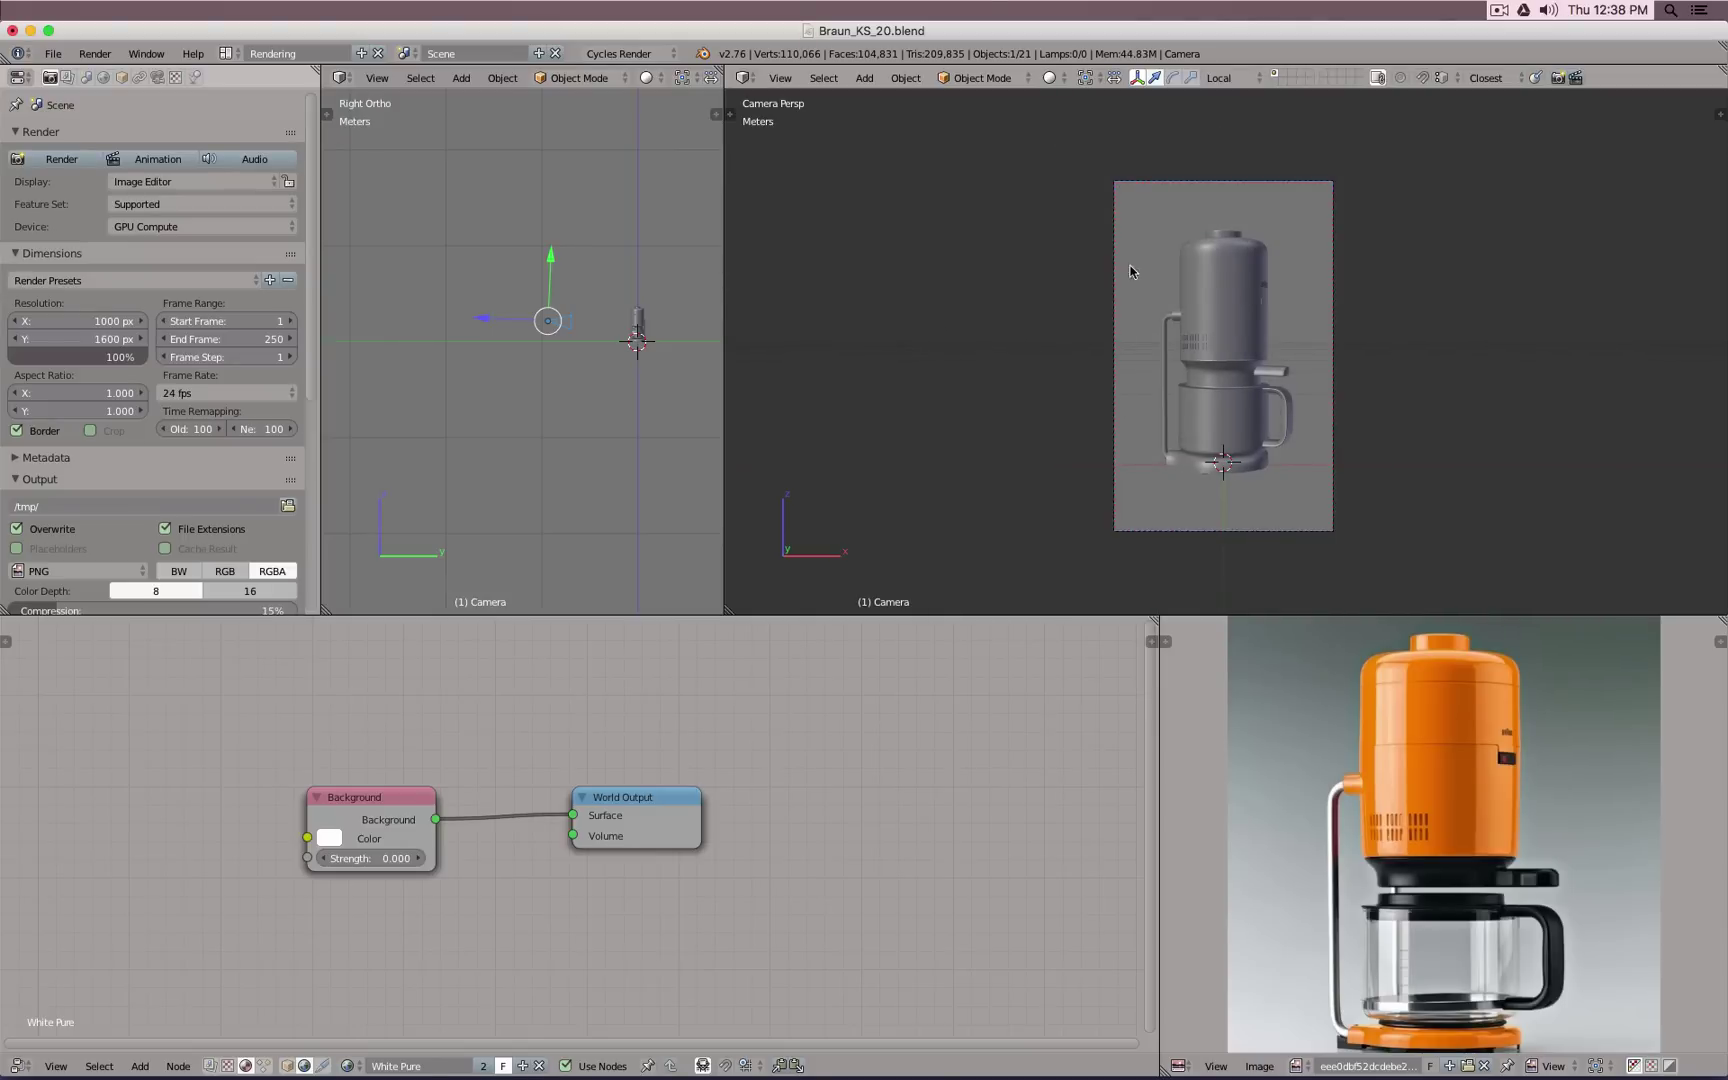
scroll(1226, 314, up, 2)
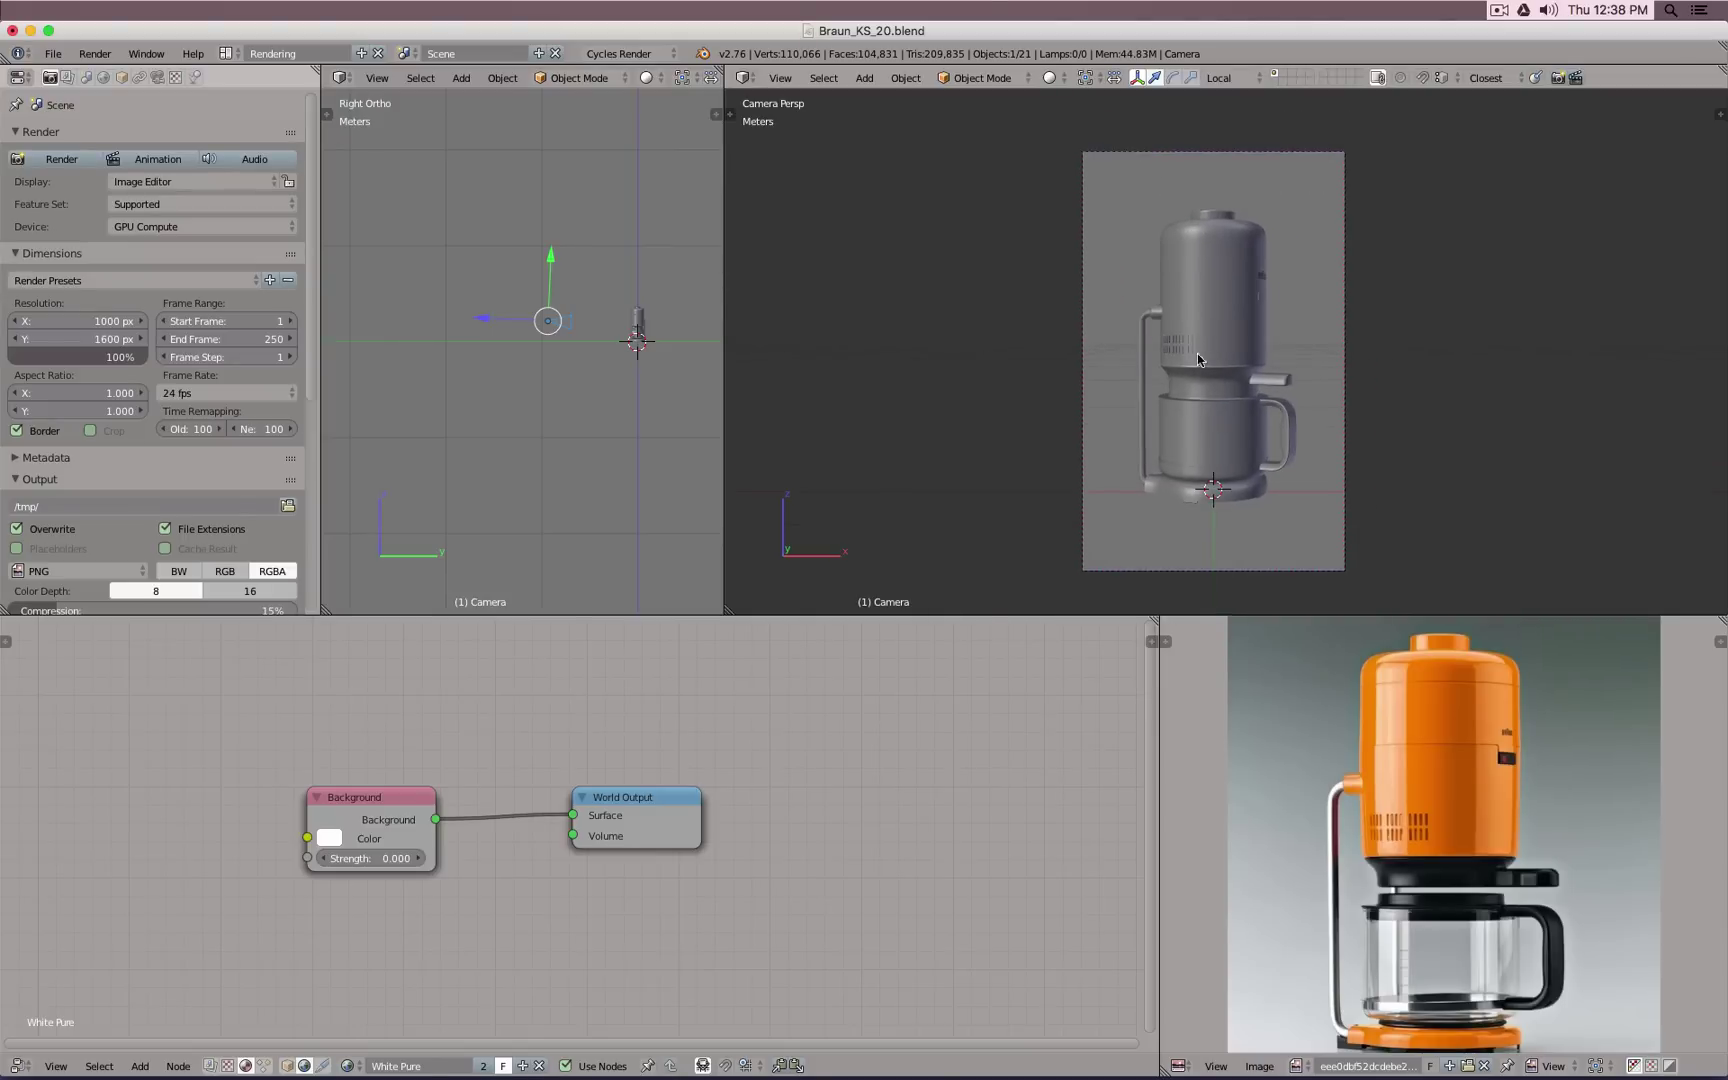
Step: Widen the side viewport at the expense of the camera view, and enlarge the reference photo area slightly
scroll(1253, 350, up, 1)
shift+middle_drag(1253, 350, 1381, 342)
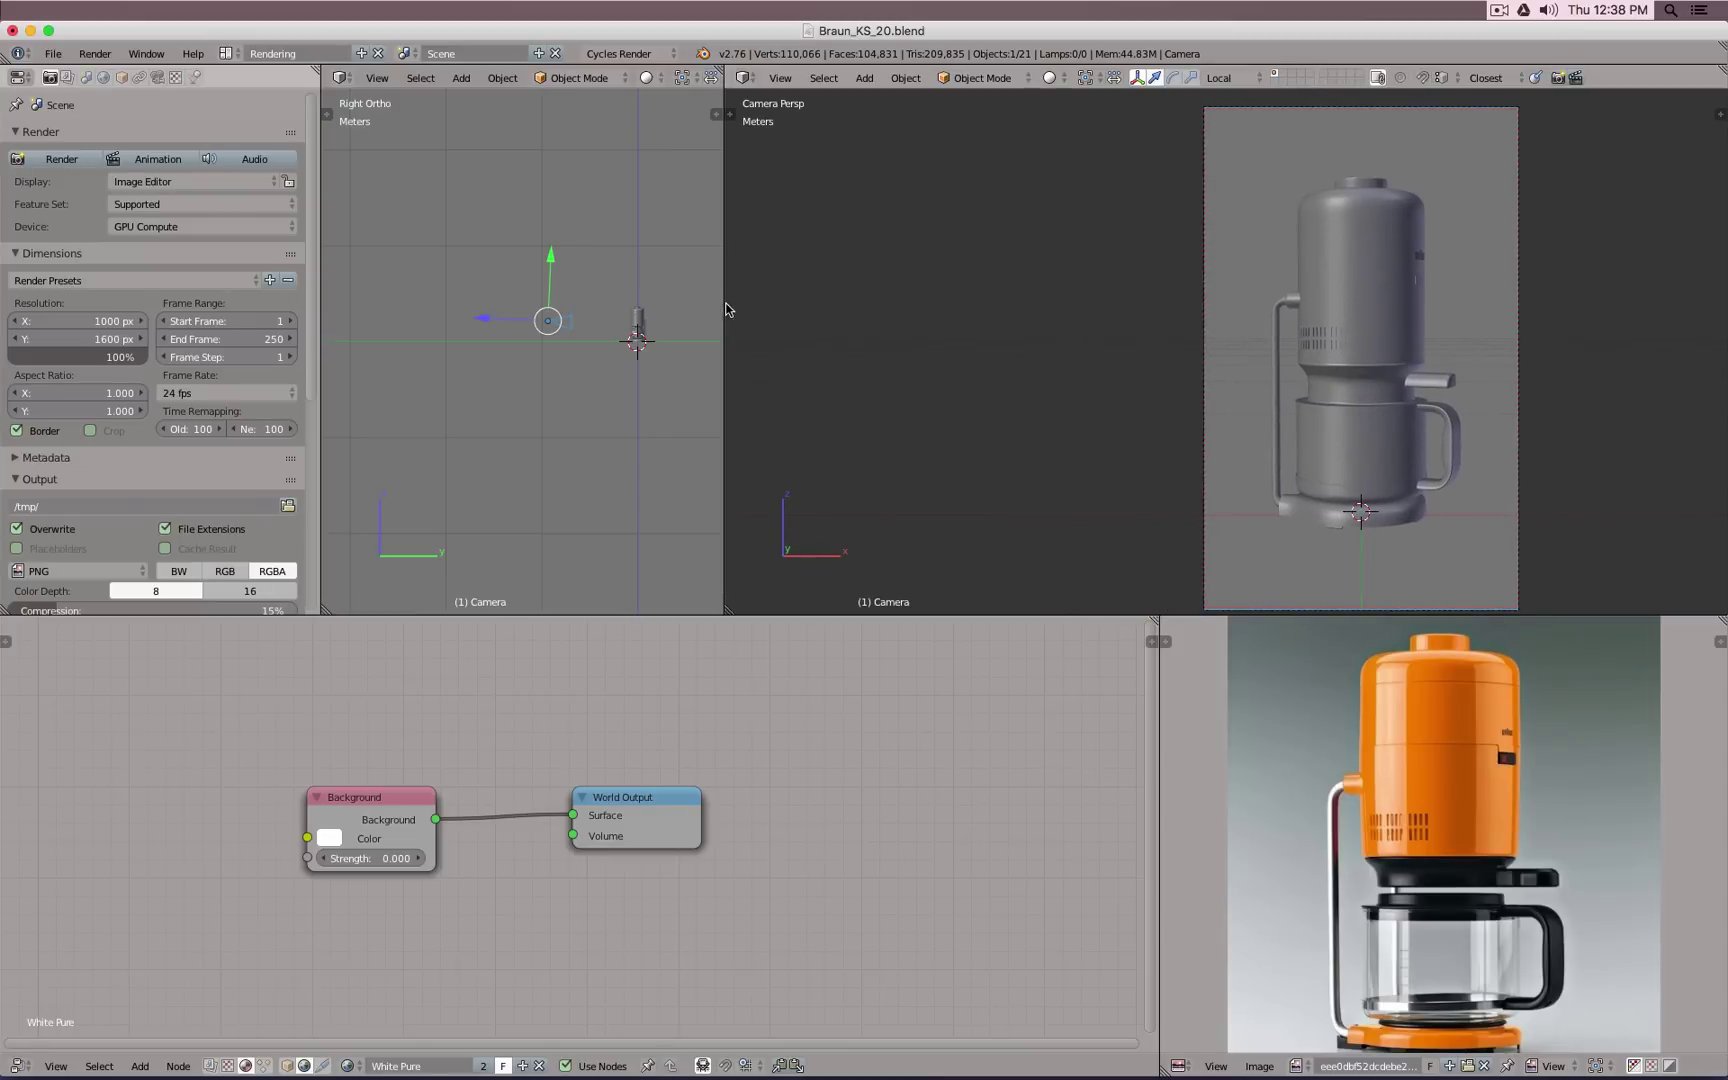
drag(727, 309, 1058, 313)
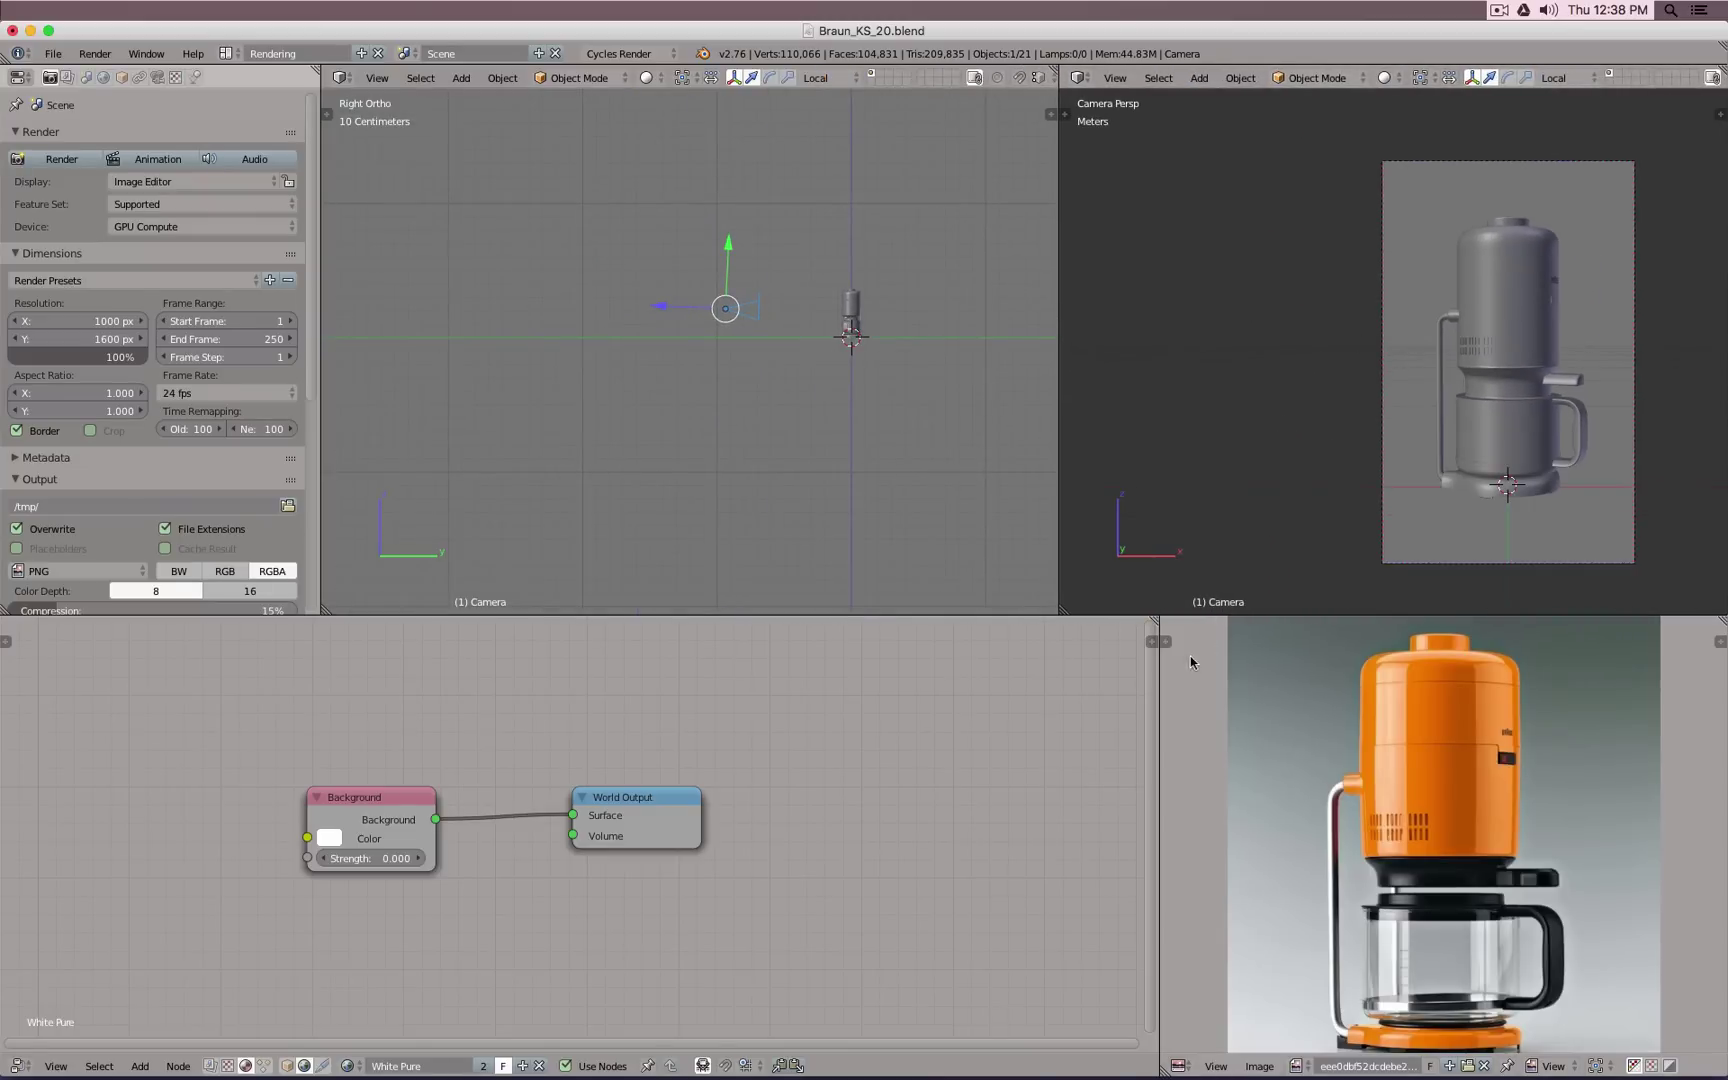
drag(1157, 680, 1111, 680)
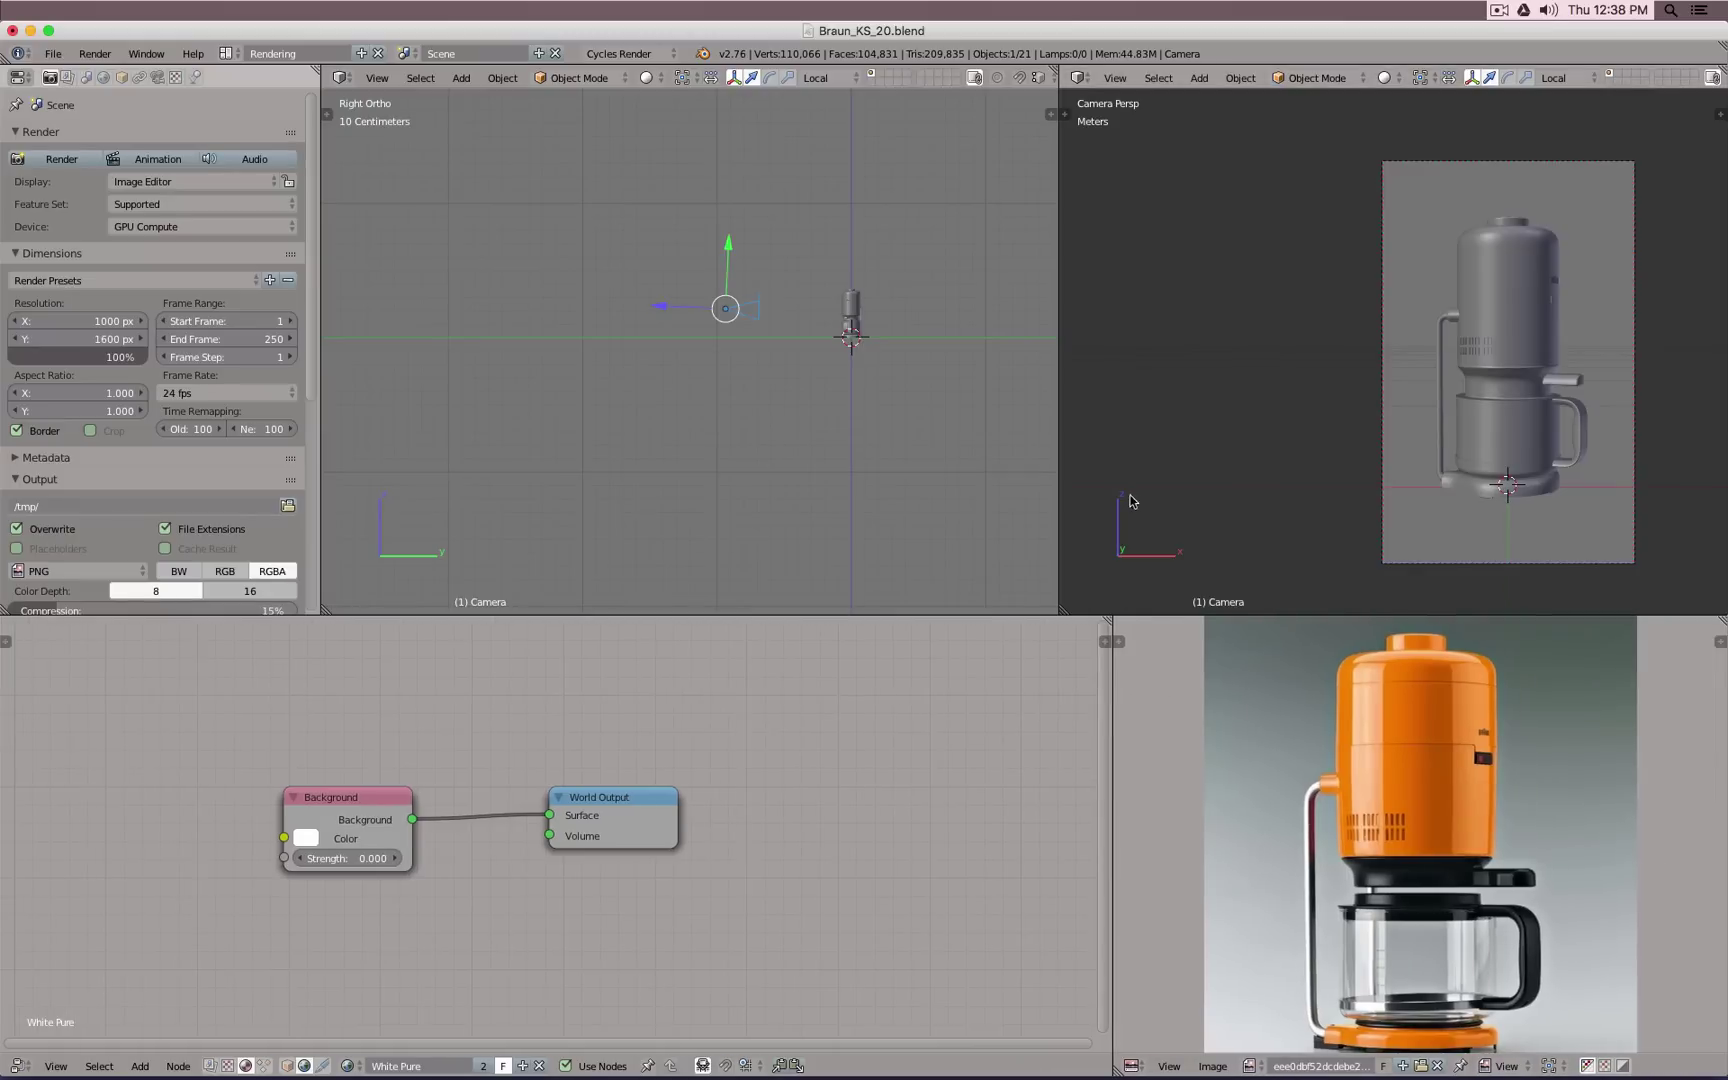
scroll(1297, 373, up, 3)
scroll(1223, 370, up, 1)
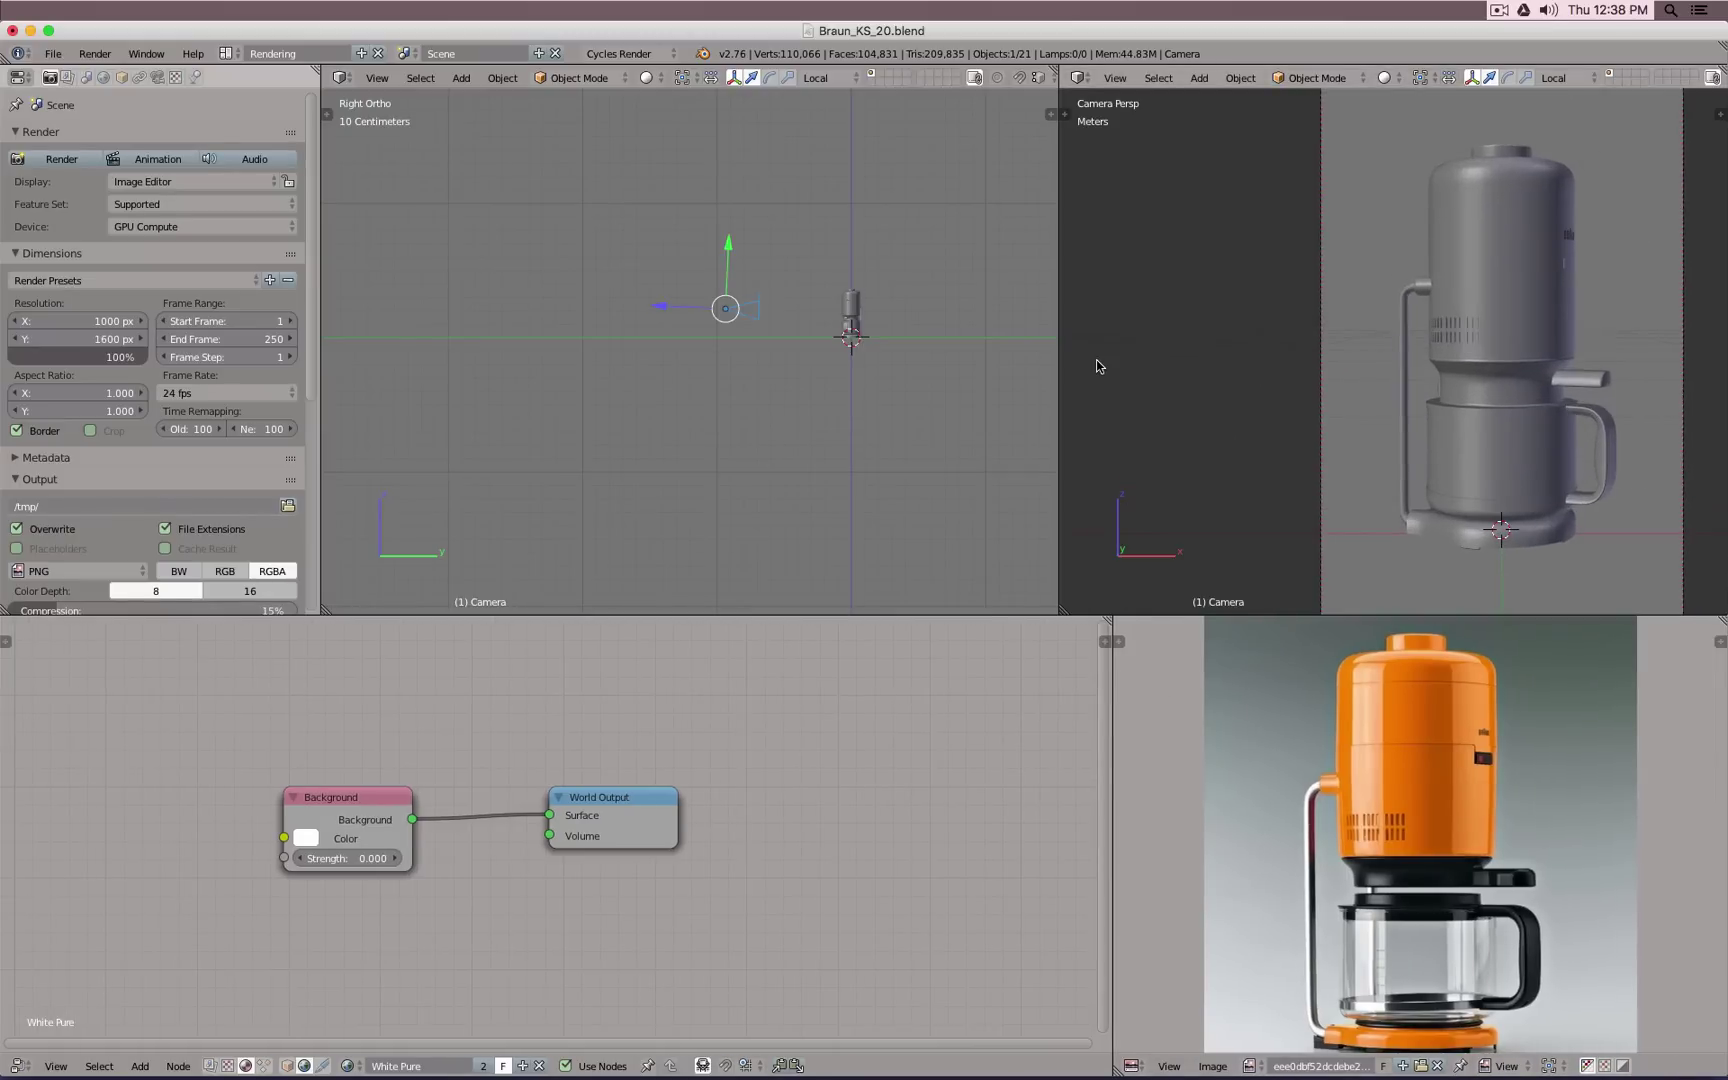
scroll(1096, 360, down, 1)
mouse_move(873, 340)
shift+middle_down()
mouse_move(735, 338)
mouse_move(914, 401)
mouse_move(870, 360)
shift+middle_up()
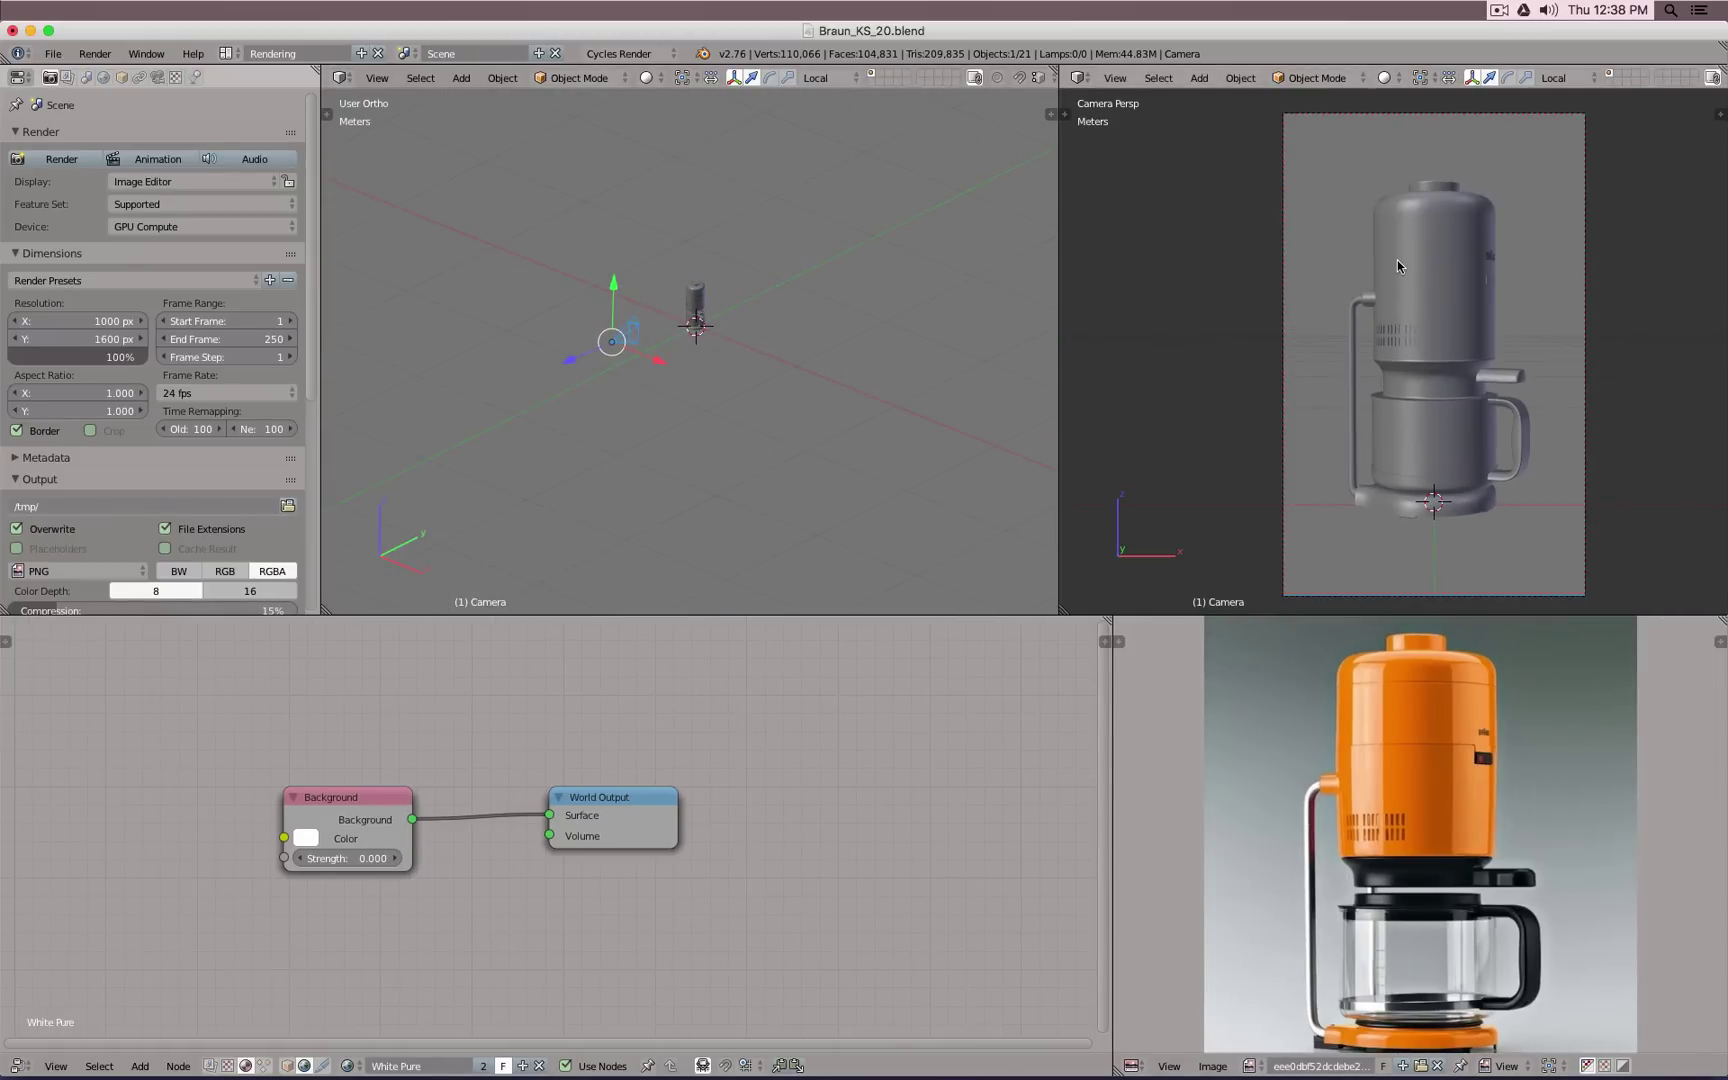
Step: Preview the camera view in Rendered shading, and return it to Solid
key(shift+z)
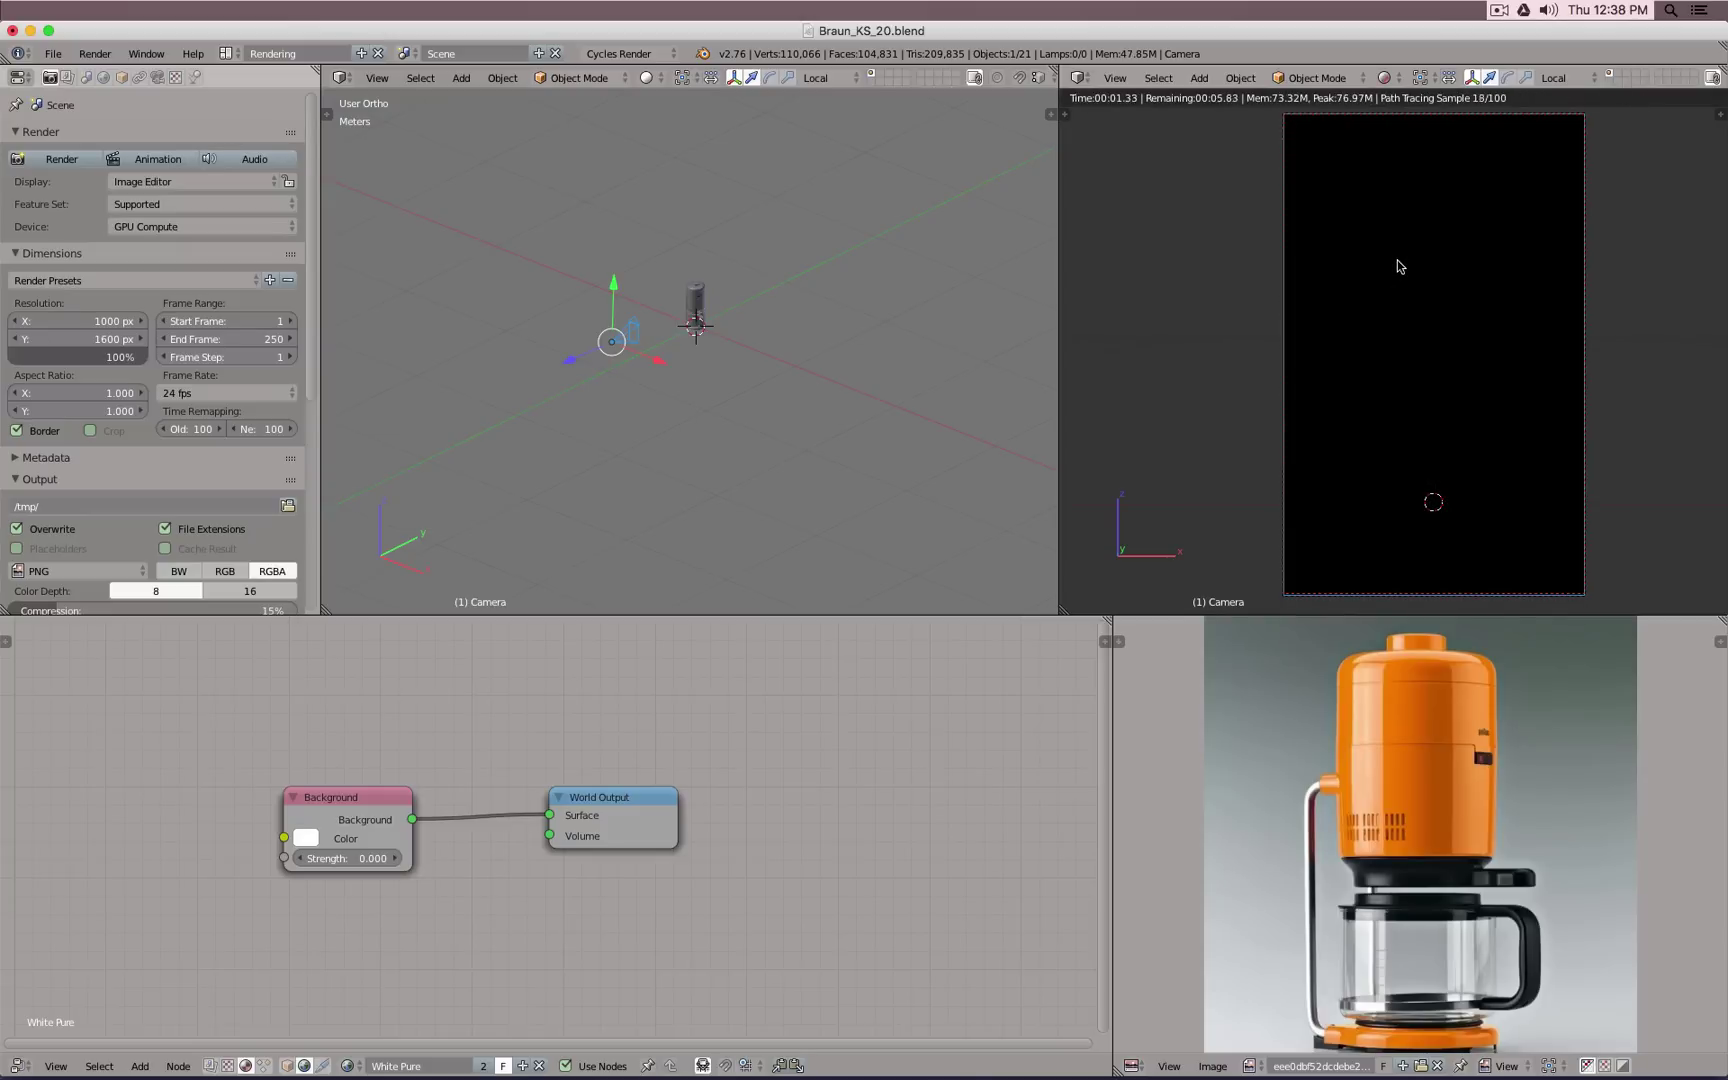
key(z)
key(z)
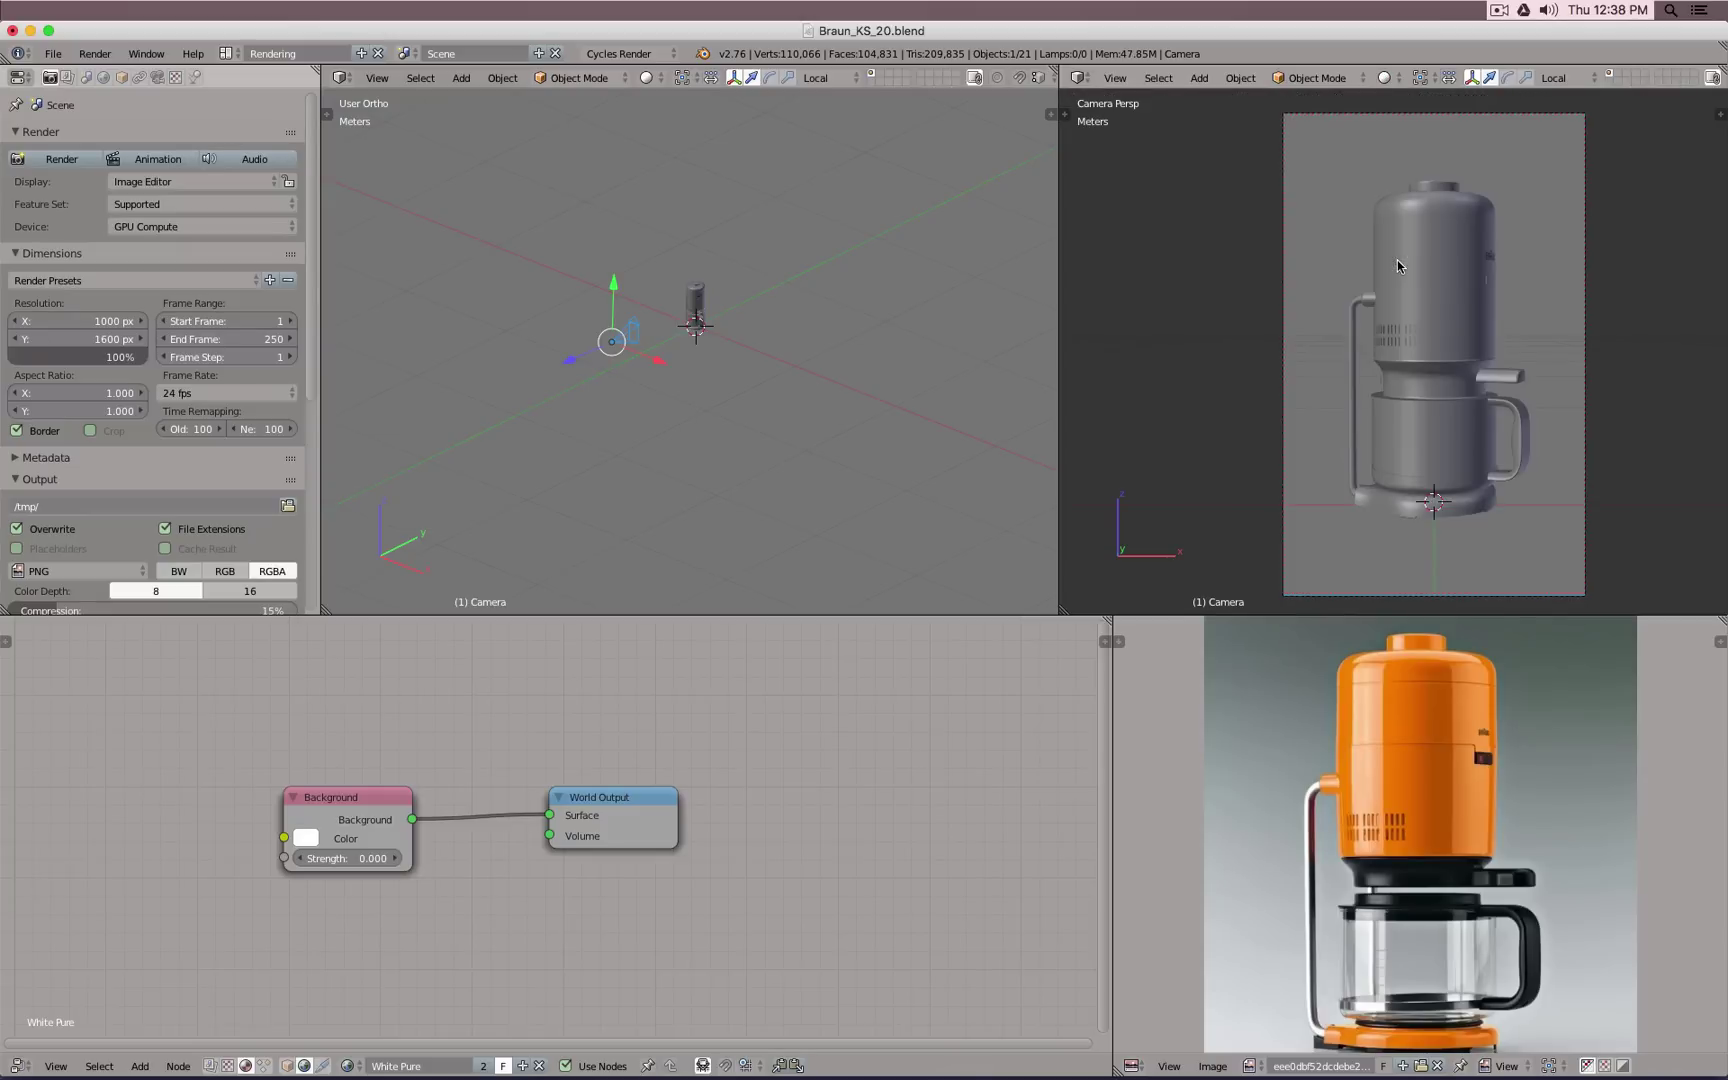
Step: Add a plane at the coffee maker and scale its mesh down to a small square around the model
middle_drag(770, 318, 865, 373)
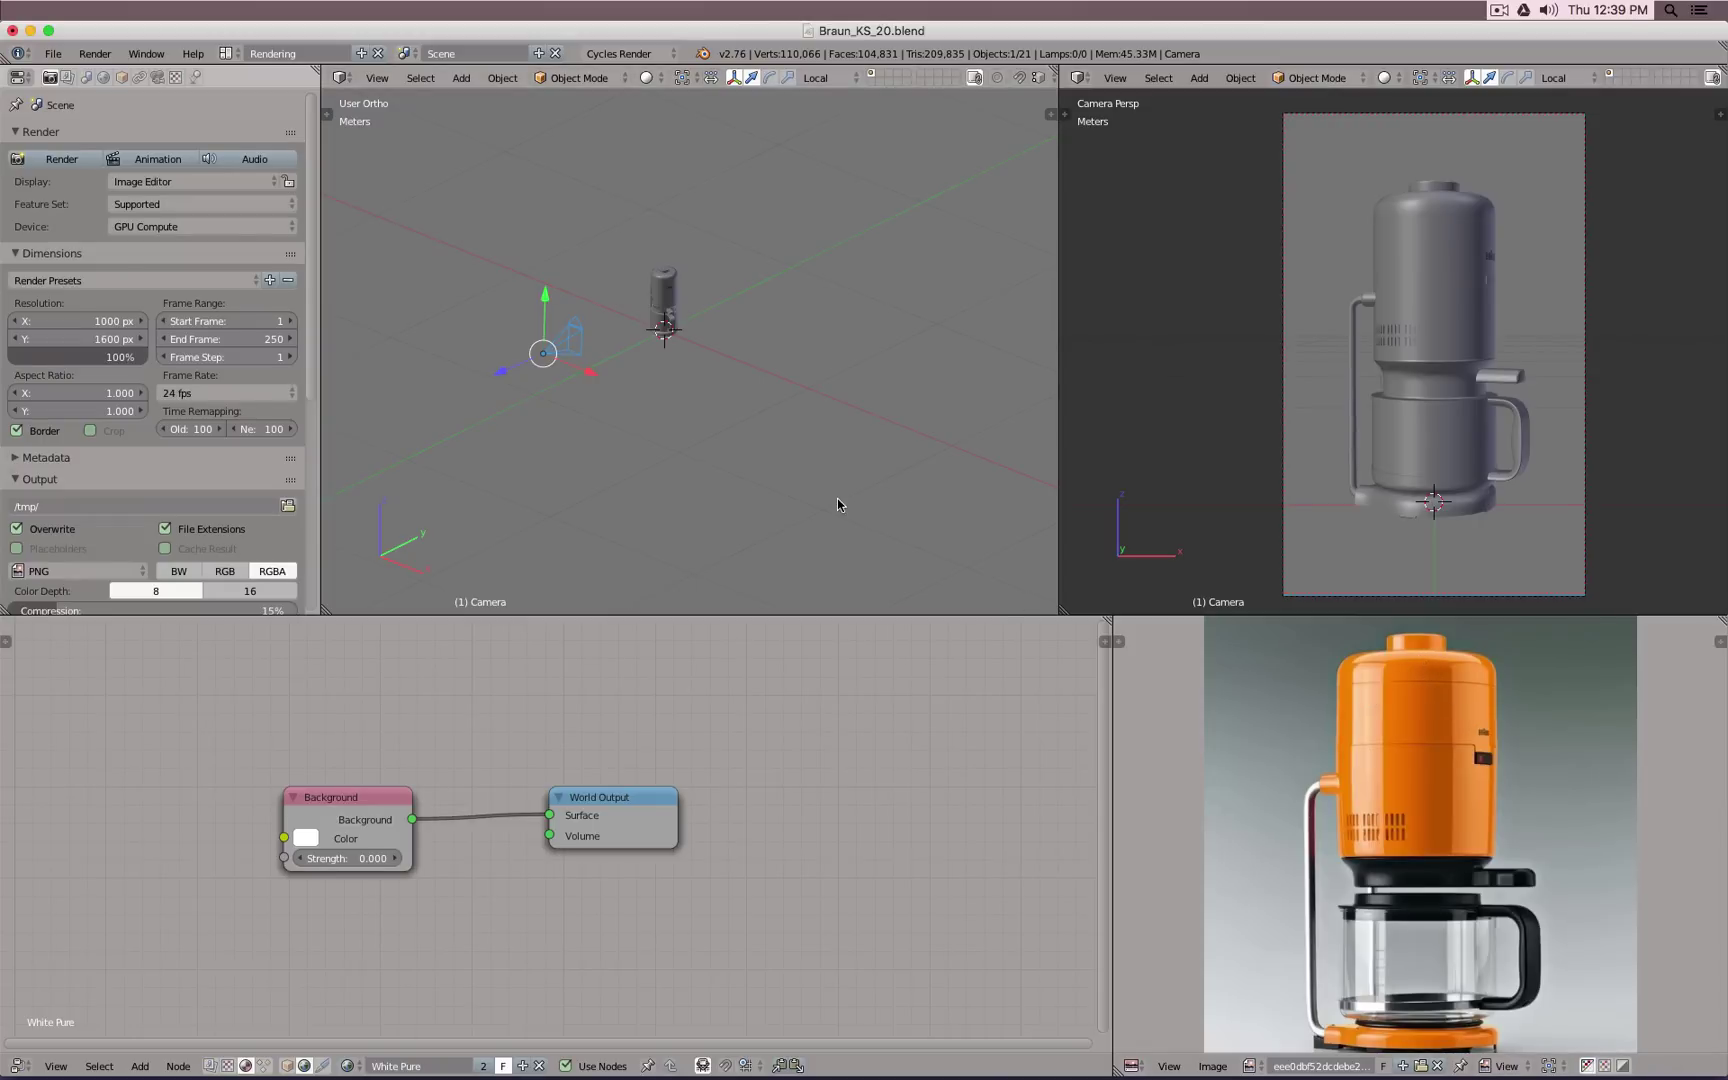
key(KP_7)
scroll(722, 423, up, 2)
key(shift+a)
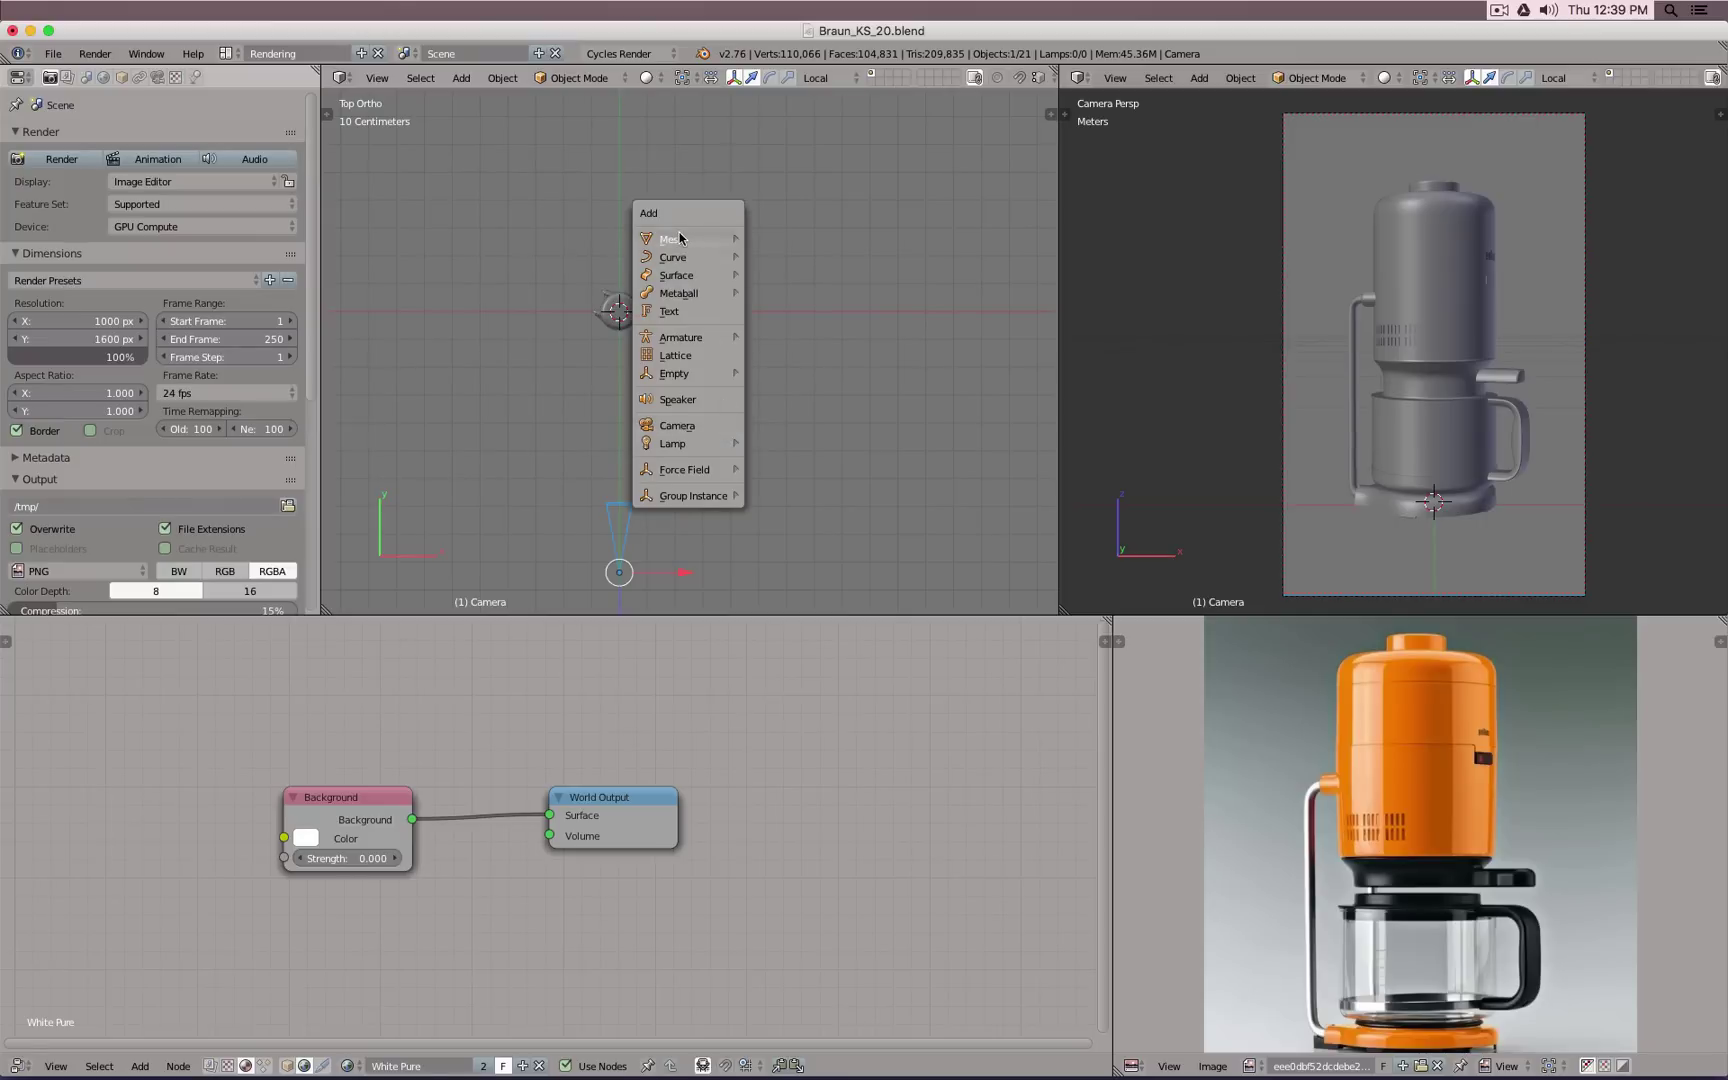
mouse_move(680, 240)
click(777, 243)
key(Tab)
key(s)
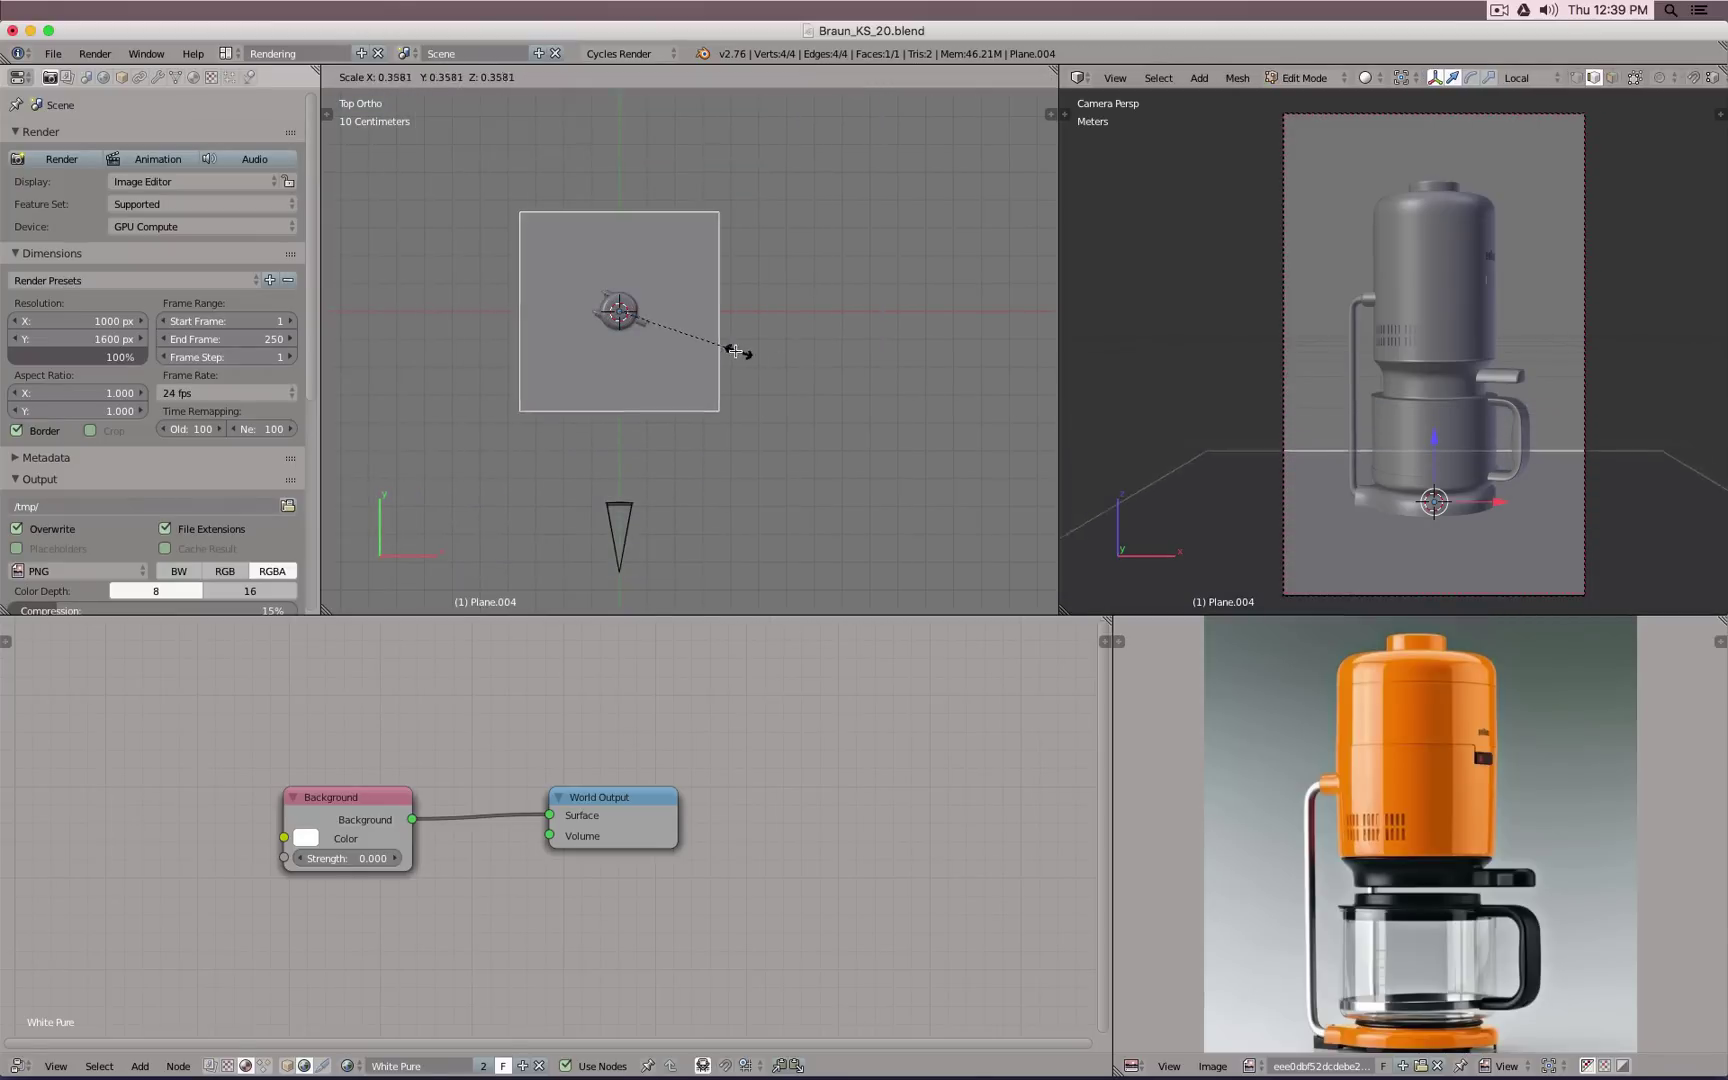
click(680, 342)
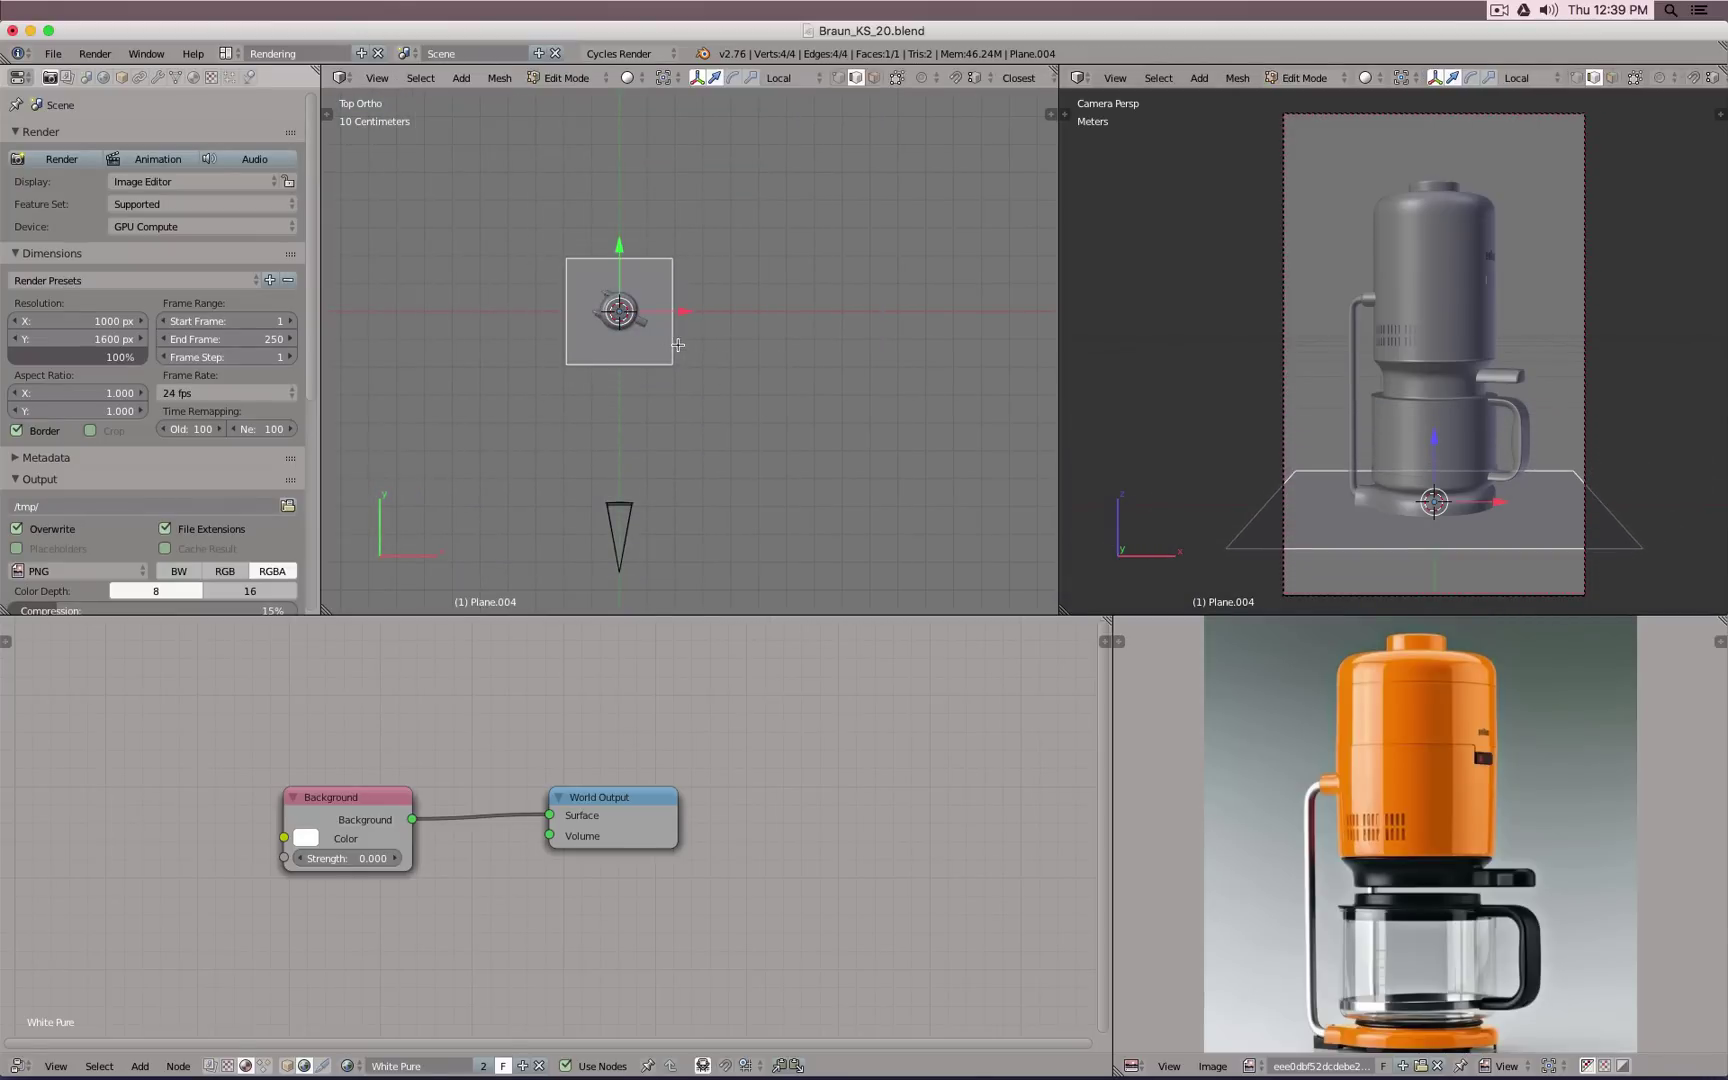
Step: Raise the square plane about 65 cm along Z so it sits above the coffee maker
key(Tab)
key(KP_3)
key(g)
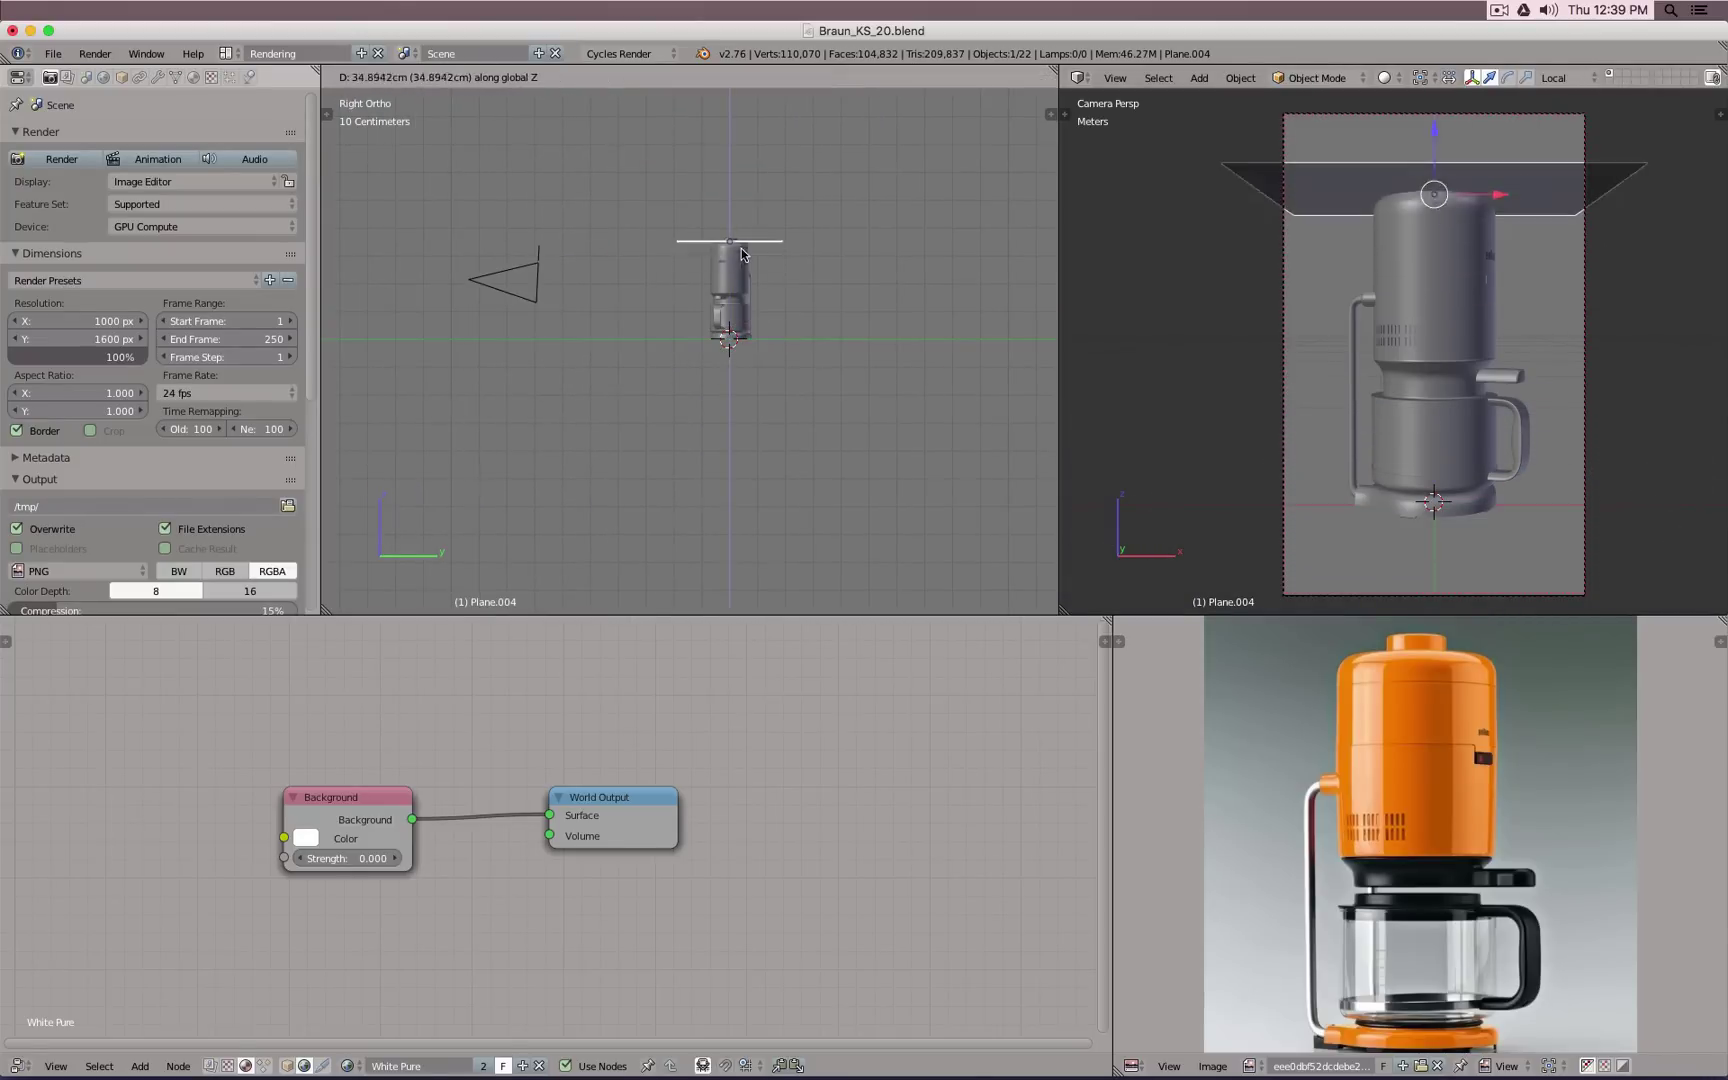
key(z)
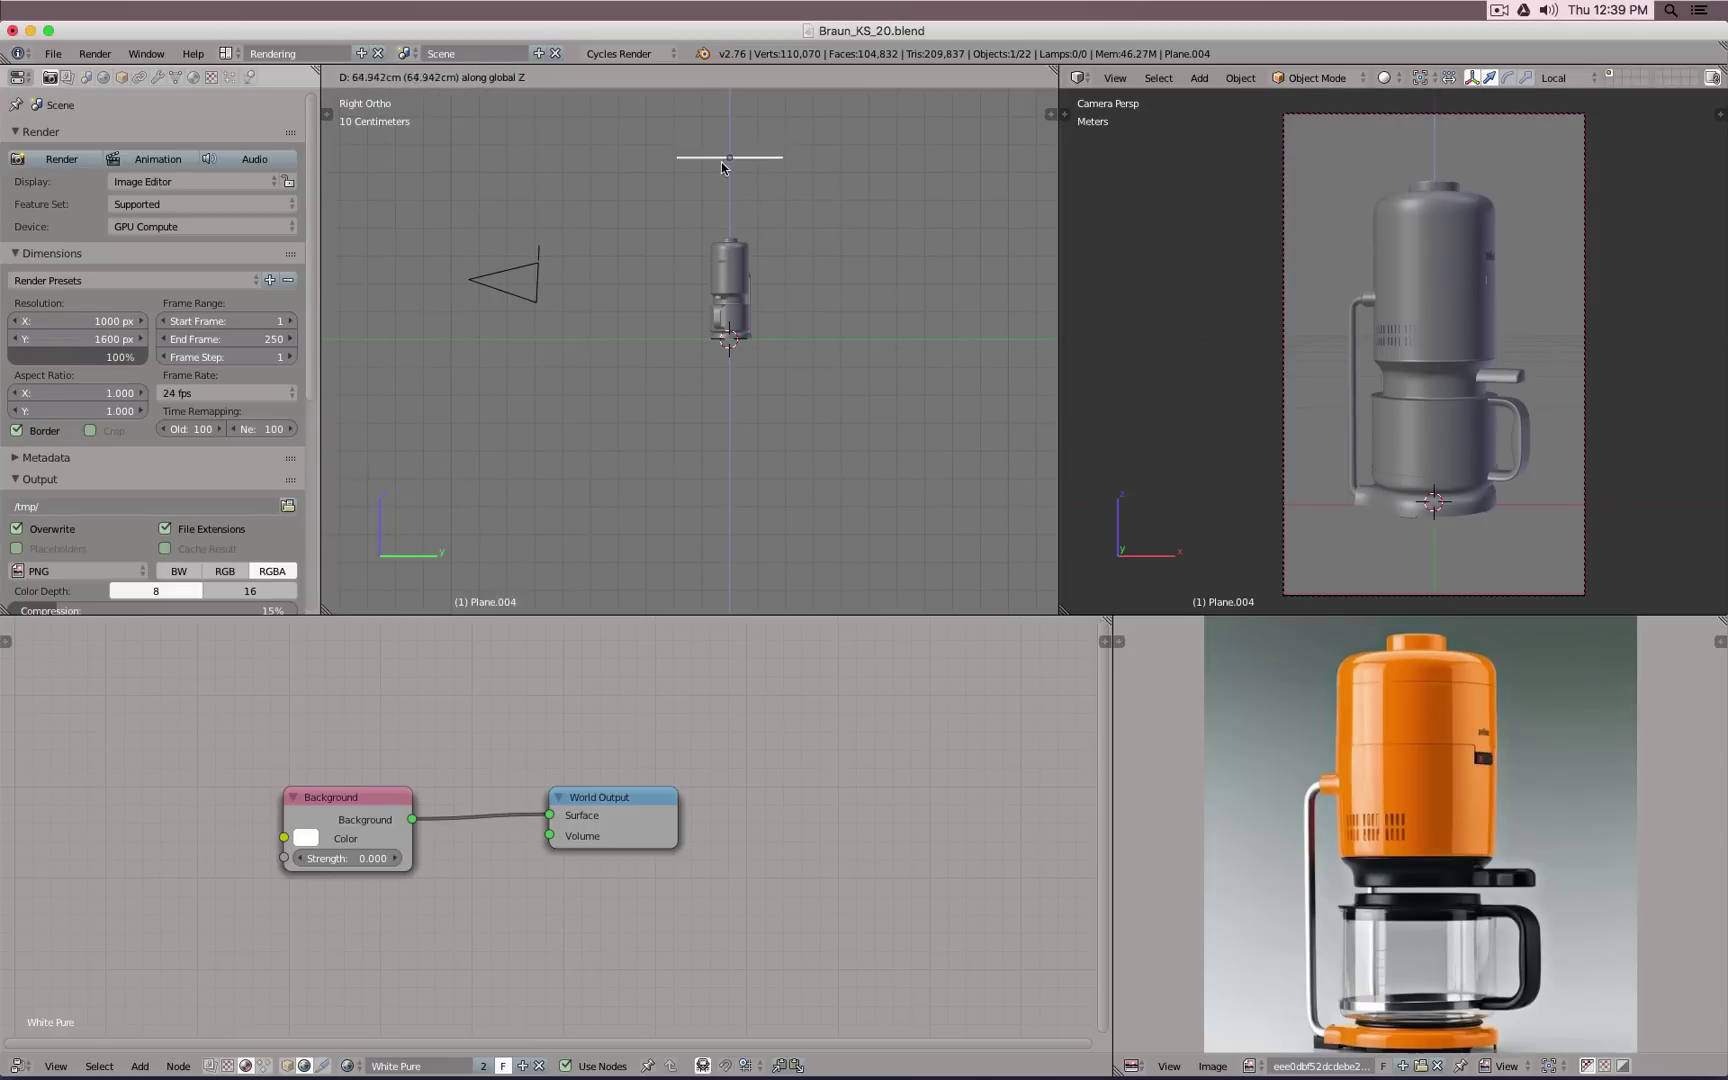
click(727, 162)
Step: Add a second plane at the coffee maker's base, scale it down, and narrow it along Y to about 0.4
middle_drag(707, 309, 813, 367)
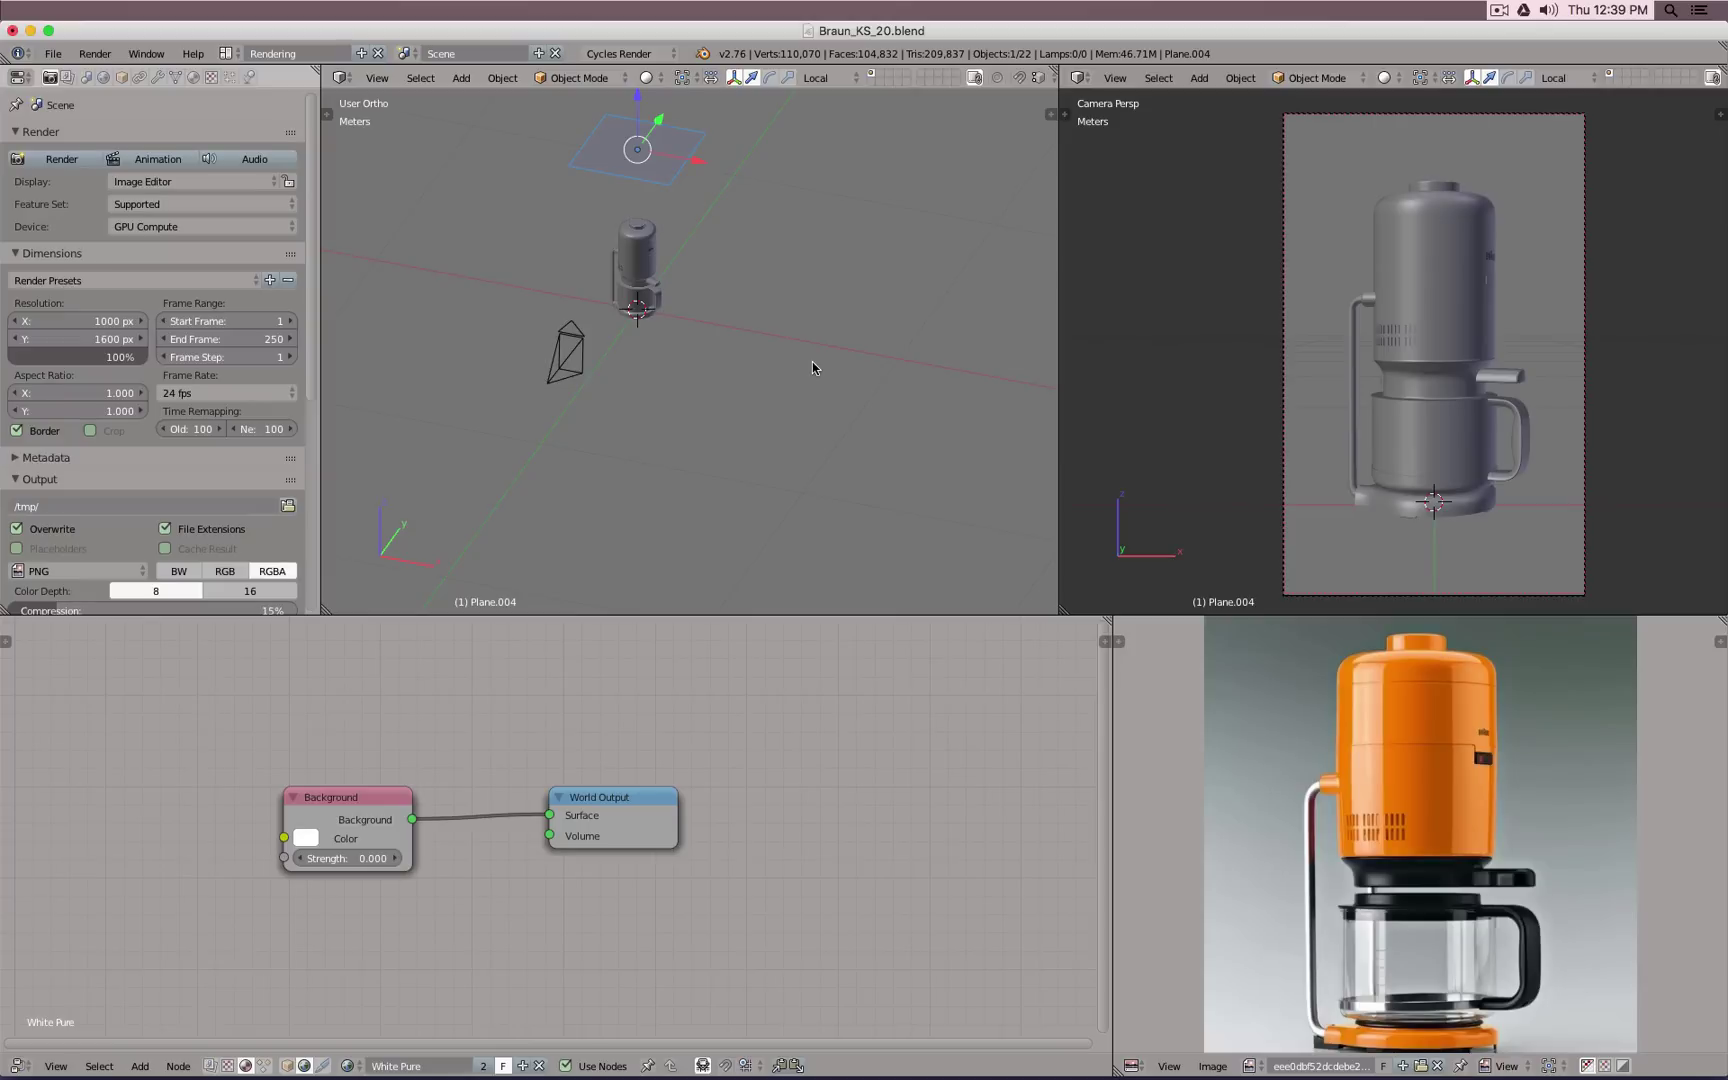
key(shift+a)
mouse_move(811, 362)
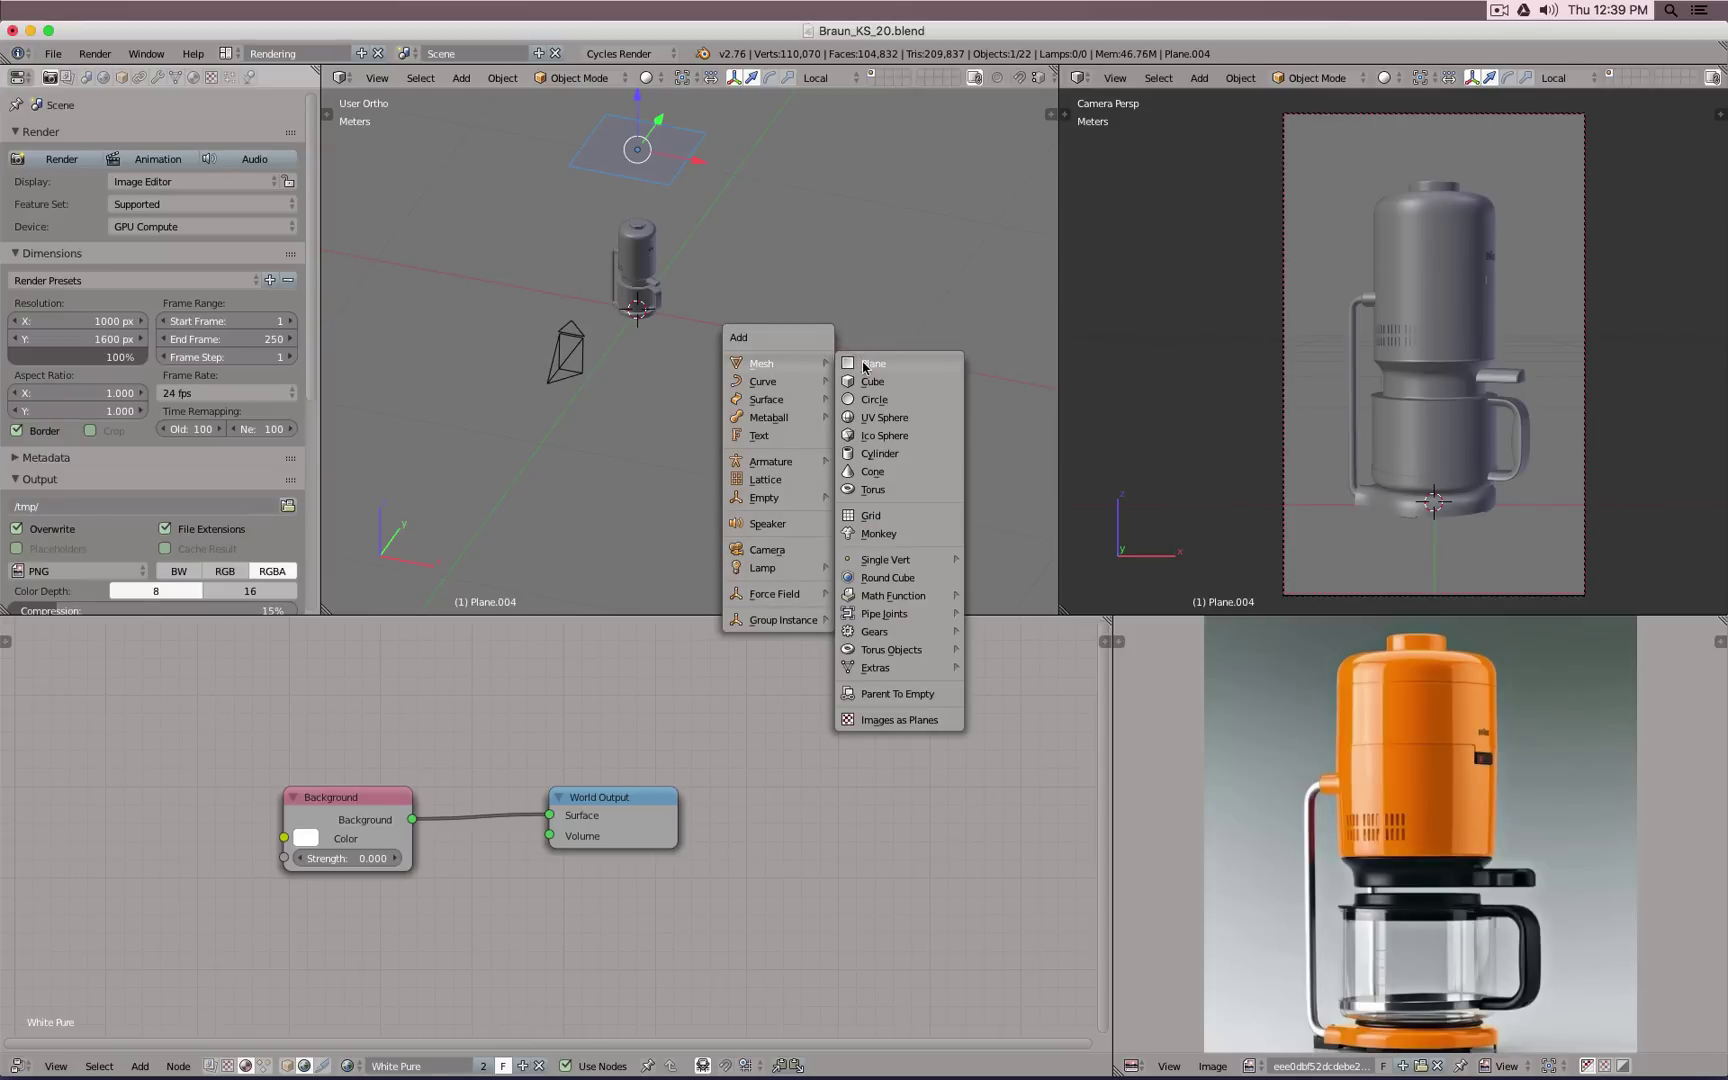
click(864, 366)
key(Tab)
key(s)
click(722, 367)
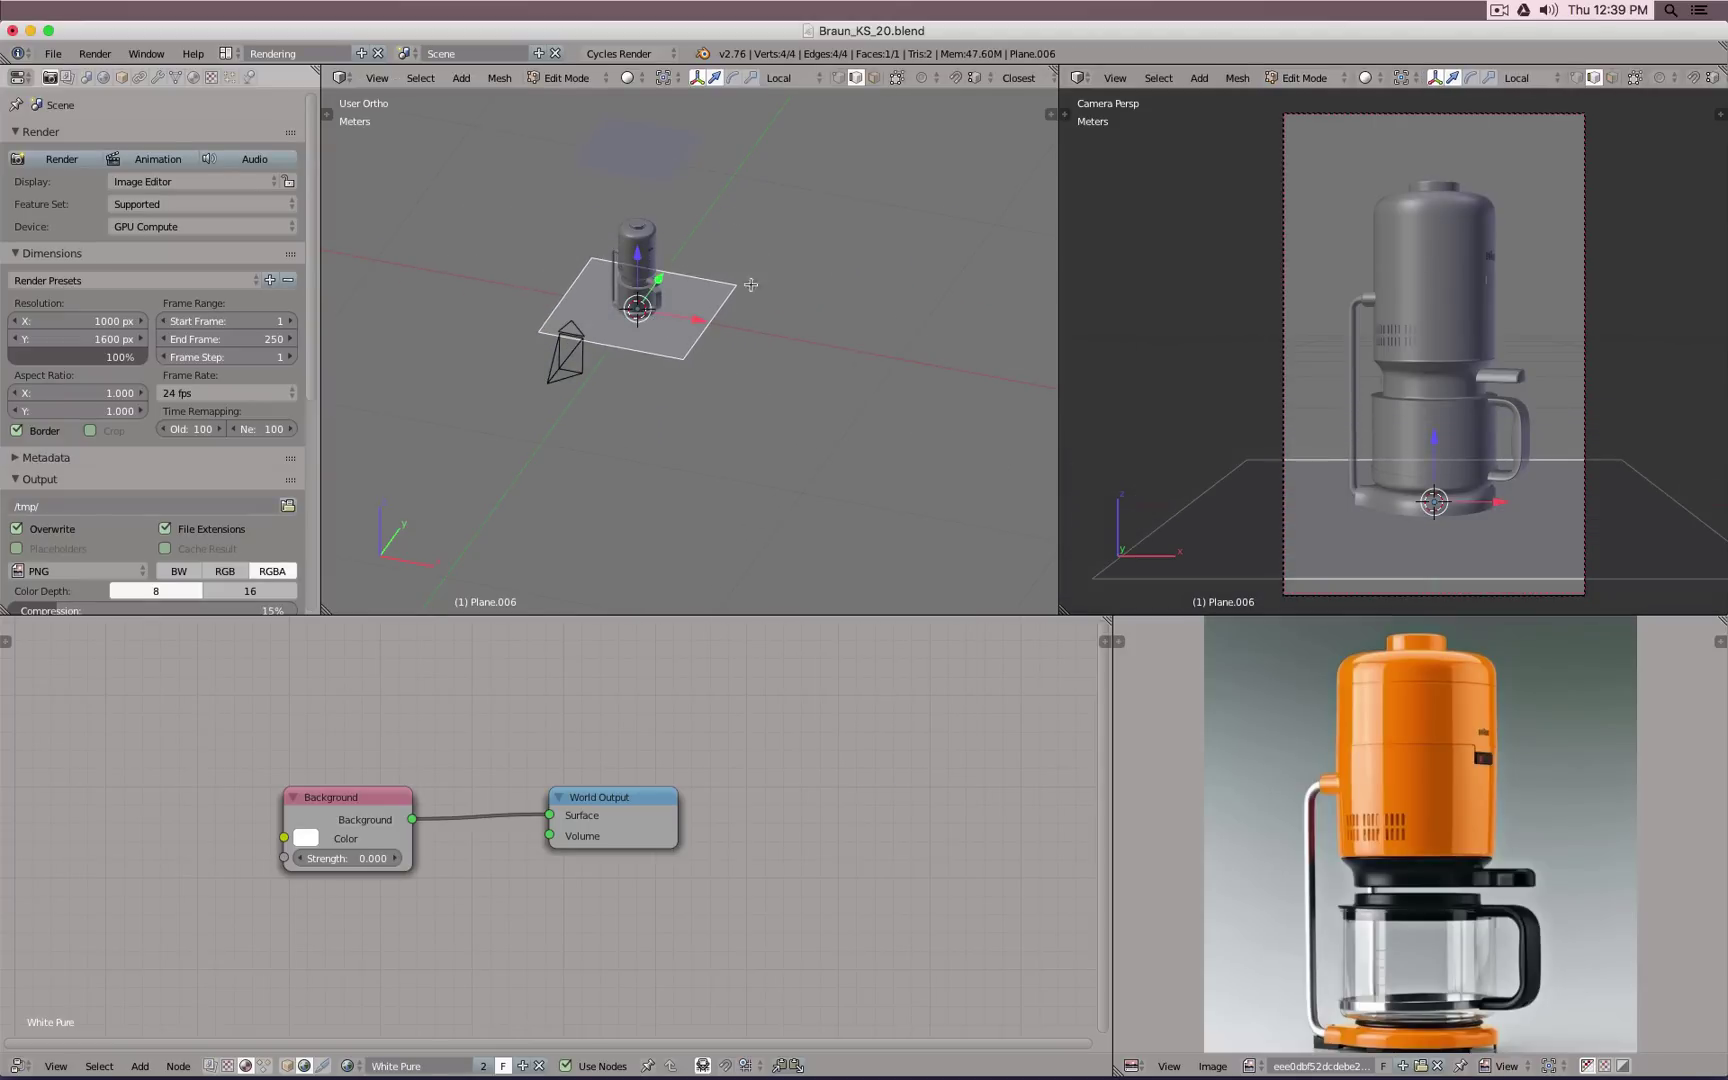
key(s)
key(y)
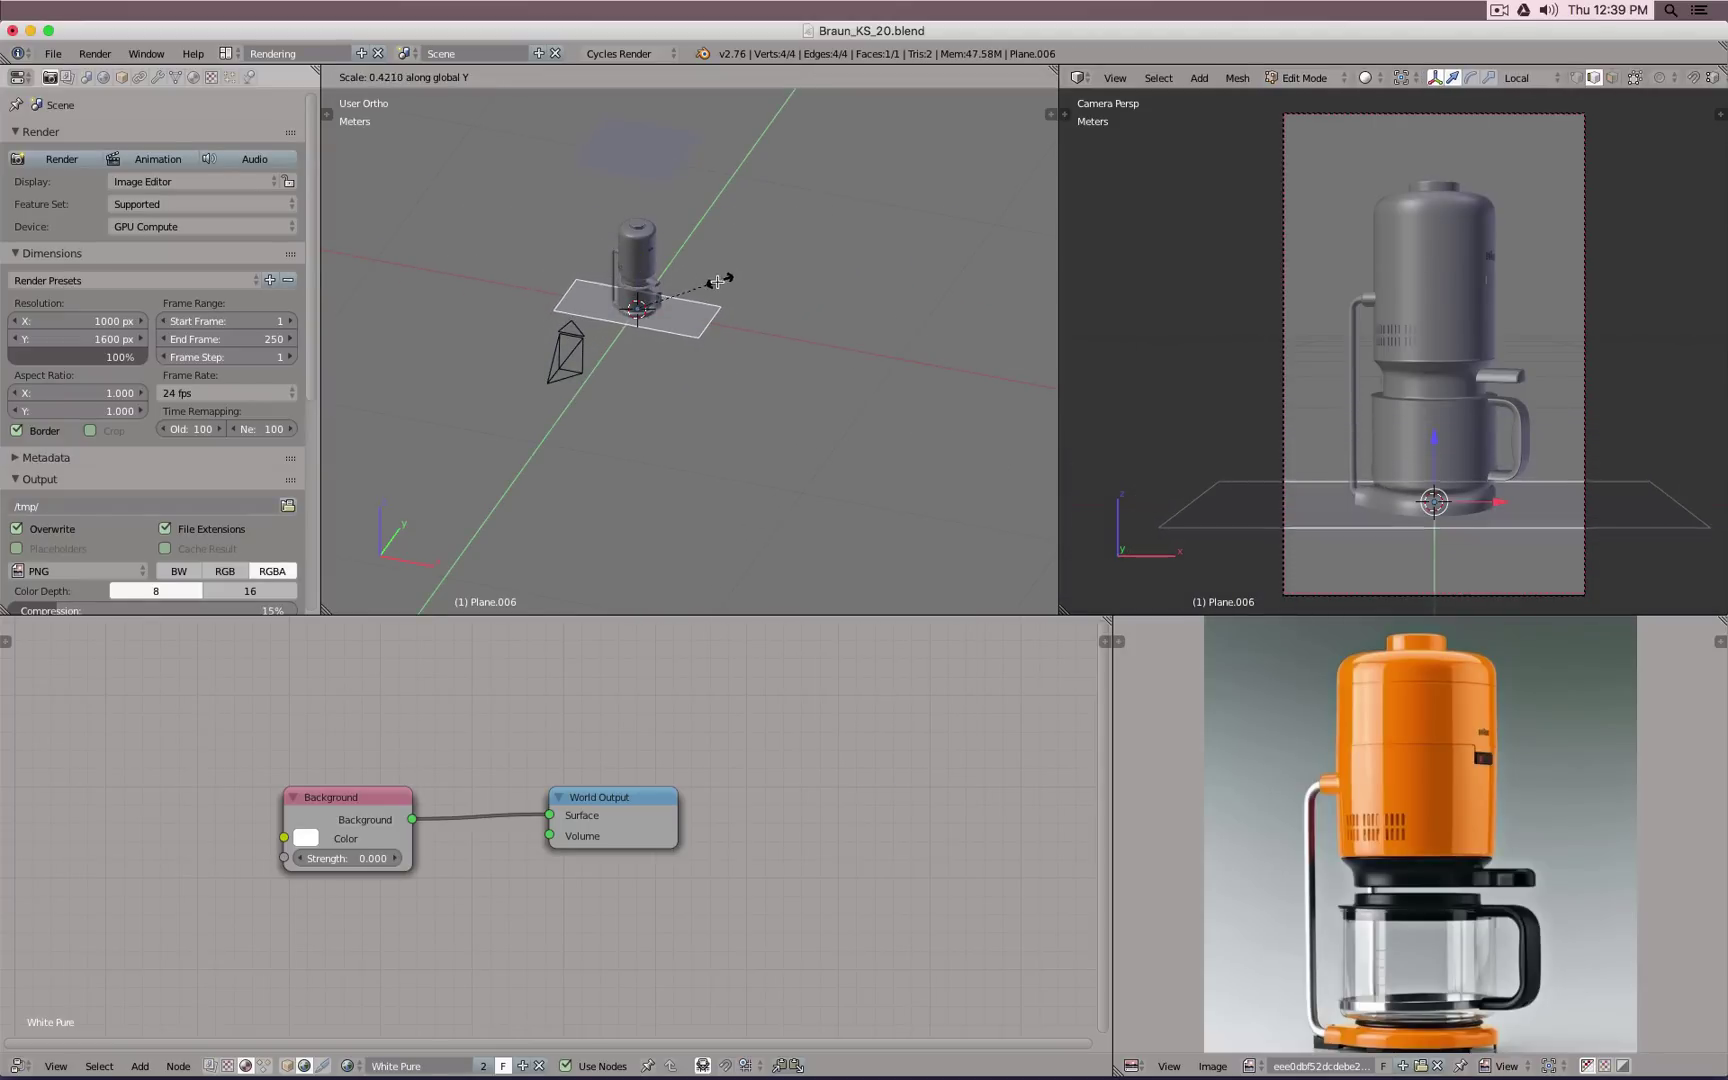
click(717, 290)
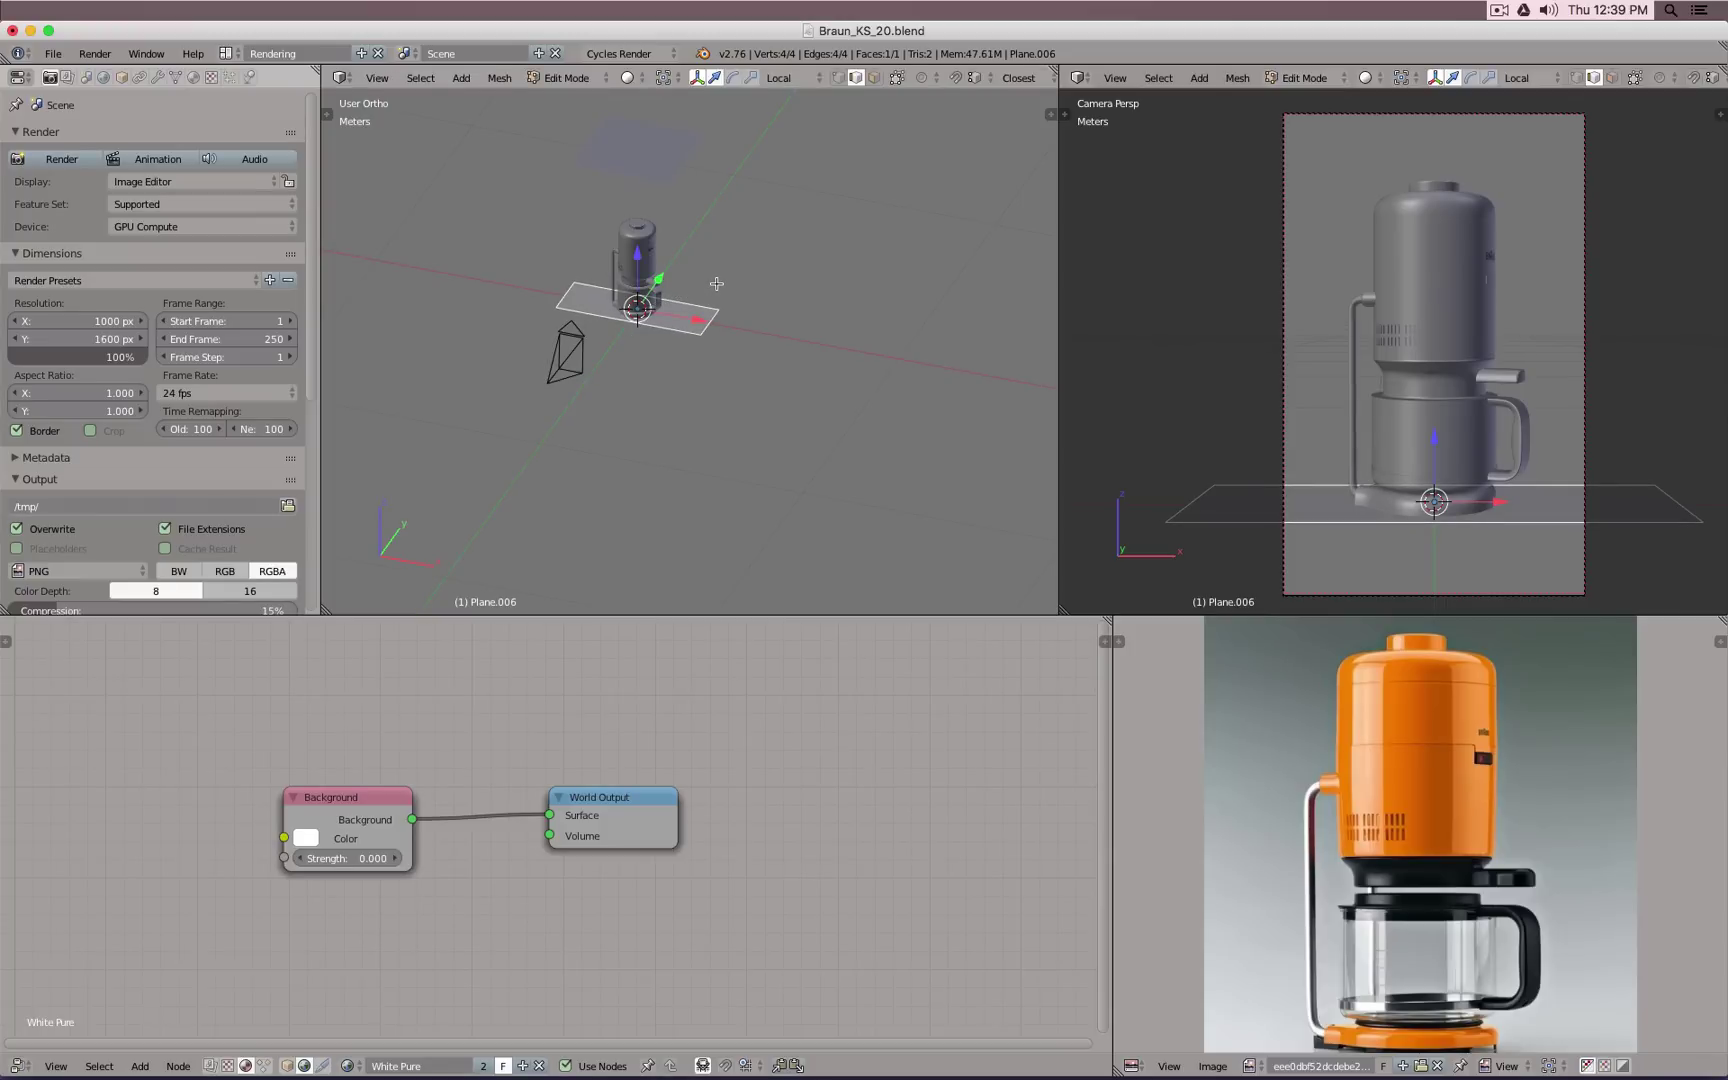
Step: Rotate the narrow plane 90 degrees about Y, and move it up and to the right of the coffee maker
text(ry)
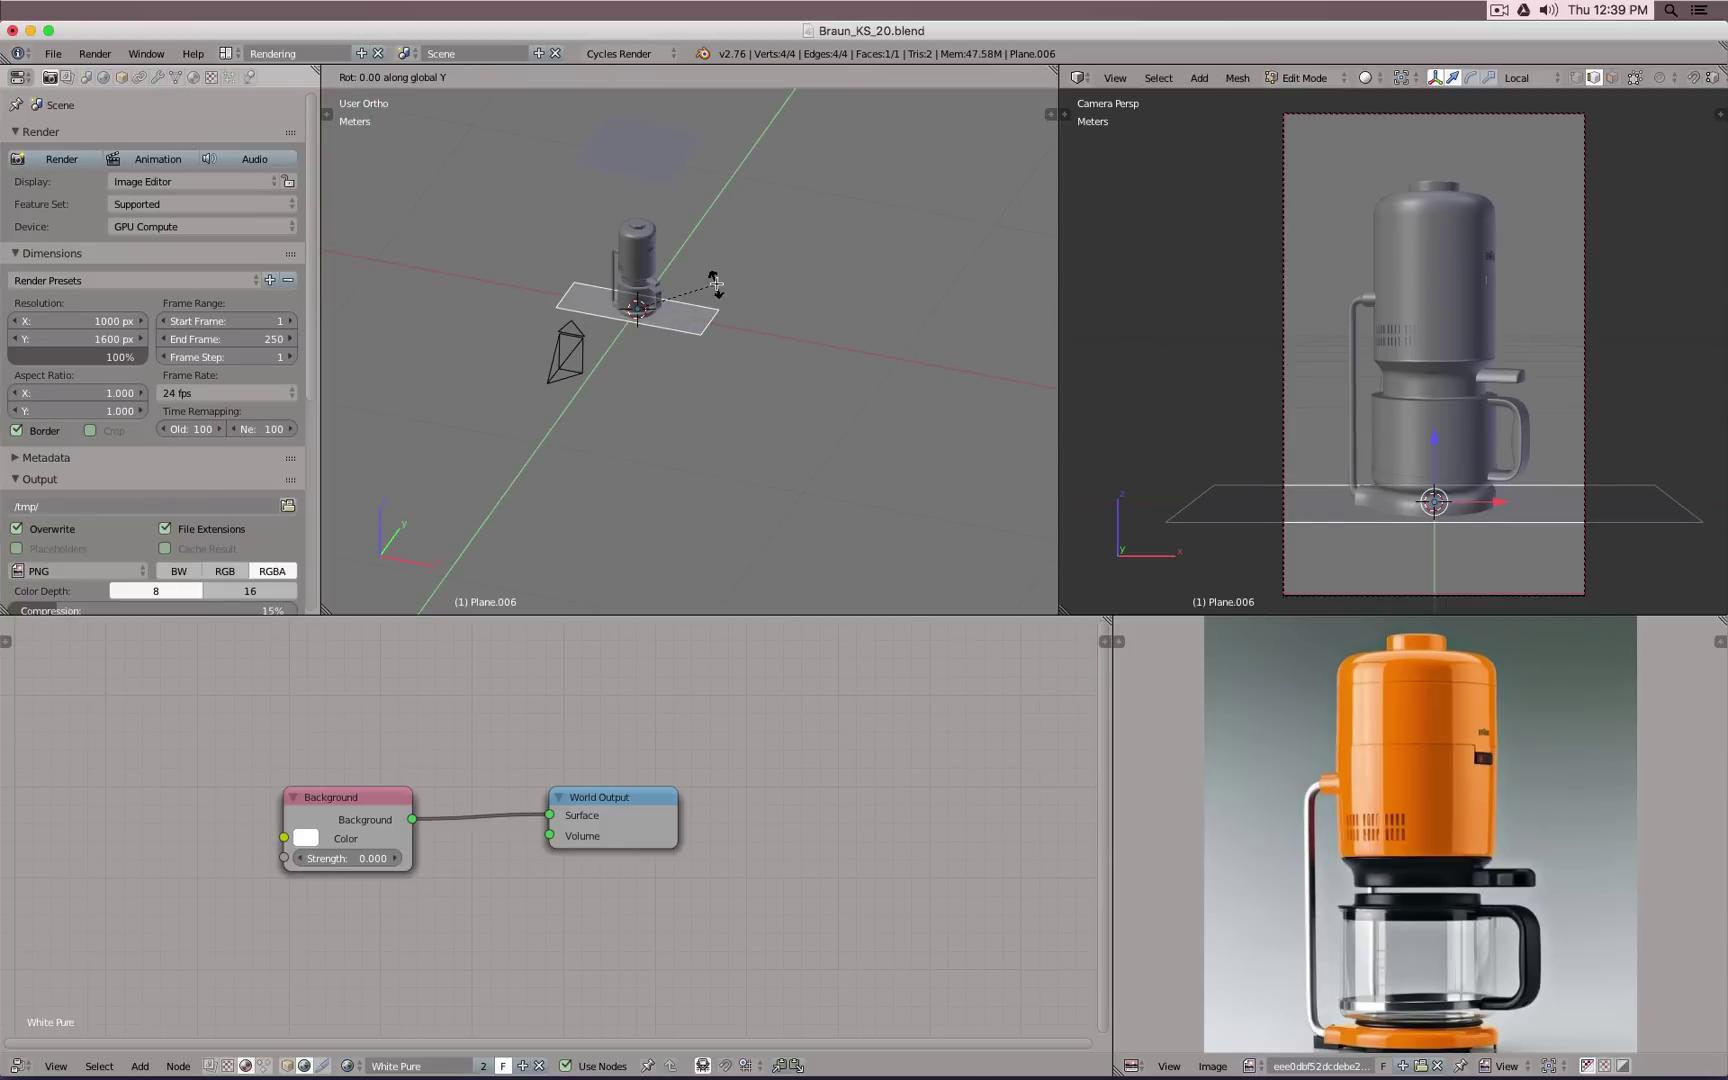
text(90)
key(Return)
key(Tab)
drag(692, 324, 768, 336)
middle_drag(757, 324, 752, 278)
drag(717, 268, 716, 226)
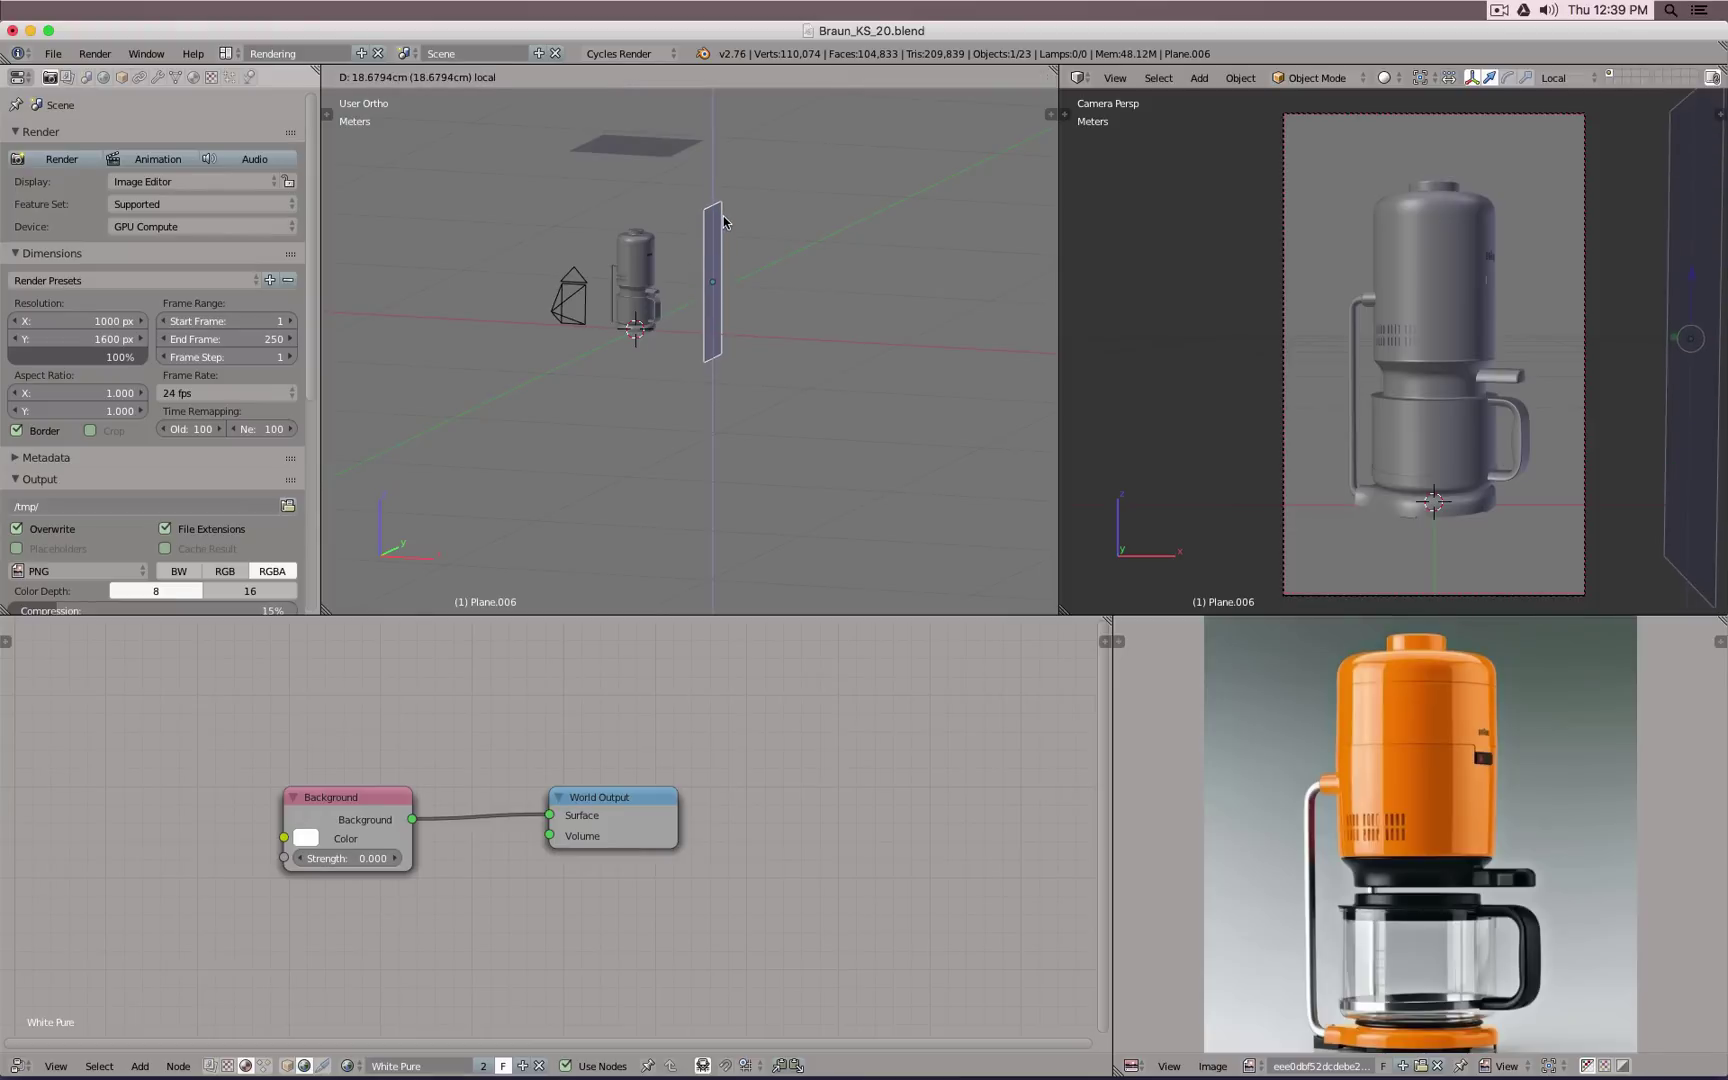
Step: Shorten the upright plane along Z to about 0.8 and lower it slightly beside the coffee maker
key(Tab)
key(s)
key(z)
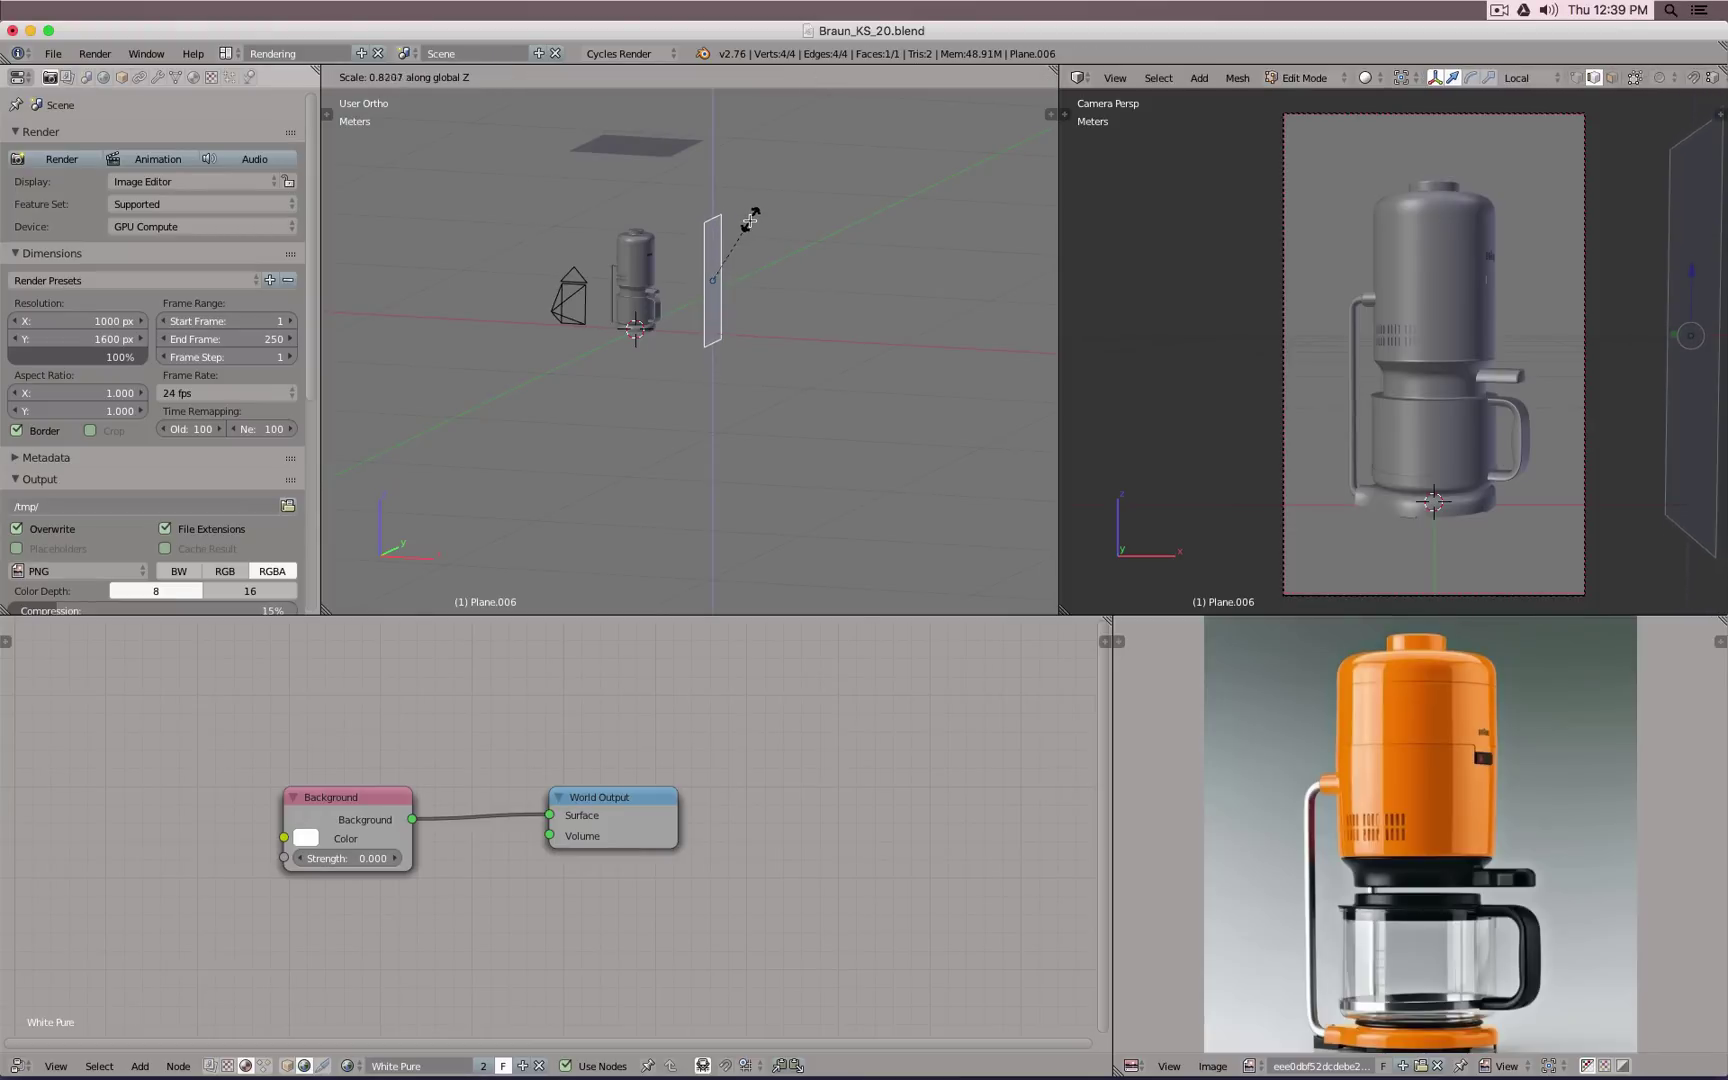
click(747, 226)
key(Tab)
drag(716, 223, 715, 220)
click(716, 218)
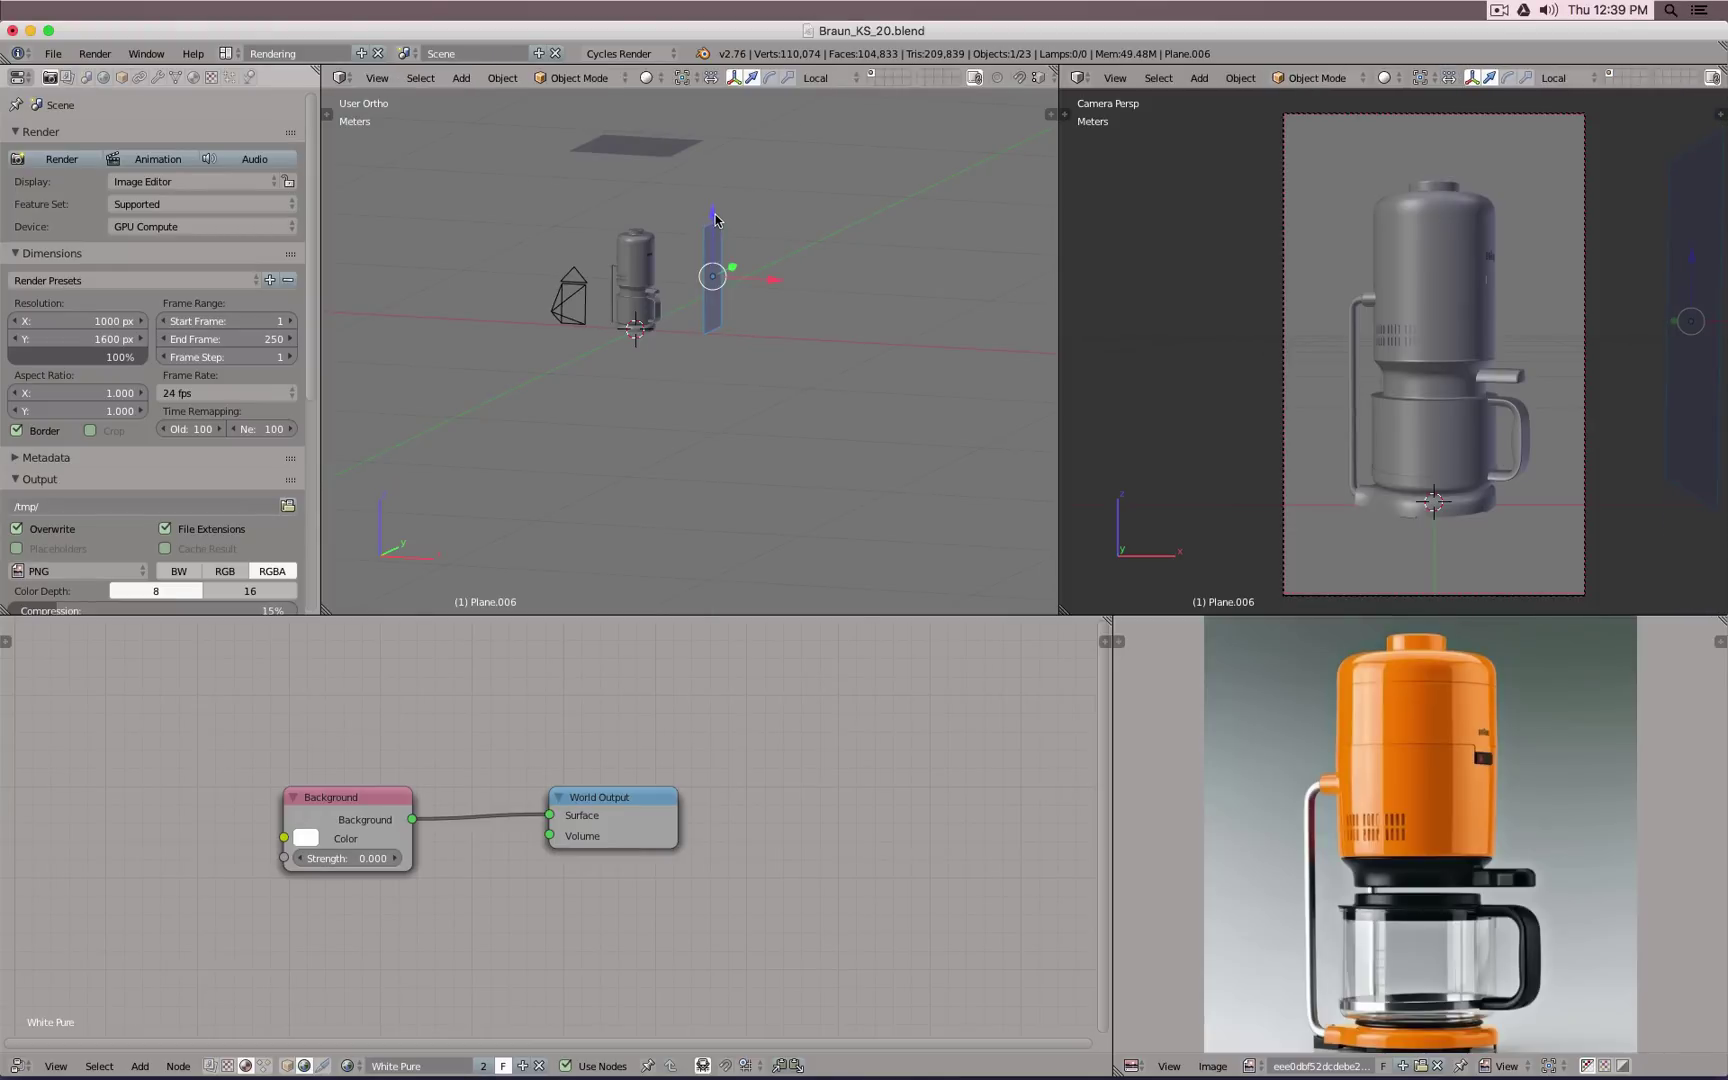
Step: Duplicate the upright plane and place the copy on the opposite side of the coffee maker along the X axis
key(KP_7)
scroll(716, 215, up, 5)
scroll(675, 247, down, 3)
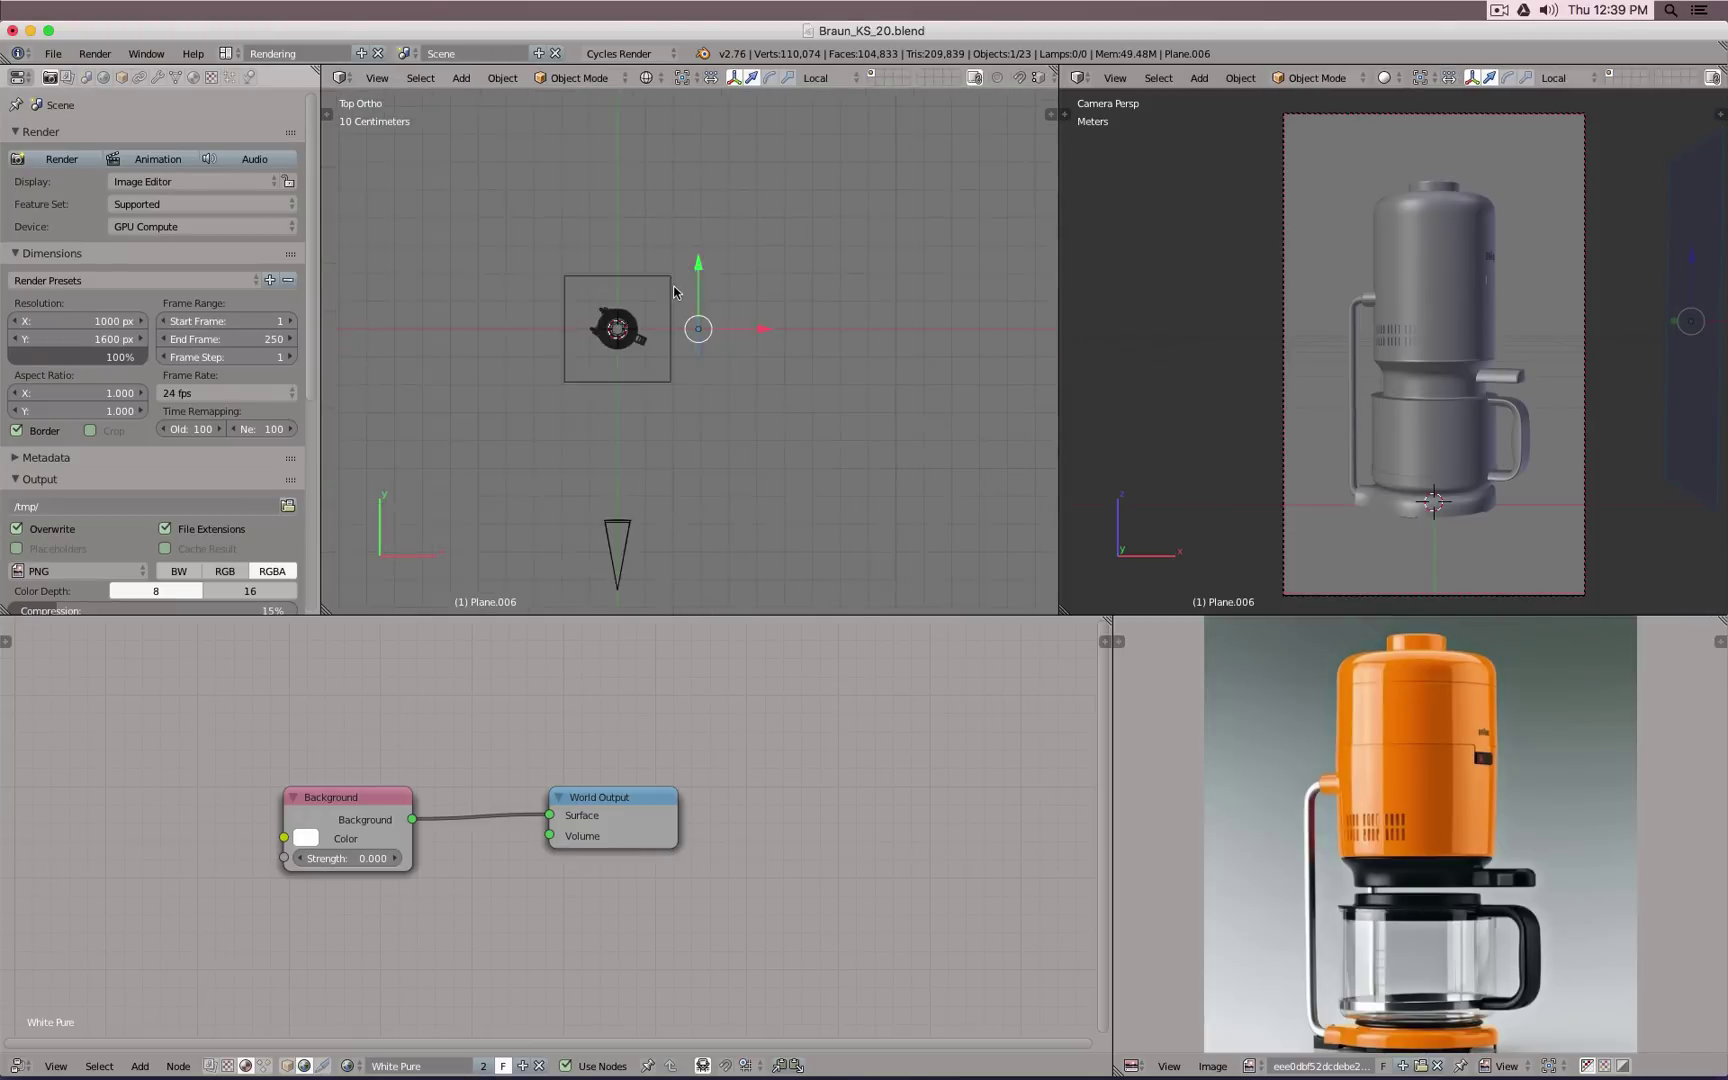
key(shift+d)
click(543, 297)
key(g)
key(x)
key(x)
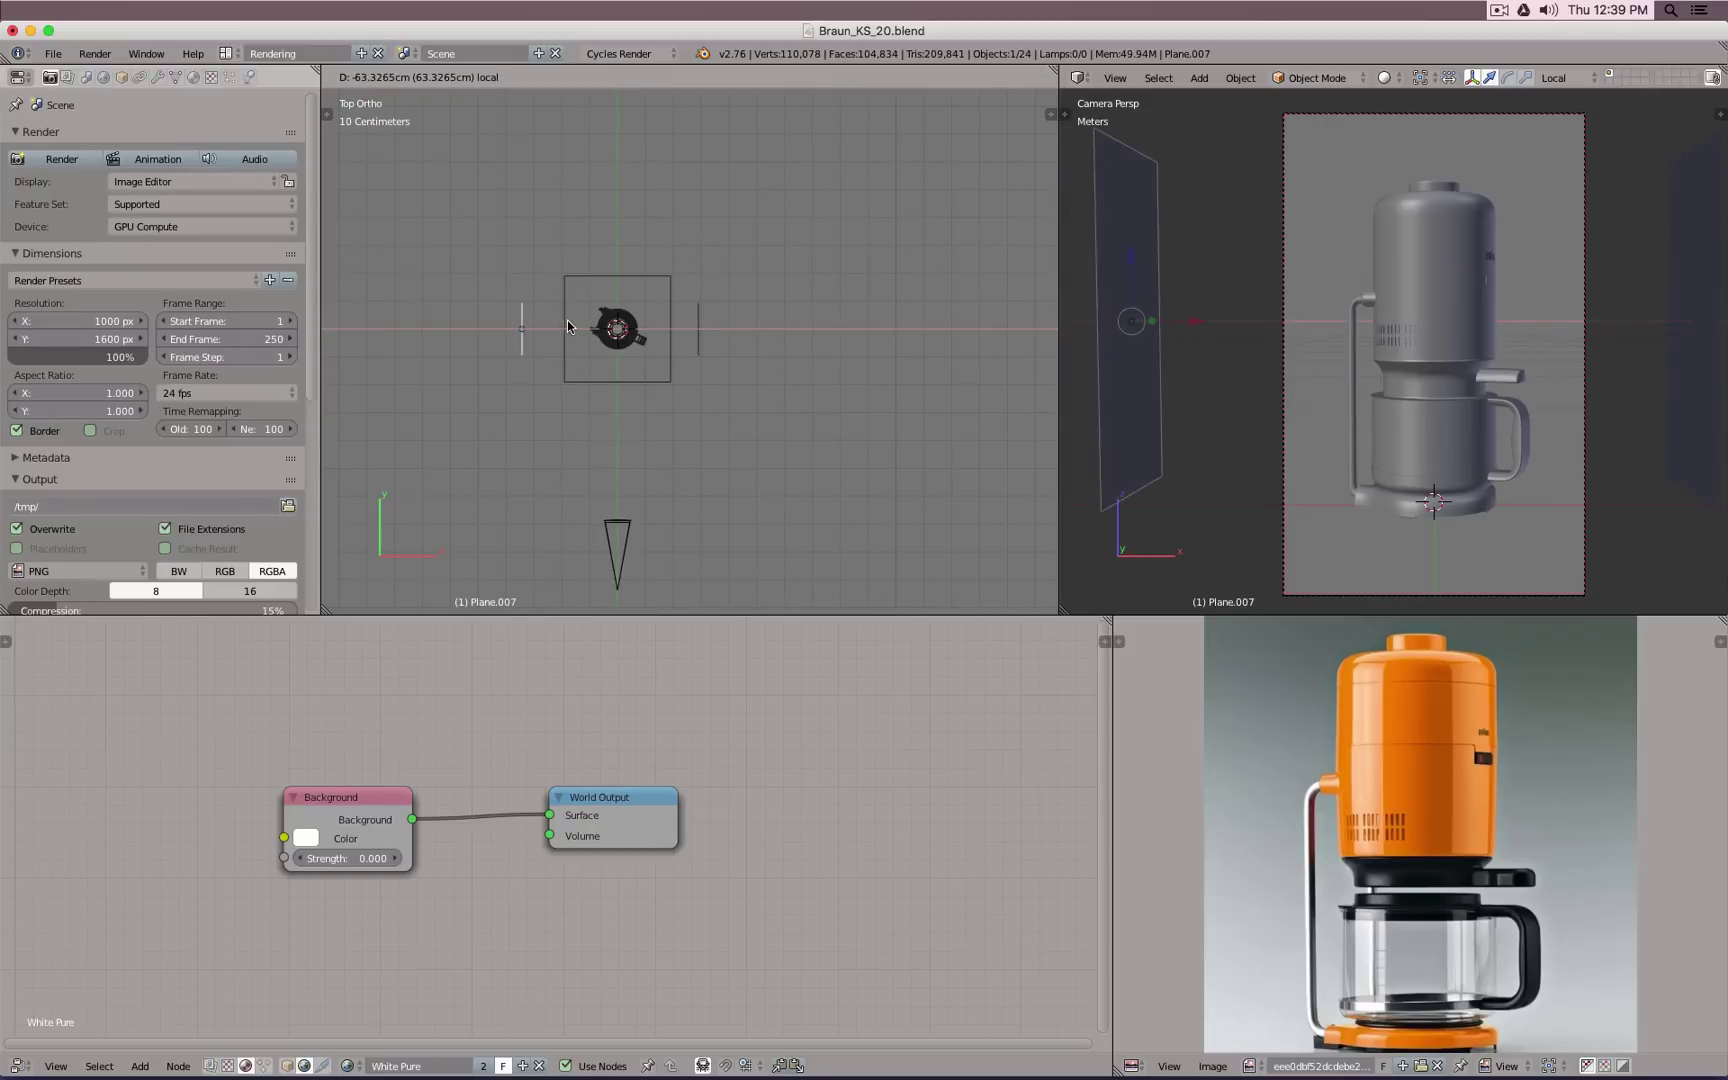
click(575, 320)
mouse_move(575, 320)
middle_down()
mouse_move(655, 282)
mouse_move(664, 201)
mouse_move(642, 263)
mouse_move(705, 392)
mouse_move(915, 379)
mouse_move(730, 396)
middle_up()
key(z)
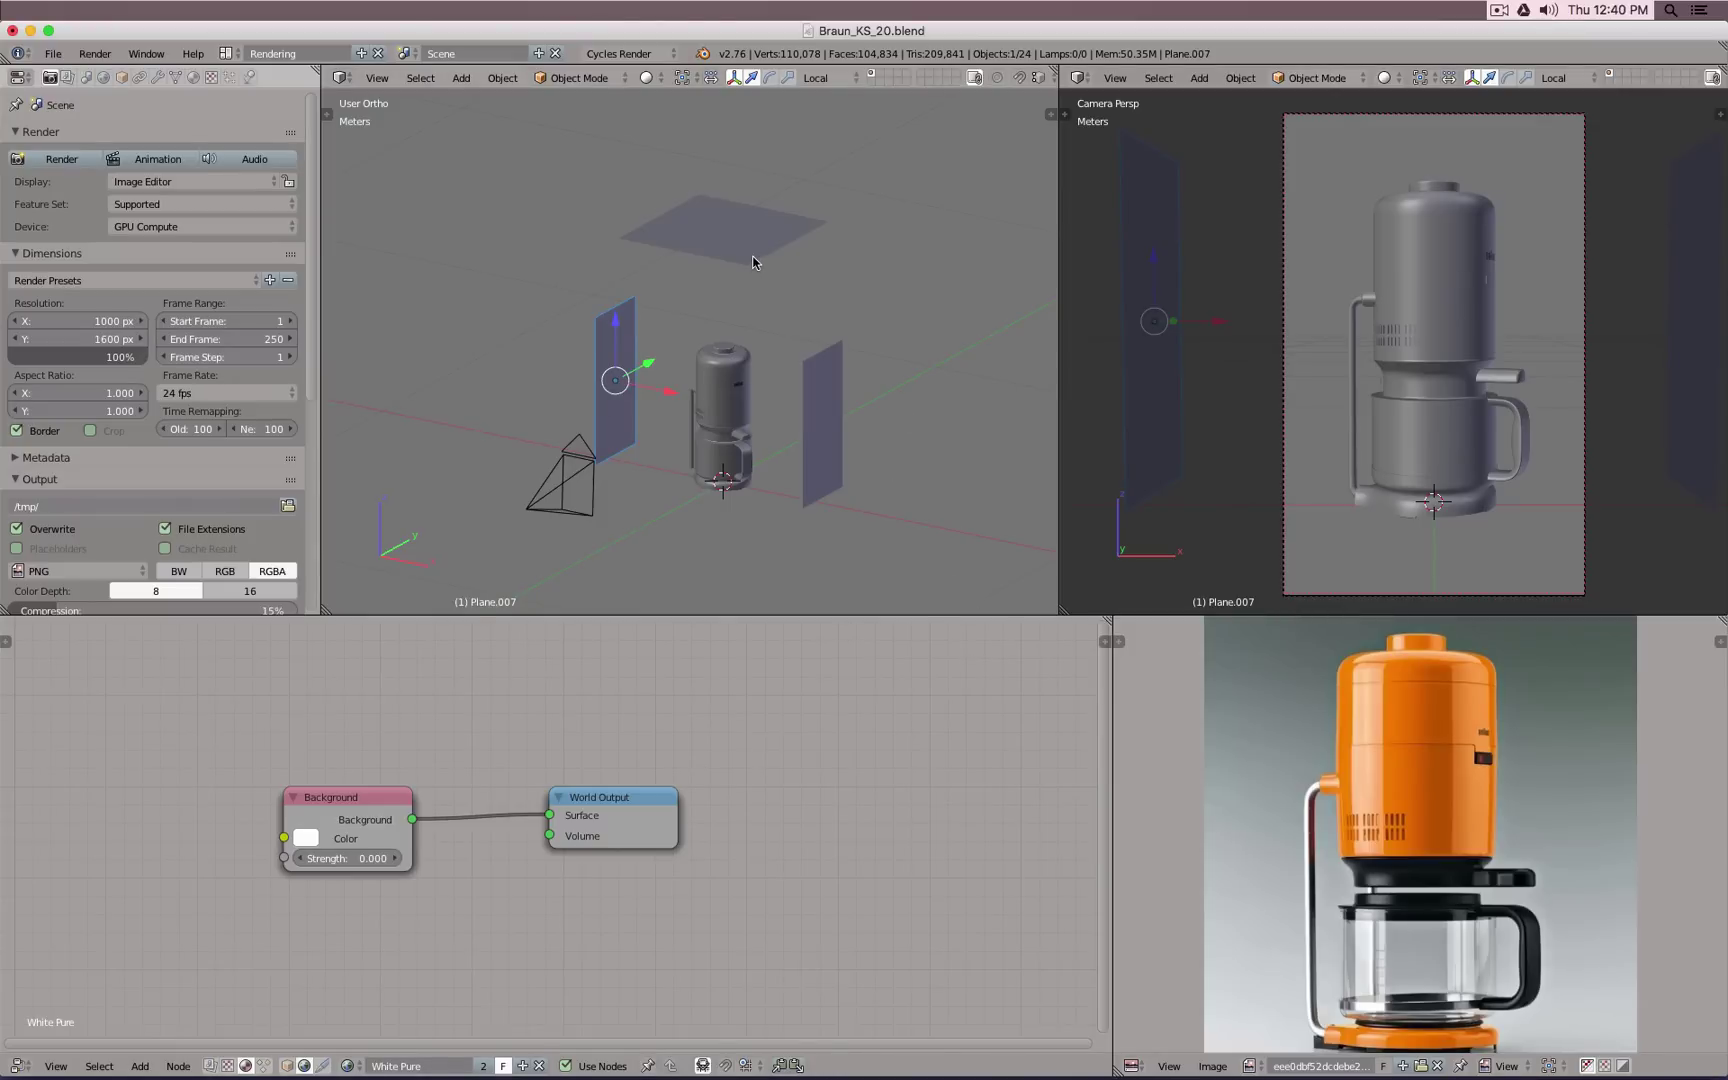
Step: Show the camera view in Rendered shading, and create a new node material on the upright plane right of the coffee maker
right_click(704, 206)
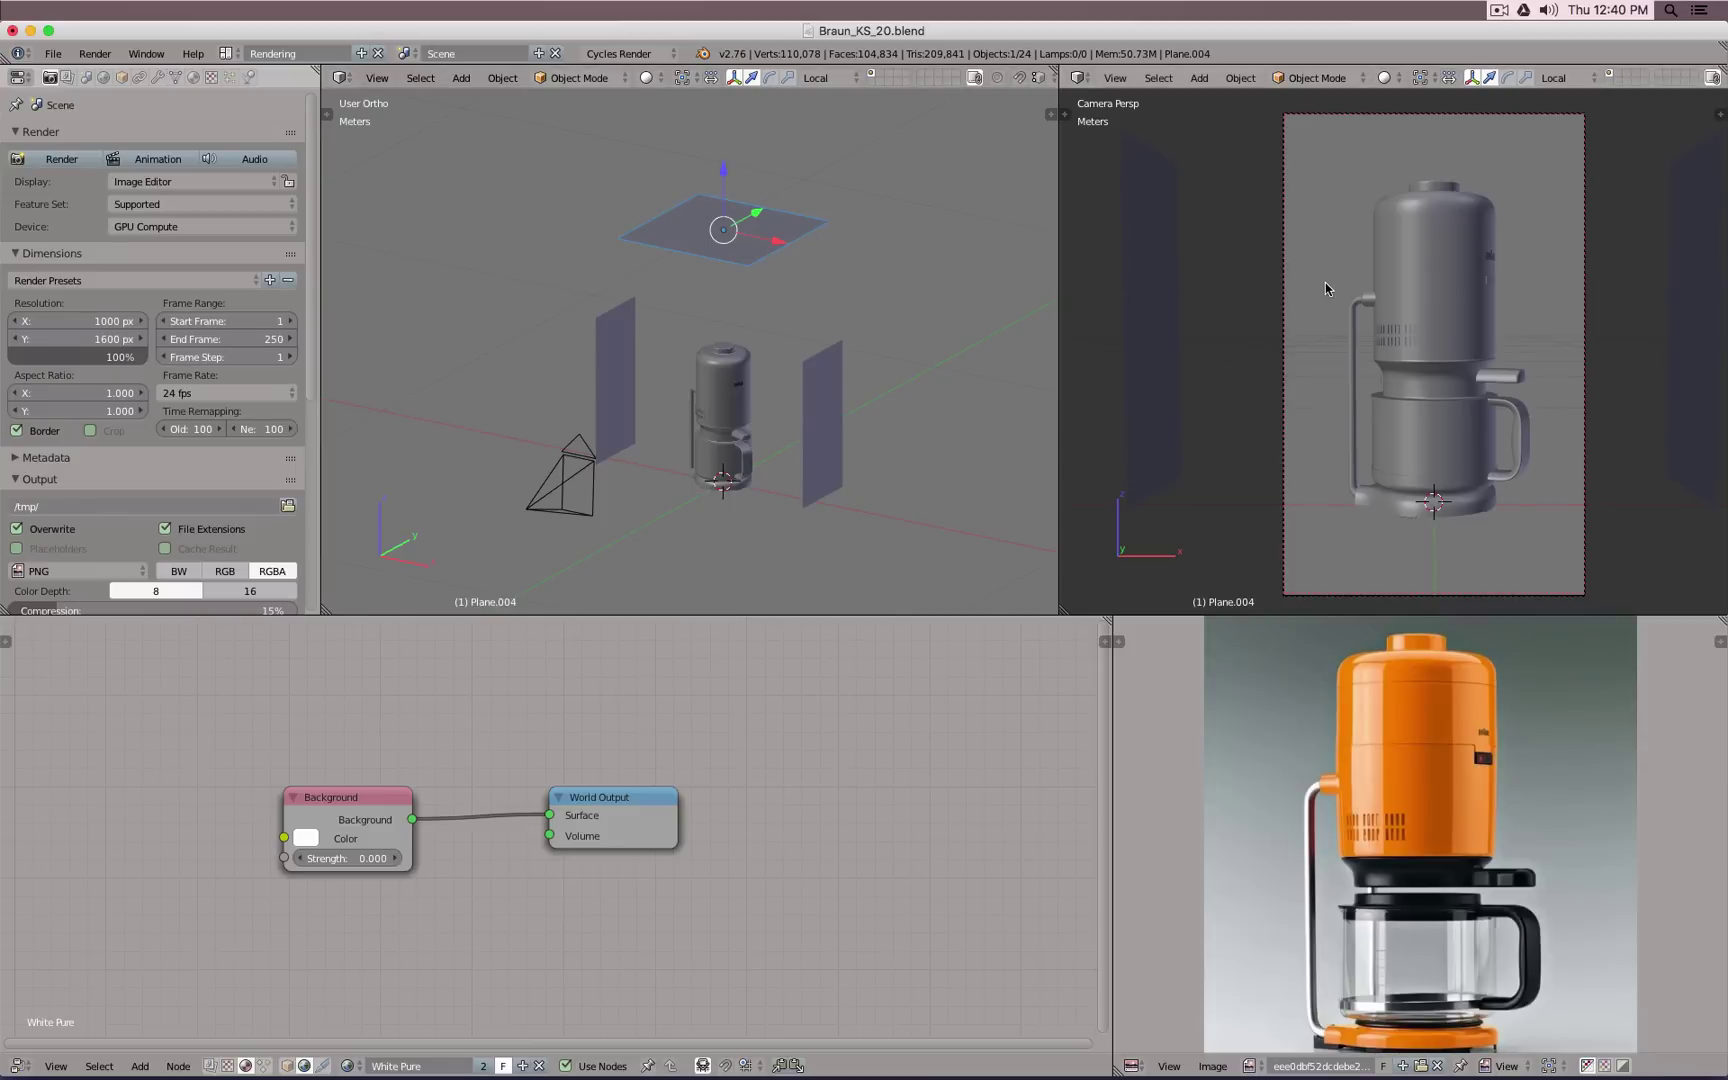
key(shift+z)
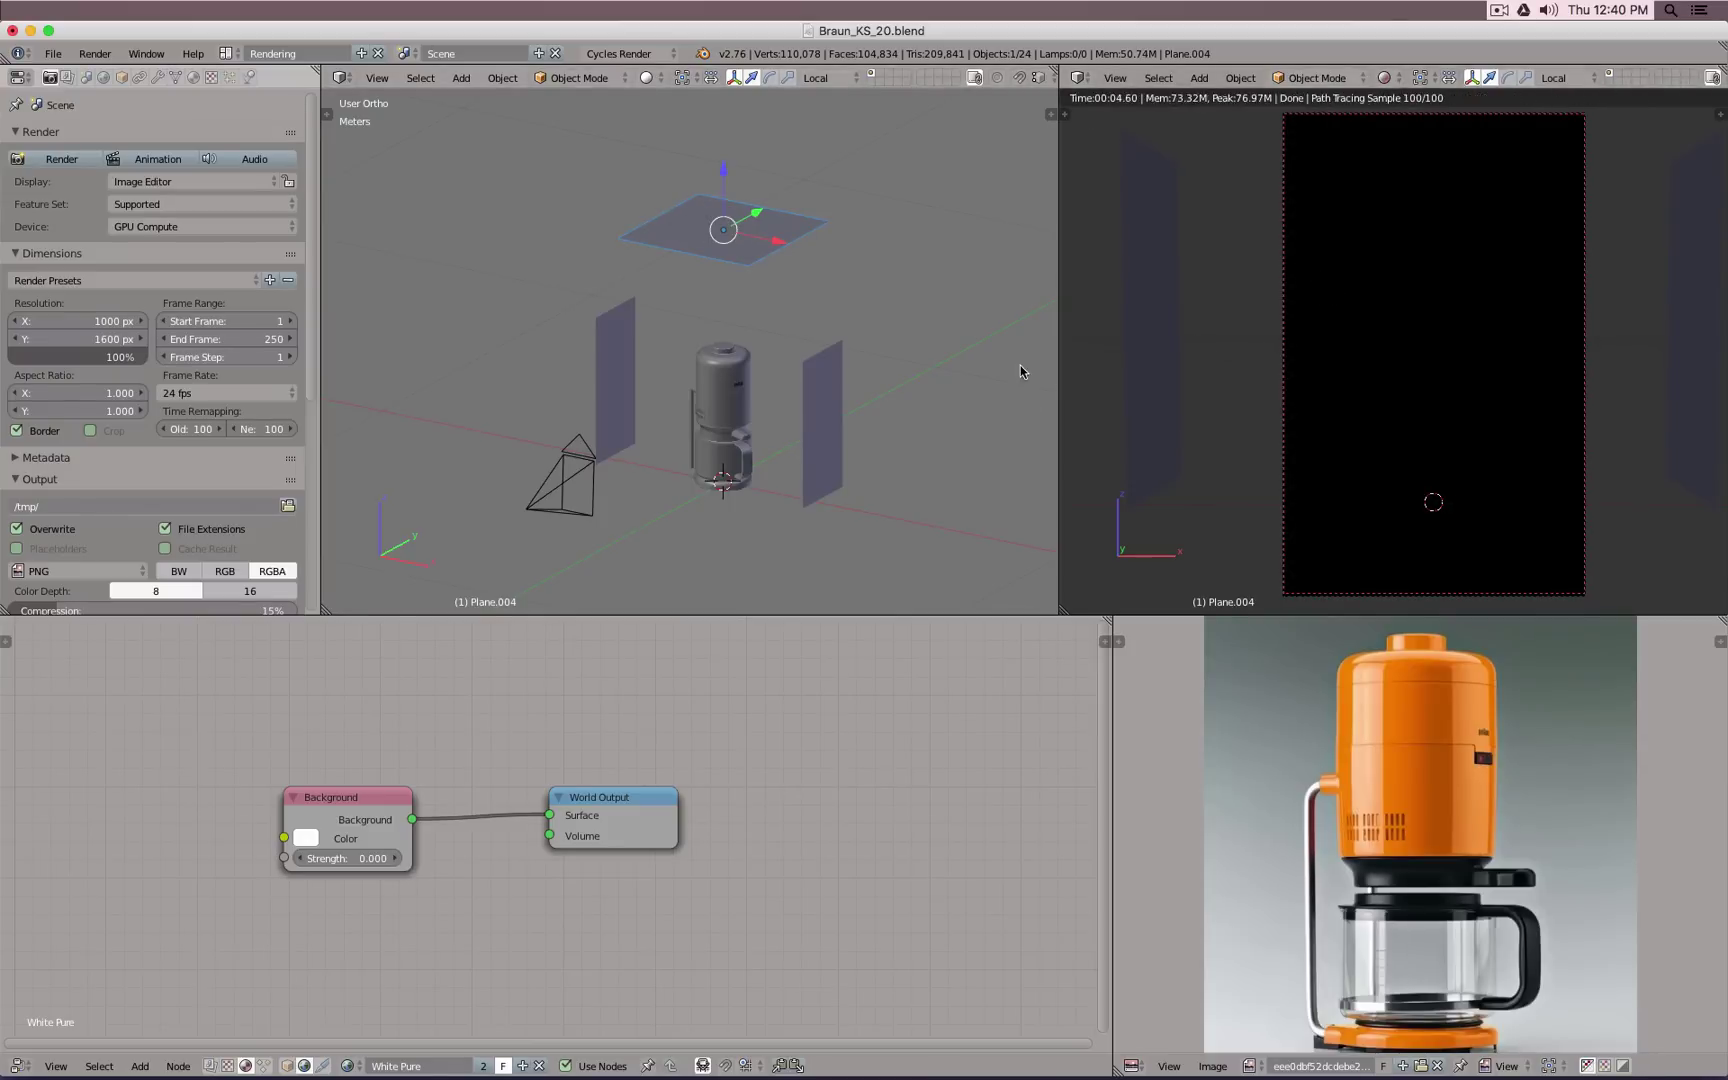
right_click(823, 425)
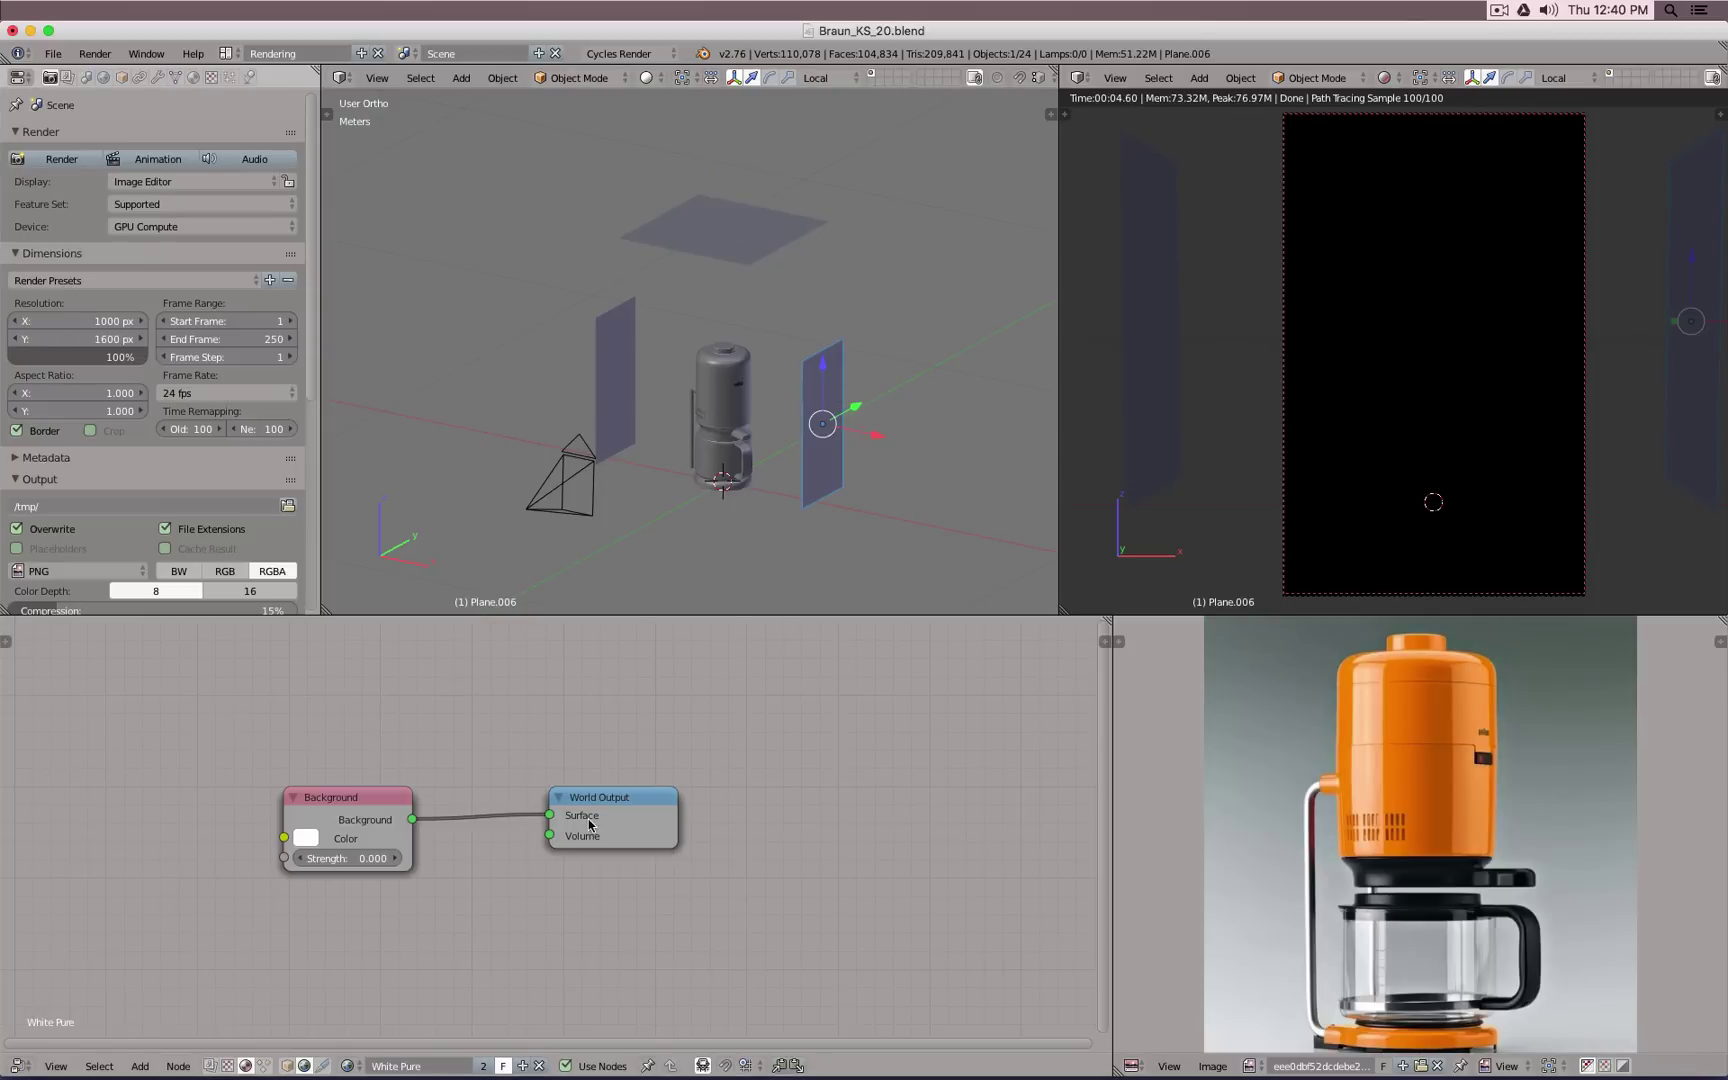
click(286, 1067)
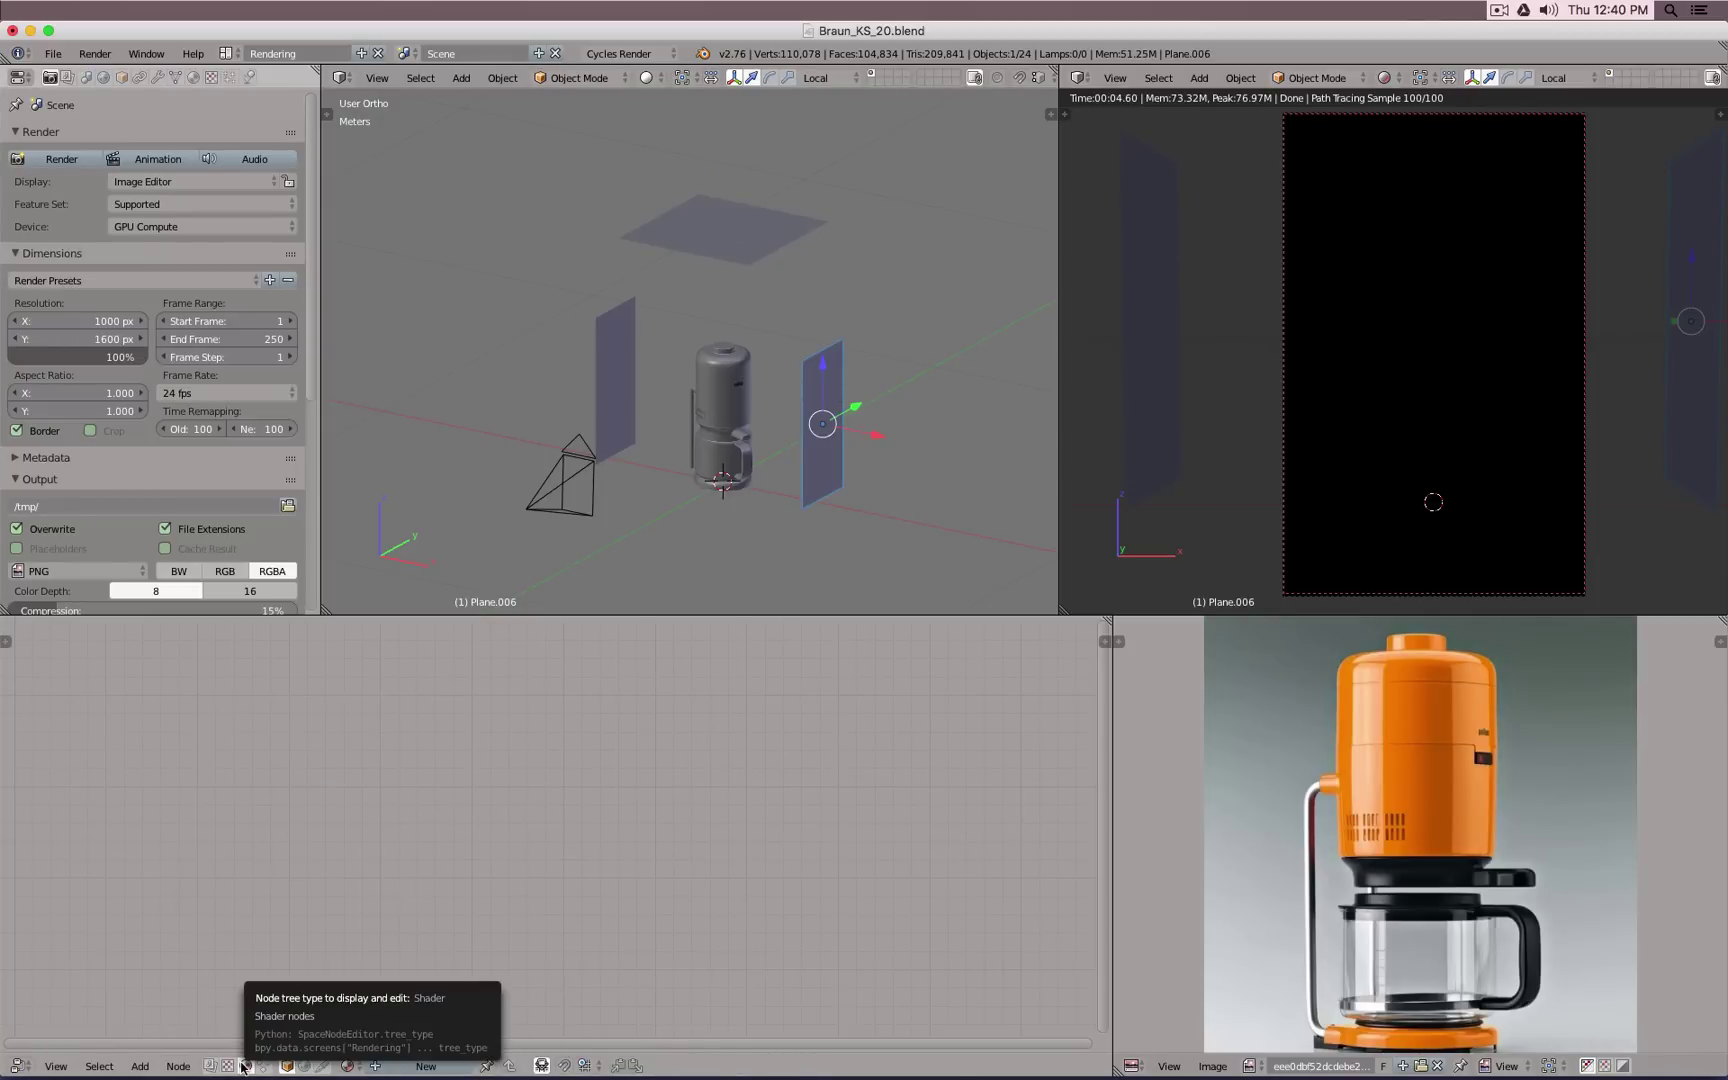
click(424, 1067)
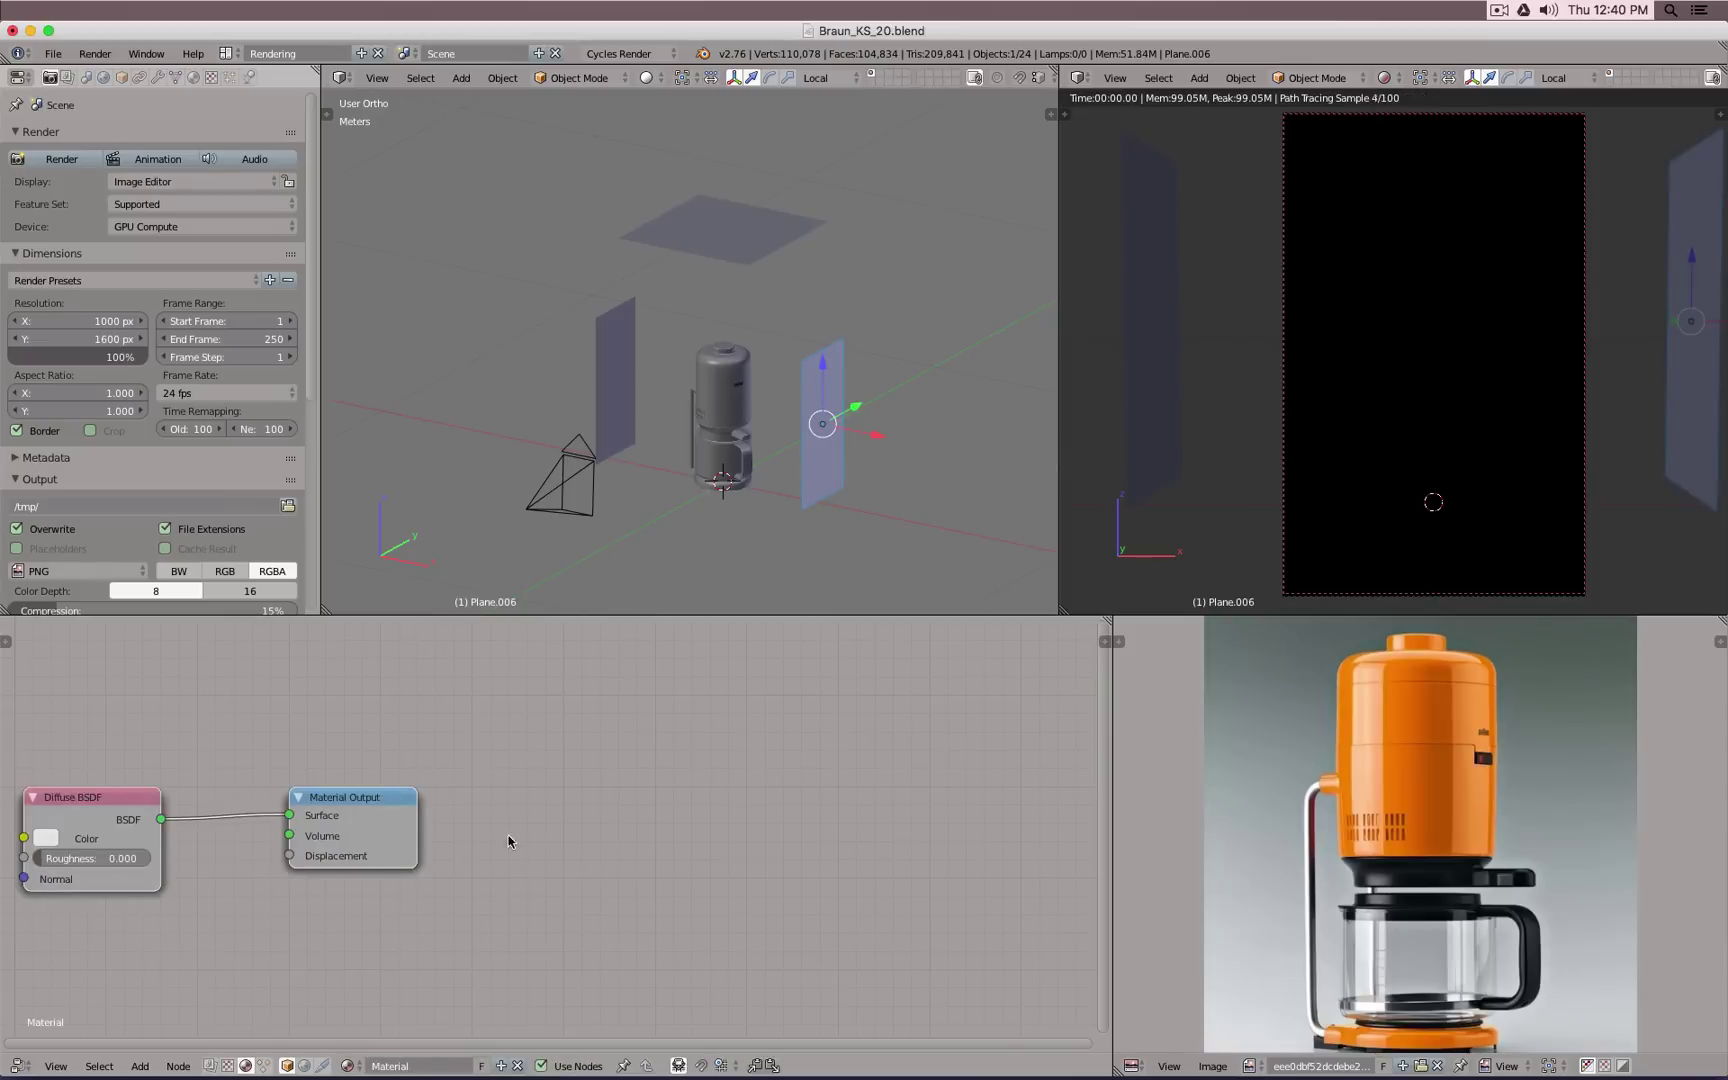
Step: Replace the material's Diffuse BSDF with an Emission shader connected to the Material Output's Surface
key(Home)
key(x)
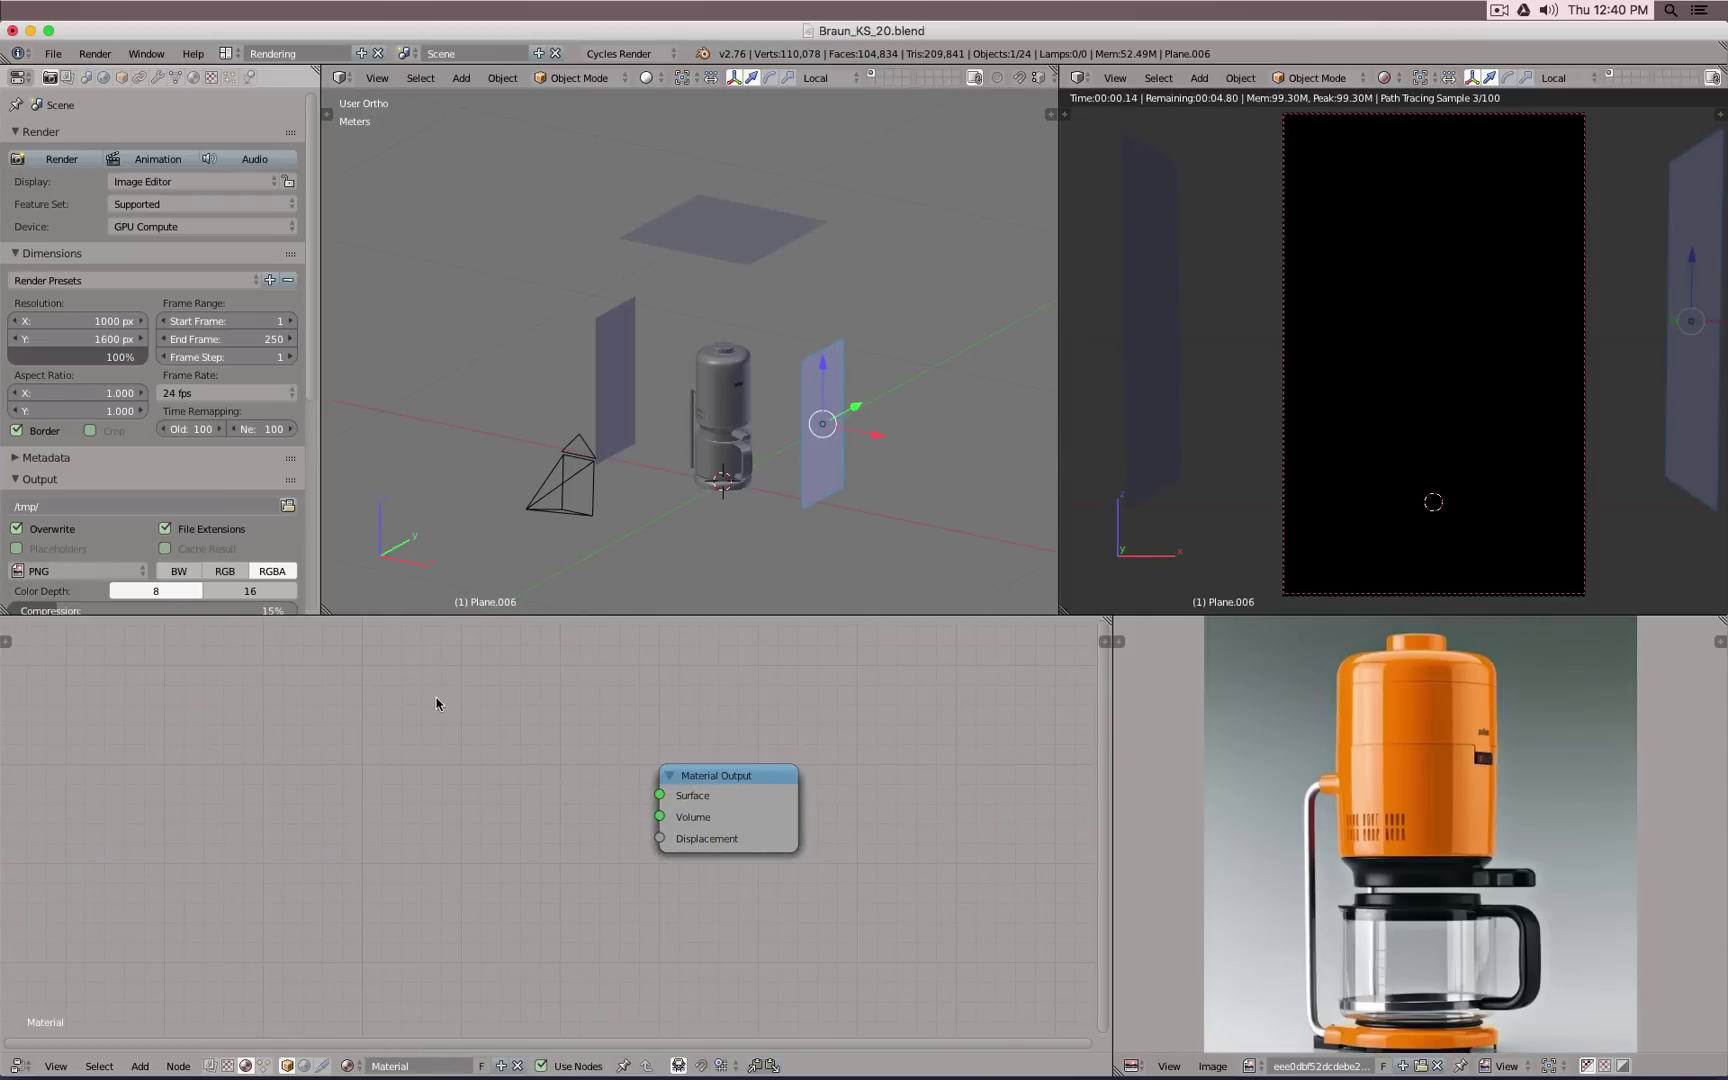
key(shift+a)
mouse_move(290, 808)
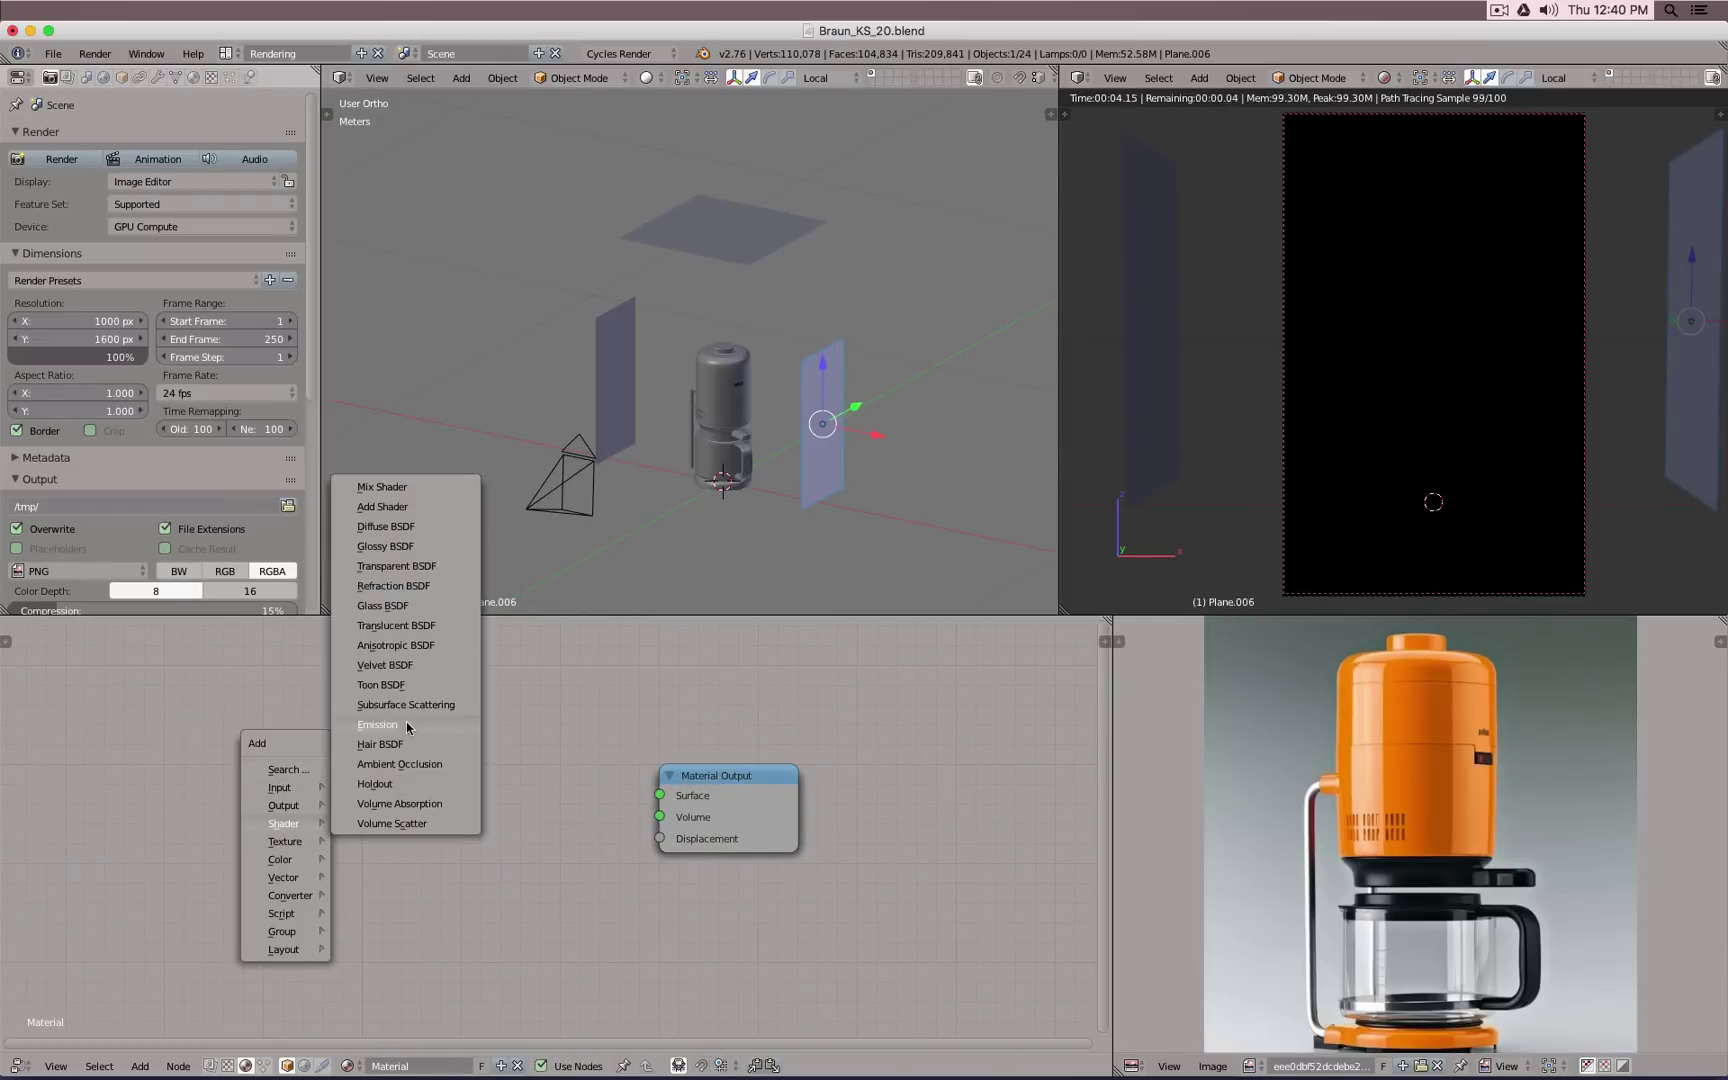
click(377, 724)
click(486, 815)
drag(556, 810, 659, 795)
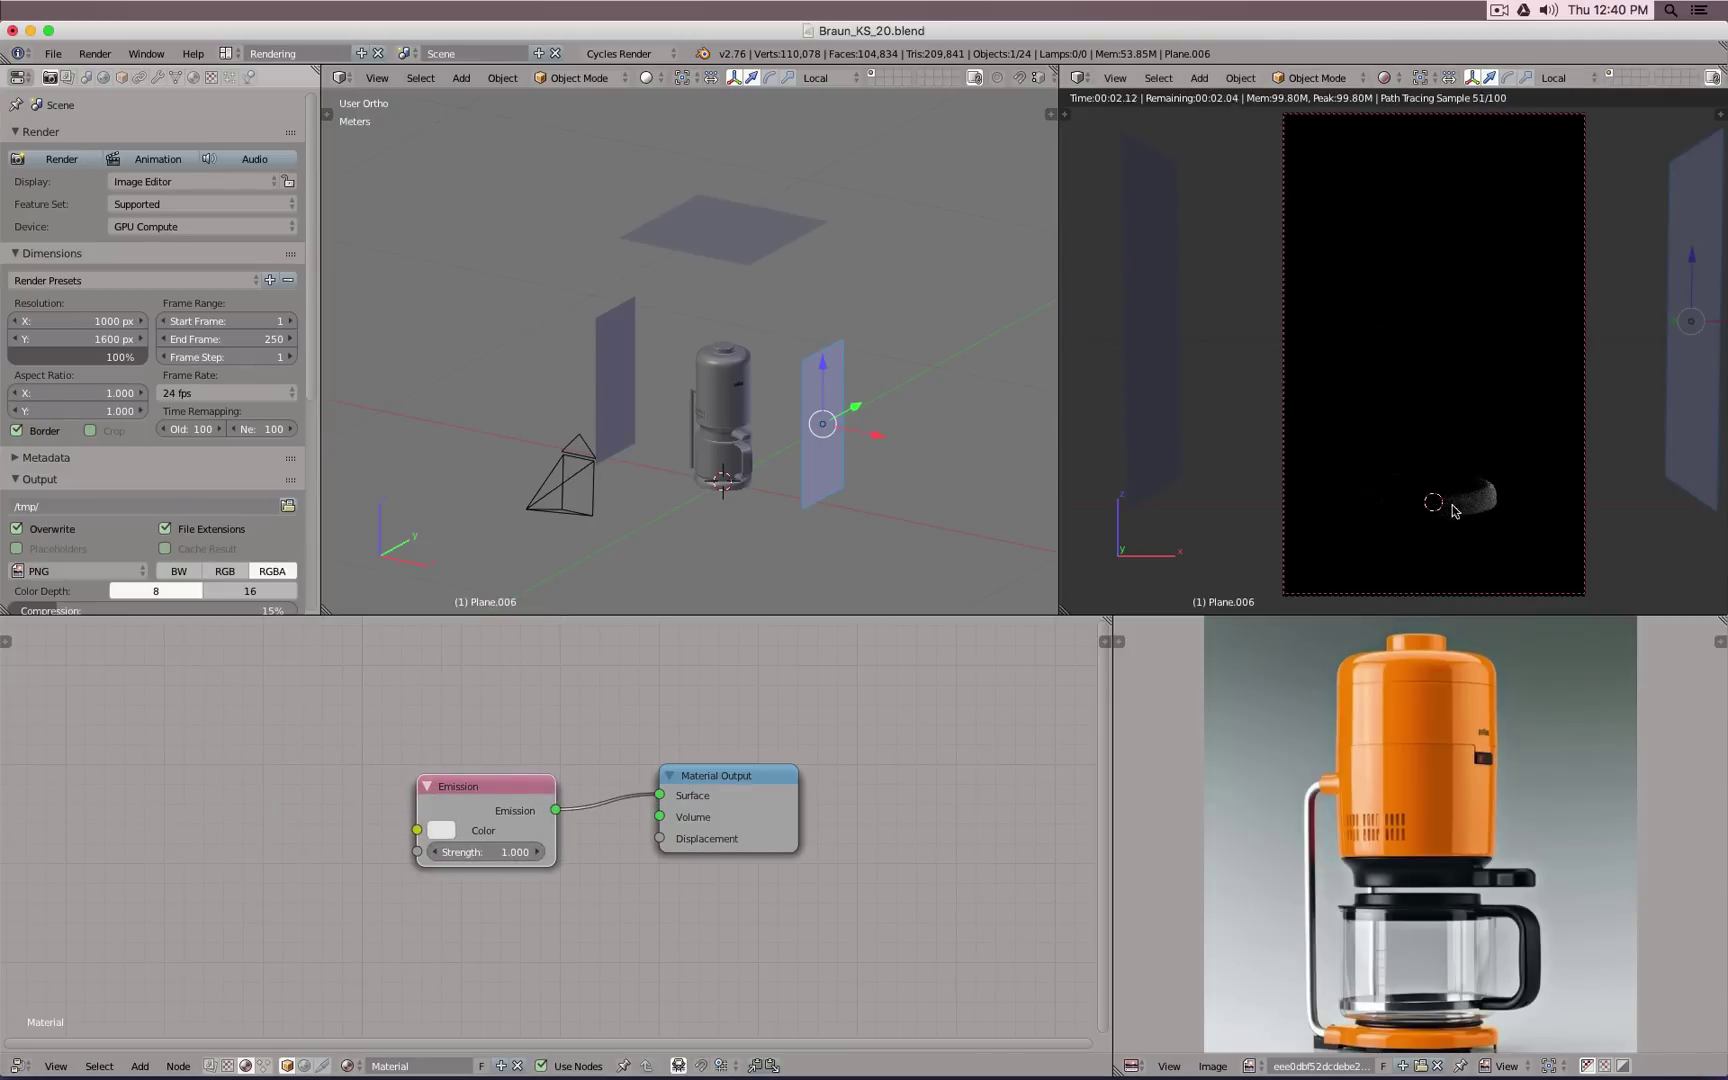
Step: Switch the camera view to Wireframe shading and select all the parts of the coffee maker
key(z)
key(z)
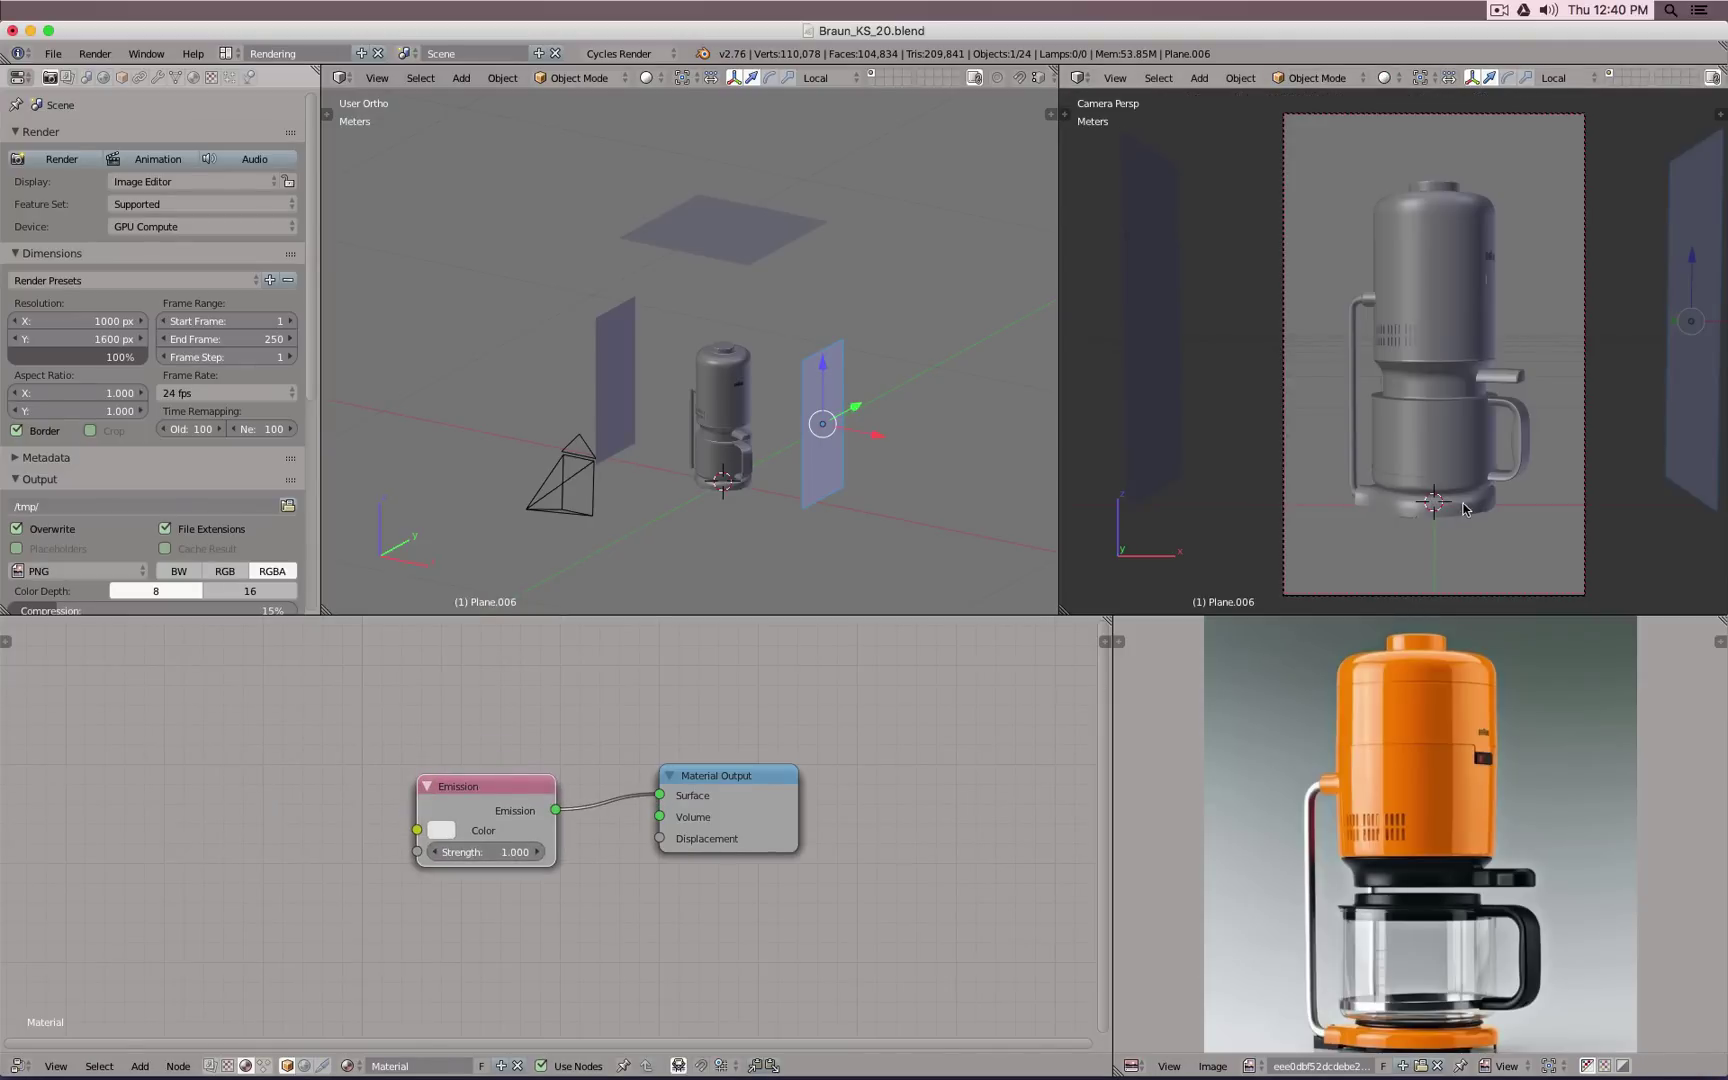
right_click(1469, 512)
key(z)
drag(1384, 315, 1566, 550)
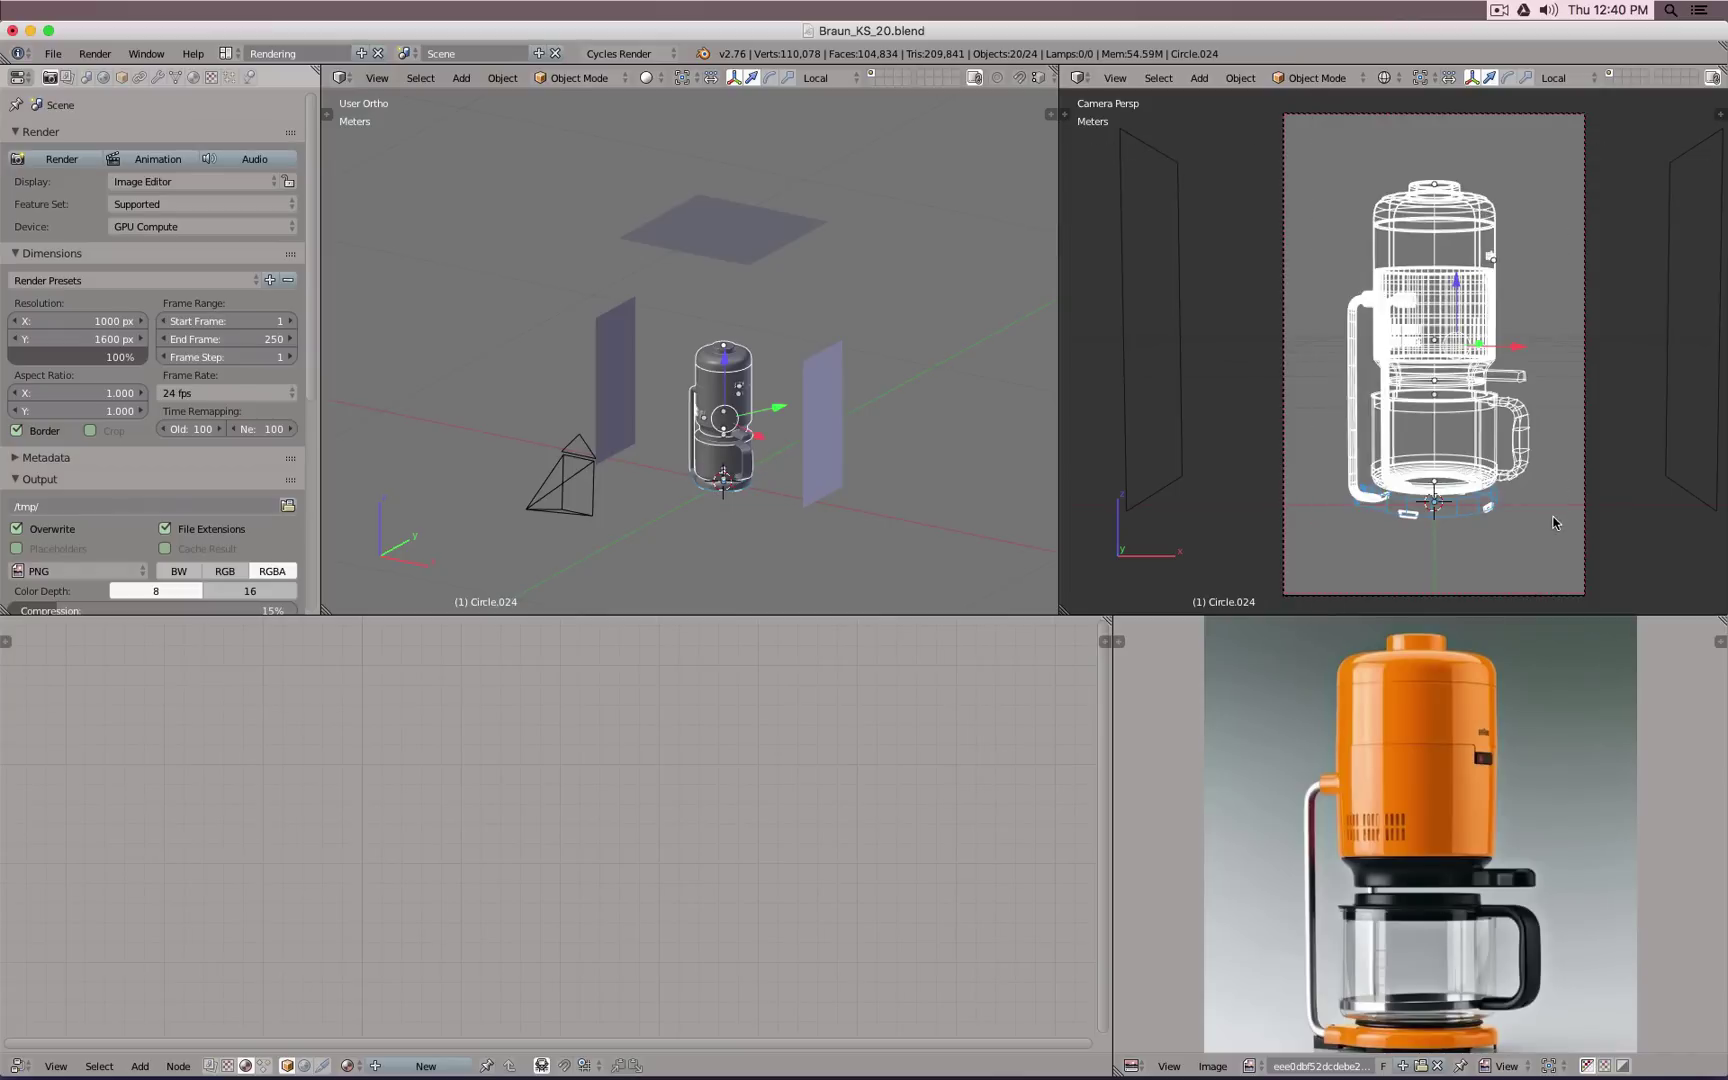
Step: Examine the Cycles ray visibility settings in the object properties of the selected coffee maker parts
click(121, 77)
scroll(116, 440, down, 8)
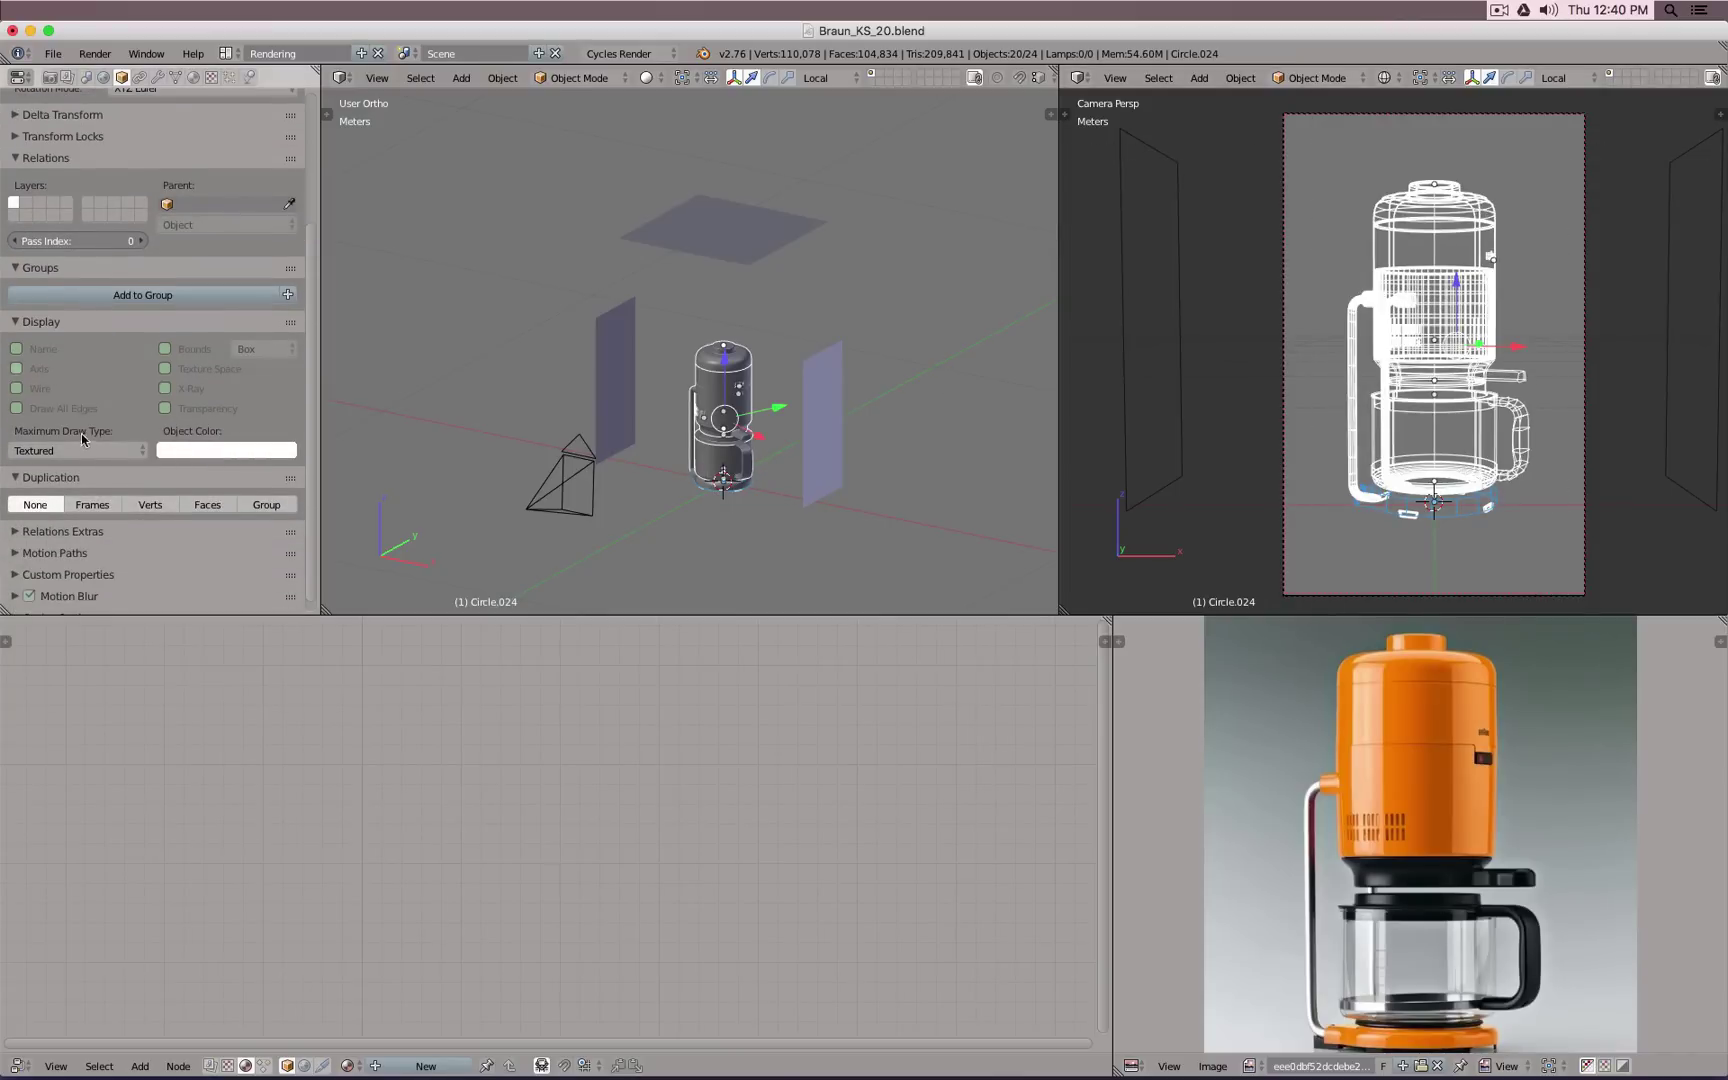
scroll(117, 463, down, 3)
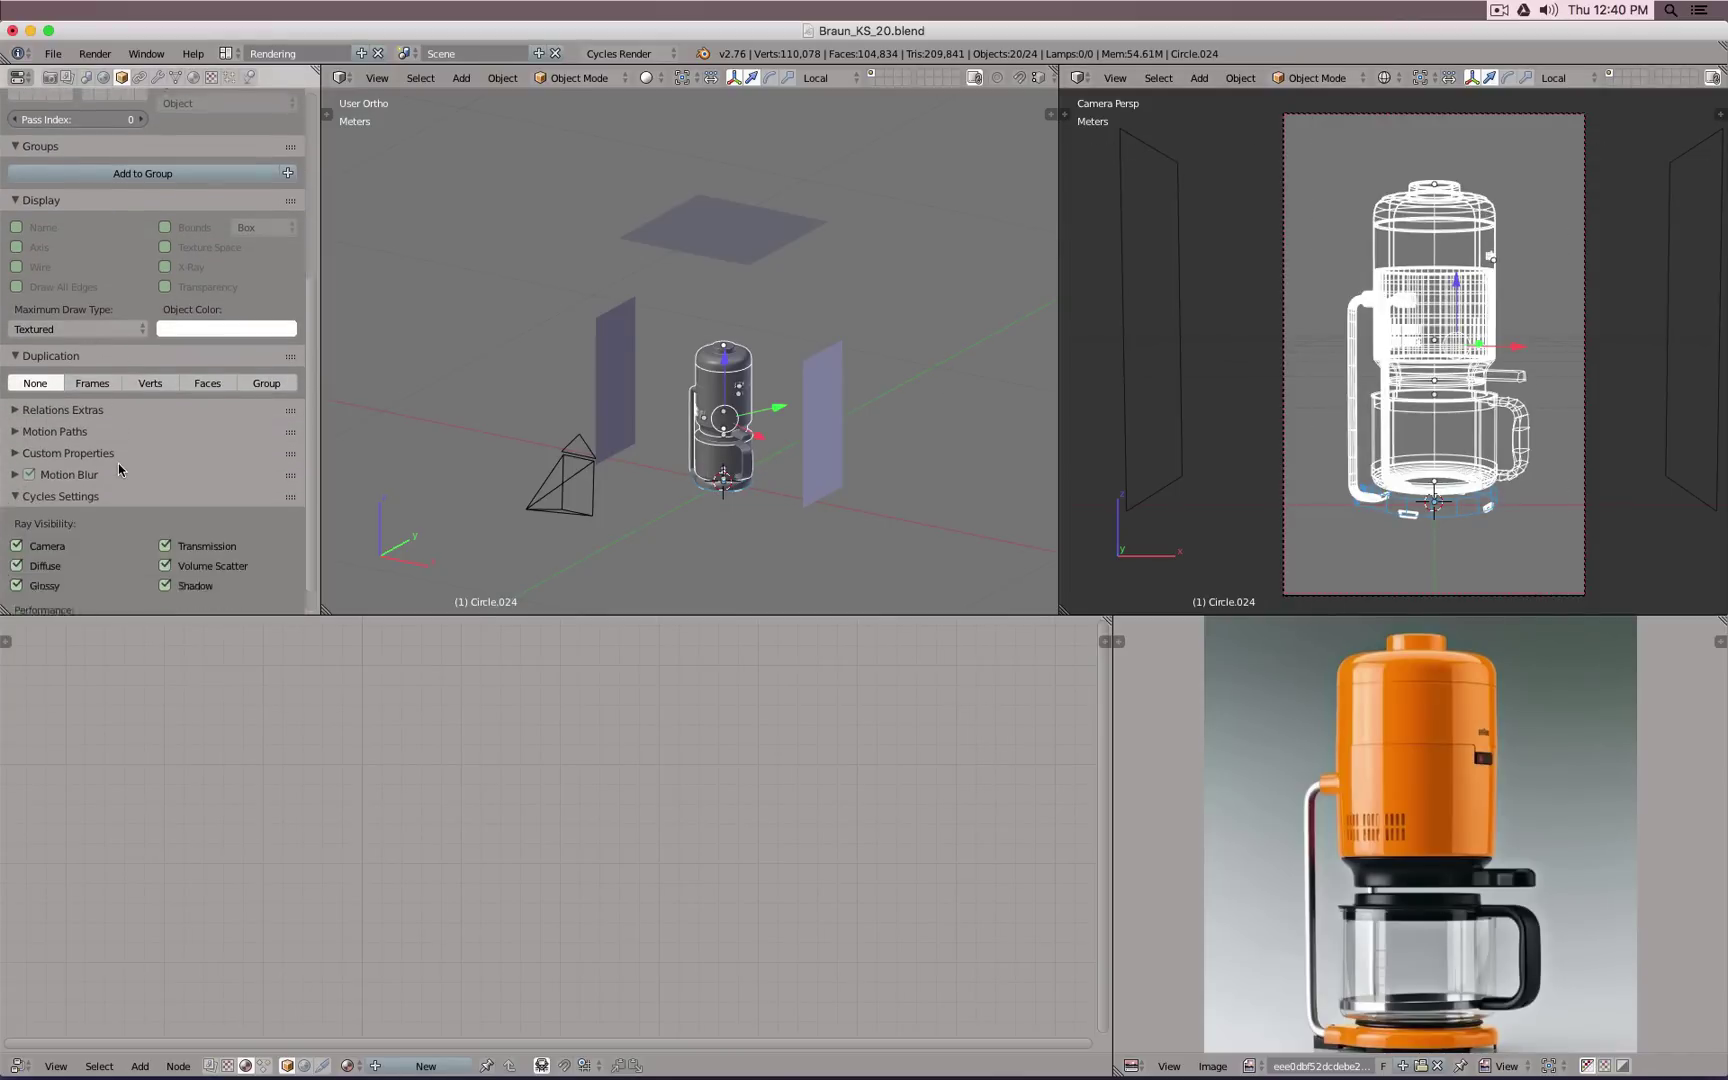
scroll(117, 463, down, 1)
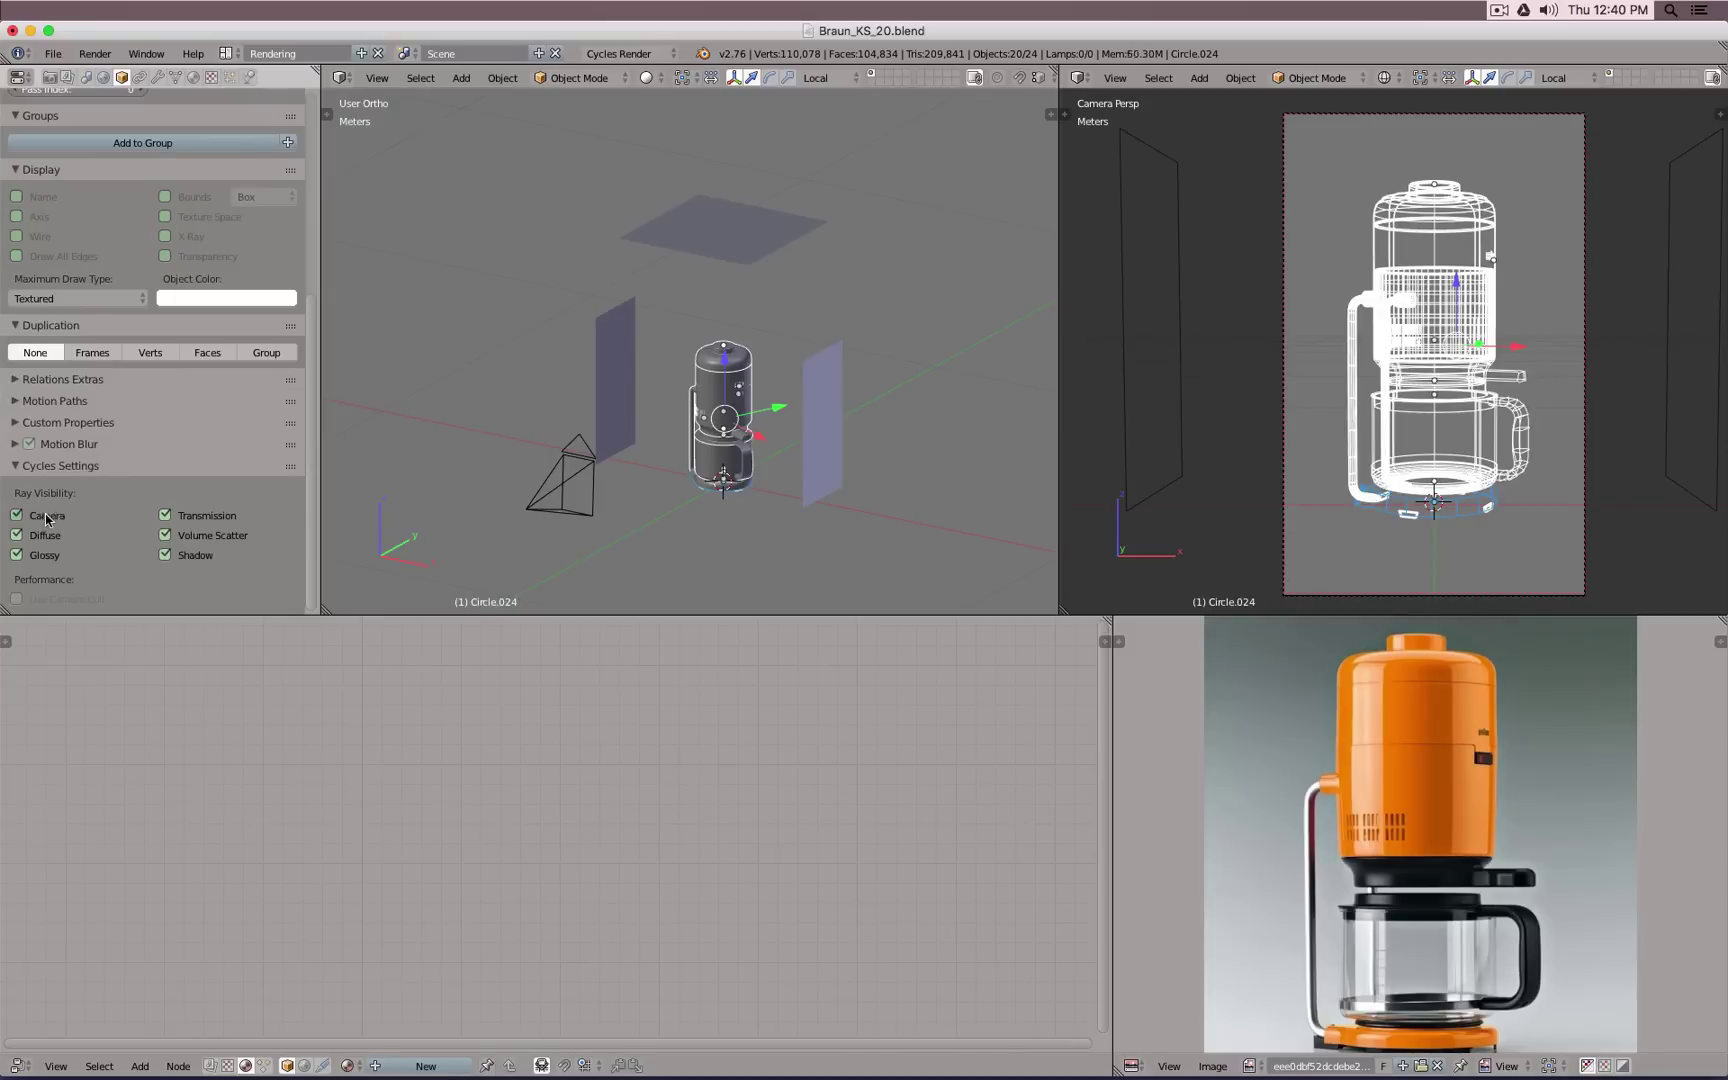
scroll(215, 270, up, 8)
scroll(374, 362, up, 6)
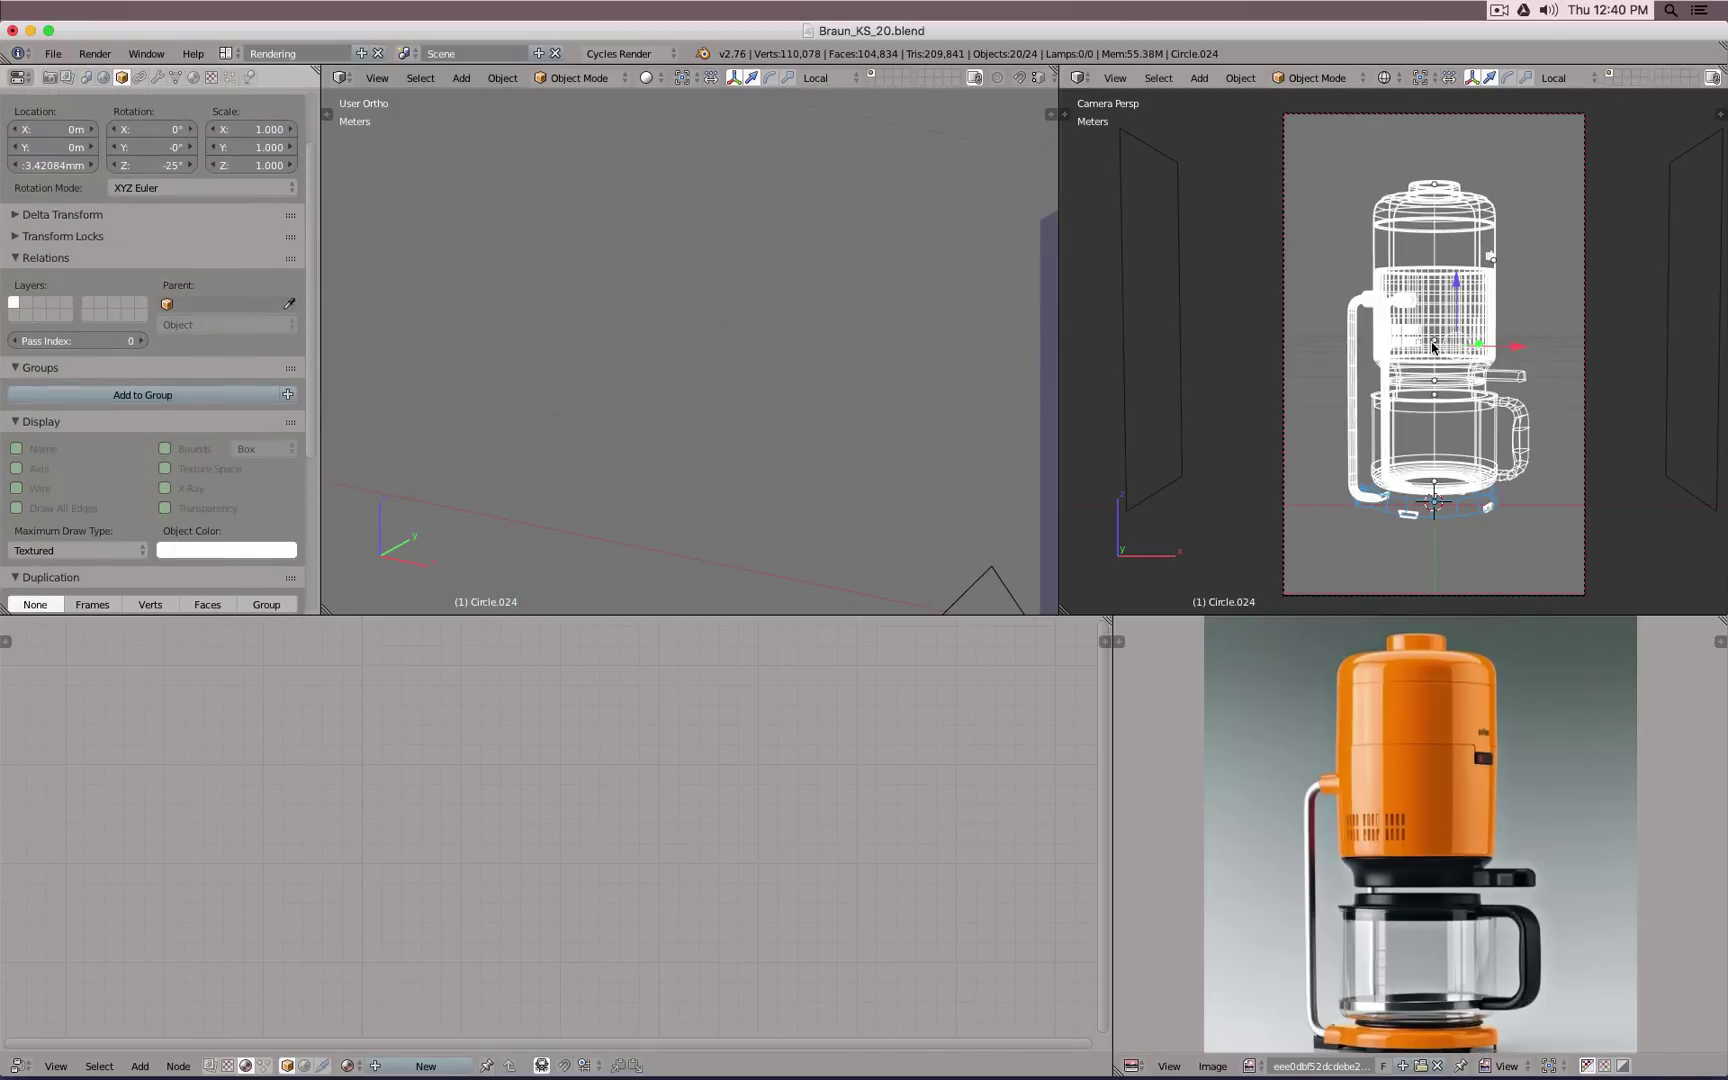
Step: Switch the camera view to Rendered shading with the light planes around the coffee maker in sight
scroll(1098, 342, down, 4)
scroll(913, 417, down, 8)
shift+middle_drag(590, 371, 522, 363)
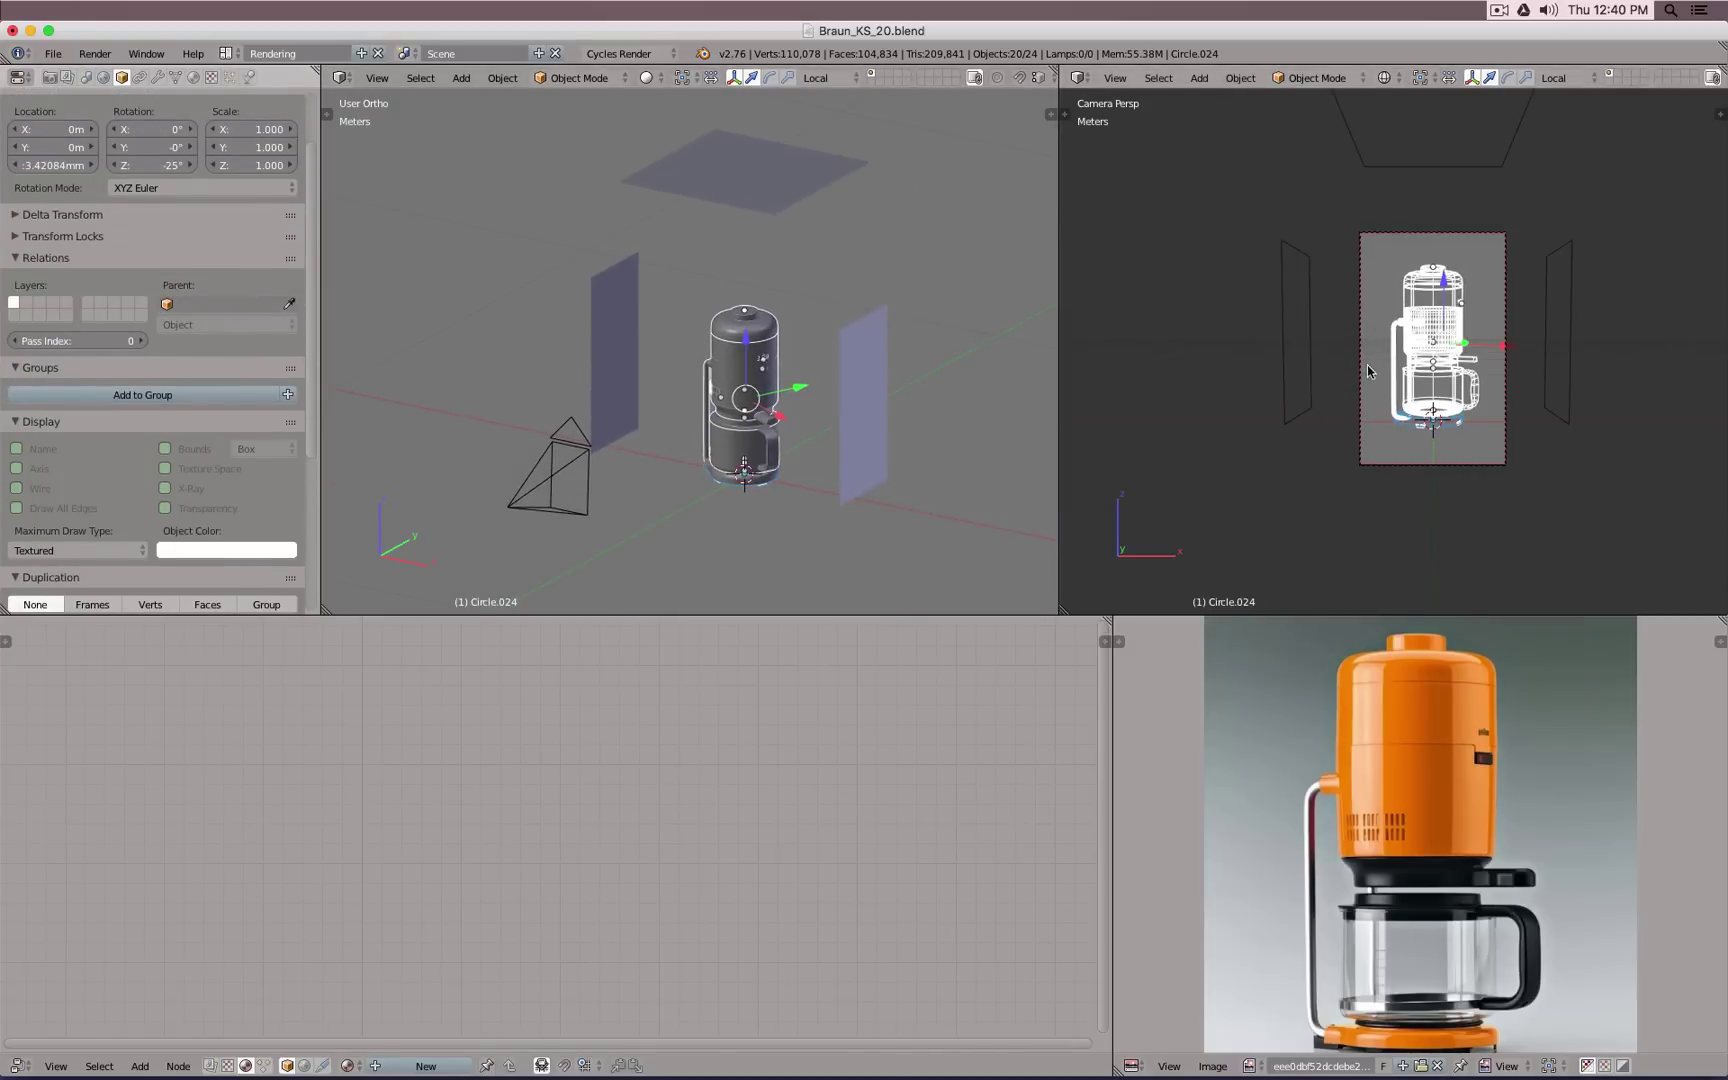
scroll(1368, 364, up, 1)
key(shift+z)
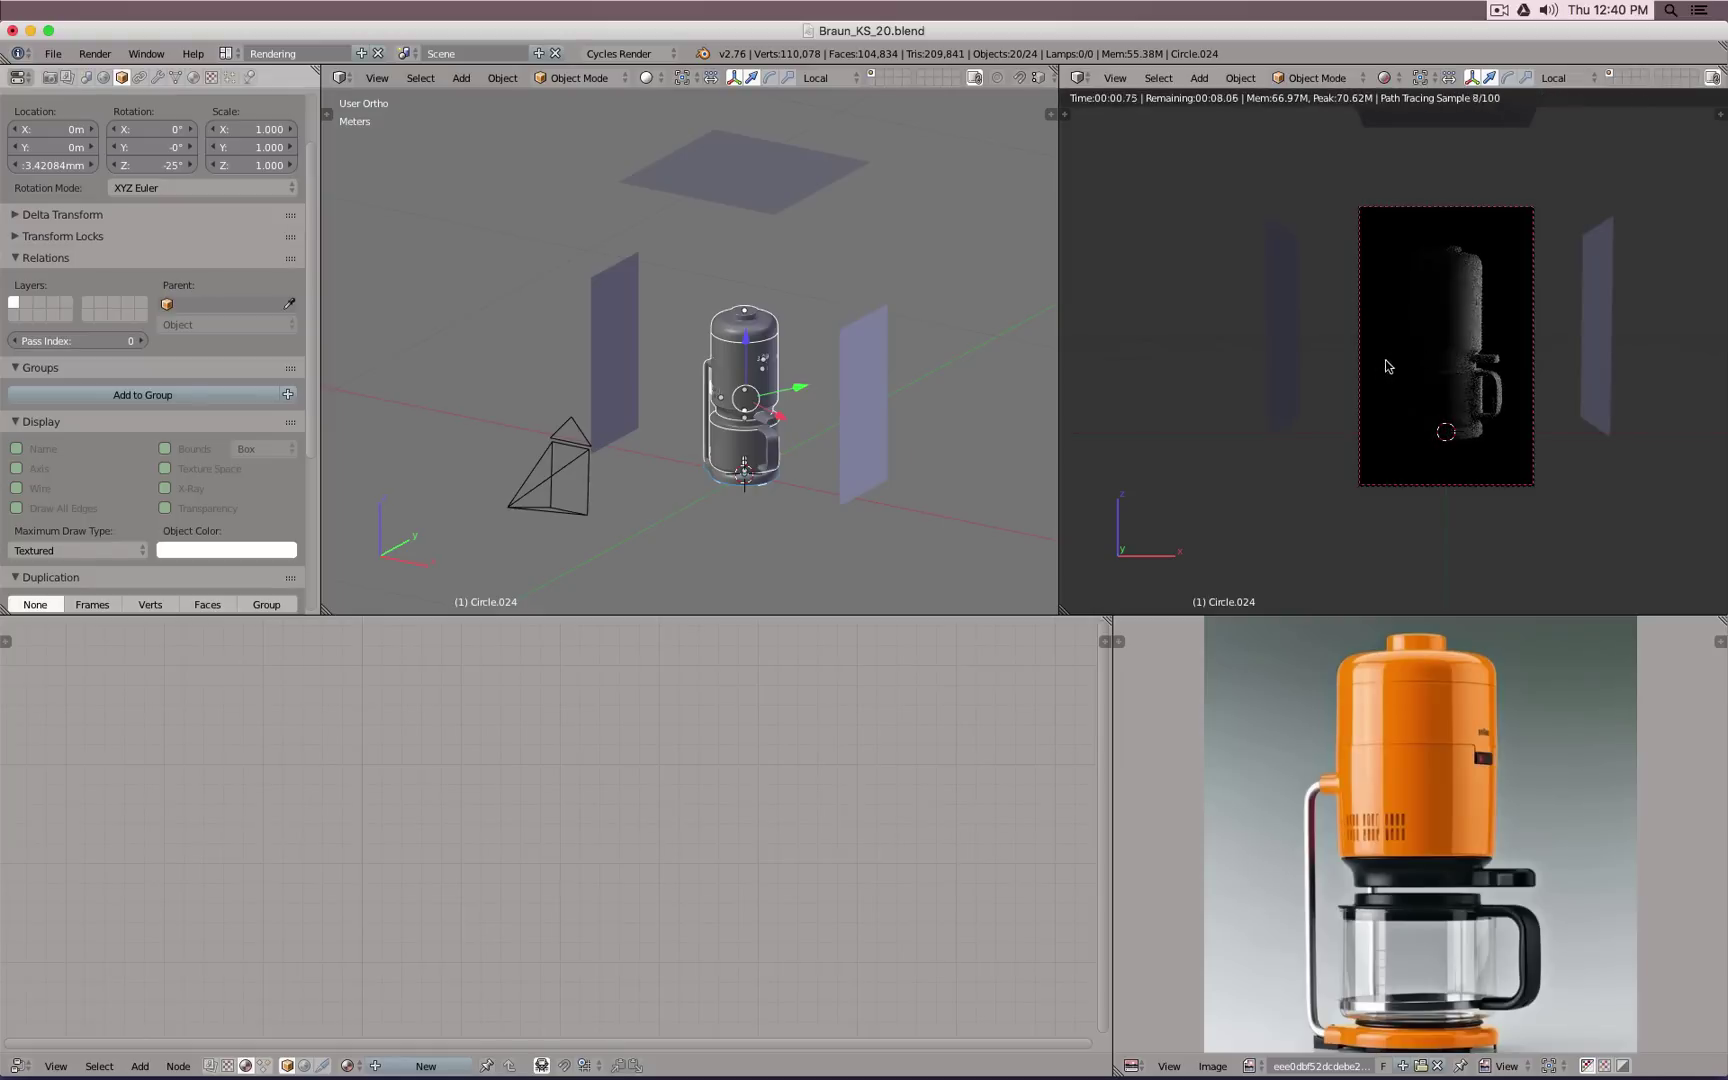
scroll(1446, 352, up, 2)
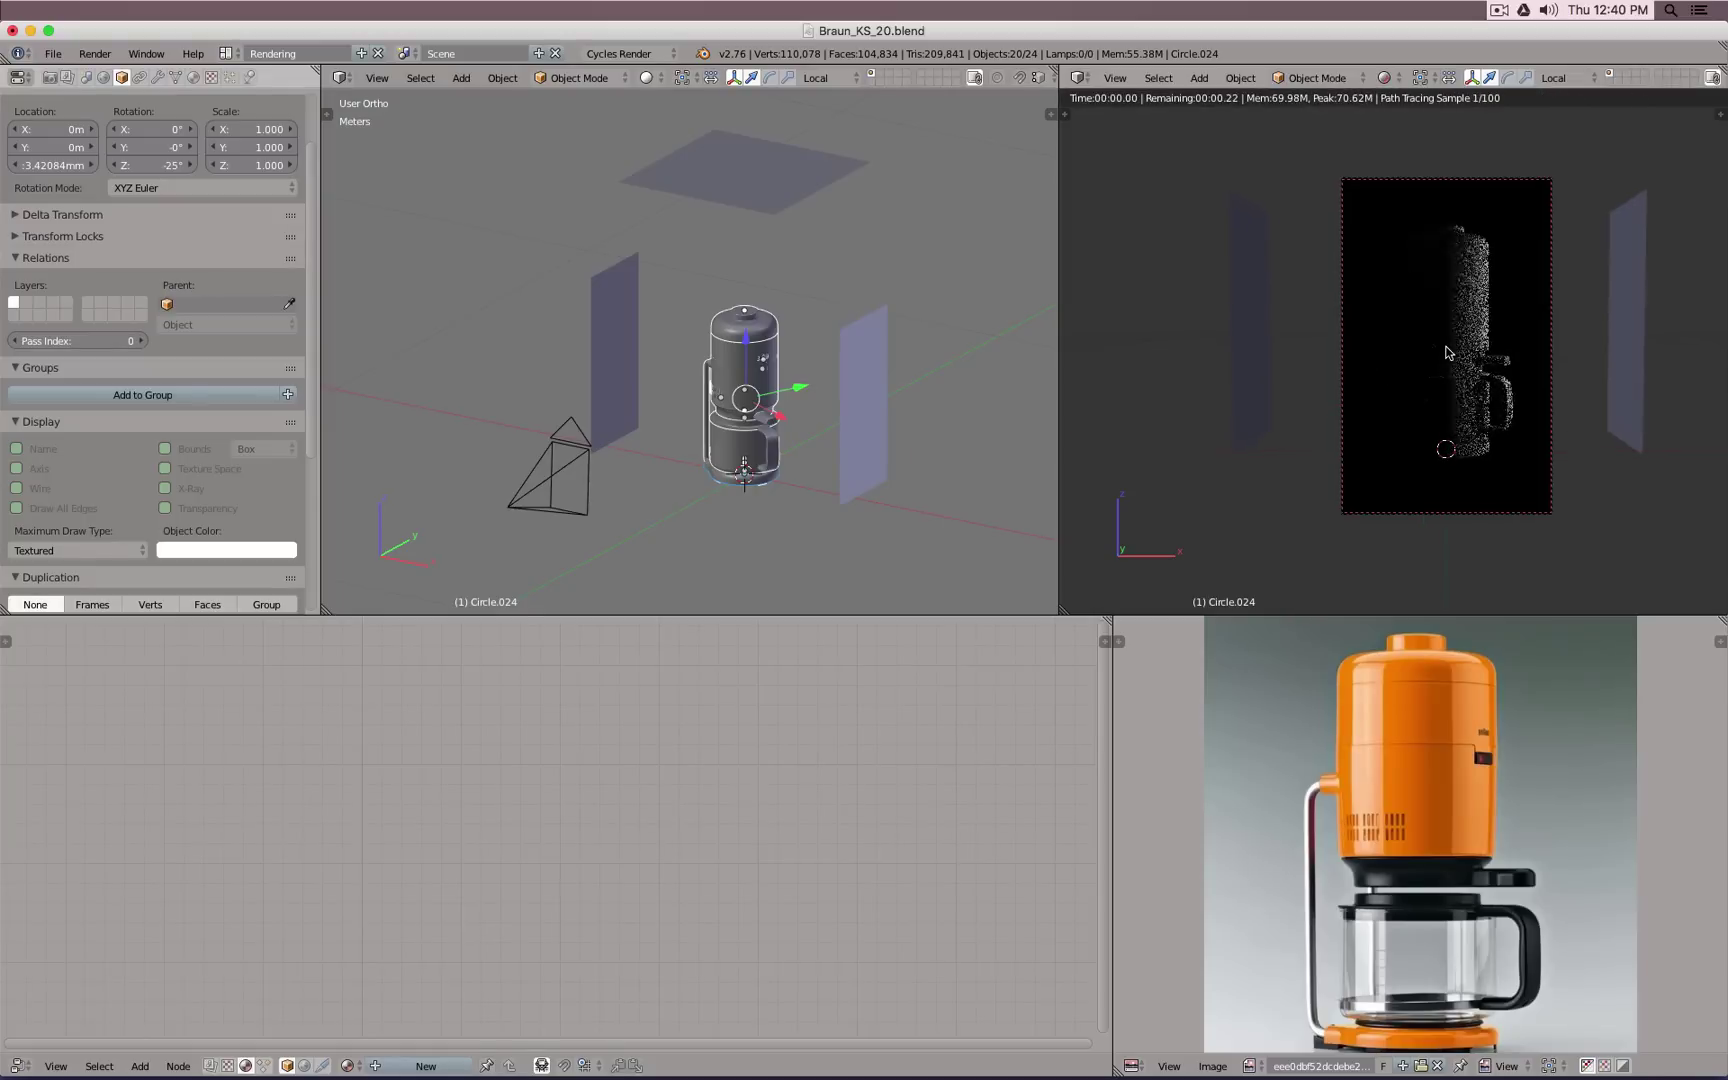
Step: Create a node material on the upright plane left of the coffee maker, with an Emission shader replacing the Diffuse BSDF on Surface
right_click(621, 322)
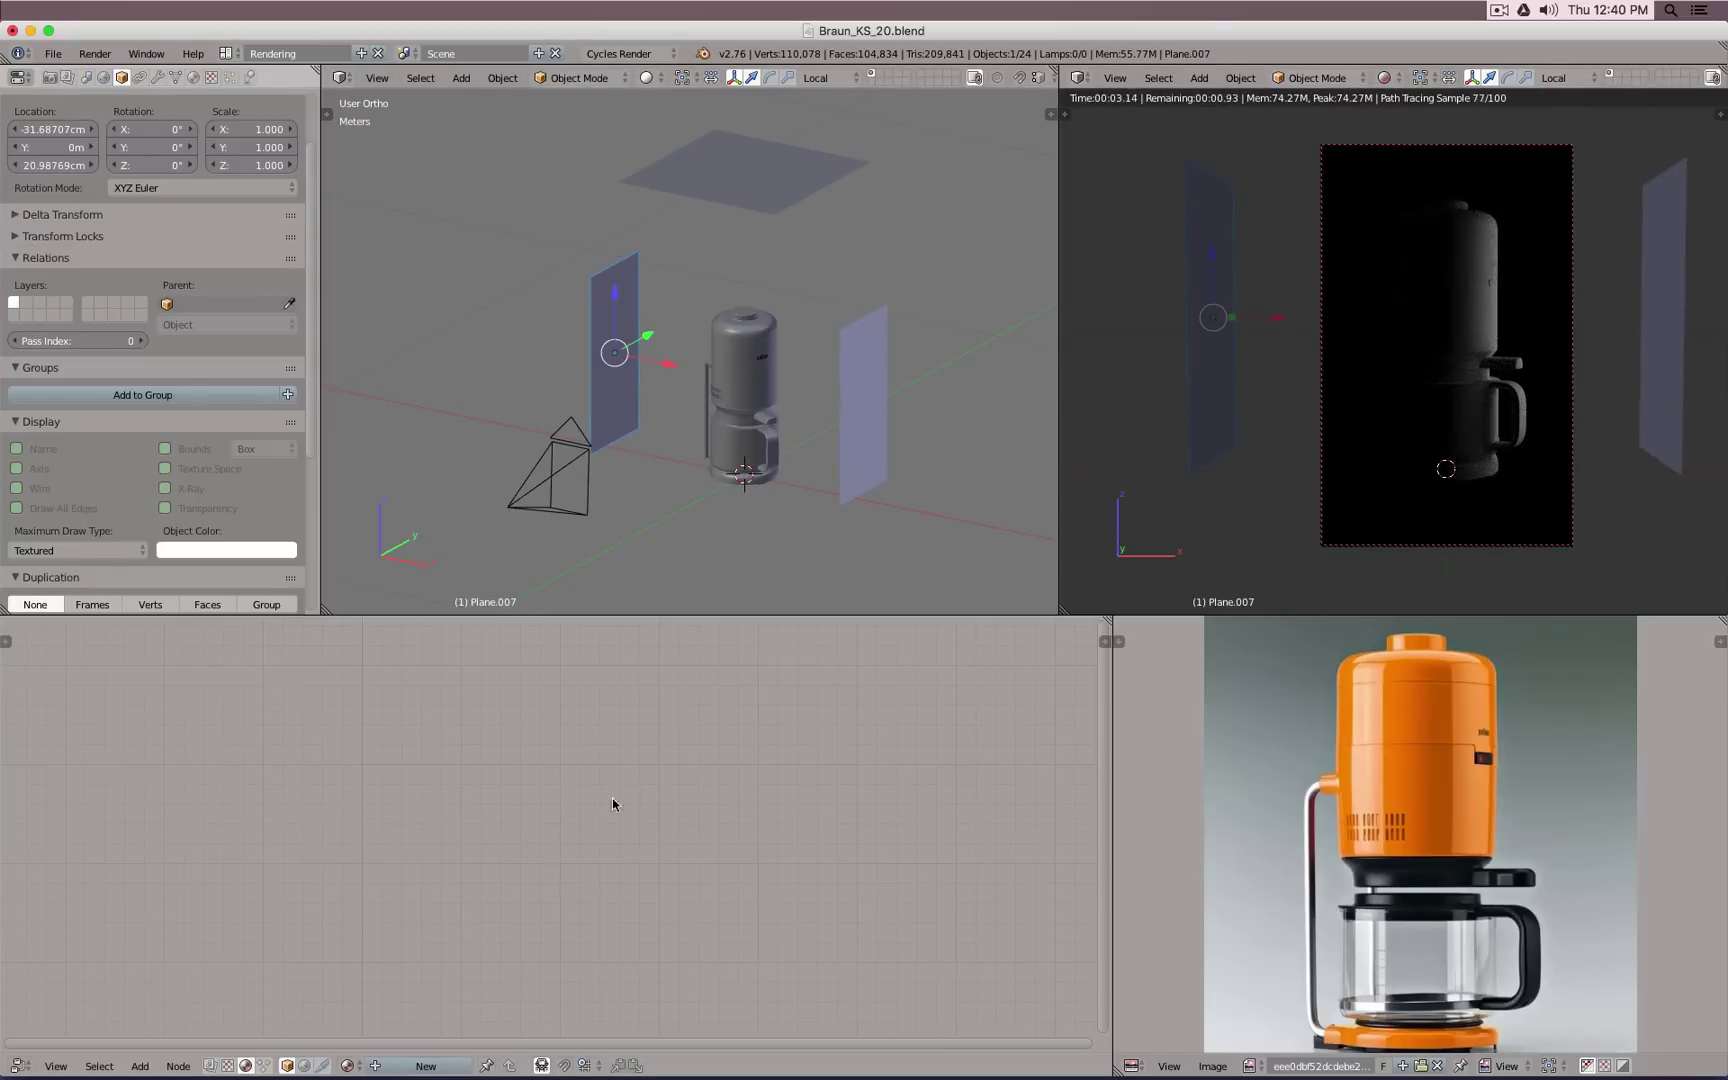
click(365, 1068)
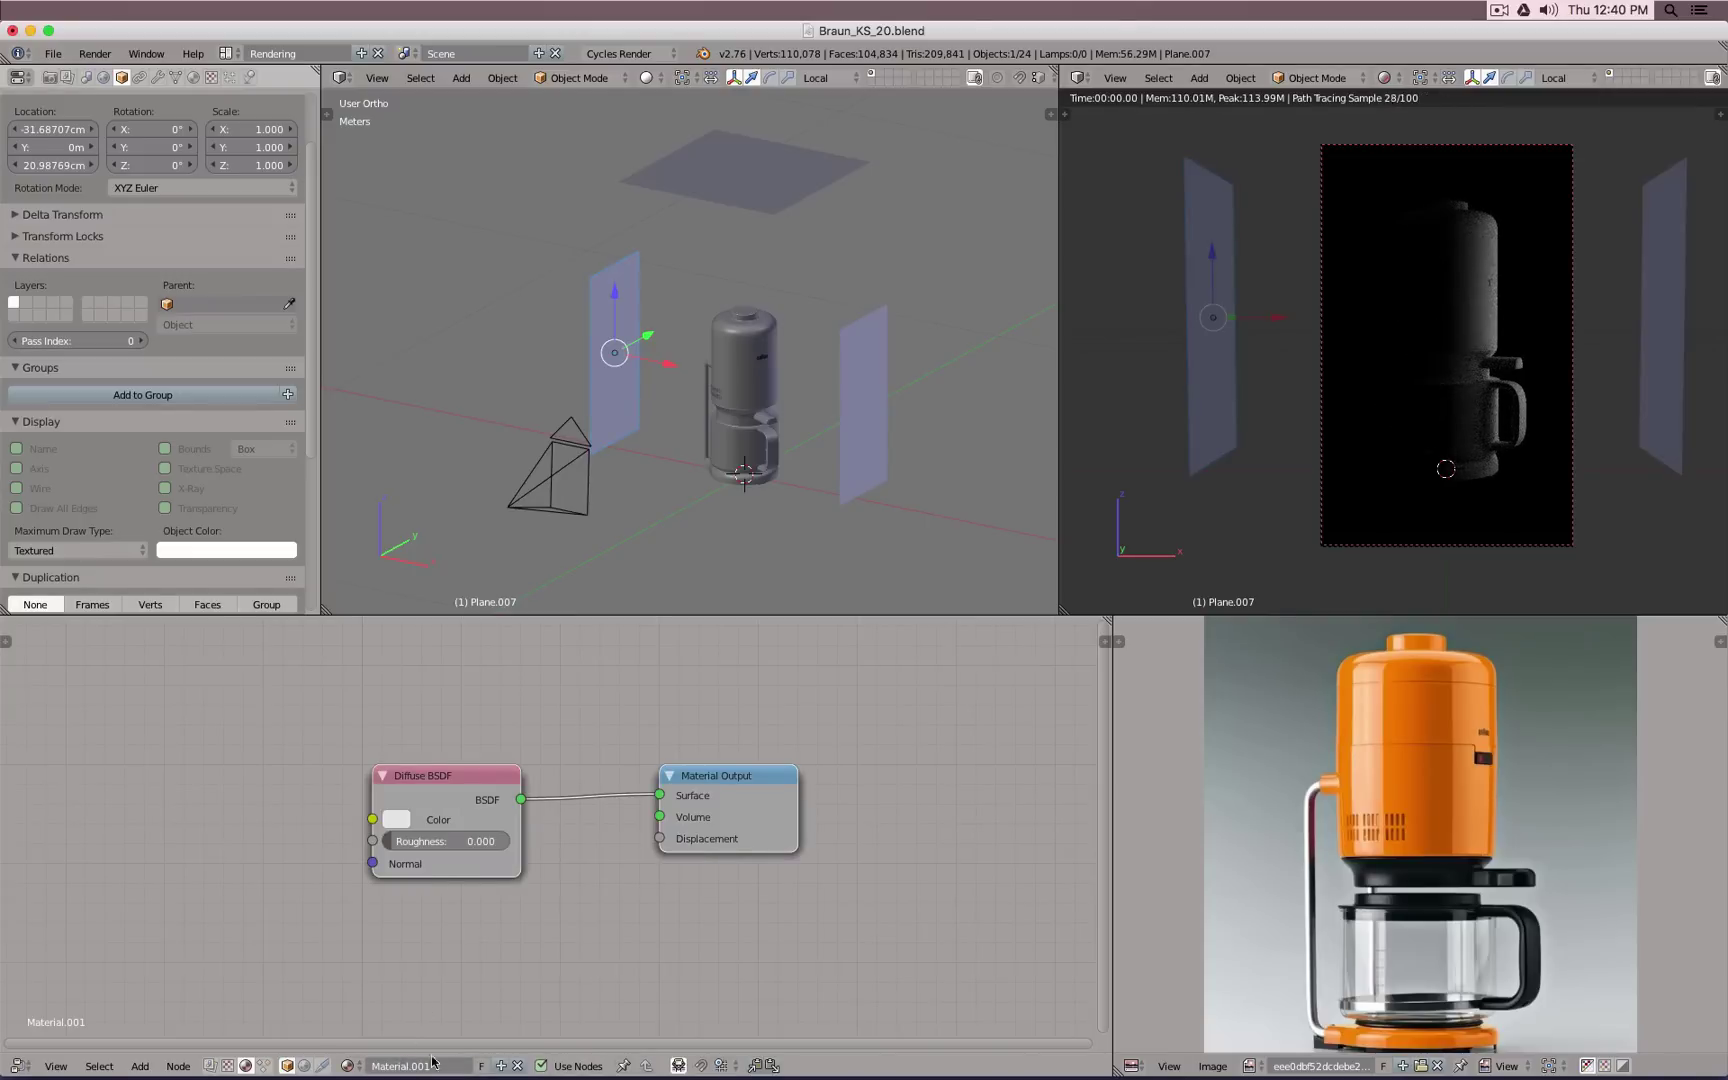
click(436, 779)
key(x)
key(shift+a)
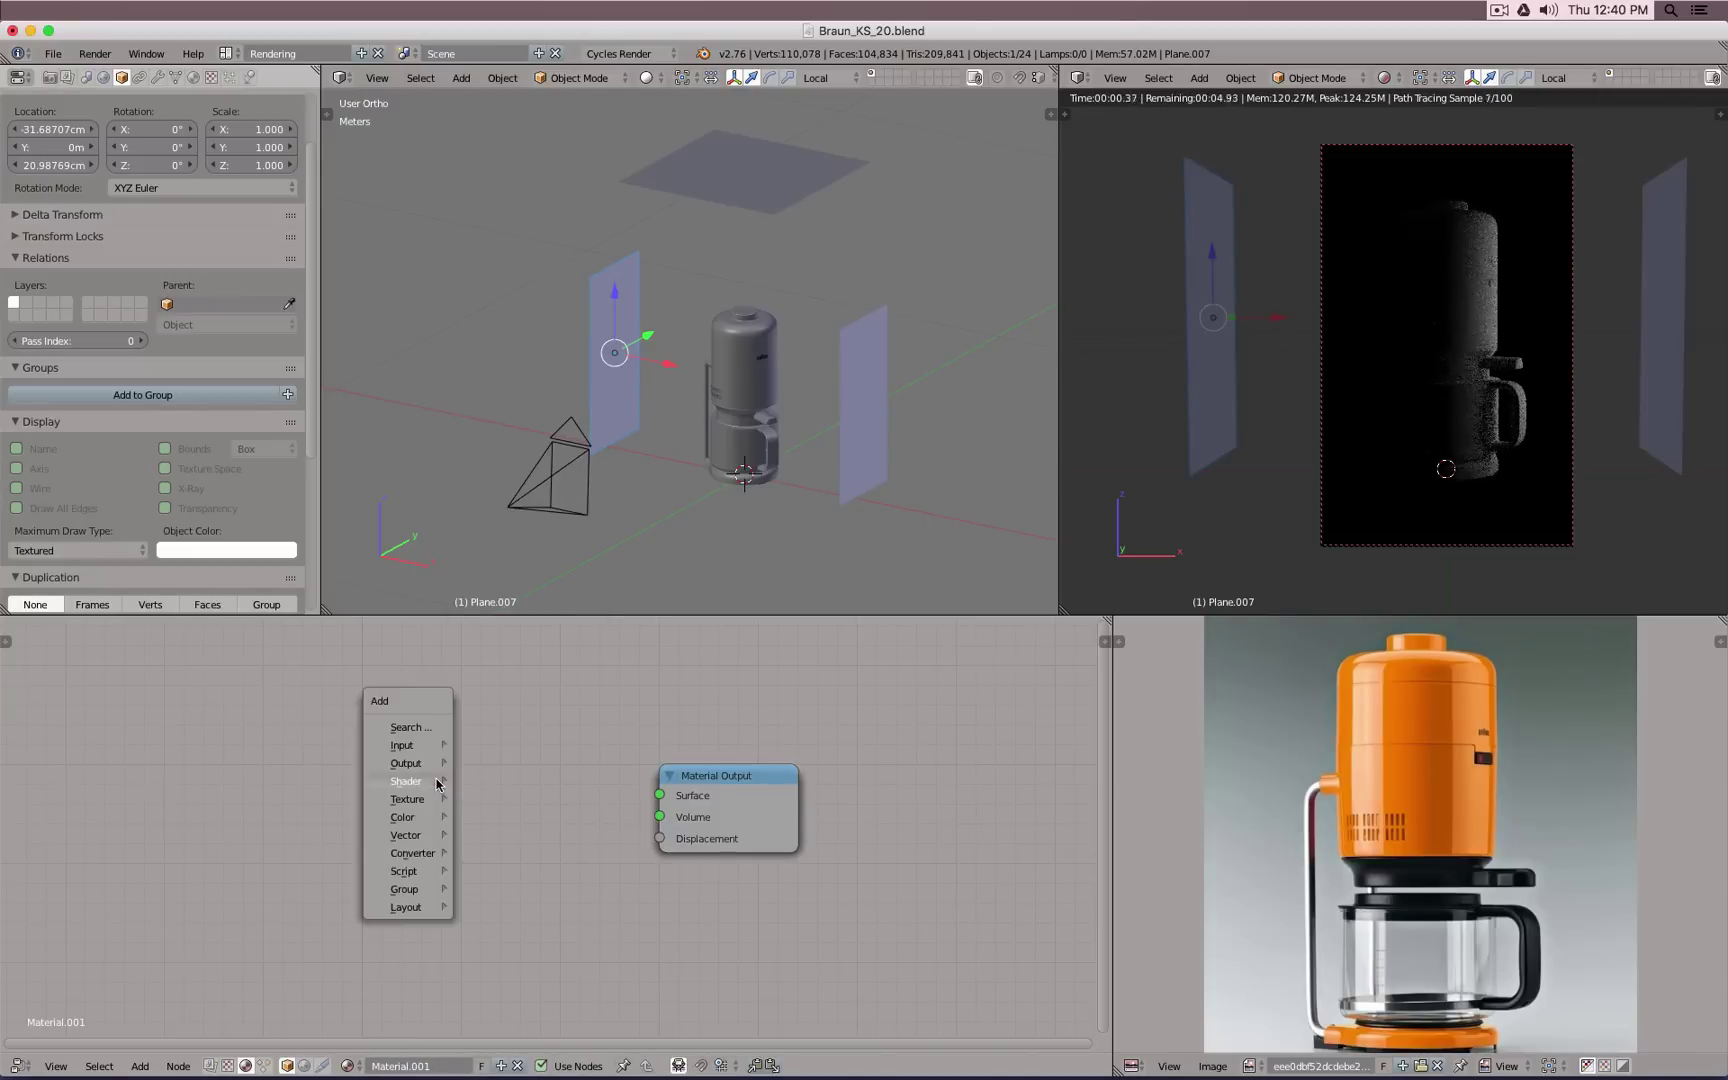
mouse_move(436, 781)
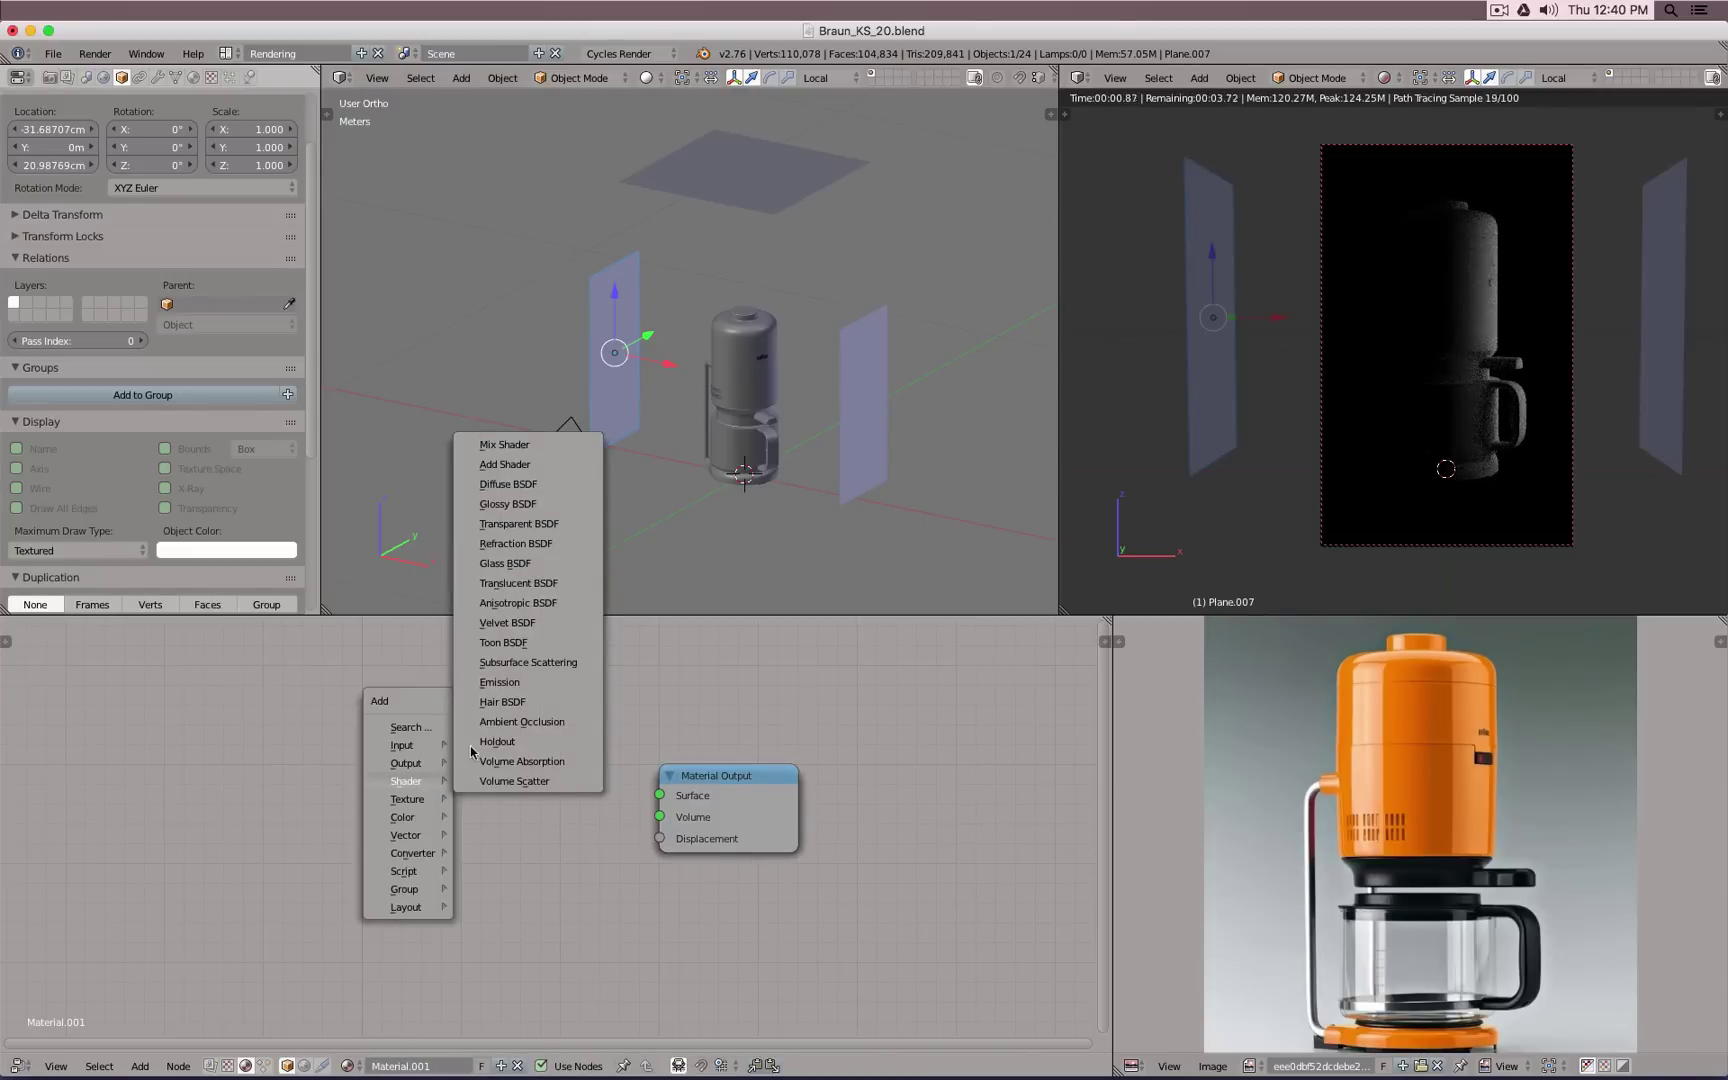
click(500, 682)
drag(600, 827, 659, 795)
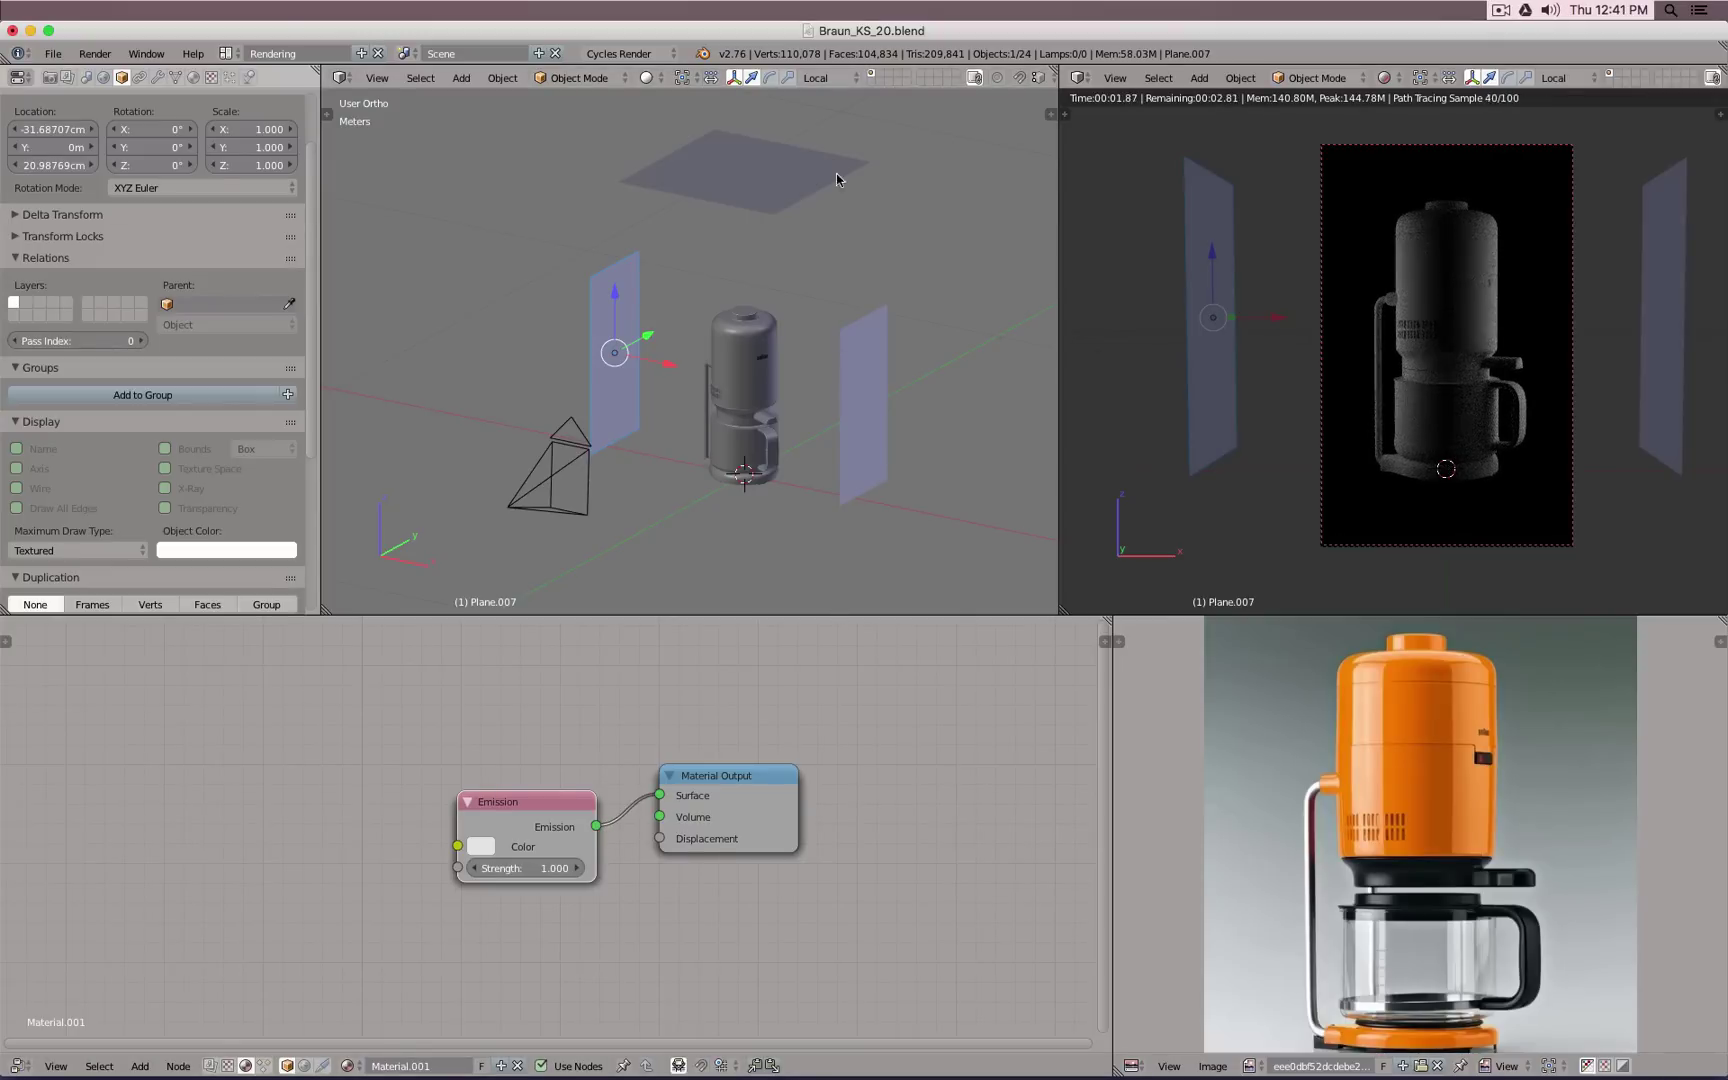
Step: Create a material on the overhead plane and replace its default nodes with copies of the side plane's Emission and Material Output nodes
click(713, 776)
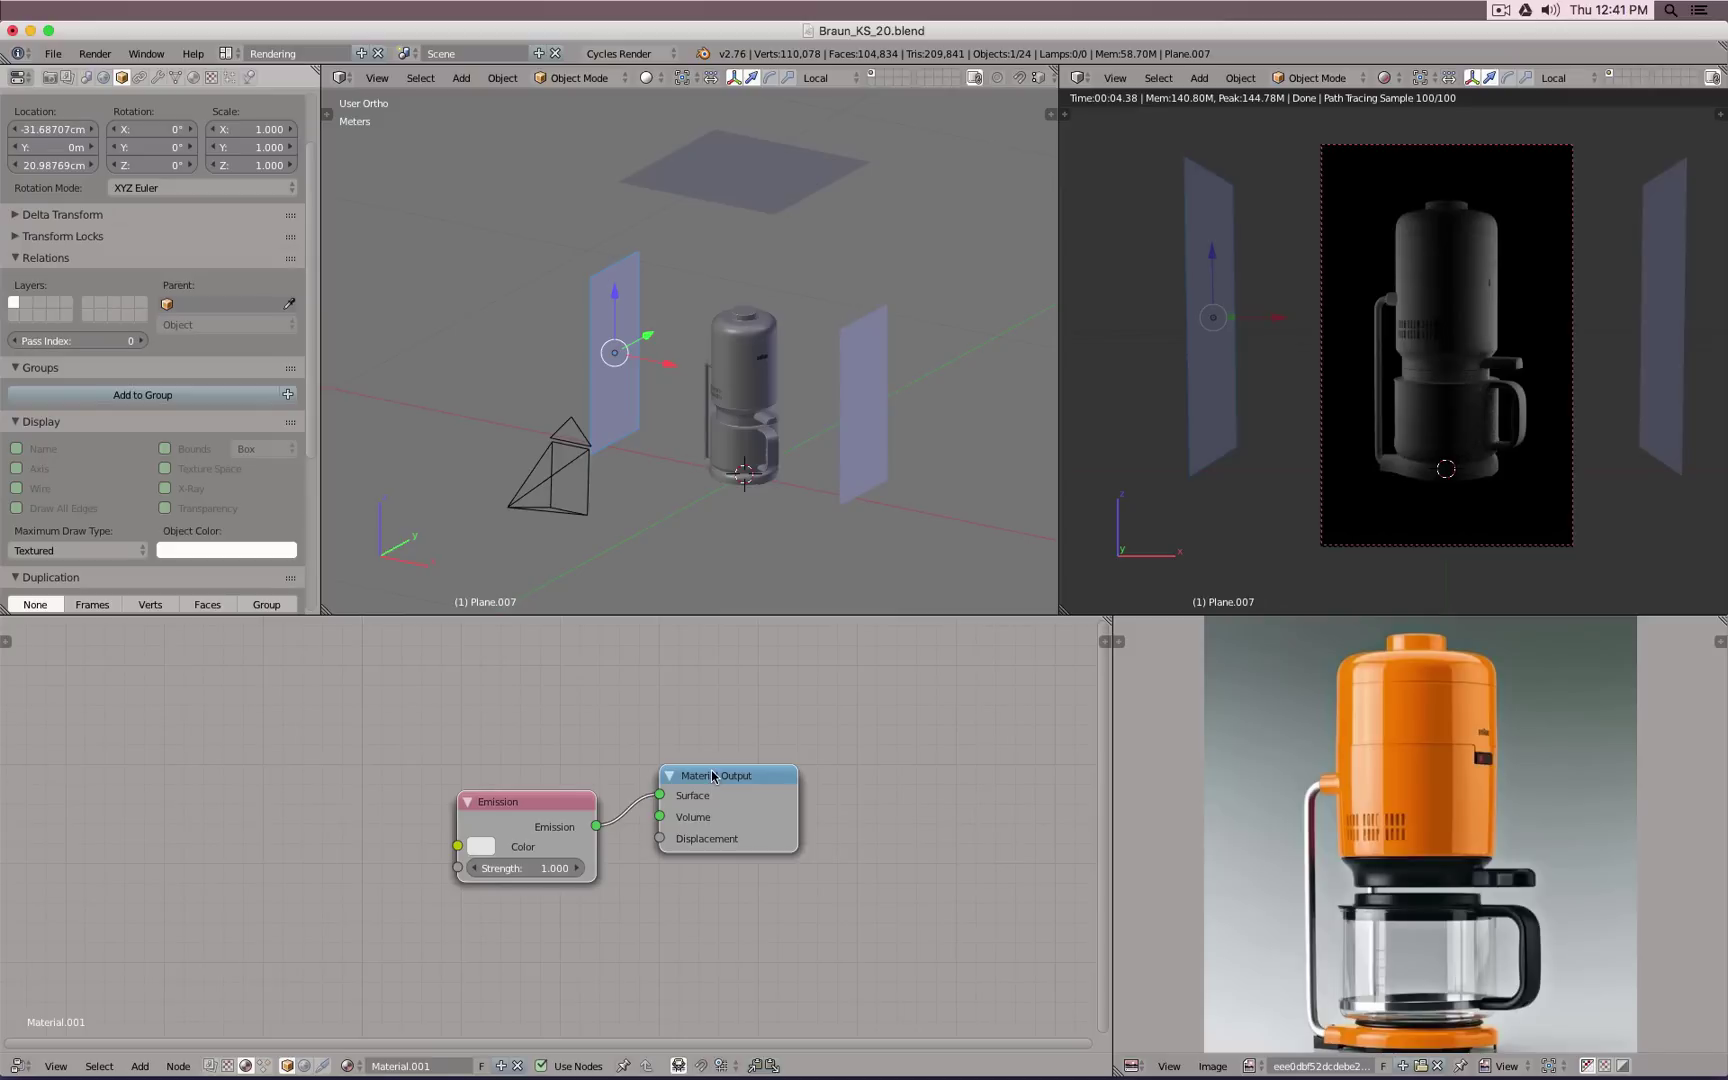
right_click(741, 184)
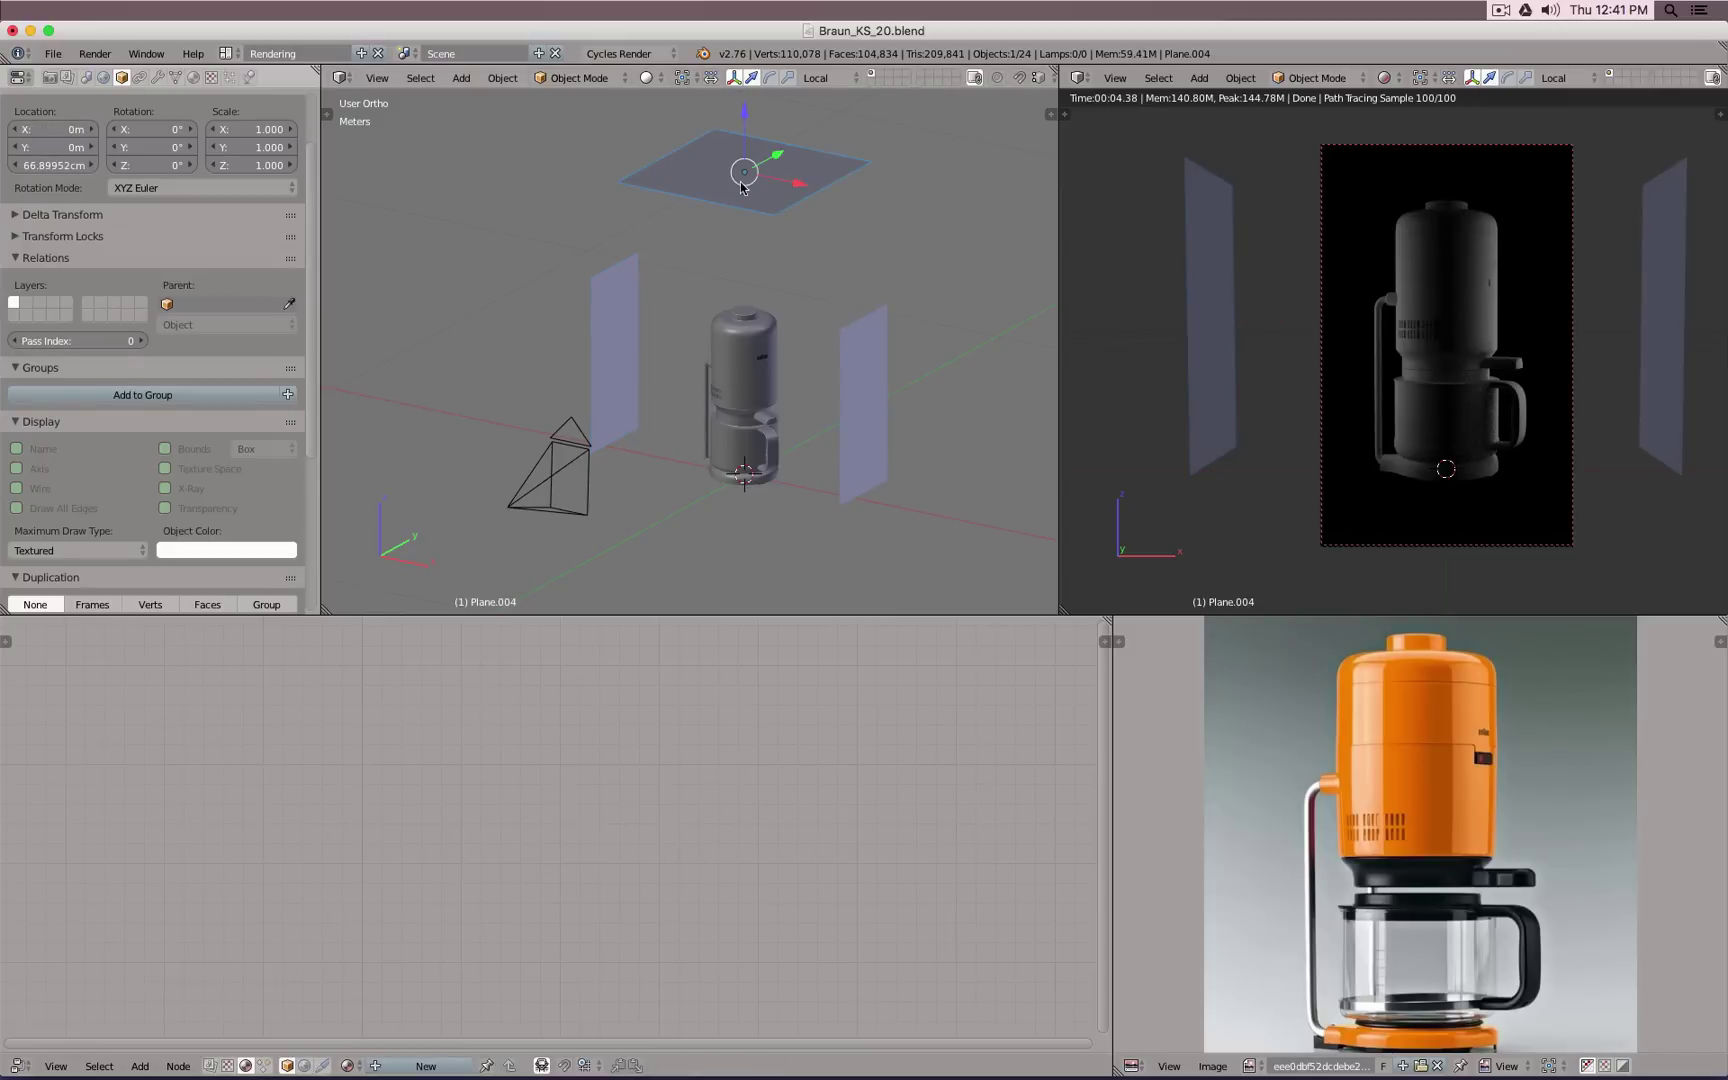
click(426, 1065)
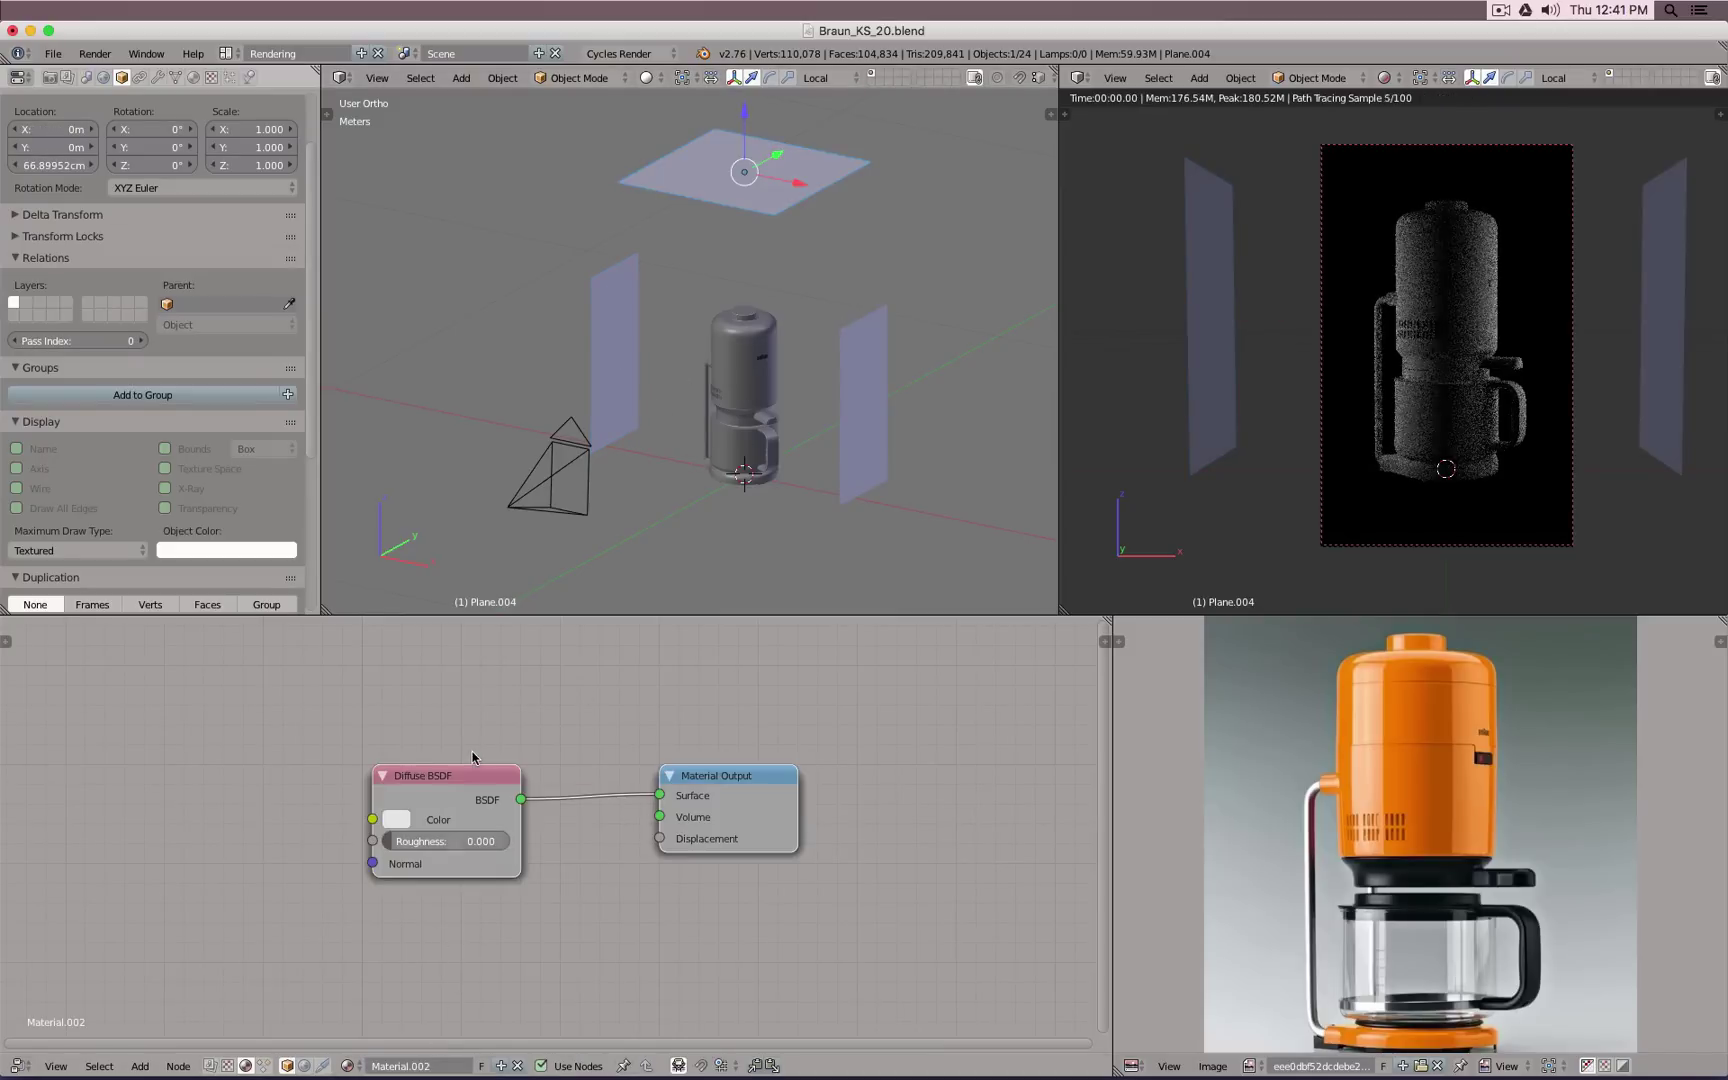
key(x)
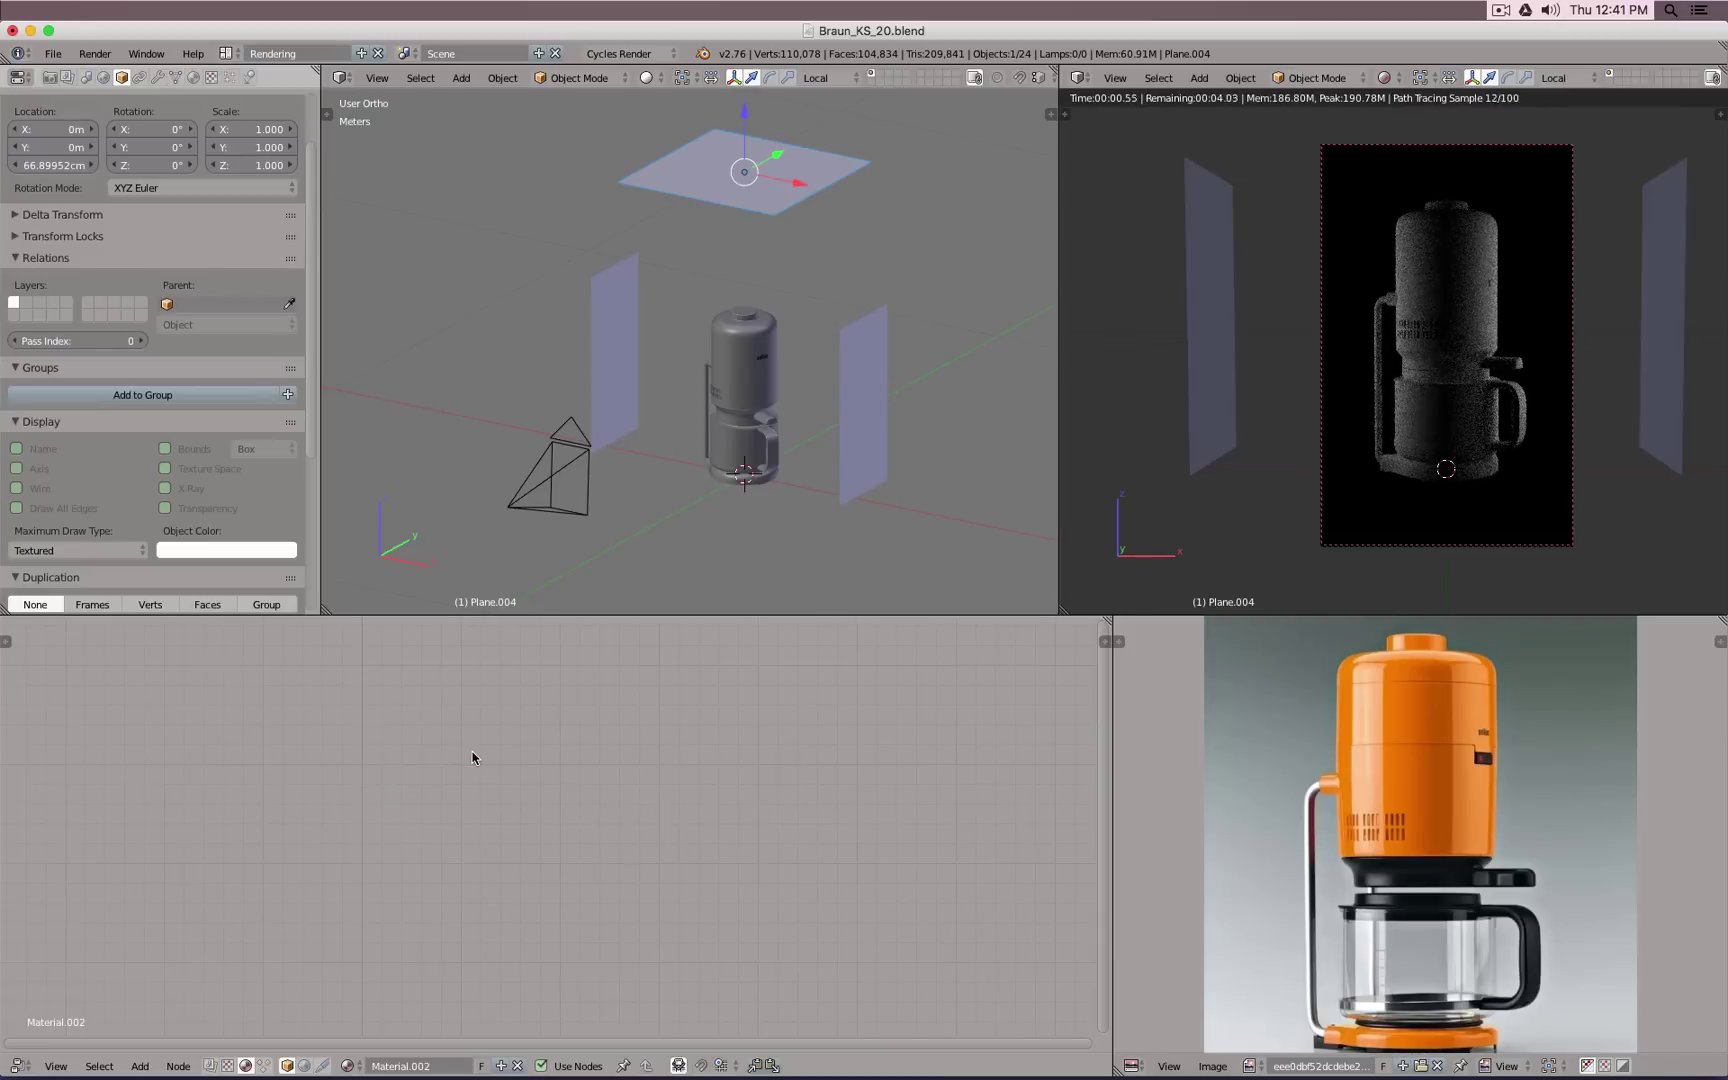
key(ctrl+v)
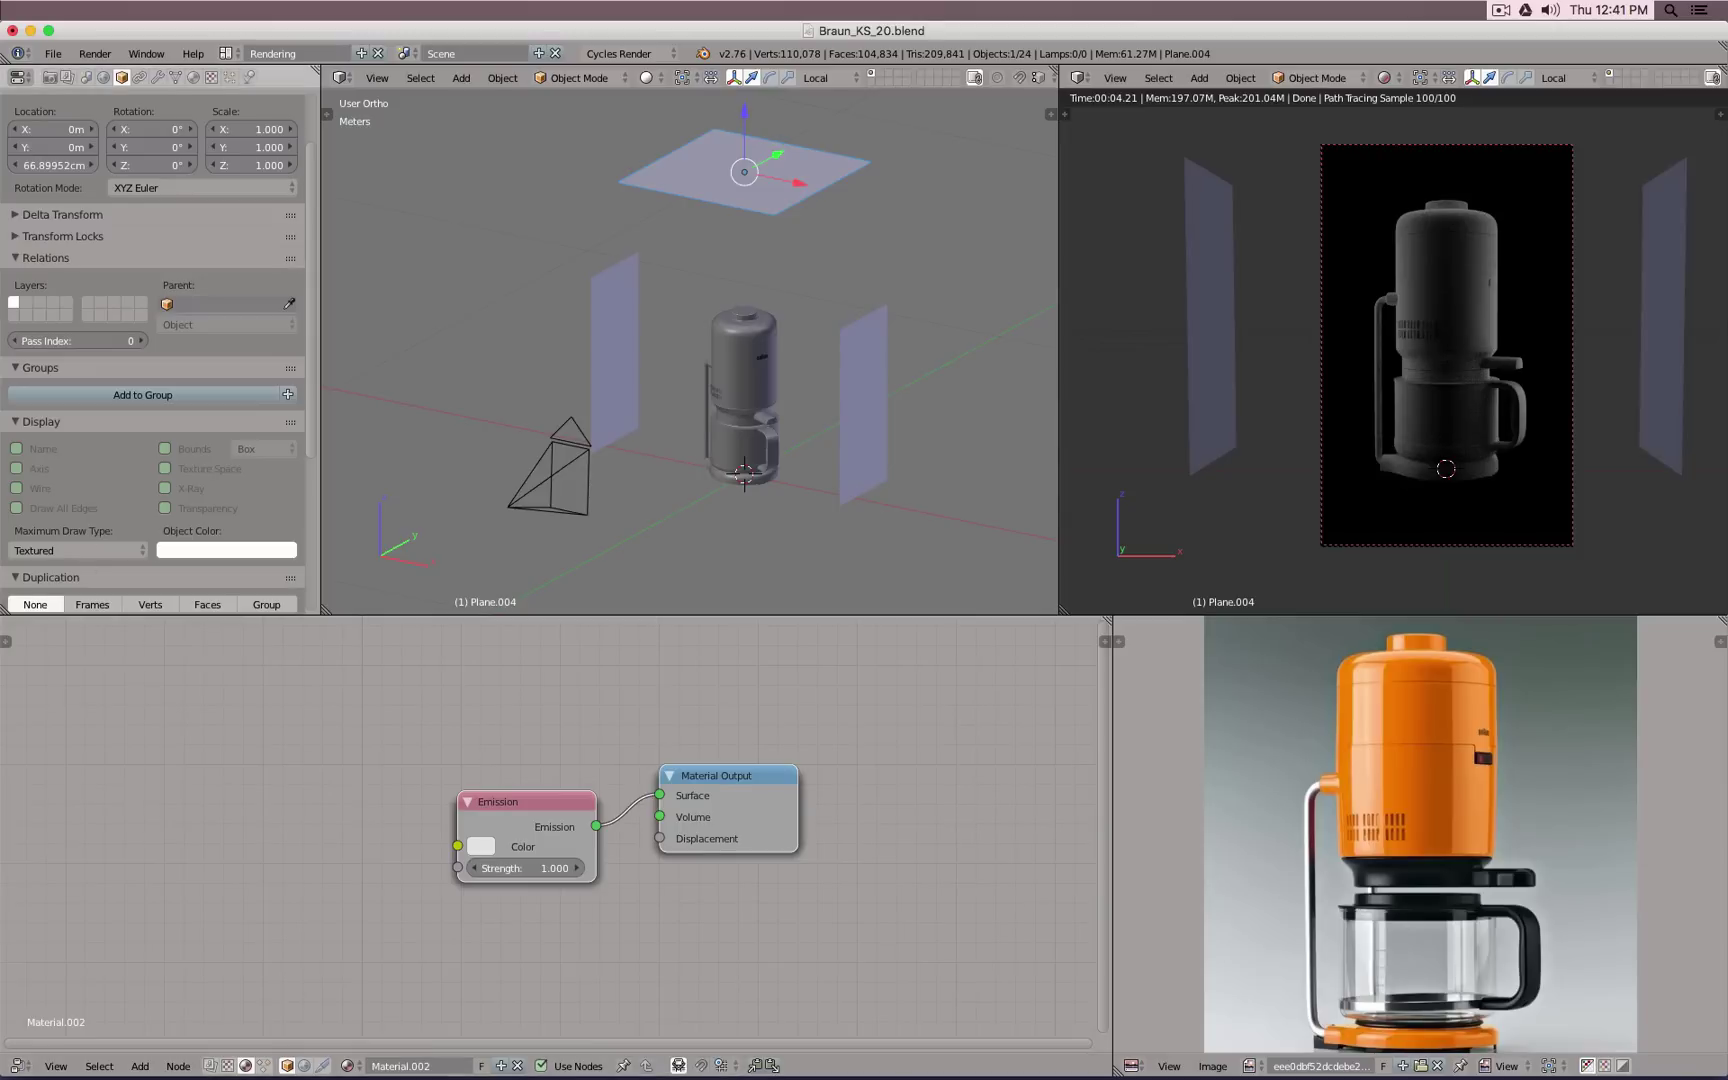
Step: Lower the overhead plane along the Z axis to a height of about 44 cm
drag(744, 112, 739, 152)
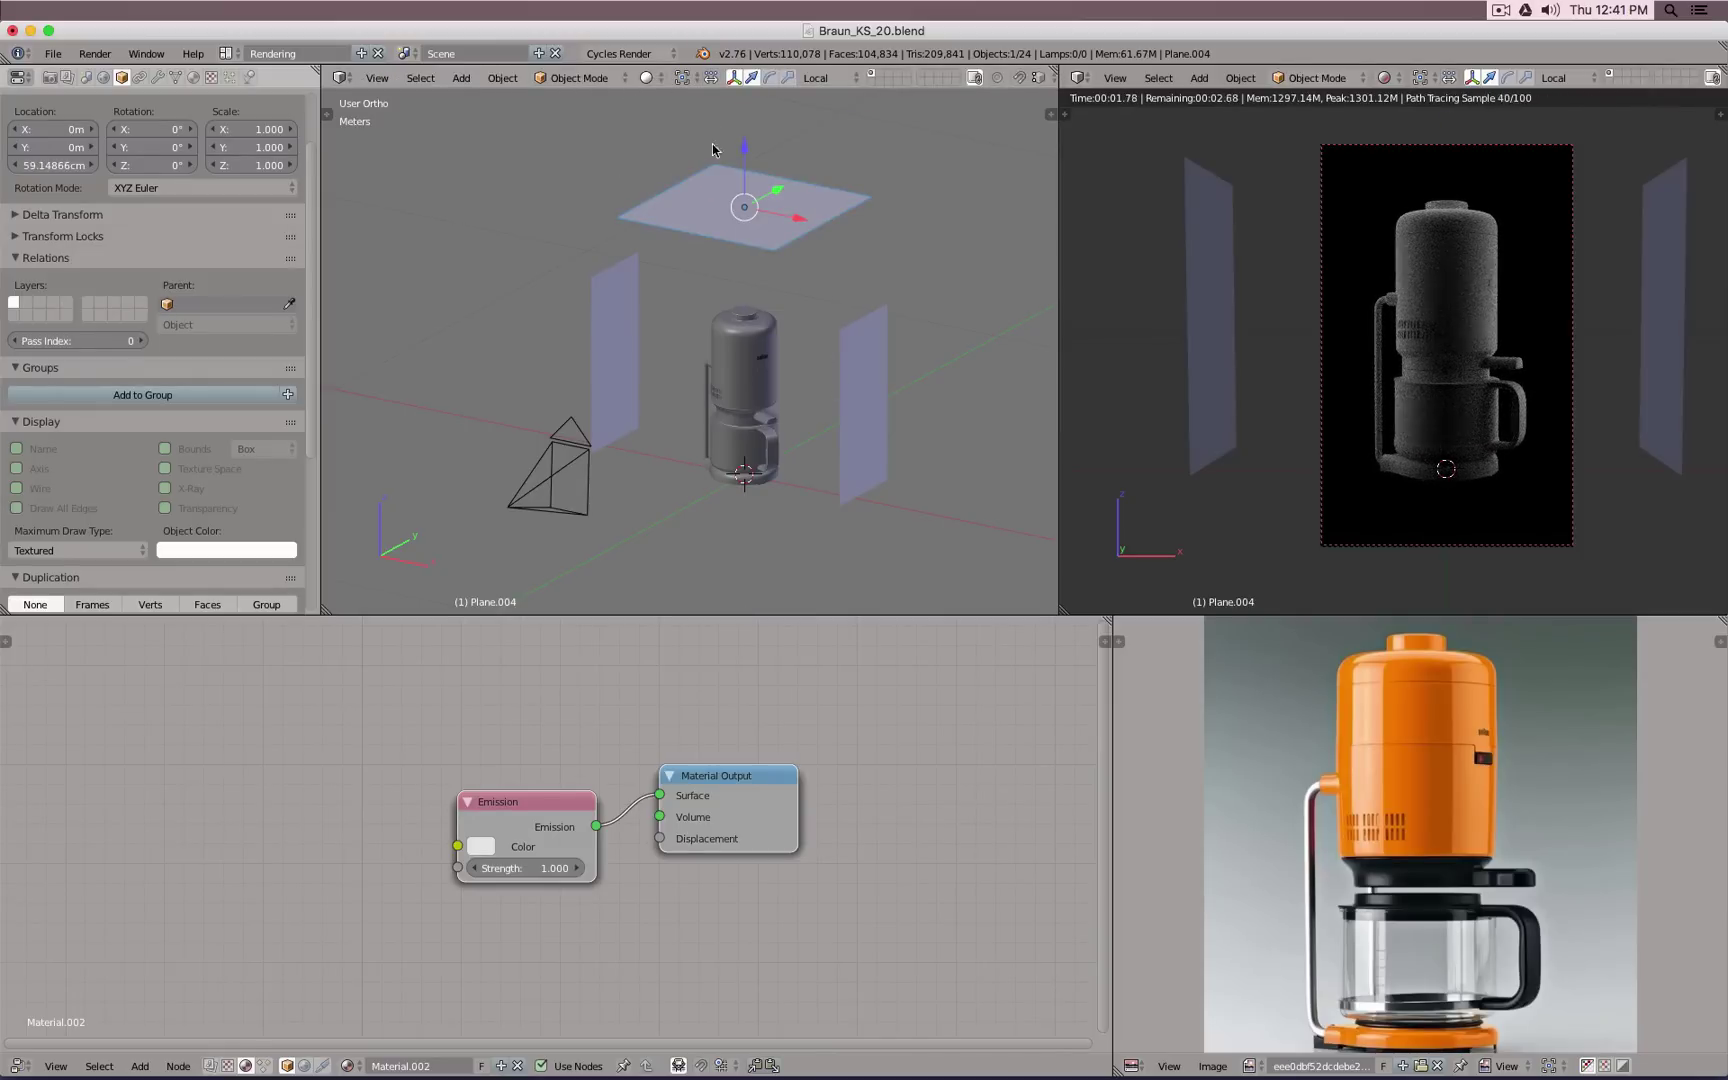
key(g)
key(z)
click(975, 272)
Step: Try scaling the overhead plane larger and smaller, and return it to a height of about 66.9 cm
key(s)
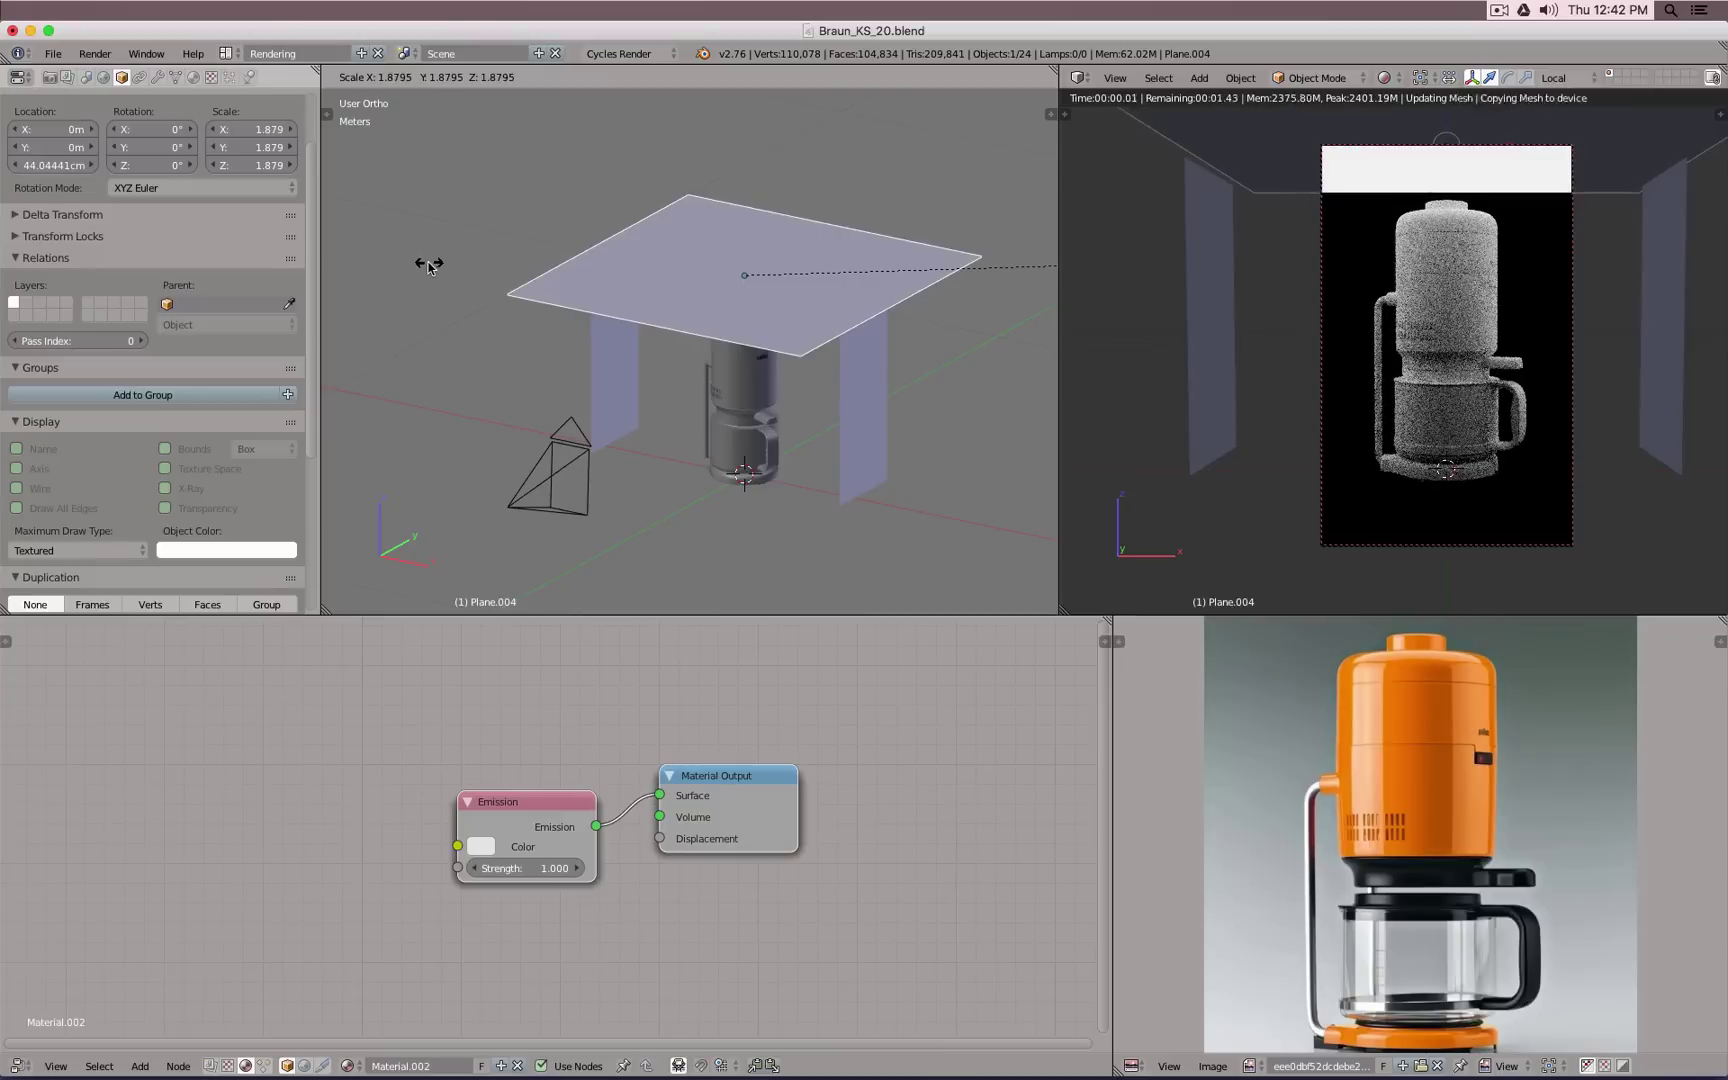
key(Escape)
key(s)
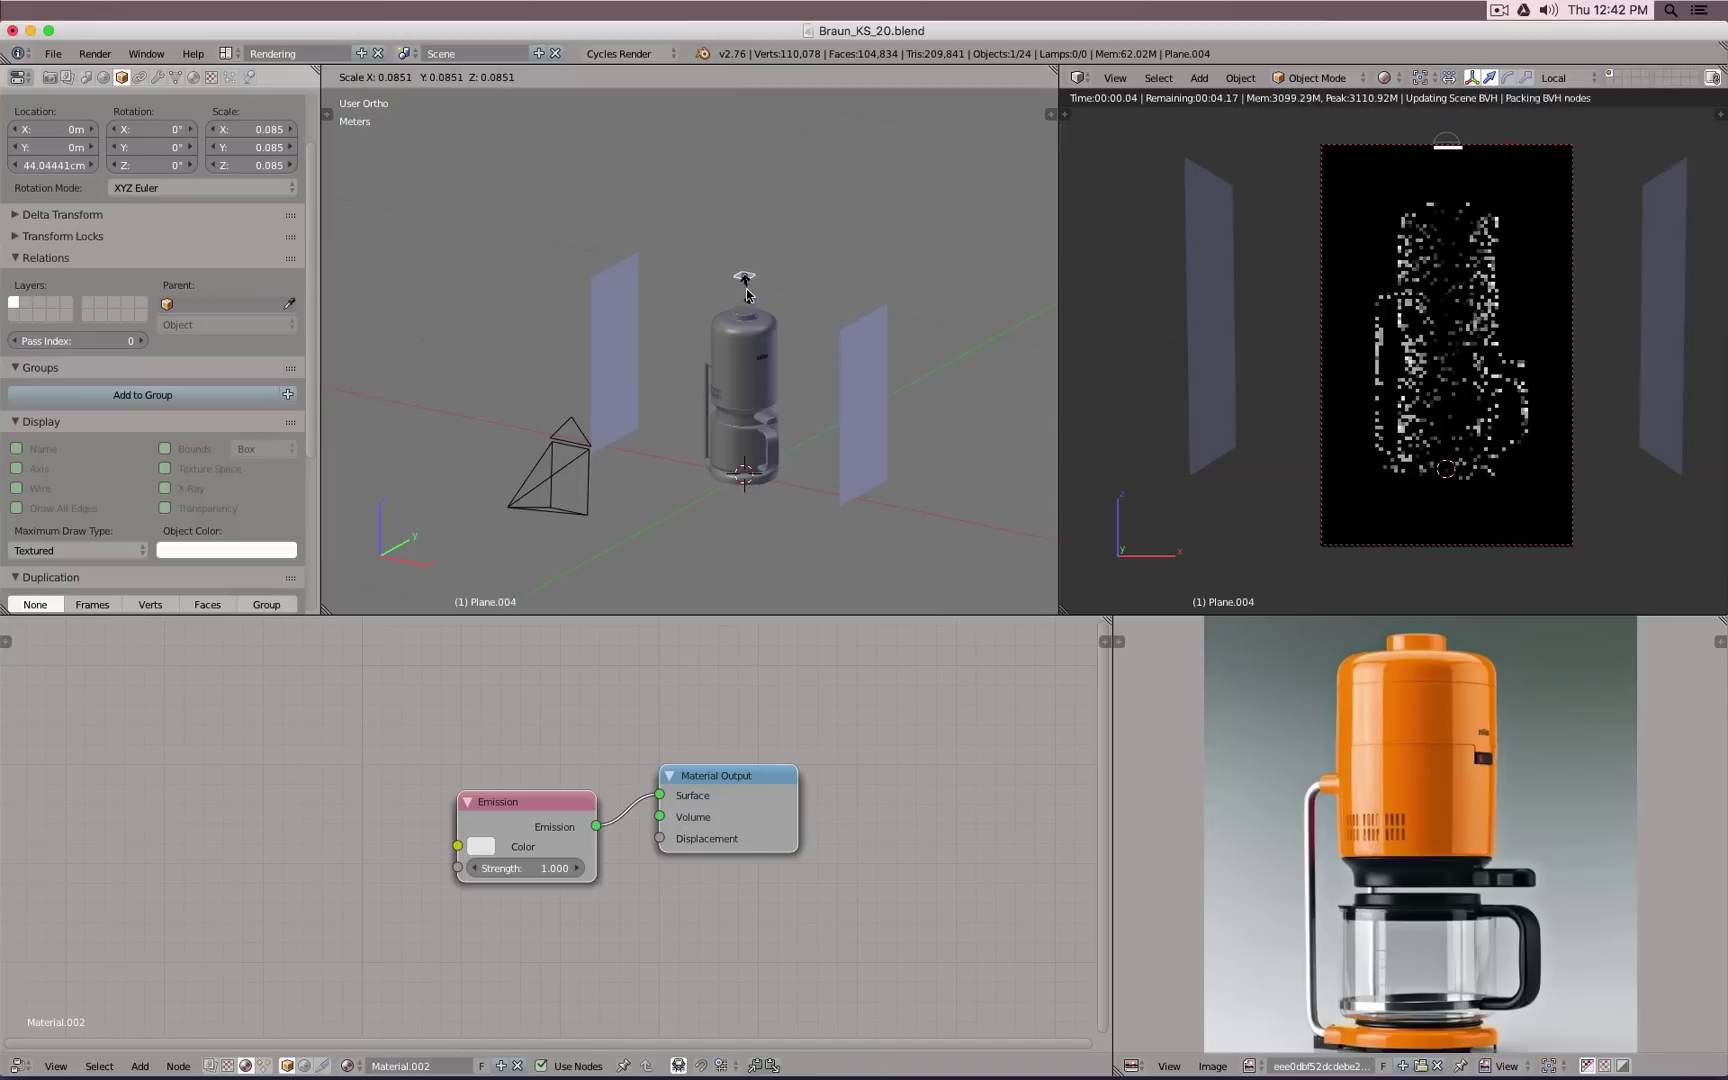
key(Escape)
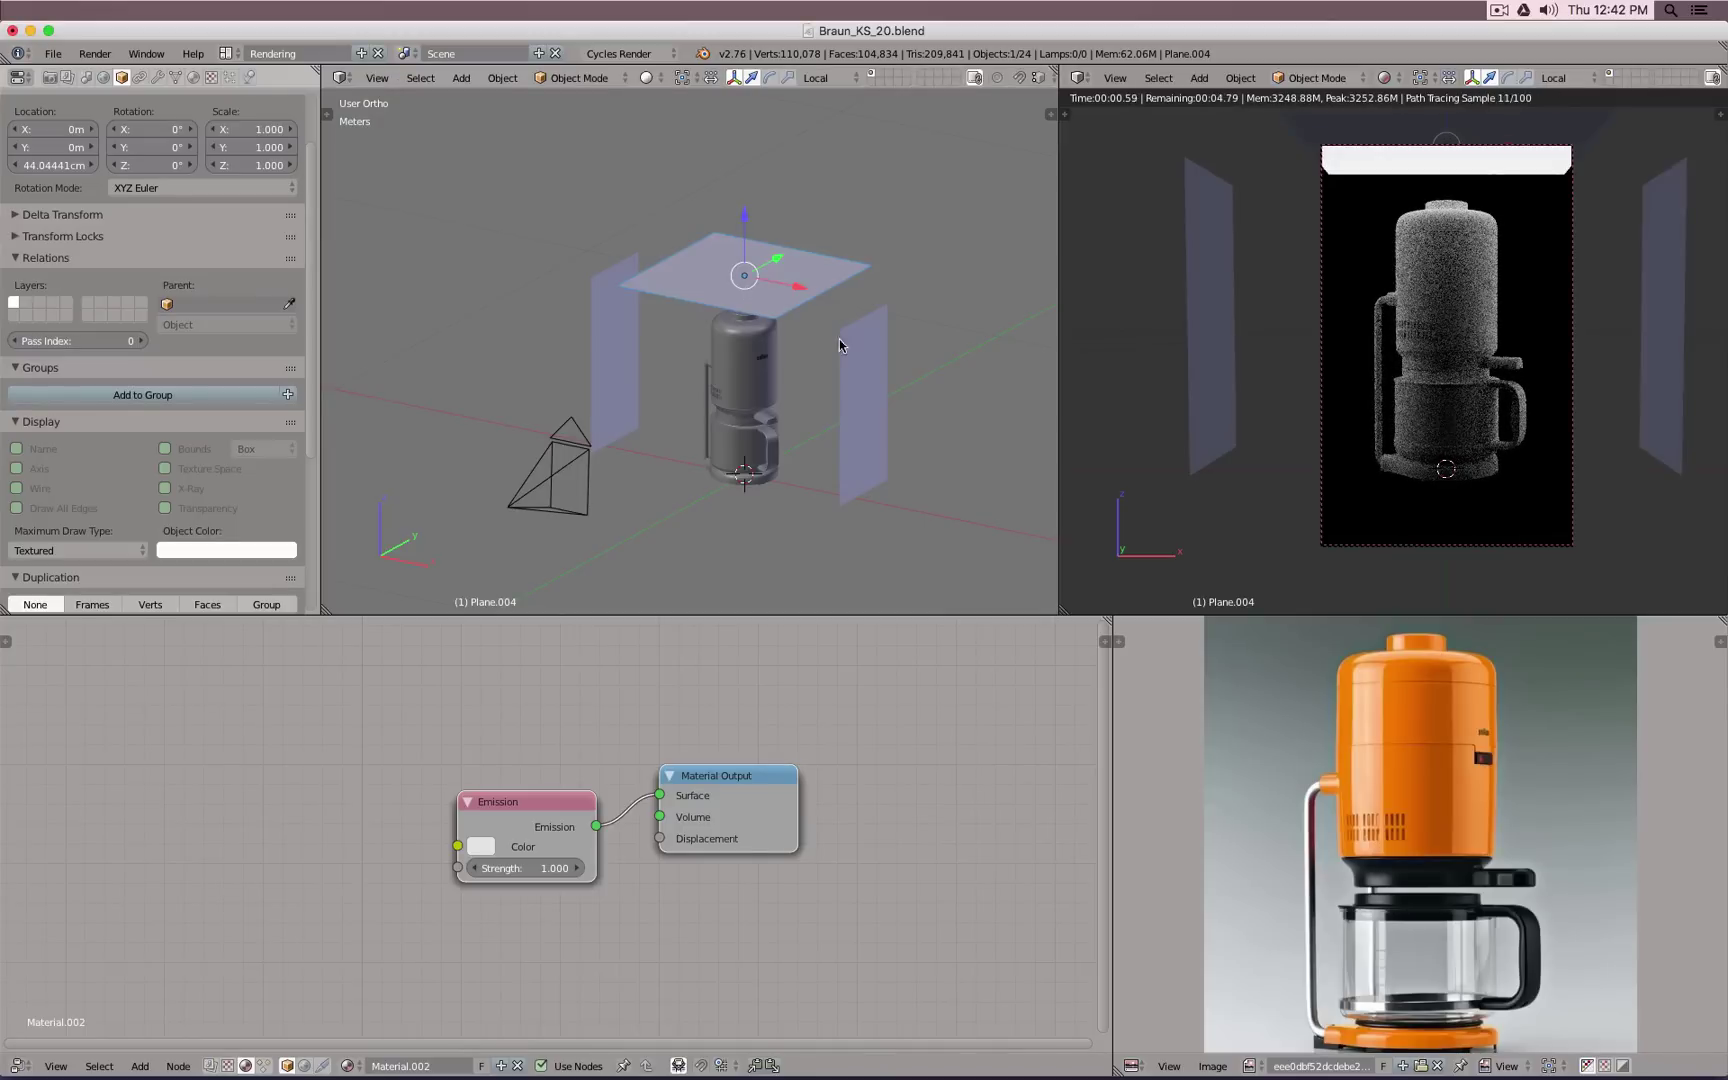
drag(745, 222, 756, 126)
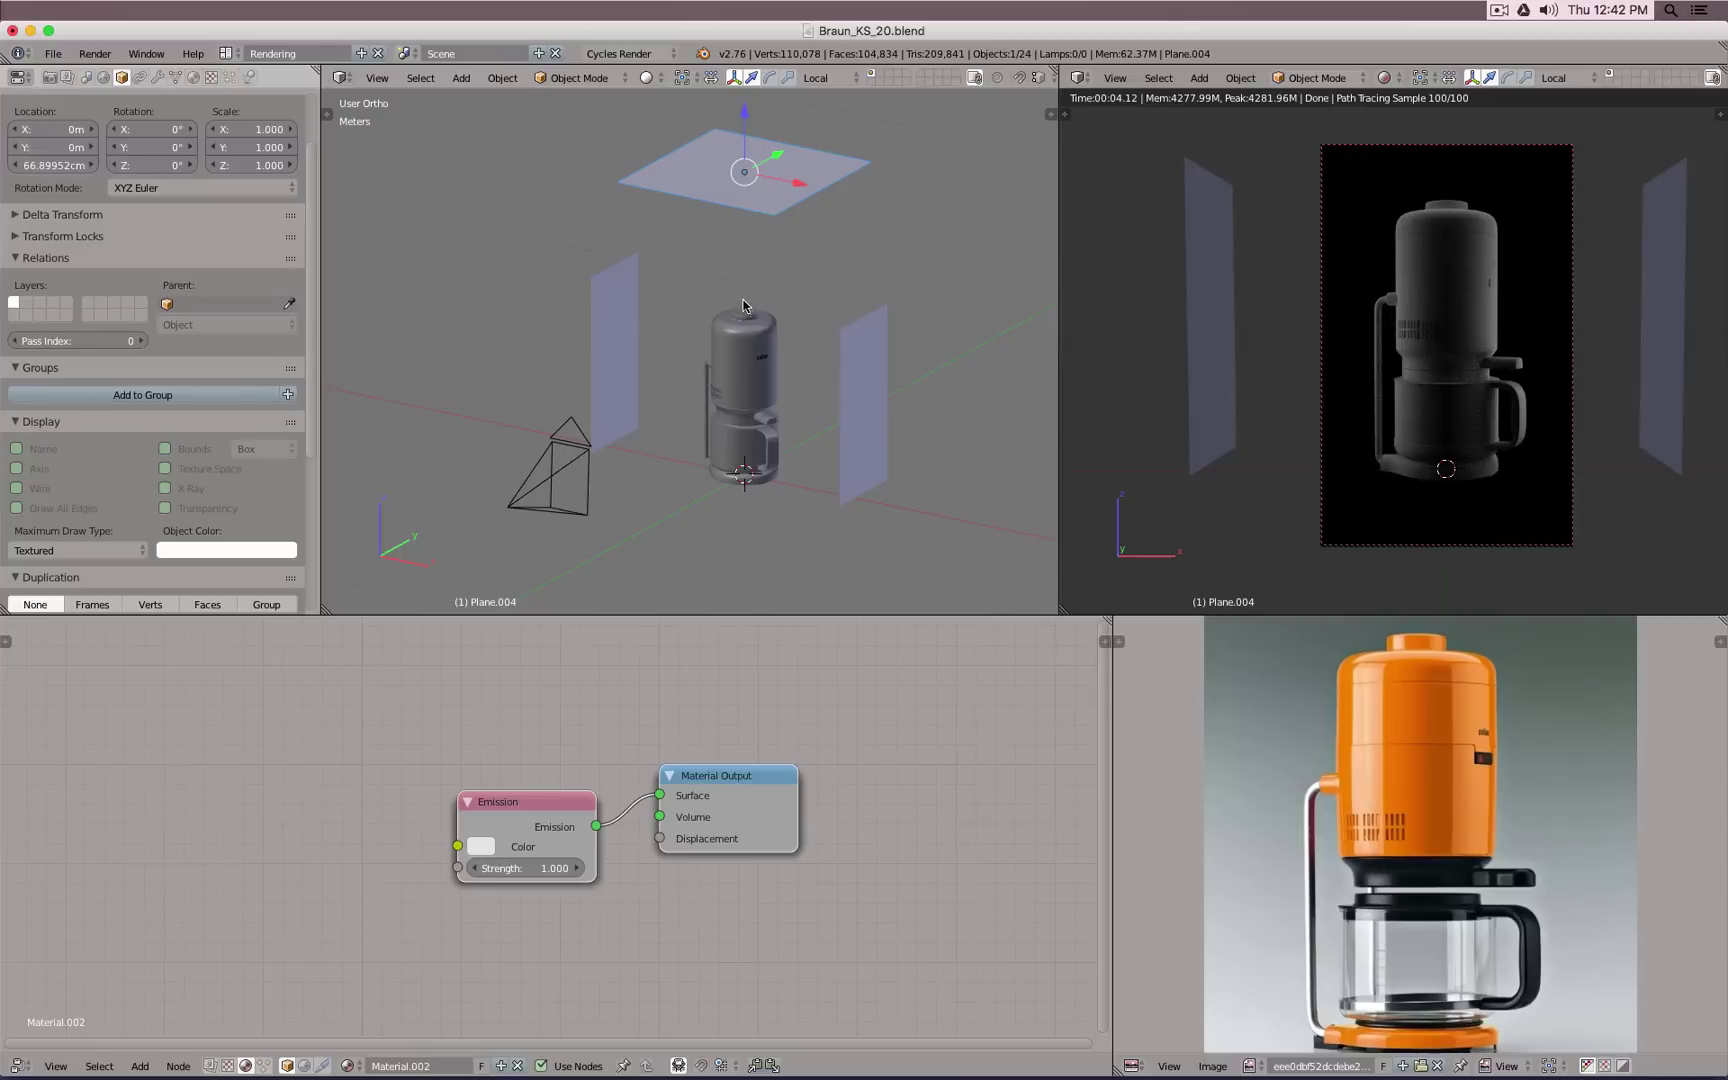
Step: Move the two upright planes closer to the coffee maker along X, to about 12 cm on the right and -16.6 cm on the left
right_click(850, 363)
key(g)
key(x)
key(x)
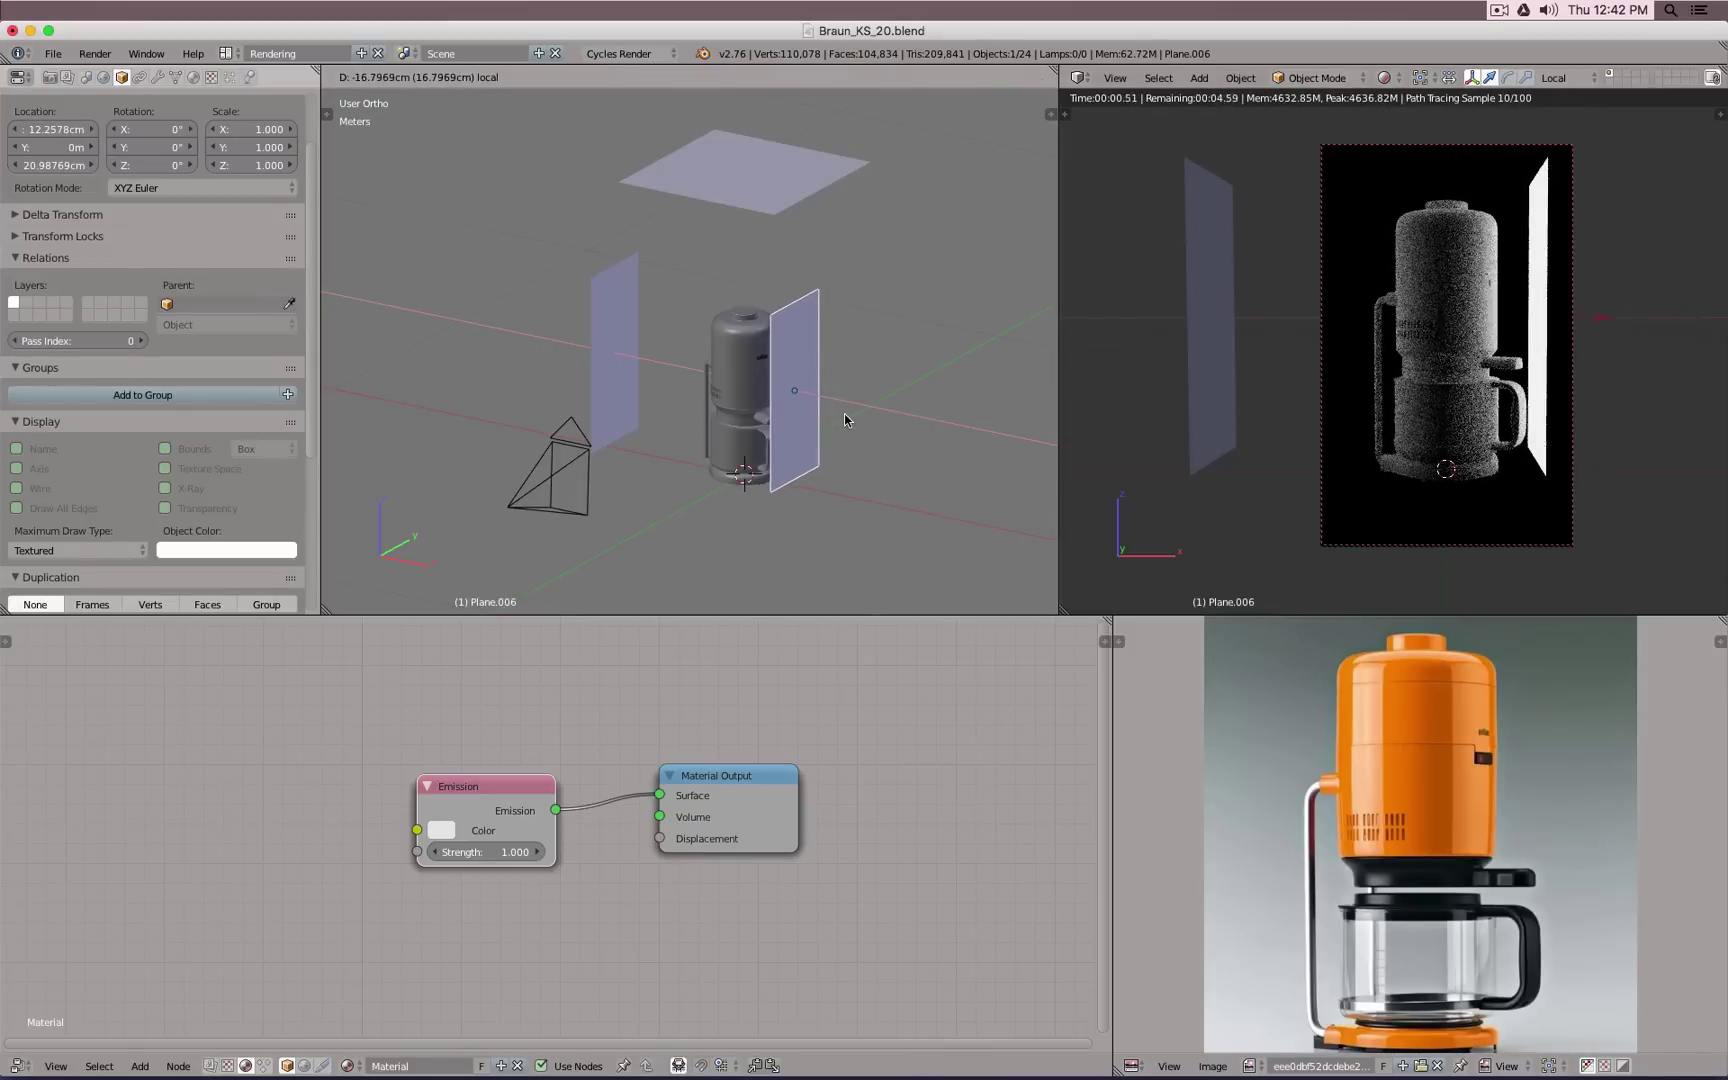
click(844, 413)
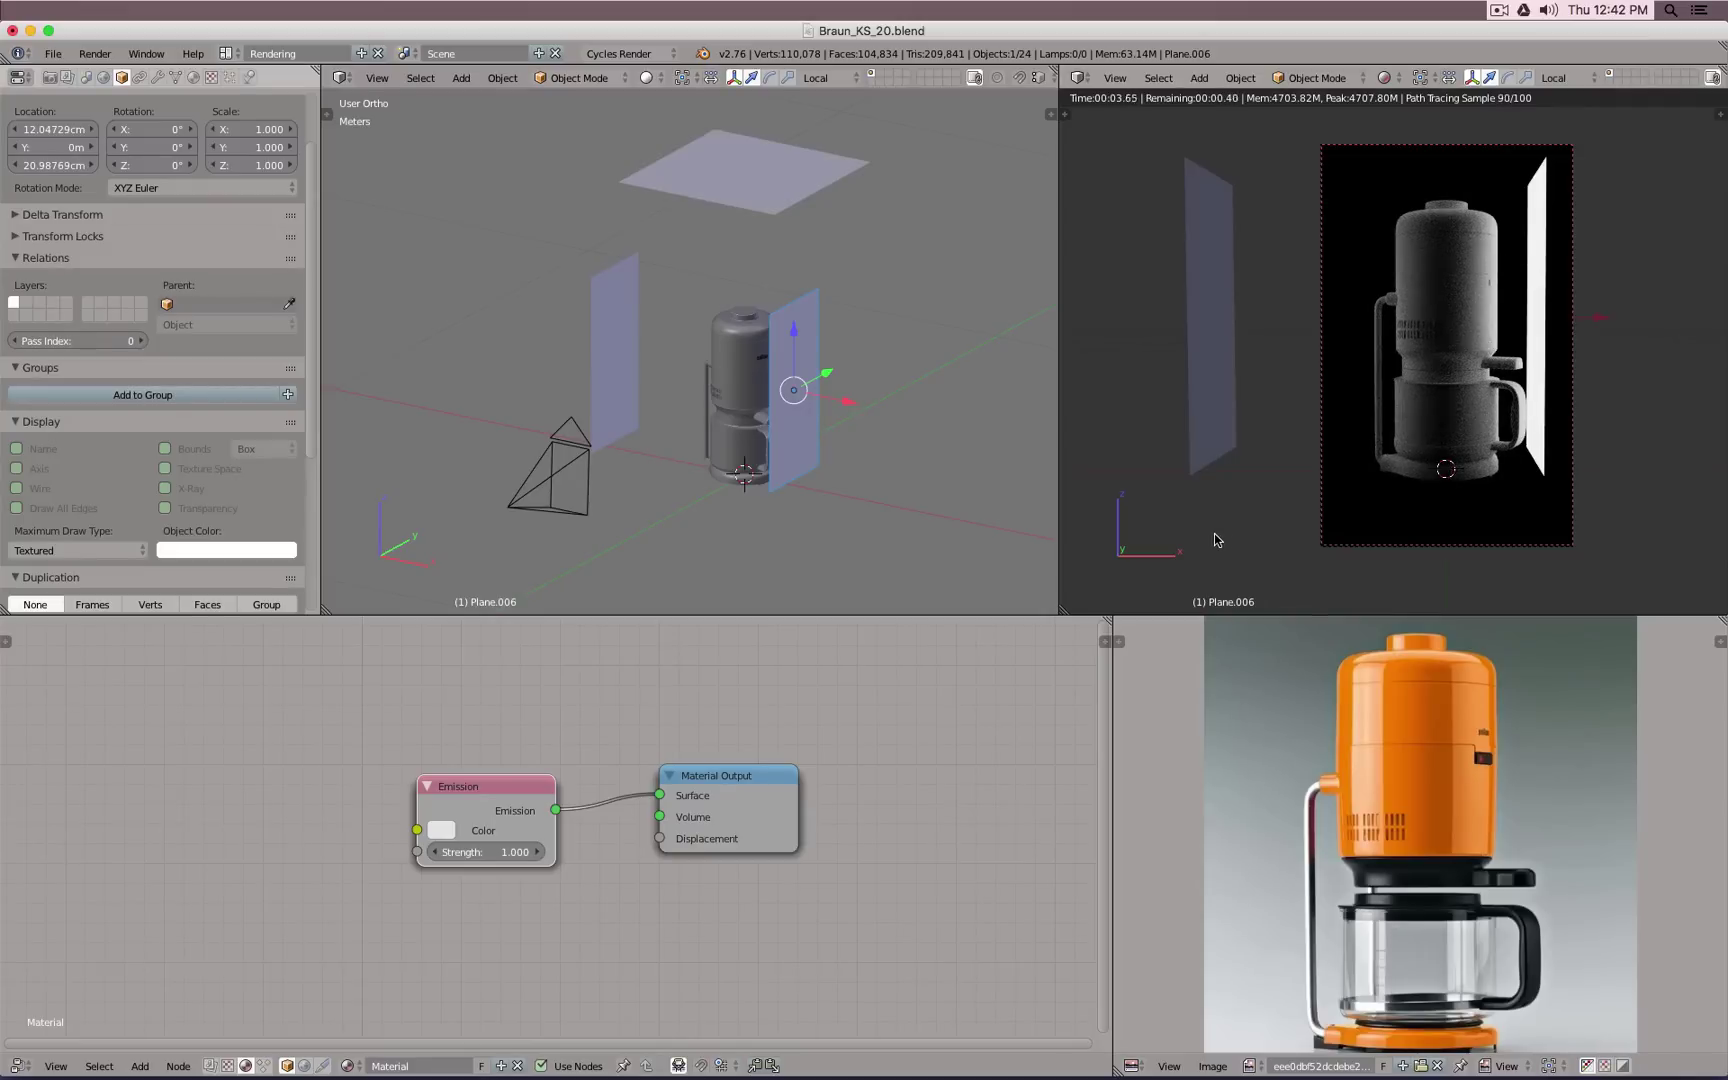
right_click(620, 357)
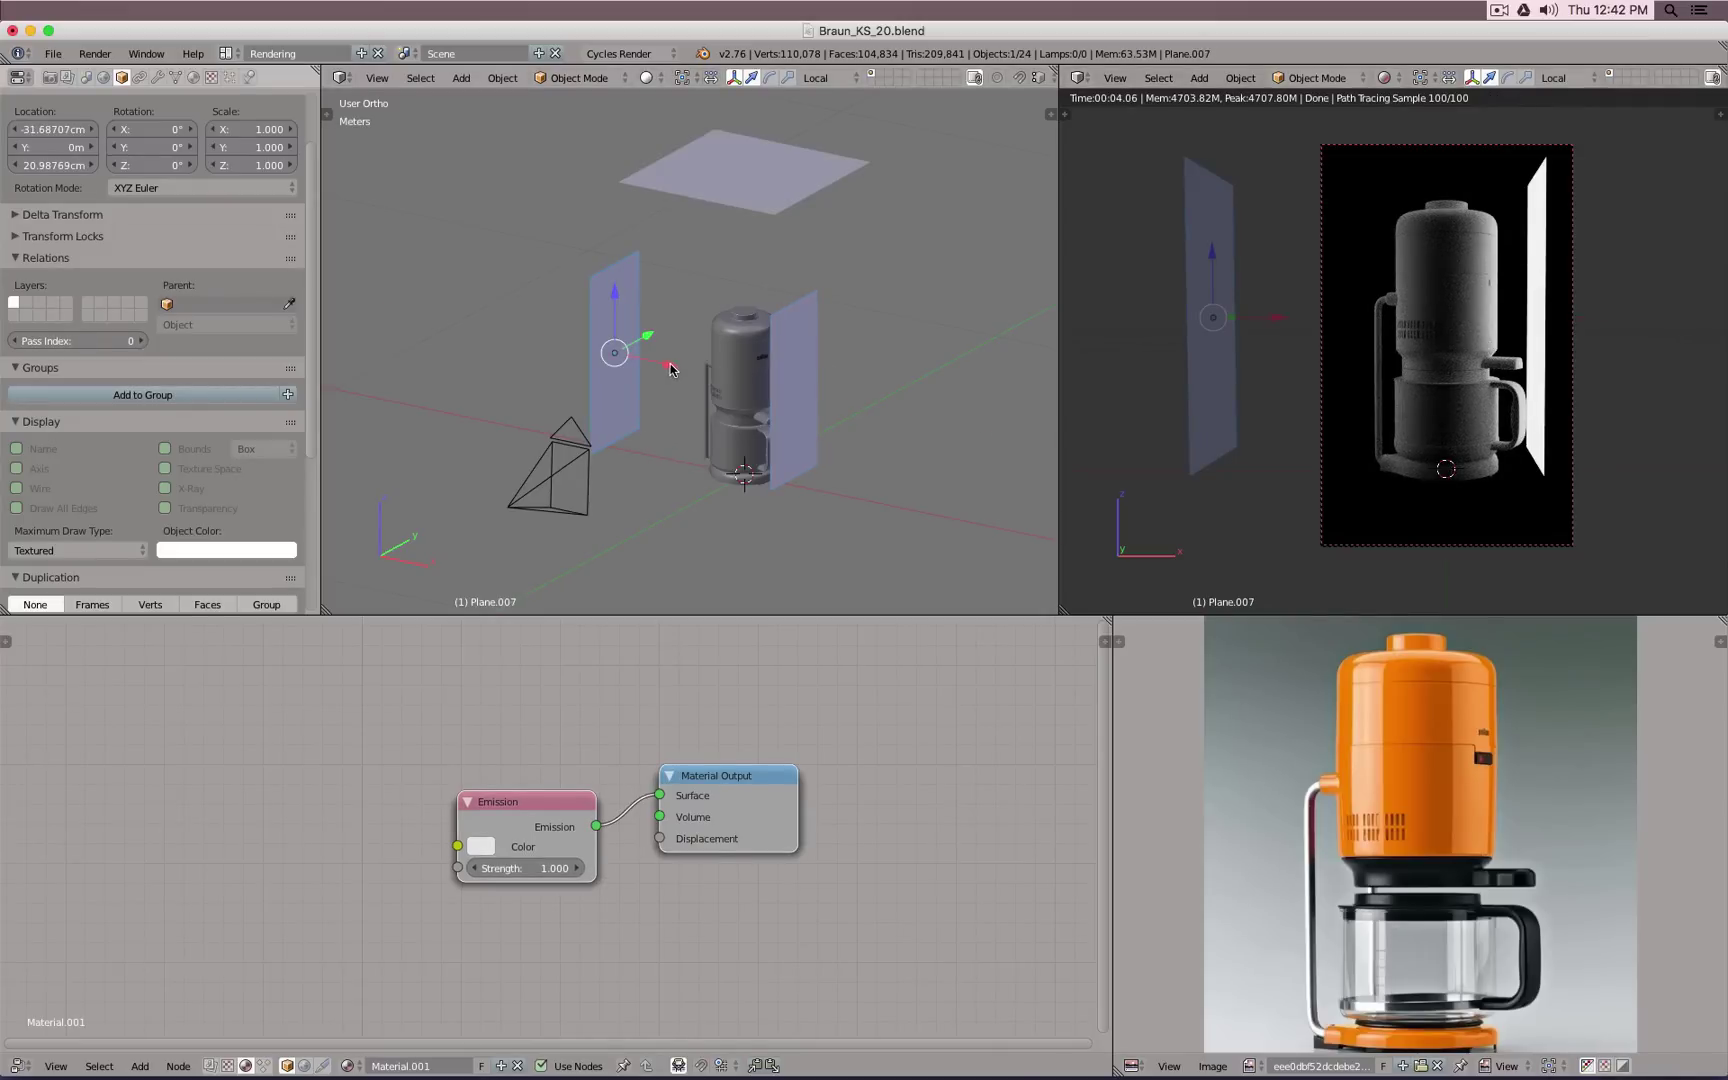
drag(670, 369, 795, 405)
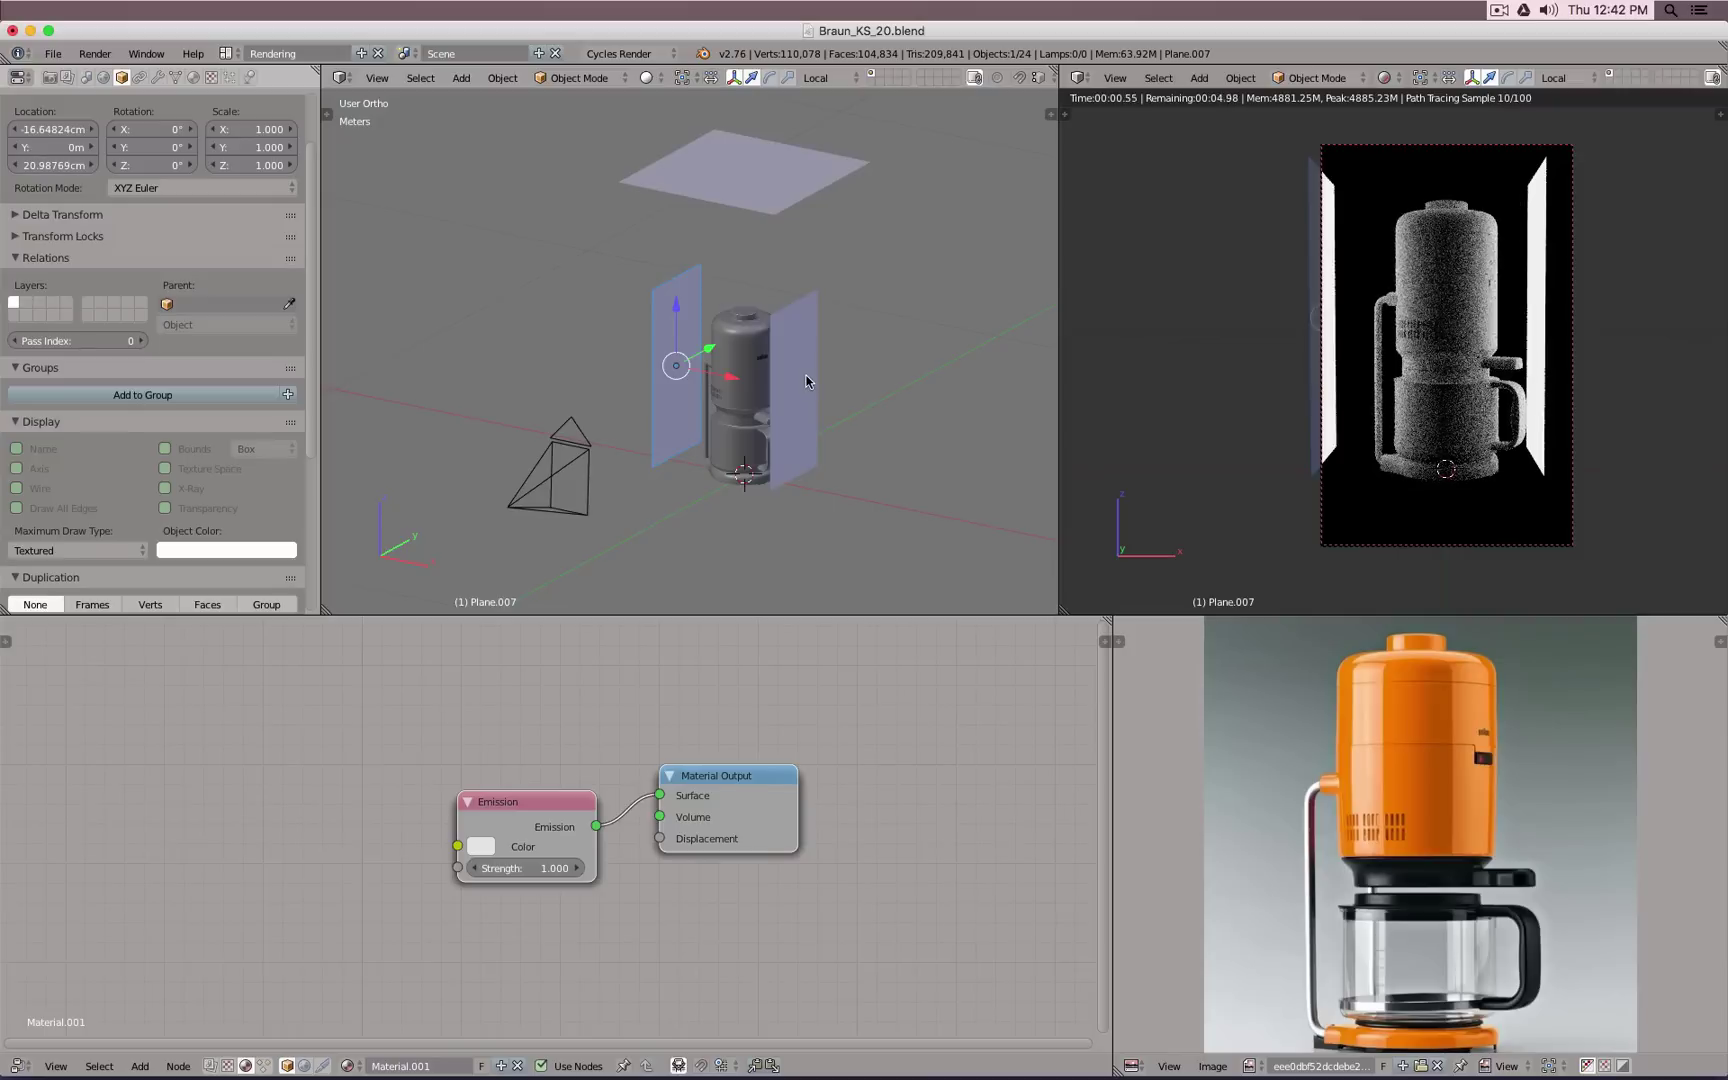
Step: Select both upright planes and move them behind the coffee maker, to about 16.5 cm along Y
shift+right_click(805, 380)
key(ctrl+z)
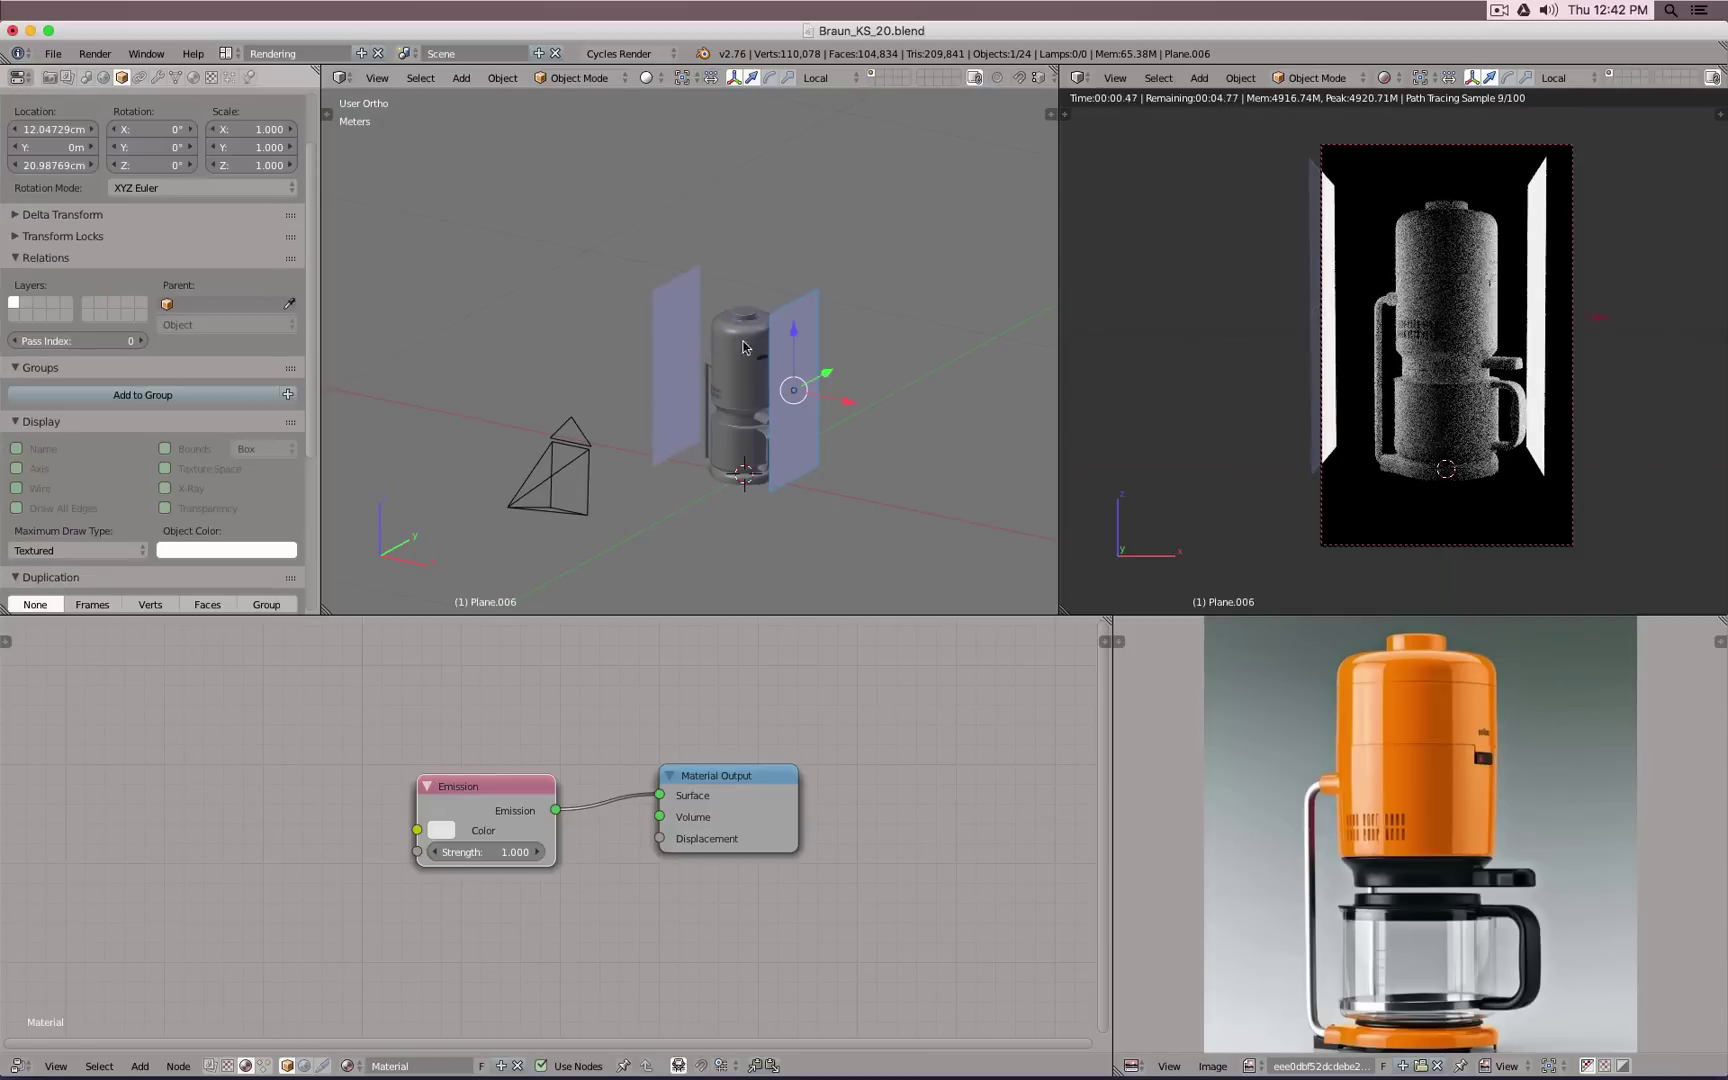
drag(770, 367, 814, 346)
key(KP_7)
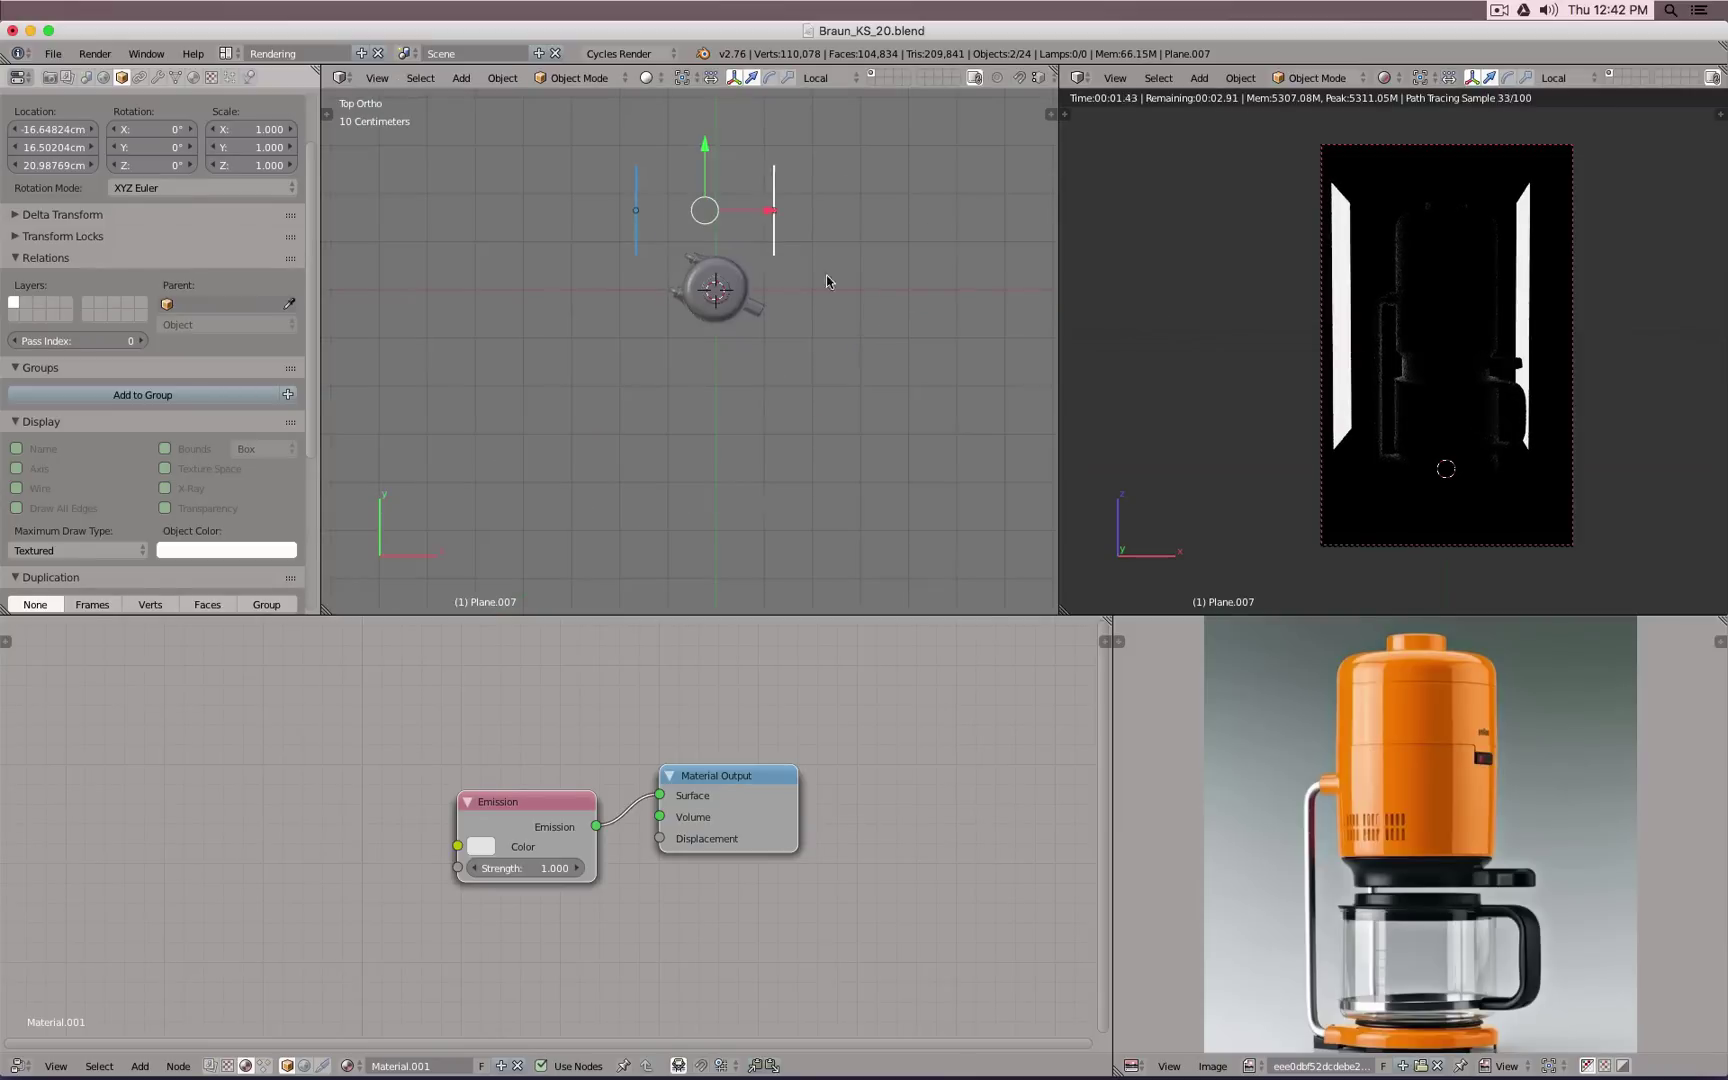
Step: Try to rotate the upright plane right of the coffee maker about the vertical axis
right_click(785, 196)
key(t)
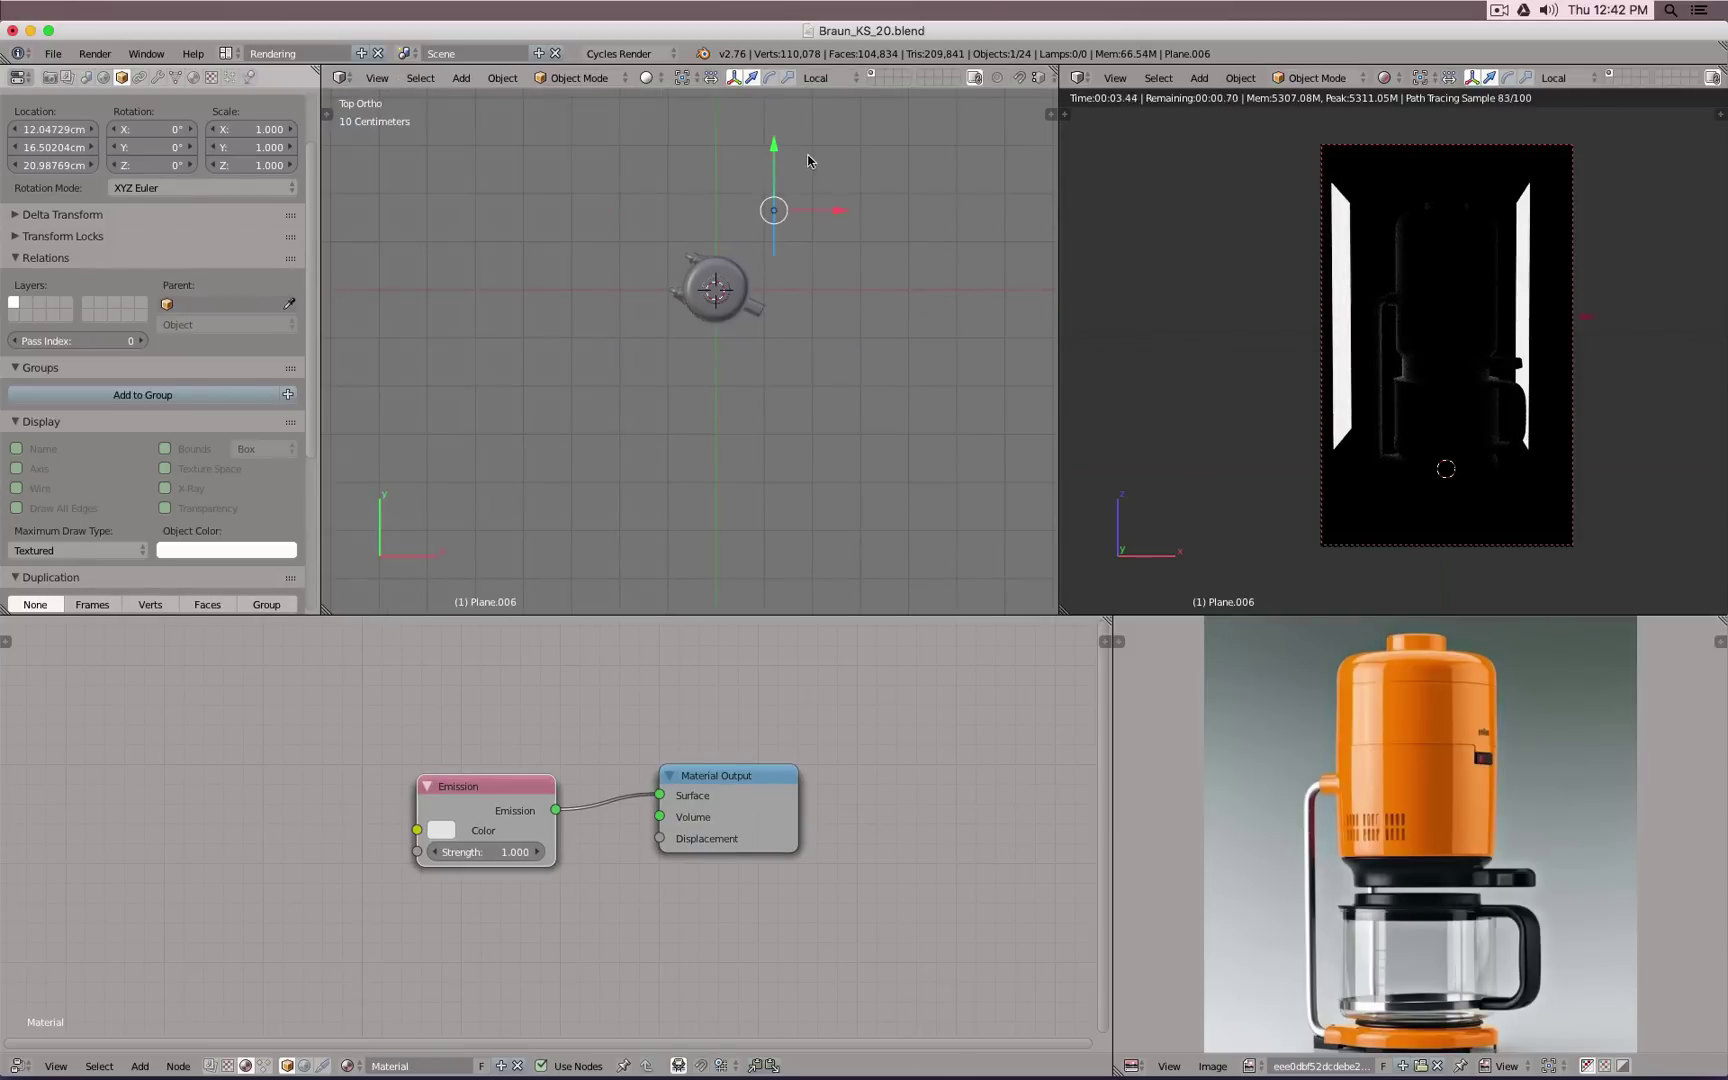
key(r)
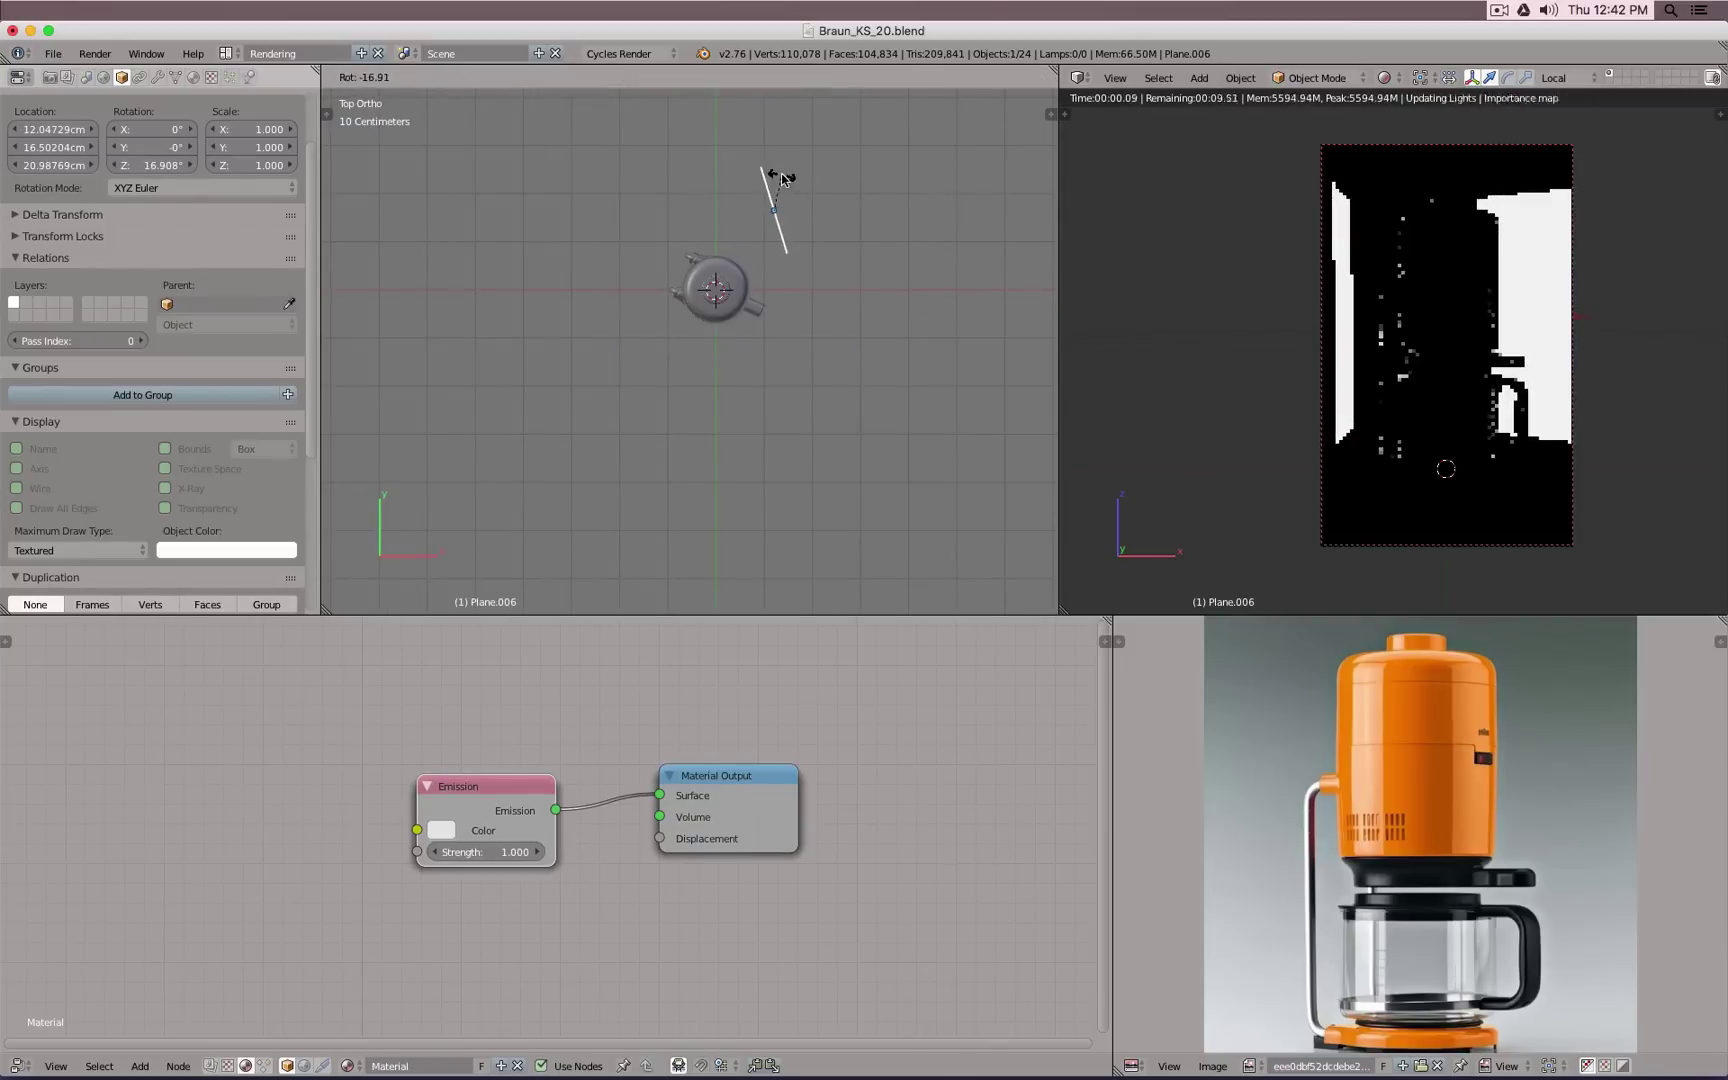
right_click(804, 176)
Step: Select both upright planes and move them along their local Y axis to about -18.5 cm, in front of the coffee maker
shift+right_click(638, 211)
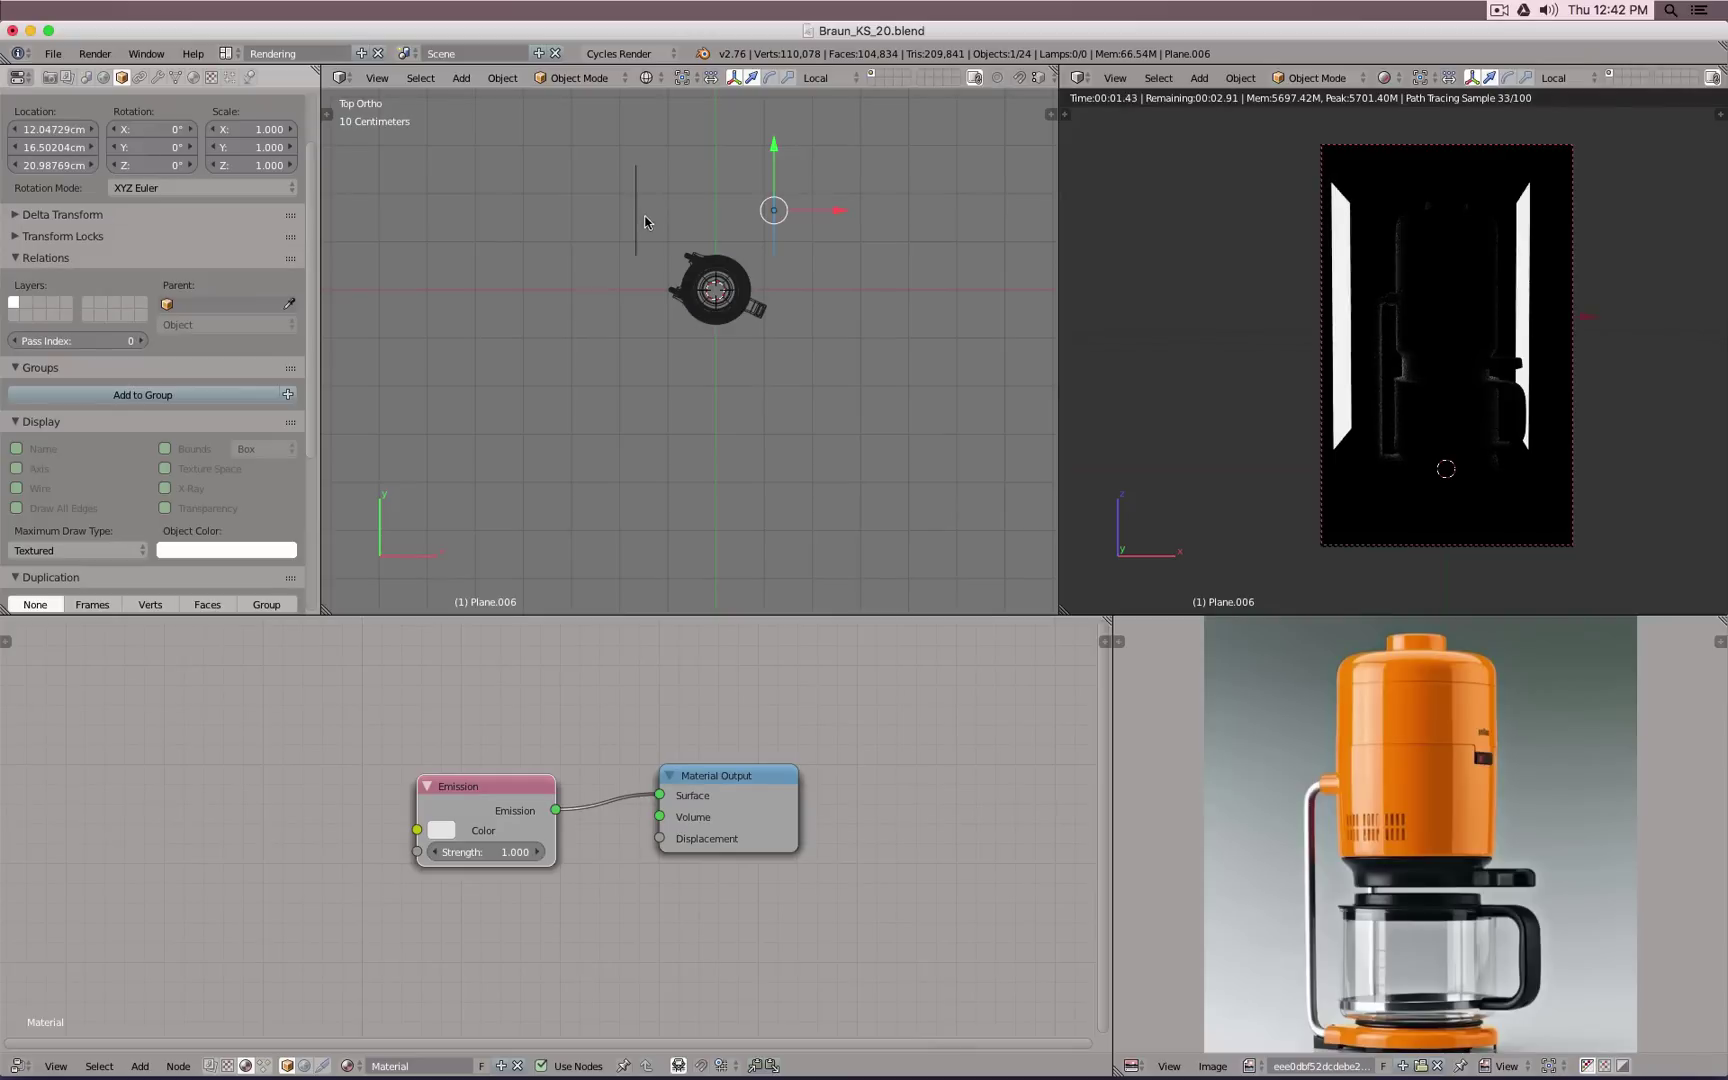
key(g)
key(y)
key(y)
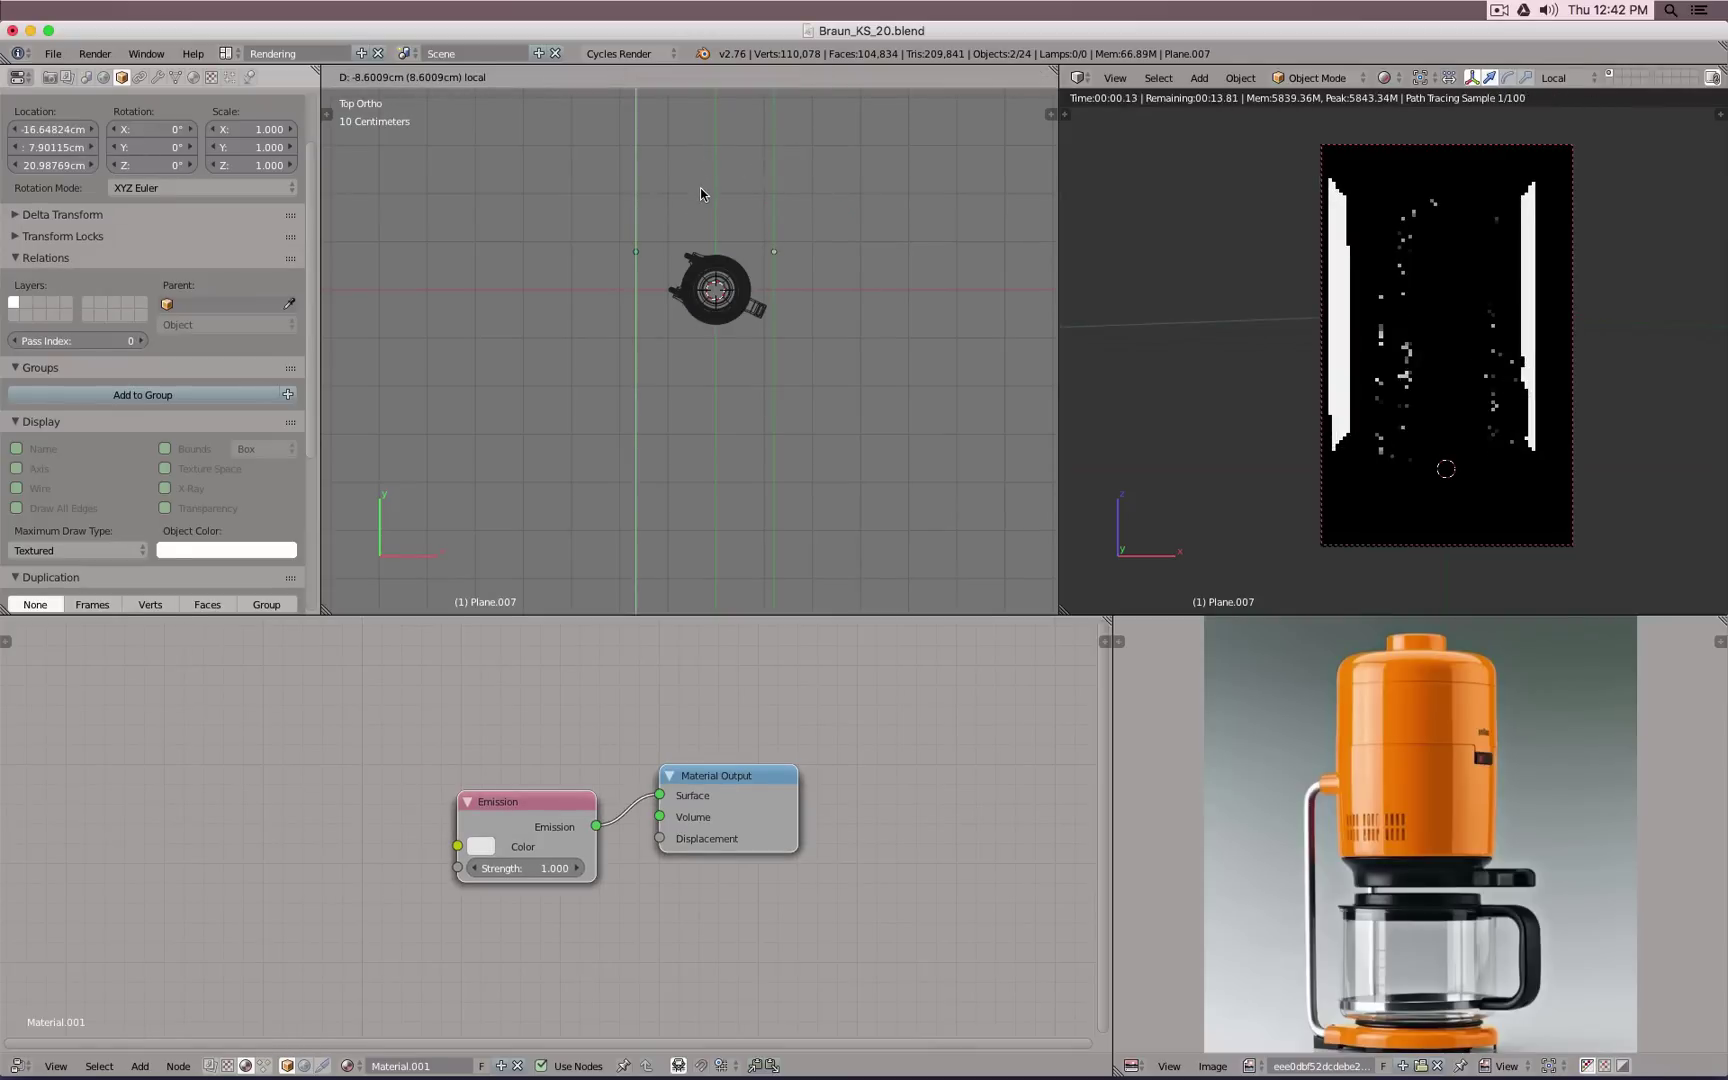
drag(709, 234, 711, 228)
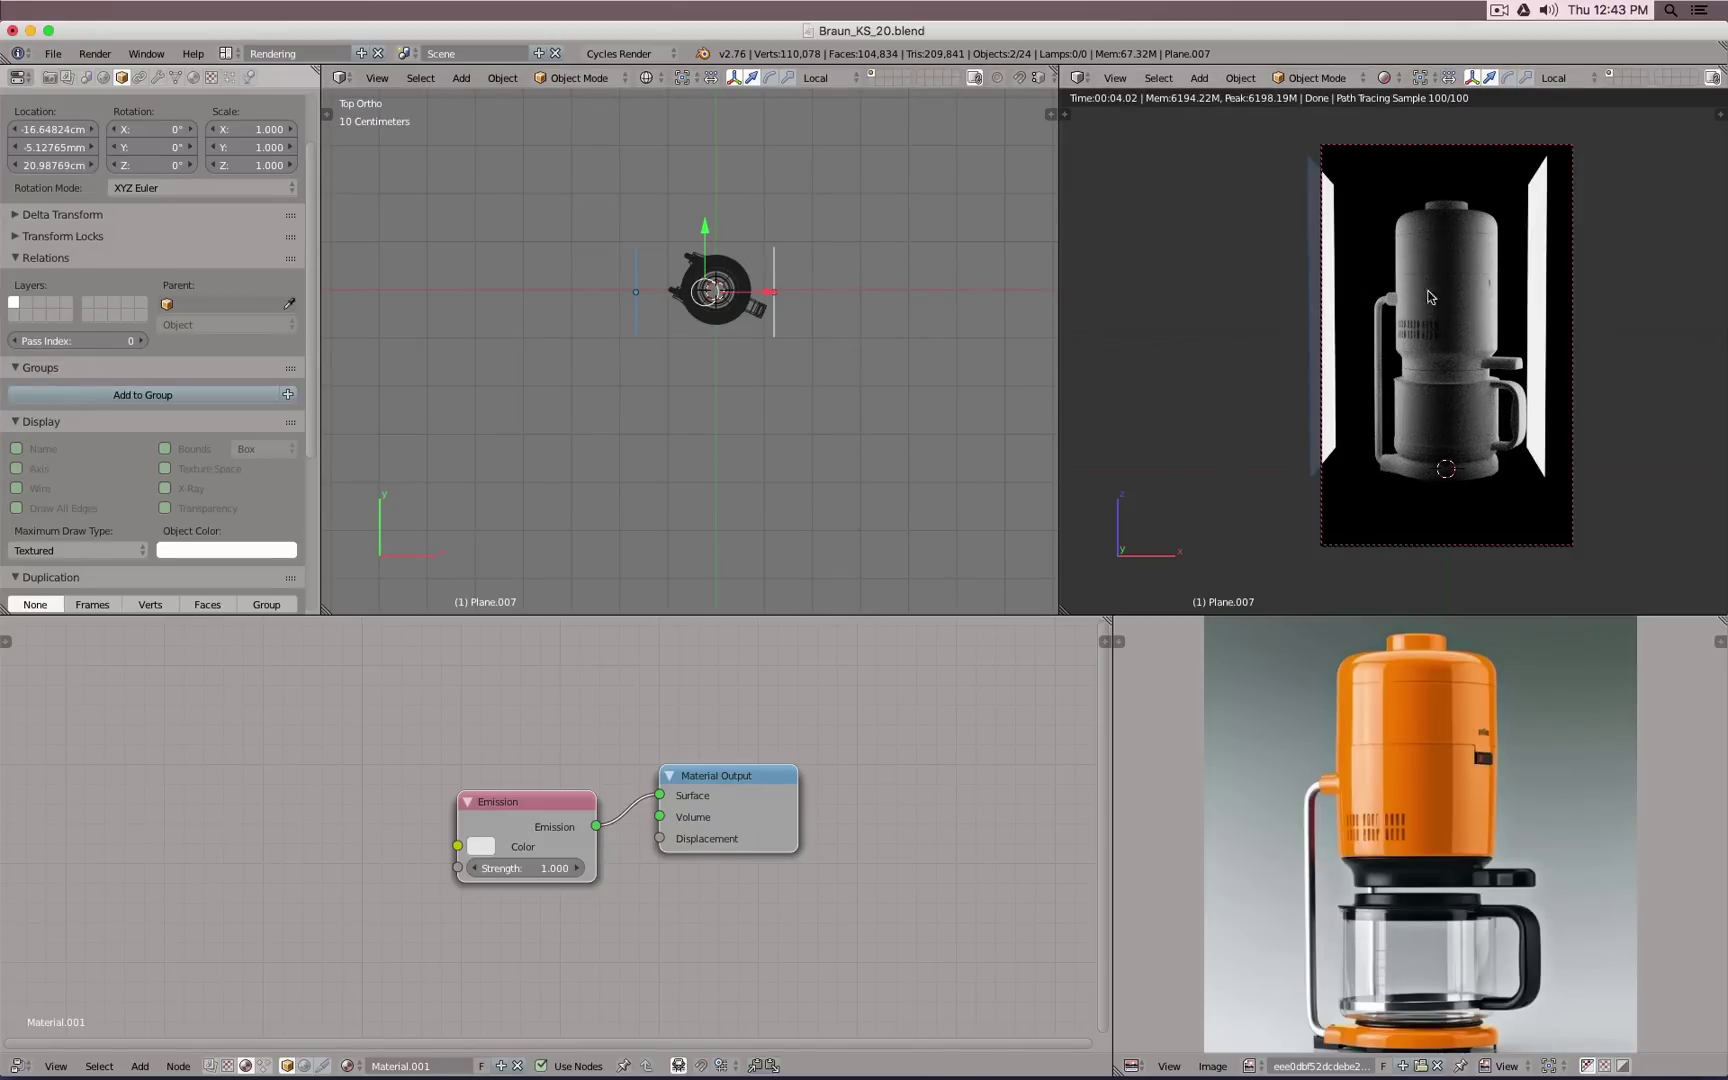
key(g)
key(y)
key(y)
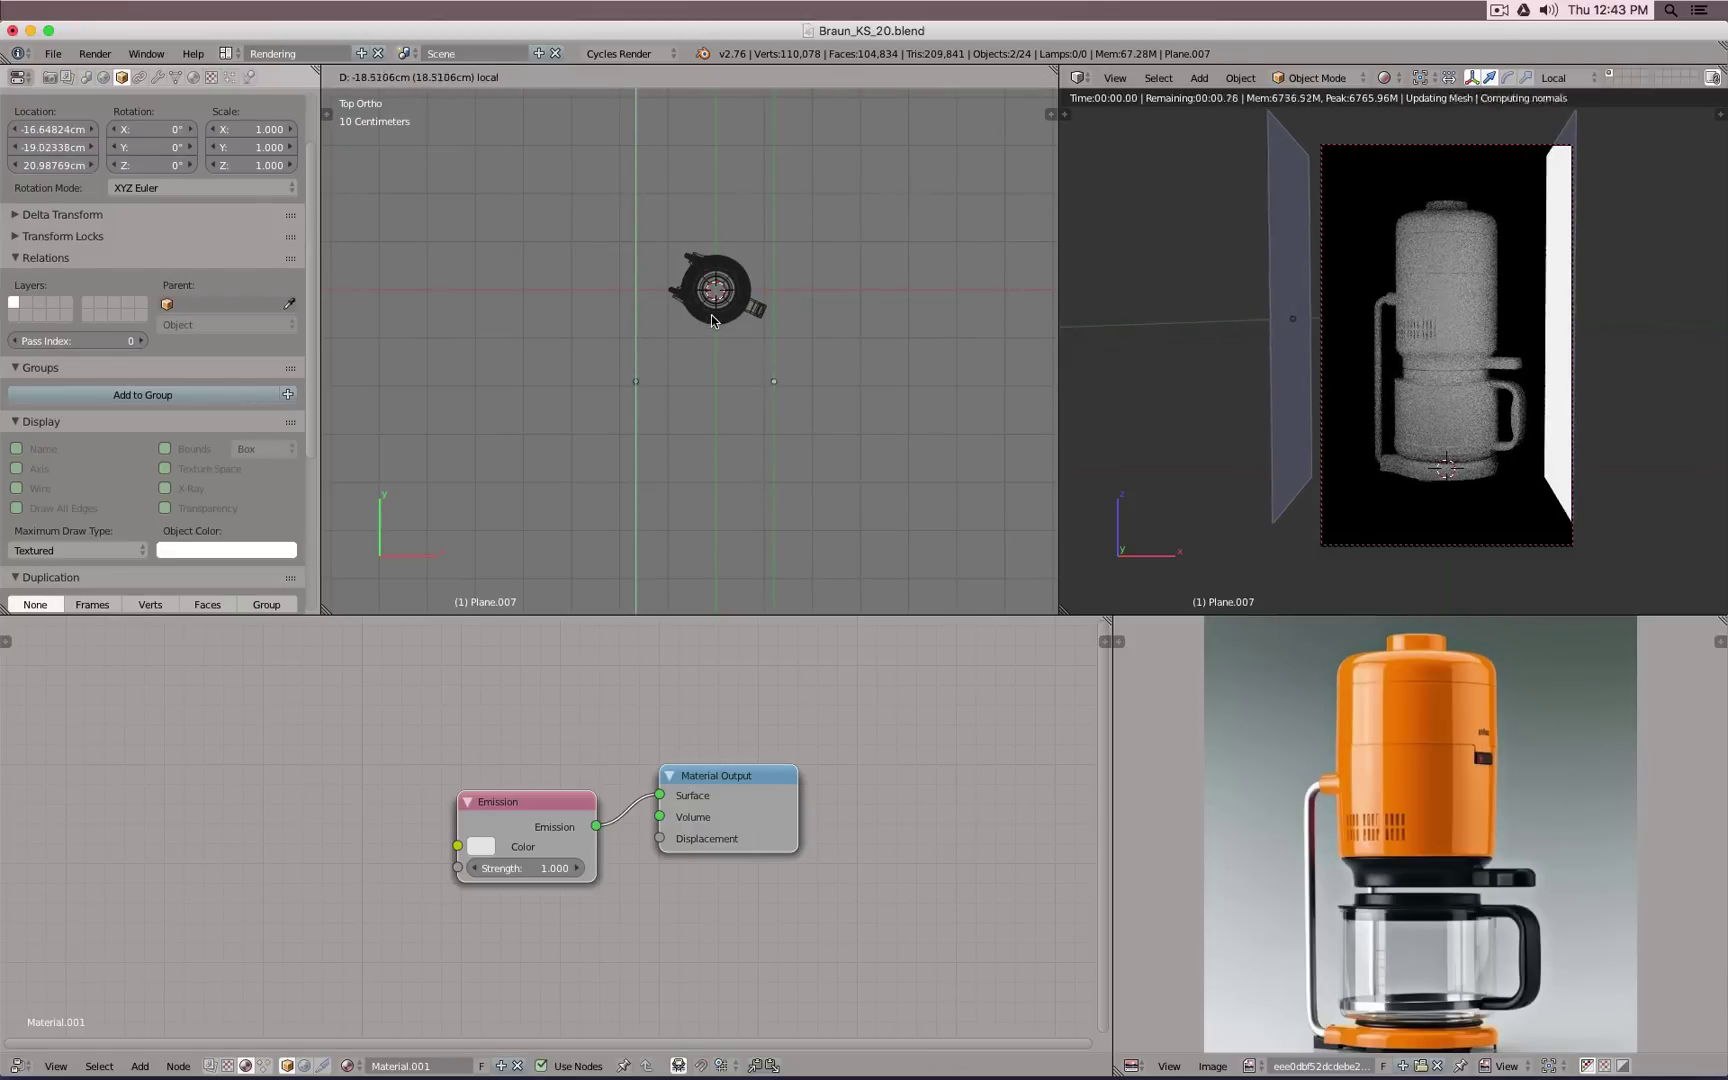
click(710, 312)
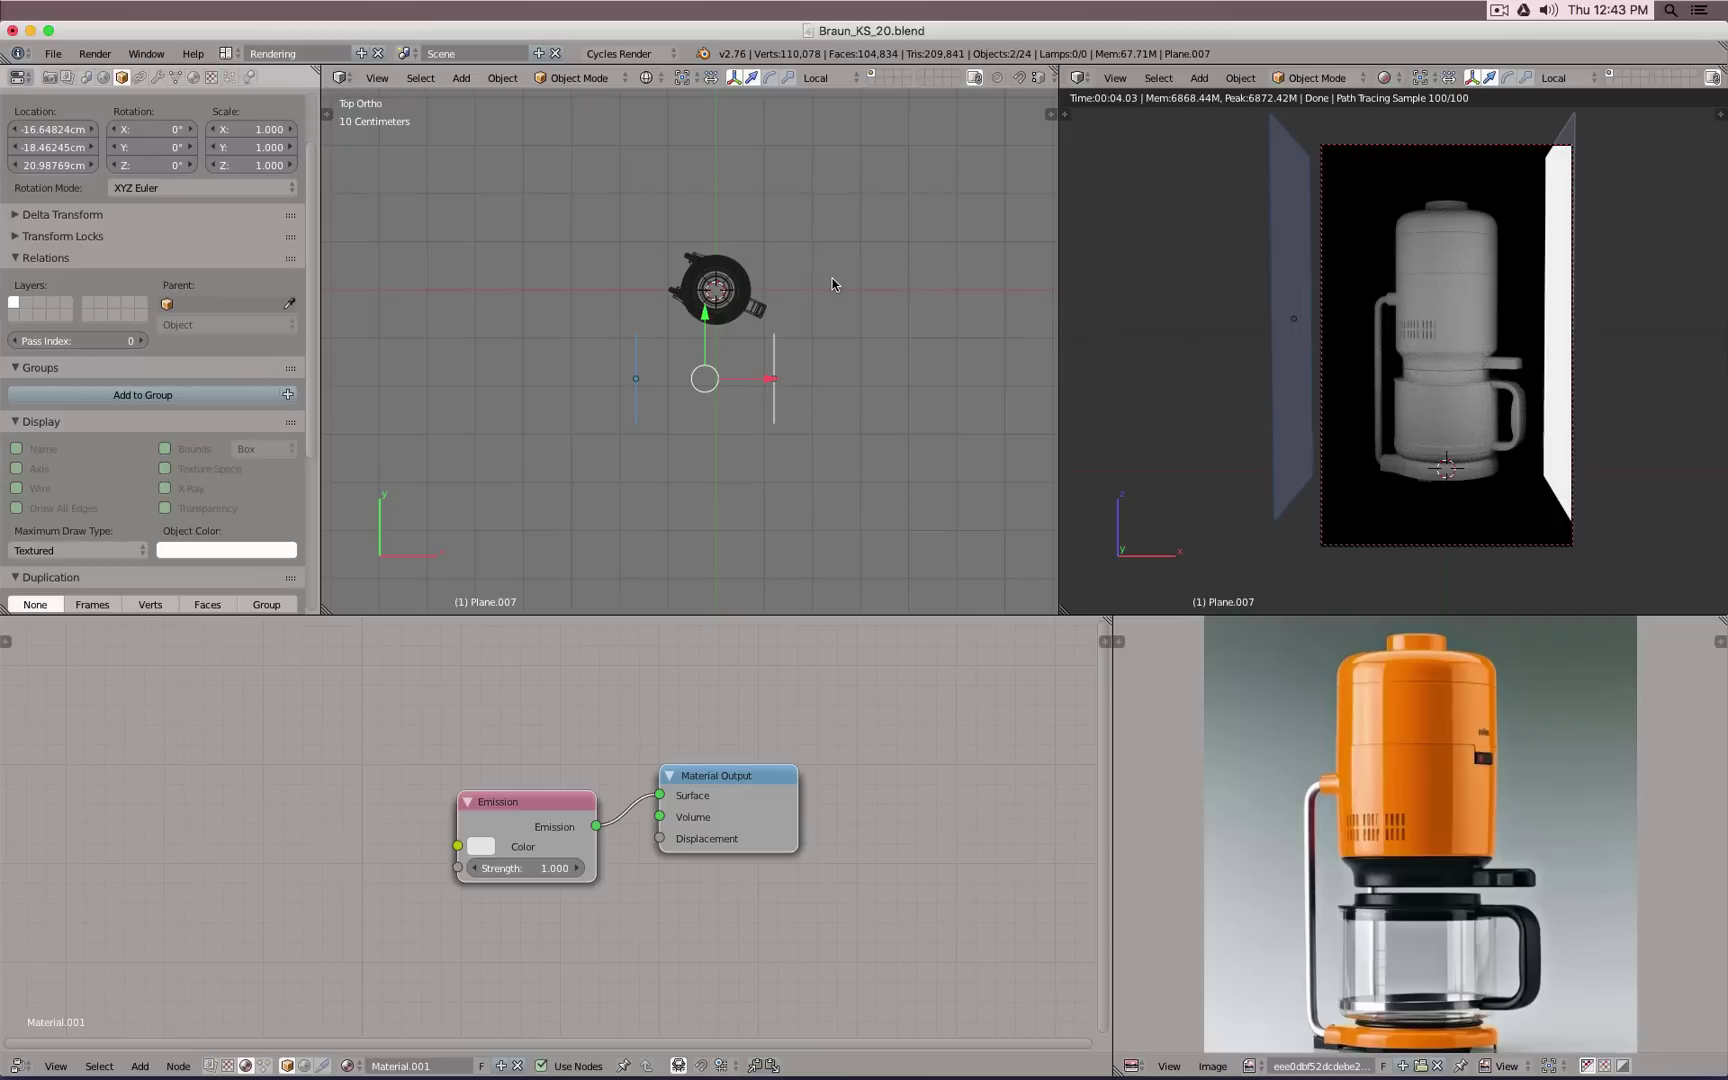
Step: Unhide the hidden overhead plane and move both upright planes back beside the coffee maker, to about -0.3 cm along Y
key(alt+h)
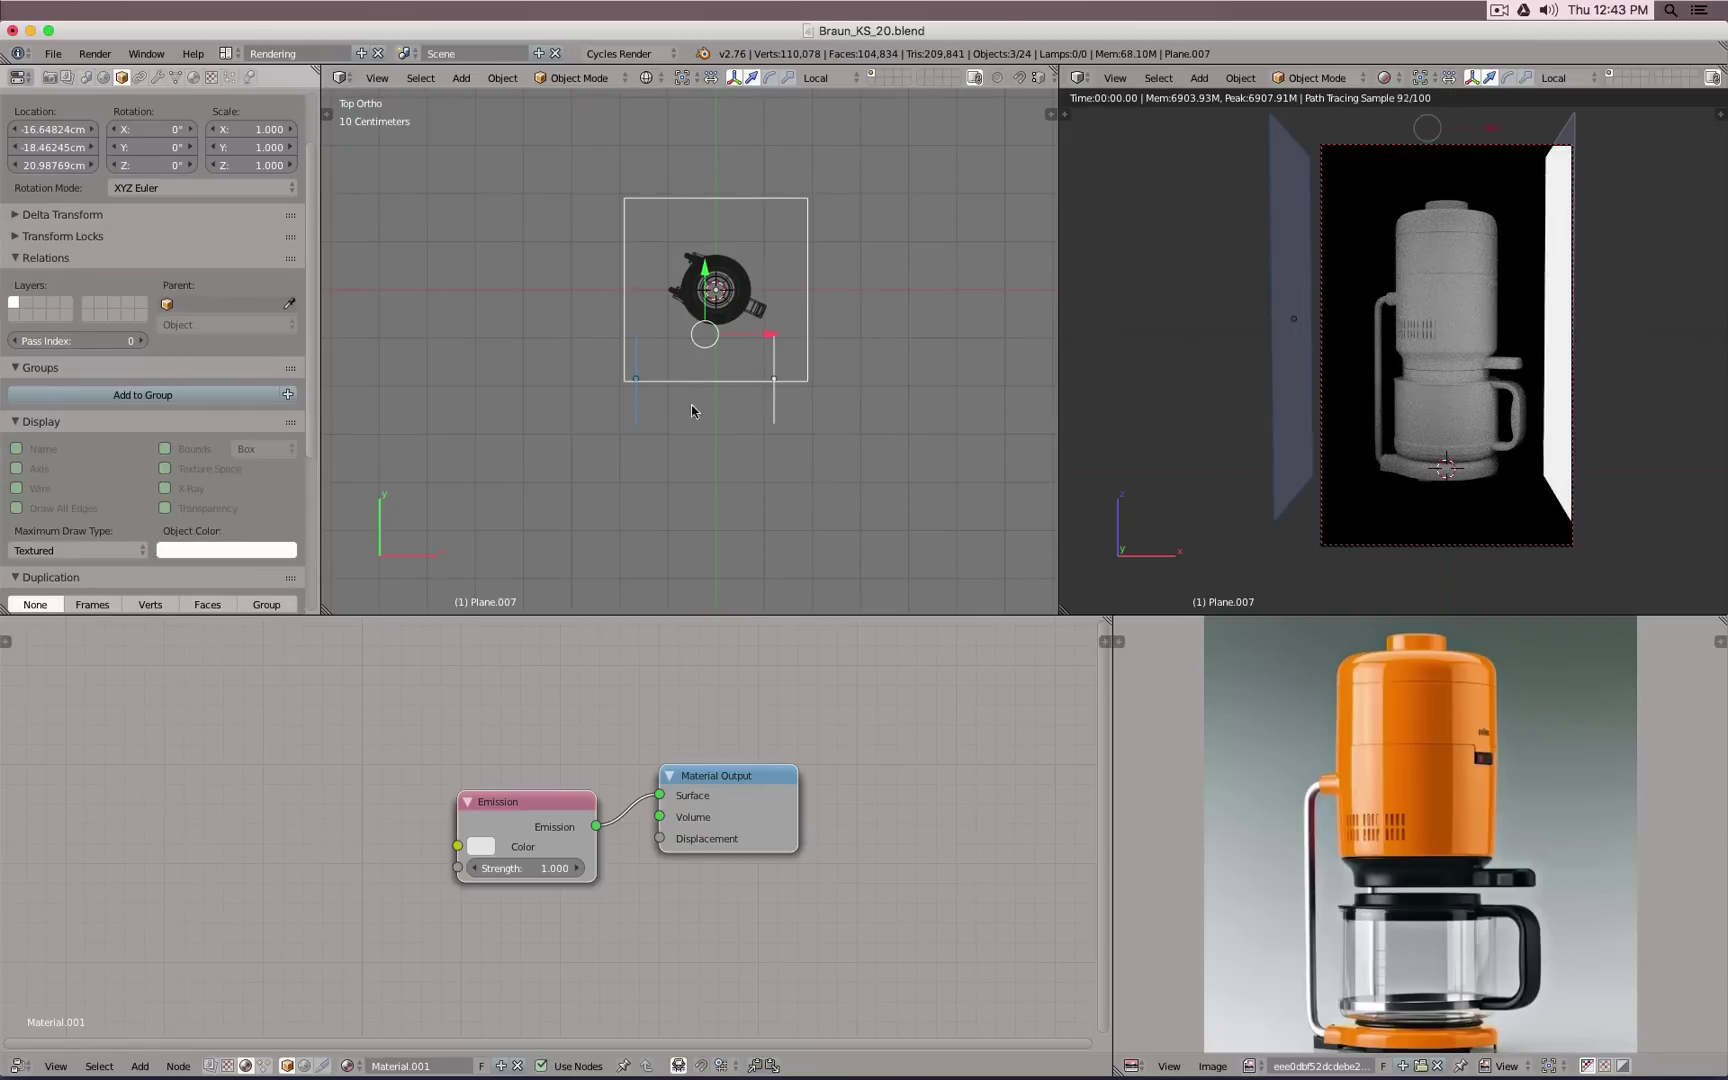
right_click(776, 422)
shift+right_click(632, 421)
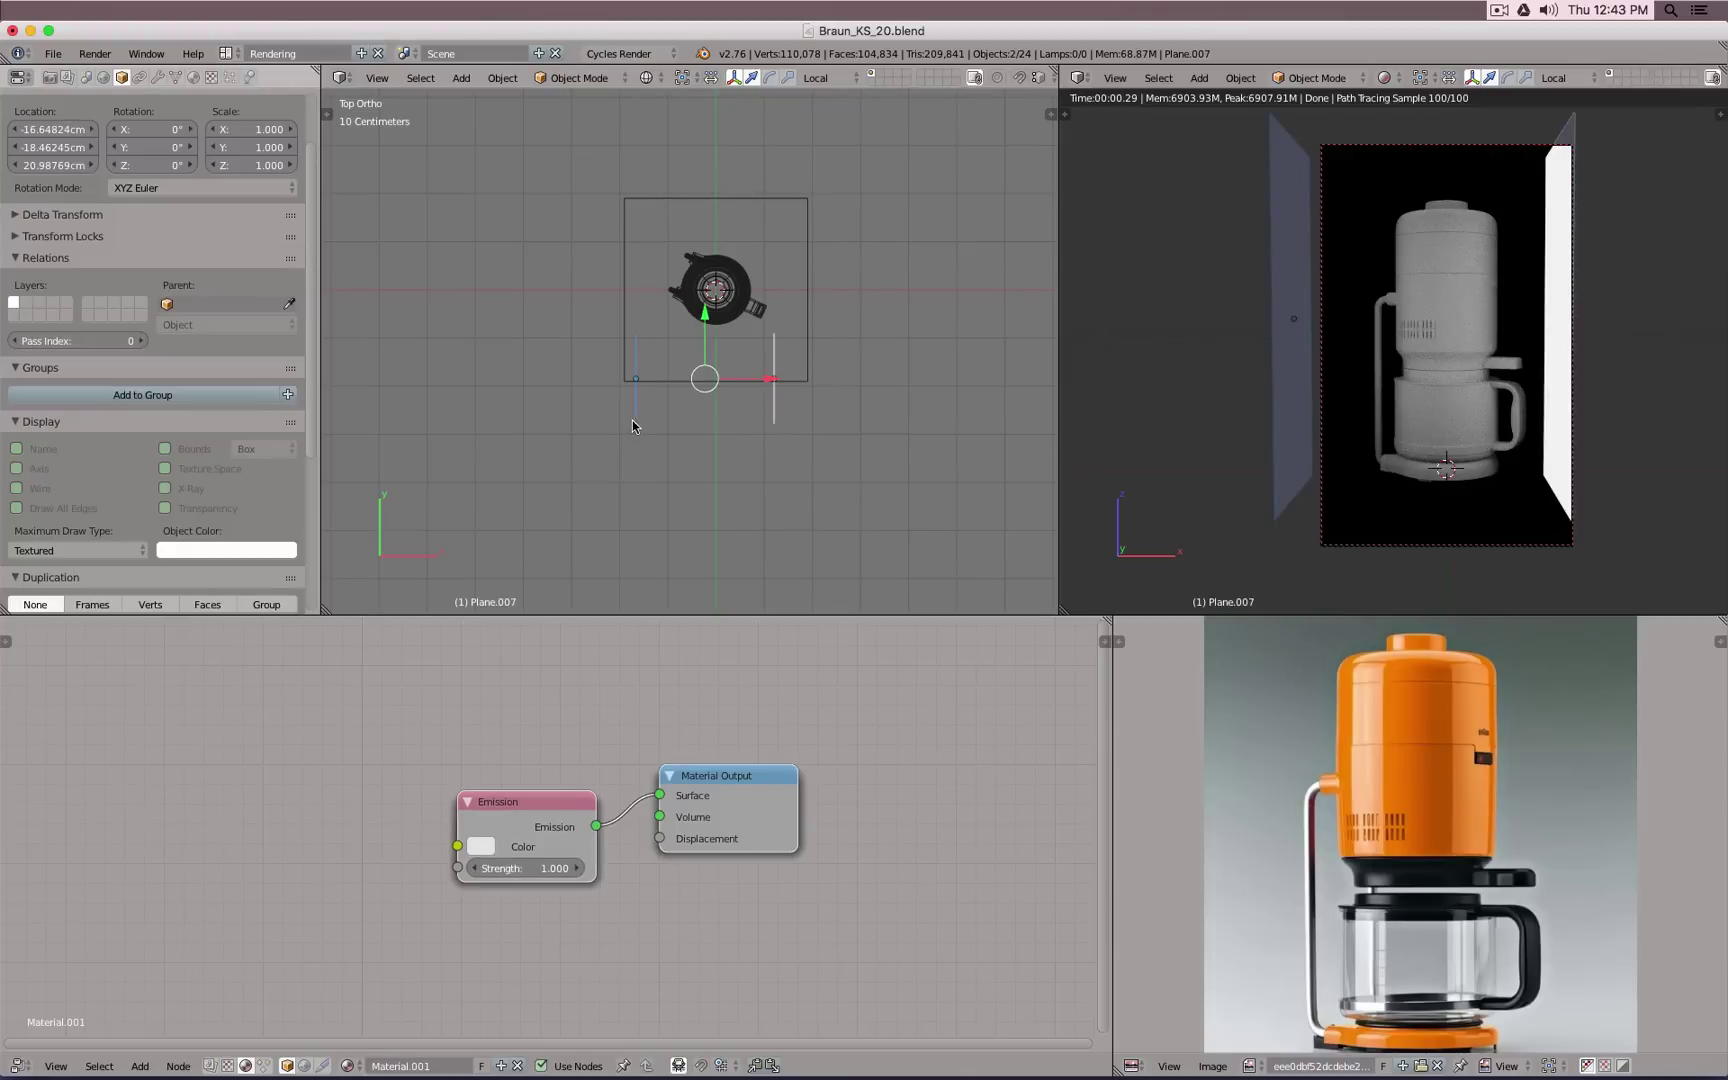
key(g)
click(682, 271)
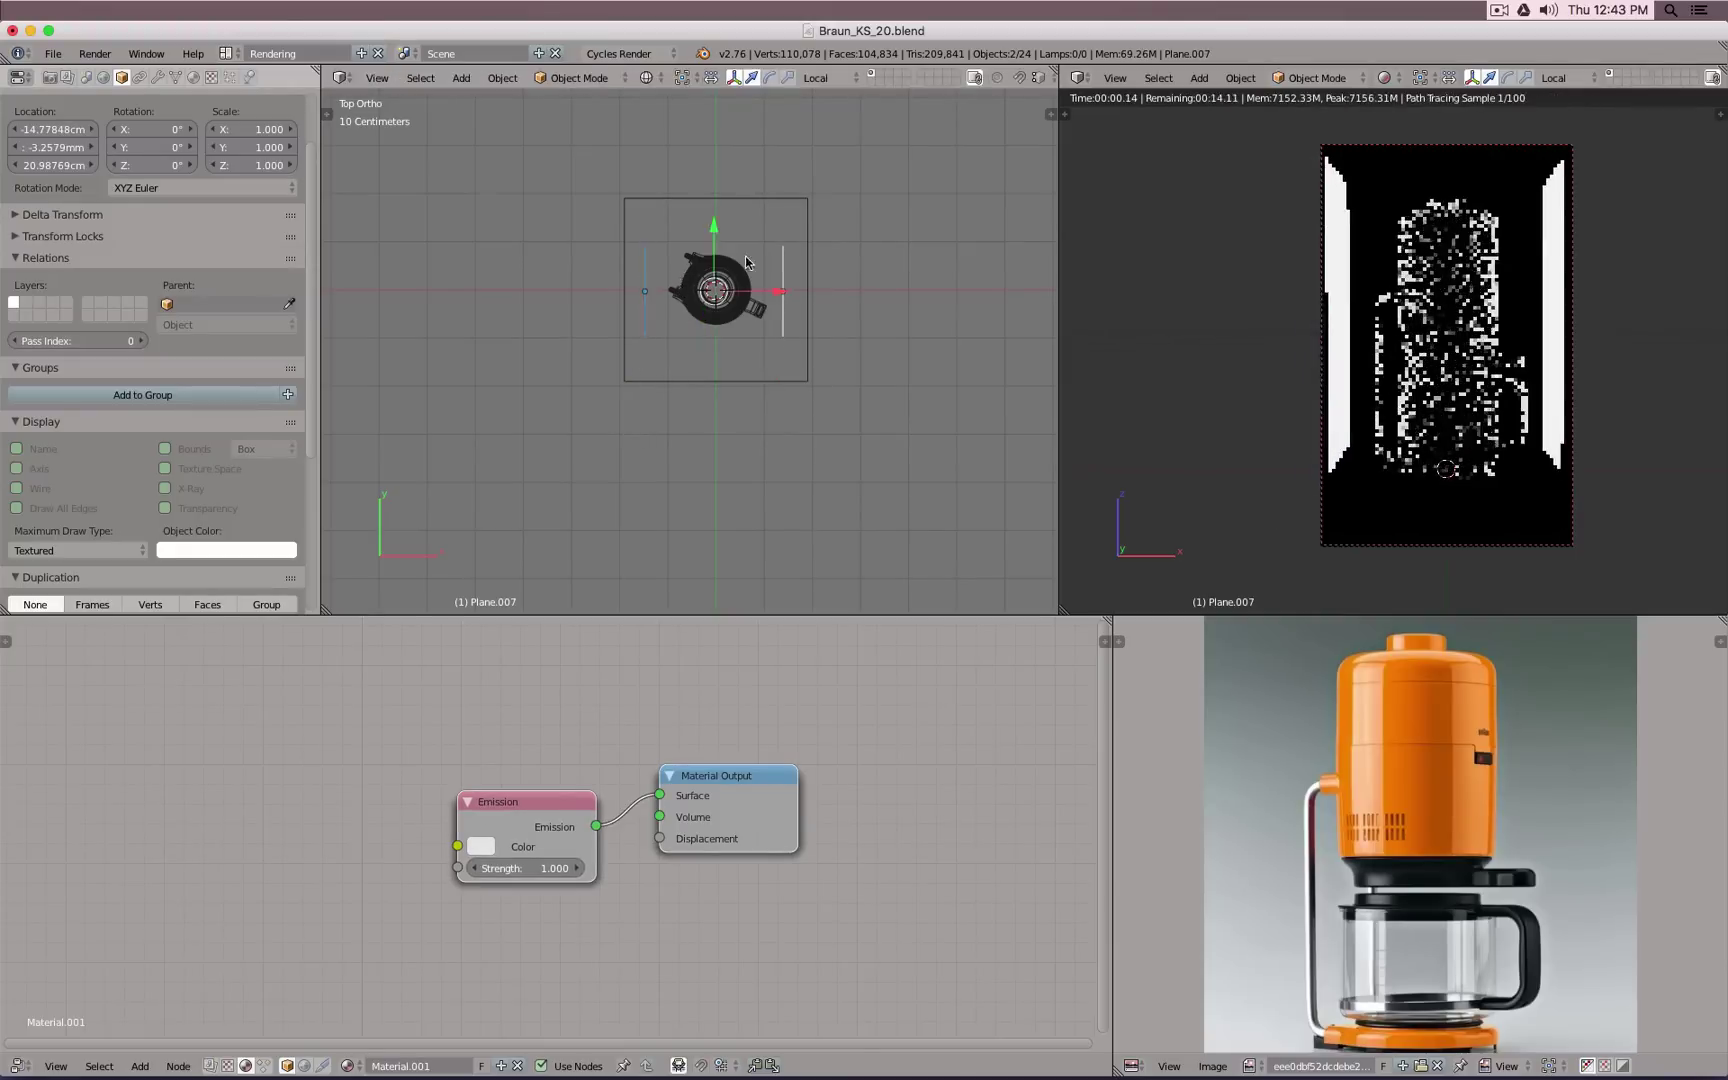
Step: Spread the two upright planes apart along X, to about 23.5 cm on the right and -26.9 cm on the left
right_click(783, 280)
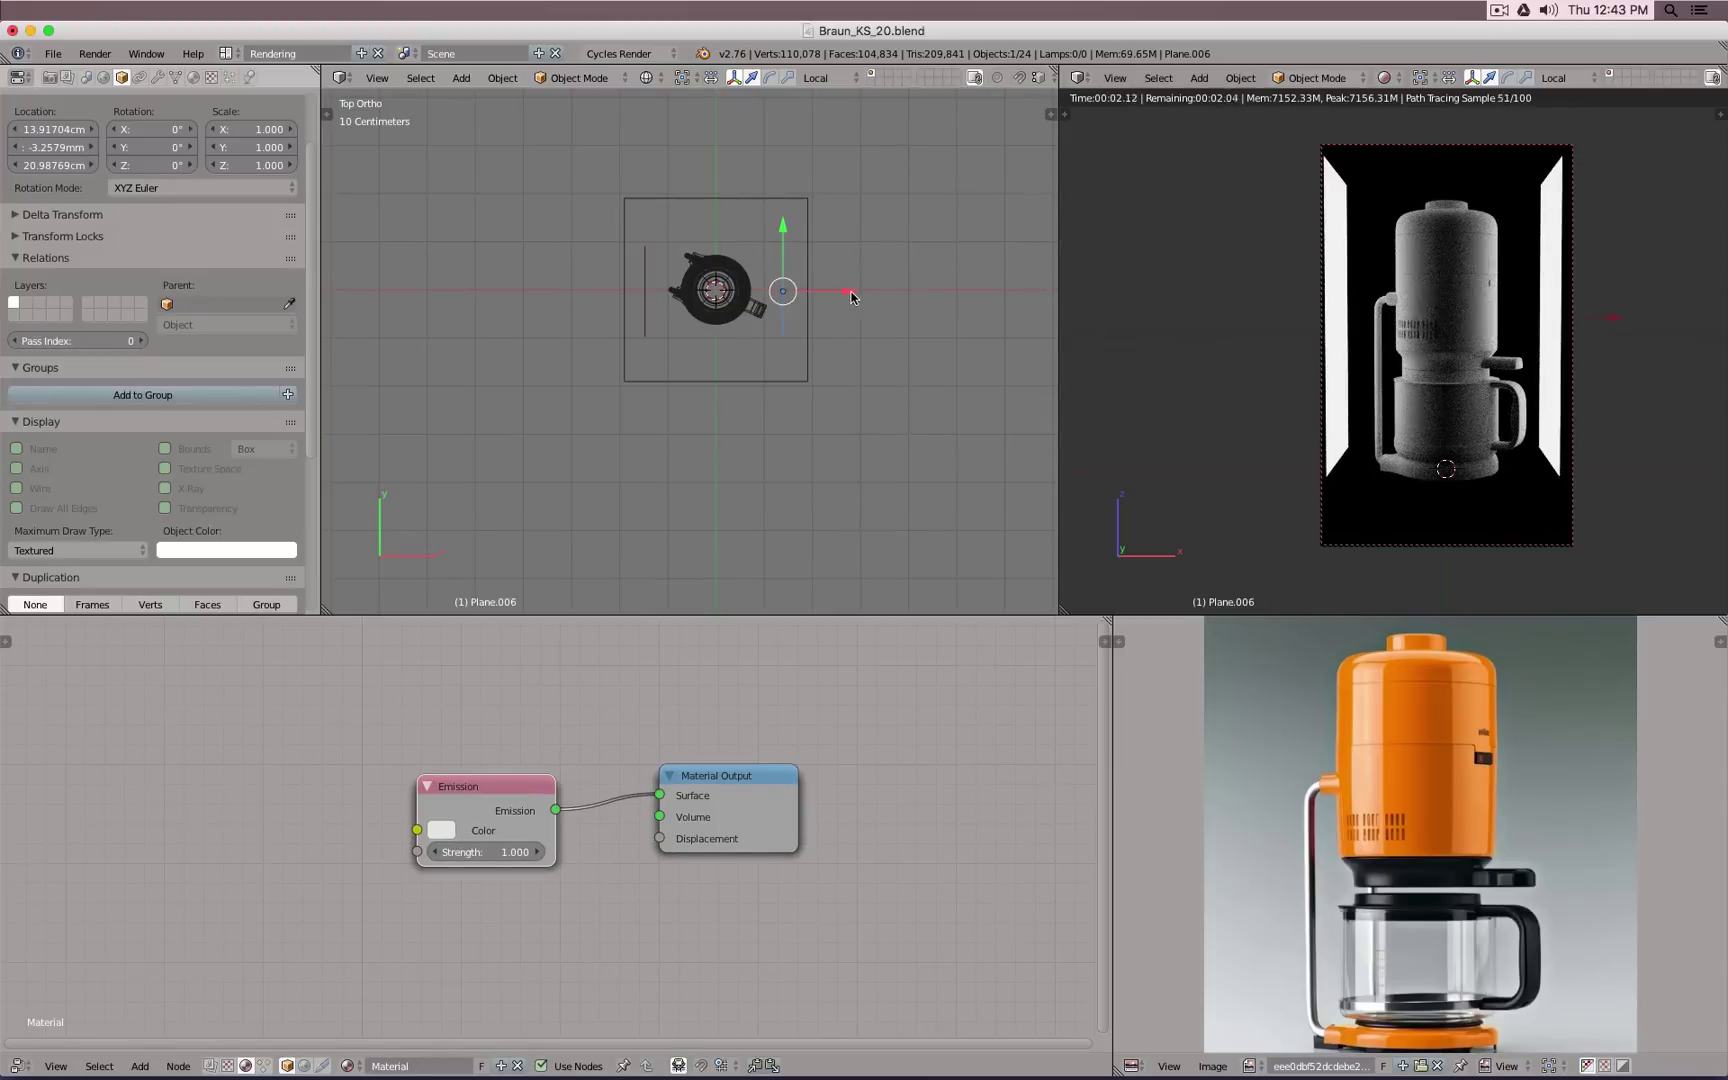
drag(851, 292, 897, 293)
right_click(645, 280)
drag(706, 292, 646, 297)
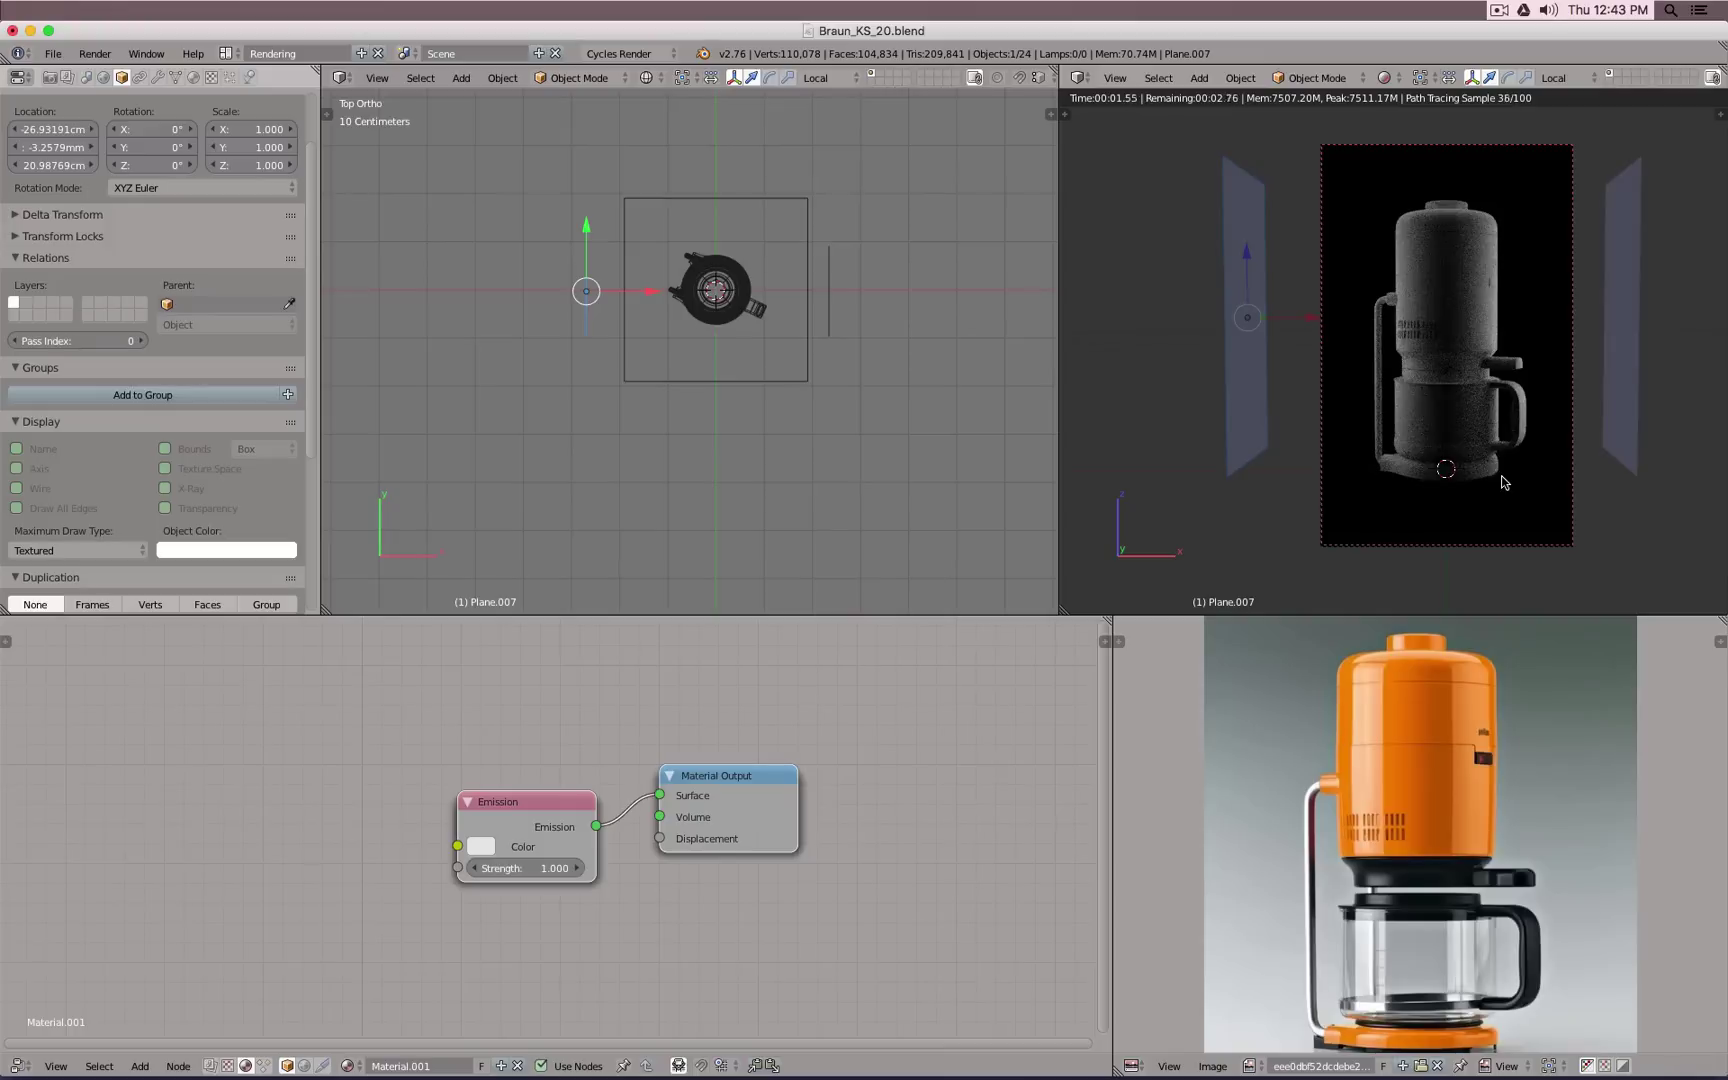
Step: Rotate the left upright plane to about 37° around Z and move it to about X -22.8 cm, Y -9.3 cm
key(r)
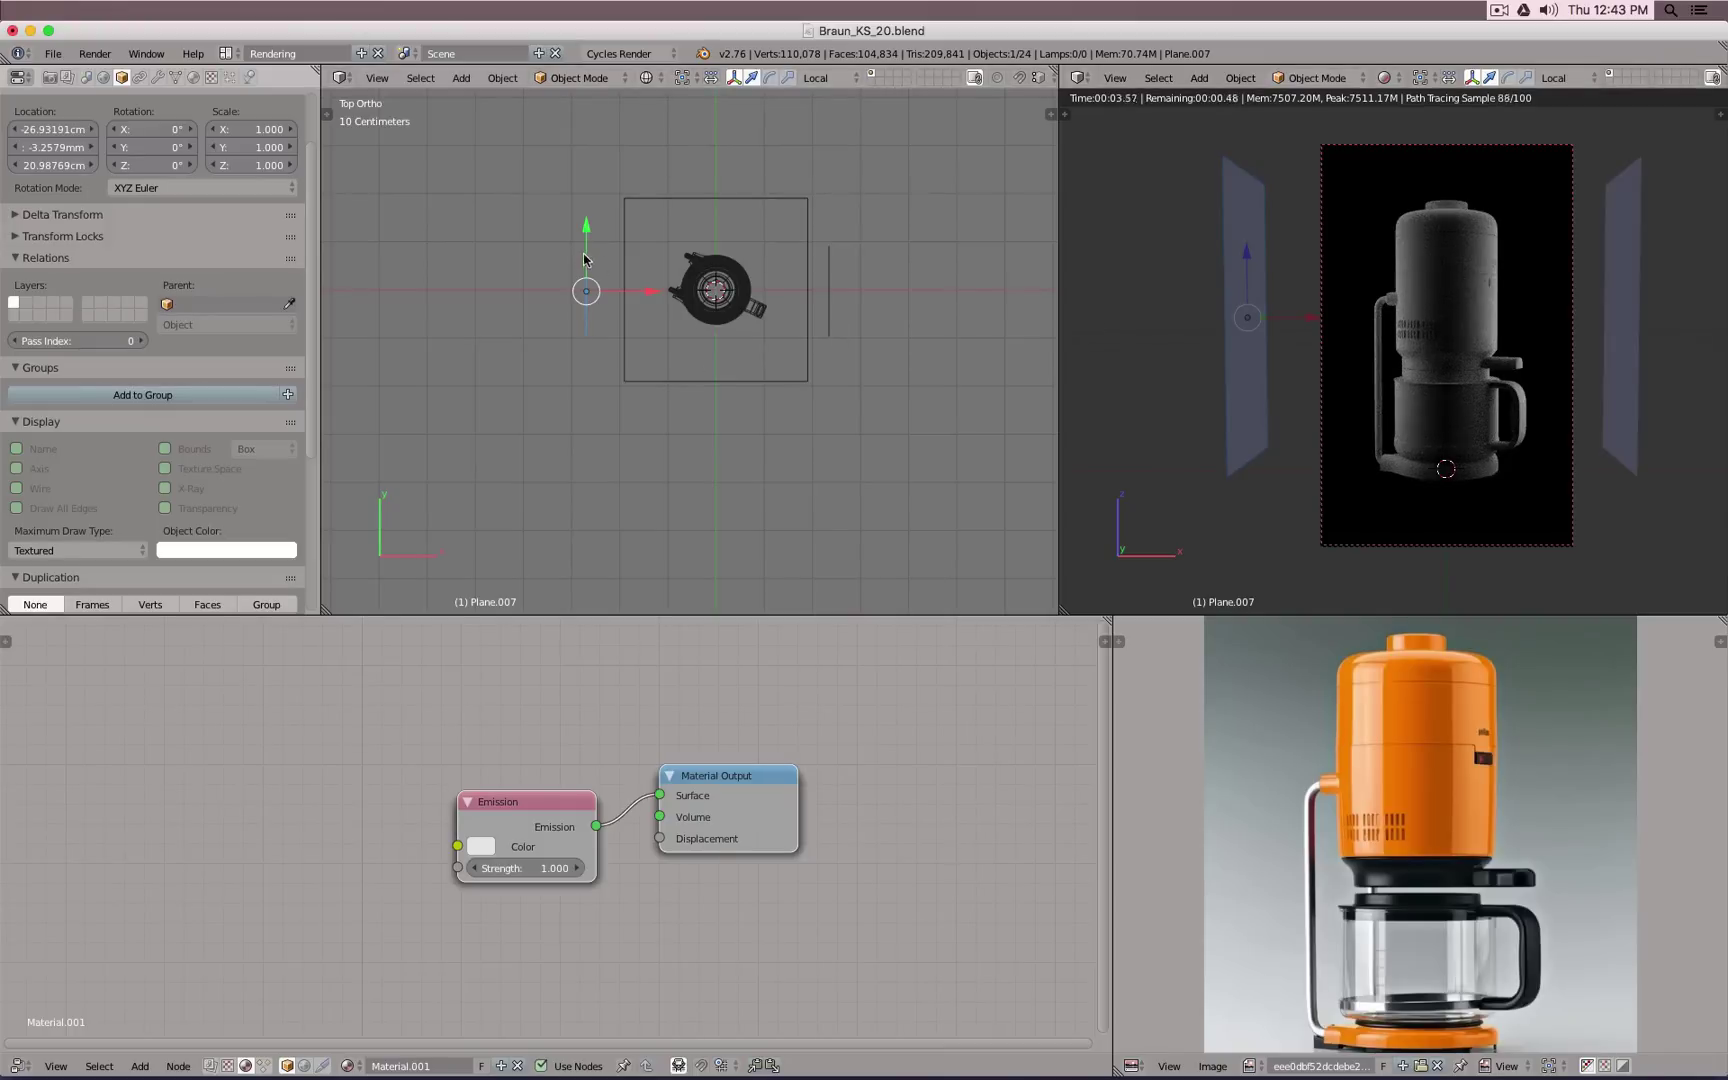
click(622, 226)
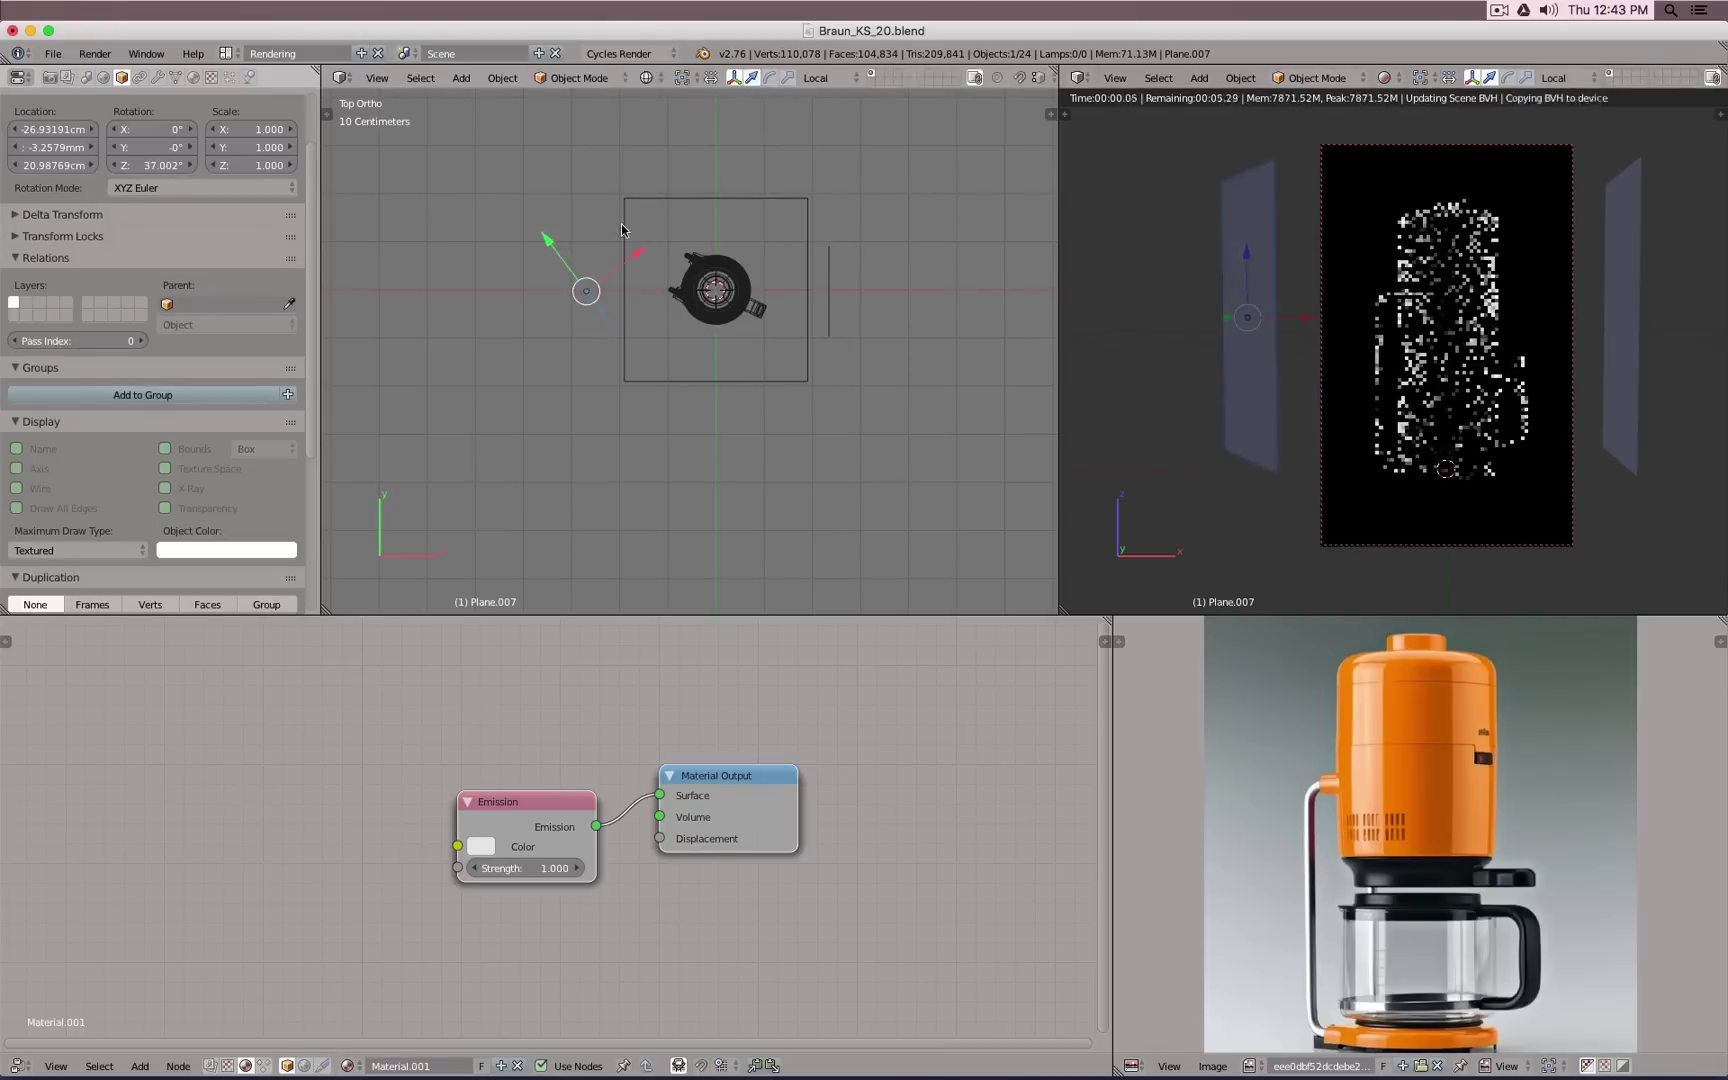
key(g)
click(642, 292)
Step: Rotate the right upright plane to about -36.8° around Z and move it to about X 20.5 cm, Y -10.4 cm
right_click(829, 277)
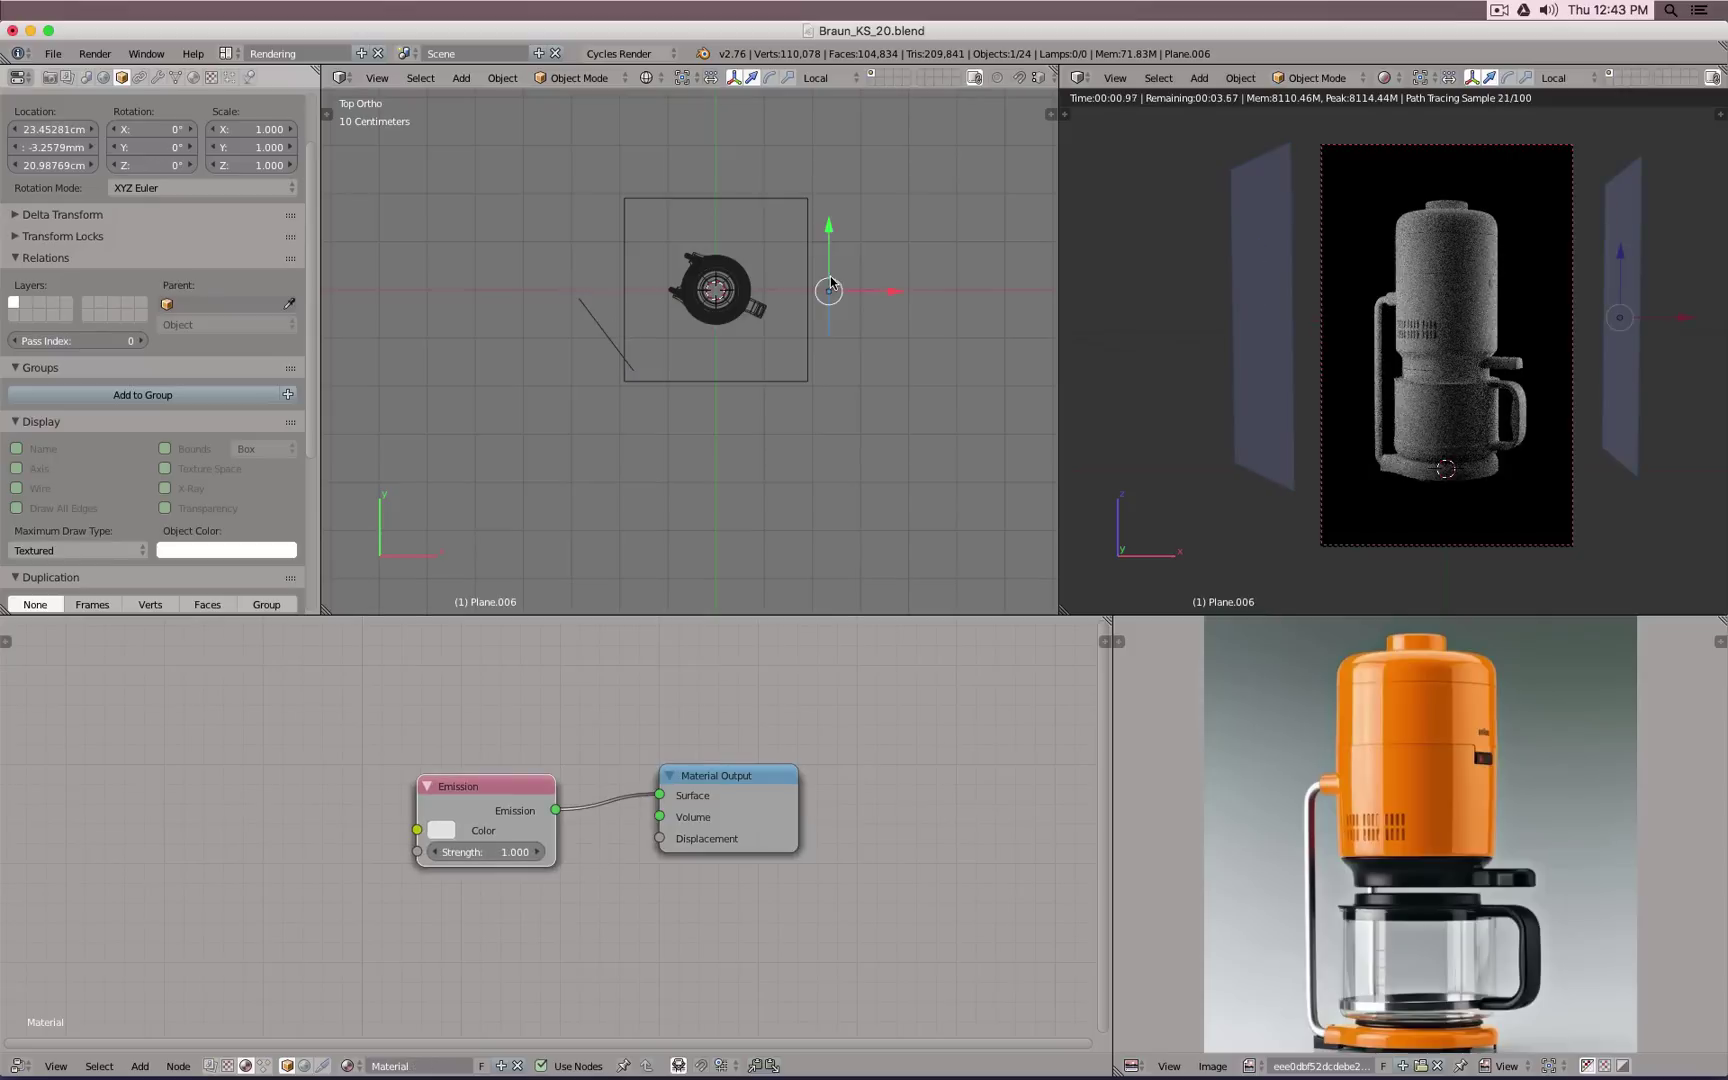
key(r)
click(880, 288)
key(g)
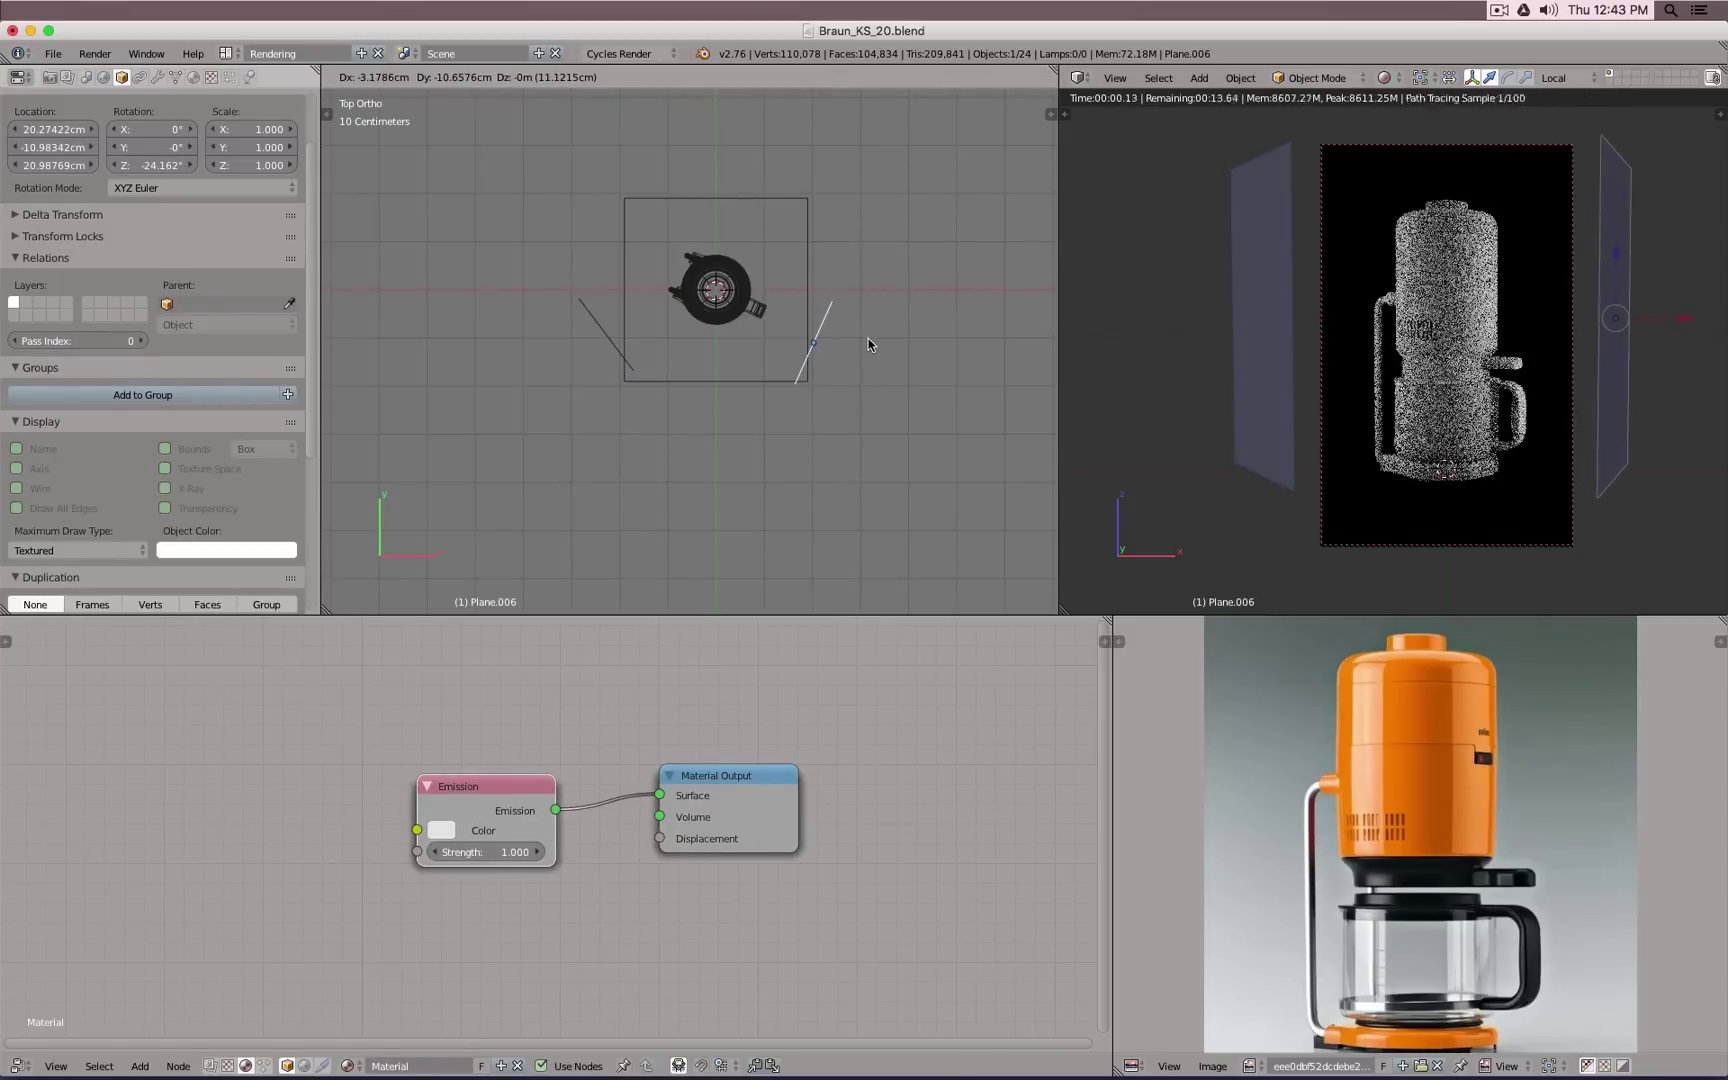
click(868, 338)
key(r)
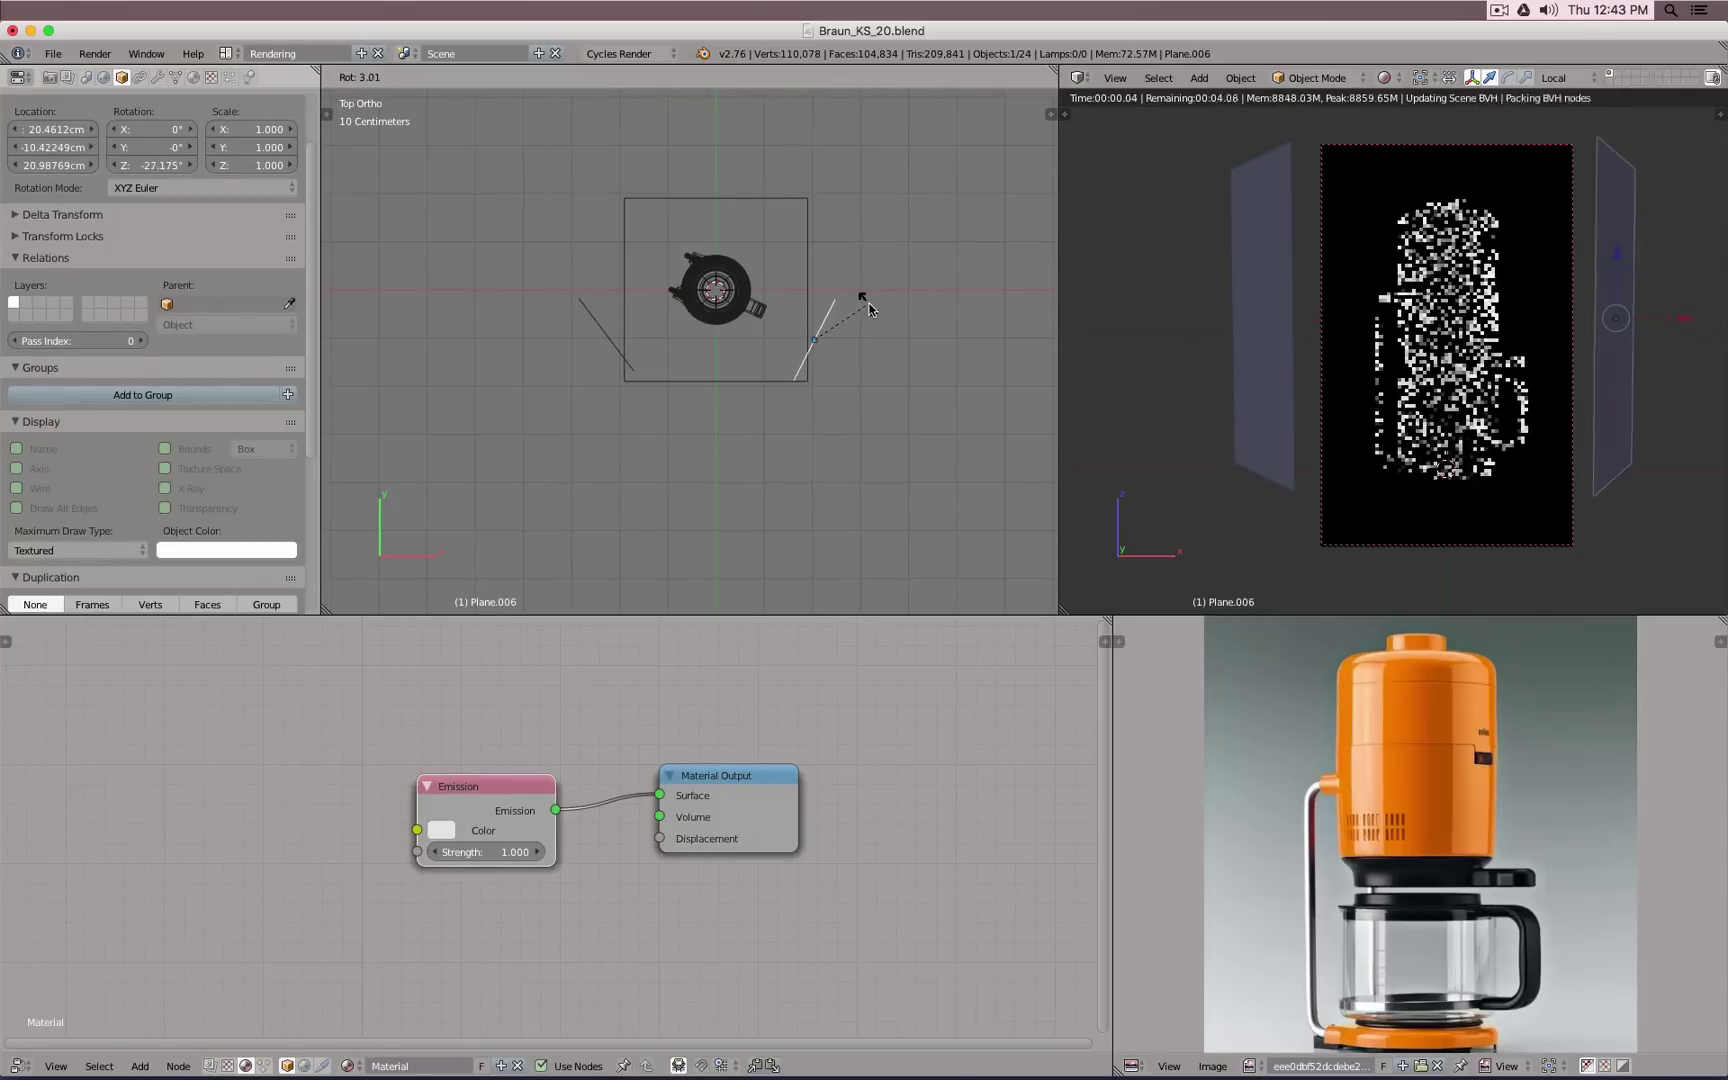
click(868, 320)
Step: Move the left upright plane inward to about X -20.6 cm, Y -10.2 cm
right_click(639, 359)
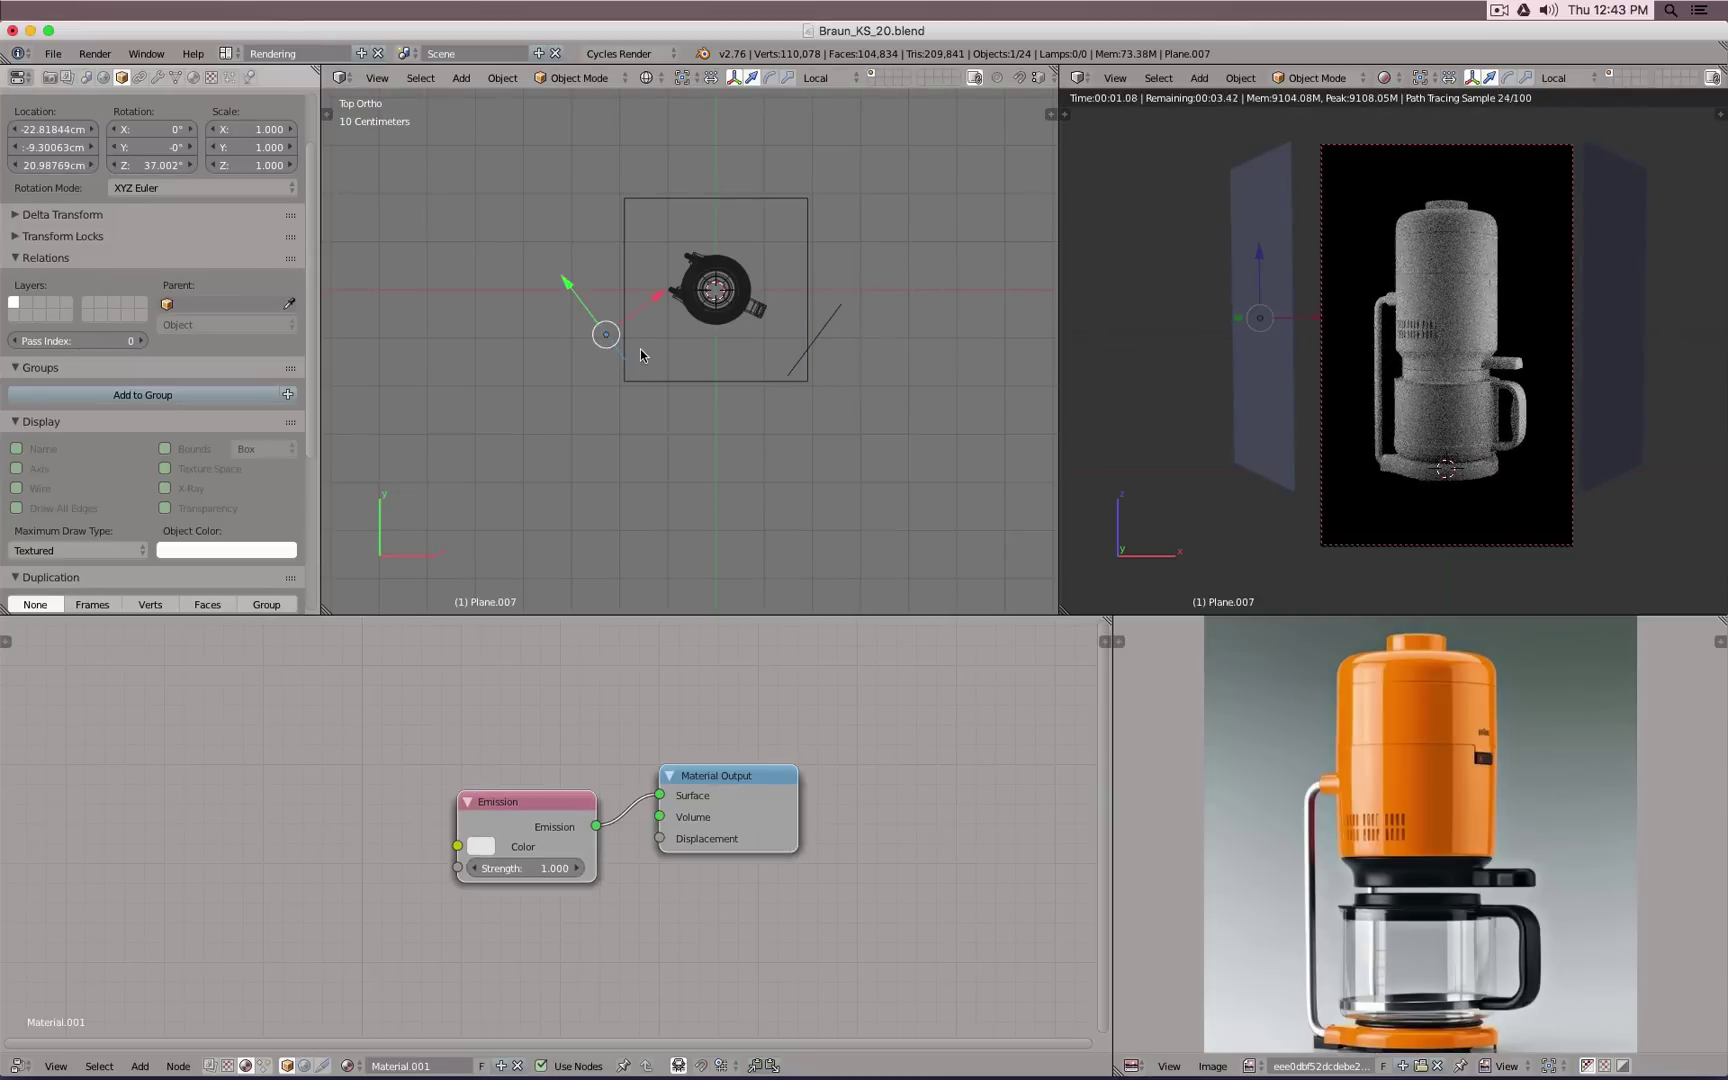
key(g)
click(649, 363)
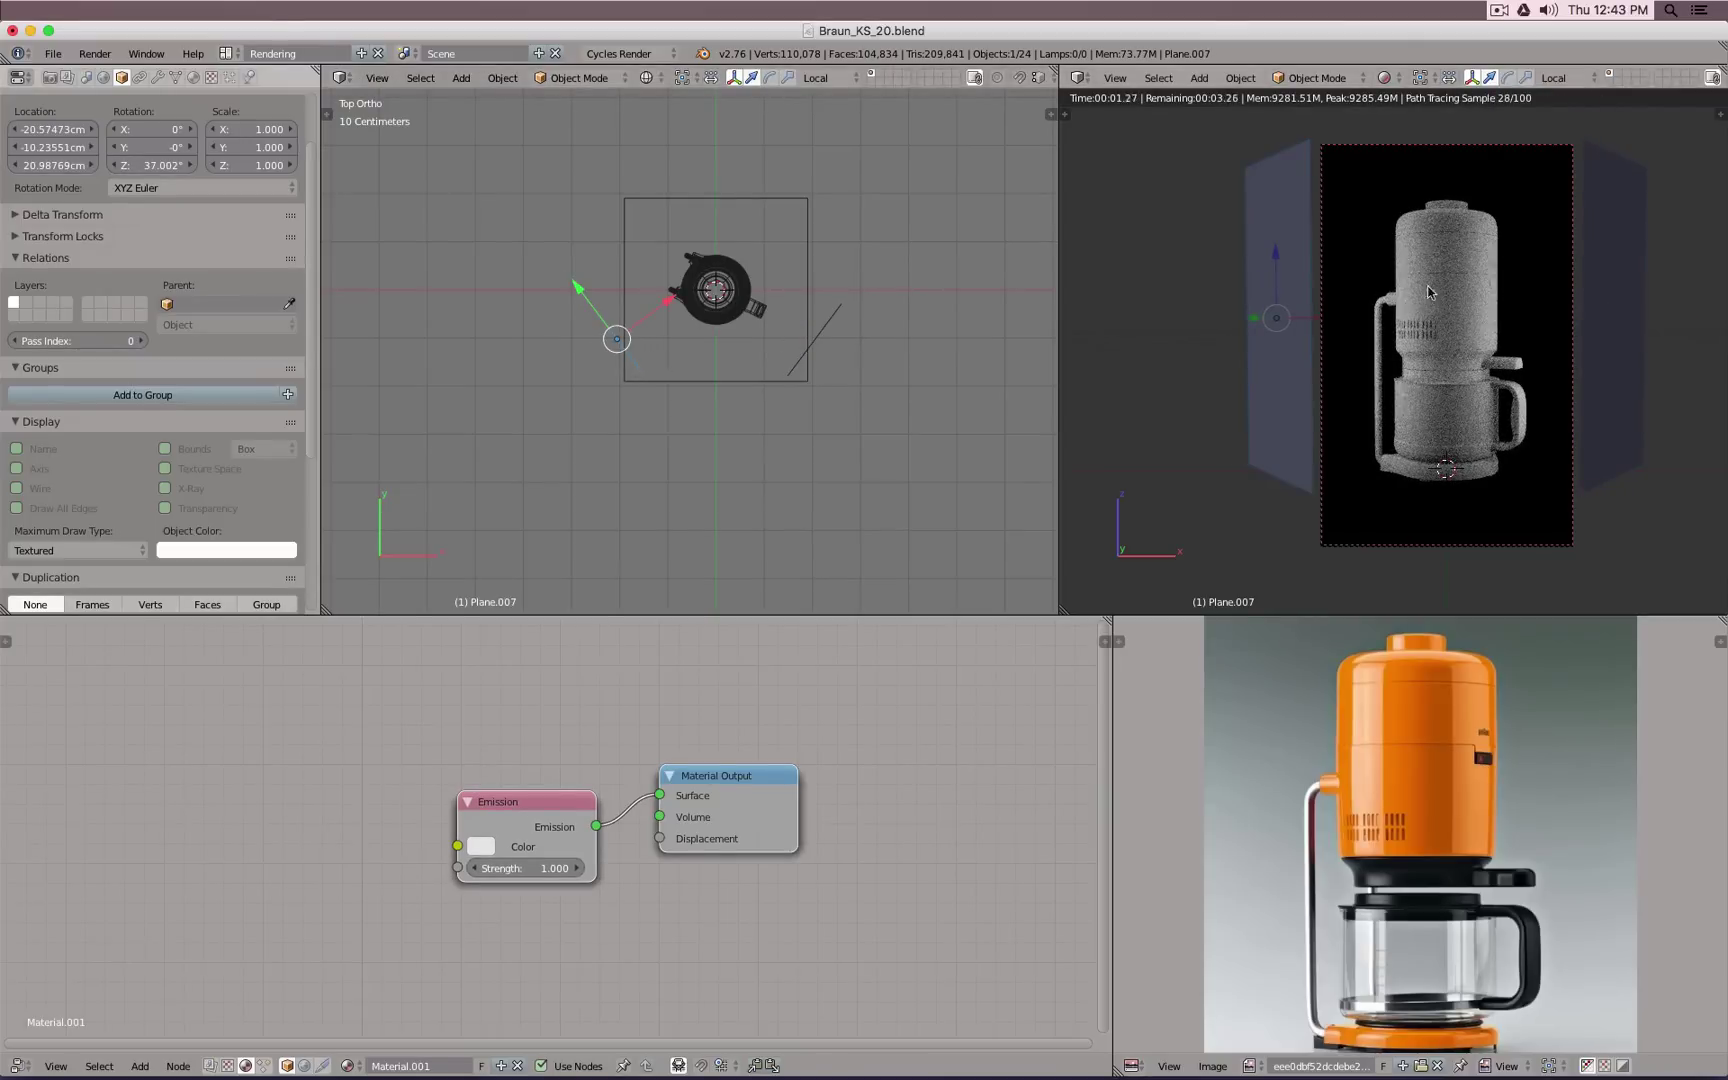
Step: Lower the overhead plane in a wireframe side view to about Z 53.3 cm, at about -3.2 cm along Y
right_click(817, 241)
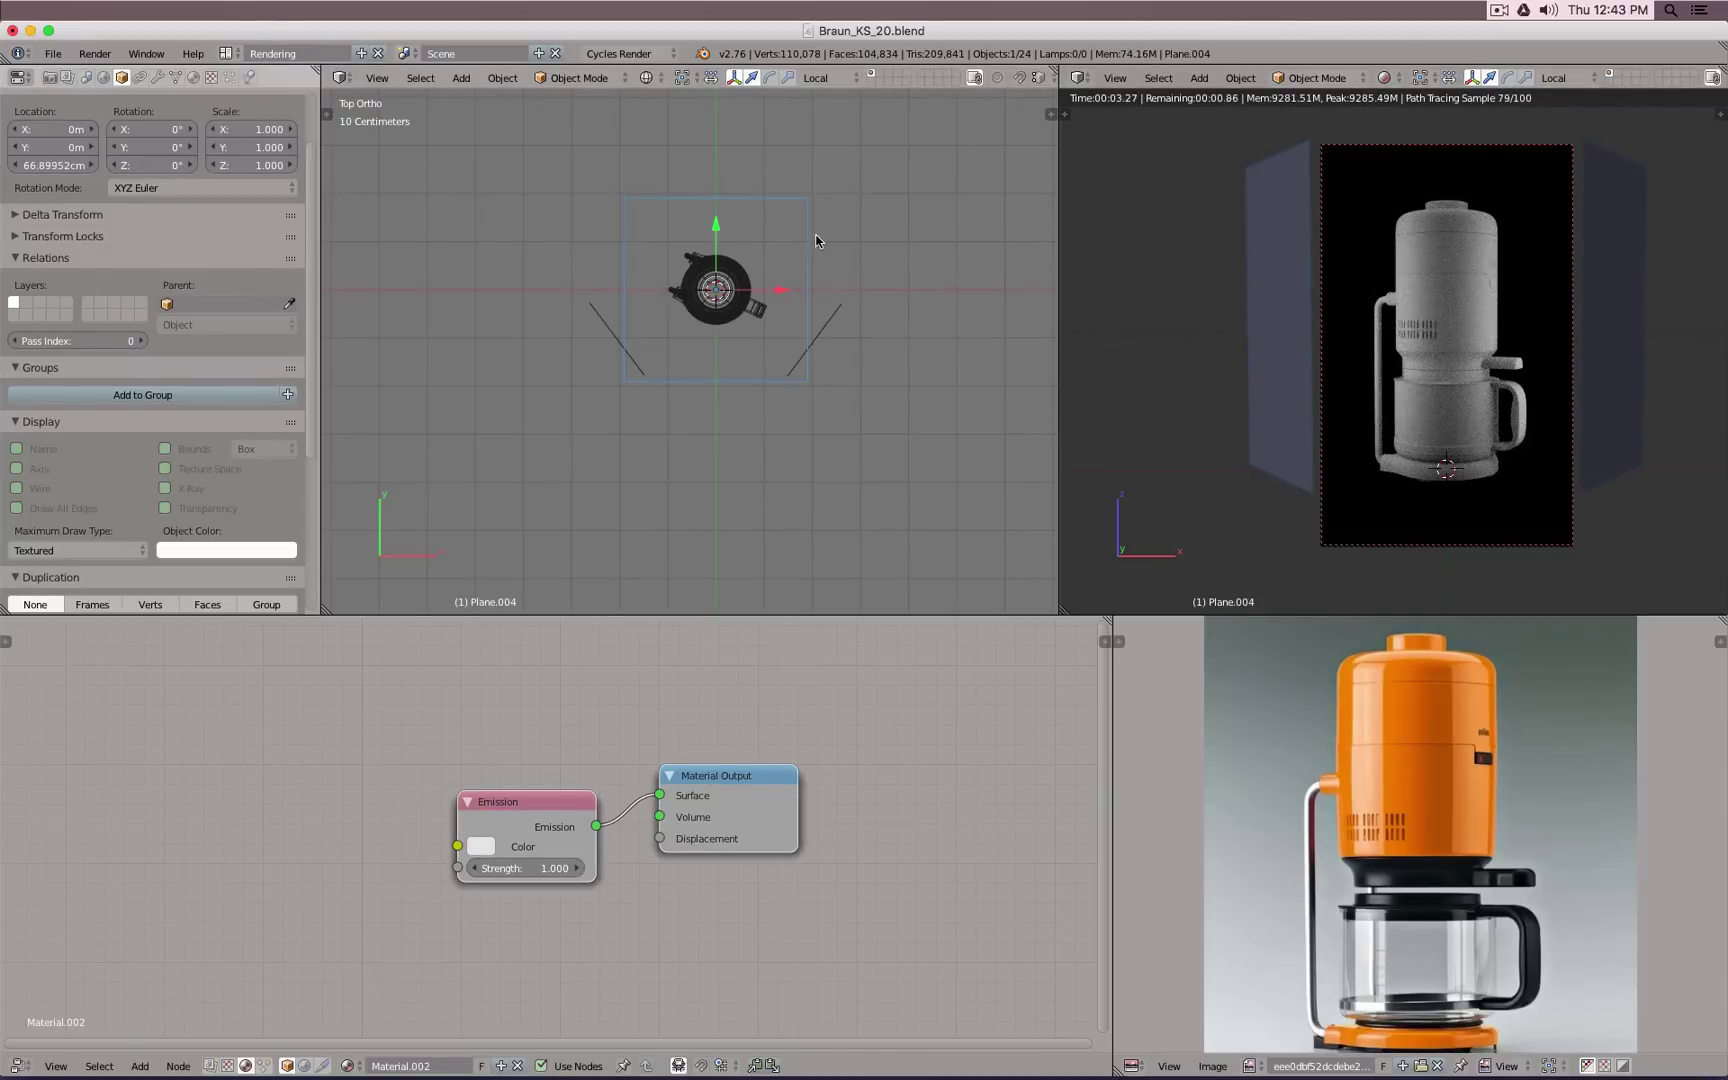
key(KP_1)
key(z)
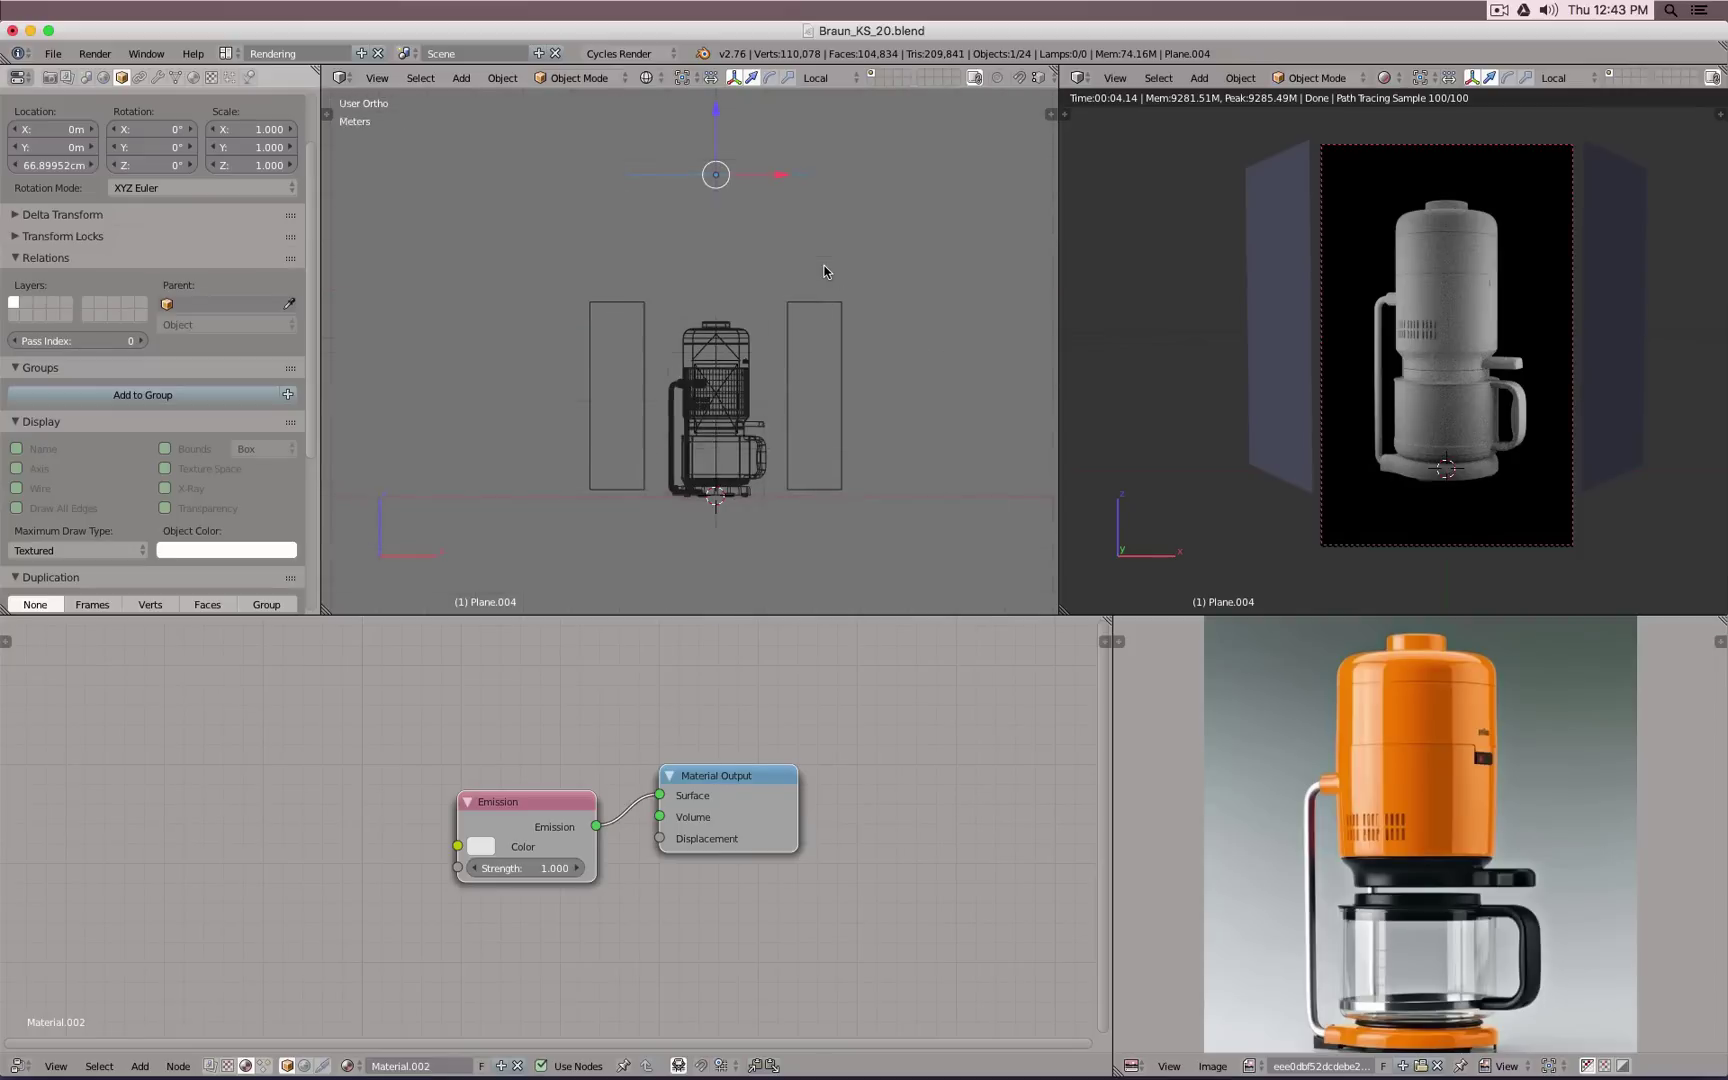
key(KP_3)
key(Tab)
key(g)
key(Escape)
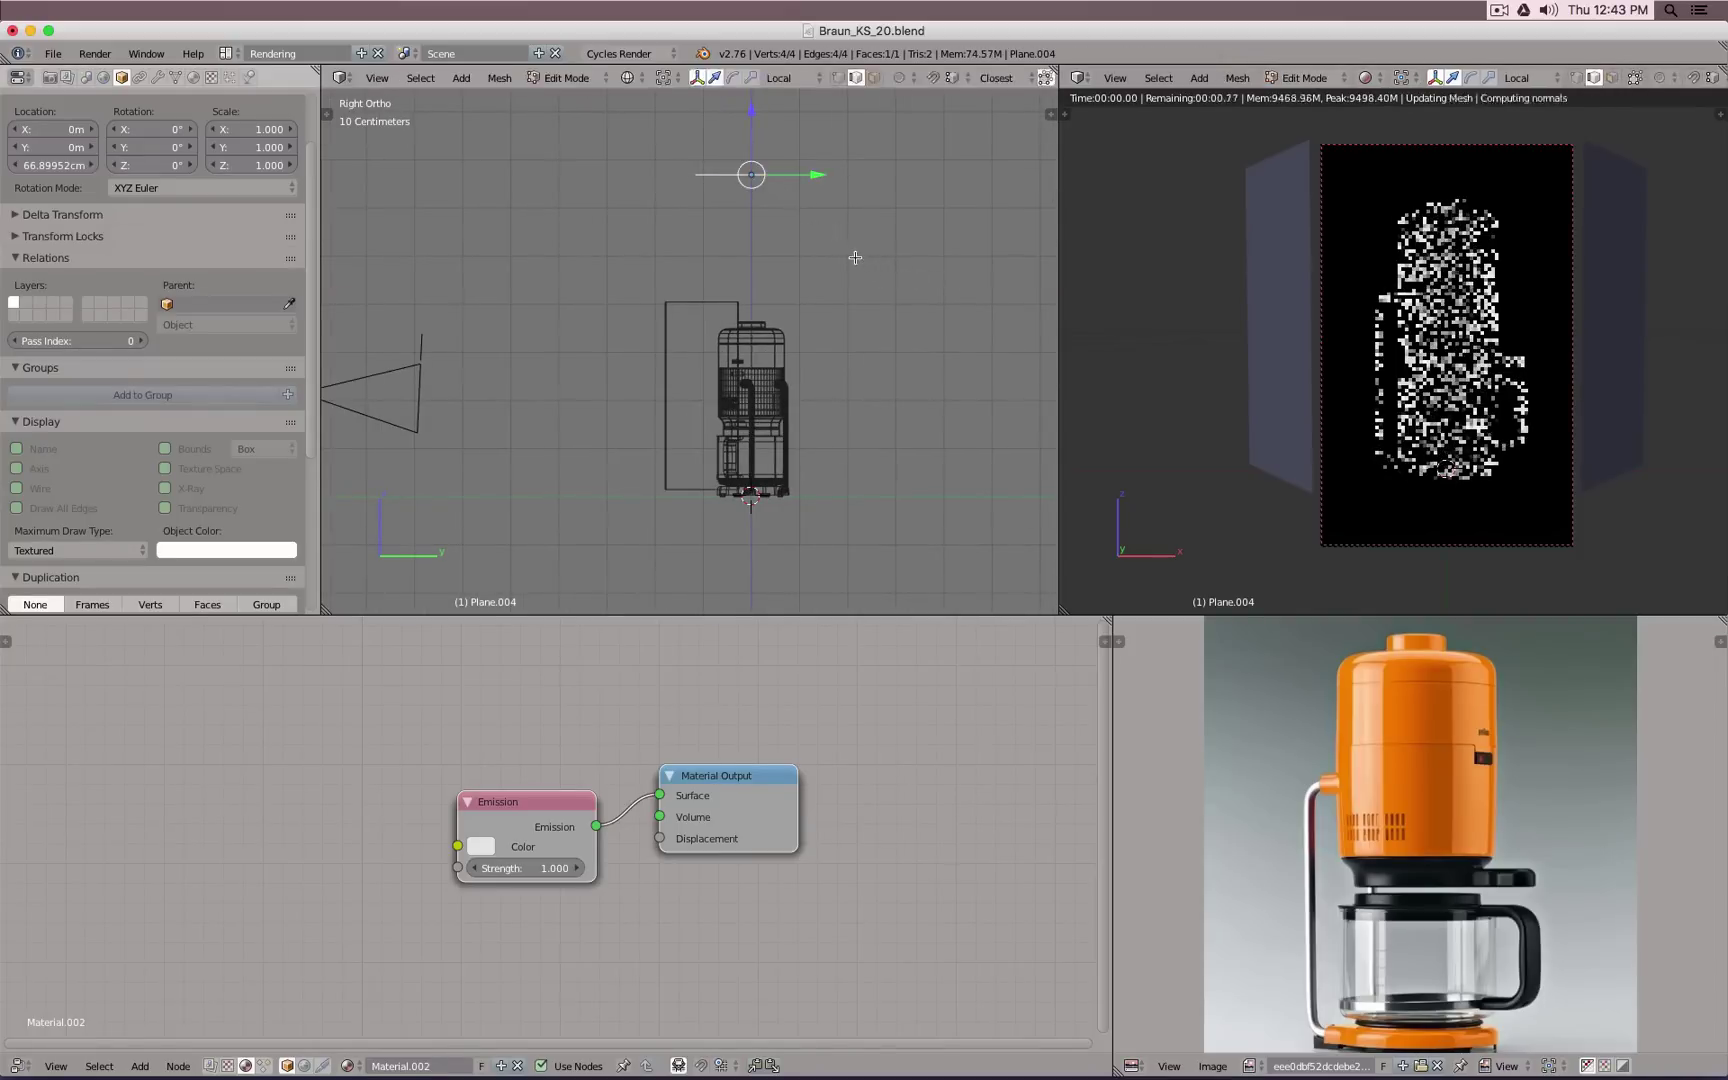
key(Tab)
key(g)
click(768, 230)
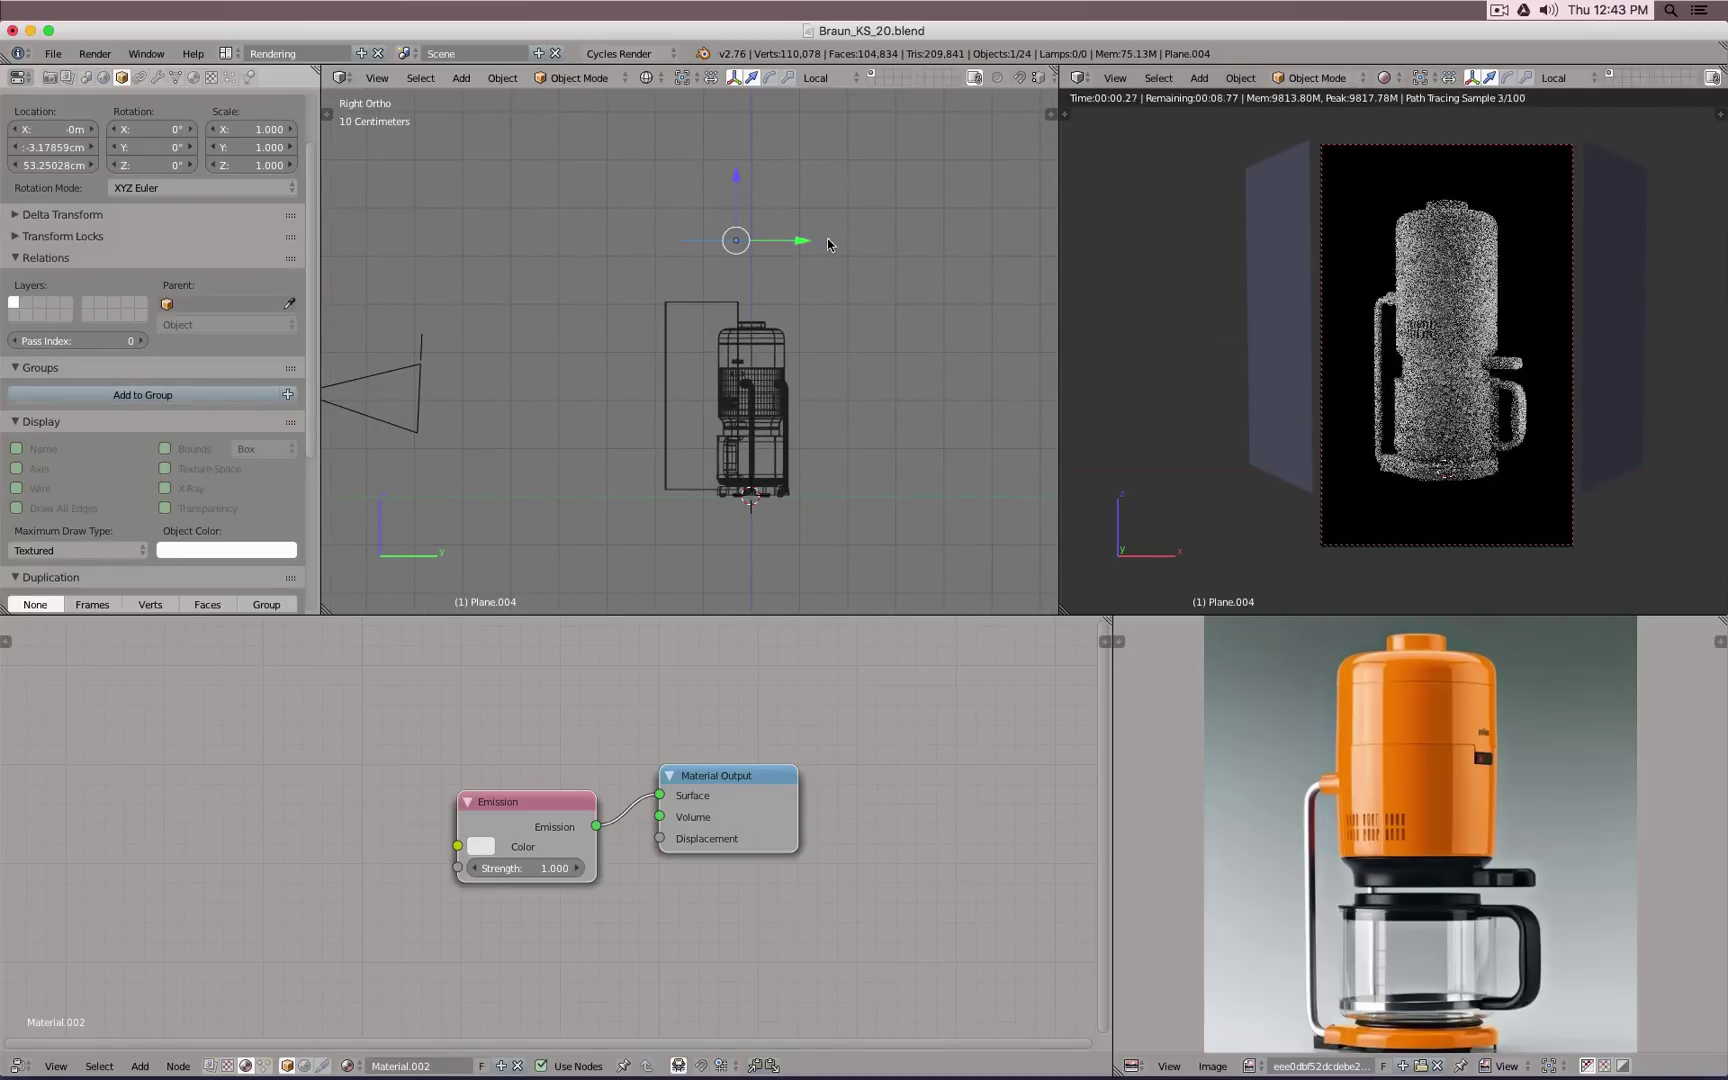
Step: Move the overhead plane back to about Y 8.8 cm, Z 49.5 cm and tilt it to about -22.6° around X
key(g)
click(875, 260)
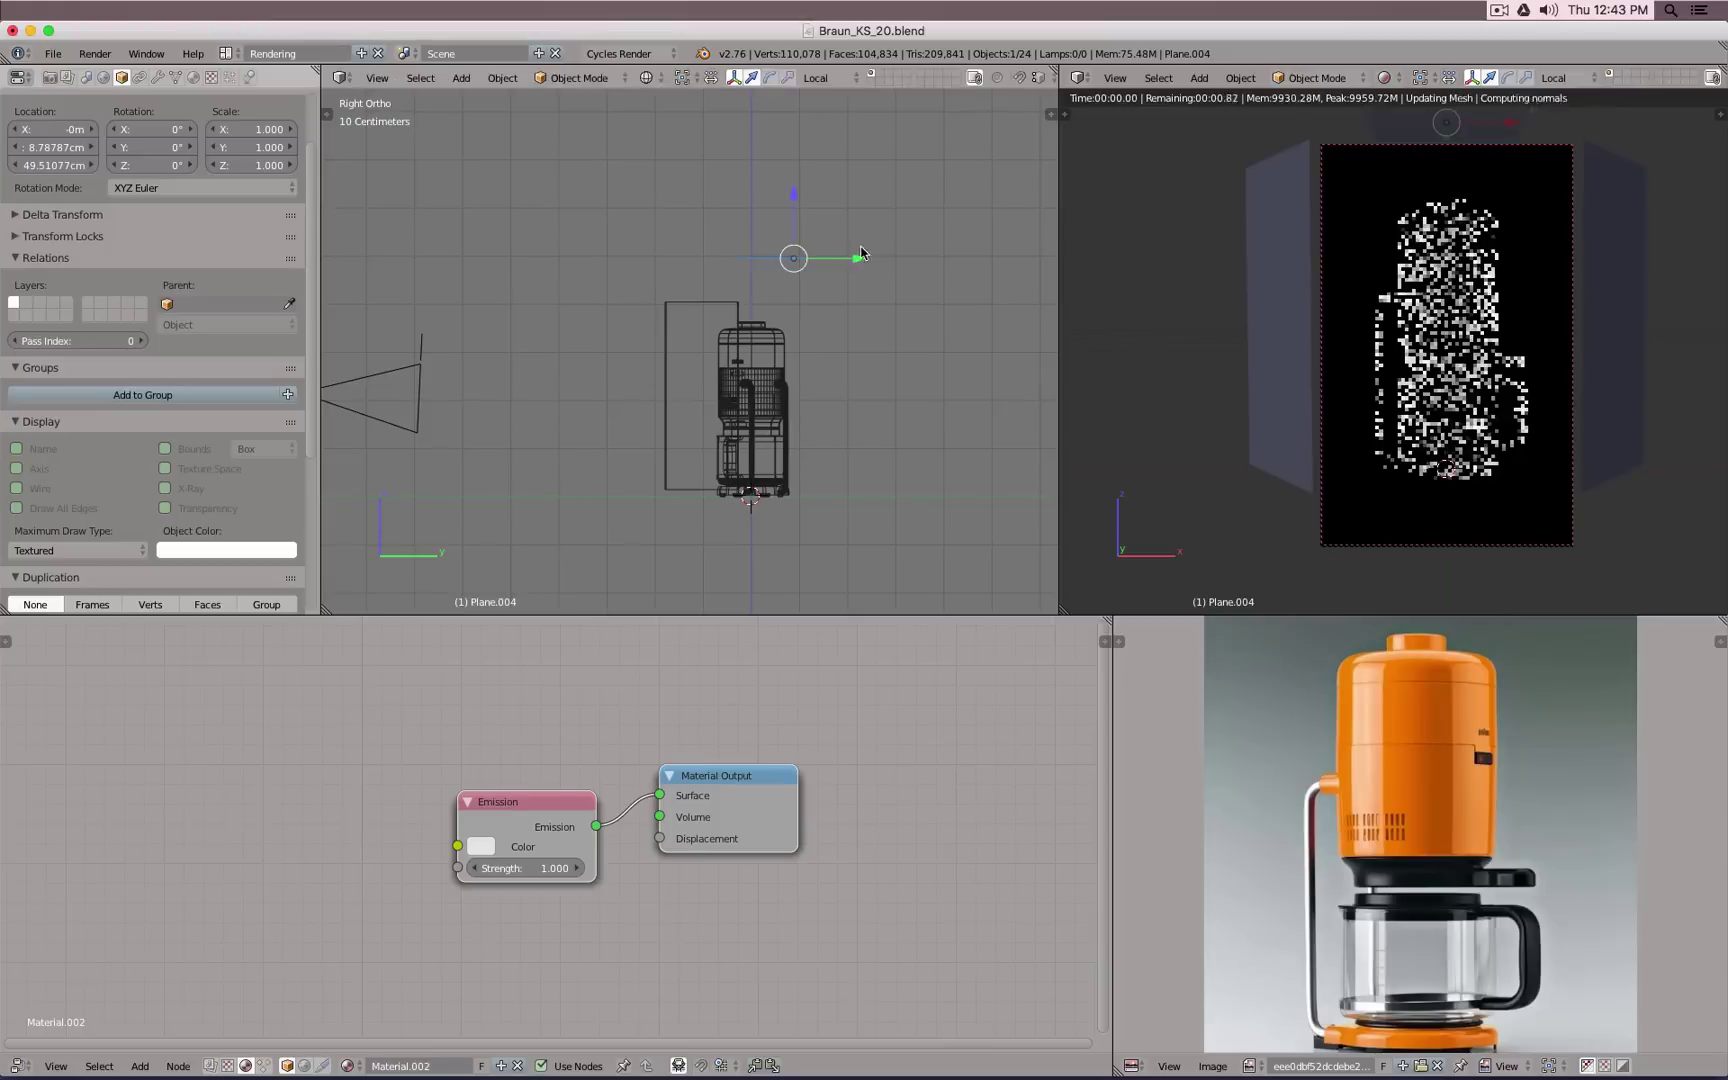
key(r)
click(899, 268)
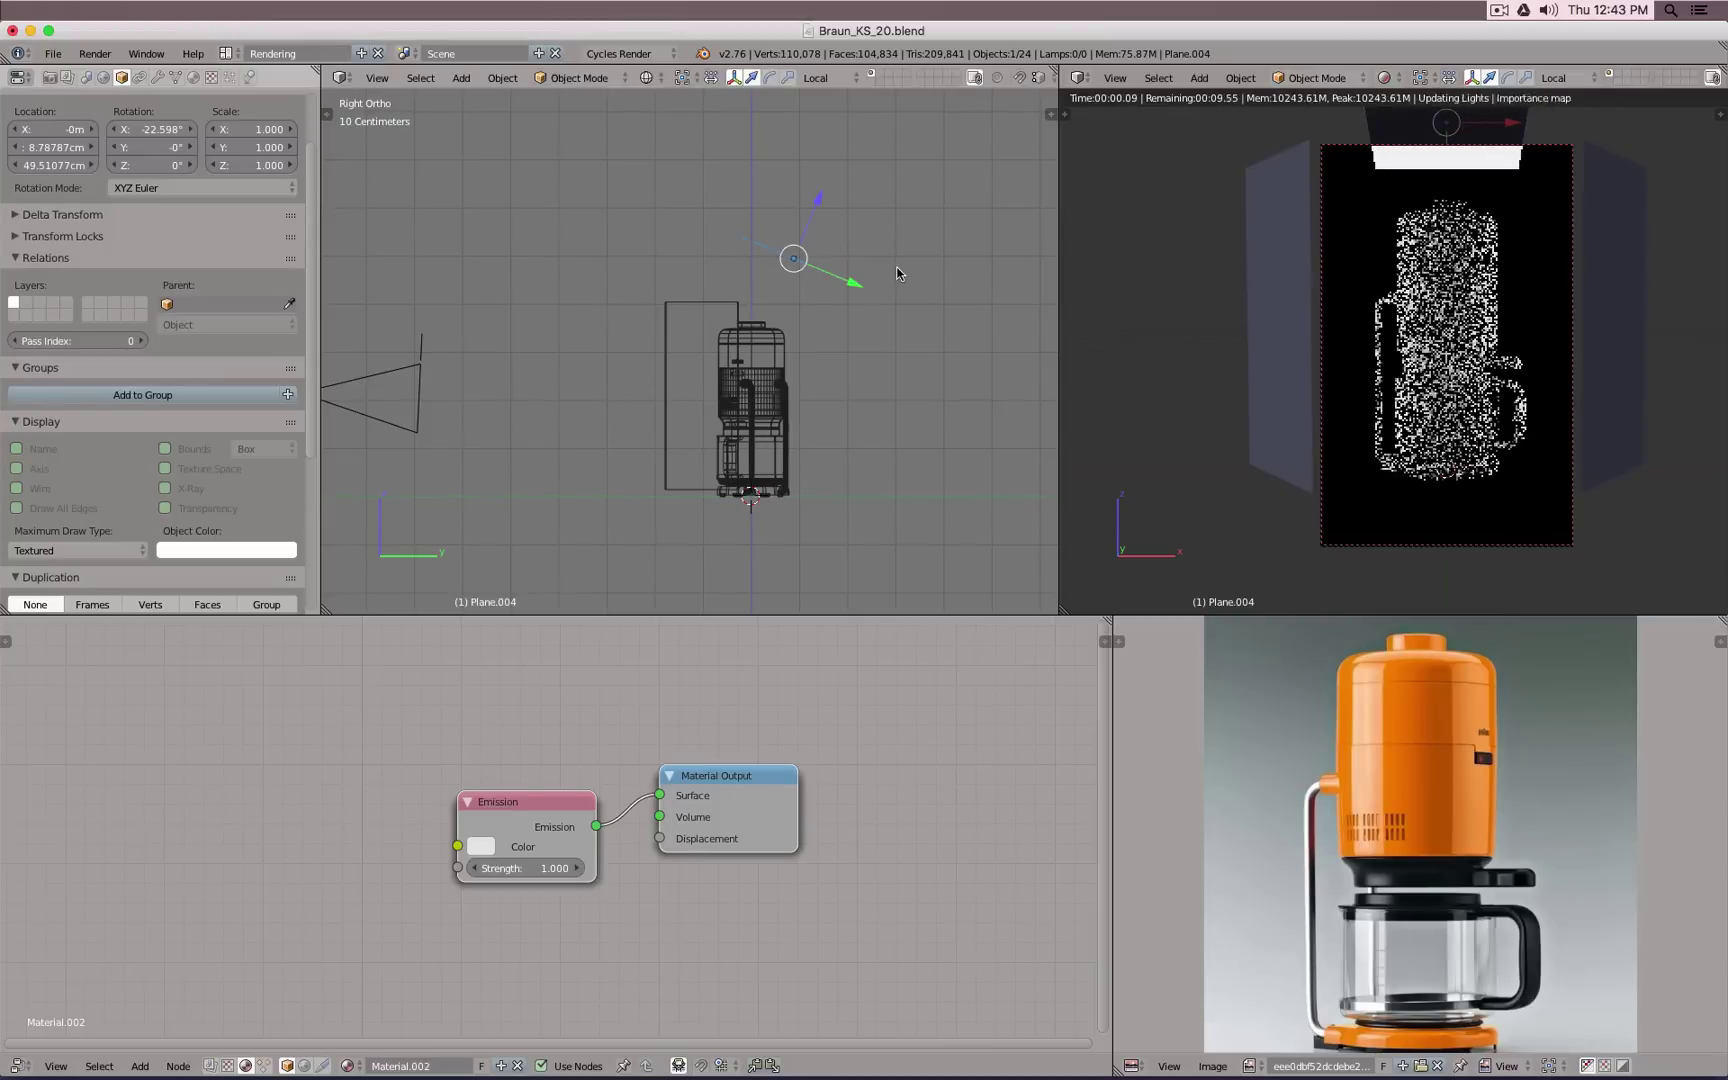
Step: Bring the overhead plane forward to about Y -4.9 cm, Z 49.9 cm and tilt it to about 23.8° around X
key(g)
click(799, 276)
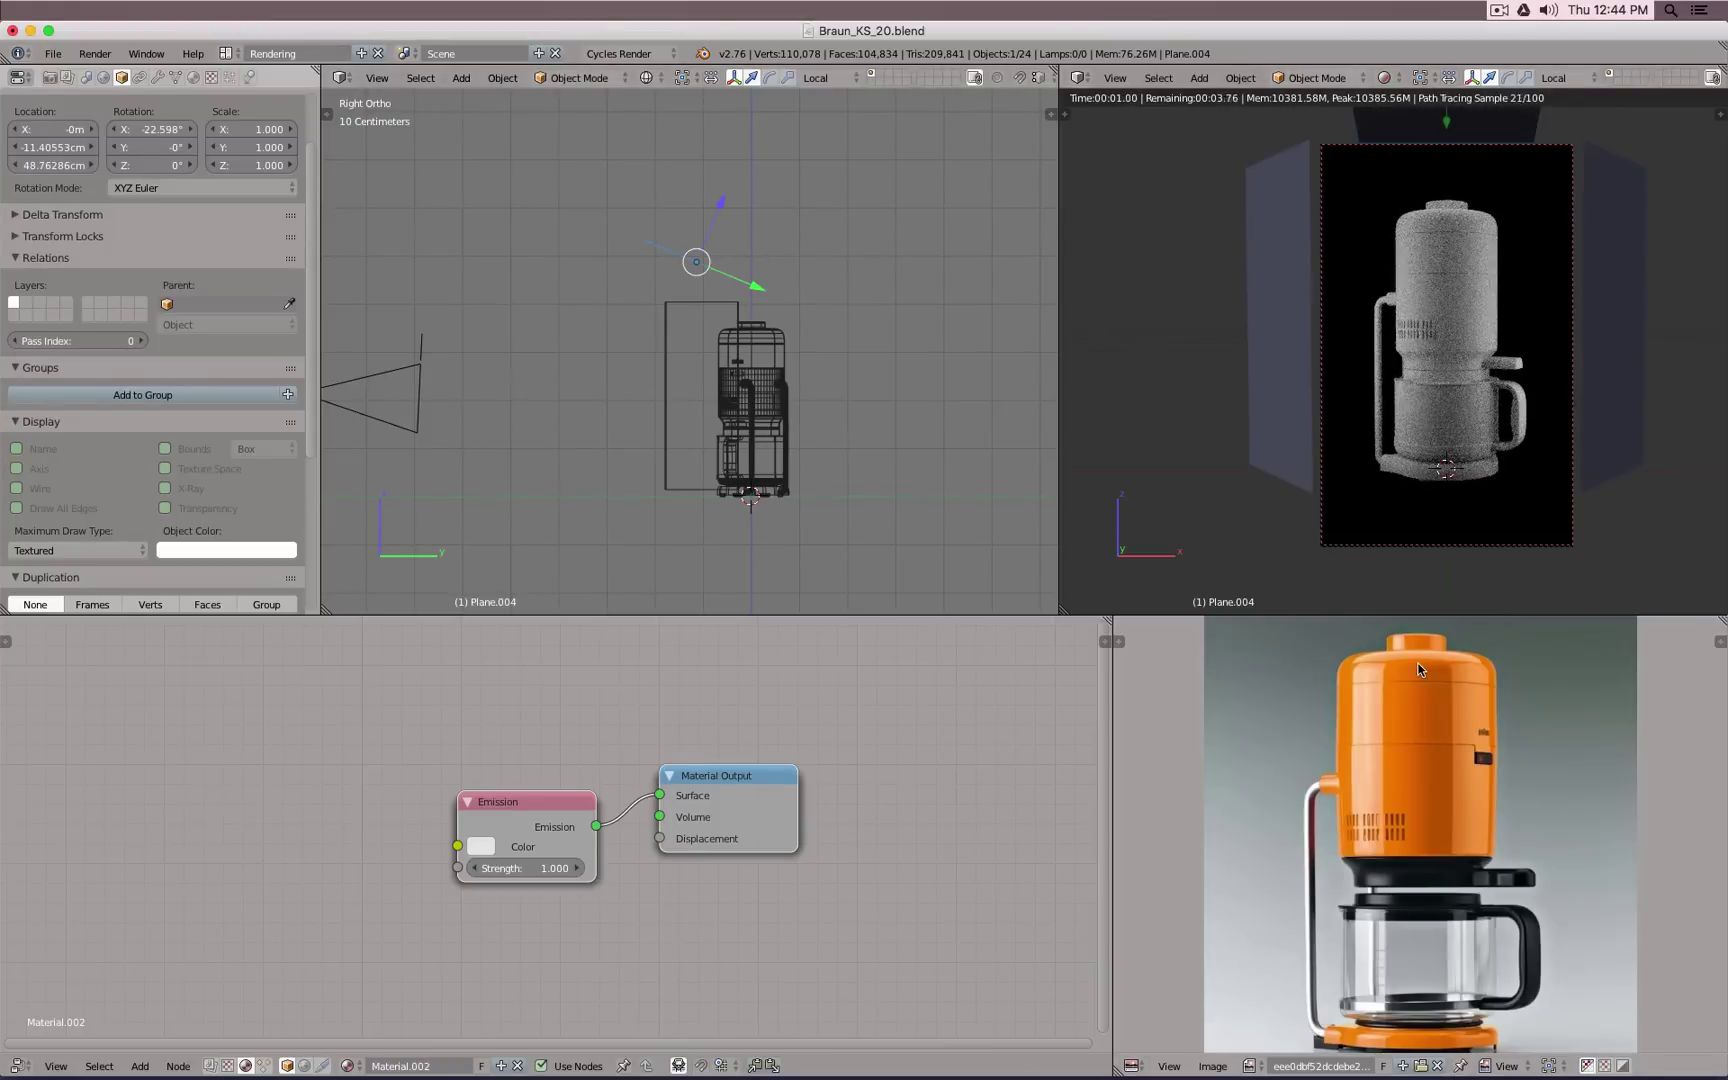
key(r)
click(856, 234)
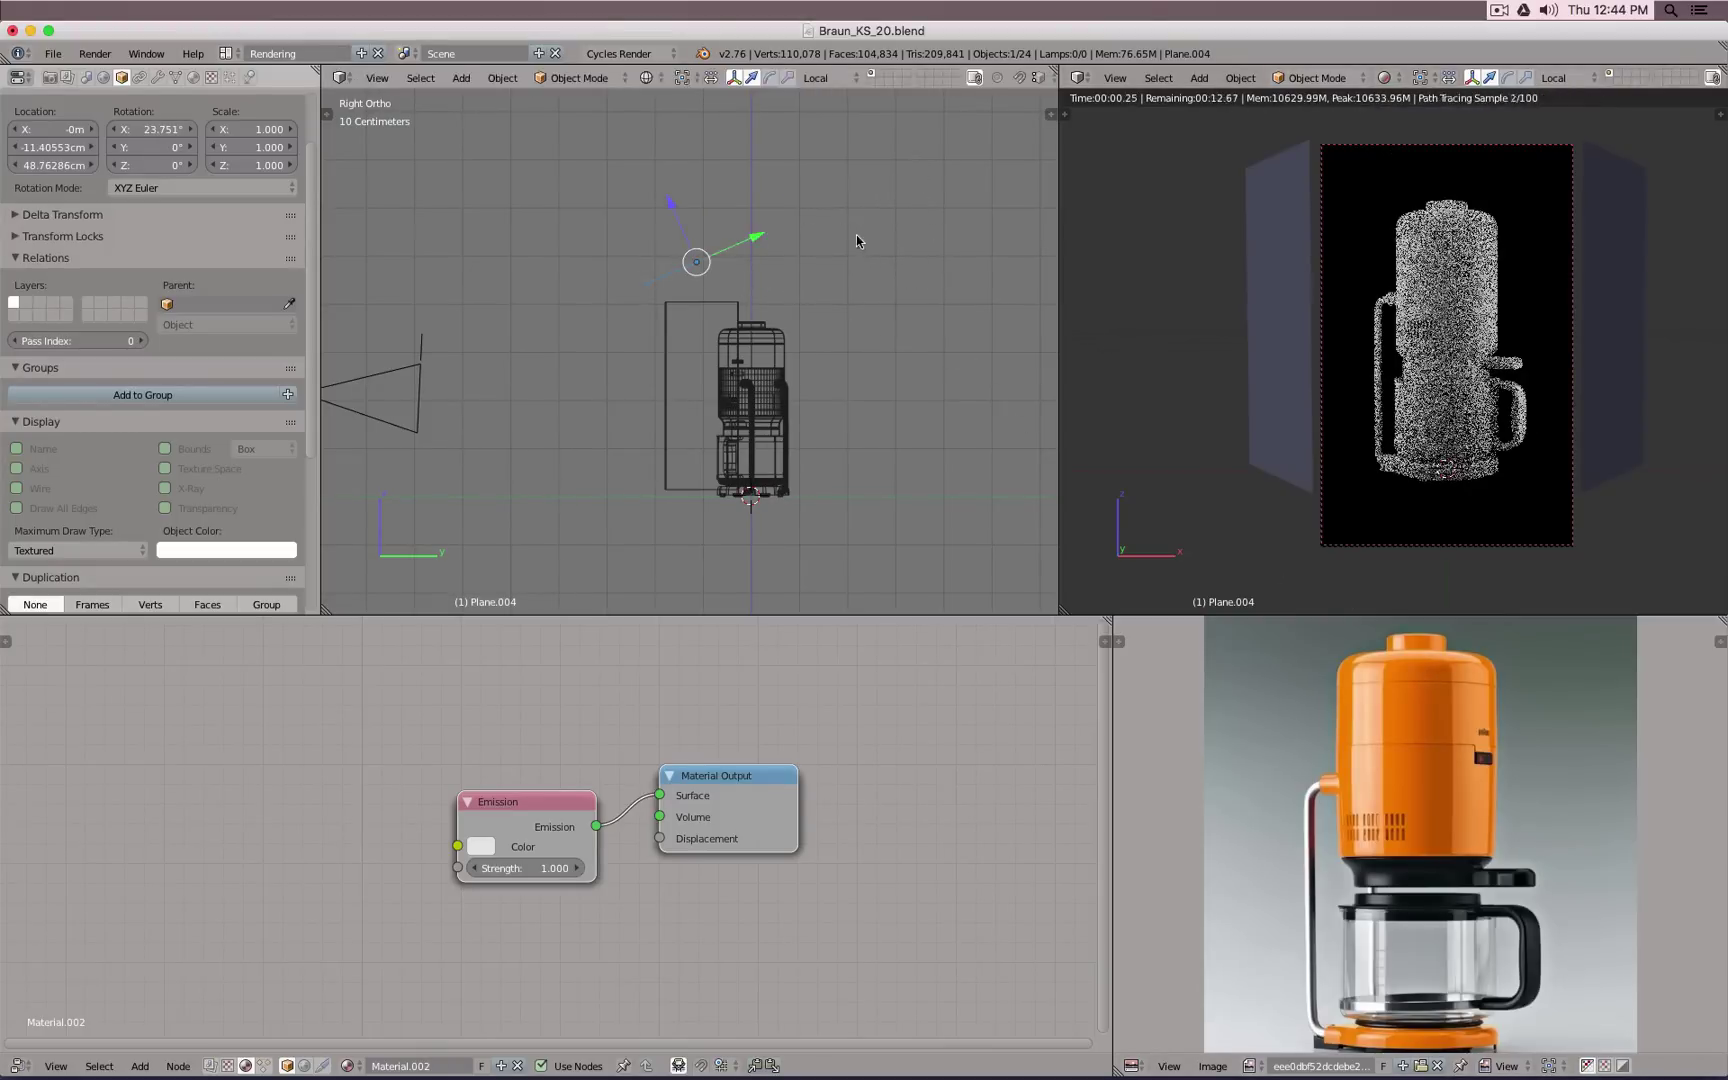
key(g)
click(879, 236)
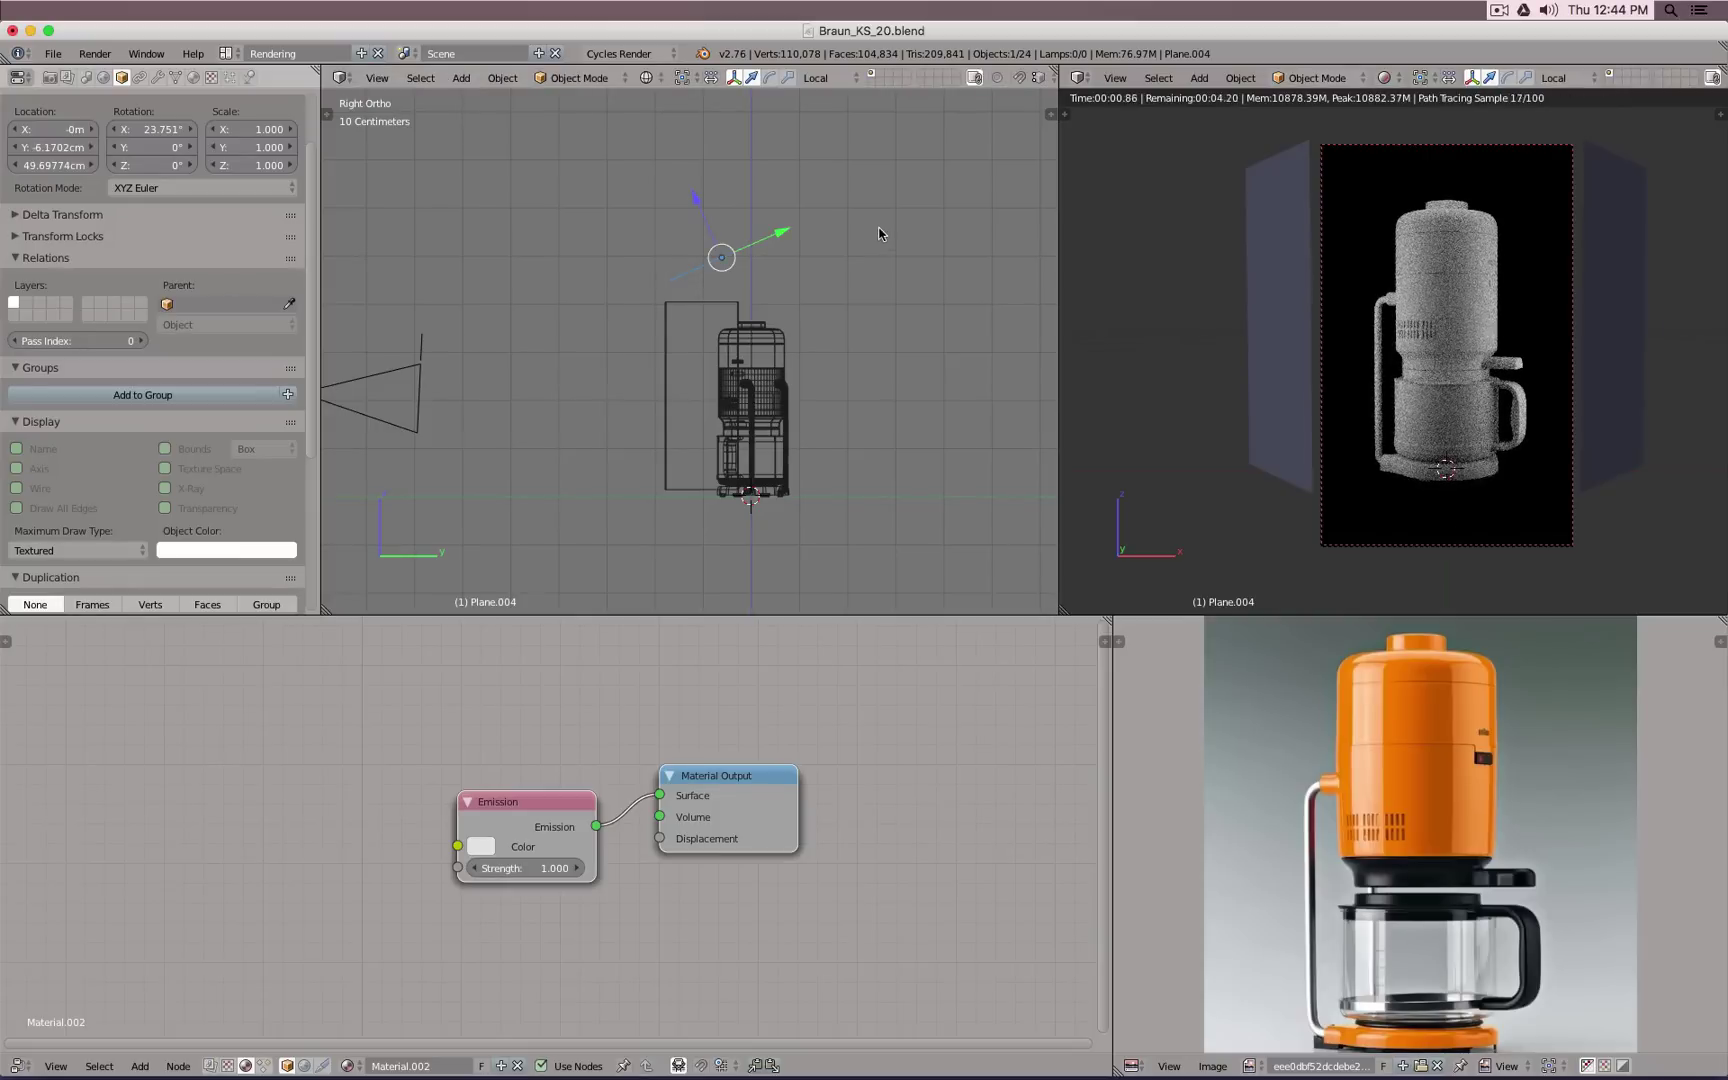
key(g)
click(890, 225)
Step: Move the right upright plane about 5.5 cm toward the coffee maker along its local X axis
key(KP_1)
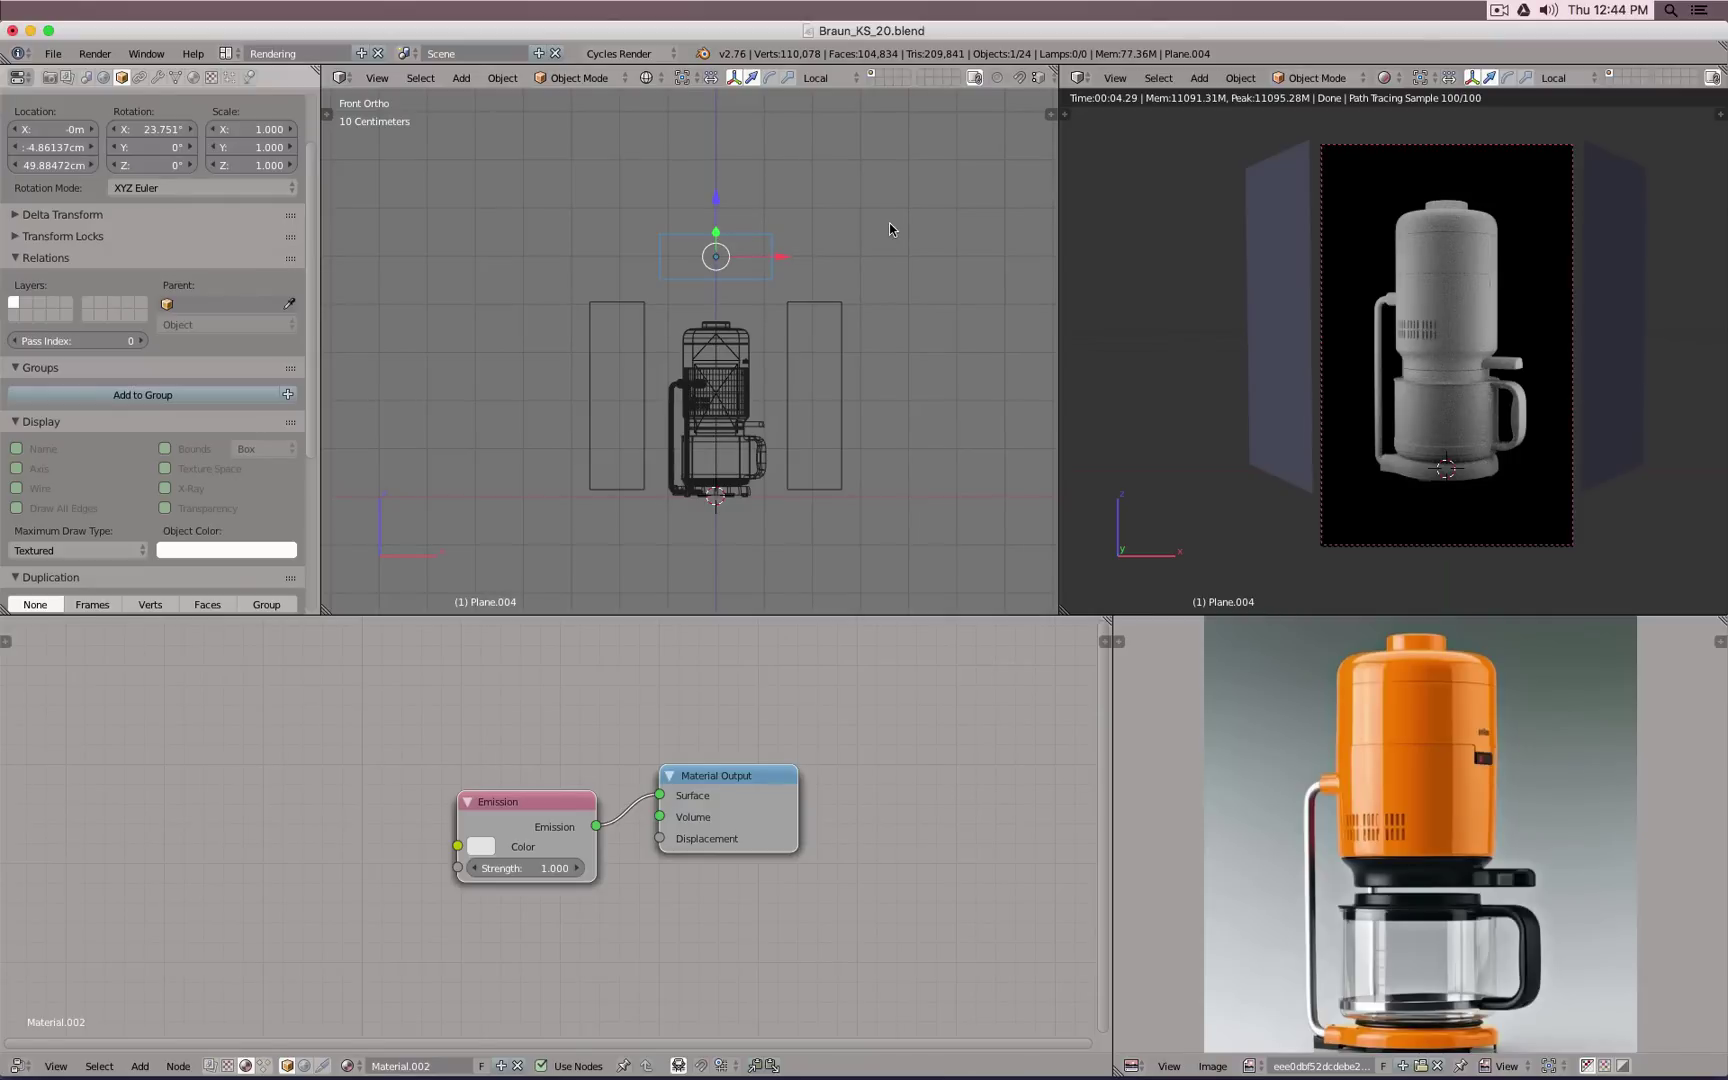
right_click(831, 350)
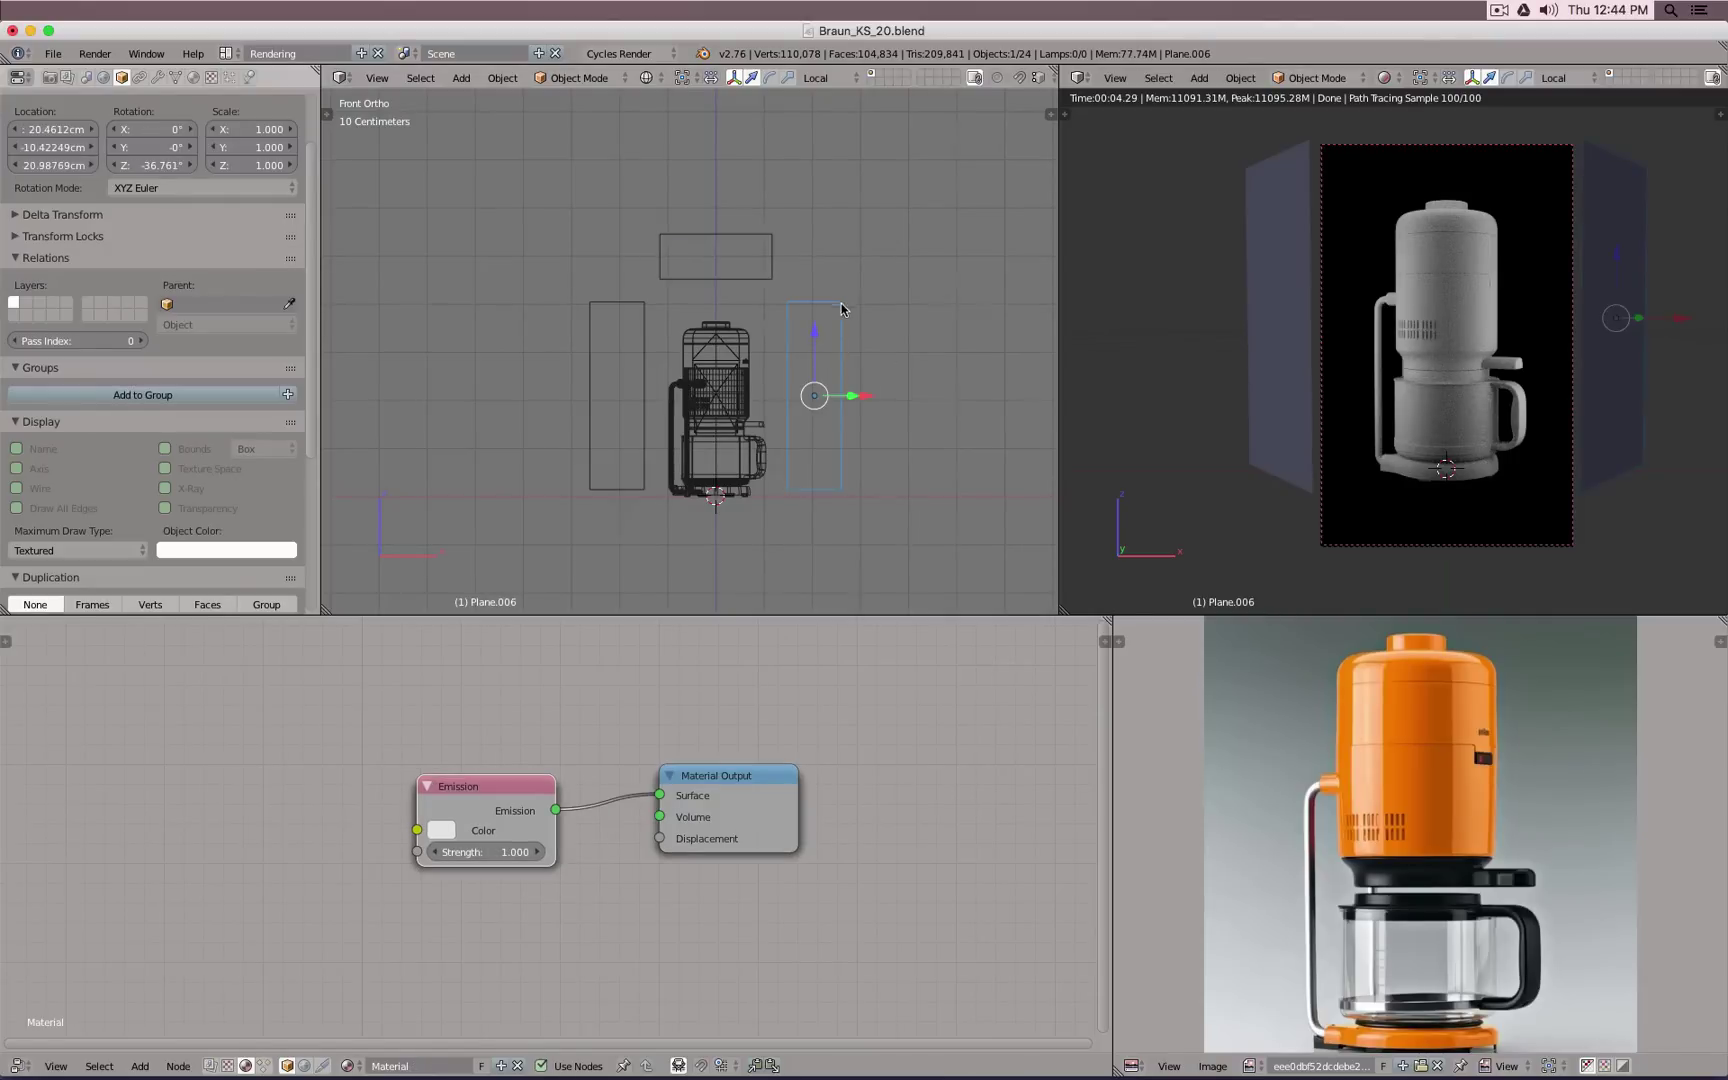
middle_drag(840, 309, 876, 390)
key(g)
key(x)
key(x)
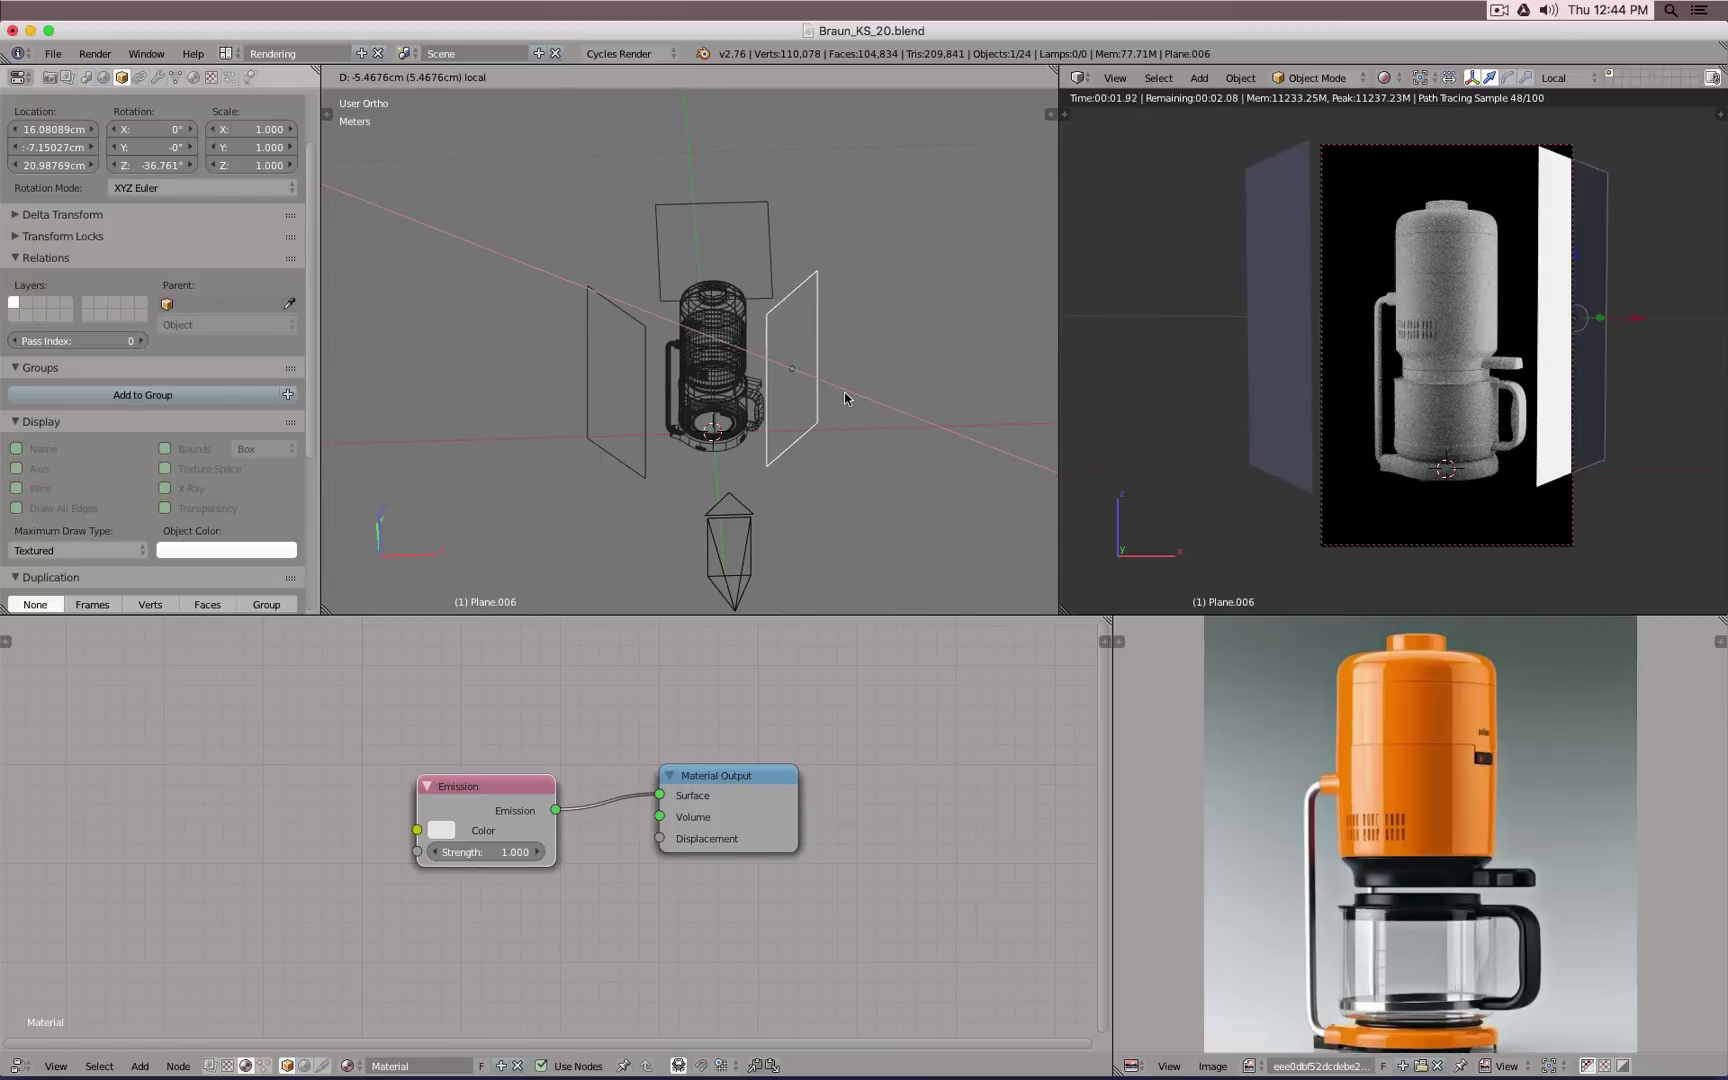
click(844, 393)
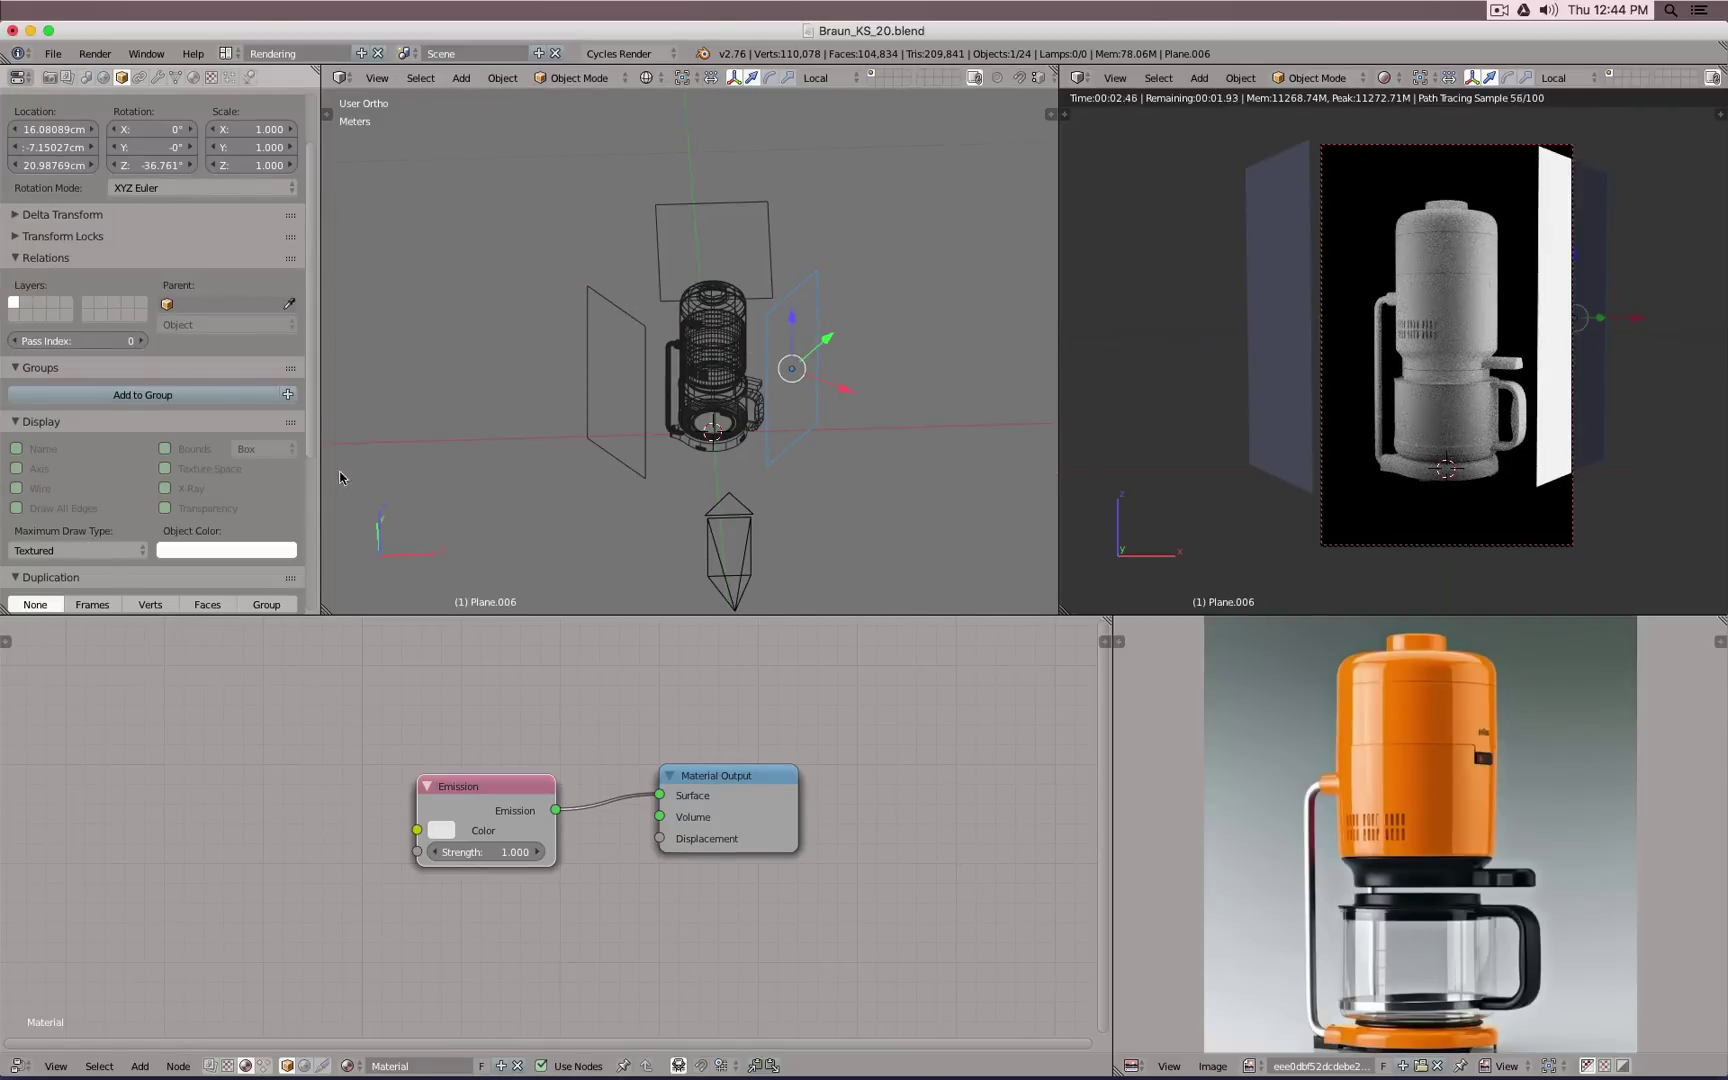
Step: Rename the right upright plane as Right Light
scroll(270, 292, down, 5)
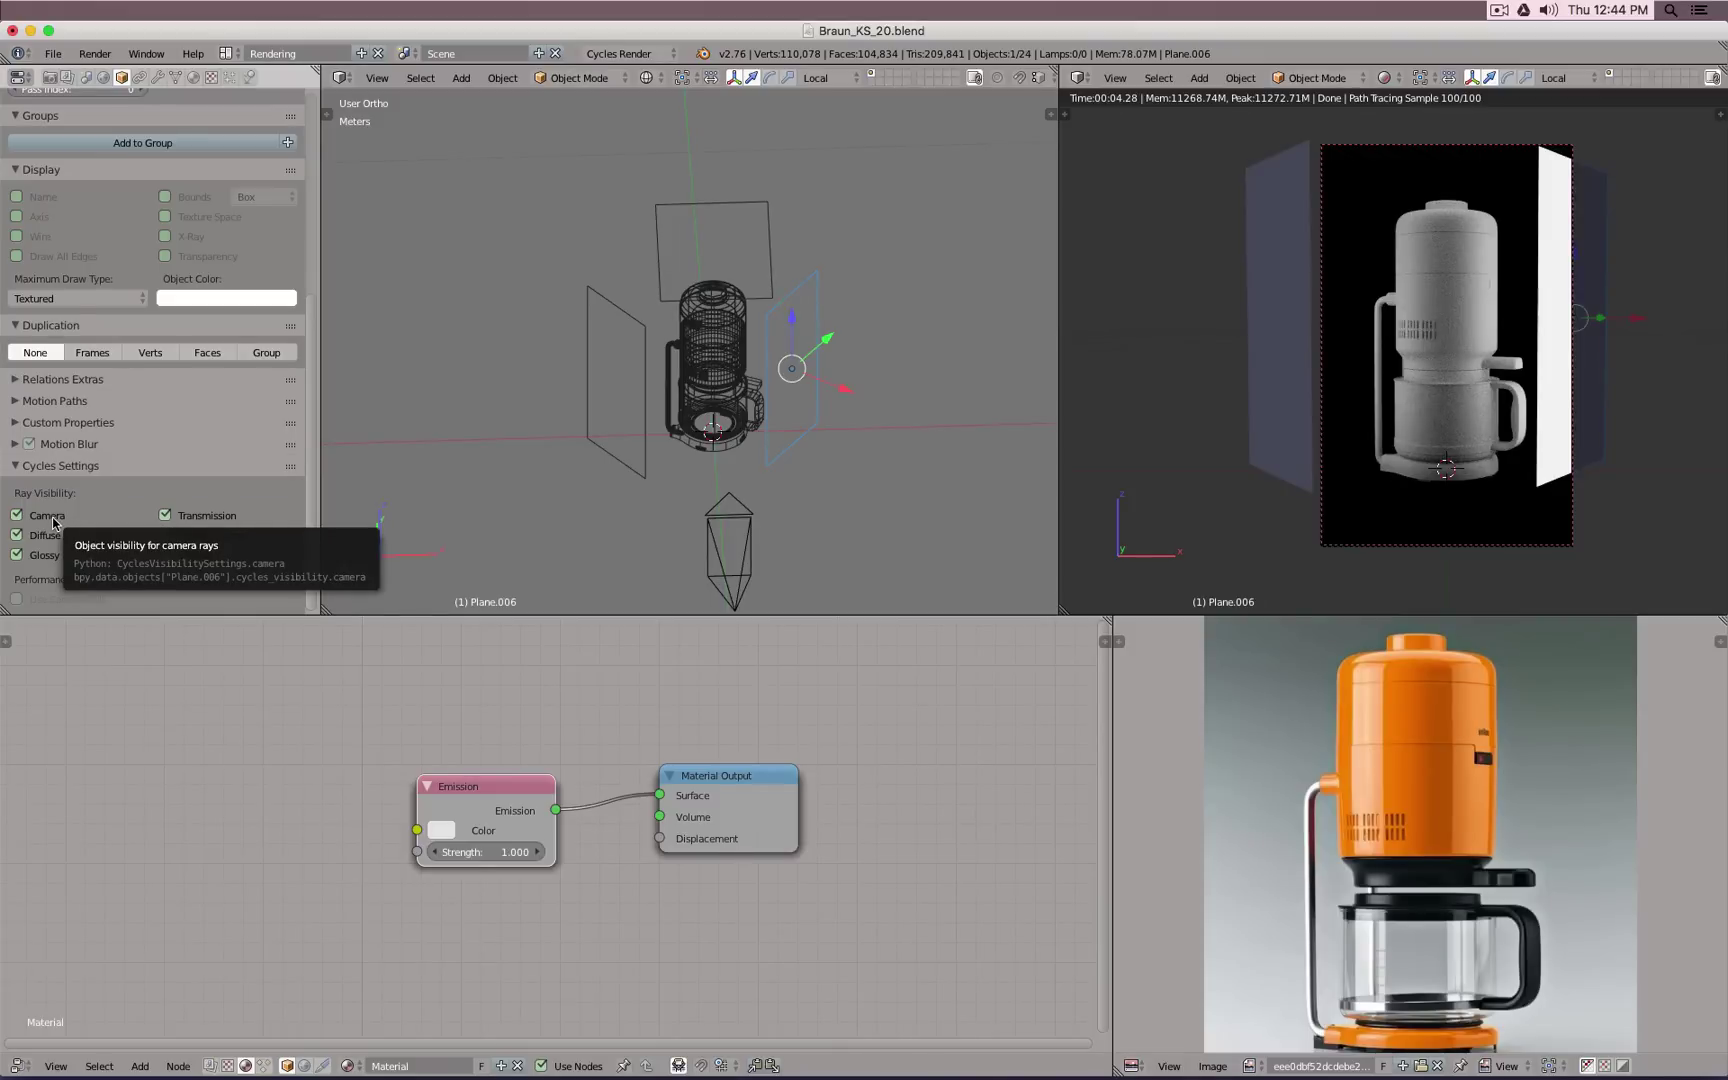
click(14, 466)
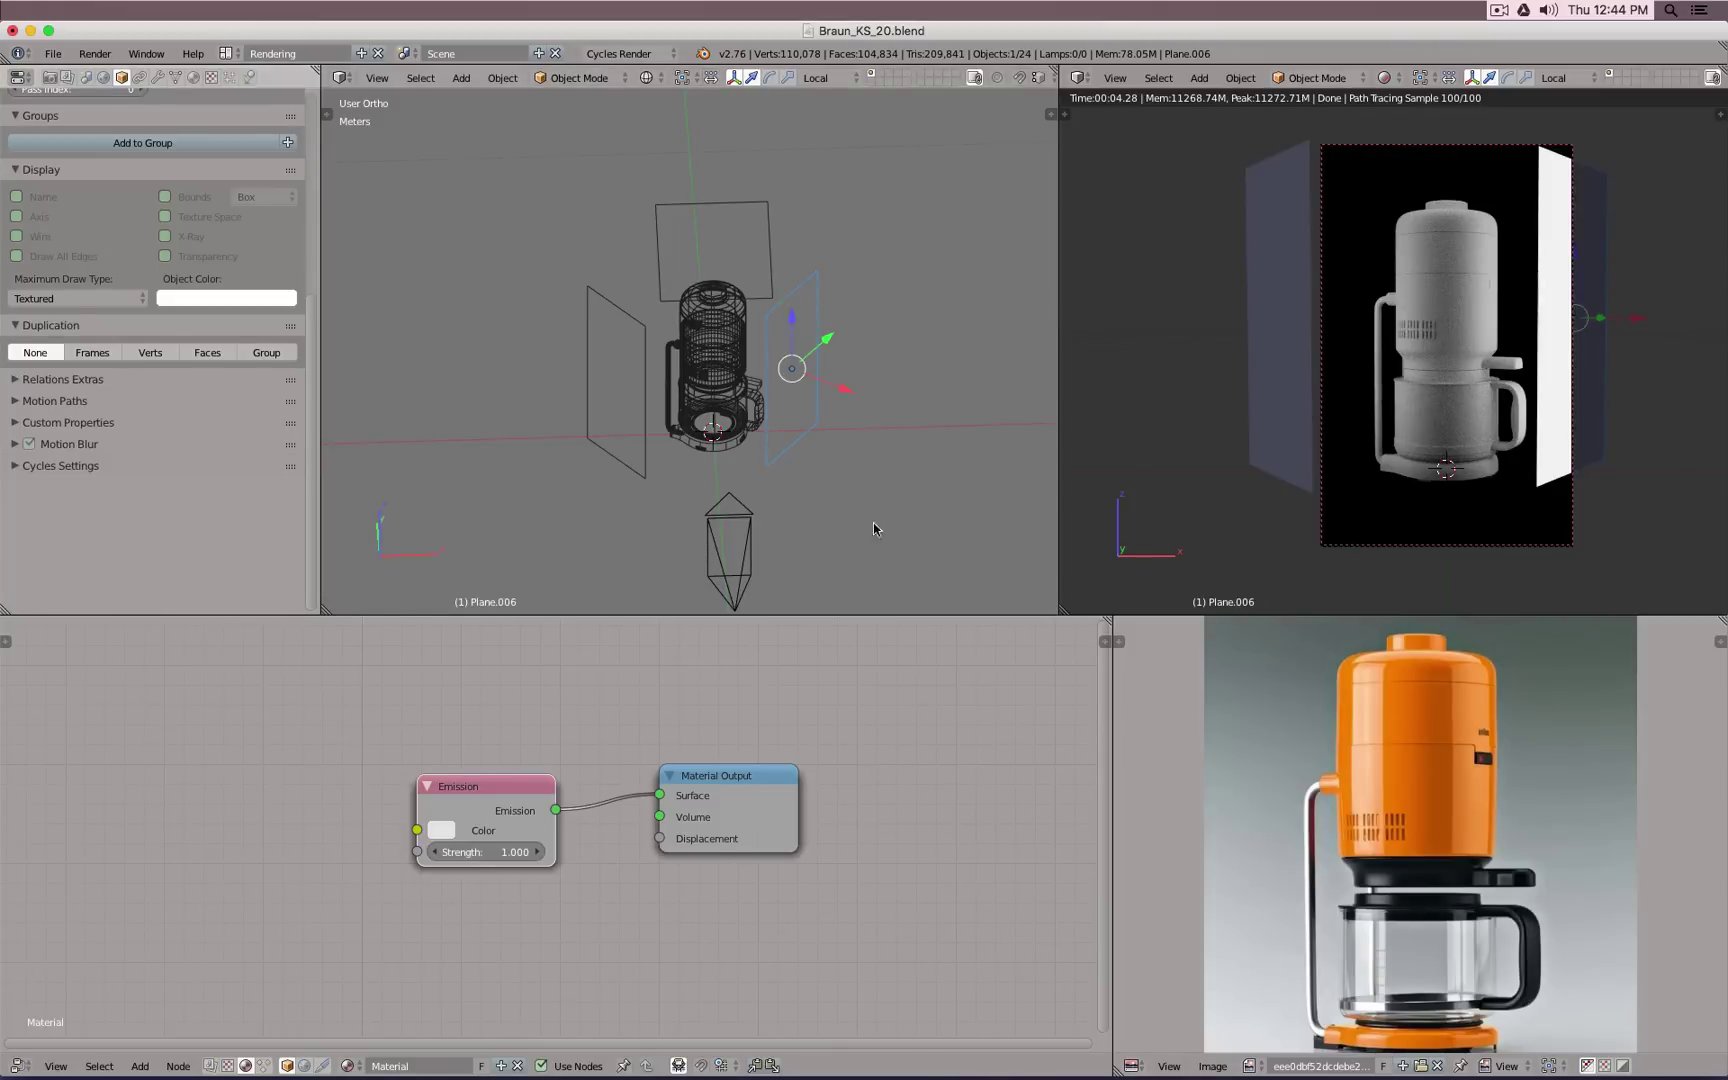
scroll(180, 202, up, 8)
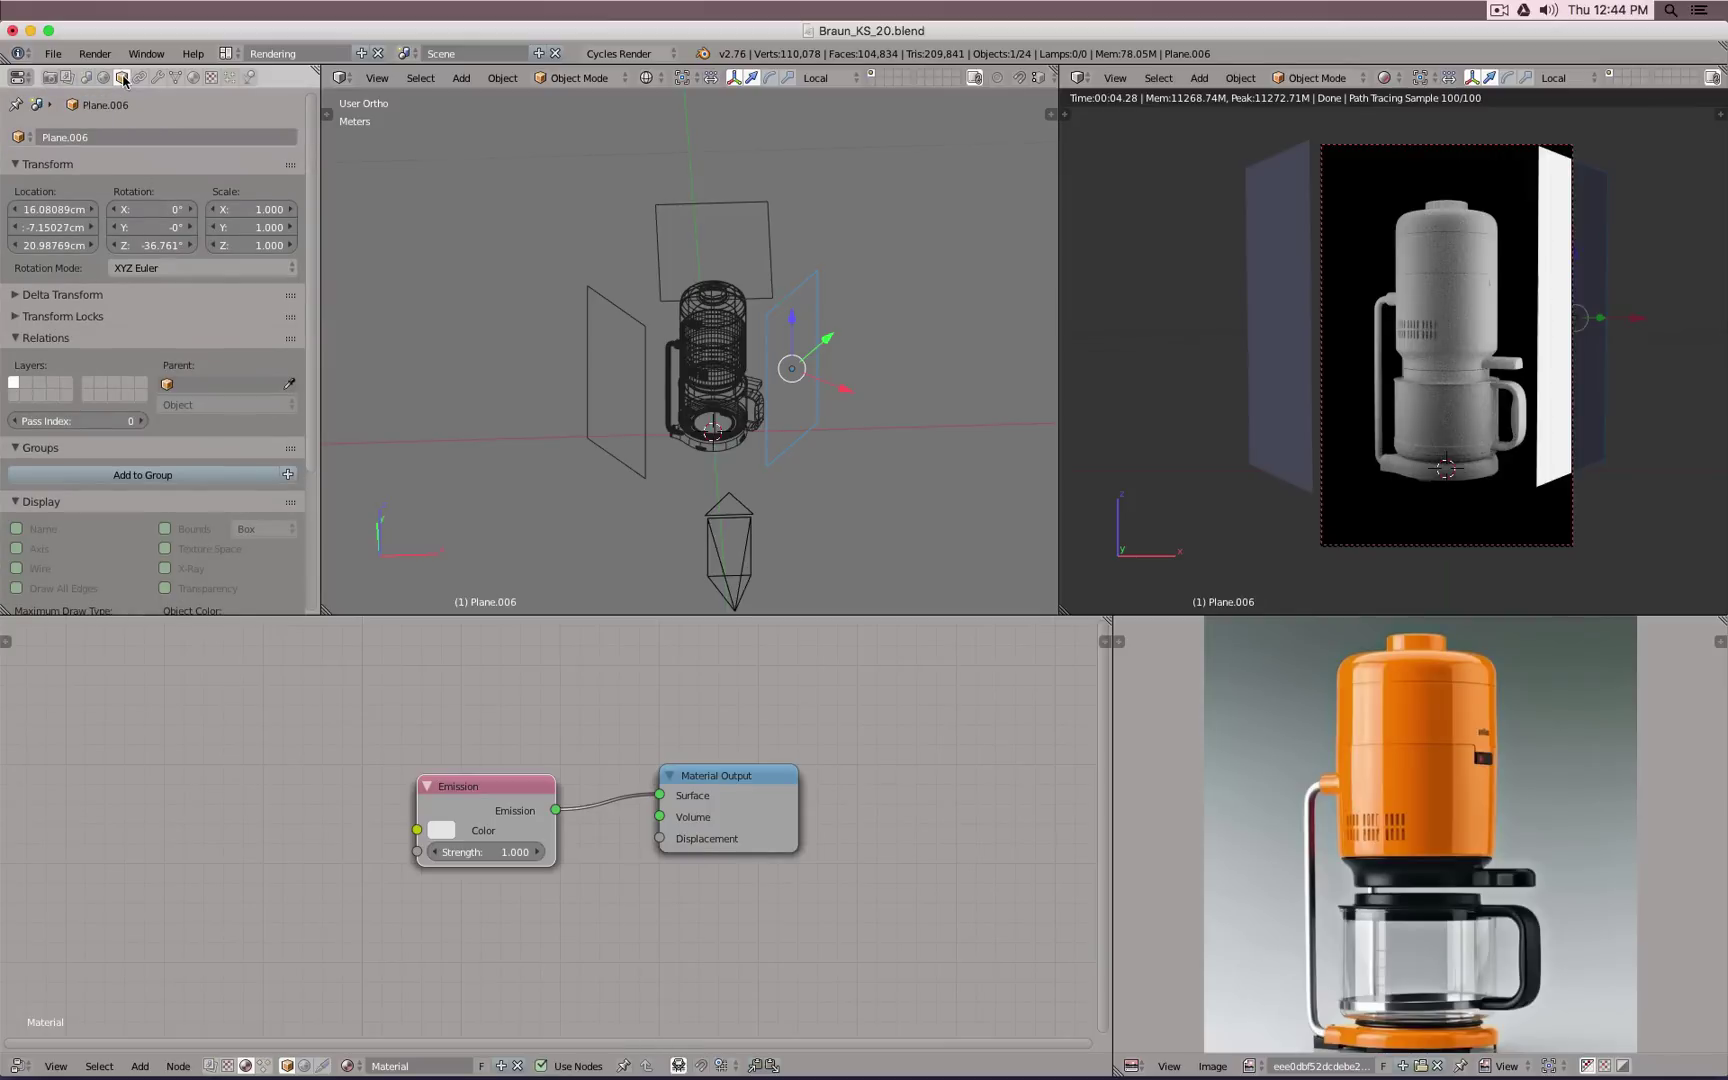
click(119, 139)
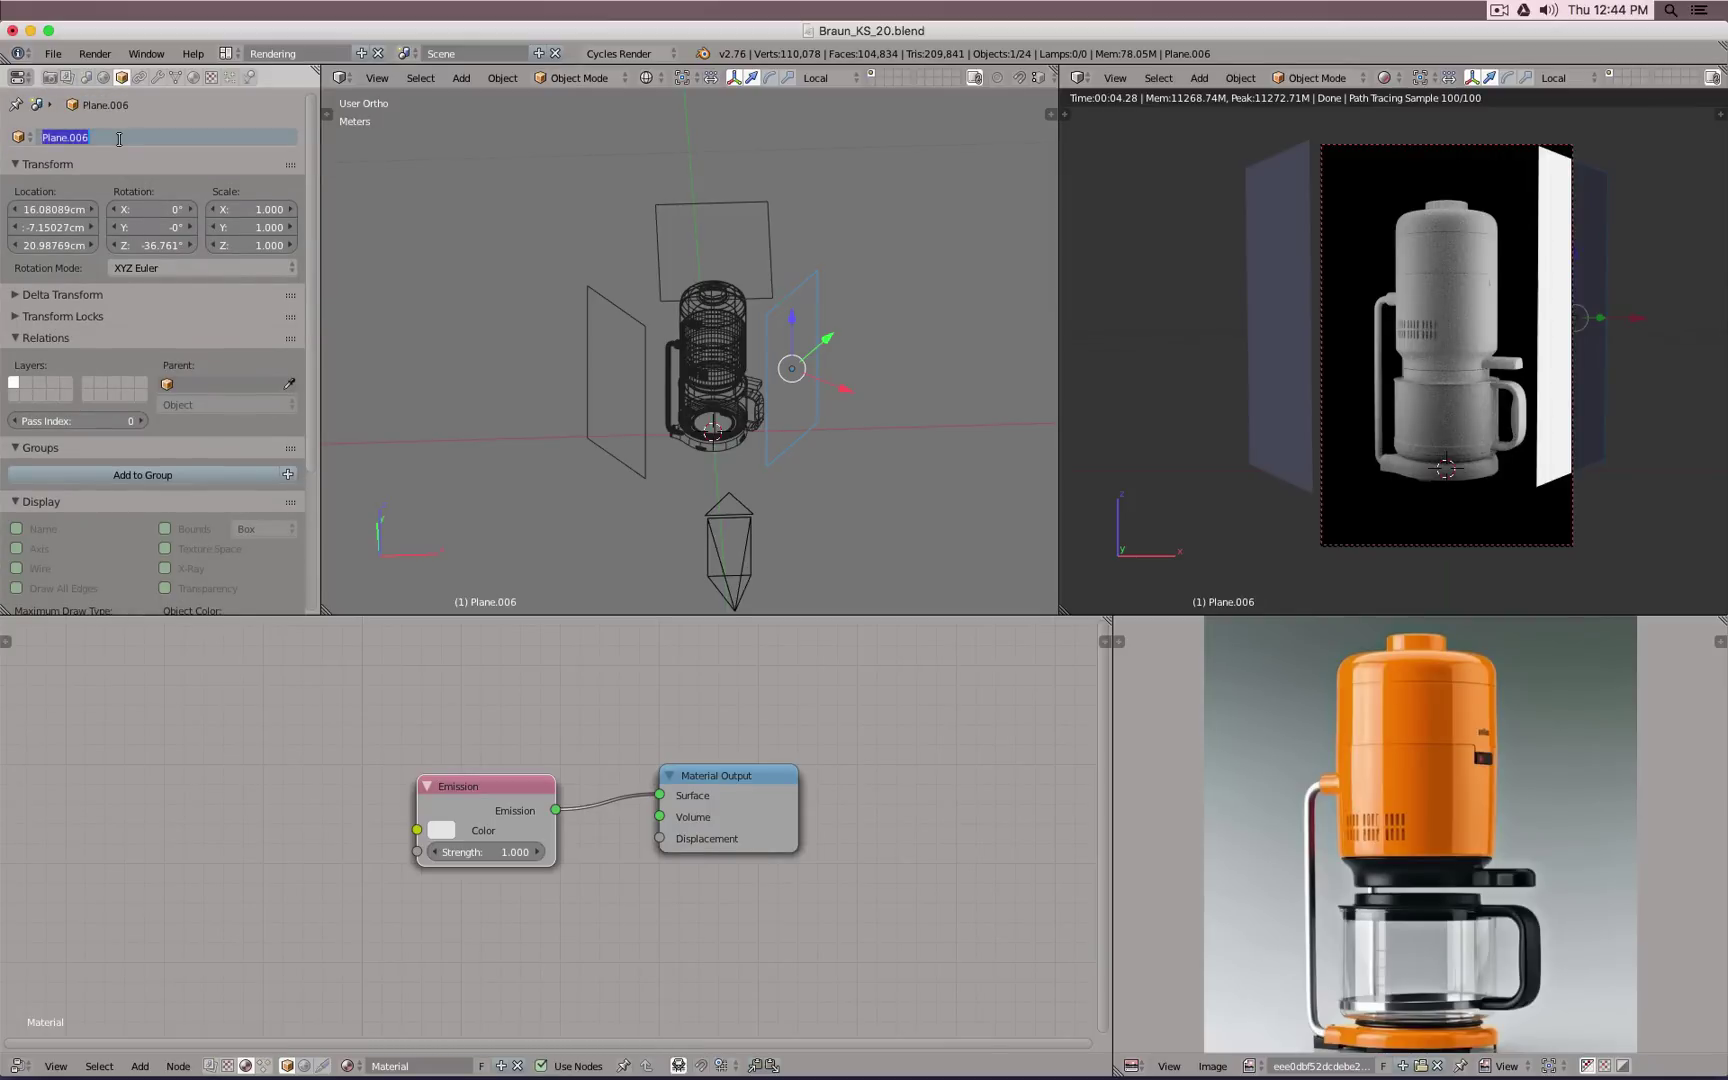
text(Right Light)
key(Return)
Step: Turn off Camera ray visibility for the Right Light plane and the left upright plane
scroll(182, 386, down, 5)
click(14, 604)
scroll(77, 508, down, 4)
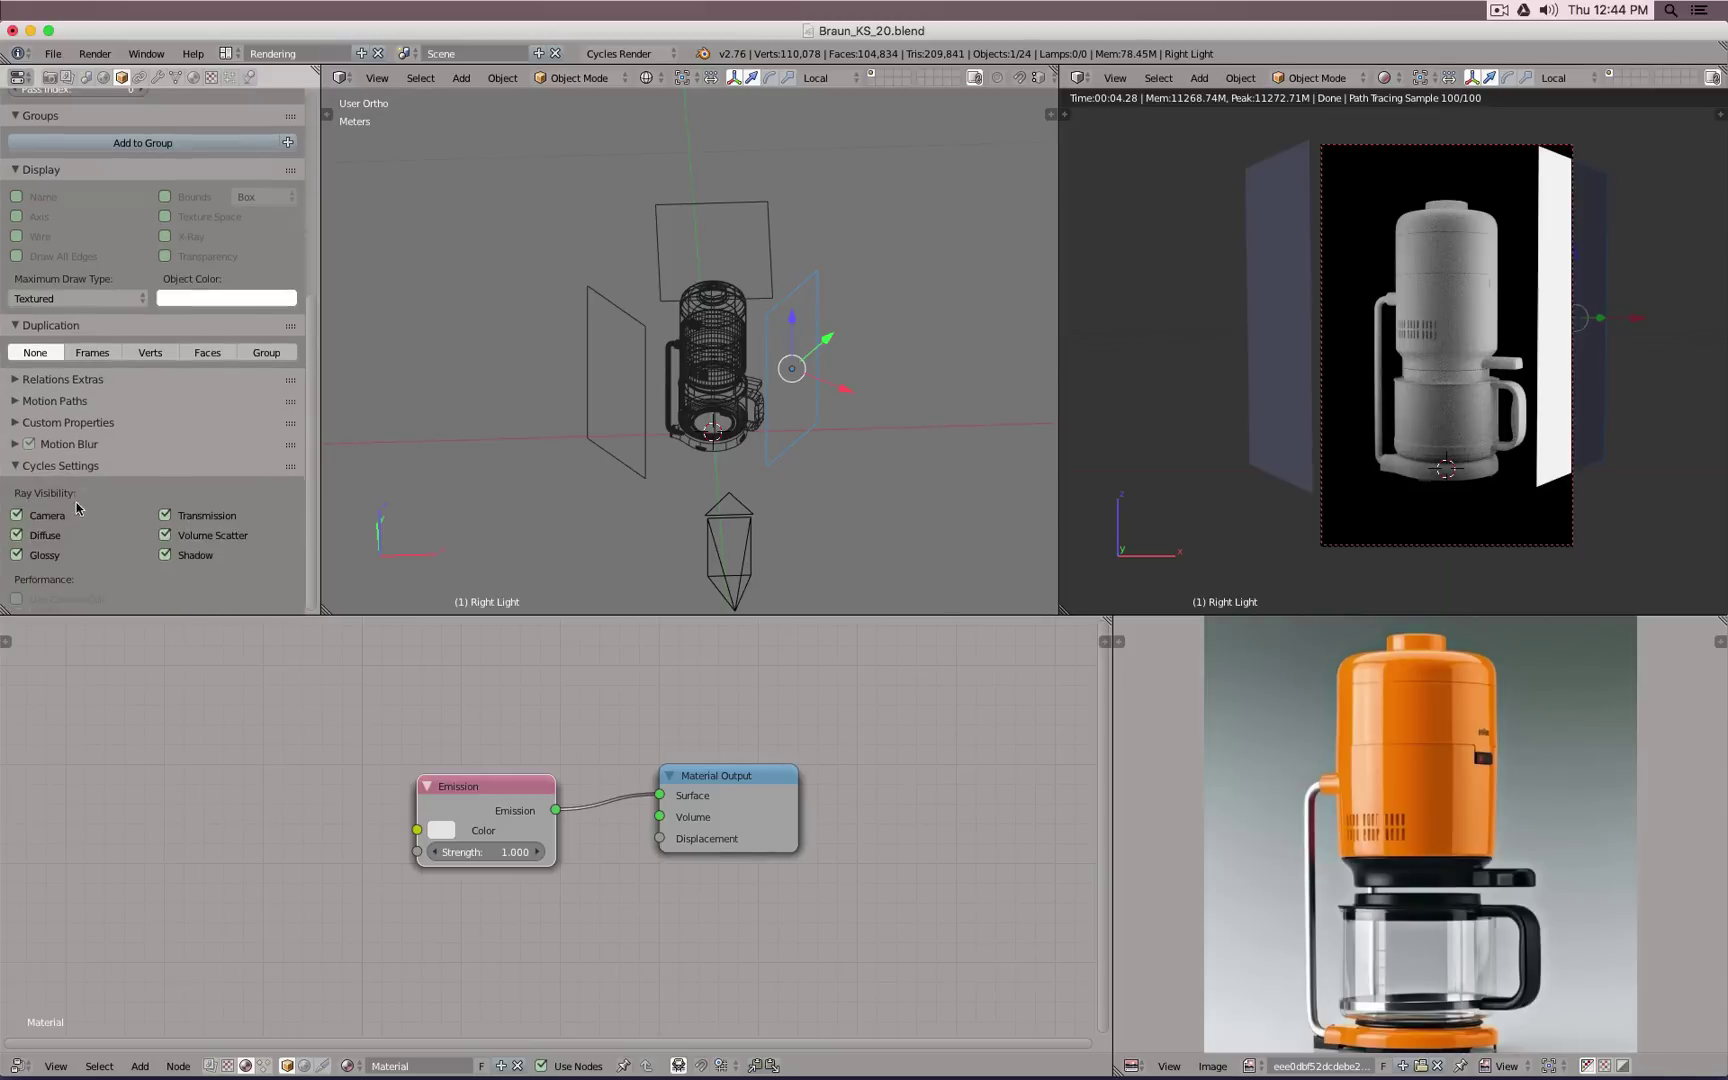
click(42, 516)
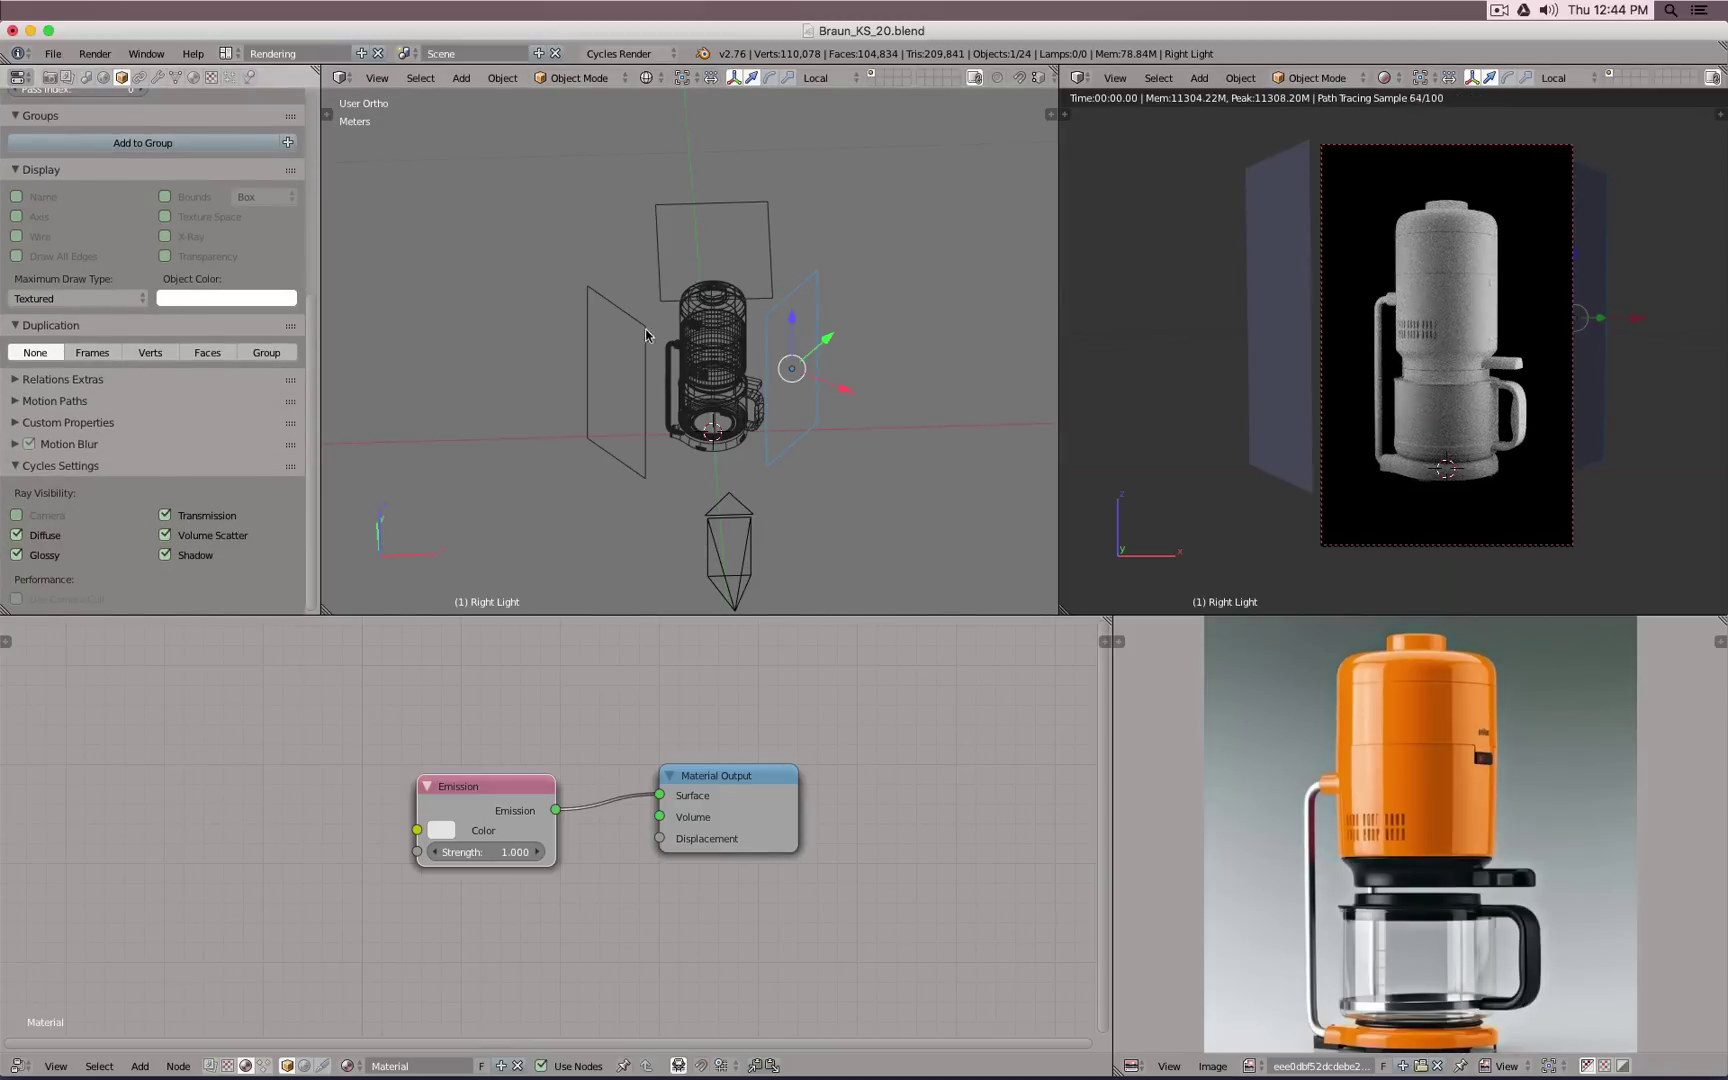
right_click(640, 372)
click(44, 515)
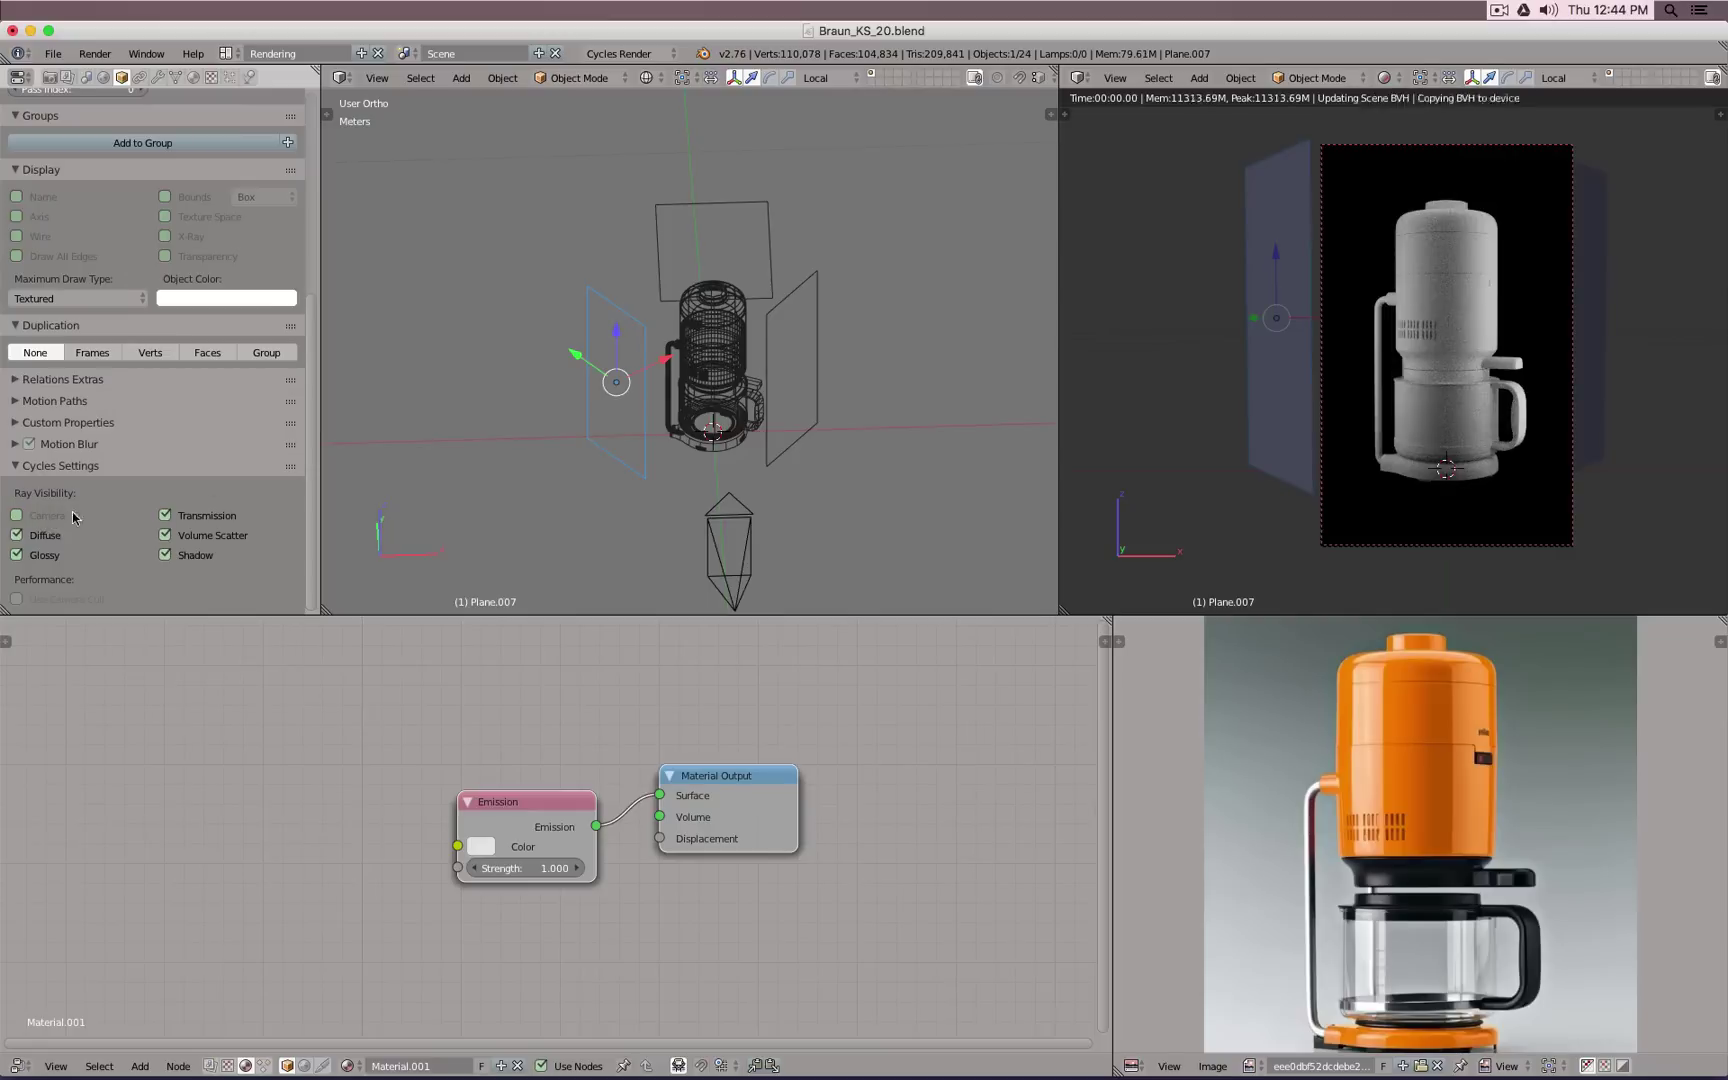
Step: Rename the overhead light plane as Top
right_click(653, 210)
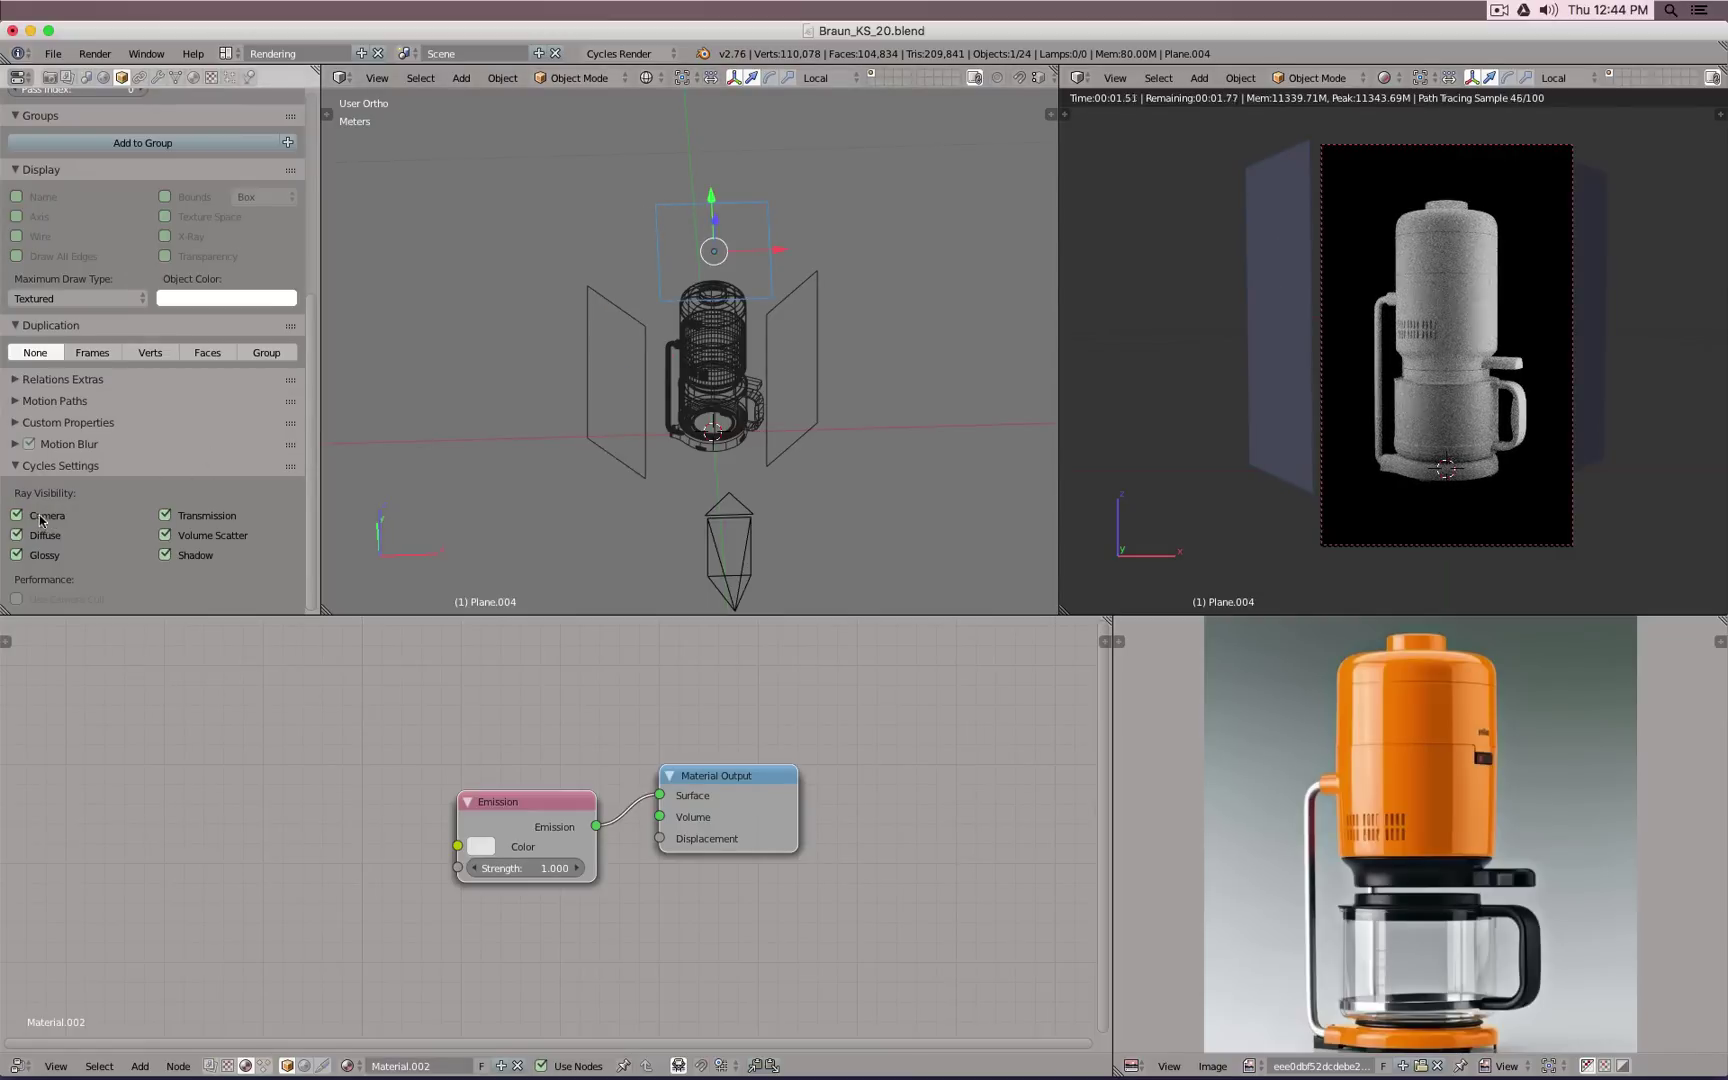
scroll(128, 251, up, 8)
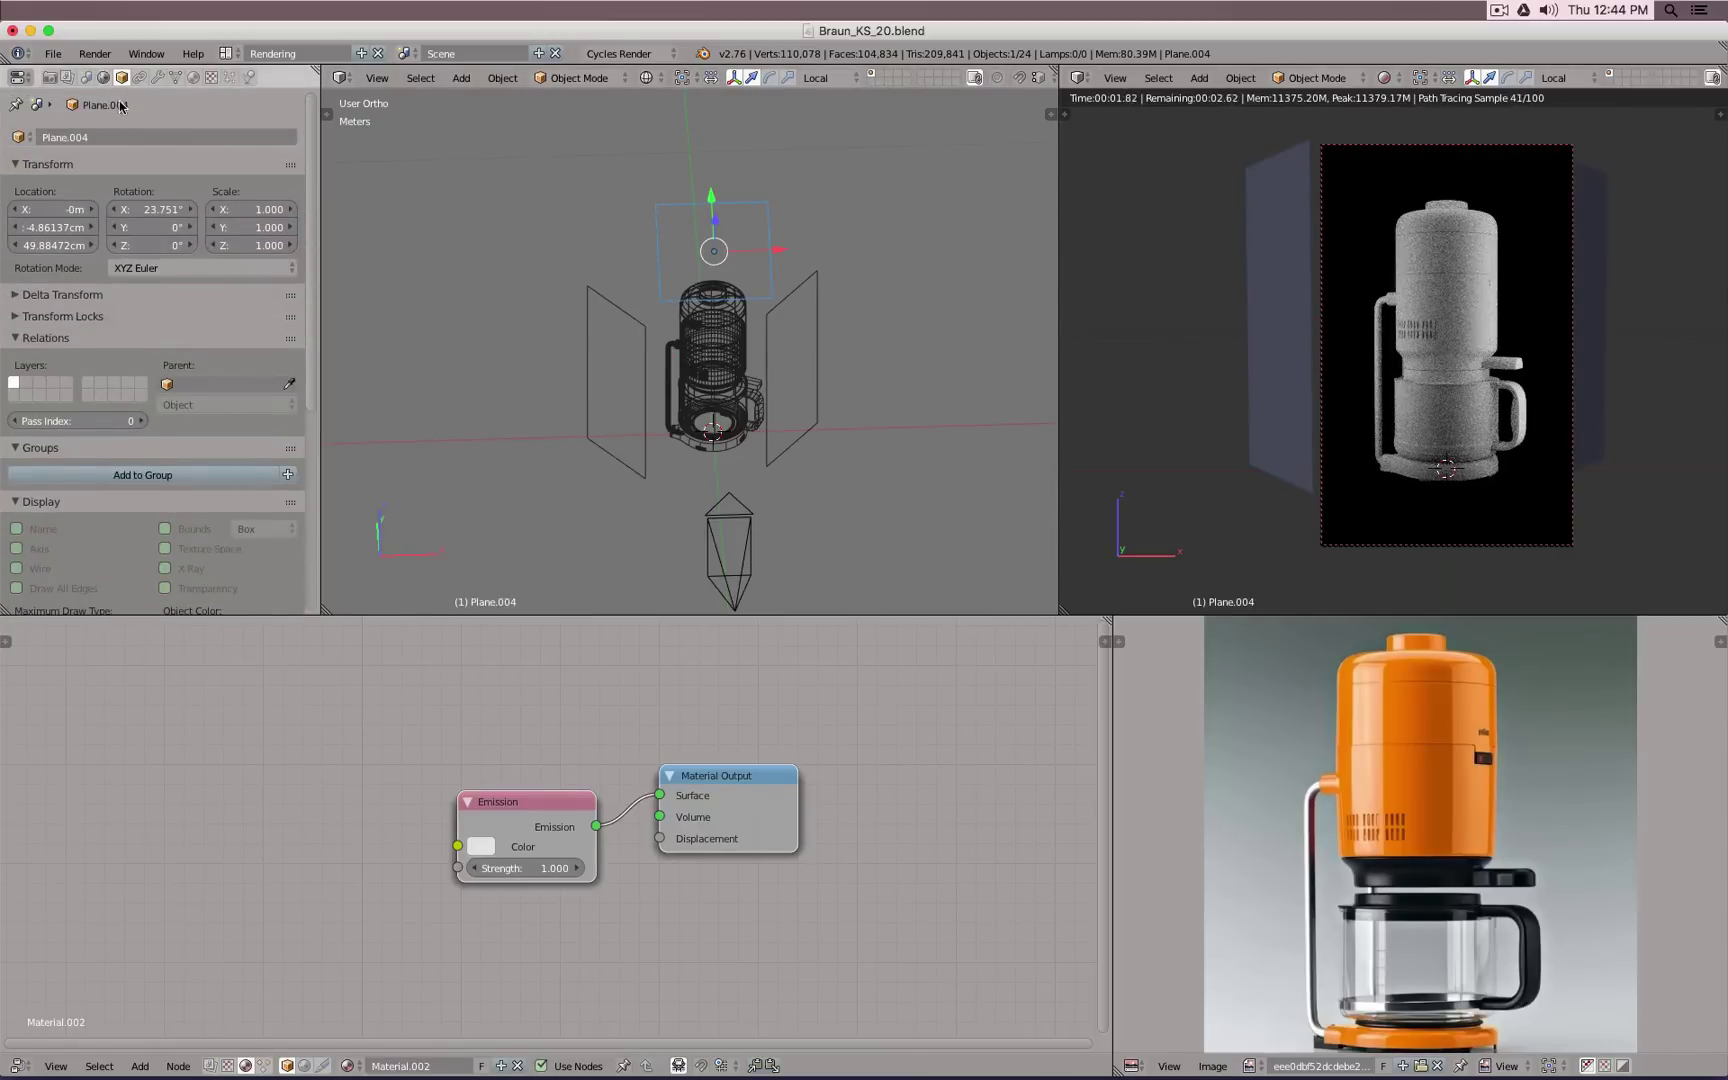
click(117, 136)
text(To)
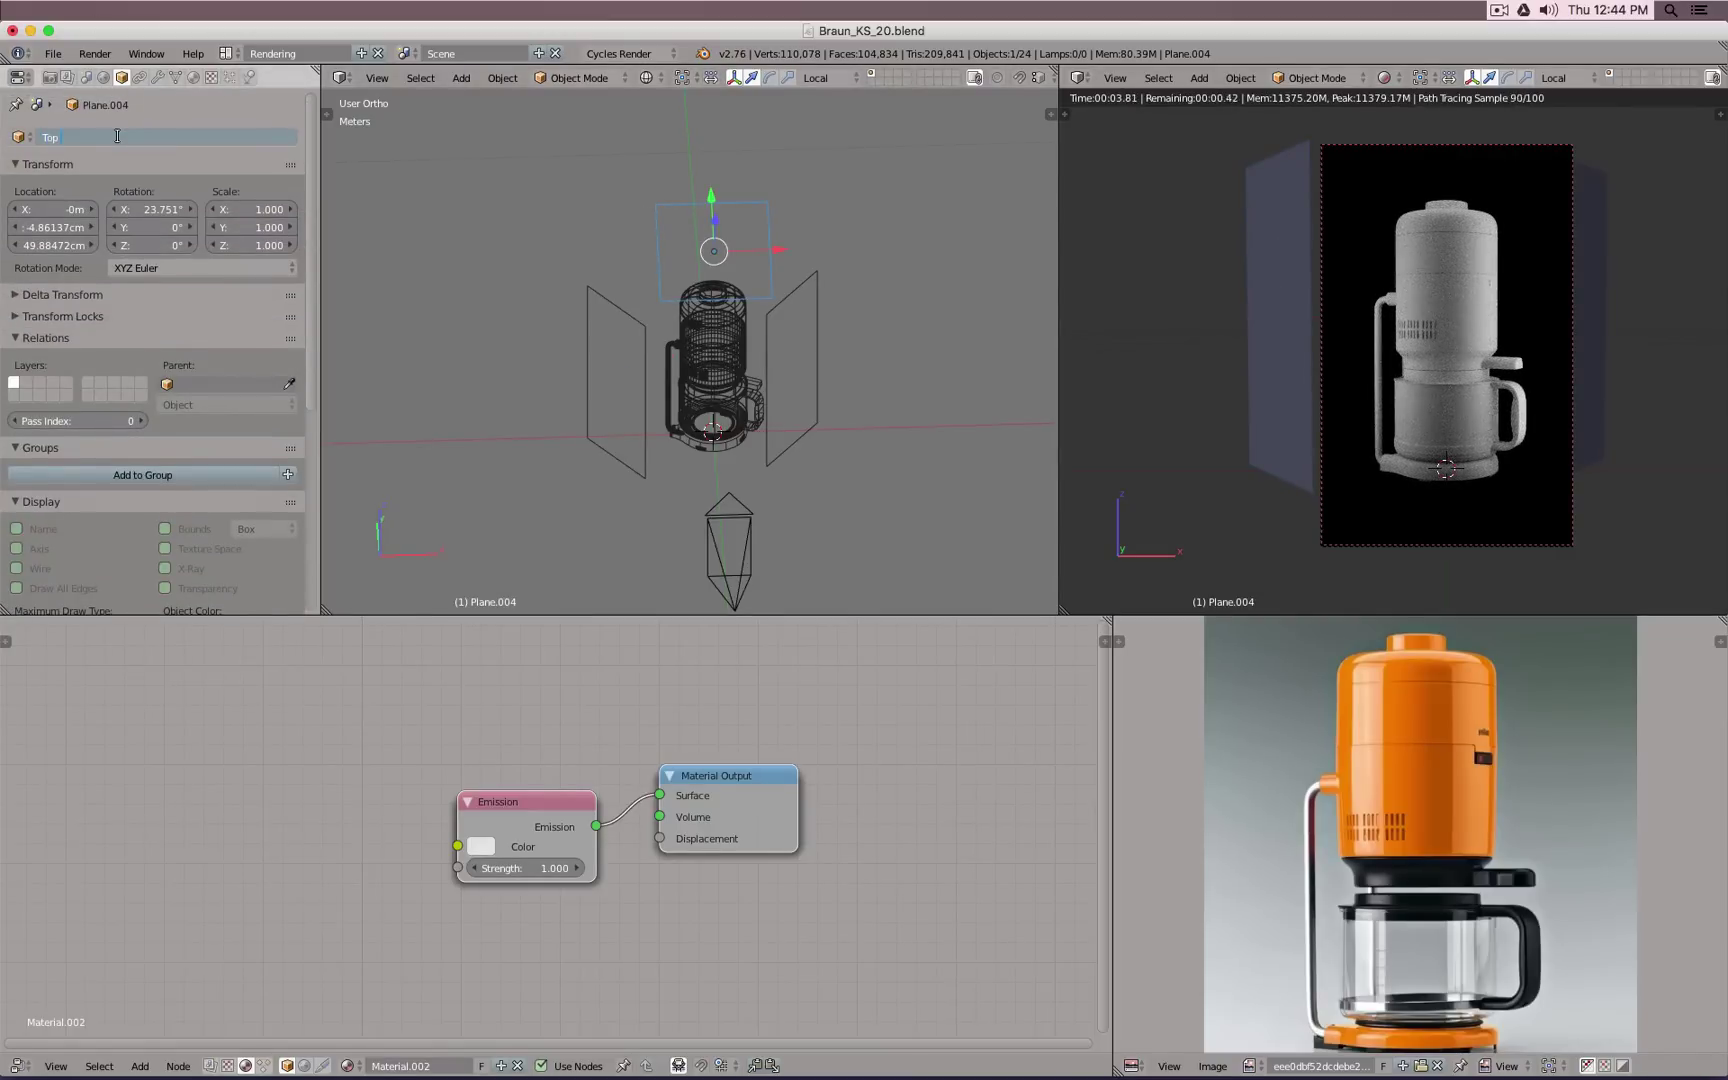
text(p)
Step: Rename the left upright light plane as Left Light
right_click(1302, 238)
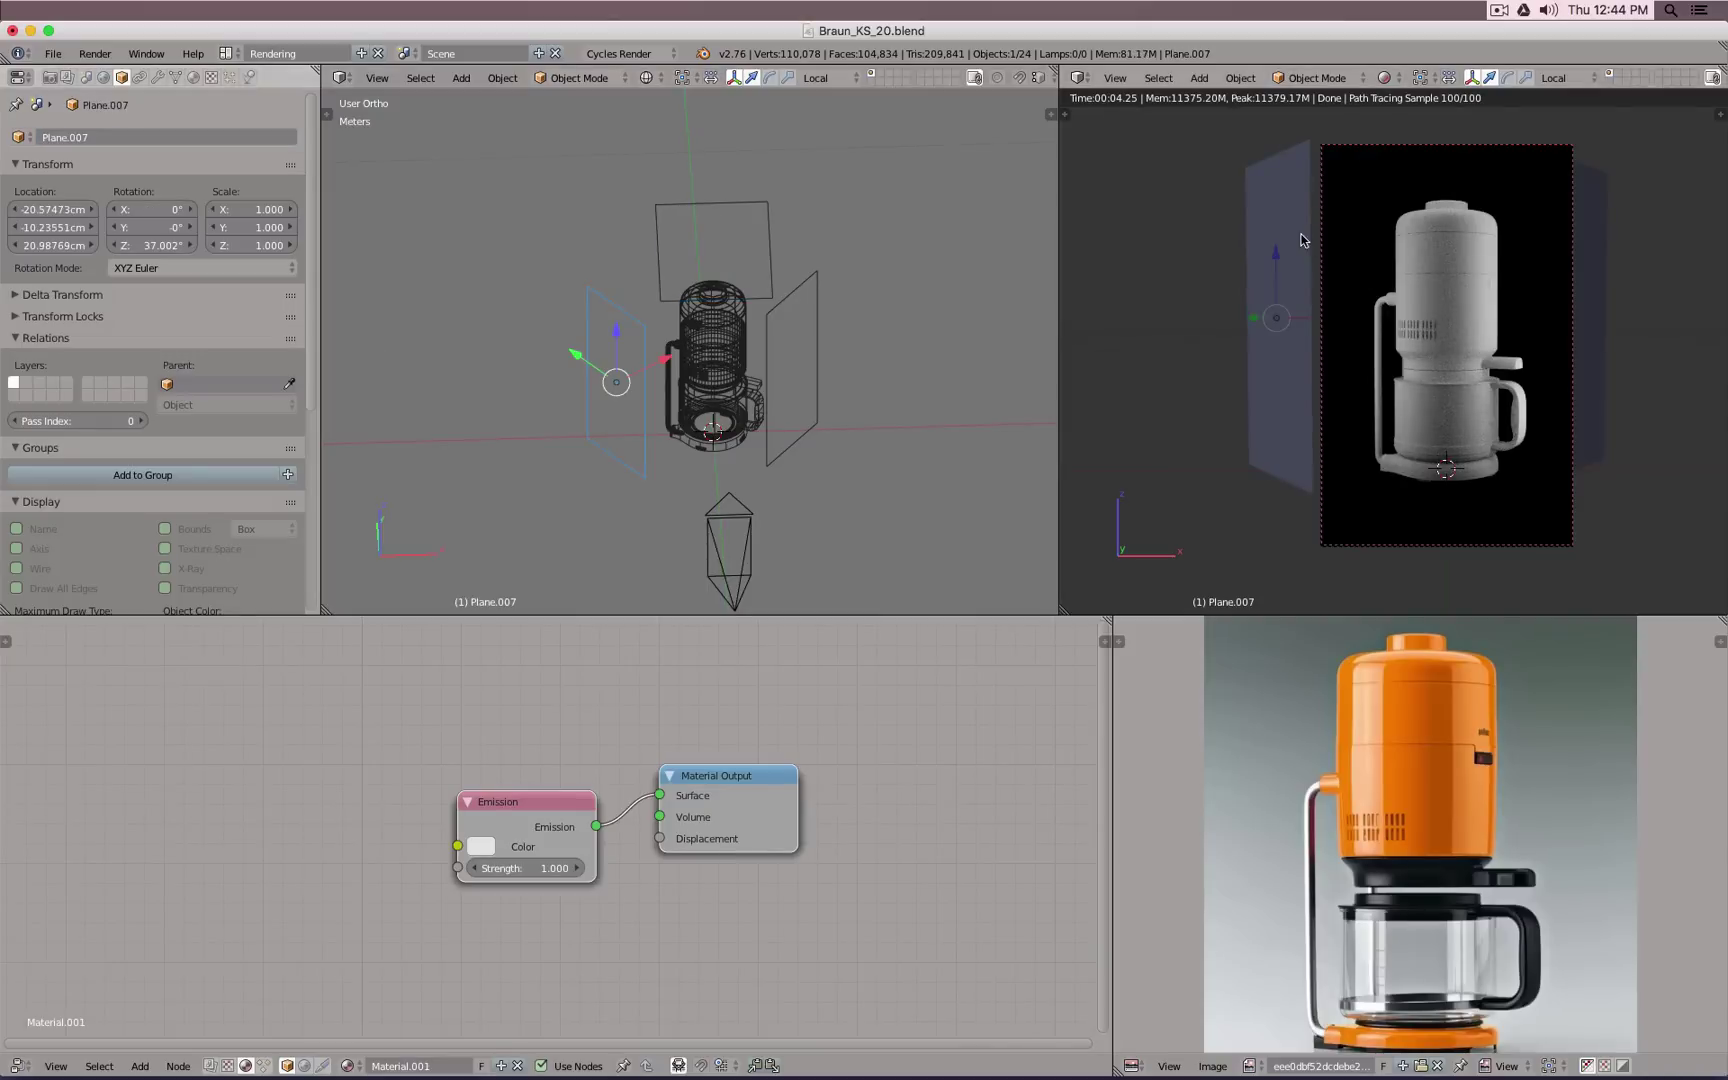
click(158, 136)
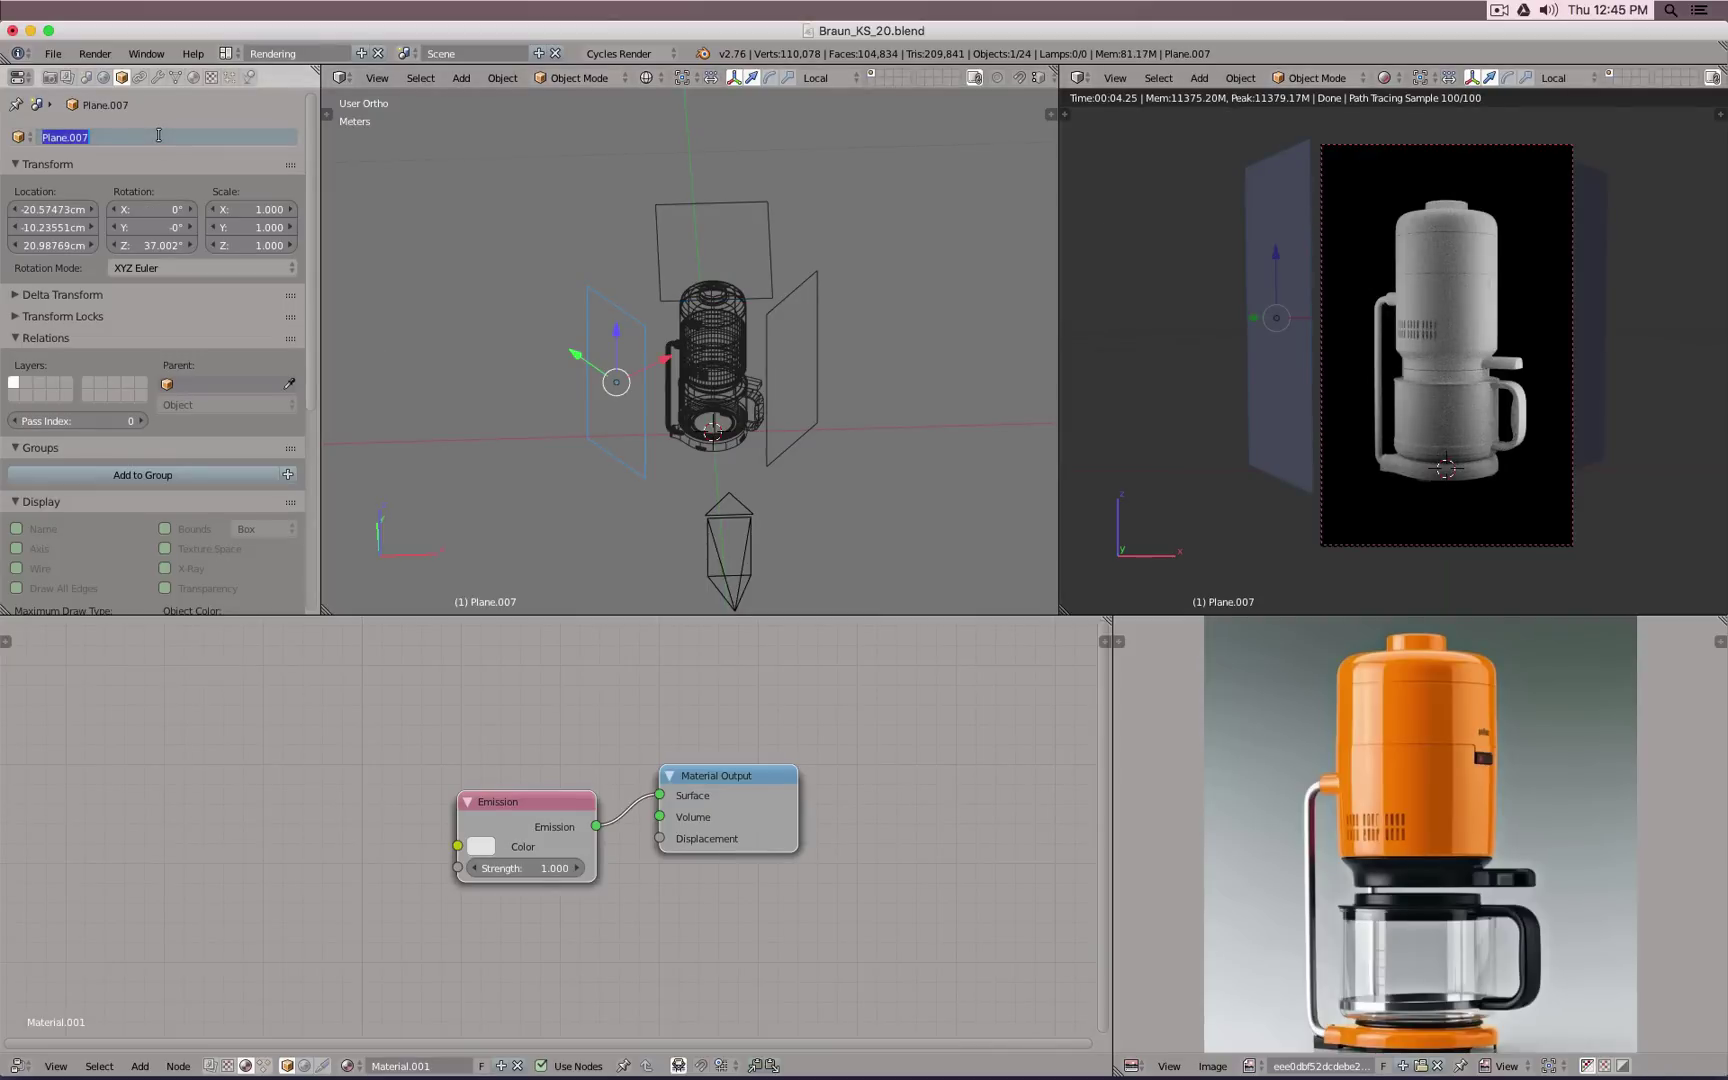
text(Left Light)
key(Return)
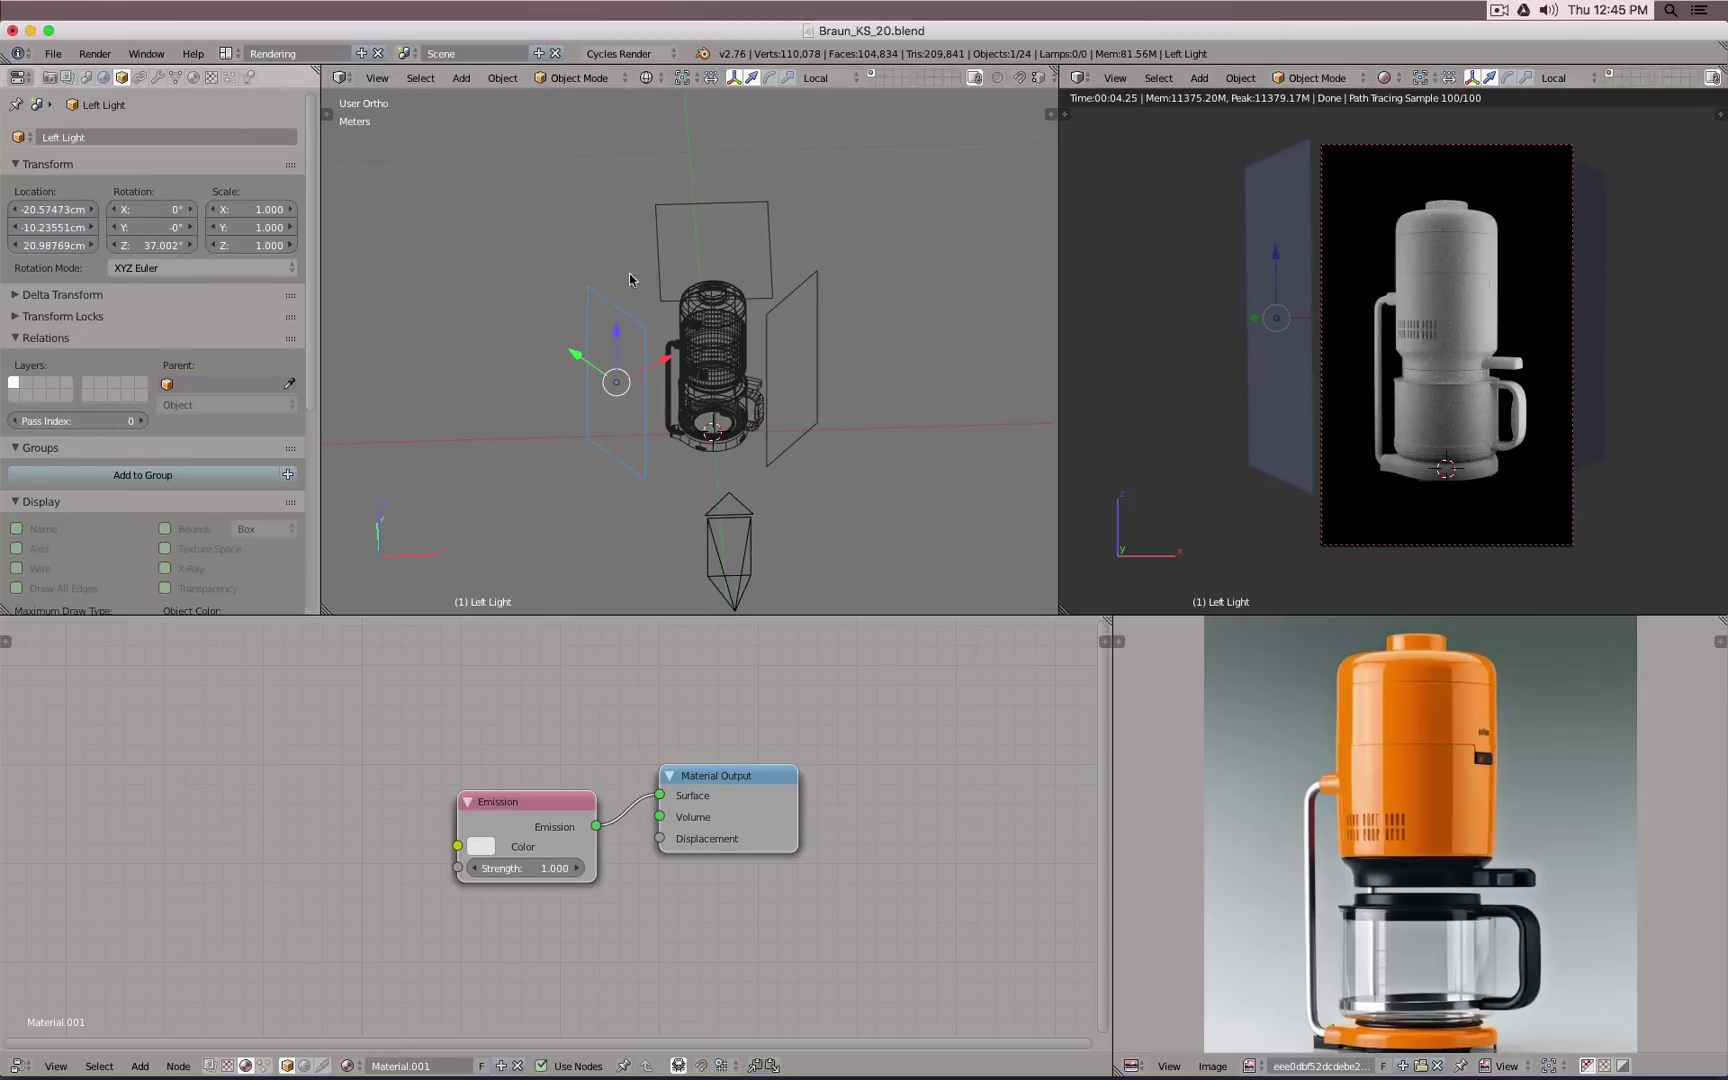
Step: Try turning off Shadow ray visibility for the coffee pot, switching it off and on to compare the rendered preview
right_click(781, 362)
scroll(153, 420, down, 8)
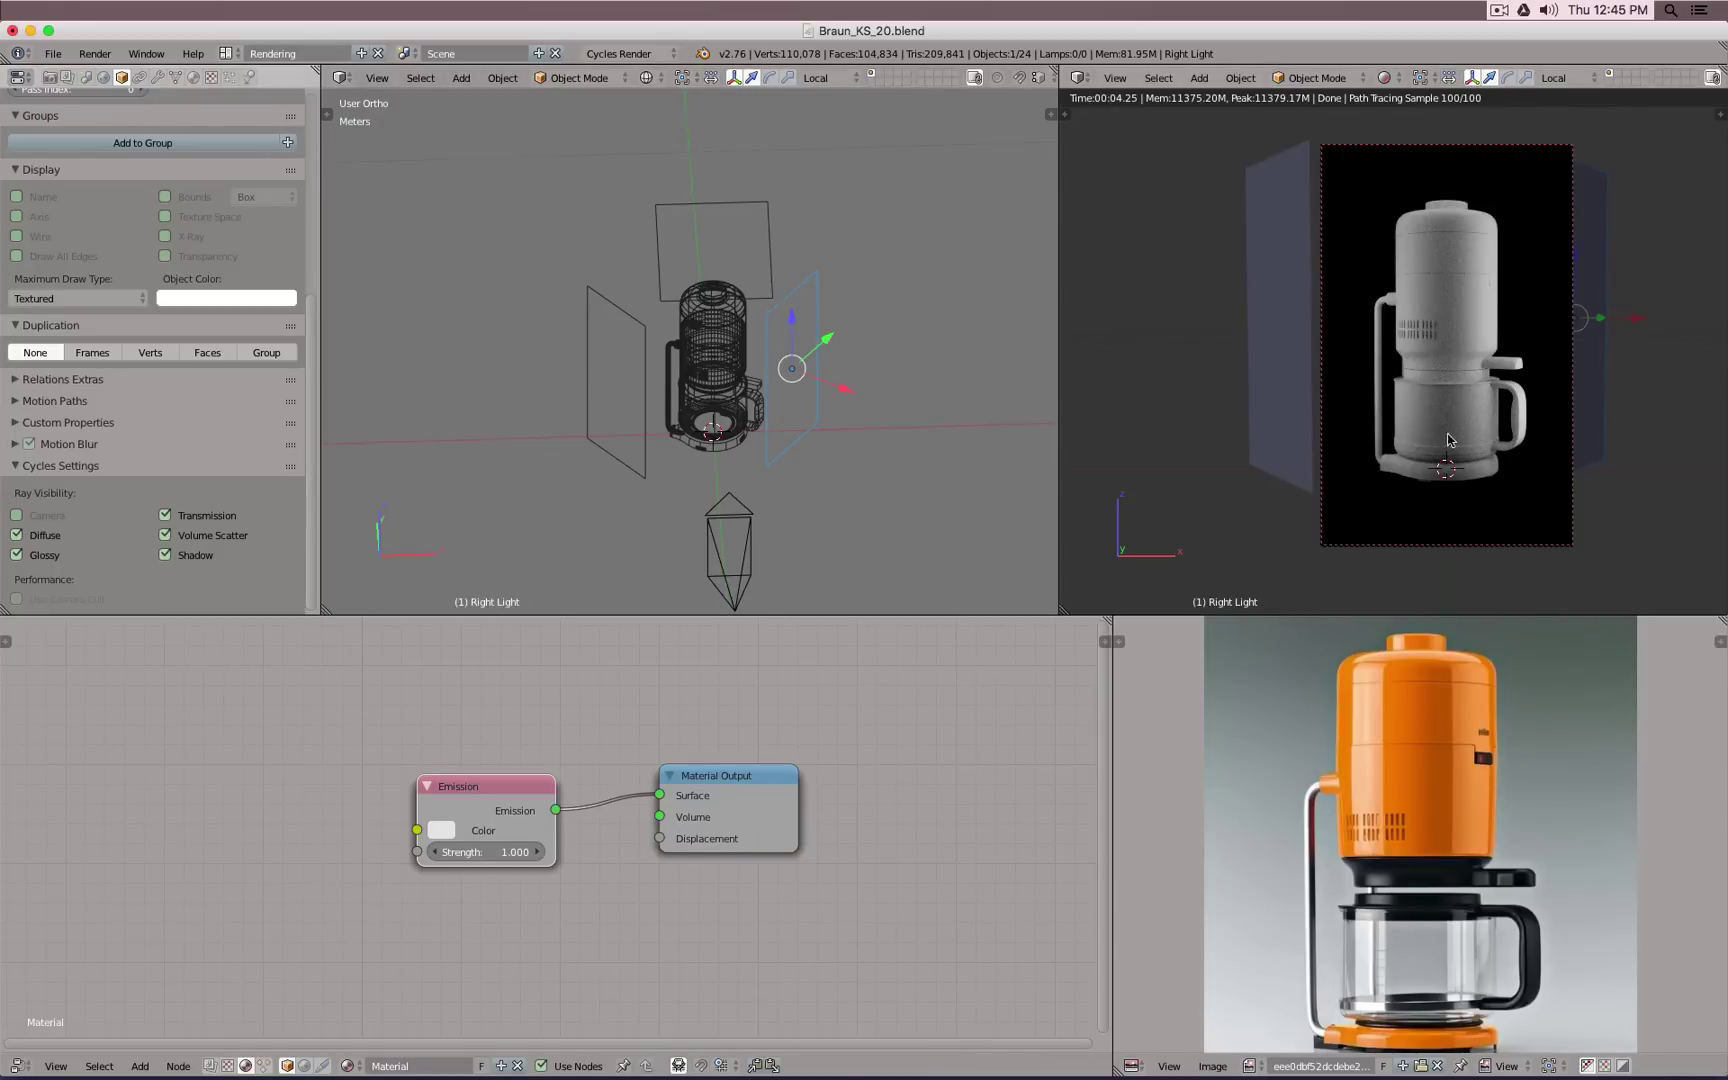
scroll(1458, 433, up, 1)
scroll(1458, 433, up, 1)
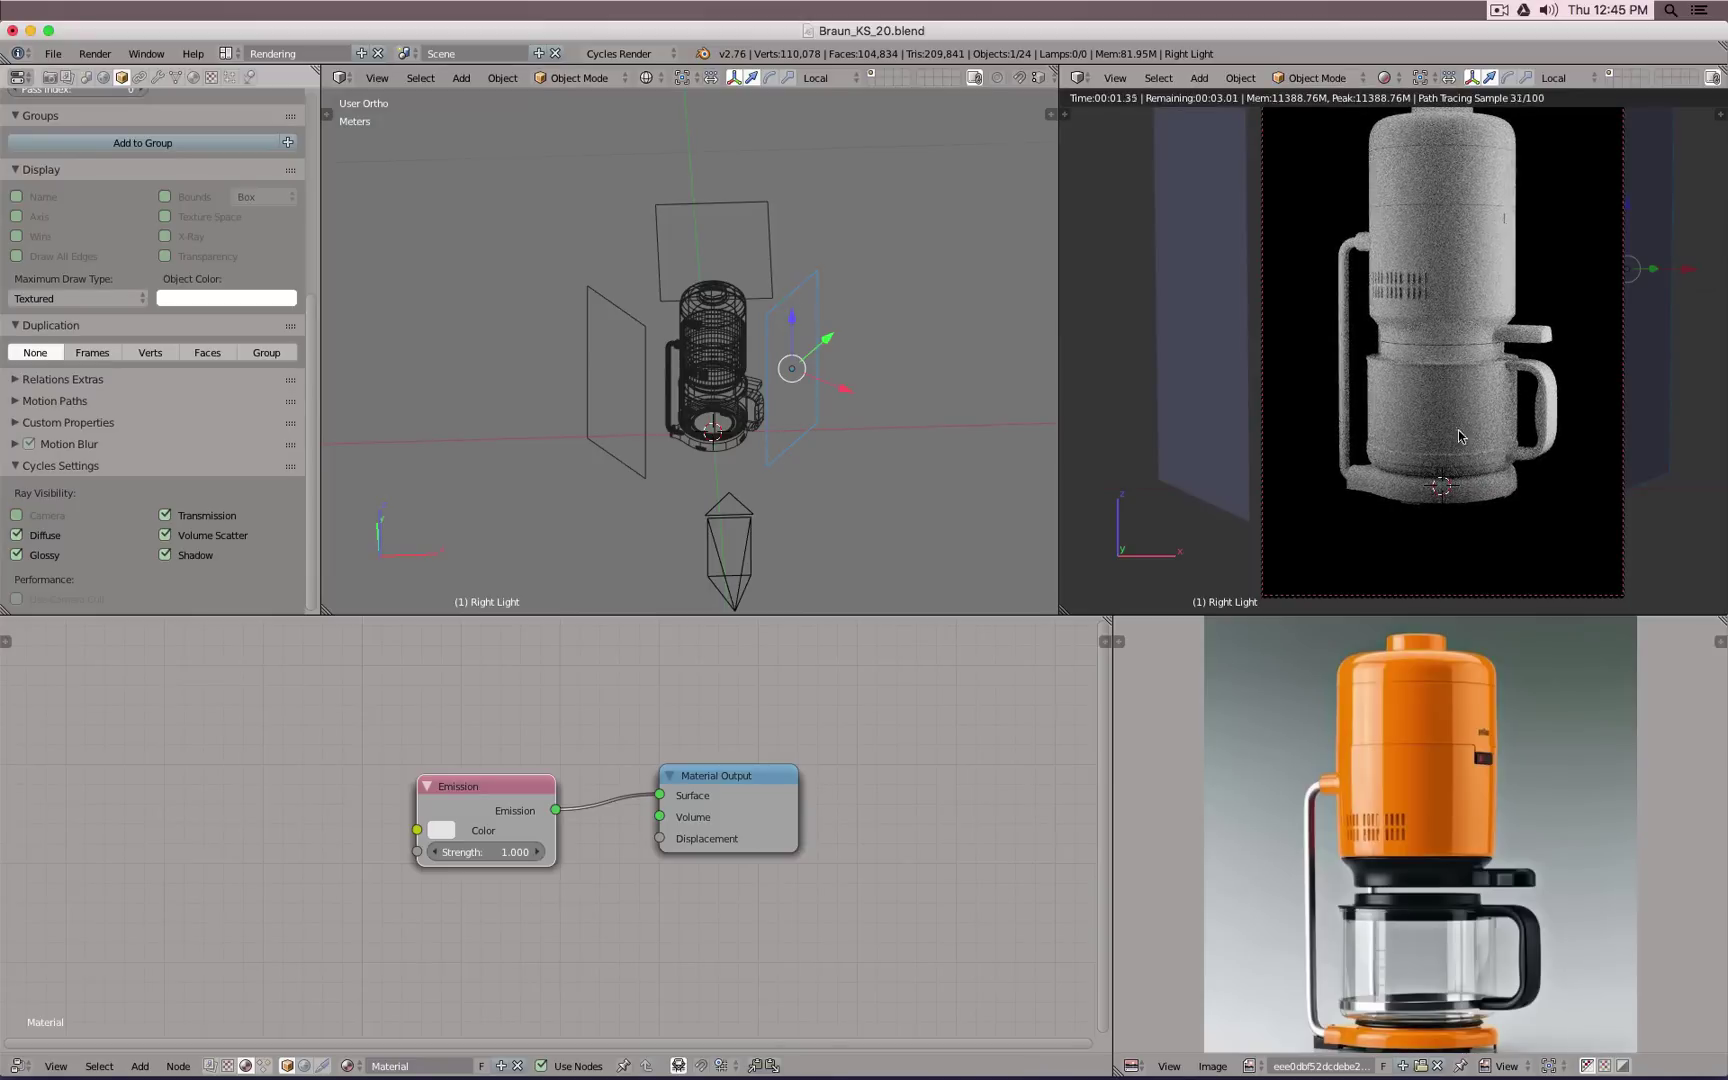
right_click(1413, 424)
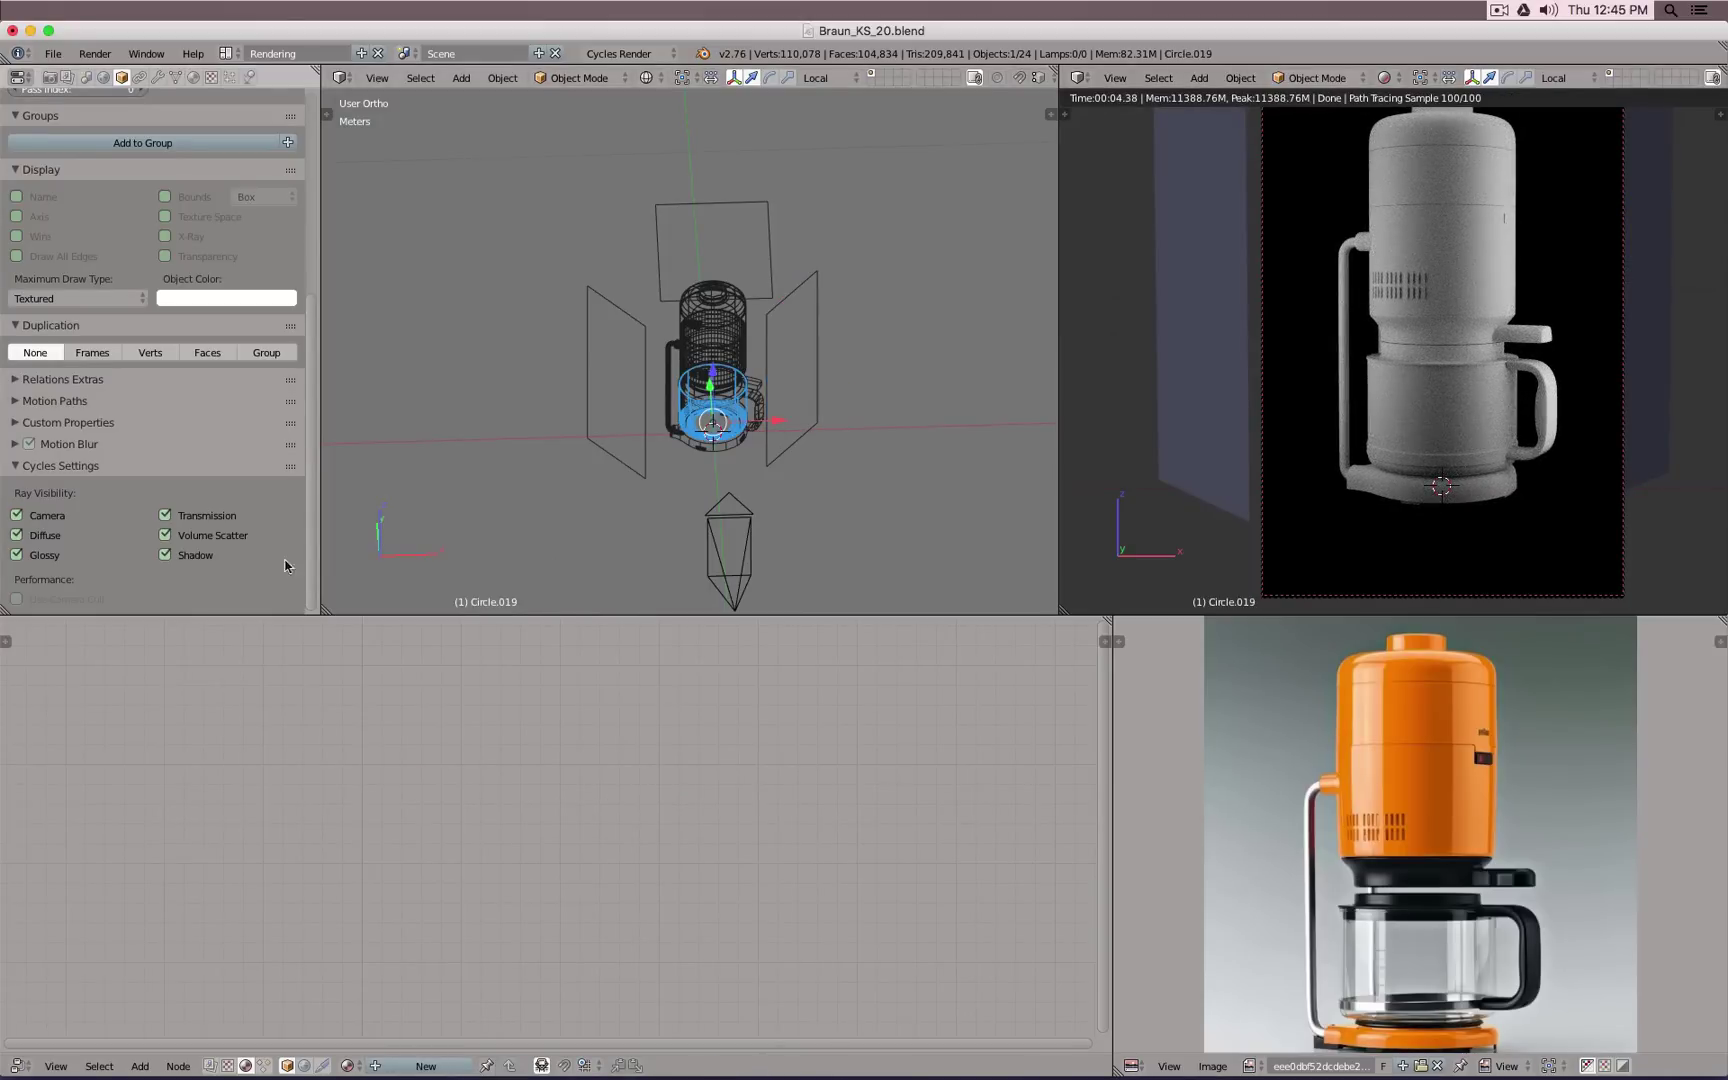
click(166, 555)
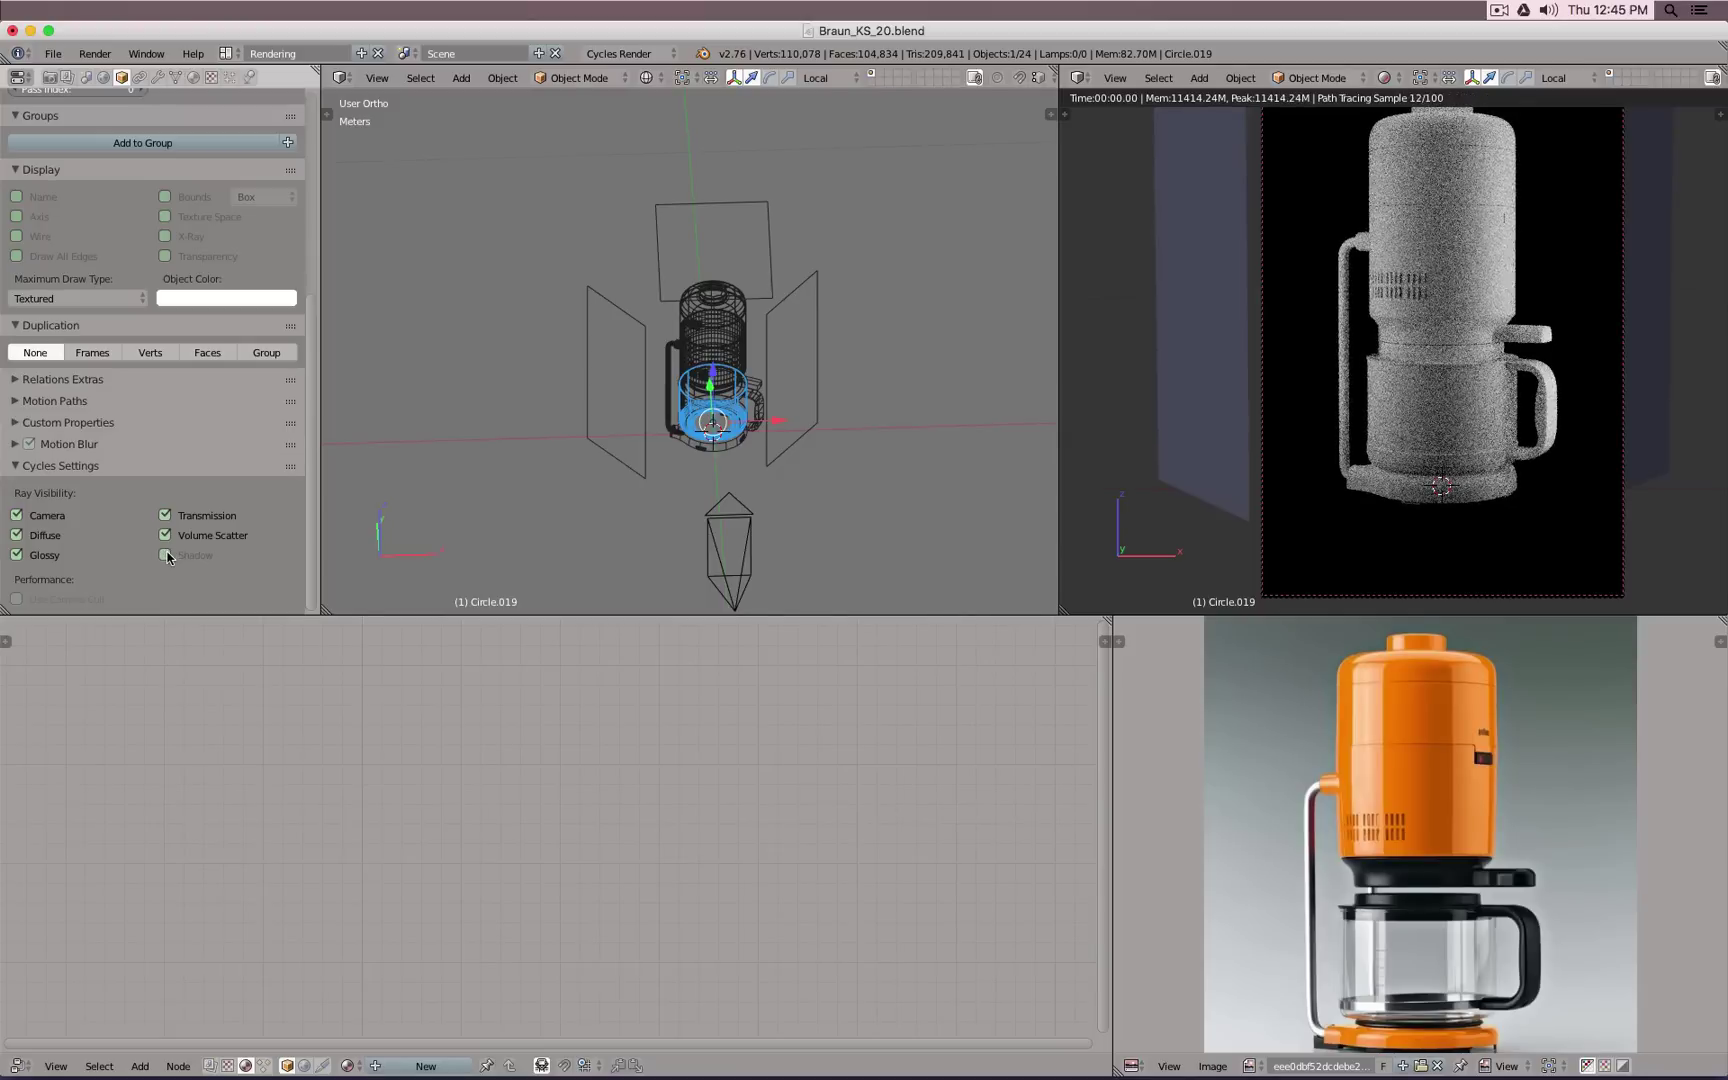
click(166, 555)
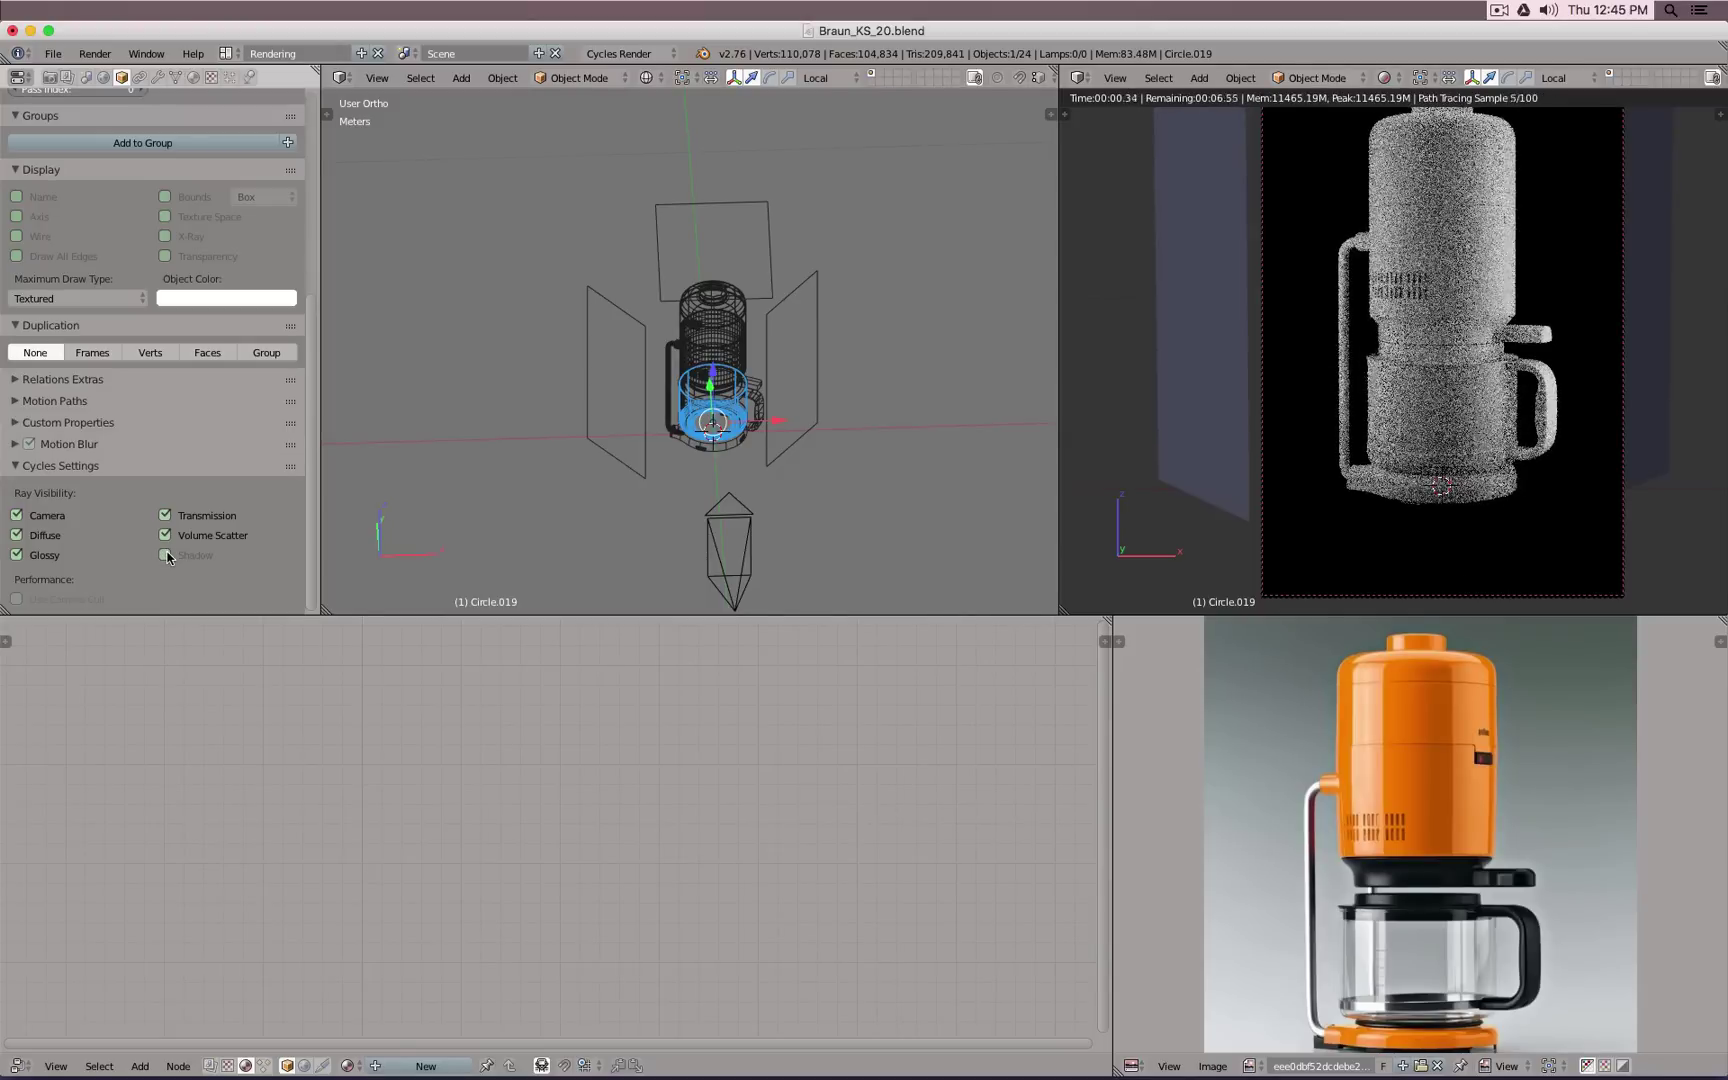
Step: Try the Right Light plane about 10.9 cm farther back in top view and toggle Shadow ray visibility for the pot handle
right_click(818, 343)
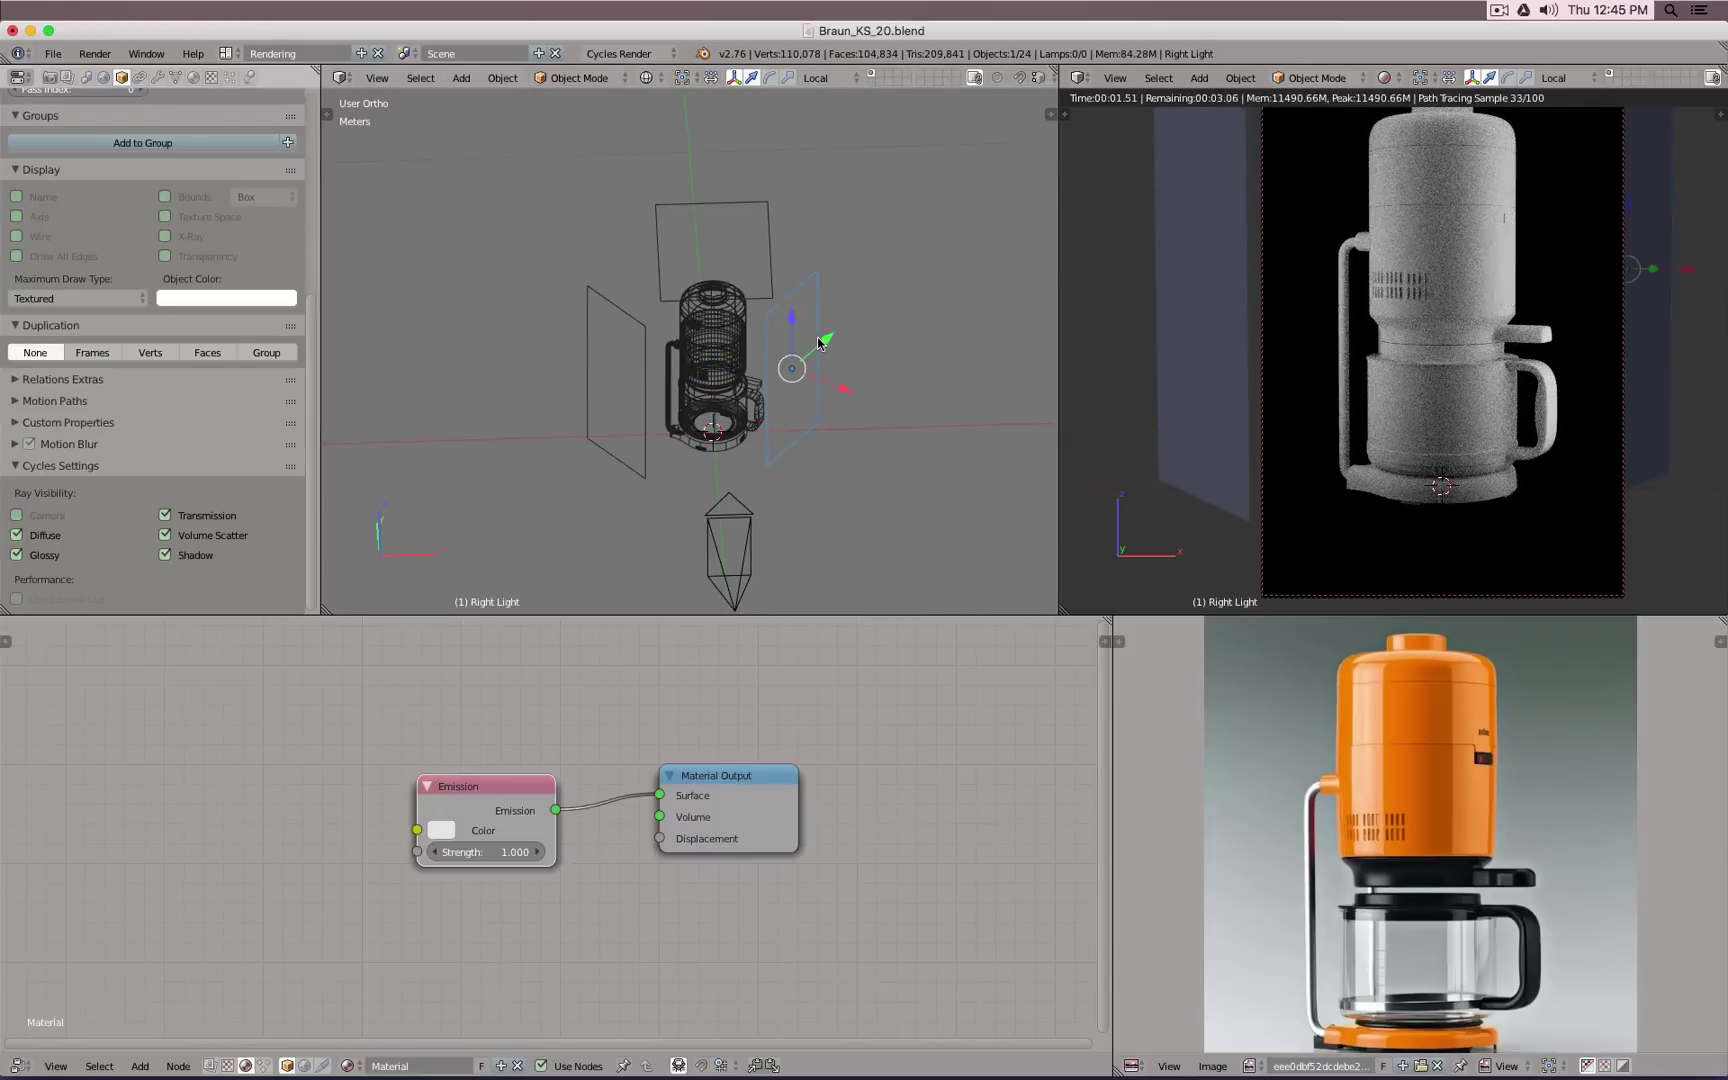
key(KP_7)
key(g)
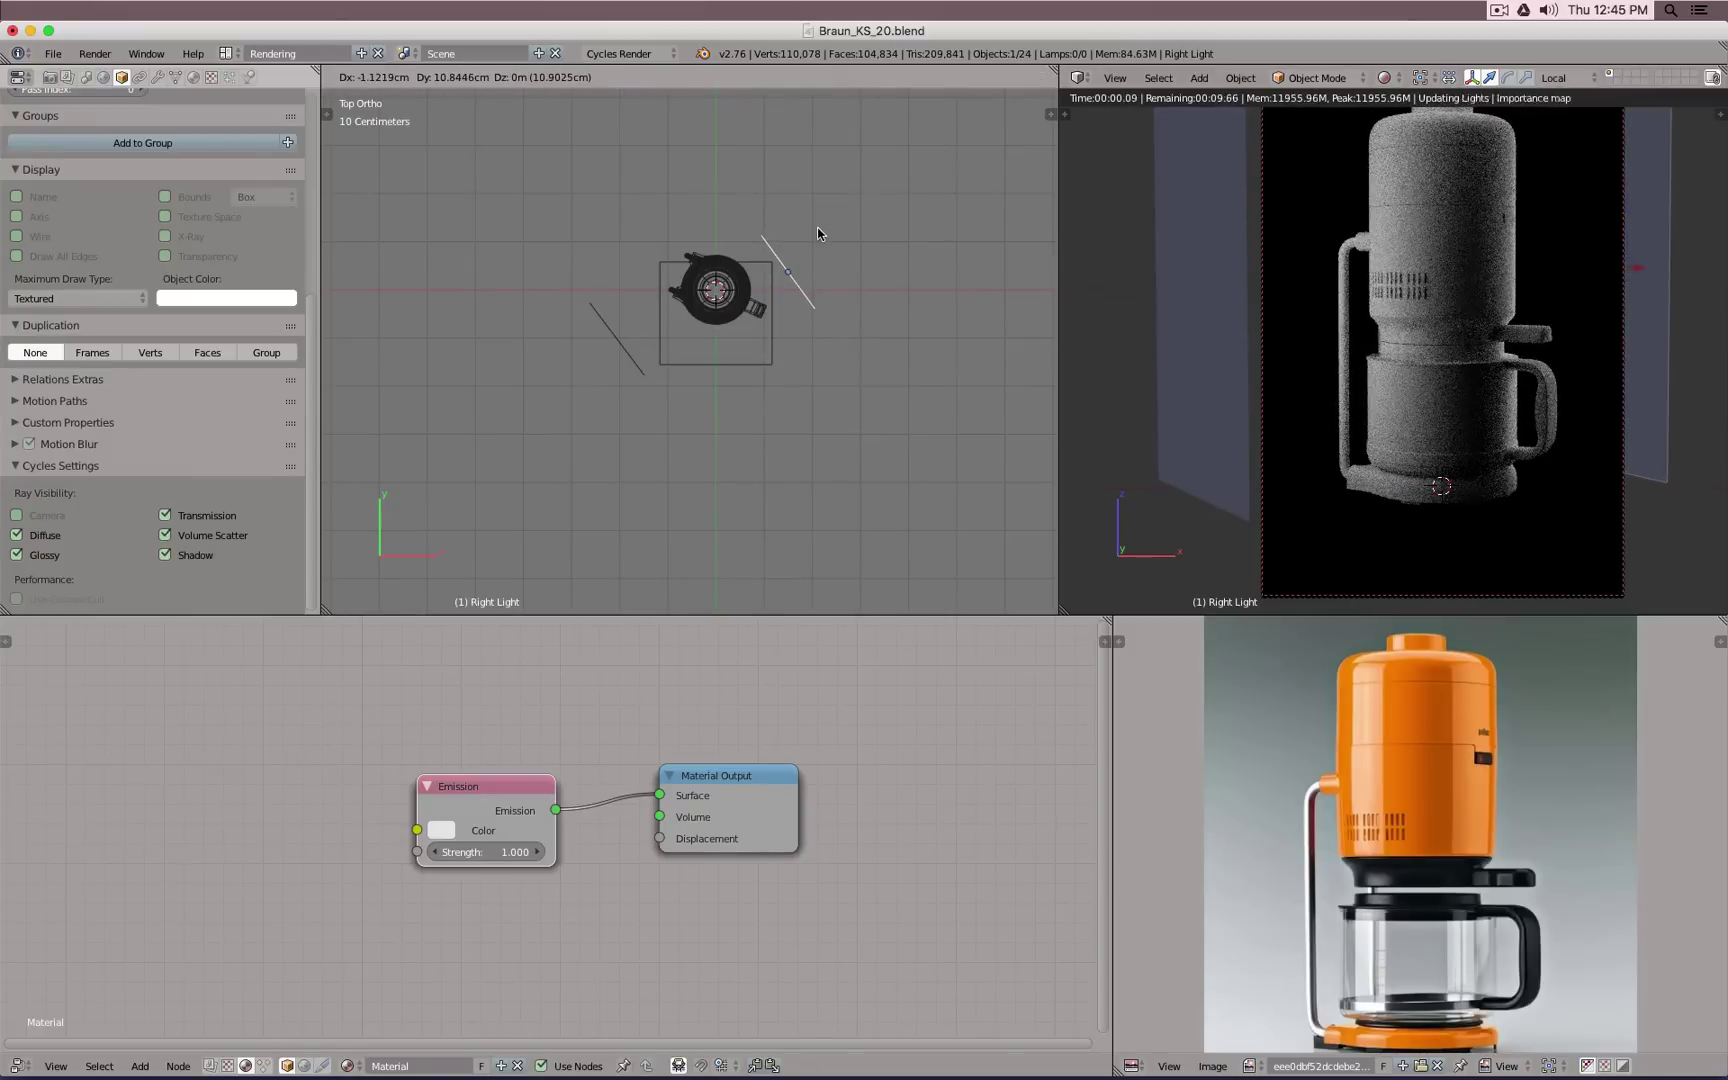
click(817, 235)
scroll(819, 303, up, 2)
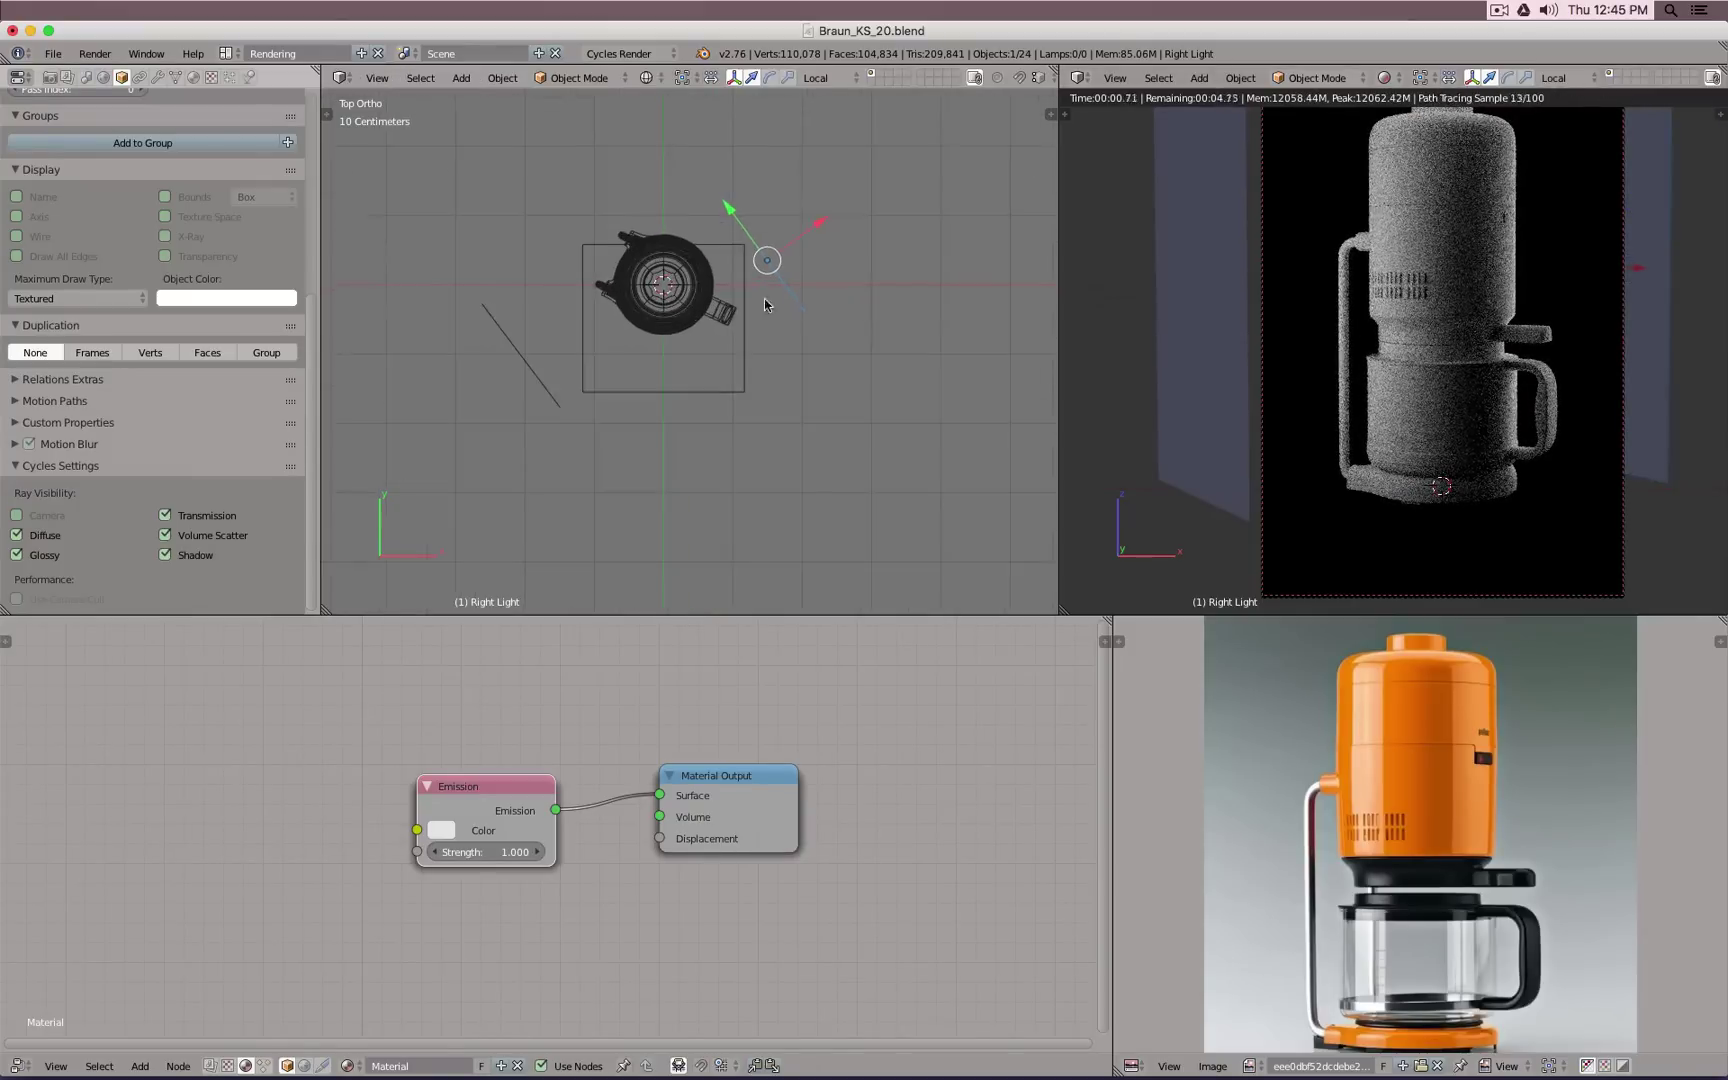
right_click(730, 317)
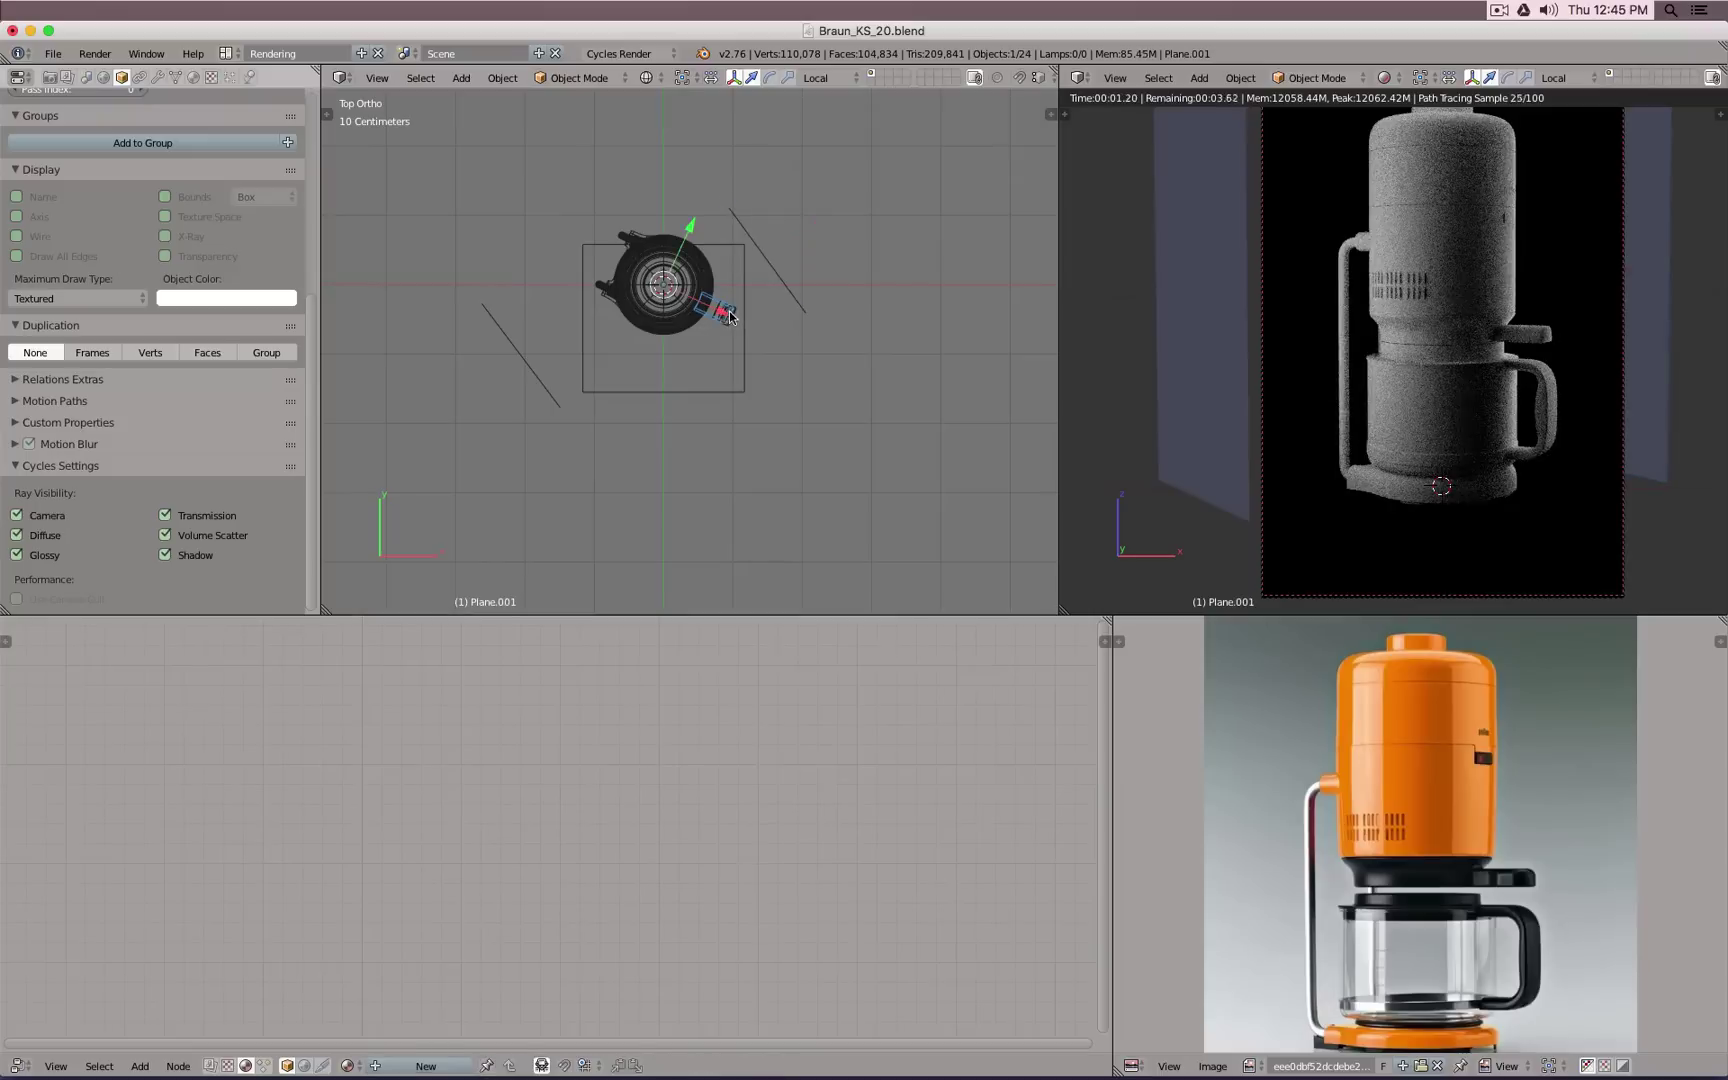
click(203, 560)
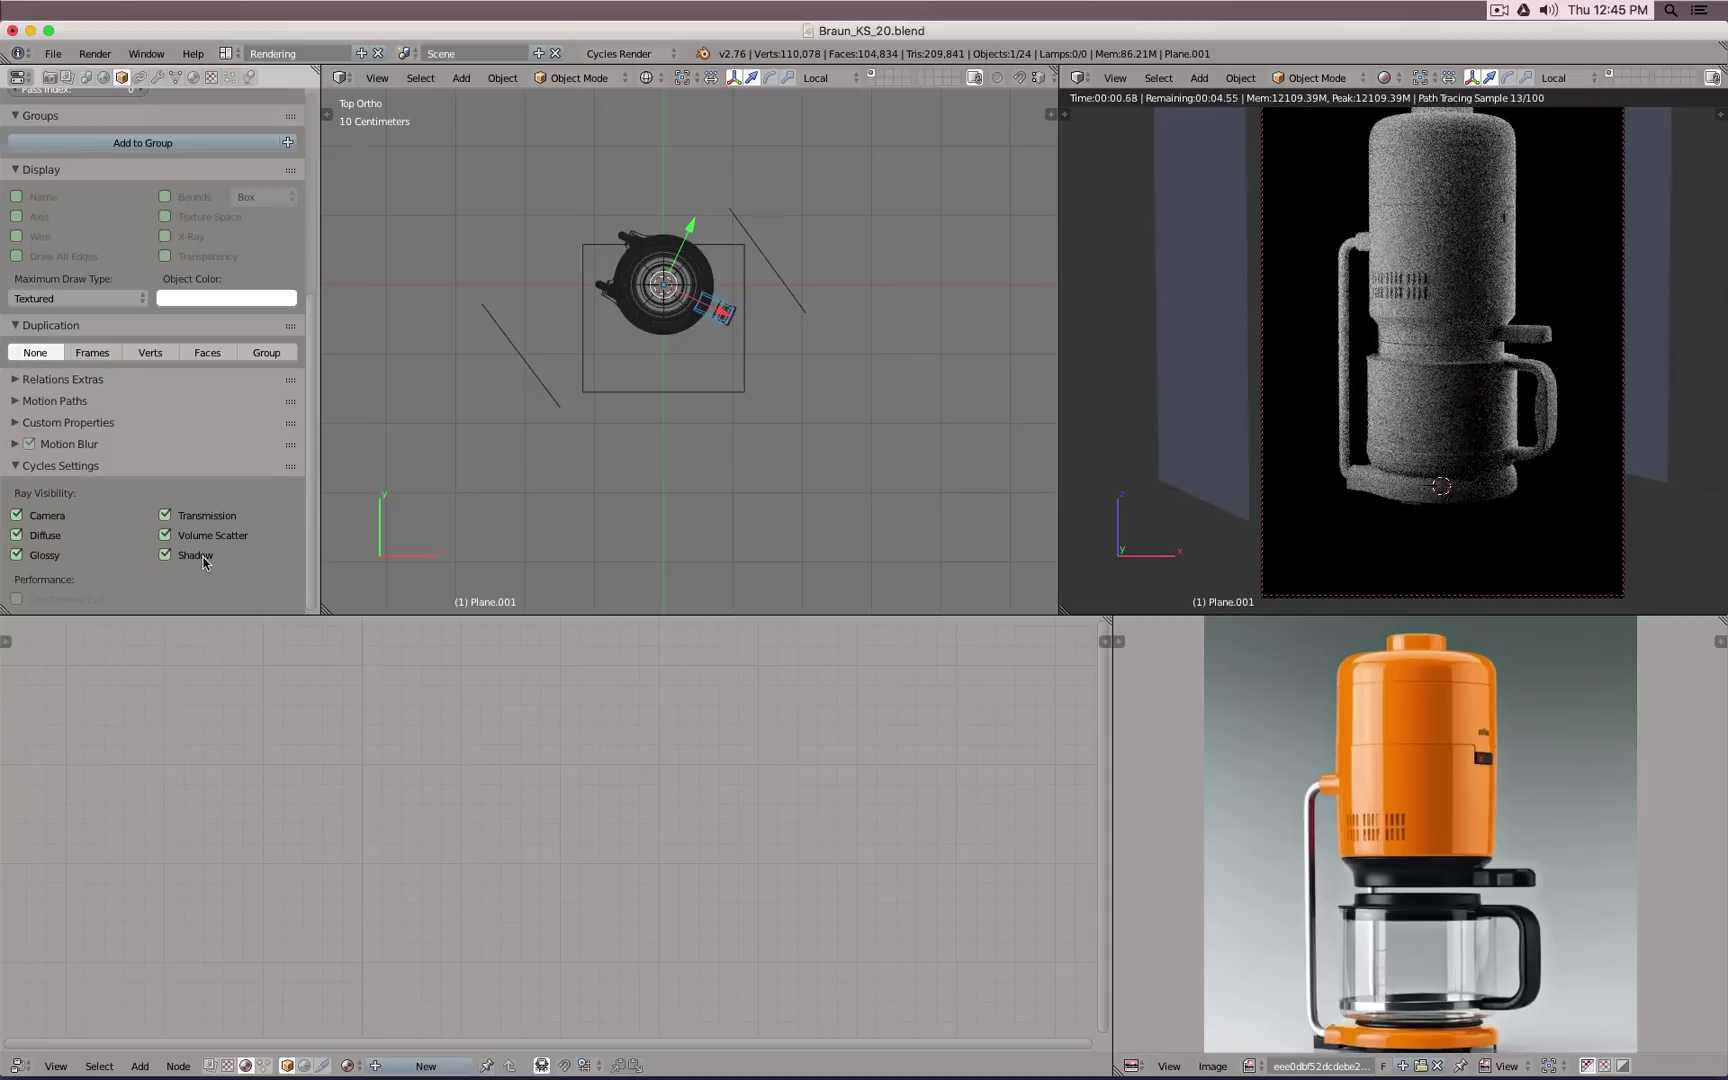
Step: Move the Right Light plane to the front right of the coffee maker in top view and rotate it to face the machine
right_click(770, 272)
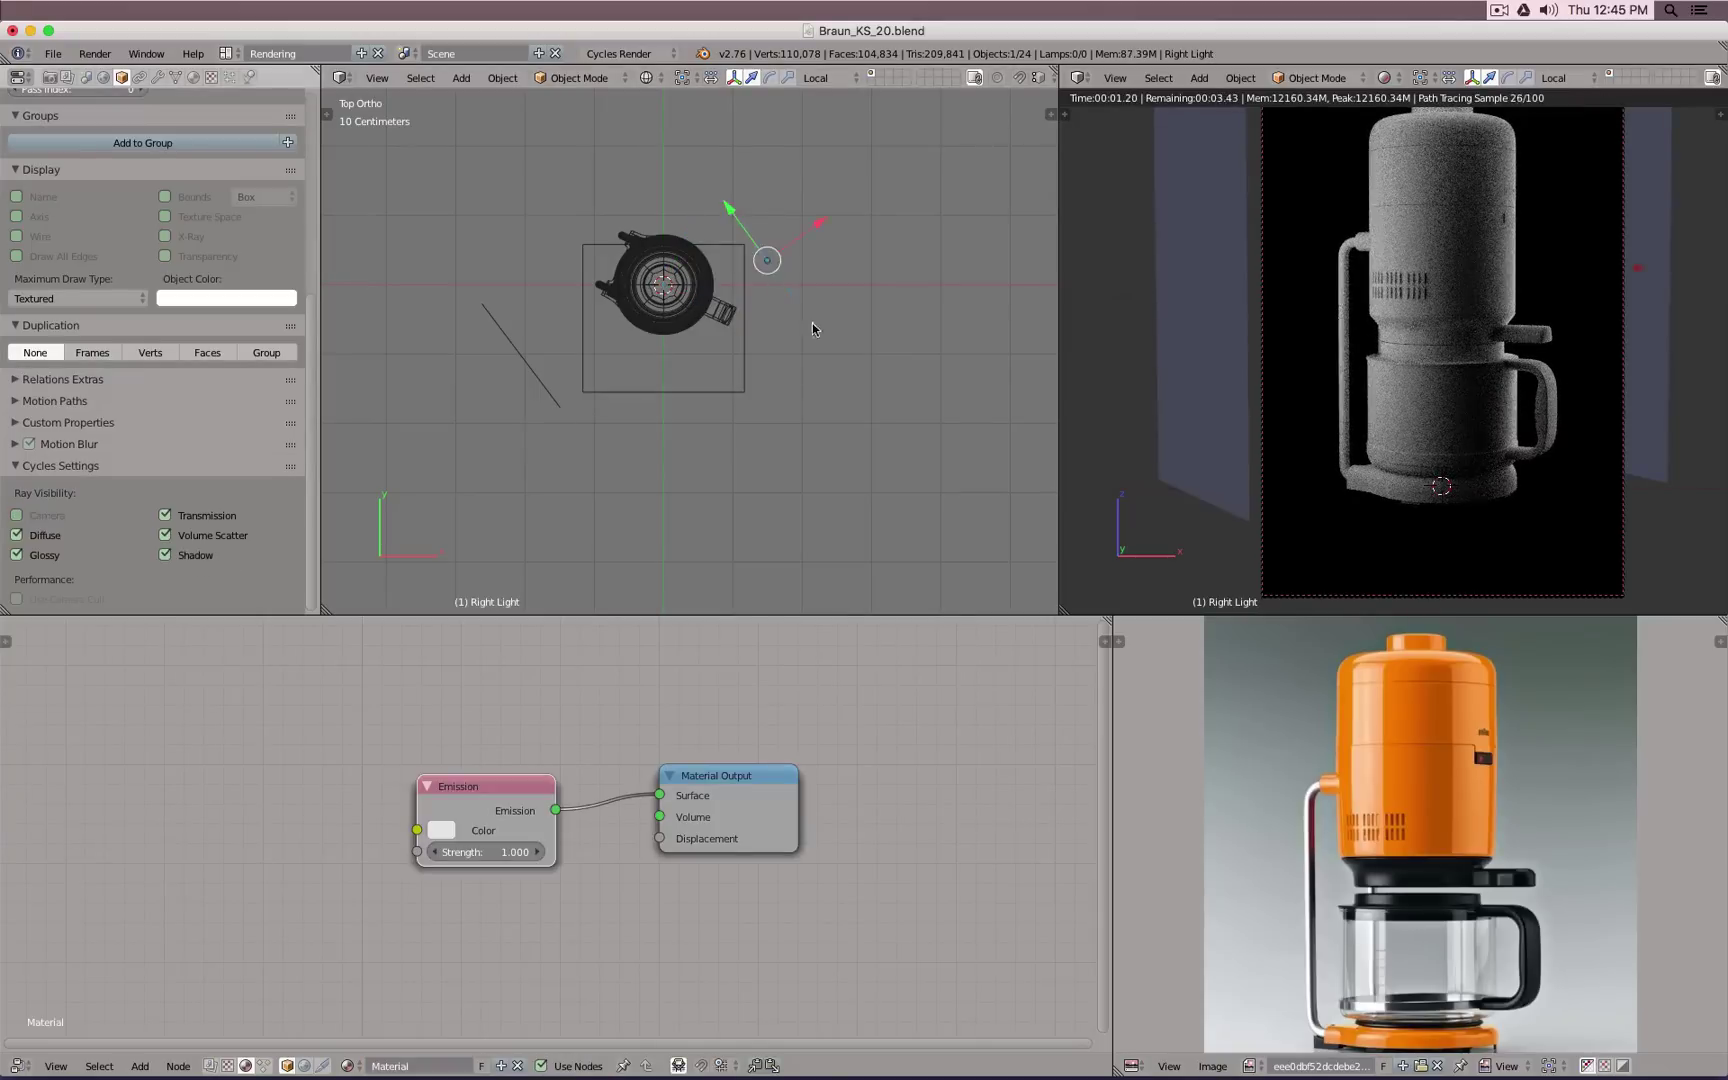
key(g)
click(845, 455)
key(r)
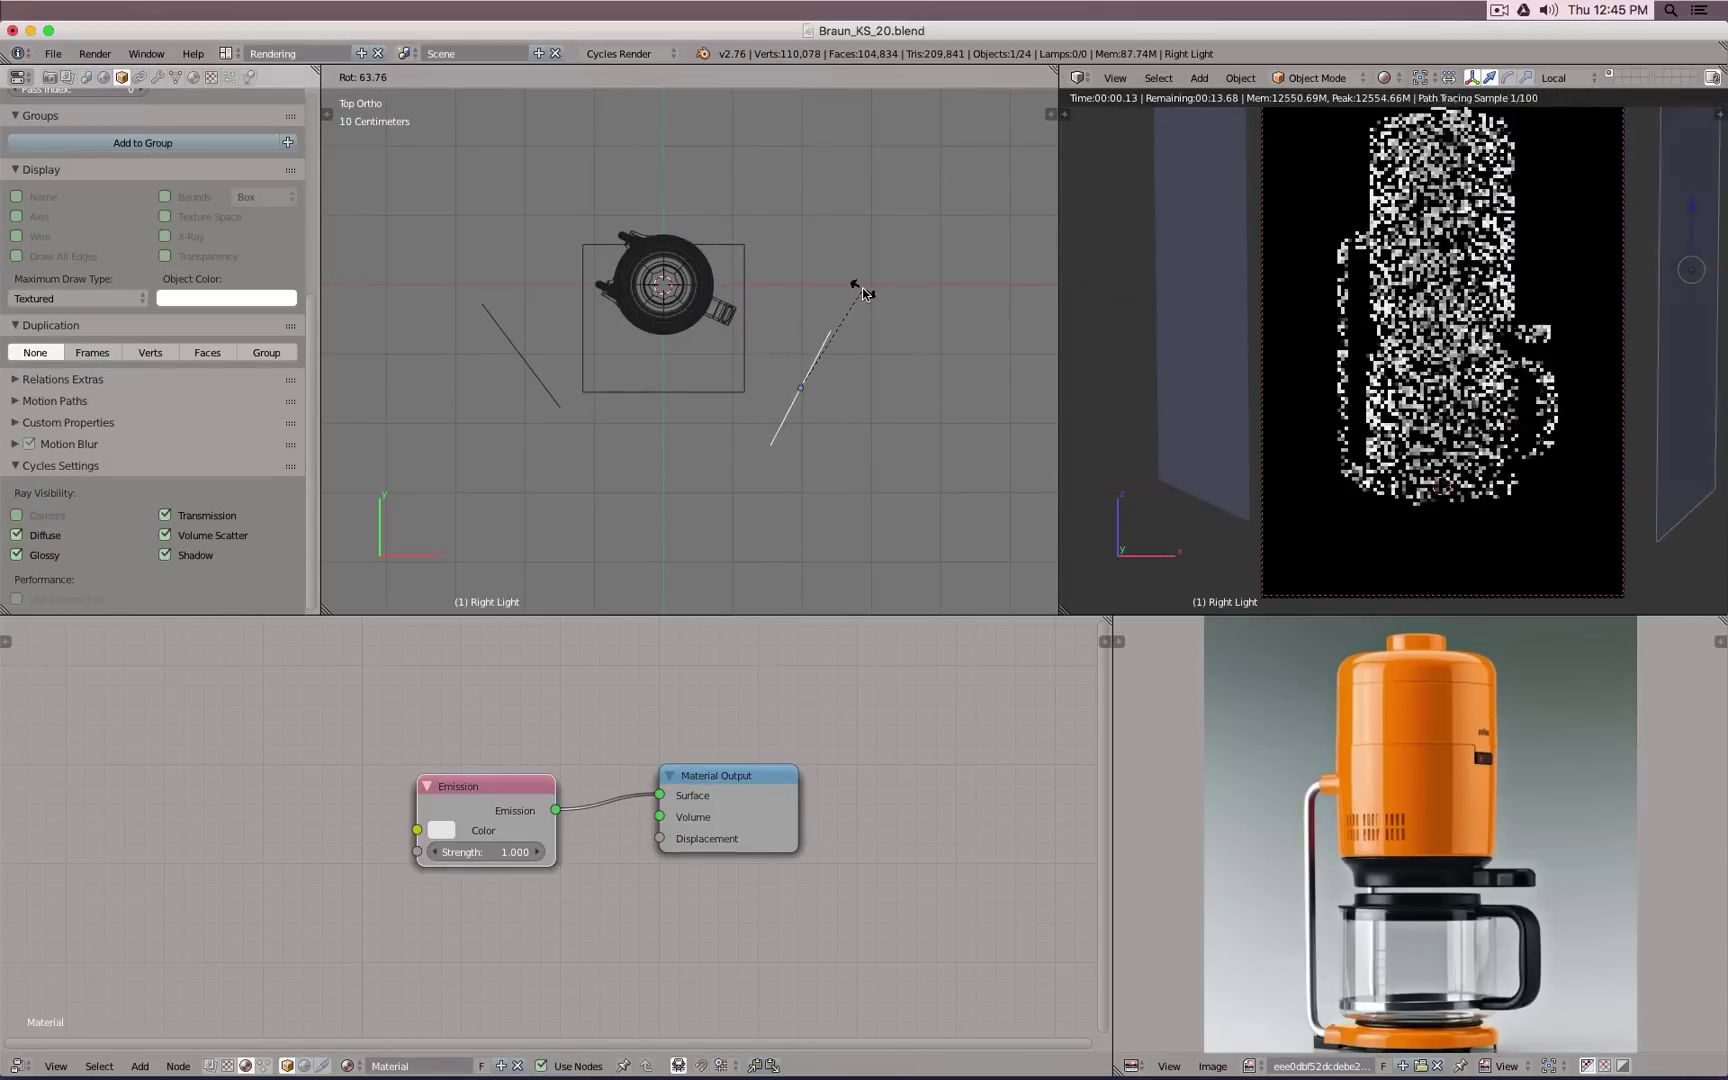
click(852, 349)
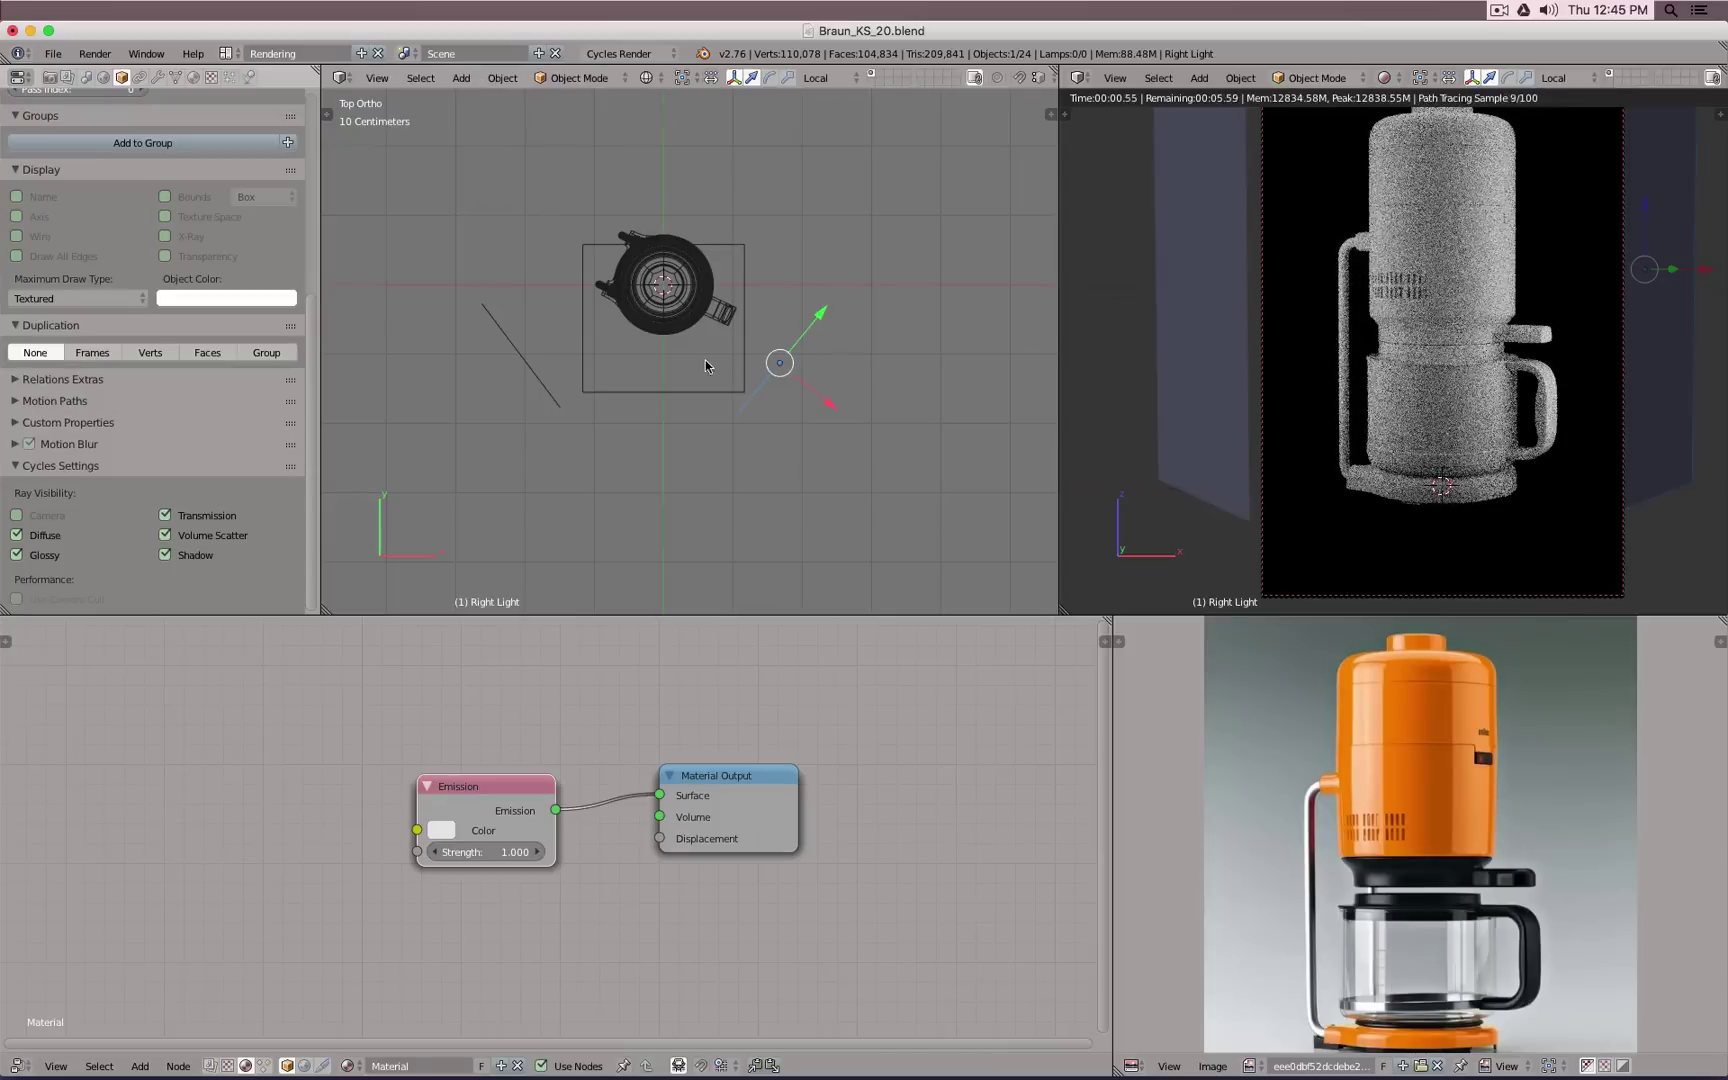
Step: Switch Diffuse and Glossy ray visibility of the Right Light off and back on in turn to compare their effect
click(50, 539)
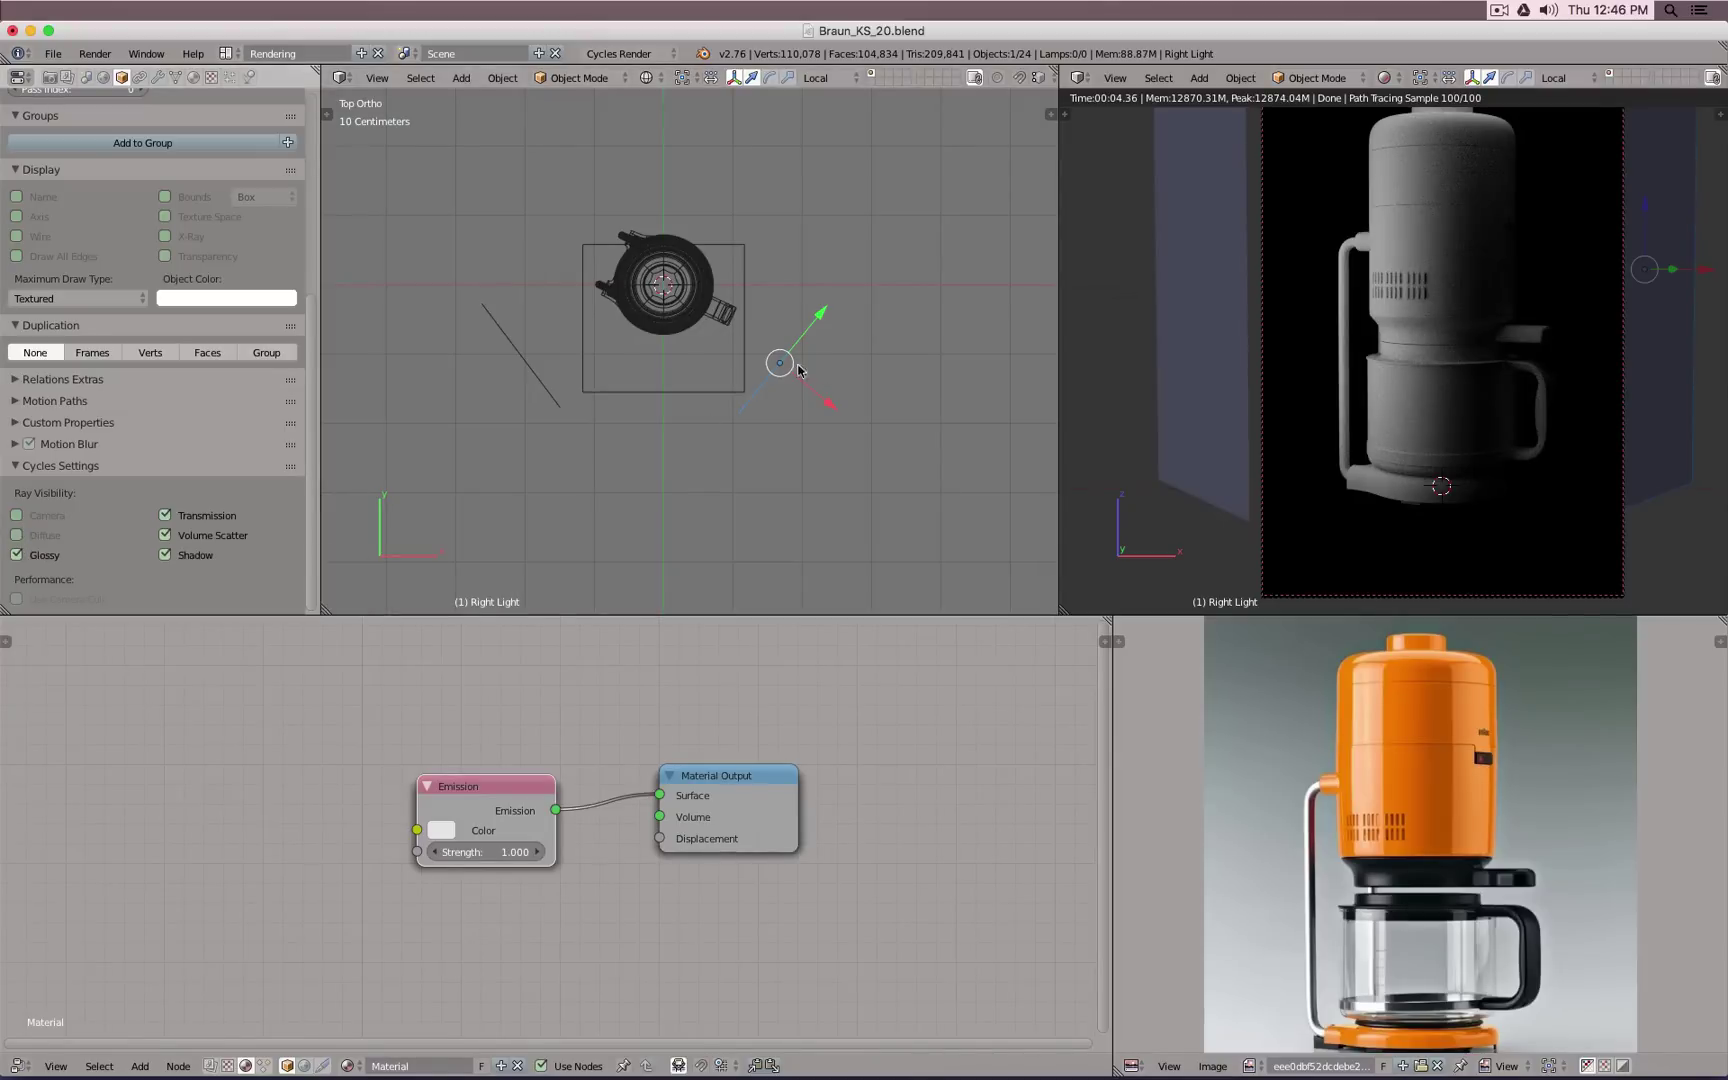
click(47, 537)
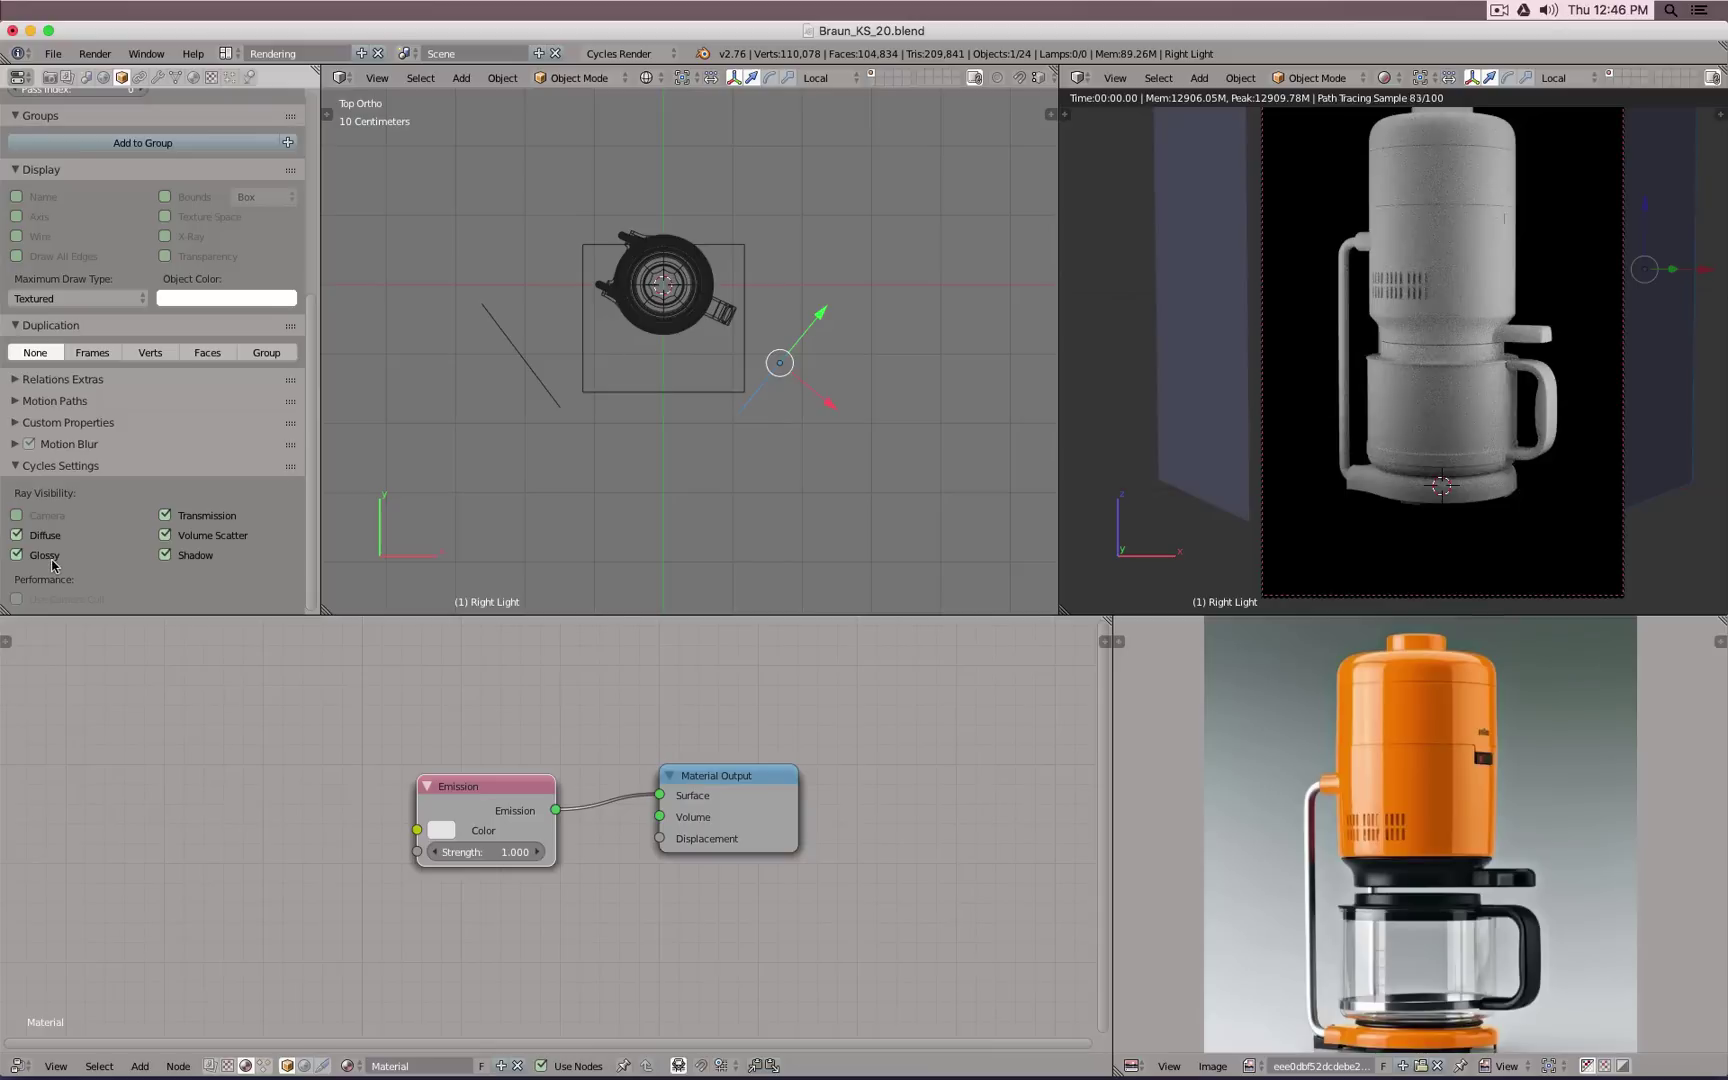
click(48, 555)
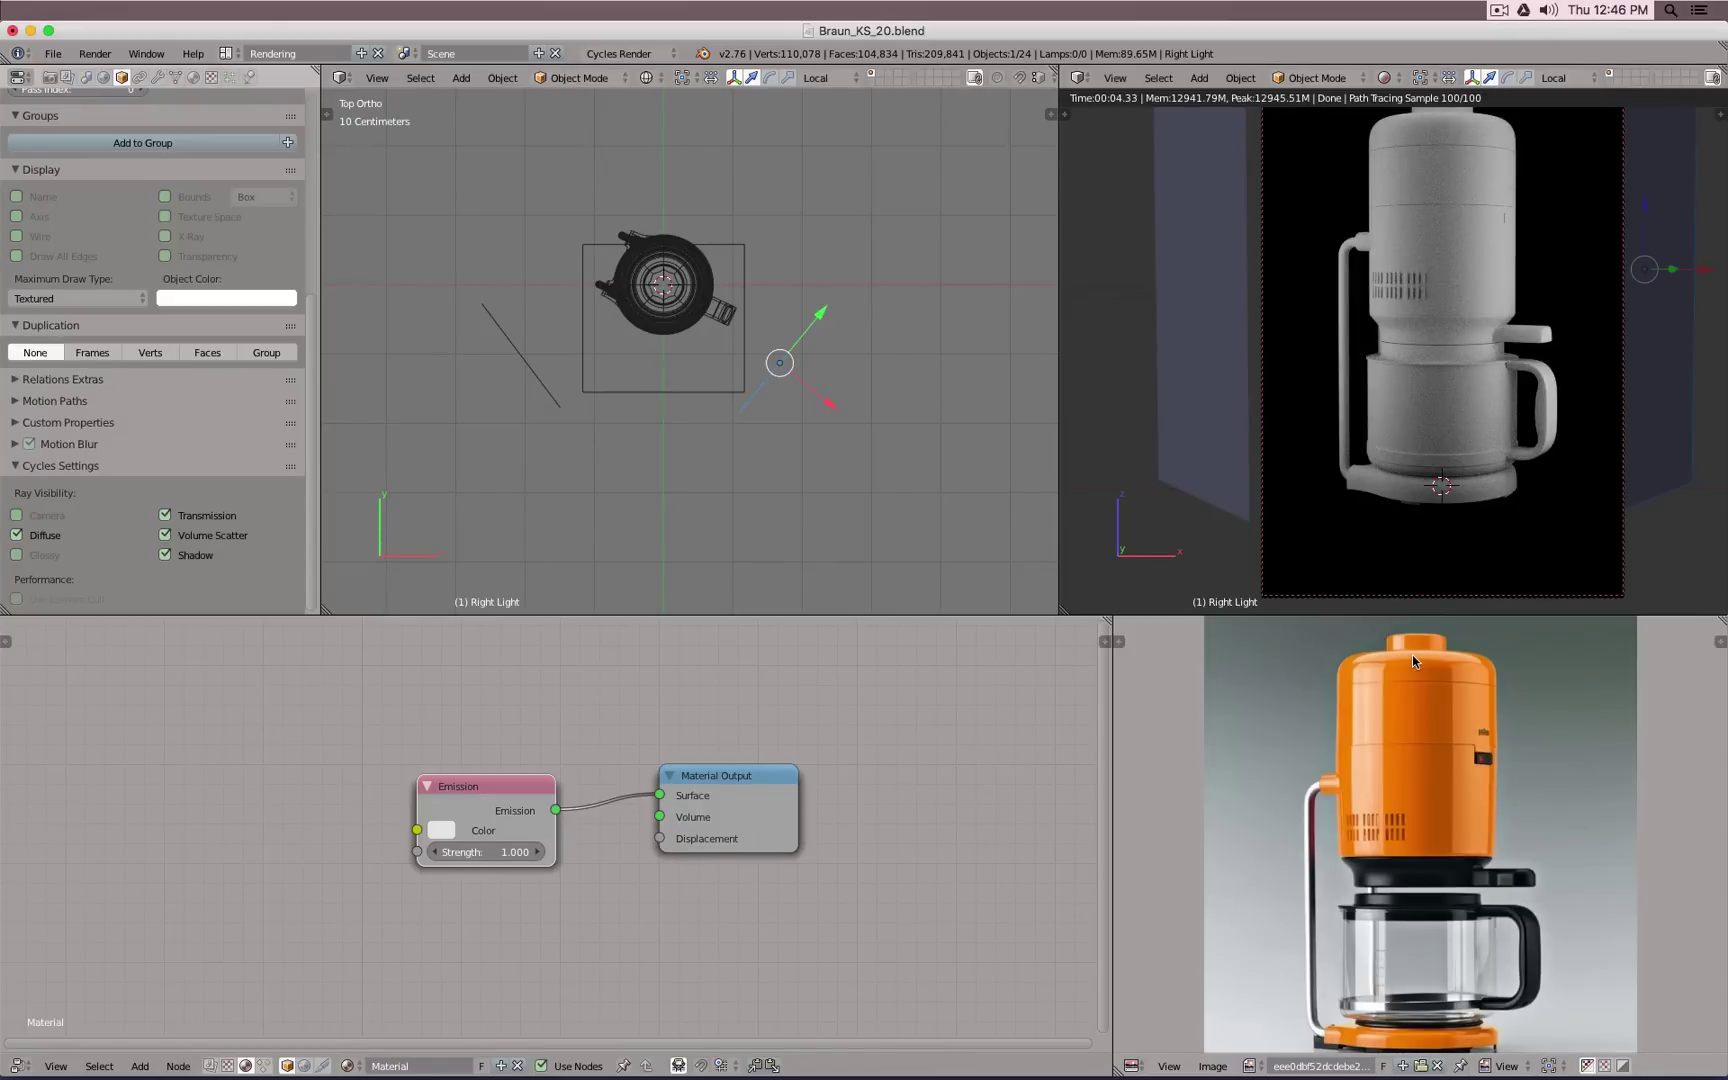
click(55, 555)
click(52, 536)
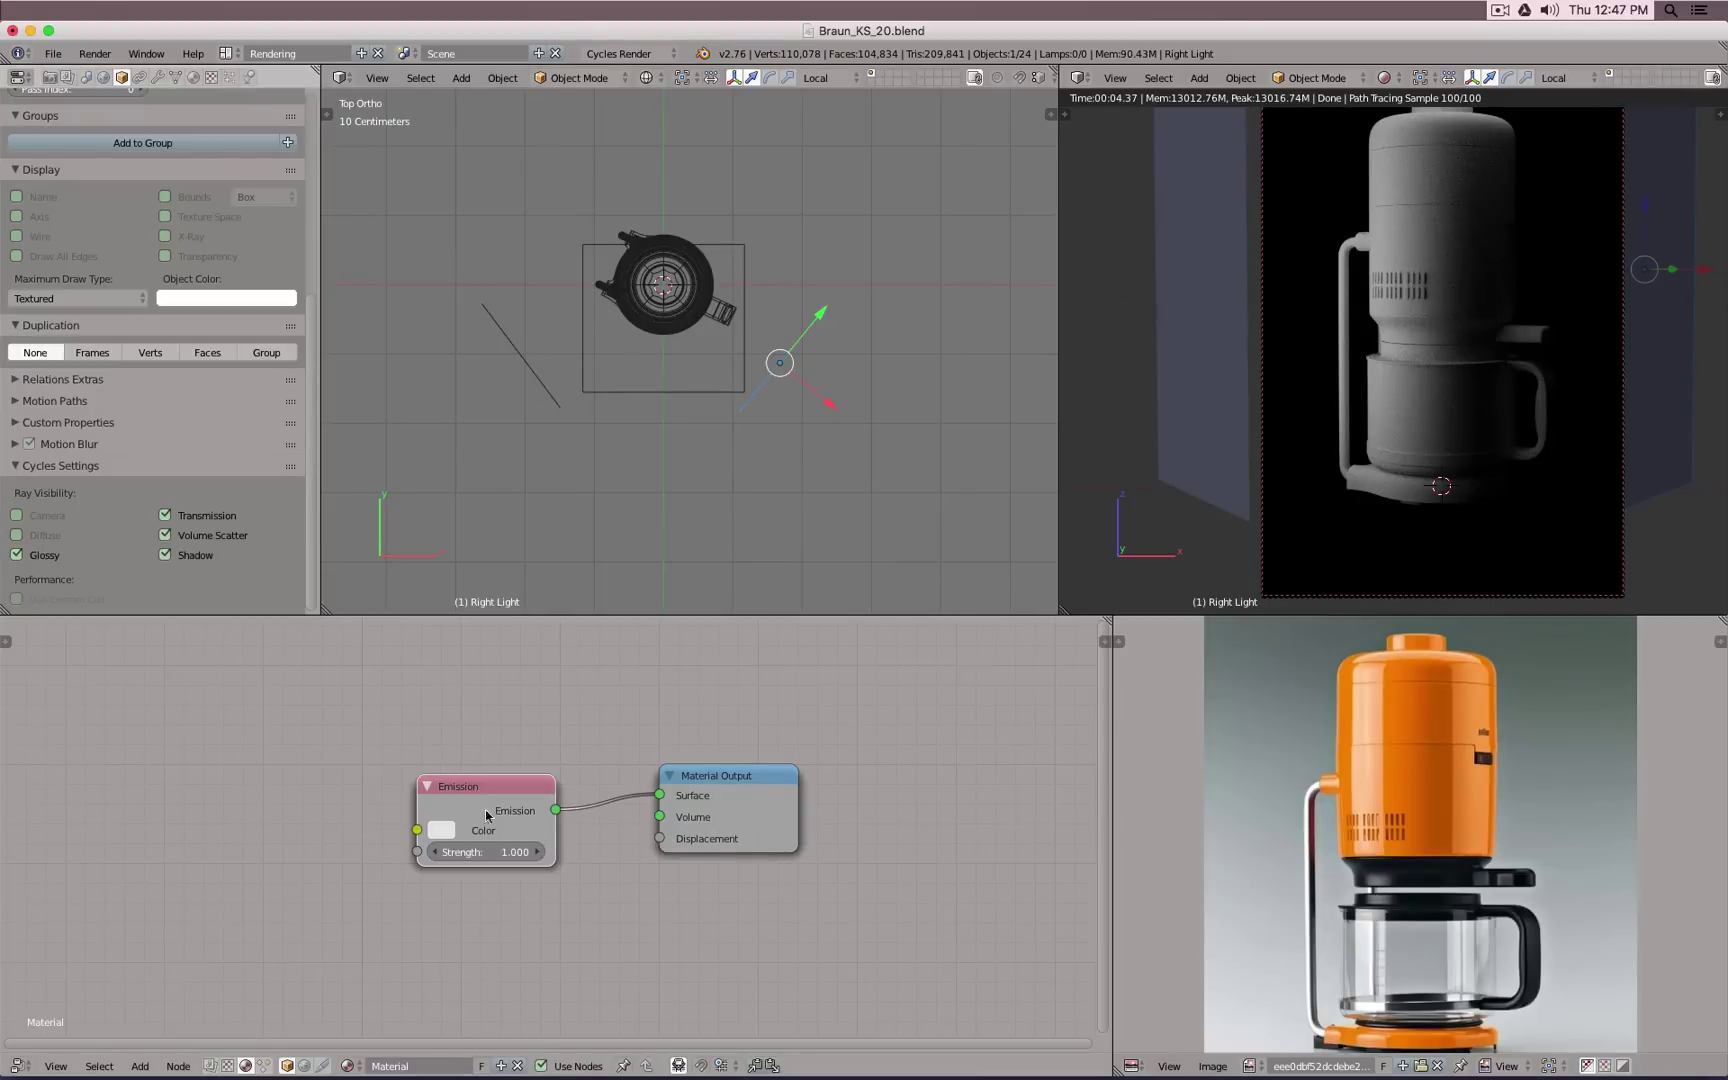
click(42, 536)
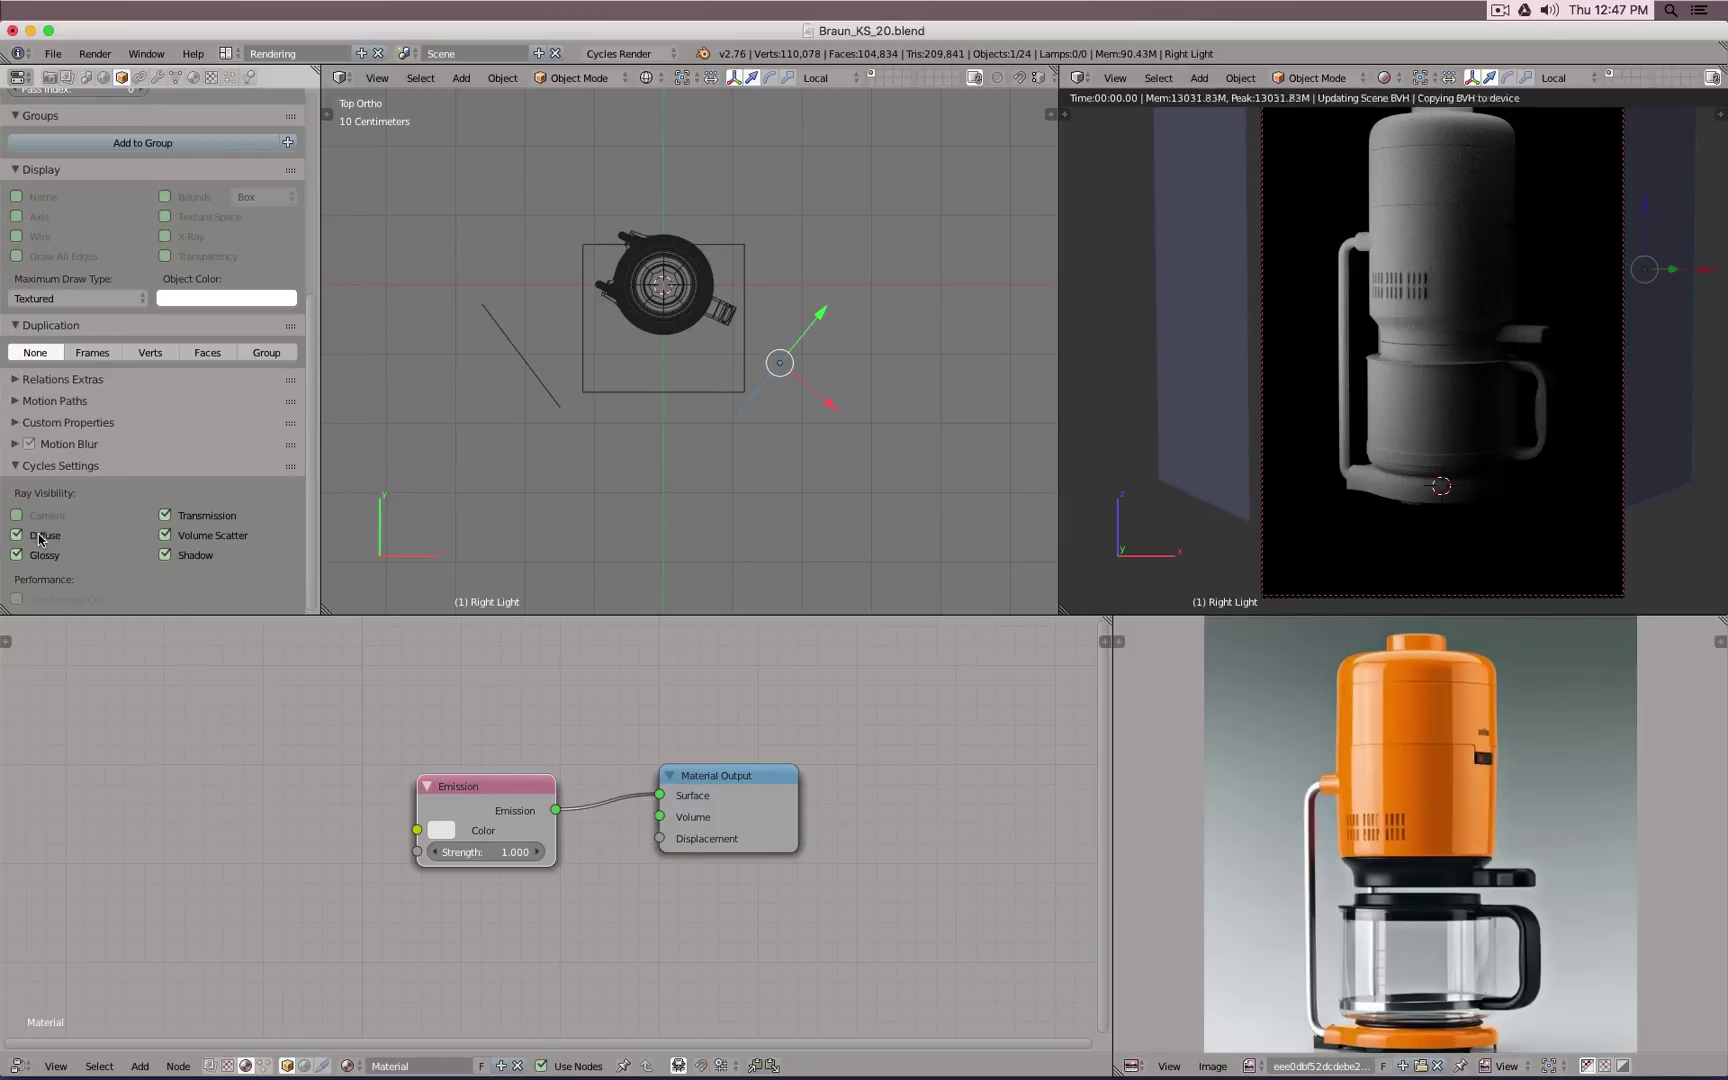
Step: Add a mesh plane beneath the coffee maker as a floor
scroll(1386, 443, down, 3)
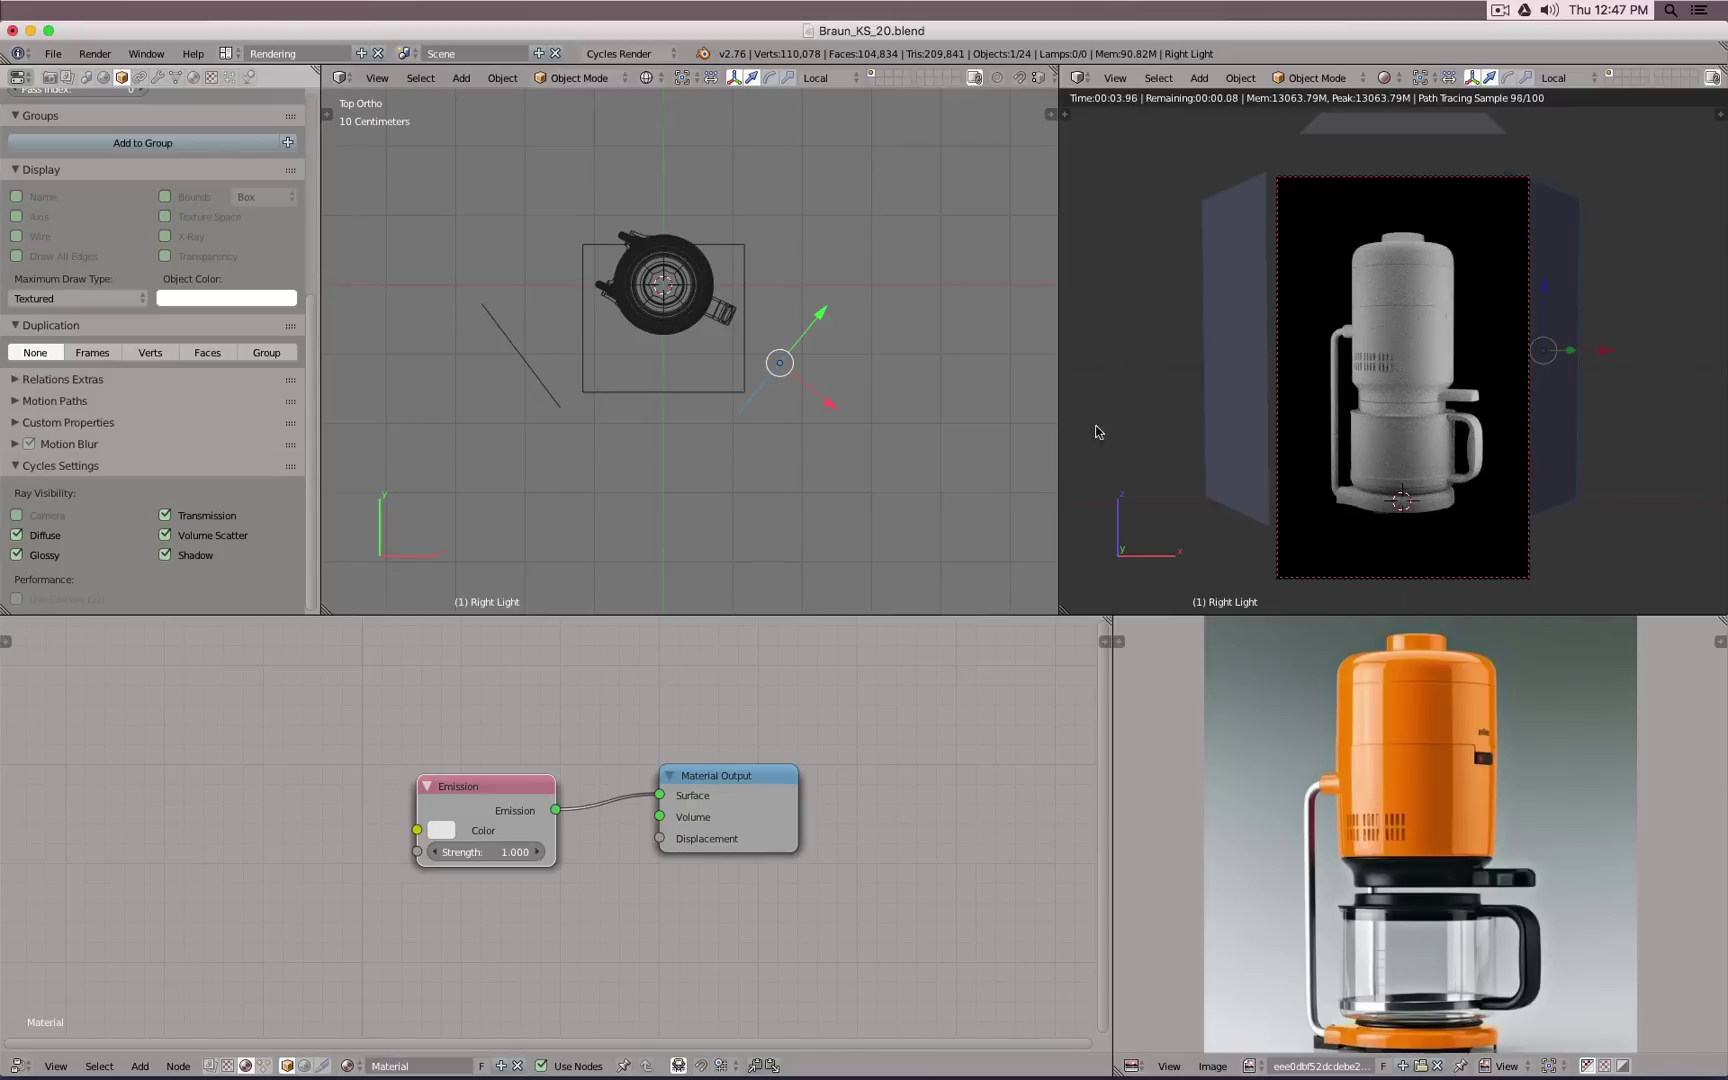
key(shift+a)
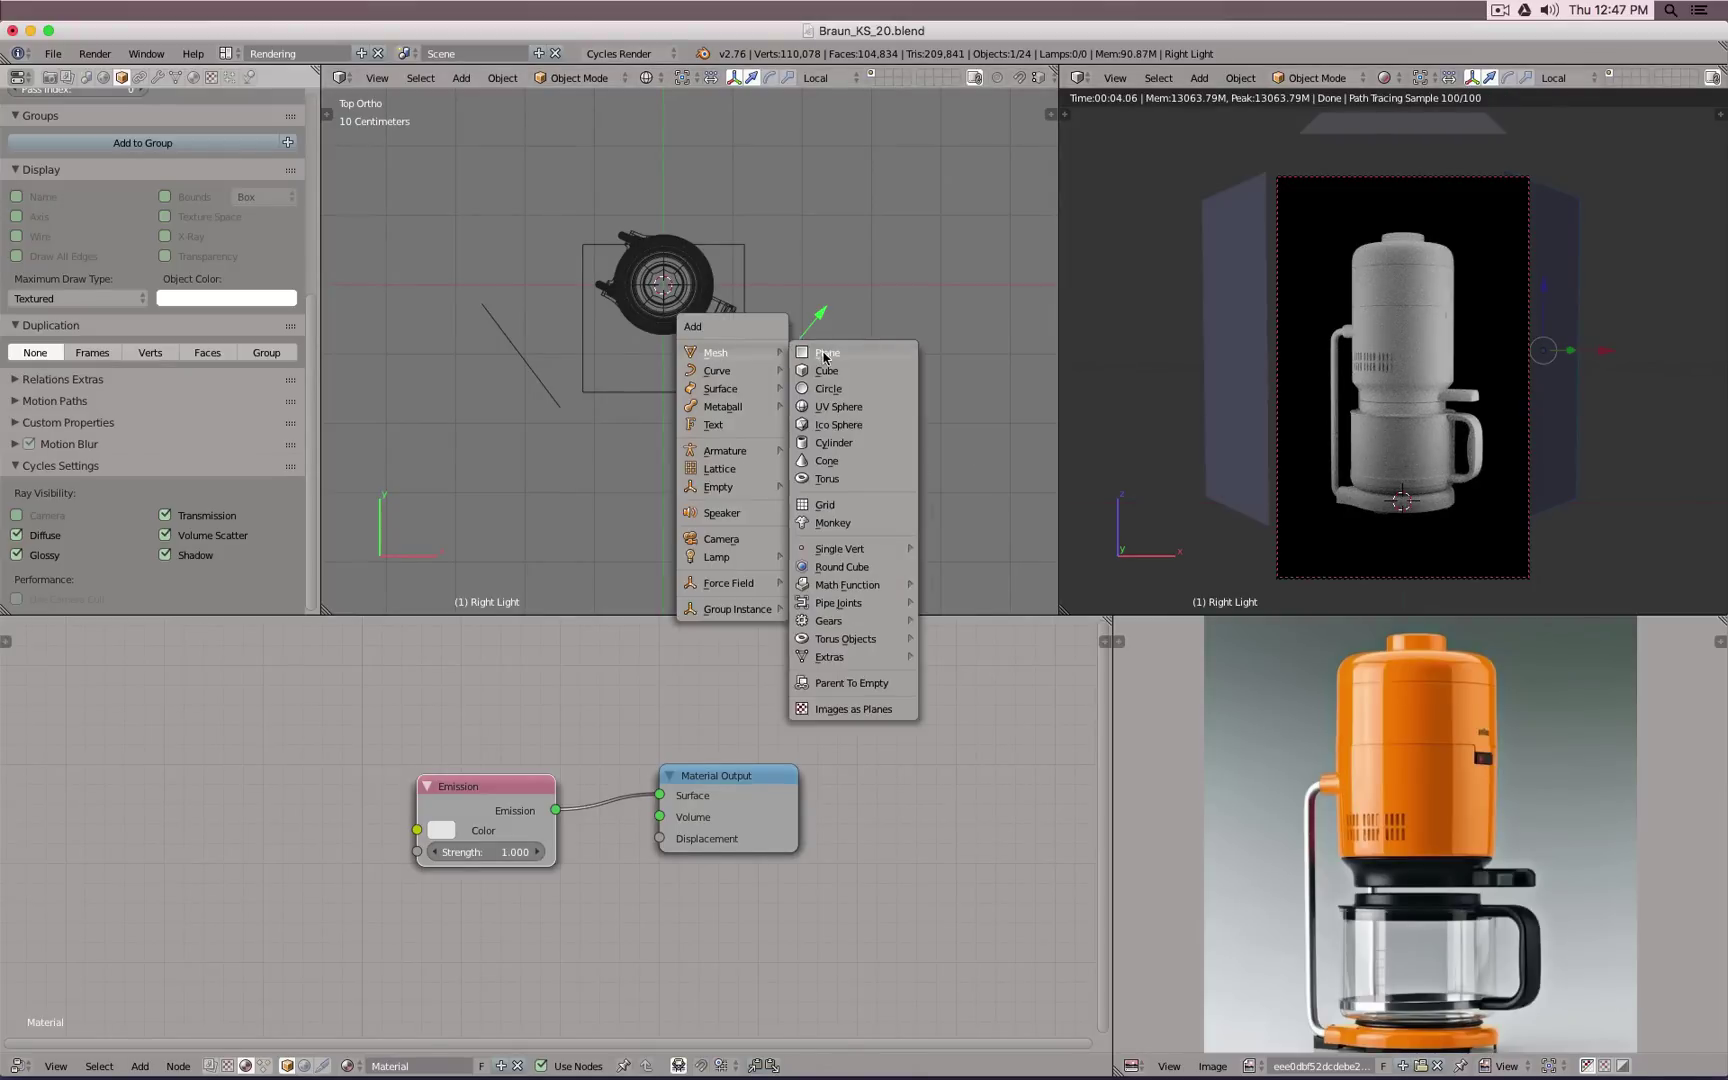
click(807, 353)
scroll(812, 355, down, 3)
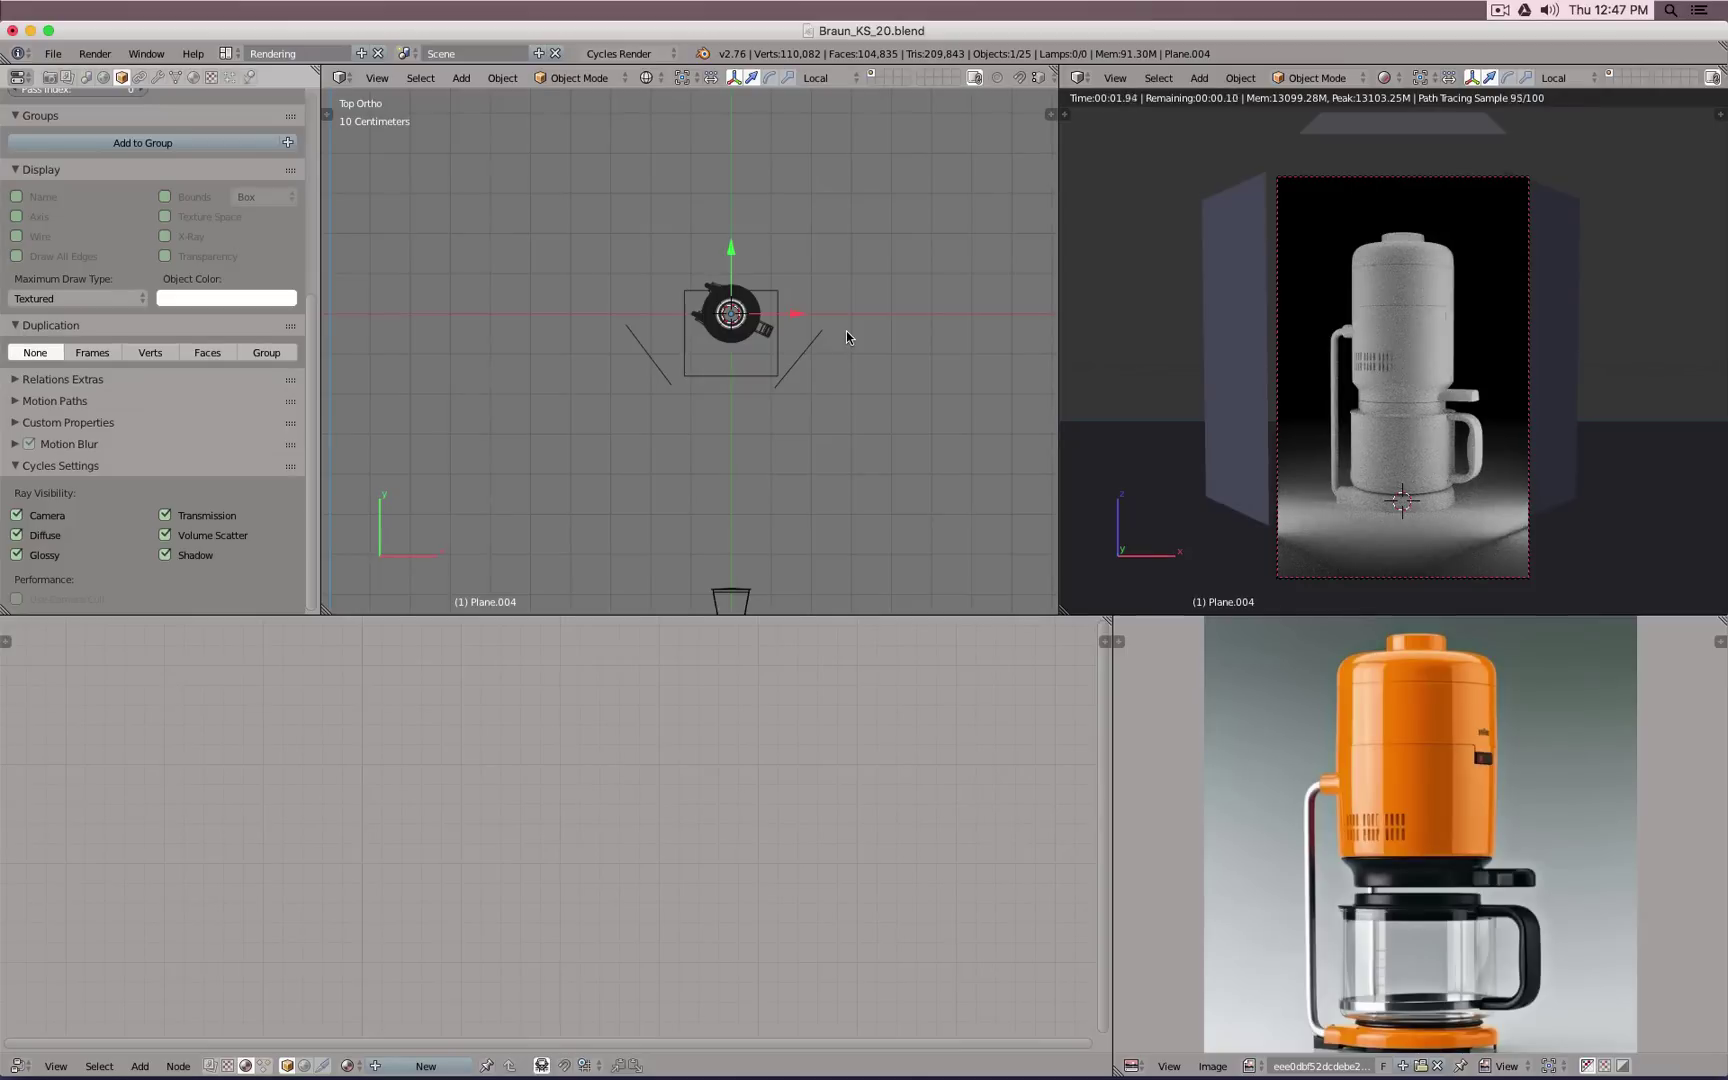
Step: Move the Right Light plane about 5 cm outward from the coffee maker in top view and rotate it slightly steeper
right_click(812, 358)
scroll(812, 358, up, 2)
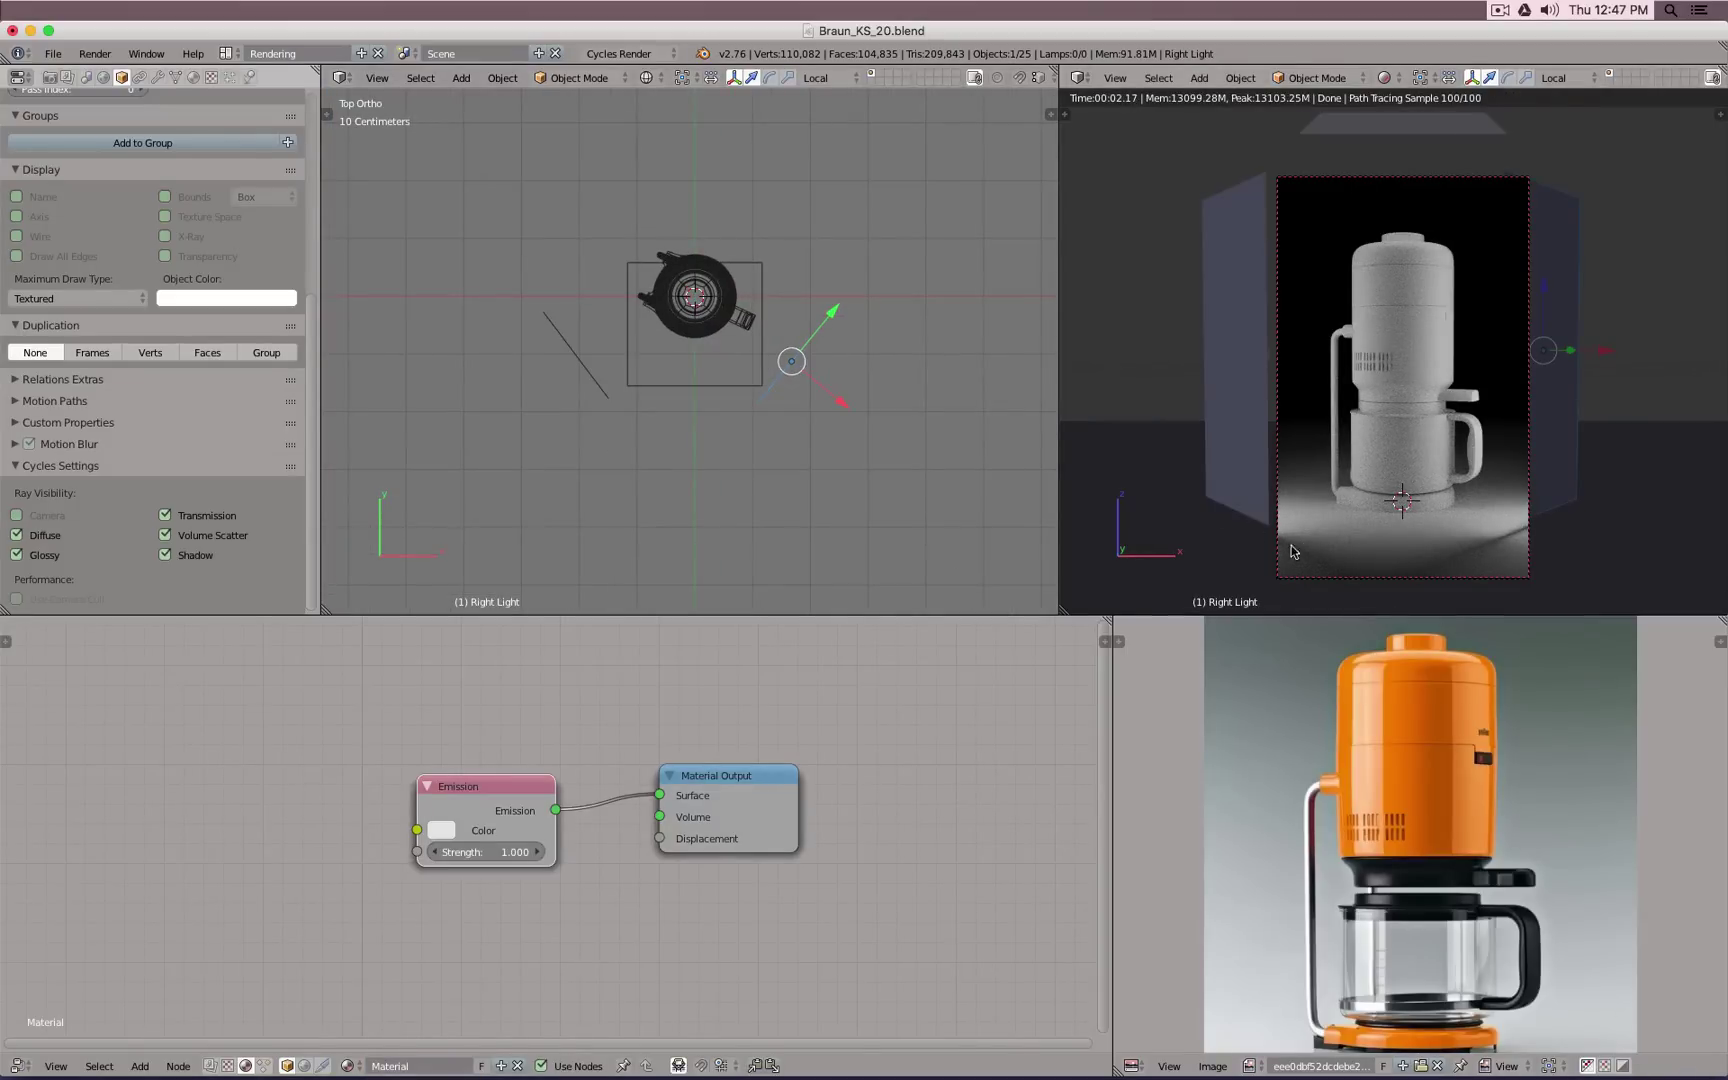
key(g)
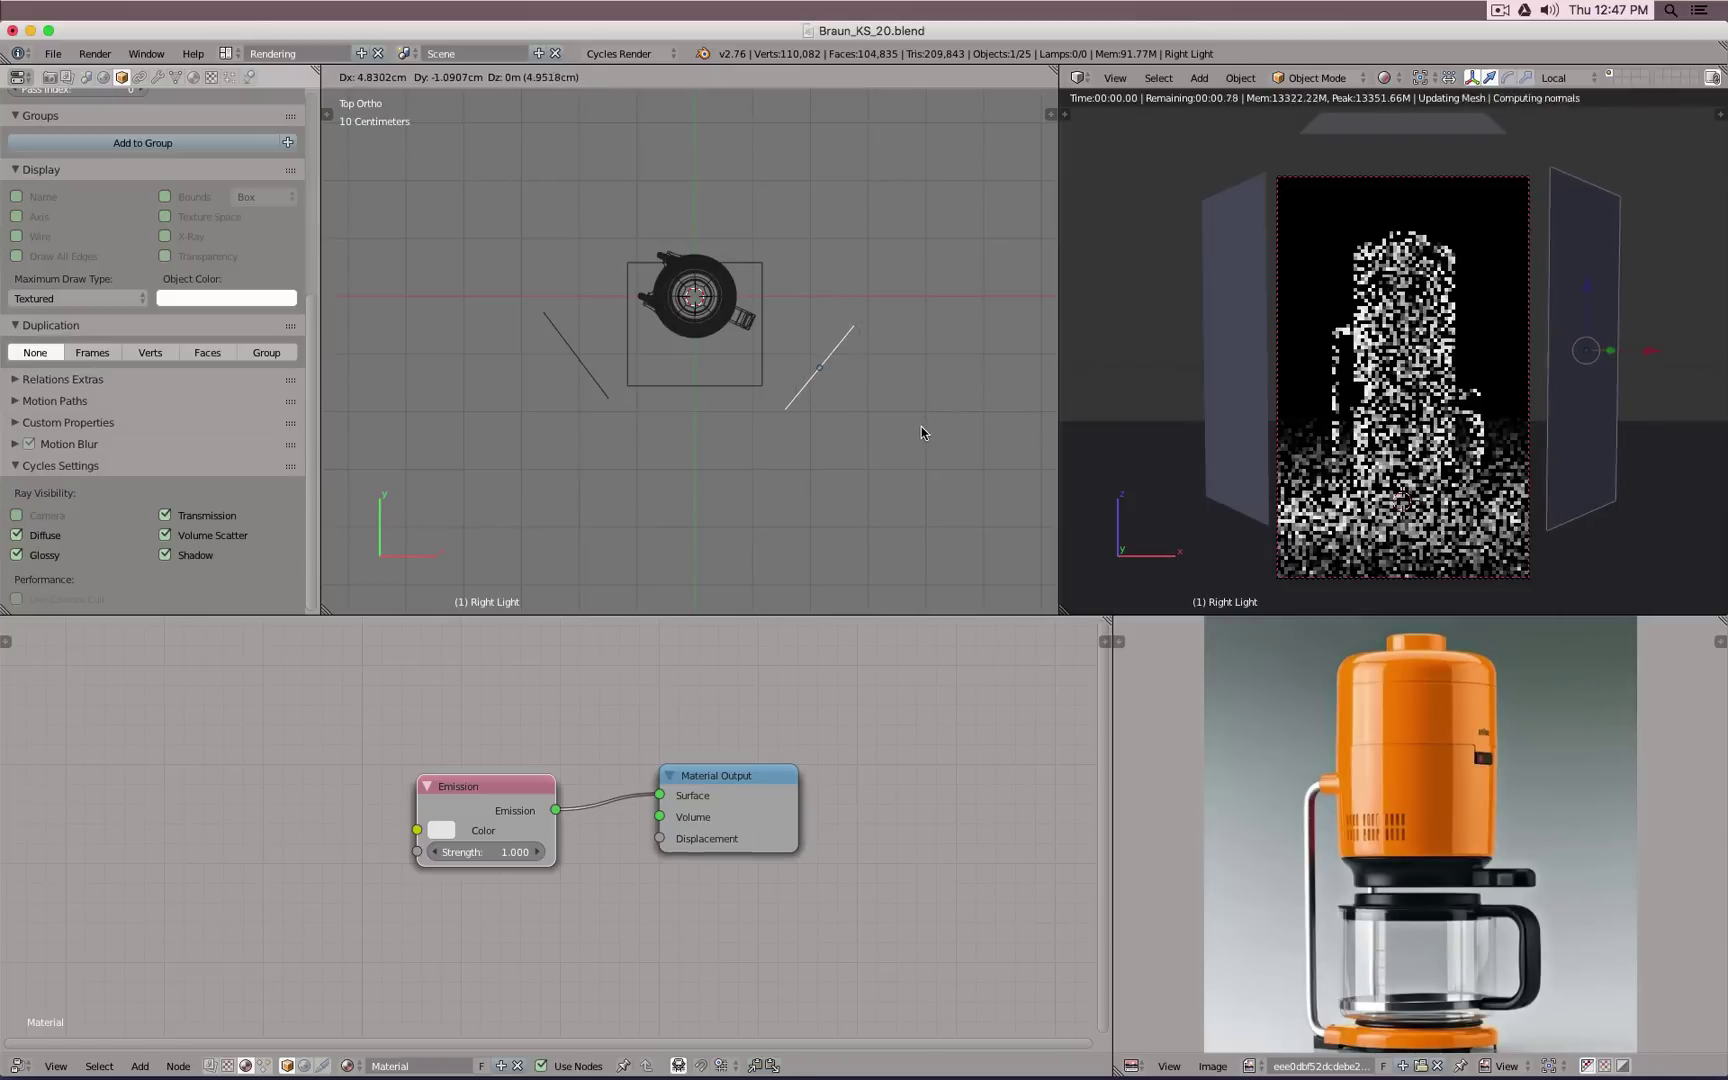
click(921, 428)
key(r)
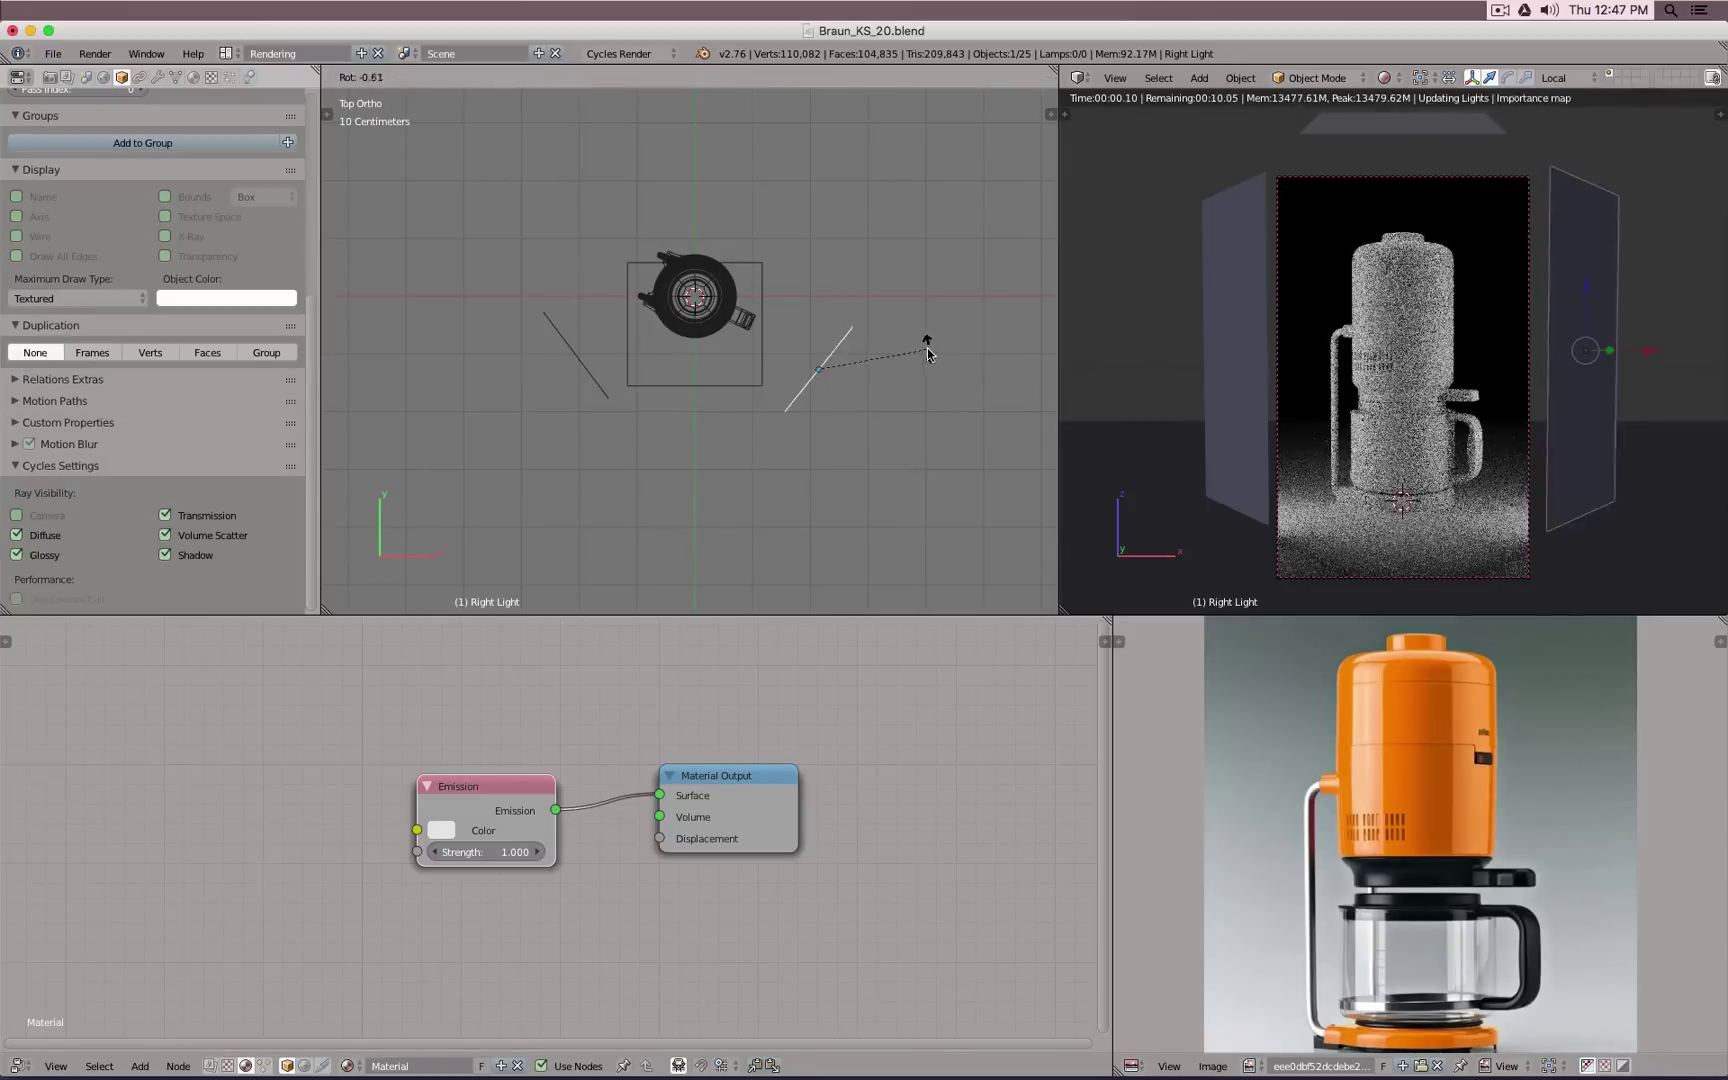
click(910, 332)
Step: Move the Left Light plane about 3.9 cm outward and toward the camera in top view
right_click(574, 358)
key(g)
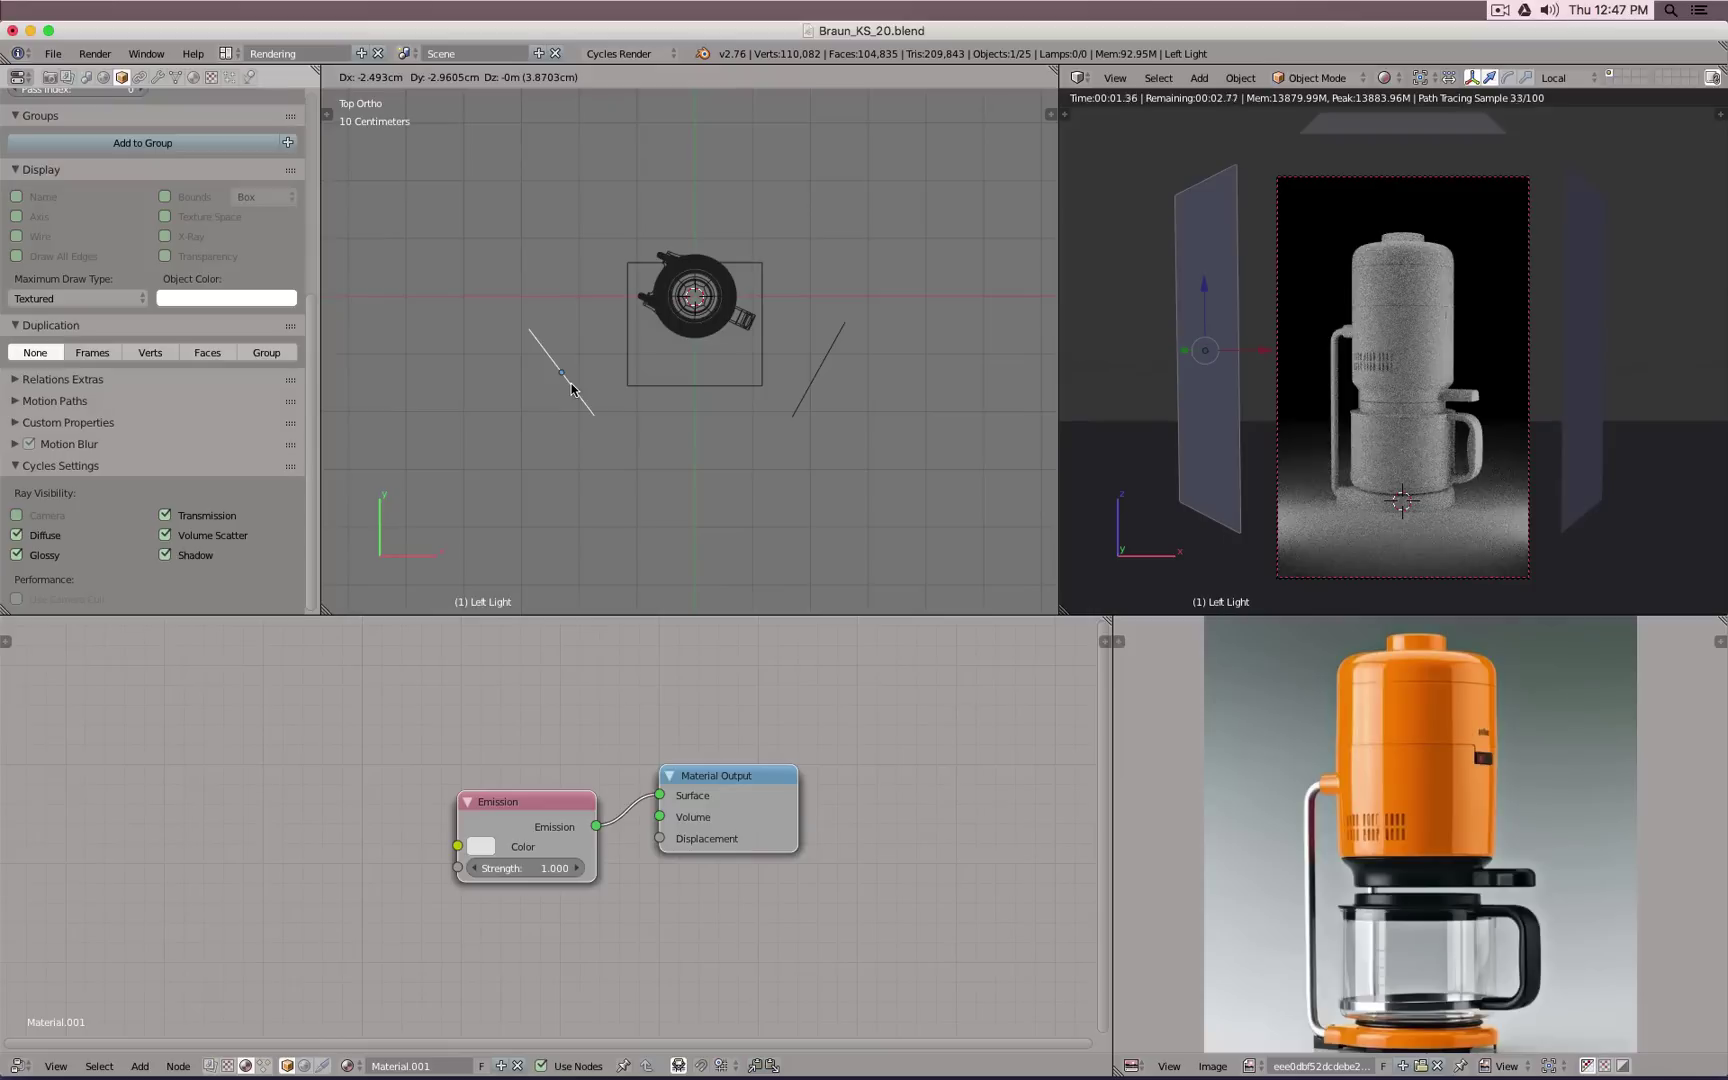
click(571, 389)
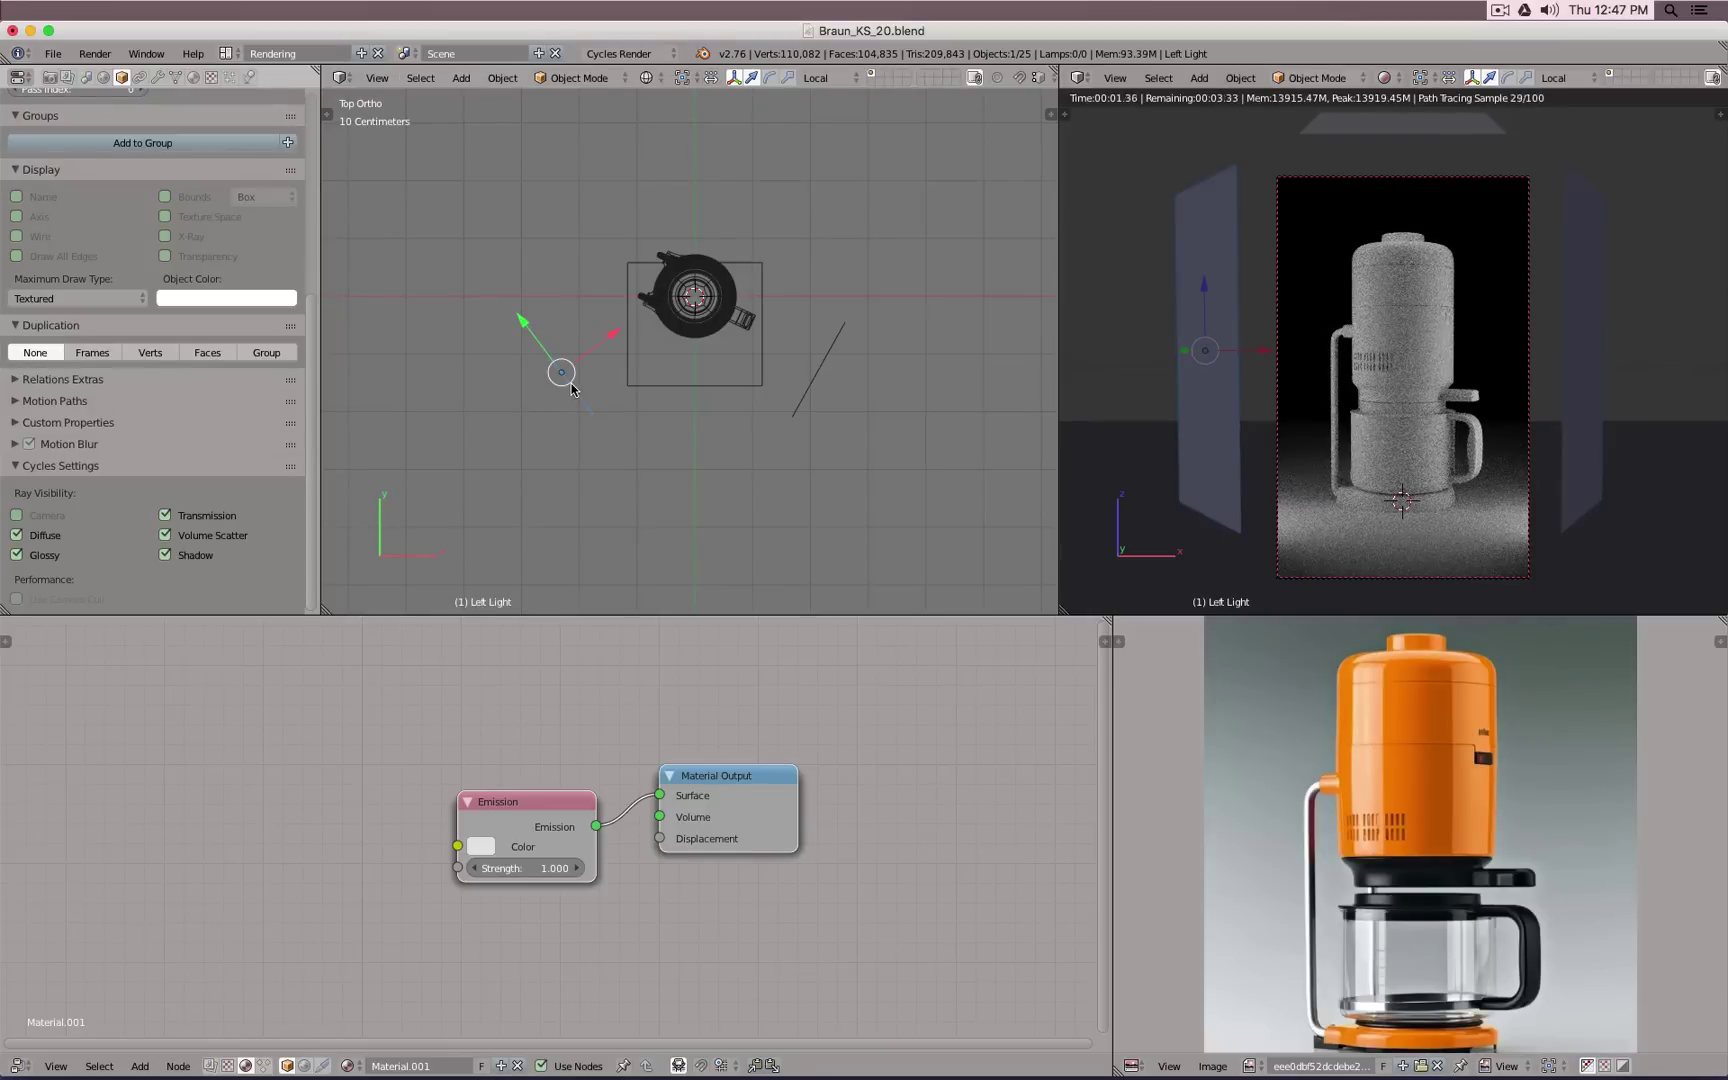
Step: Set the floor plane's Z location to 0 so it sits at ground level beneath the coffee maker's feet
right_click(774, 376)
key(KP_Decimal)
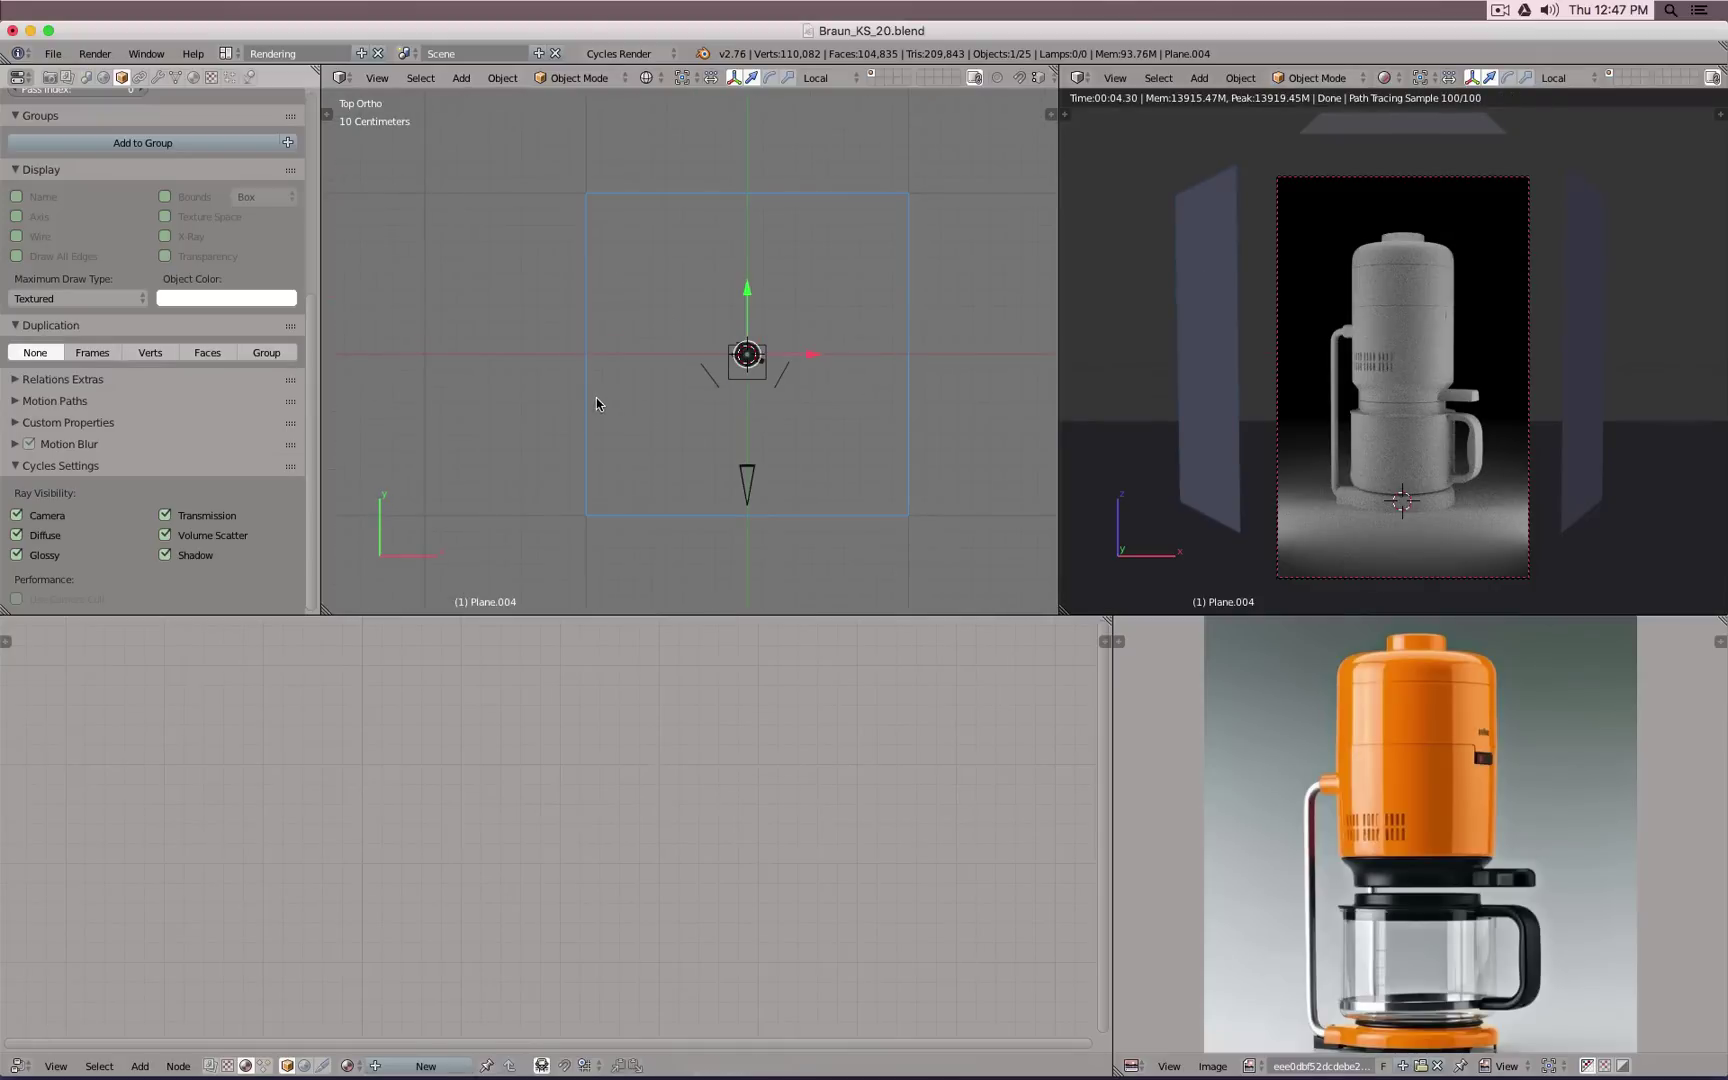
key(KP_1)
scroll(724, 400, up, 5)
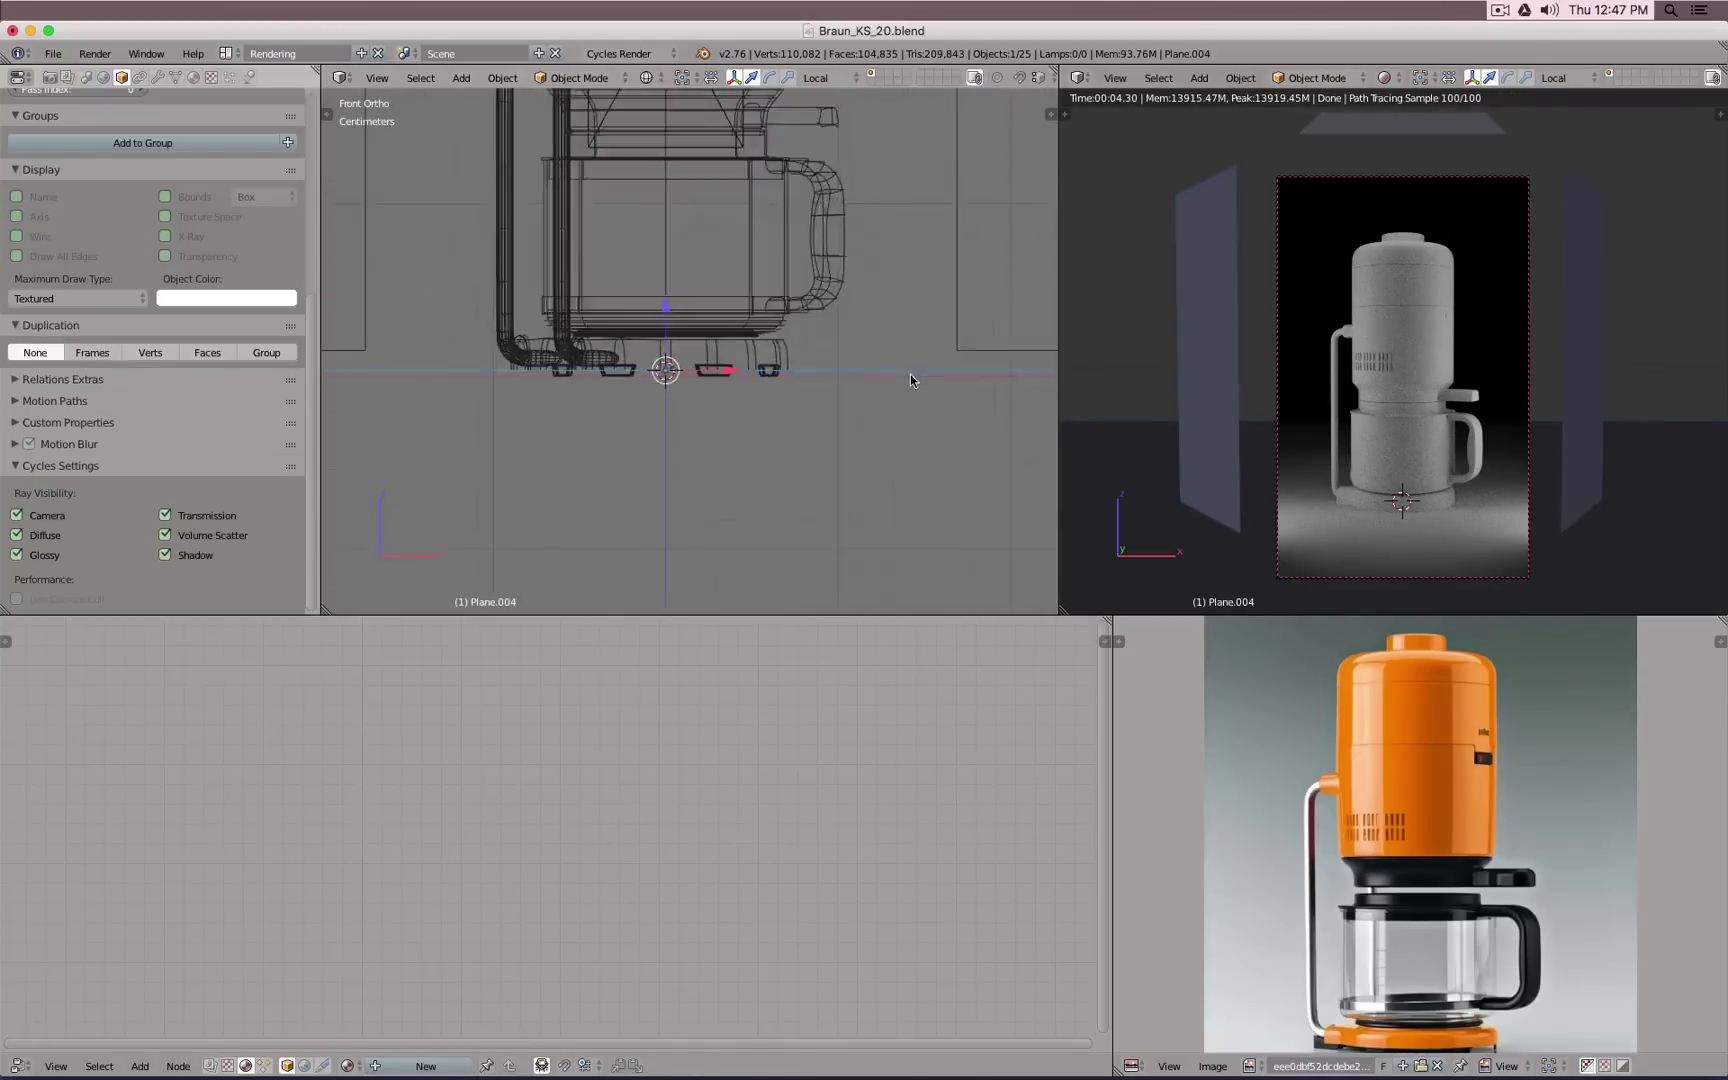
scroll(655, 328, down, 3)
key(n)
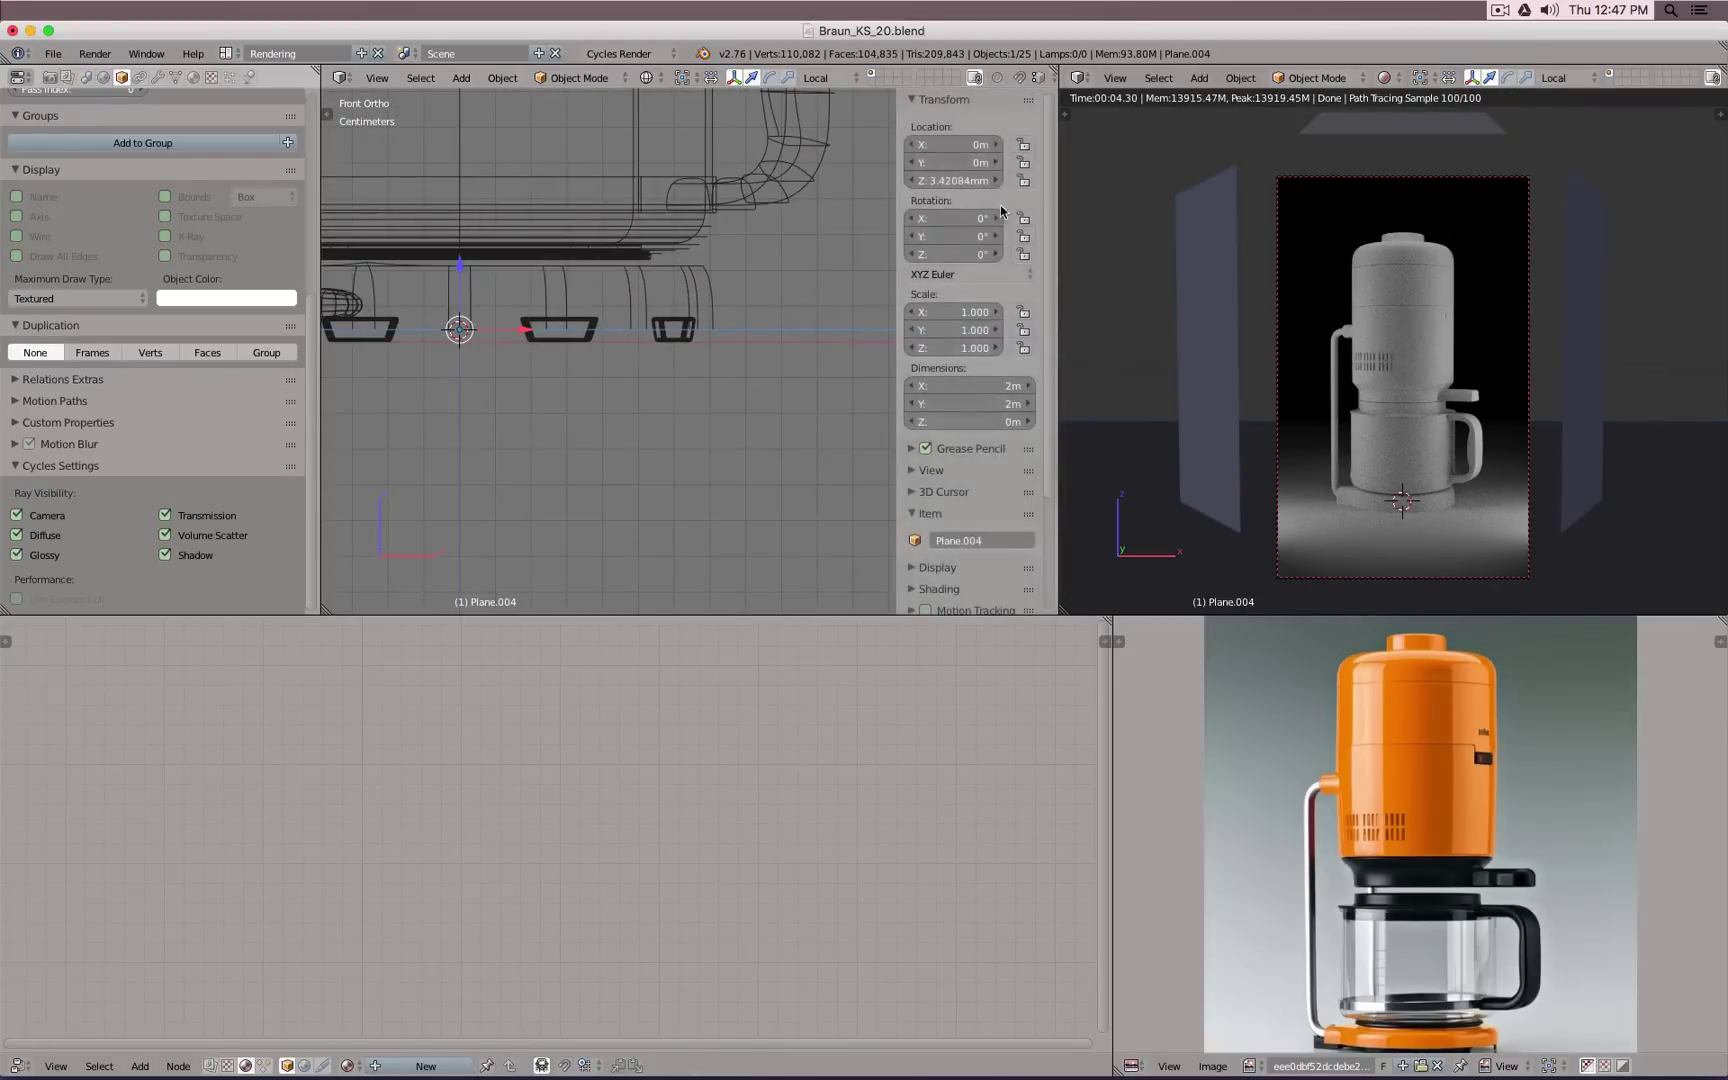
click(944, 182)
text(0)
key(Return)
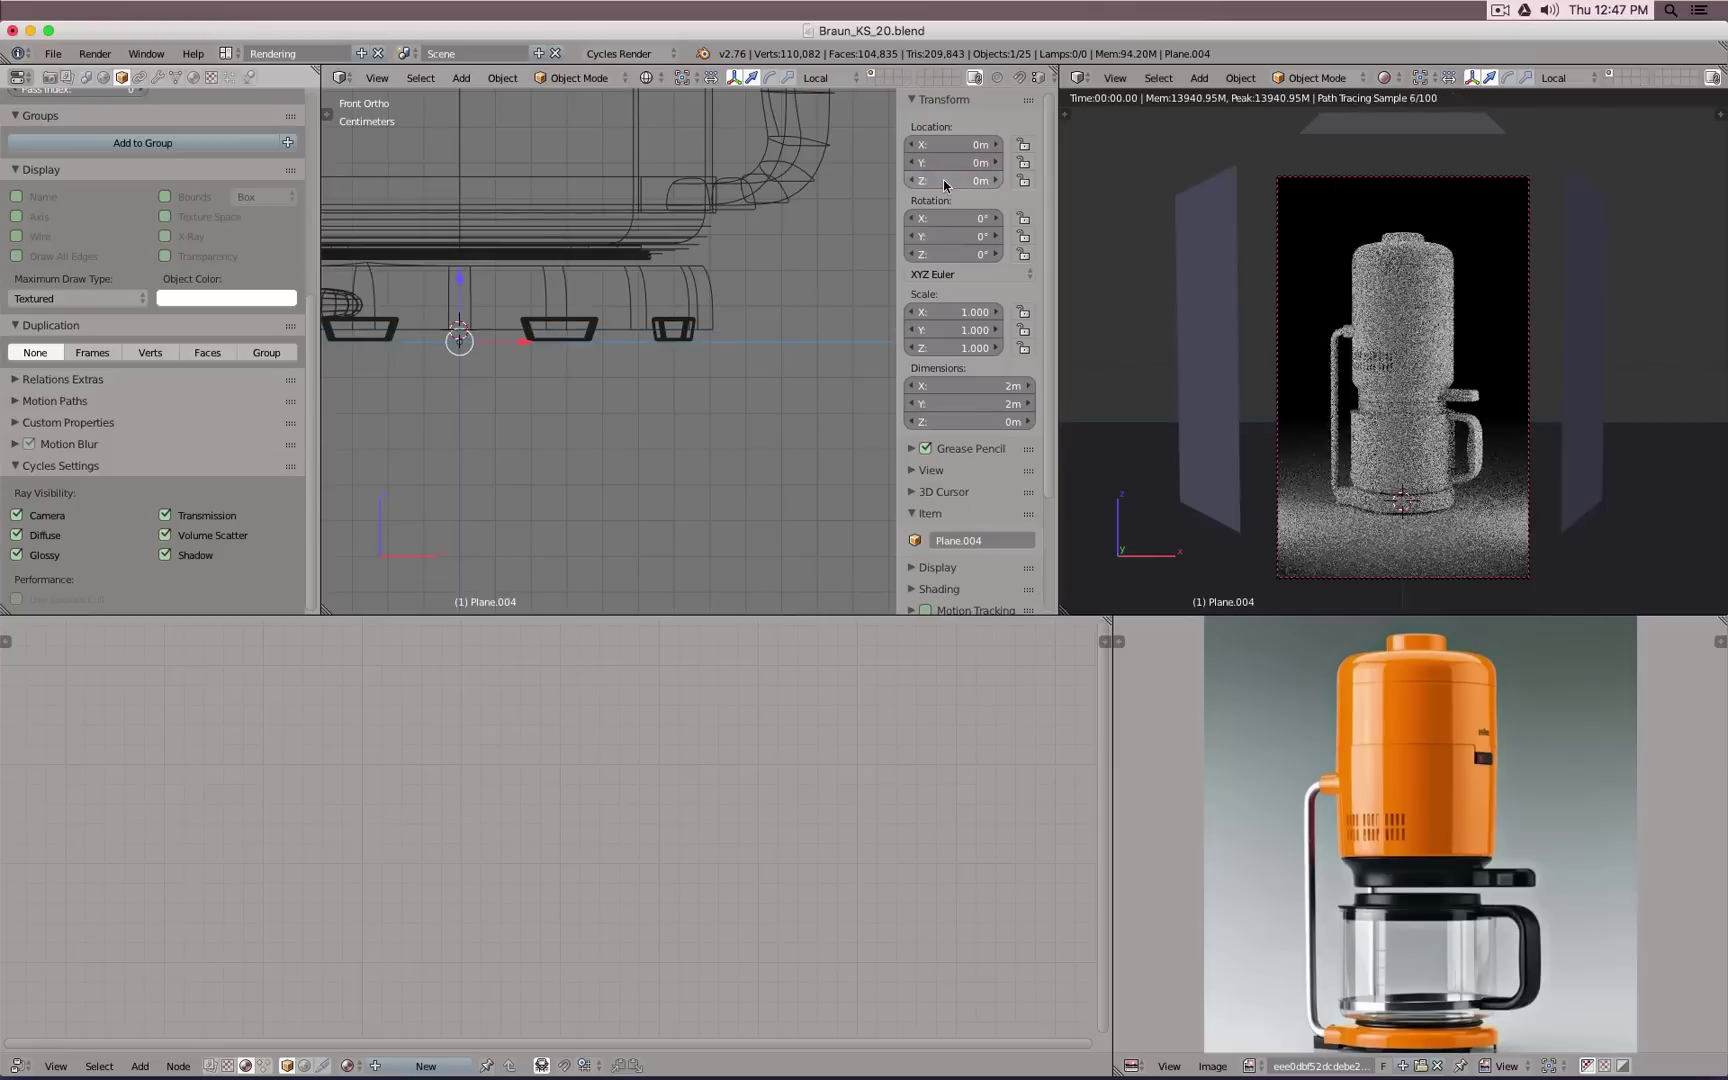
Step: Enable Camera ray visibility for the Right Light and inspect it from behind in the rendered view
scroll(716, 382, down, 7)
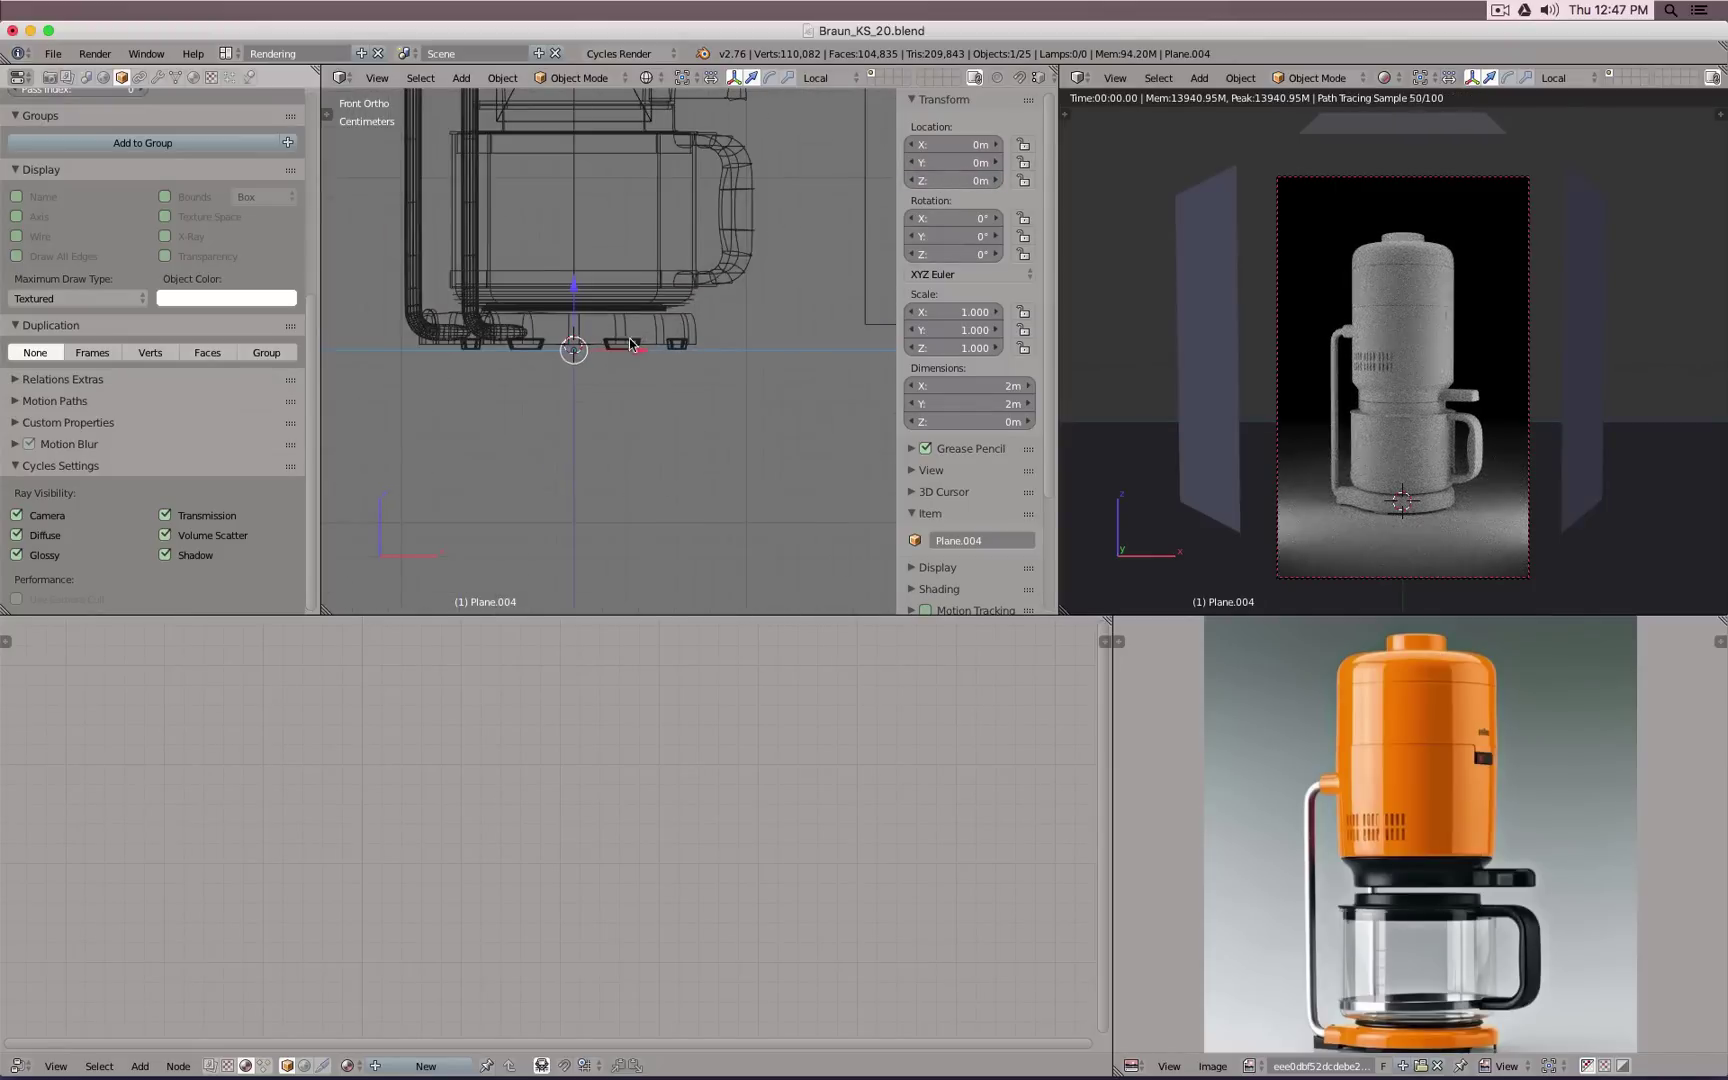
scroll(712, 380, down, 6)
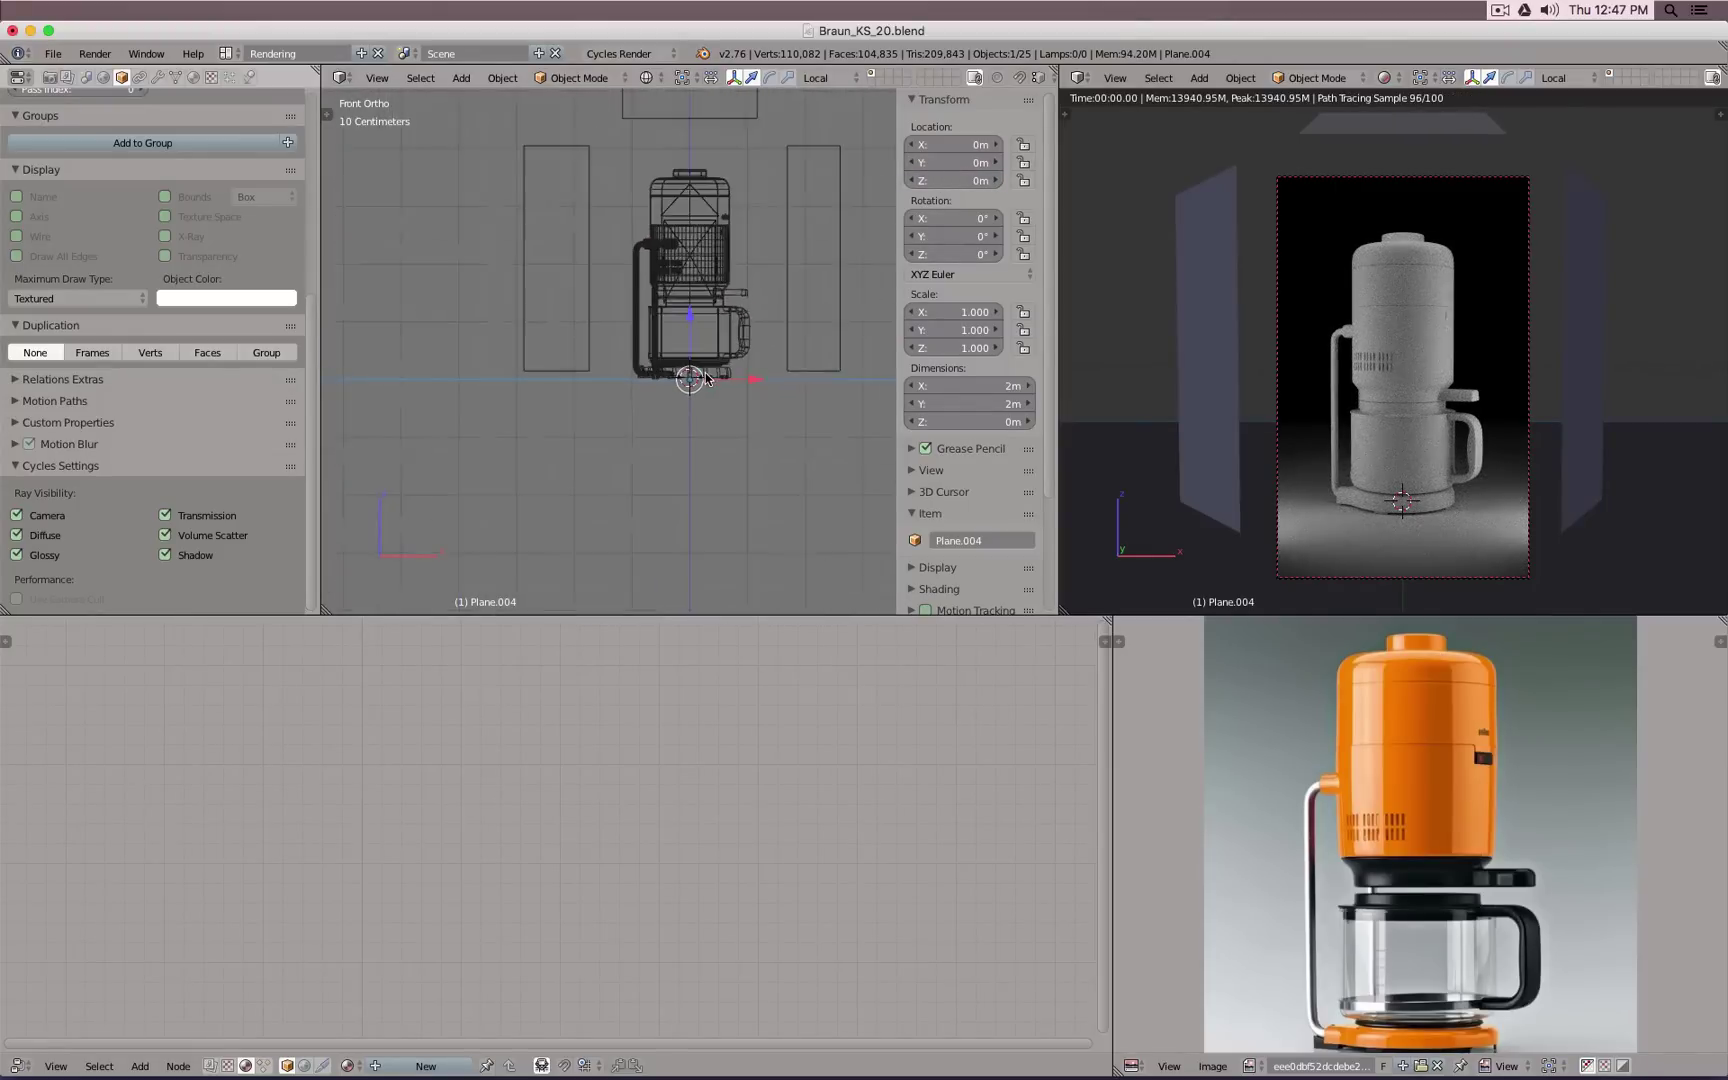
scroll(706, 379, up, 5)
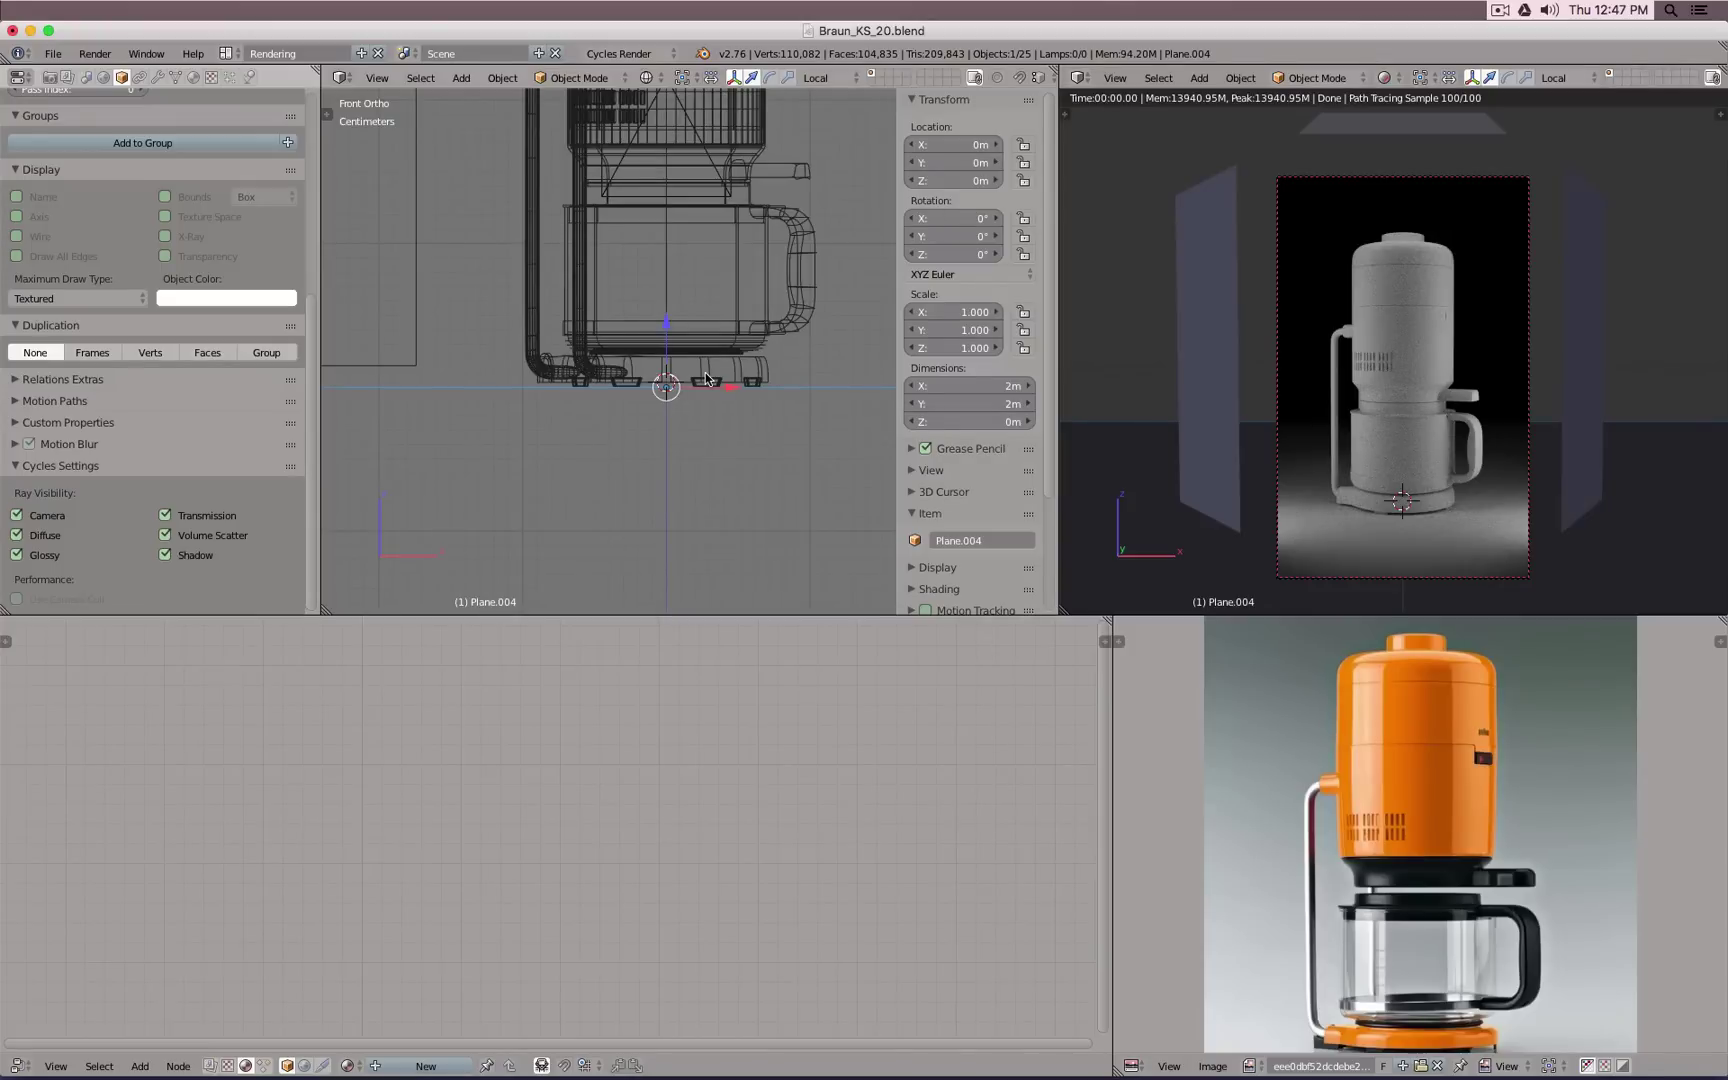
scroll(699, 298, down, 4)
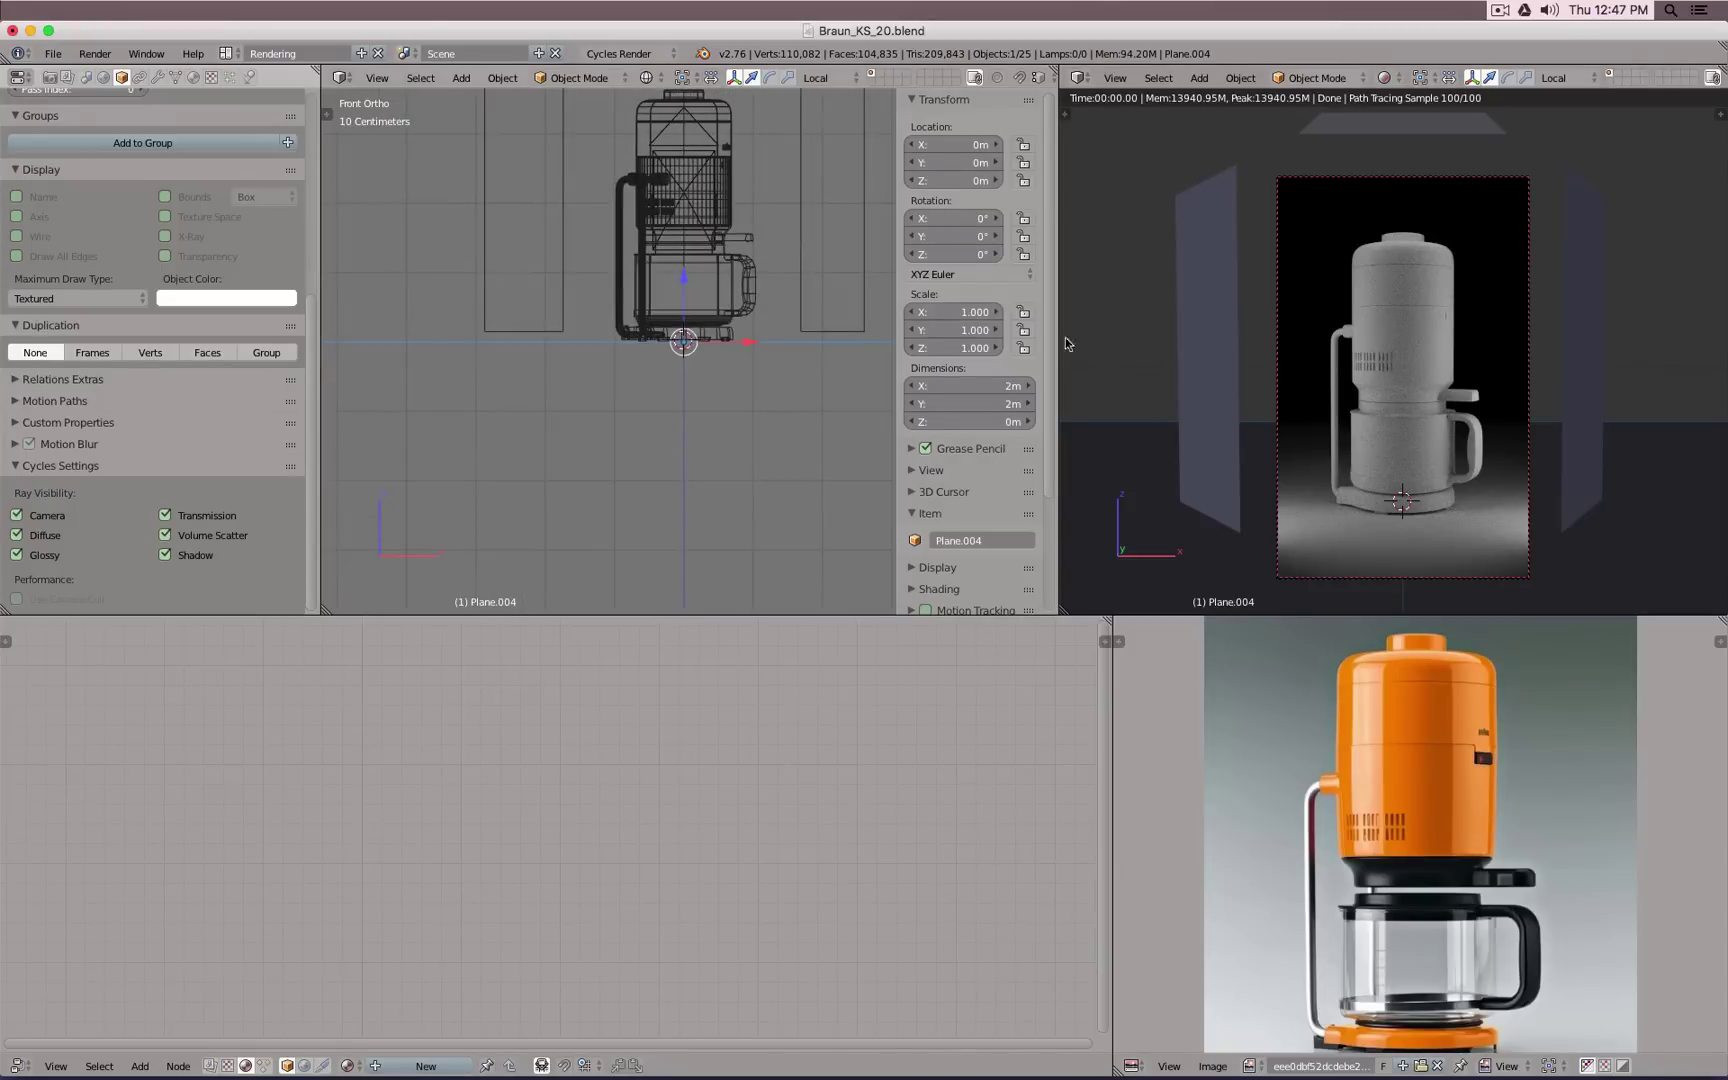
scroll(1255, 341, down, 4)
middle_drag(1376, 314, 1264, 382)
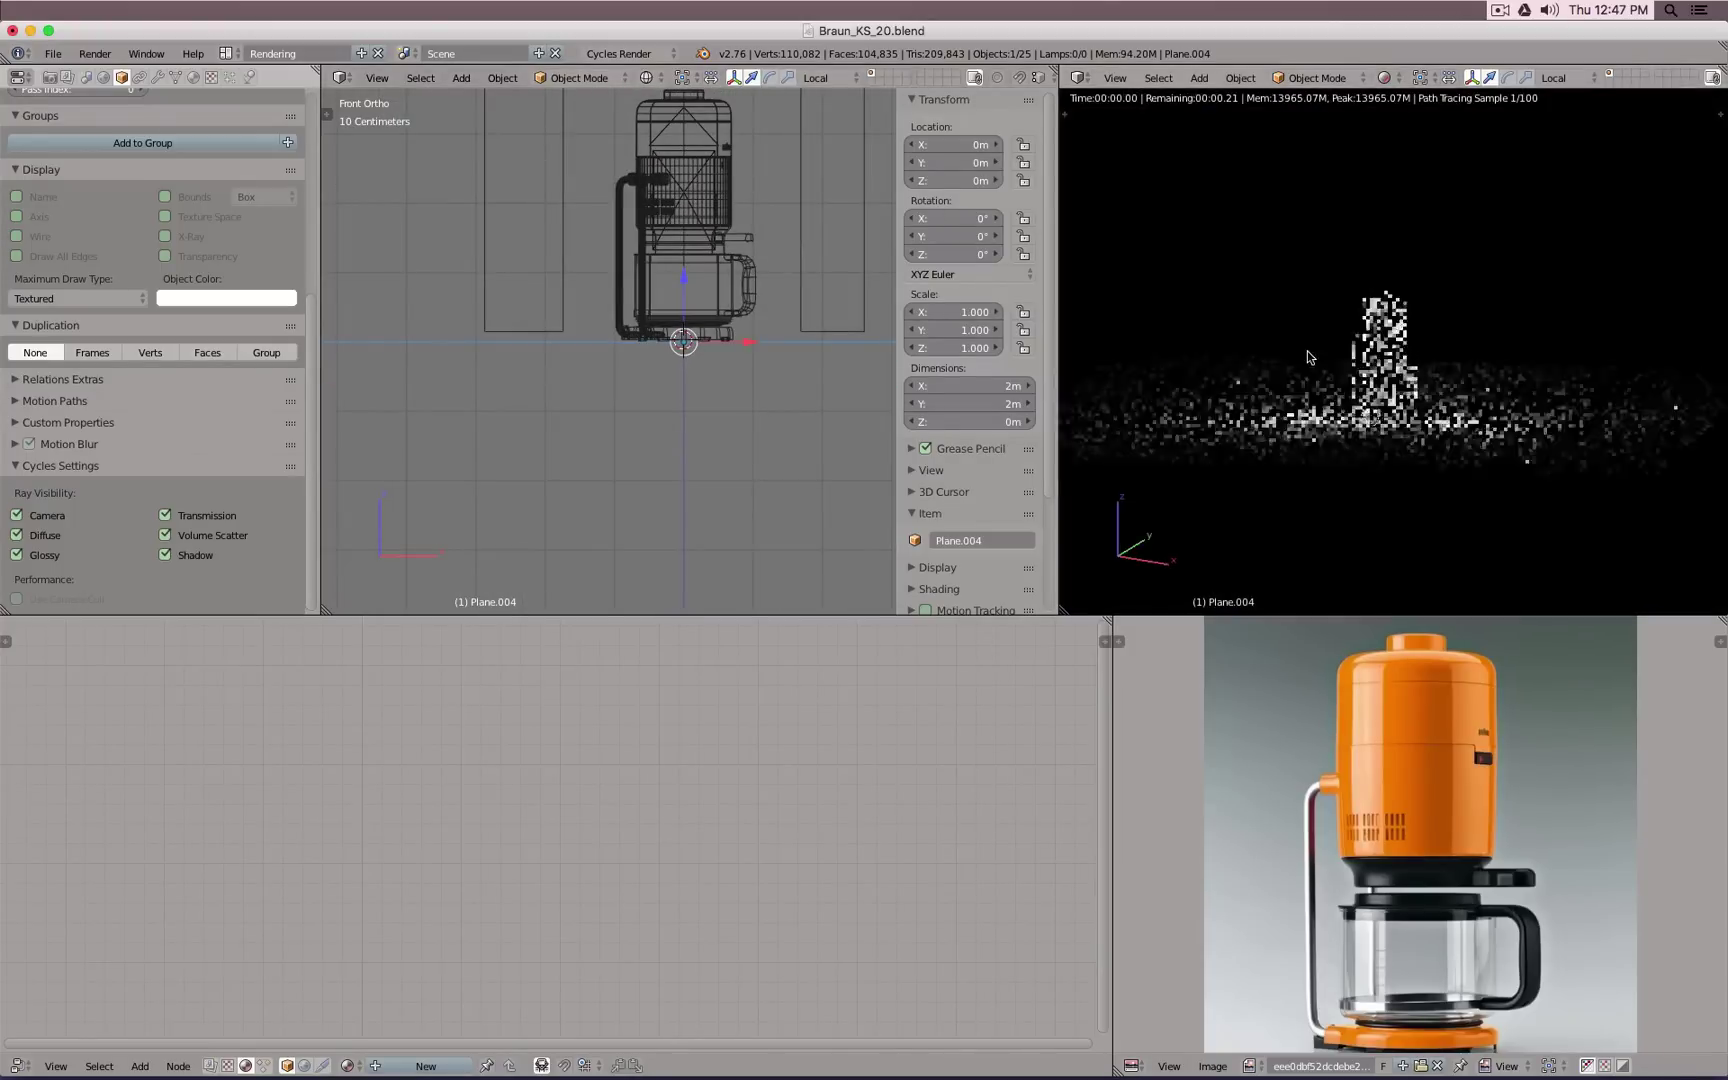
mouse_move(1442, 353)
middle_down()
mouse_move(1241, 342)
mouse_move(1199, 359)
middle_up()
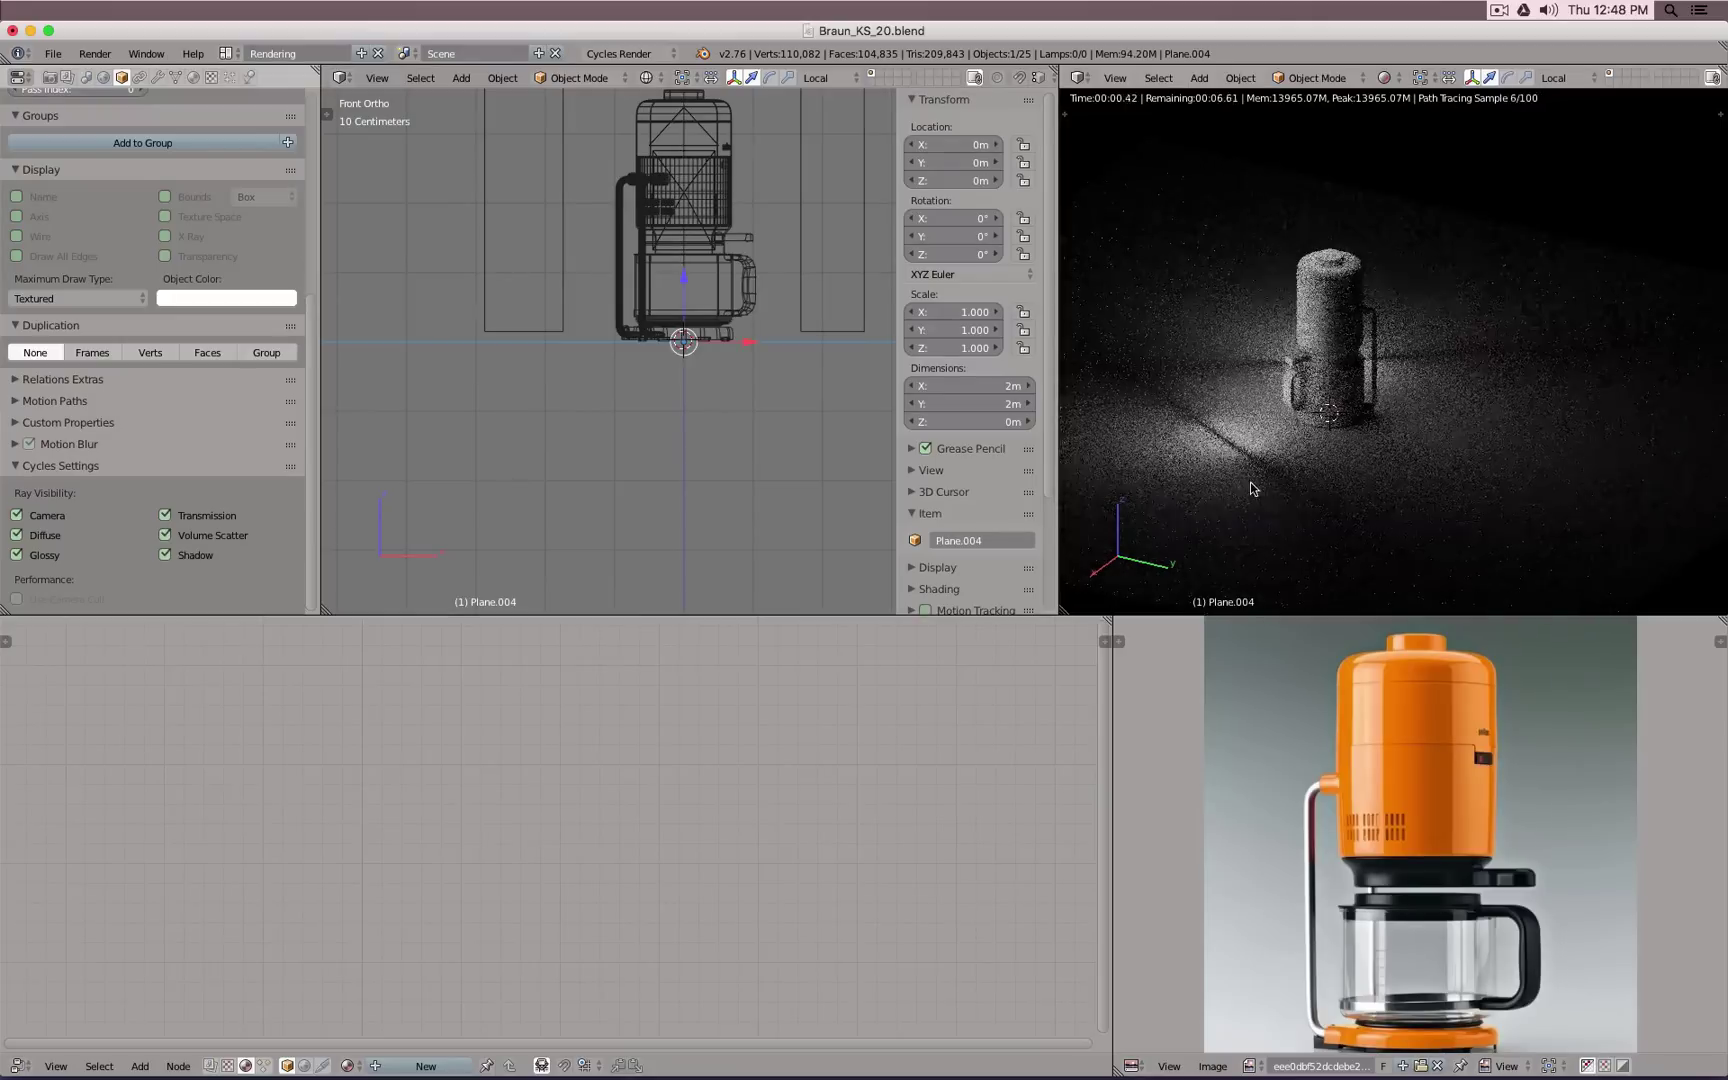
right_click(800, 285)
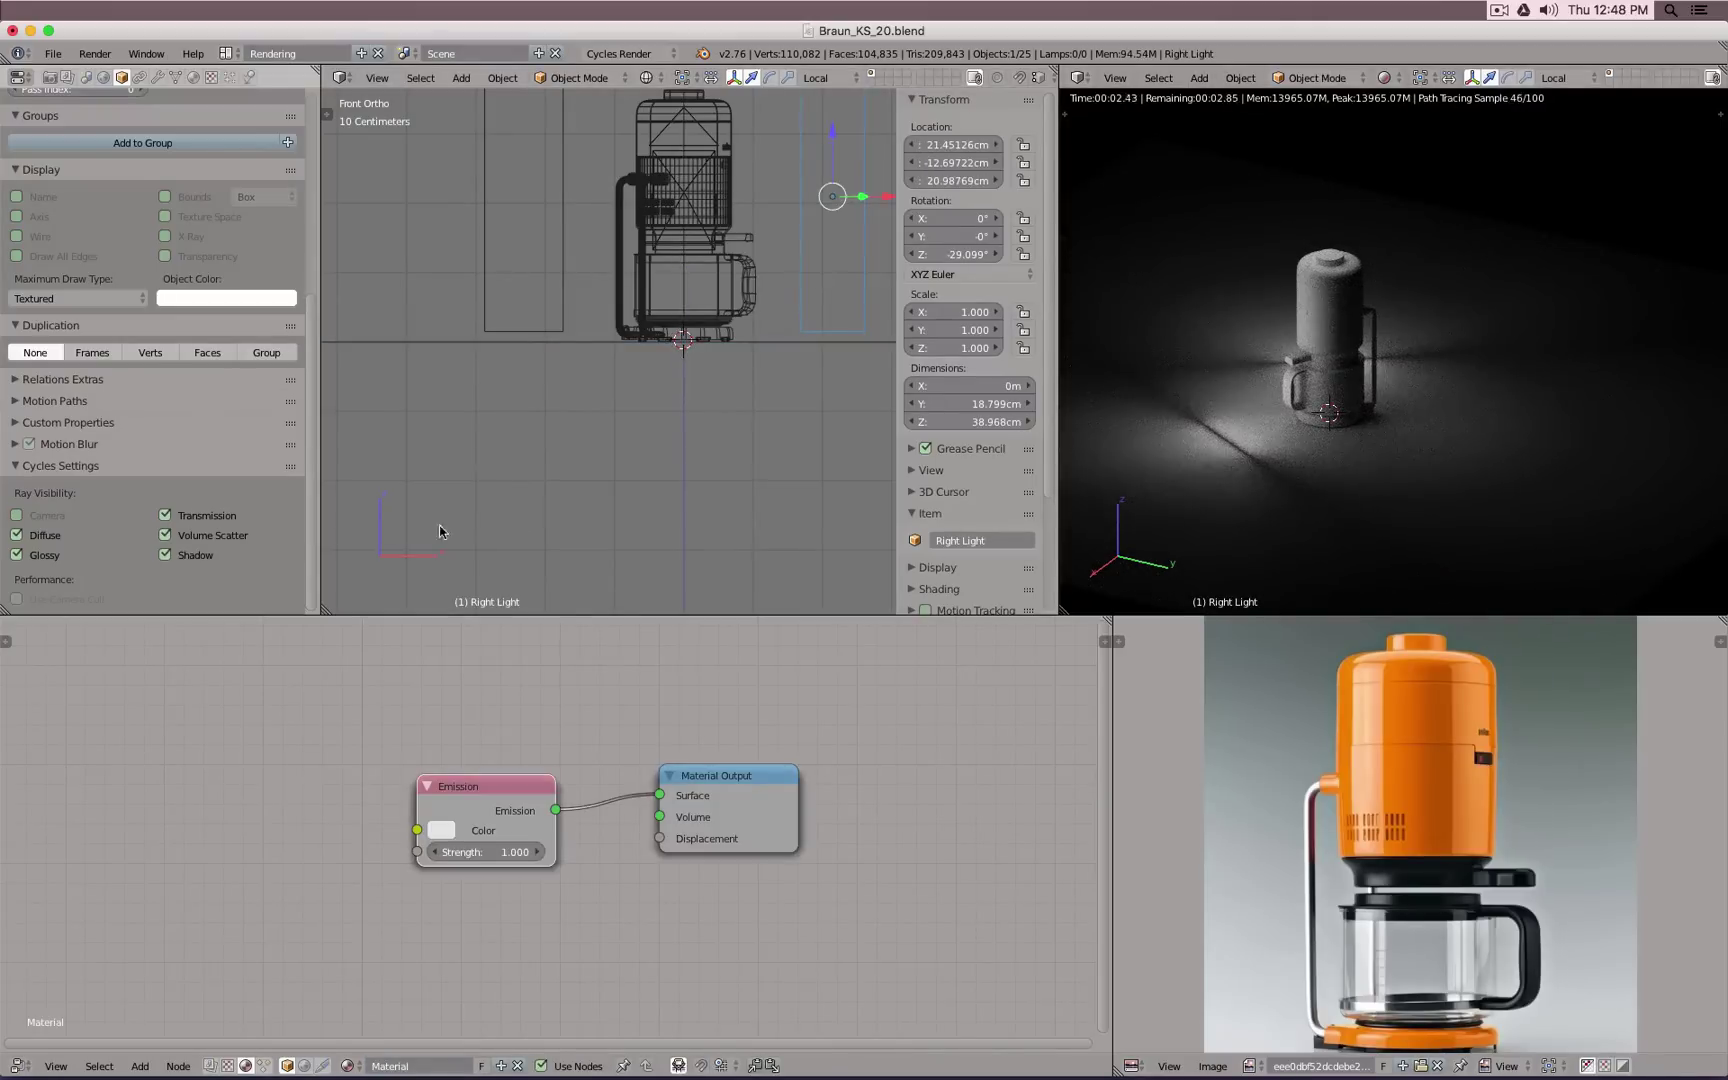
click(38, 517)
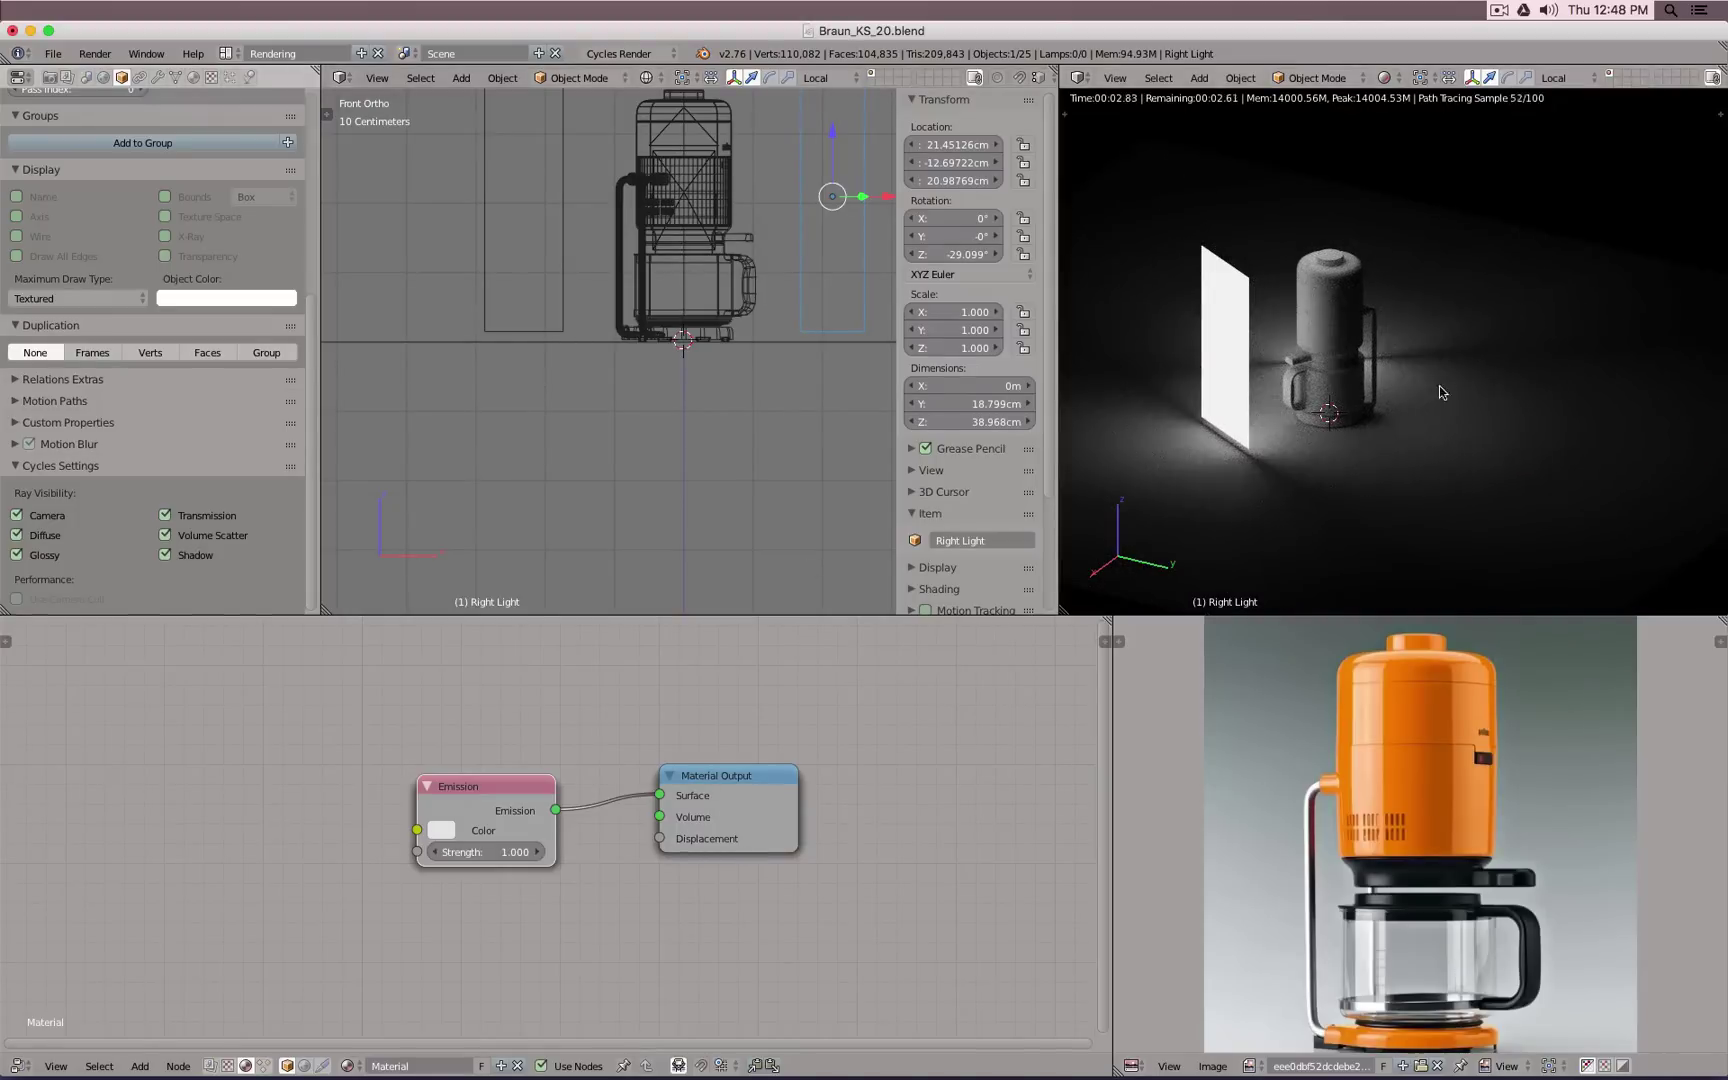
middle_drag(1446, 394, 1419, 424)
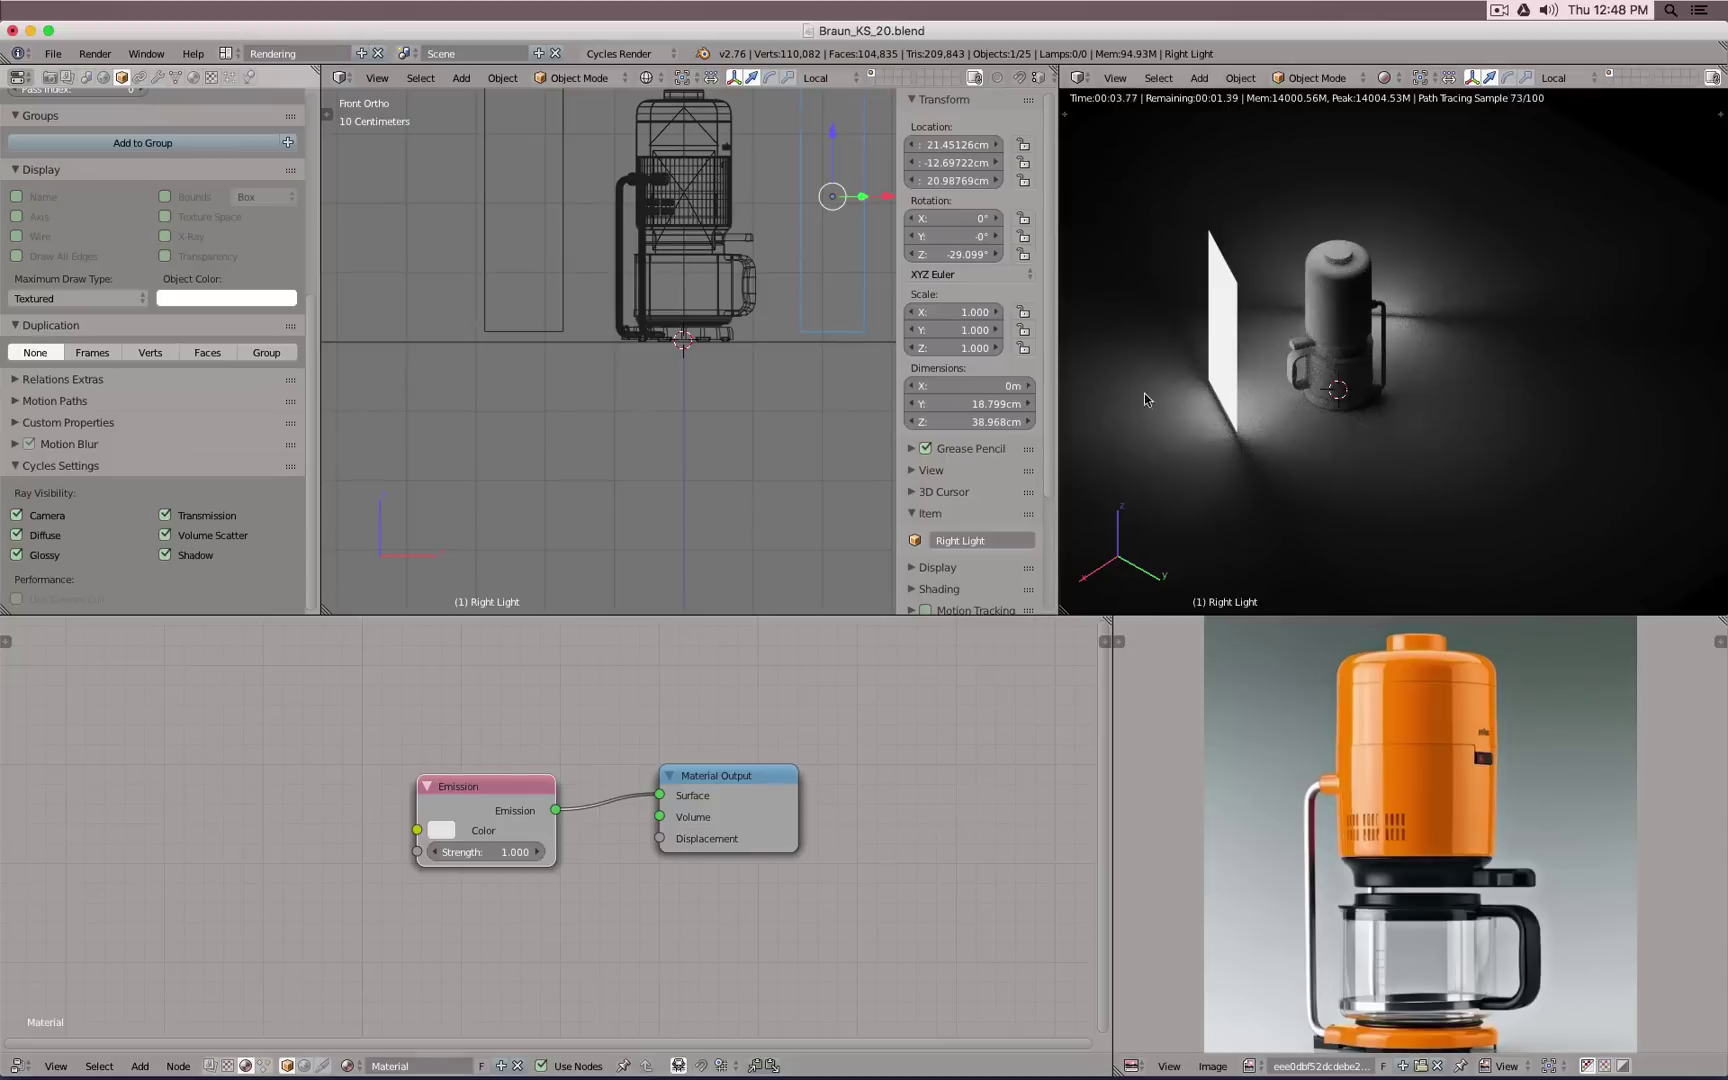
Step: Spread the Right Light's material nodes apart and insert a Mix Shader between Emission and Material Output
drag(720, 795, 896, 797)
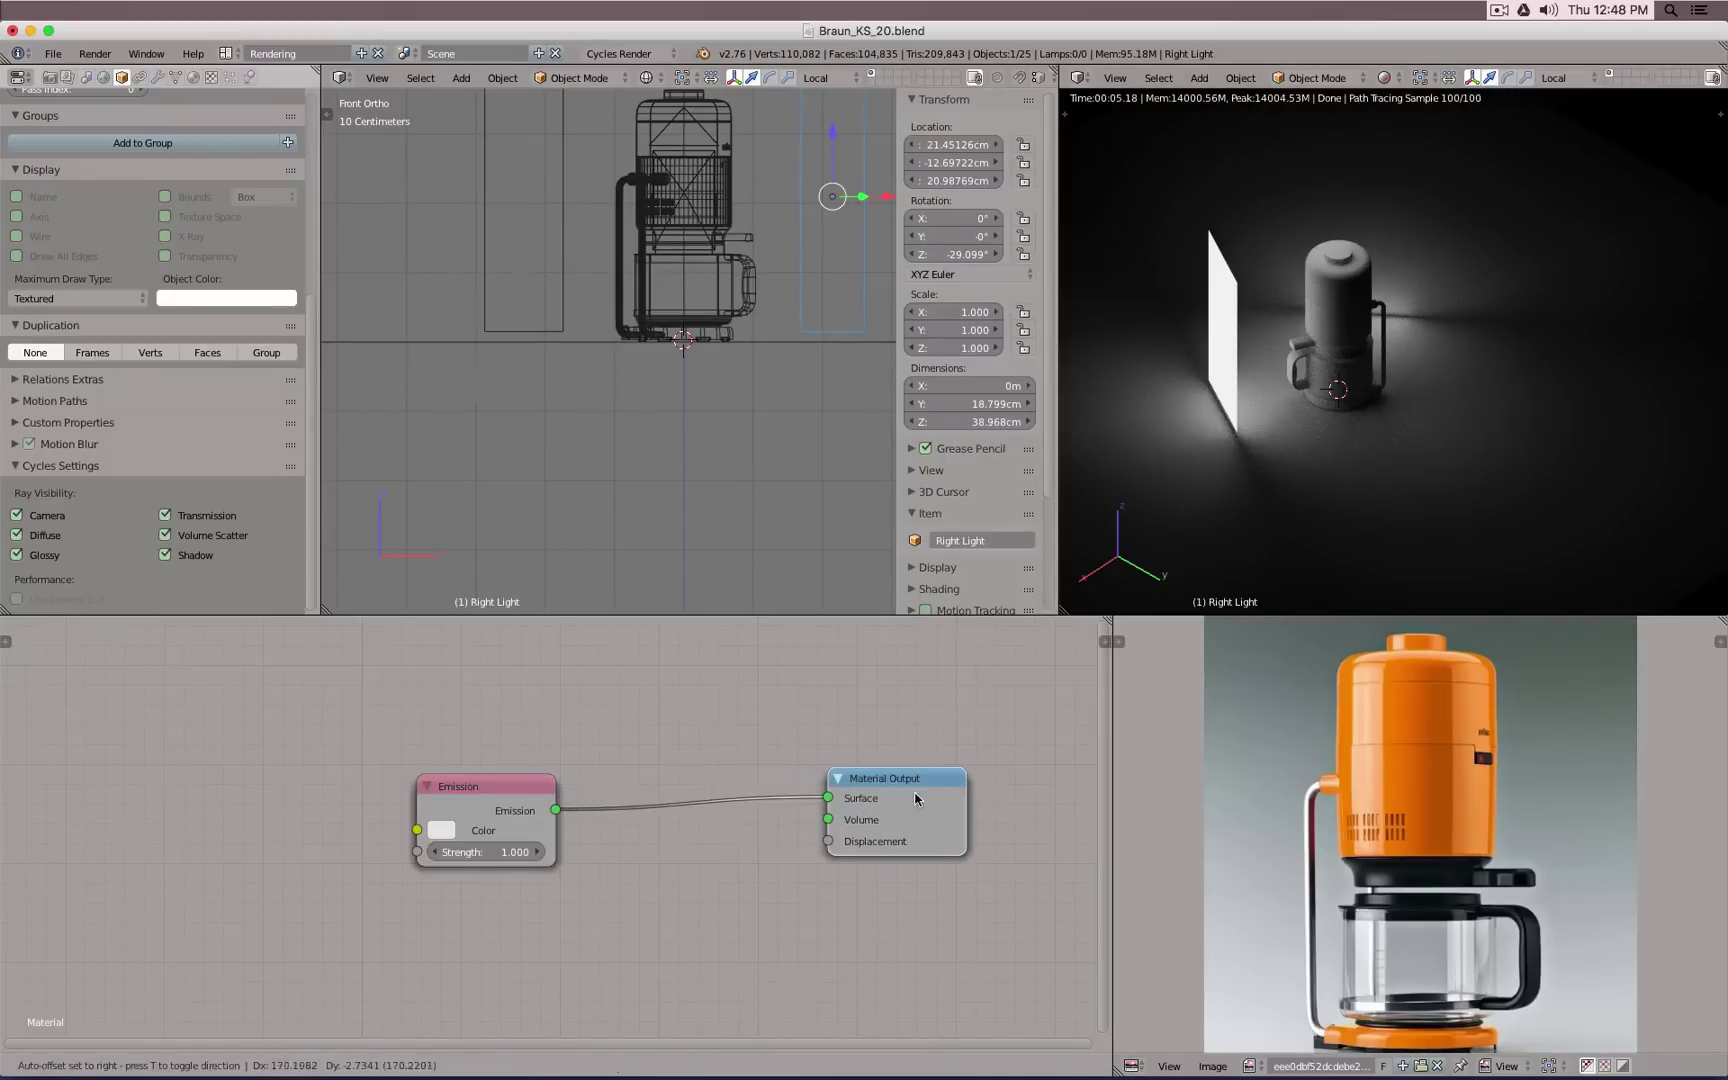
drag(466, 800, 262, 825)
key(shift+a)
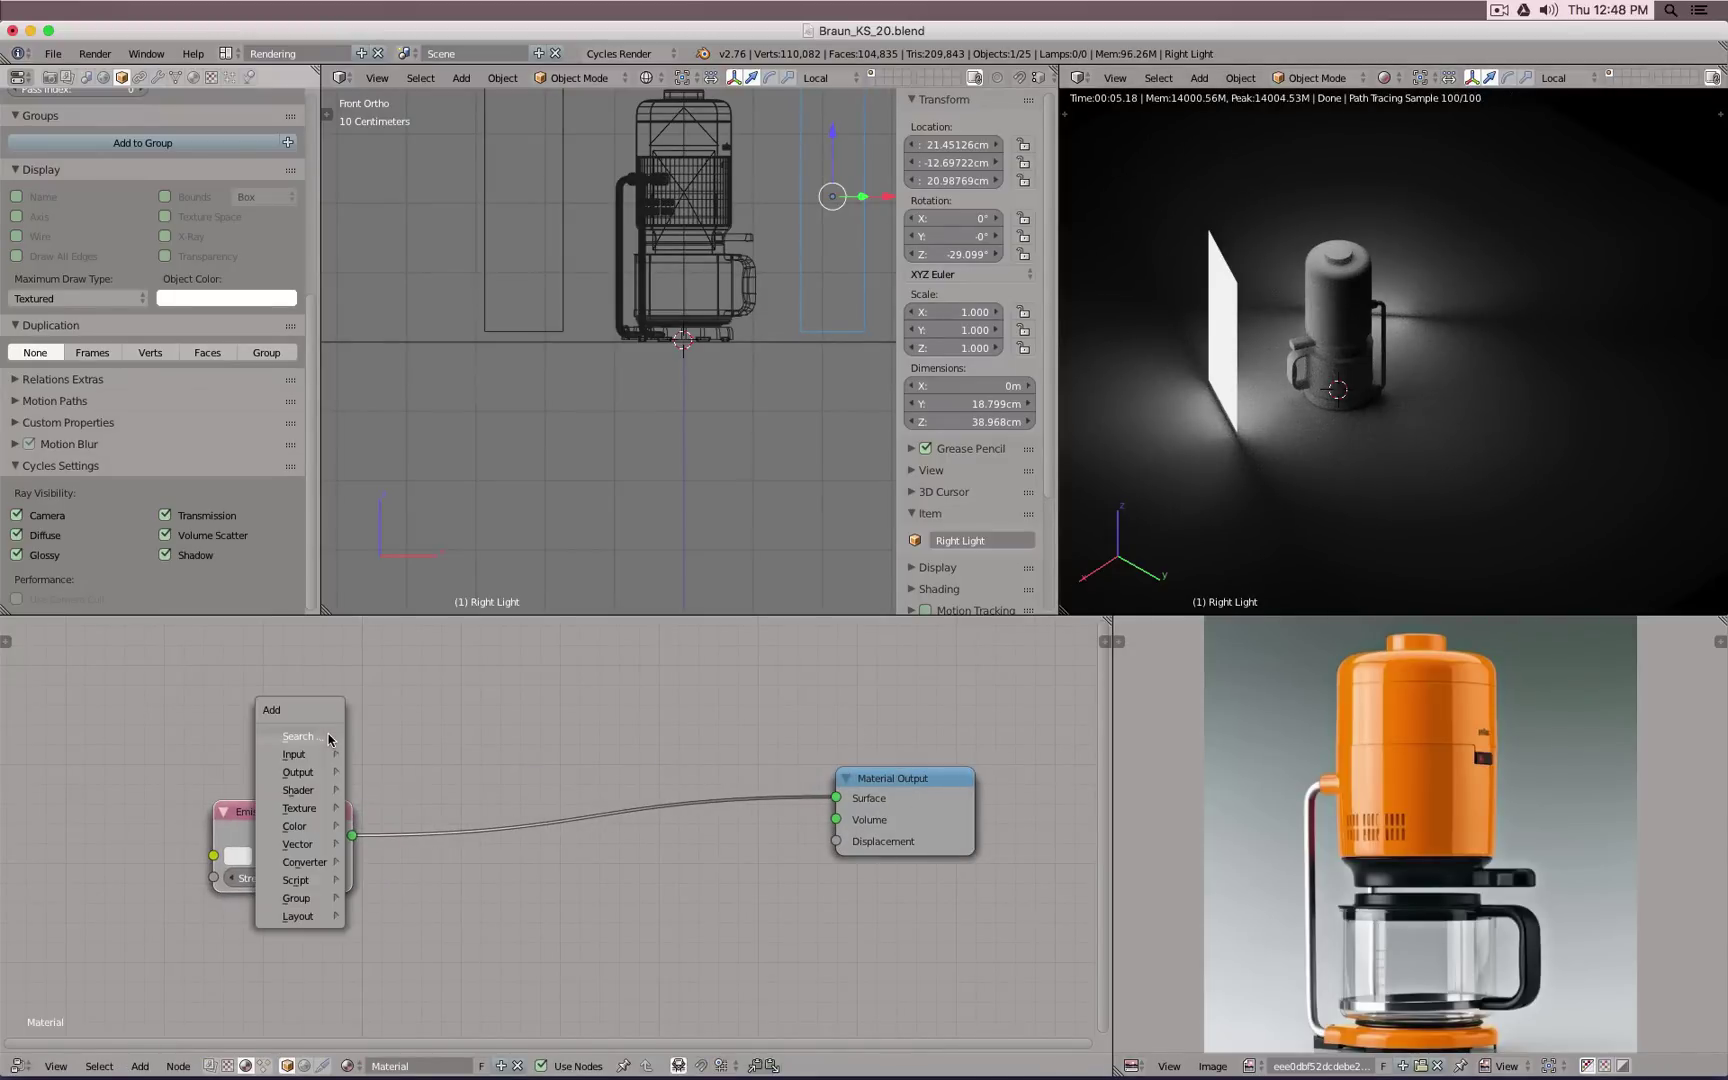
mouse_move(321, 800)
click(396, 453)
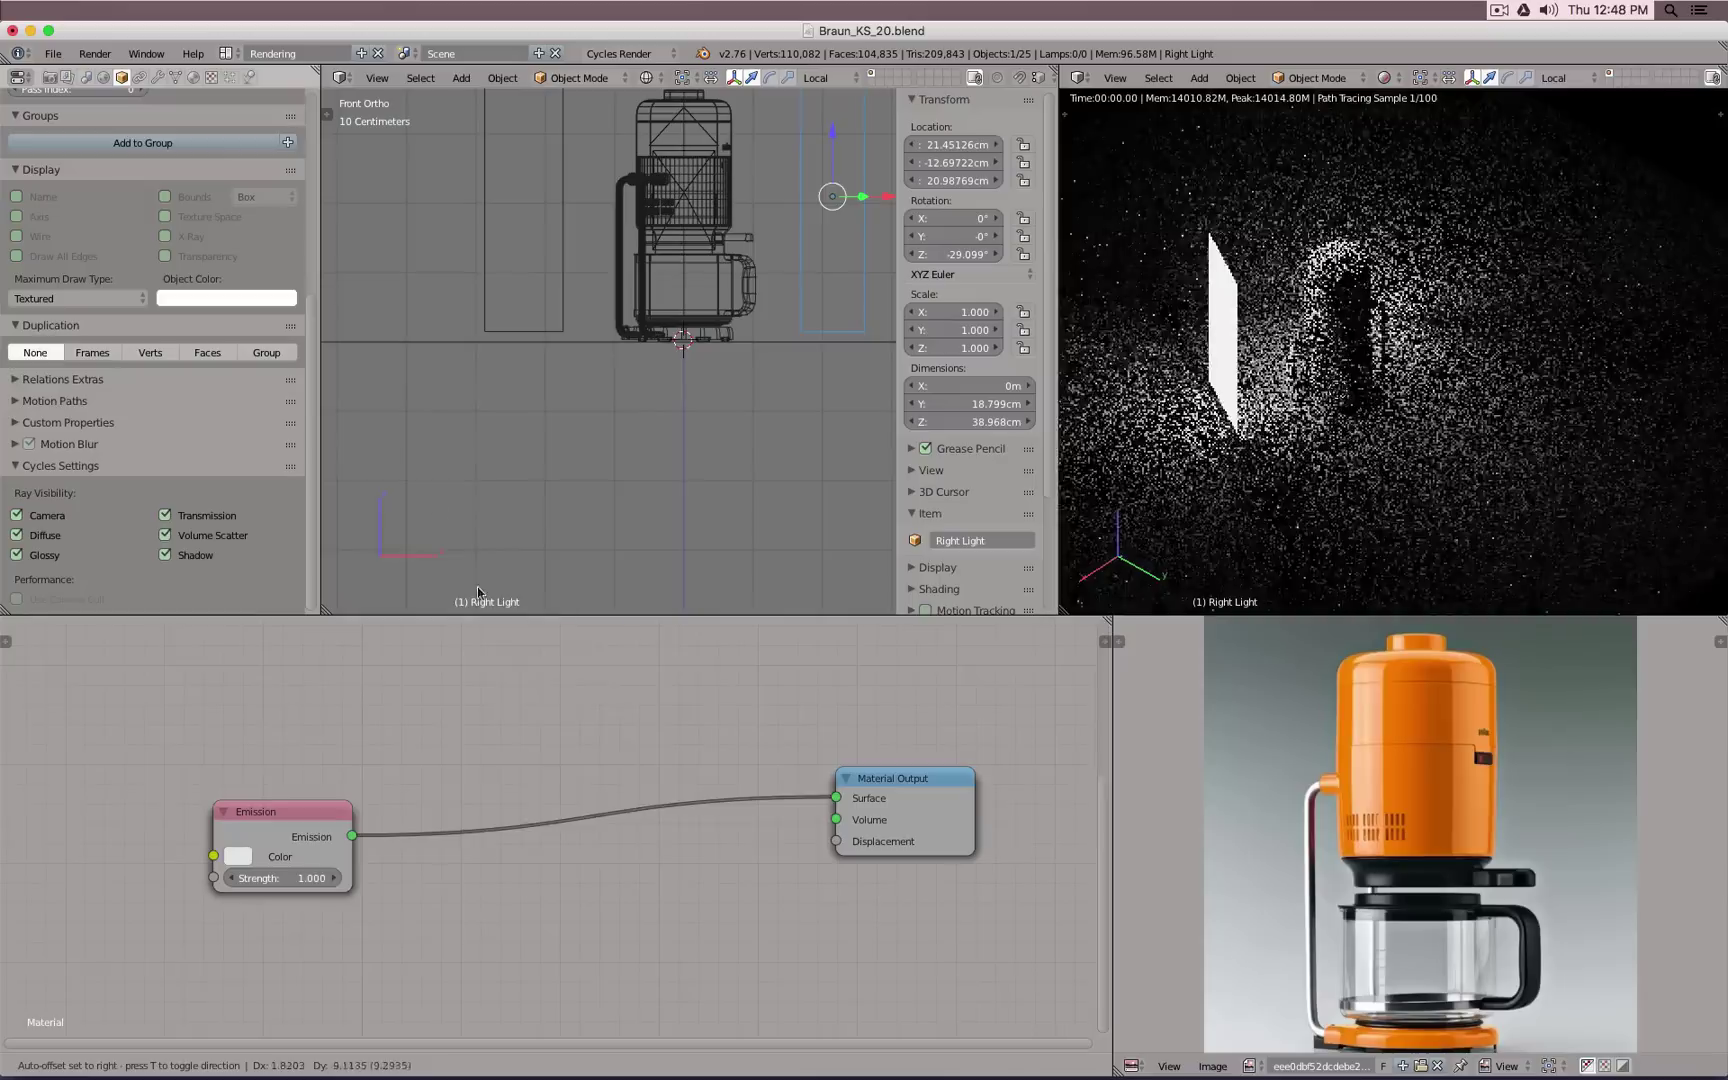
click(555, 705)
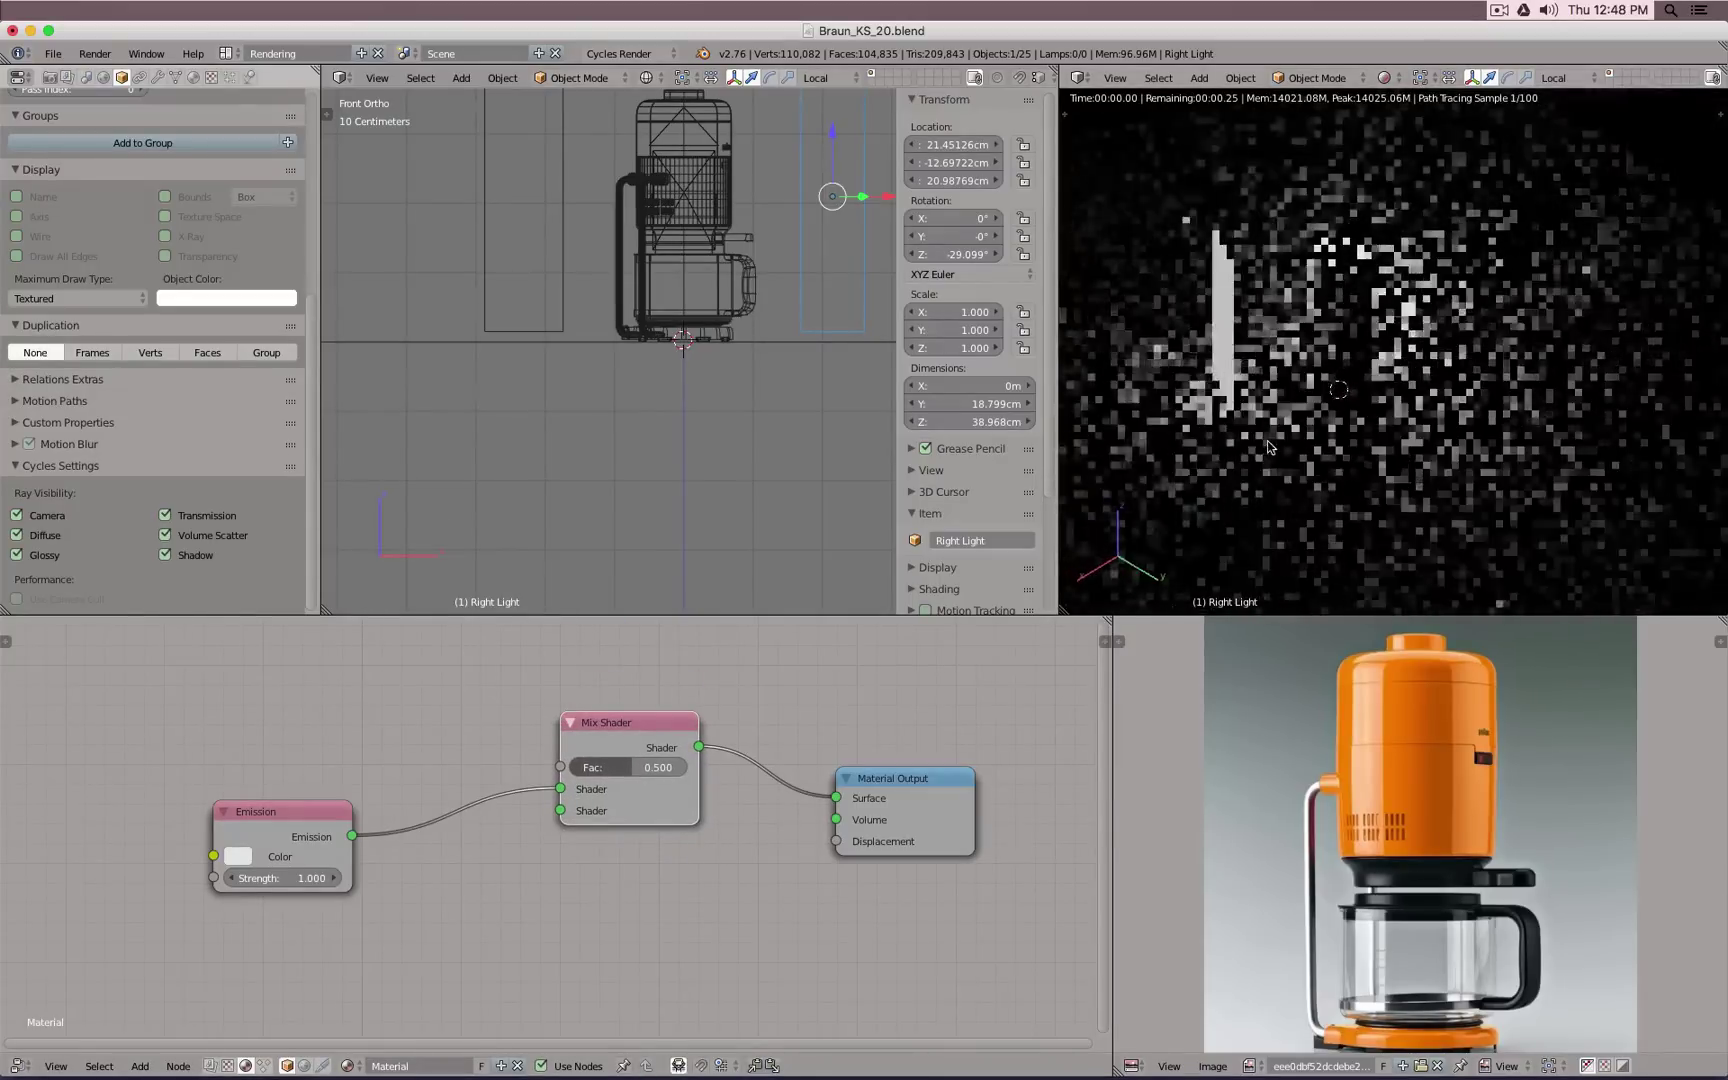
Step: Add a Geometry node to the Right Light's material and connect its Backfacing output to the Mix Shader's Fac input
middle_drag(563, 757, 749, 855)
key(shift+a)
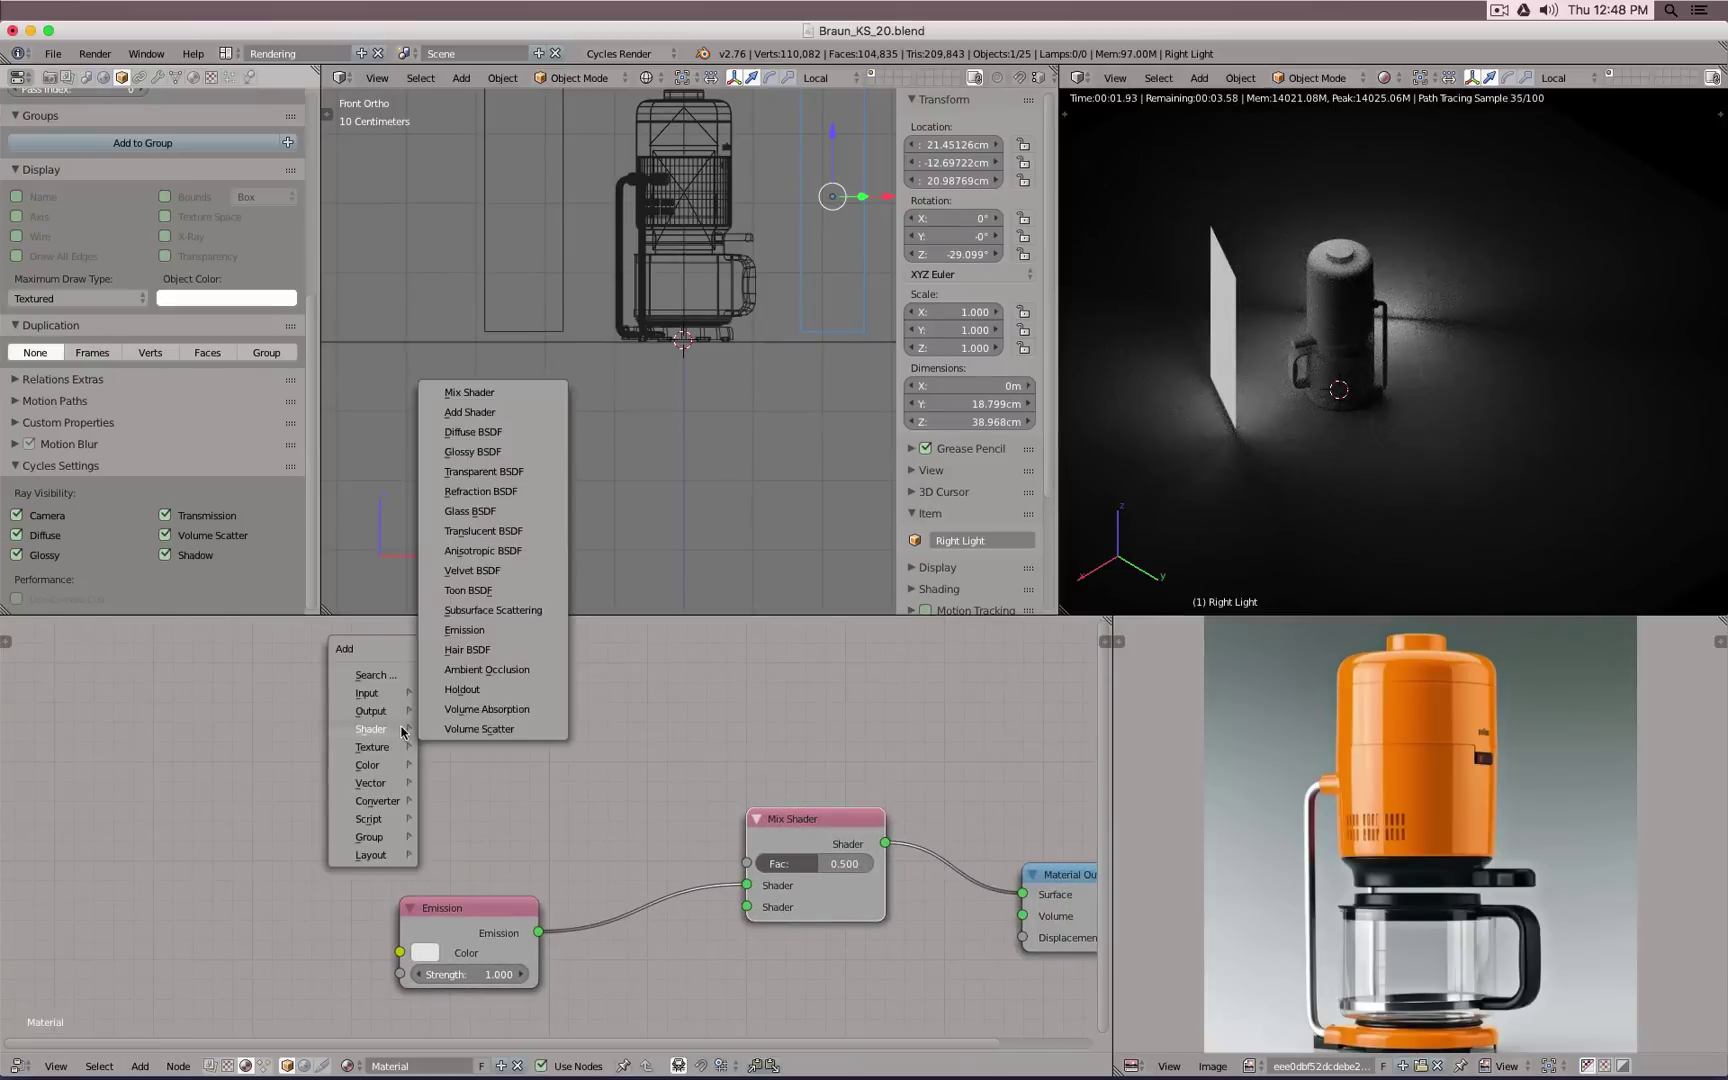
mouse_move(390, 694)
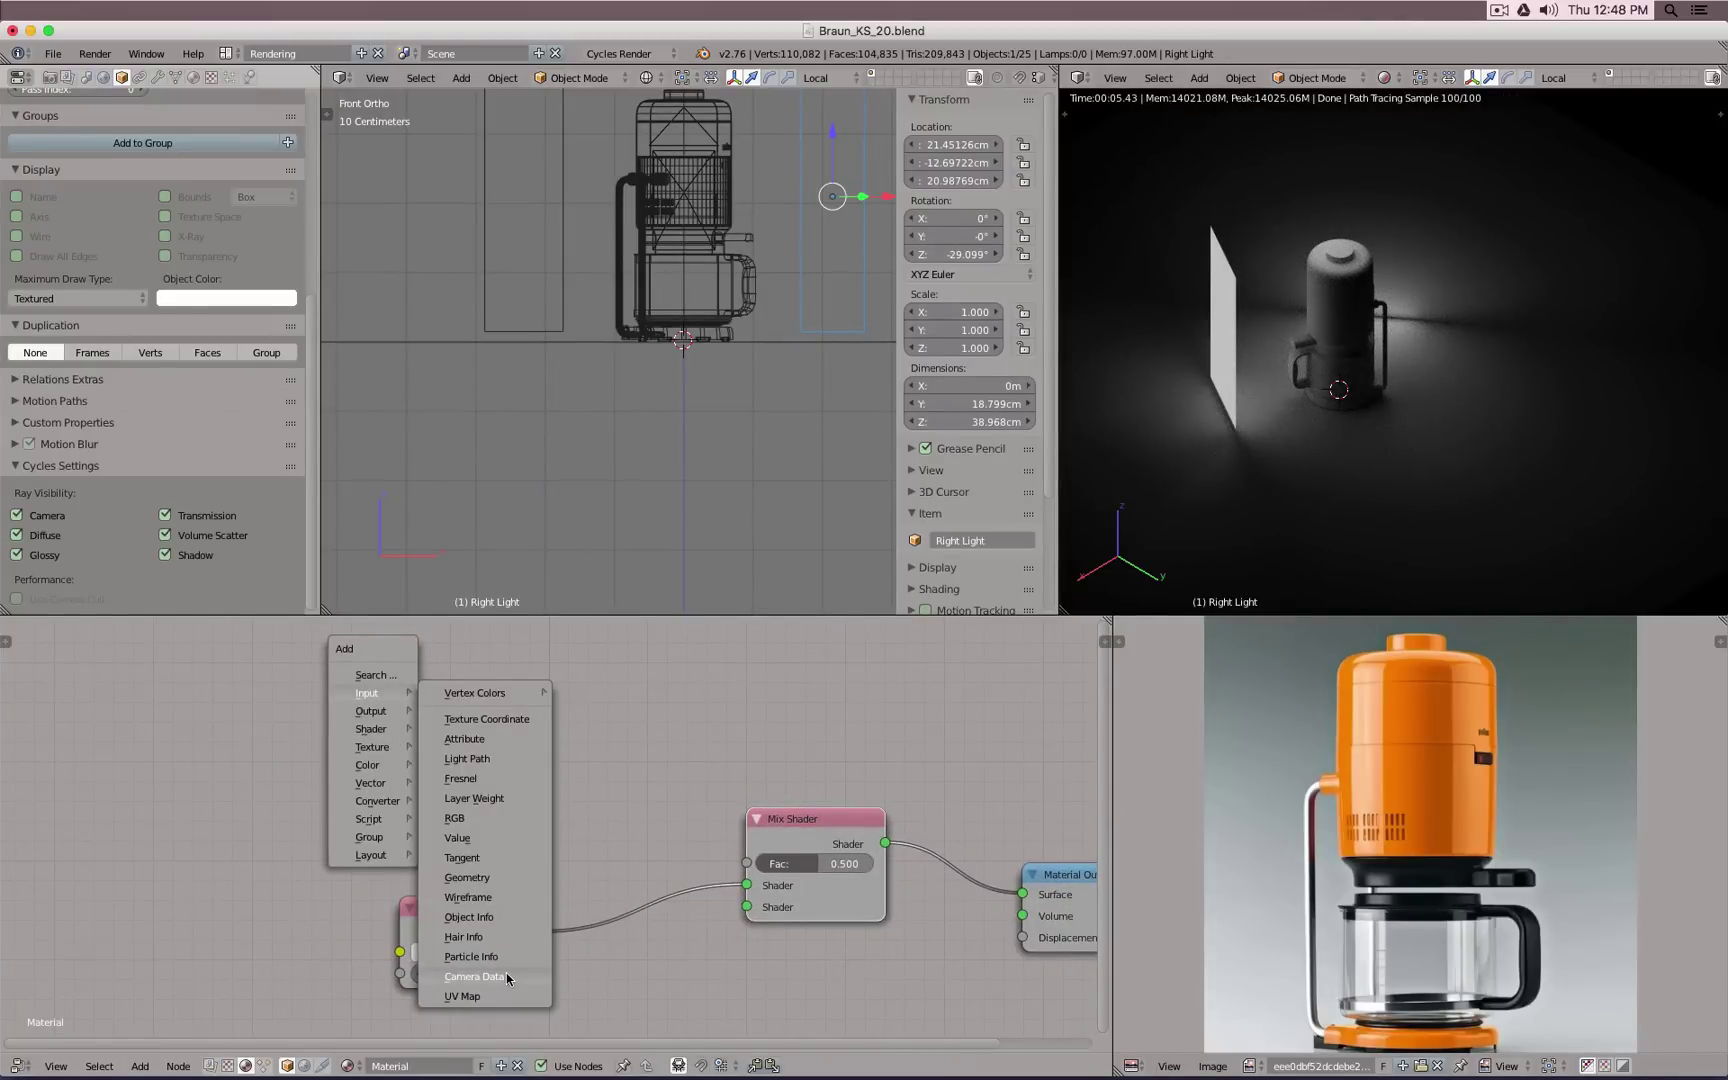
click(495, 874)
click(364, 679)
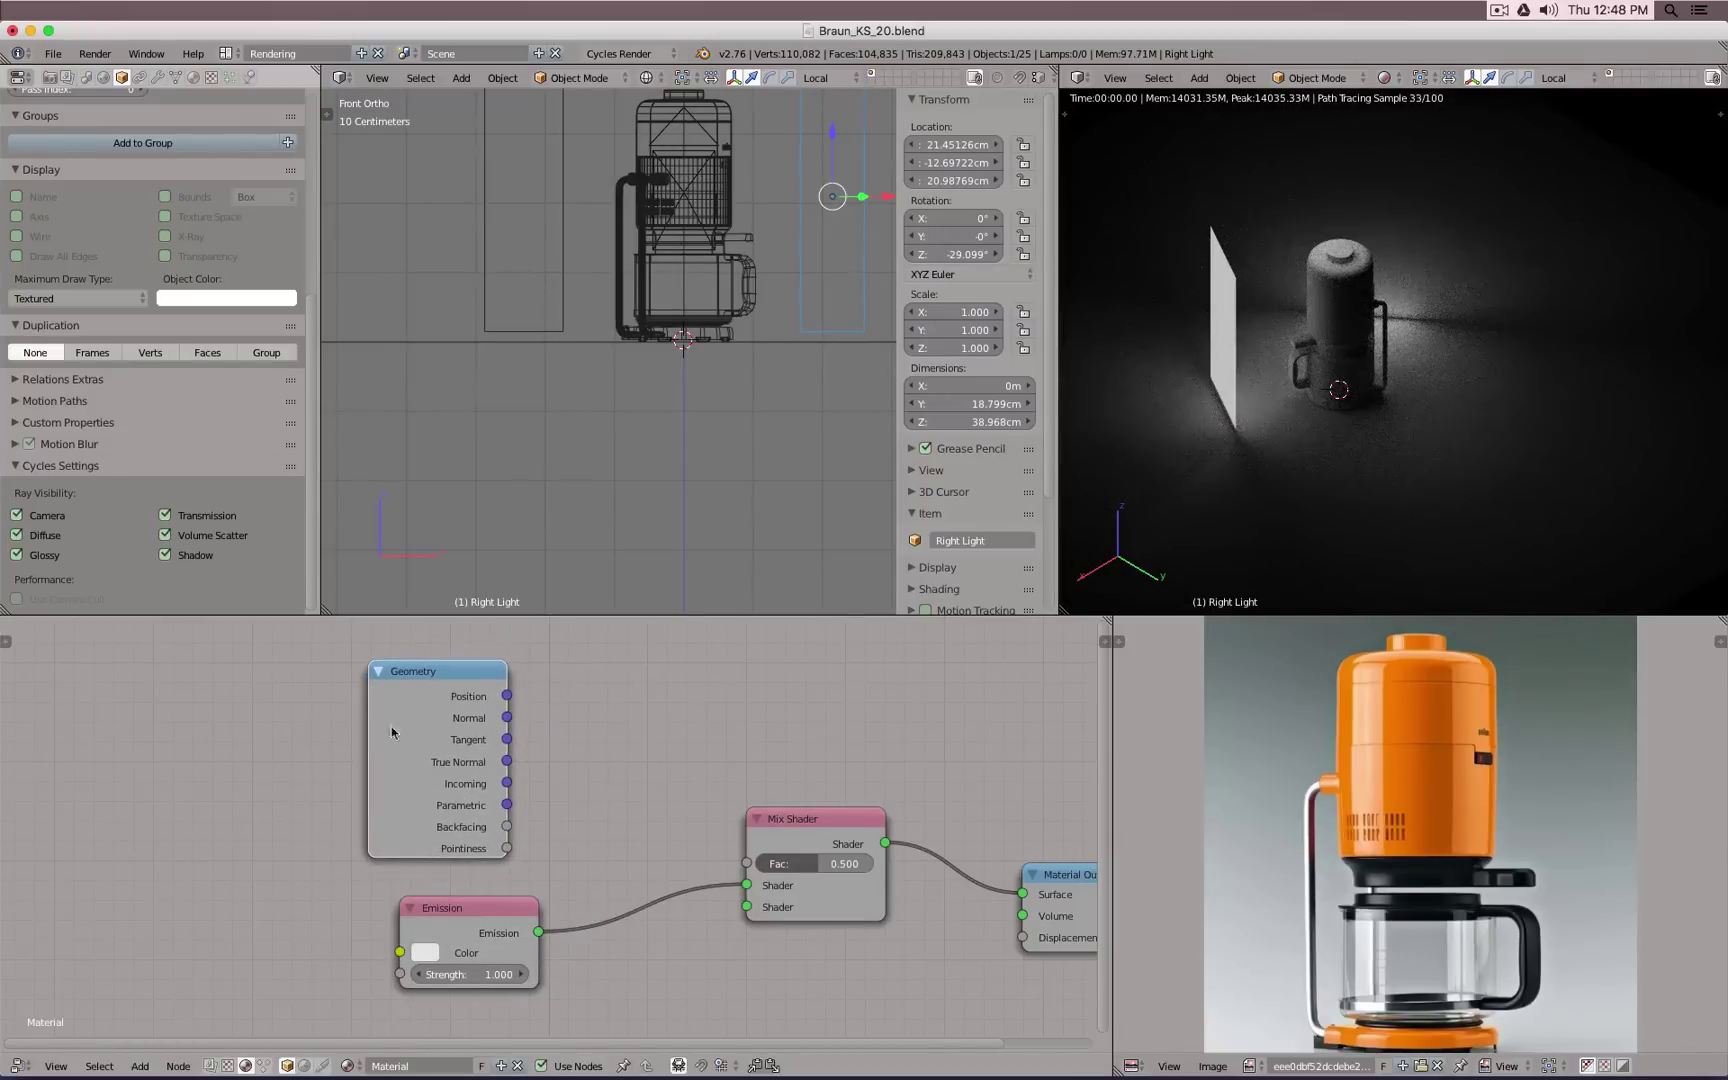
drag(507, 827, 746, 864)
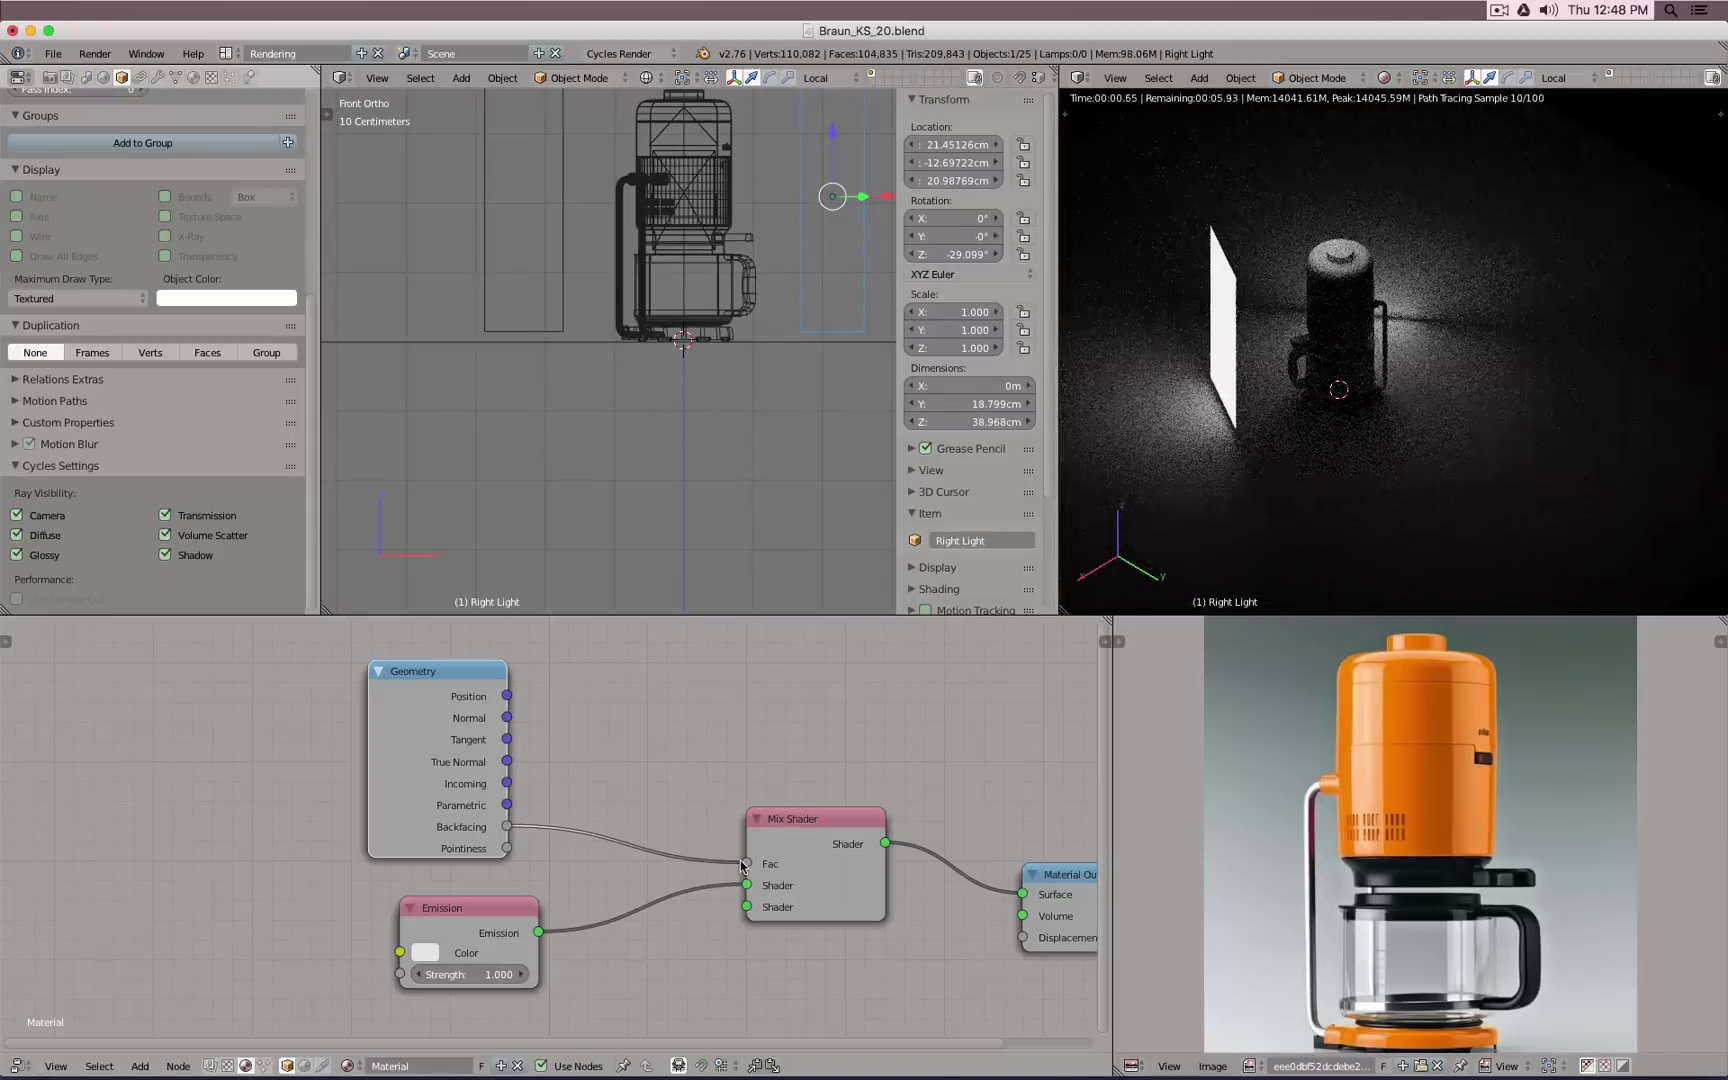
Step: Move the Right Light's Emission link to the Mix Shader's second Shader input and check both sides of the plane in the render
middle_drag(1360, 445, 1075, 467)
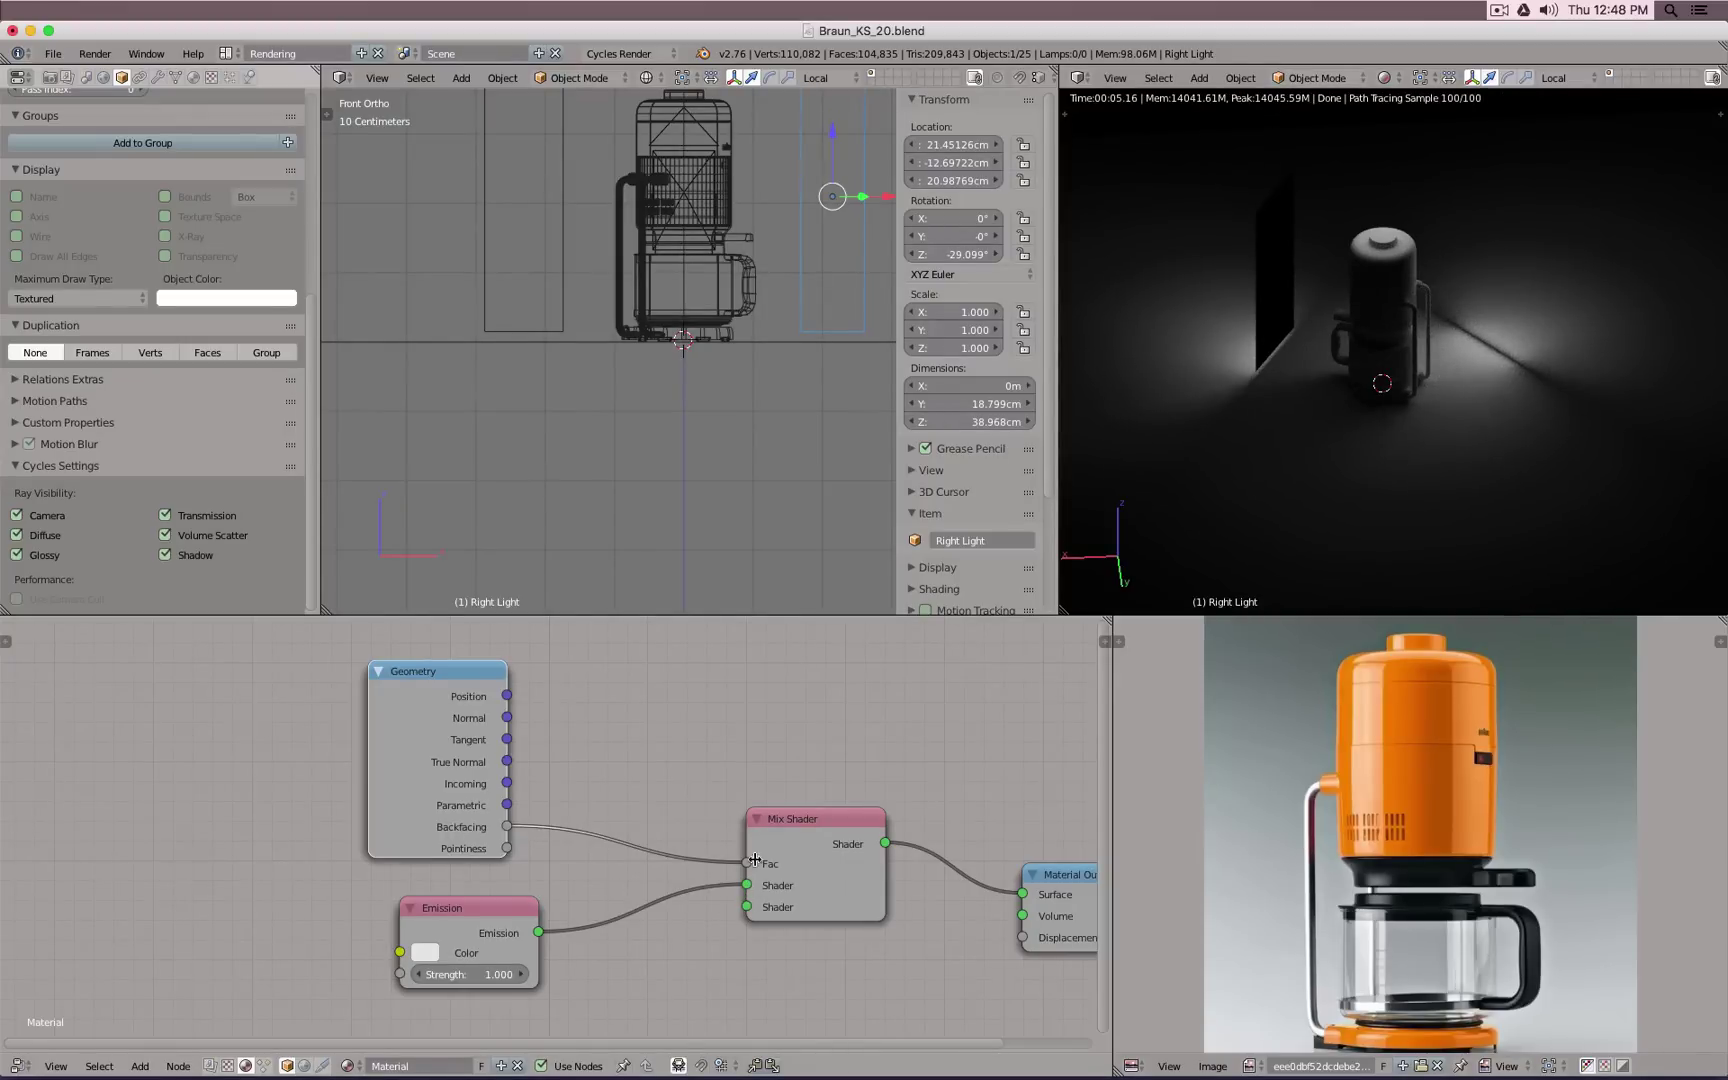
drag(748, 887, 748, 908)
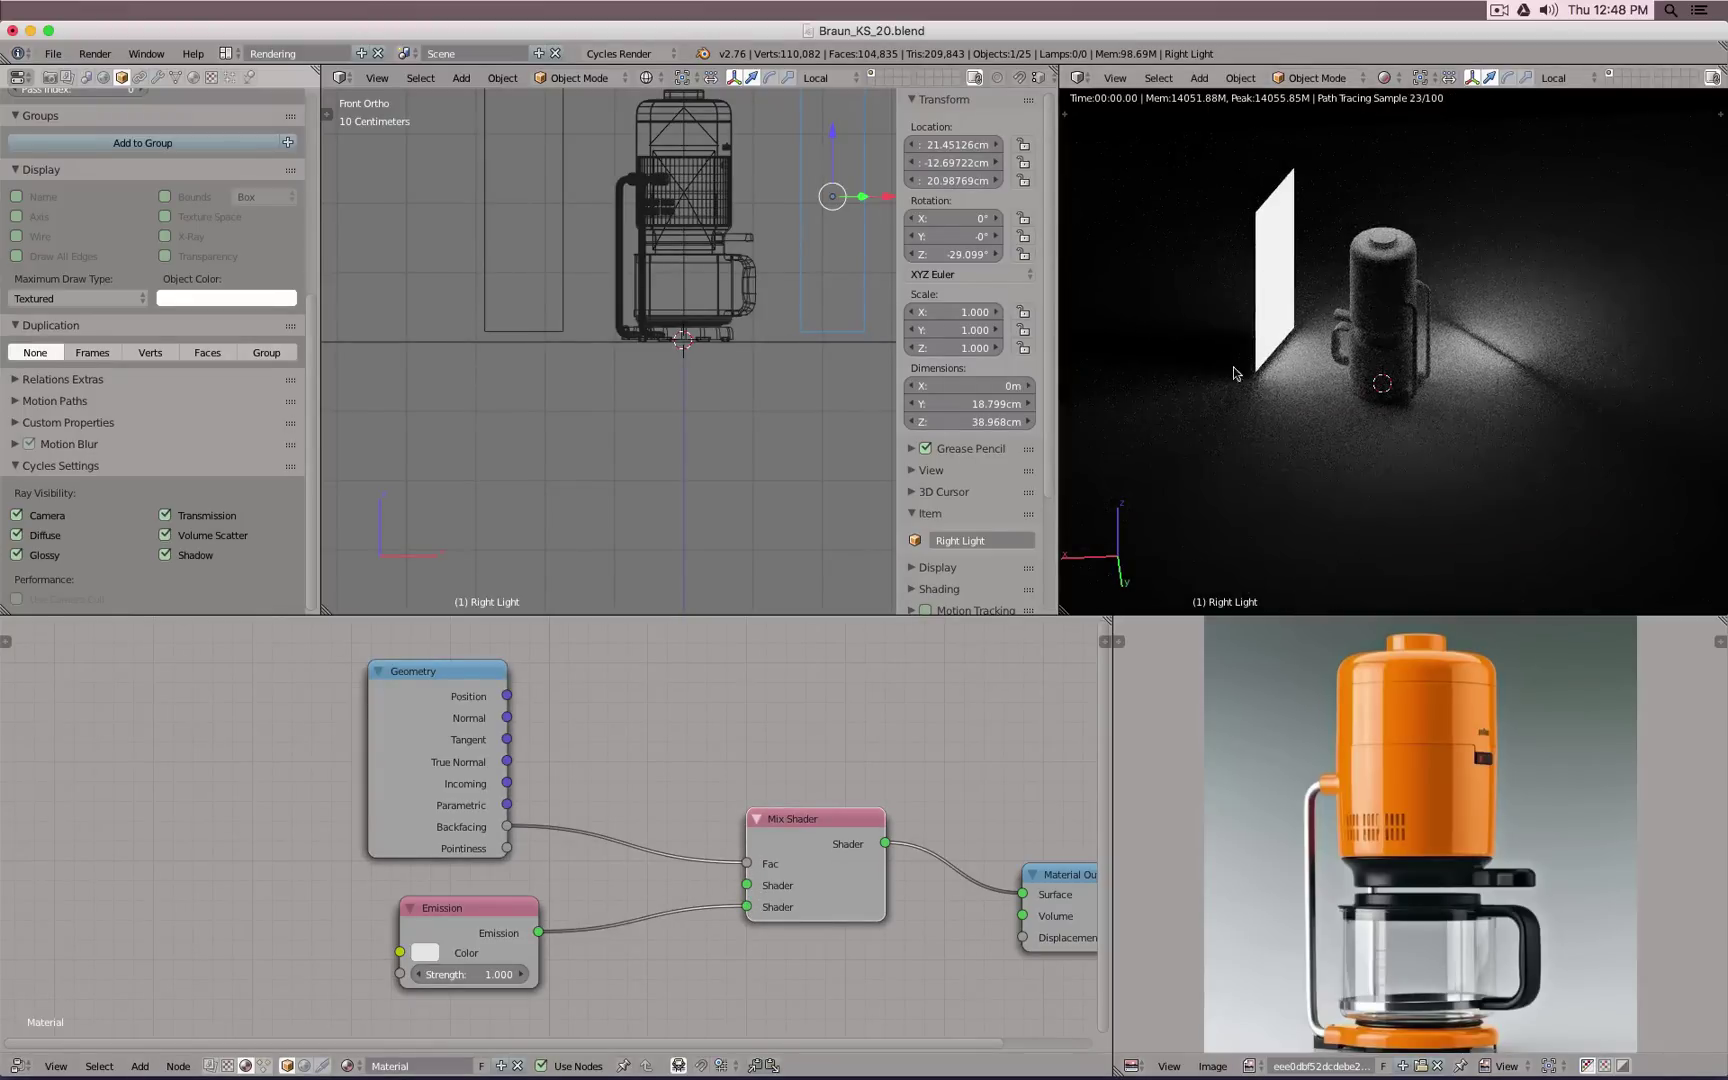
middle_drag(1216, 357, 1215, 311)
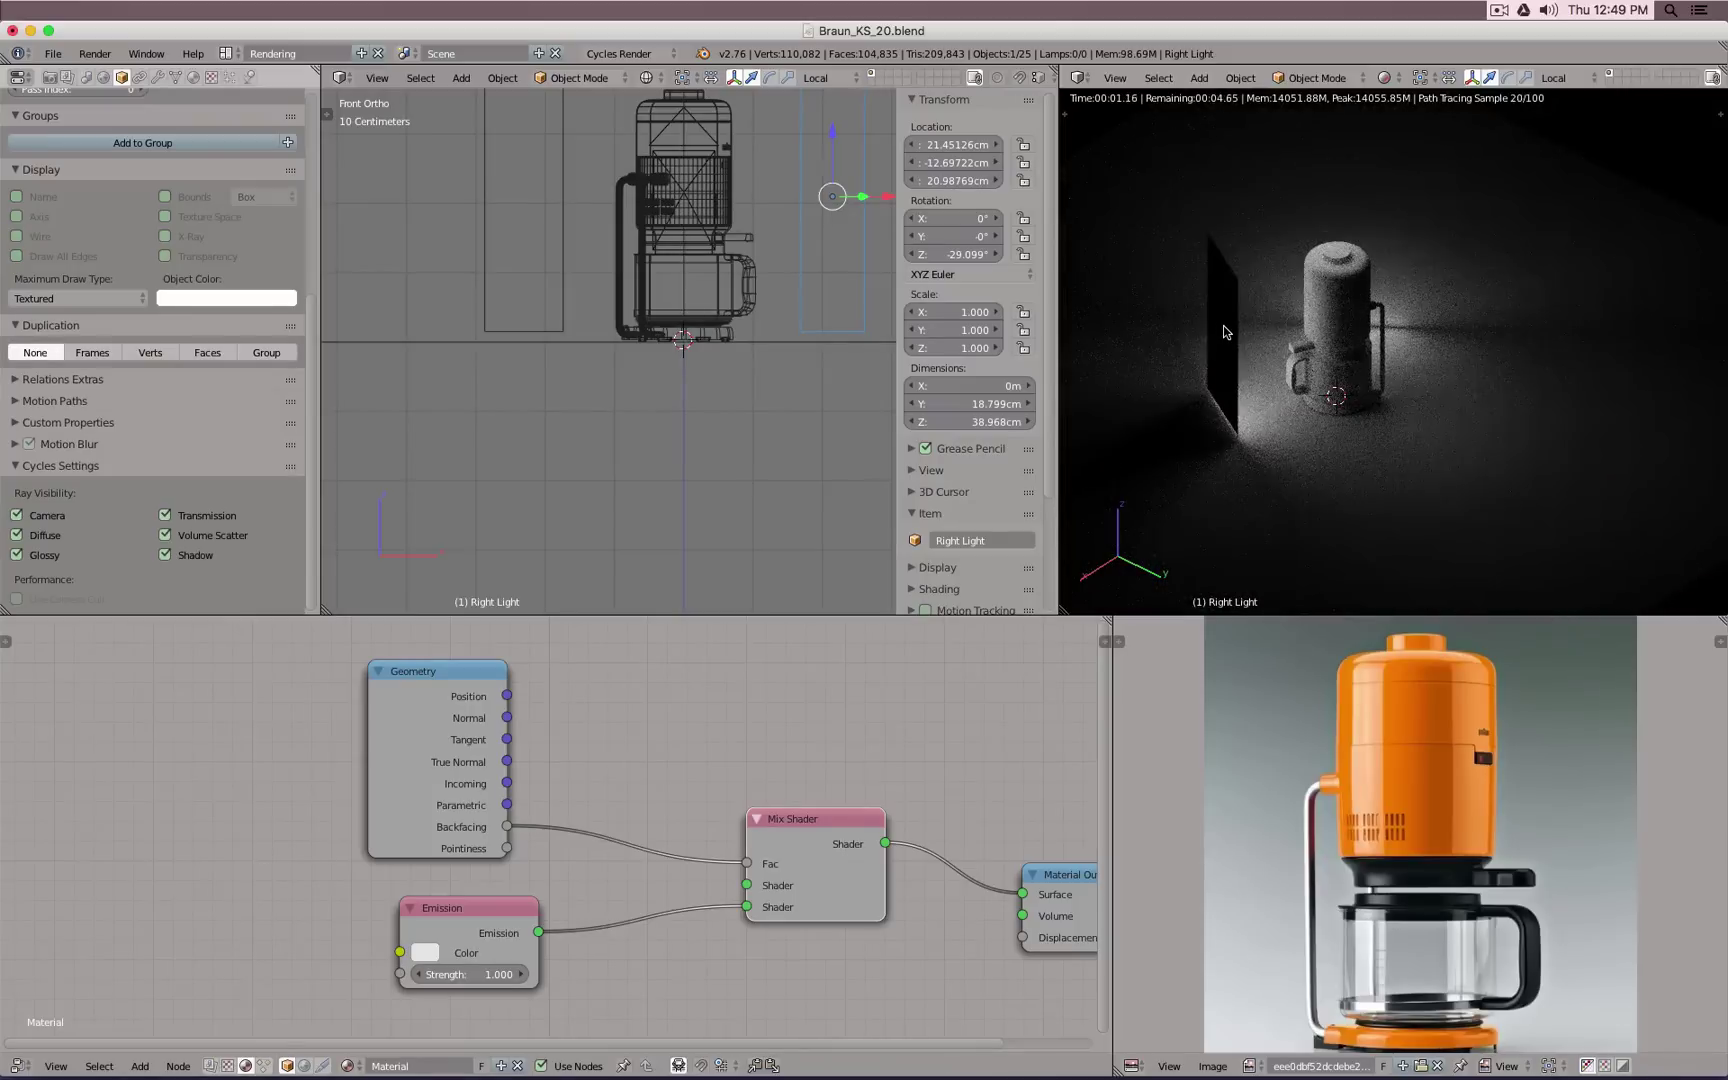
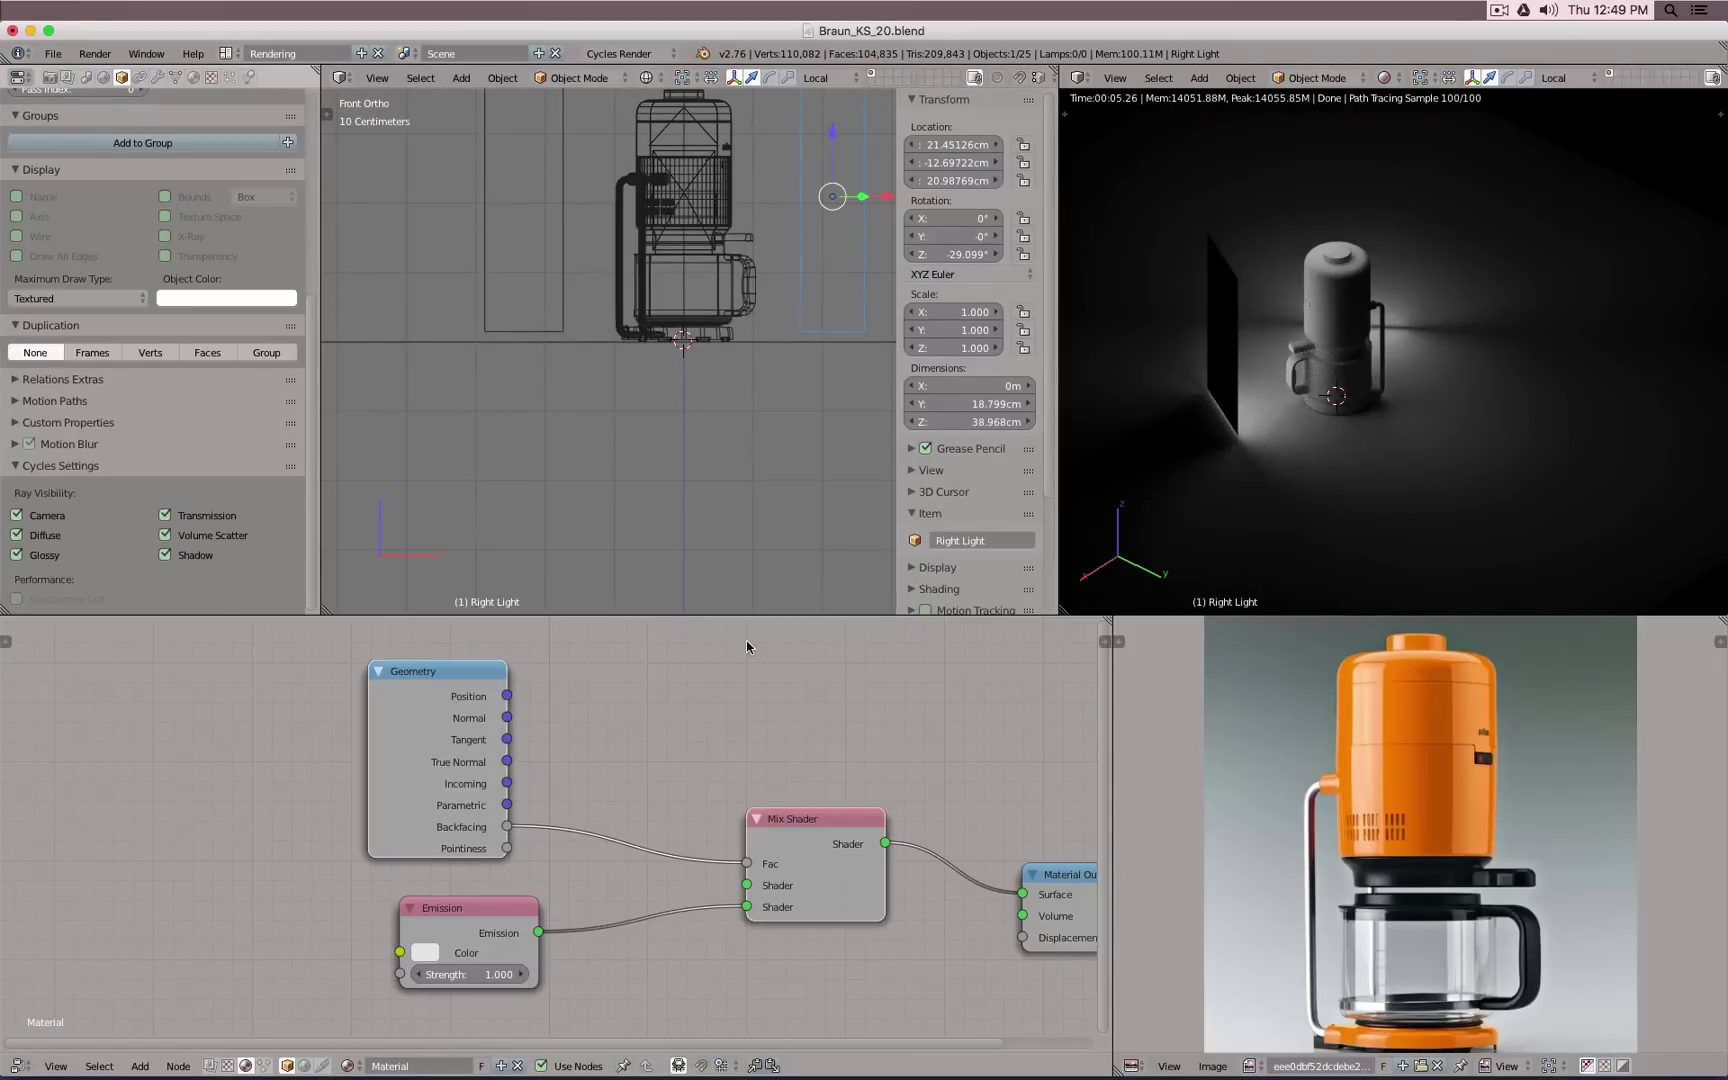
Step: Paste the Geometry and Mix Shader nodes into the Left Light's material and wire Emission through the second Shader input to the output
right_click(568, 297)
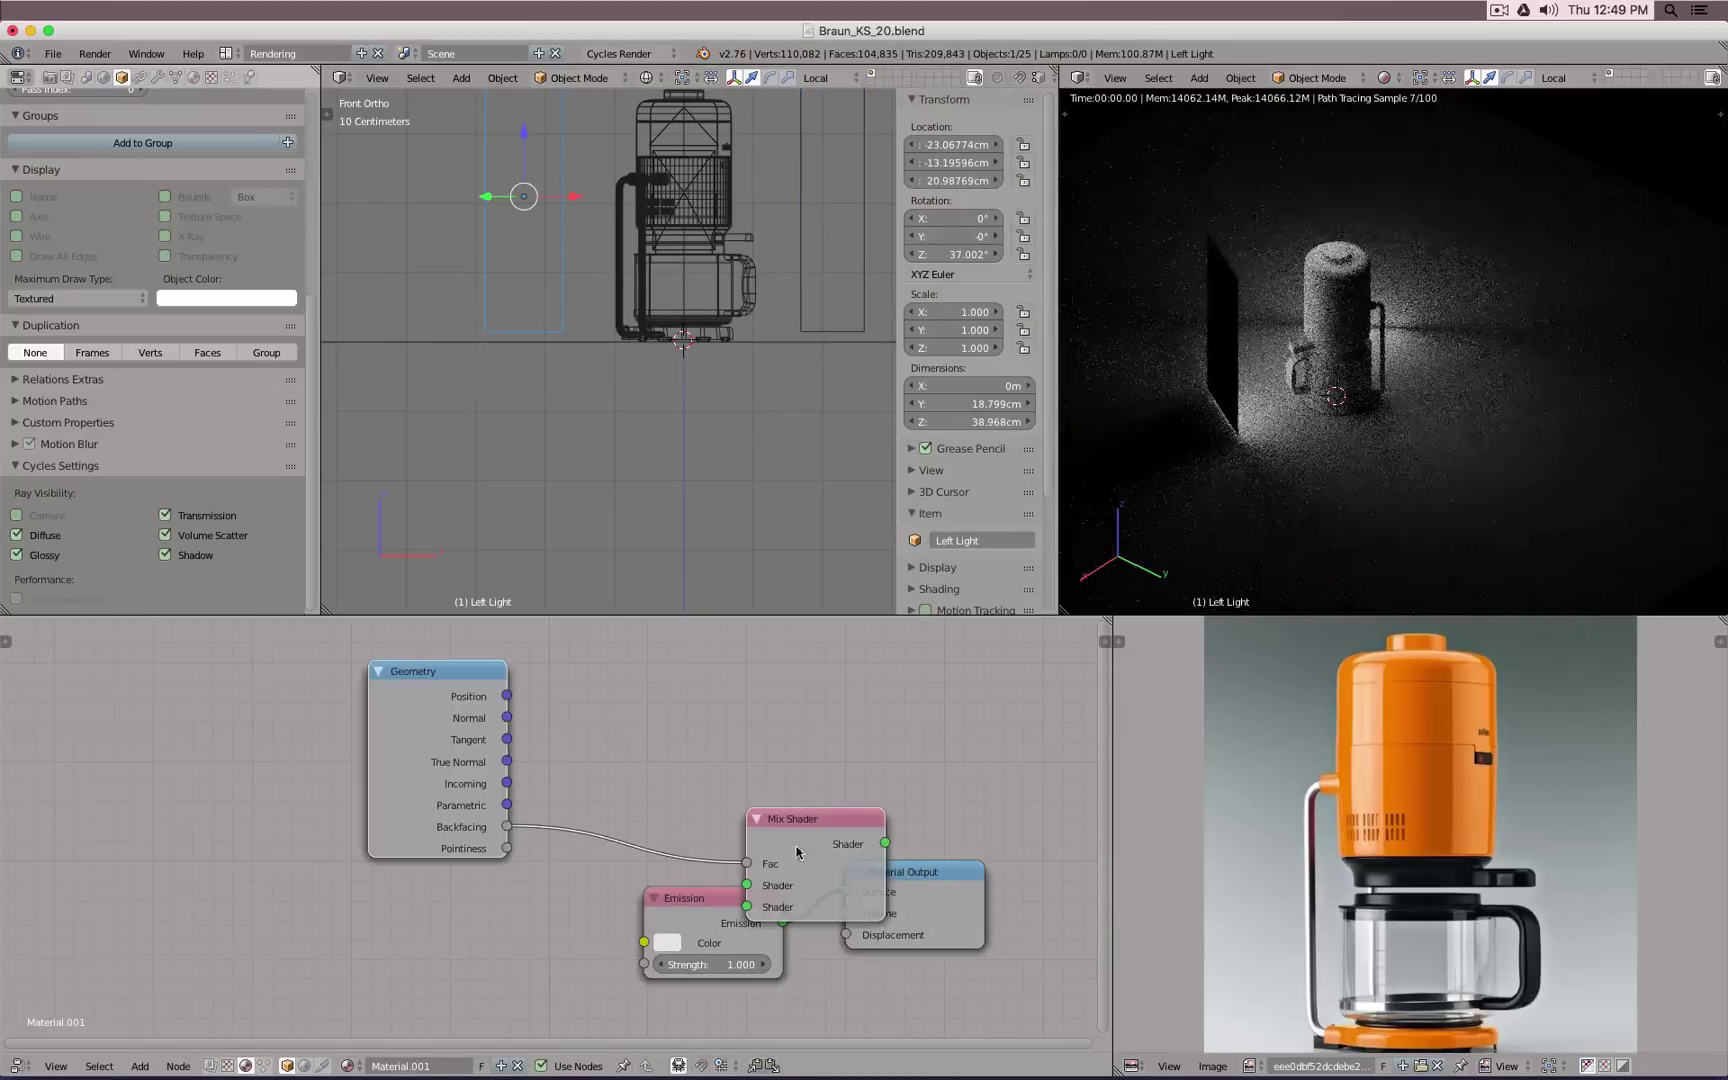
mouse_move(711, 899)
mouse_down()
mouse_move(441, 925)
mouse_move(746, 884)
mouse_up()
drag(903, 884, 1014, 858)
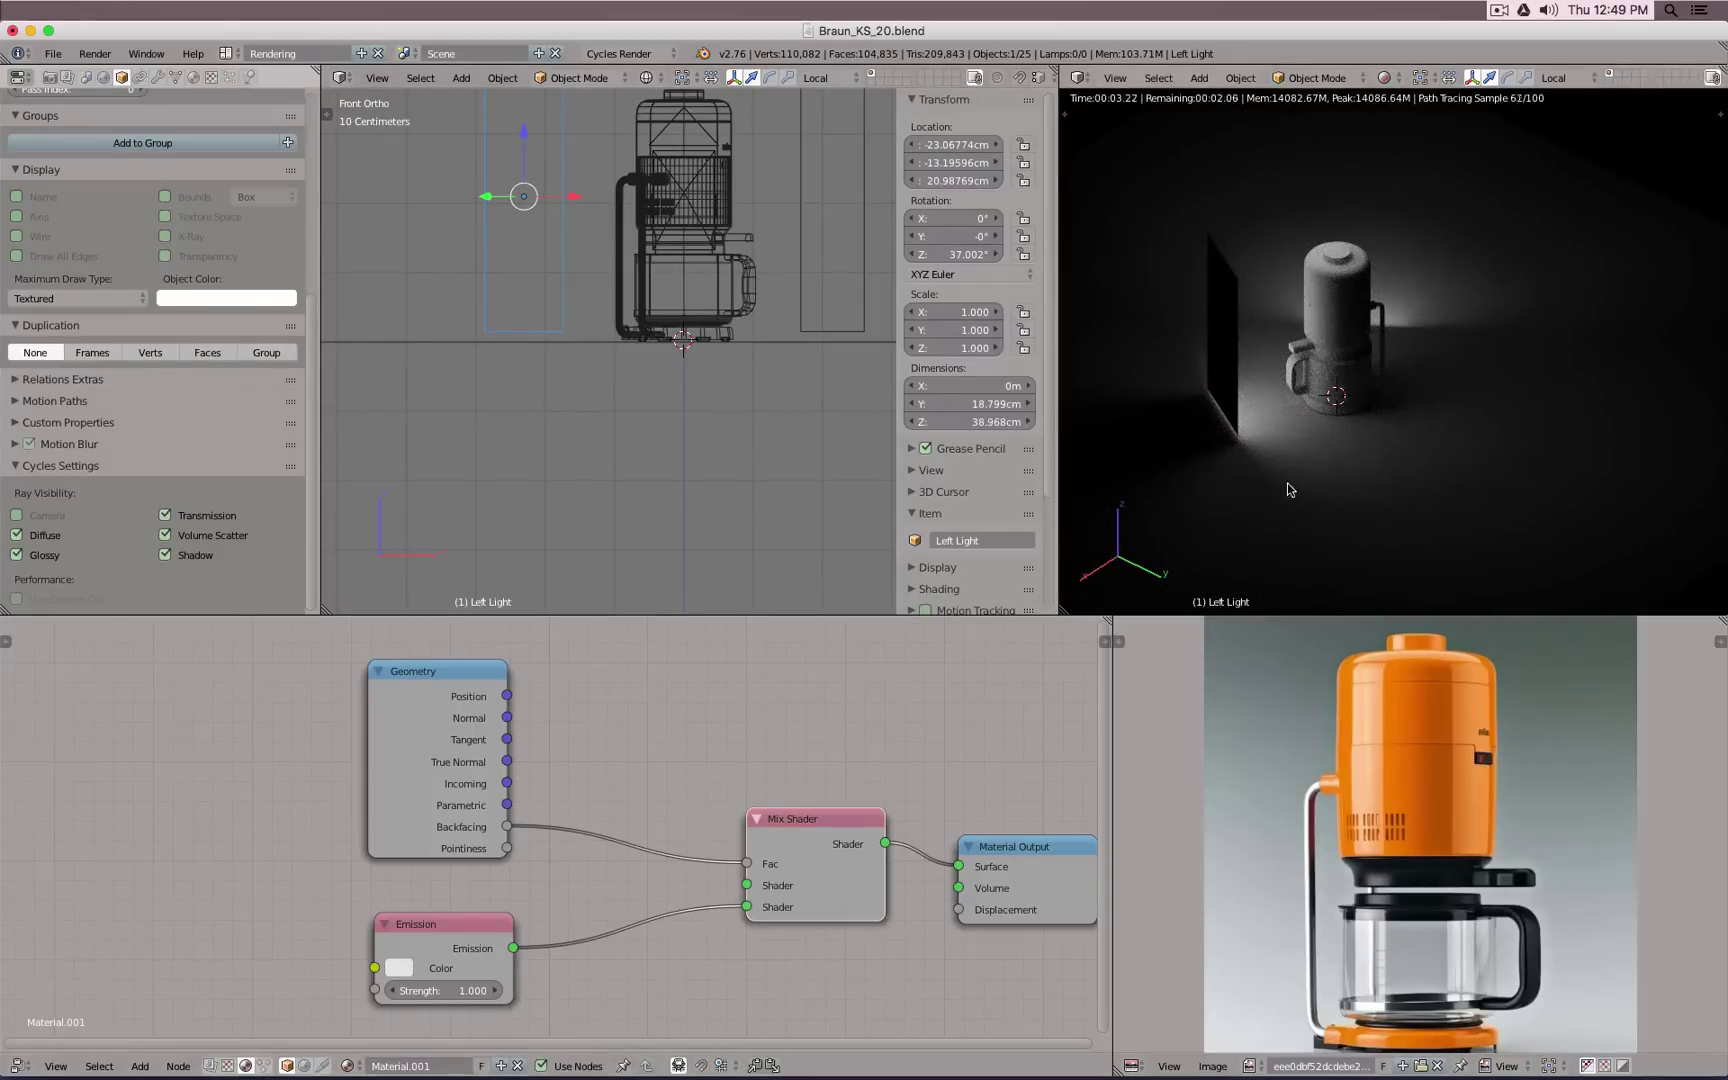
Step: Move the Left Light's Emission link to the Mix Shader's first Shader input, checking the light direction in a rendered top view
scroll(1499, 411, down, 3)
key(shift+z)
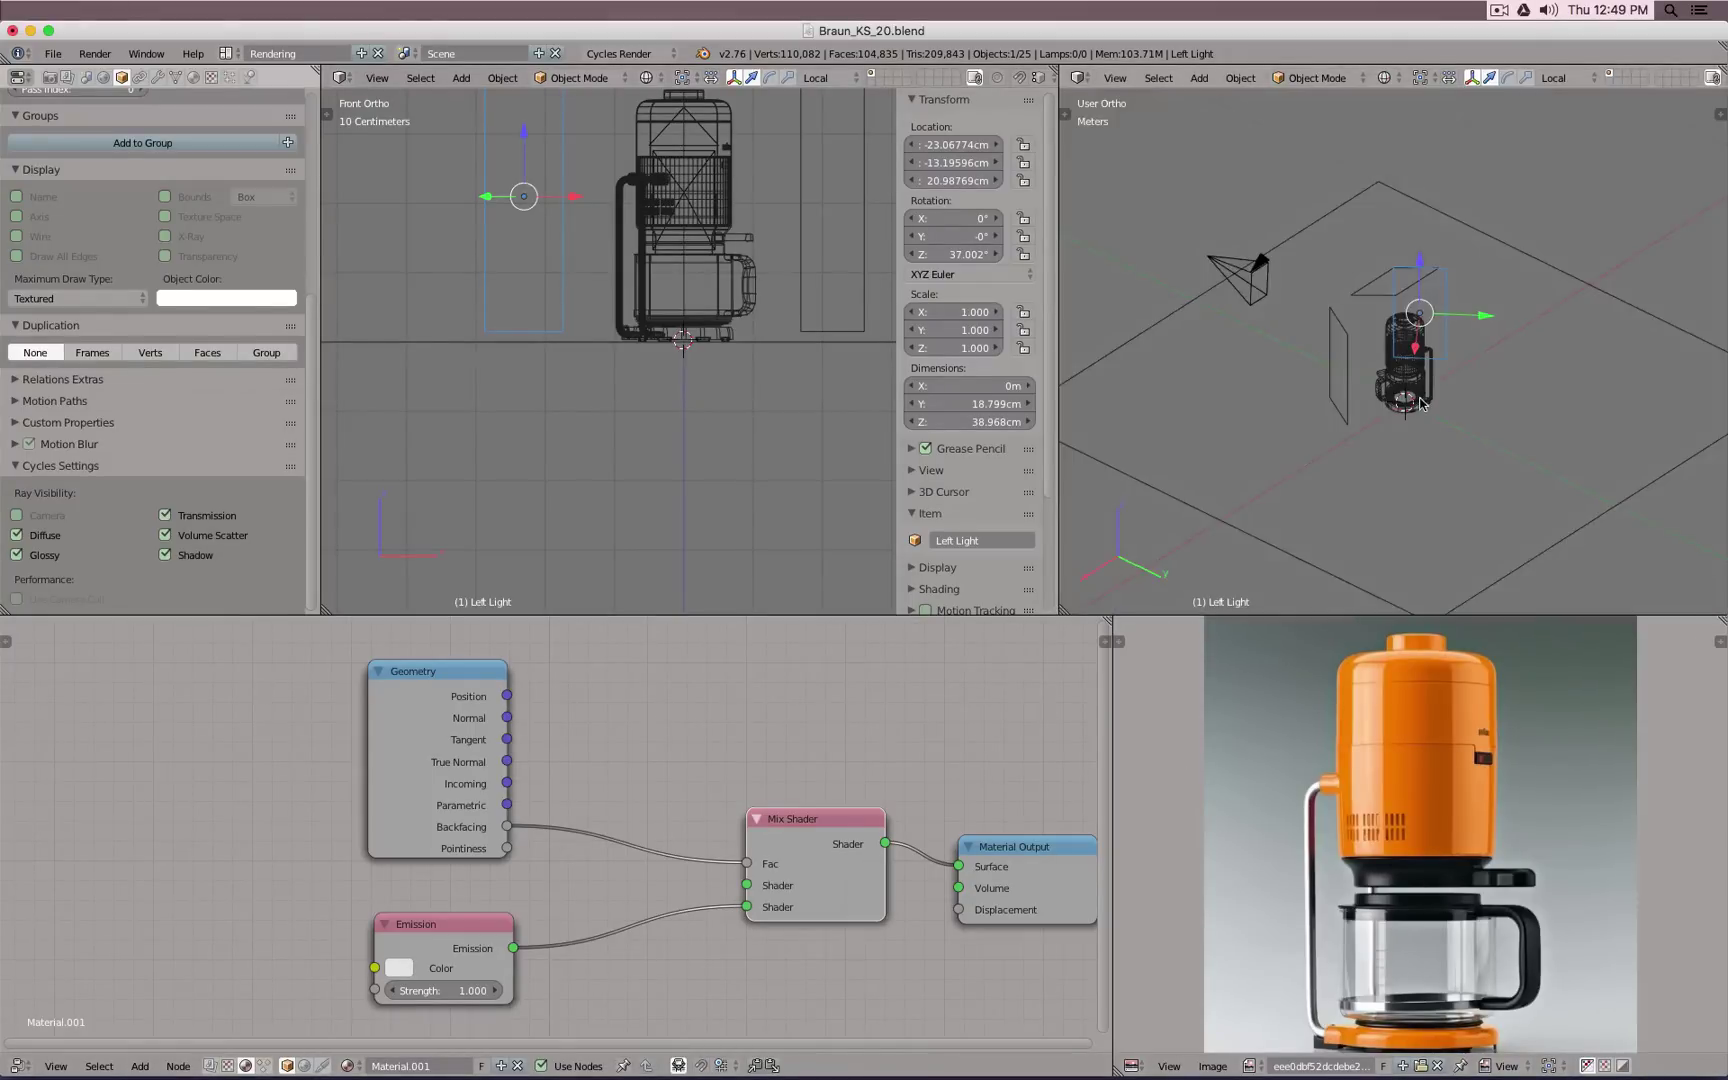
key(KP_7)
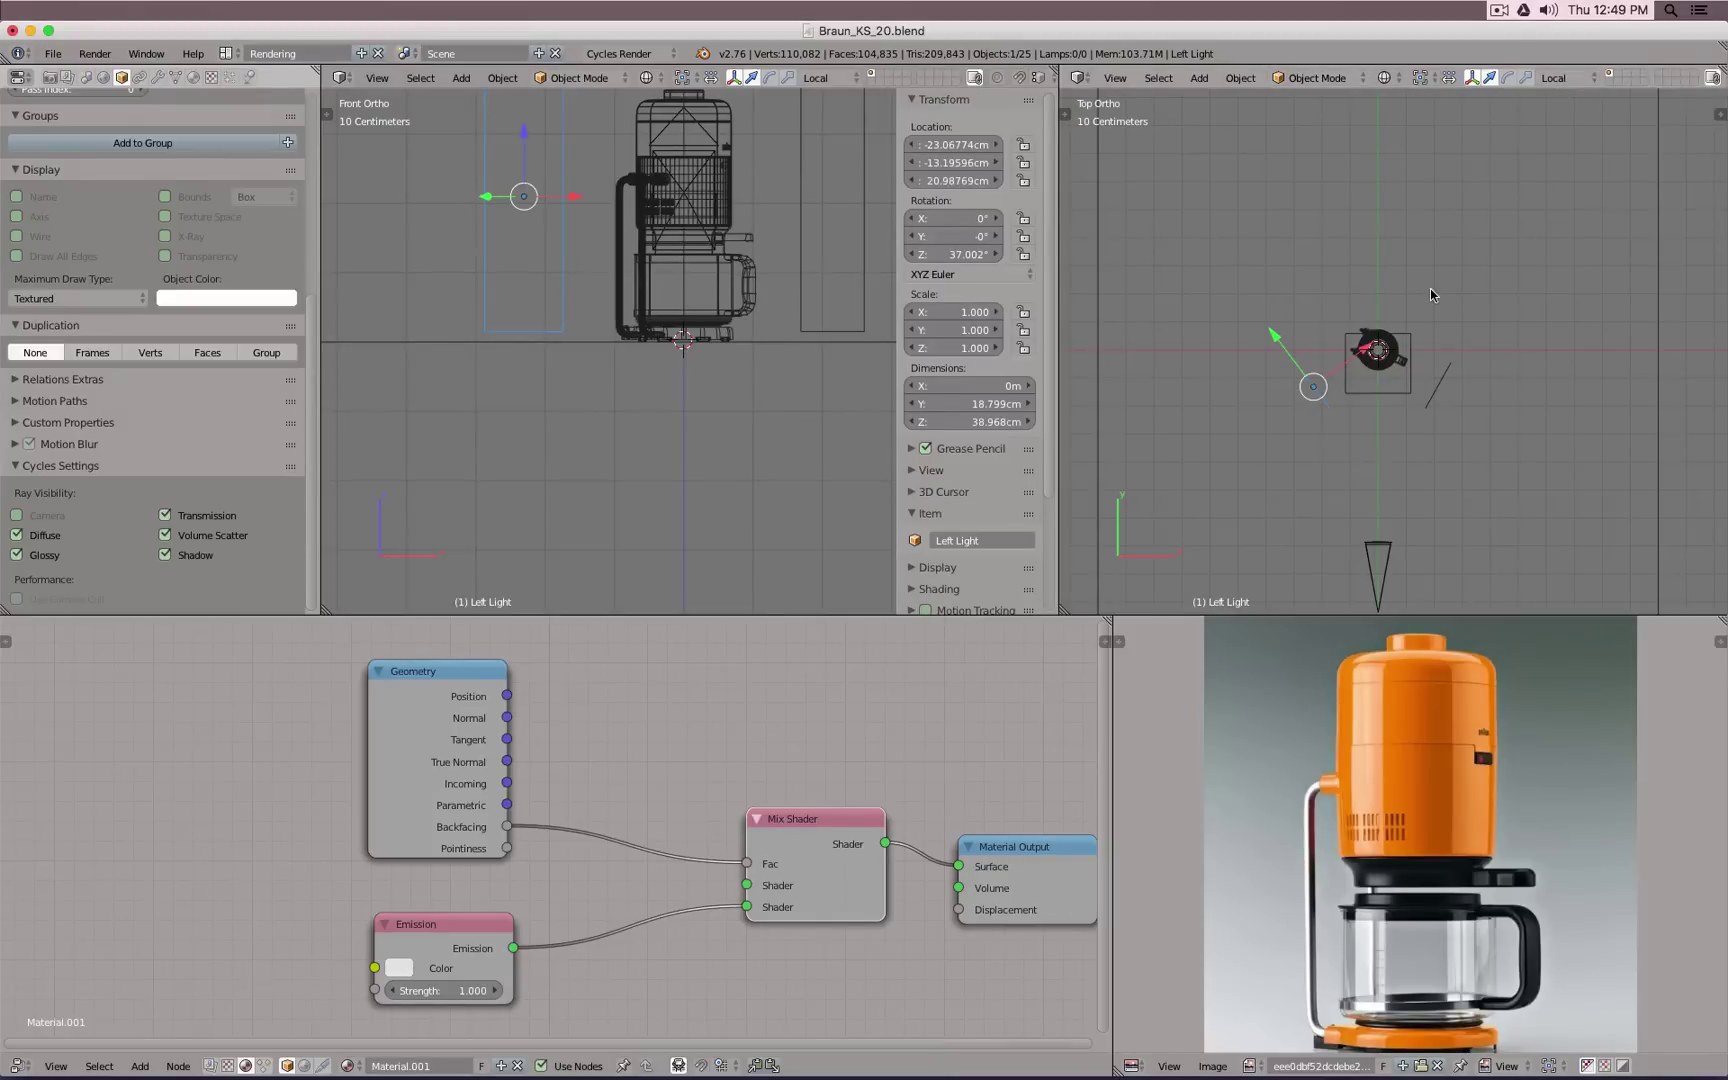
drag(746, 907, 746, 885)
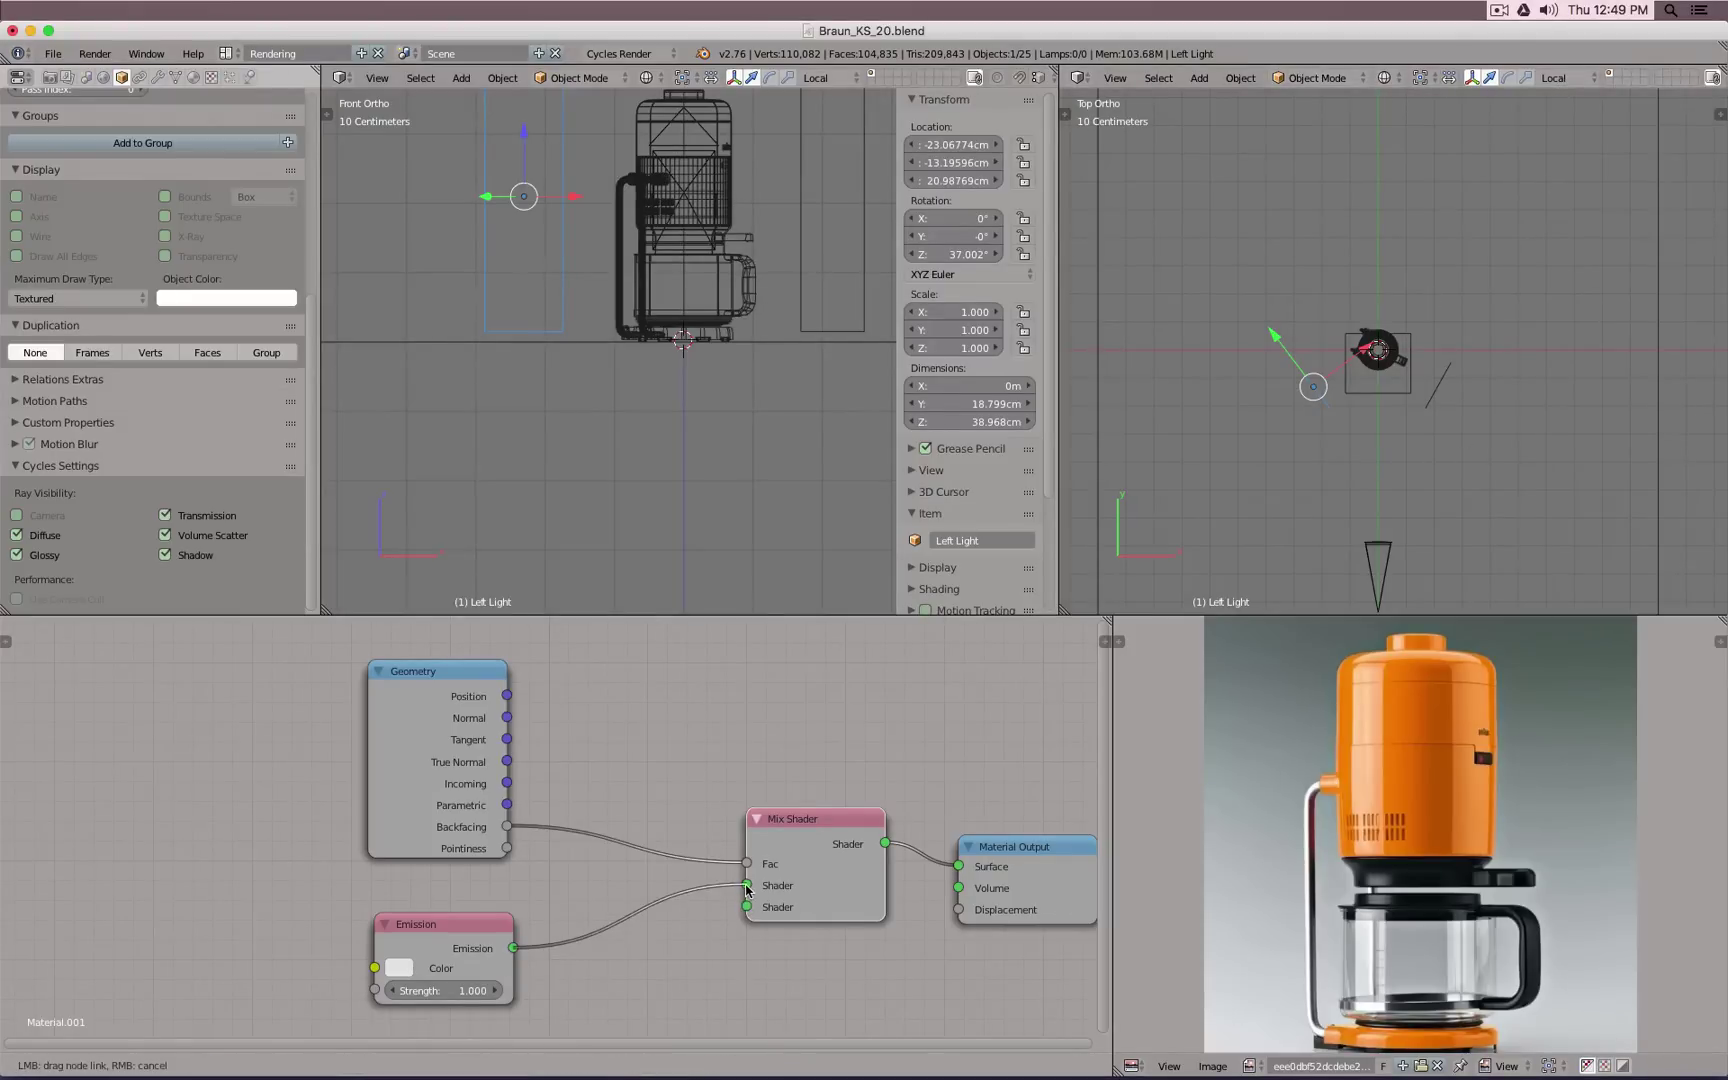
key(ctrl+z)
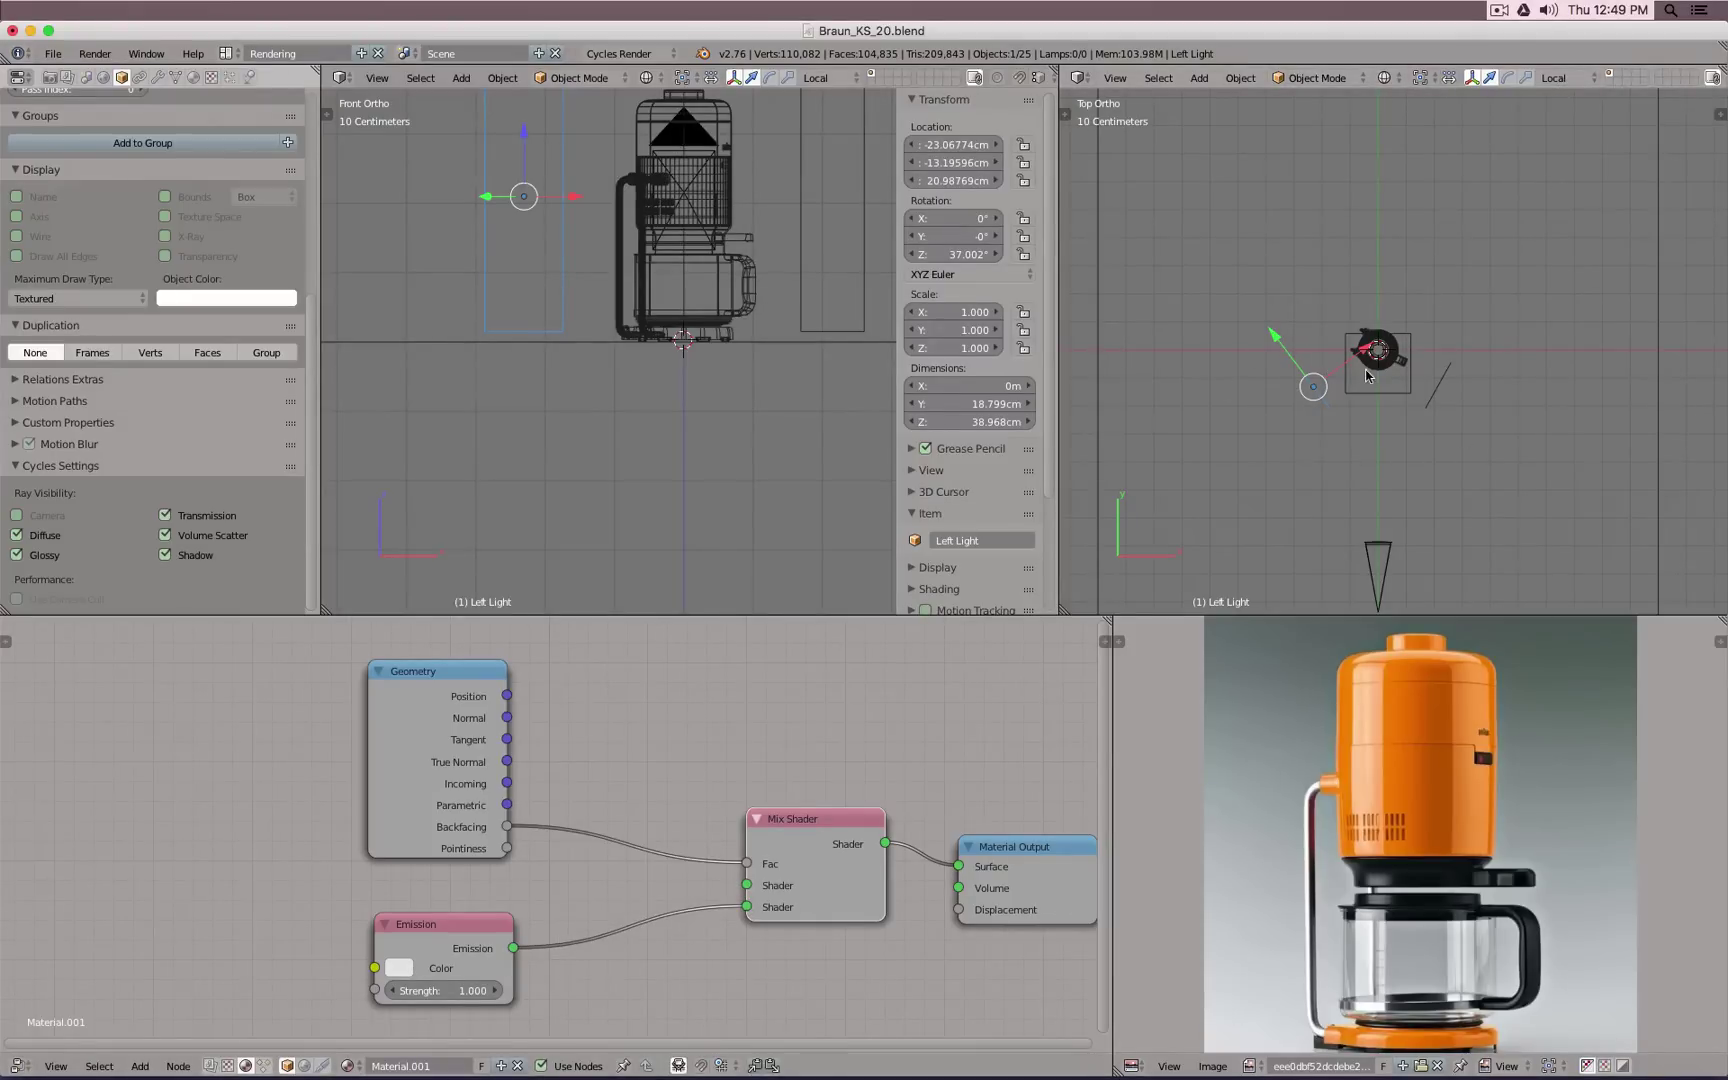
key(shift+z)
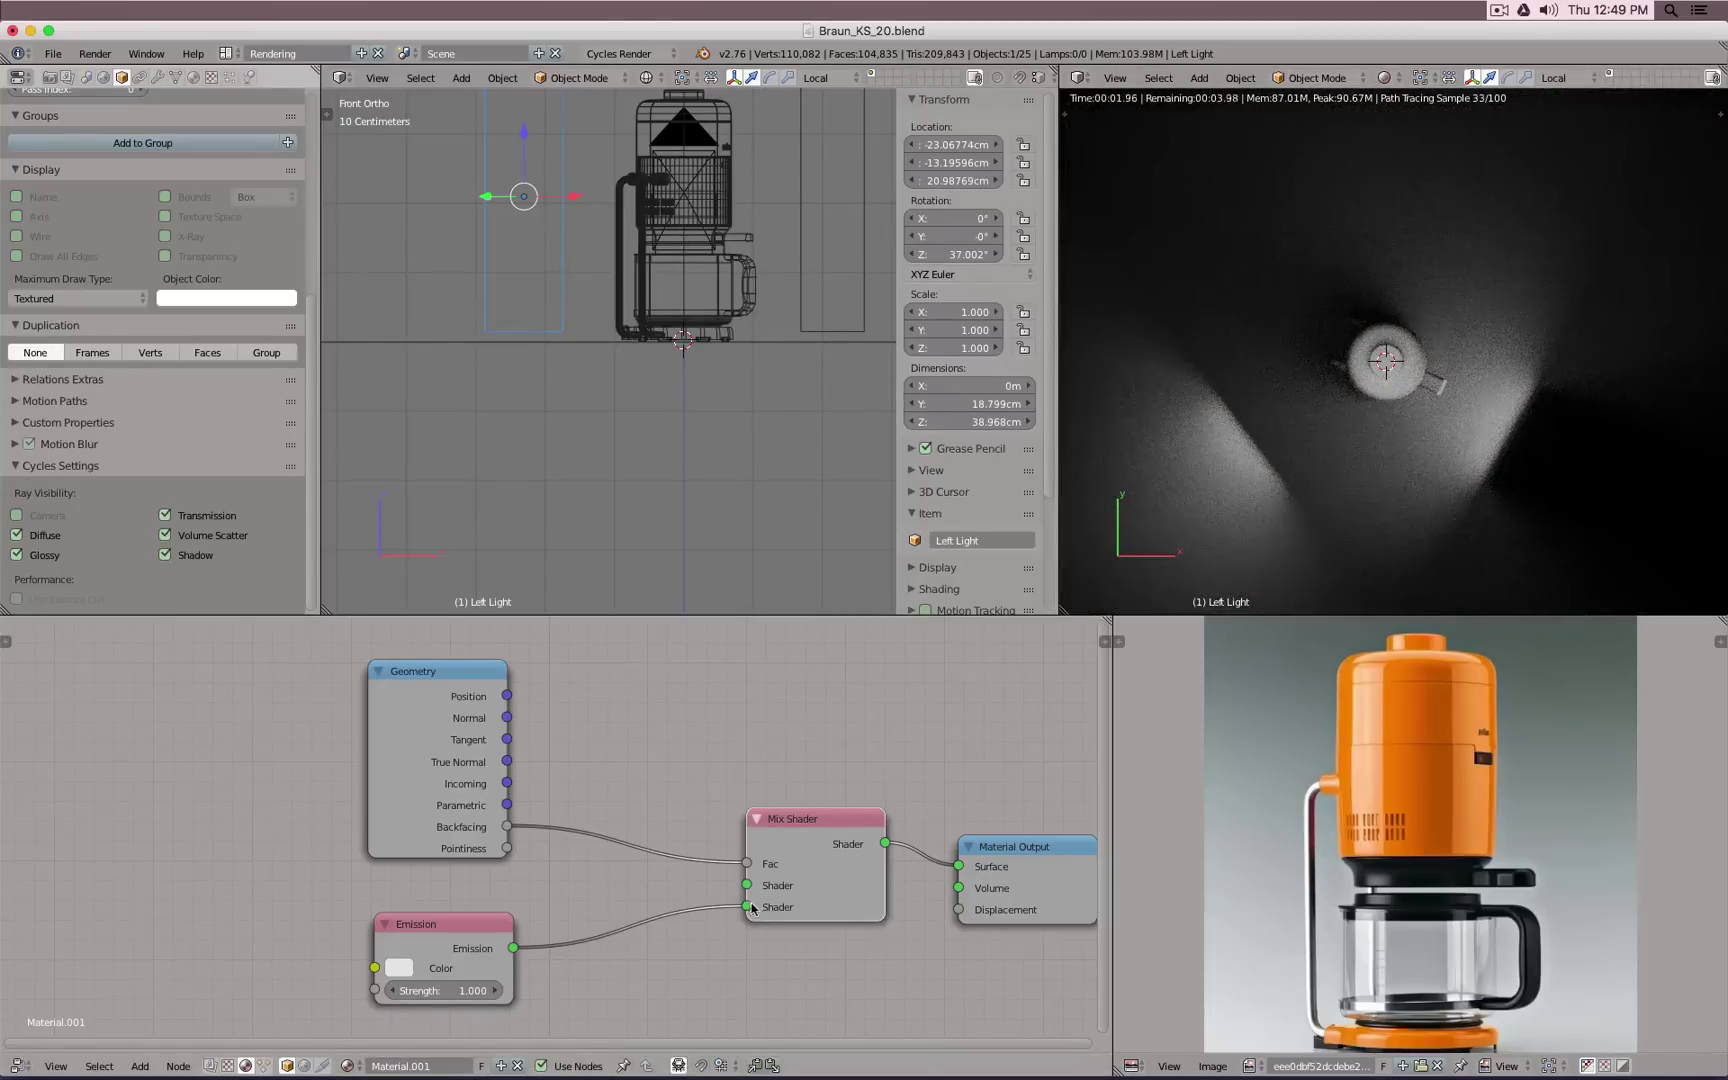
drag(752, 908, 748, 885)
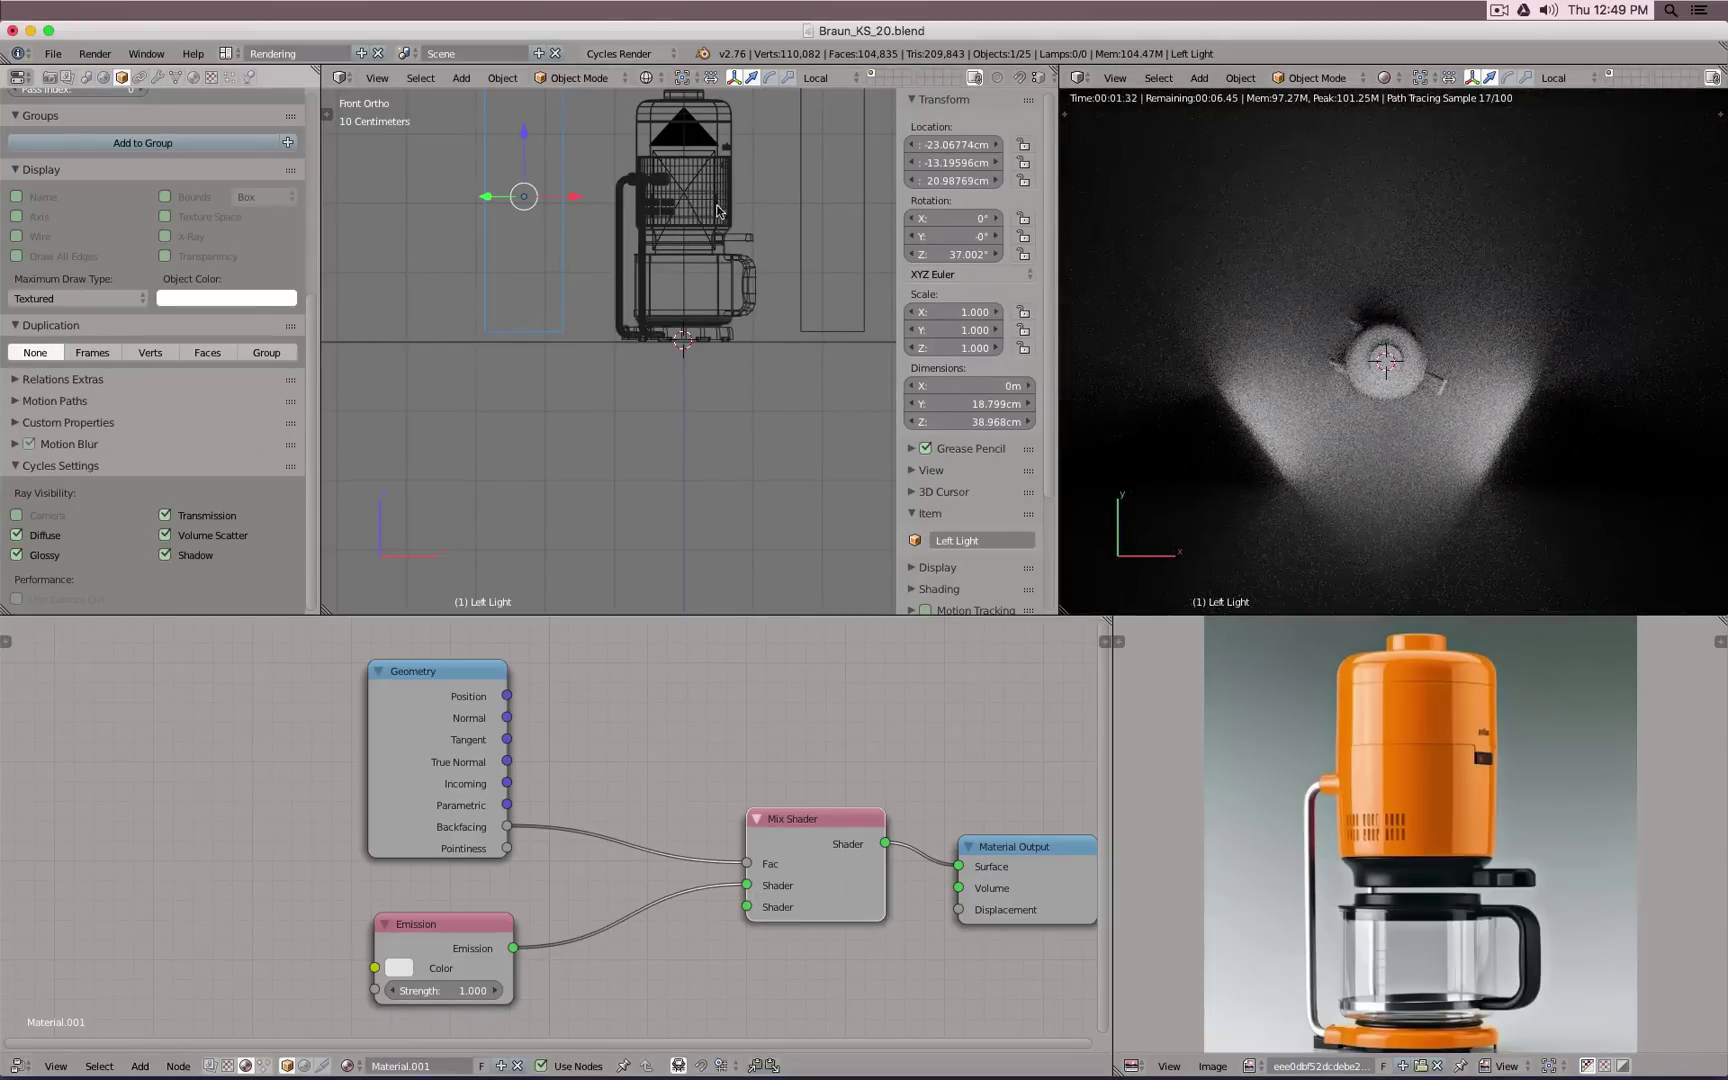
Step: Paste the Geometry and Mix Shader nodes into the Top Light's material and connect the Mix Shader to the Material Output's Surface
mouse_move(718, 211)
middle_down()
mouse_move(703, 263)
mouse_move(722, 198)
middle_up()
right_click(735, 148)
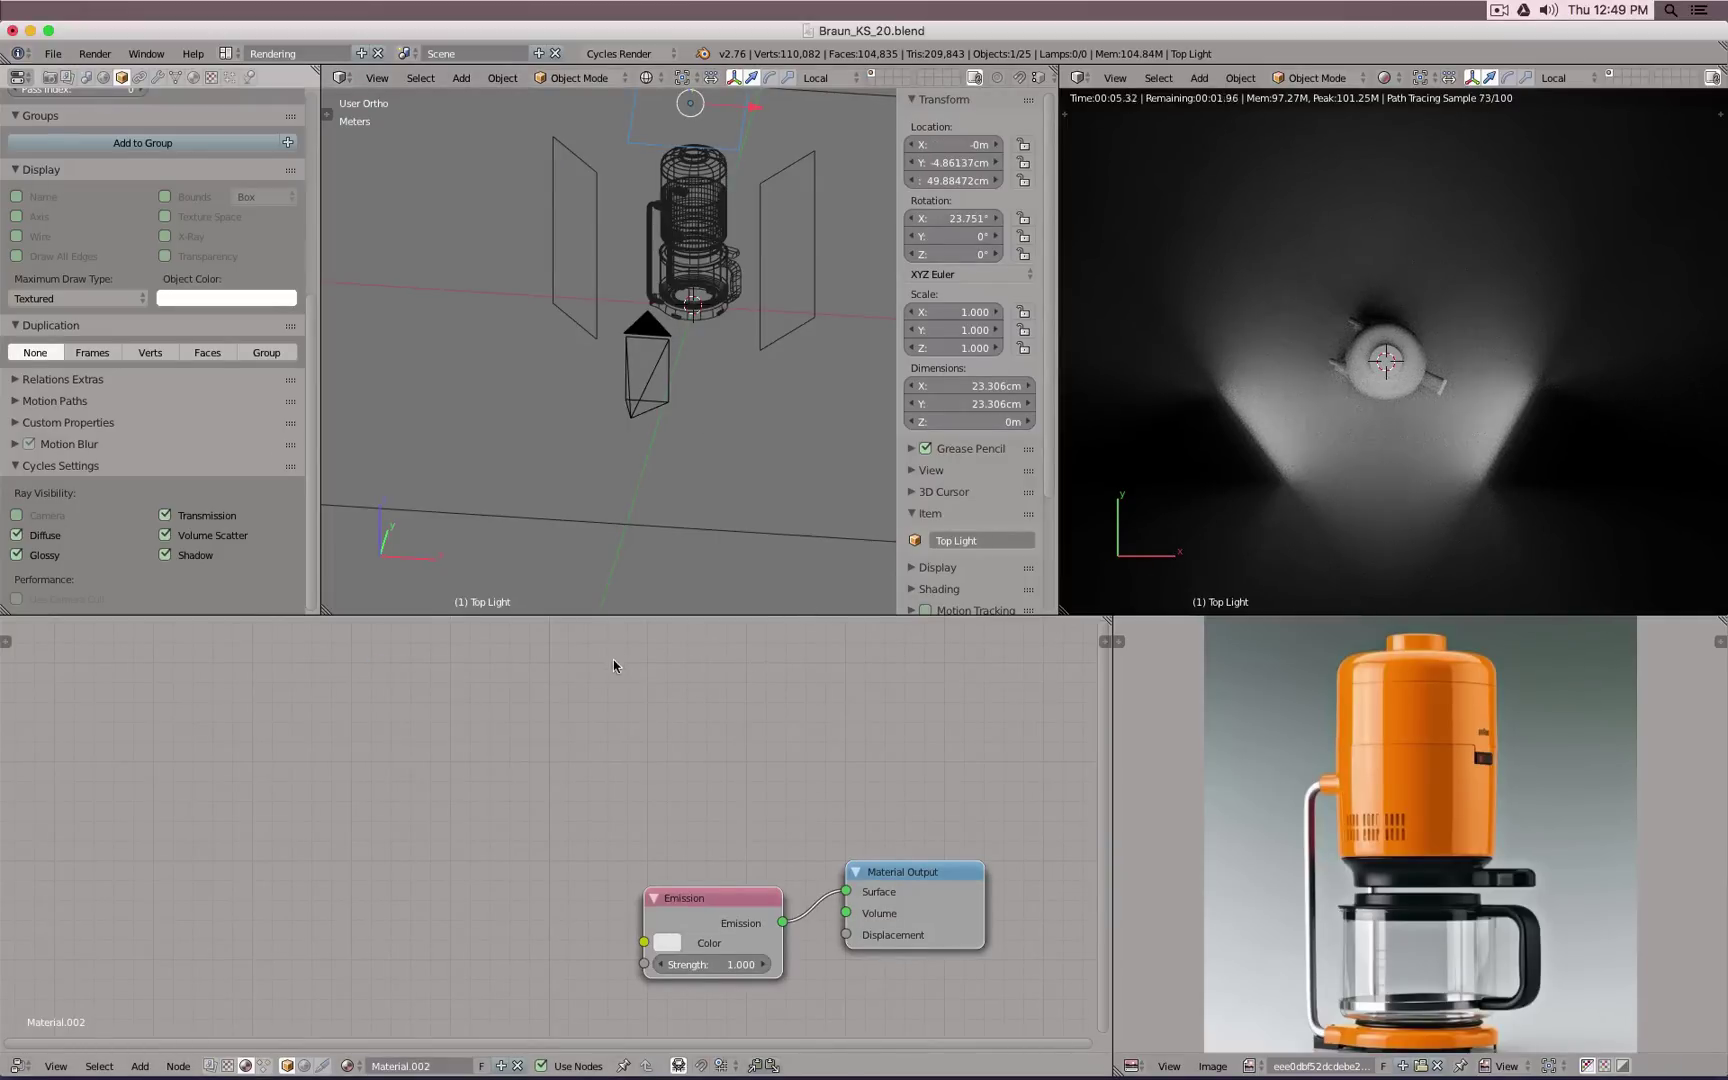
key(ctrl+v)
drag(695, 906, 410, 917)
drag(810, 827, 847, 757)
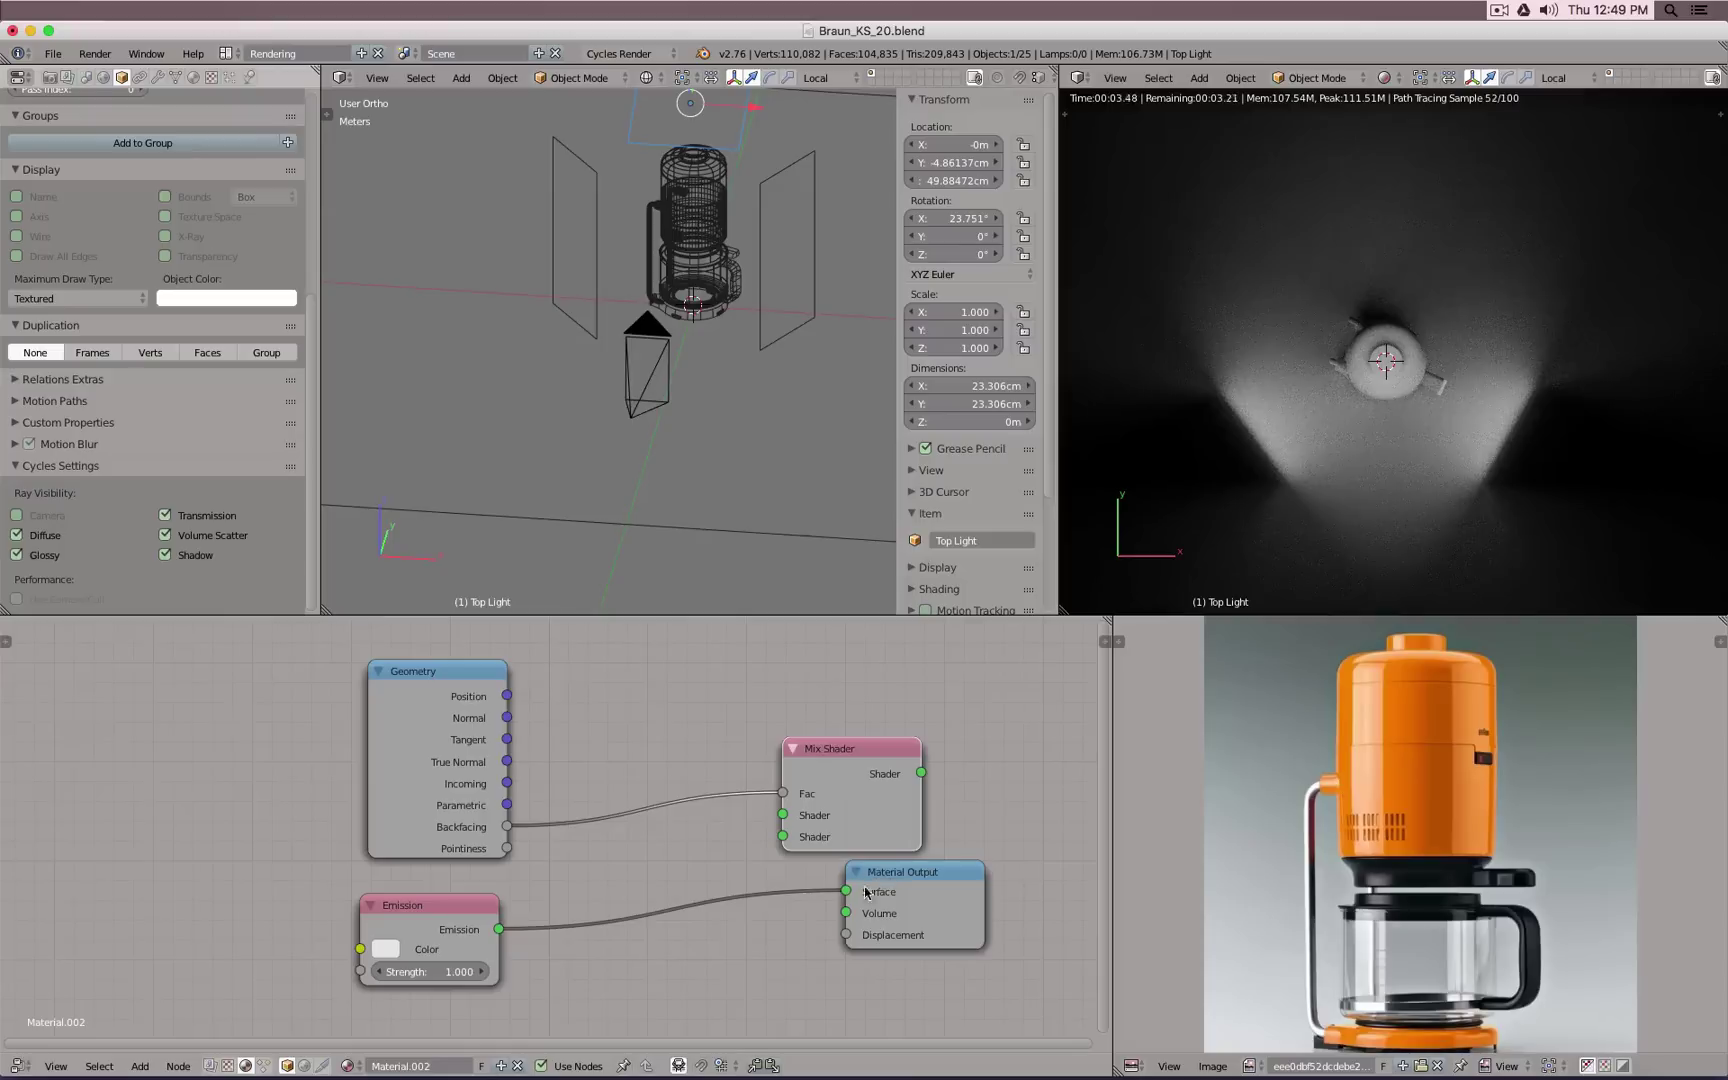
drag(893, 878, 1022, 856)
drag(921, 773, 976, 869)
Step: Connect Emission to the Mix Shader's second Shader input in the Top Light's material and check the lighting in the rendered view
middle_drag(708, 477, 670, 365)
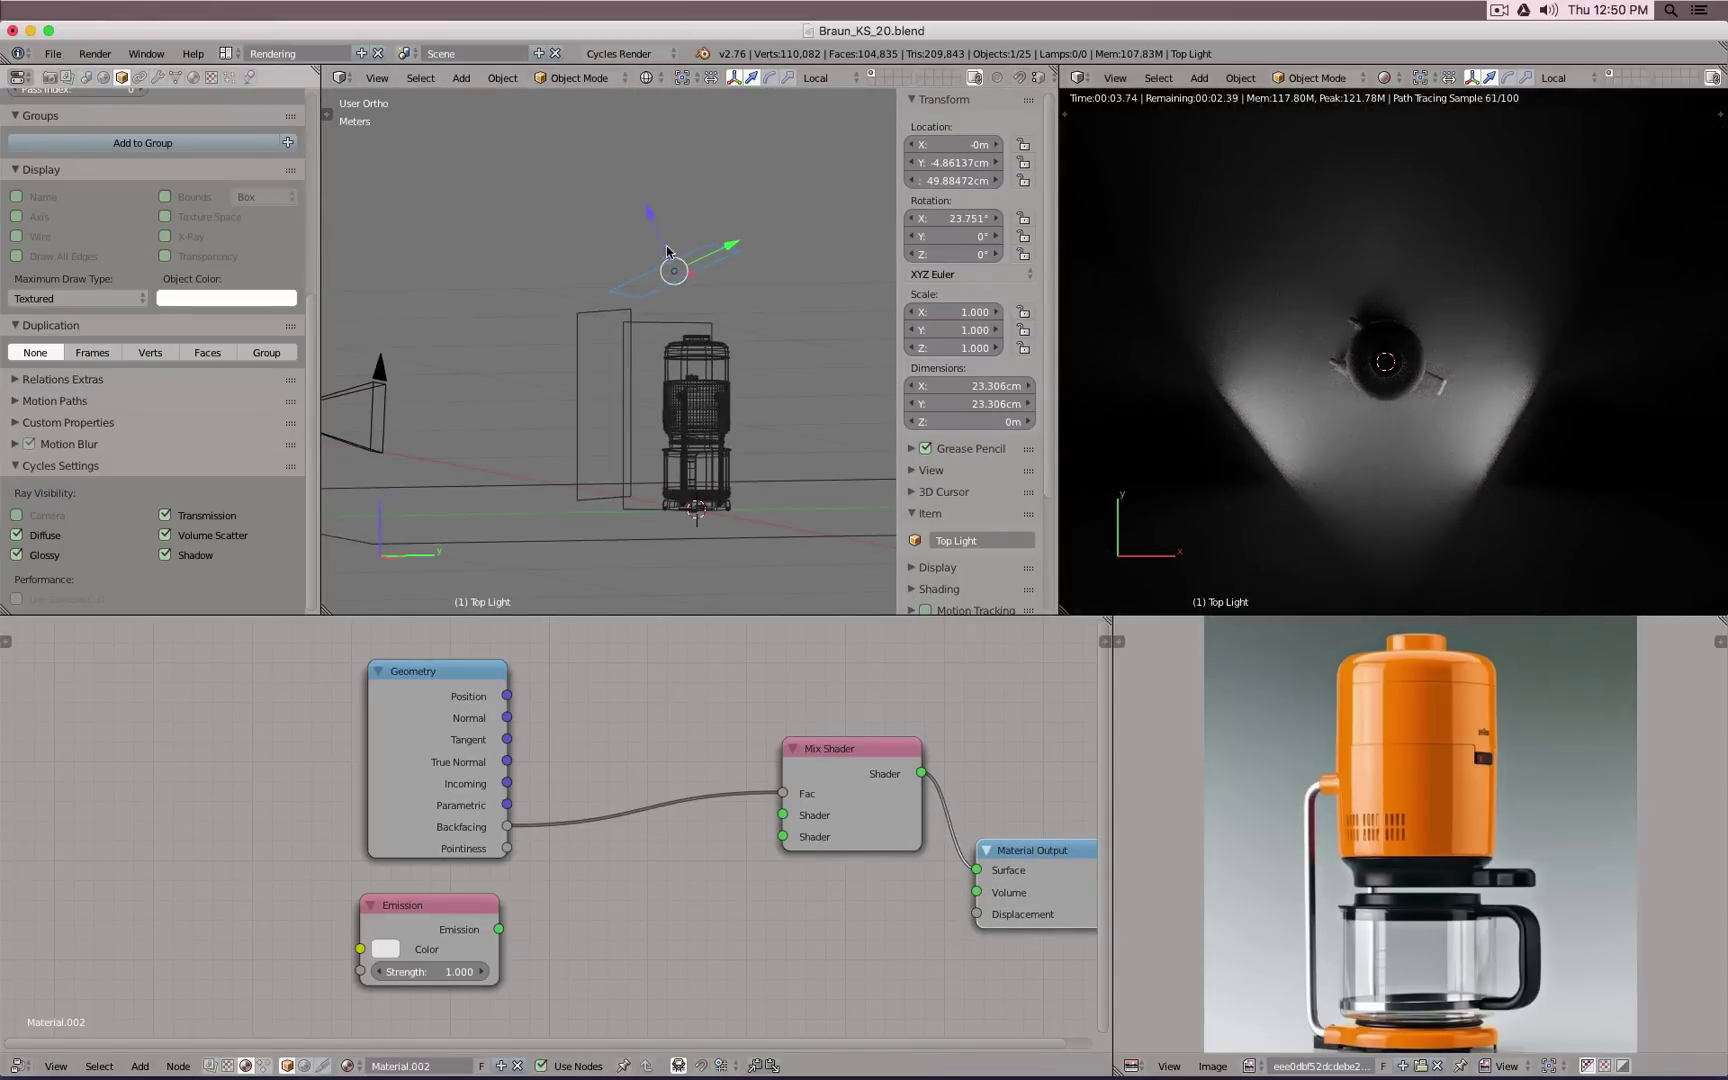
drag(498, 929, 784, 840)
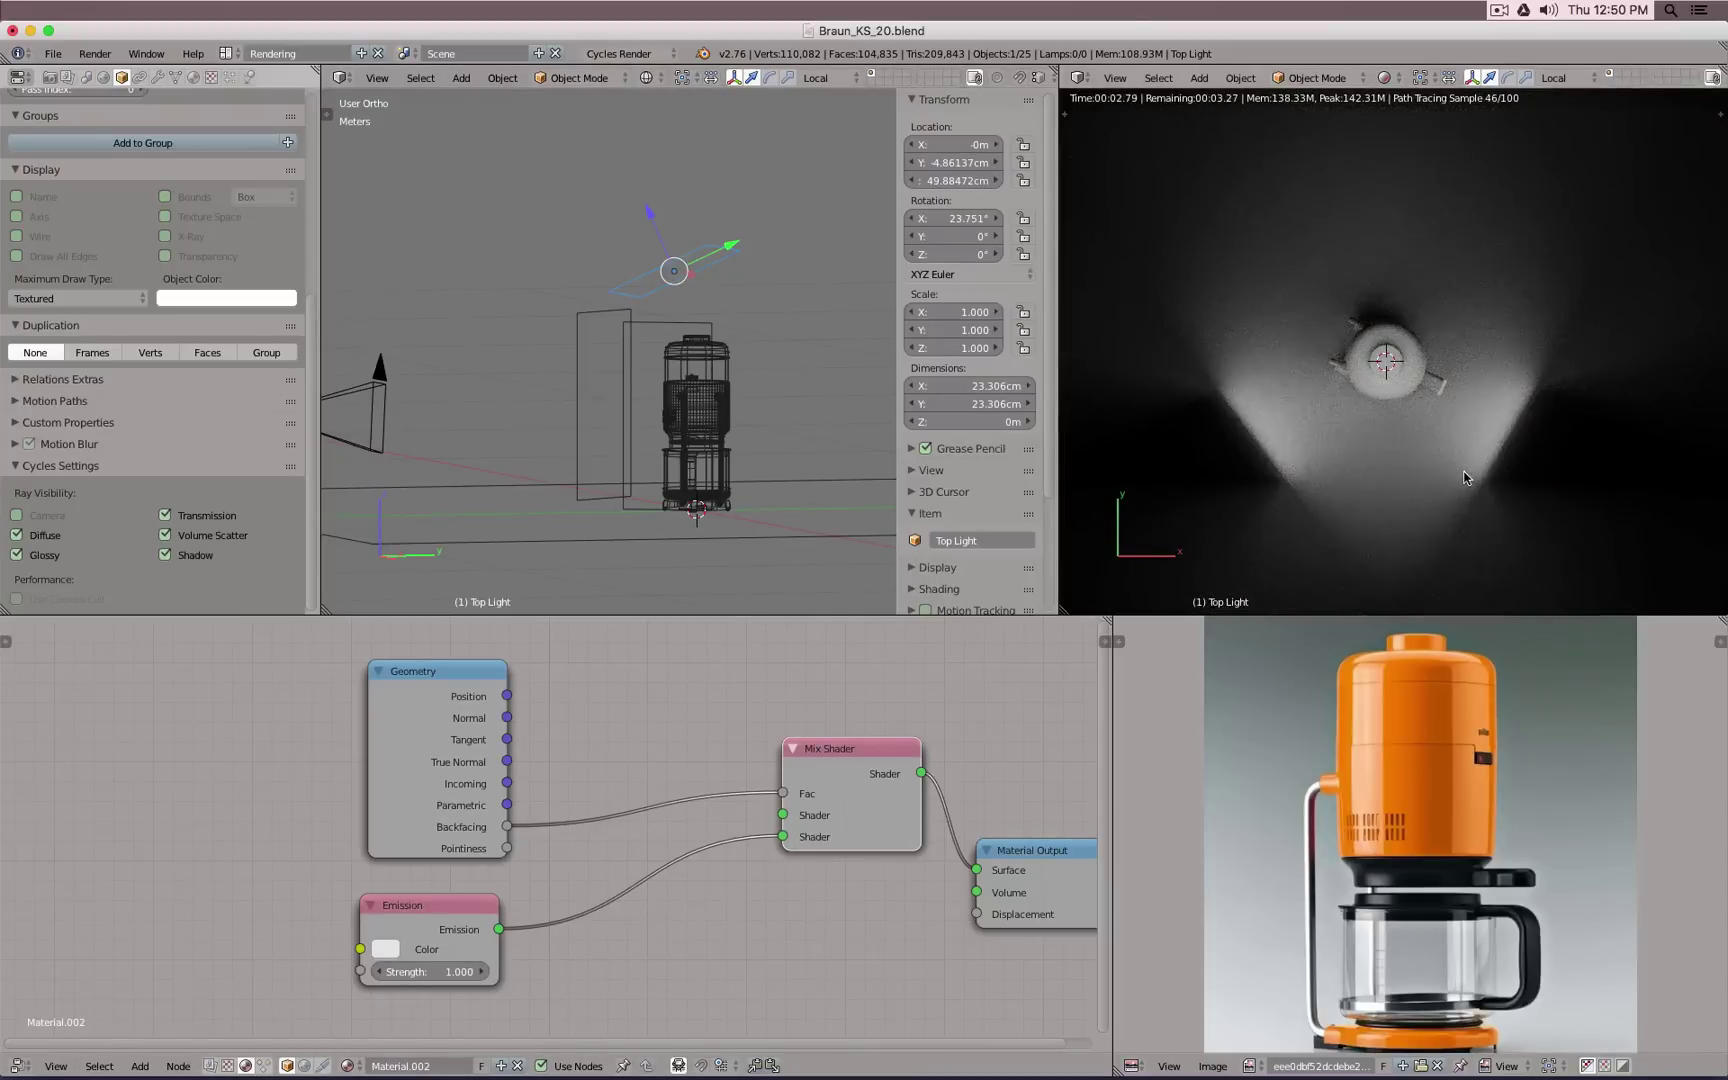
middle_drag(1361, 432, 1308, 340)
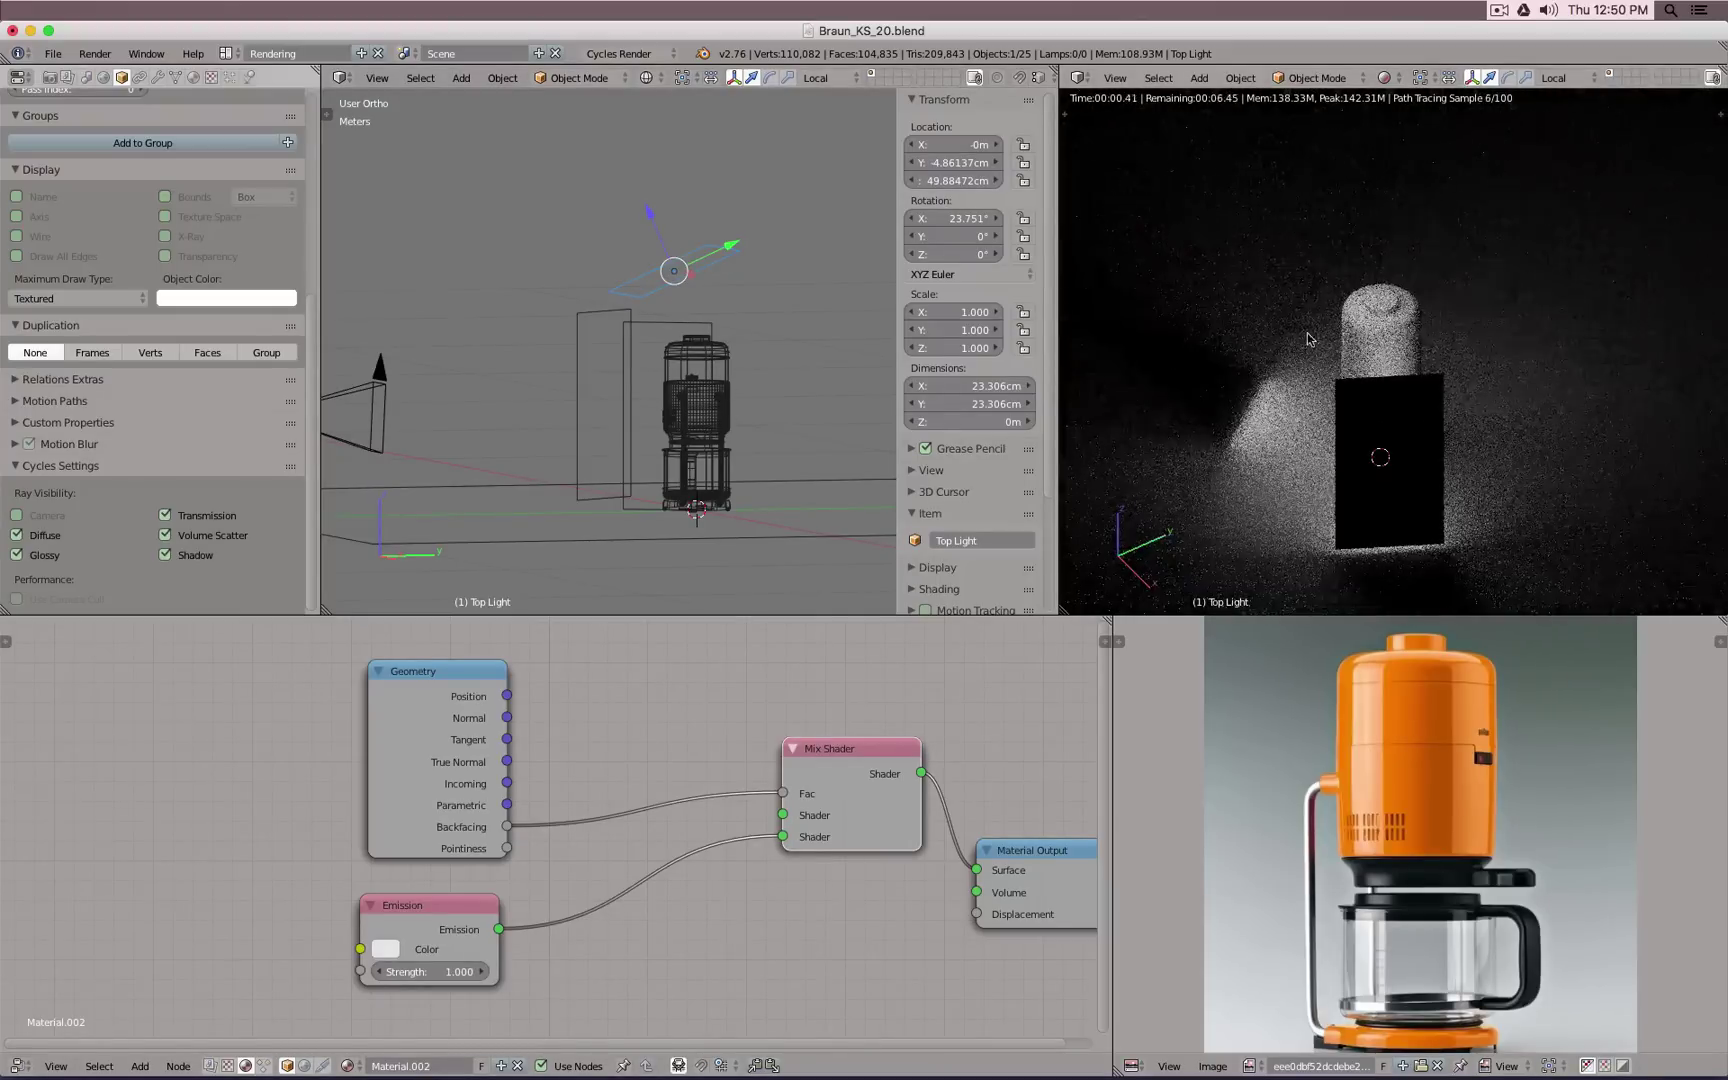
key(z)
key(z)
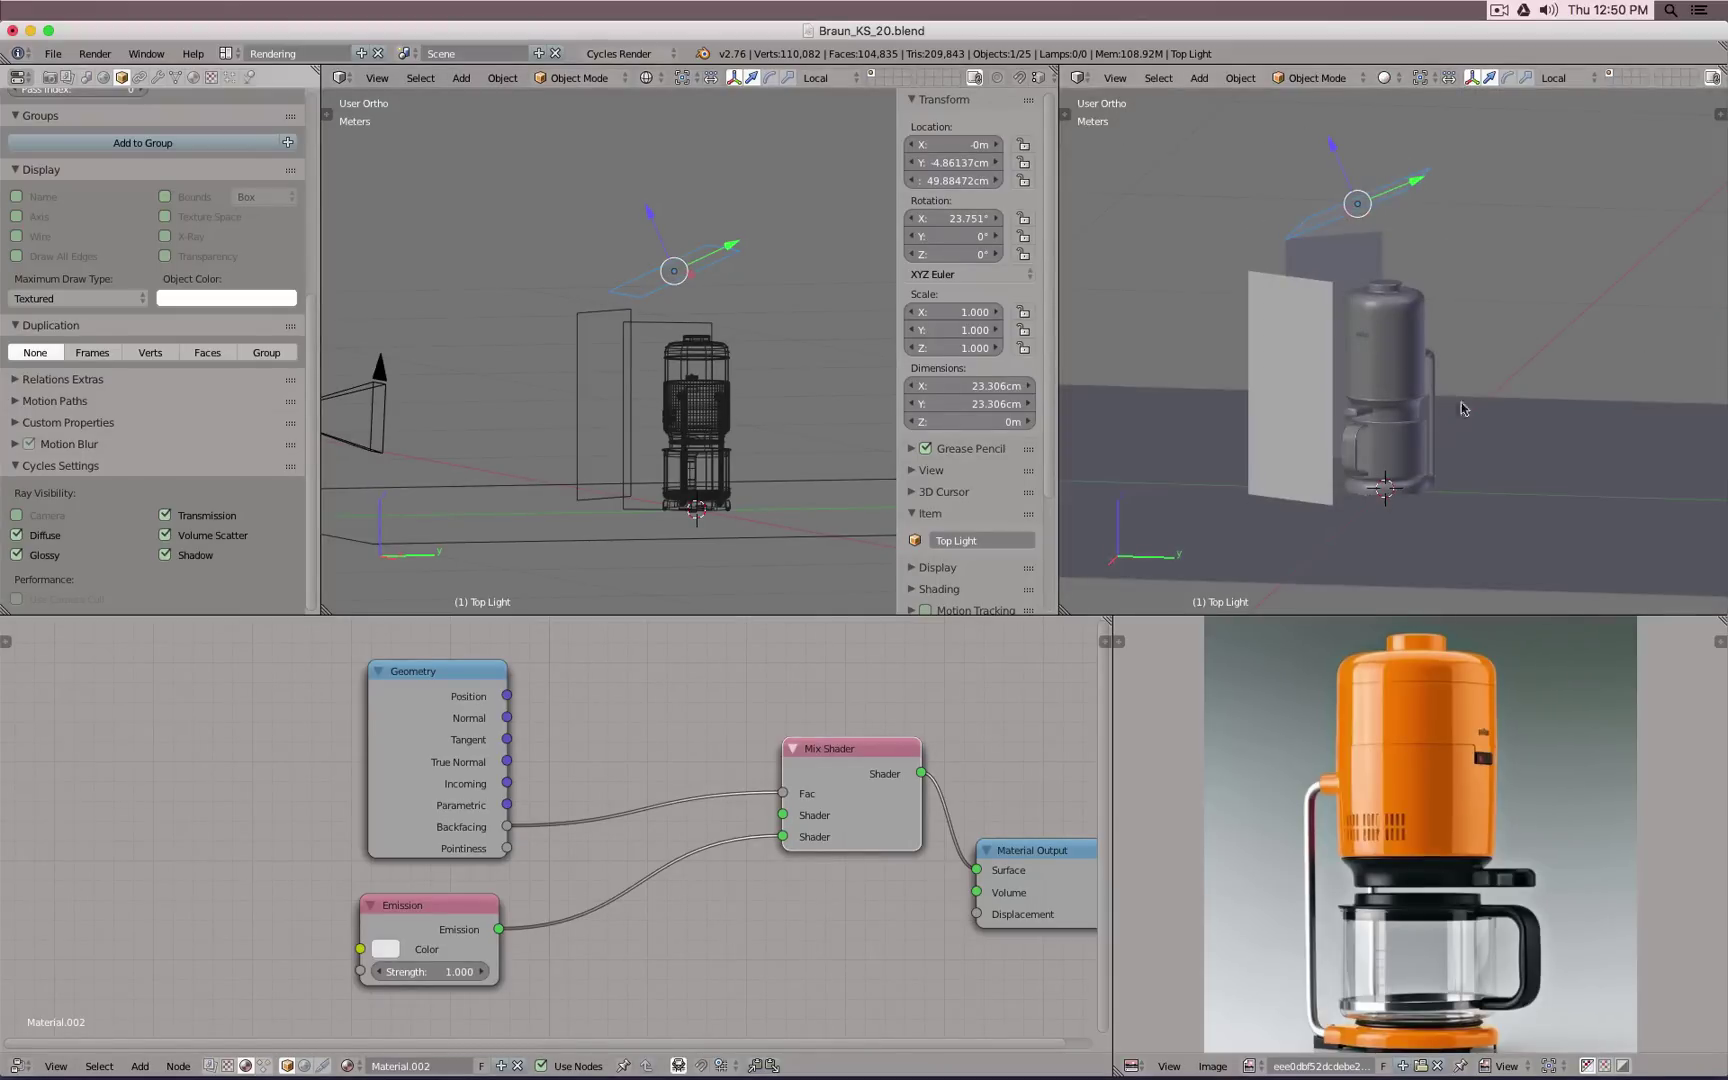
key(shift+z)
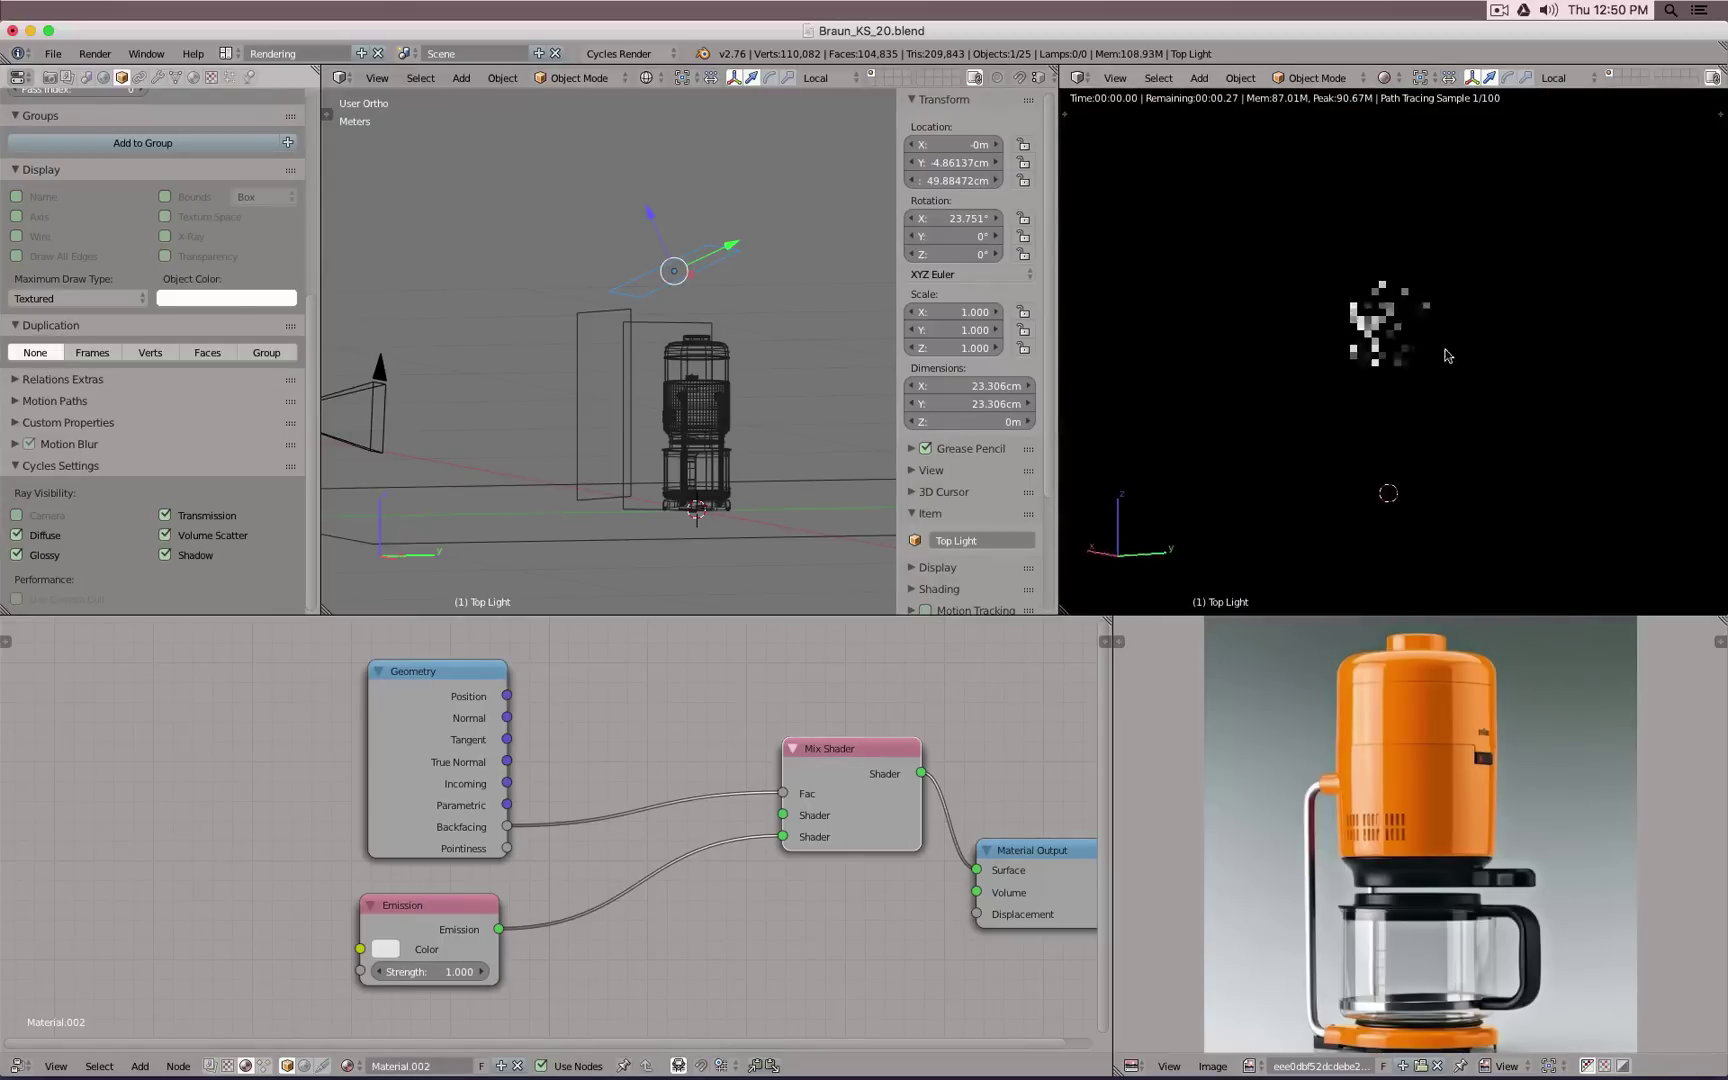
middle_drag(1448, 356, 1528, 411)
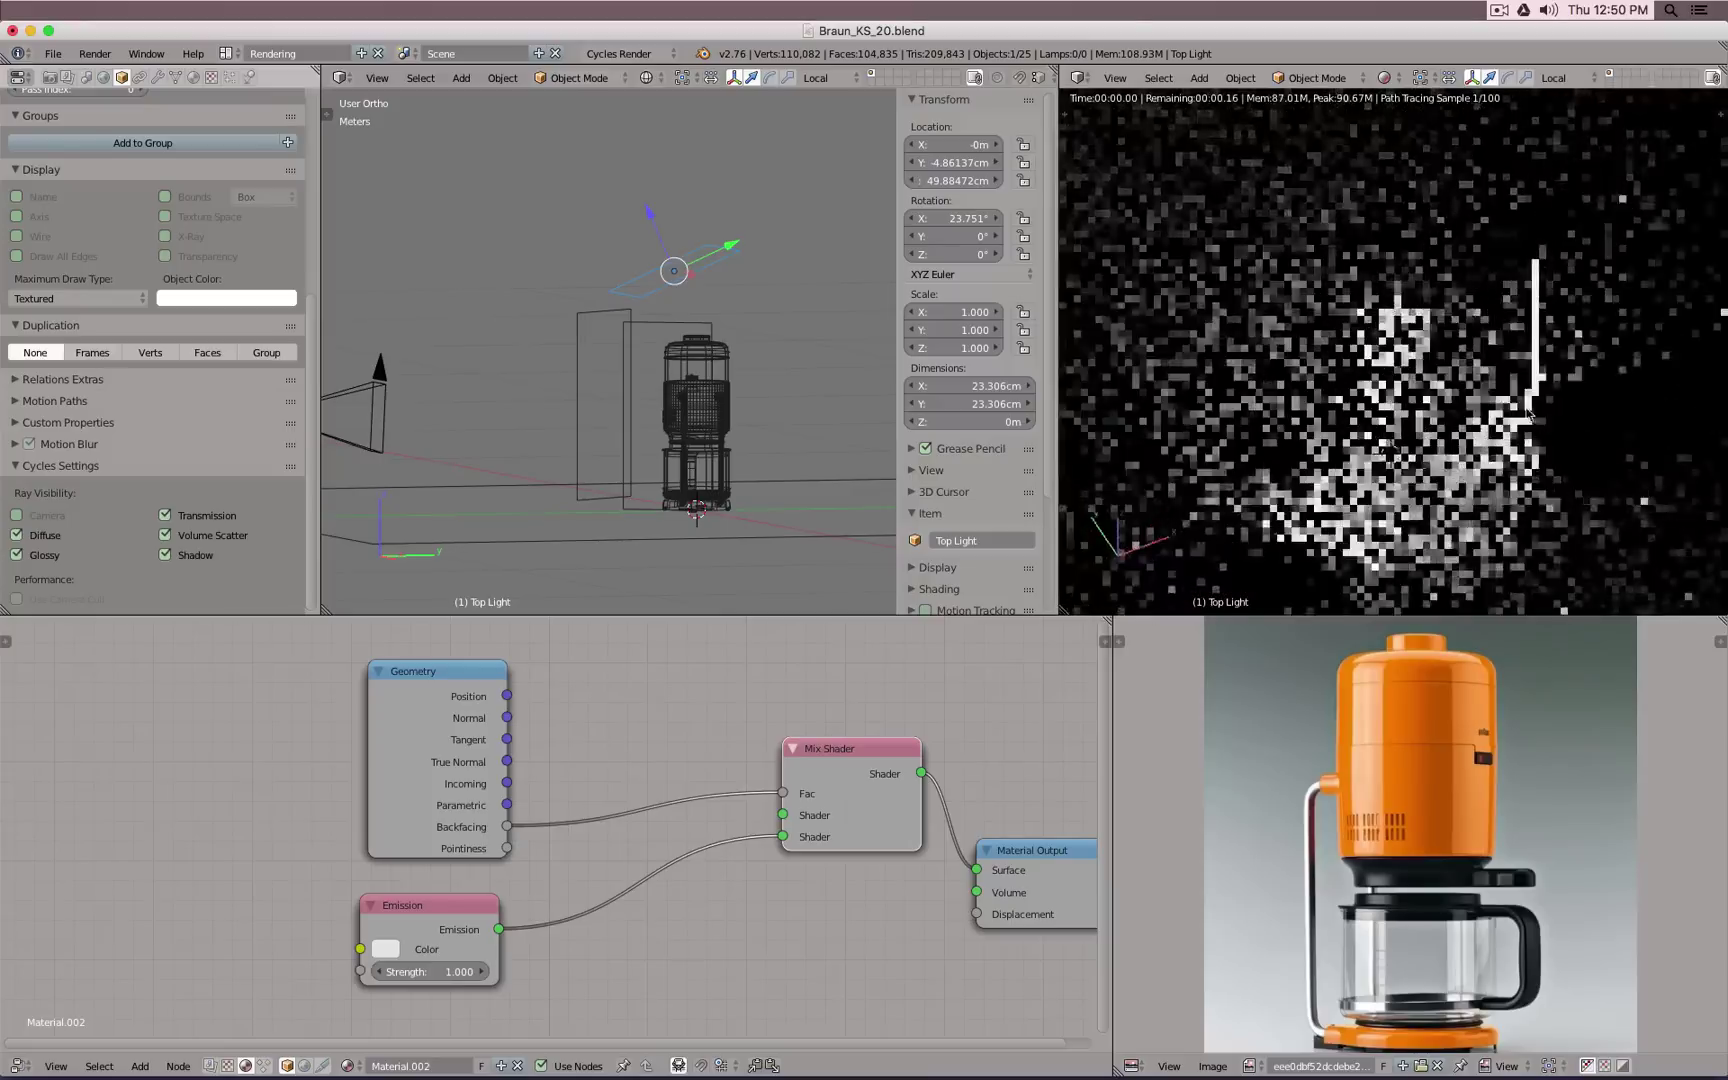
Step: Turn off Camera ray visibility for the Right Light and check the same setting on the Left Light and Top Light
right_click(660, 338)
click(50, 520)
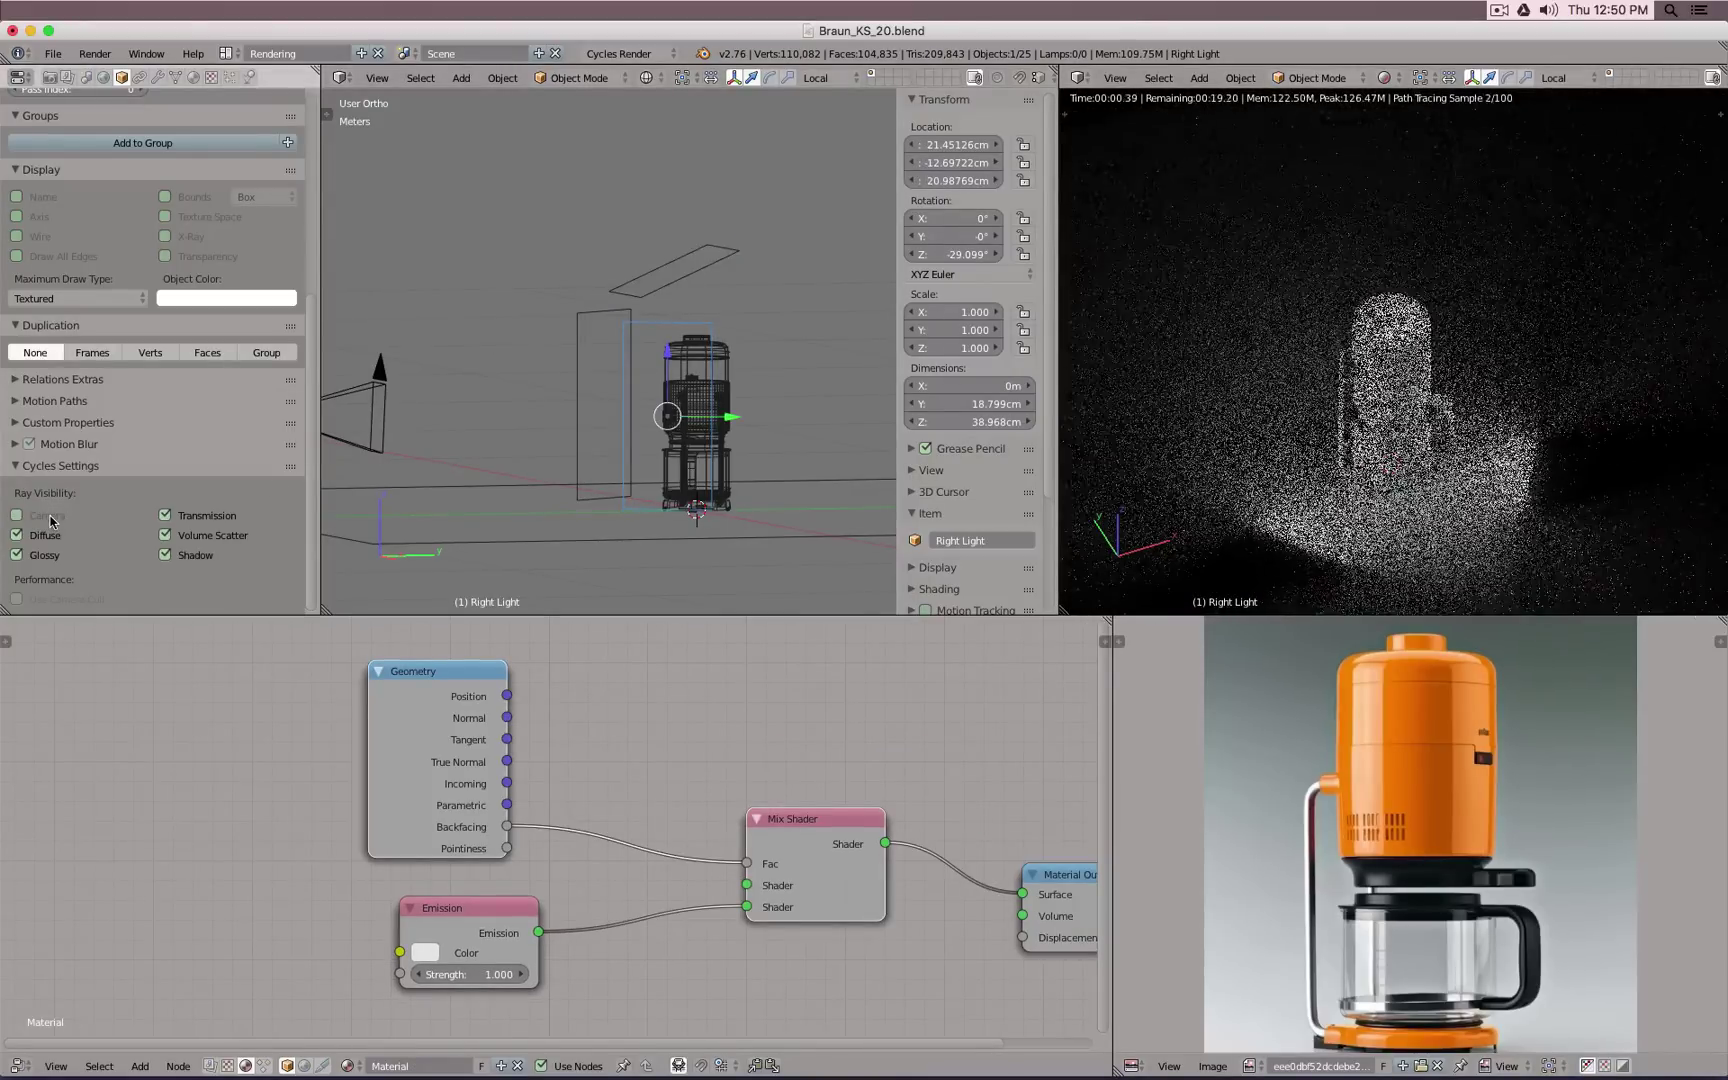
right_click(578, 322)
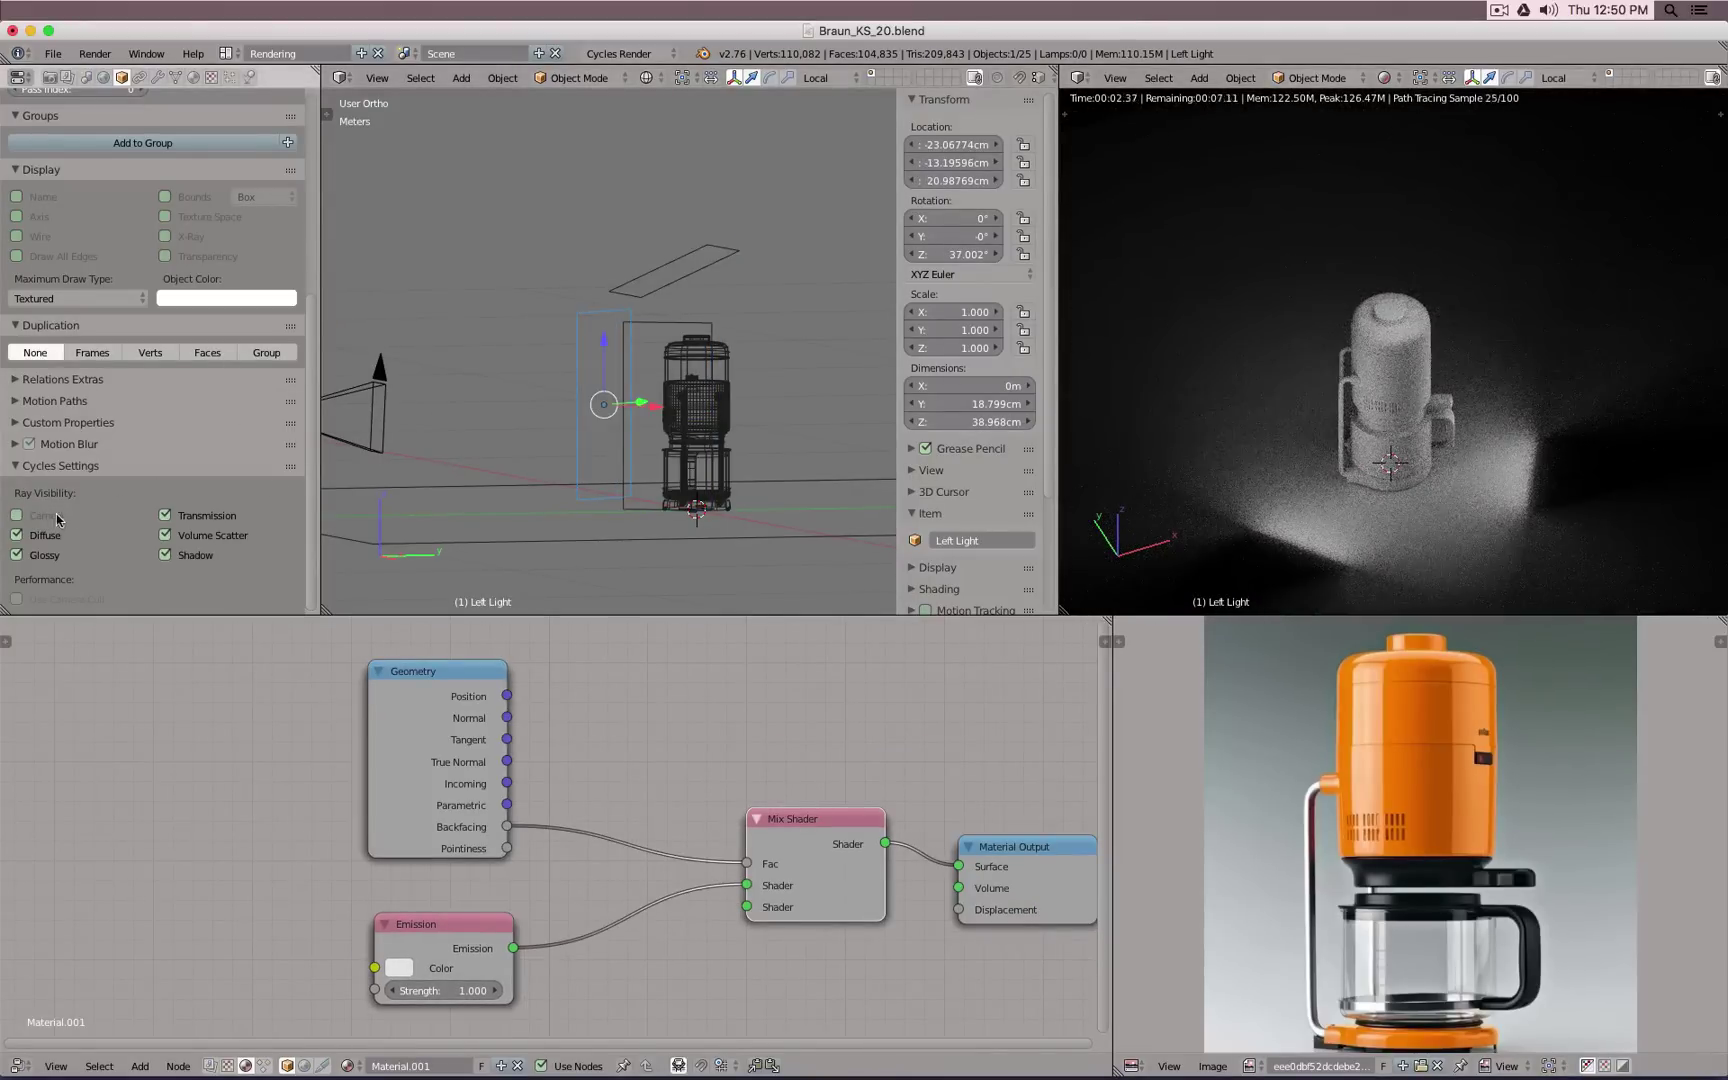
right_click(662, 318)
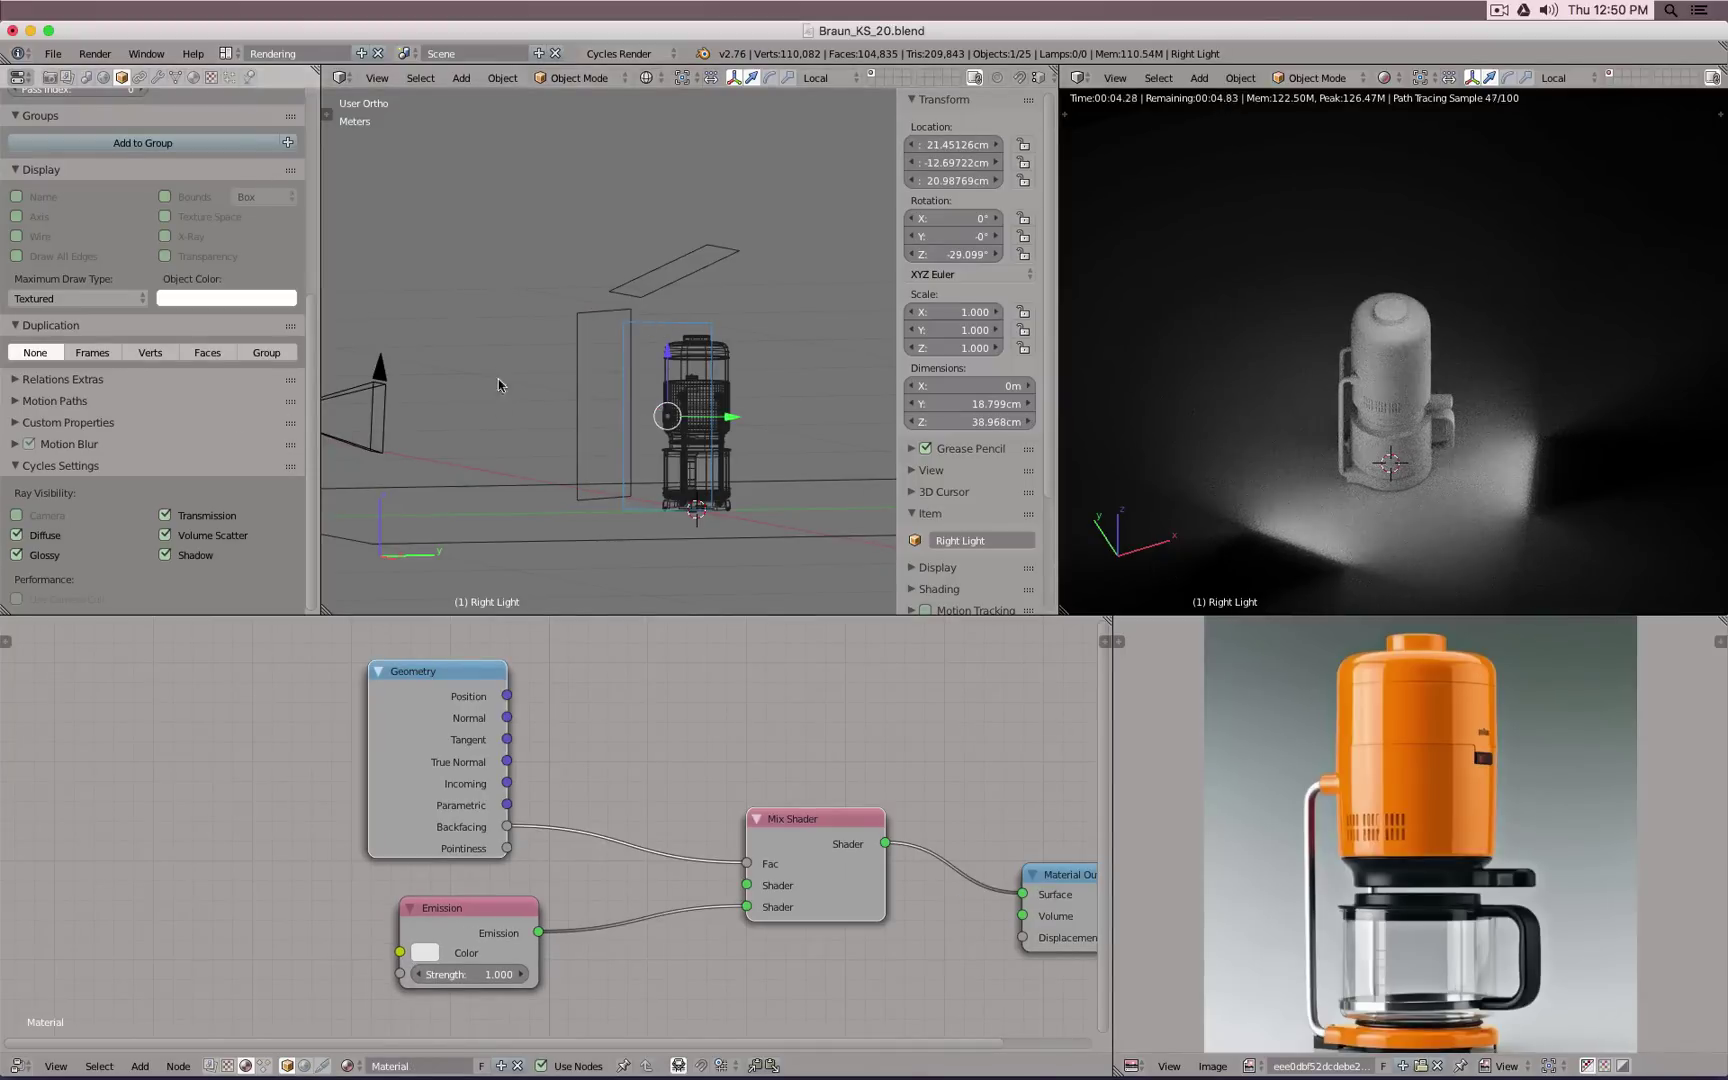
right_click(588, 325)
right_click(636, 297)
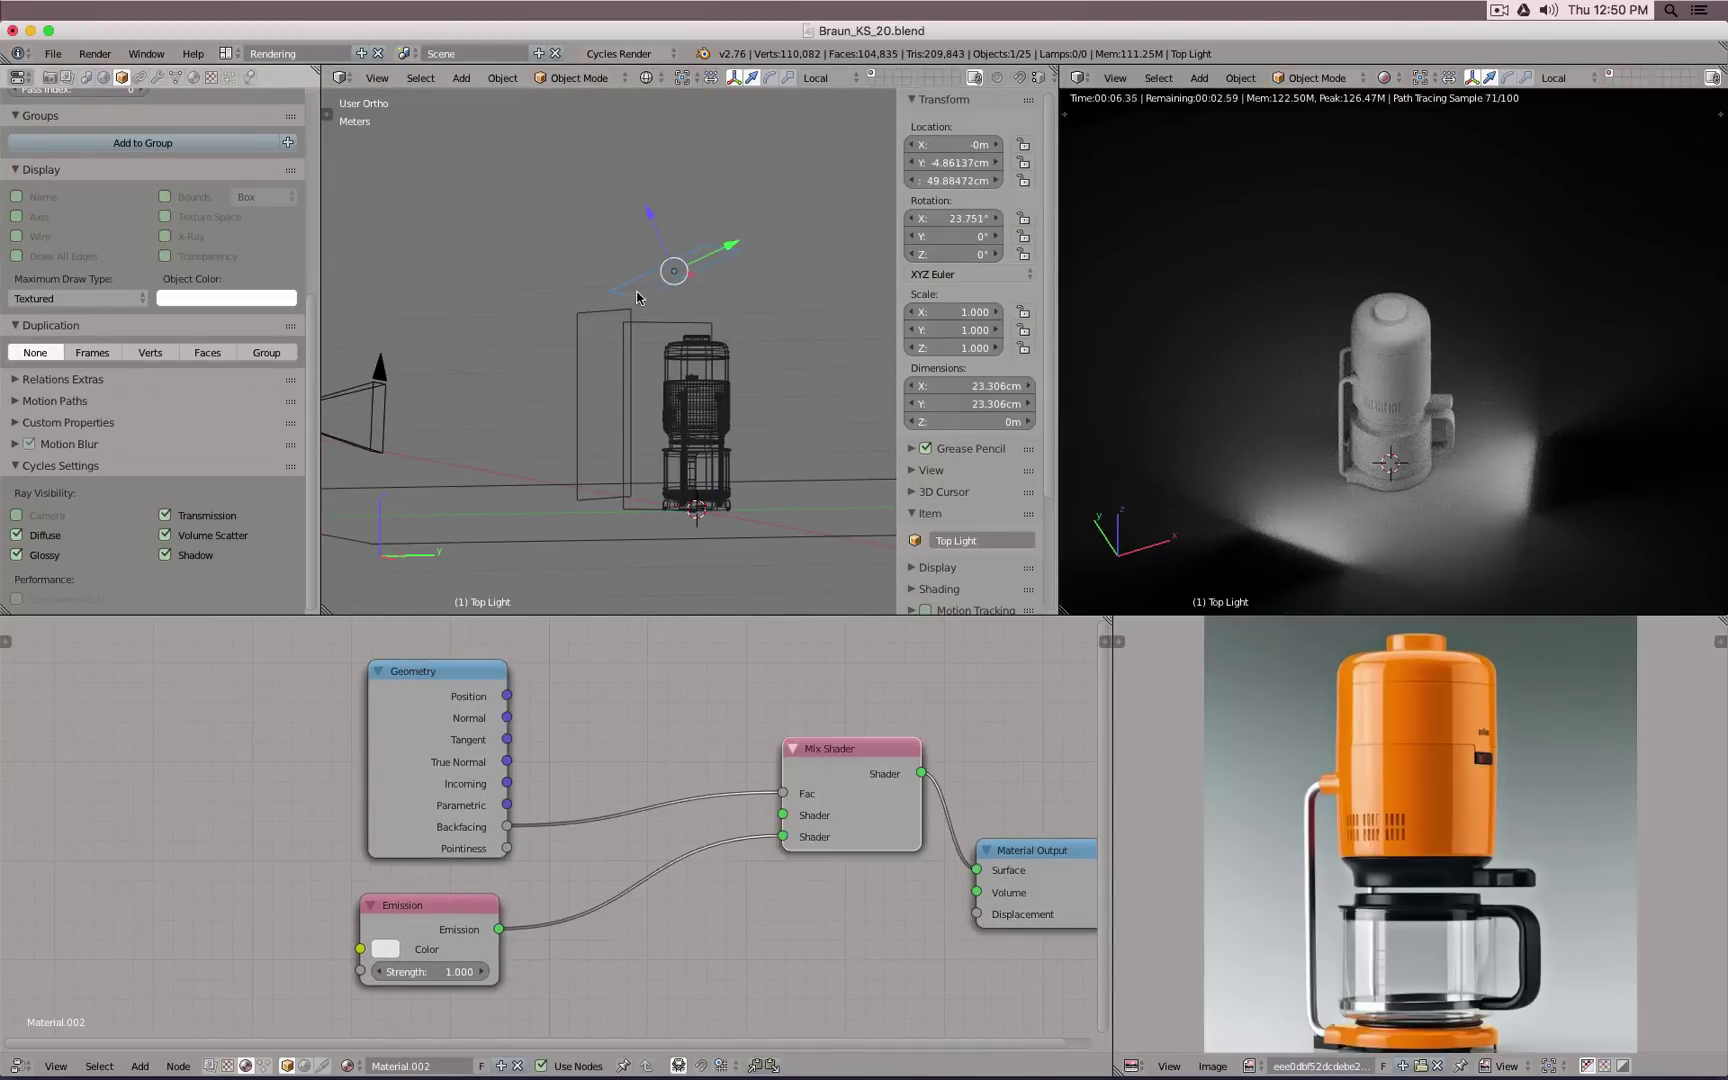
Step: Show the render through the camera and move the Right Light outward, away from the coffee maker, in the top view
middle_drag(1543, 455, 1441, 481)
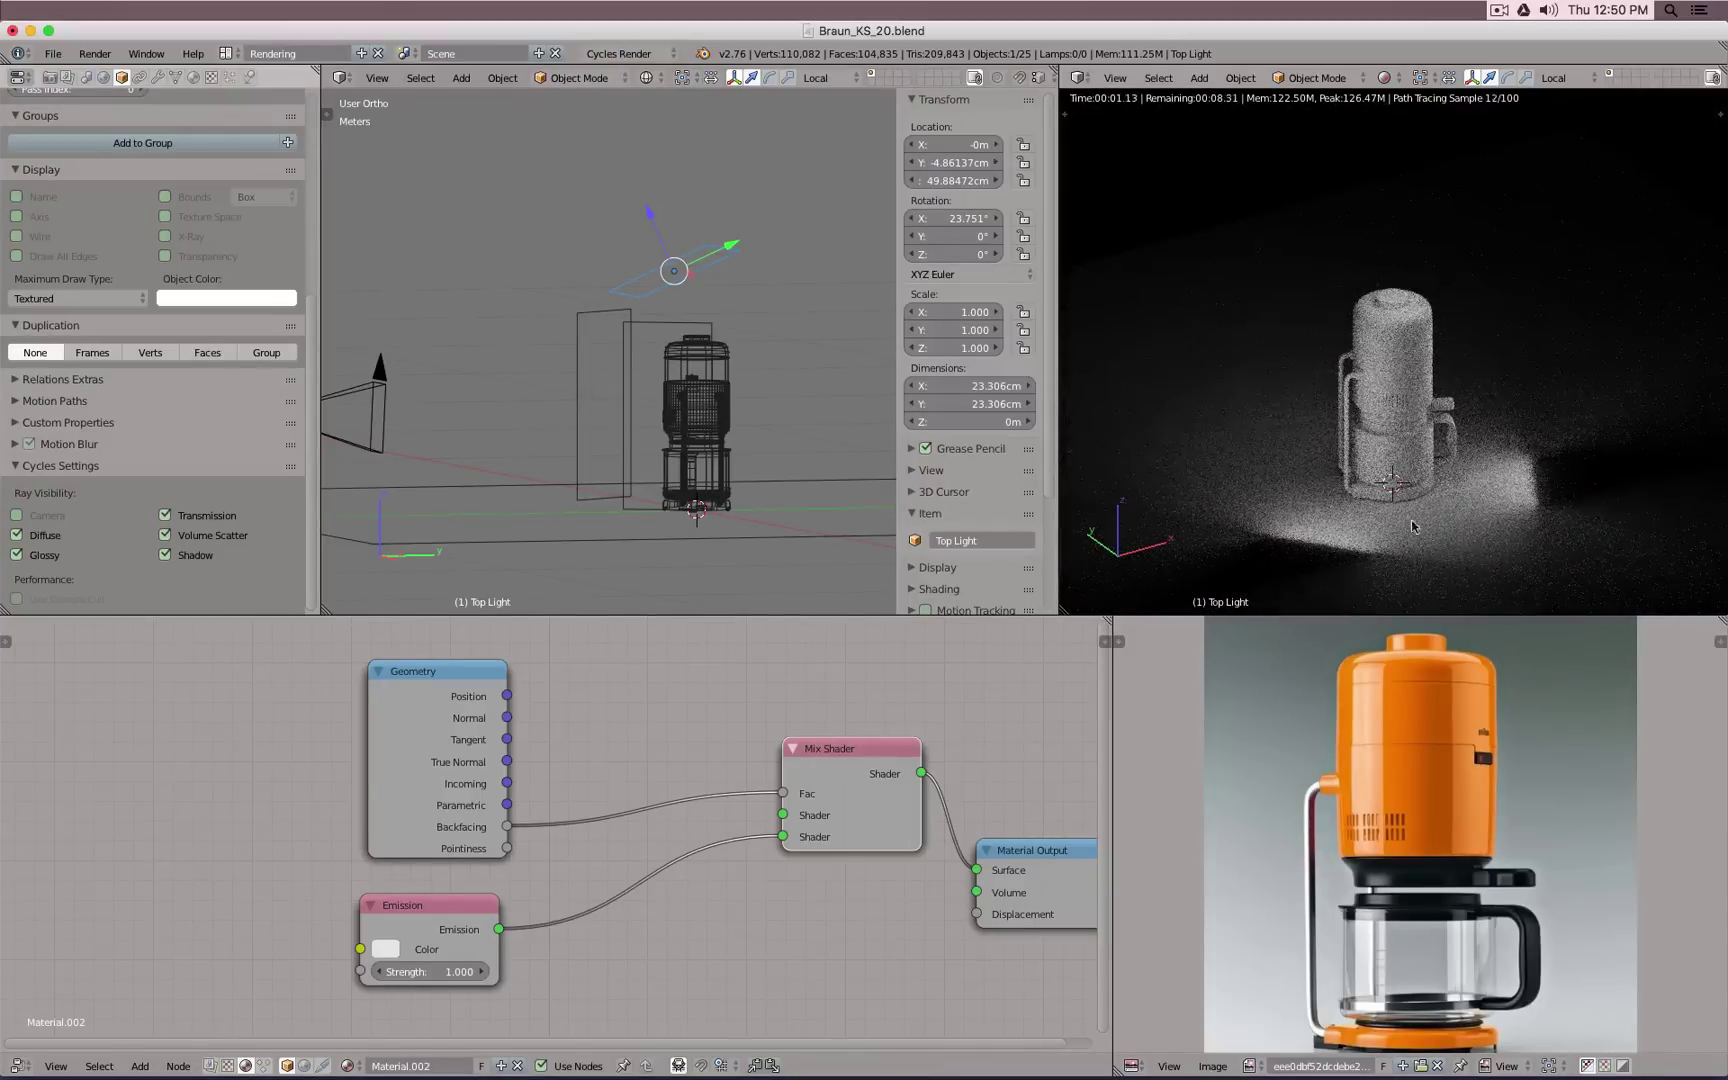
key(KP_0)
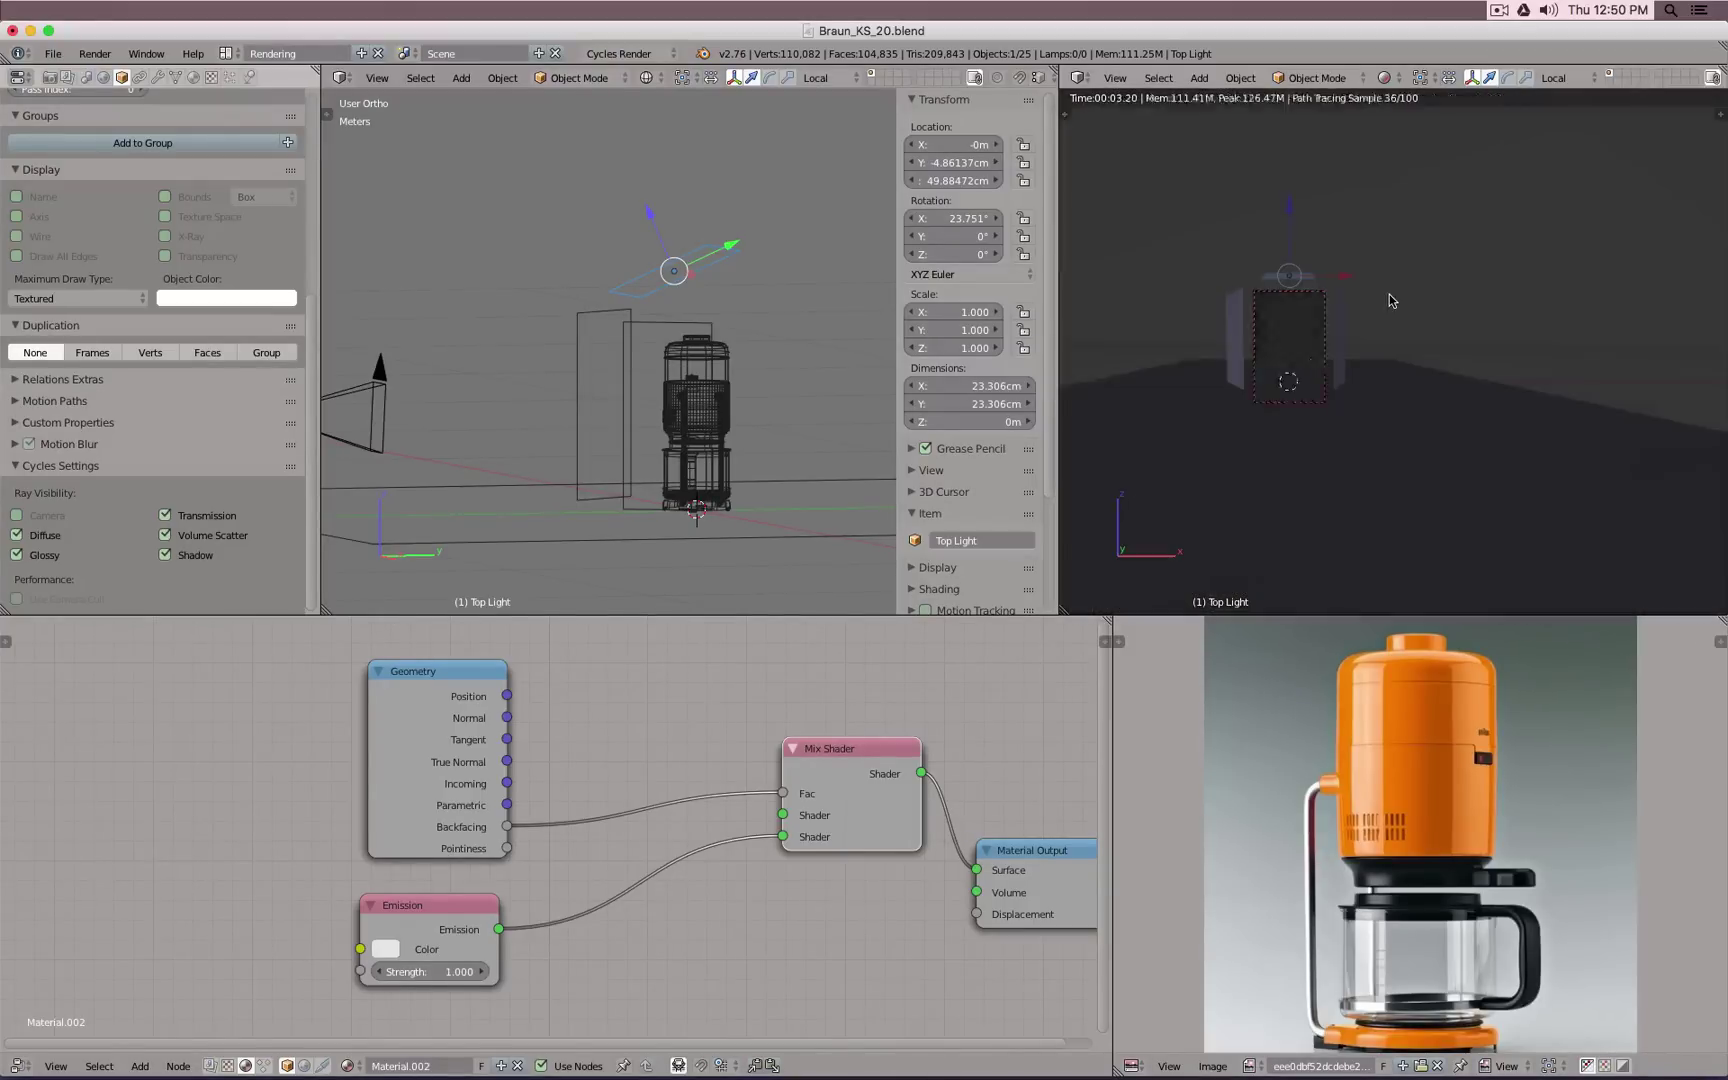
mouse_move(1325, 328)
ctrl+middle_down()
mouse_move(1323, 388)
mouse_move(1430, 303)
ctrl+middle_up()
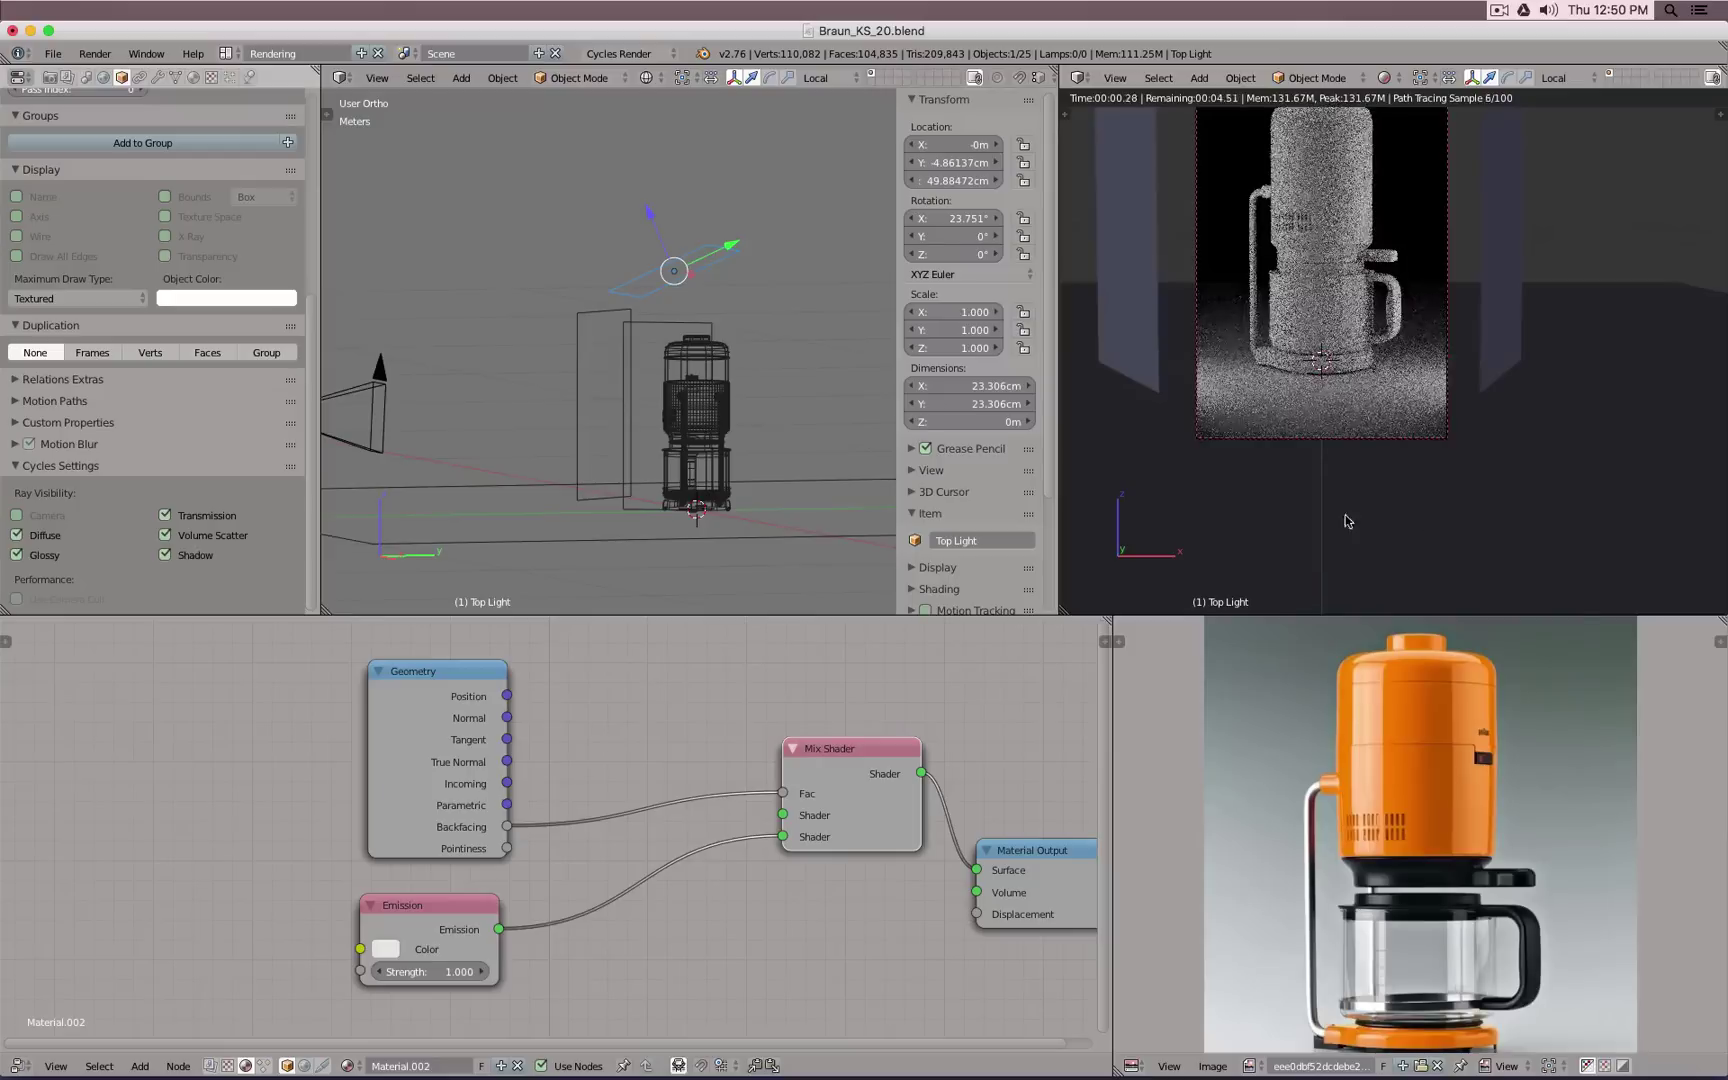
right_click(1505, 376)
scroll(723, 398, down, 3)
key(KP_7)
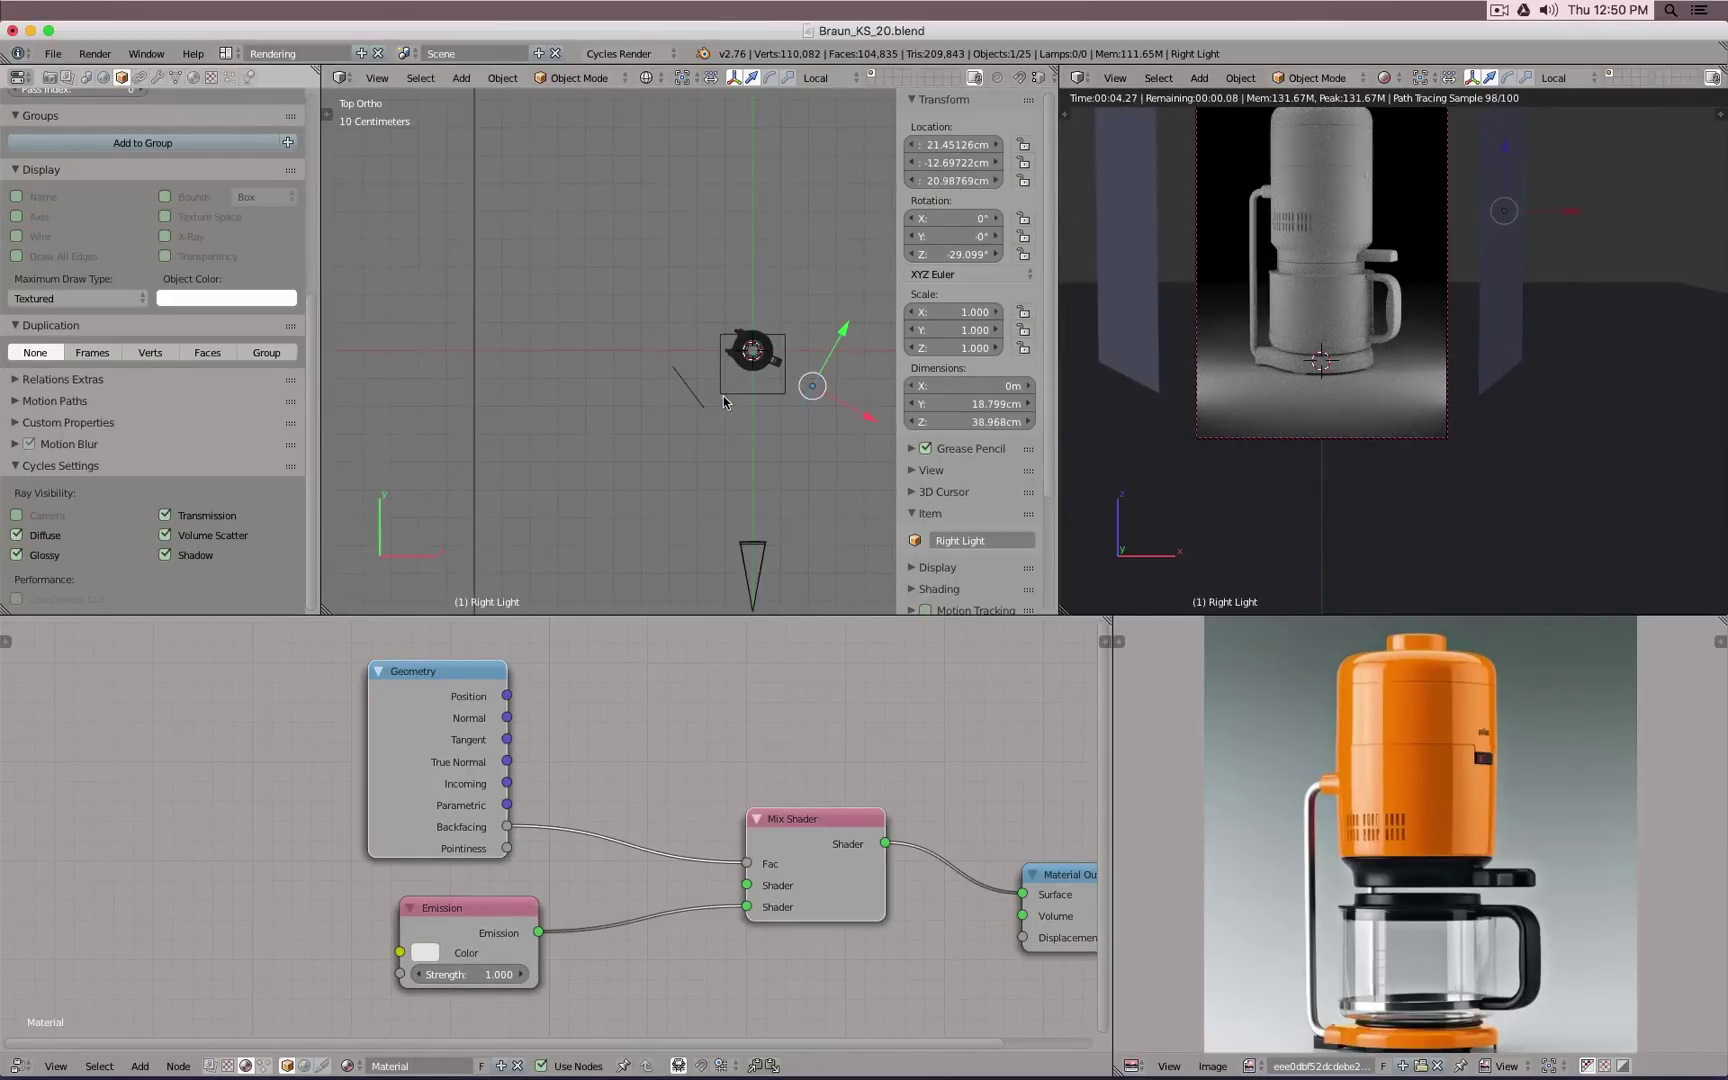
scroll(672, 363, up, 3)
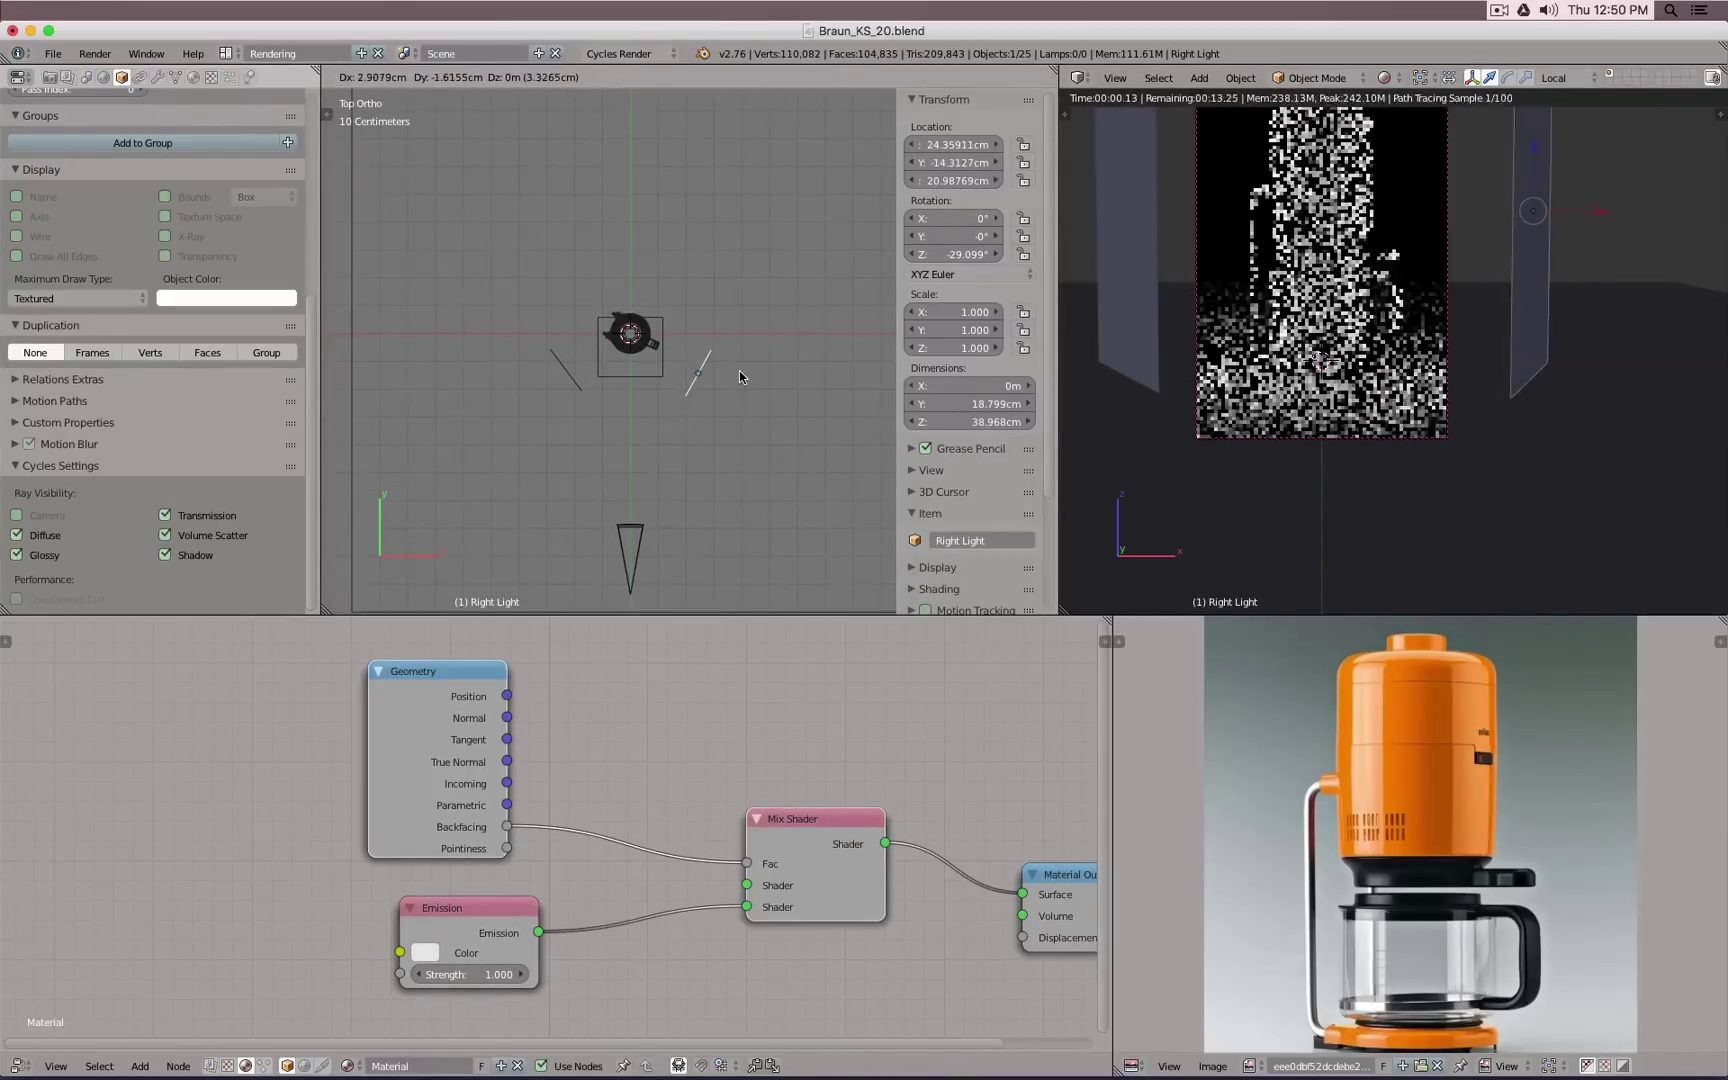
Step: Move the Left Light outward in the top view to about X -27.6 cm, Y -14.8 cm
right_click(565, 370)
key(g)
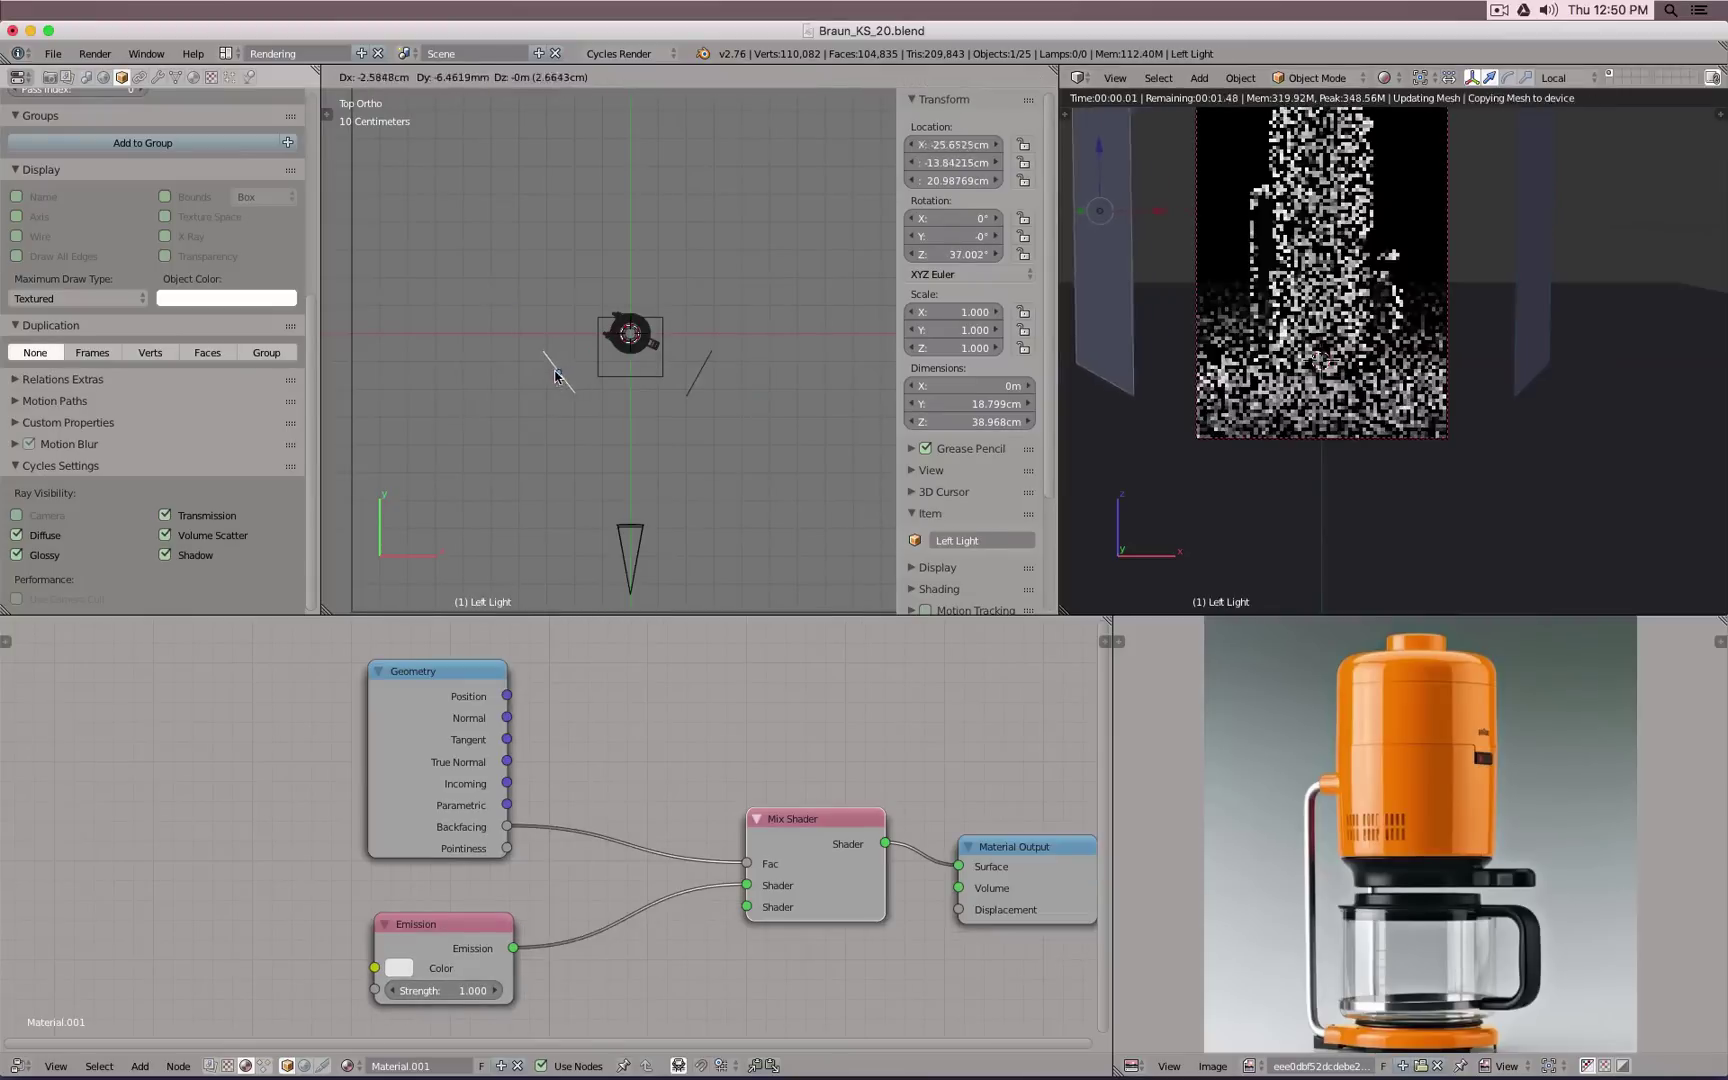
click(550, 374)
Step: Examine how the light planes illuminate the coffee maker in the rendered camera view against the reference photo
scroll(664, 385, down, 3)
shift+middle_drag(698, 343, 697, 407)
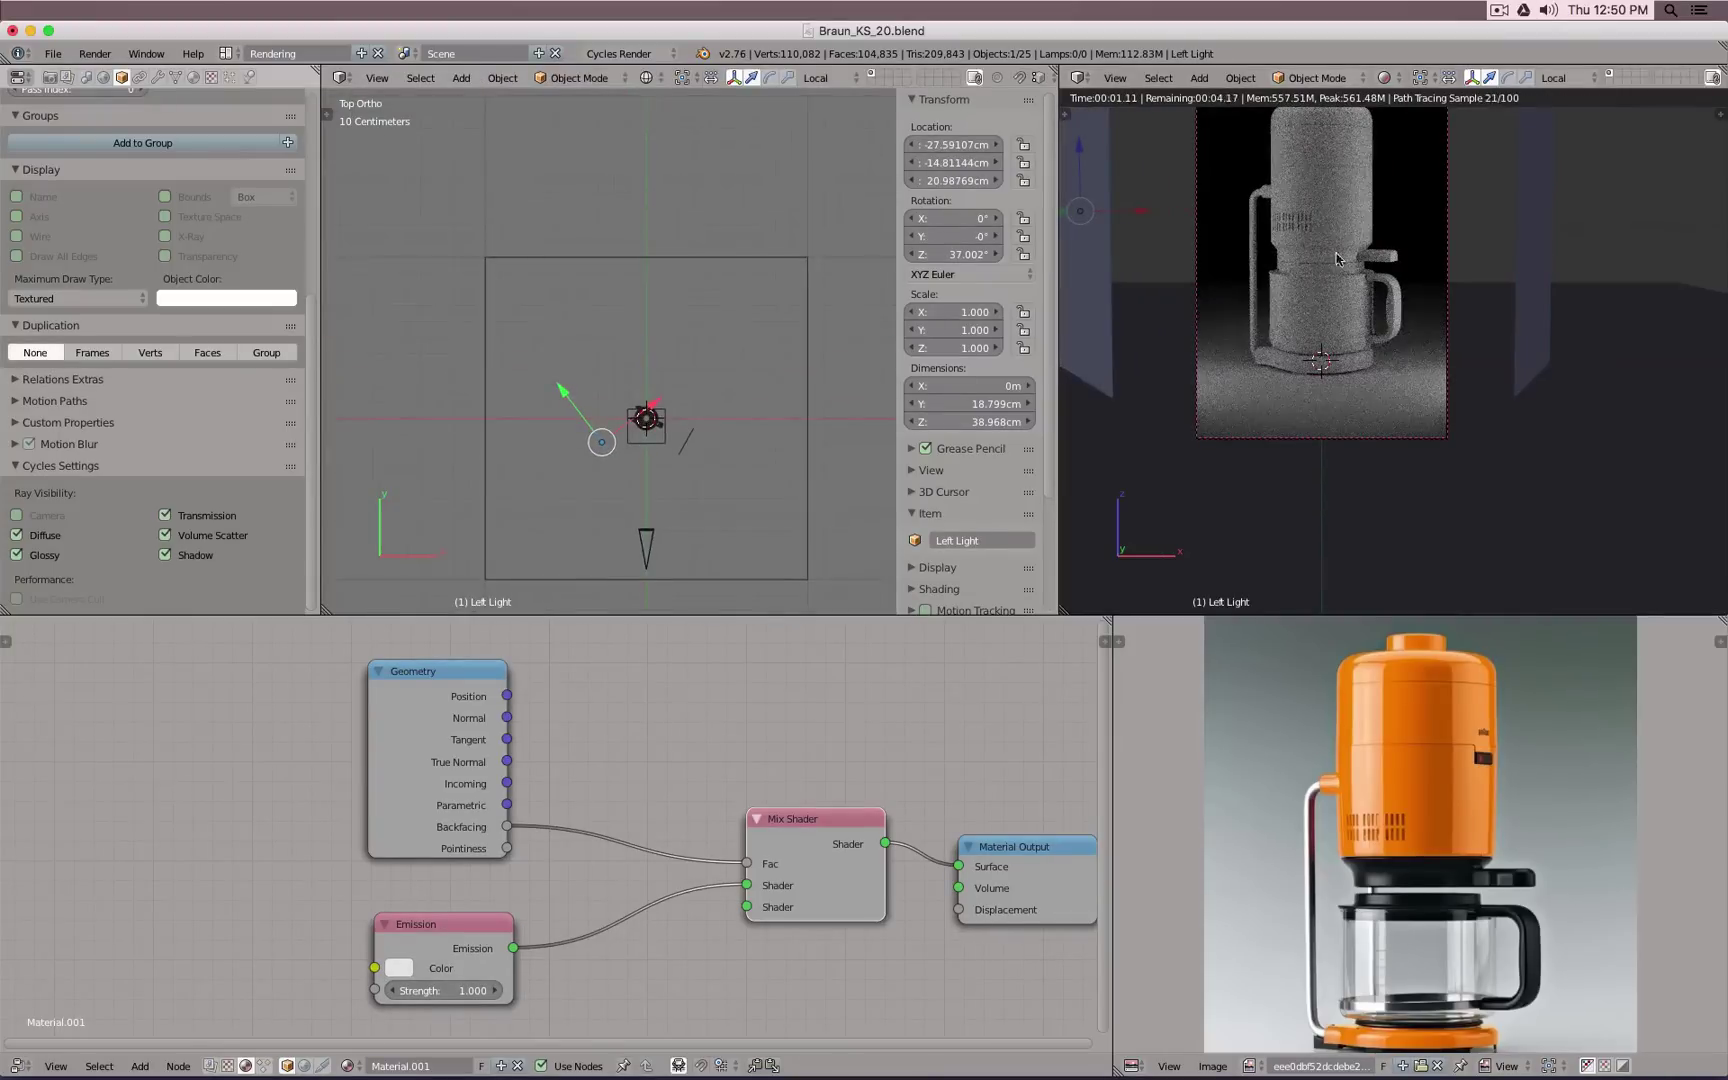
scroll(1352, 280, down, 3)
shift+middle_drag(1350, 278, 1395, 348)
scroll(1395, 348, up, 2)
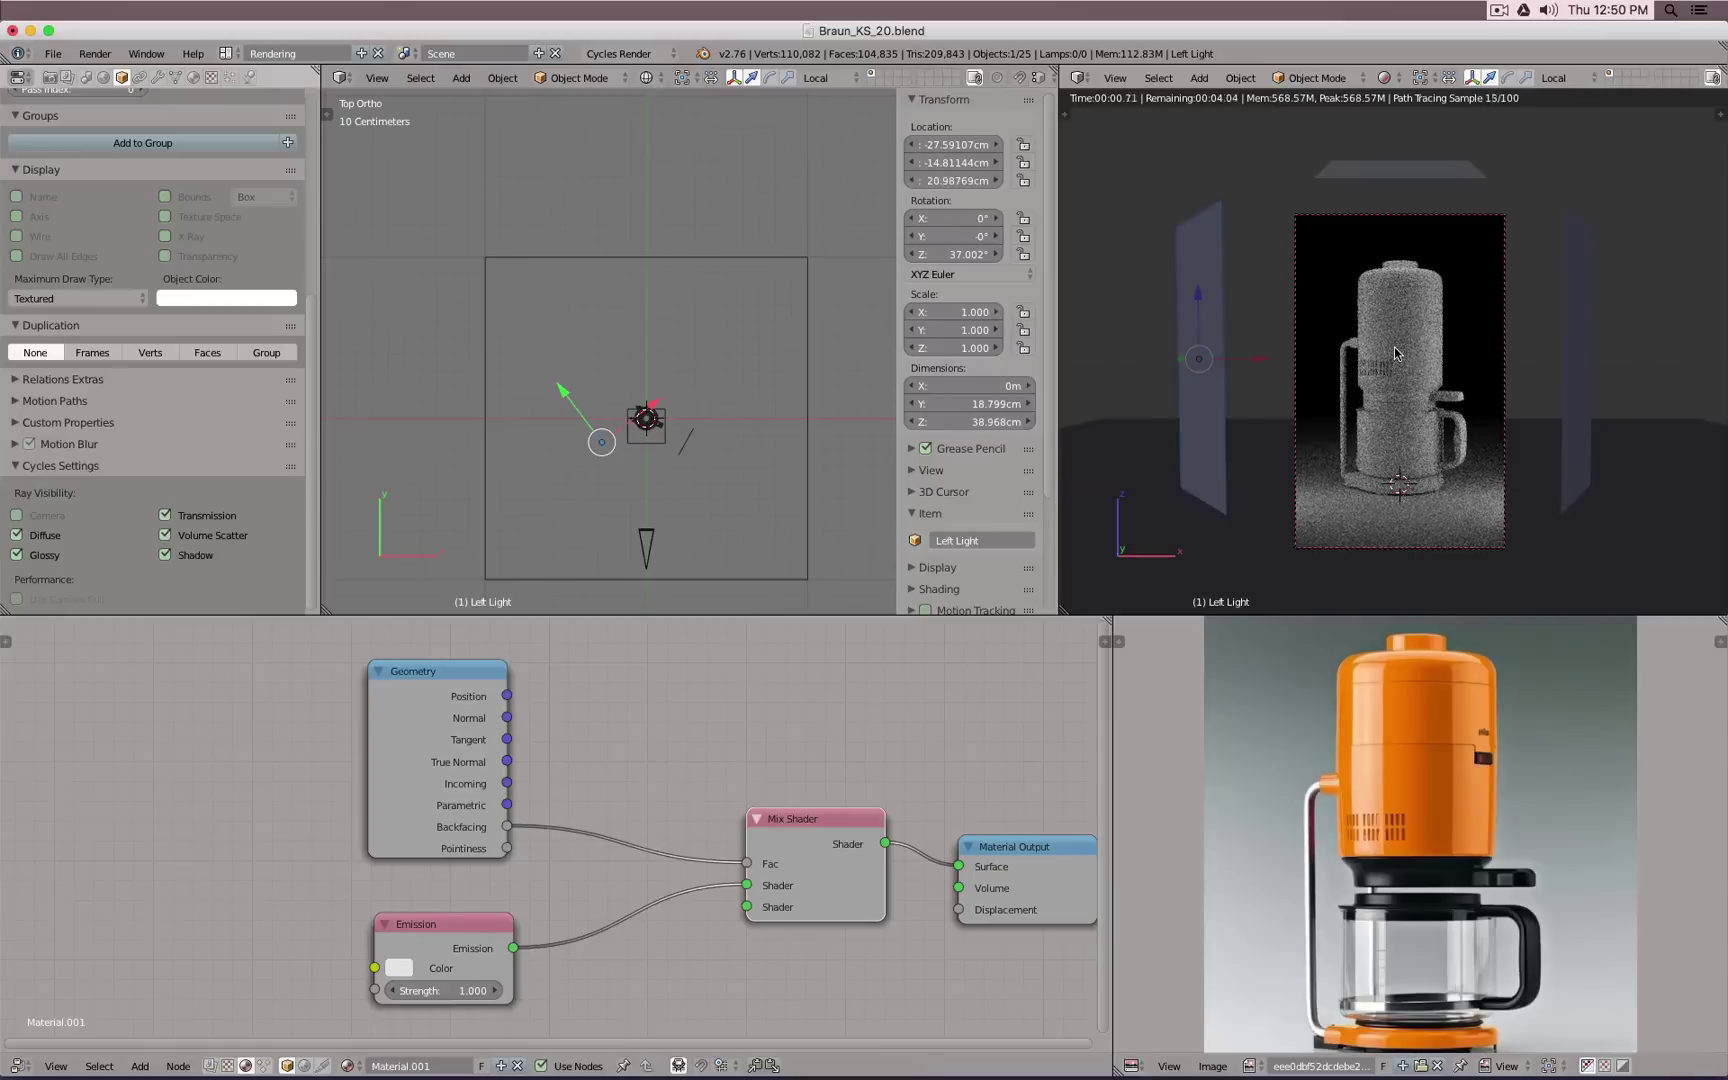
scroll(1395, 352, up, 2)
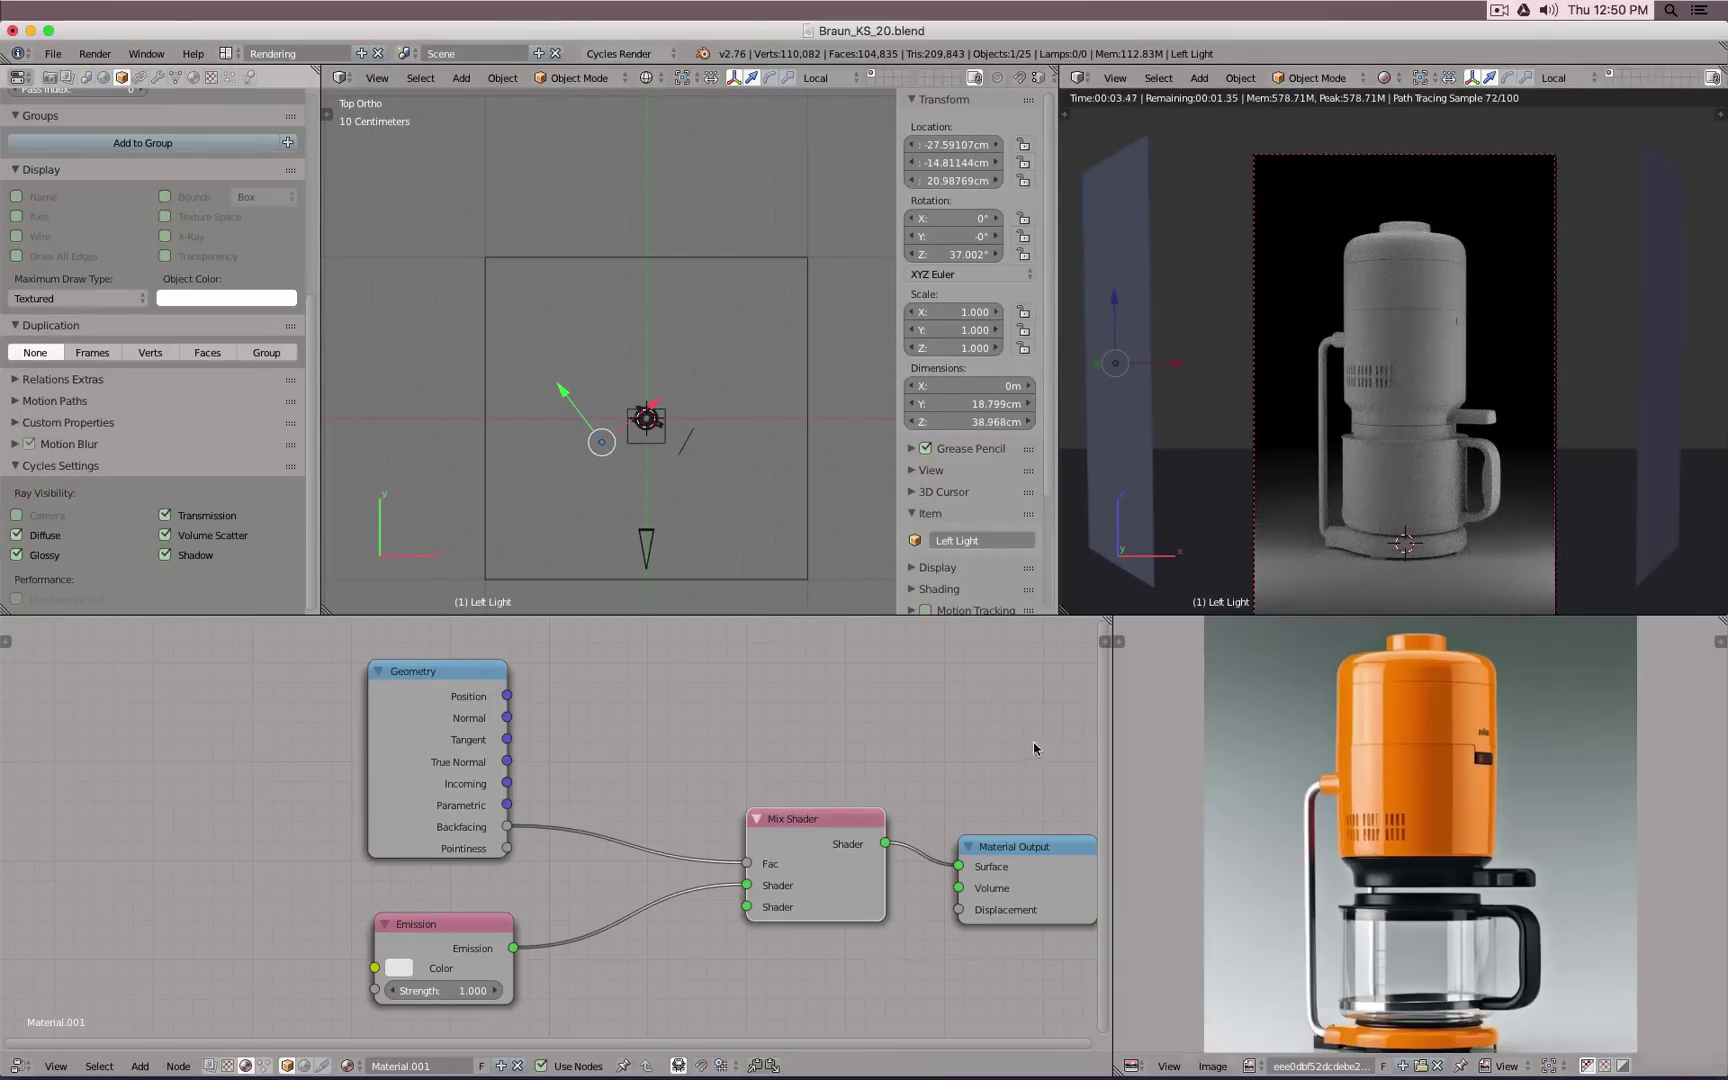
middle_drag(945, 733, 797, 726)
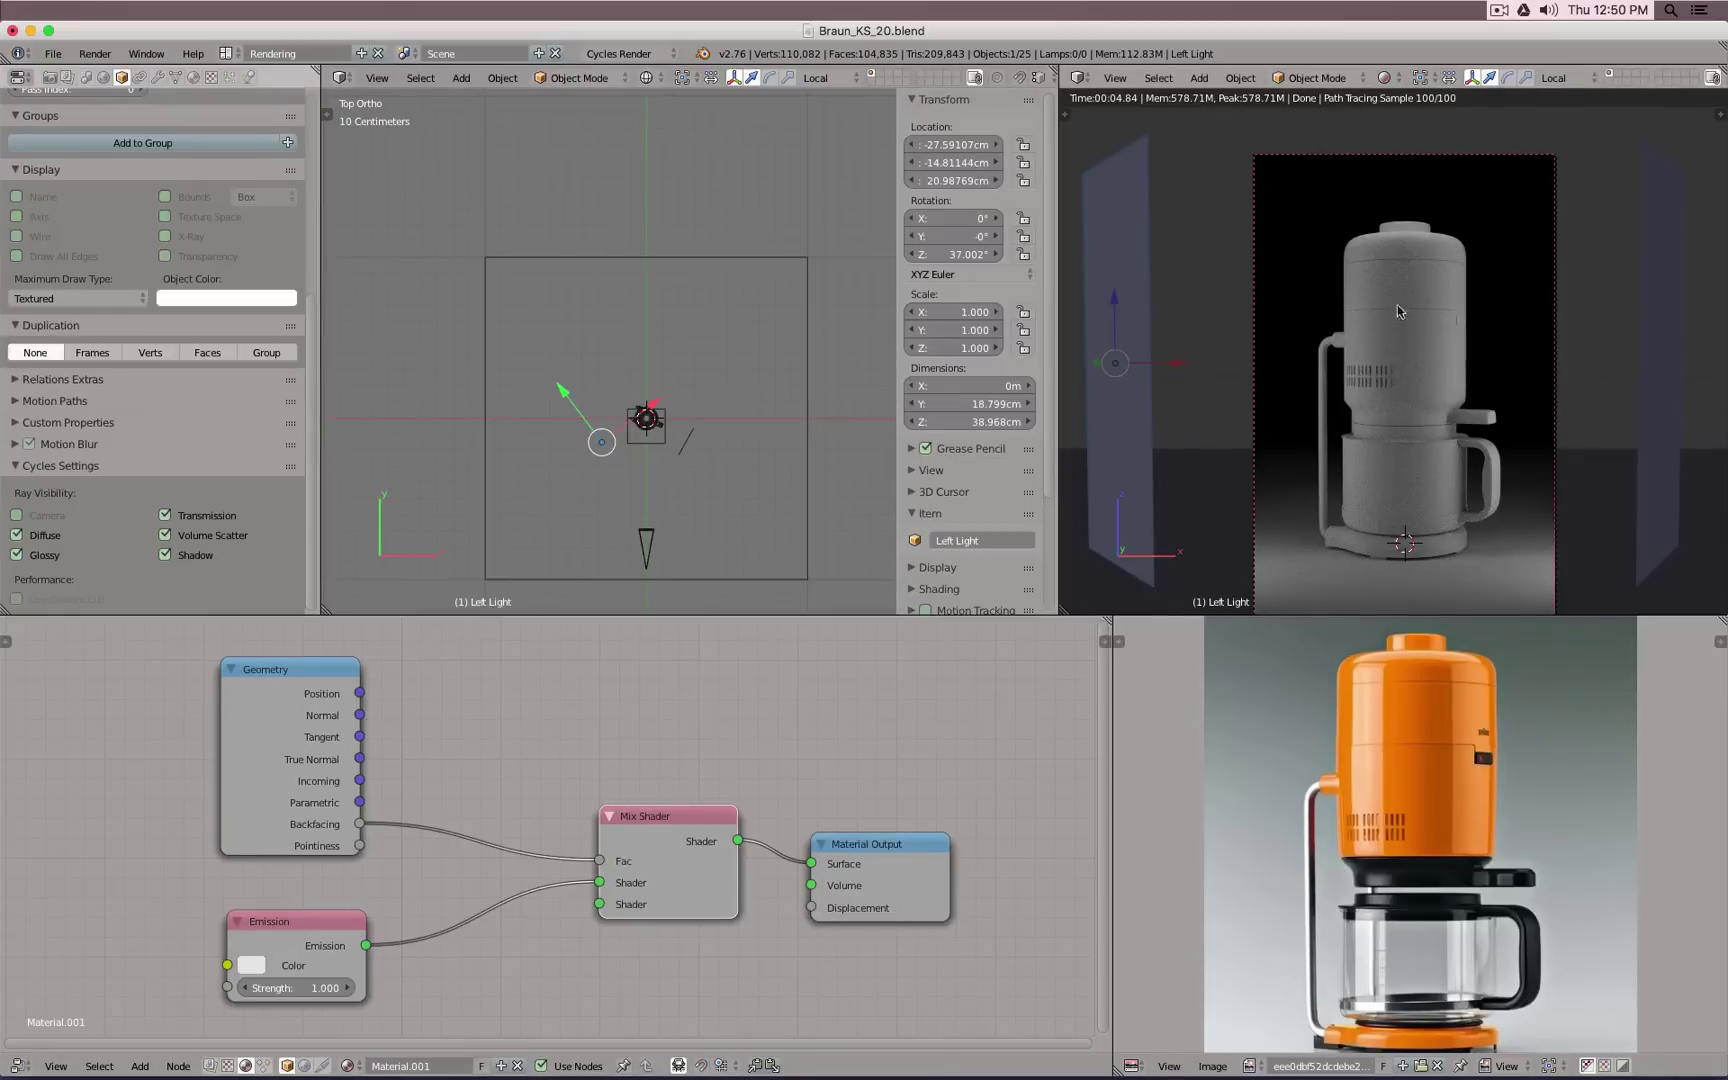
middle_drag(1427, 820, 1430, 806)
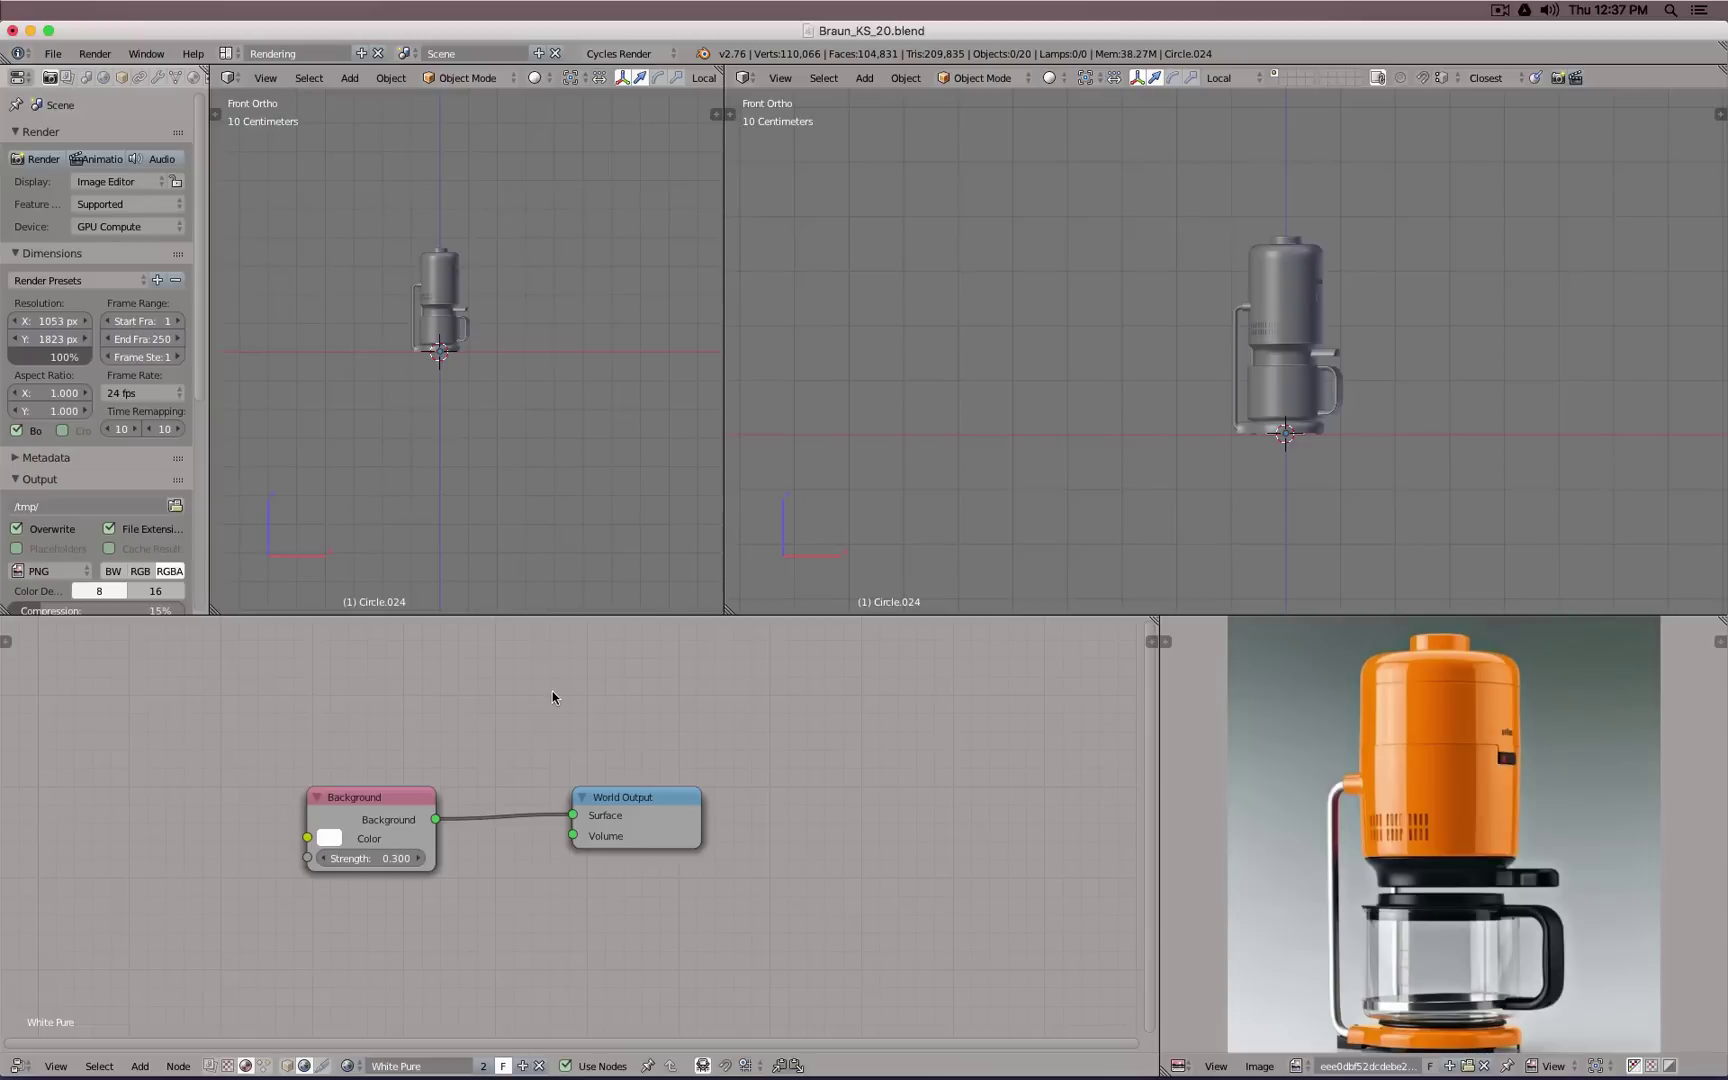
Step: Set the world Background node's strength to 0
click(392, 857)
text(0)
key(Return)
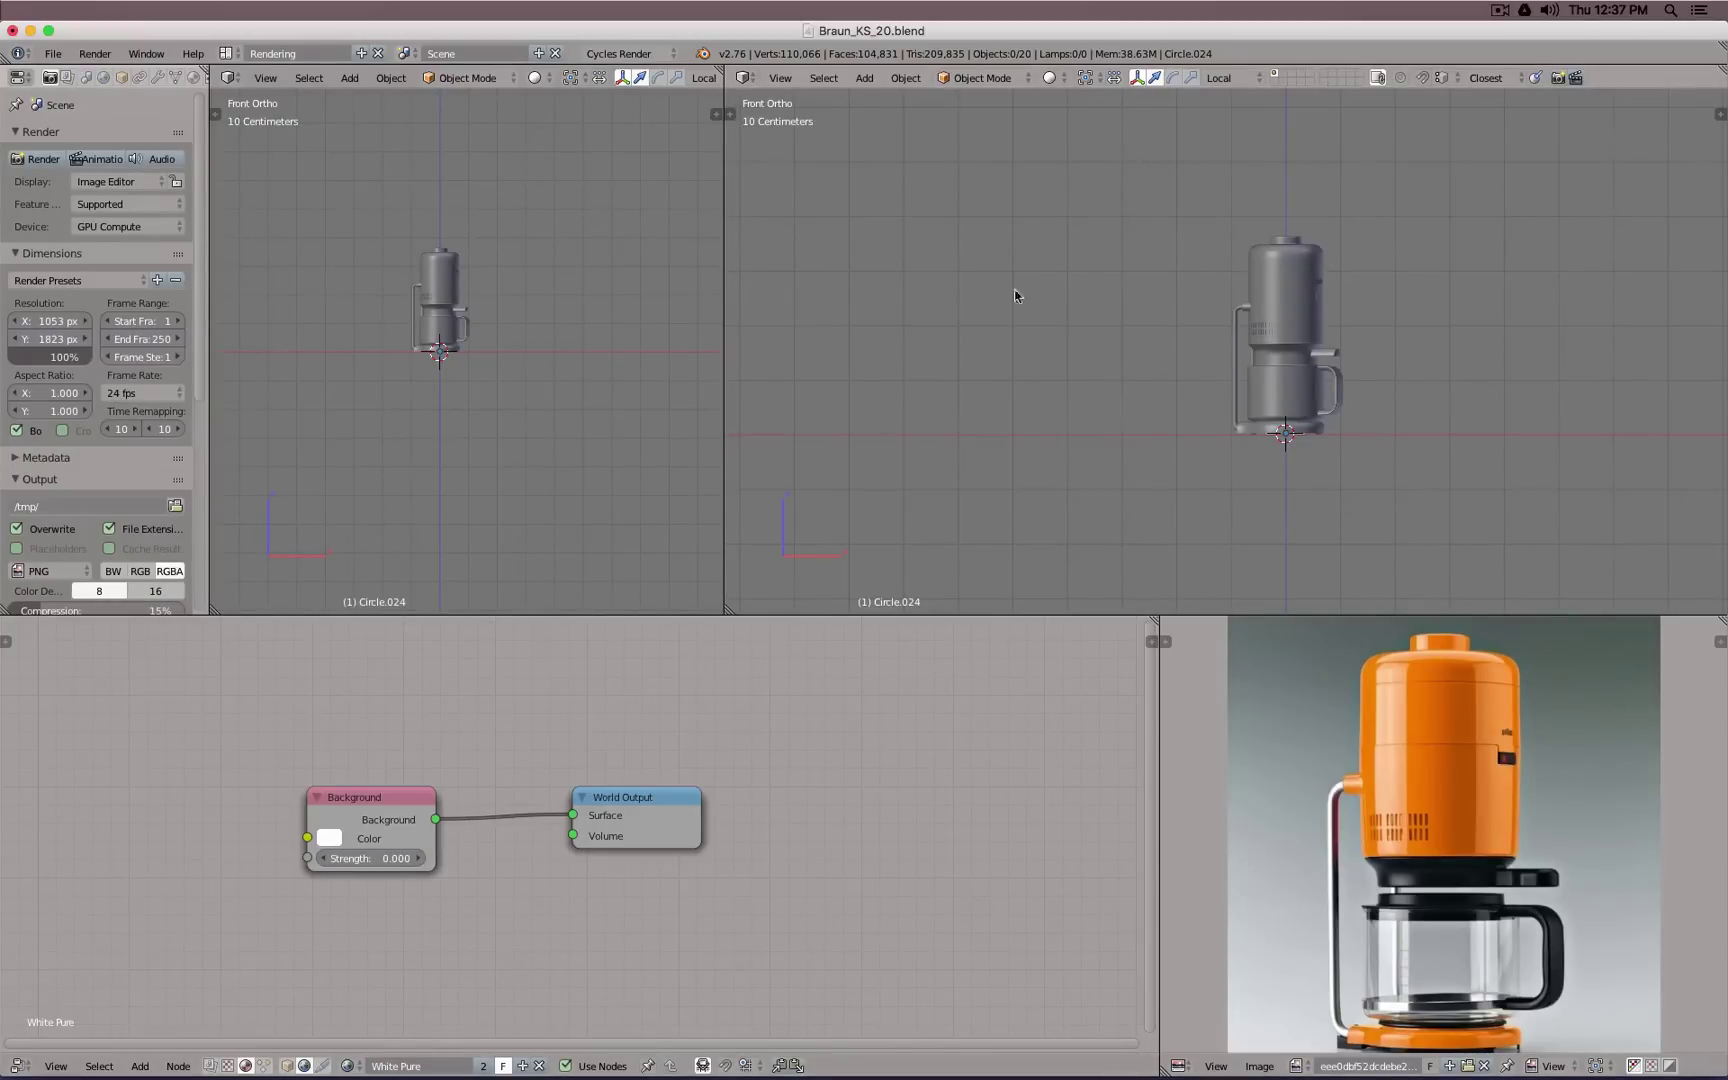
Step: Add a camera to the scene at the coffee maker's base from the front view
scroll(1332, 323, up, 1)
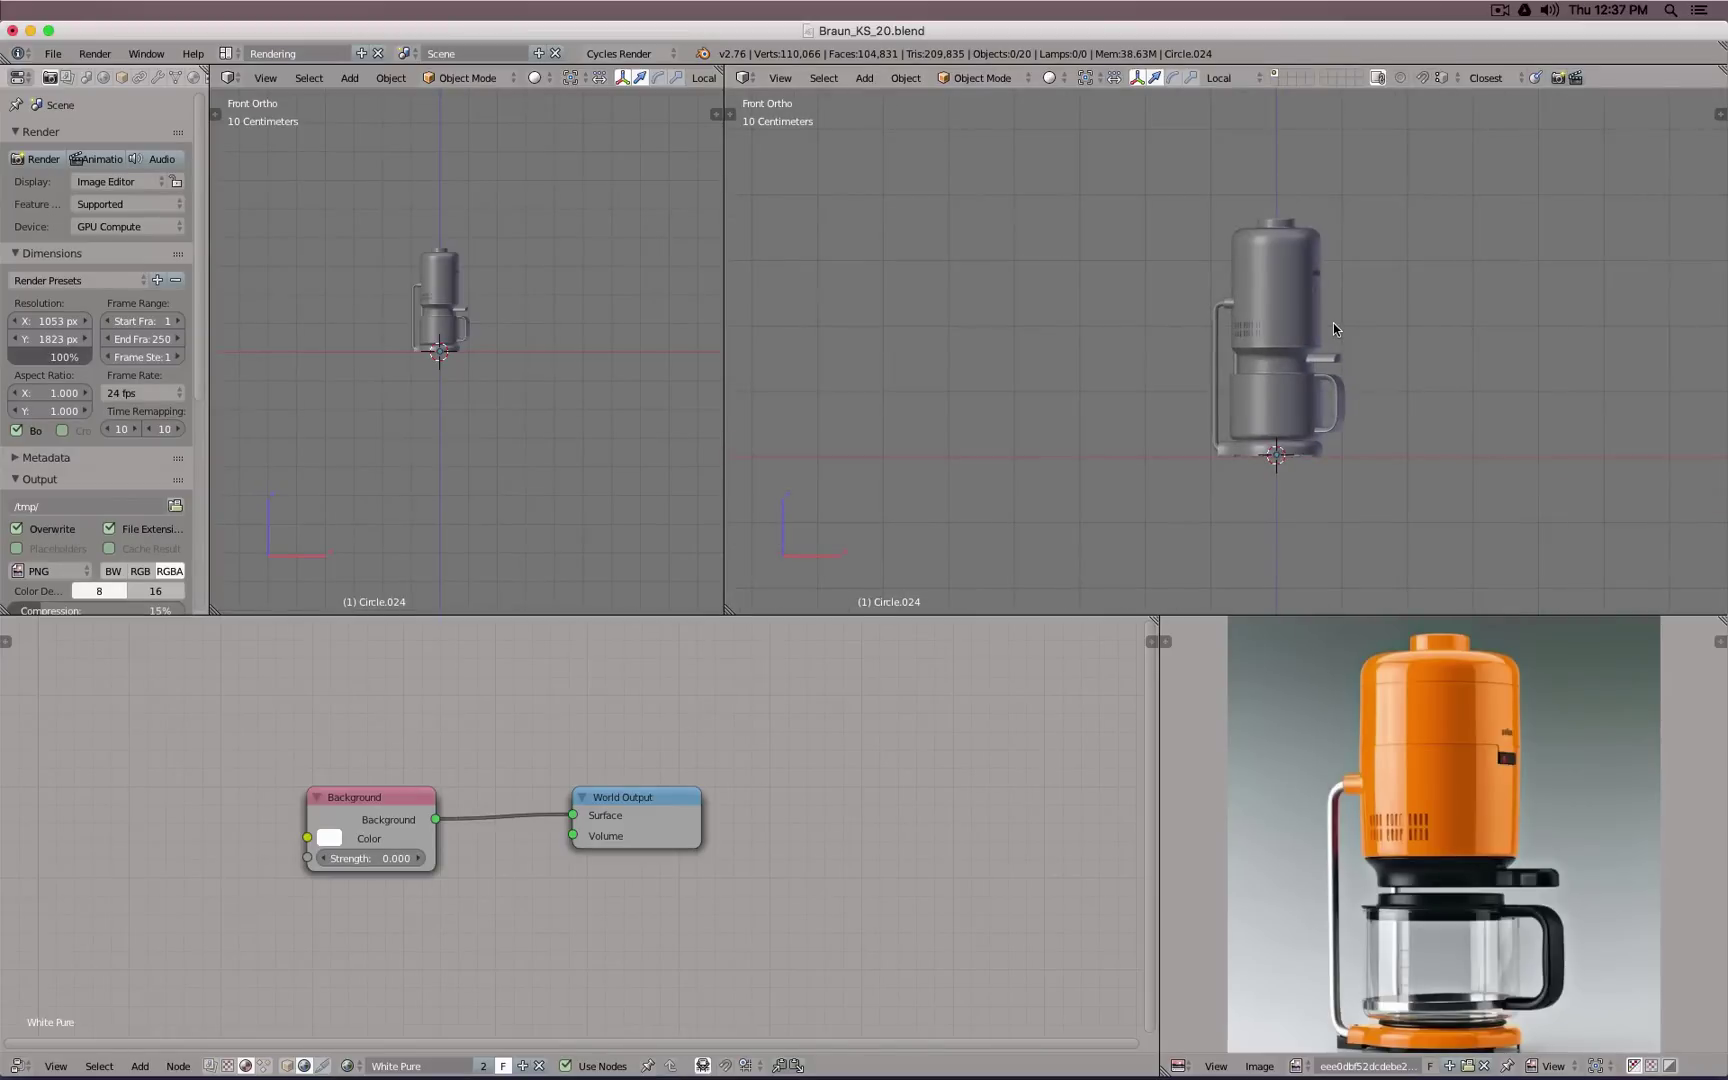
key(KP_7)
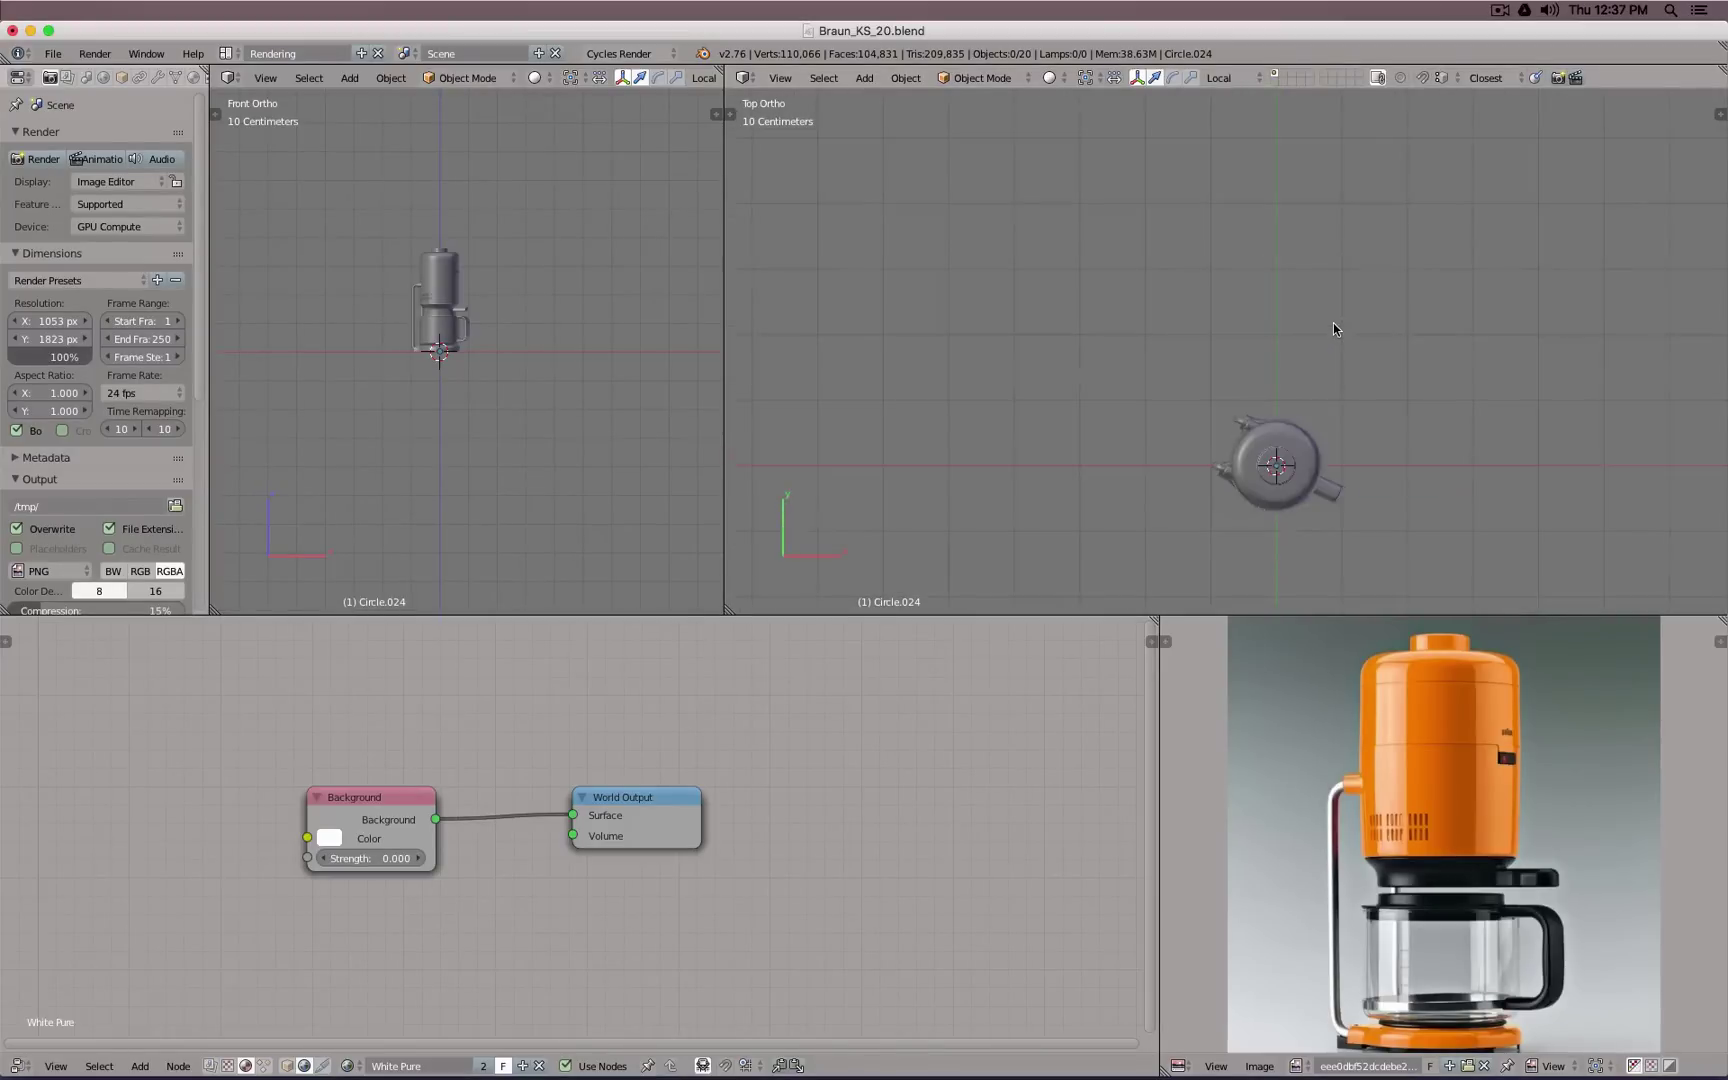
shift+middle_drag(1280, 348, 1191, 269)
key(KP_1)
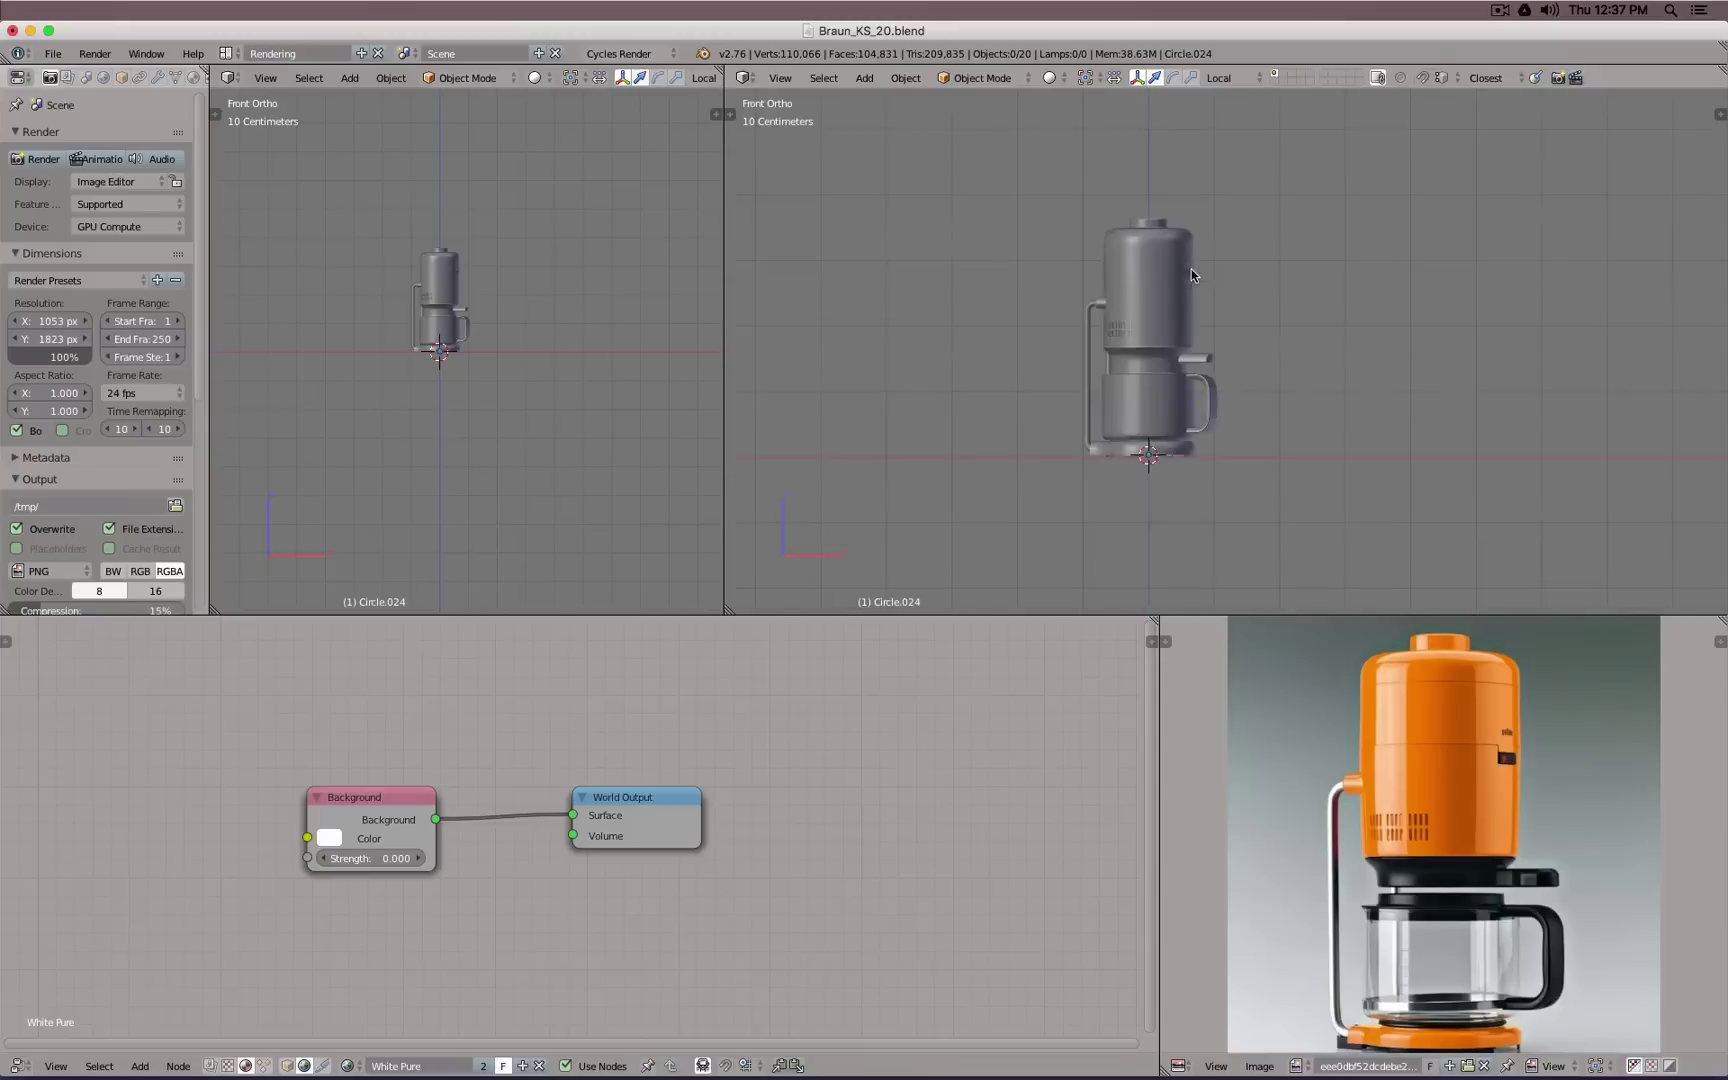
key(shift+a)
mouse_move(1158, 401)
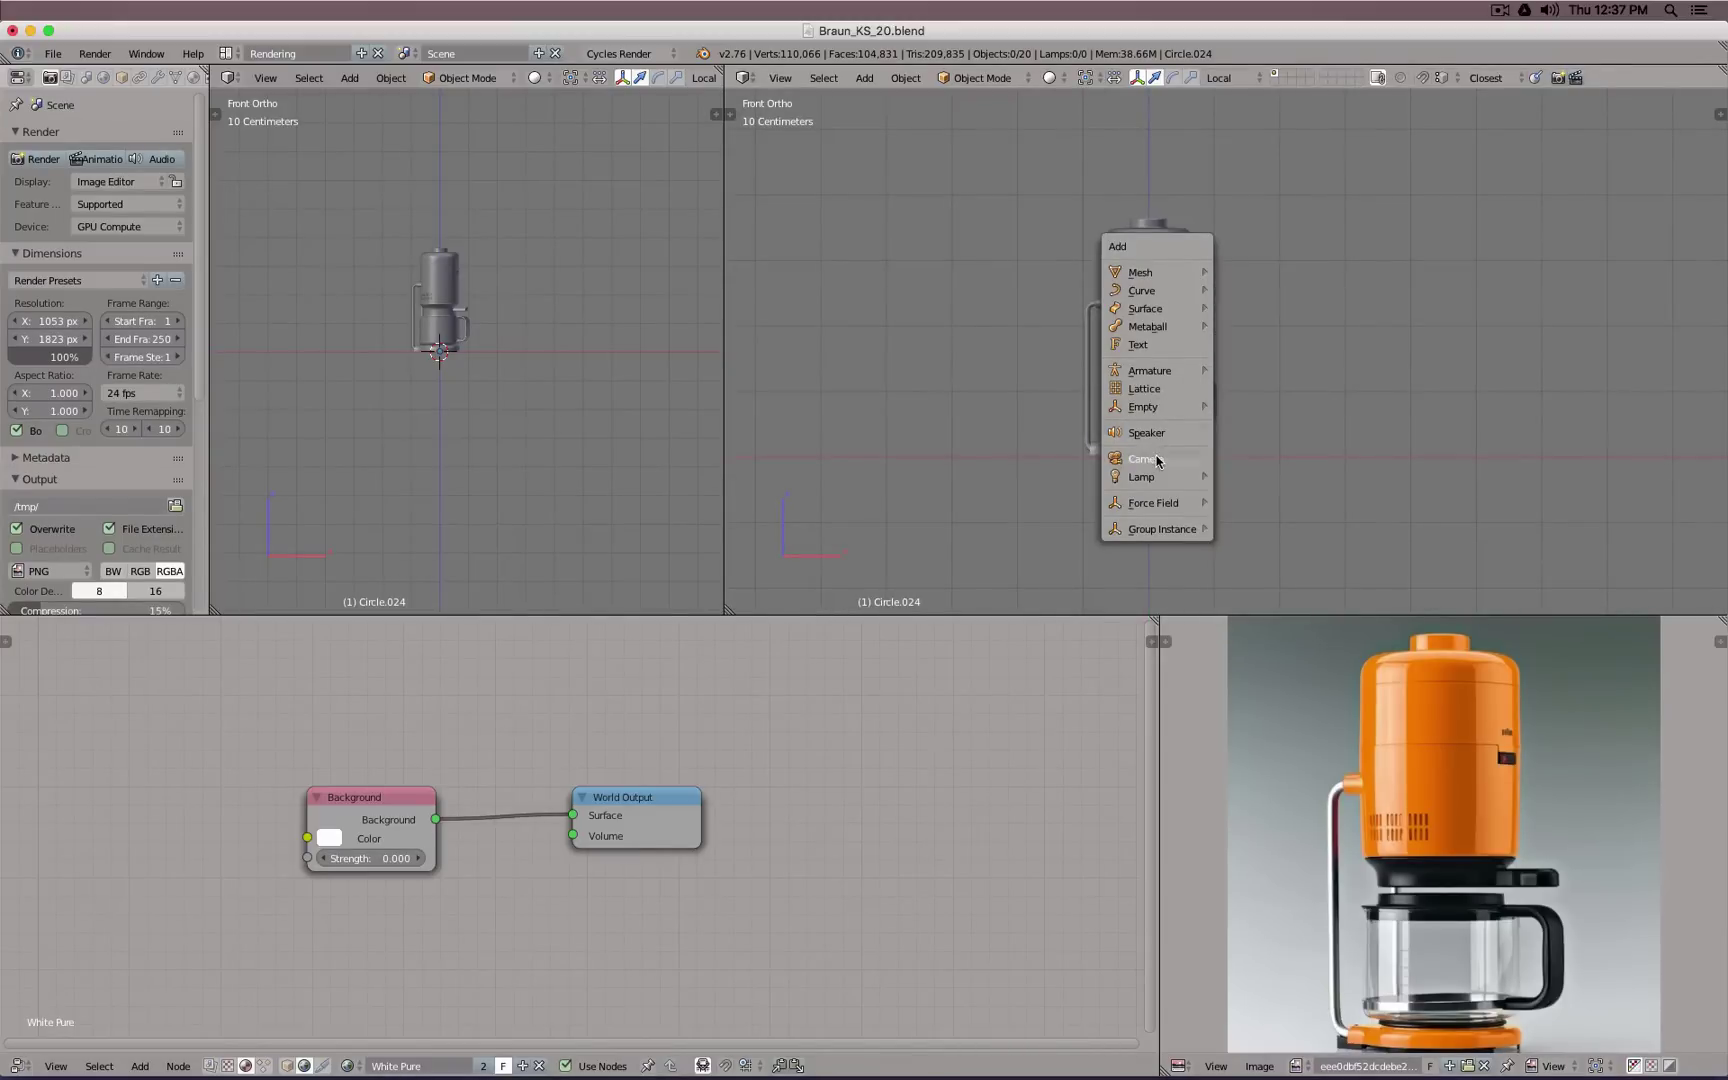
click(1146, 458)
Step: Move the camera back in front of the coffee maker in the side view and scale it to about 0.33
key(KP_3)
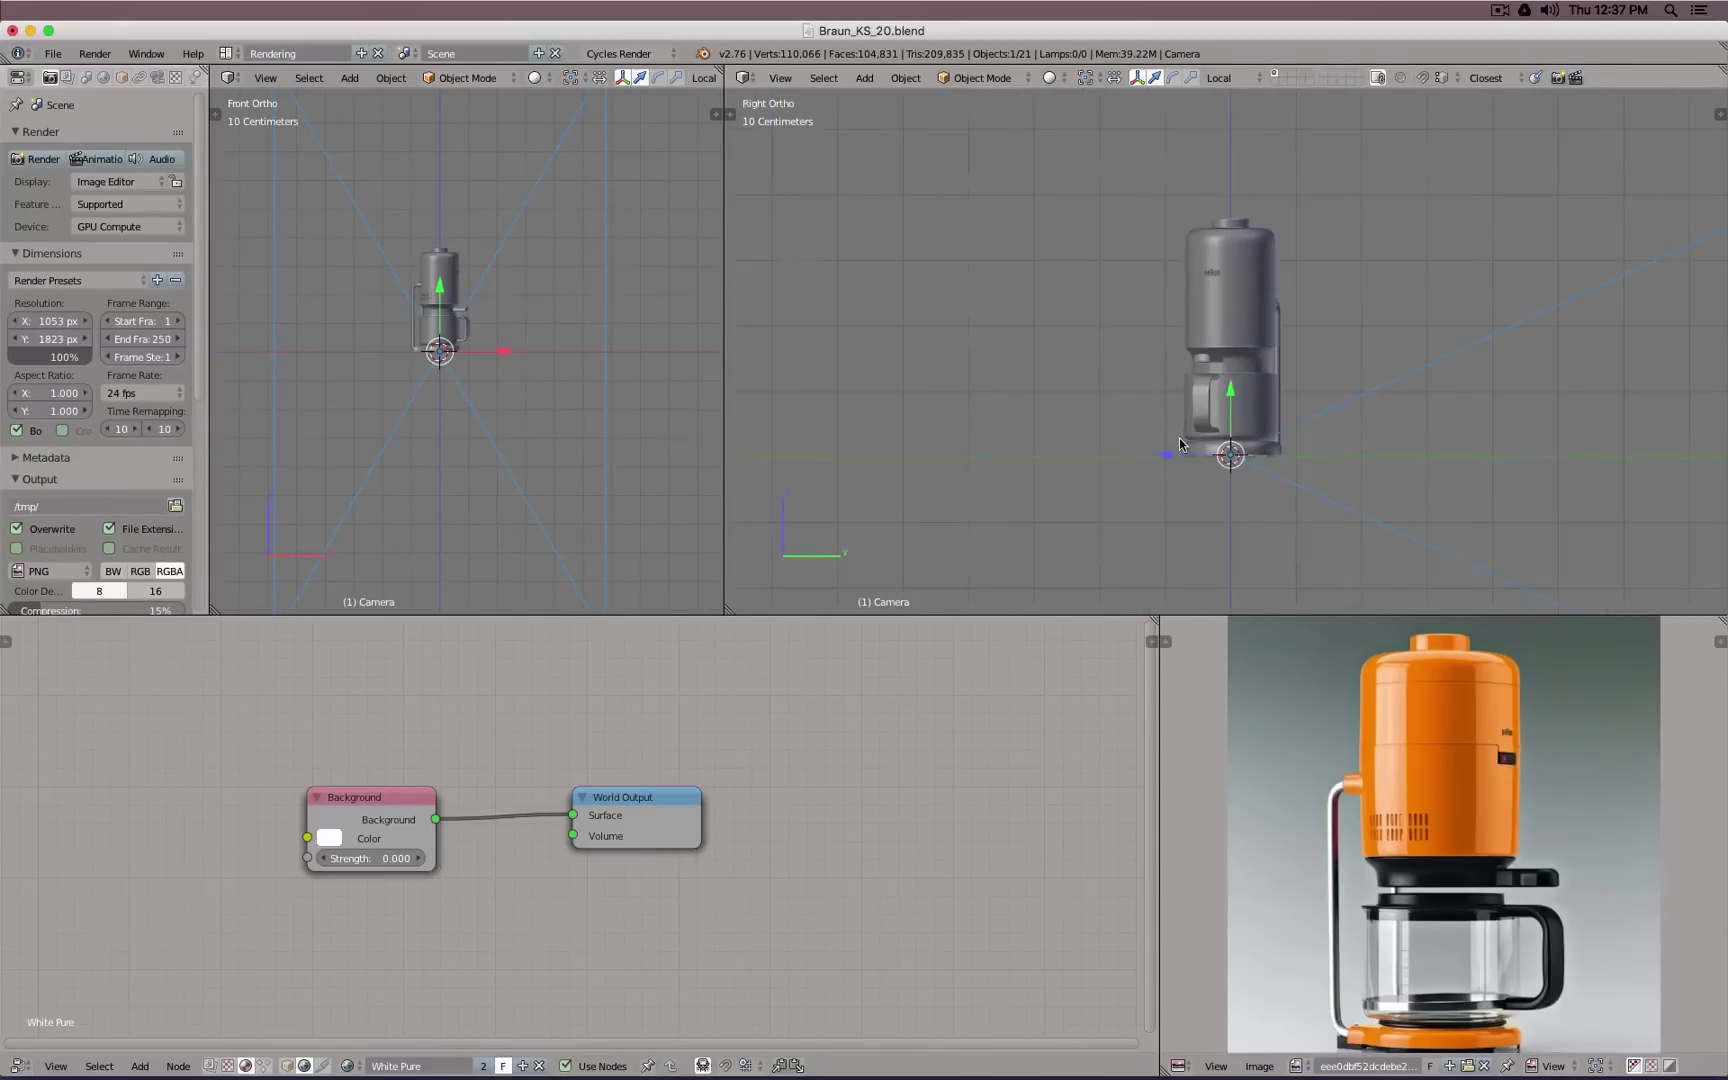
scroll(1179, 437, down, 5)
key(g)
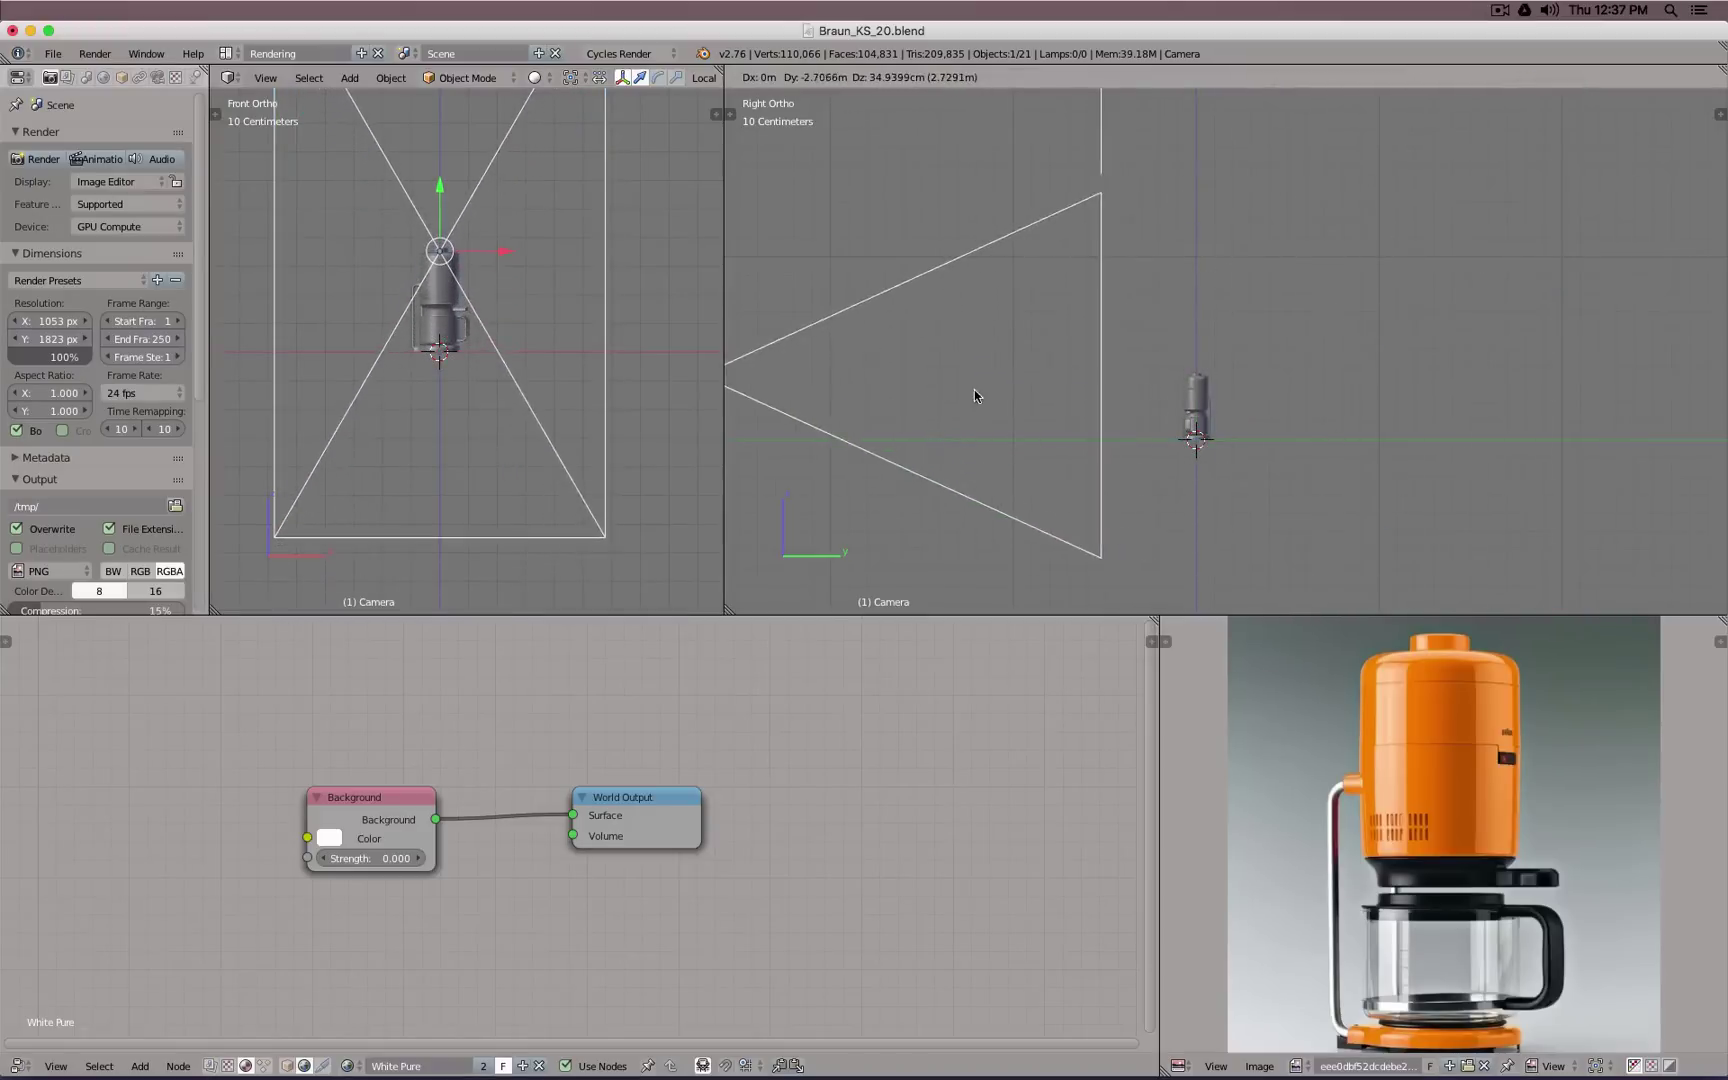
click(1094, 412)
key(s)
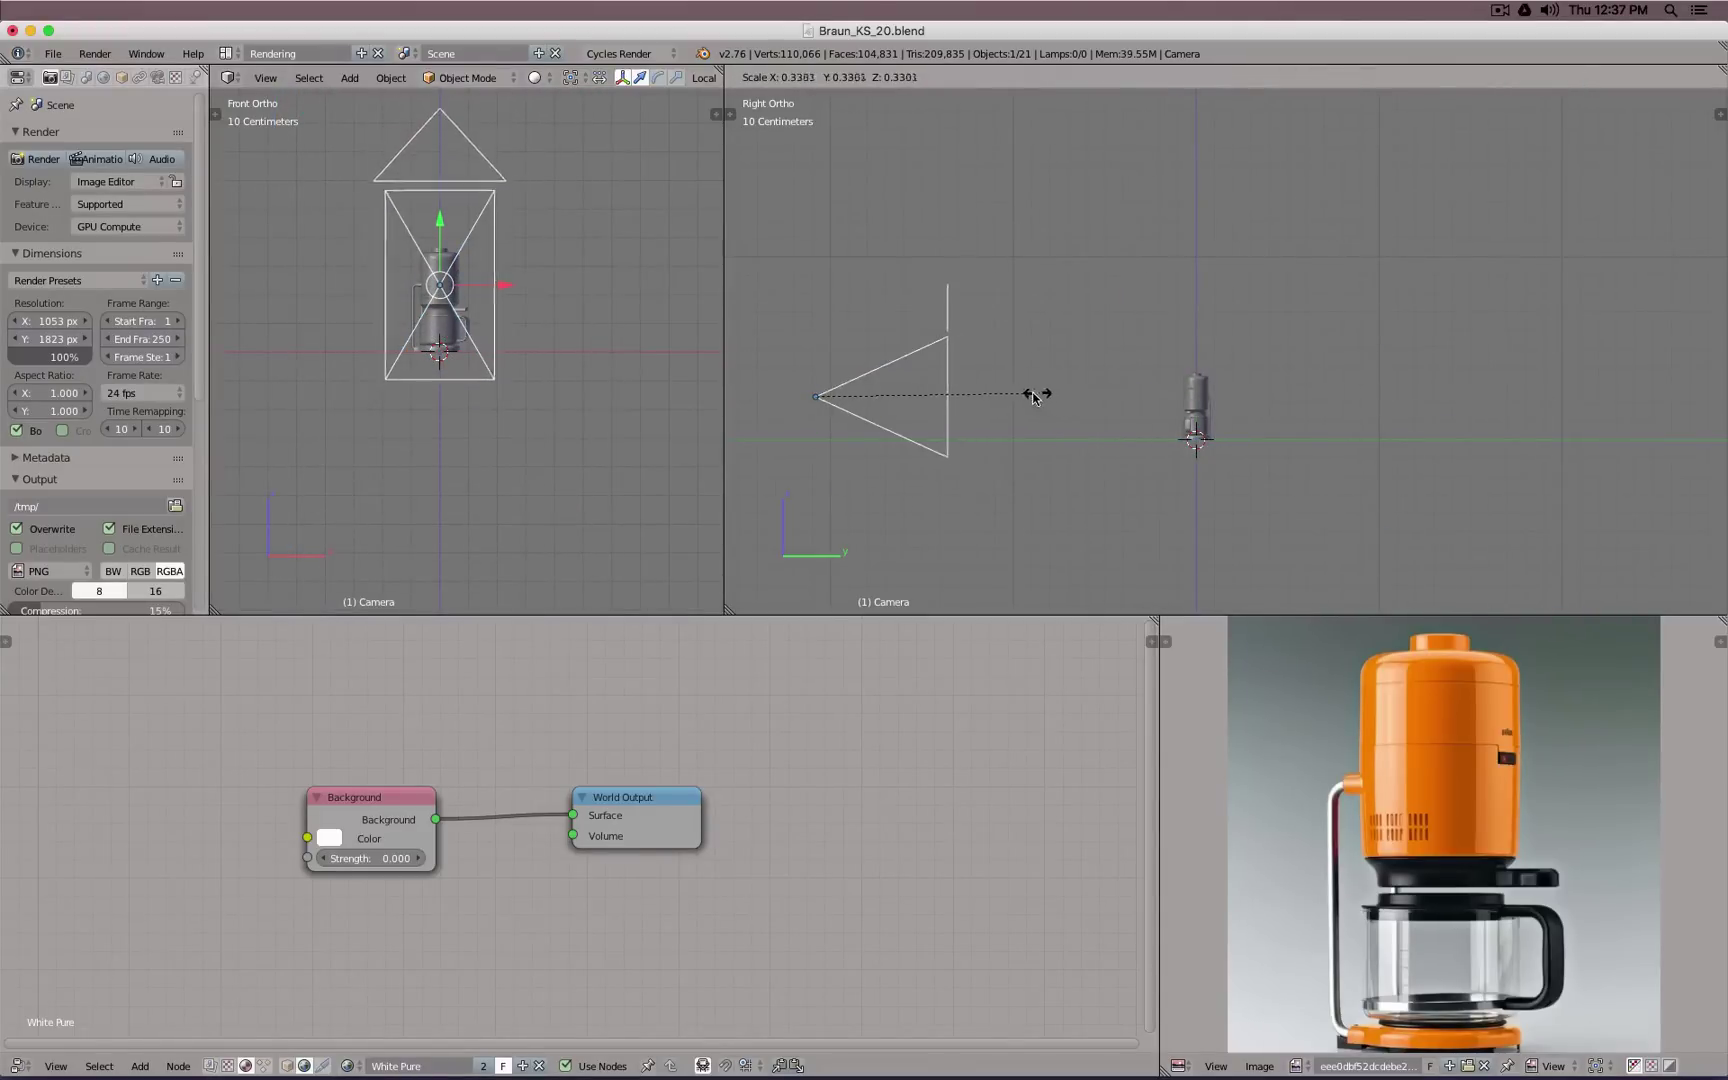
click(1047, 388)
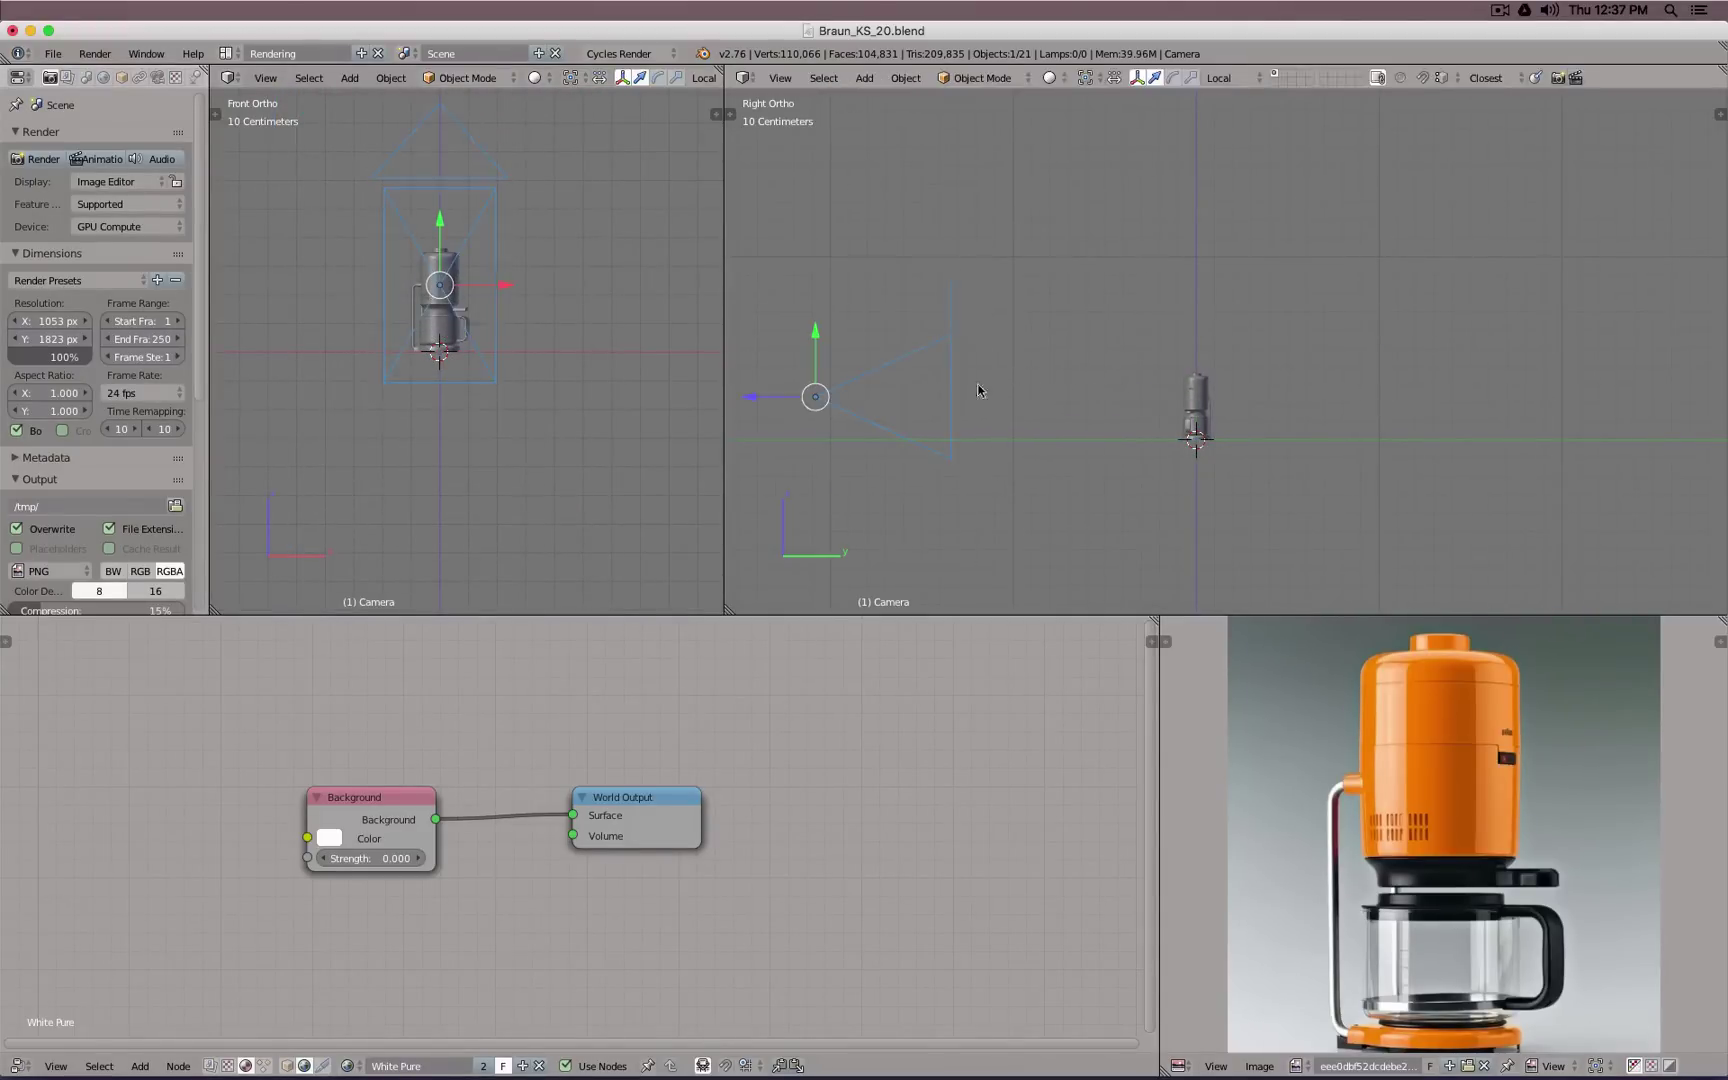
Step: Set the camera's focal length to 55 mm
click(157, 77)
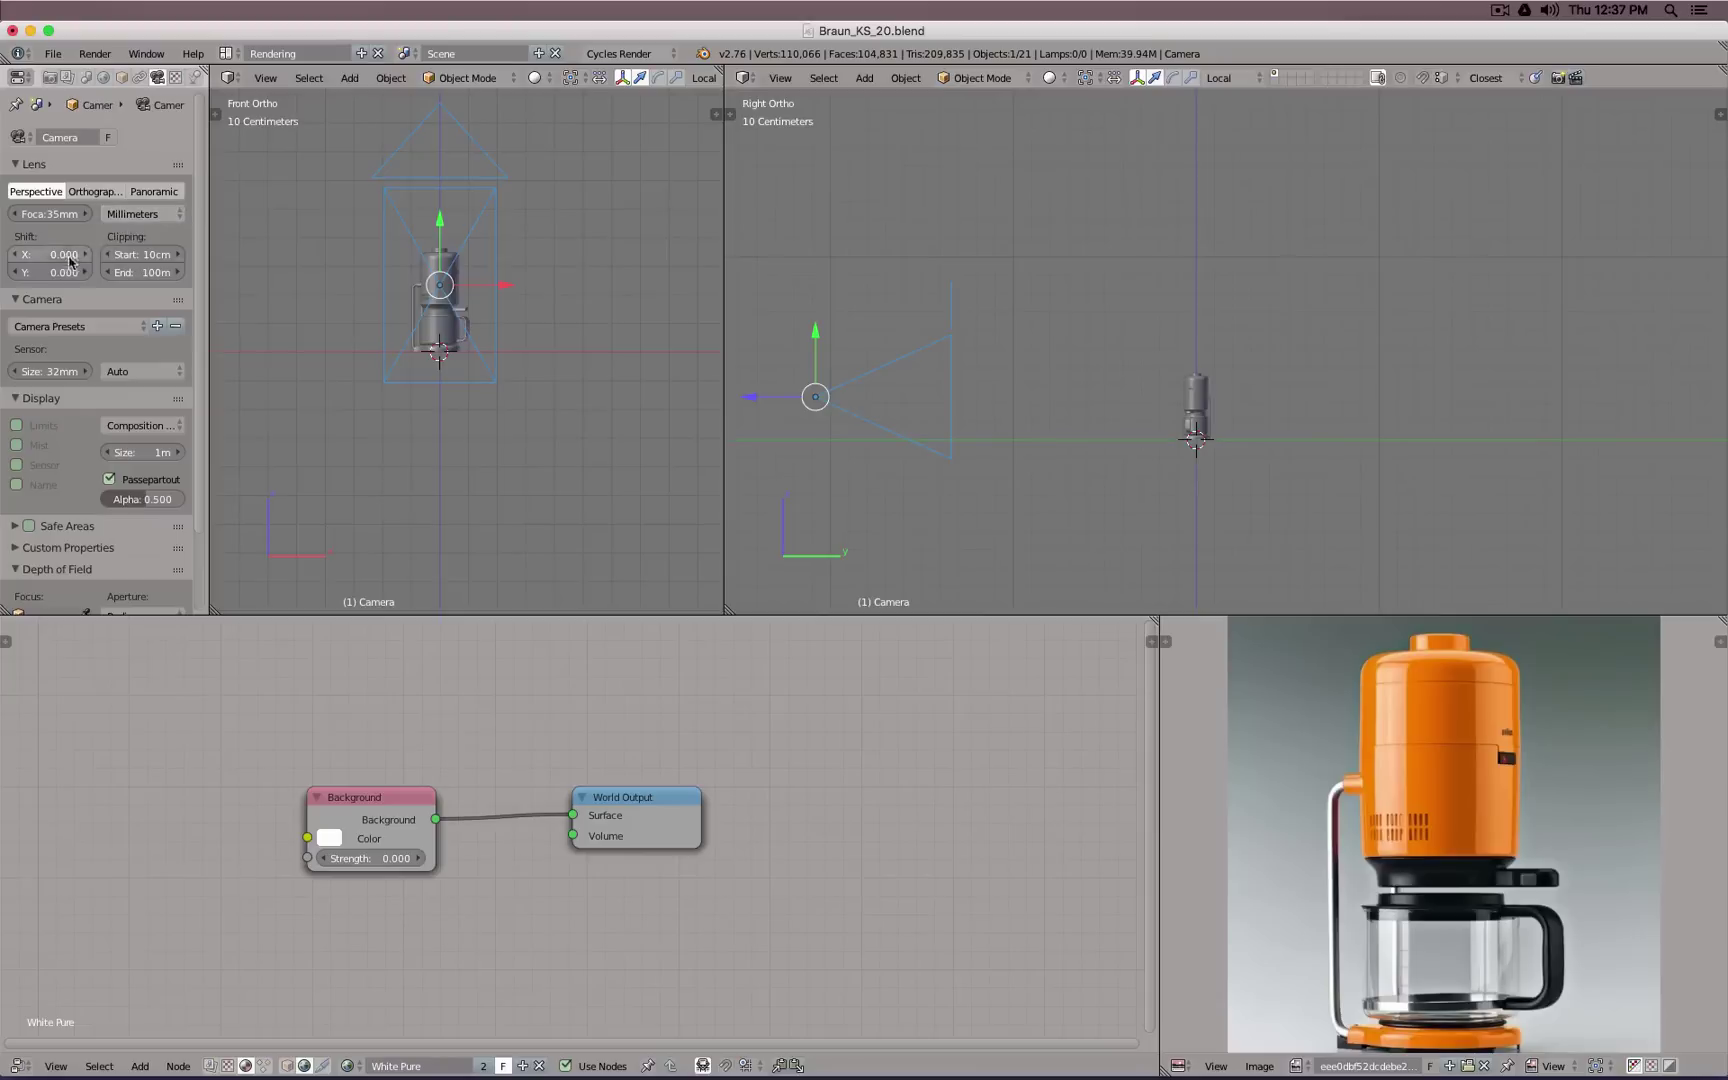
double_click(45, 214)
text(55)
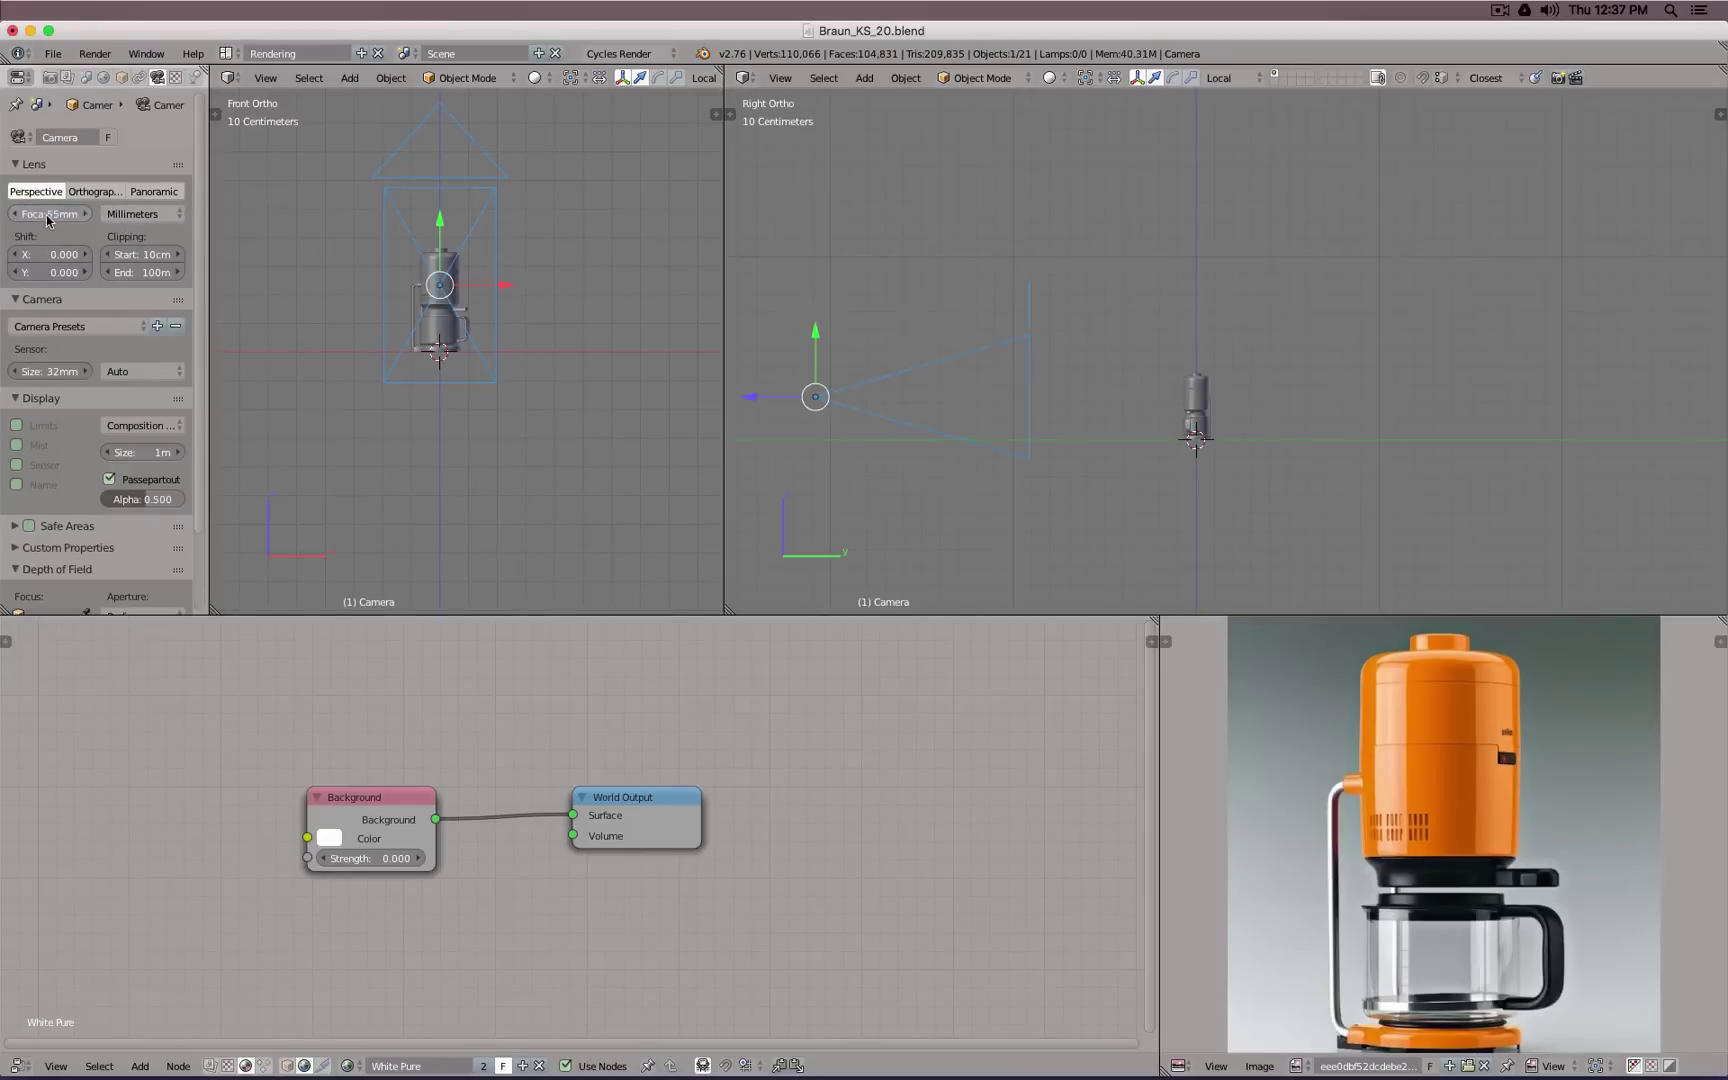
key(Return)
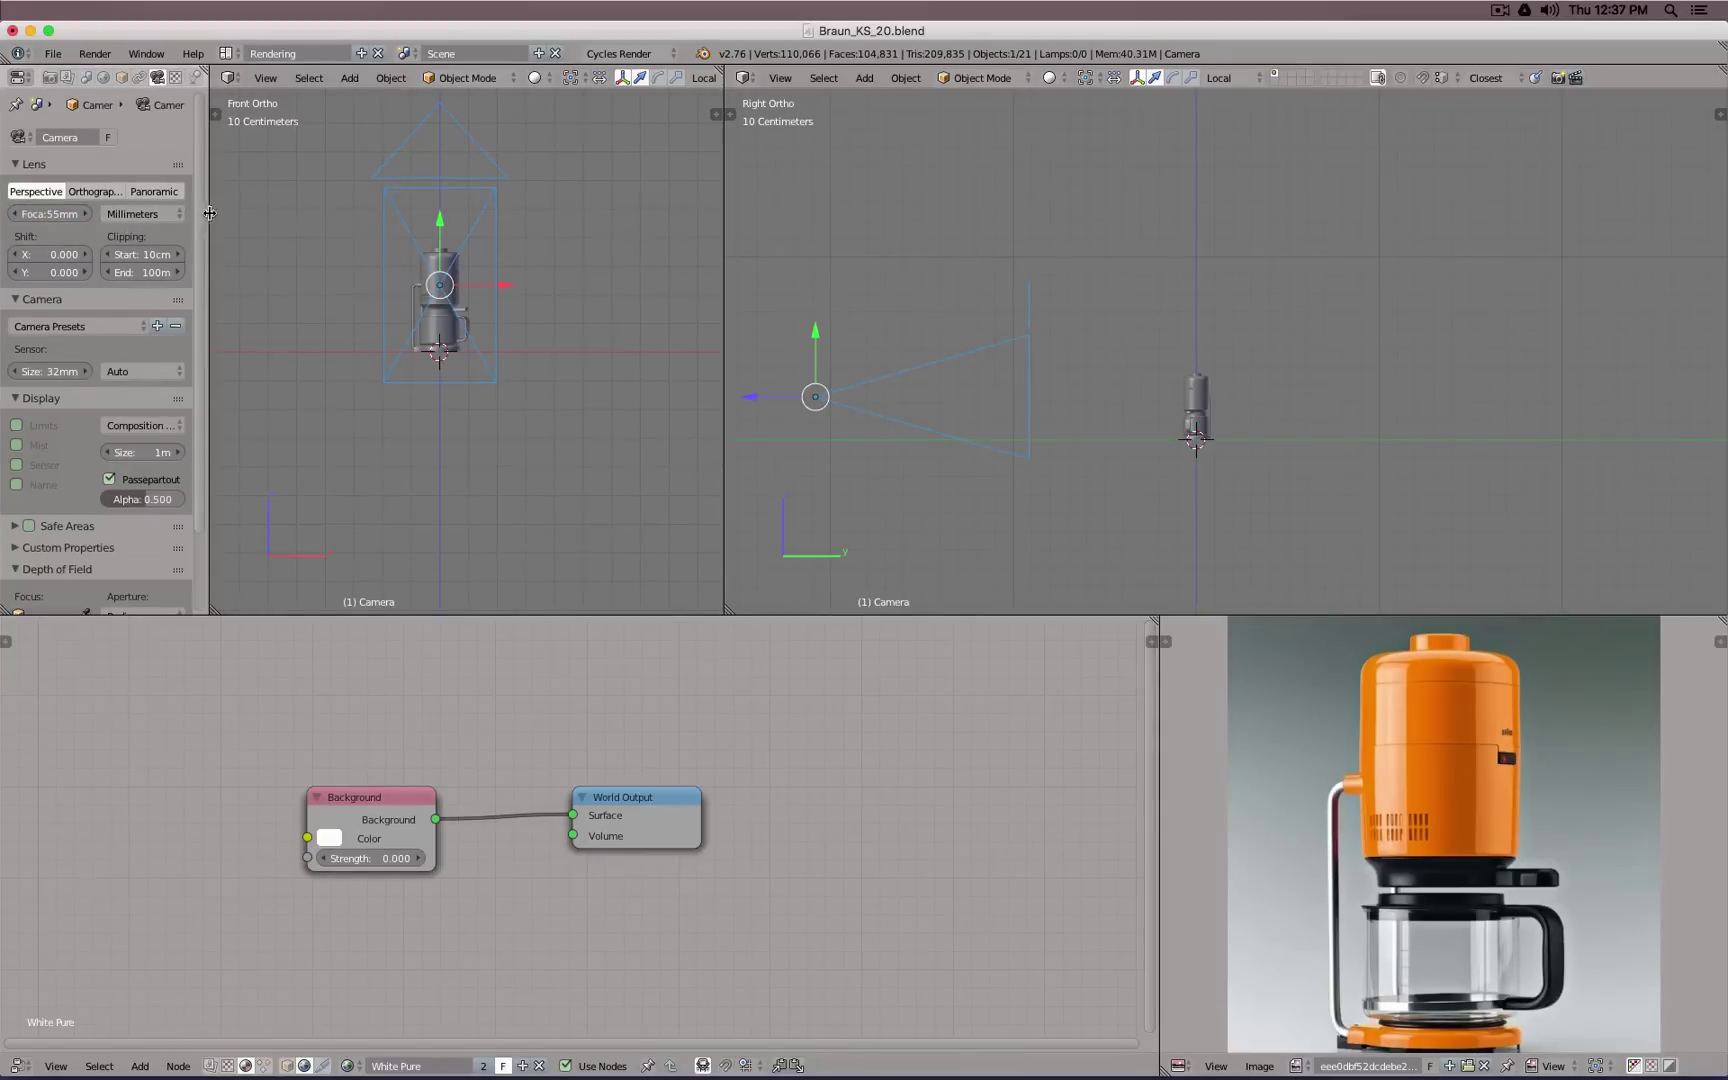
Step: Set the render resolution to 1000 px wide by 1600 px high
drag(209, 213, 320, 213)
click(49, 77)
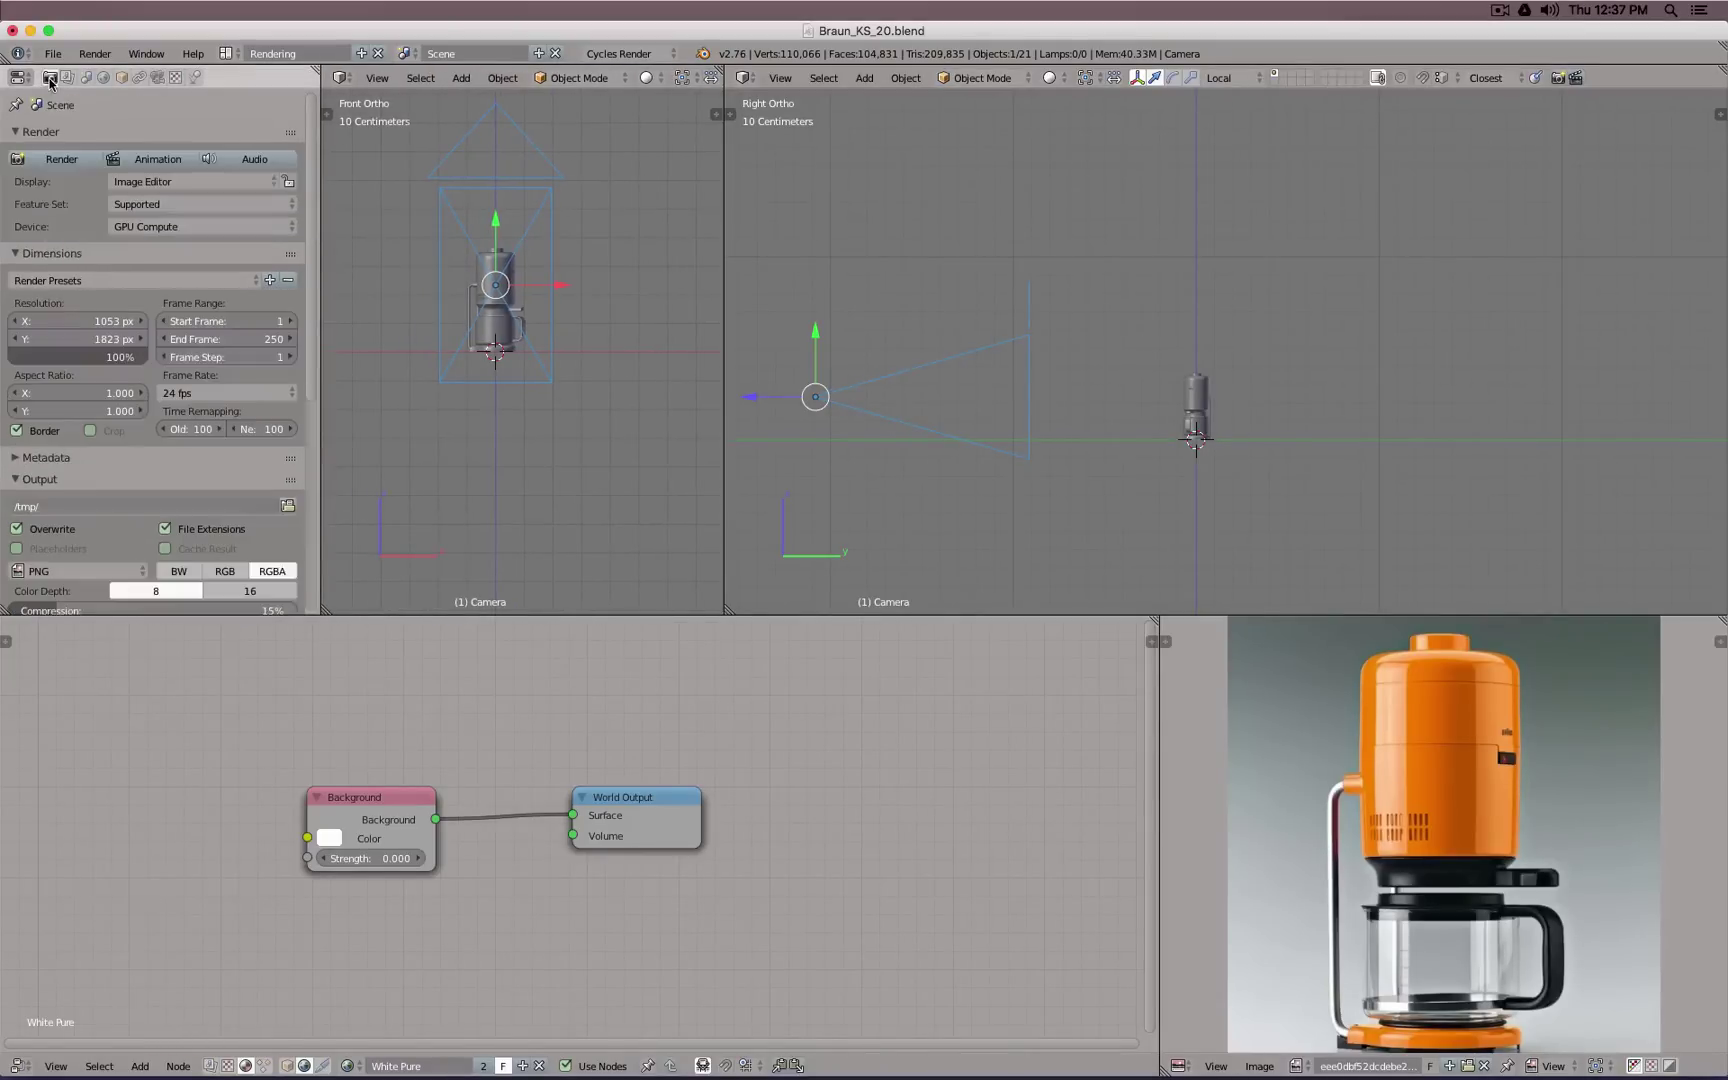
double_click(82, 321)
text(1000)
double_click(72, 334)
text(201)
key(Return)
click(78, 338)
text(1)
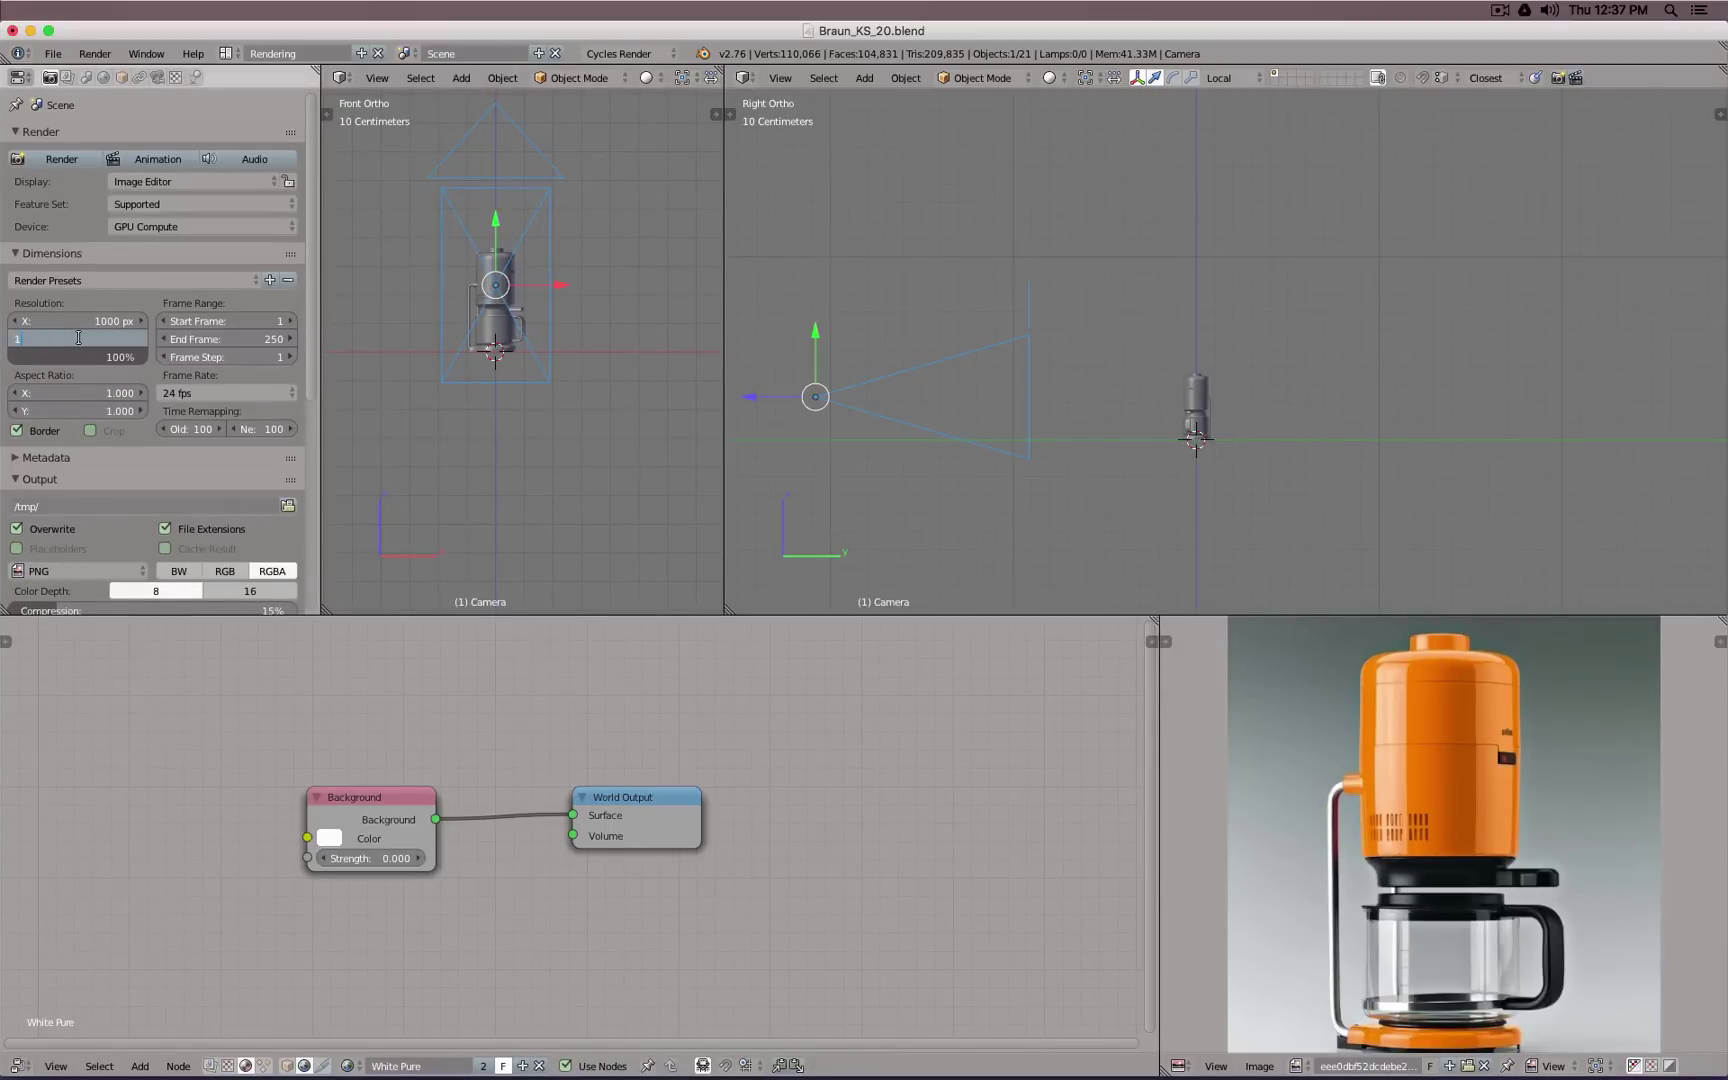
text(600)
key(Return)
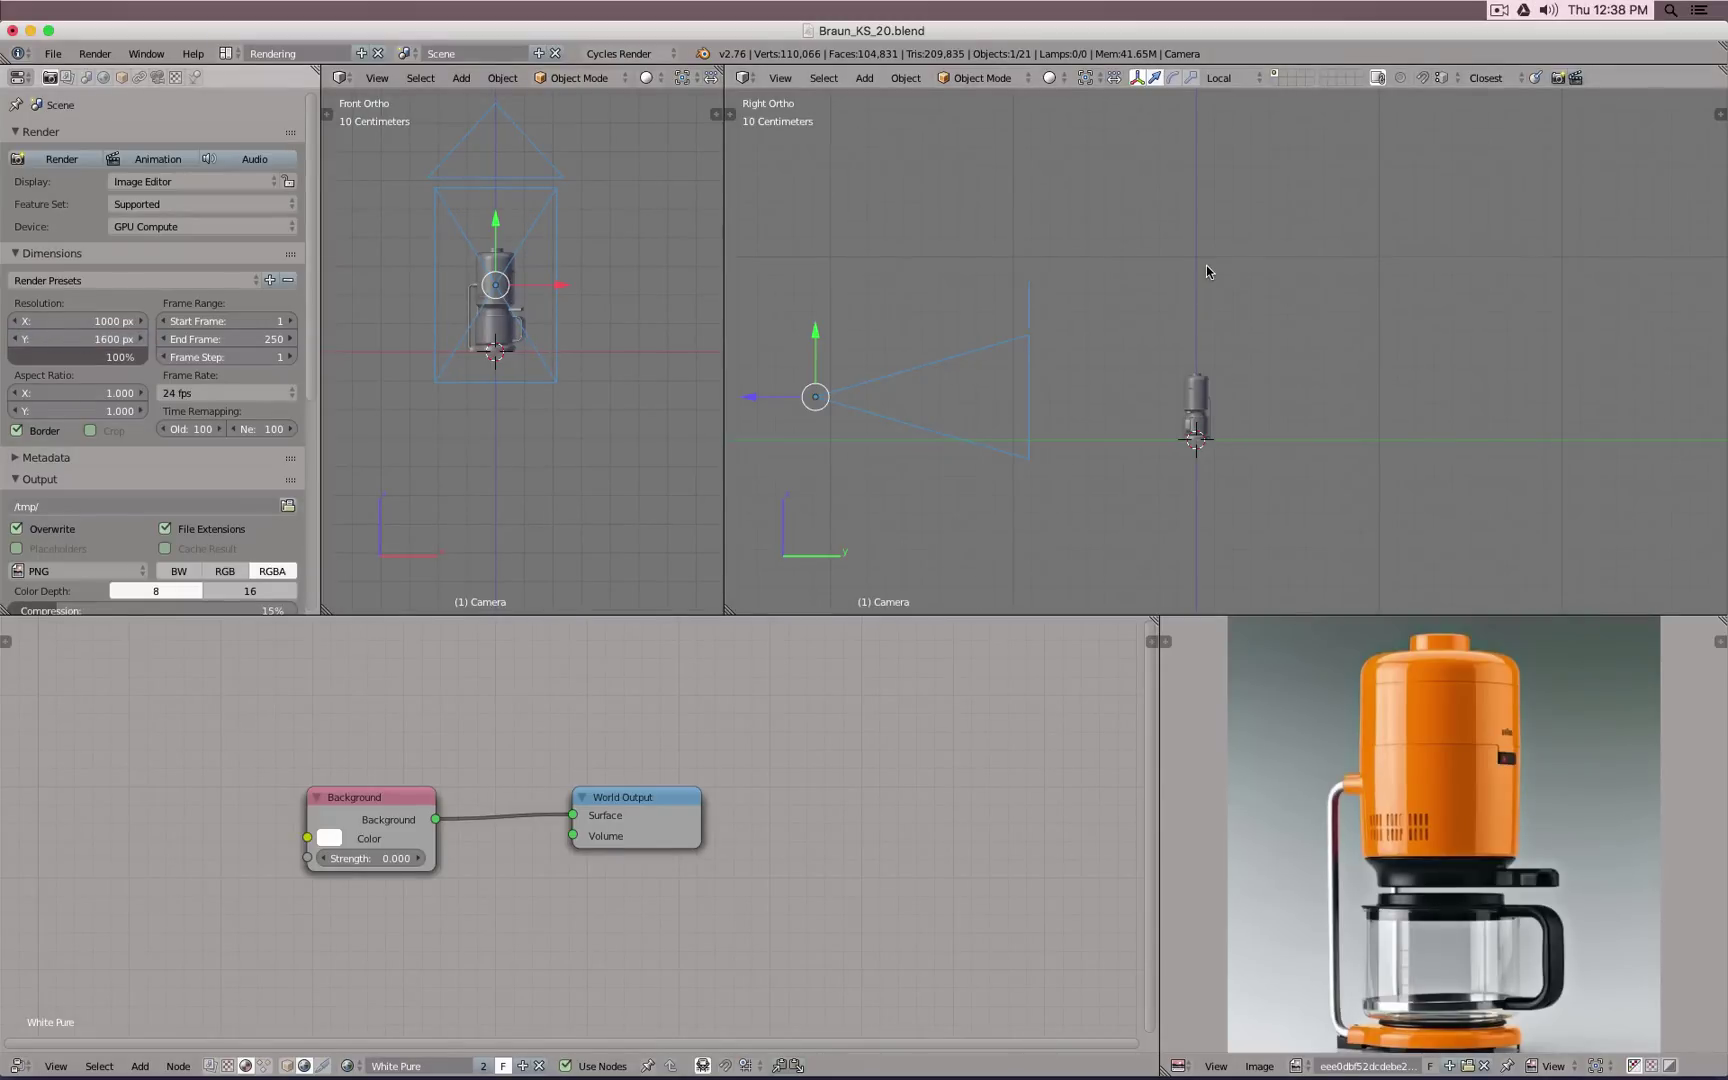
Step: Show the camera view beside a right side view and scale the camera object down
key(KP_0)
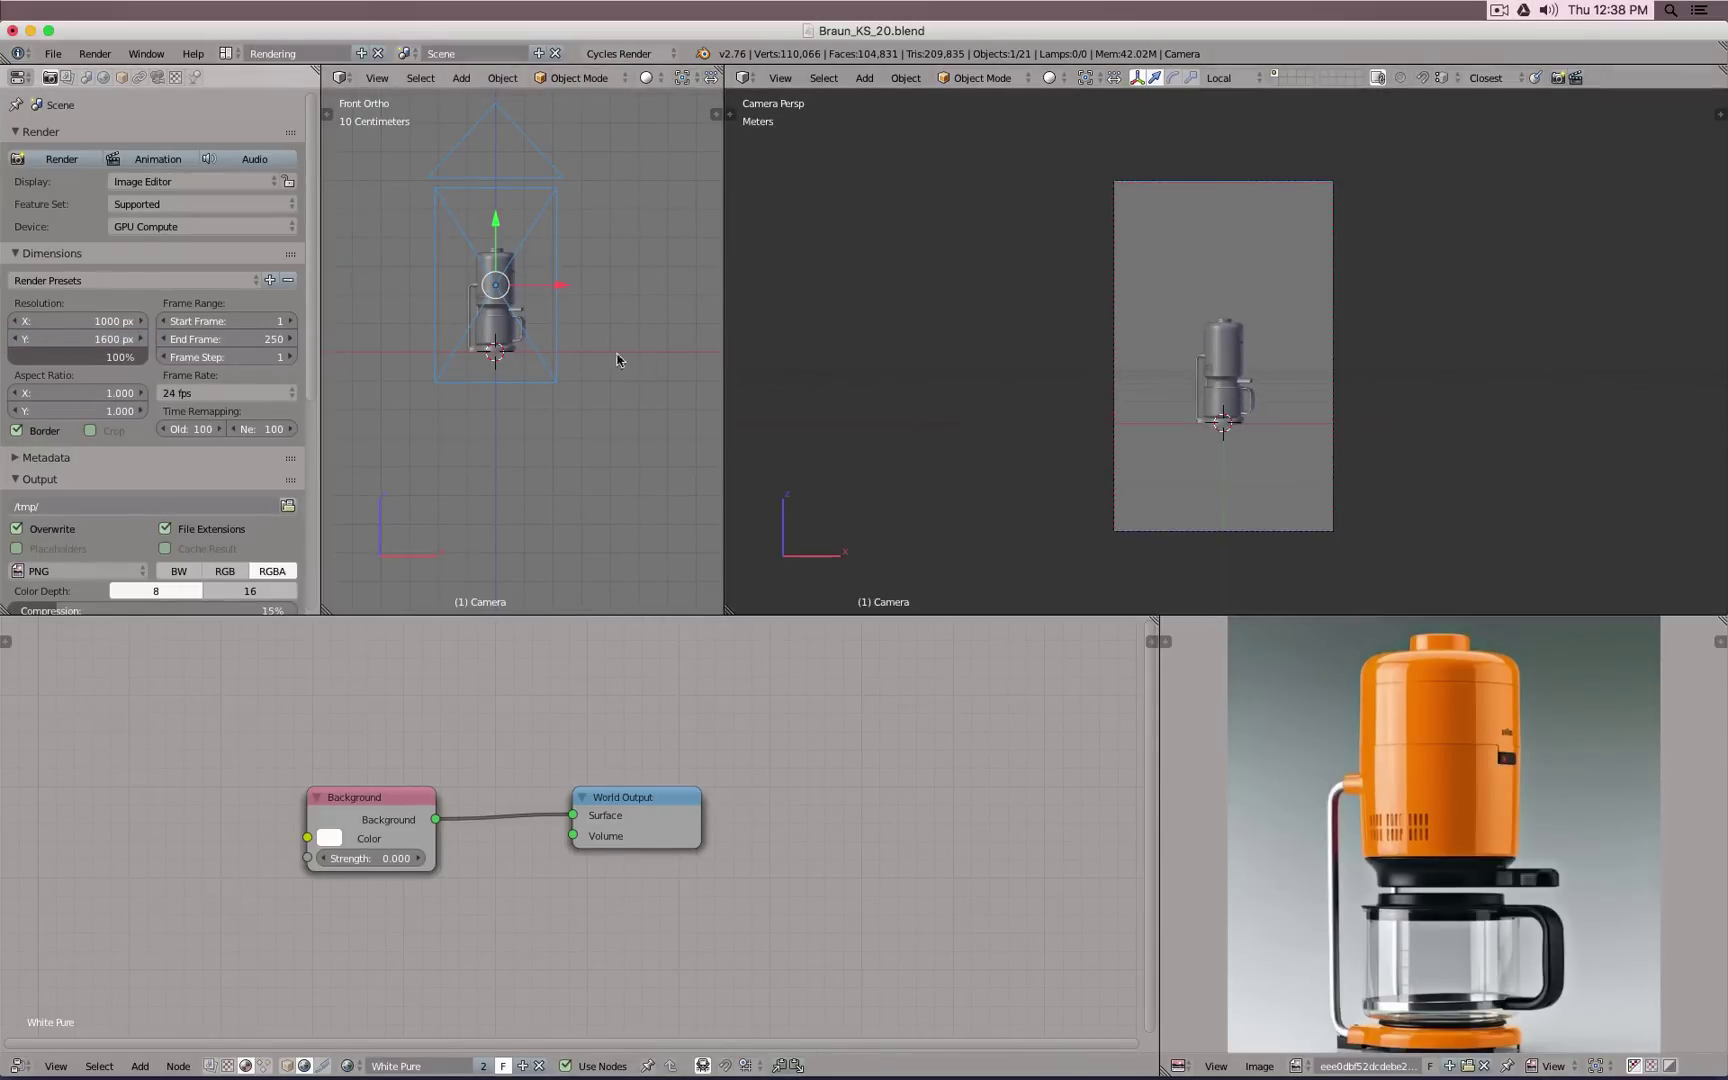
key(KP_3)
key(Home)
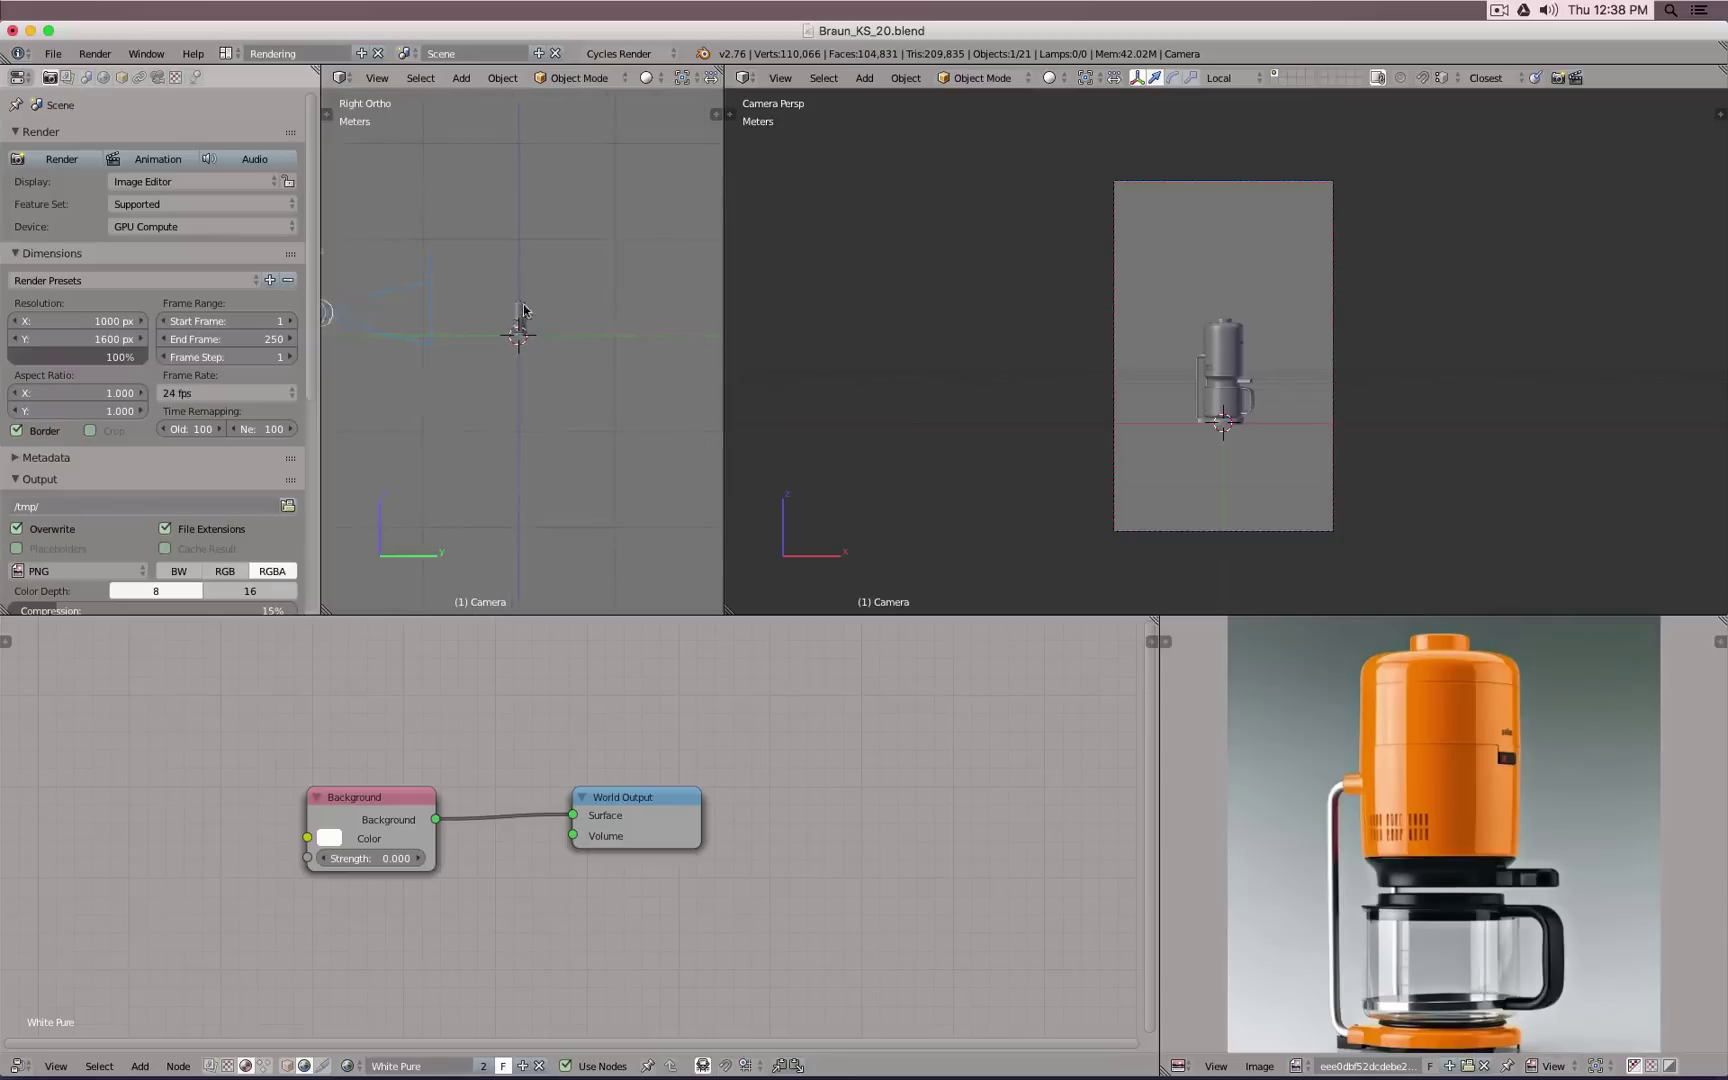
key(s)
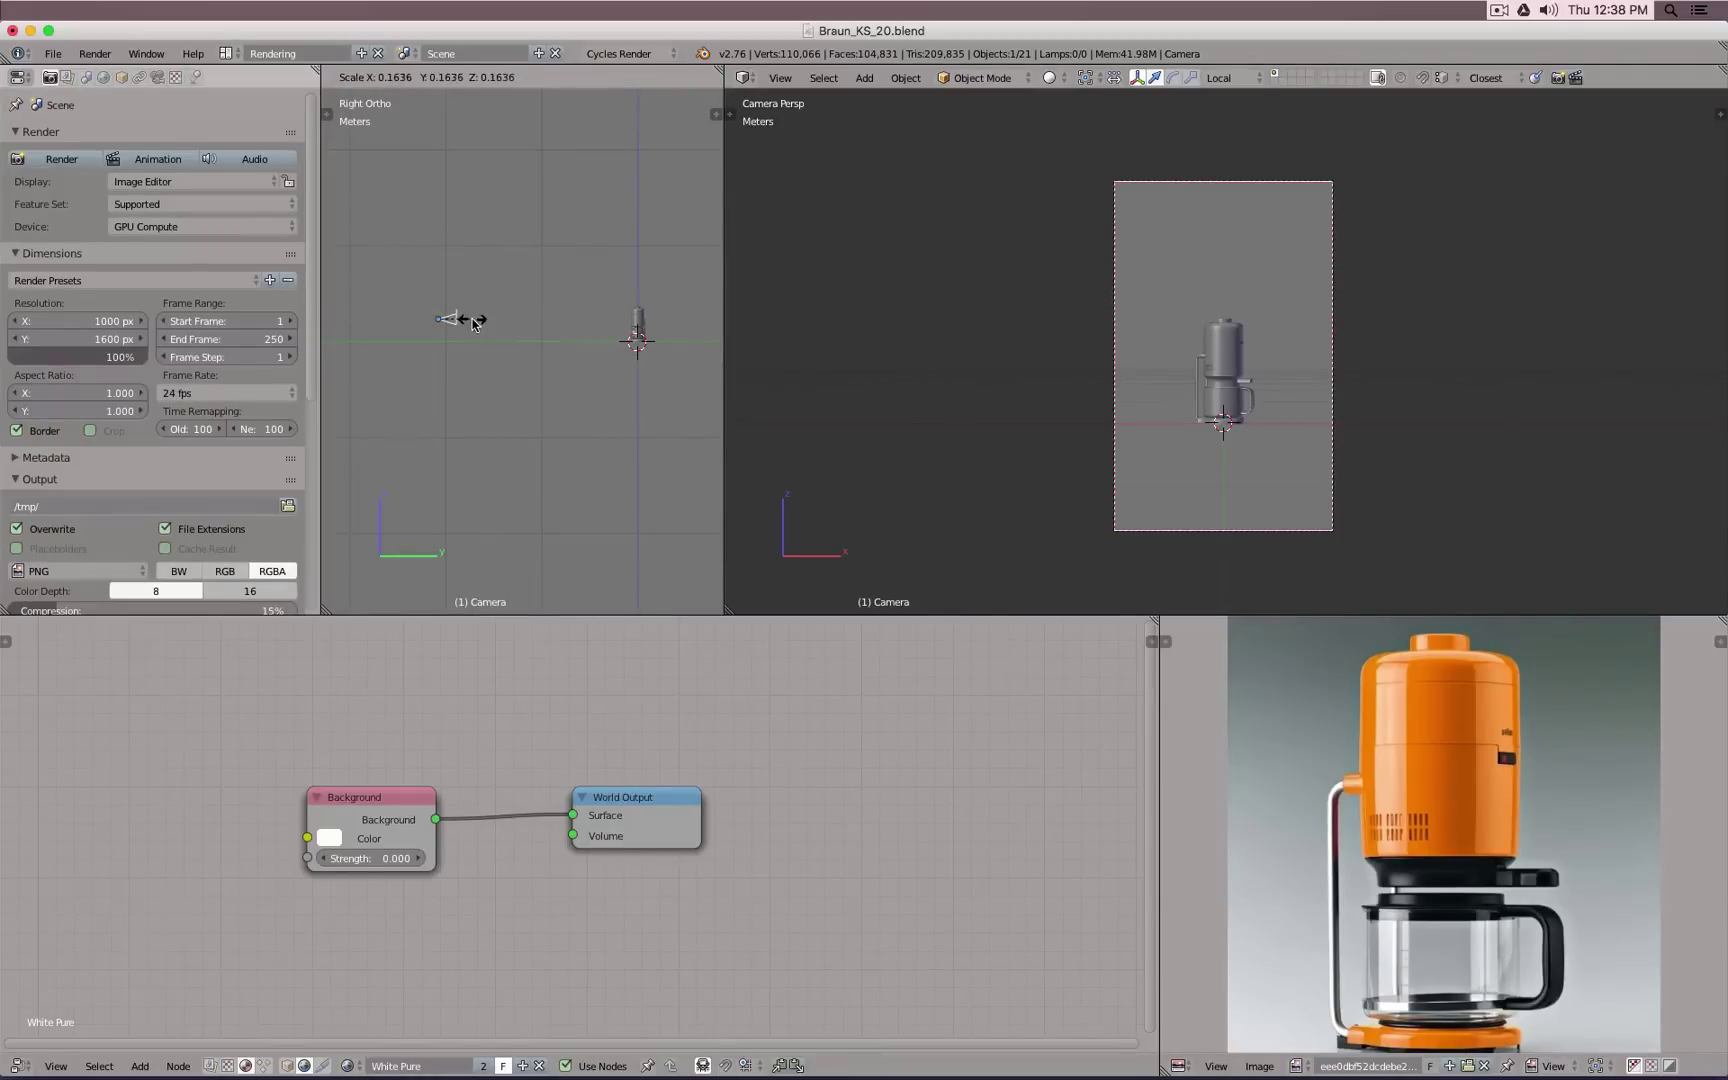
click(478, 318)
Step: Move the camera closer and tilt it slightly so the coffee maker fills most of the camera frame
key(g)
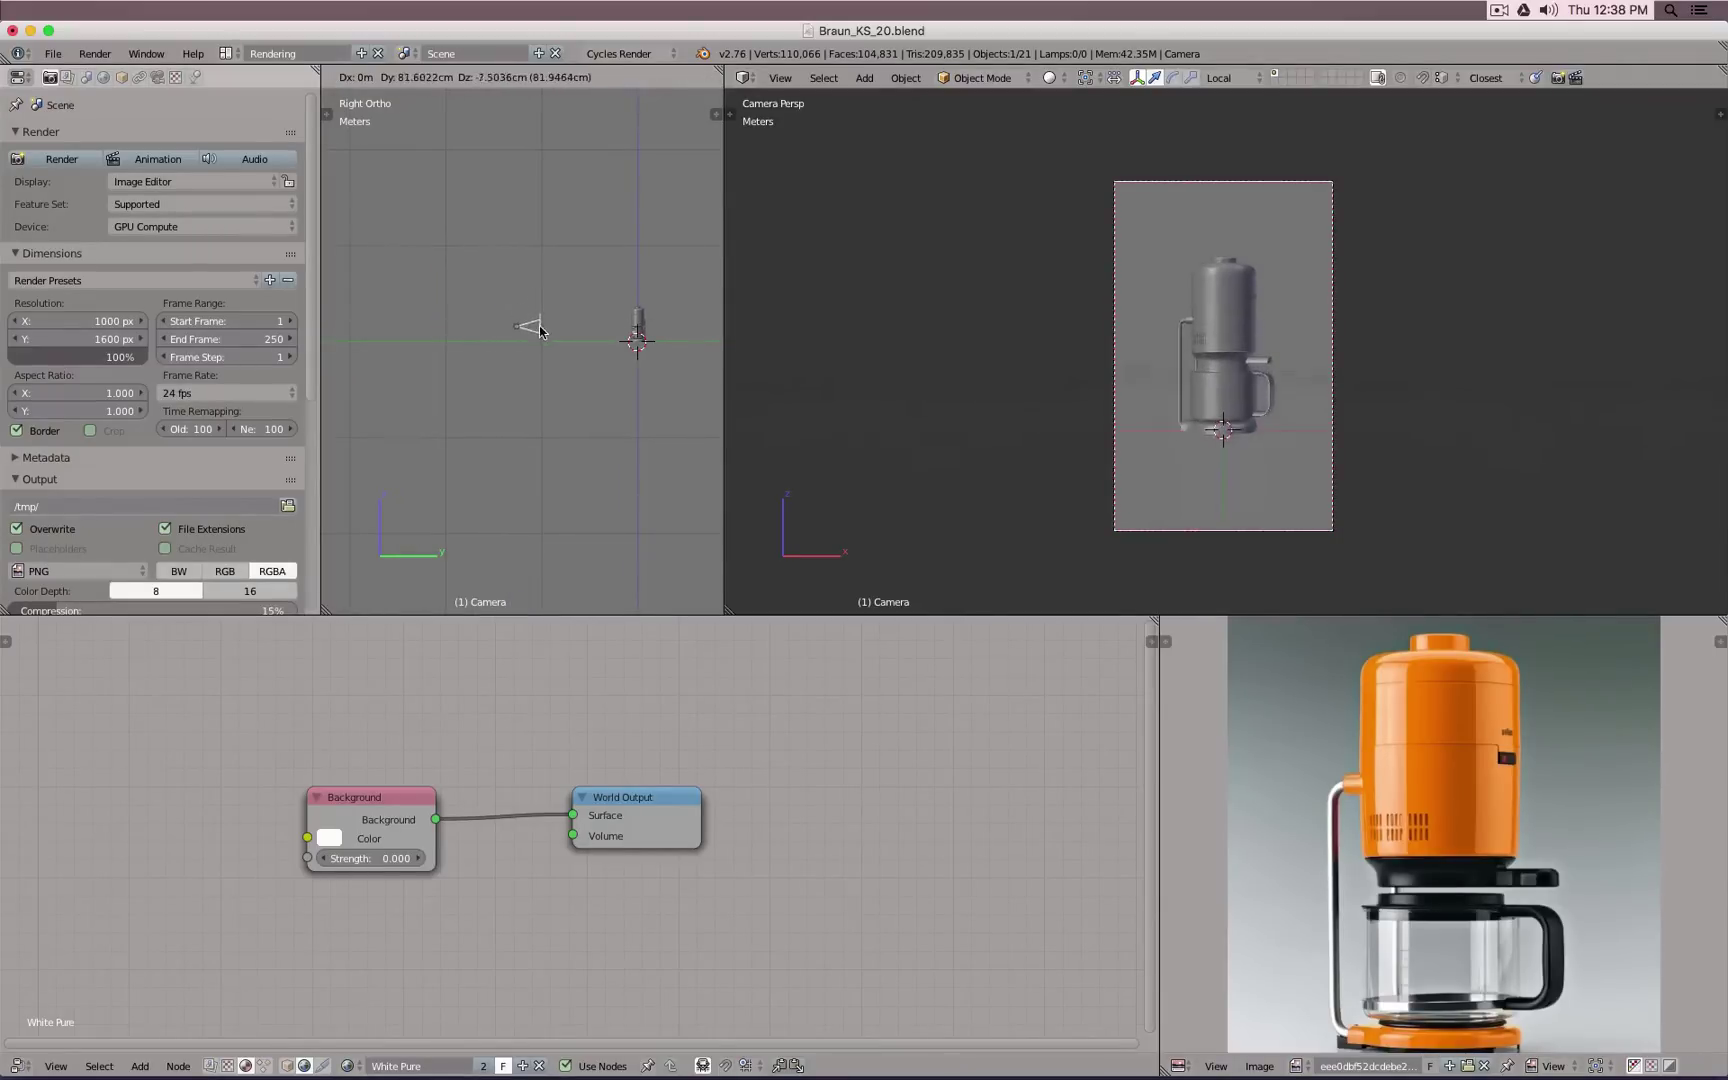
click(543, 320)
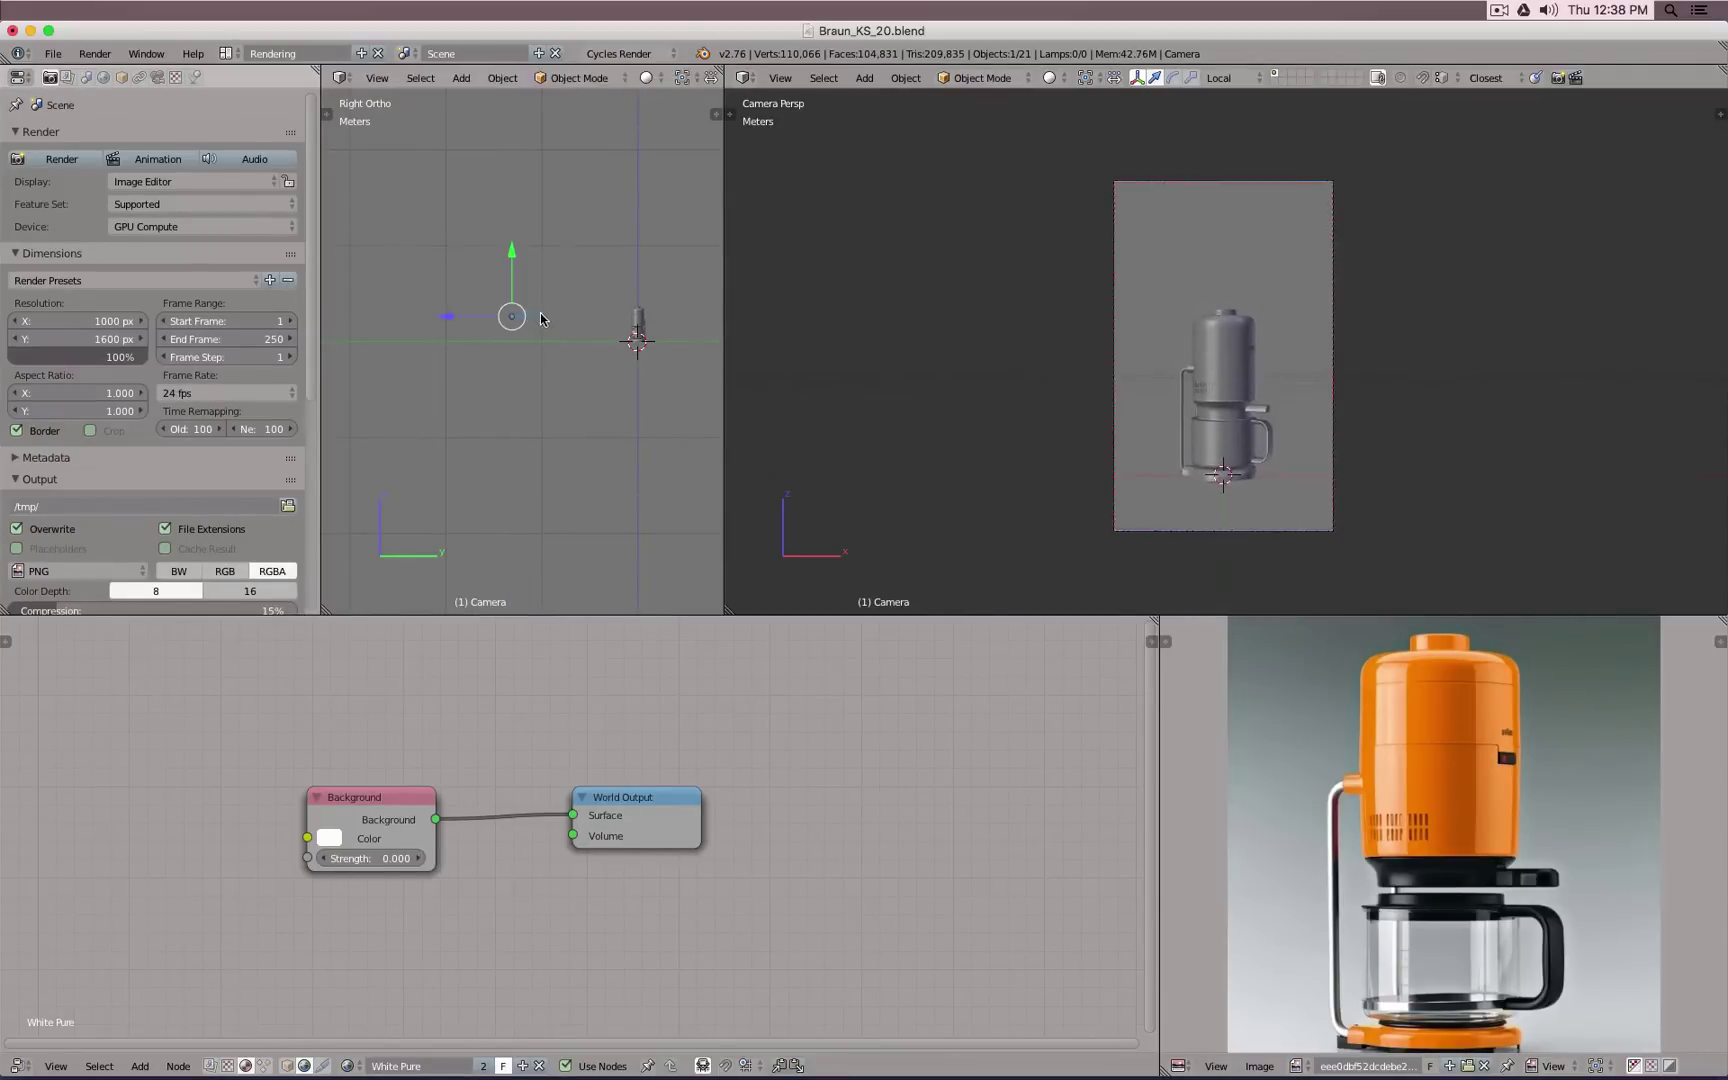
key(r)
click(629, 242)
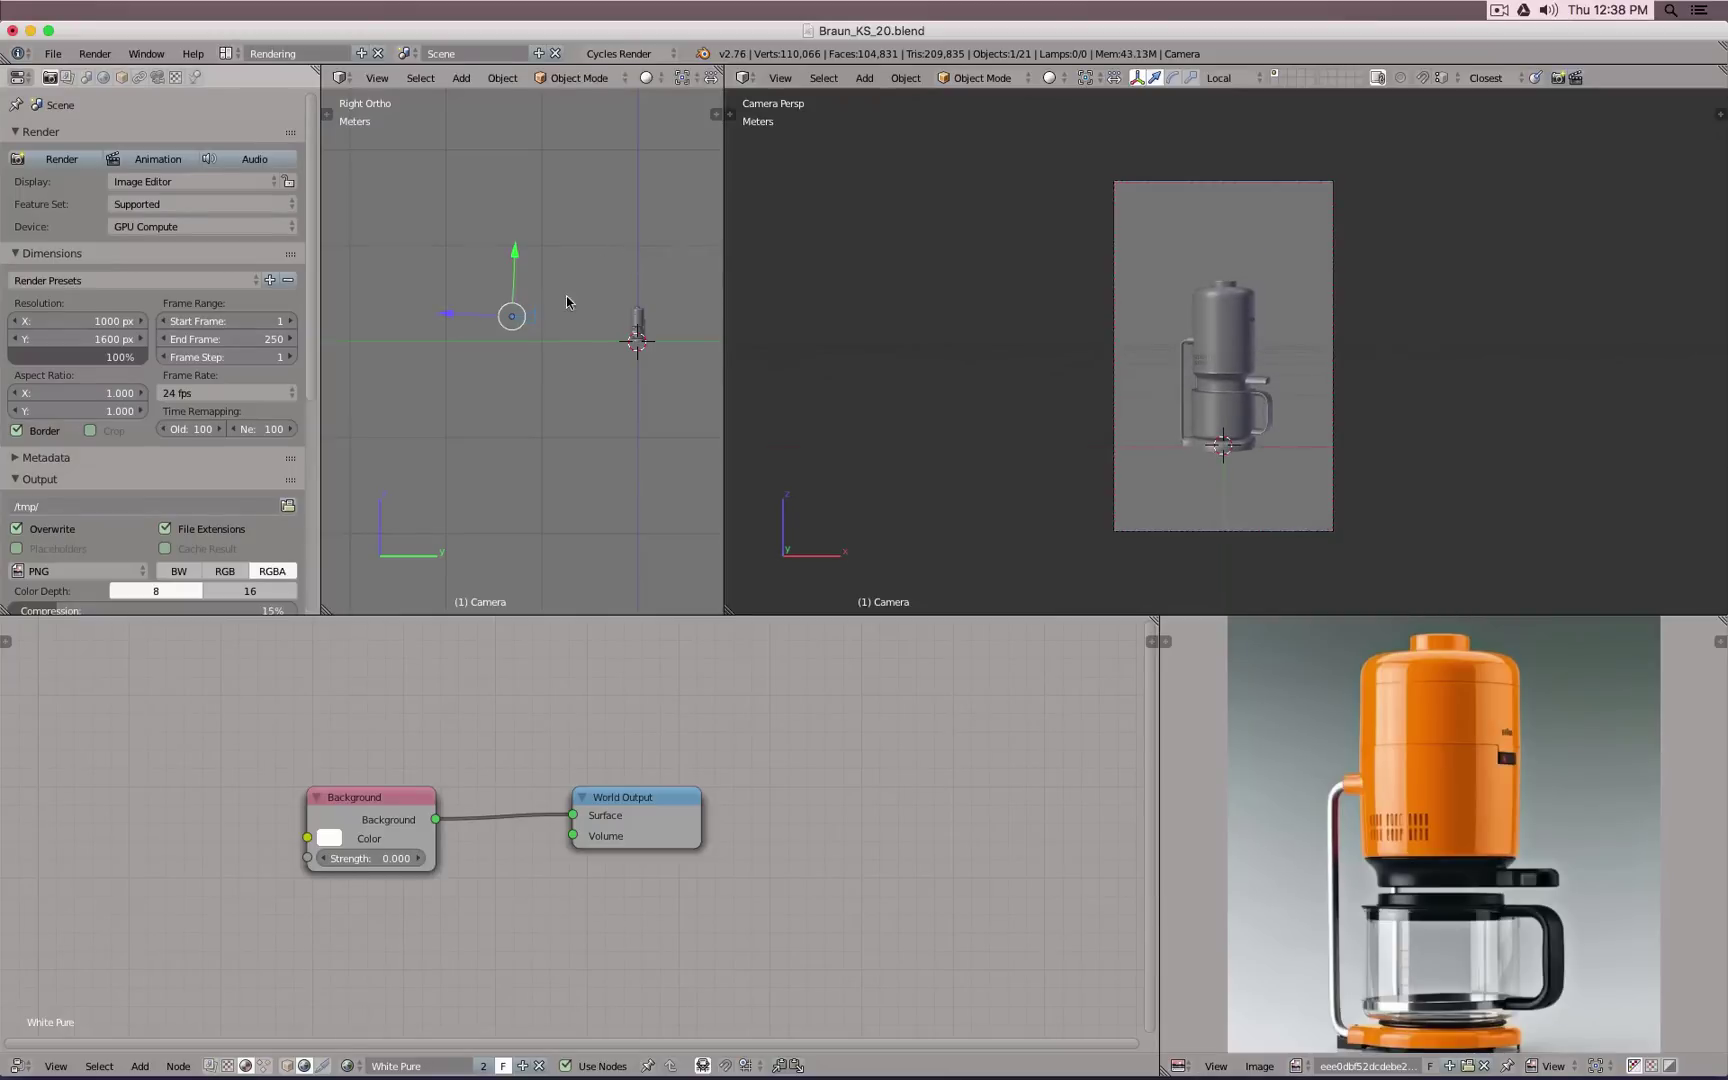
key(g)
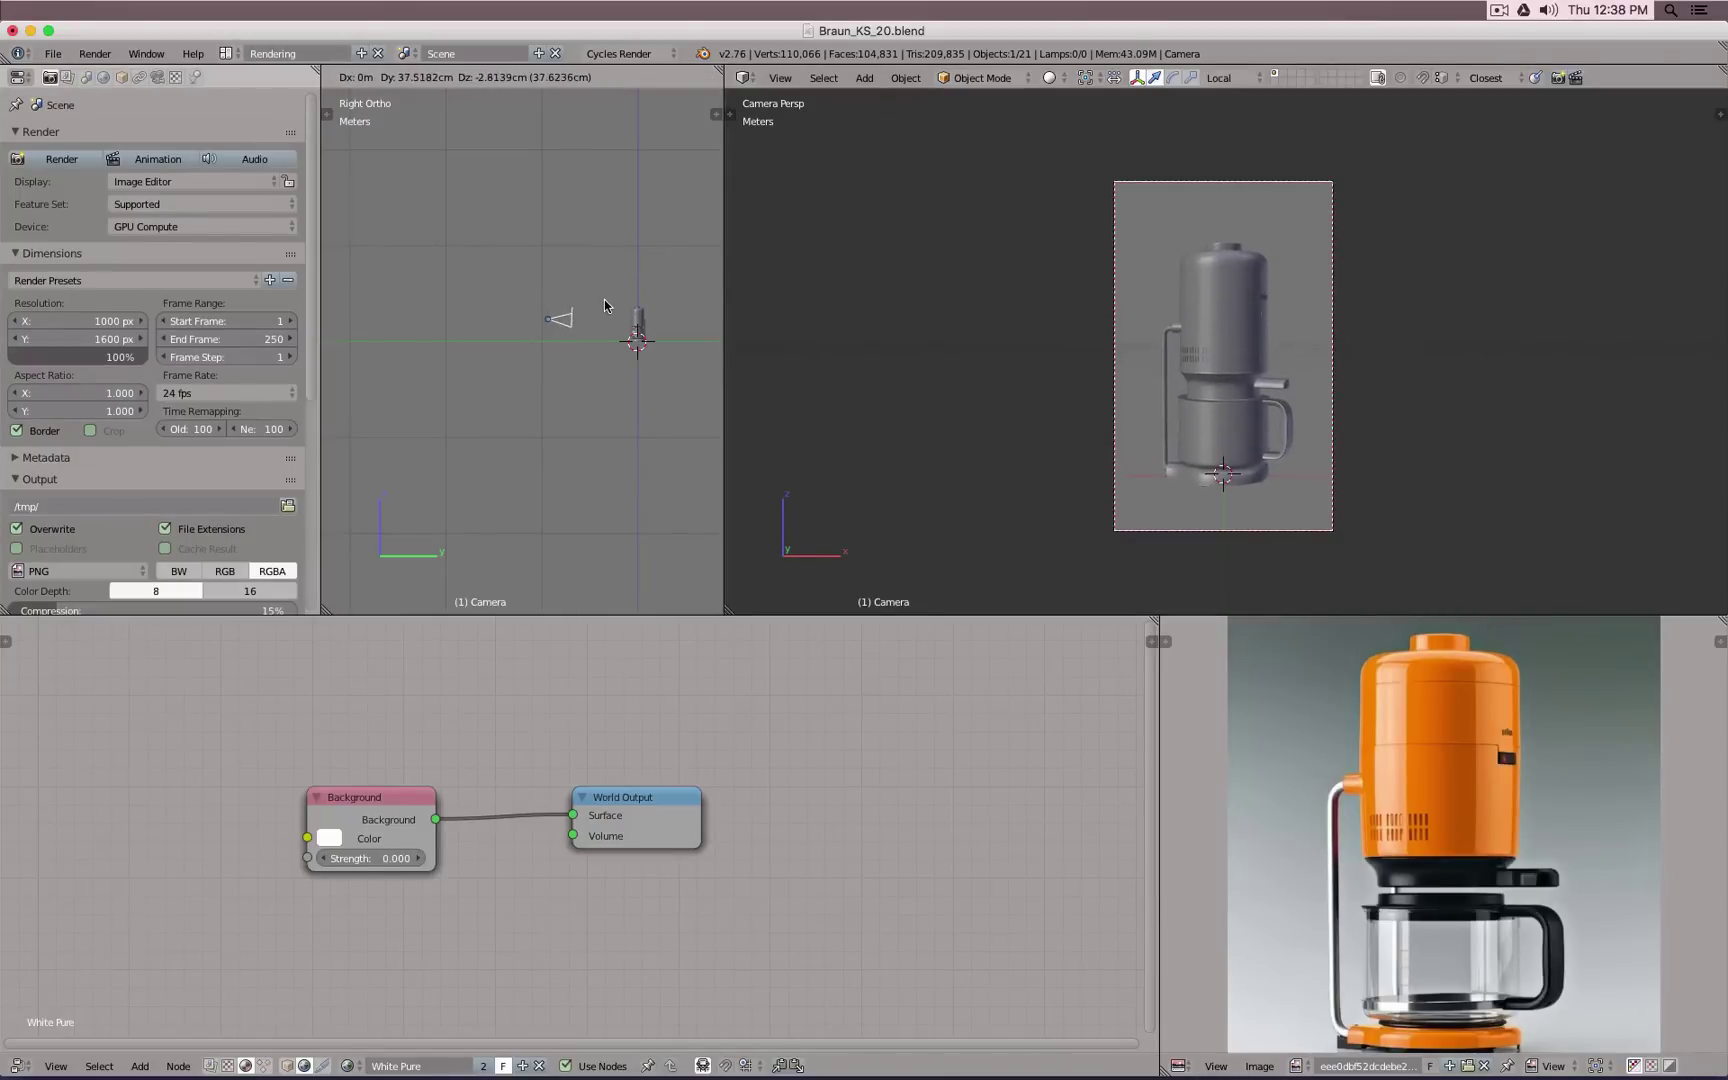
click(603, 301)
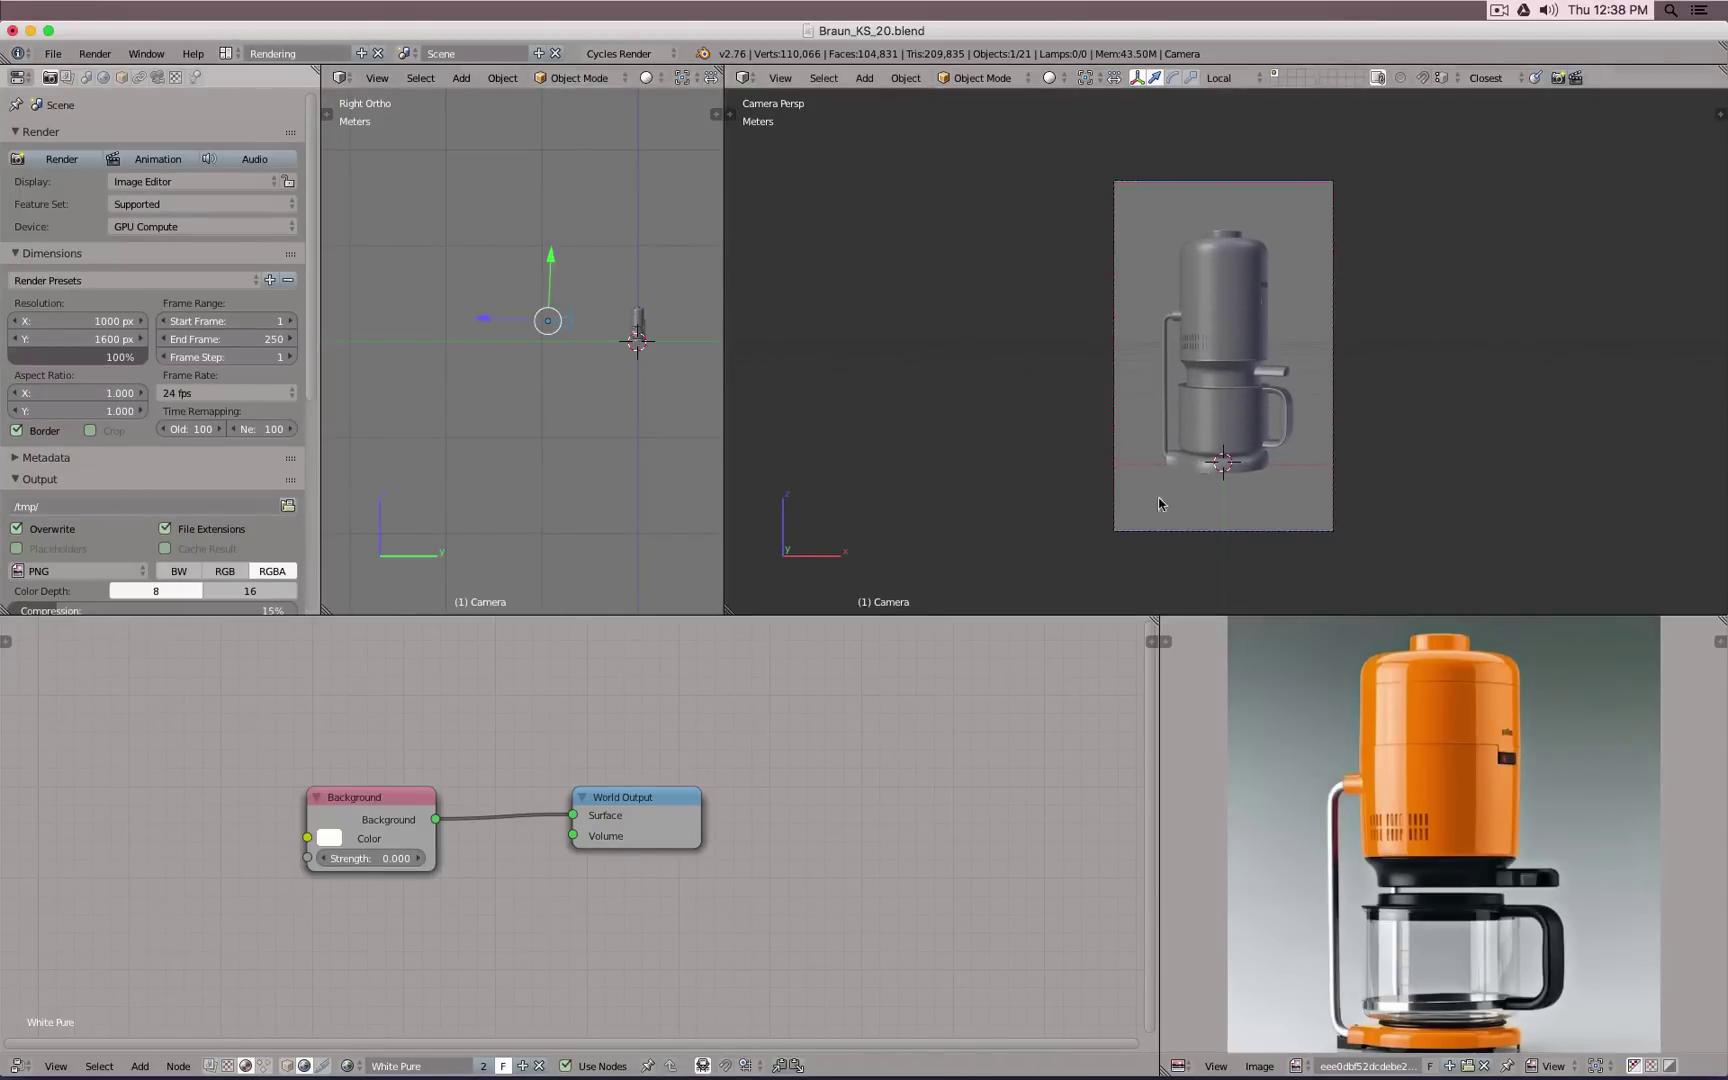
Step: Draw the render border around the entire camera frame
key(ctrl+b)
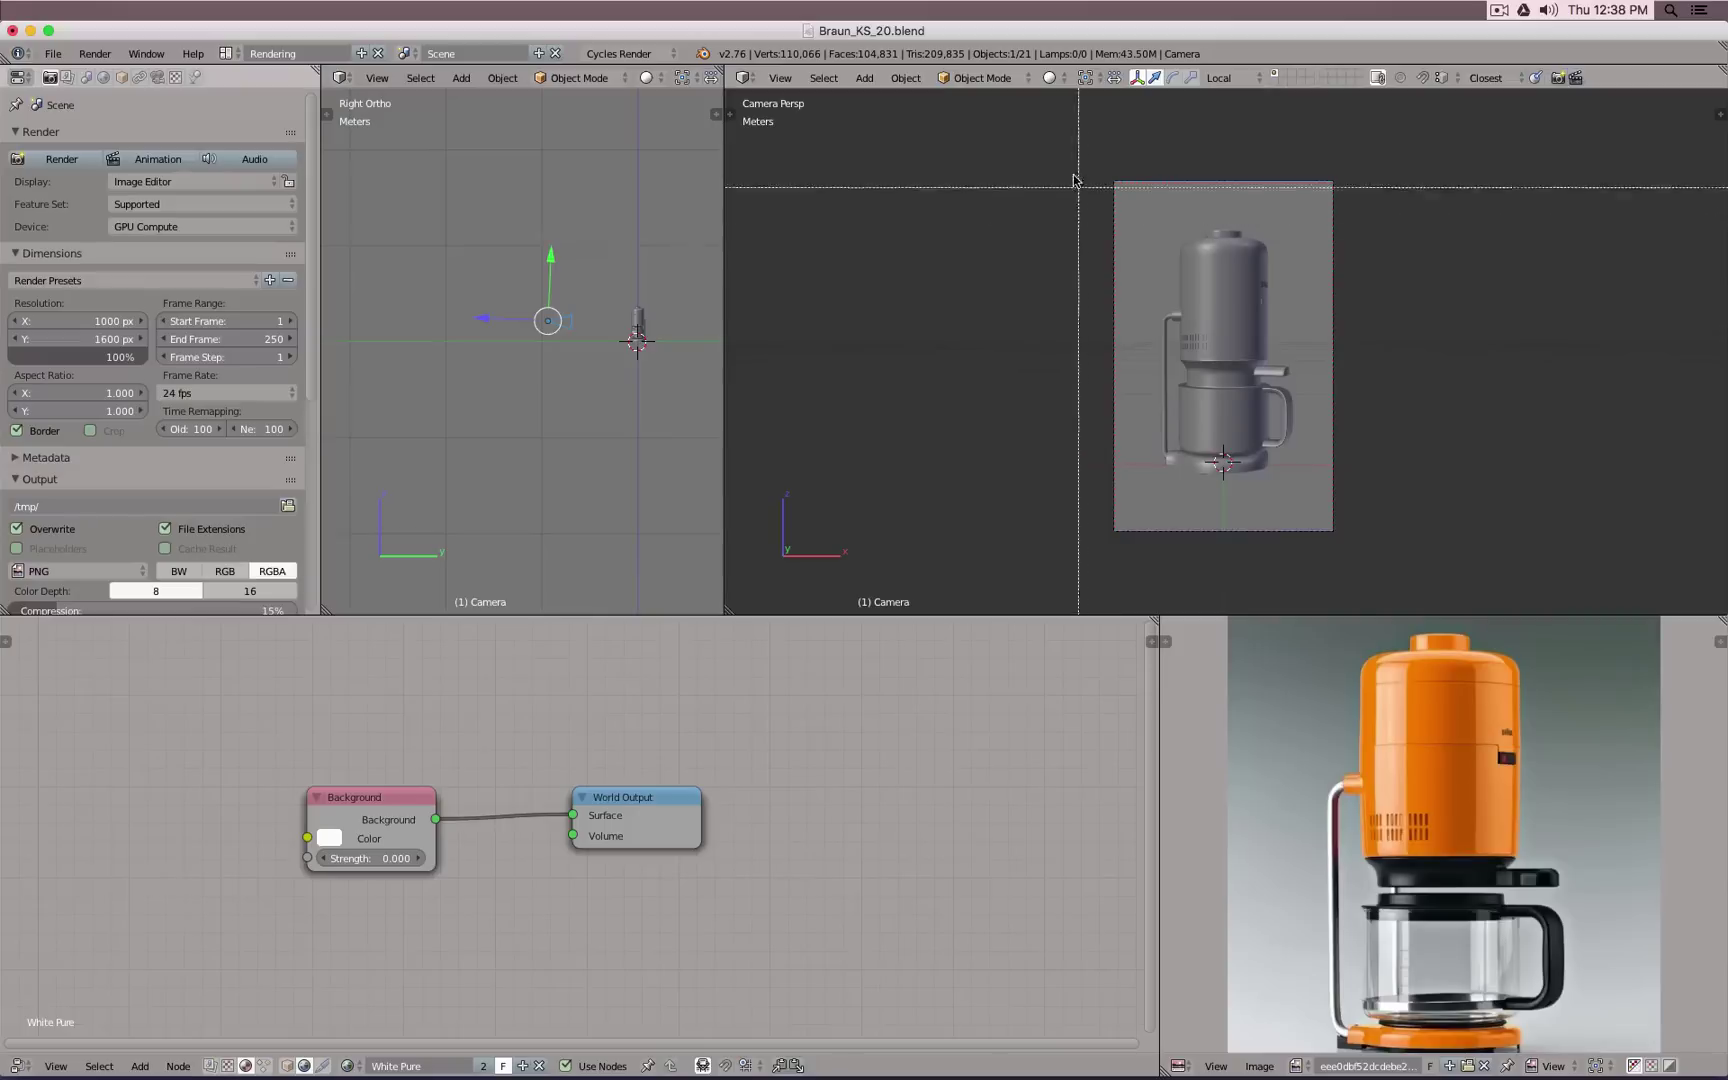
drag(1023, 154, 1341, 352)
key(ctrl+b)
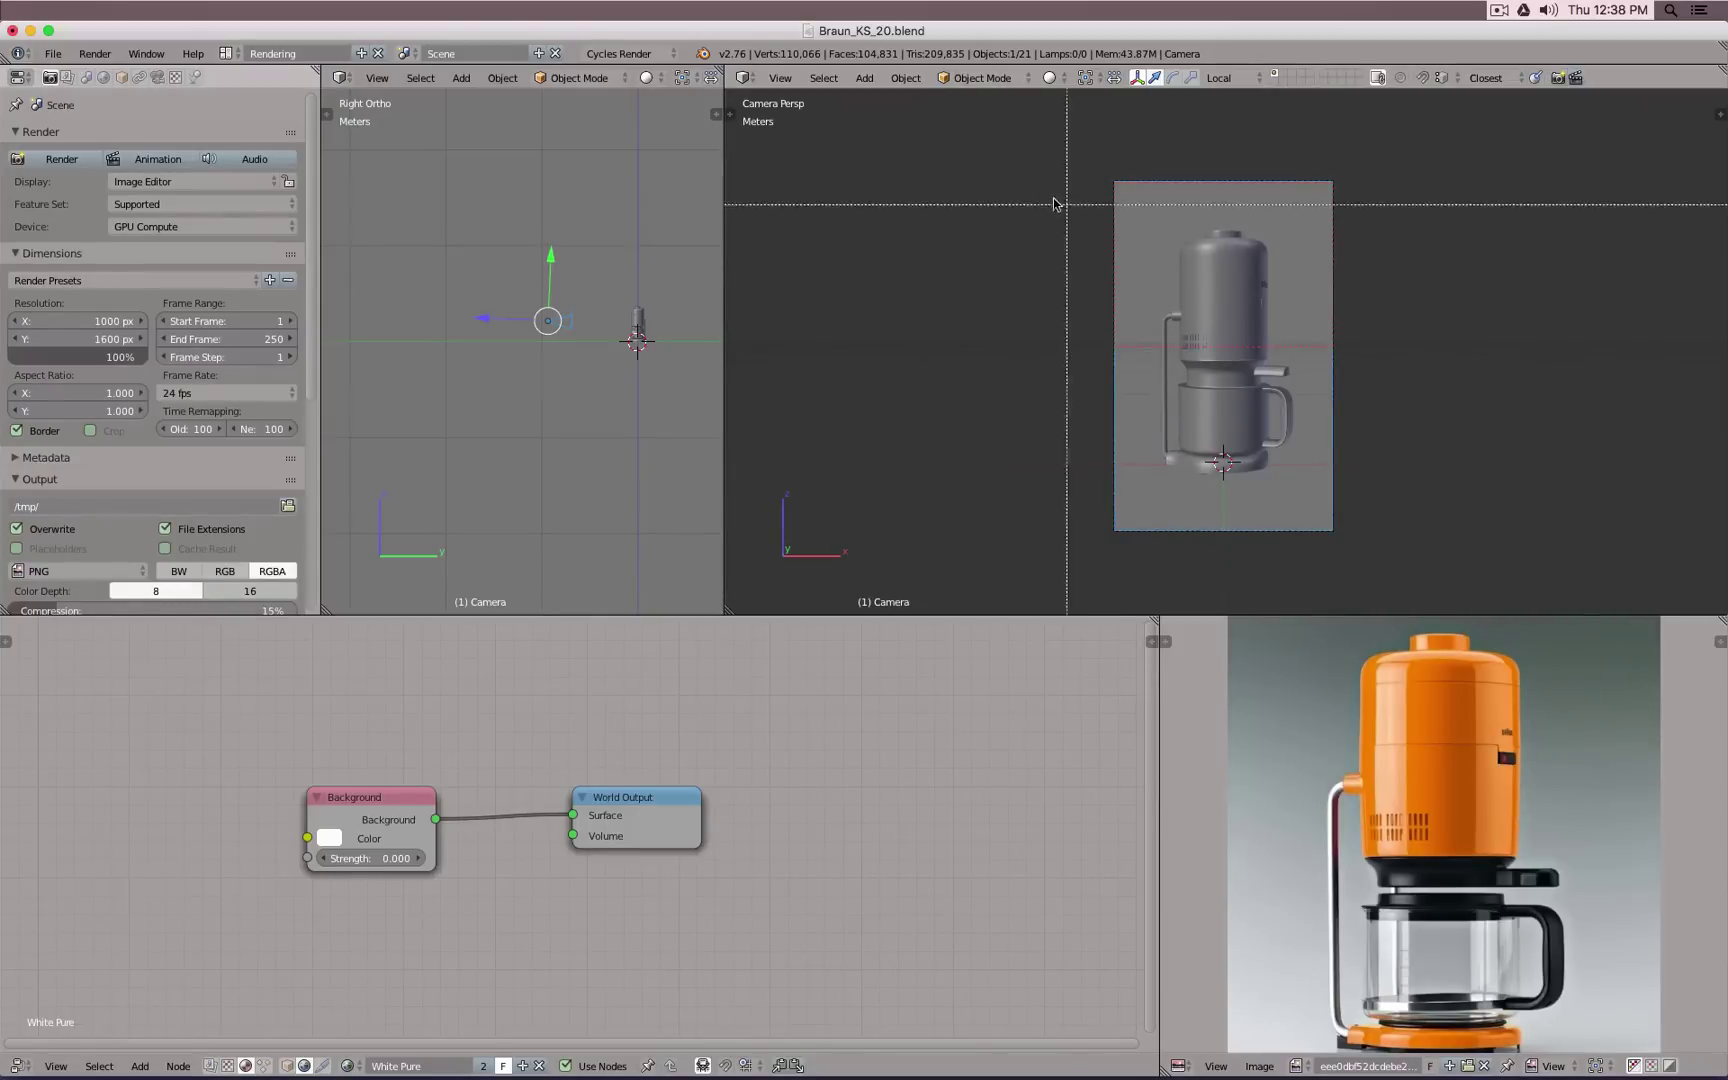
drag(1045, 224, 1315, 397)
key(ctrl+b)
drag(1133, 207, 1307, 490)
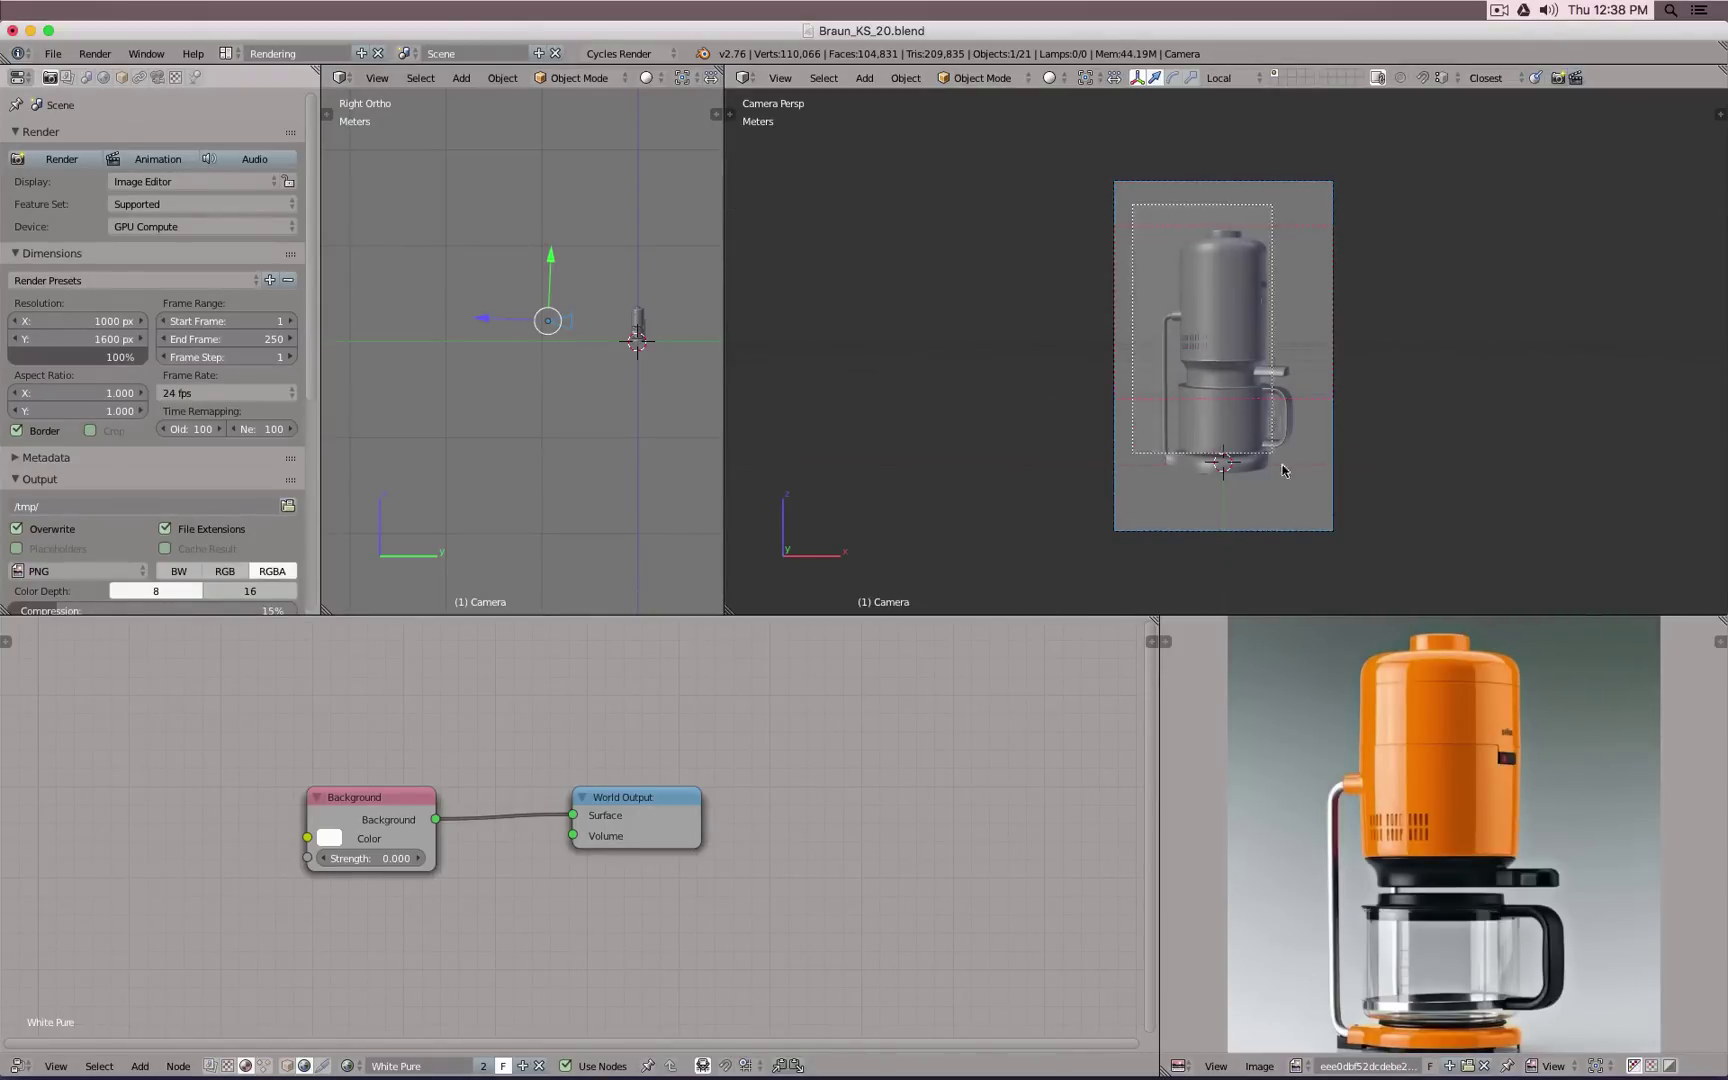
key(ctrl+b)
drag(1066, 134, 1387, 533)
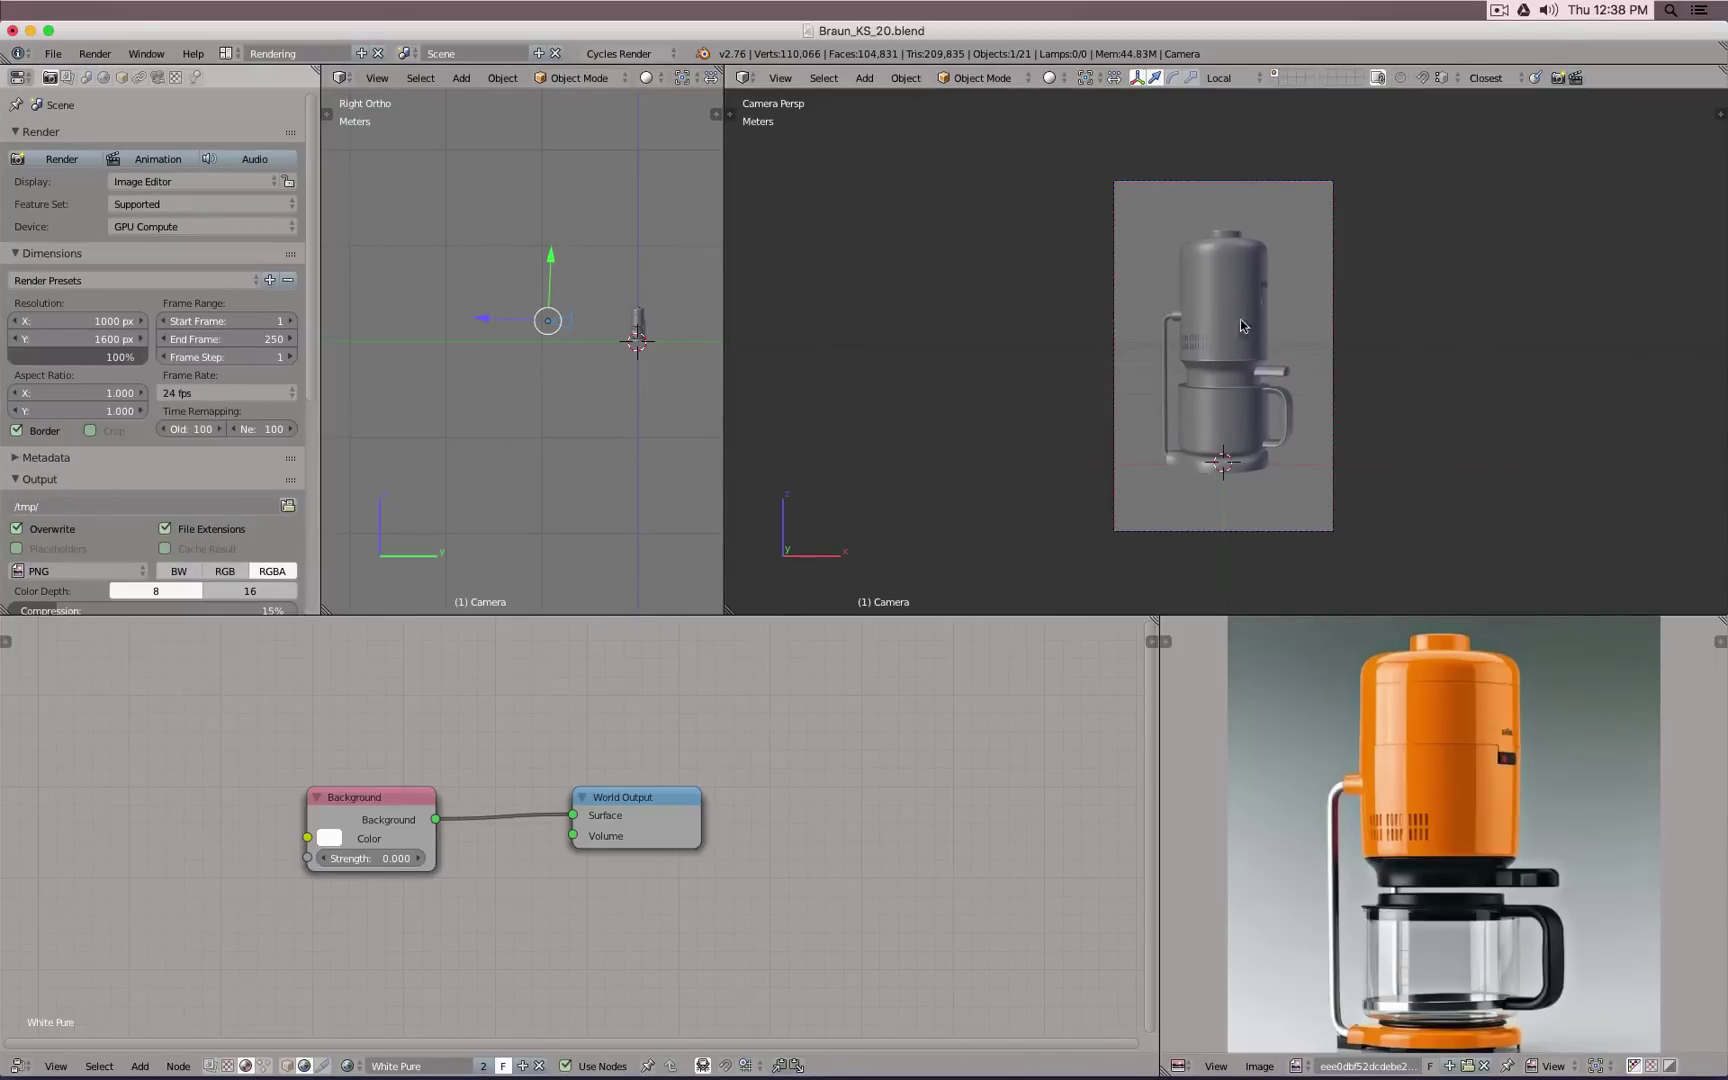
Step: Widen the side-view viewport and the reference image area, fitting the whole camera frame inside the narrower camera viewport
scroll(1241, 319, up, 2)
scroll(1143, 323, down, 1)
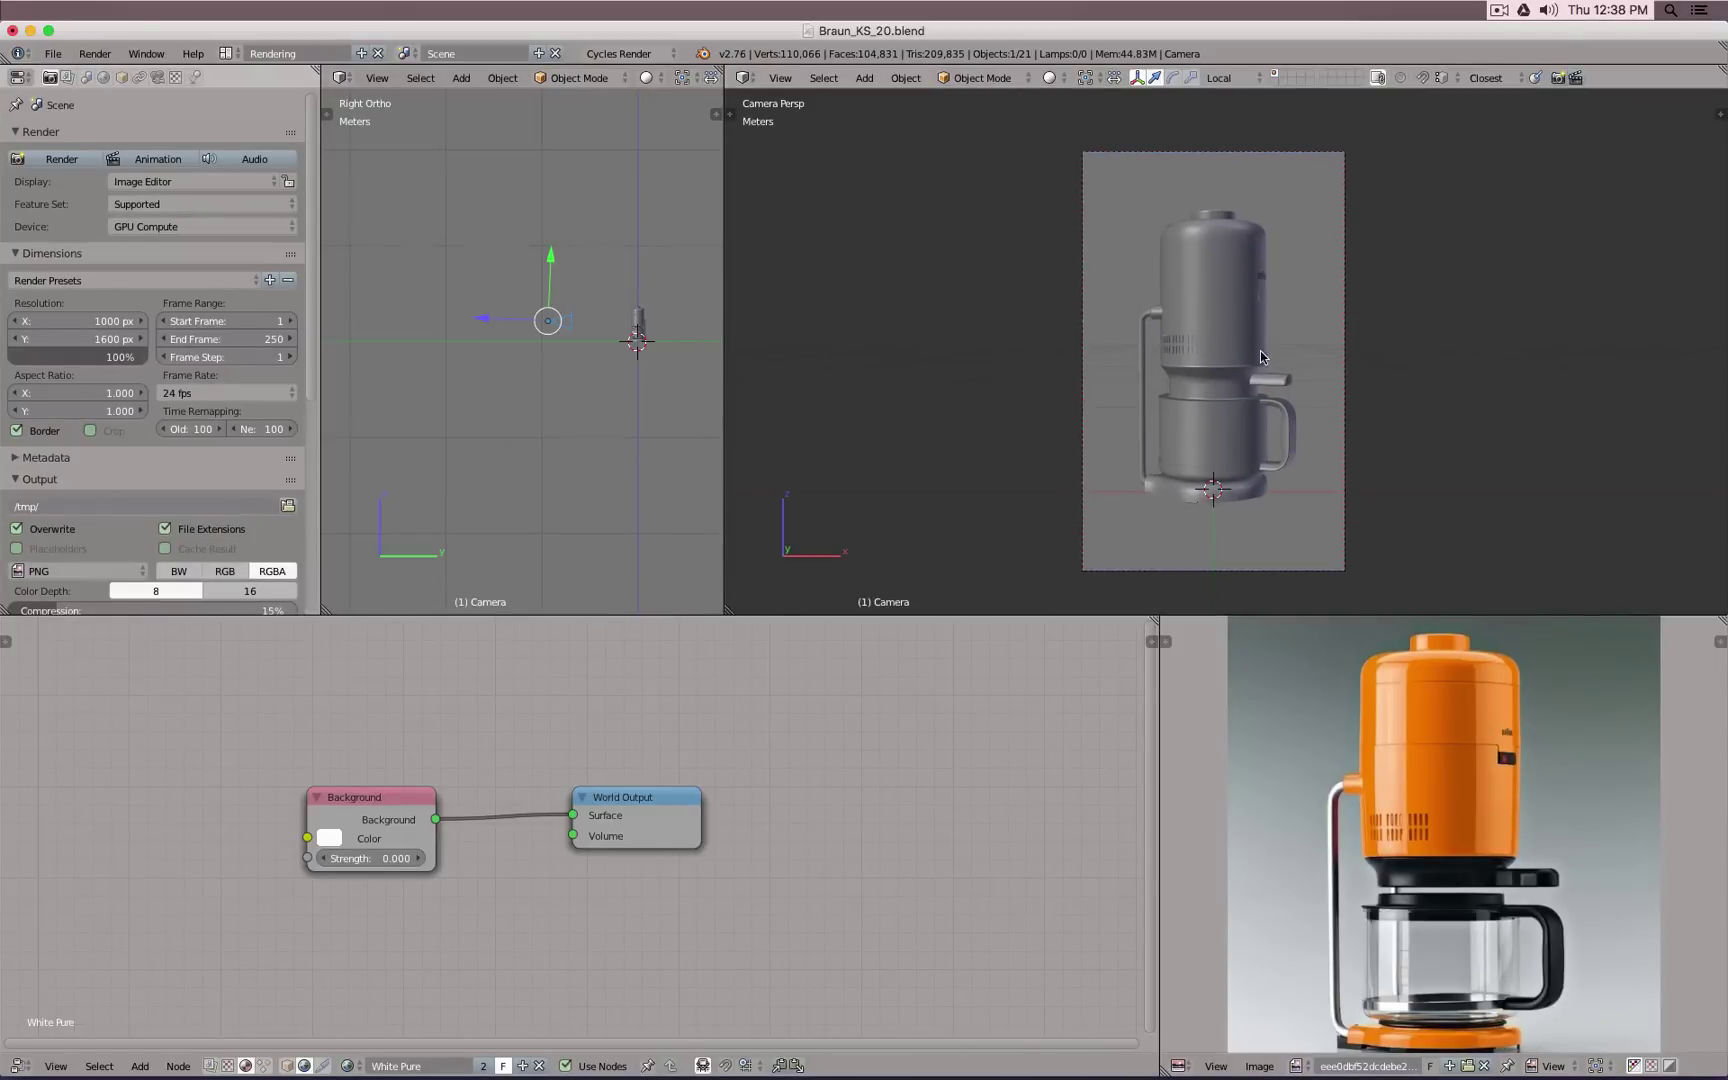
scroll(1260, 350, up, 1)
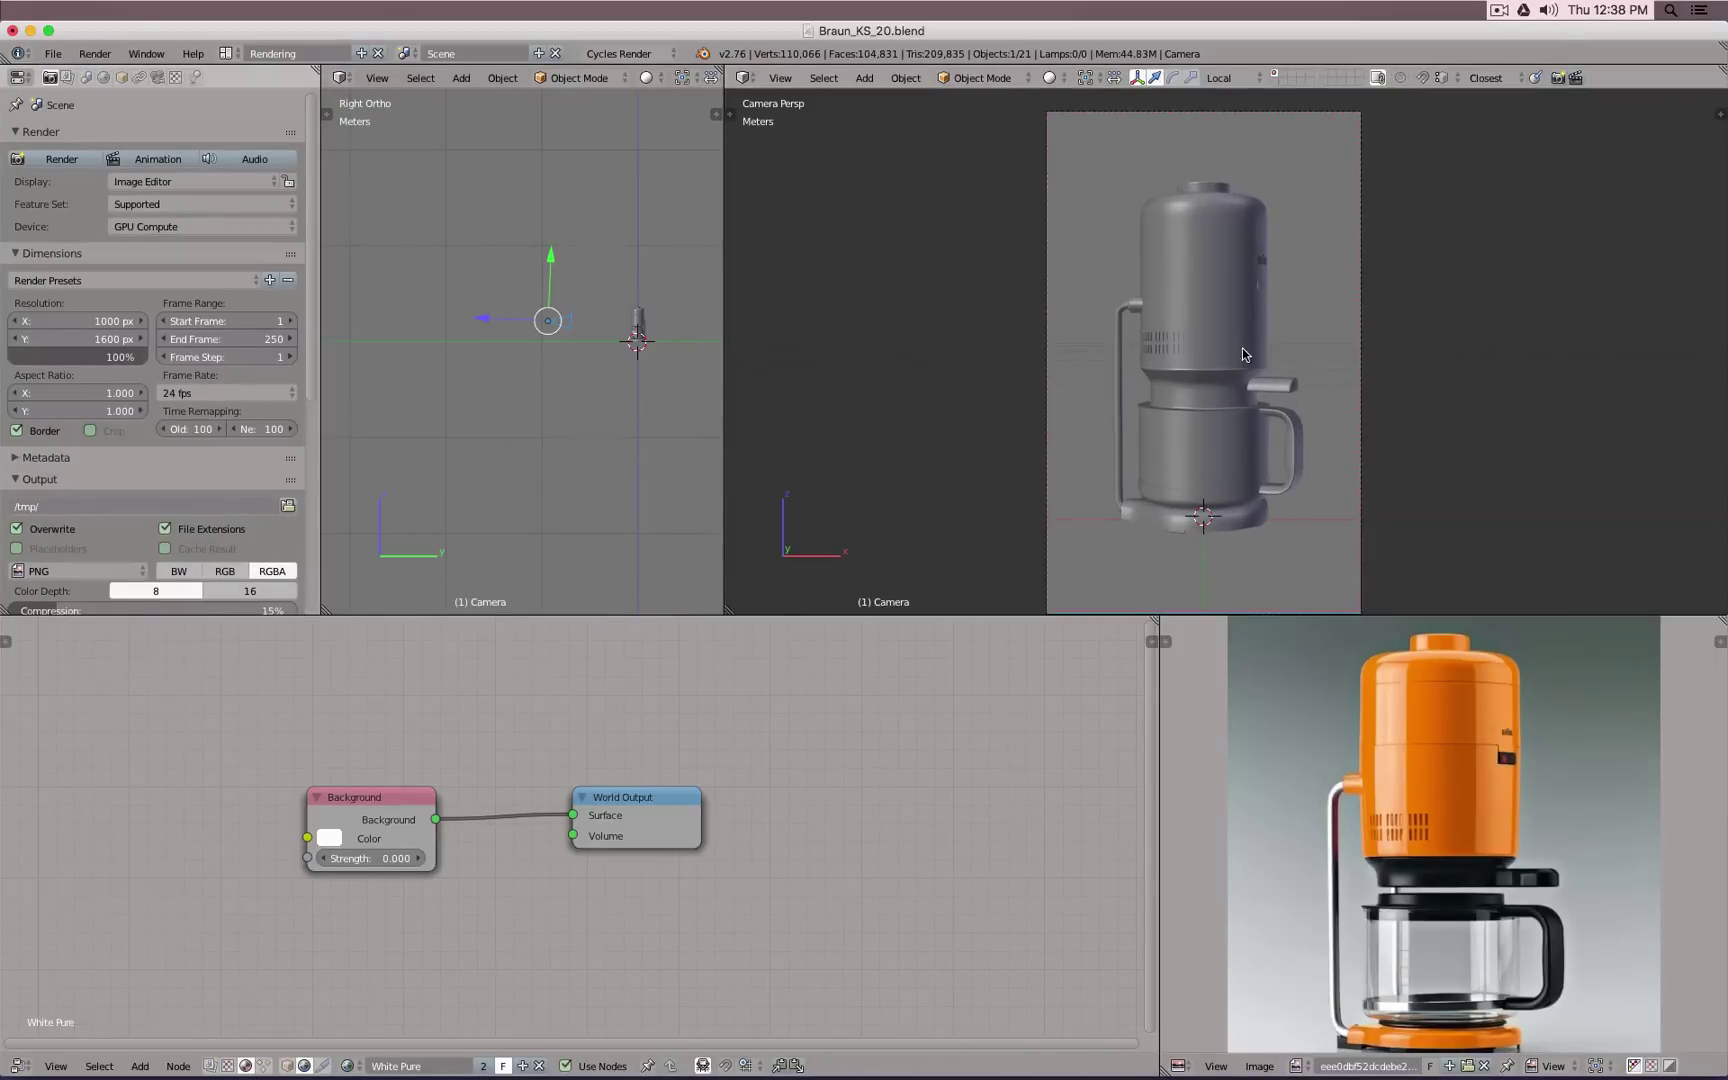
shift+middle_drag(1242, 348, 1381, 342)
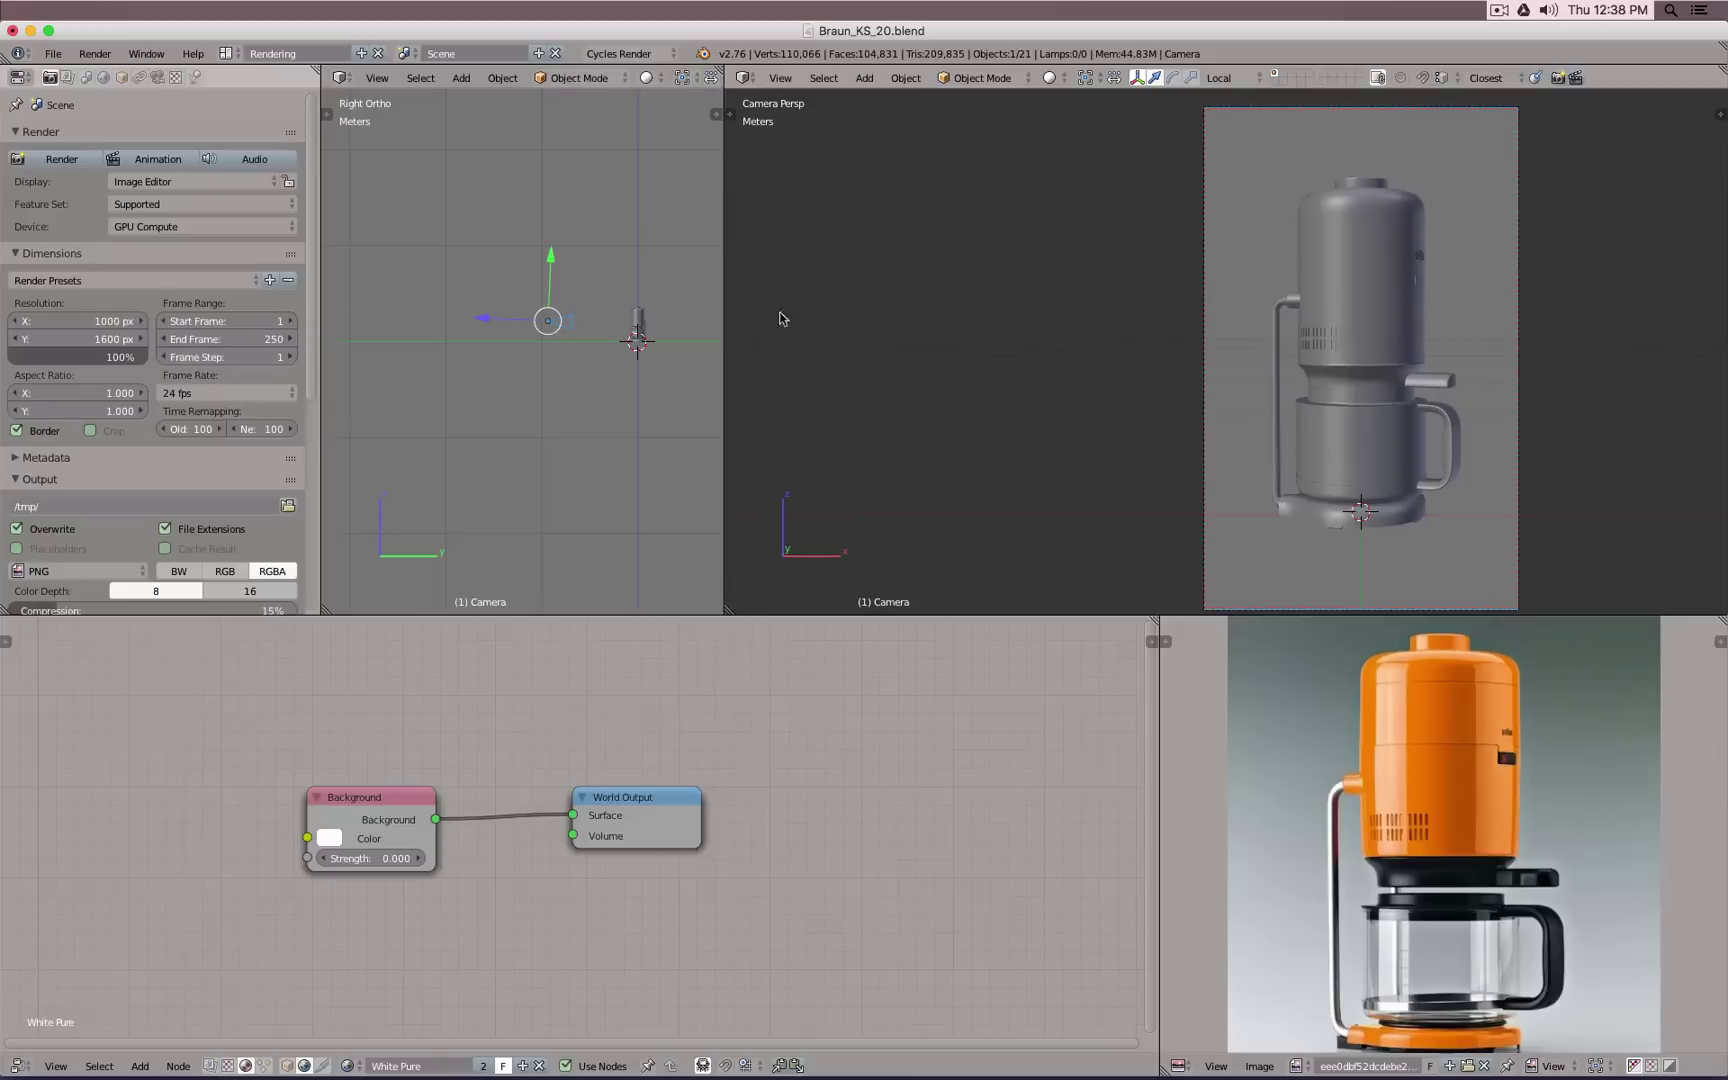
drag(724, 308, 1059, 325)
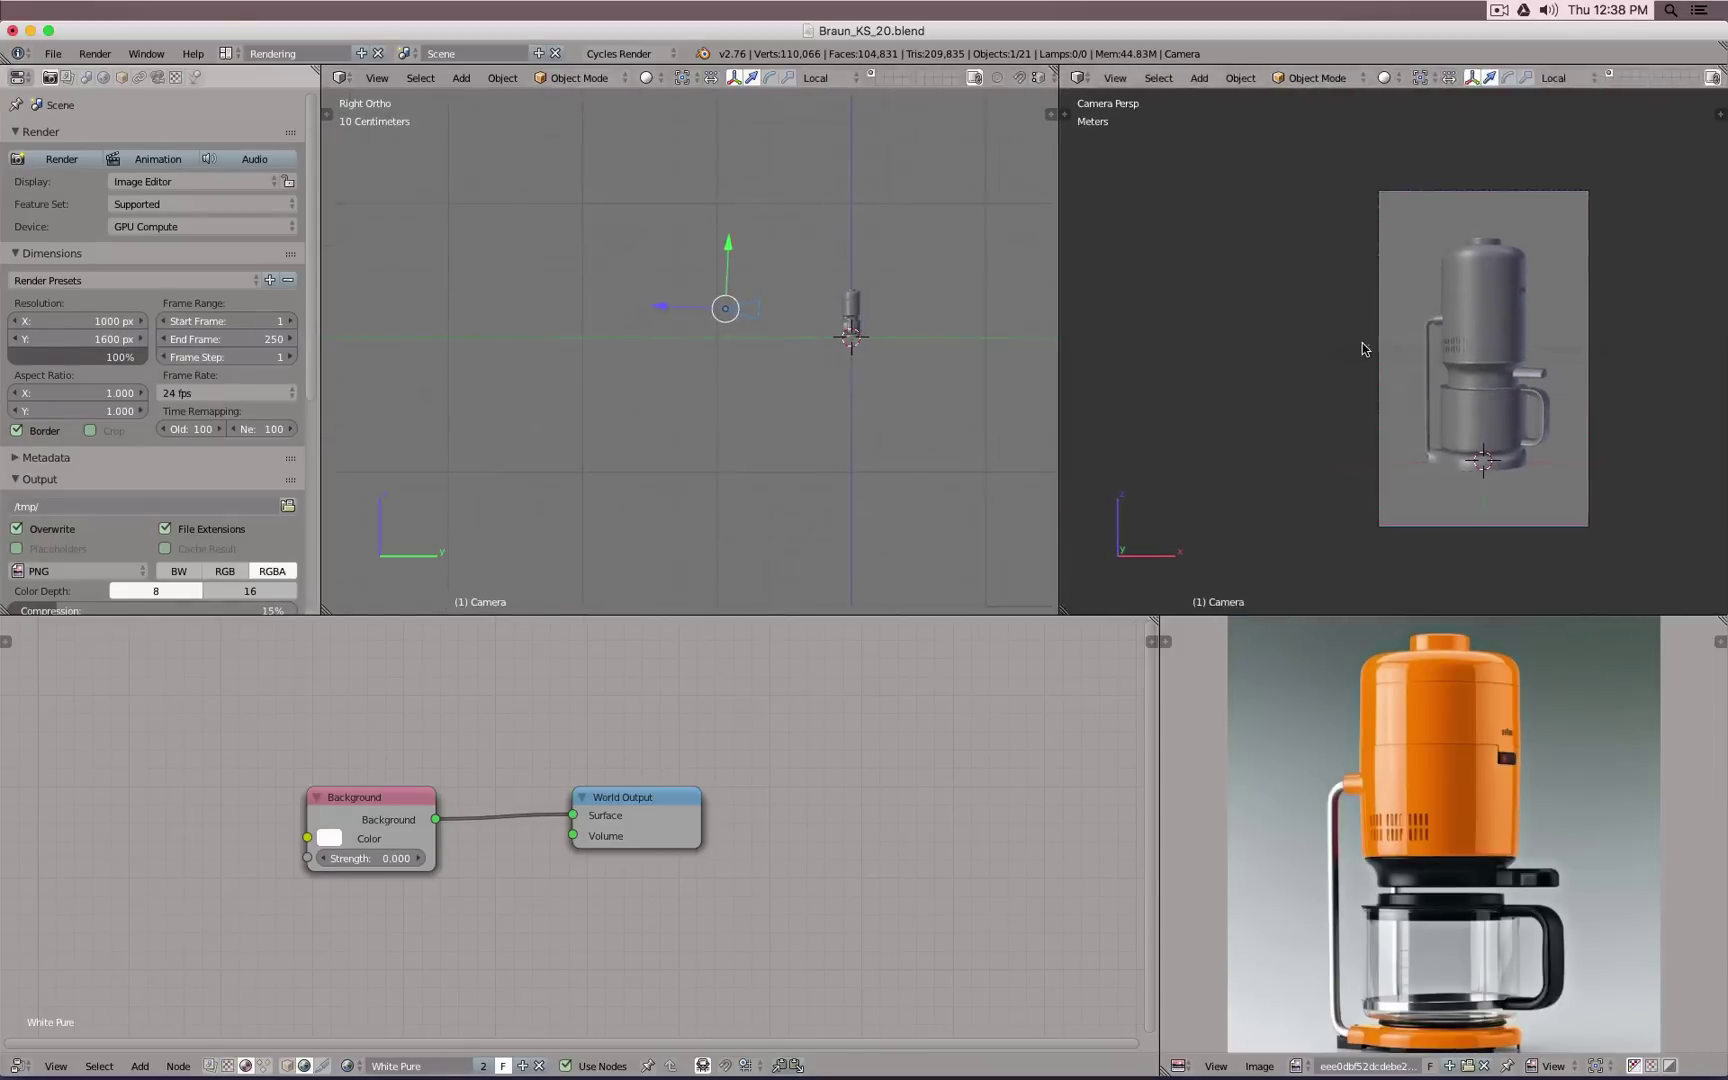
scroll(1359, 338, up, 1)
scroll(1359, 338, down, 1)
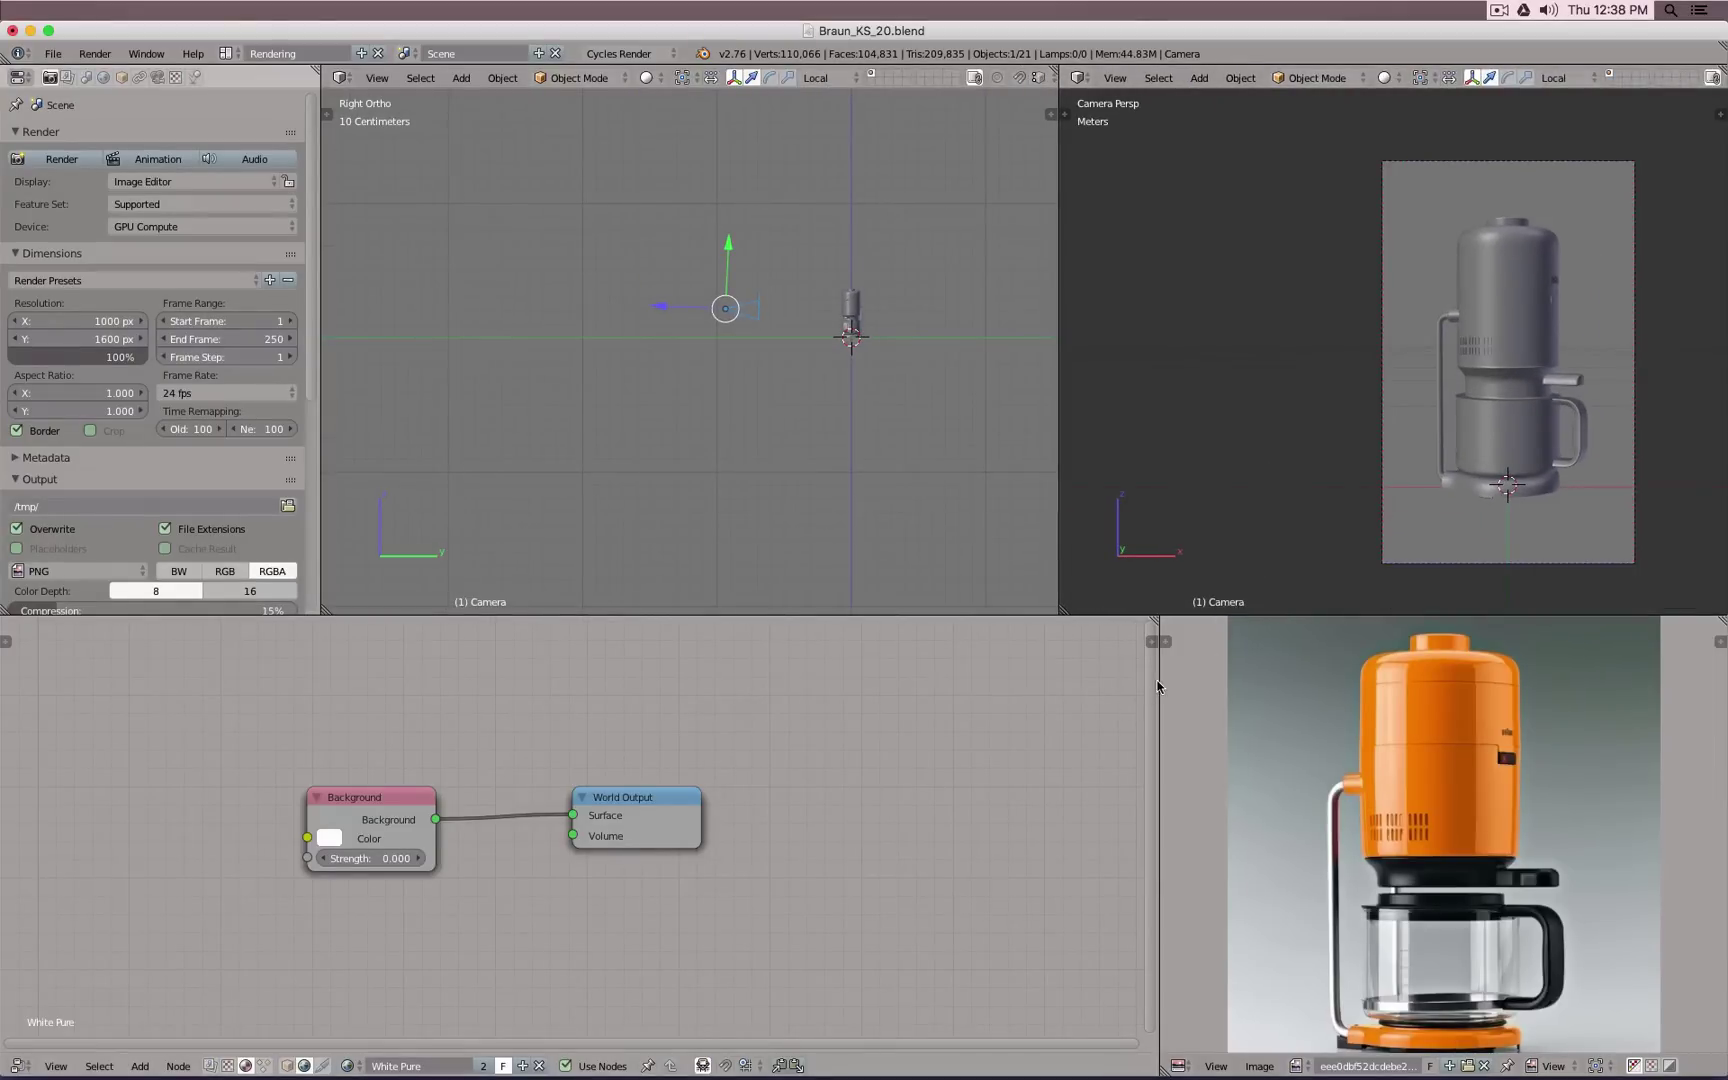
drag(1155, 690, 1108, 690)
scroll(1296, 375, up, 3)
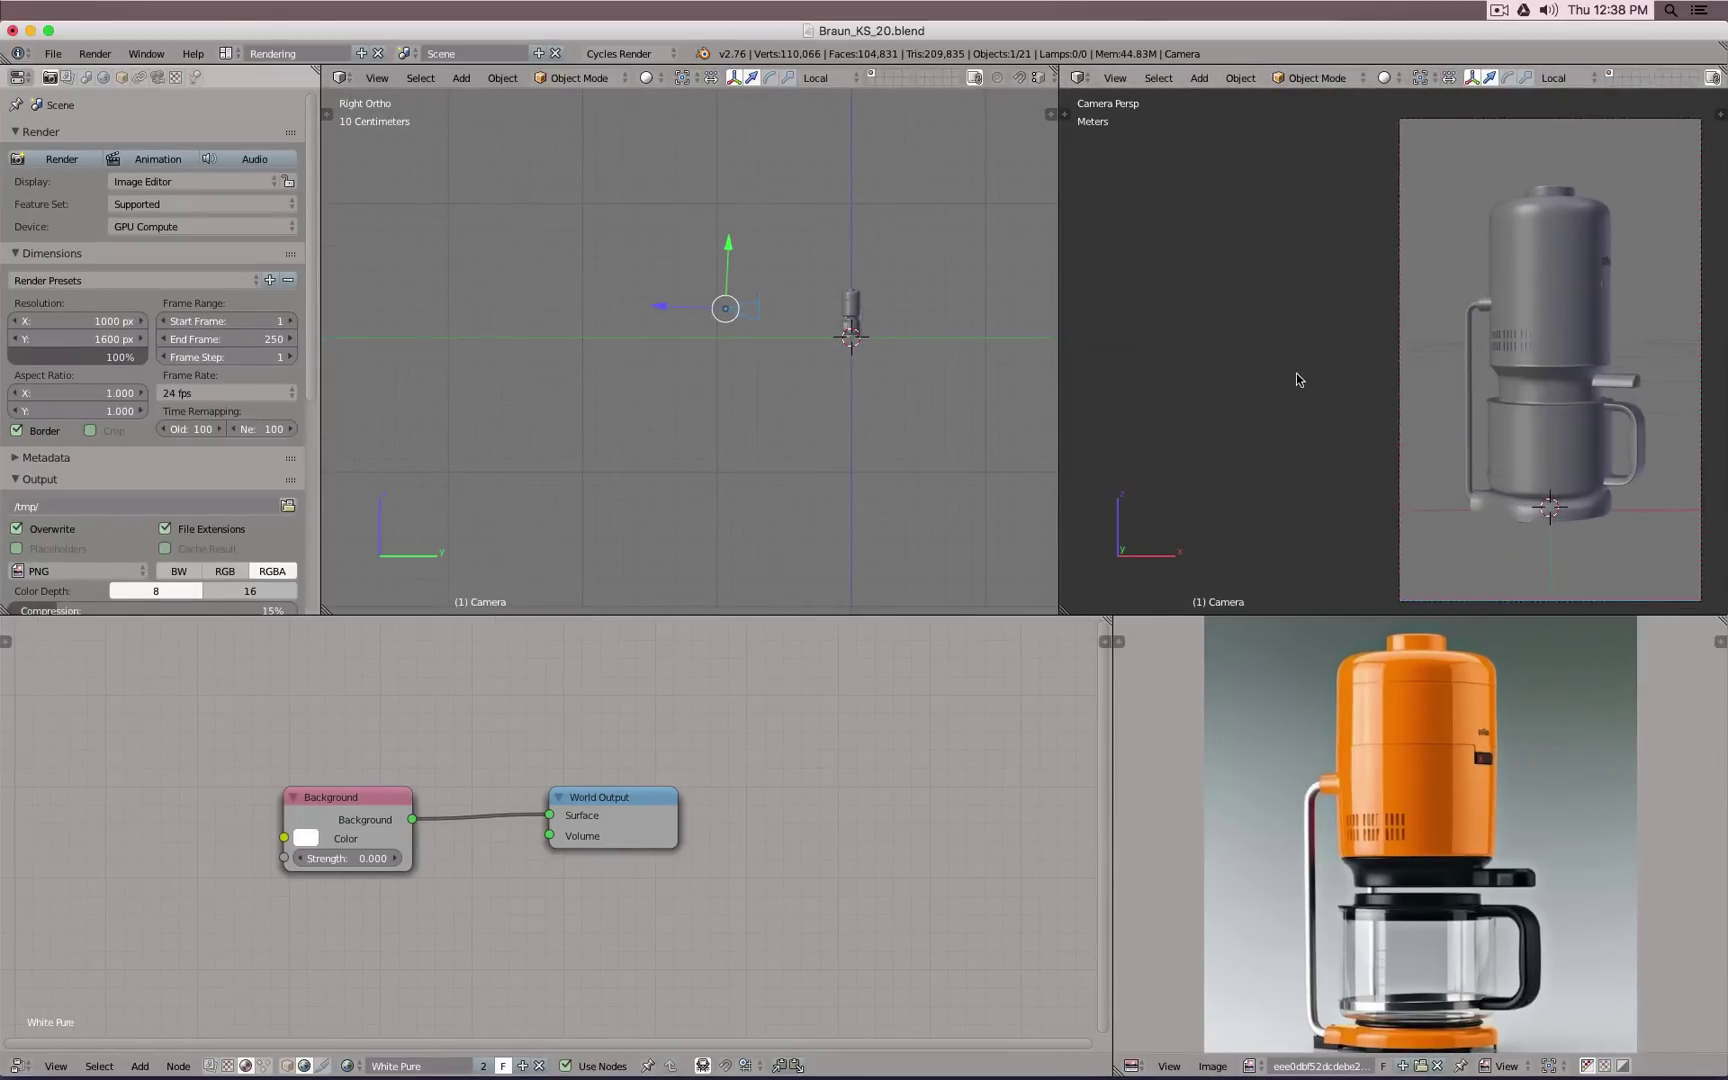
scroll(1096, 366, down, 1)
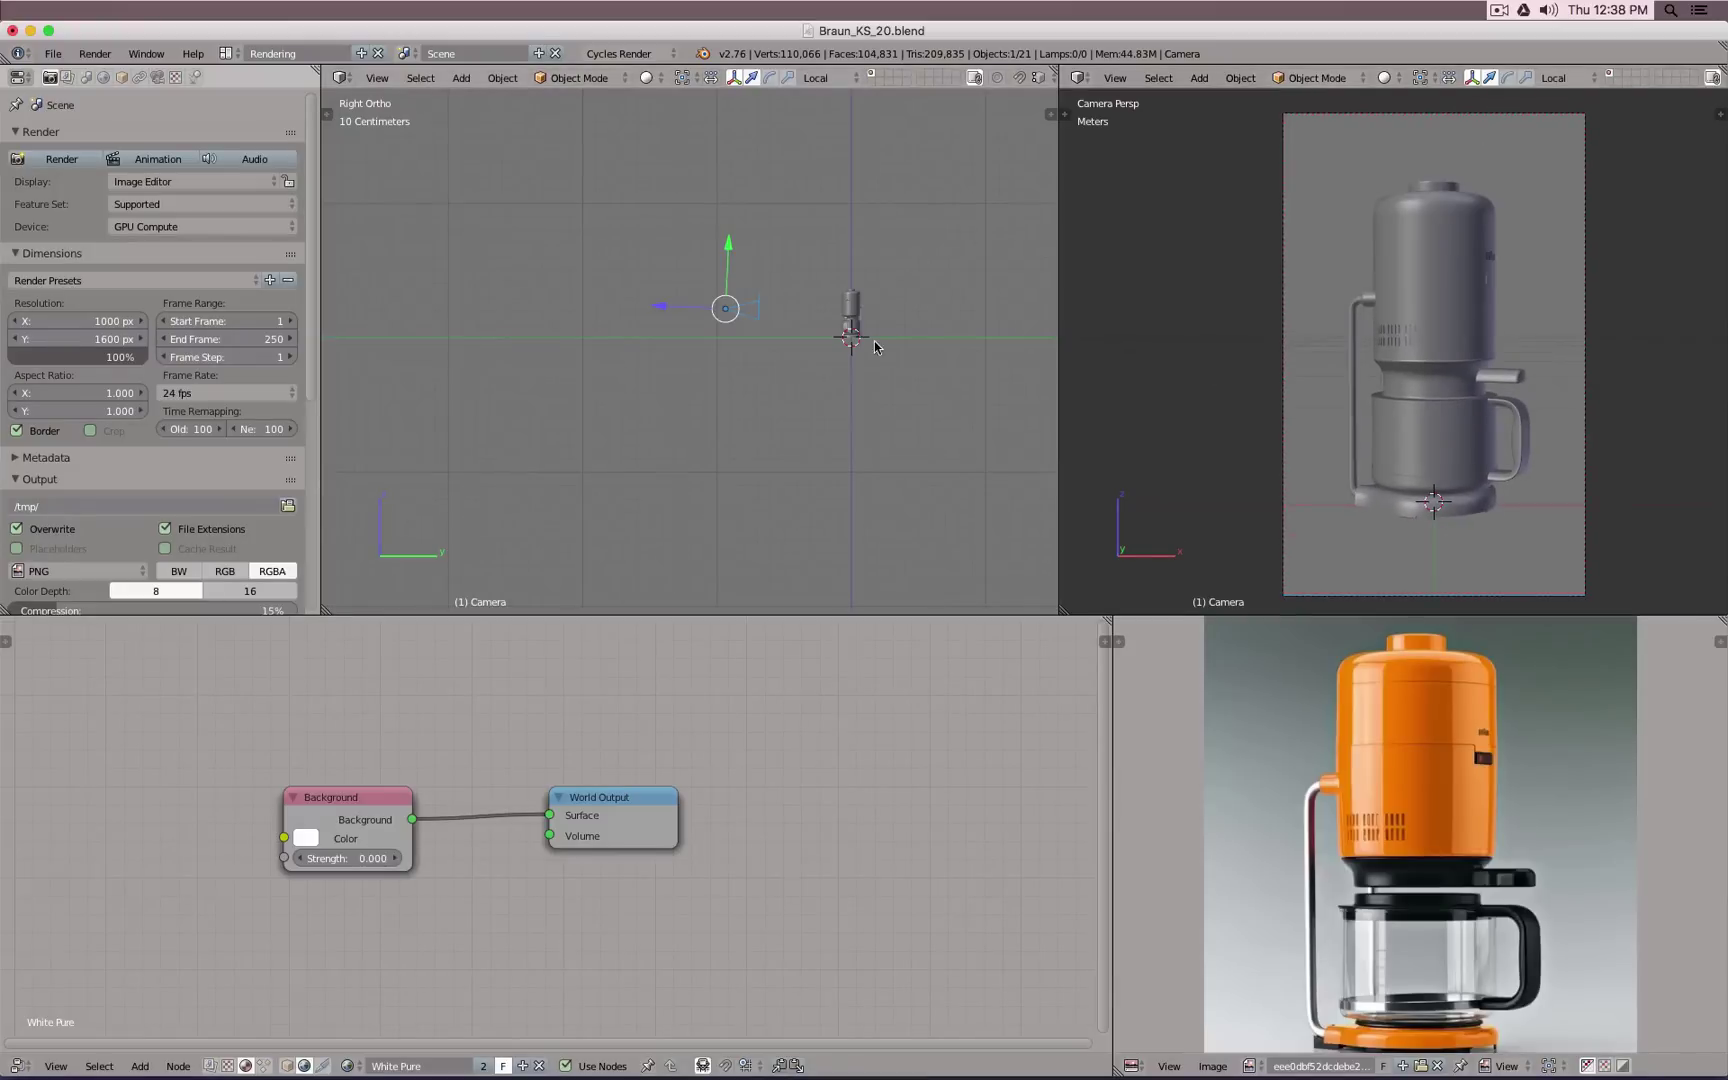
Step: Preview the camera view in rendered shading to check the unlit scene, and return to solid shading
shift+middle_drag(872, 347, 733, 344)
mouse_move(893, 365)
middle_down()
mouse_move(848, 370)
mouse_move(914, 413)
mouse_move(868, 366)
middle_up()
key(shift+z)
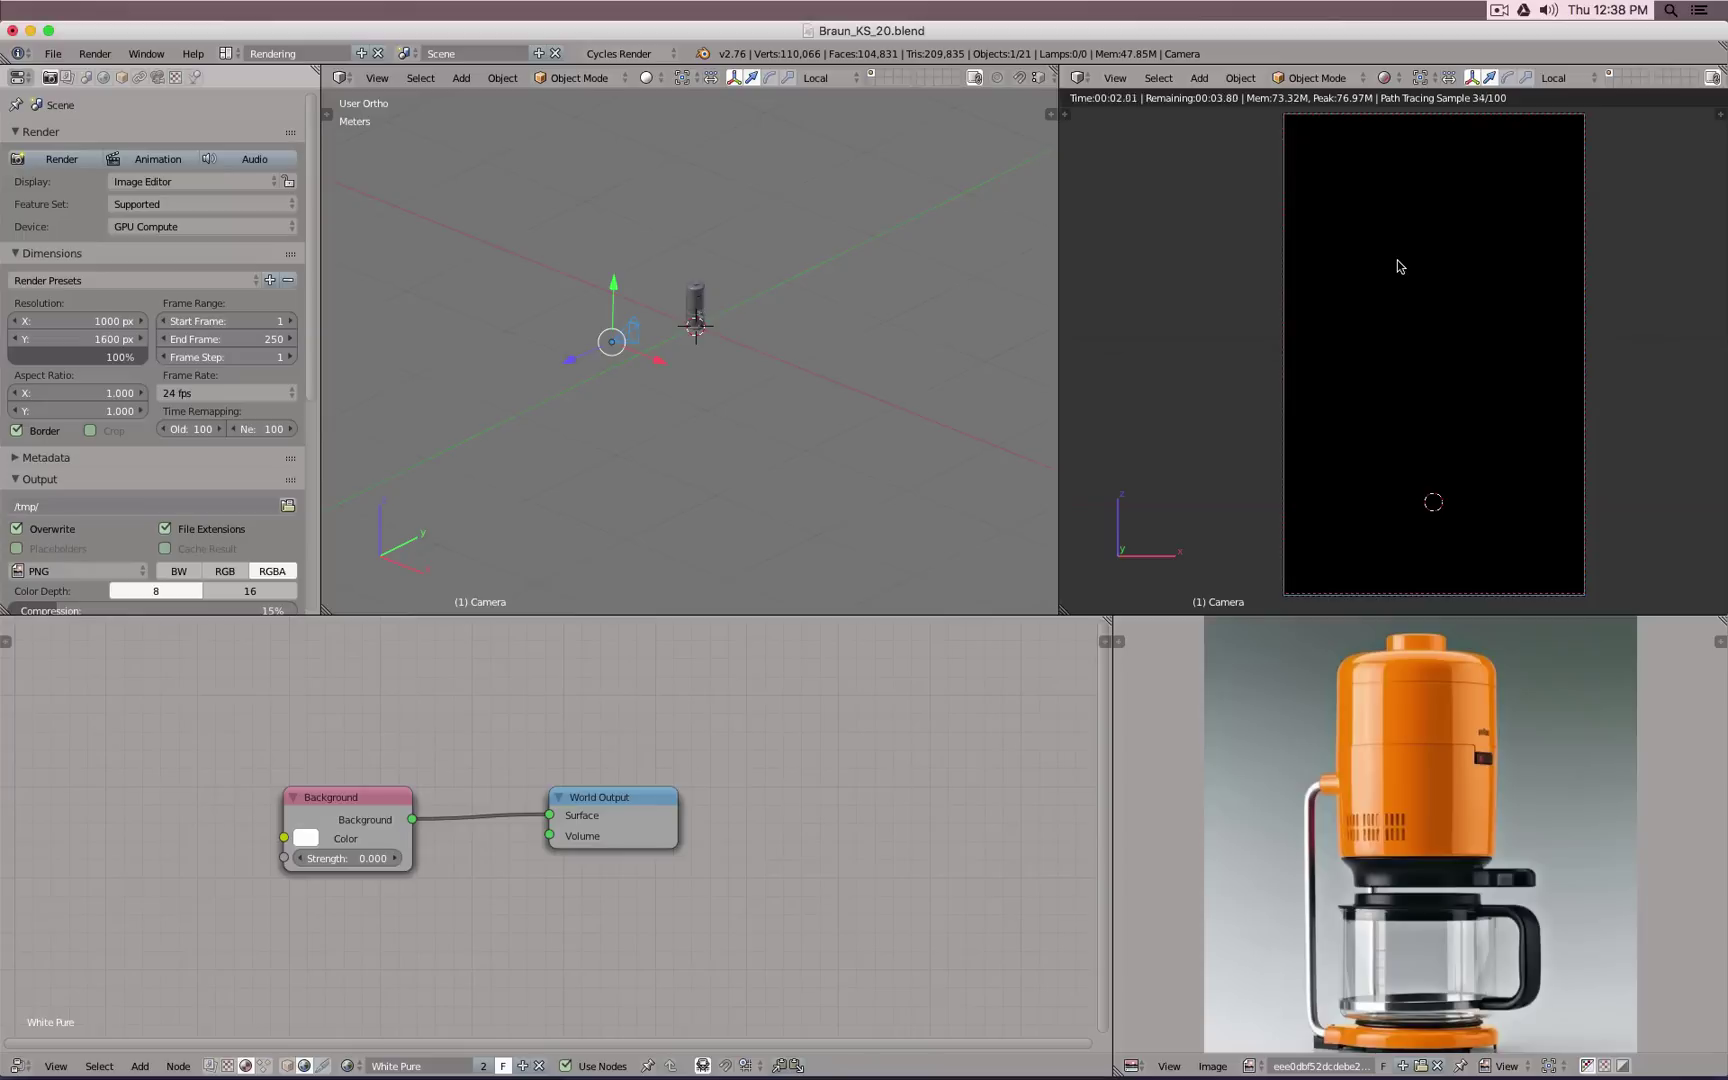
key(shift+z)
Step: Add a plane at the coffee maker's base in top view and scale its mesh down to roughly twice the coffee maker's width
scroll(767, 320, up, 2)
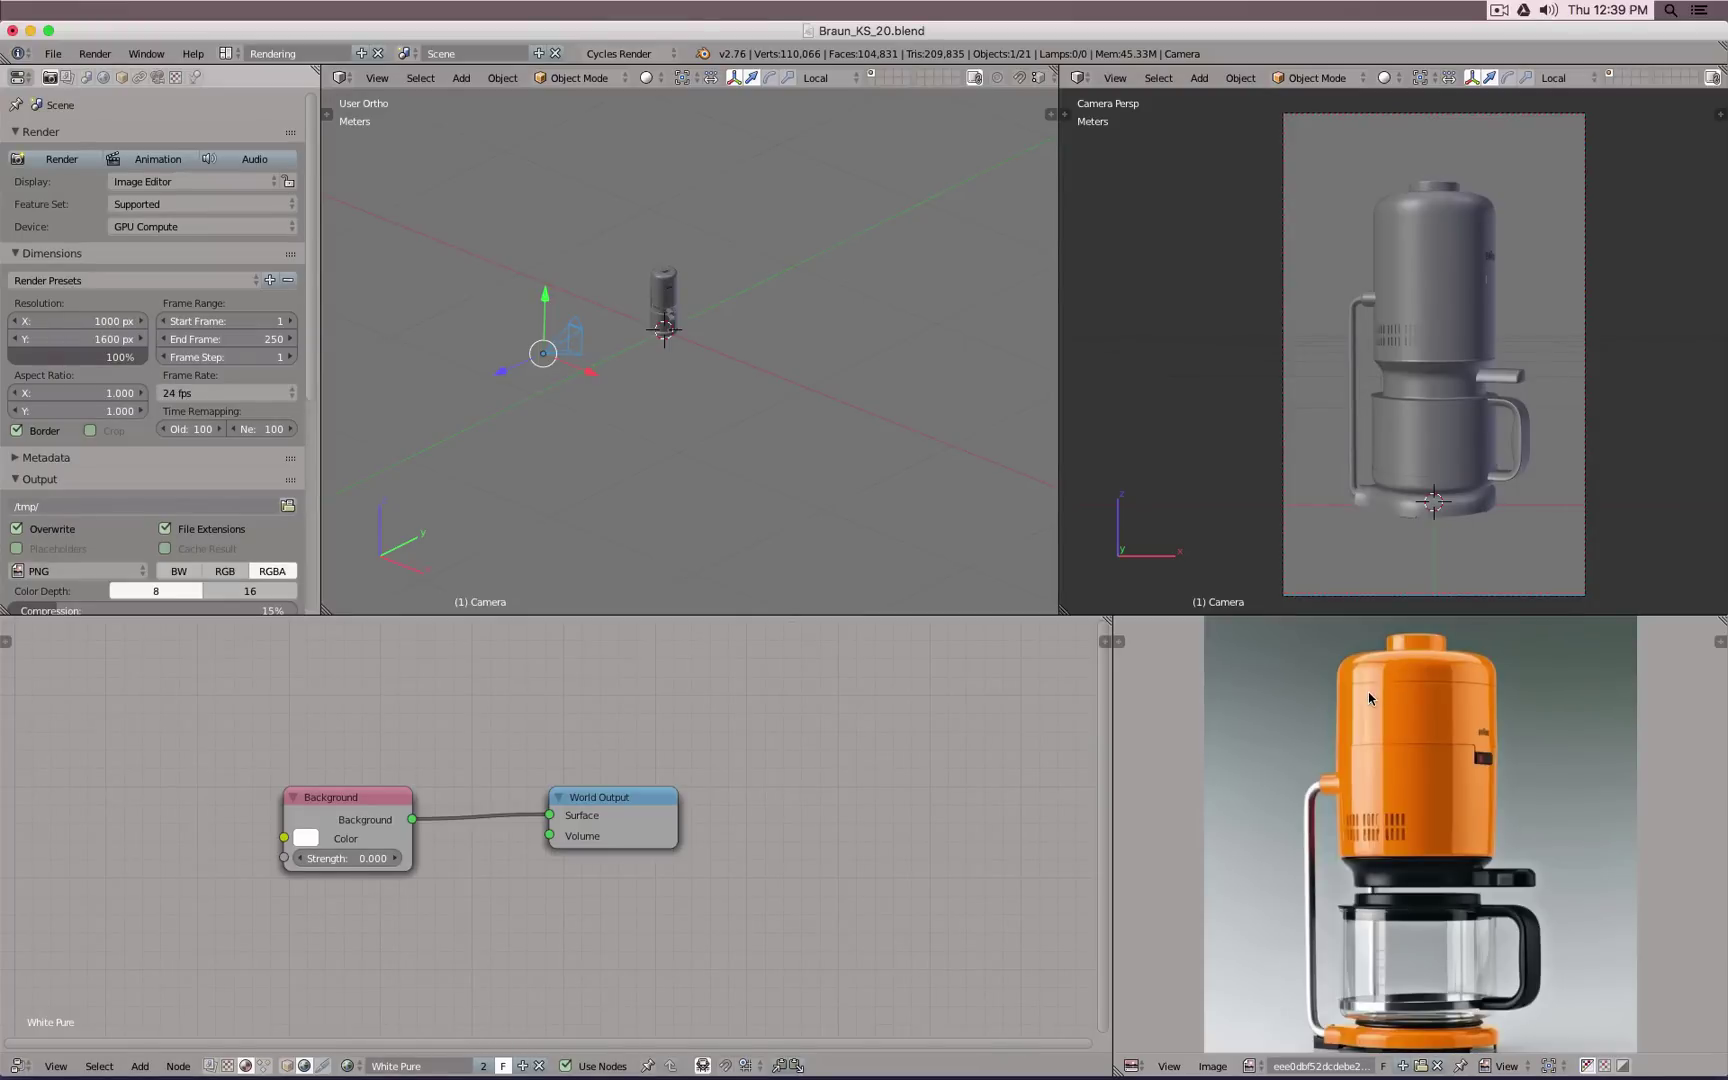
key(KP_7)
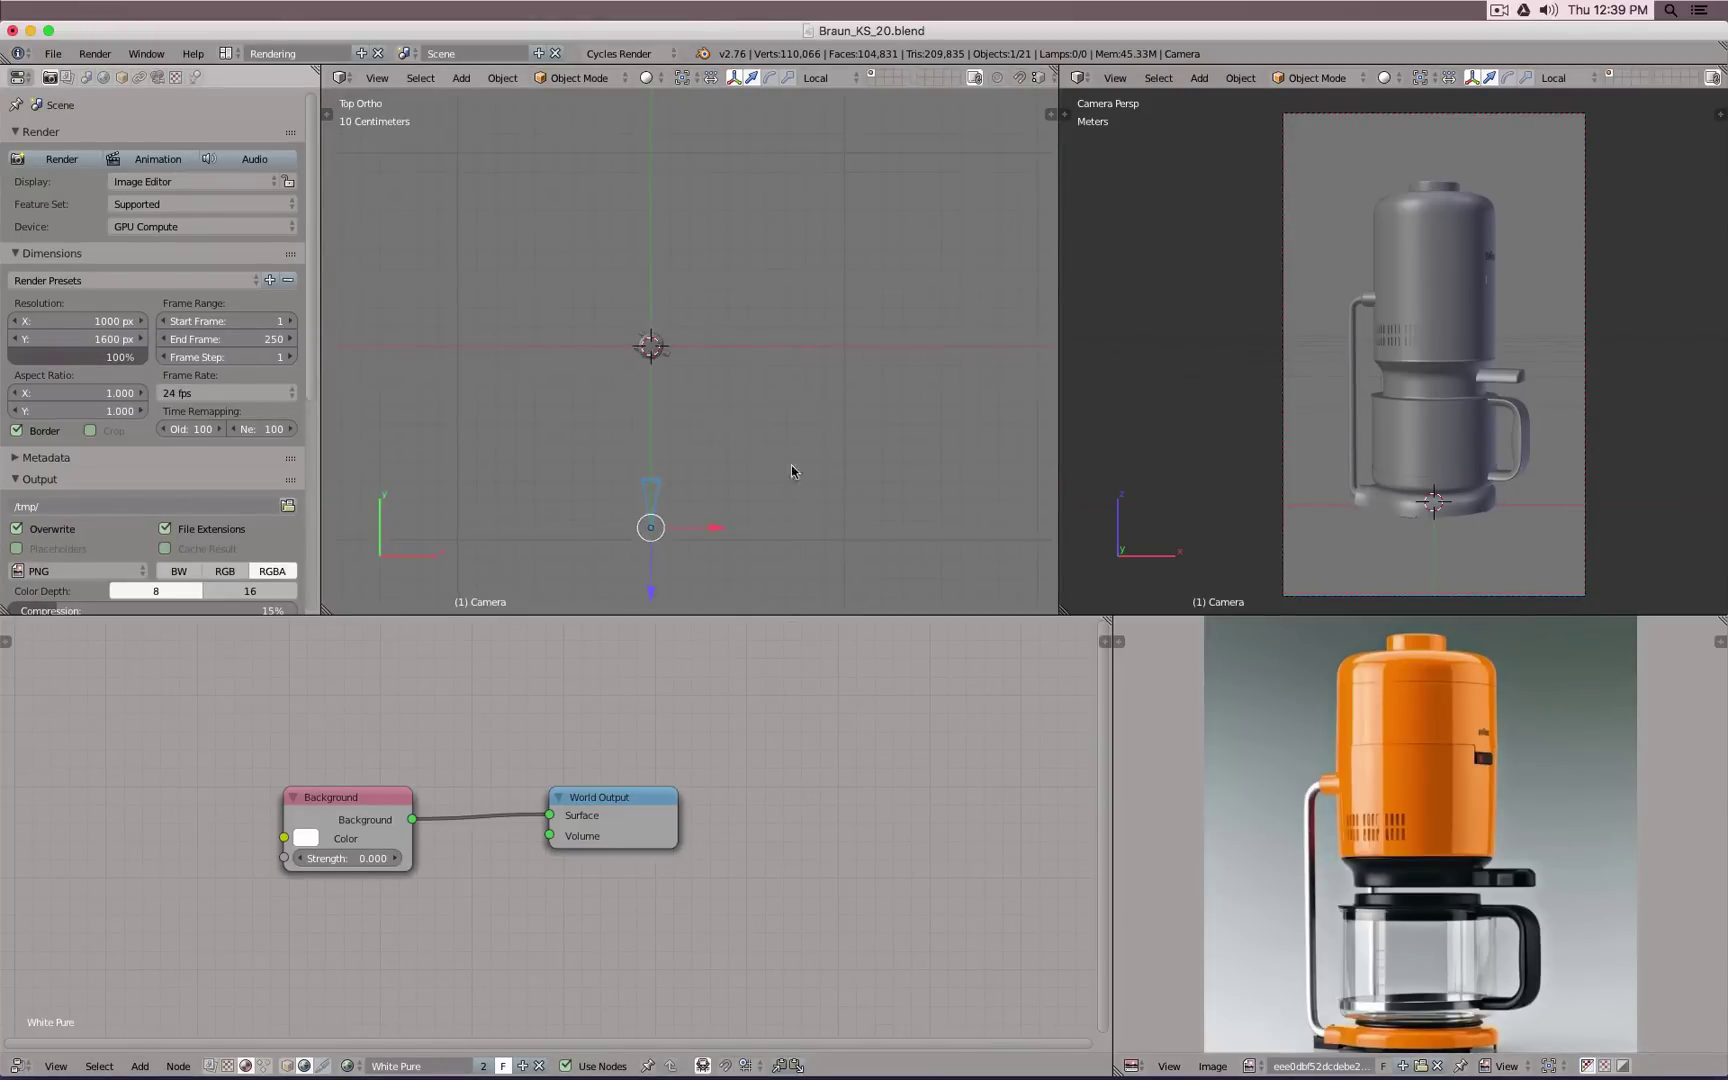
key(shift+a)
mouse_move(683, 241)
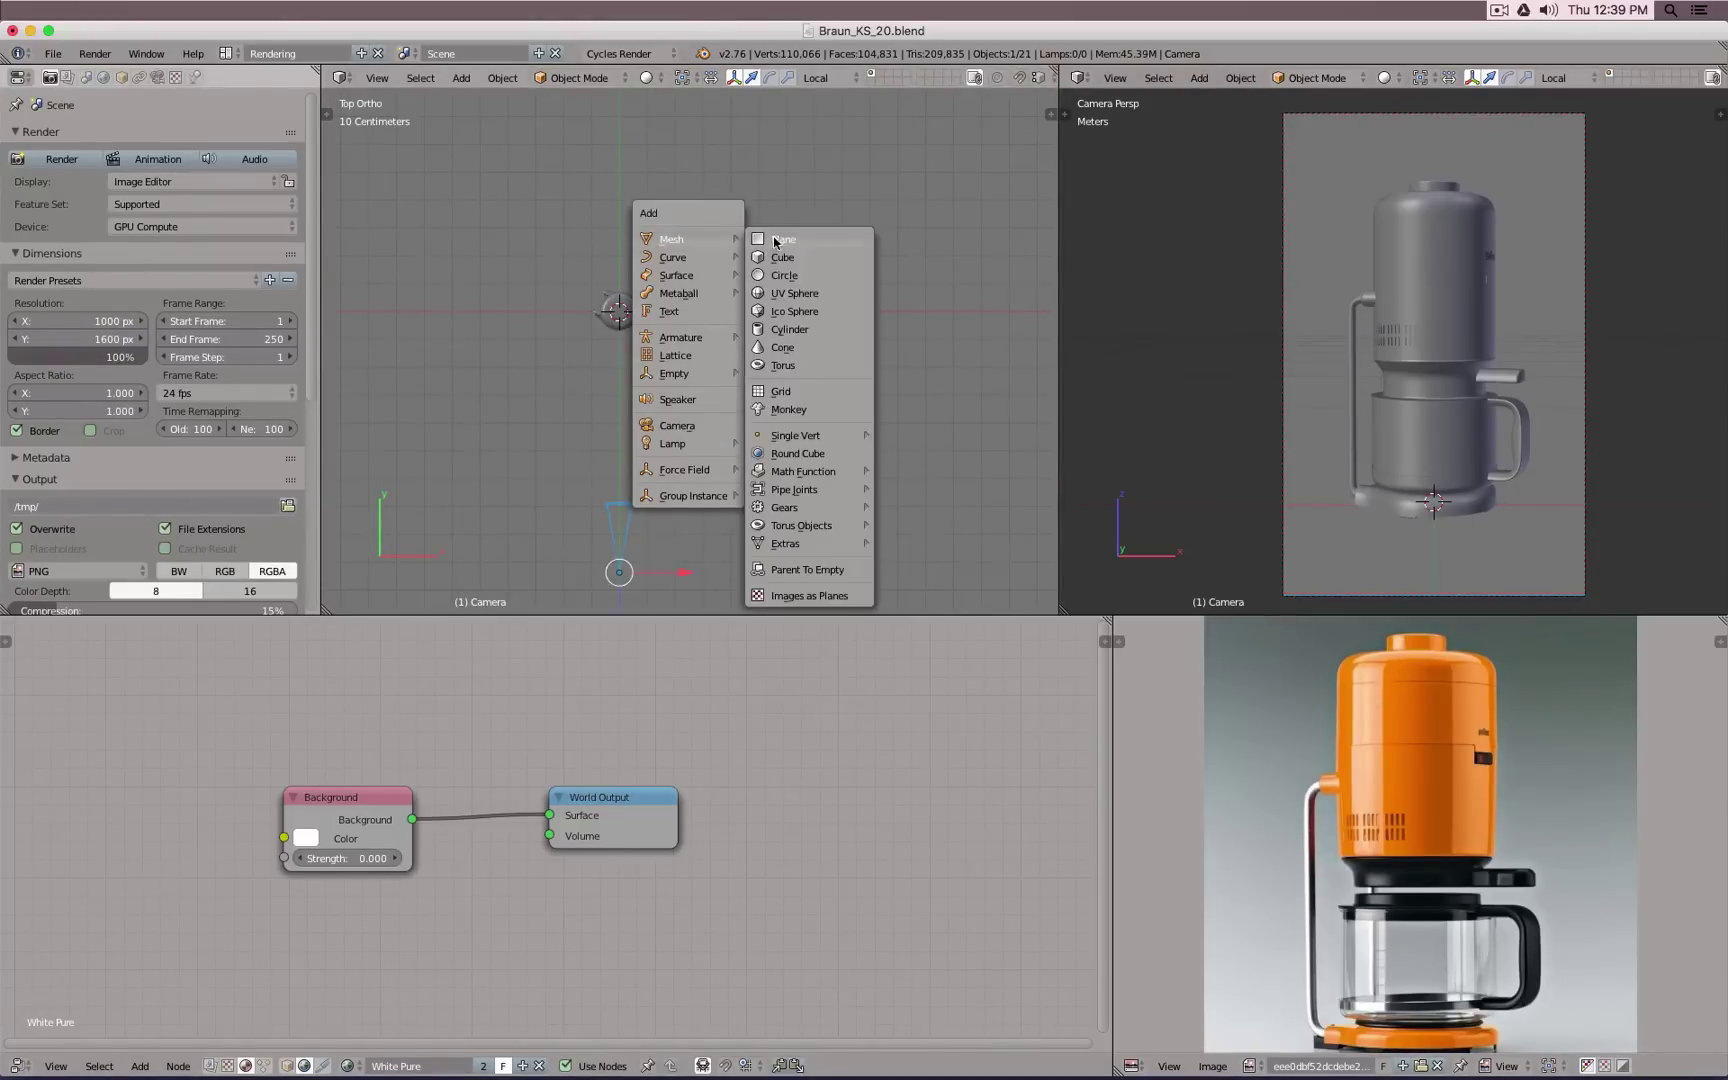
click(772, 243)
key(Tab)
key(s)
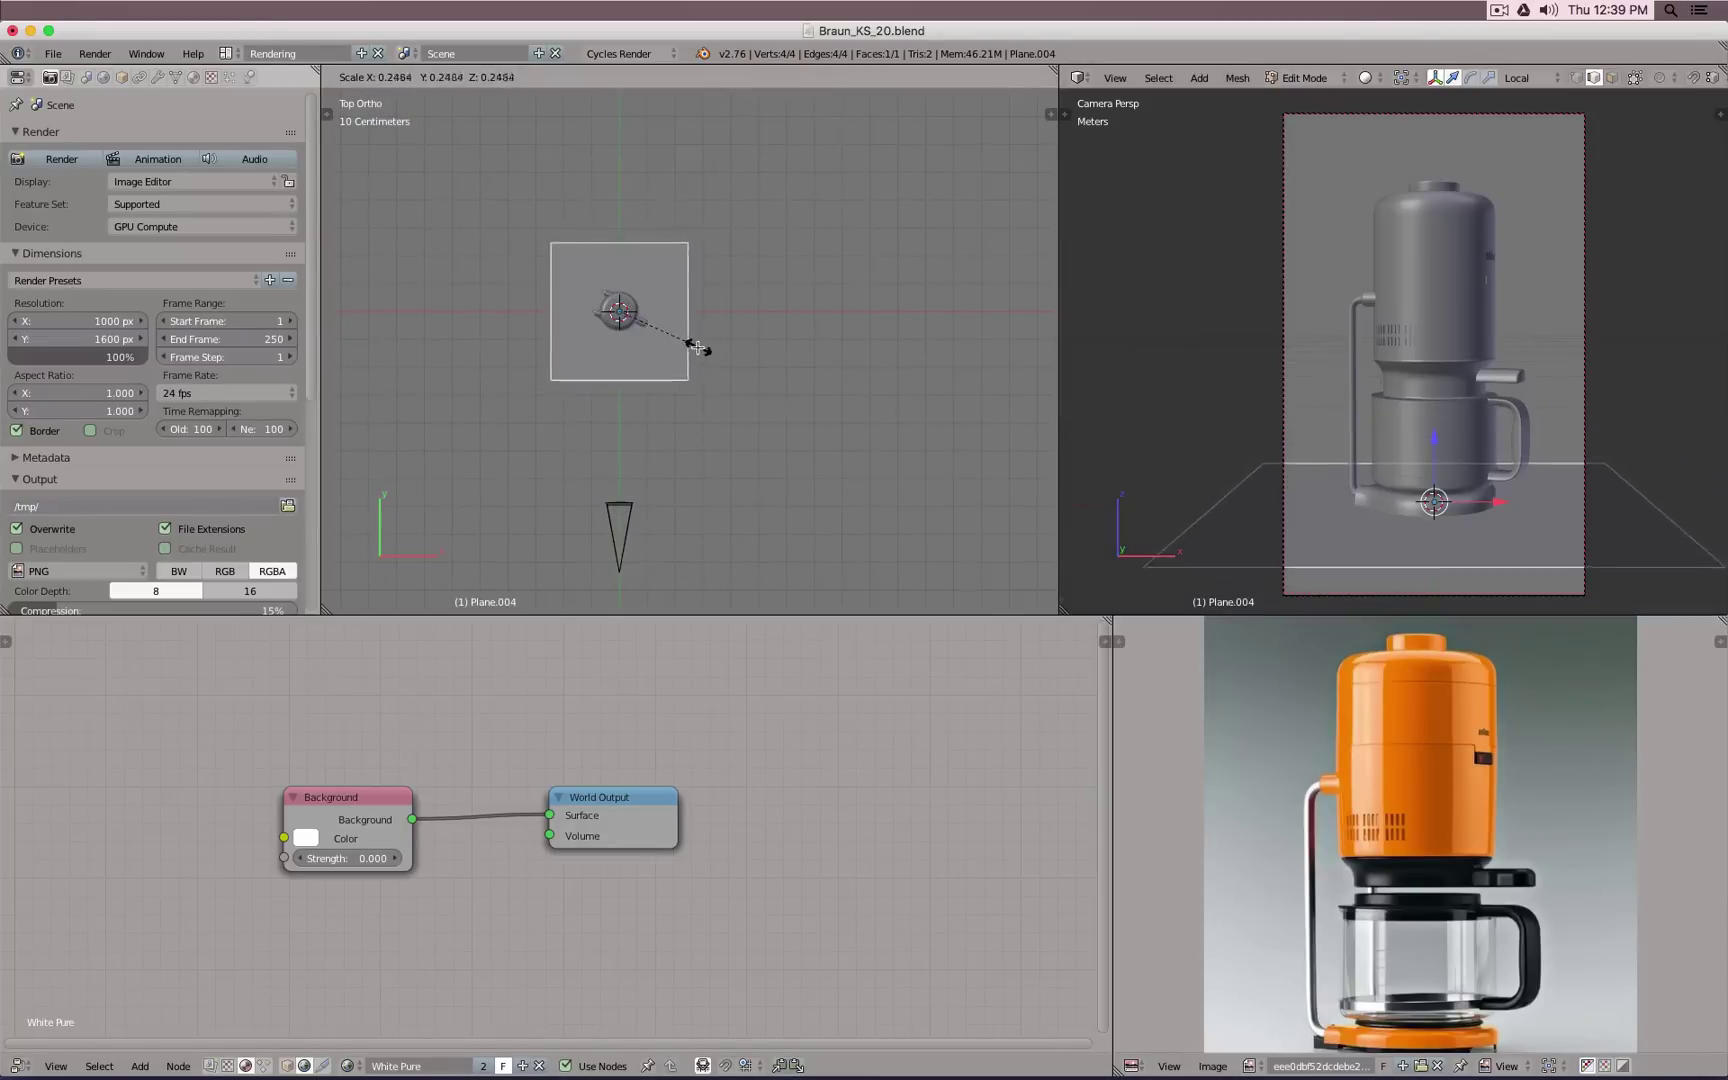
click(680, 346)
key(Tab)
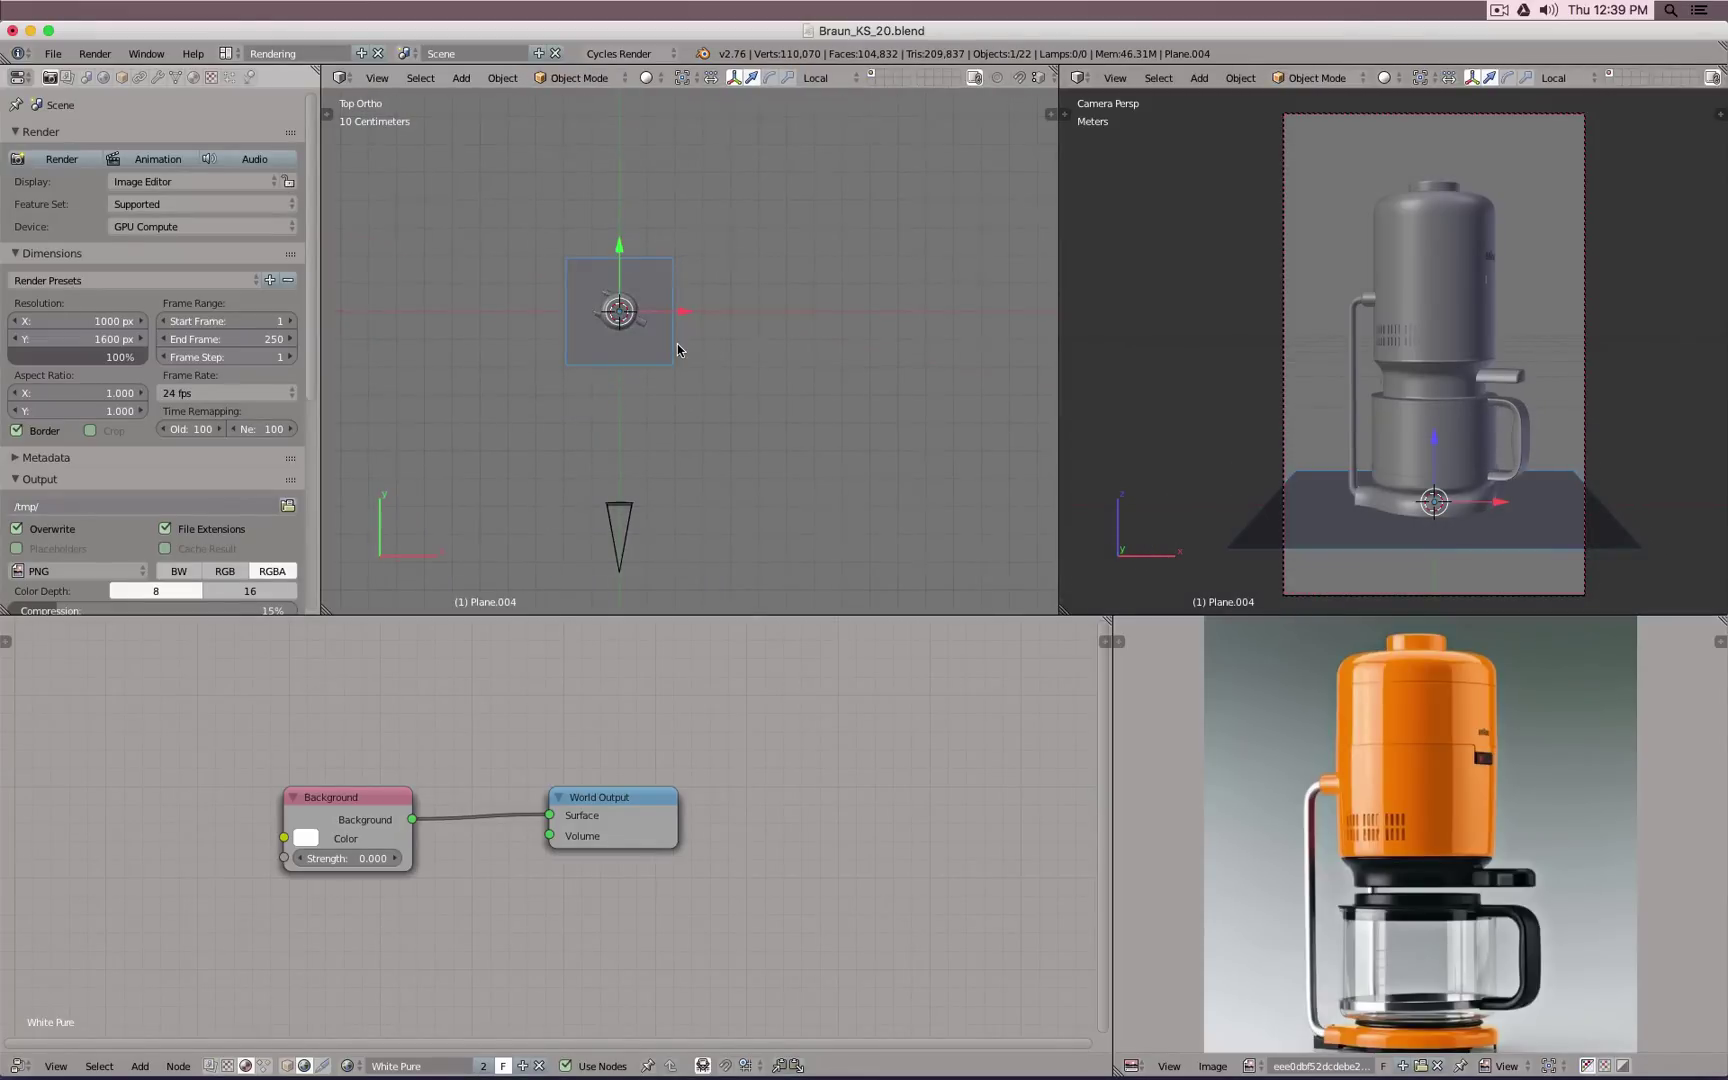
Step: Raise the plane about 66 cm along the global Z axis so it sits above the coffee maker
key(KP_3)
key(g)
key(z)
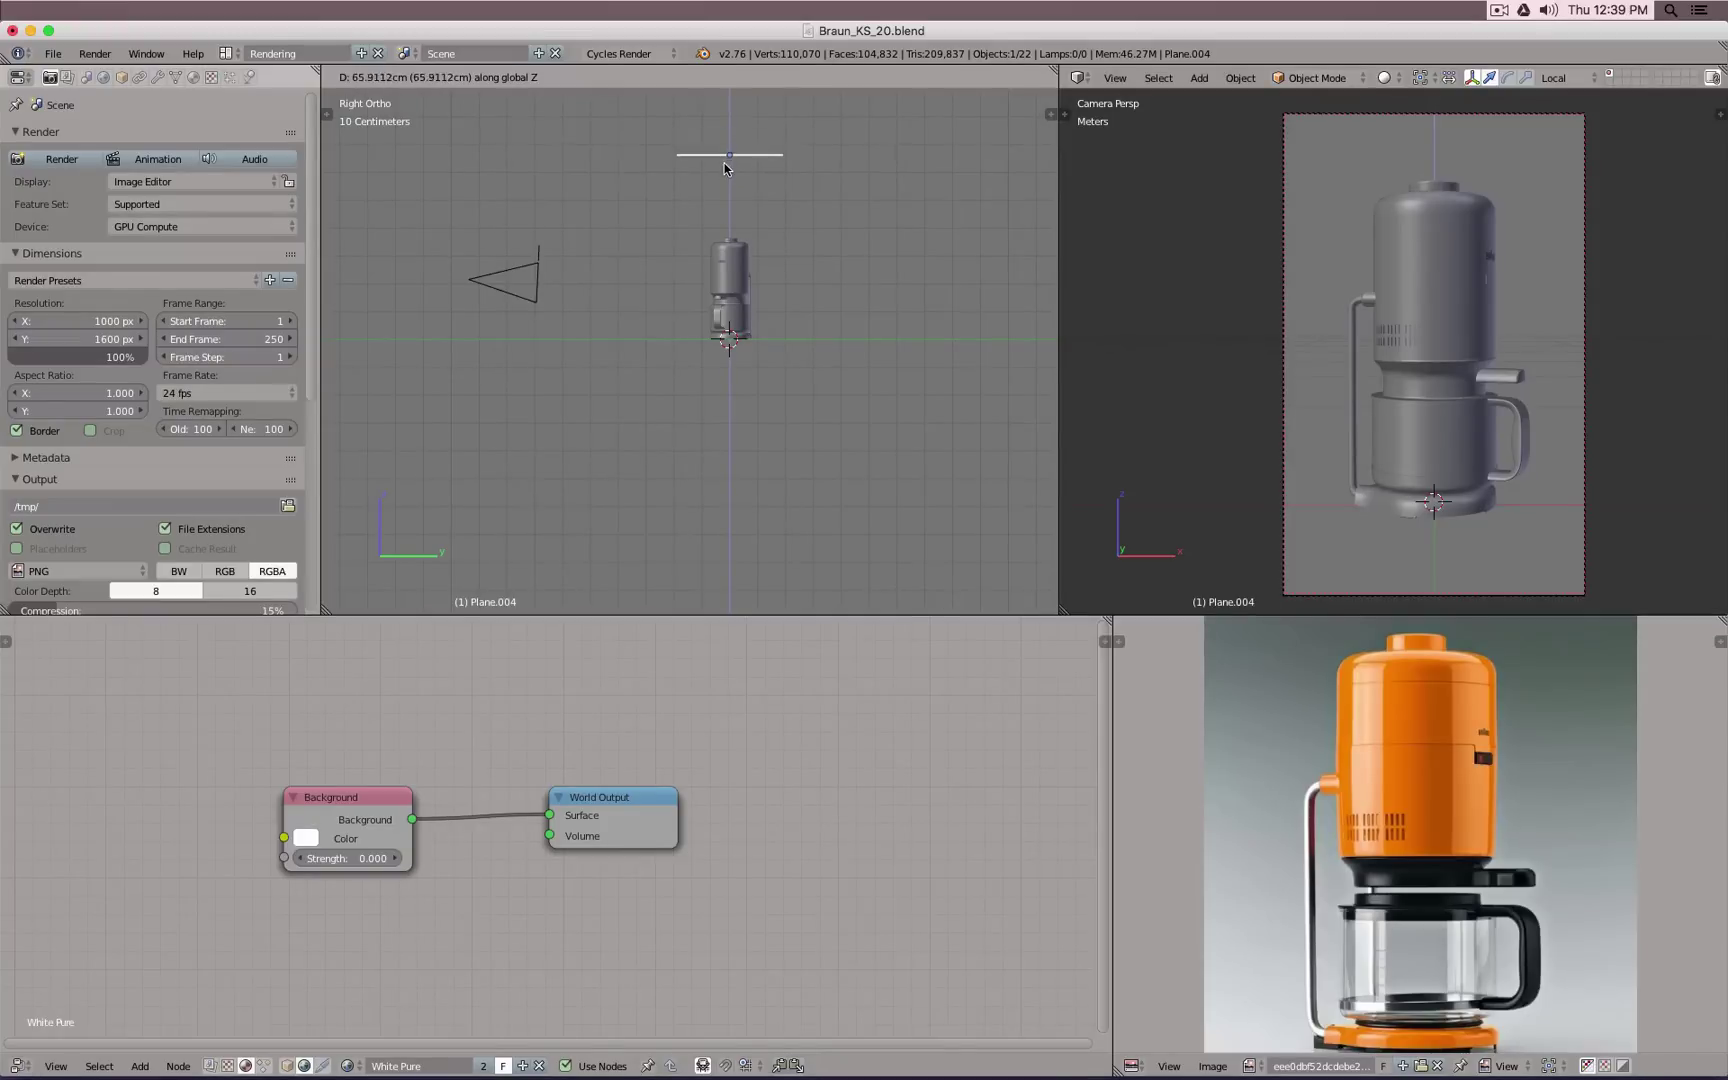
click(725, 168)
Step: Add a second plane at the coffee maker's base, scale its mesh down and narrow it to about 0.34 along Y
middle_drag(656, 294, 811, 360)
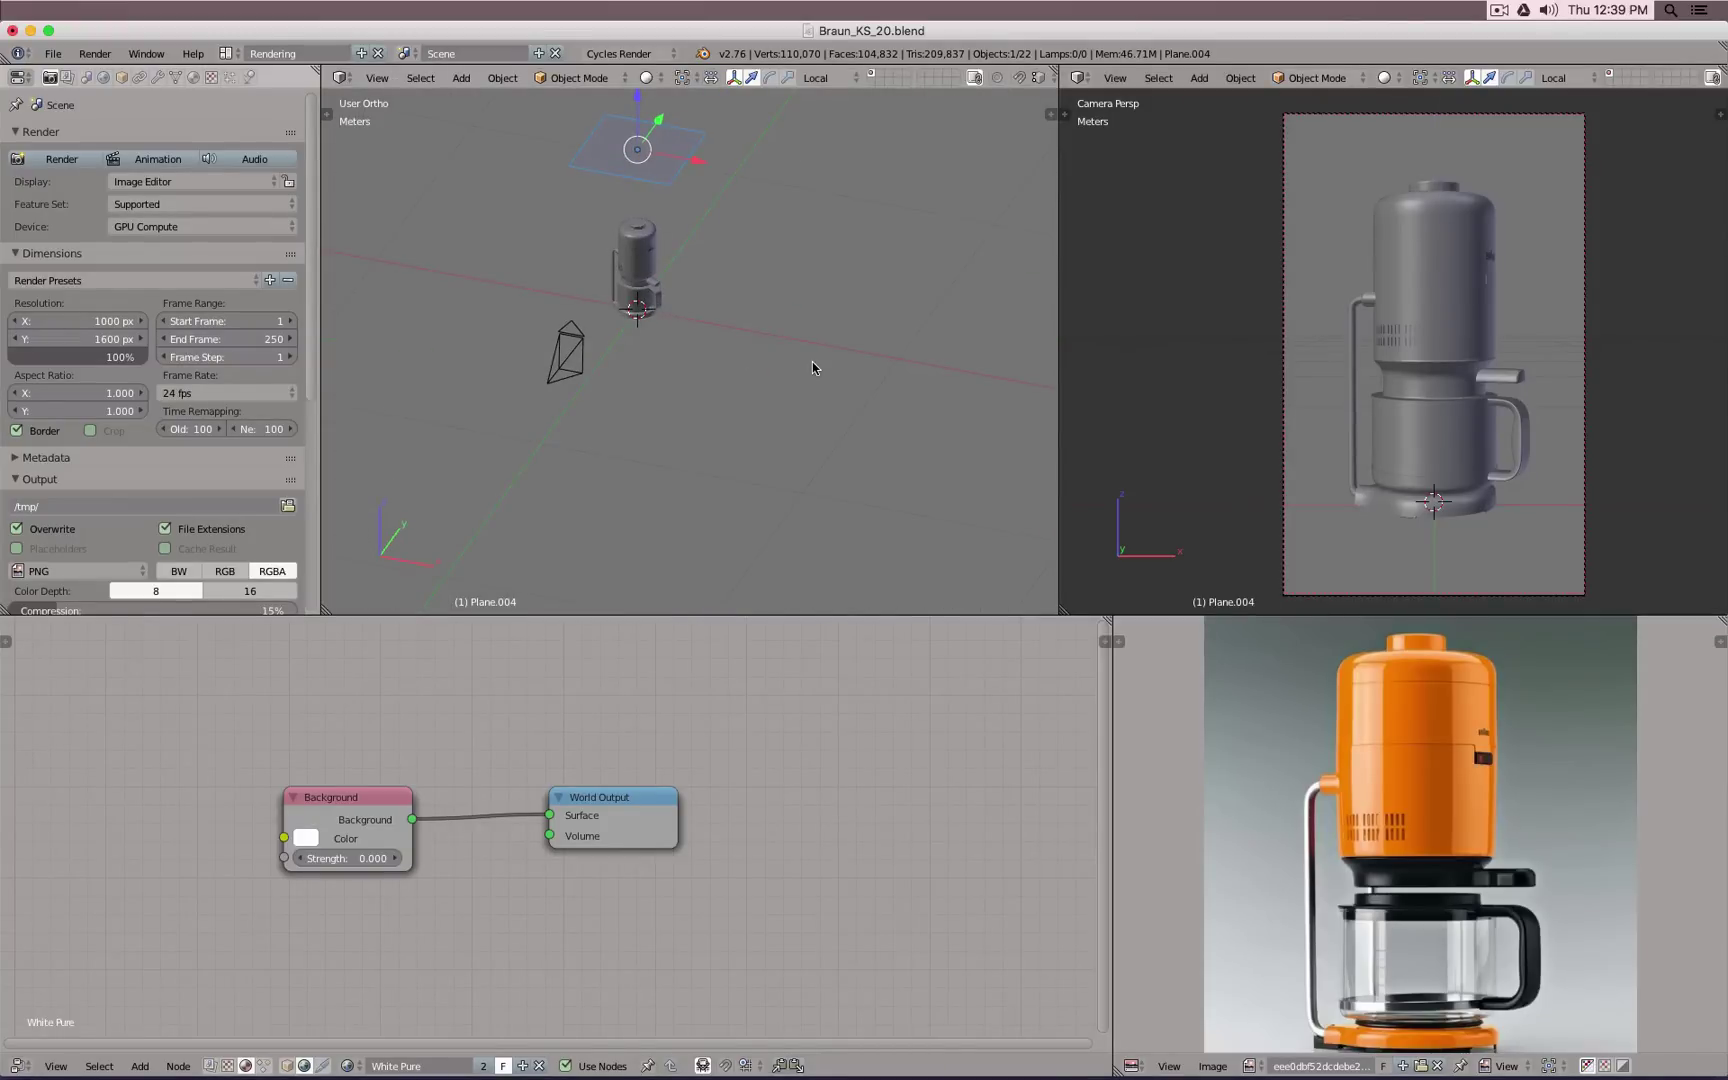
key(shift+a)
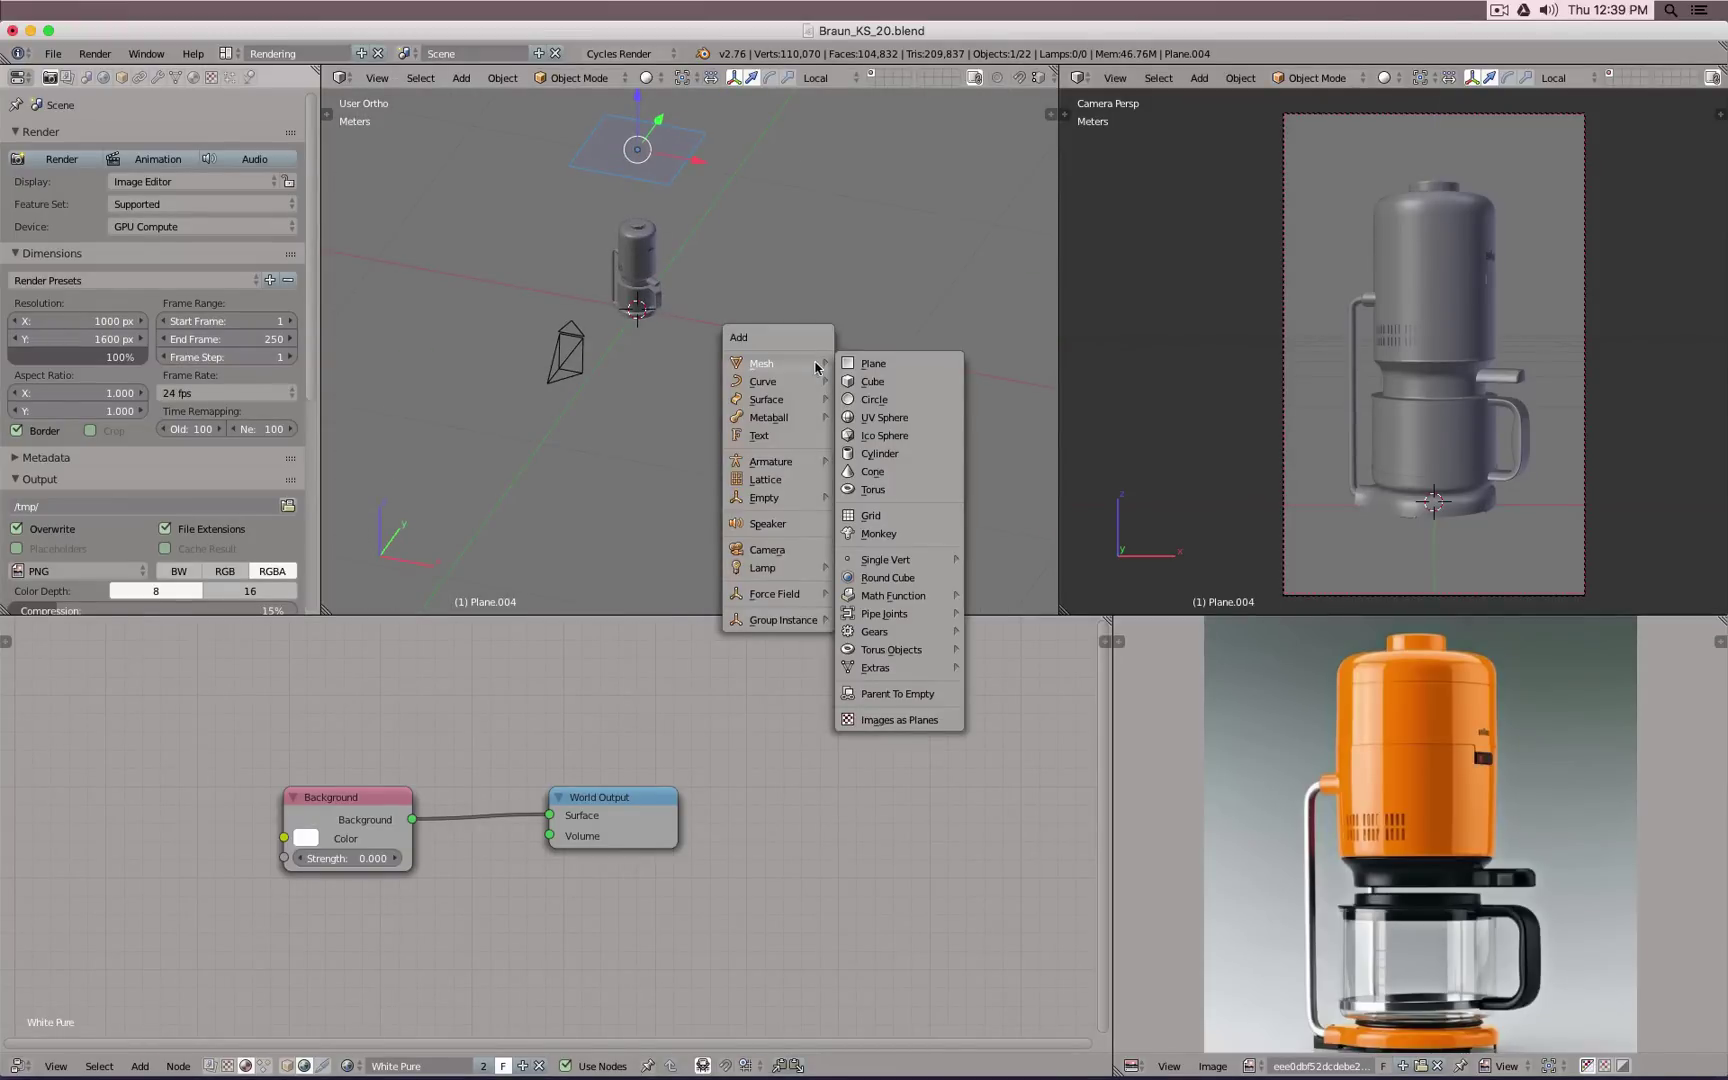
click(865, 367)
key(Tab)
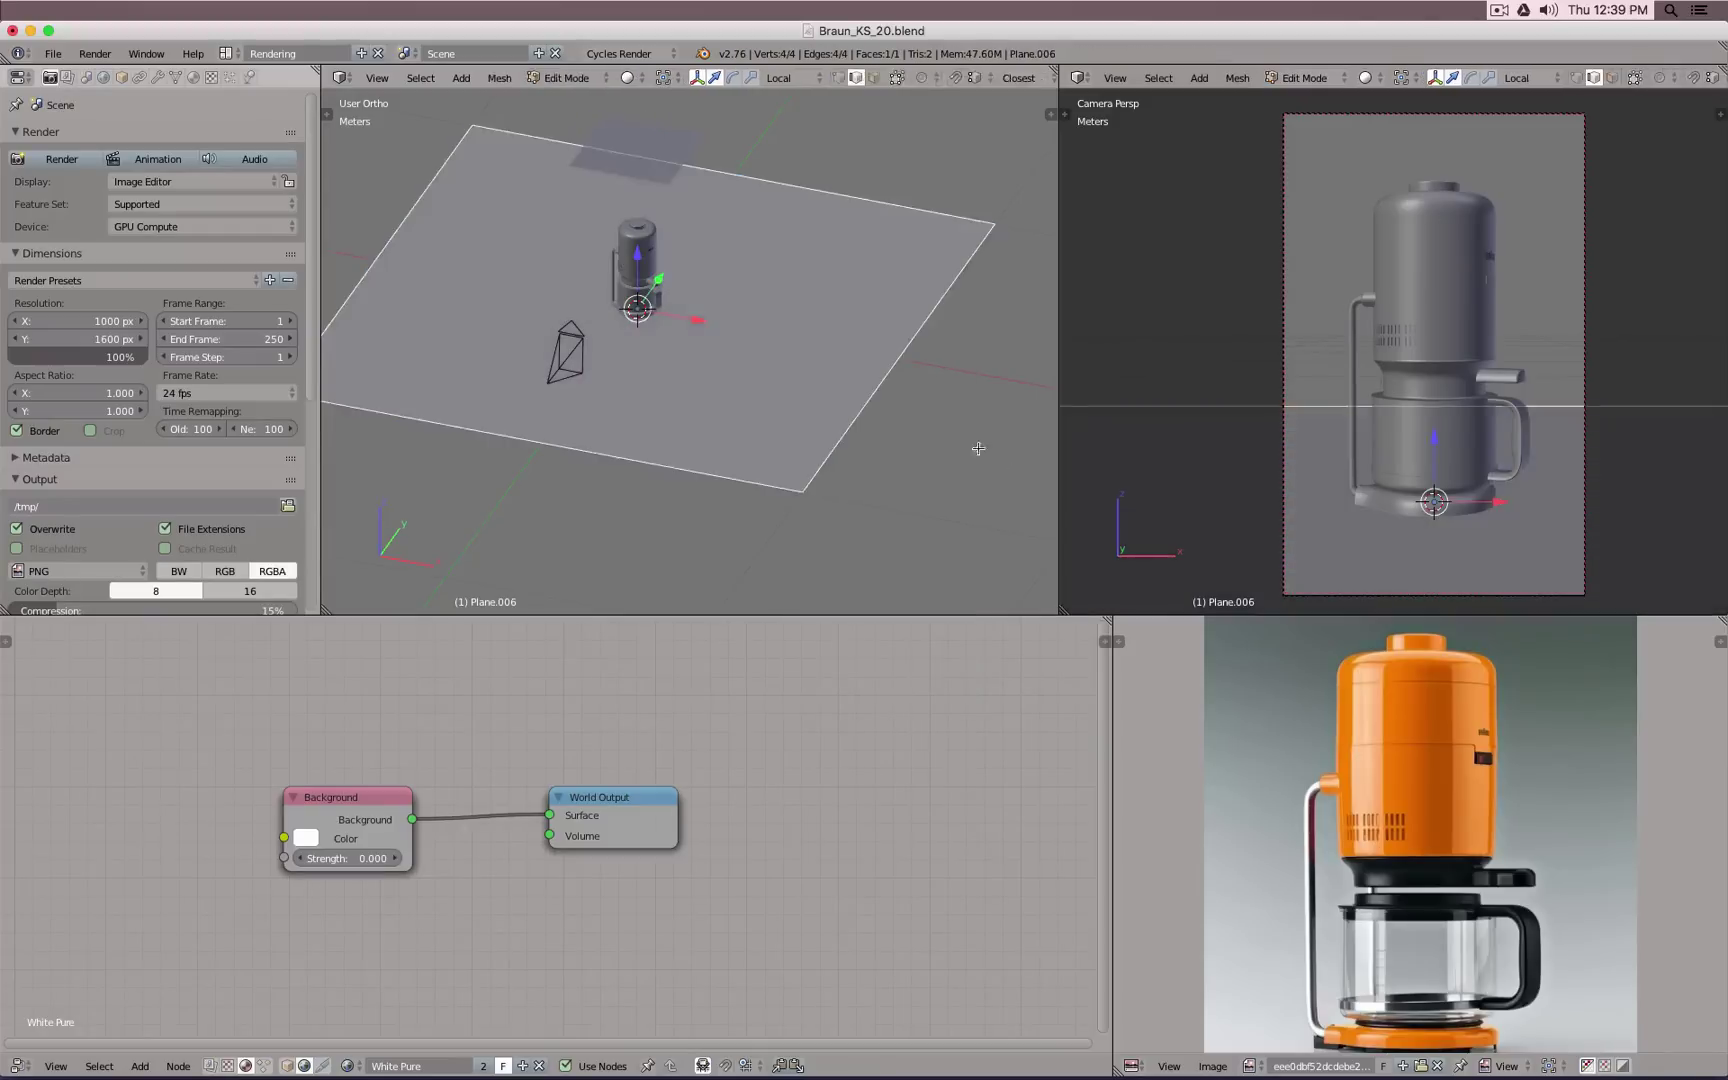
key(s)
click(722, 367)
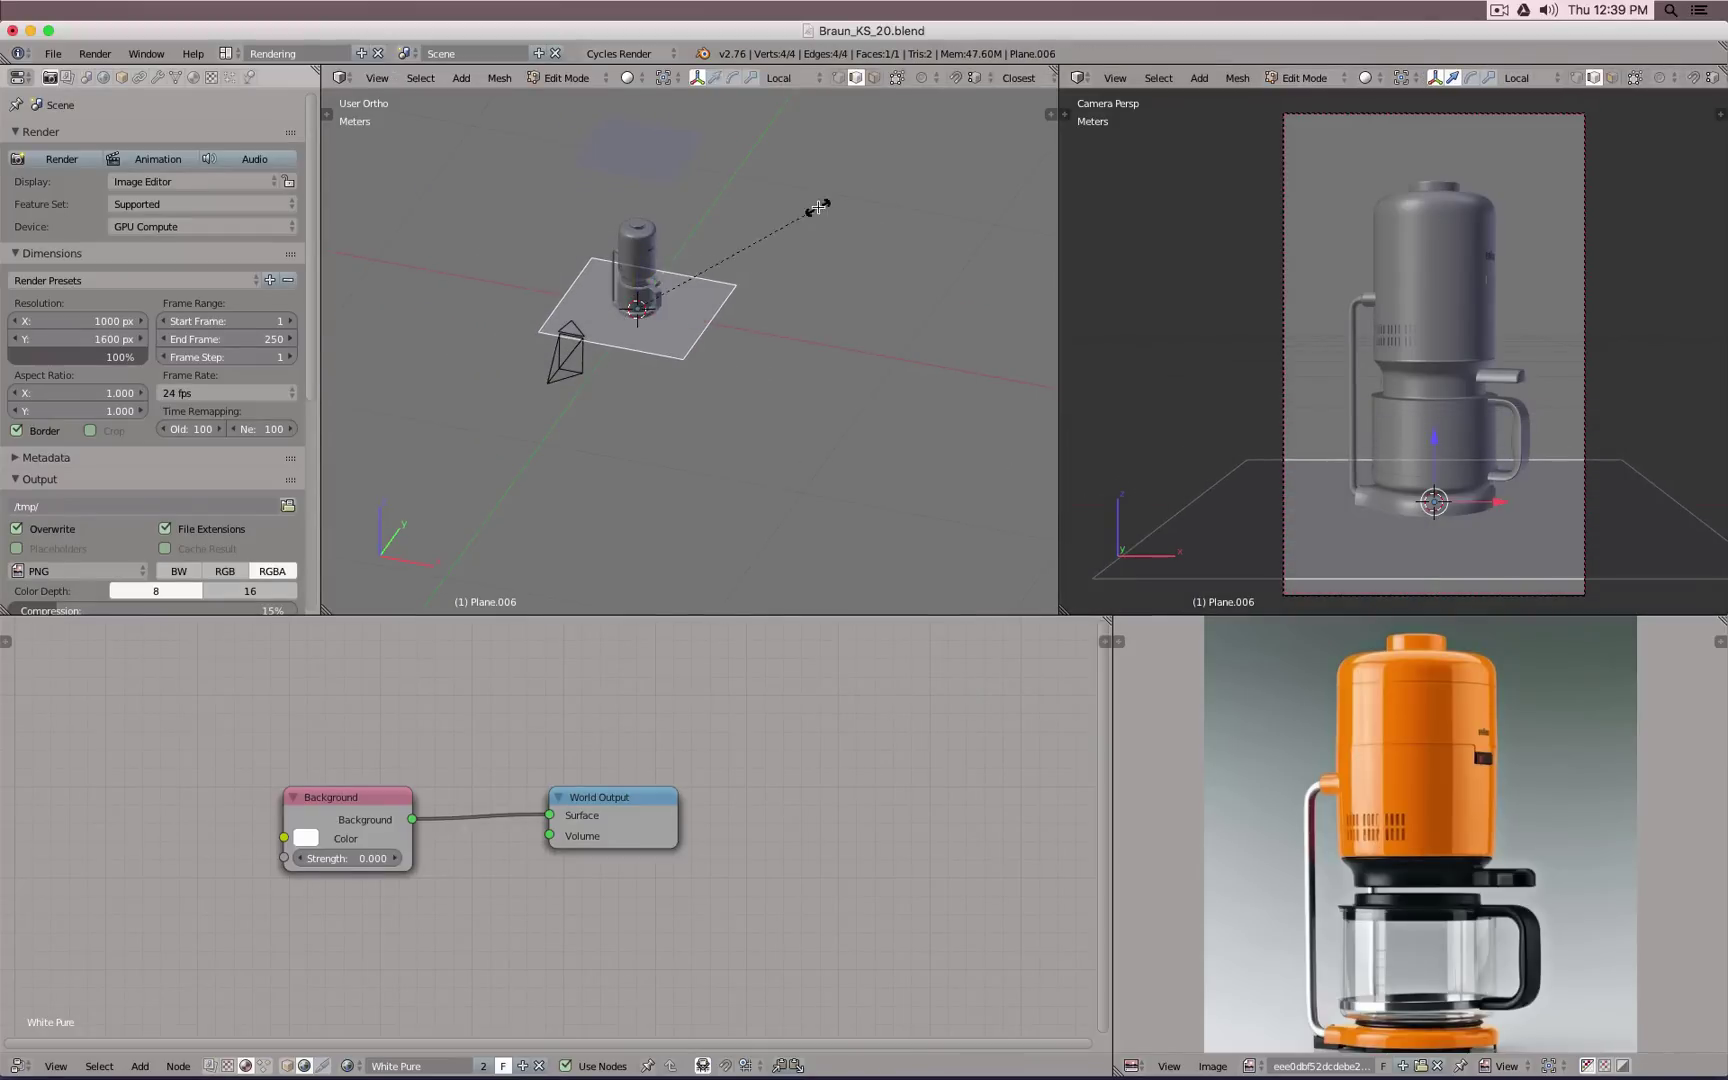
key(s)
key(y)
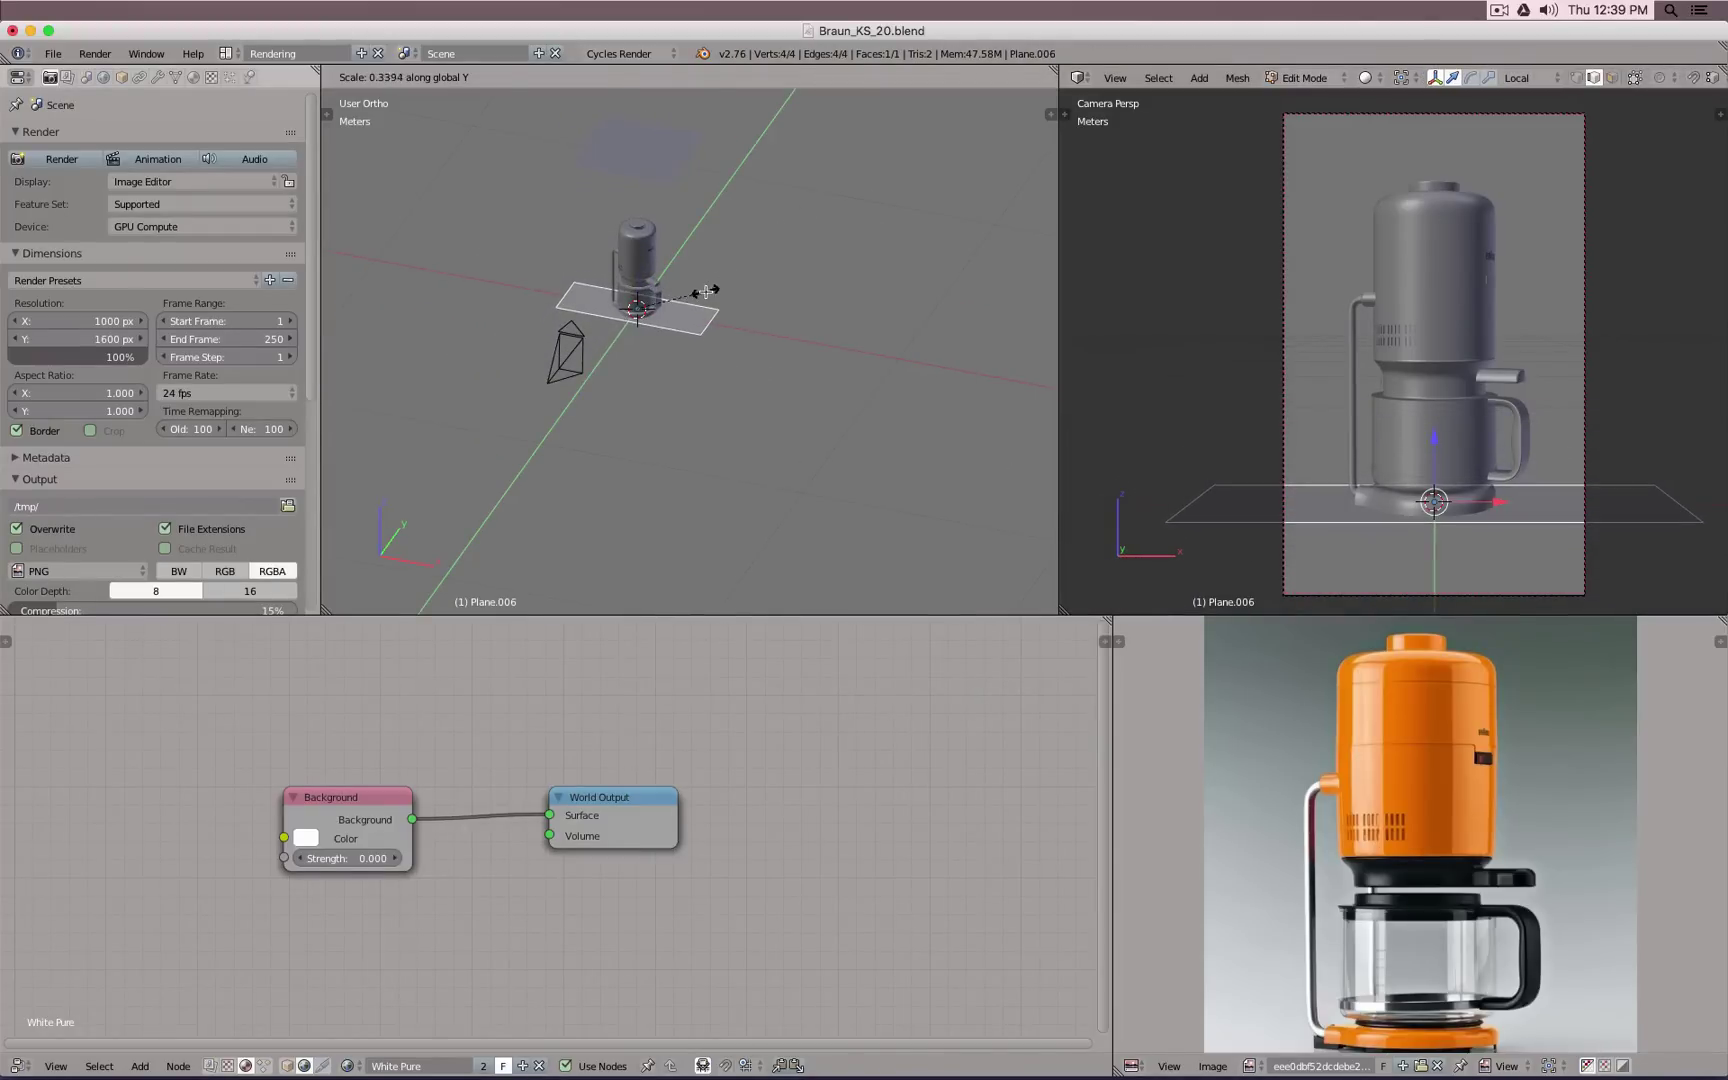
click(718, 293)
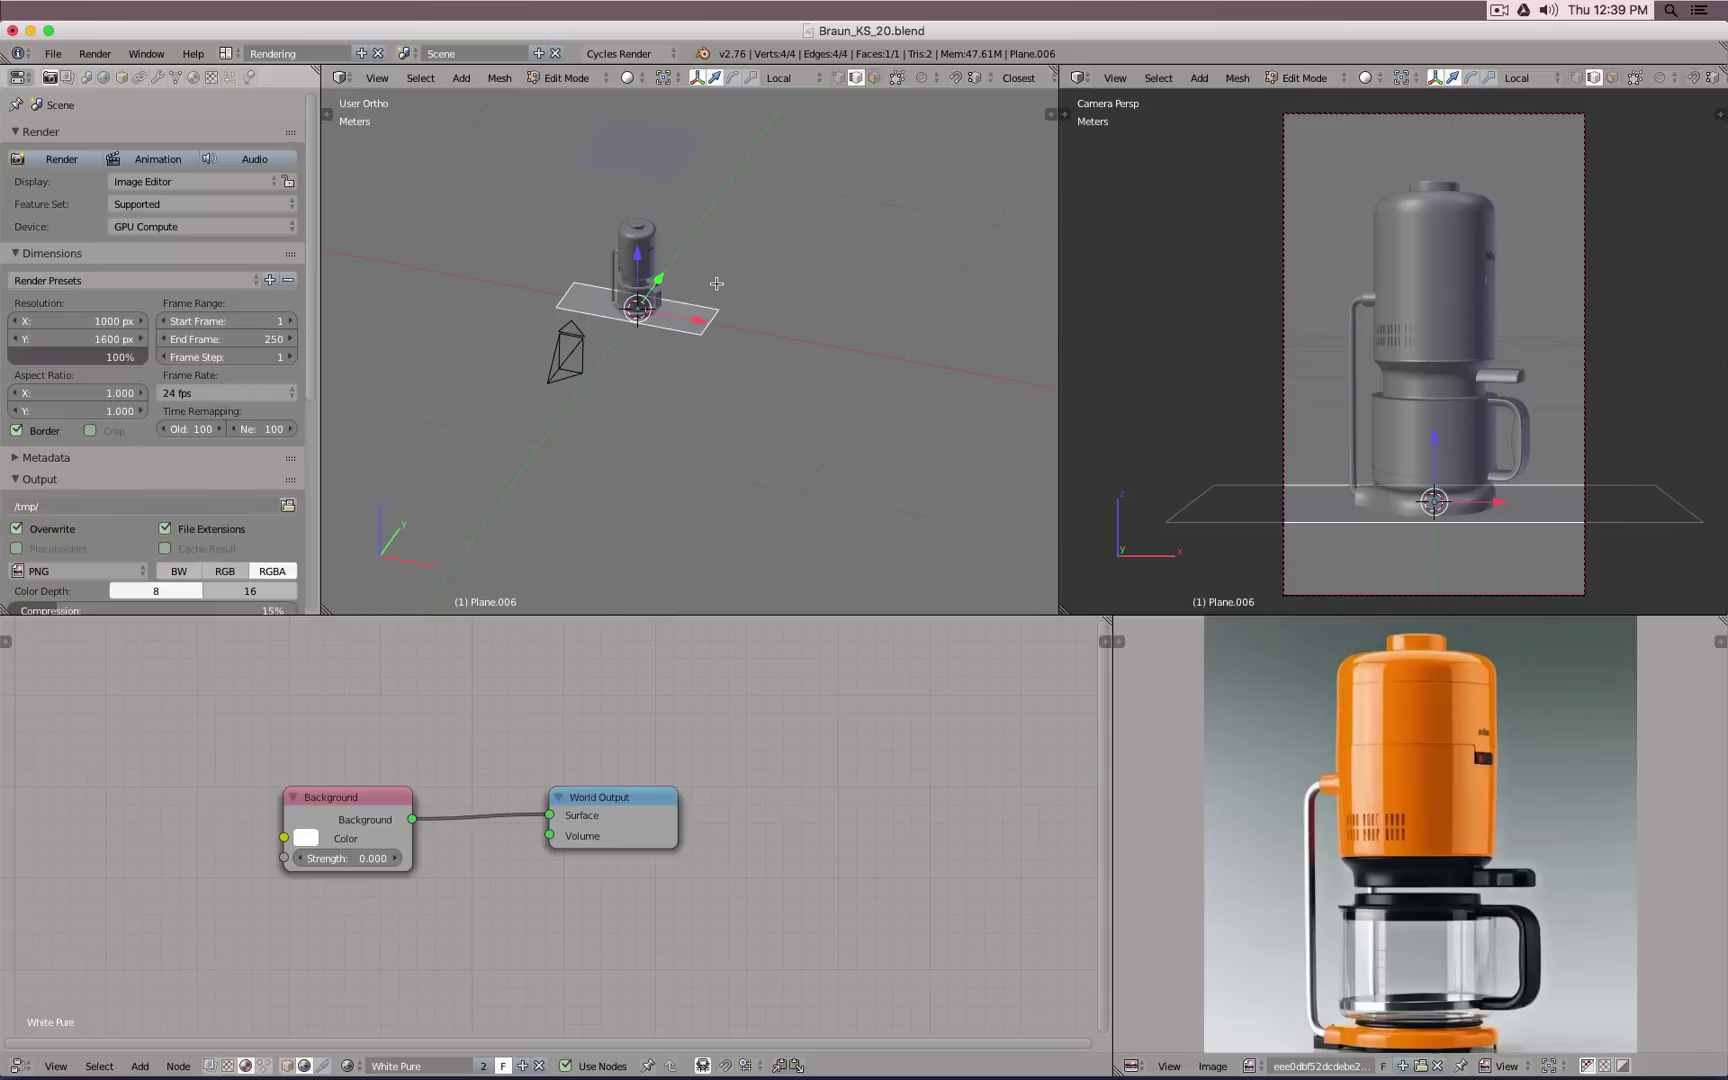
Step: Rotate the narrow plane upright, move it out to the +X side of the coffee maker and raise it along Z
key(Tab)
key(r)
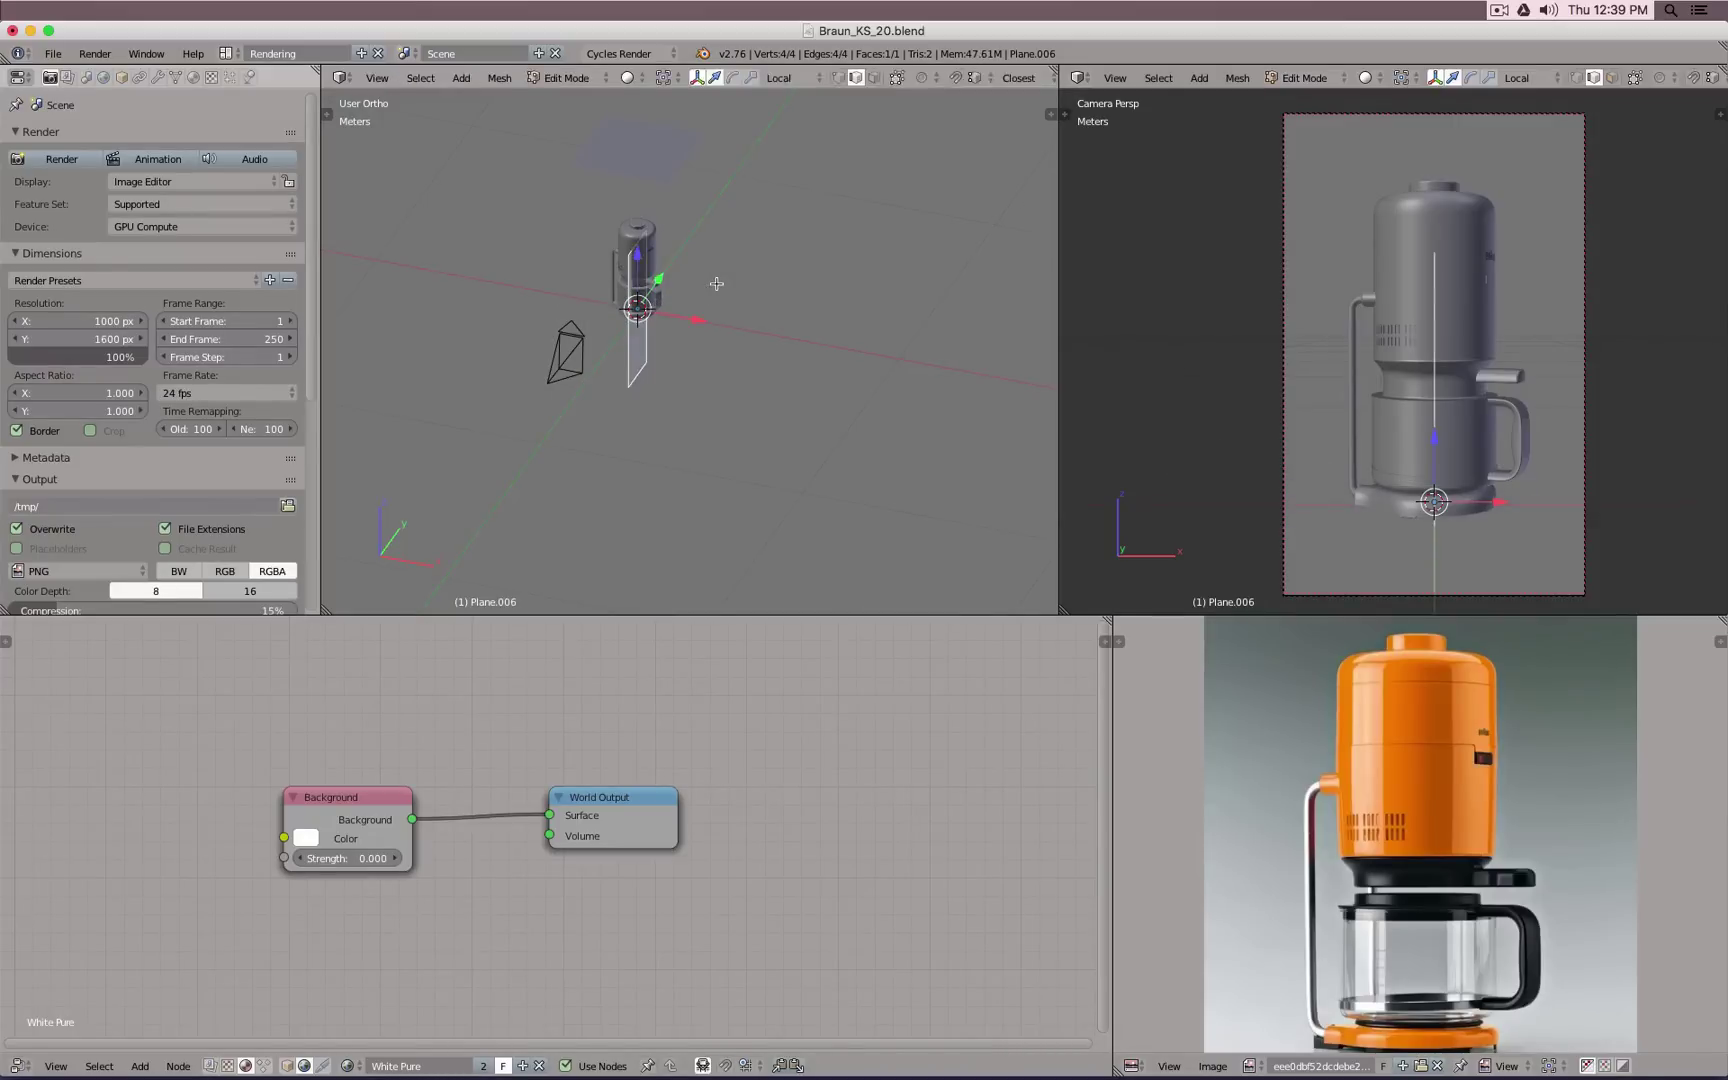
click(706, 316)
drag(695, 321, 771, 340)
middle_drag(771, 340, 761, 285)
drag(713, 265, 727, 222)
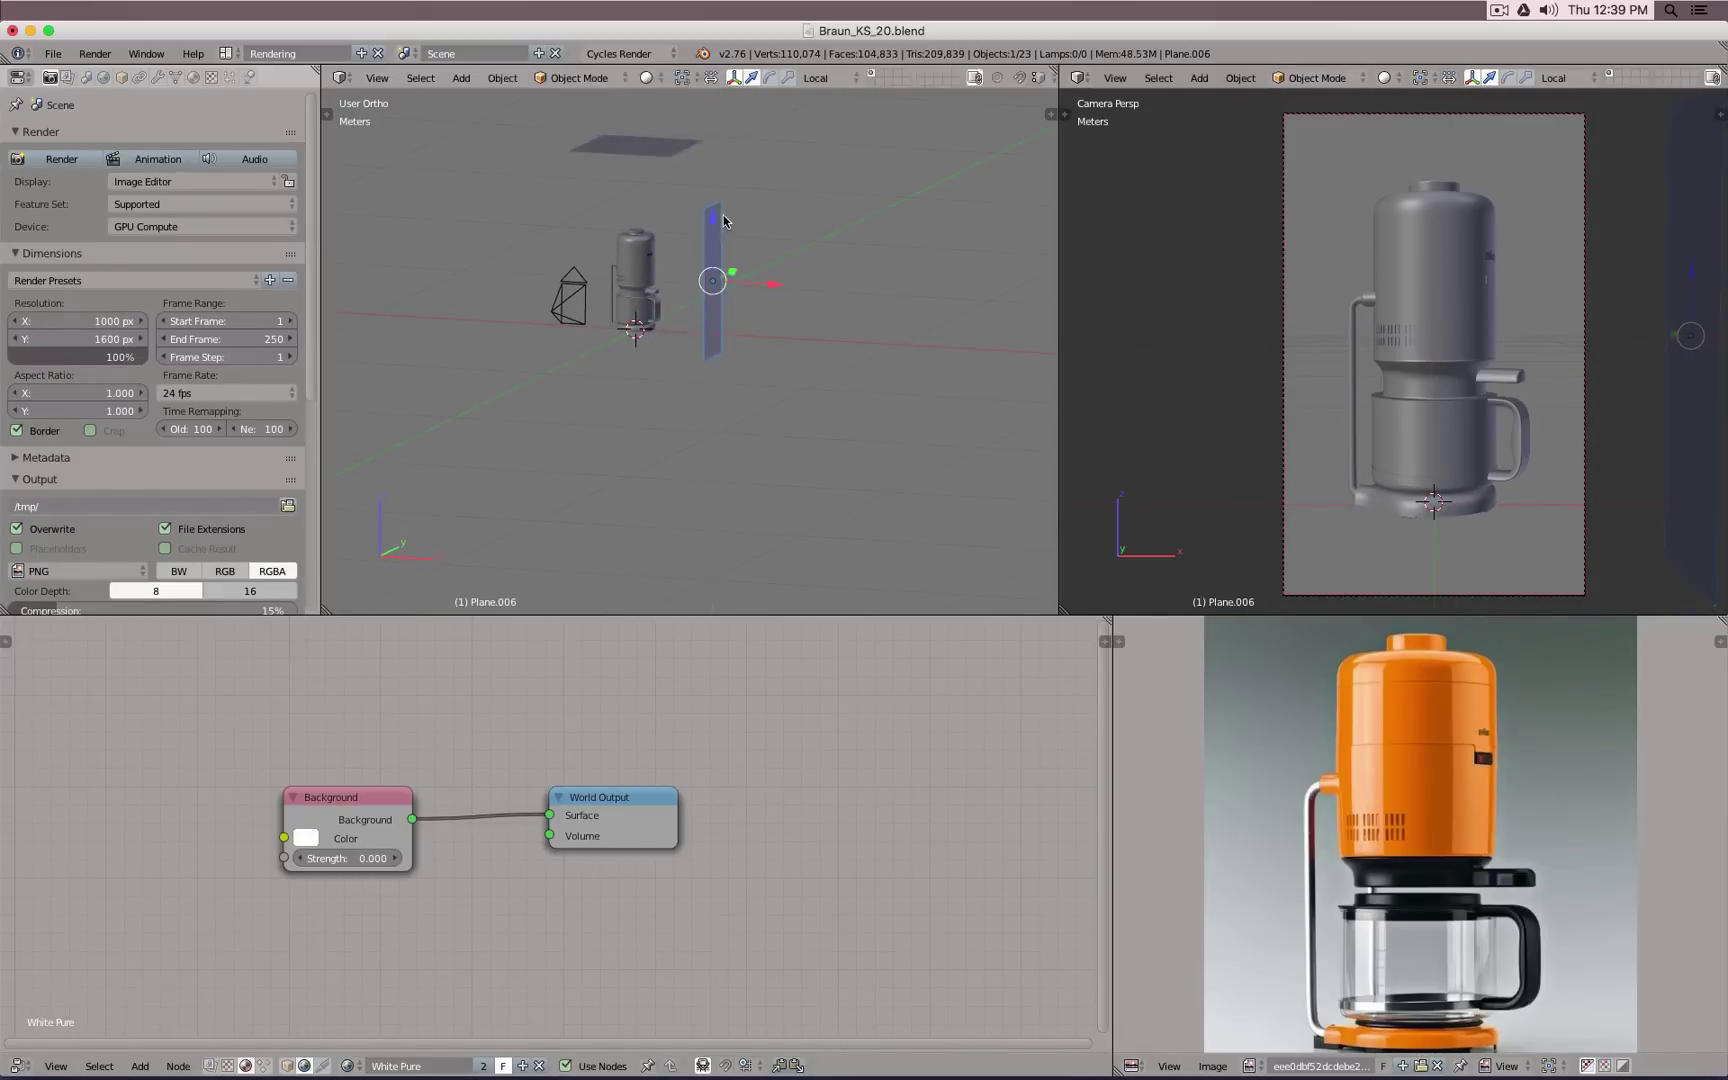
Step: Shorten the upright plane's mesh along Z and adjust the plane's height to about 21 cm
key(Tab)
key(s)
key(z)
click(742, 228)
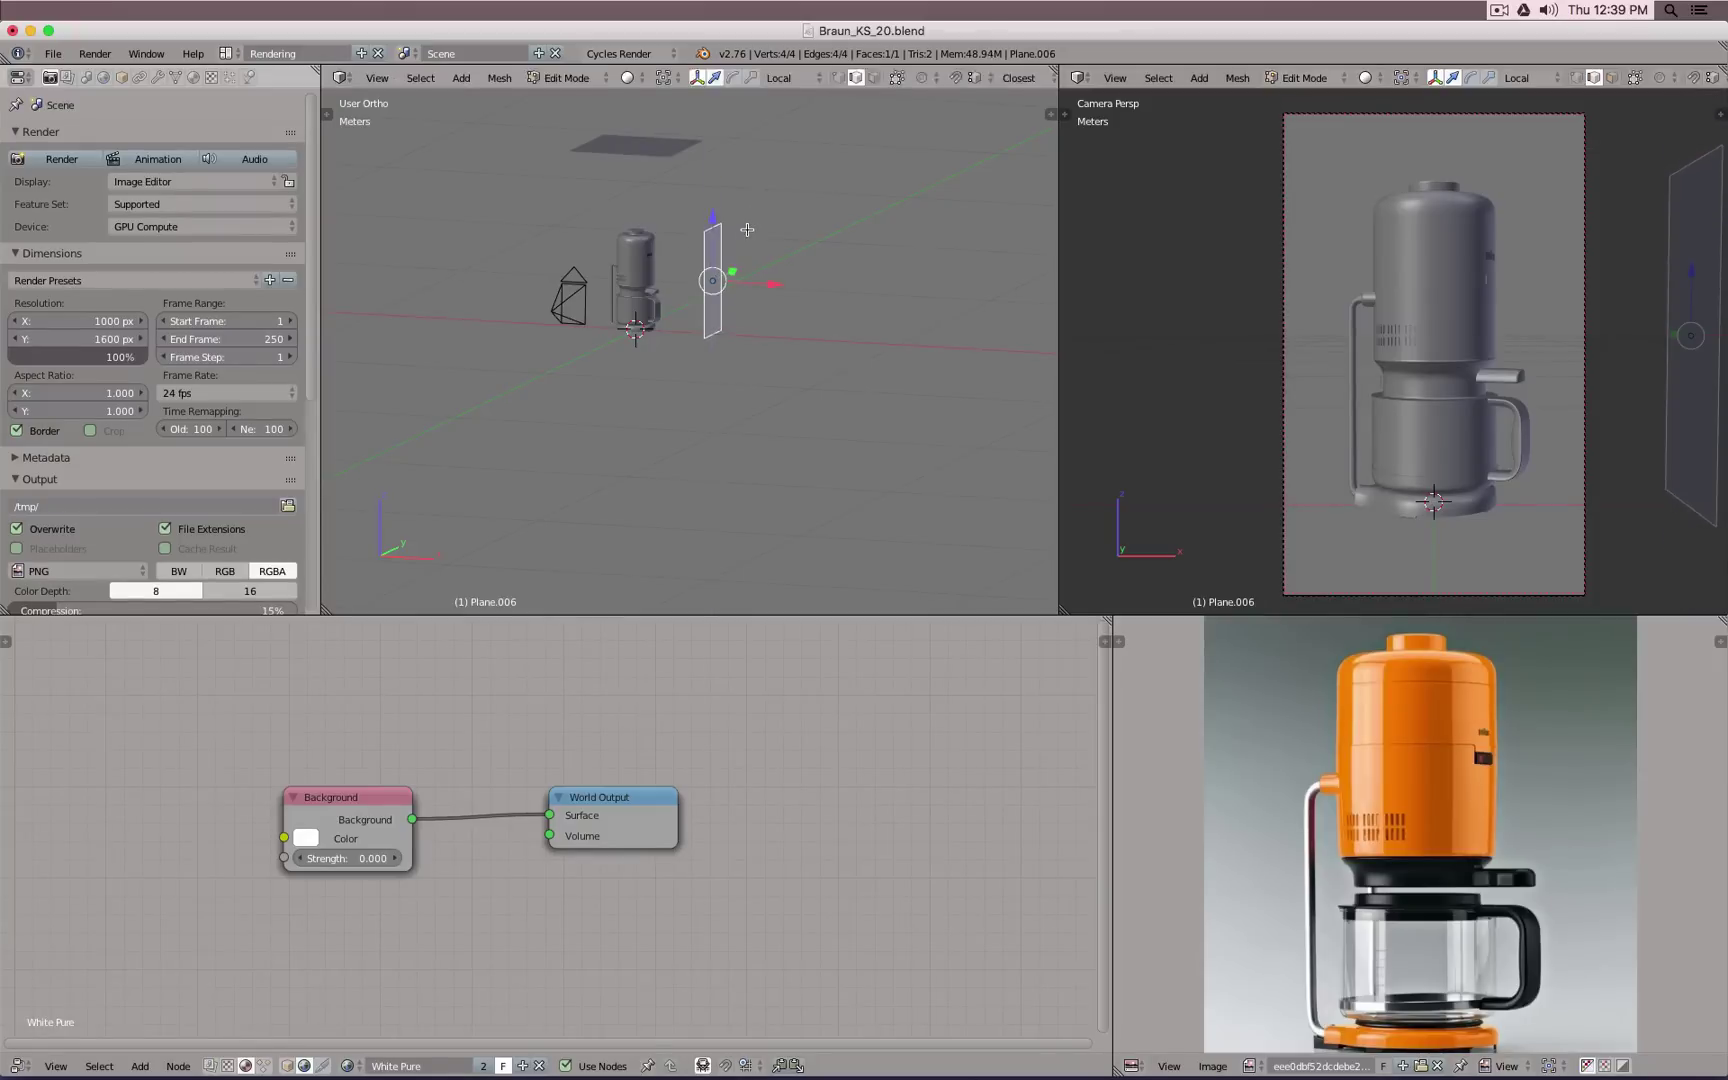
key(Tab)
drag(715, 220, 716, 215)
Step: Duplicate the upright plane in top view and move the copy to about -31.7 cm along X, on the coffee maker's opposite side
key(KP_7)
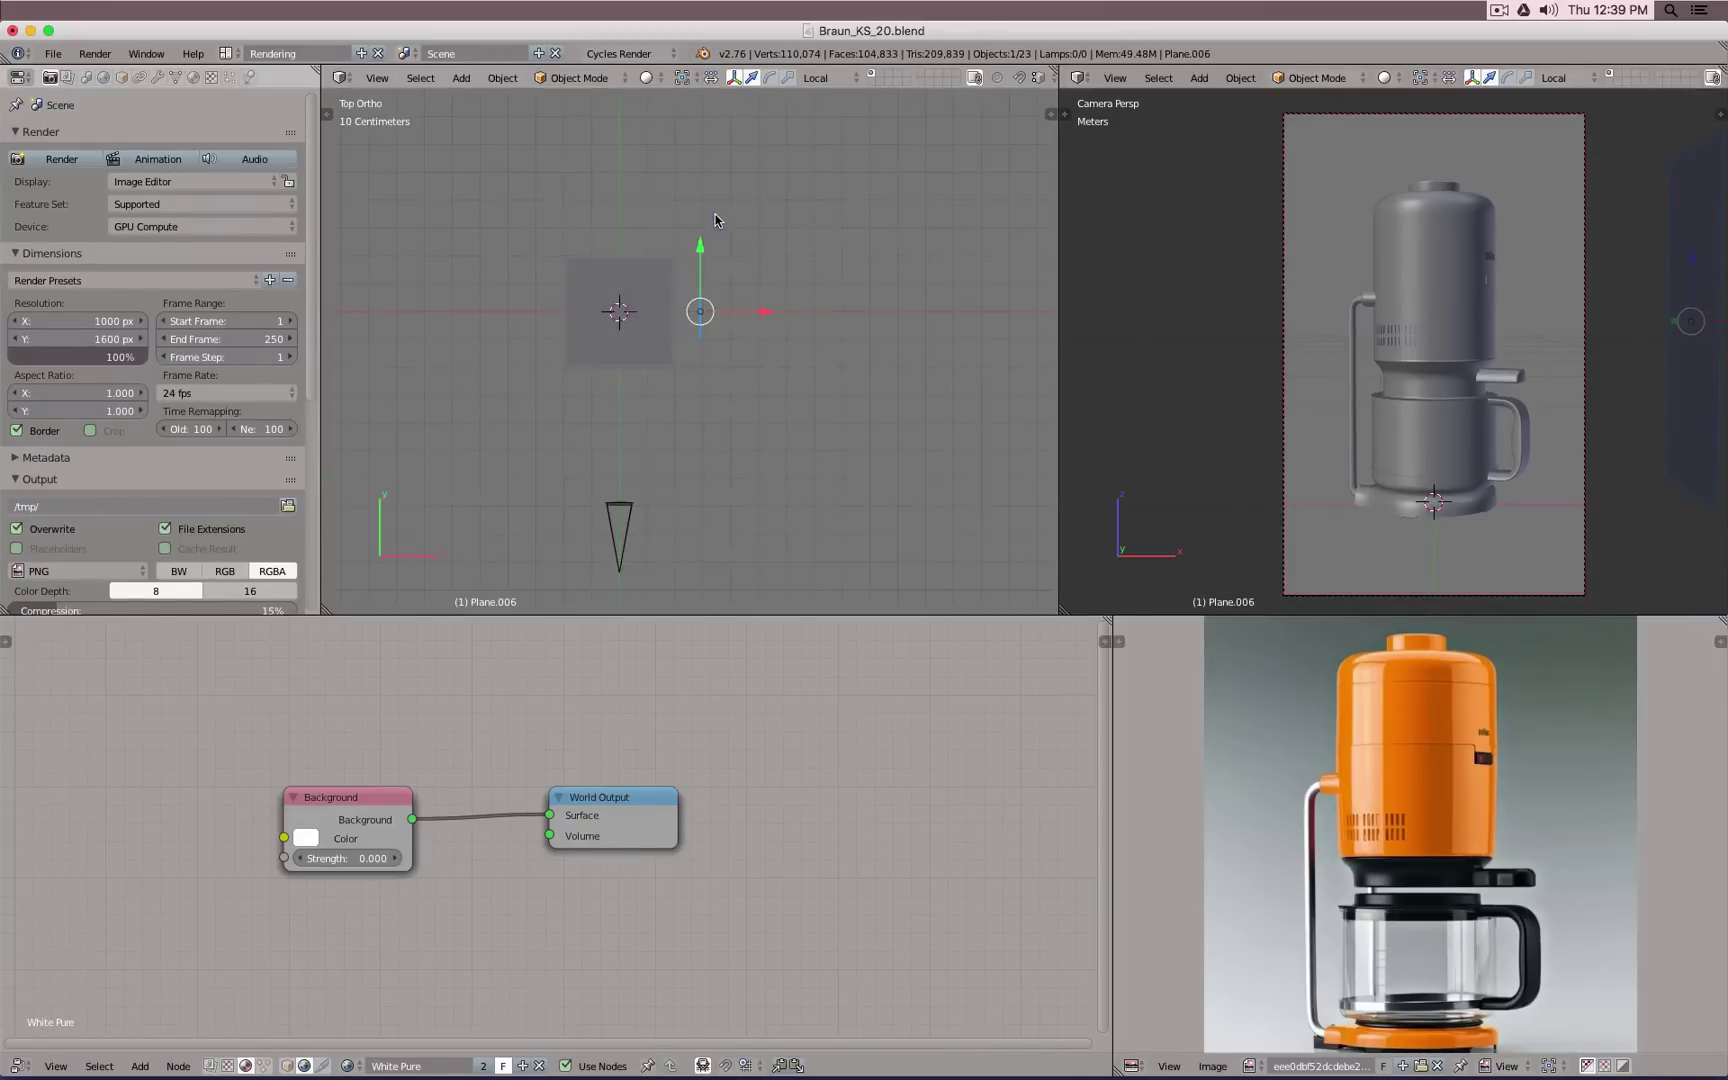
scroll(675, 247, up, 4)
scroll(673, 281, down, 3)
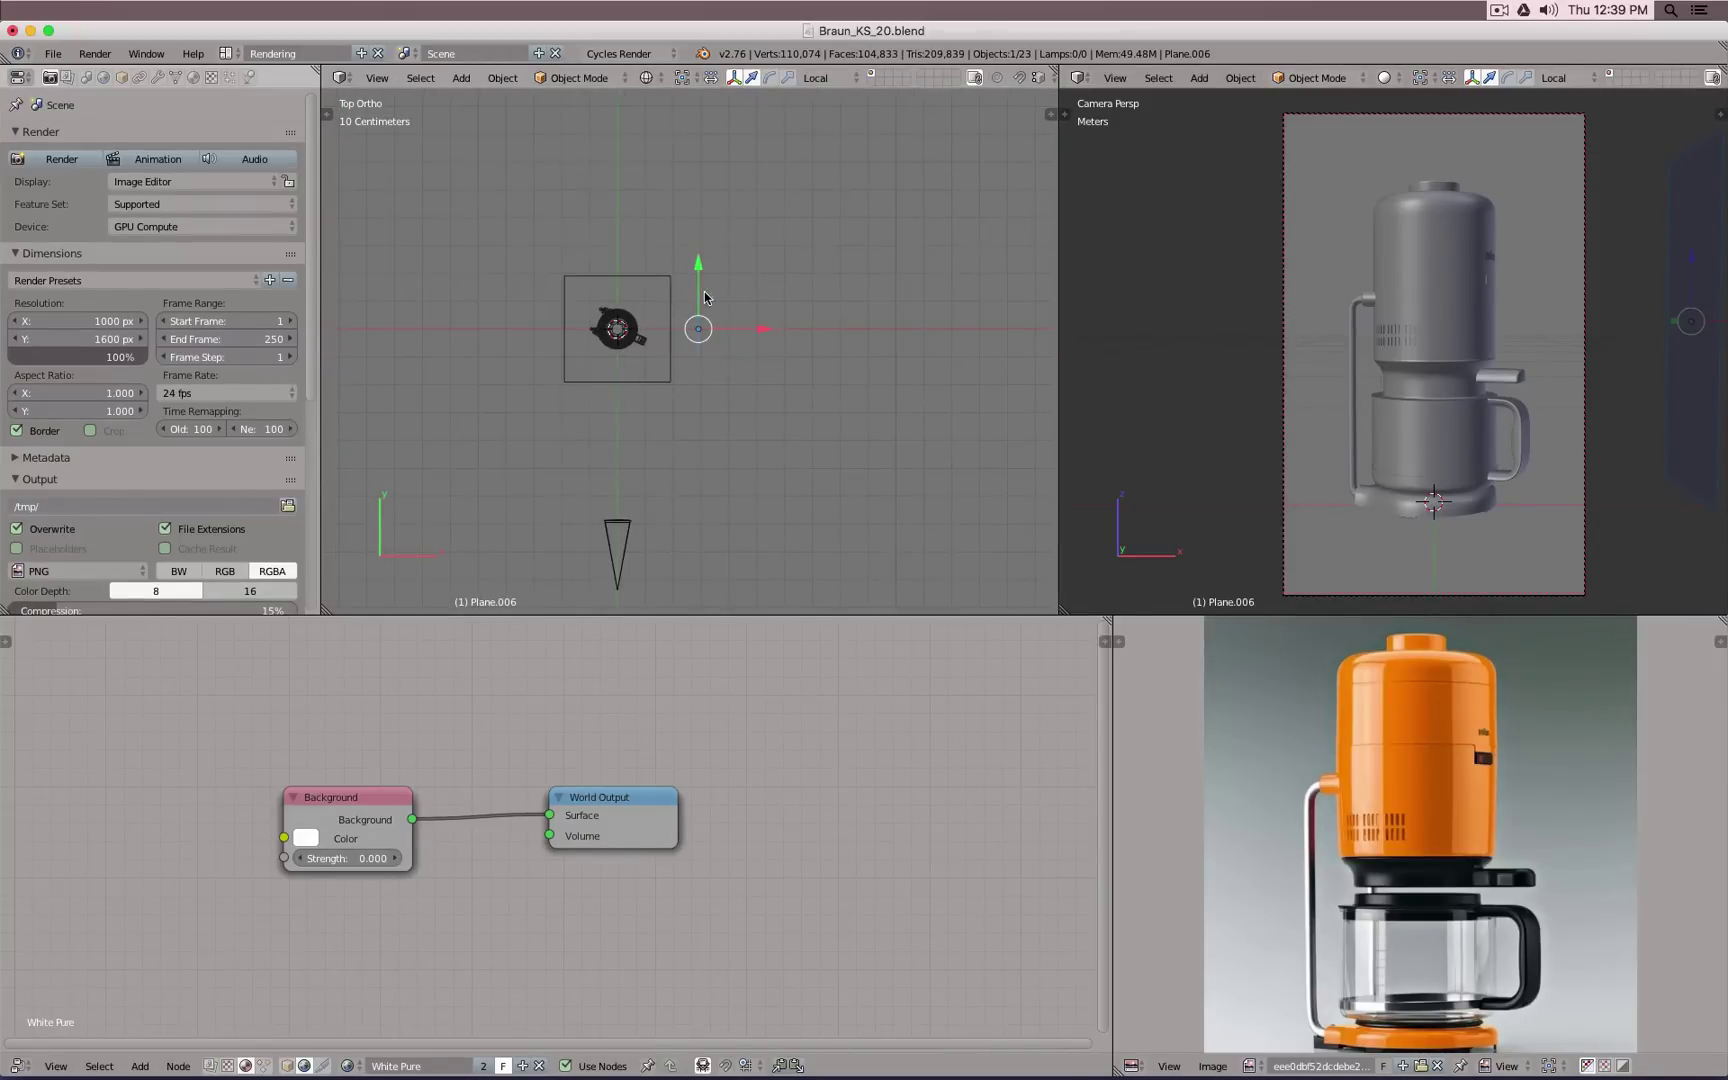
key(shift+d)
right_click(509, 288)
drag(742, 329, 575, 326)
mouse_move(683, 382)
middle_down()
mouse_move(659, 240)
mouse_move(612, 193)
mouse_move(603, 224)
mouse_move(677, 346)
mouse_move(830, 385)
mouse_move(729, 390)
middle_up()
key(z)
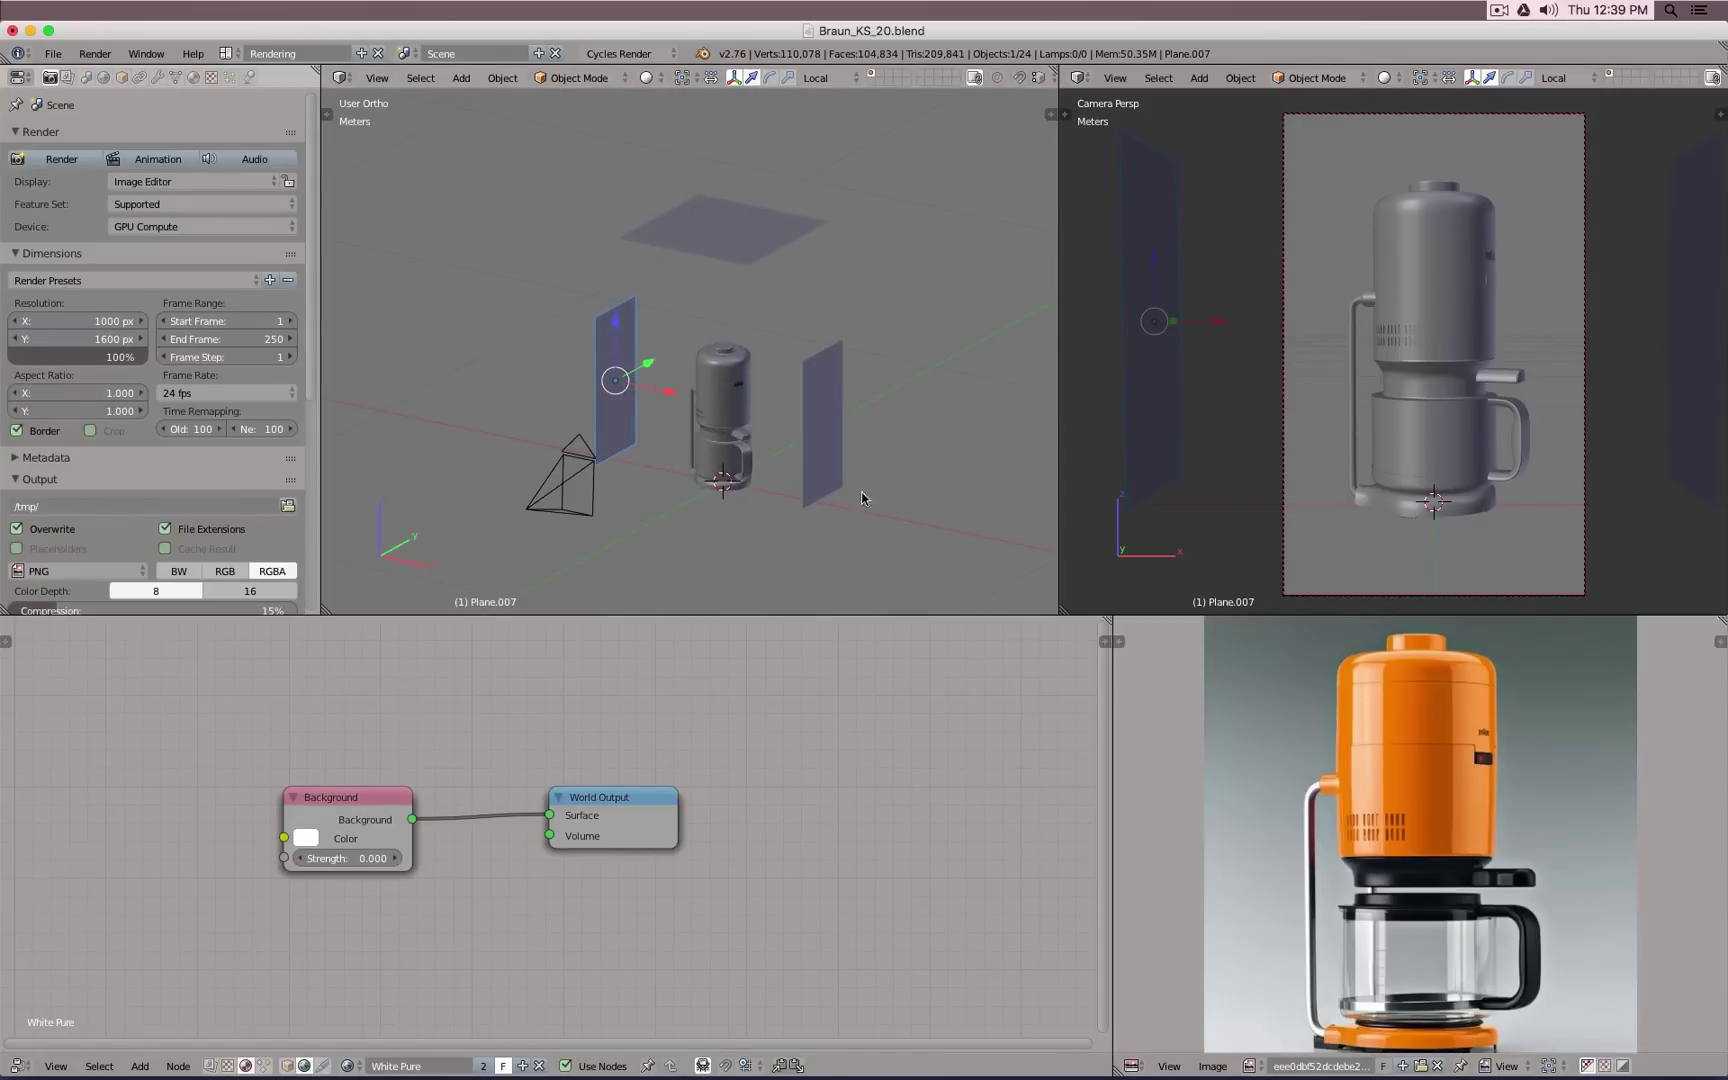
Step: Preview the camera view in rendered shading and give the +X side plane a new object material
right_click(711, 250)
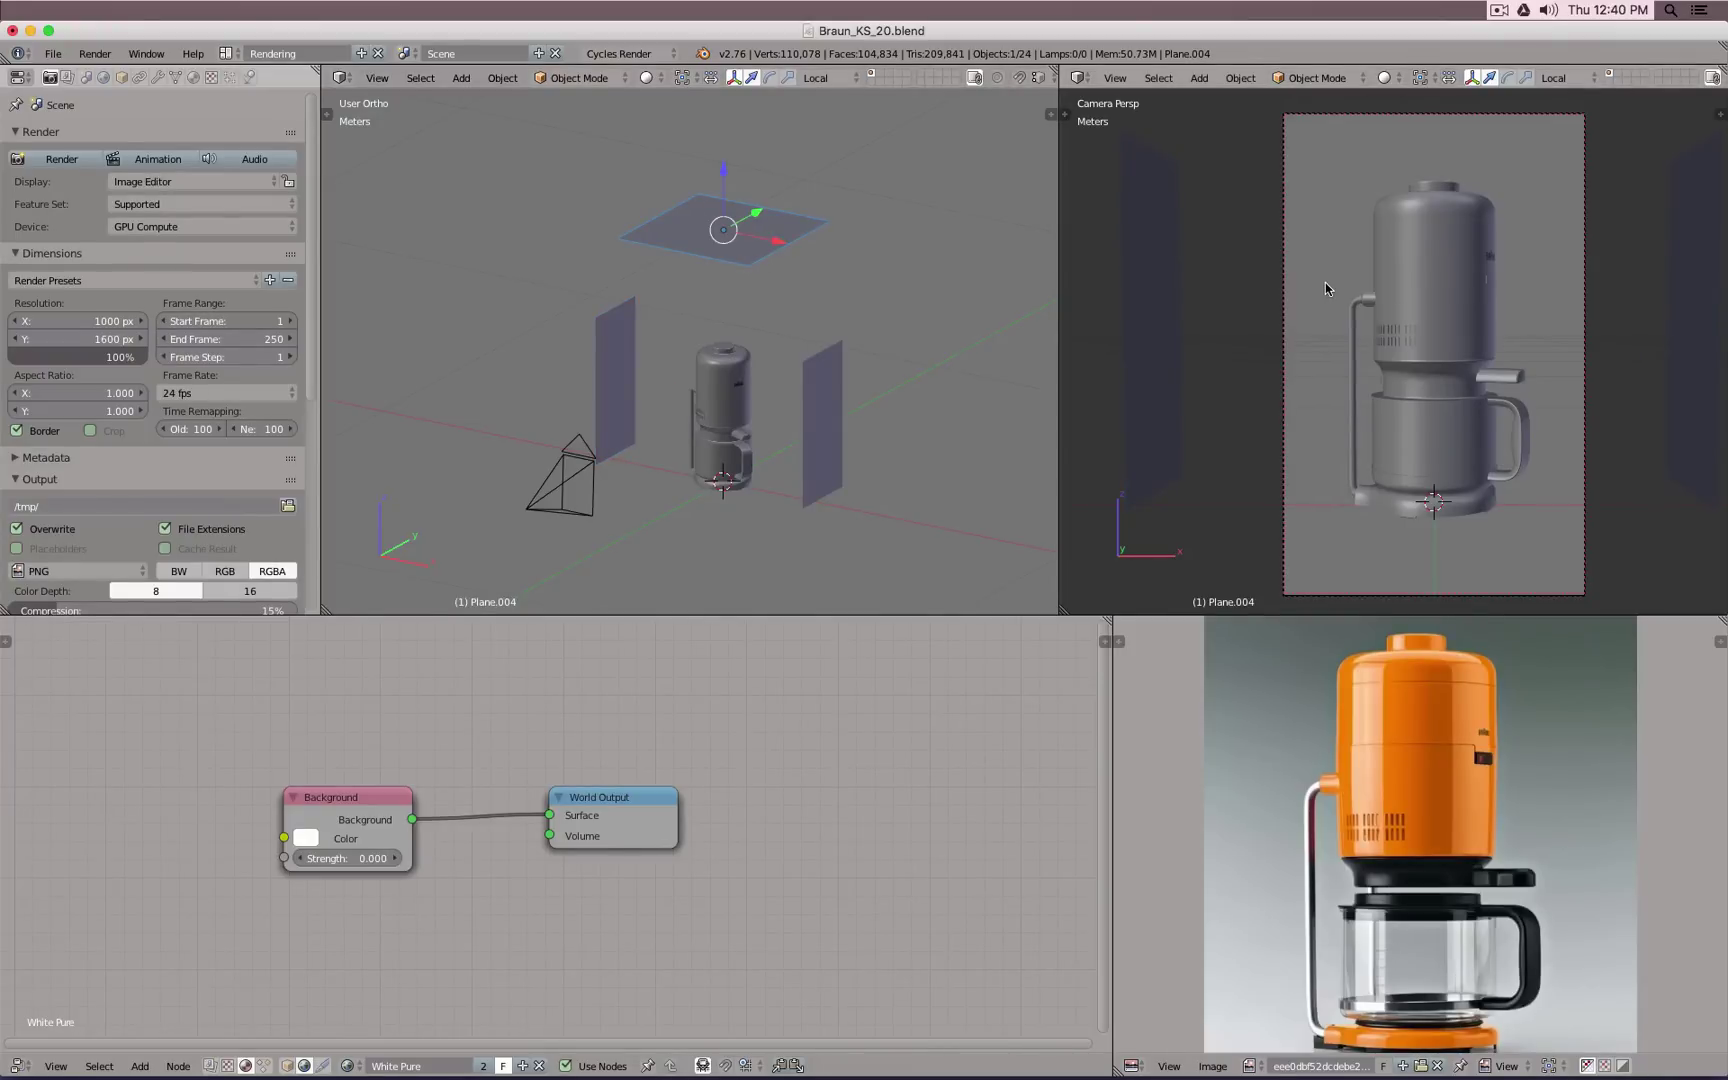
key(shift+z)
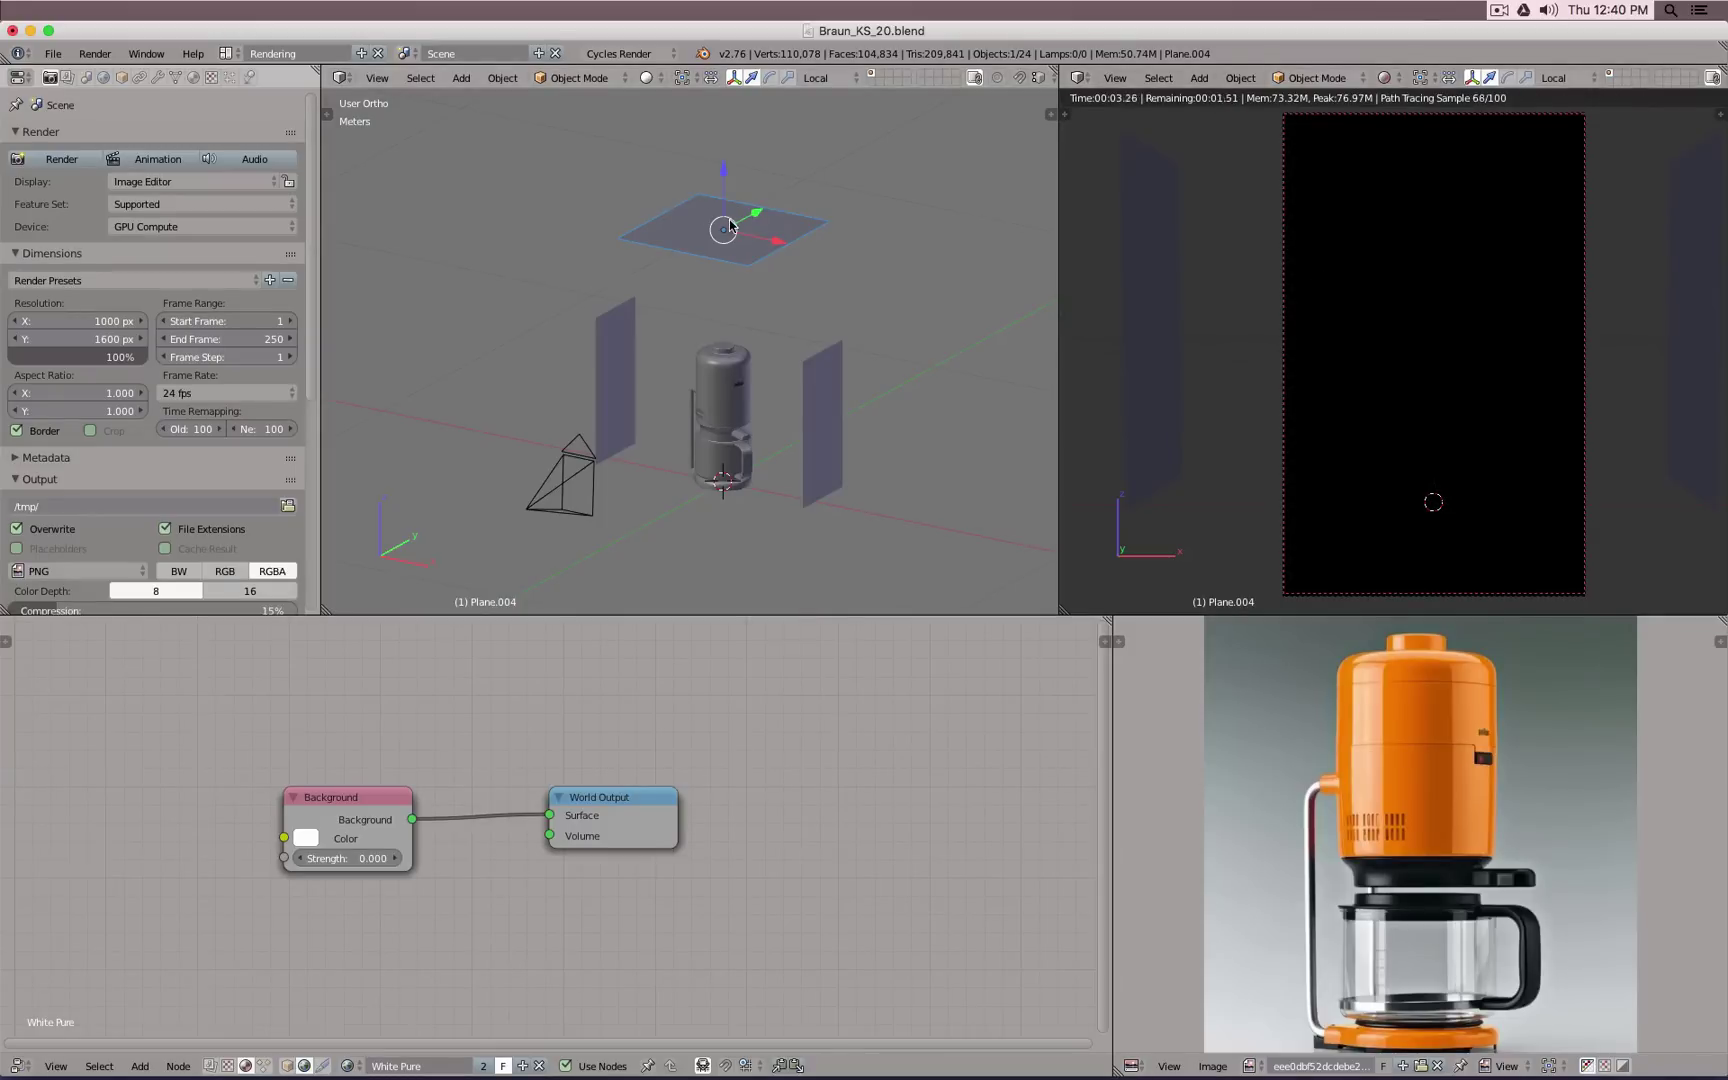
right_click(836, 389)
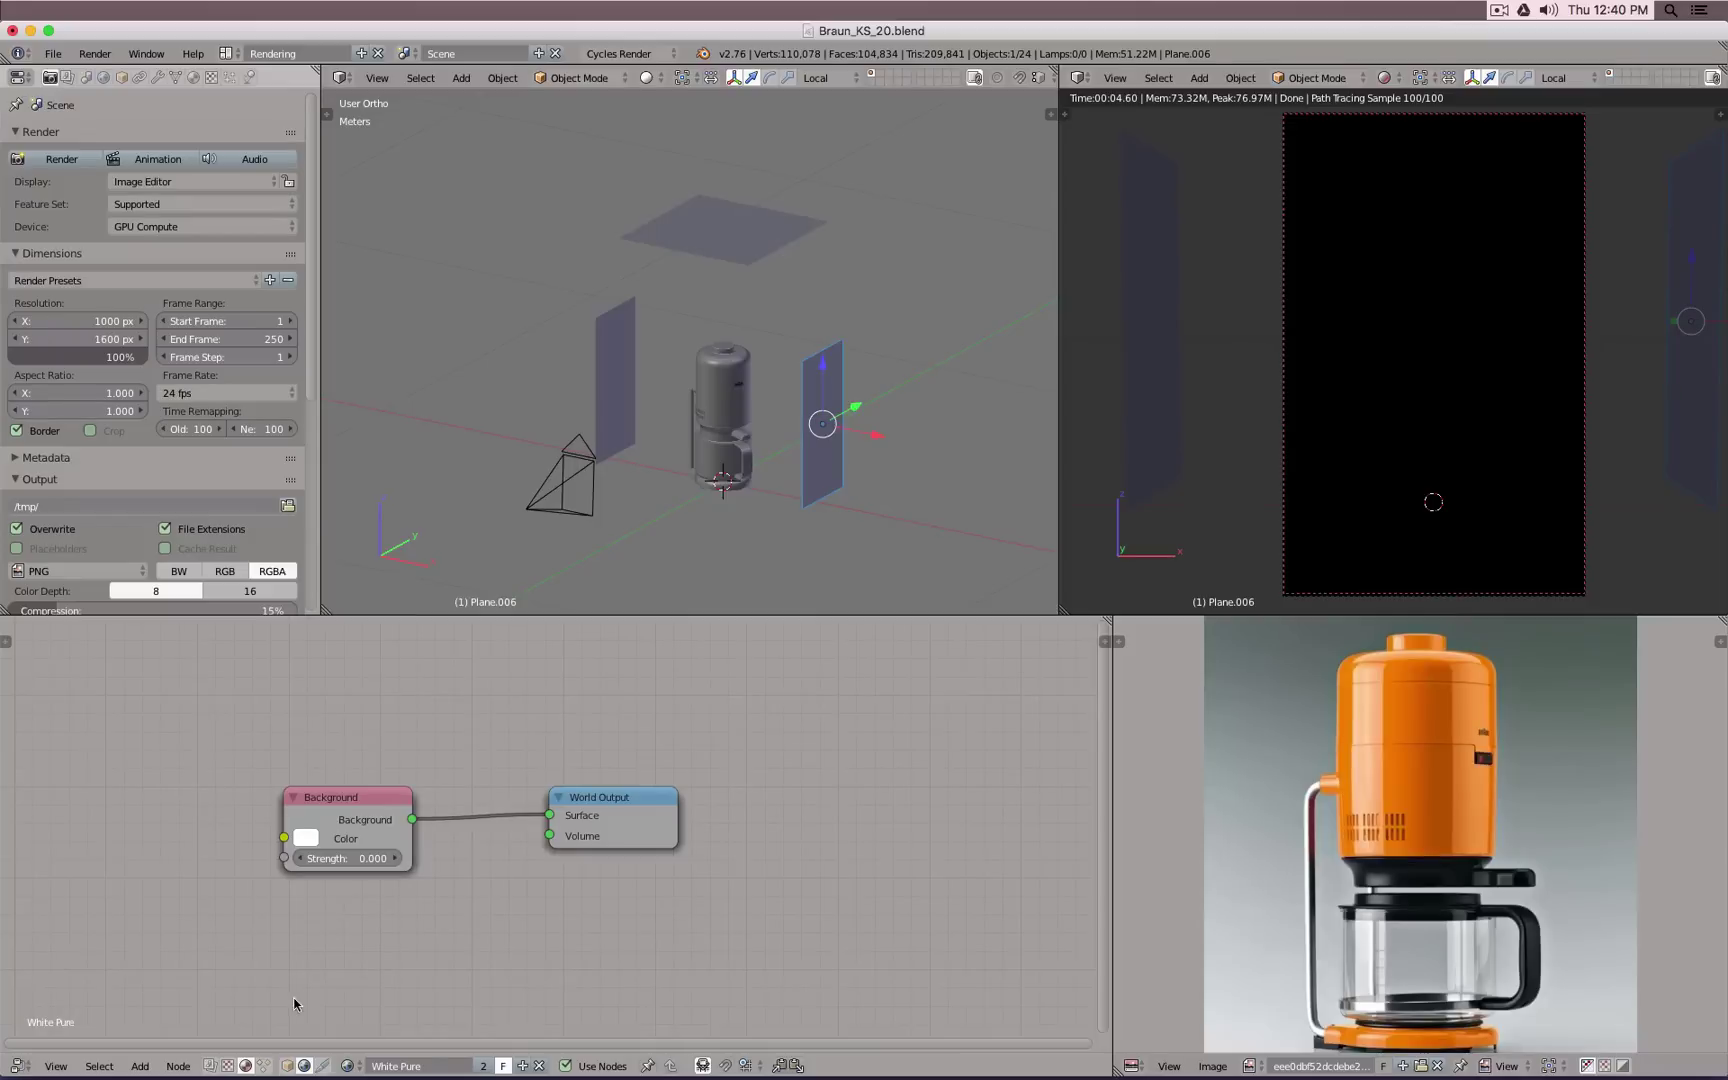
click(286, 1066)
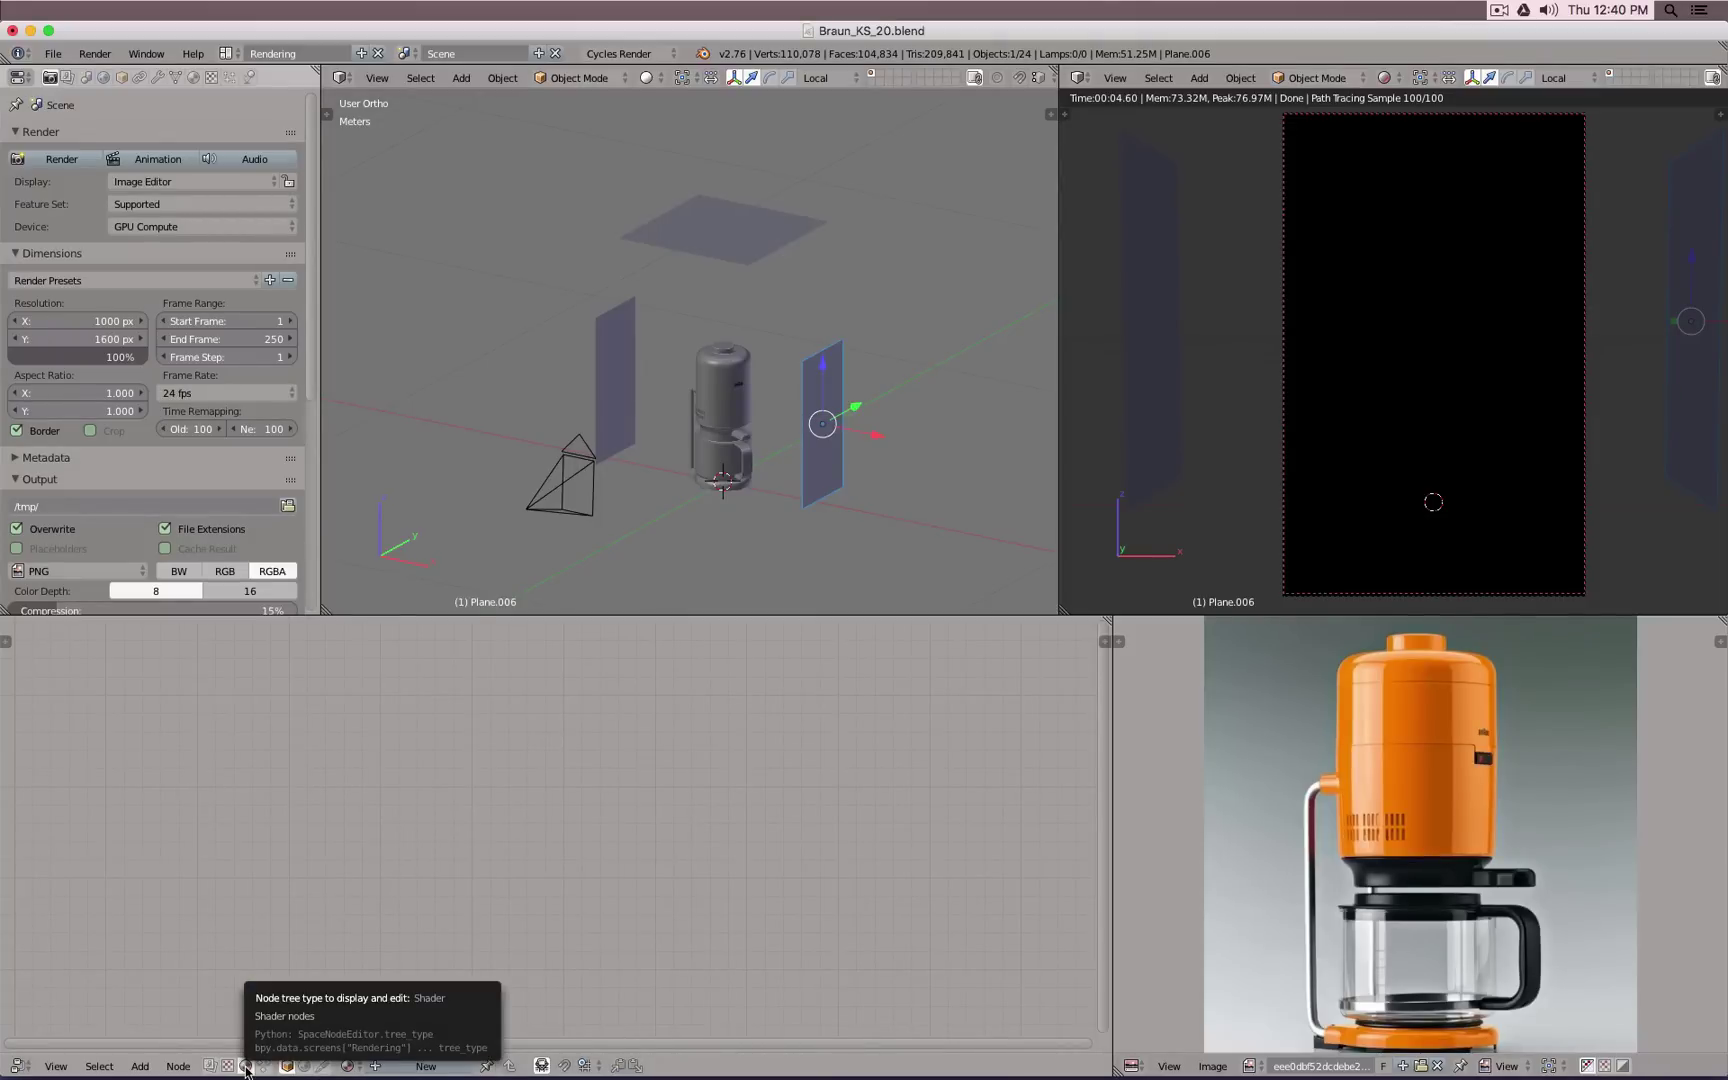
click(426, 1066)
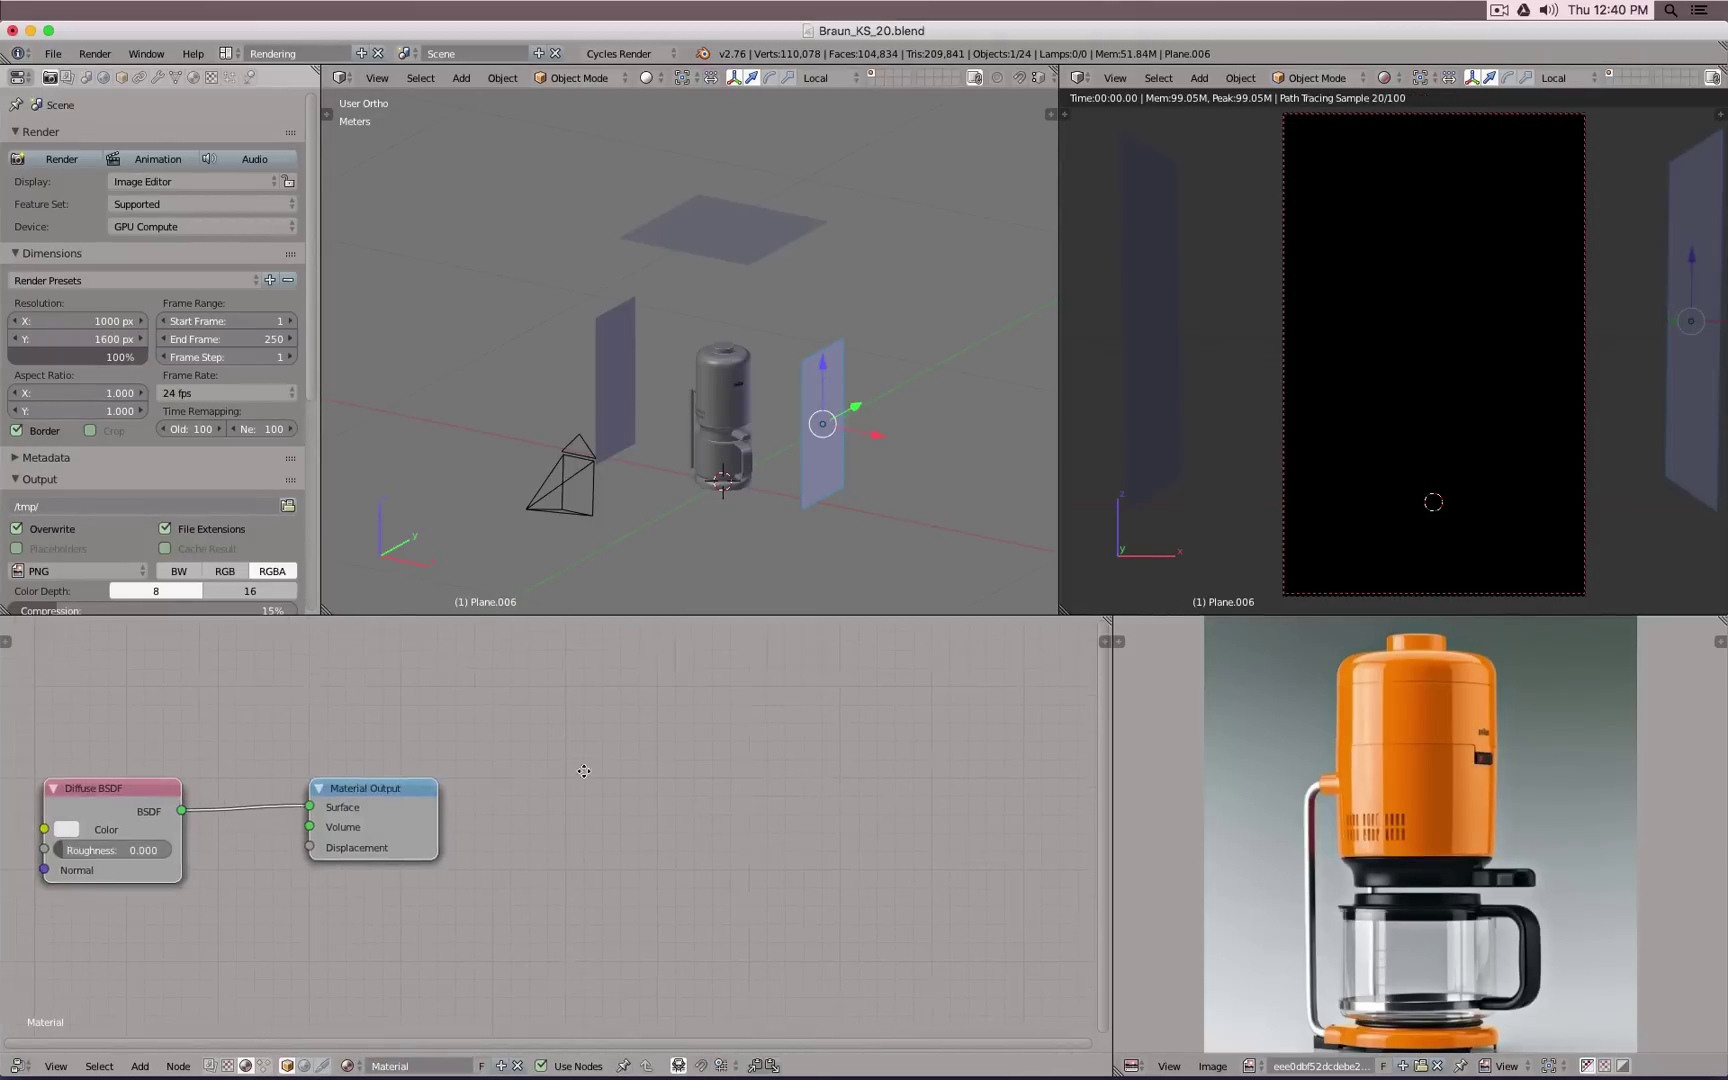
Step: Replace the side plane's Diffuse BSDF with an Emission shader connected to the Material Output's Surface
key(Home)
click(441, 788)
key(x)
key(shift+a)
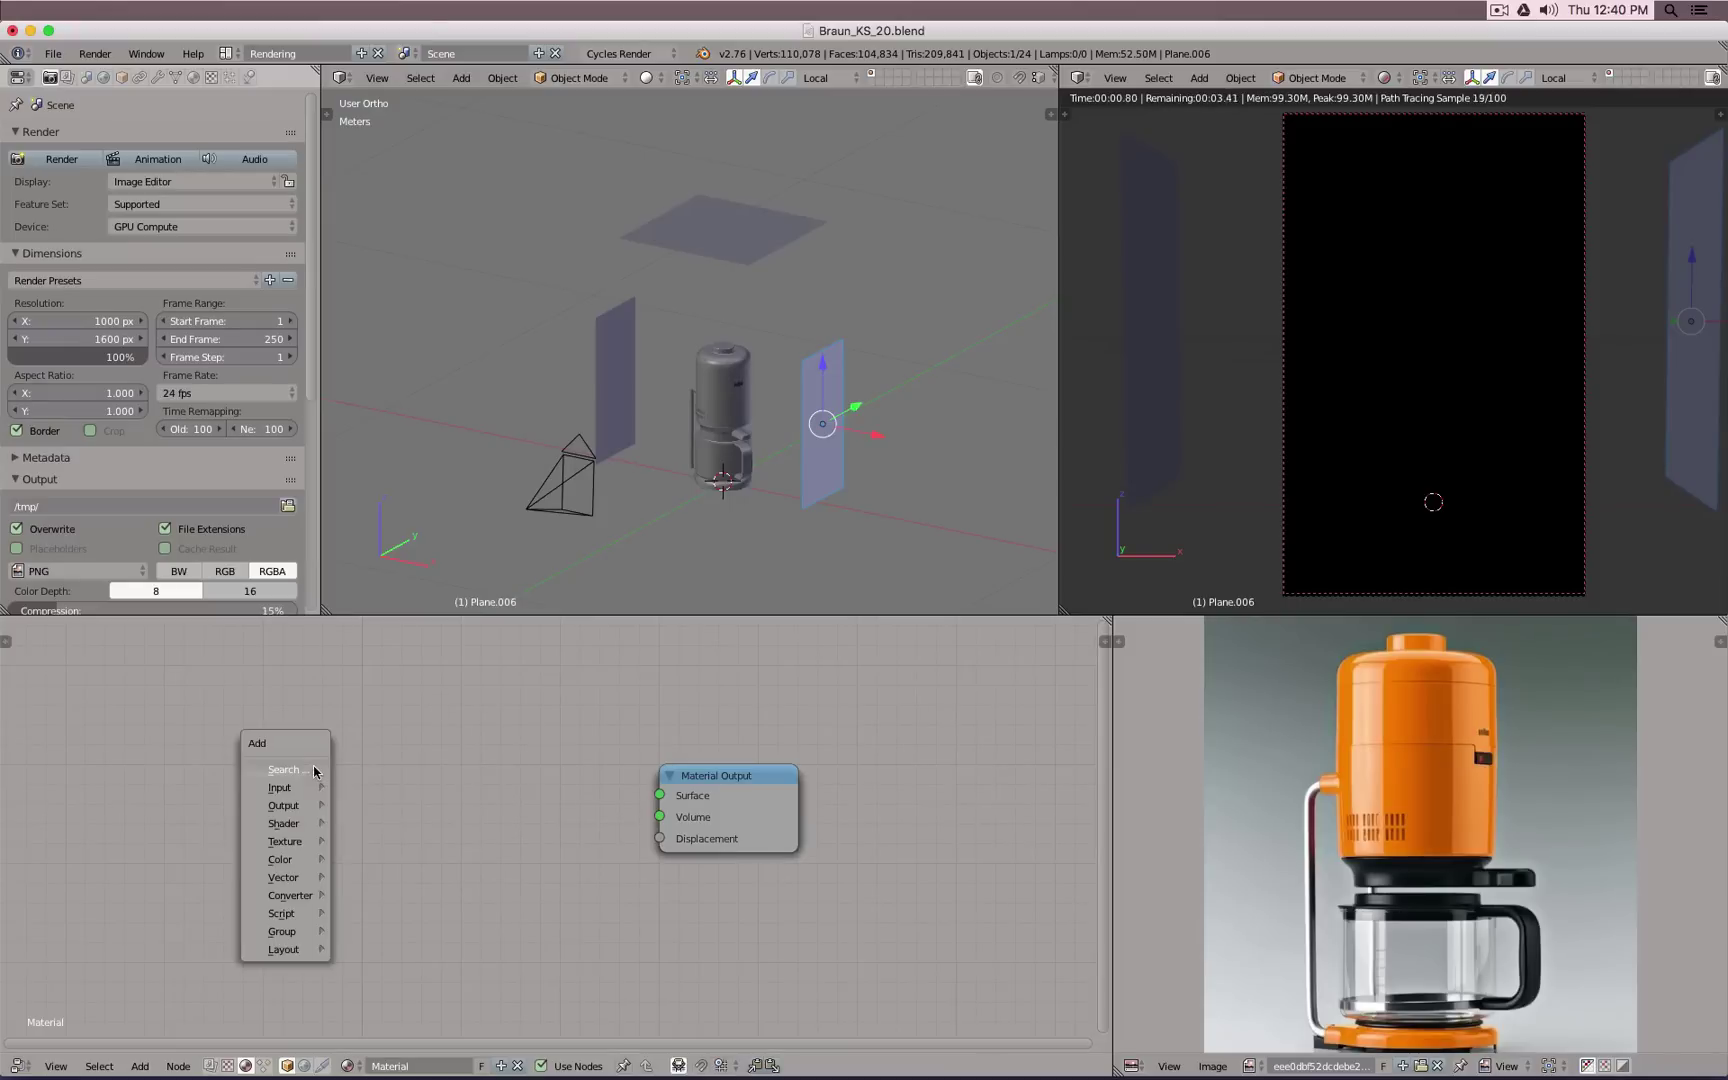
mouse_move(294, 824)
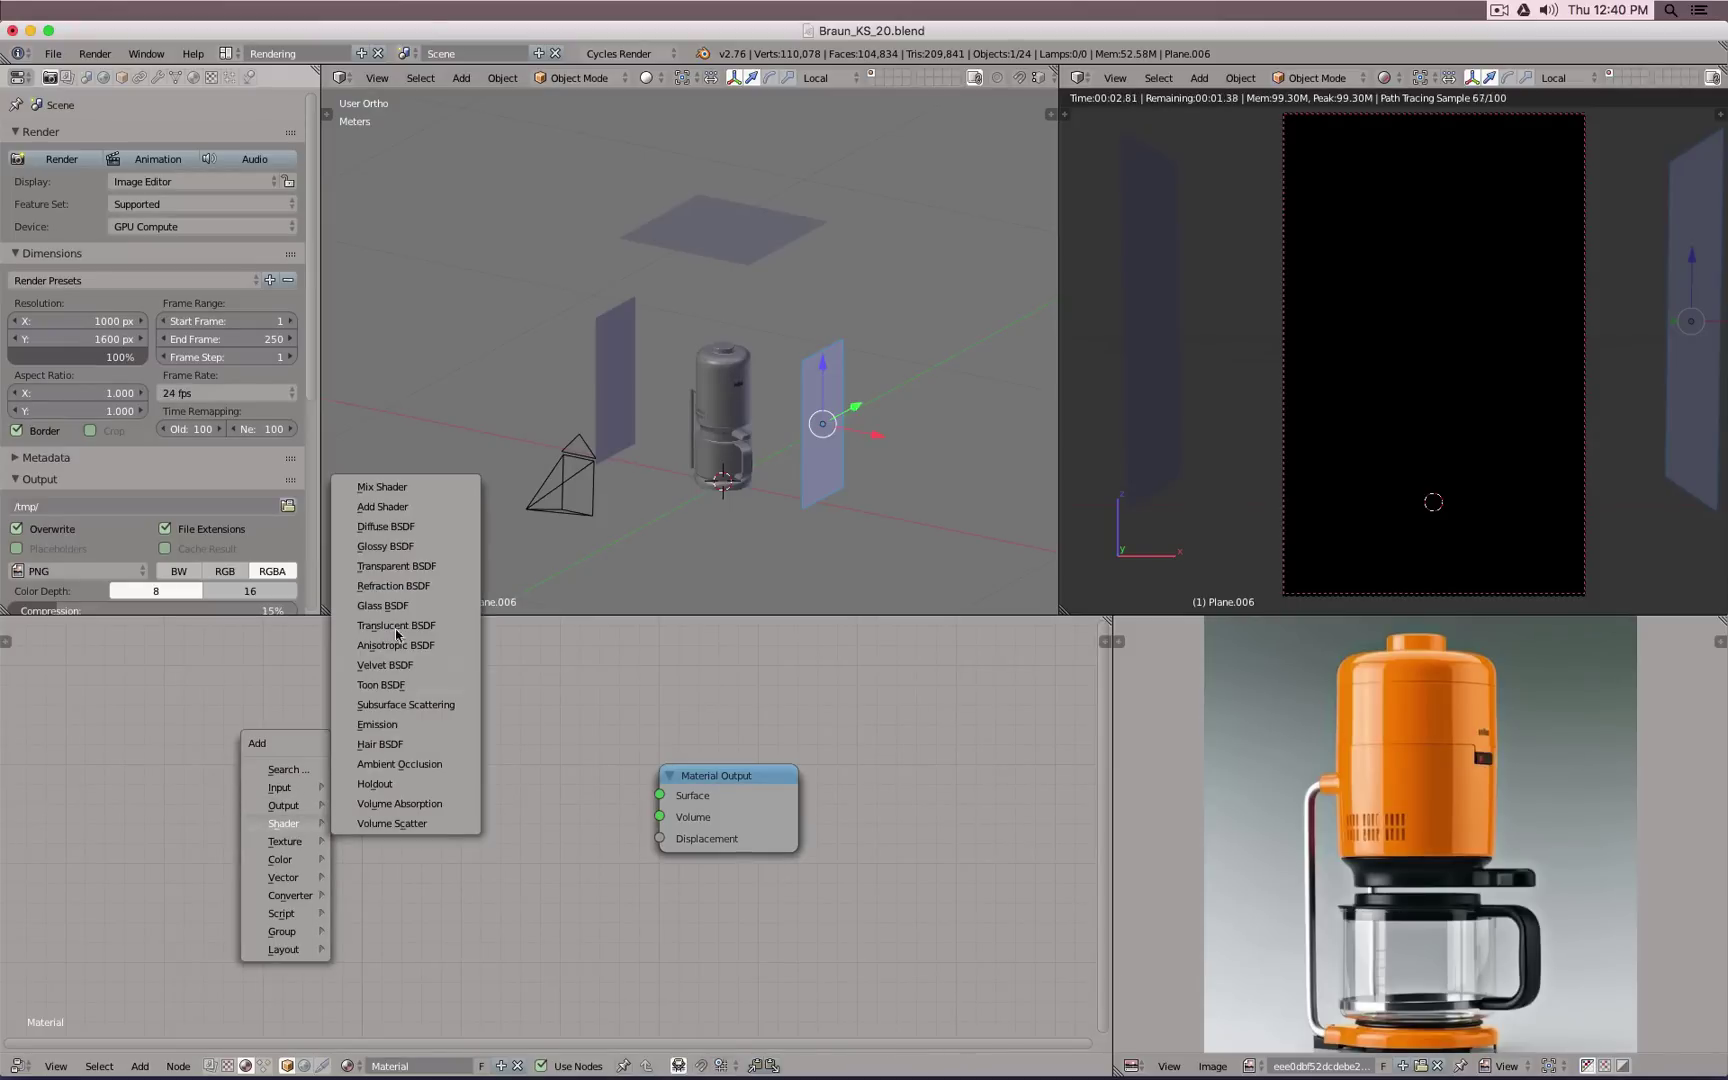
click(400, 724)
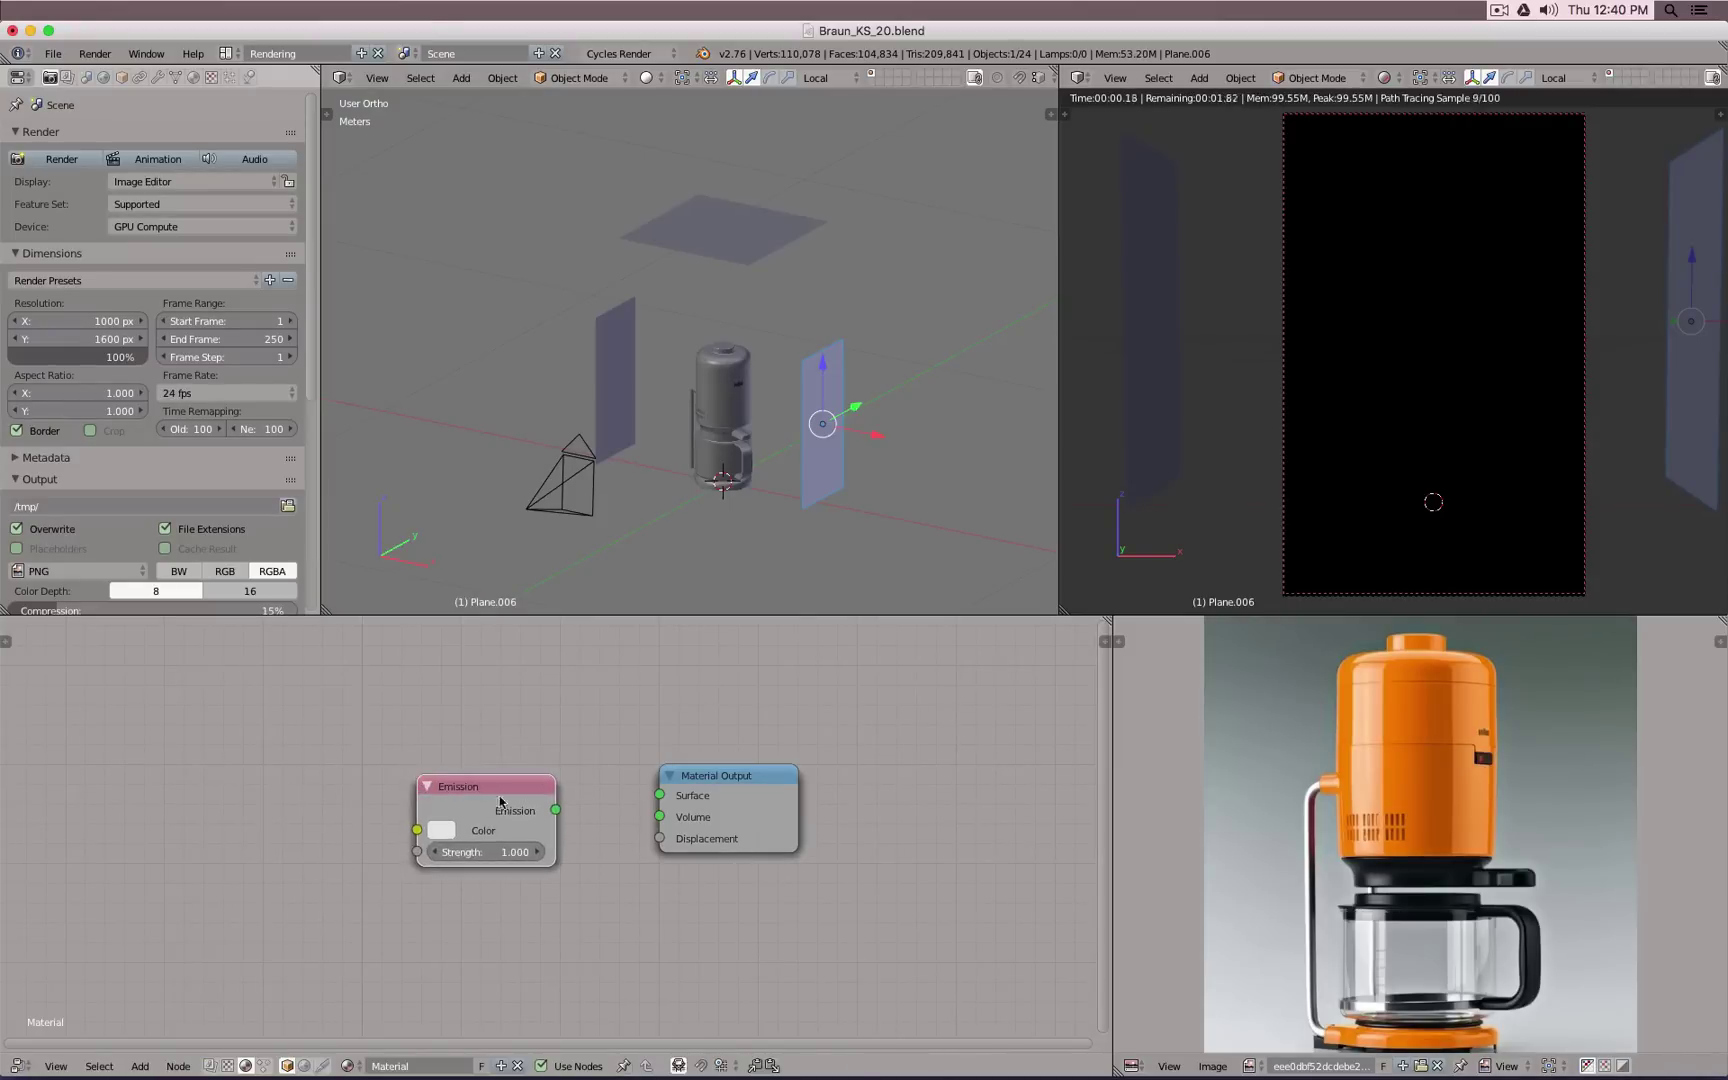
drag(556, 810, 660, 795)
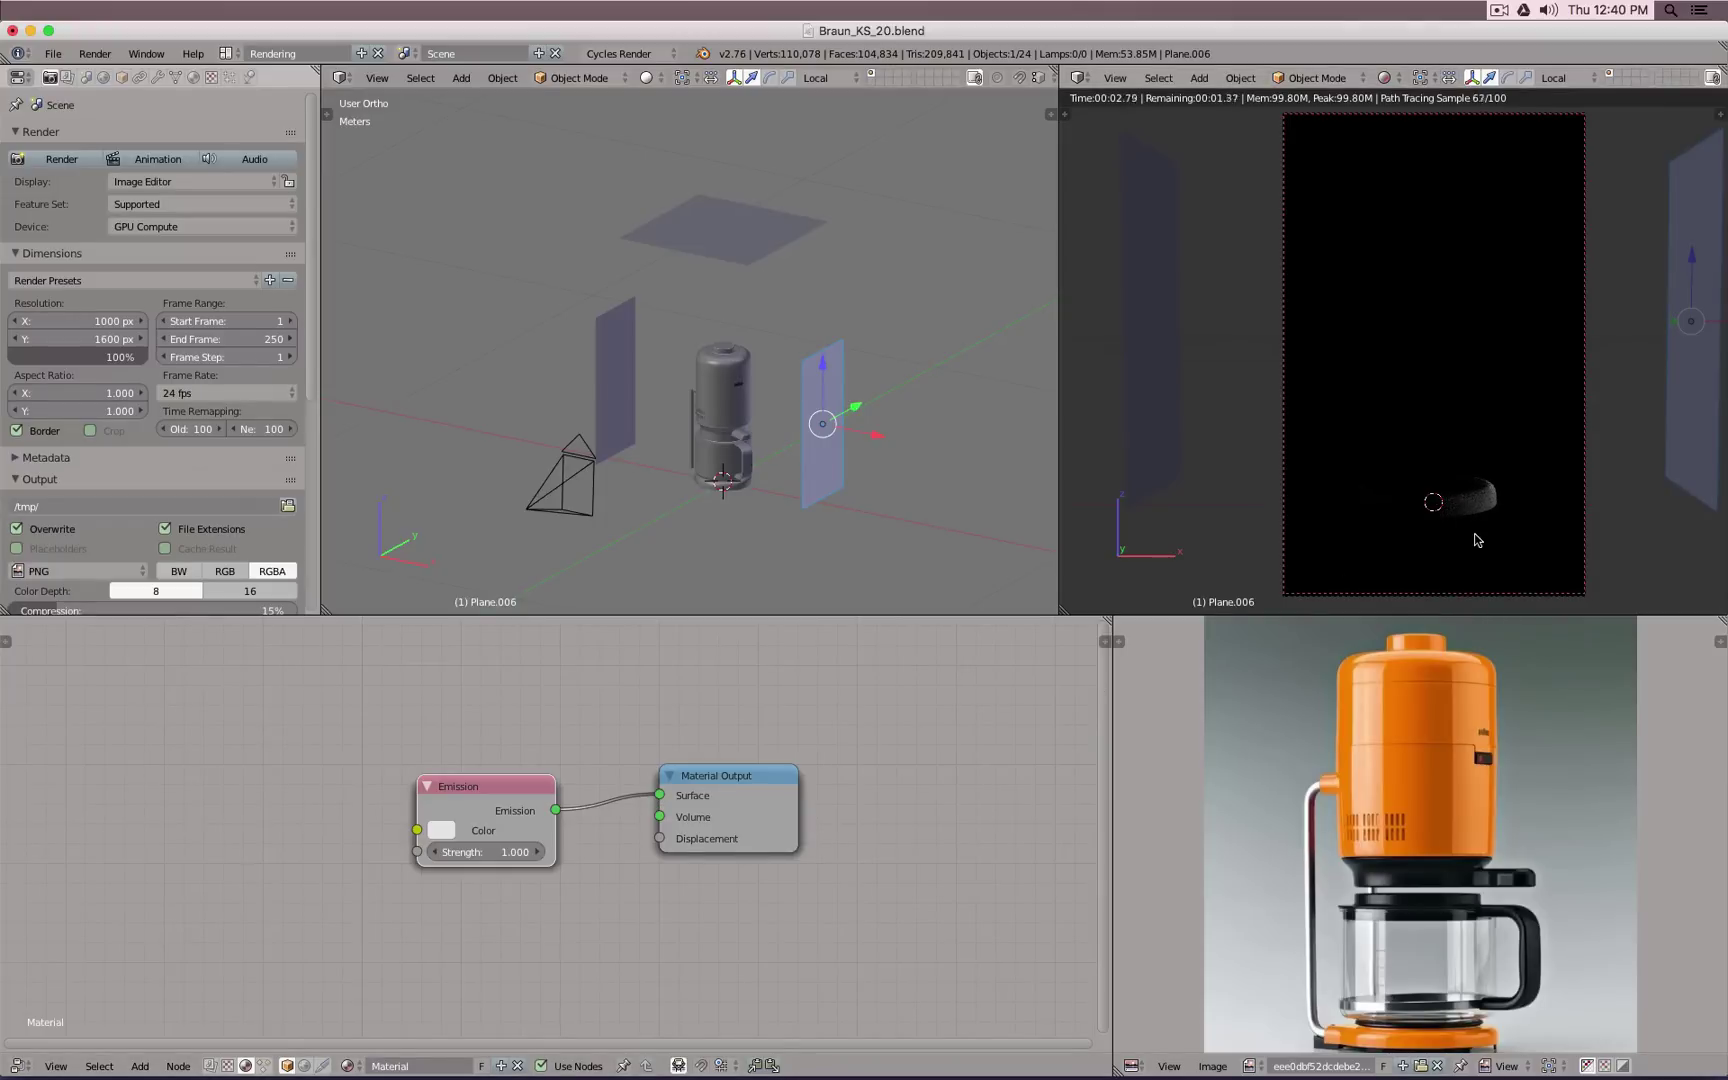
Step: Select all coffee maker parts in the wireframe camera view and examine their object and Cycles ray visibility settings
key(z)
key(z)
right_click(1469, 512)
key(z)
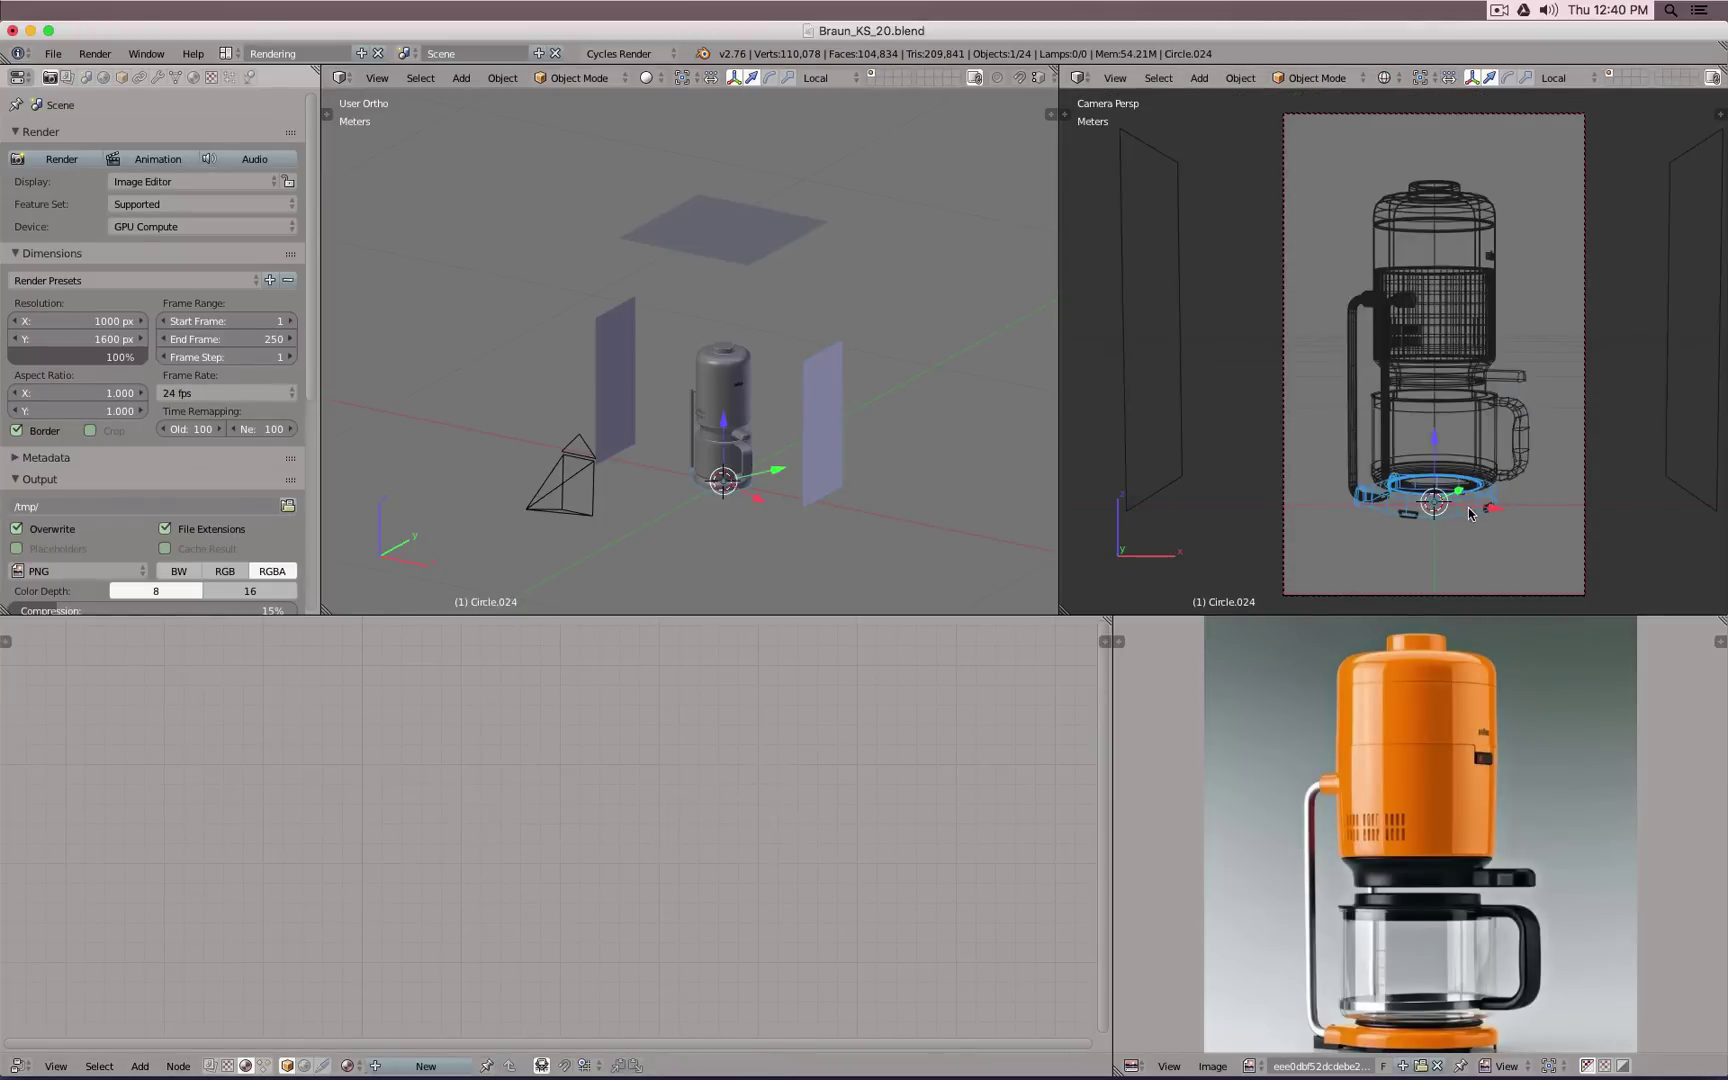
key(b)
drag(1311, 162, 1567, 549)
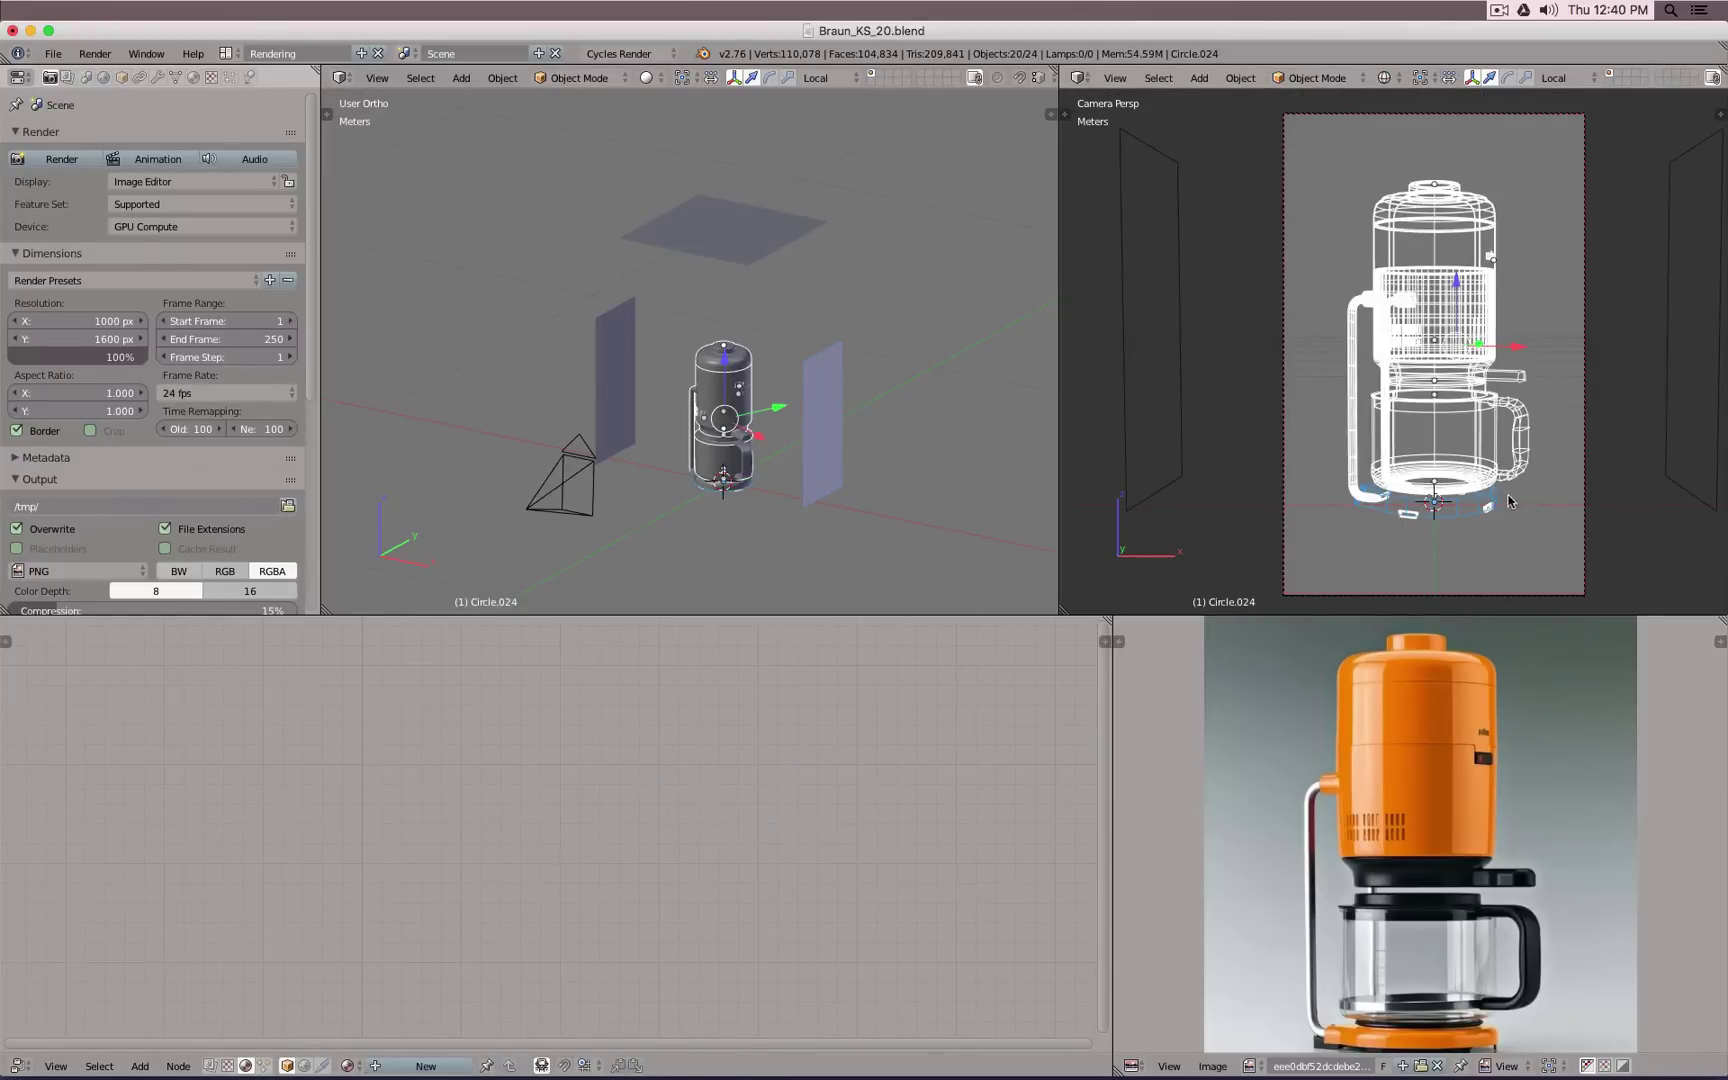
click(121, 77)
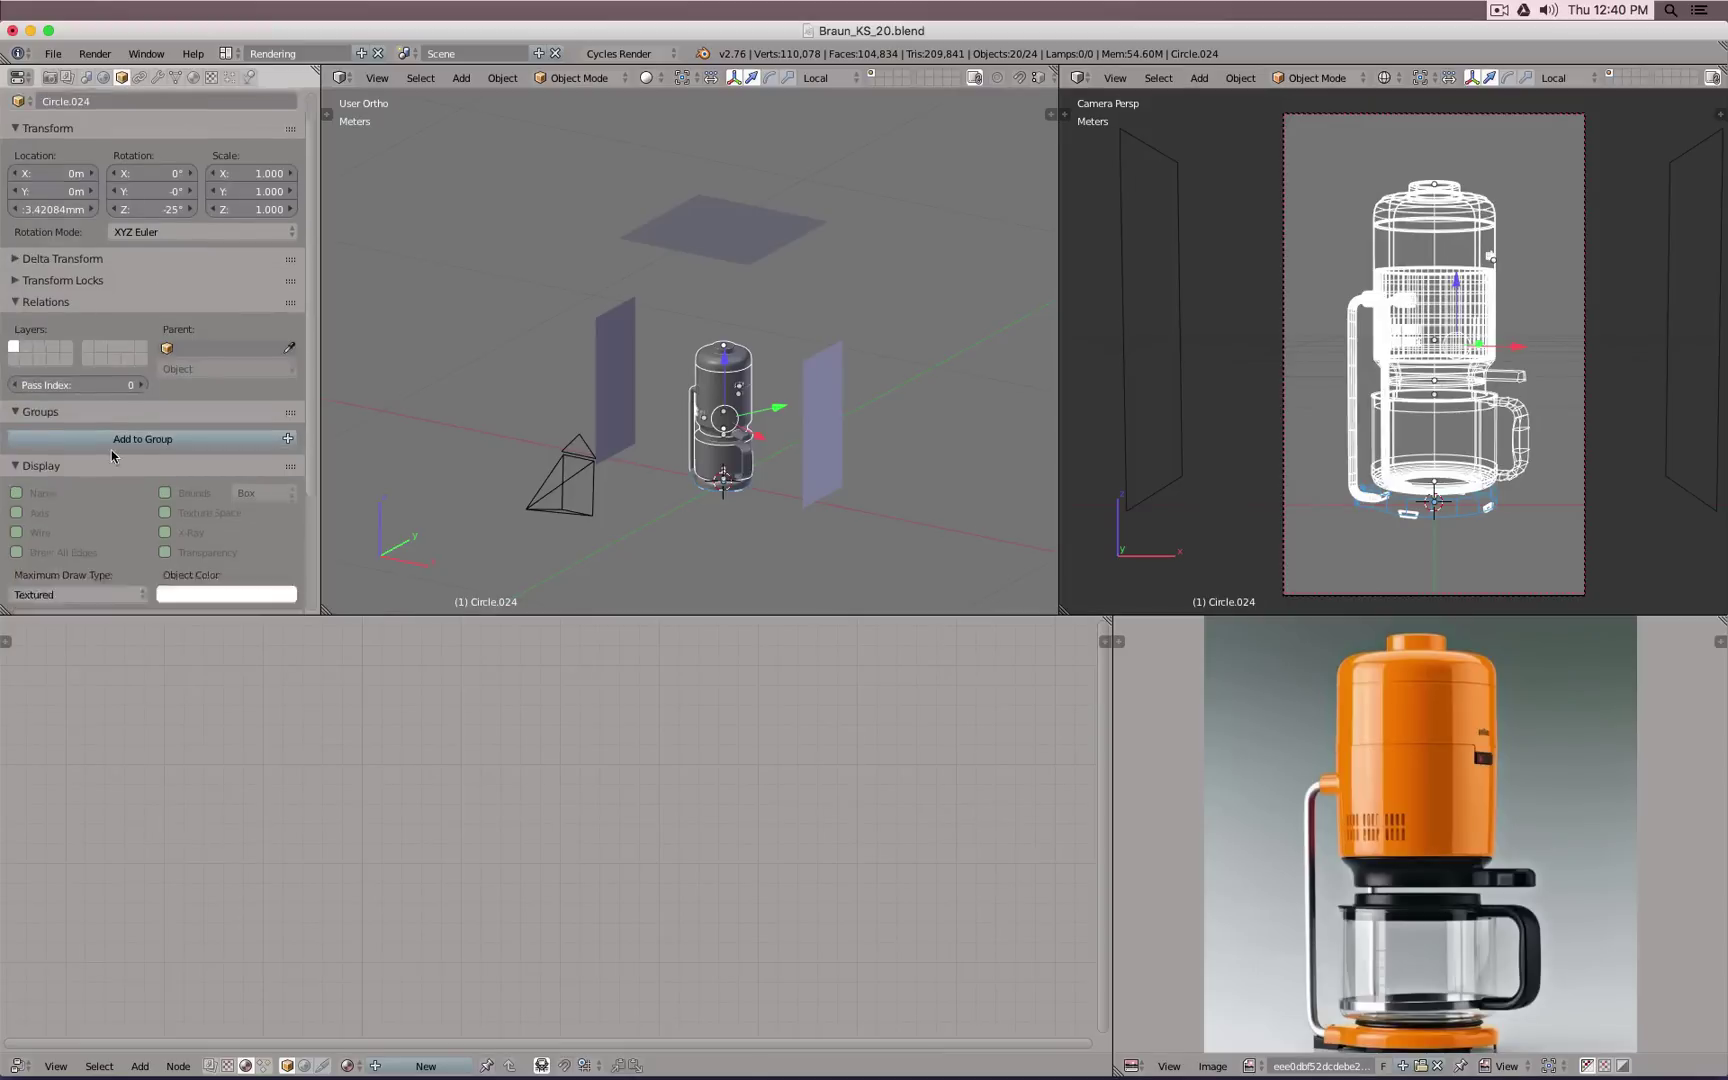
scroll(112, 456, down, 4)
scroll(50, 365, down, 1)
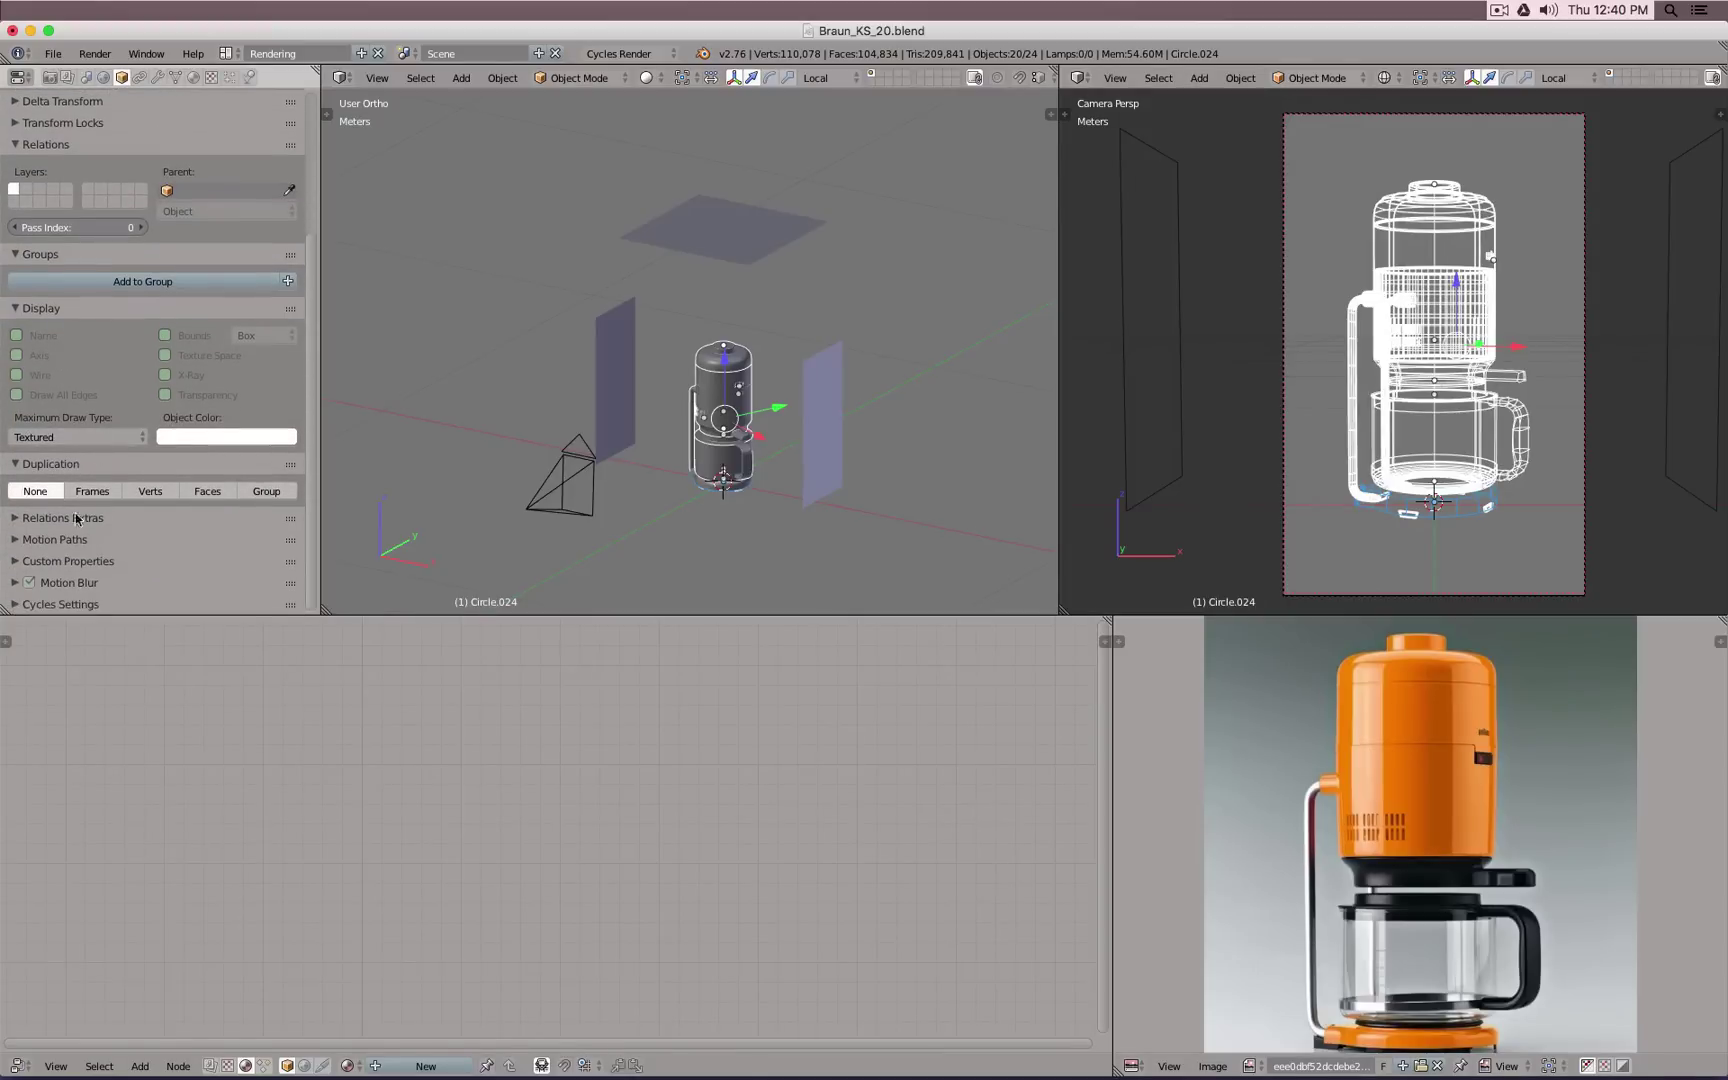
click(18, 603)
scroll(117, 463, down, 3)
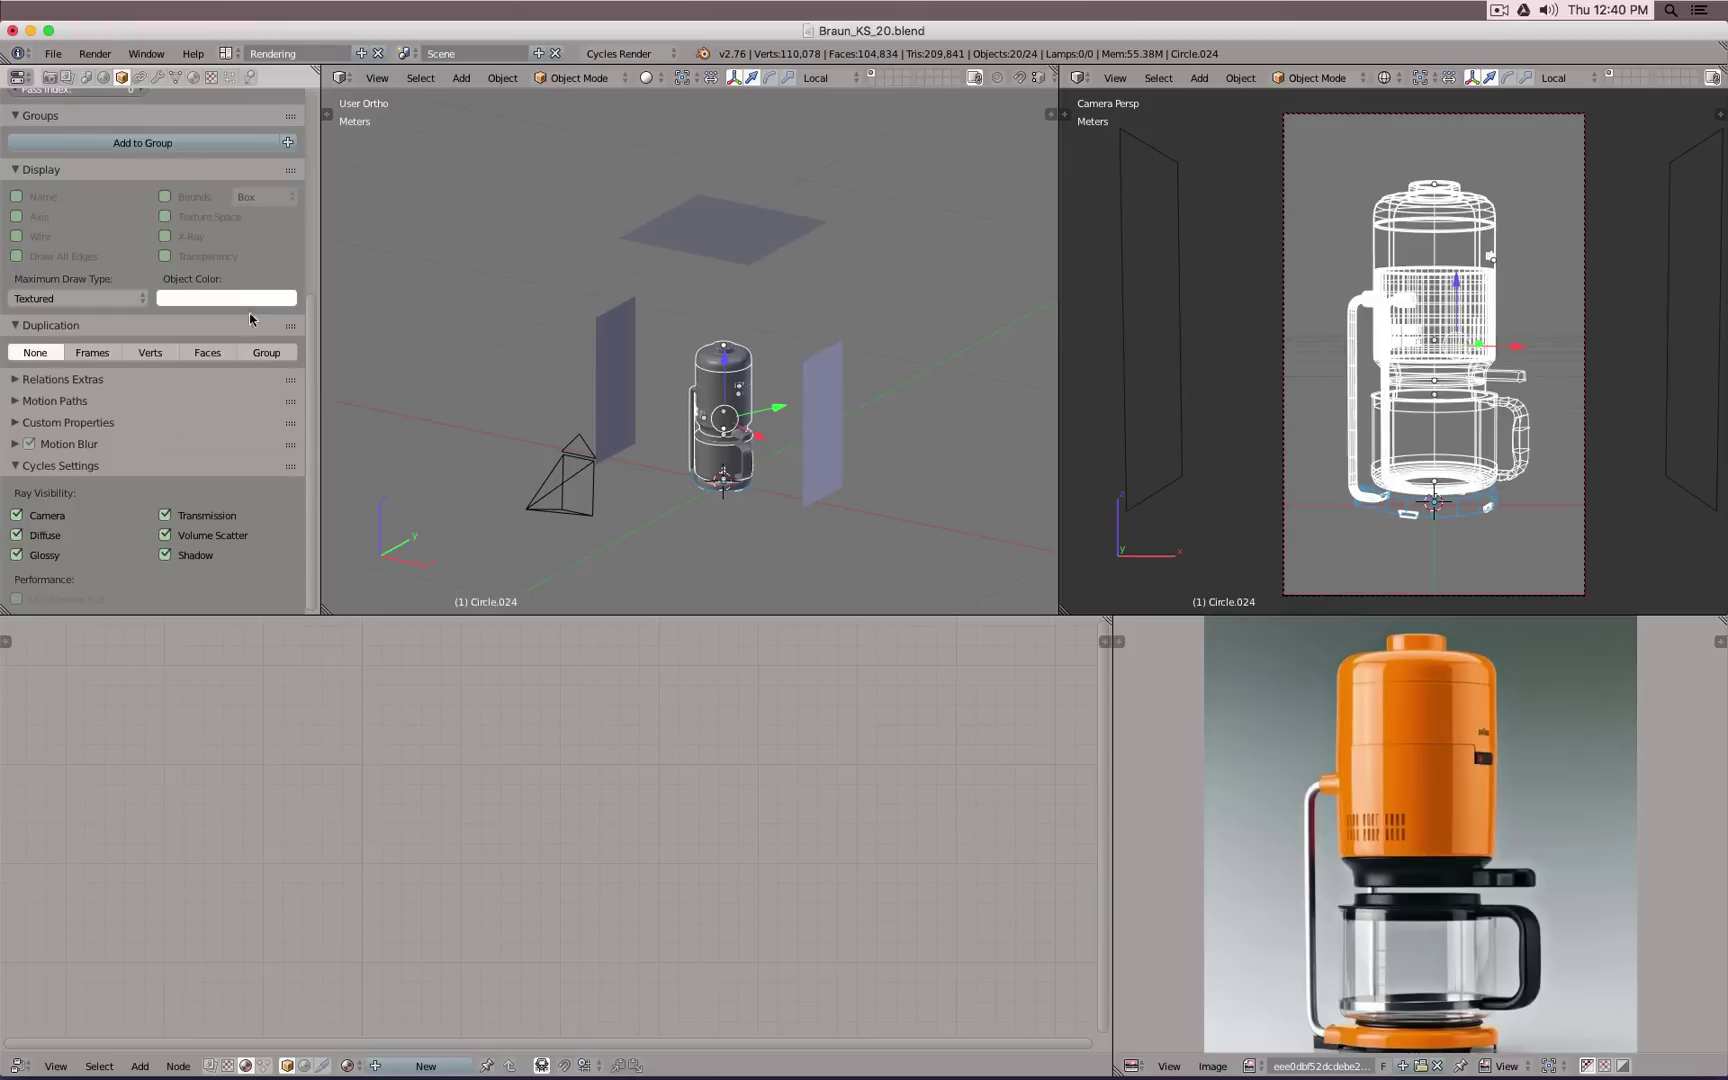
Step: Preview the camera view in rendered shading again to check how the emissive side plane lights the coffee maker
scroll(250, 318, up, 5)
scroll(450, 400, up, 6)
scroll(1432, 347, down, 3)
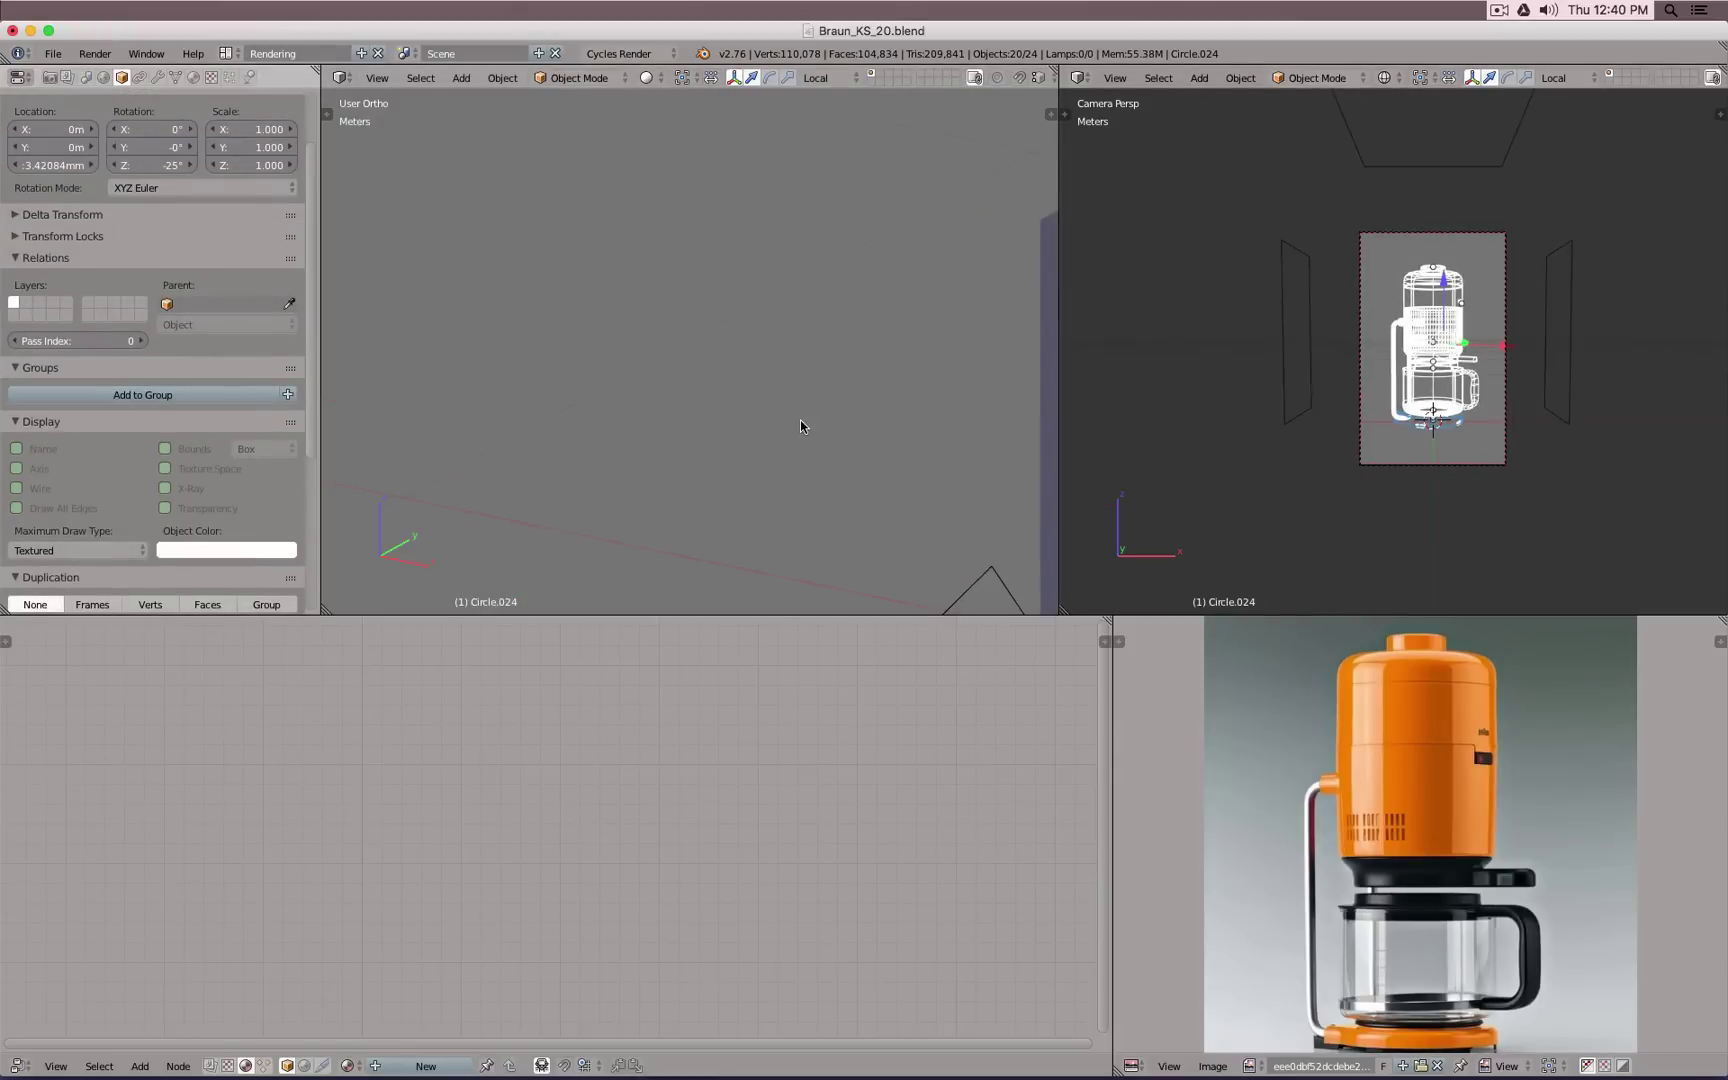
scroll(801, 420, down, 6)
scroll(1375, 366, up, 1)
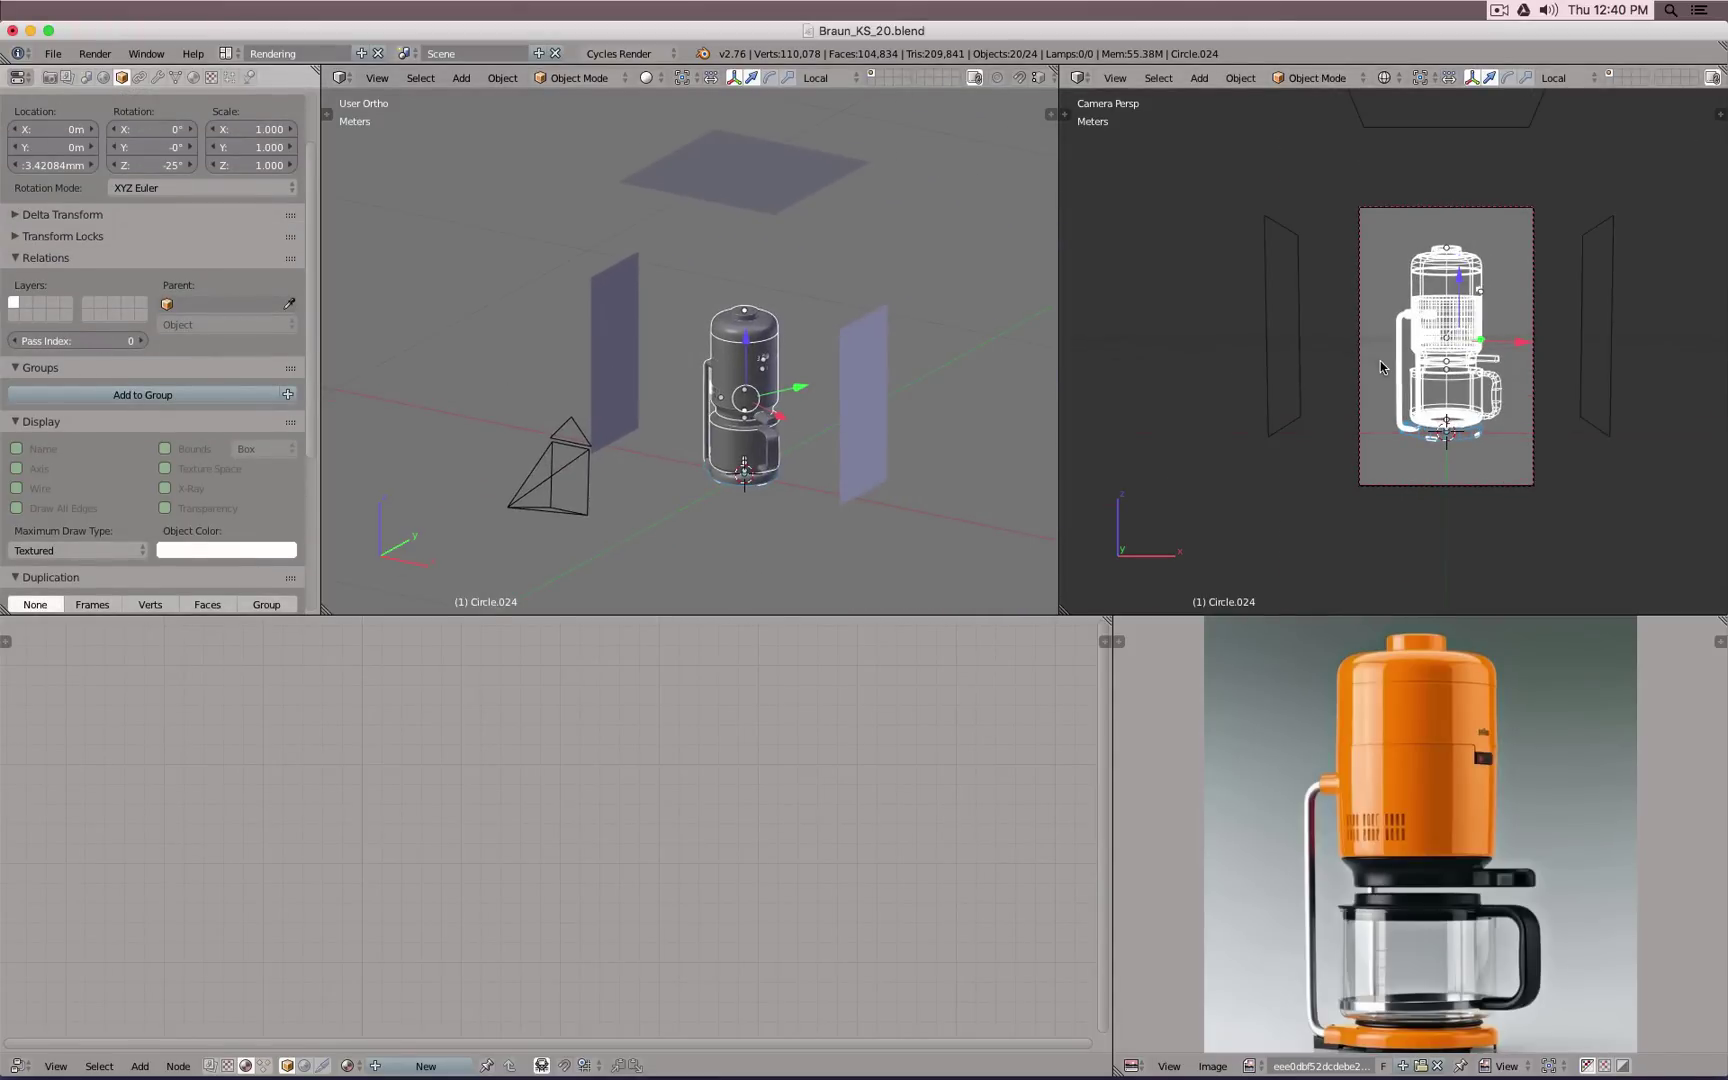
key(shift+z)
scroll(1420, 356, up, 2)
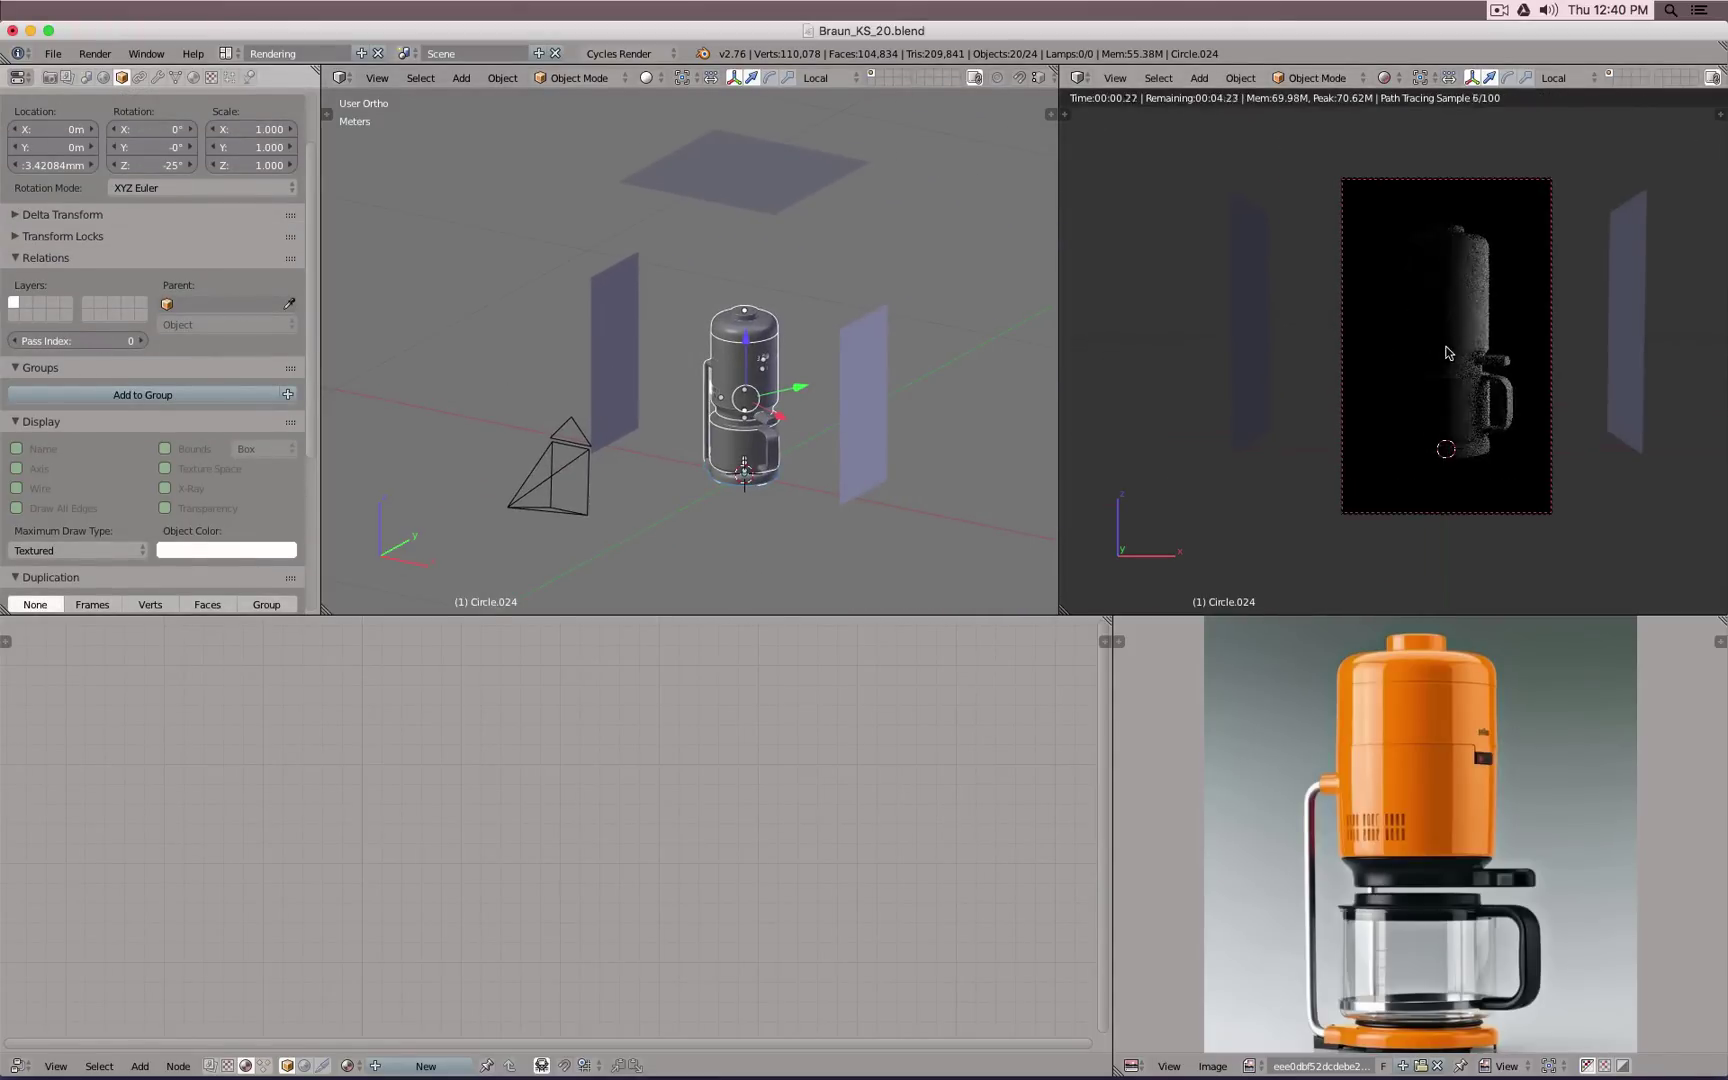
Step: Give the -X side plane a new material and replace its Diffuse BSDF with an Emission shader feeding the Surface output
right_click(618, 338)
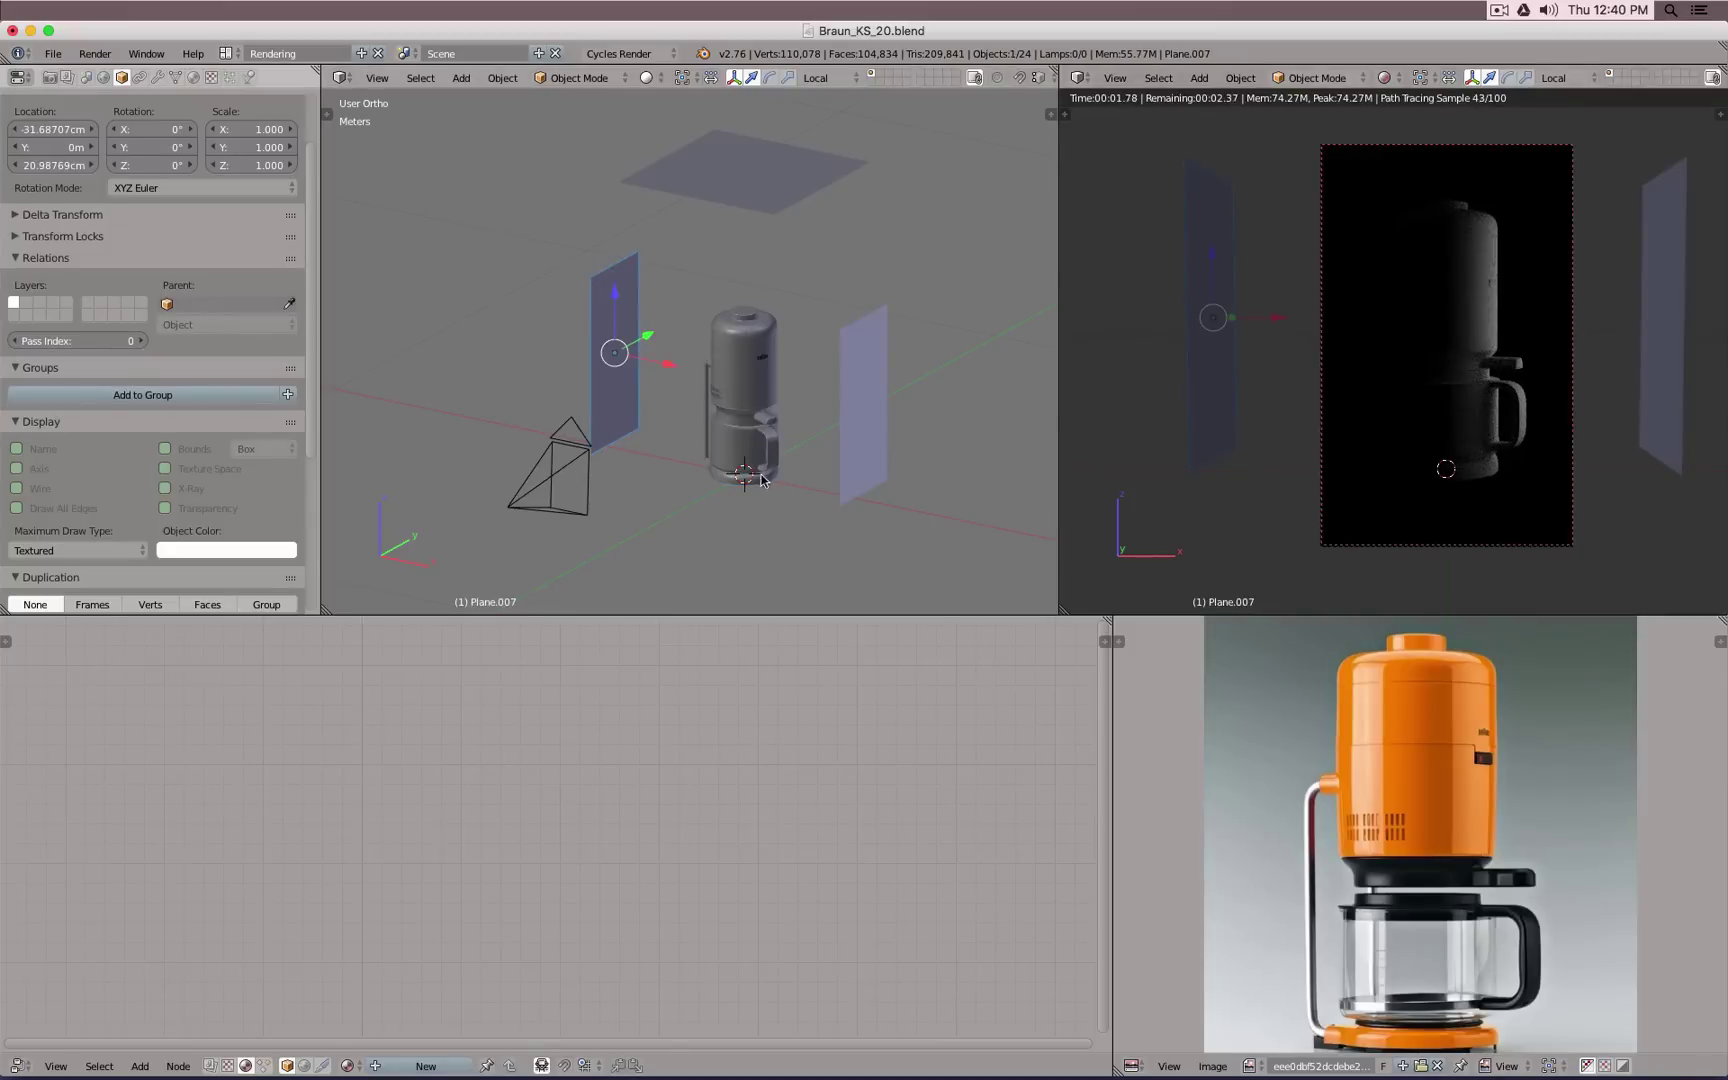
click(401, 1066)
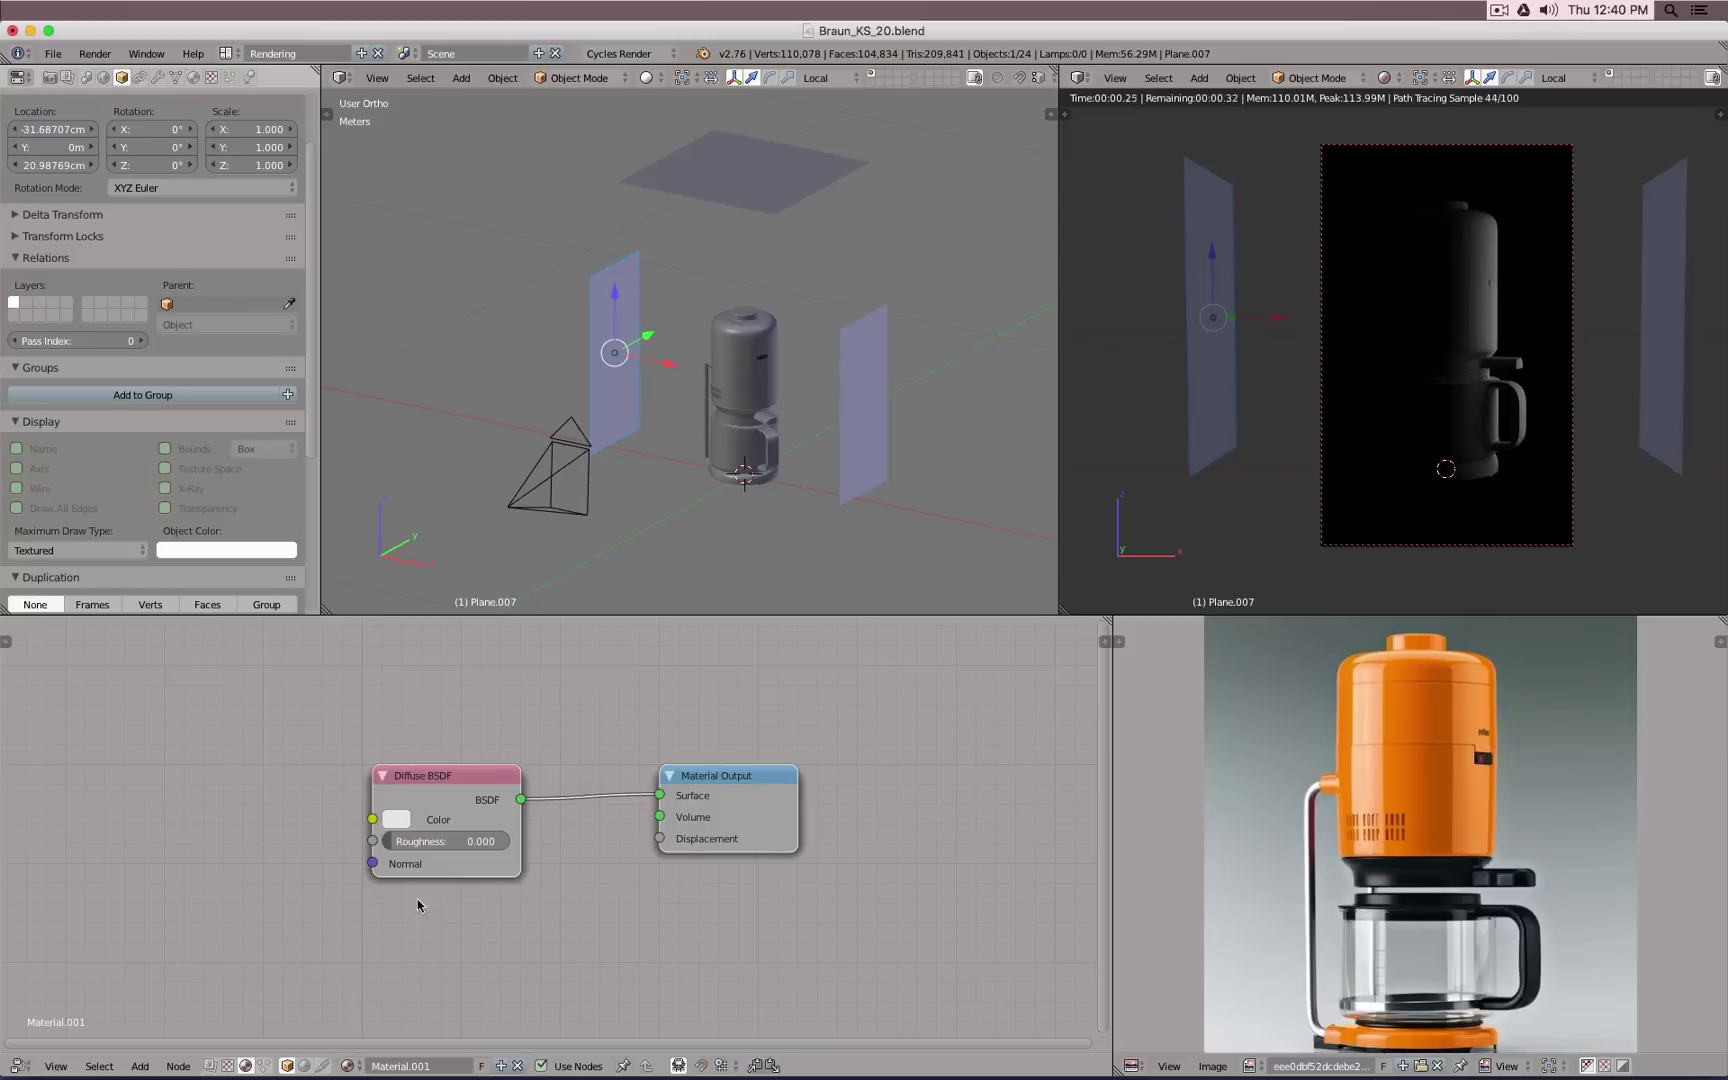
key(x)
key(shift+a)
mouse_move(405, 781)
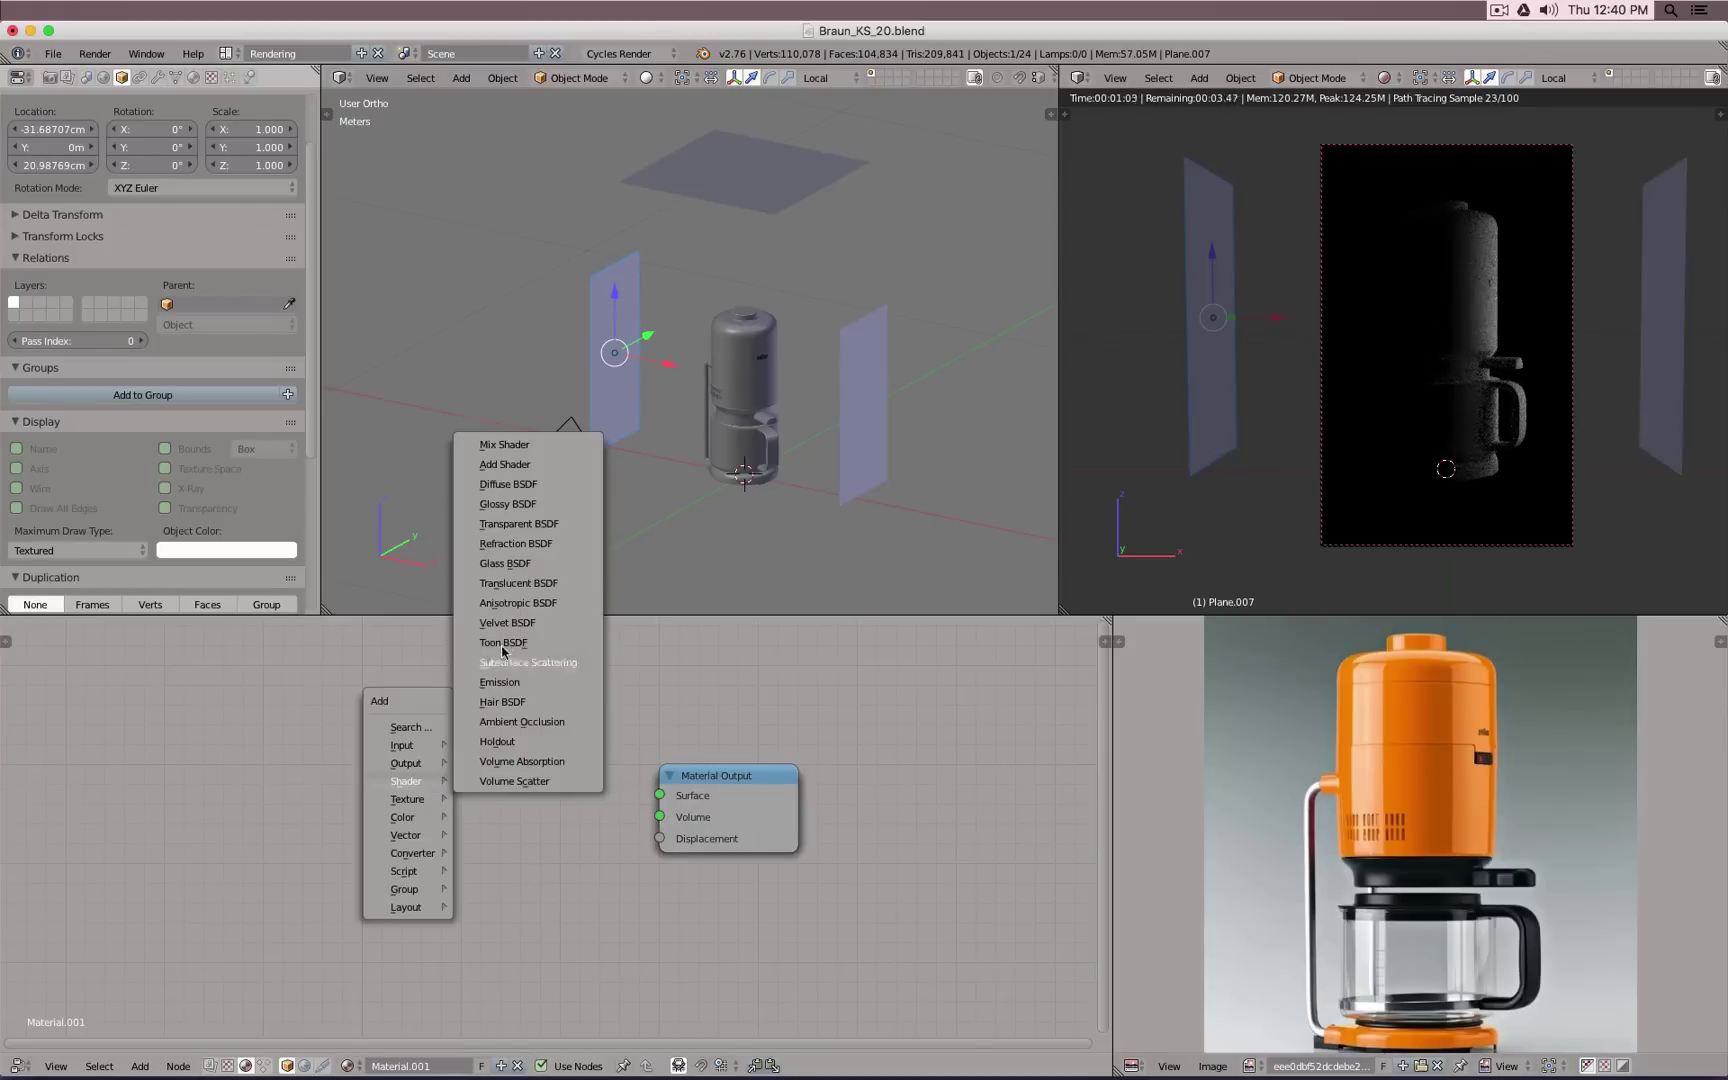
click(522, 682)
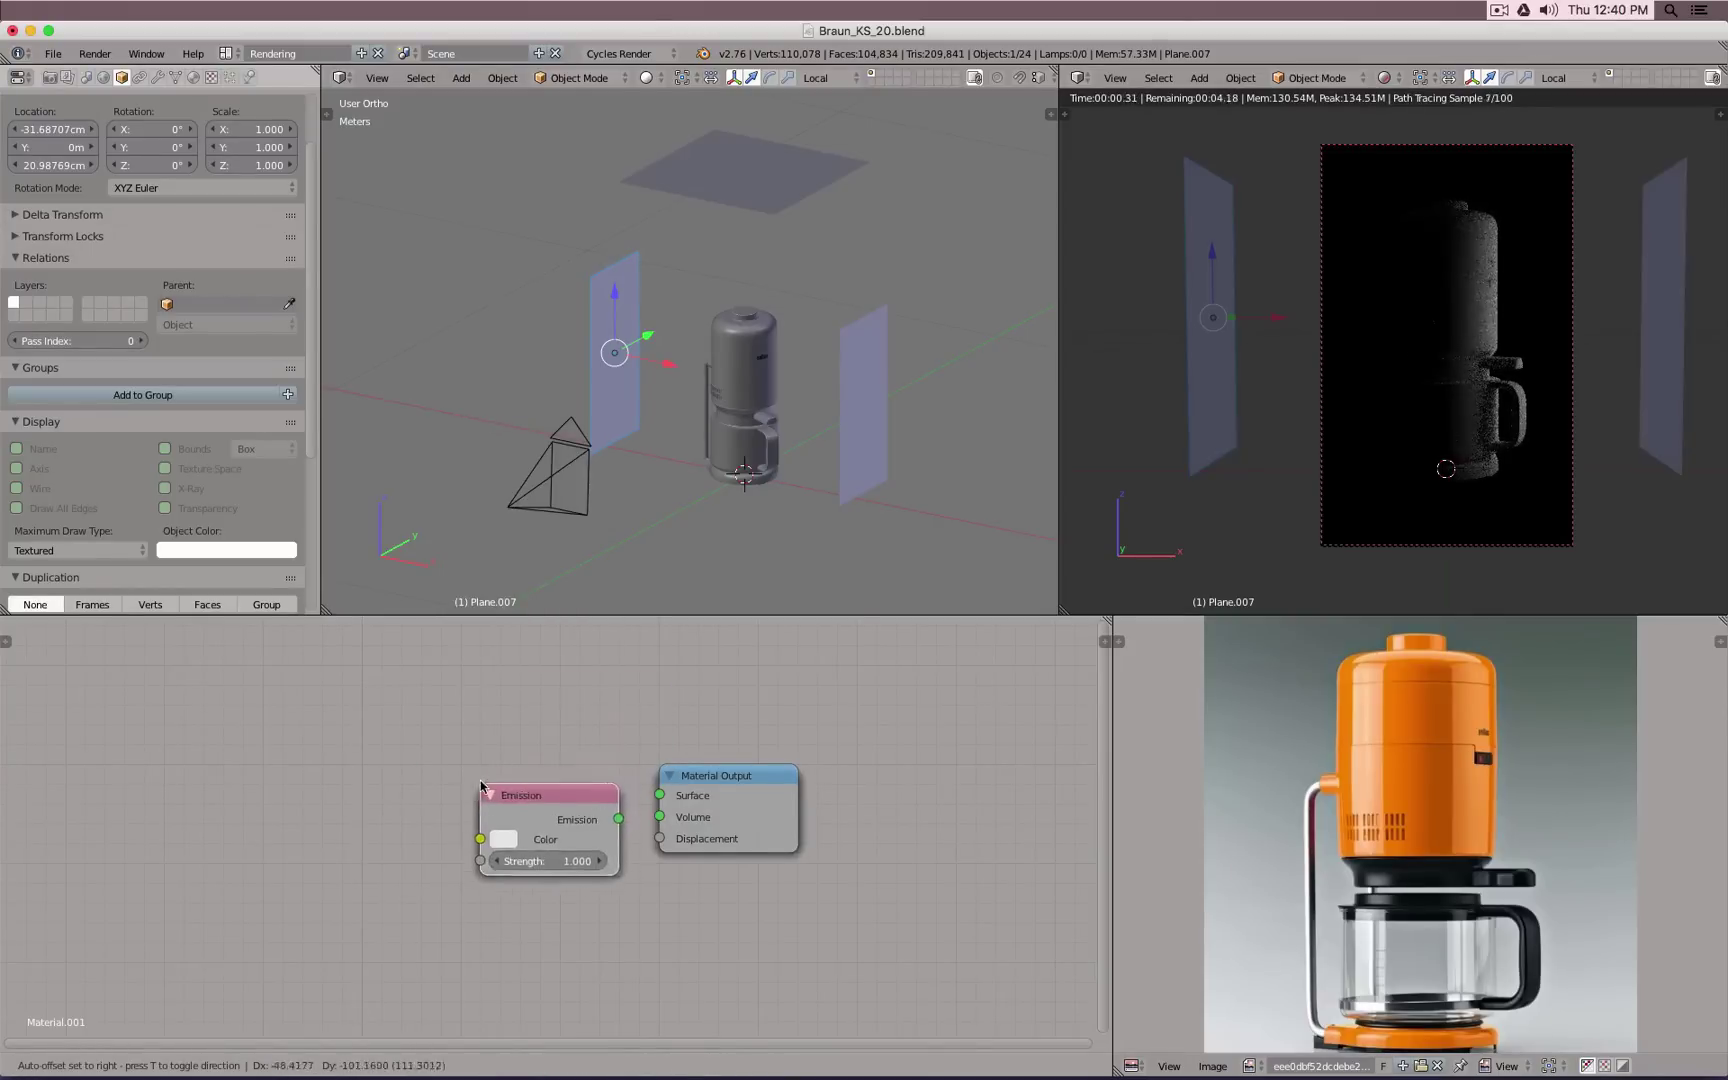
click(527, 815)
drag(597, 826, 659, 799)
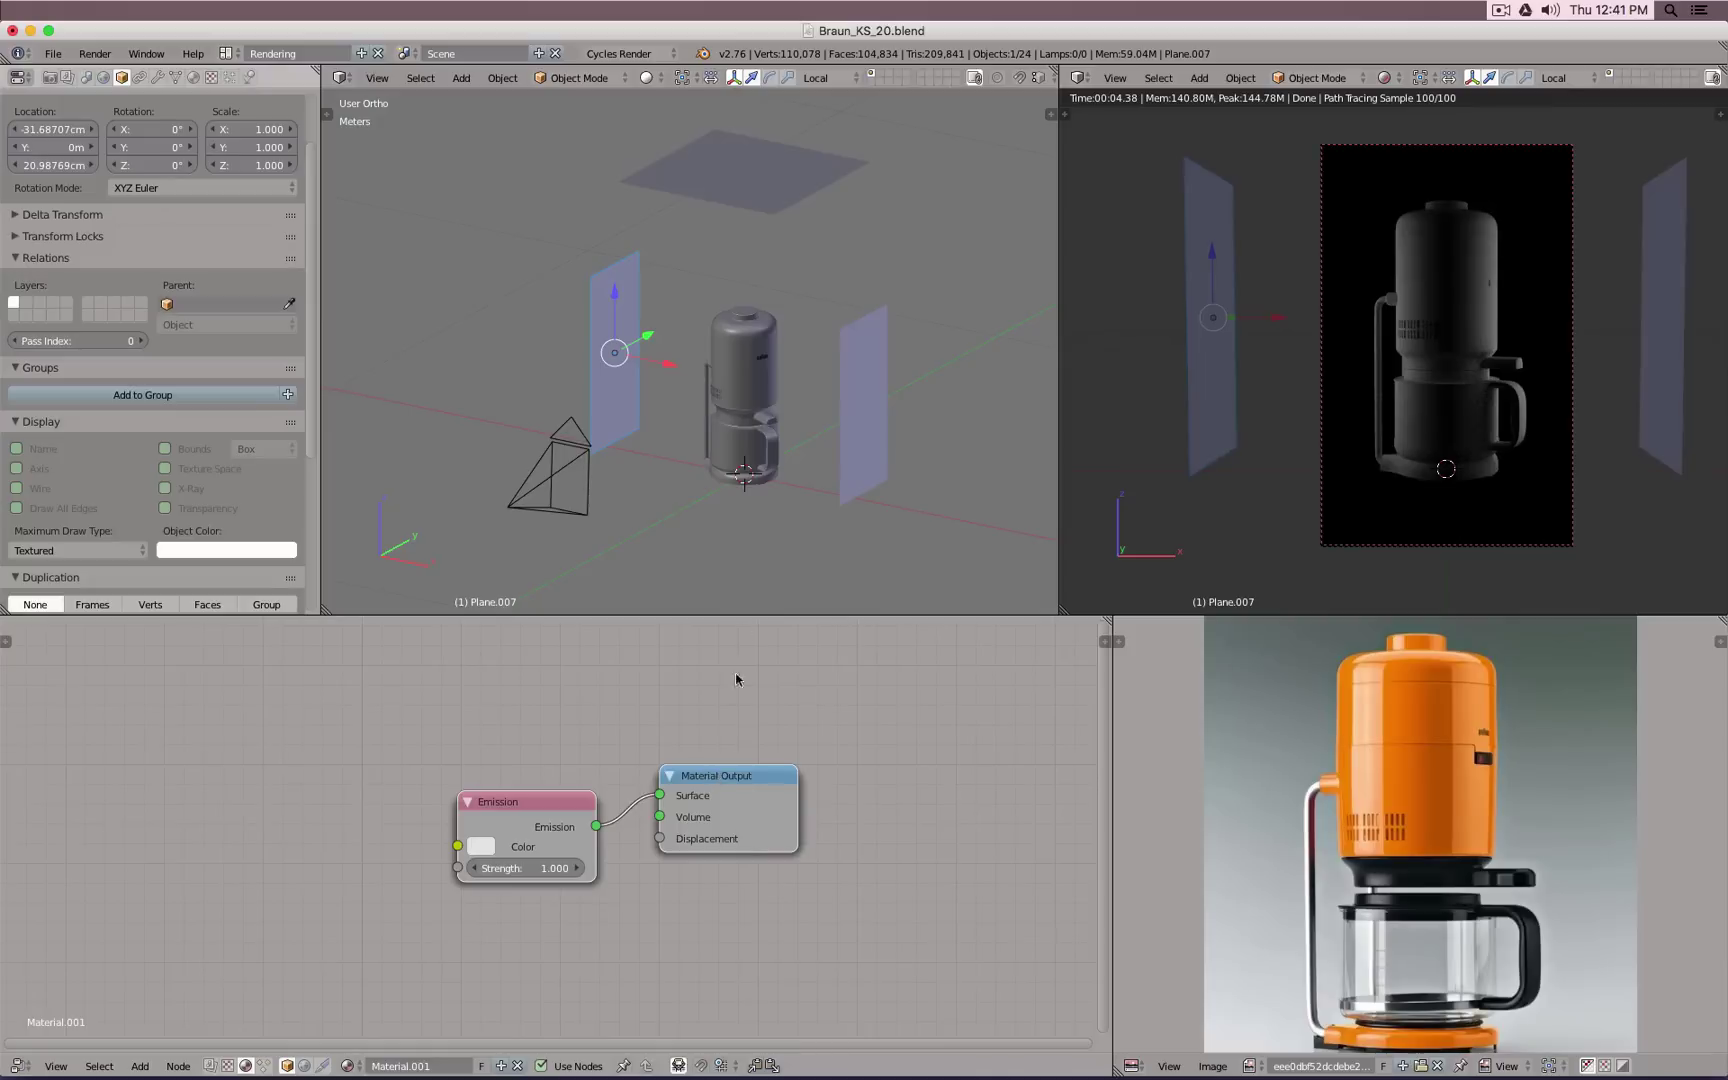
Step: Give the overhead plane a new Emission material with strength 1.000 and lower the plane to about 44 cm along Z
right_click(757, 147)
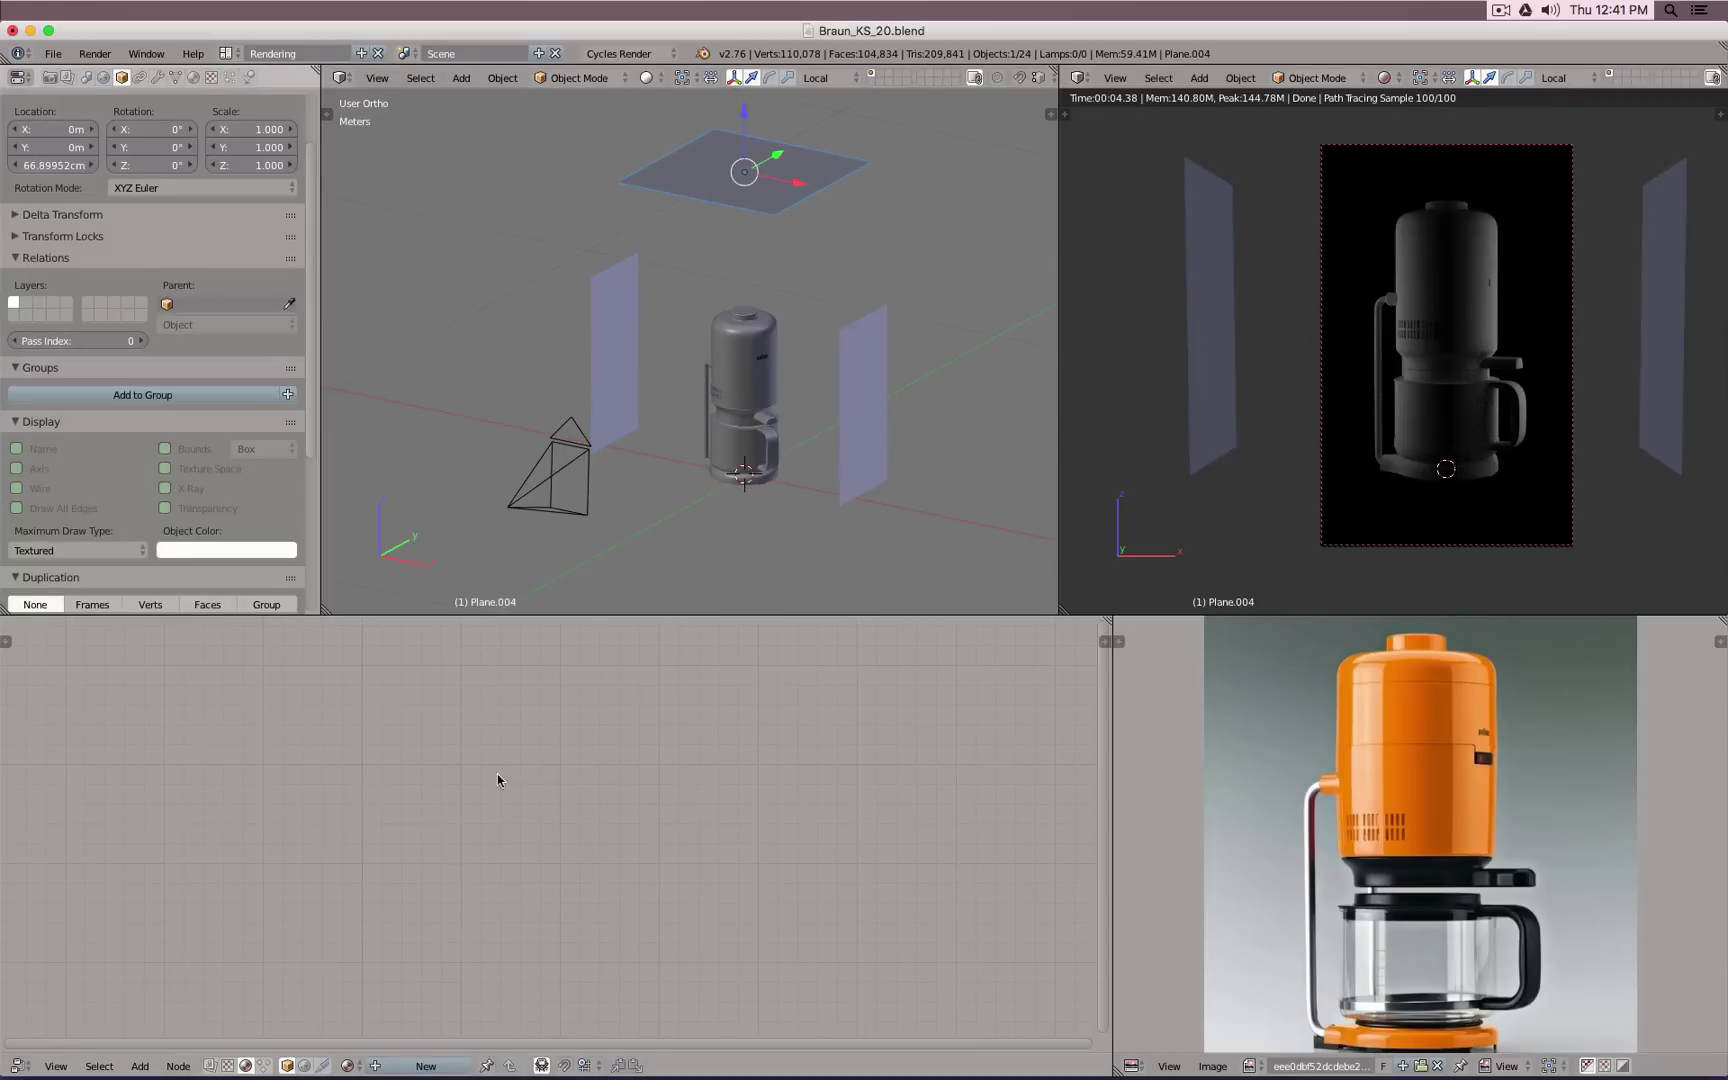
click(428, 1065)
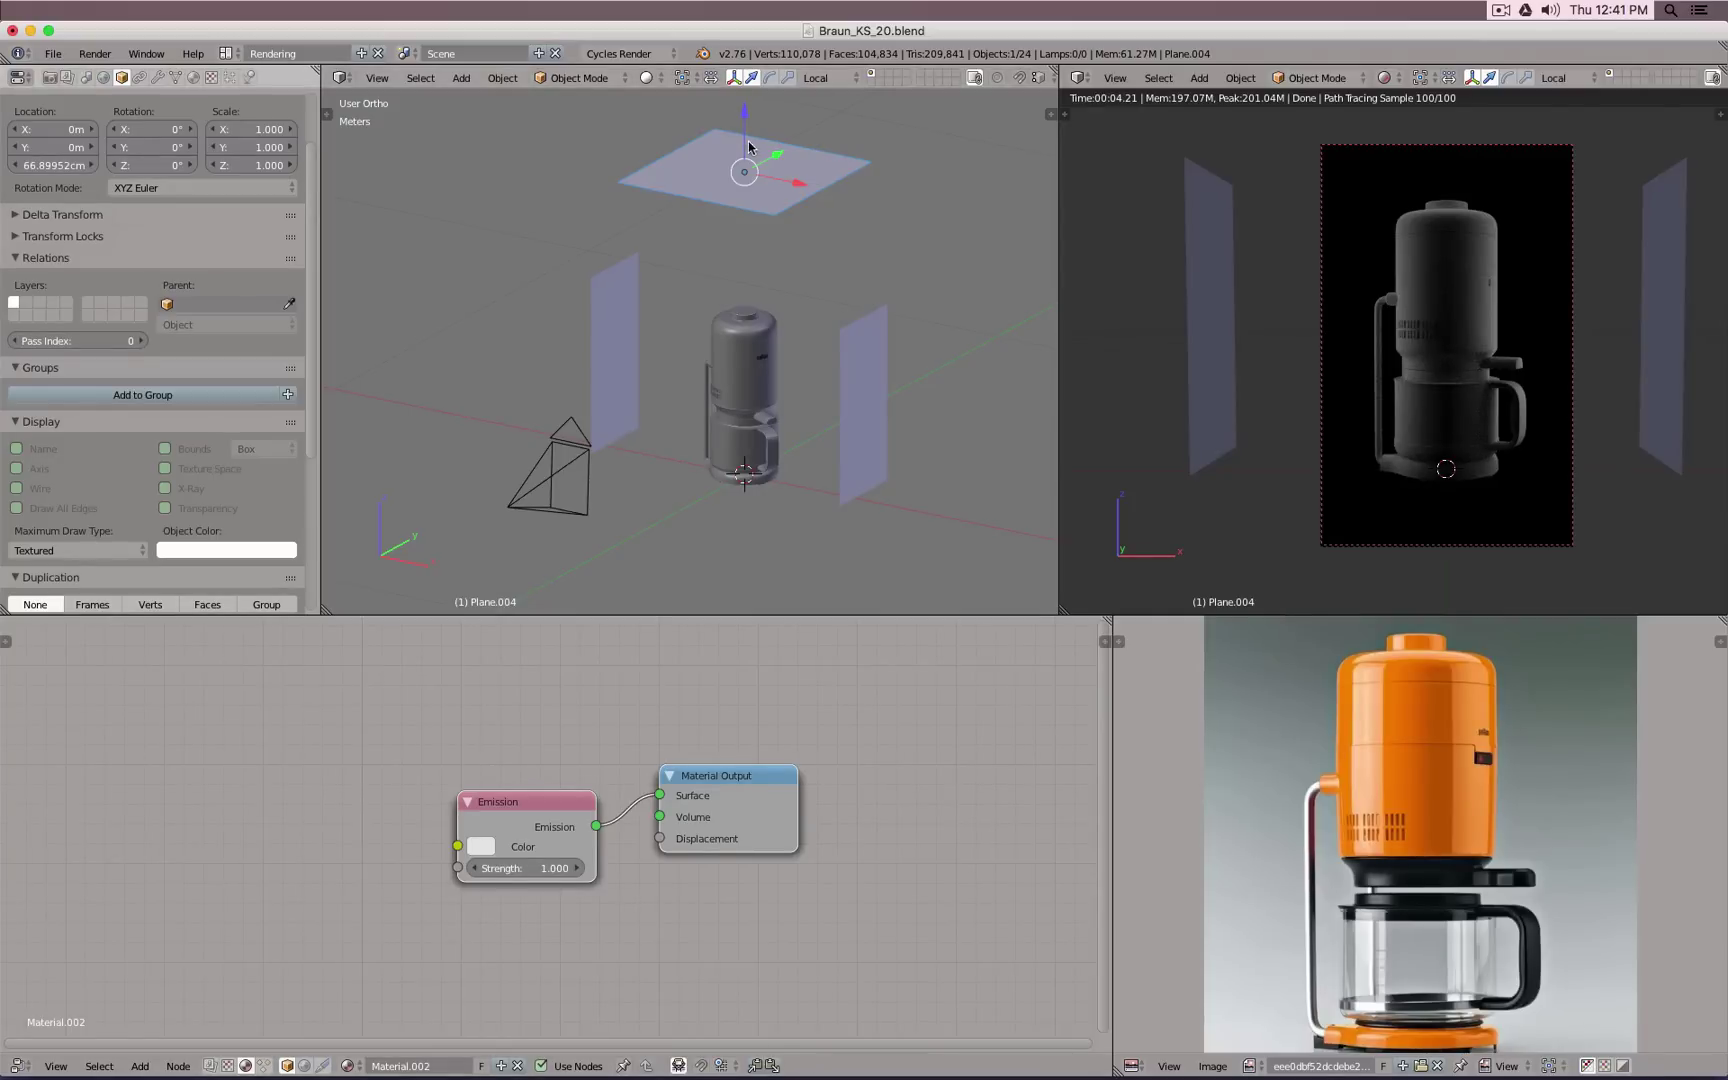
drag(747, 113, 755, 214)
Step: Try enlarging the overhead plane to about 2.07, cancel that, and scale it down to about 0.075 to compare the lighting
key(s)
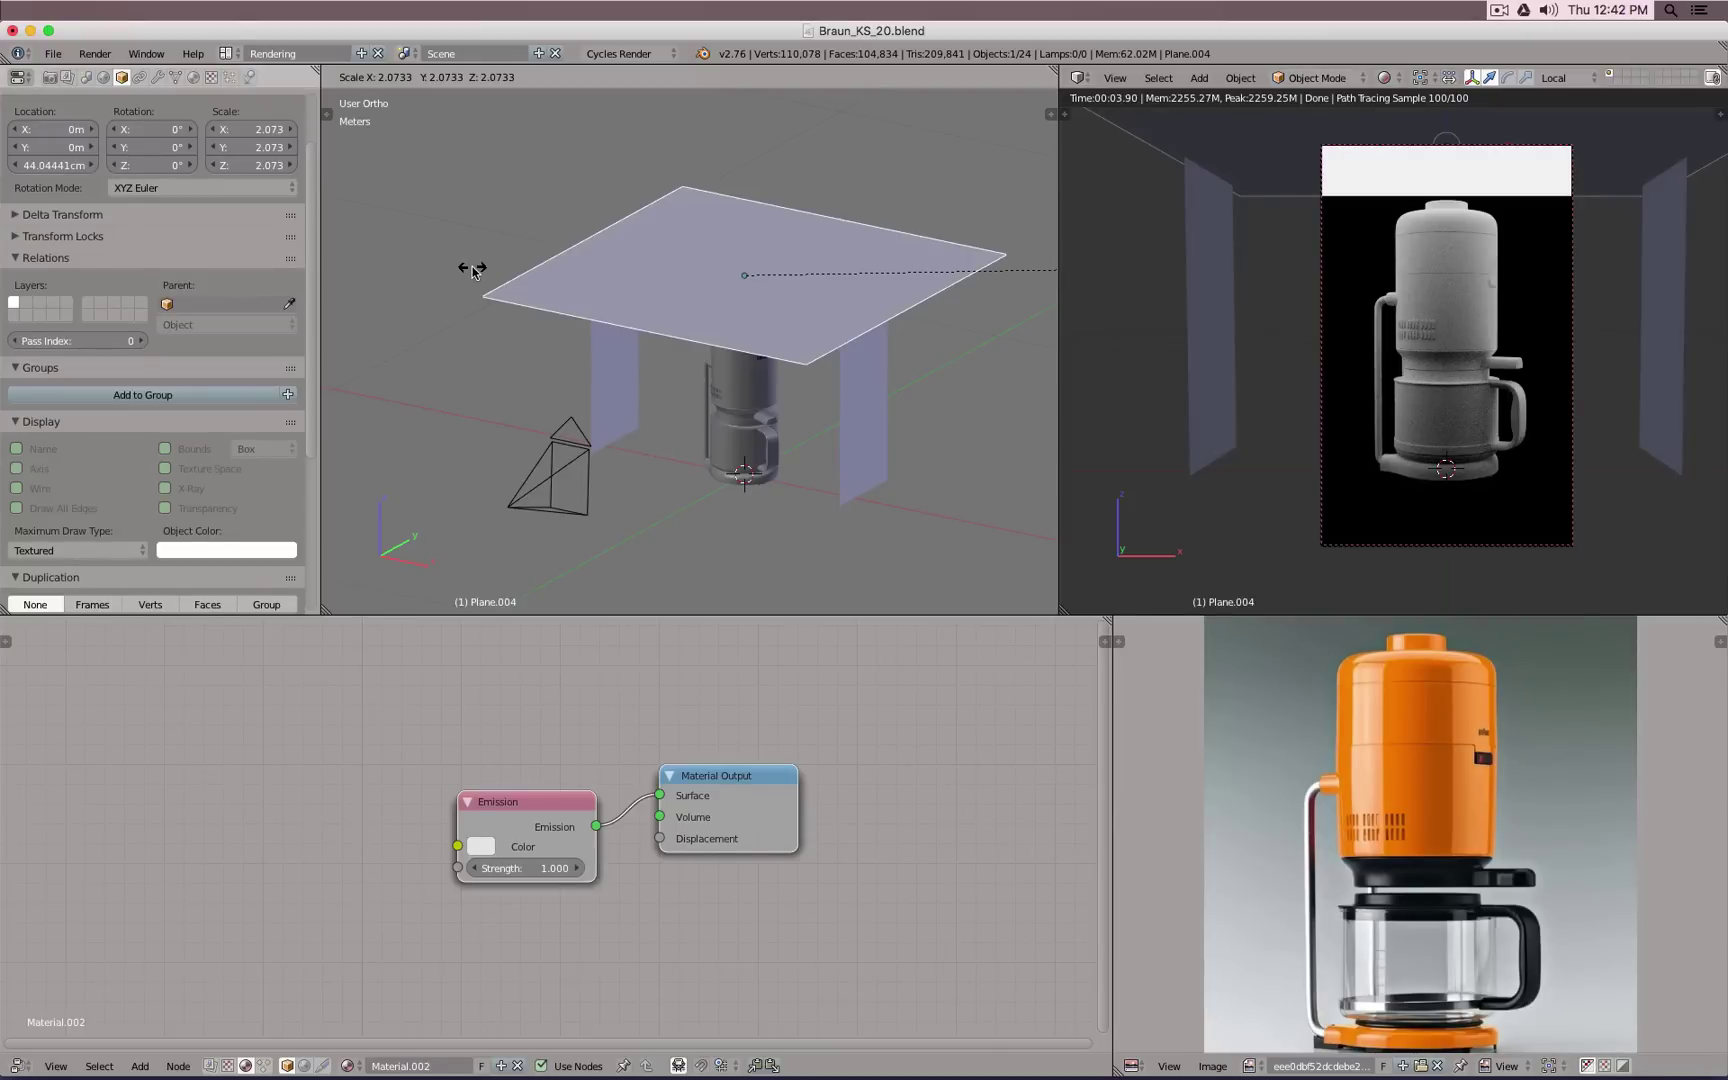
key(Escape)
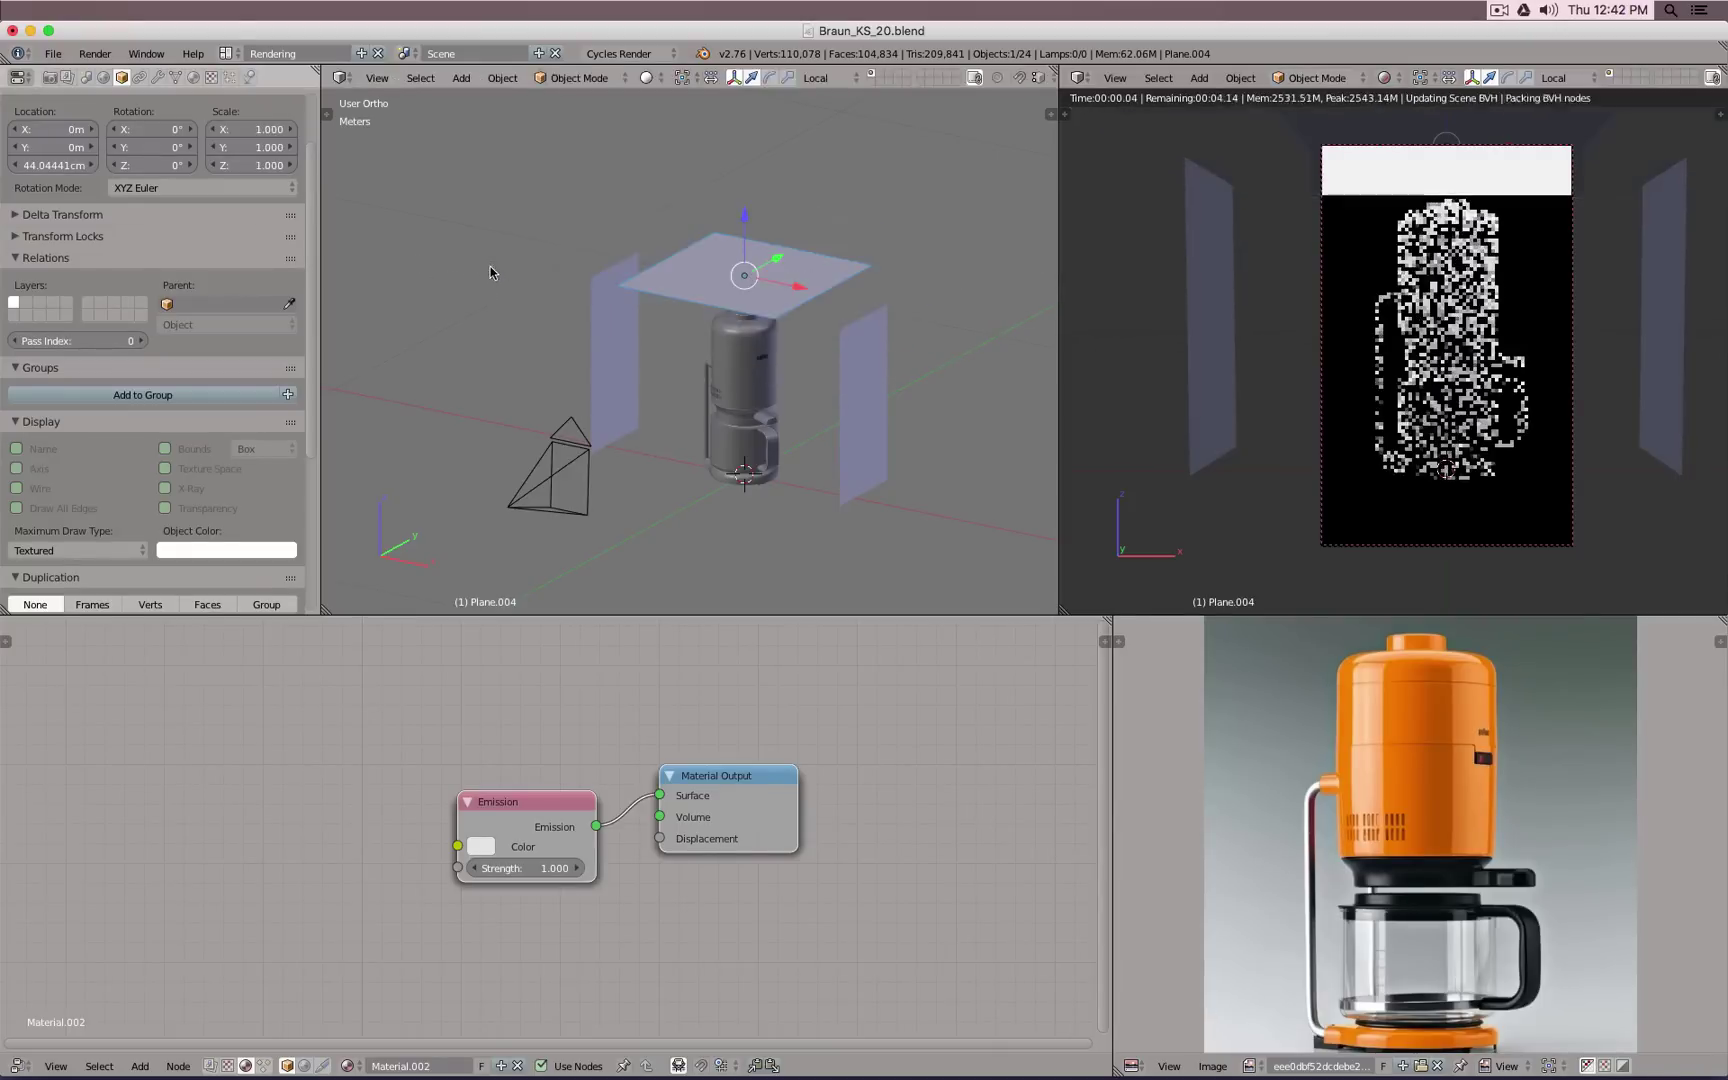
key(s)
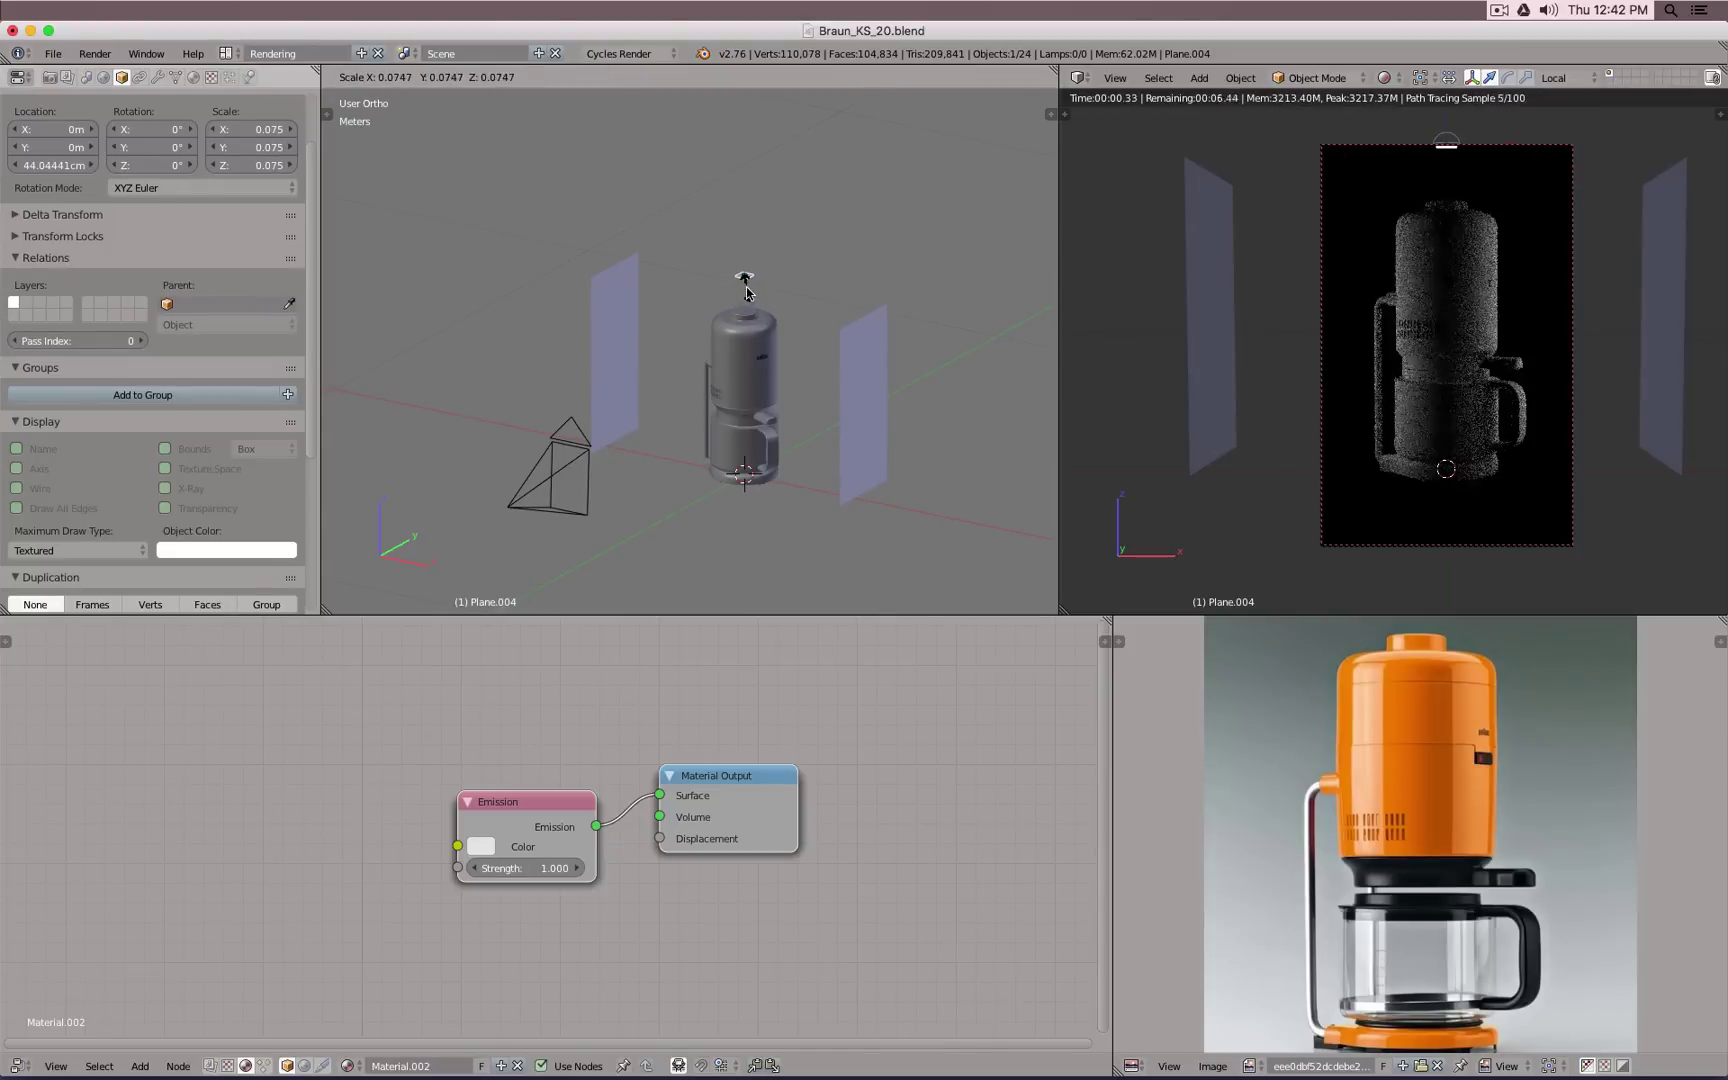
Step: Cancel scaling the overhead light plane and raise it to about 66.9 cm above the floor
key(Escape)
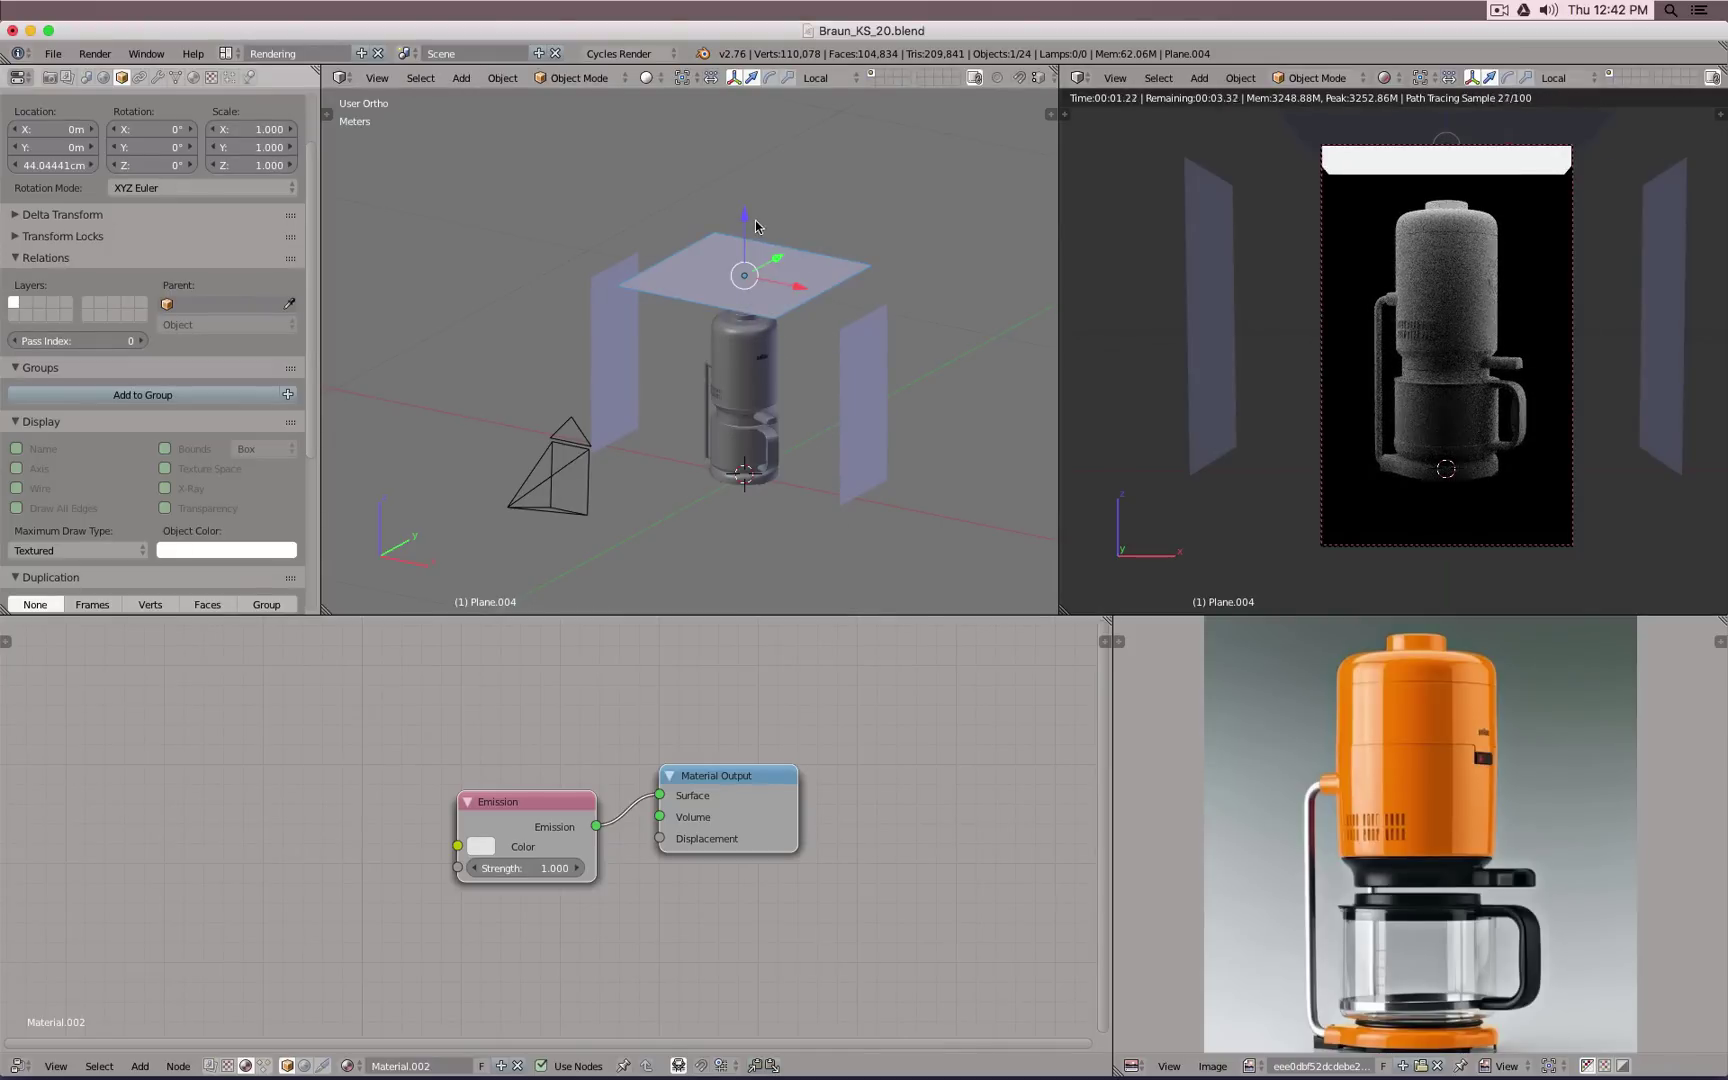
drag(755, 222, 762, 136)
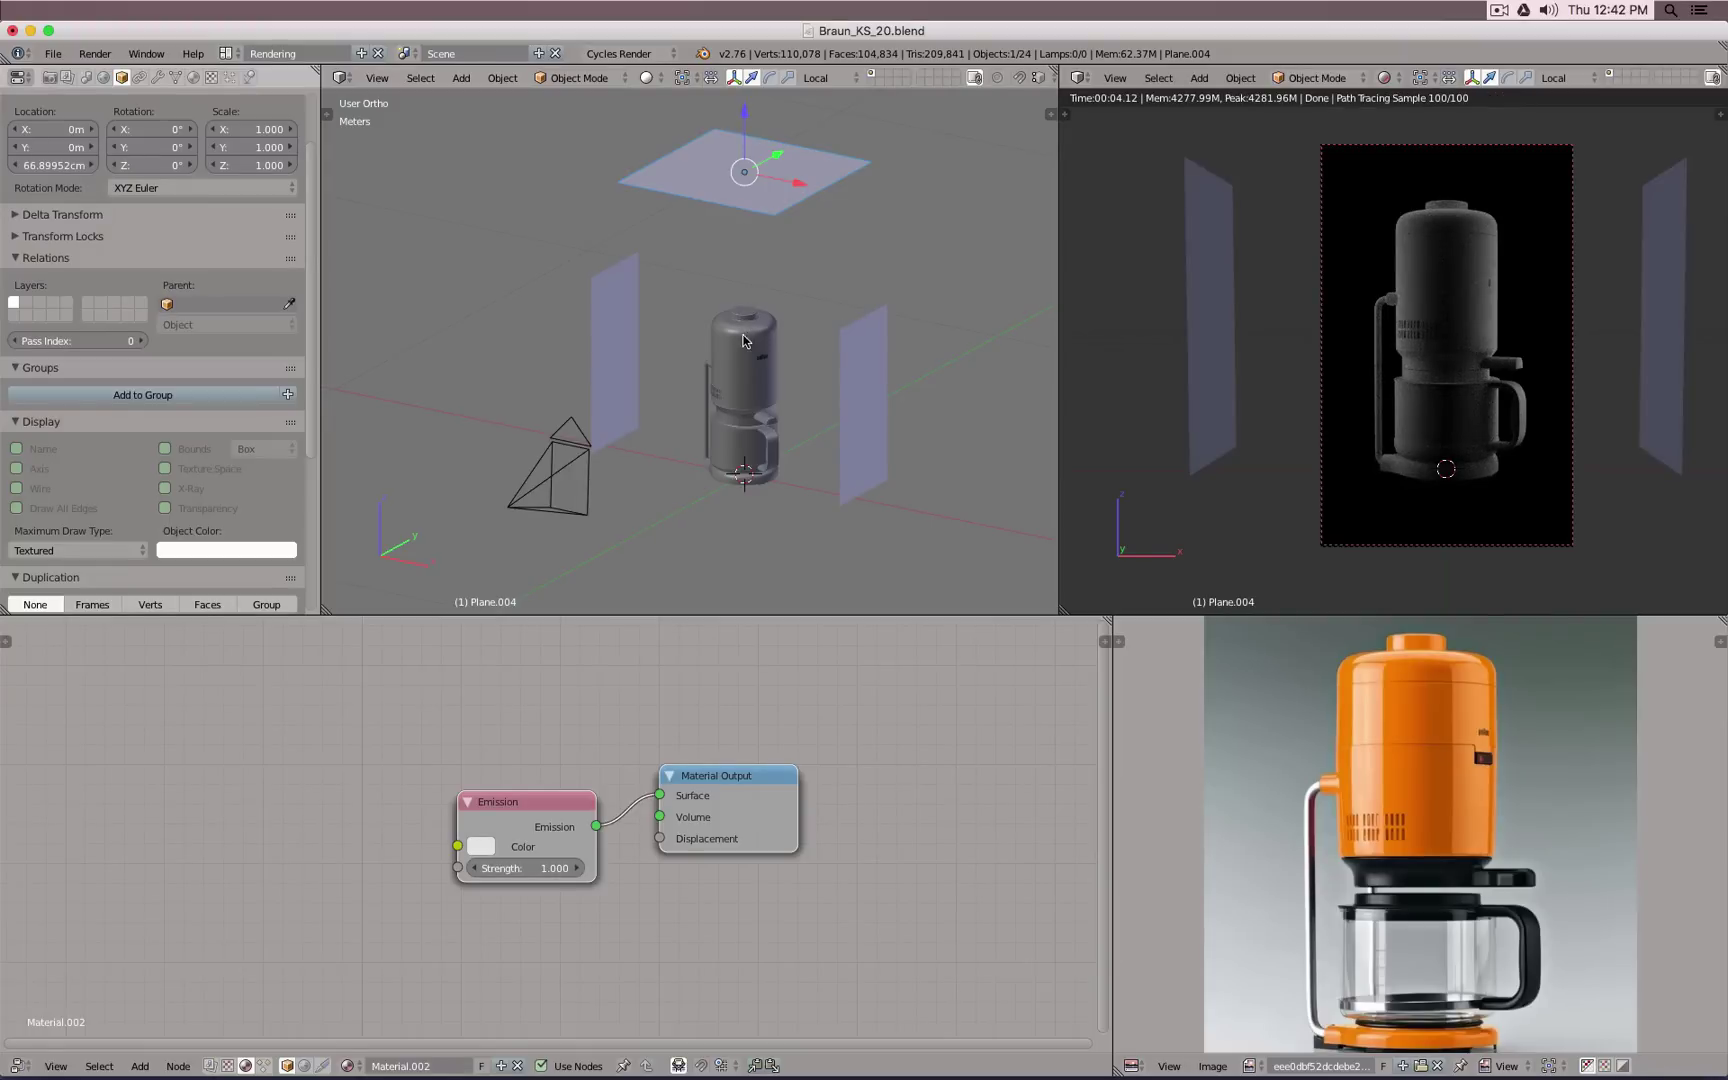
Step: Move both side light planes closer to the coffee maker, the right one to about X 12 cm and the left one to about X -16.6 cm
right_click(853, 370)
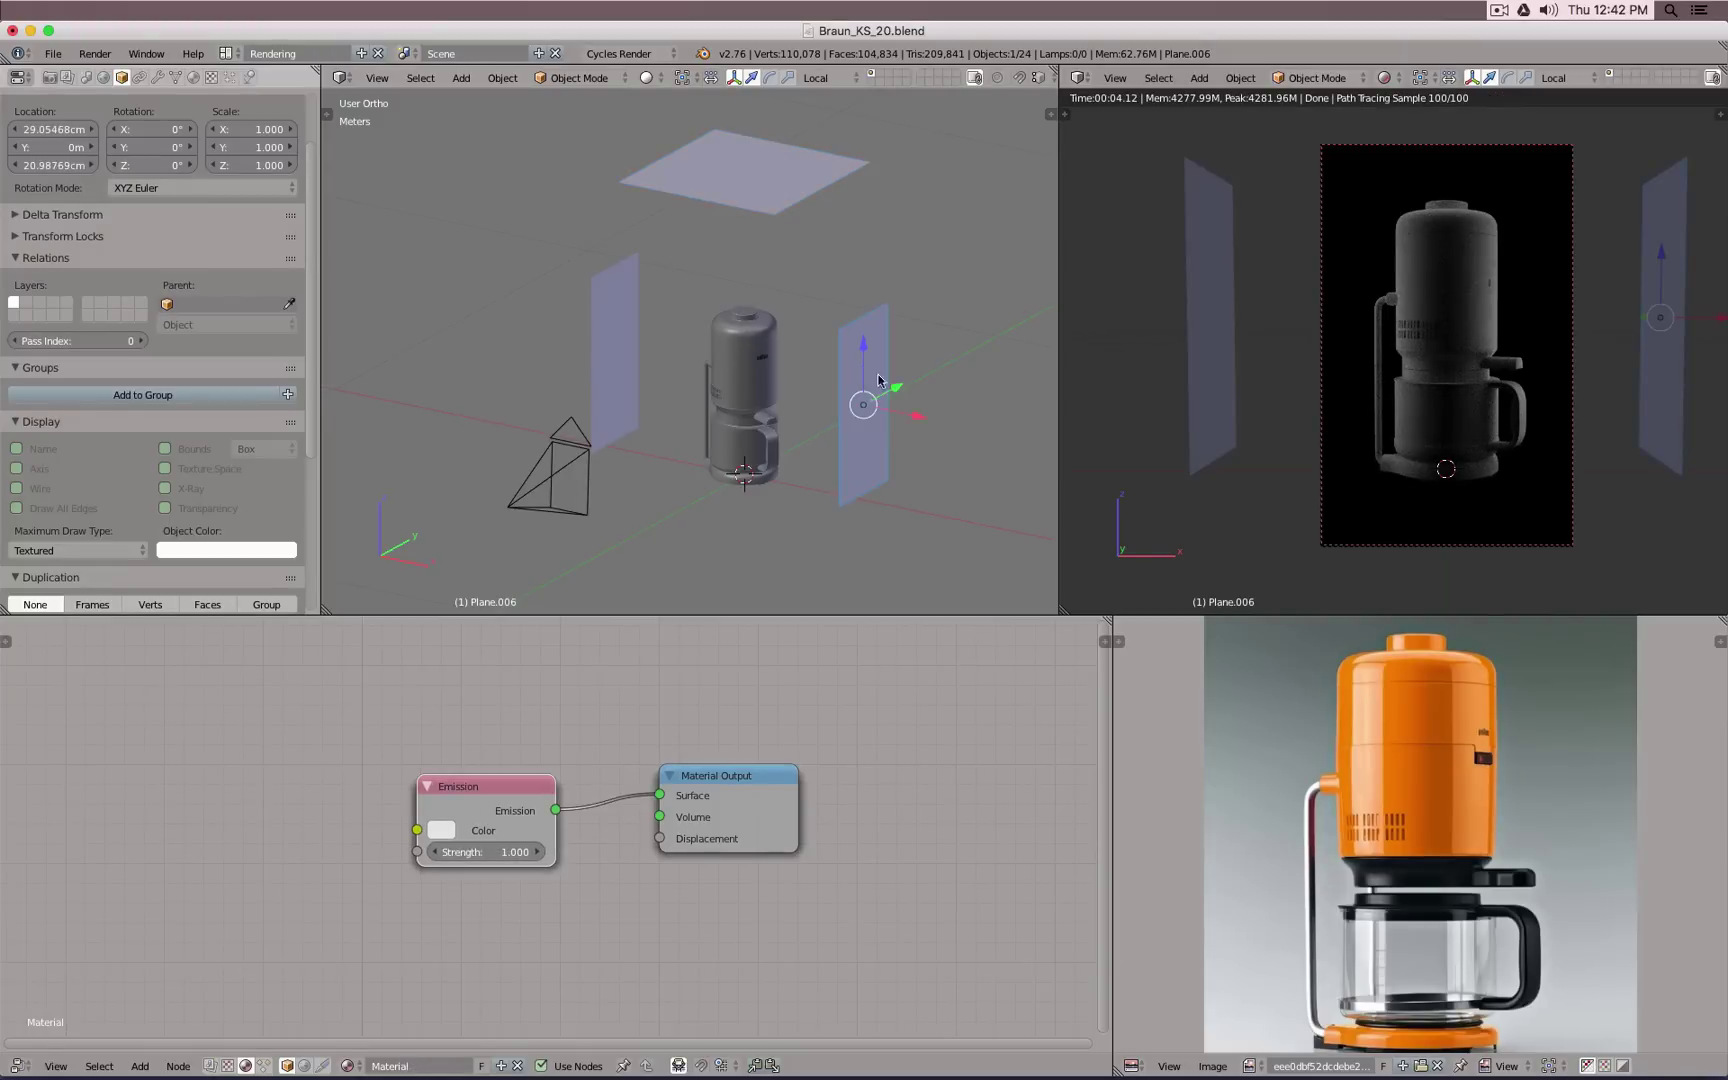
key(g)
key(z)
key(z)
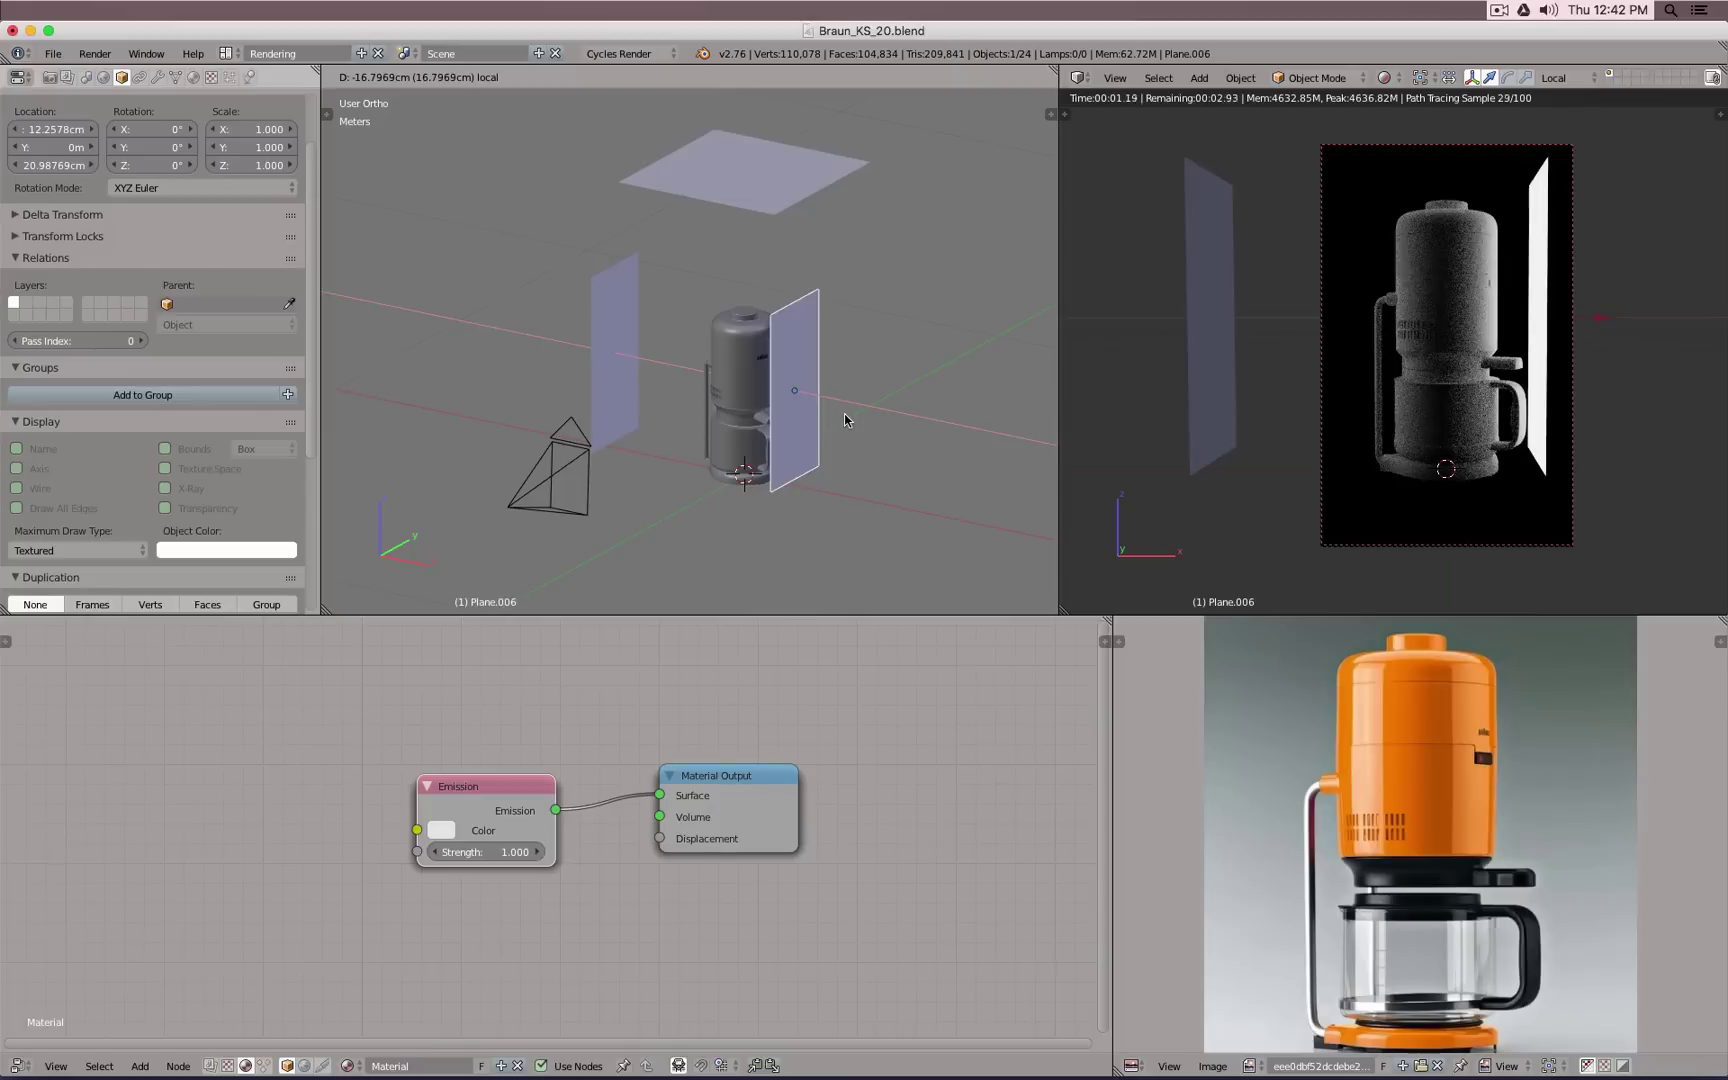
click(844, 416)
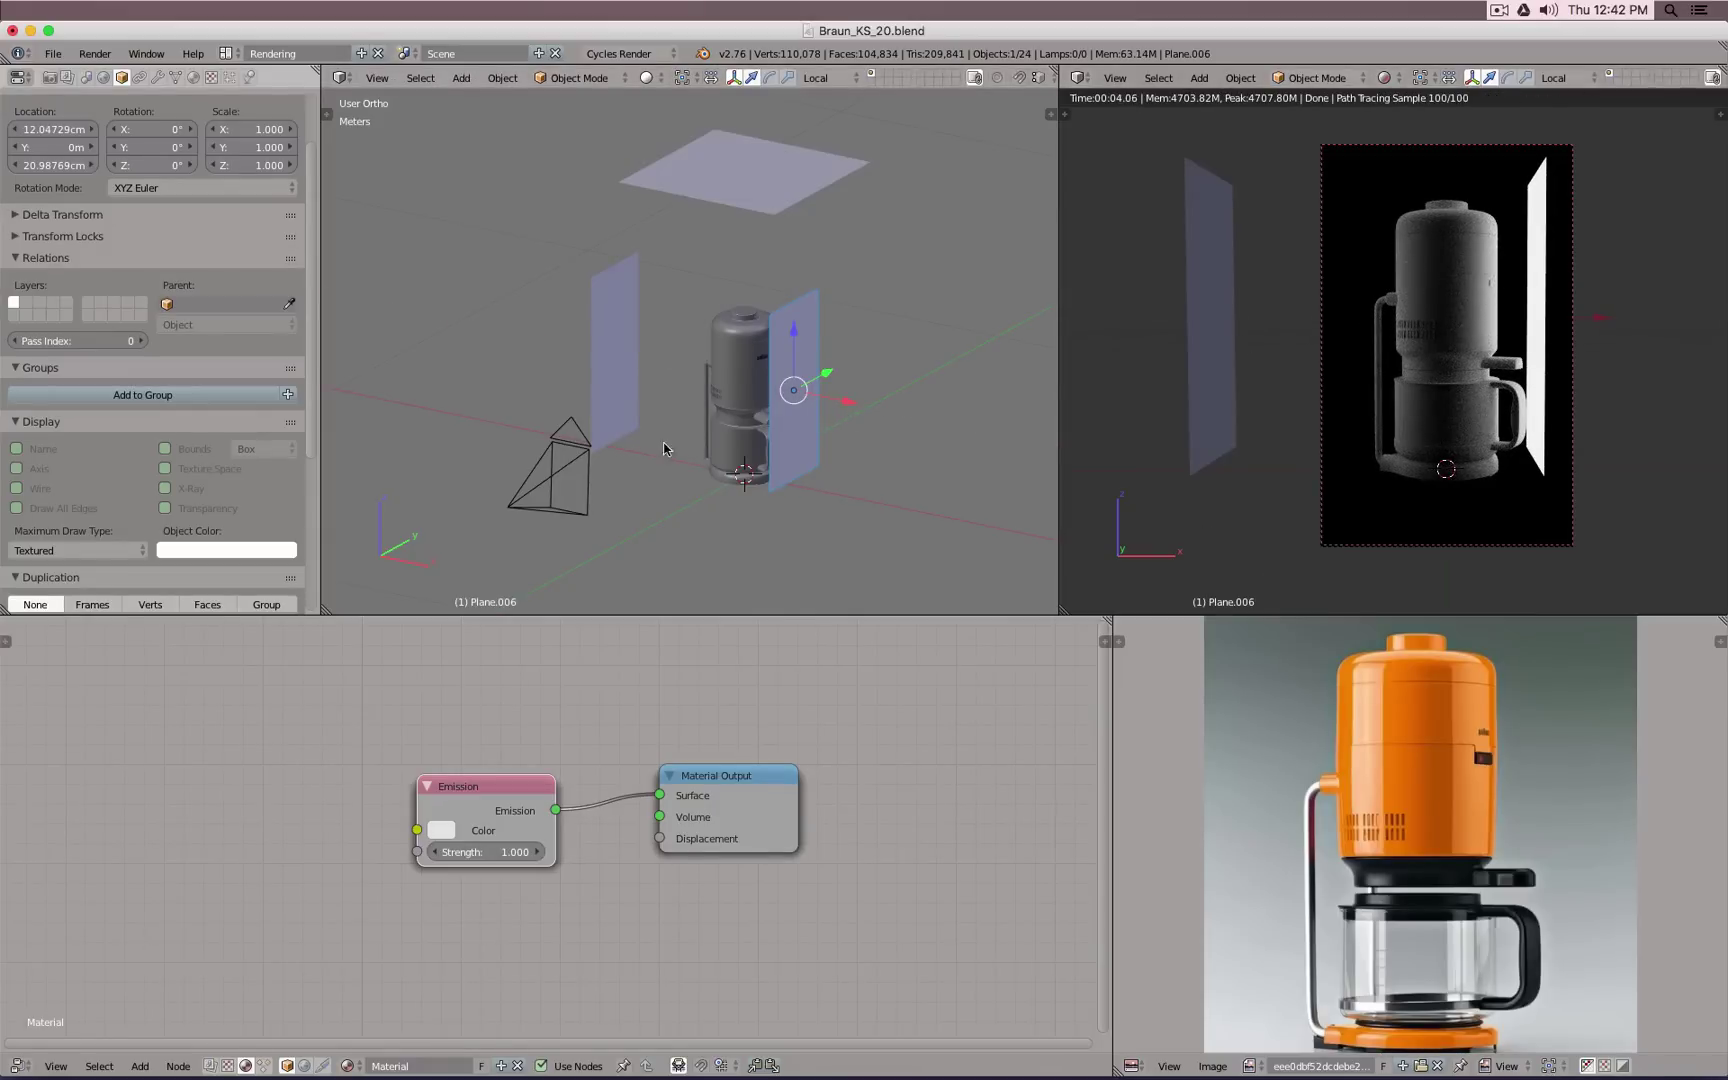
right_click(645, 386)
drag(672, 370, 805, 398)
Step: Hide the overhead light plane and move both side planes back behind the coffee maker to about Y 16.5 cm
right_click(784, 329)
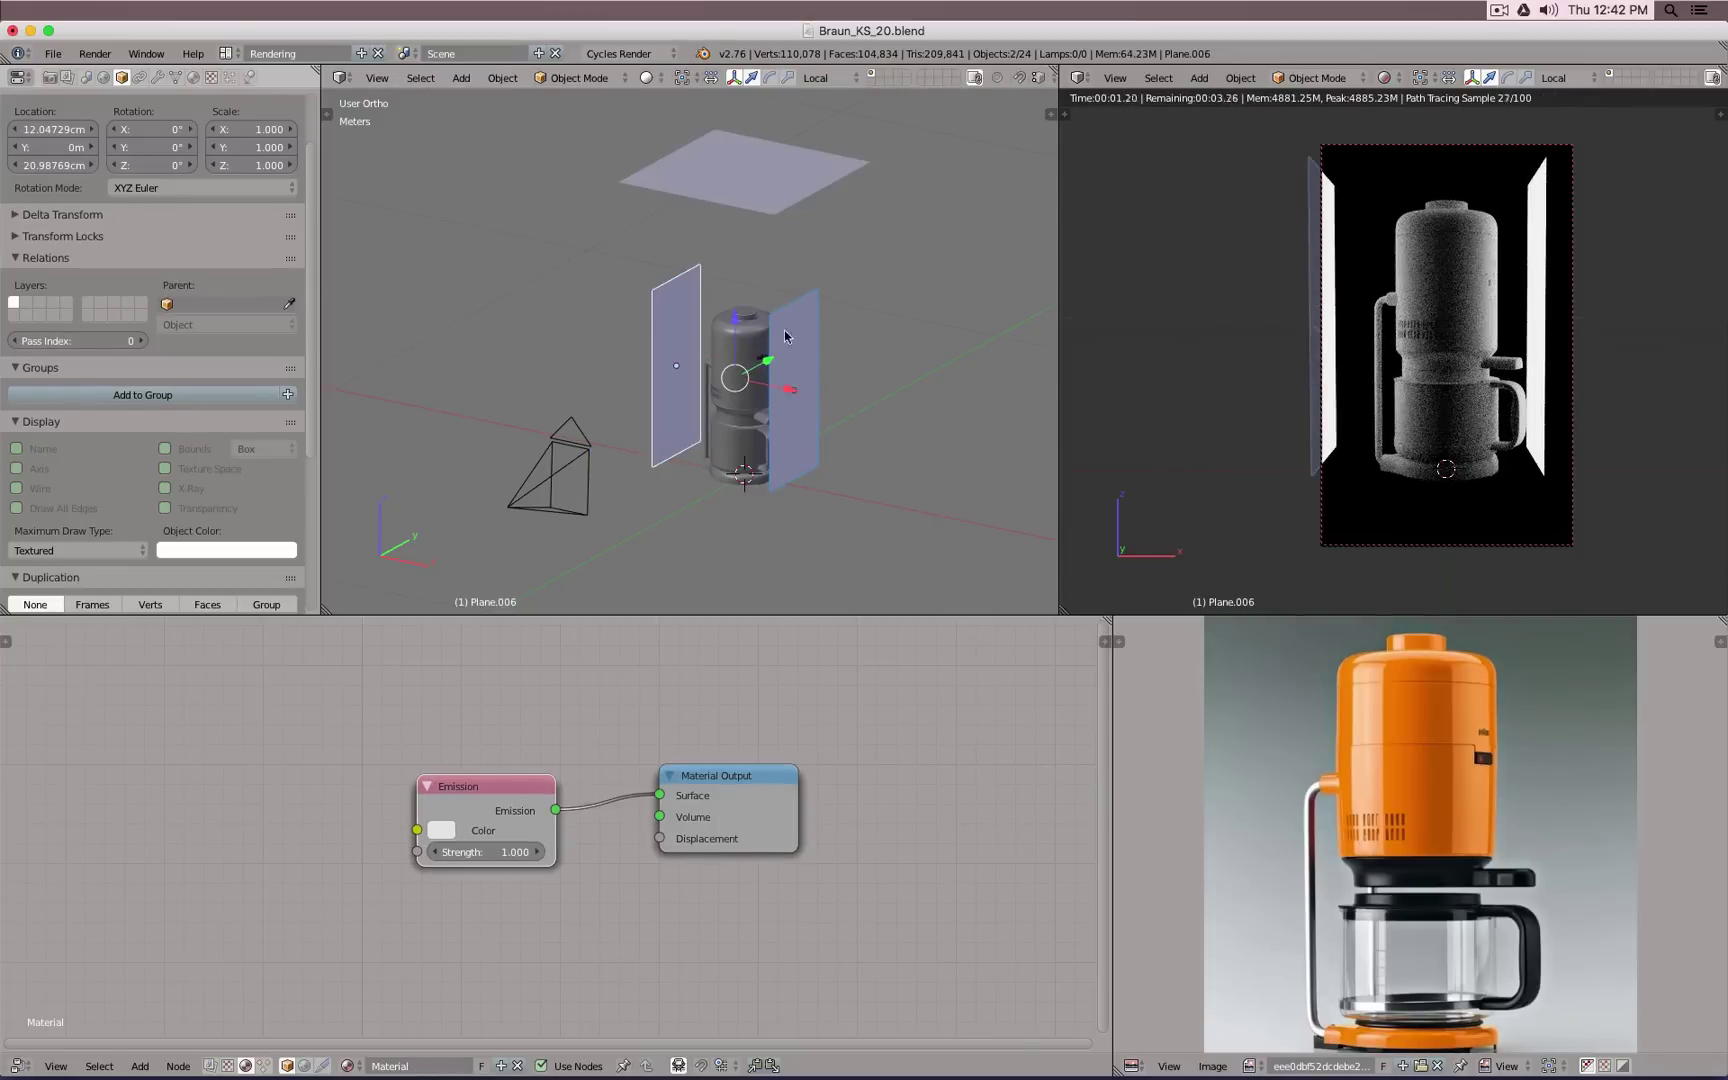
right_click(752, 170)
key(h)
right_click(816, 399)
shift+right_click(697, 317)
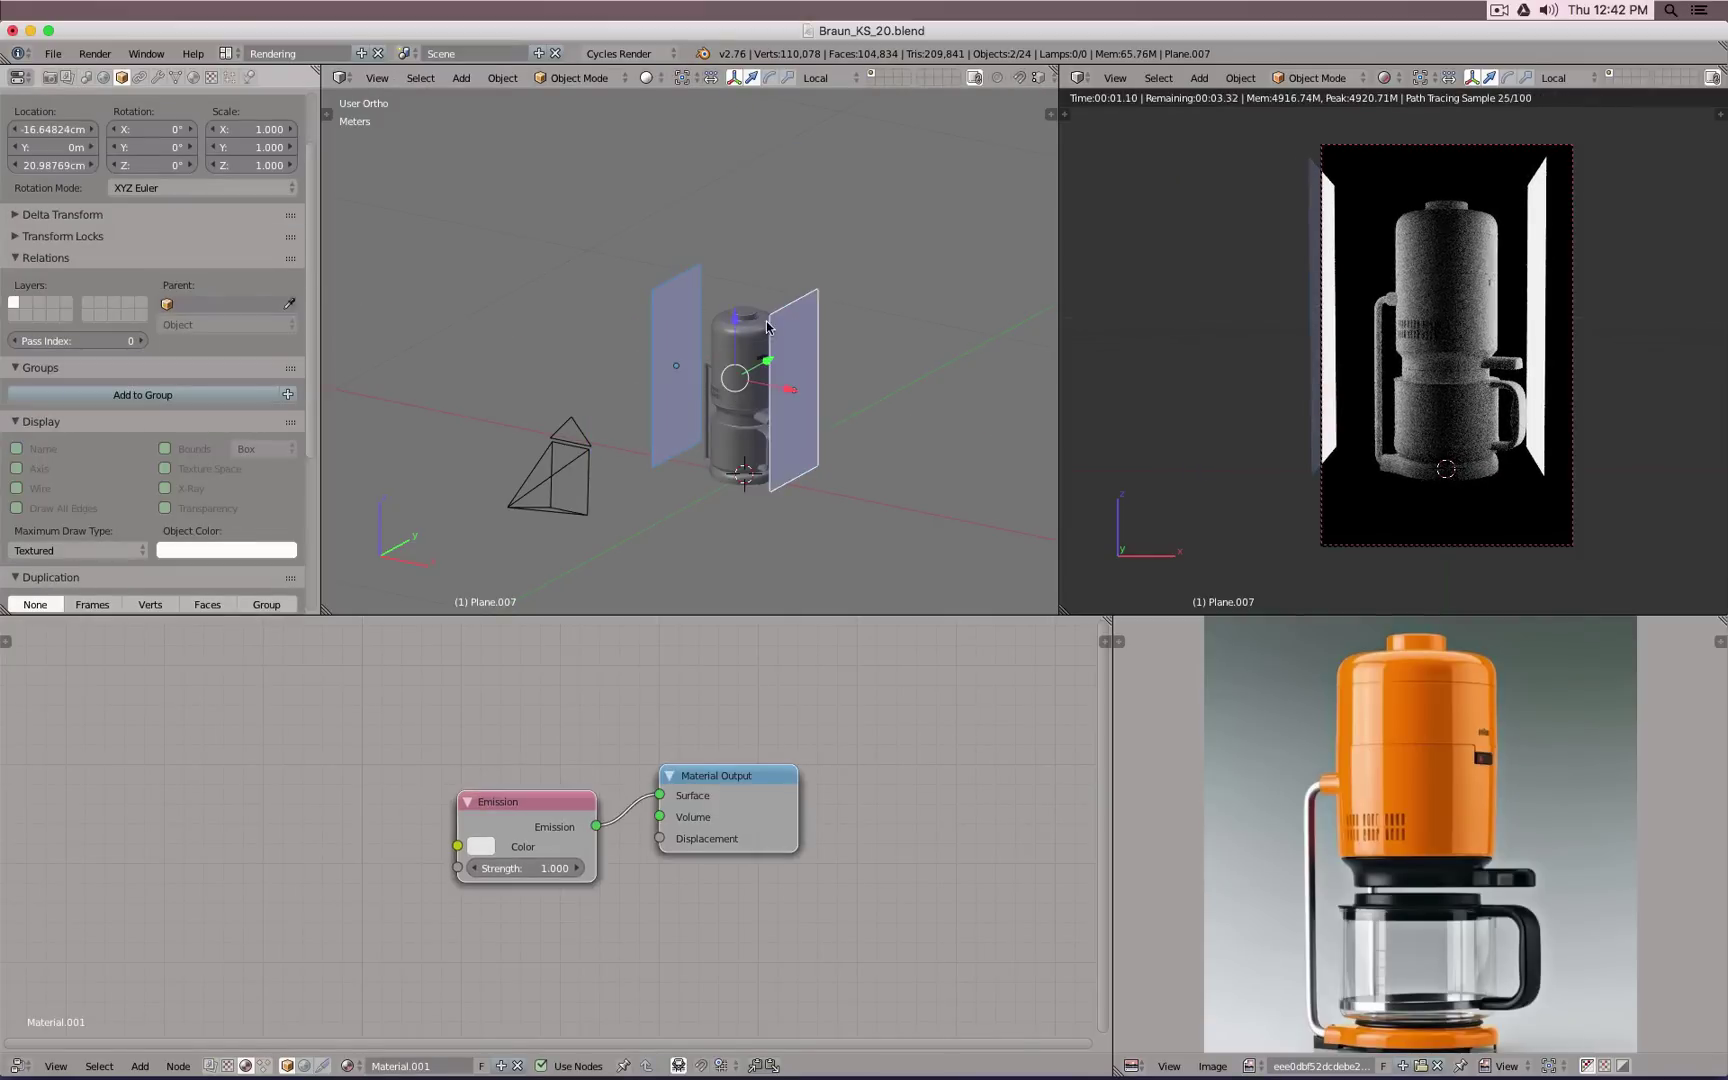
drag(770, 367, 814, 346)
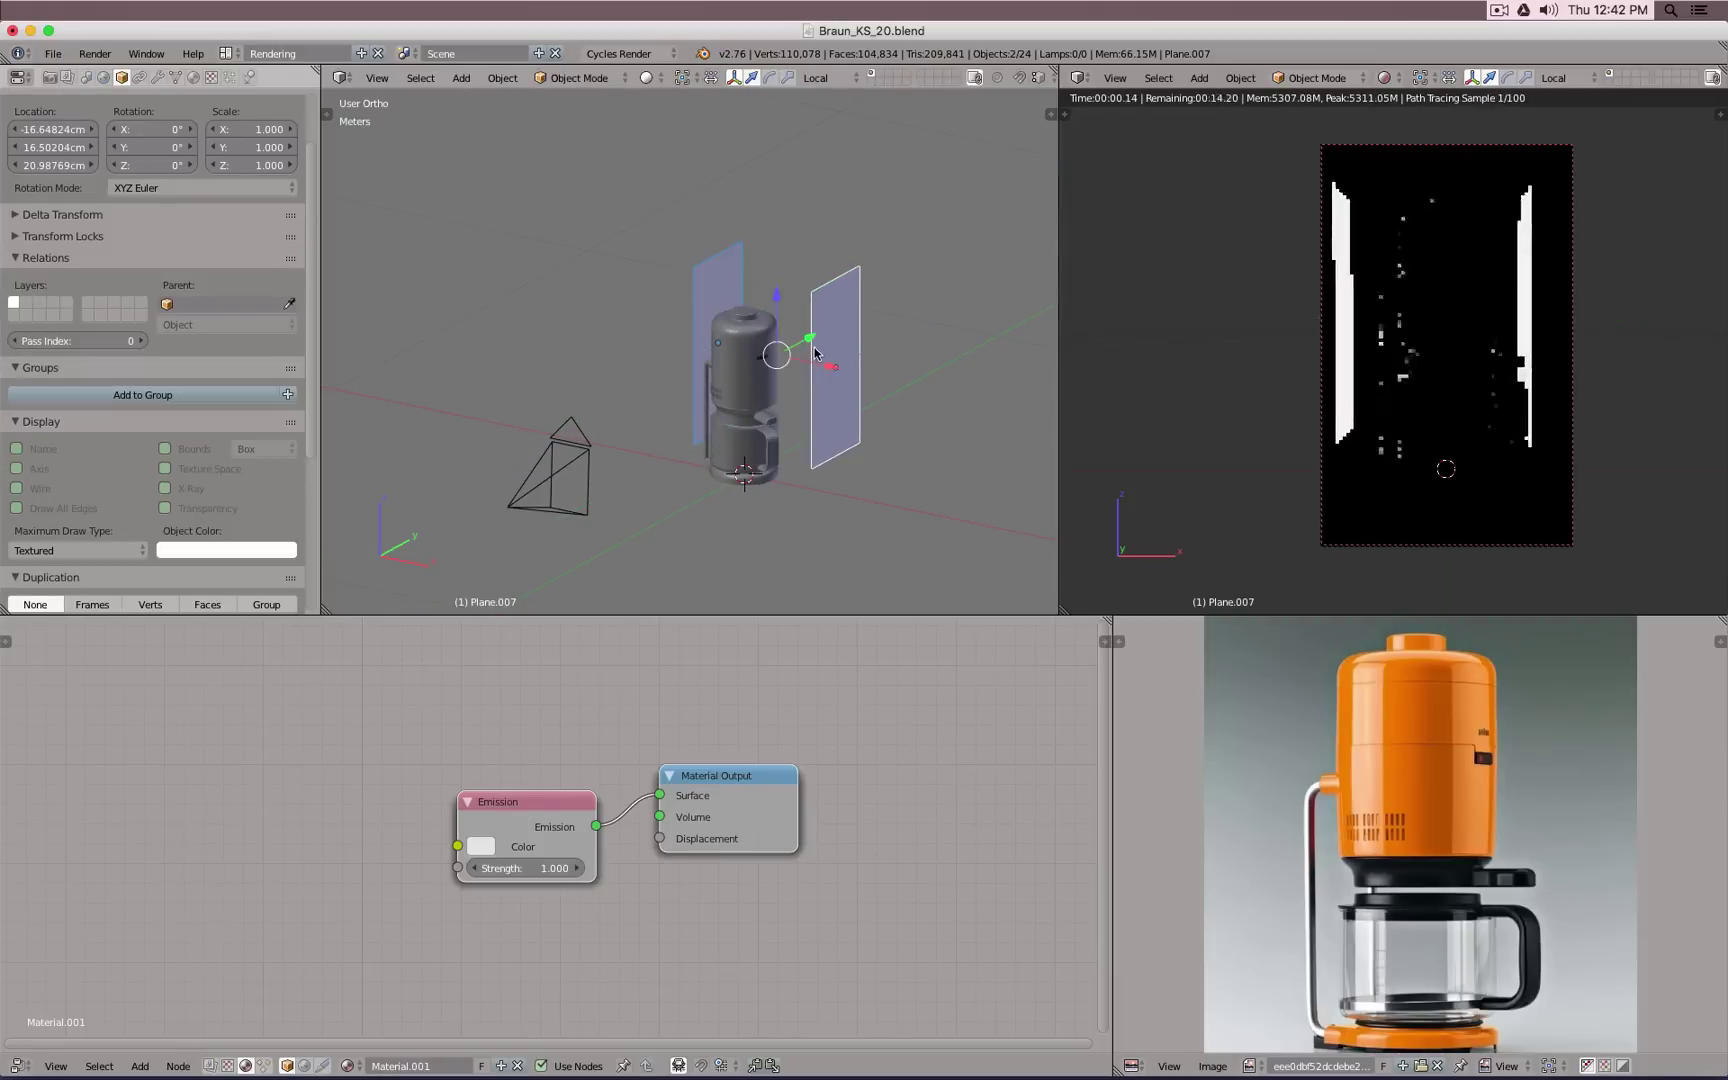
Step: Switch to the top view and select the light plane on the coffee maker's right side
key(KP_7)
right_click(778, 200)
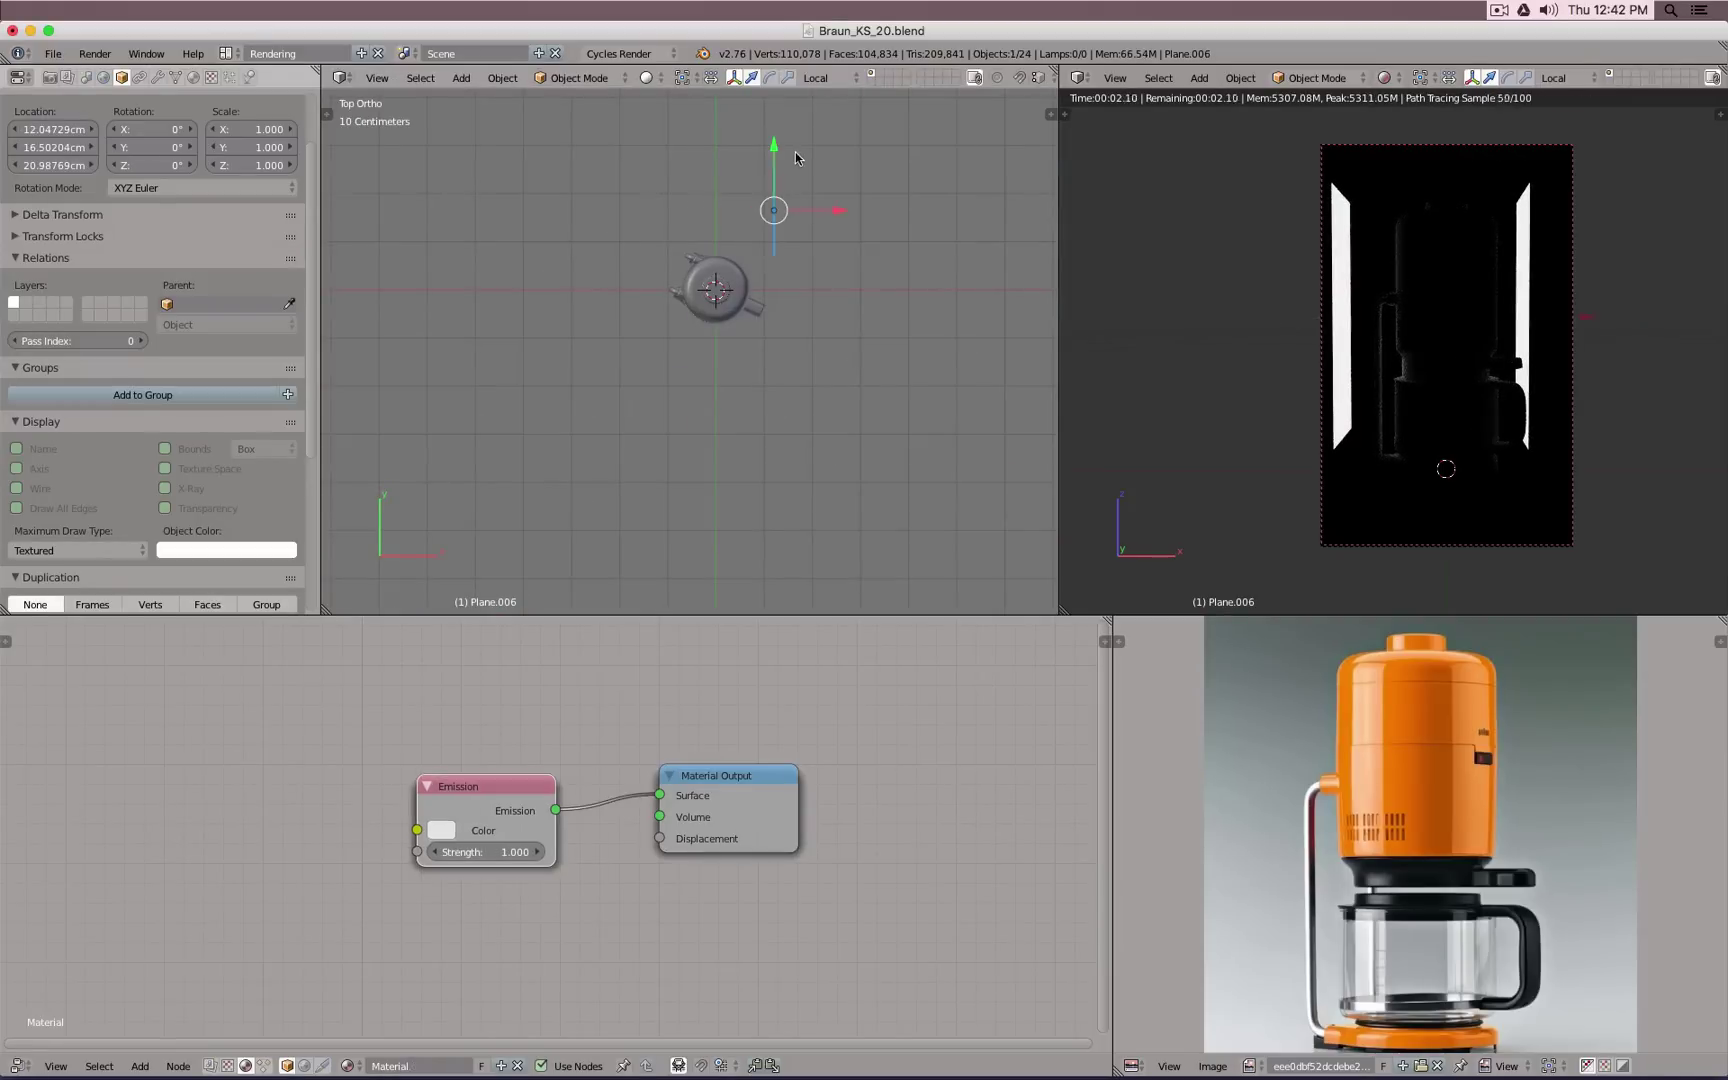
key(t)
key(t)
key(r)
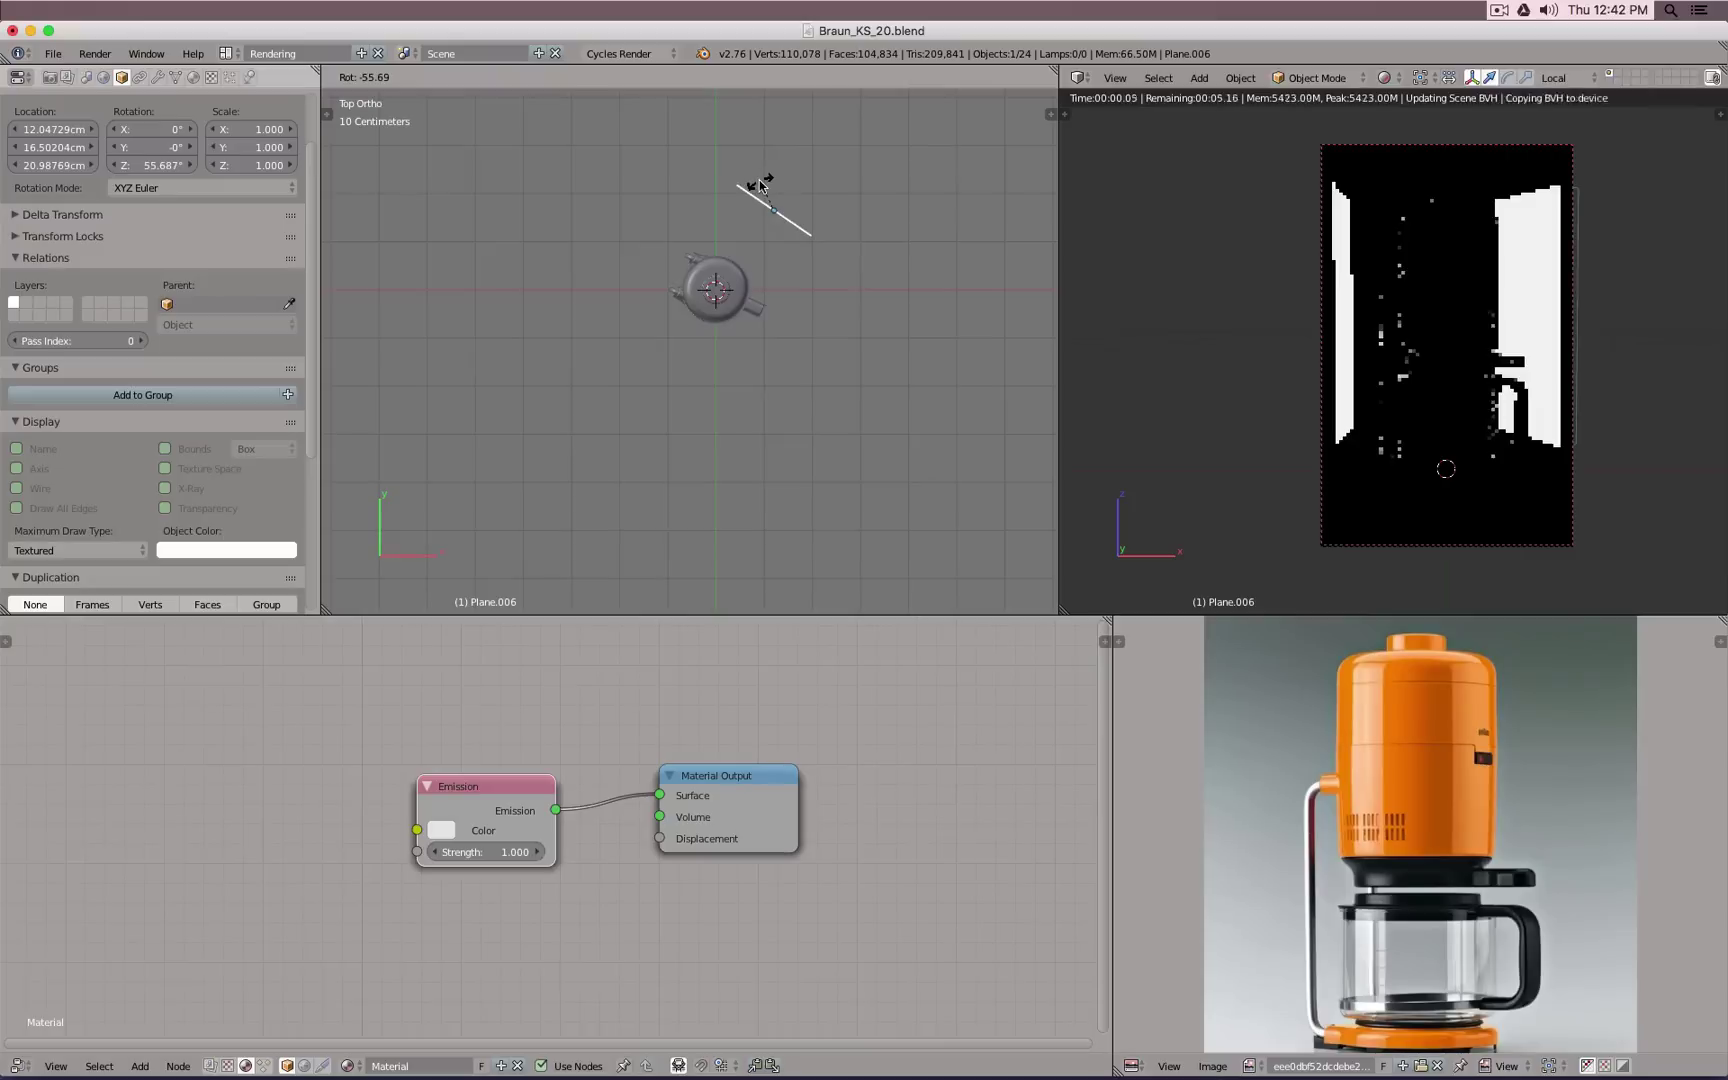
right_click(803, 176)
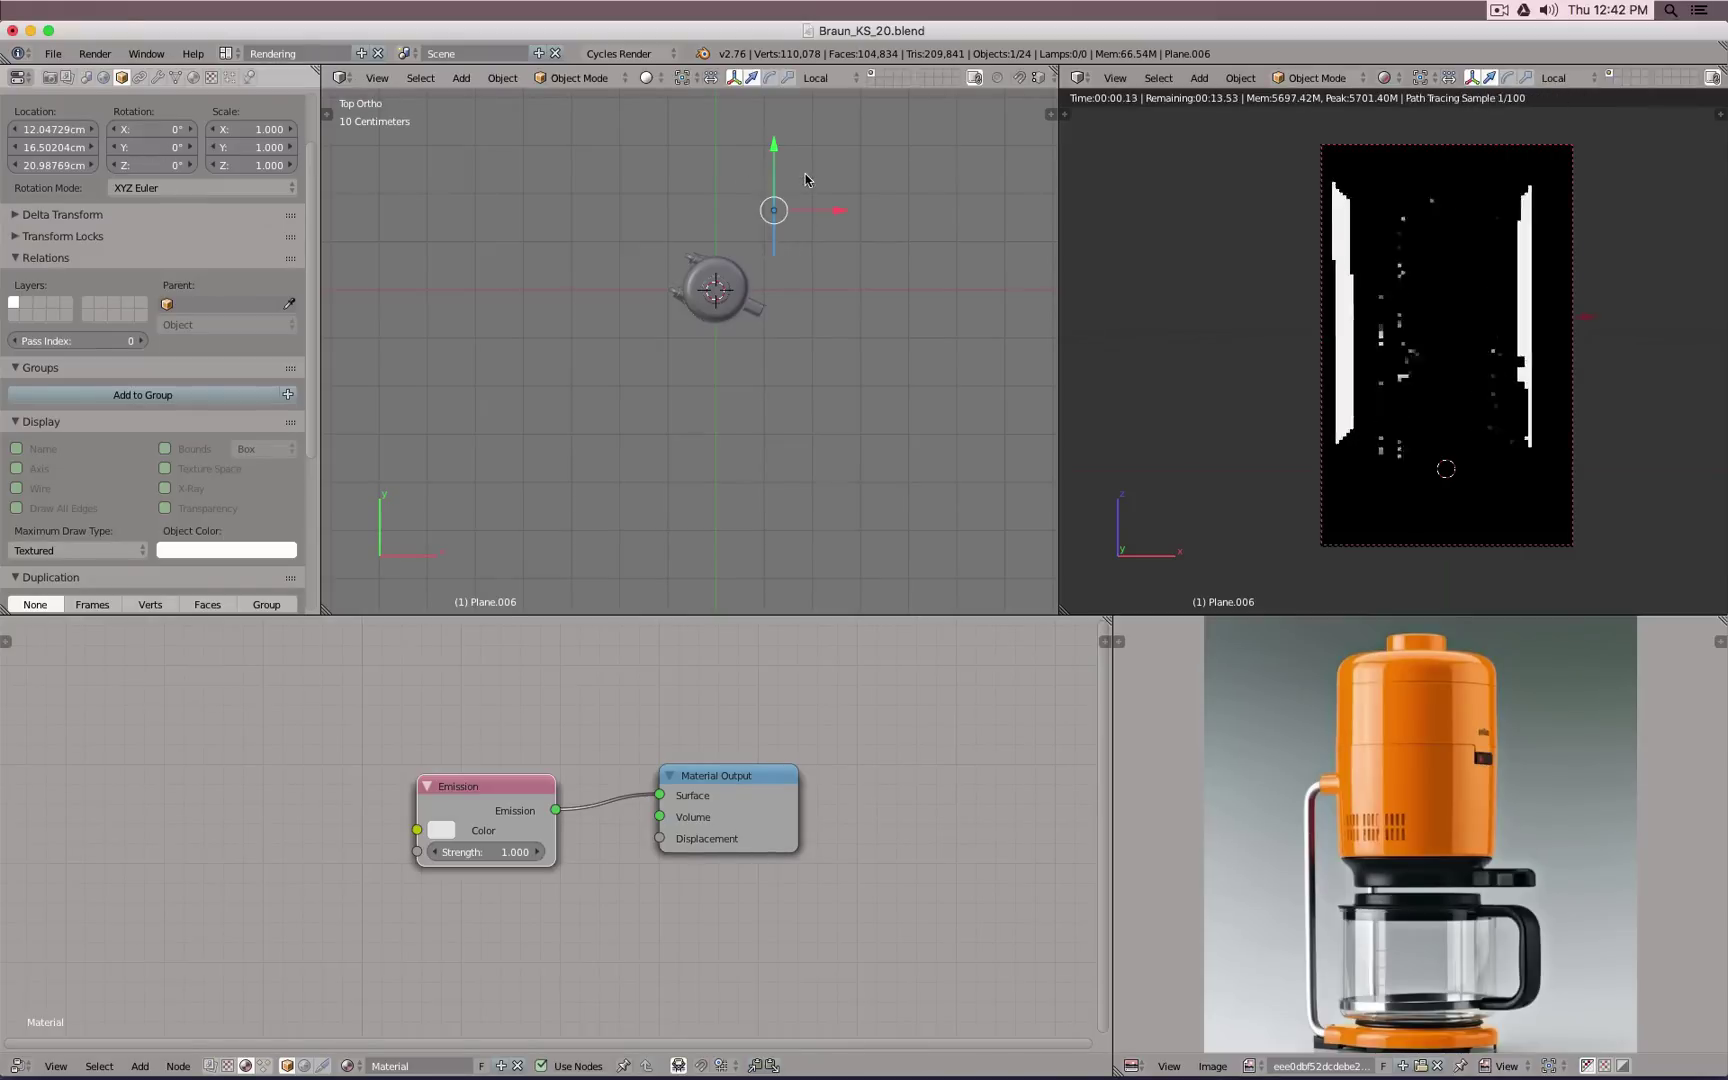
Step: Show the scene in wireframe and move both side light planes in front of the coffee maker to about Y -18.5 cm
key(z)
shift+right_click(649, 215)
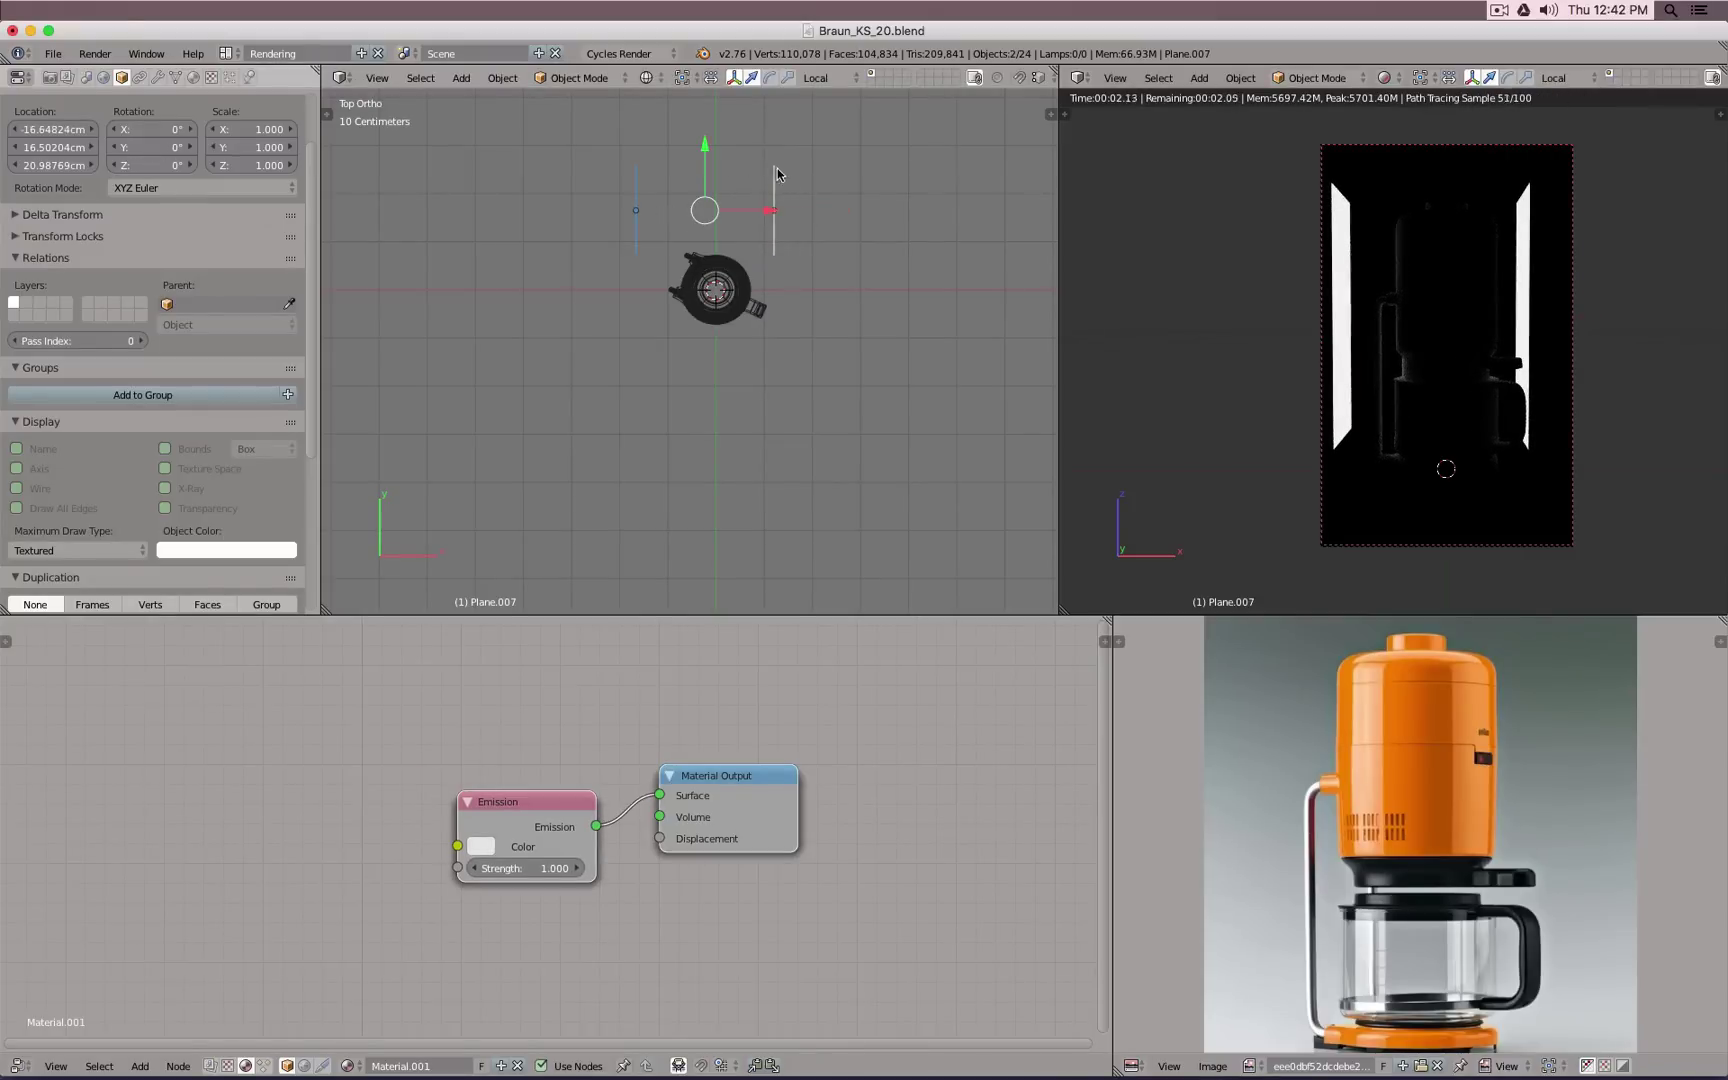
drag(701, 147, 711, 228)
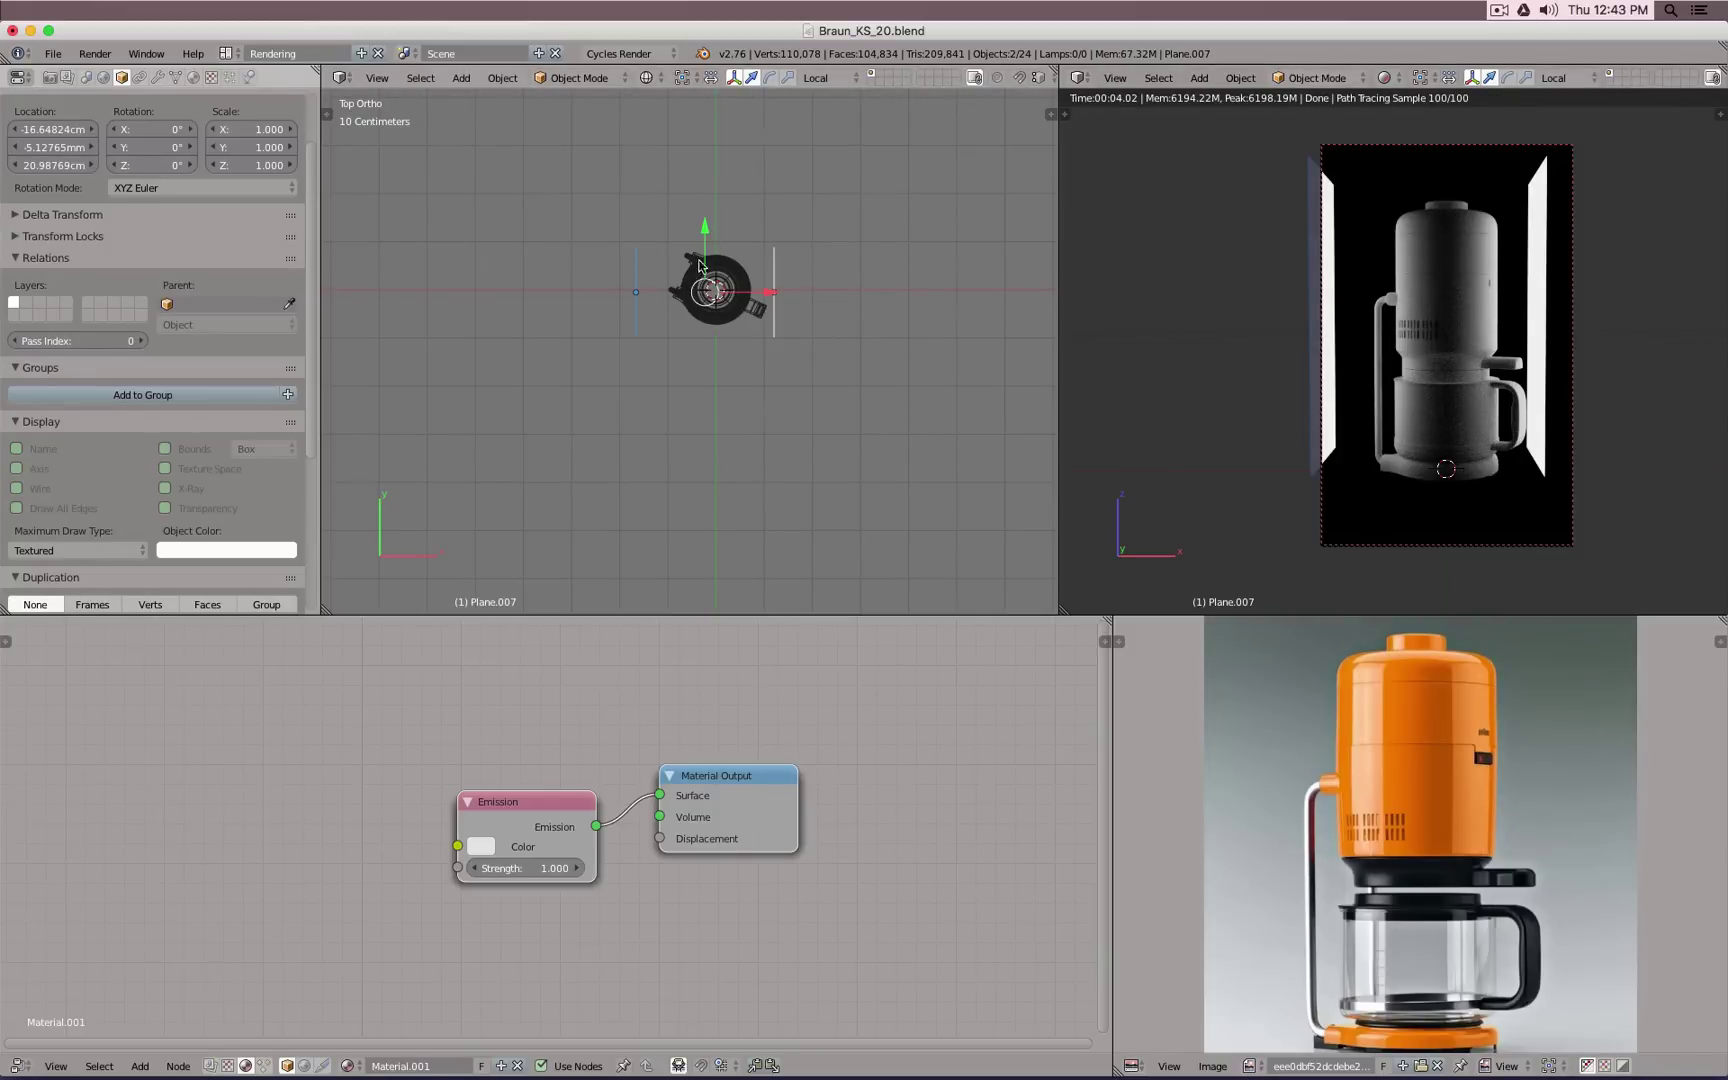
mouse_move(705, 233)
mouse_down()
mouse_move(714, 338)
mouse_move(710, 312)
mouse_up()
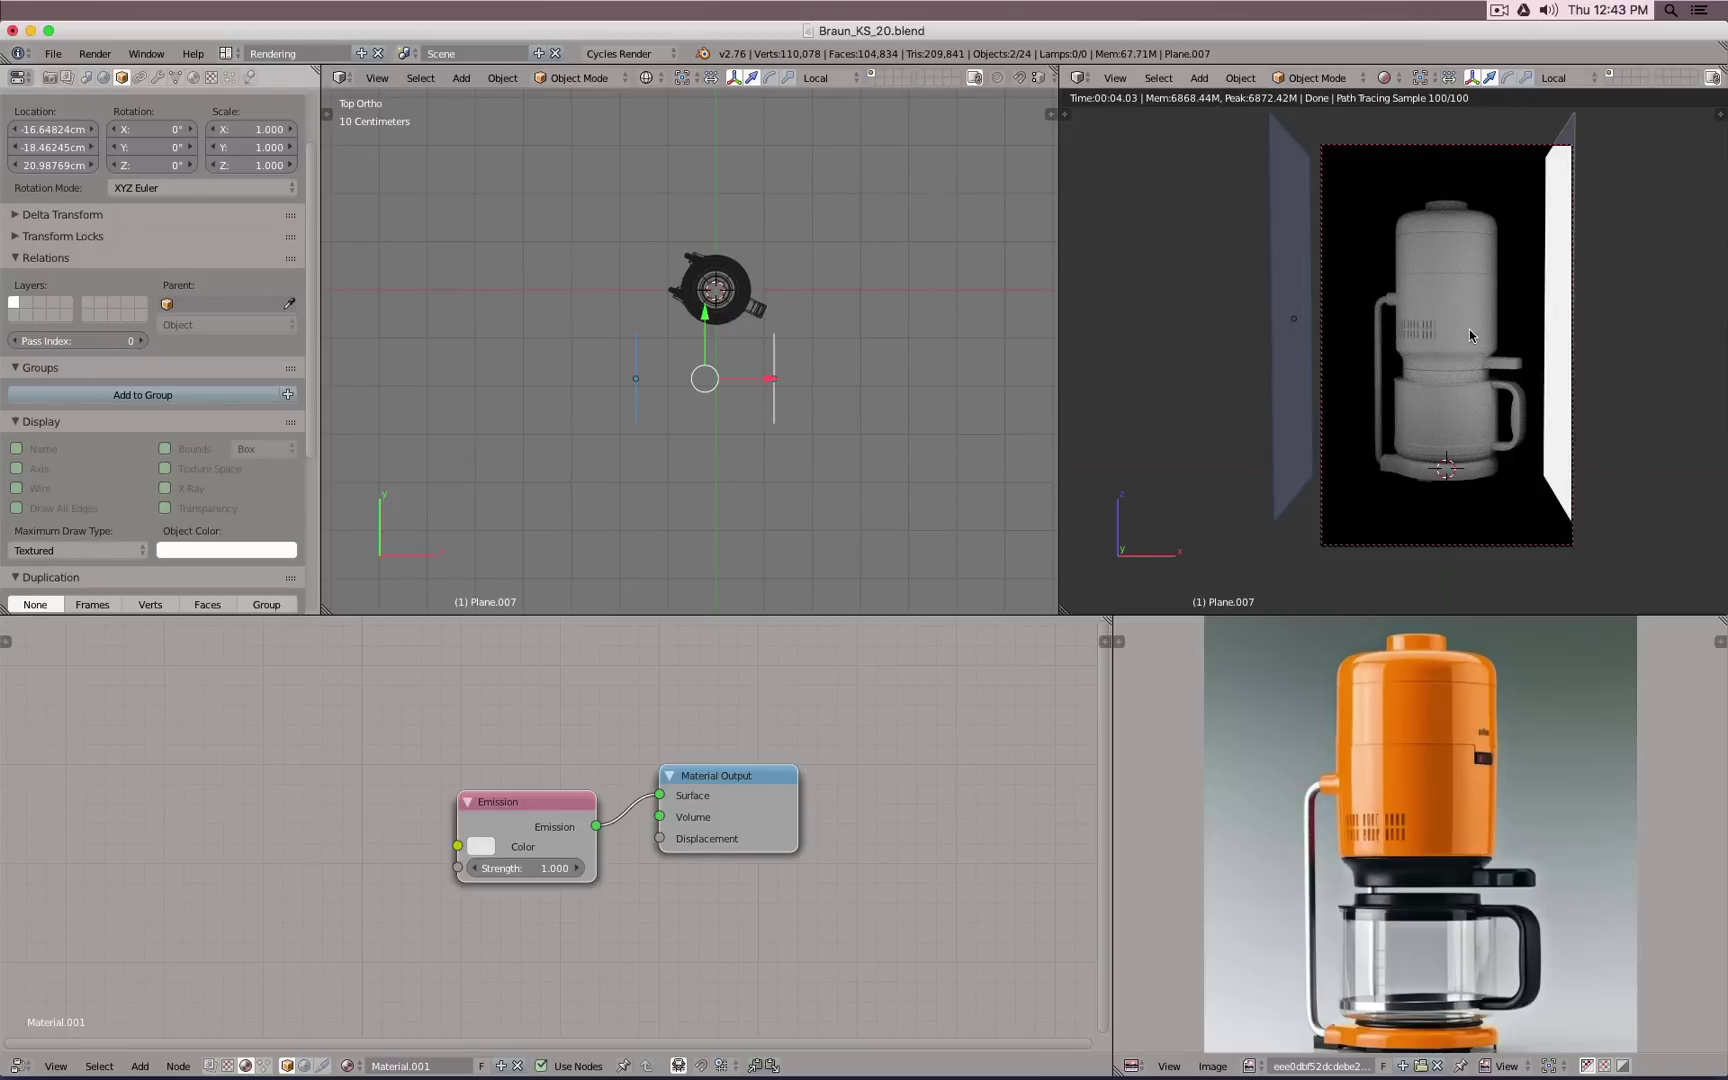
Step: Unhide the overhead light plane and move both side planes back beside the coffee maker, at about Y -0.3 cm
key(alt+h)
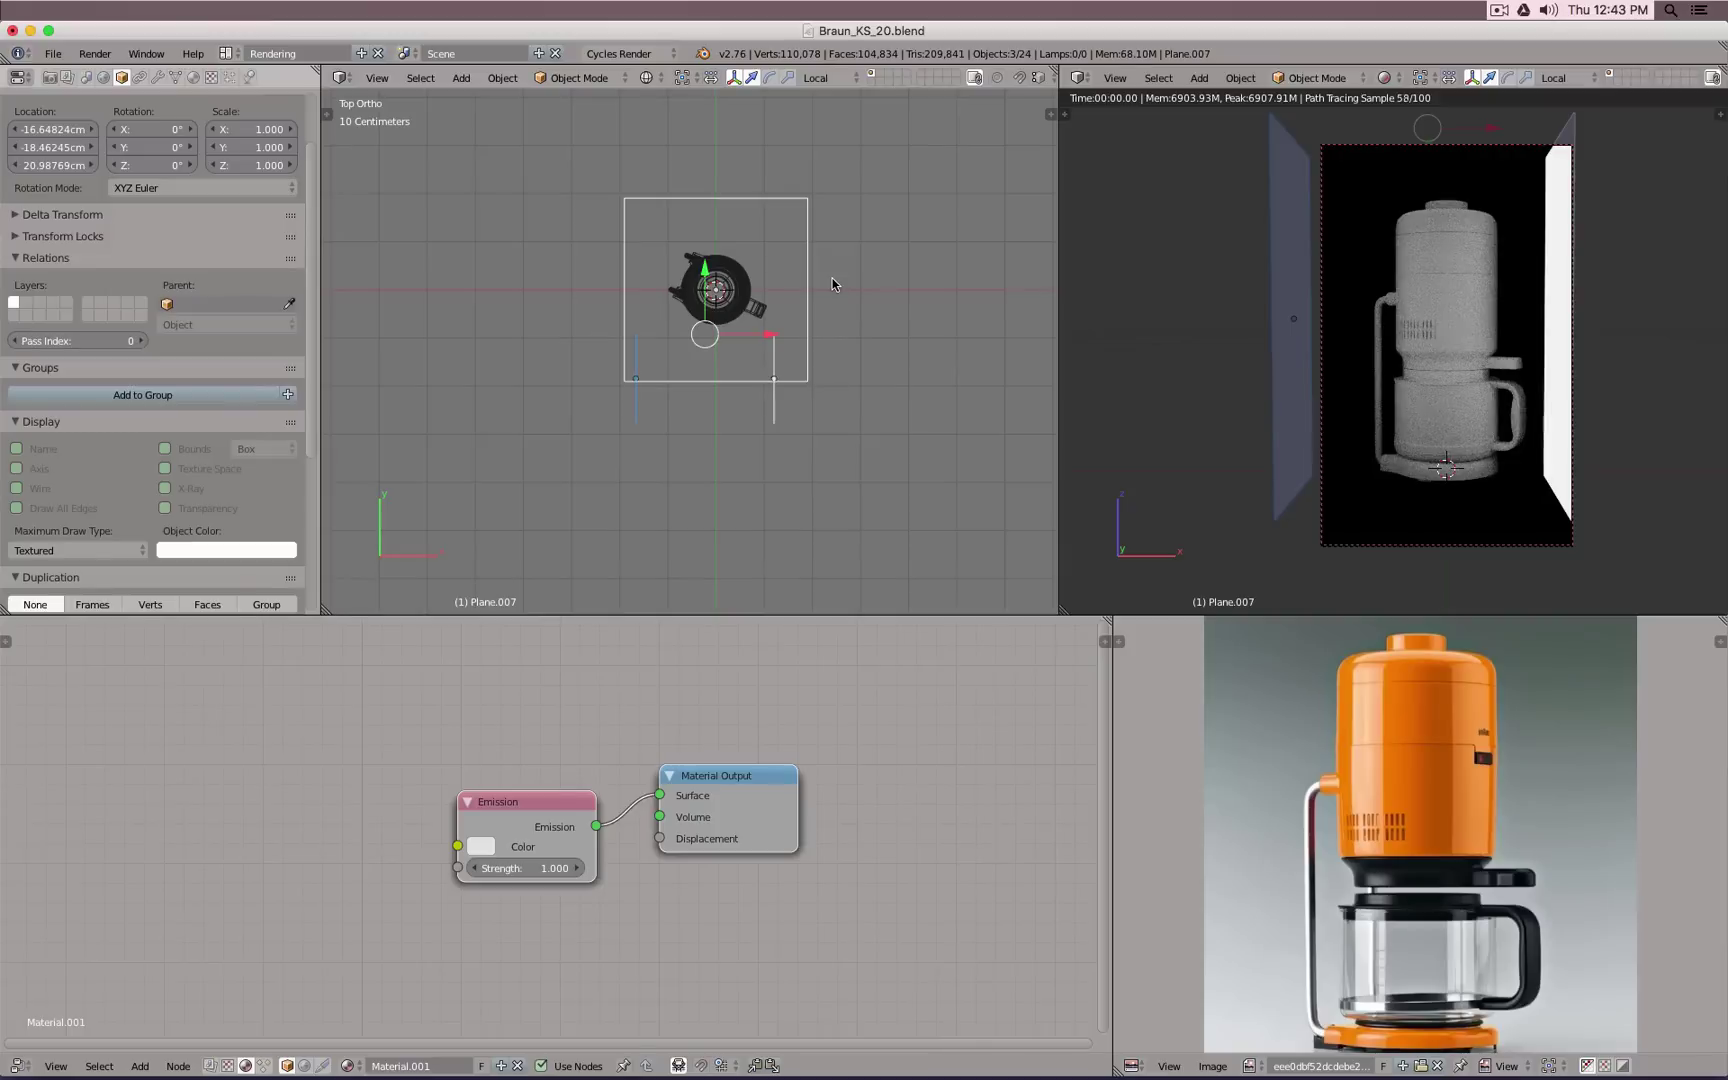
right_click(776, 418)
shift+right_click(635, 415)
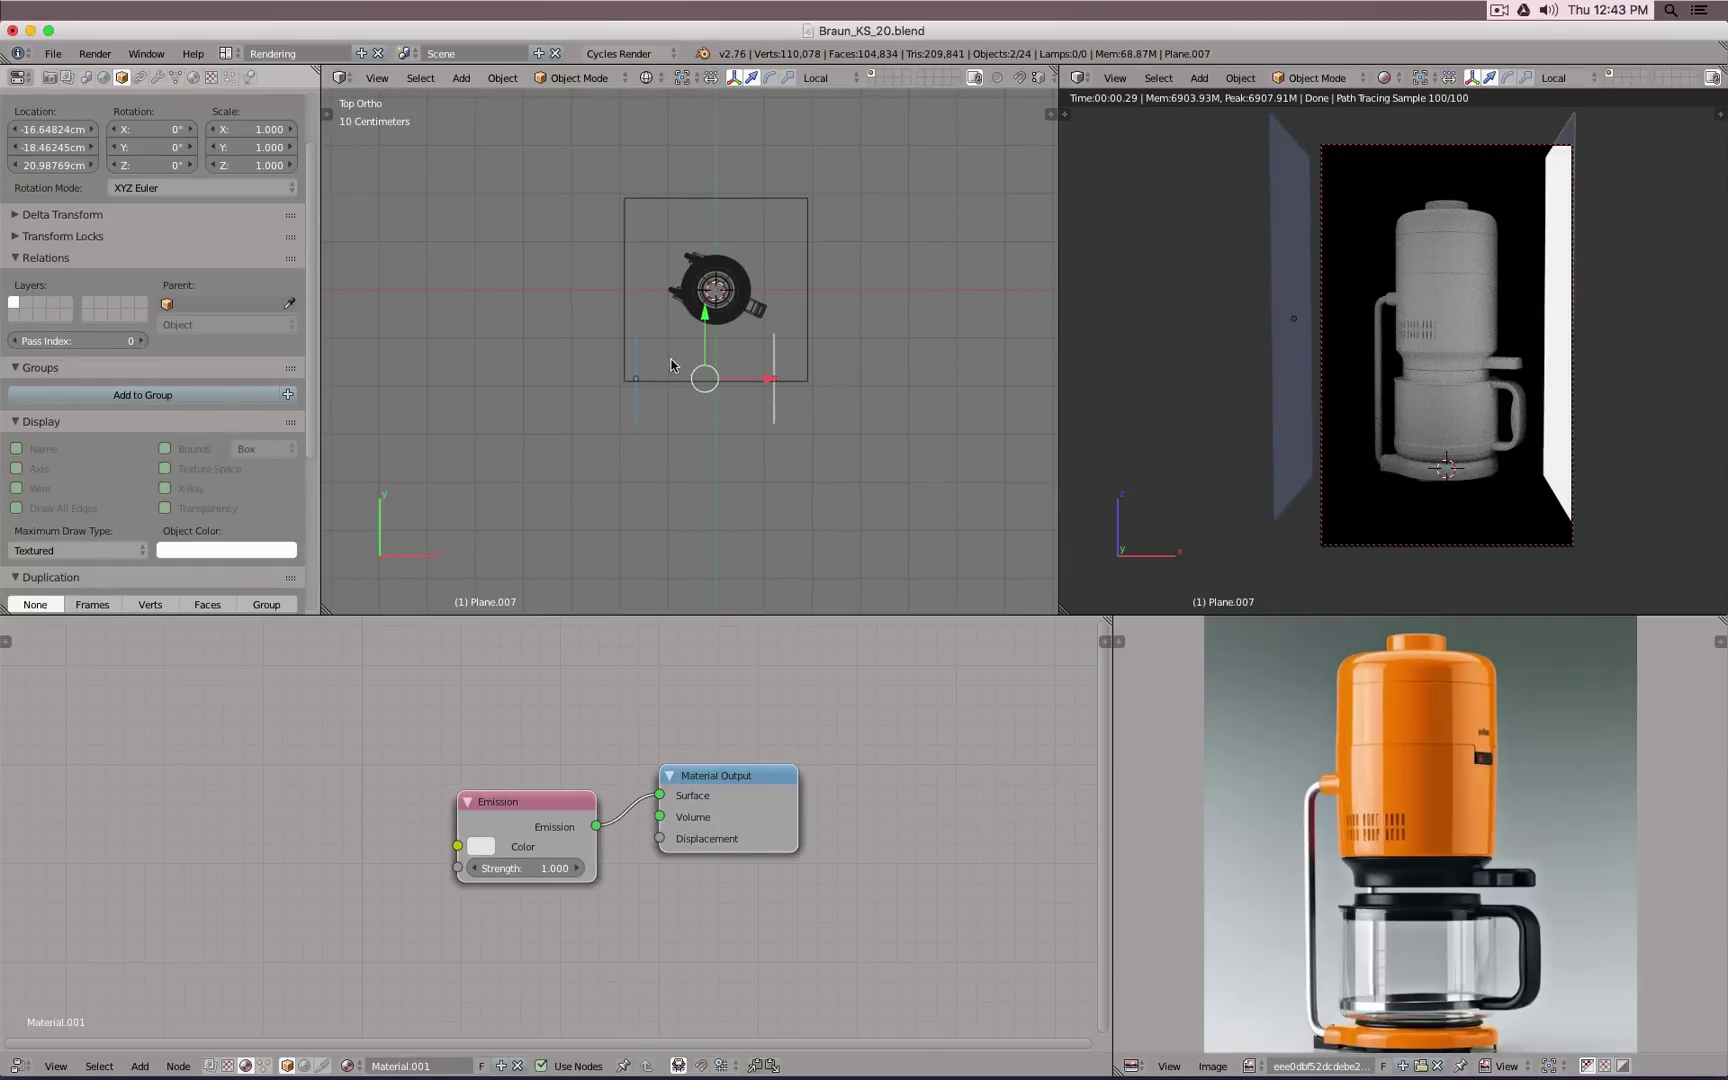
key(g)
click(679, 282)
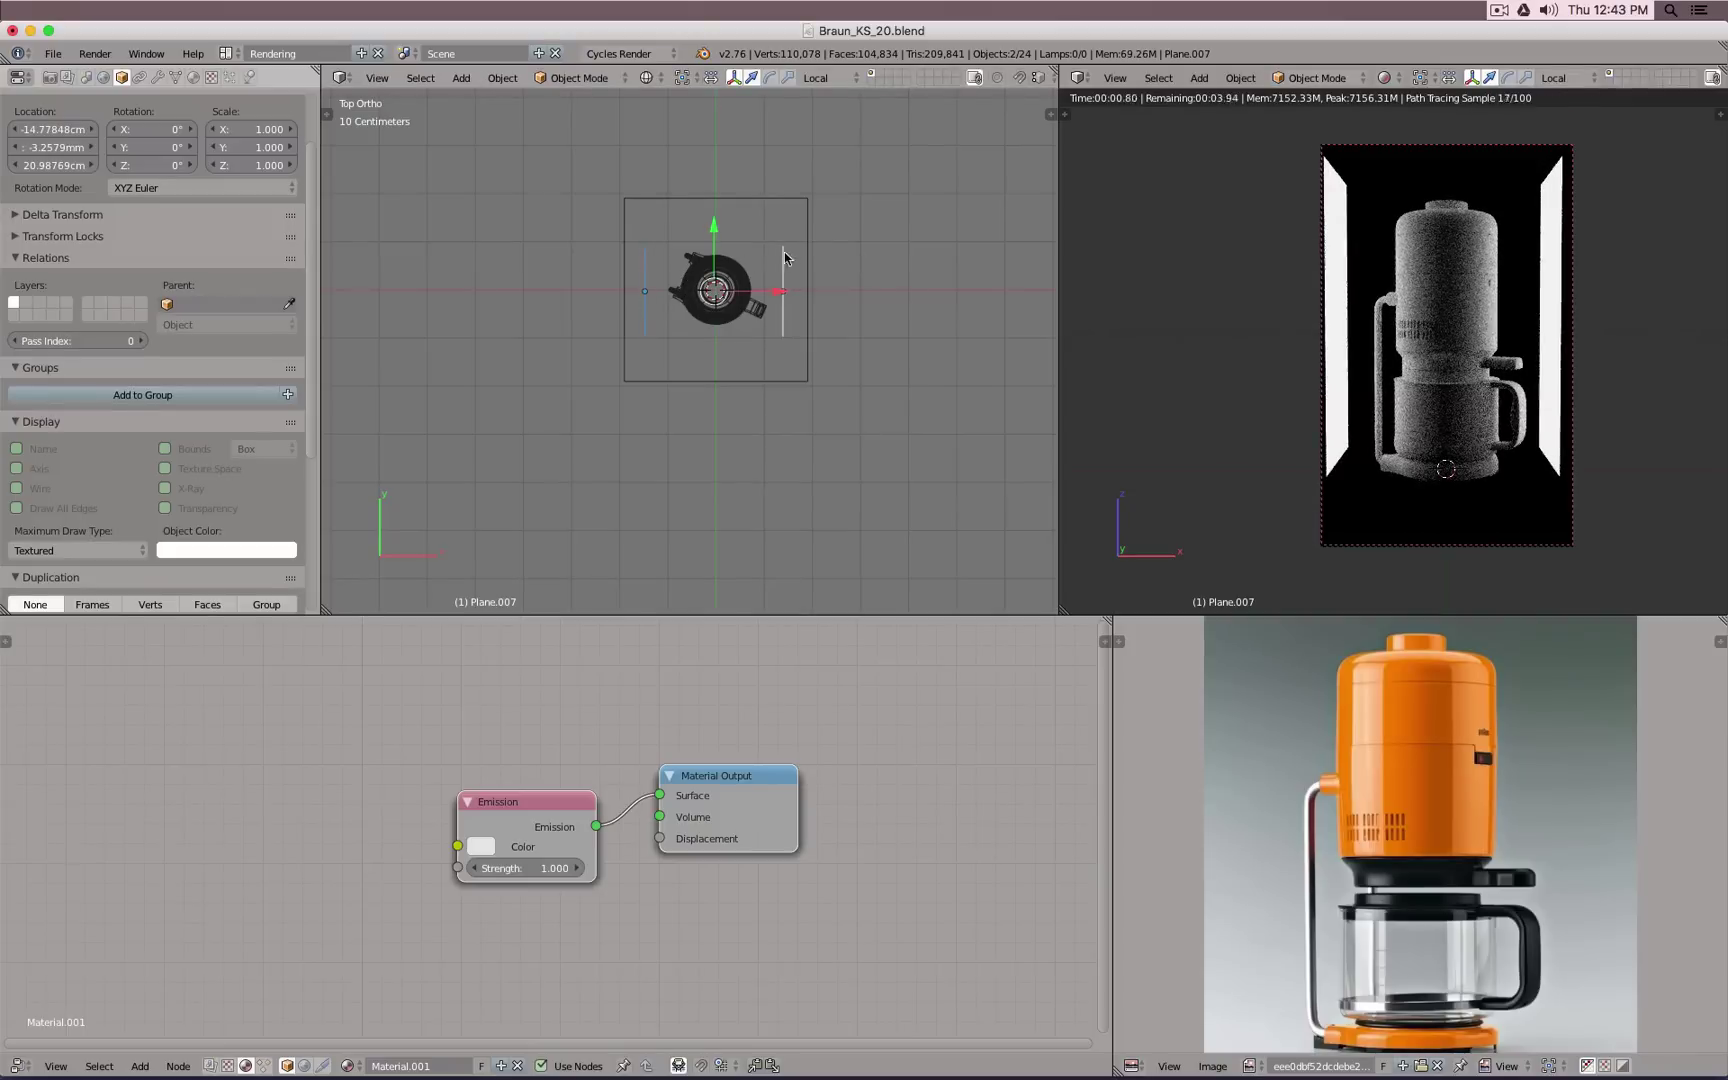
Step: Spread the side light planes apart, the right one to about X 23.5 cm and the left one to about X -26.9 cm
right_click(785, 258)
drag(842, 295, 888, 292)
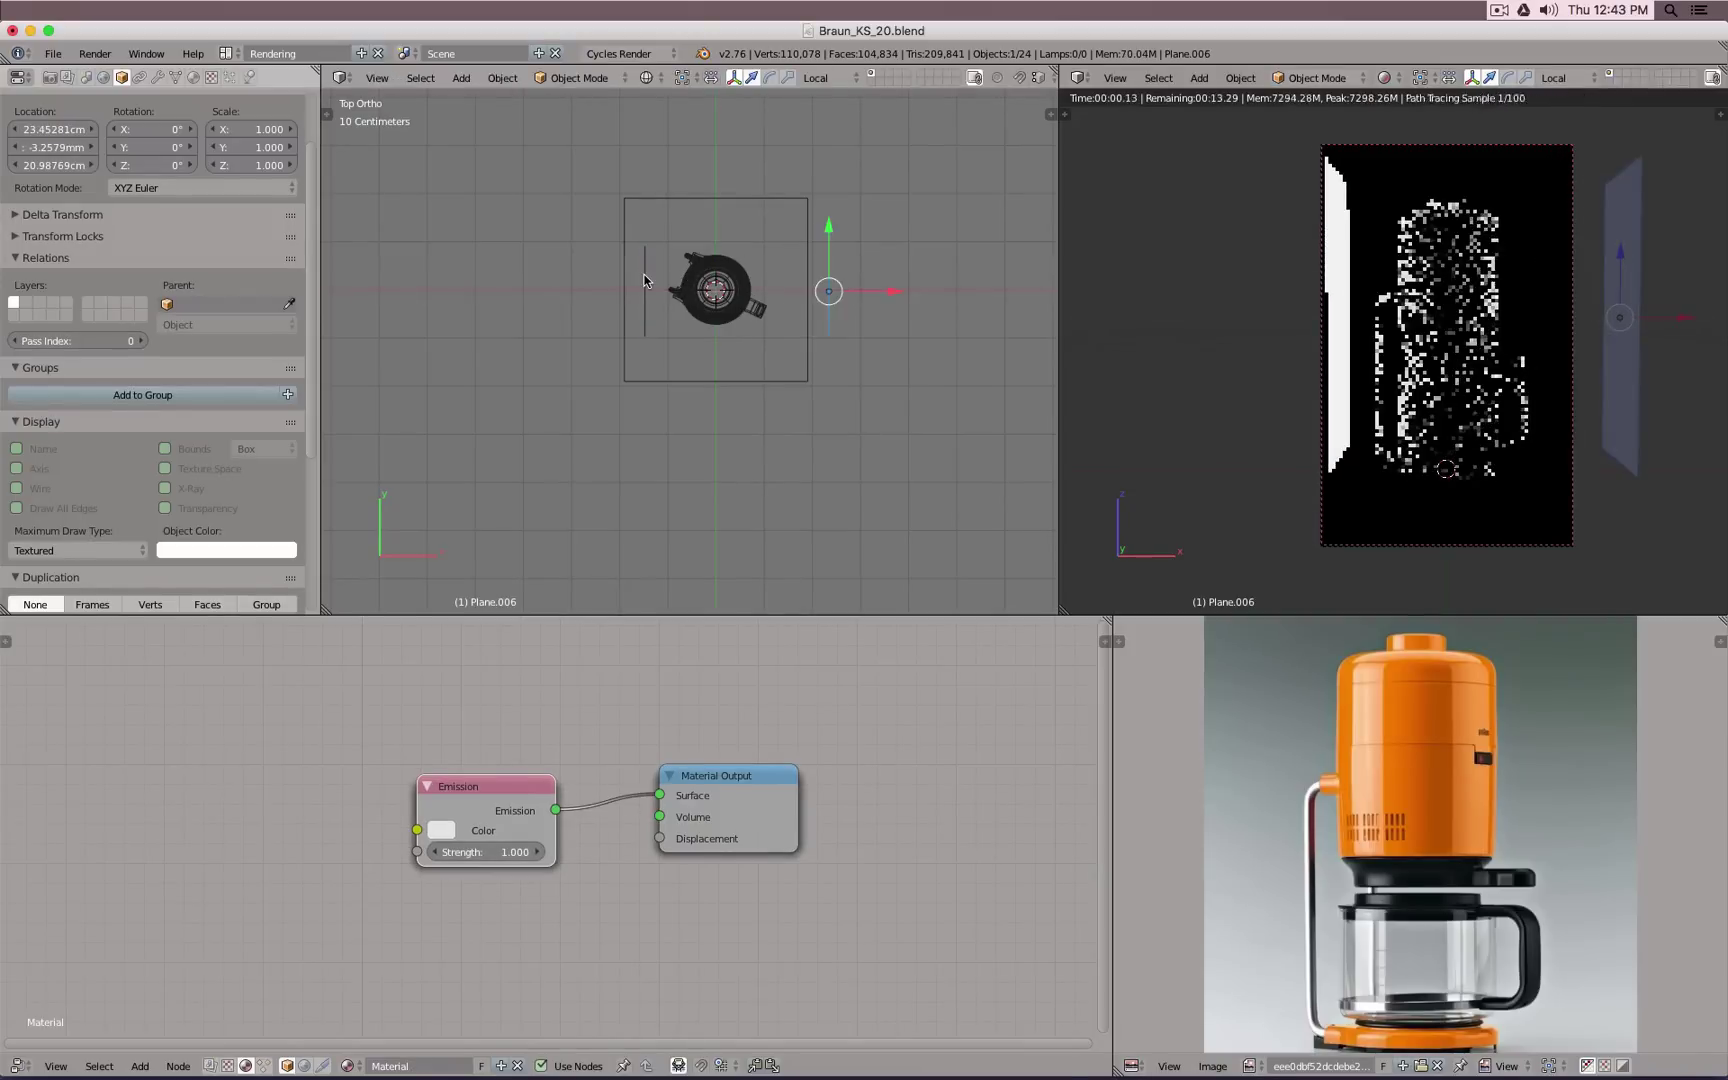
right_click(645, 279)
drag(708, 297, 649, 296)
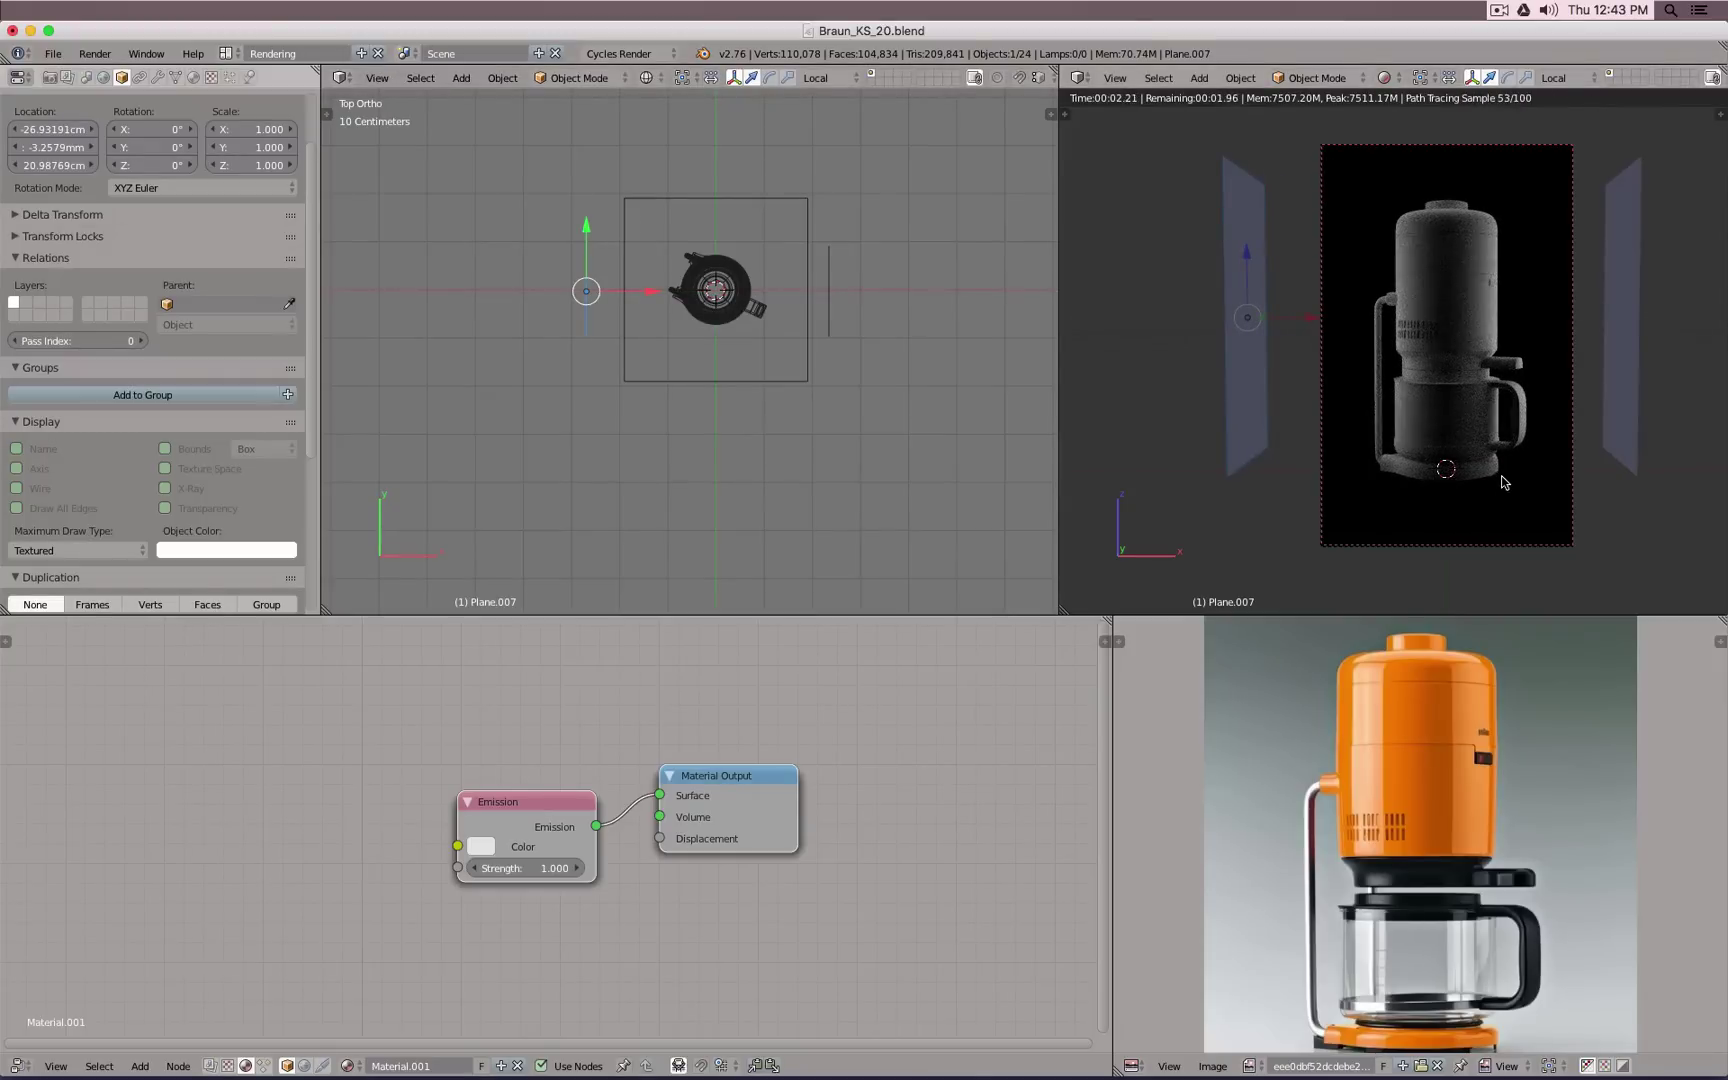
Step: Rotate the left light plane to about 37° around Z and move it forward to about X -23 cm, Y -9 cm
key(r)
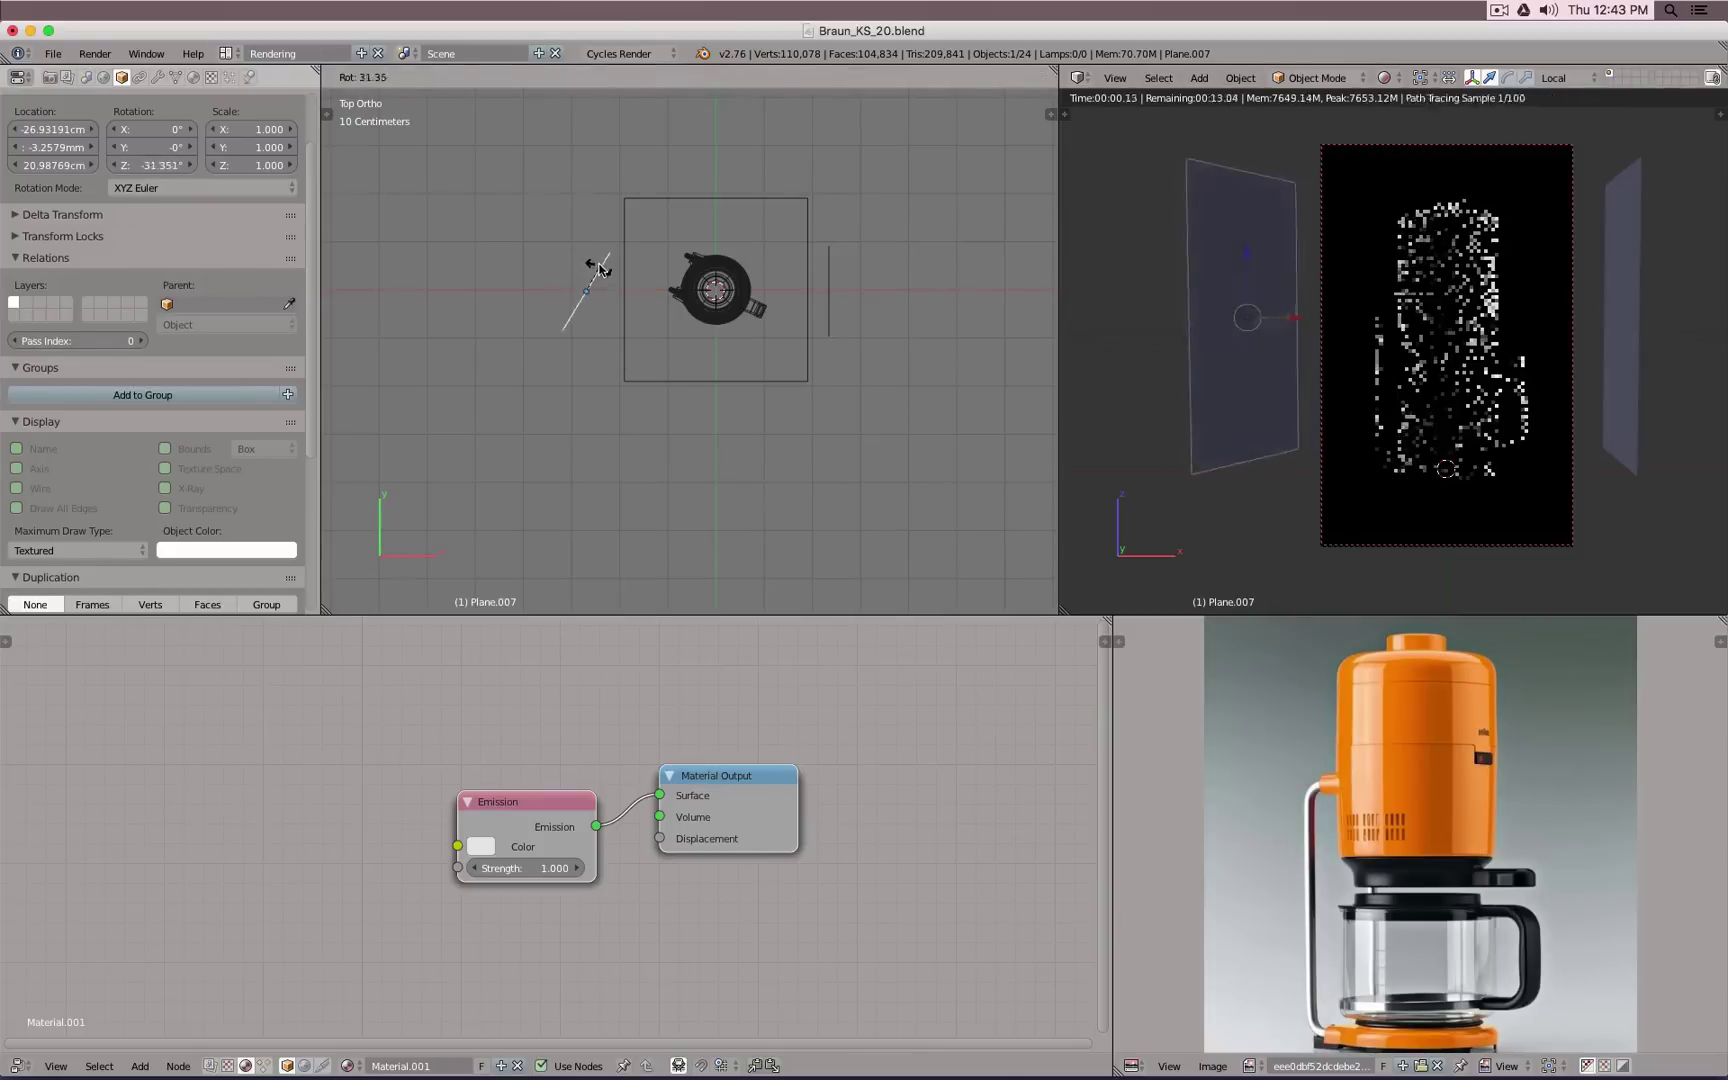
right_click(612, 268)
key(r)
click(626, 236)
key(g)
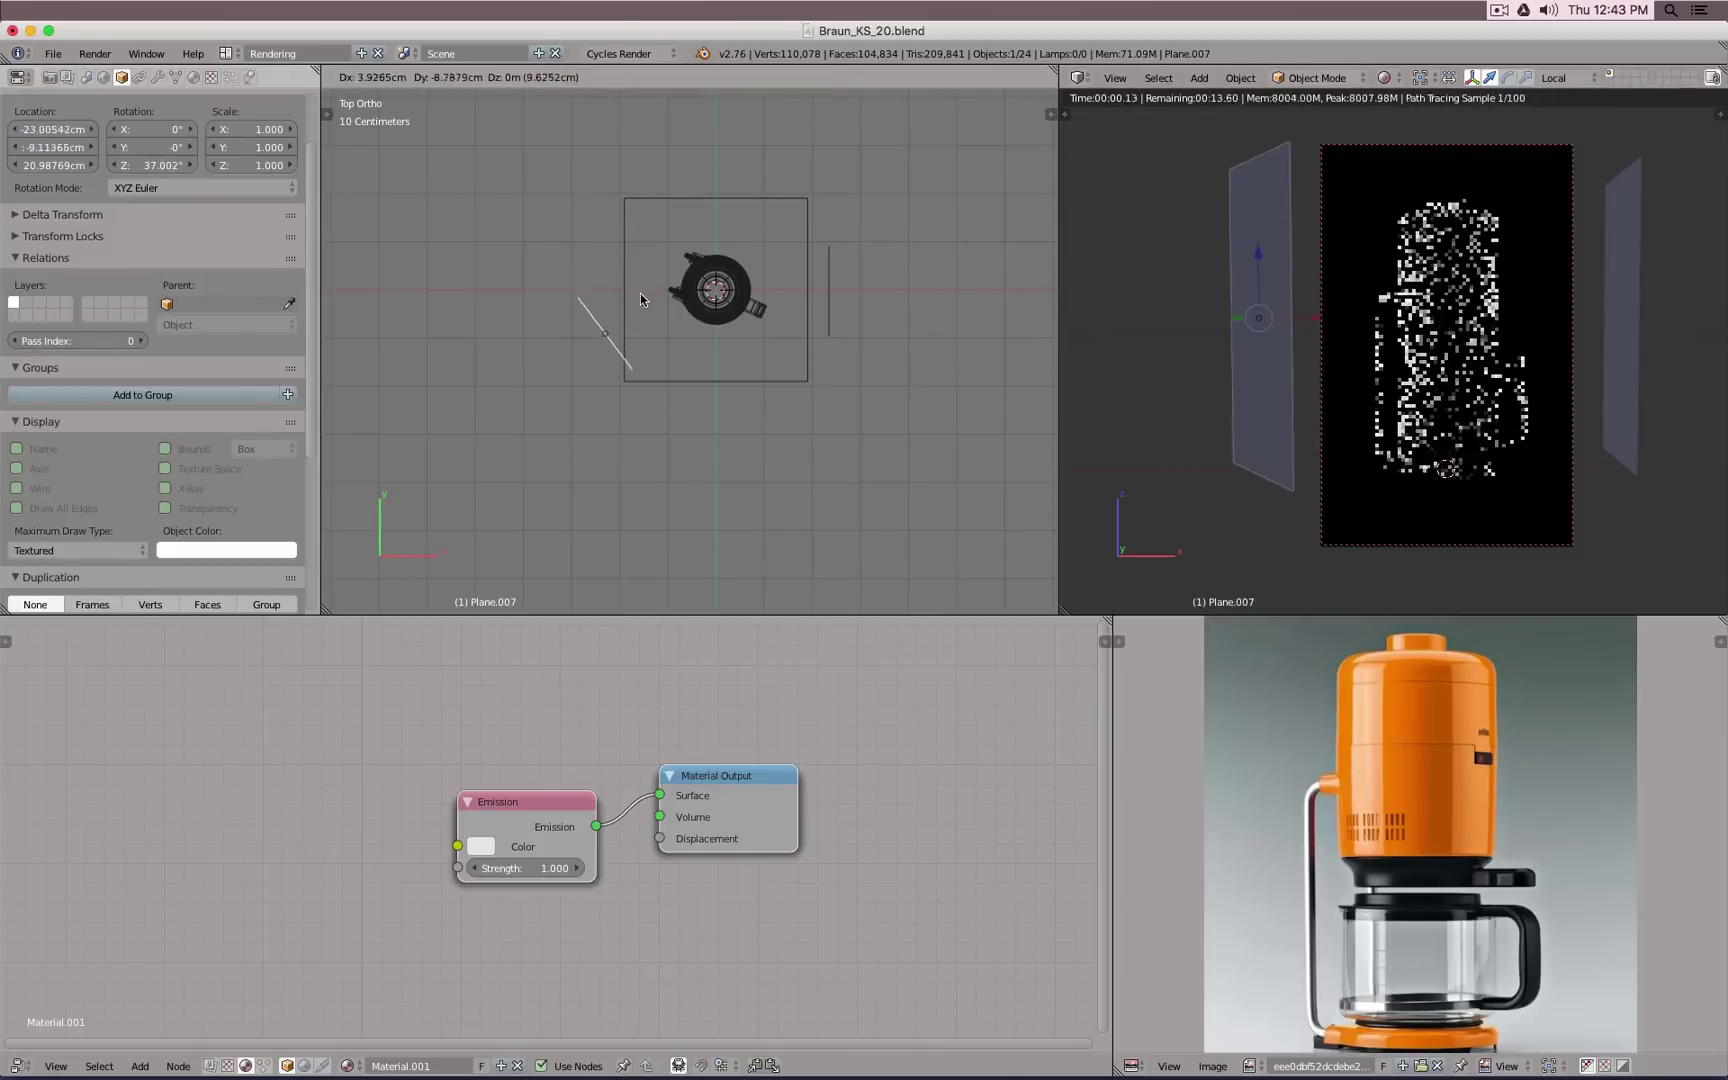
click(640, 293)
Step: Rotate the right light plane to about -34.7° around Z and move it forward to about X 20.5 cm, Y -10.4 cm
right_click(830, 275)
key(r)
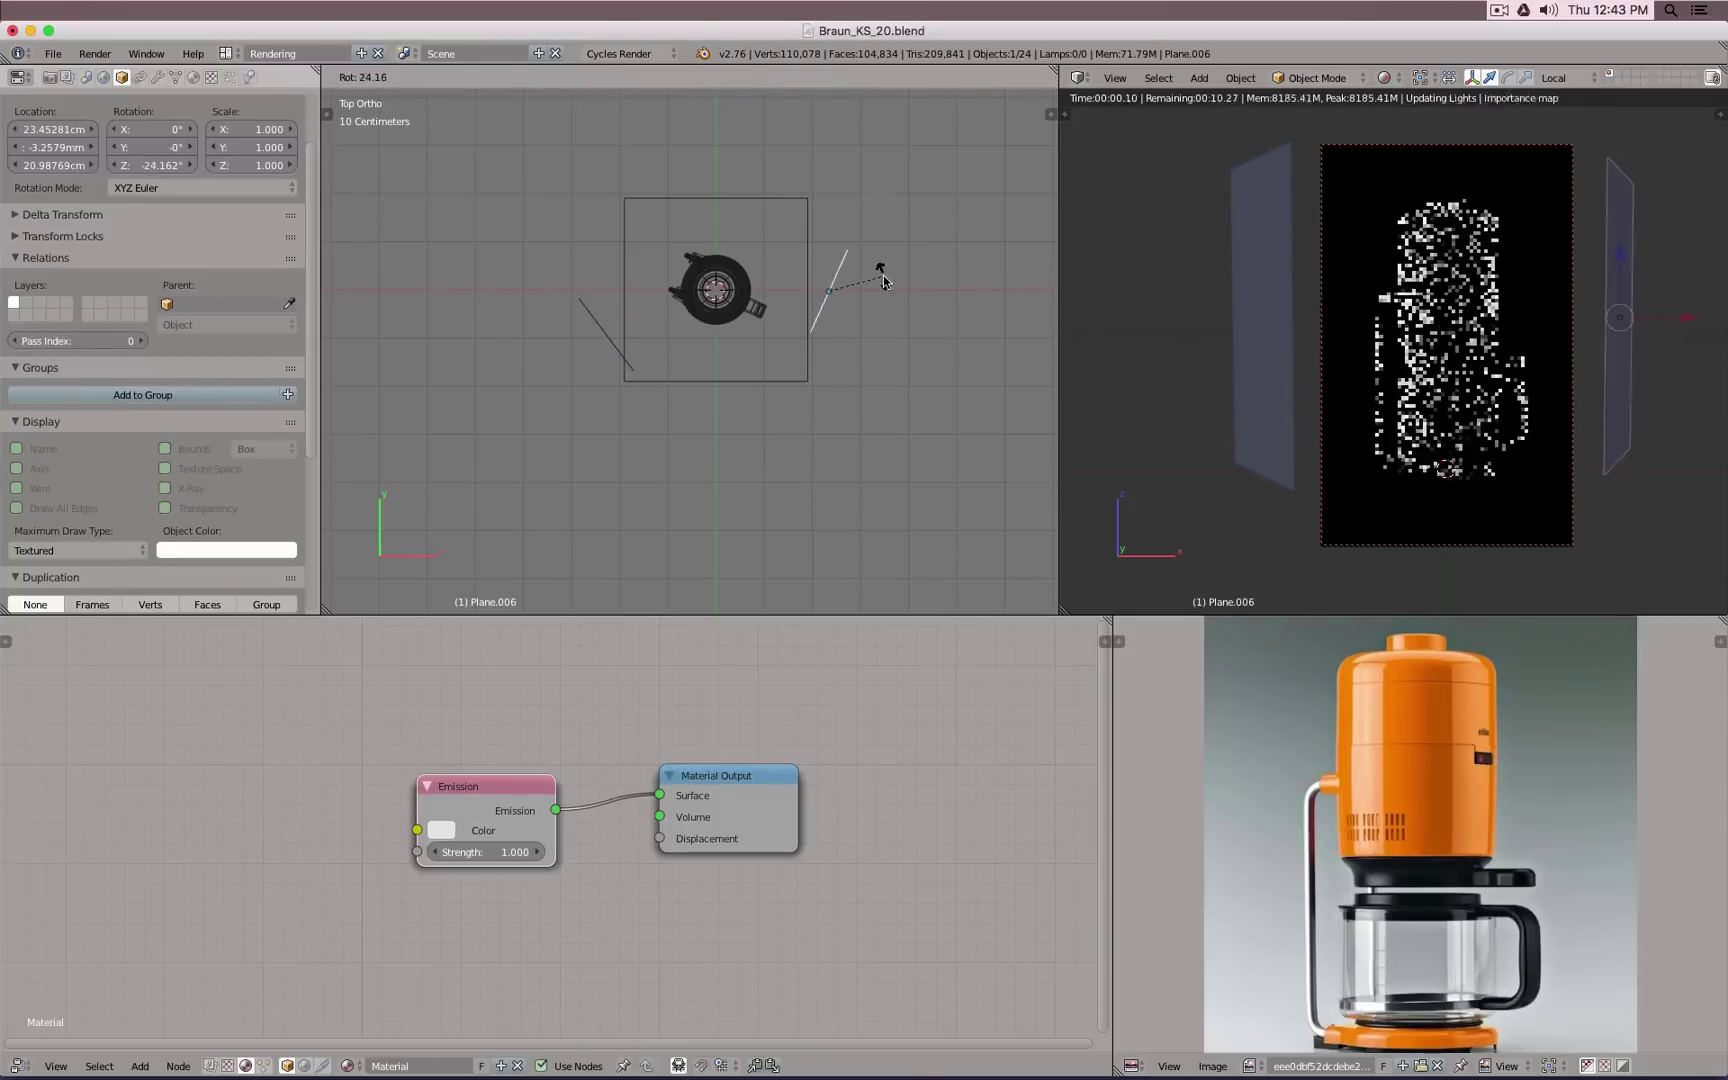
click(883, 270)
key(g)
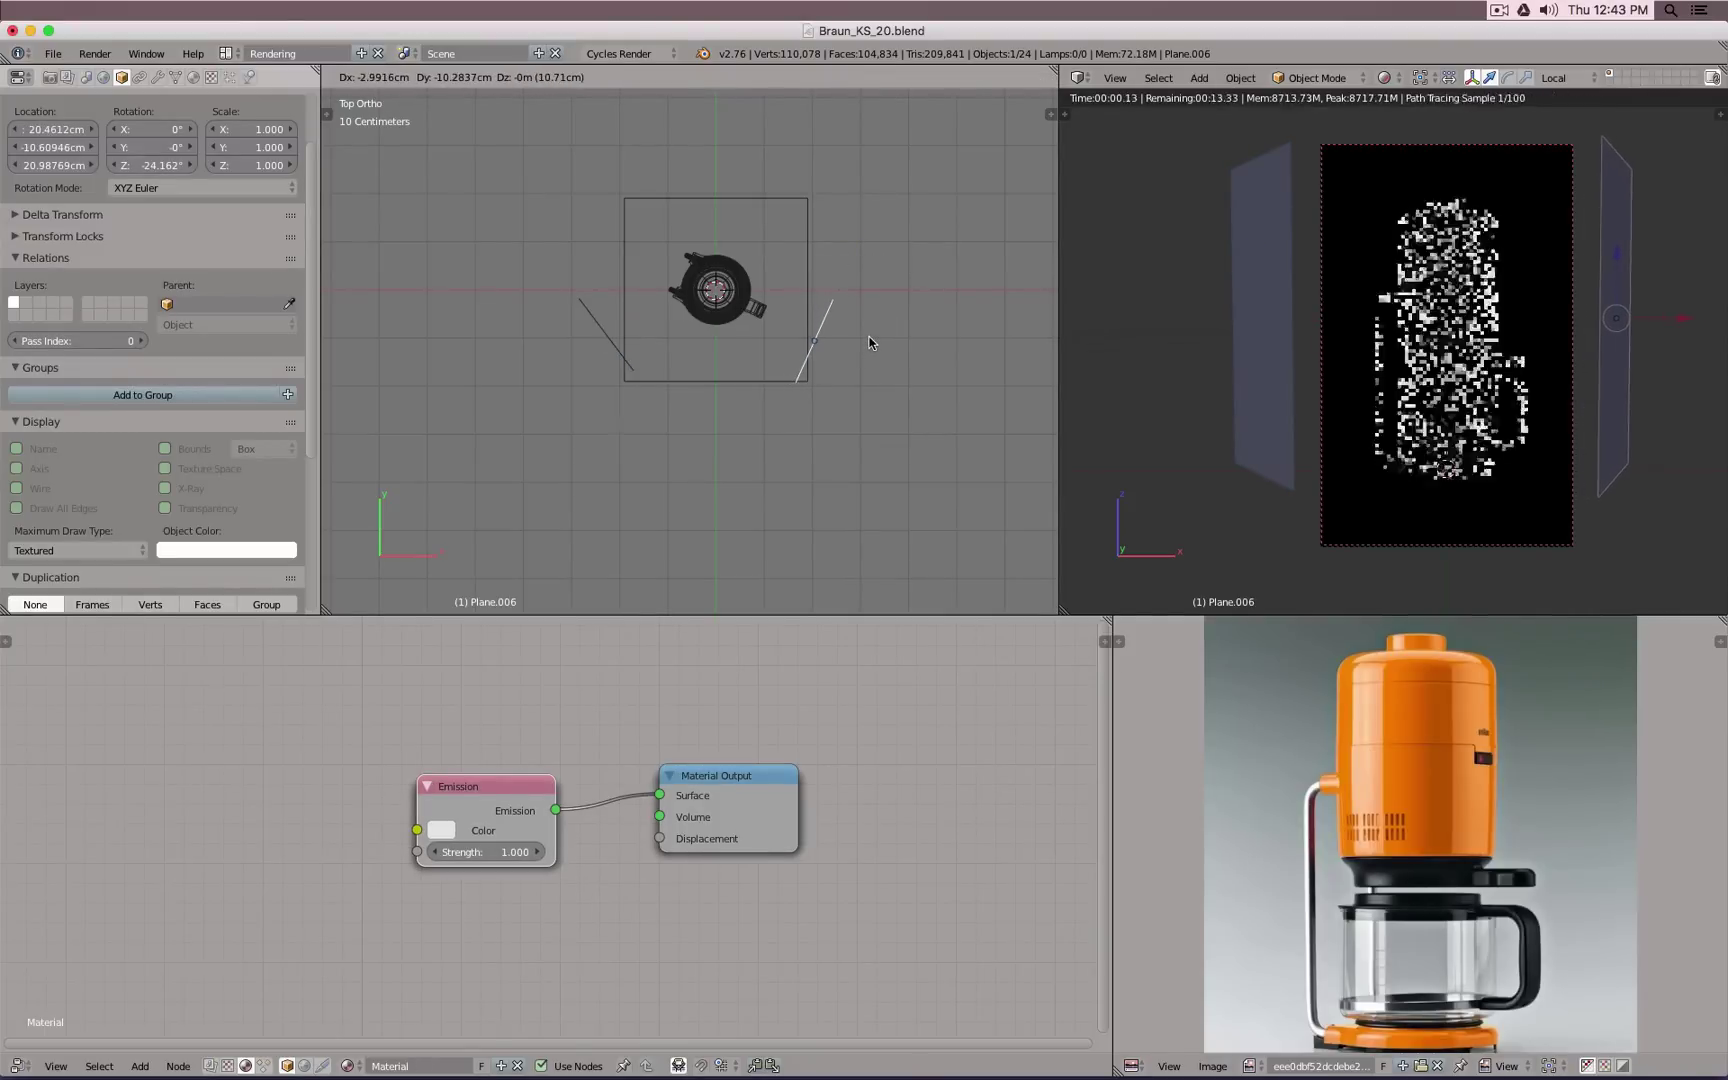
key(r)
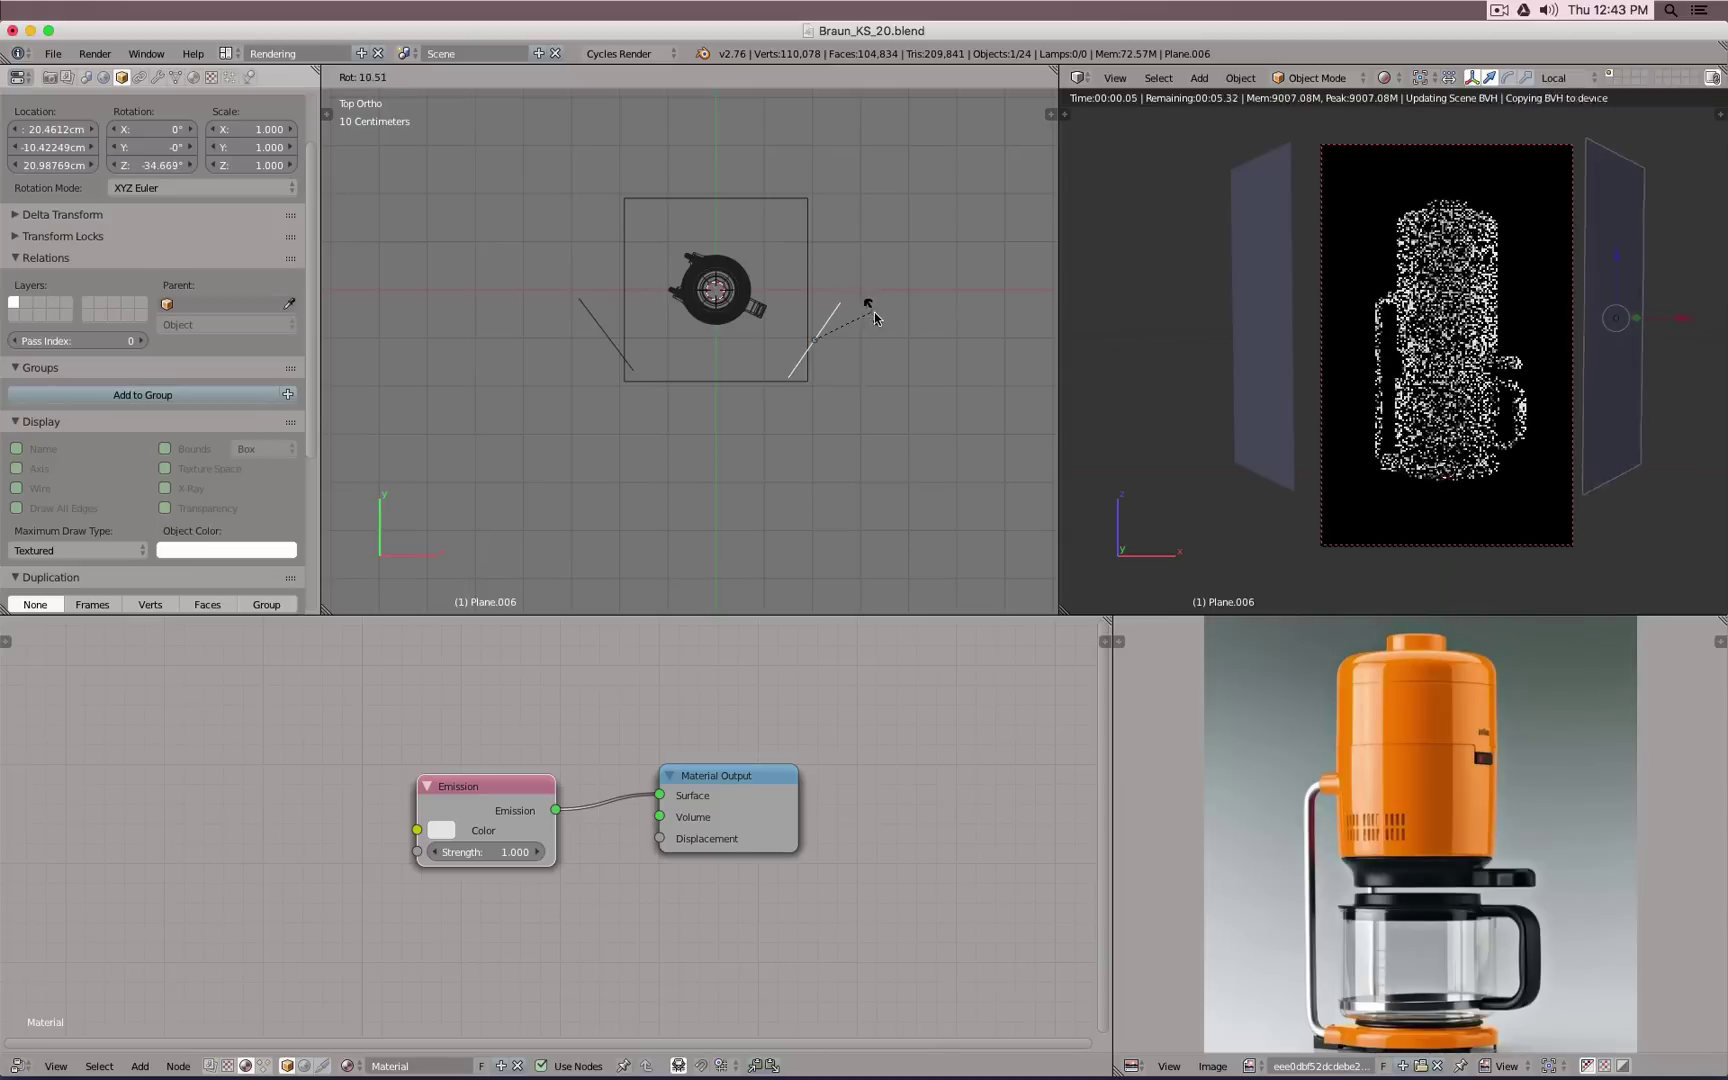
click(875, 318)
Step: Move the left light plane to about X -20.6 cm, Y -10.2 cm to mirror the right one
right_click(638, 364)
key(g)
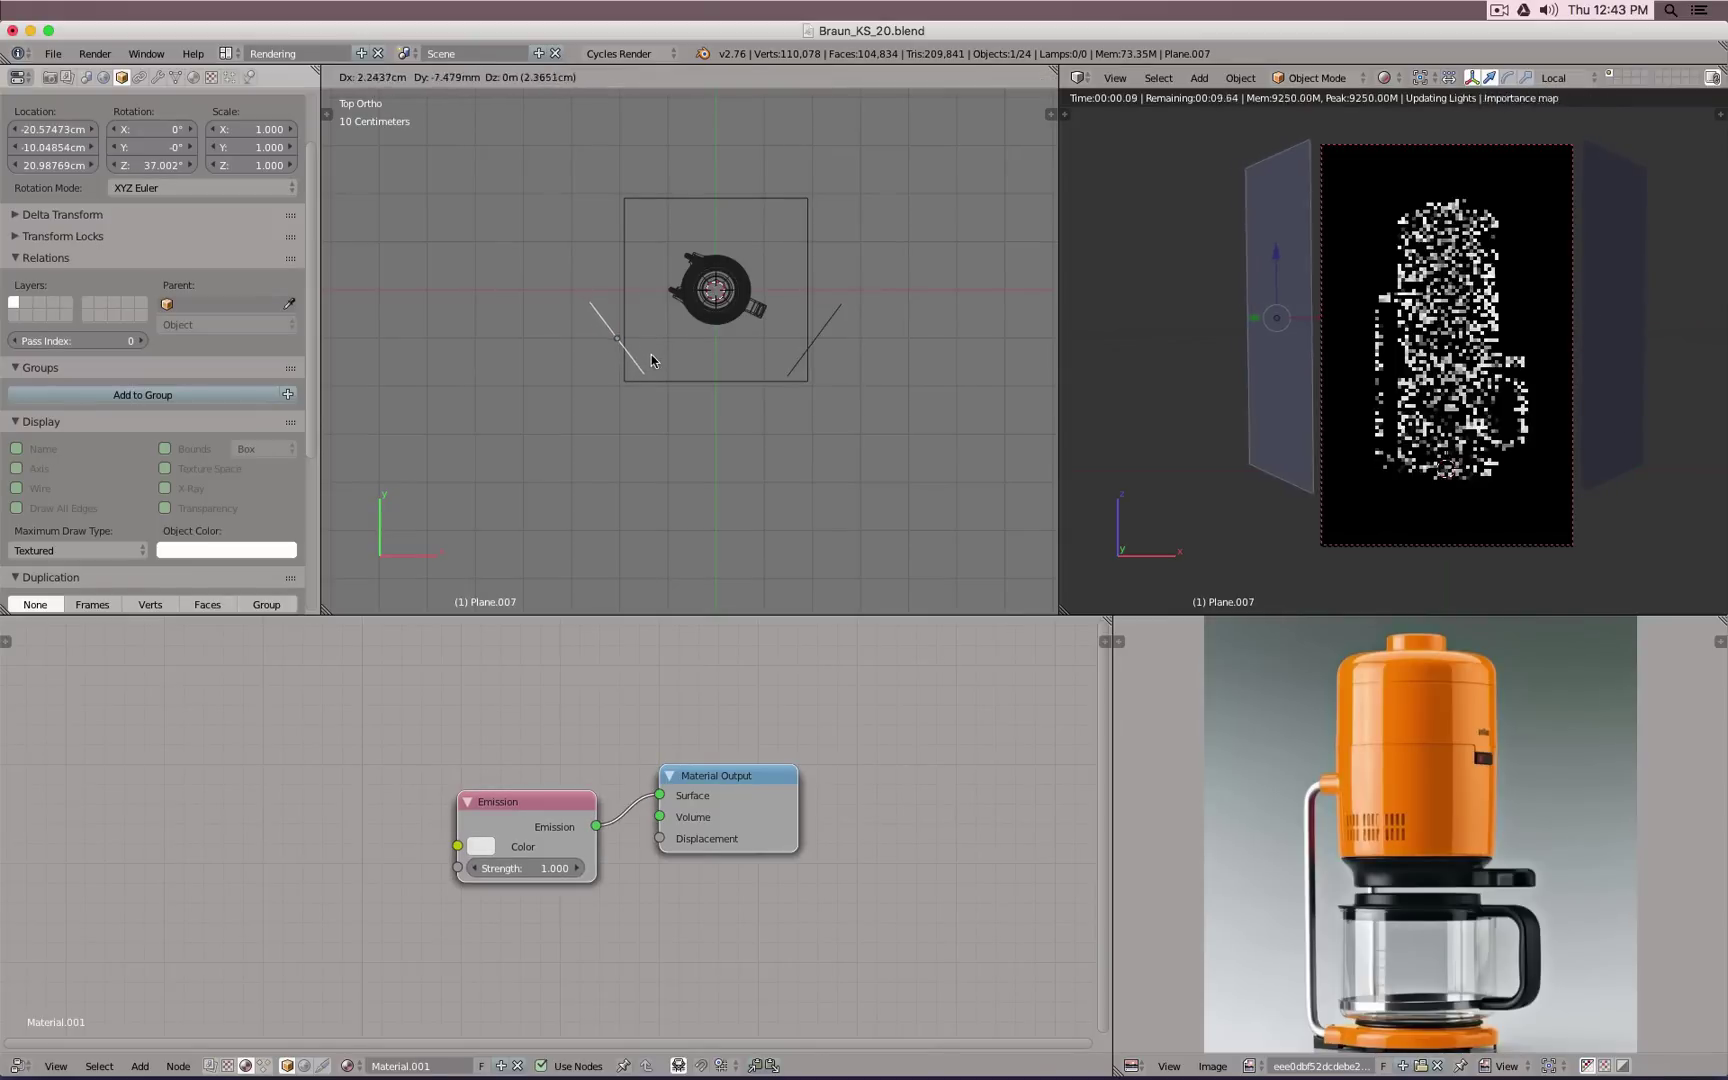
click(652, 361)
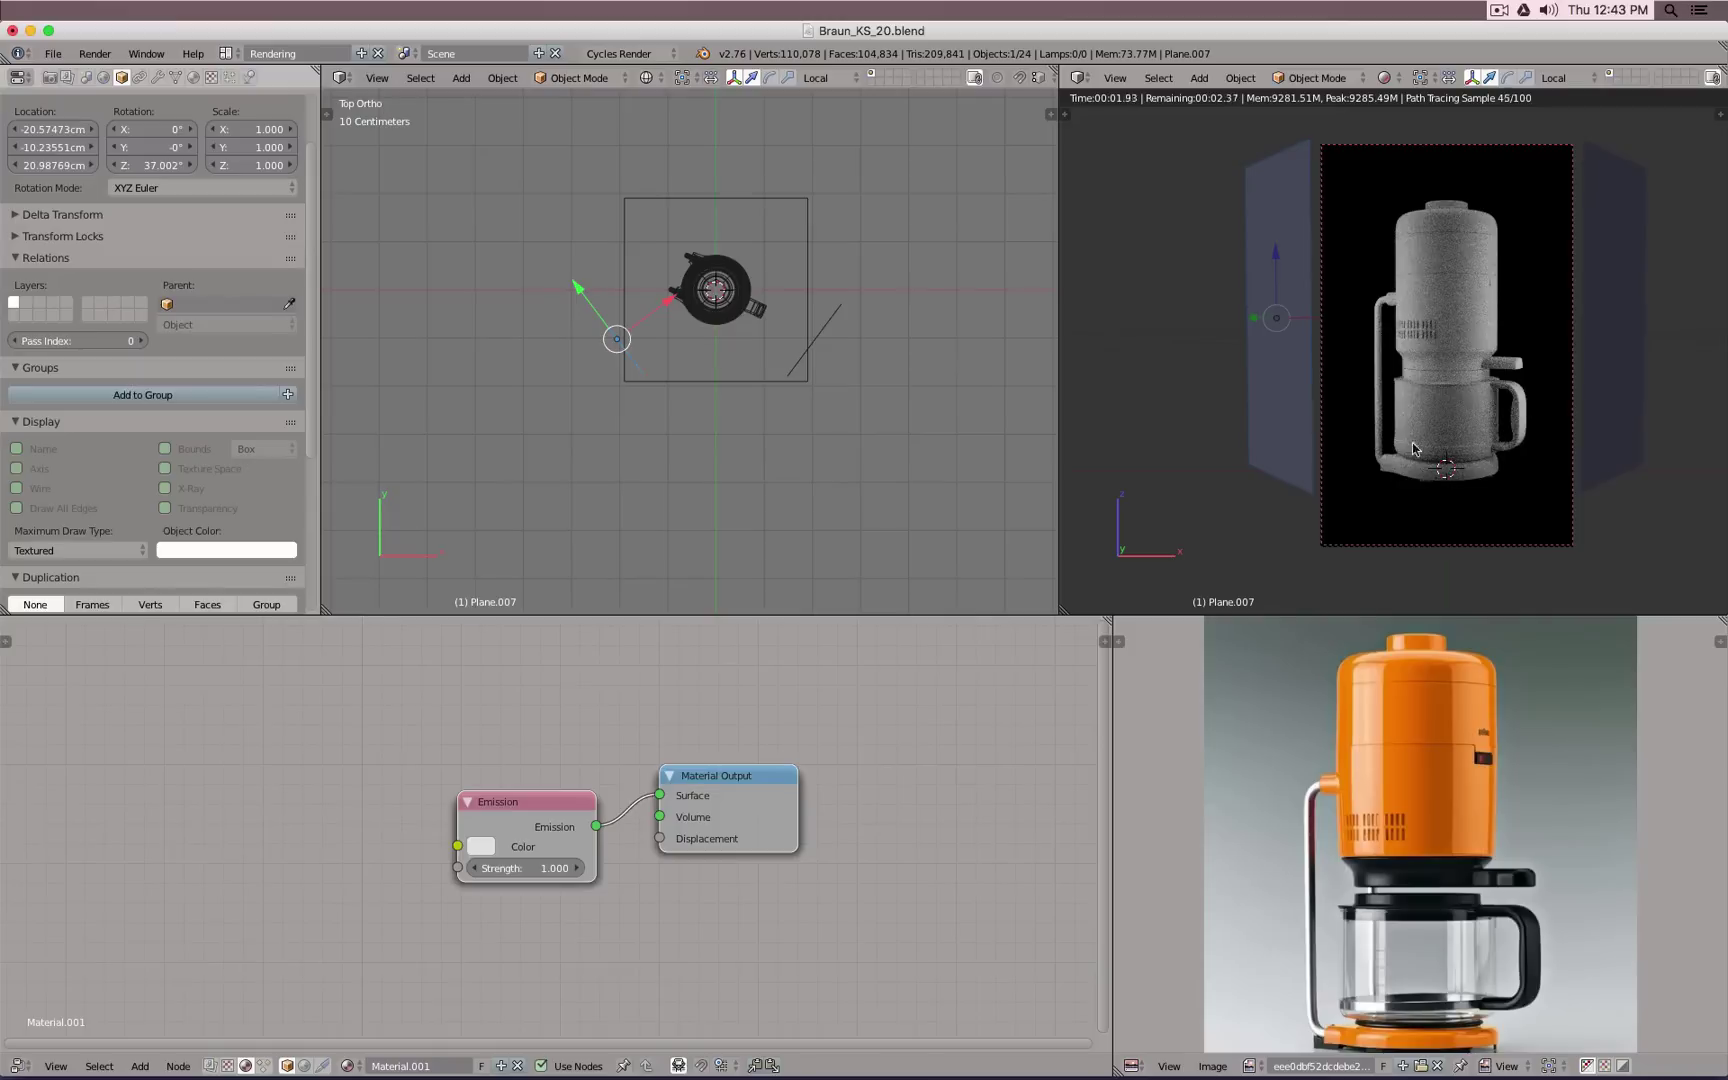
Step: From the right view, scale down the overhead light plane's mesh in Edit Mode
right_click(809, 250)
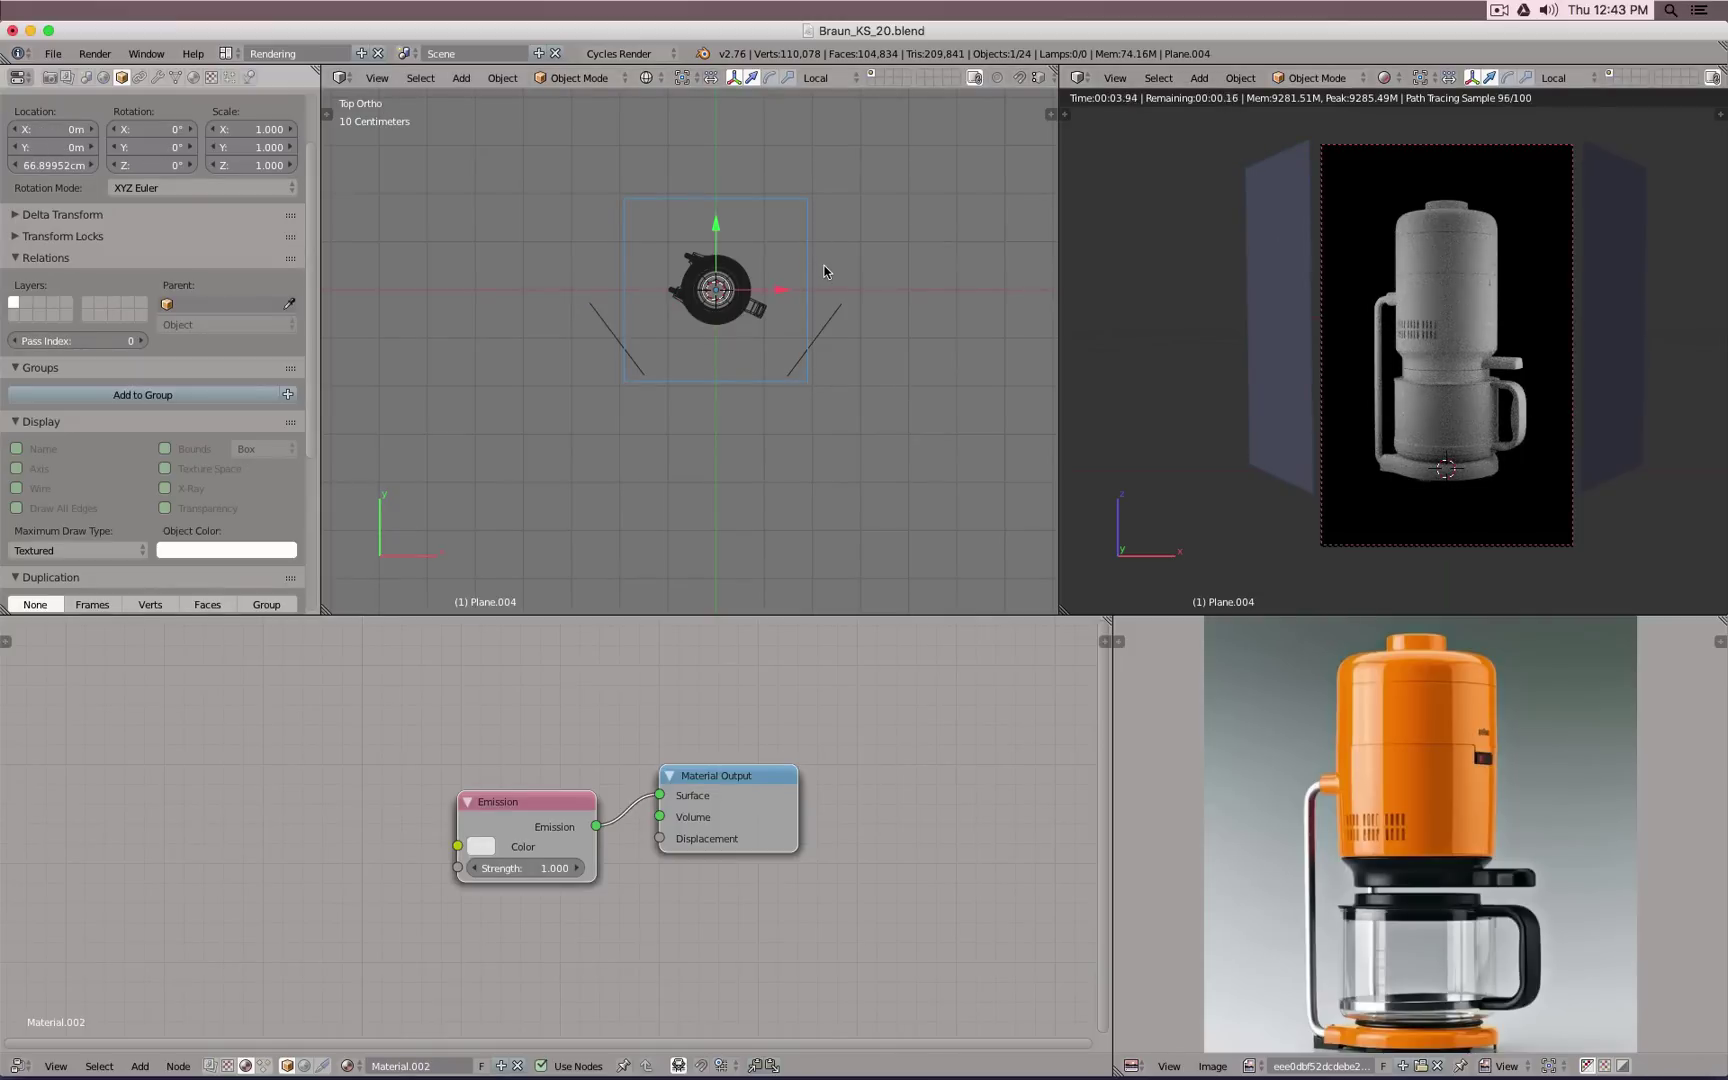
key(KP_3)
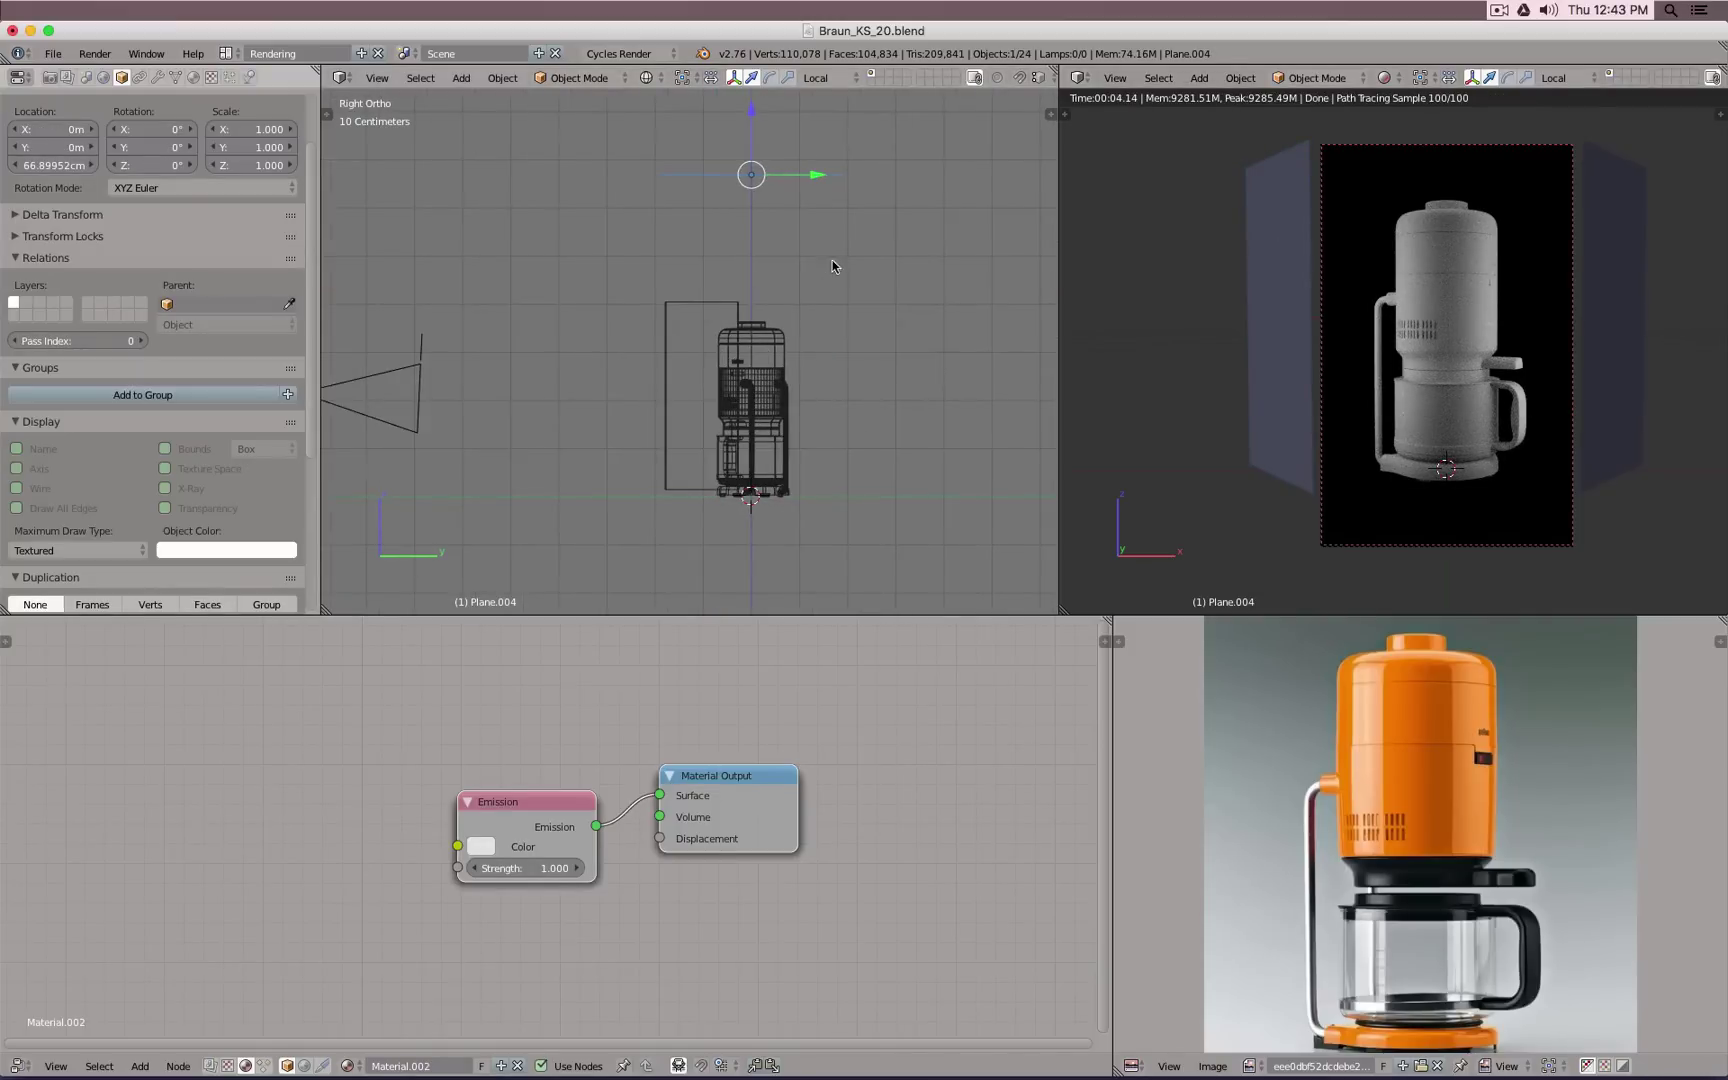
key(Tab)
key(s)
click(840, 244)
key(Tab)
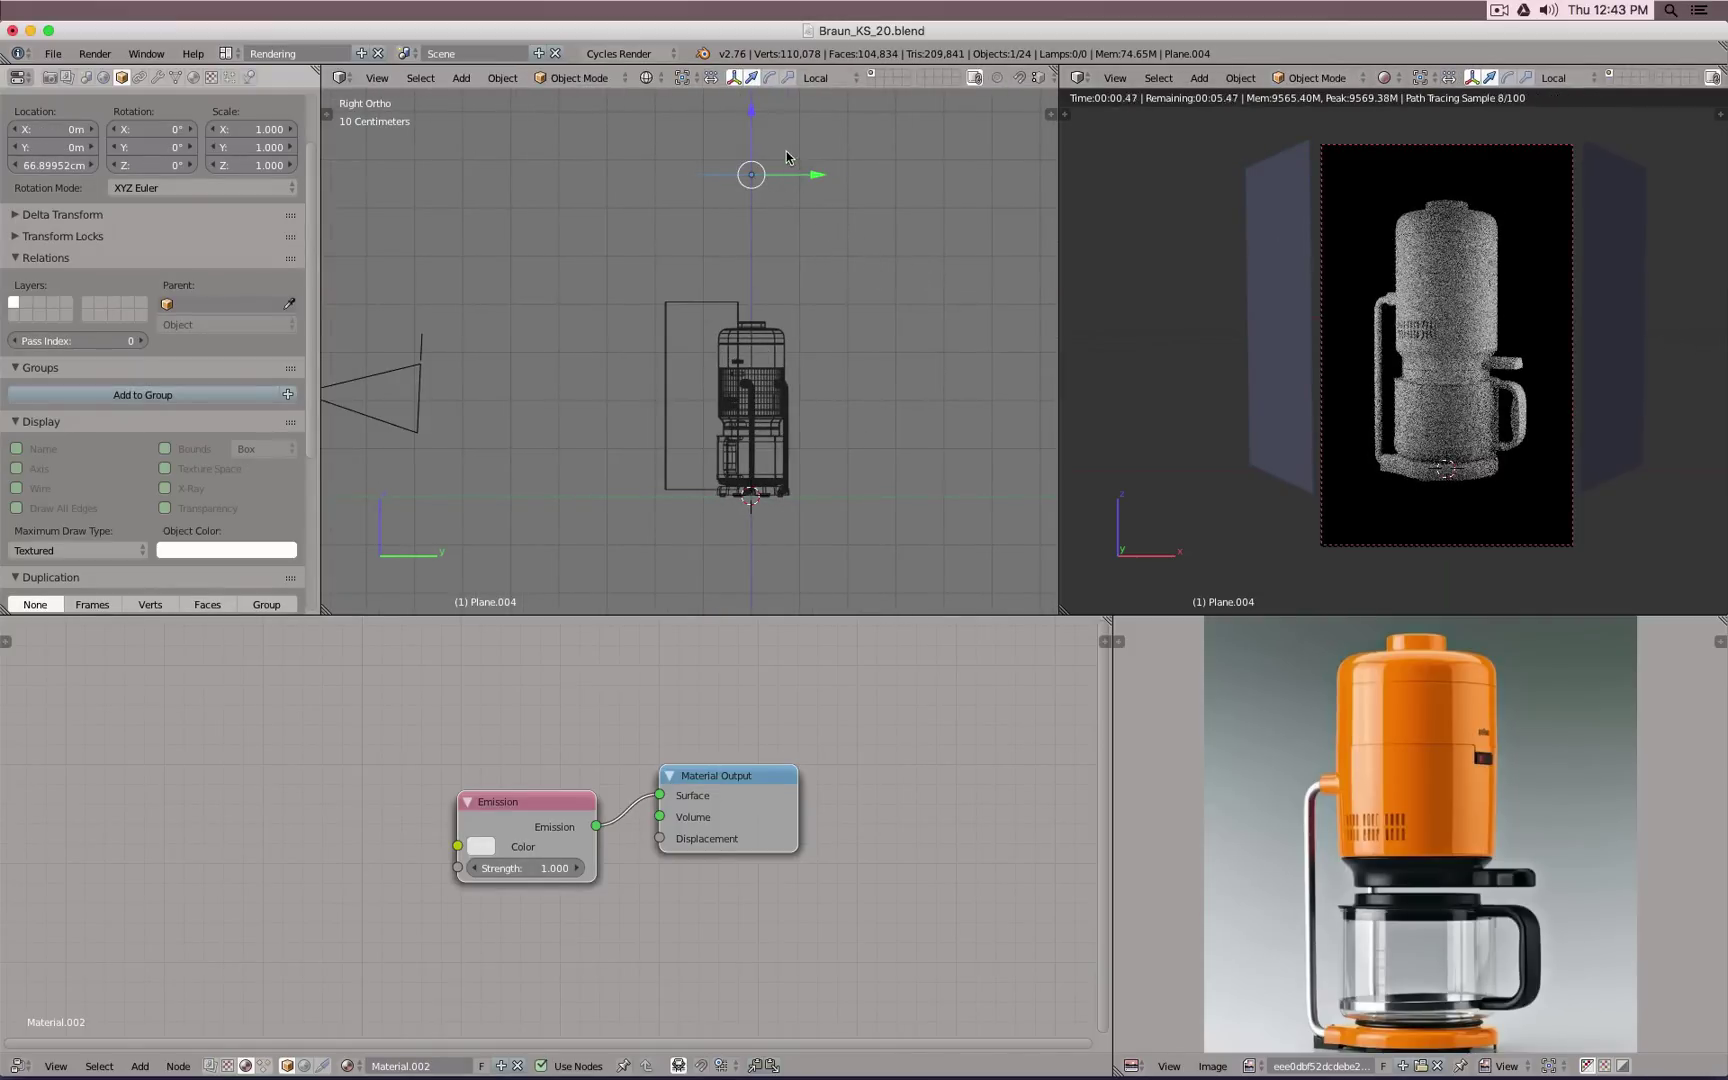
Step: Lower the overhead light plane and move it slightly behind the coffee maker, to about Y 8.8 cm, Z 49.5 cm
key(g)
click(772, 223)
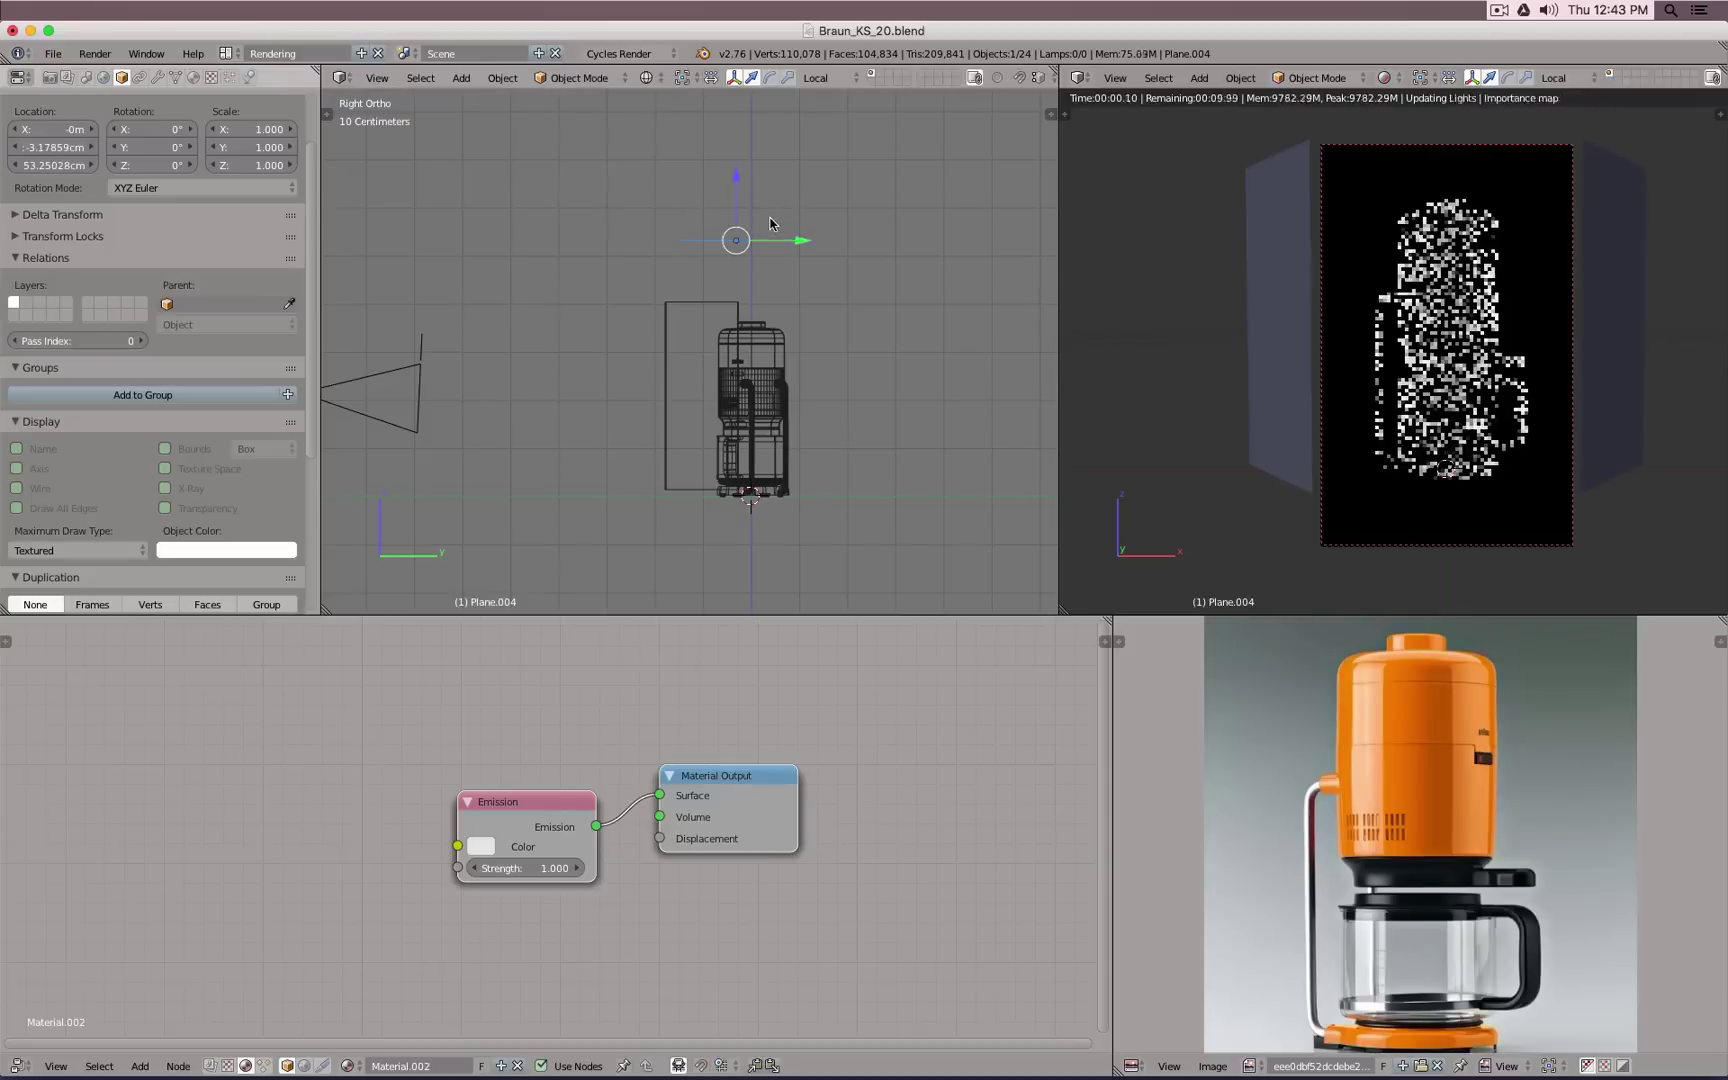
key(g)
click(847, 256)
Step: Tilt the overhead light plane to about -22.6° around X and move it forward to about Y -11.4 cm, Z 48.8 cm
key(r)
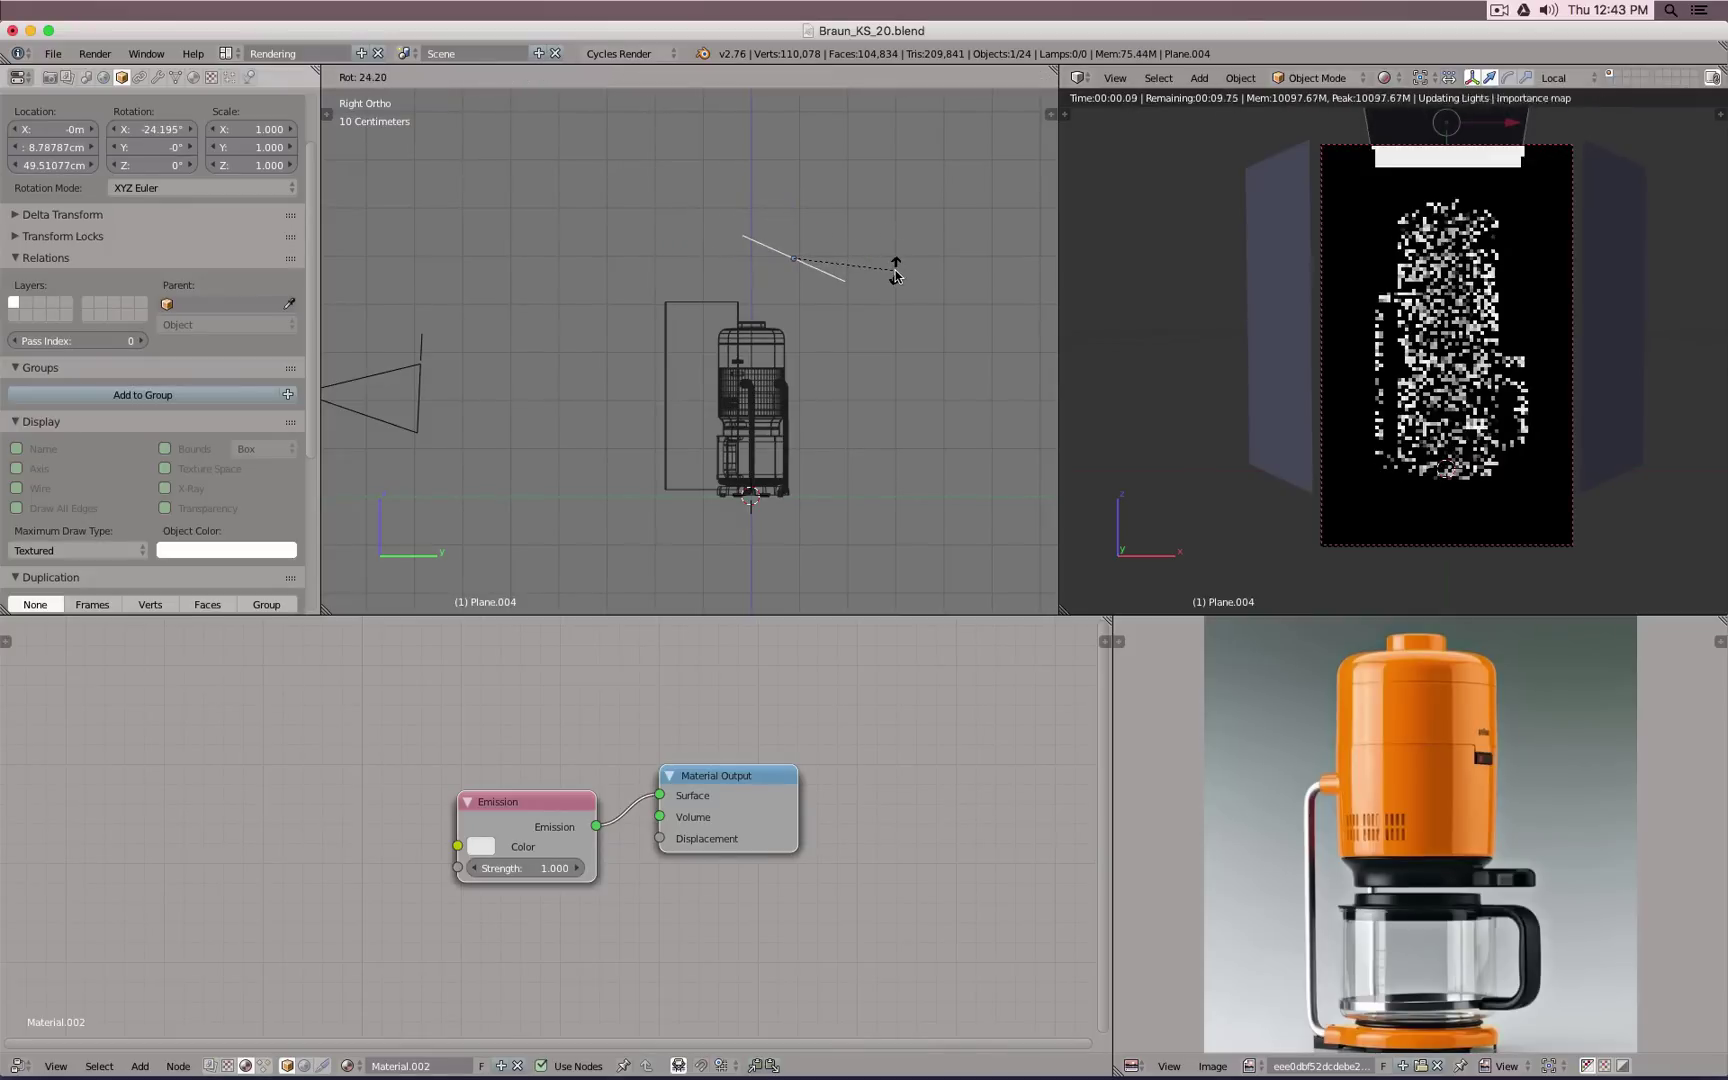
click(898, 272)
key(g)
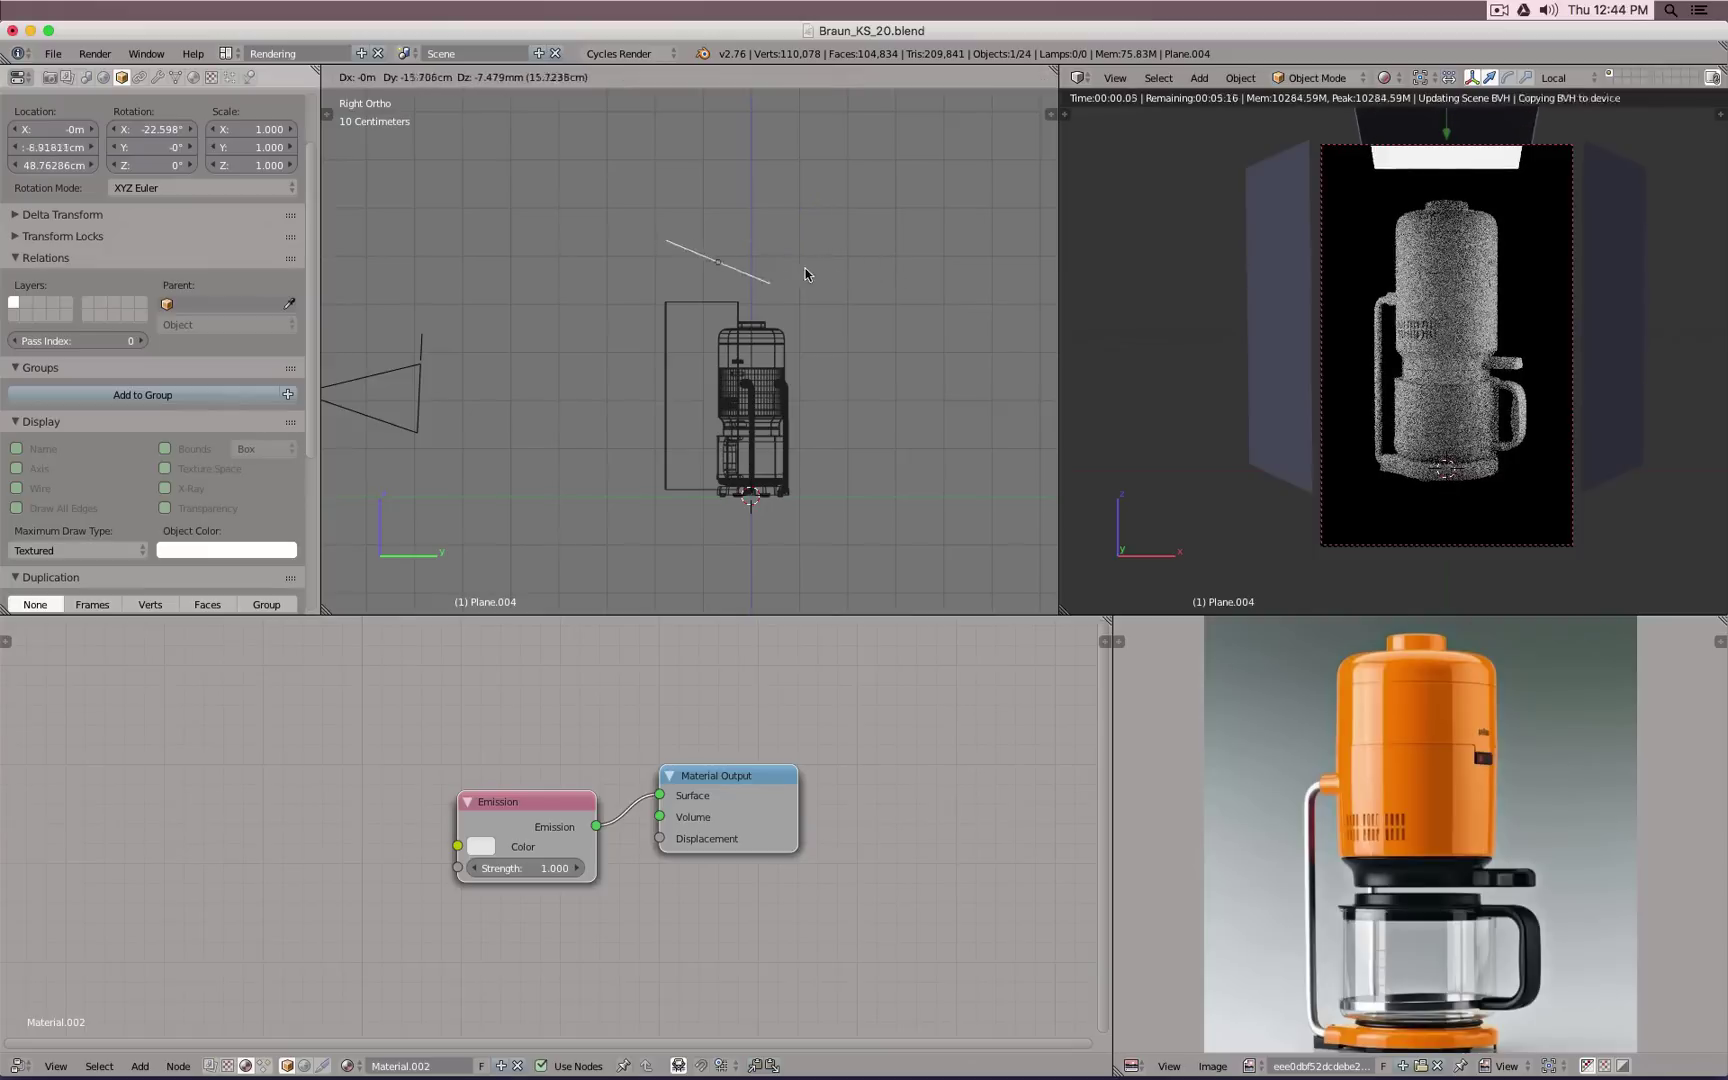
click(786, 272)
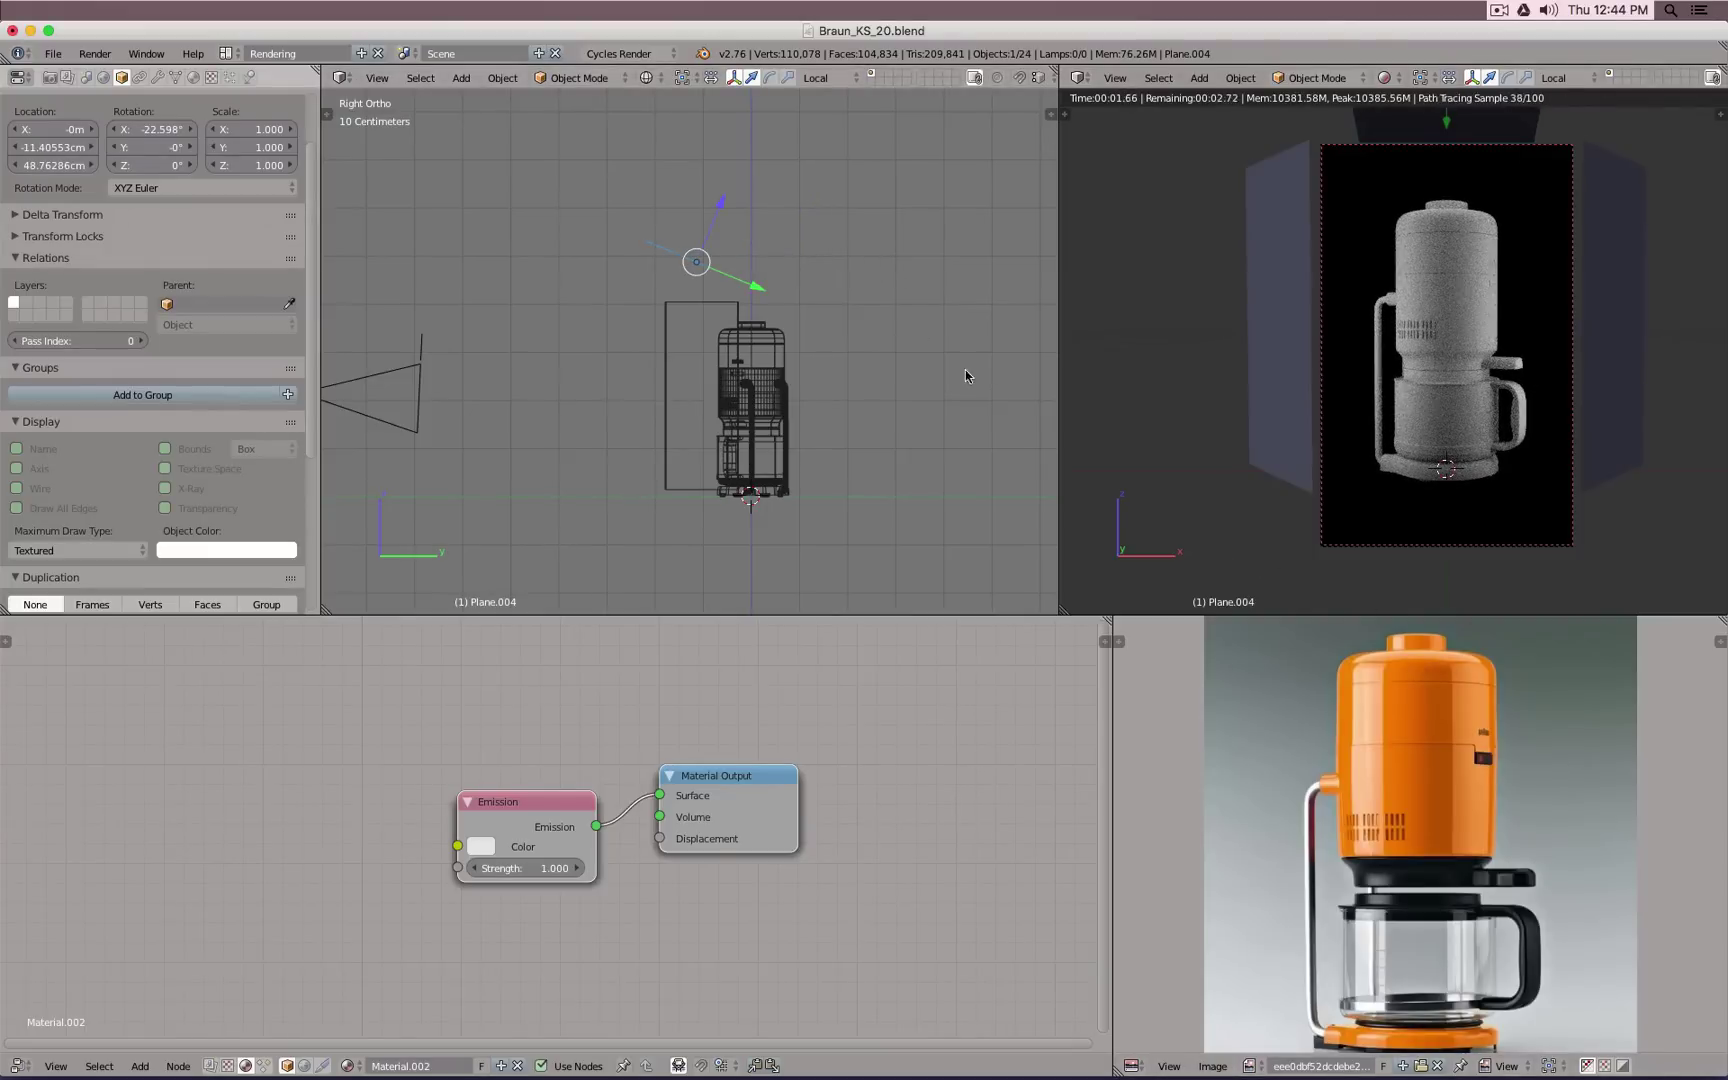
Step: Tilt the overhead light plane to about 23.8° around X and move it to about Y -4.9 cm, Z 49.9 cm
key(r)
click(860, 237)
key(g)
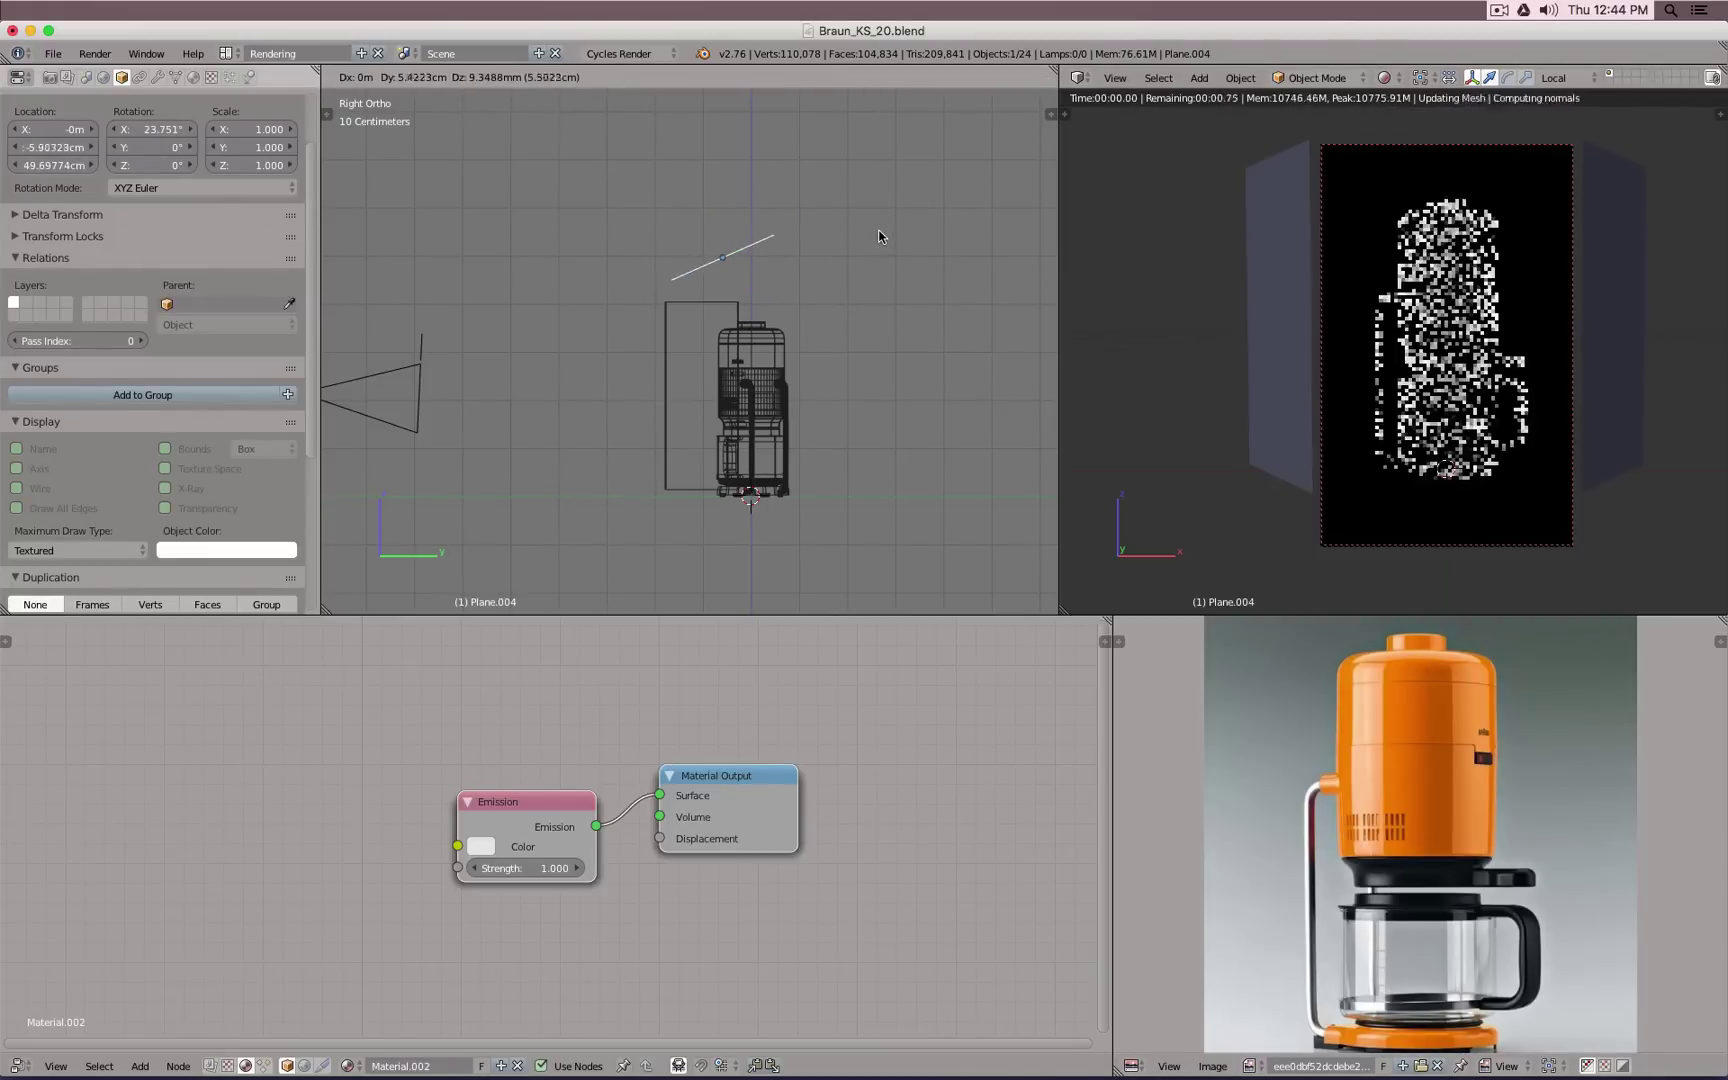
click(878, 235)
key(g)
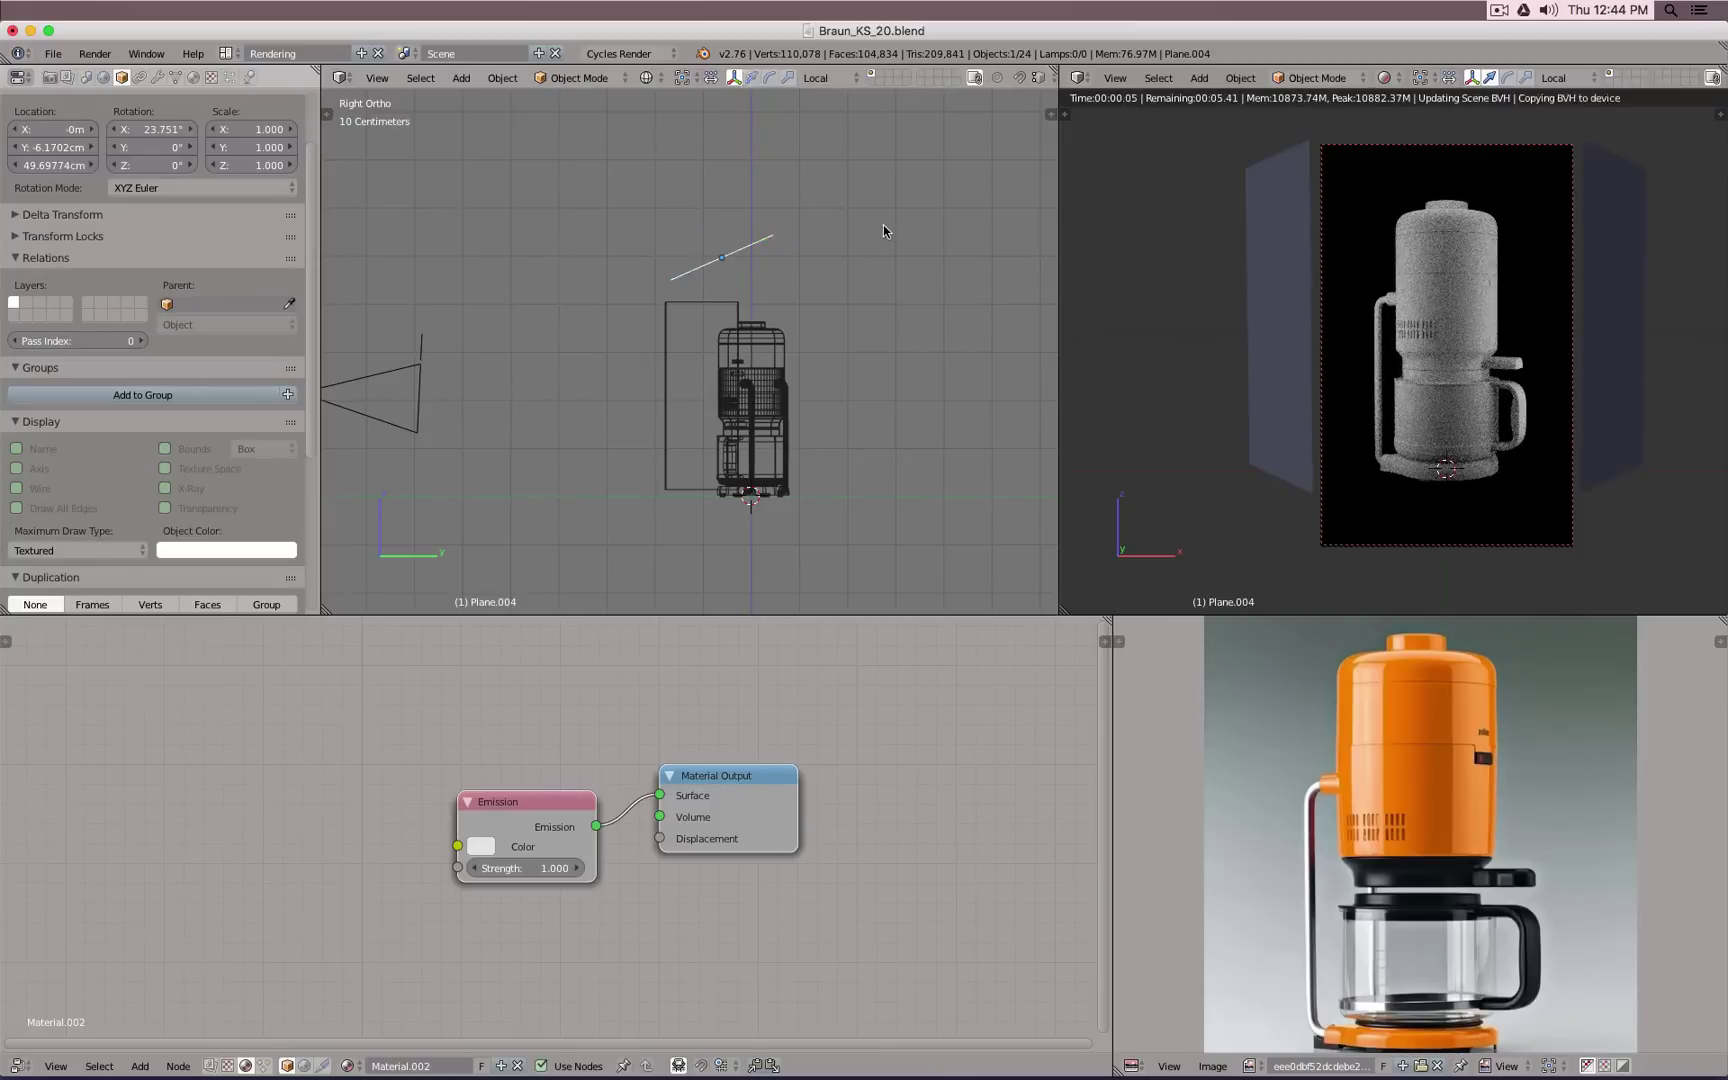
click(890, 224)
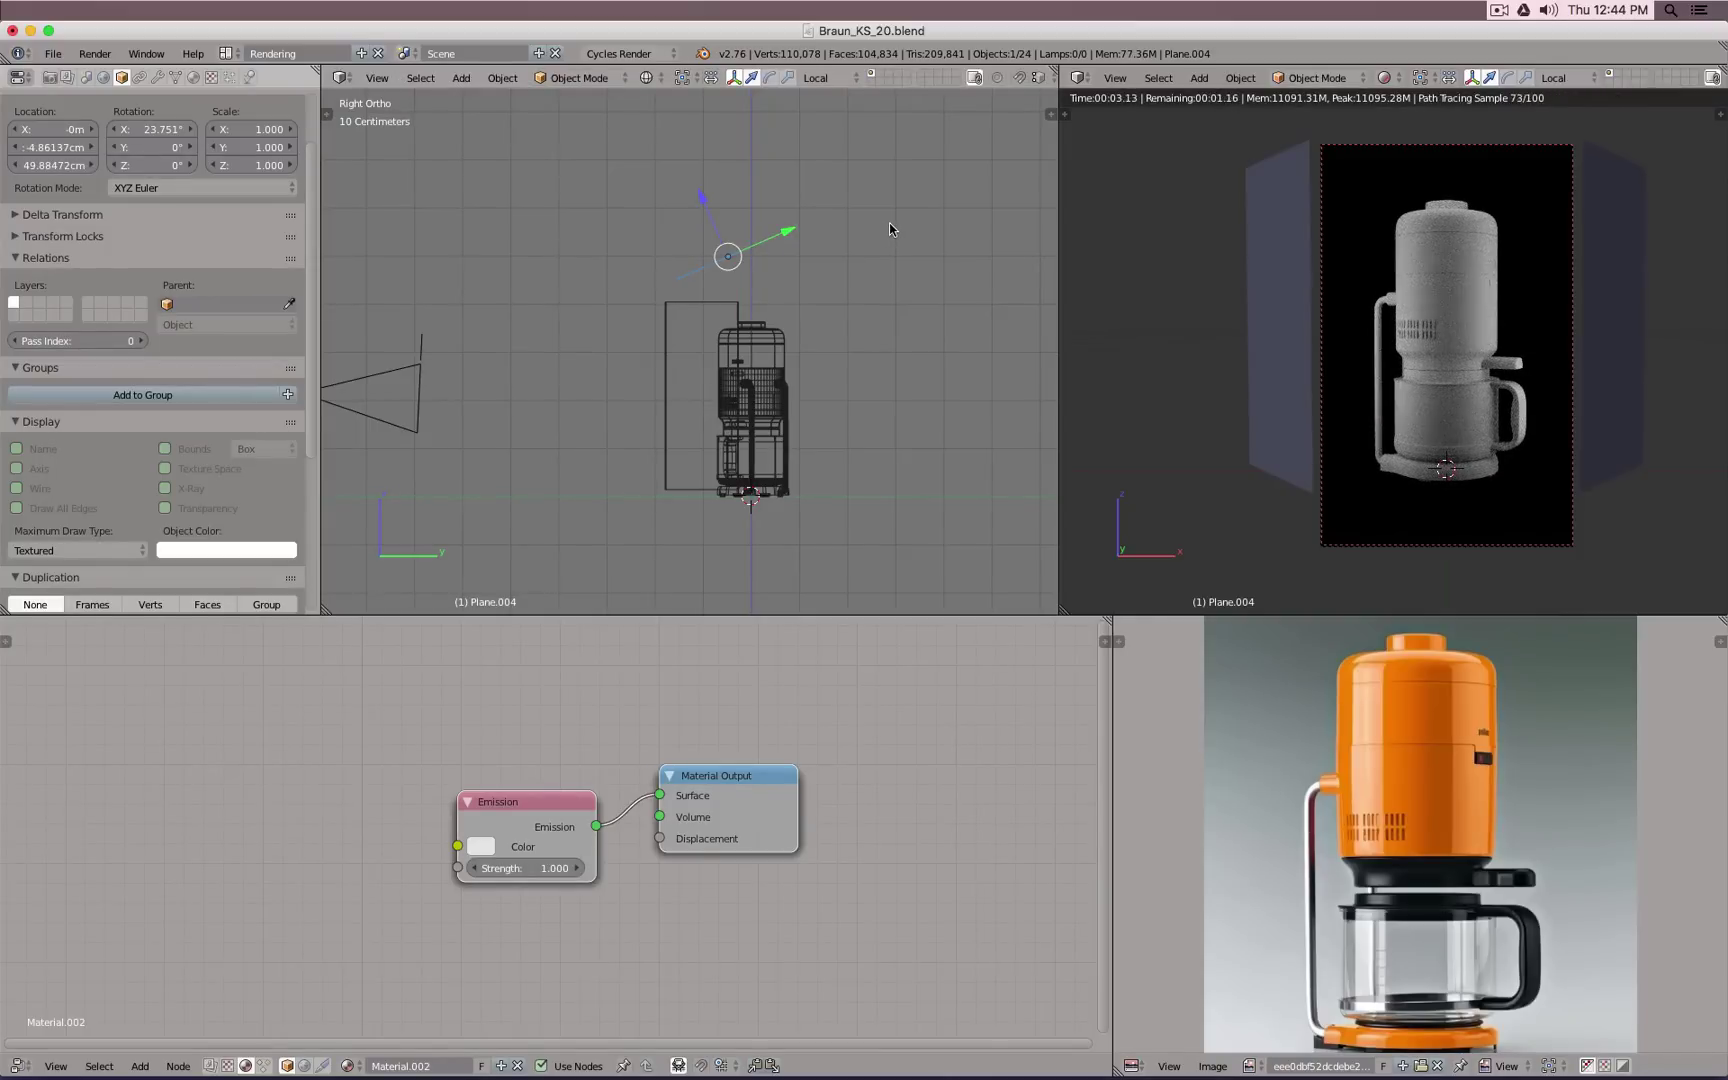
Step: Move the right light plane along its local X axis into the camera frame, to about X 16.1 cm, Y -7.2 cm
key(KP_1)
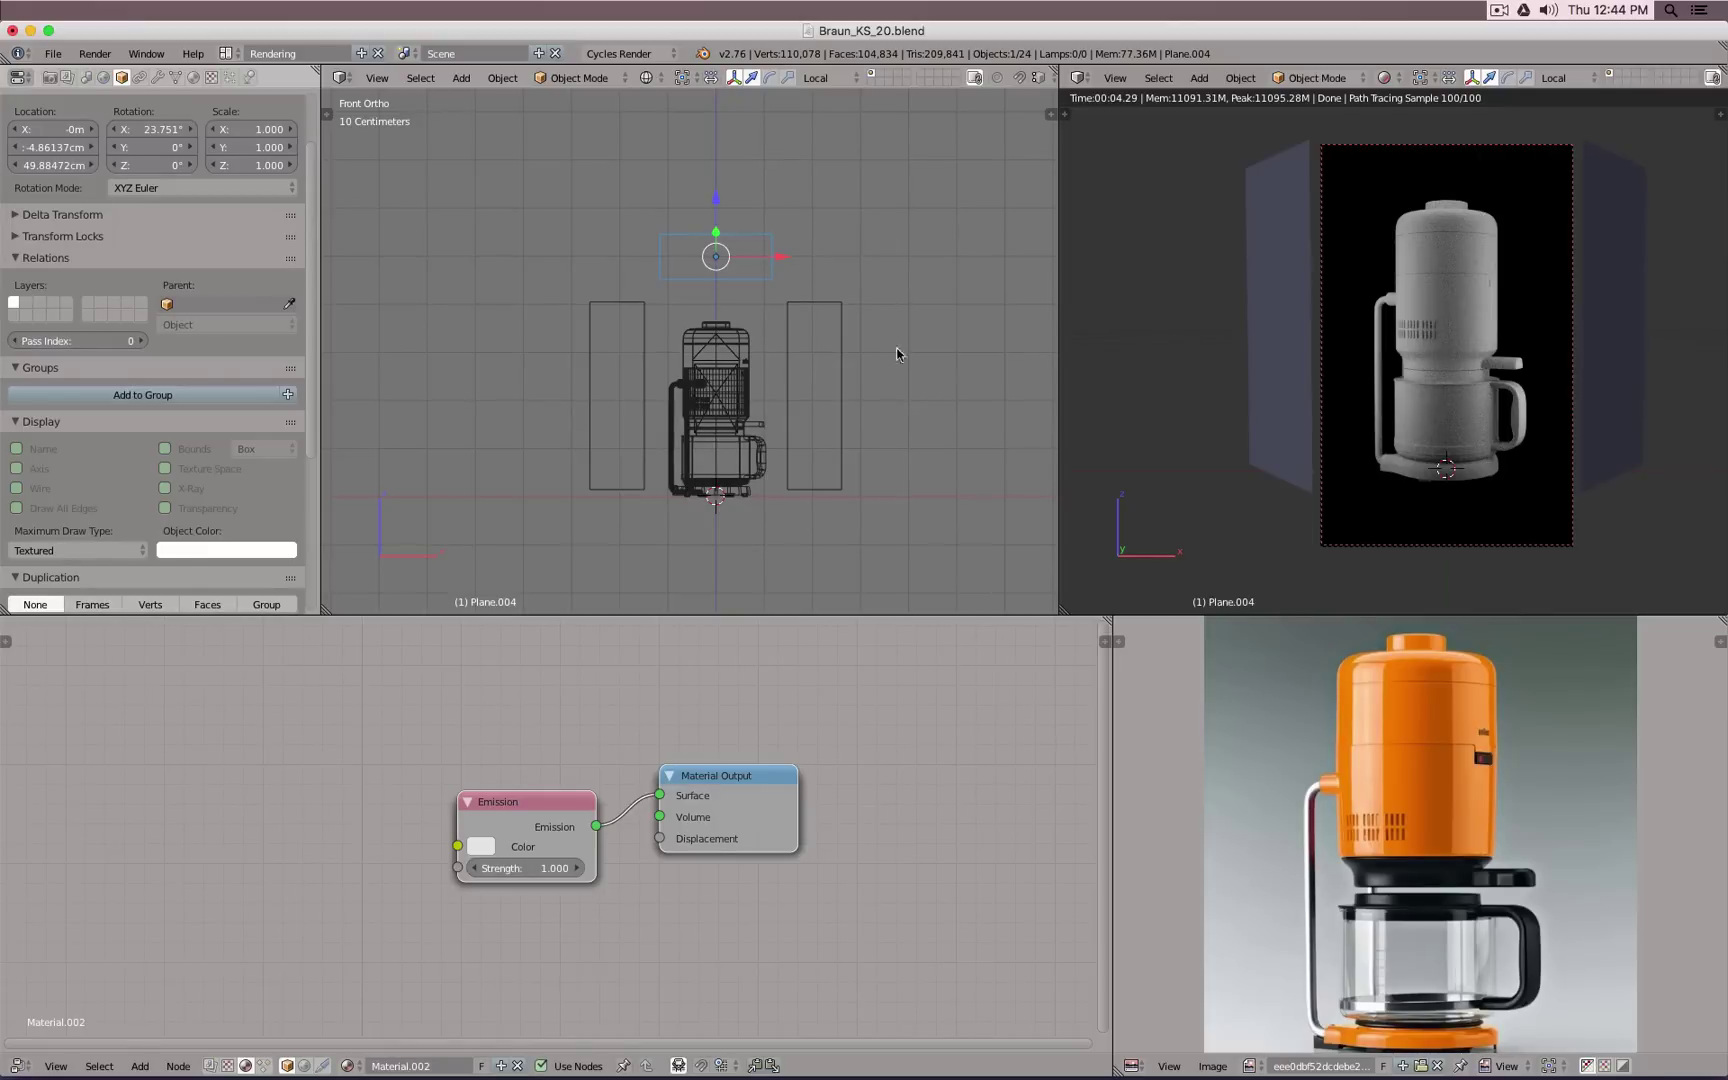
right_click(792, 325)
middle_drag(829, 343, 856, 398)
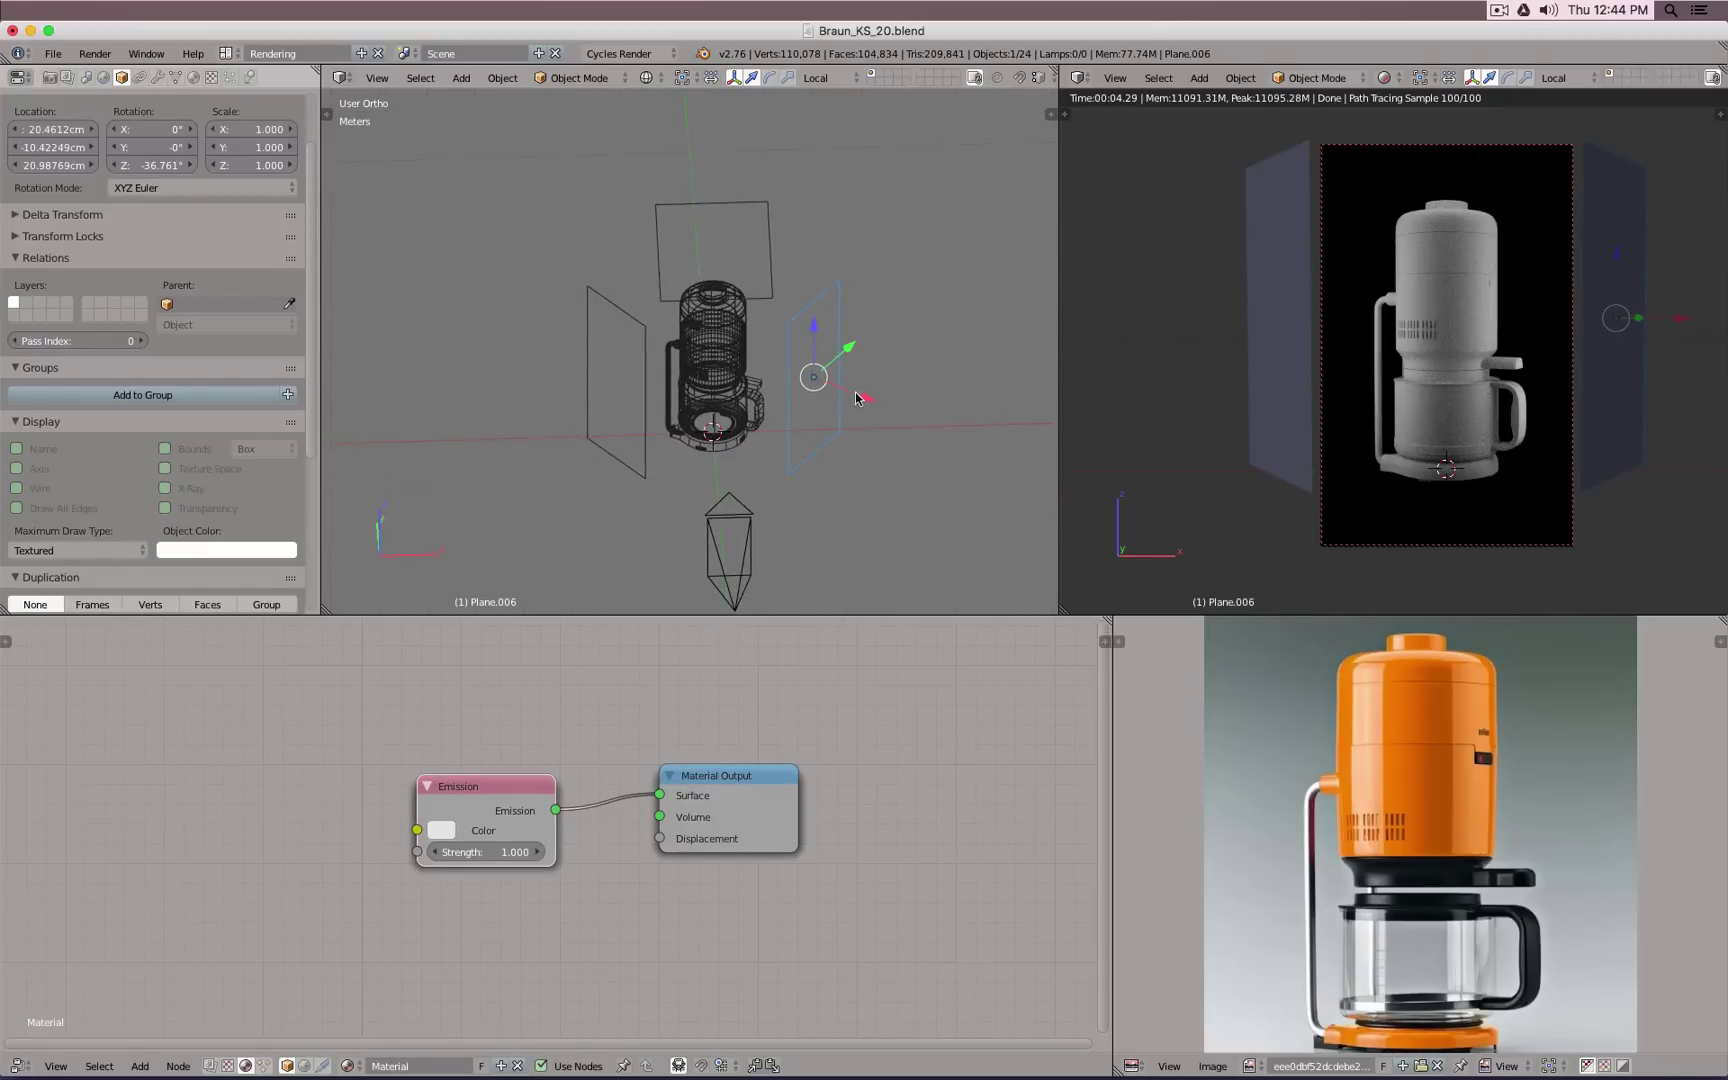
drag(870, 397, 844, 397)
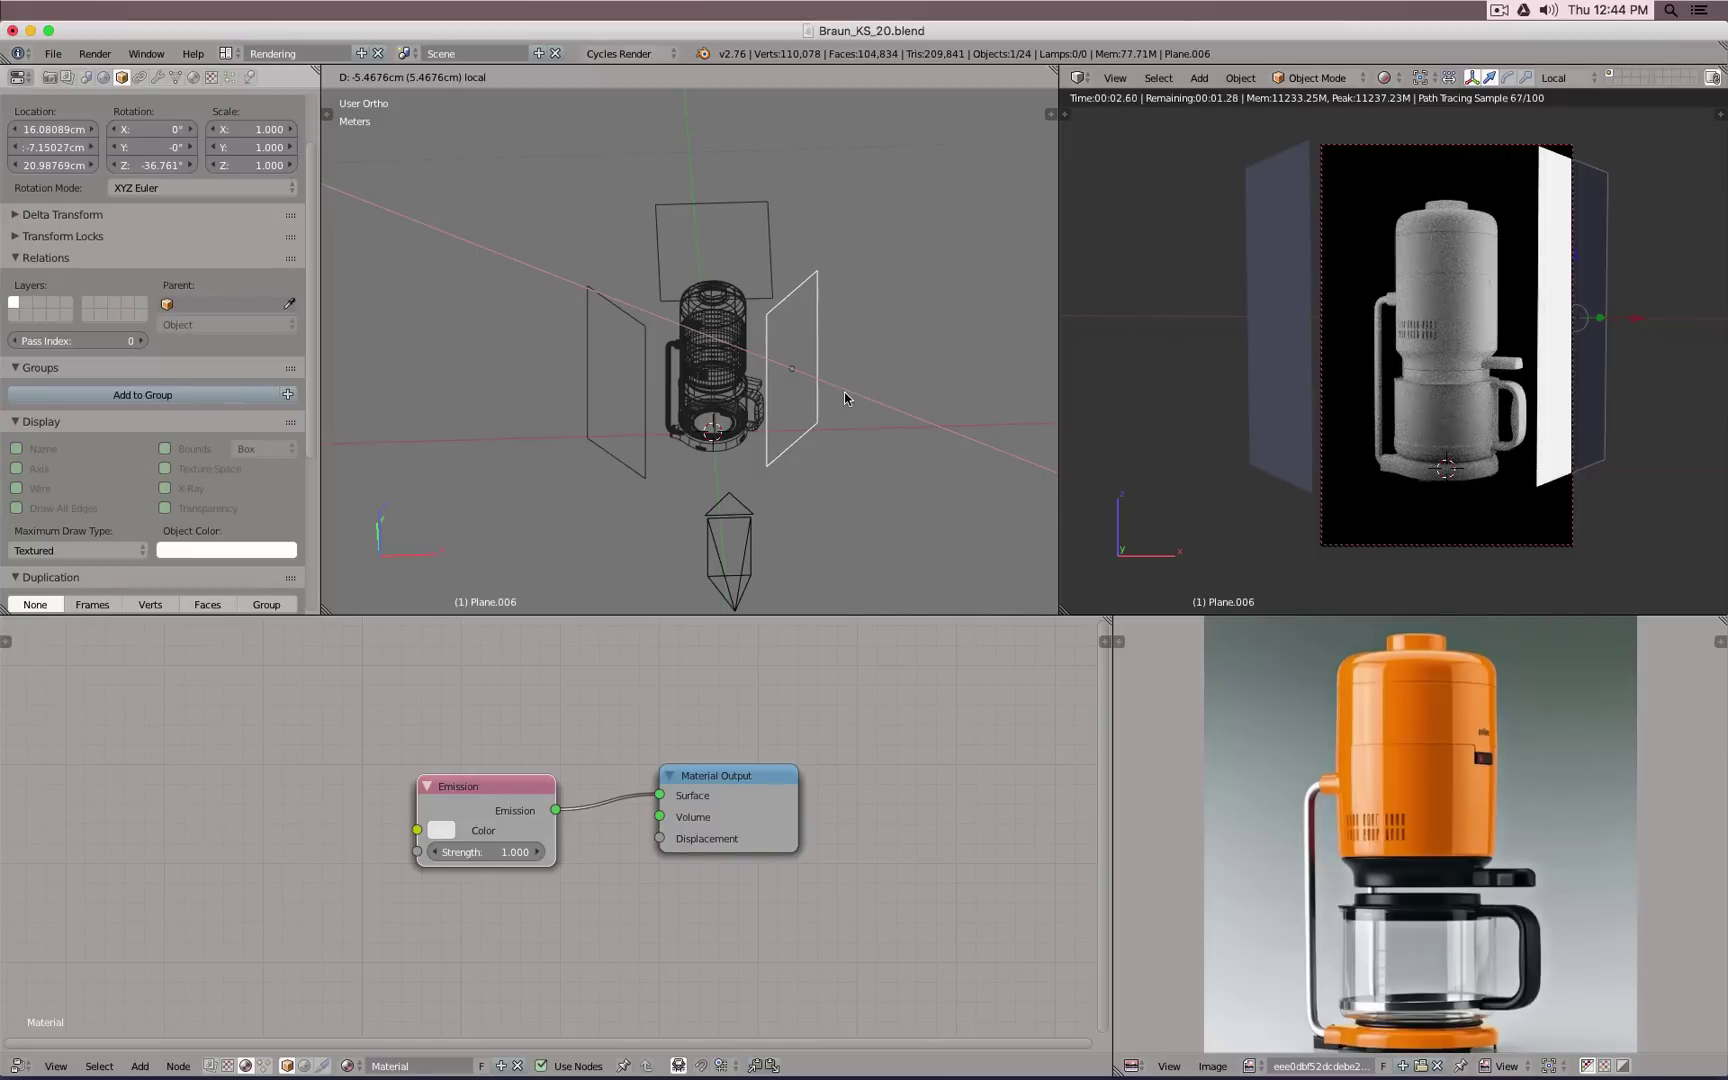
drag(844, 397, 844, 397)
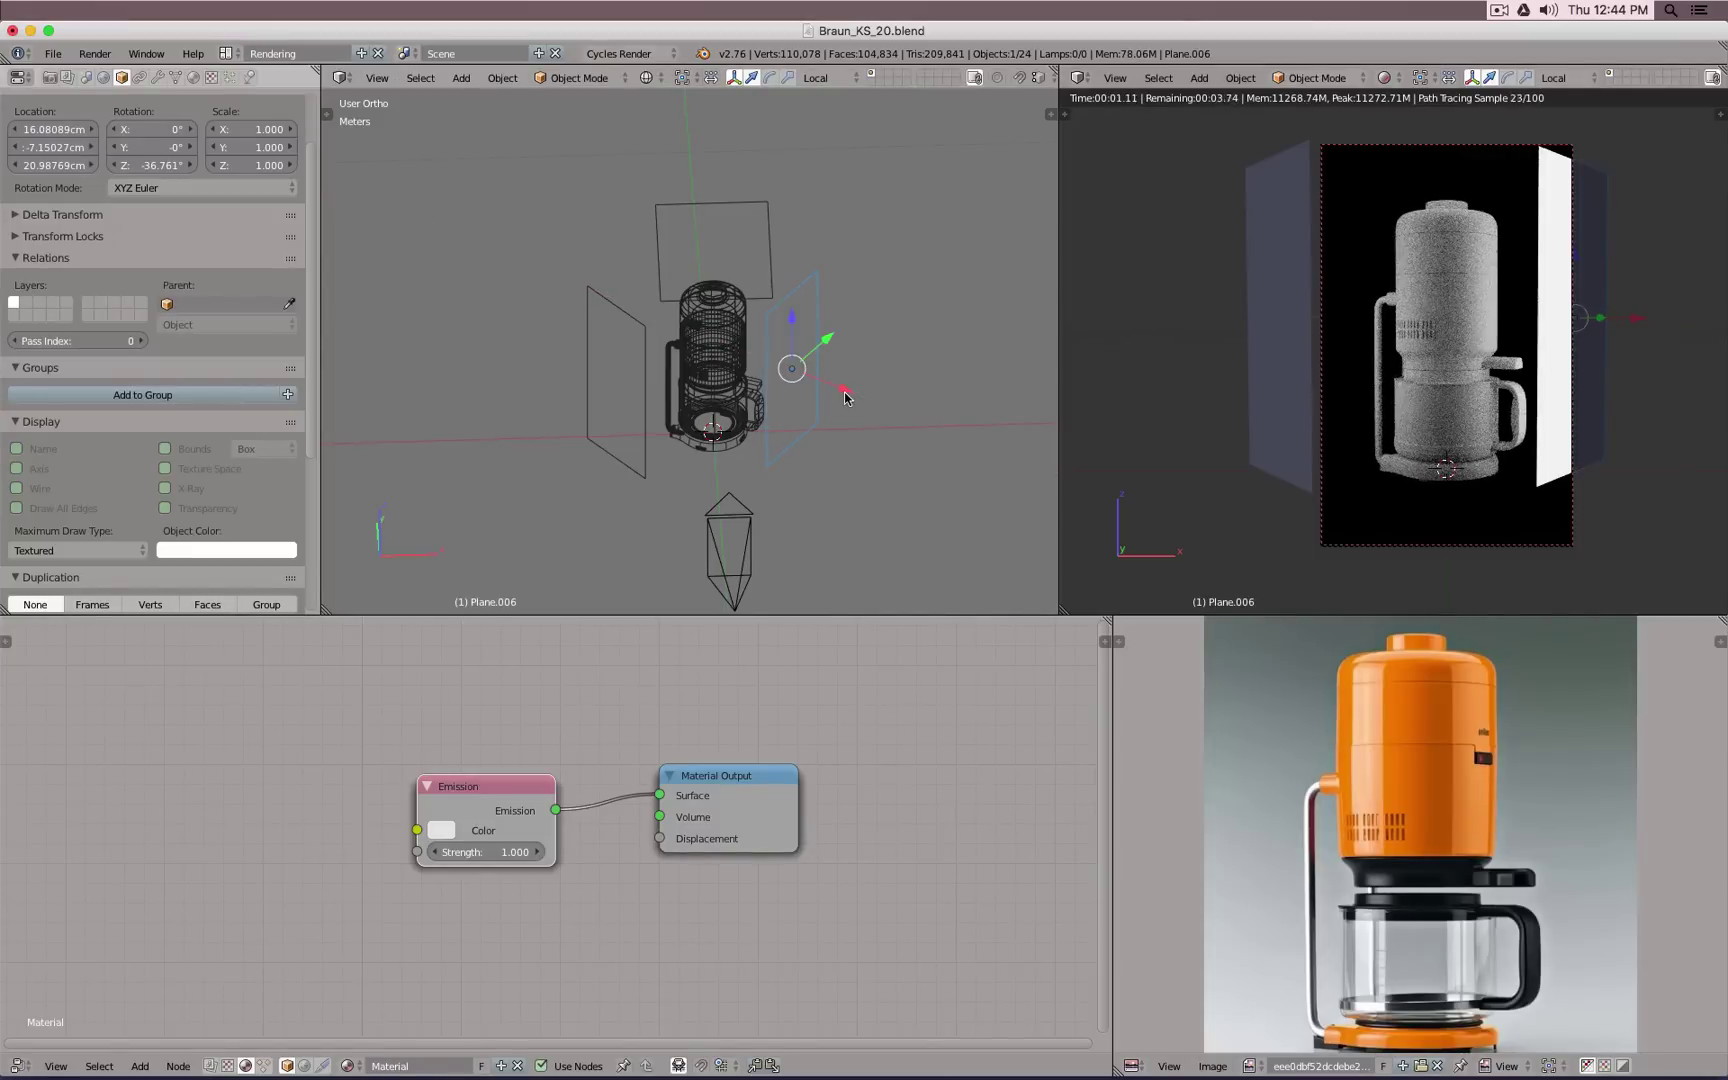
Step: Rename the right light plane to "Right Light" in its object properties
scroll(261, 279, down, 6)
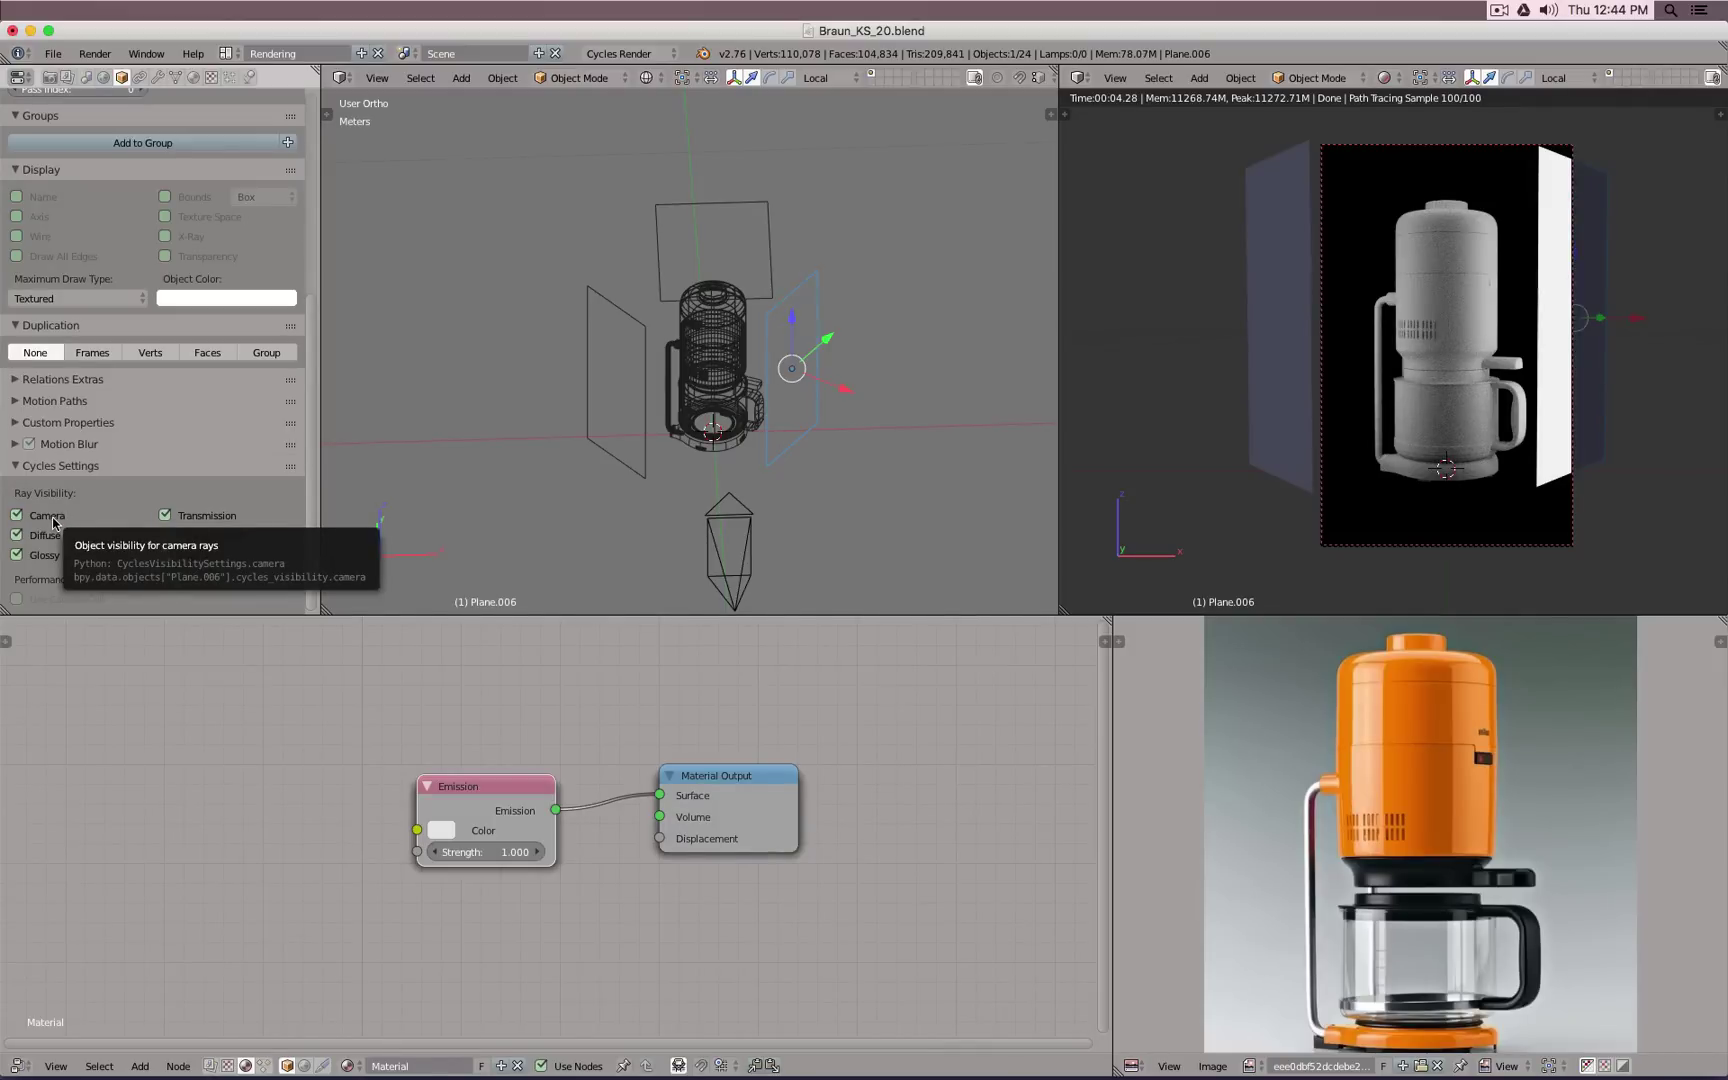
click(20, 466)
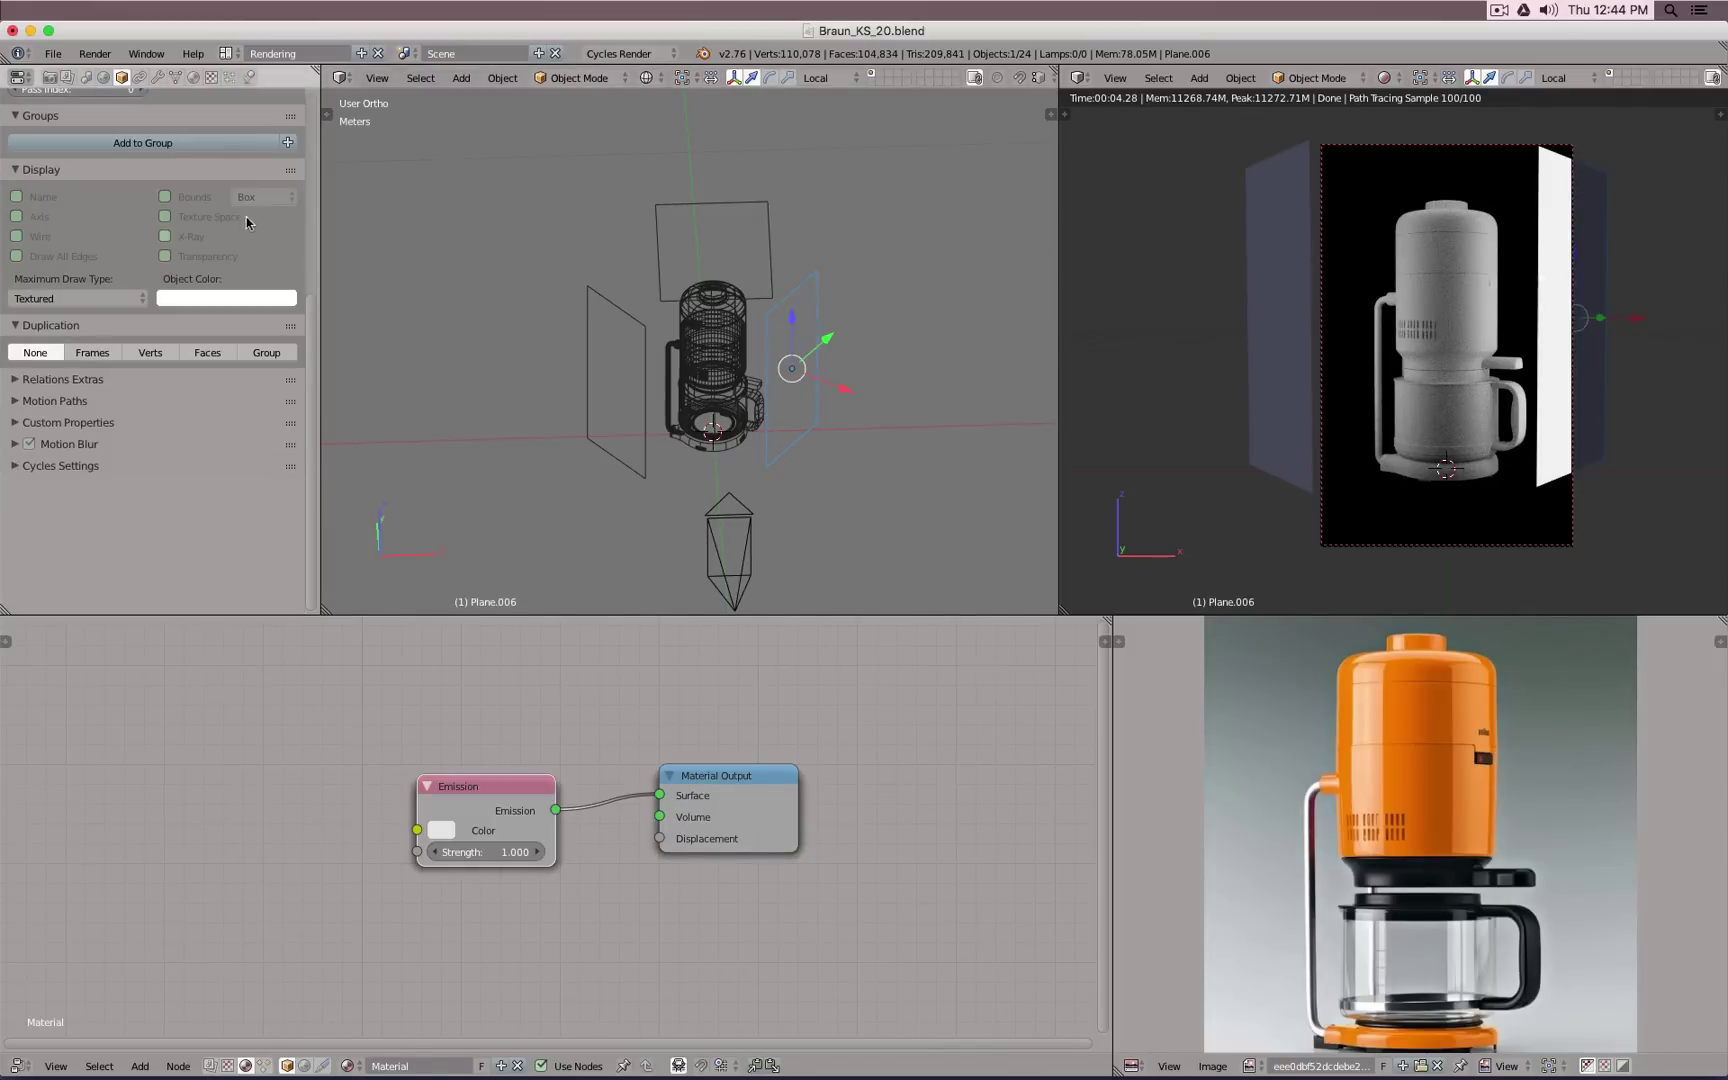
scroll(247, 222, up, 8)
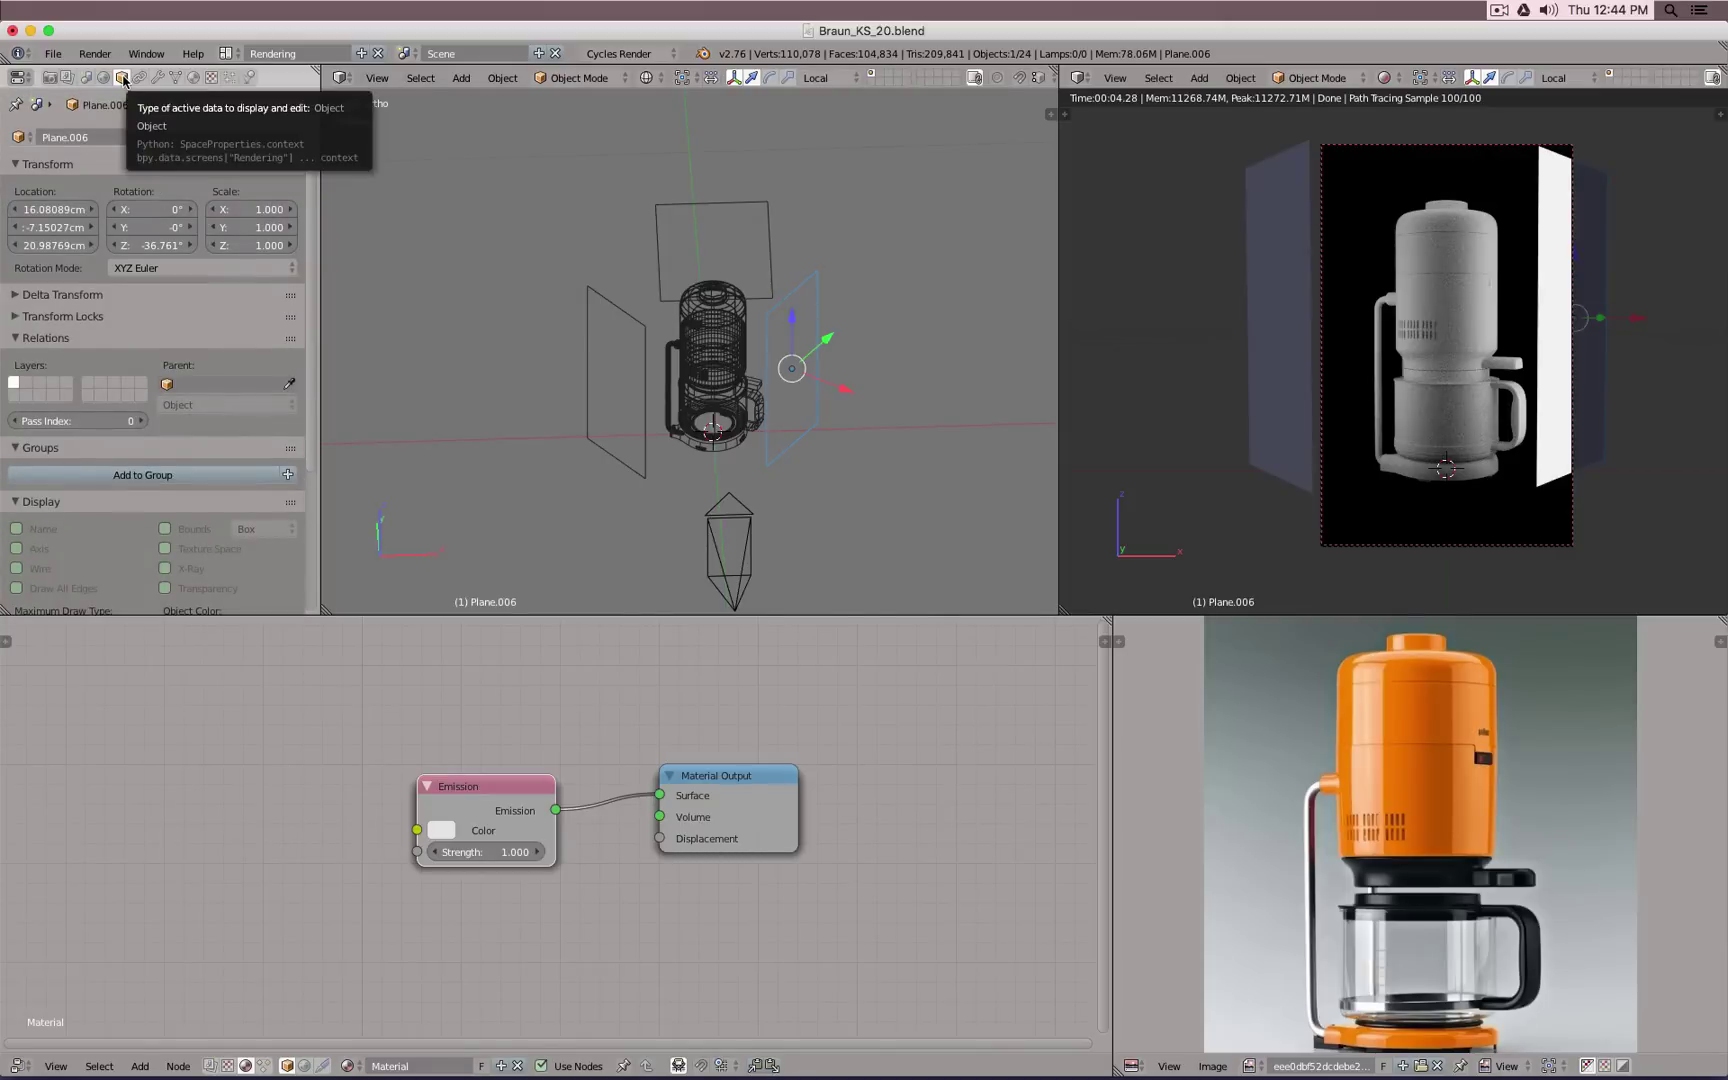
click(119, 139)
text(Right)
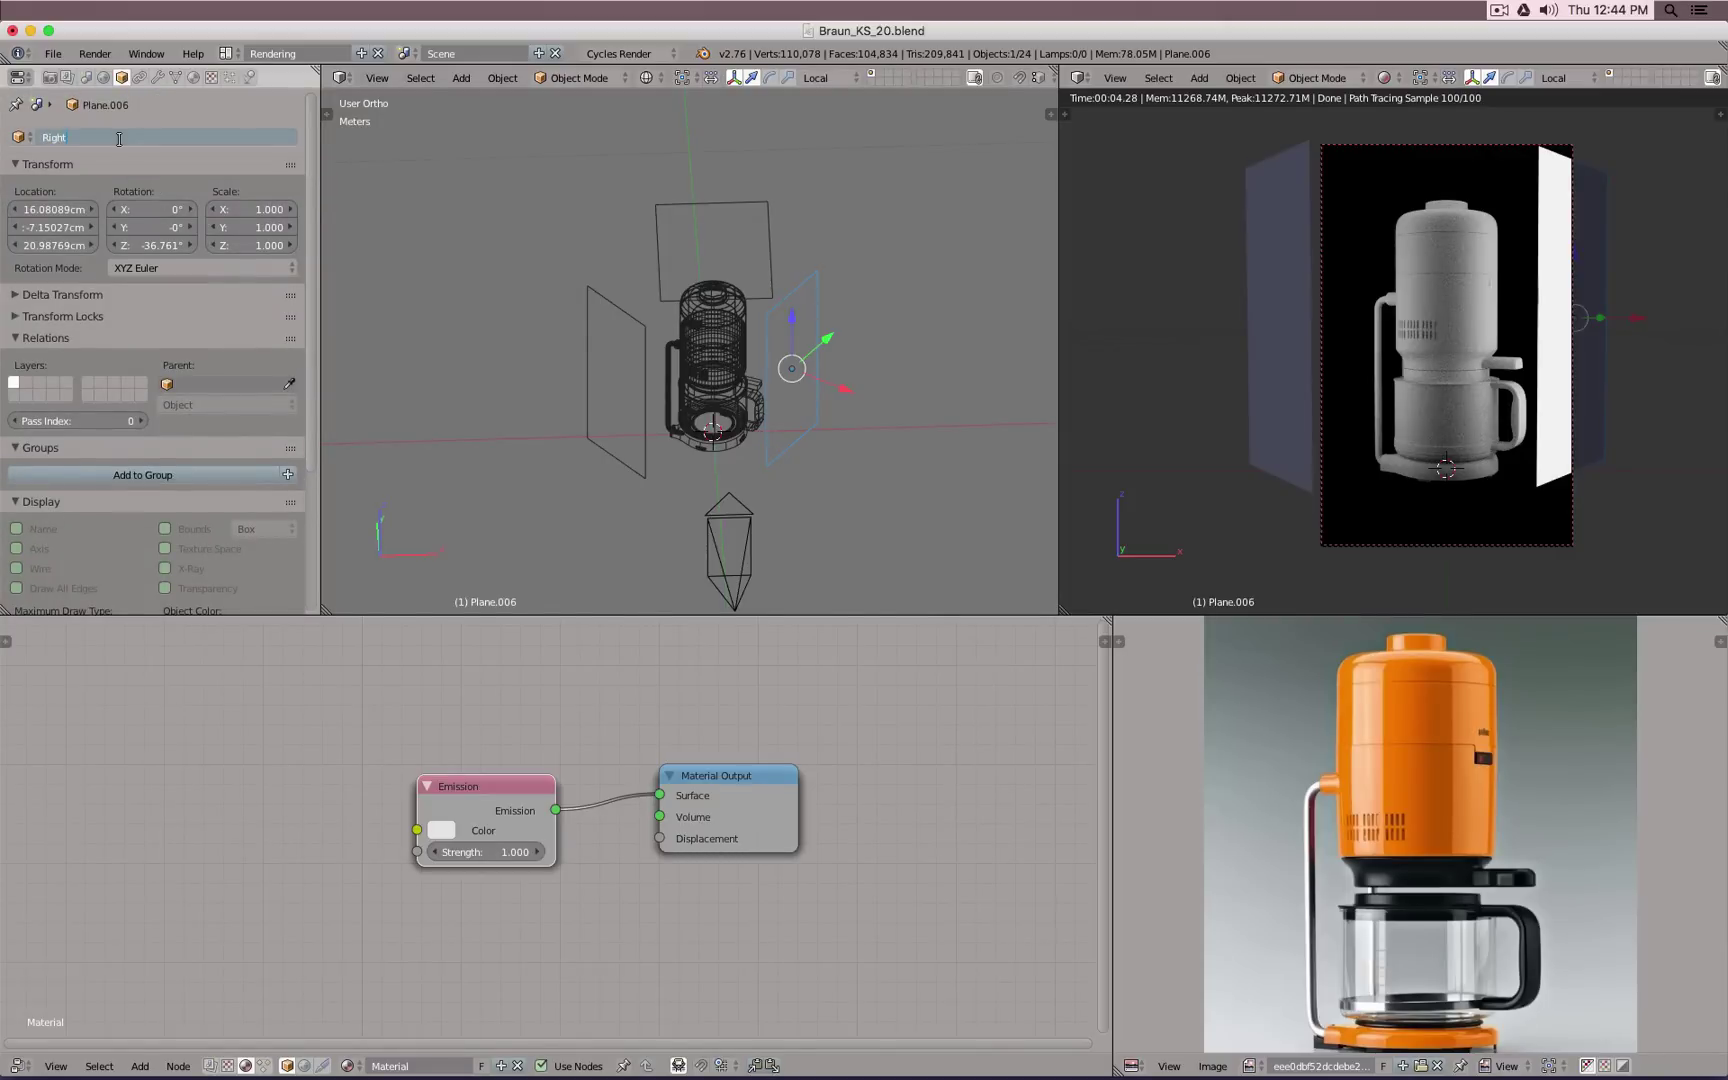
text( Light)
key(Return)
Step: Disable Camera ray visibility for the Right Light in its Cycles settings
scroll(154, 324, down, 5)
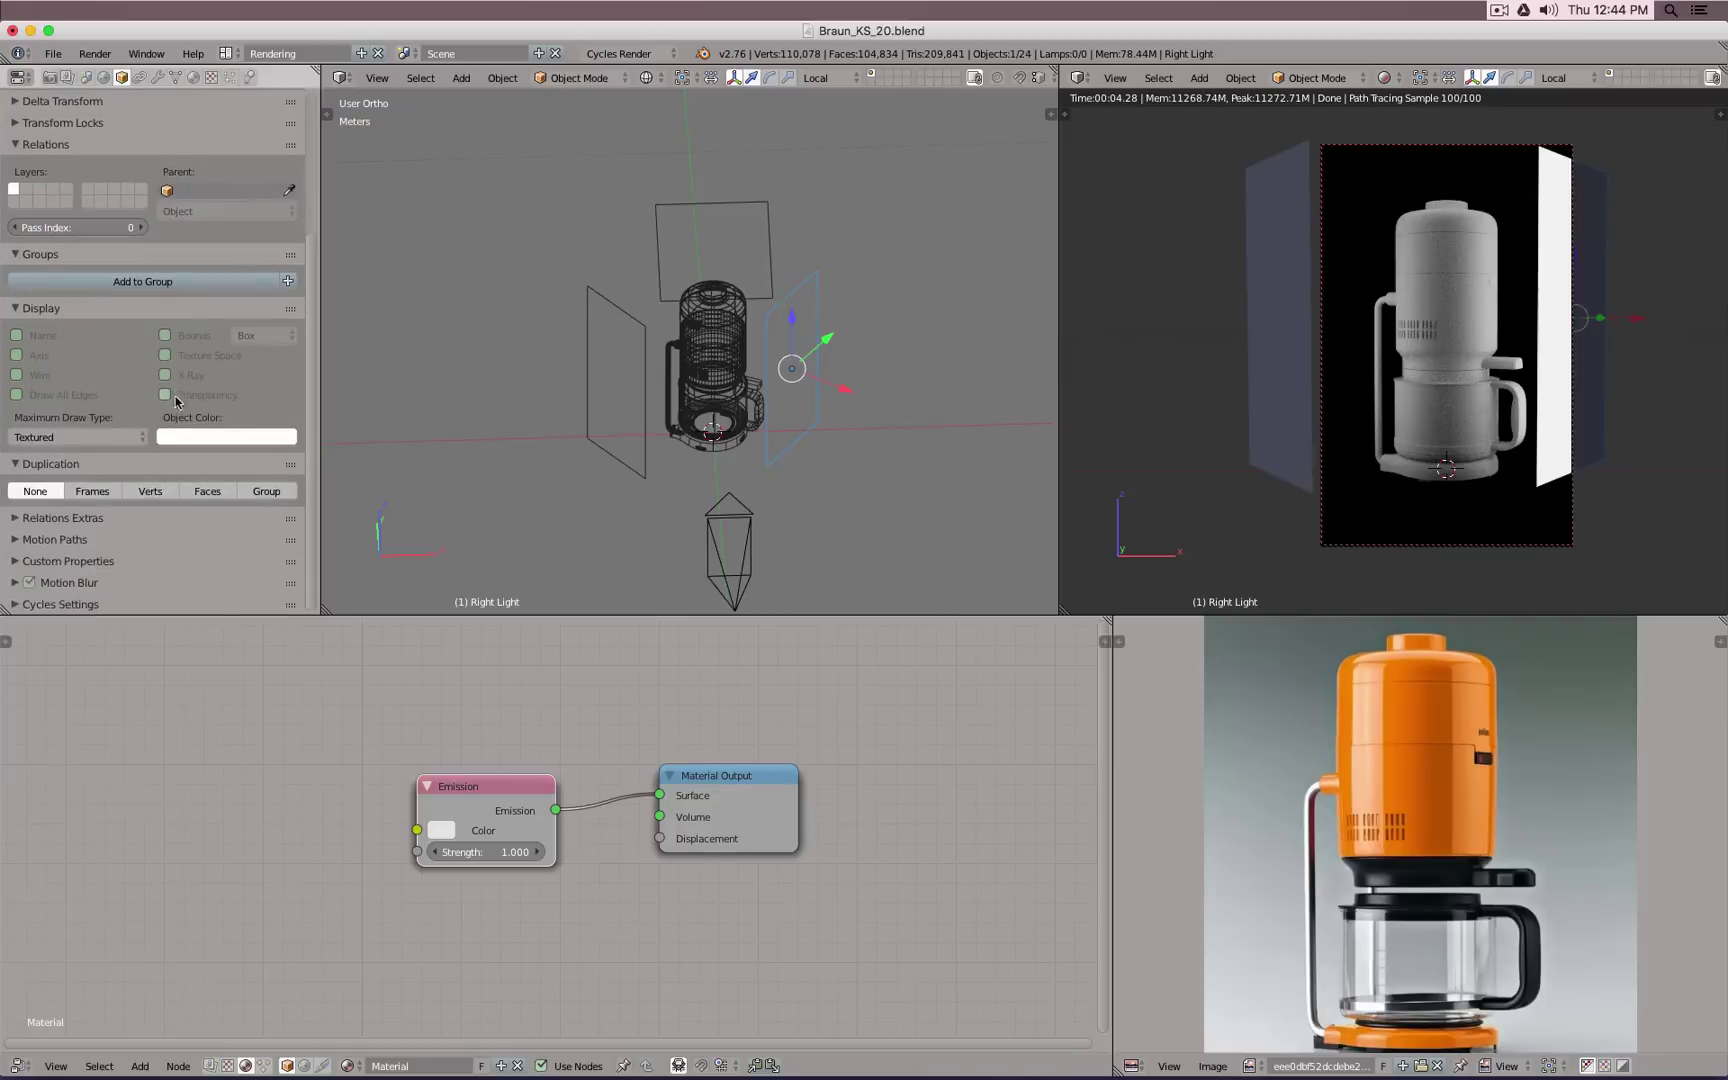
click(17, 605)
scroll(80, 505, down, 5)
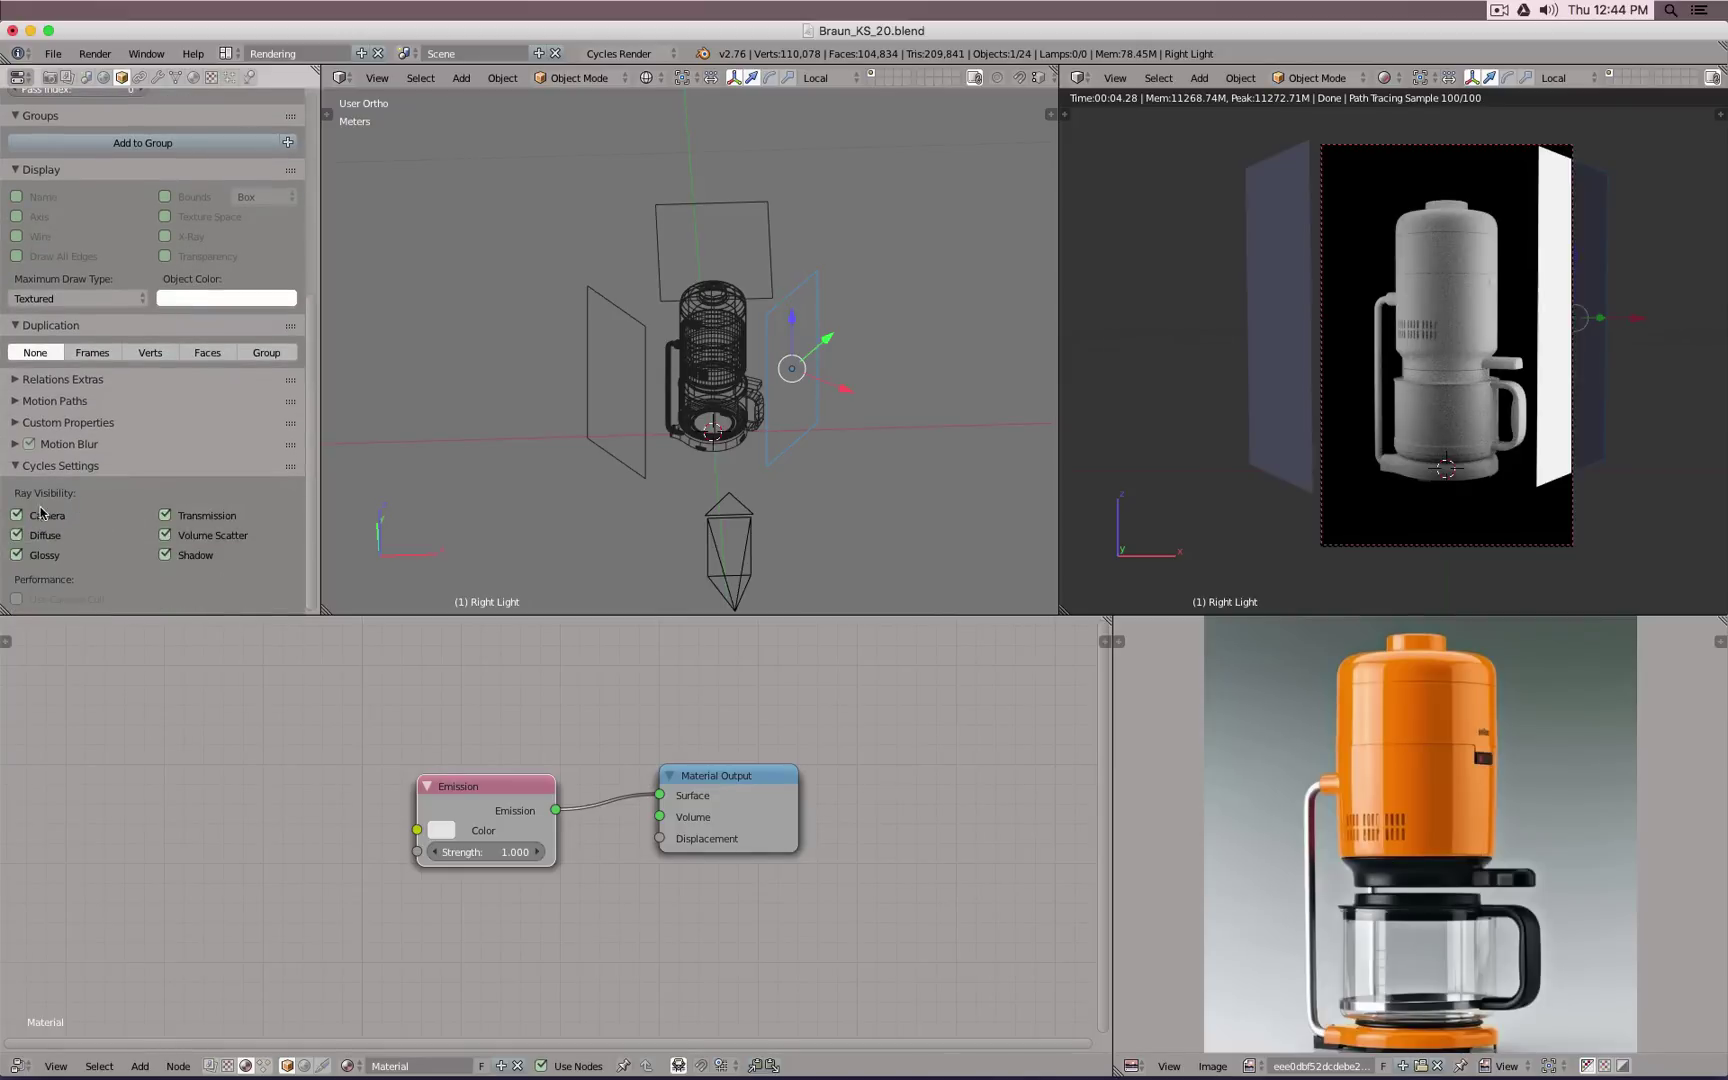
click(42, 516)
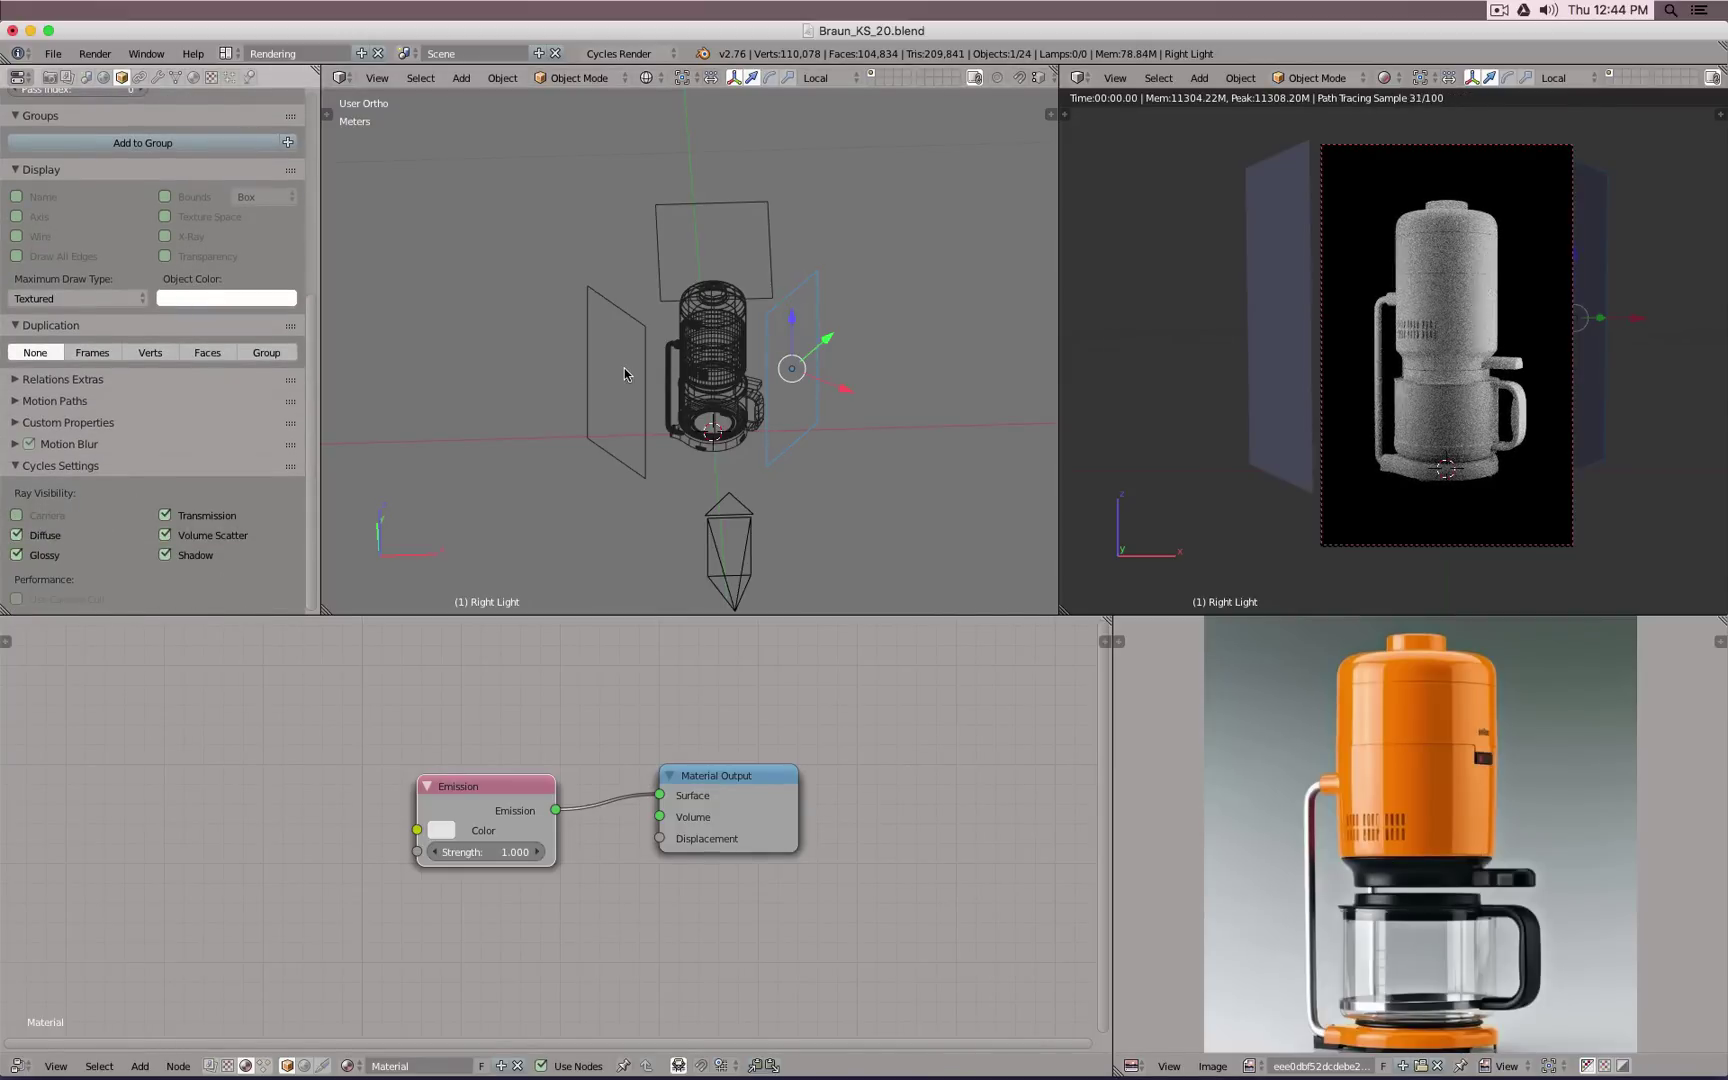
Step: Select the overhead light plane and rename it "Top Light"
right_click(615, 320)
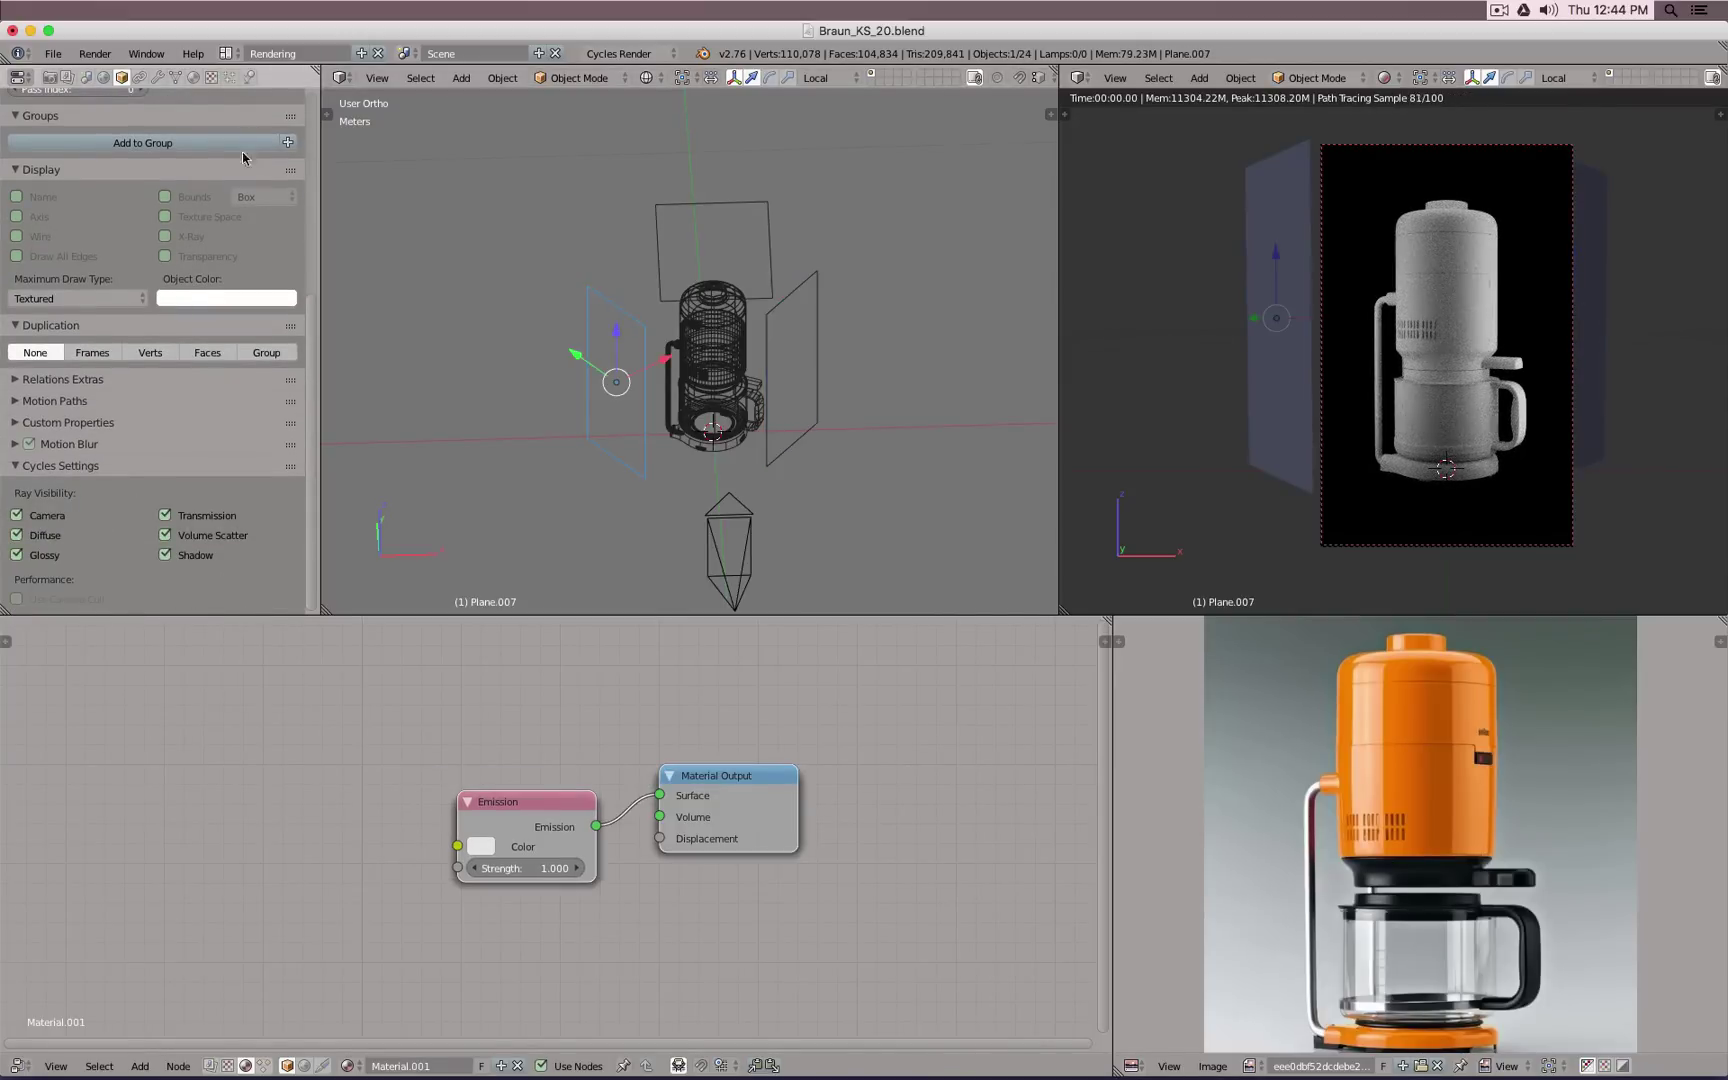
right_click(687, 211)
scroll(128, 251, up, 8)
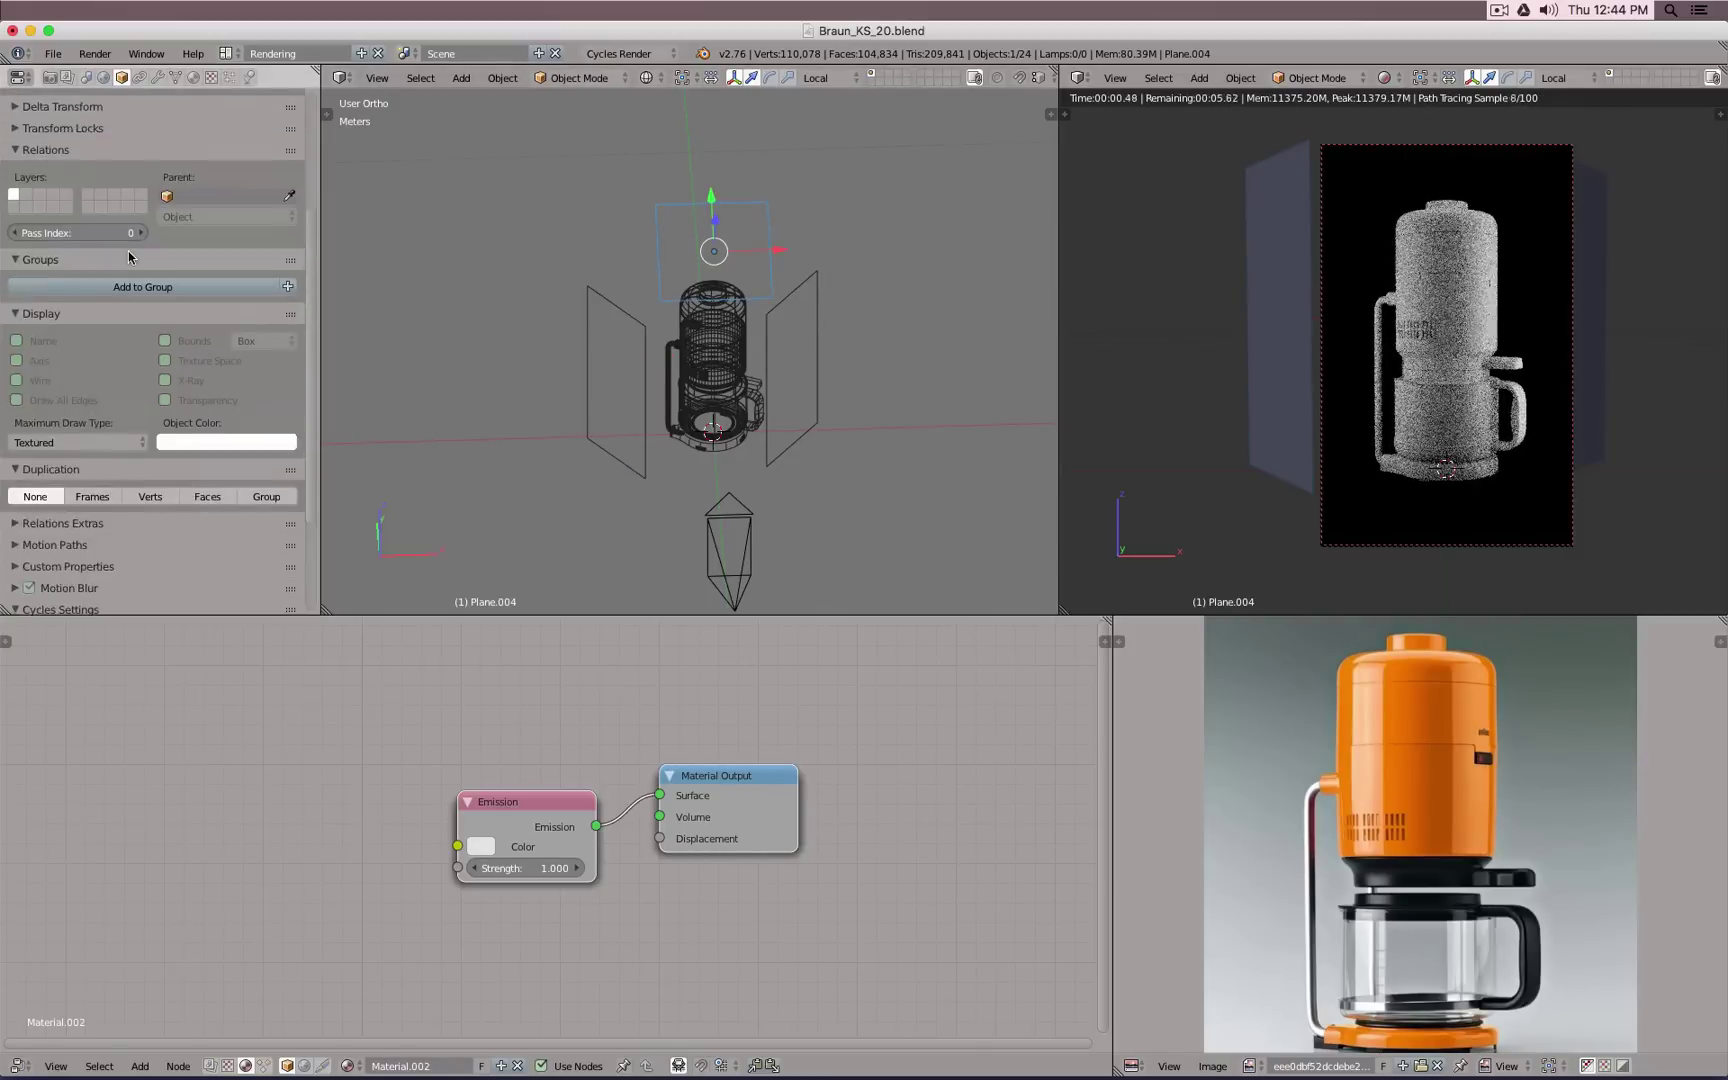
click(117, 136)
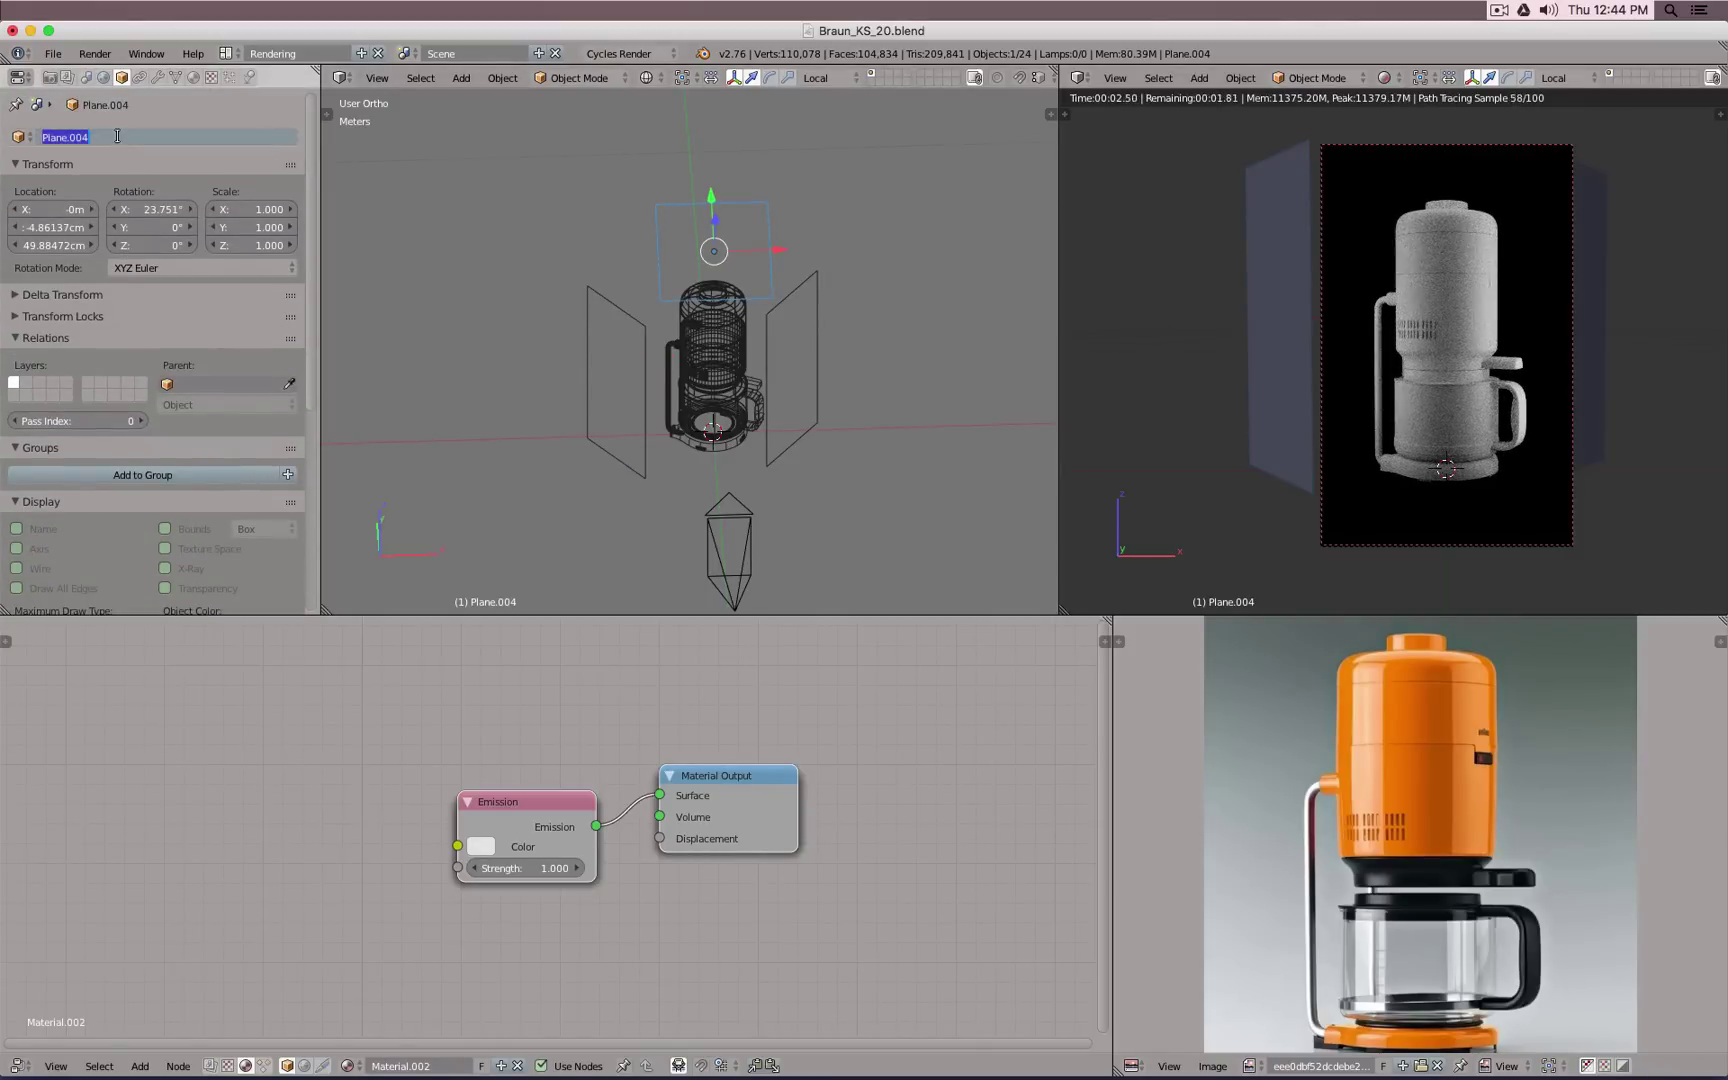
text(Top Light)
key(Return)
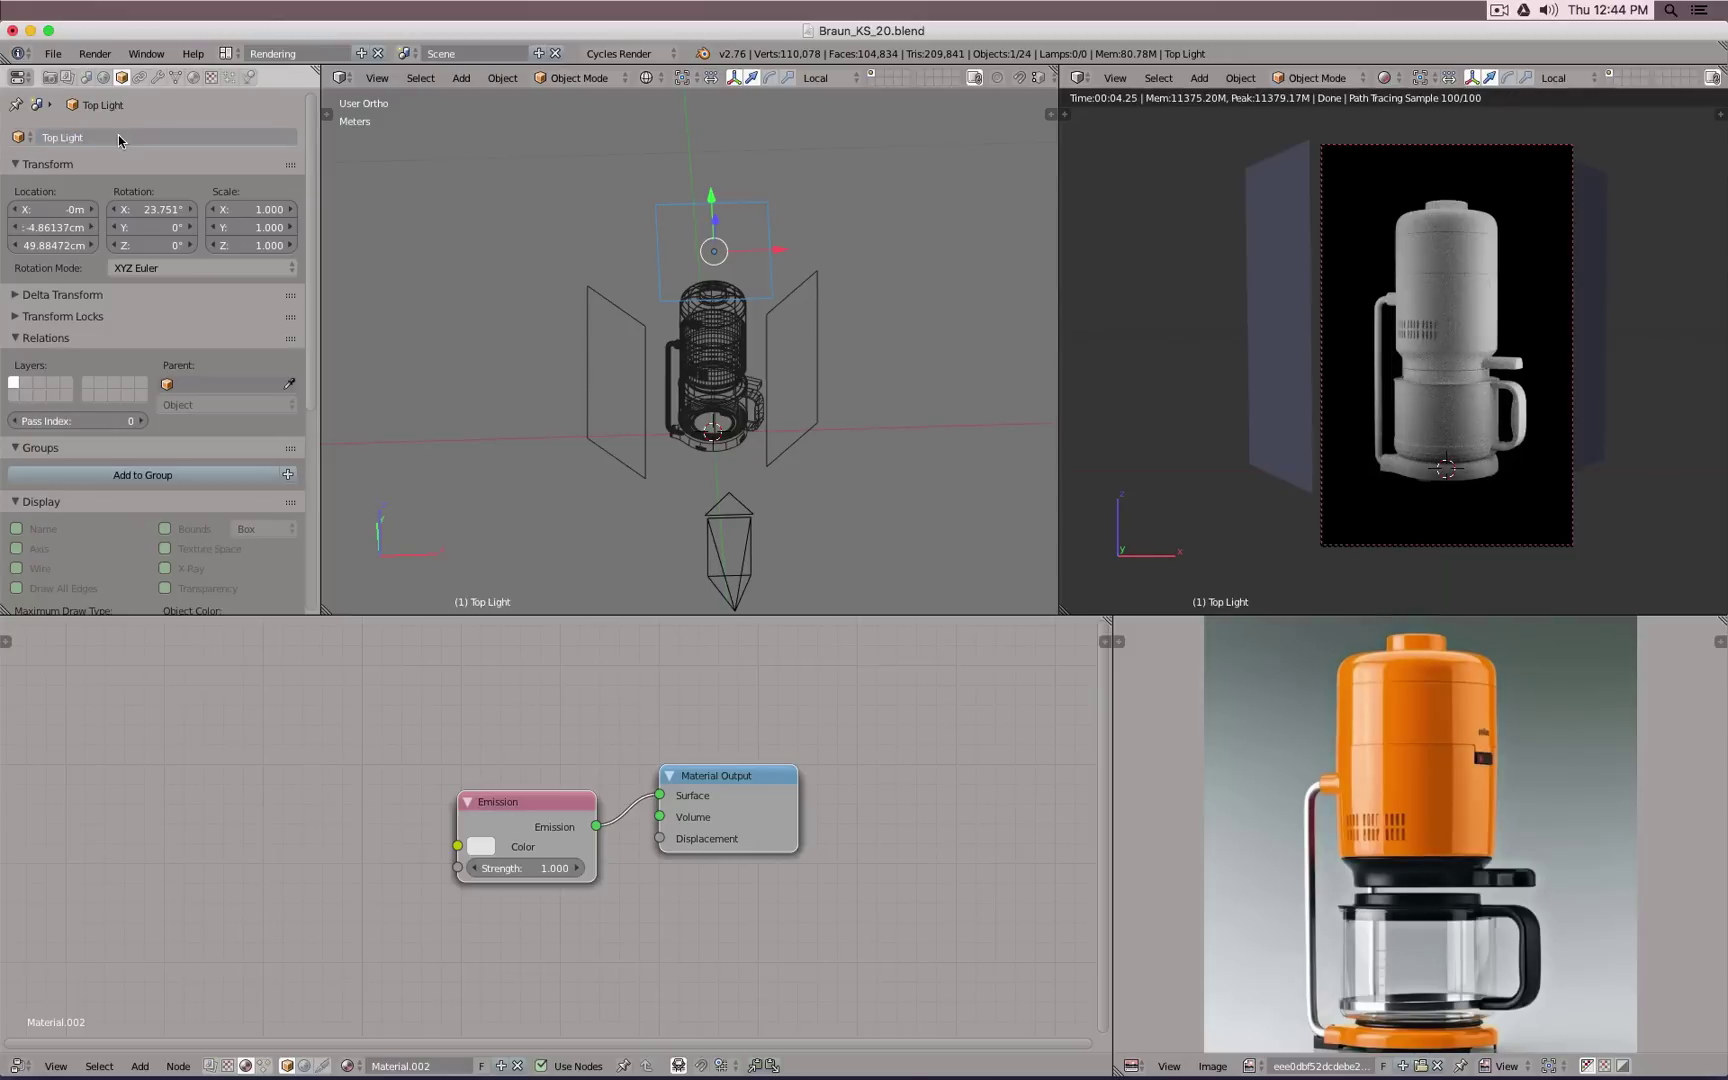
Step: Select the left light plane and rename it "Left Light"
right_click(1300, 234)
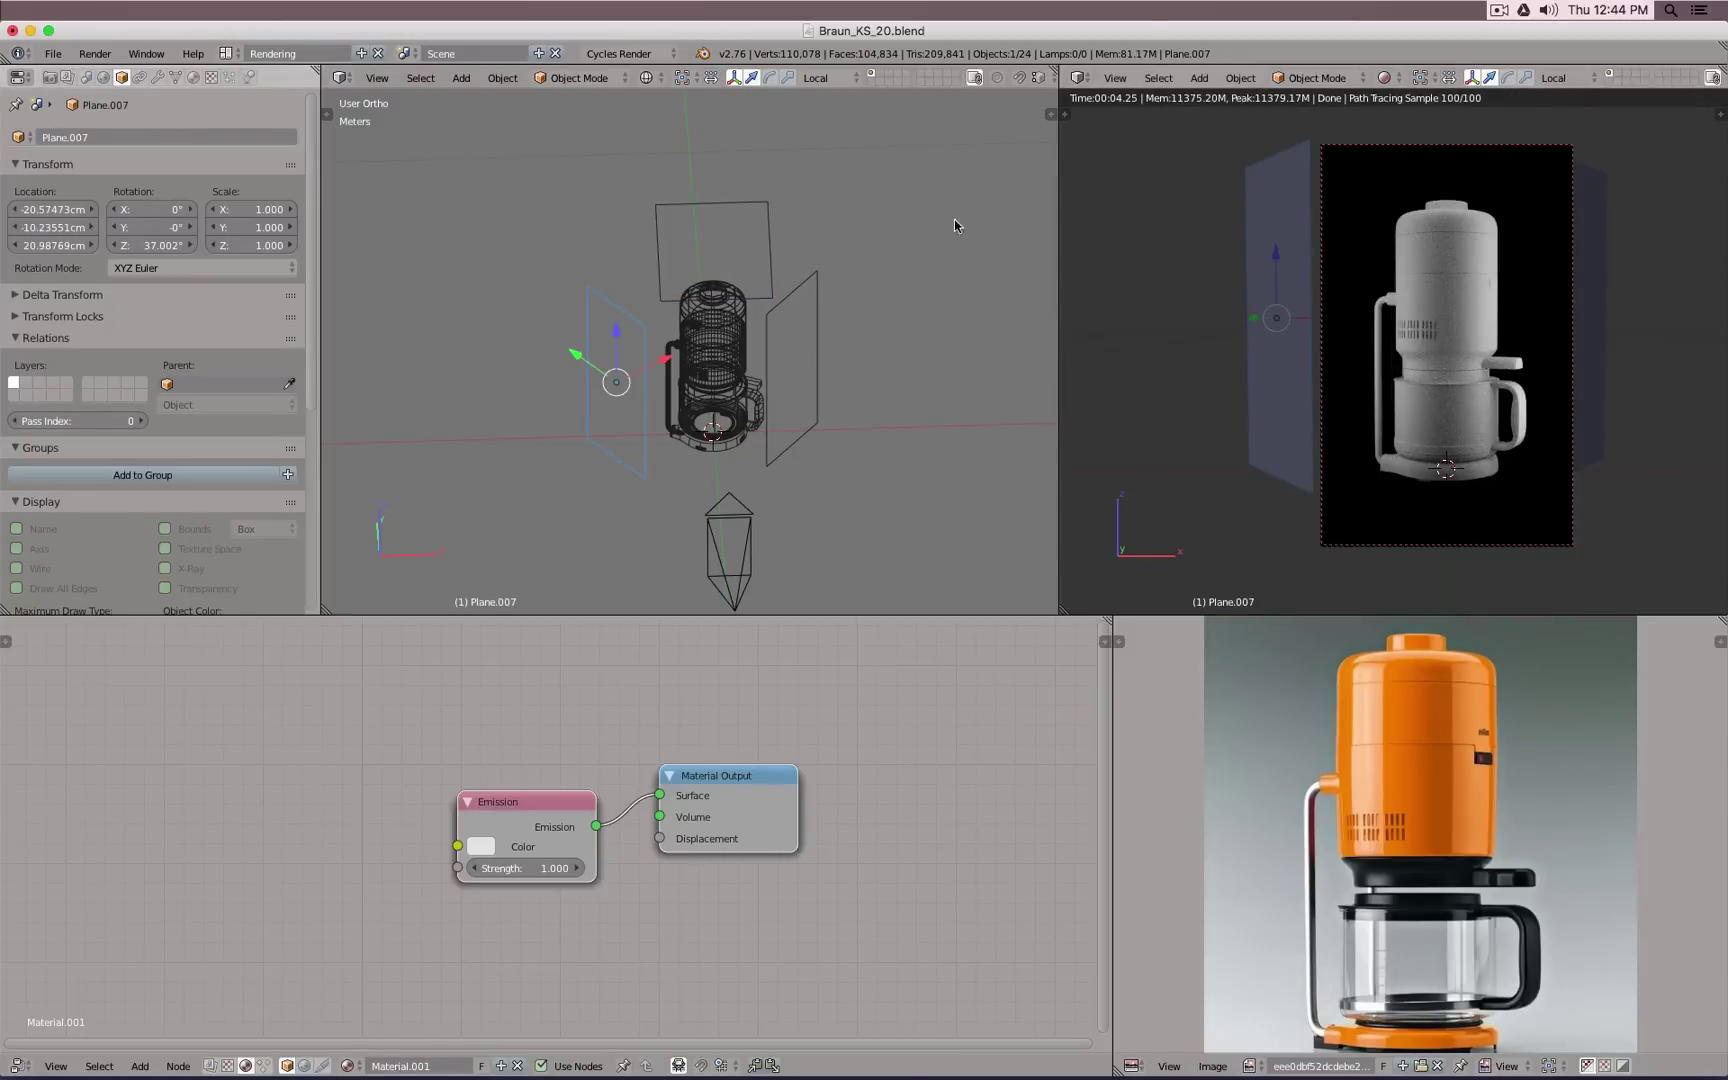
click(158, 135)
text(L)
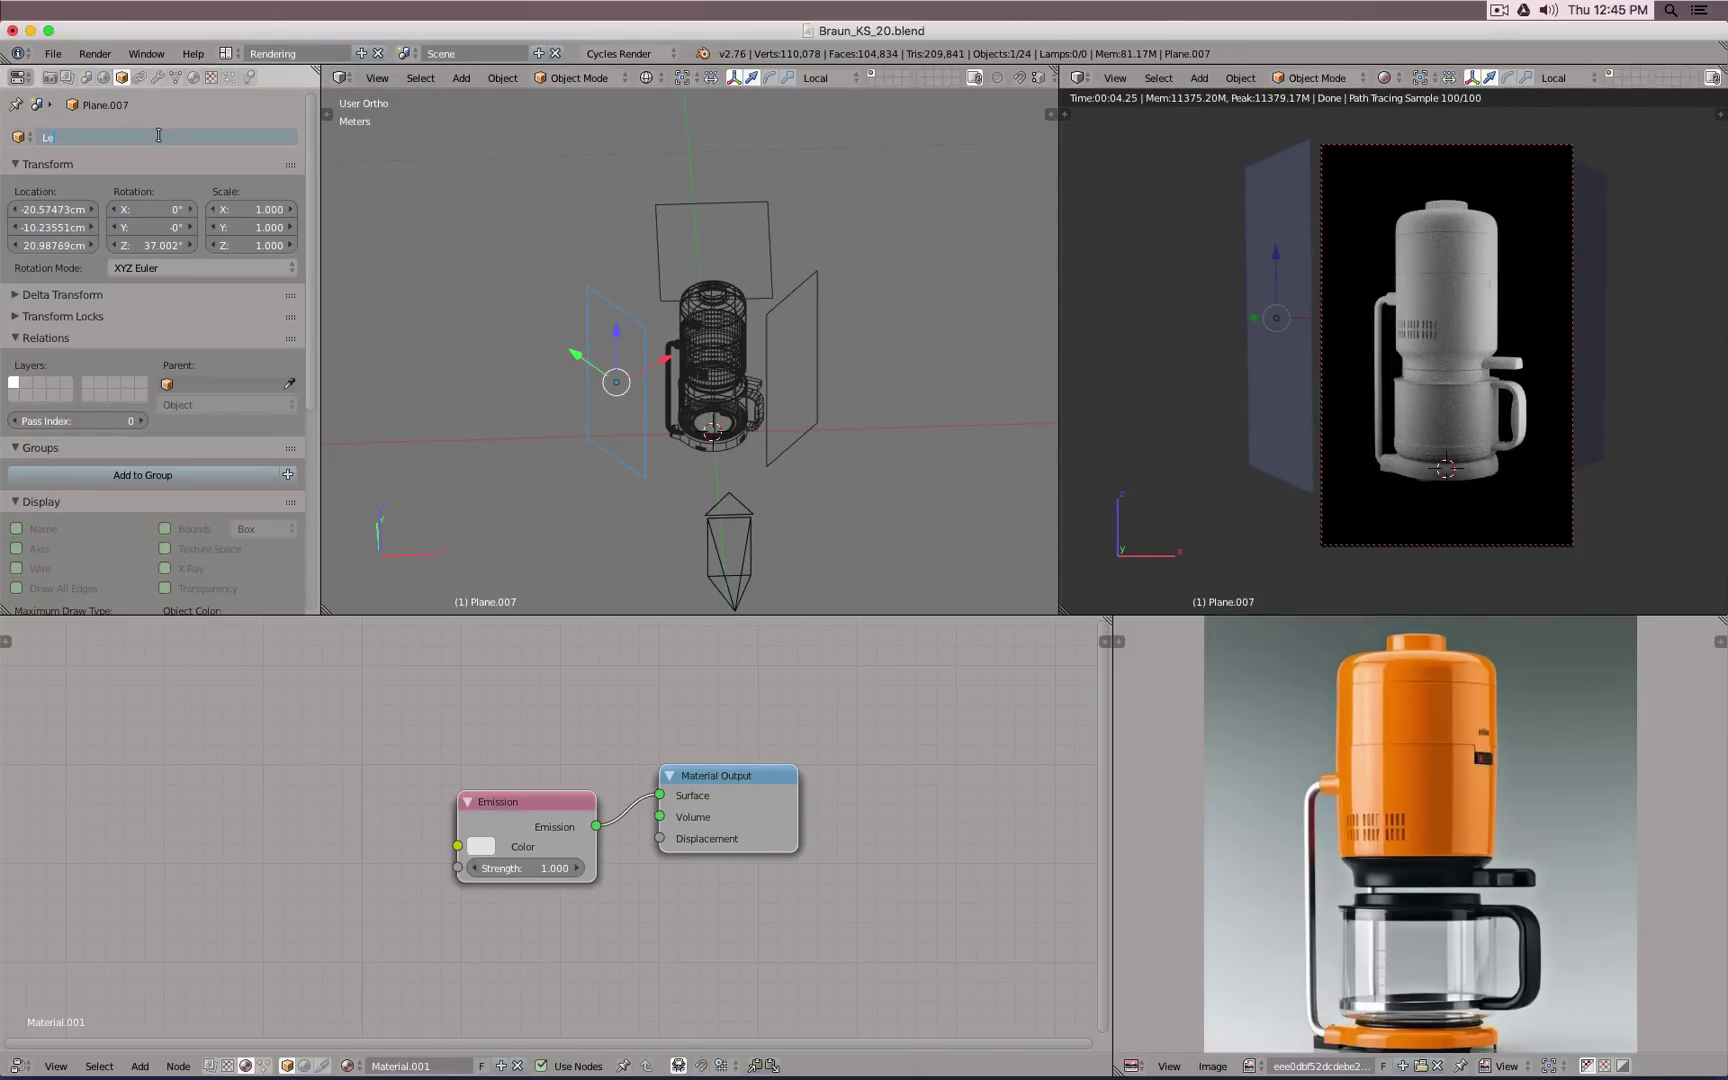
text(eft Light)
key(Return)
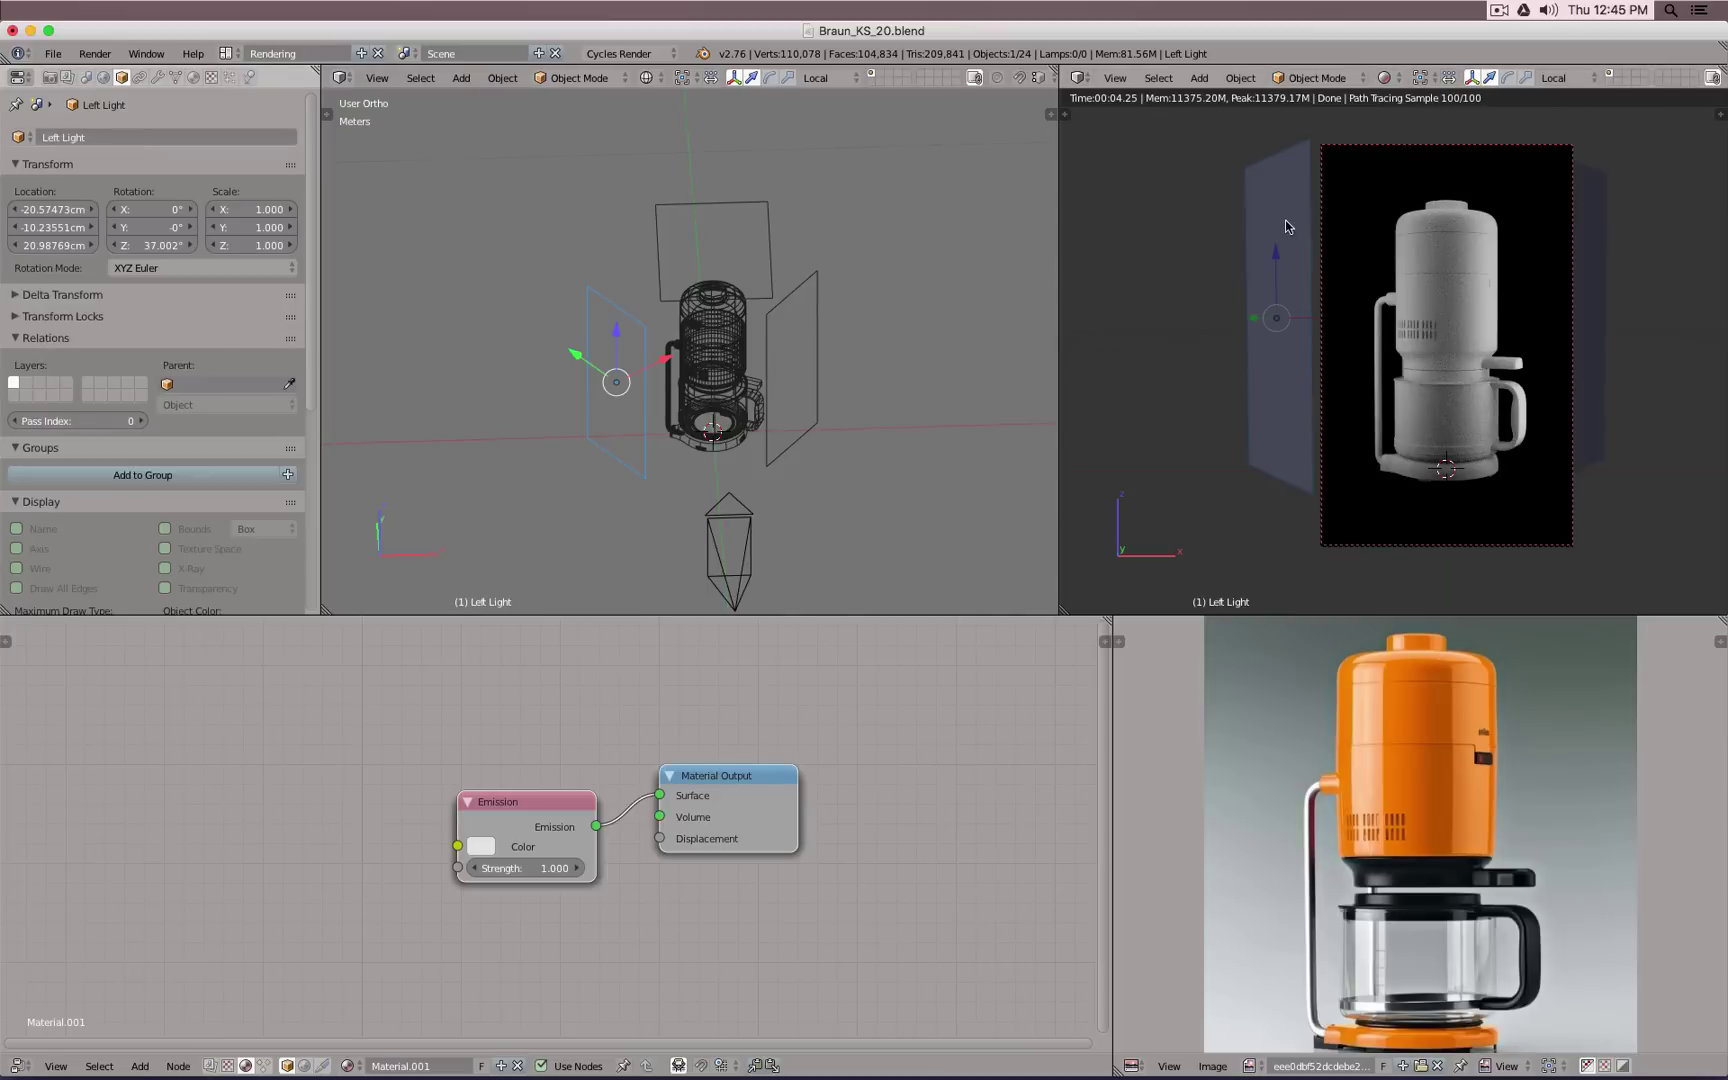
Step: Test the carafe body's Shadow ray visibility by disabling and re-enabling it while comparing the rendered preview
right_click(770, 348)
scroll(150, 330, down, 8)
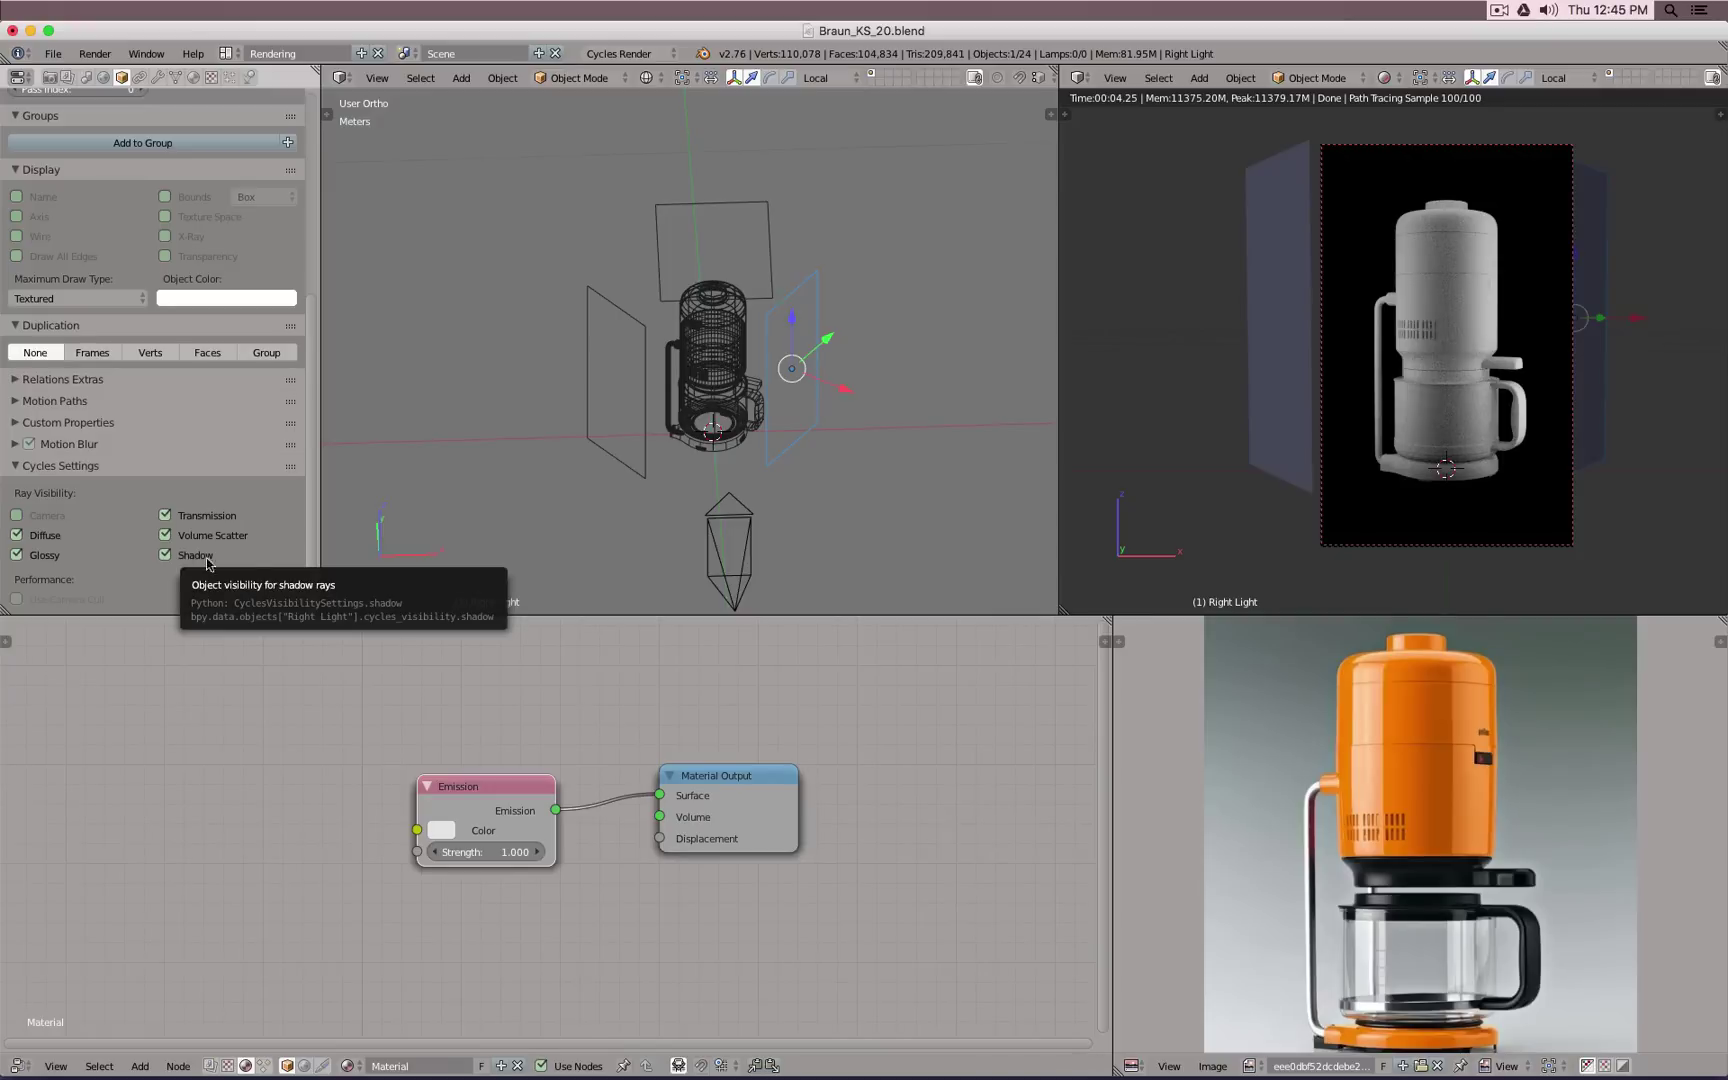
scroll(1456, 432, up, 2)
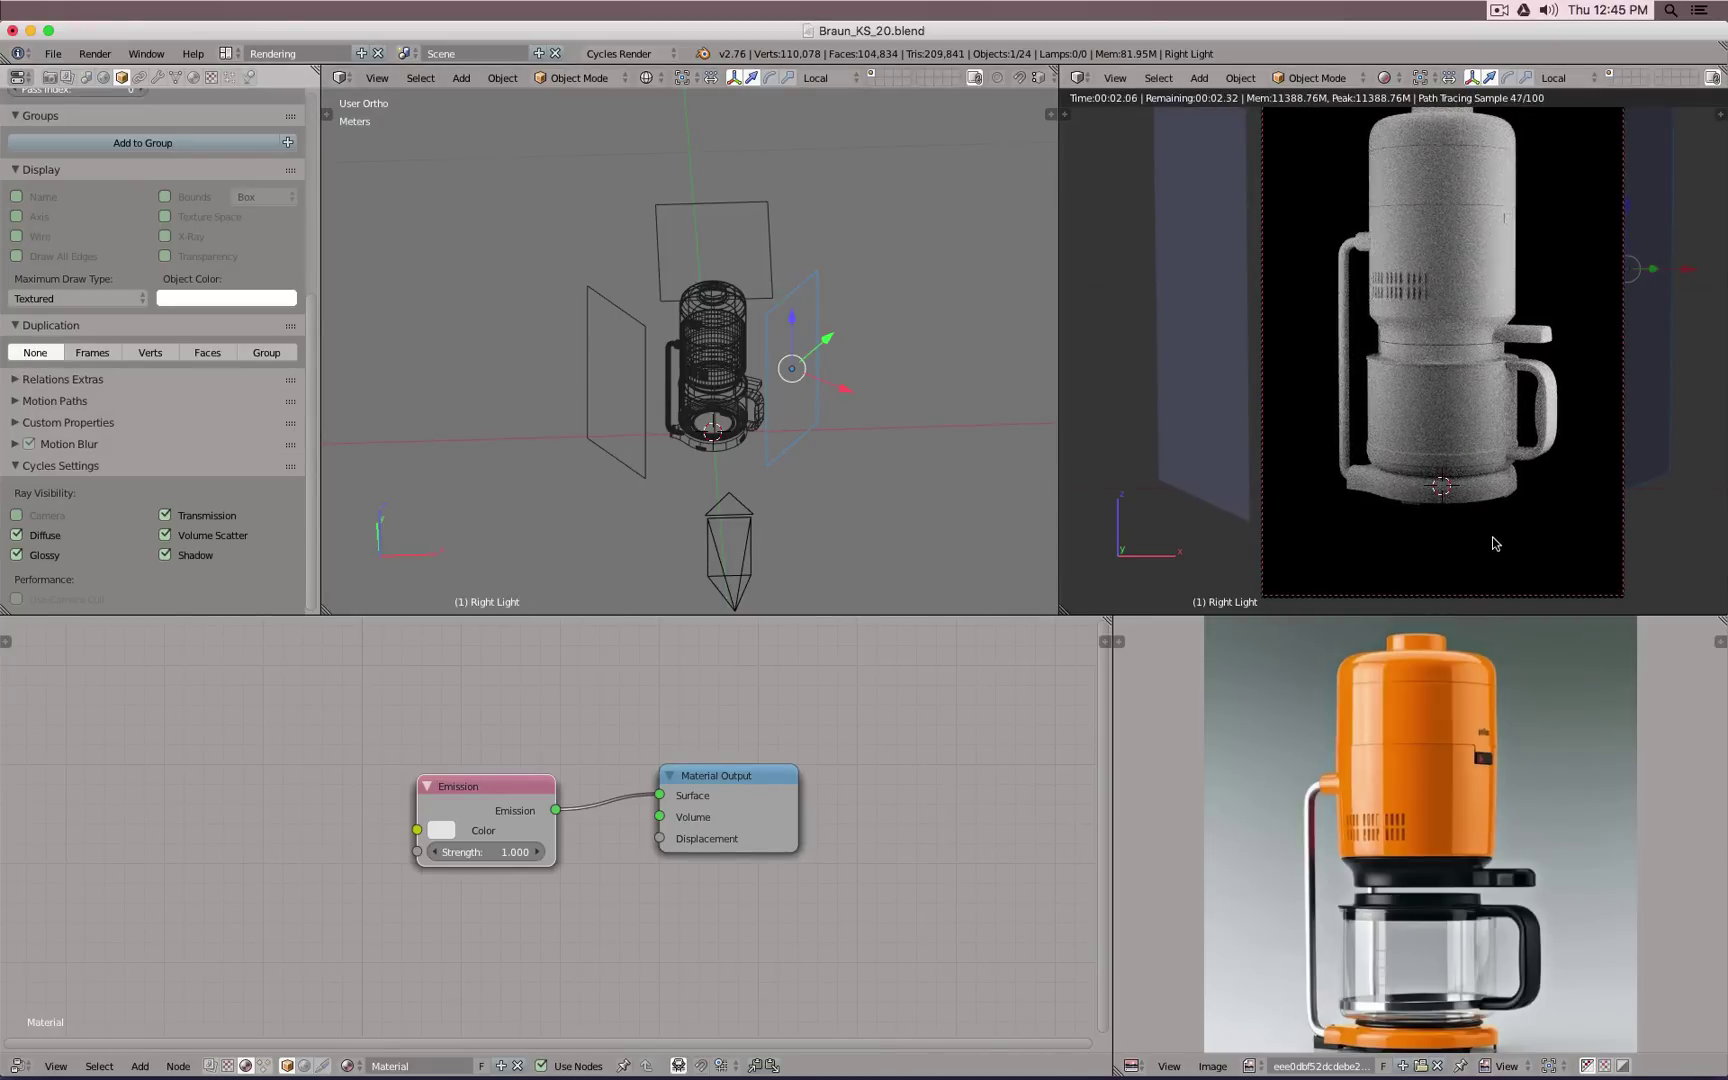
right_click(1411, 419)
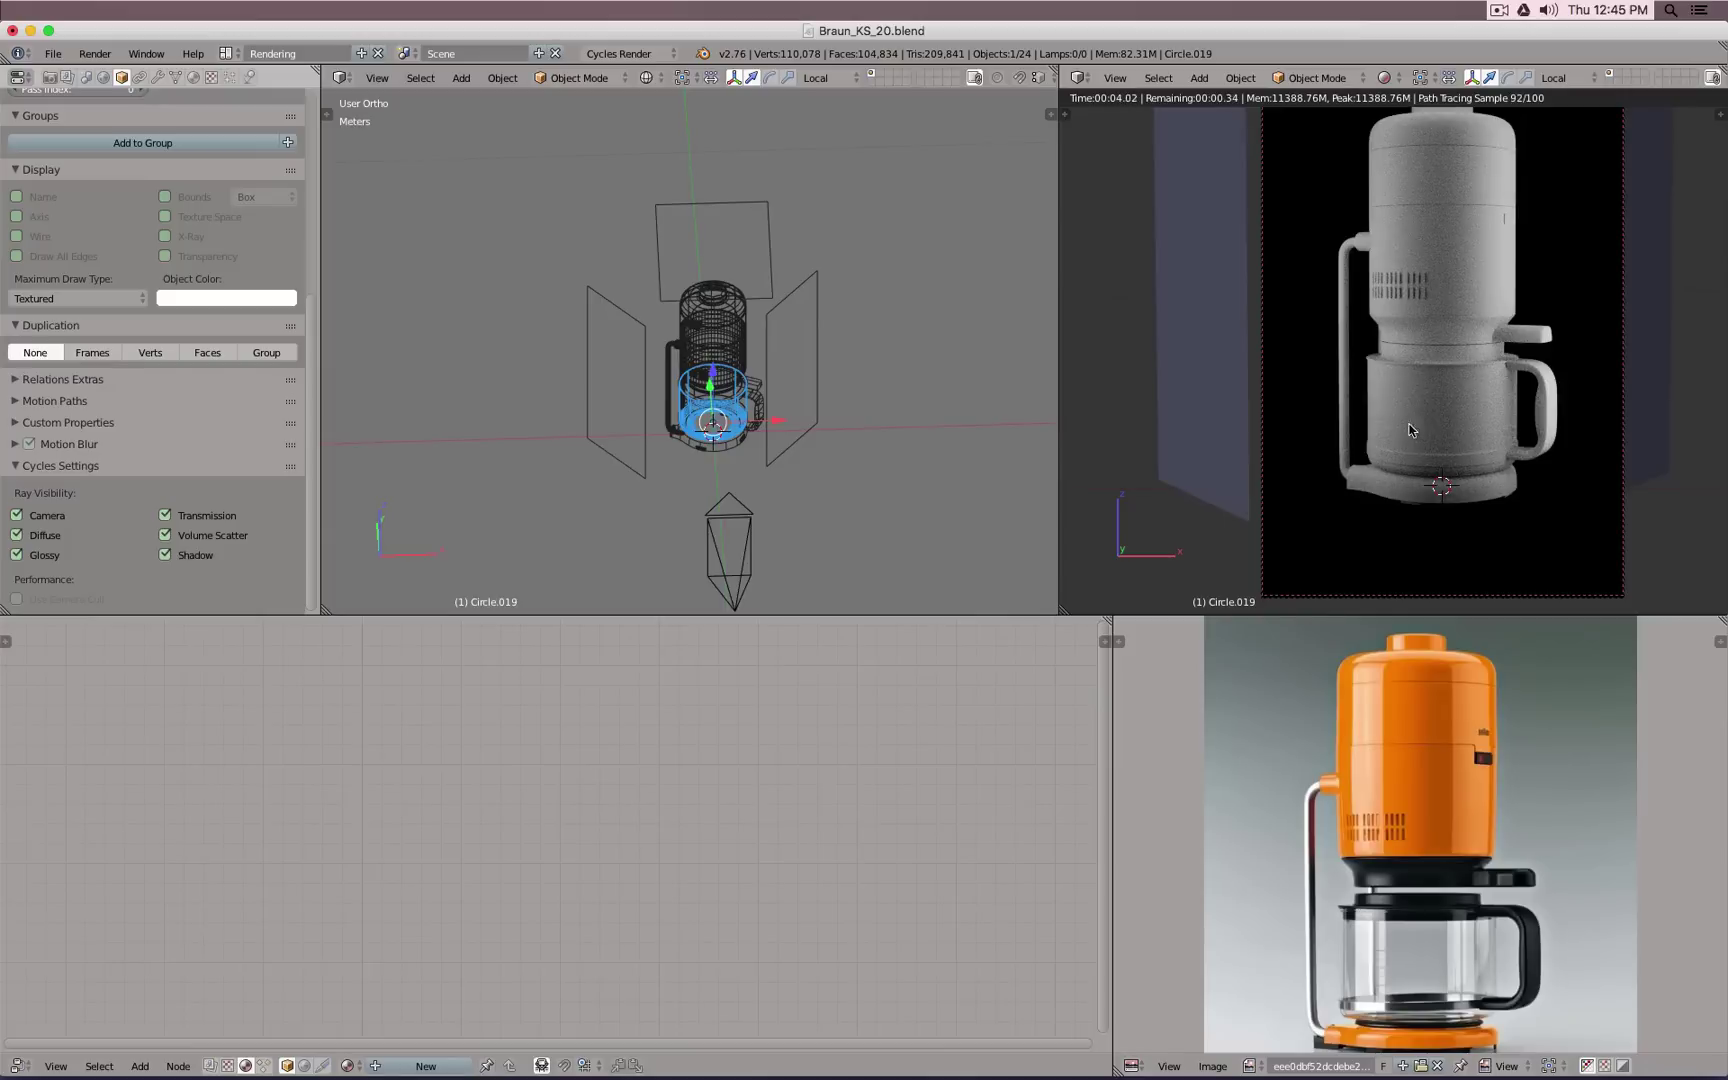
click(166, 555)
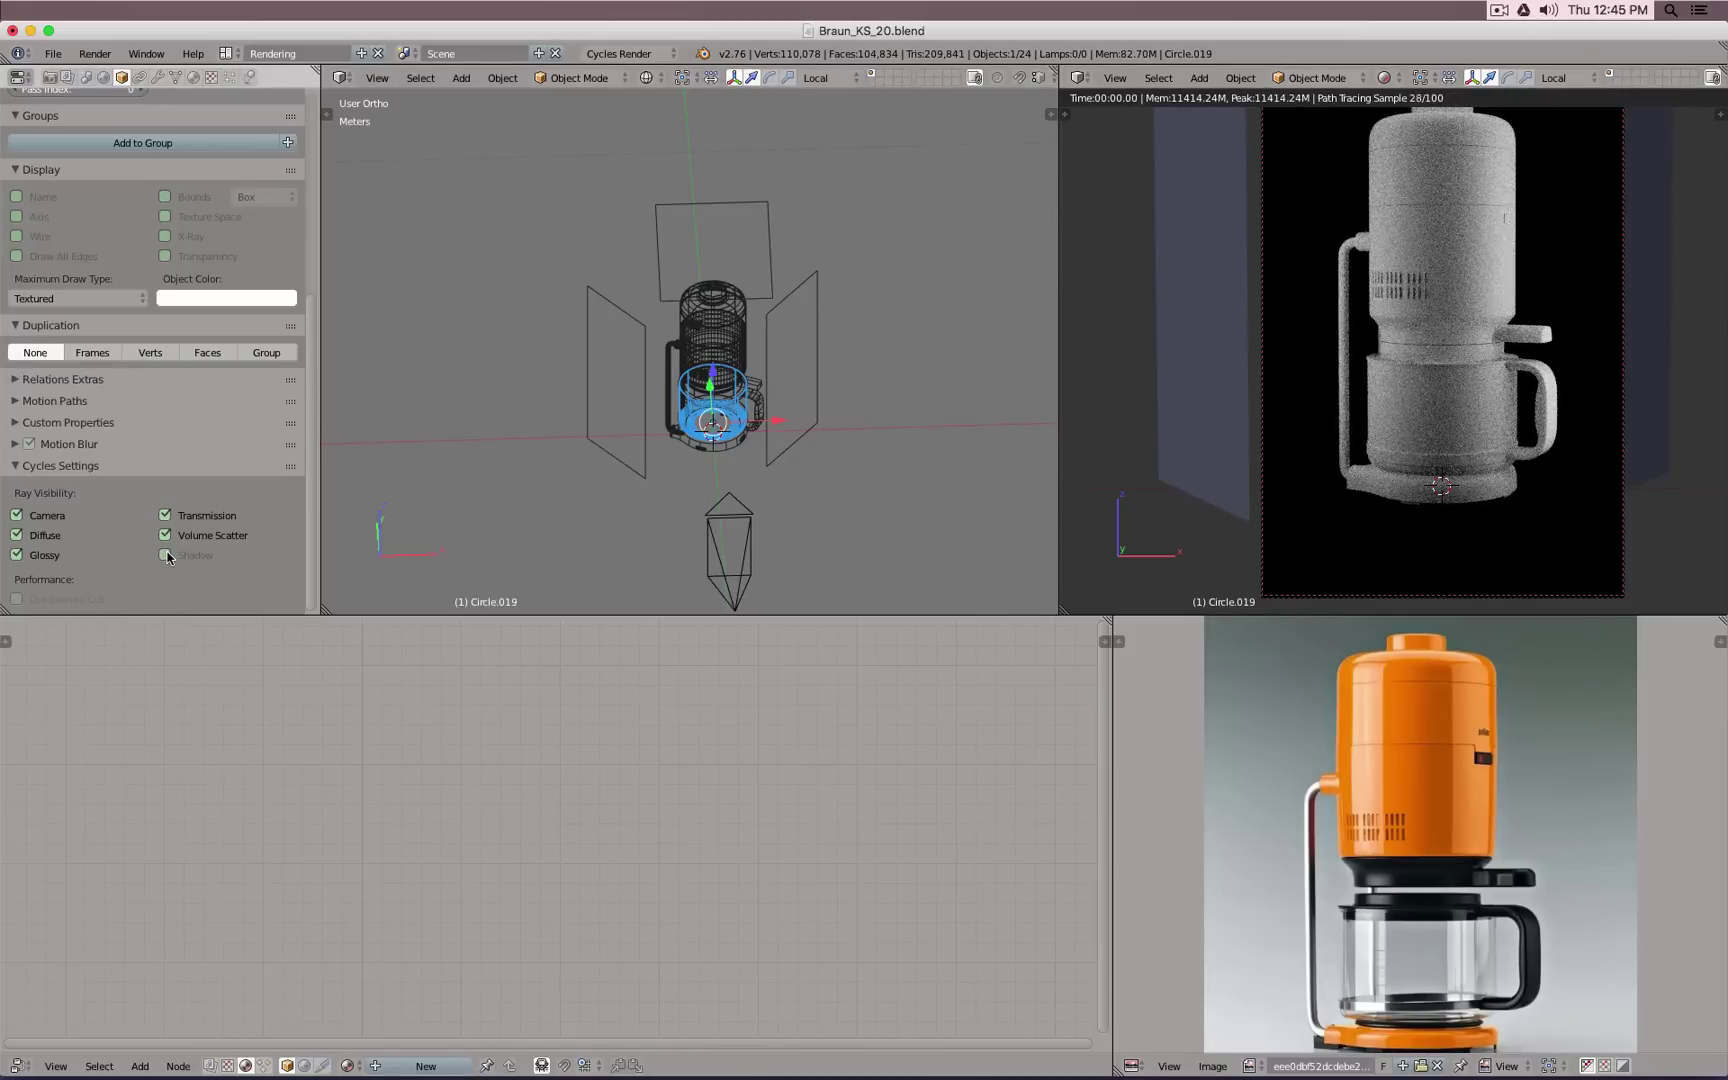
click(166, 555)
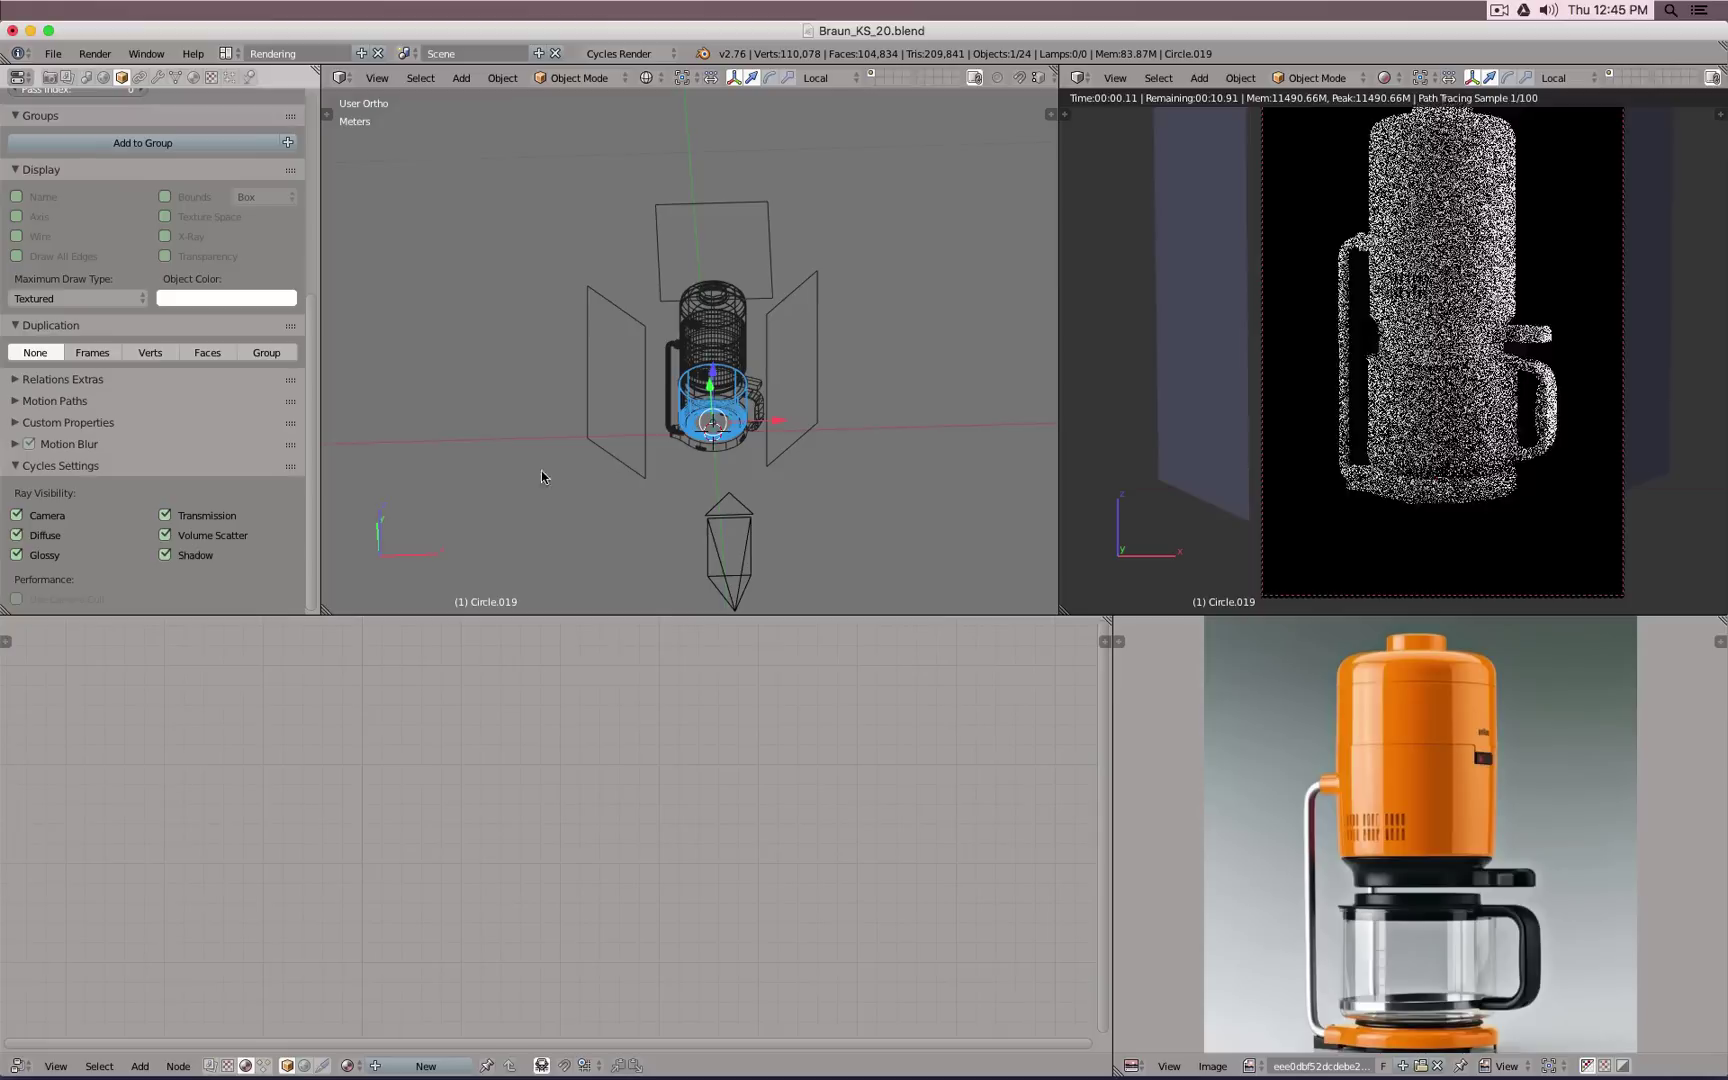
Step: From the top view, rotate the Right Light and move it toward the back along the coffee maker's right side
right_click(817, 338)
key(KP_7)
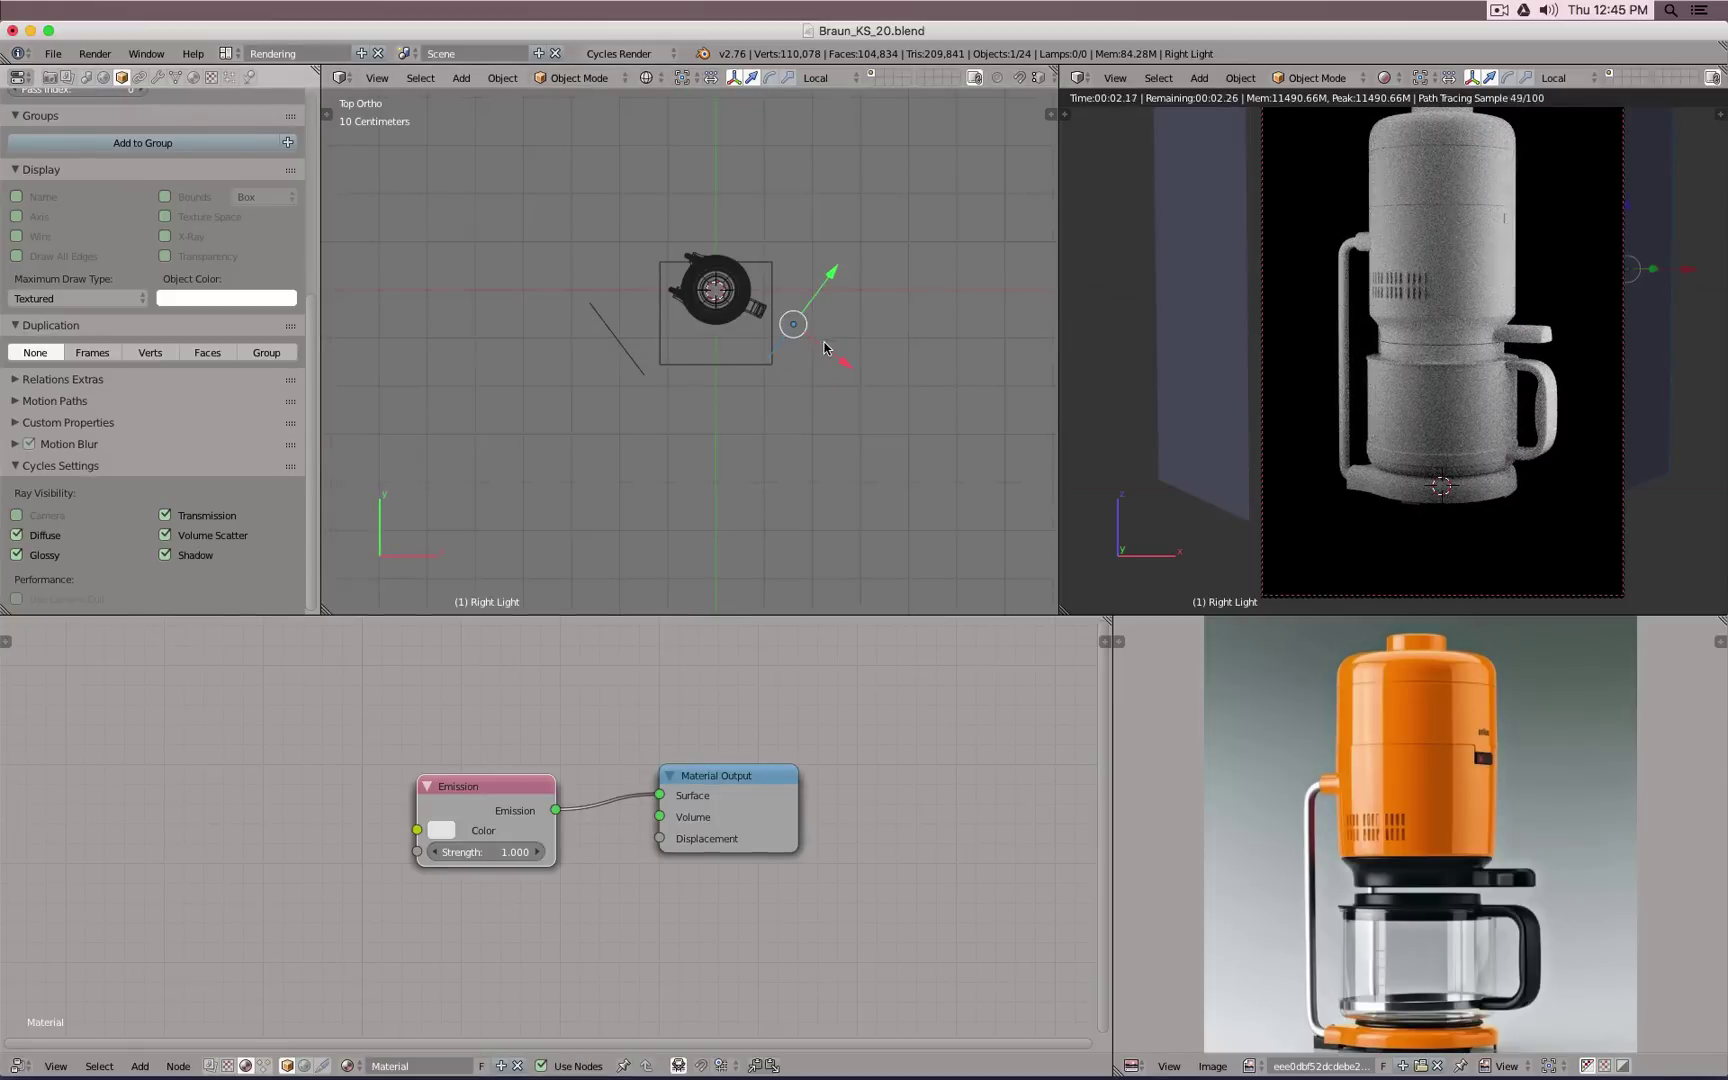
key(r)
click(820, 245)
key(g)
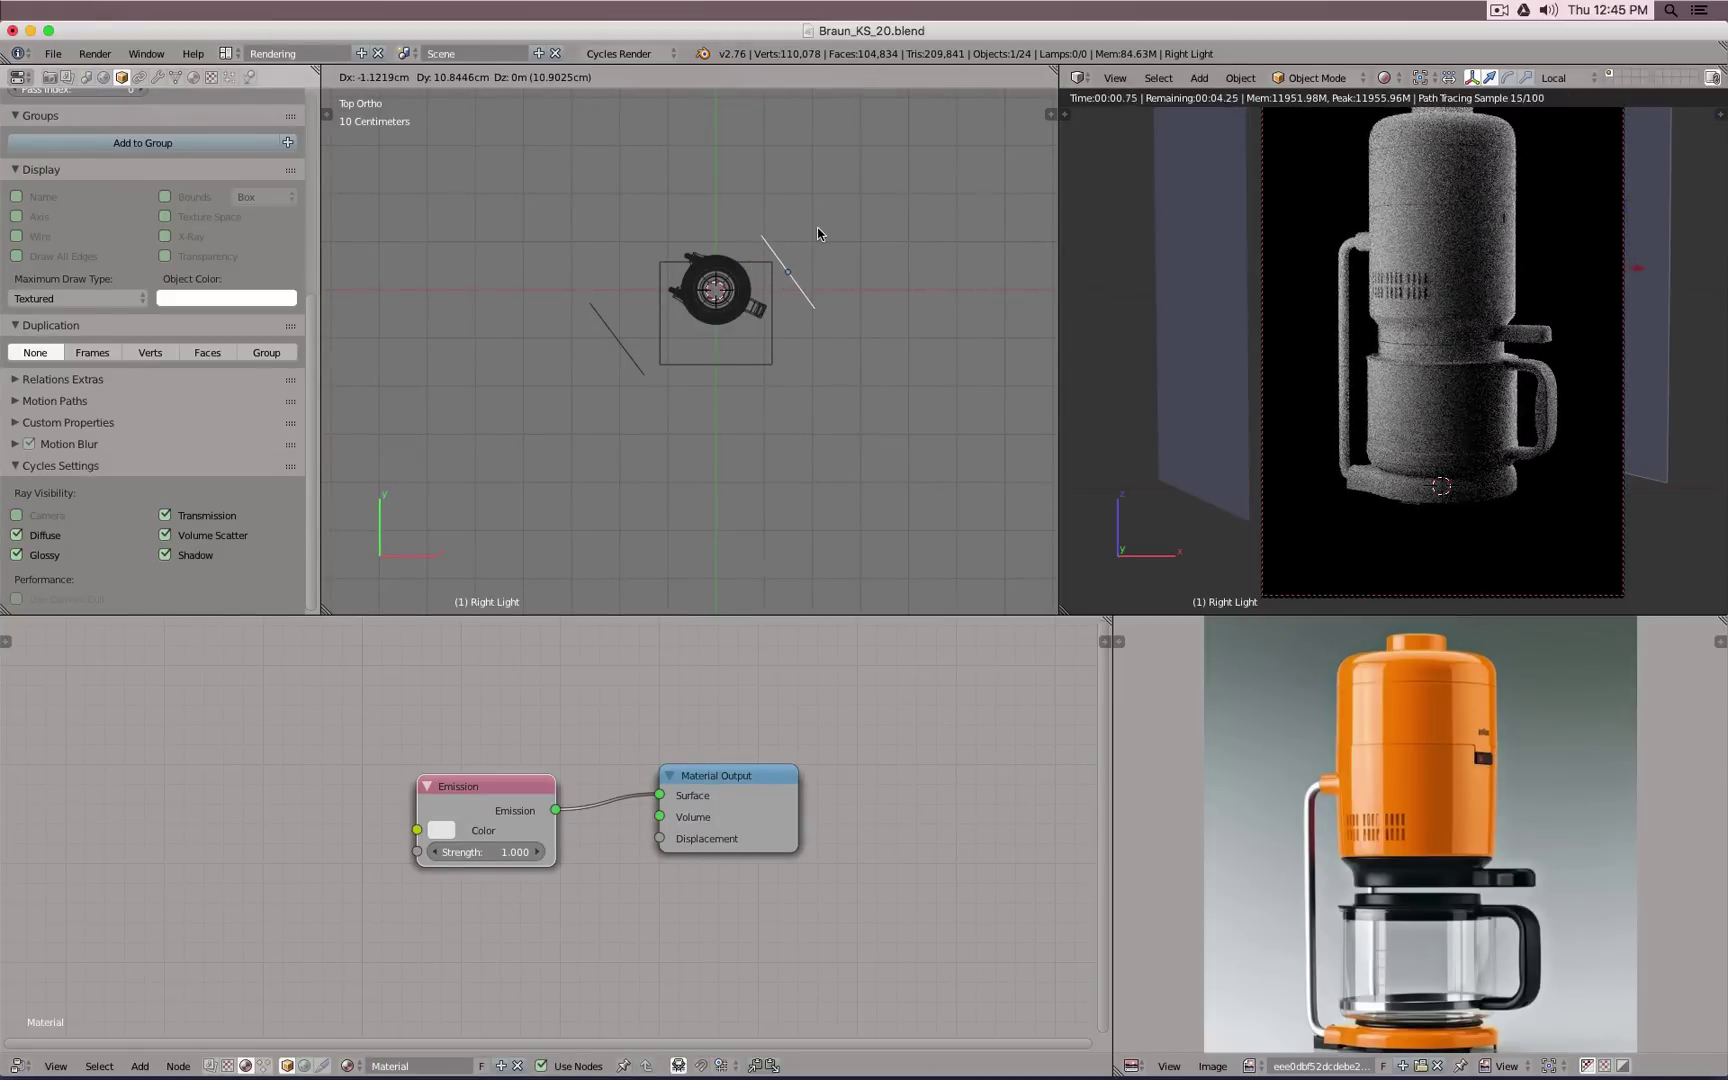
click(817, 230)
scroll(834, 298, up, 2)
Step: Test the carafe handle's Shadow ray visibility by toggling it off and on while comparing the rendered preview
right_click(728, 312)
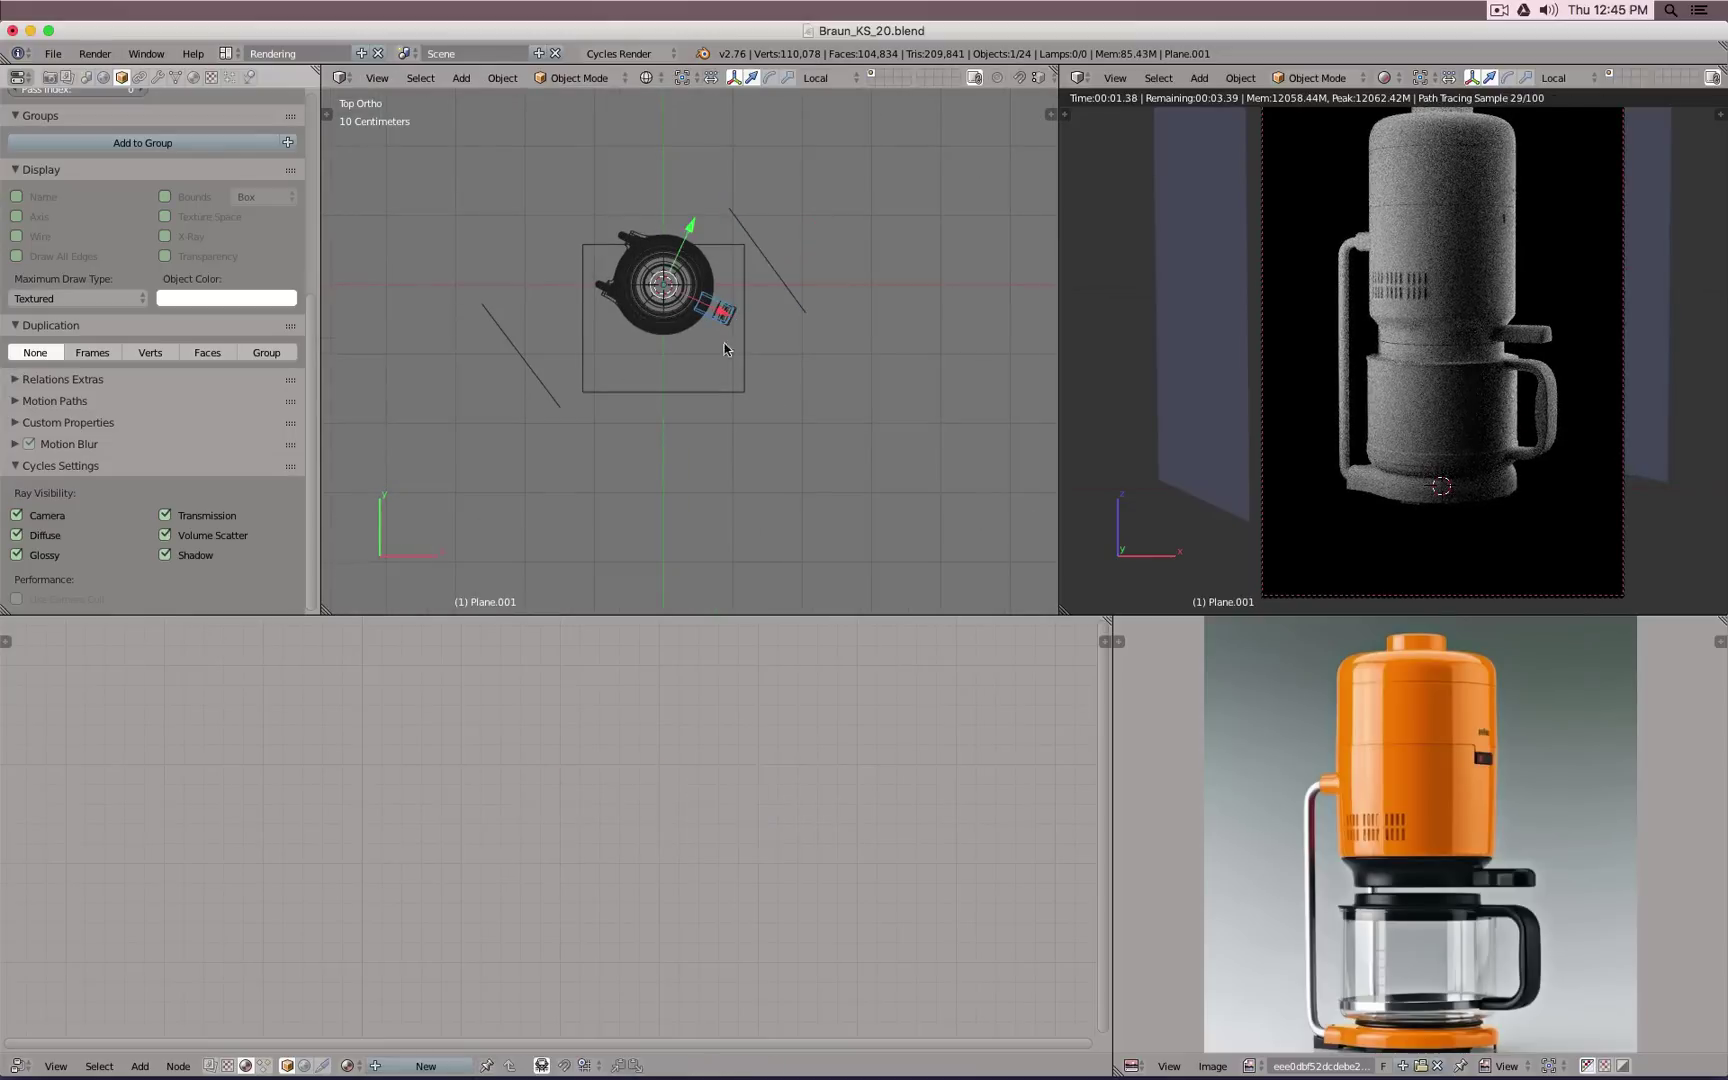
click(203, 557)
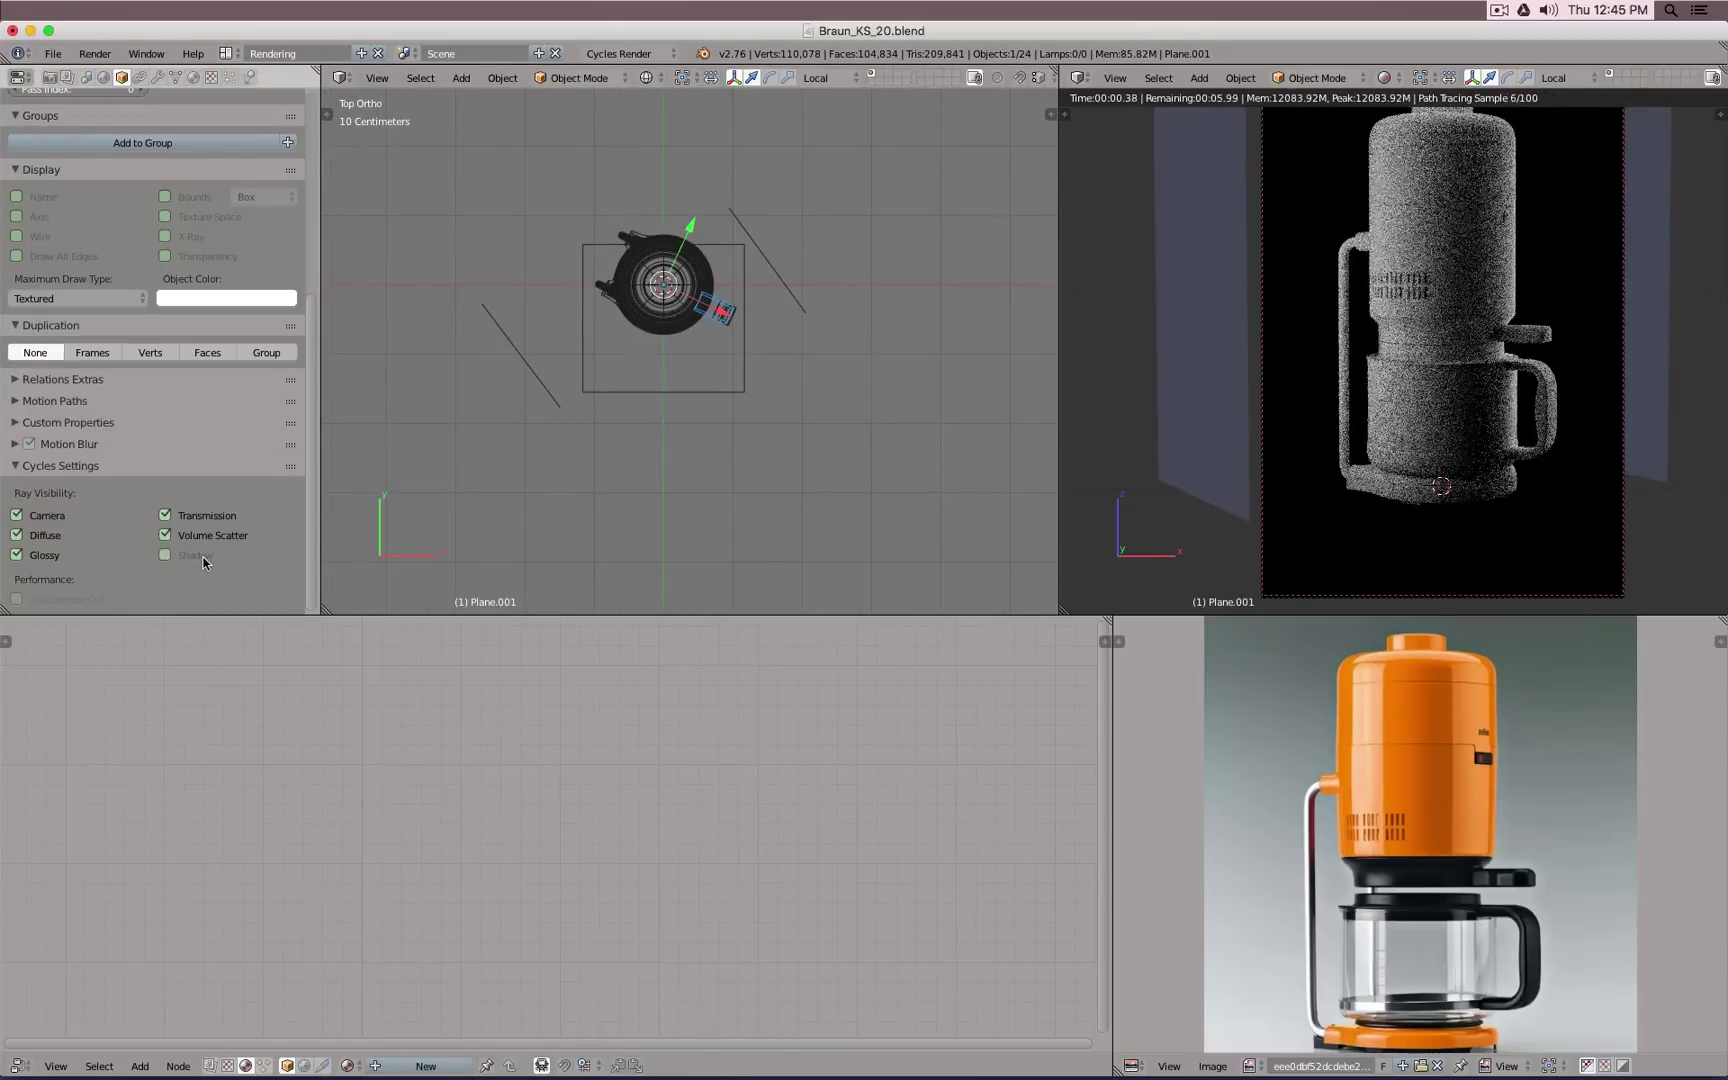
click(203, 557)
click(205, 558)
click(205, 558)
Step: Move the Right Light back to the front right of the coffee maker and rotate it to face the model
right_click(779, 286)
key(g)
click(855, 475)
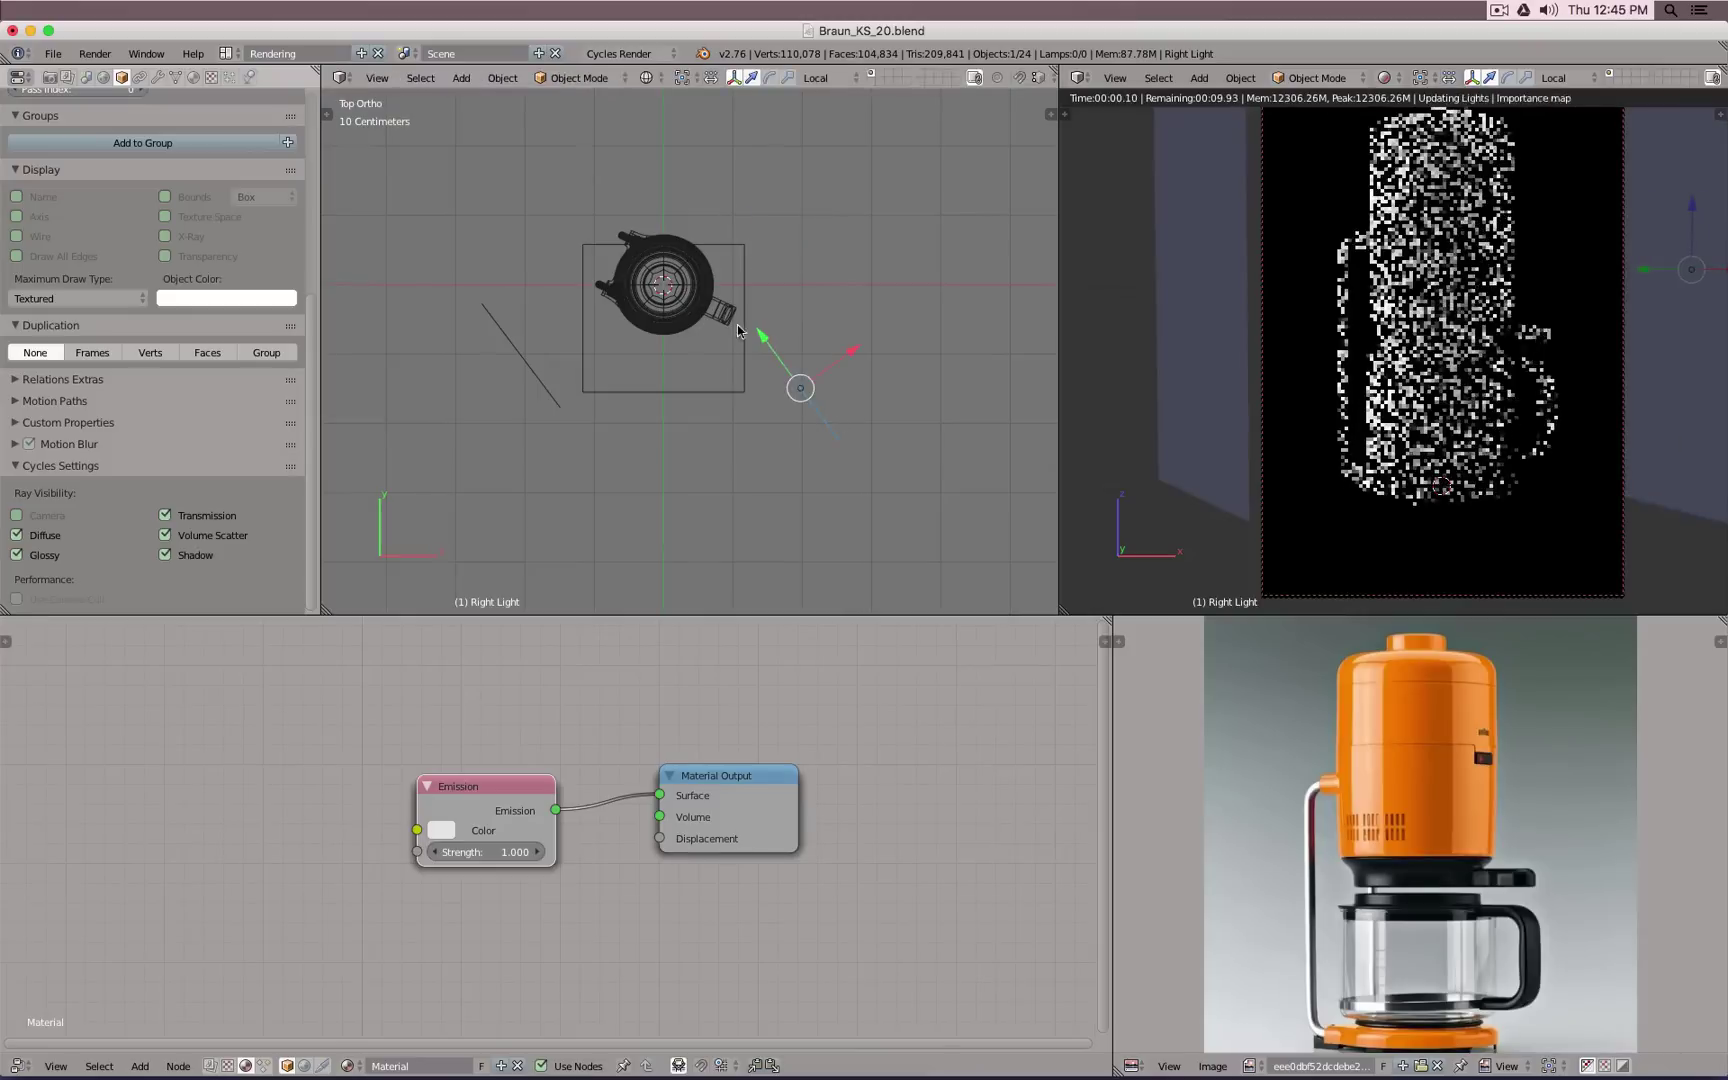
key(r)
click(872, 295)
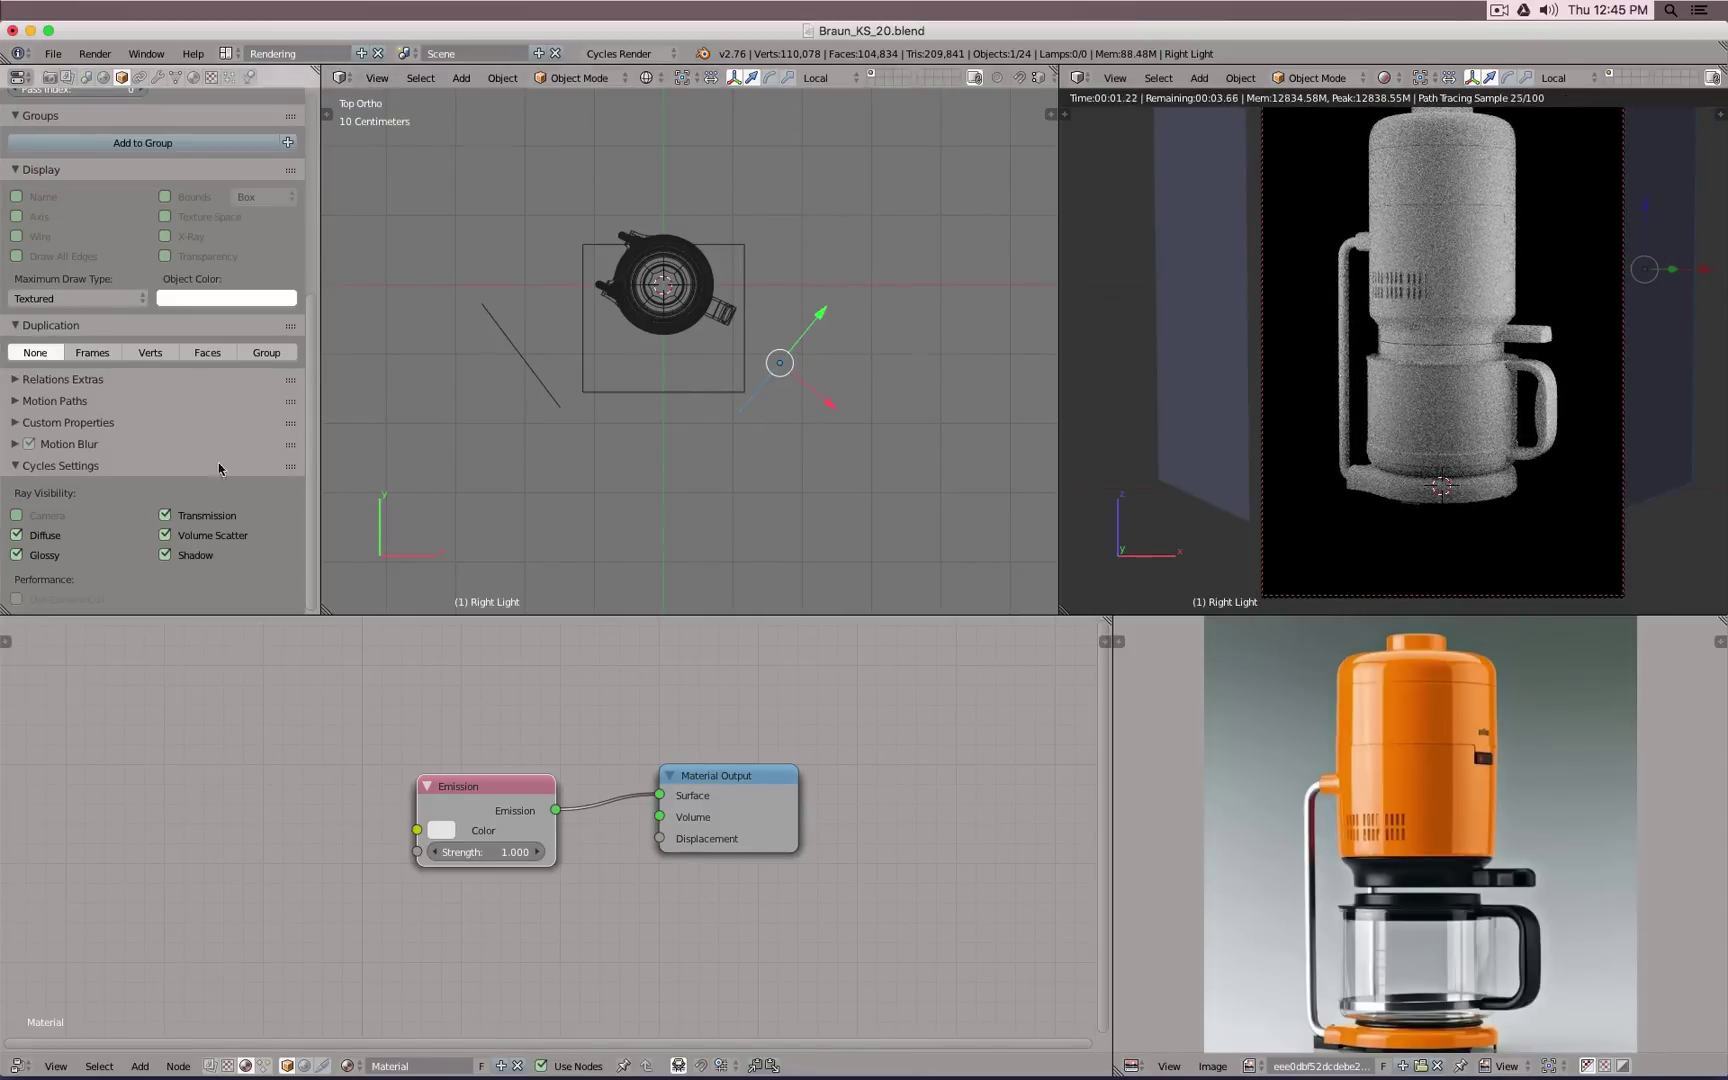
Step: Test the Right Light's Diffuse and Glossy ray visibility in the preview, ending with Diffuse disabled and Glossy enabled
click(50, 538)
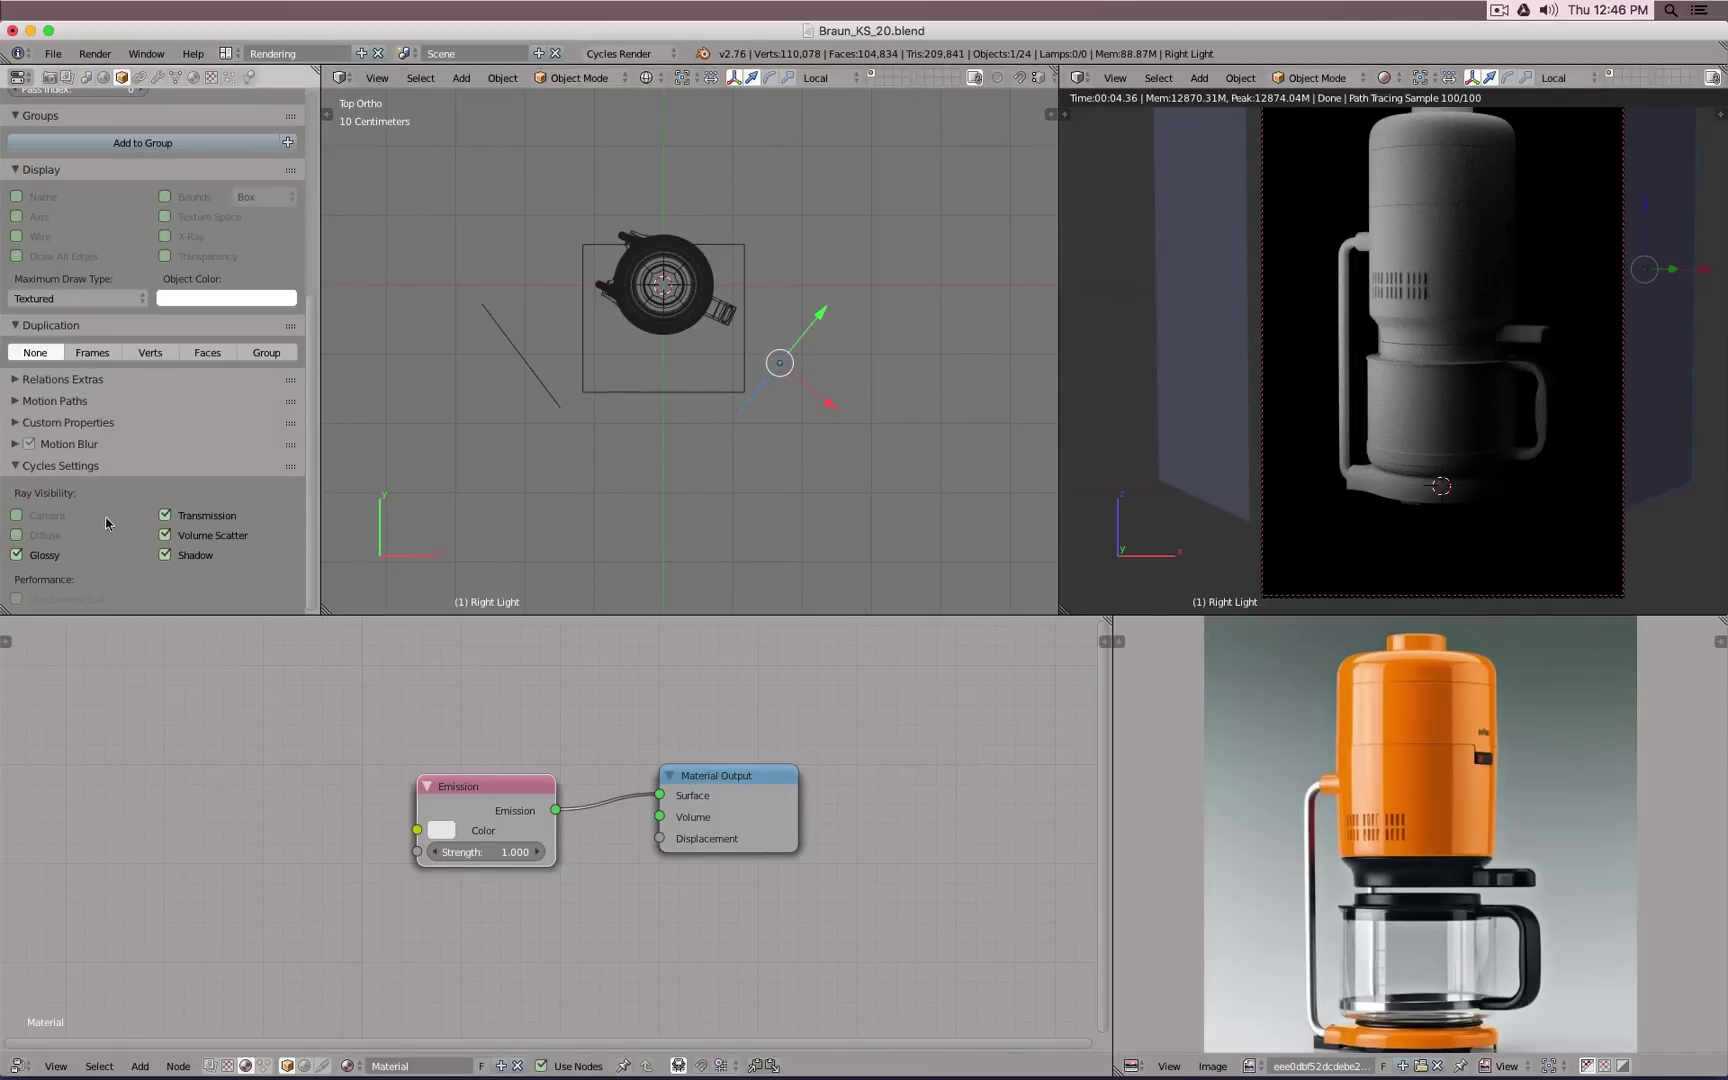
click(46, 538)
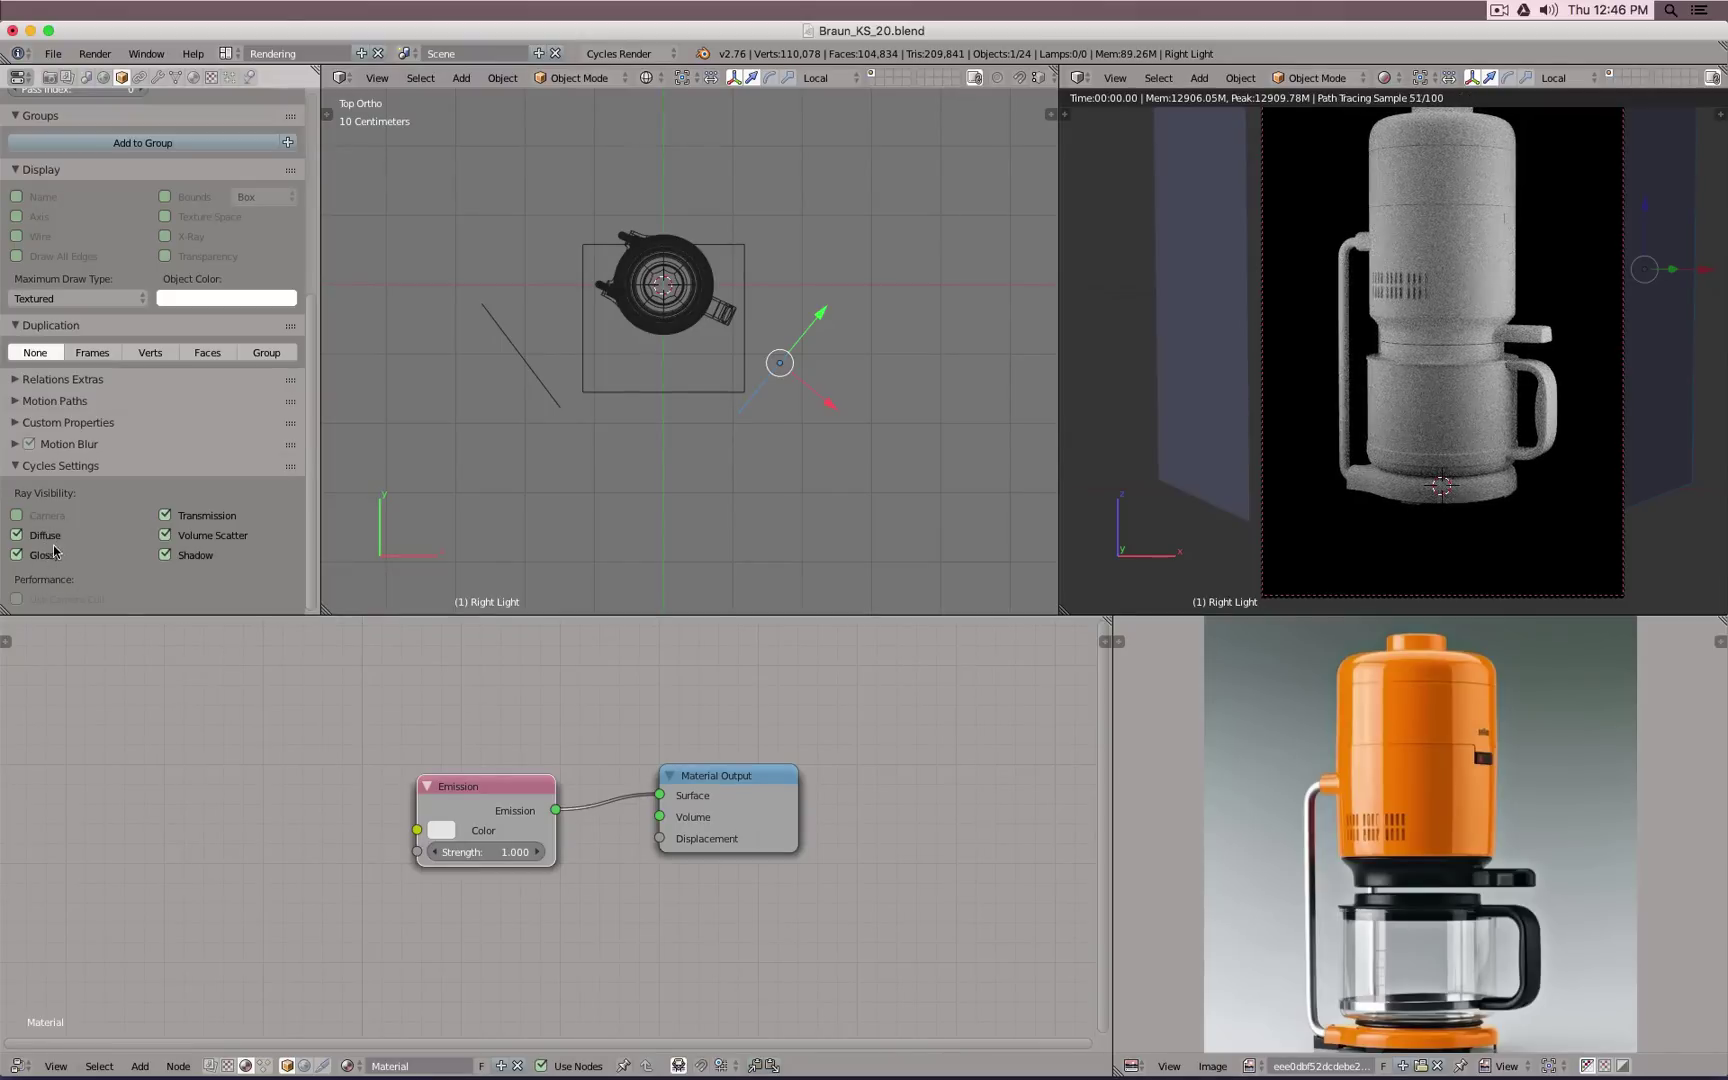
click(50, 558)
click(52, 554)
click(50, 536)
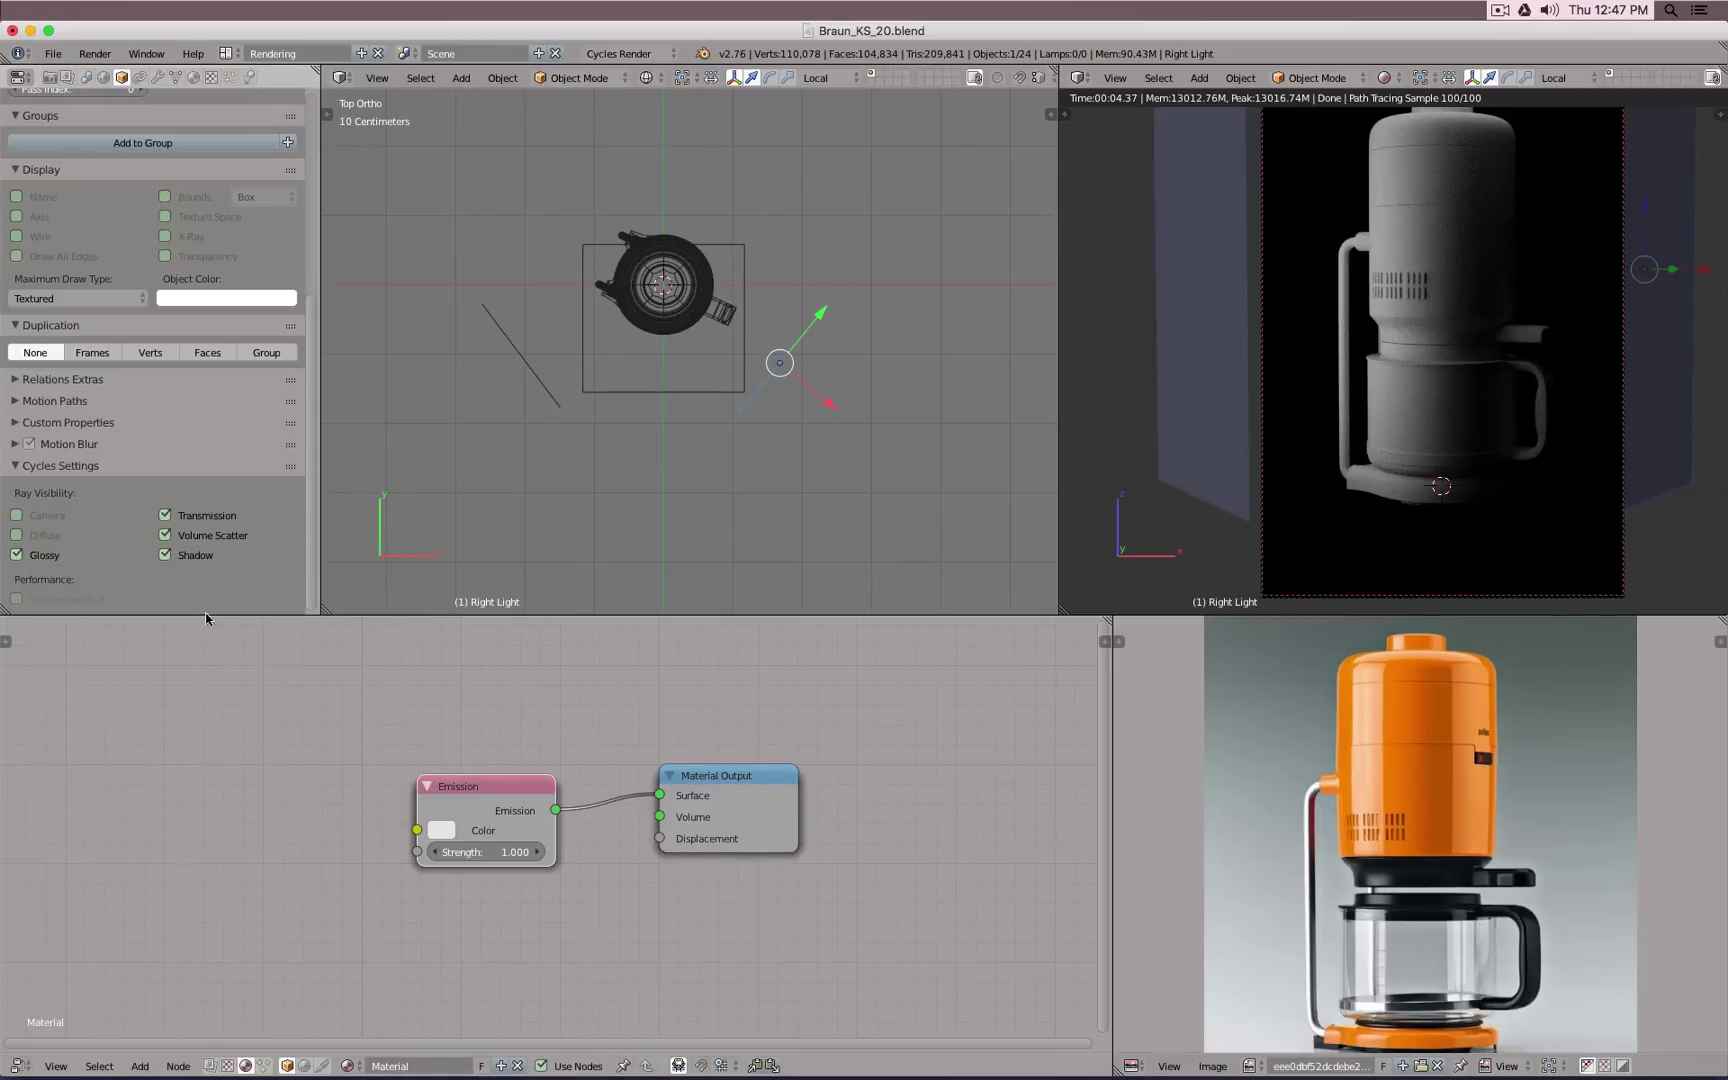
Step: Enable the Right Light's Diffuse ray visibility, and add a floor plane beneath the coffee maker
click(42, 537)
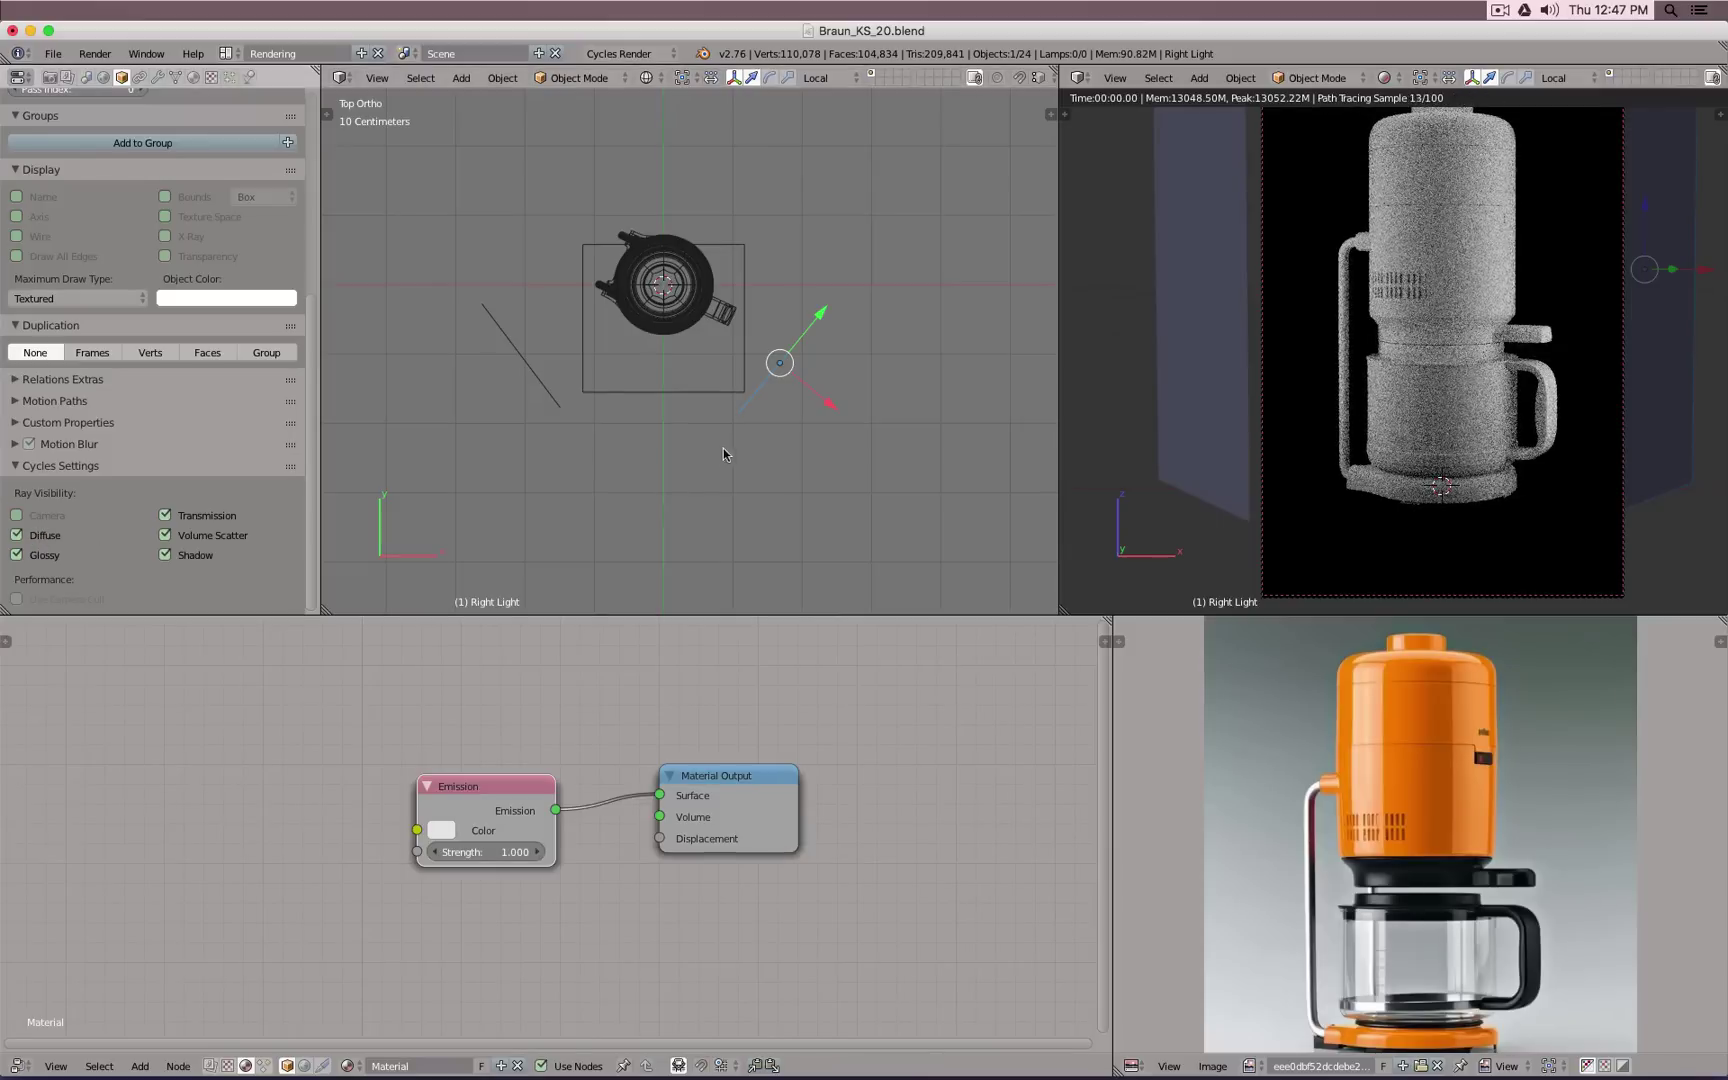
scroll(1367, 458, down, 2)
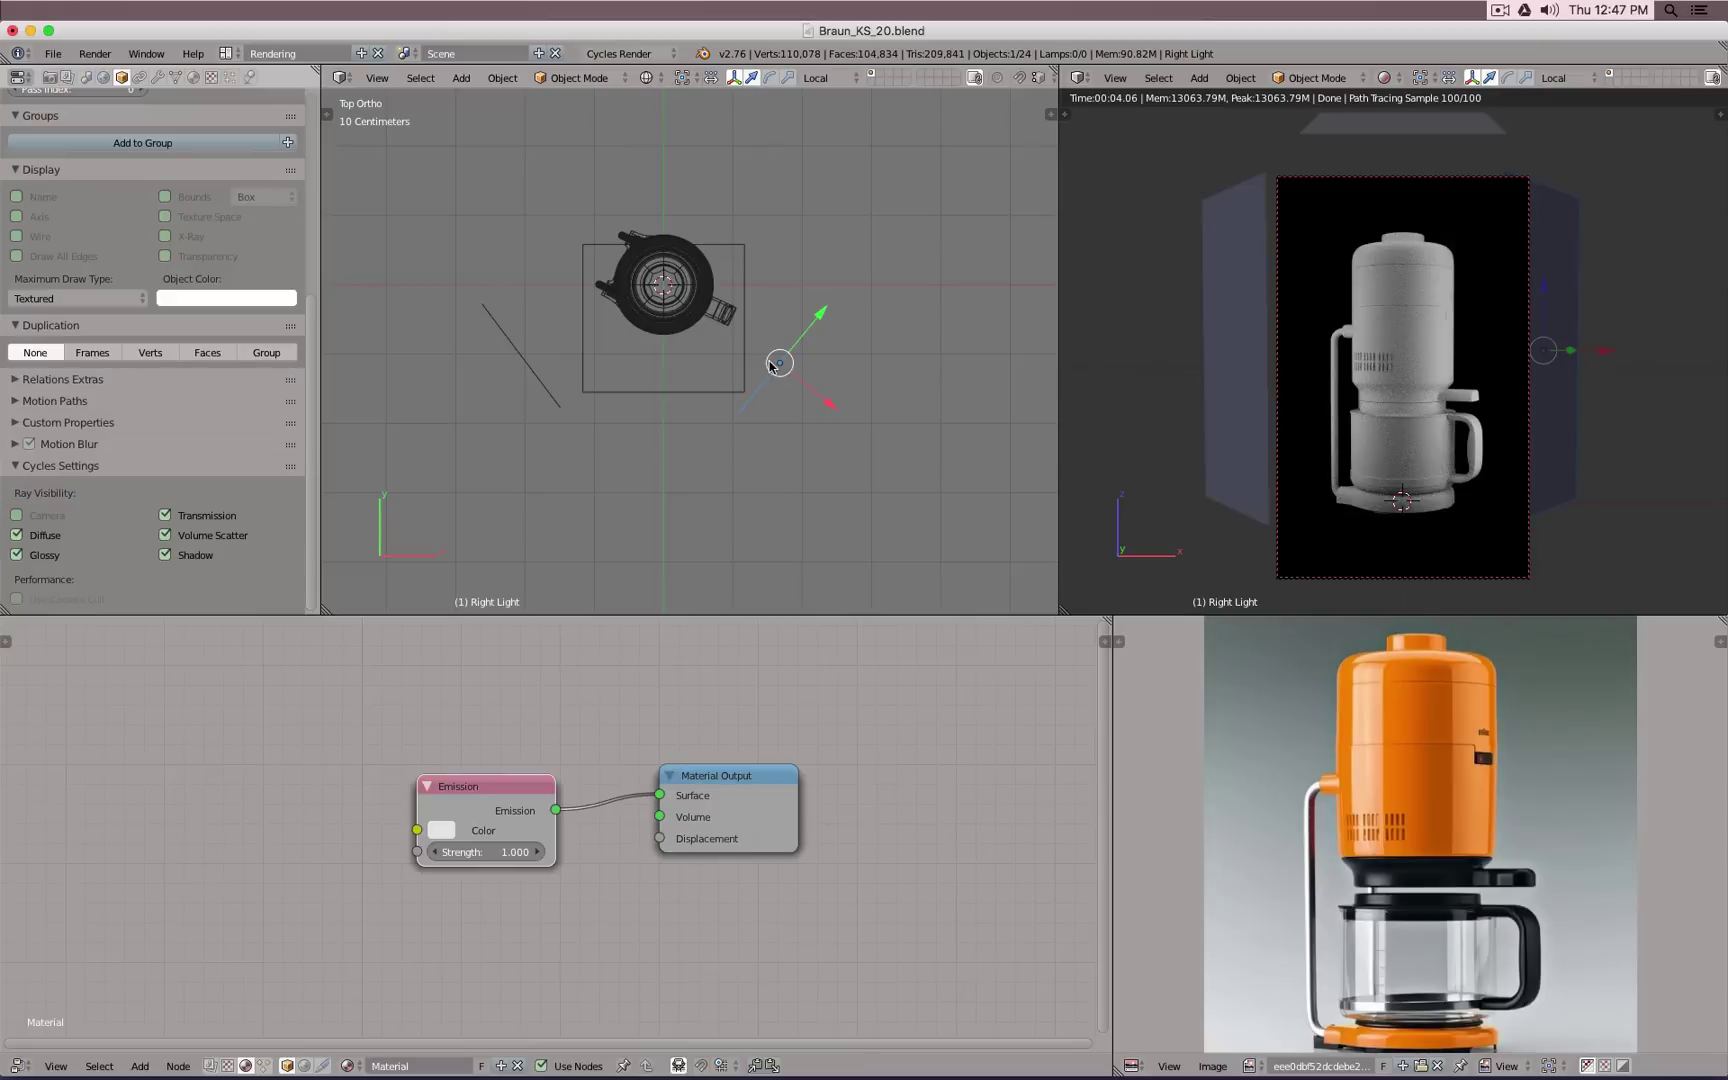
key(shift+a)
mouse_move(772, 353)
click(824, 356)
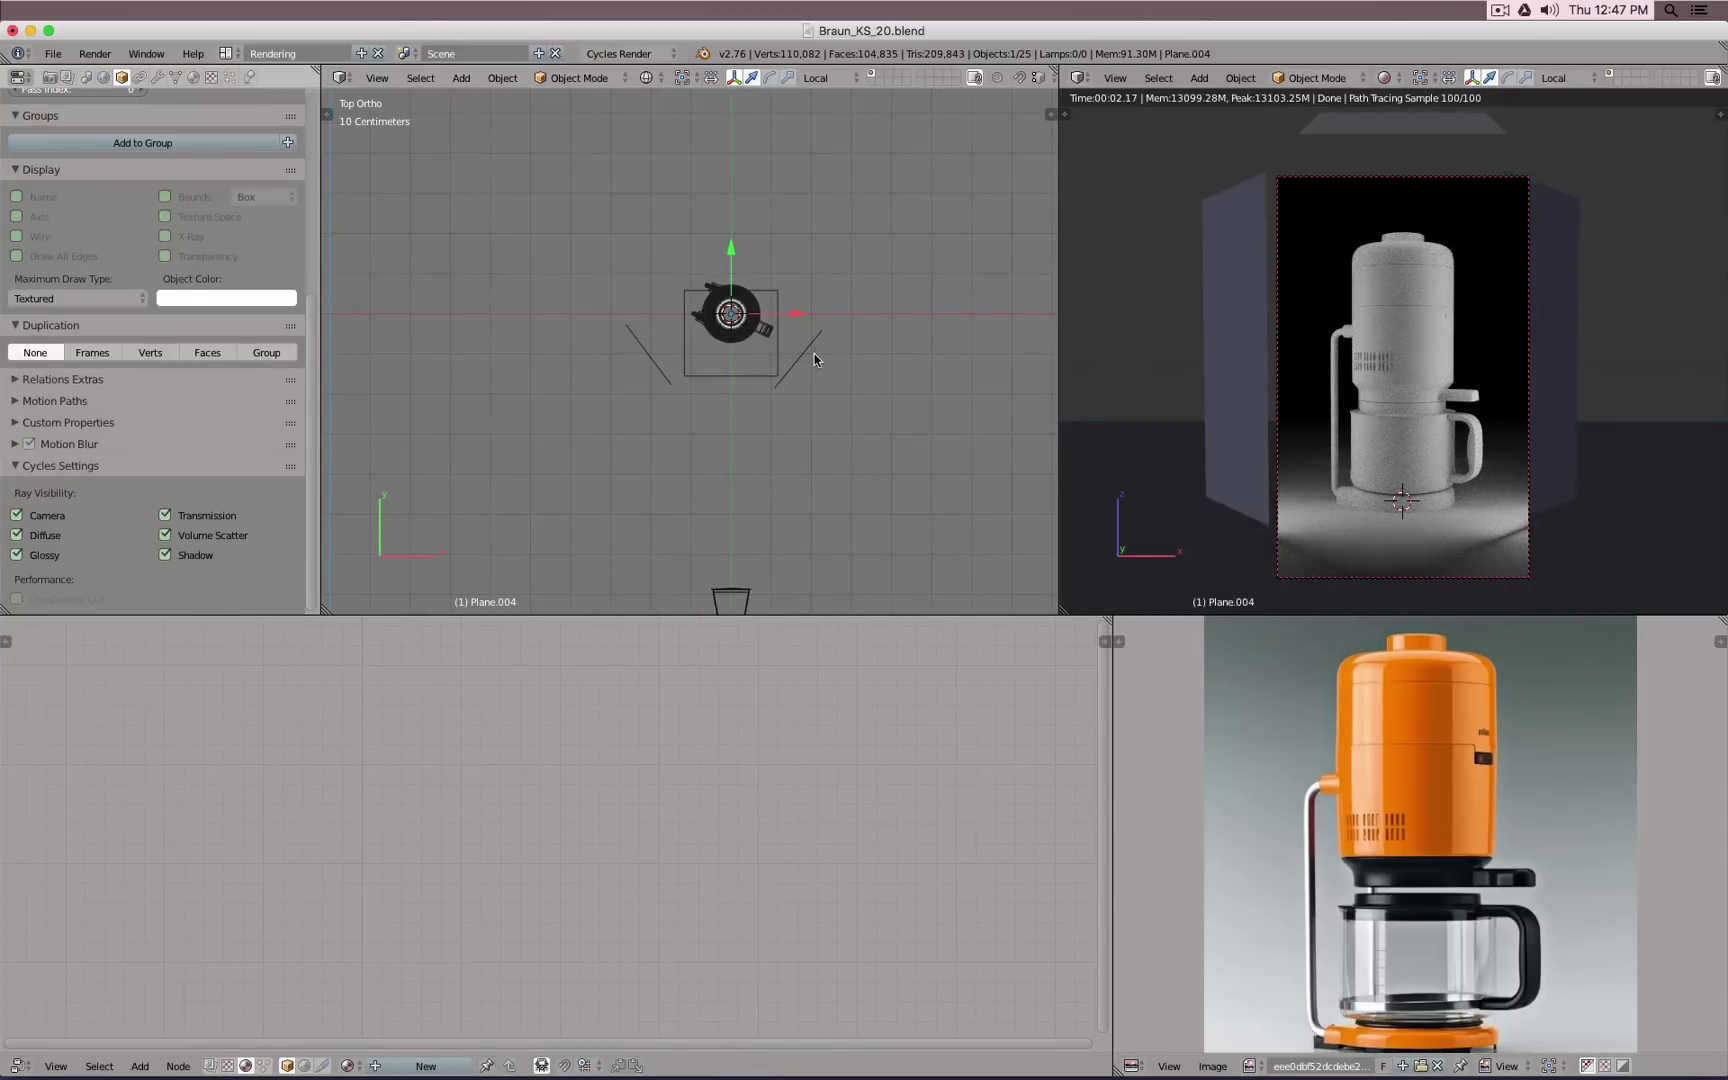
Step: From the top view, move the Right Light about 5 cm farther from the coffee maker and rotate it about -10°
right_click(808, 354)
scroll(810, 353, up, 2)
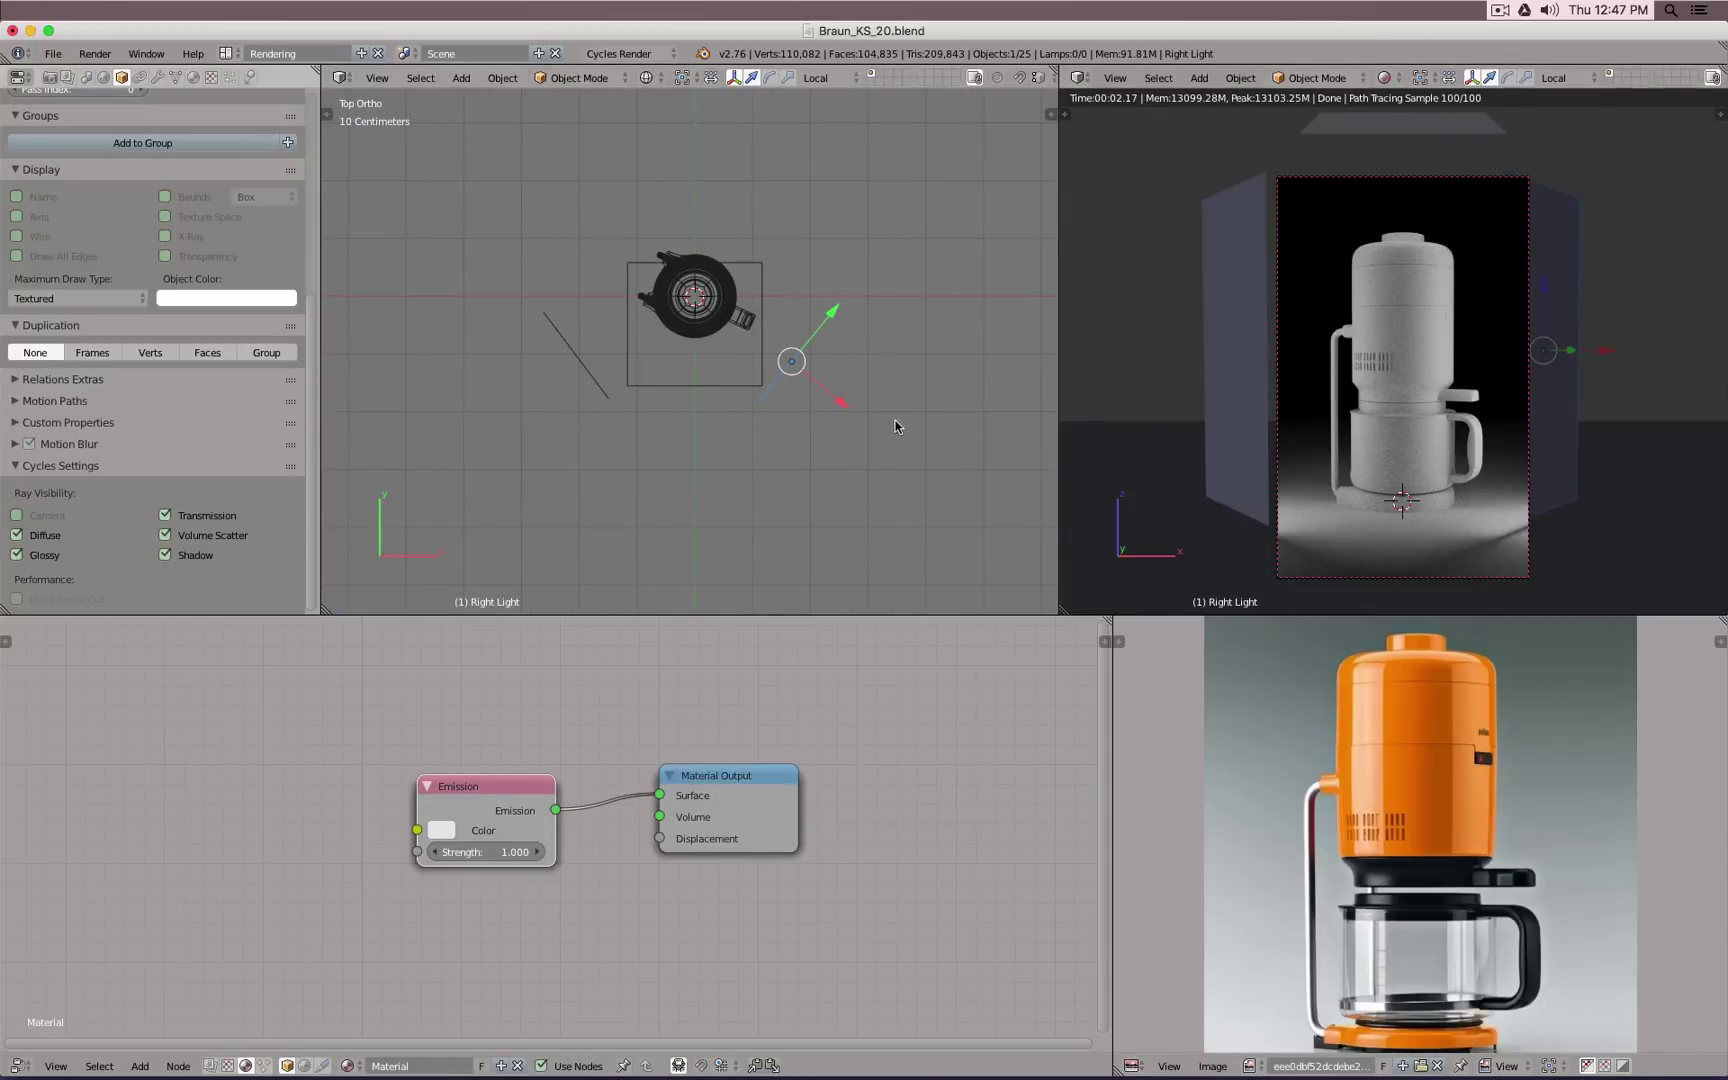
key(g)
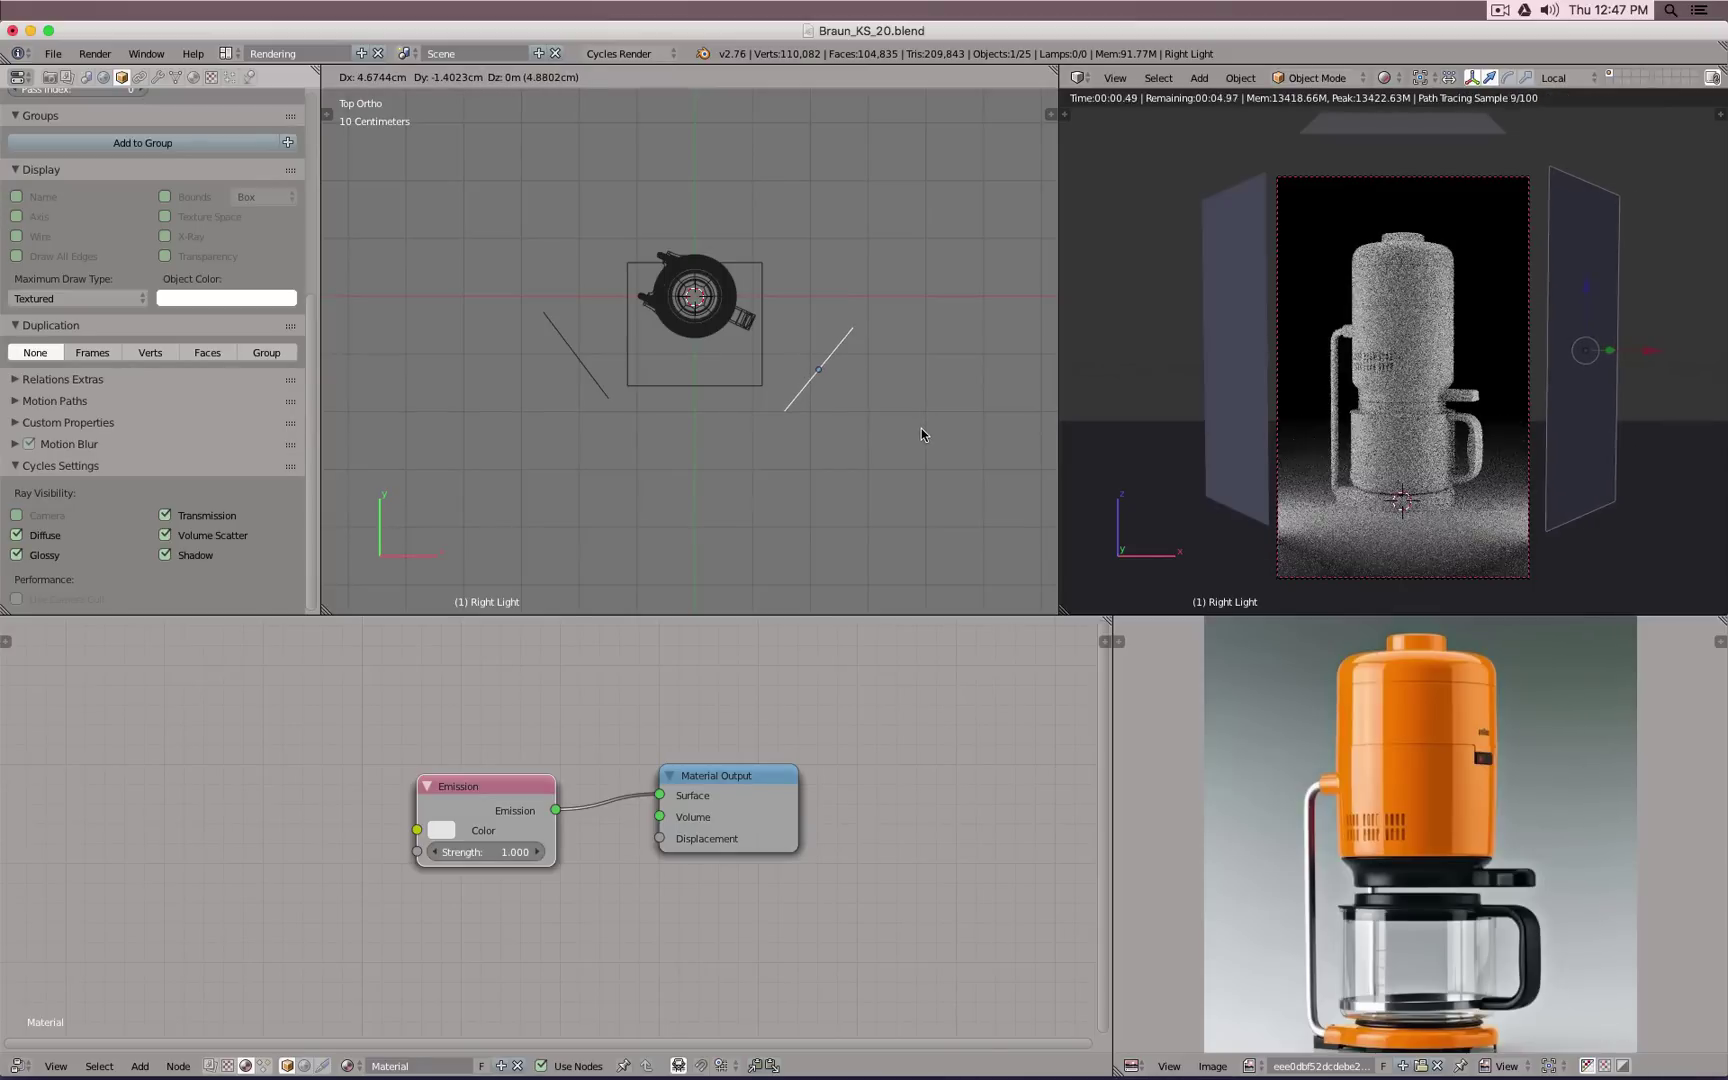
click(921, 428)
key(r)
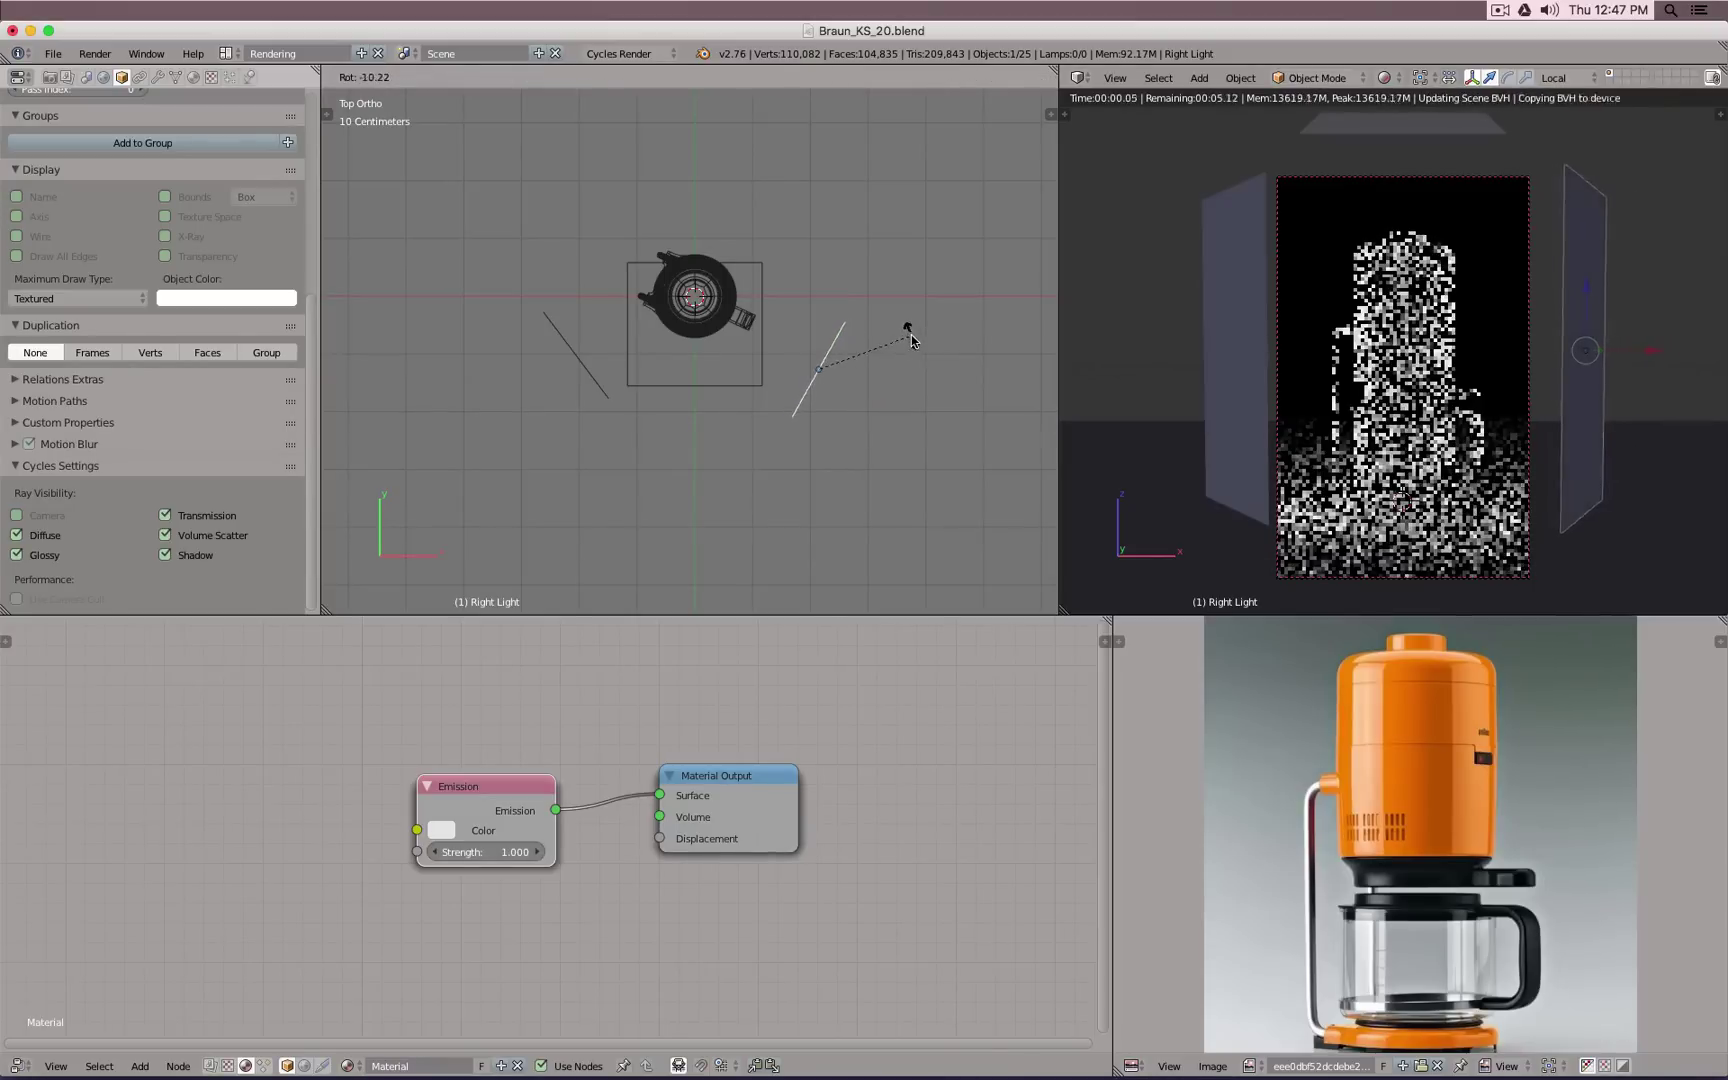
click(908, 330)
Step: Move the Left Light about 4 cm outward and toward the camera
right_click(577, 354)
key(g)
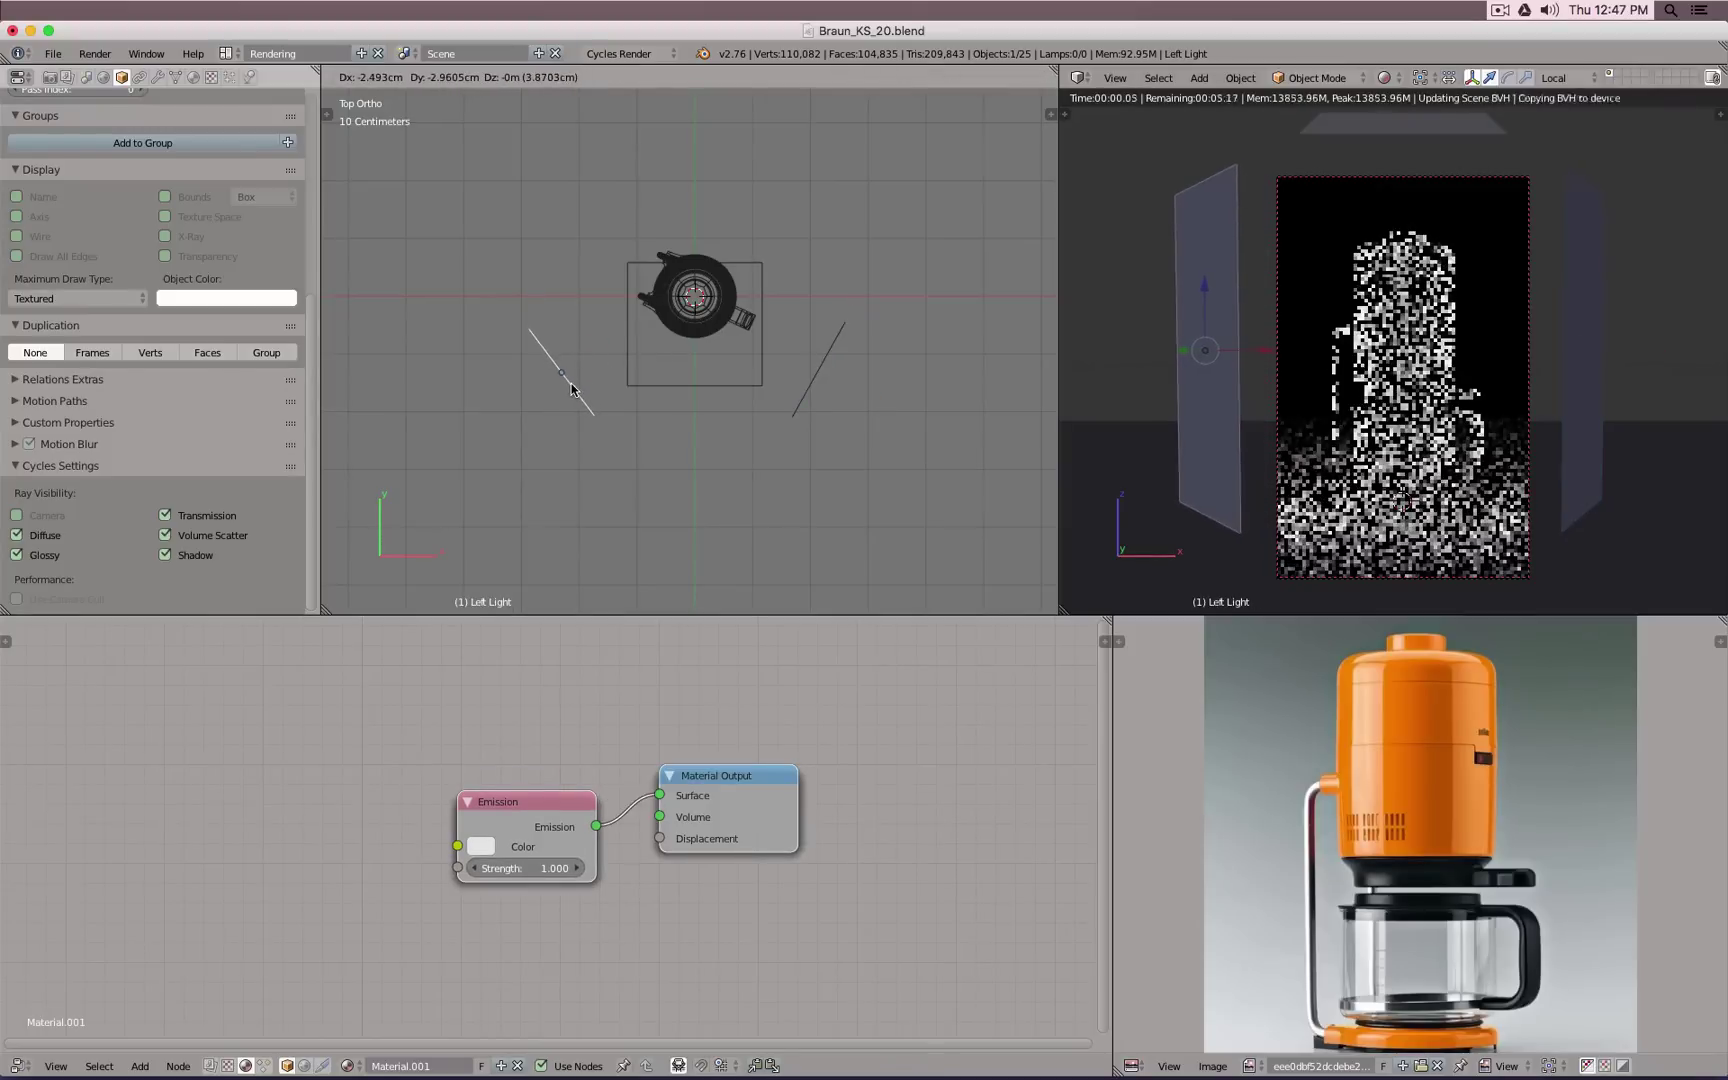
click(572, 389)
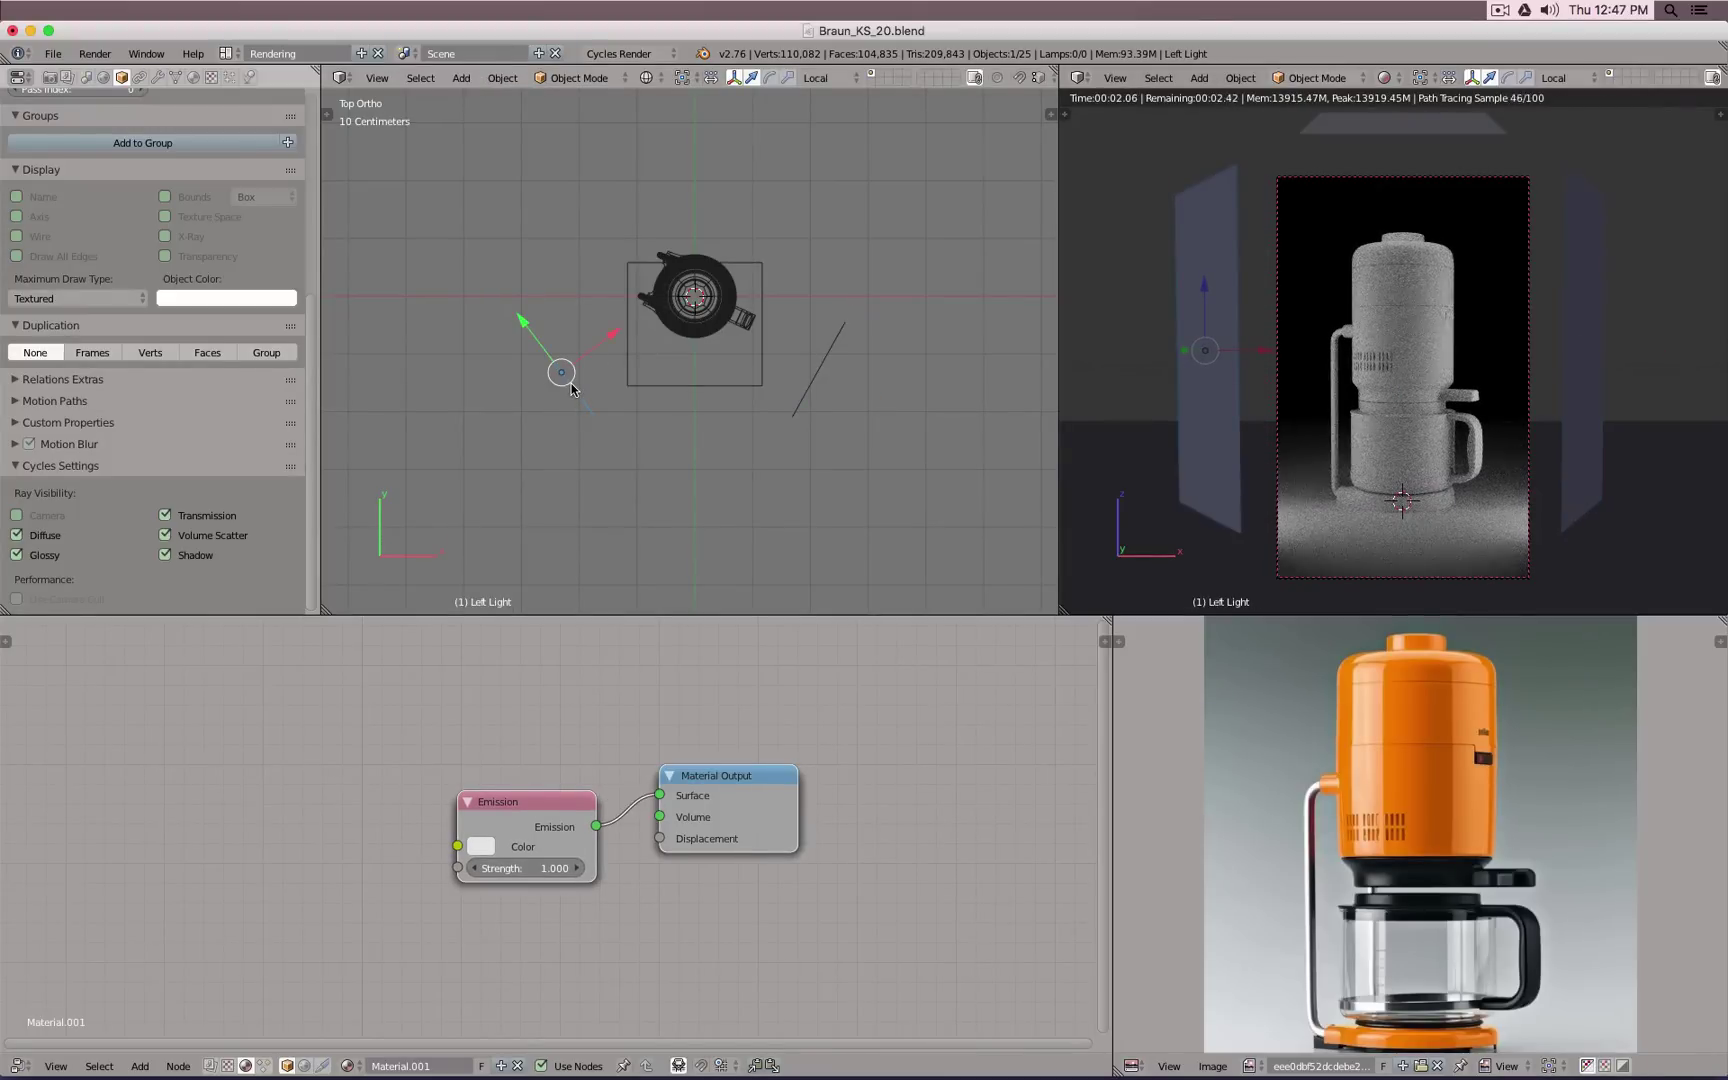
Step: In the front view, set the floor plane's Z location to 0 so it lies under the coffee maker's feet
right_click(774, 377)
key(KP_Decimal)
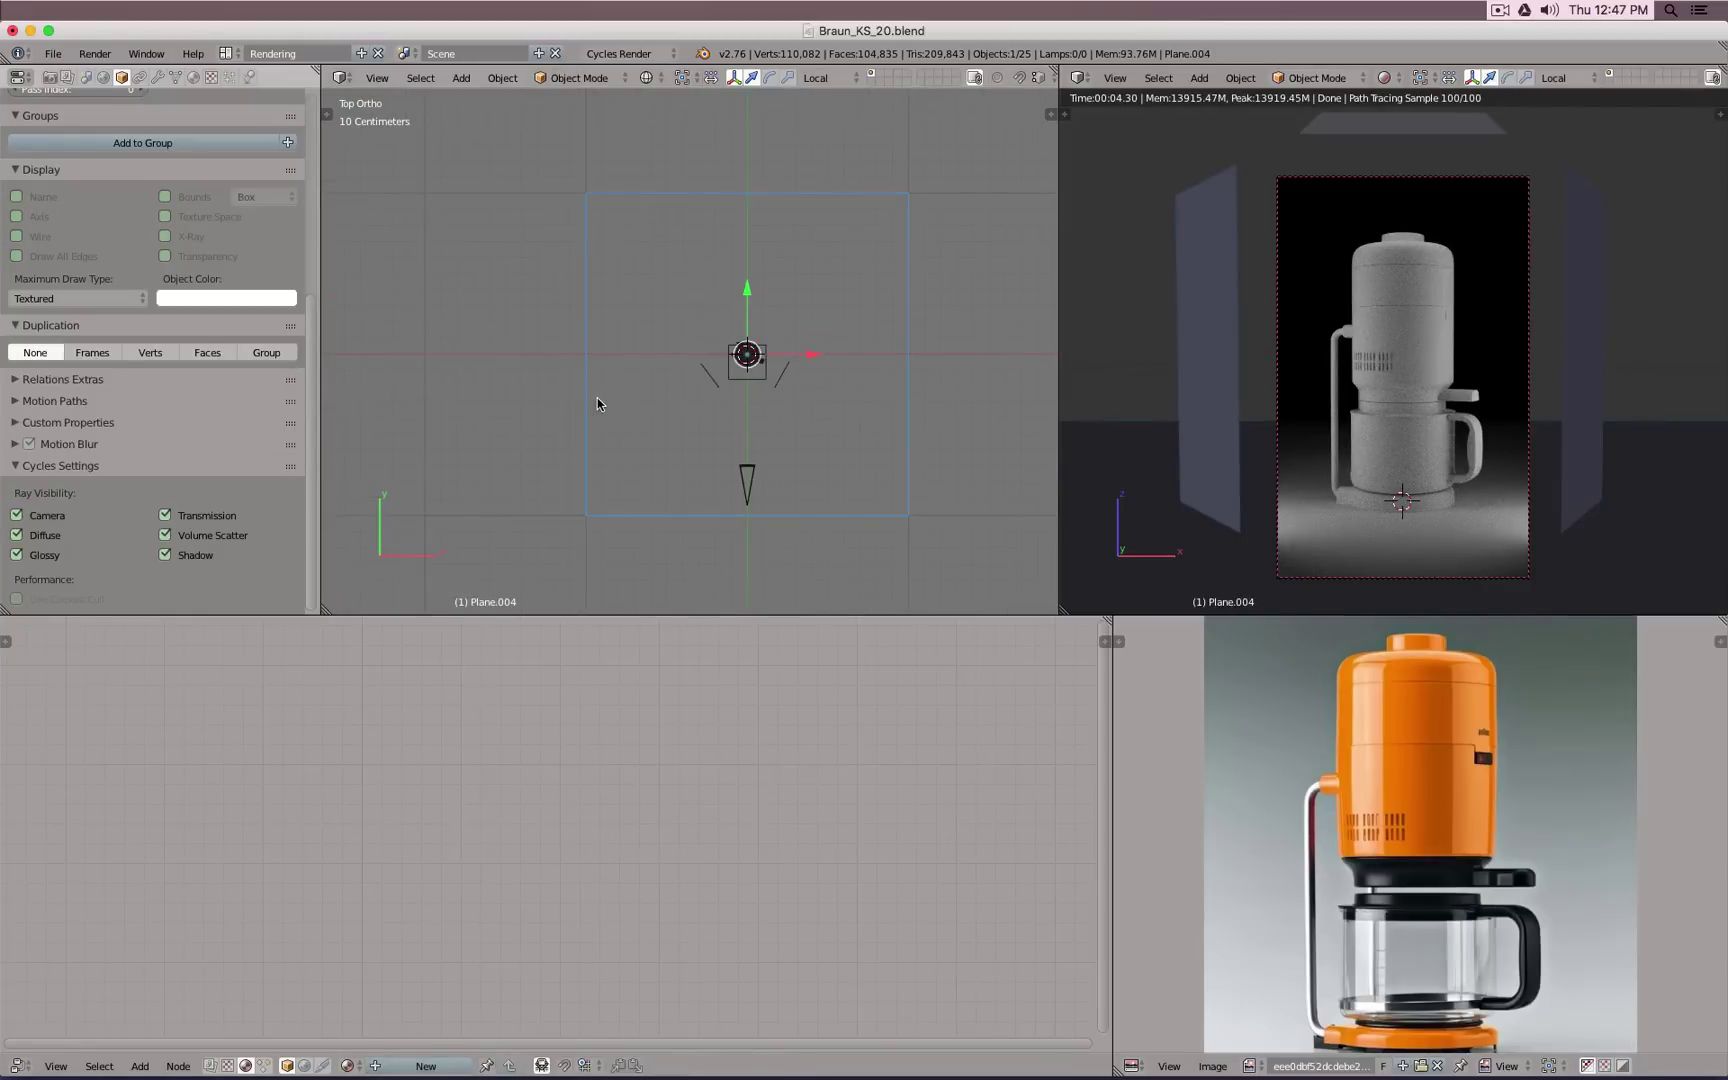
key(KP_1)
scroll(655, 330, up, 5)
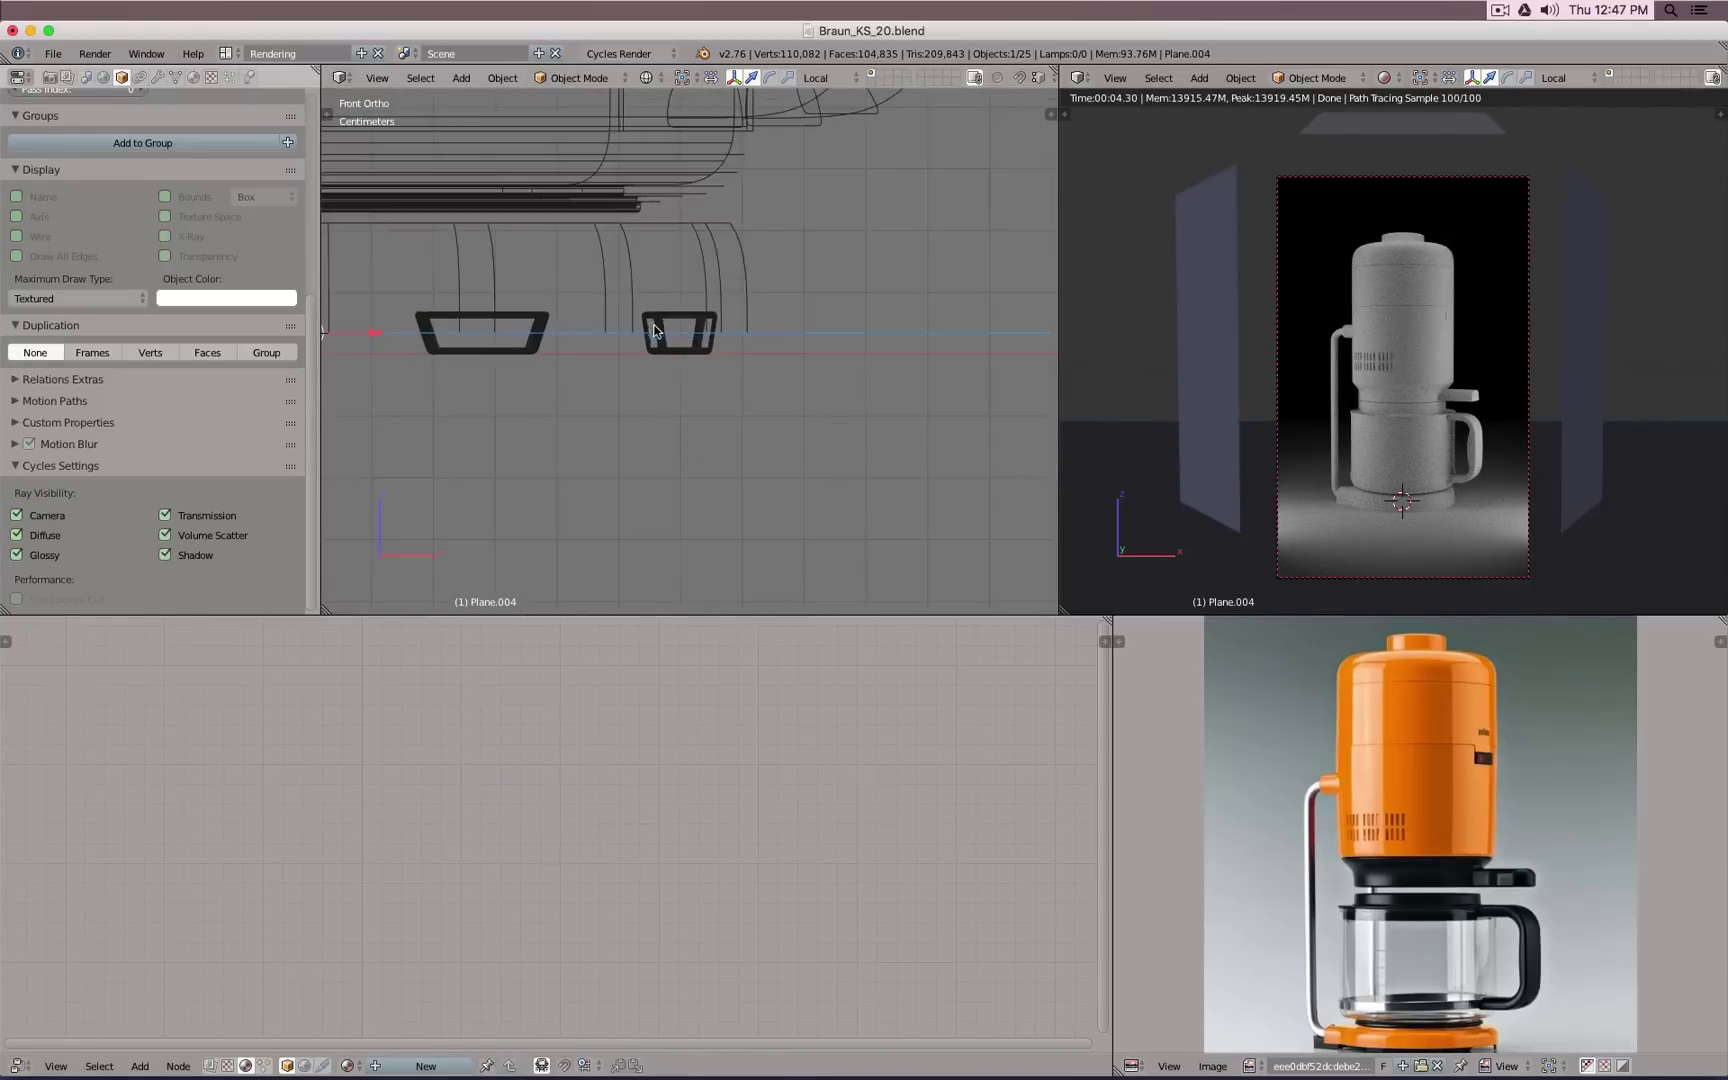
scroll(655, 330, down, 3)
text(ne.004)
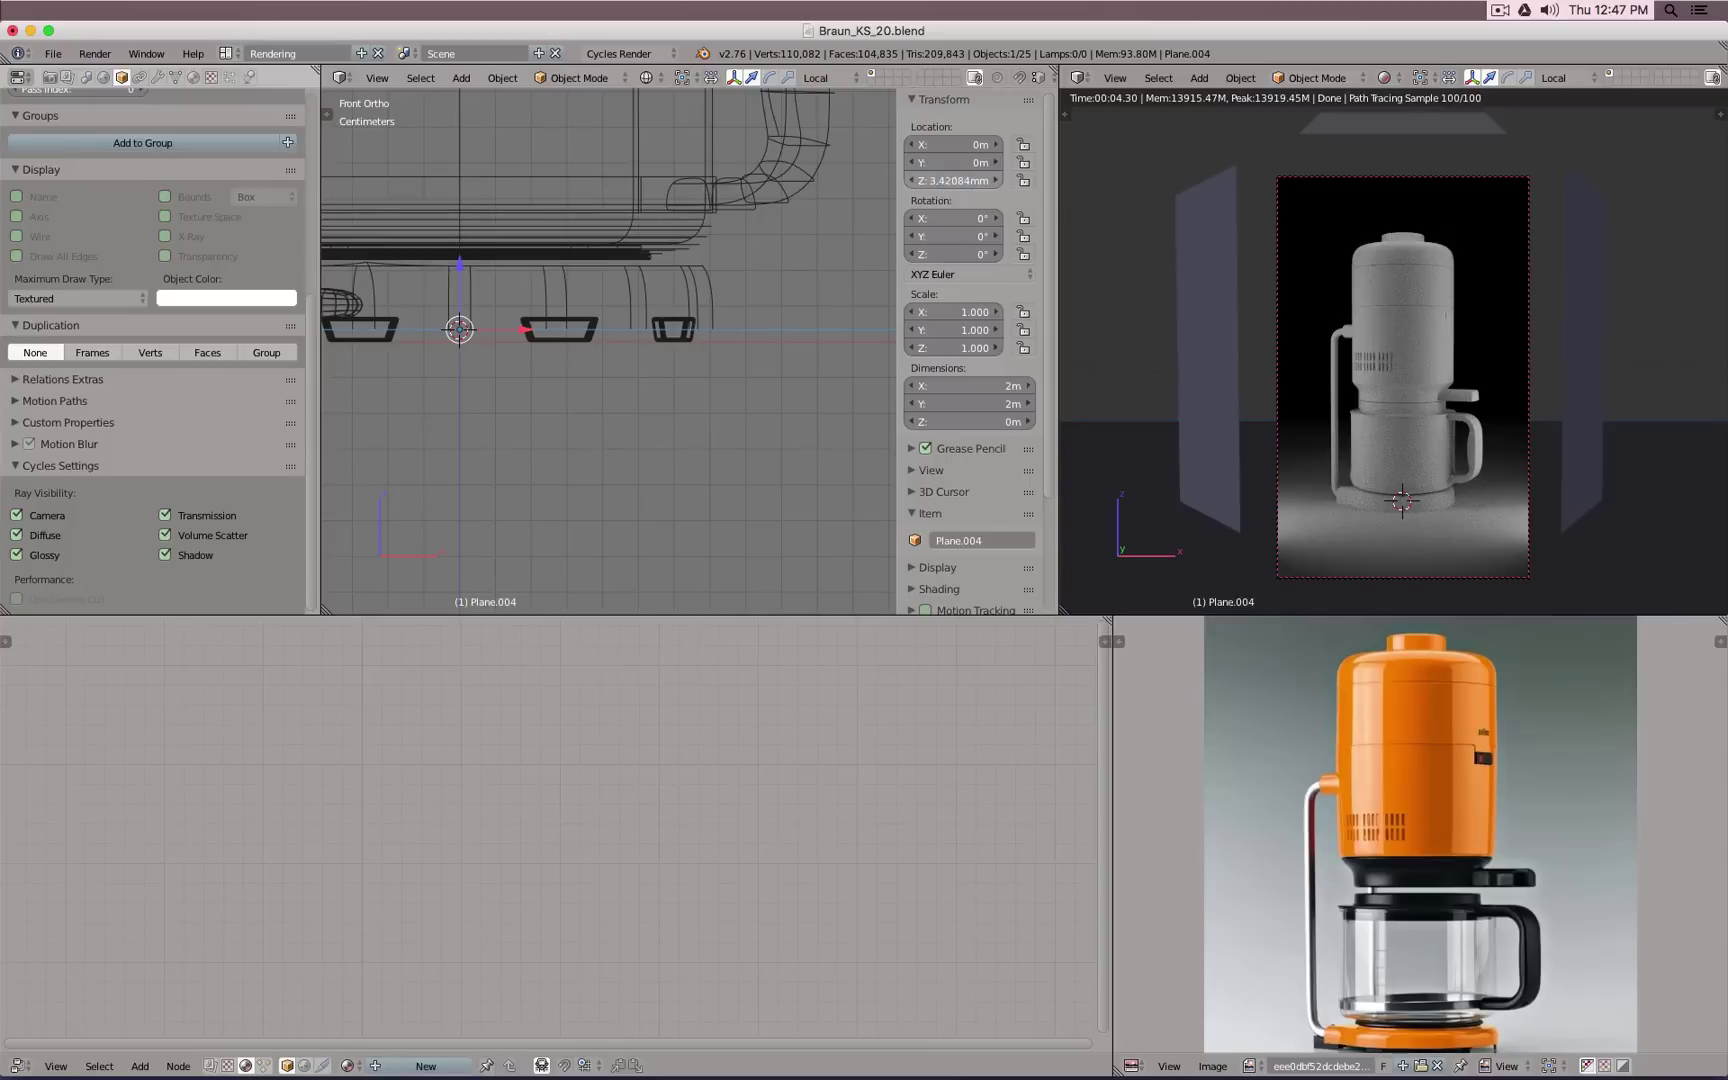
text(0)
key(Return)
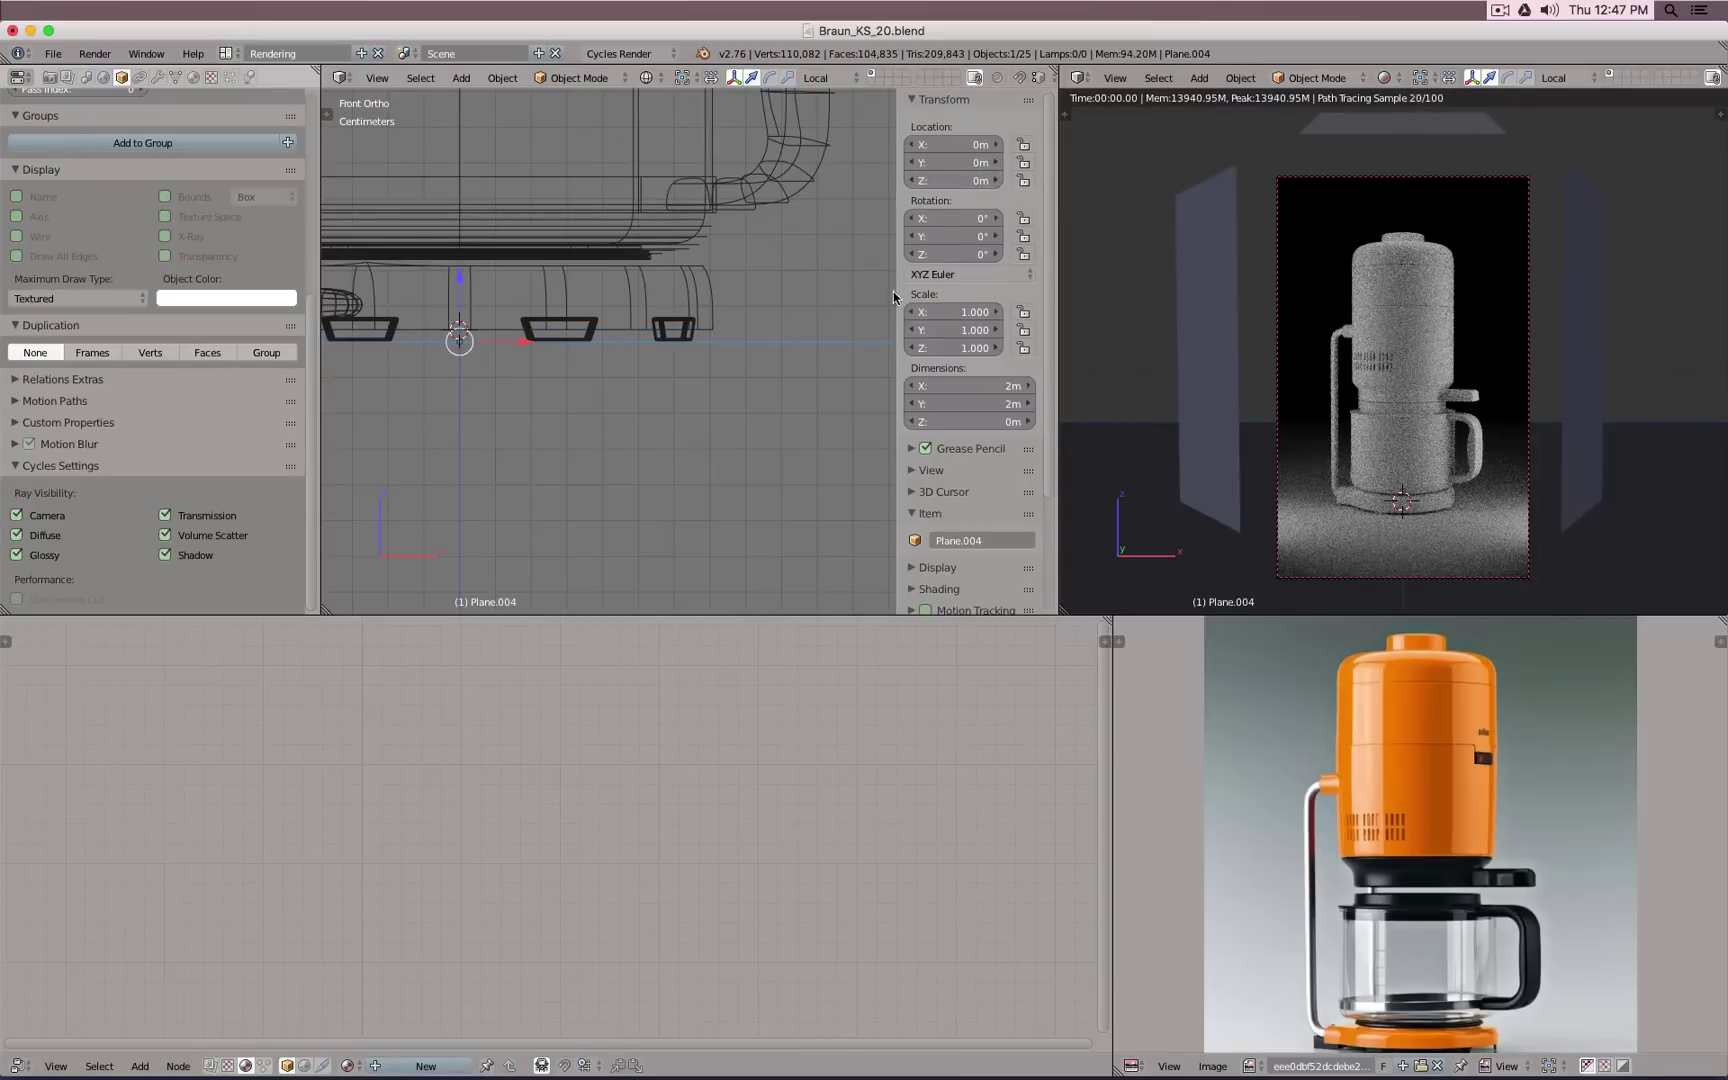
scroll(680, 361, down, 4)
shift+middle_drag(645, 353, 715, 382)
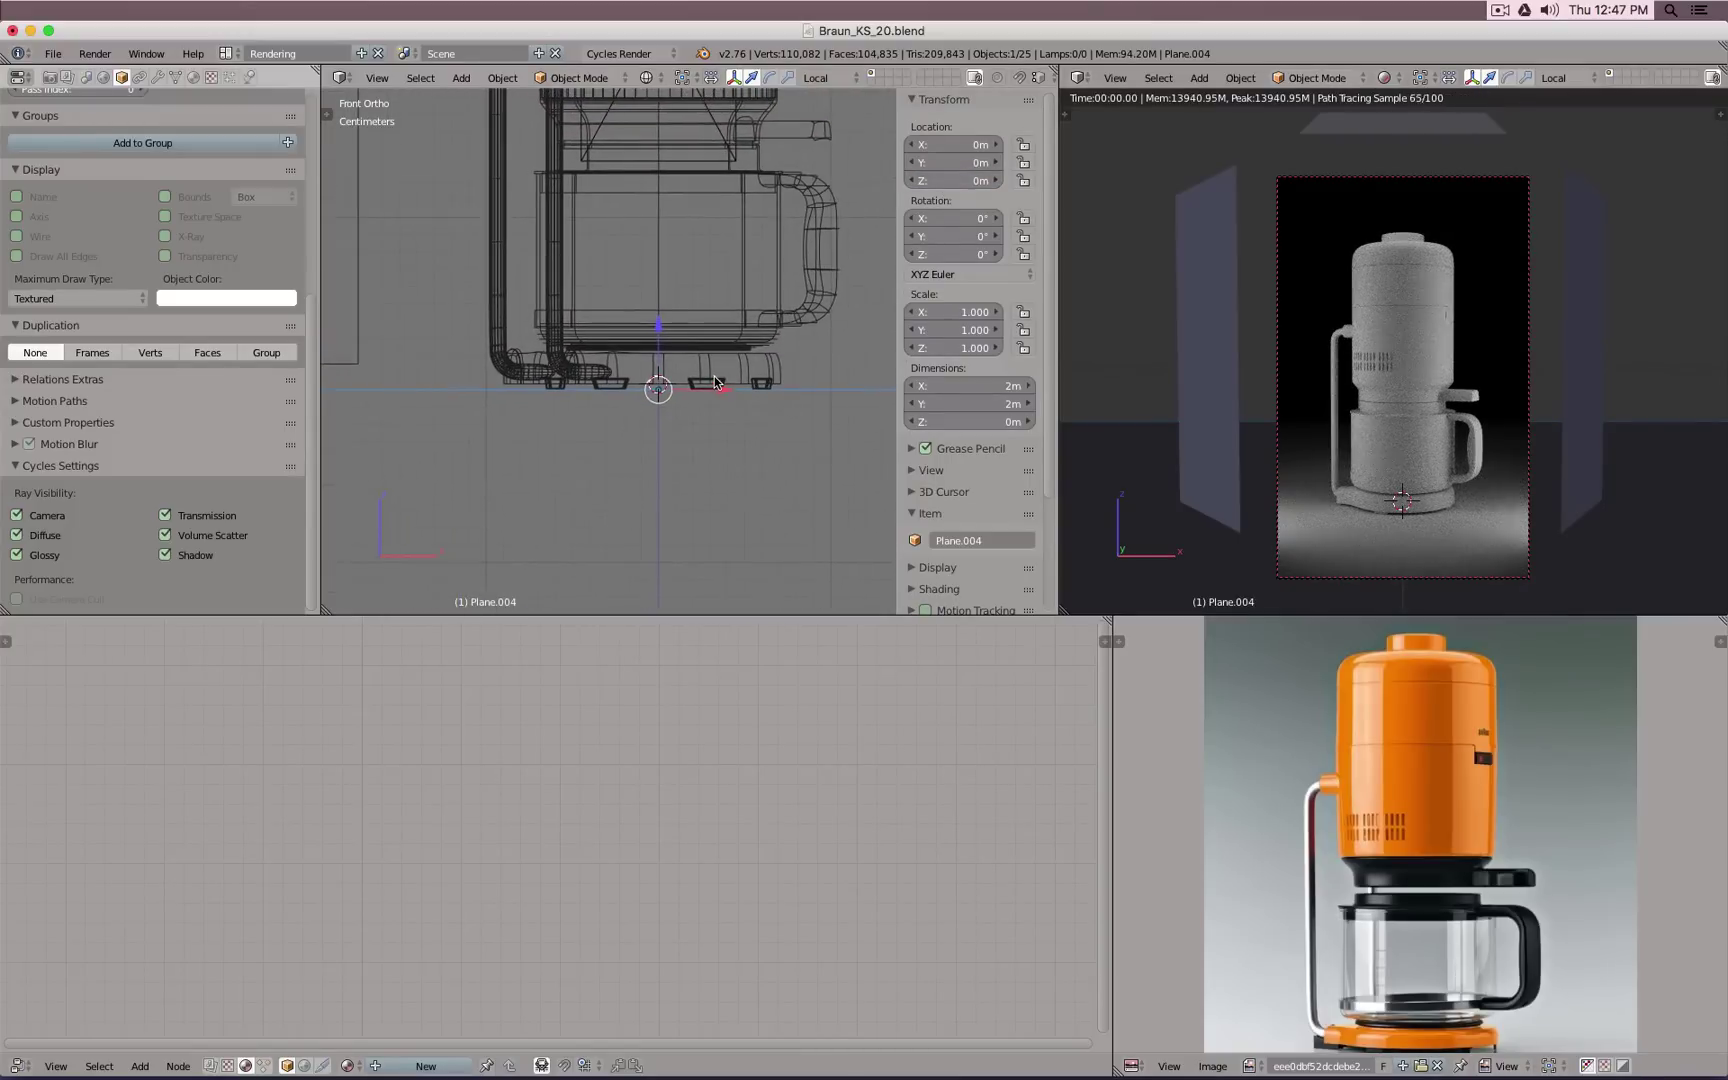
scroll(719, 385, down, 4)
scroll(706, 380, up, 3)
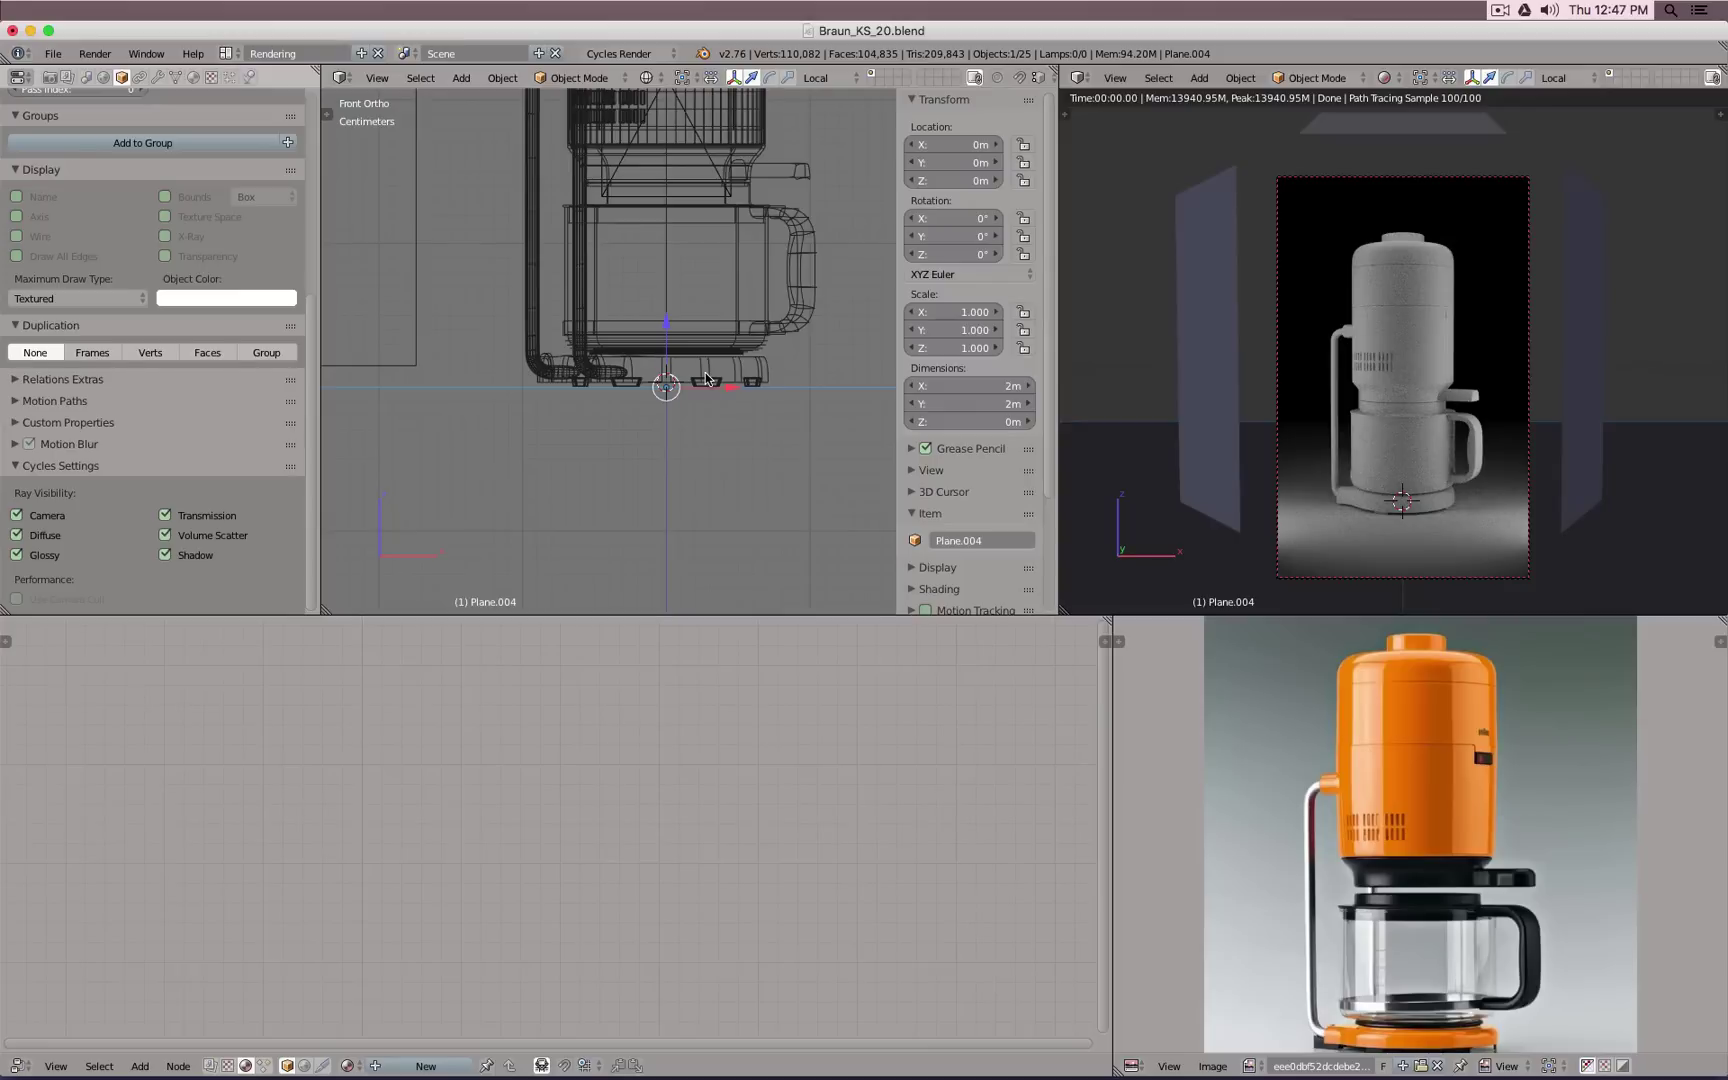
scroll(699, 297, down, 4)
Step: Orbit the rendered preview behind the coffee maker and enable the Right Light's Camera ray visibility
scroll(1240, 331, down, 4)
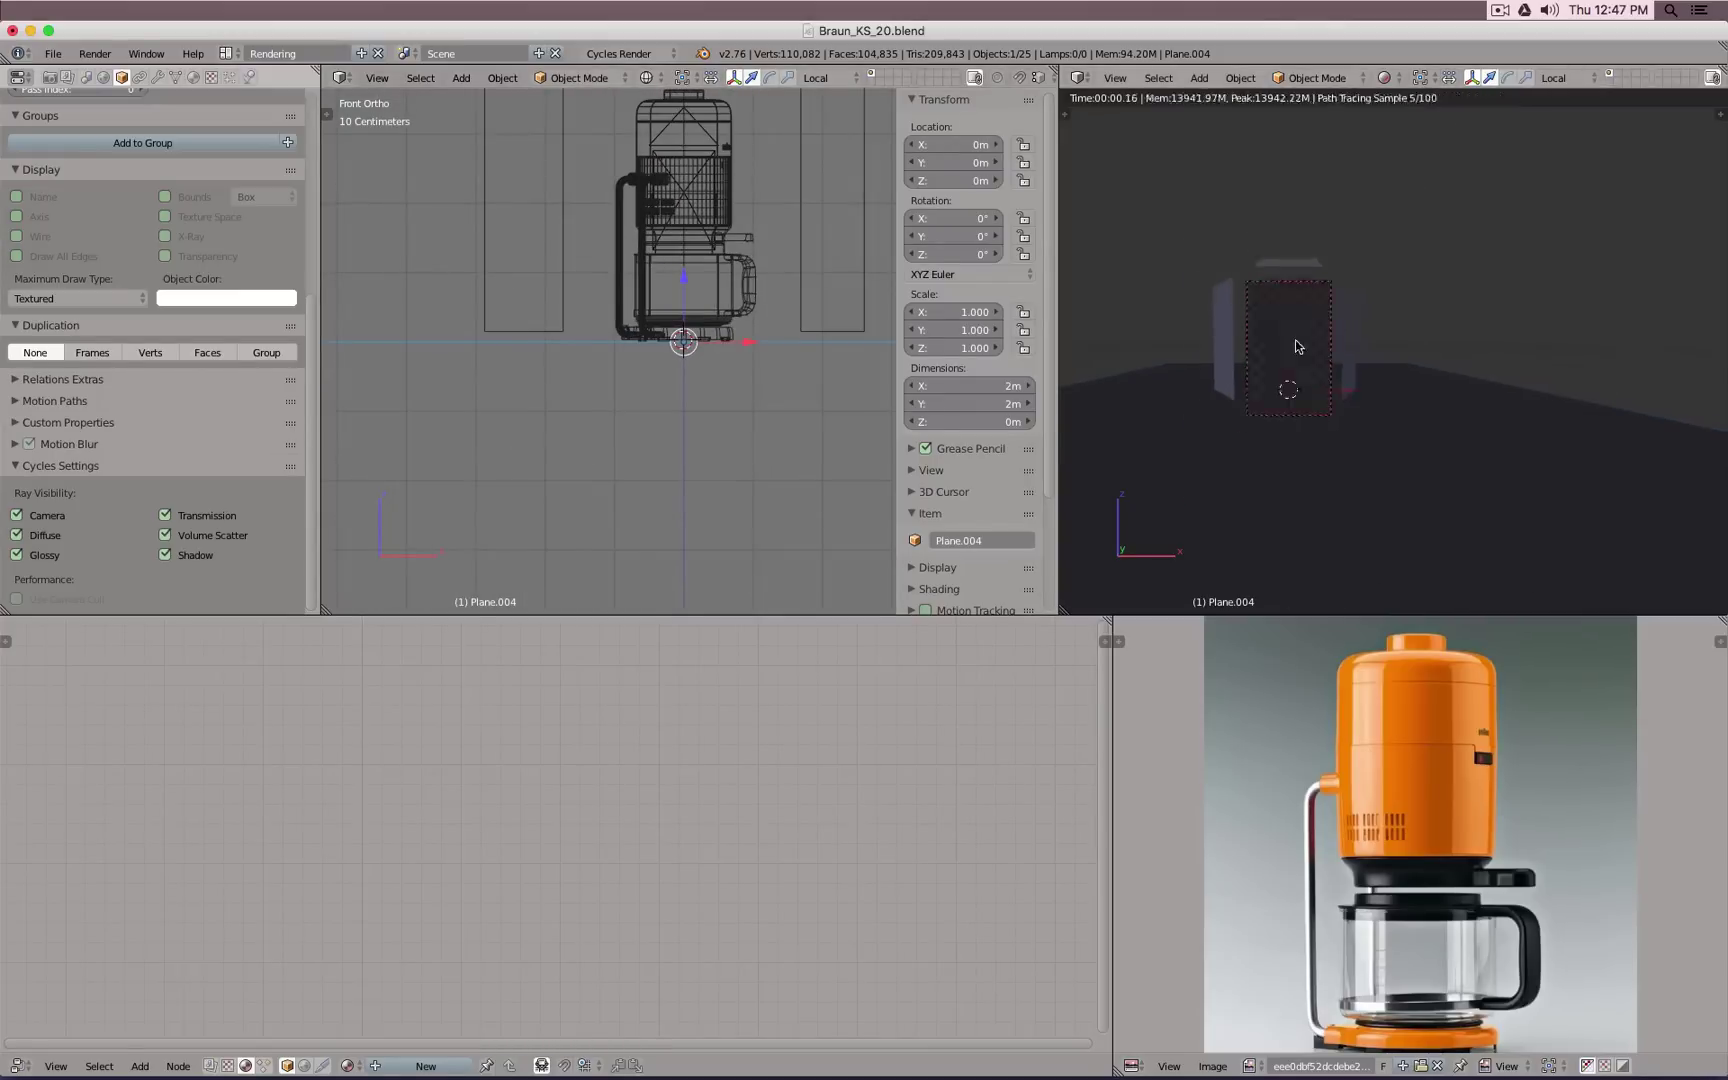
key(KP_0)
middle_drag(1369, 318, 1290, 365)
scroll(1379, 343, up, 2)
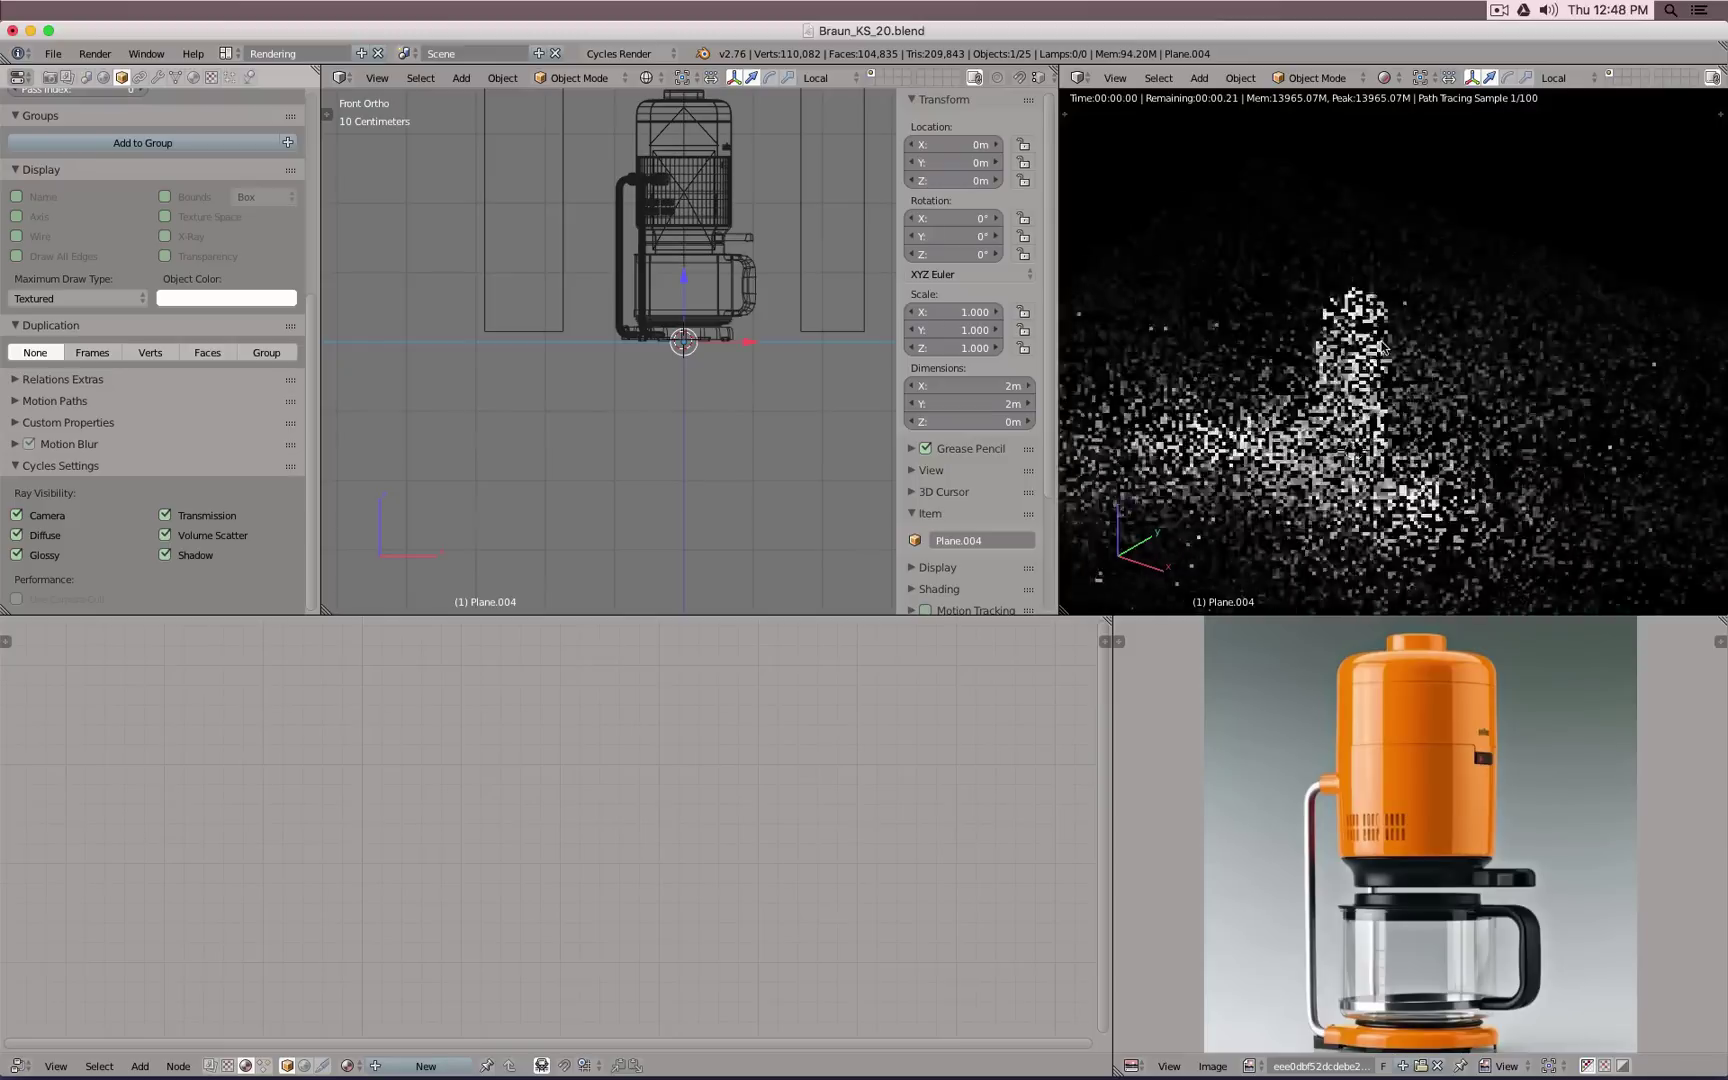
middle_drag(1441, 359, 1199, 359)
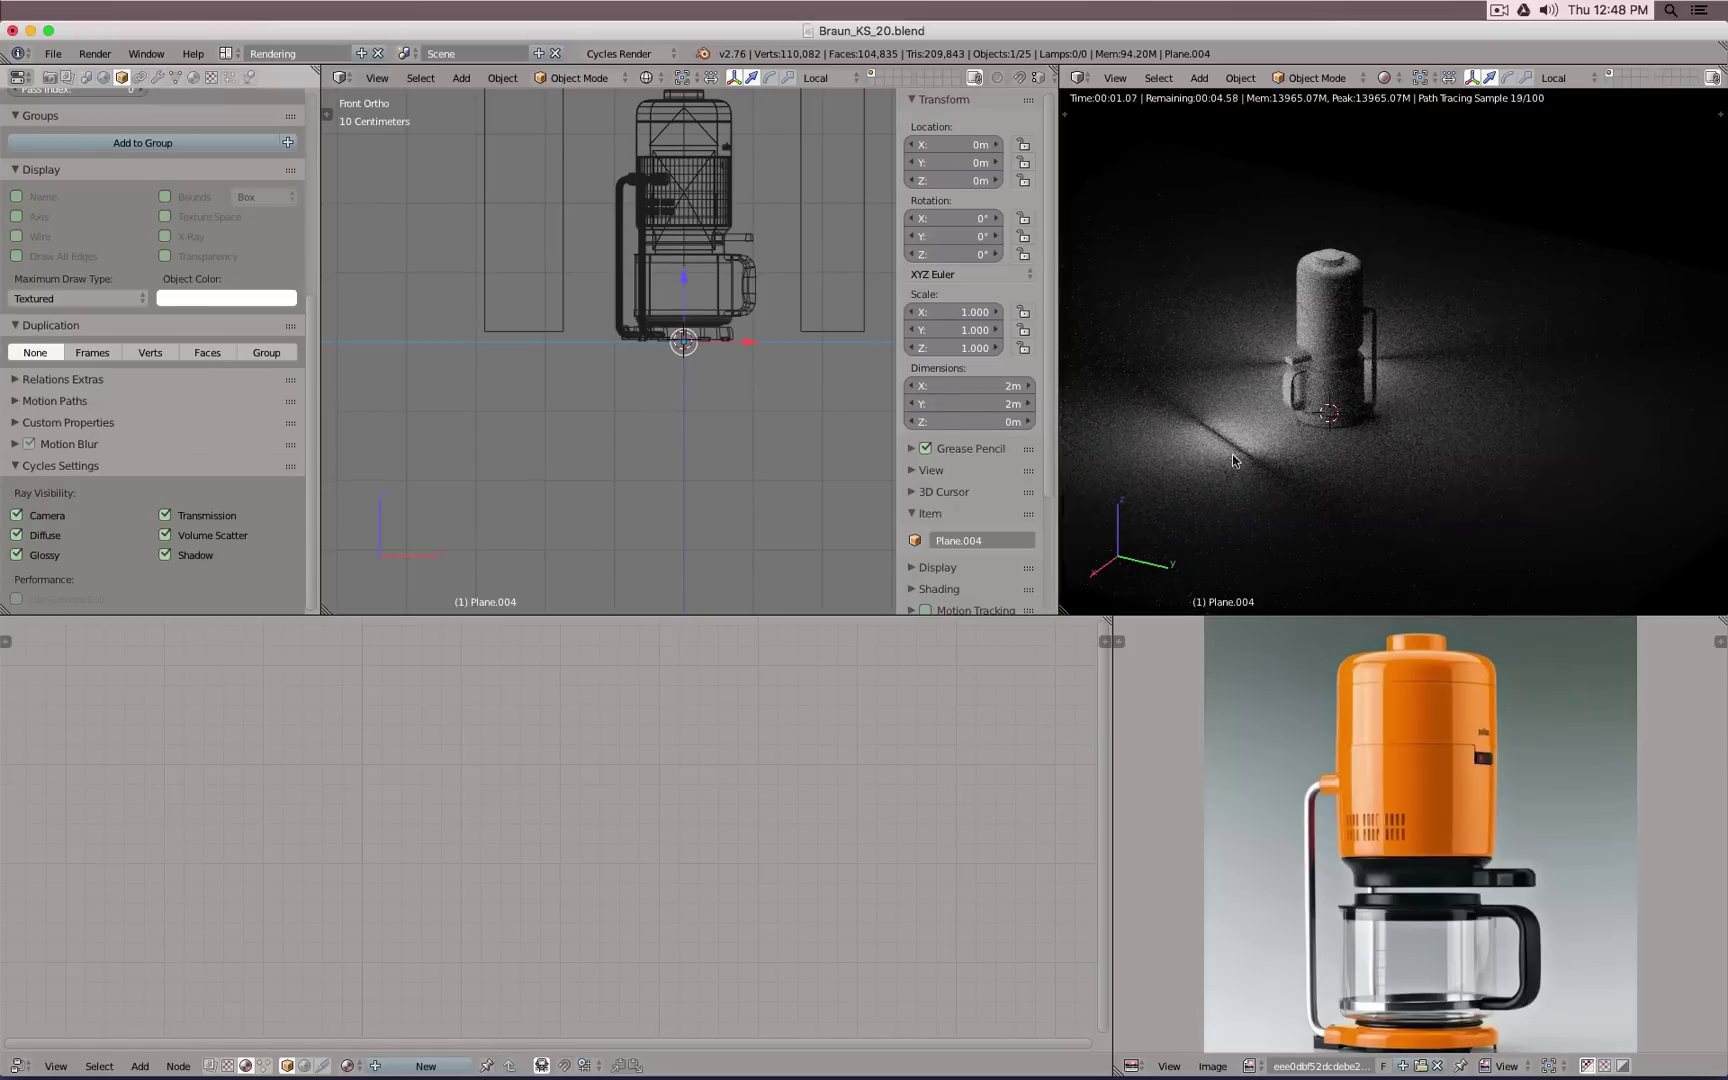
right_click(801, 281)
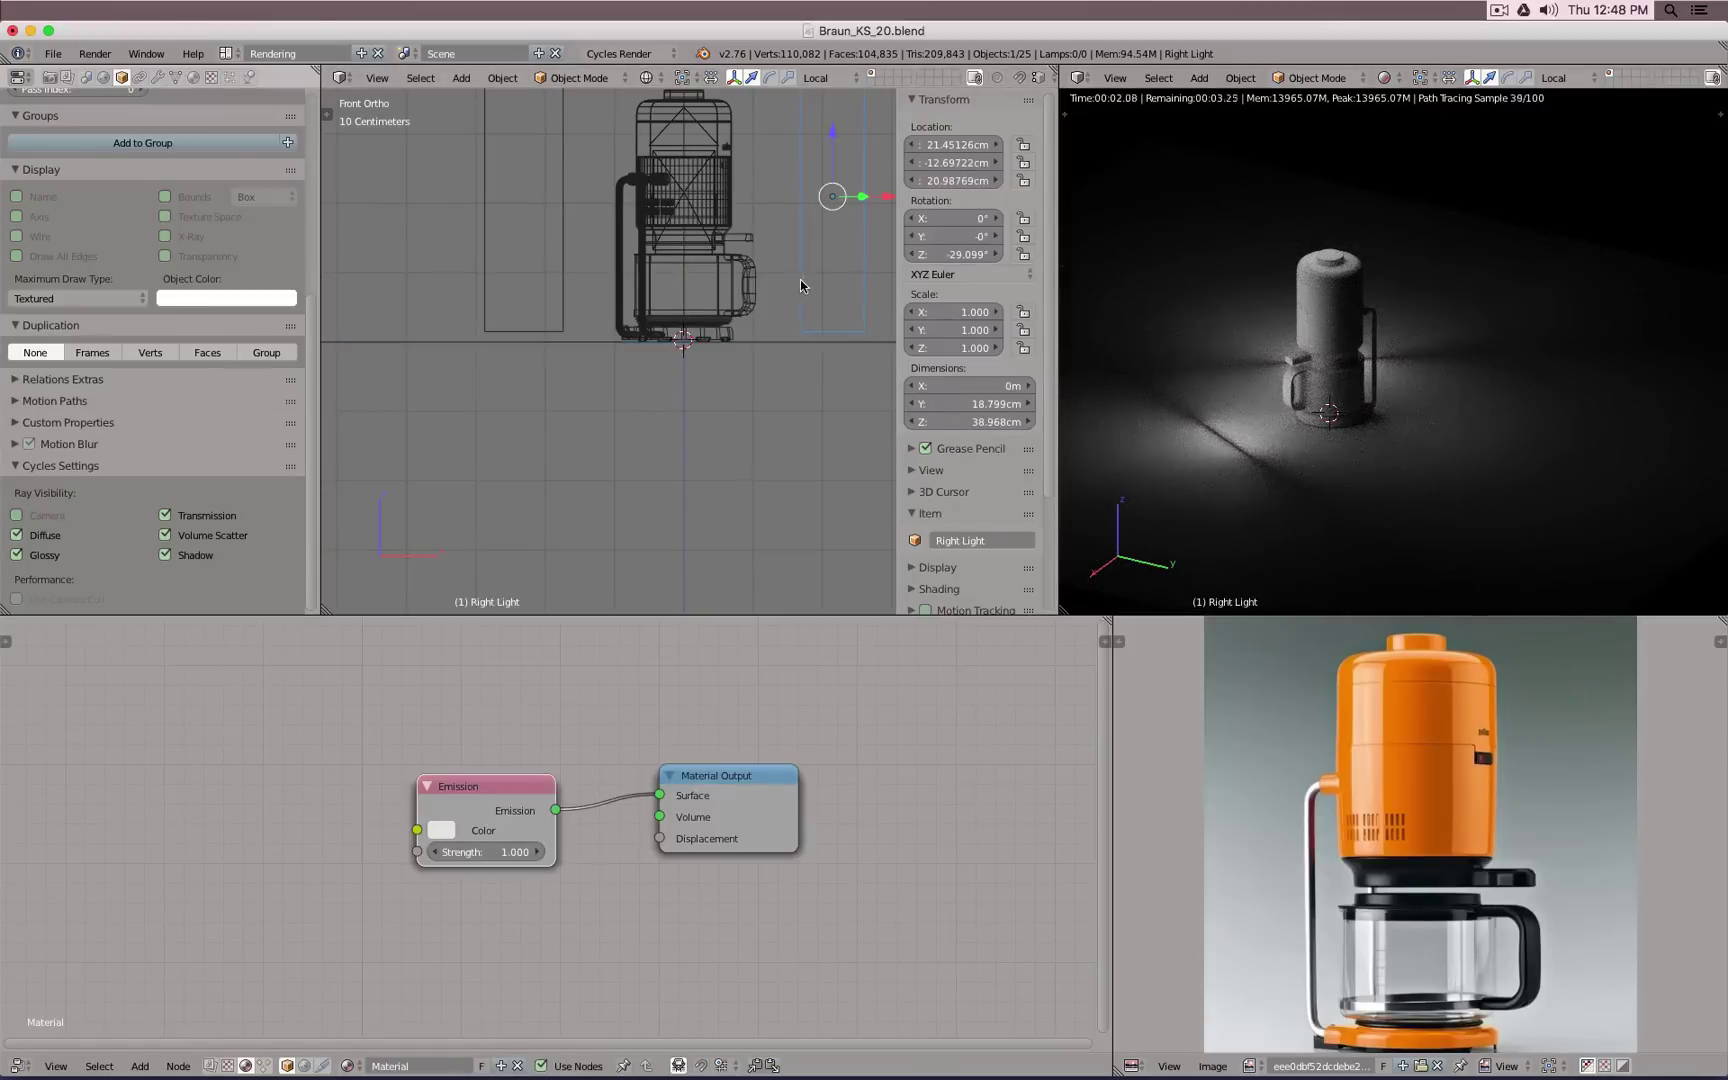
click(35, 514)
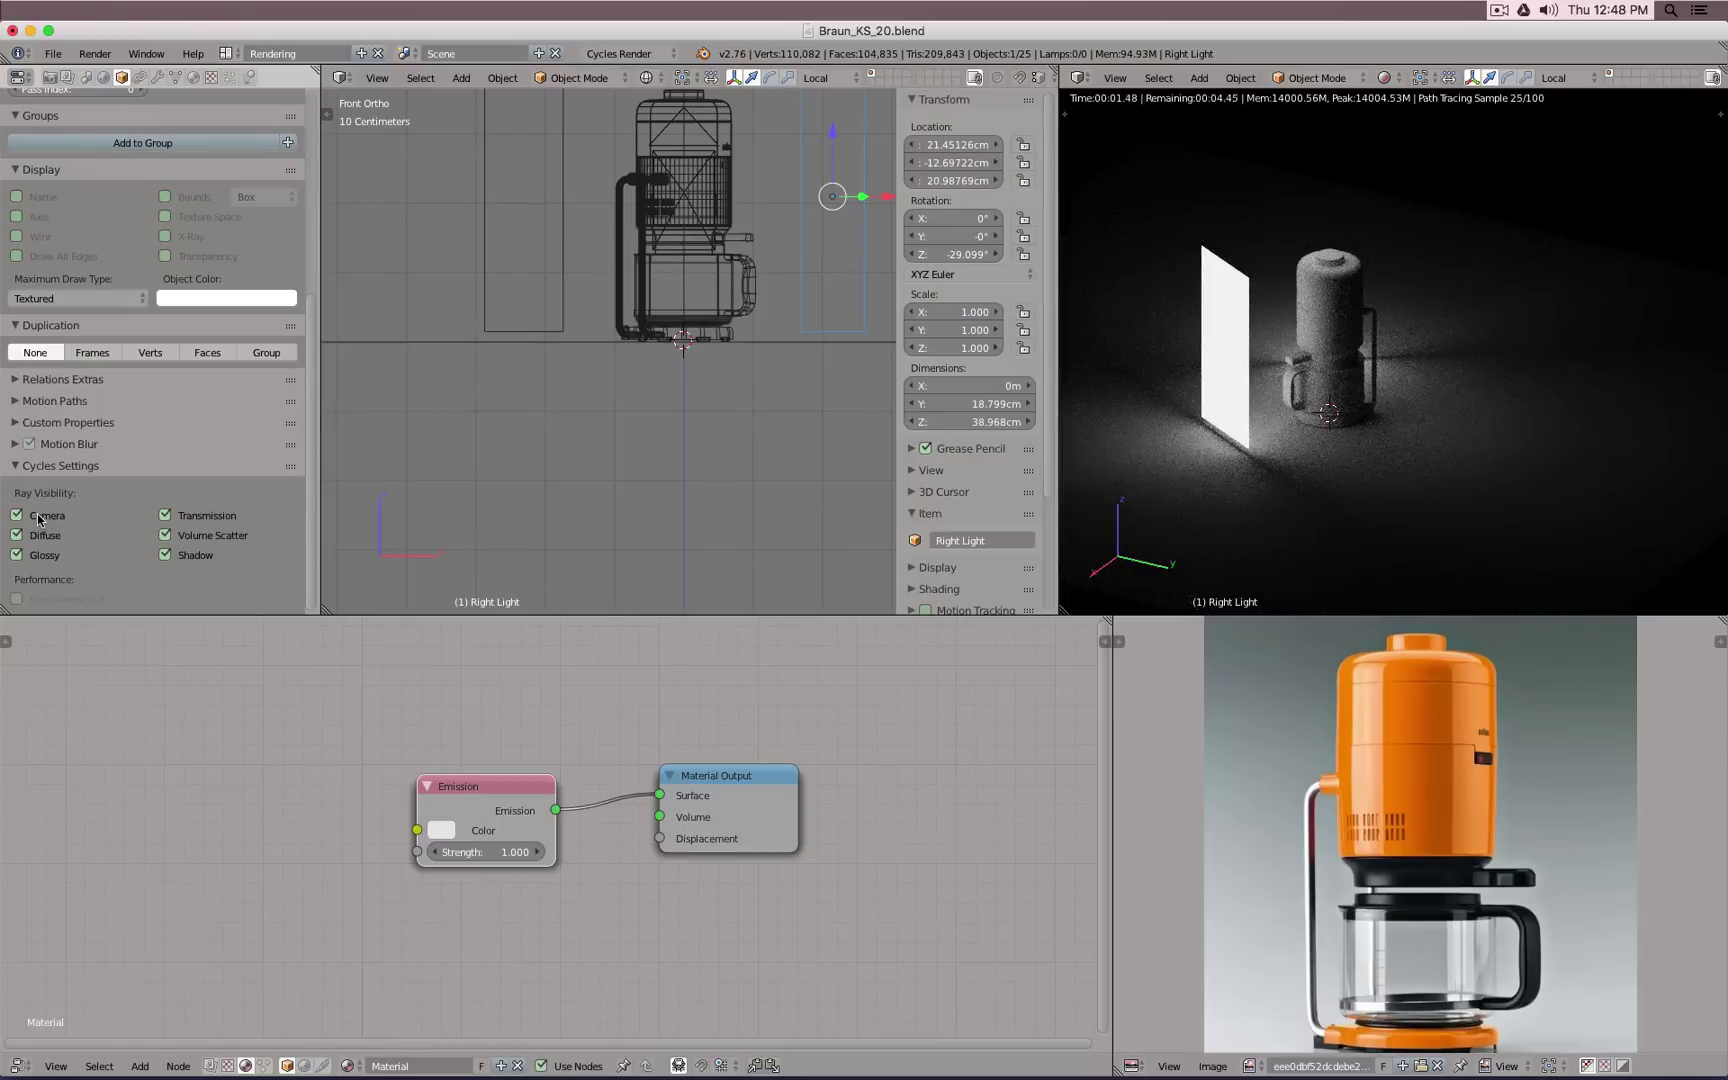
middle_drag(1457, 393, 1421, 424)
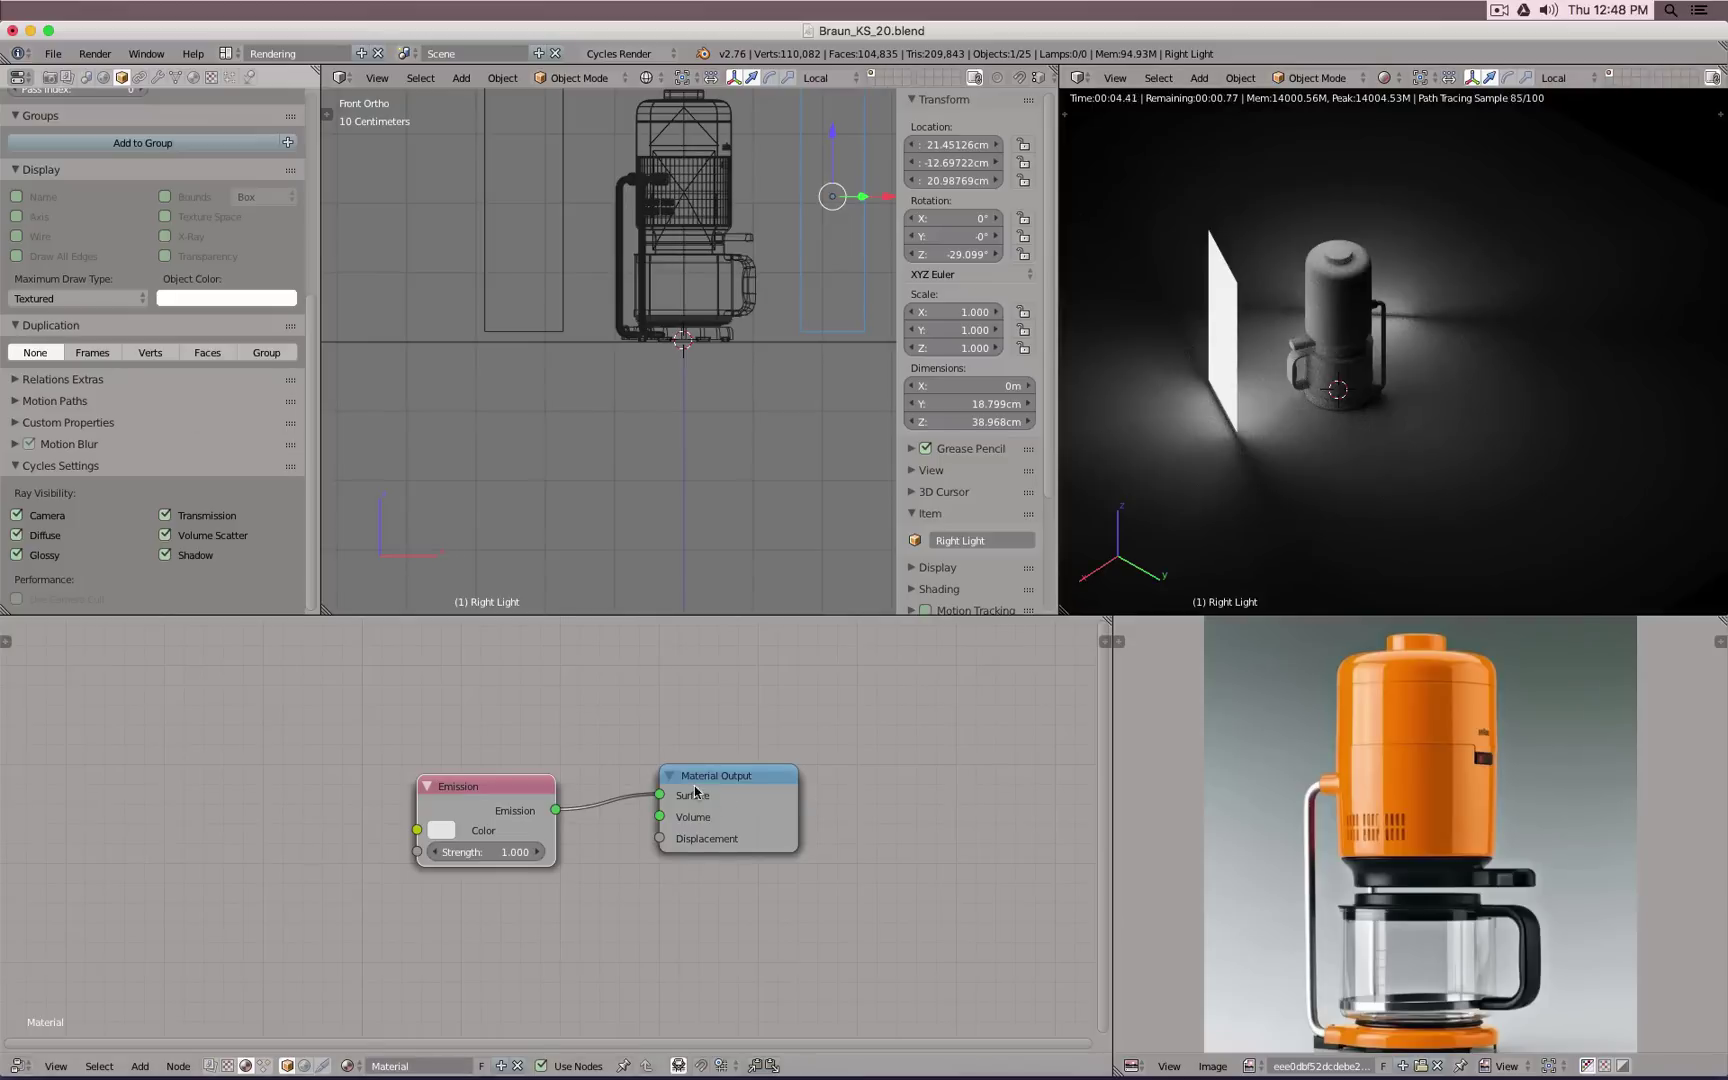
Step: Spread out the Right Light's material nodes and insert a Mix Shader between Emission and Material Output
drag(700, 800, 876, 803)
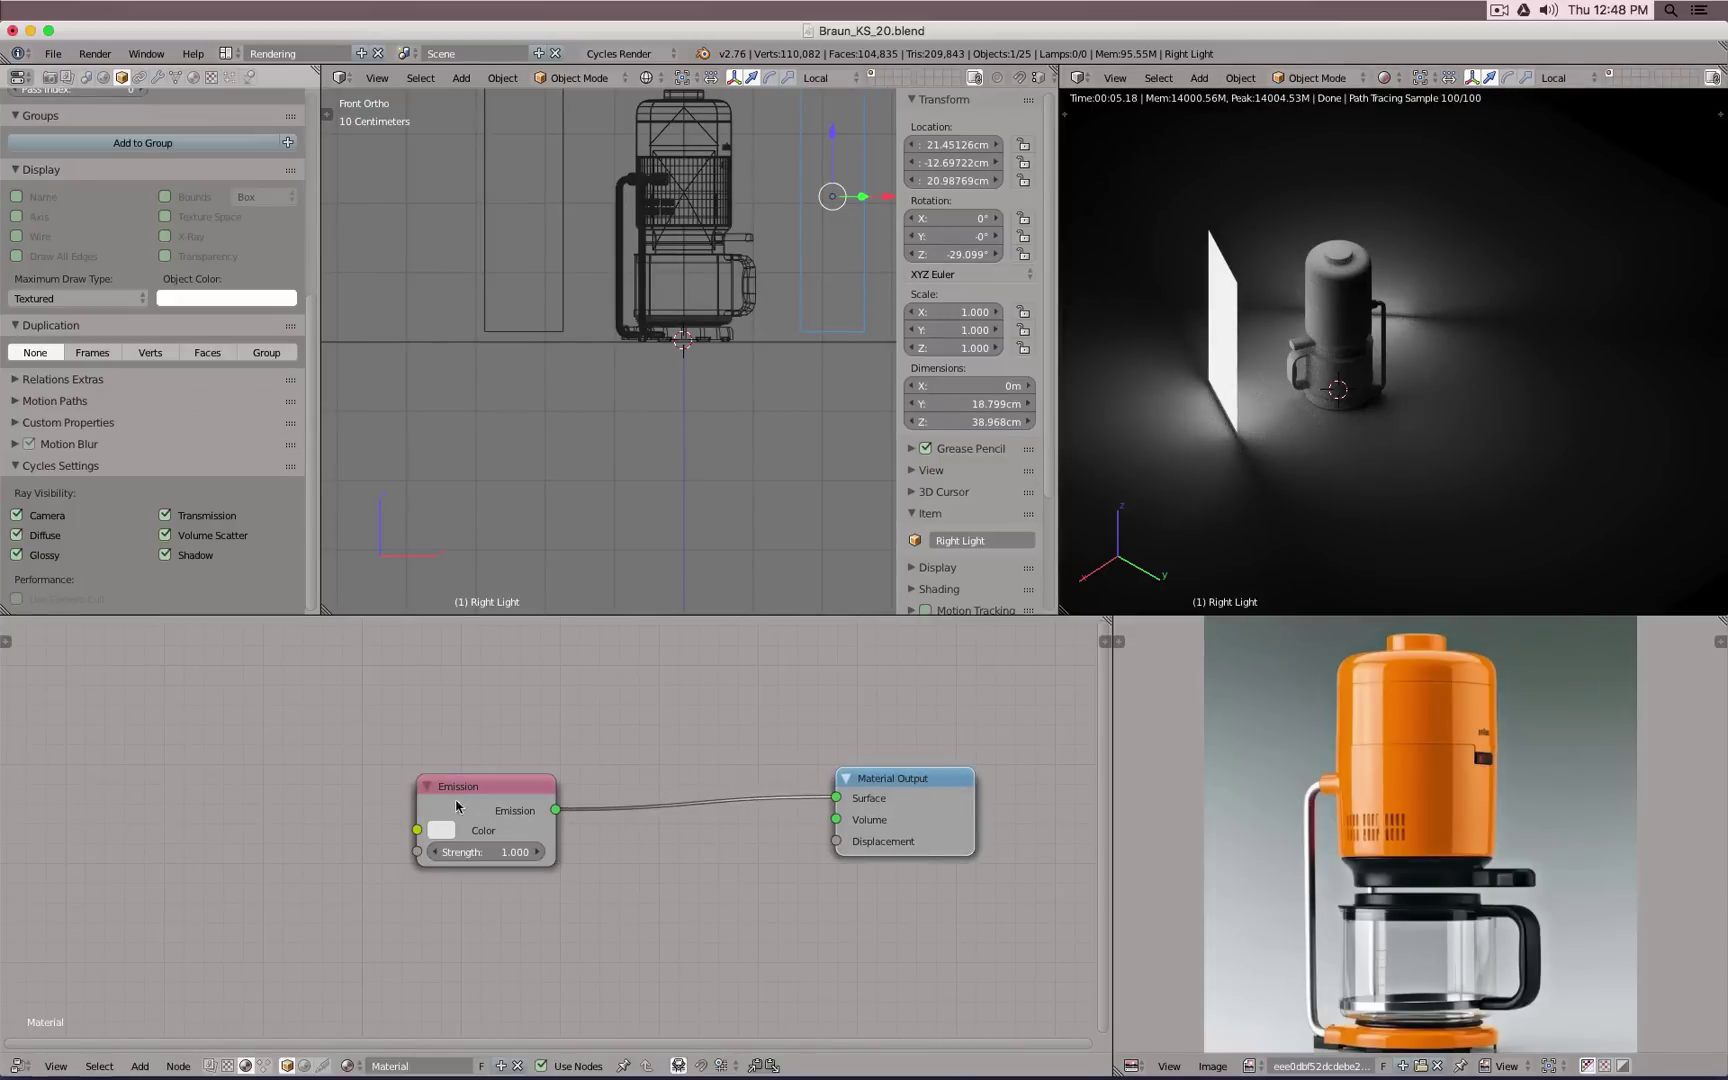
drag(456, 806, 252, 831)
key(shift+a)
mouse_move(320, 800)
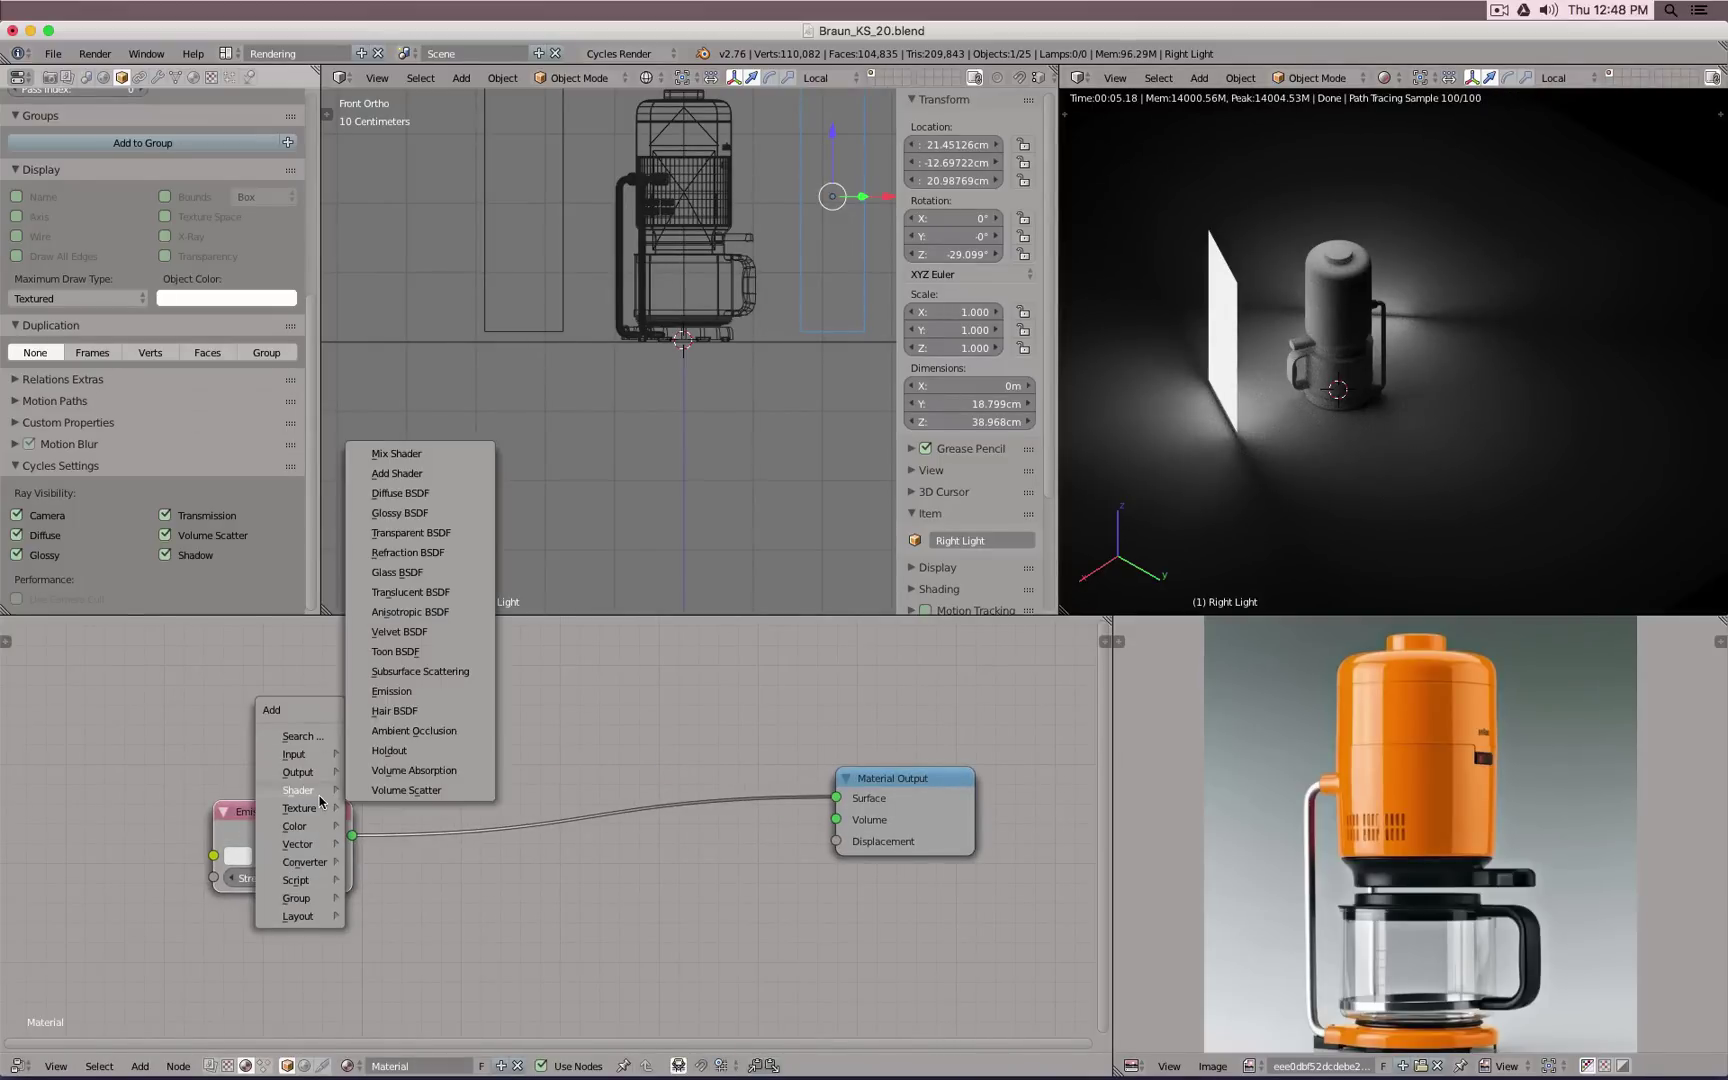
click(396, 453)
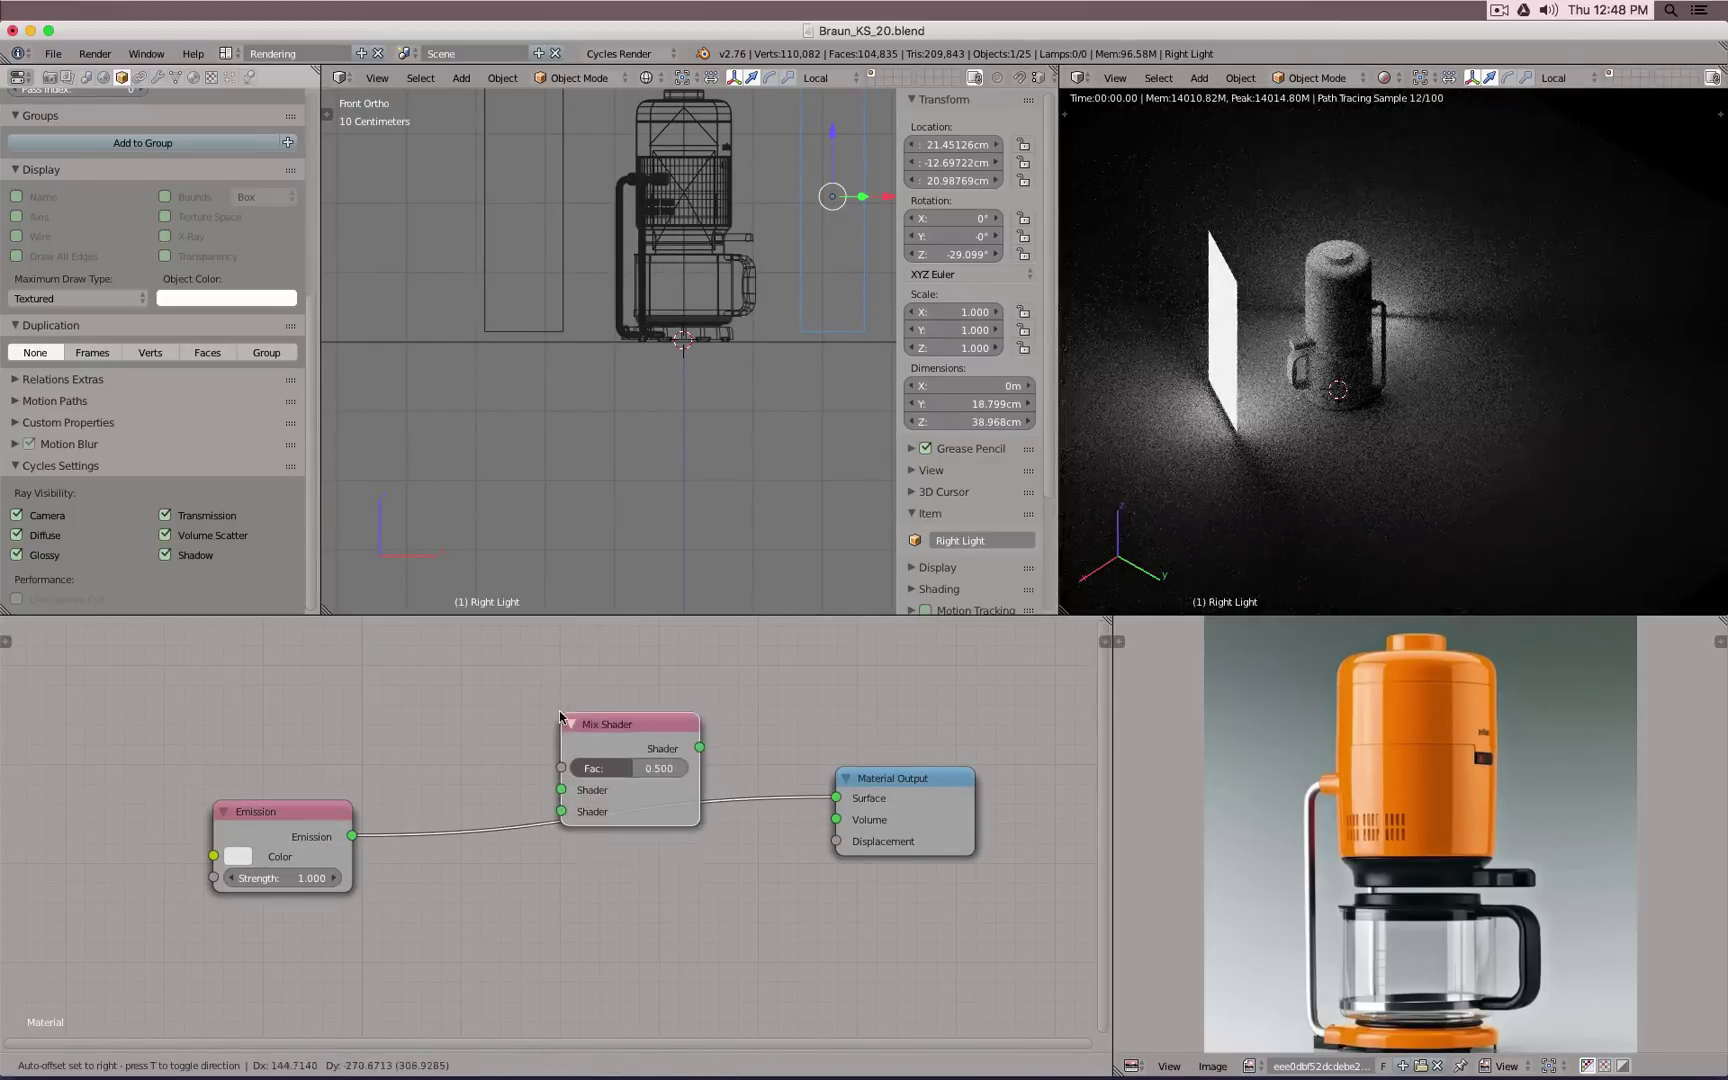
click(560, 715)
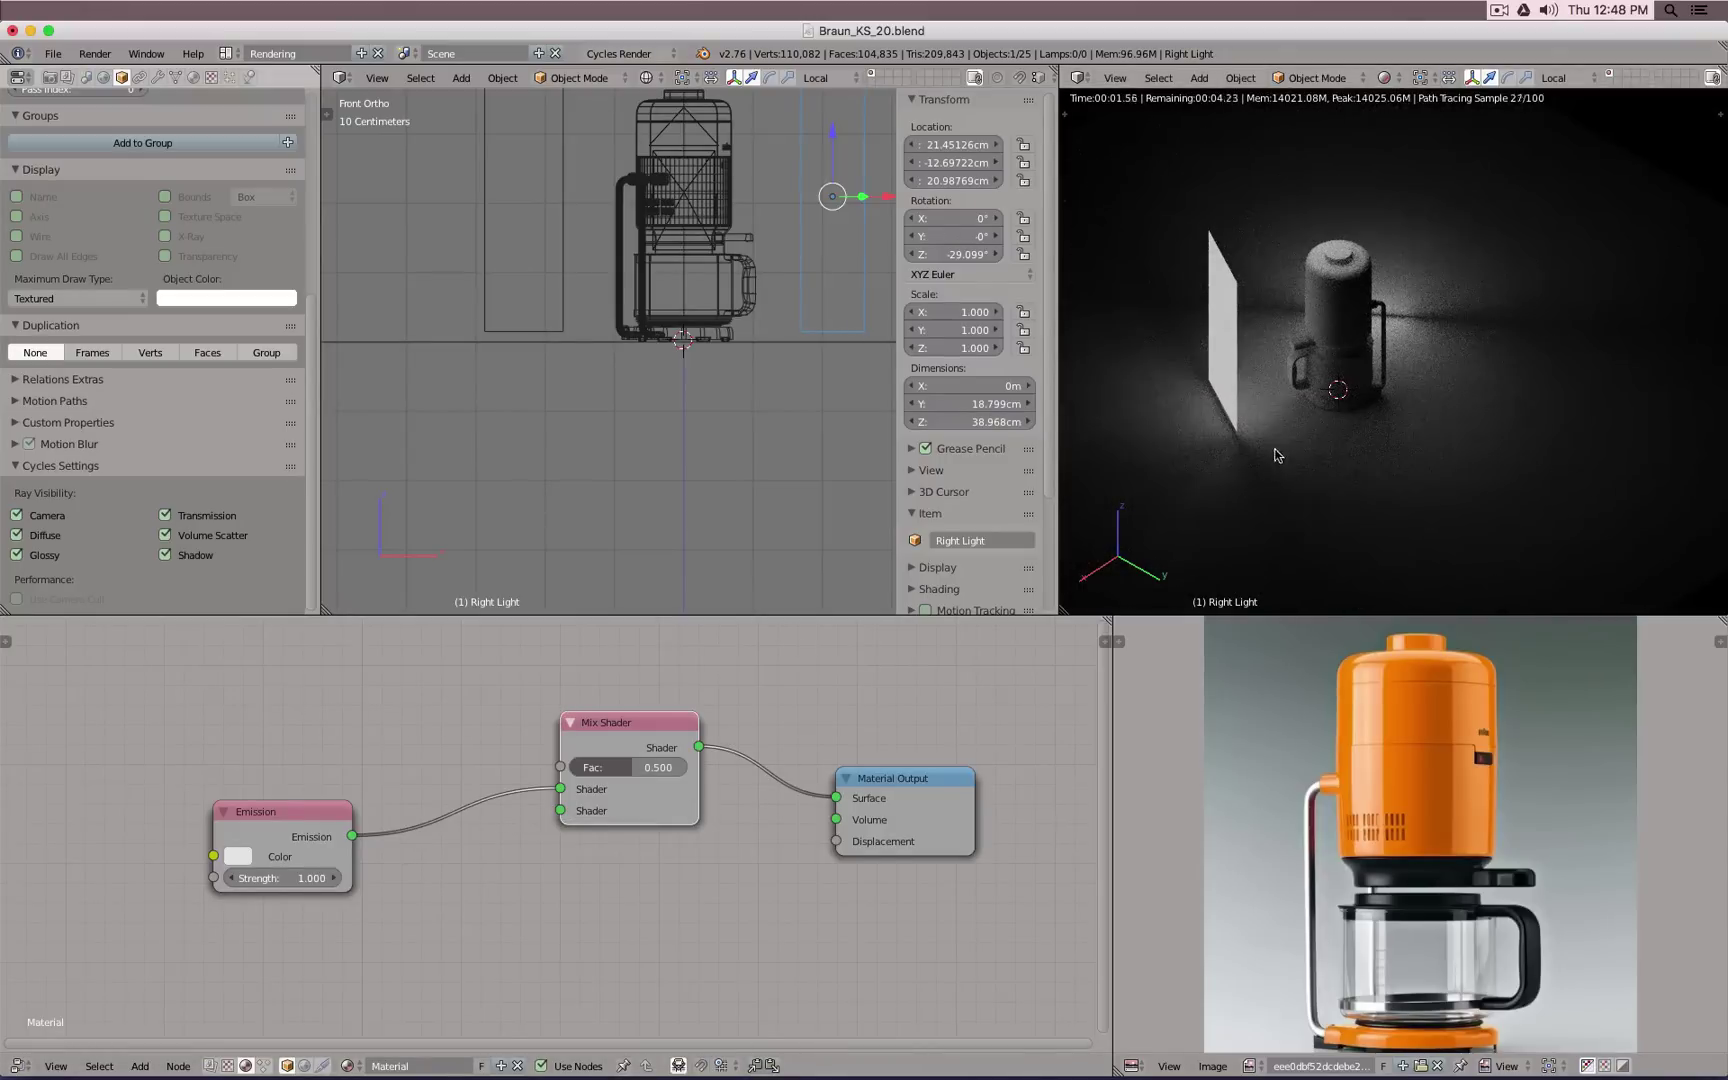
Step: Add a Geometry node and connect its Backfacing output to the Mix Shader's Fac input
middle_drag(1276, 448, 1226, 438)
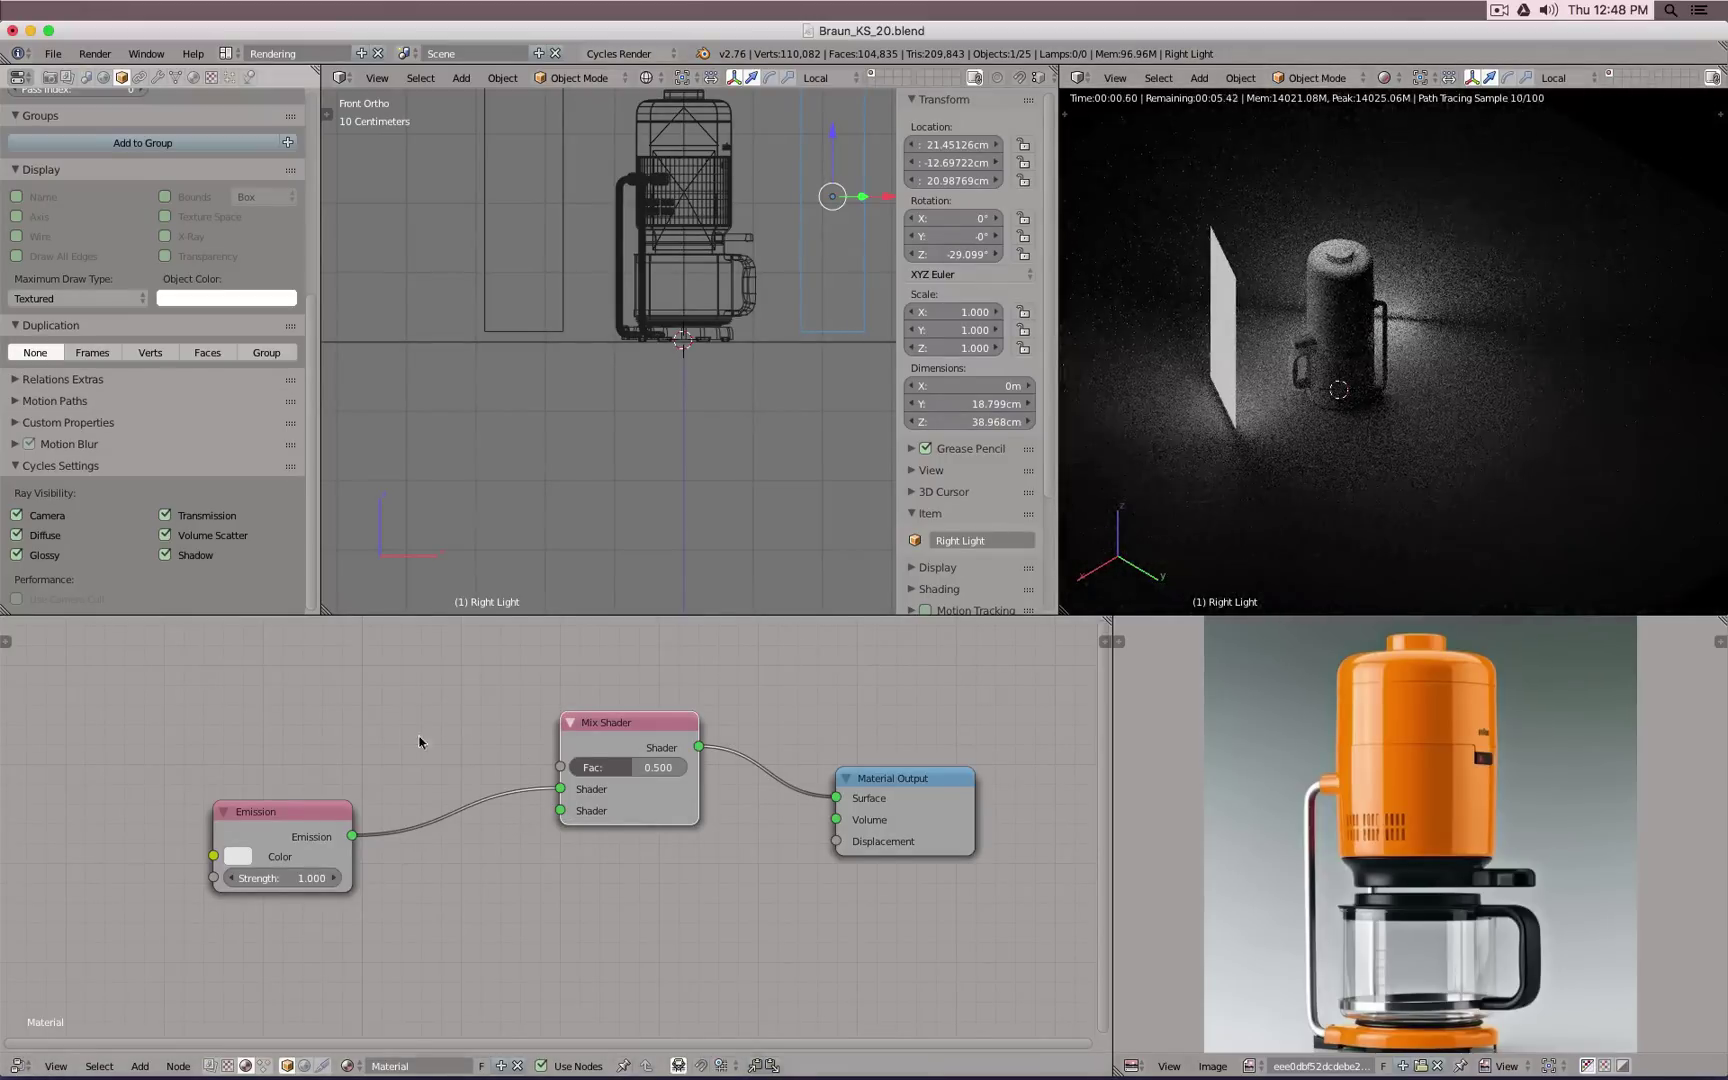
scroll(425, 738, left, 5)
scroll(425, 738, up, 3)
key(shift+a)
mouse_move(397, 722)
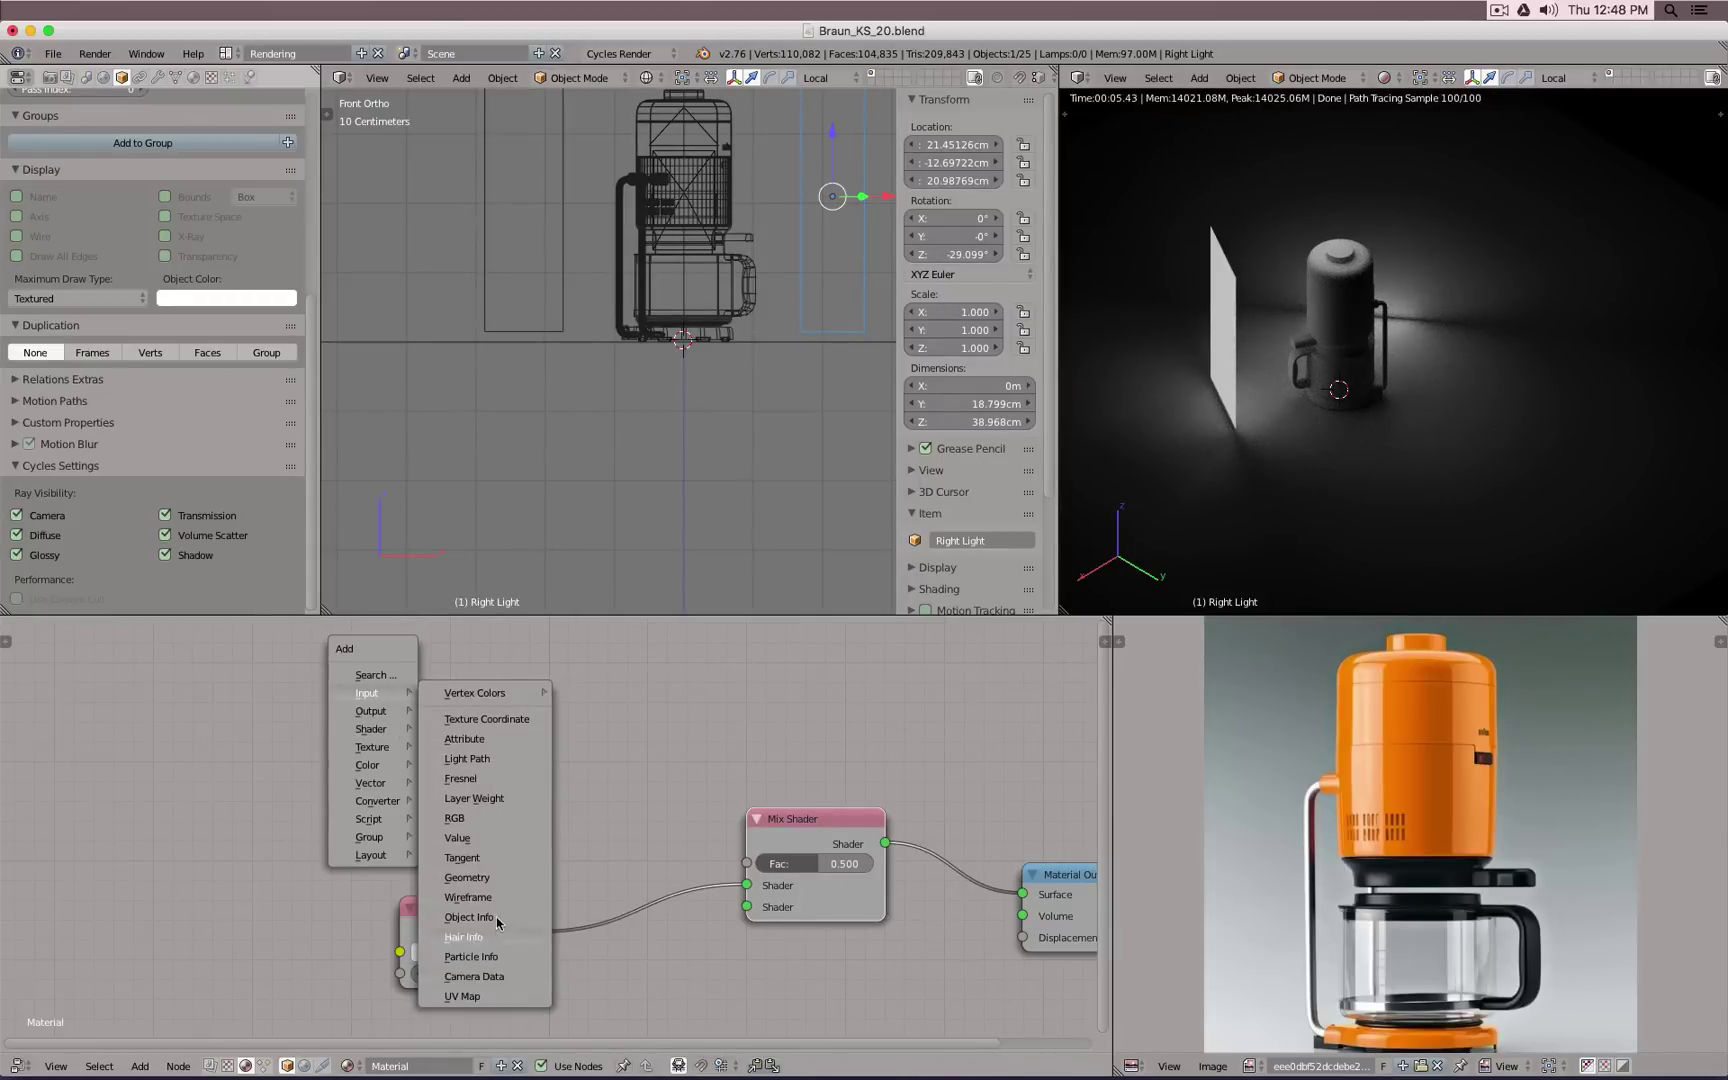
click(495, 874)
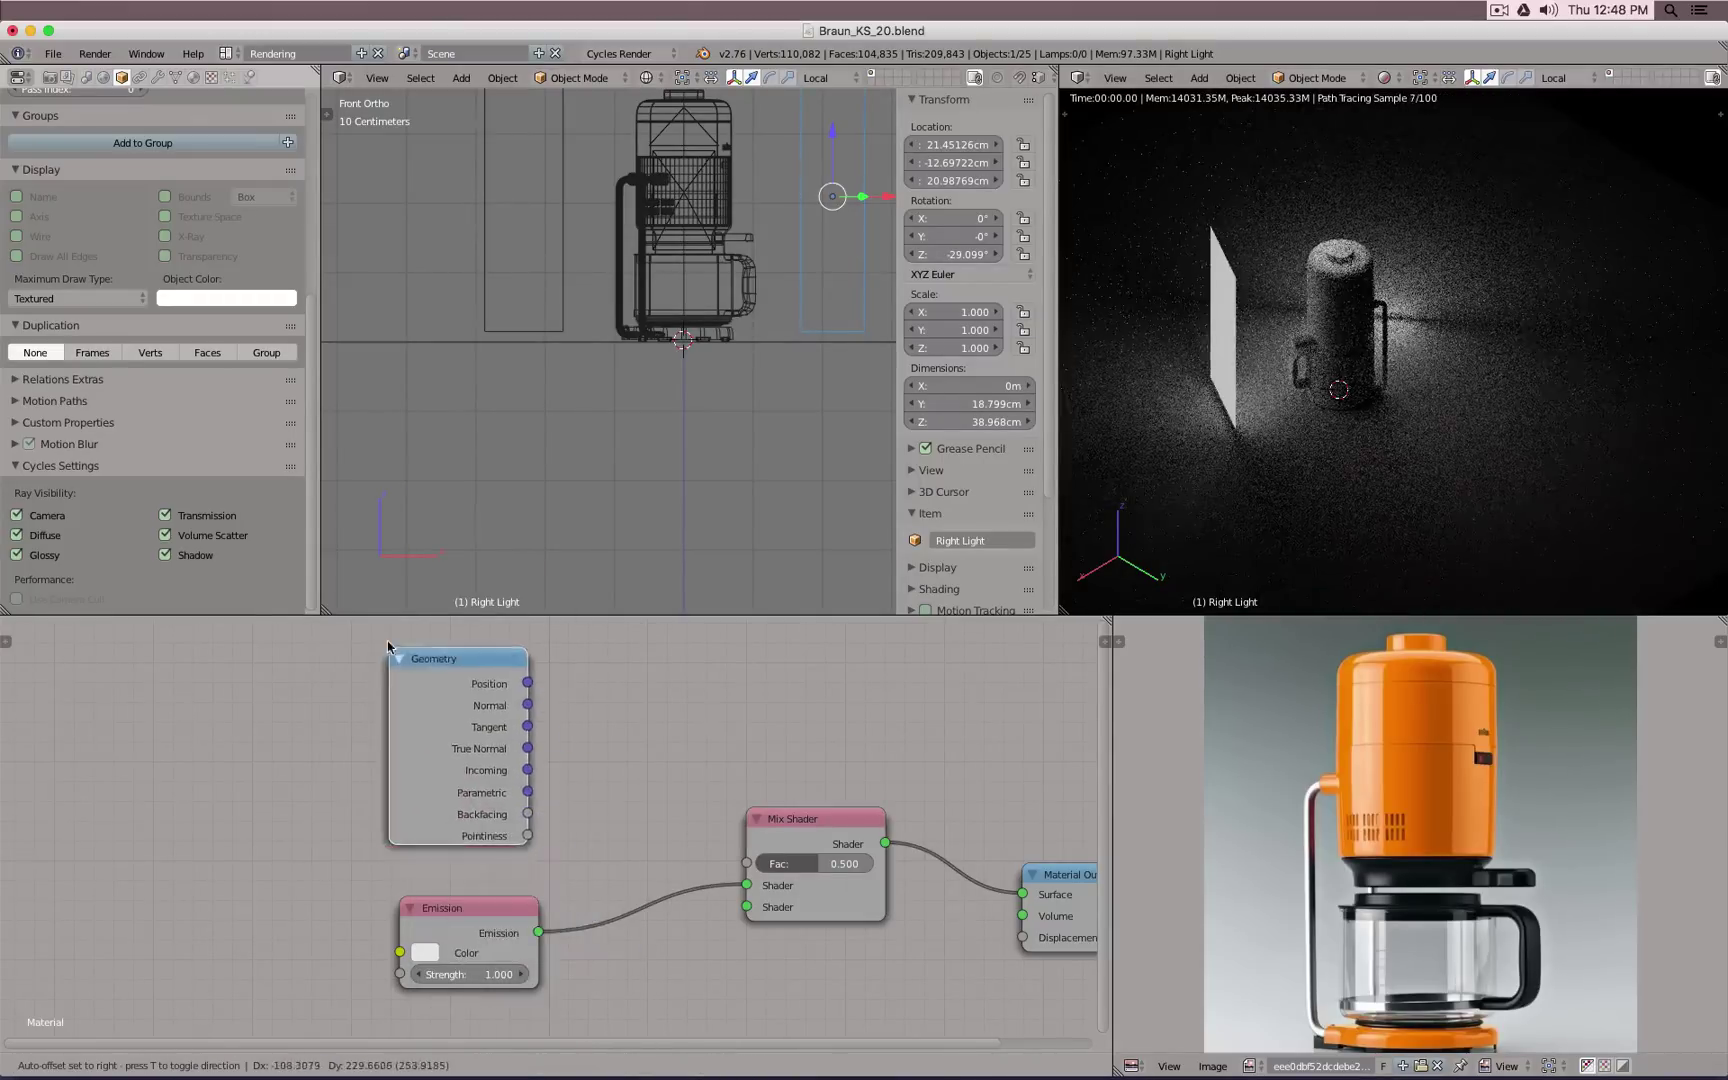
click(367, 660)
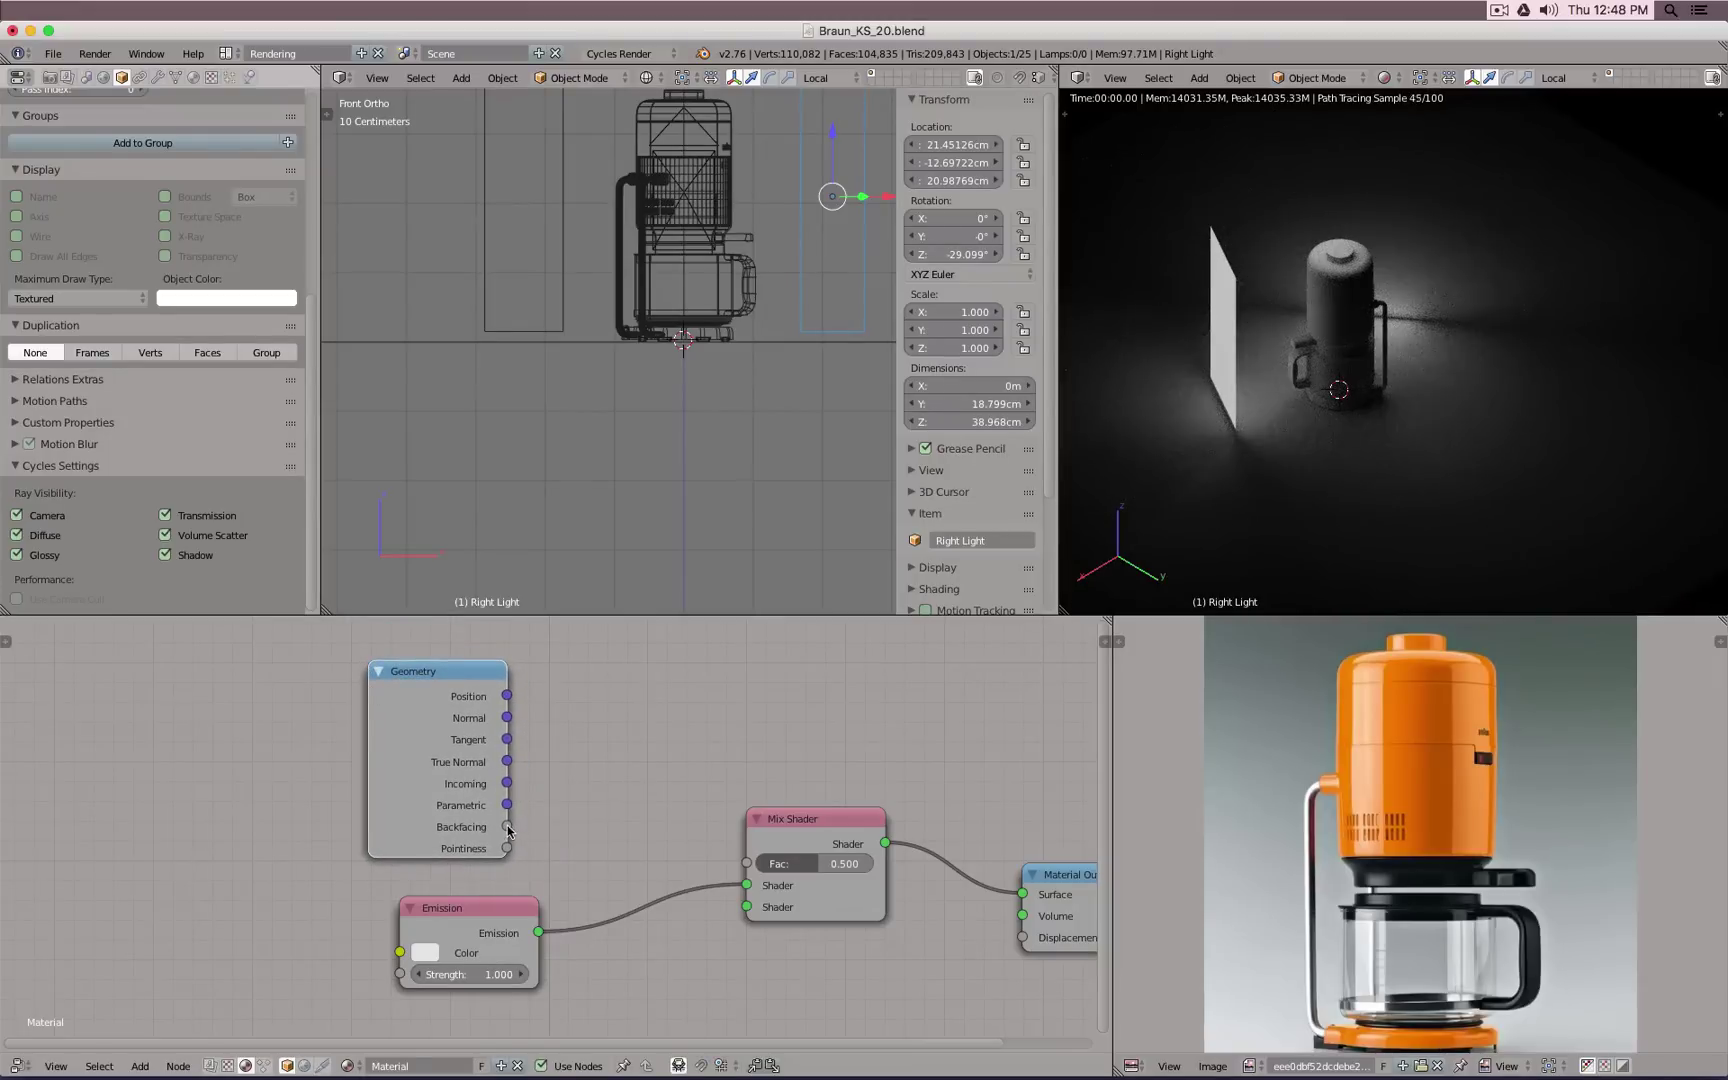
drag(508, 827, 744, 866)
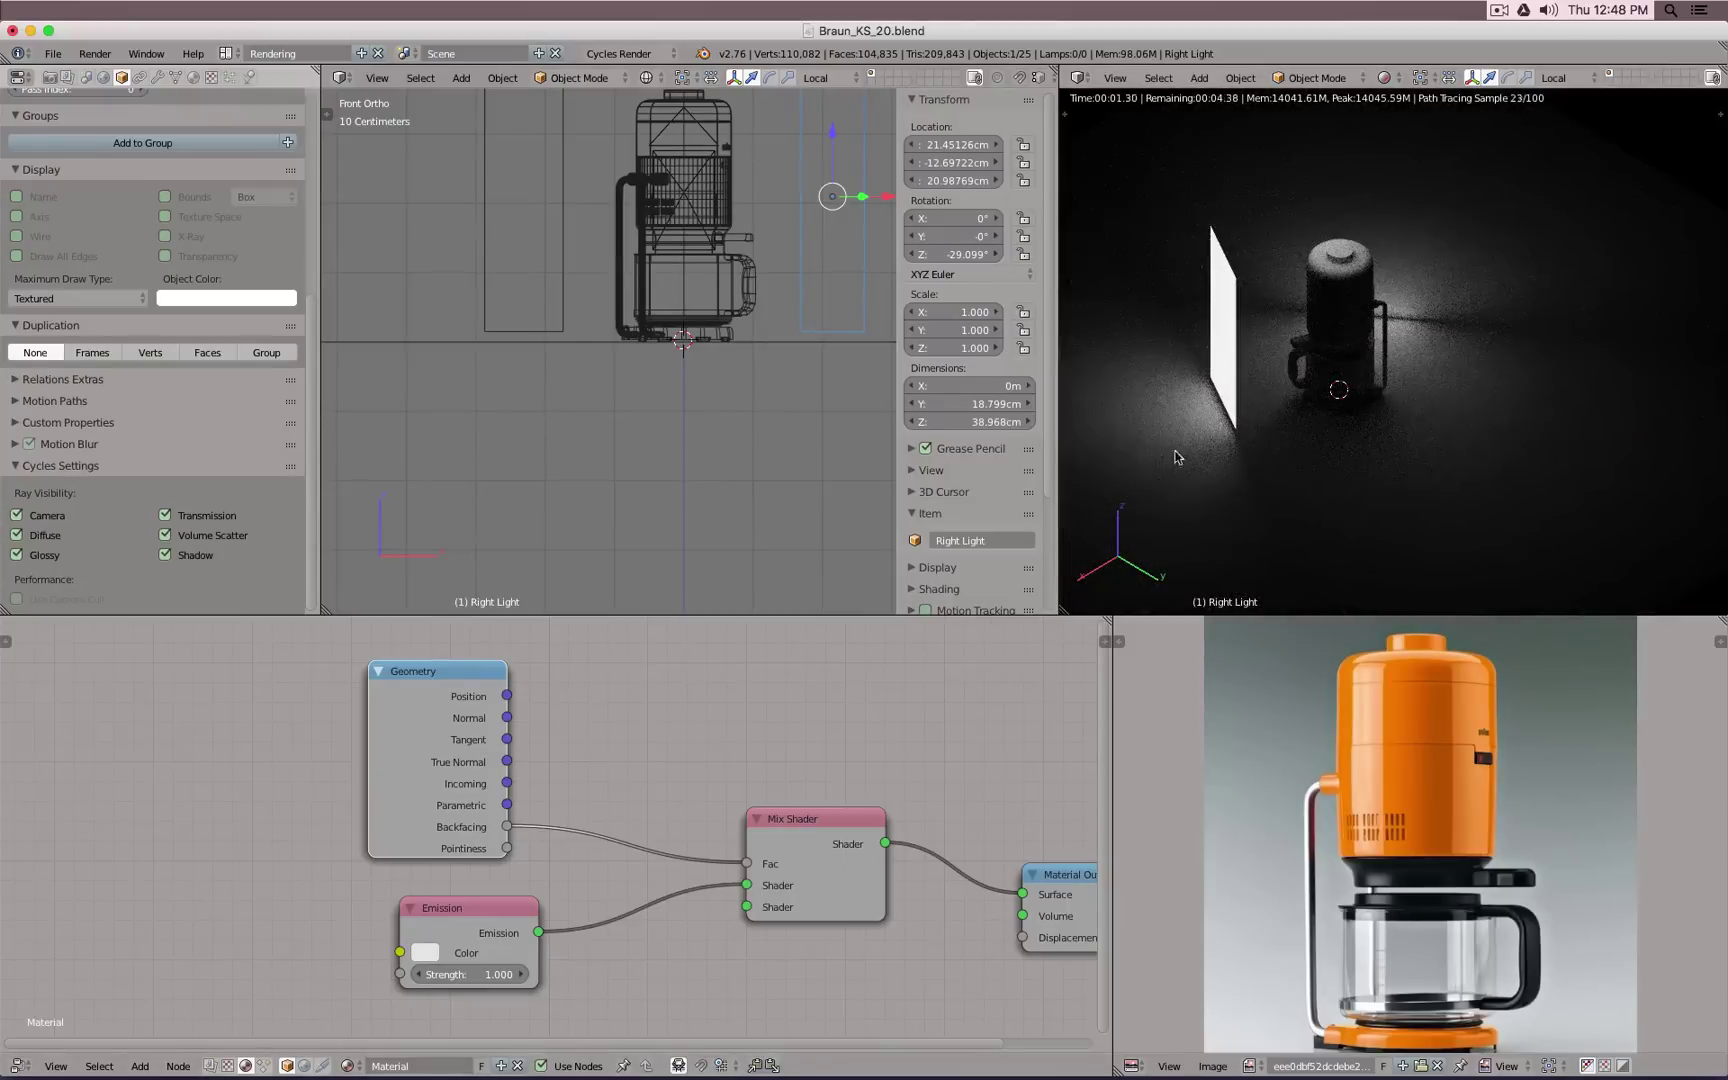
Step: Reconnect the Emission to the Mix Shader's second Shader input and inspect both sides of the light plane in the preview
middle_drag(1354, 437, 1260, 432)
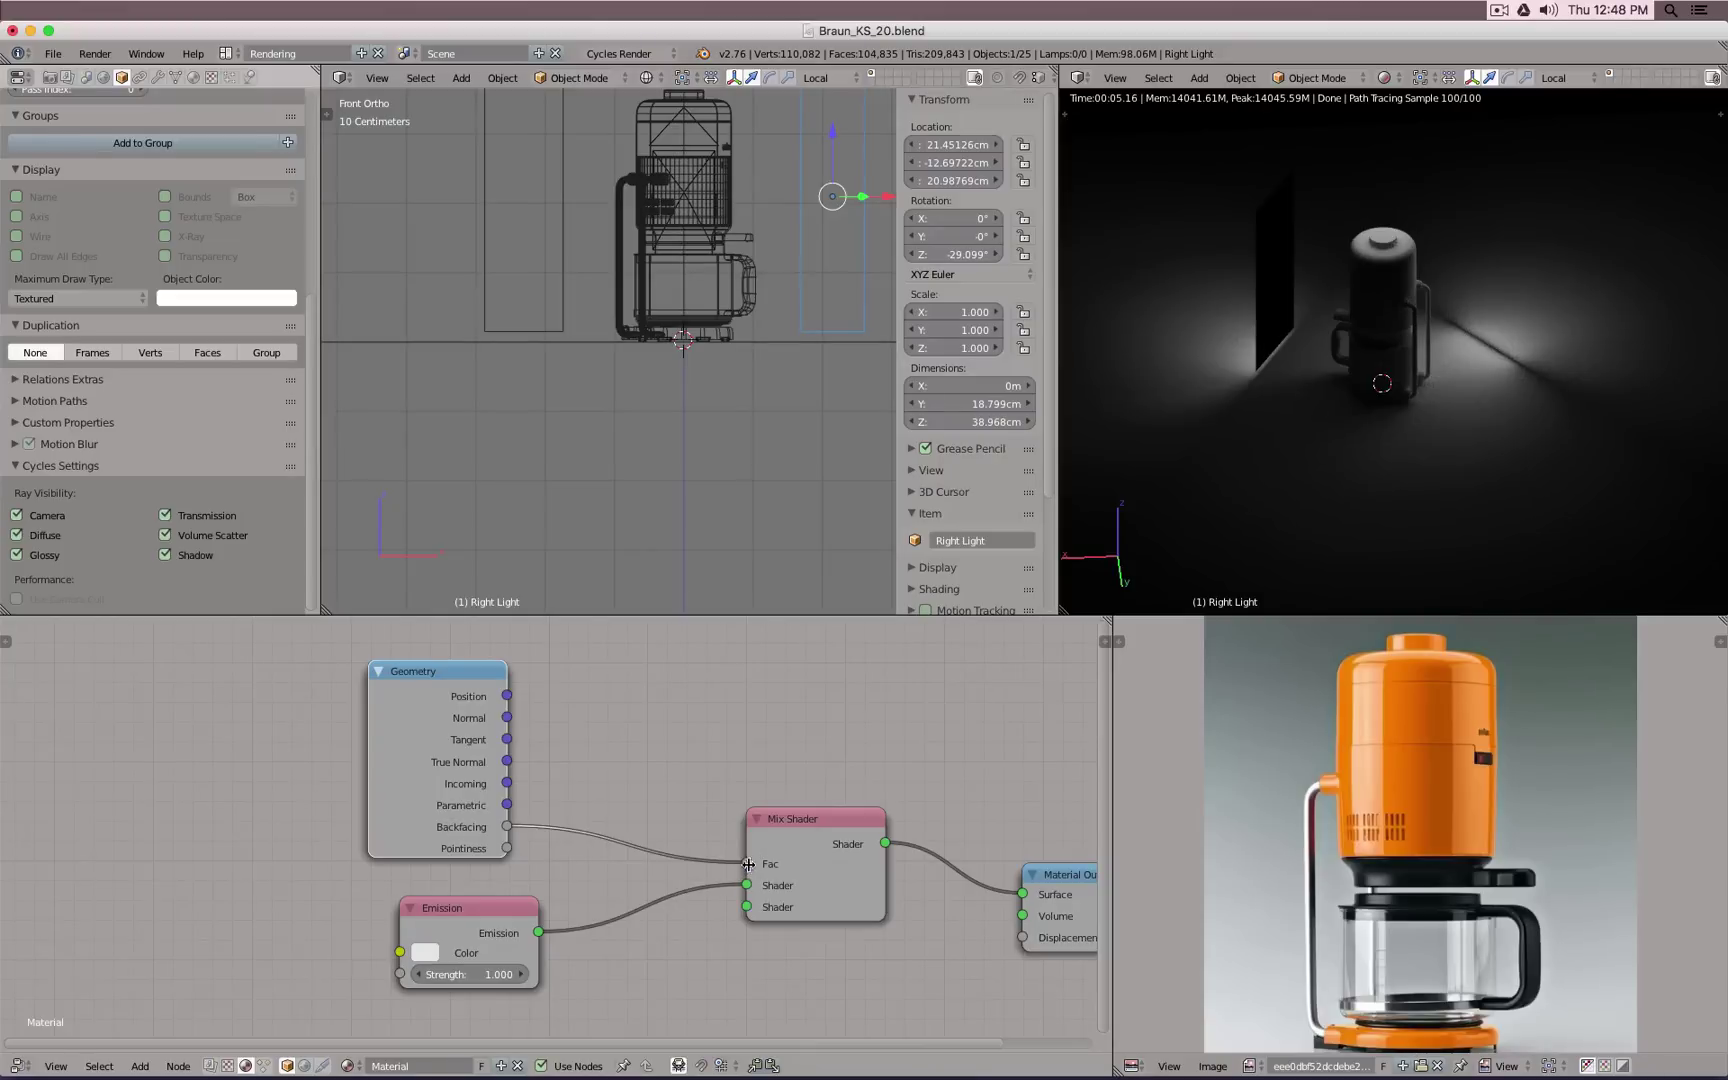
drag(748, 885, 748, 907)
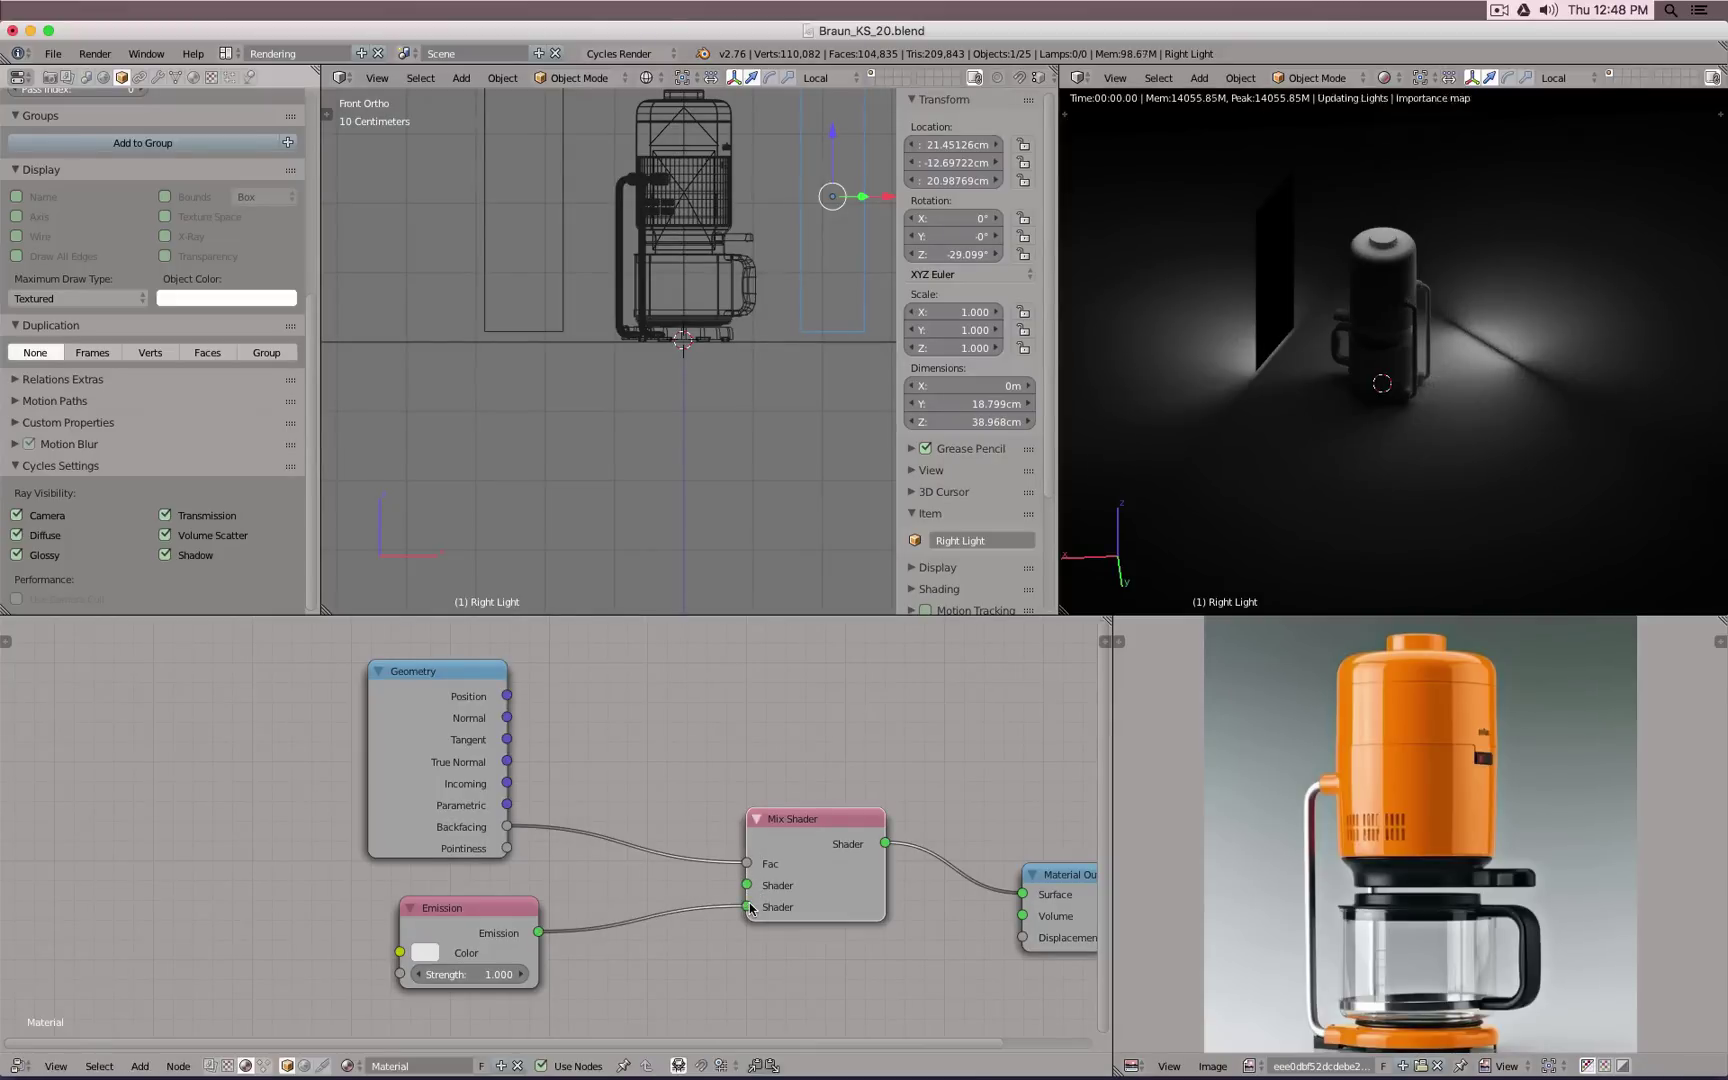
mouse_move(1216, 364)
middle_down()
mouse_move(1365, 368)
mouse_move(1186, 355)
mouse_move(1302, 368)
mouse_move(1240, 340)
middle_up()
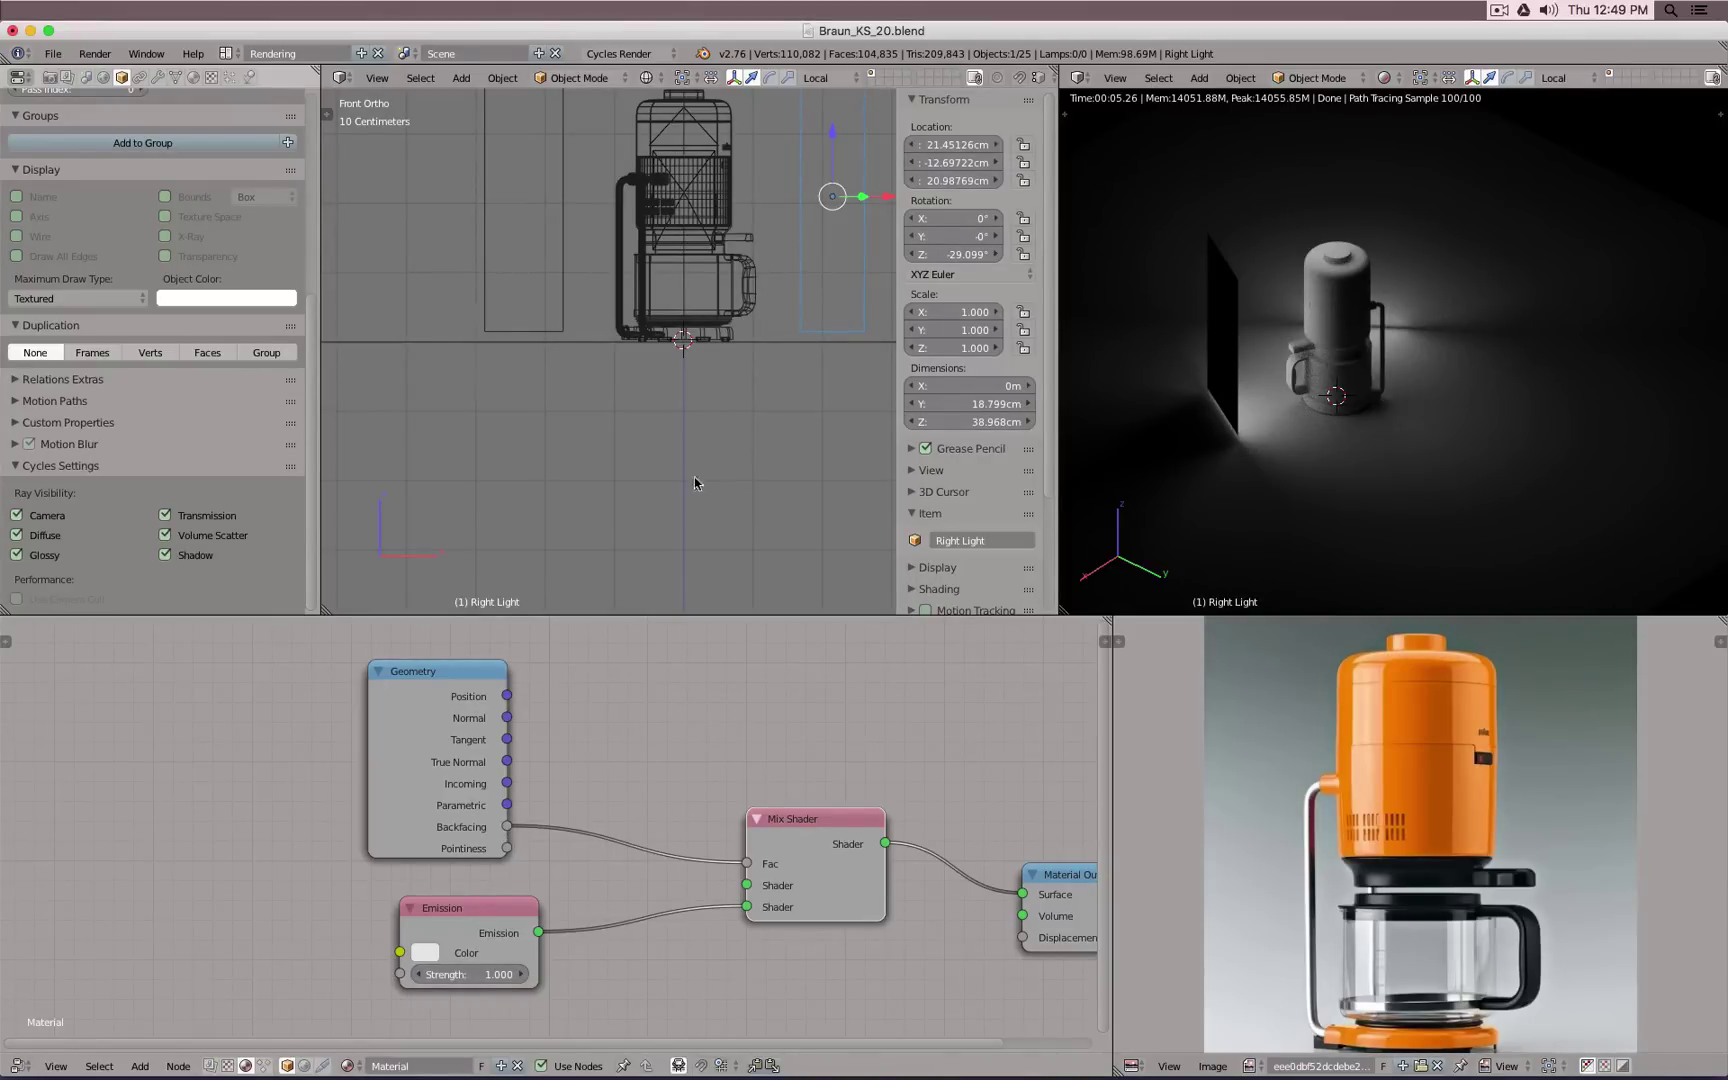
Step: Copy the Right Light's Geometry and Mix Shader nodes into the Left Light's material and wire them between Emission and Material Output
click(434, 704)
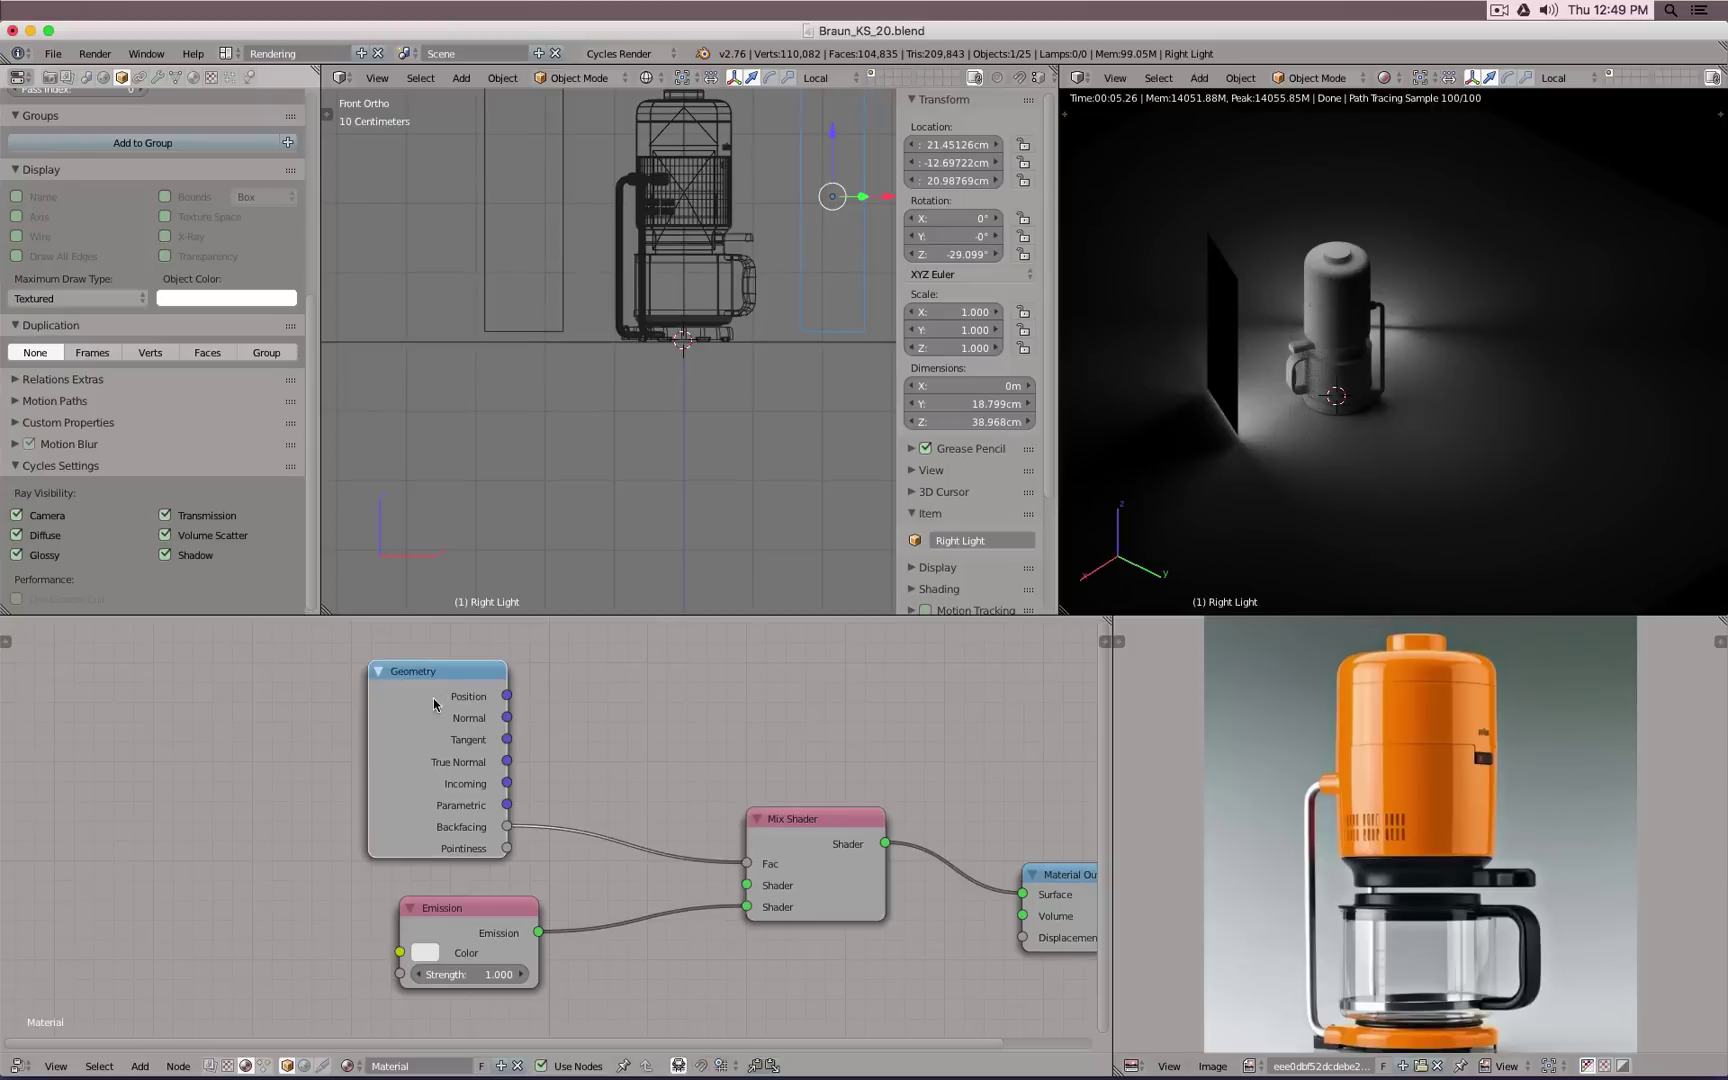
click(822, 853)
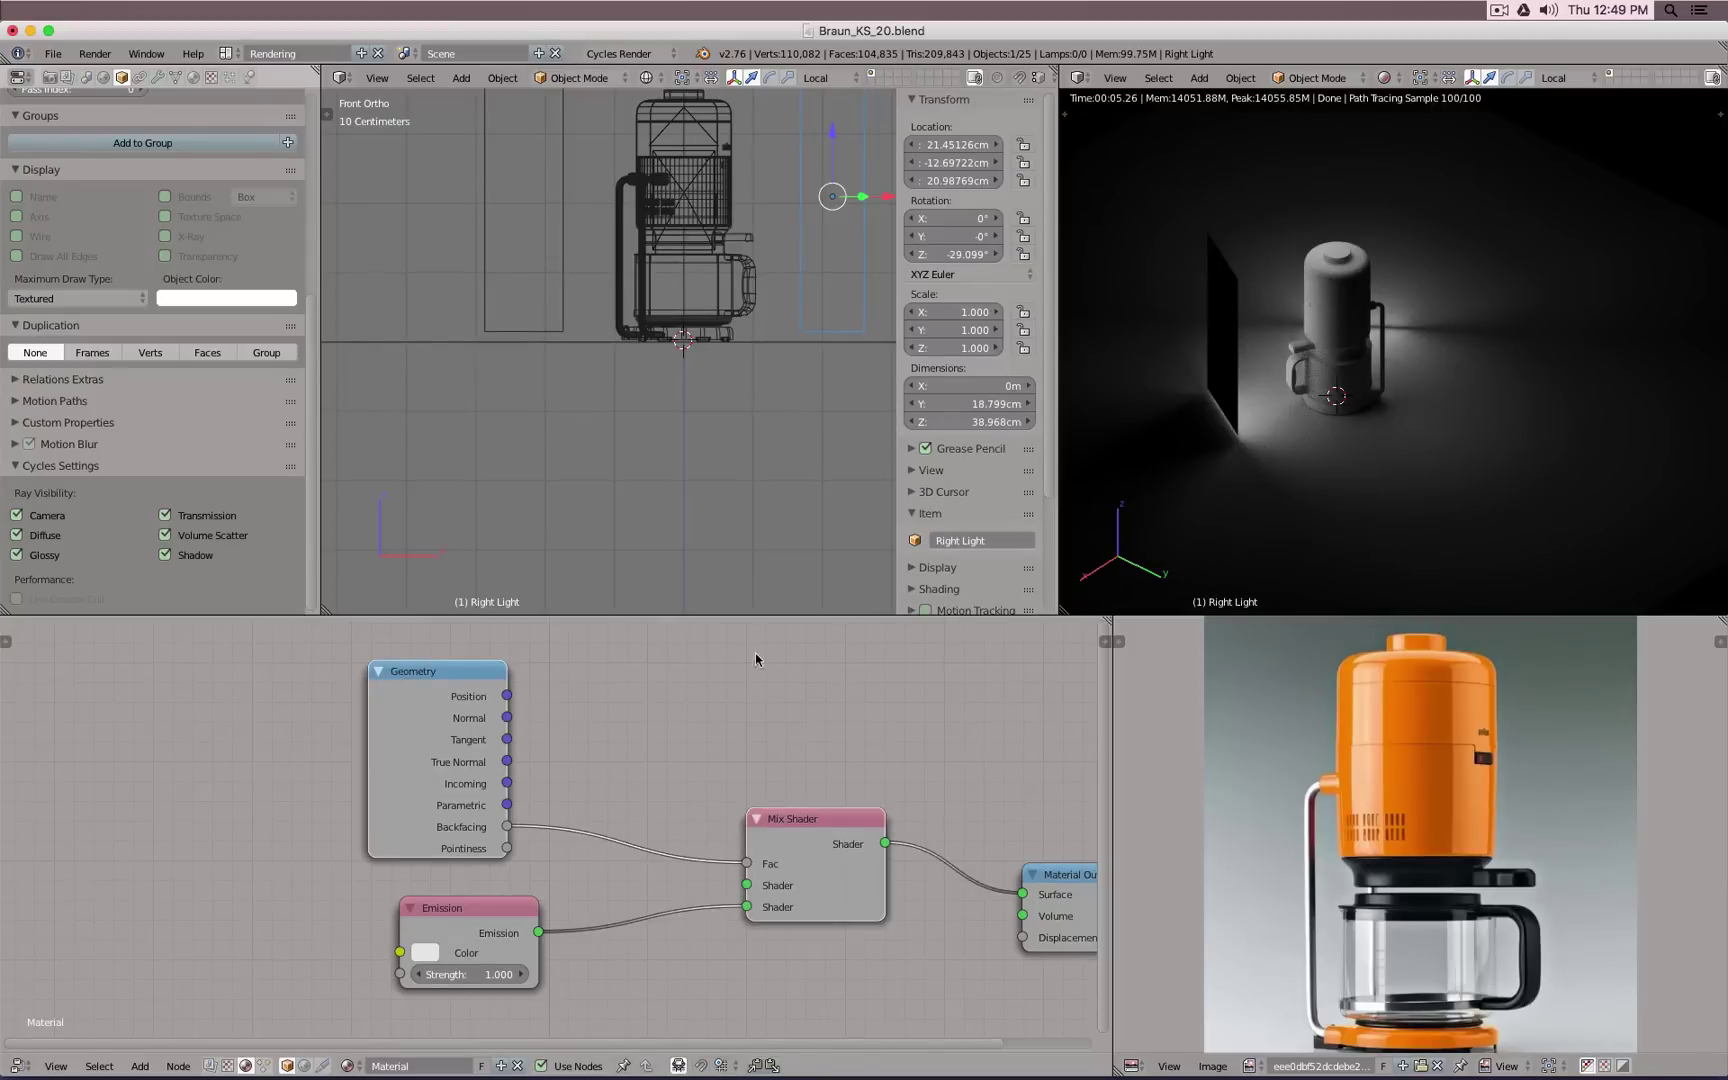
right_click(565, 298)
click(690, 908)
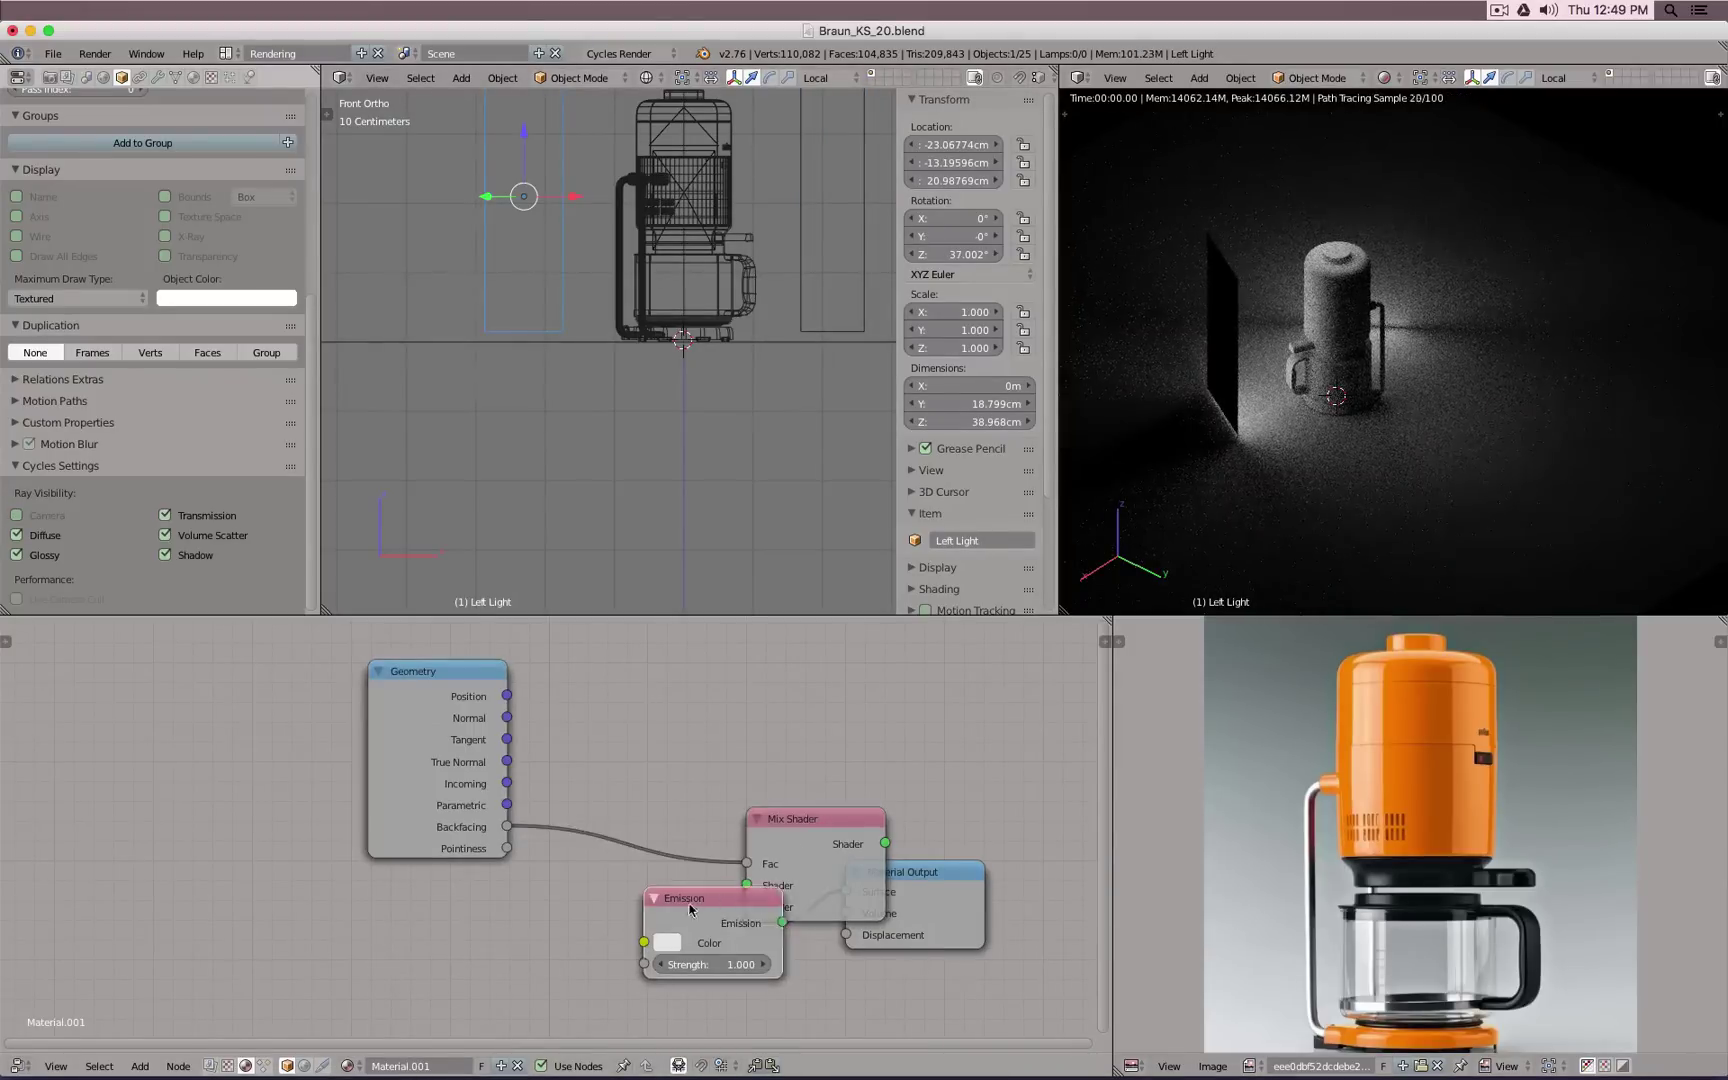
drag(690, 908, 753, 907)
drag(905, 872, 962, 867)
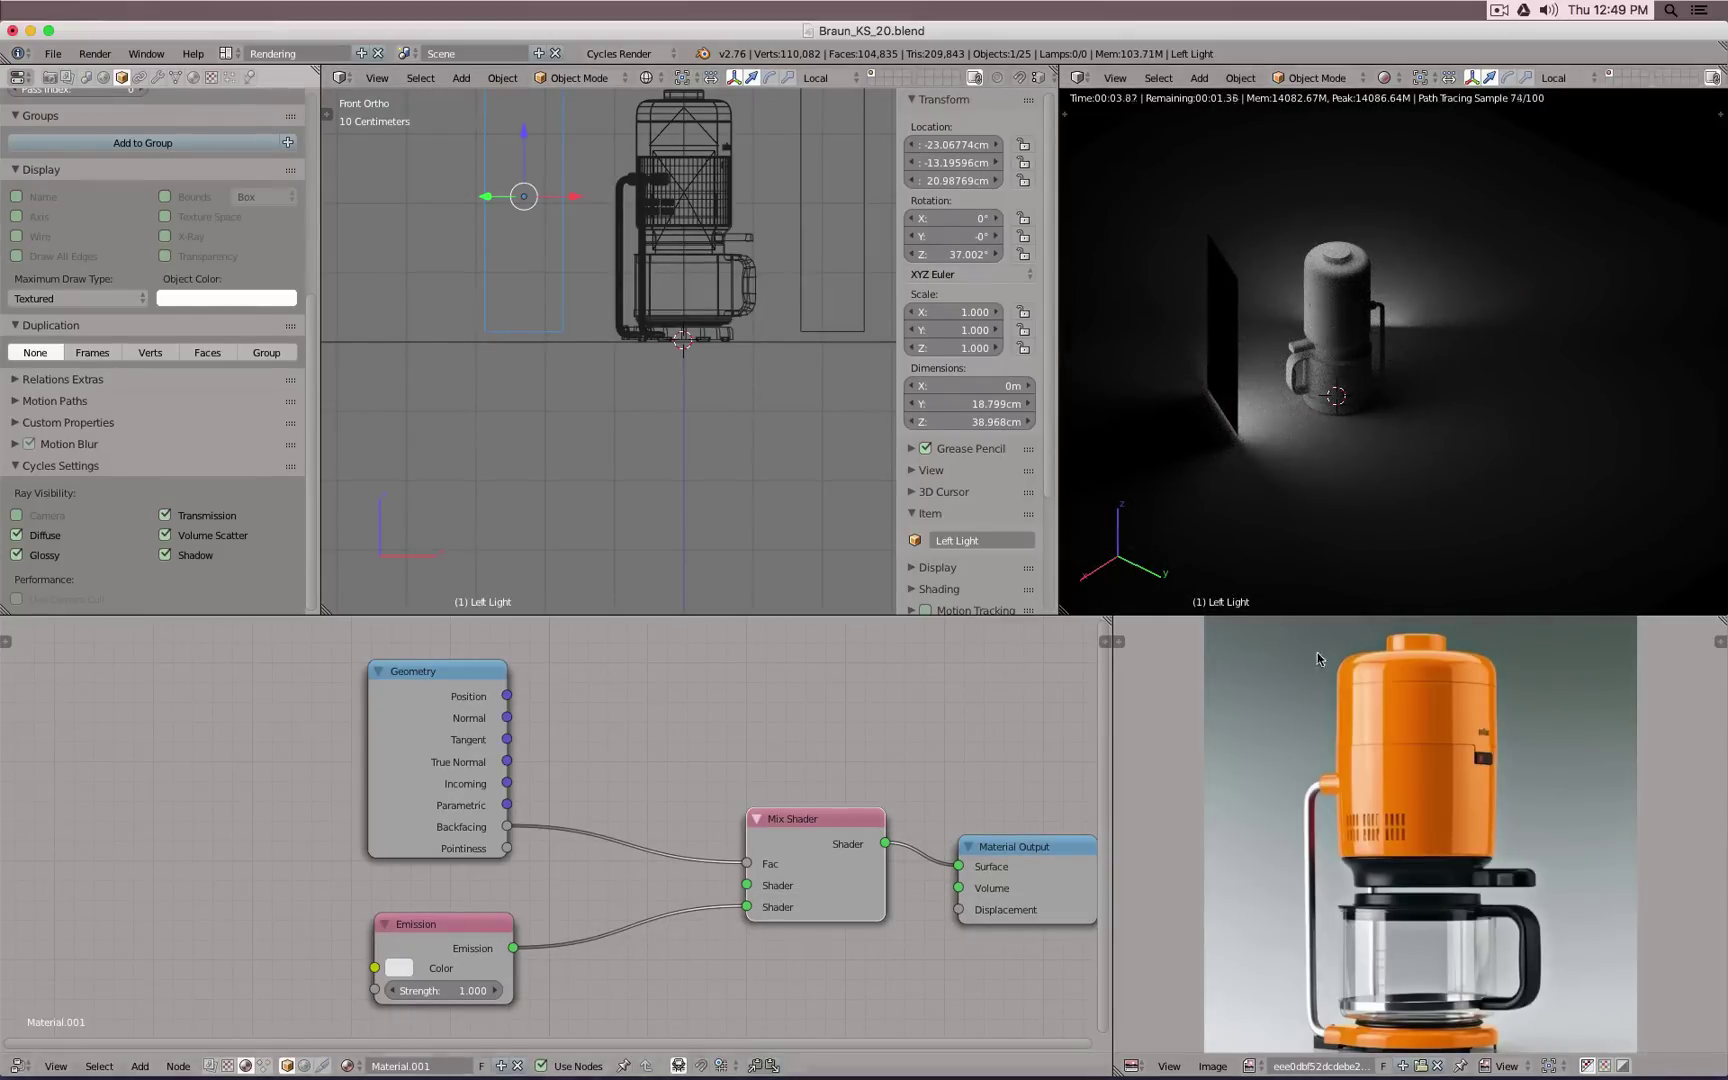
Step: Reconnect the Left Light's Emission to the Mix Shader's first Shader input, checking the emitting side in a rendered top view
scroll(1490, 415, down, 3)
key(shift+z)
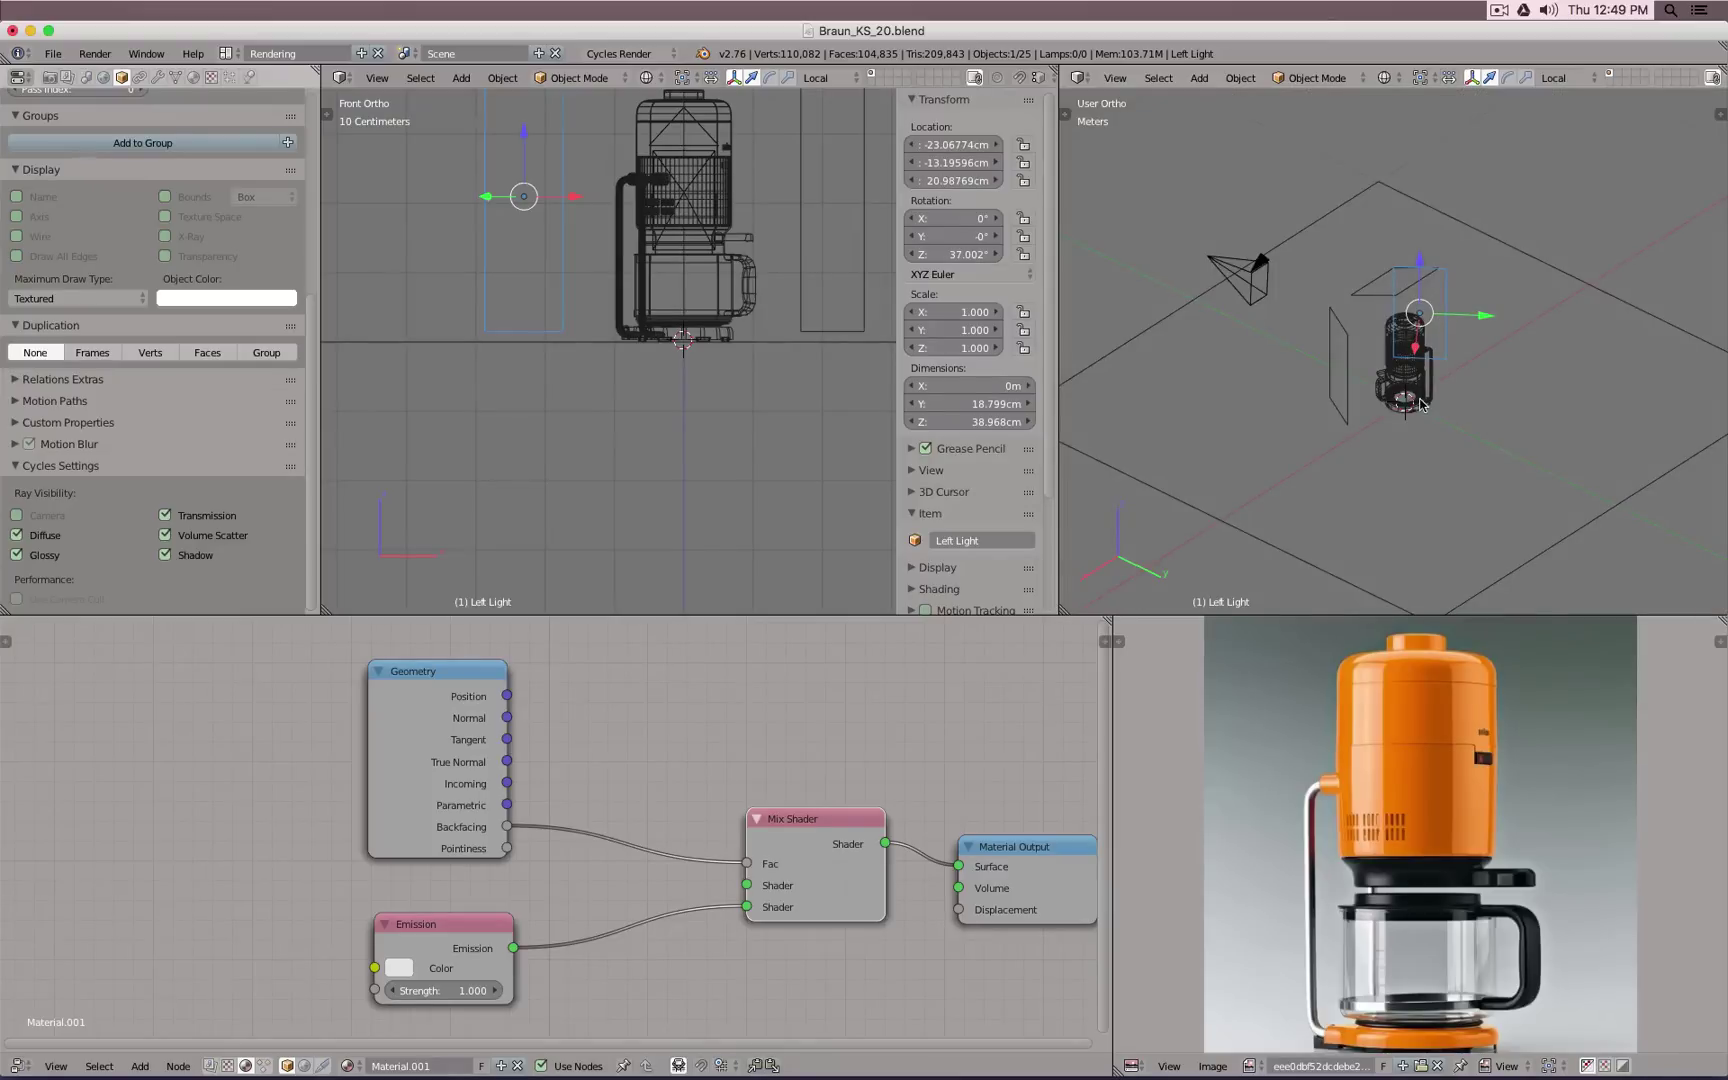
key(KP_7)
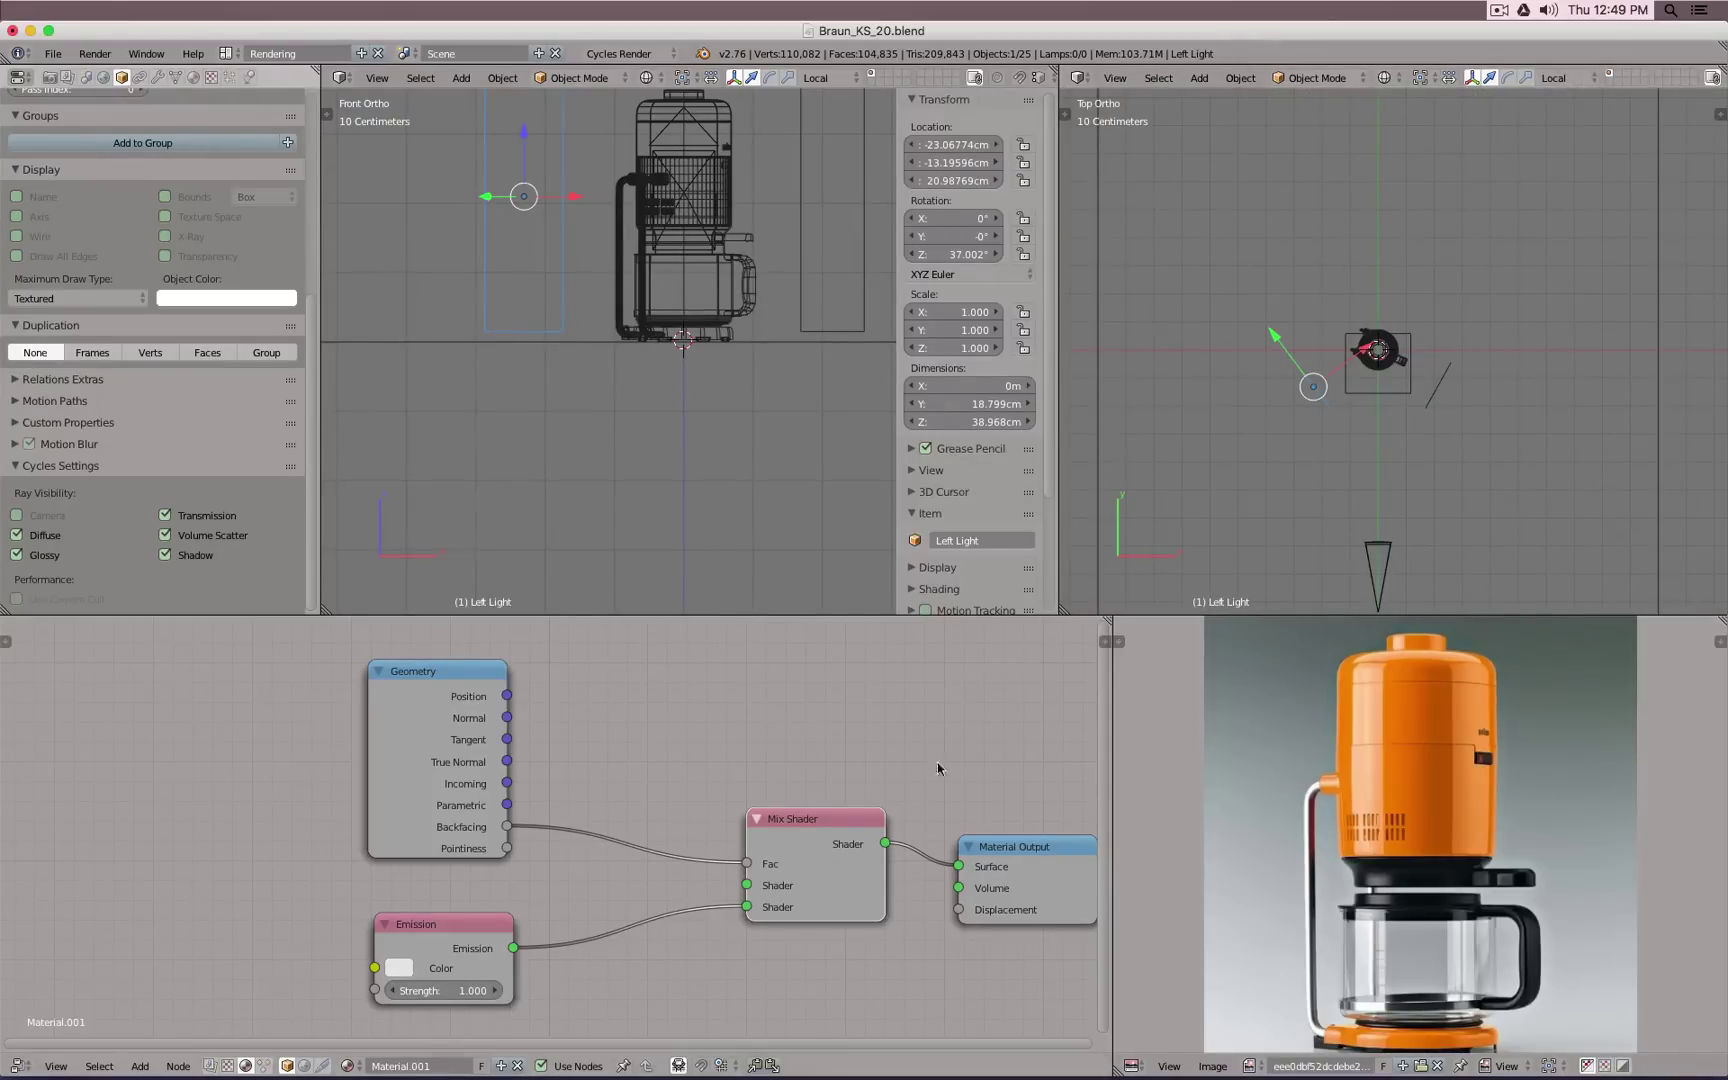
drag(745, 907, 747, 886)
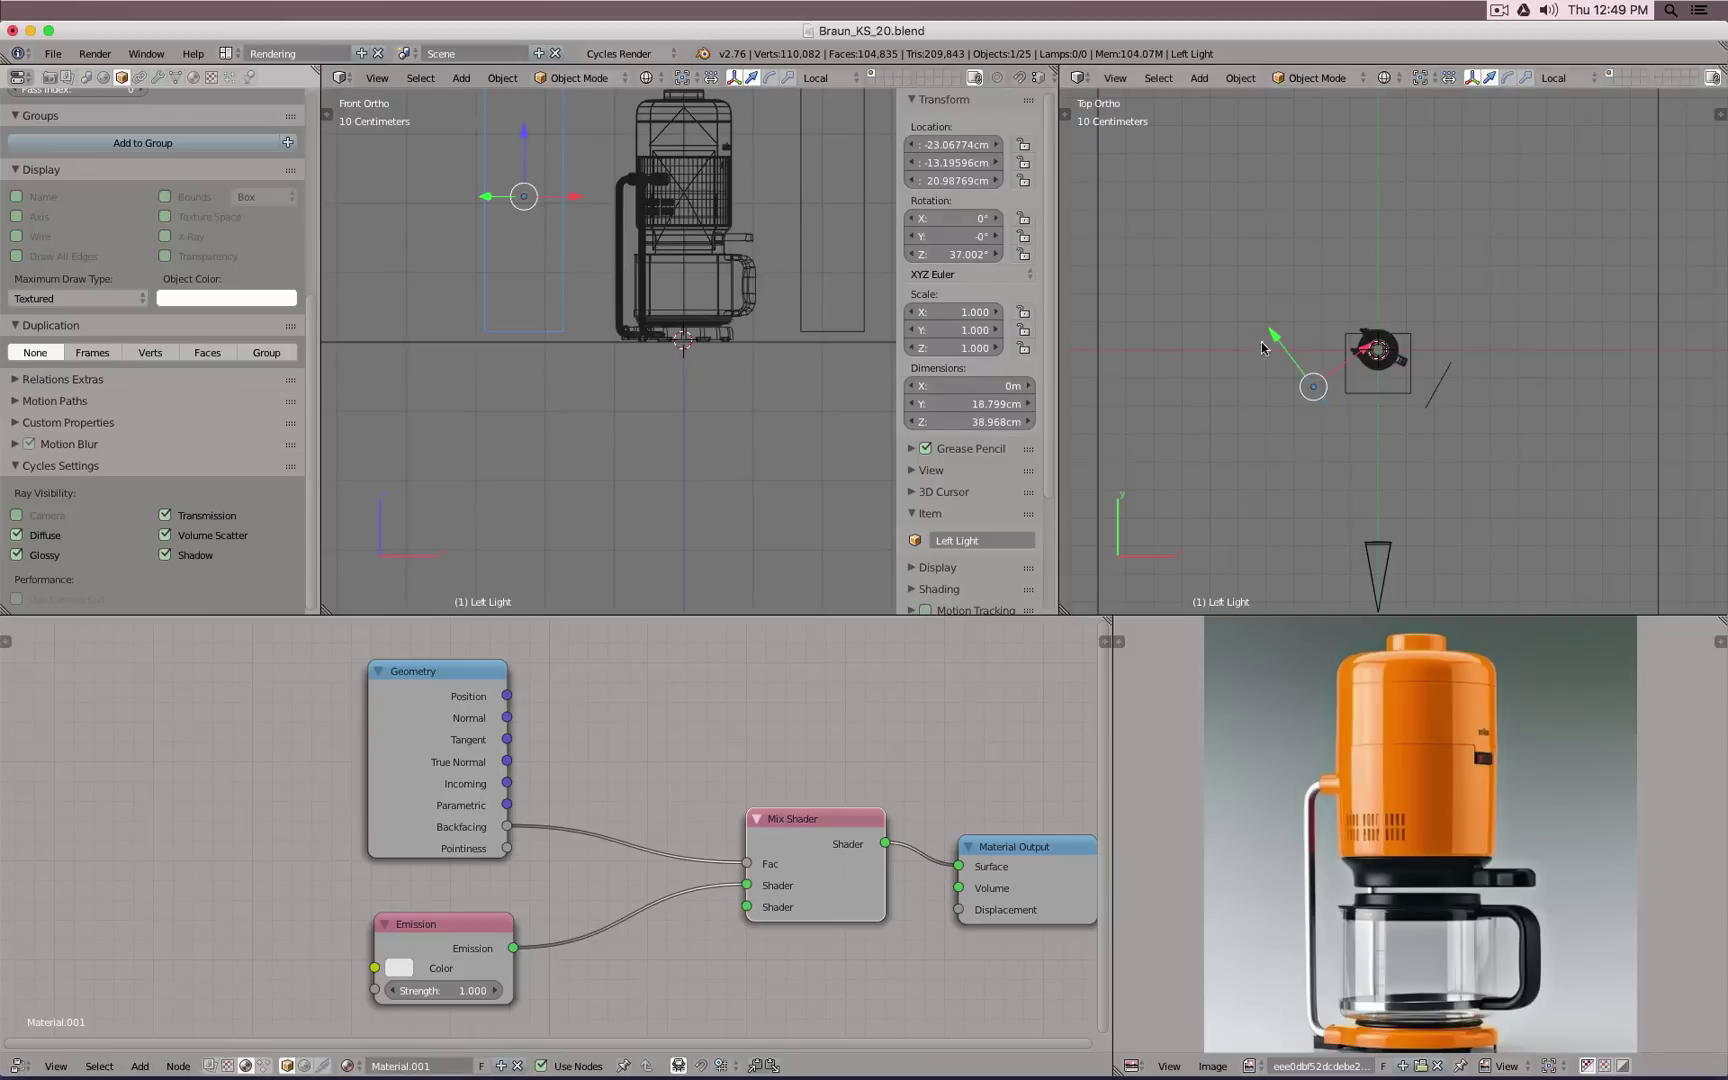
key(ctrl+z)
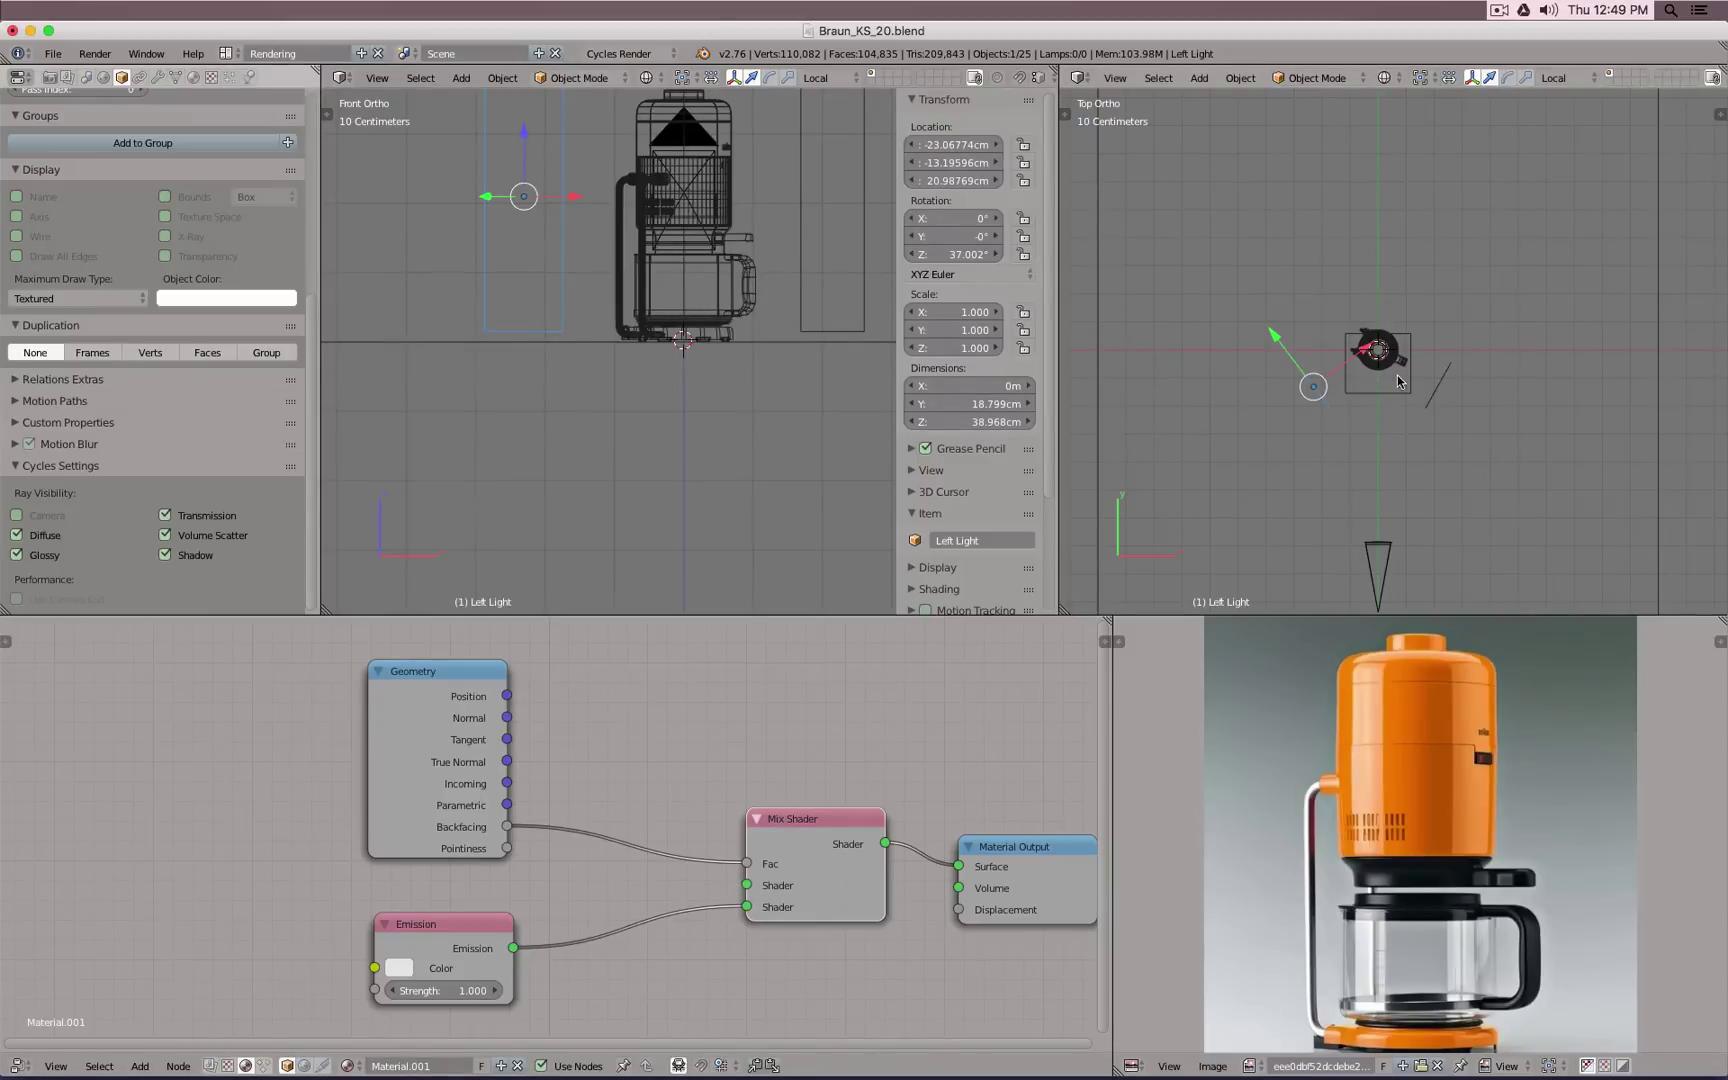
key(shift+z)
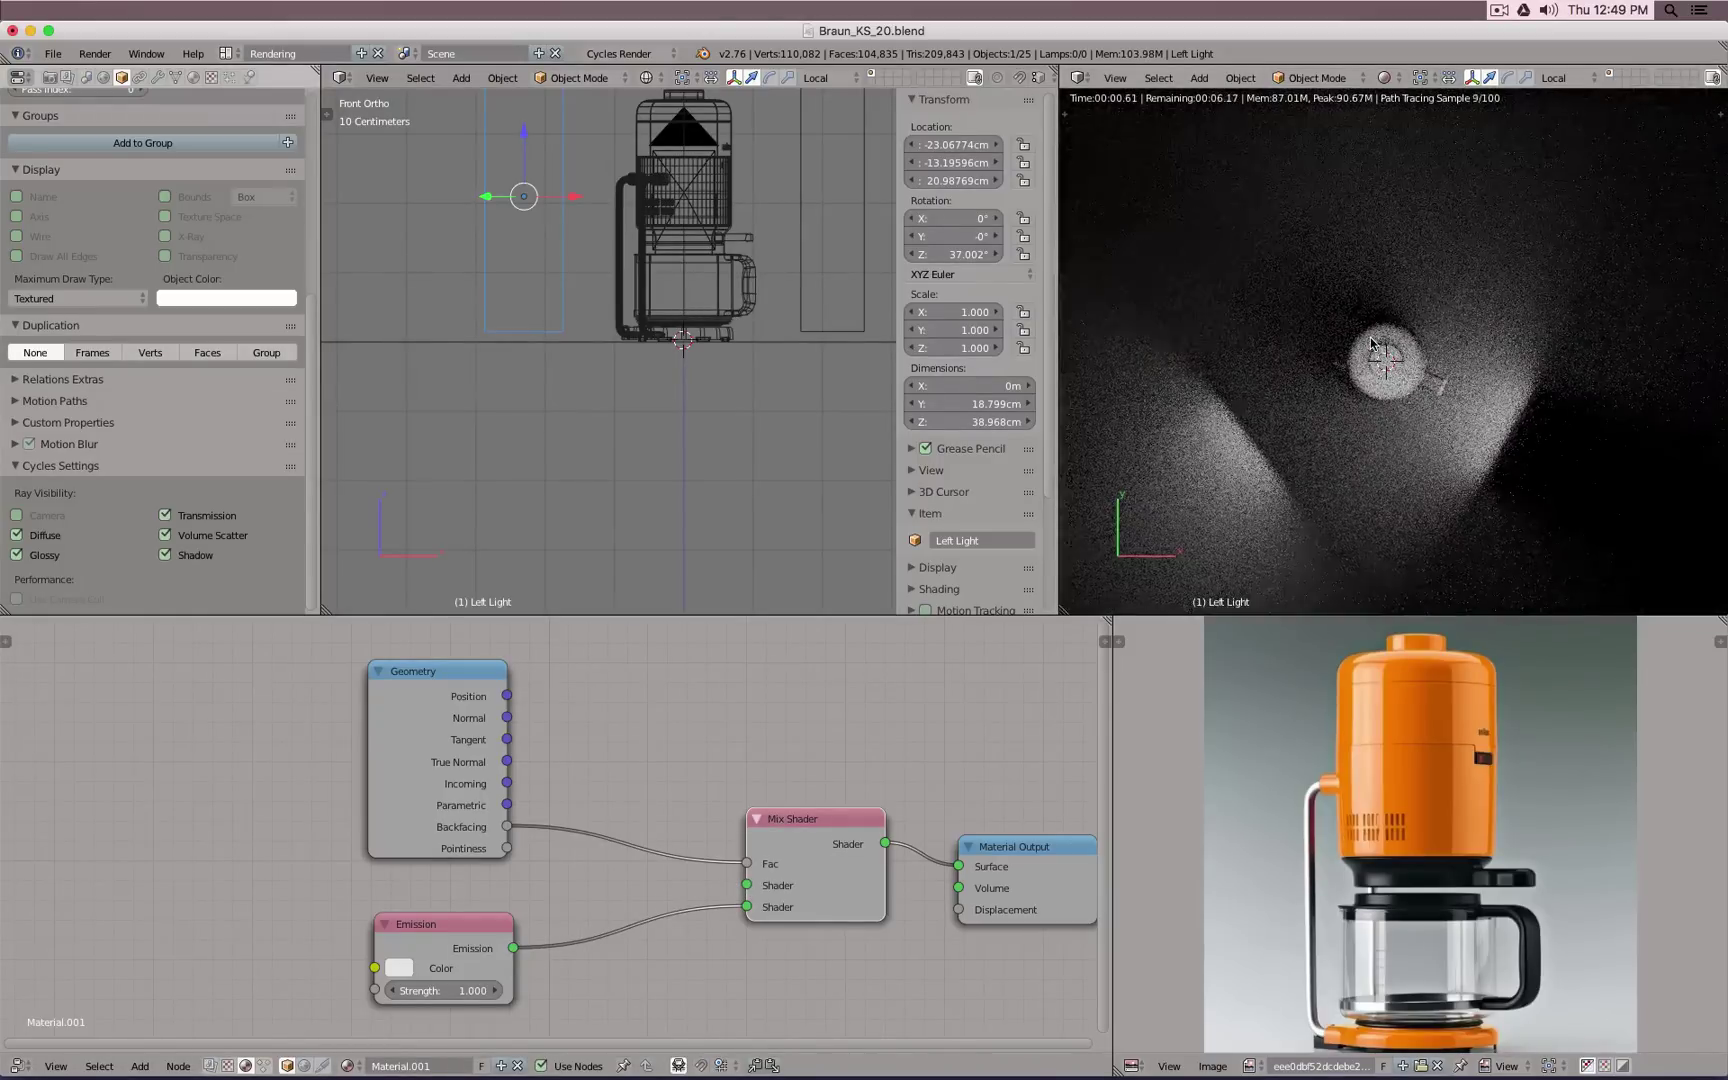
drag(747, 907, 747, 886)
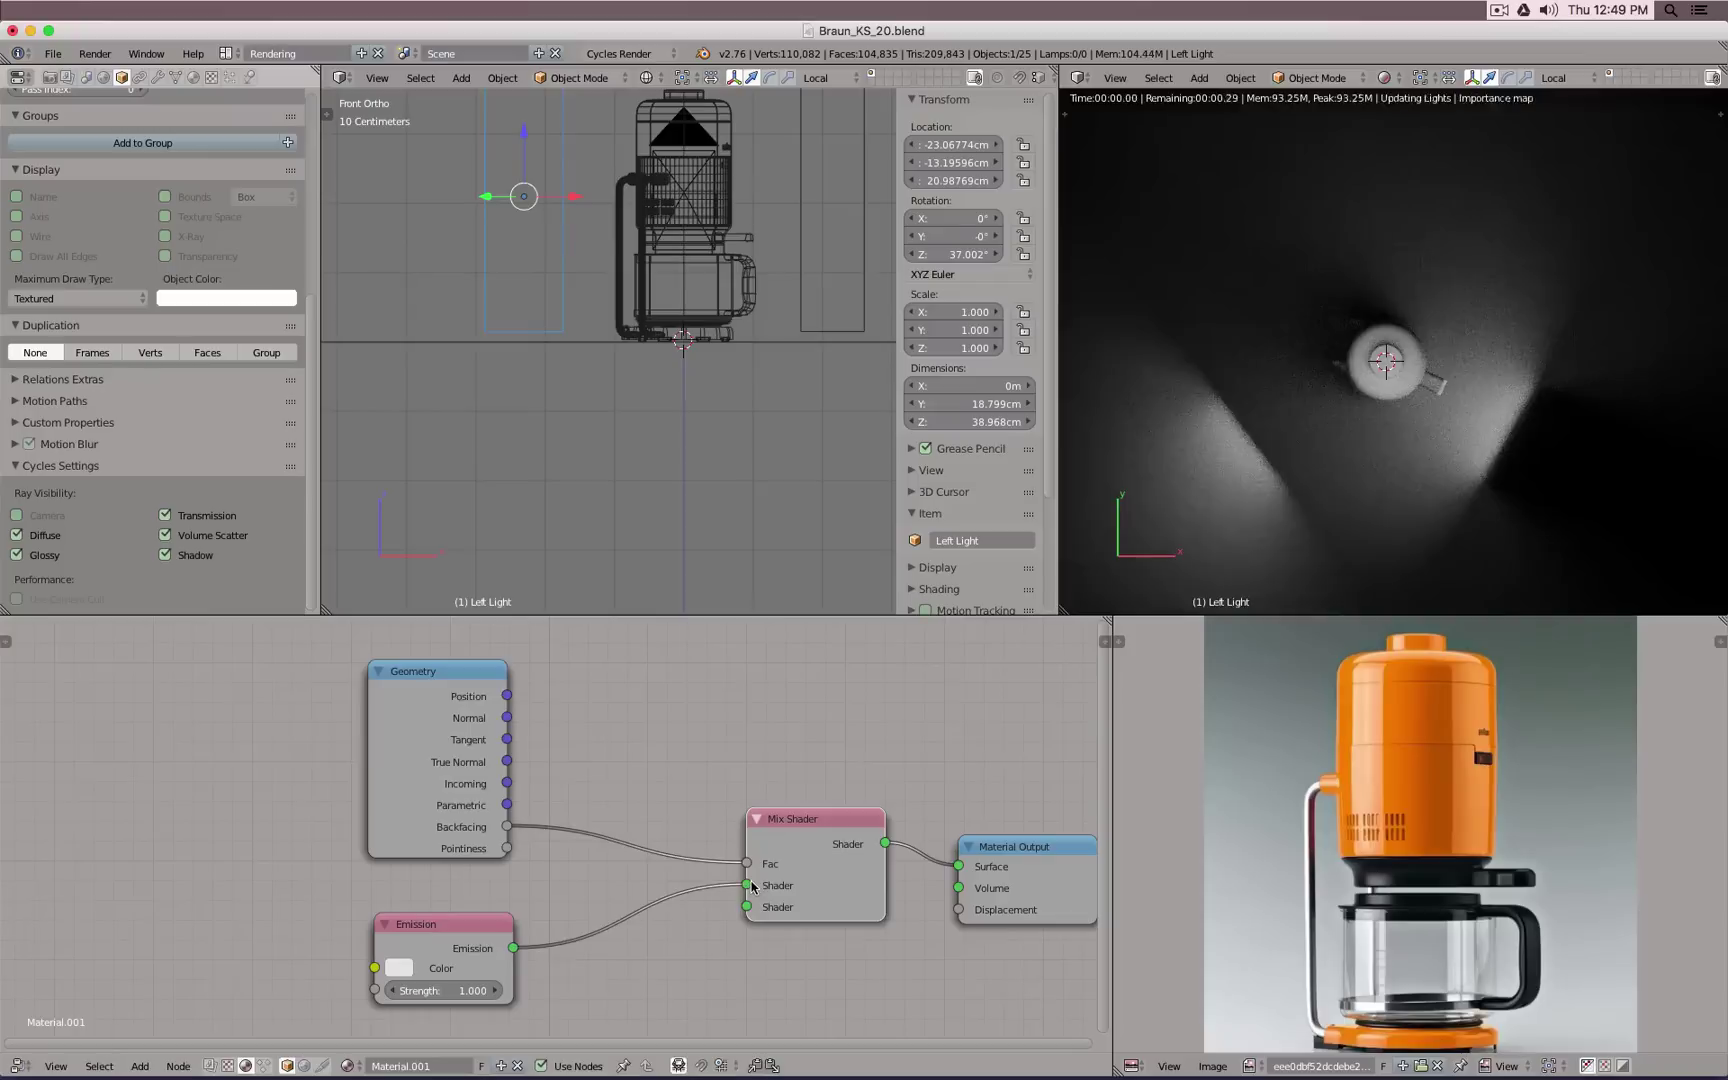
Step: Paste the Geometry and Mix Shader nodes into the Top Light's material and connect the Mix Shader to the Material Output's Surface
middle_drag(724, 210, 738, 158)
right_click(738, 152)
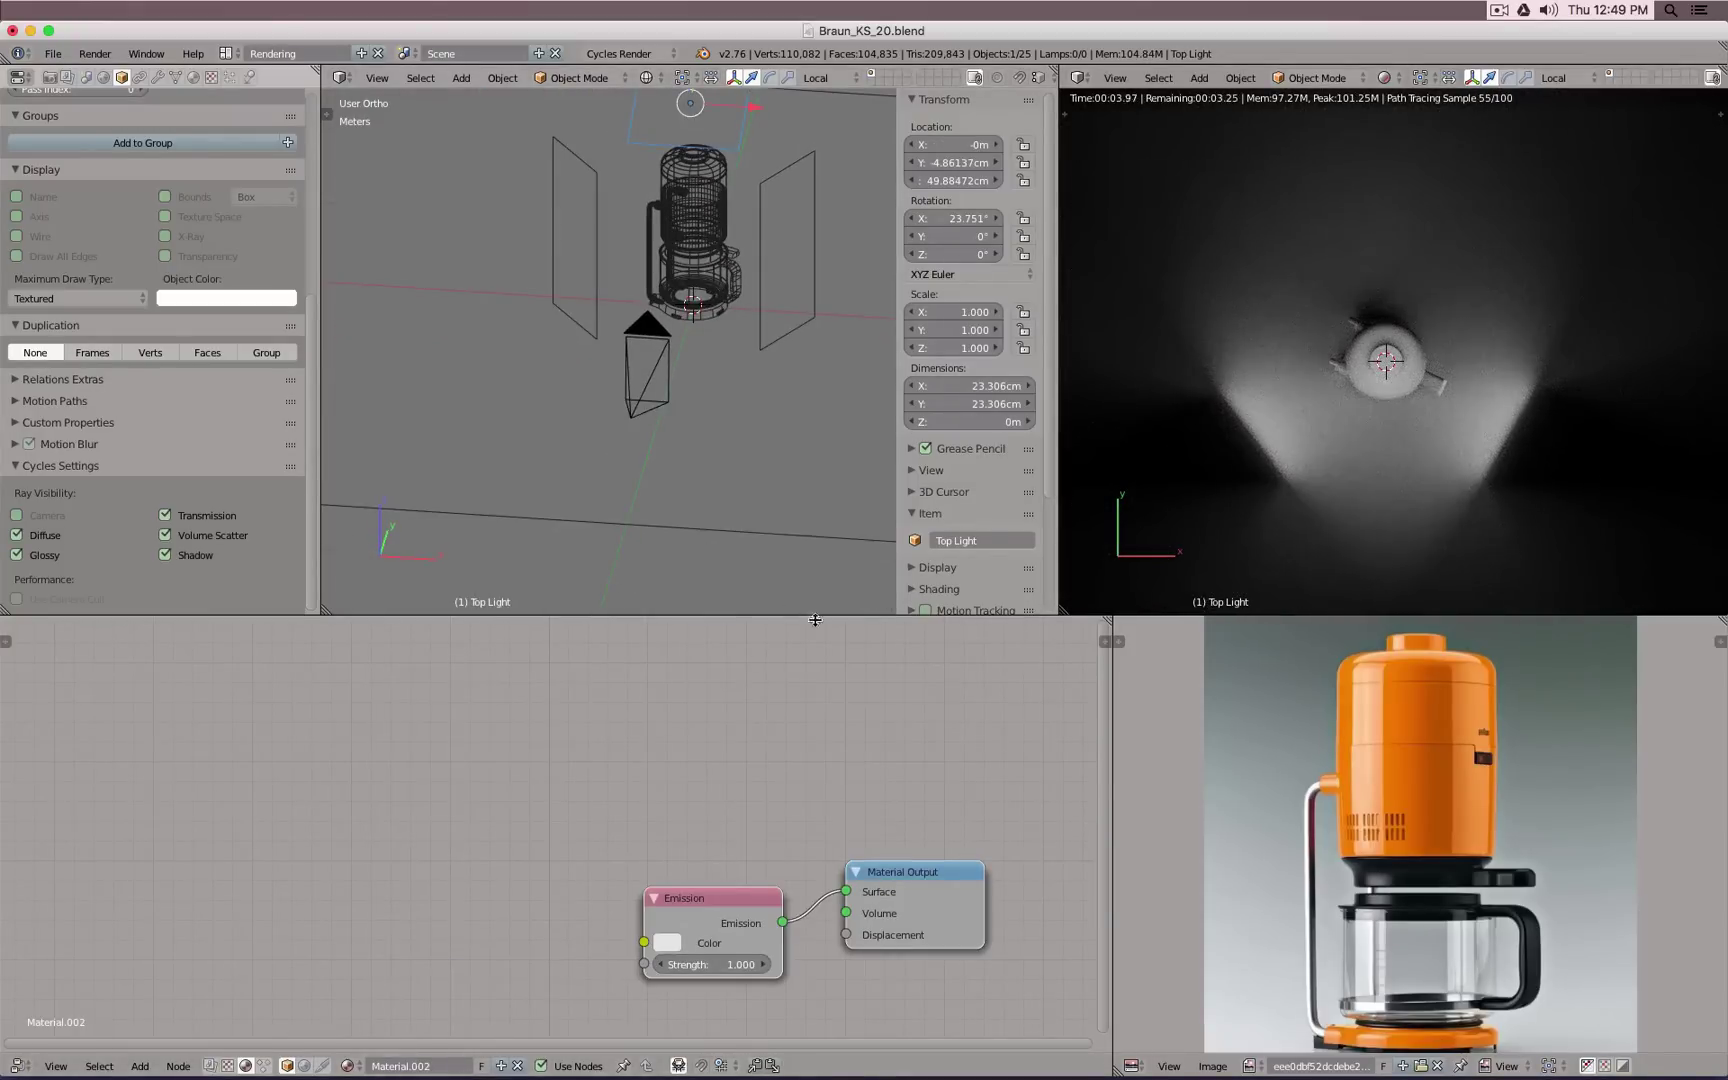
key(ctrl+v)
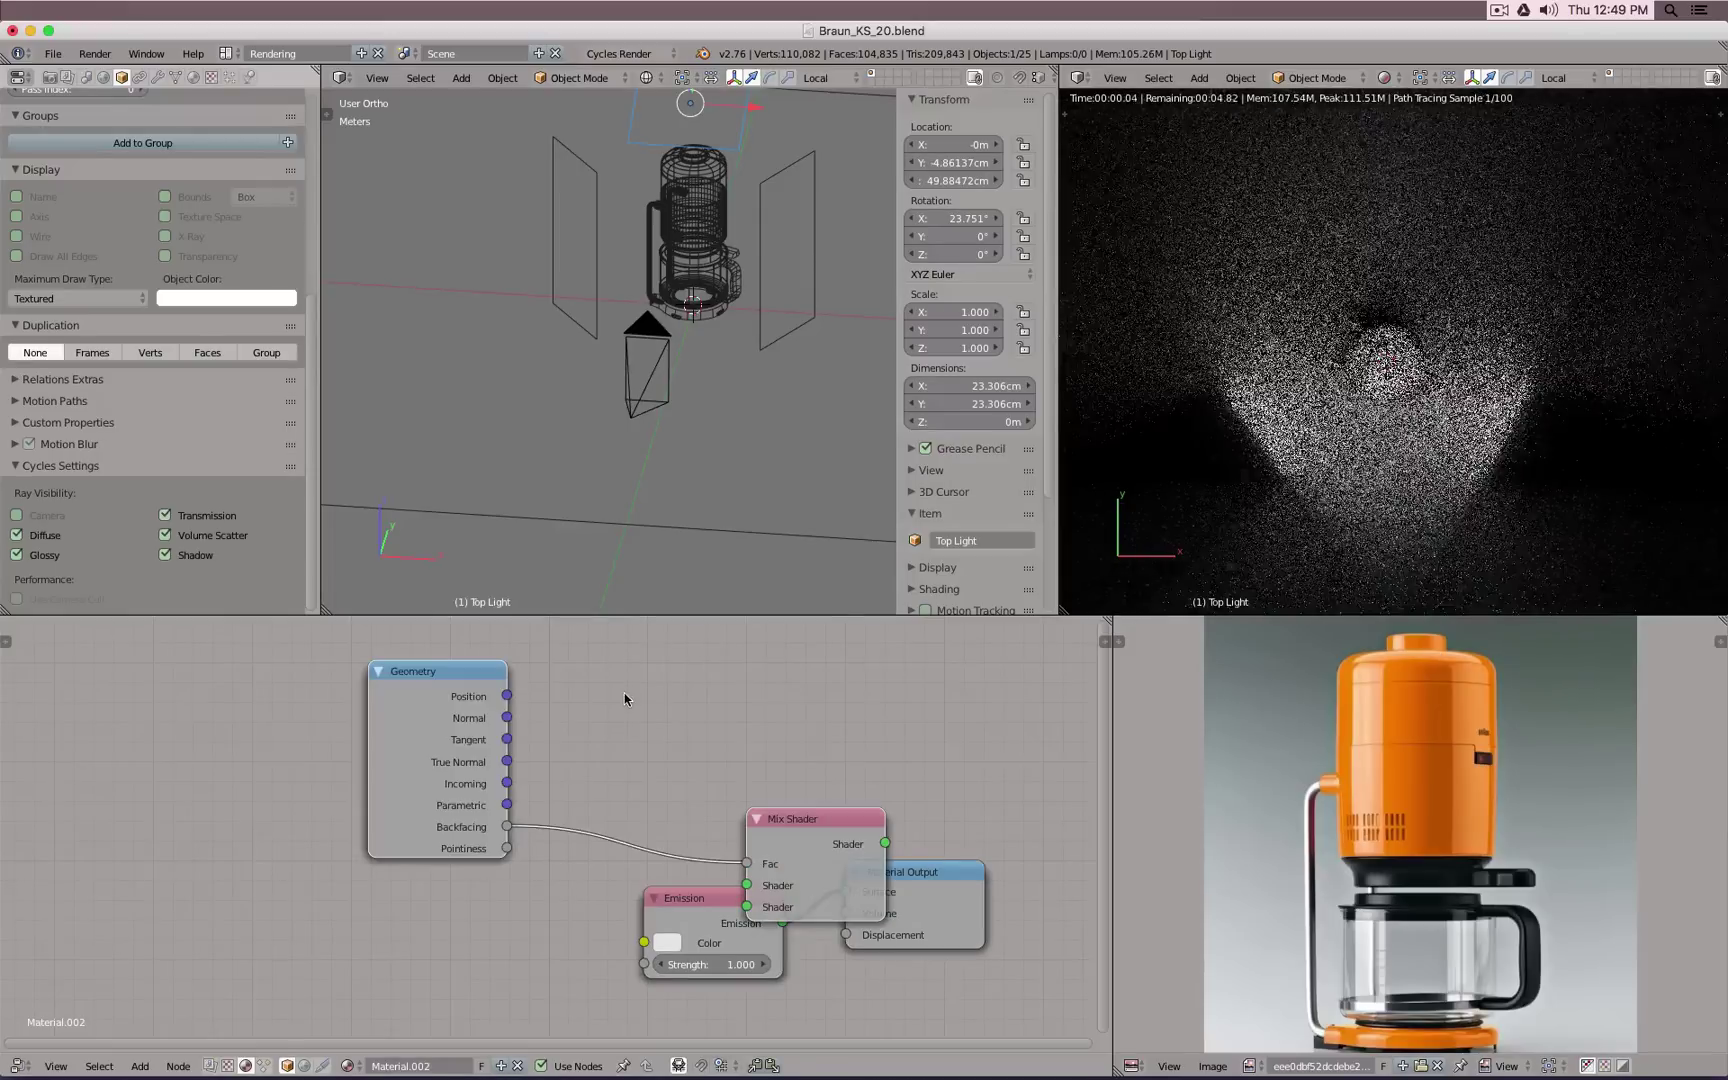
drag(659, 911, 376, 918)
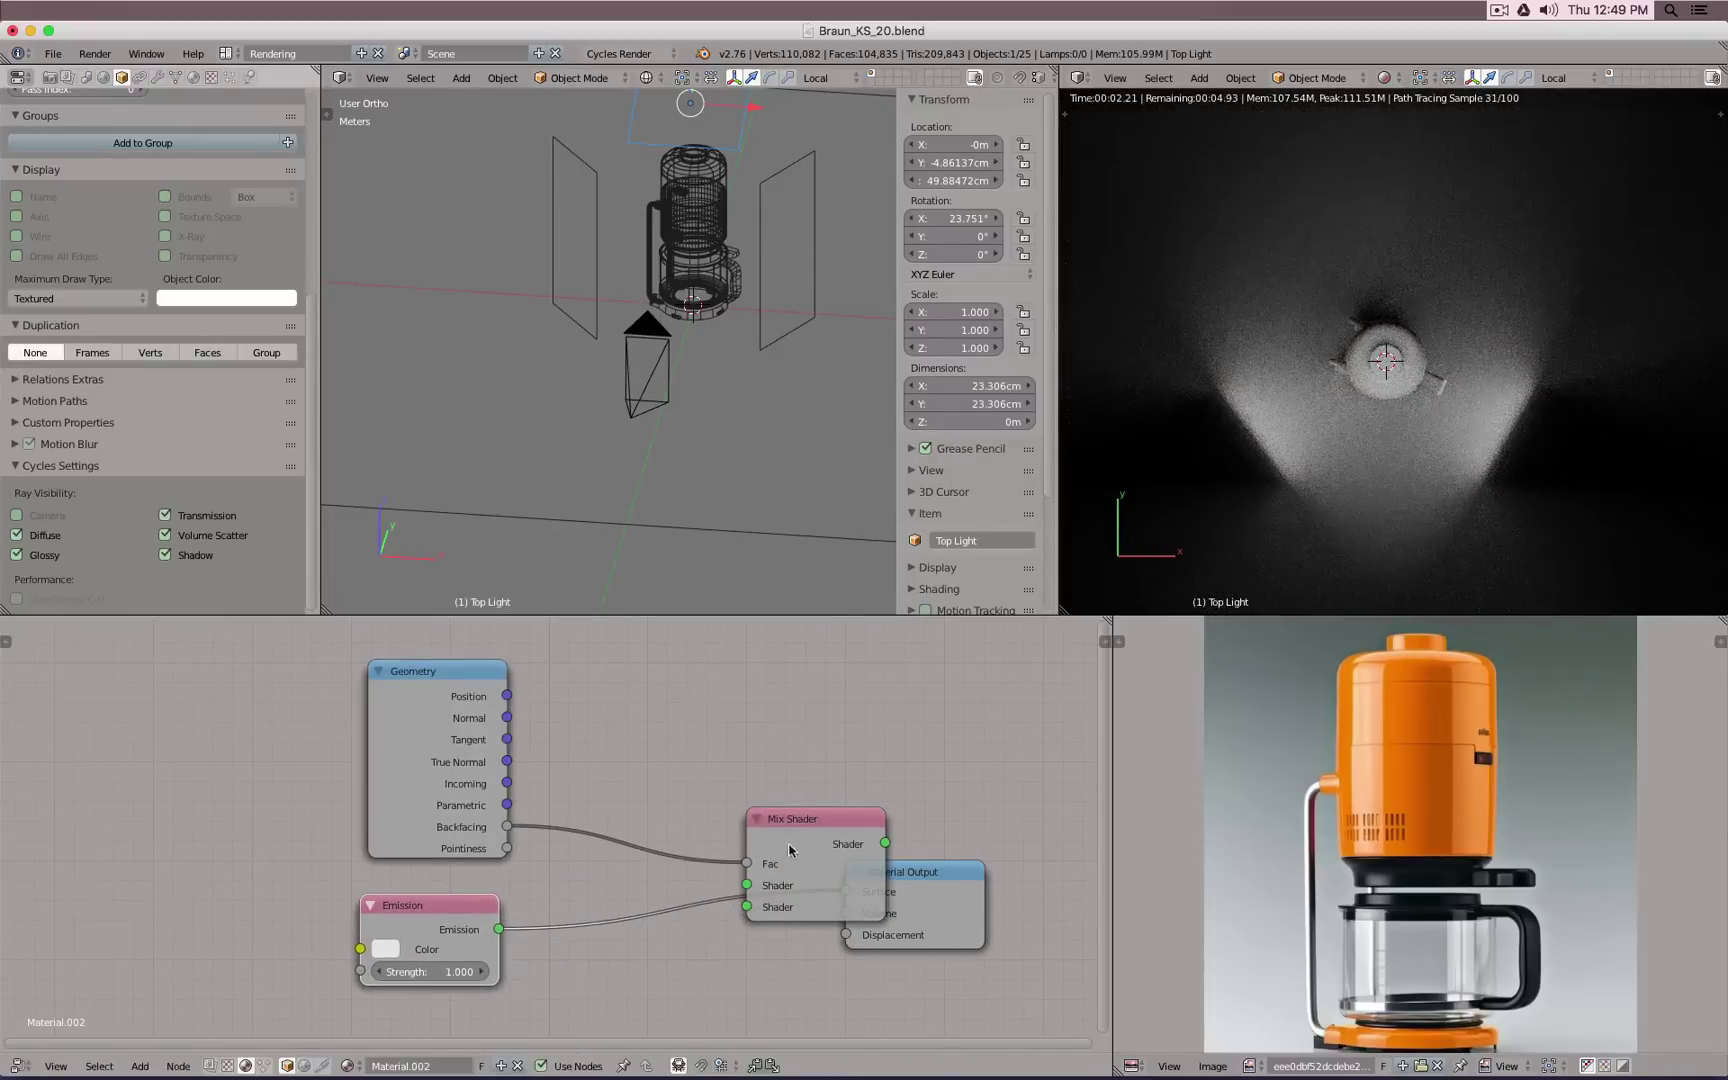
drag(789, 849, 826, 779)
drag(889, 882, 1019, 860)
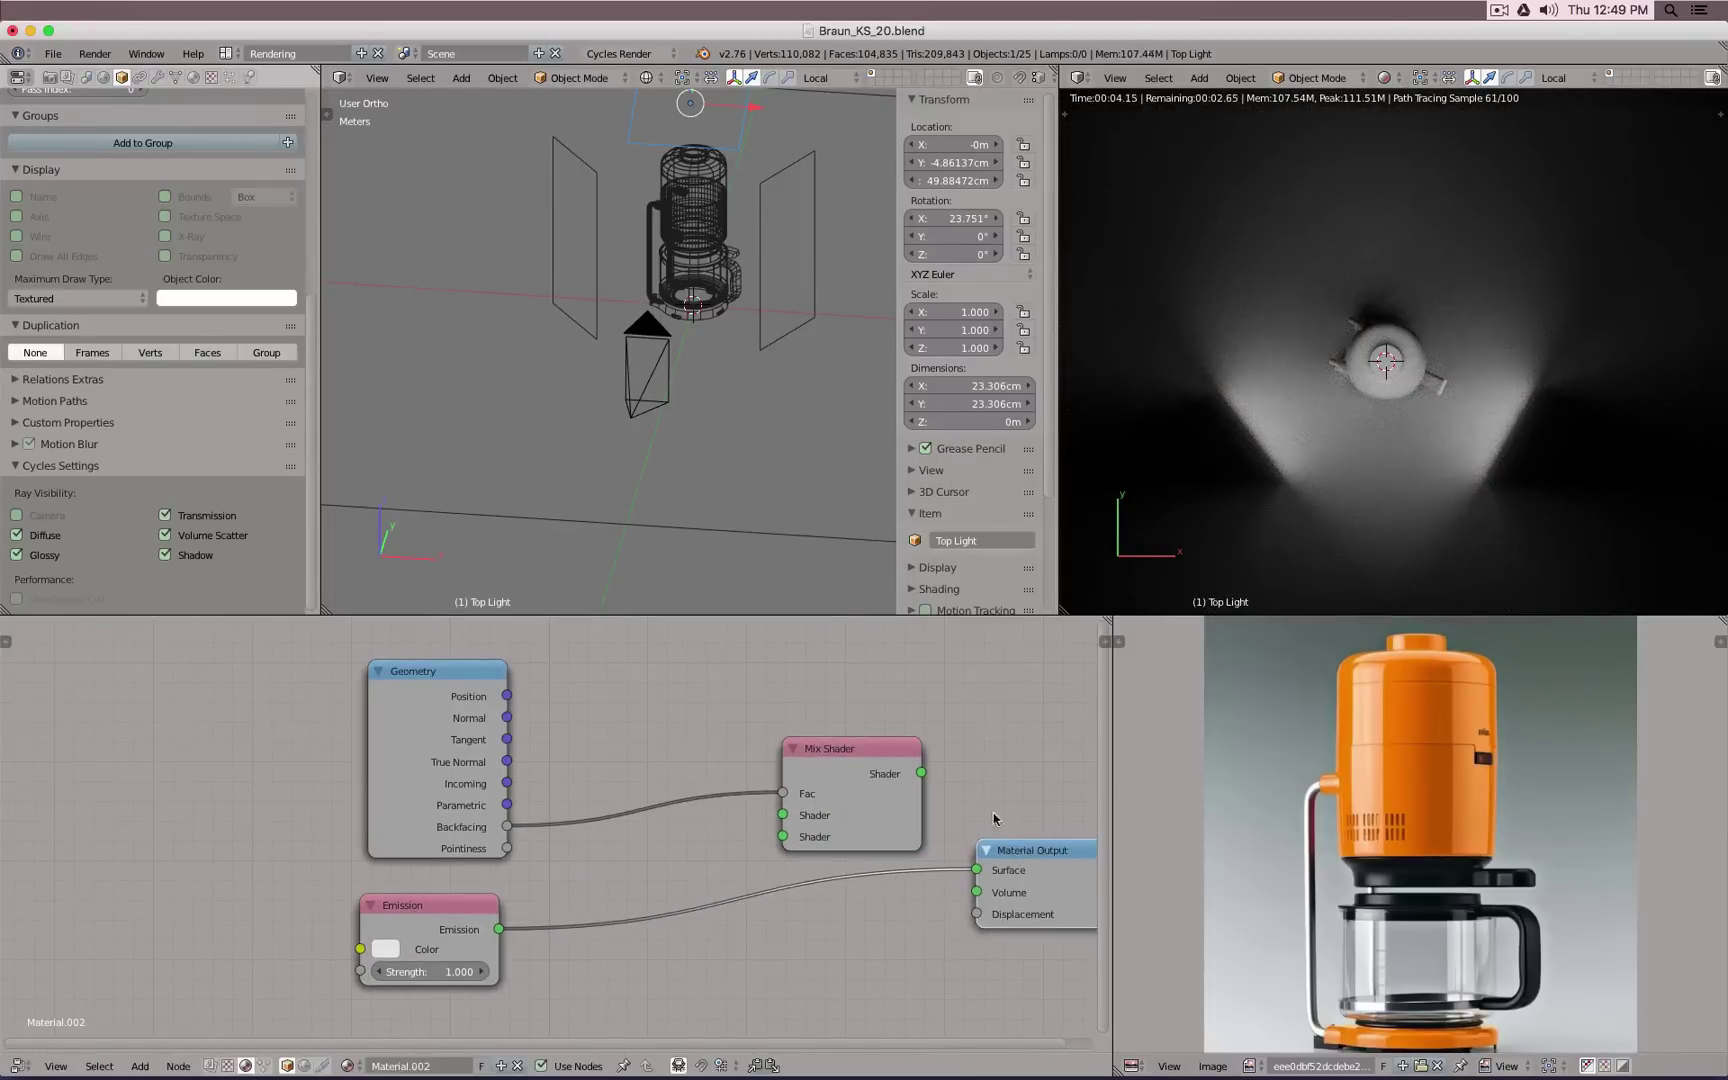
drag(921, 774, 976, 869)
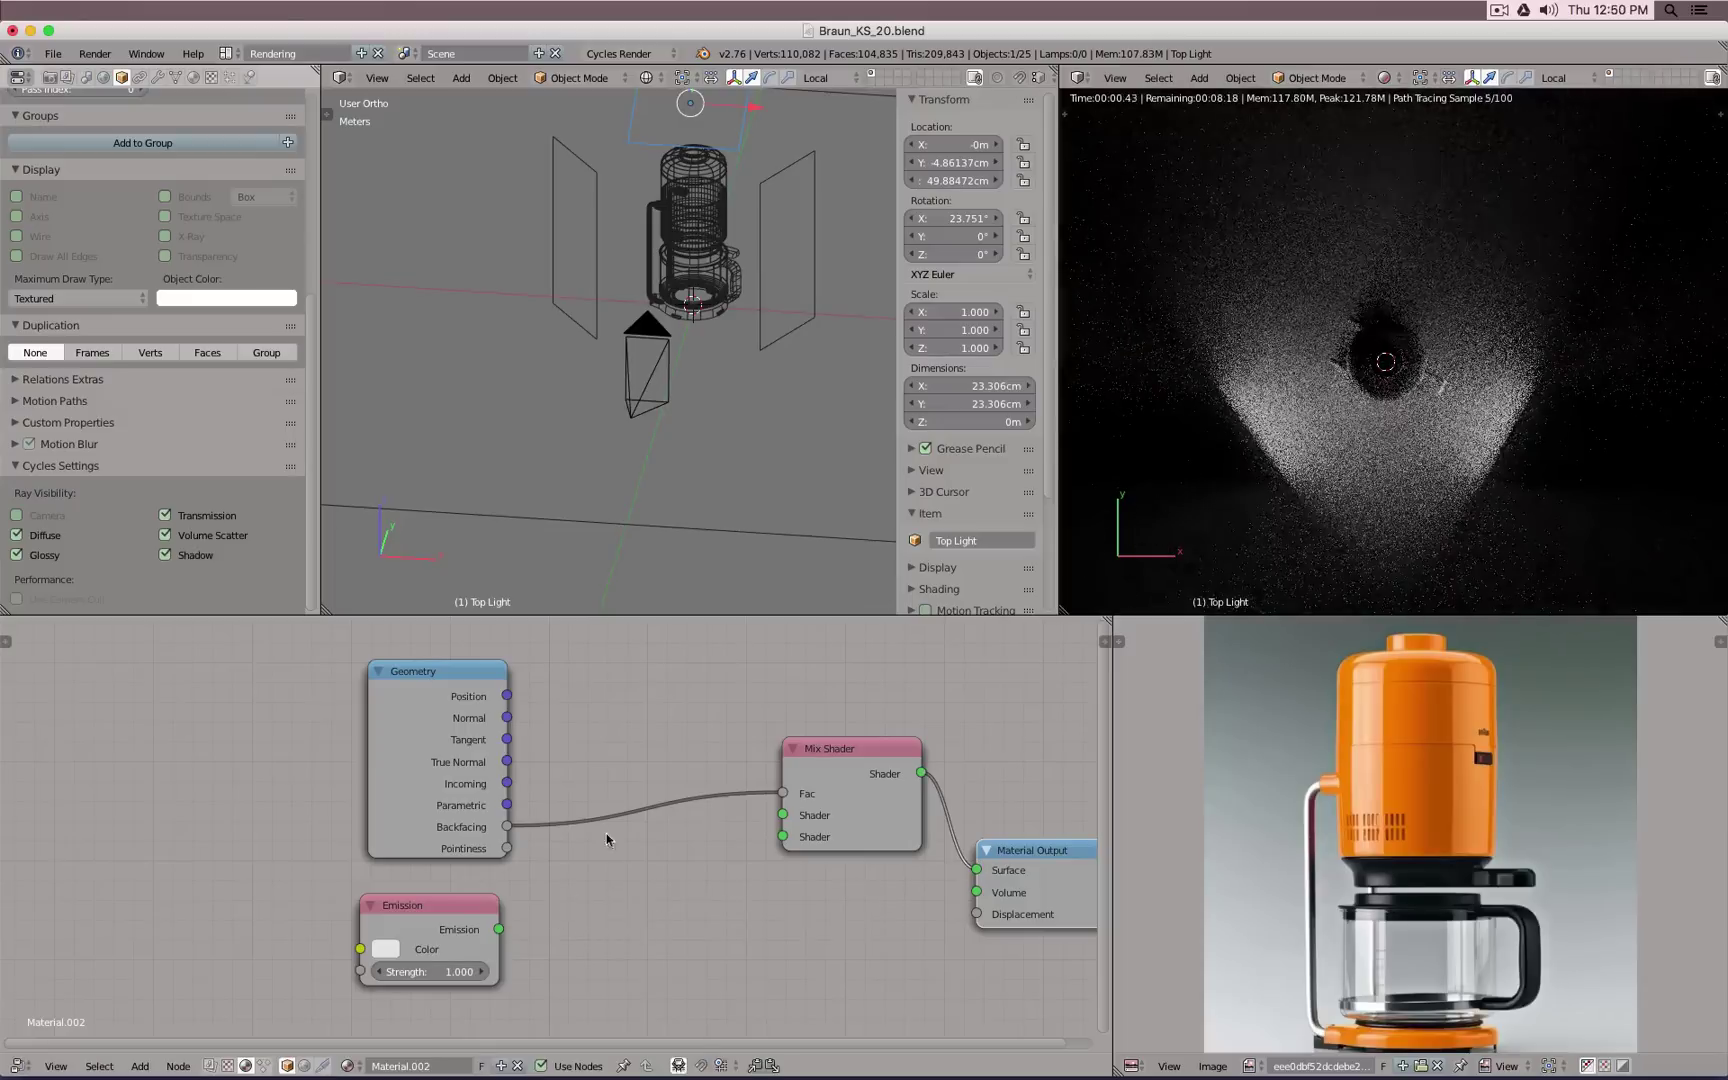
Step: Connect the Top Light's Emission to the Mix Shader's second Shader input and inspect the result in the rendered preview
middle_drag(731, 457, 678, 395)
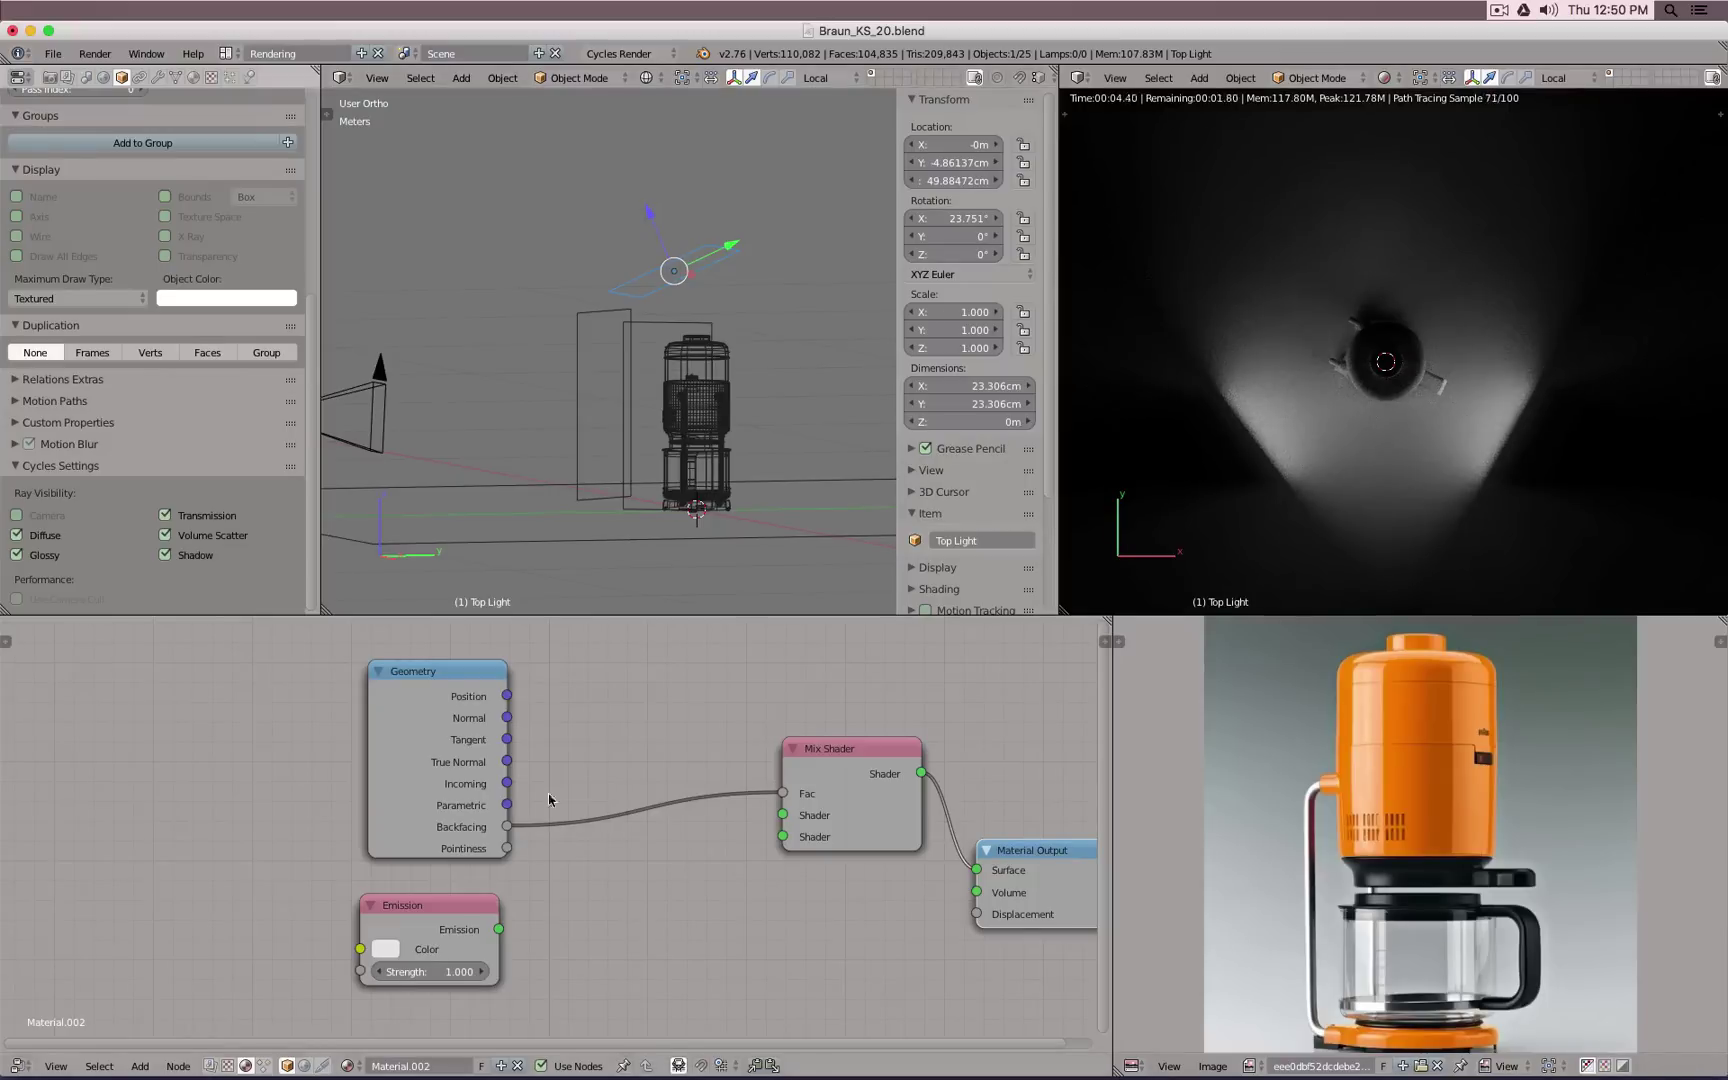
drag(499, 930, 784, 836)
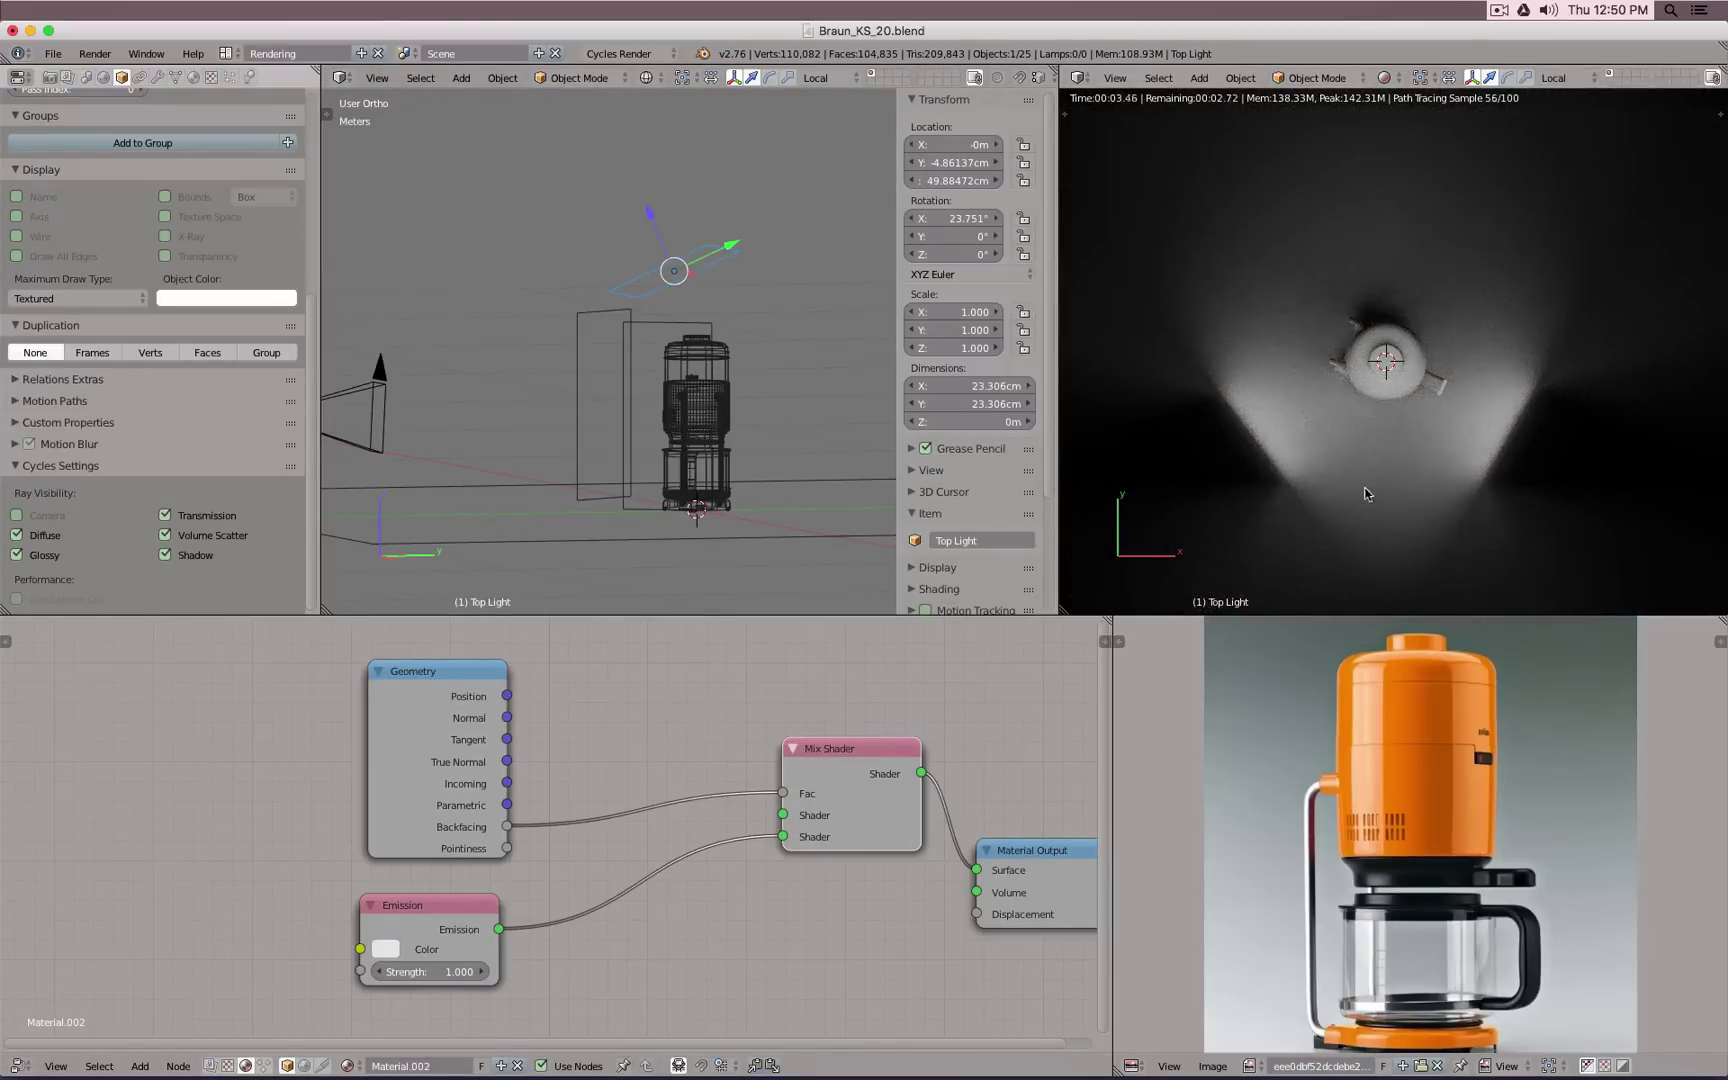
middle_drag(1462, 425, 1397, 341)
key(shift+z)
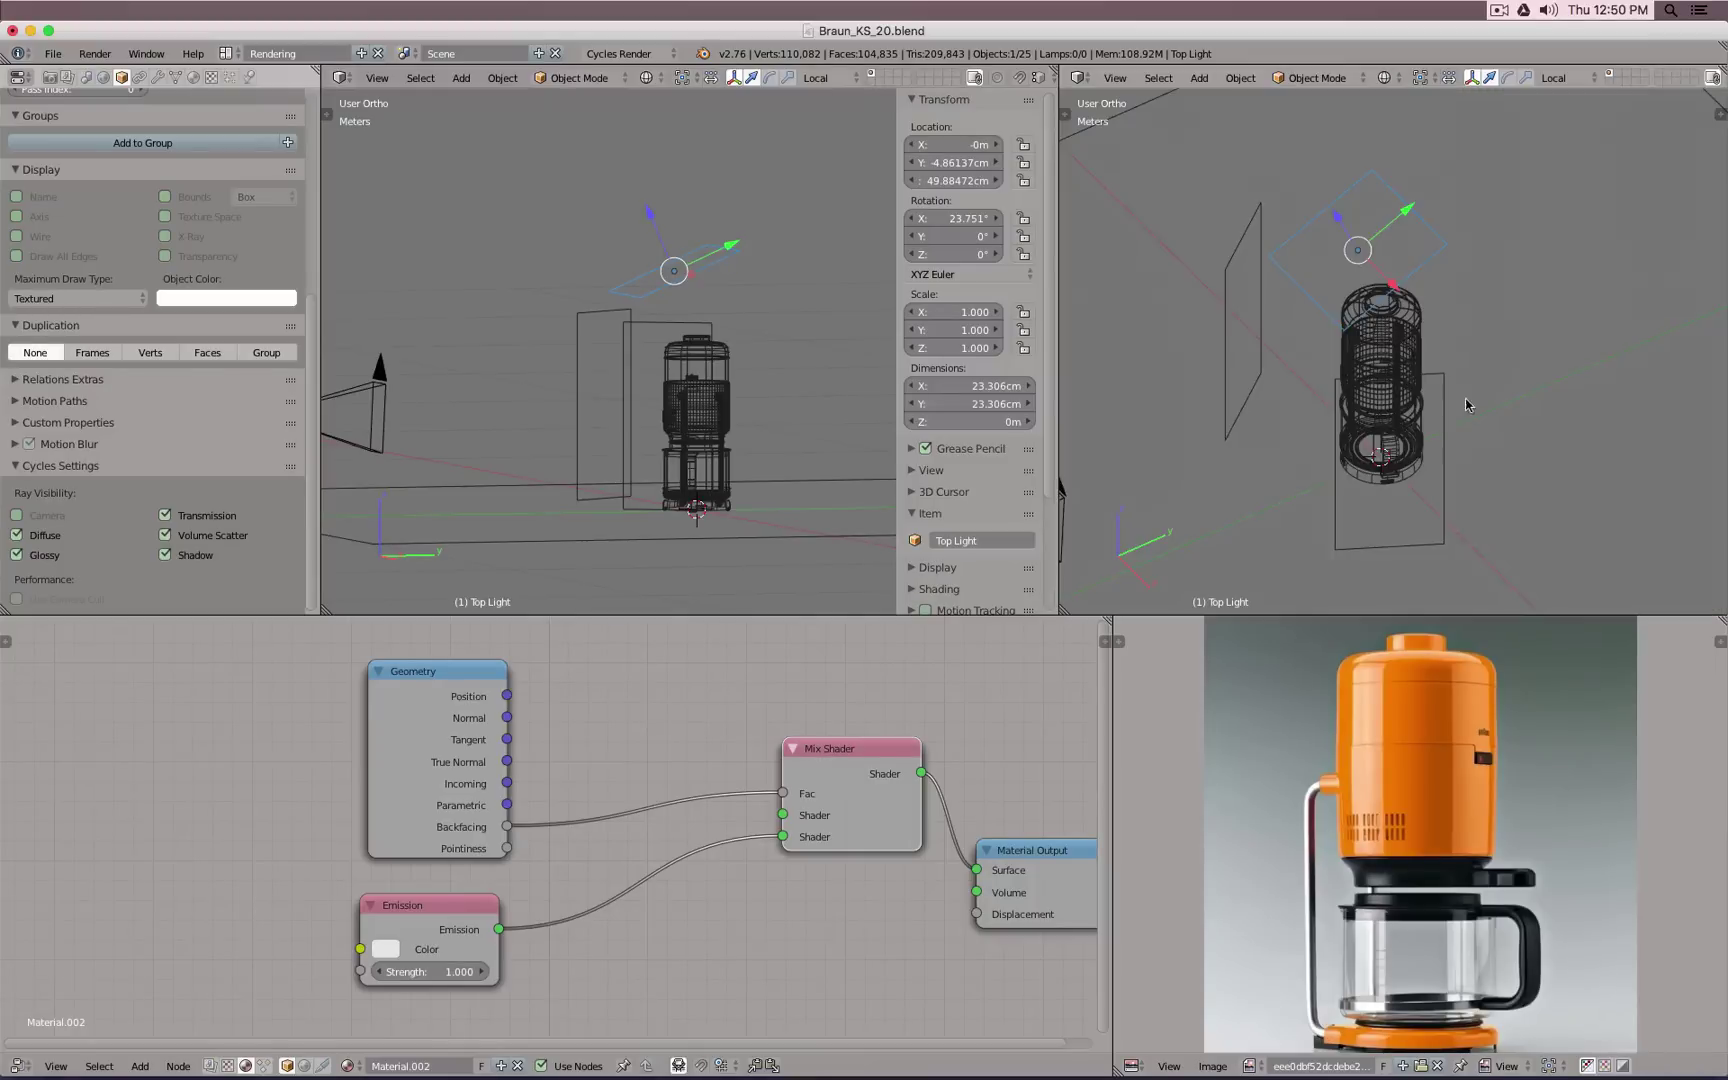
middle_drag(1466, 404, 1443, 392)
key(z)
key(shift+z)
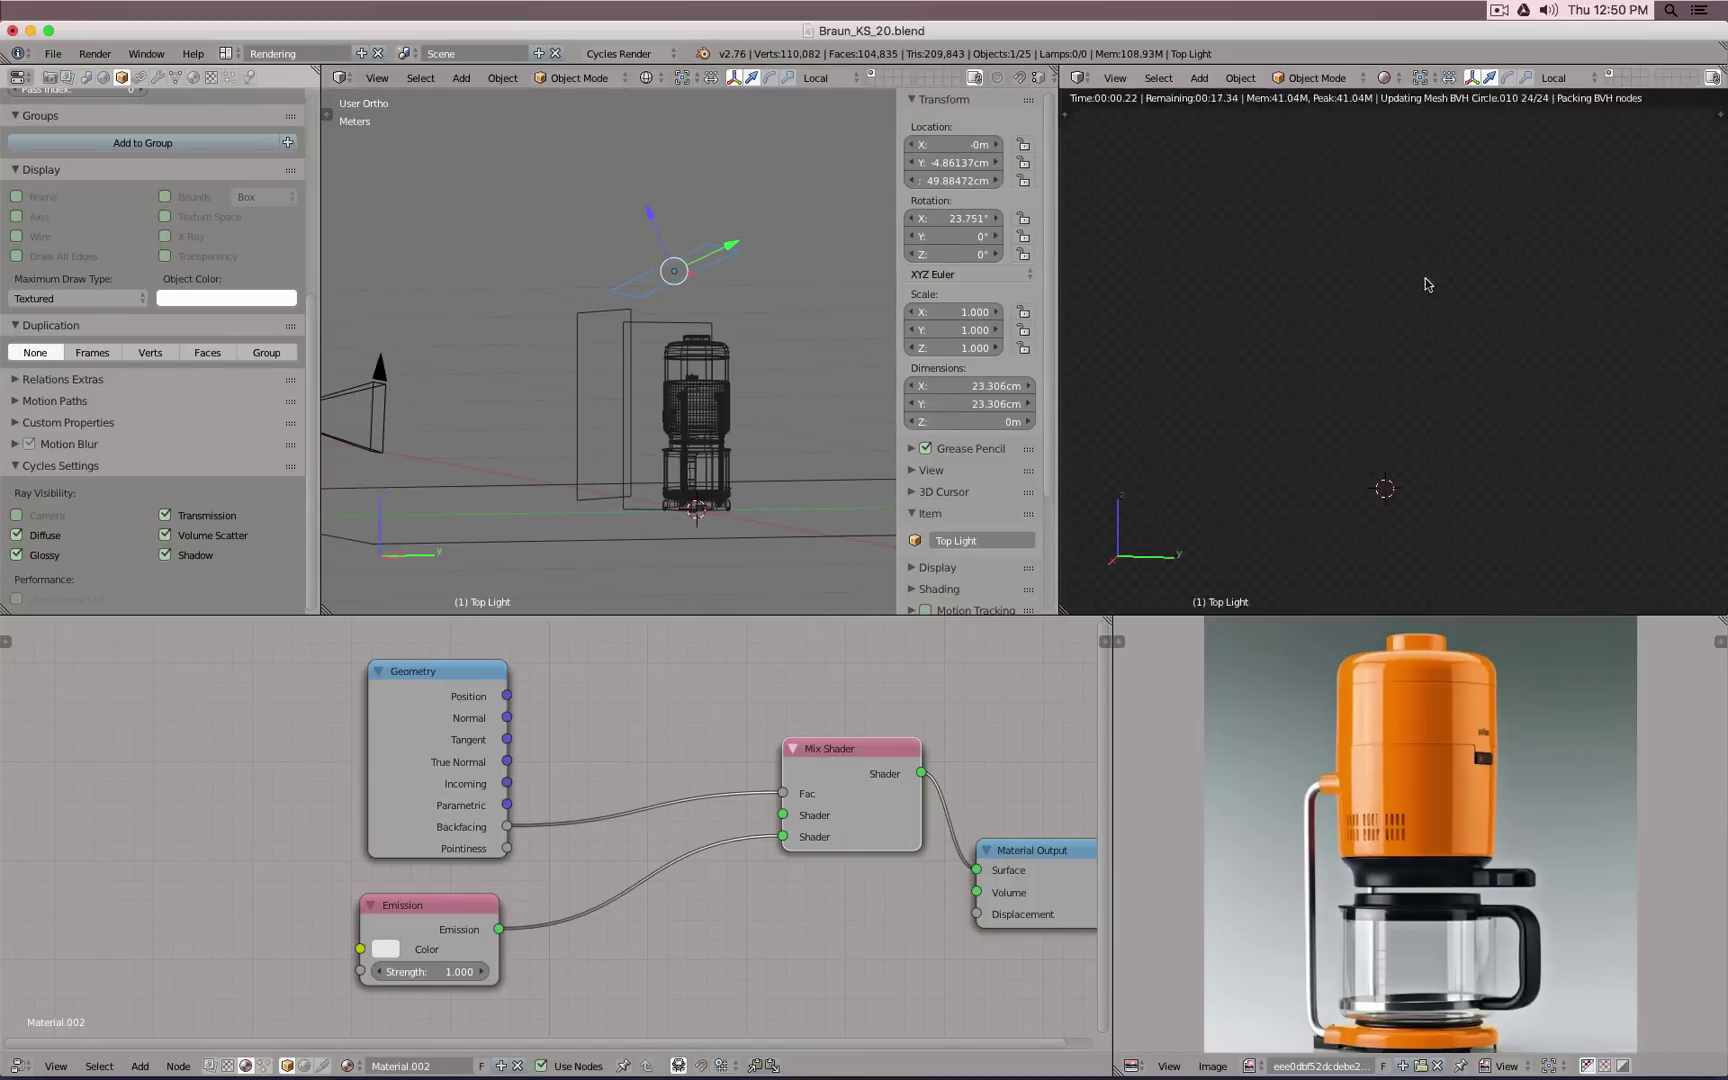
middle_drag(1490, 381, 1525, 408)
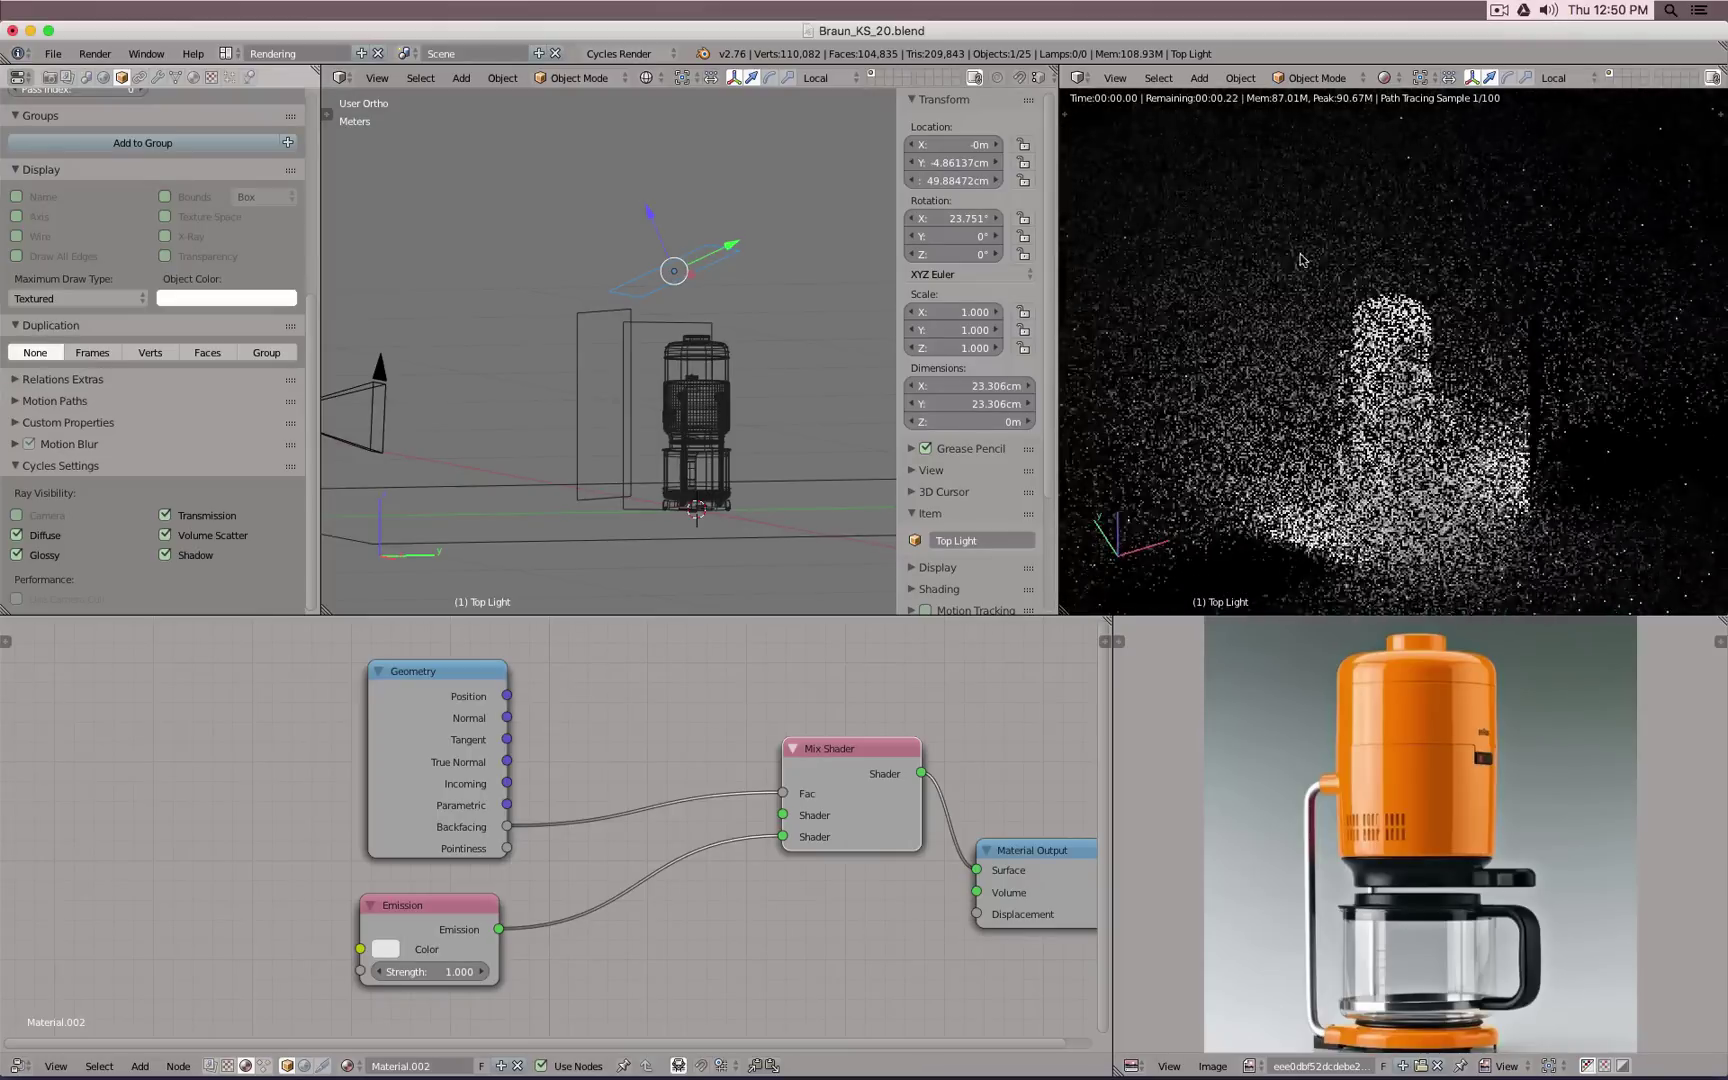
Step: Disable the Right Light's Camera ray visibility and check the lit coffee maker through the camera
right_click(657, 333)
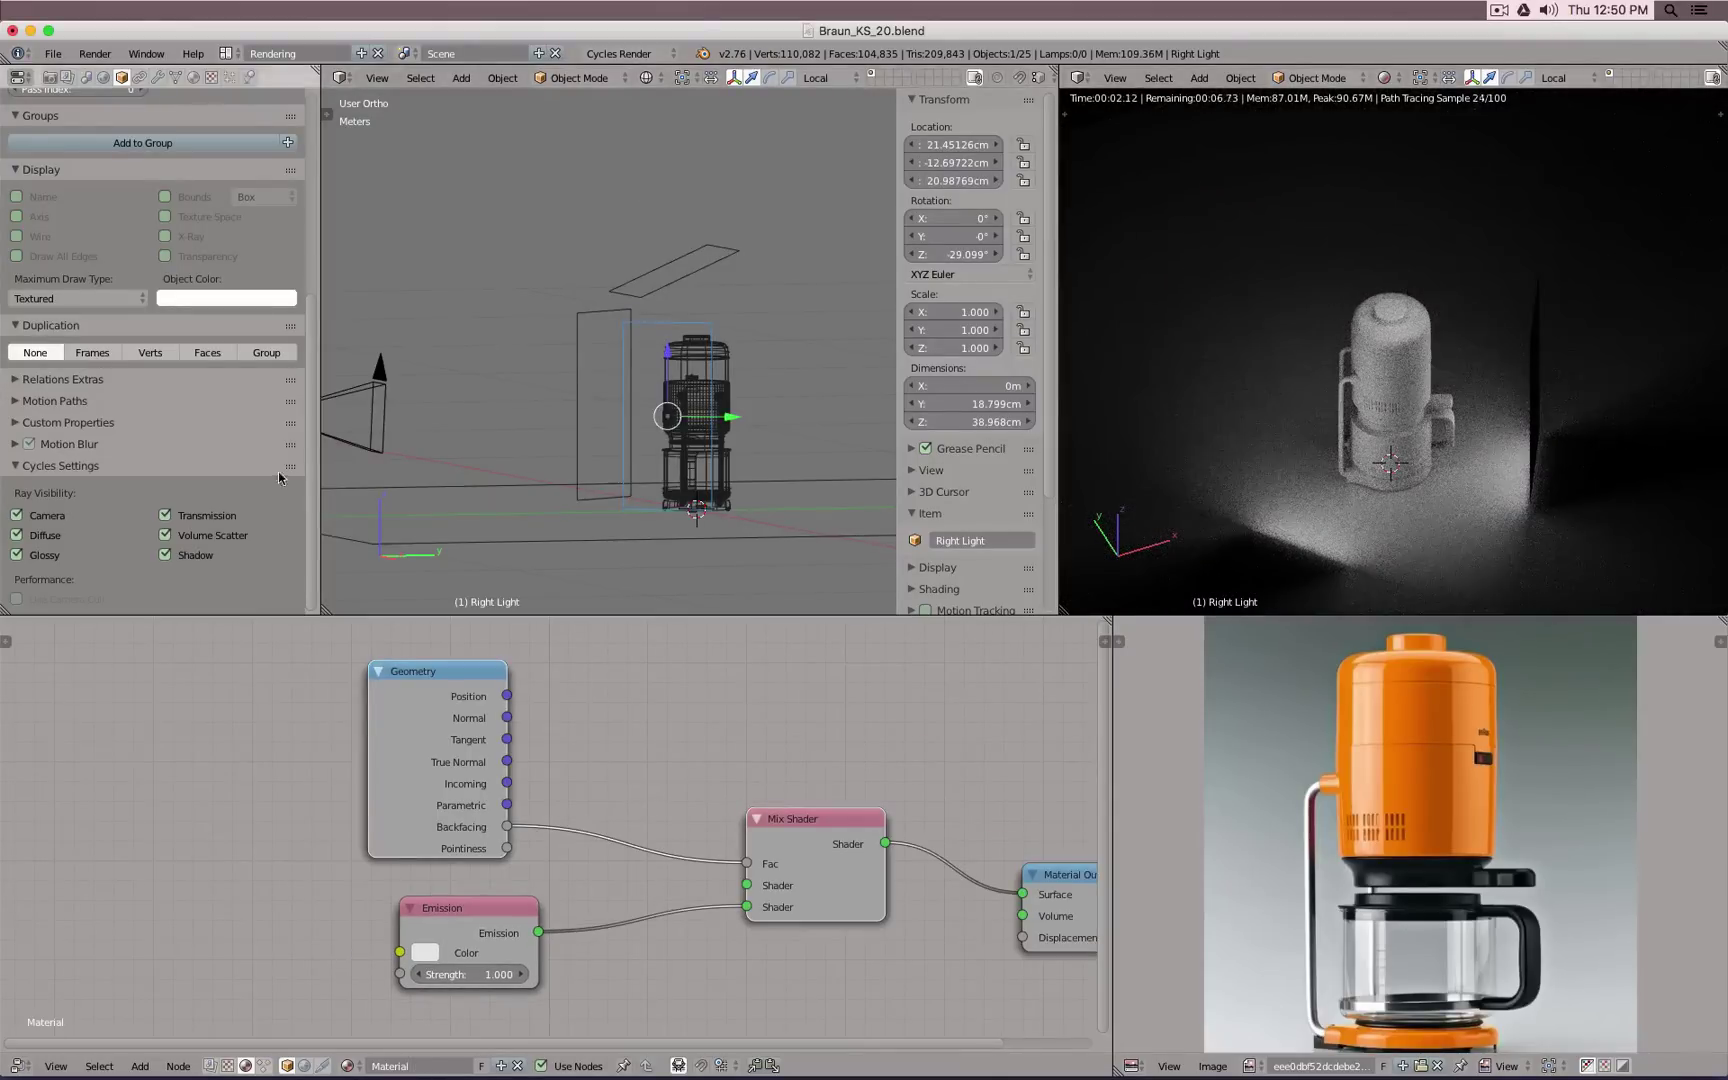
click(55, 515)
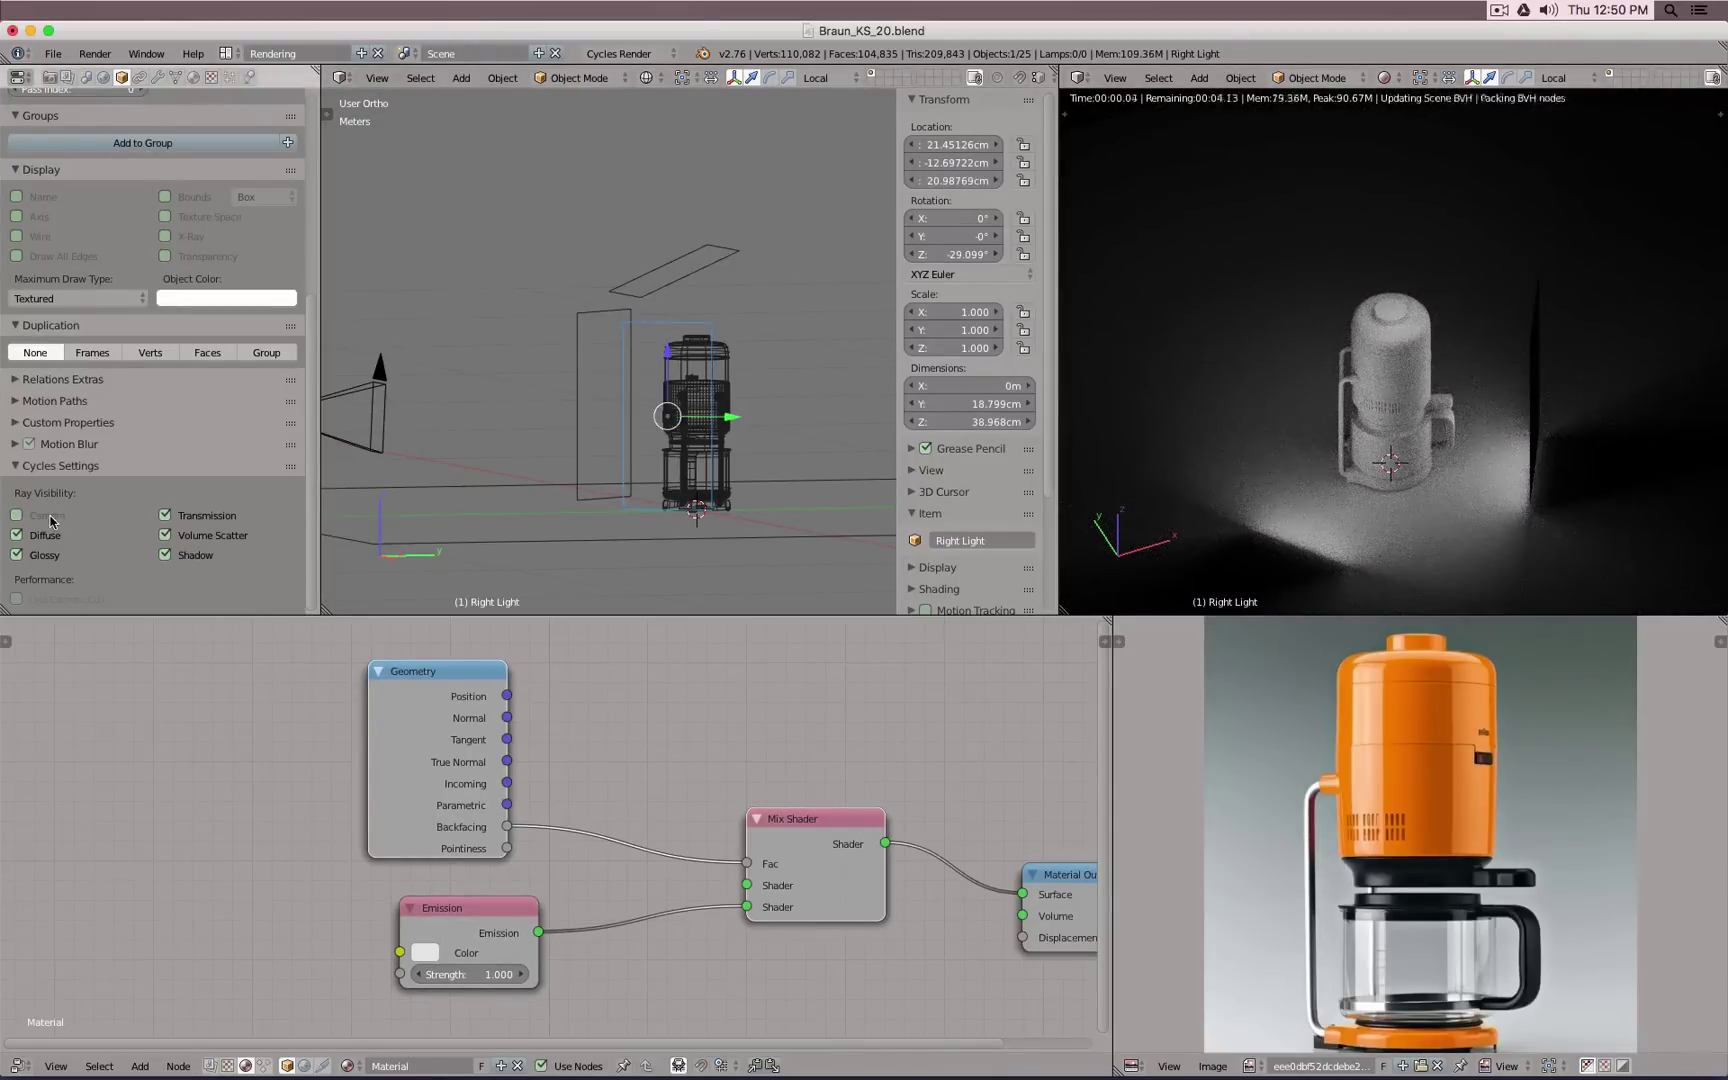
right_click(578, 326)
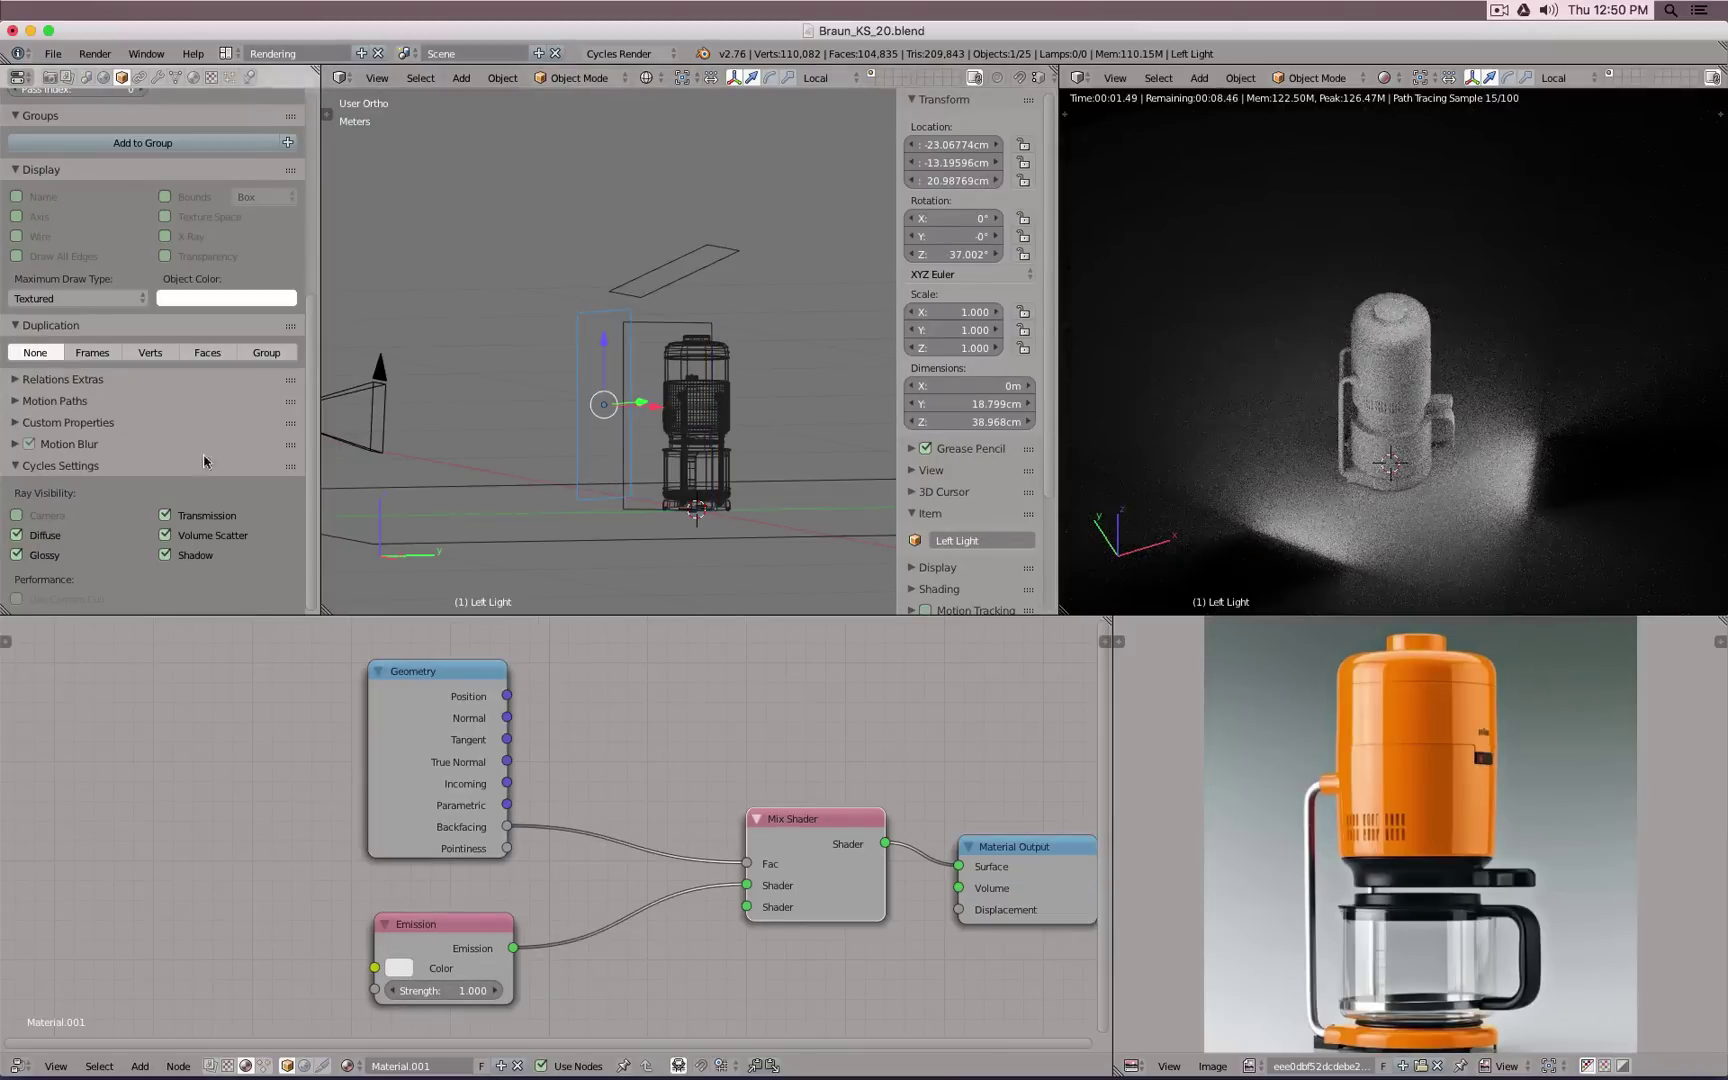
right_click(662, 325)
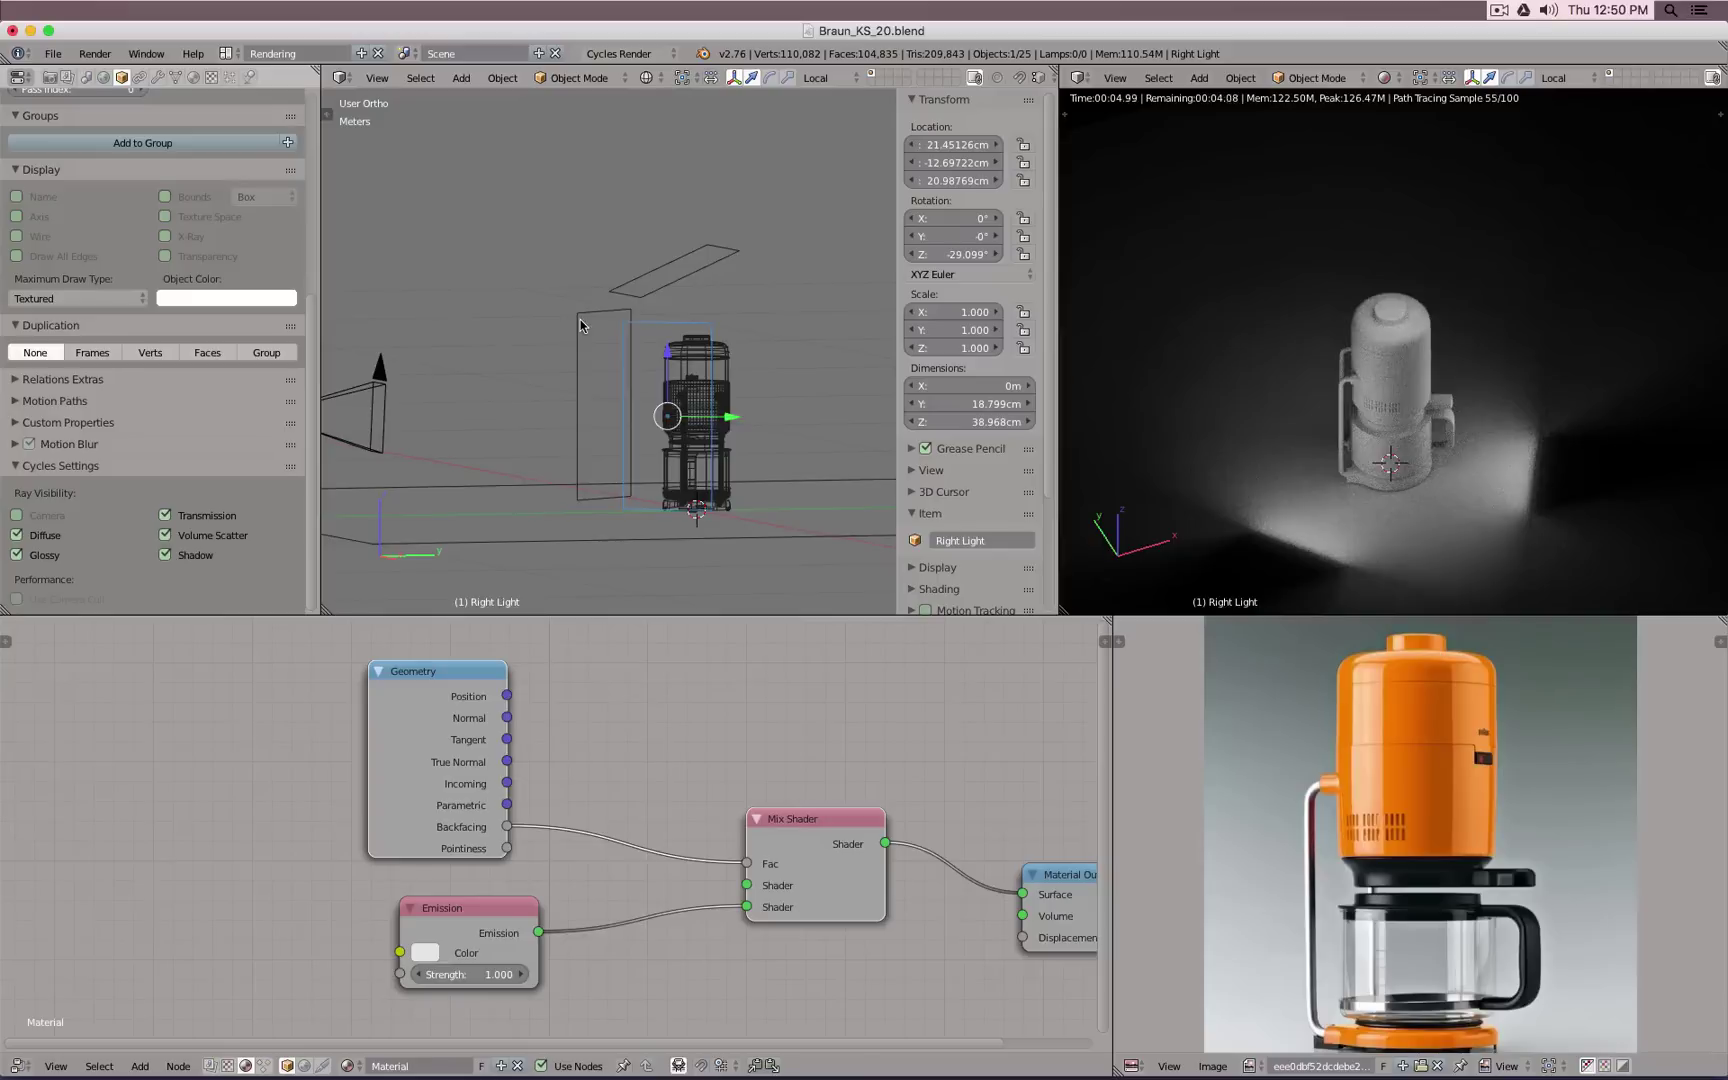
right_click(636, 297)
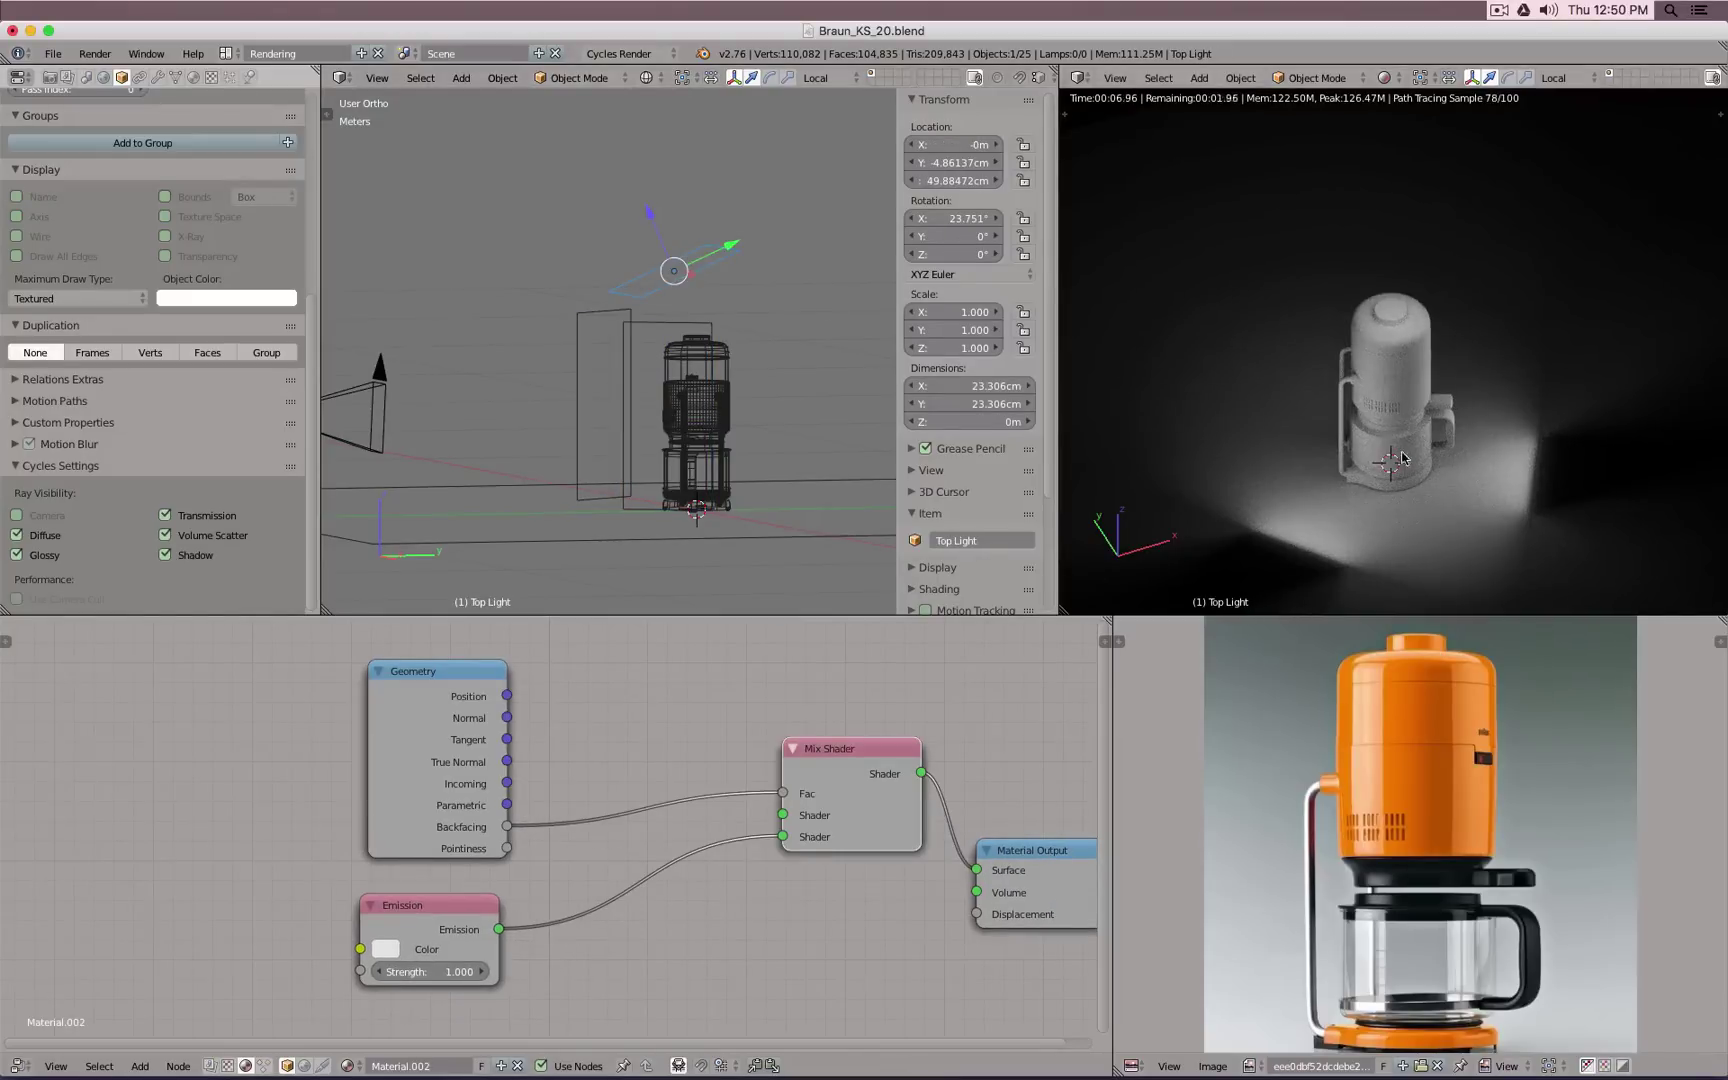
middle_drag(1123, 385, 1400, 440)
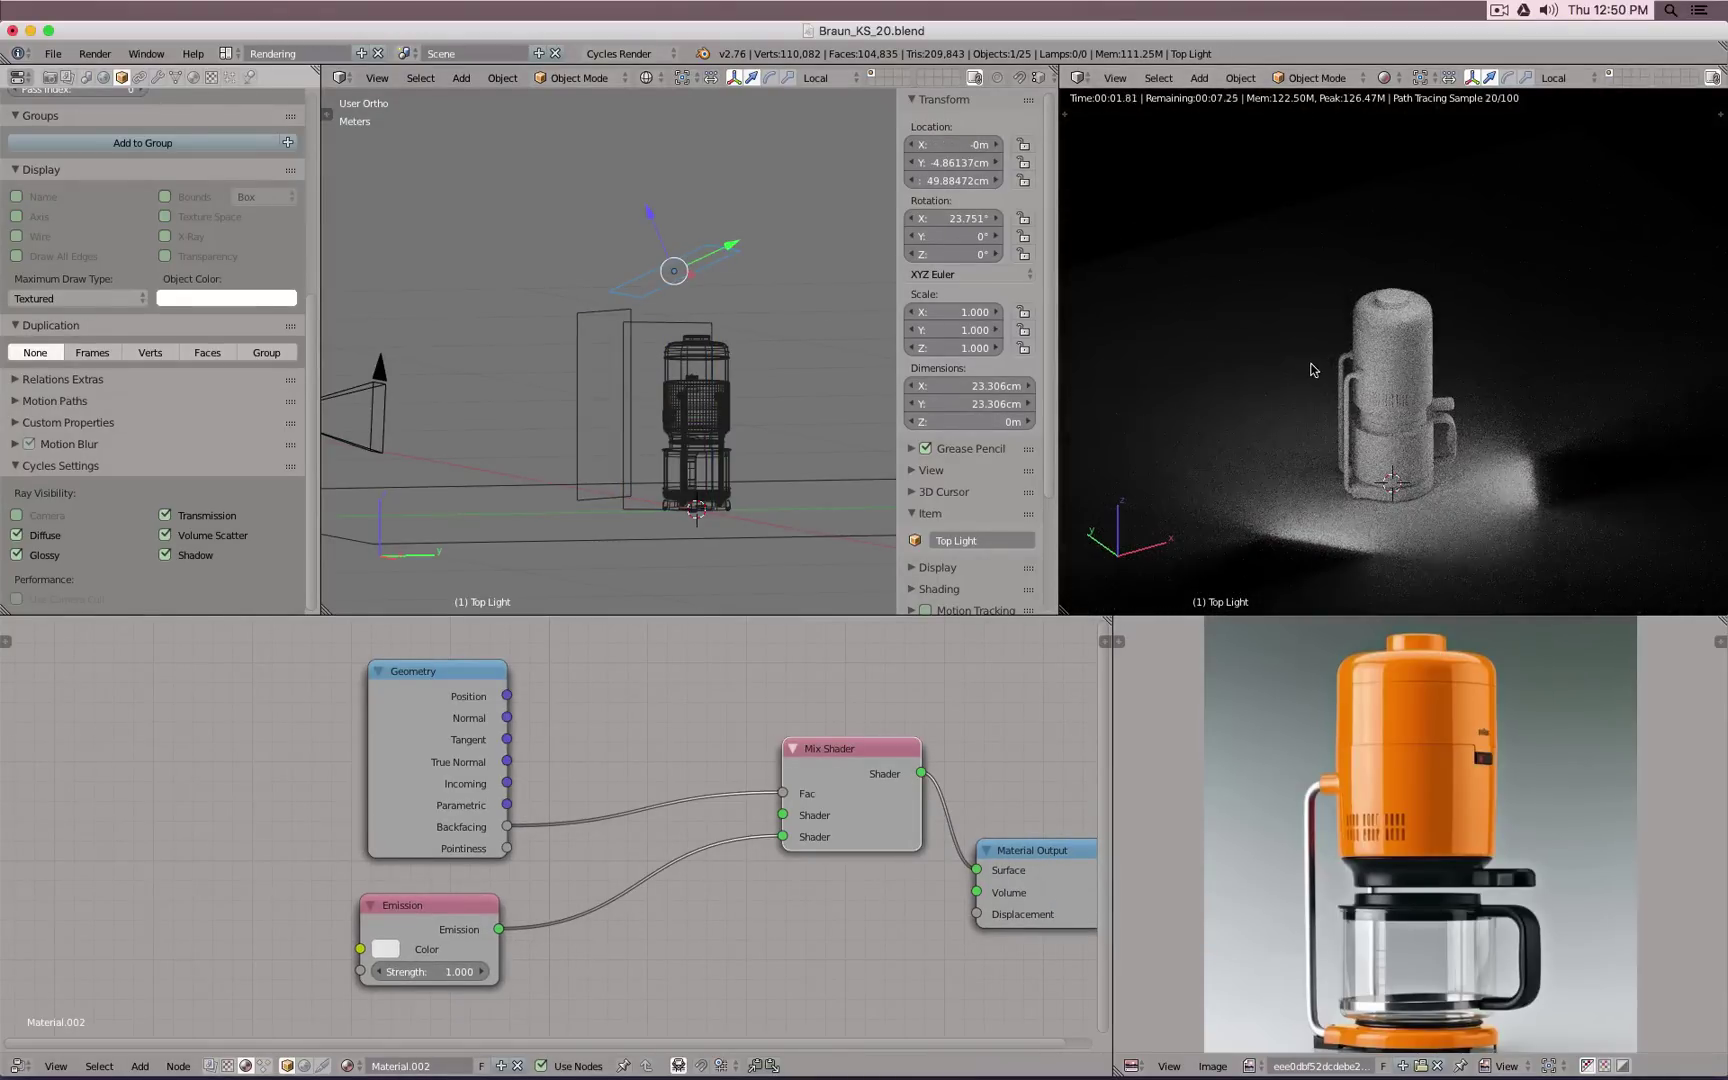
key(KP_0)
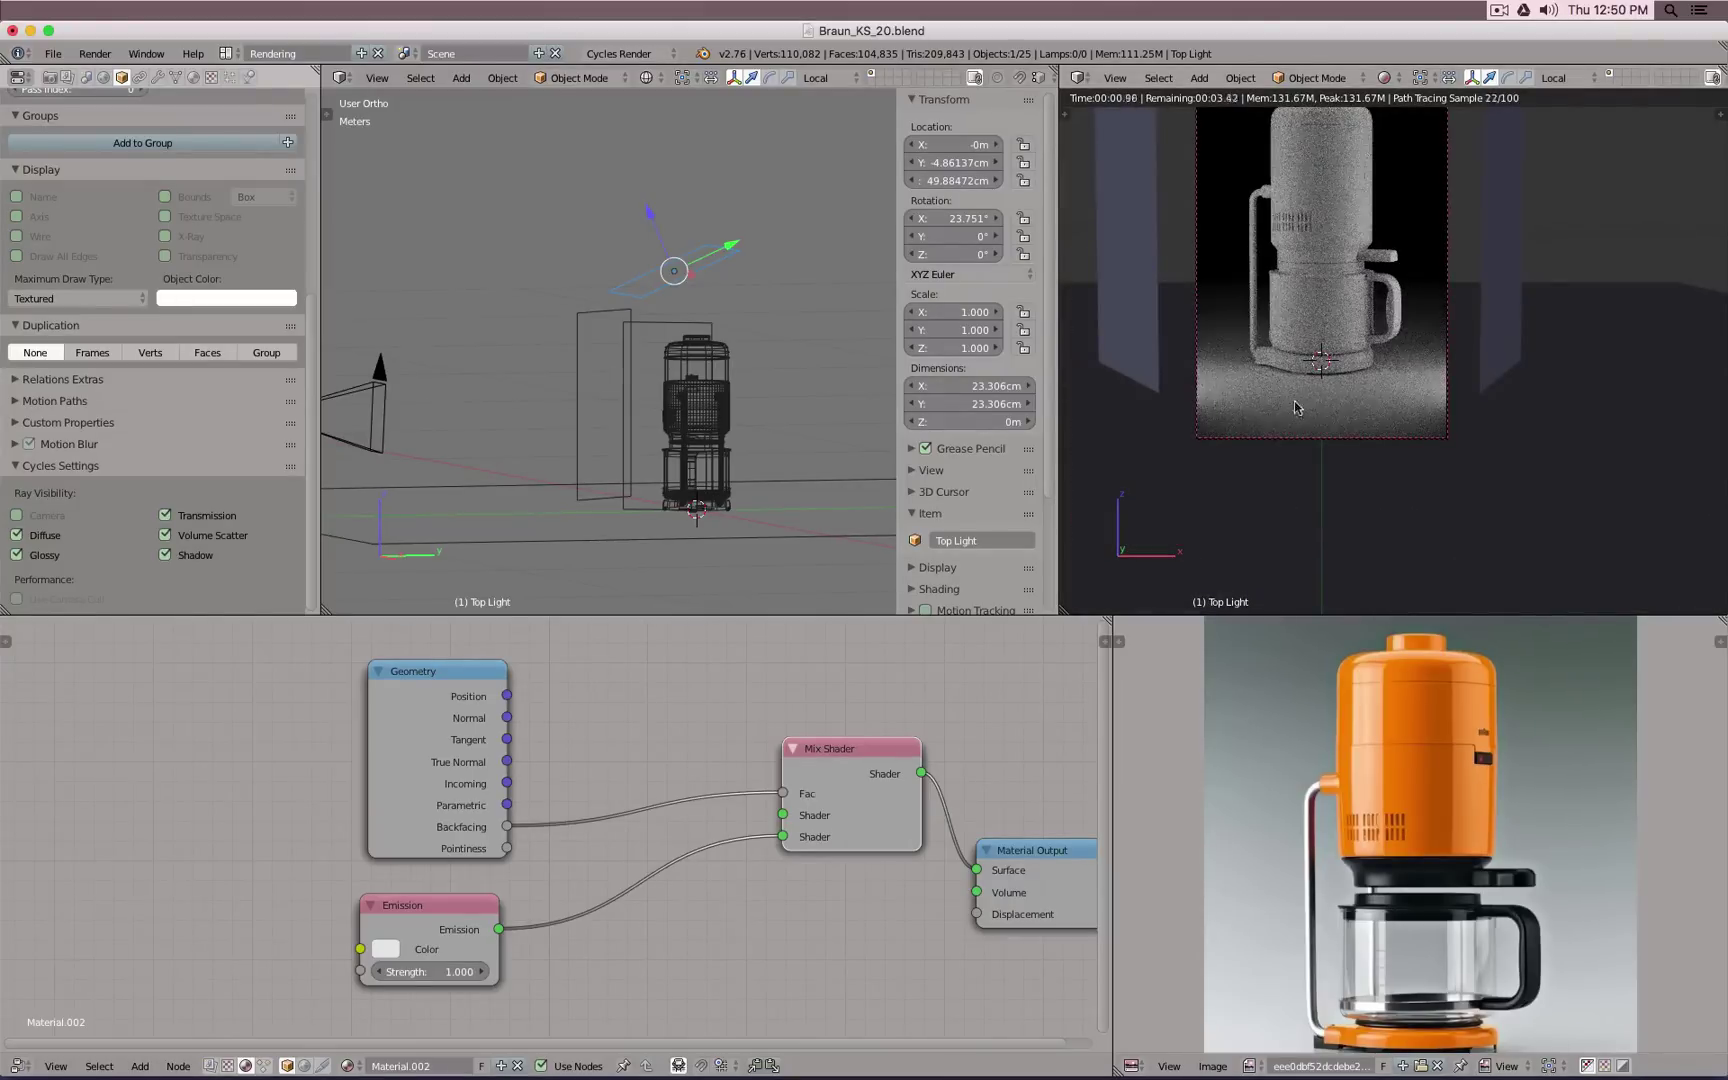
Step: In the top view, move the Right Light about 3.6 cm and the Left Light about 4.8 cm away from the coffee maker
right_click(1507, 377)
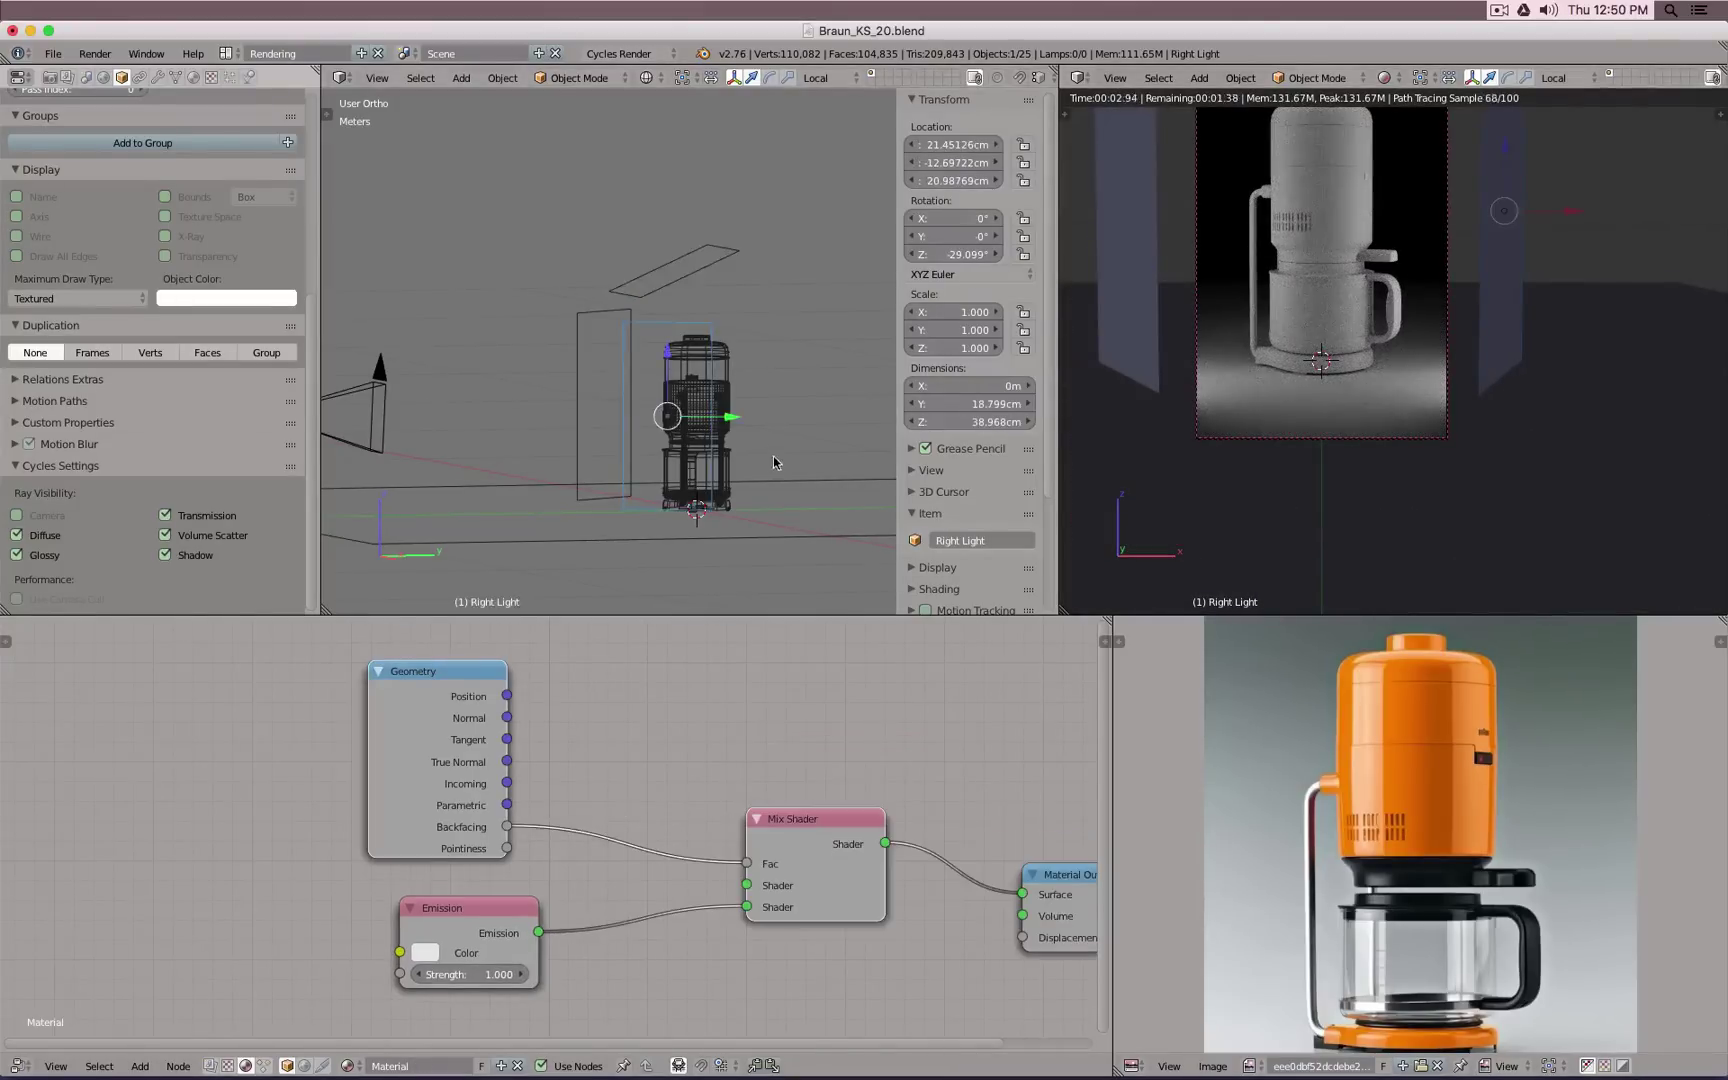
scroll(774, 461, down, 3)
key(KP_7)
shift+middle_drag(698, 372, 563, 348)
key(g)
click(738, 370)
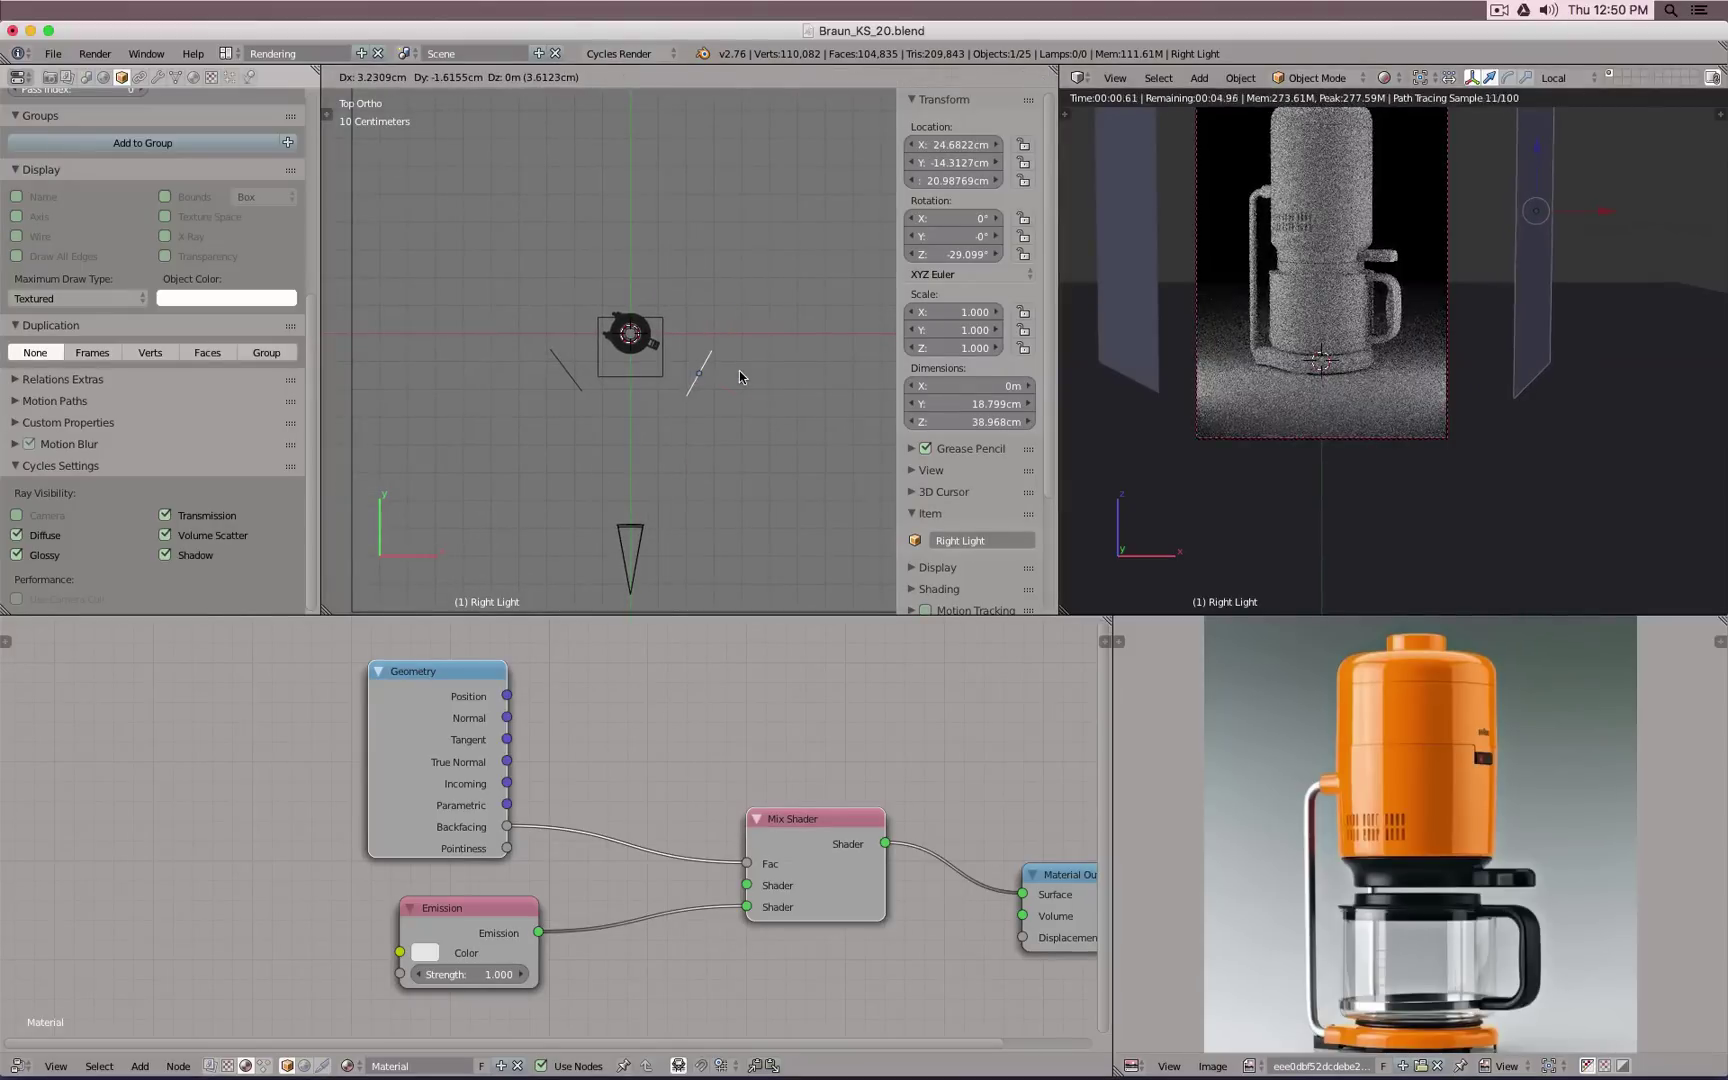
right_click(565, 372)
key(g)
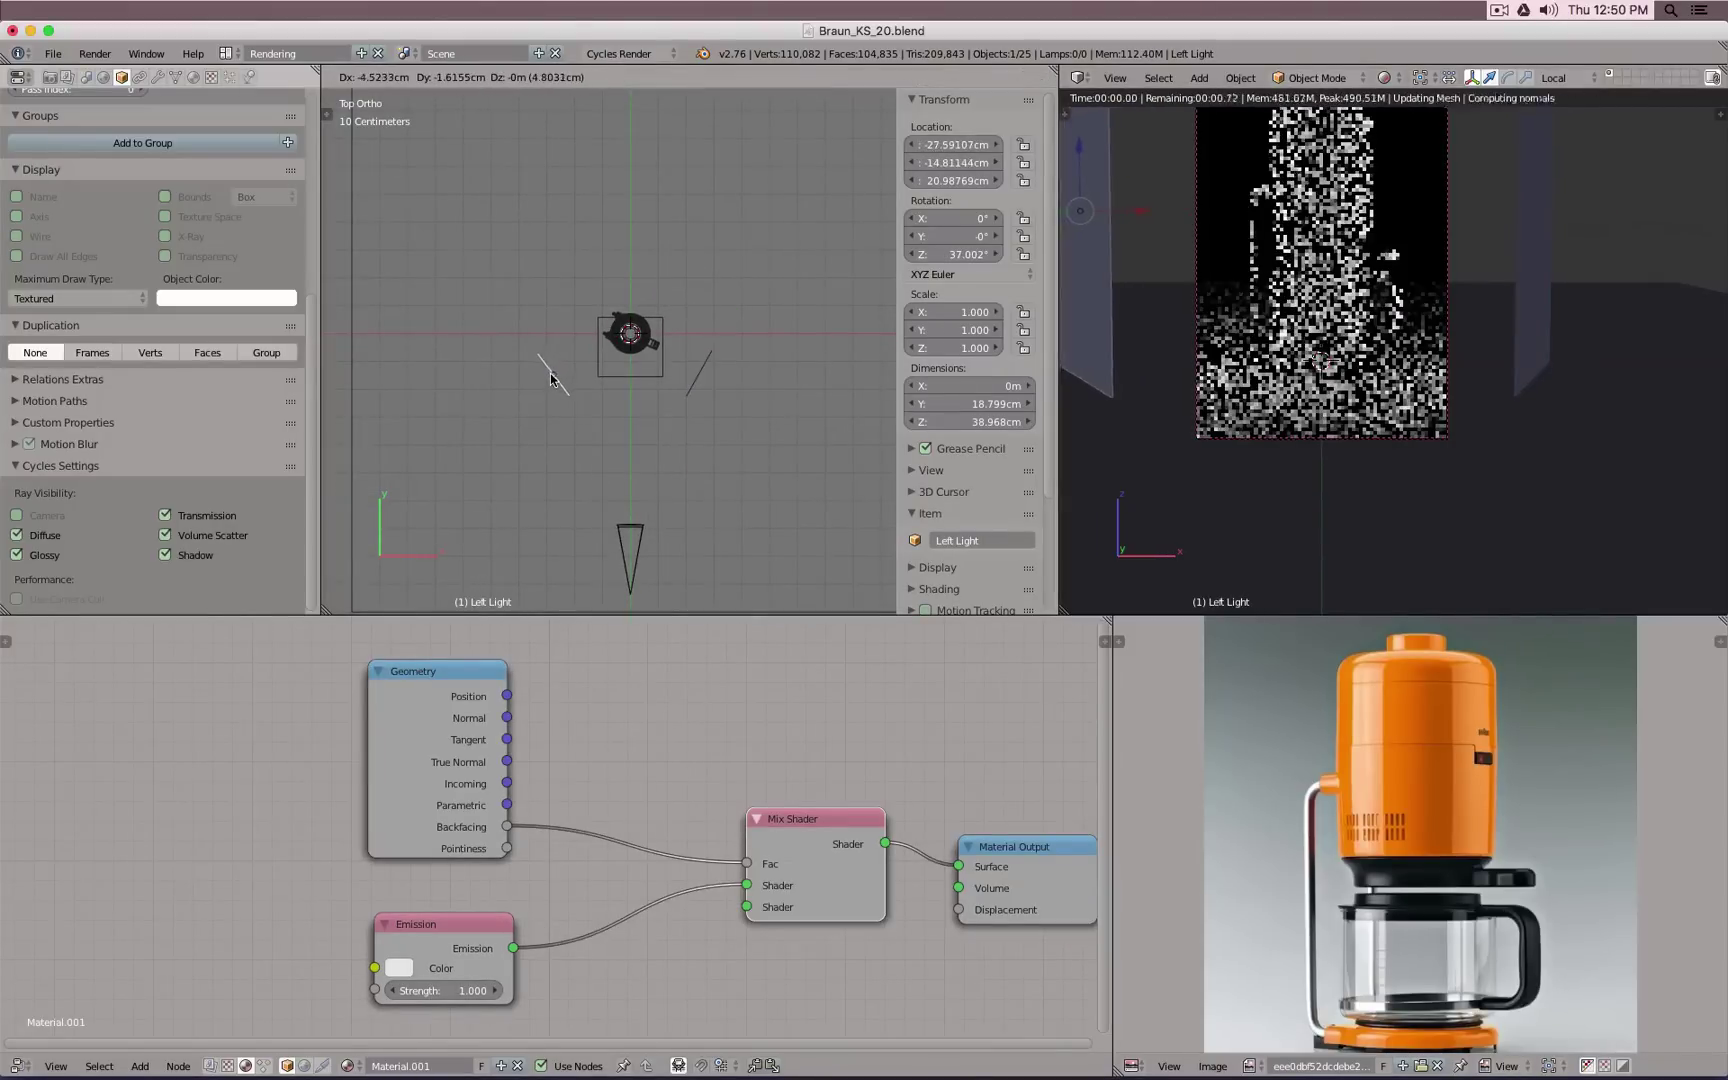
click(553, 376)
Step: Frame the whole coffee maker in the rendered camera preview and examine how the repositioned lights illuminate it
scroll(698, 410, down, 3)
shift+middle_drag(698, 411, 698, 465)
scroll(1422, 289, down, 3)
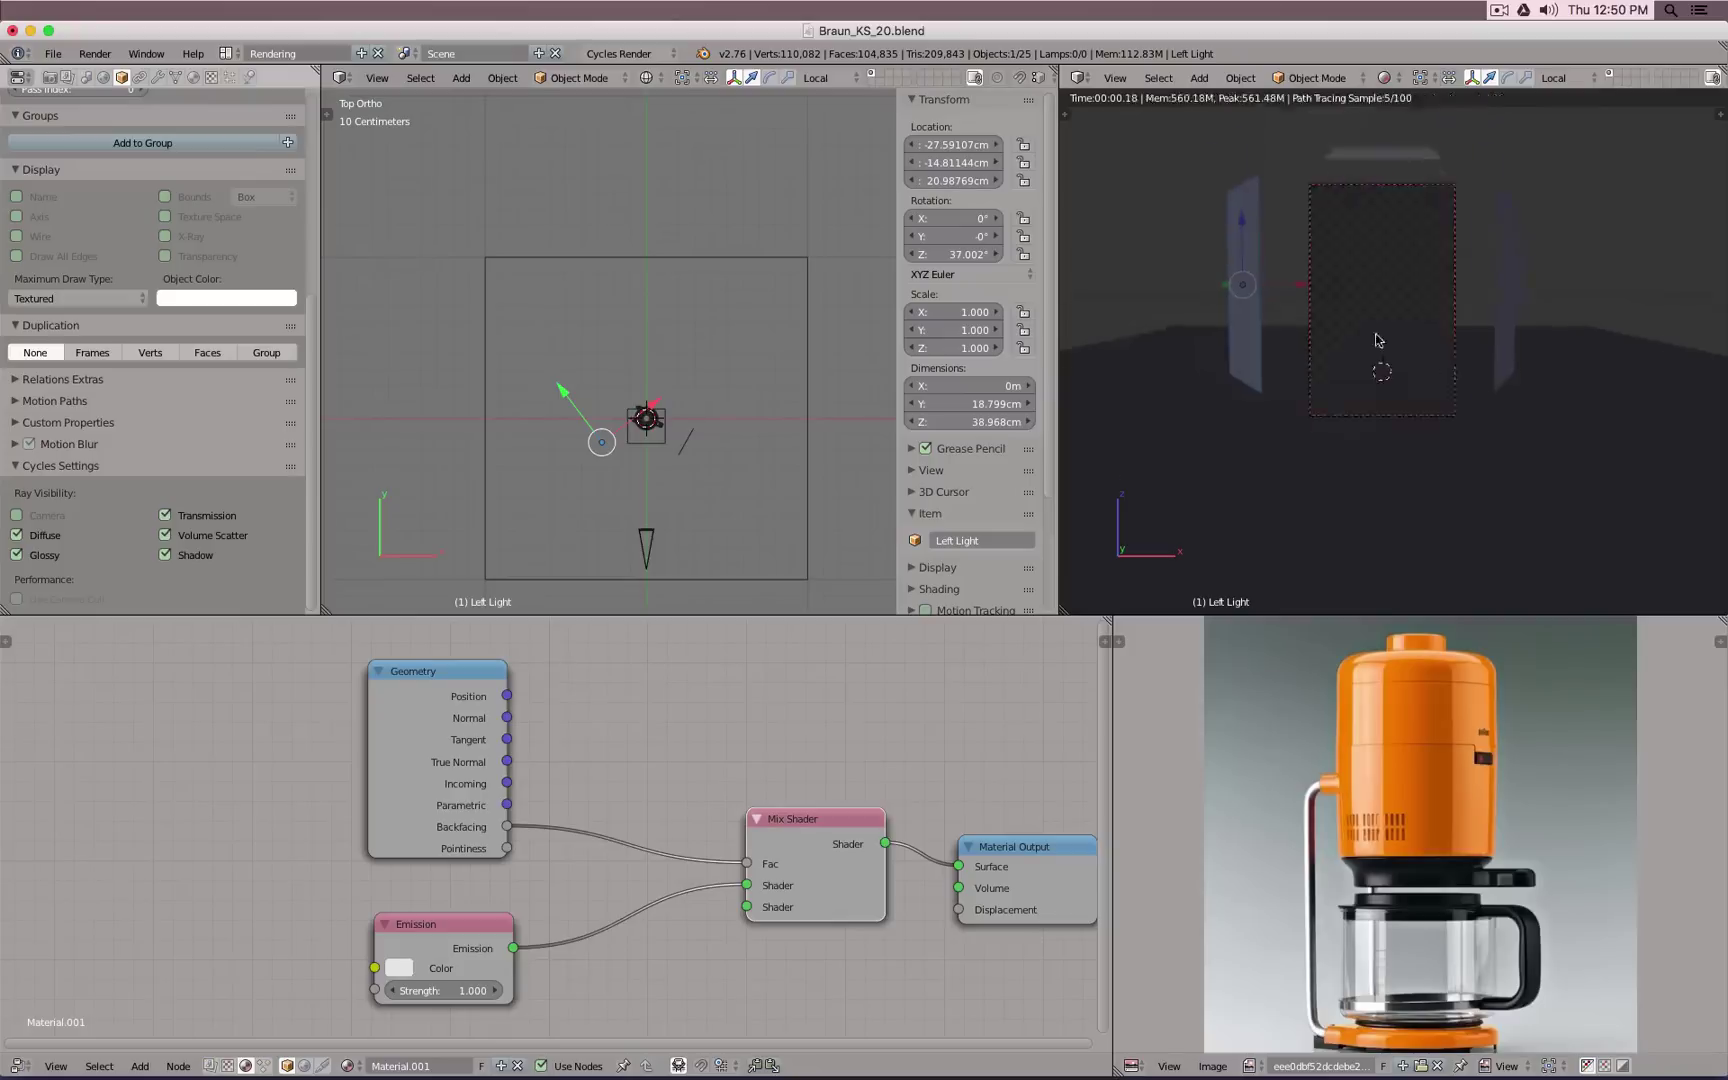
shift+middle_drag(1377, 340, 1393, 440)
scroll(1393, 440, up, 2)
scroll(1393, 352, up, 2)
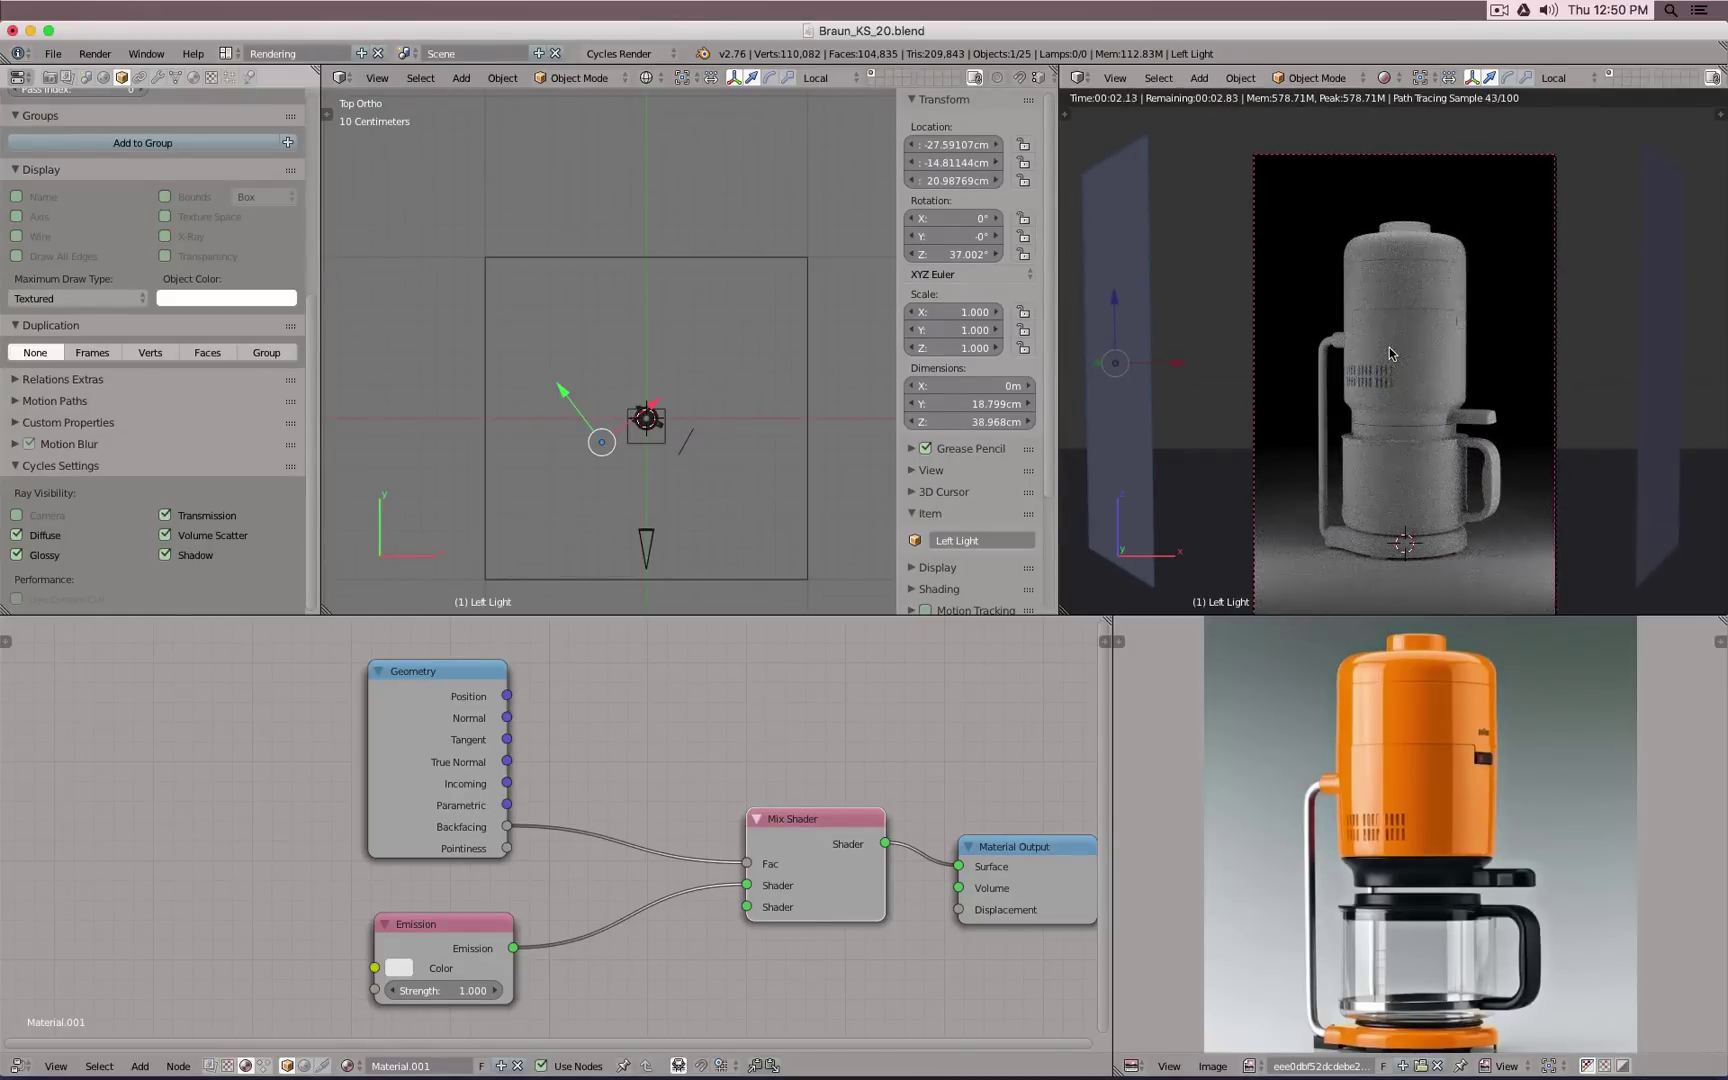
middle_drag(944, 733, 797, 731)
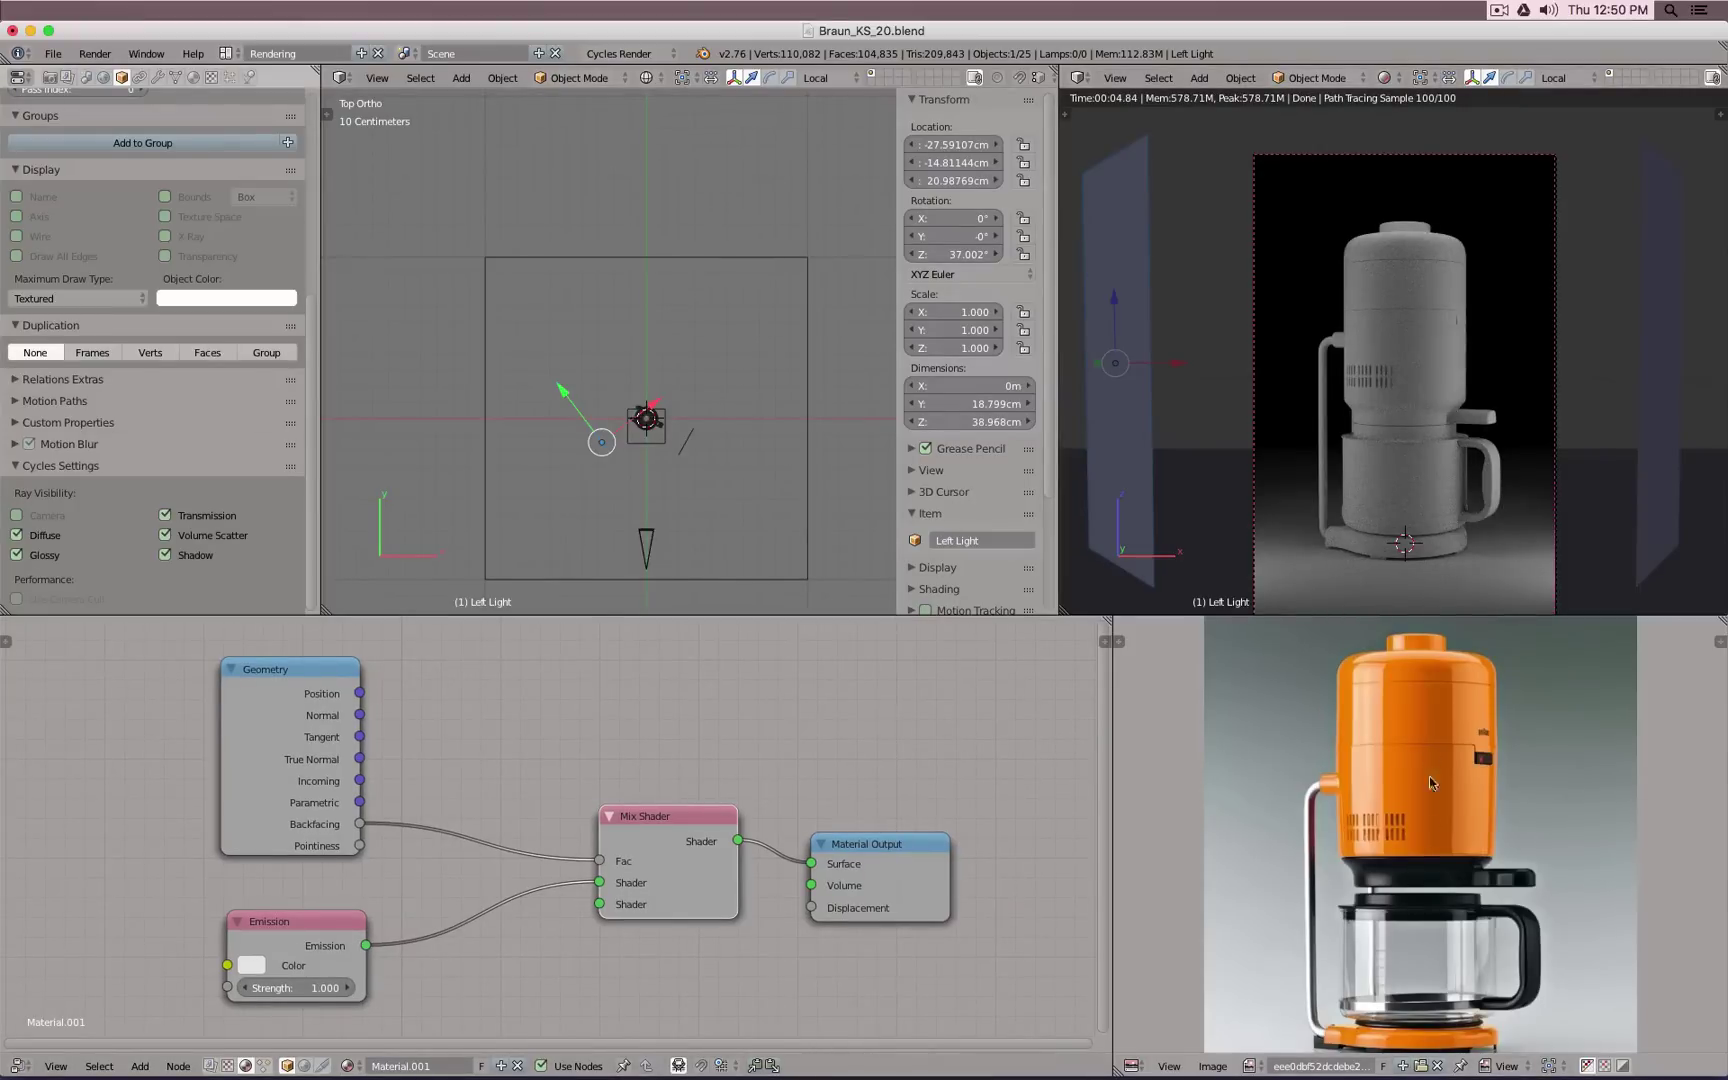
Step: Create a new material named Plastic Orange on the upper body ring just below the coffee maker's lid
middle_drag(1427, 809, 1430, 799)
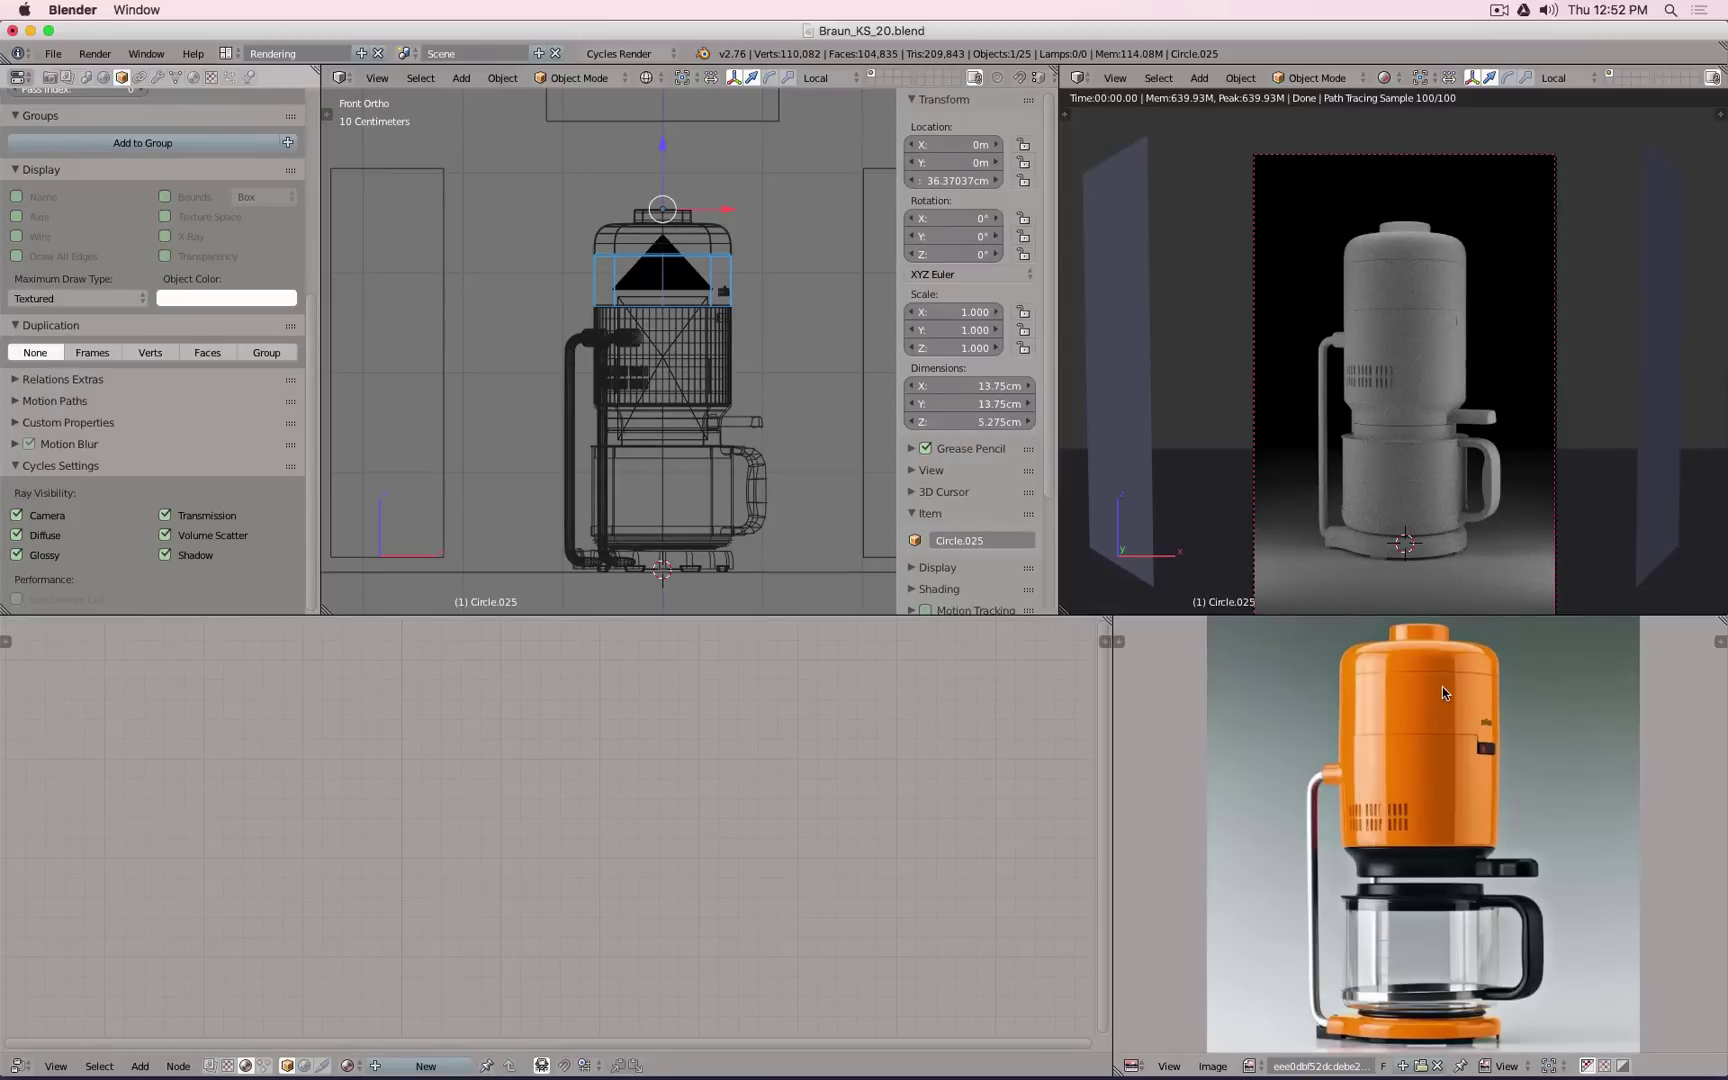
right_click(600, 238)
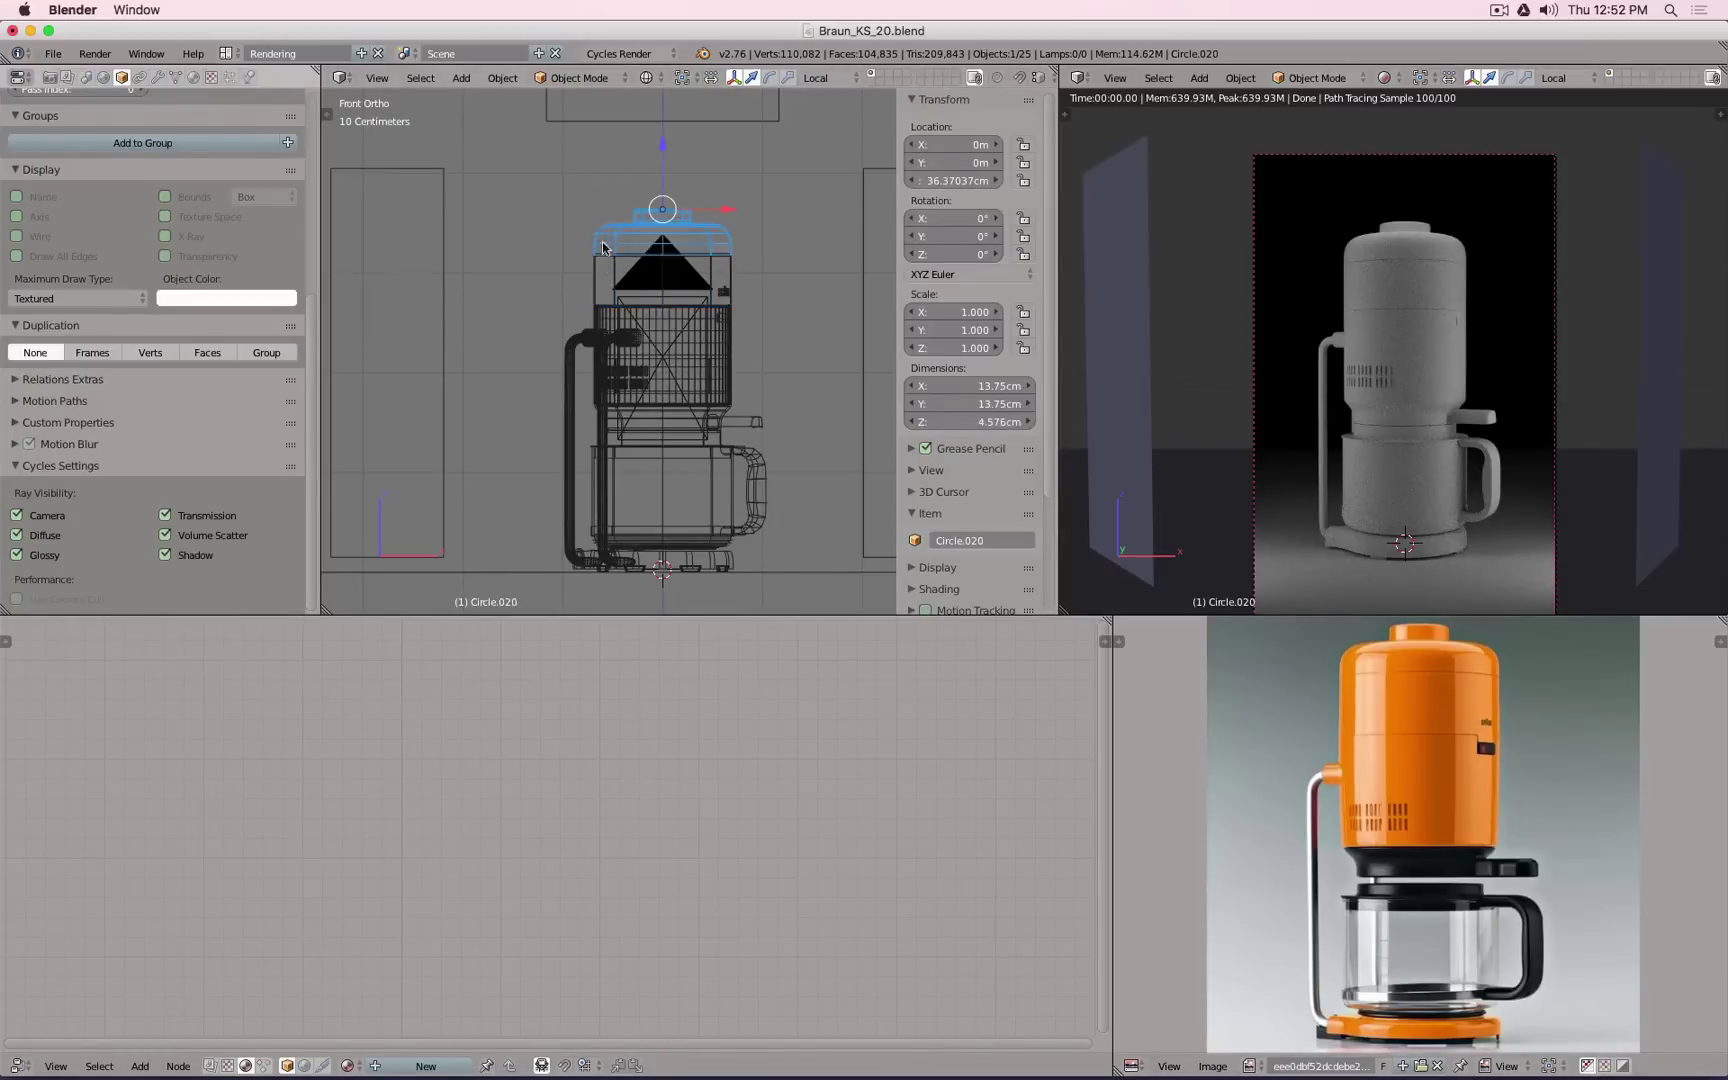
right_click(599, 265)
click(426, 1065)
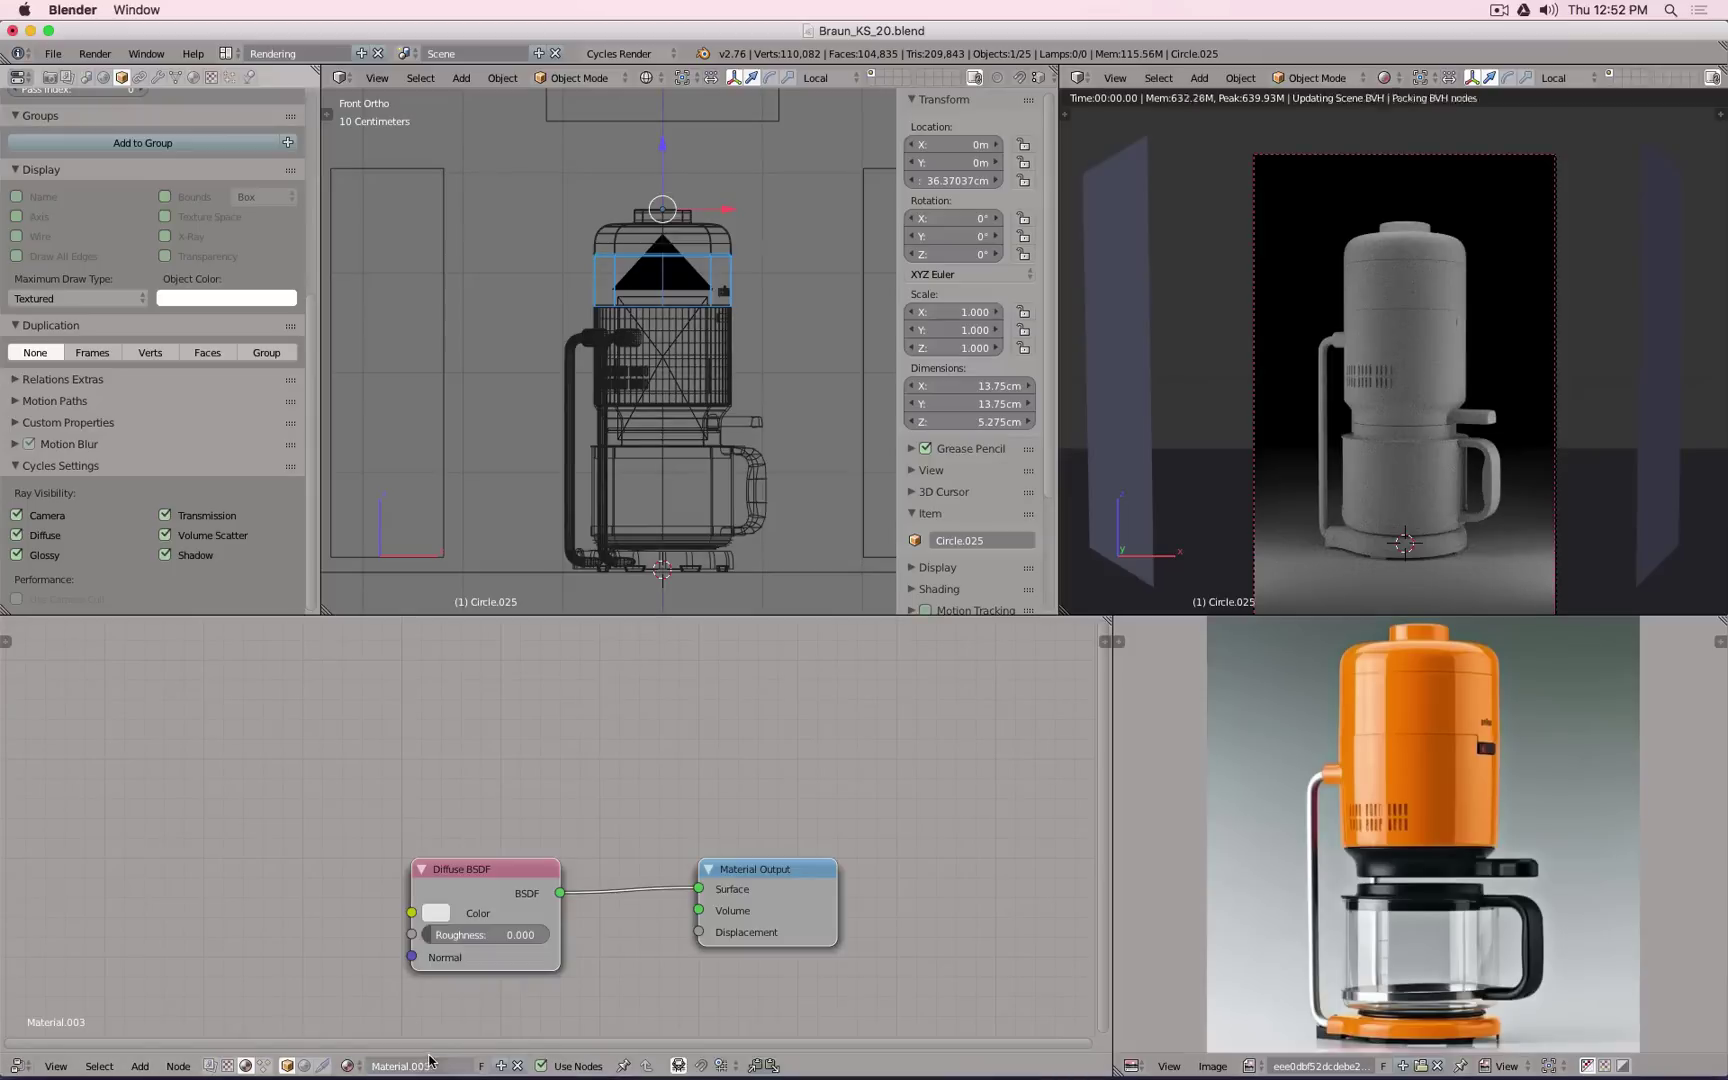
double_click(431, 1065)
text(Plastic Ora)
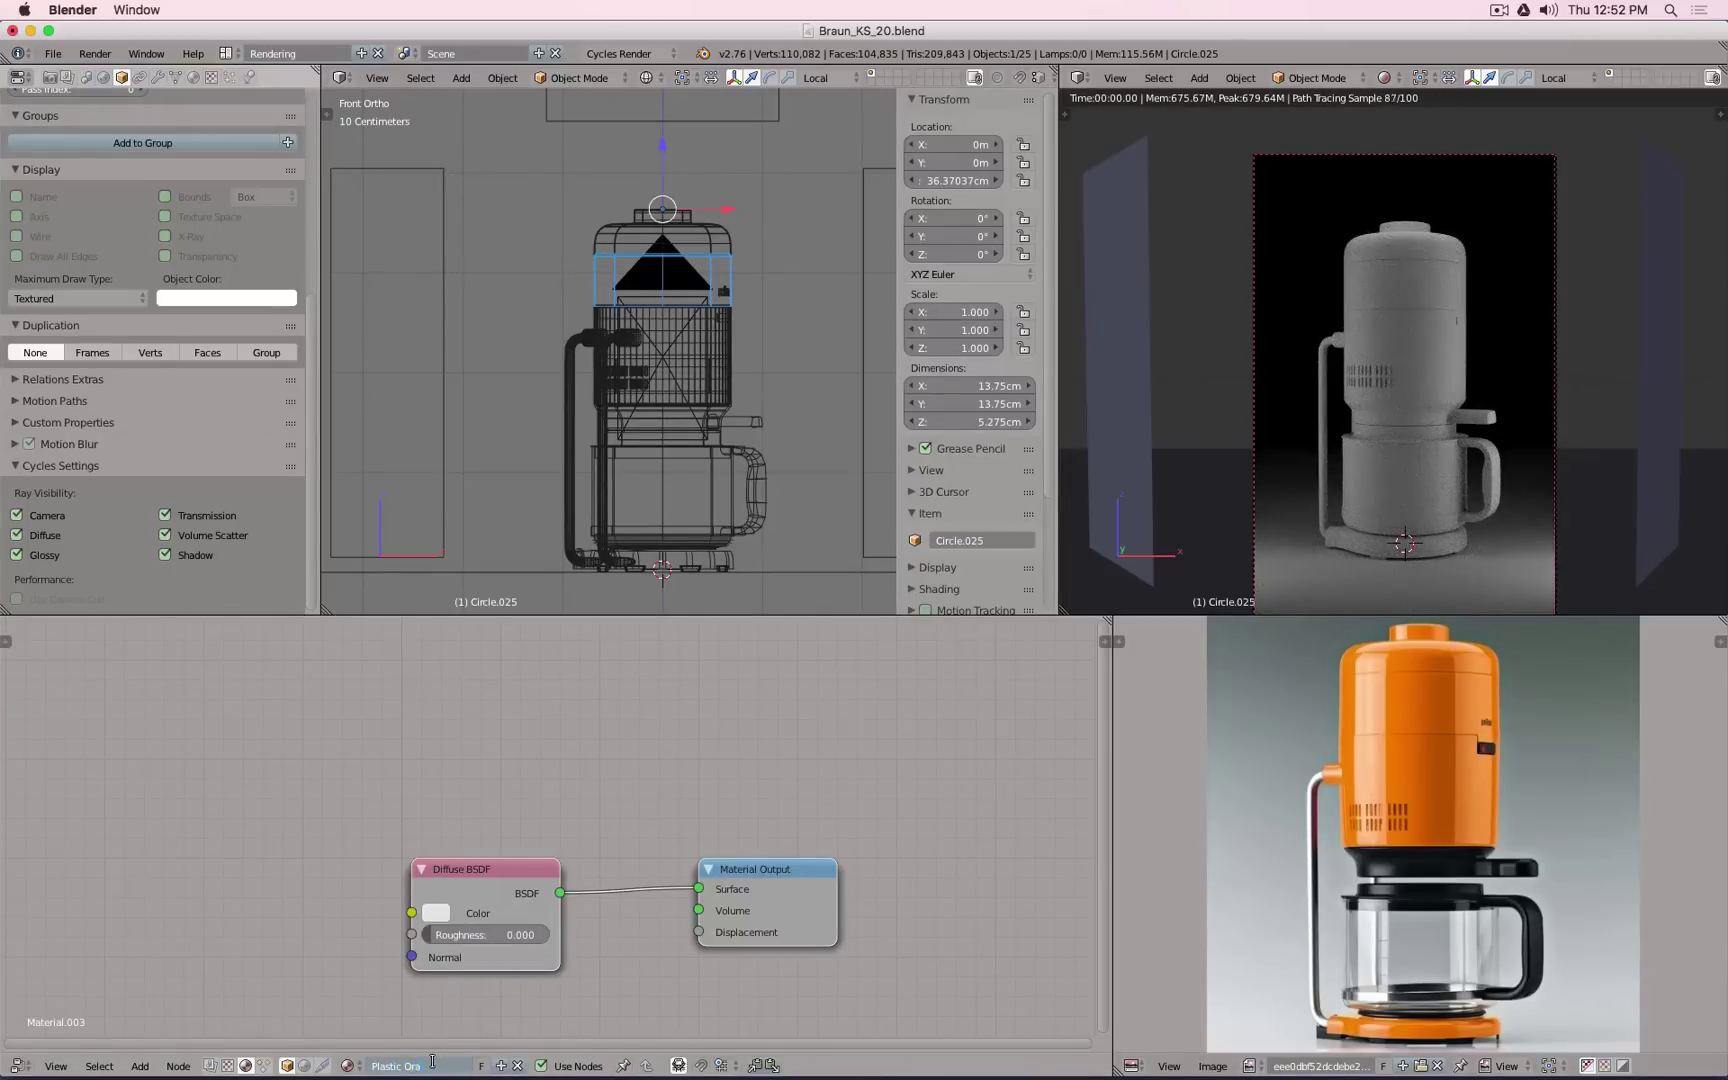
text(nge)
key(Return)
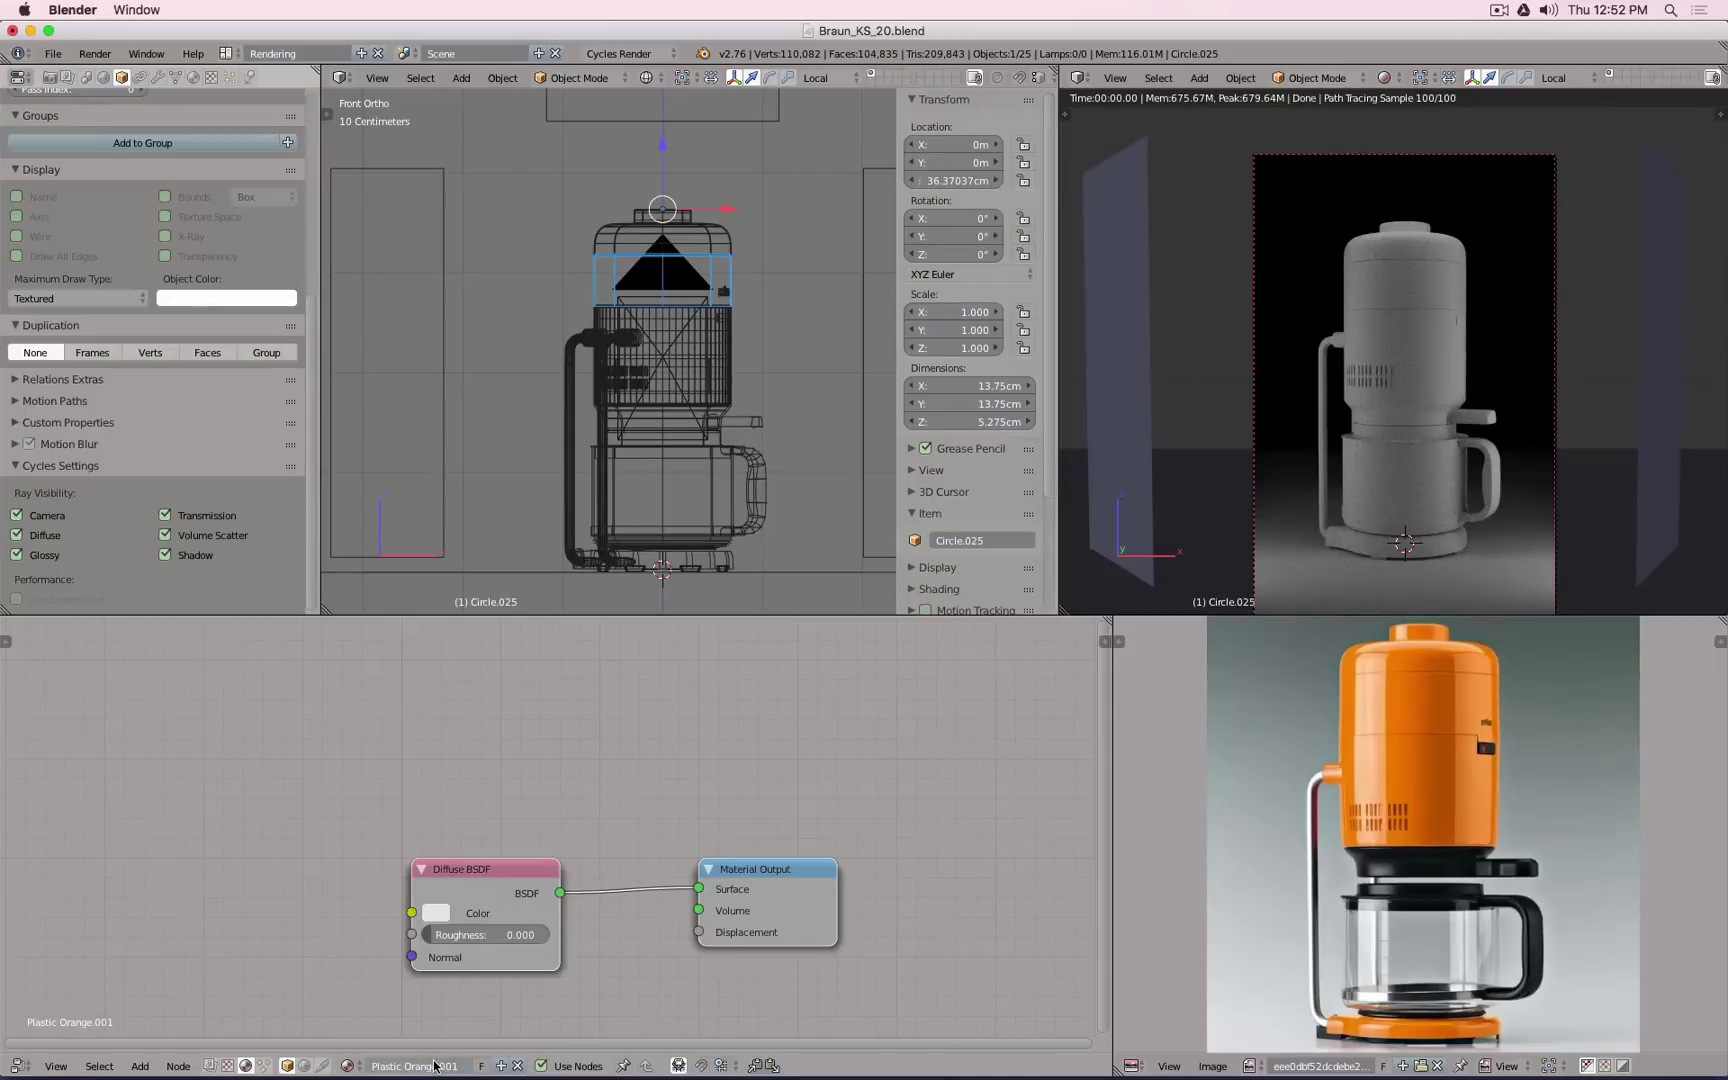
Step: Sample the reference photo's orange body as the Diffuse BSDF color, and spread the Diffuse and Material Output nodes apart
click(436, 914)
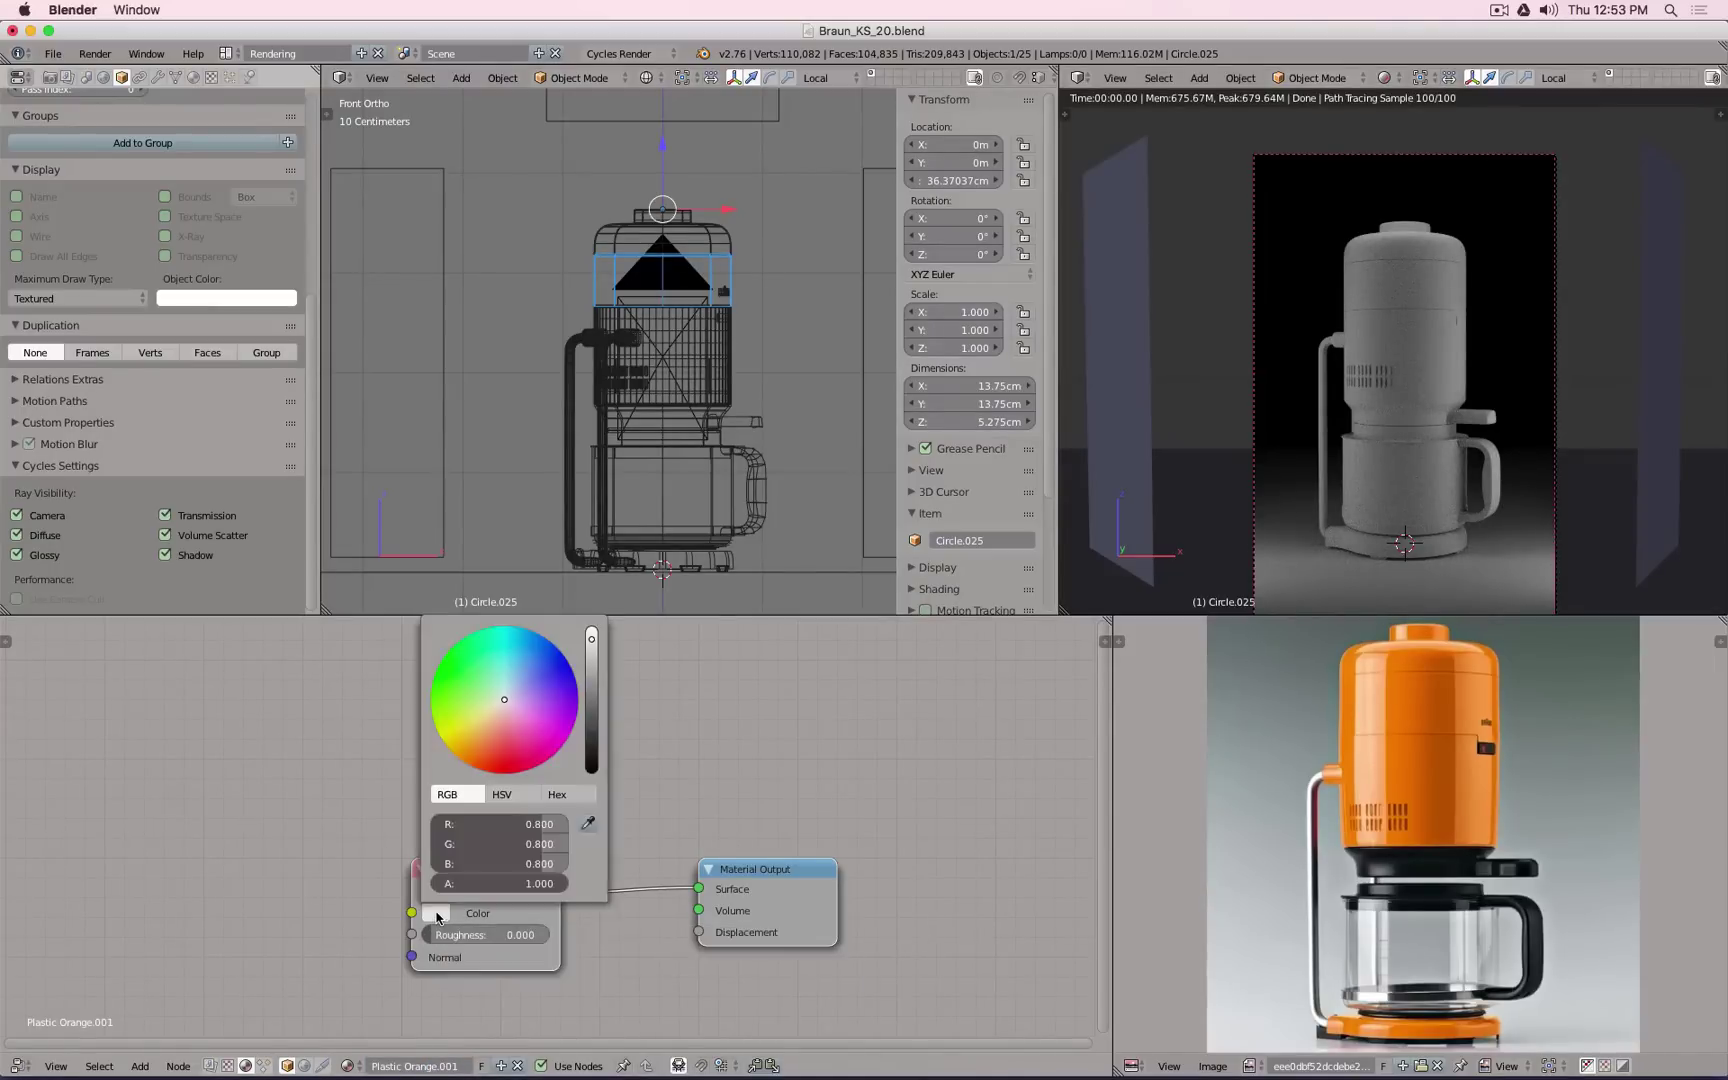
click(593, 823)
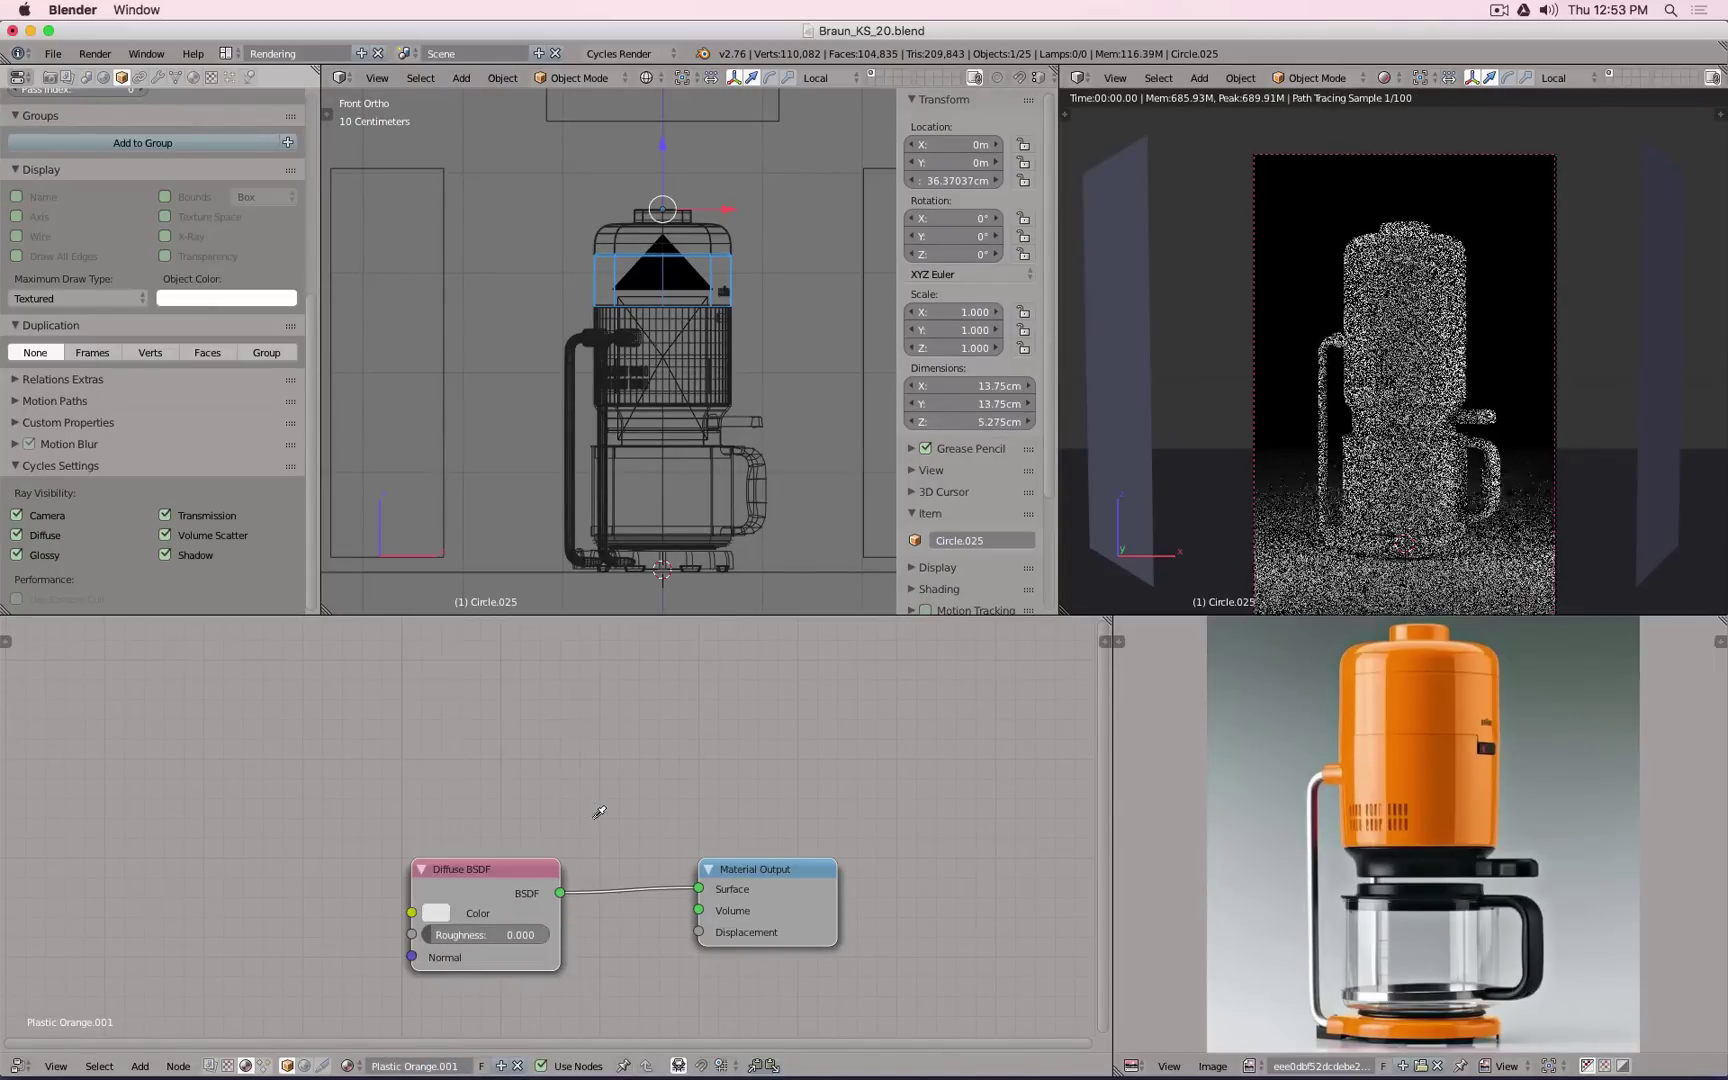
click(1401, 697)
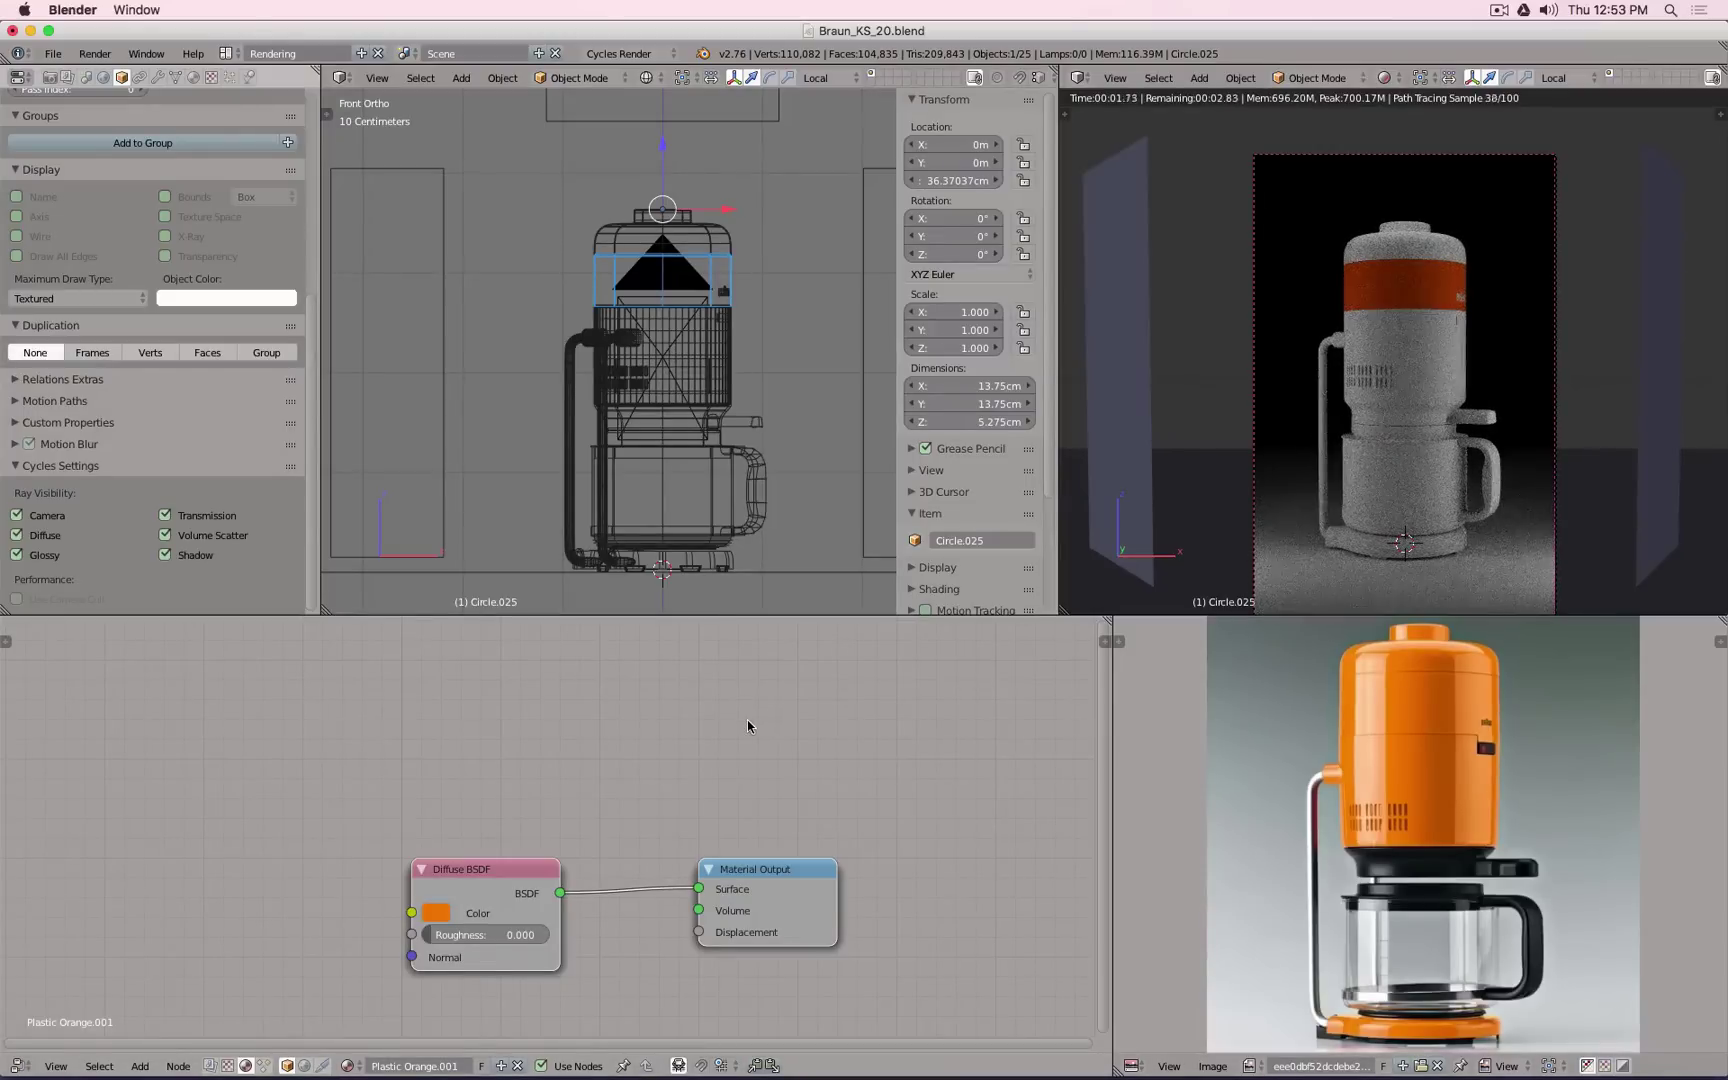
click(446, 915)
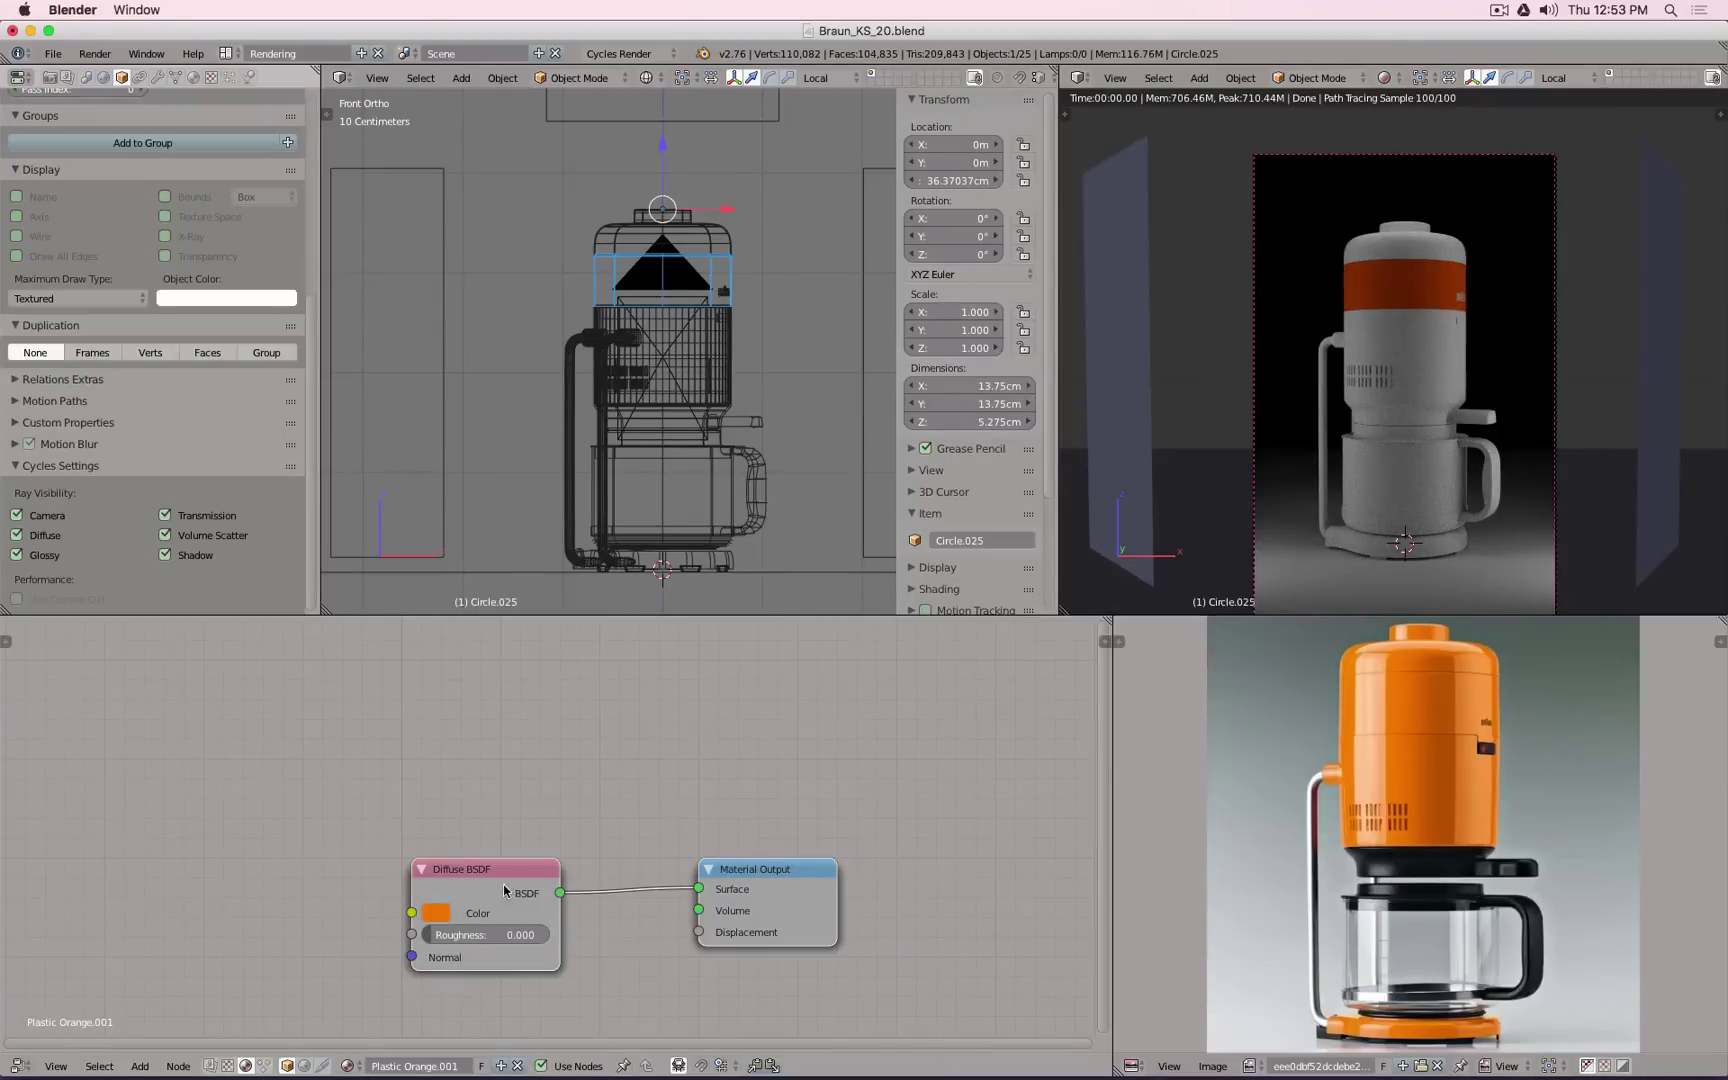
drag(458, 872, 249, 781)
drag(786, 882, 882, 768)
Step: Link the upper ring's orange material to the vented body section, the lid and the base
right_click(657, 318)
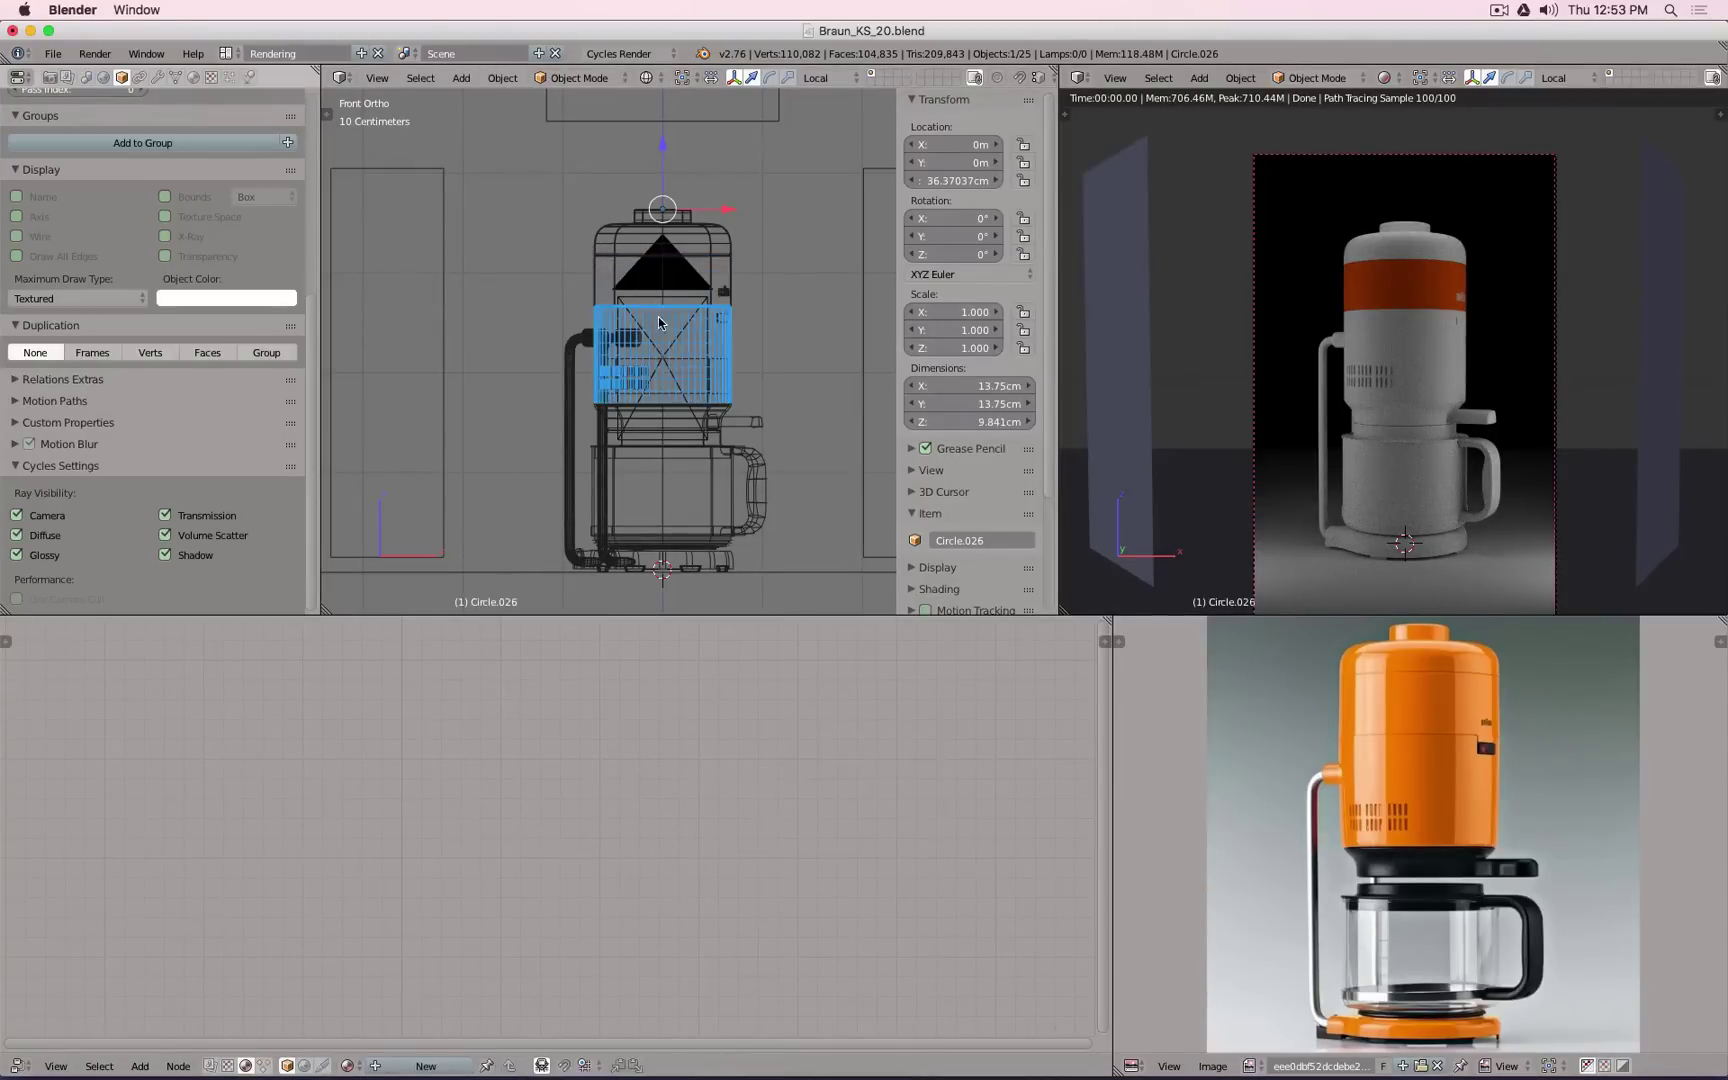
shift+right_click(596, 216)
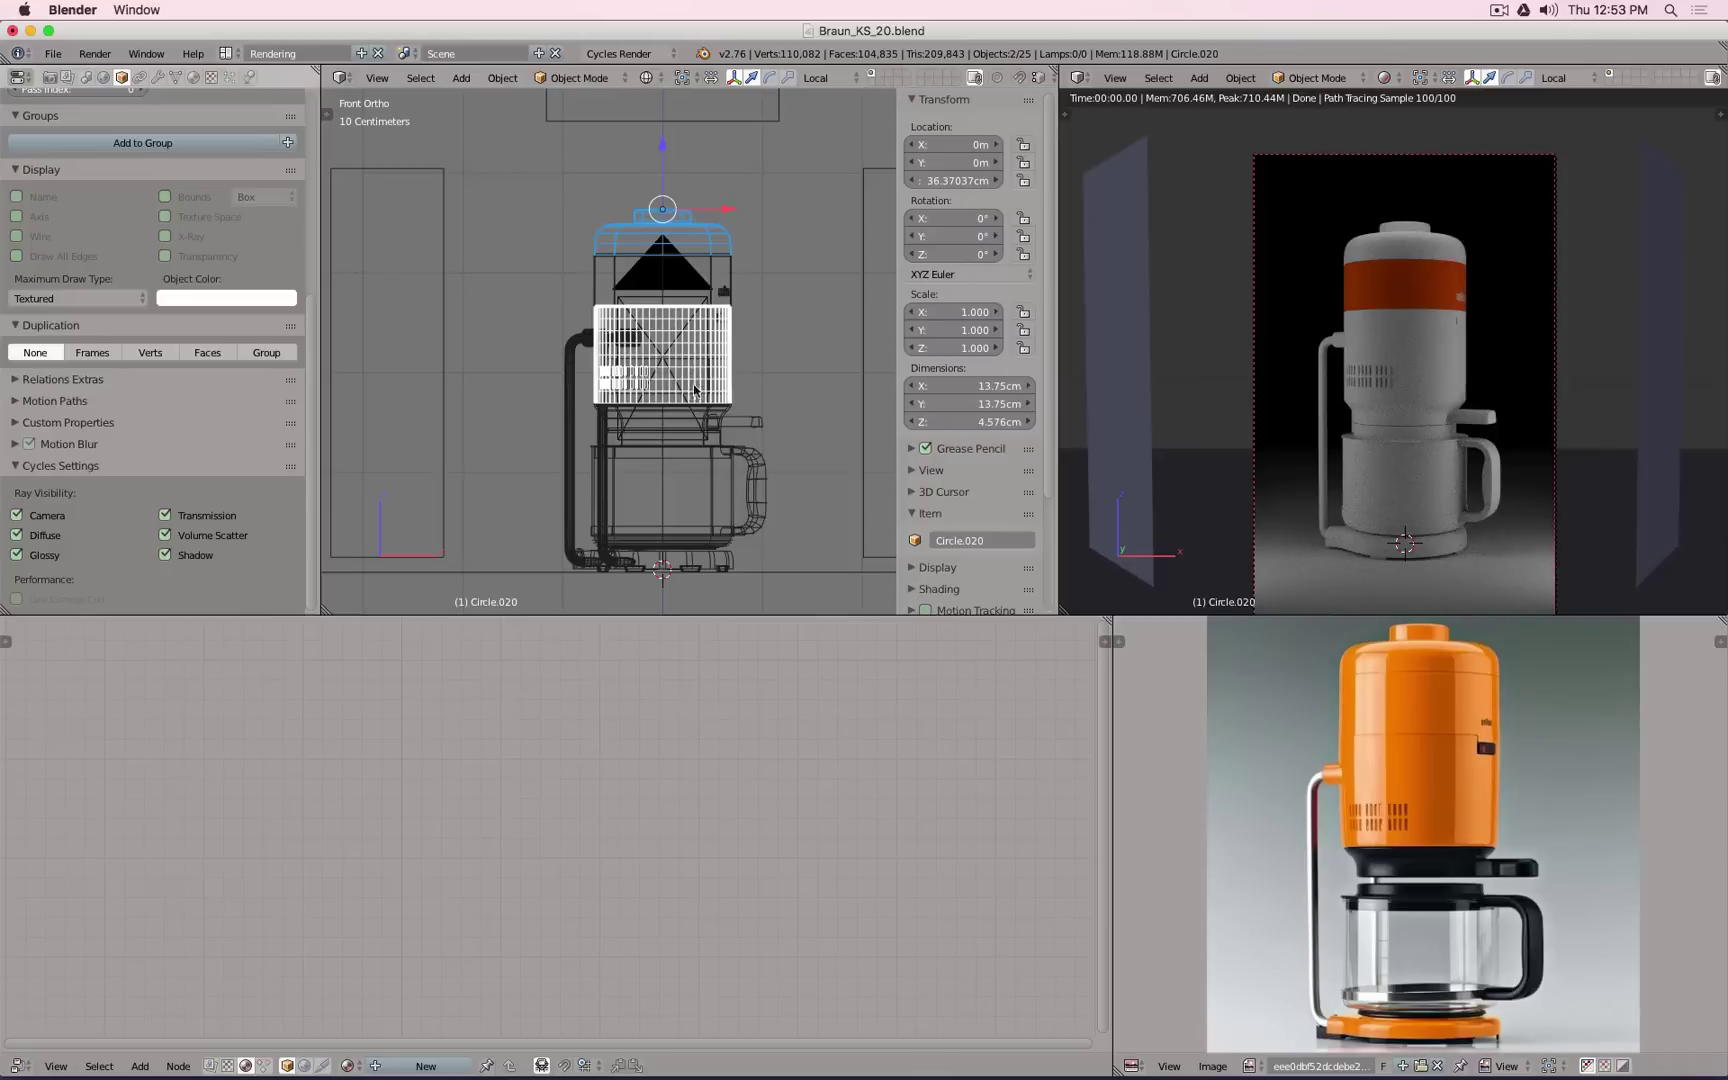
scroll(737, 578, up, 5)
shift+right_click(727, 546)
scroll(740, 540, down, 4)
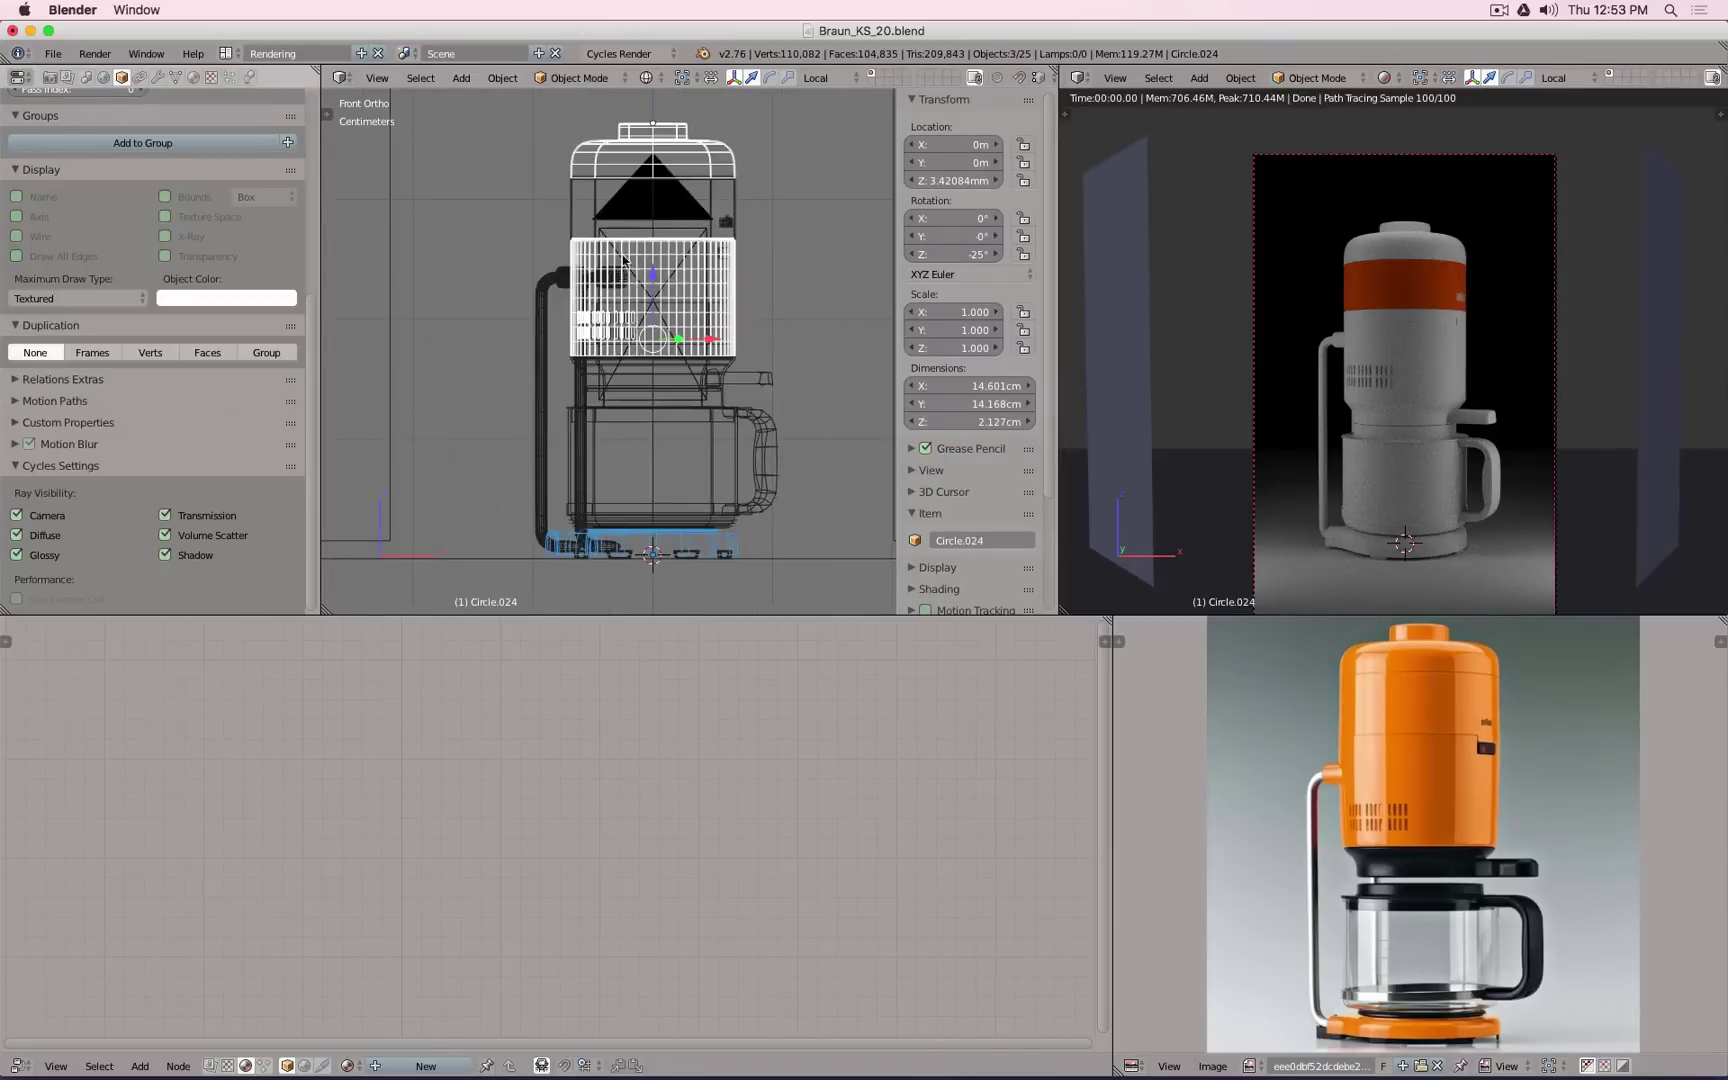
shift+right_click(570, 205)
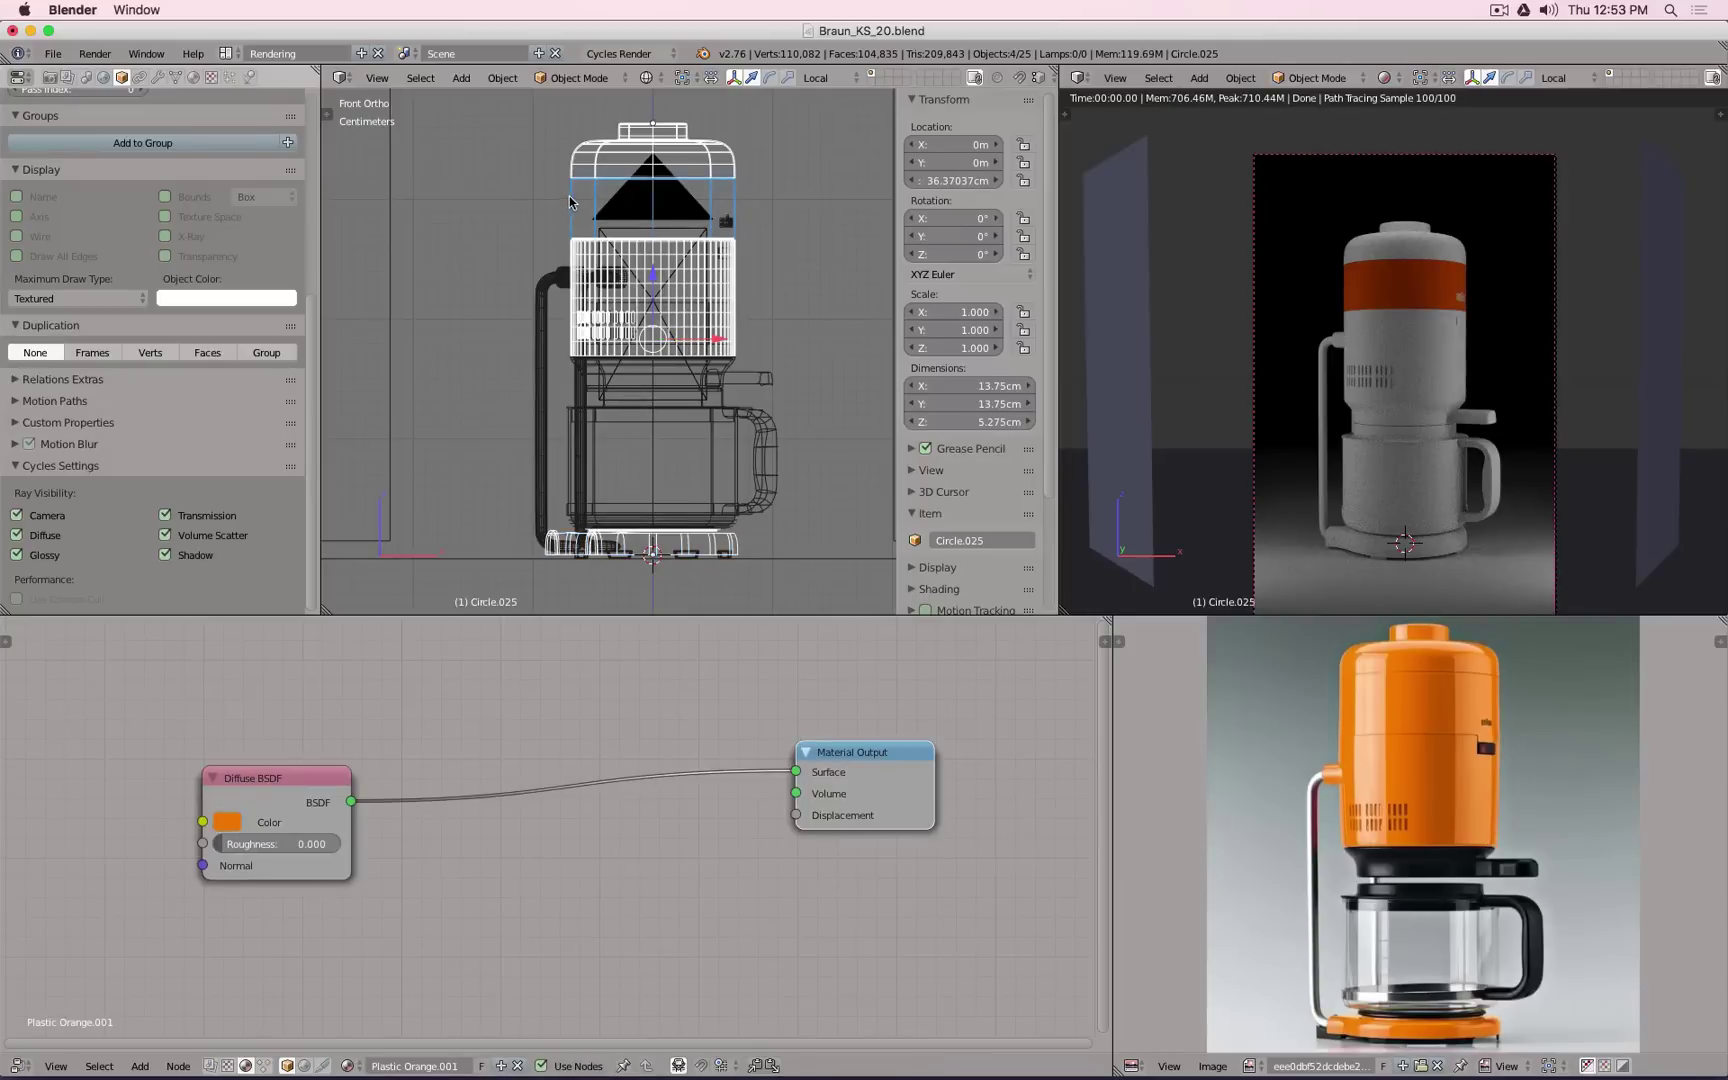
key(ctrl+l)
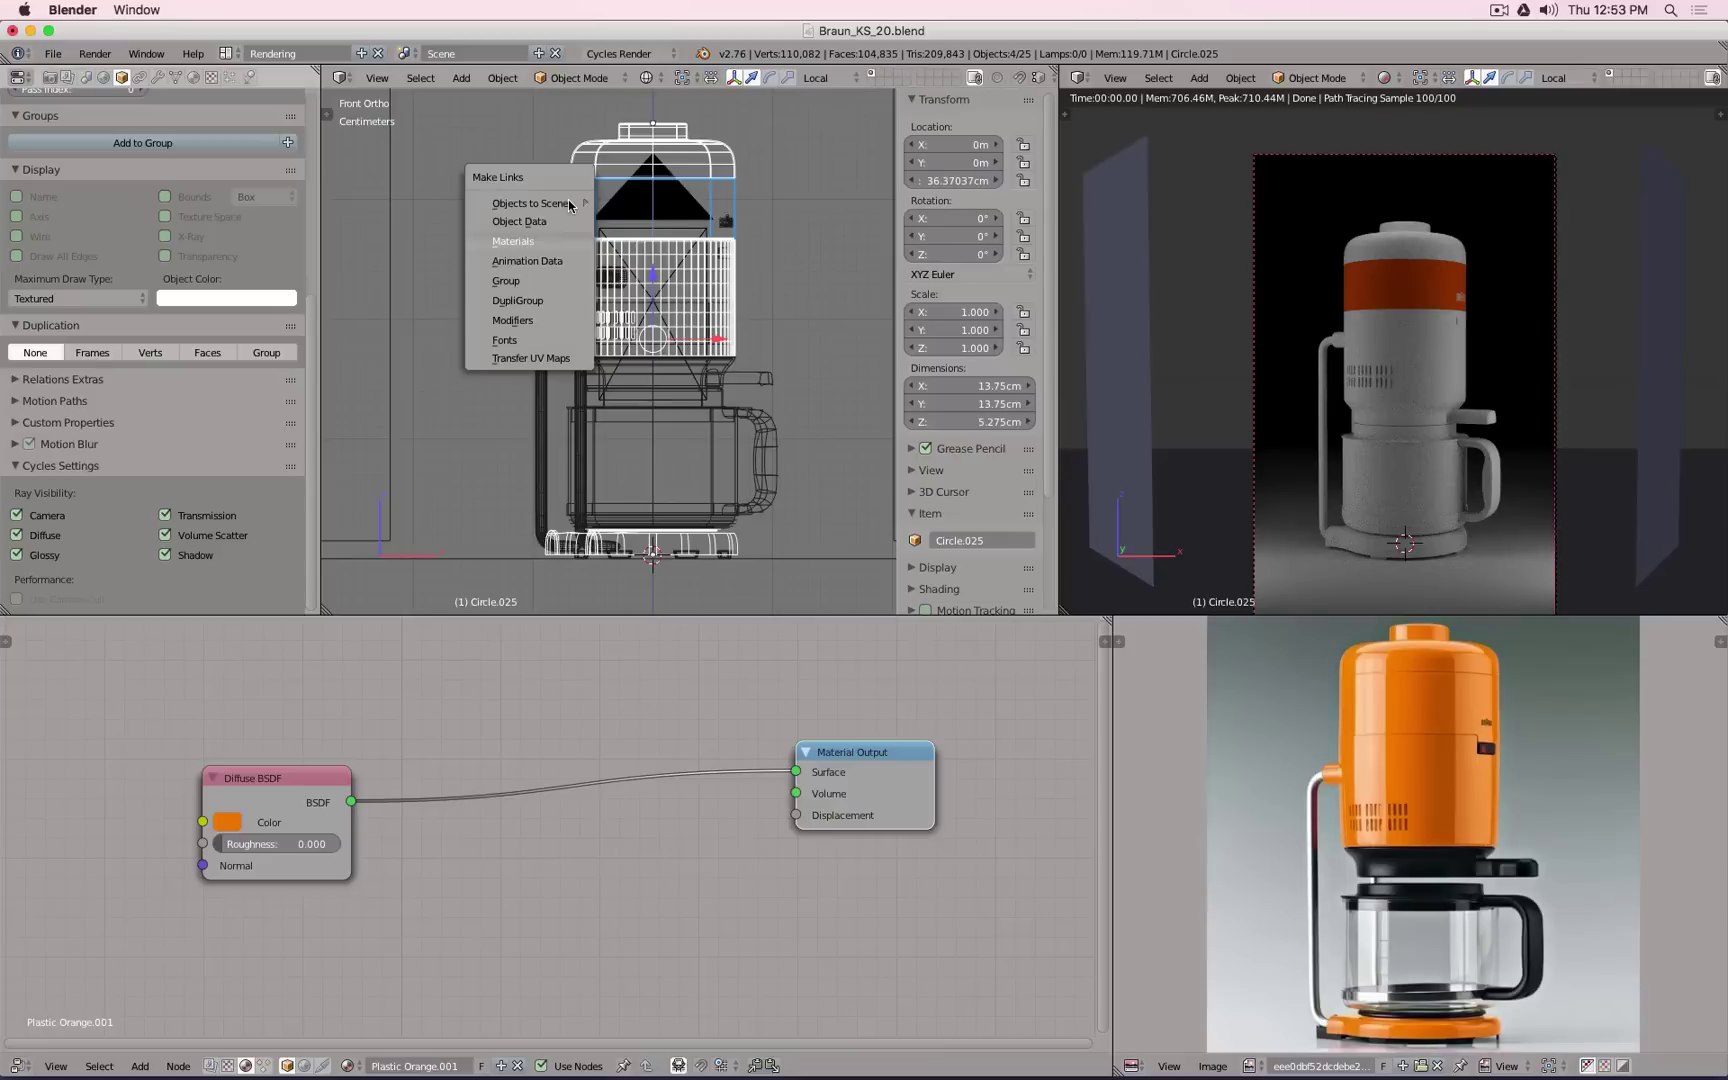
key(Return)
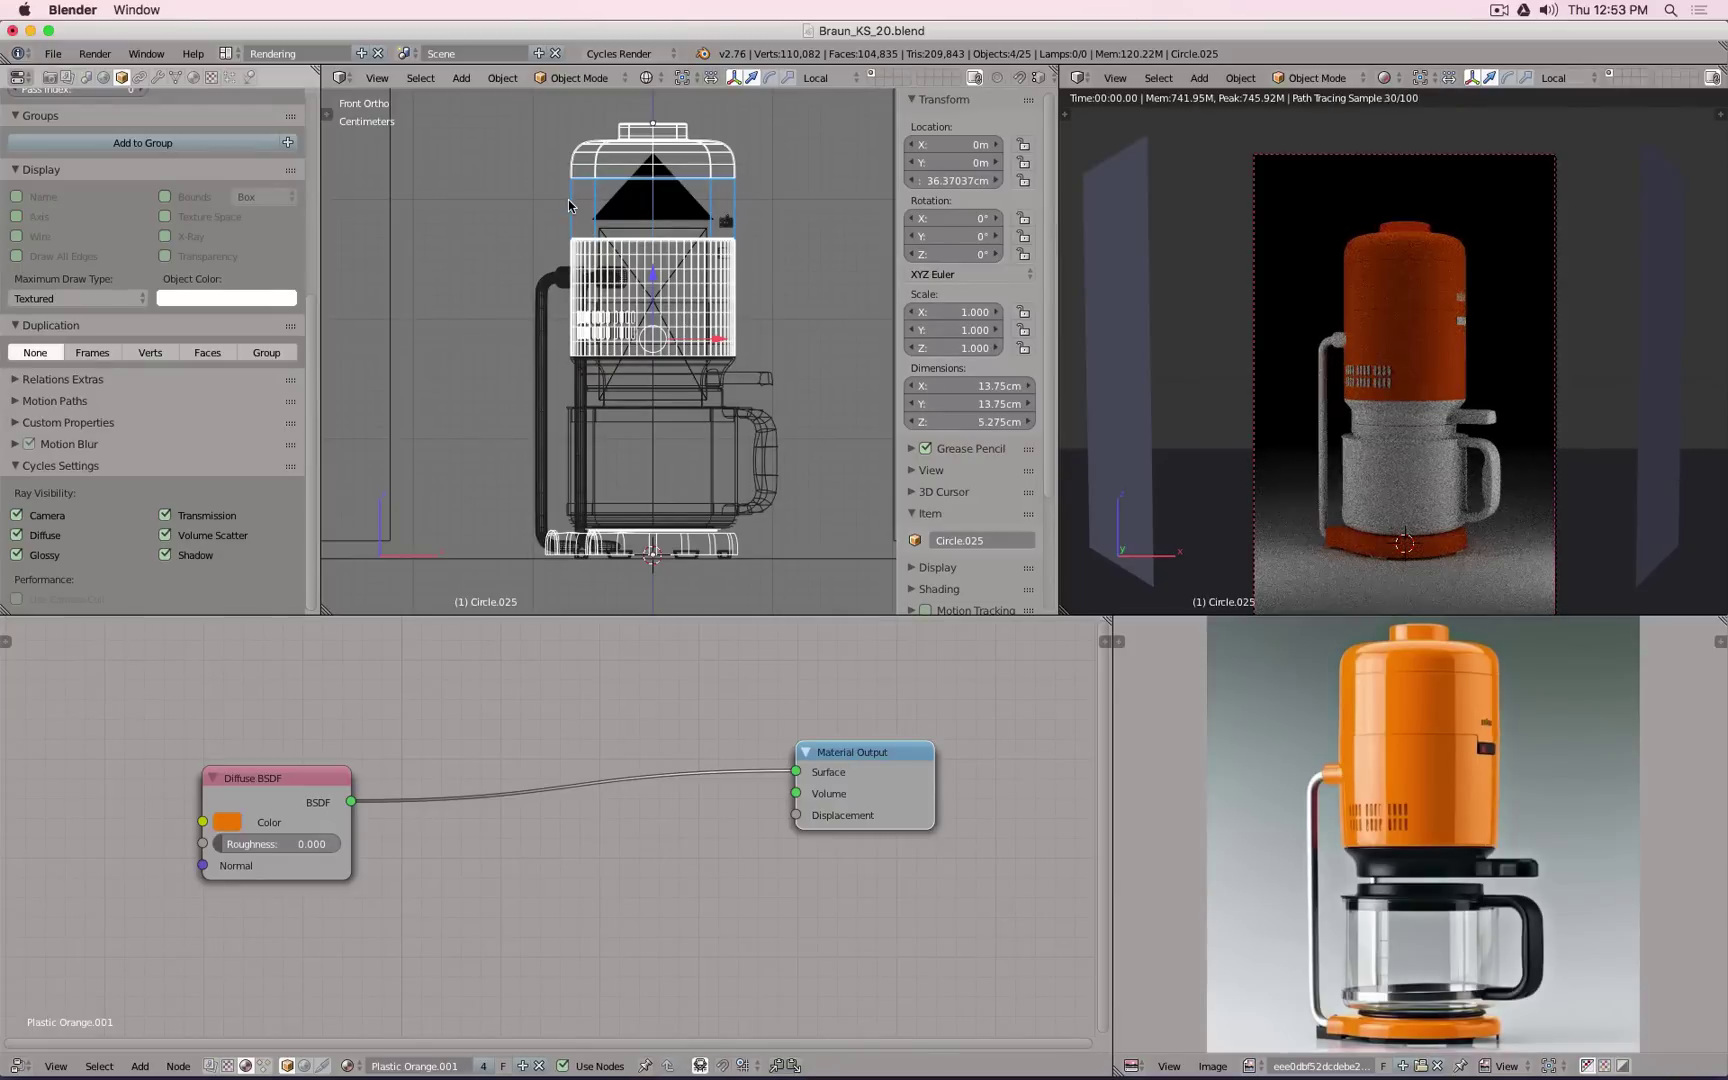
Step: Link the vented body section's orange material to the two pipe connectors
scroll(558, 325, up, 4)
right_click(570, 238)
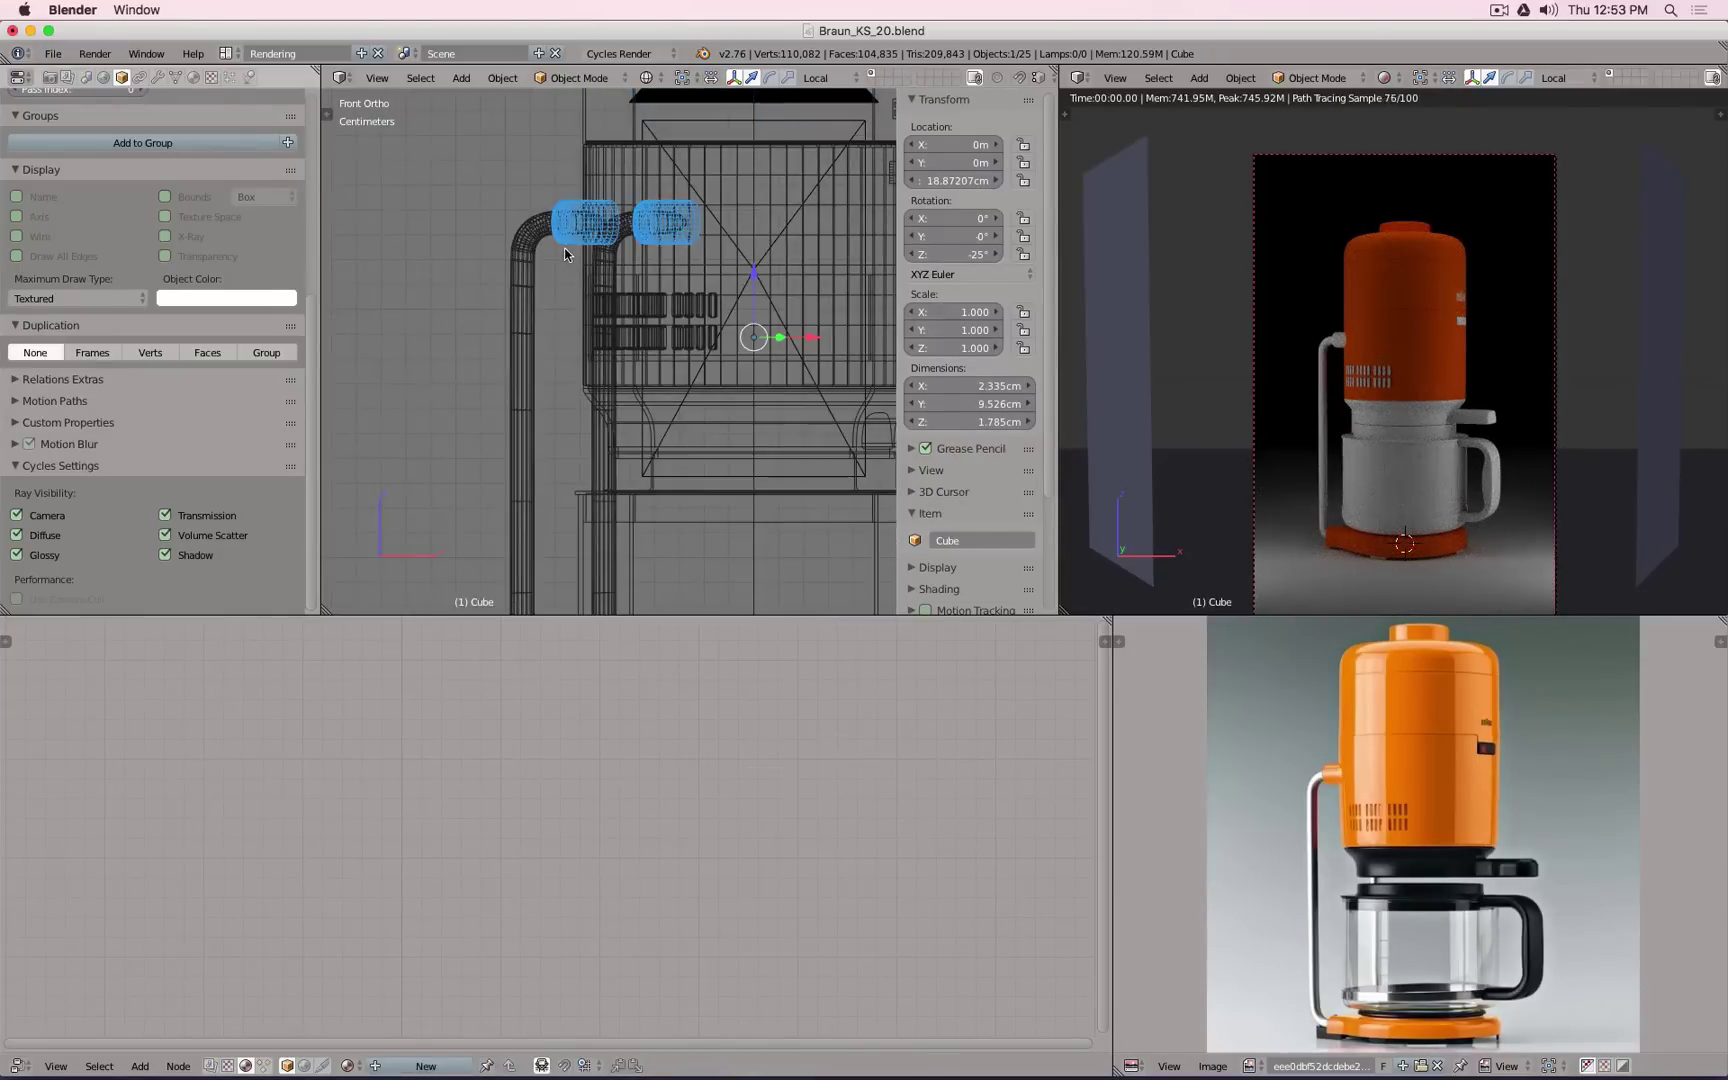
right_click(583, 167)
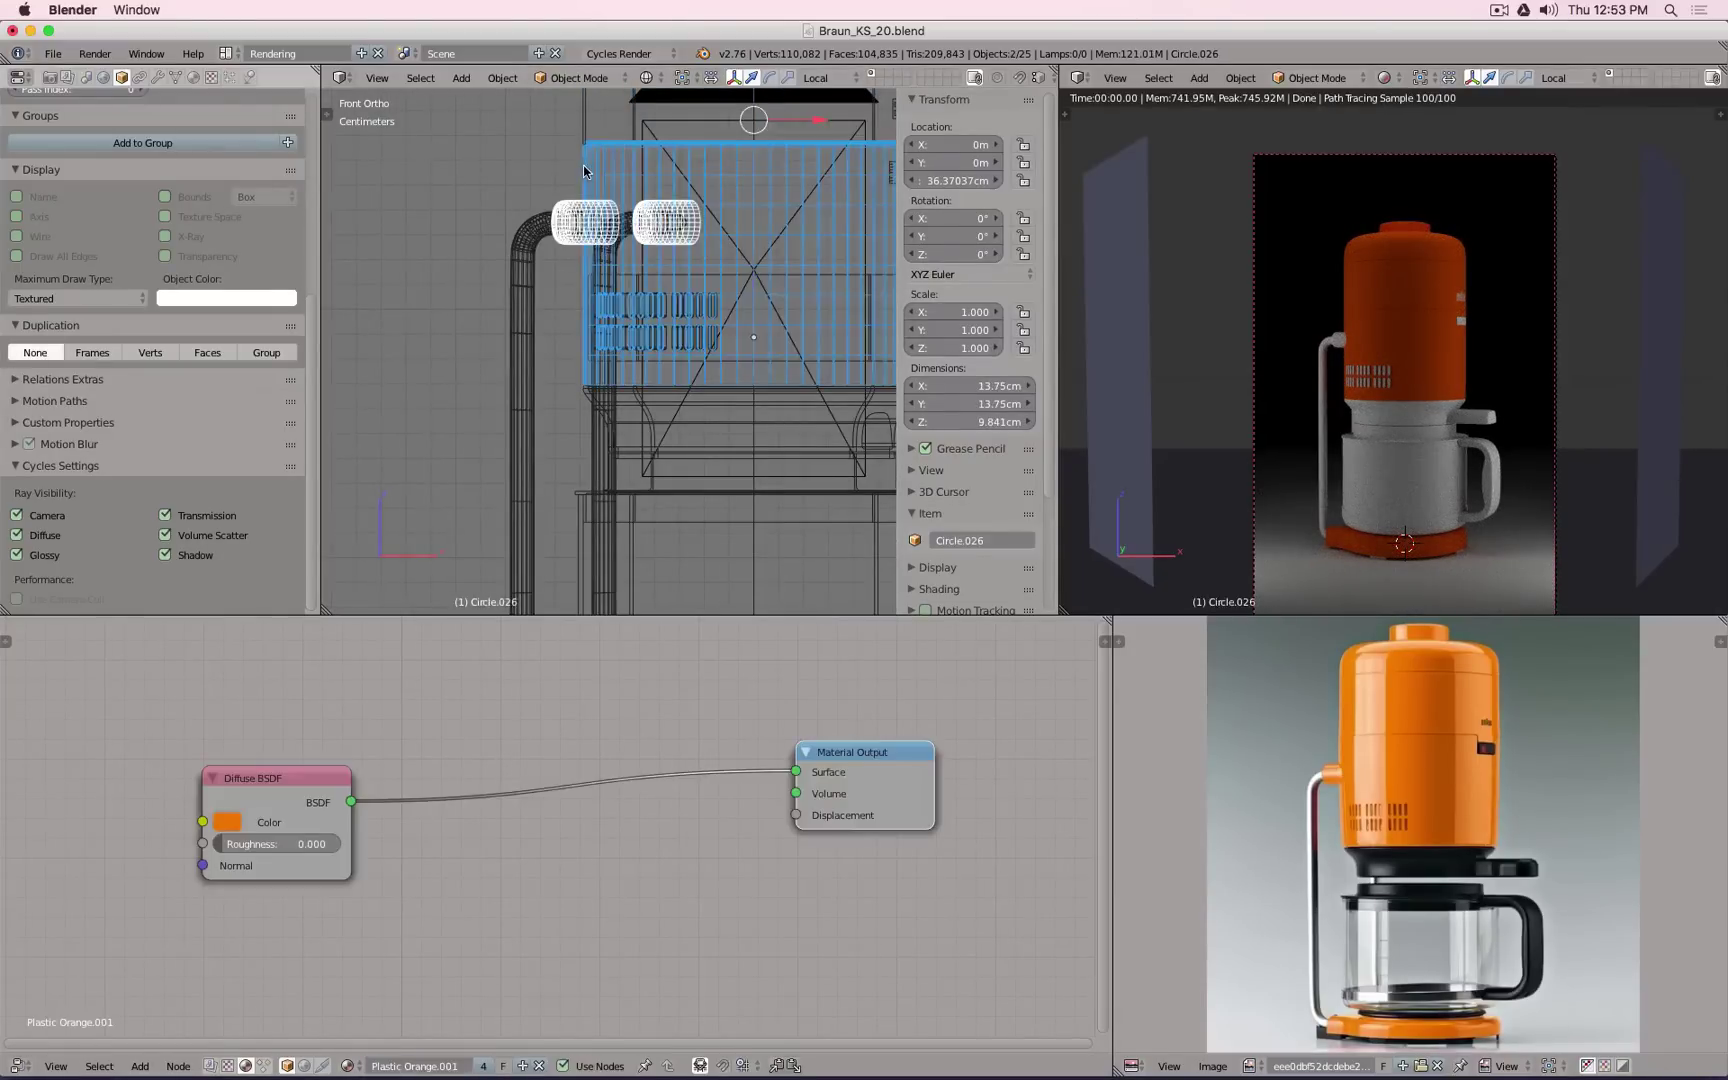
key(ctrl+l)
key(Return)
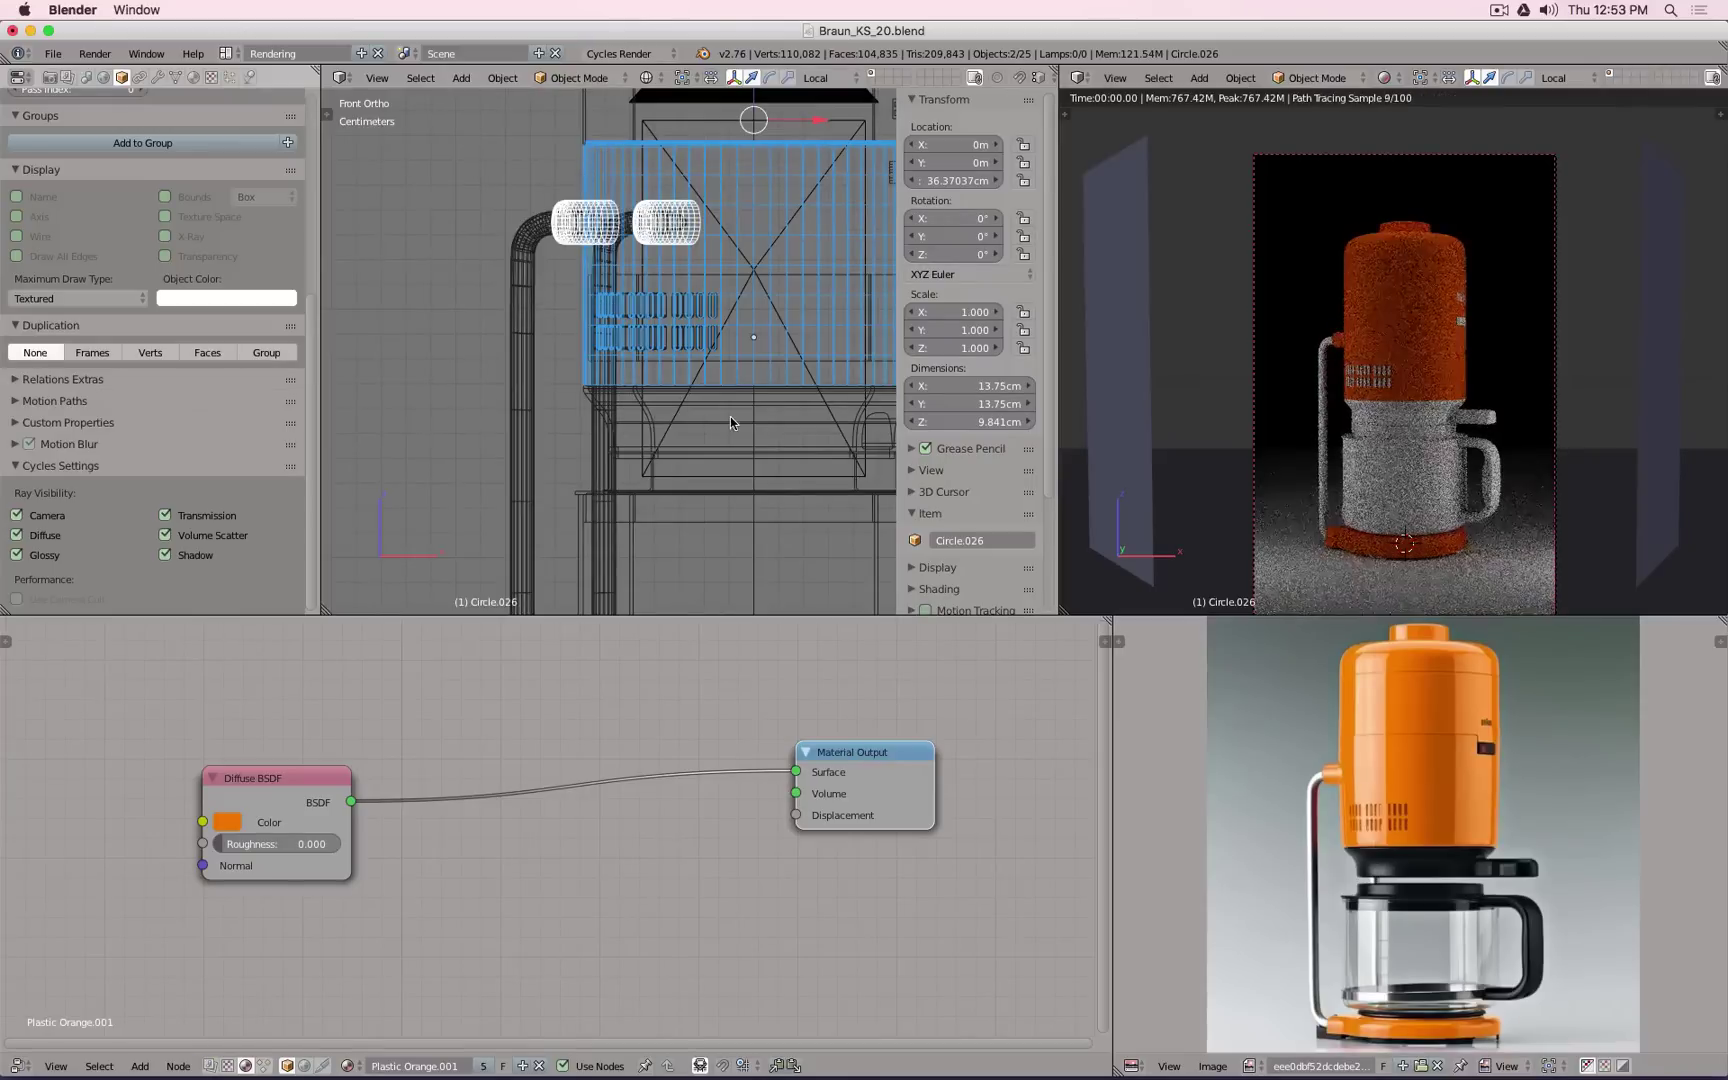
Step: Assign the existing Plastic Orange.001 material to the inner ring behind the vents and rename the material Plastic Orange
scroll(733, 418, down, 2)
scroll(733, 420, up, 3)
right_click(821, 289)
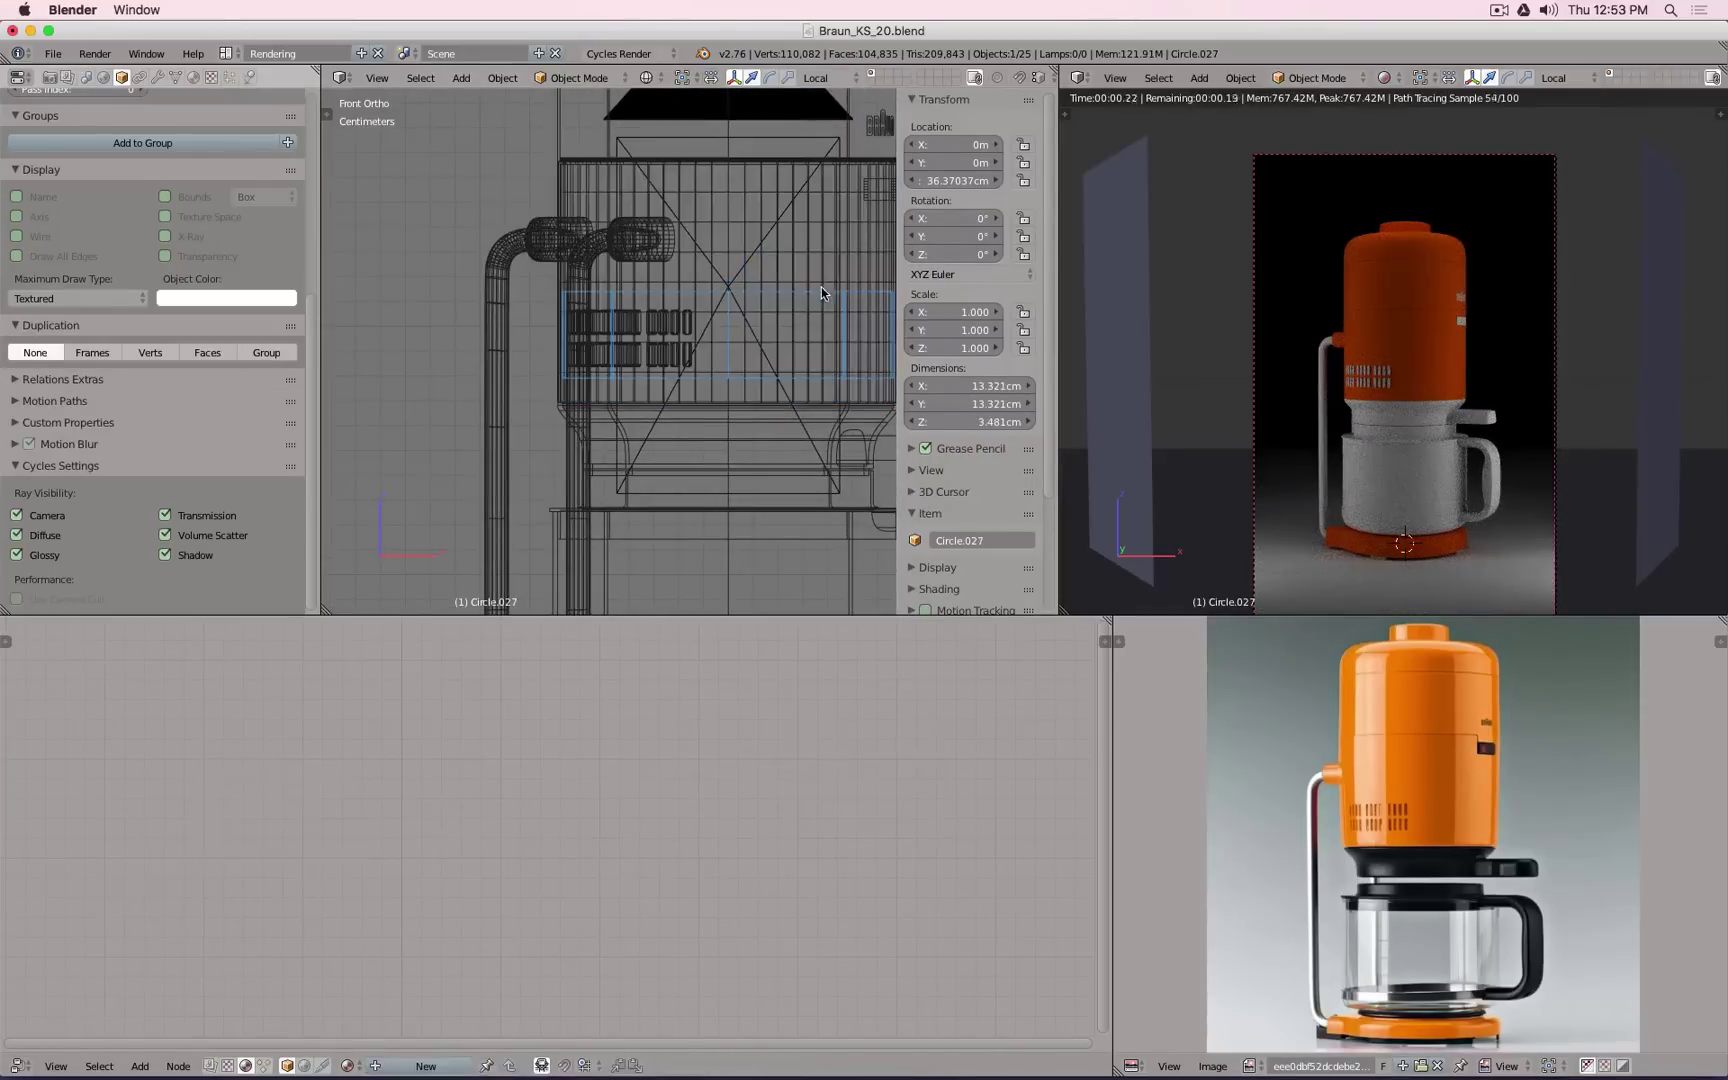
click(347, 1065)
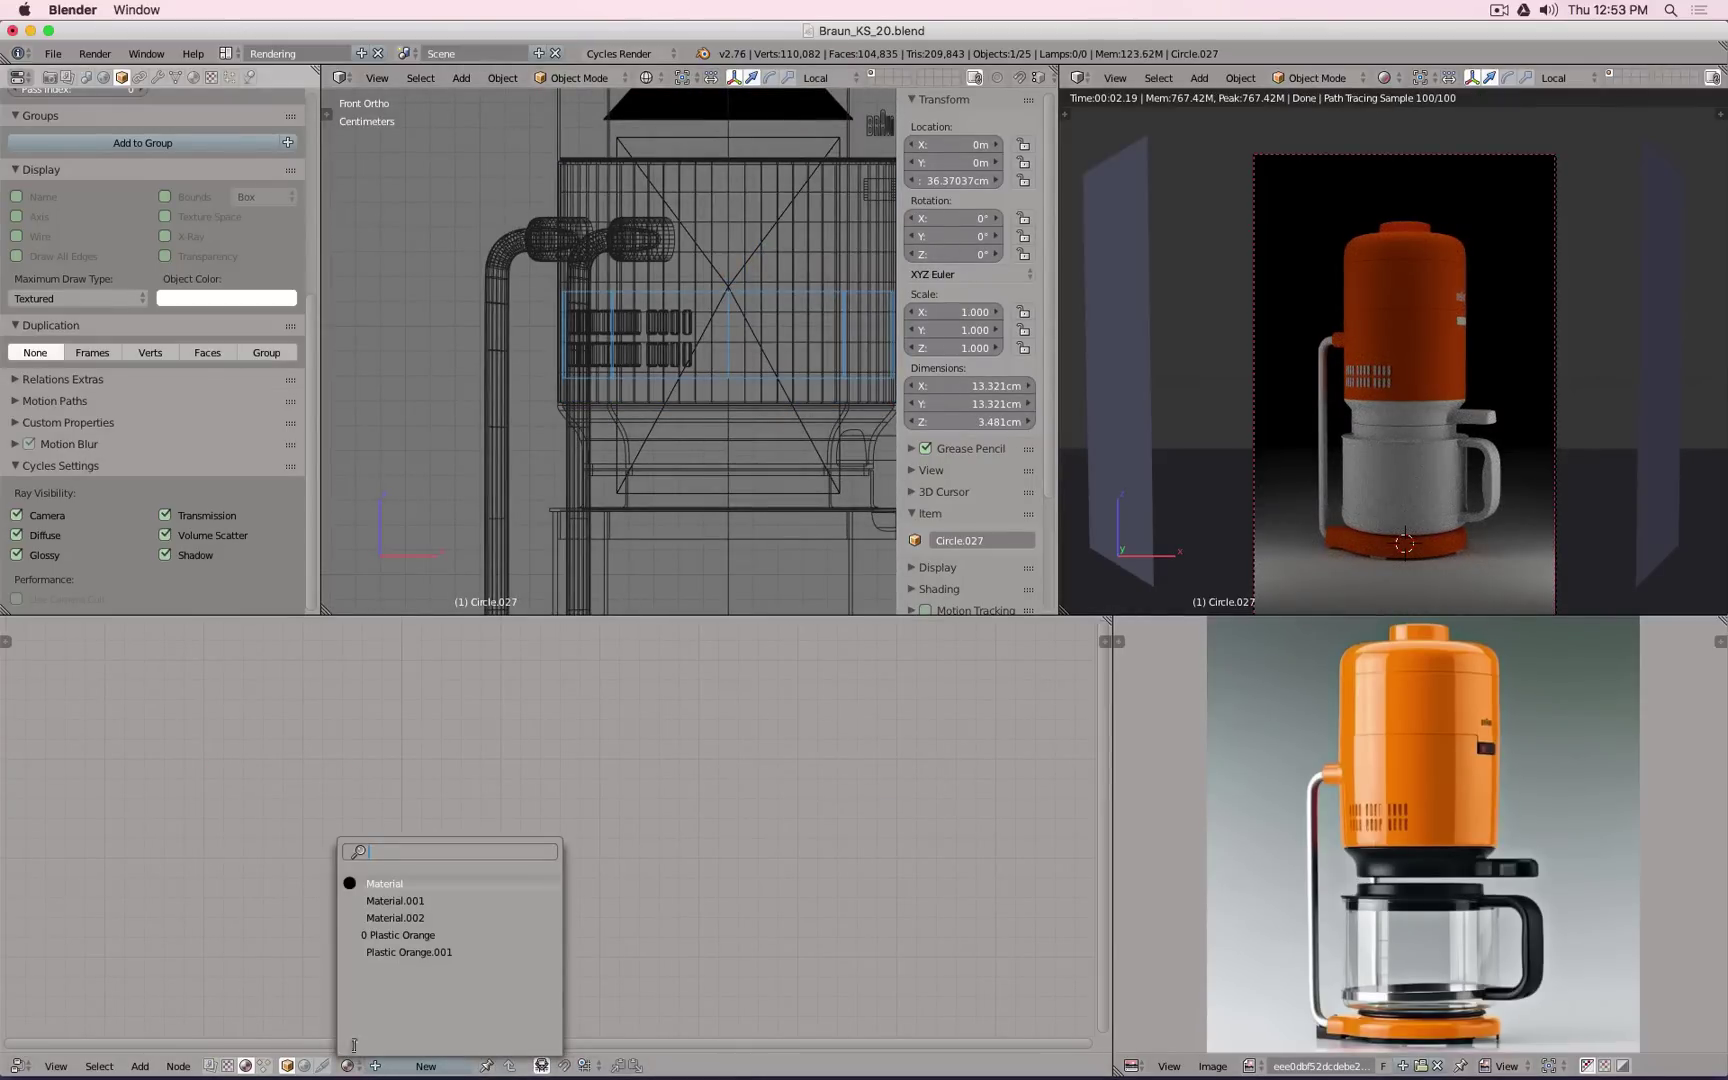
click(405, 952)
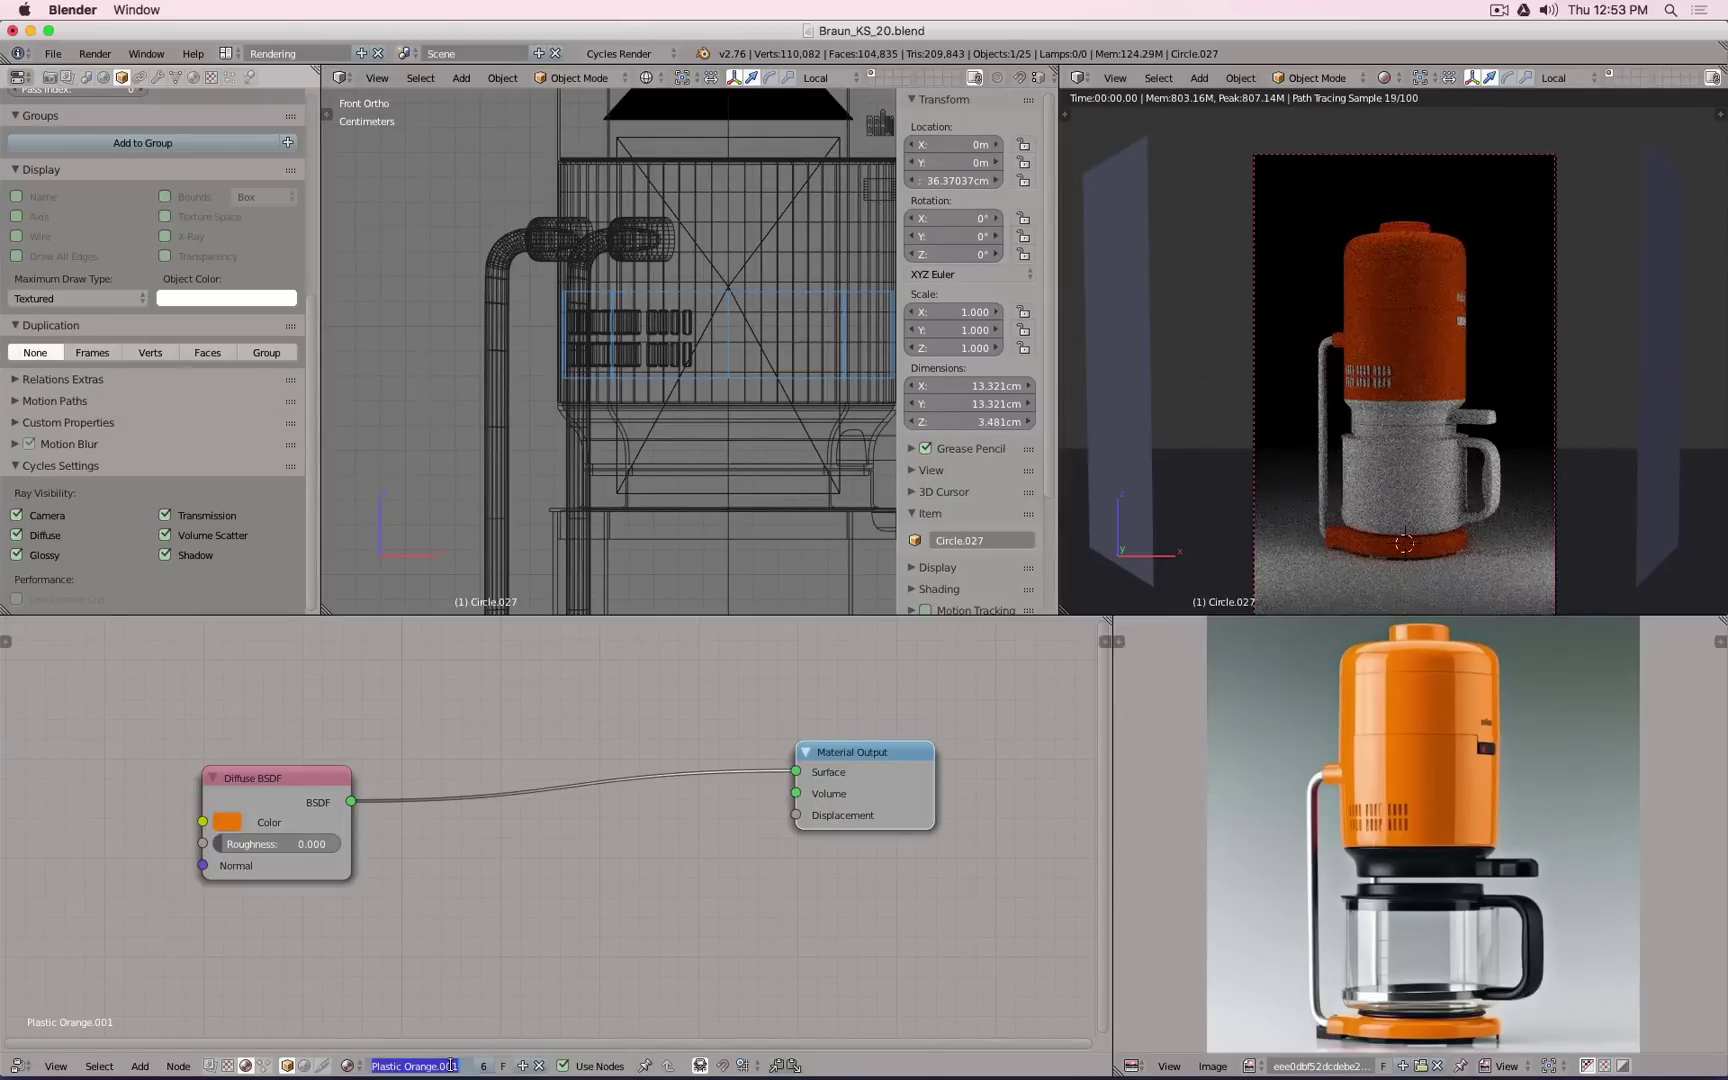
key(Return)
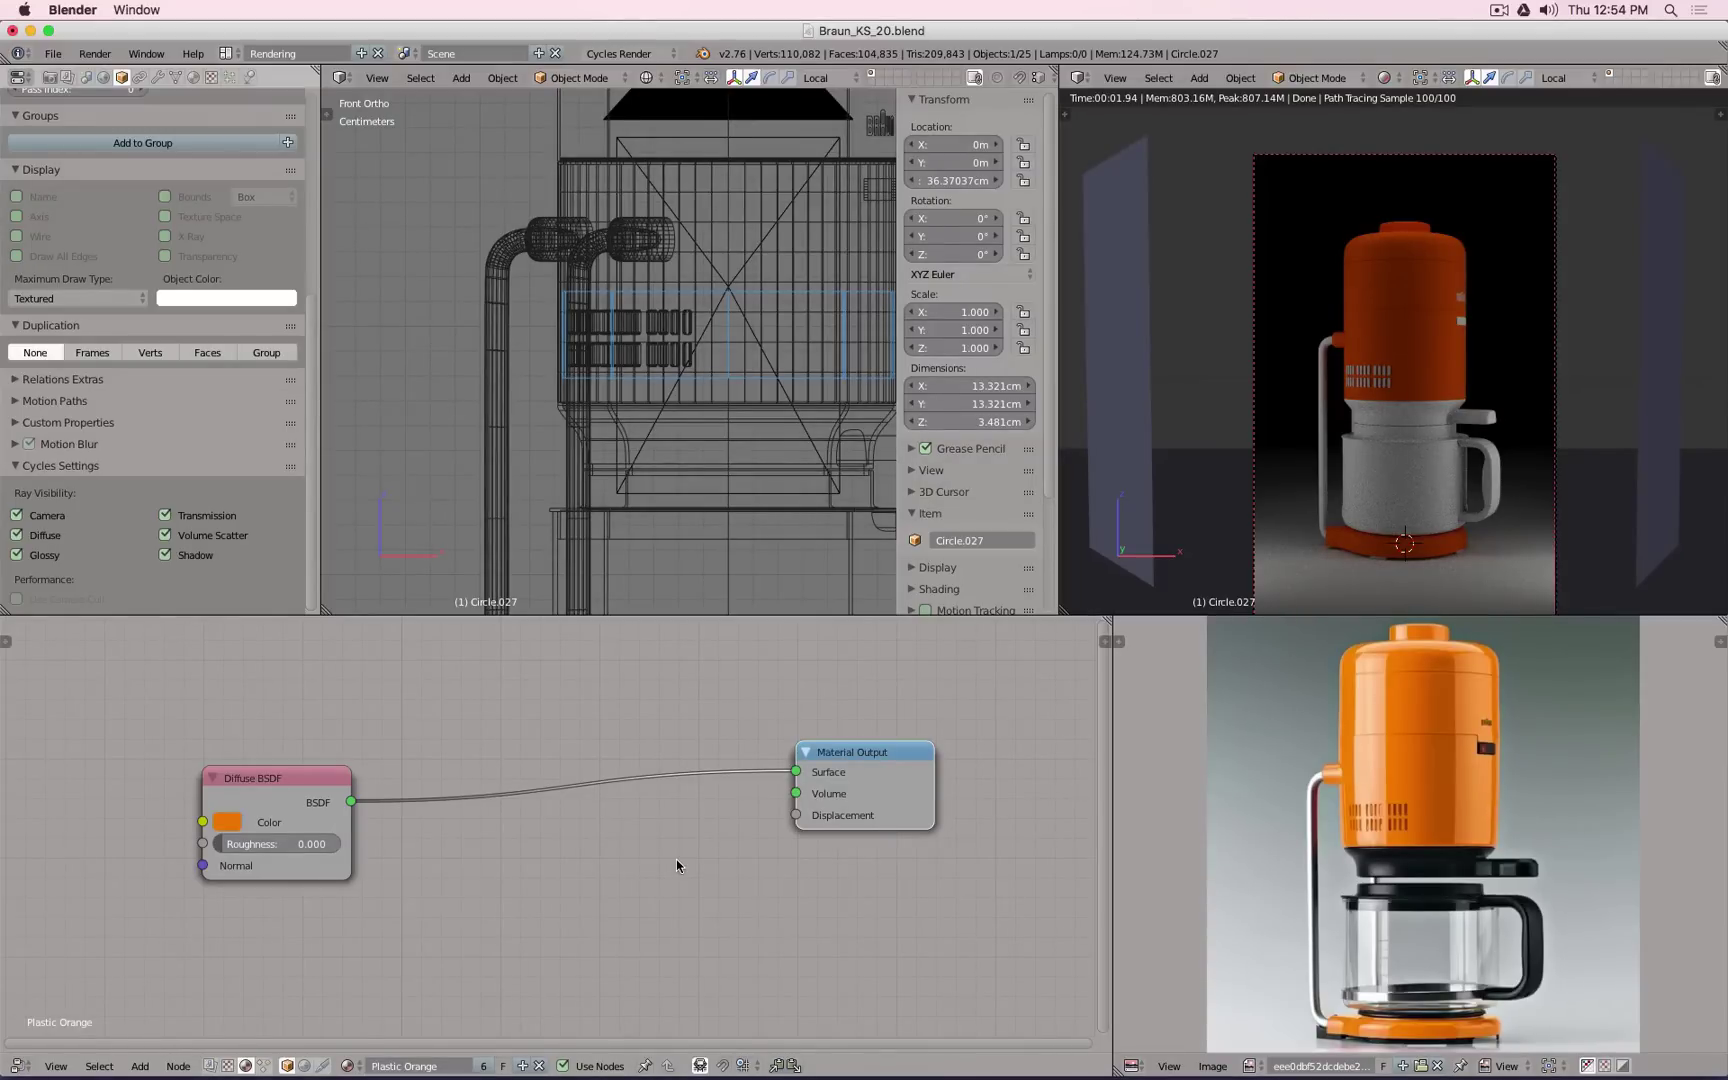
Step: Add a Glossy BSDF with roughness 0 below the Diffuse BSDF in the Plastic Orange material
middle_drag(548, 834, 684, 839)
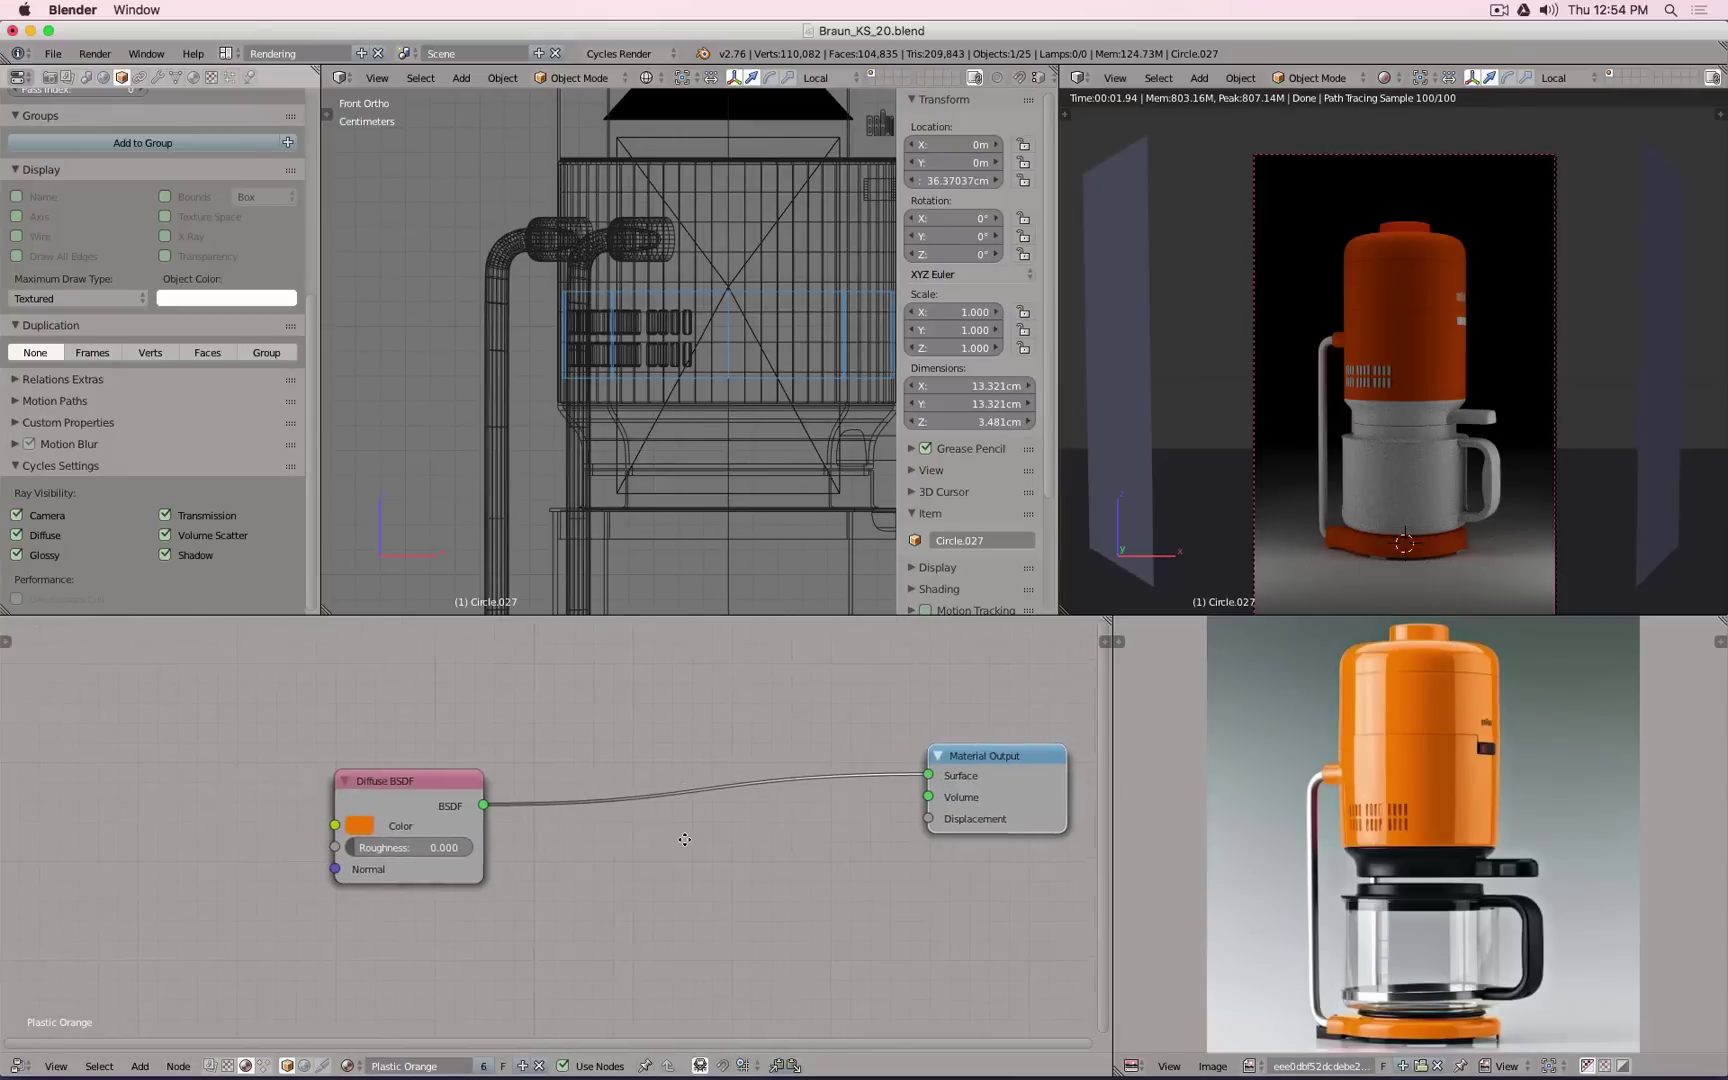
key(shift+a)
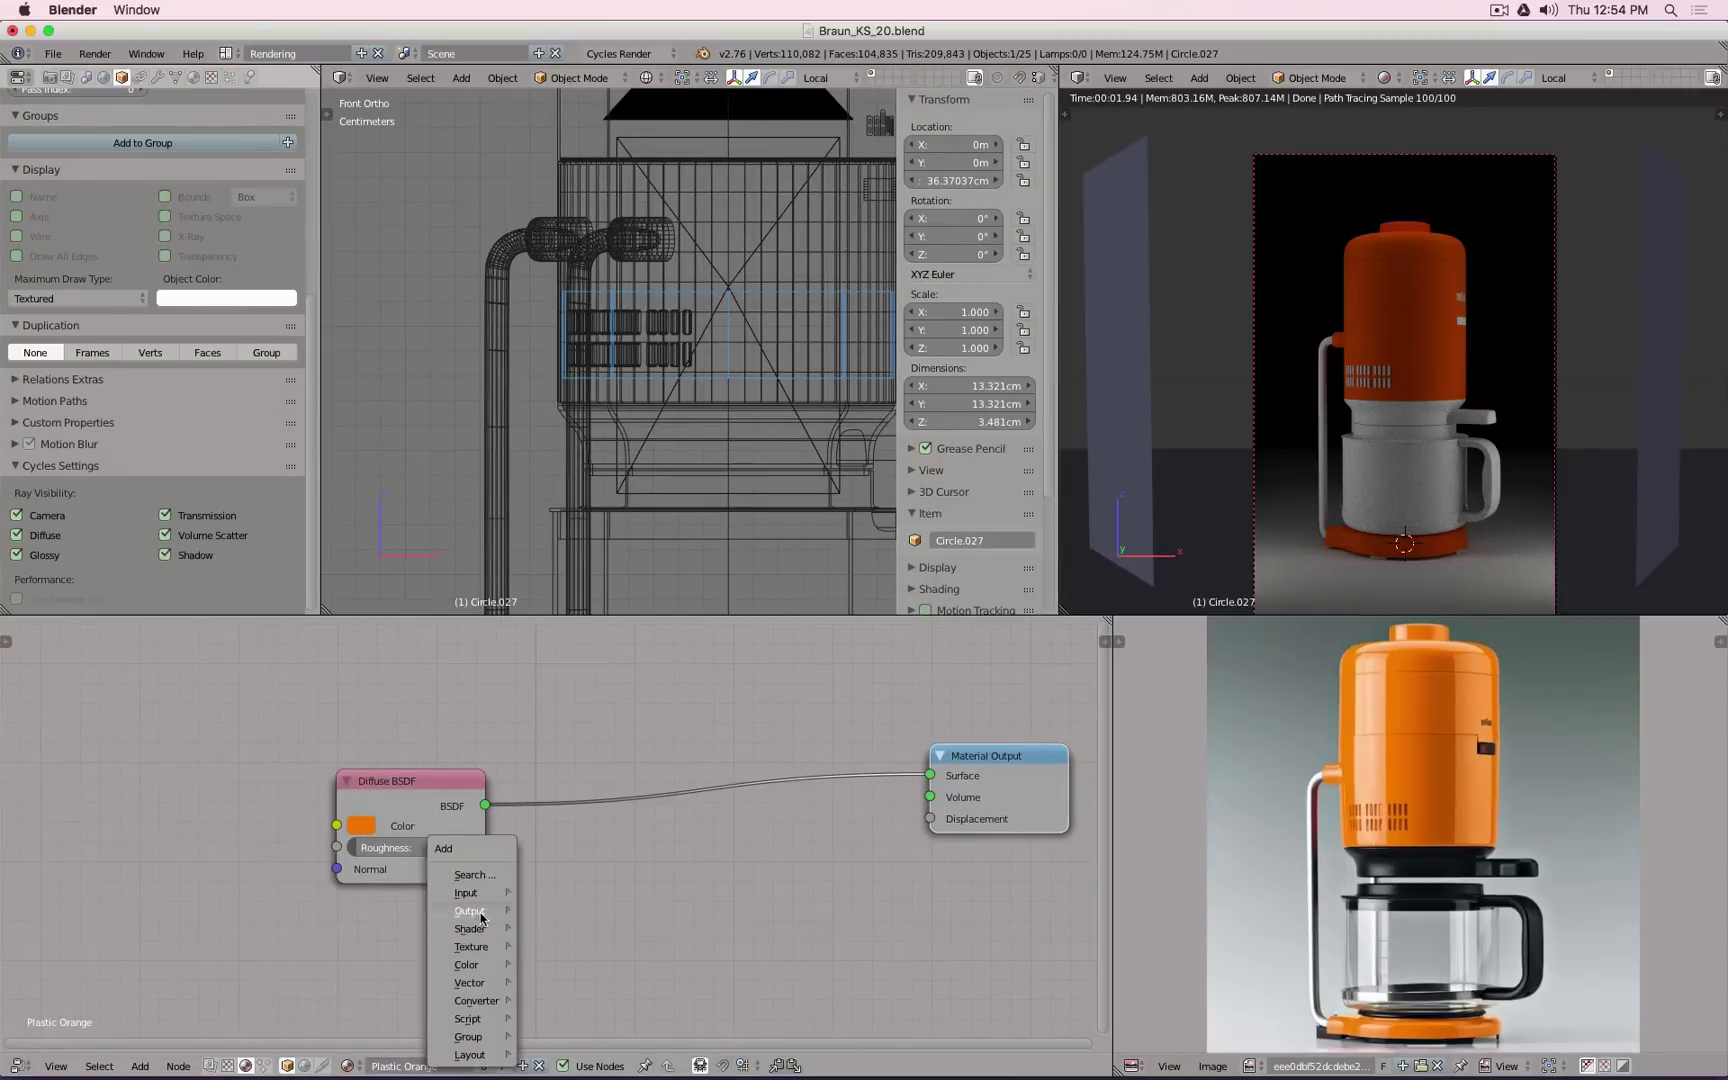
mouse_move(470, 928)
click(585, 658)
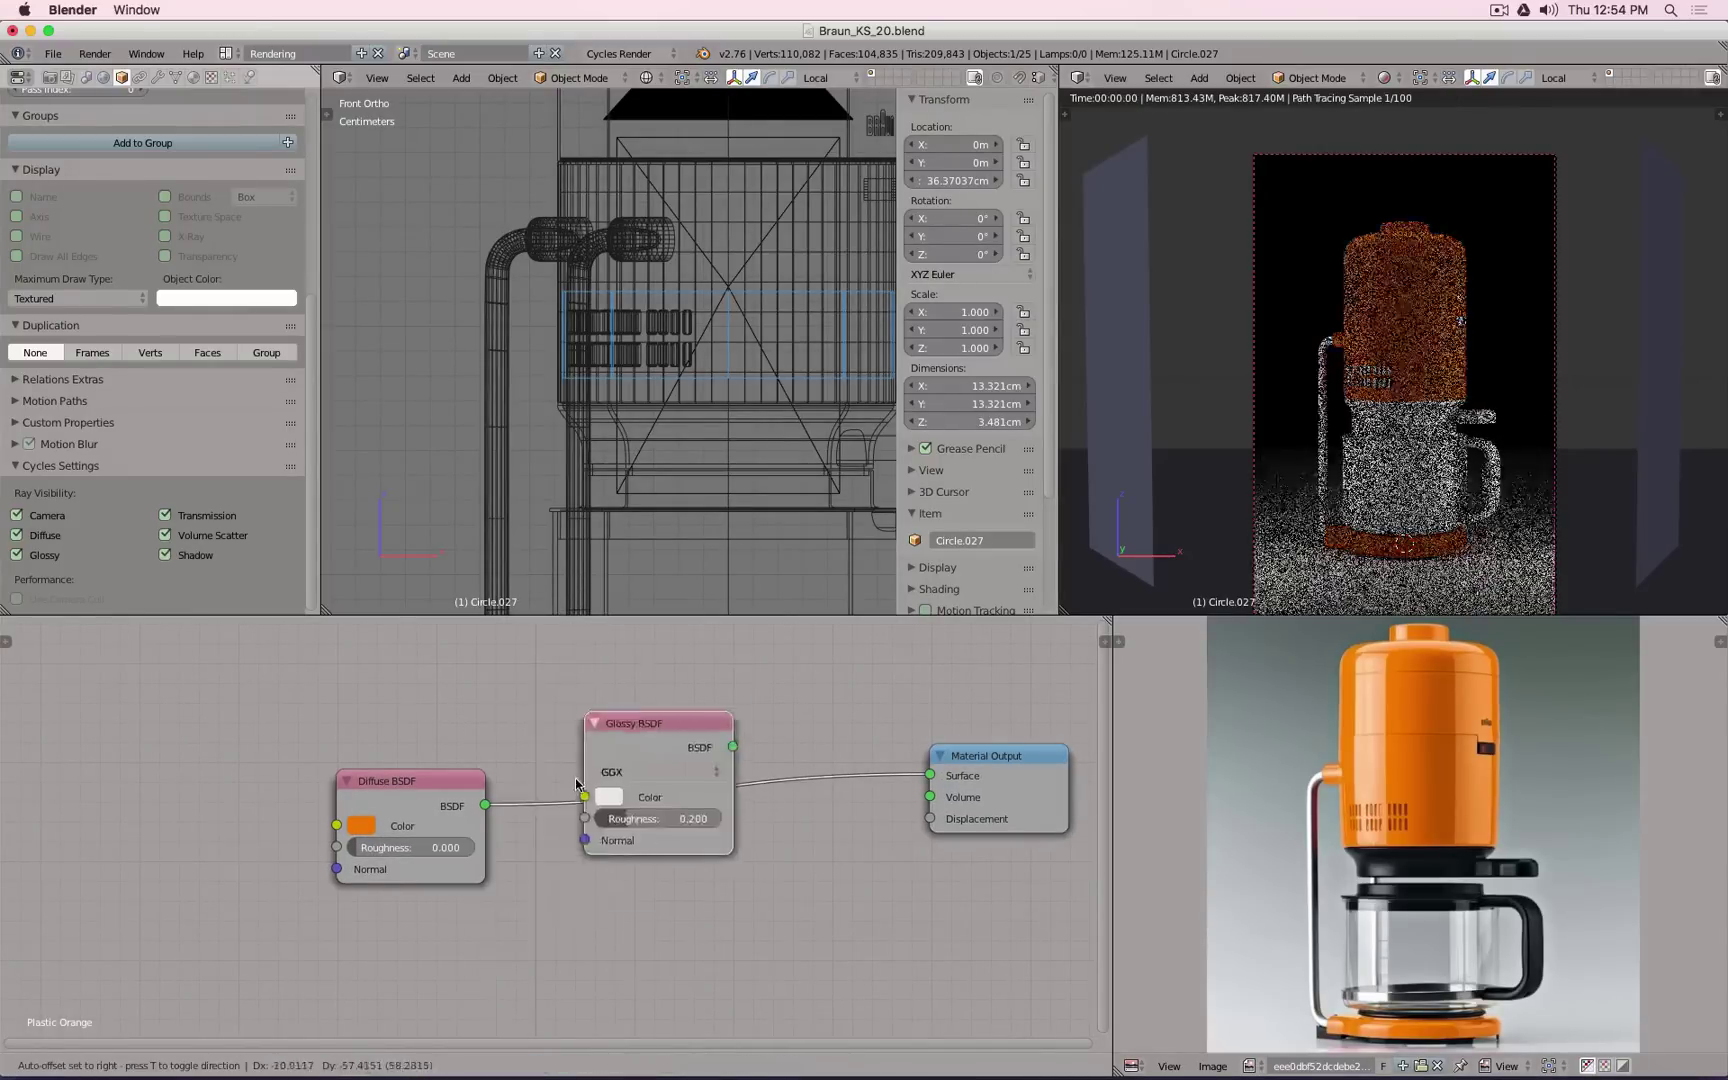
click(346, 956)
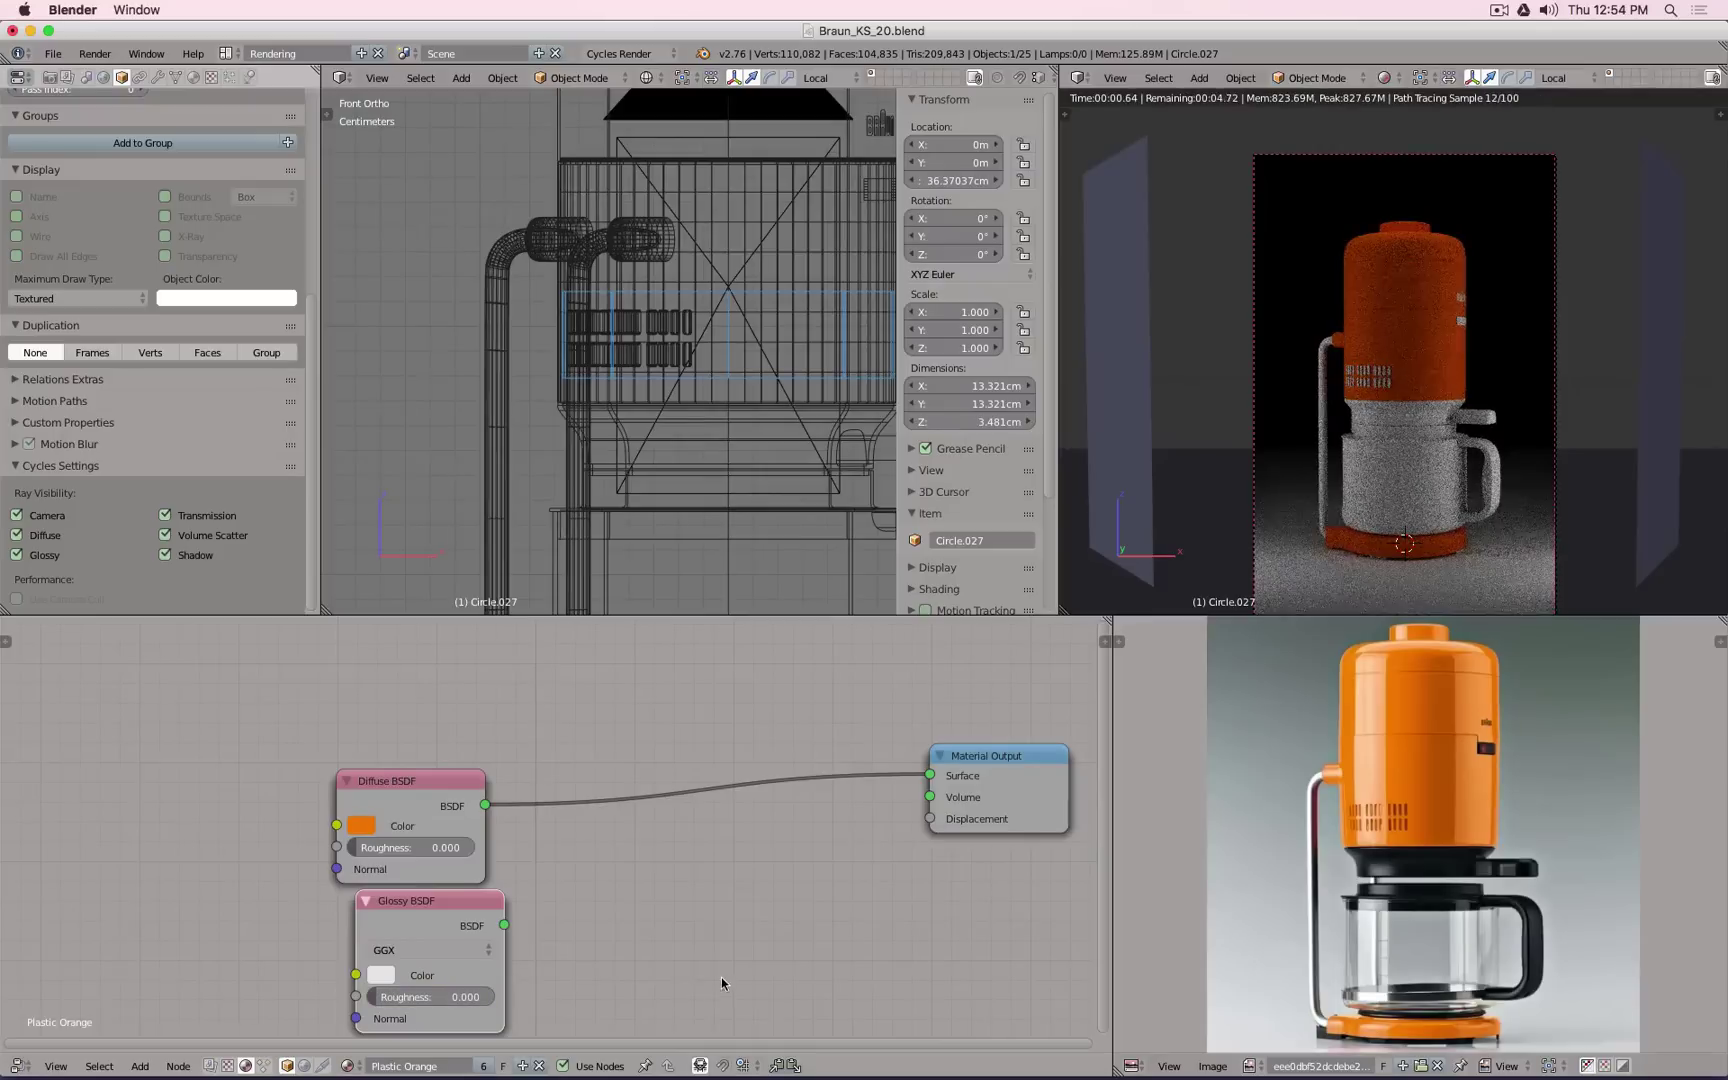
Step: Insert a Mix Shader between the Diffuse BSDF and Material Output, and connect the Glossy BSDF to its second Shader input
key(shift+a)
mouse_move(663, 840)
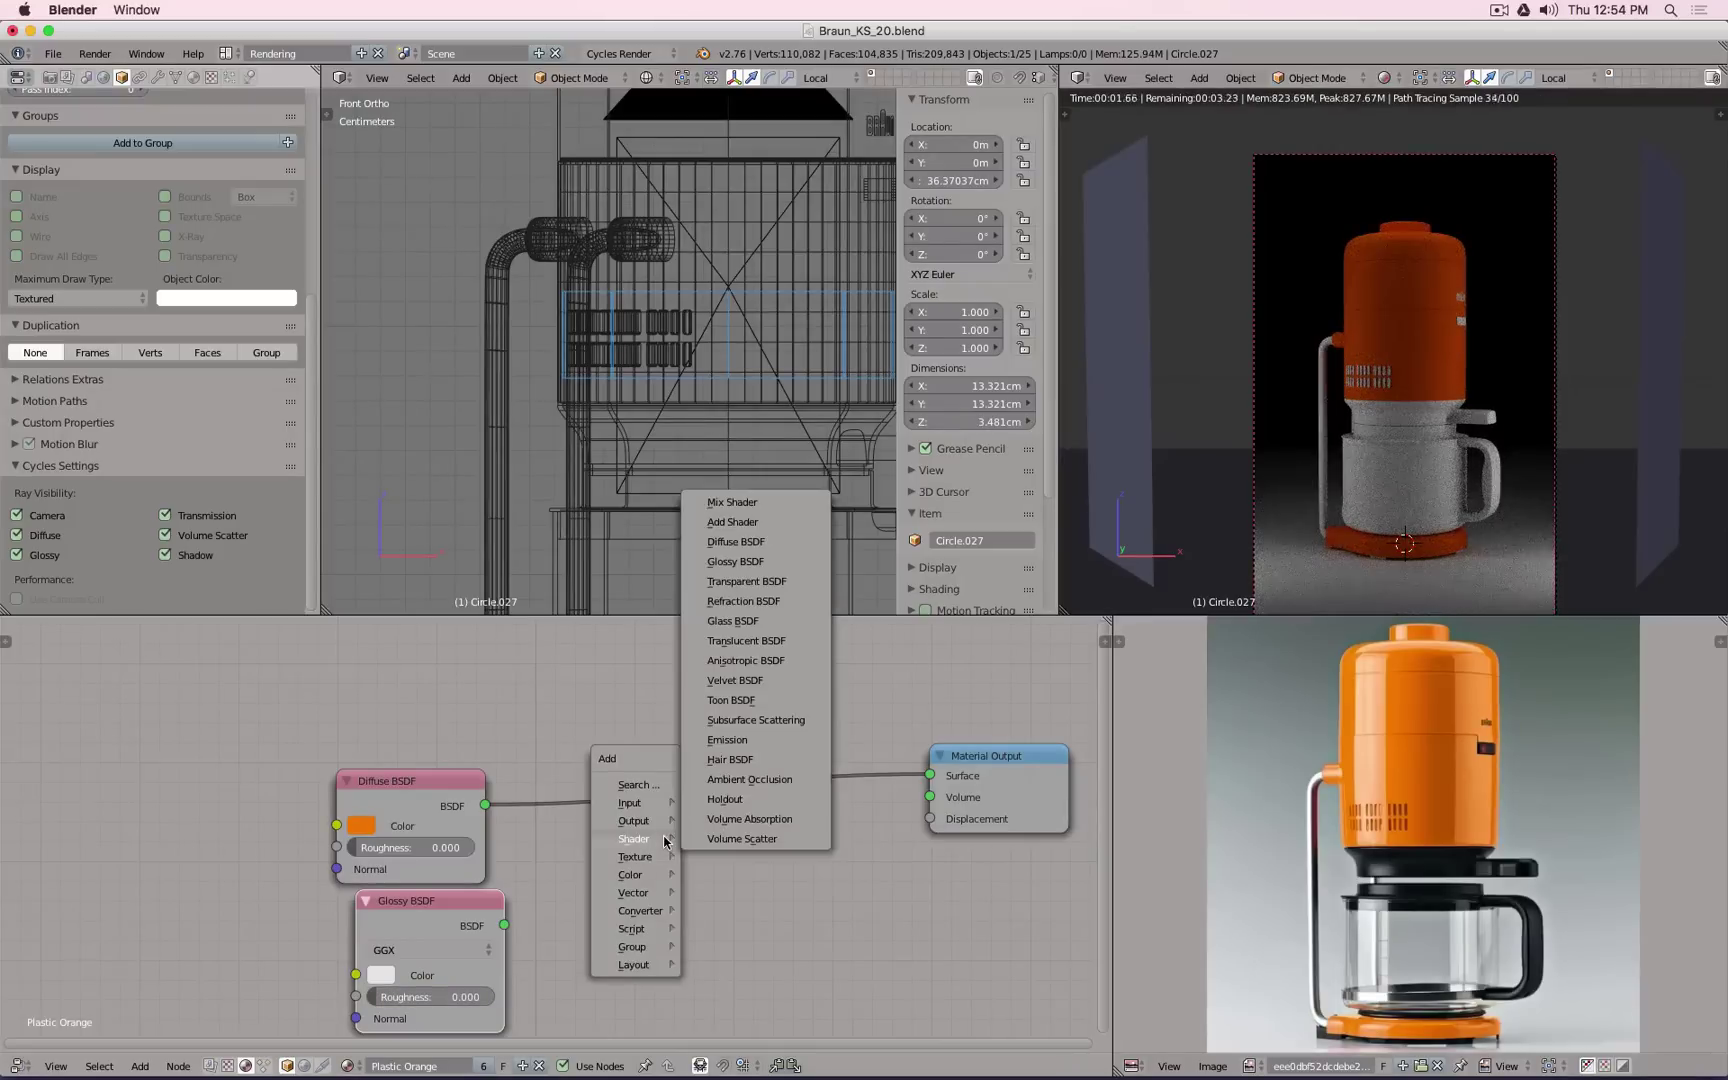
click(732, 502)
click(755, 775)
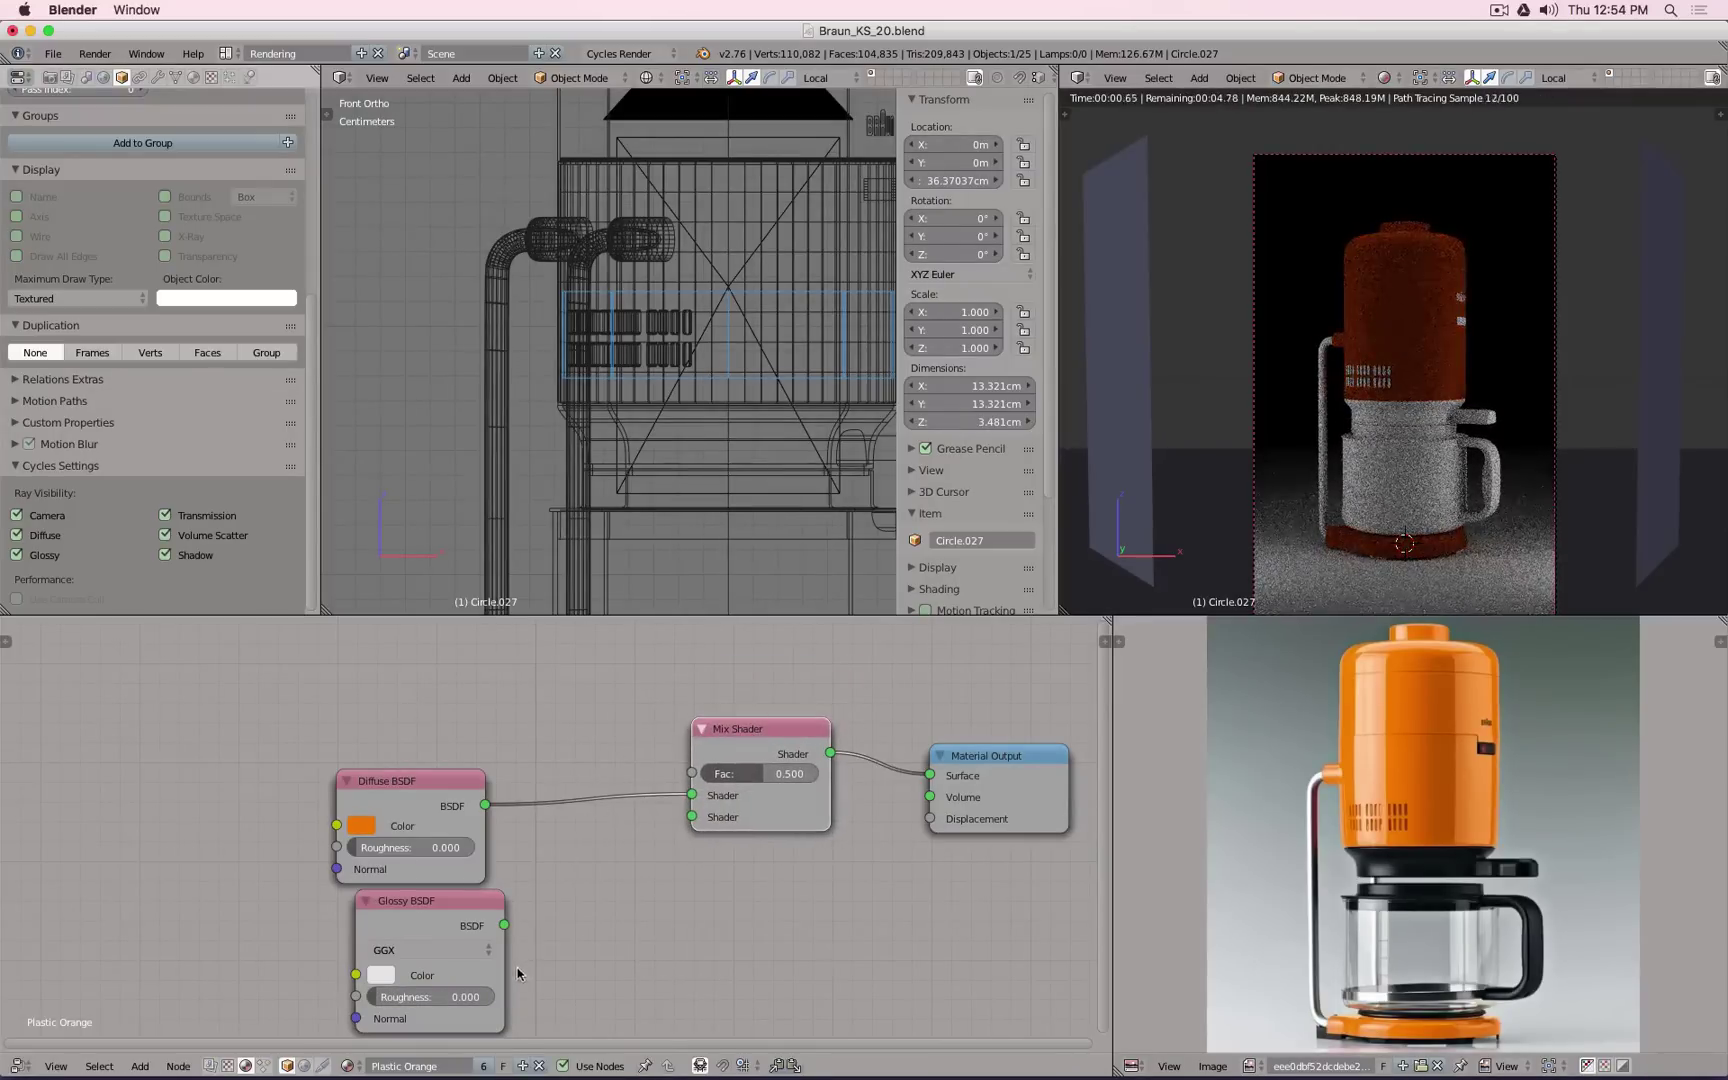
drag(504, 925, 692, 817)
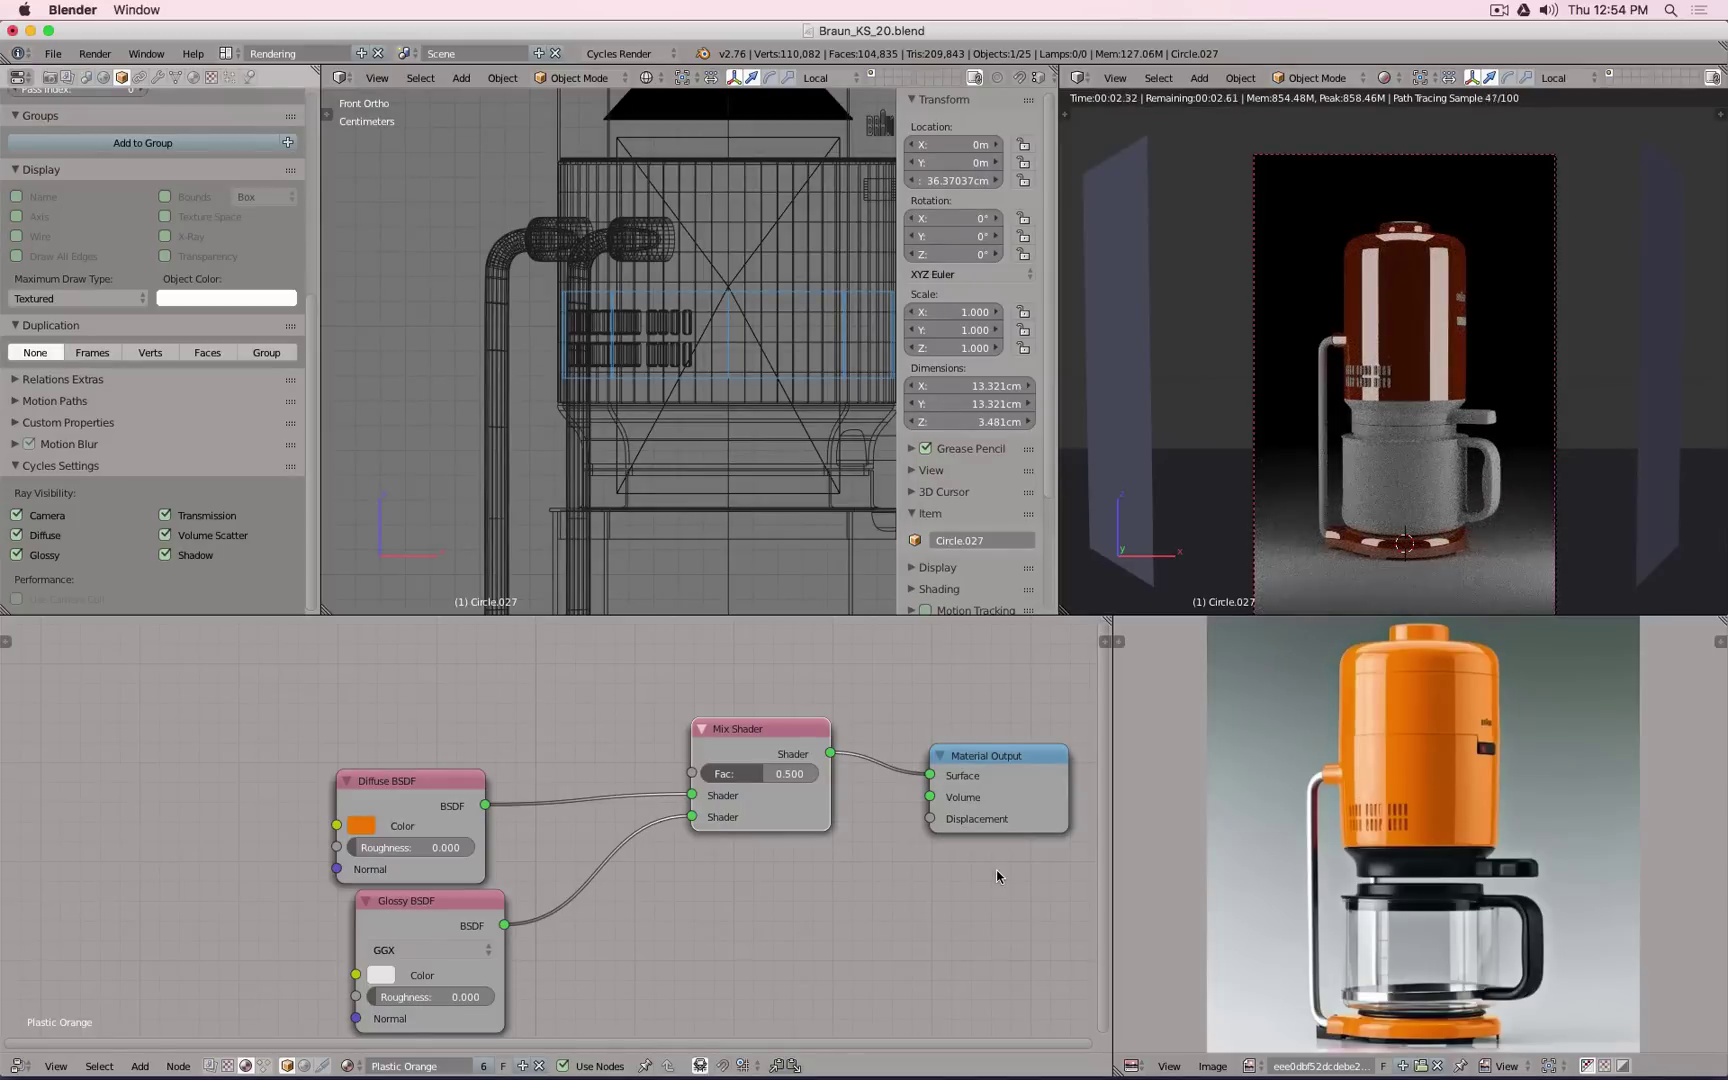
Step: Try Mix Shader factors of 0.364, 0.773 and 1.000 in the rendered preview, and return the factor to 0.500
drag(796, 766, 744, 766)
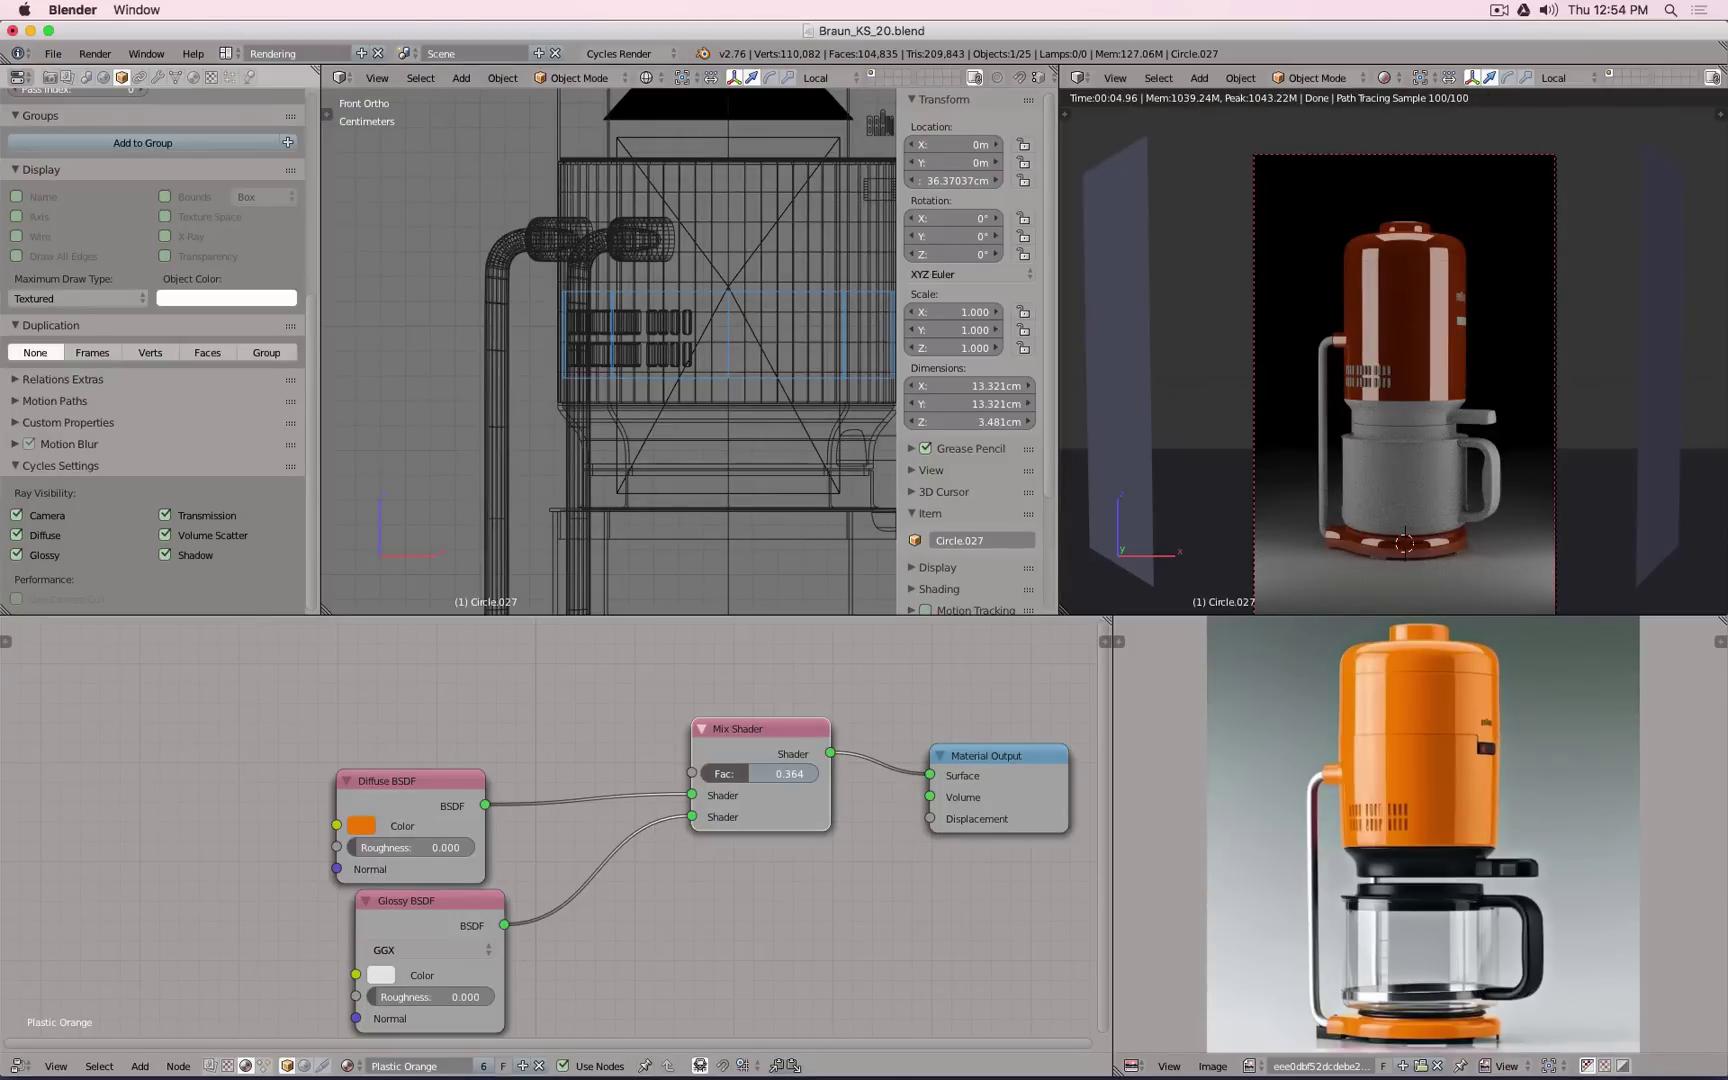
drag(744, 773, 793, 773)
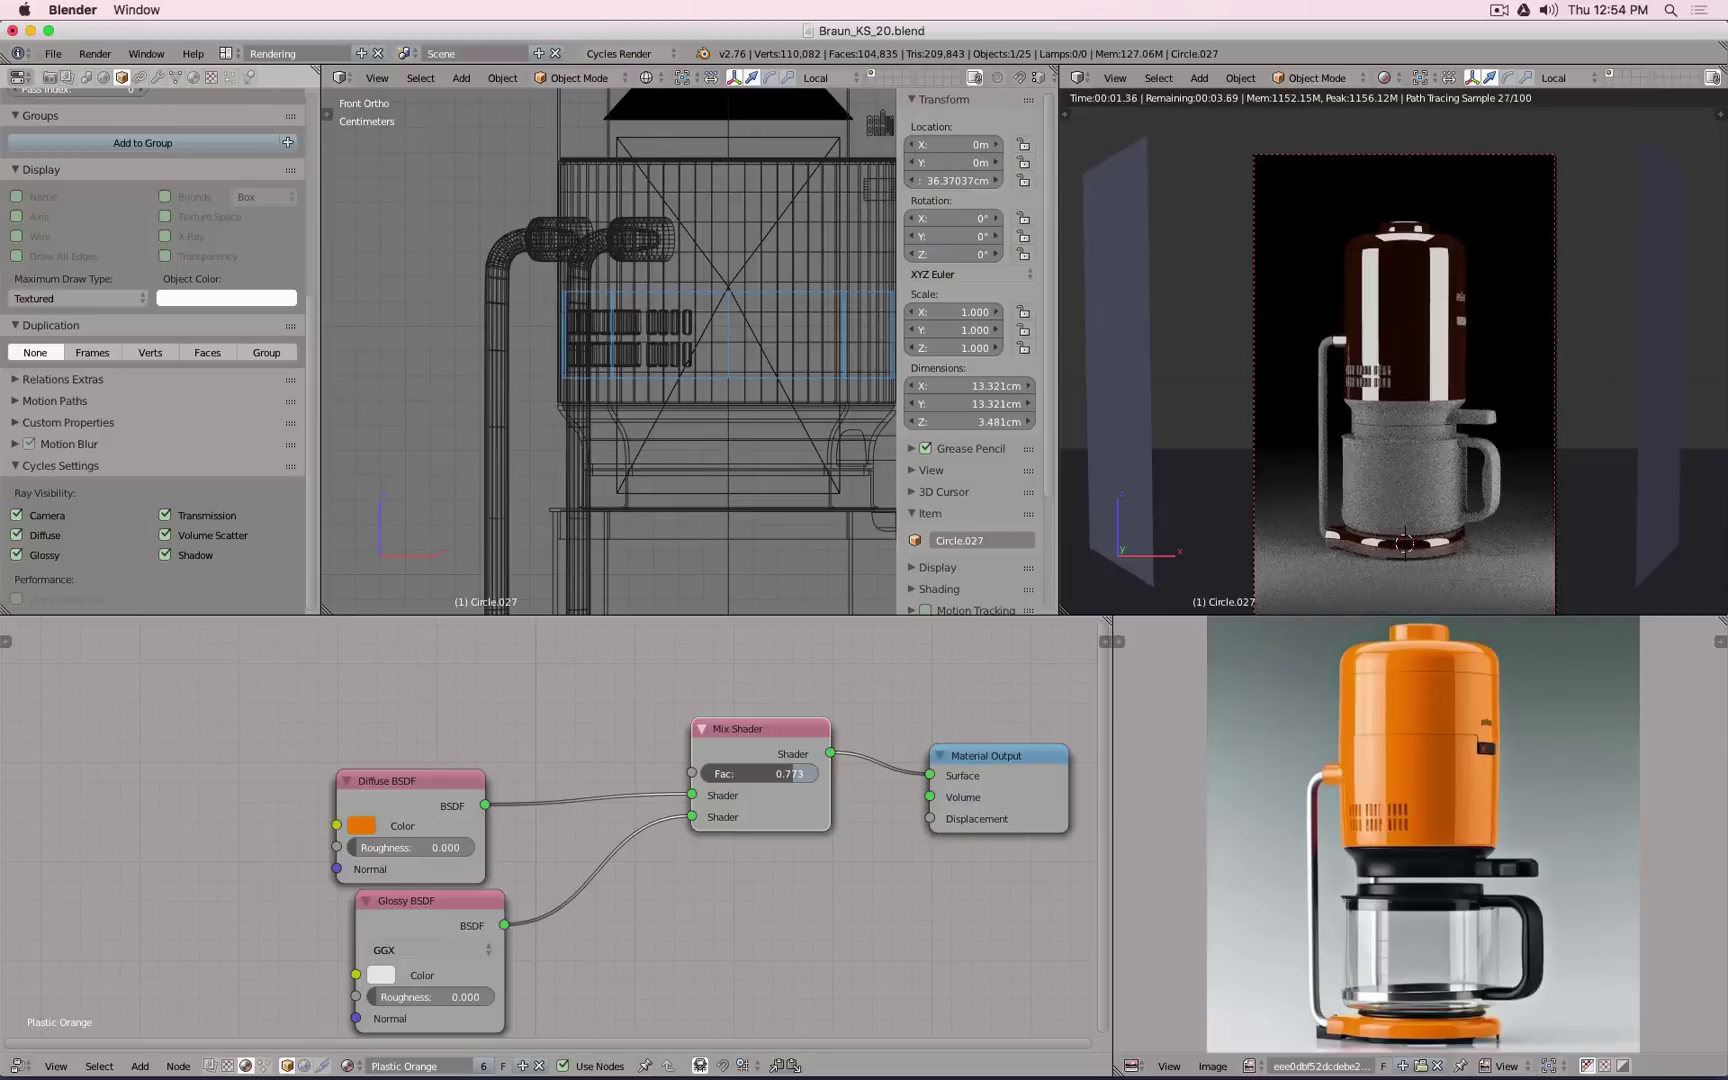
drag(793, 773, 818, 773)
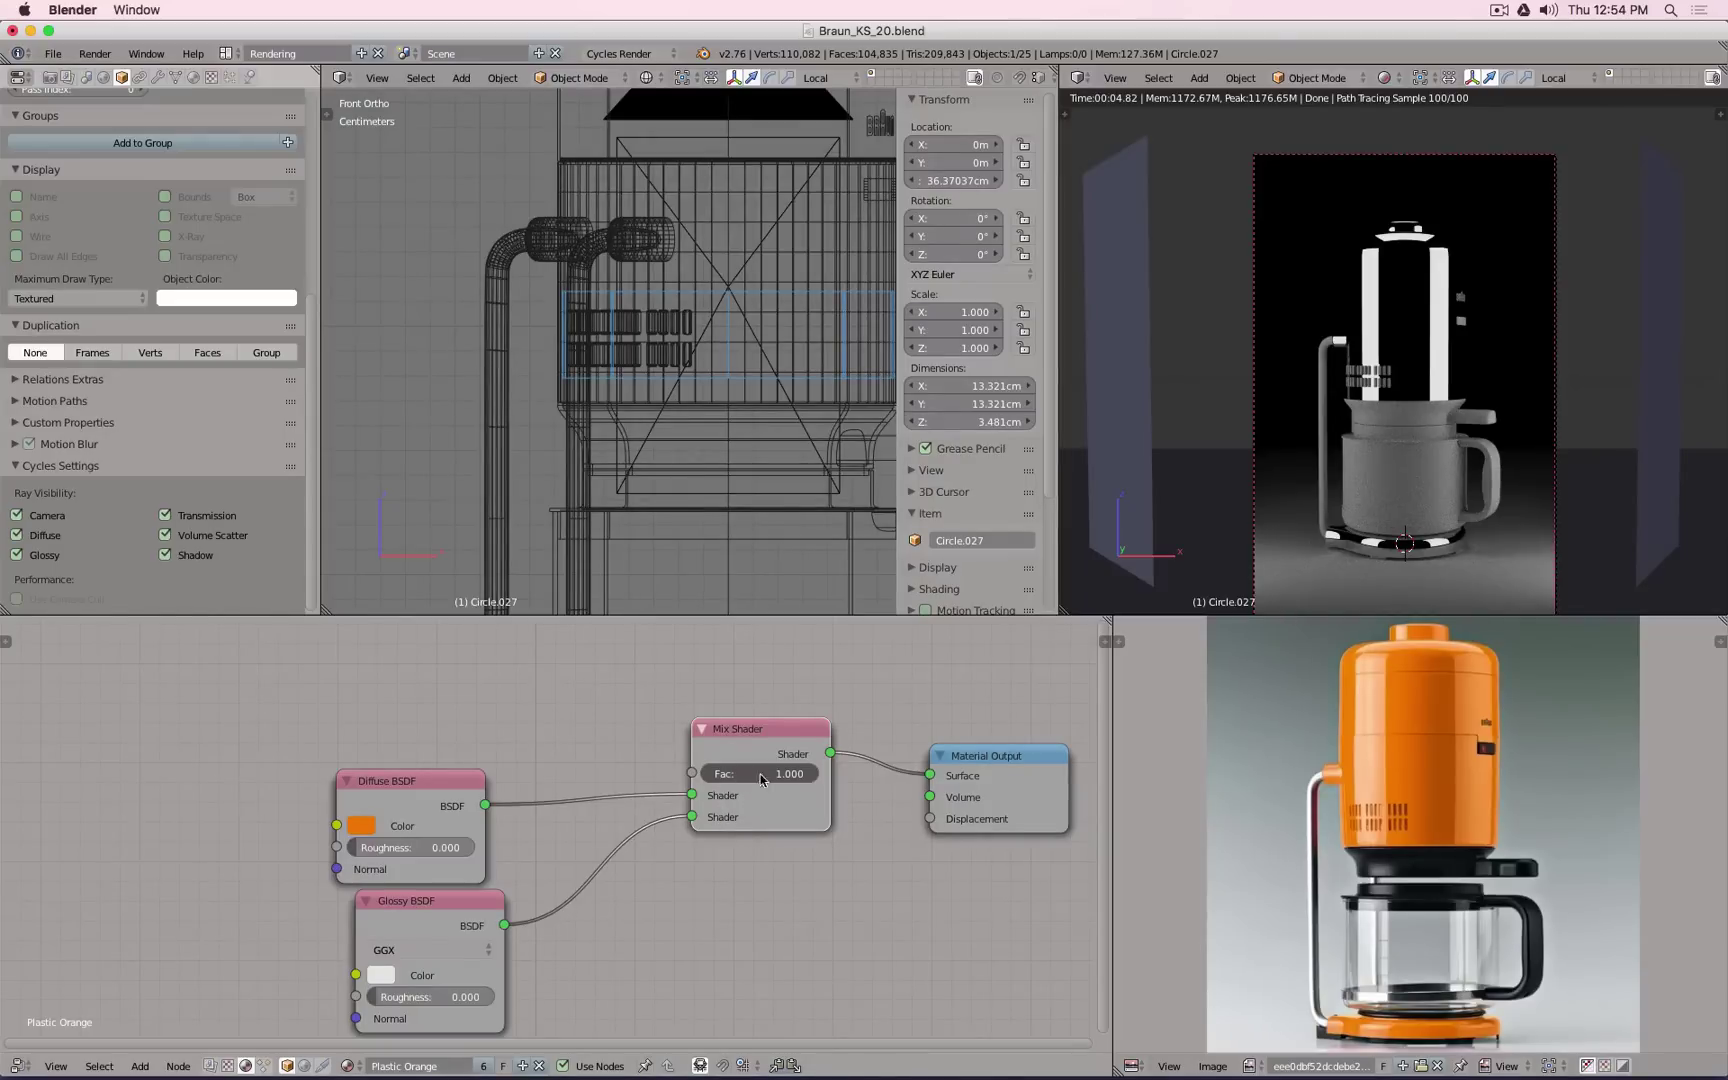
drag(778, 778, 722, 778)
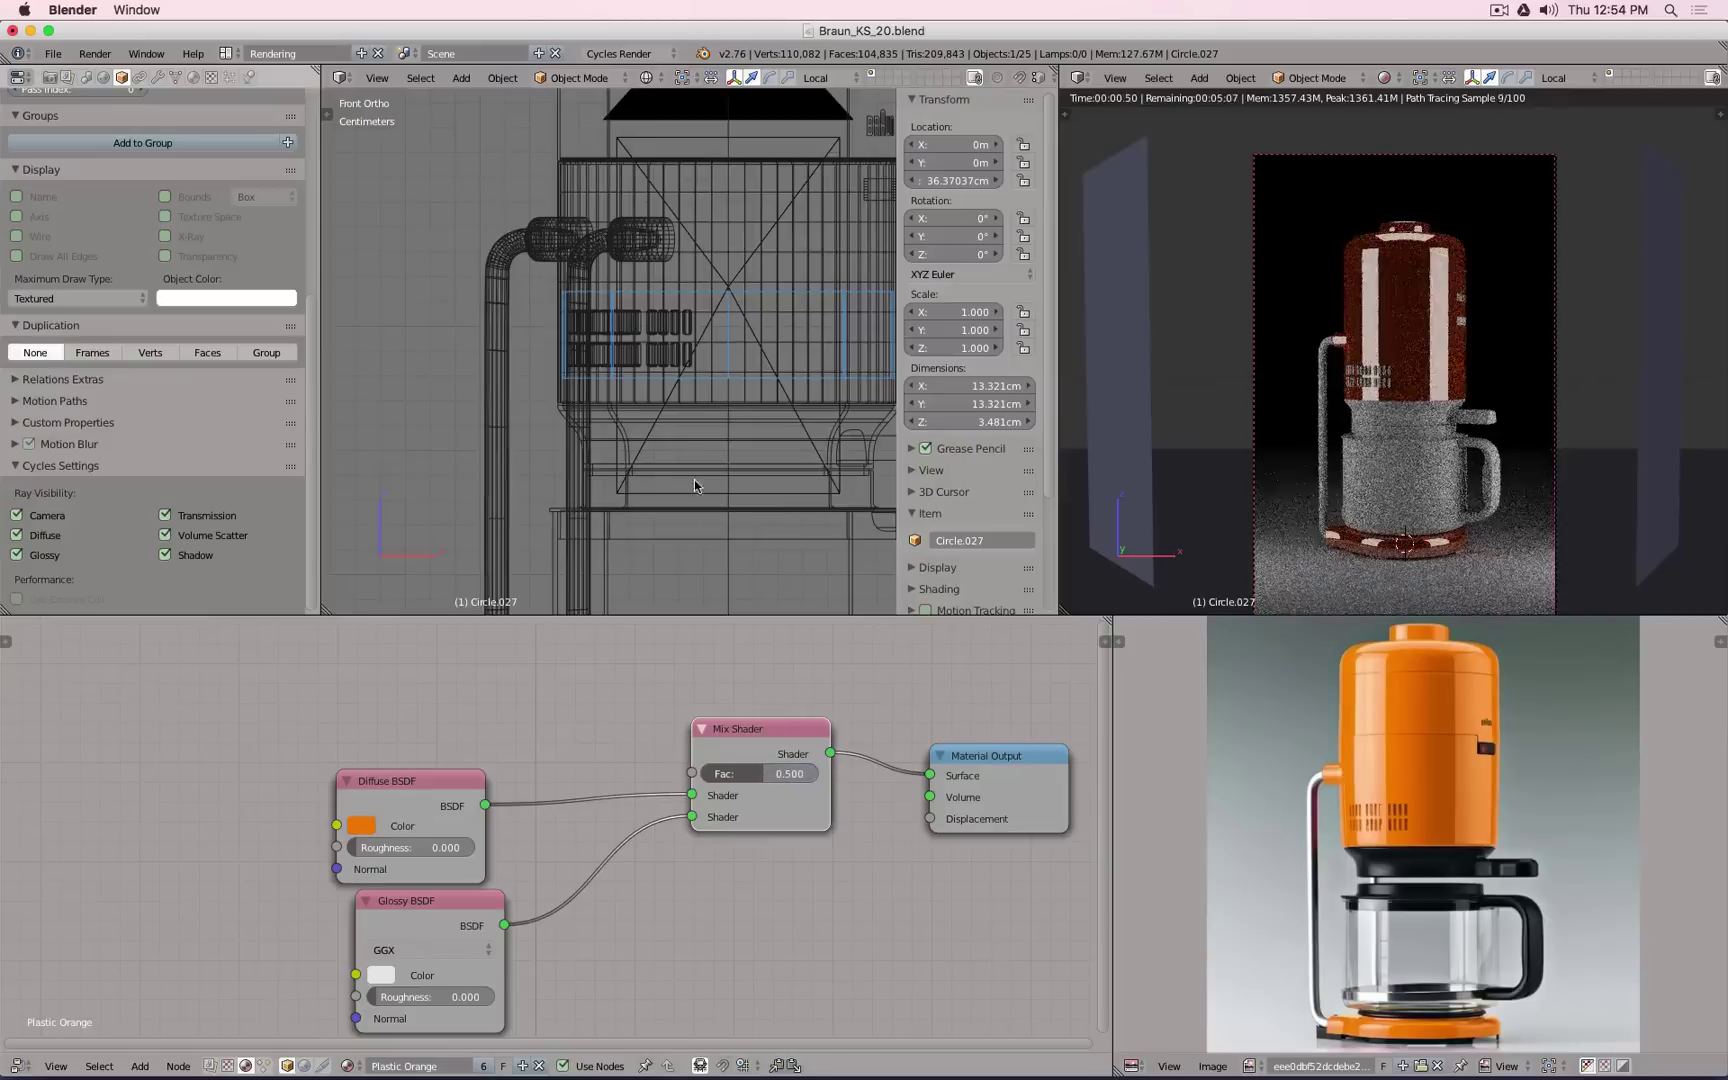
scroll(483, 292, down, 5)
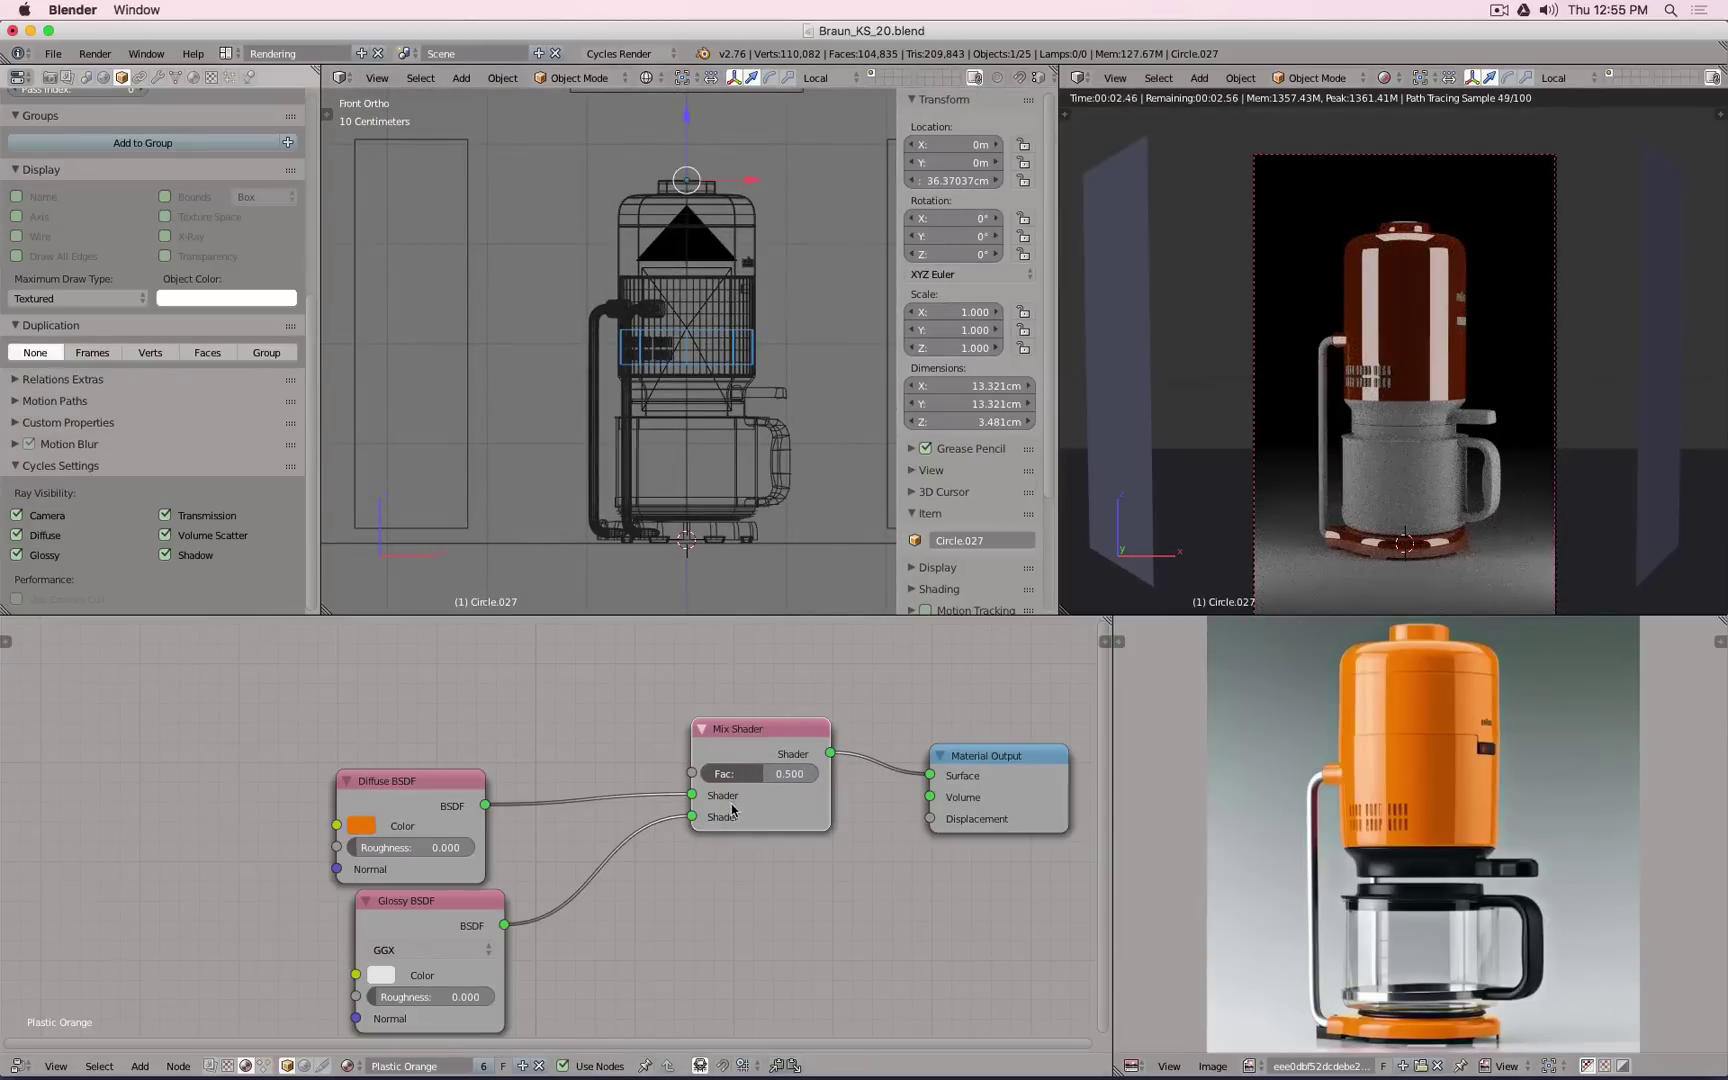
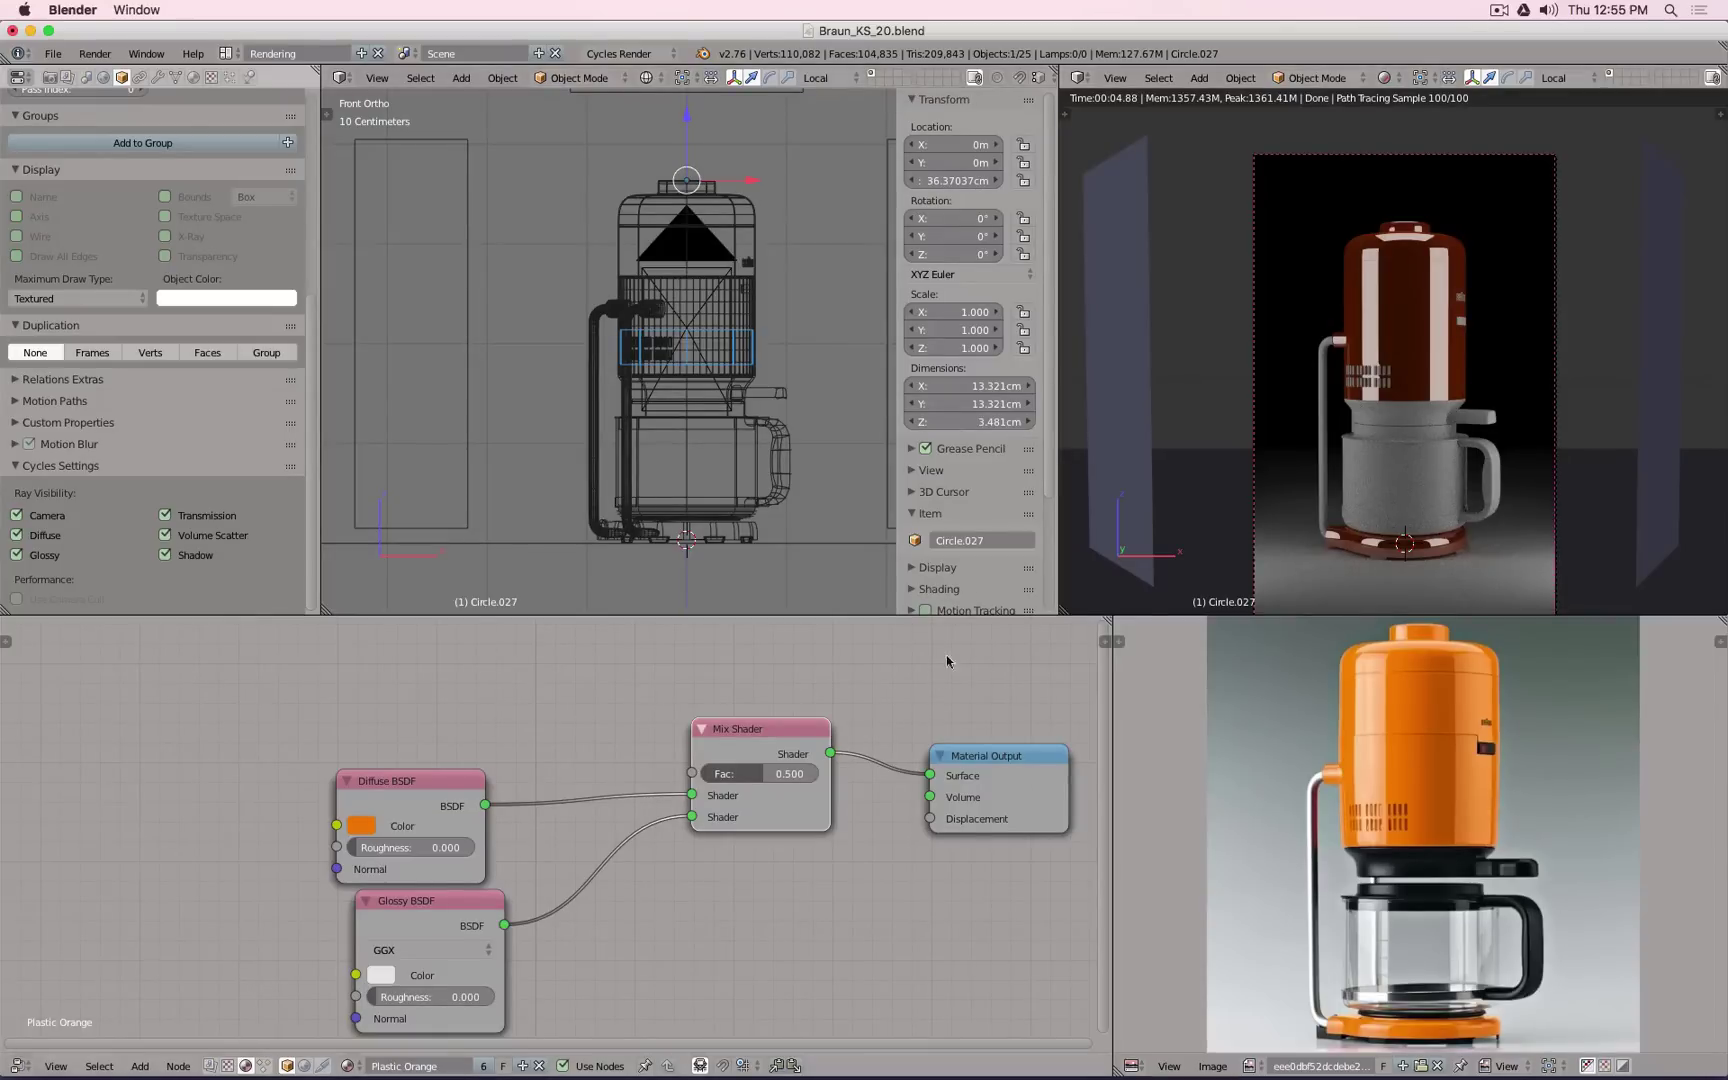
Step: Set the Mix Shader factor to 1.000 and rearrange the shader nodes with the Diffuse BSDF above the Glossy BSDF
drag(762, 773, 830, 773)
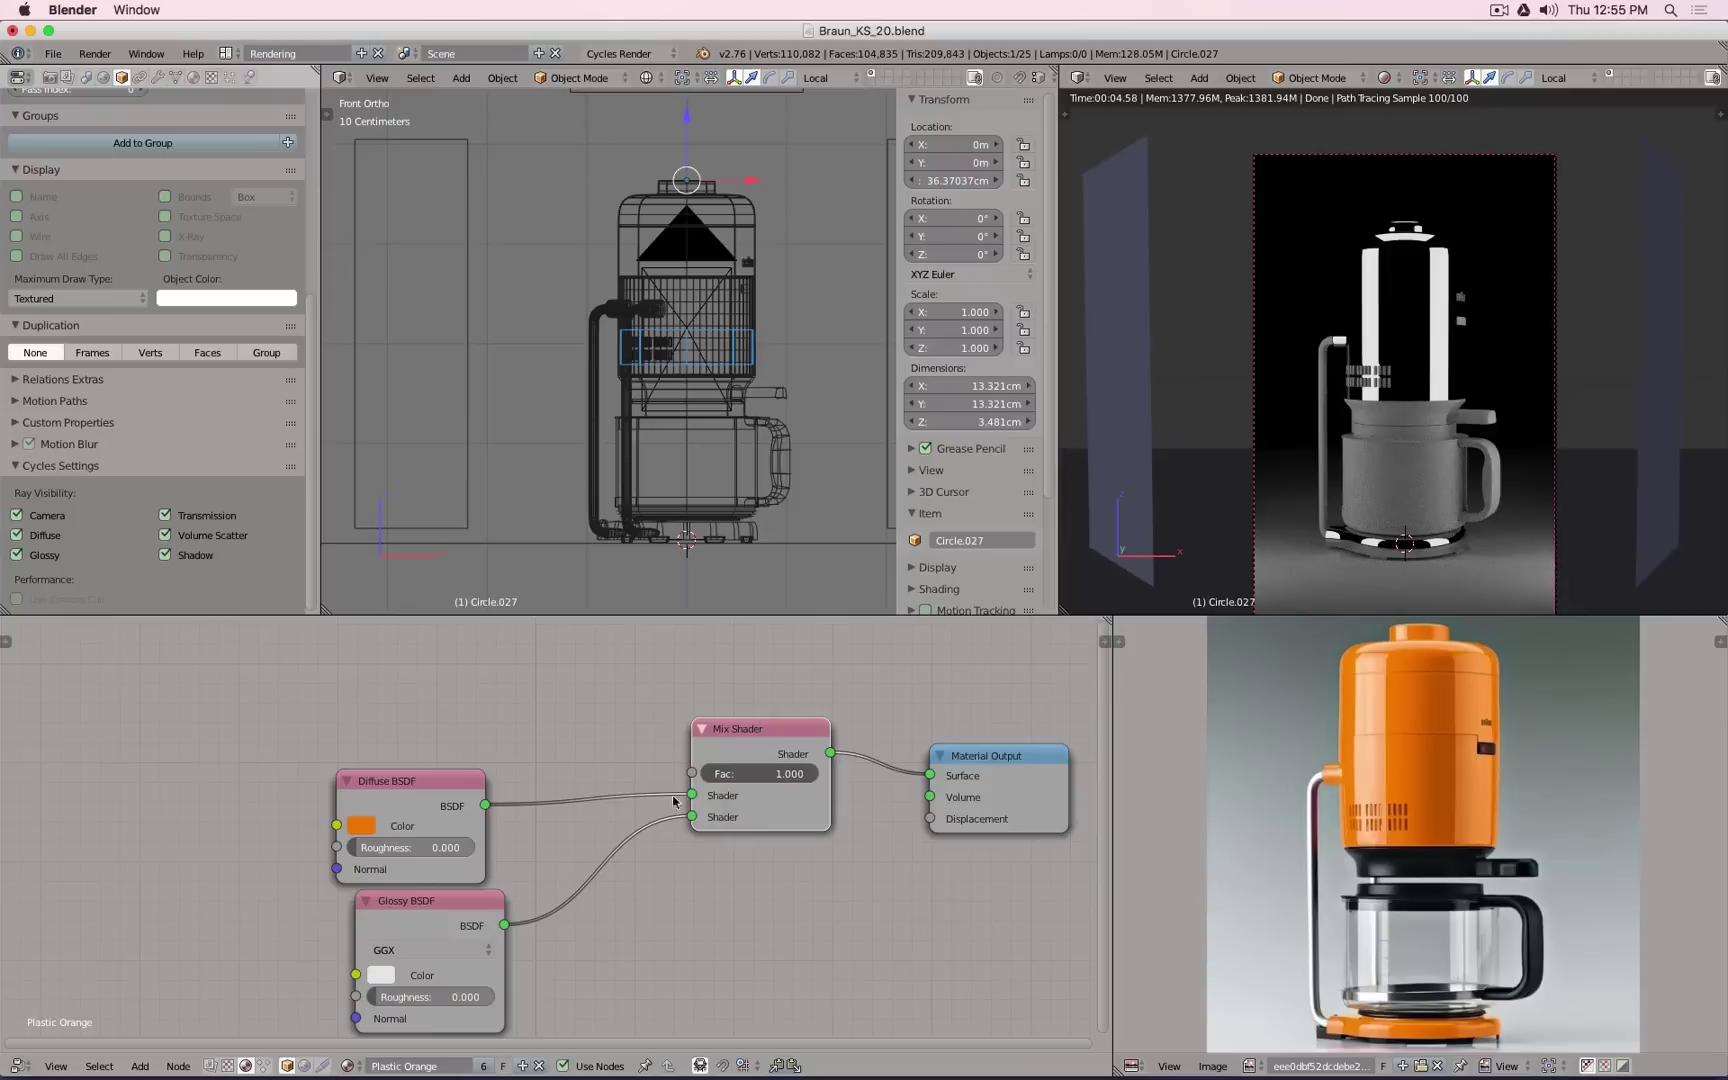
drag(408, 786, 239, 874)
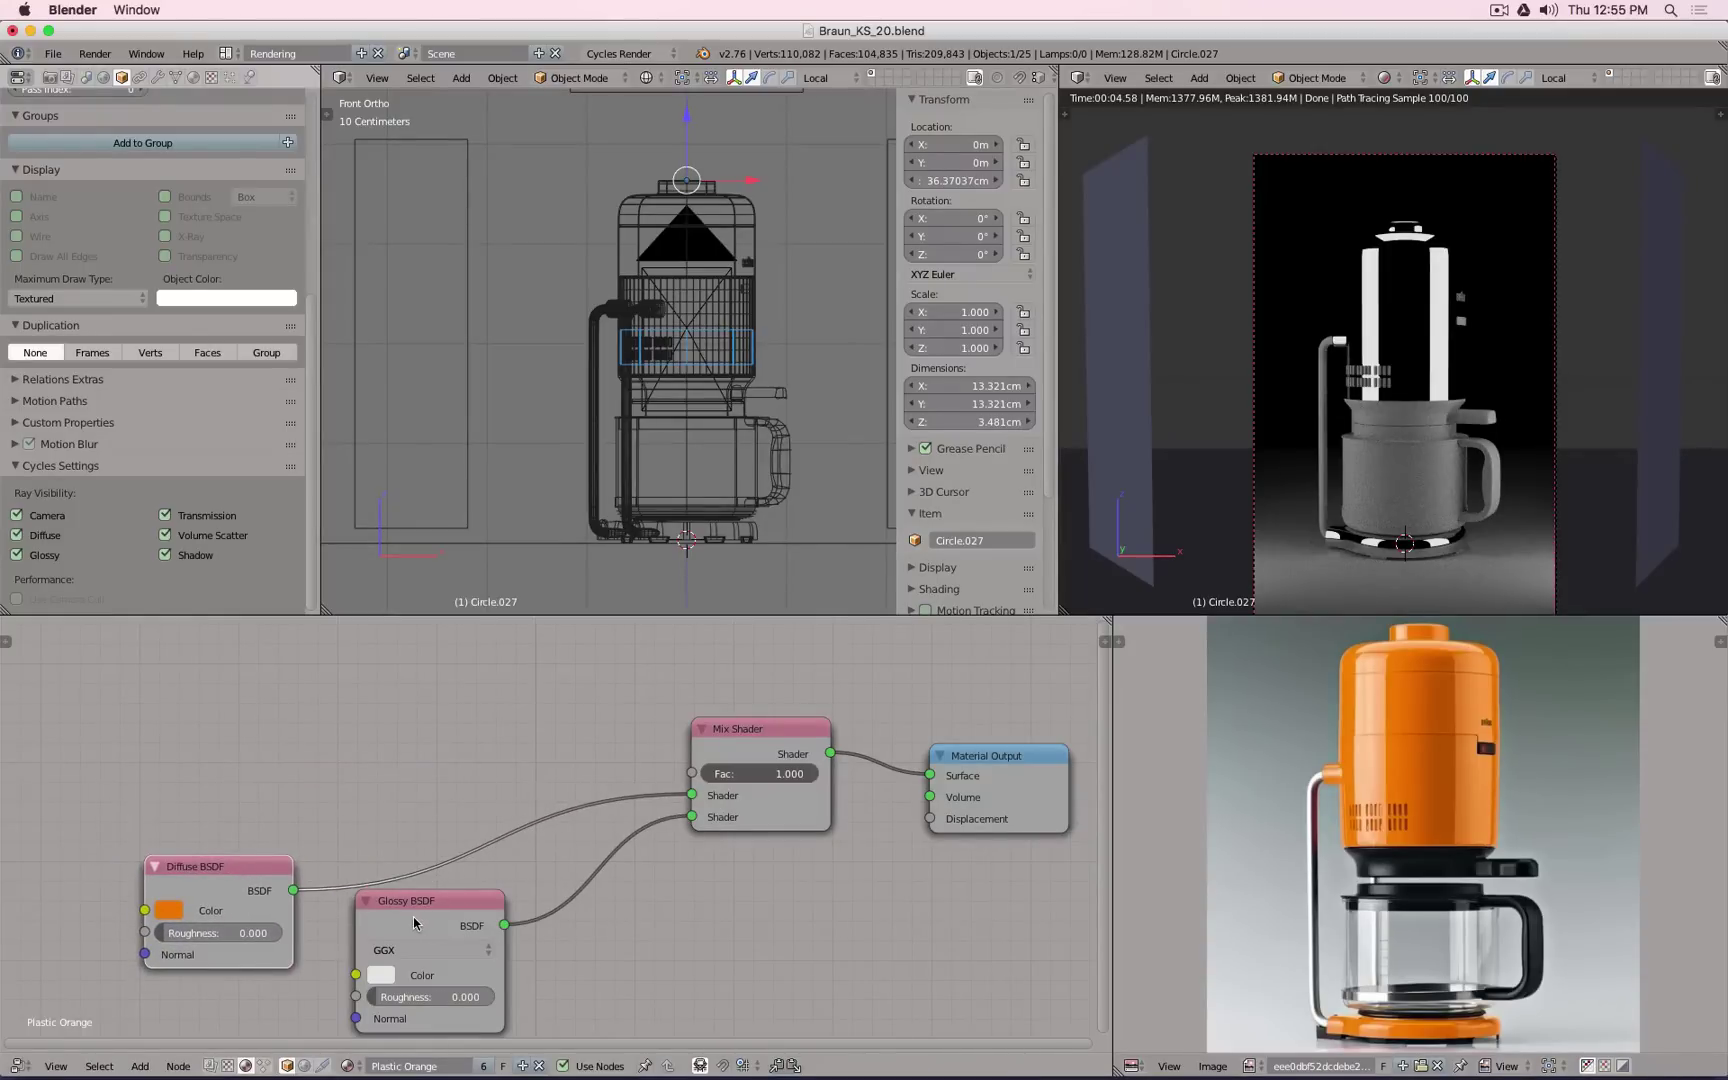
drag(412, 905, 213, 732)
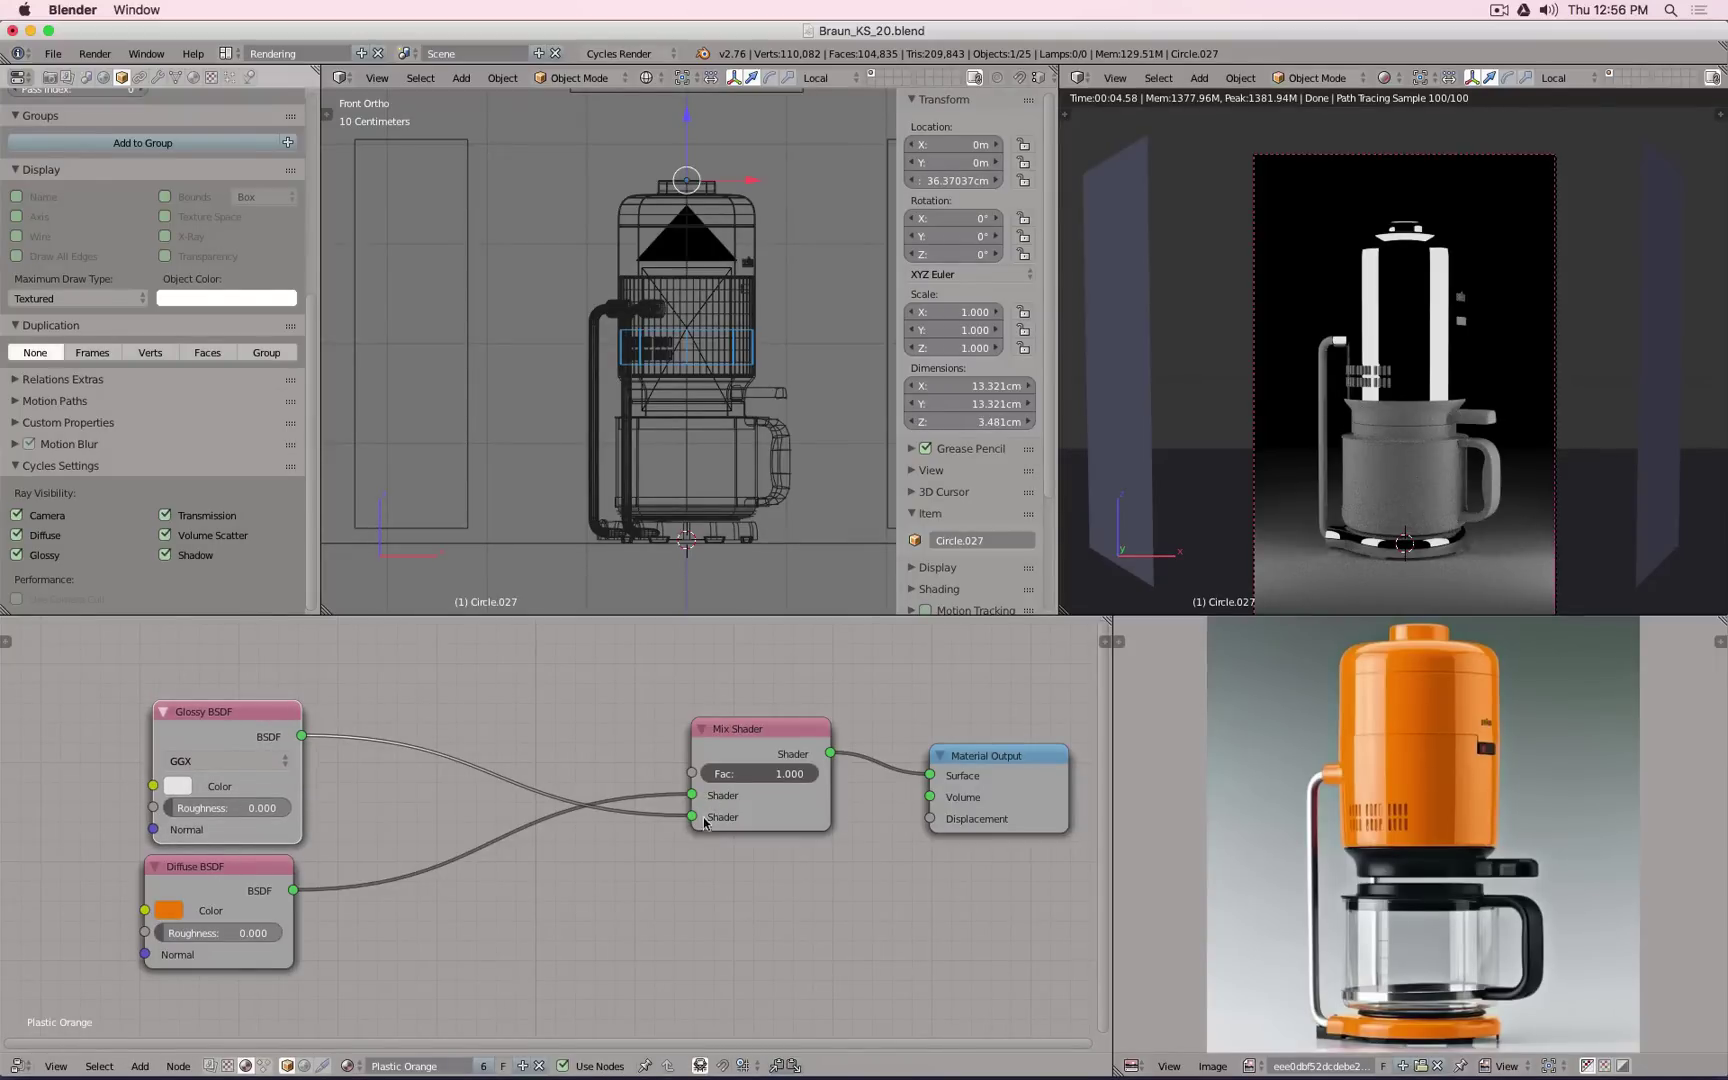
drag(248, 728, 505, 901)
drag(237, 856, 473, 743)
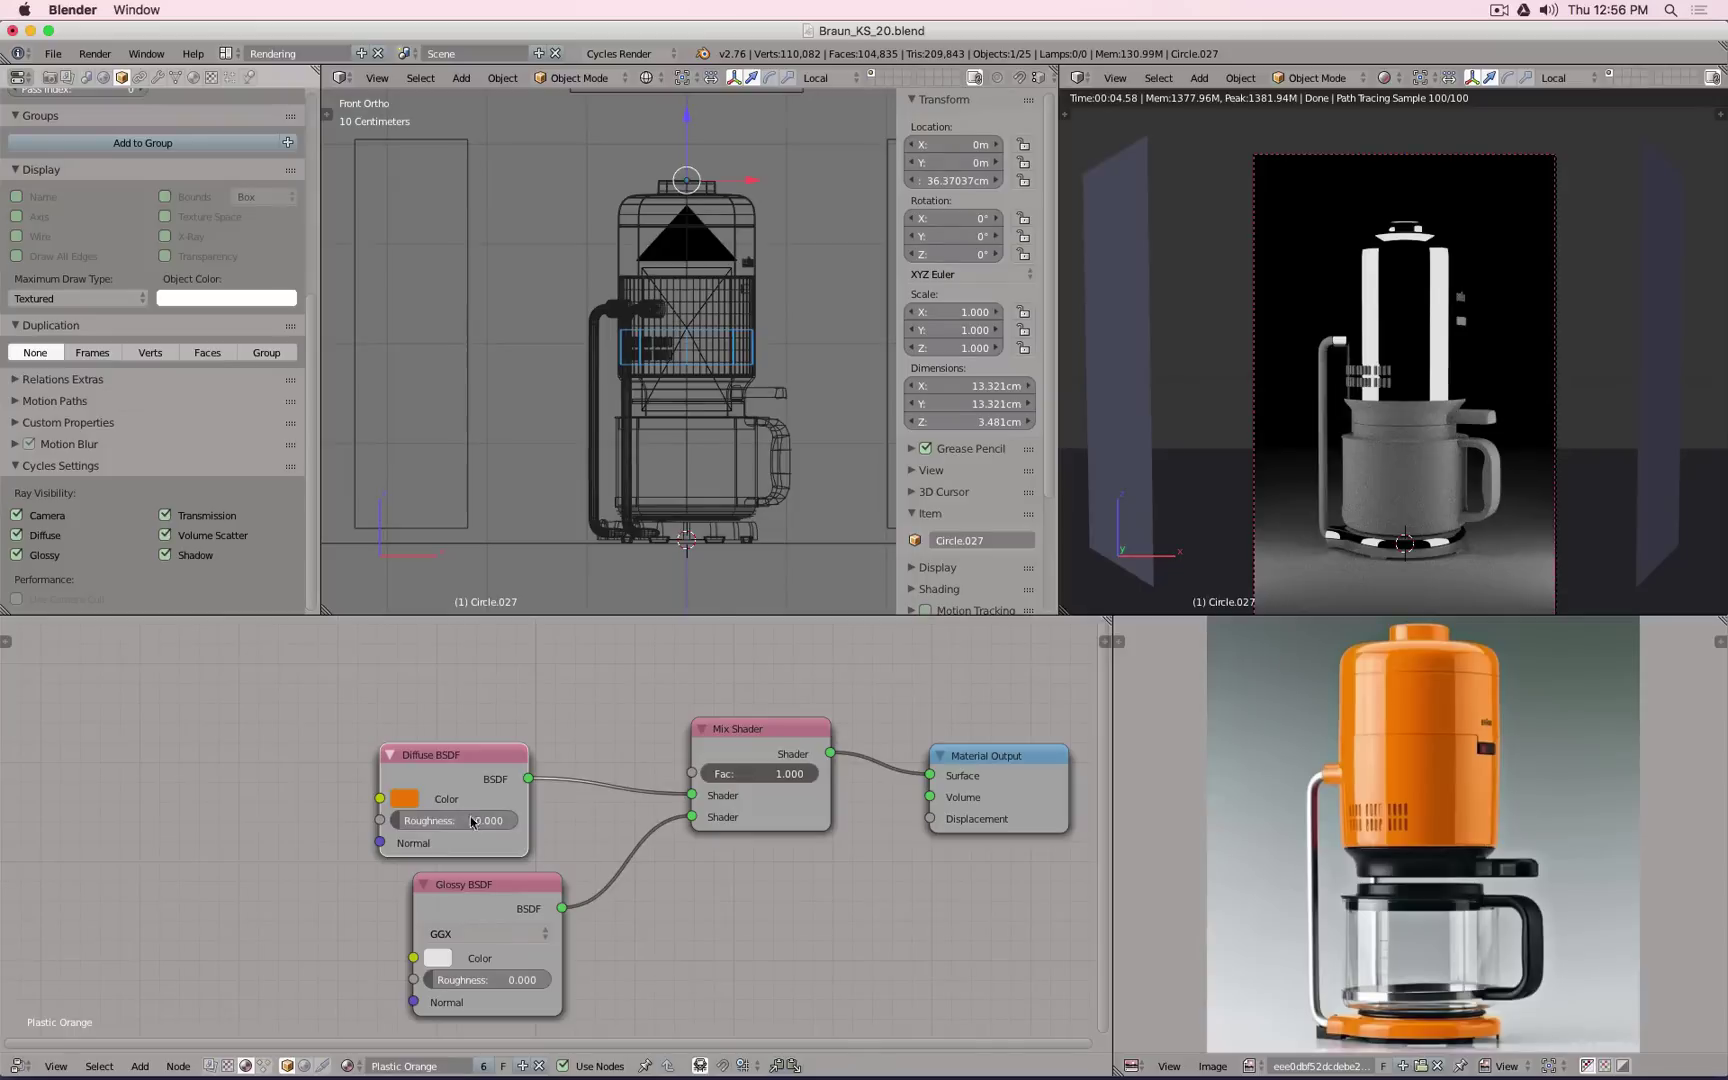
drag(495, 881, 474, 900)
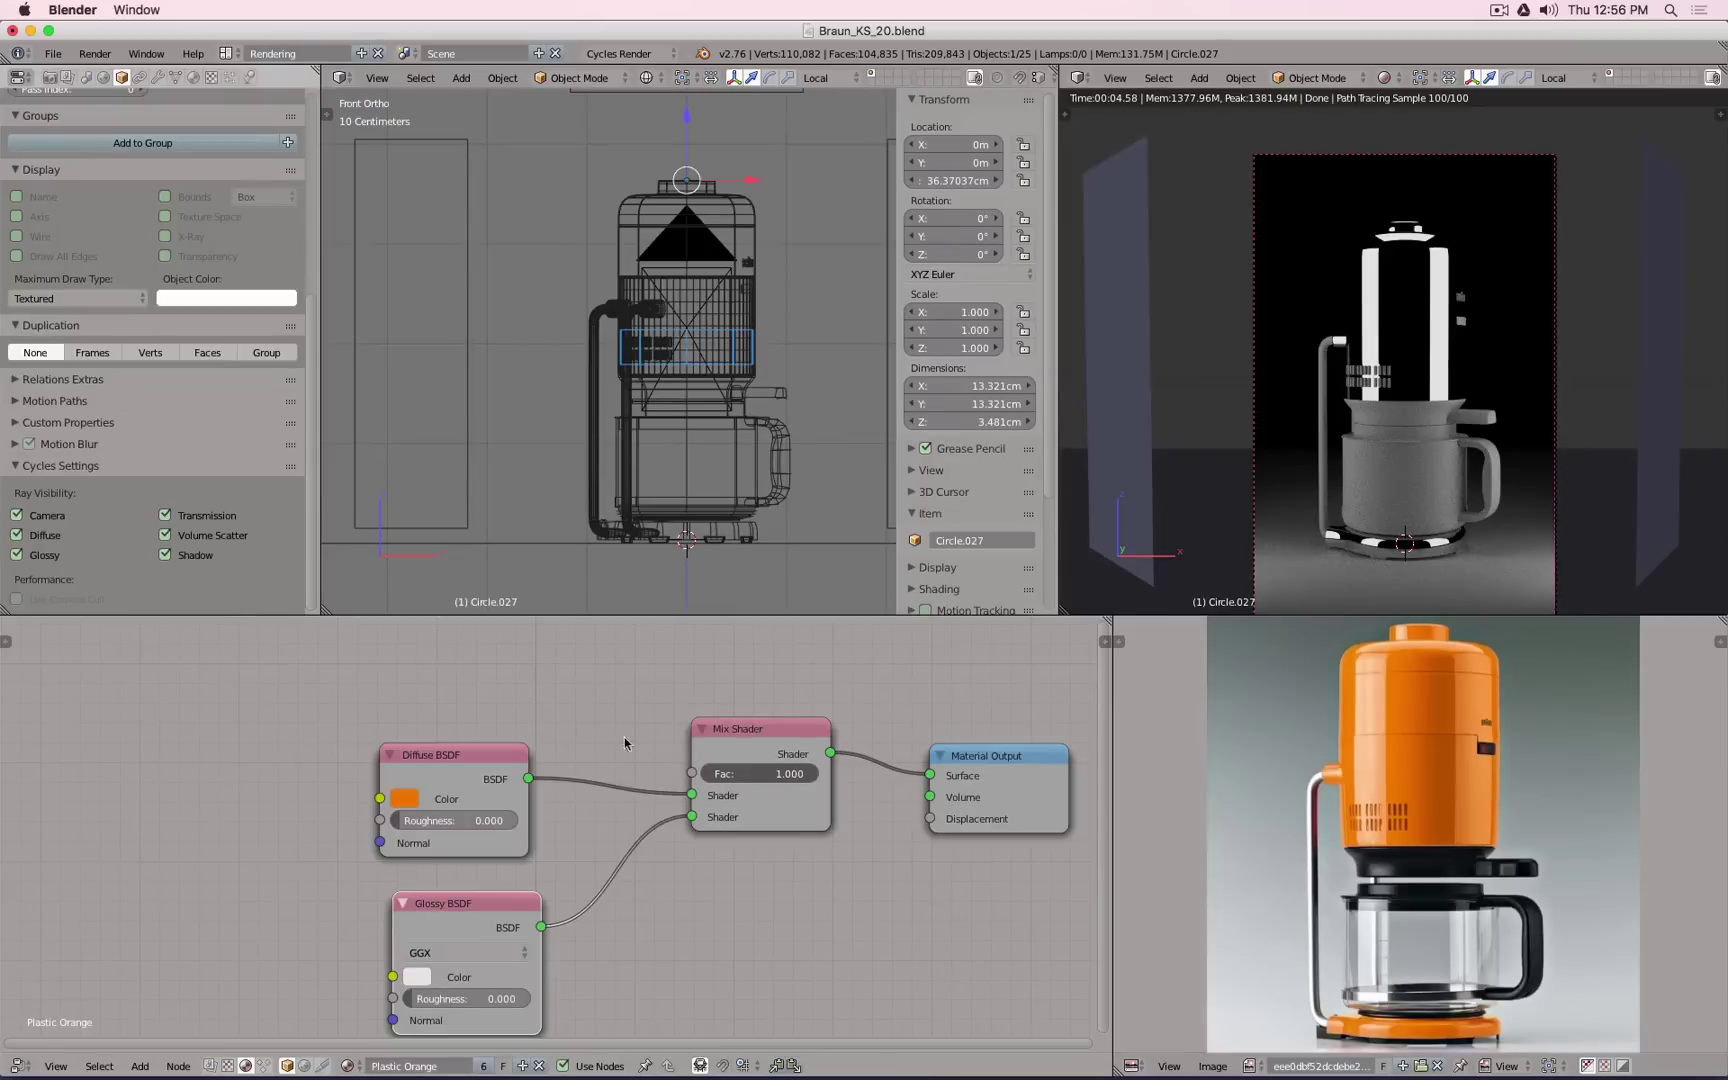
Step: Add a Layer Weight node above the Diffuse BSDF, set its Blend to 0.200 and connect Facing to the Mix Shader factor
mouse_move(556, 694)
middle_down()
mouse_move(663, 750)
mouse_move(559, 722)
middle_up()
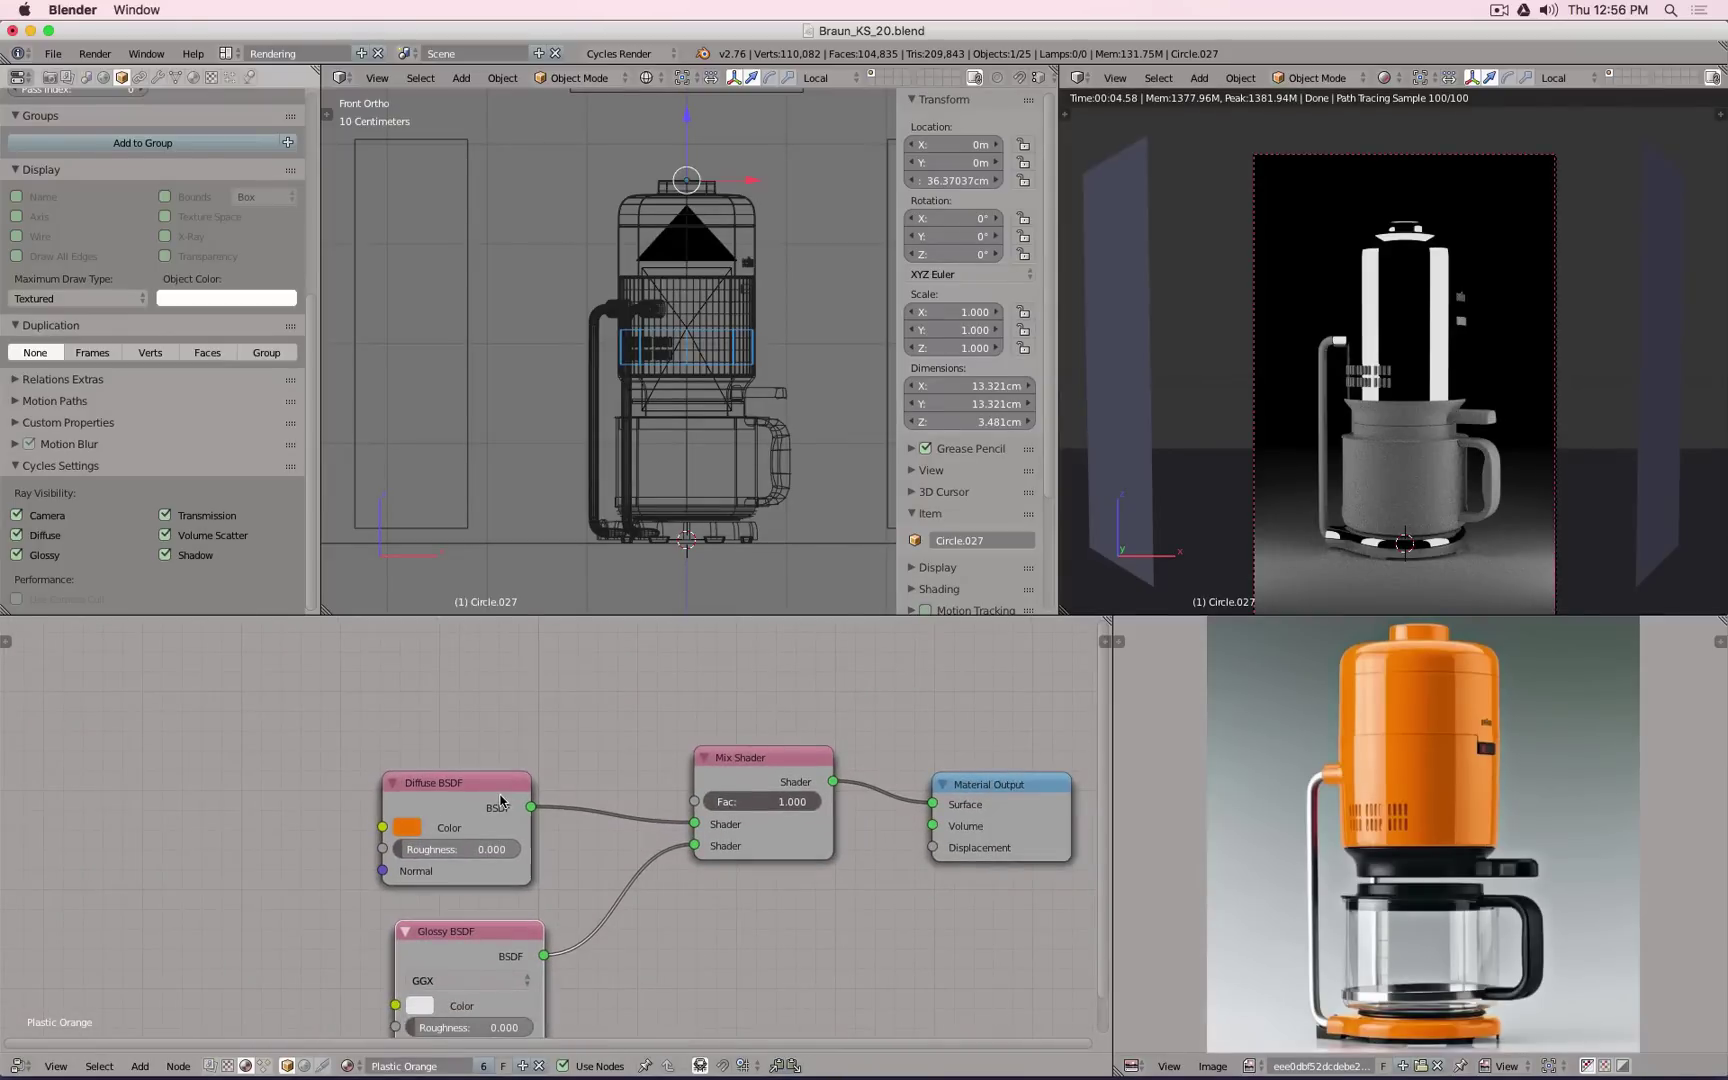
key(shift+a)
mouse_move(421, 692)
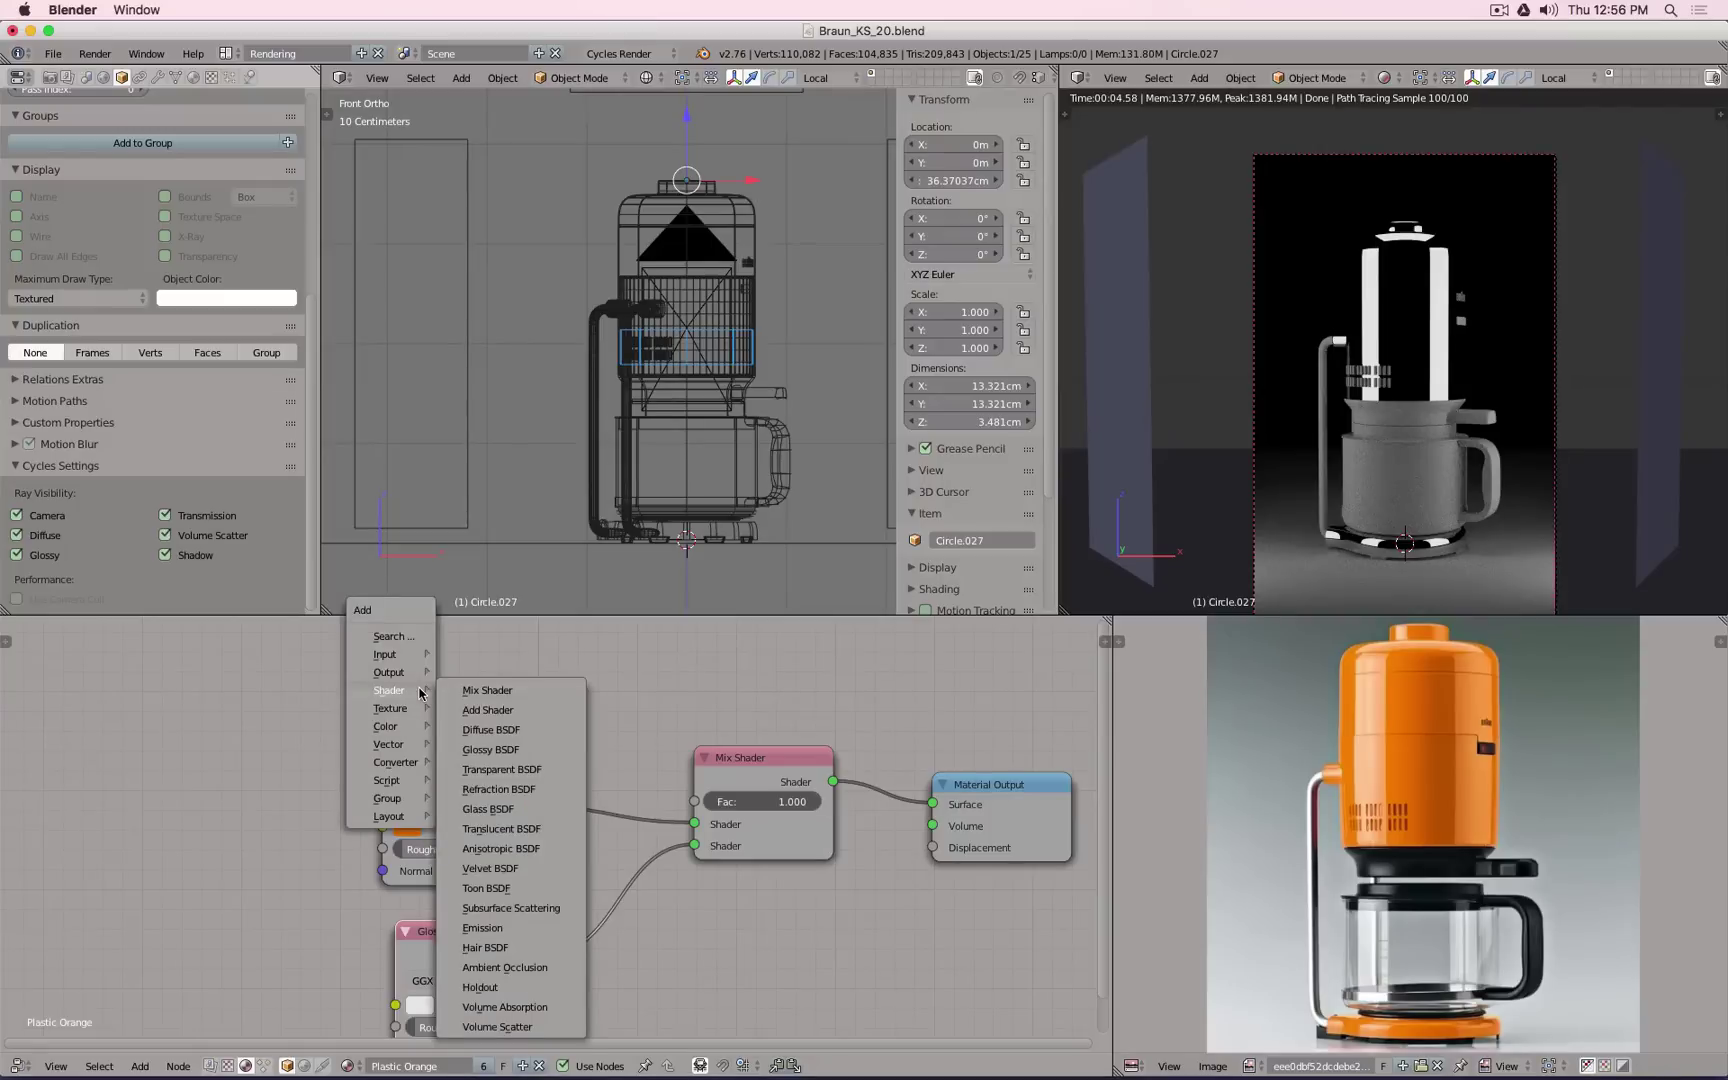
mouse_move(405, 654)
click(497, 758)
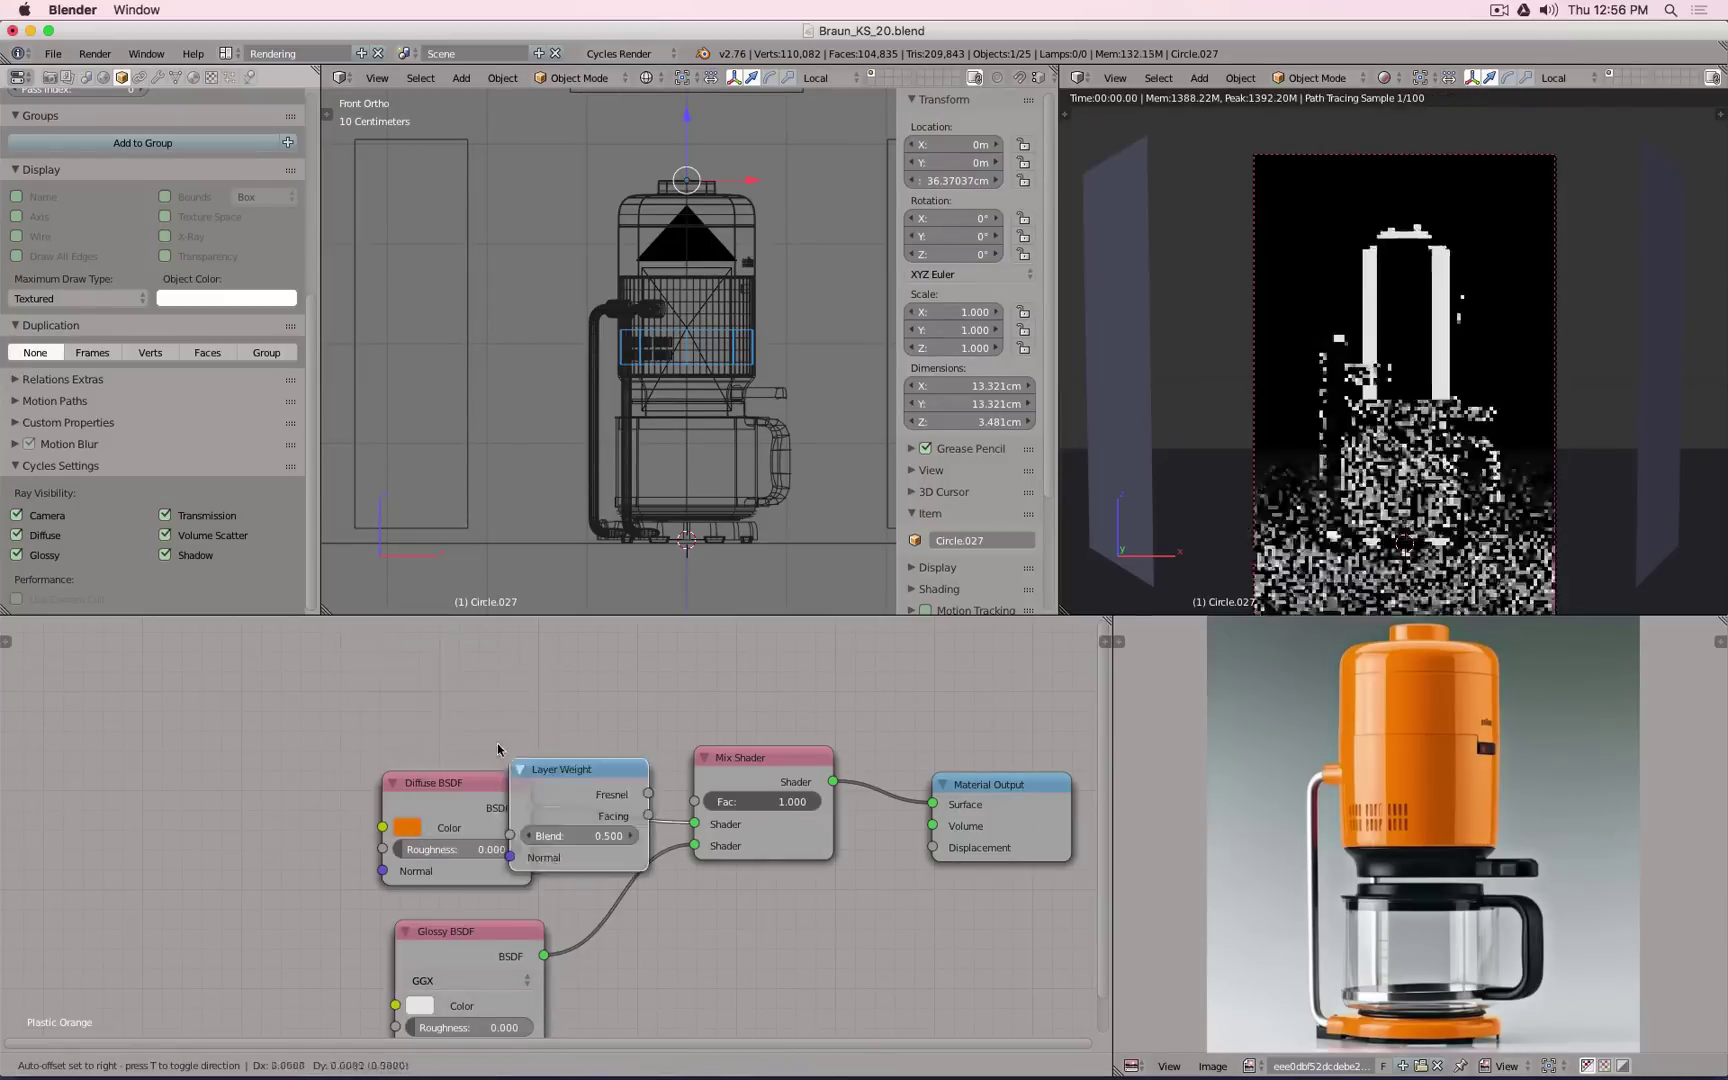
click(366, 633)
click(439, 716)
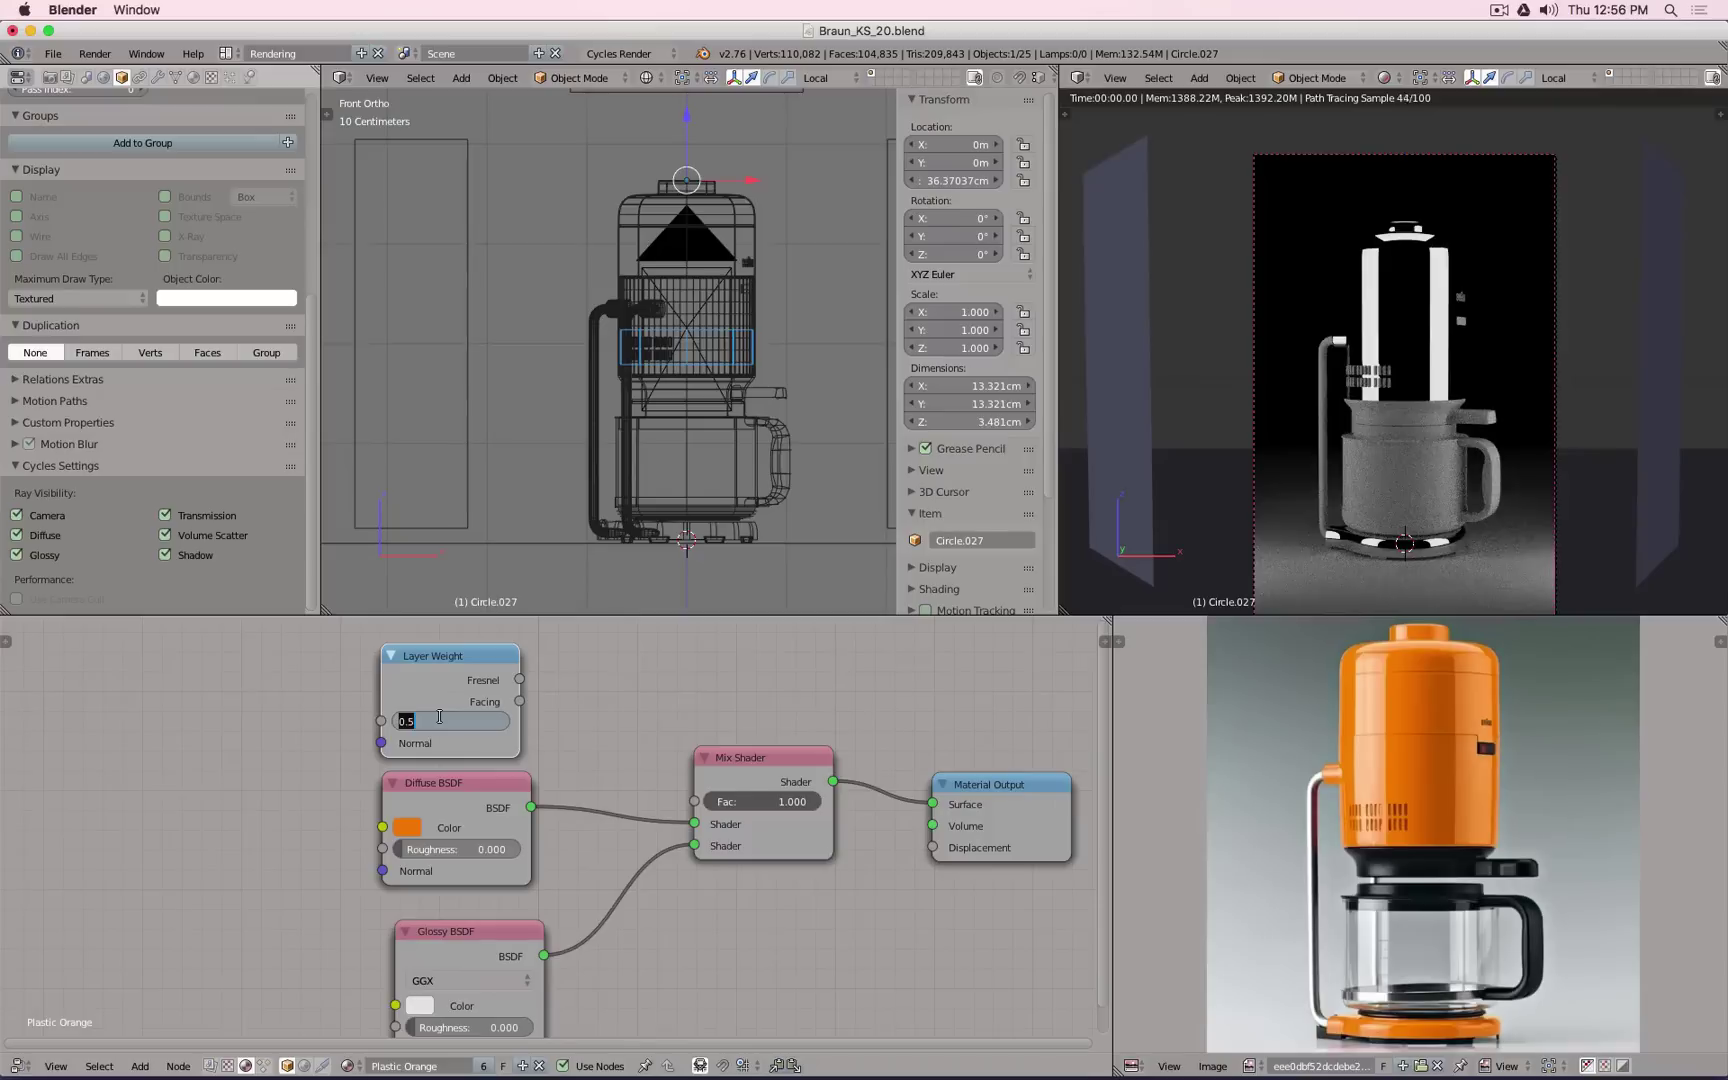
text(.1)
key(Return)
drag(520, 701, 694, 801)
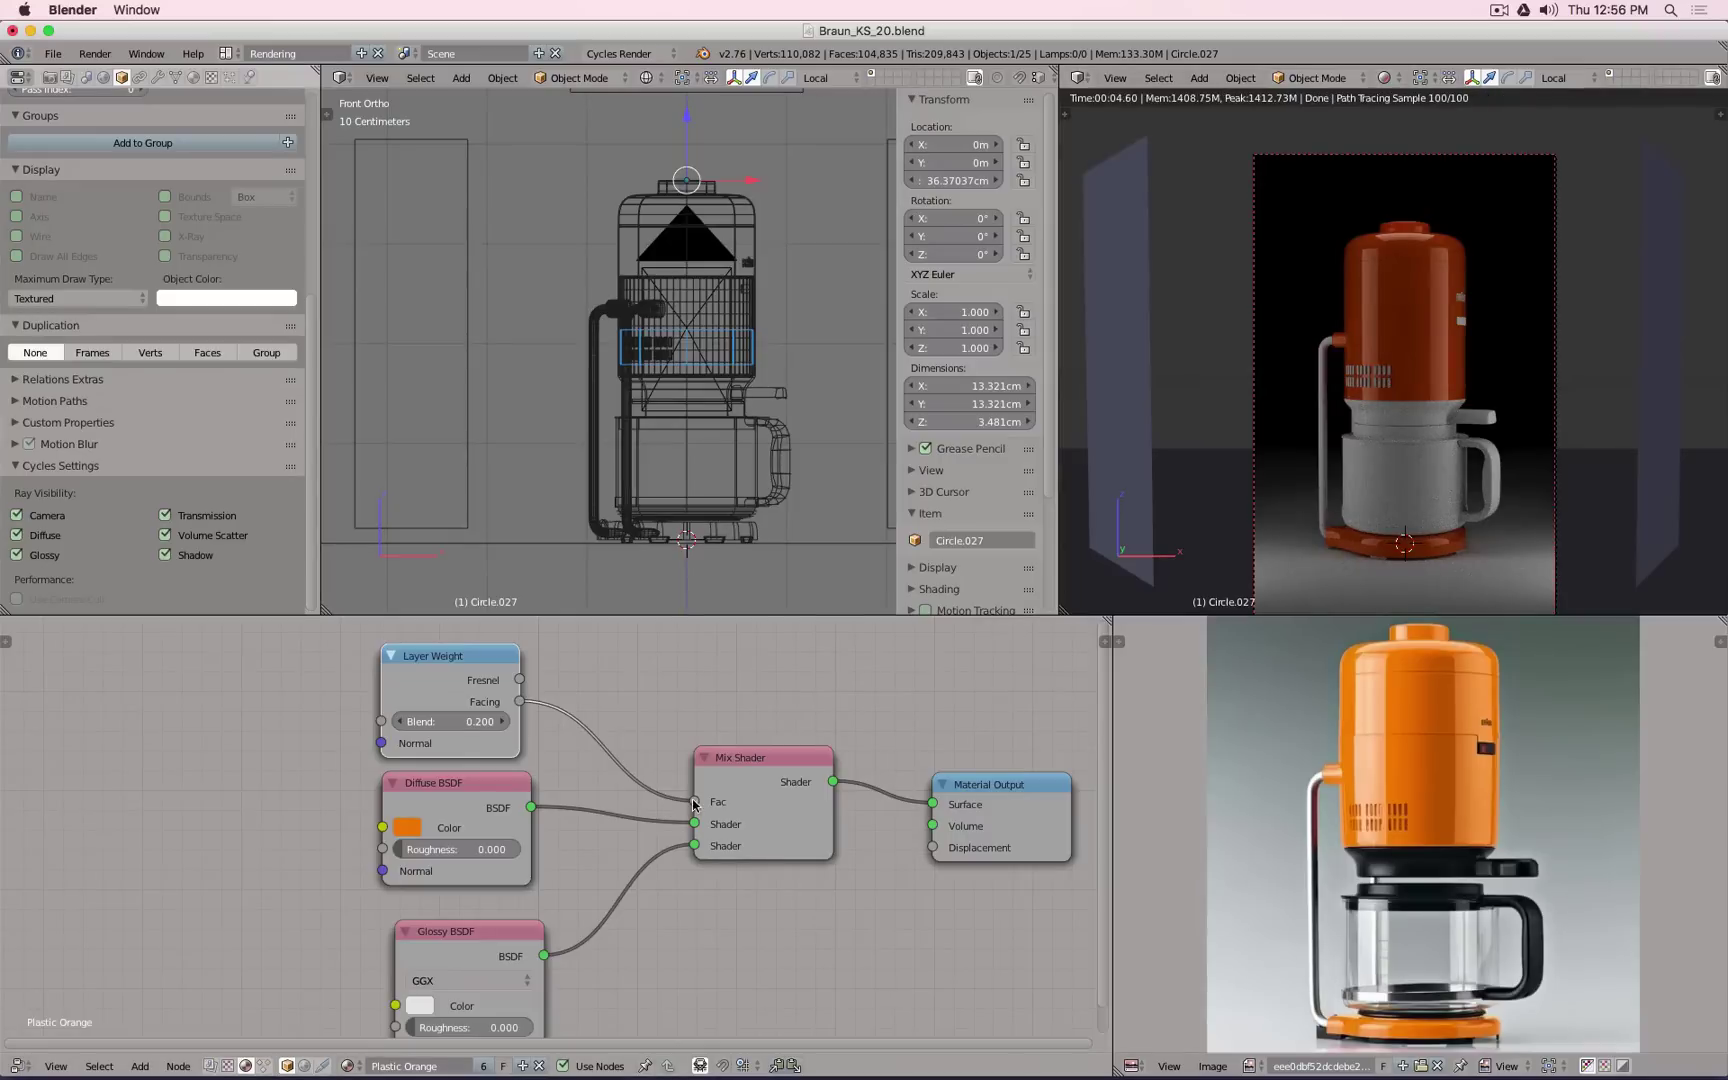
Step: Disconnect the Layer Weight to compare fixed Mix Shader factors of 0.500 and 0.200, and reconnect Facing to the factor
drag(694, 801, 650, 766)
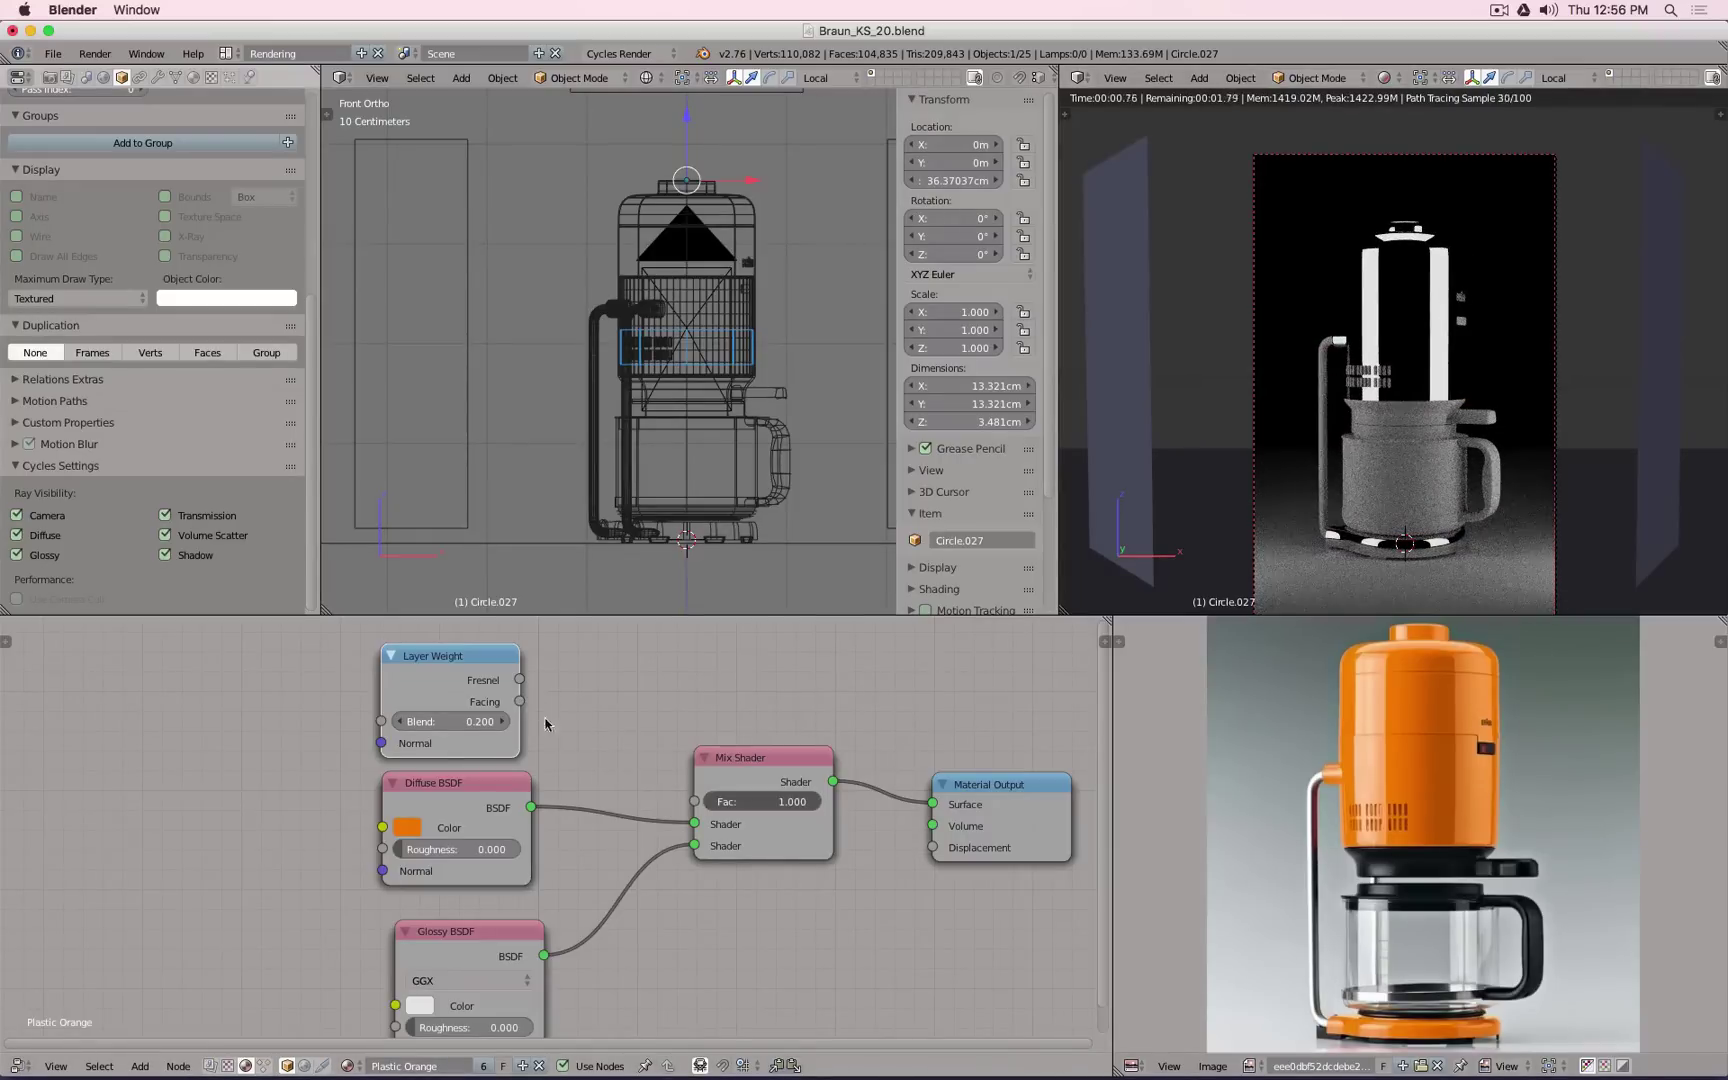
click(762, 802)
text(.5)
key(Return)
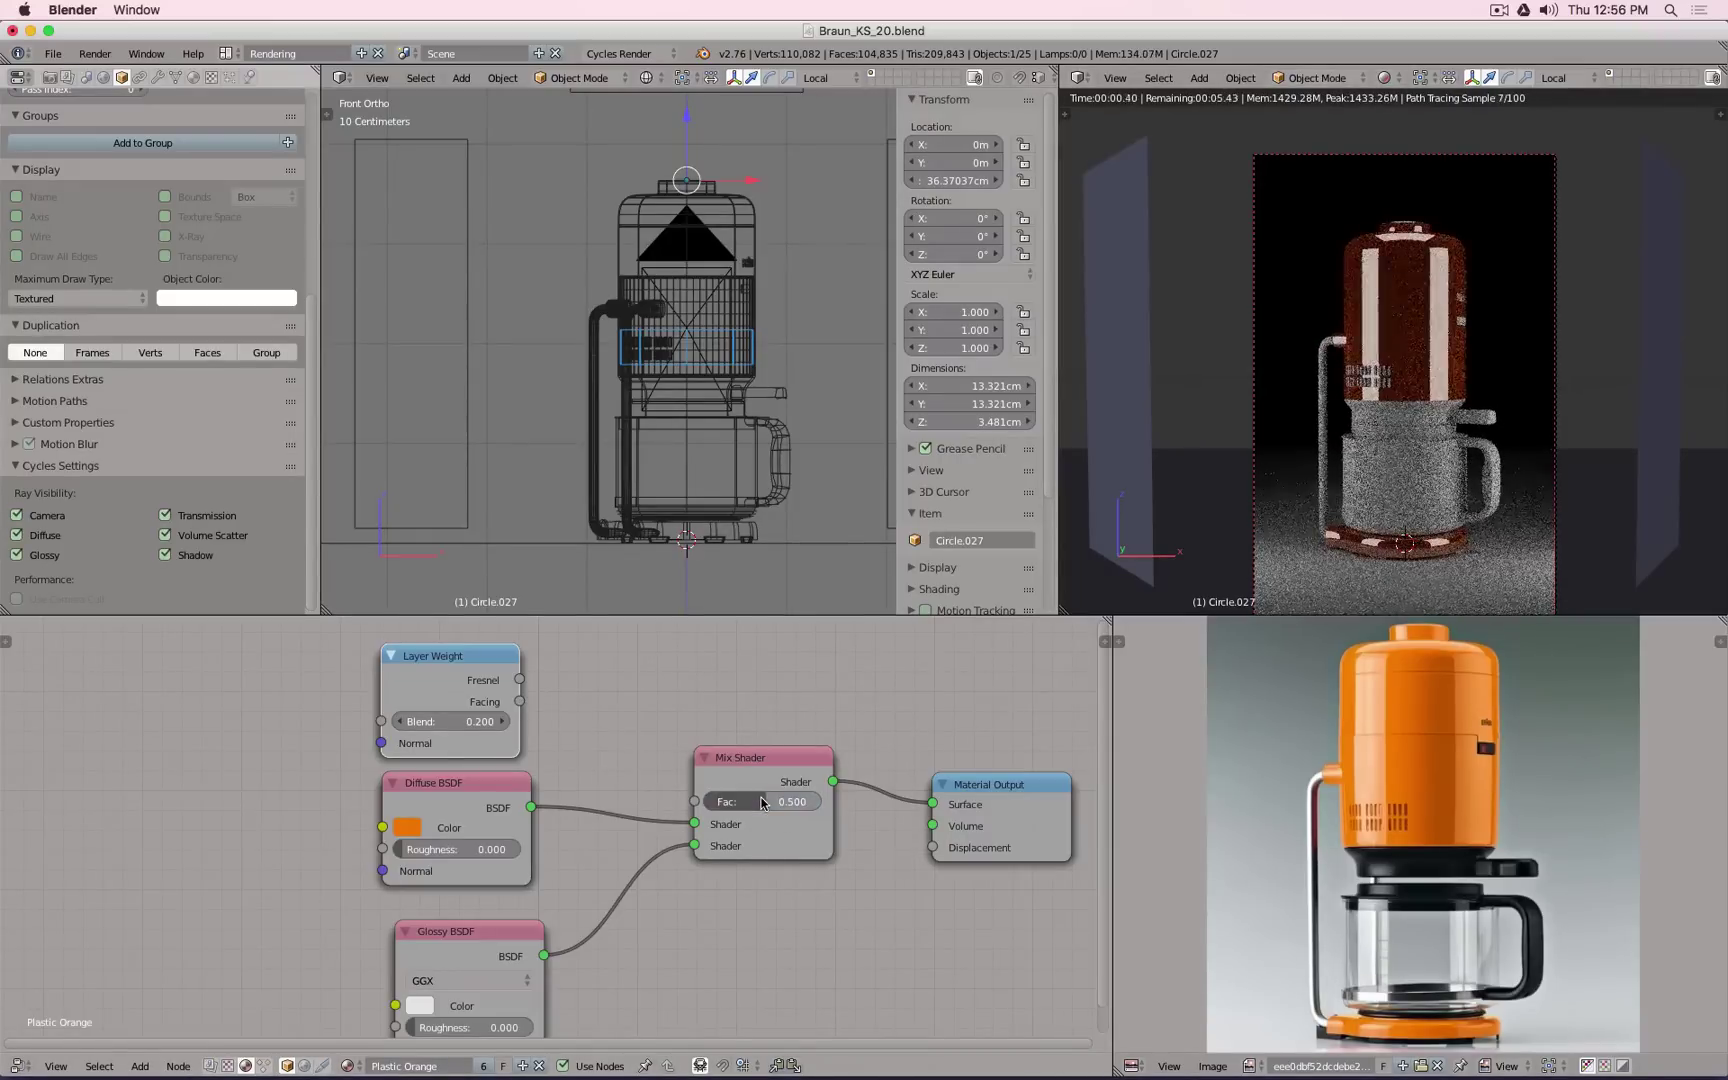
click(778, 805)
text(.2)
key(Return)
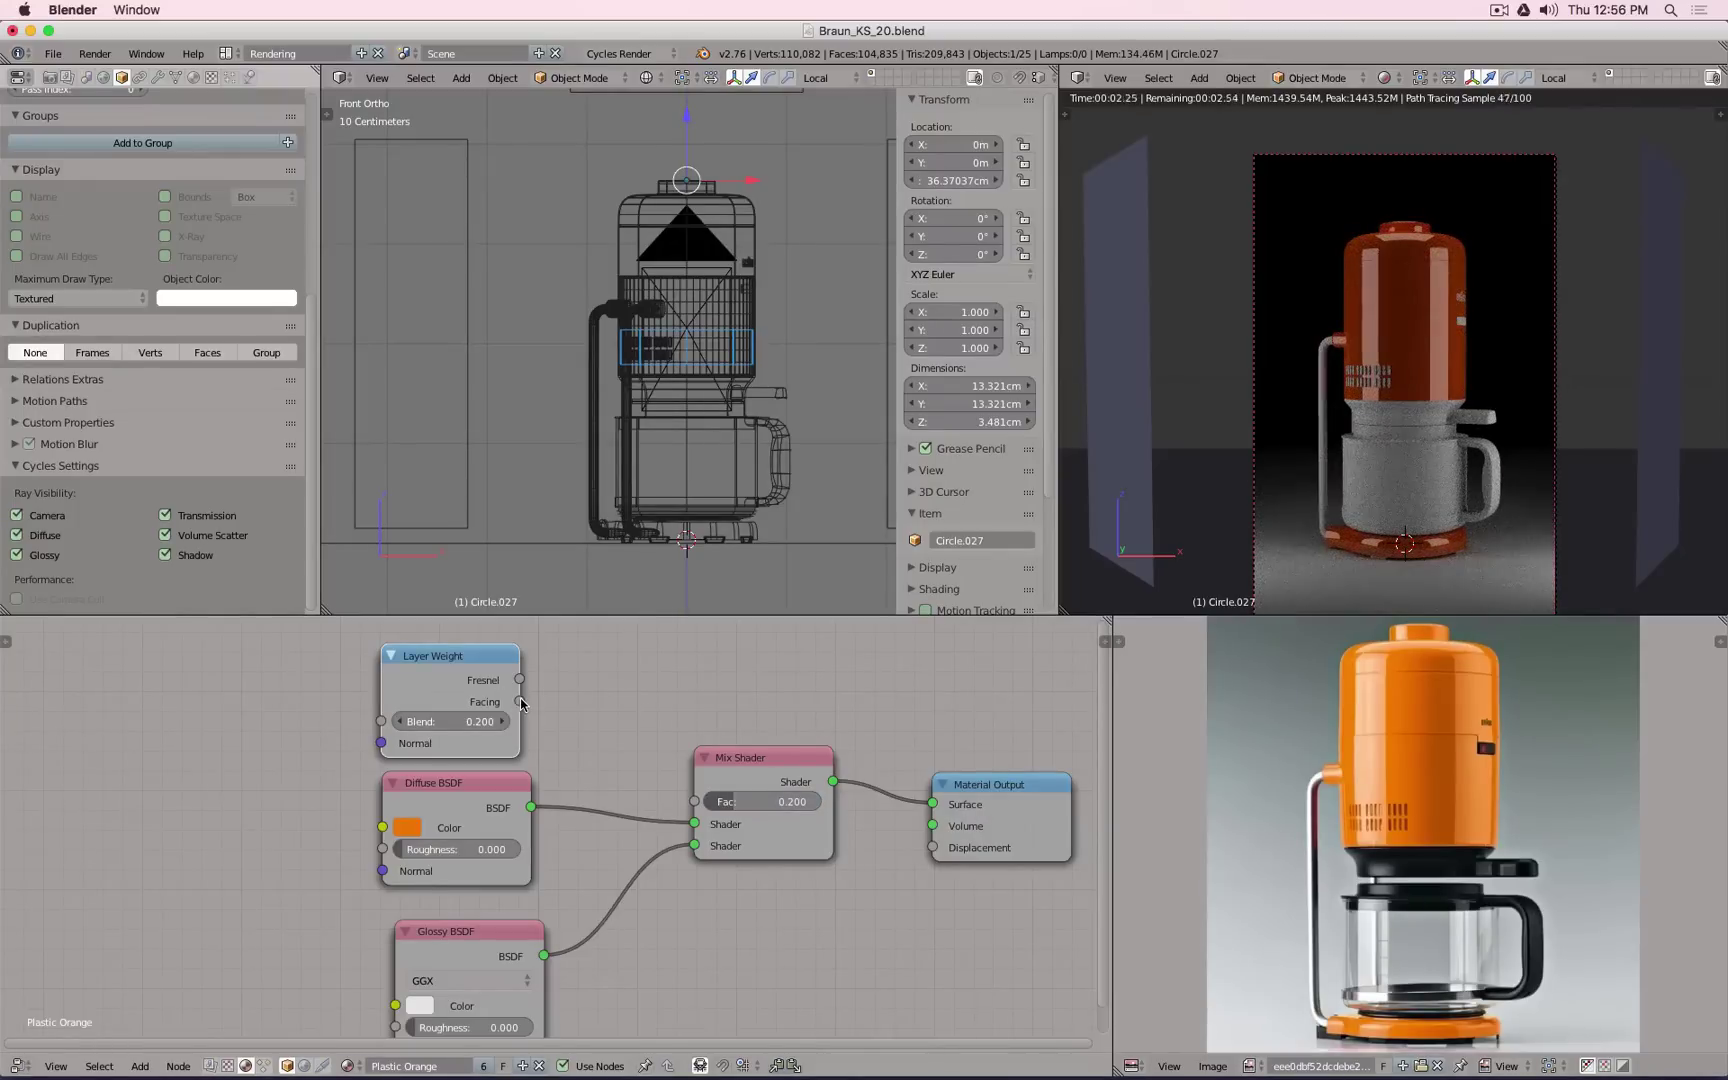
drag(520, 702, 694, 801)
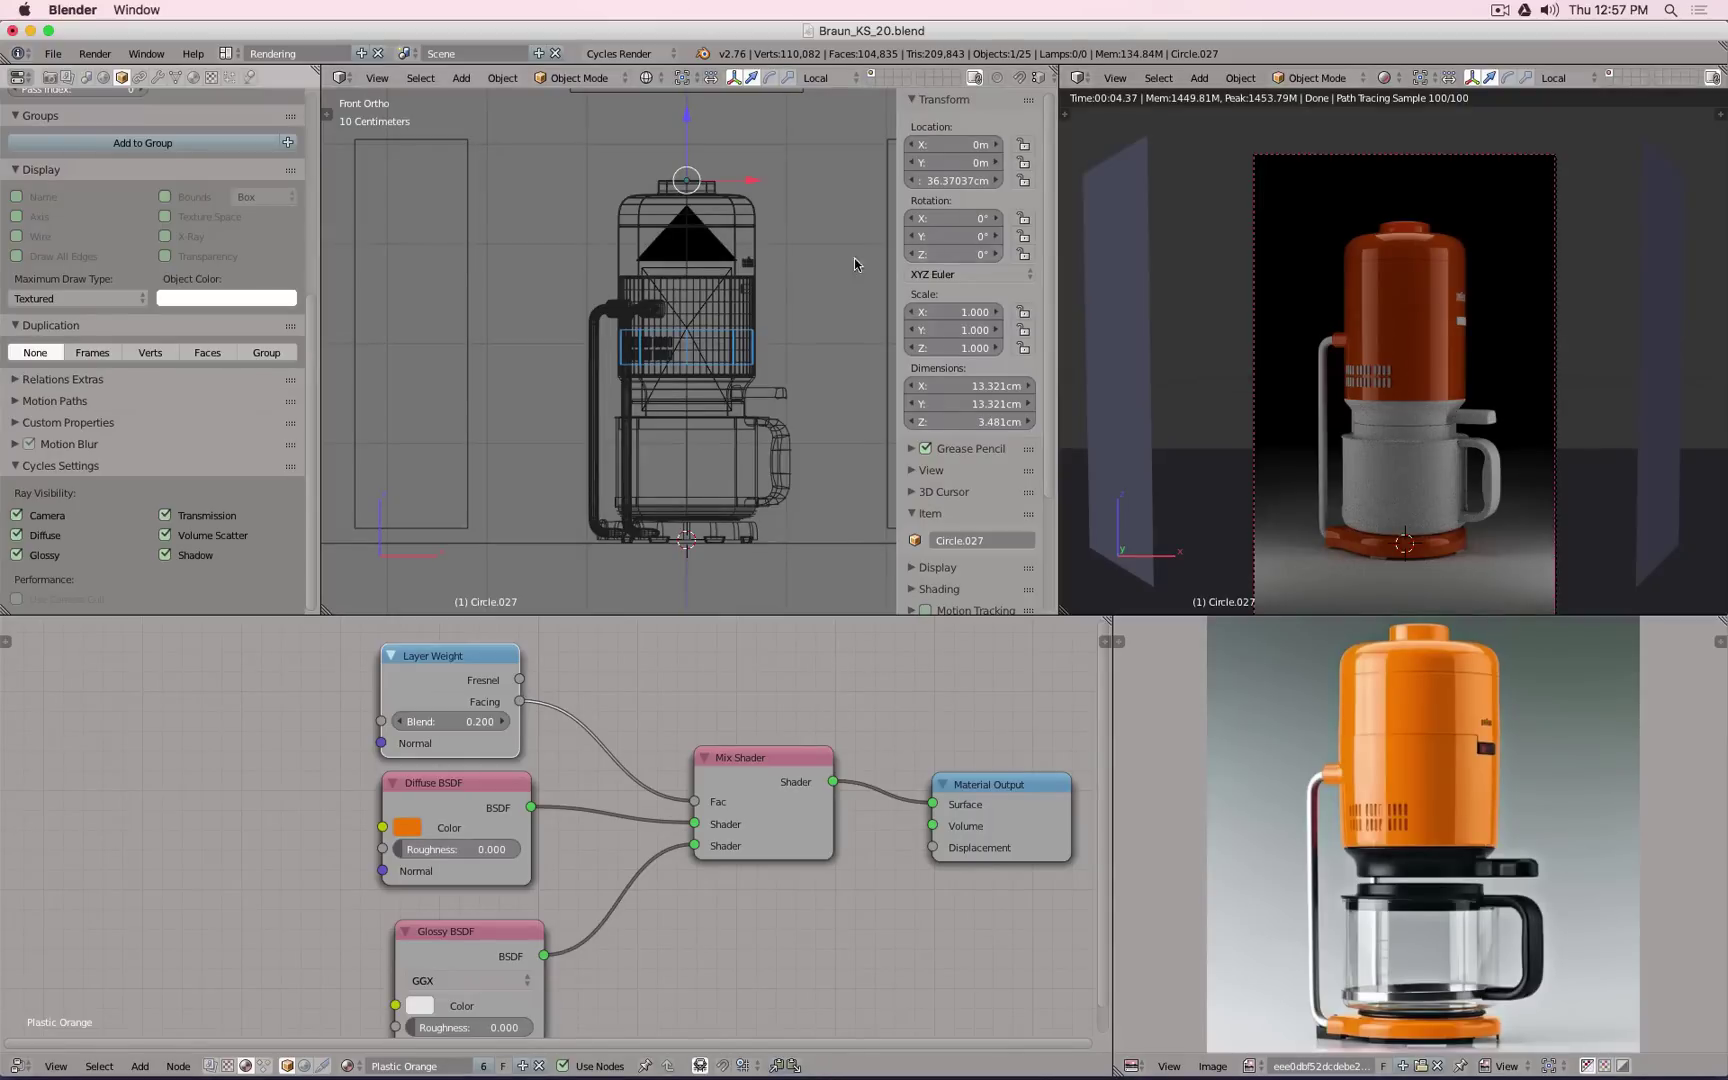
Step: Scale the Top Light plane above the coffee maker up uniformly to about 1.7
scroll(792, 232, down, 2)
shift+middle_drag(792, 226, 760, 307)
right_click(733, 226)
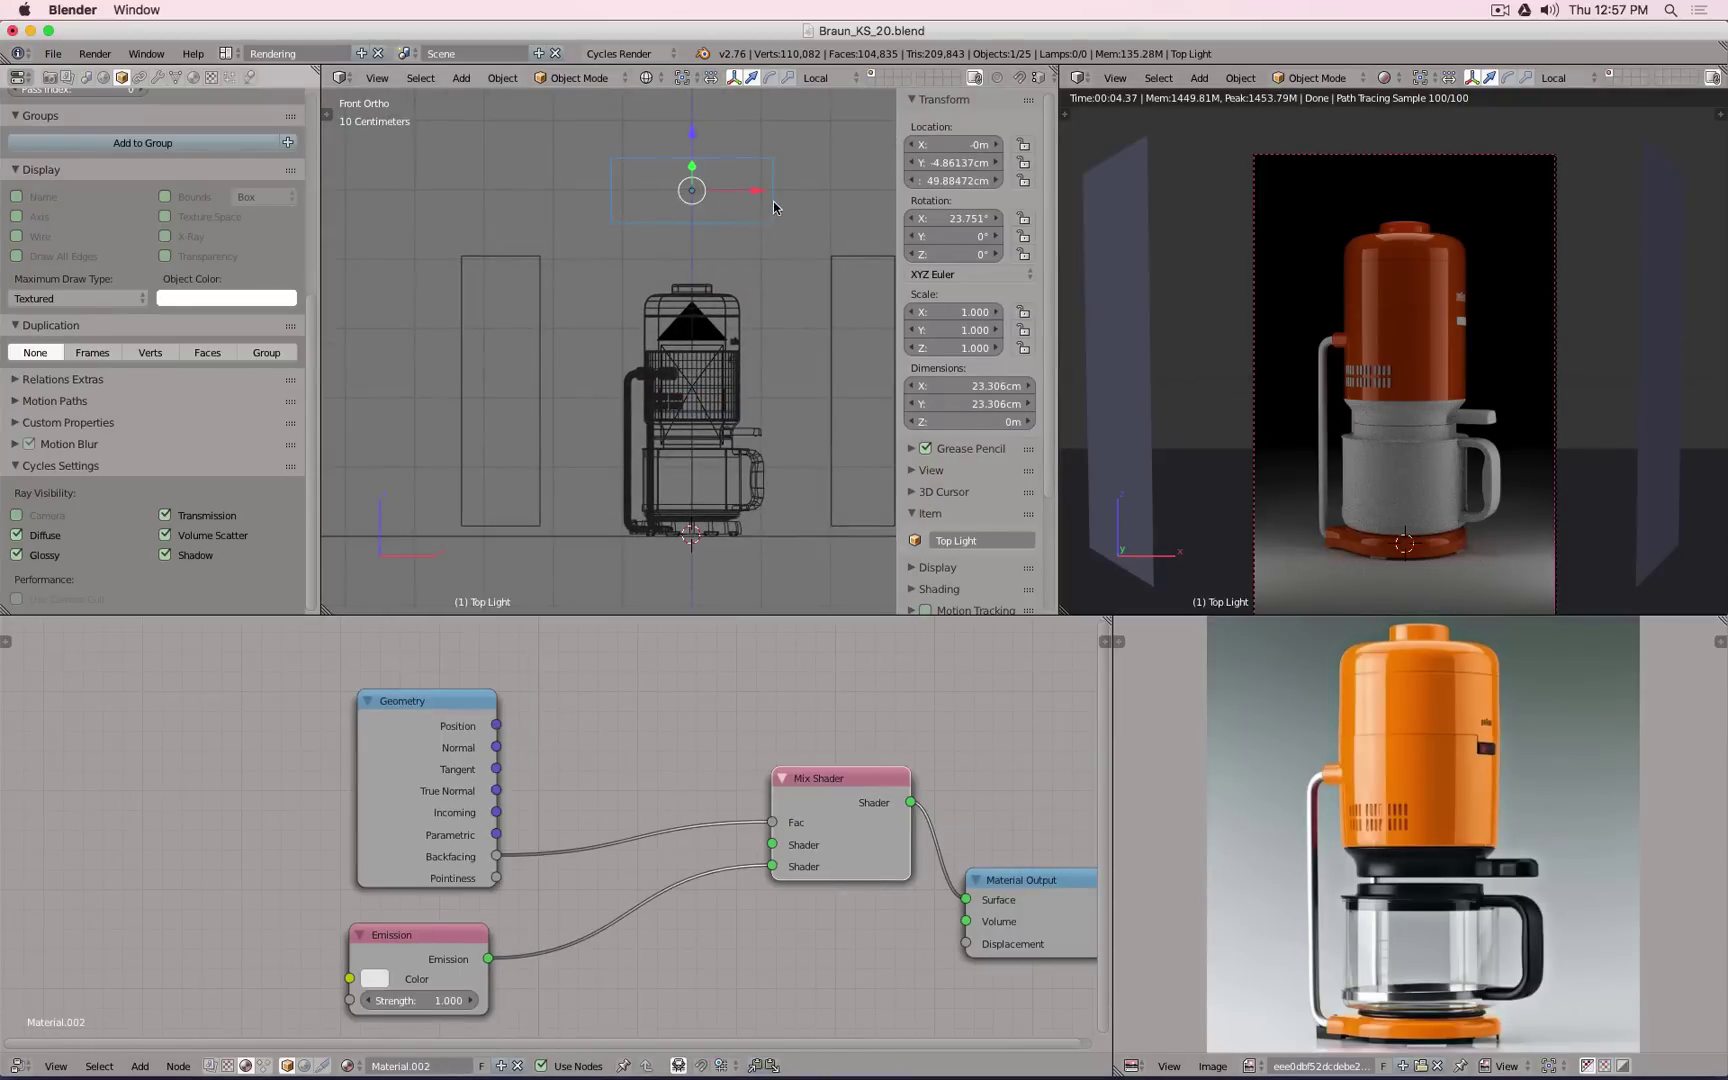
scroll(774, 207, up, 1)
key(s)
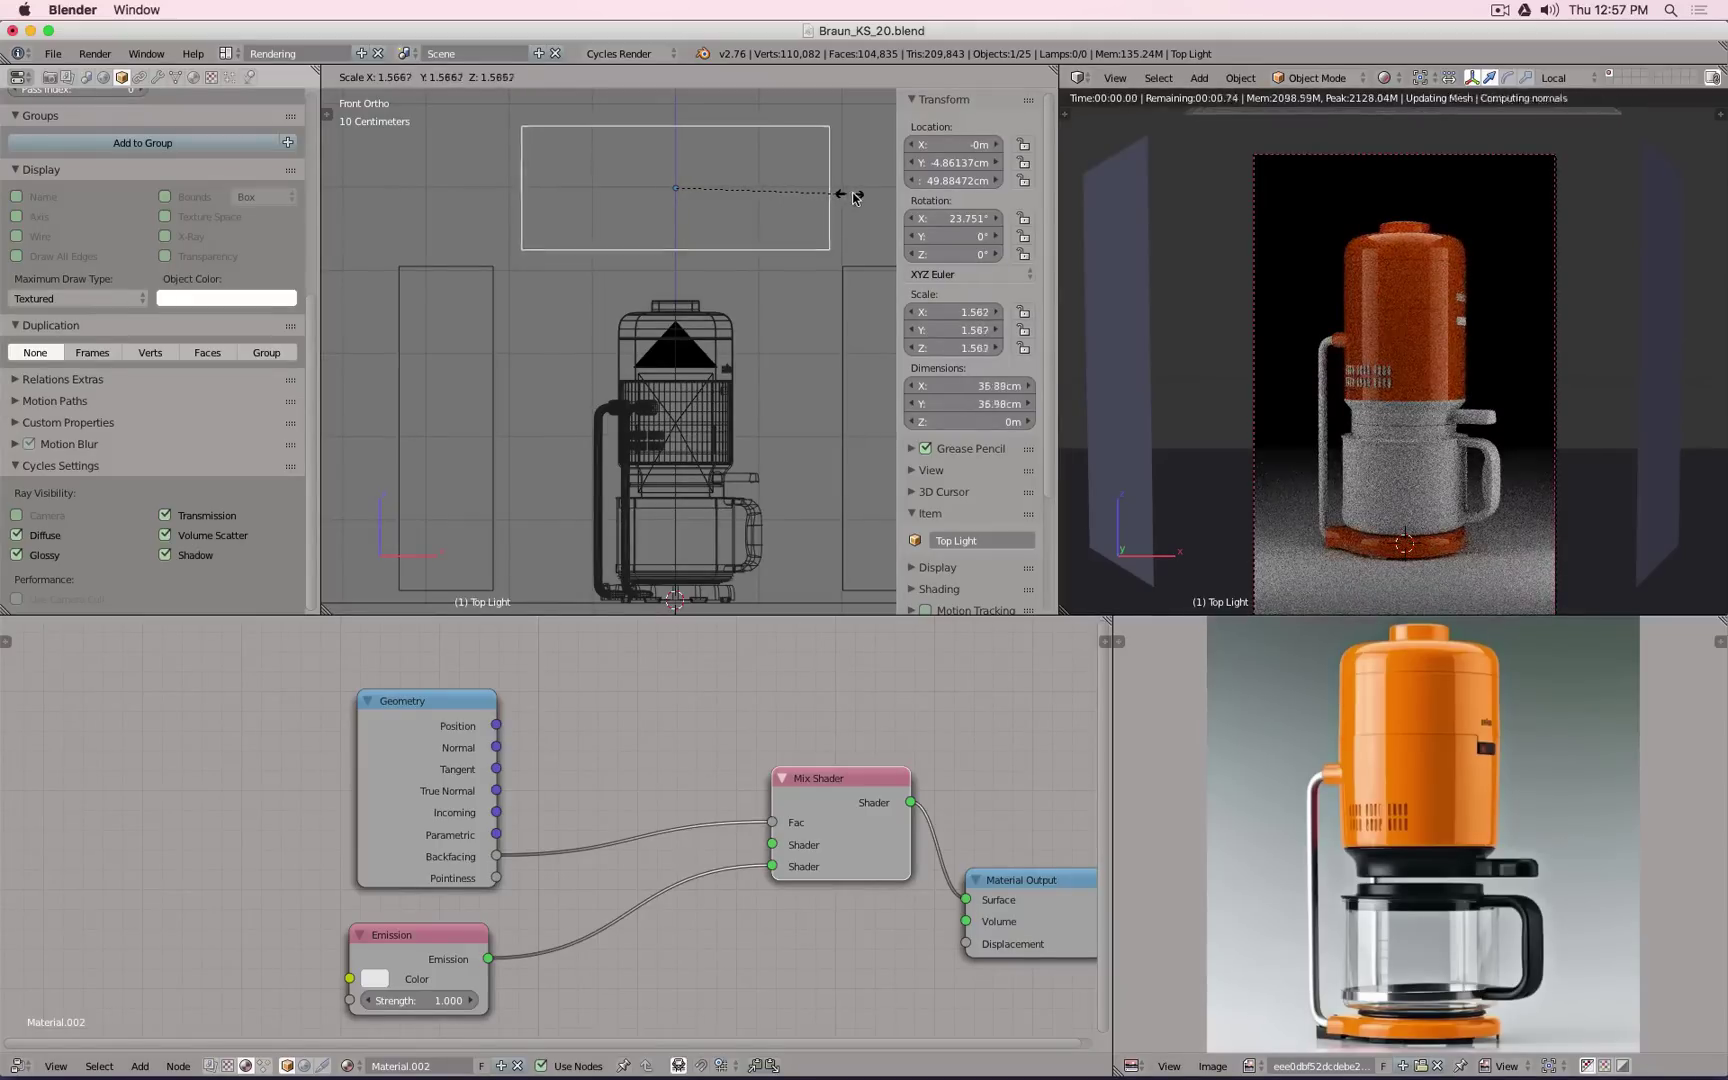
click(866, 194)
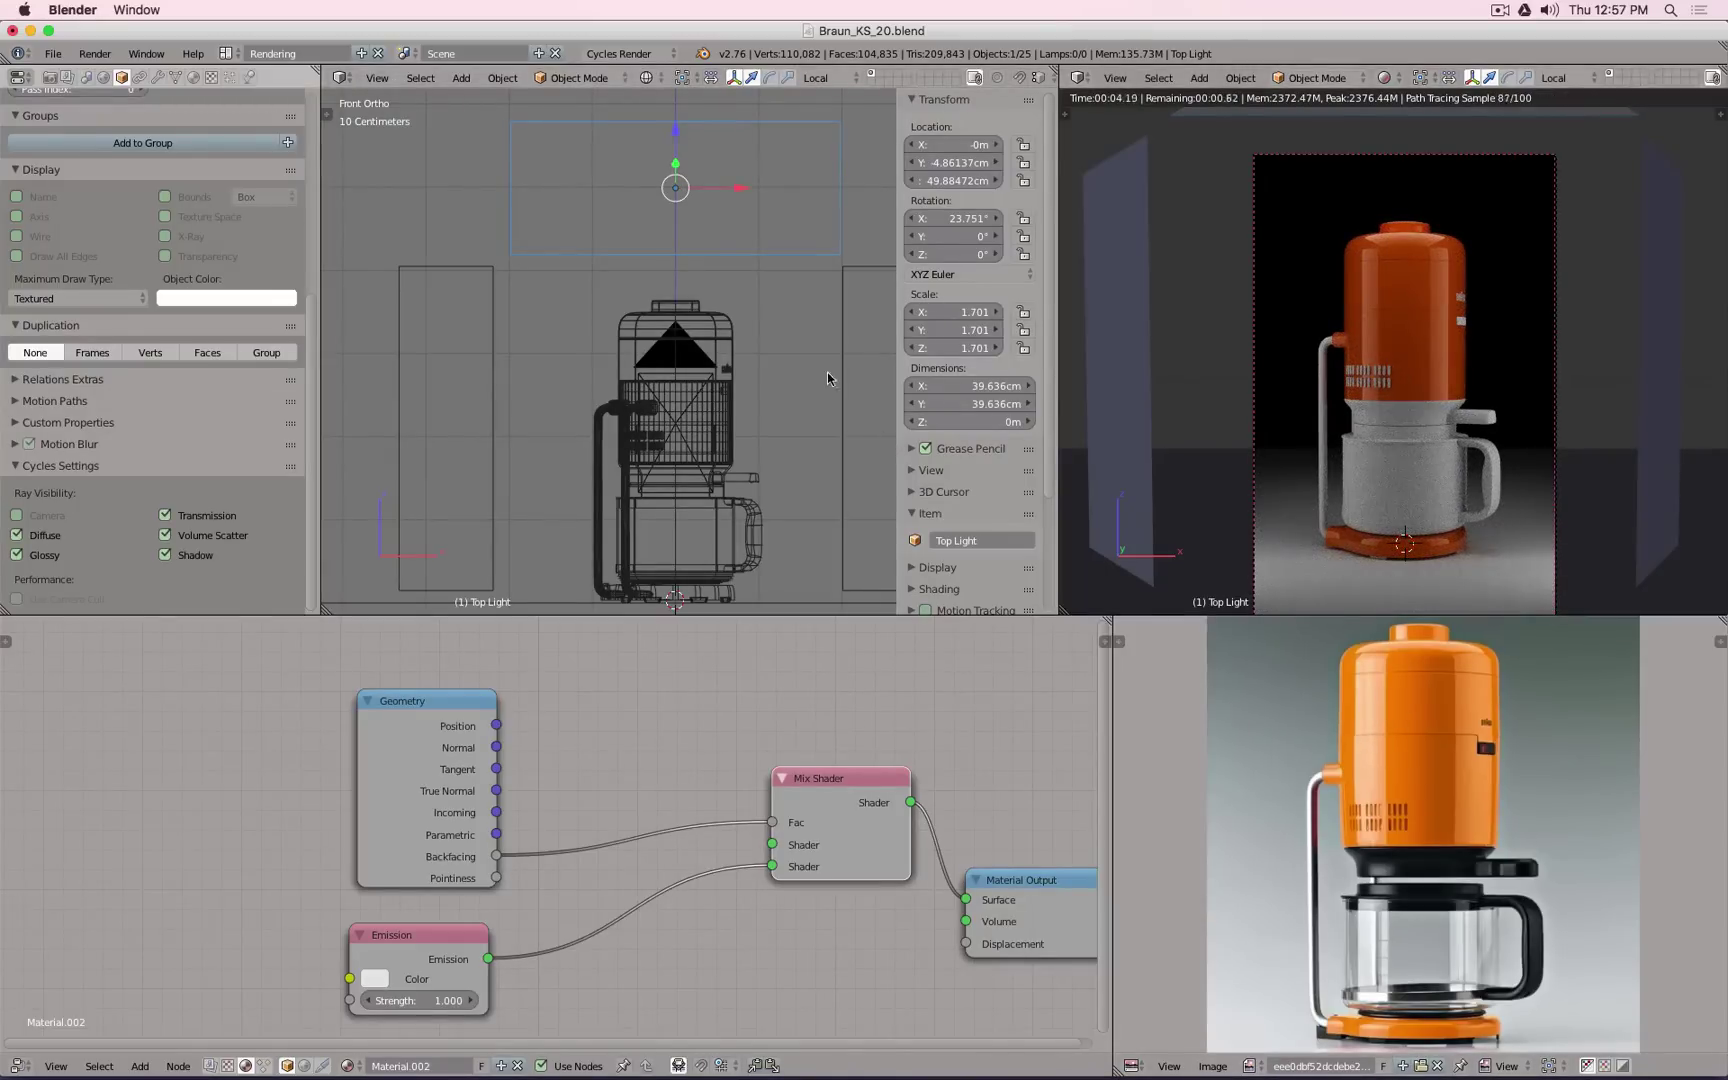
Step: Widen the Right Light plane by scaling it along its local Y axis
middle_drag(828, 373, 755, 370)
right_click(742, 395)
scroll(742, 393, down, 3)
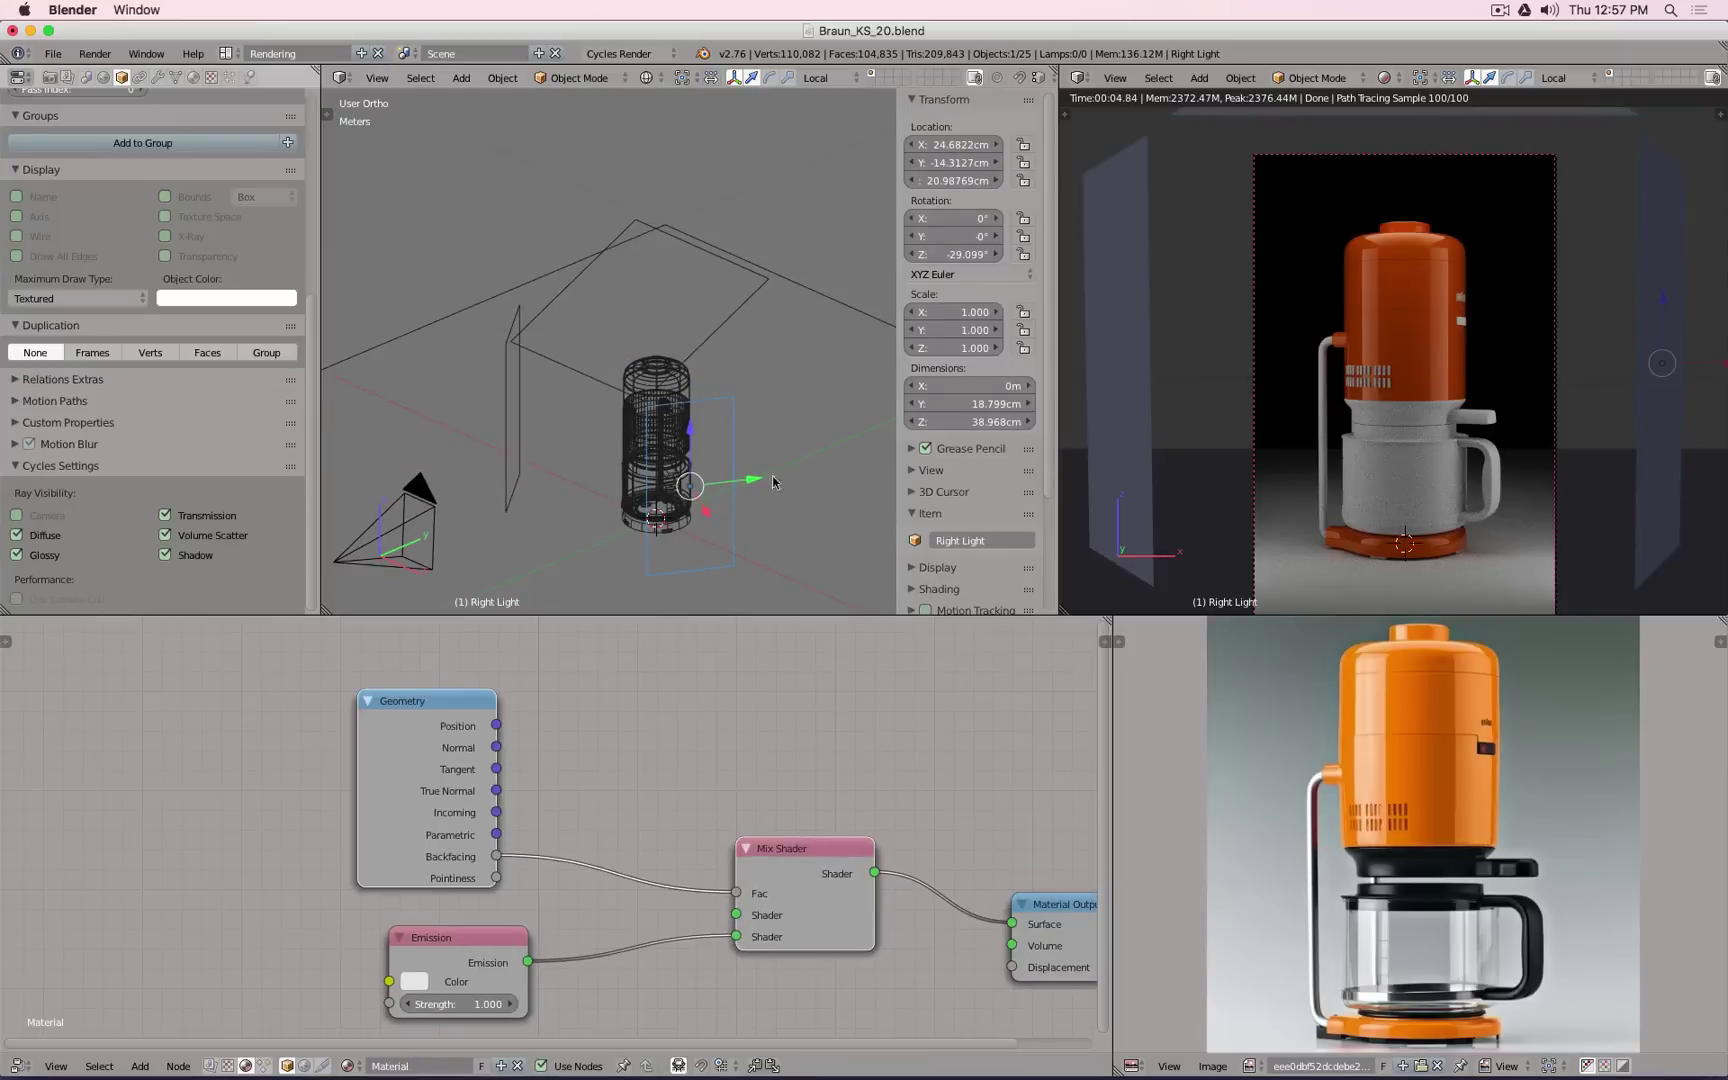
key(s)
key(y)
key(y)
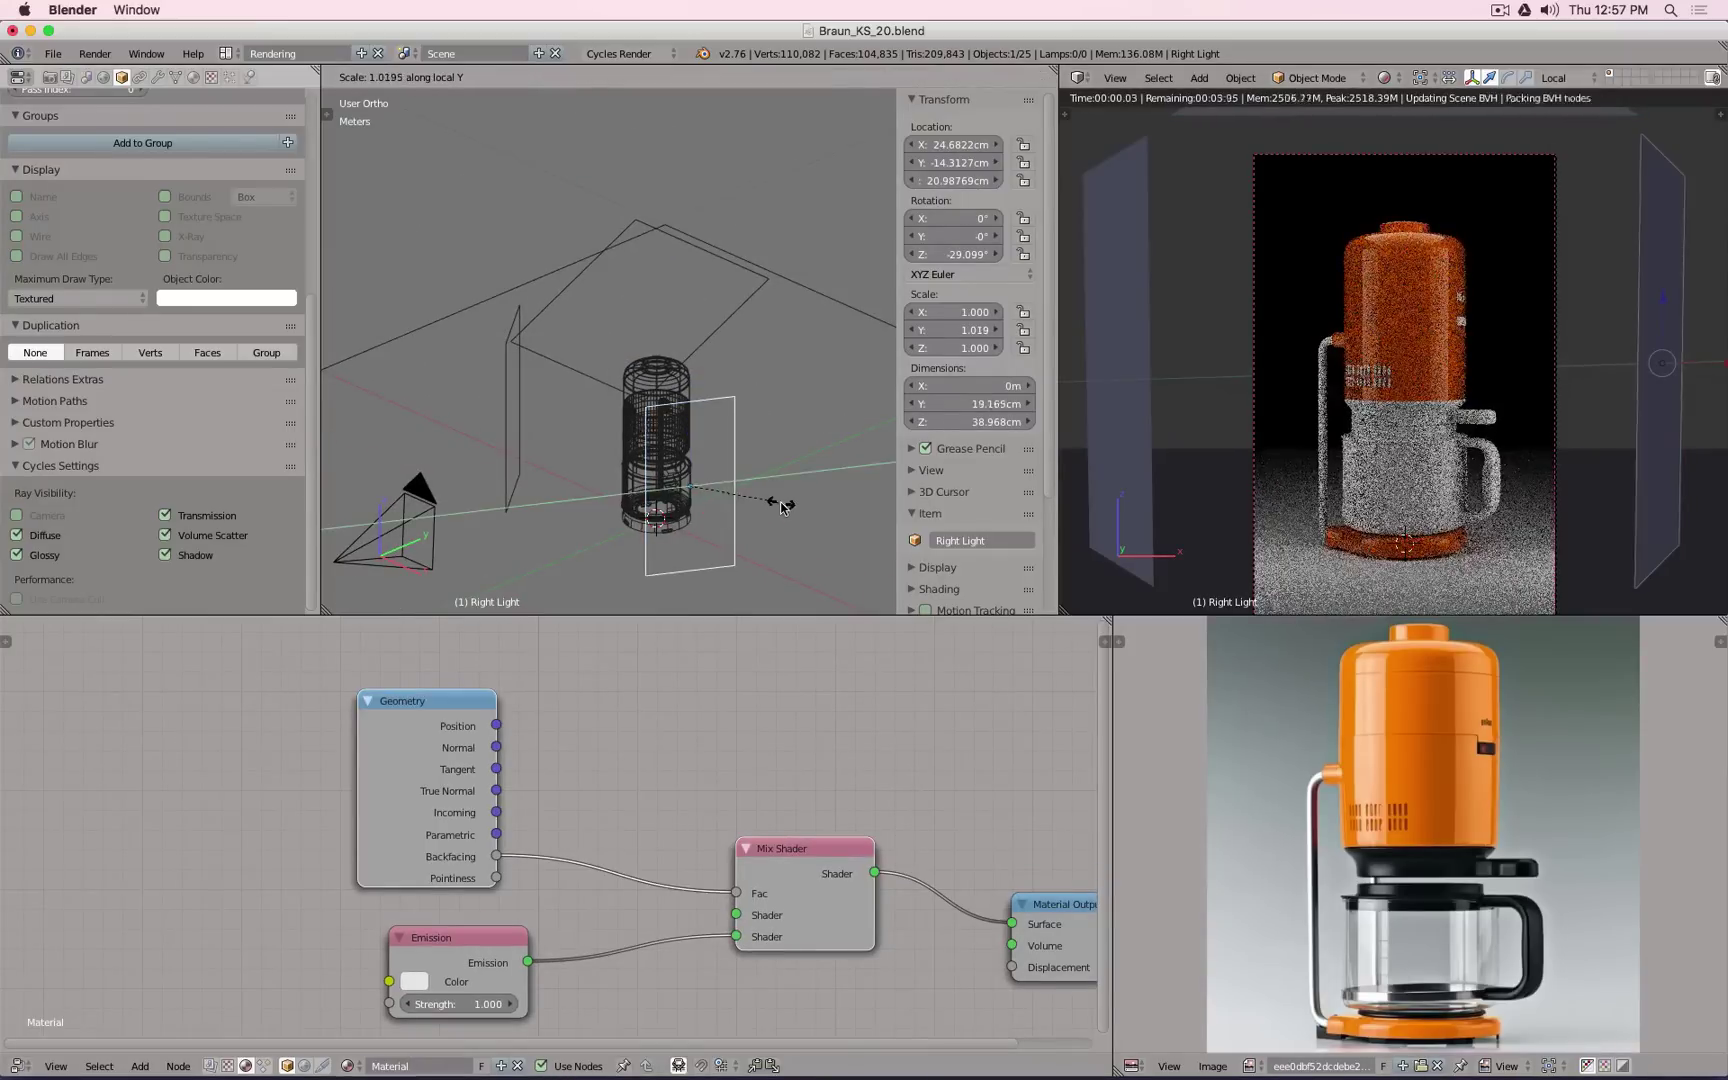
click(841, 502)
Step: Widen the Left Light plane along its local Y axis to a scale of about 2.05
right_click(504, 412)
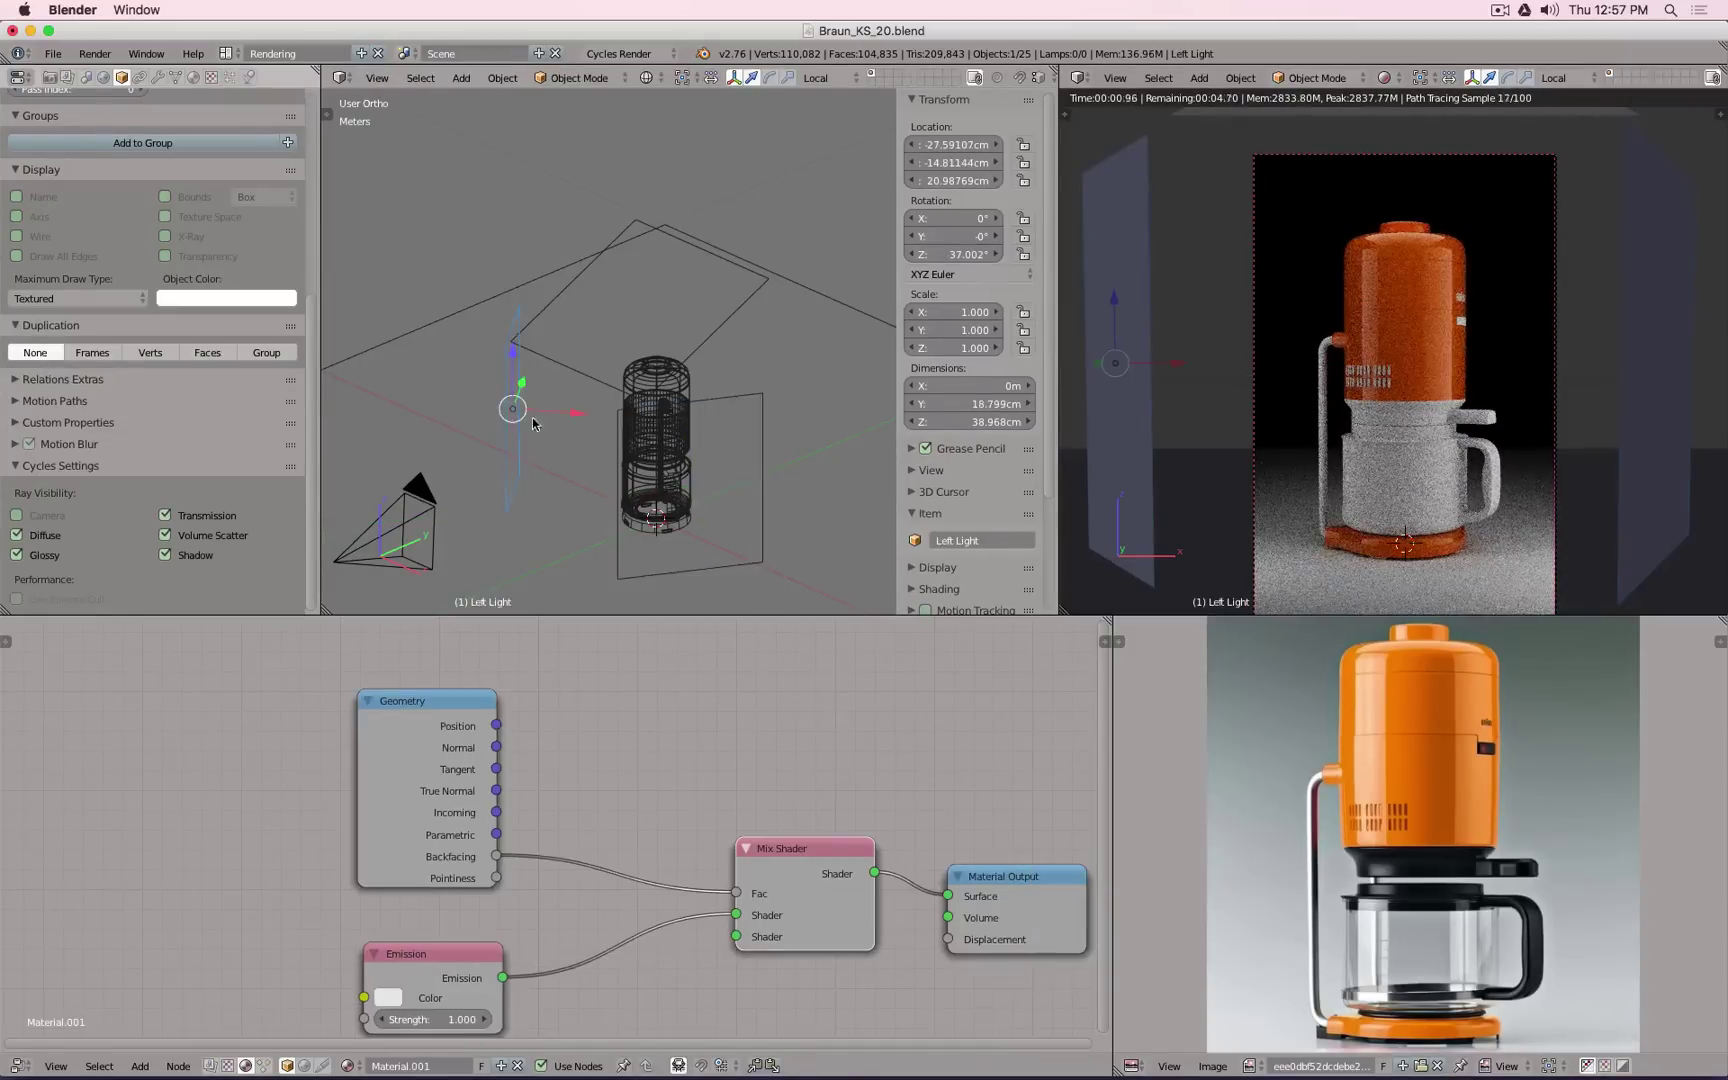
middle_drag(540, 424, 678, 433)
key(s)
key(y)
key(y)
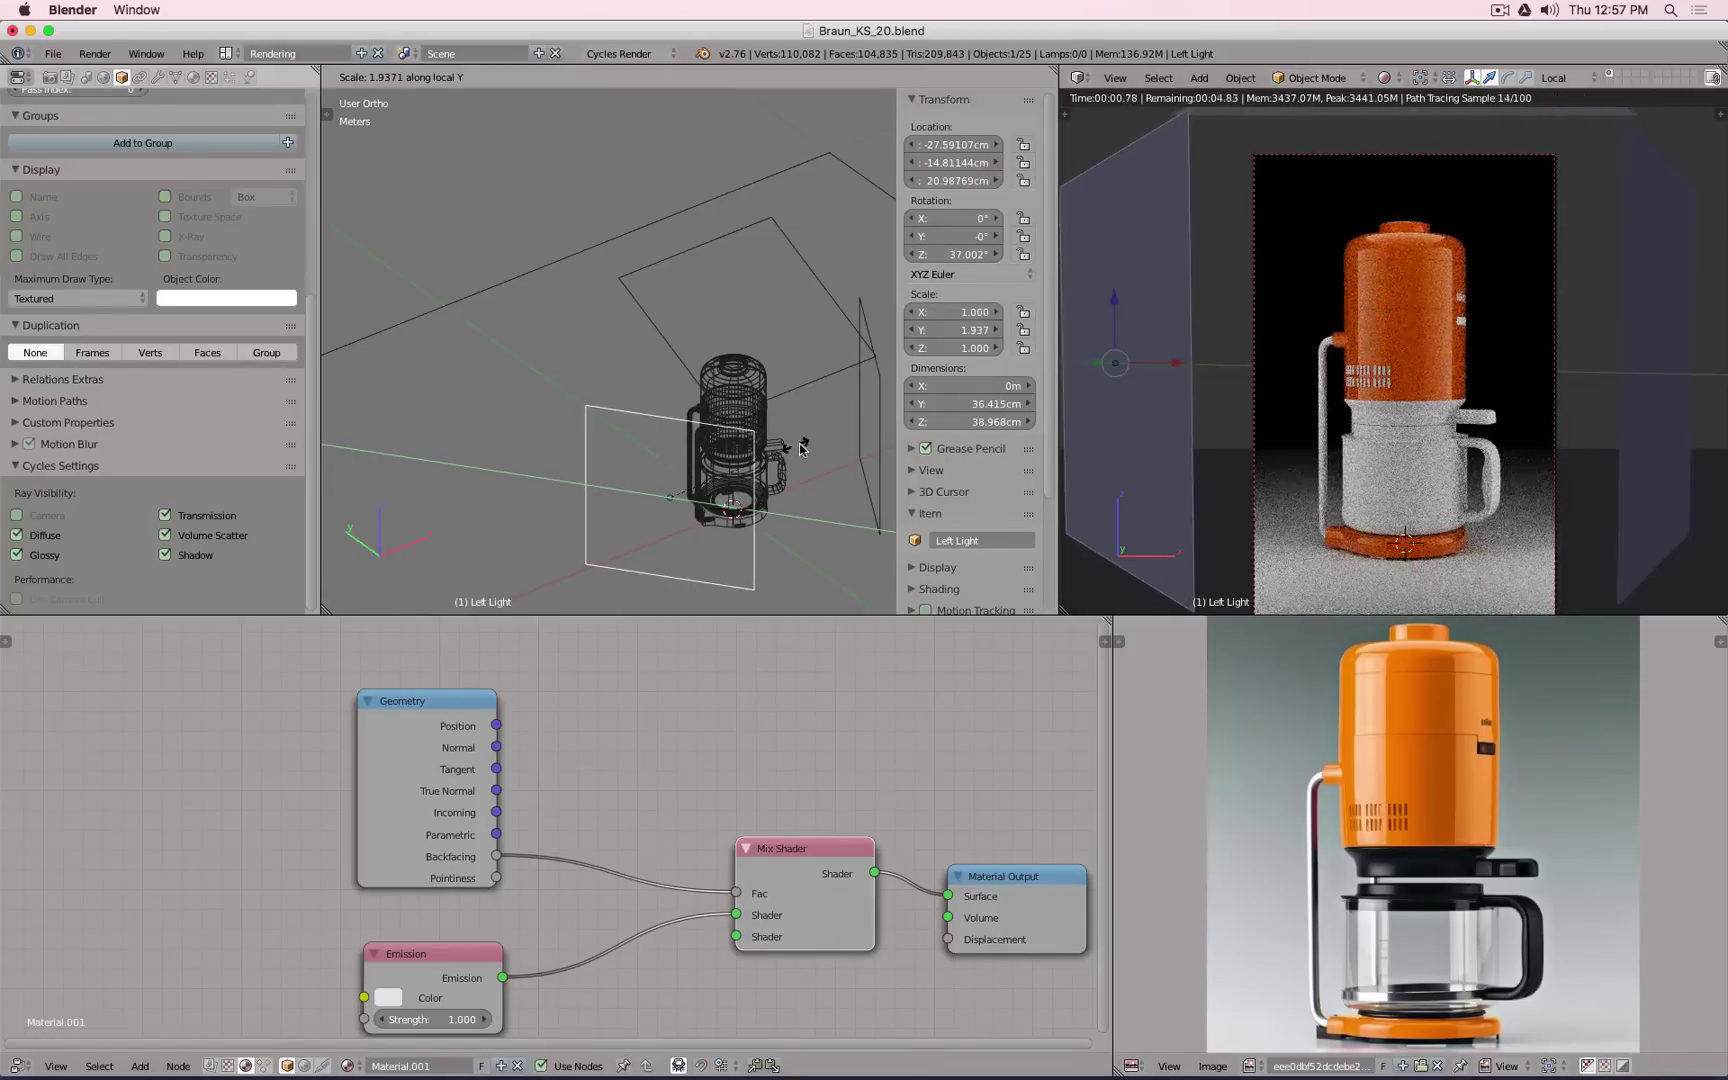
click(790, 440)
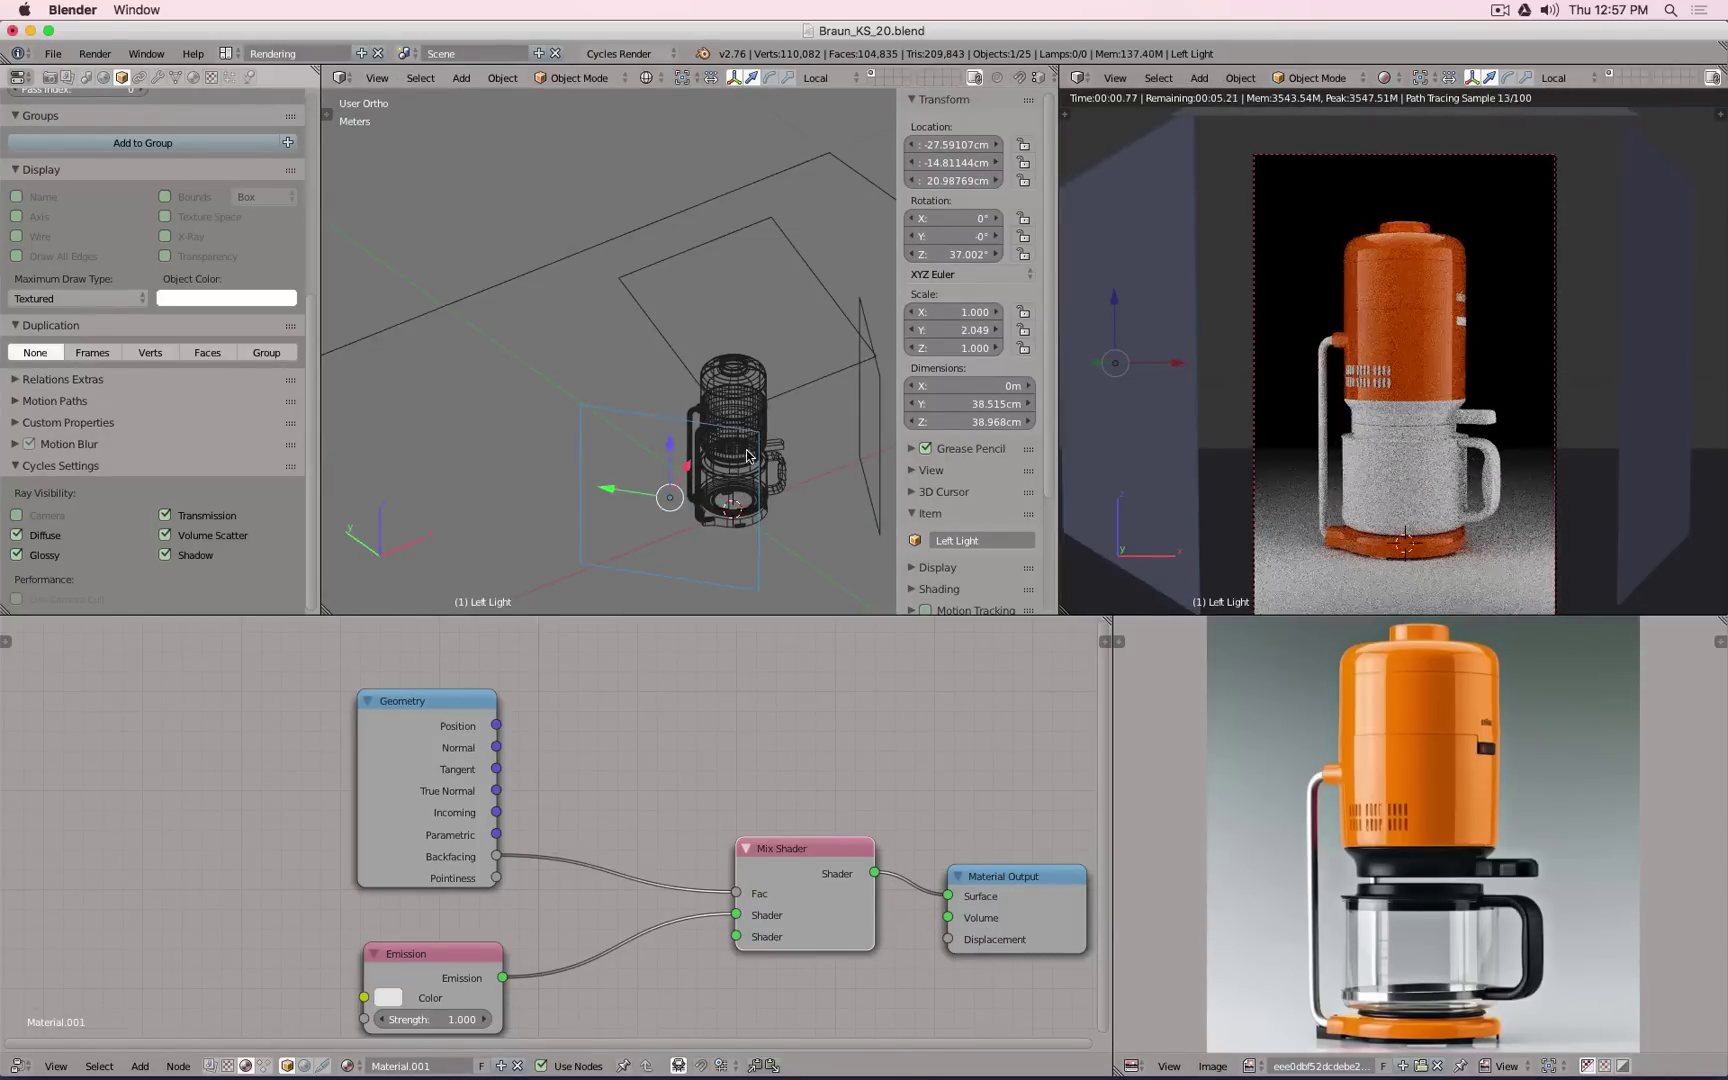
Step: Duplicate the Left Light in top view and place the copy behind it at about X -43.7 cm, Y 35.6 cm
middle_drag(747, 450, 613, 464)
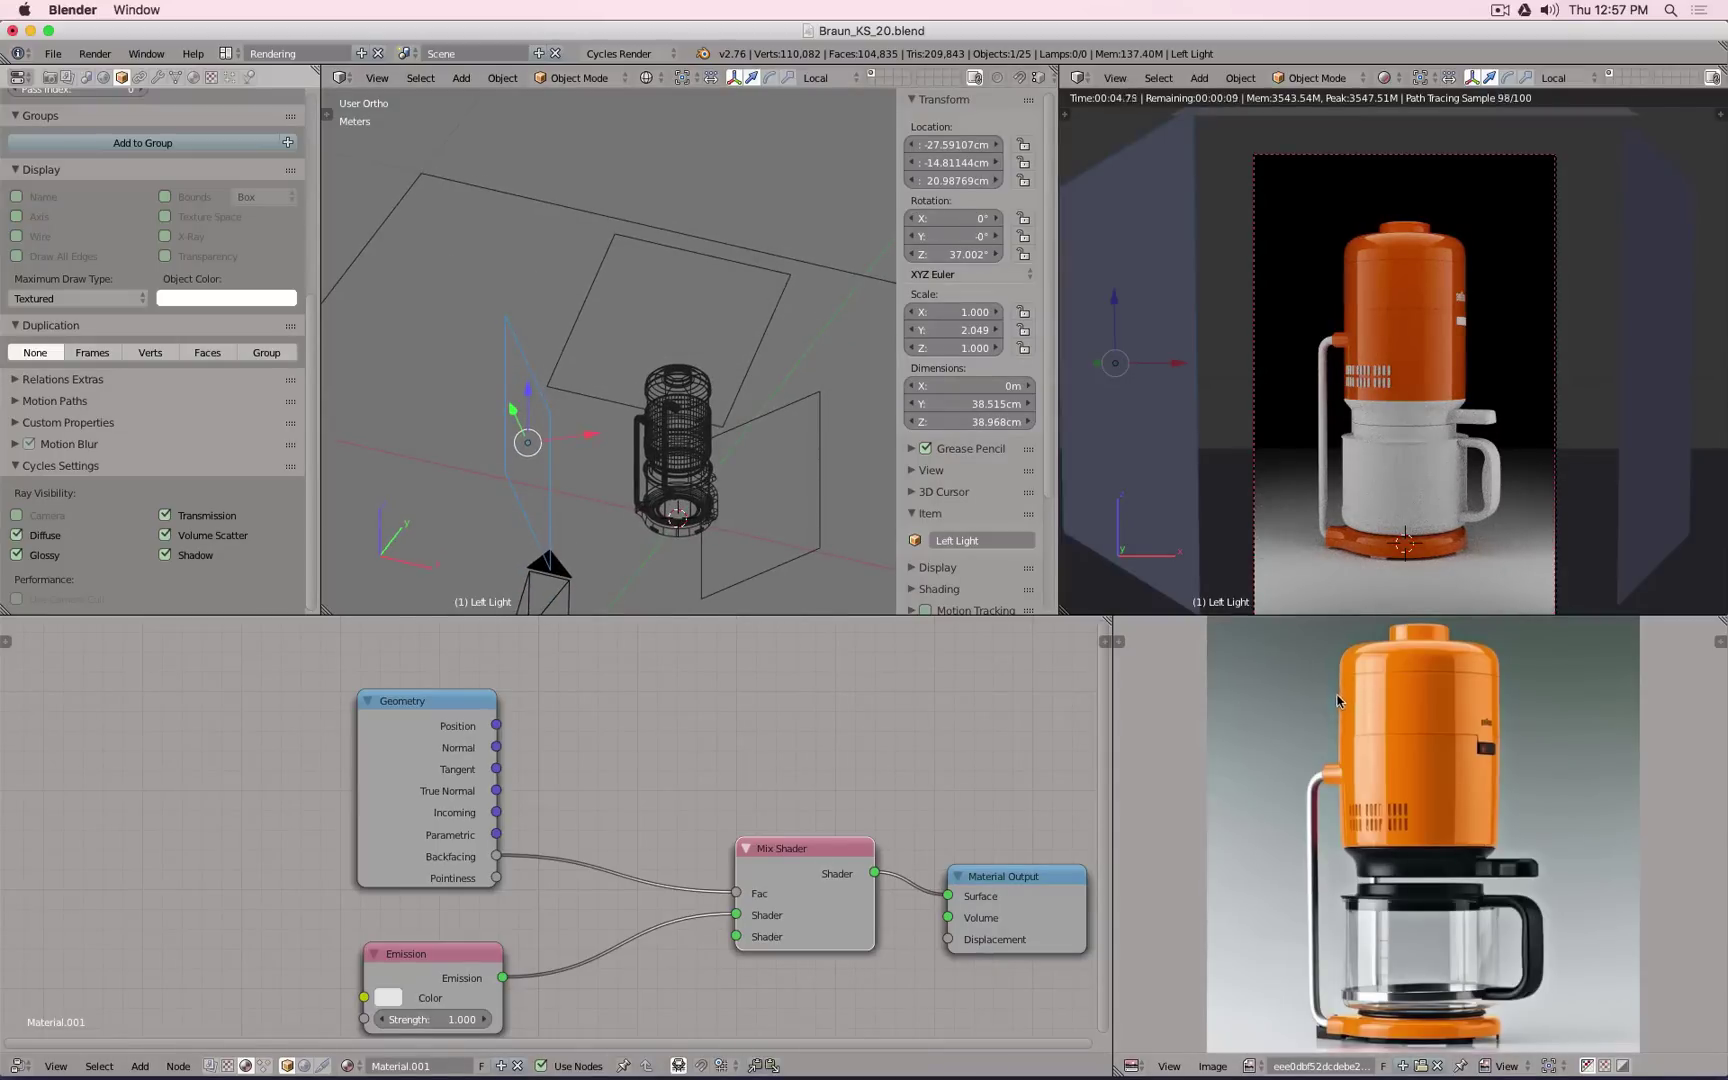
key(KP_7)
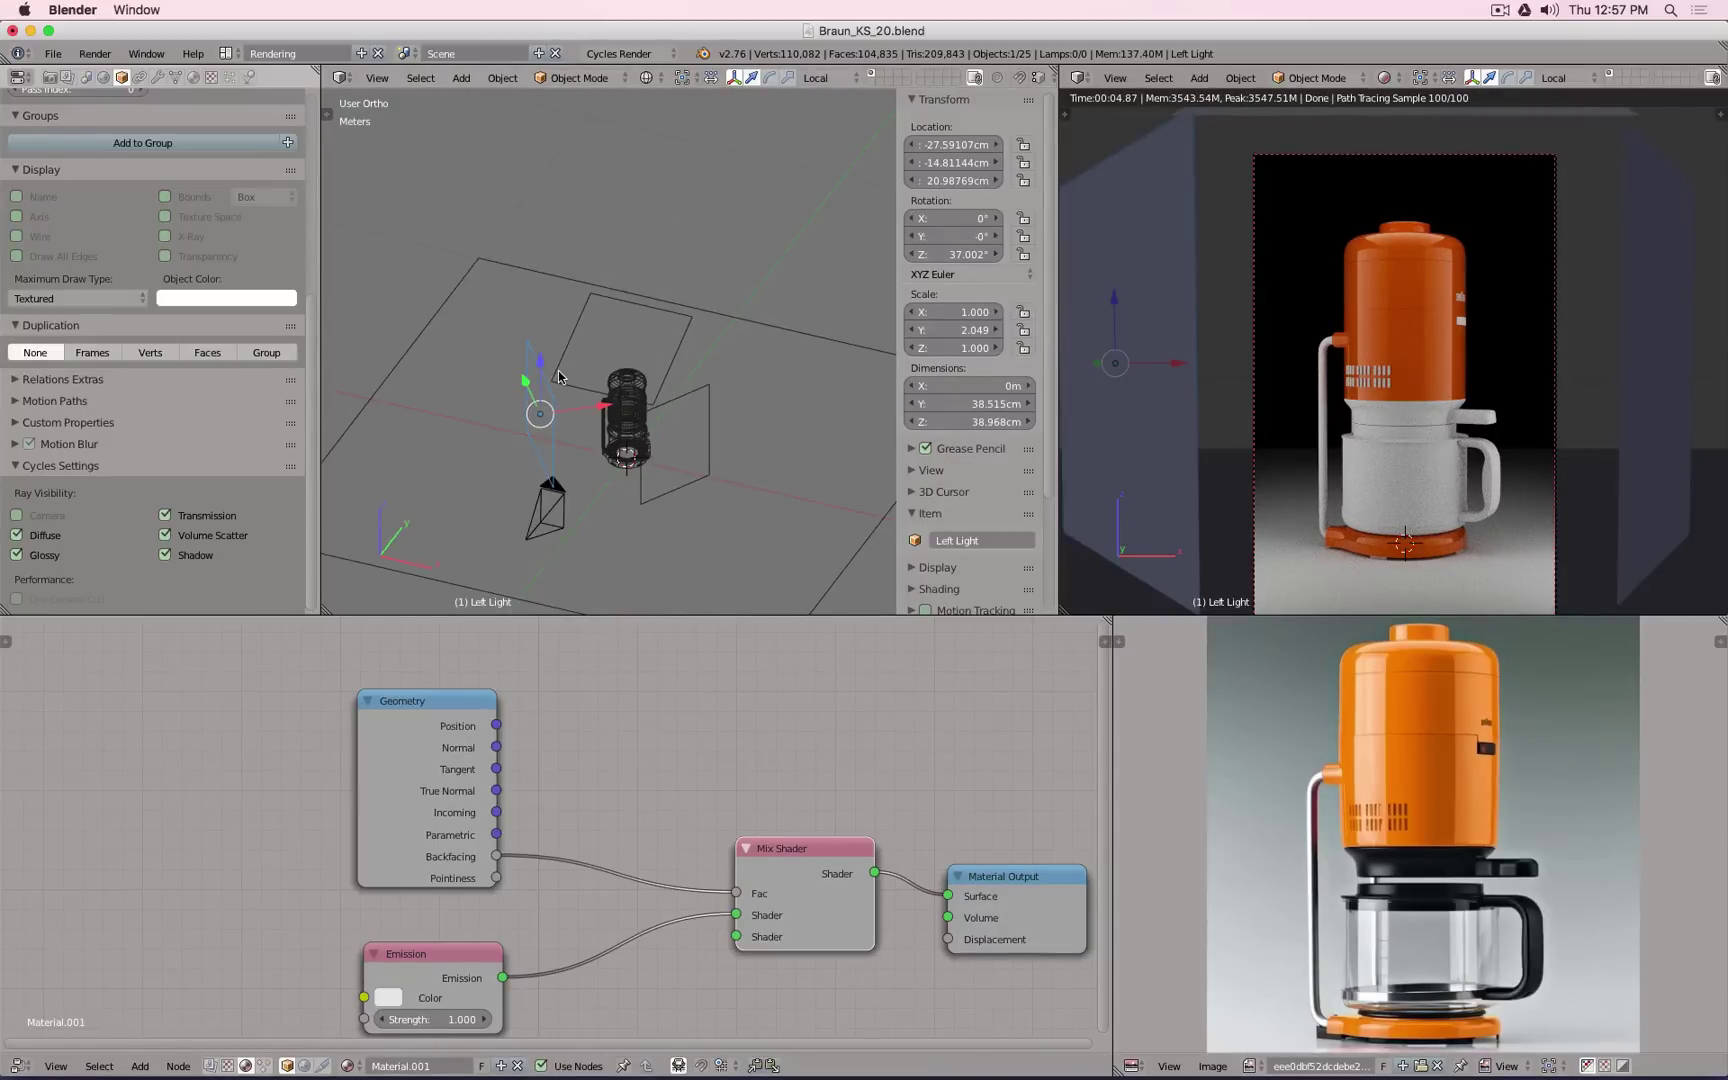
key(shift+d)
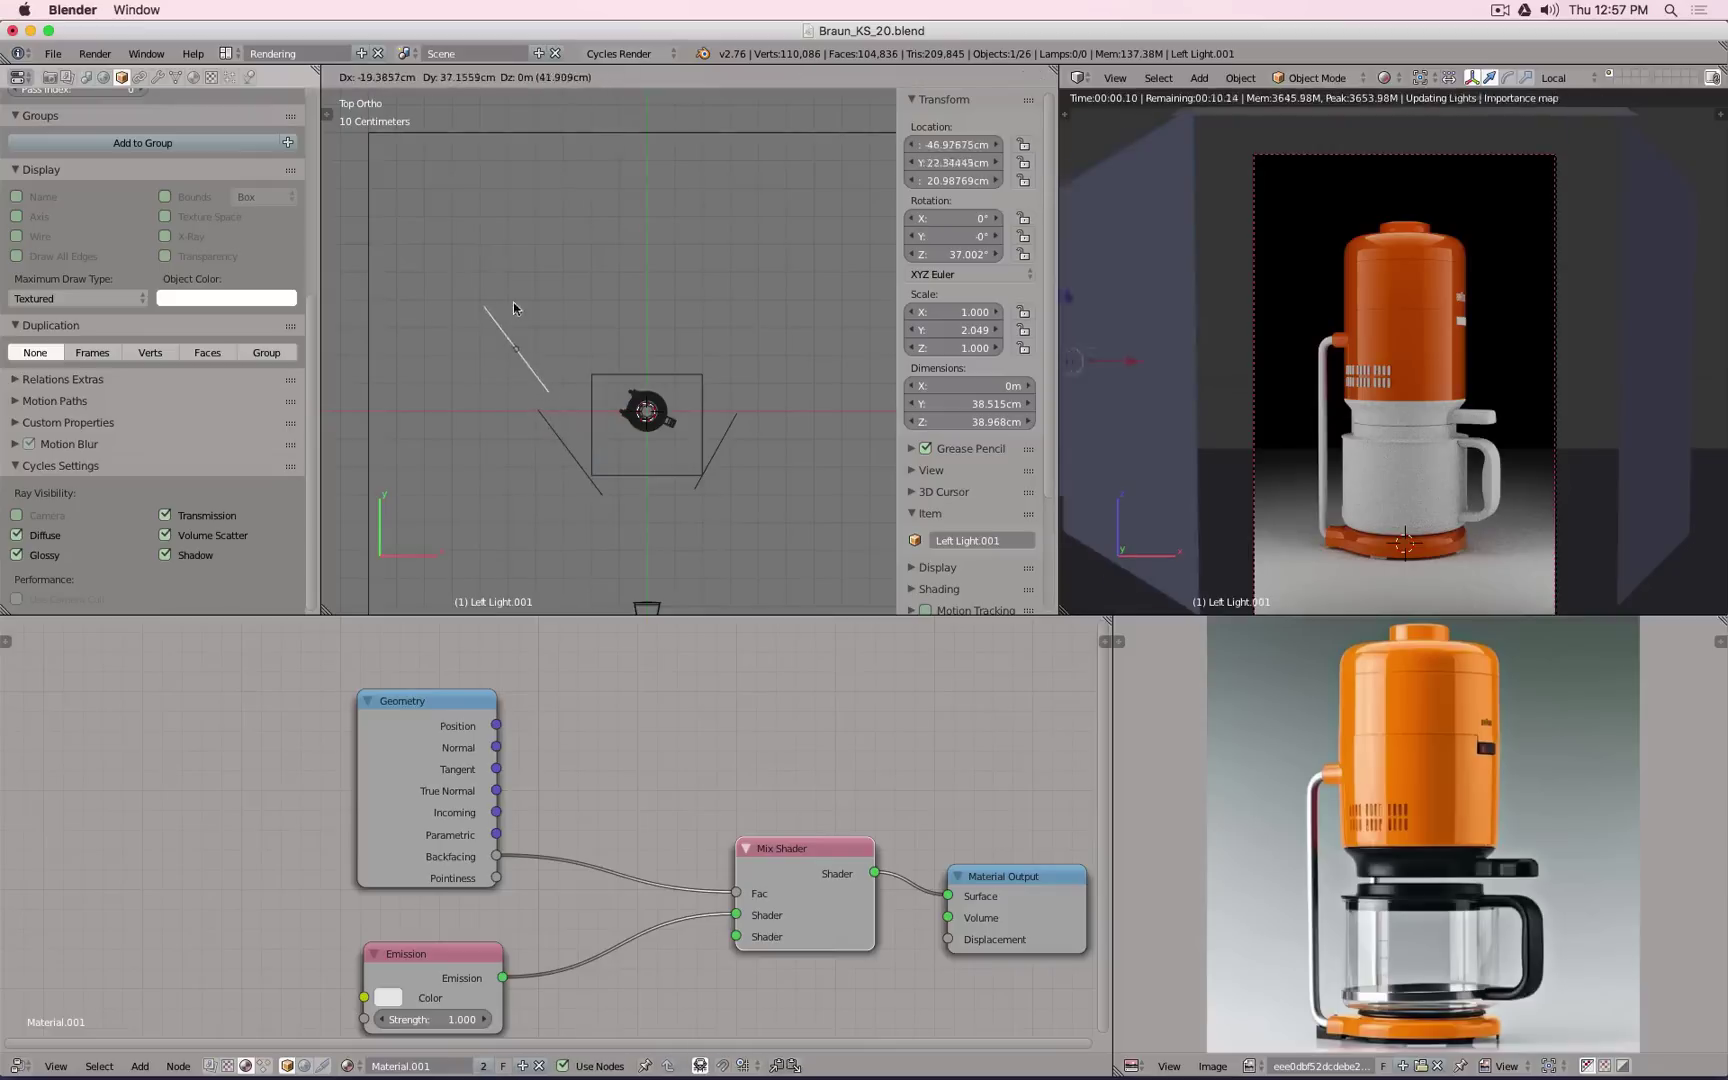
click(510, 280)
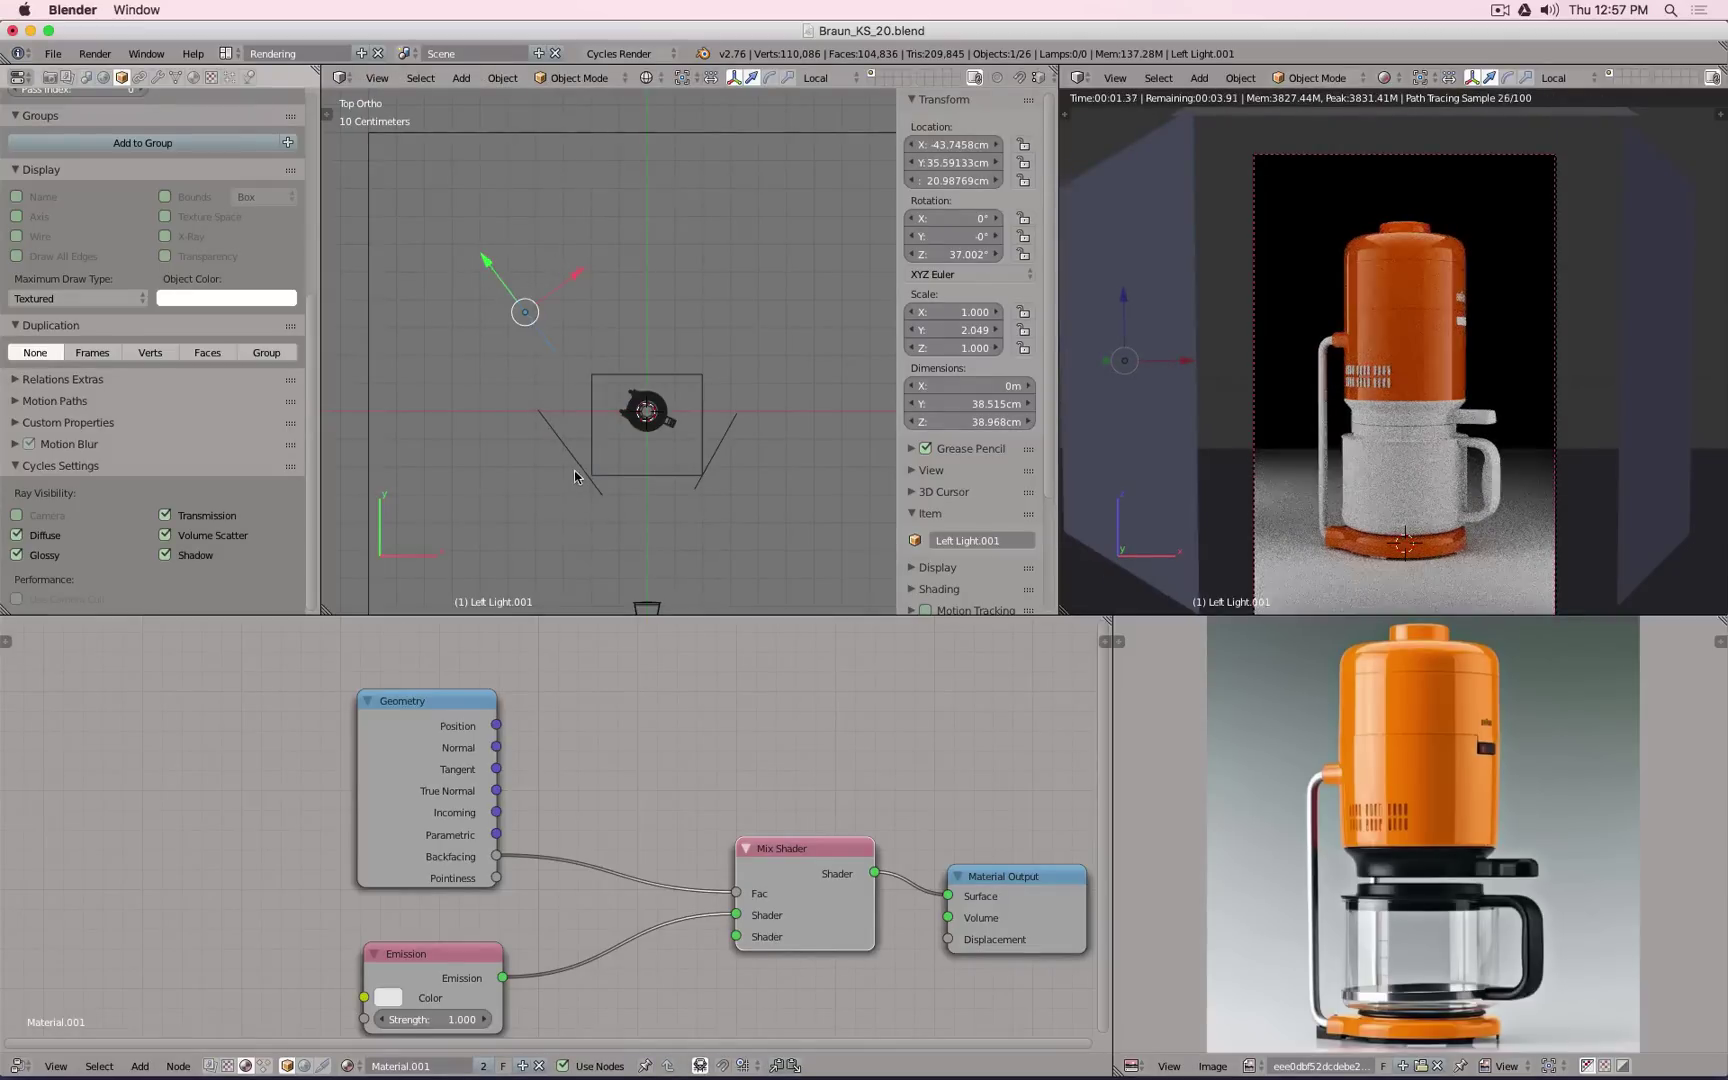
Step: Hide the original left, right and top lights so only the duplicated light illuminates the scene
shift+right_click(694, 486)
shift+right_click(703, 482)
key(h)
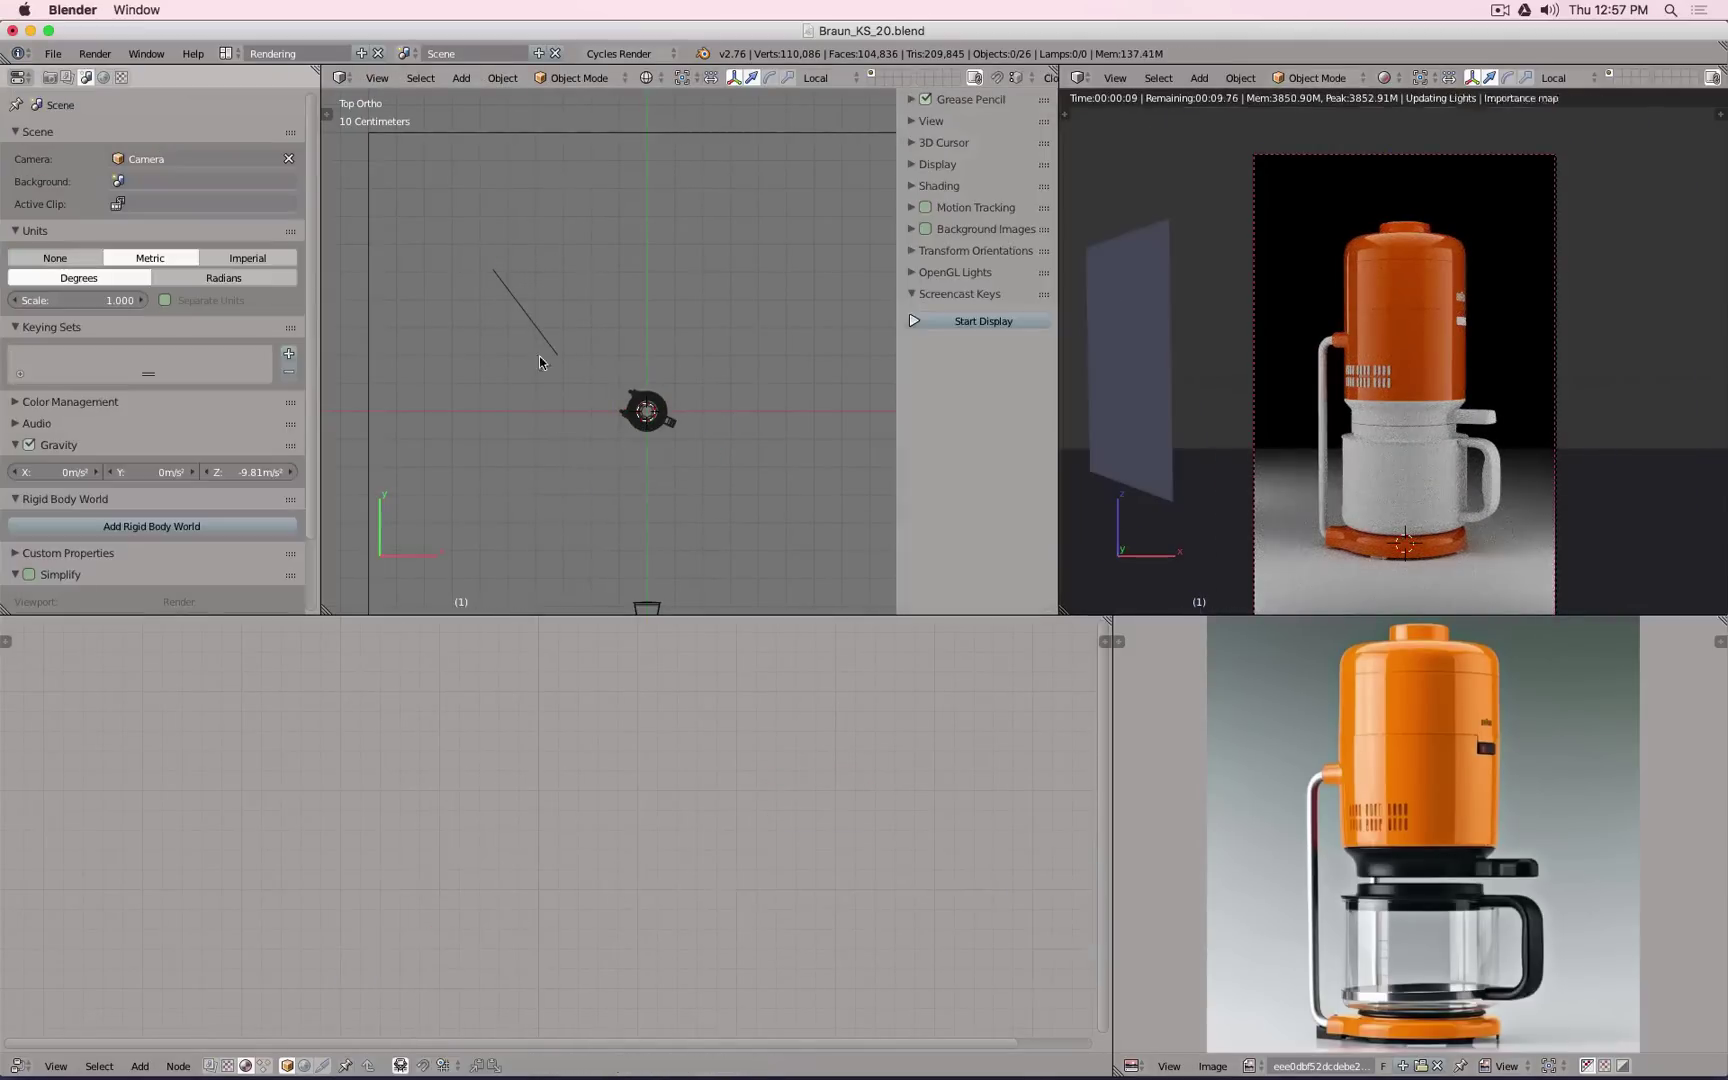
Step: Rotate the duplicated light to about -30.7° in Z and reposition it to about X -41.5 cm, Y 32.4 cm
right_click(521, 301)
key(r)
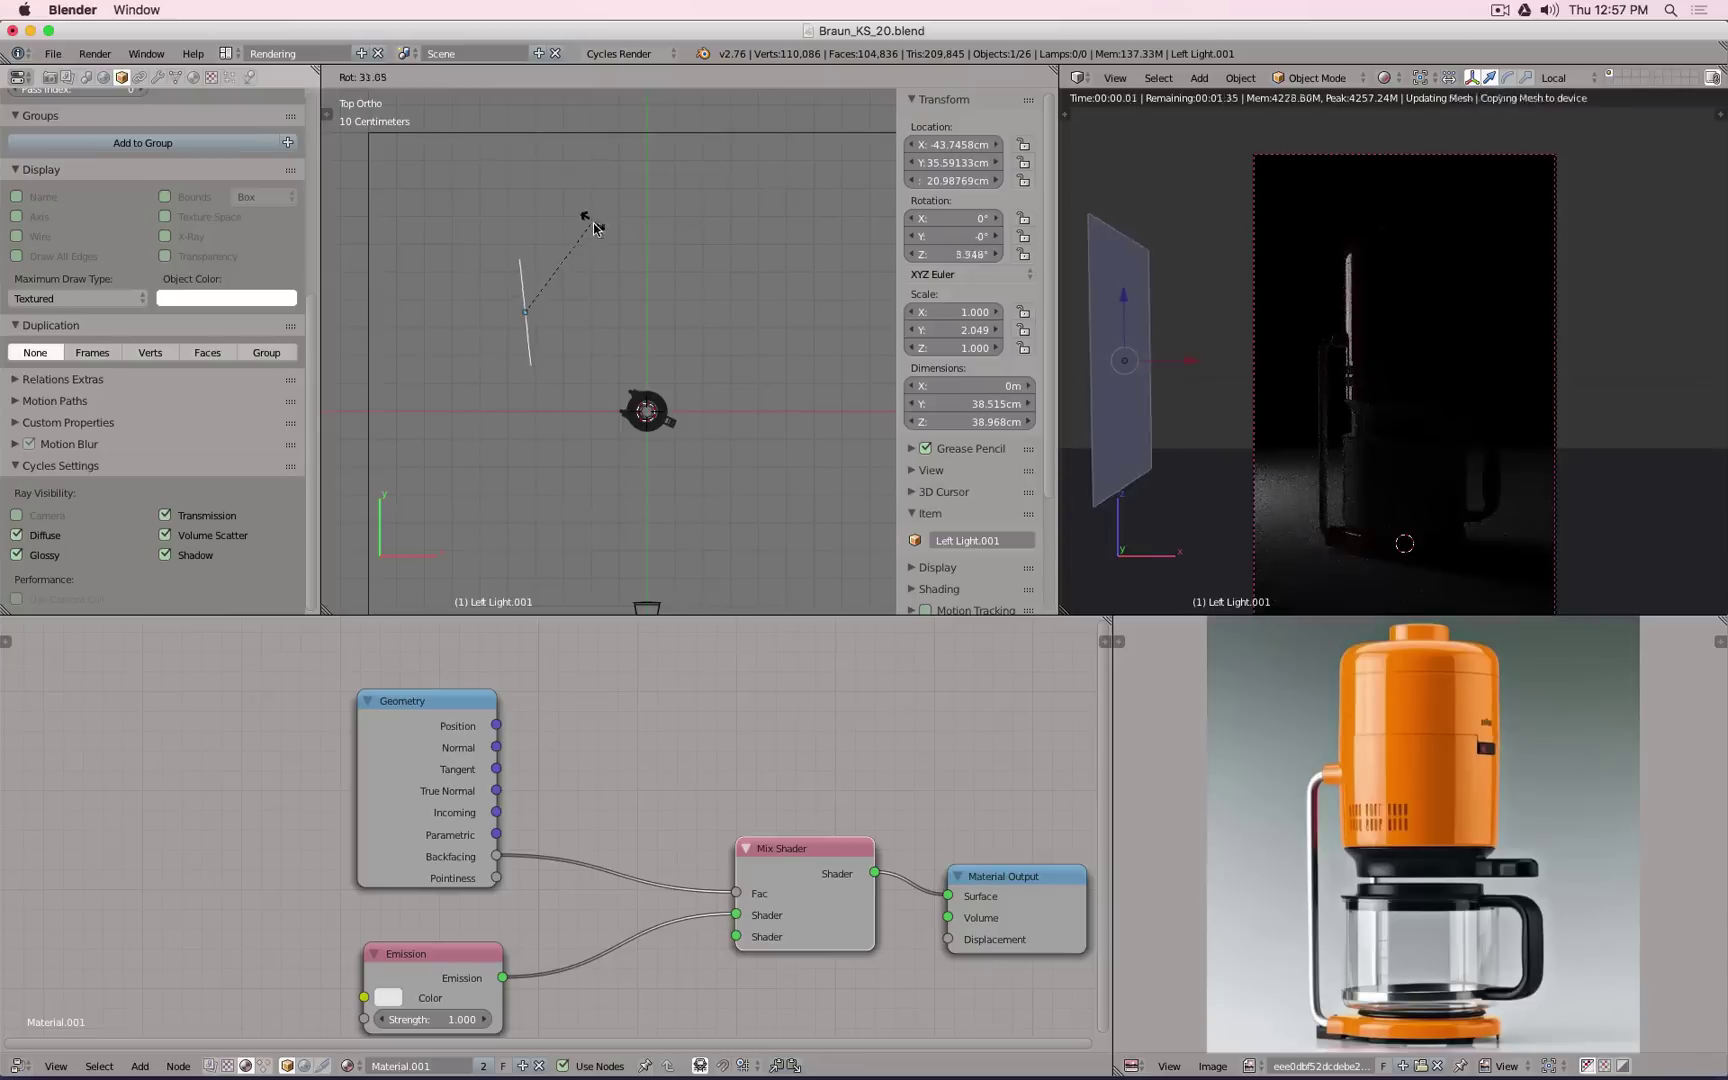
click(614, 286)
key(g)
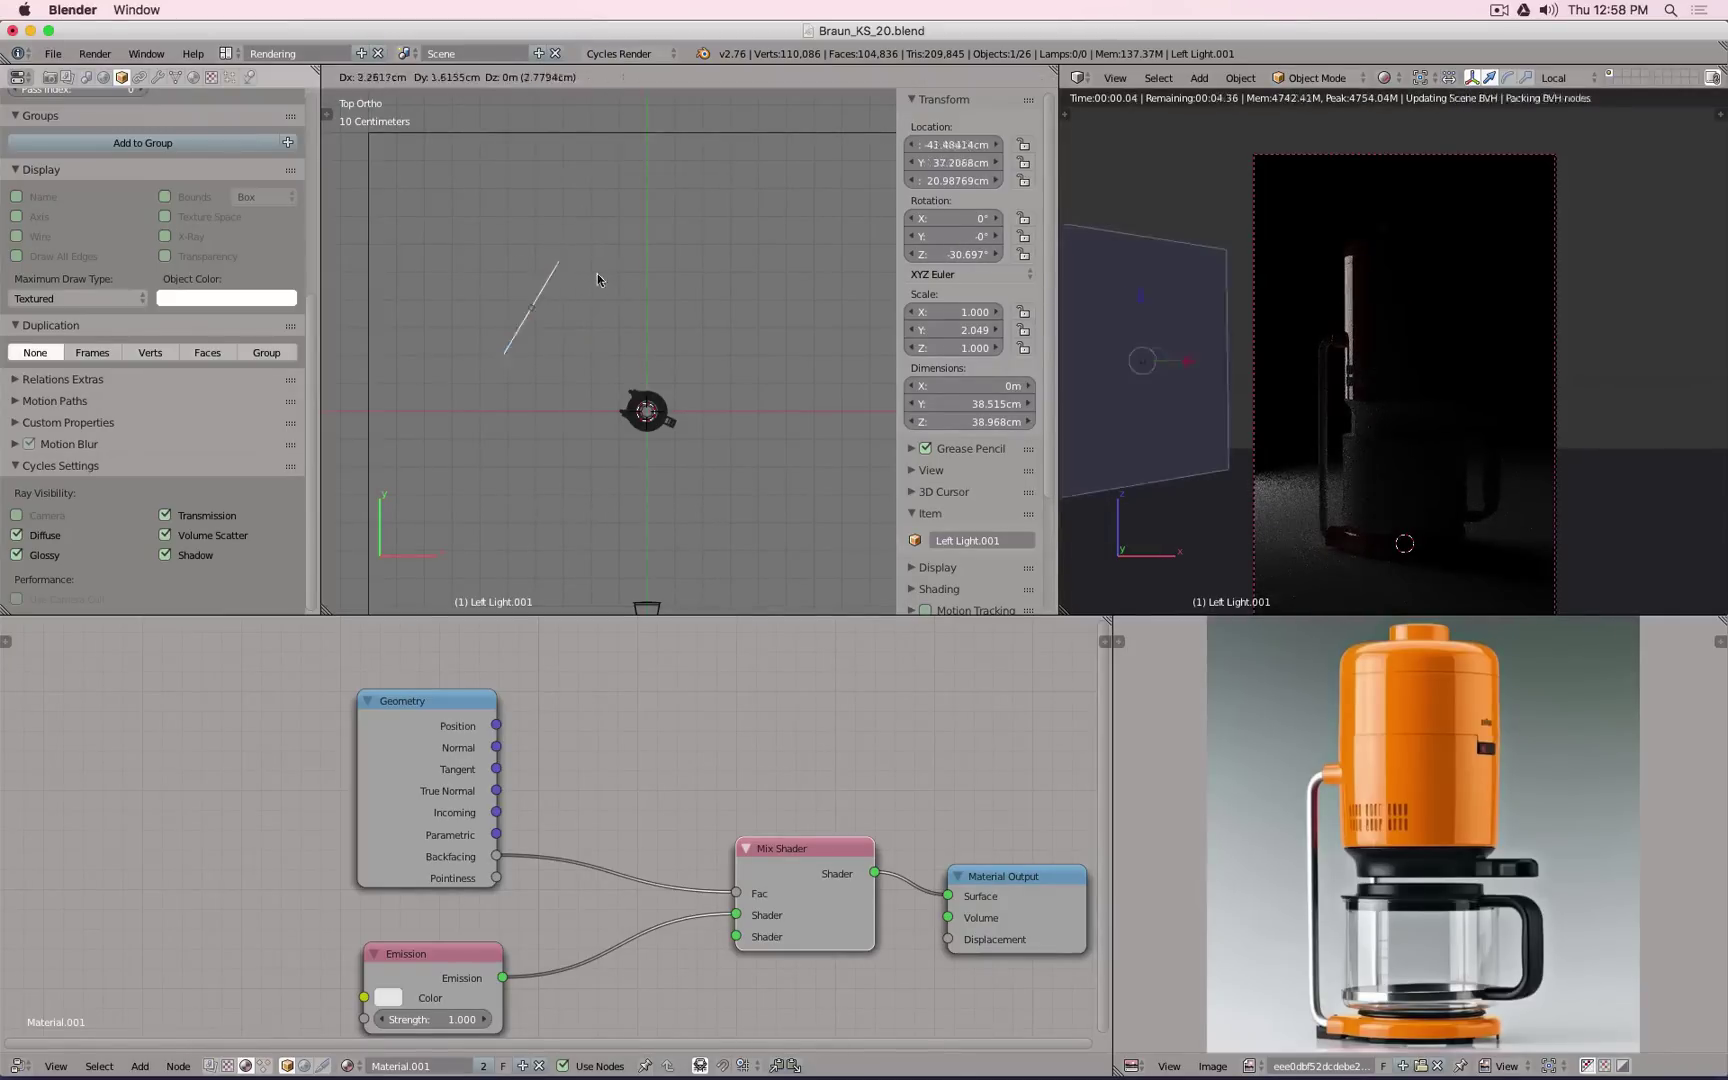
click(644, 238)
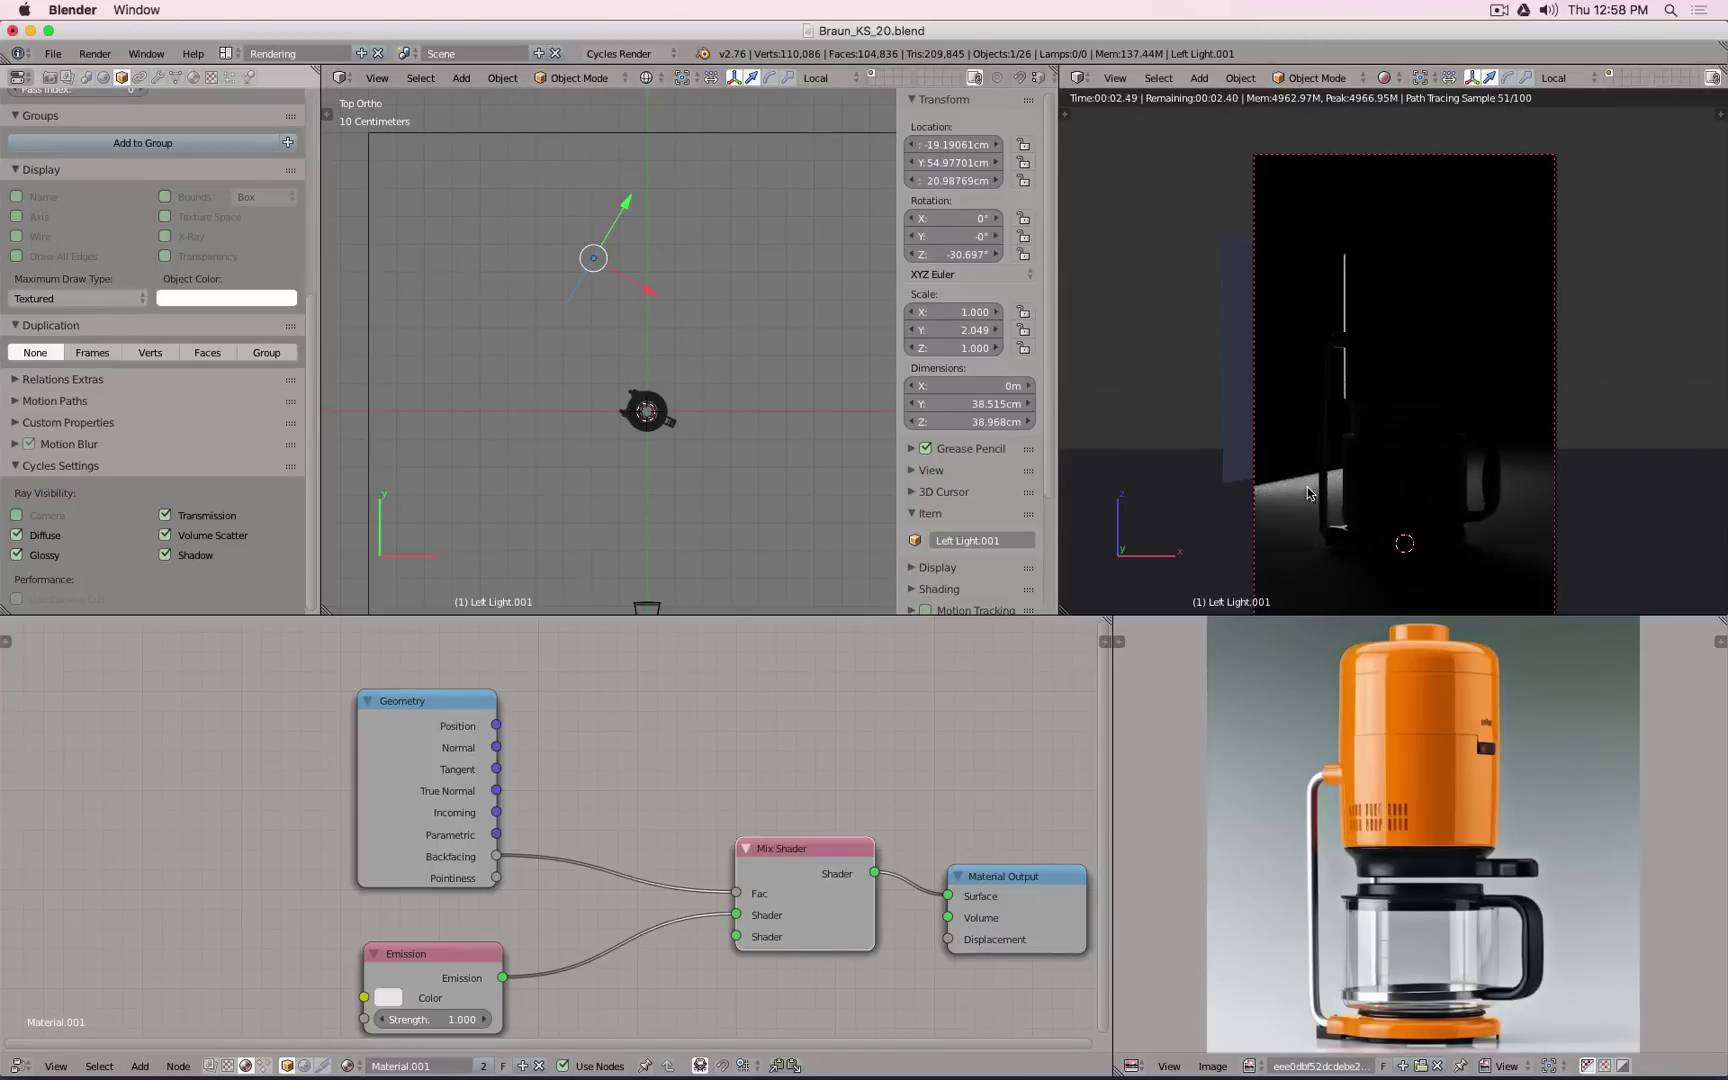
key(g)
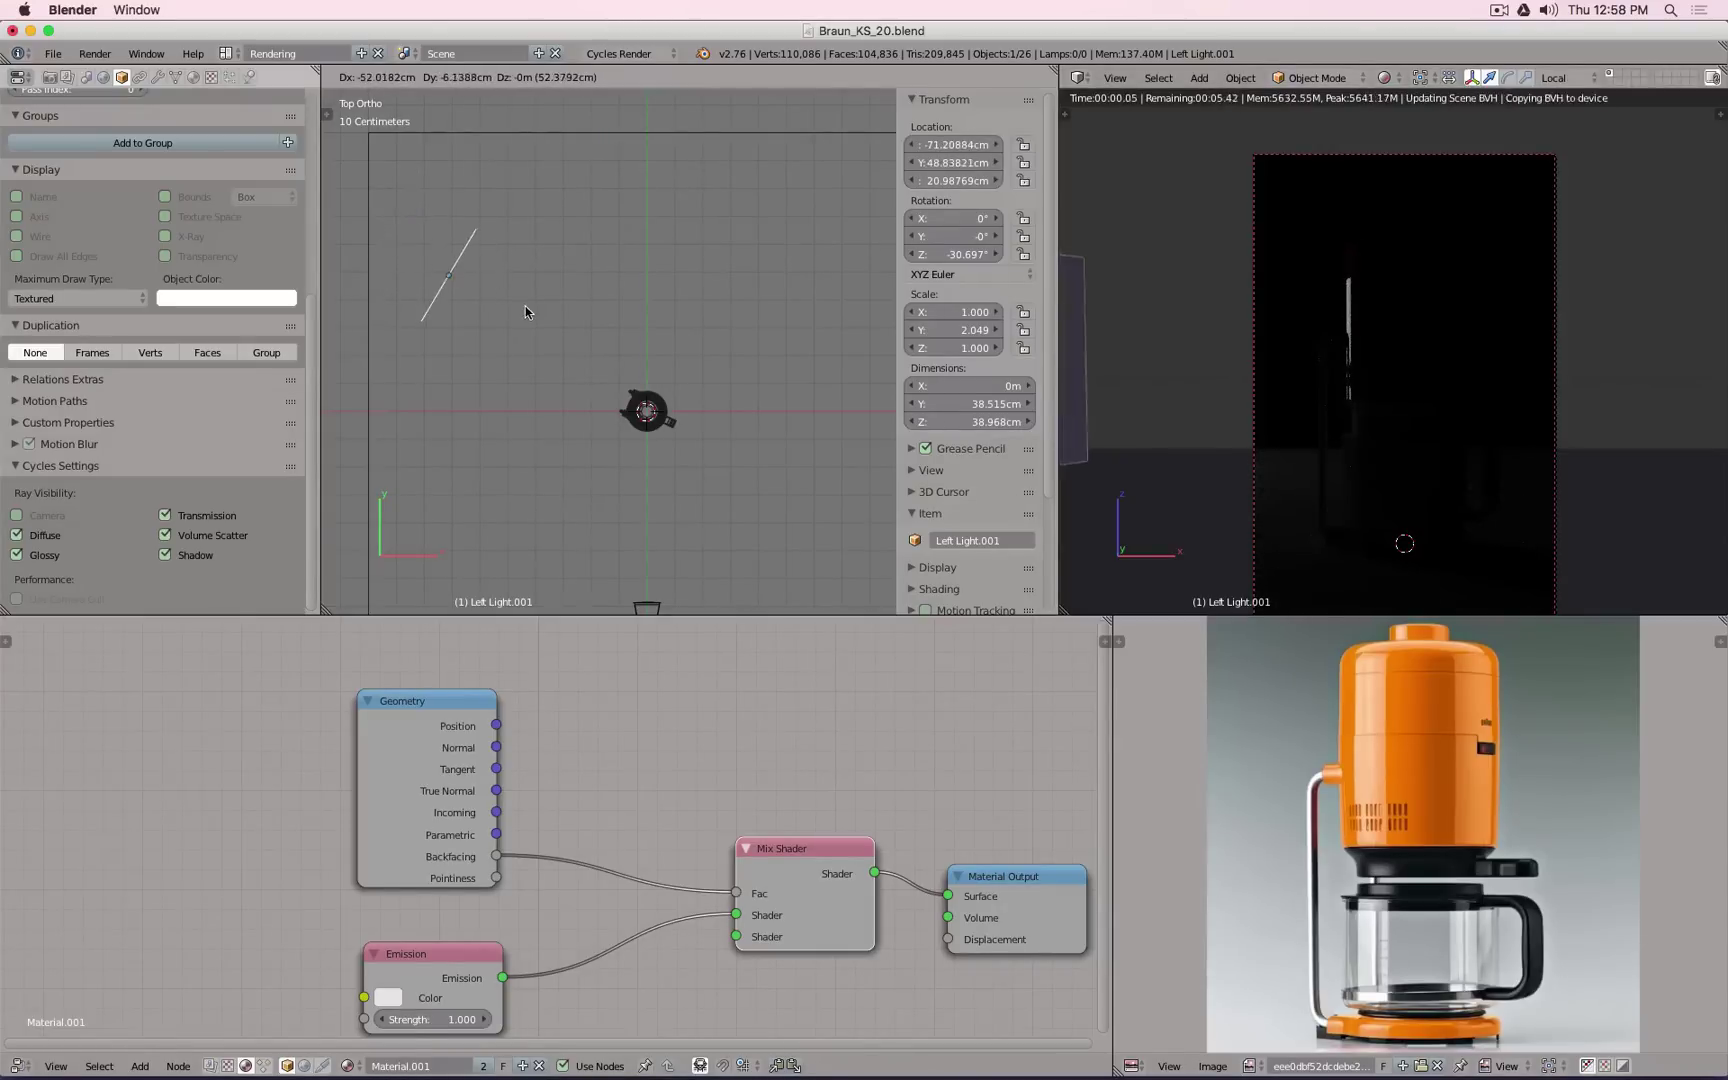
click(600, 347)
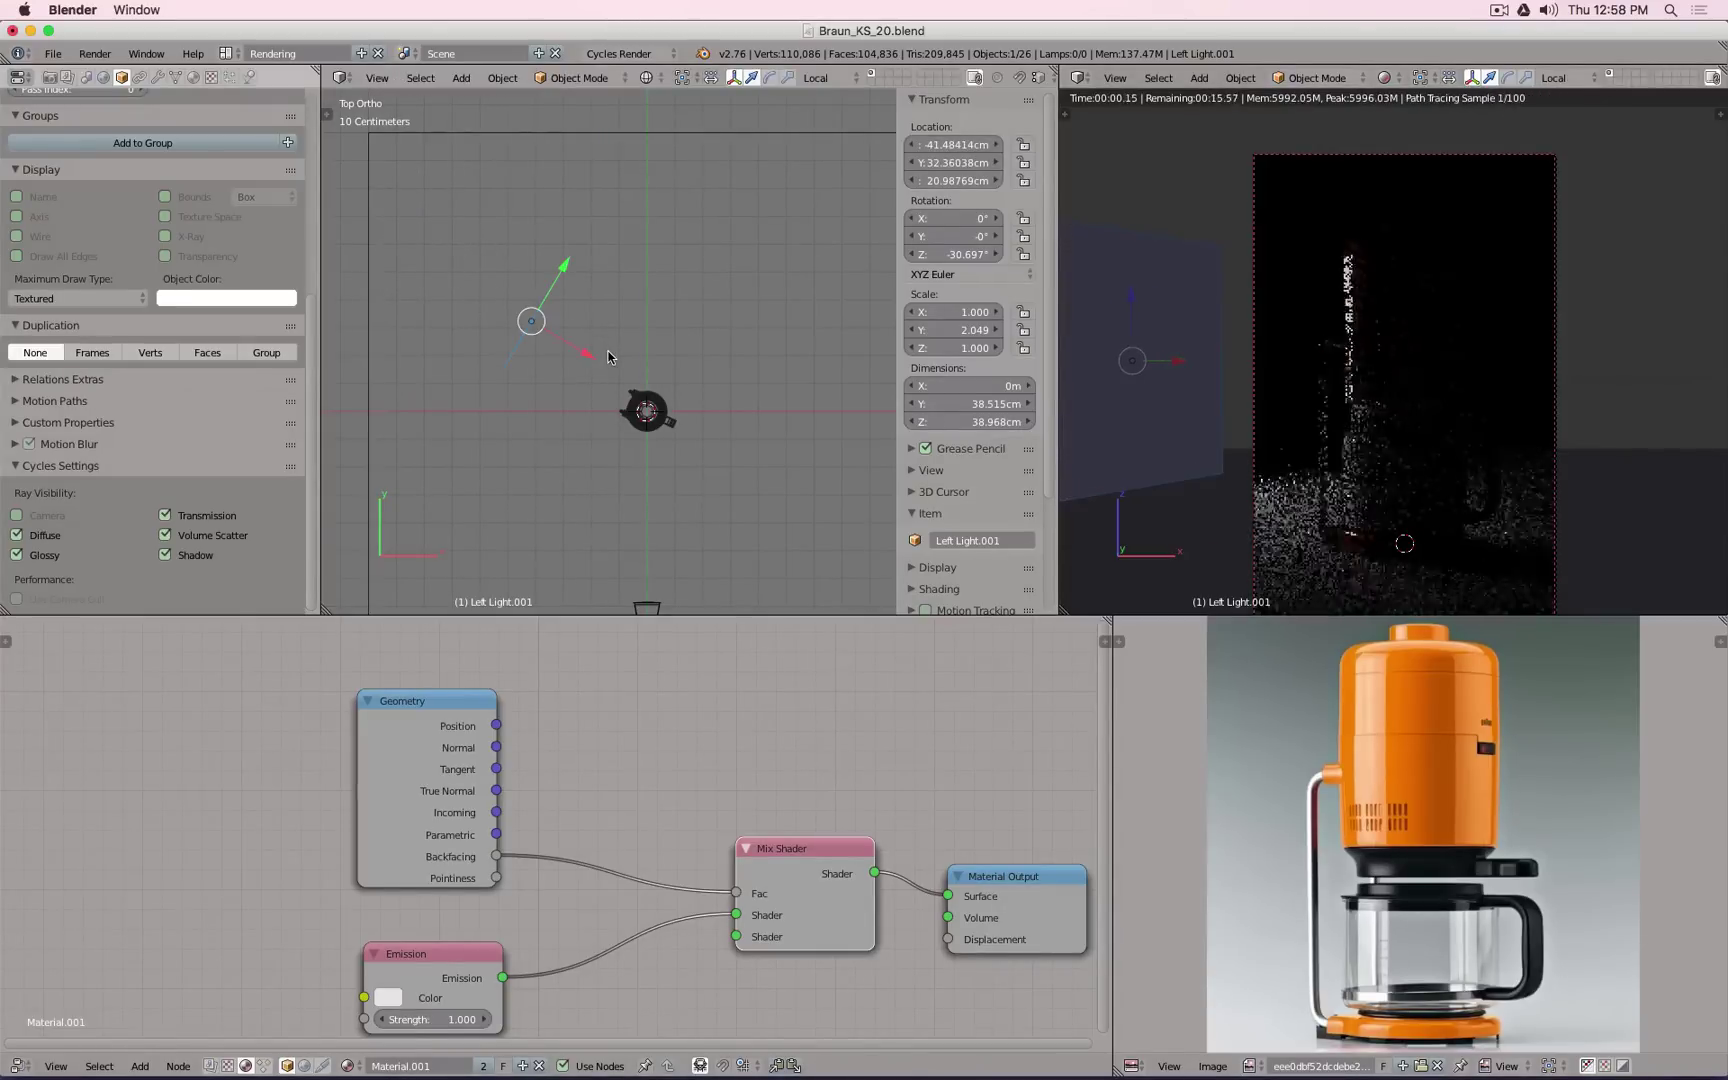
Step: Turn off Diffuse ray visibility for the duplicated light and move it to about X -31.8 cm, Y 38.2 cm
click(49, 542)
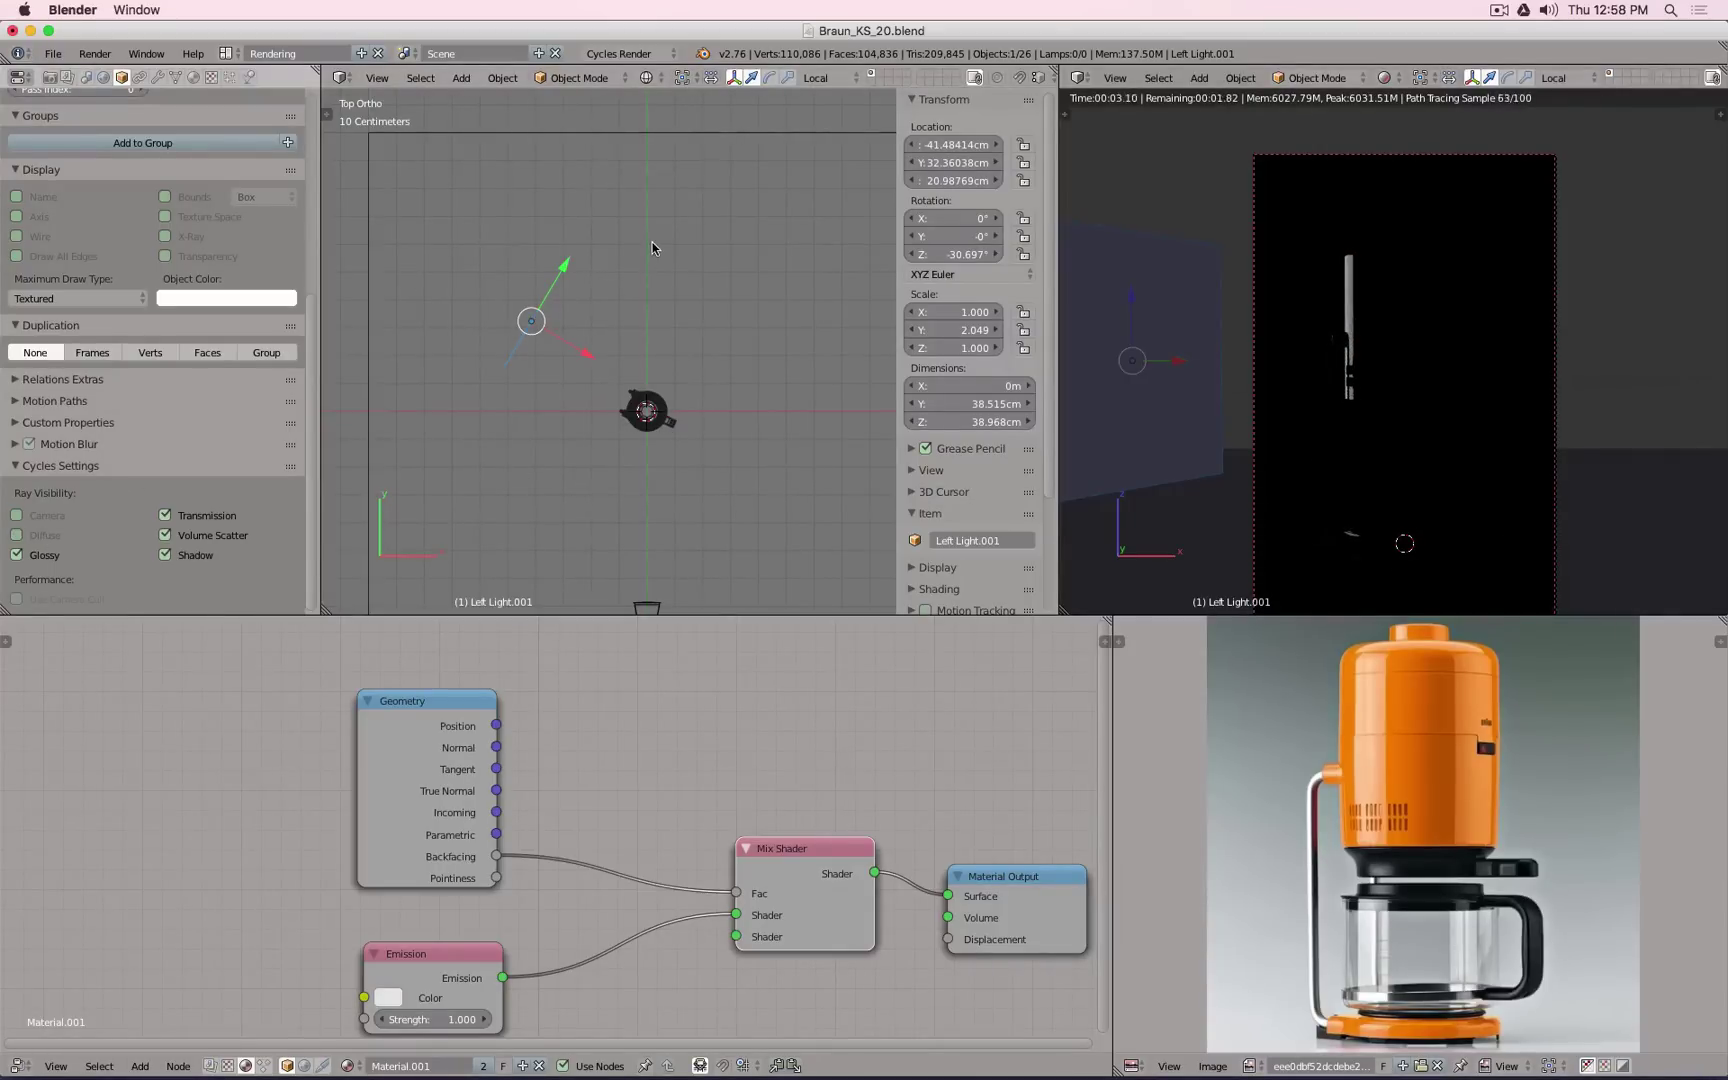
key(g)
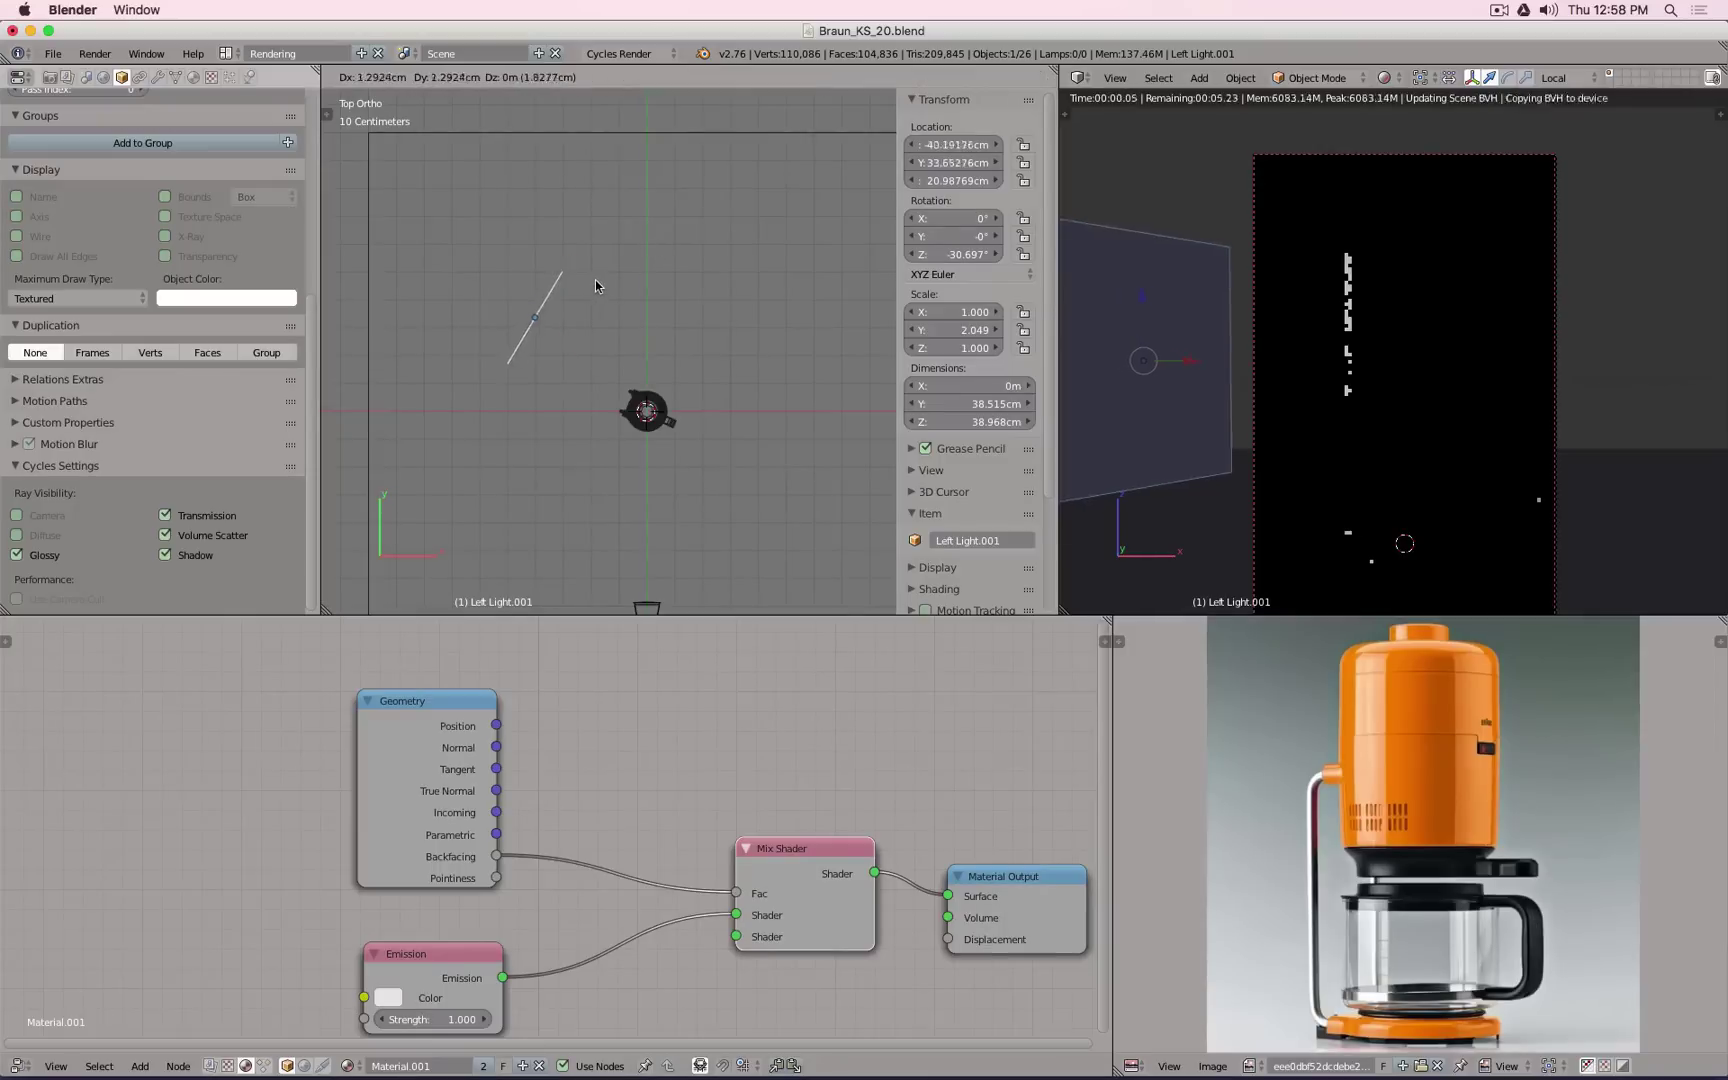
click(628, 262)
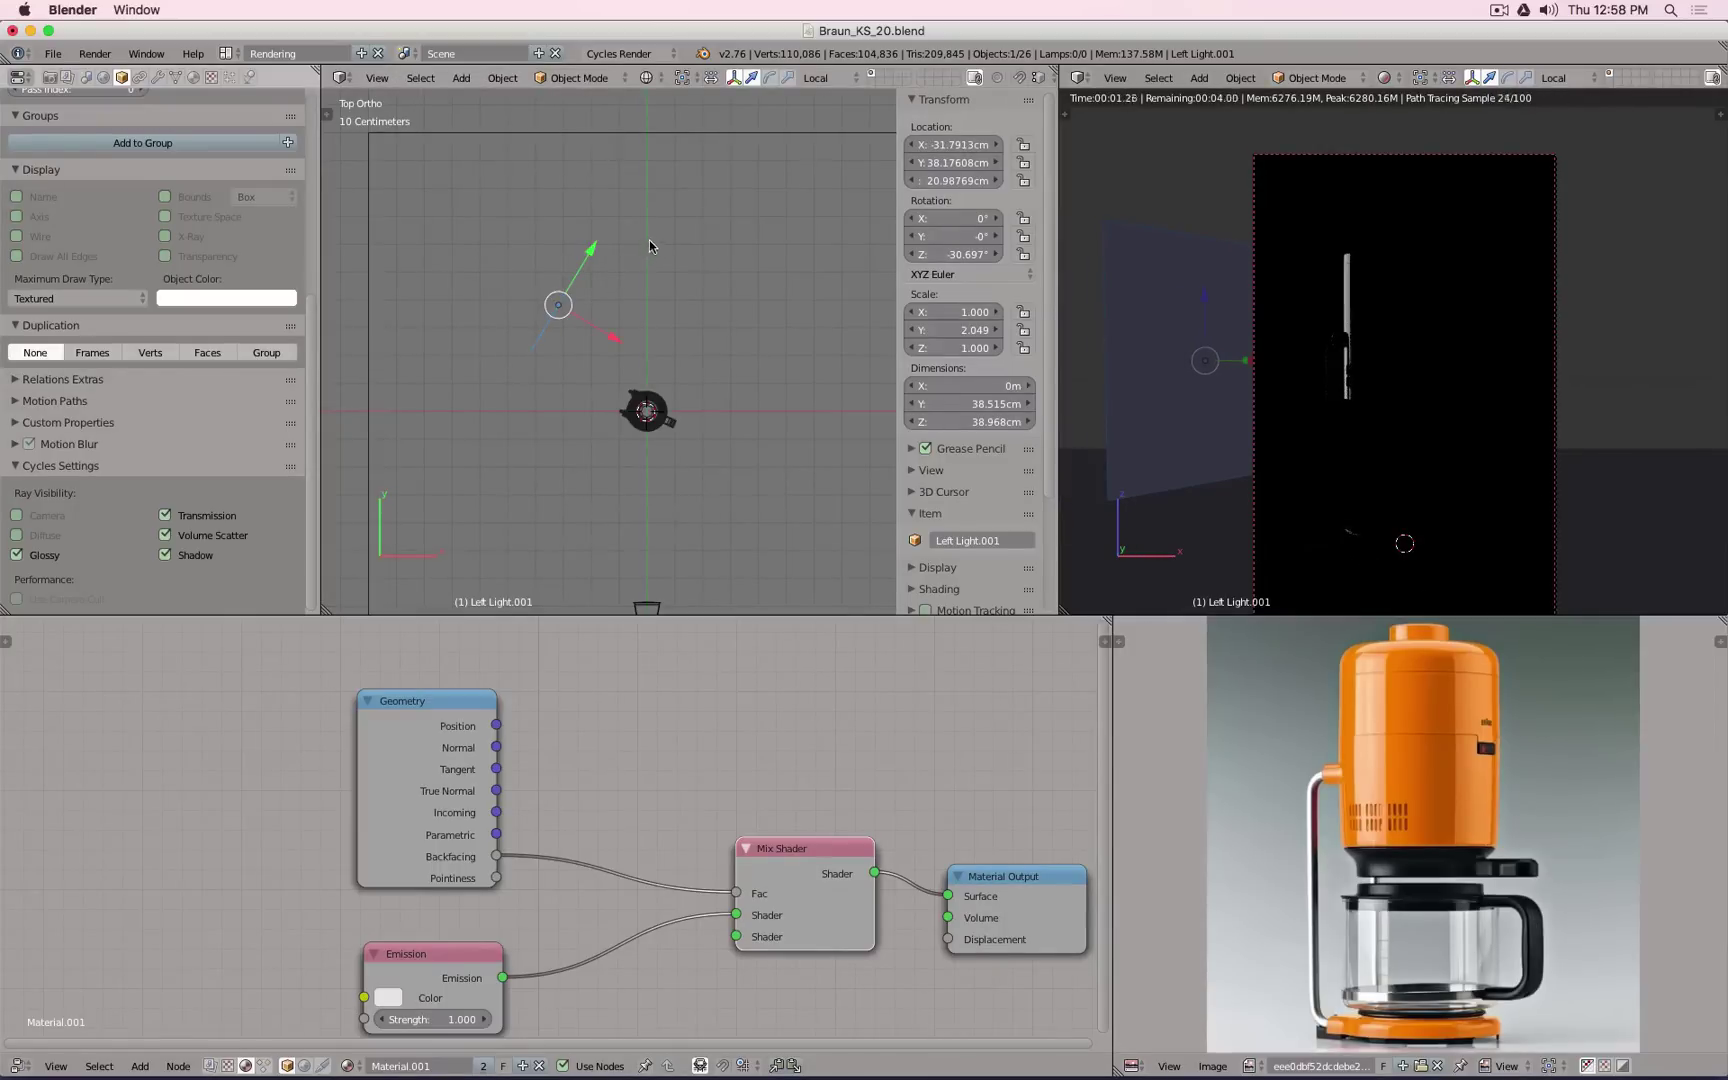
Step: Narrow the duplicated light along its local Y axis to a scale of about 0.863 and unhide the other lights
key(s)
key(y)
key(y)
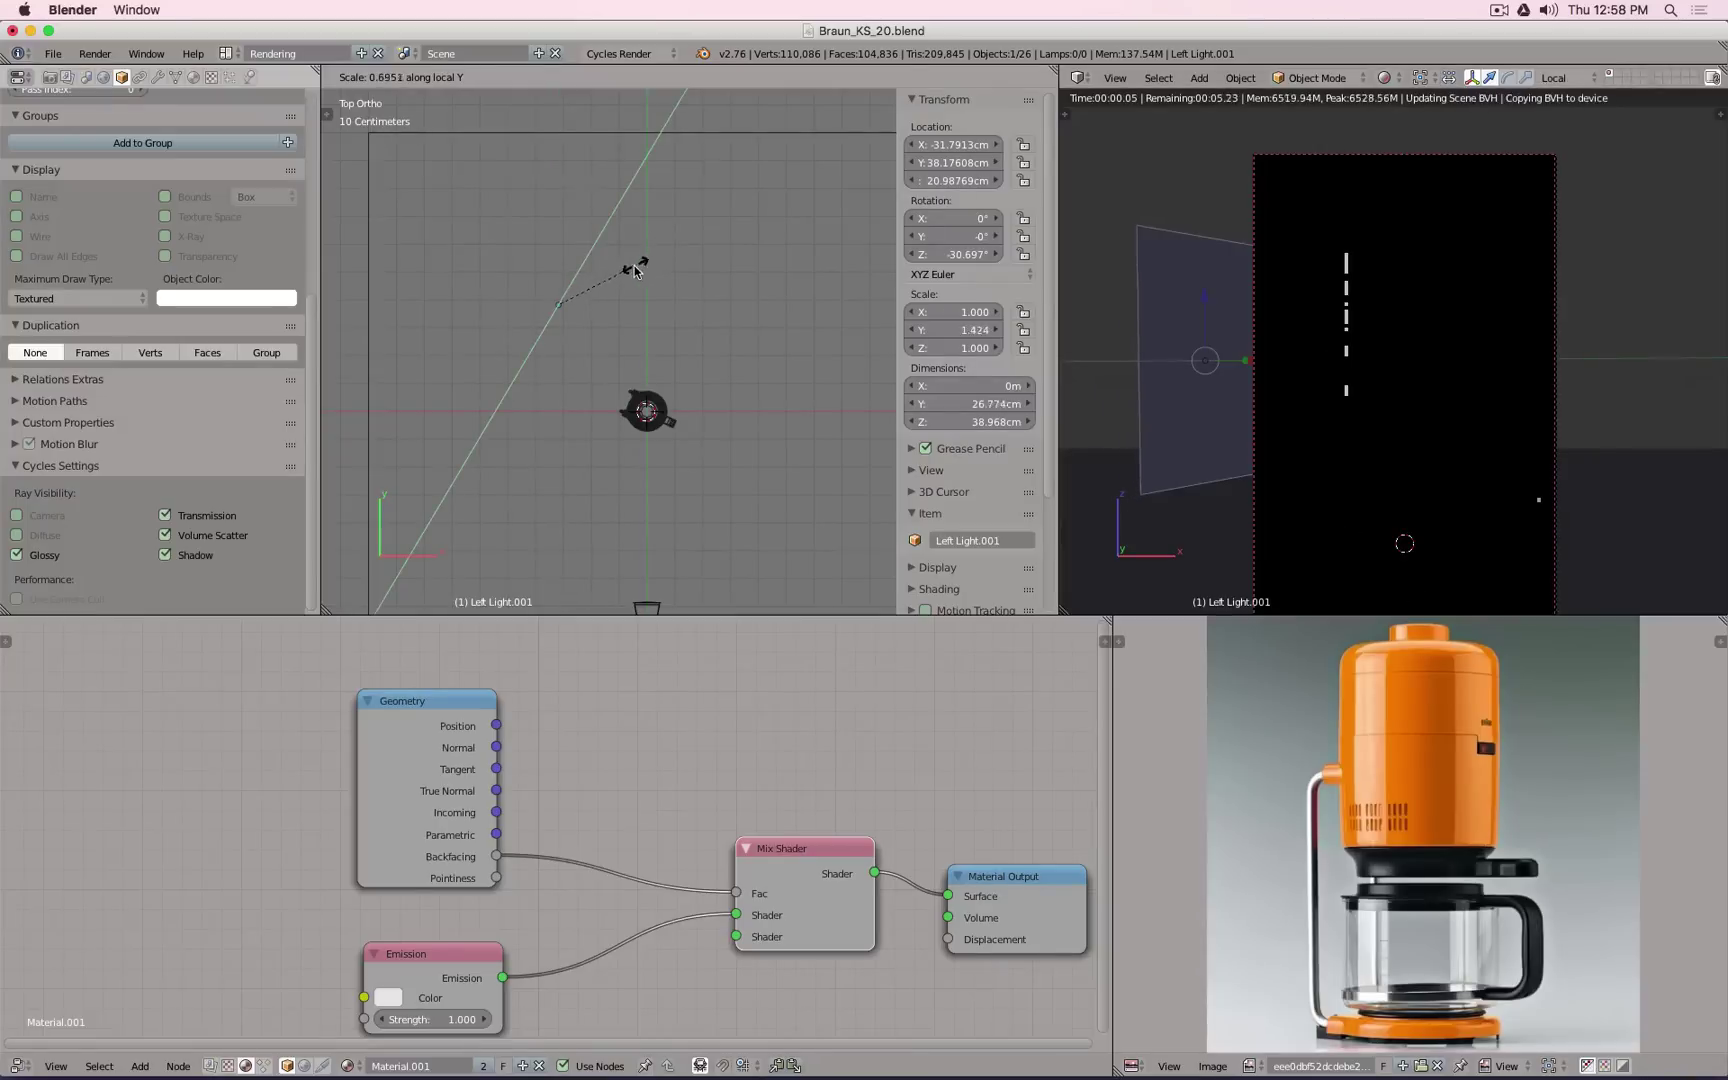
click(603, 312)
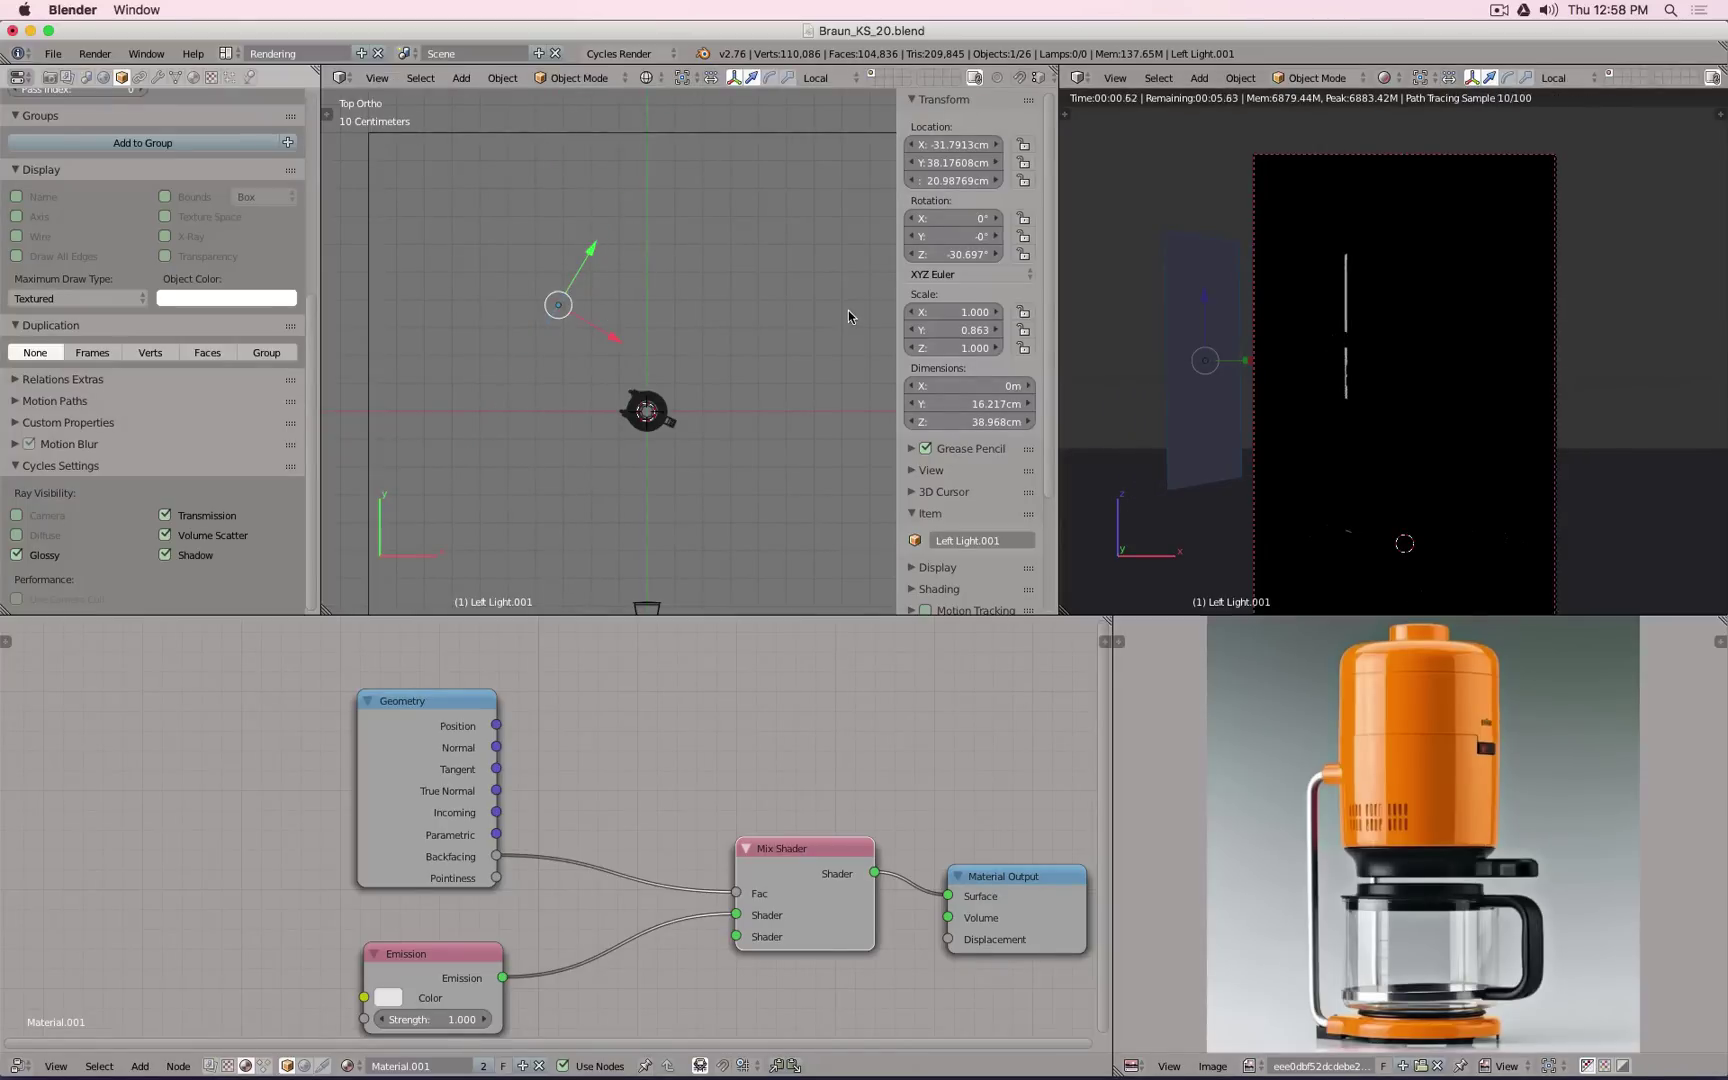
key(alt+h)
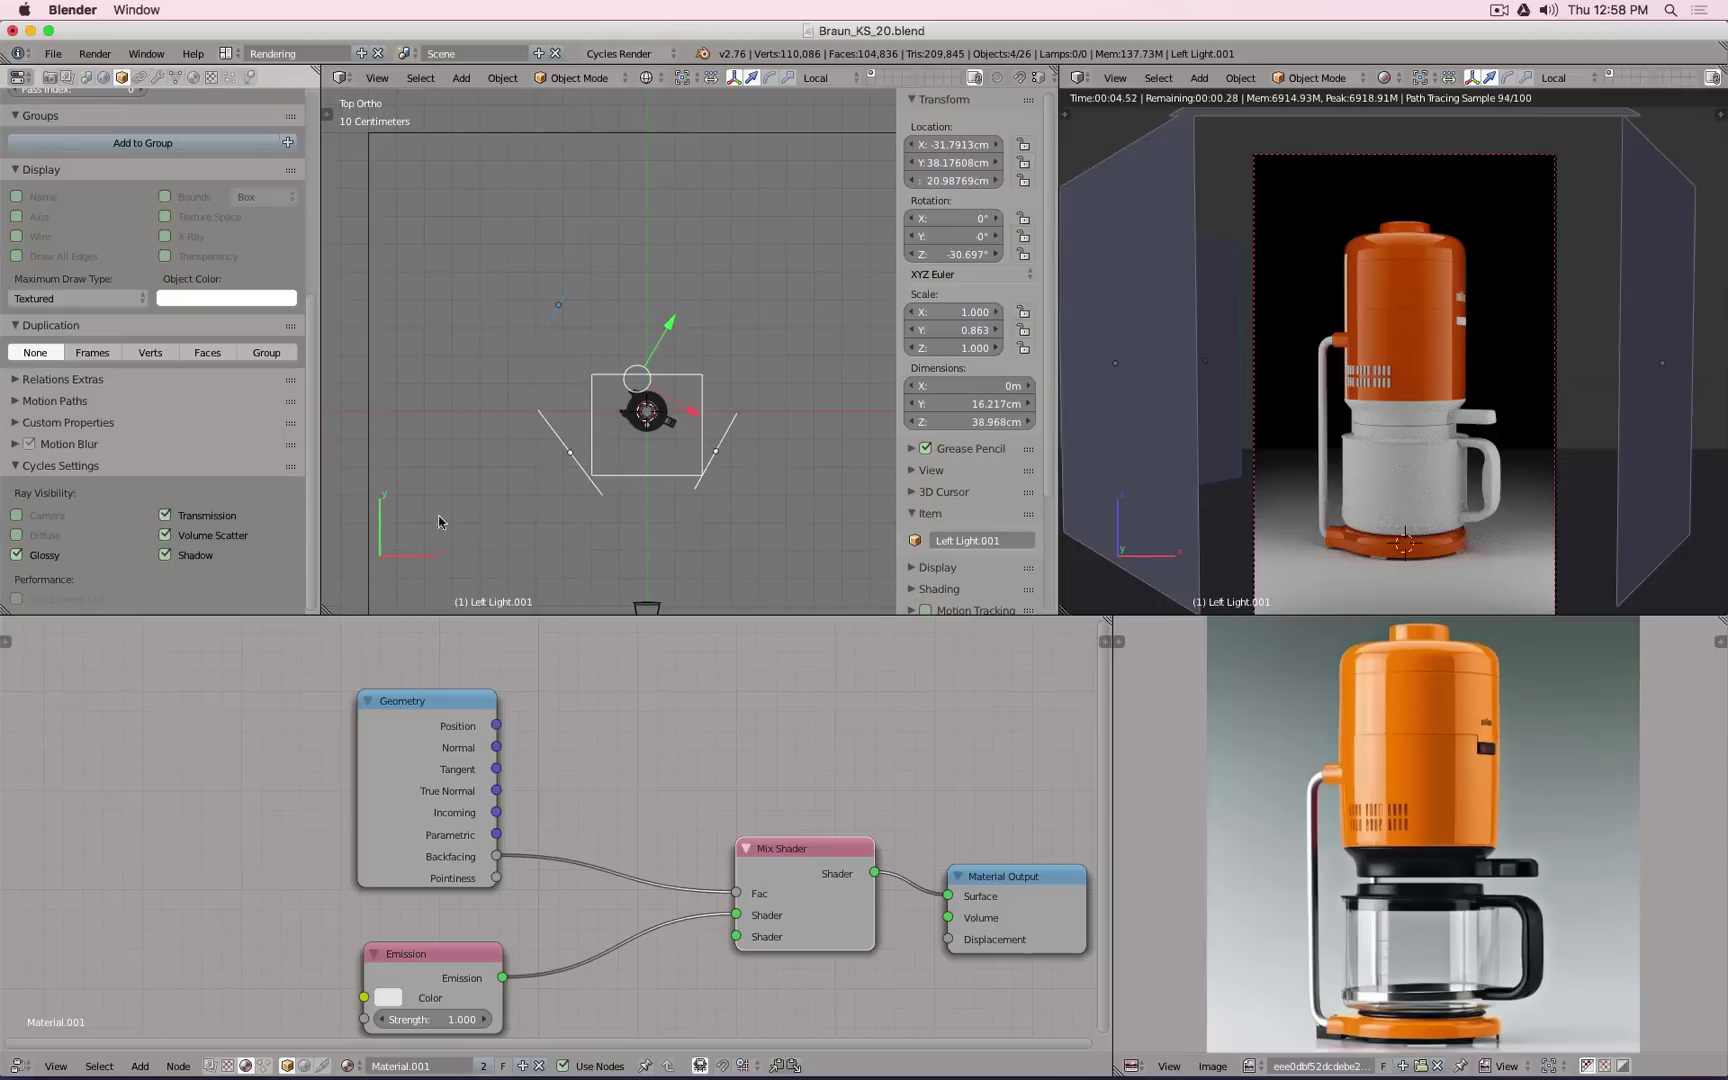
Step: Rotate the duplicated light to about -35.7° in Z and move it to about X -34.1 cm, Y 37.9 cm
right_click(548, 324)
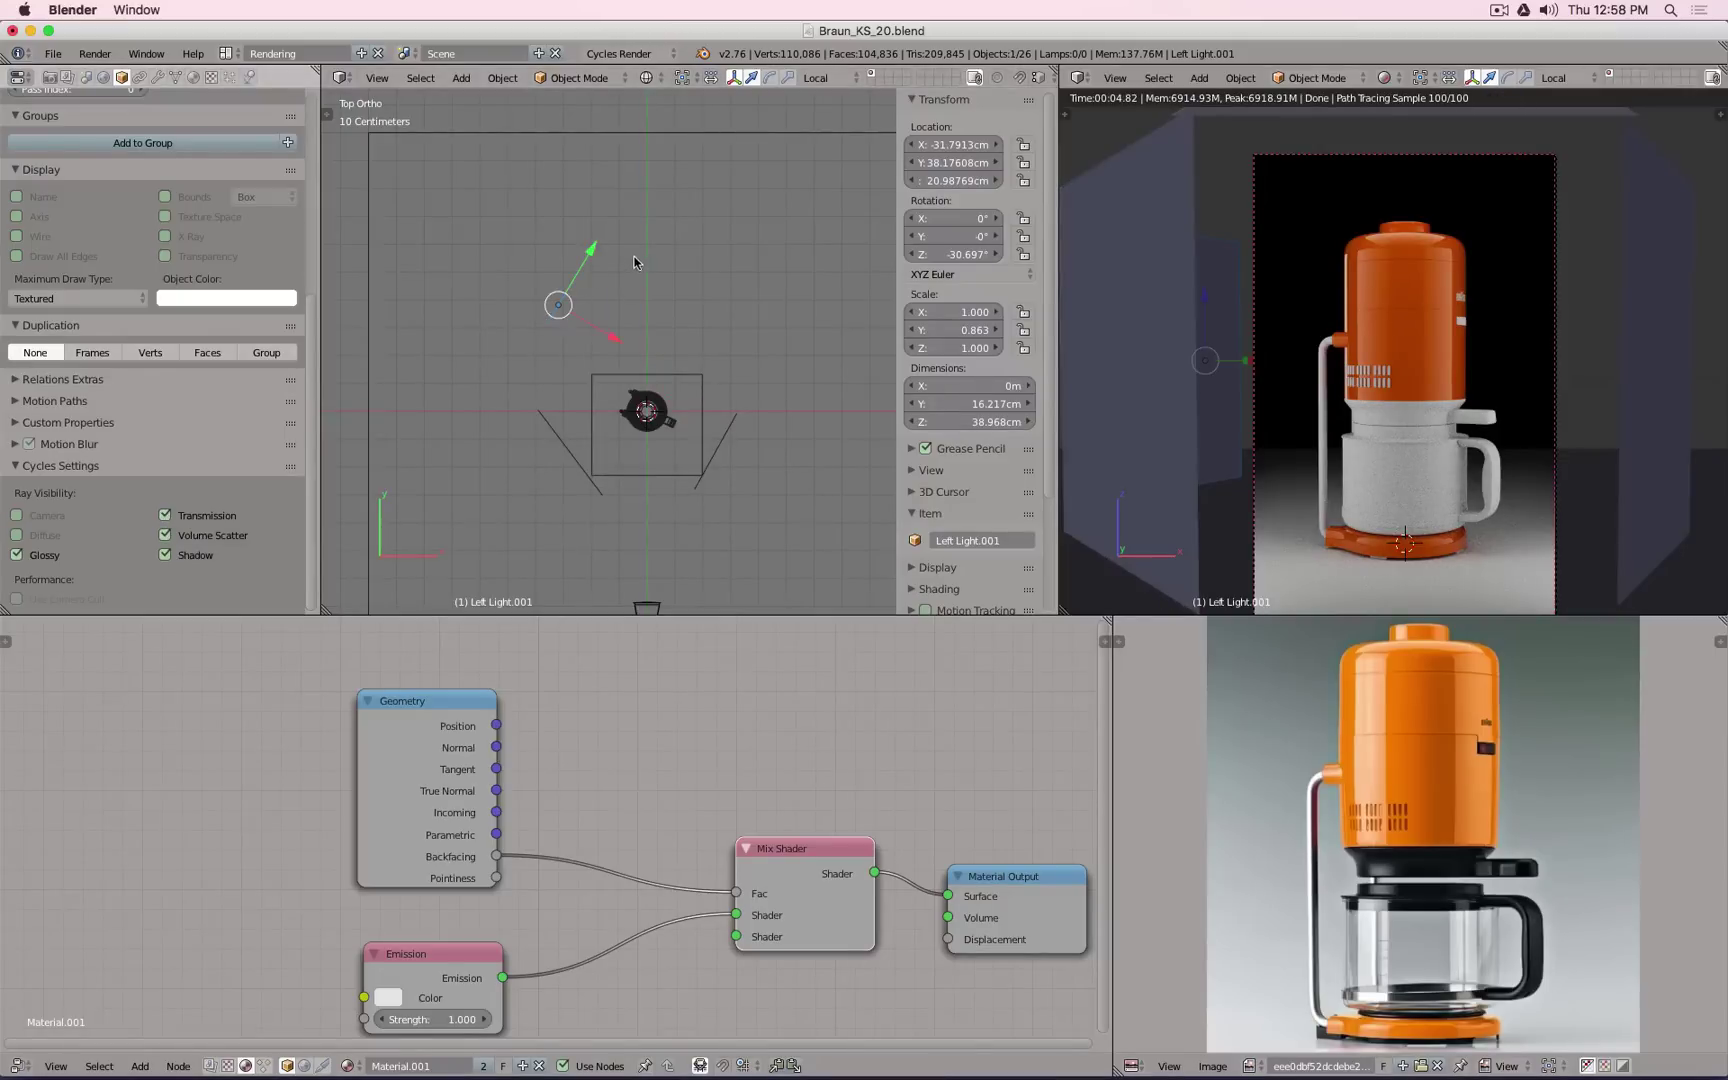
key(r)
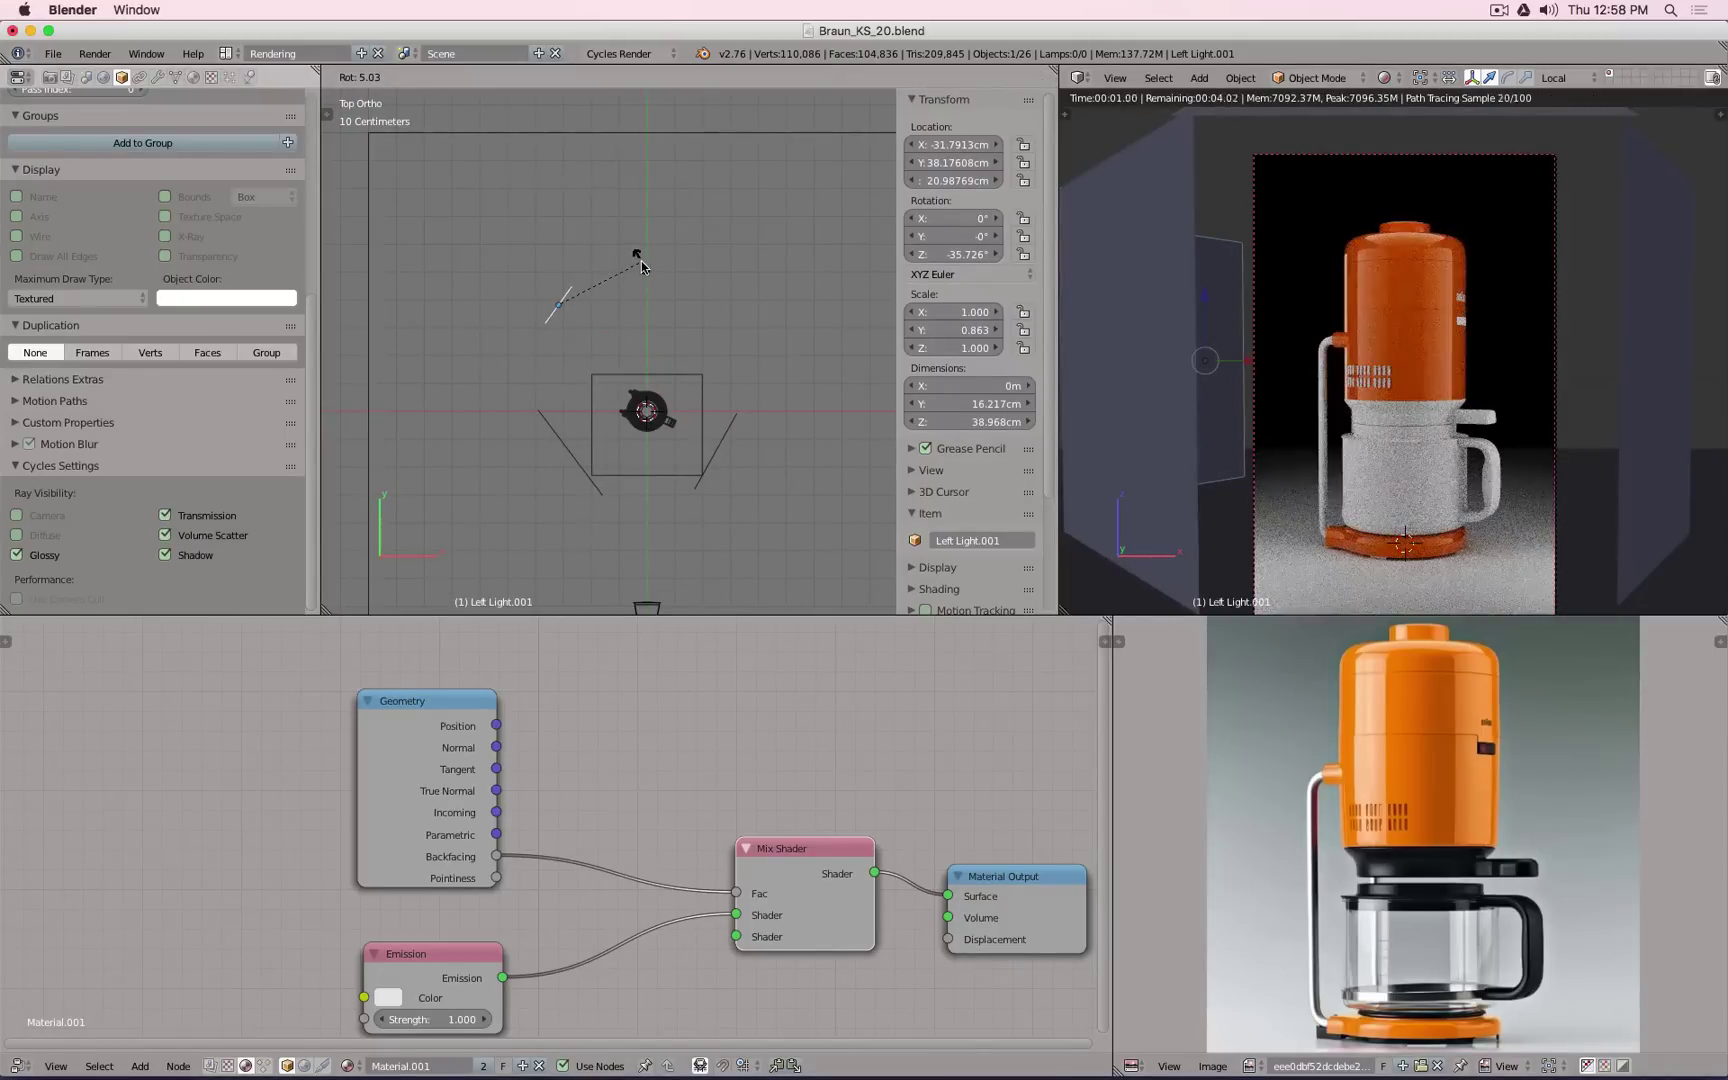
click(641, 263)
key(g)
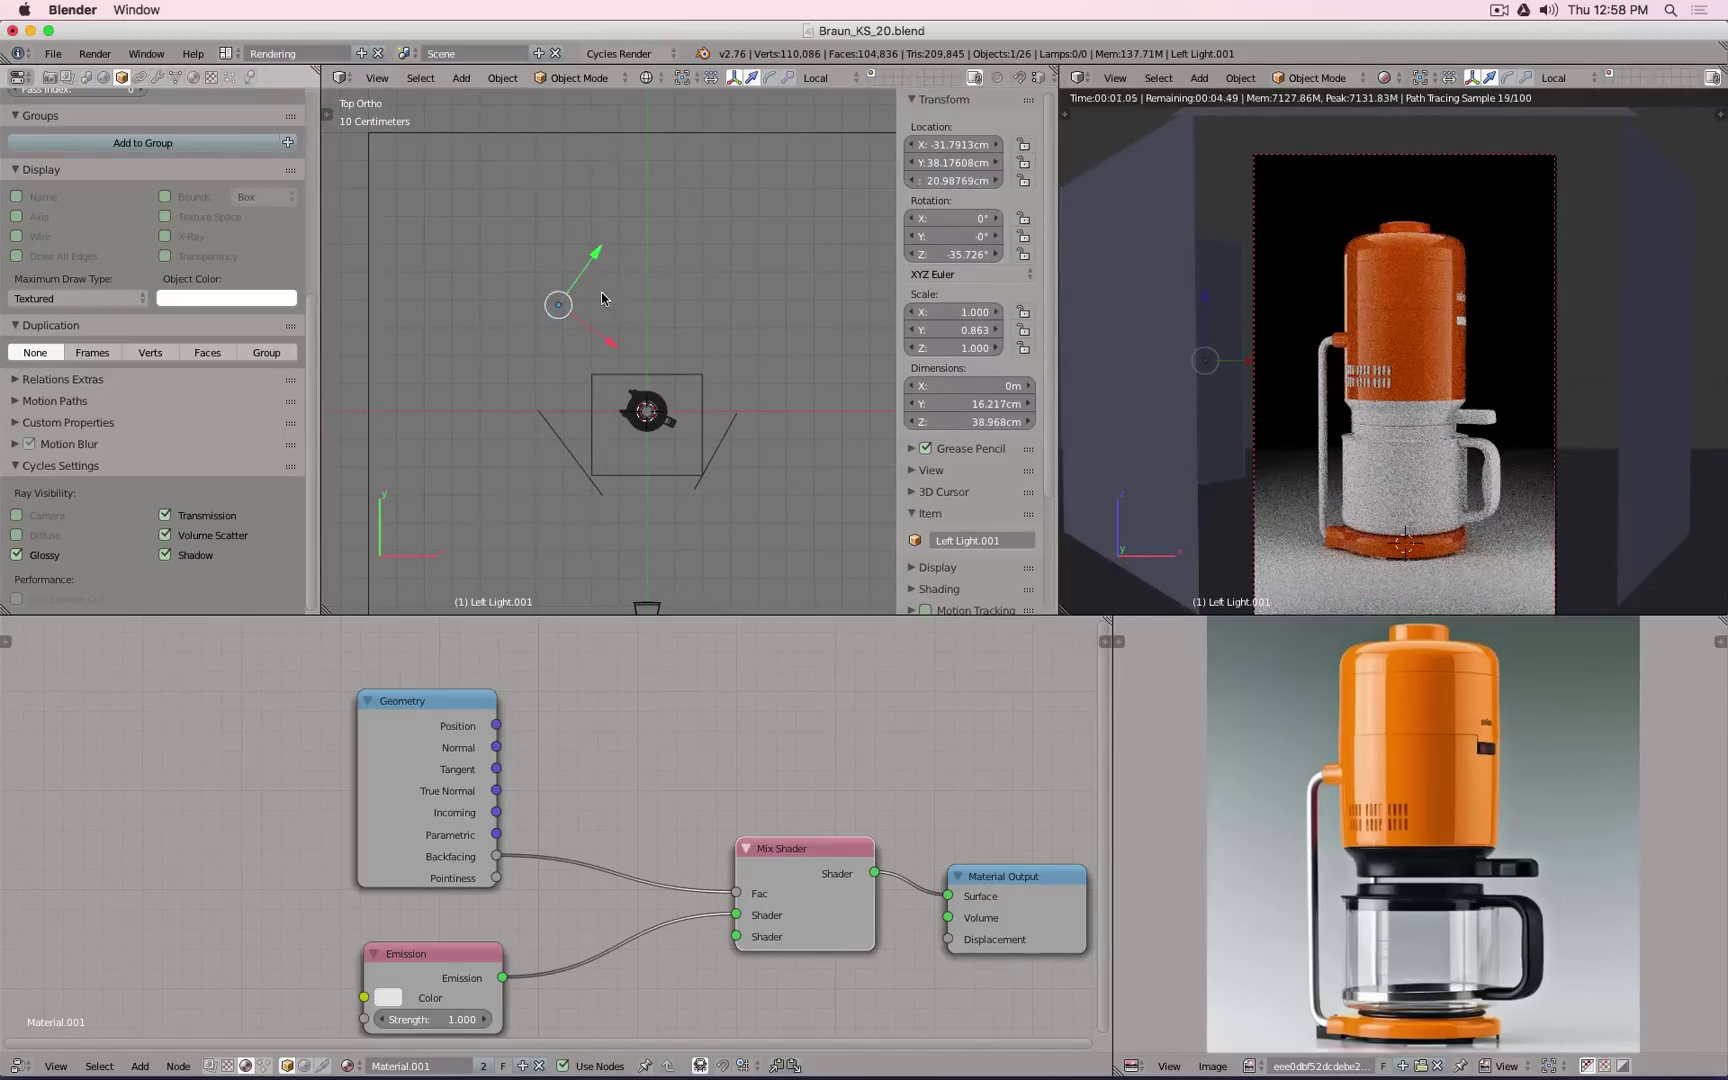
click(595, 294)
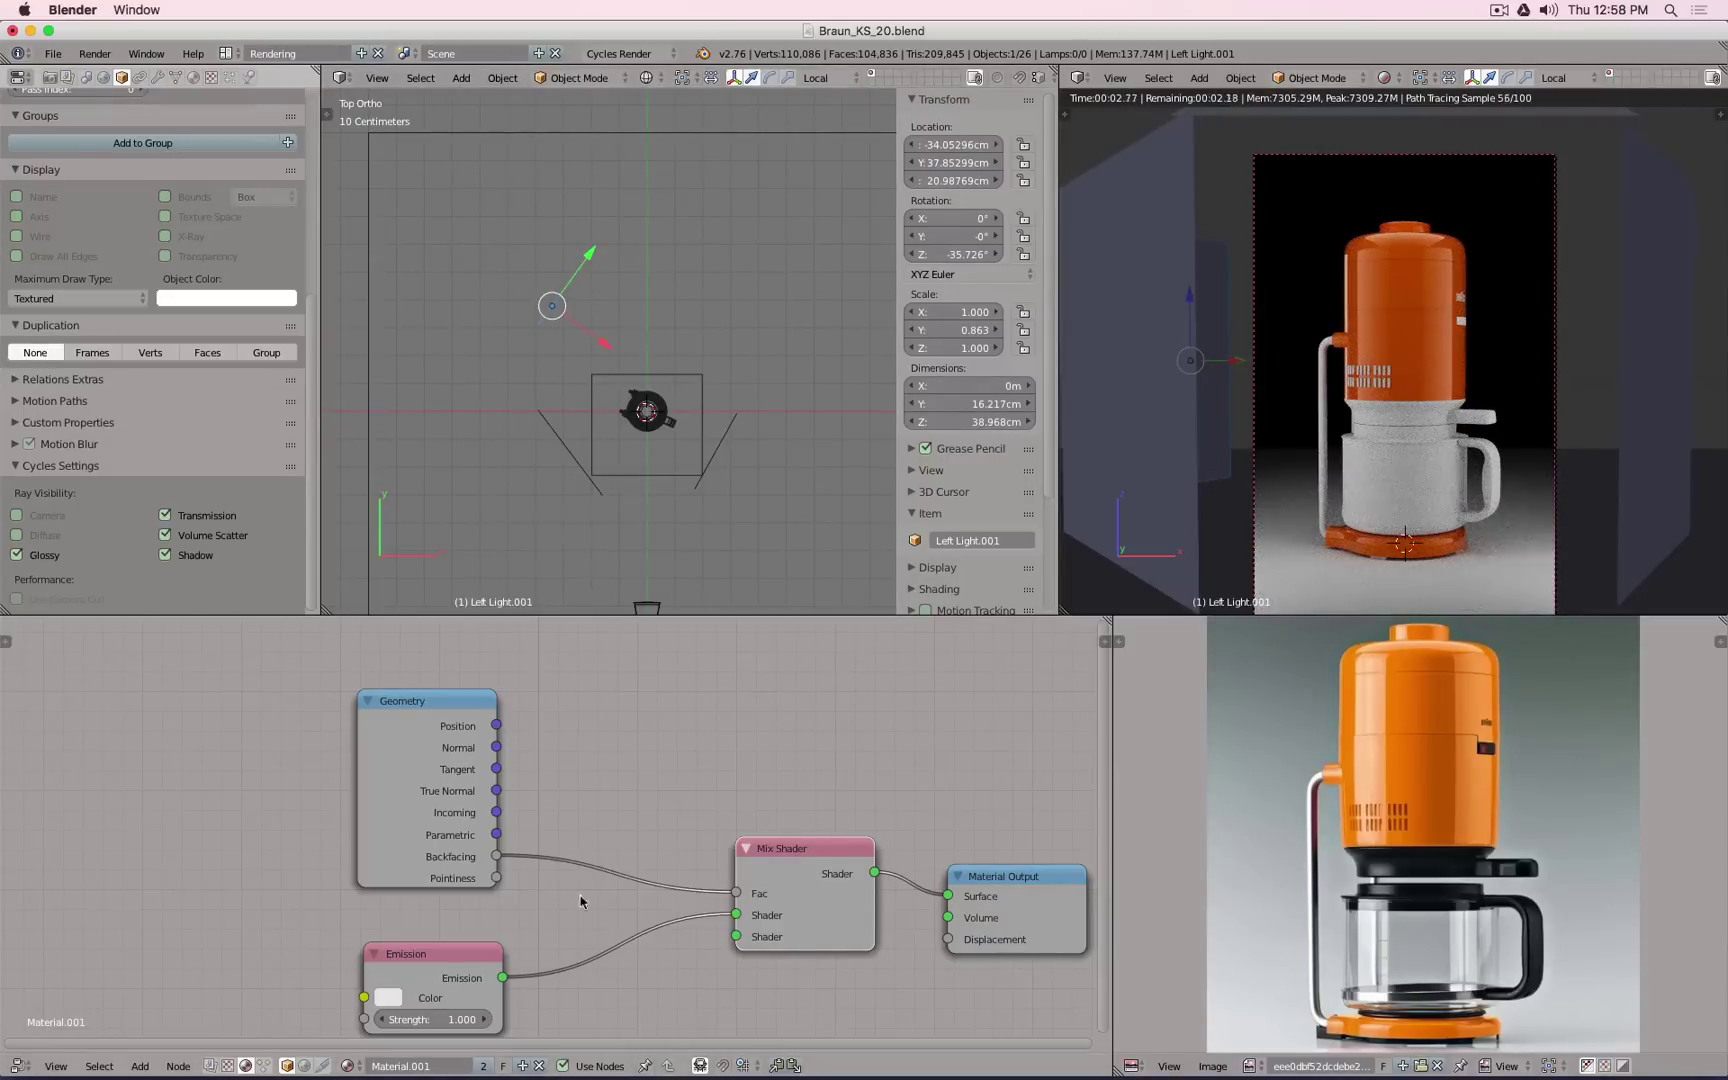
Step: Try an emission strength of 0.1 in the duplicated light's material
click(431, 1017)
key(BackSpace)
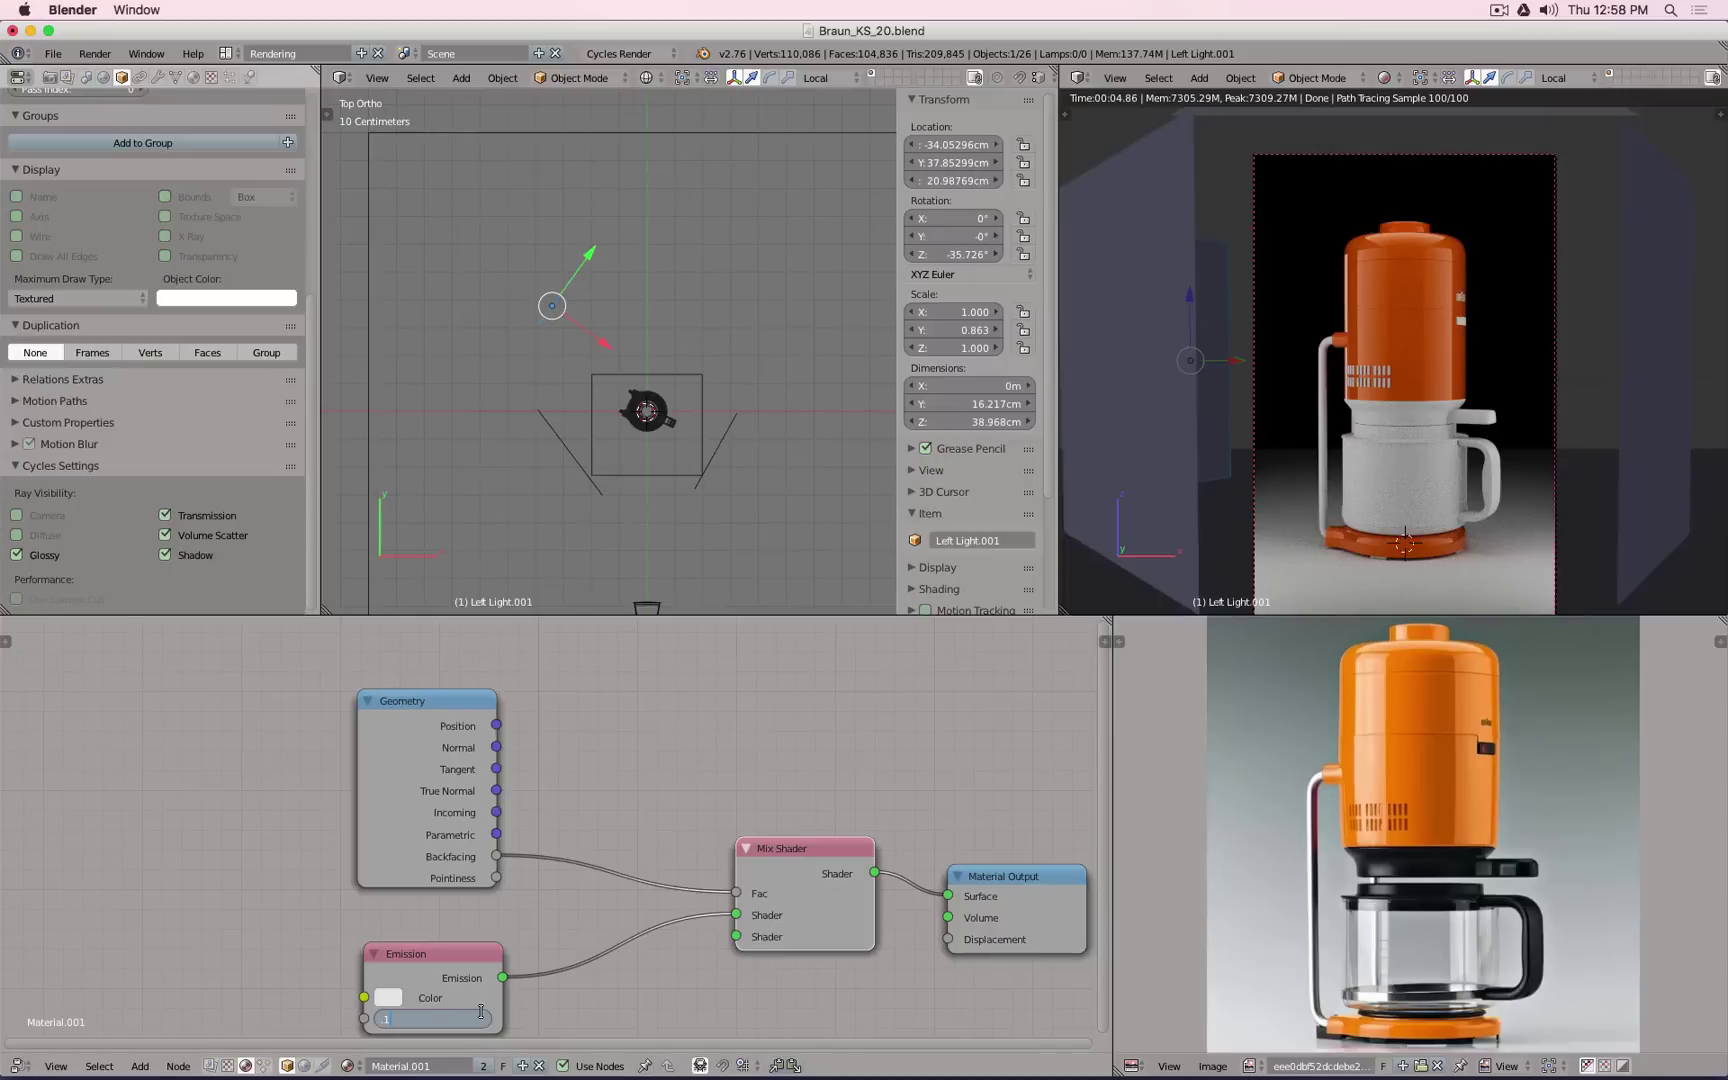
text(.1)
key(Return)
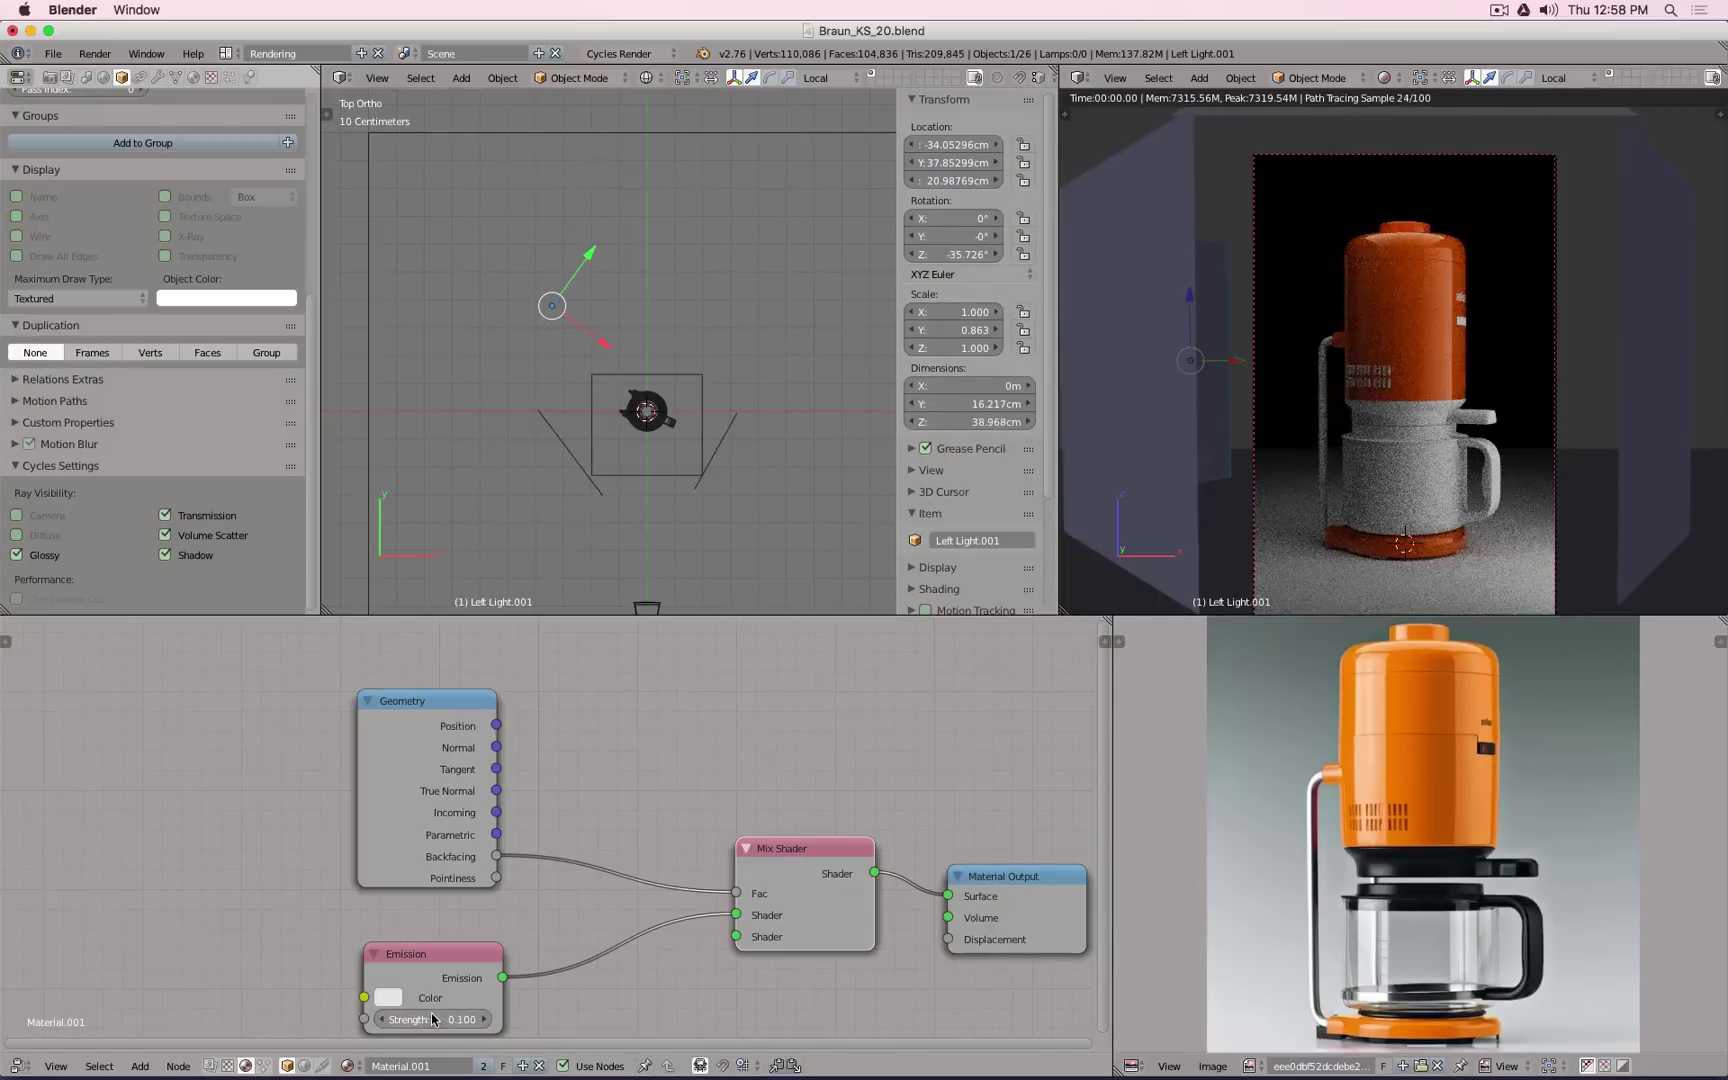
Step: Set the emission strength of the duplicated light's material to 0.3
click(441, 1016)
key(BackSpace)
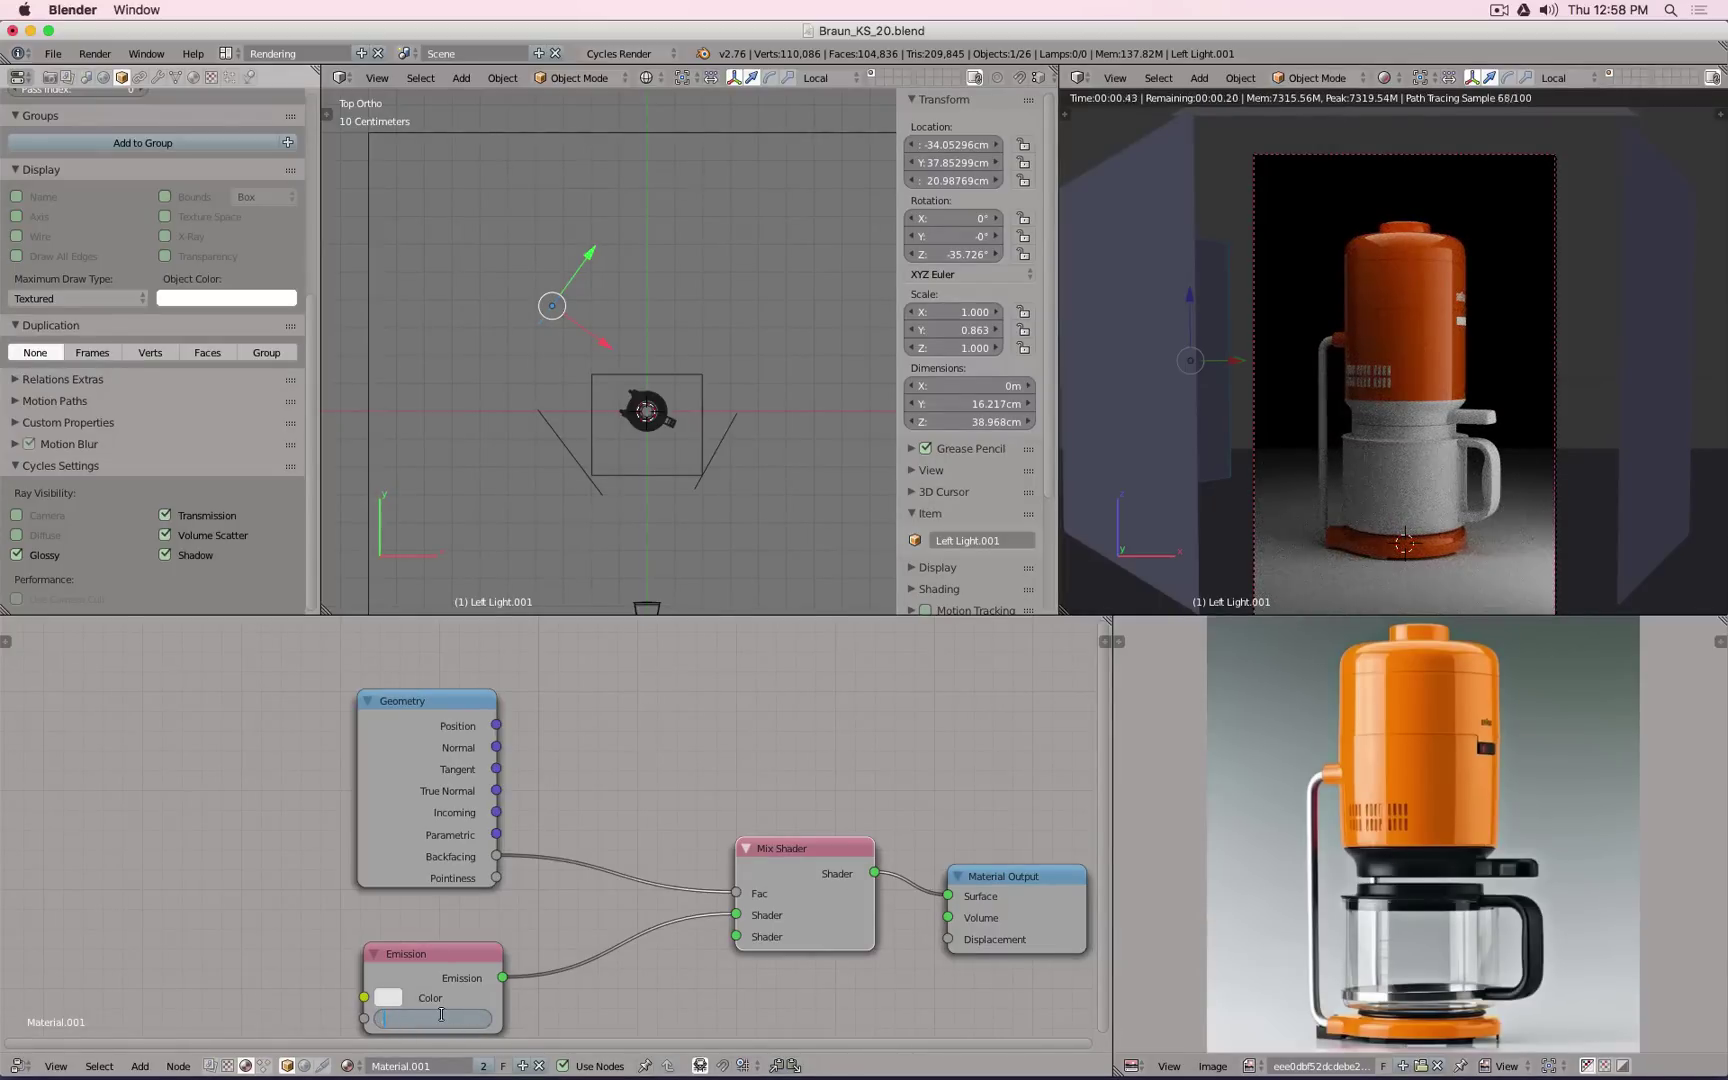
text(.3)
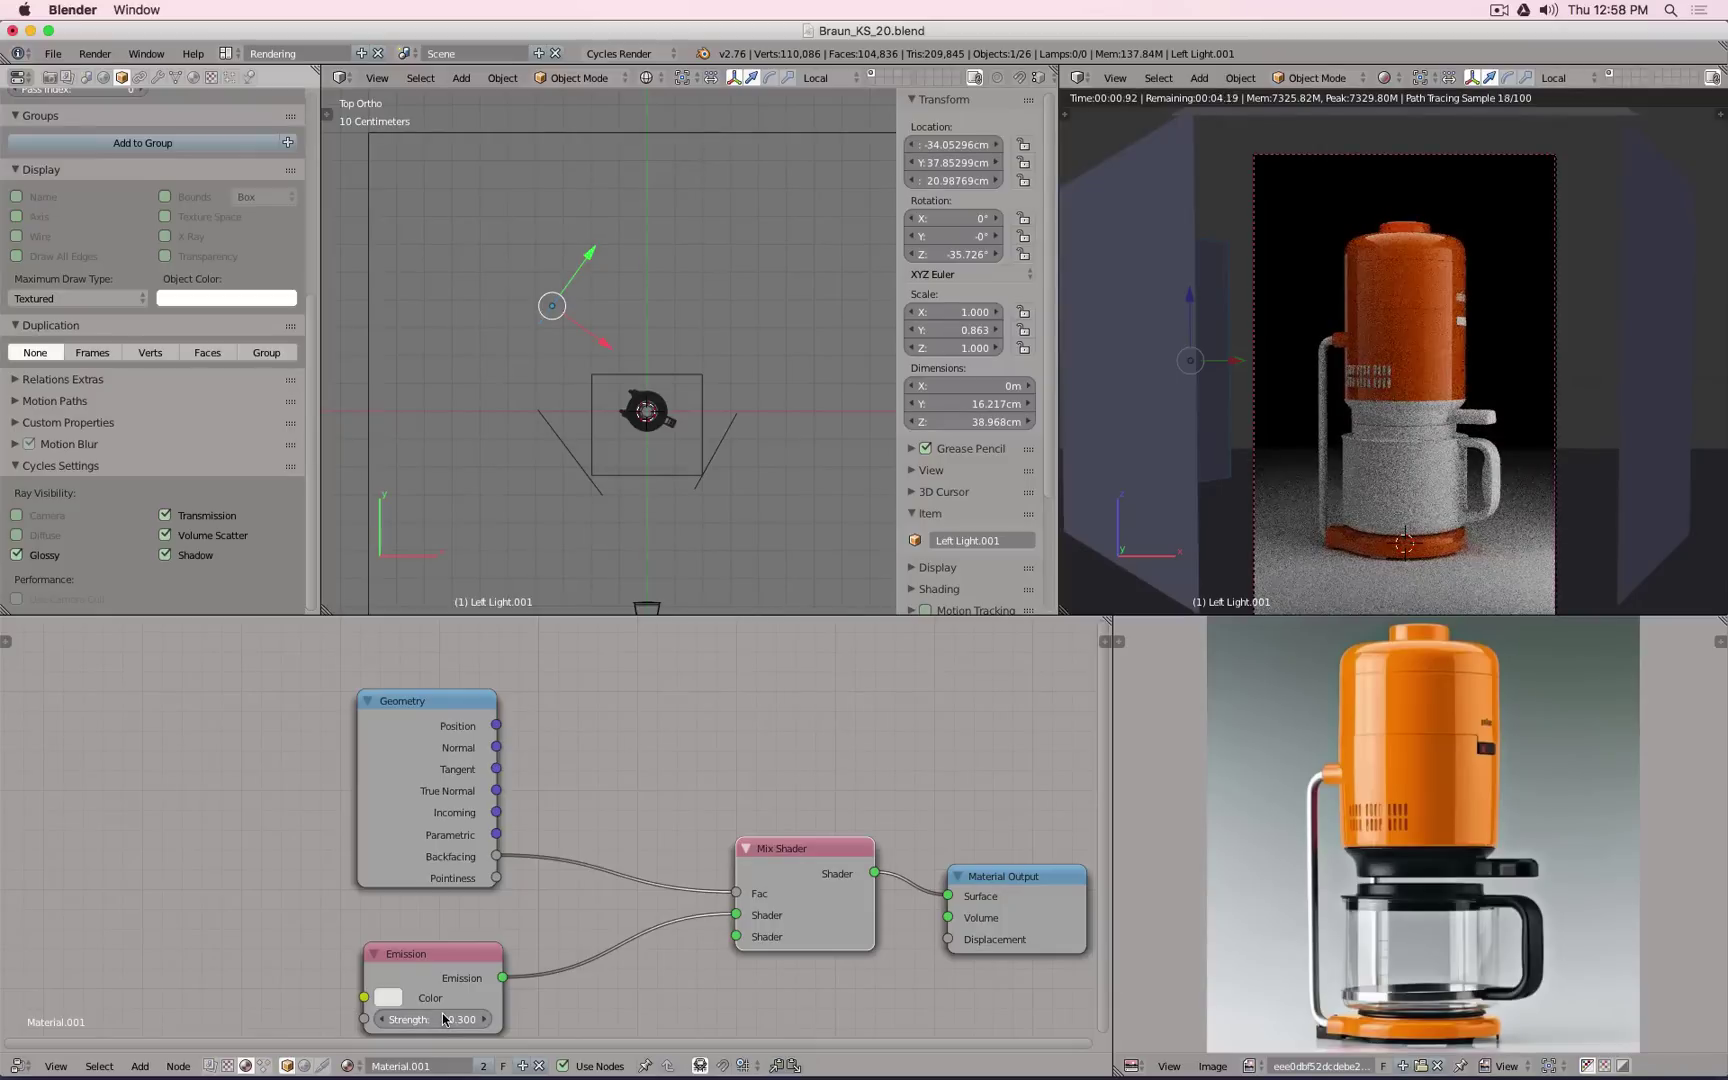
key(Return)
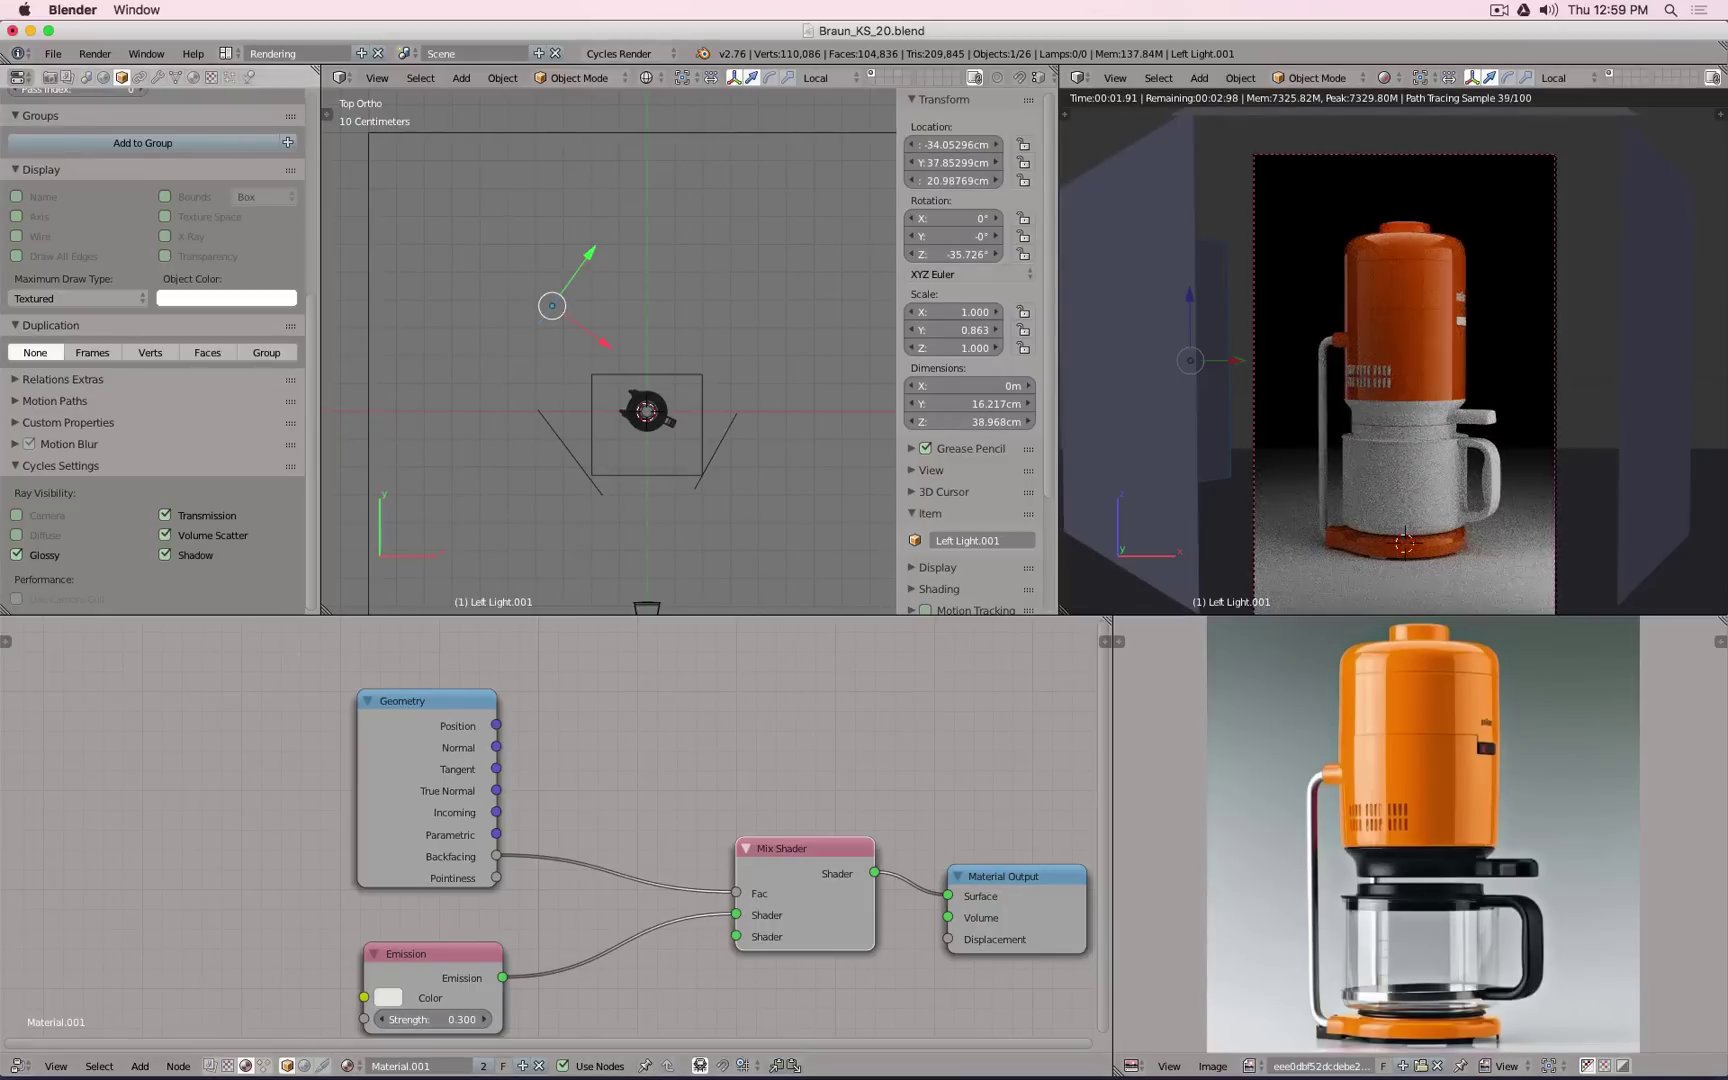
Step: Make the original left light's shared material a single-user copy and rename it Left Light
right_click(565, 432)
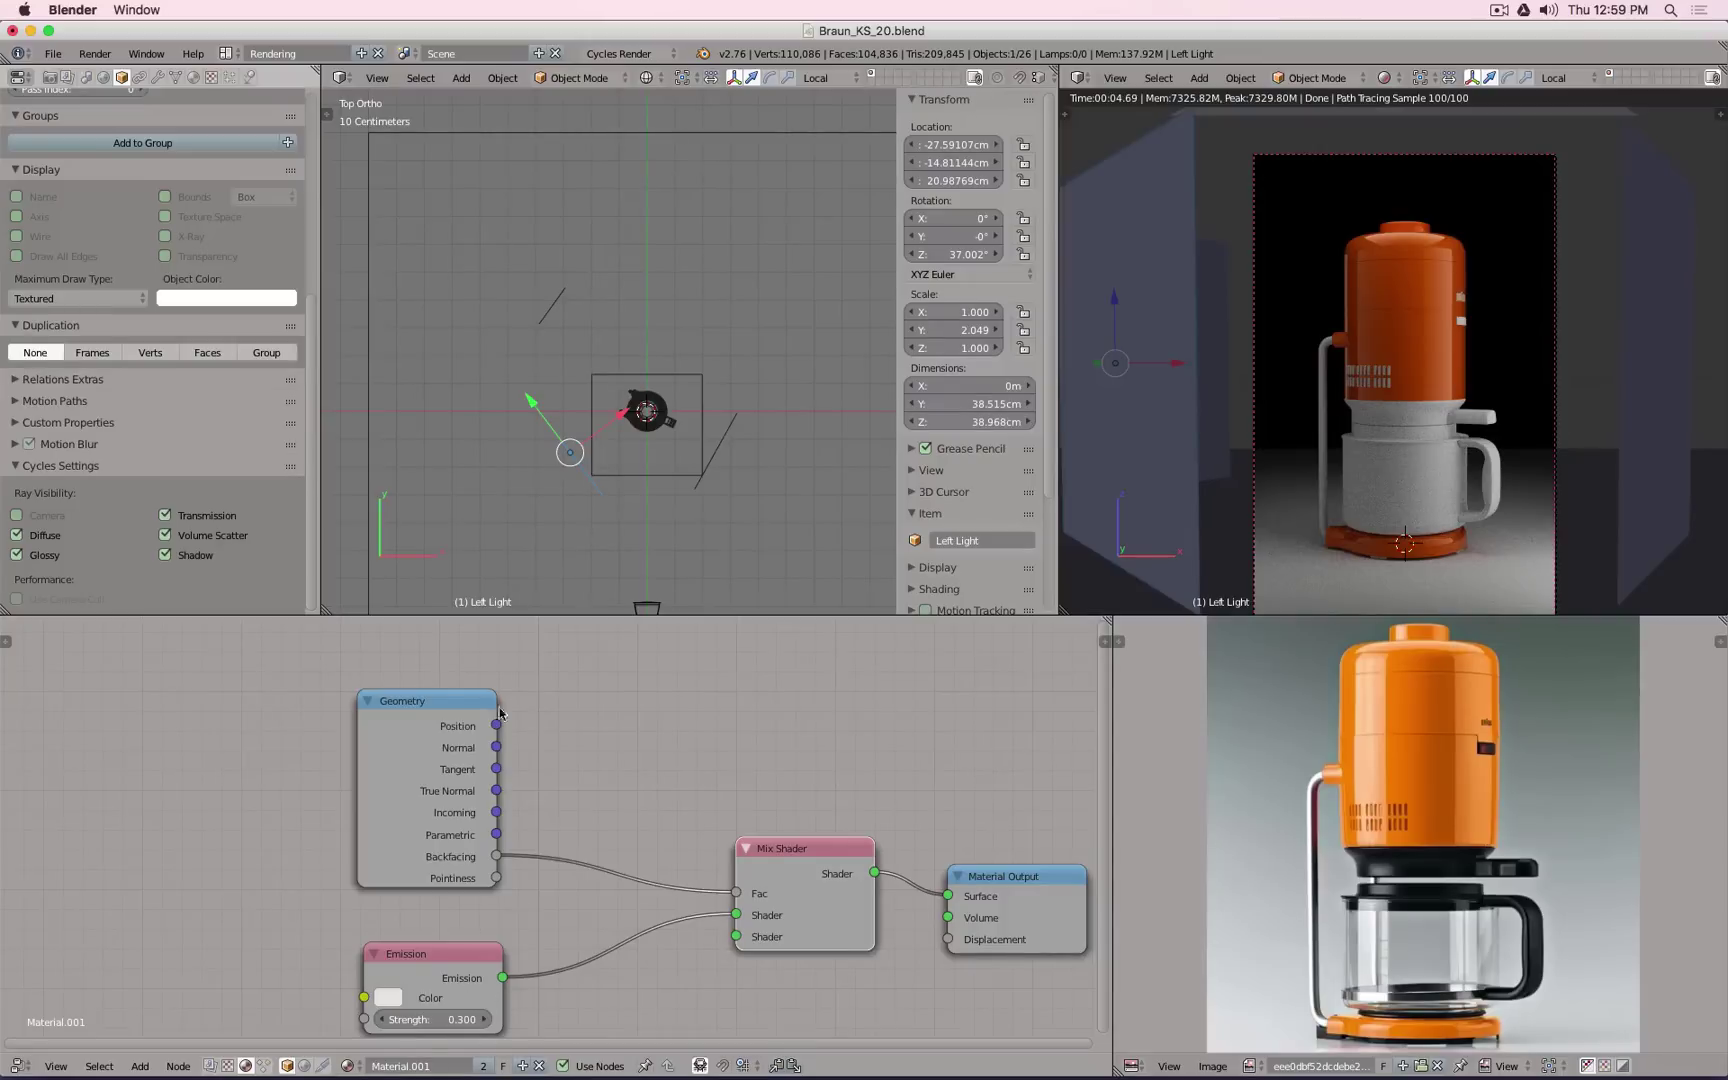
right_click(552, 306)
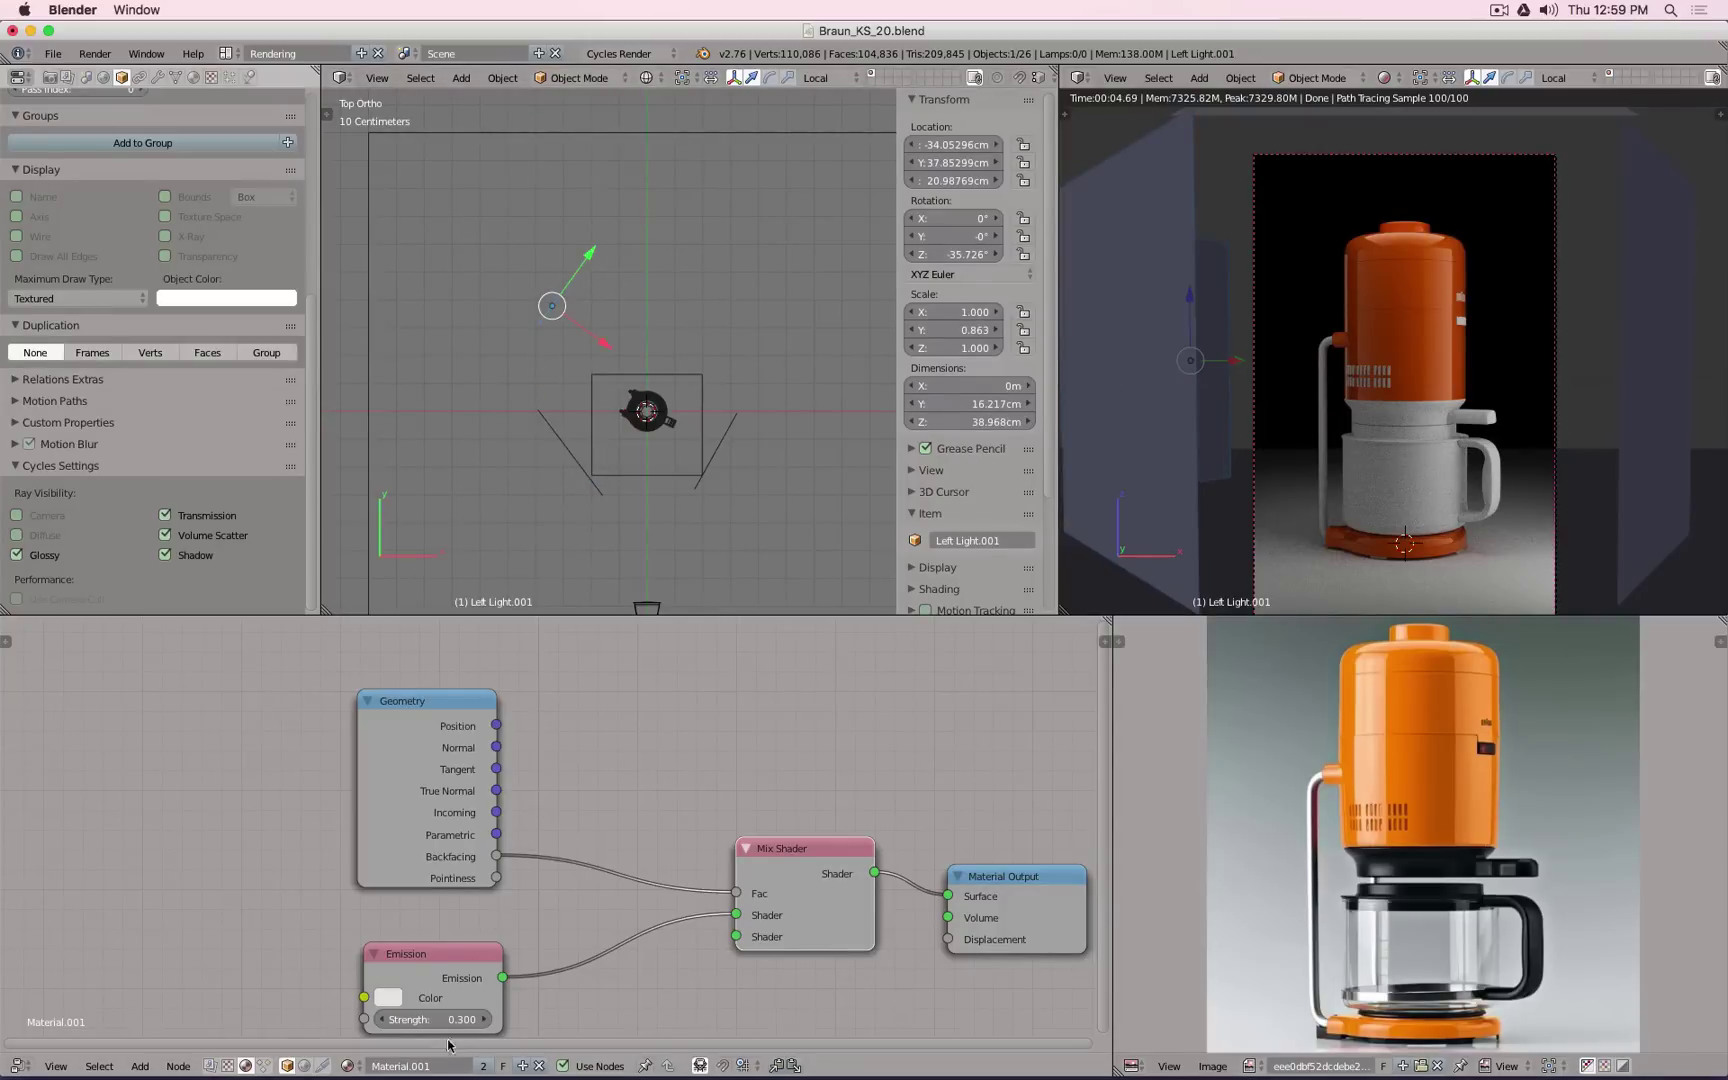
right_click(541, 450)
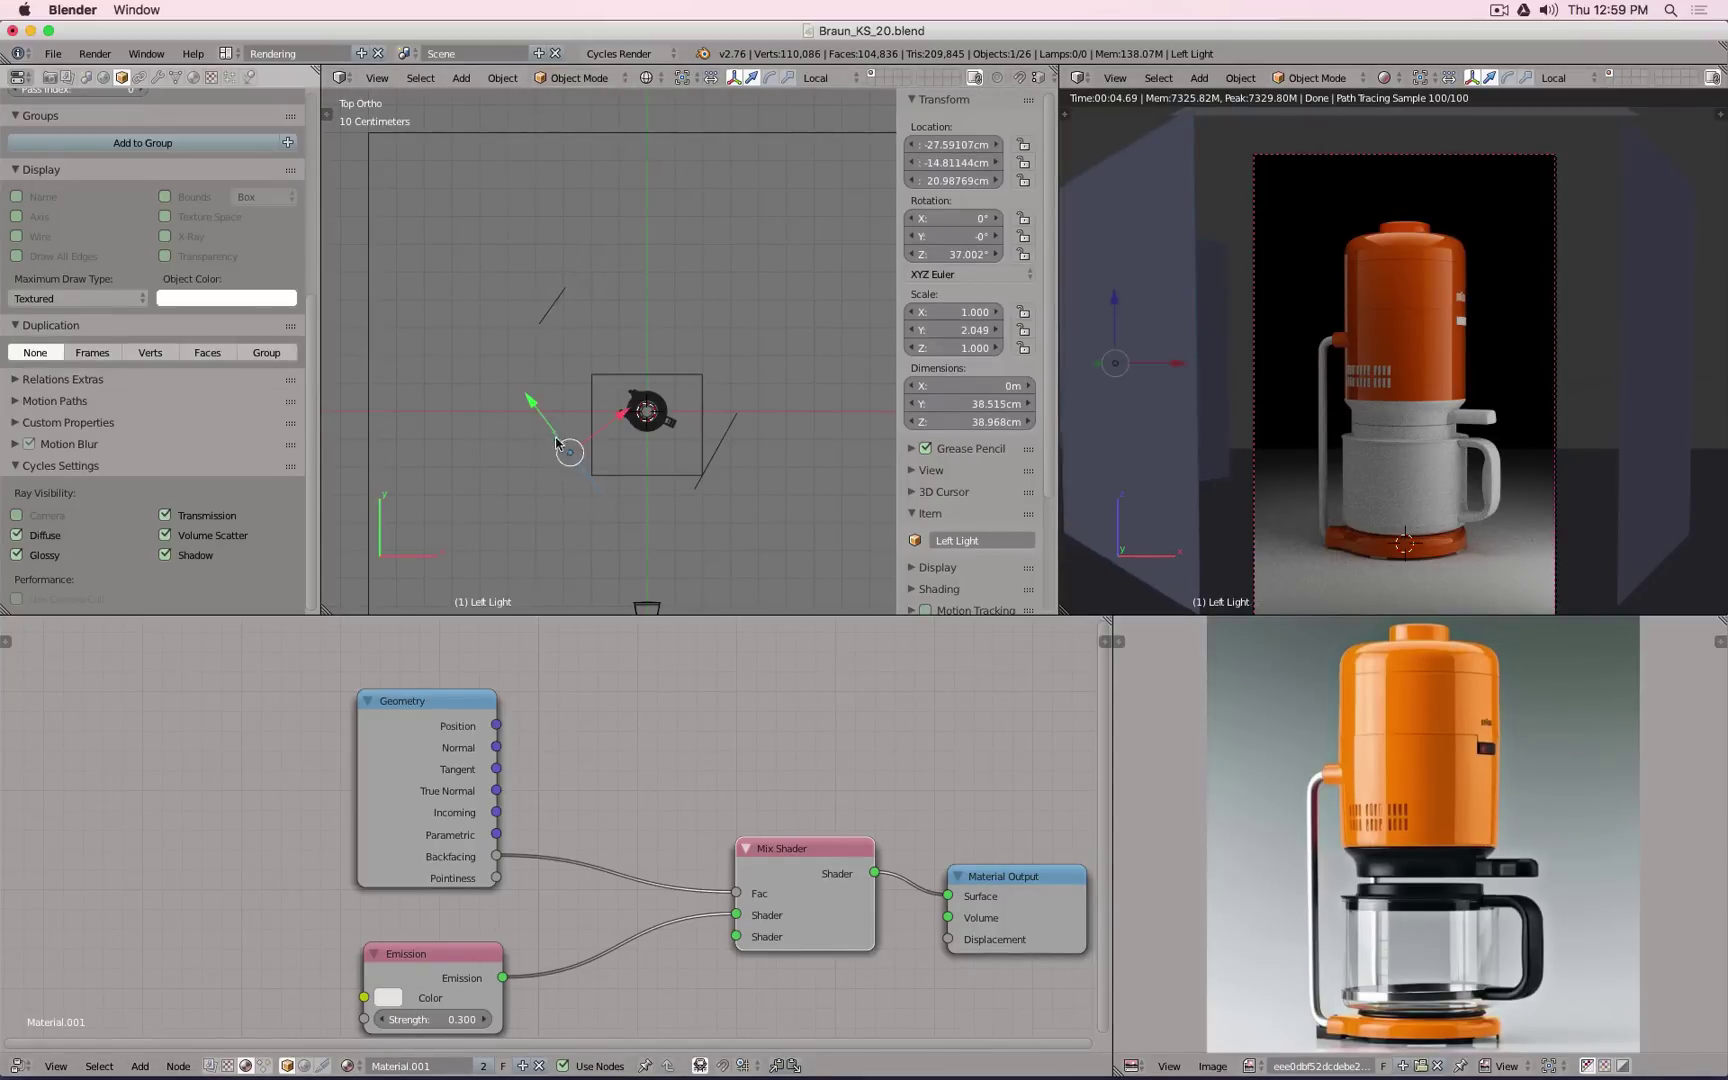
click(486, 1068)
click(453, 1066)
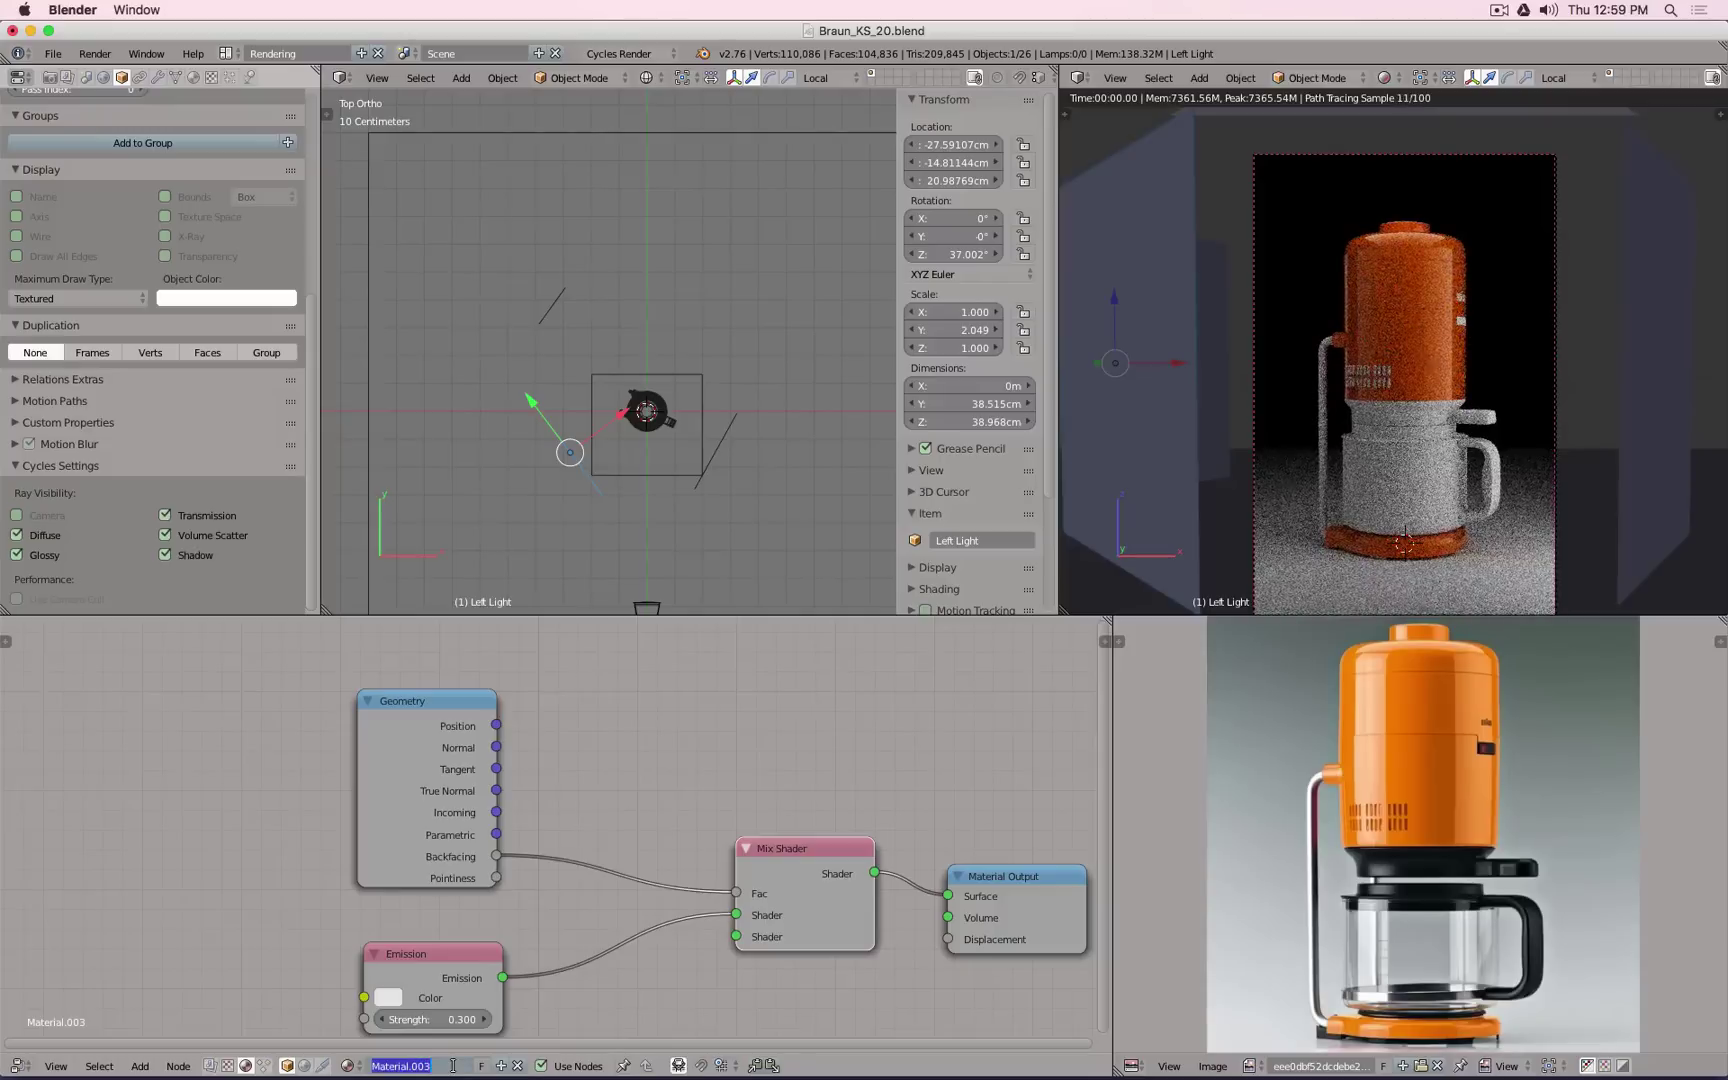
text(Left Light)
key(Return)
Step: Select the right light and rename its material Right Light
right_click(706, 485)
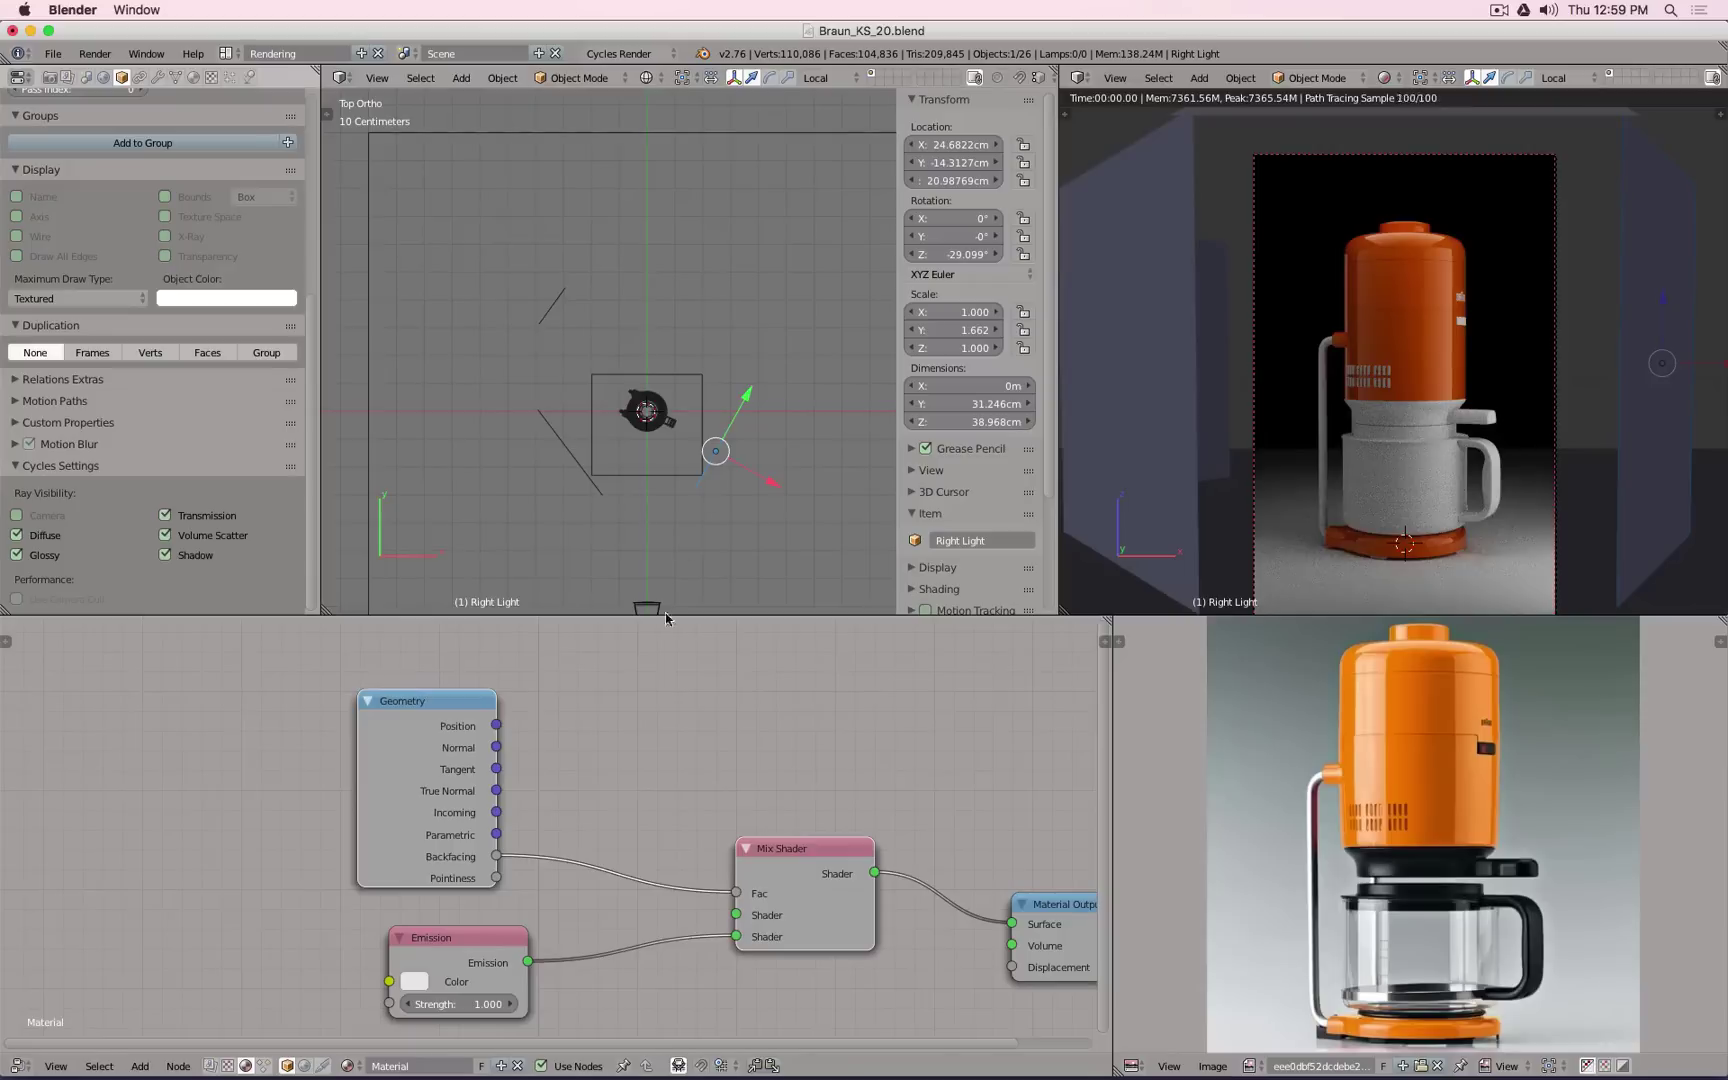
click(422, 1064)
text(Right)
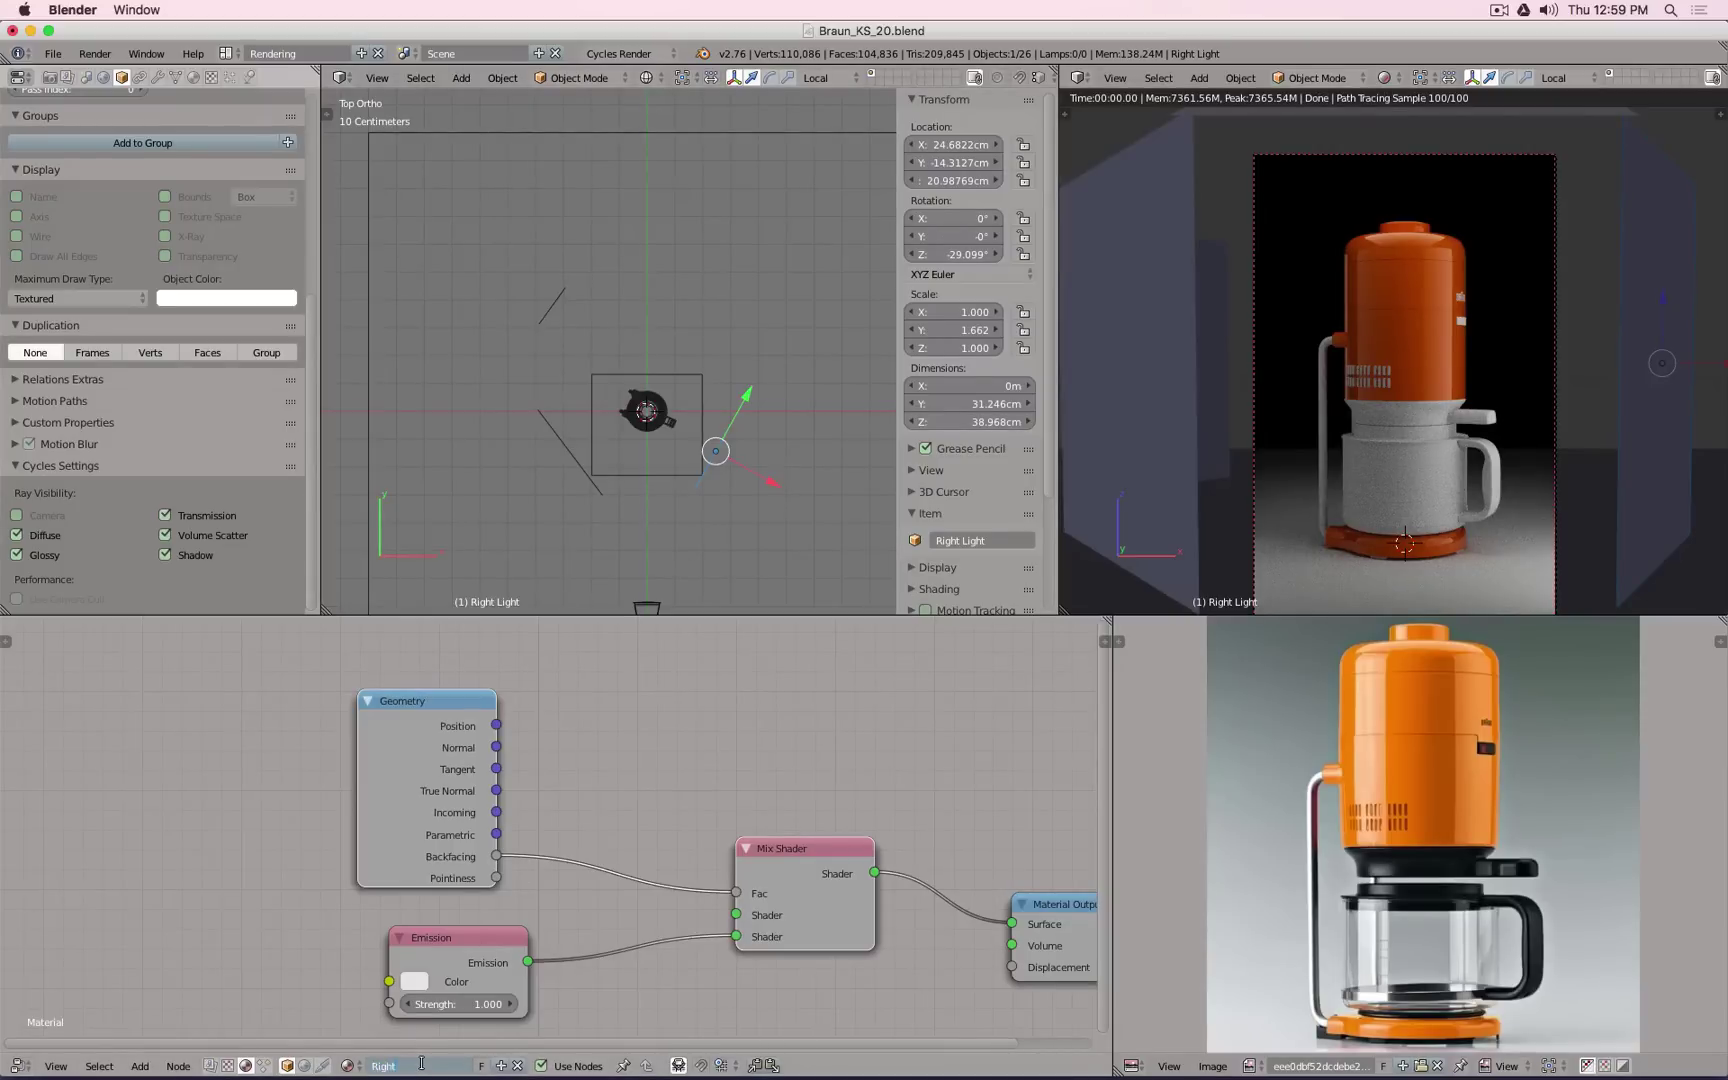
text( Light)
key(Return)
Step: Select the duplicated light behind the coffee maker and rename its material Left Reflection
right_click(552, 306)
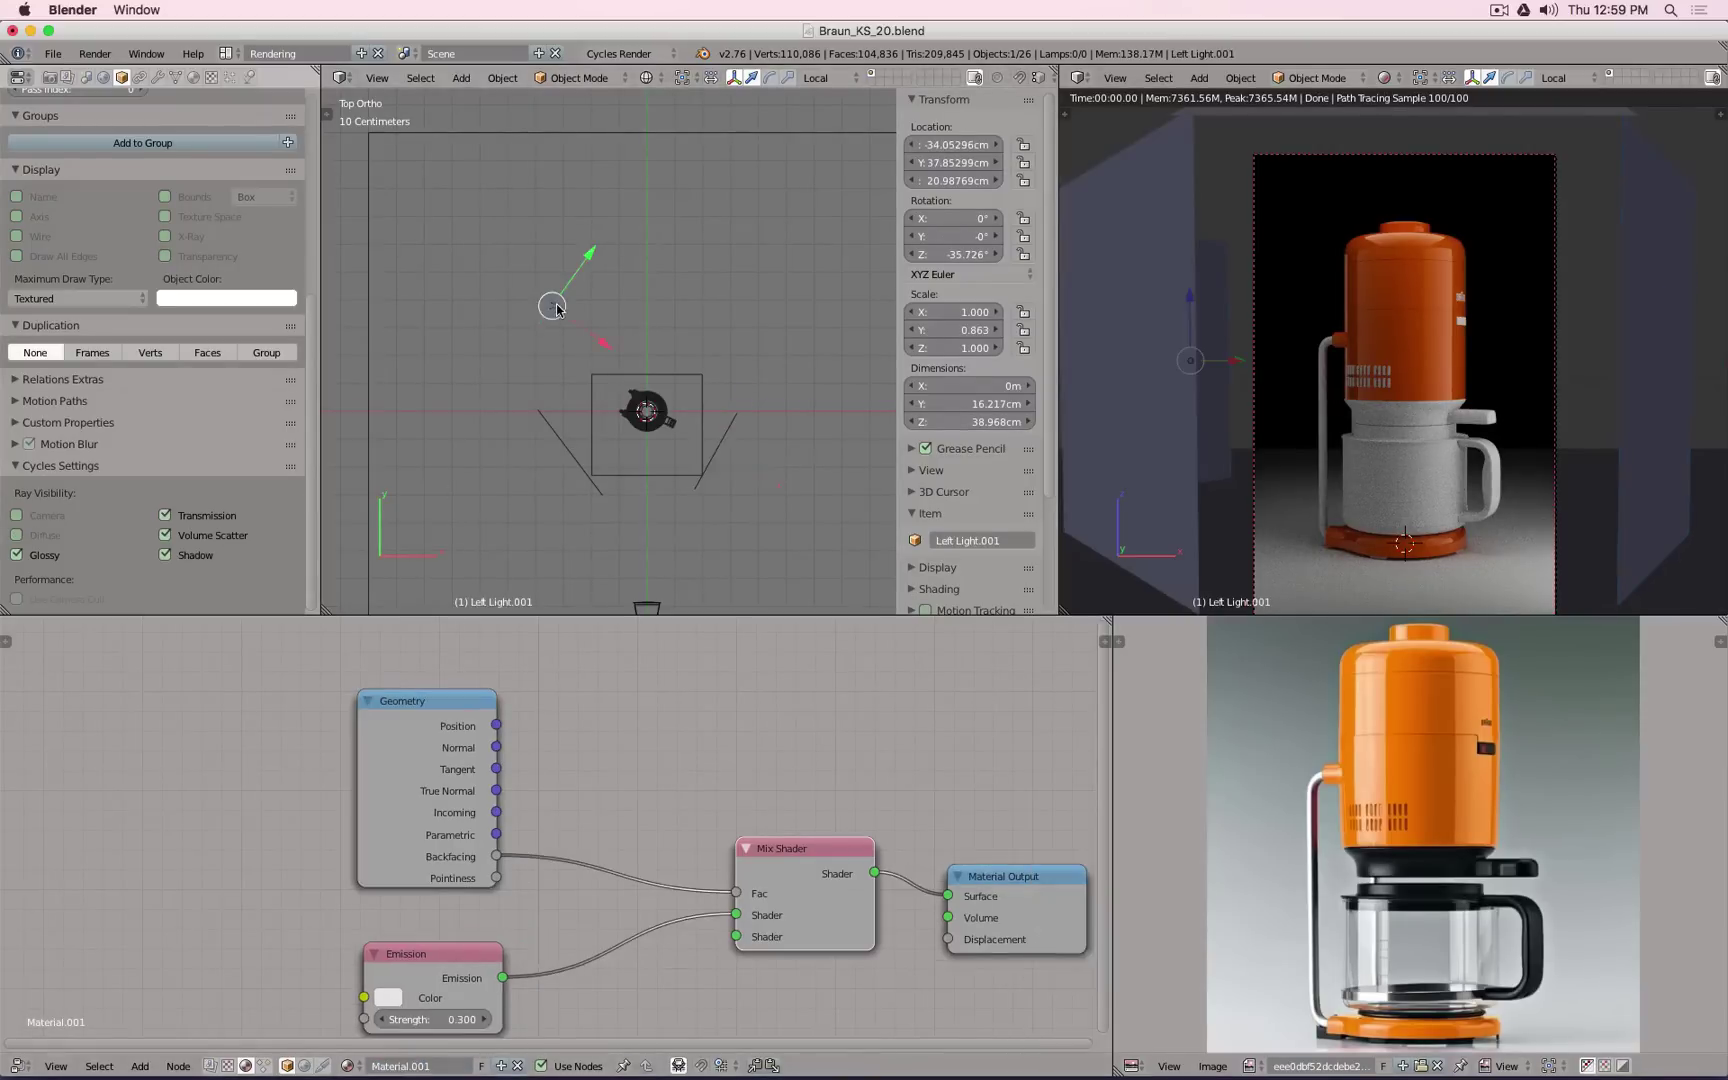
click(447, 1065)
text(L)
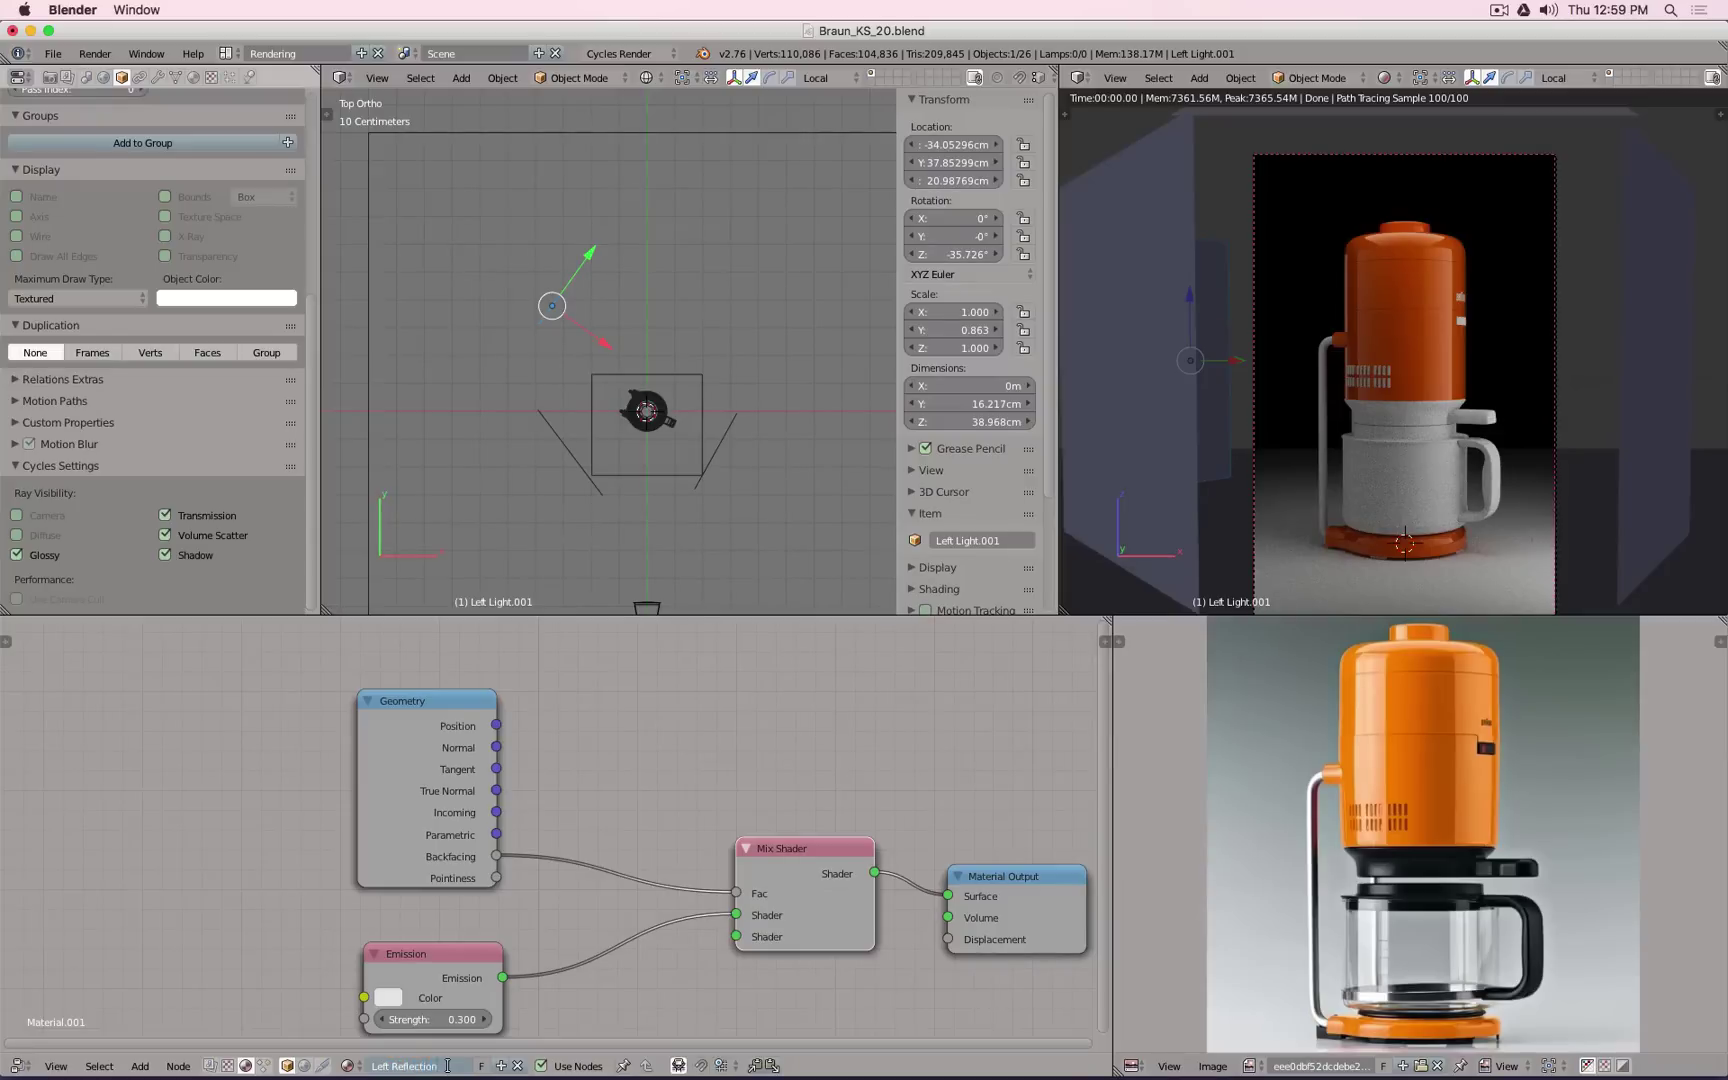
text(eft Reflection)
key(Return)
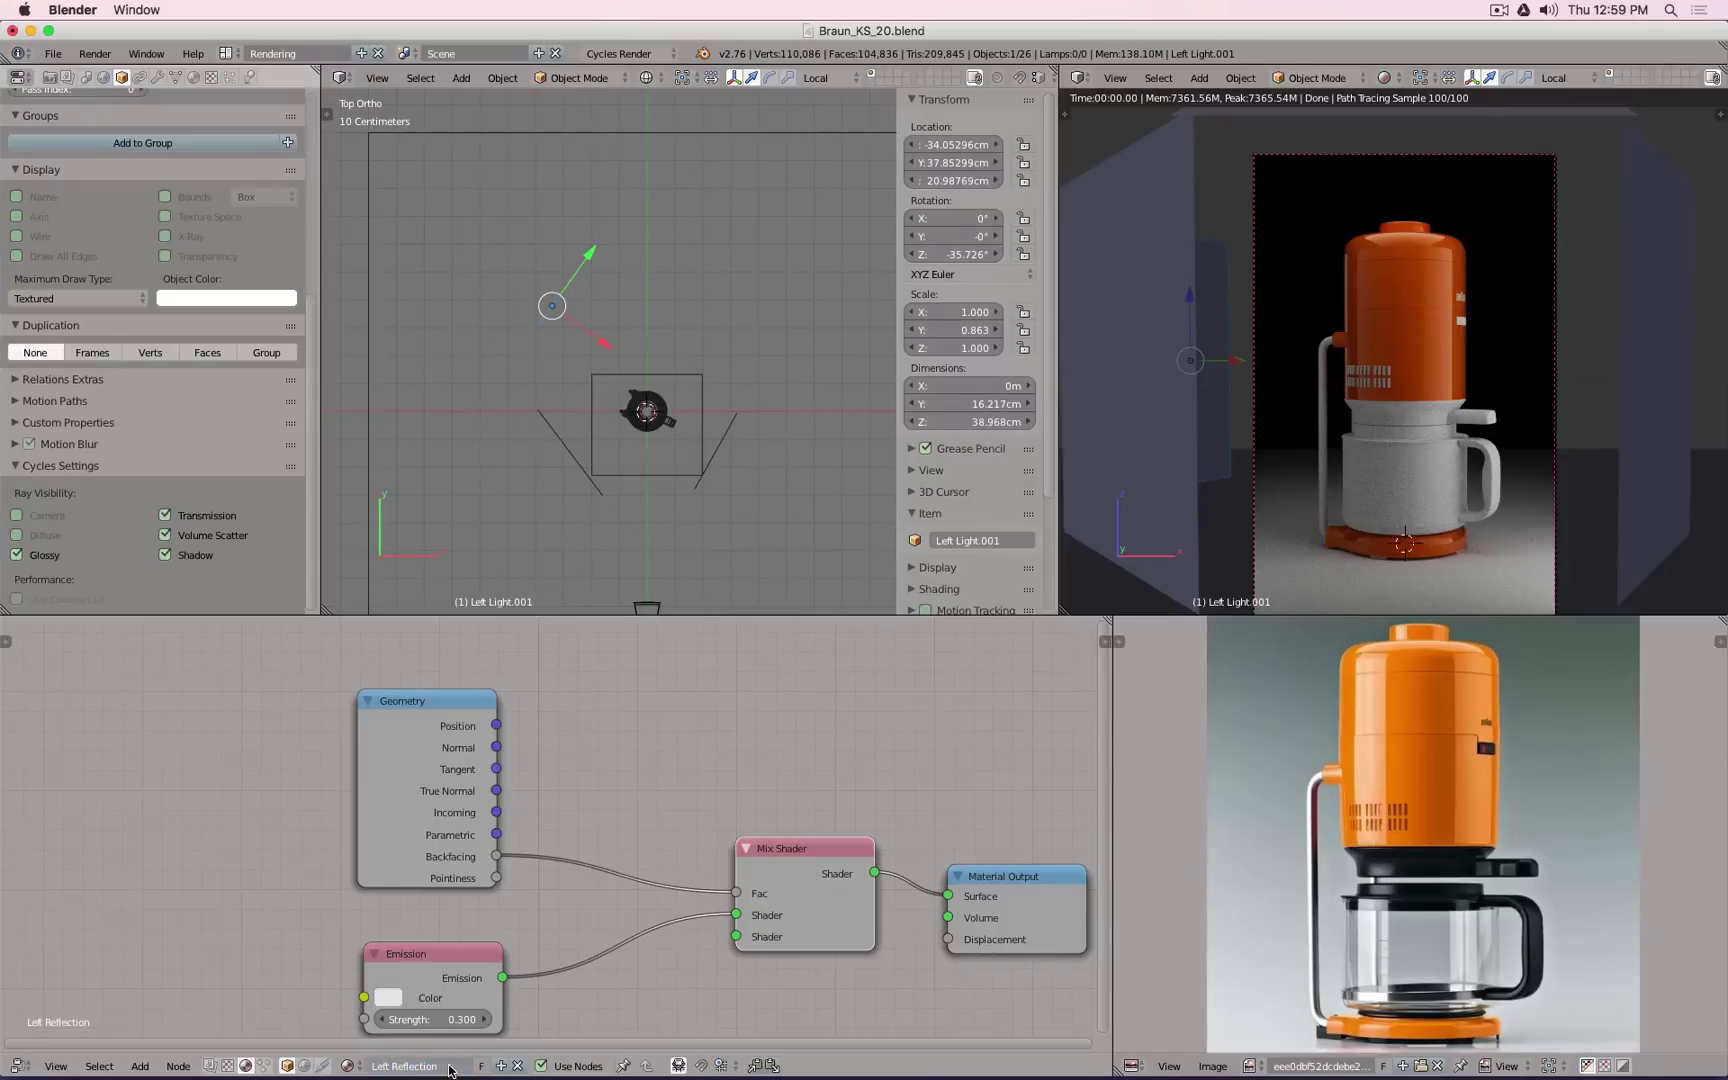
Step: Try an emission strength of 2 on the original left light, settling on 1.5
right_click(603, 503)
click(432, 1017)
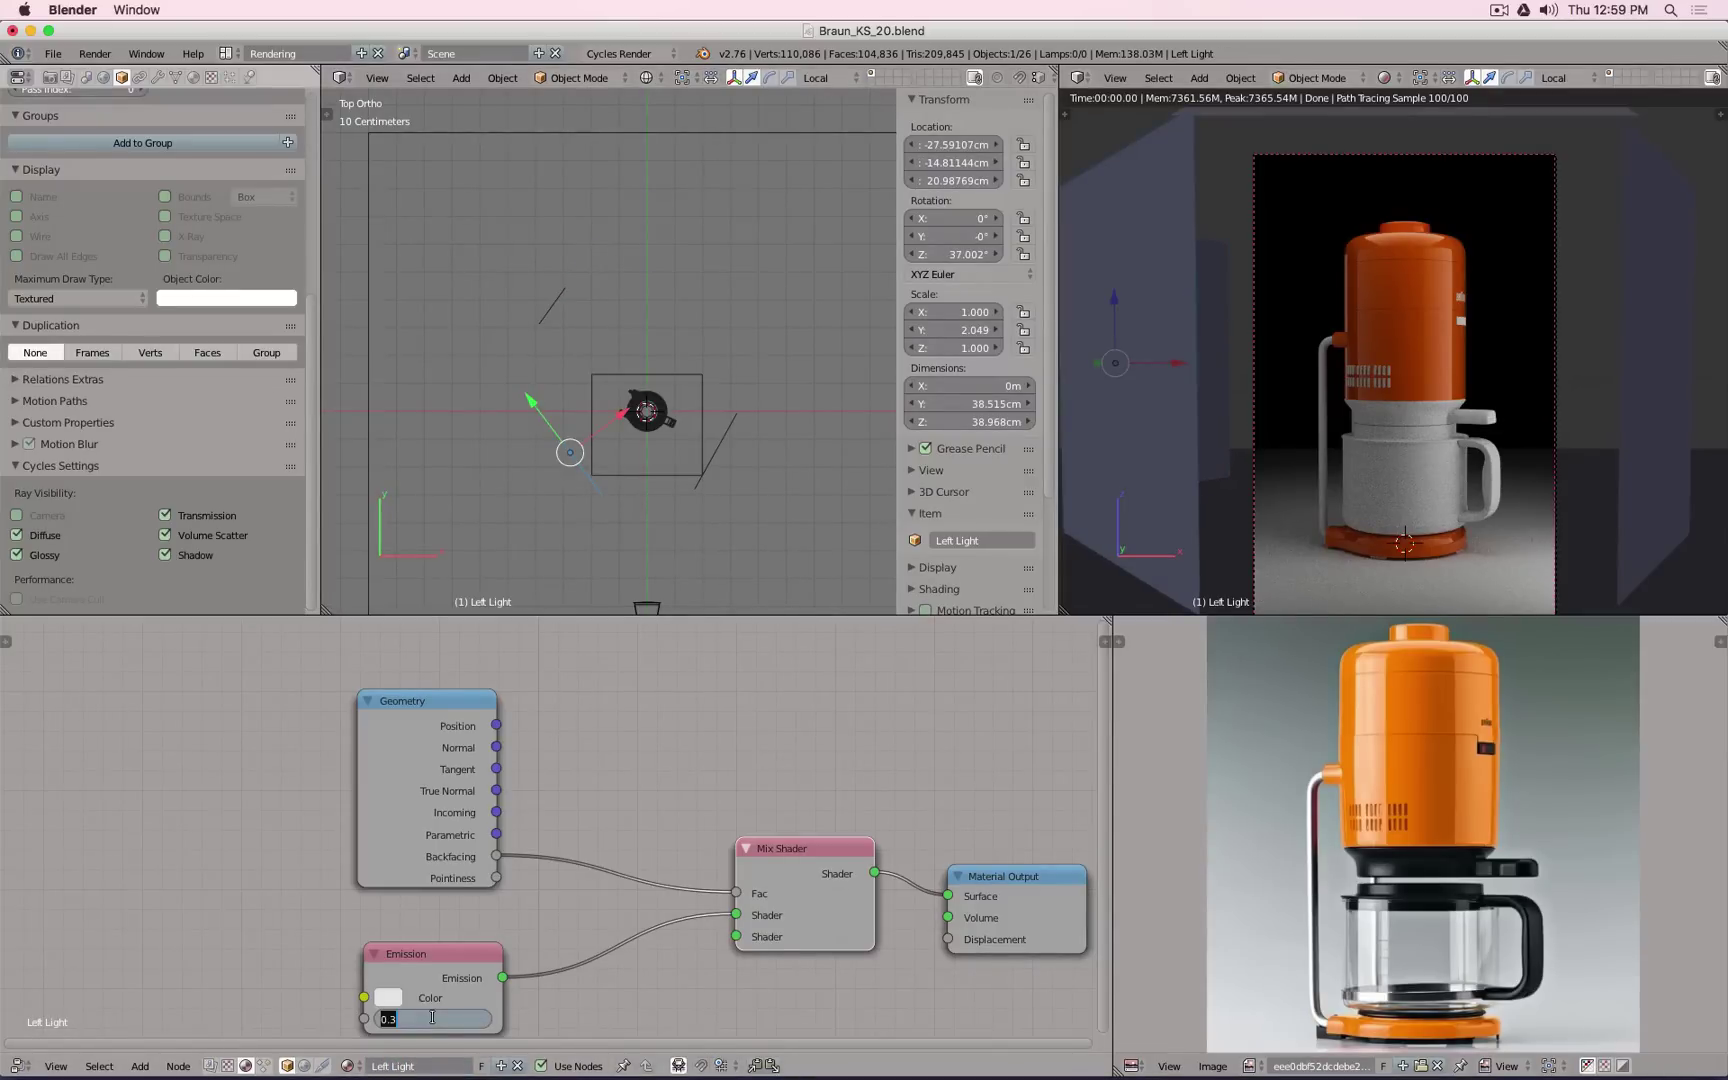
text(2)
key(Return)
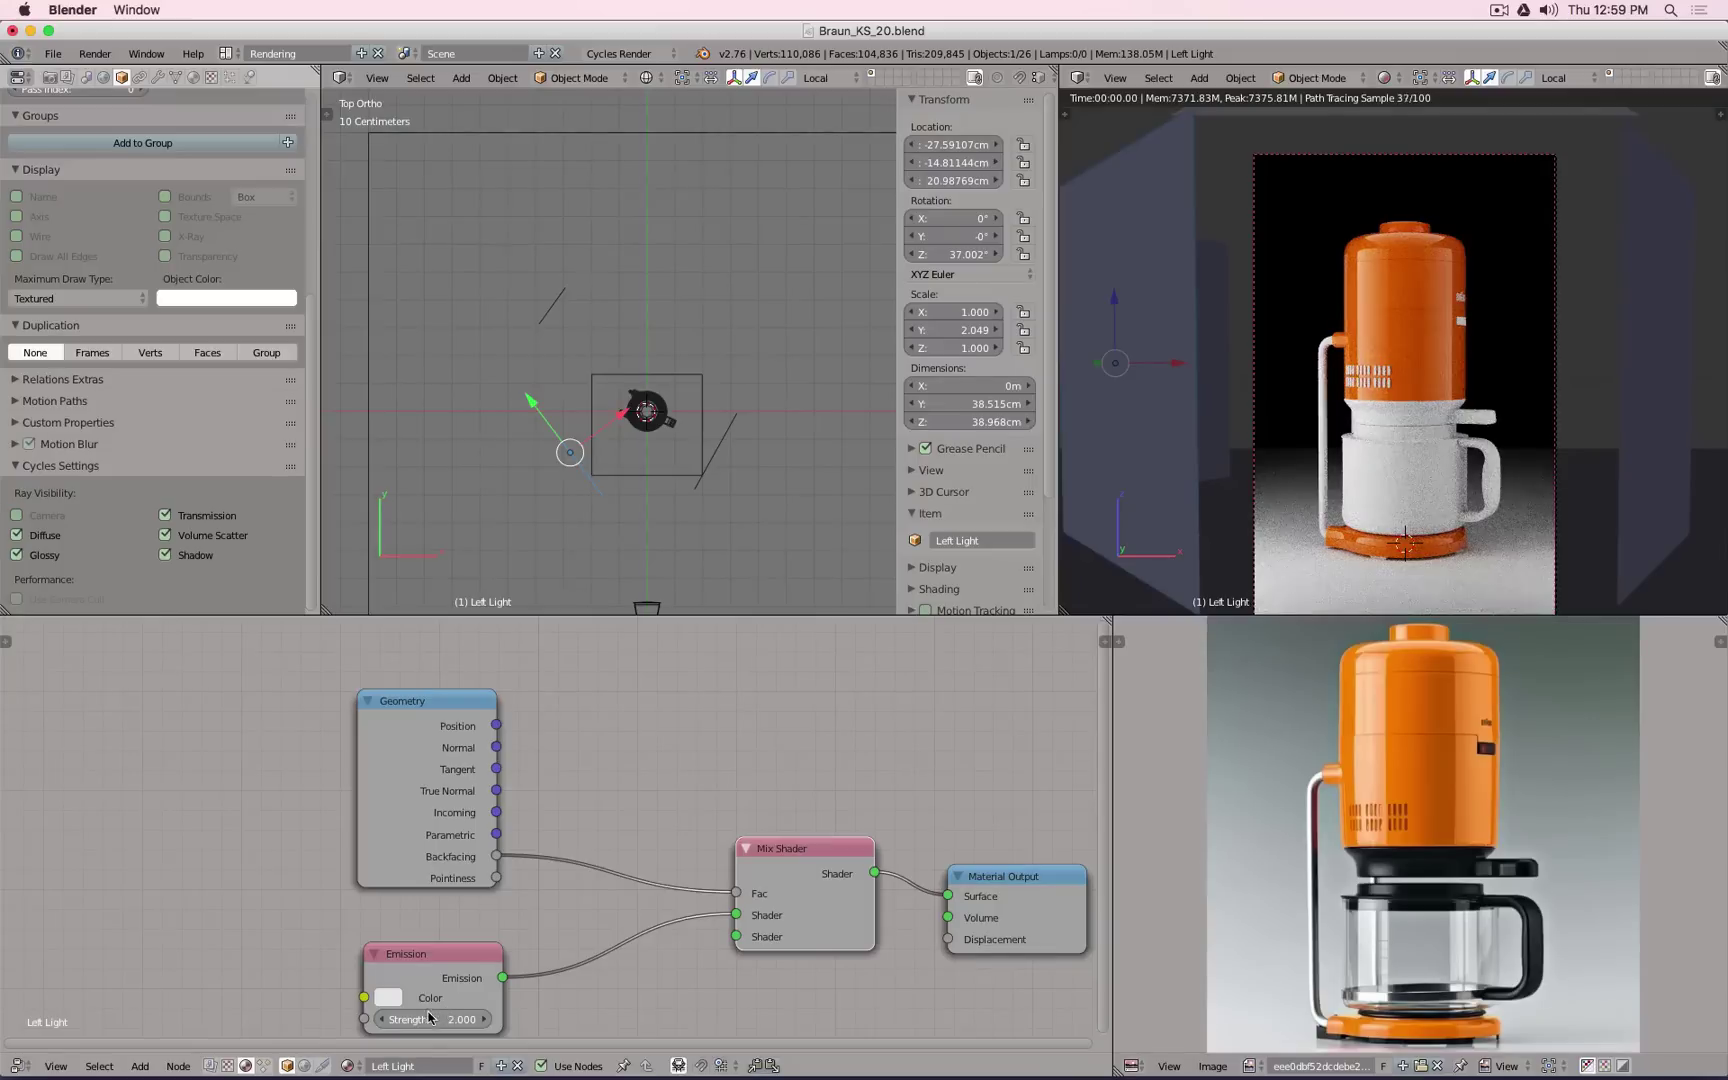
click(428, 1017)
text(1.5)
key(Return)
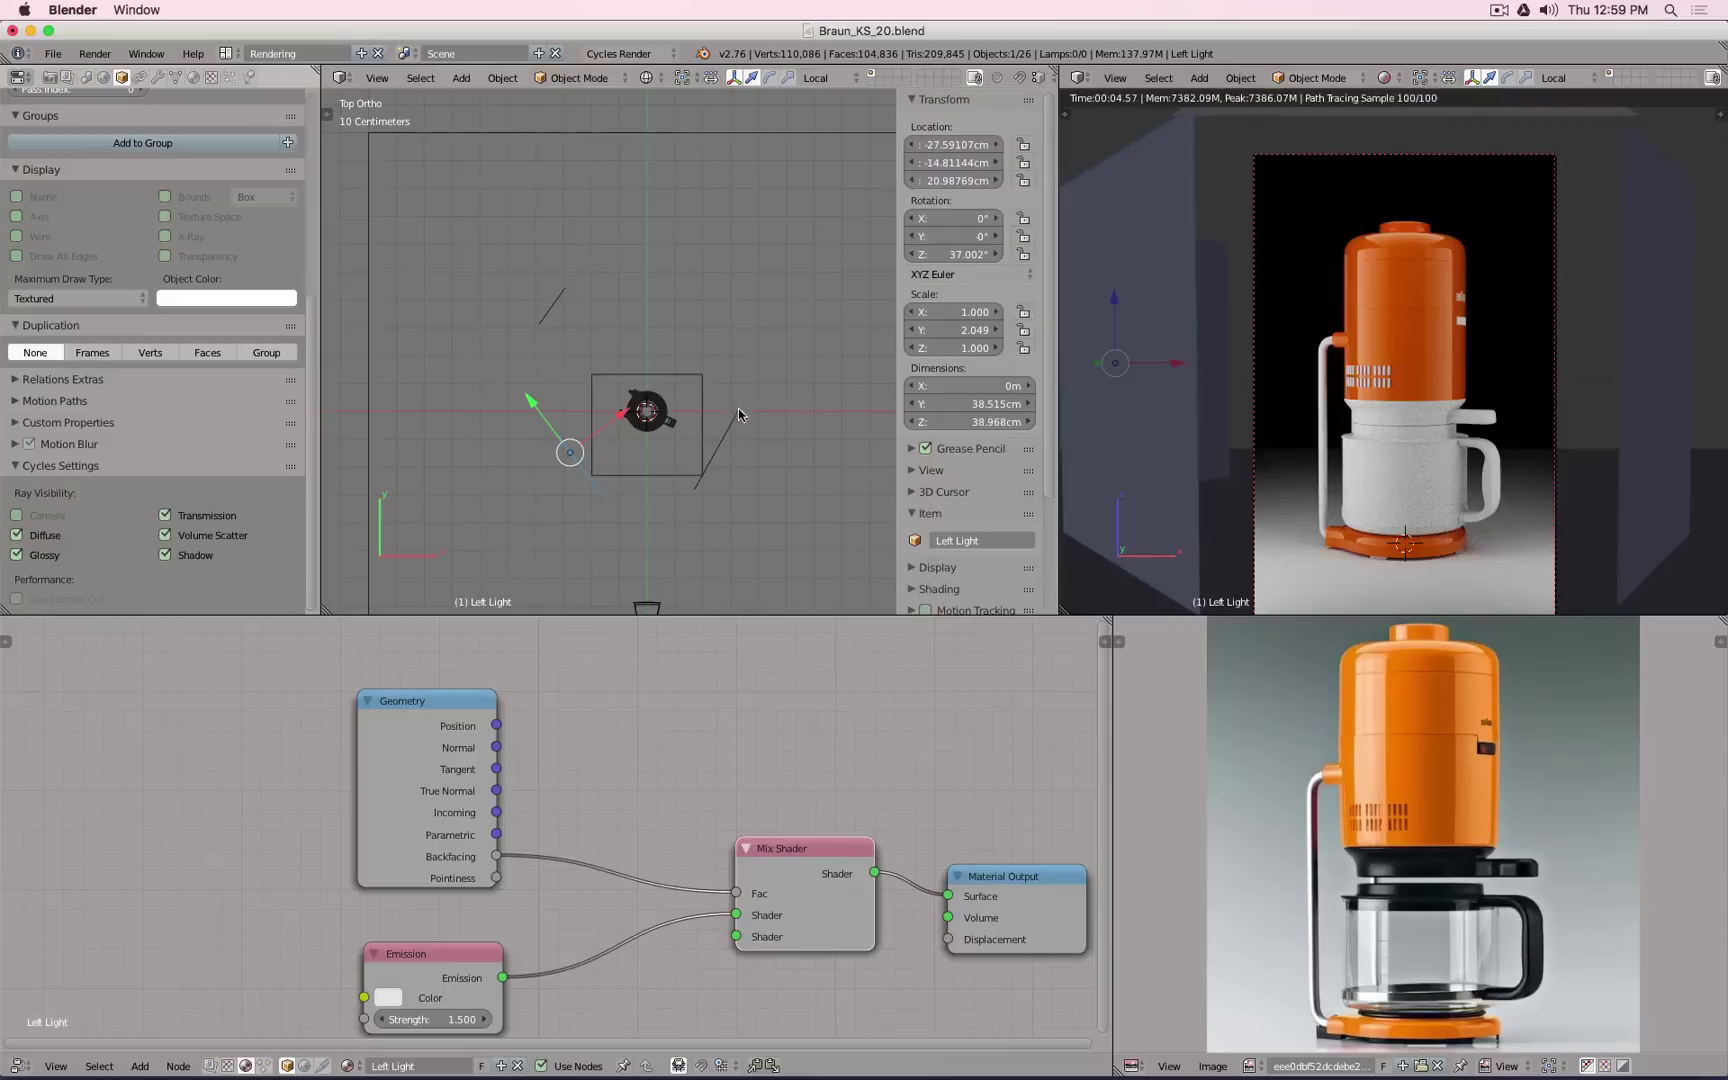
Step: Set the right light's emission strength to 0.75
right_click(729, 446)
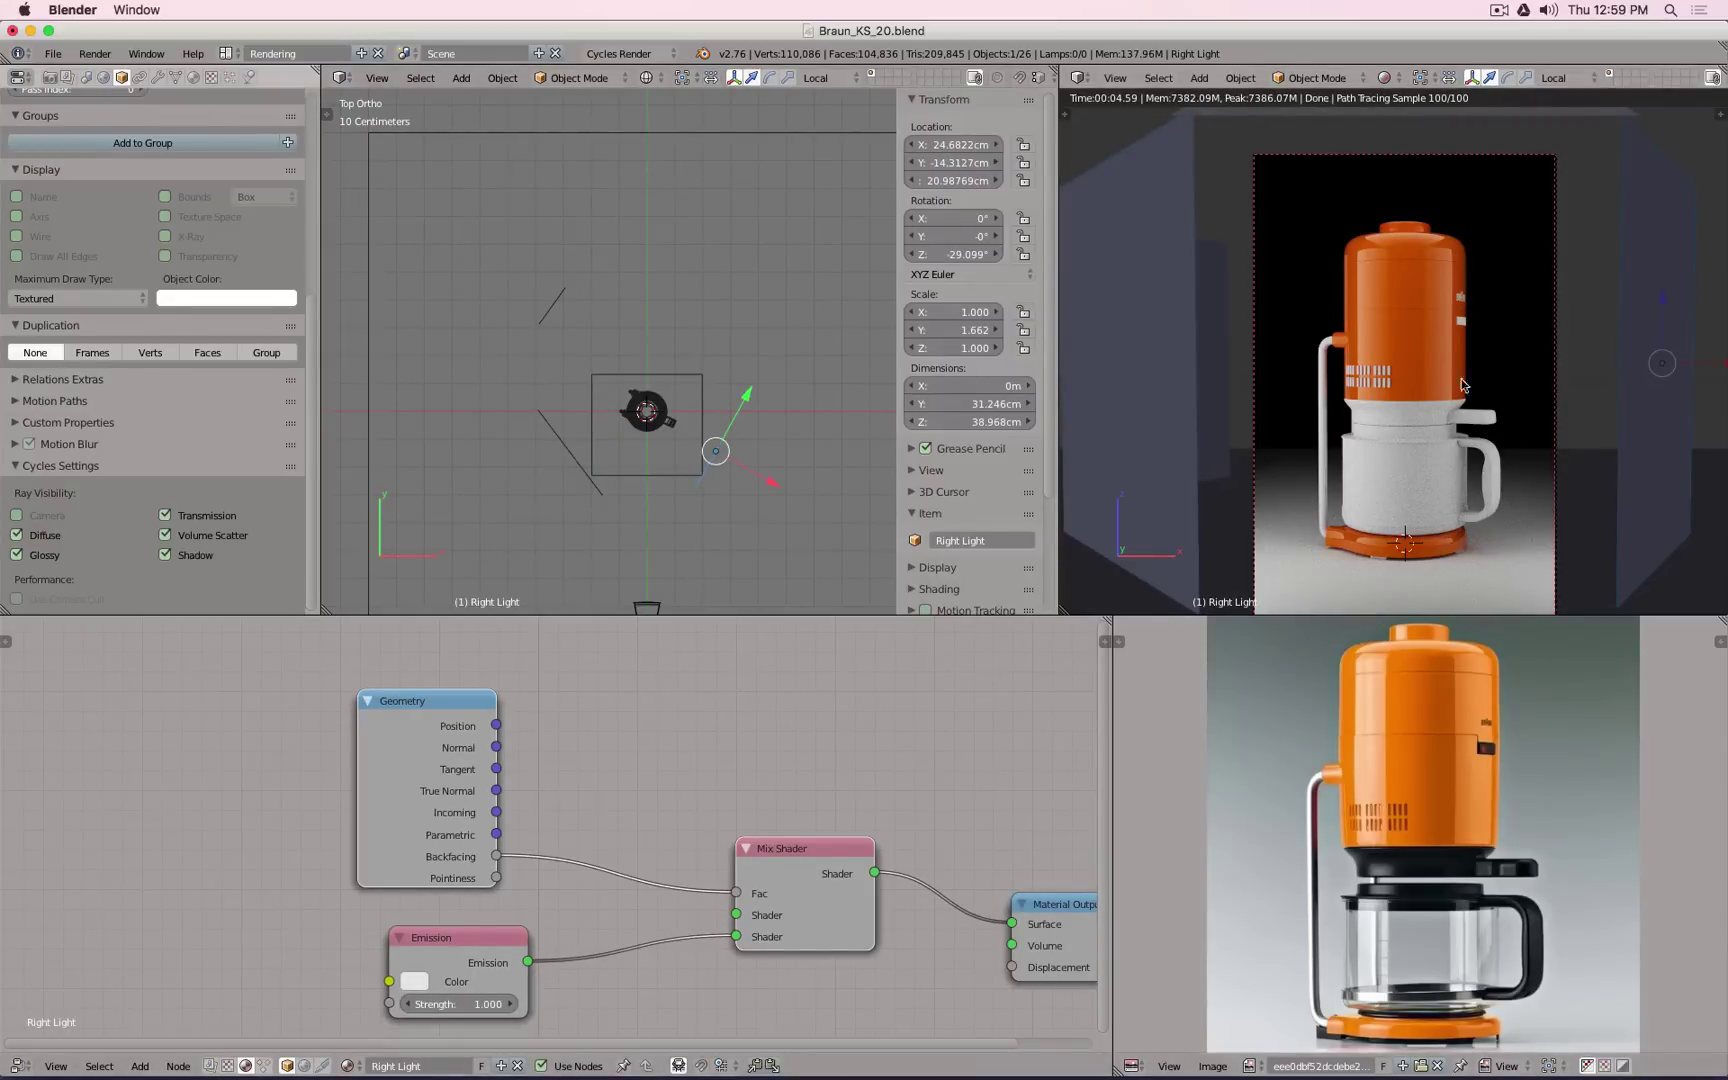
click(469, 1001)
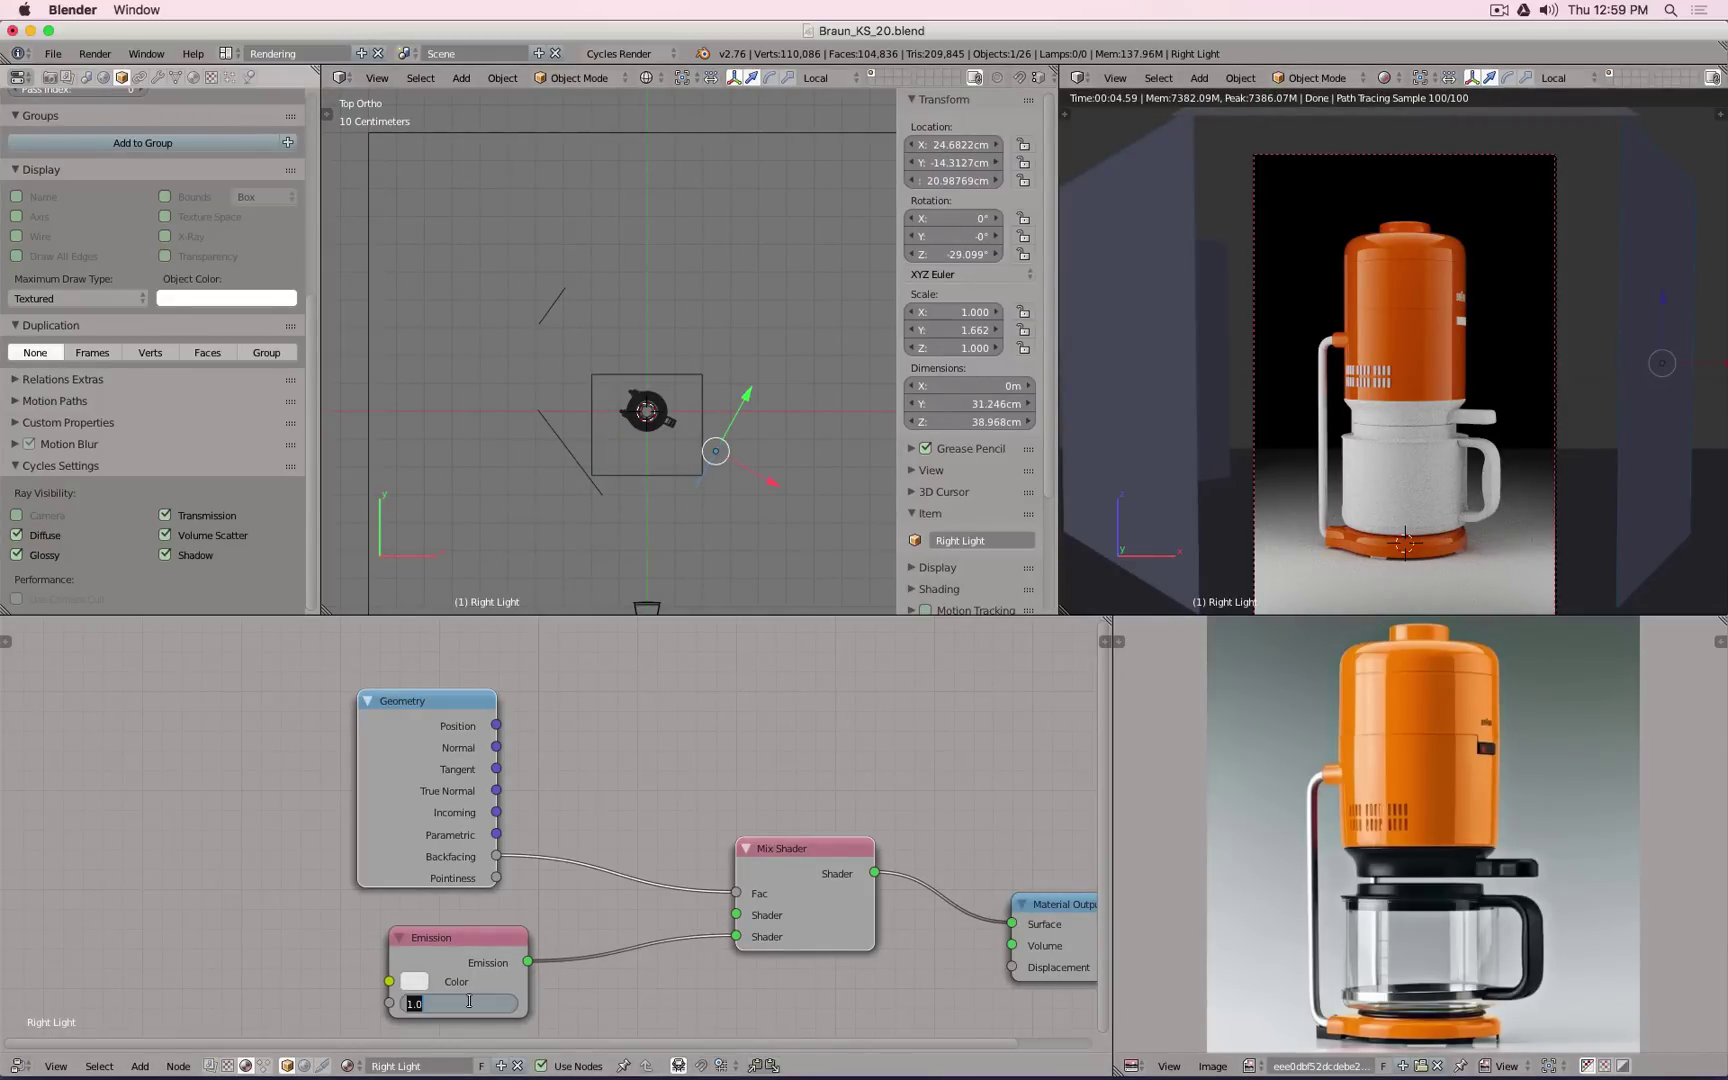
text(0.75)
key(Return)
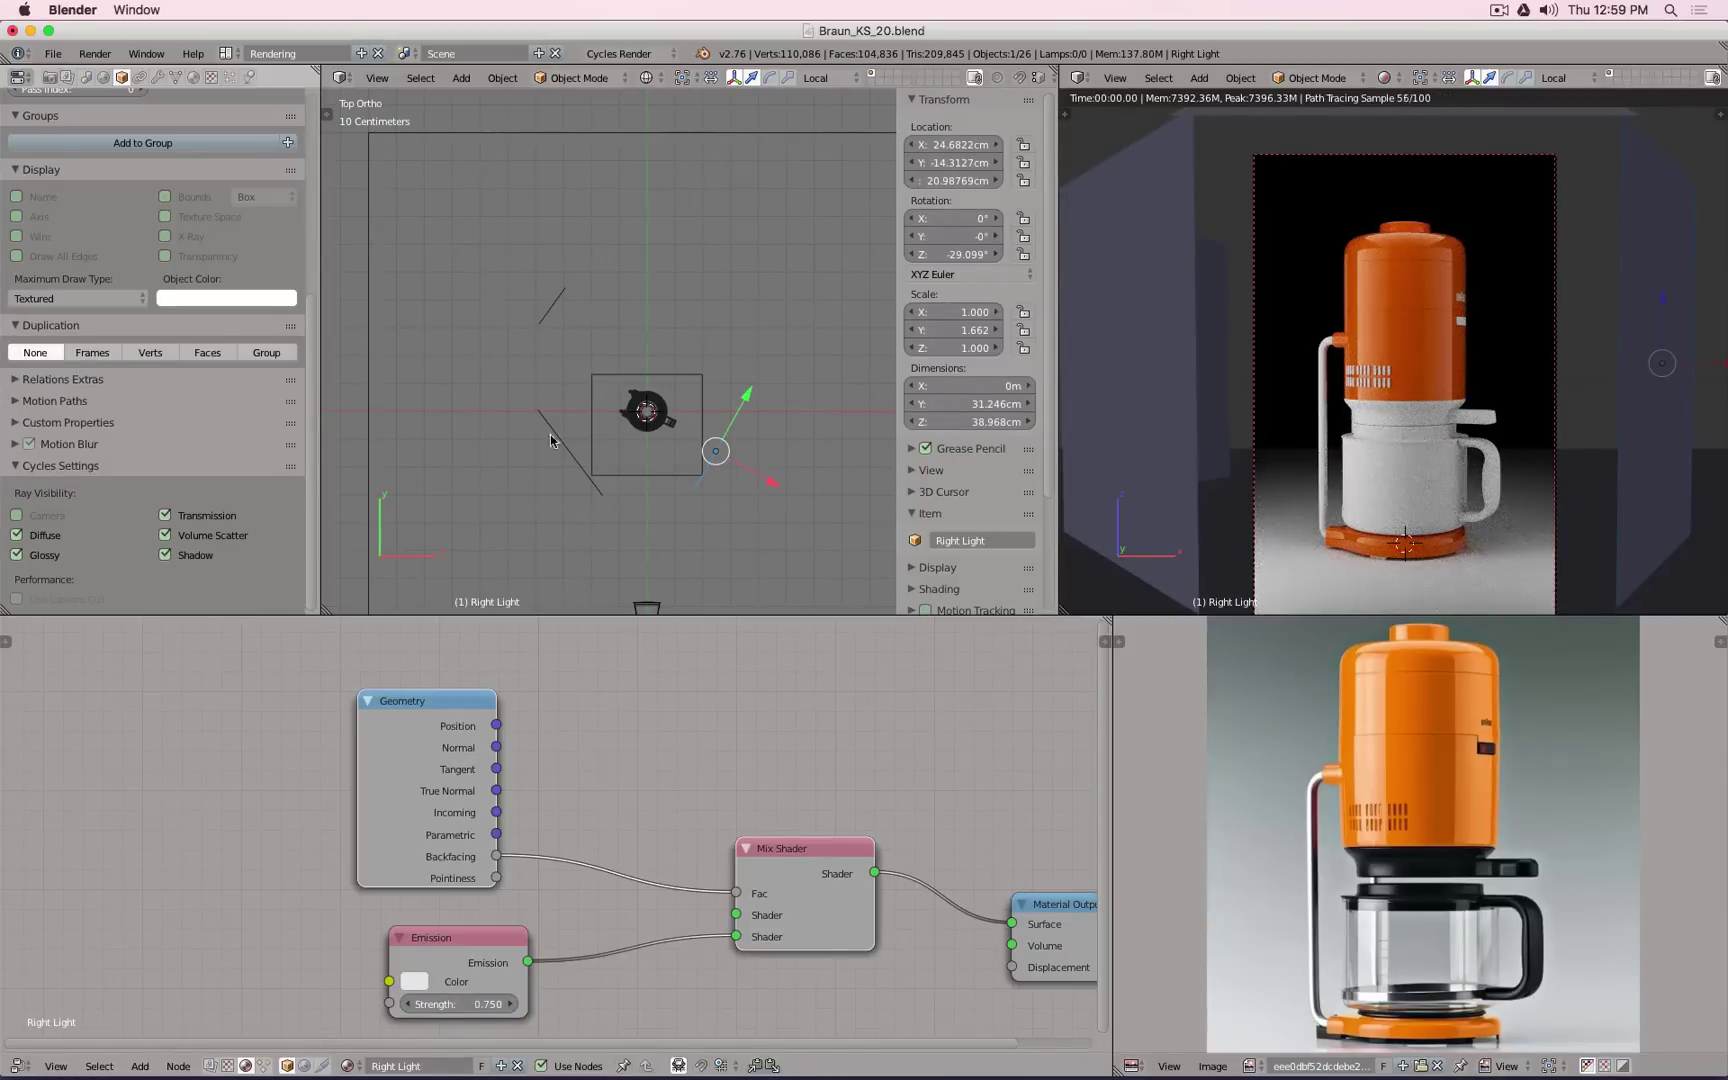
Step: Open the top light's mesh for editing
right_click(662, 385)
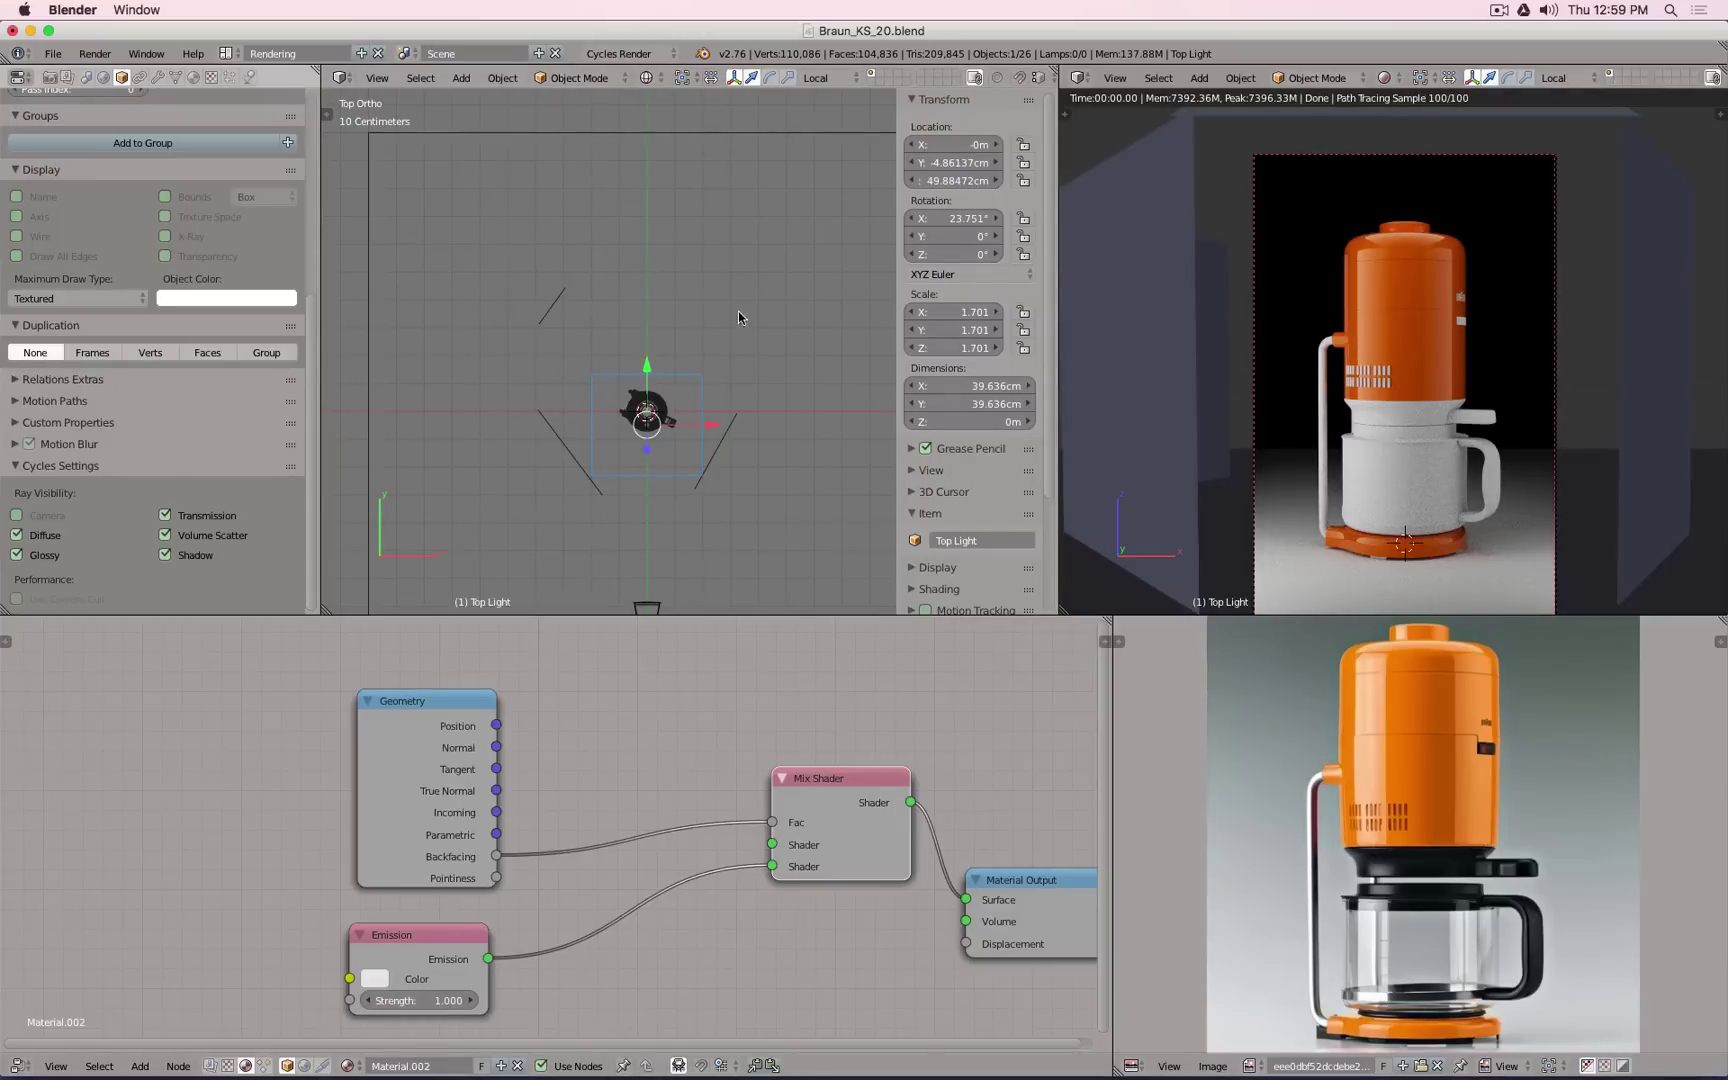
key(Tab)
key(s)
key(x)
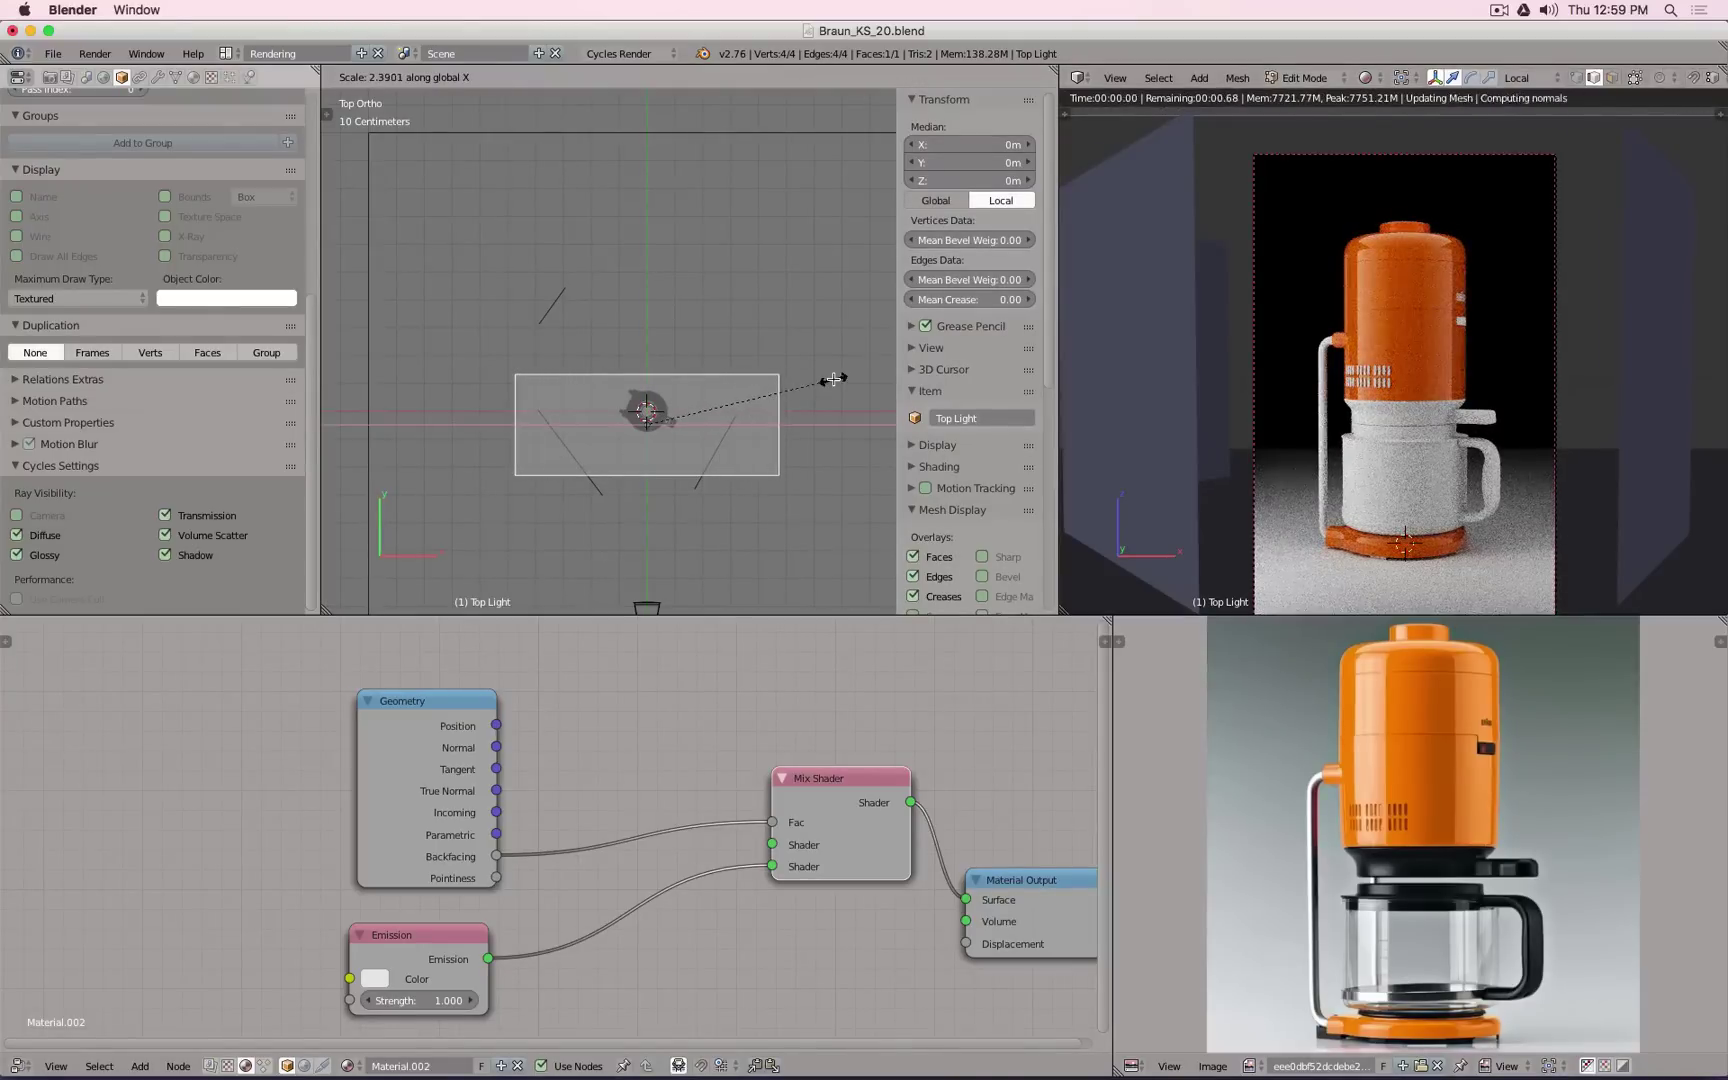
key(Escape)
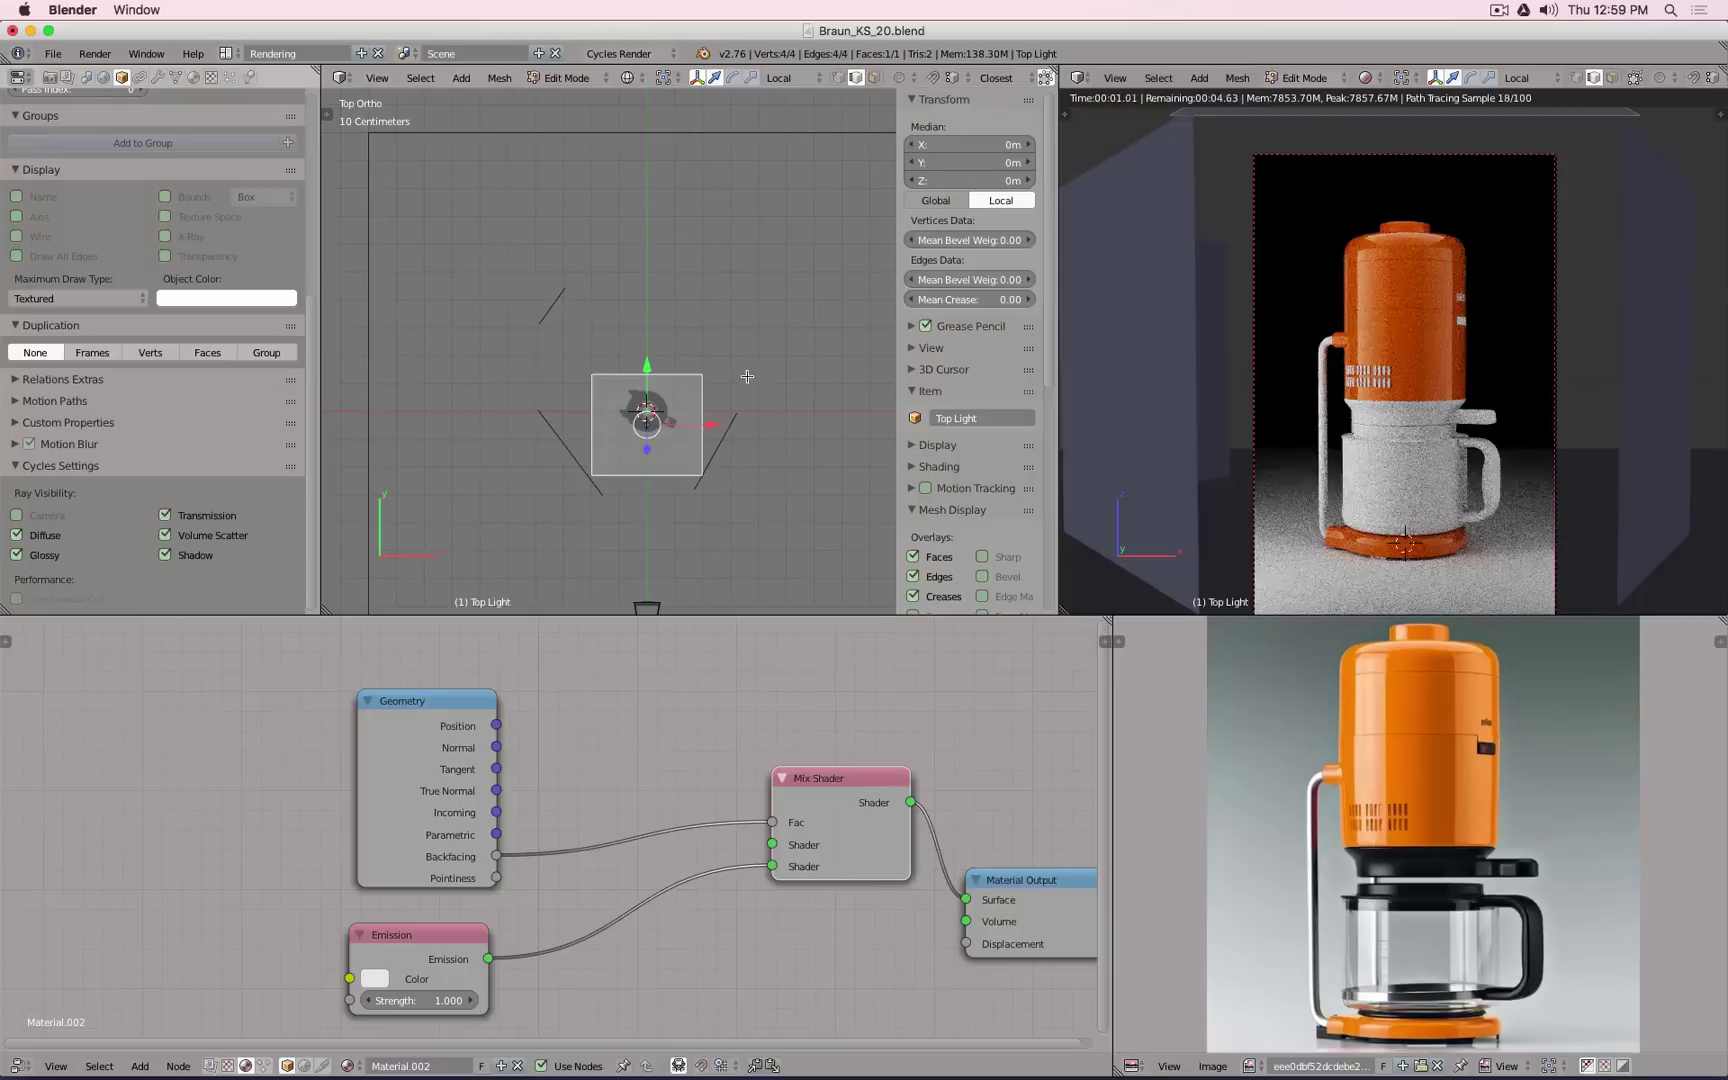
Step: Enlarge the top light's mesh uniformly to about 46 cm square and move the light to about Y -3.7 cm, Z 50.4 cm
key(s)
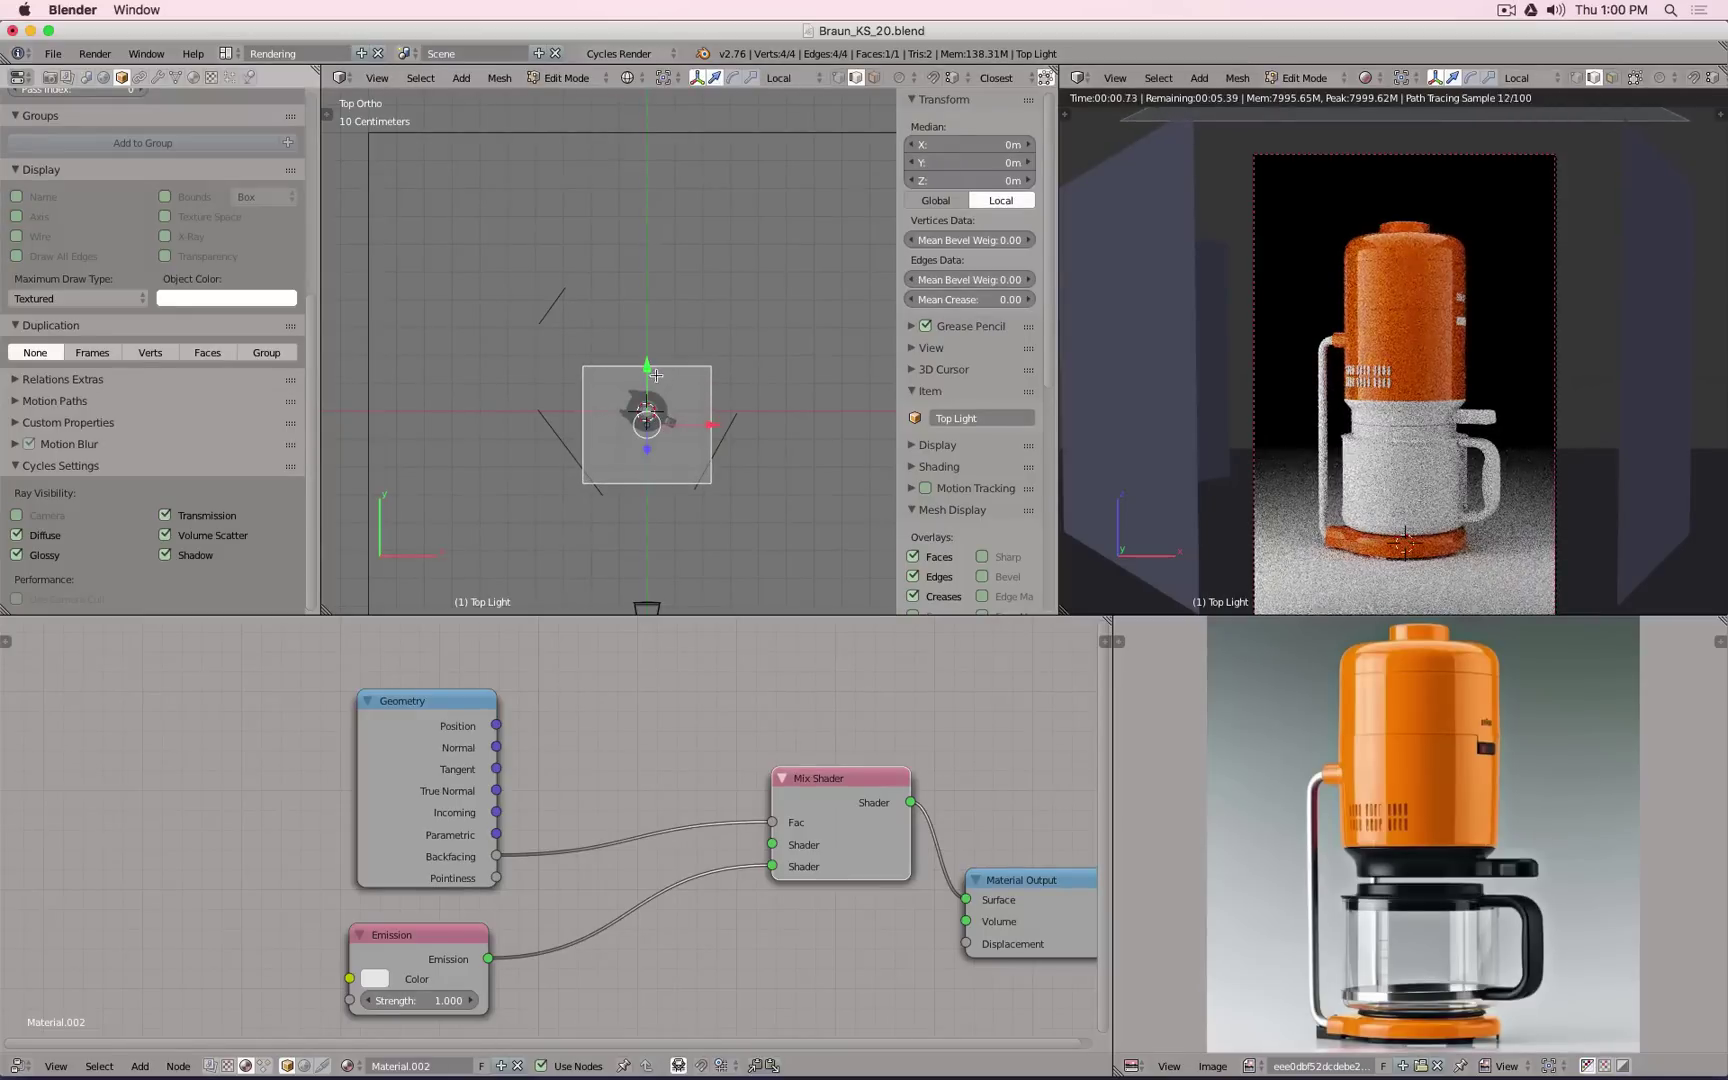
key(Tab)
middle_drag(703, 377, 645, 265)
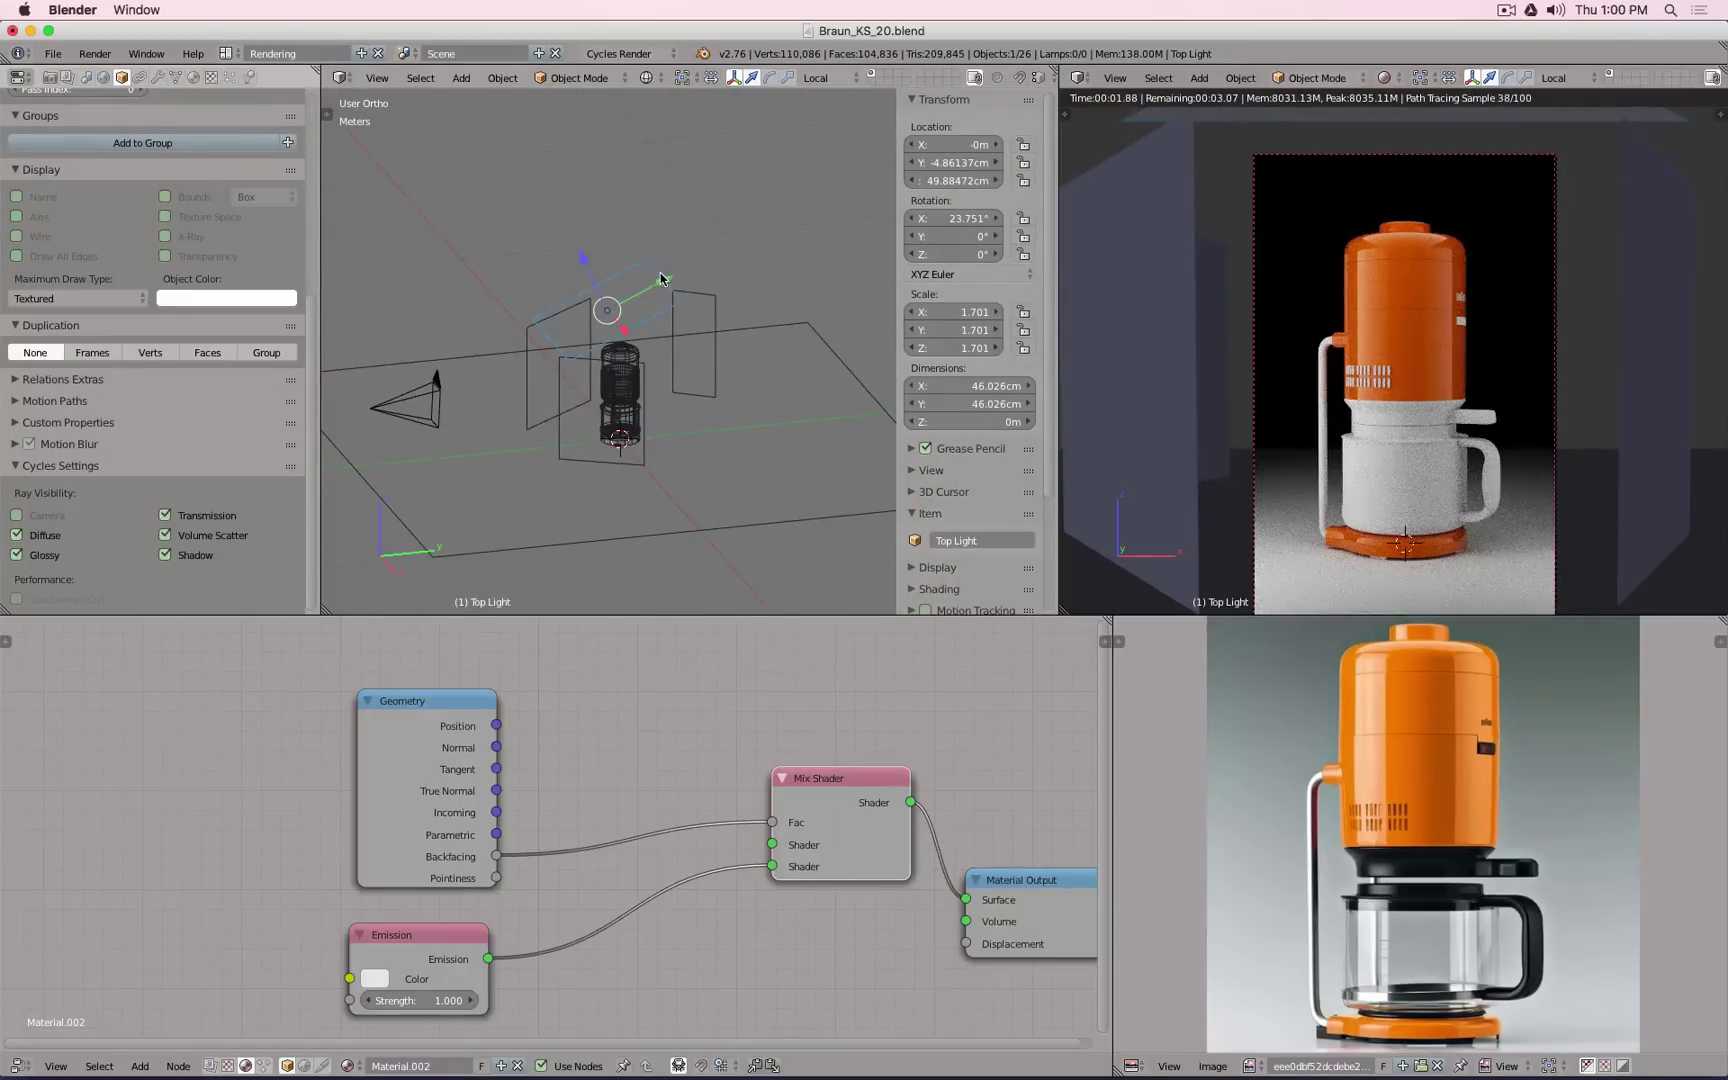
mouse_move(660, 279)
mouse_down()
mouse_move(598, 299)
mouse_move(720, 248)
mouse_move(660, 270)
mouse_up()
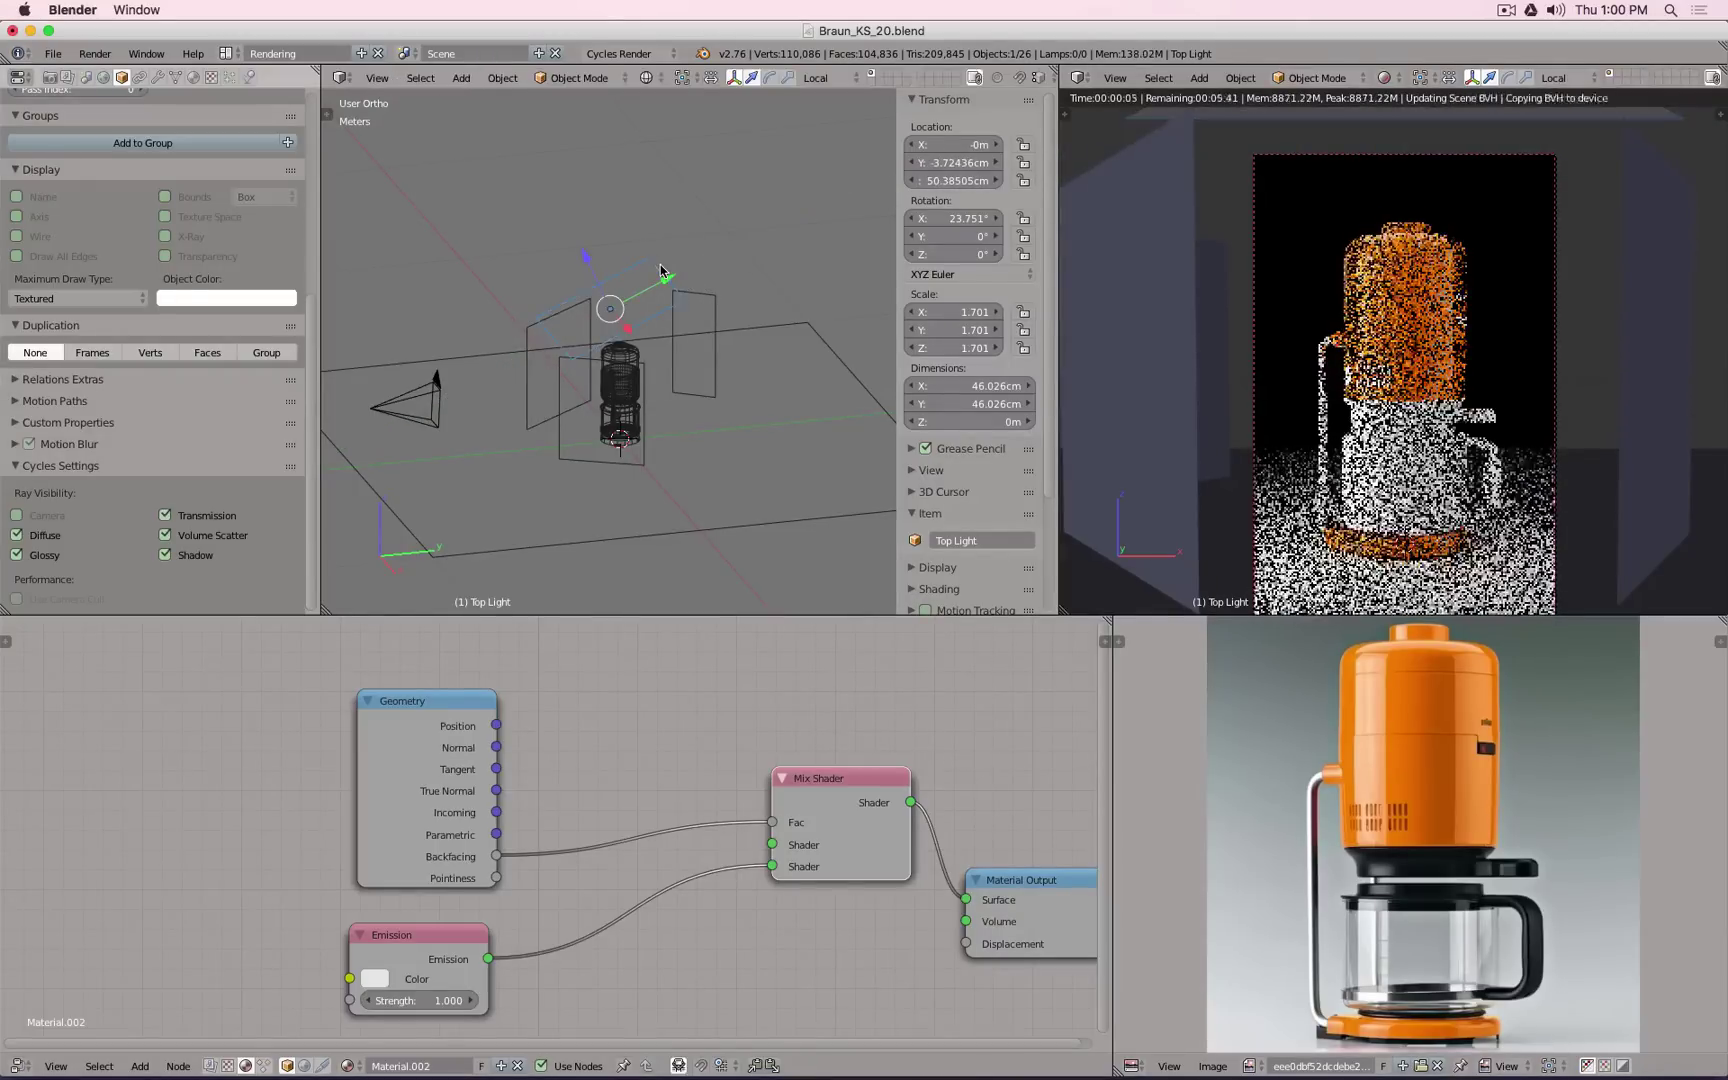
Step: Reset the top light's rotation to 0° so it lies flat above the coffee maker
key(KP_3)
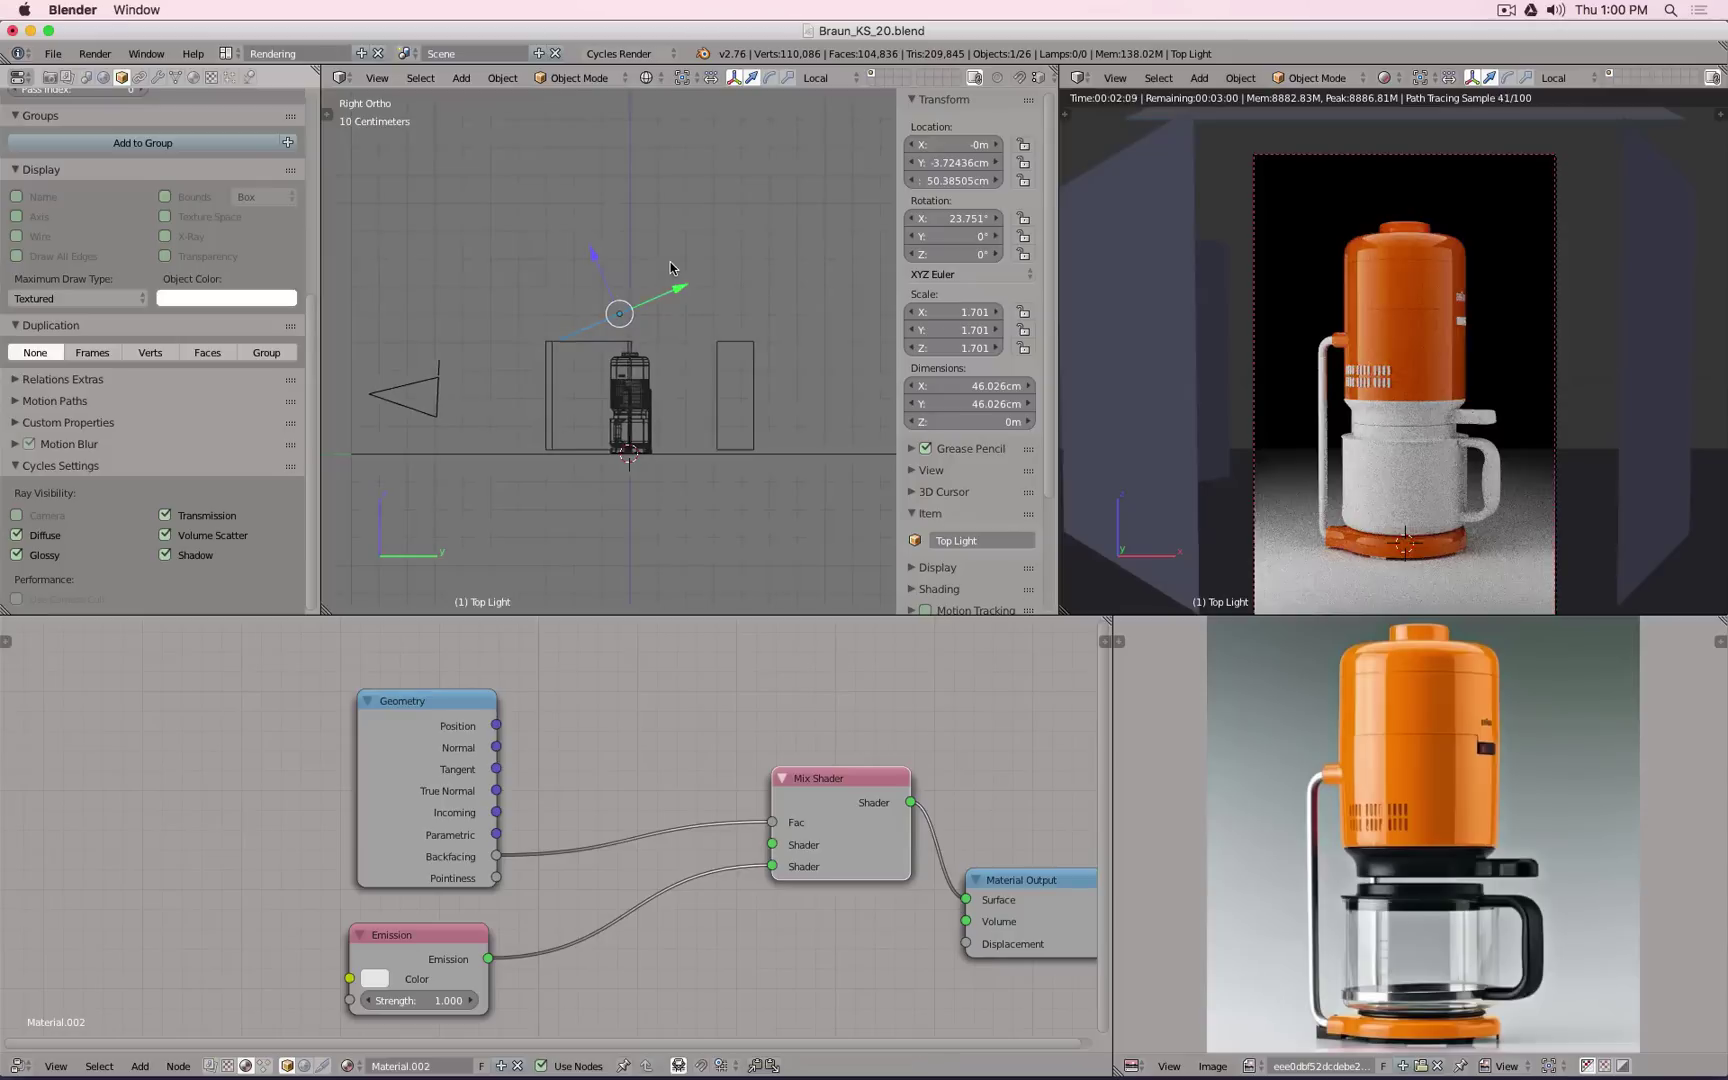
scroll(670, 268, up, 3)
key(r)
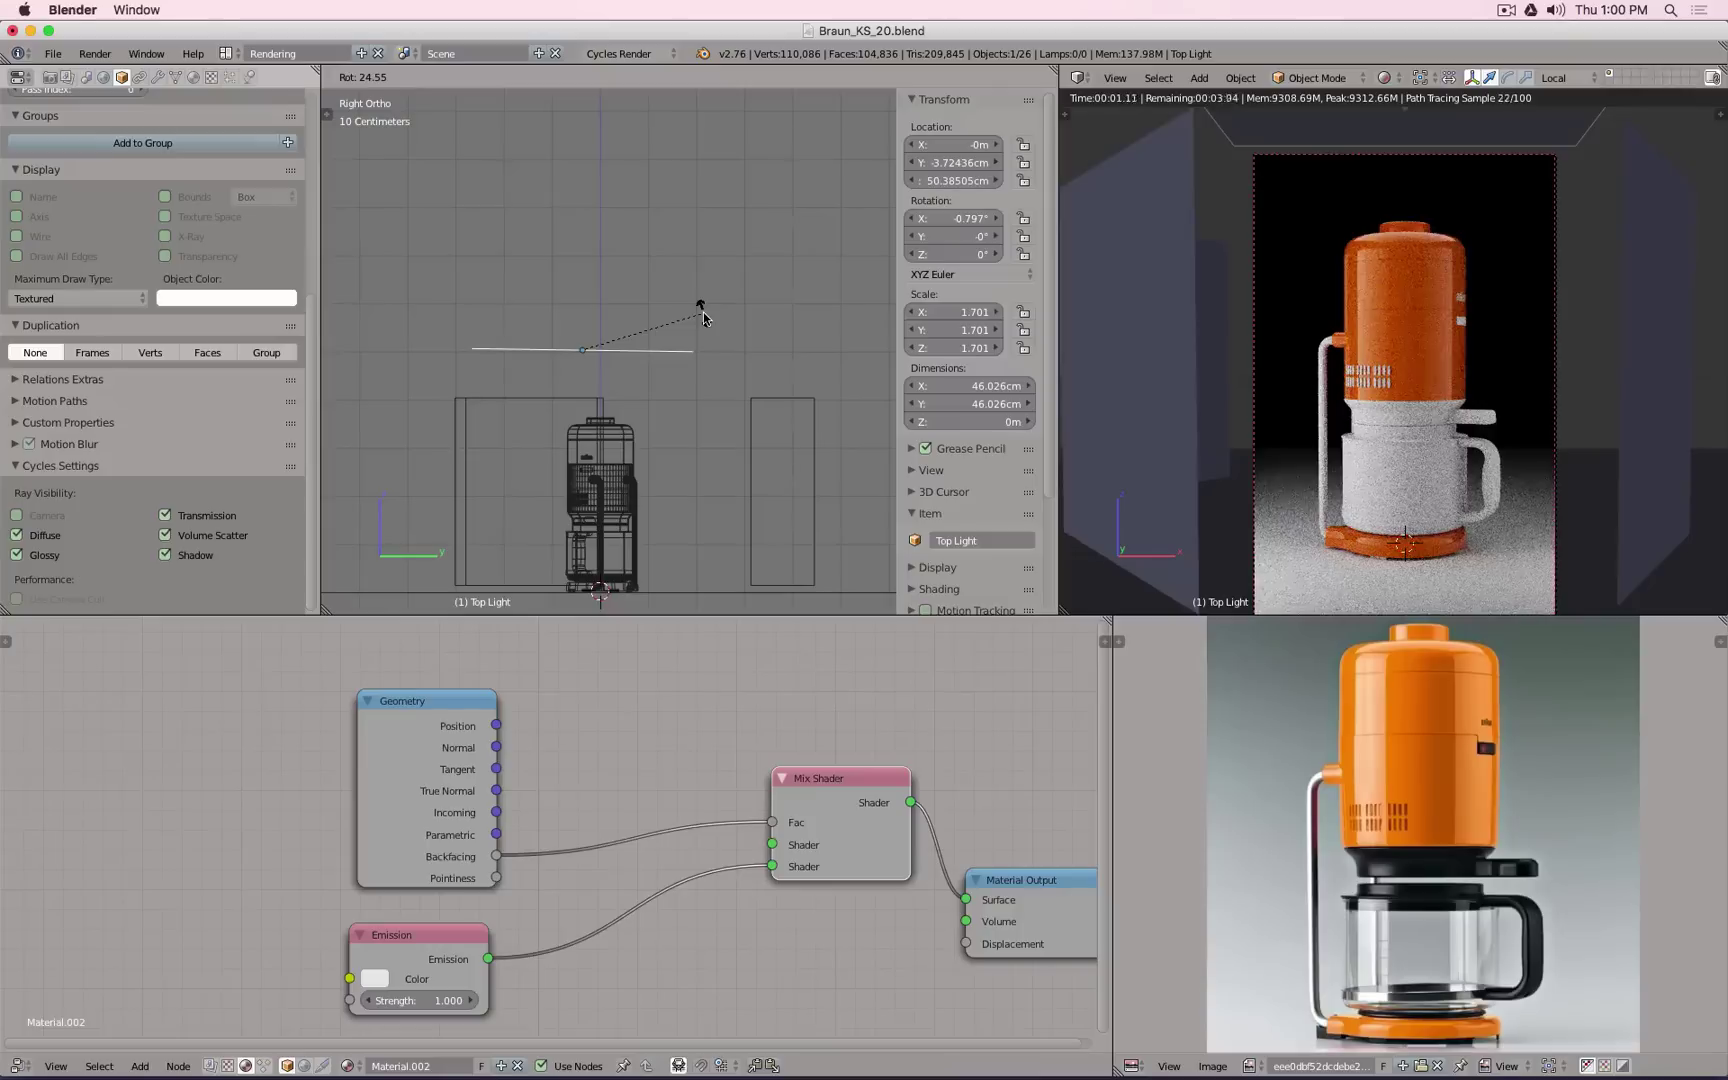
right_click(703, 318)
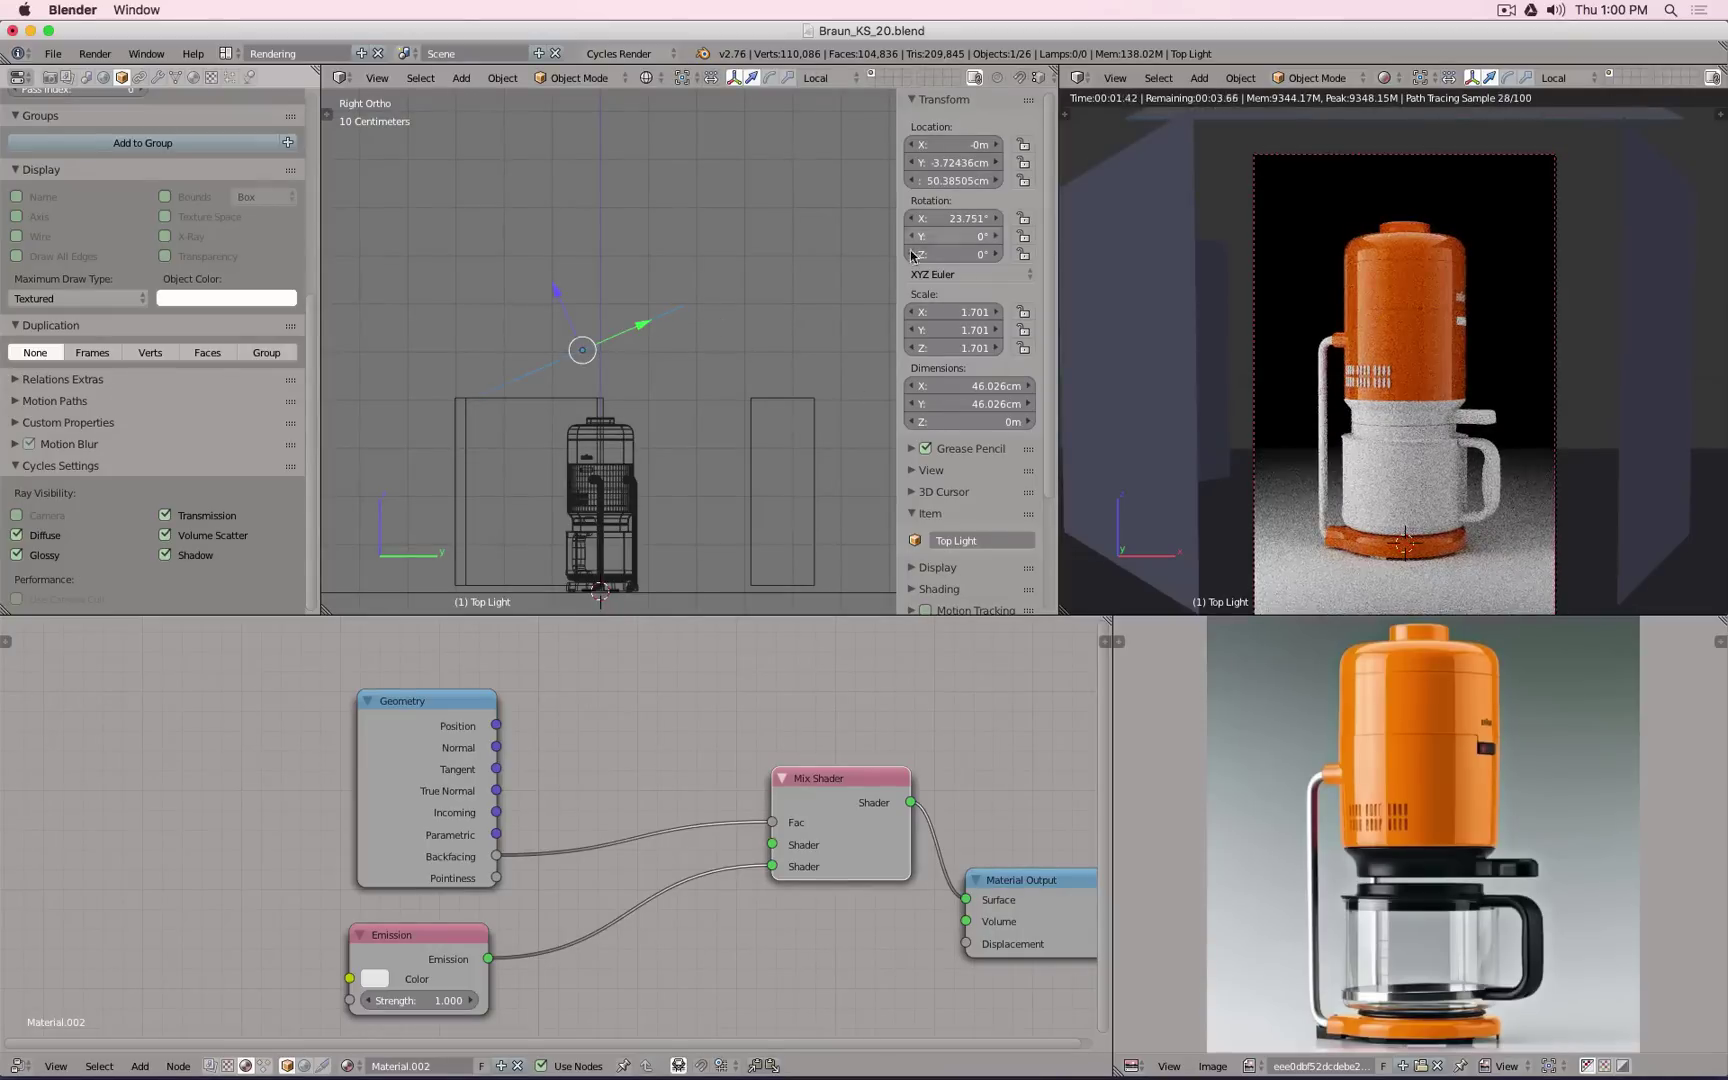
key(BackSpace)
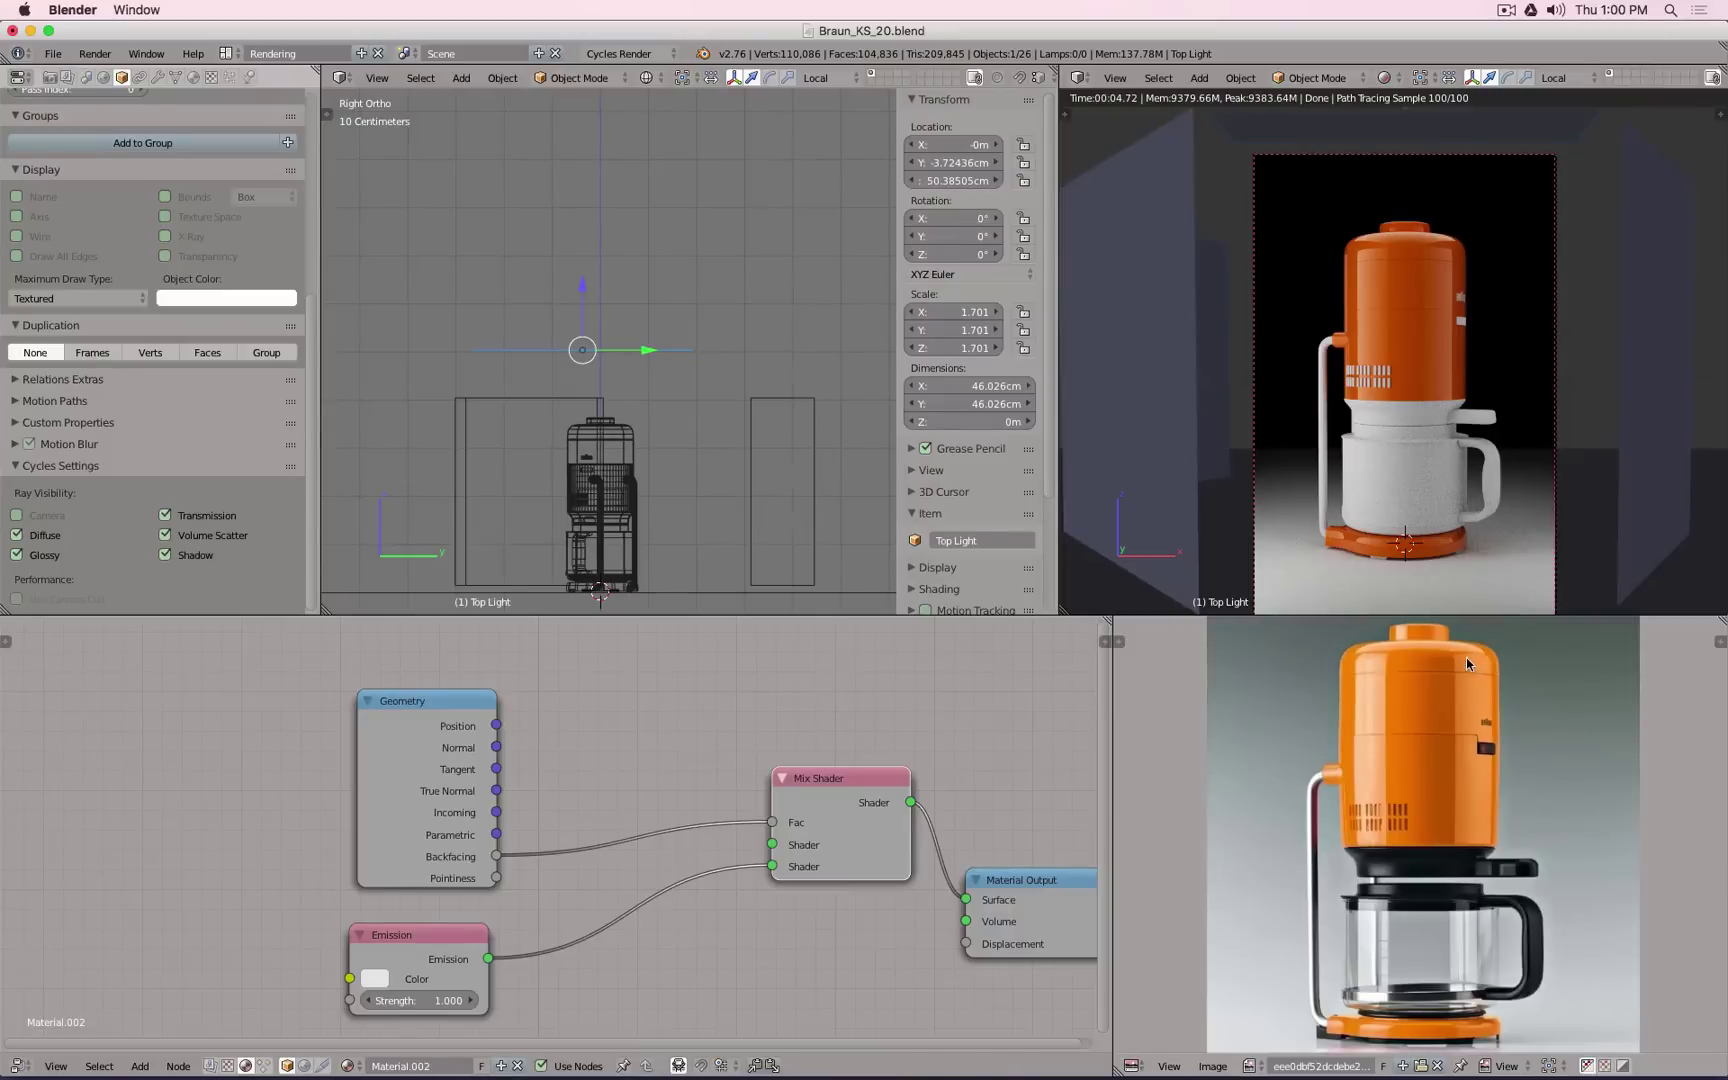
Step: Move the front left and right lights together vertically, trying about Z 29.2 cm and settling on about Z 22.9 cm
shift+right_click(524, 398)
key(g)
key(z)
key(z)
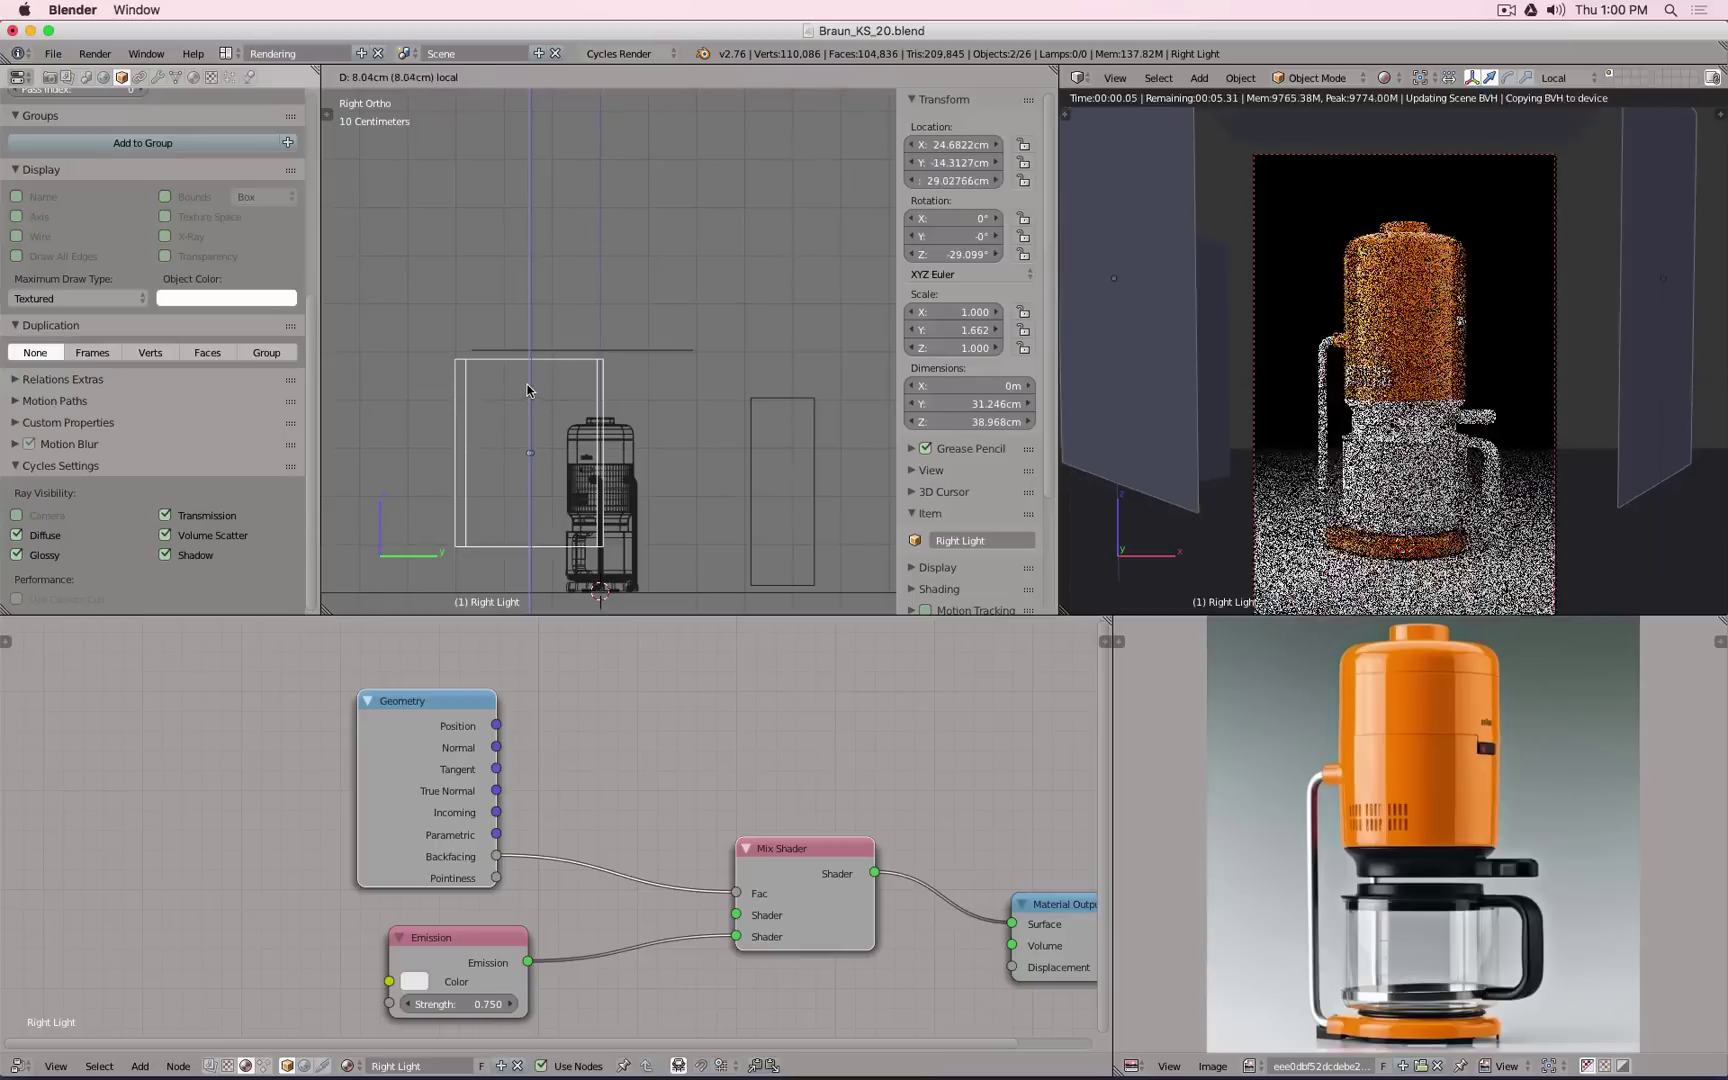
click(528, 390)
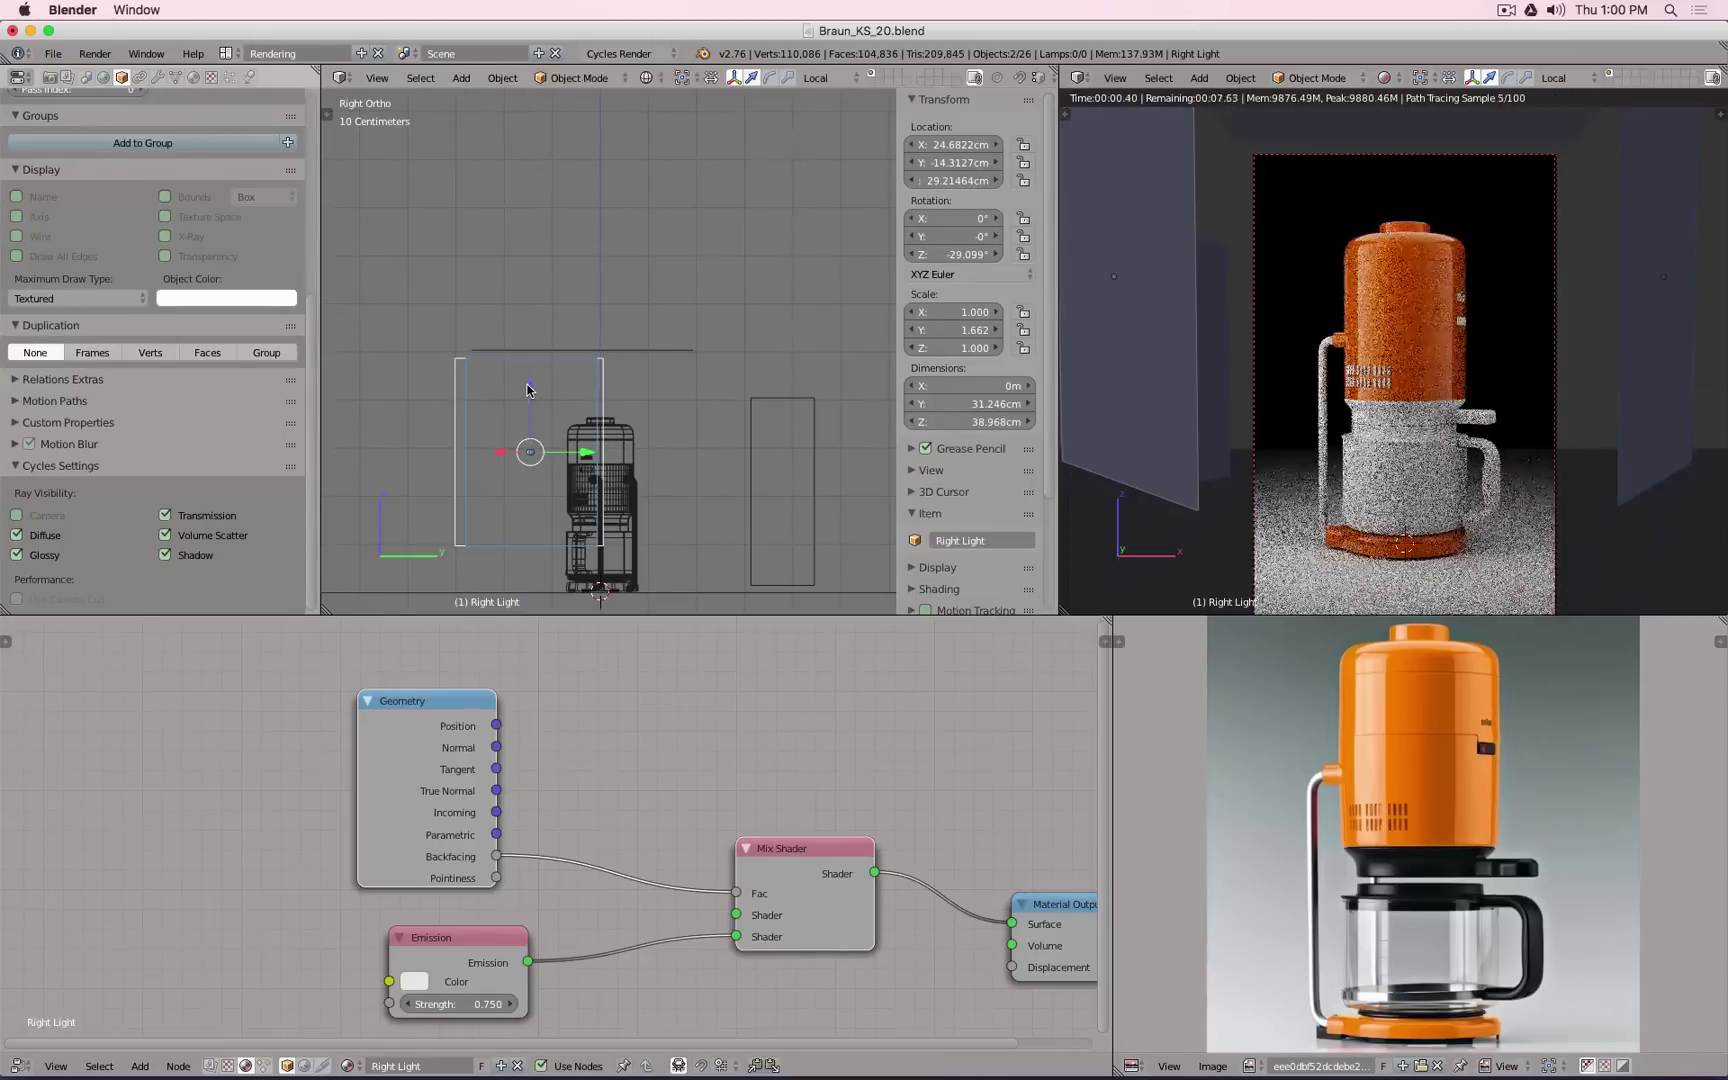
middle_drag(528, 390, 610, 470)
key(KP_1)
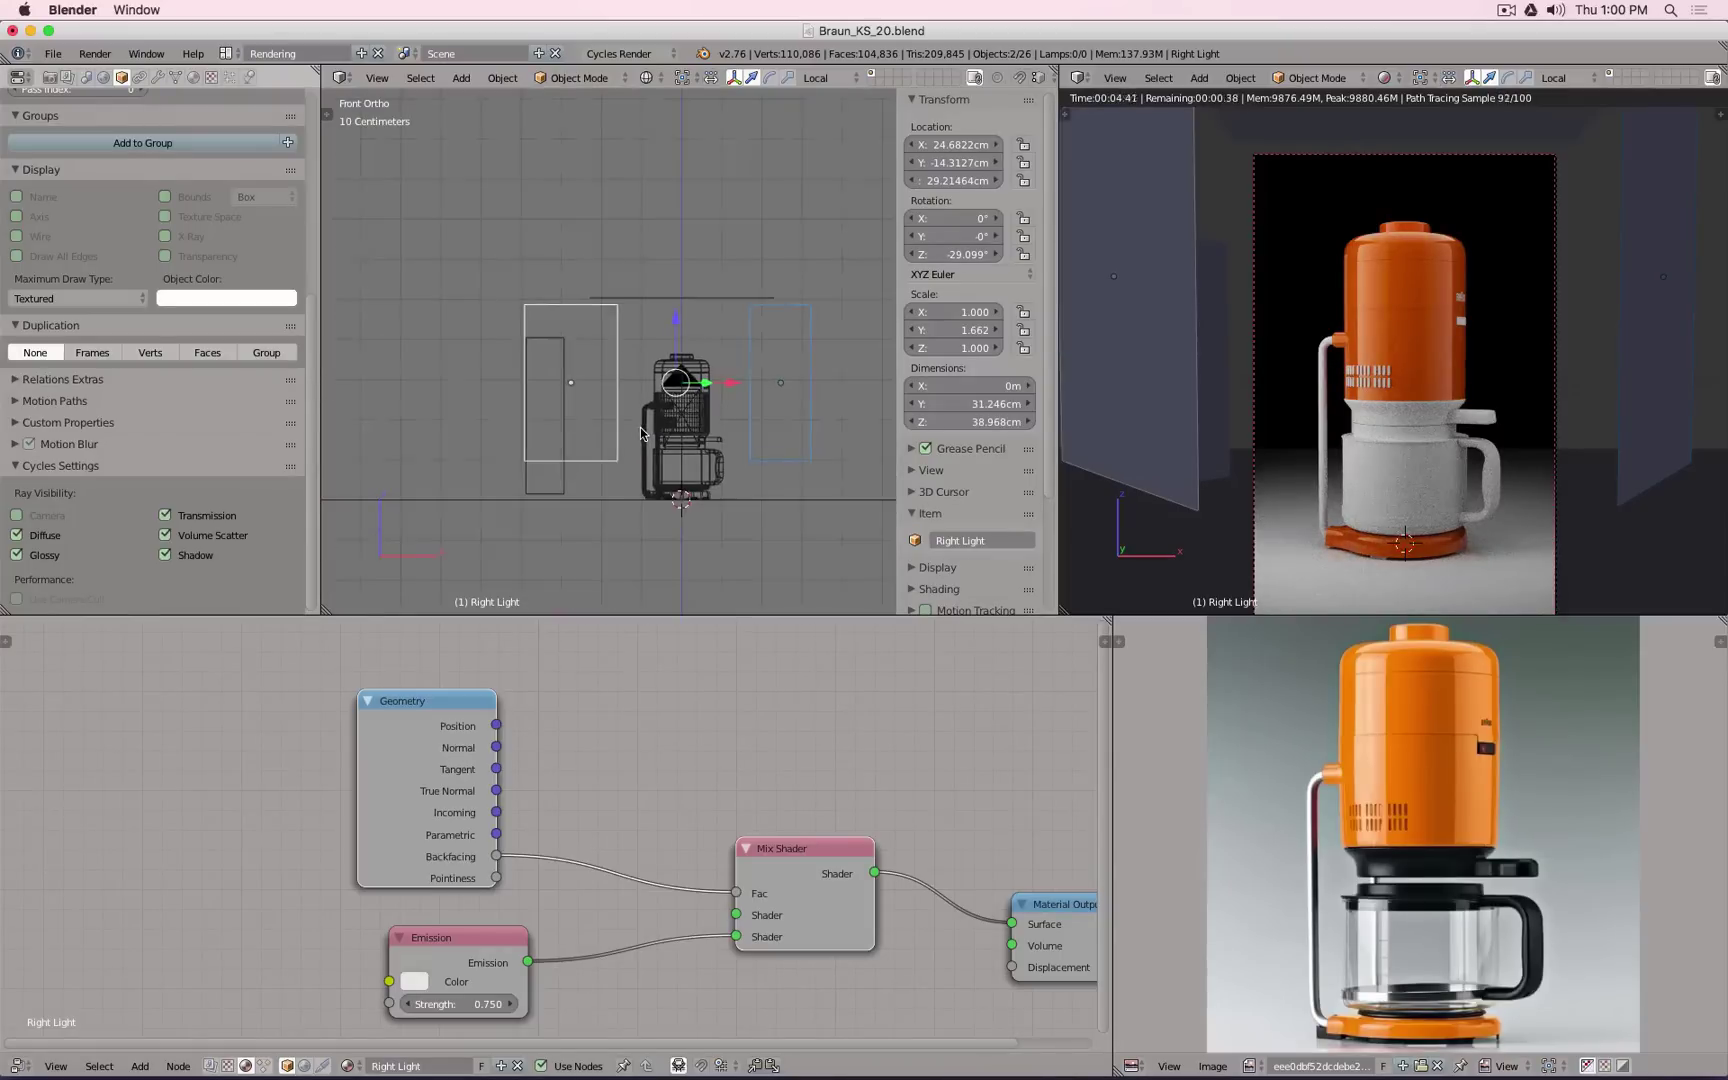
key(g)
key(z)
click(668, 397)
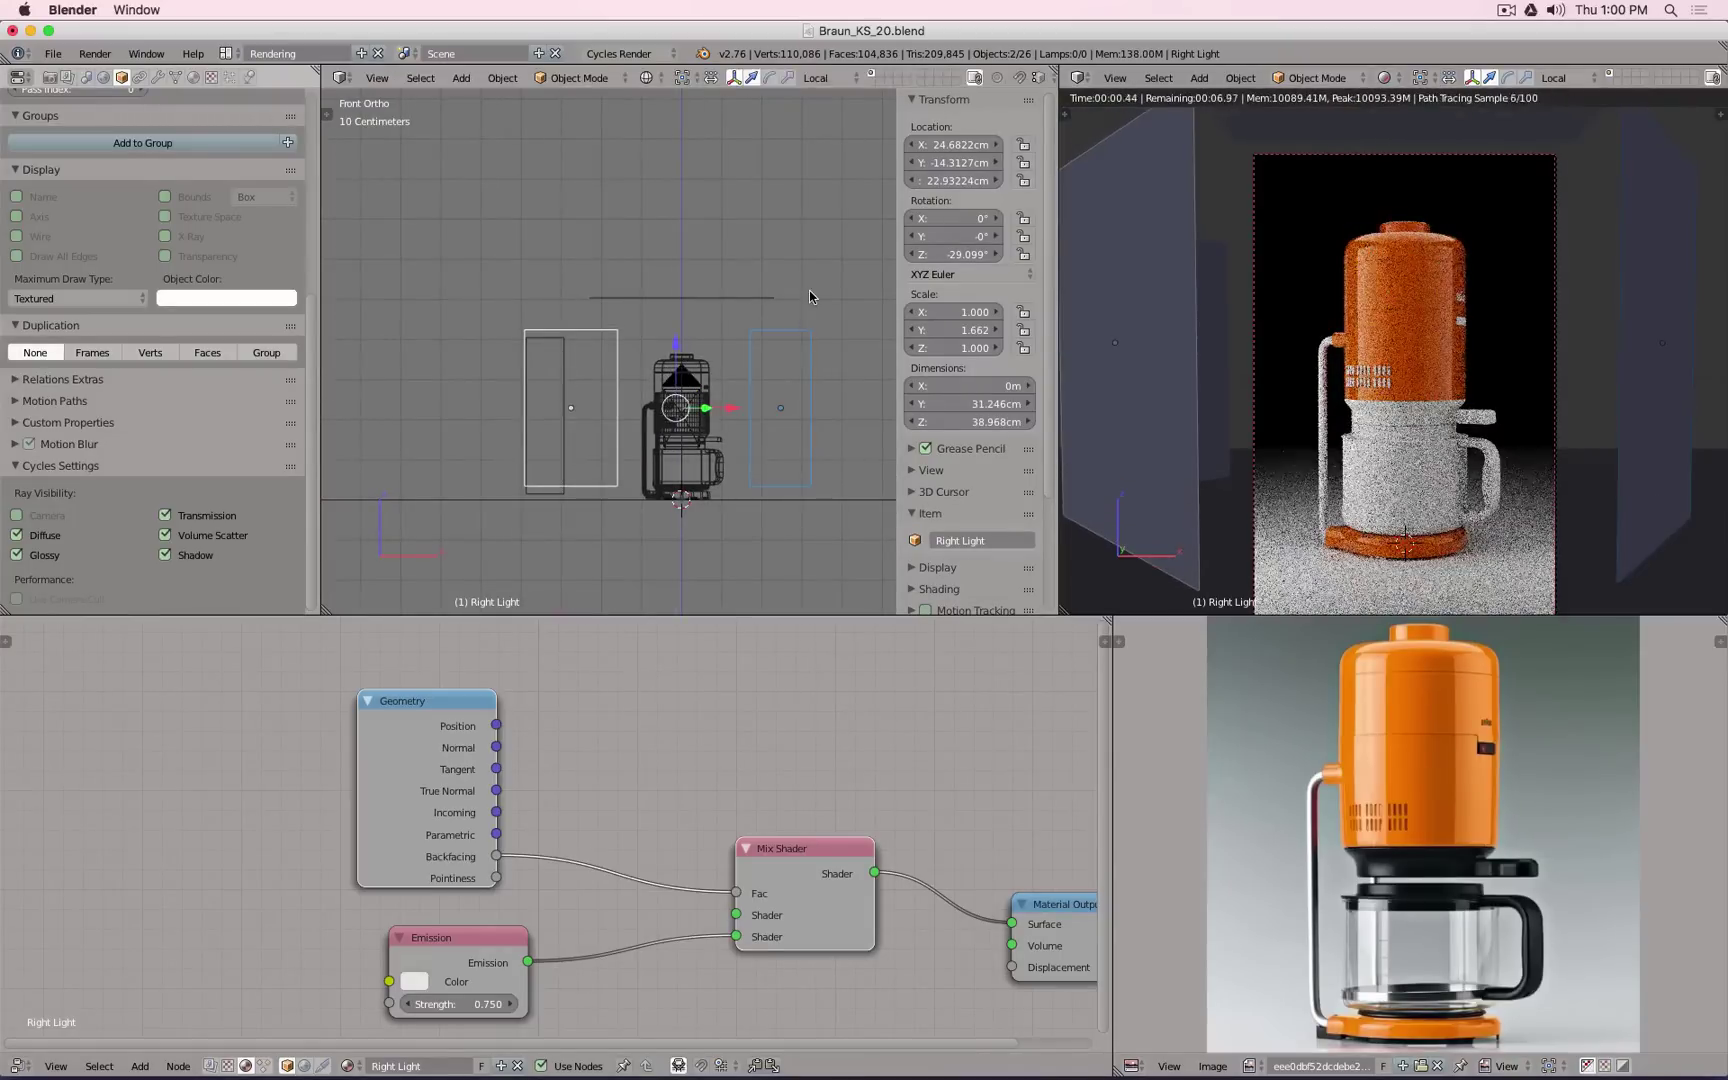
Step: Stretch the front left and right lights along global Z by about 1.15 and raise them to about Z 25.2 cm
key(s)
key(z)
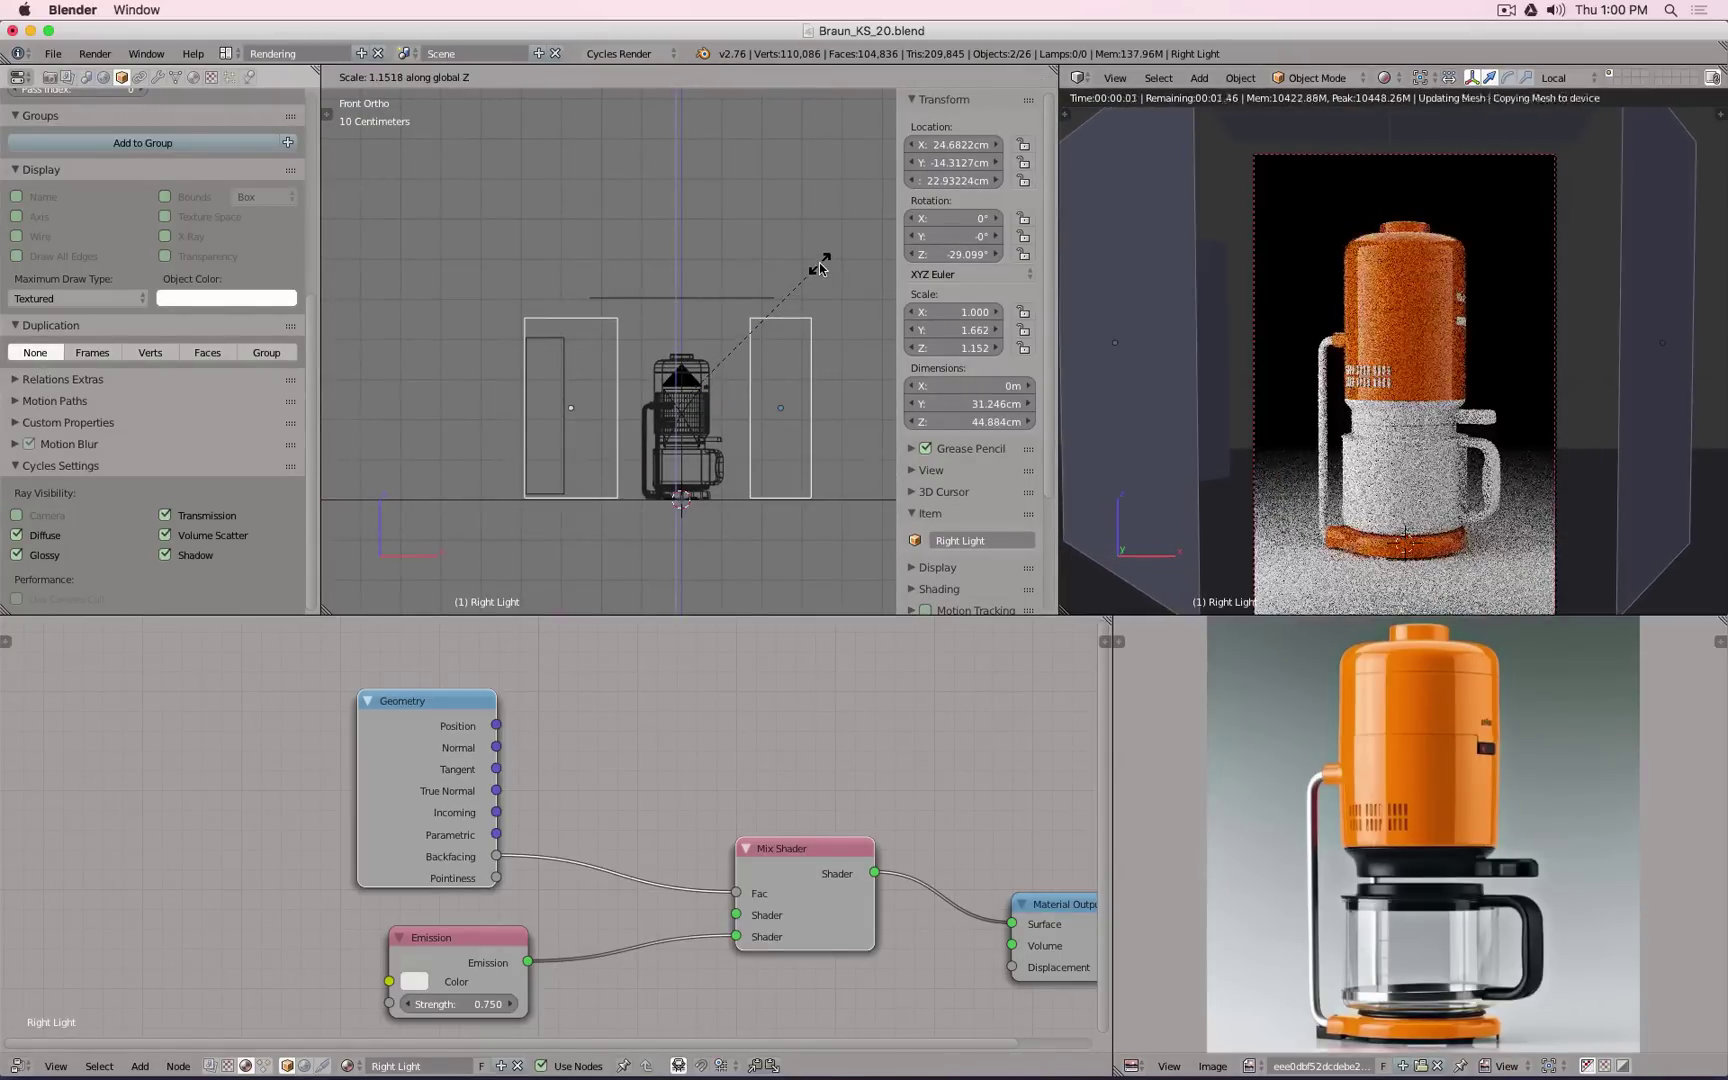
click(820, 270)
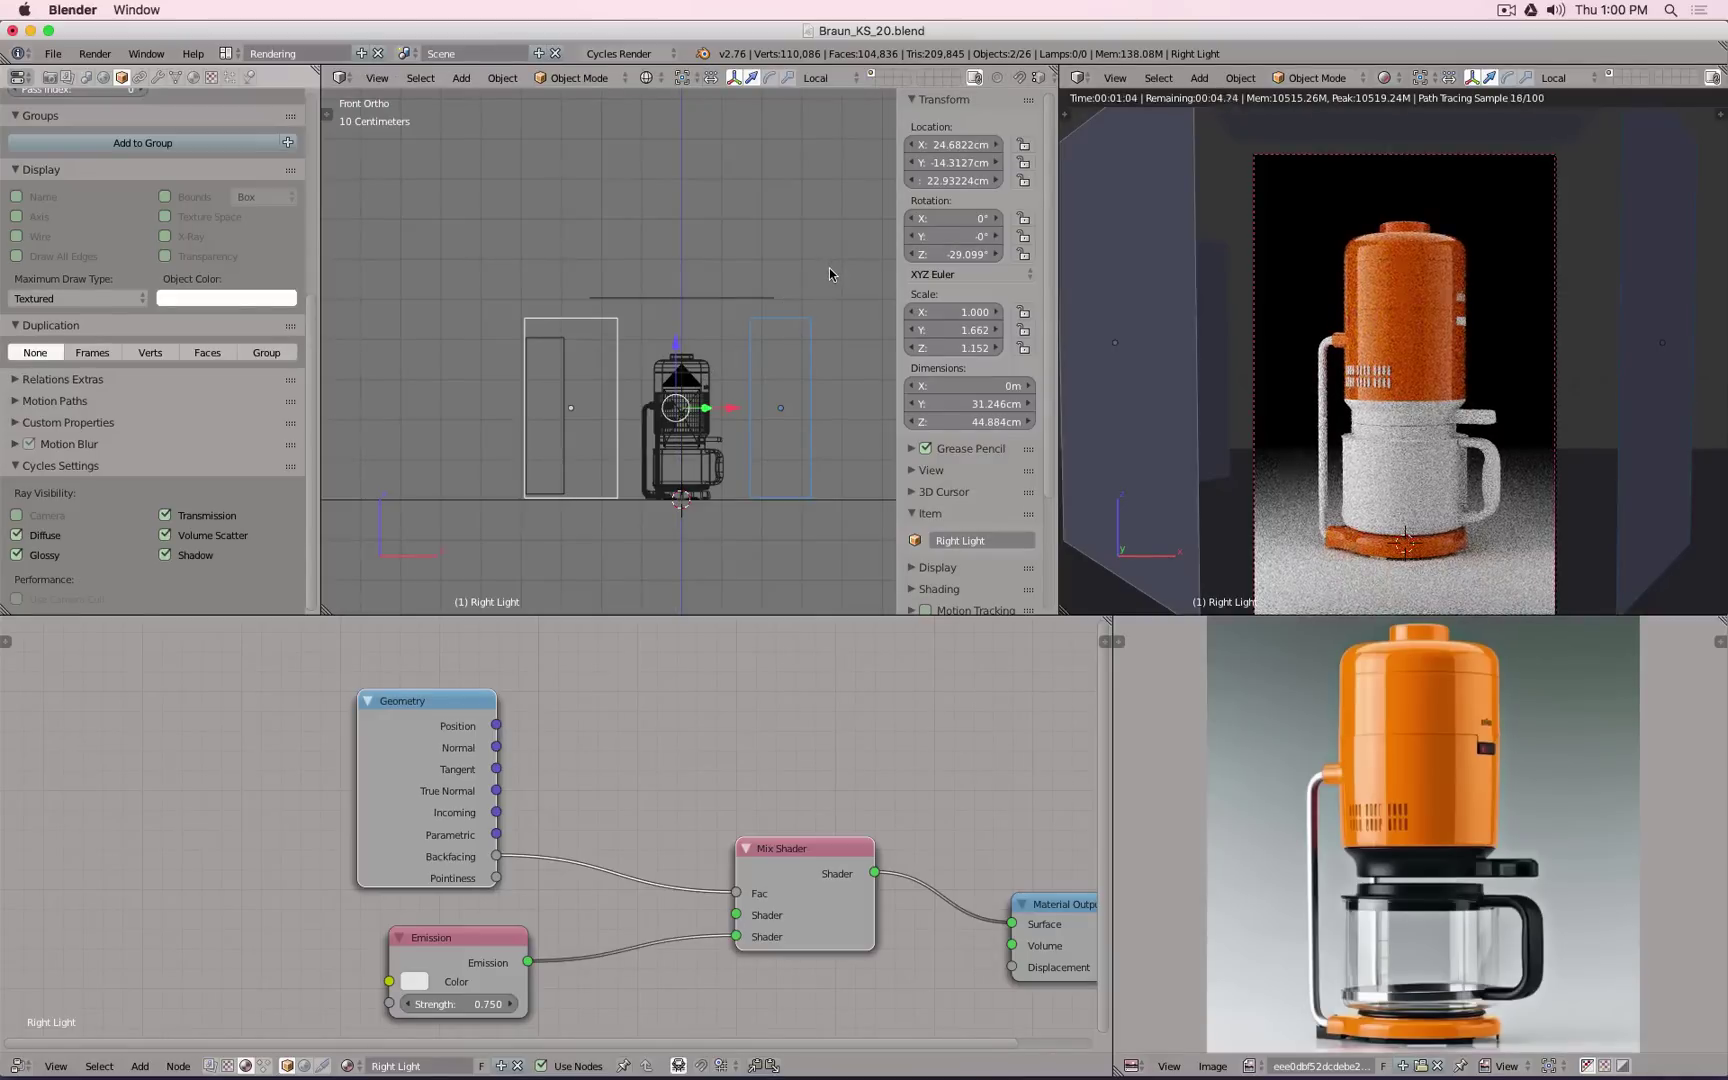
key(g)
key(z)
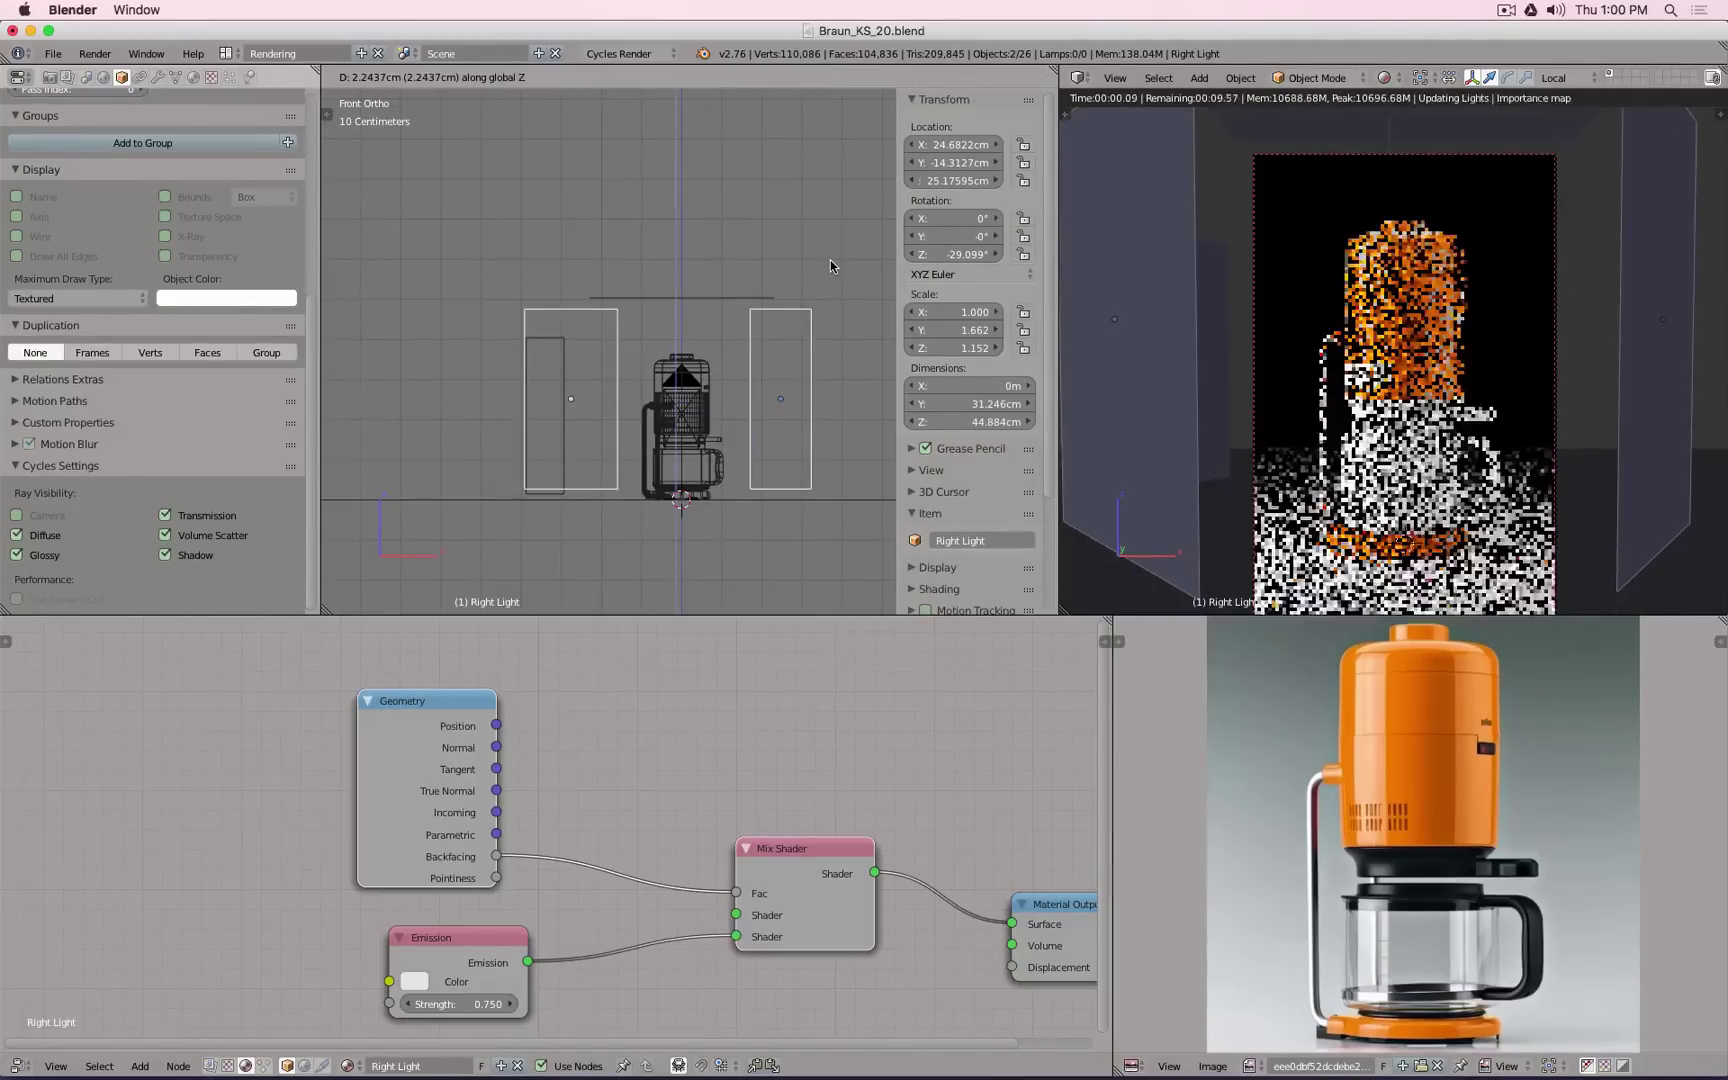
click(830, 266)
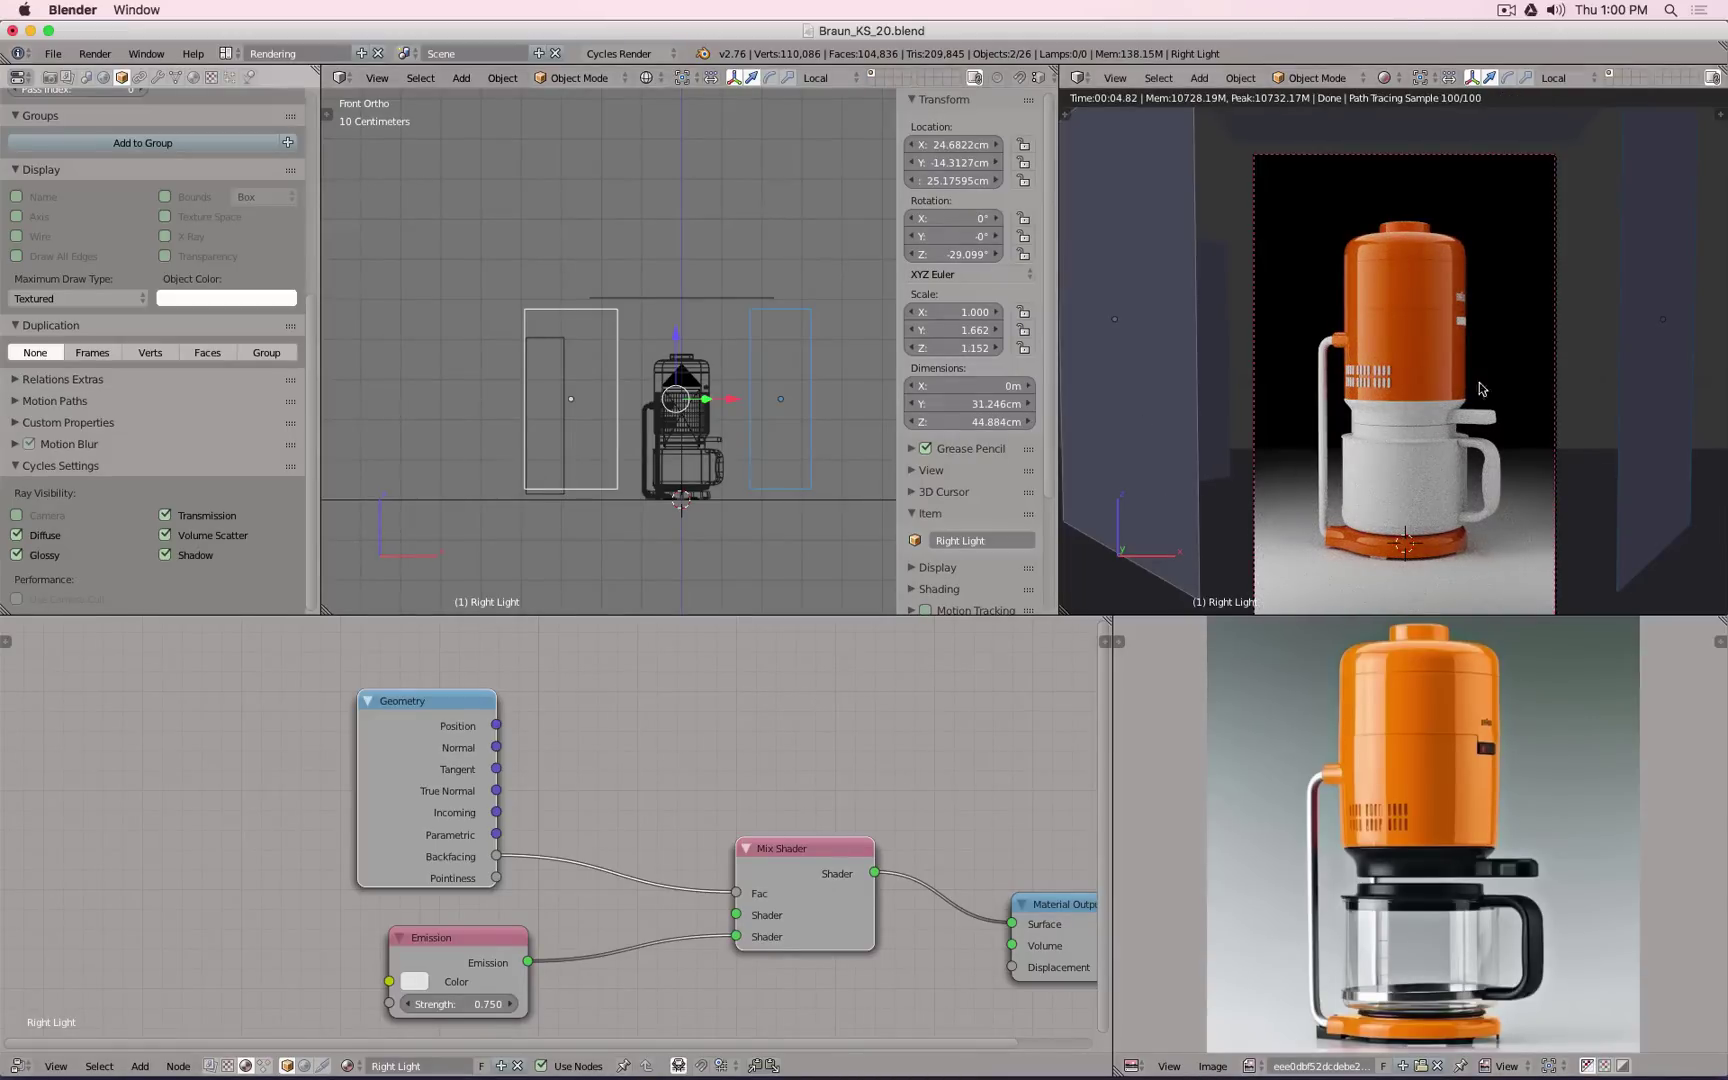
Step: Duplicate the rear left reflection light to about X 21.8 cm, Y 38.5 cm and rotate it to about -126.7° around Z
key(KP_7)
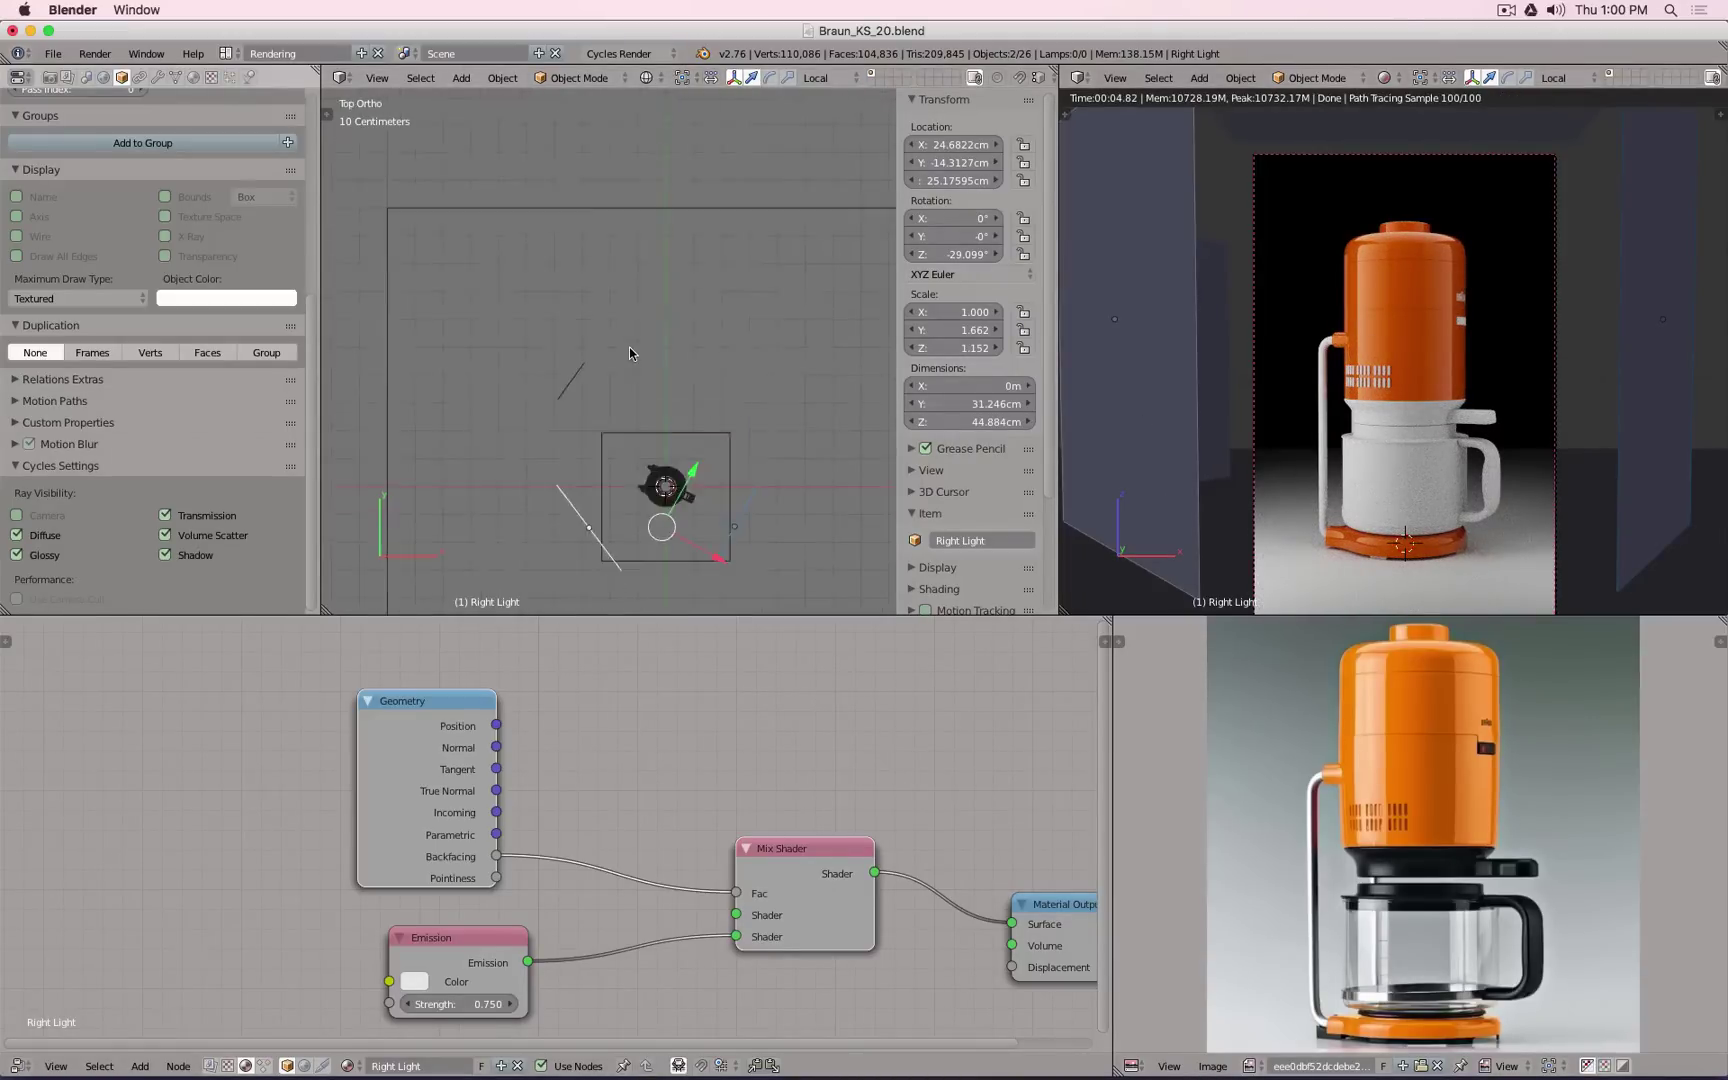
right_click(562, 384)
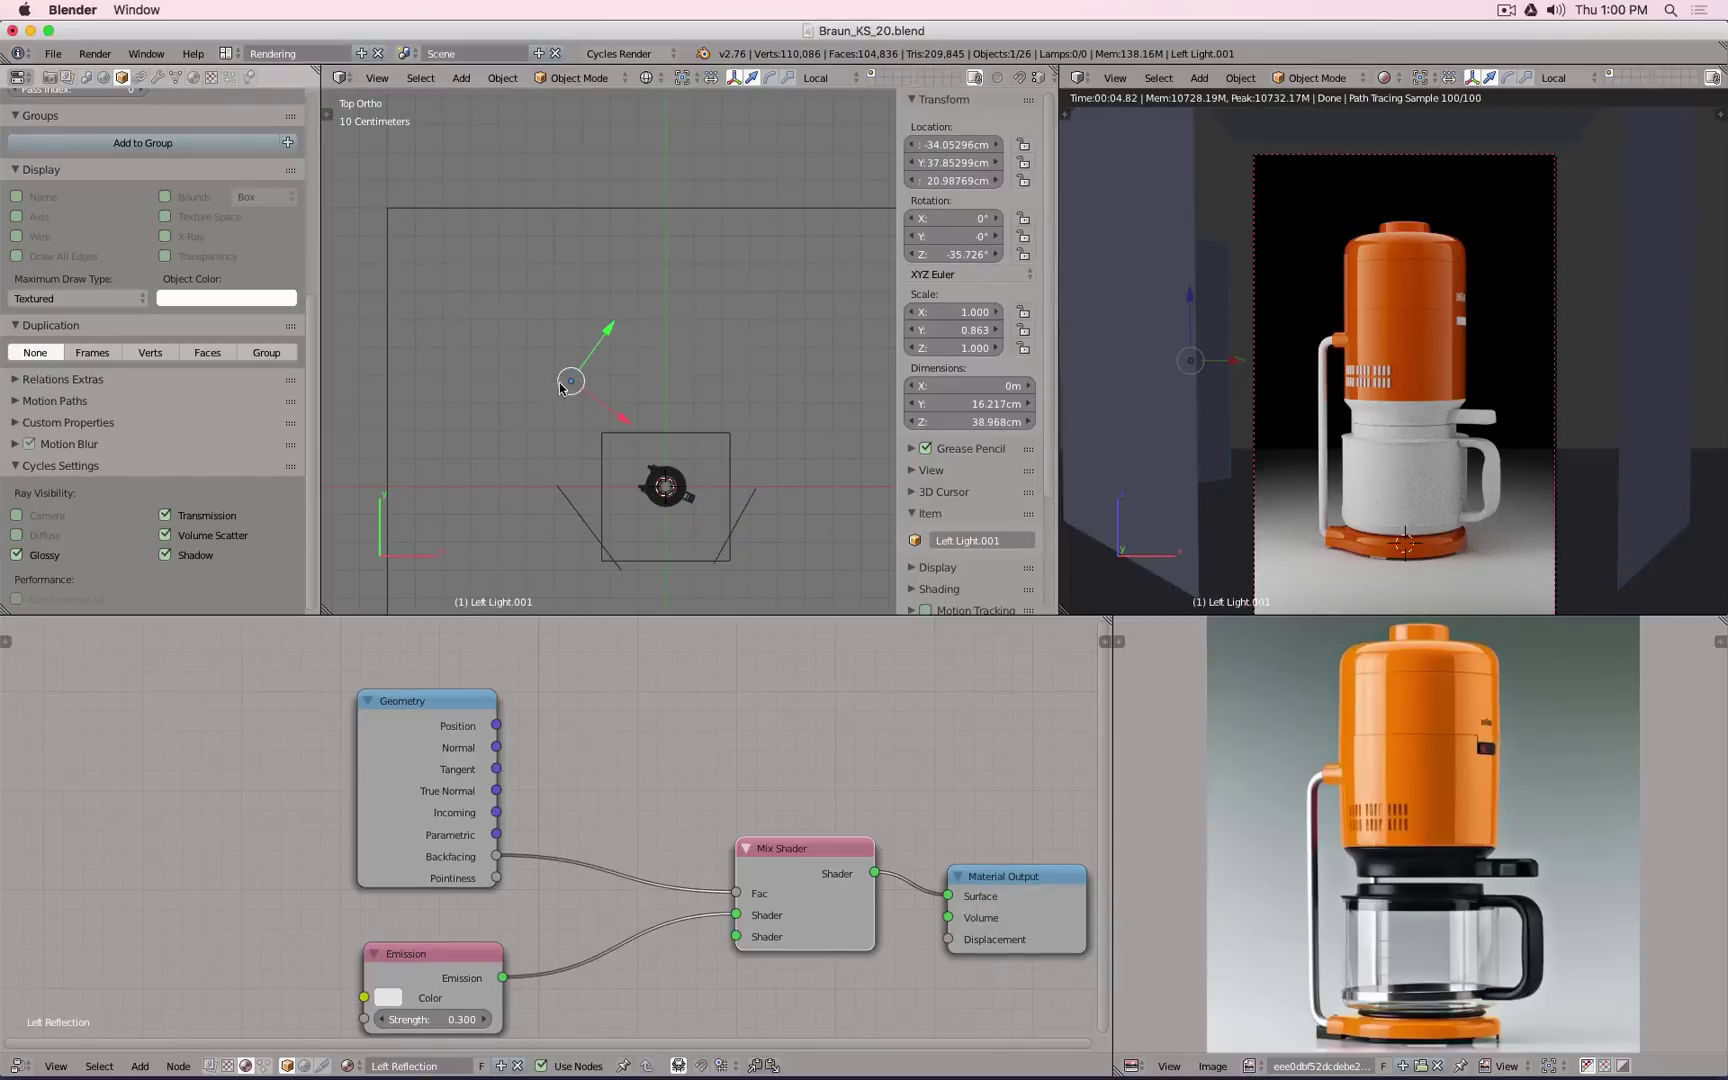
key(shift+d)
click(720, 384)
key(t)
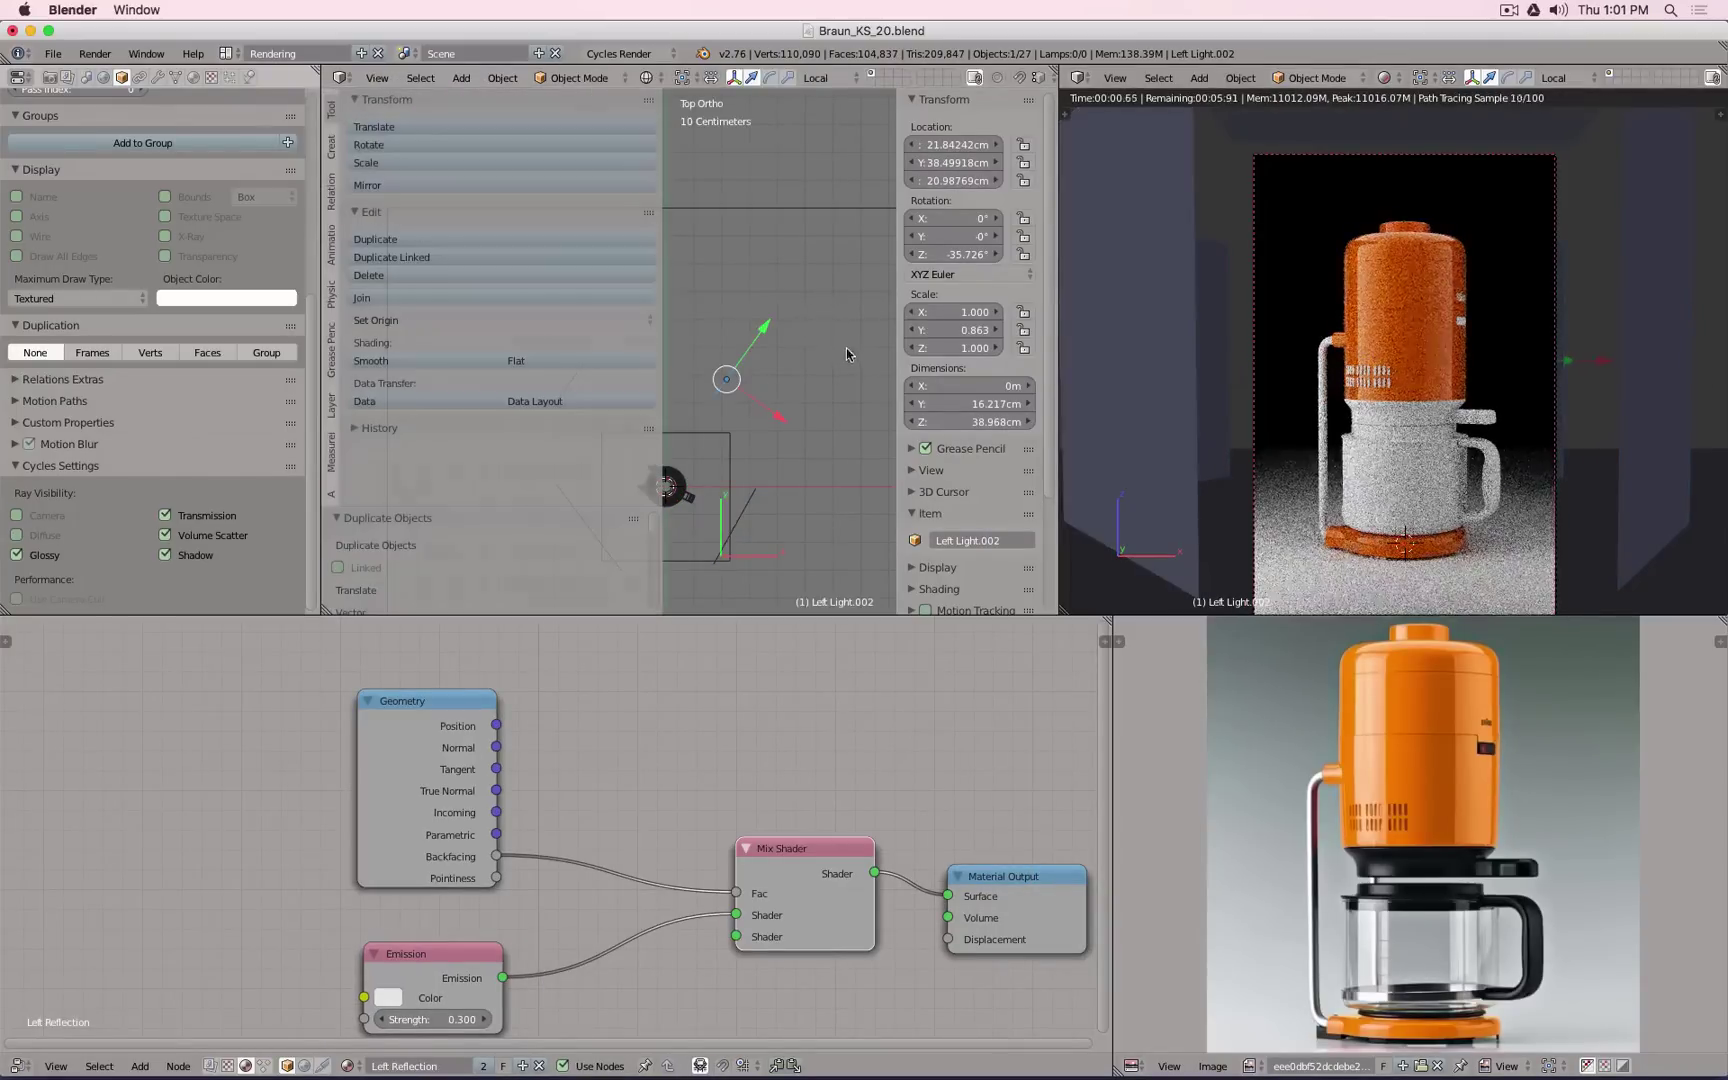
key(t)
key(r)
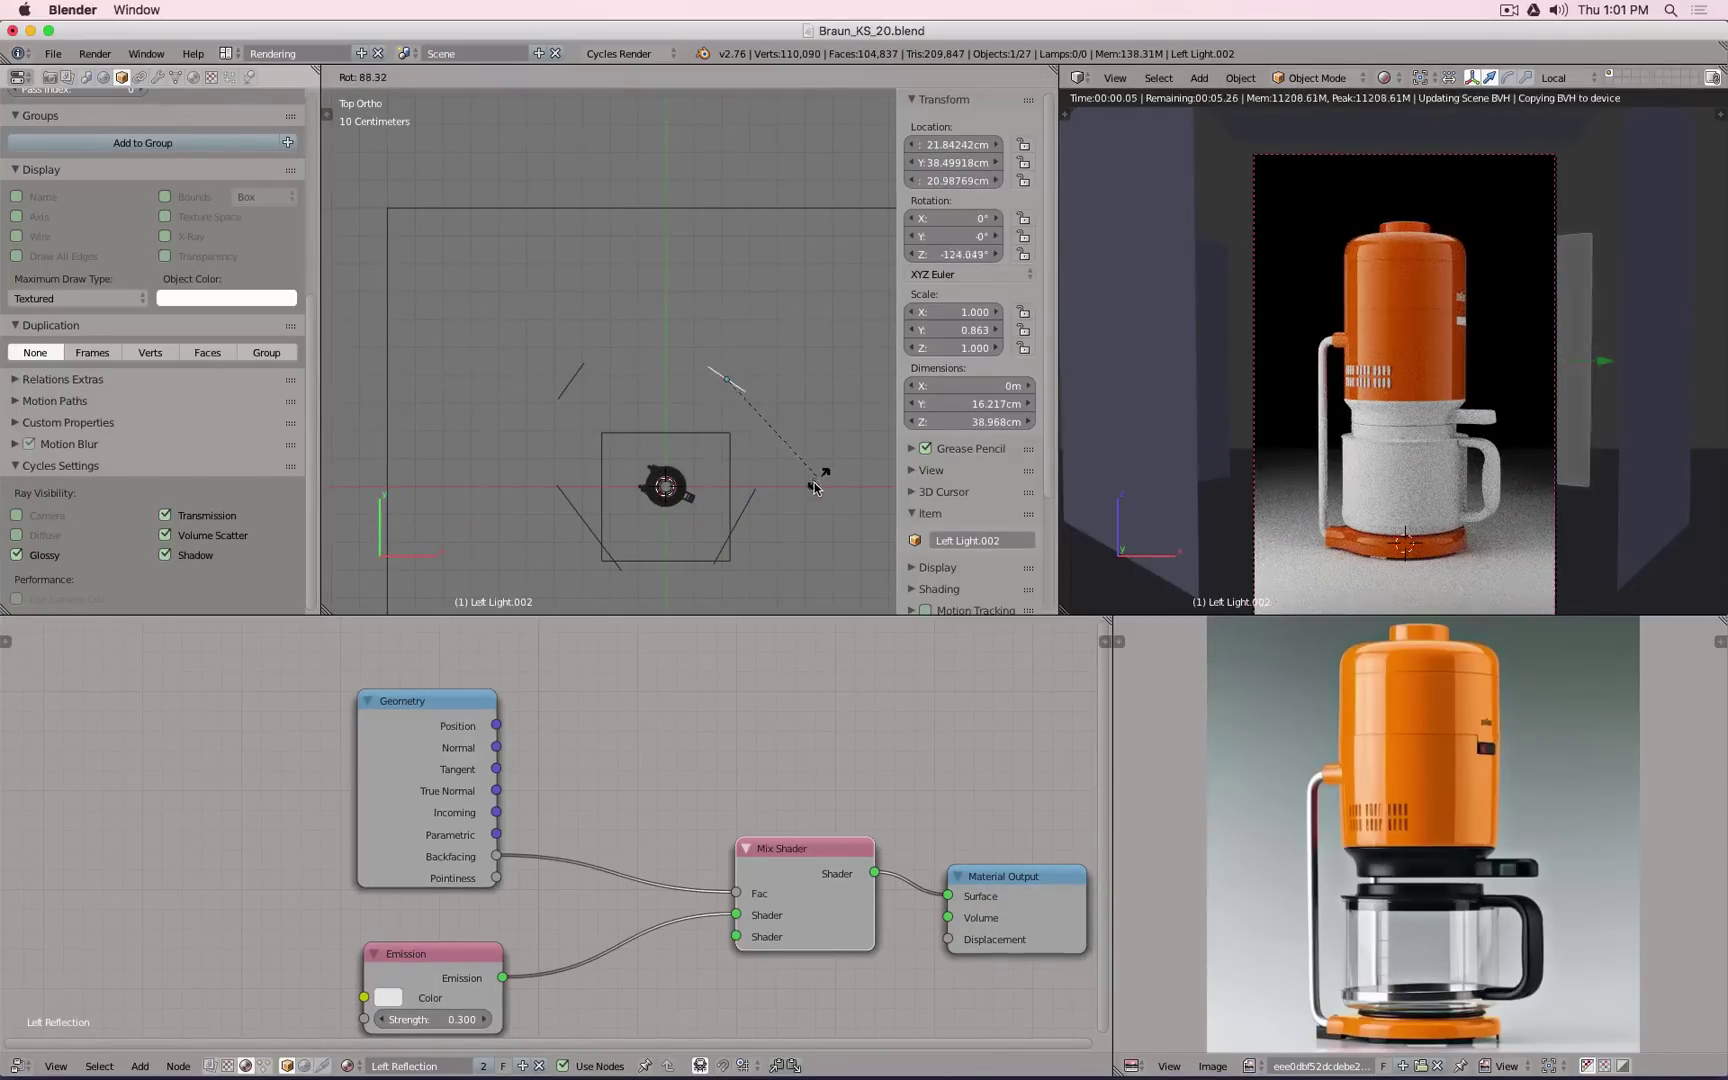
click(810, 484)
Step: Hide the top and both front lights, and briefly hide the new reflection light to compare its effect on the render
right_click(728, 449)
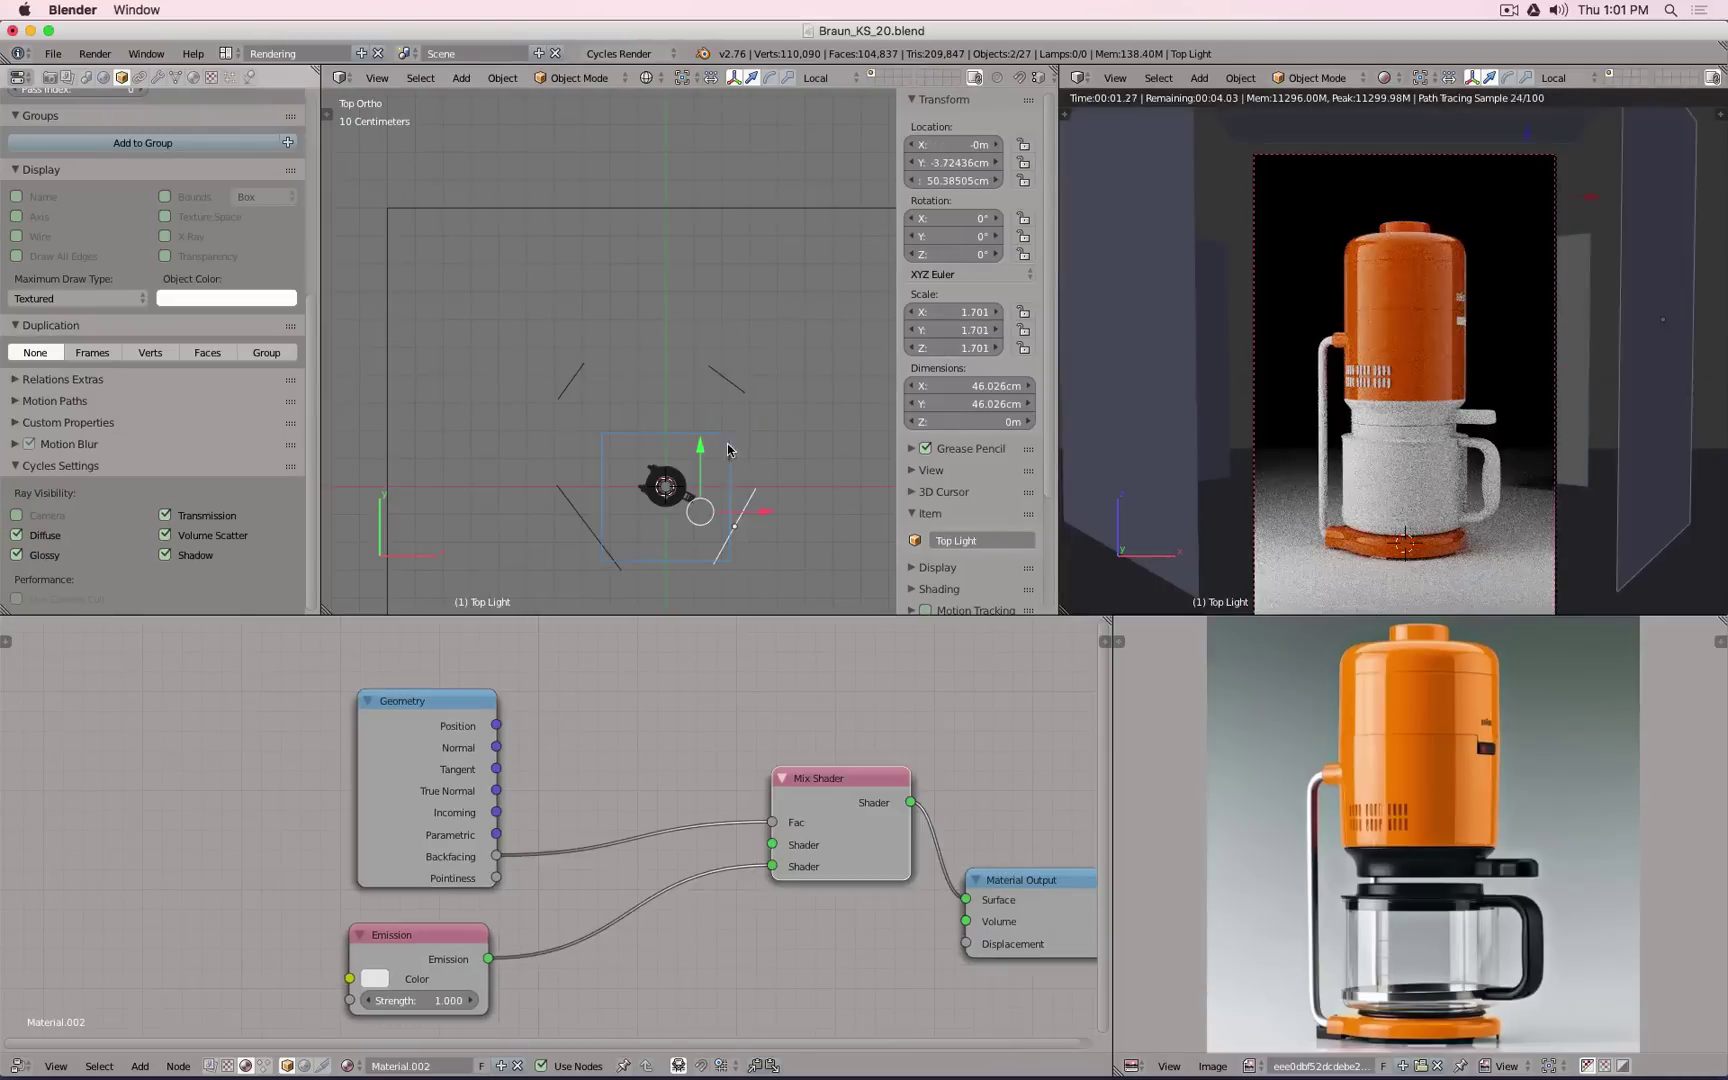
key(Delete)
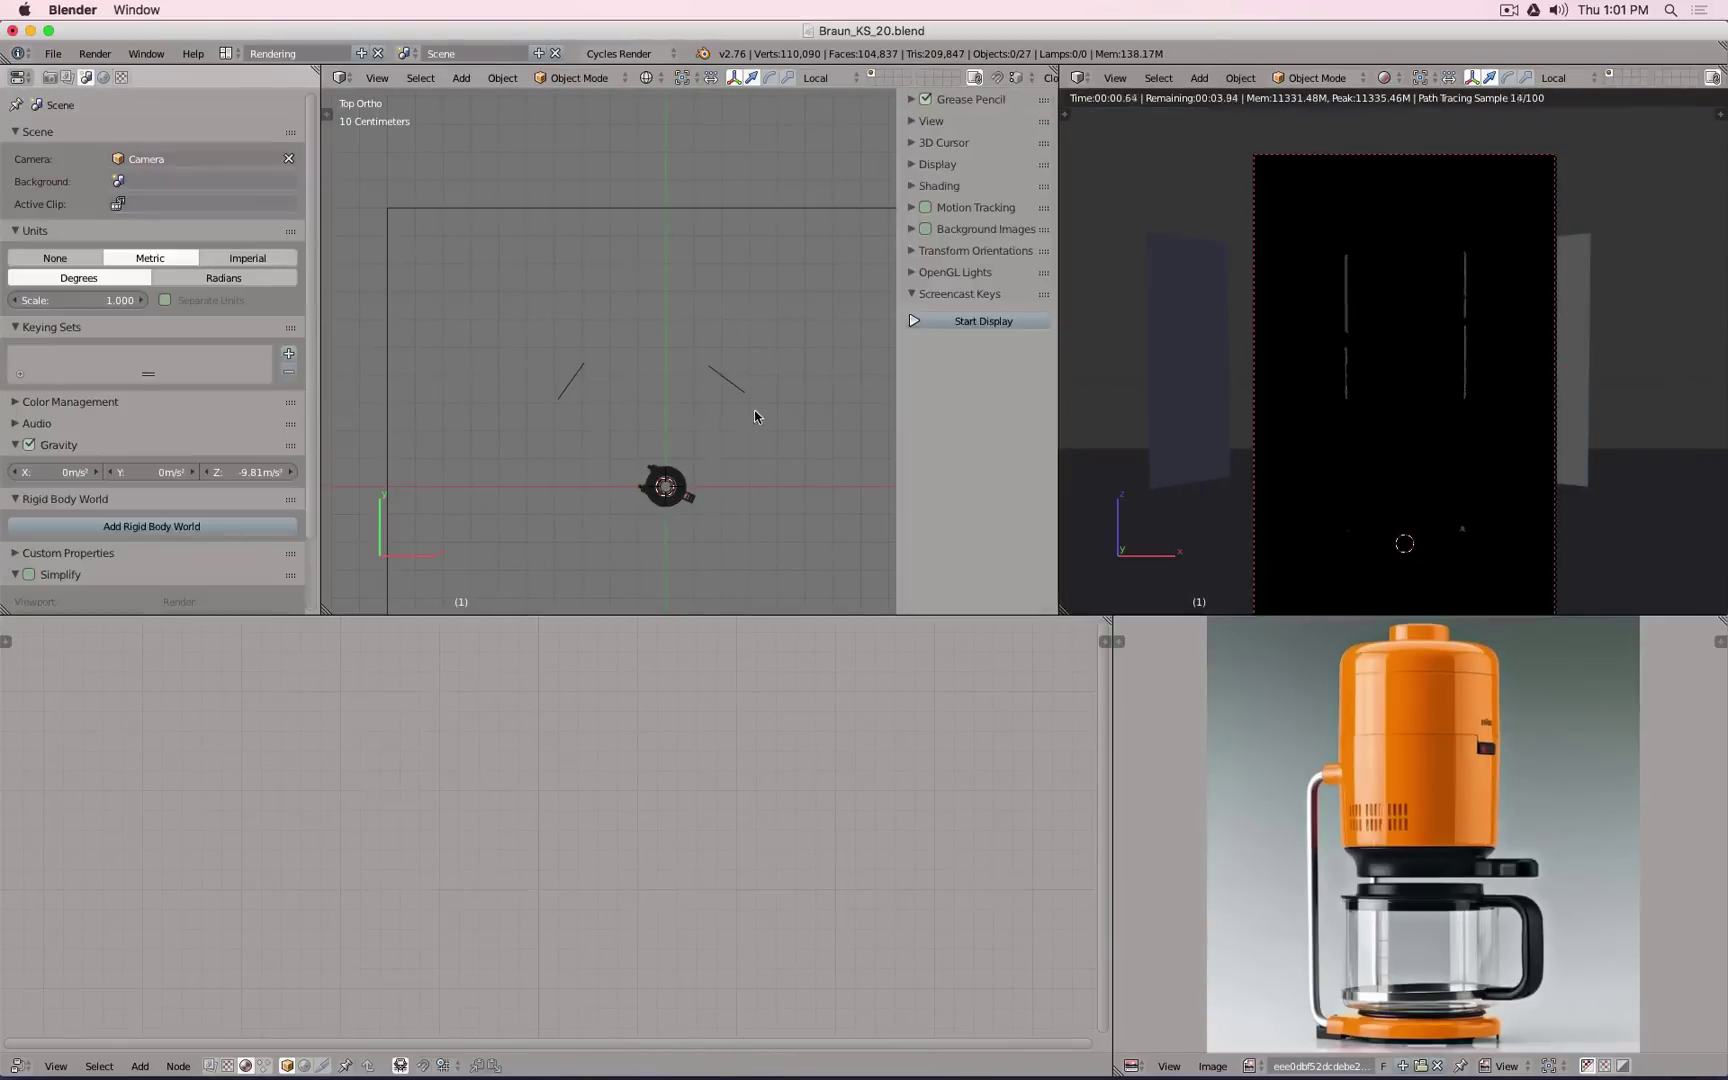
right_click(743, 382)
key(Delete)
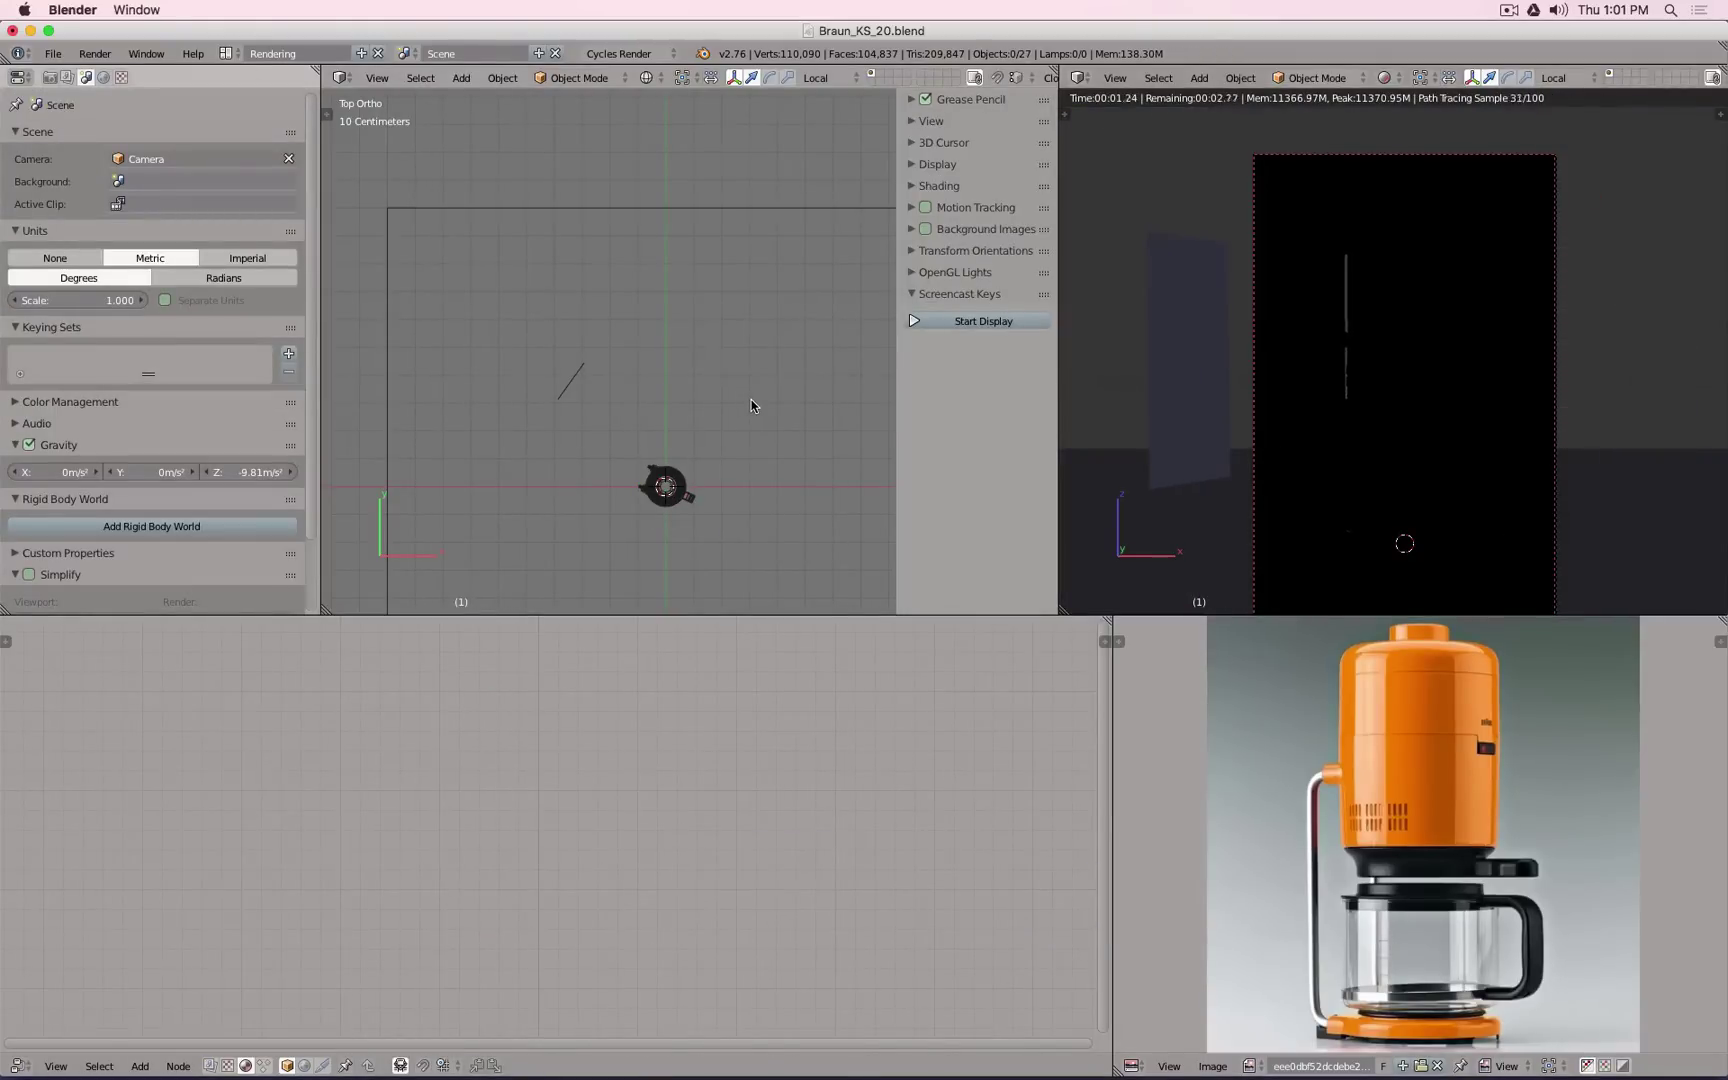
key(ctrl+z)
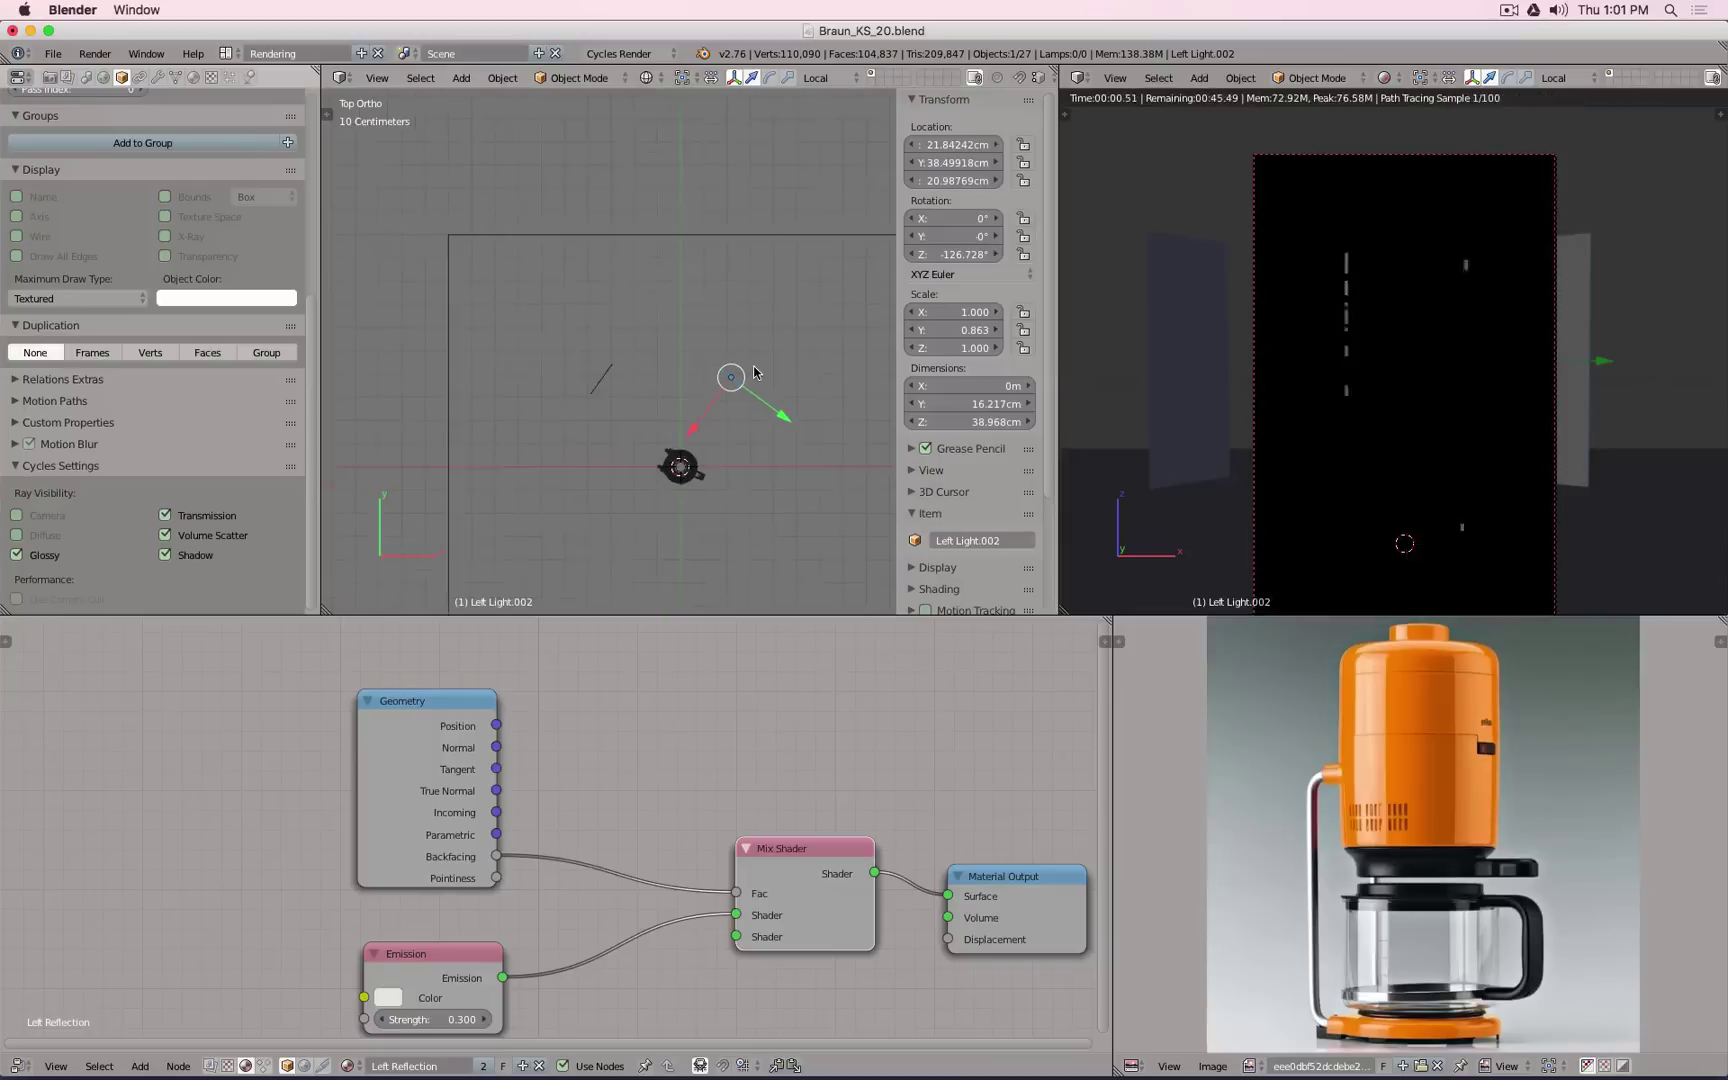
Step: Move the new reflection light to about X 28 cm, Y 36.9 cm and unhide all lights
key(g)
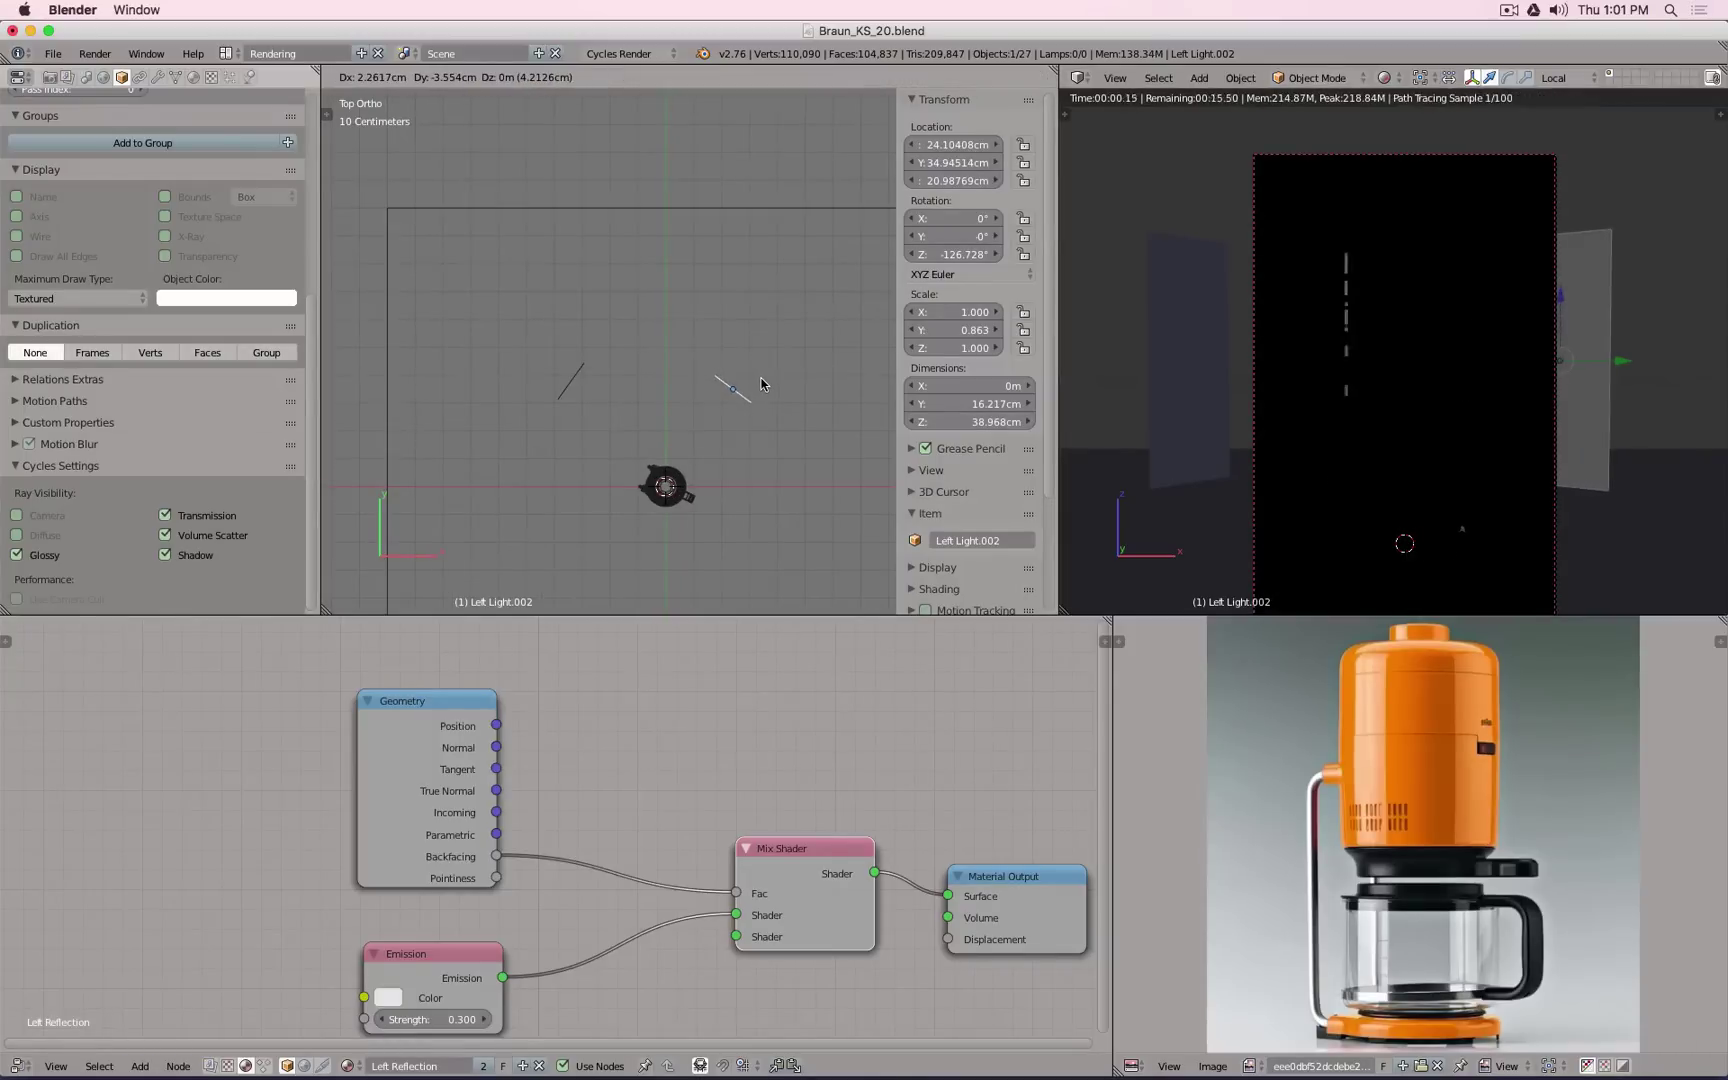
click(761, 384)
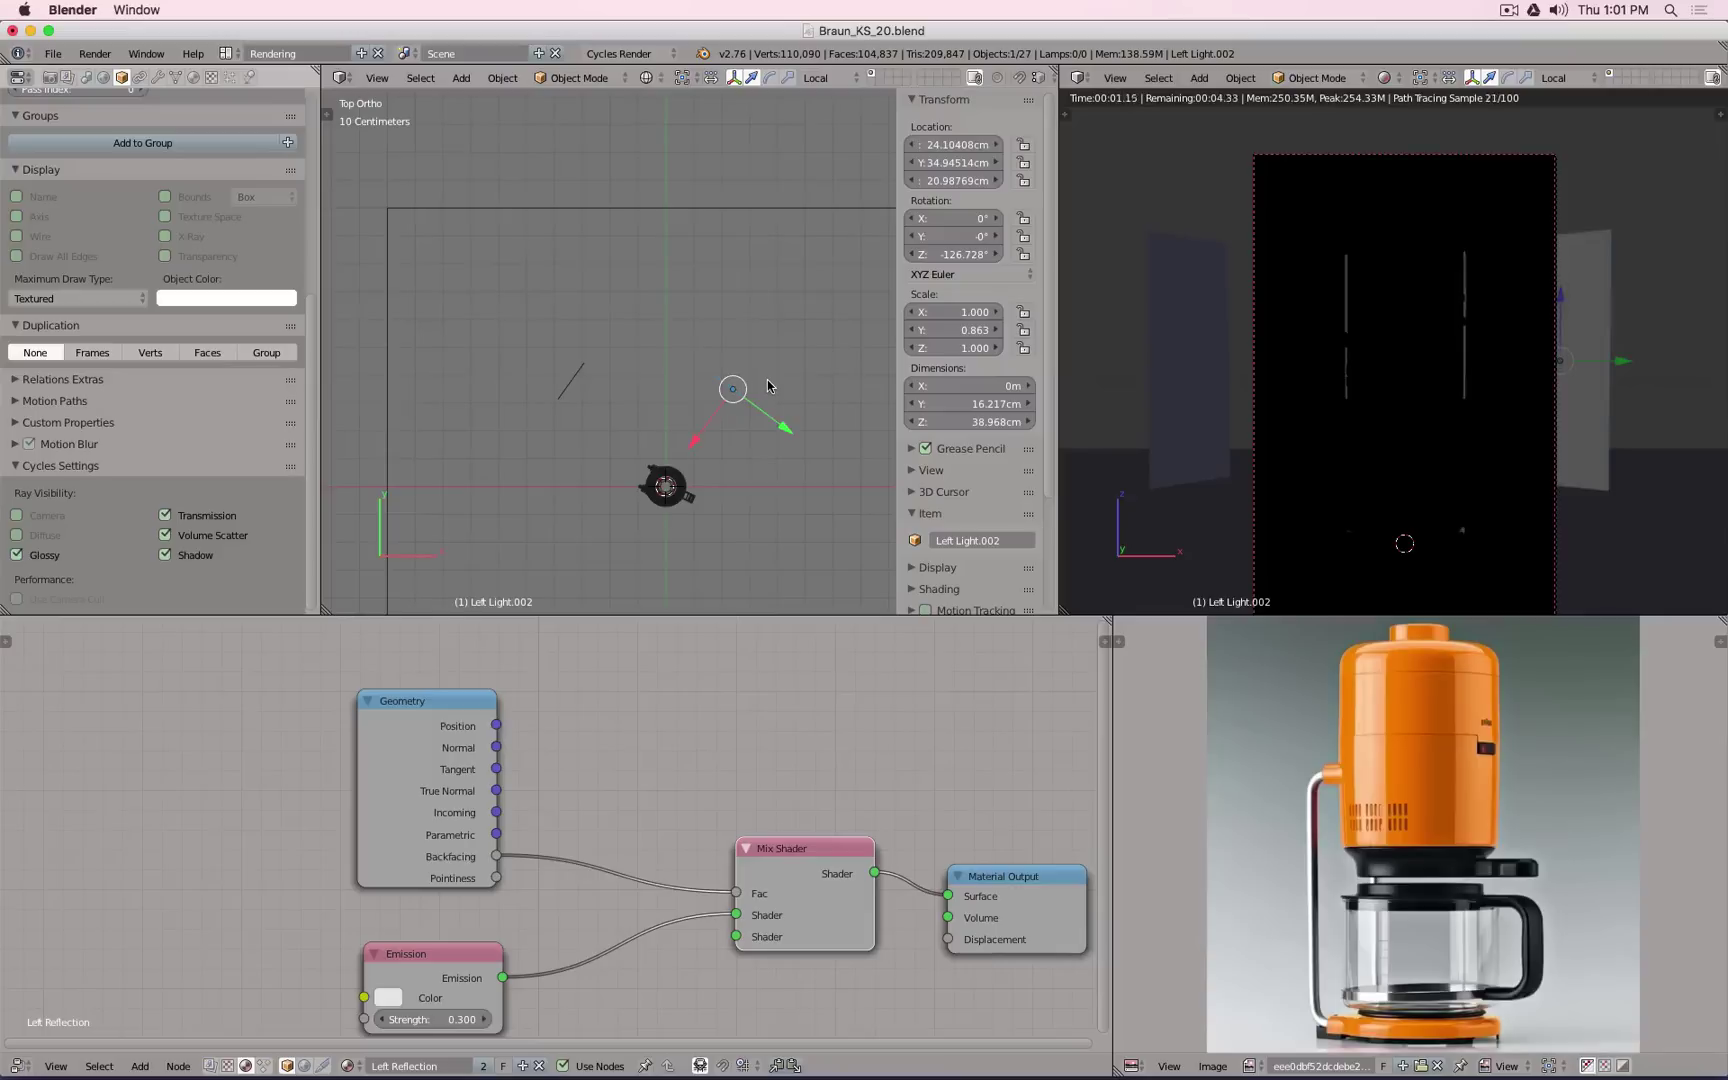
key(g)
click(779, 381)
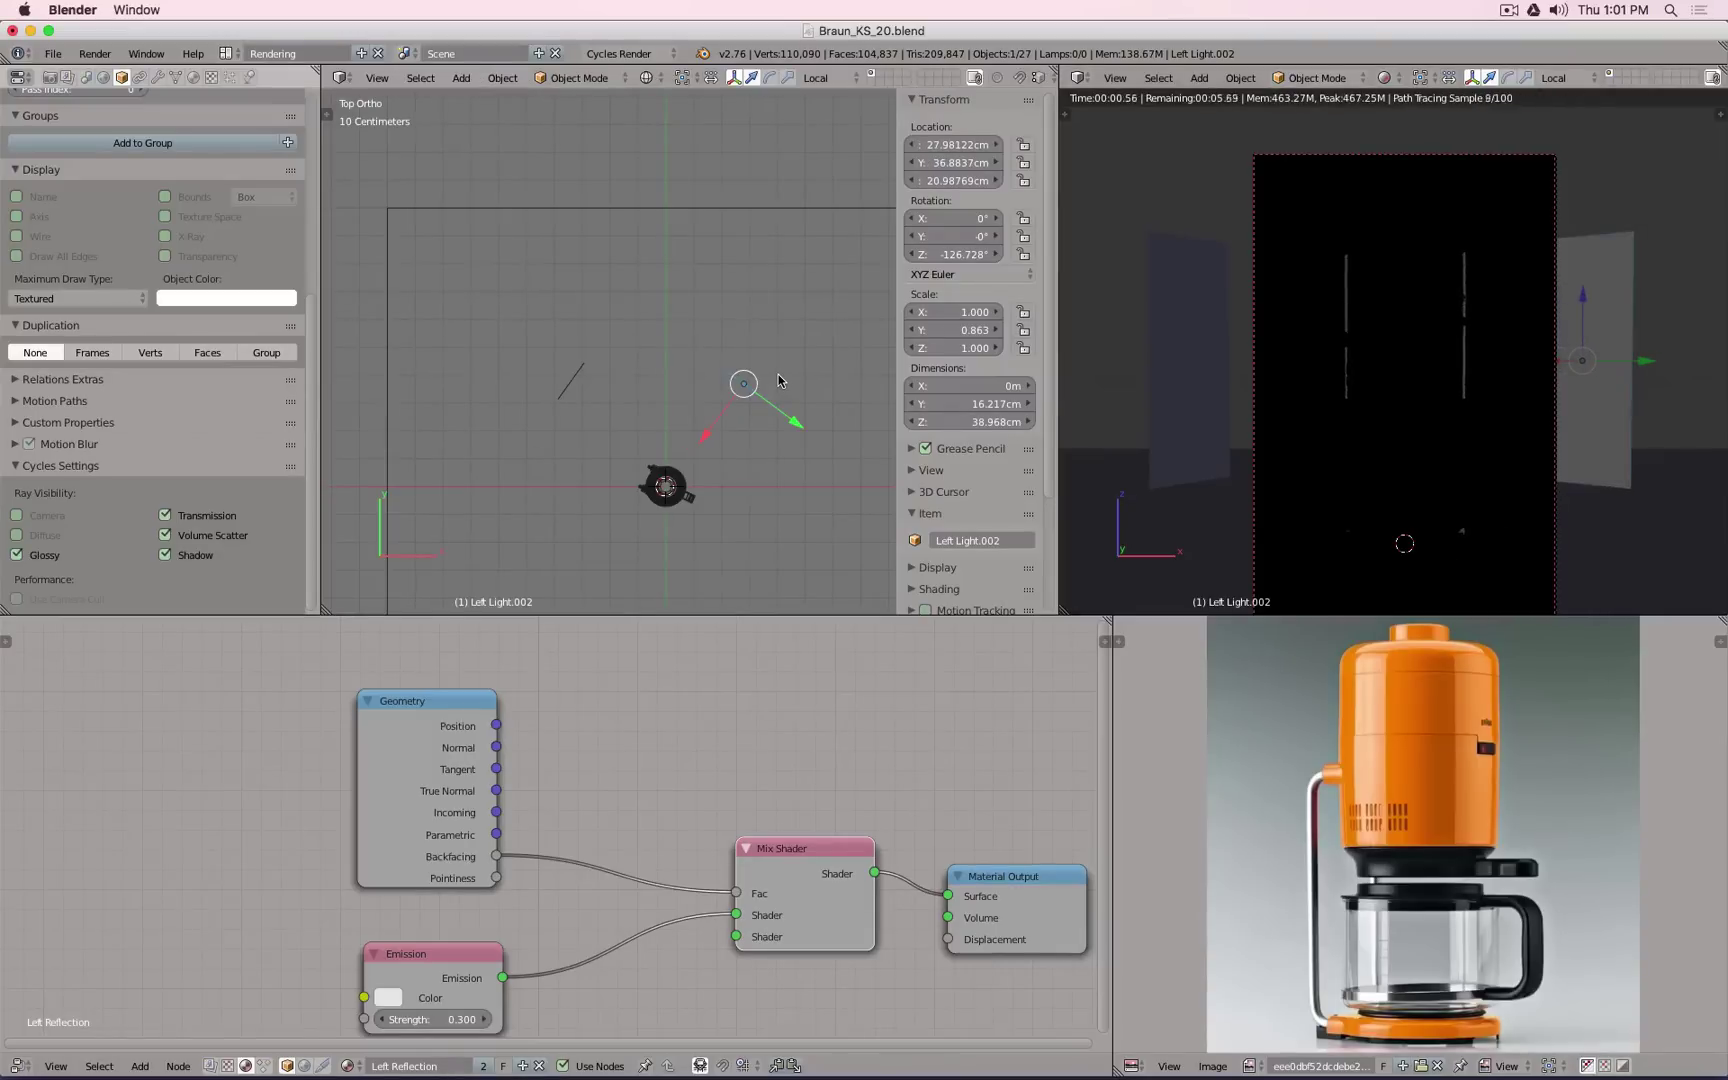
key(alt+h)
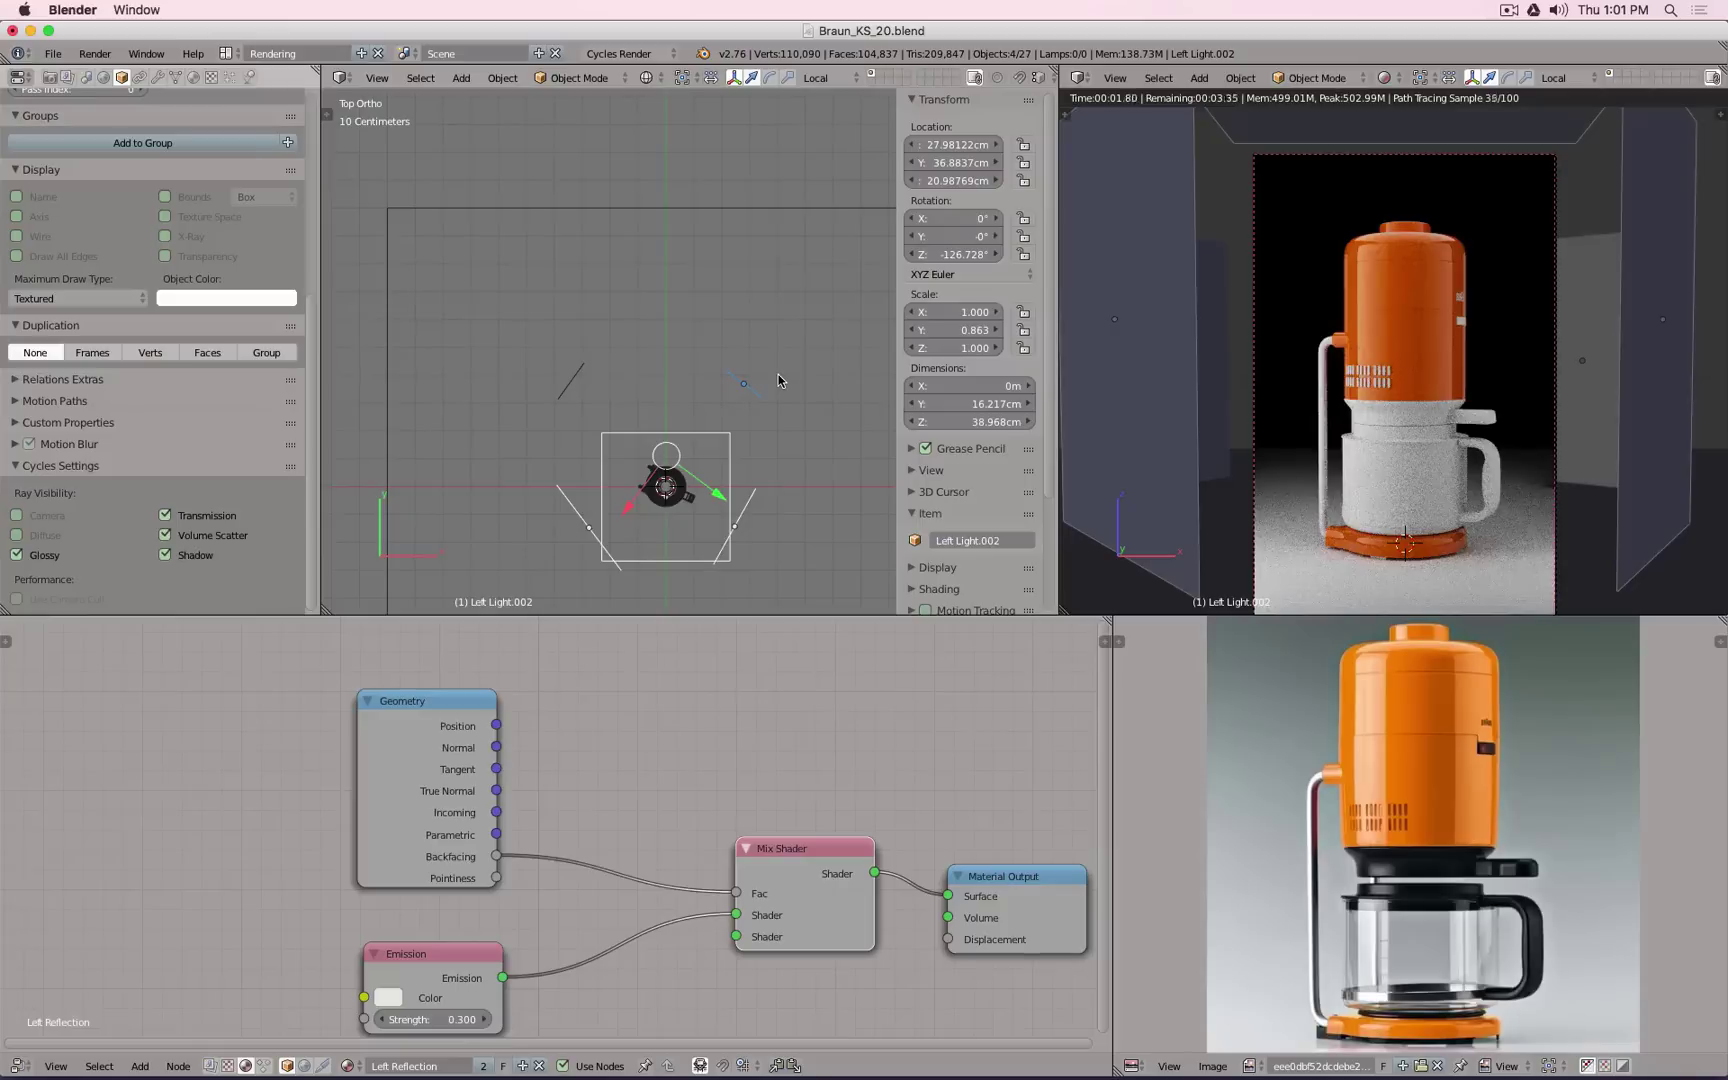
Step: Give the coffee maker's carafe a new material named Glass with a Glass BSDF surface
key(KP_1)
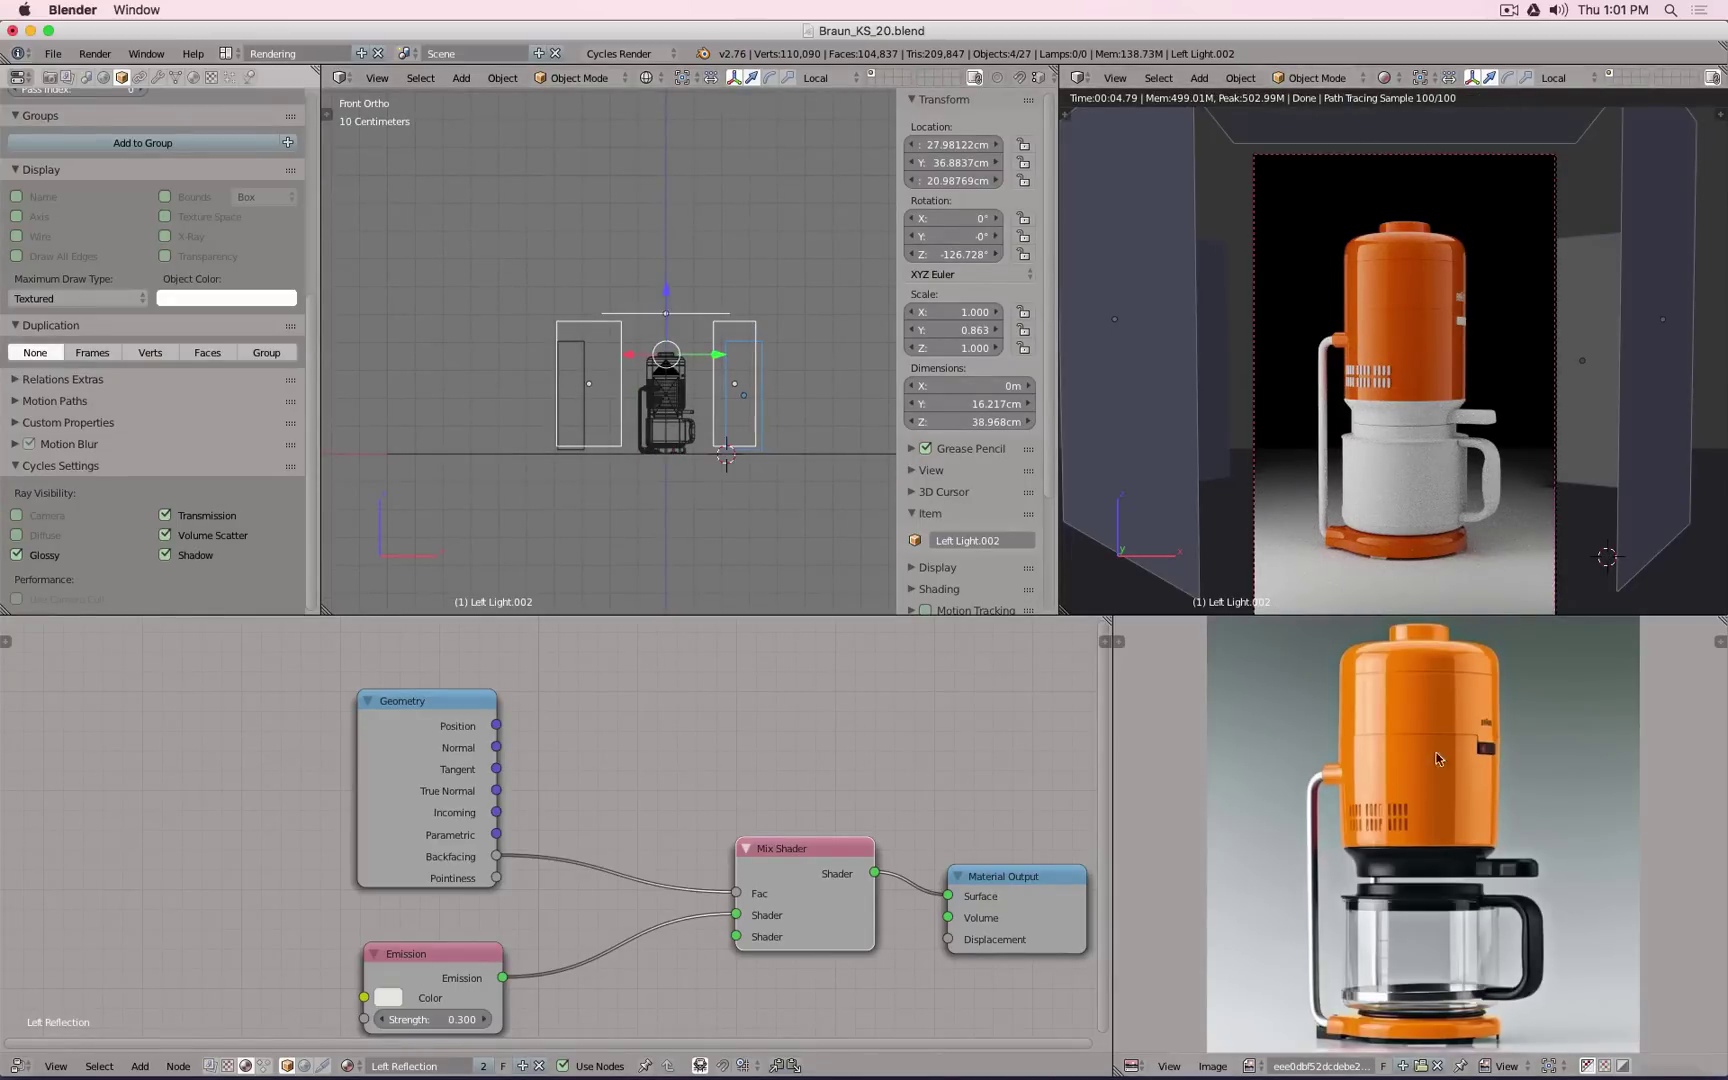
right_click(1386, 493)
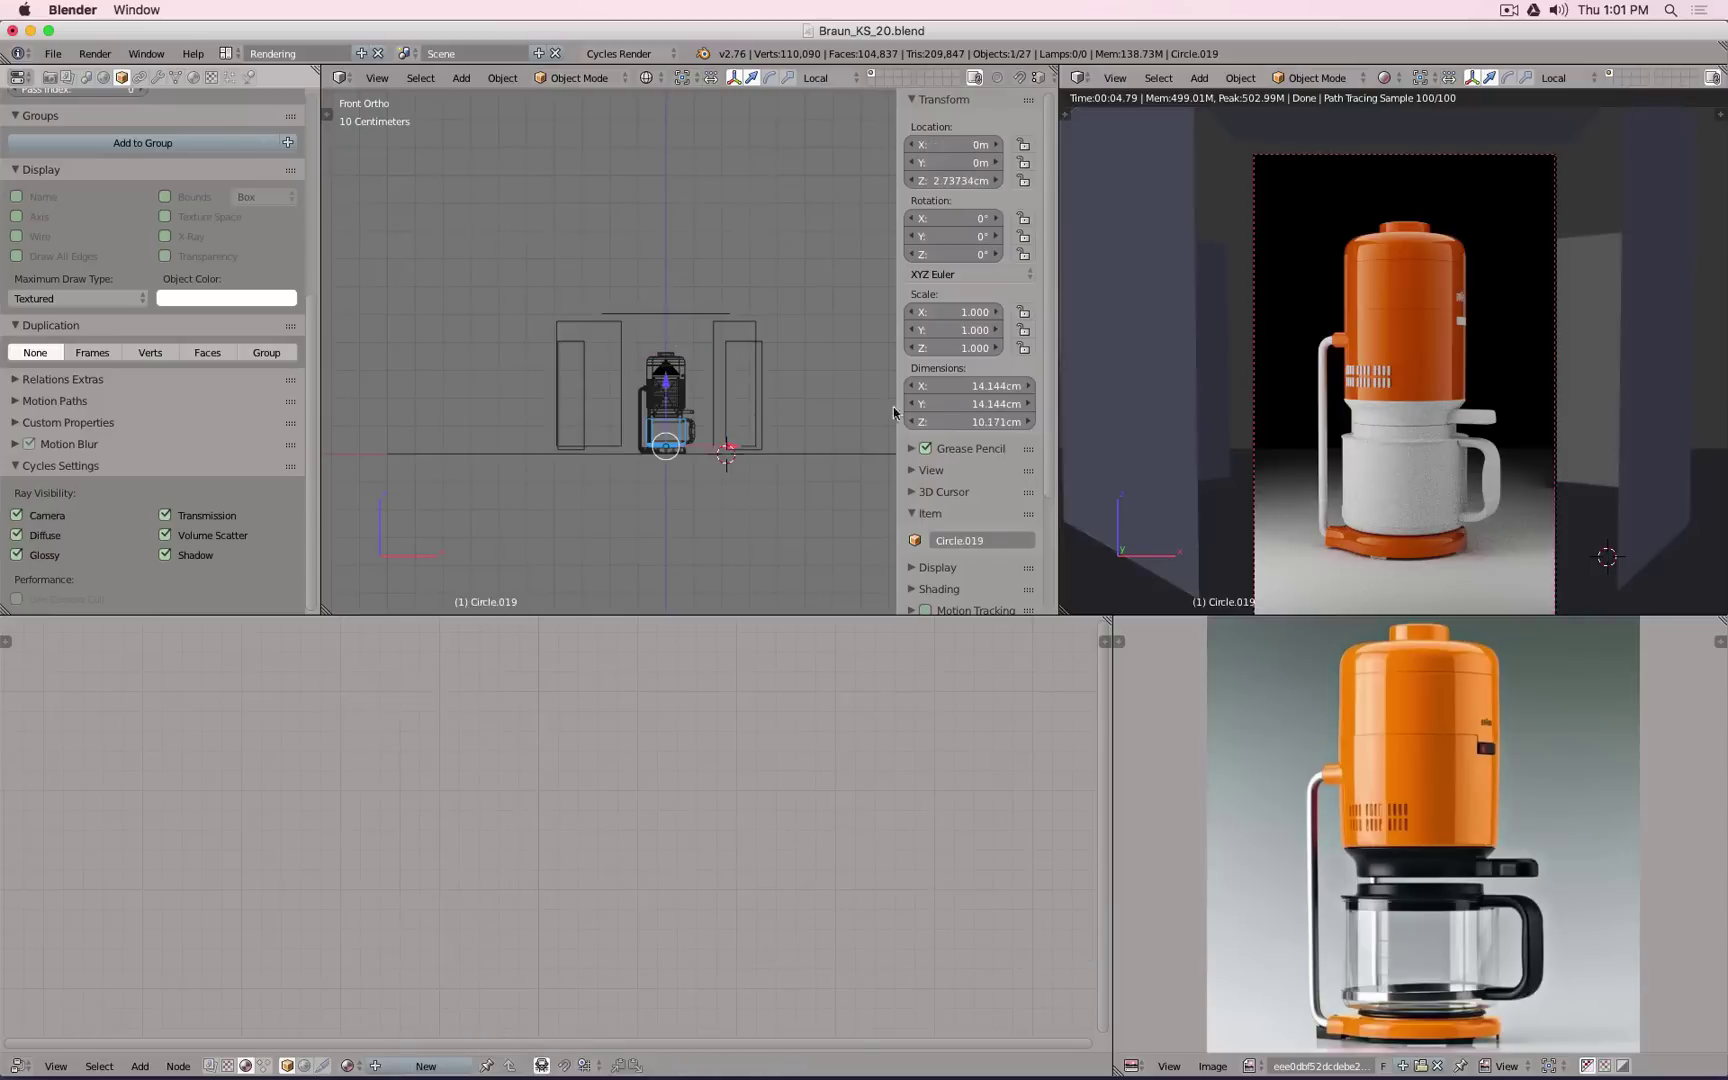
click(193, 77)
click(120, 195)
click(120, 195)
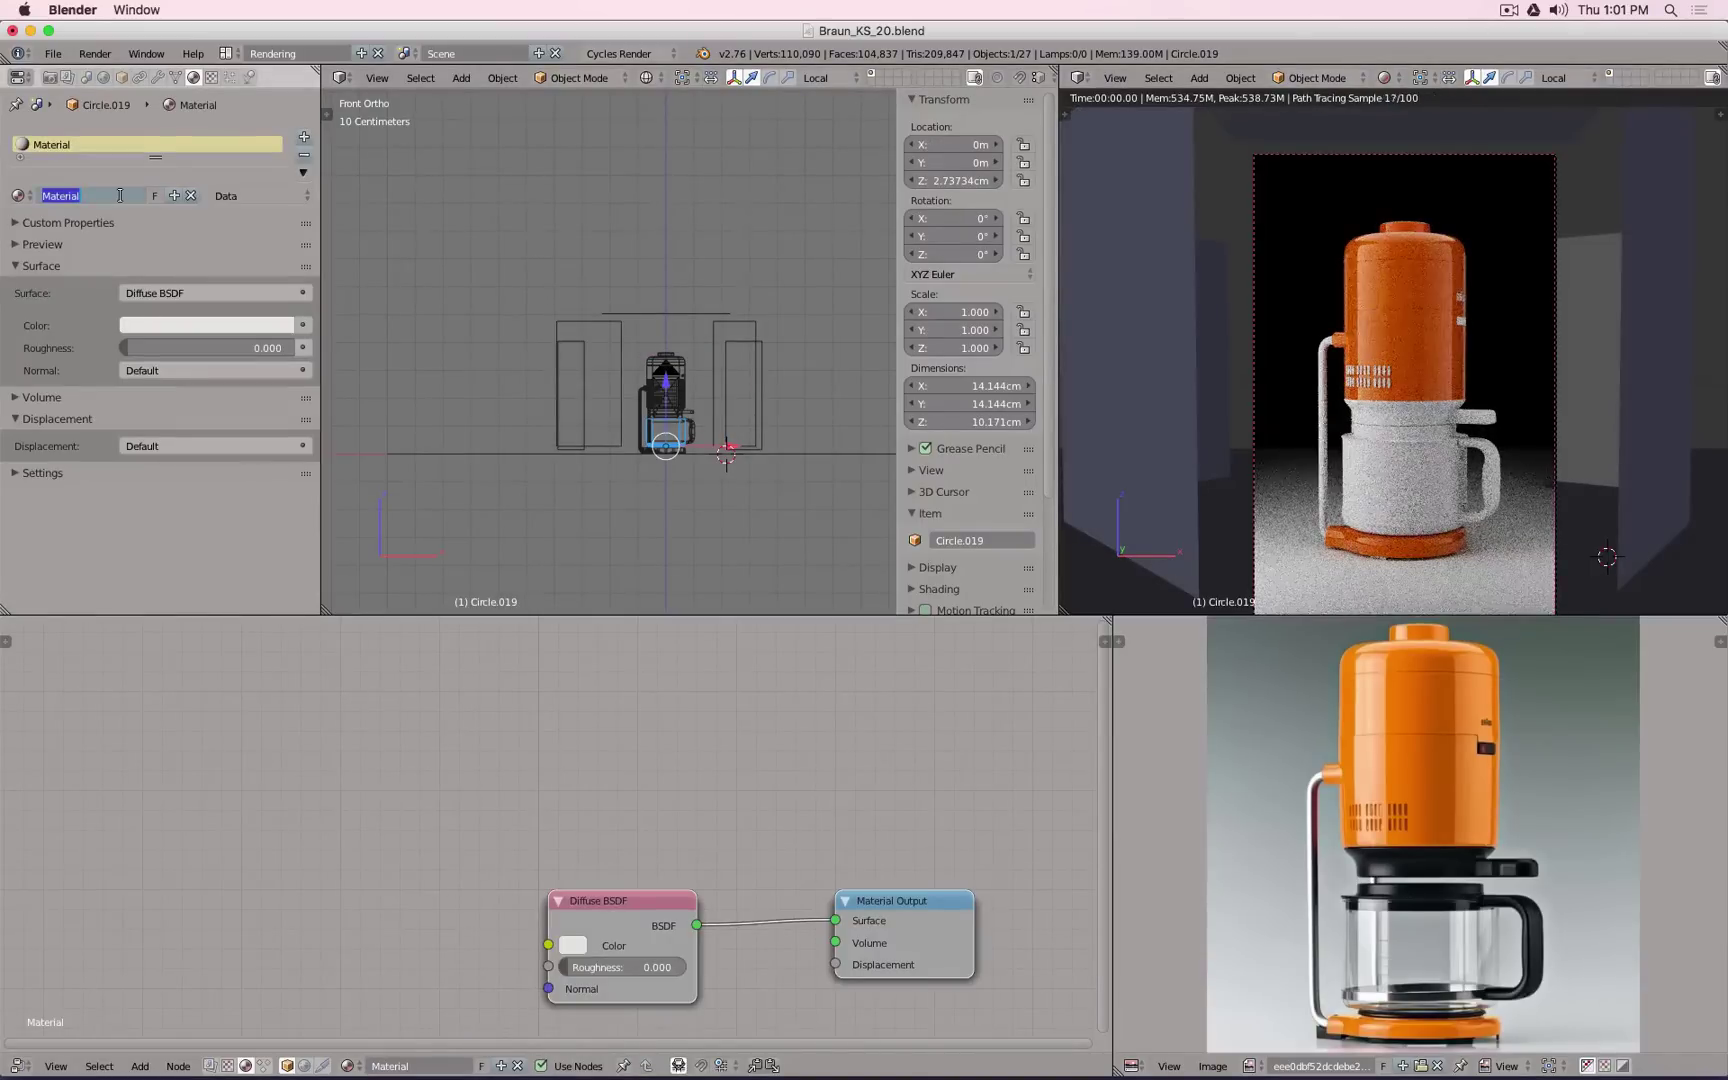
text(Glass)
key(Return)
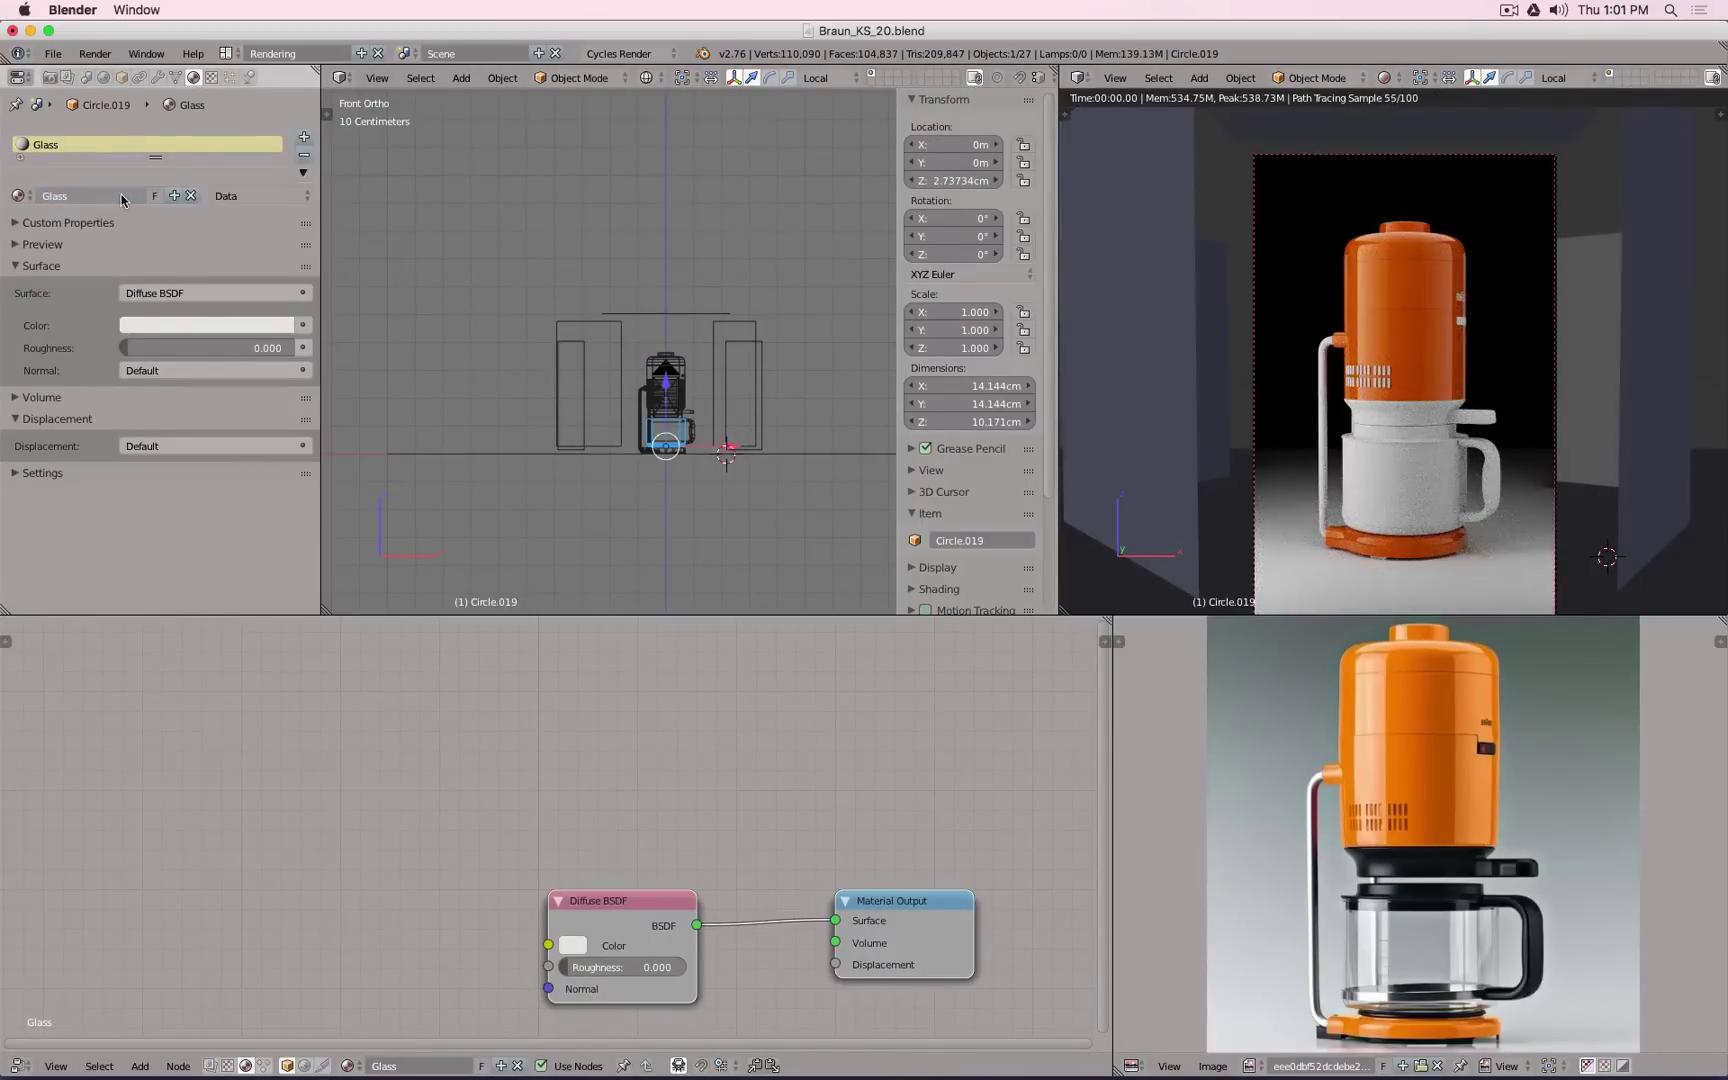
click(200, 295)
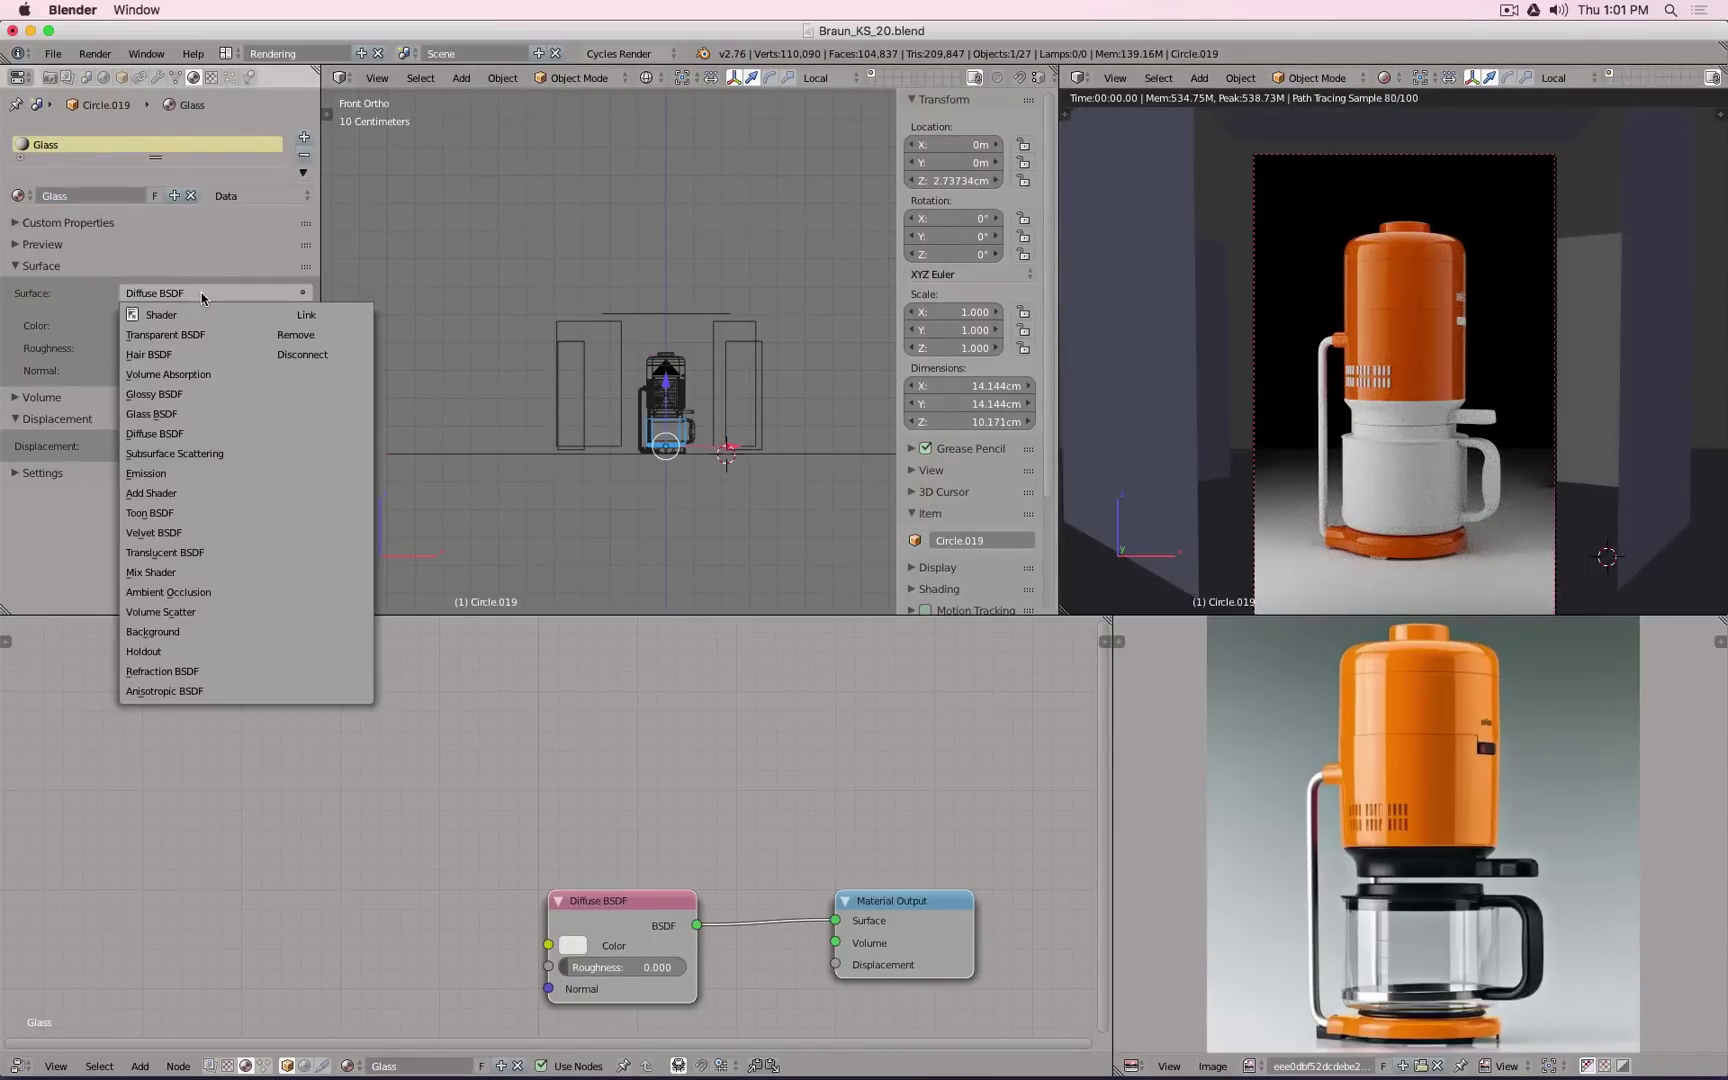
click(190, 413)
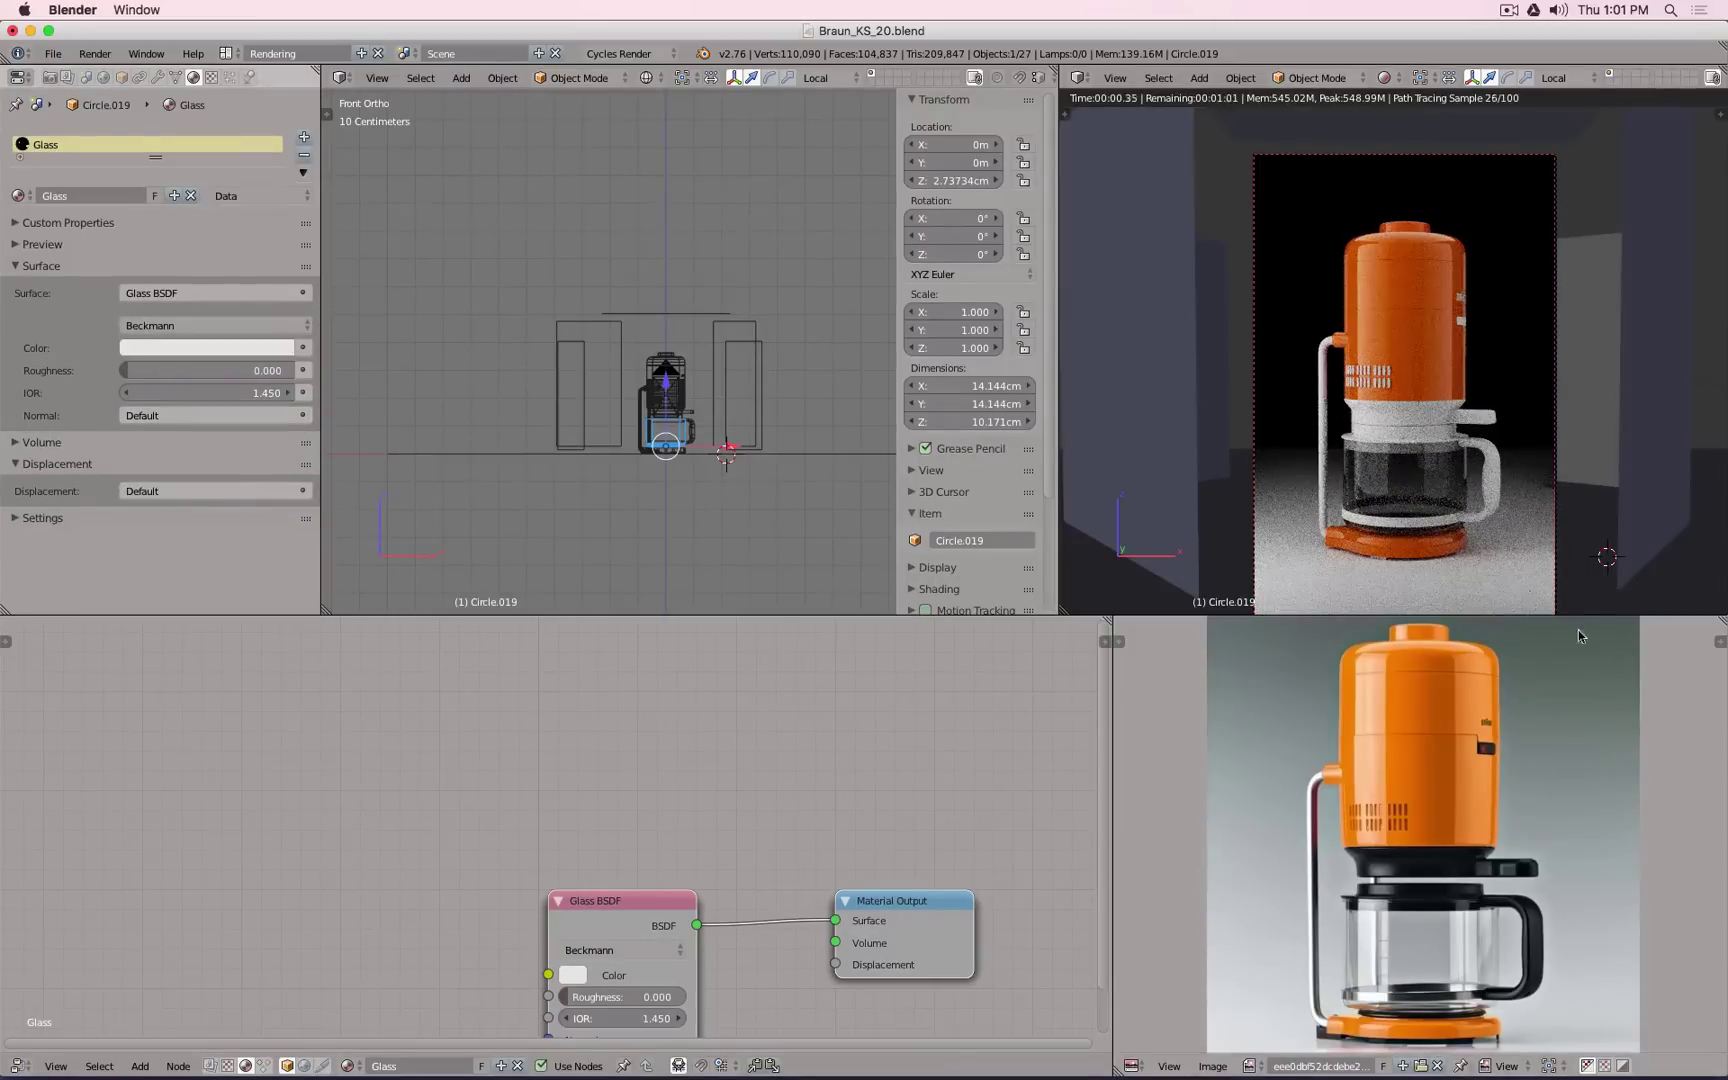
Step: Give the thin side pipe a new material named Metal with a Glossy BSDF surface
right_click(1325, 374)
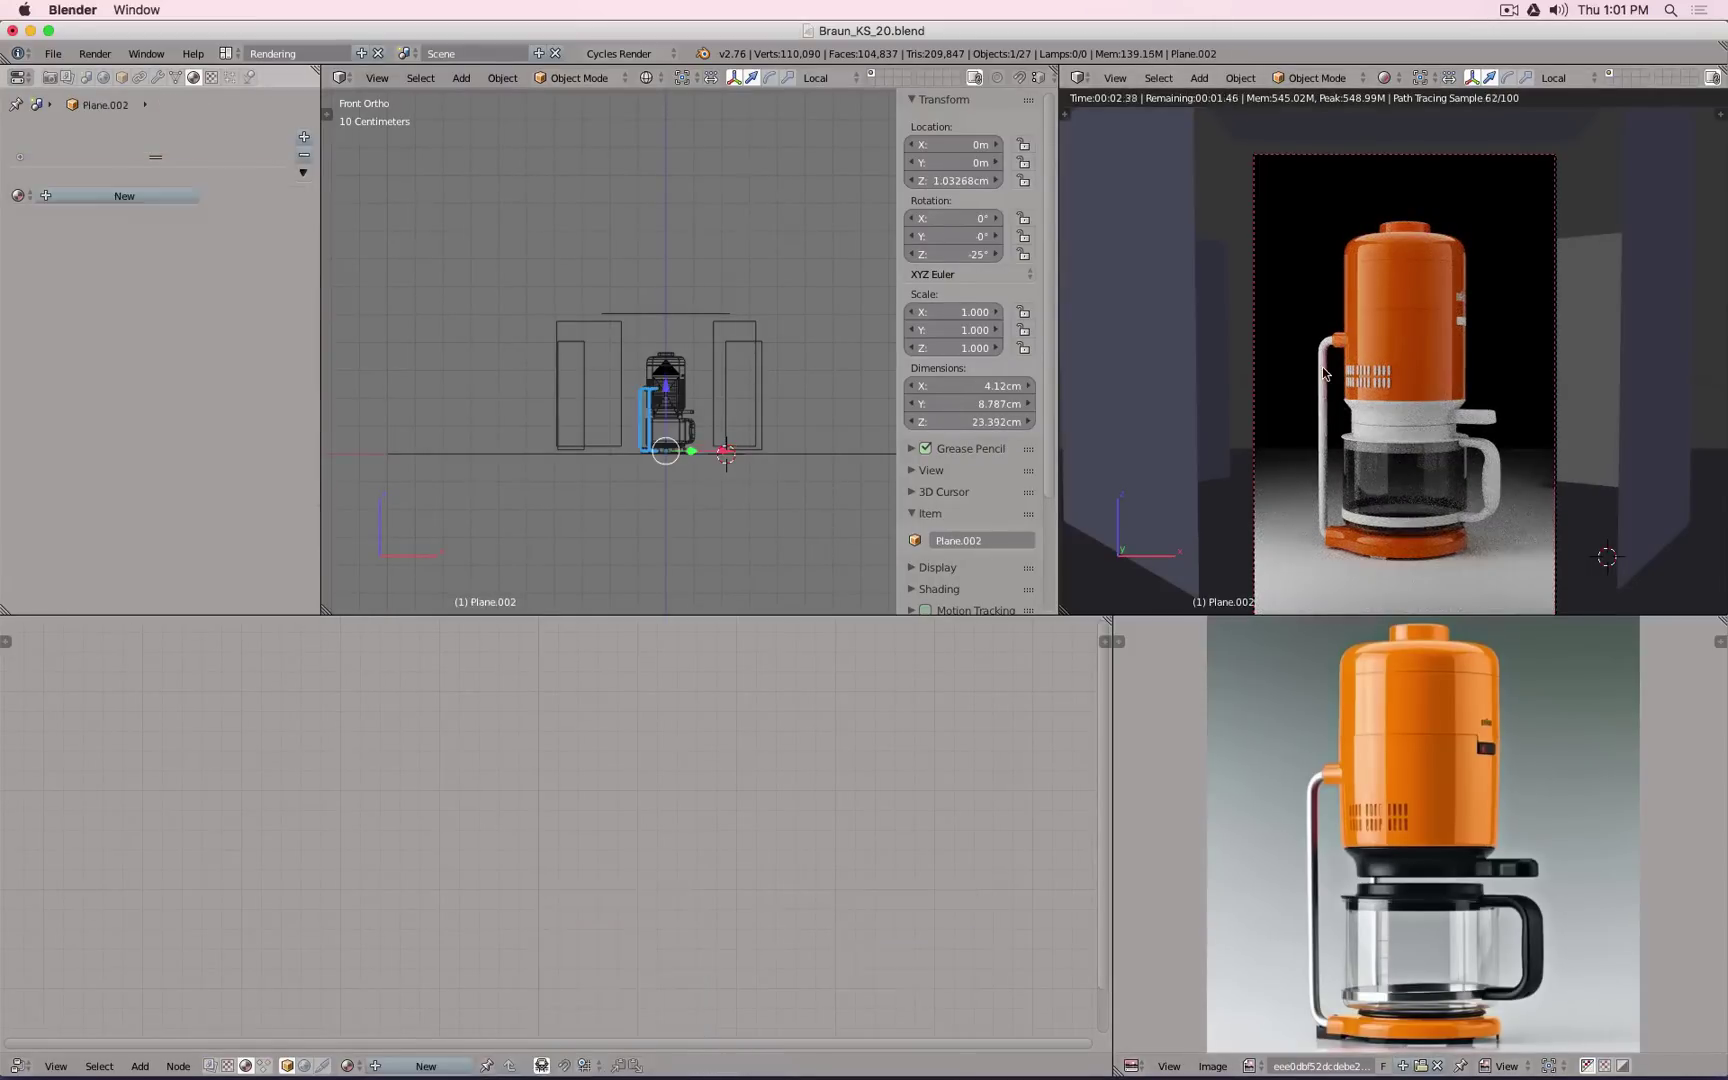
click(124, 196)
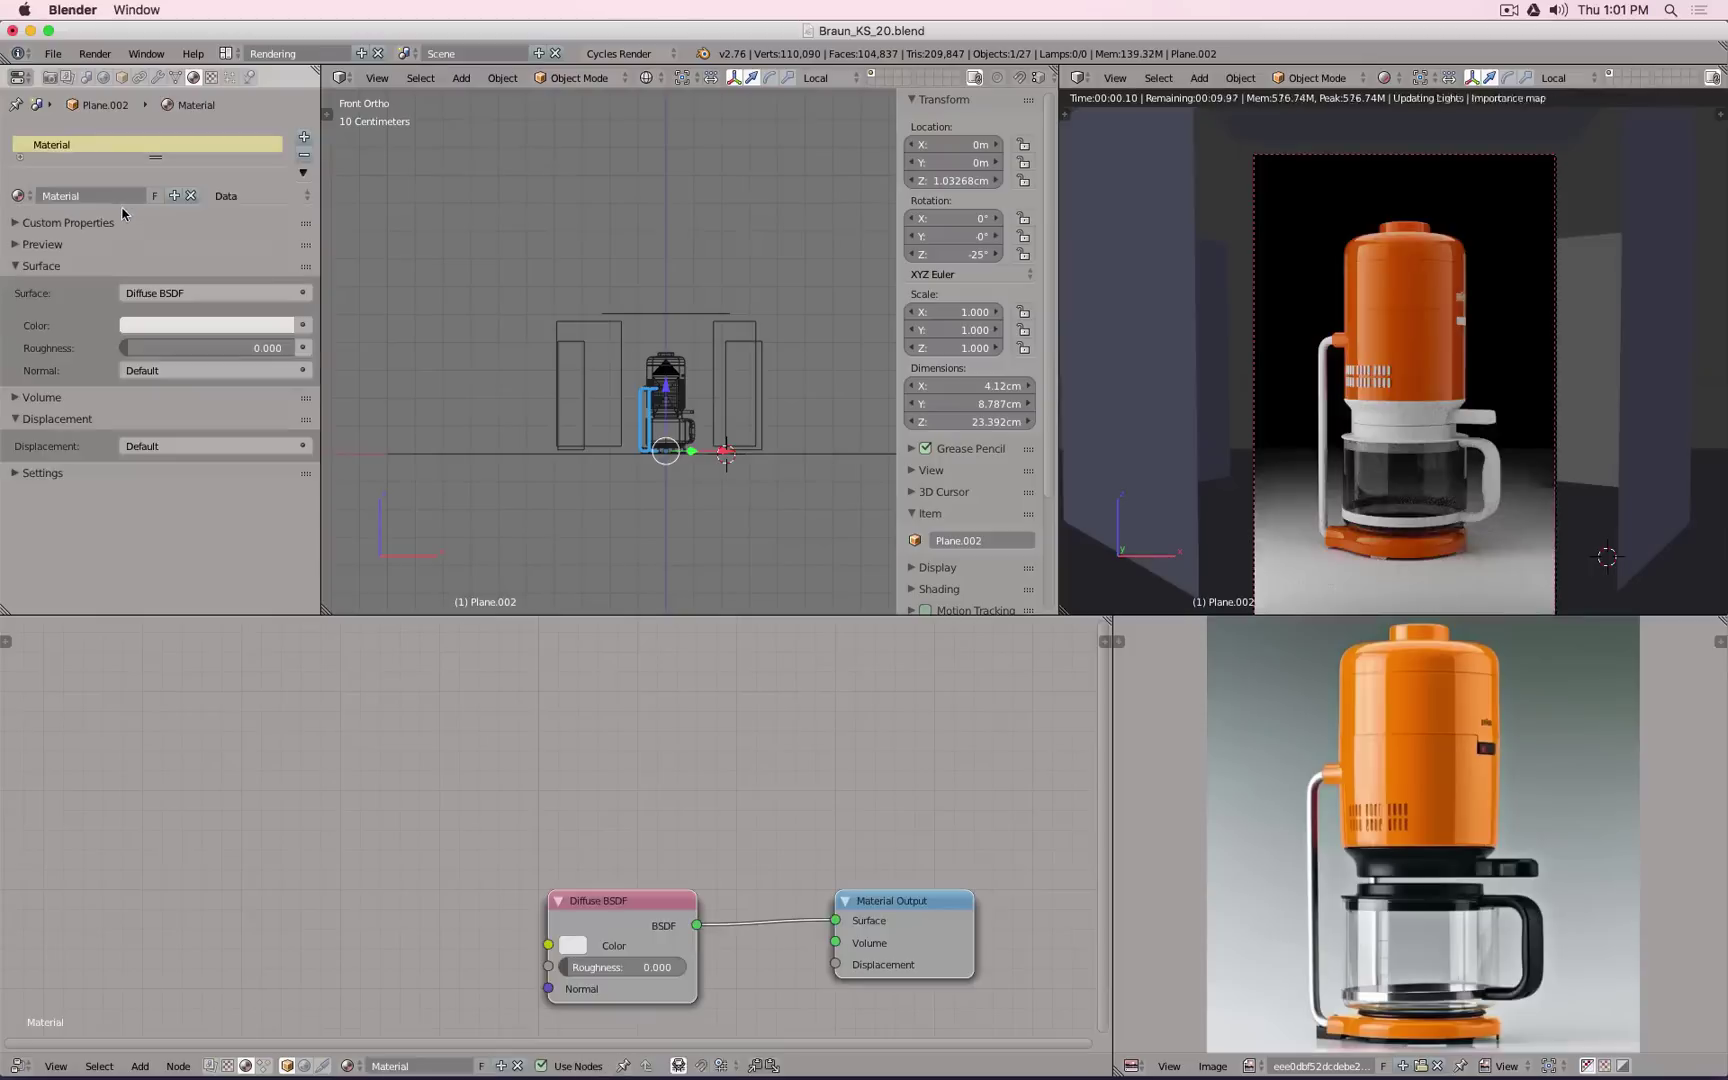
double_click(103, 195)
text(Metal)
key(Return)
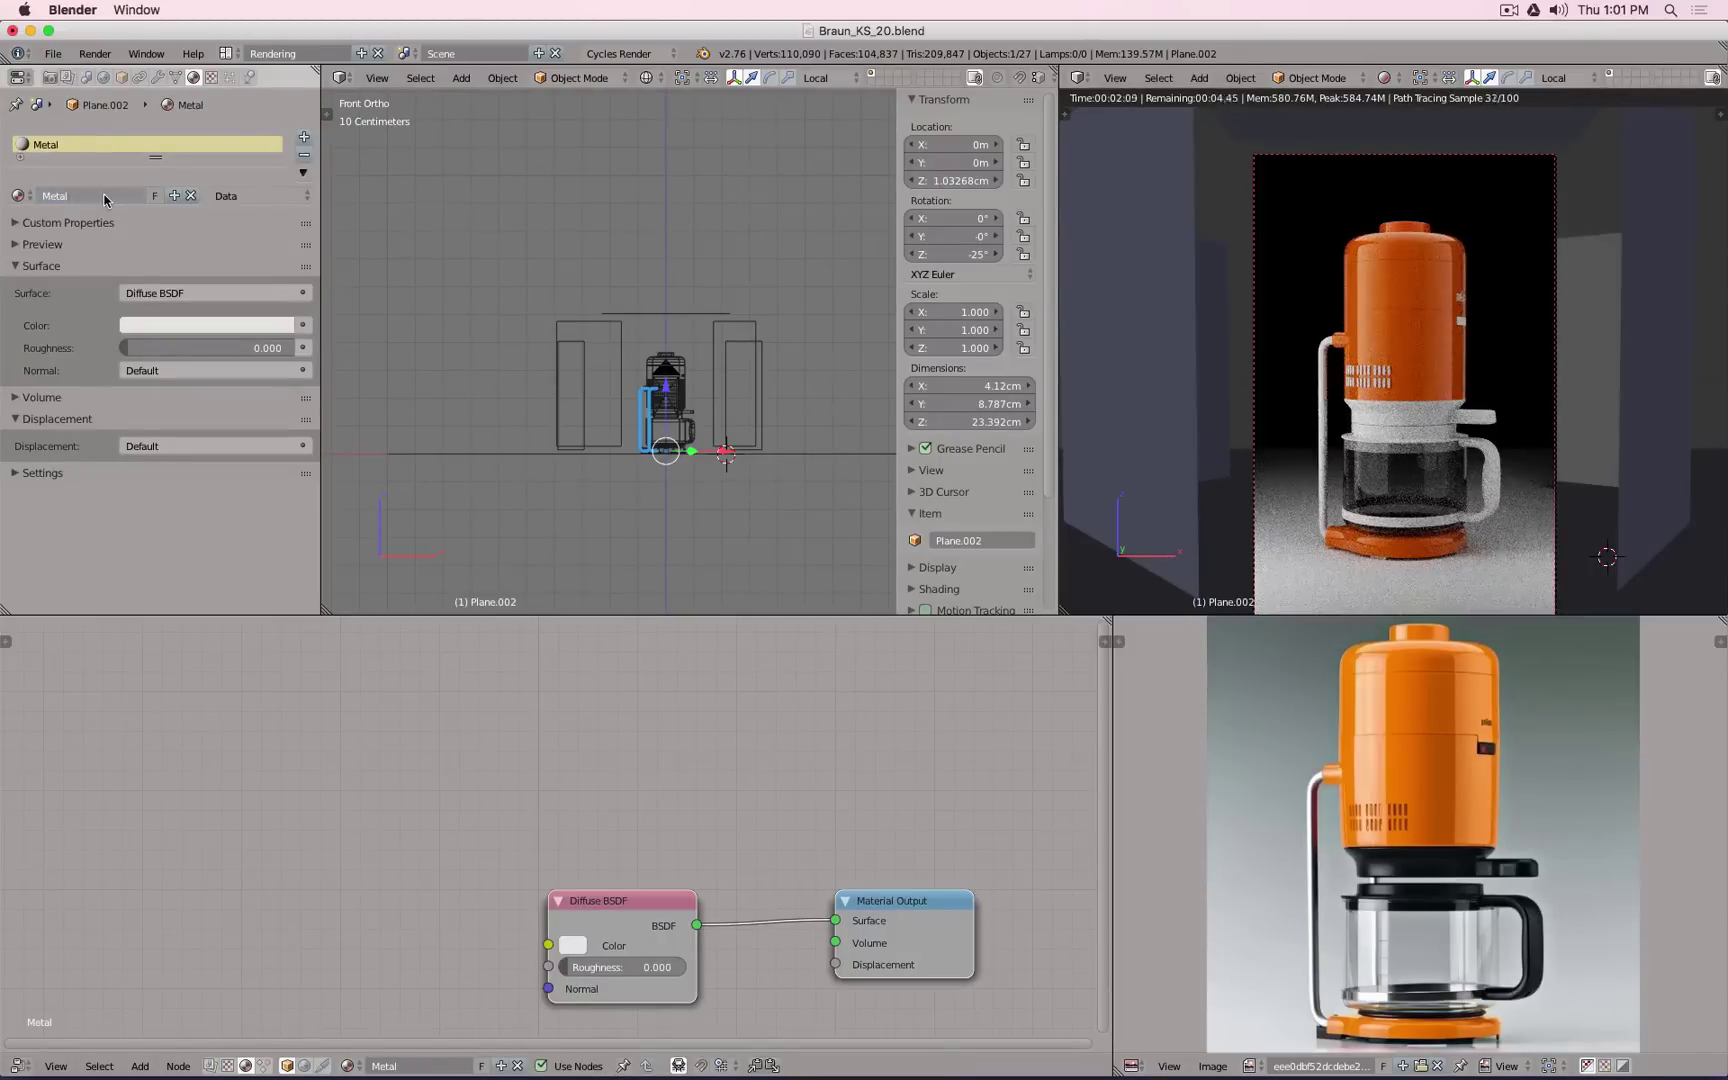
click(197, 293)
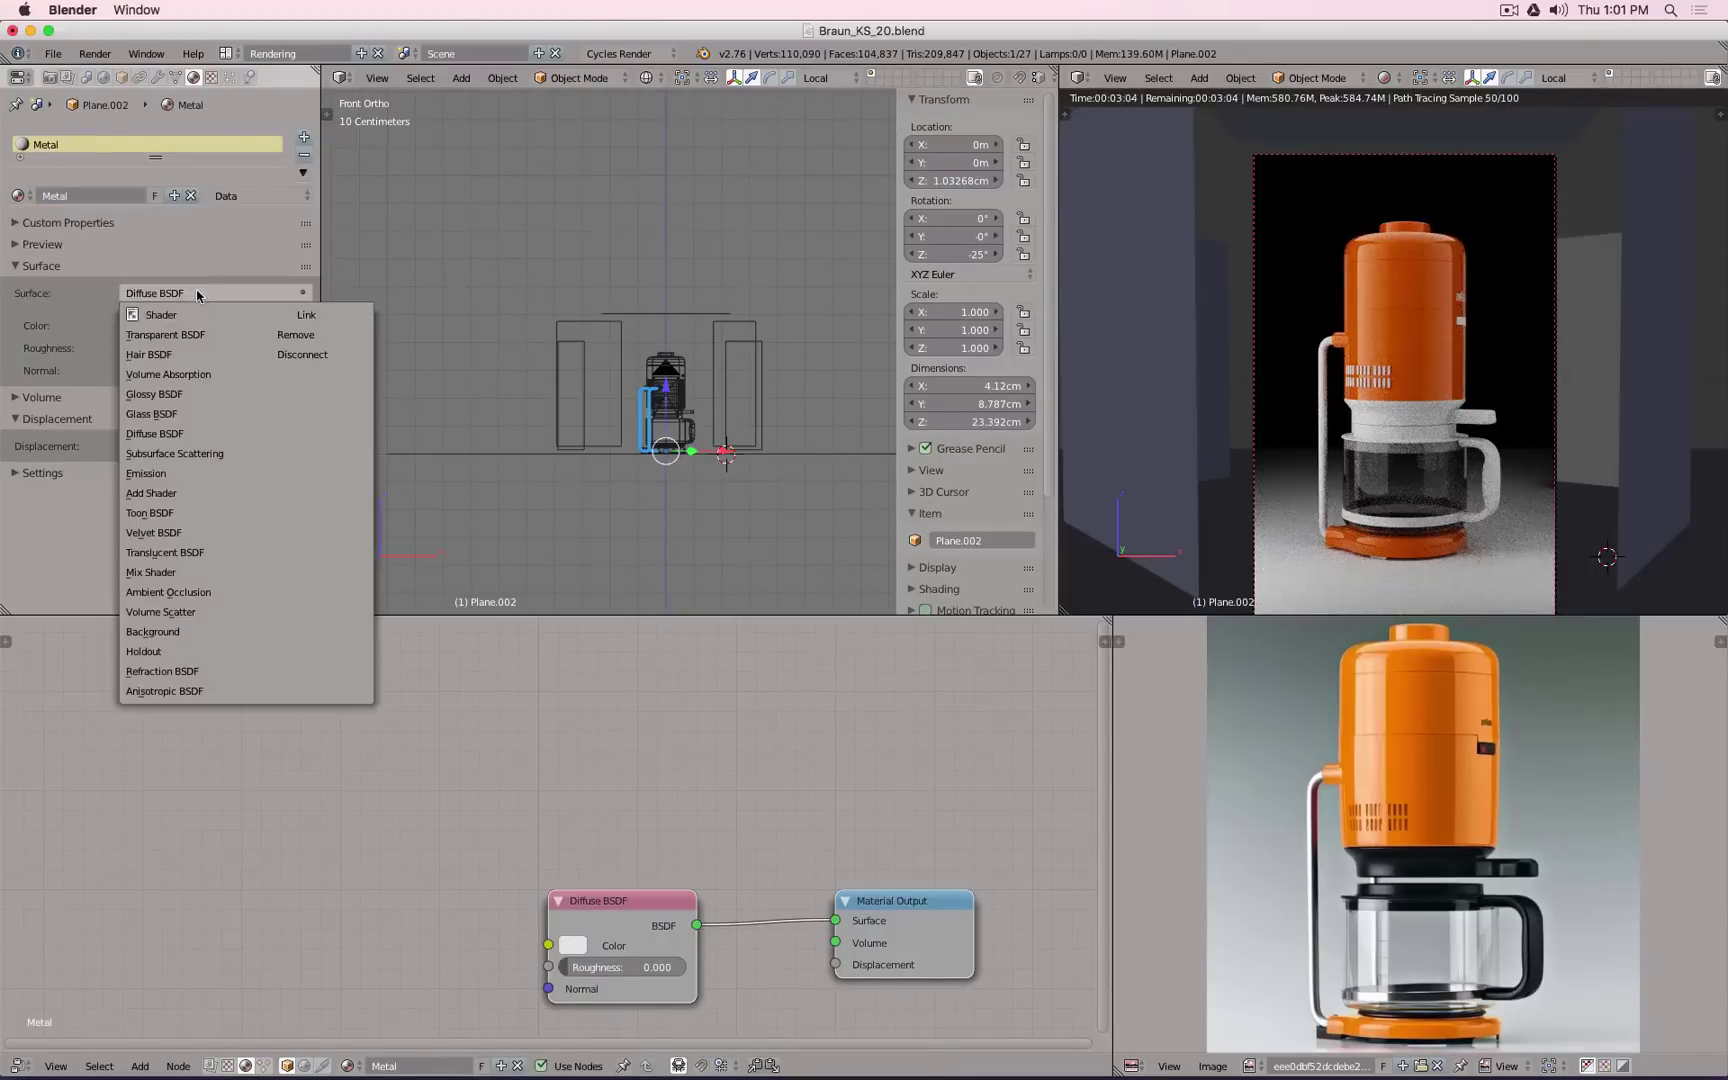
click(198, 394)
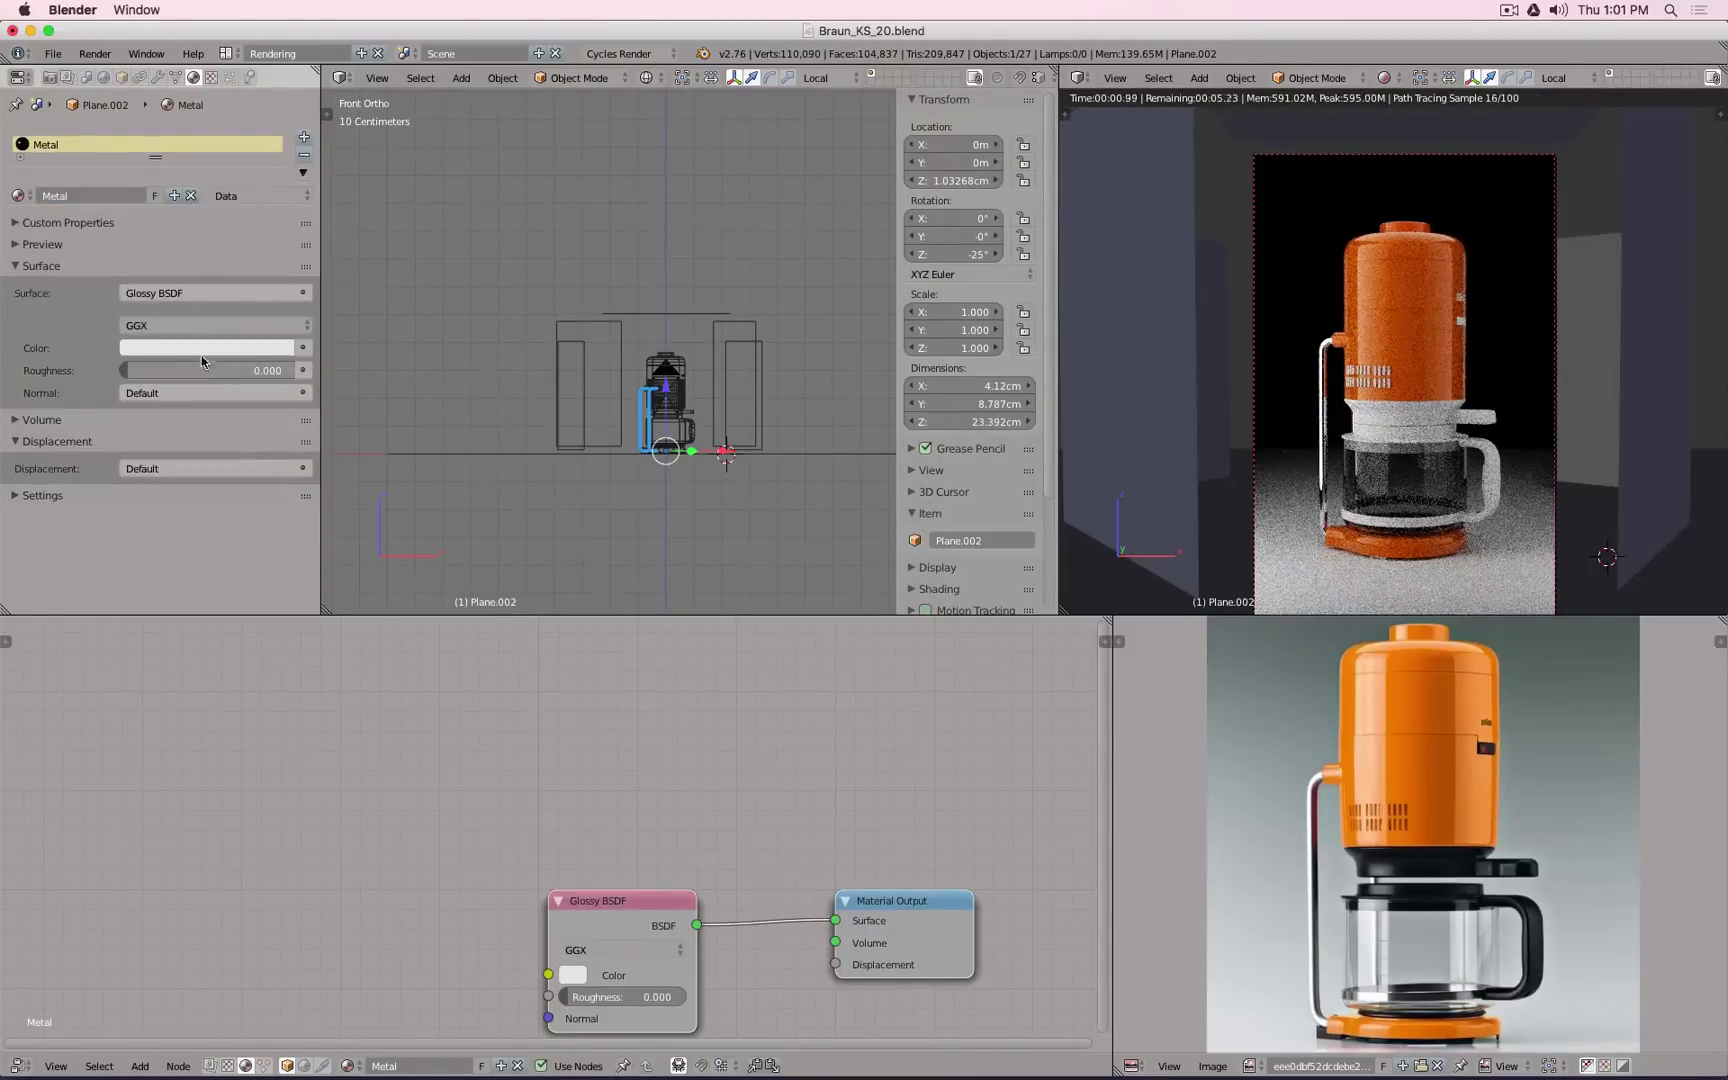
Step: Set the side pipe's Metal material to roughness 0.1 with the Ashikhmin-Shirley distribution
click(198, 369)
text(.1)
key(Return)
click(213, 326)
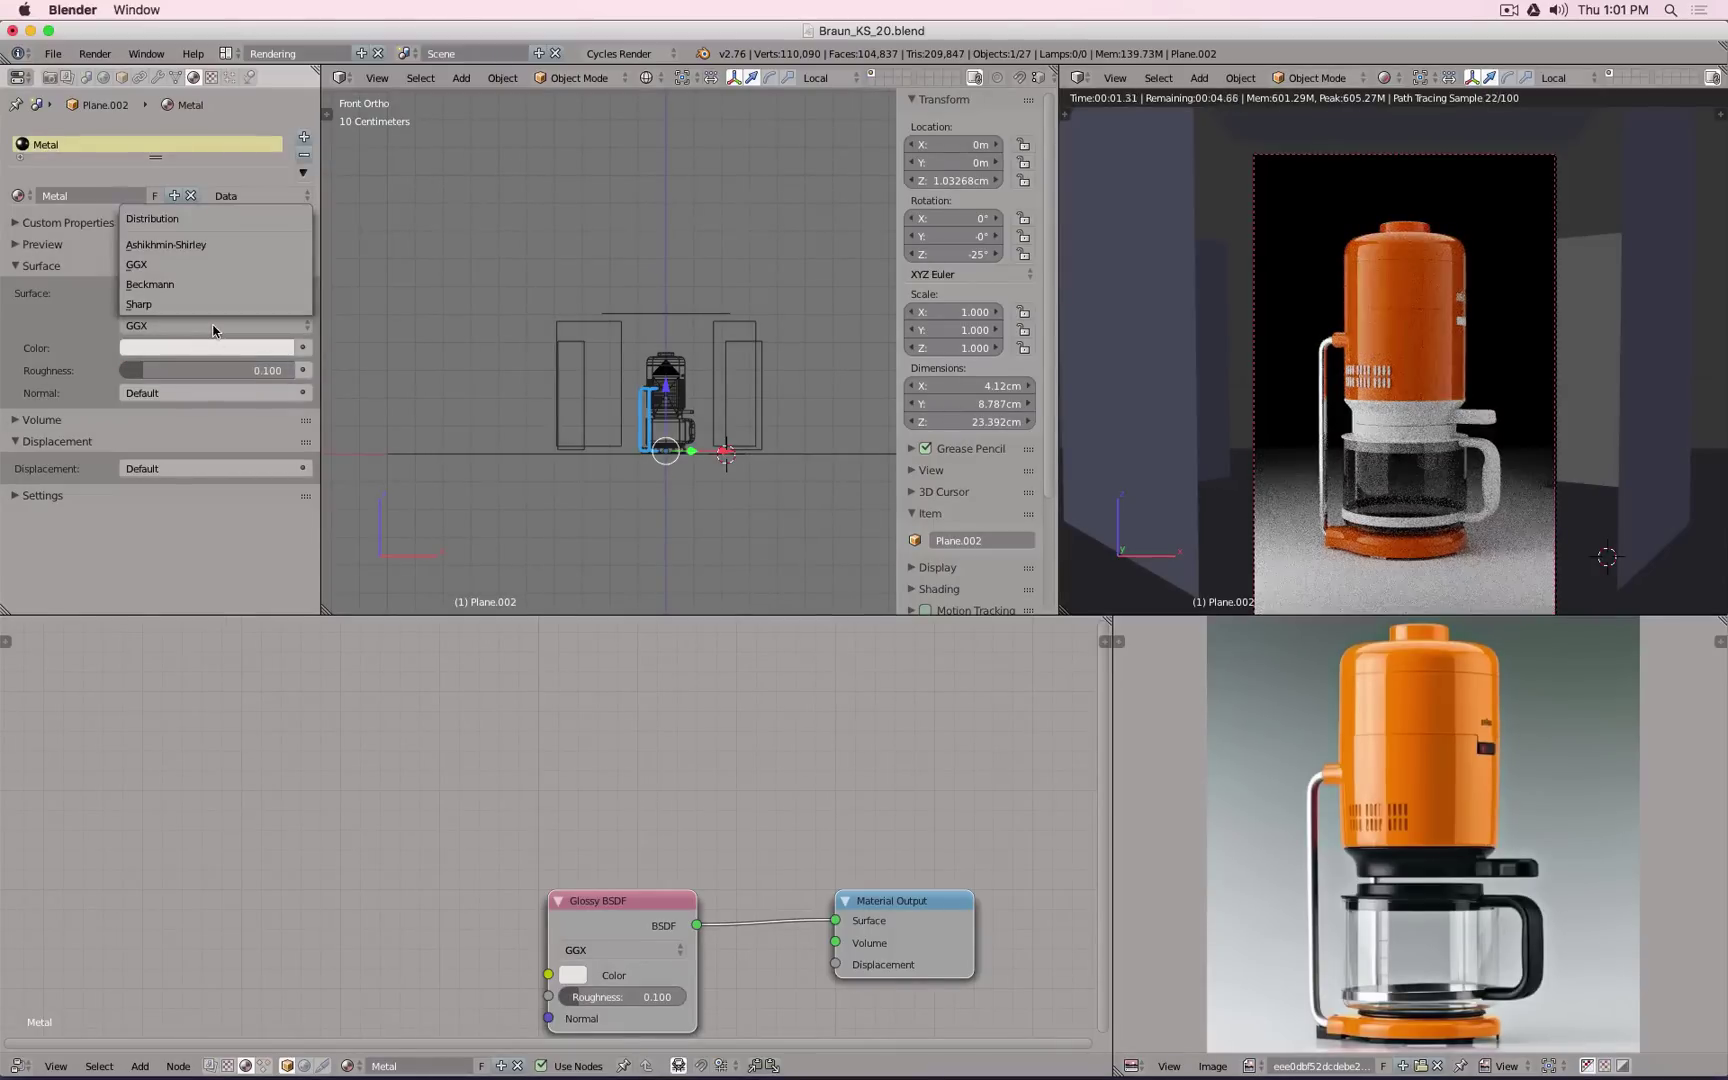
click(221, 246)
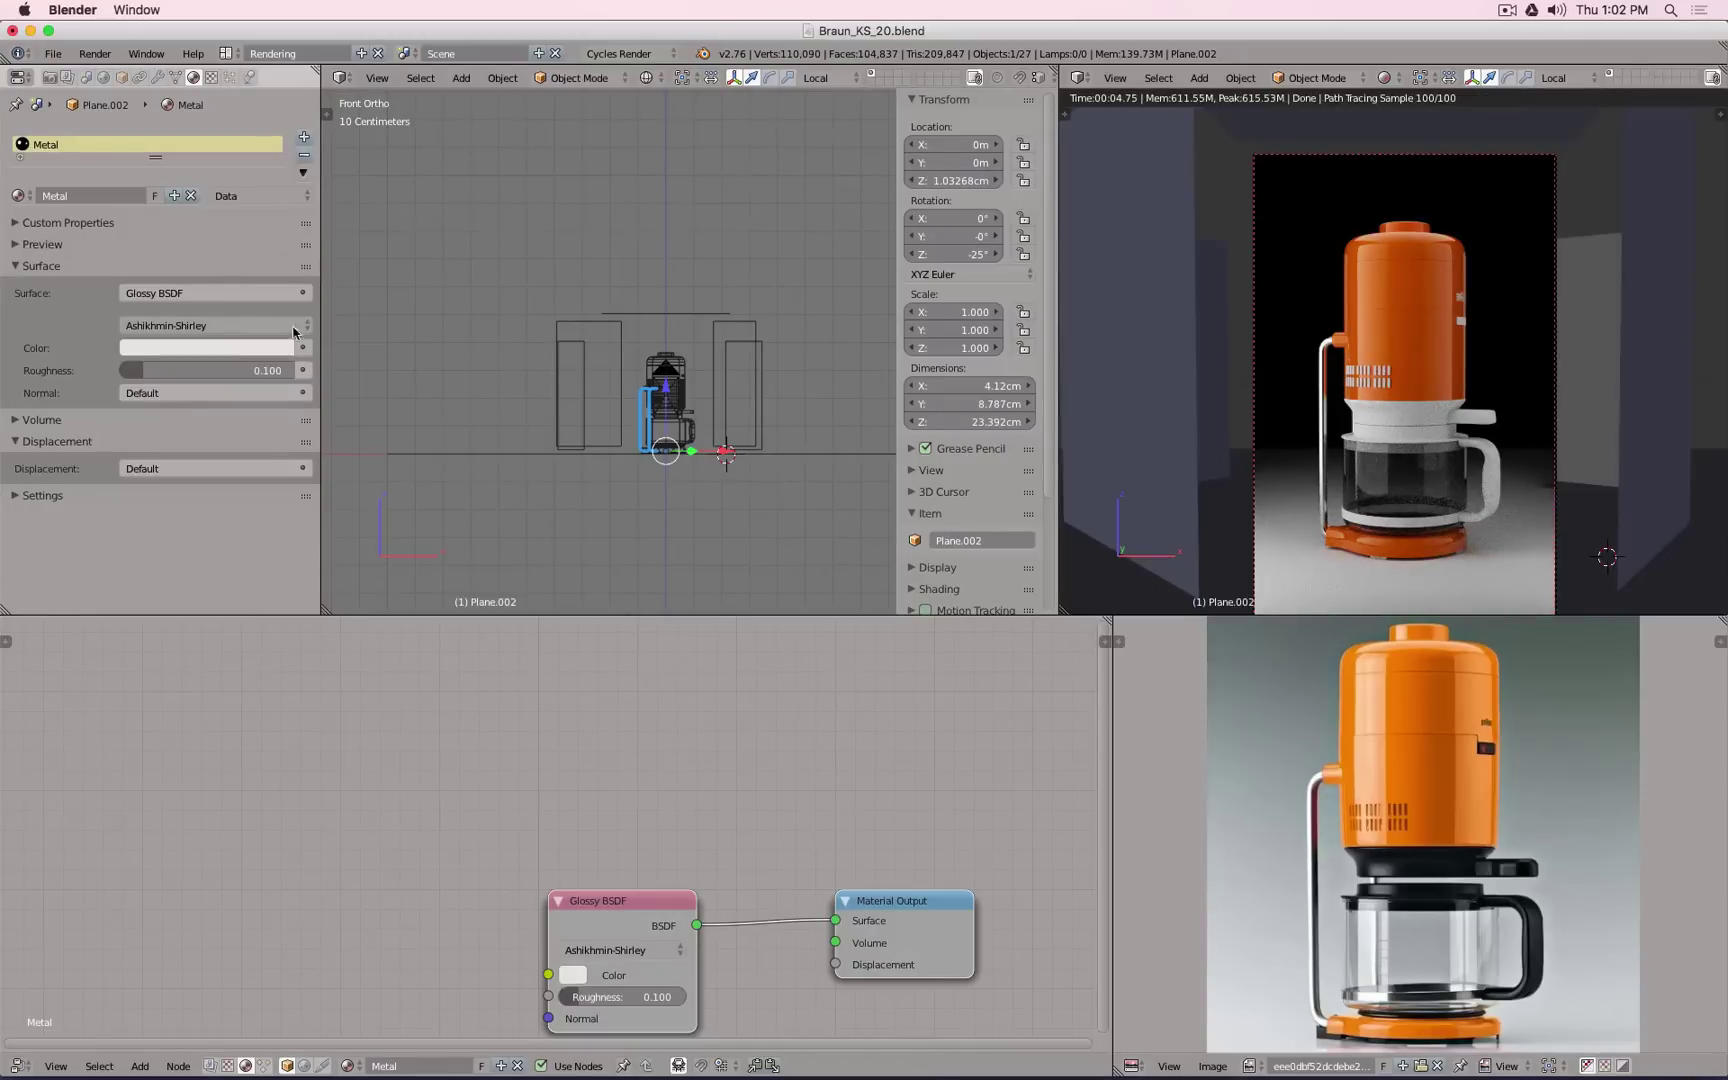
Step: Assign the existing Metal material to the ring around the base of the carafe
right_click(1378, 521)
scroll(730, 424, up, 6)
key(z)
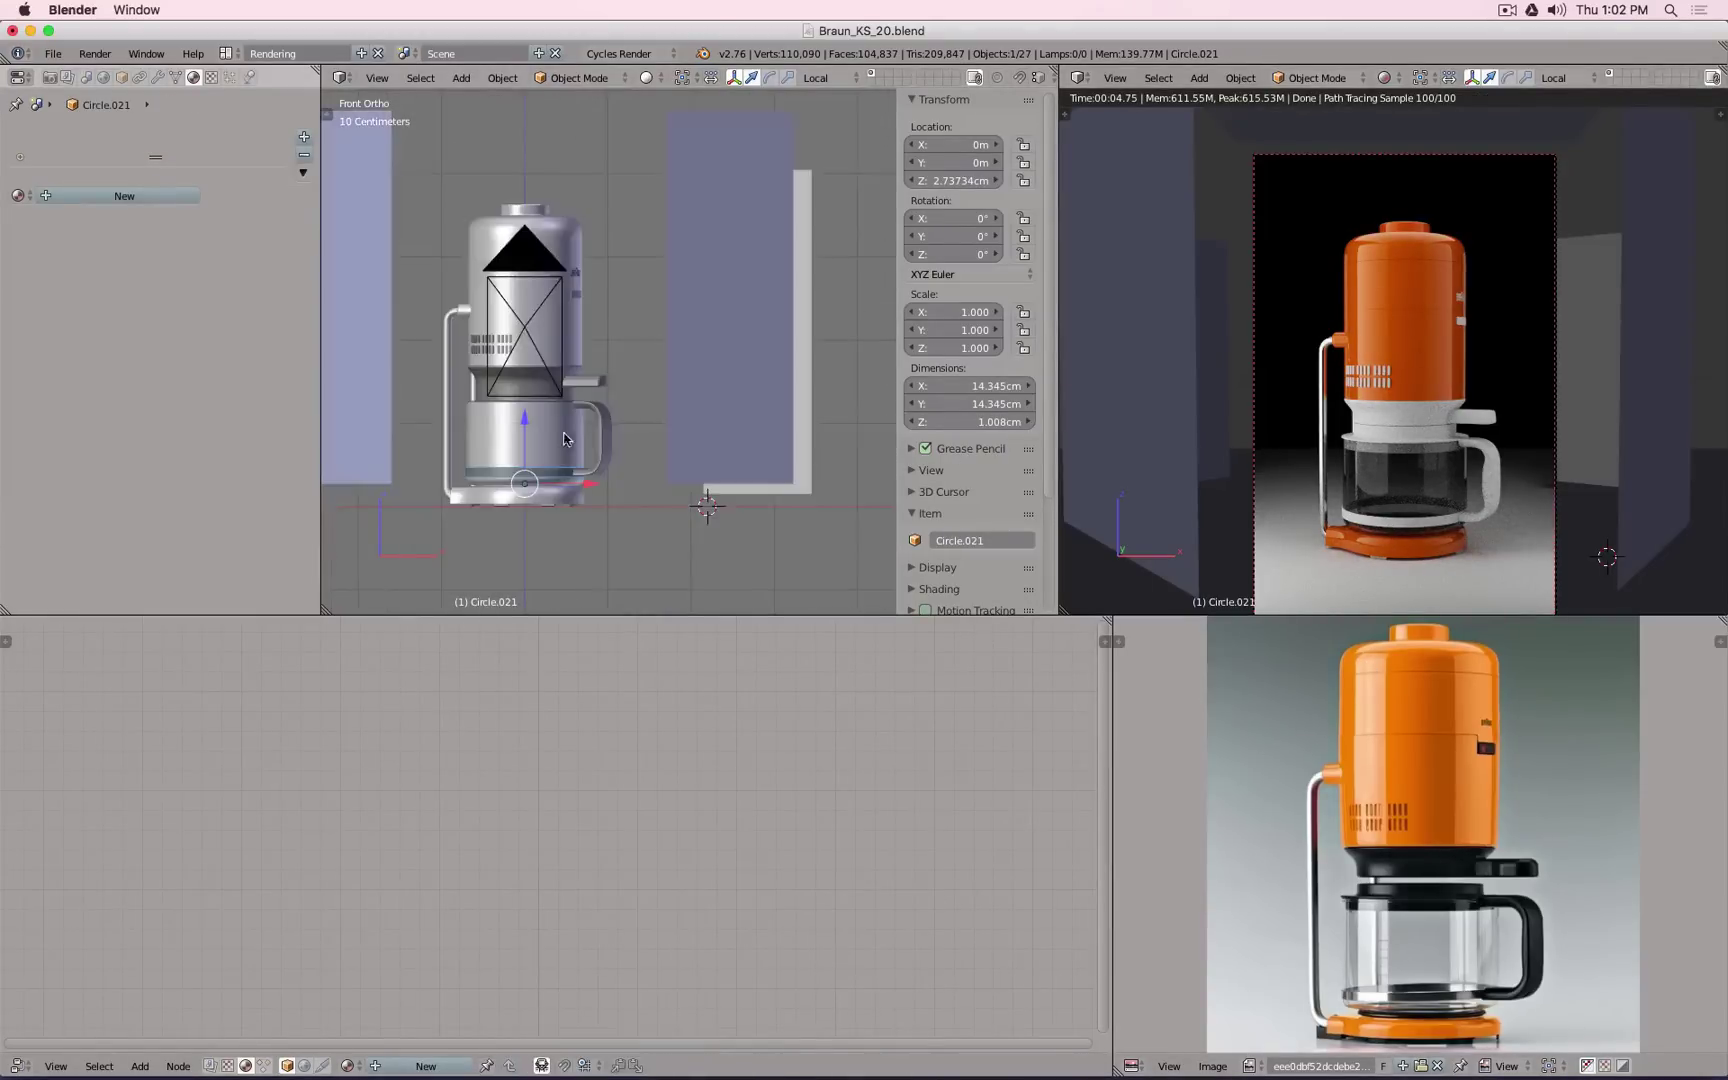
shift+middle_drag(560, 430, 712, 390)
middle_drag(680, 385, 645, 406)
scroll(641, 406, up, 4)
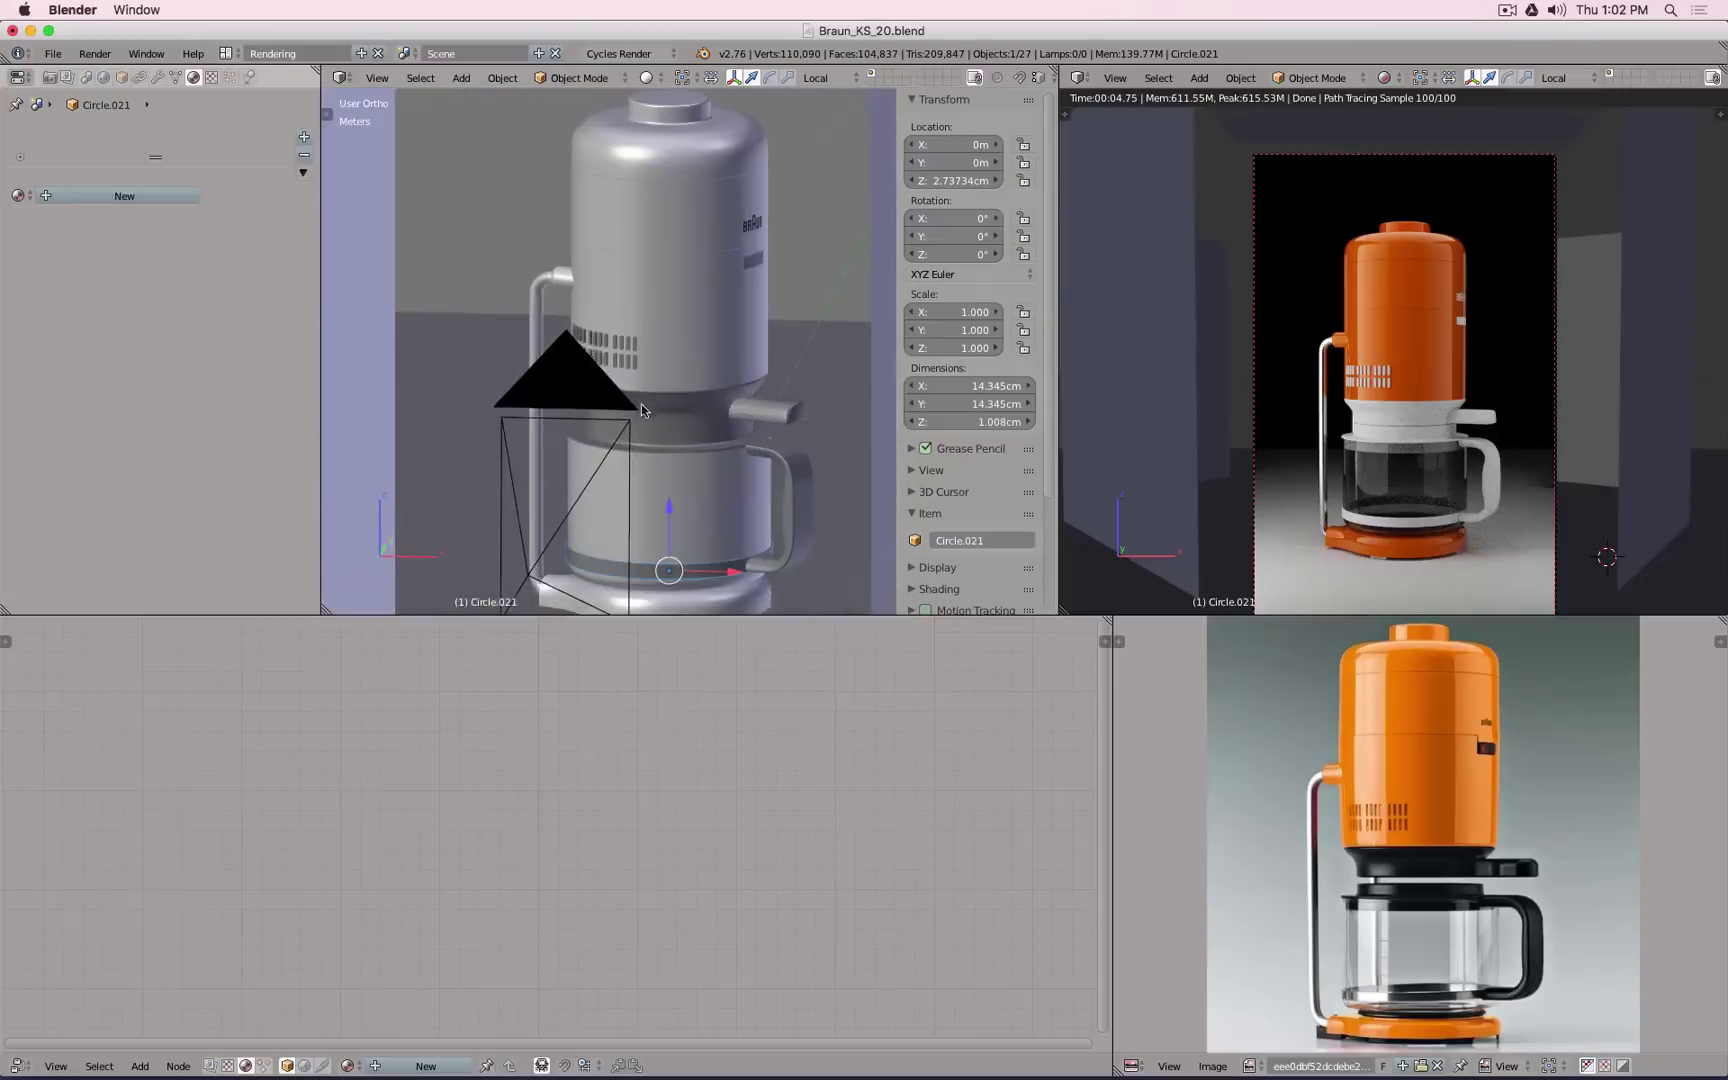
click(18, 195)
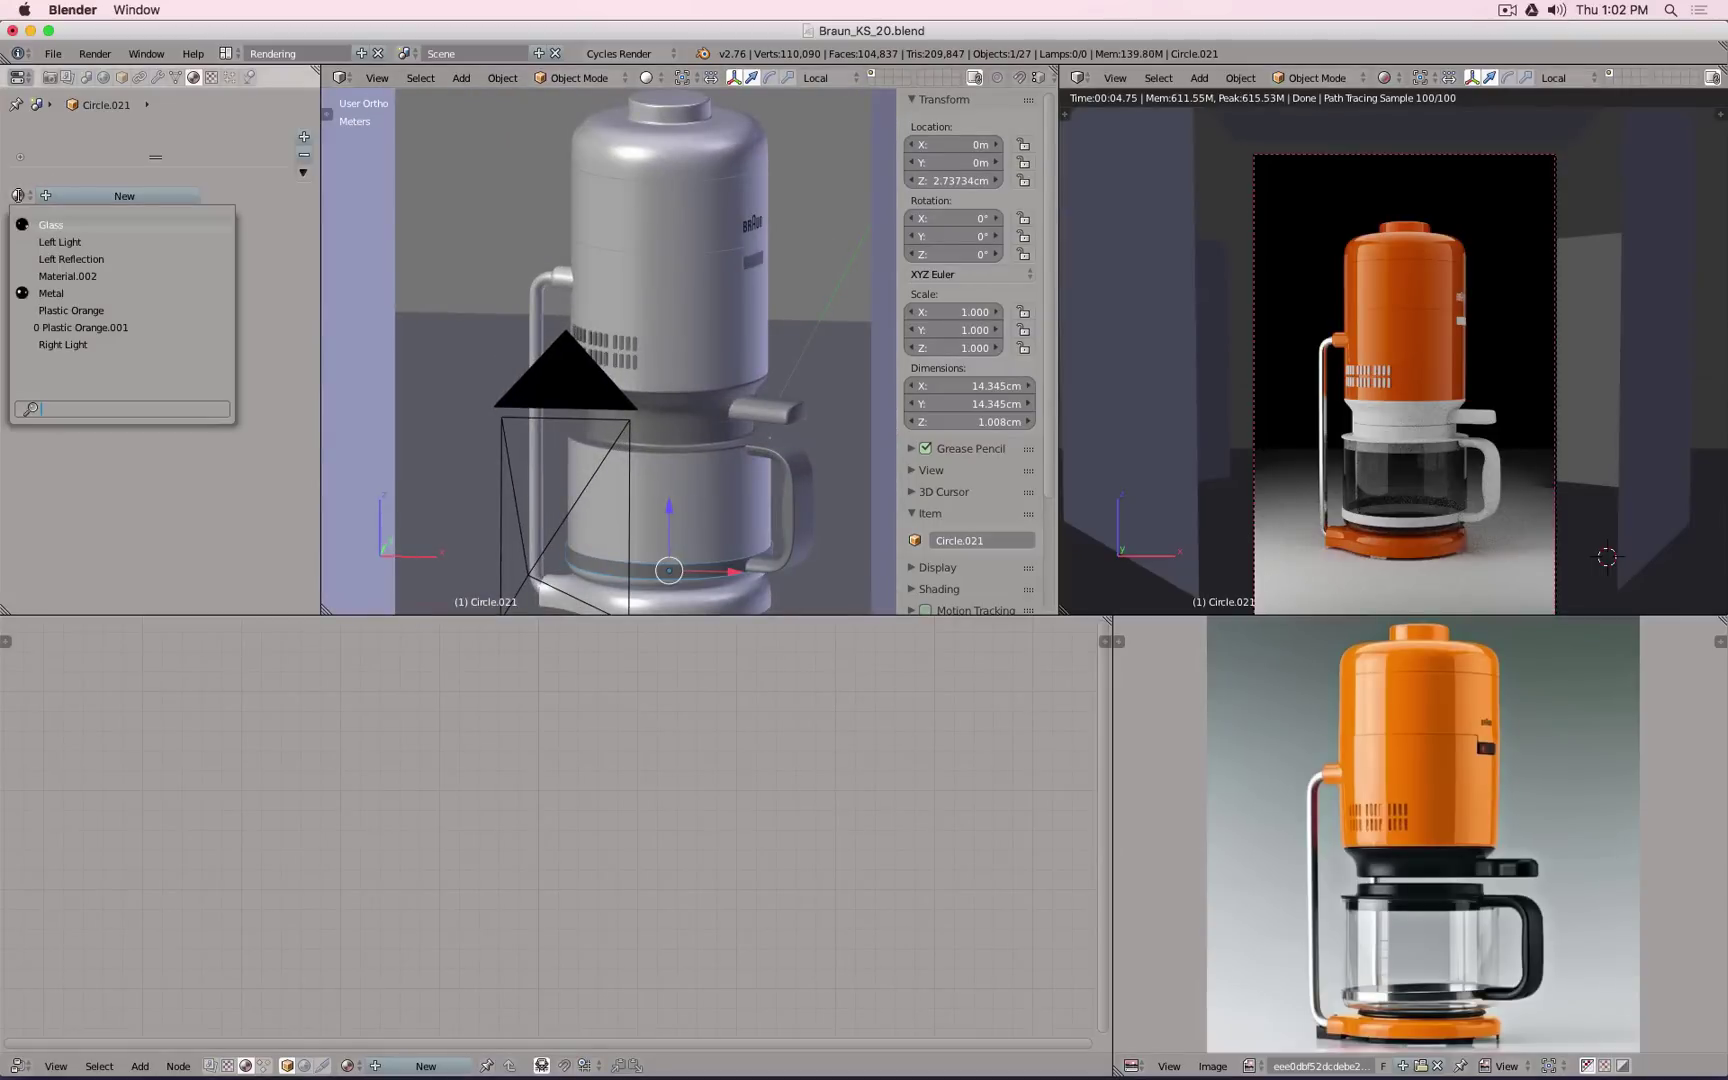
click(100, 293)
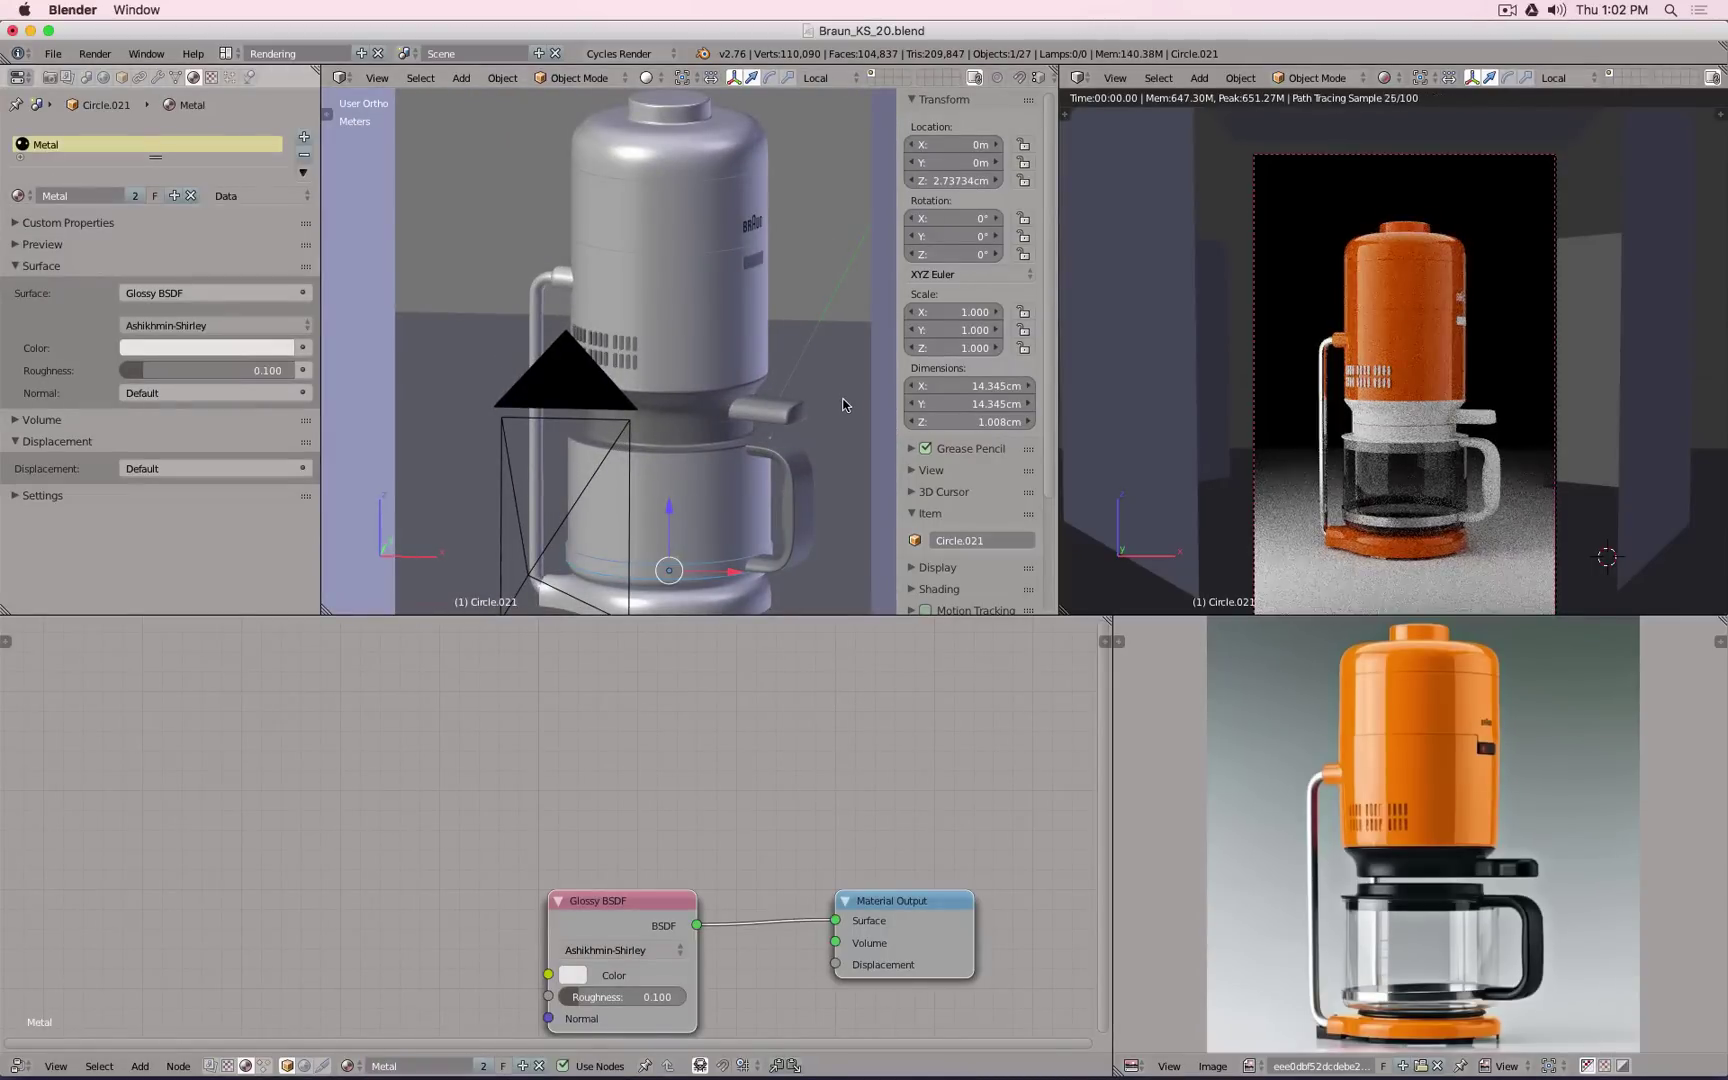
Step: Give the carafe handle a new material named Plastic Black
shift+middle_drag(793, 369, 798, 135)
scroll(801, 201, up, 3)
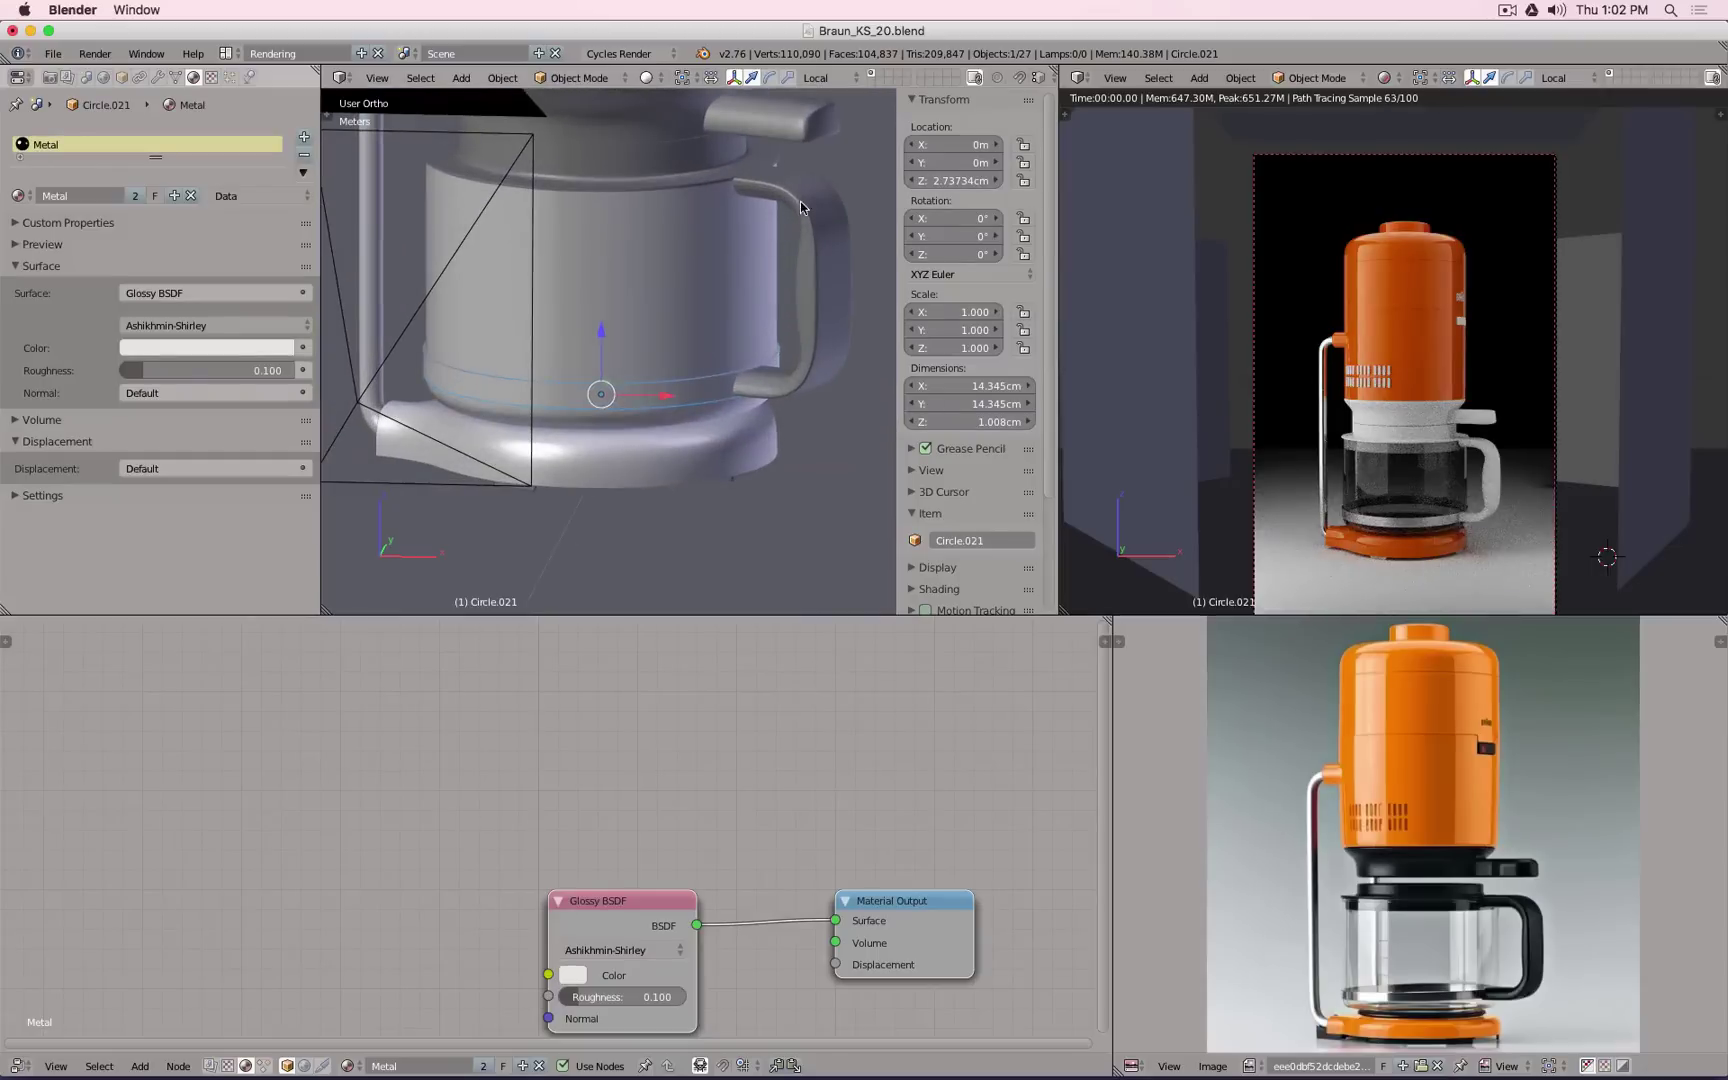
right_click(801, 201)
click(458, 1062)
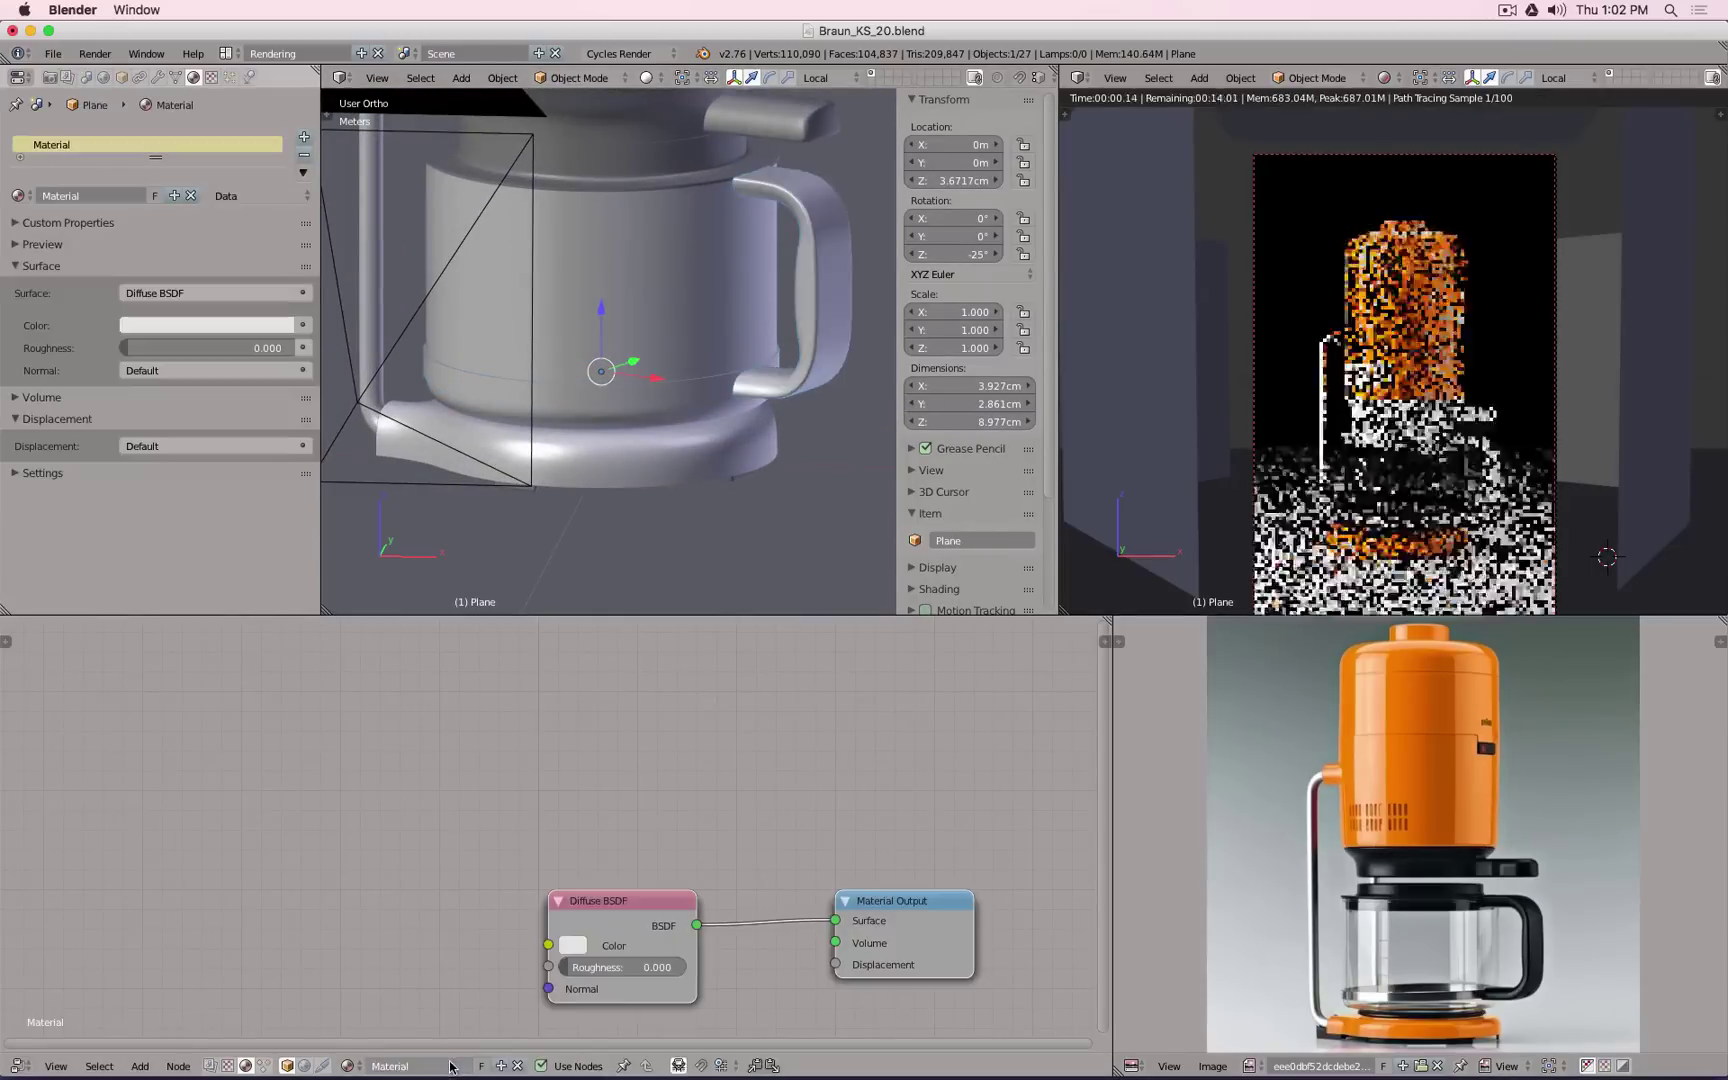
click(440, 1065)
text(P)
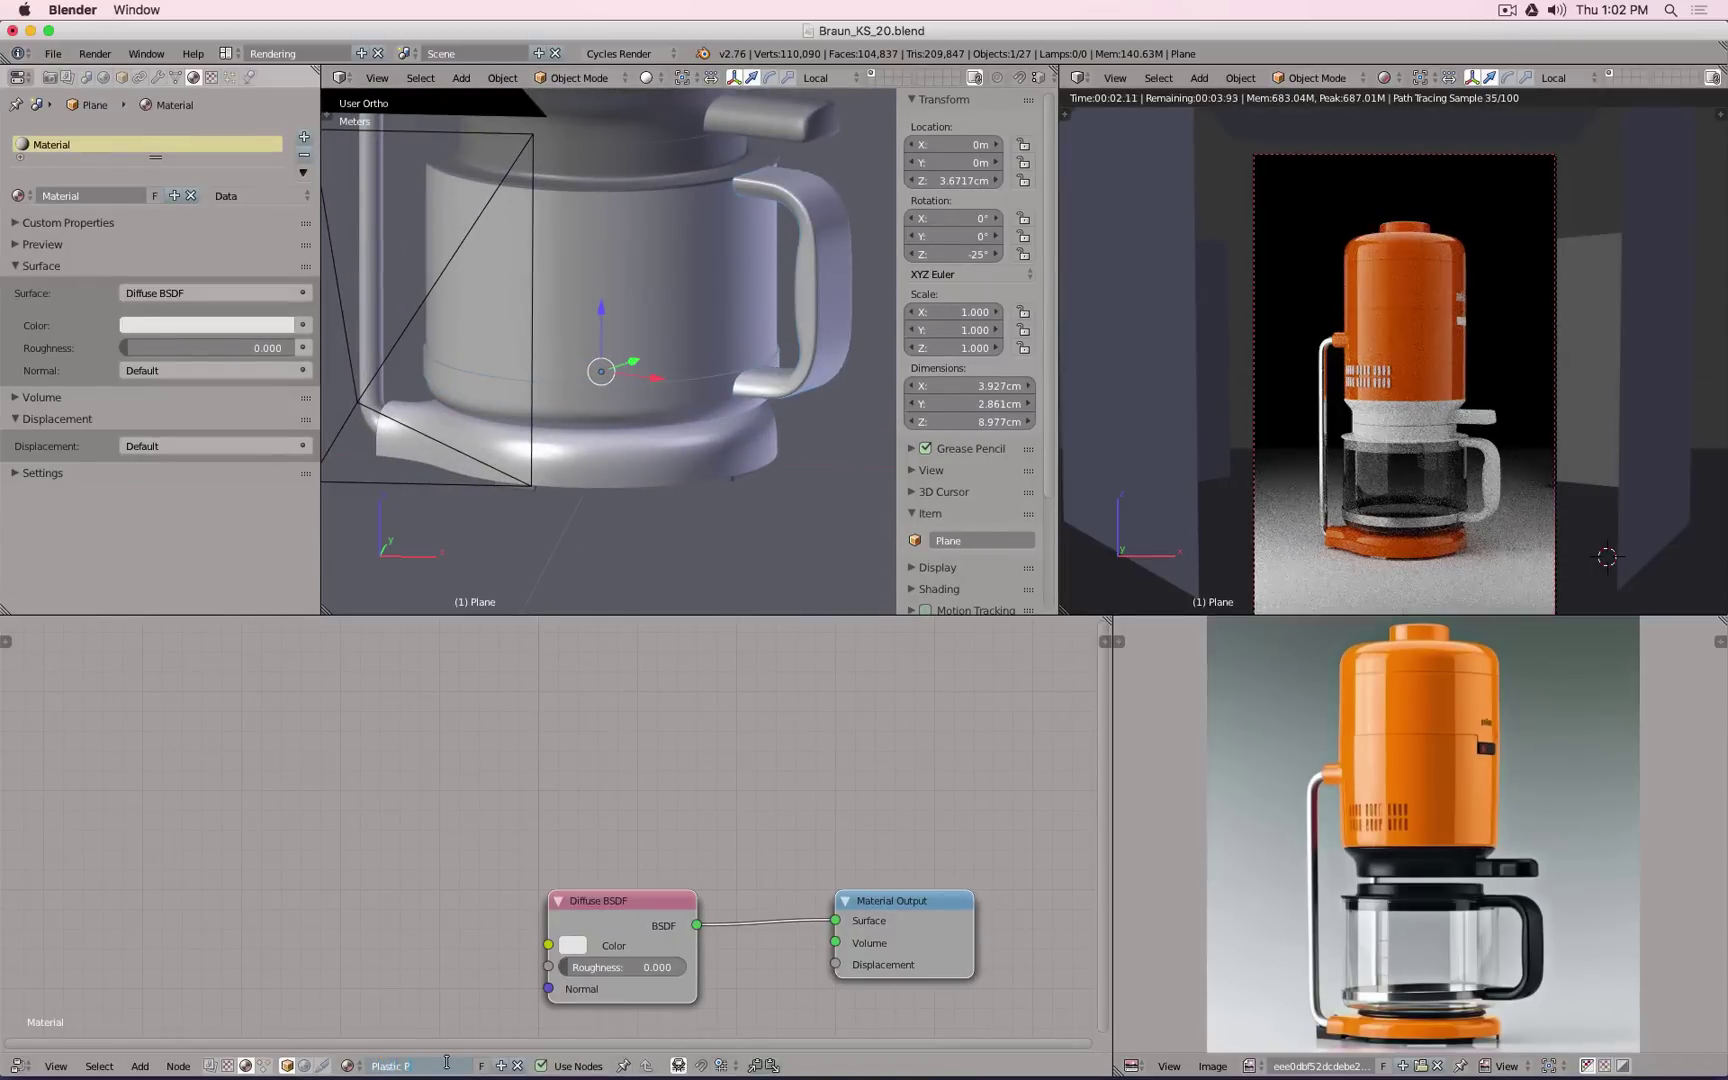
text(lastic Black)
key(Return)
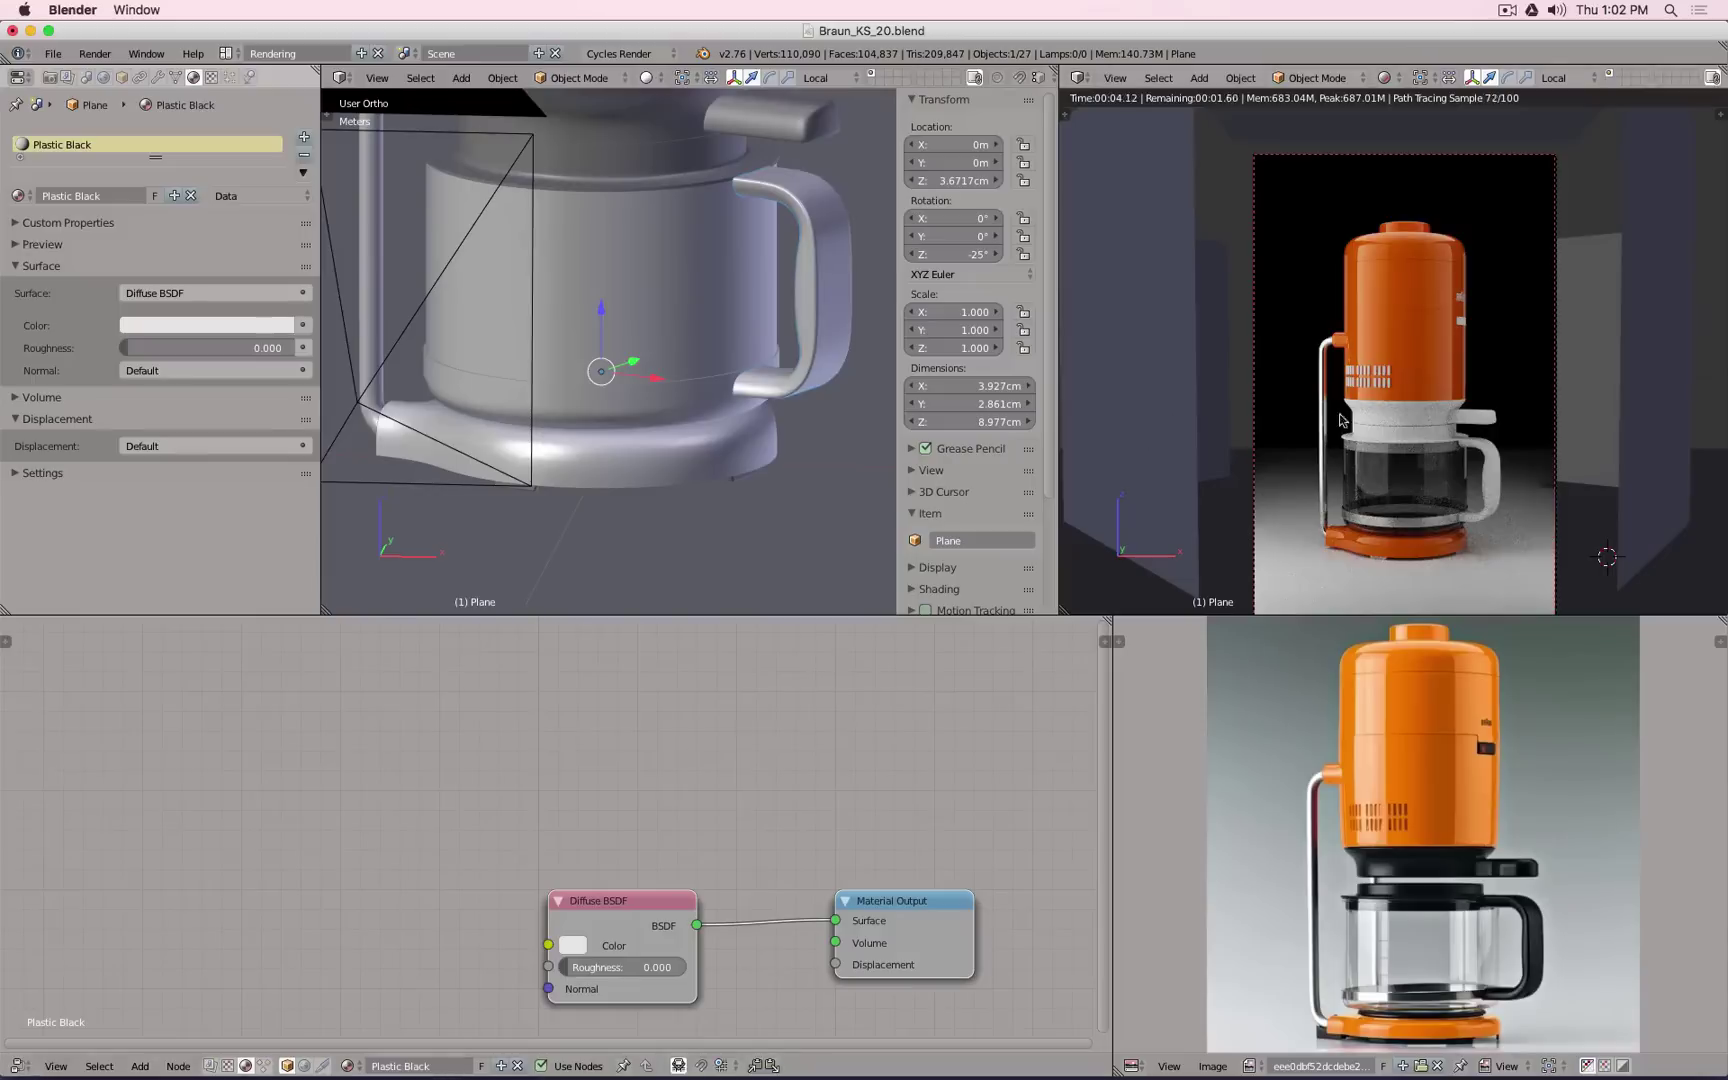
Step: Replace Plastic Black's Diffuse node with Plastic Orange's copied Layer Weight, Diffuse, Glossy and Mix Shader nodes, and connect the mix to the Material Output surface
right_click(1403, 294)
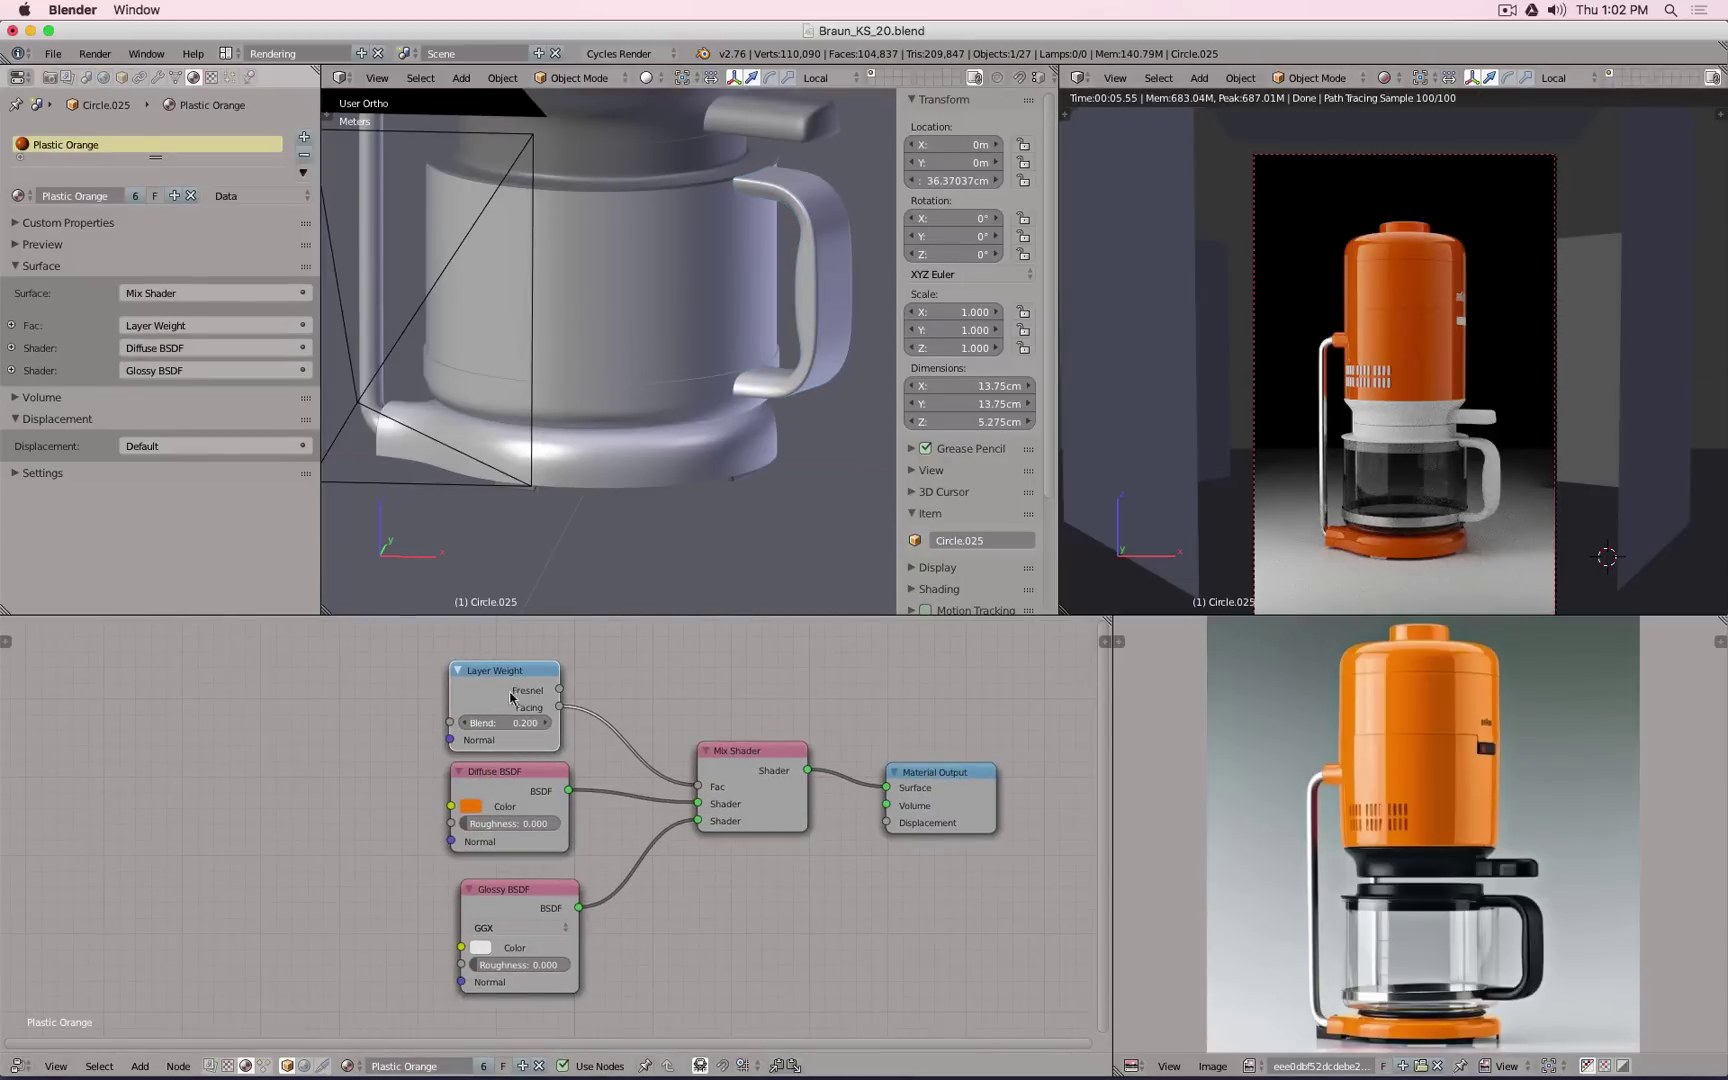
shift+click(514, 811)
shift+click(520, 892)
shift+click(749, 754)
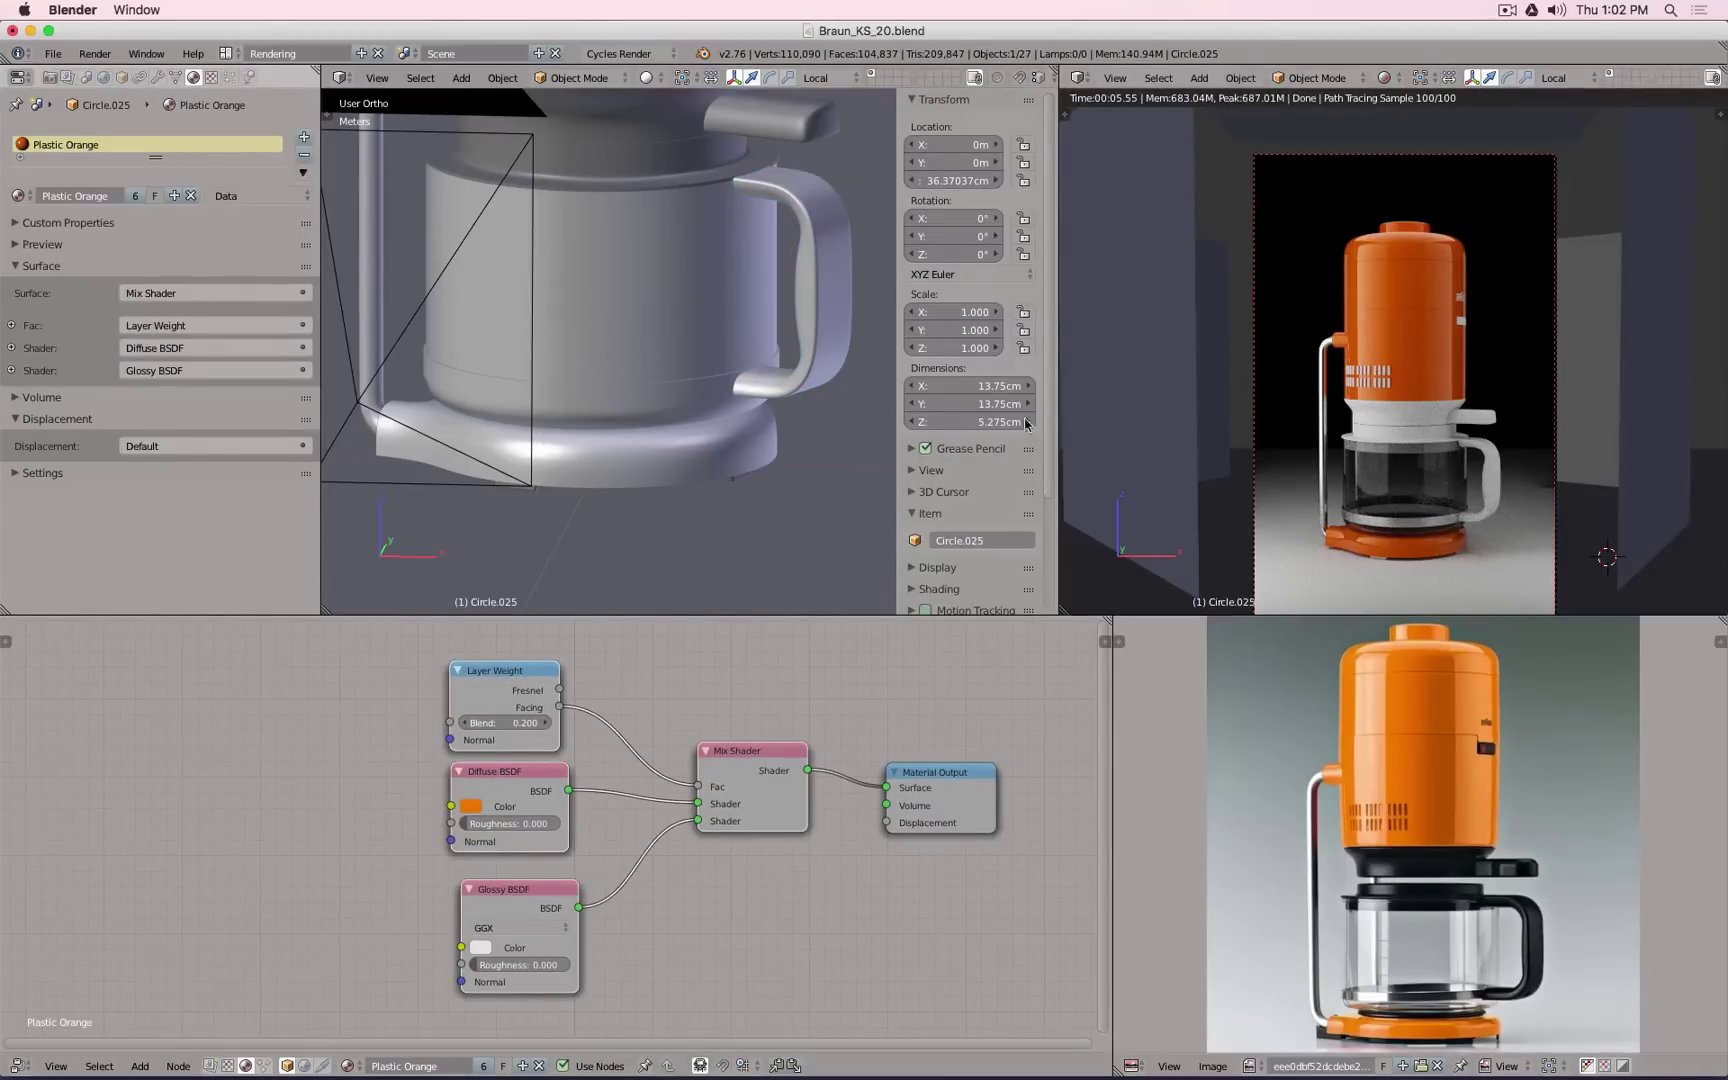
right_click(821, 234)
click(652, 855)
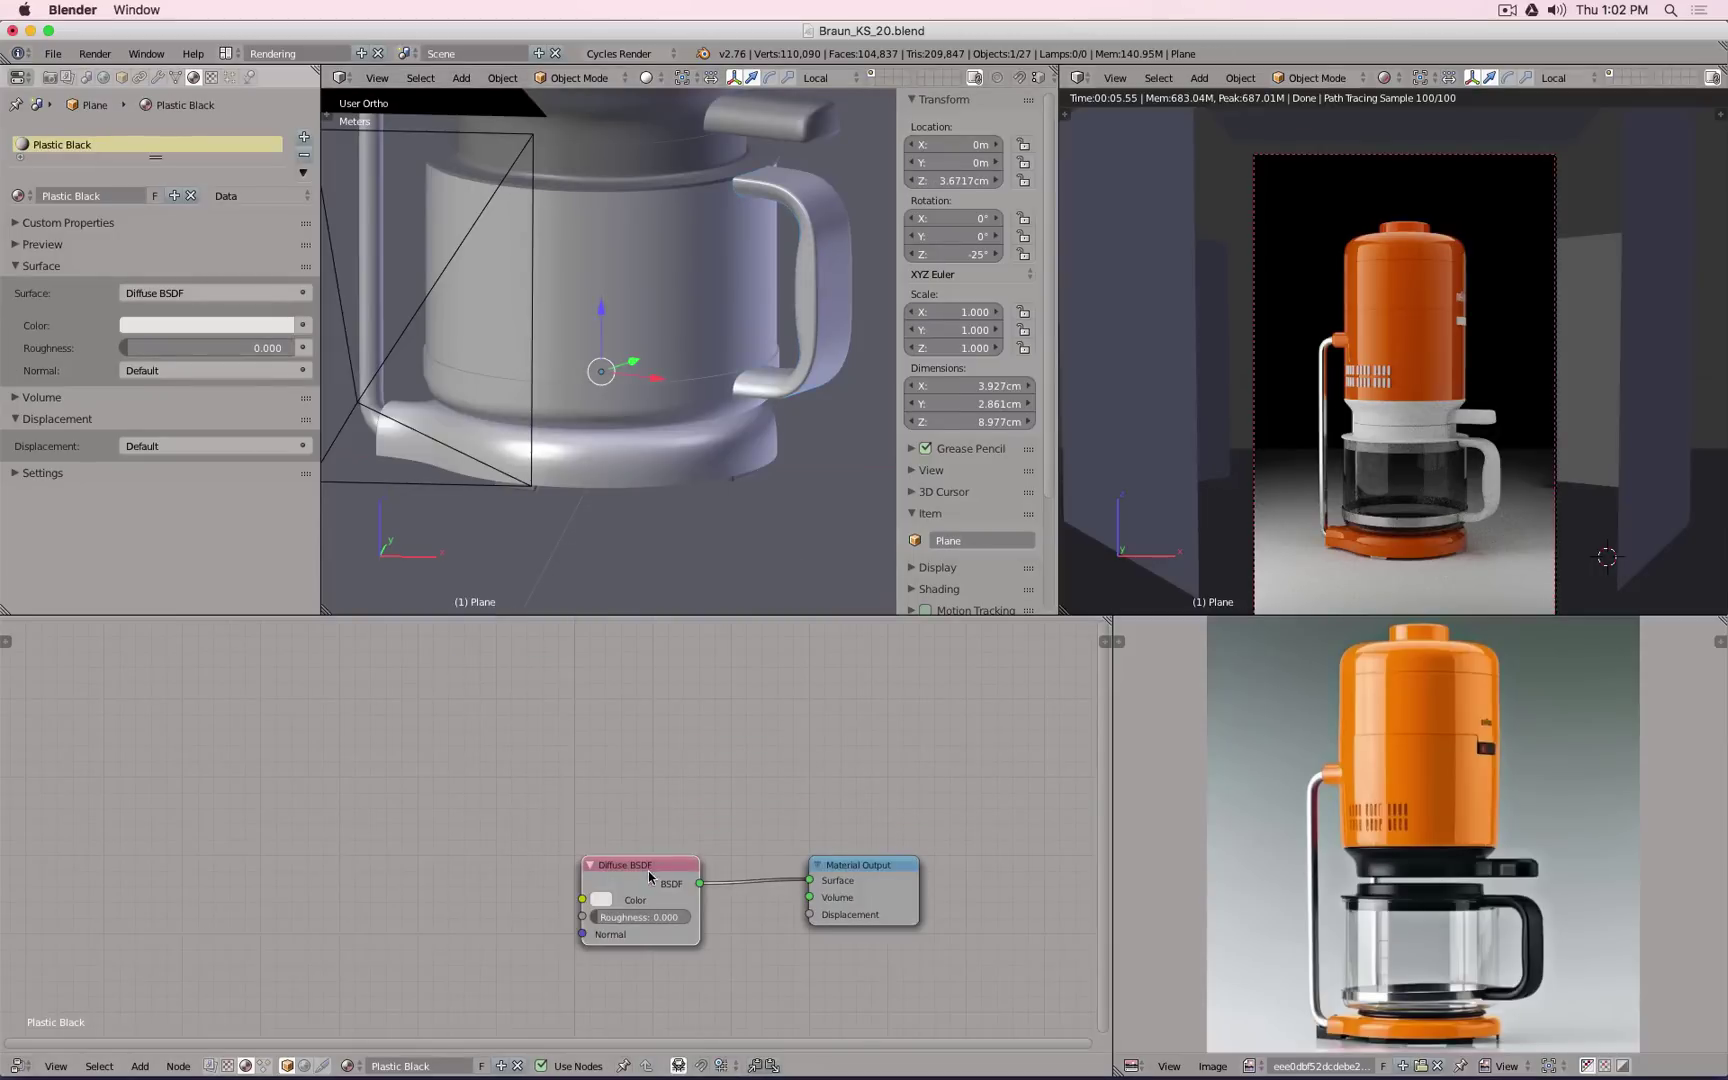
key(x)
key(ctrl+v)
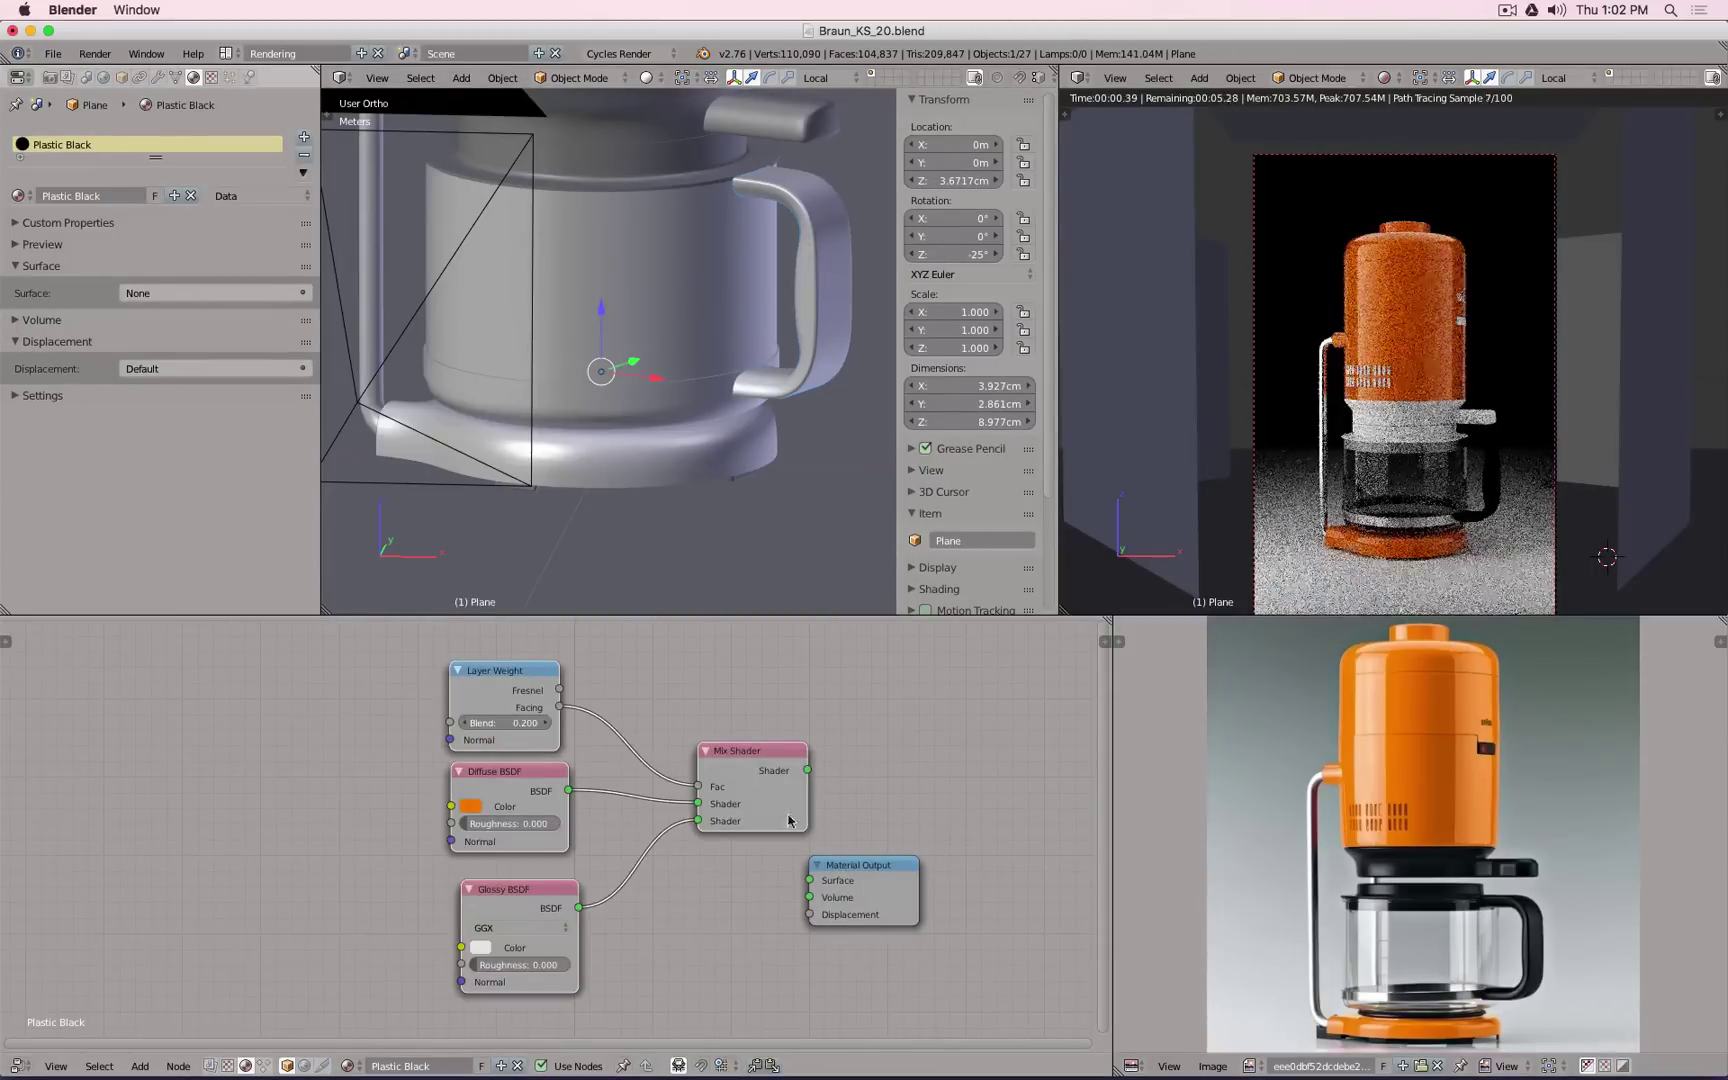
drag(807, 770, 949, 749)
Step: Change the Diffuse colour of Plastic Black to a very dark grey, just above pure black
click(471, 806)
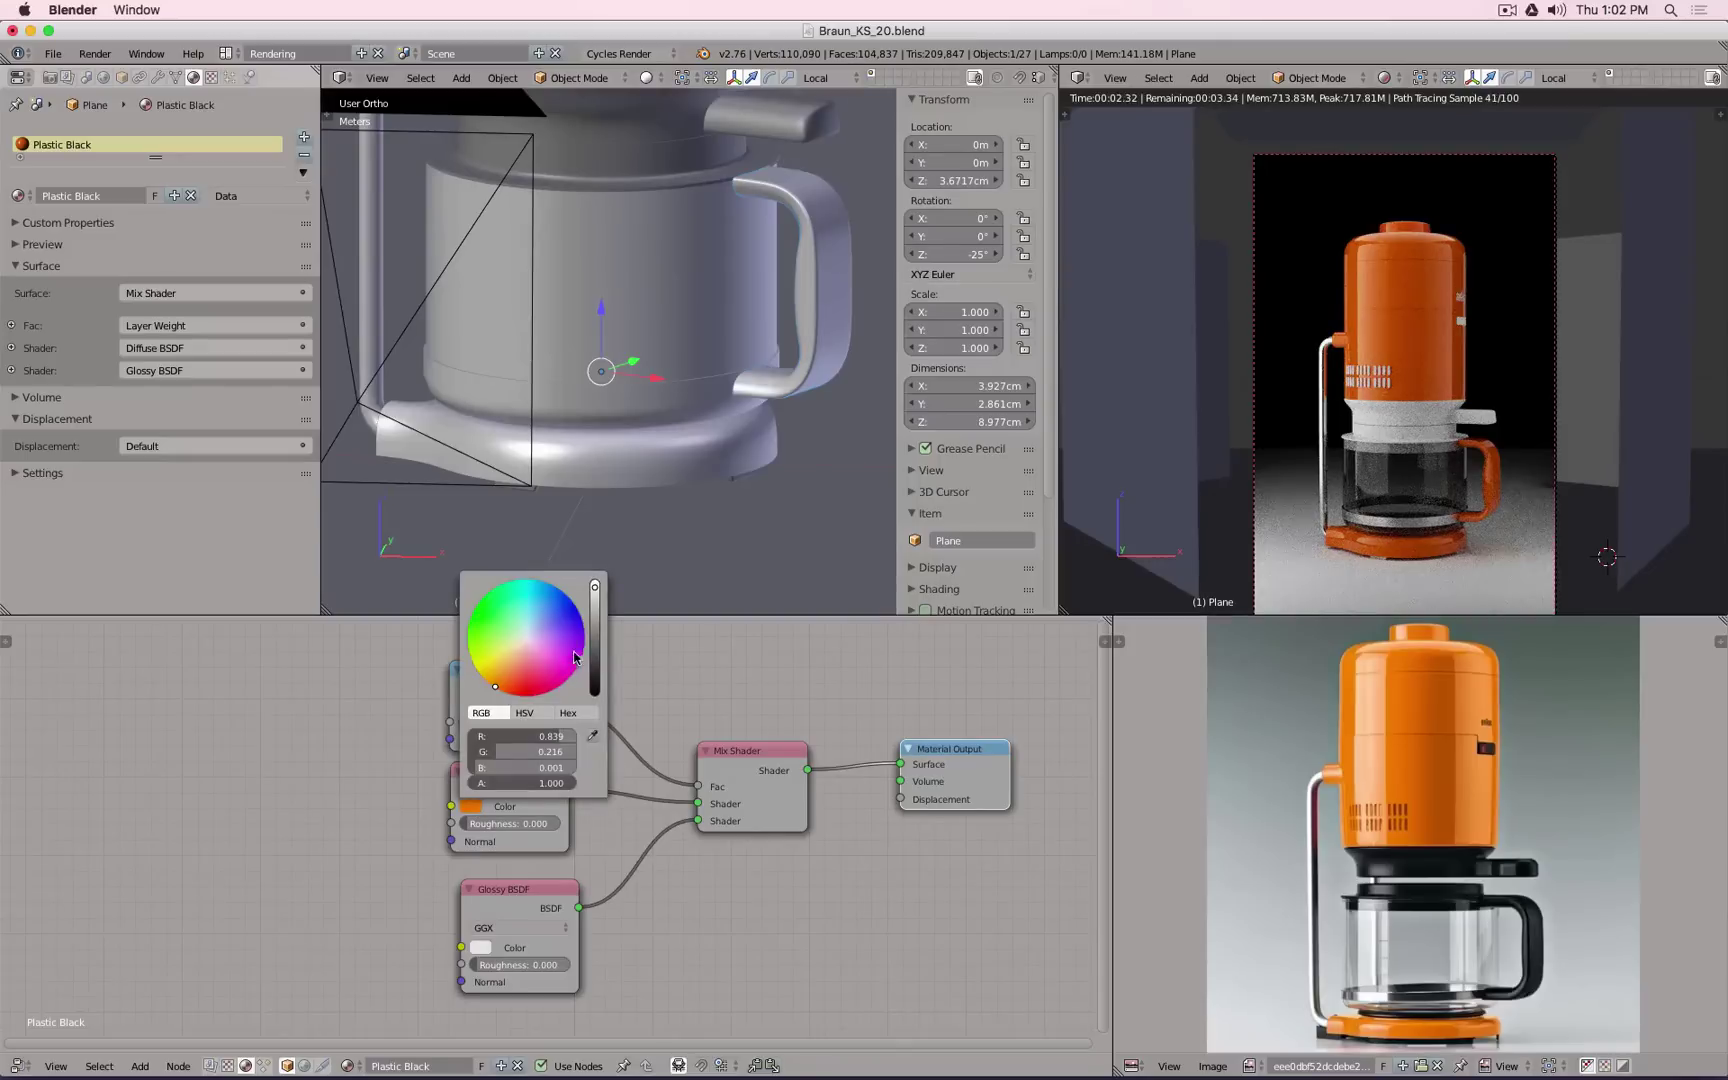
drag(597, 673, 597, 697)
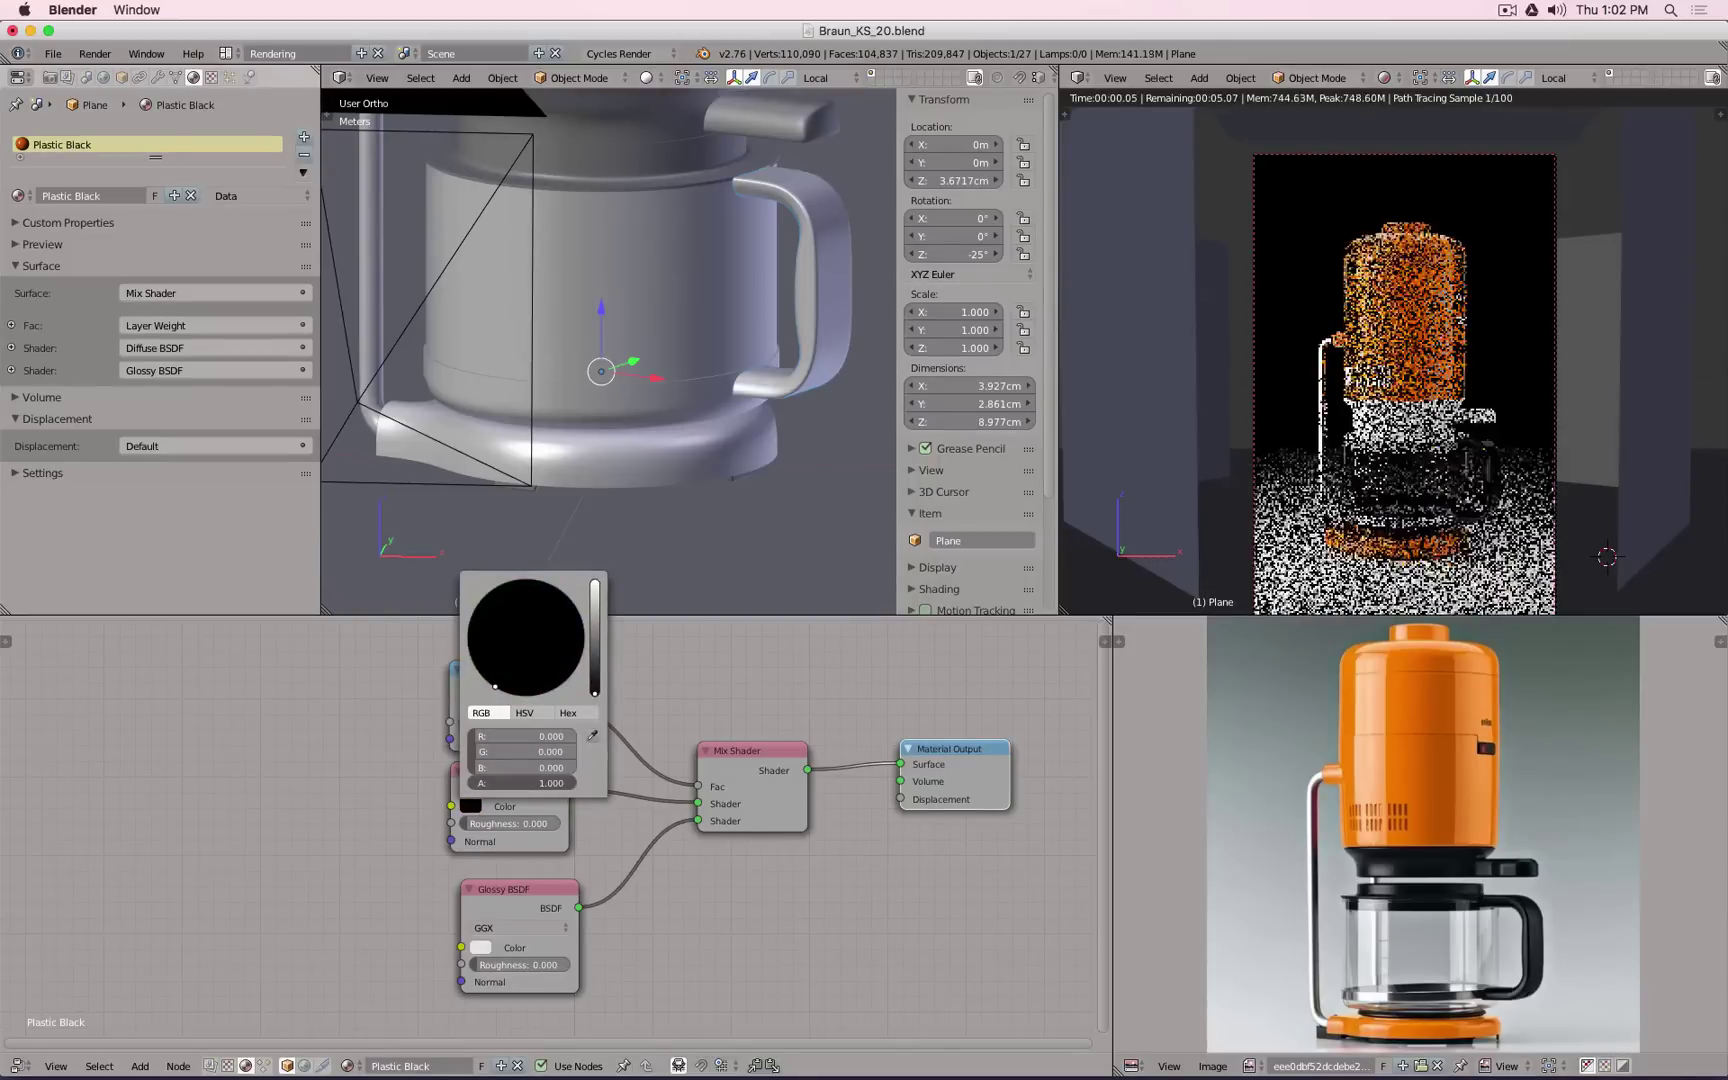
click(480, 807)
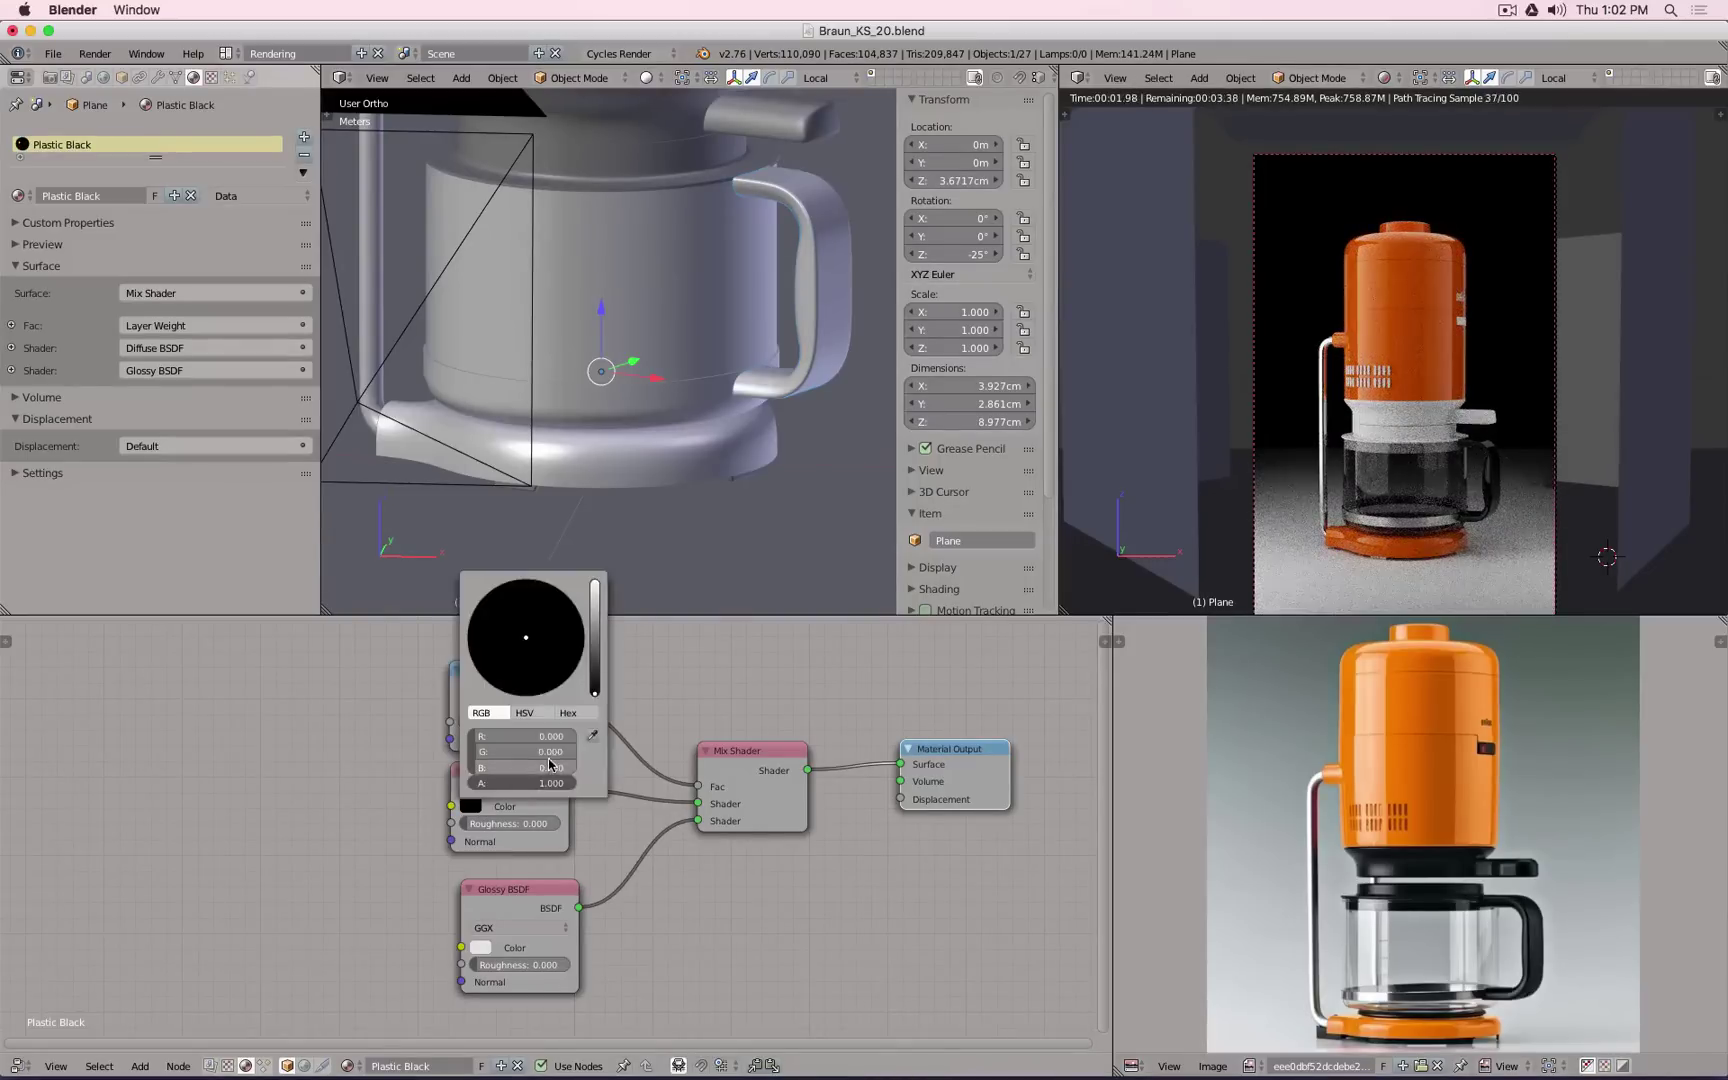
click(596, 695)
drag(595, 687, 595, 680)
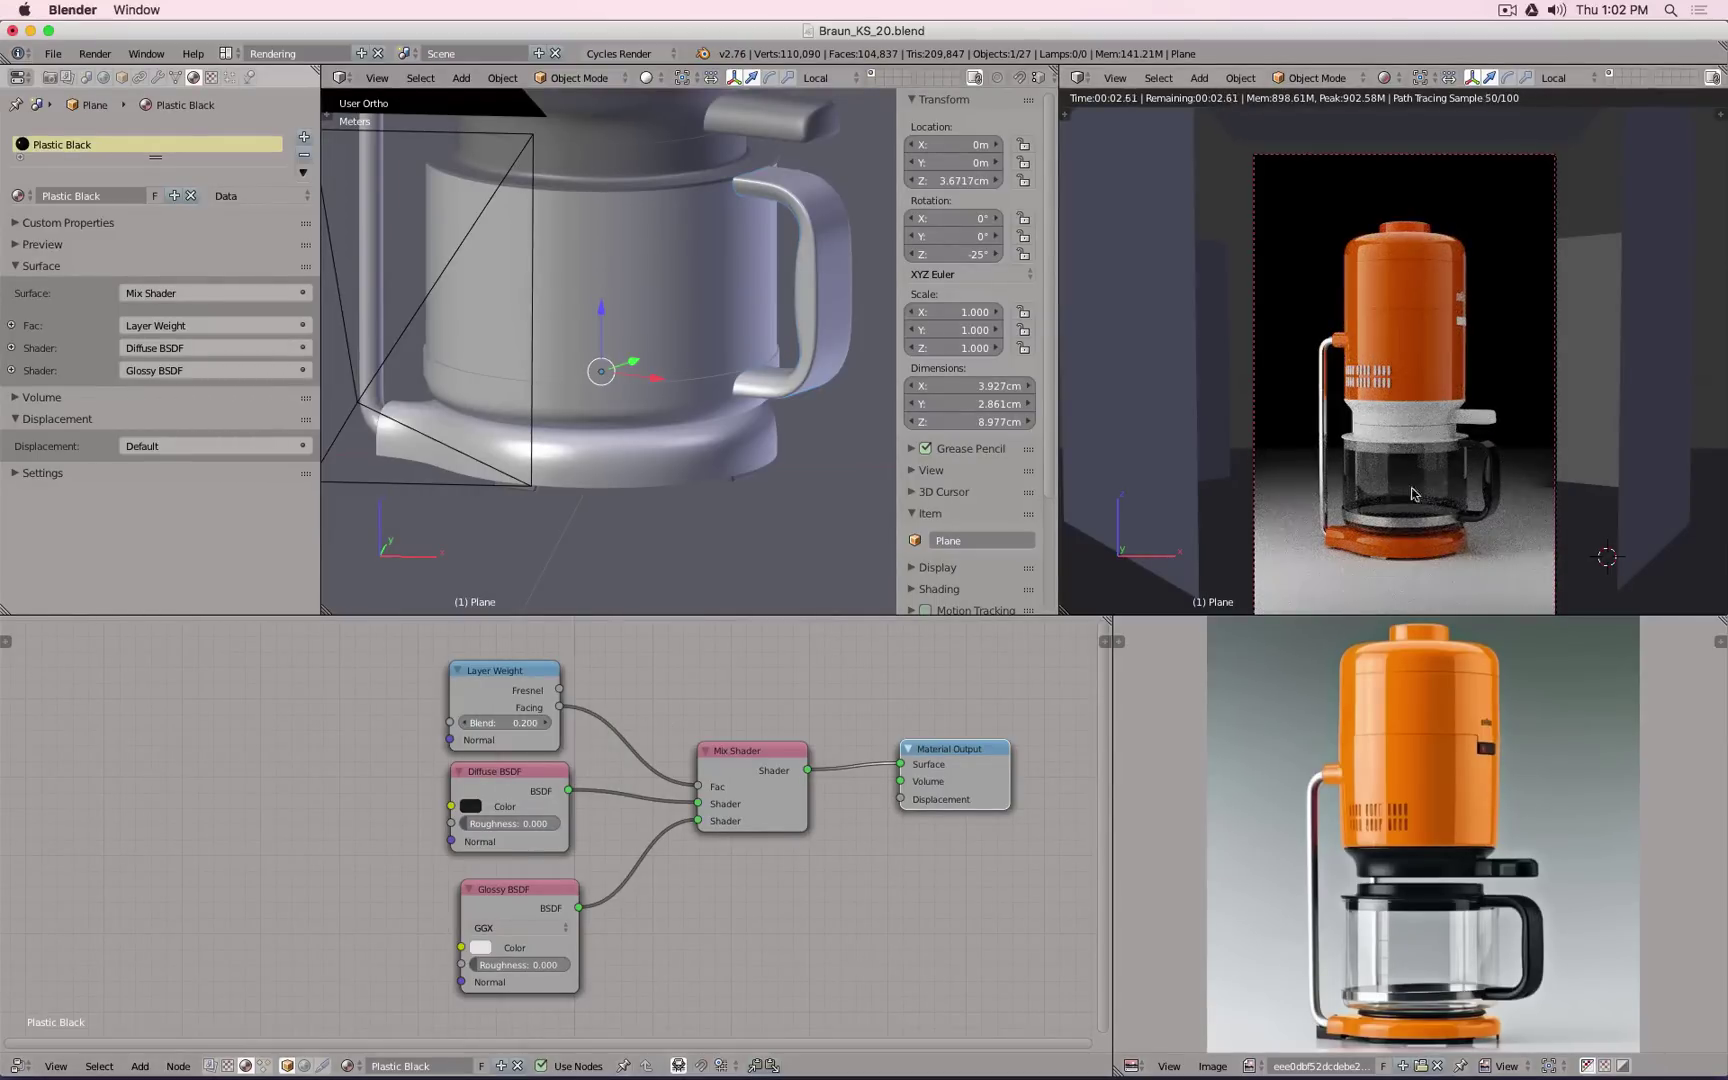
Step: Compare the handle with the reference photo, try Glossy roughness 0.2 on Plastic Black, and settle on 0.1
scroll(1447, 486, up, 5)
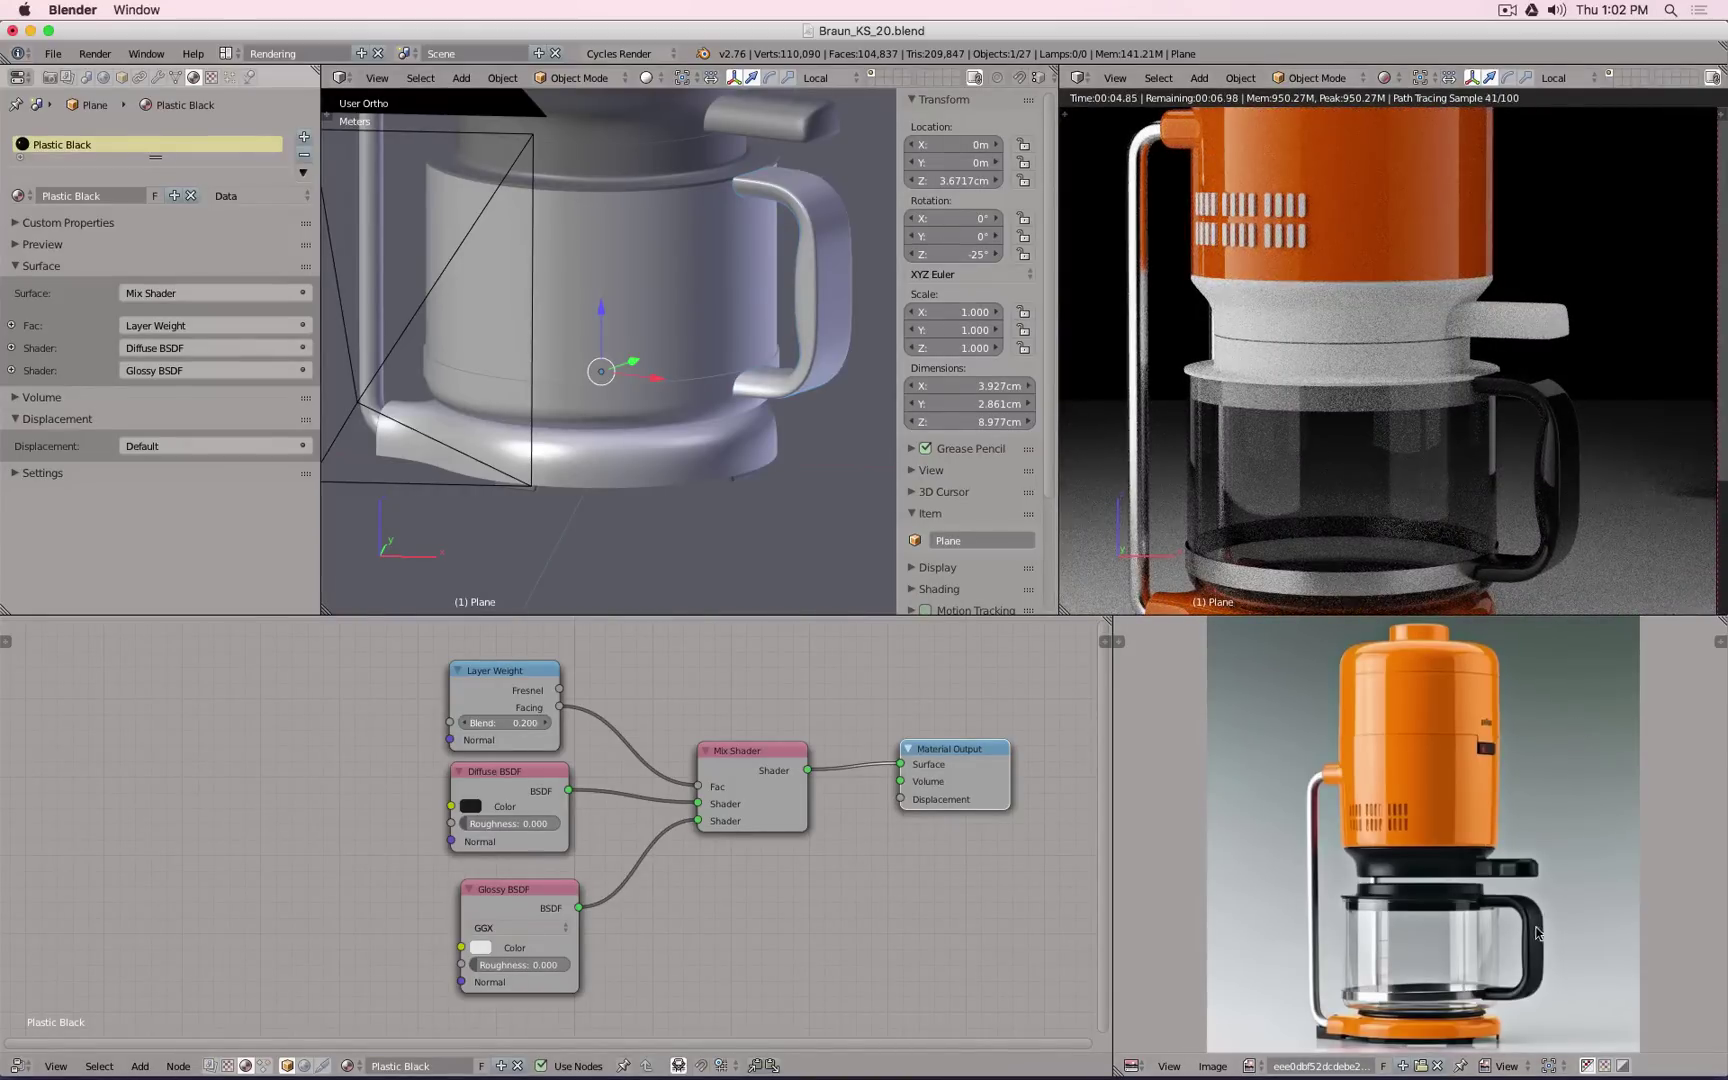
scroll(1538, 932, up, 4)
scroll(1307, 868, down, 1)
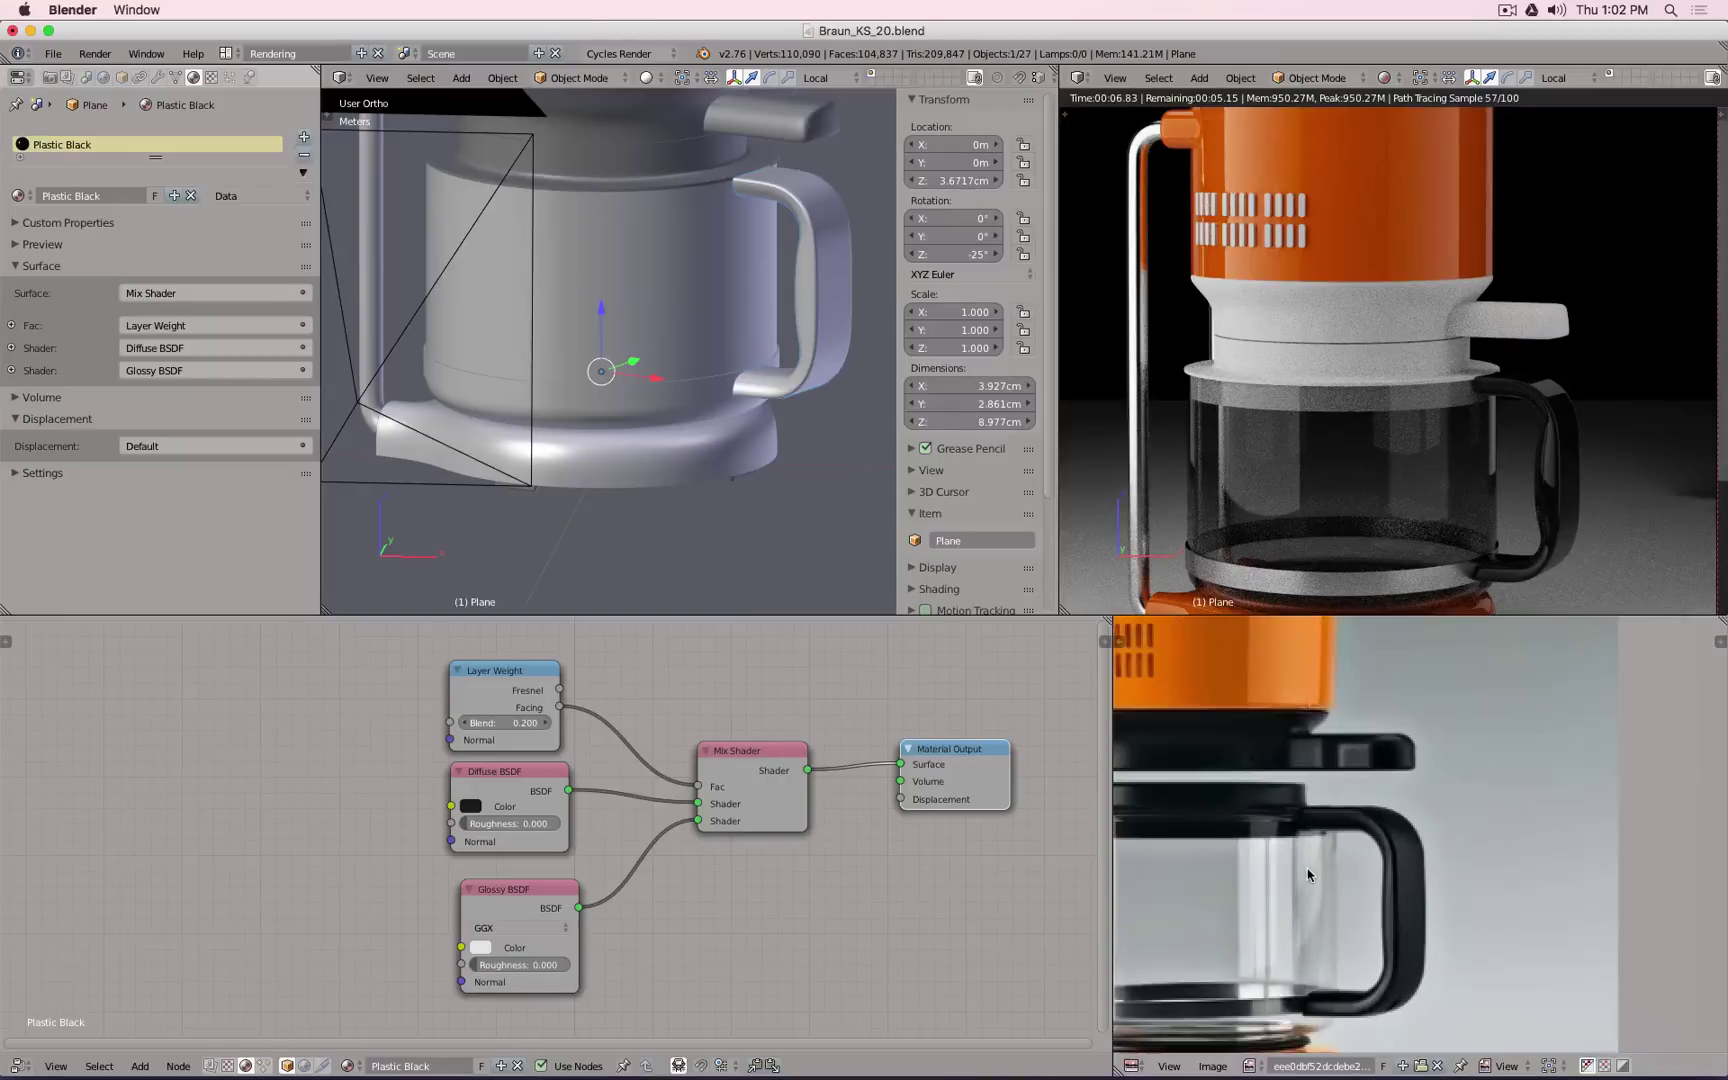
click(525, 965)
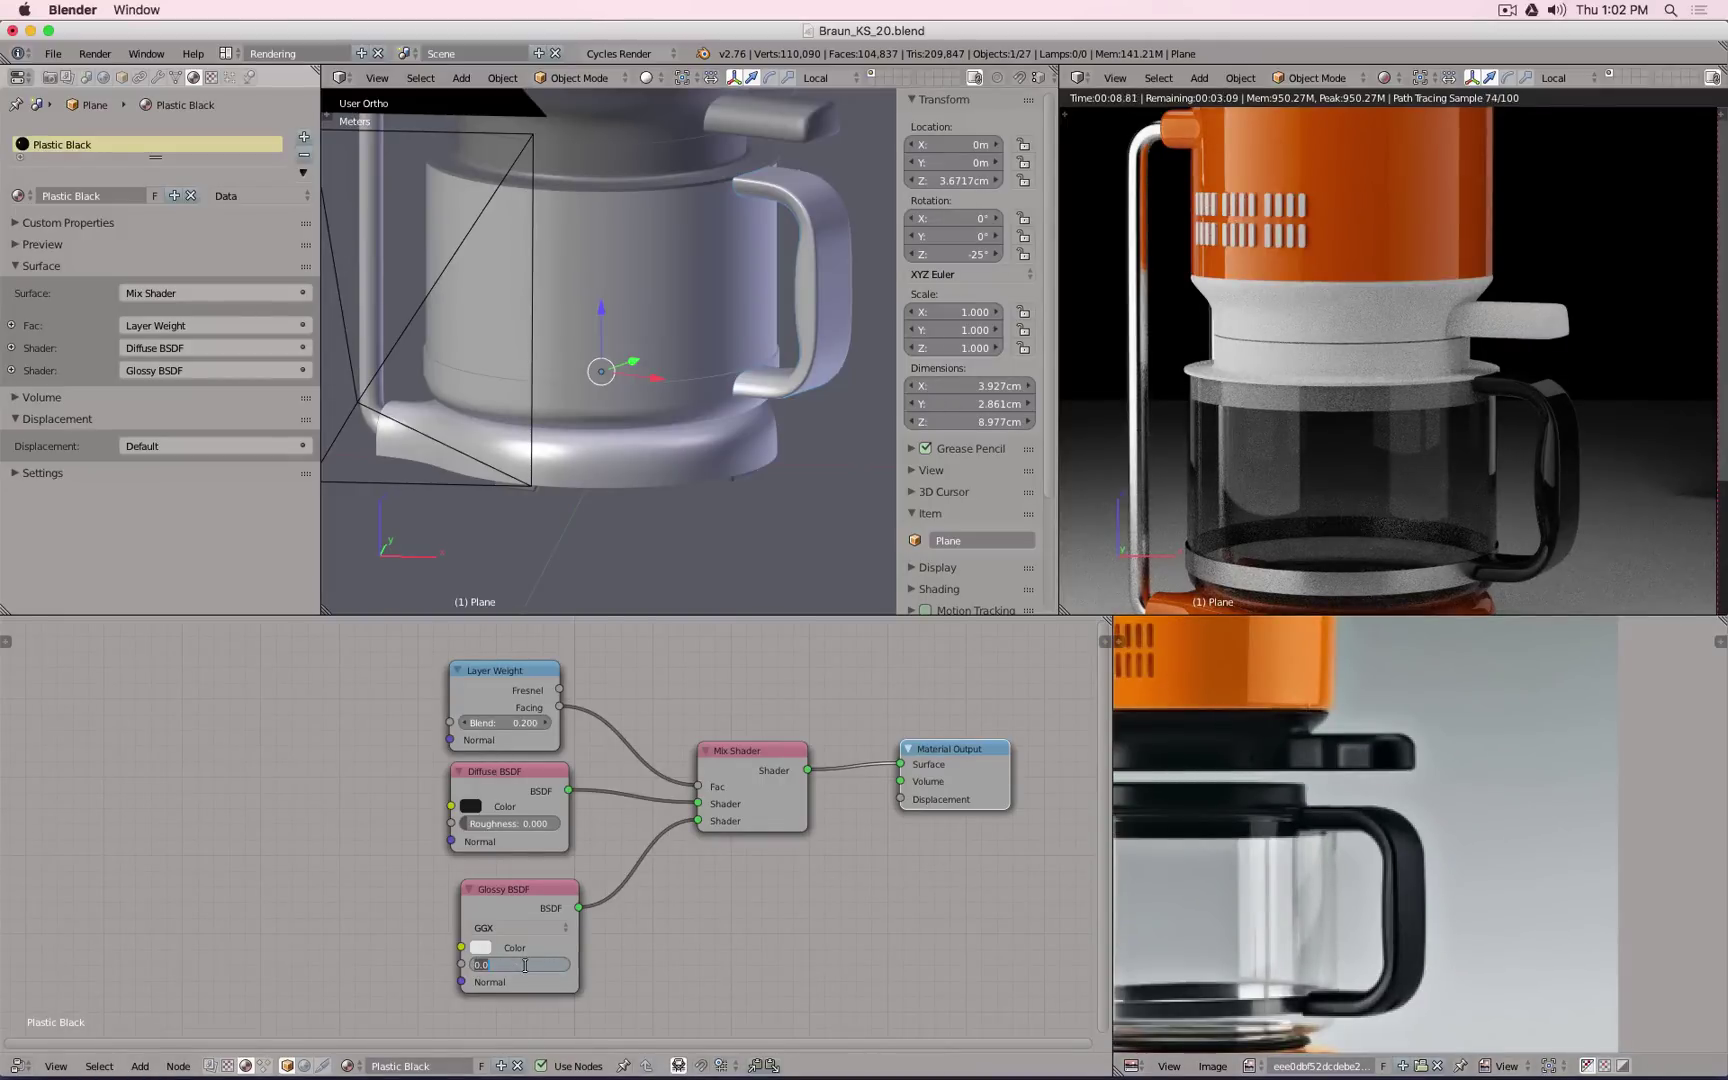
text(.1)
key(Return)
click(525, 965)
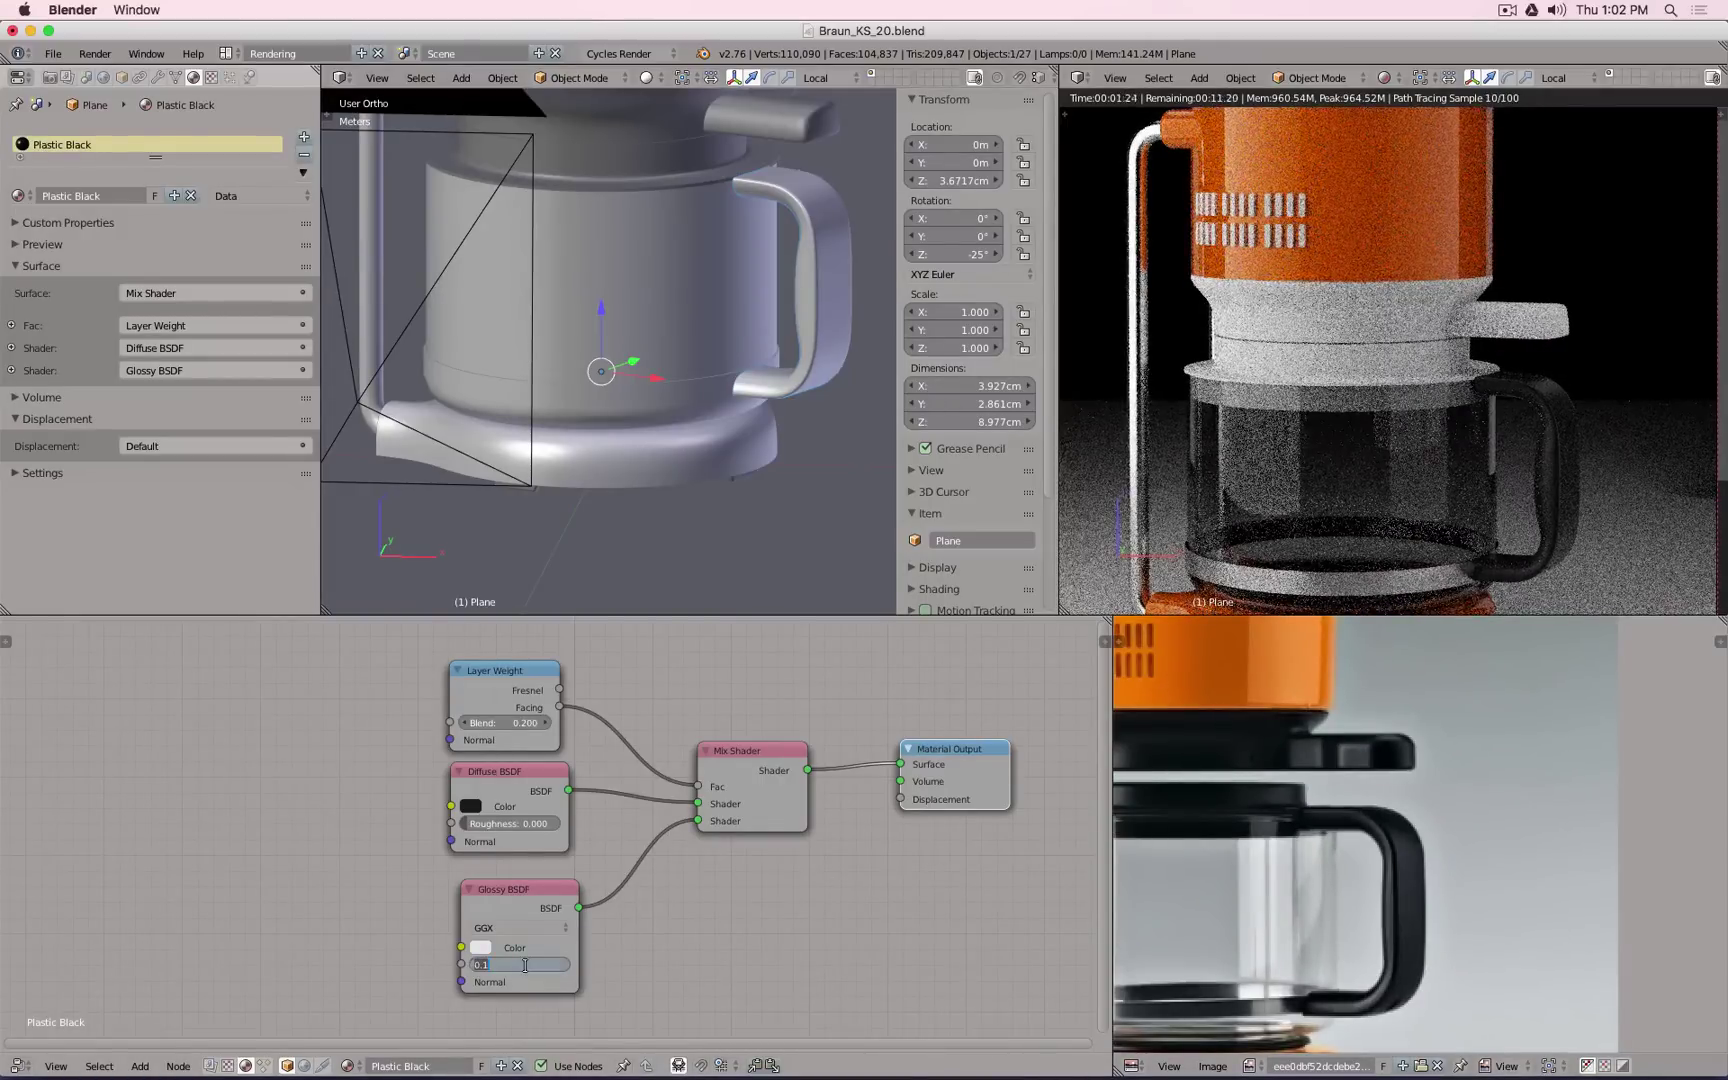
text(.2)
key(Return)
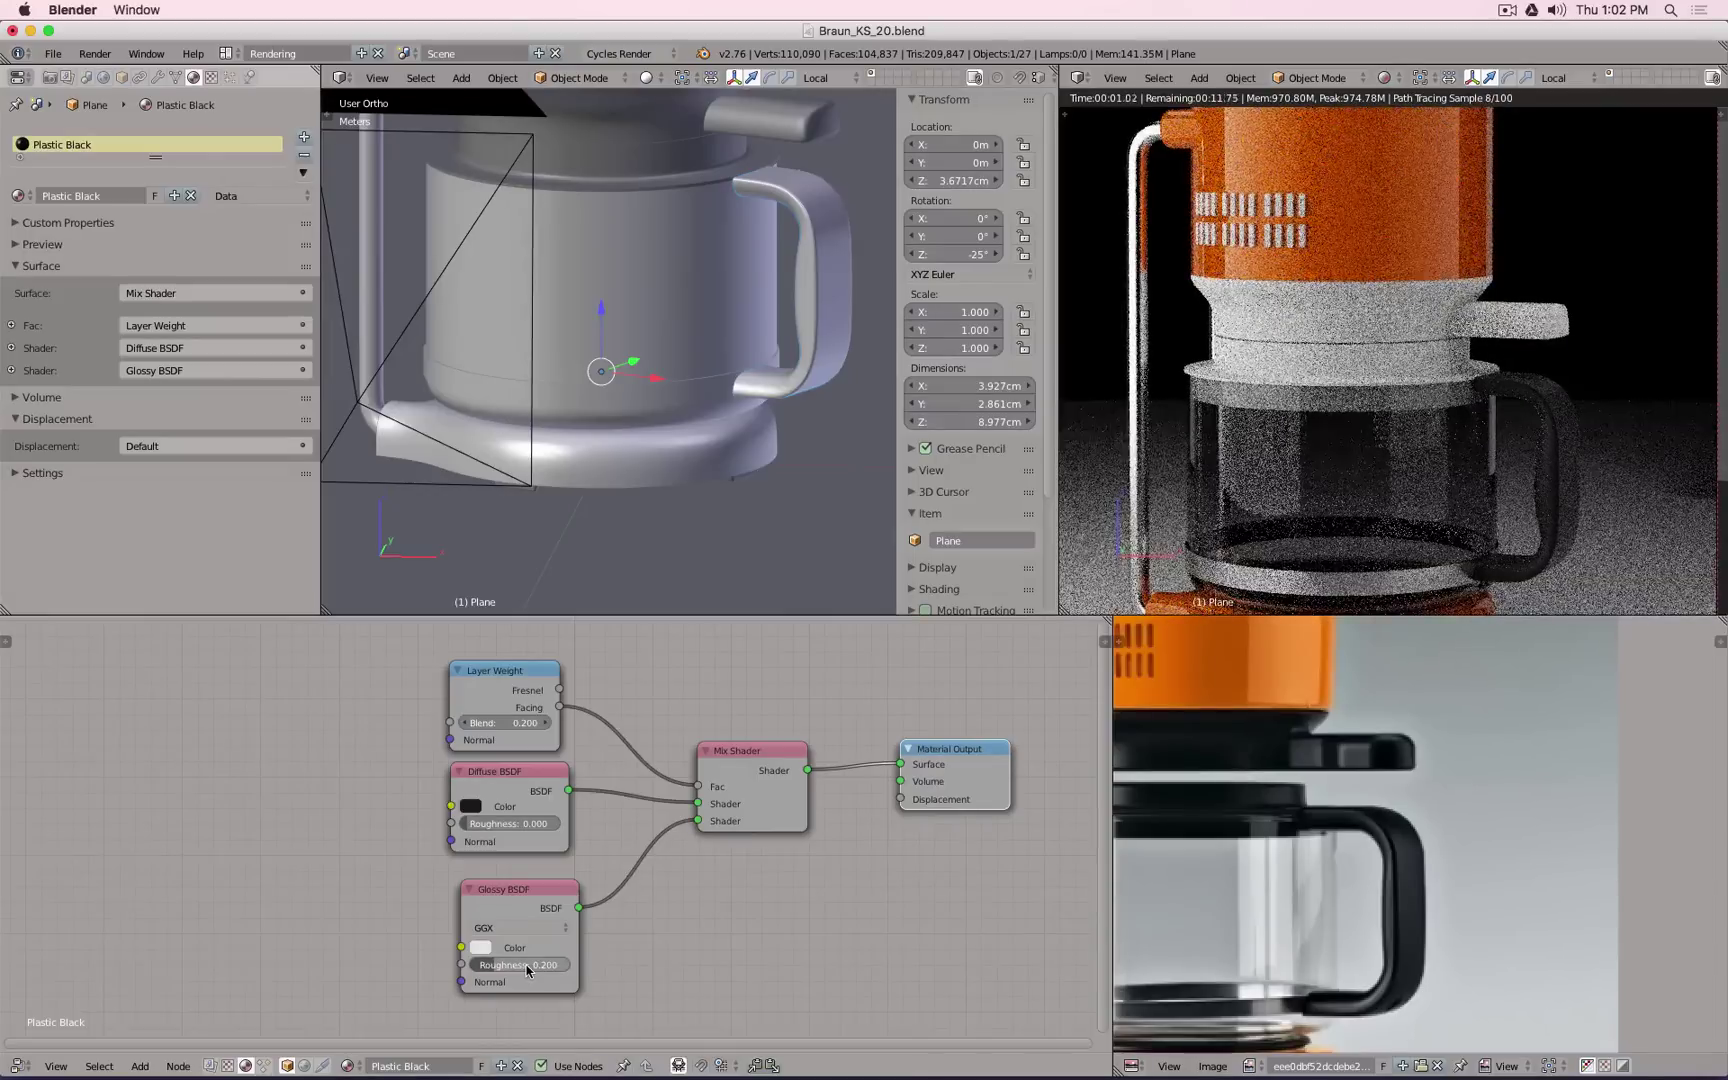
click(525, 965)
text(.1)
key(Return)
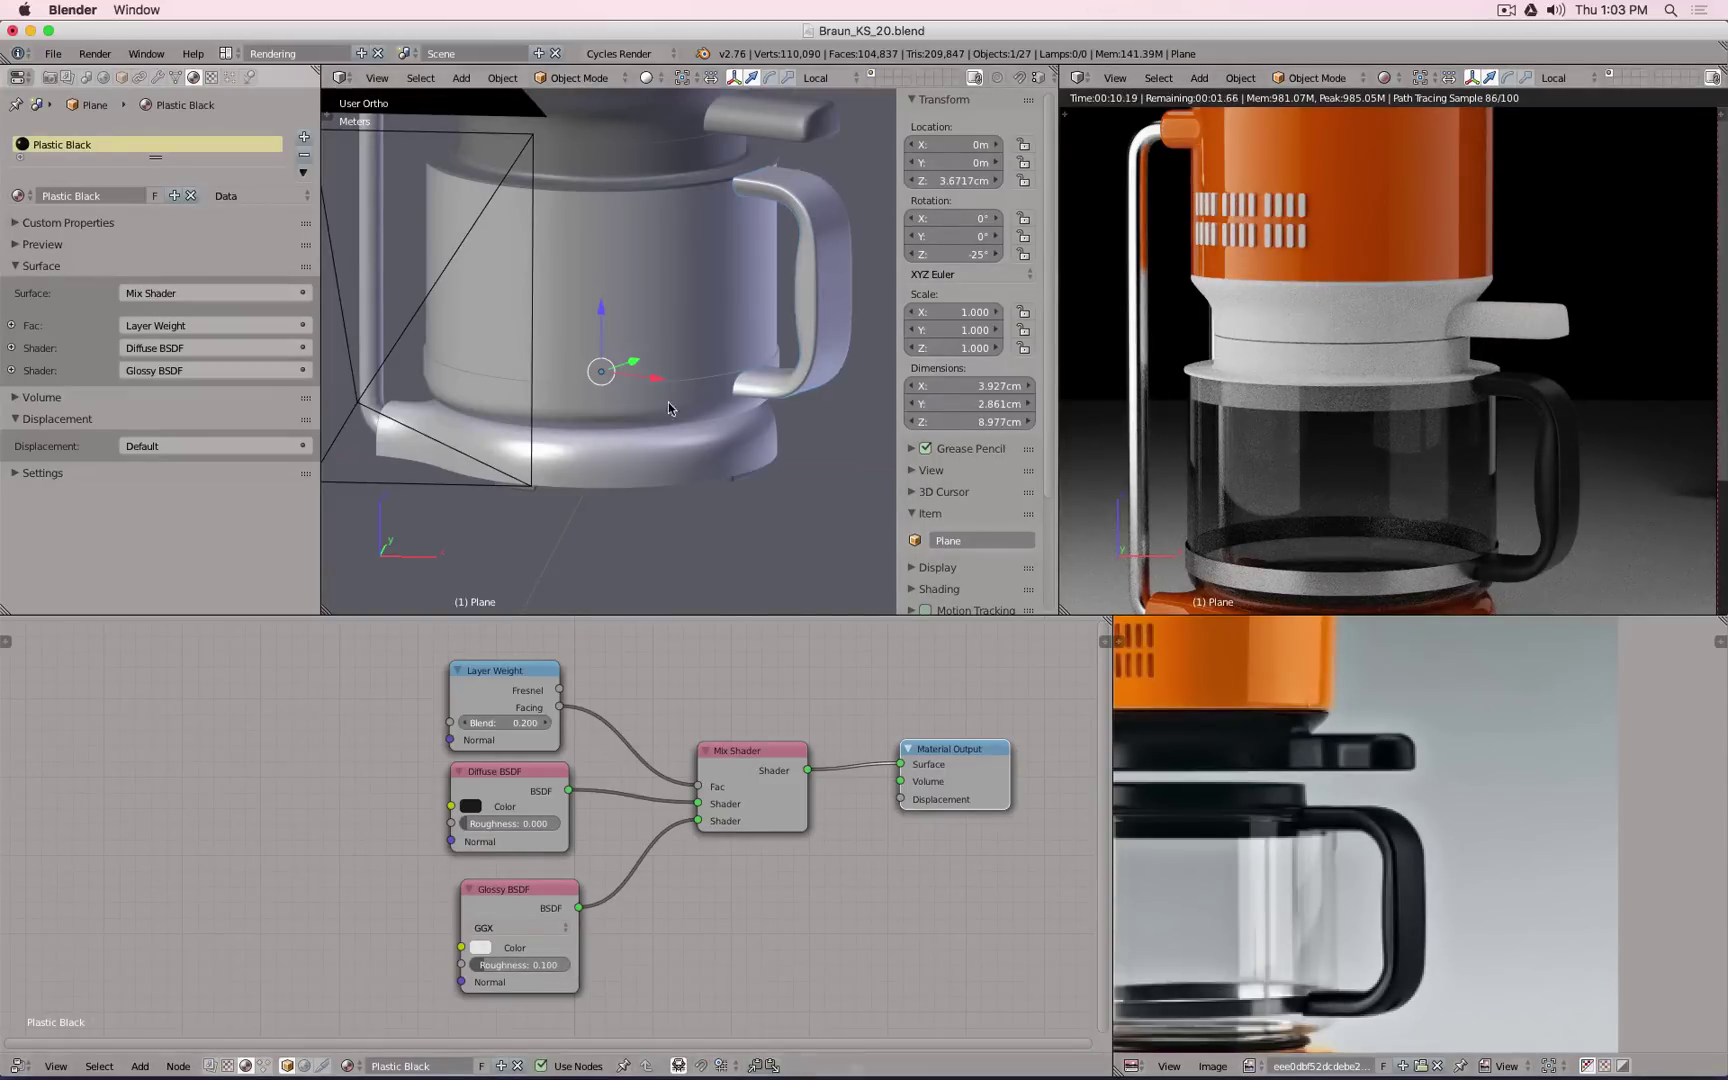
Step: Select the carafe's base ring and try roughness 0.05 on its Metal material before setting it to 0
right_click(714, 390)
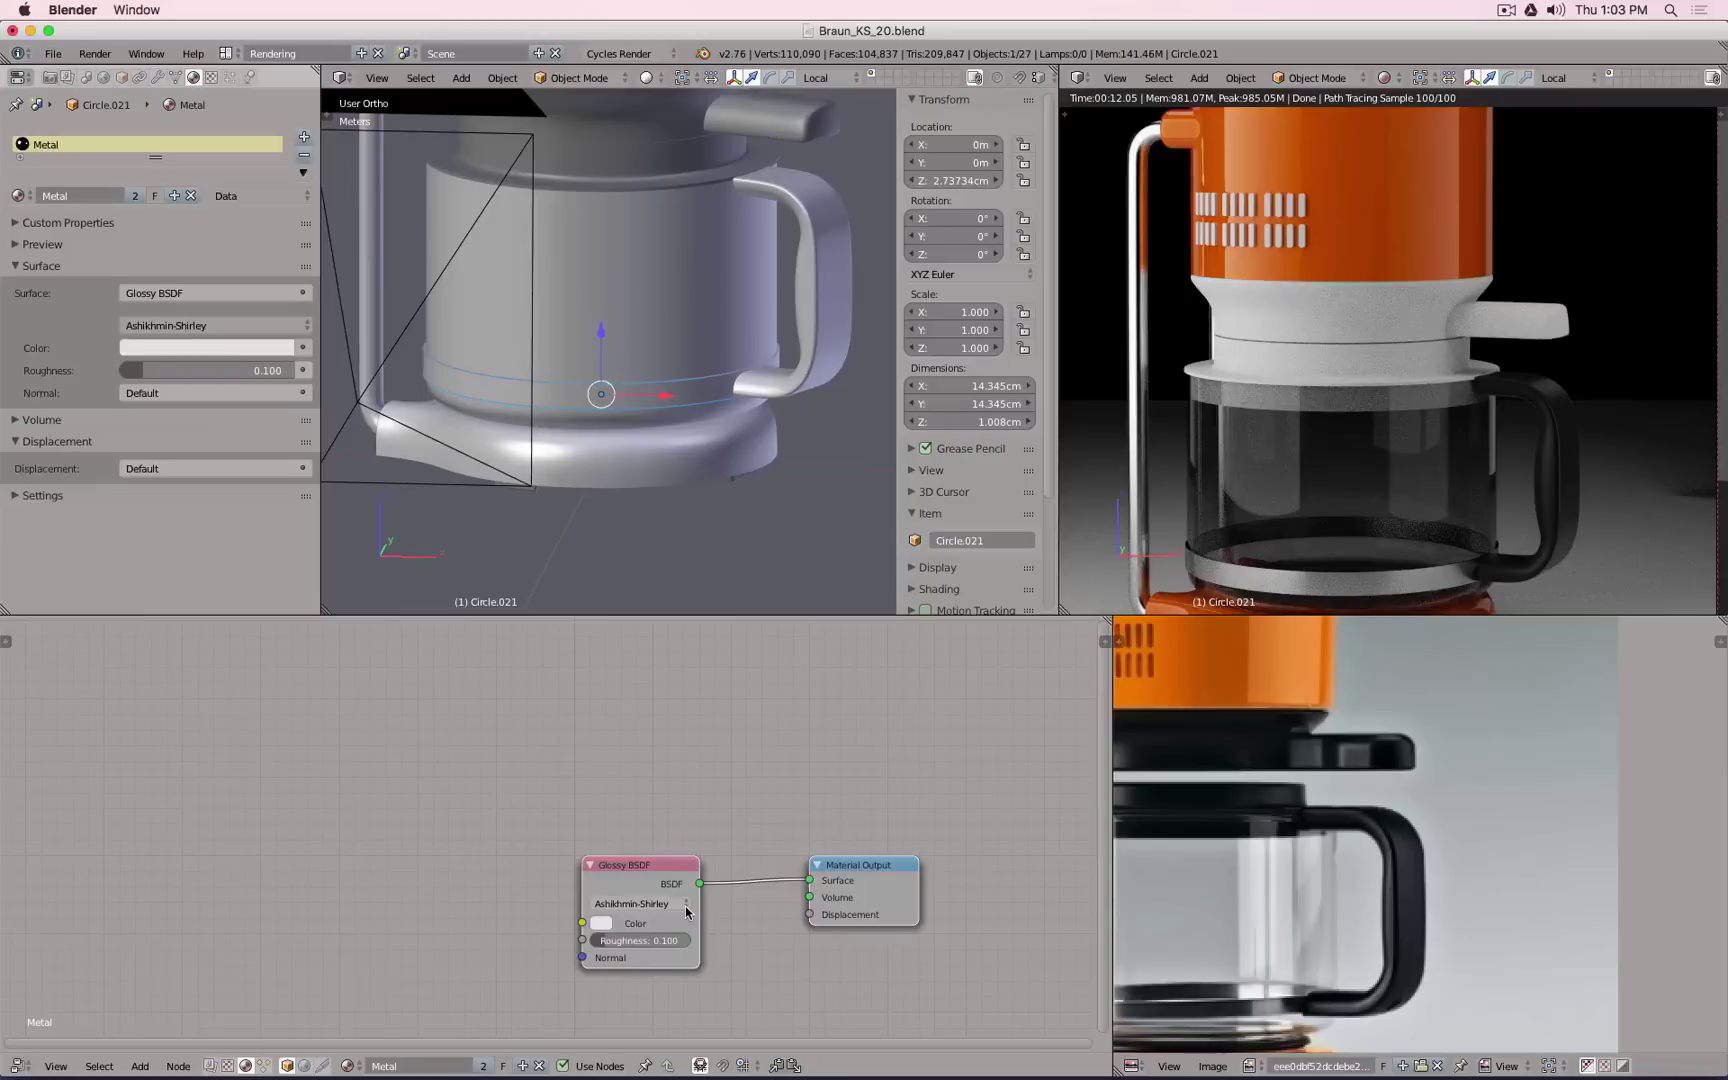
middle_drag(1316, 925, 1488, 859)
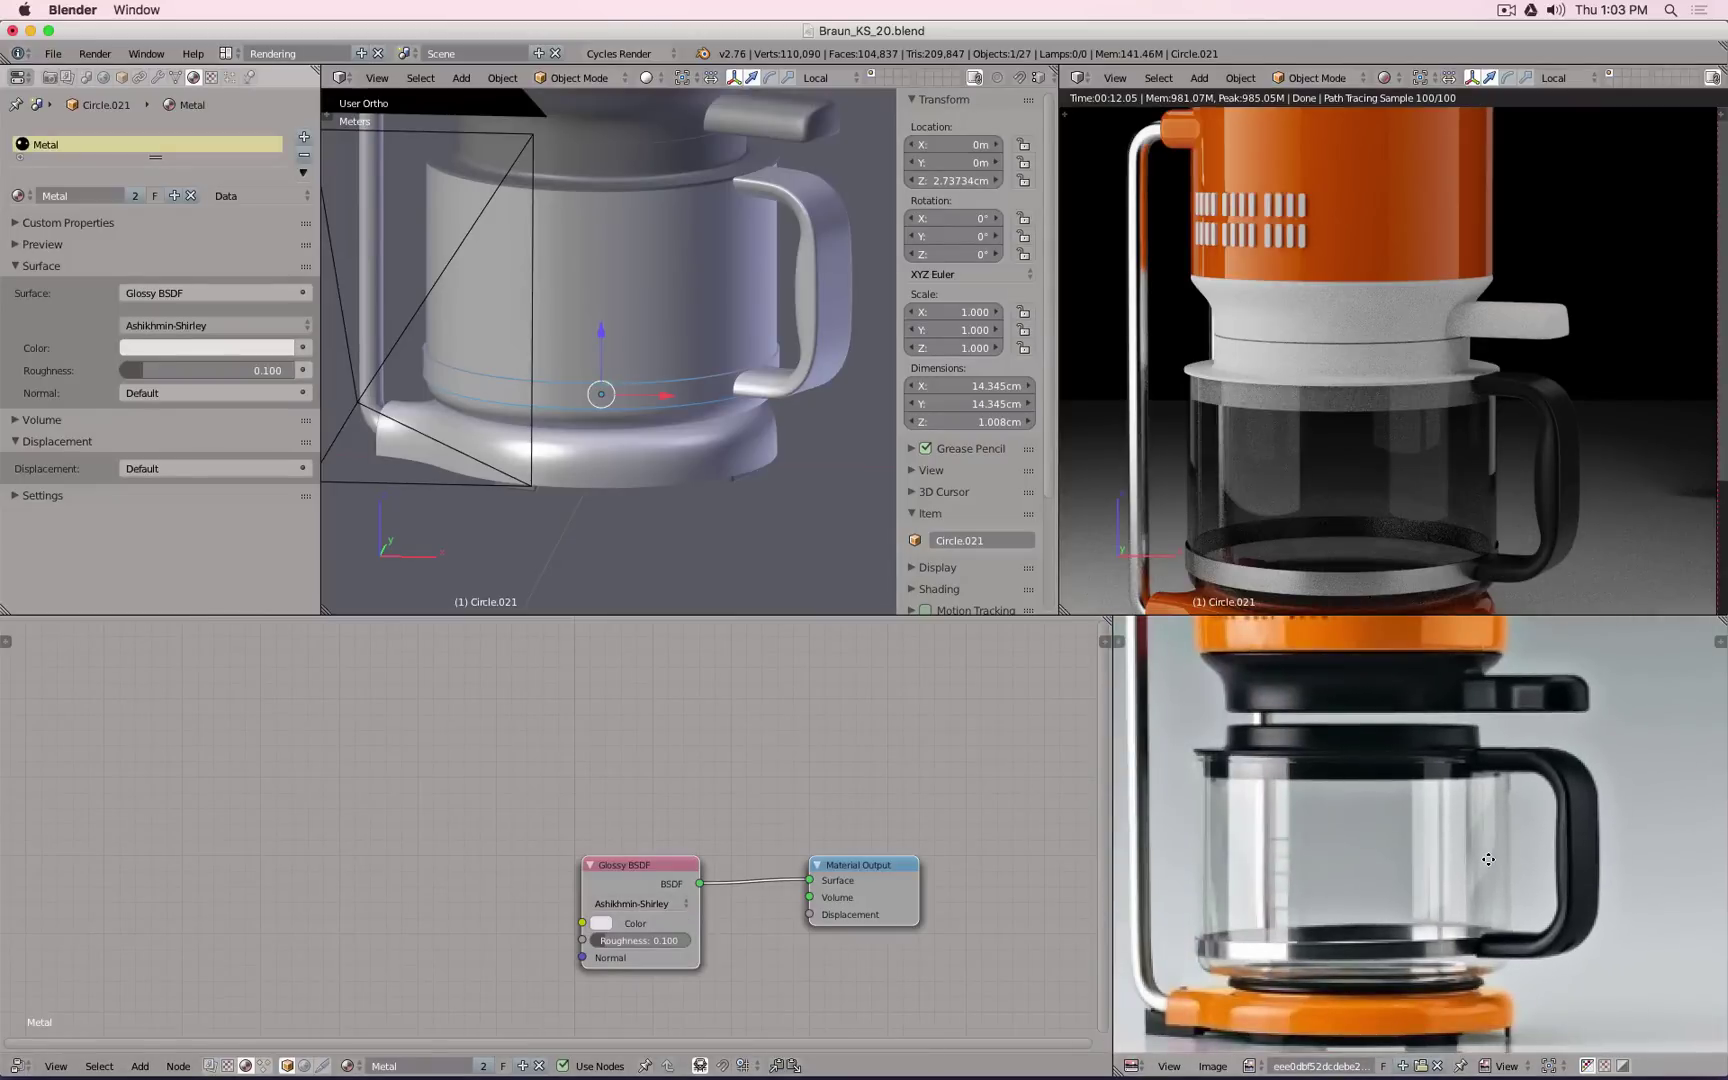
click(642, 938)
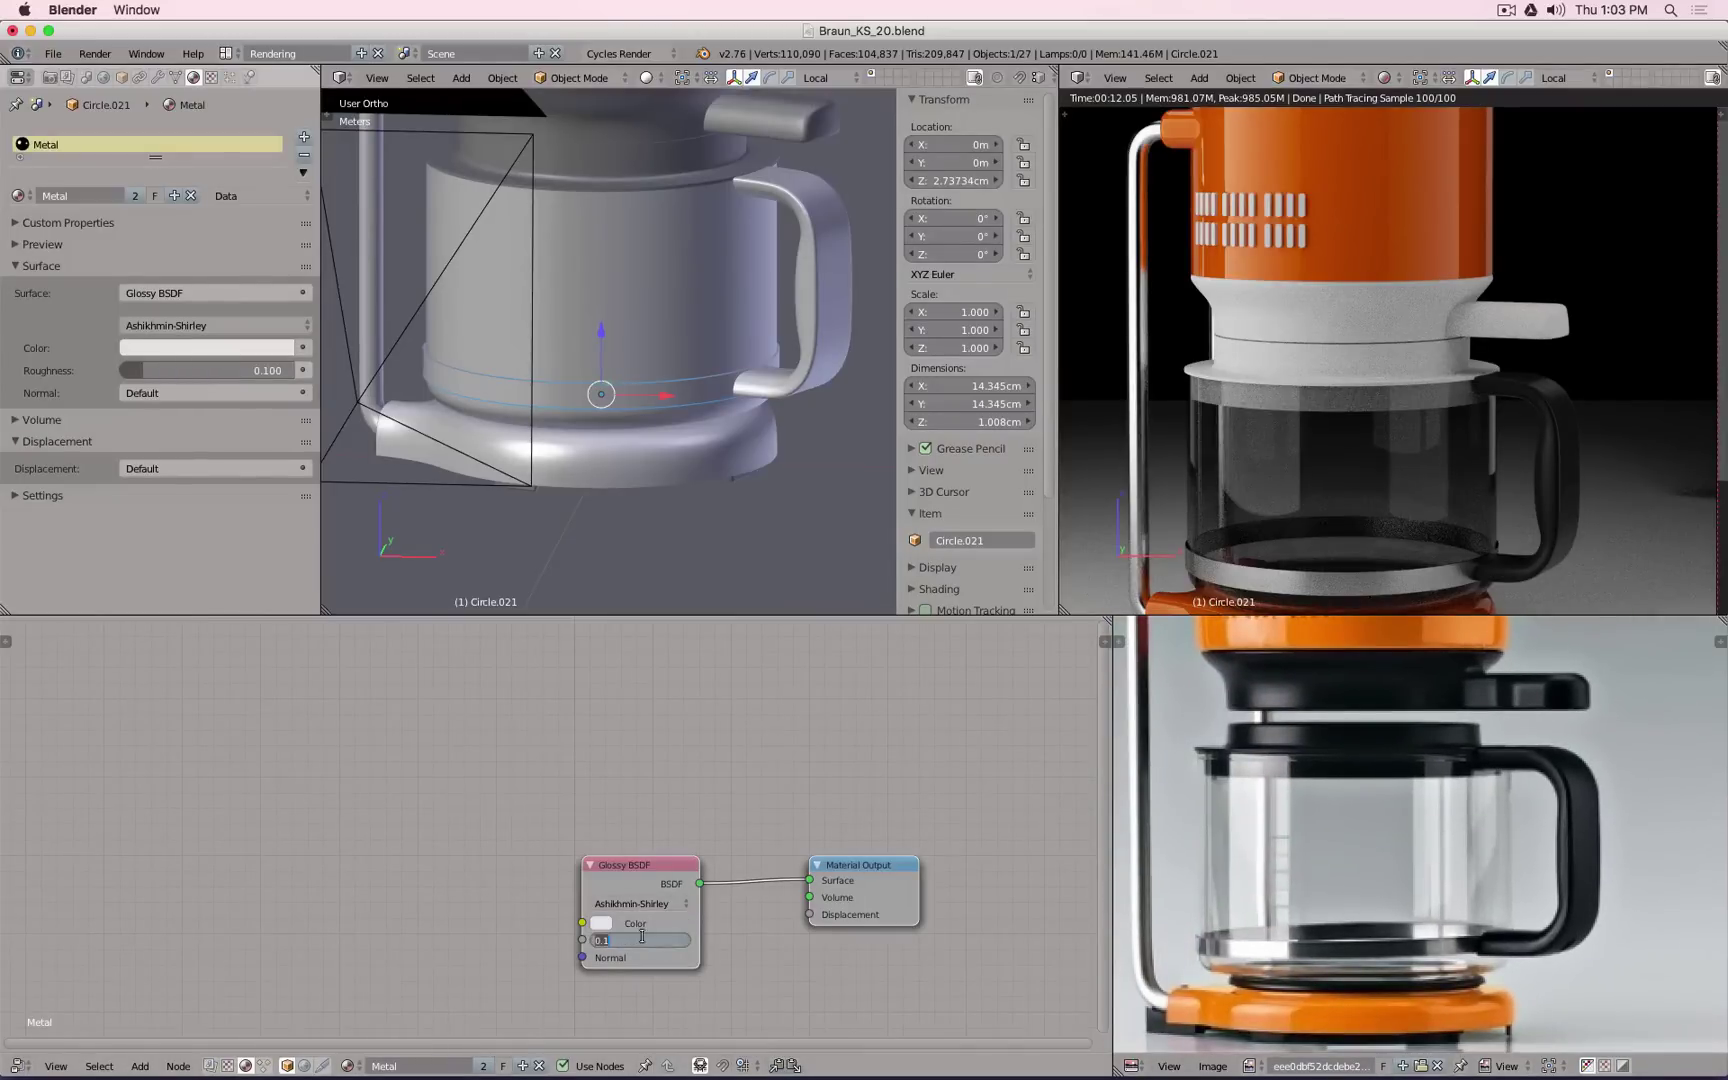
text(.05)
key(Return)
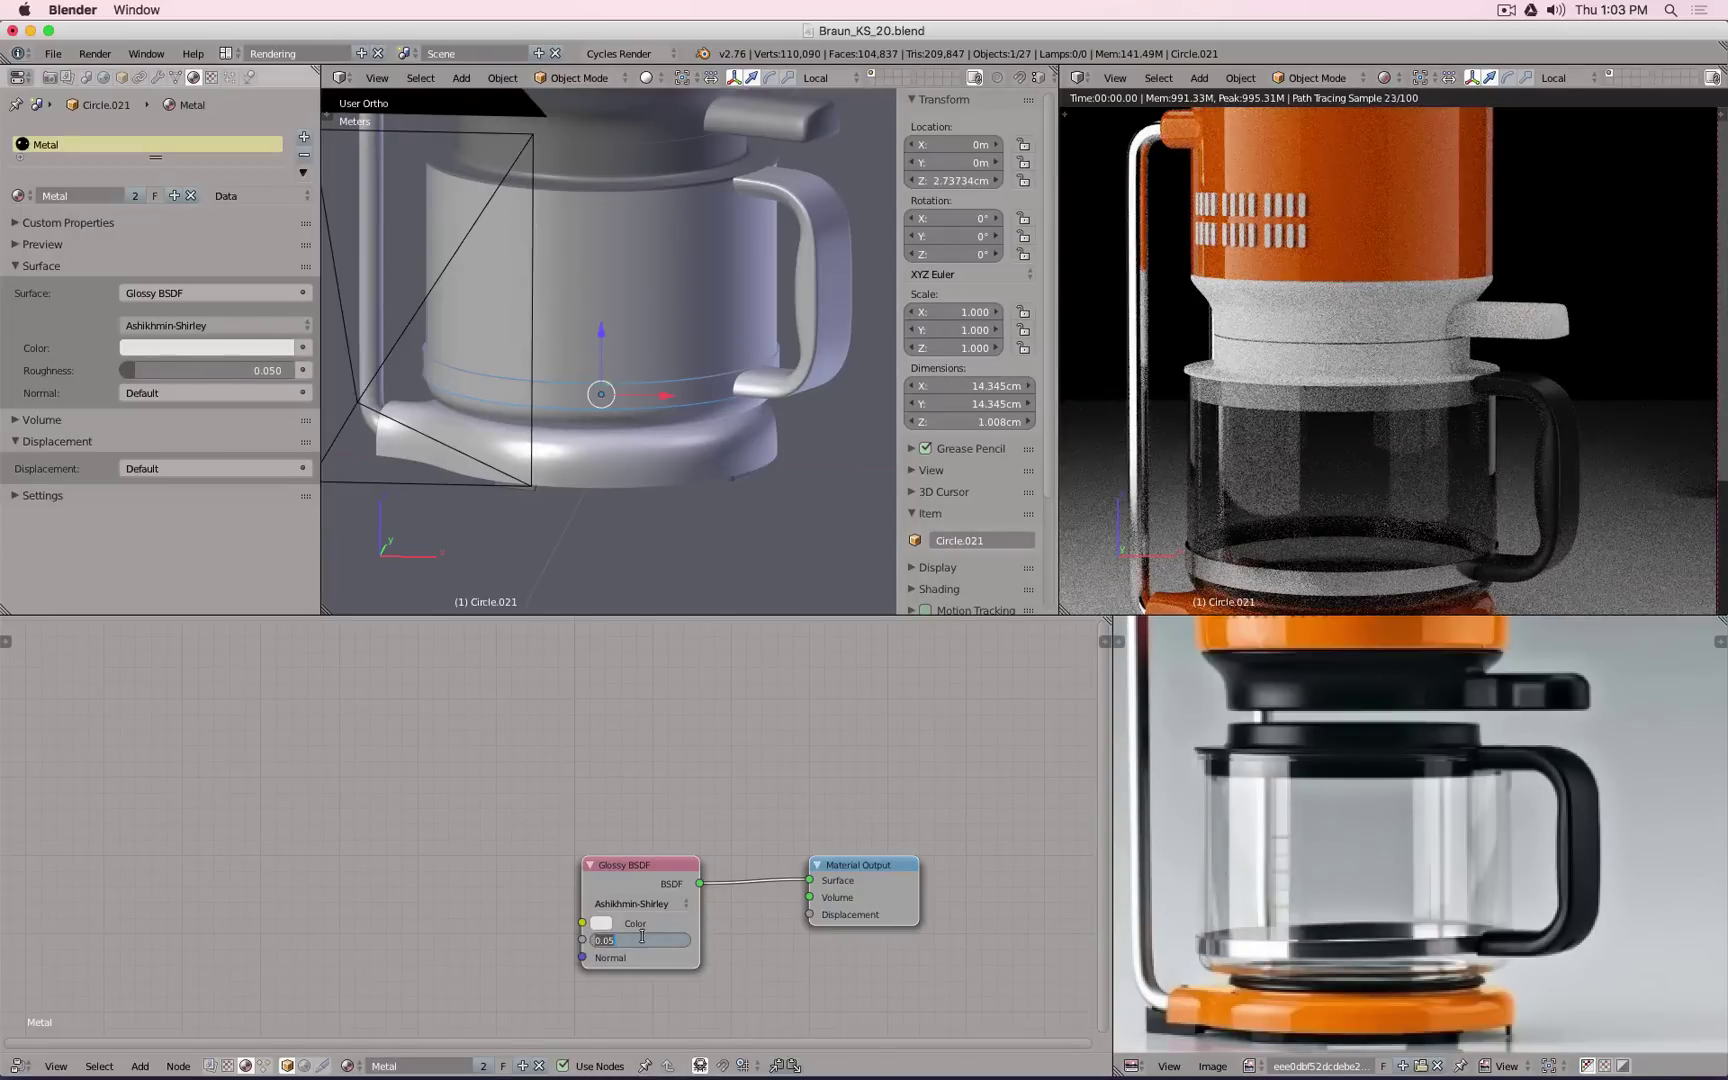
text(0)
key(Return)
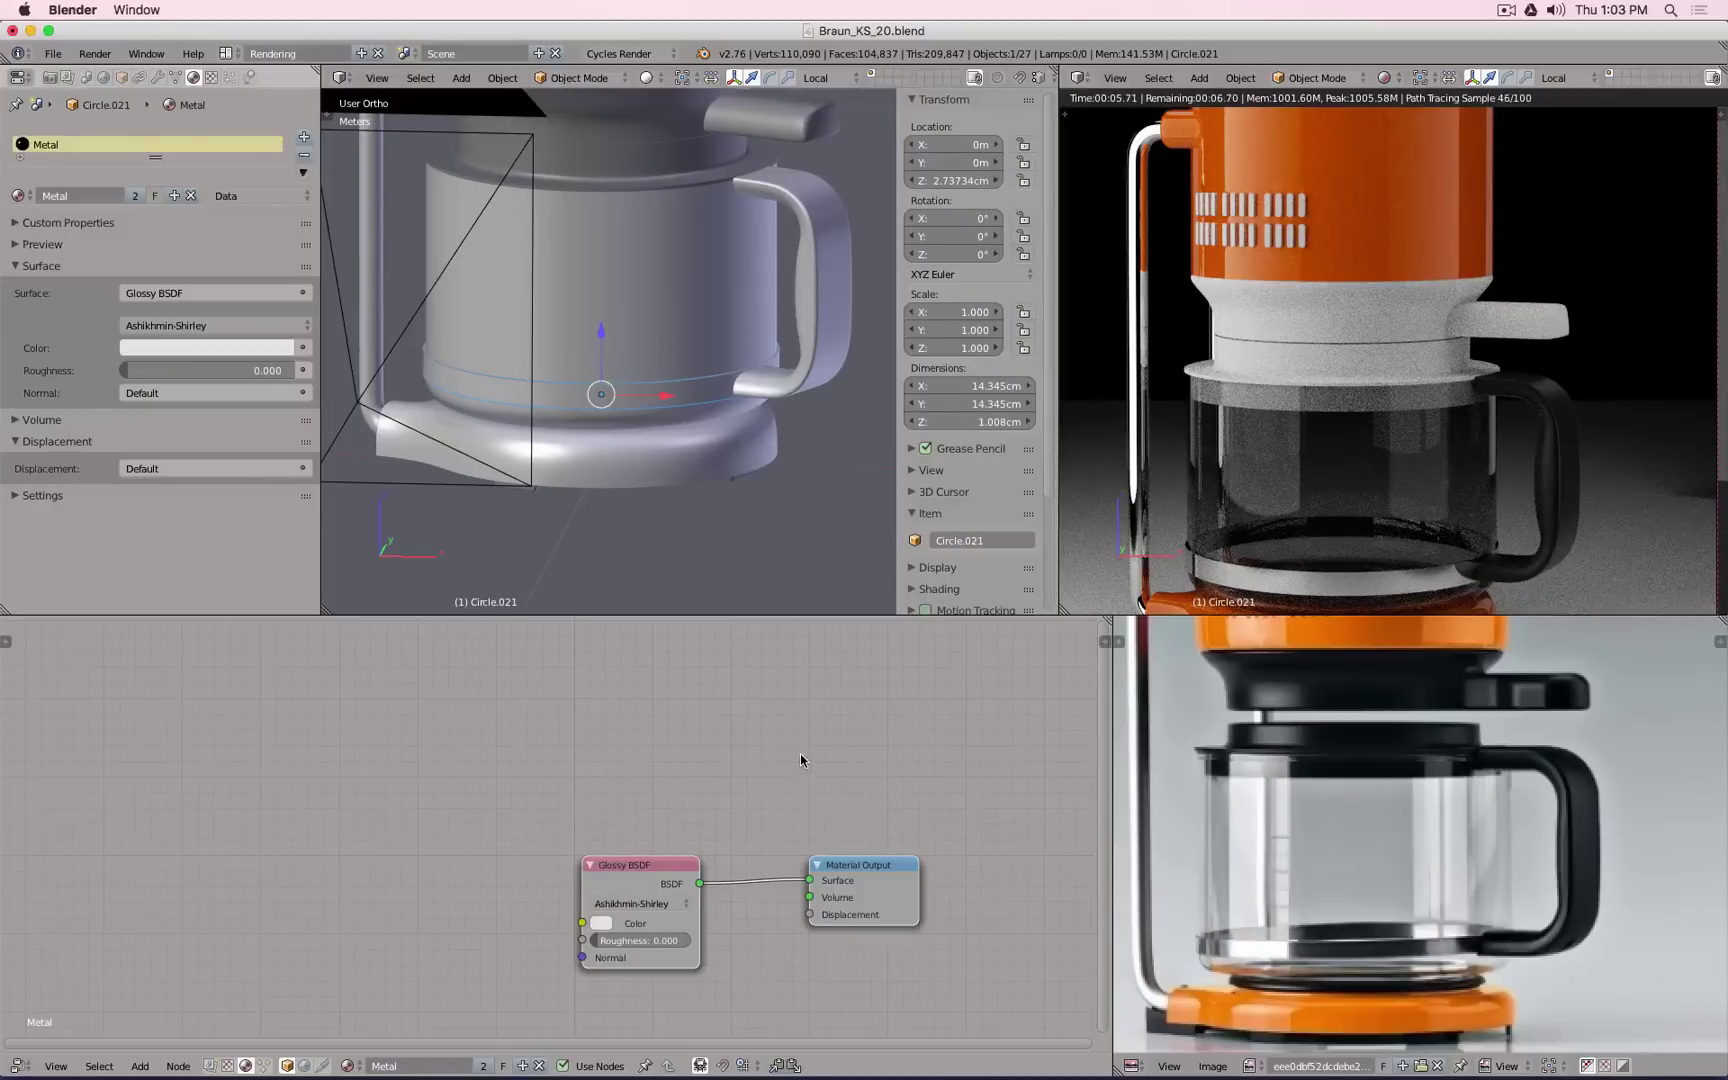
Step: Set the Metal material's glossy distribution to Beckmann
scroll(799, 753, down, 1)
scroll(799, 753, down, 1)
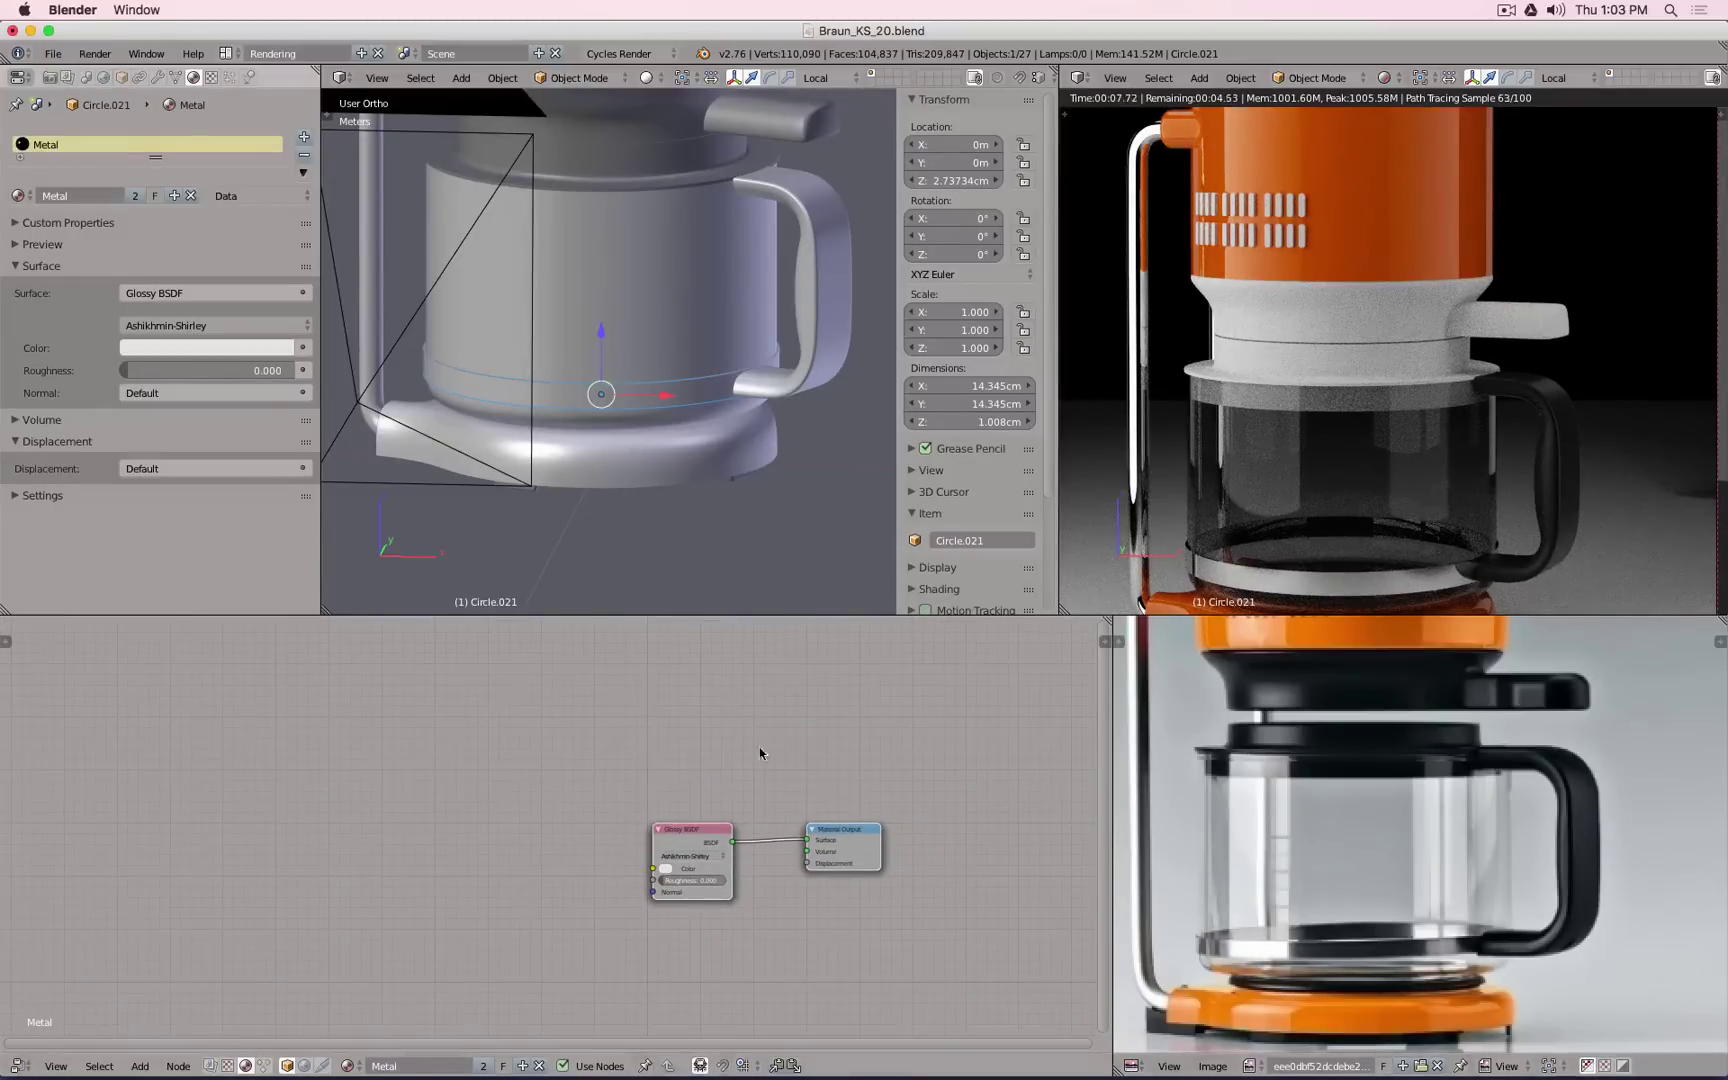
click(186, 324)
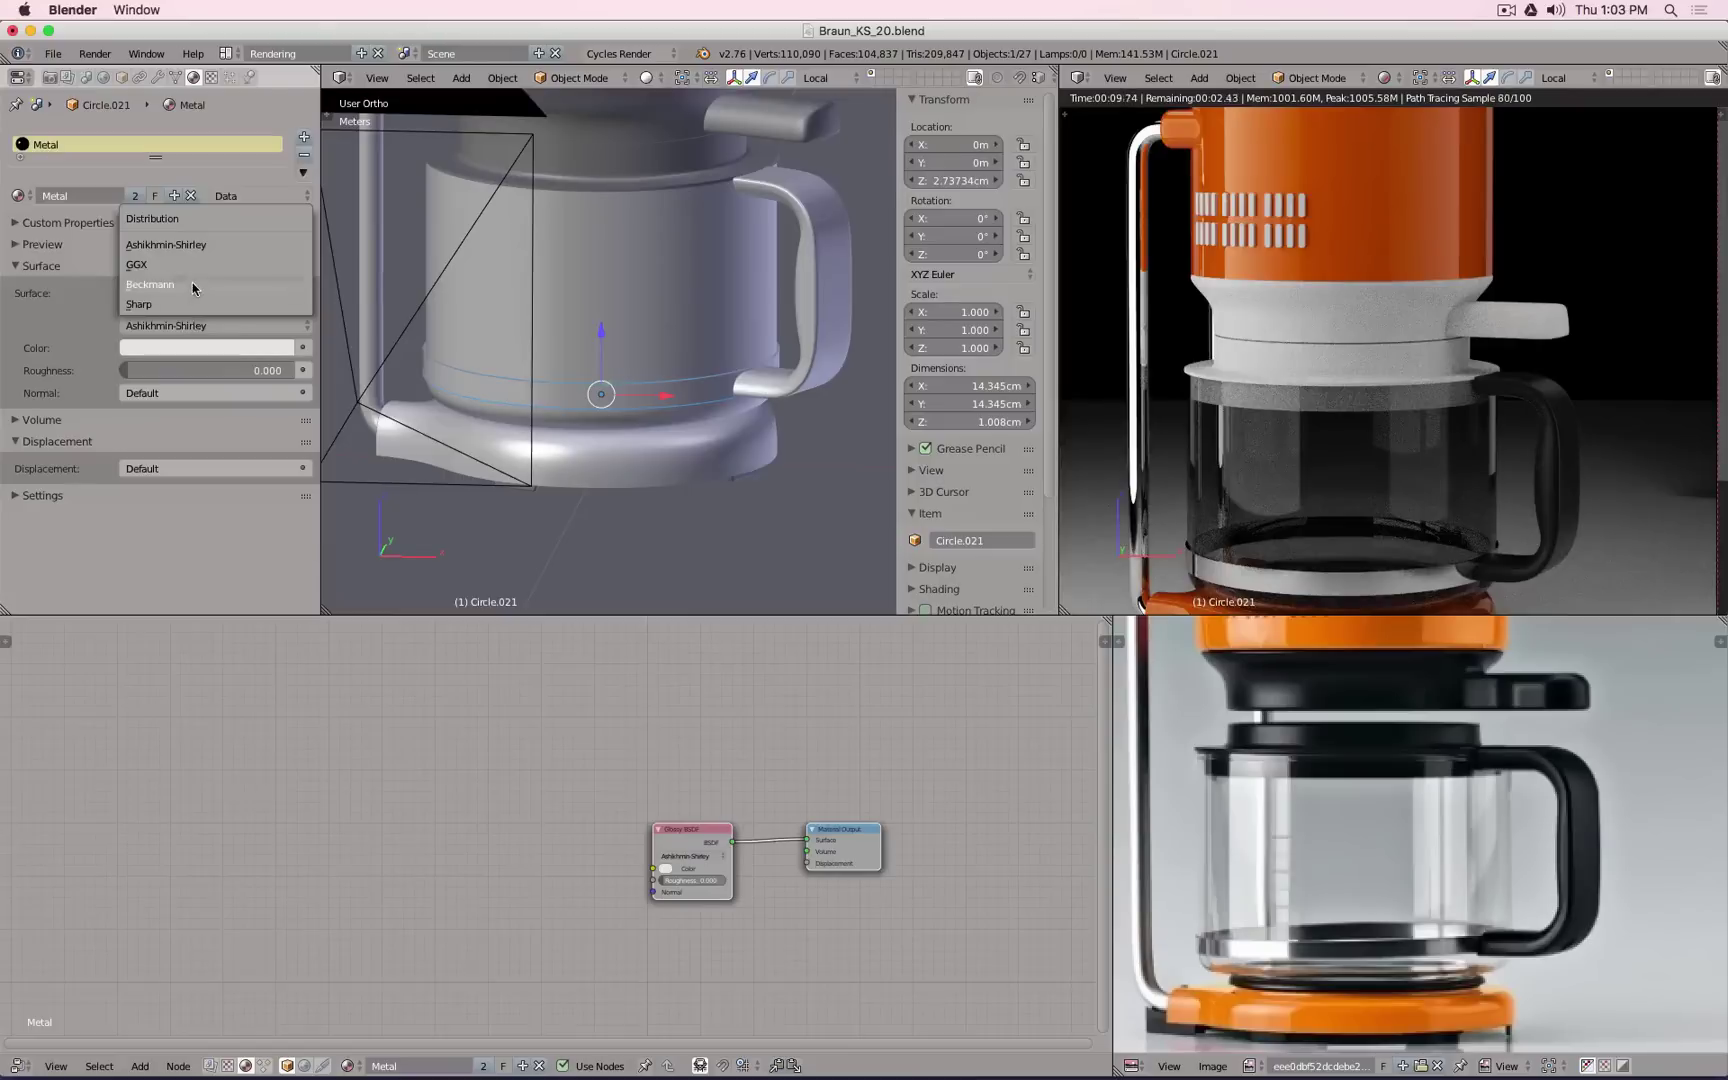
click(192, 285)
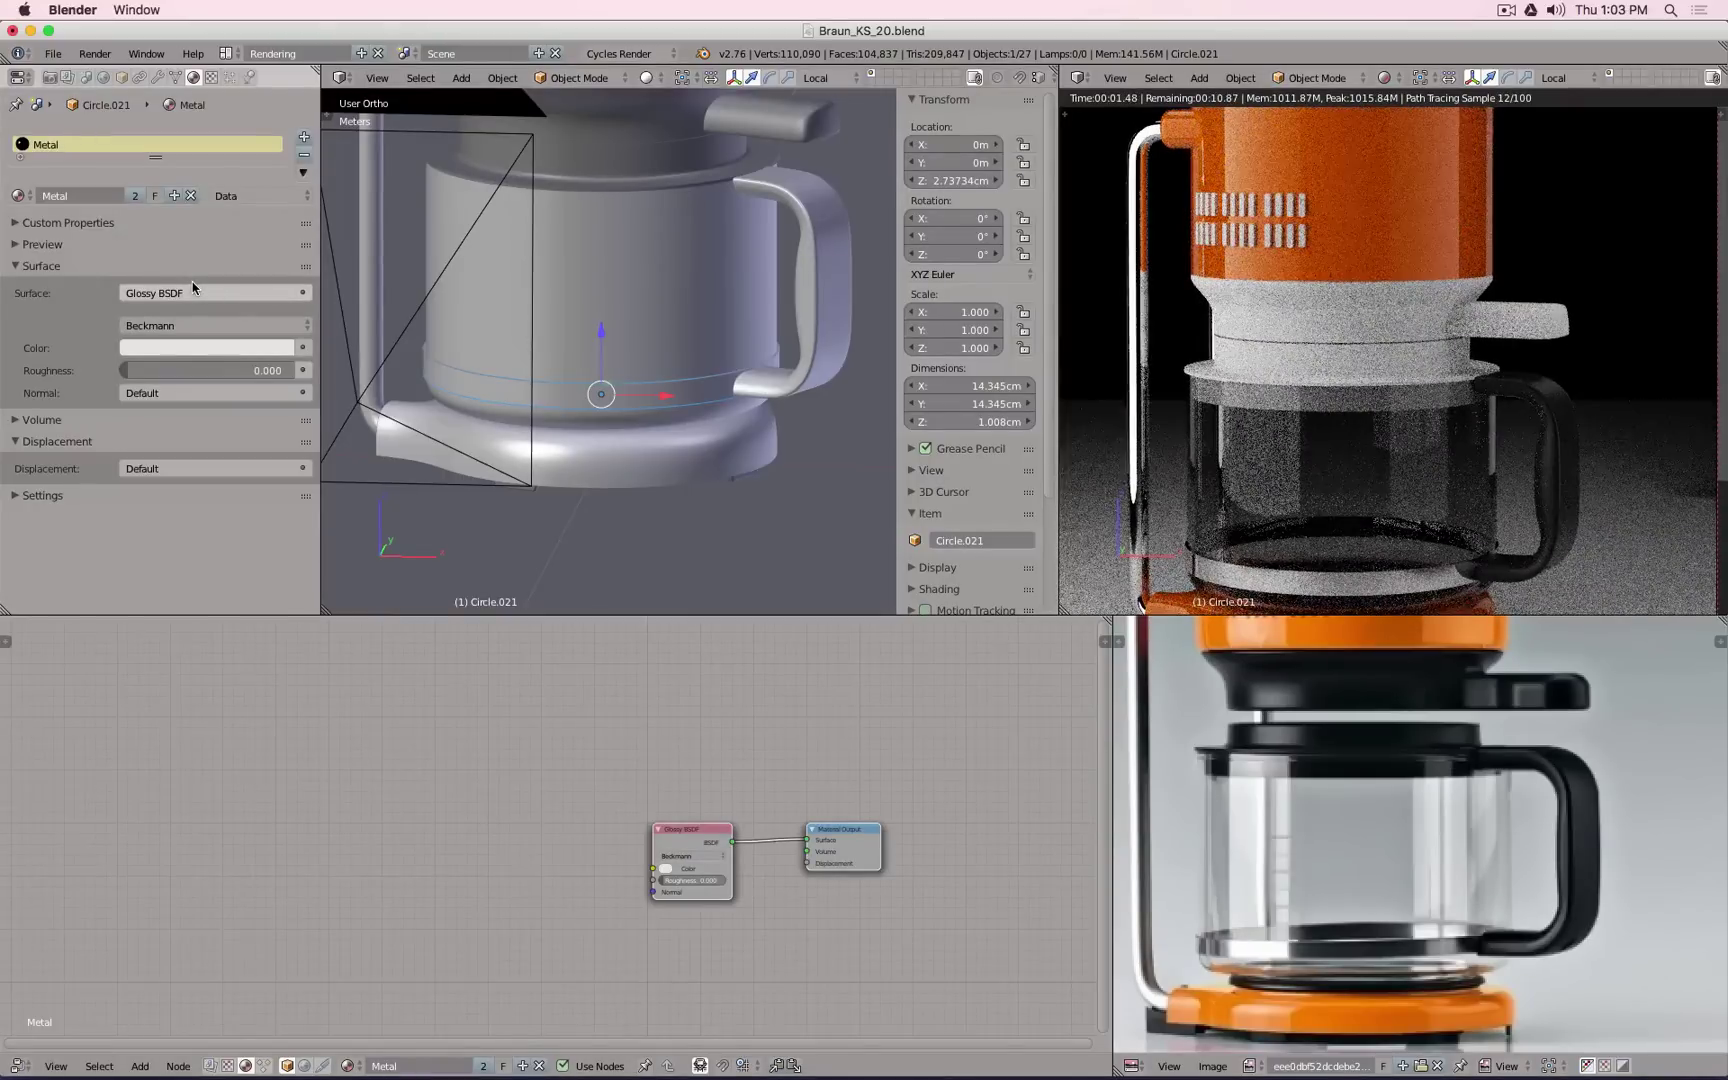
Step: In the front wireframe view, try lowering the Left Light about 2.5 cm along the global Z axis
scroll(702, 294, down, 5)
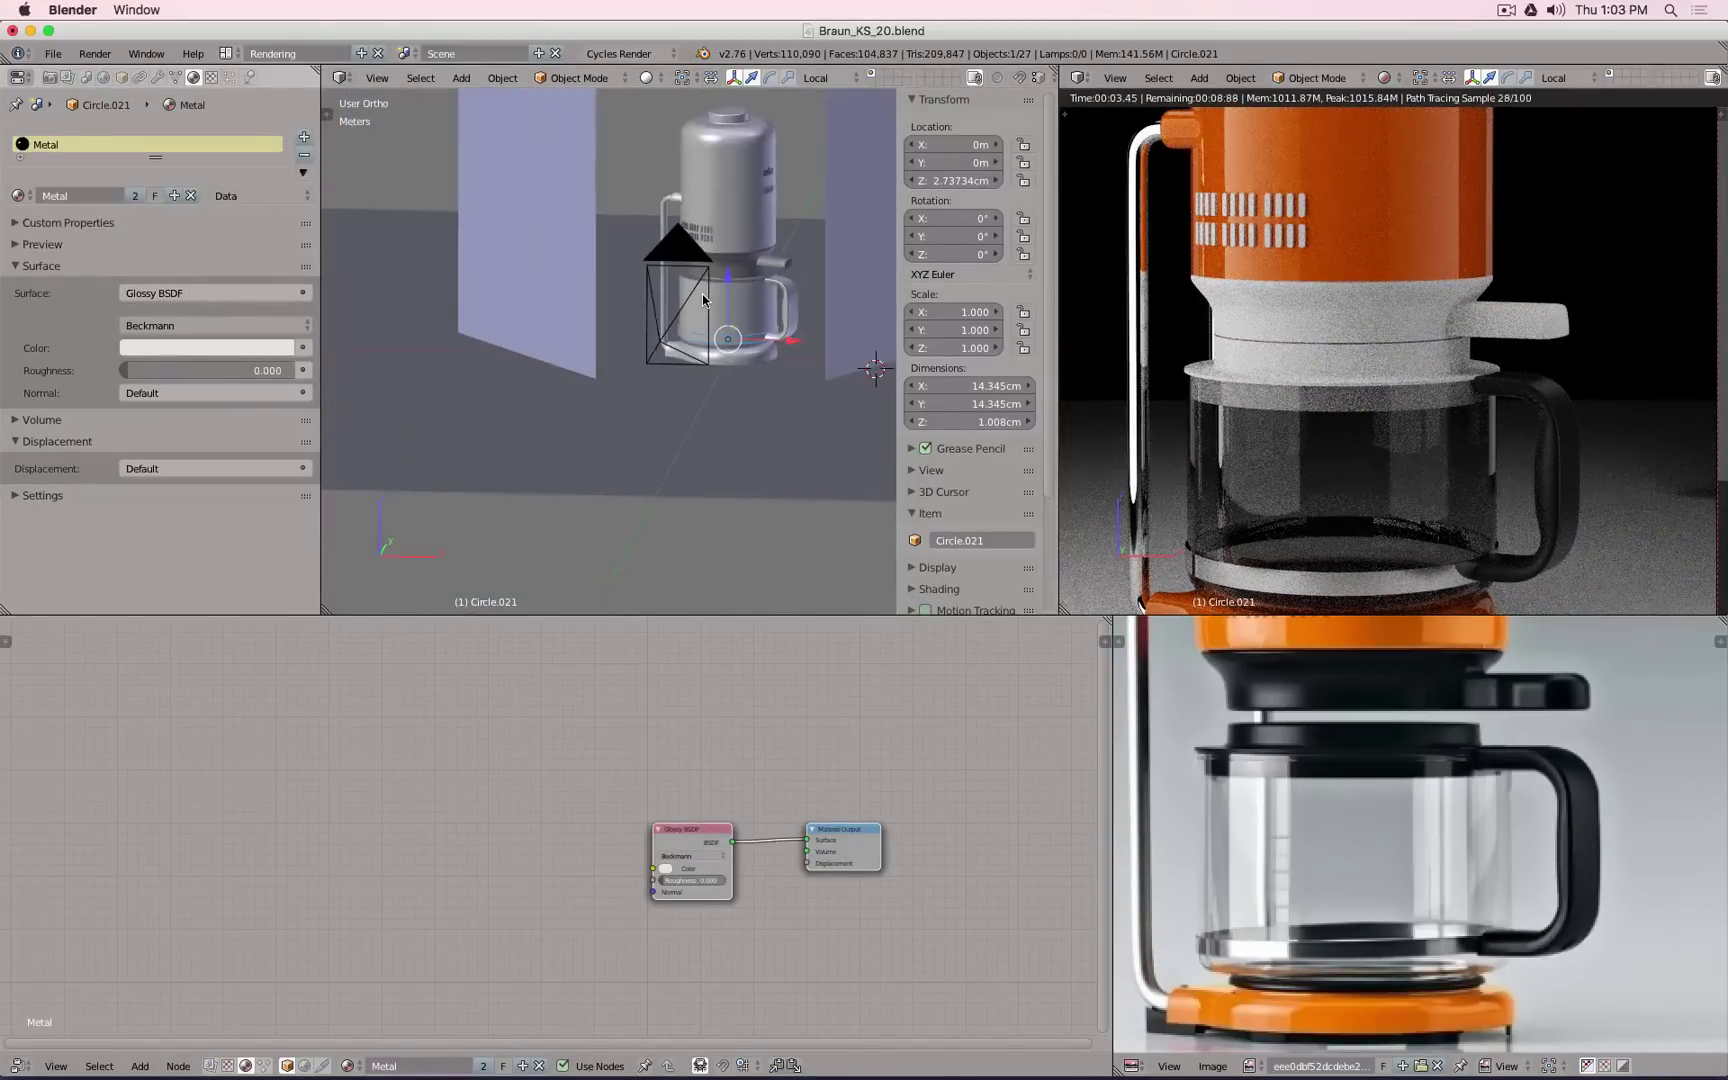
key(KP_1)
key(z)
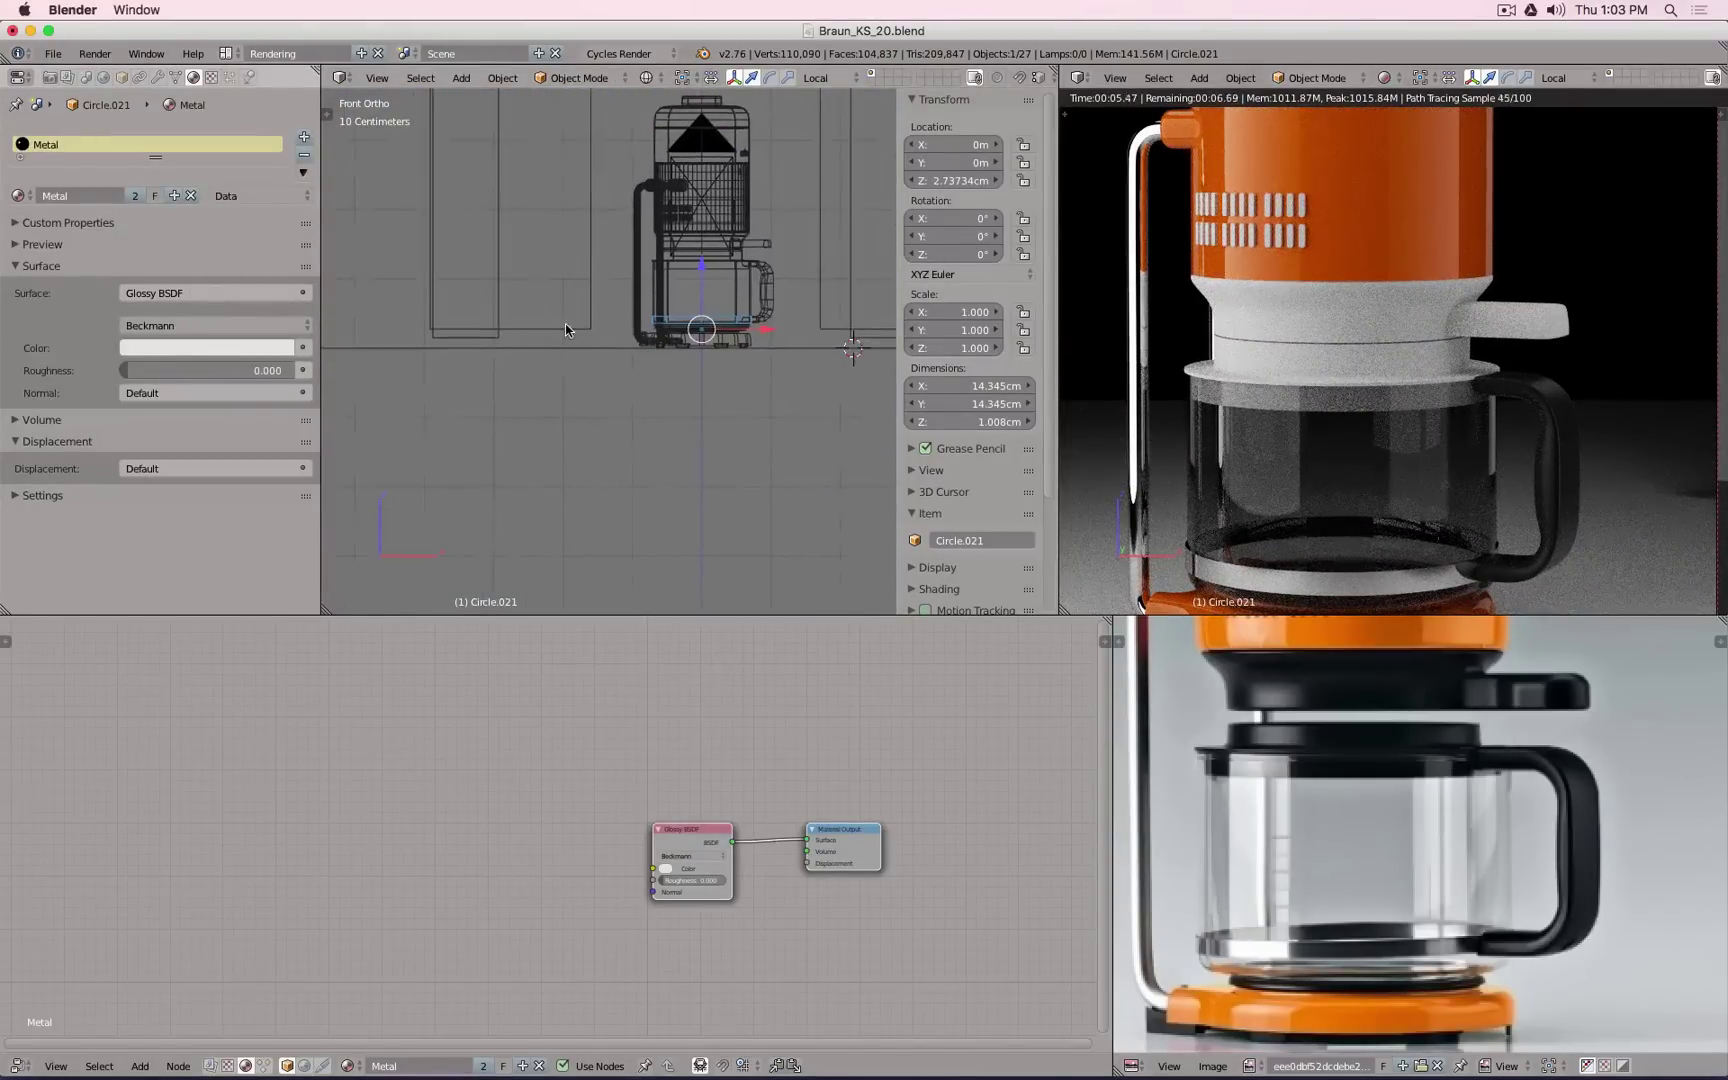
right_click(566, 323)
scroll(576, 282, down, 1)
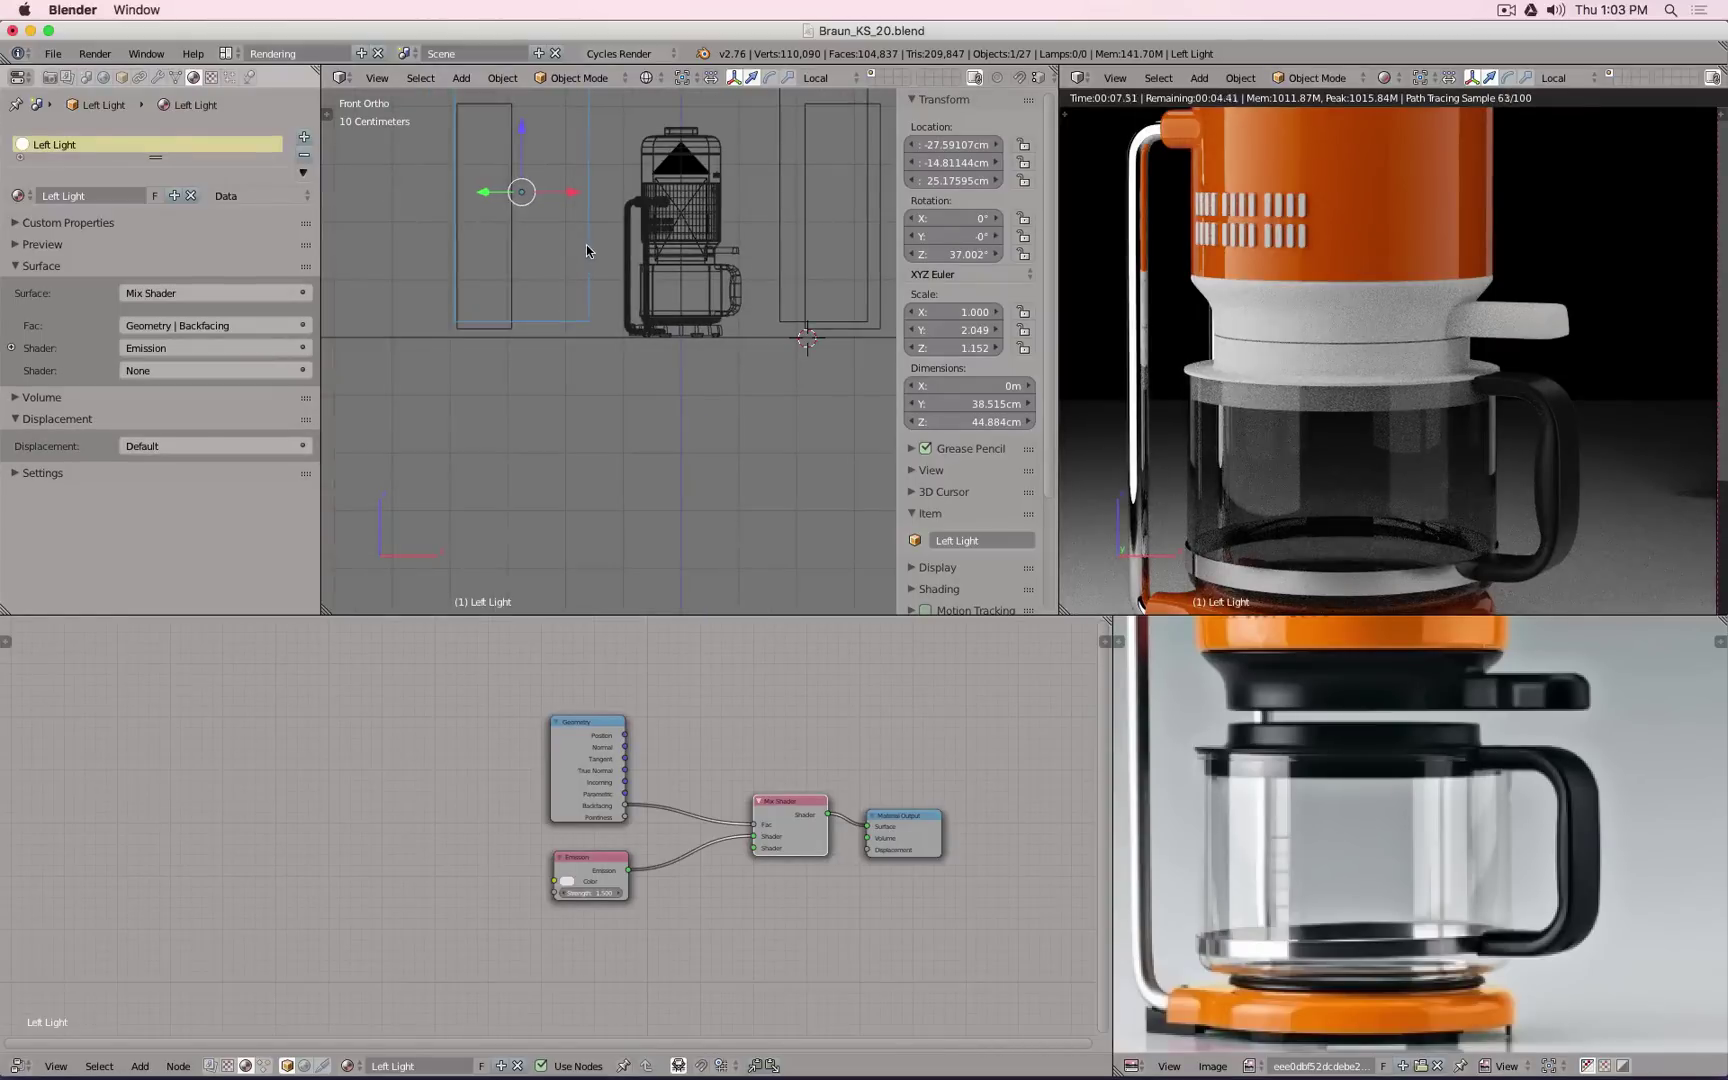
key(g)
key(z)
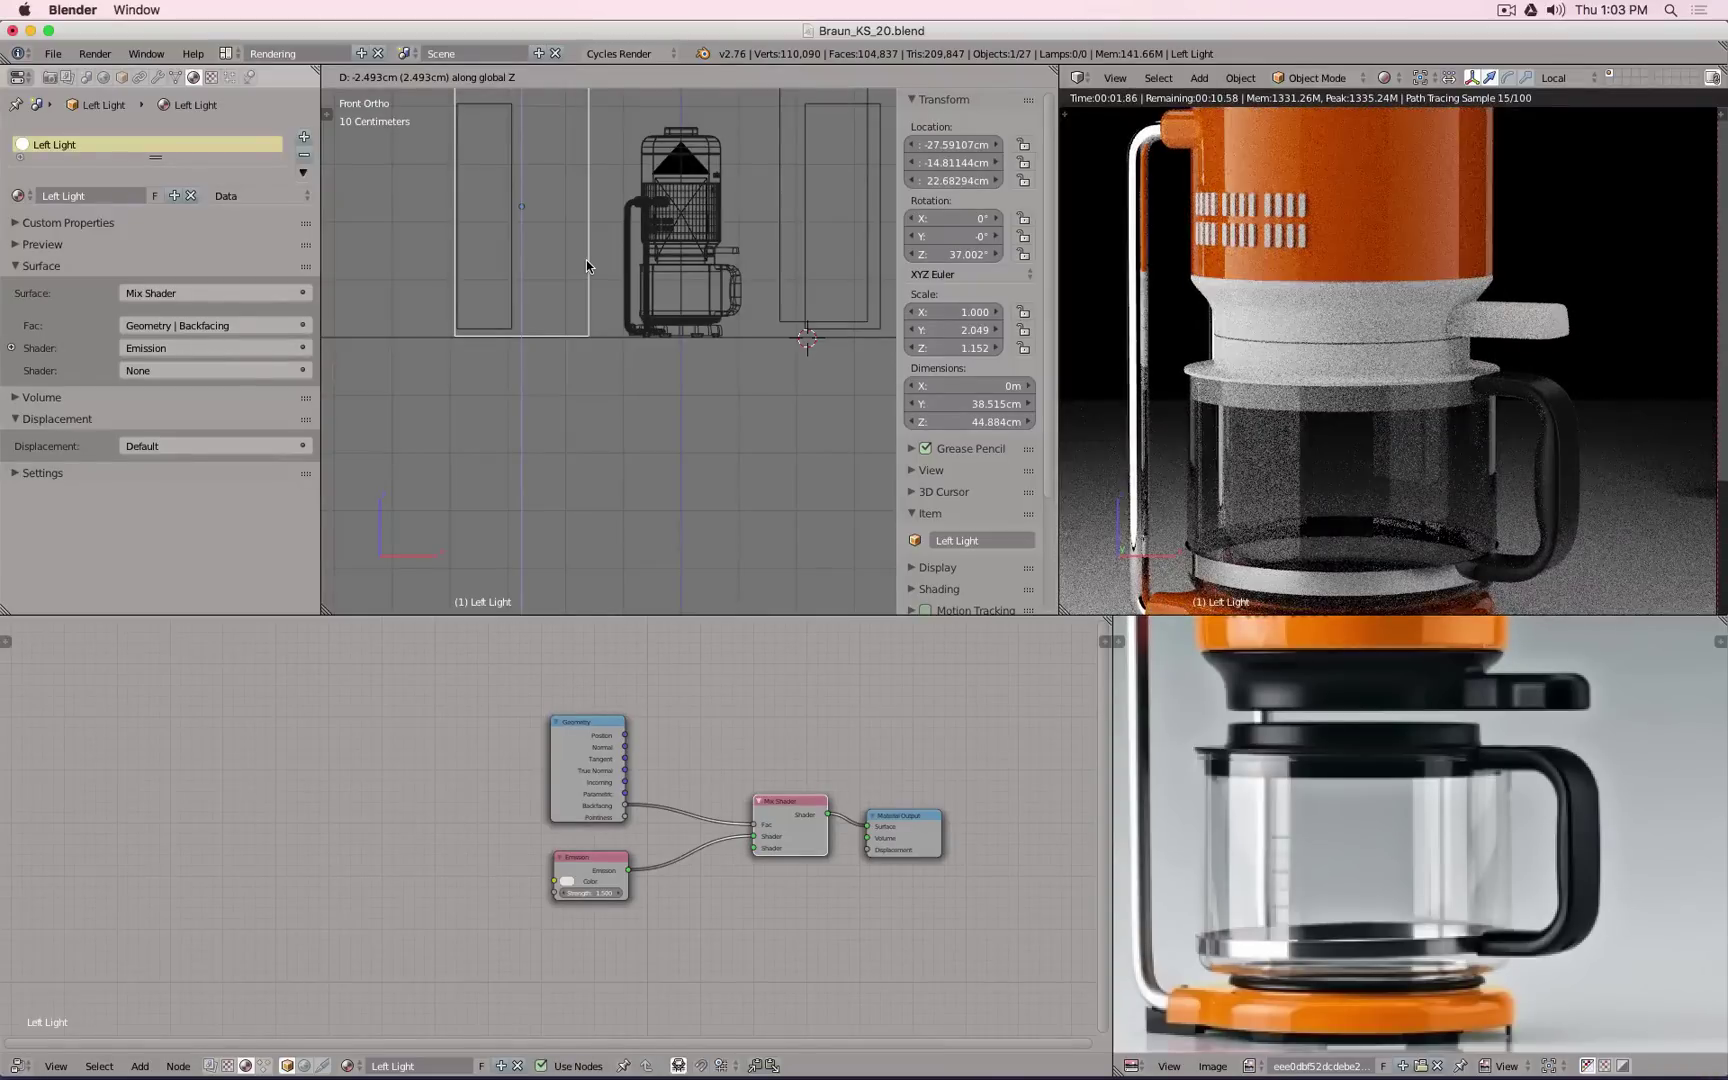
click(586, 261)
Step: Select the carafe's base ring and examine its mesh normals settings, its surface up close and its Metal material nodes
right_click(1320, 590)
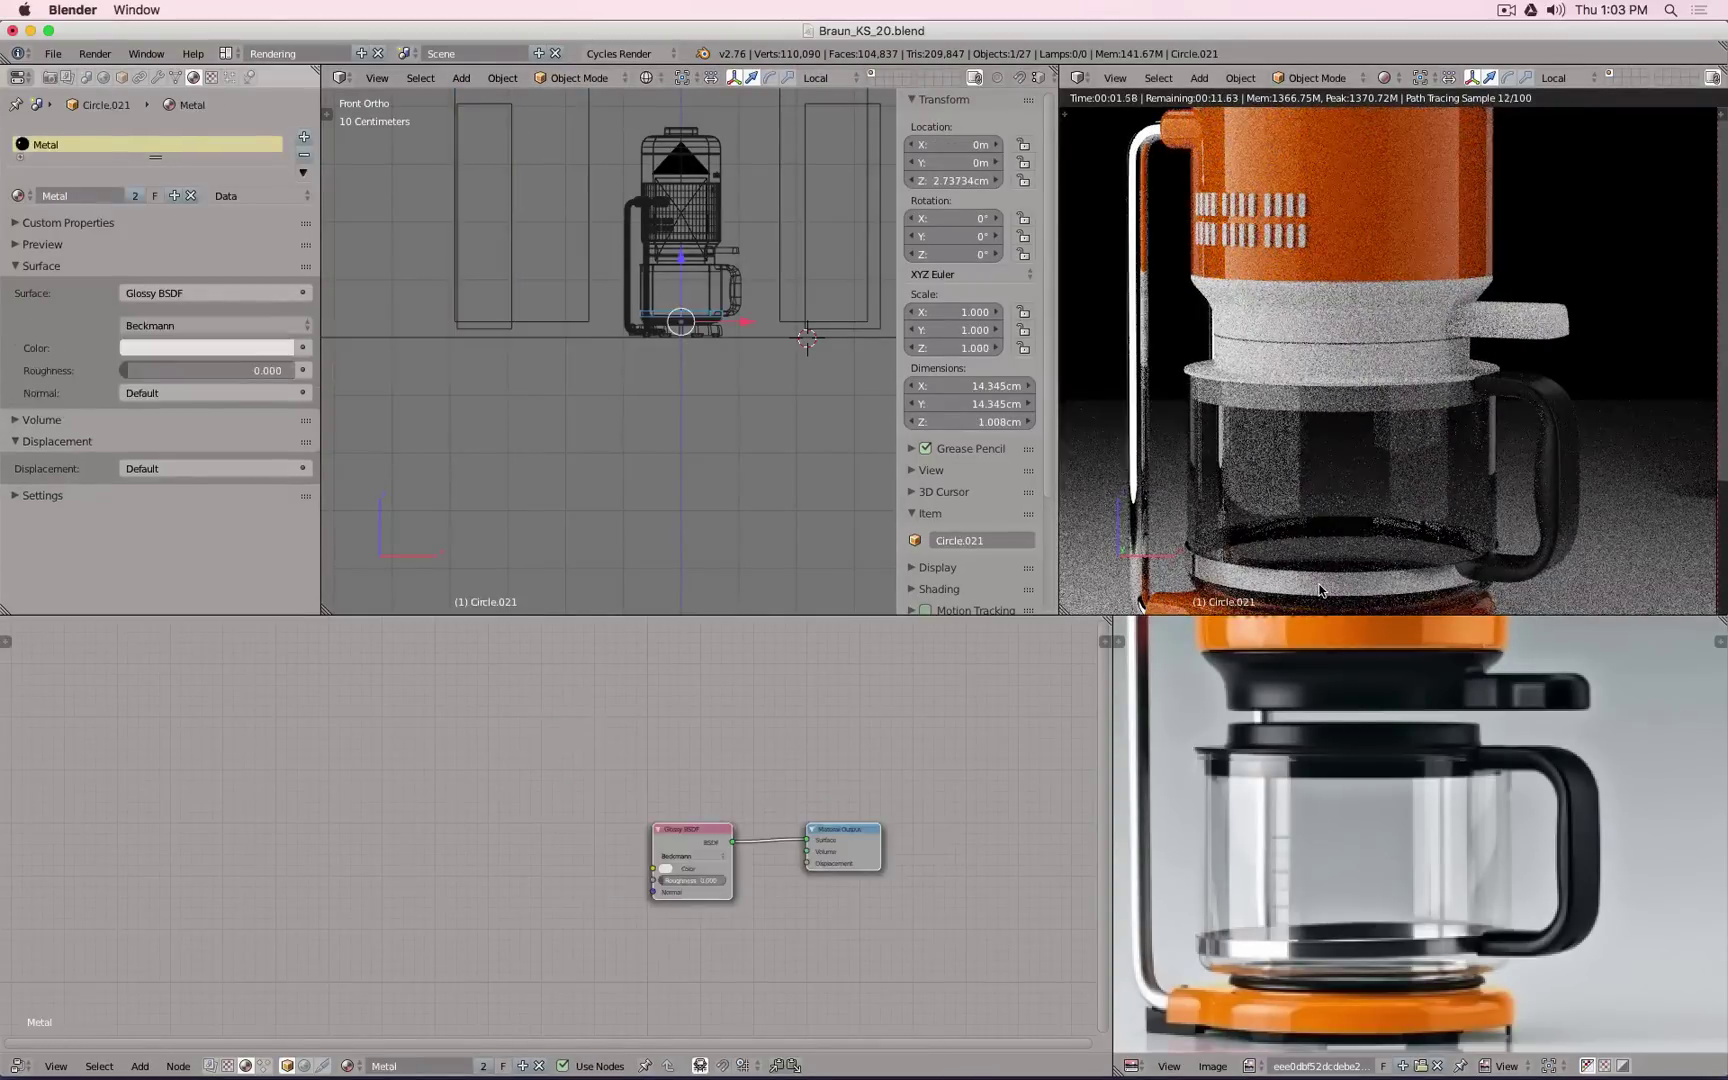
scroll(624, 306, up, 6)
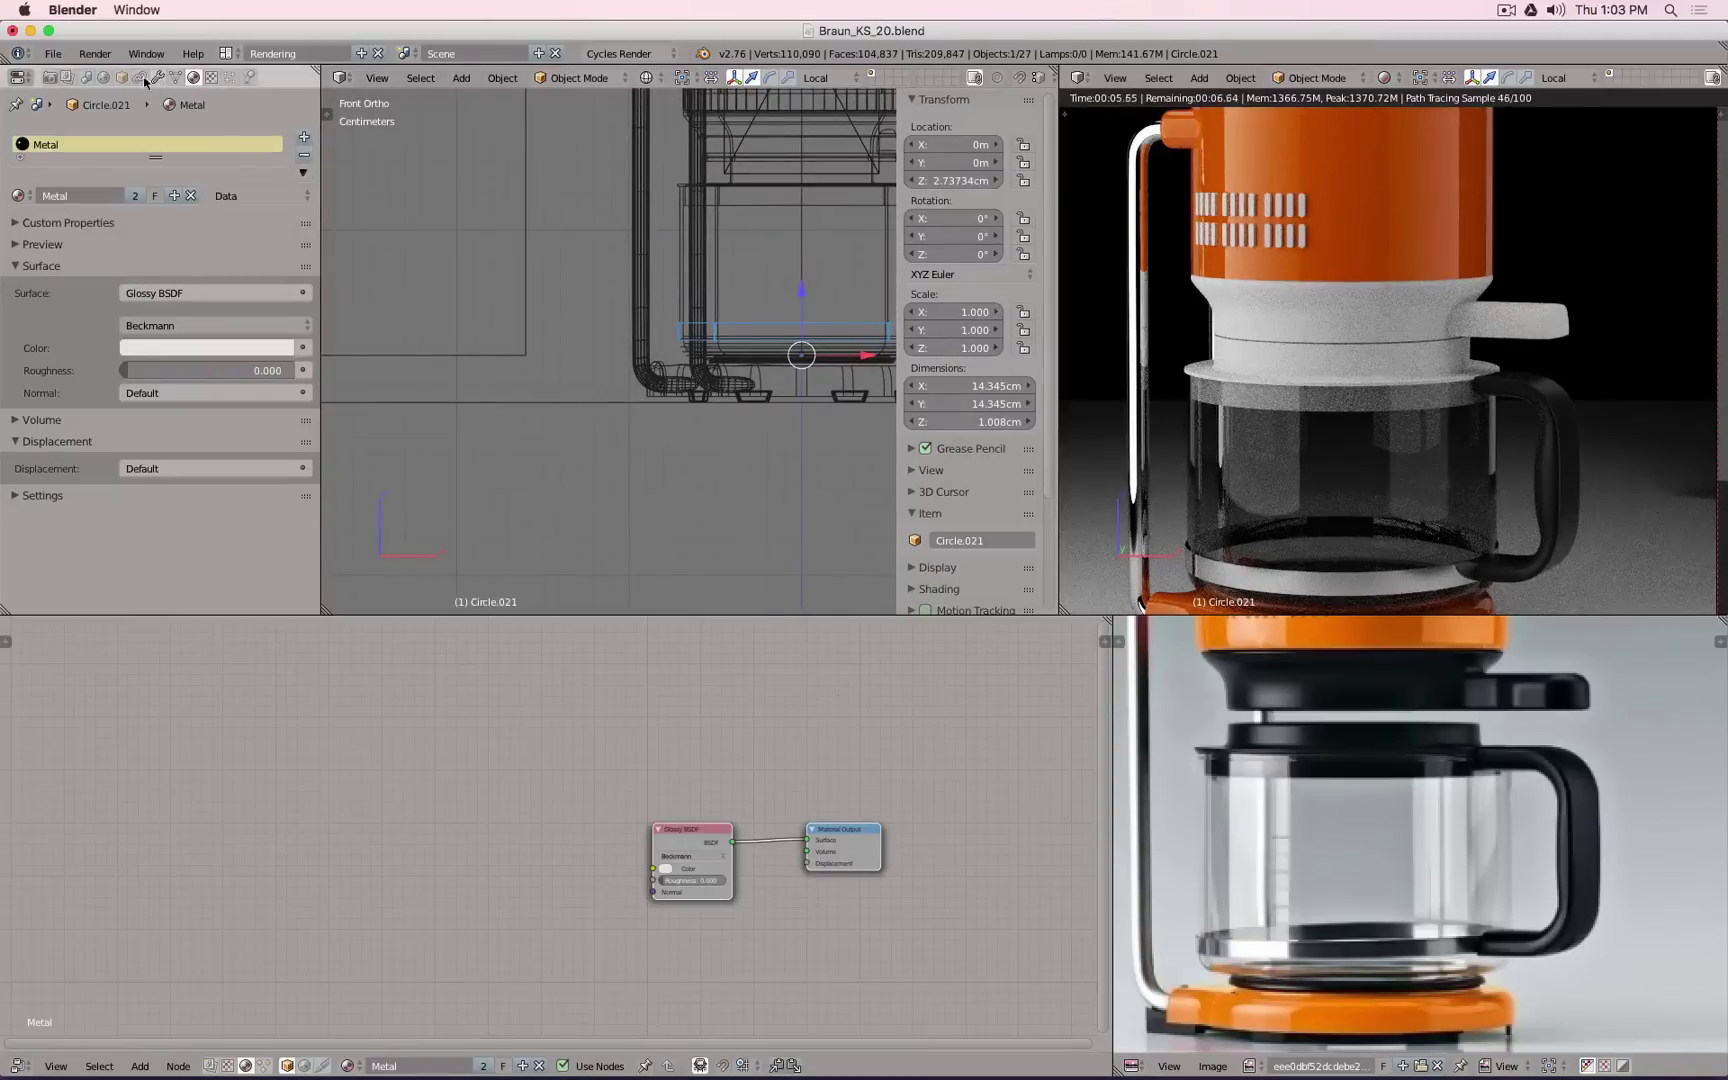
click(176, 77)
key(z)
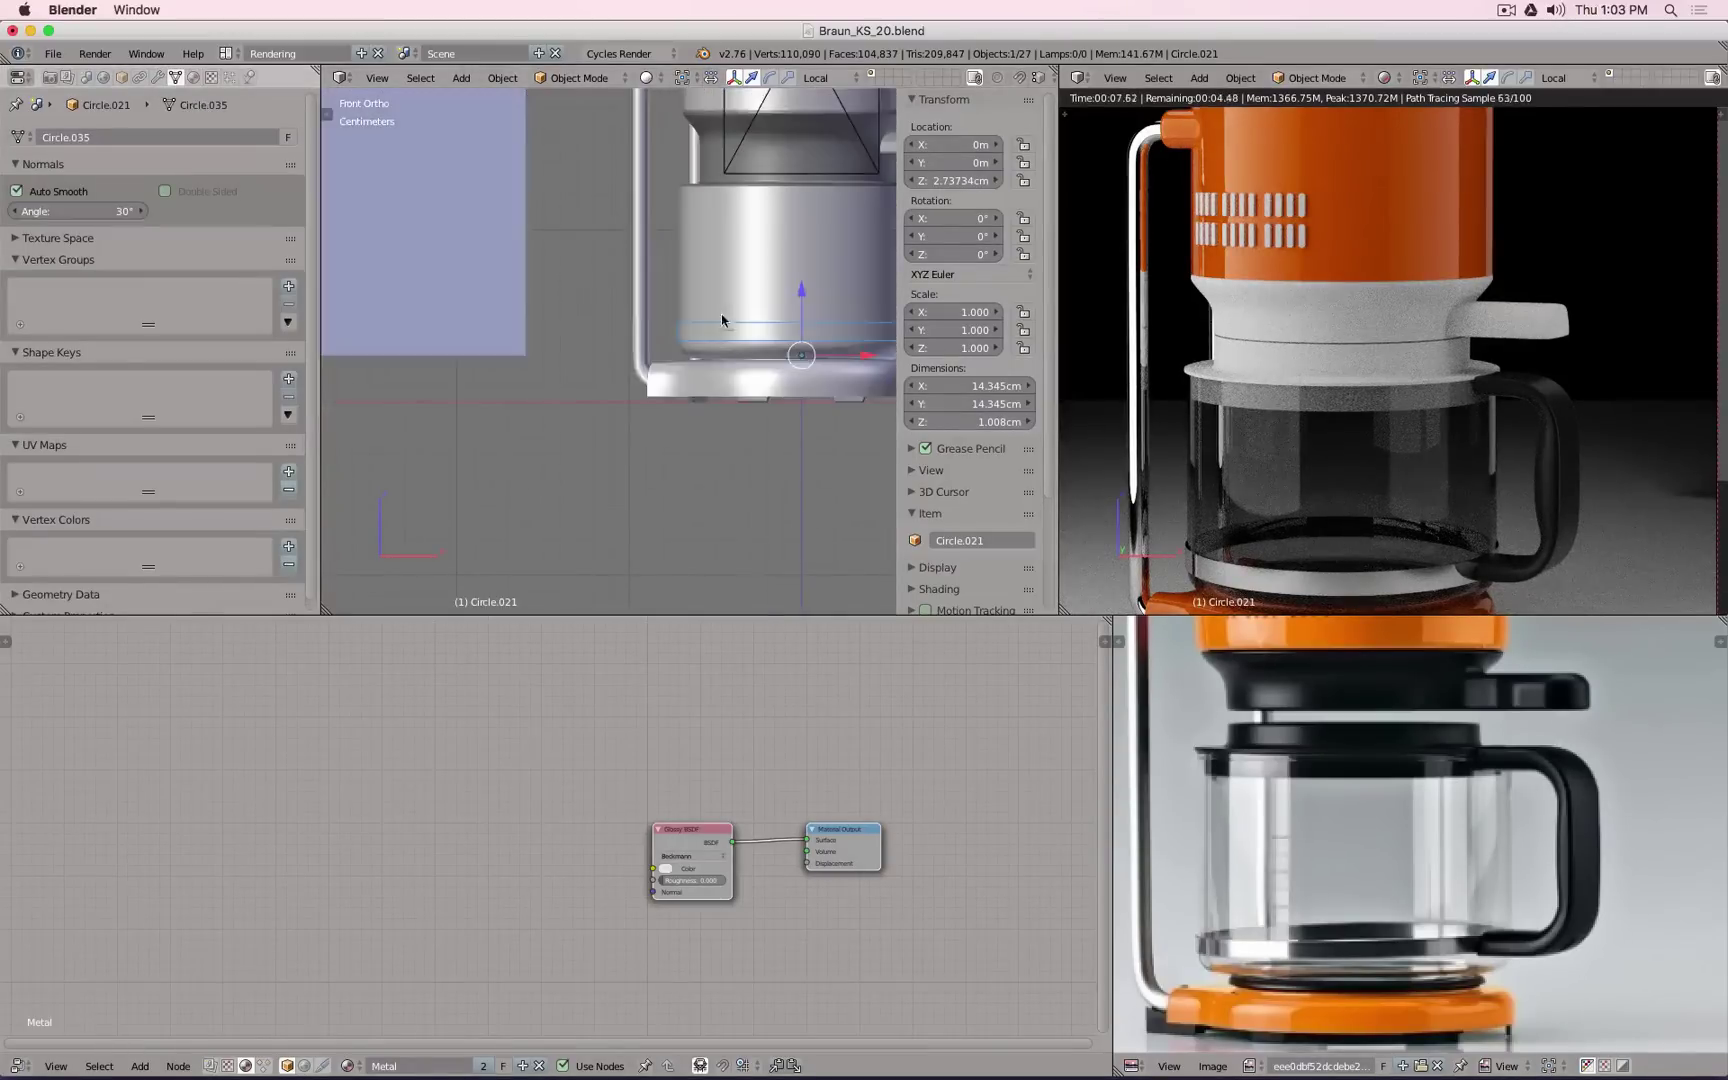
middle_drag(721, 318, 697, 329)
scroll(697, 329, up, 4)
shift+middle_drag(614, 500, 666, 386)
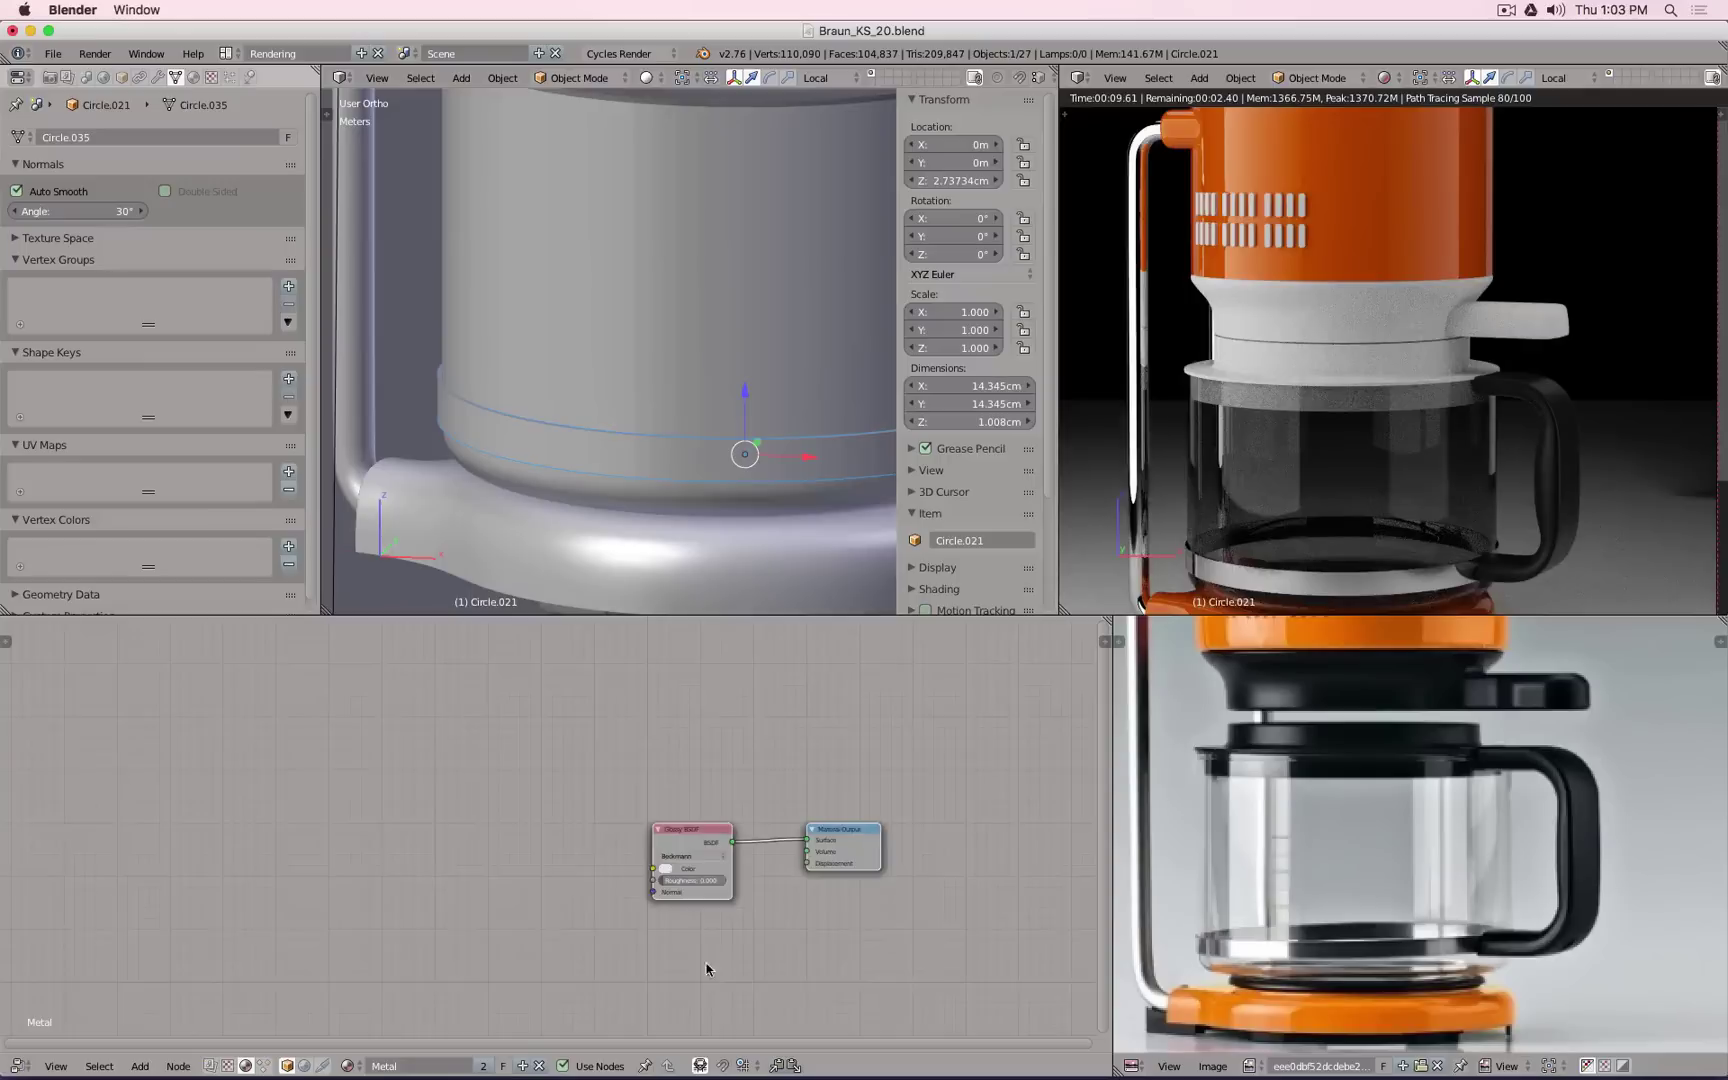
scroll(740, 900, up, 3)
drag(952, 780, 1026, 778)
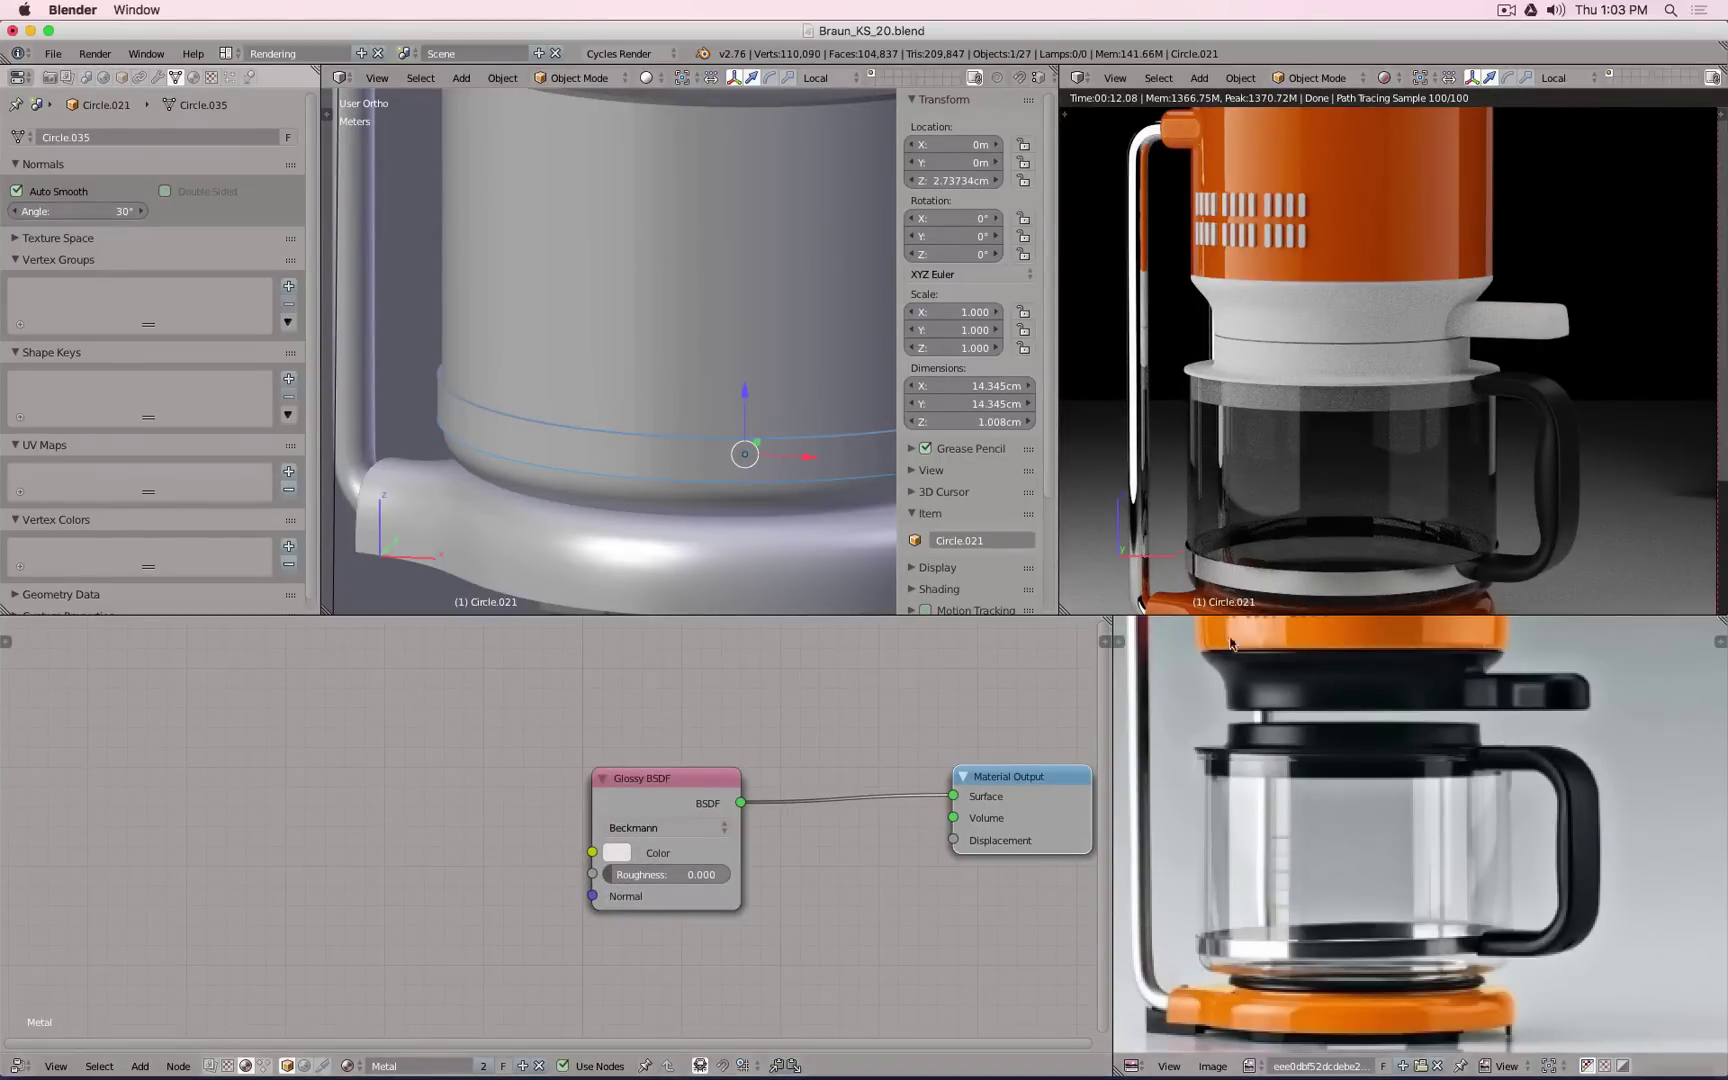
Step: In the top view, try moving the Left Light about 10.7 cm away from the coffee maker
scroll(534, 583, down, 5)
scroll(534, 583, down, 3)
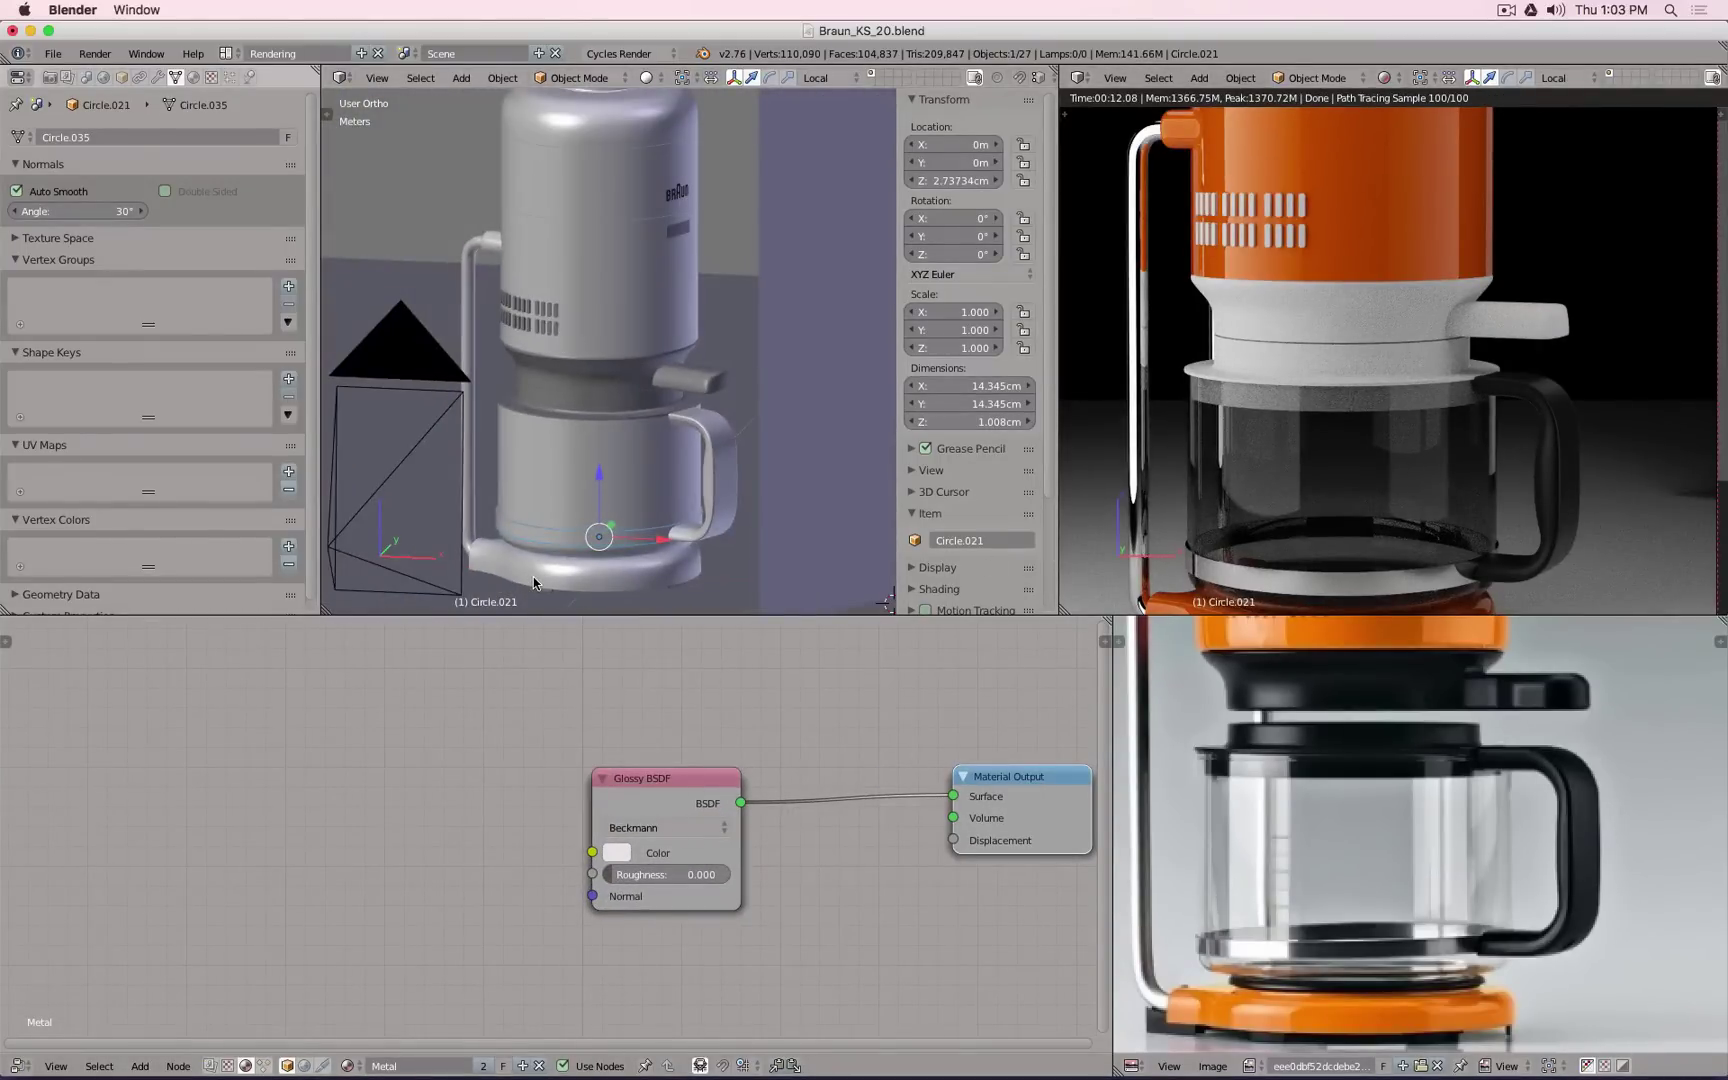
key(KP_7)
scroll(533, 576, down, 3)
scroll(495, 556, down, 5)
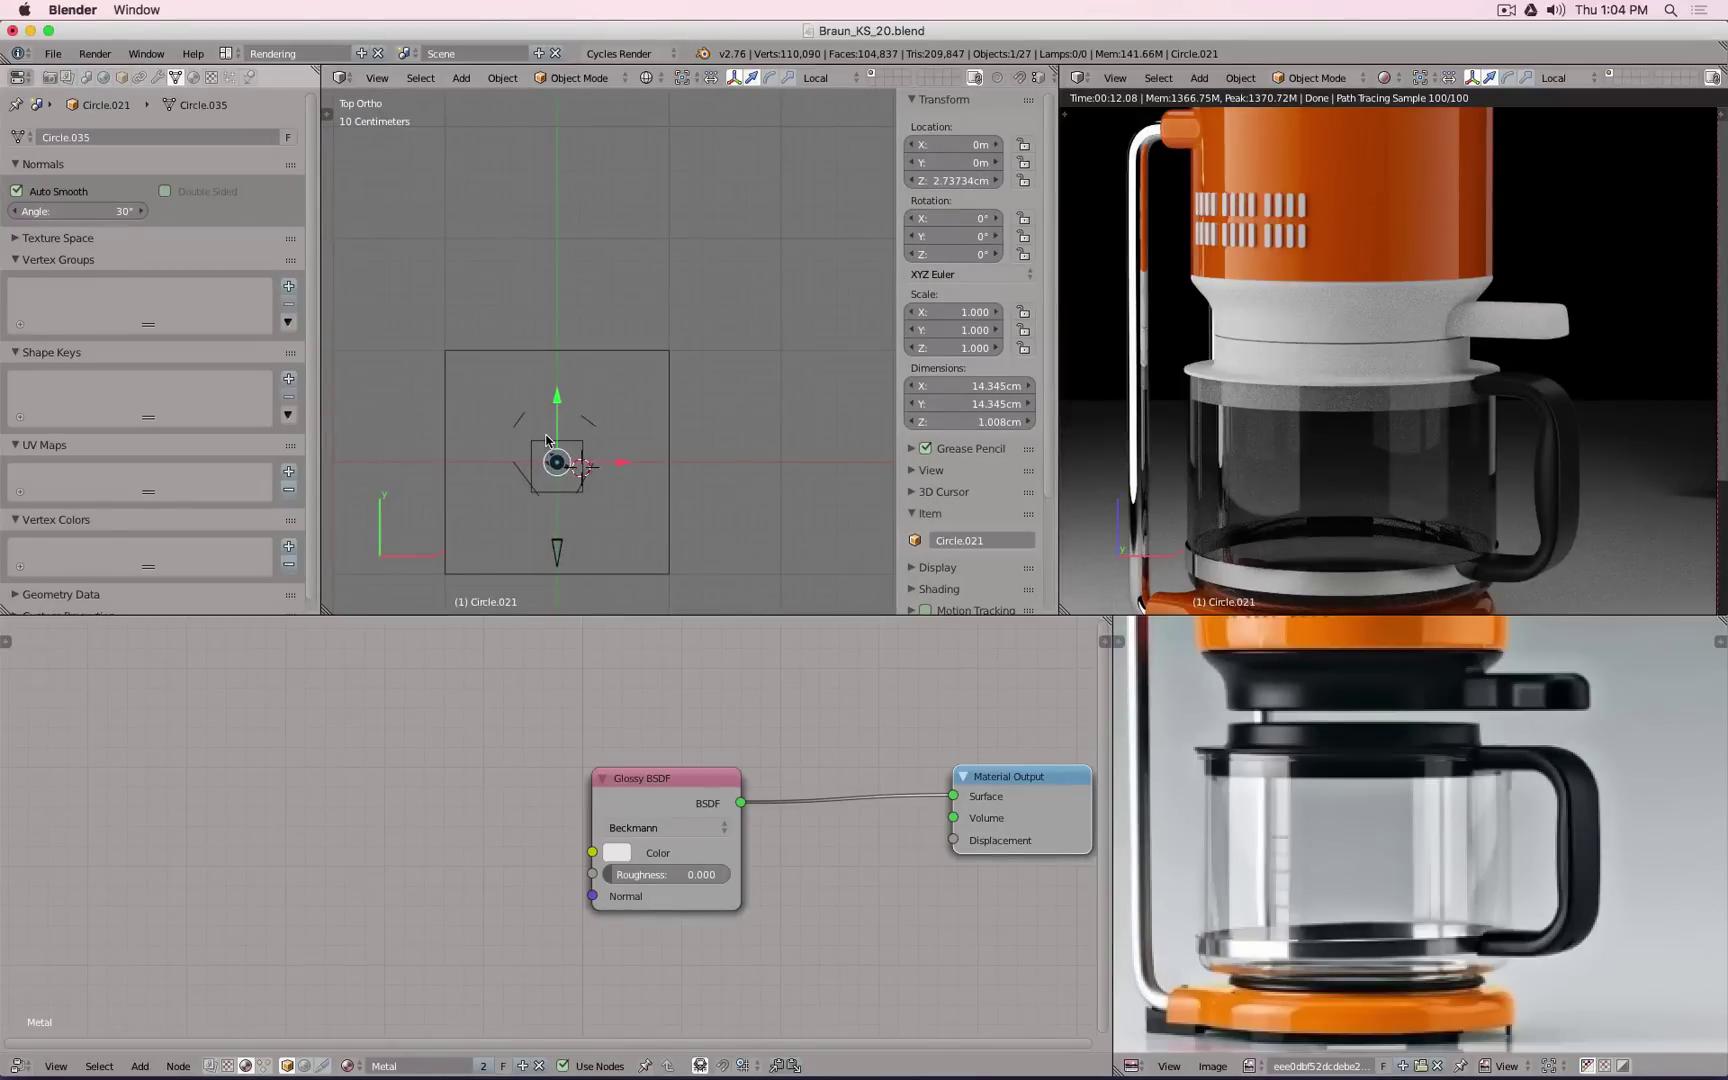
right_click(512, 474)
scroll(520, 490, up, 4)
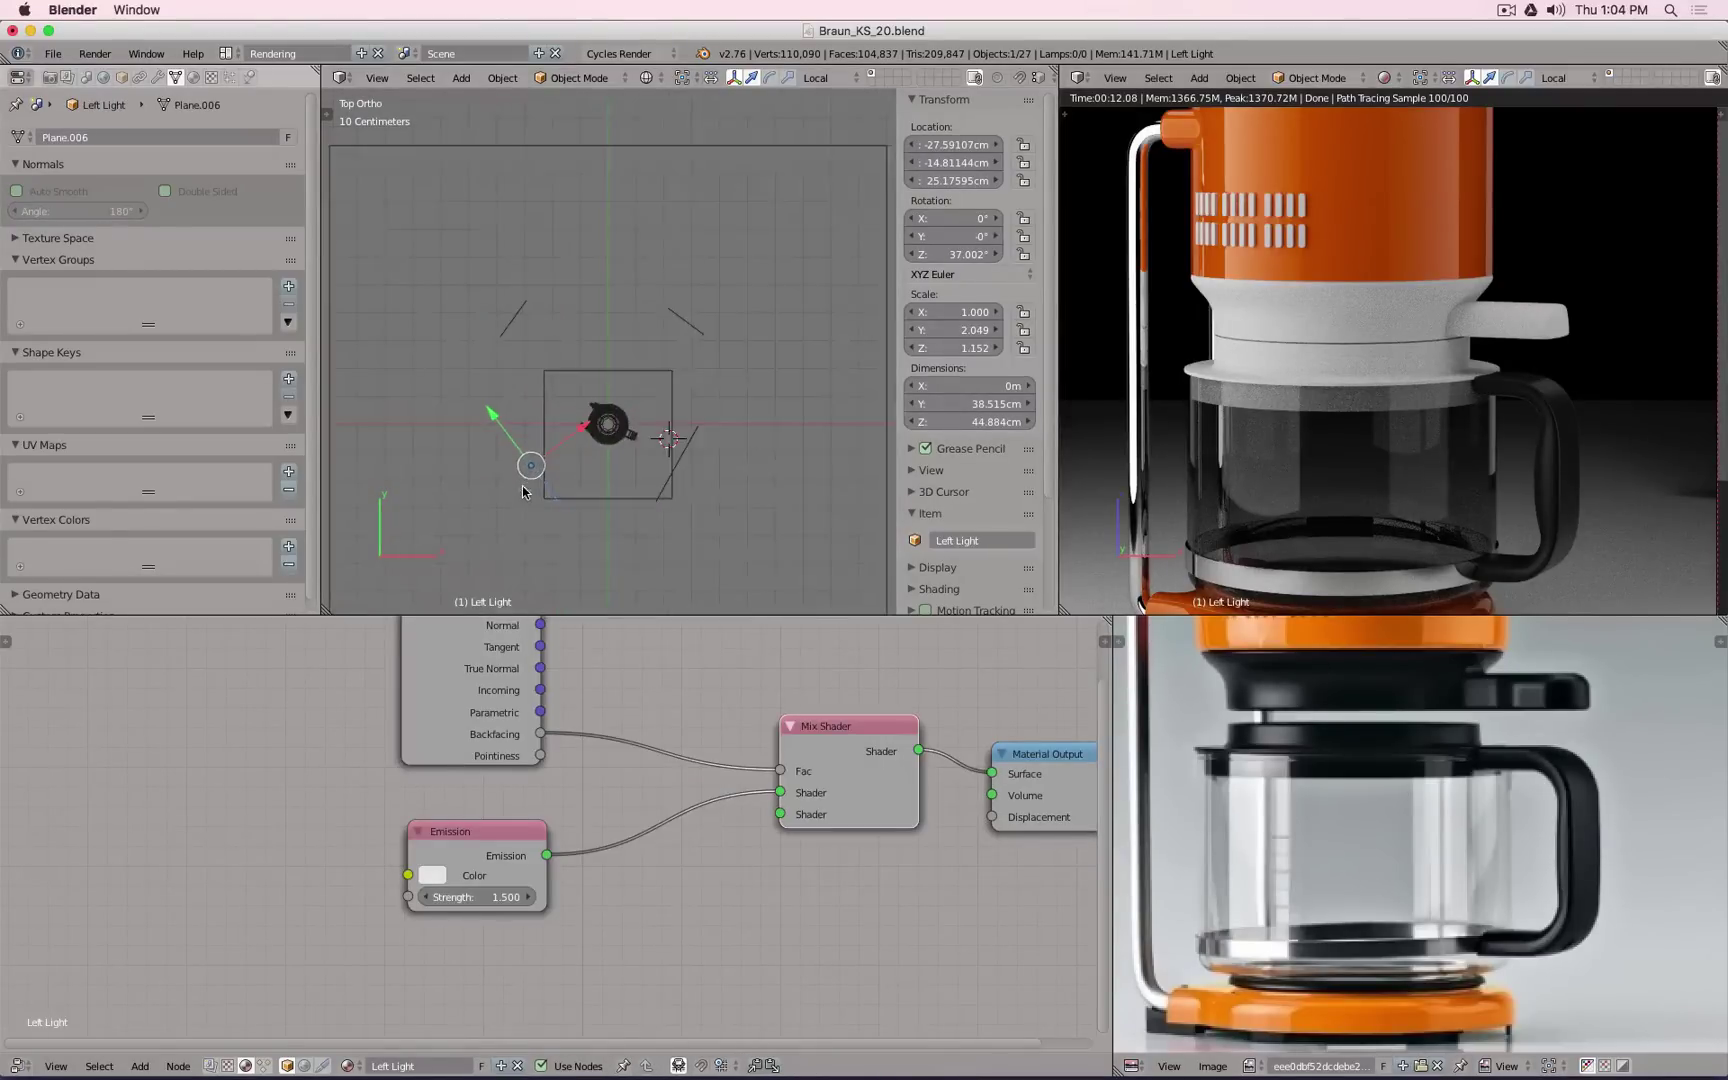
key(g)
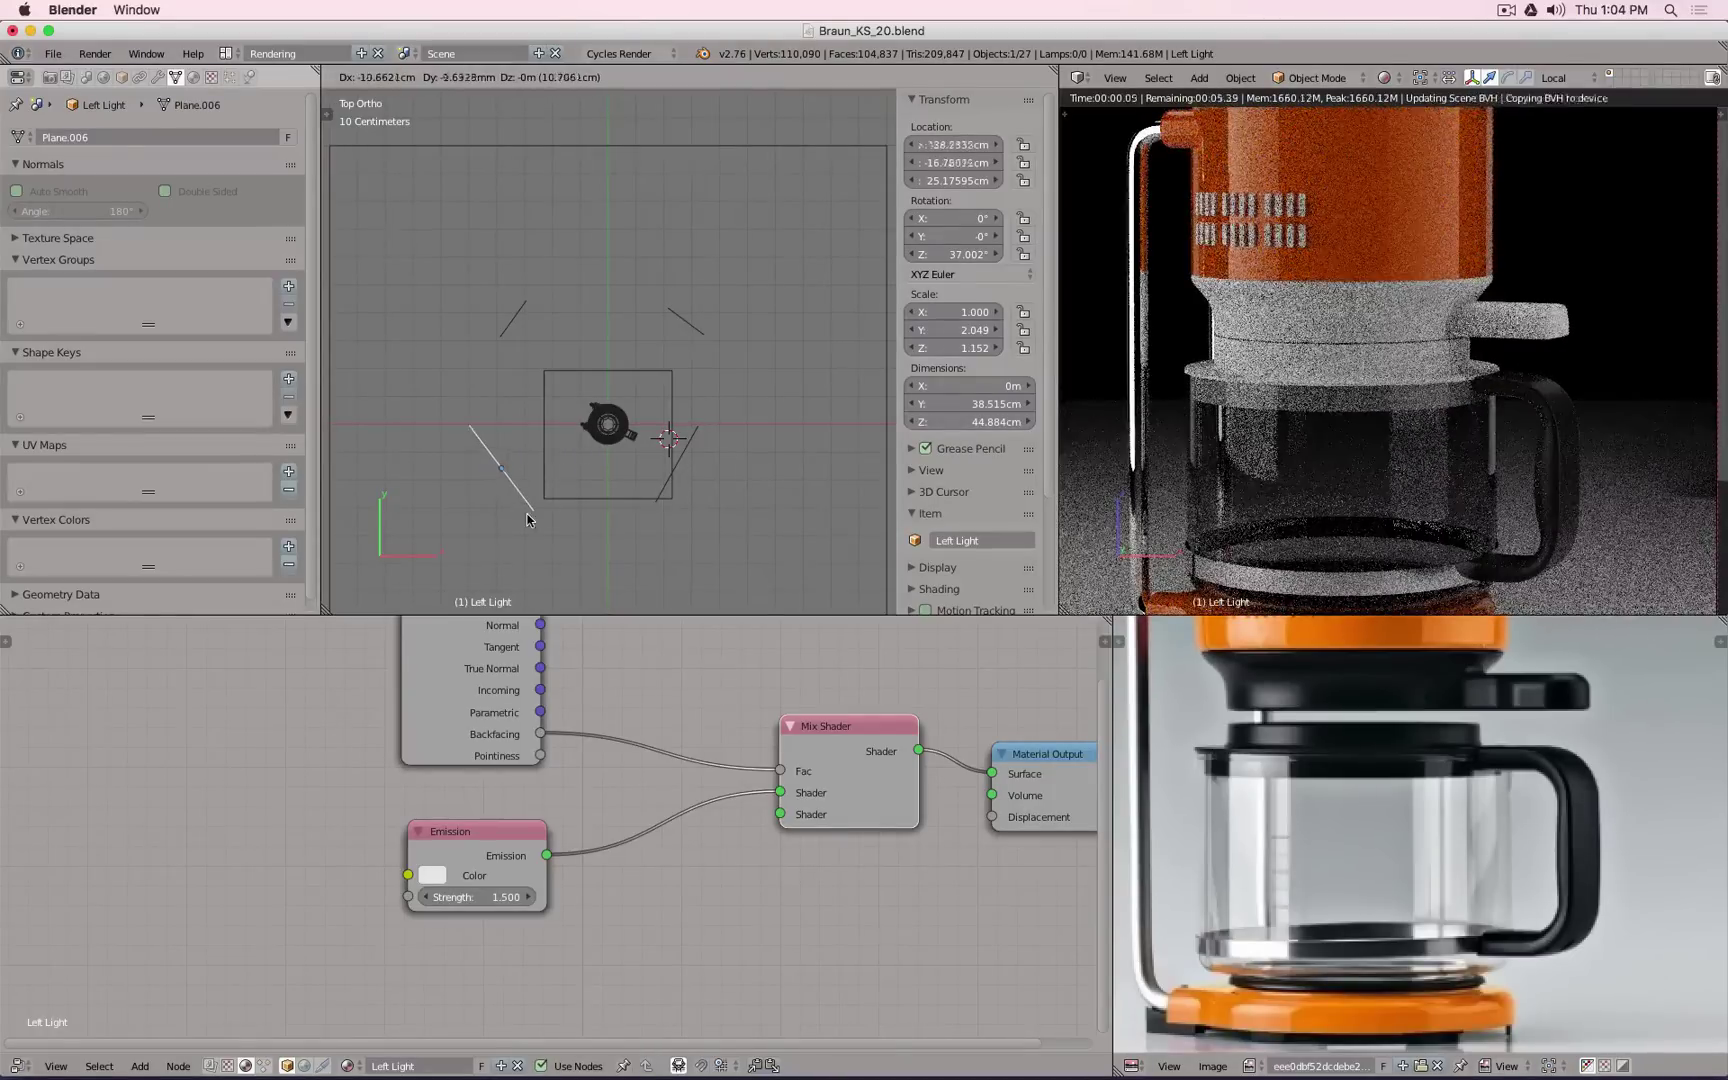
key(Escape)
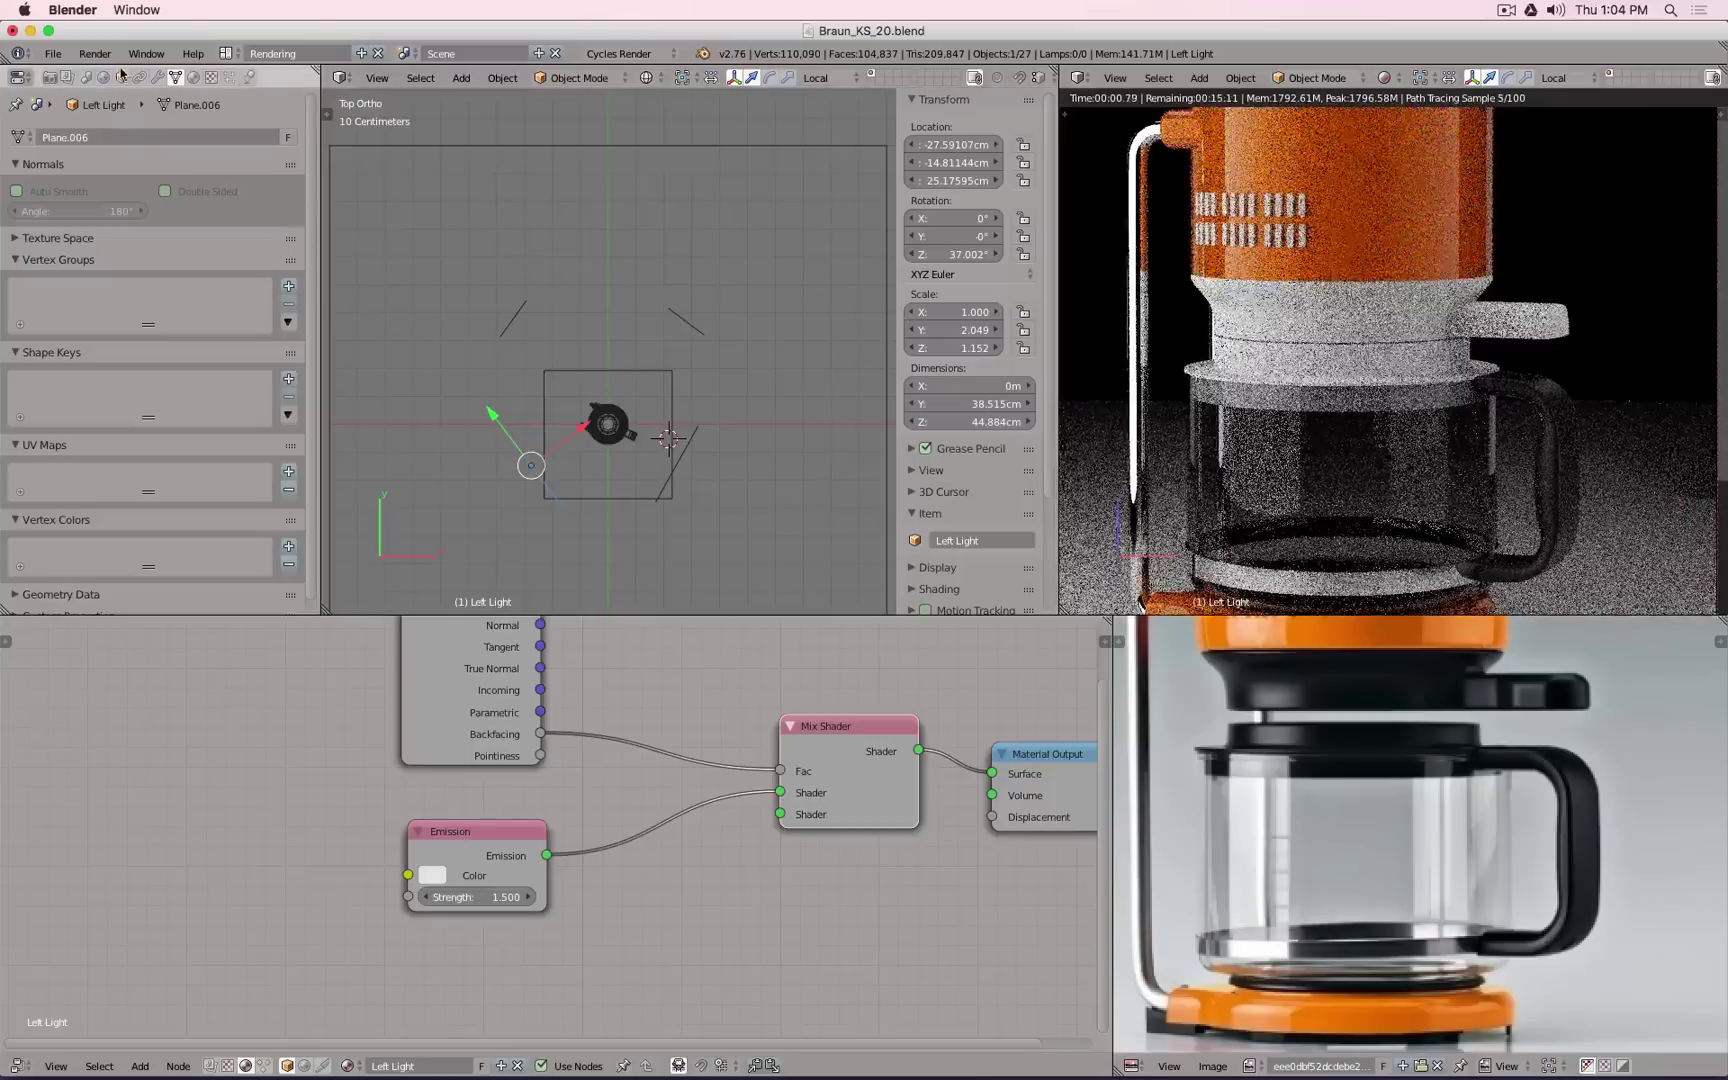
Step: Check the Left Light's ray visibility settings and move the light close to the coffee maker, to about X -12.1 cm, Y -1.6 cm
click(122, 78)
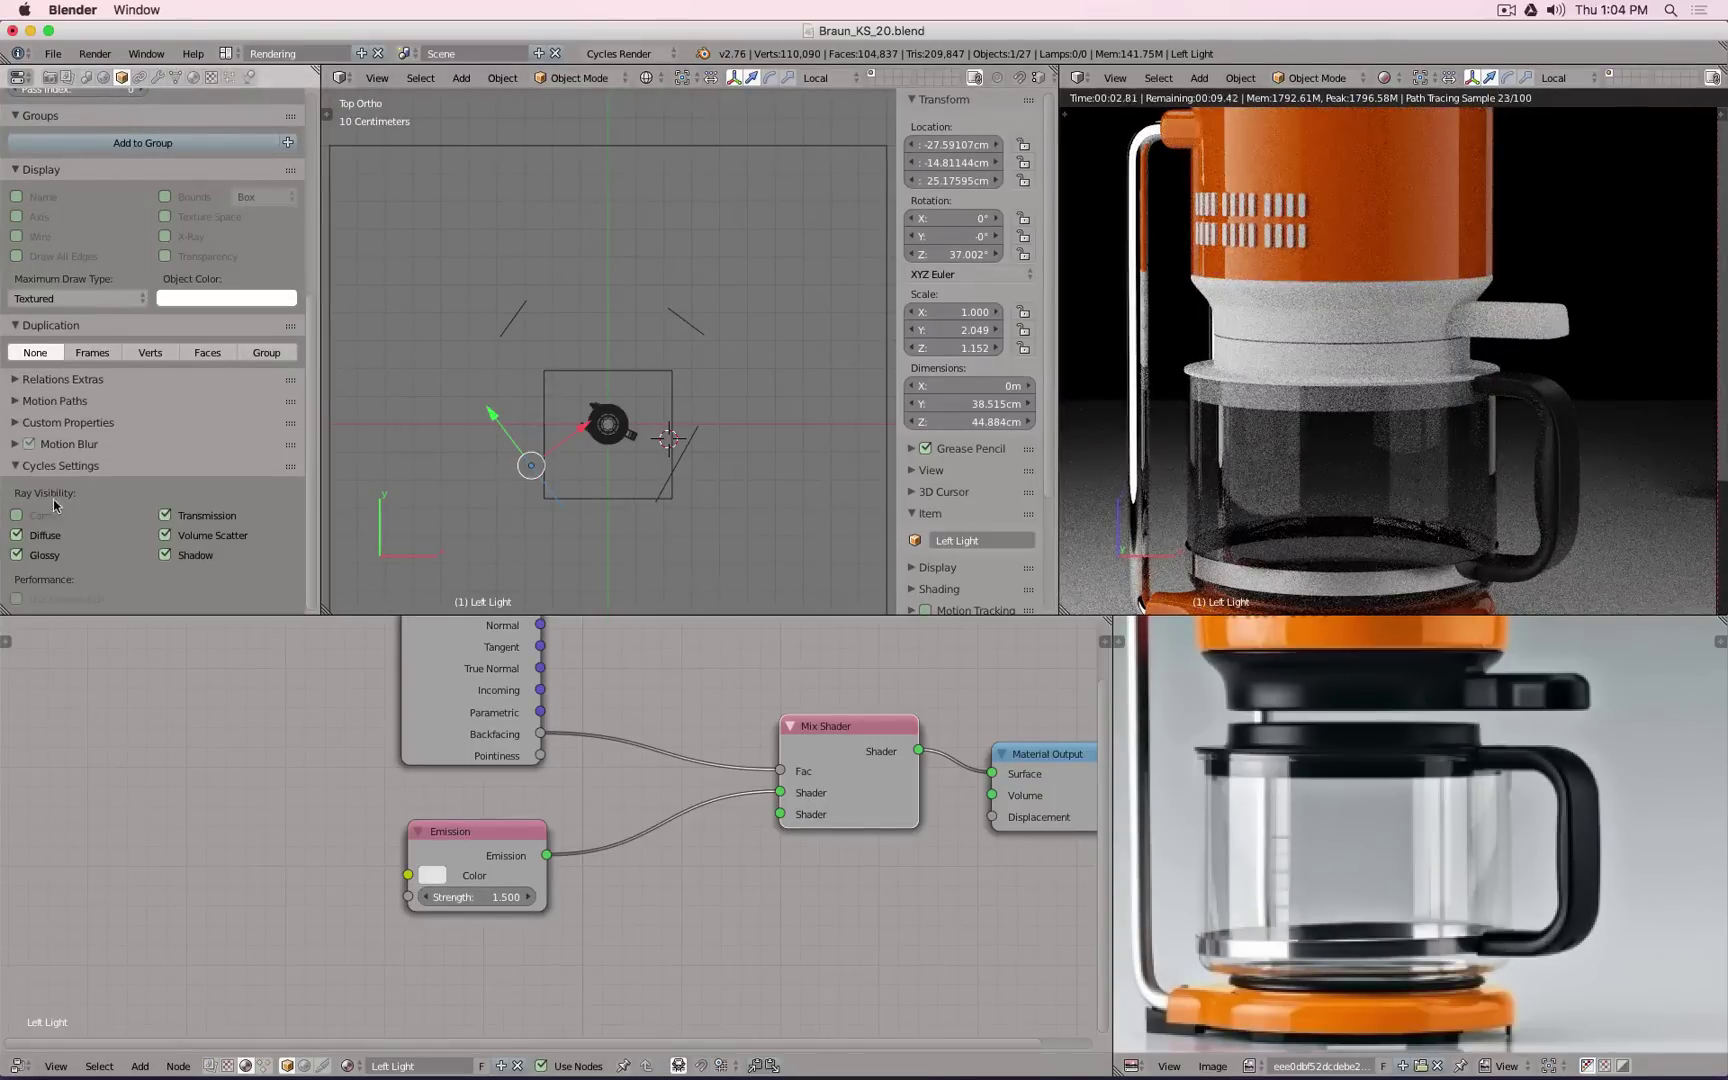
key(g)
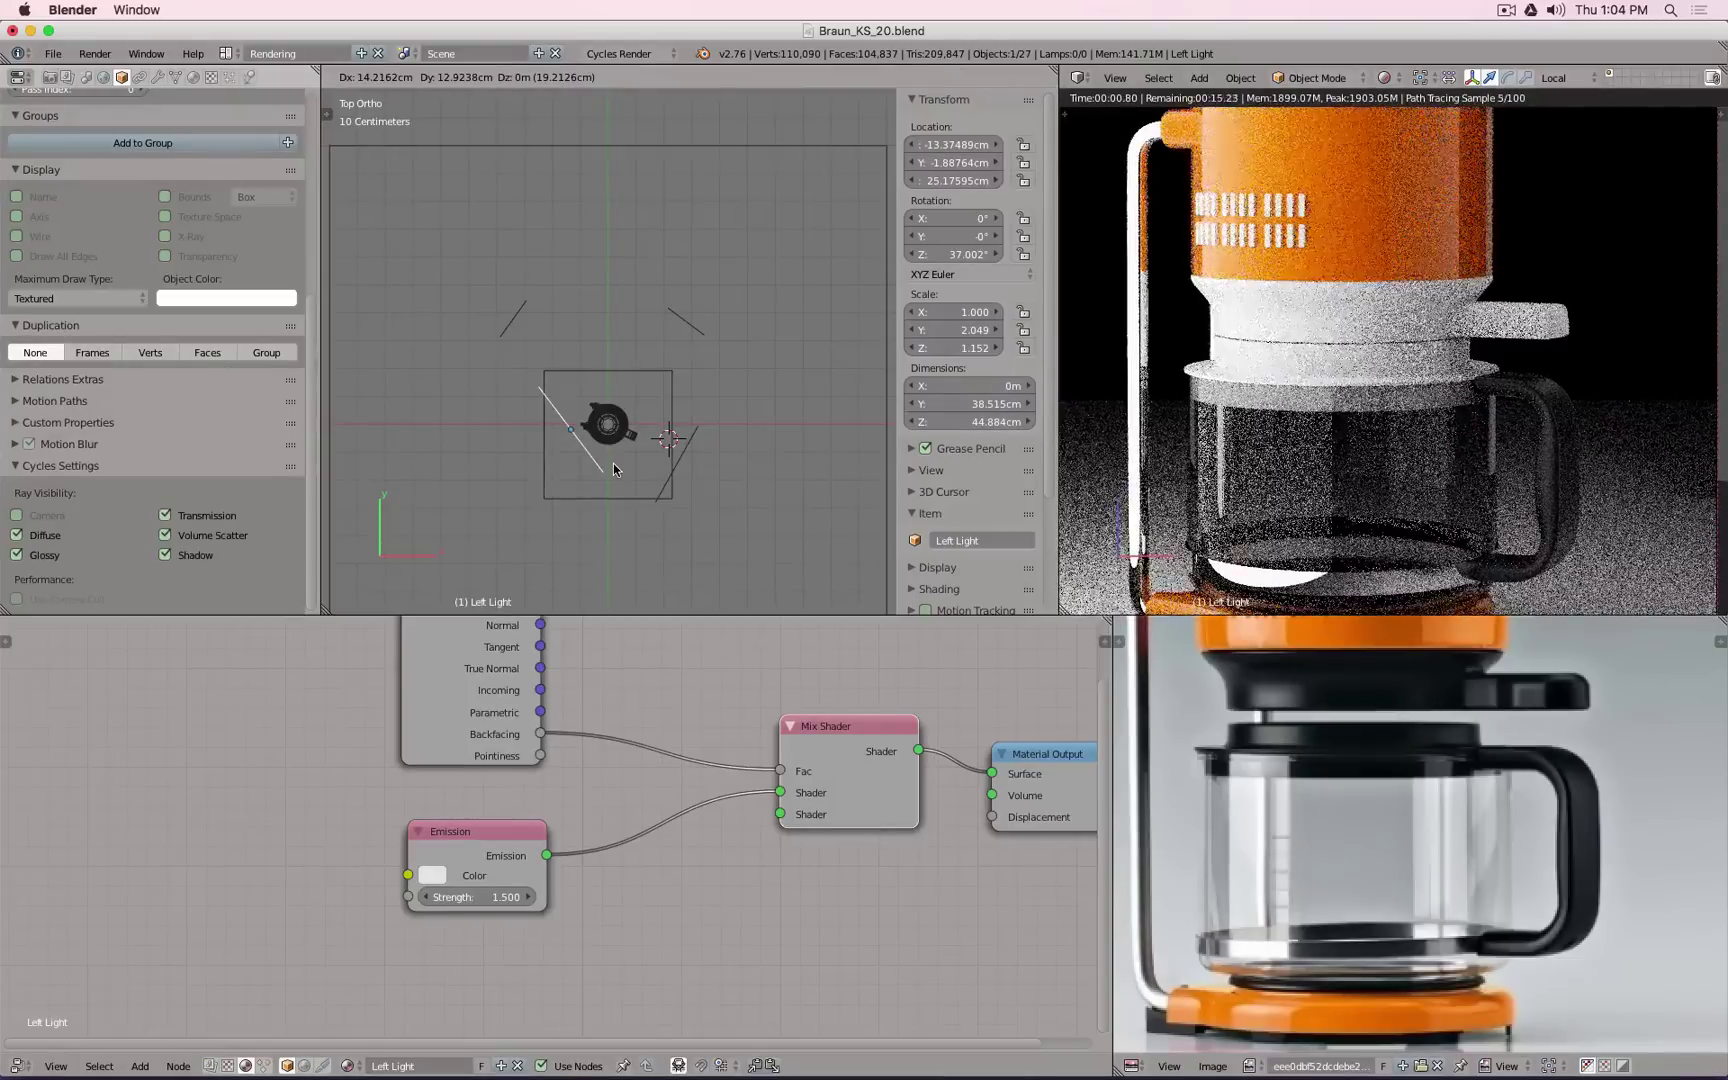
click(615, 462)
Step: In the front view, lower the Left Light about 2.6 cm along the global Z axis, down to floor level
middle_drag(615, 462, 624, 285)
key(KP_1)
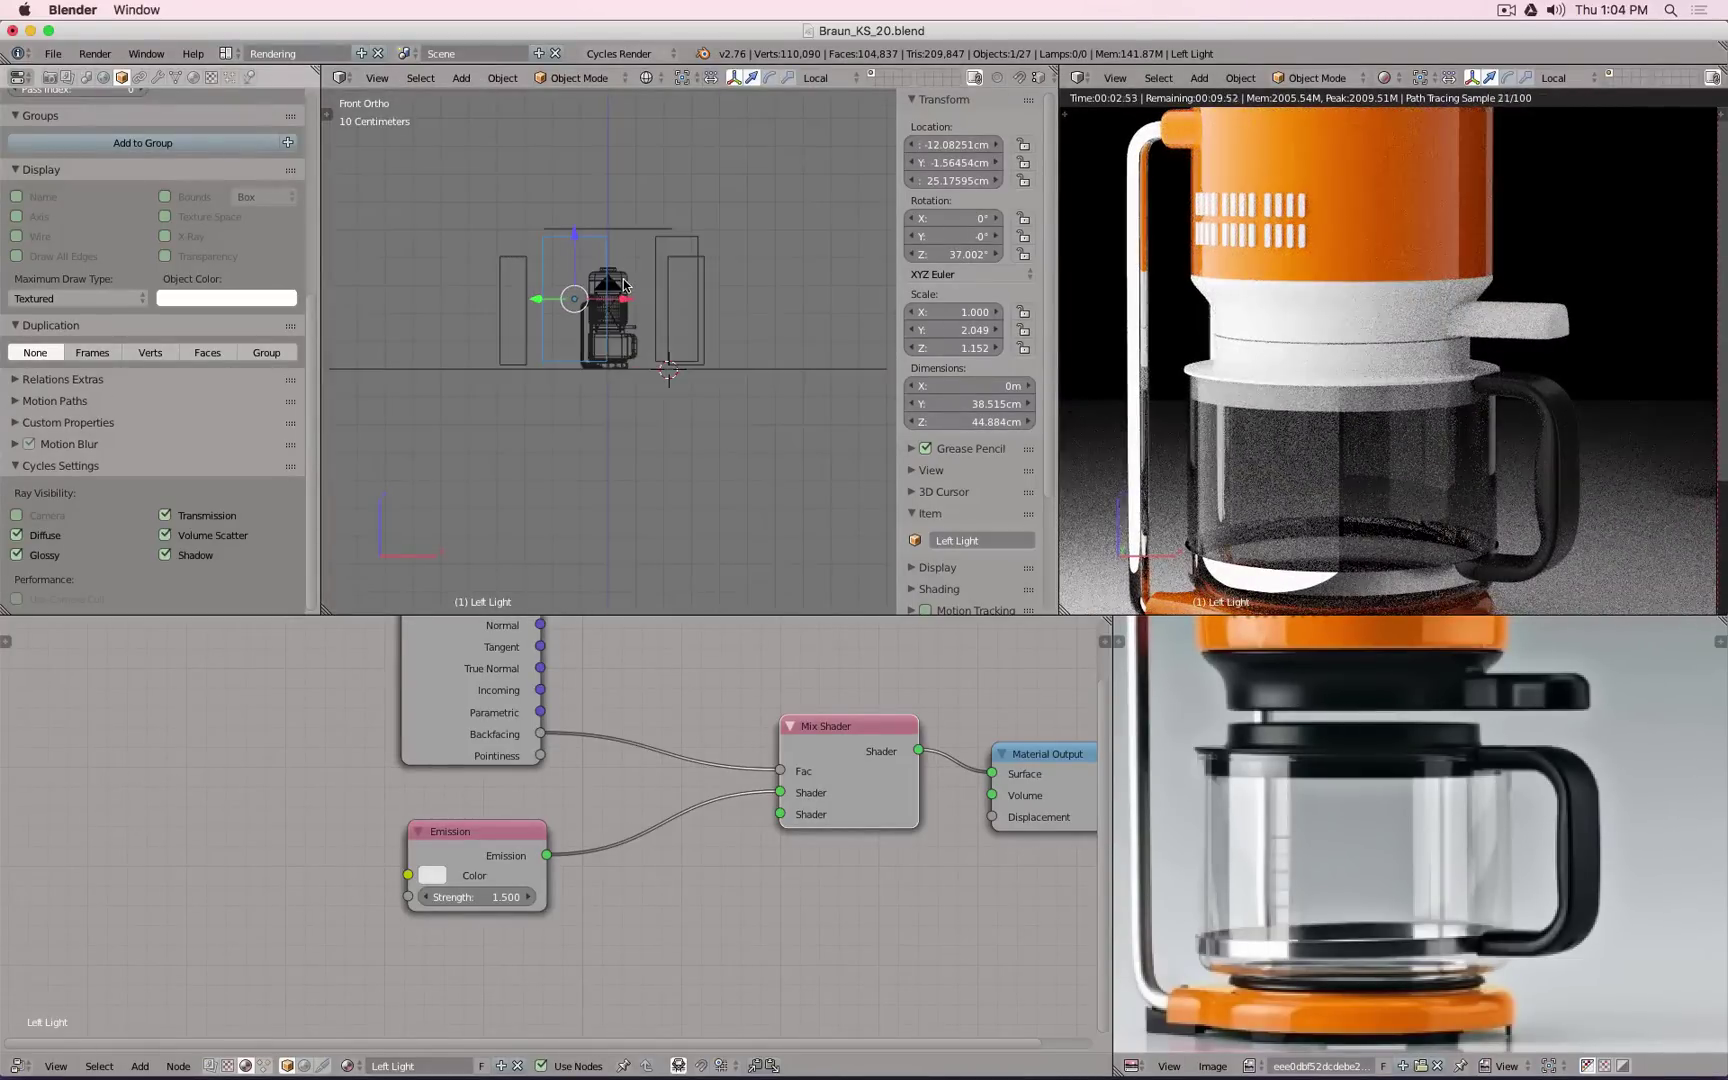
scroll(518, 278, up, 4)
key(g)
key(z)
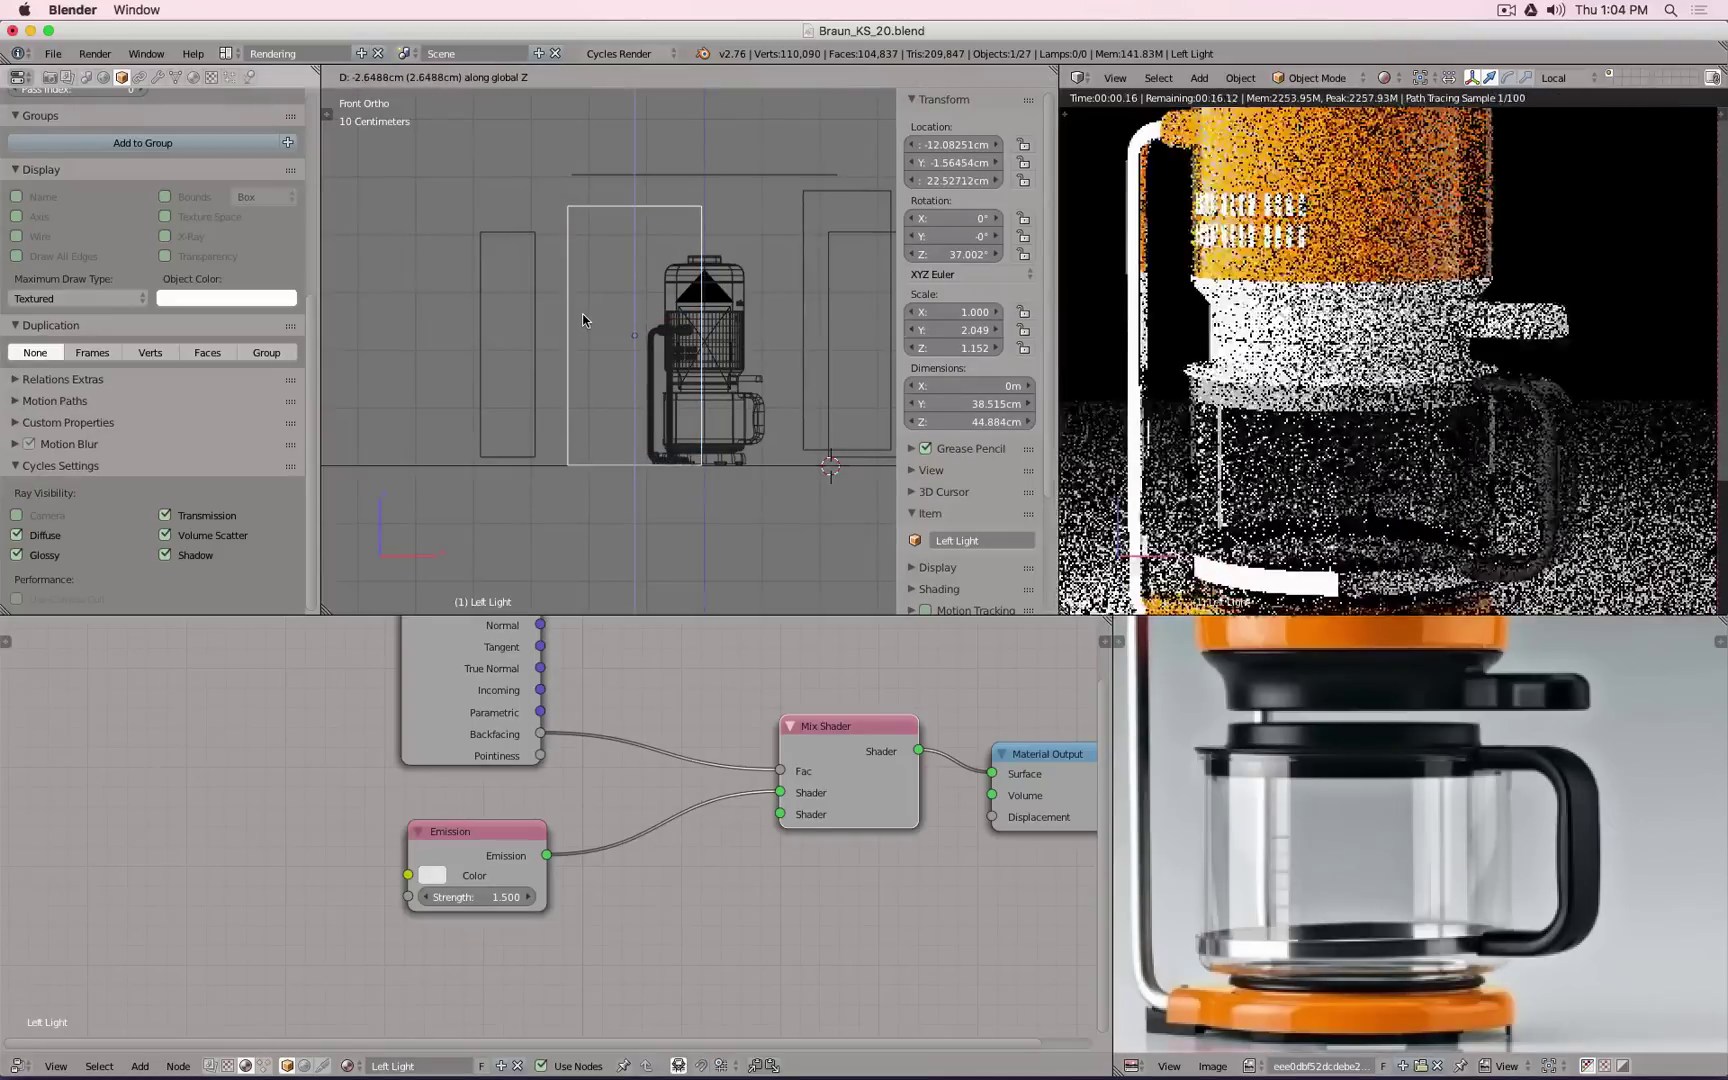
click(585, 318)
Step: Slide the Left Light back along its local X axis to about X -22.3 cm, Y -9.3 cm, and try a position farther out
scroll(778, 356, down, 4)
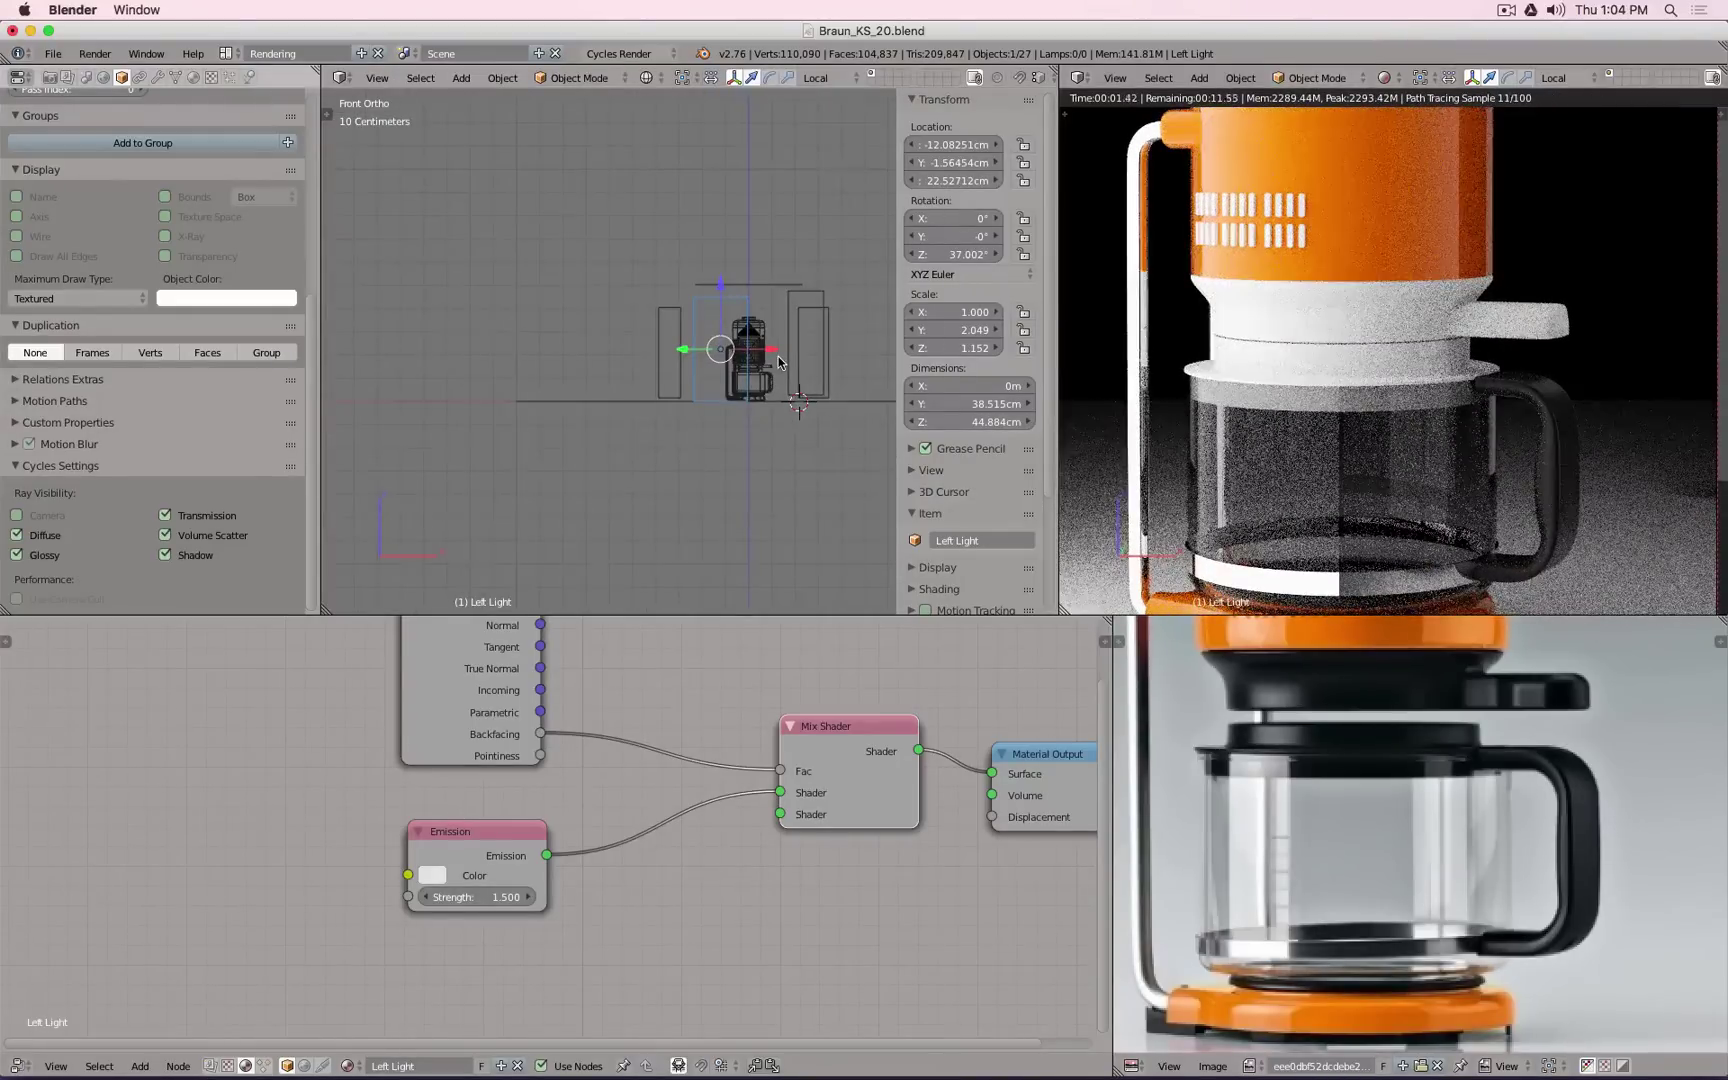
key(KP_7)
key(g)
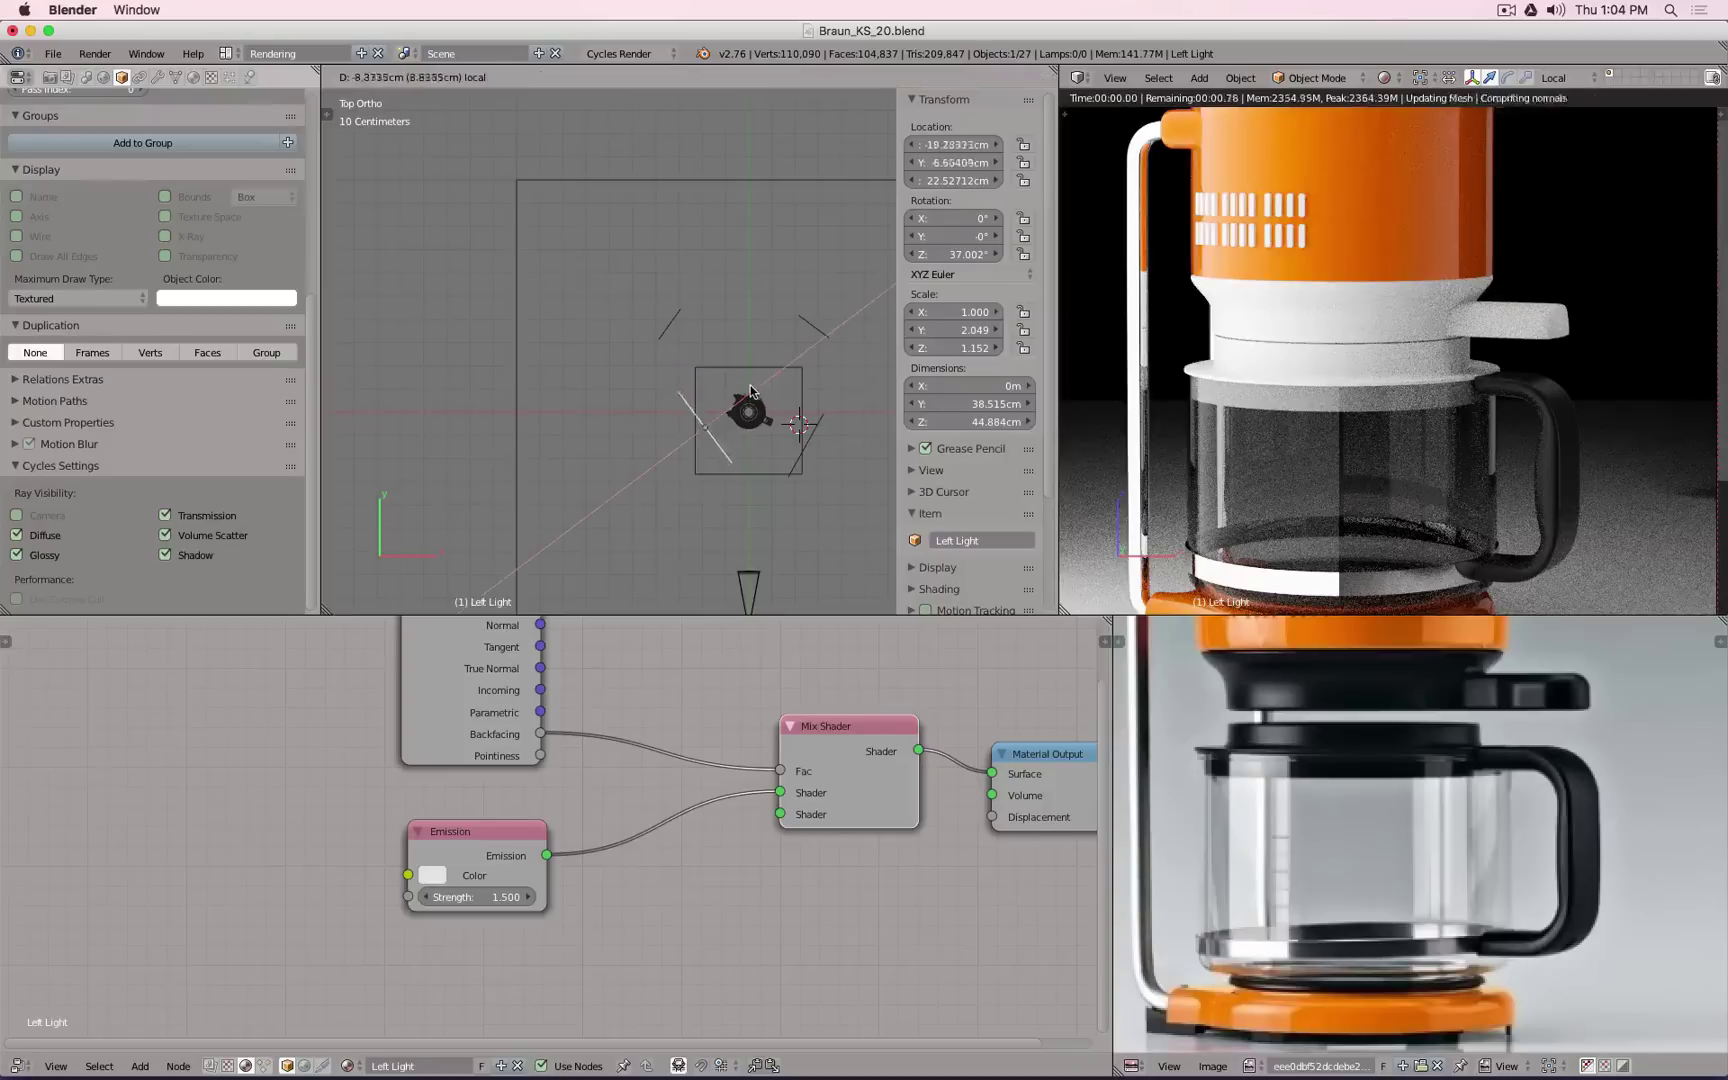
key(x)
key(x)
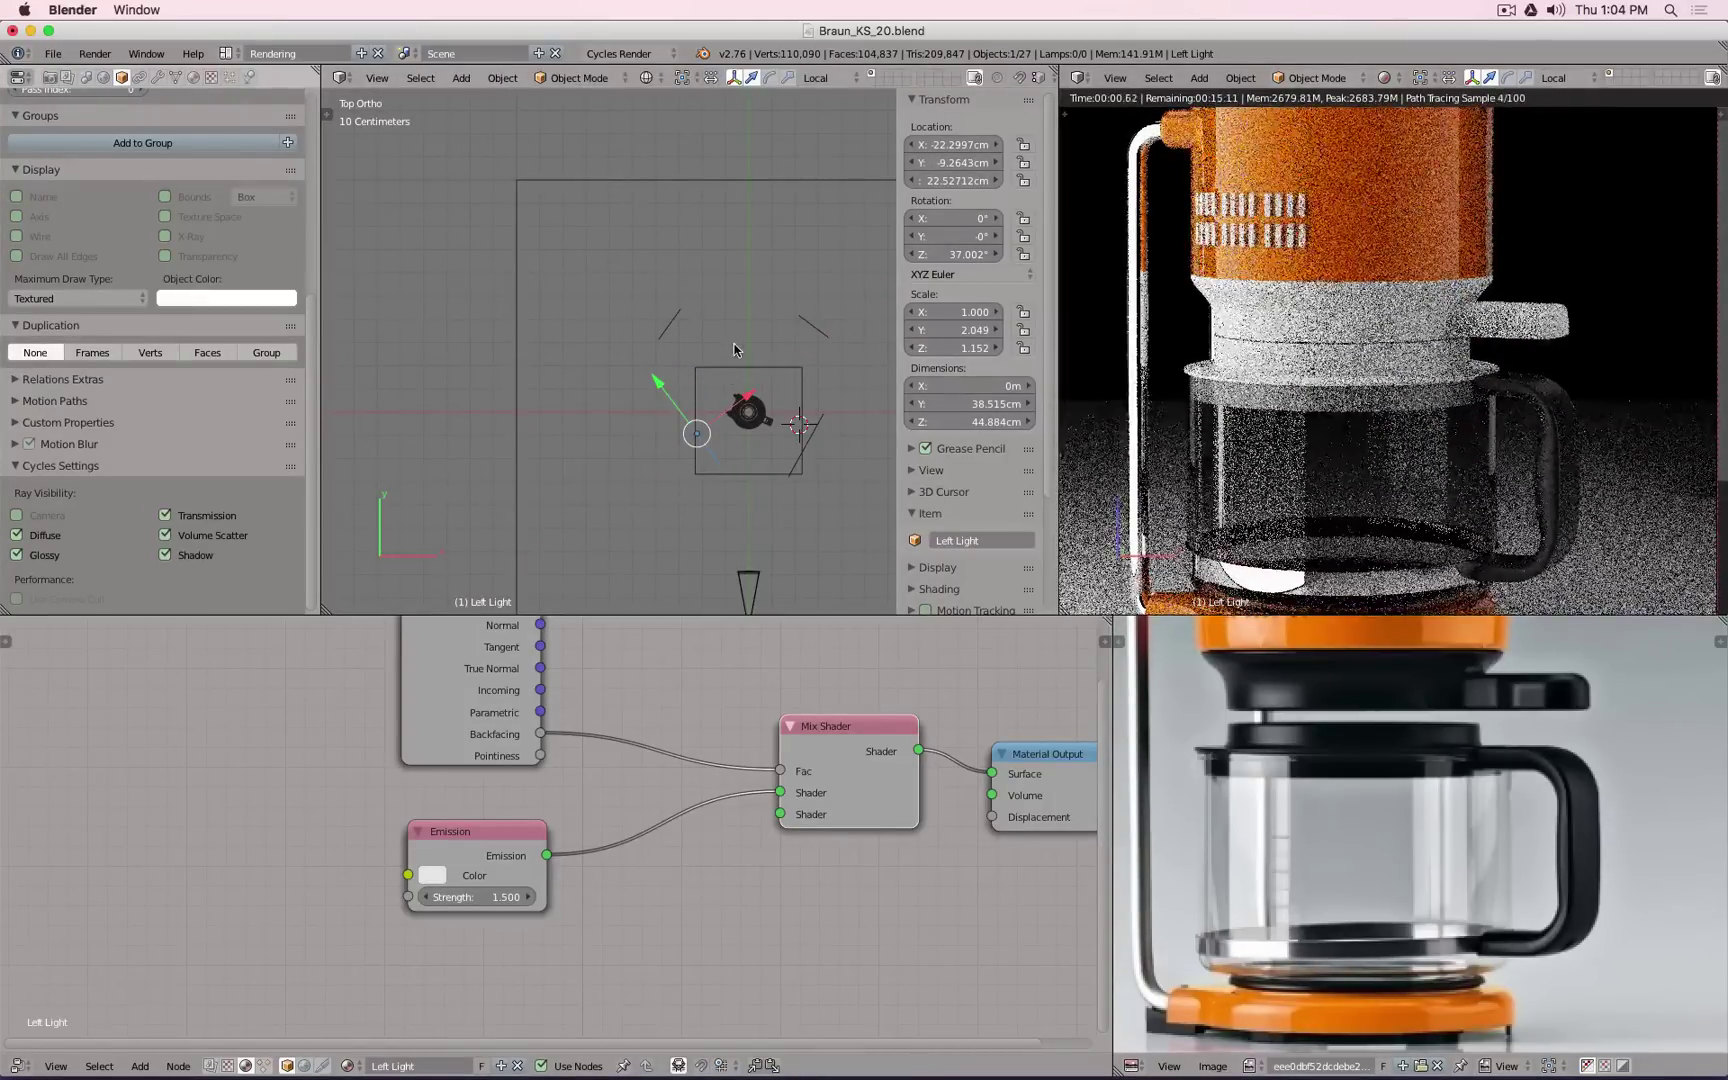
key(x)
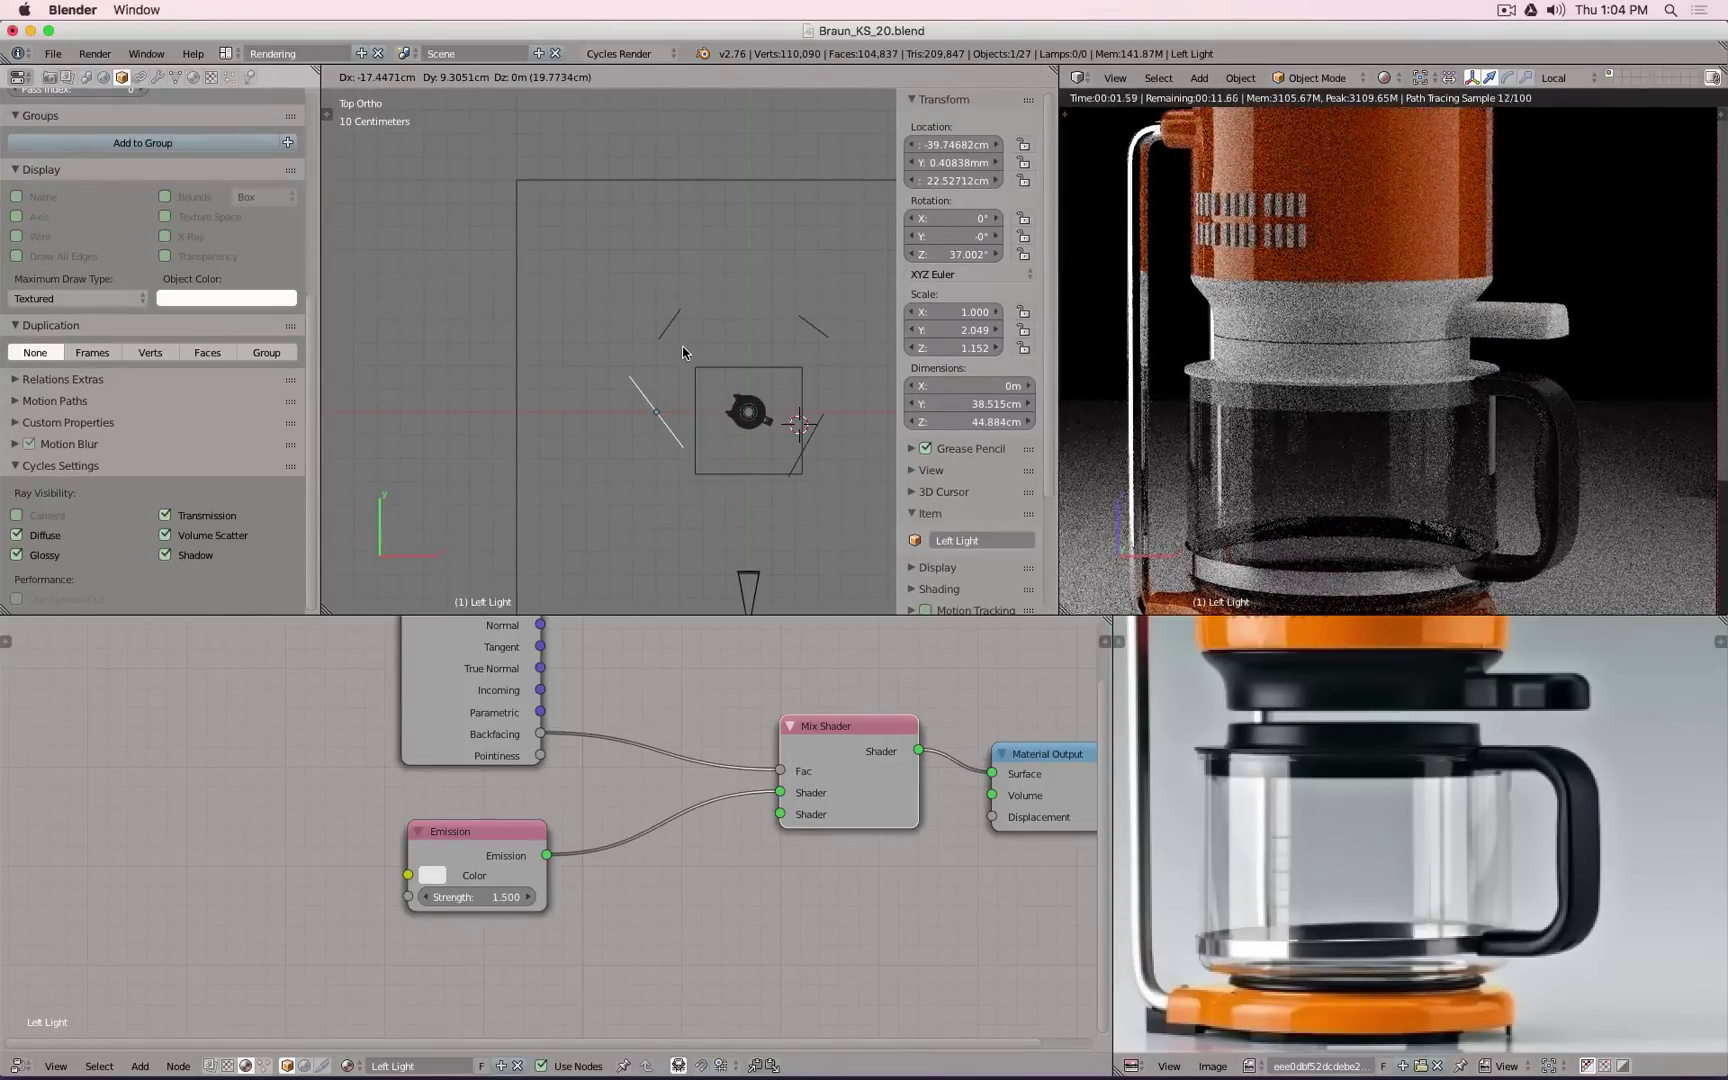
right_click(682, 346)
Step: In the top view, move the Left Light farther from the coffee maker to about X -27.8 cm, Y -16.4 cm
scroll(684, 348, down, 3)
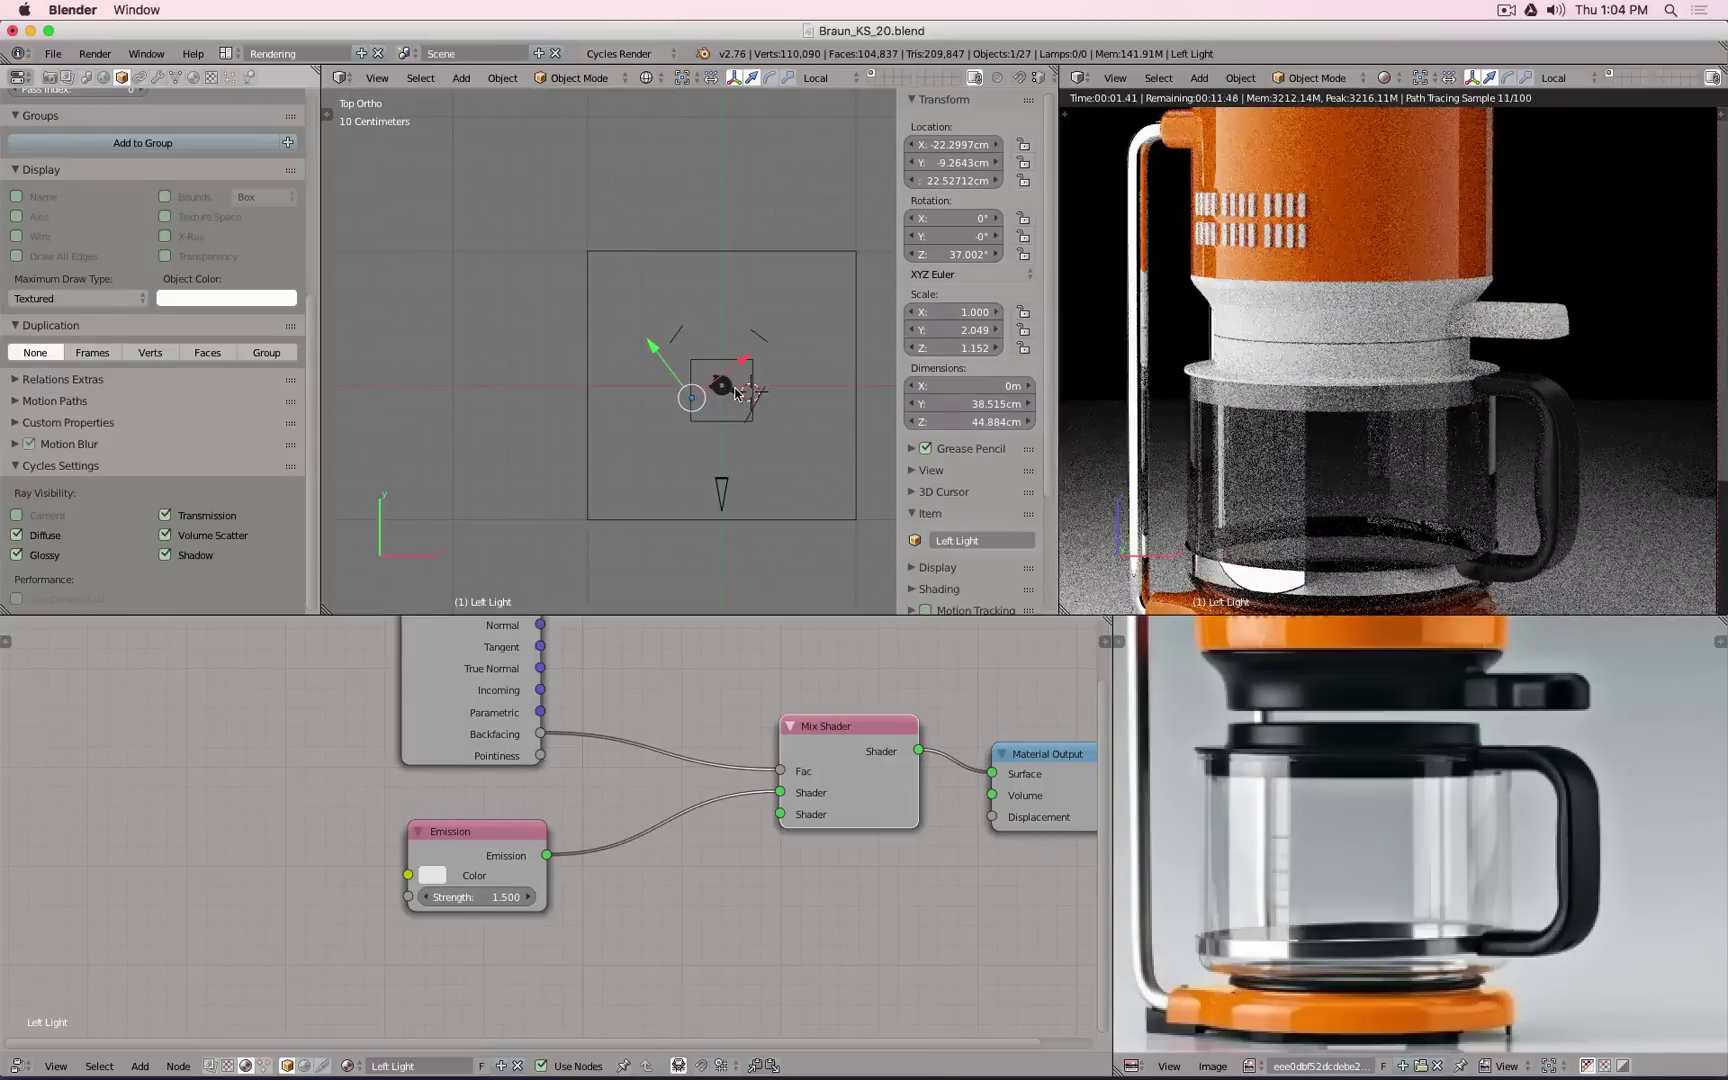
key(KP_1)
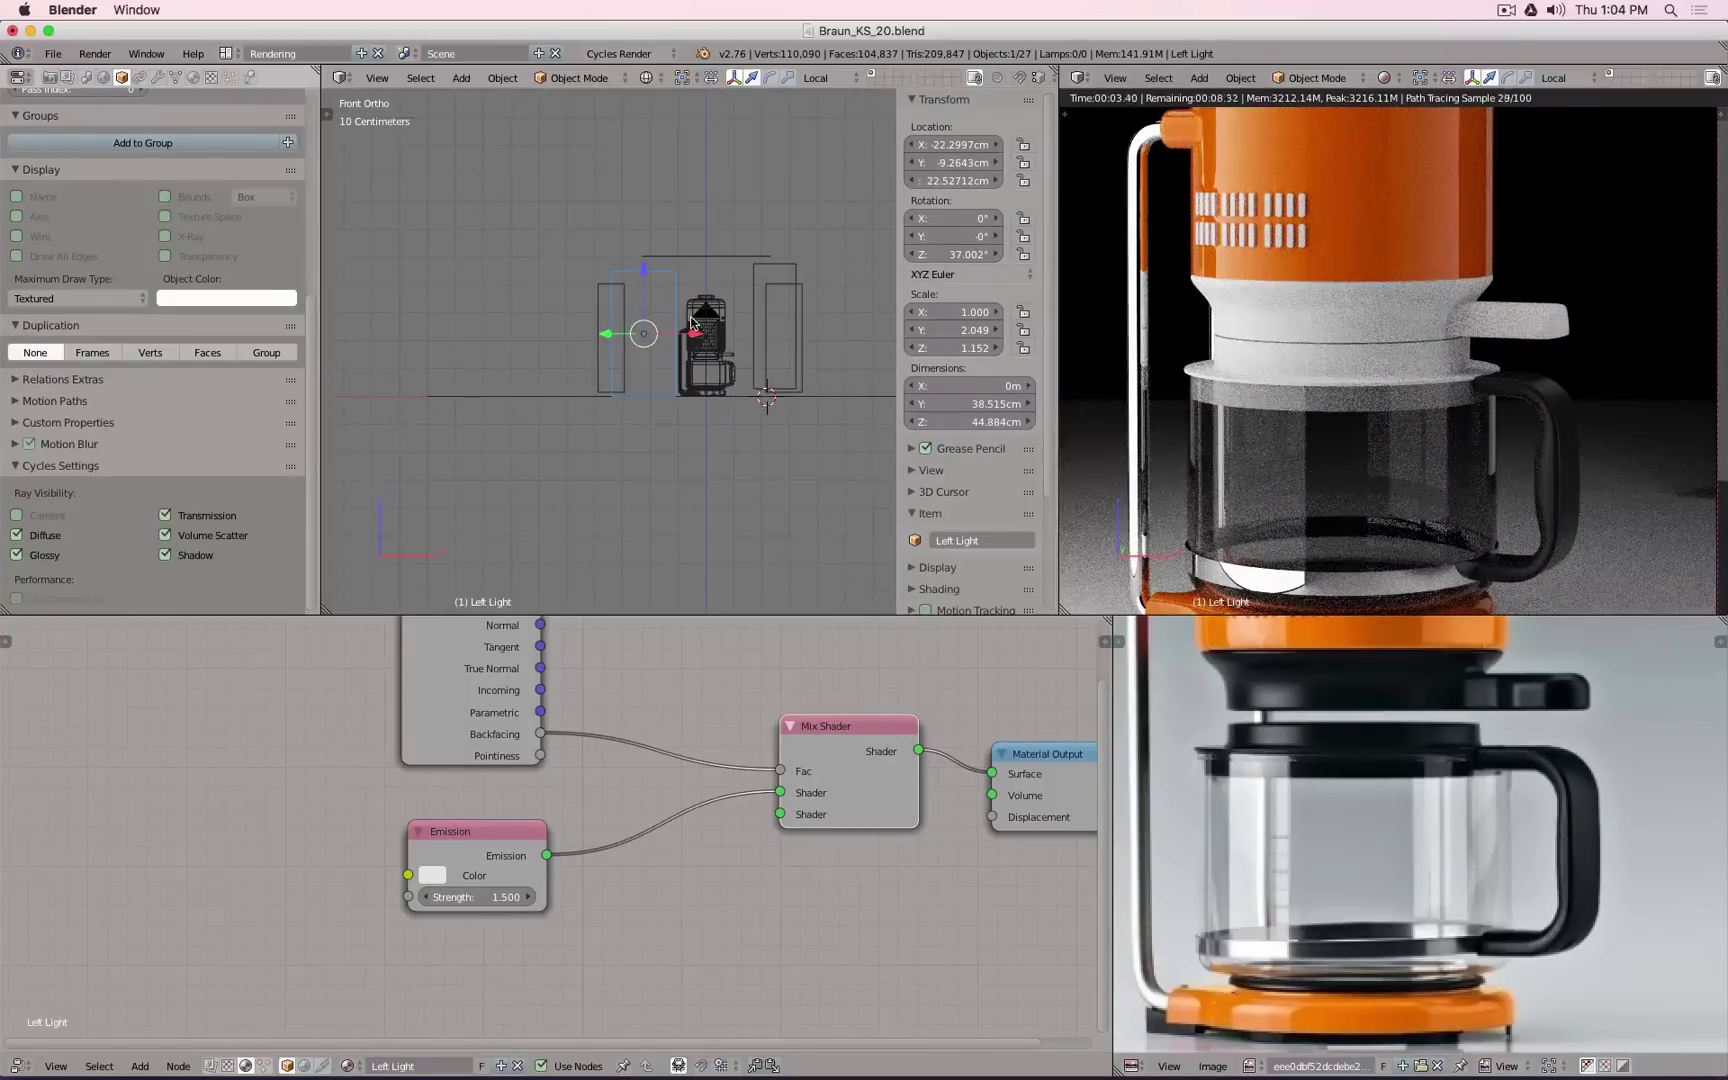
key(KP_7)
key(g)
click(674, 342)
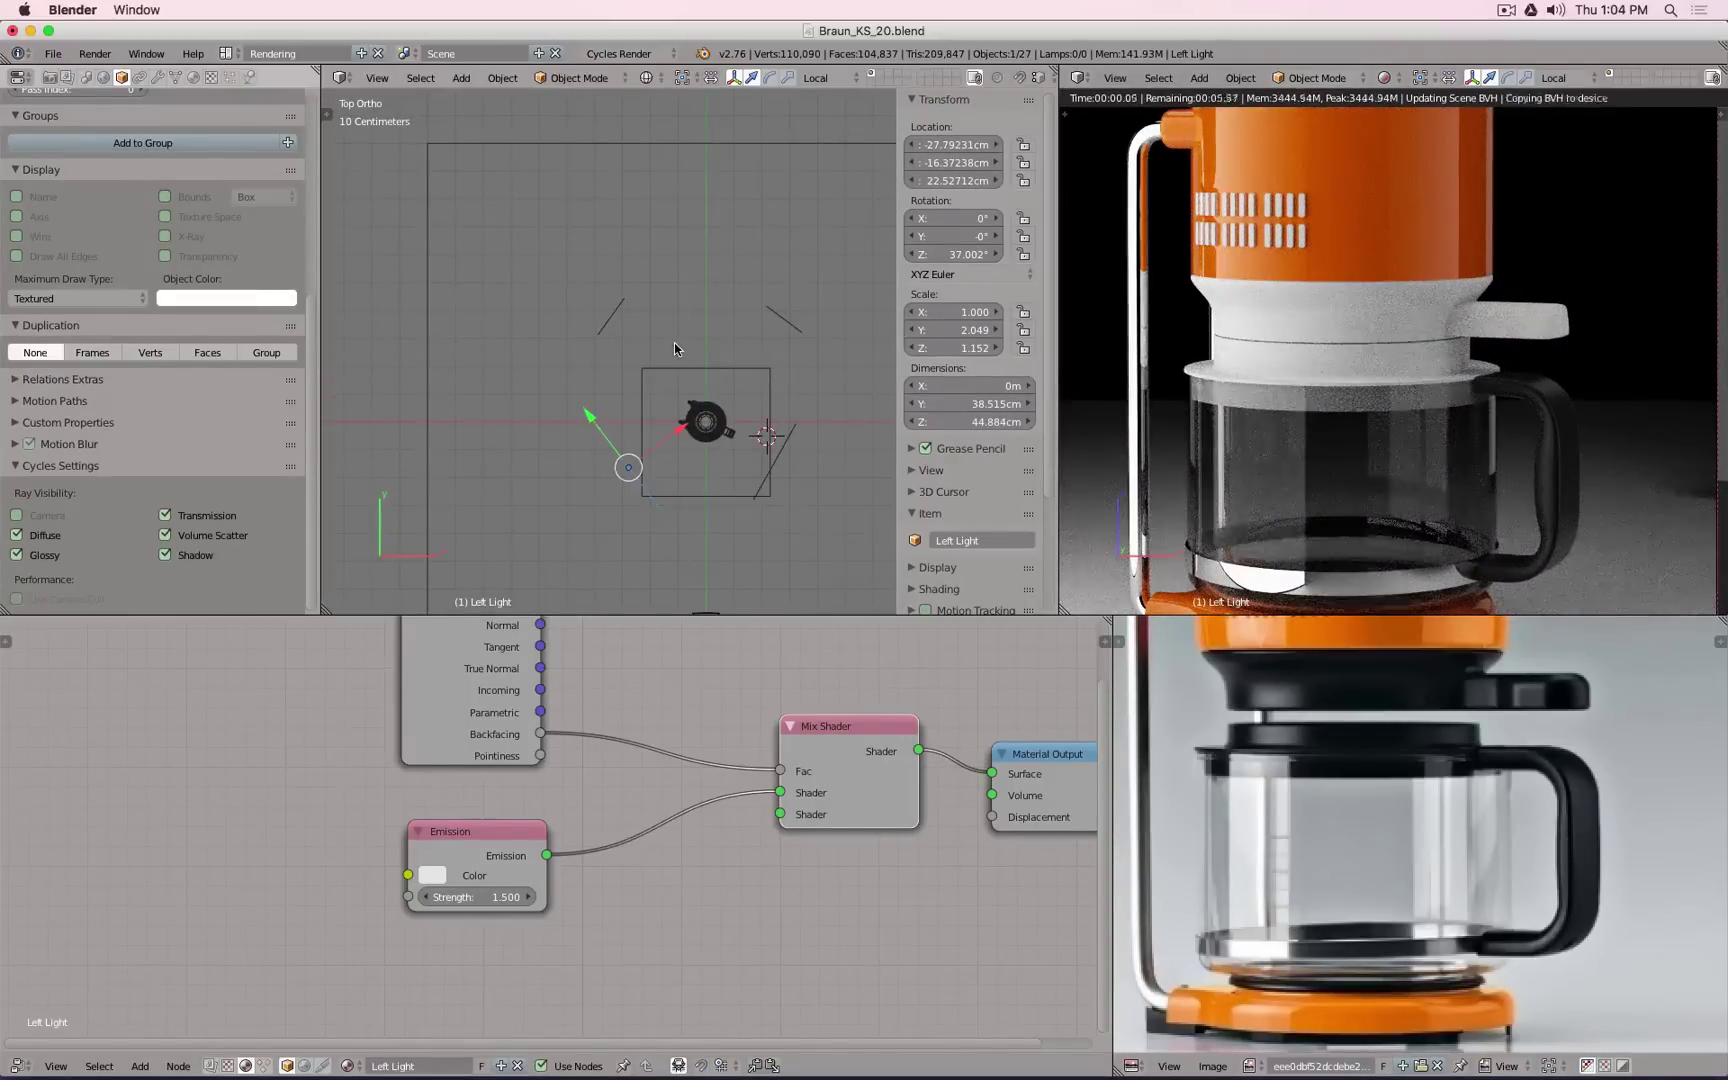
Step: Hide the floor plane and try lowering the Left Light about 10 cm along the global Z axis
middle_drag(674, 342, 678, 329)
right_click(431, 306)
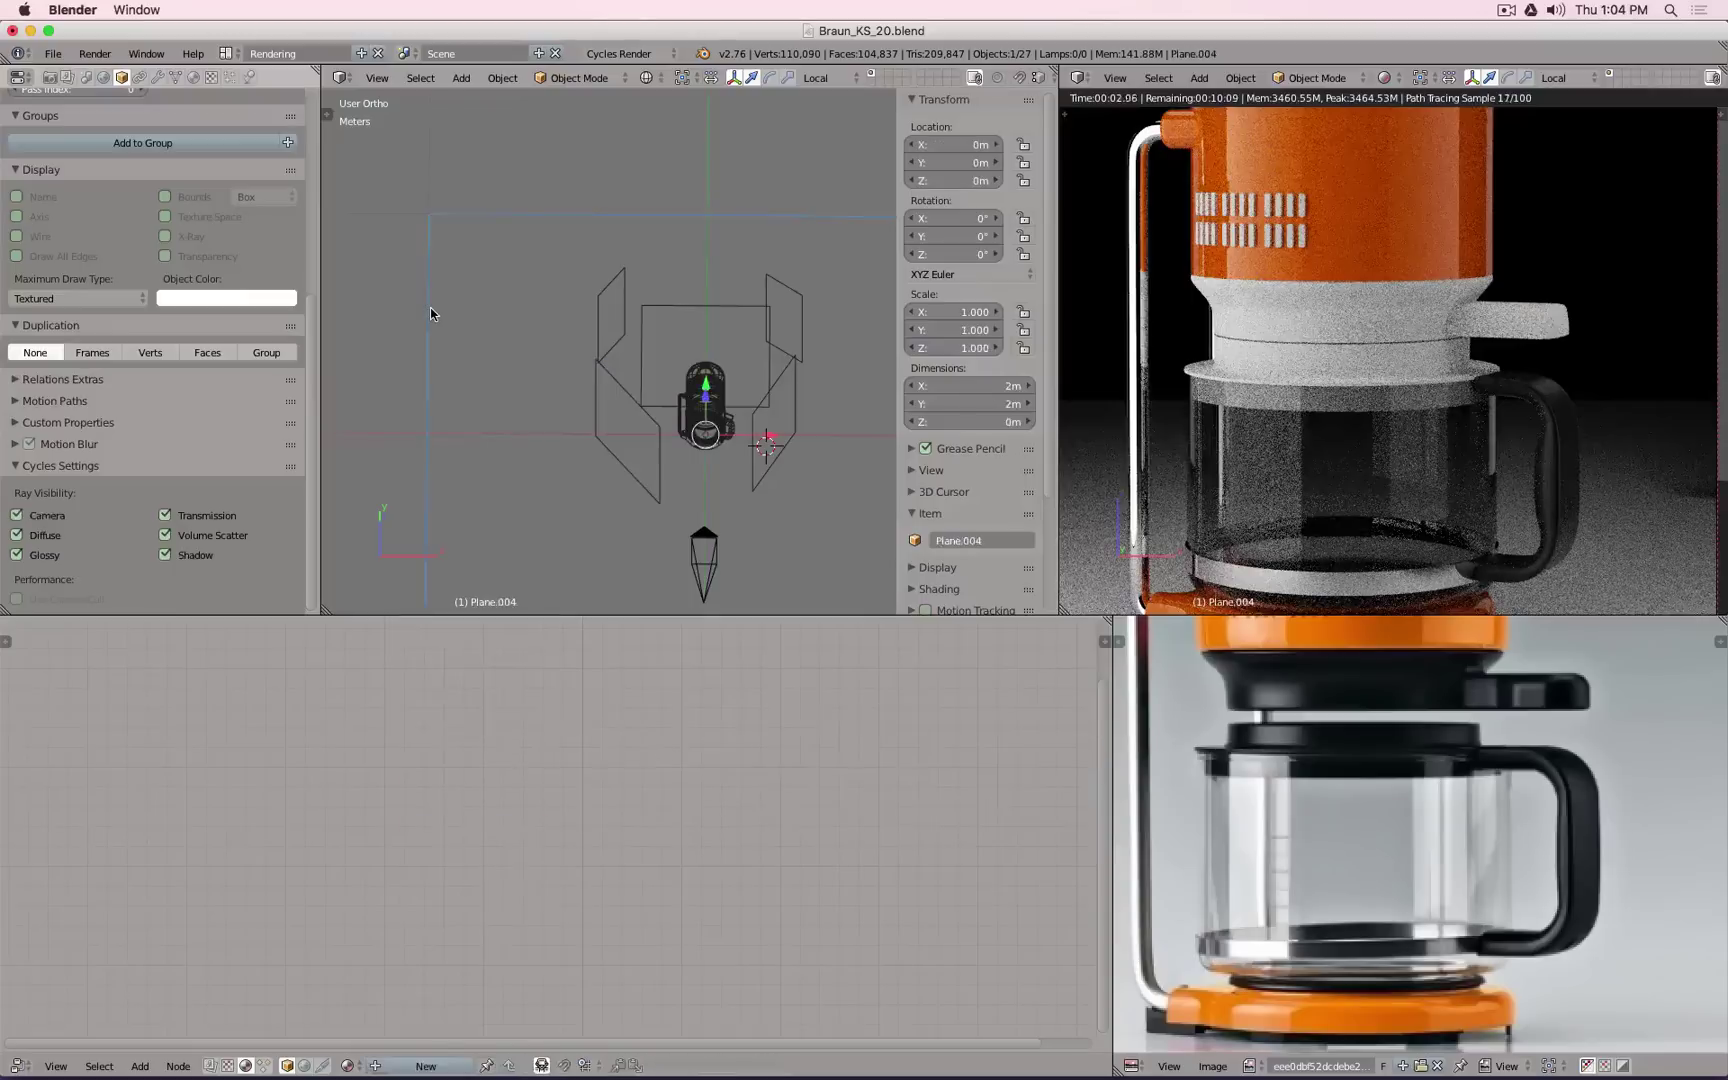
key(h)
right_click(602, 420)
scroll(678, 364, down, 2)
key(g)
key(z)
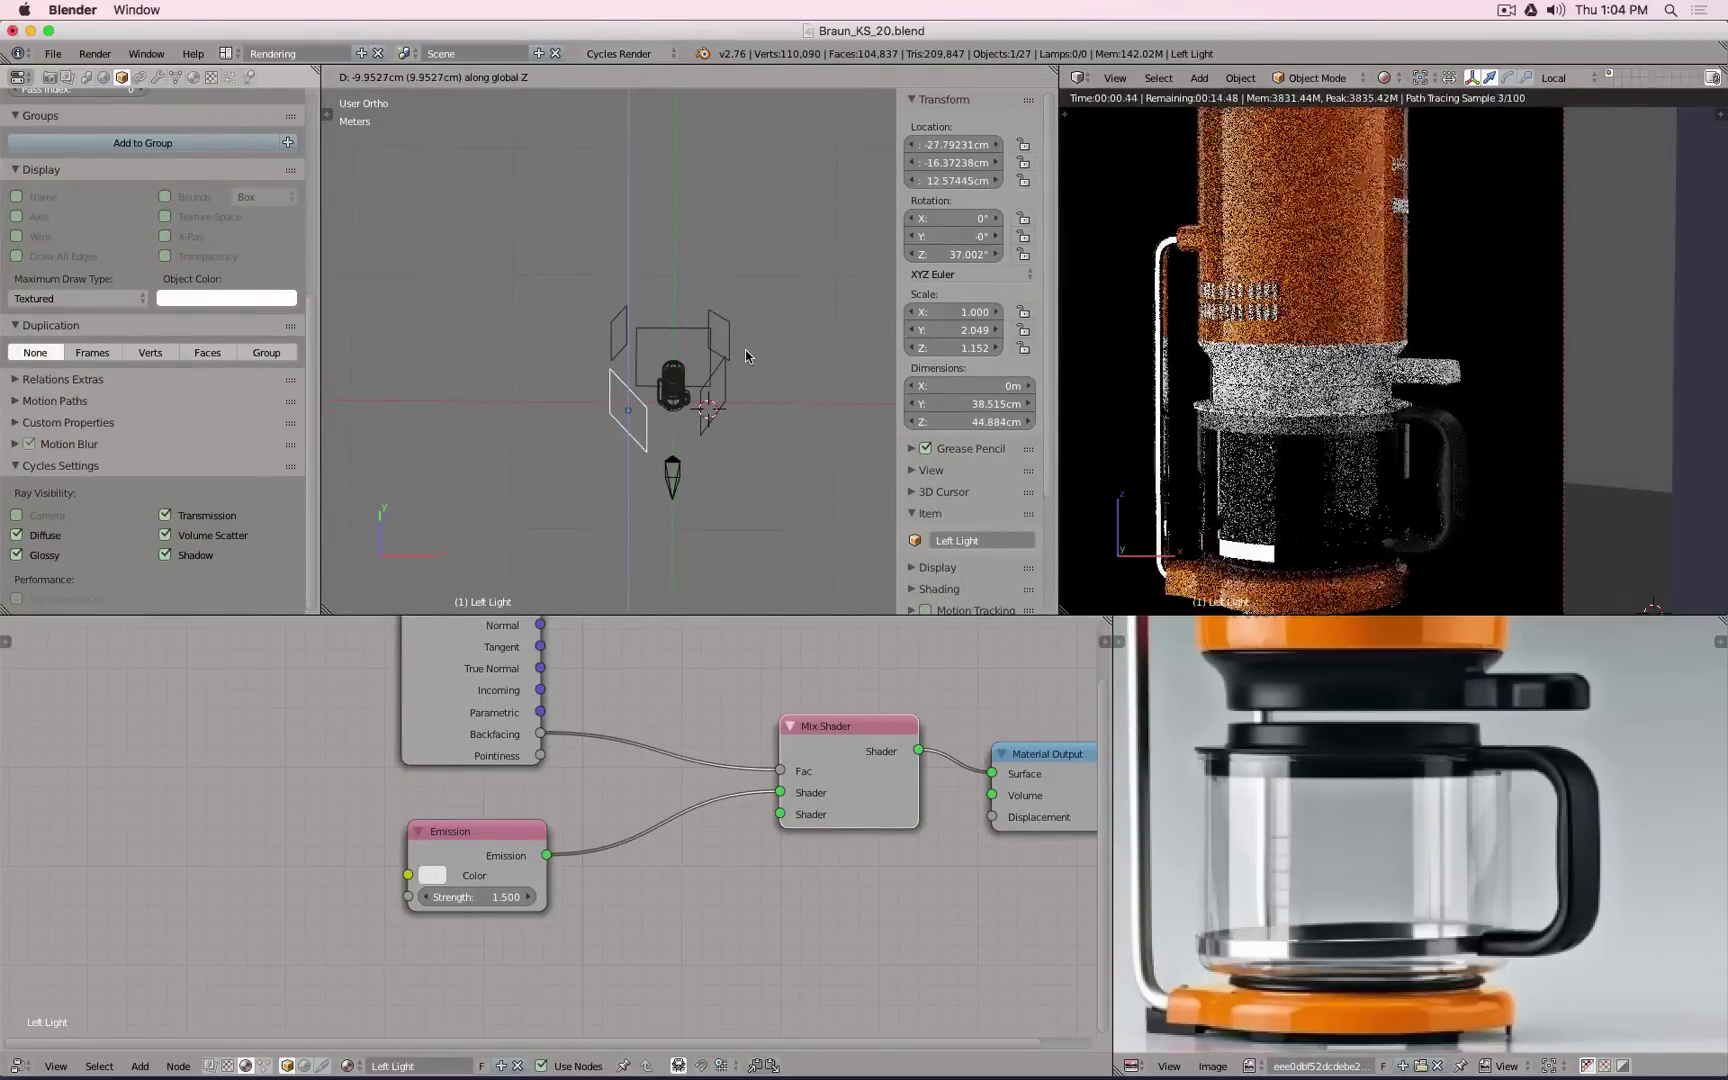
key(Escape)
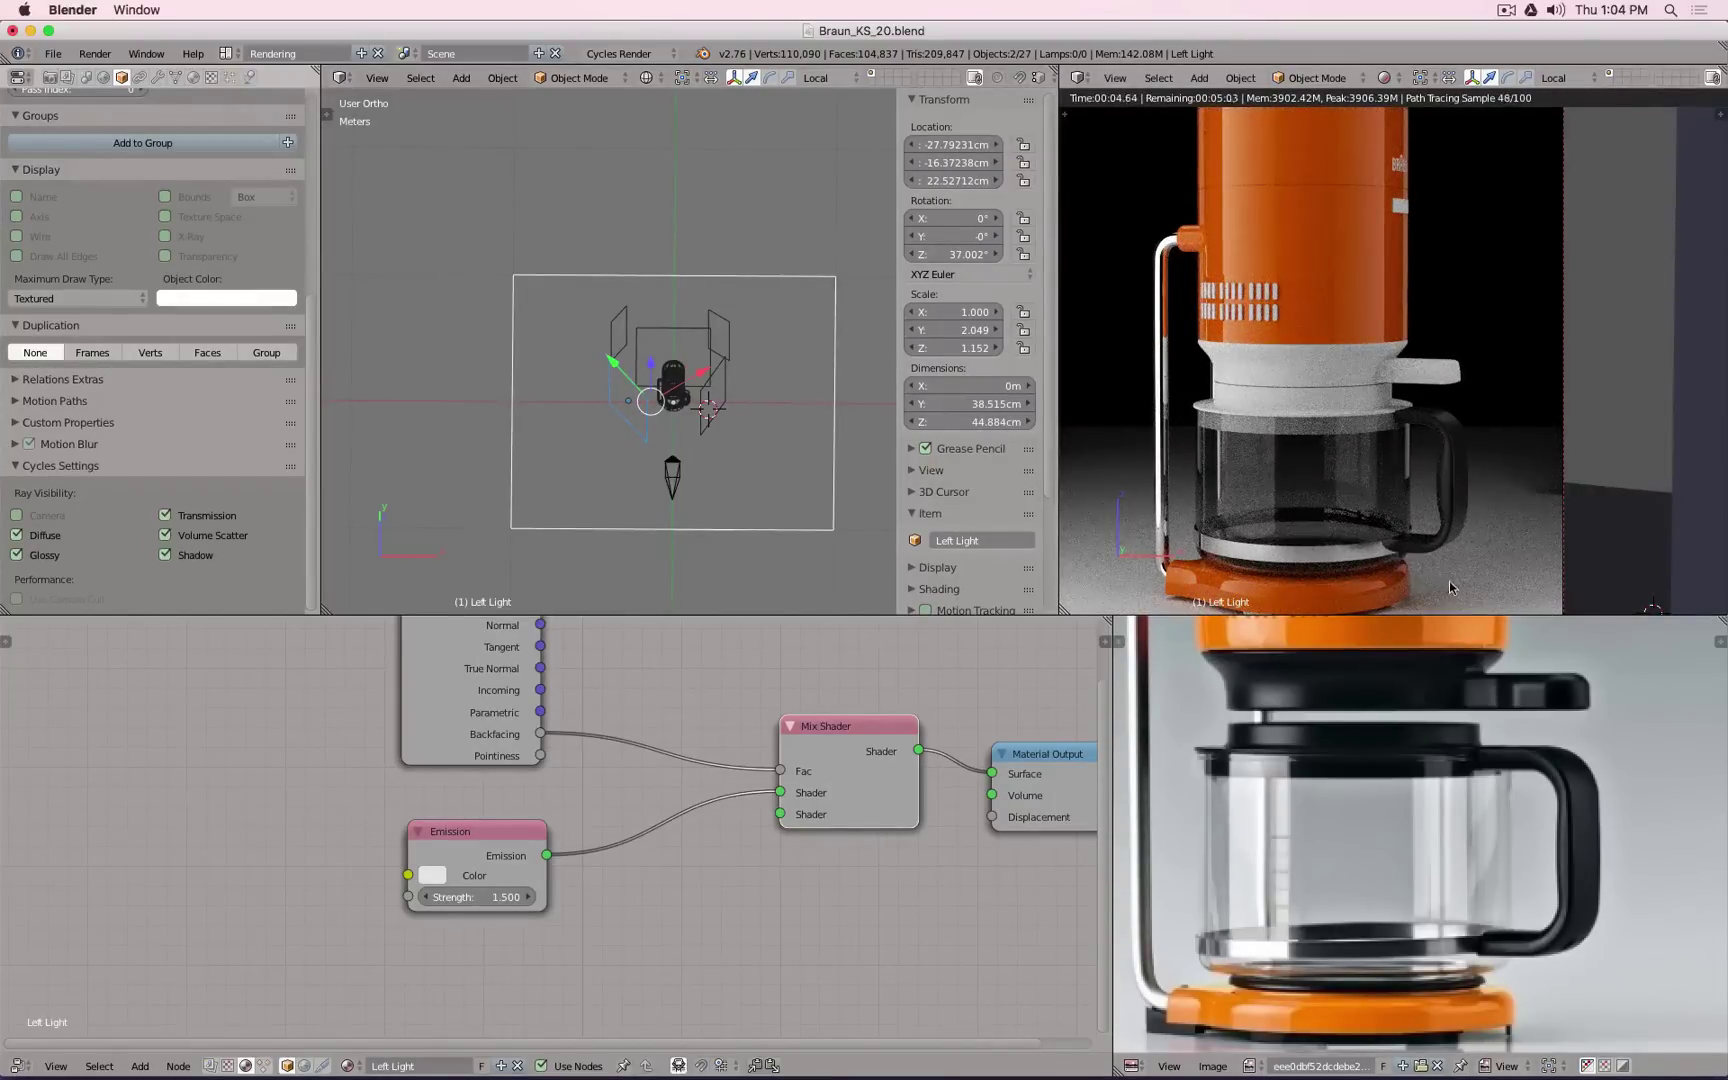
Step: Set the Glossy roughness of the carafe base ring's Metal material to 0.1 and view the whole coffee maker in the rendered preview
scroll(1449, 580, up, 5)
scroll(555, 462, up, 8)
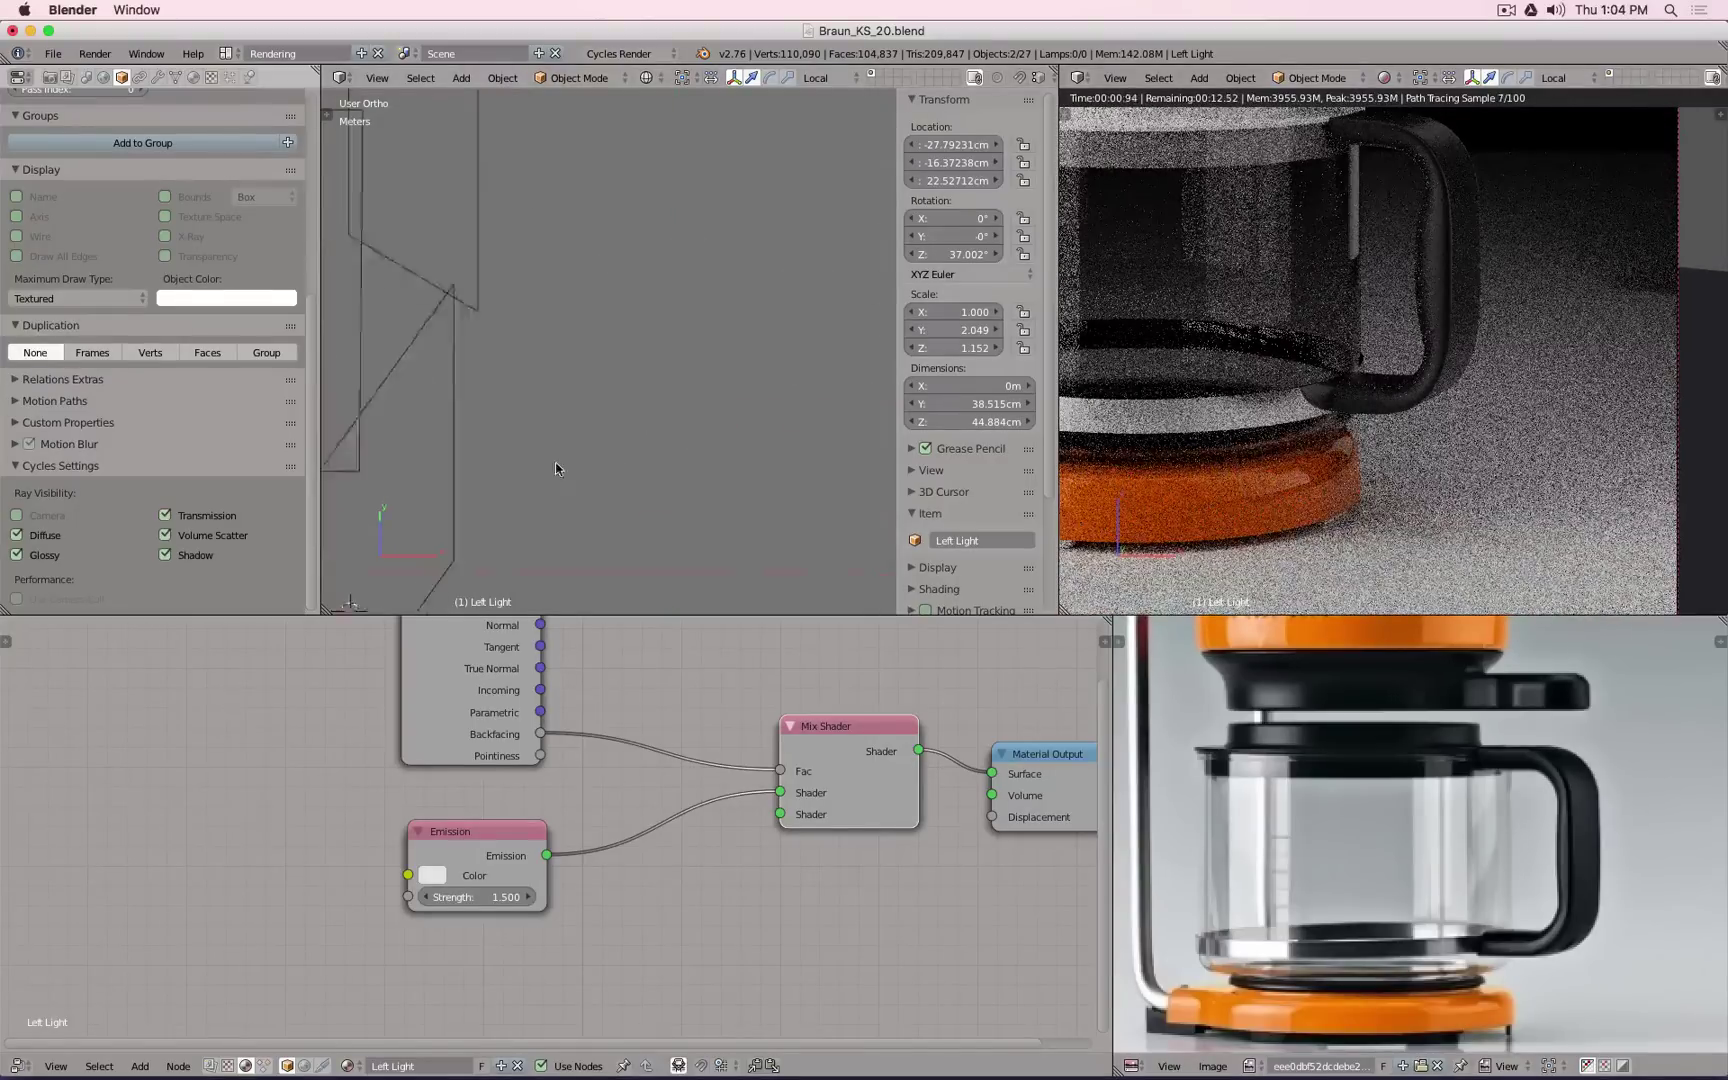
scroll(556, 464, up, 2)
shift+middle_drag(583, 480, 893, 384)
scroll(513, 386, down, 2)
shift+middle_drag(513, 386, 706, 344)
scroll(600, 300, up, 6)
shift+middle_drag(538, 212, 688, 585)
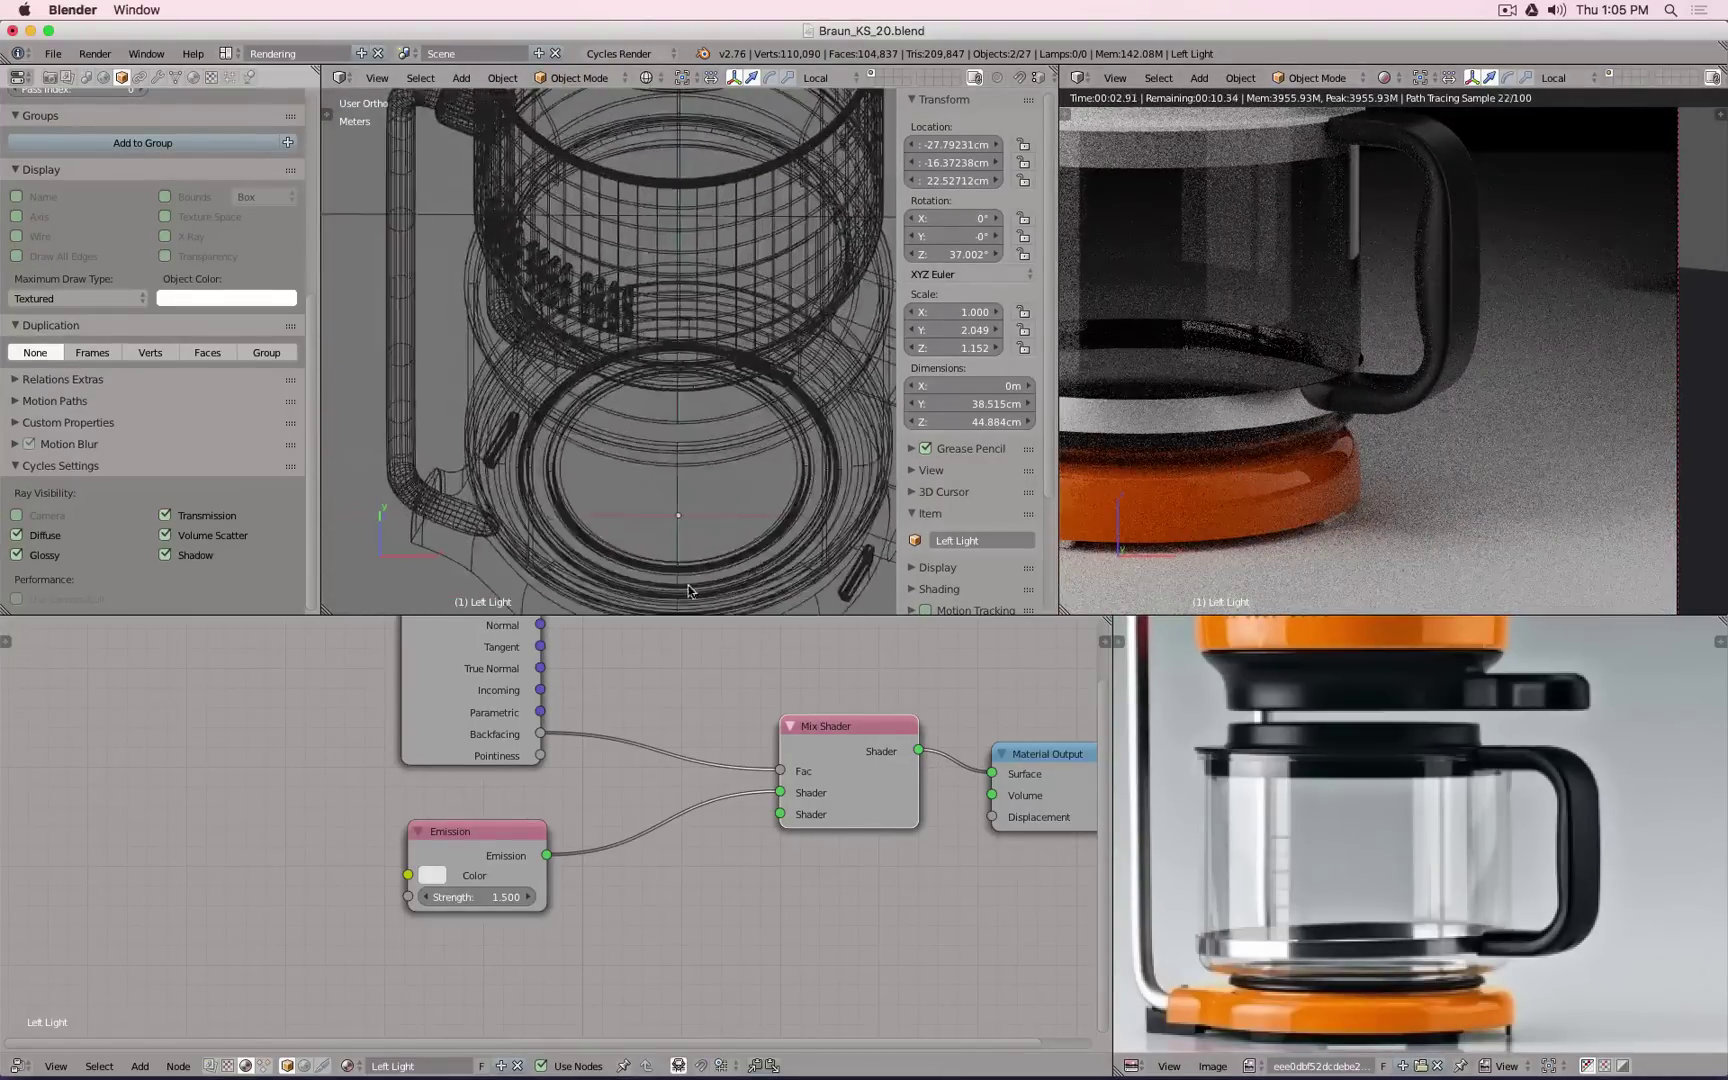
key(z)
scroll(580, 481, up, 2)
right_click(580, 481)
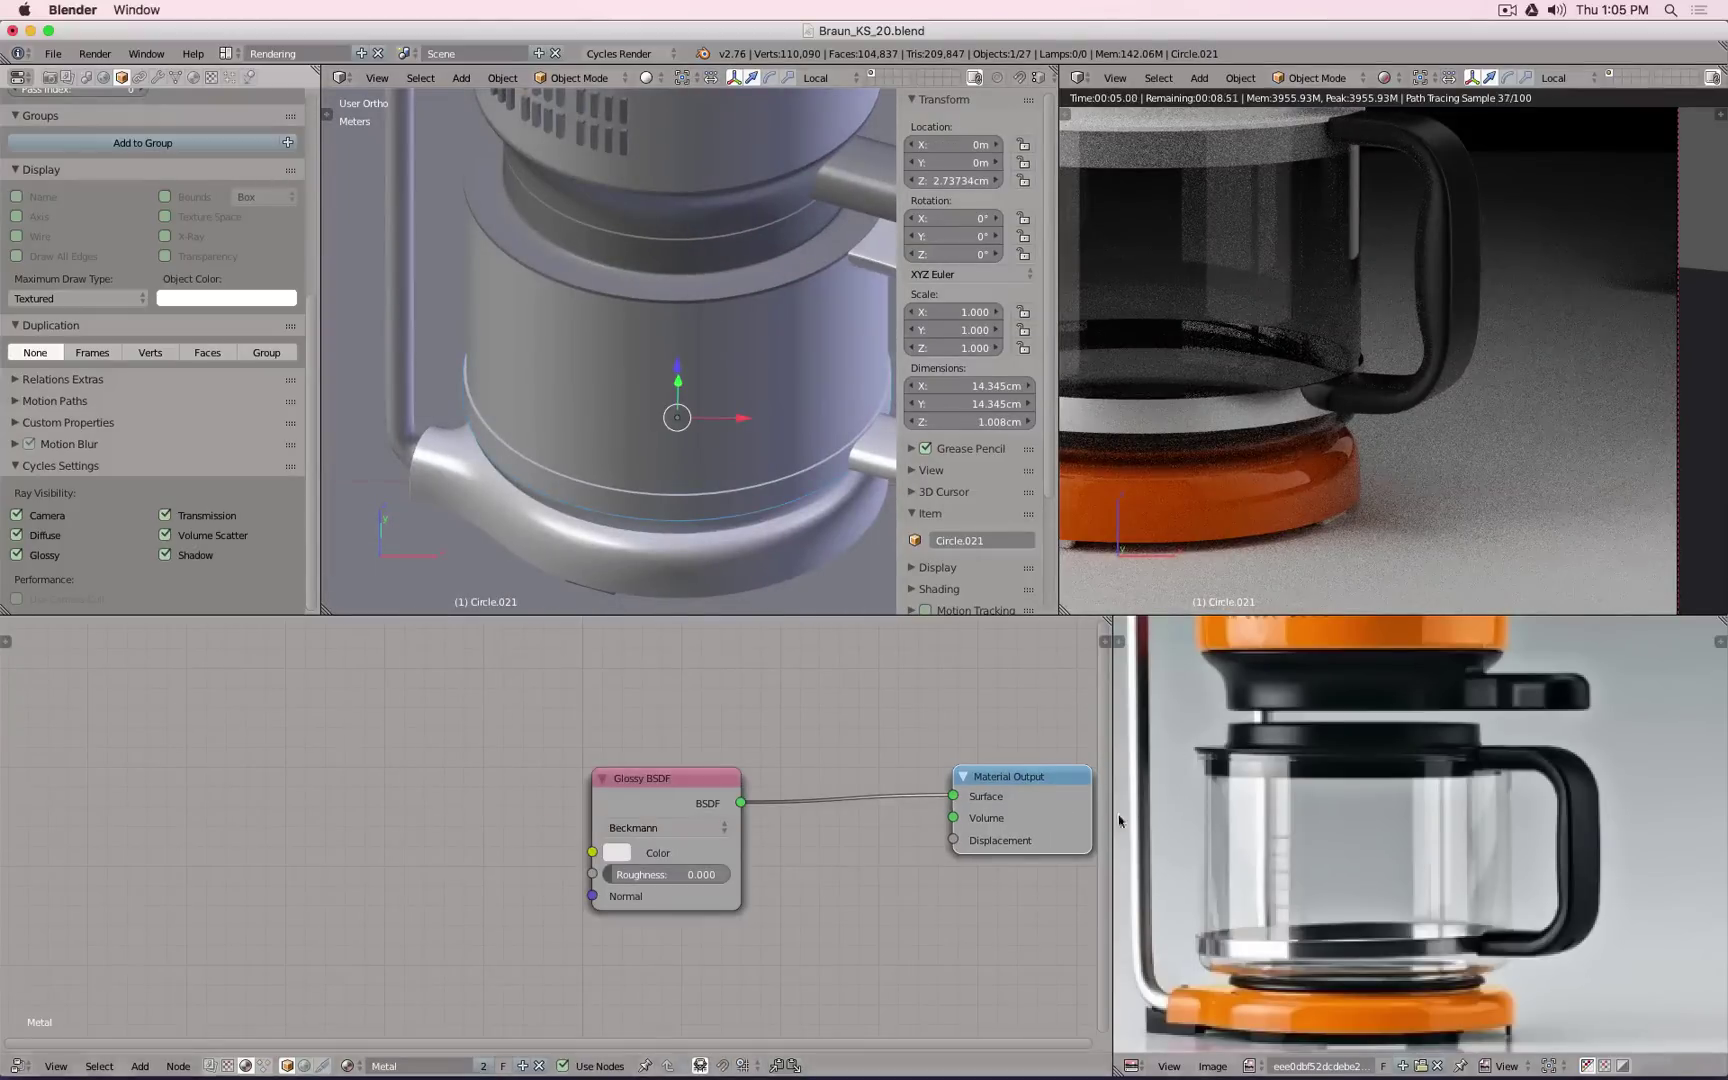
click(673, 874)
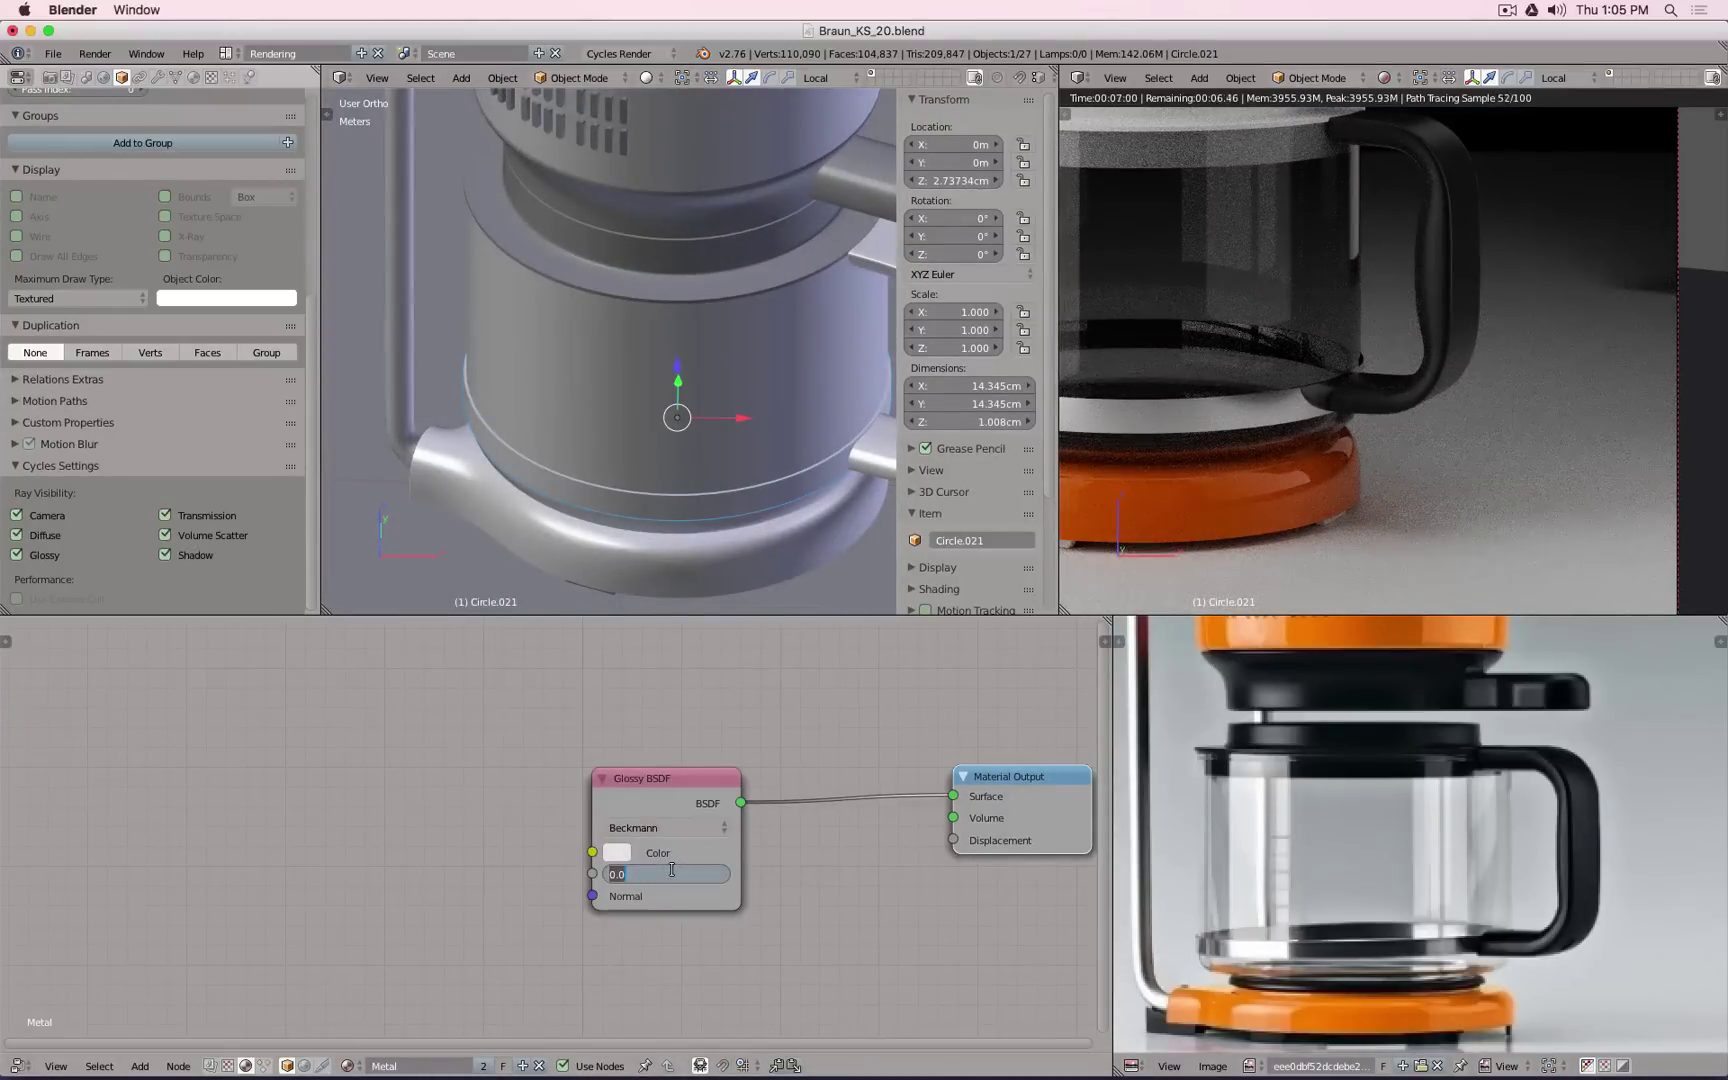
text(.1)
key(Return)
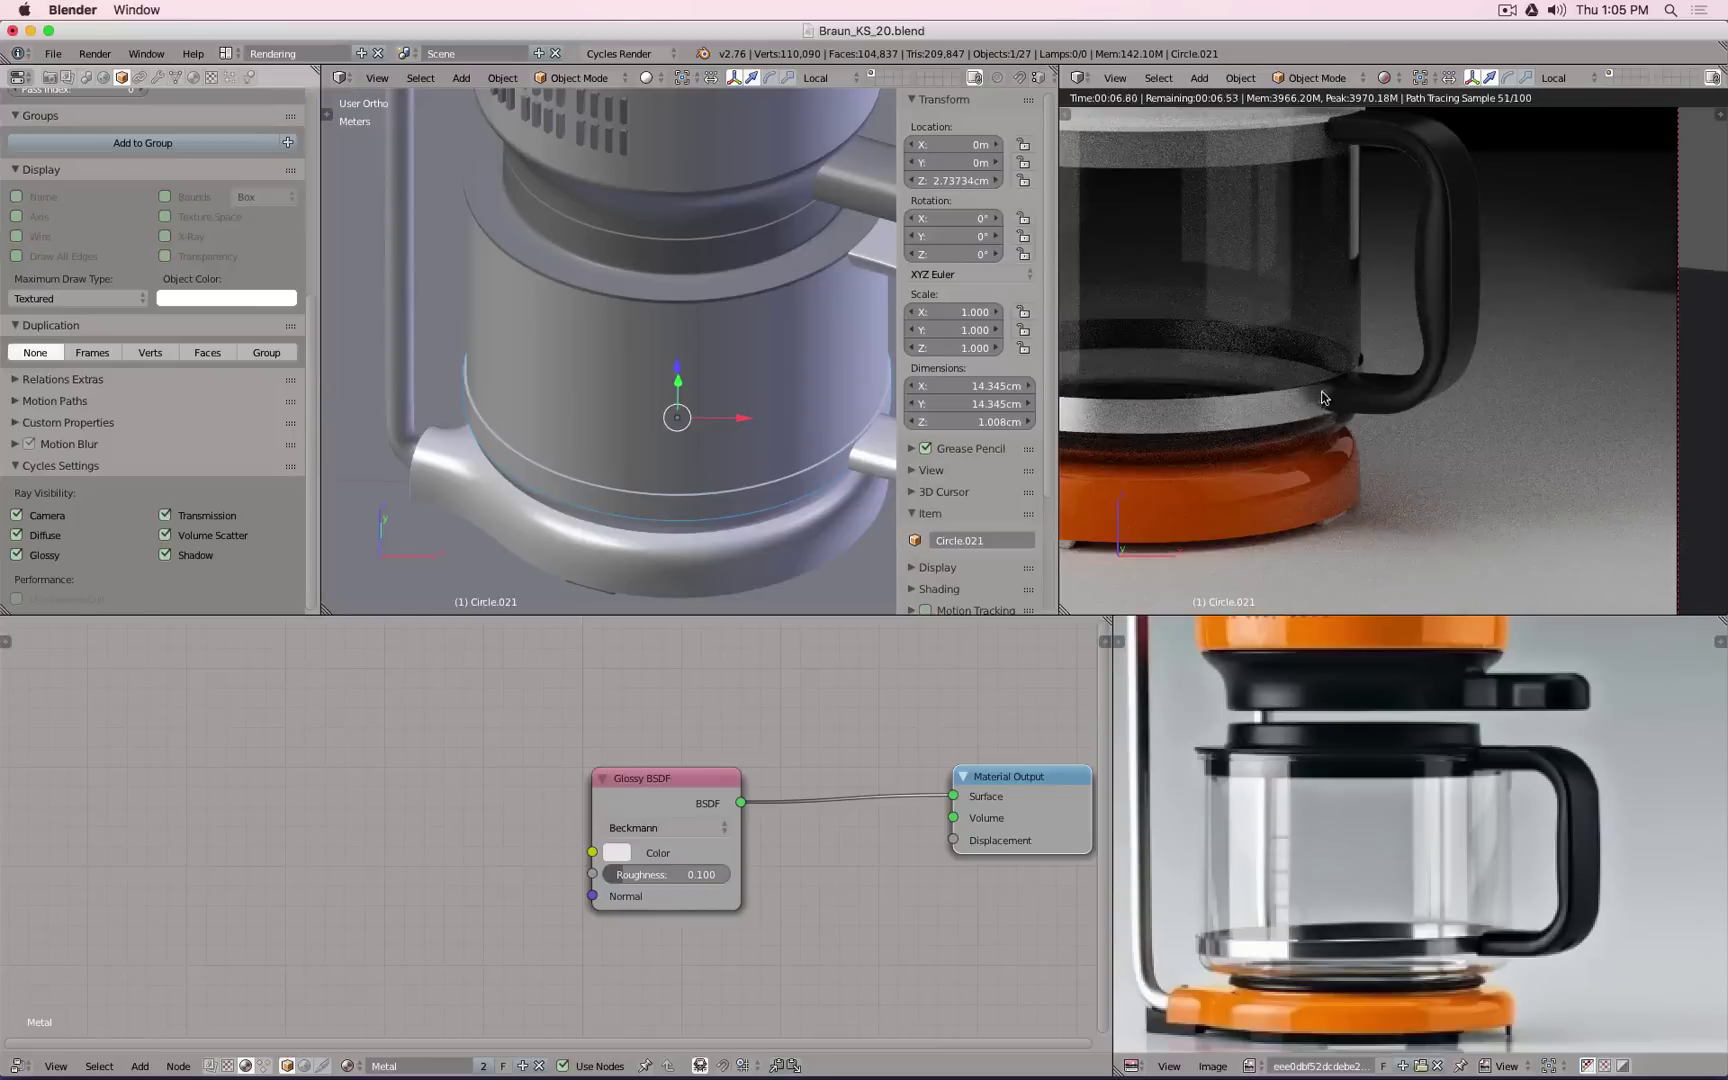
scroll(1324, 392, down, 6)
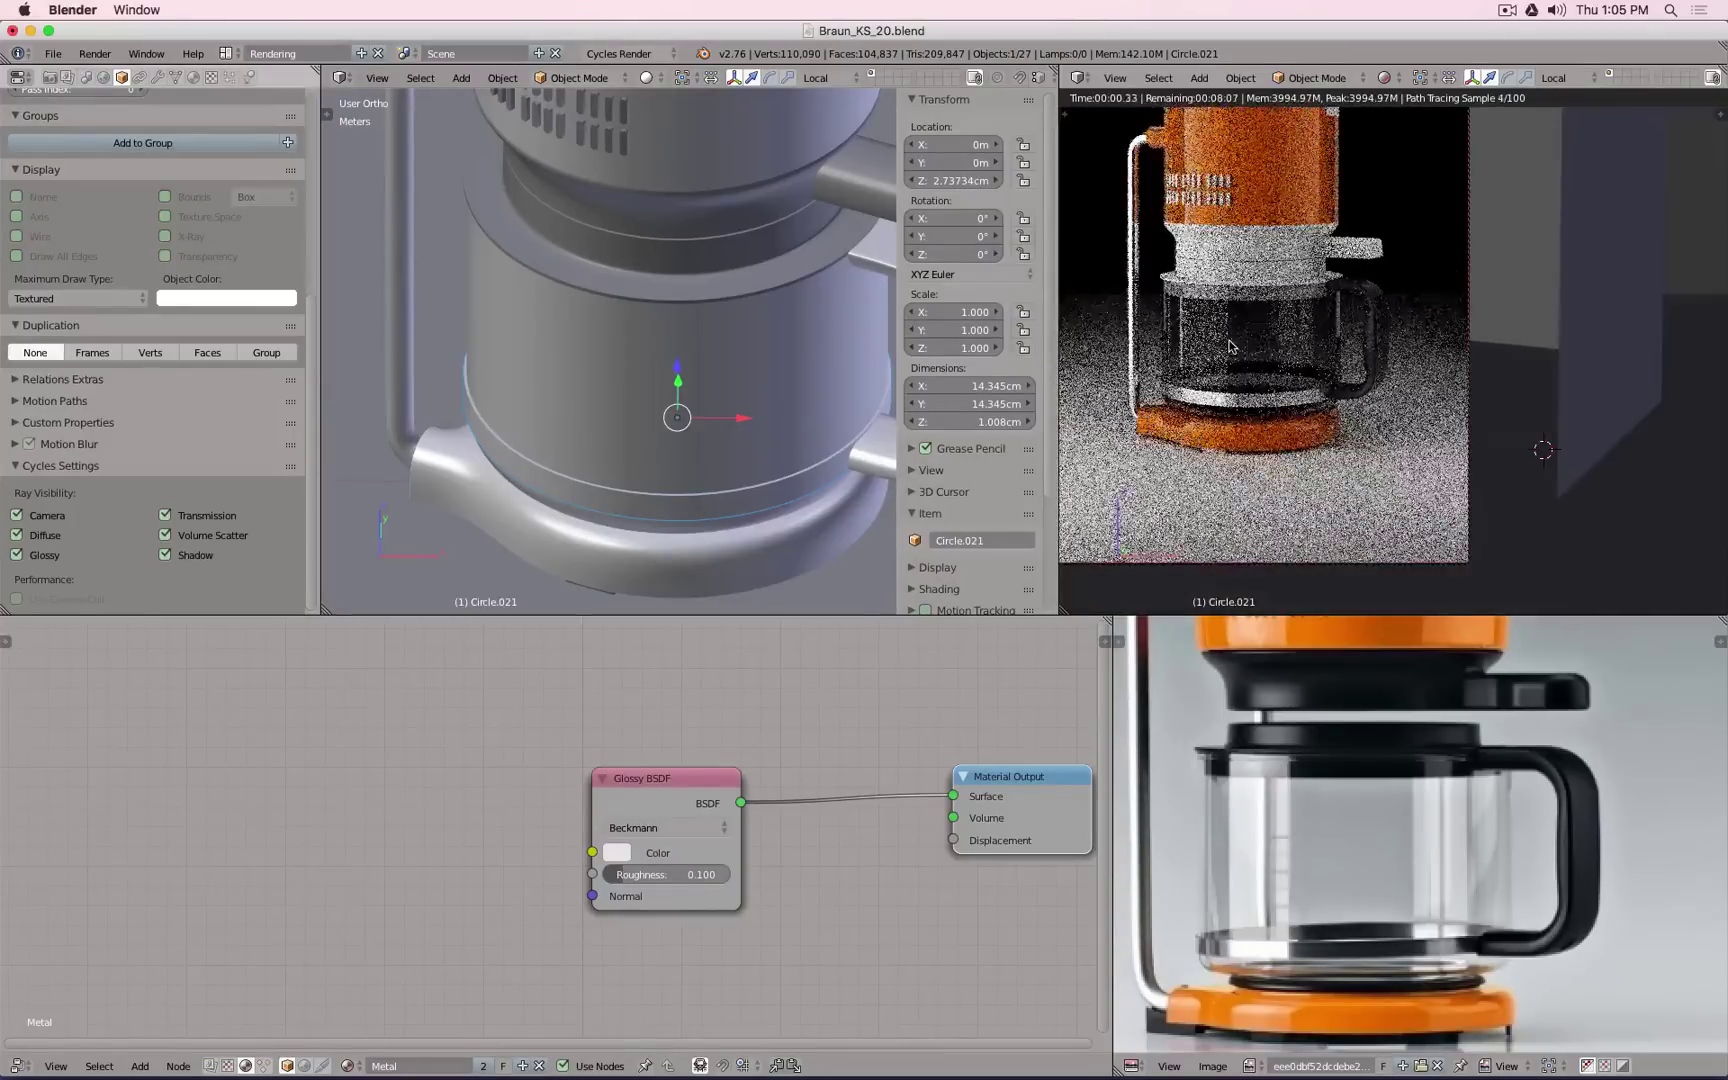
scroll(1288, 378, down, 4)
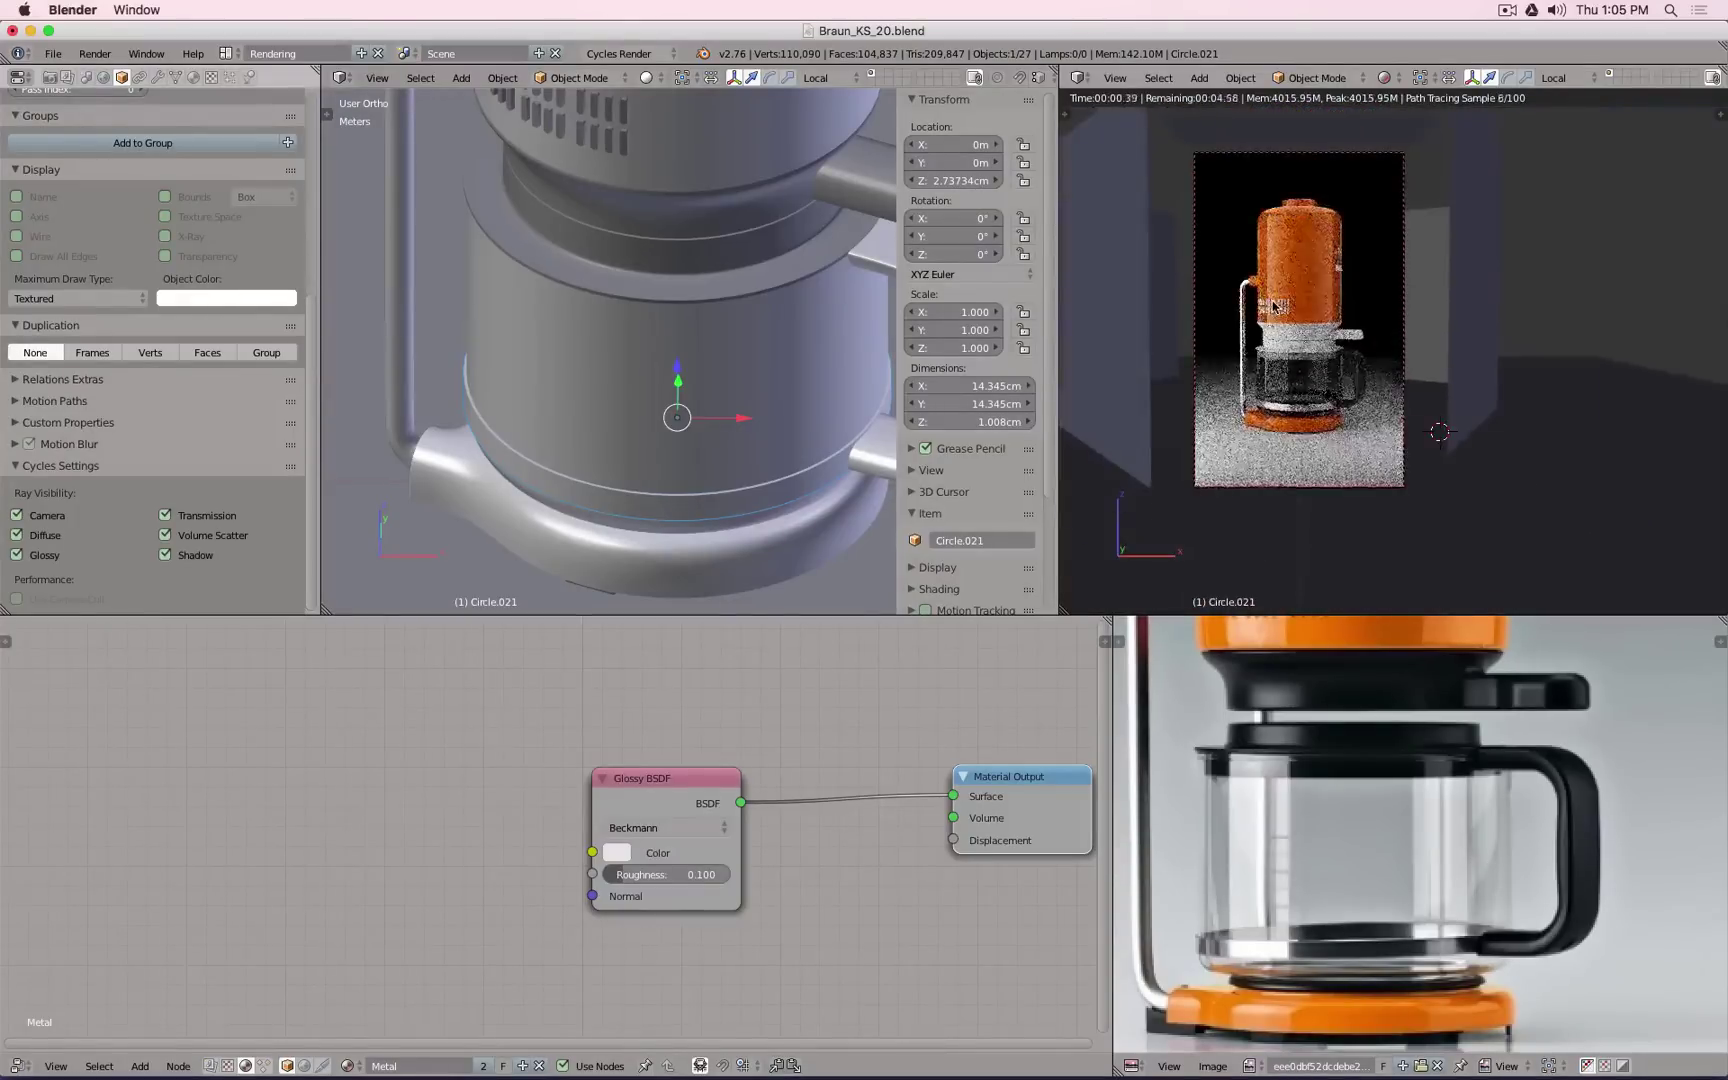
Step: Switch the modelling viewport to wireframe display with the carafe and filter area framed
scroll(1272, 306, up, 3)
shift+middle_drag(714, 282, 622, 430)
key(z)
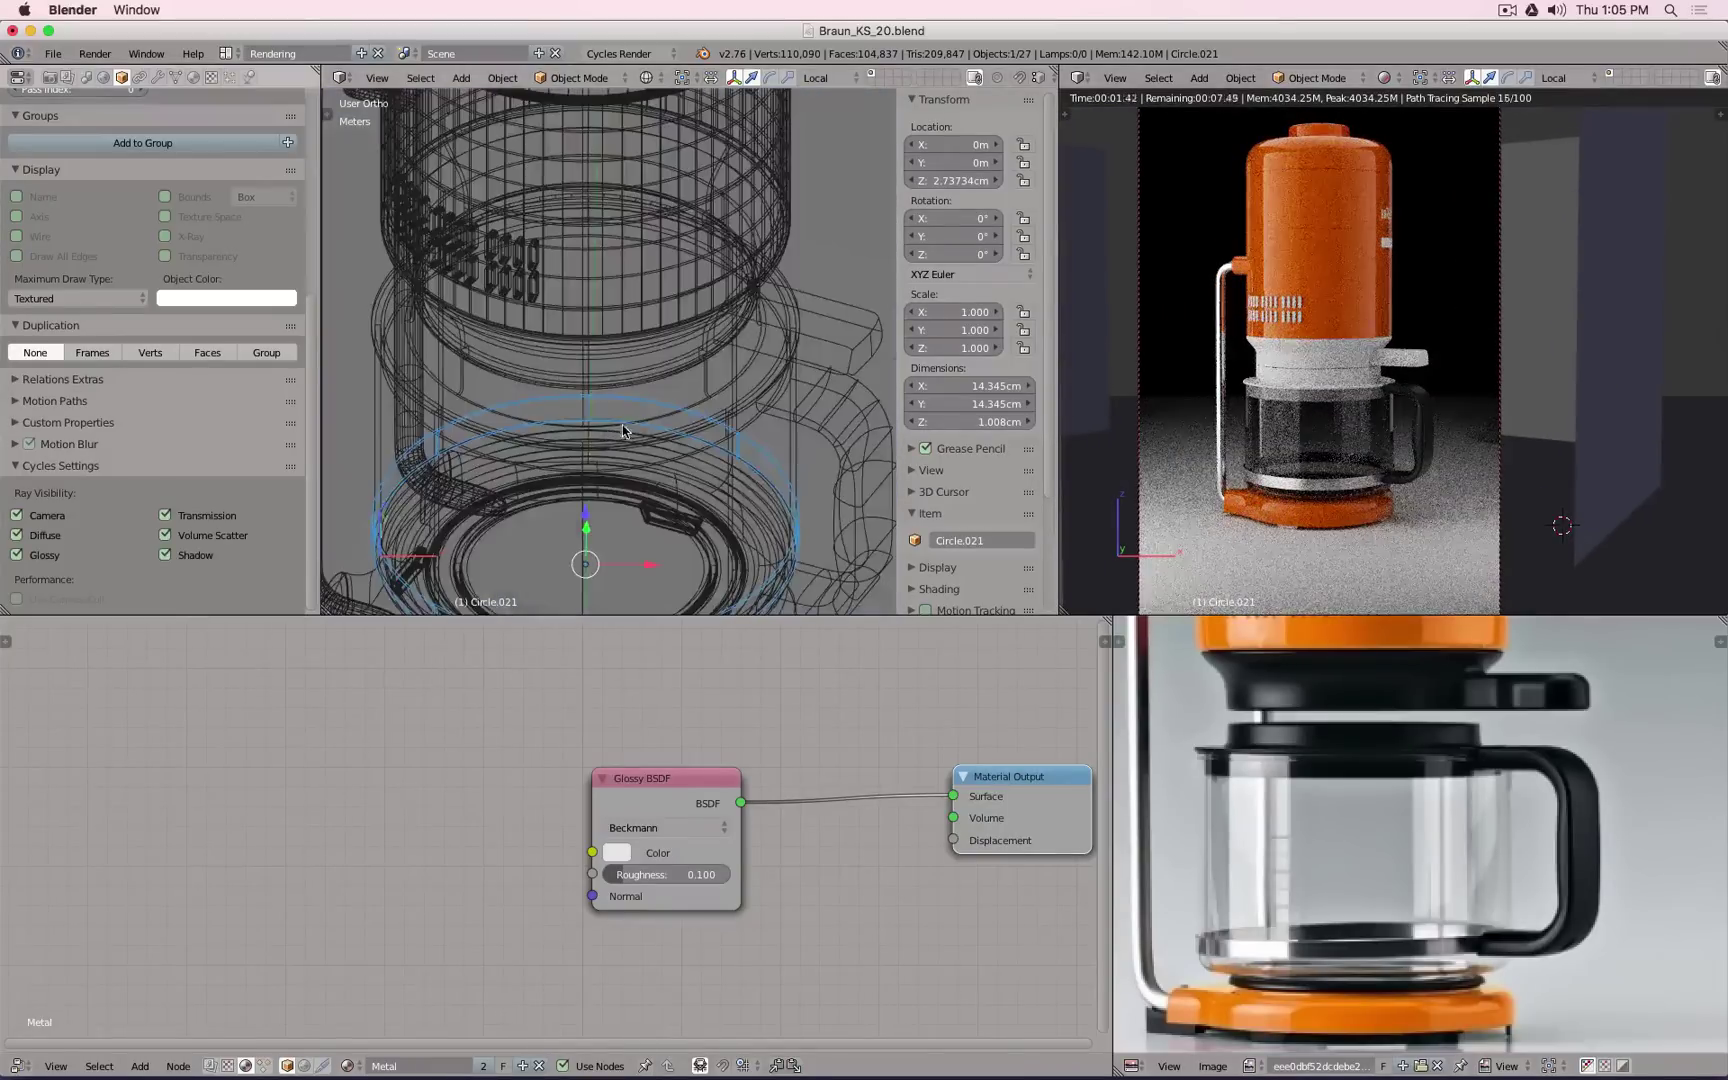
right_click(641, 370)
shift+right_click(756, 400)
shift+right_click(759, 389)
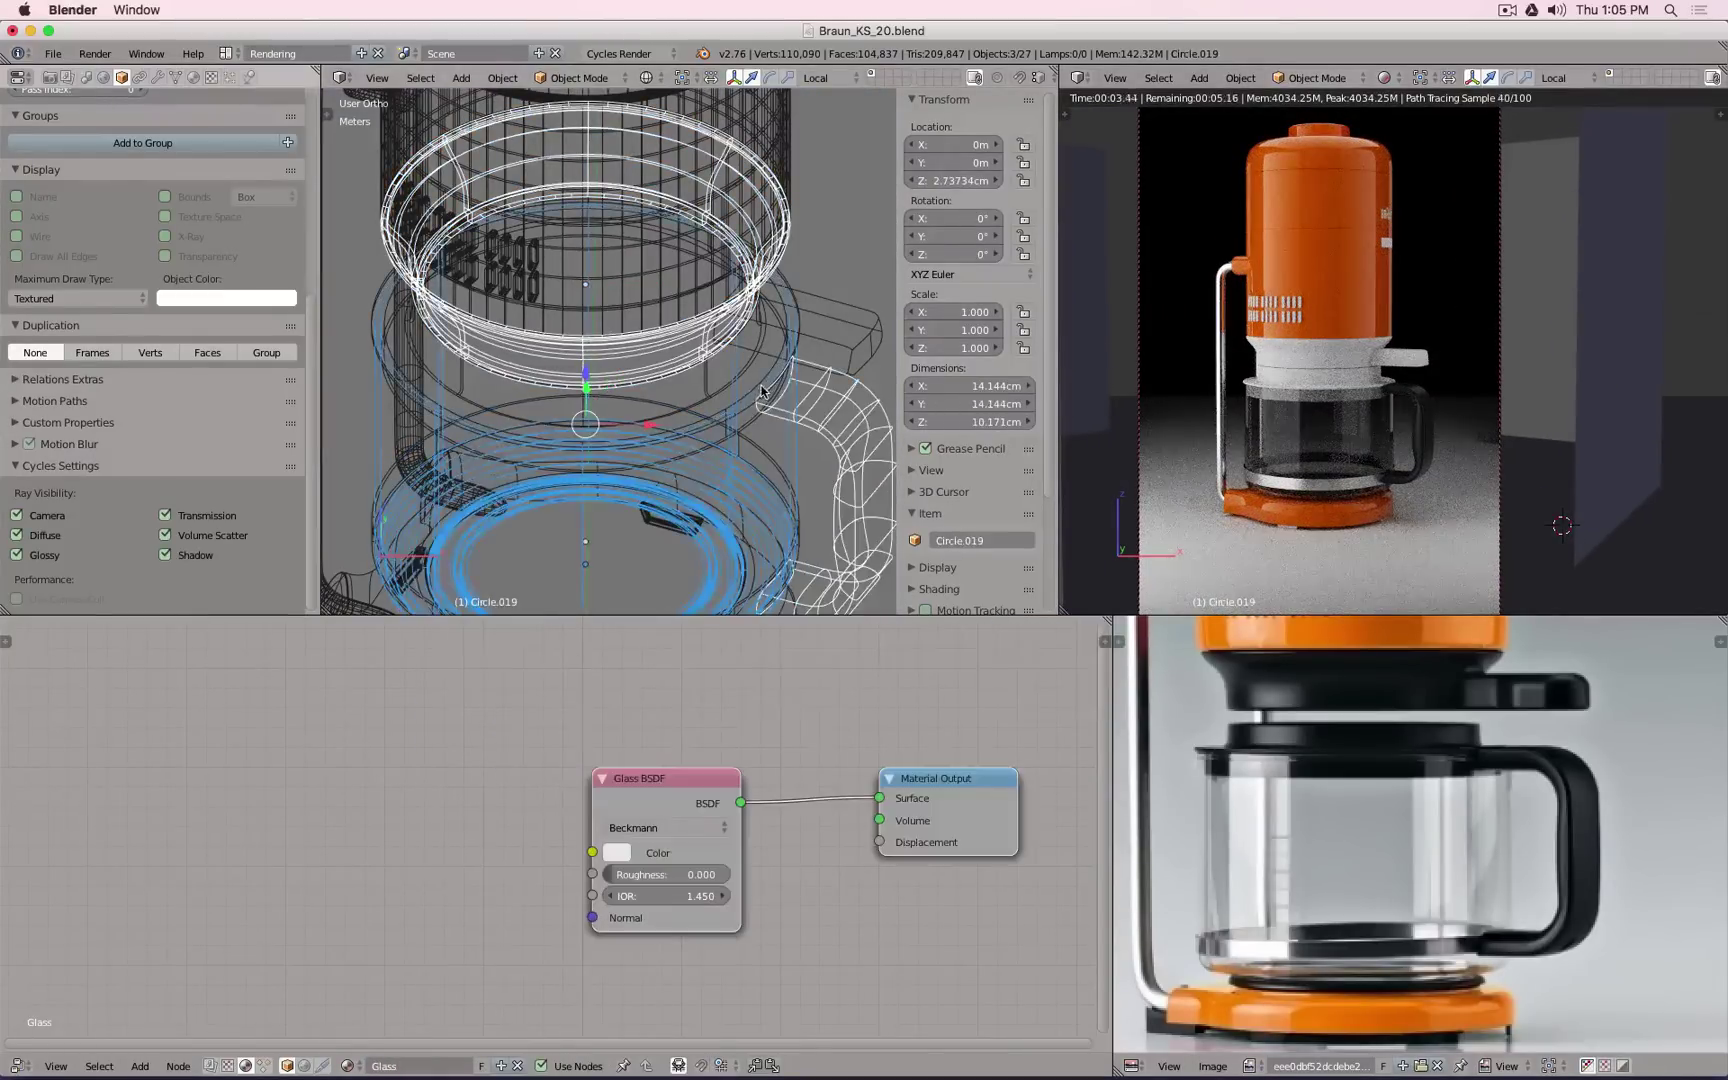
shift+right_click(774, 373)
right_click(800, 404)
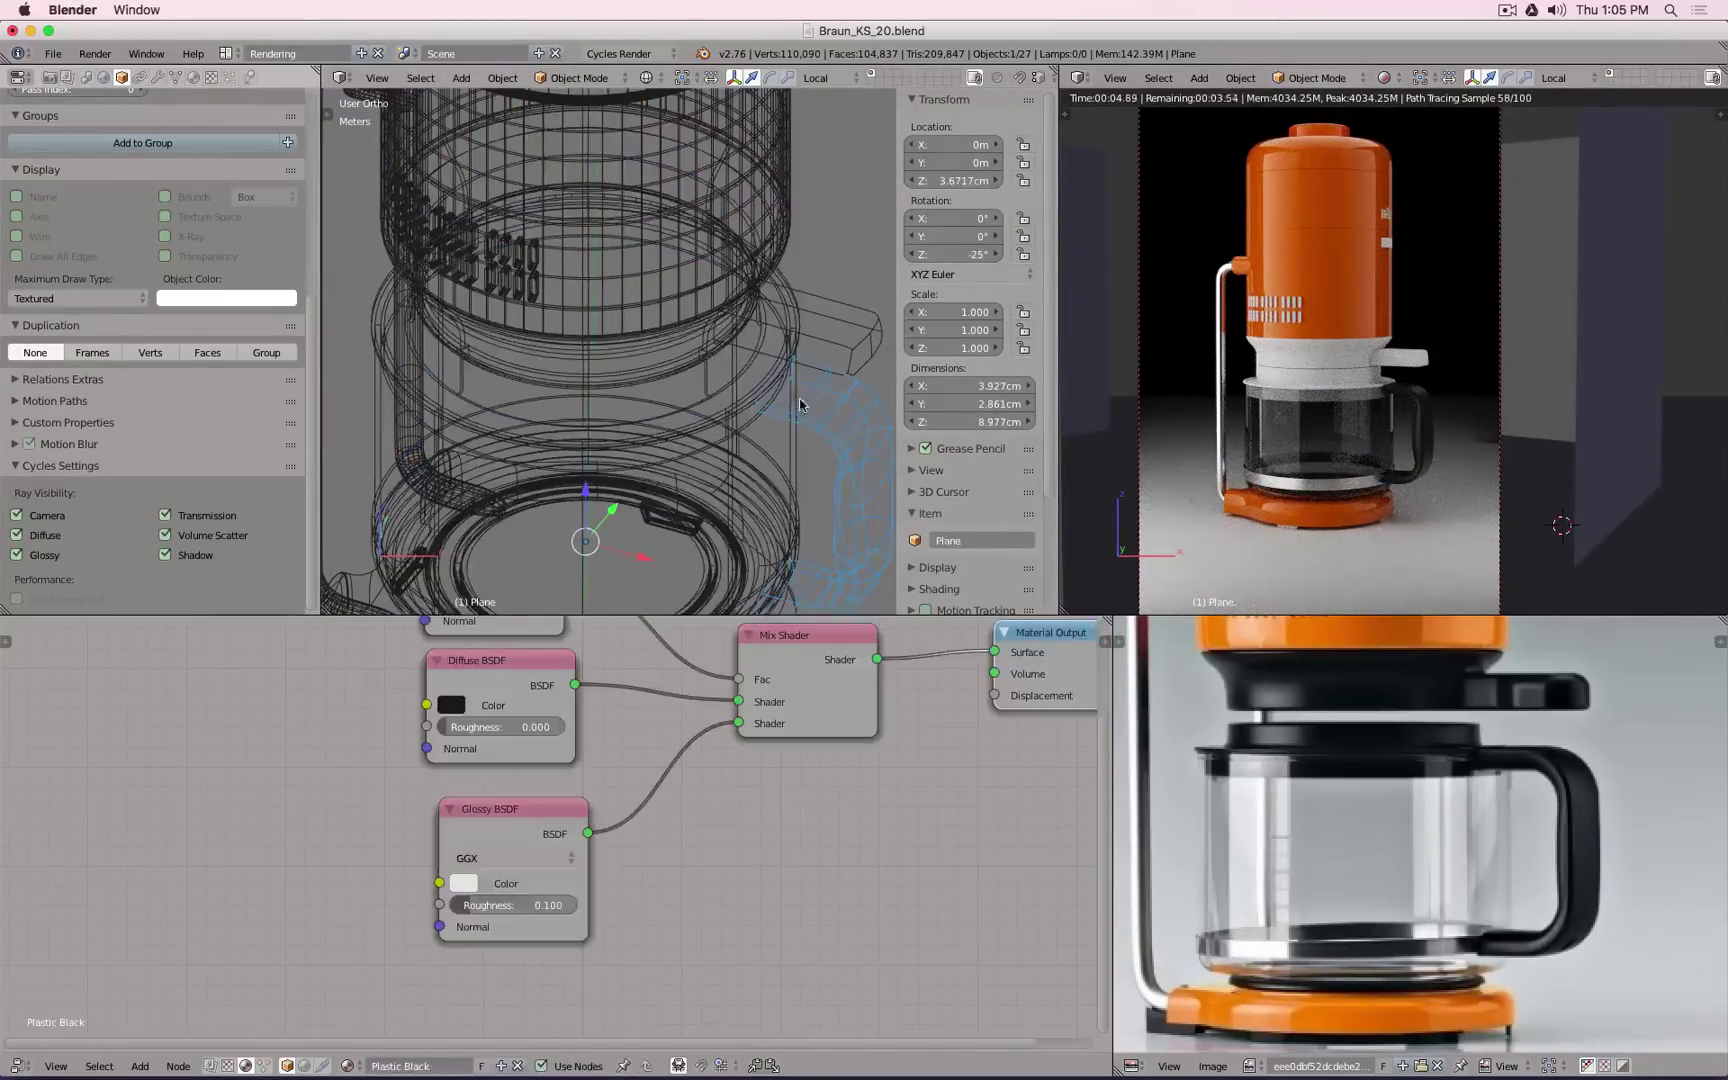
Step: Link the carafe handle's Plastic Black material to the filter holder, the carafe lid and the filter handle
right_click(760, 298)
shift+right_click(603, 361)
shift+right_click(816, 332)
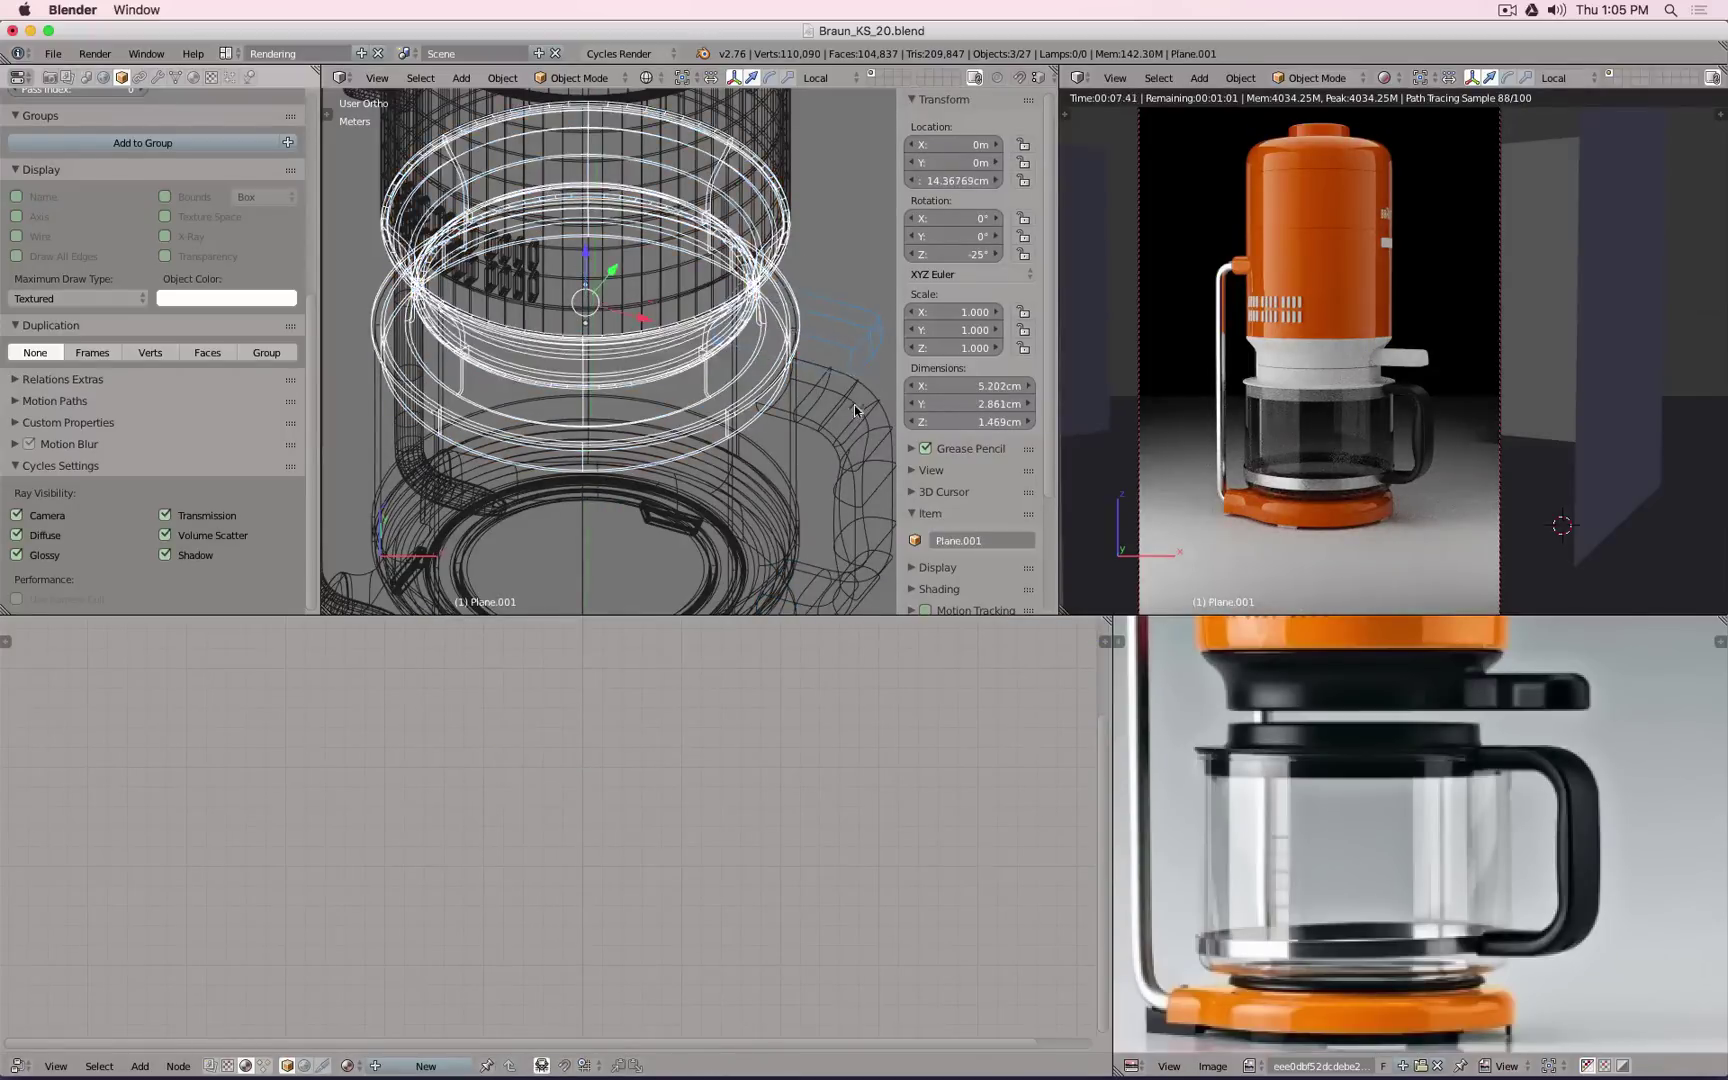
key(z)
shift+right_click(848, 418)
key(z)
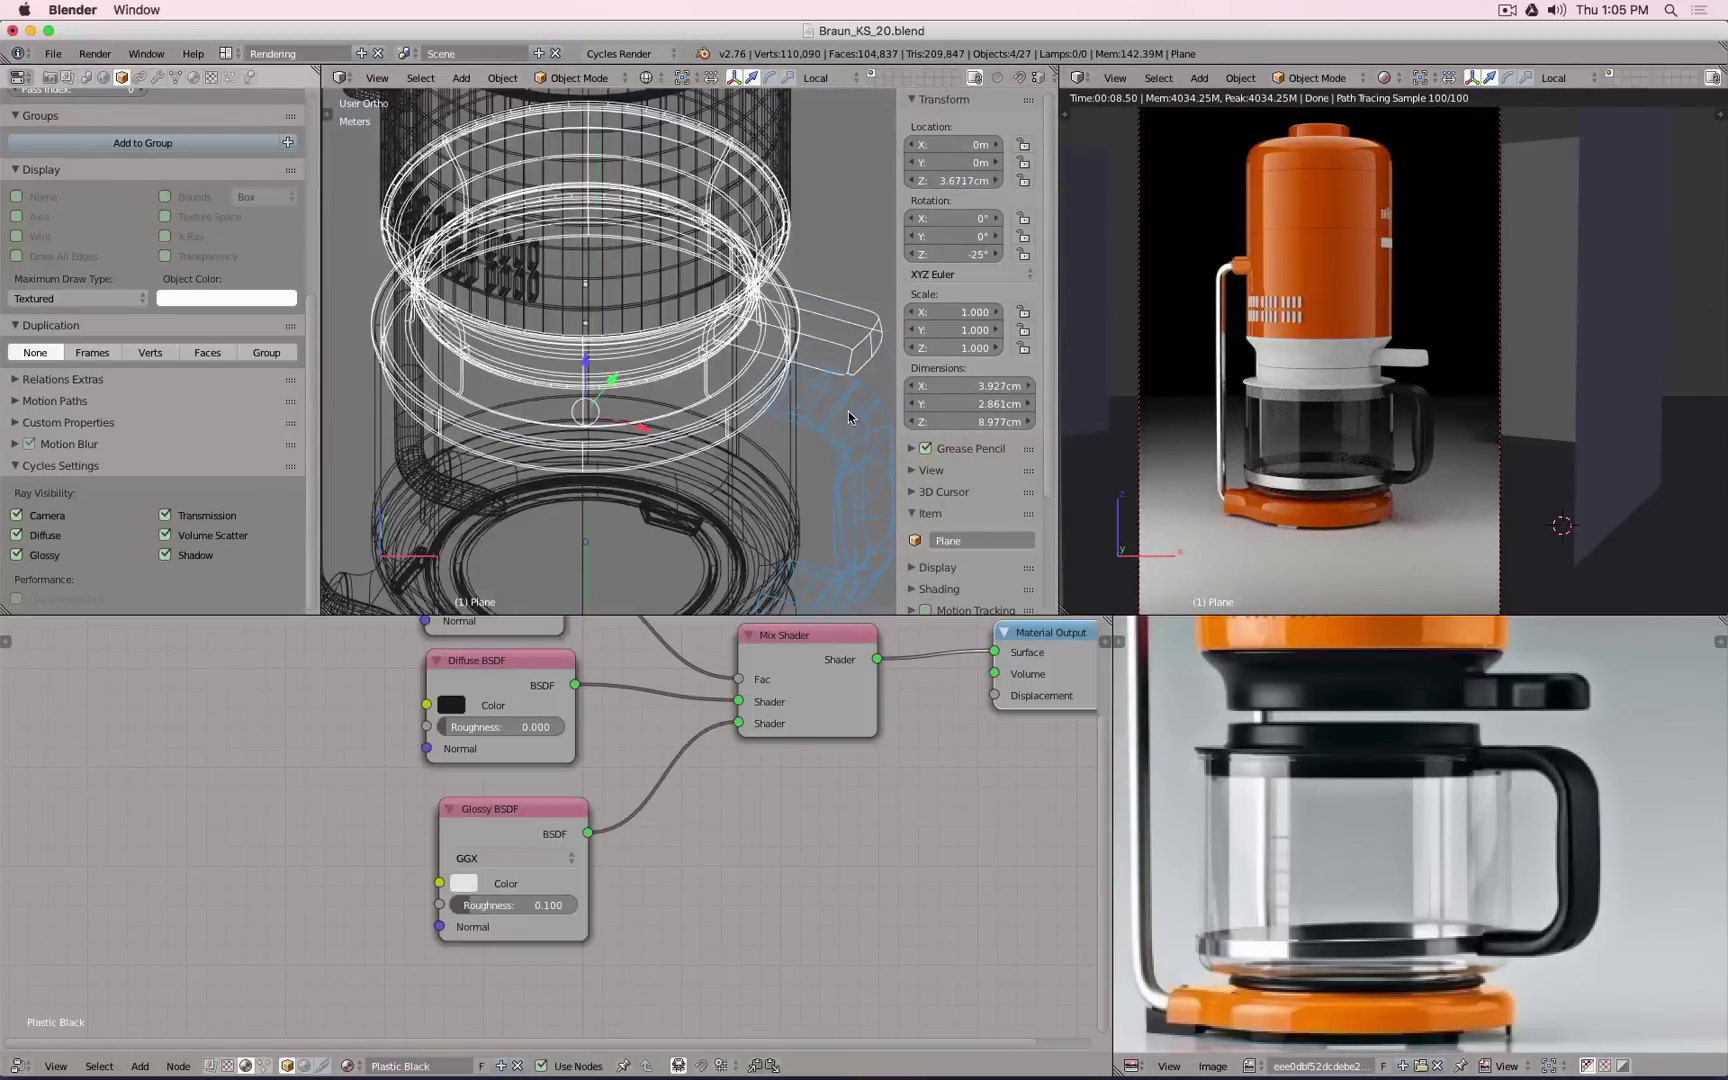
key(ctrl+l)
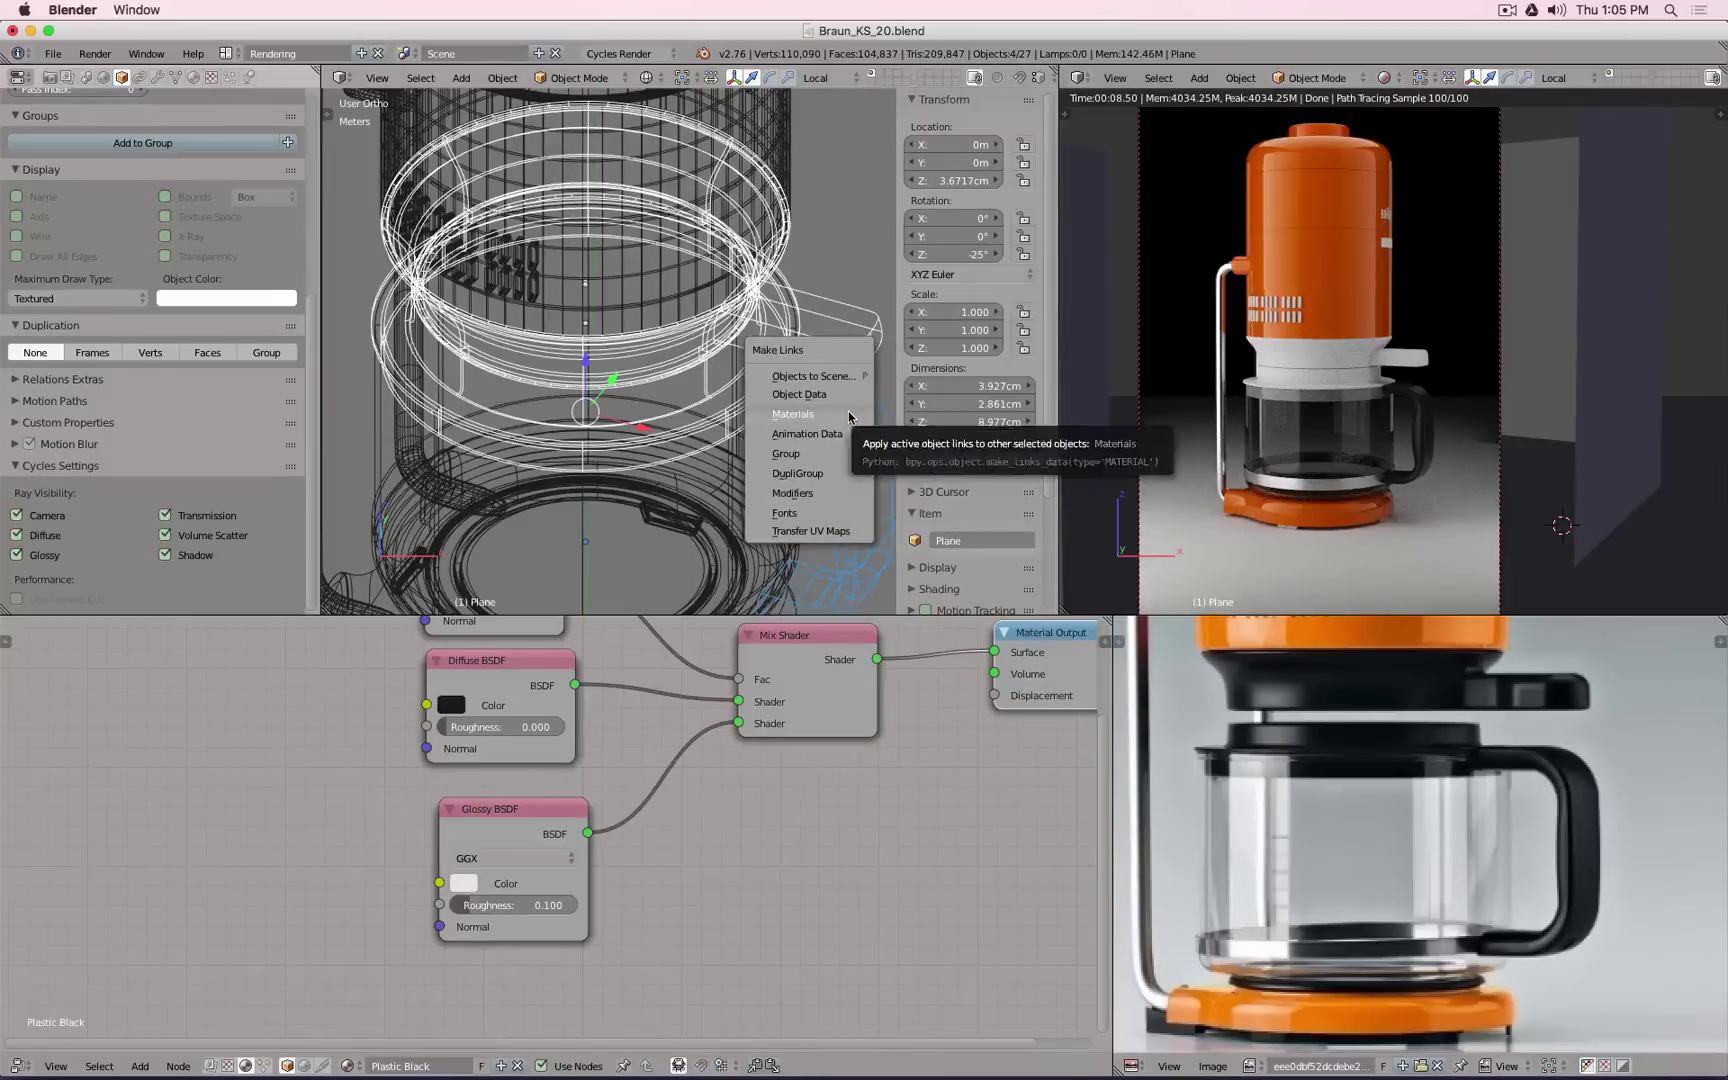
click(848, 420)
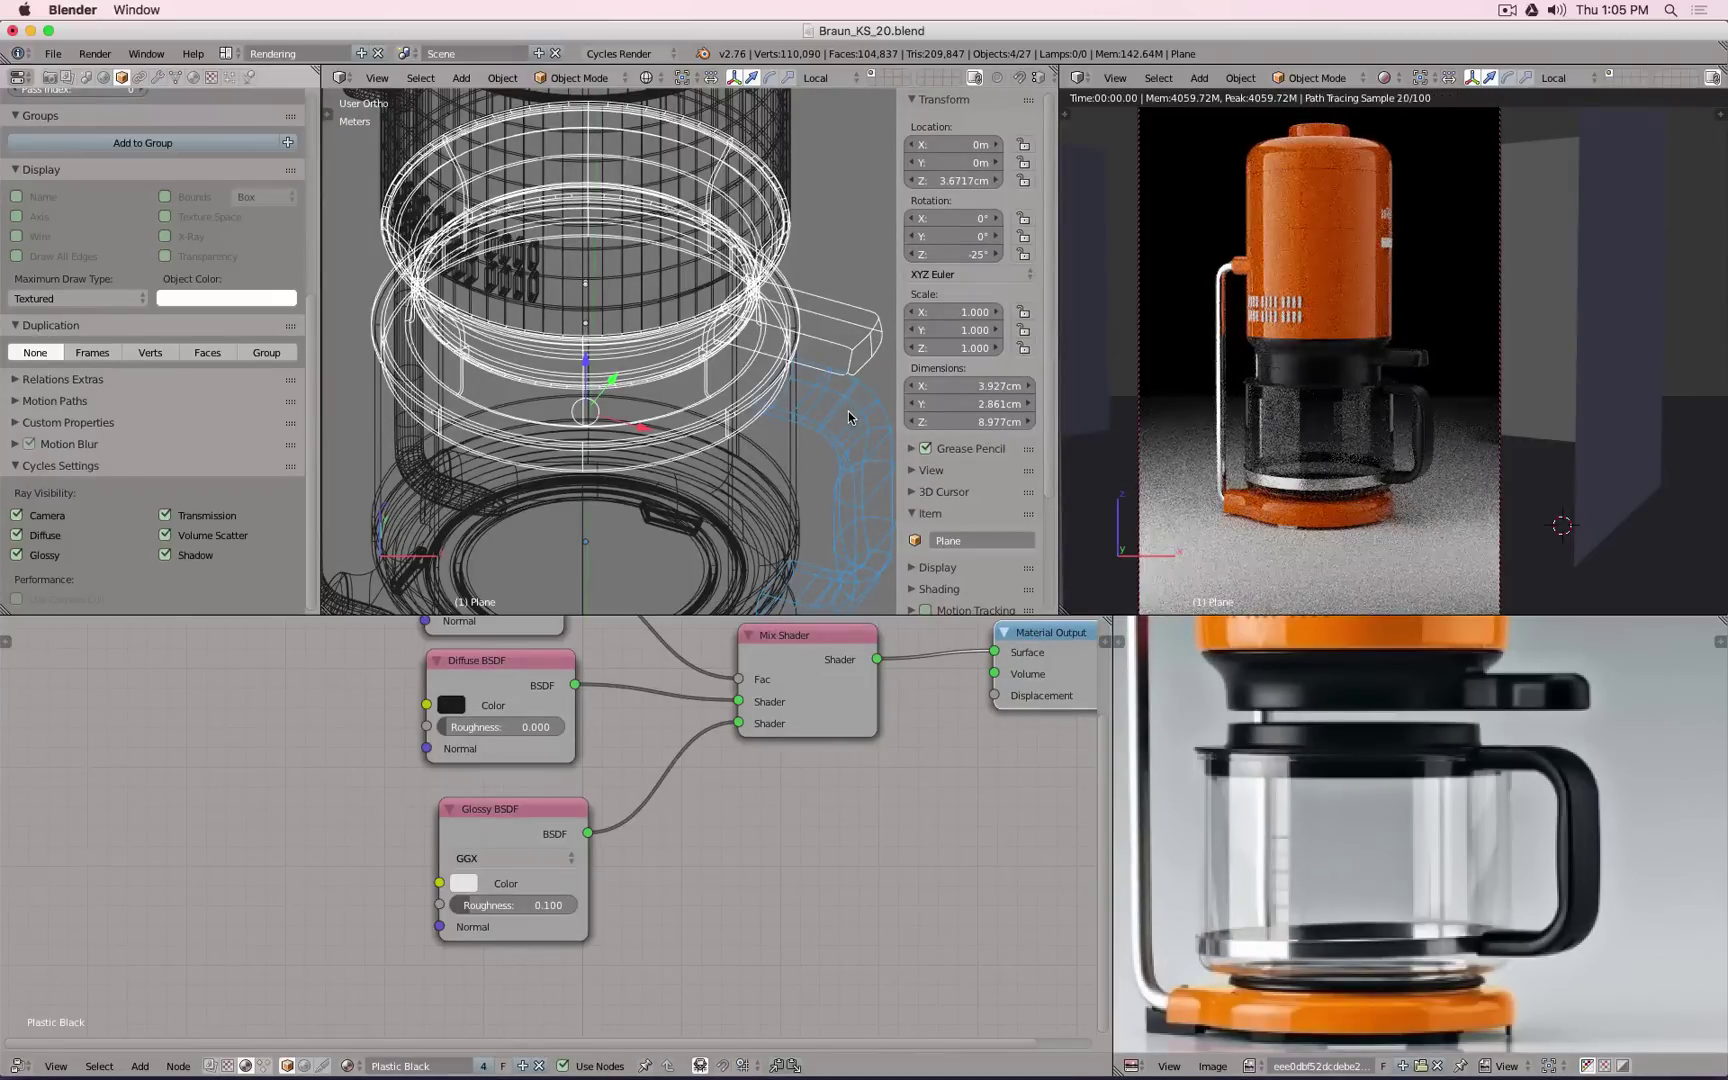
Step: Link the filter handle's Plastic Black material to the BRAUN logo and the small plate below it
scroll(830, 277, down, 2)
mouse_move(827, 449)
middle_down()
mouse_move(822, 420)
mouse_move(762, 410)
middle_up()
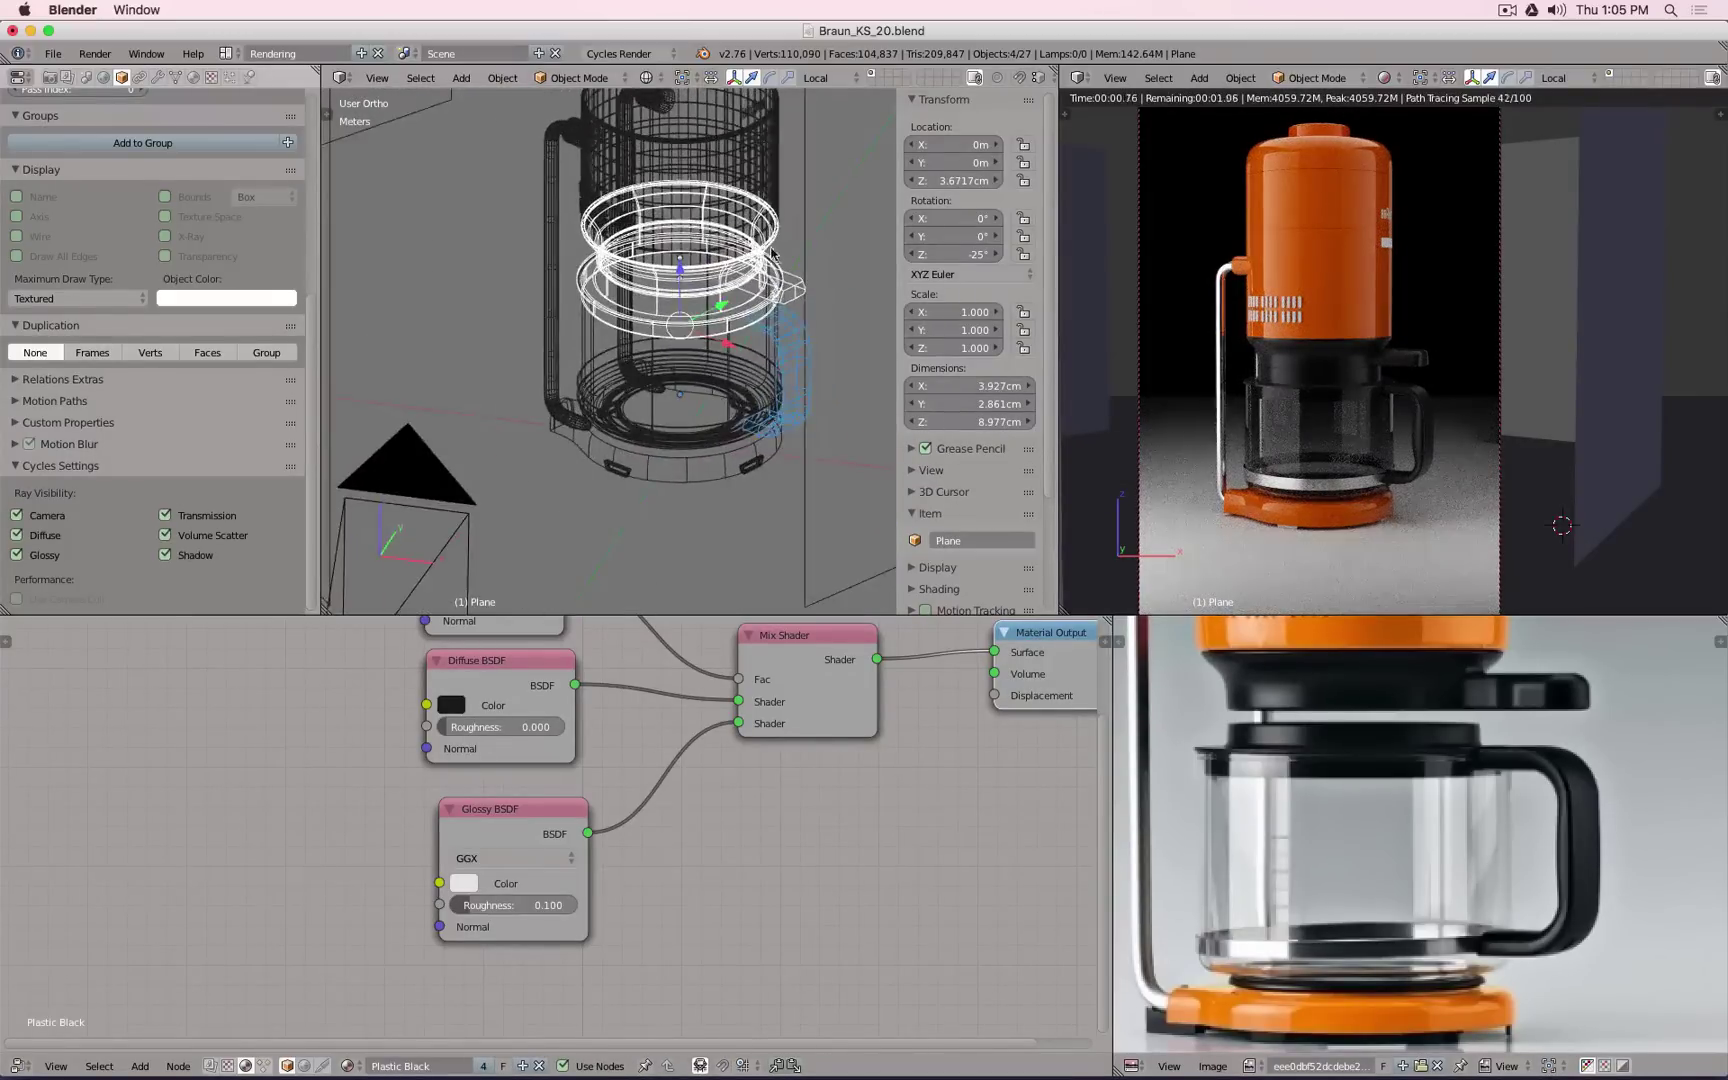
scroll(753, 305, up, 3)
key(z)
shift+middle_drag(752, 305, 742, 535)
scroll(744, 357, up, 3)
right_click(718, 259)
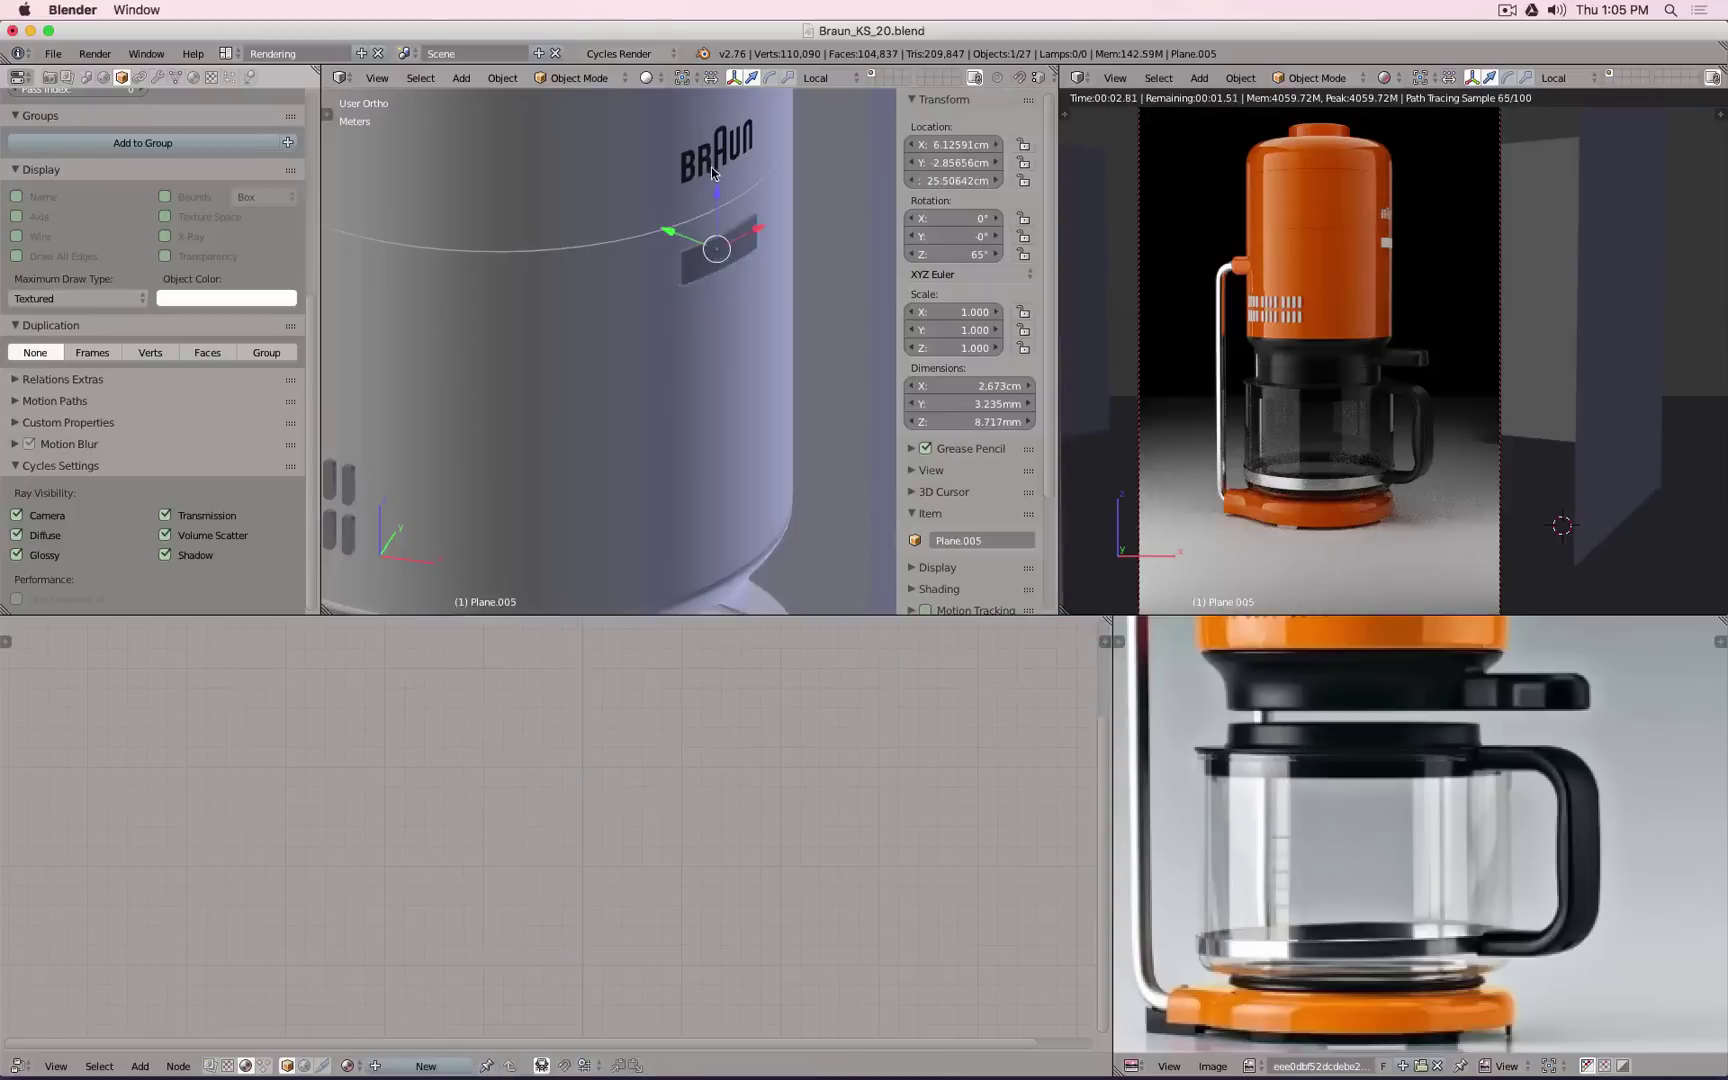
key(z)
scroll(705, 163, down, 4)
right_click(770, 415)
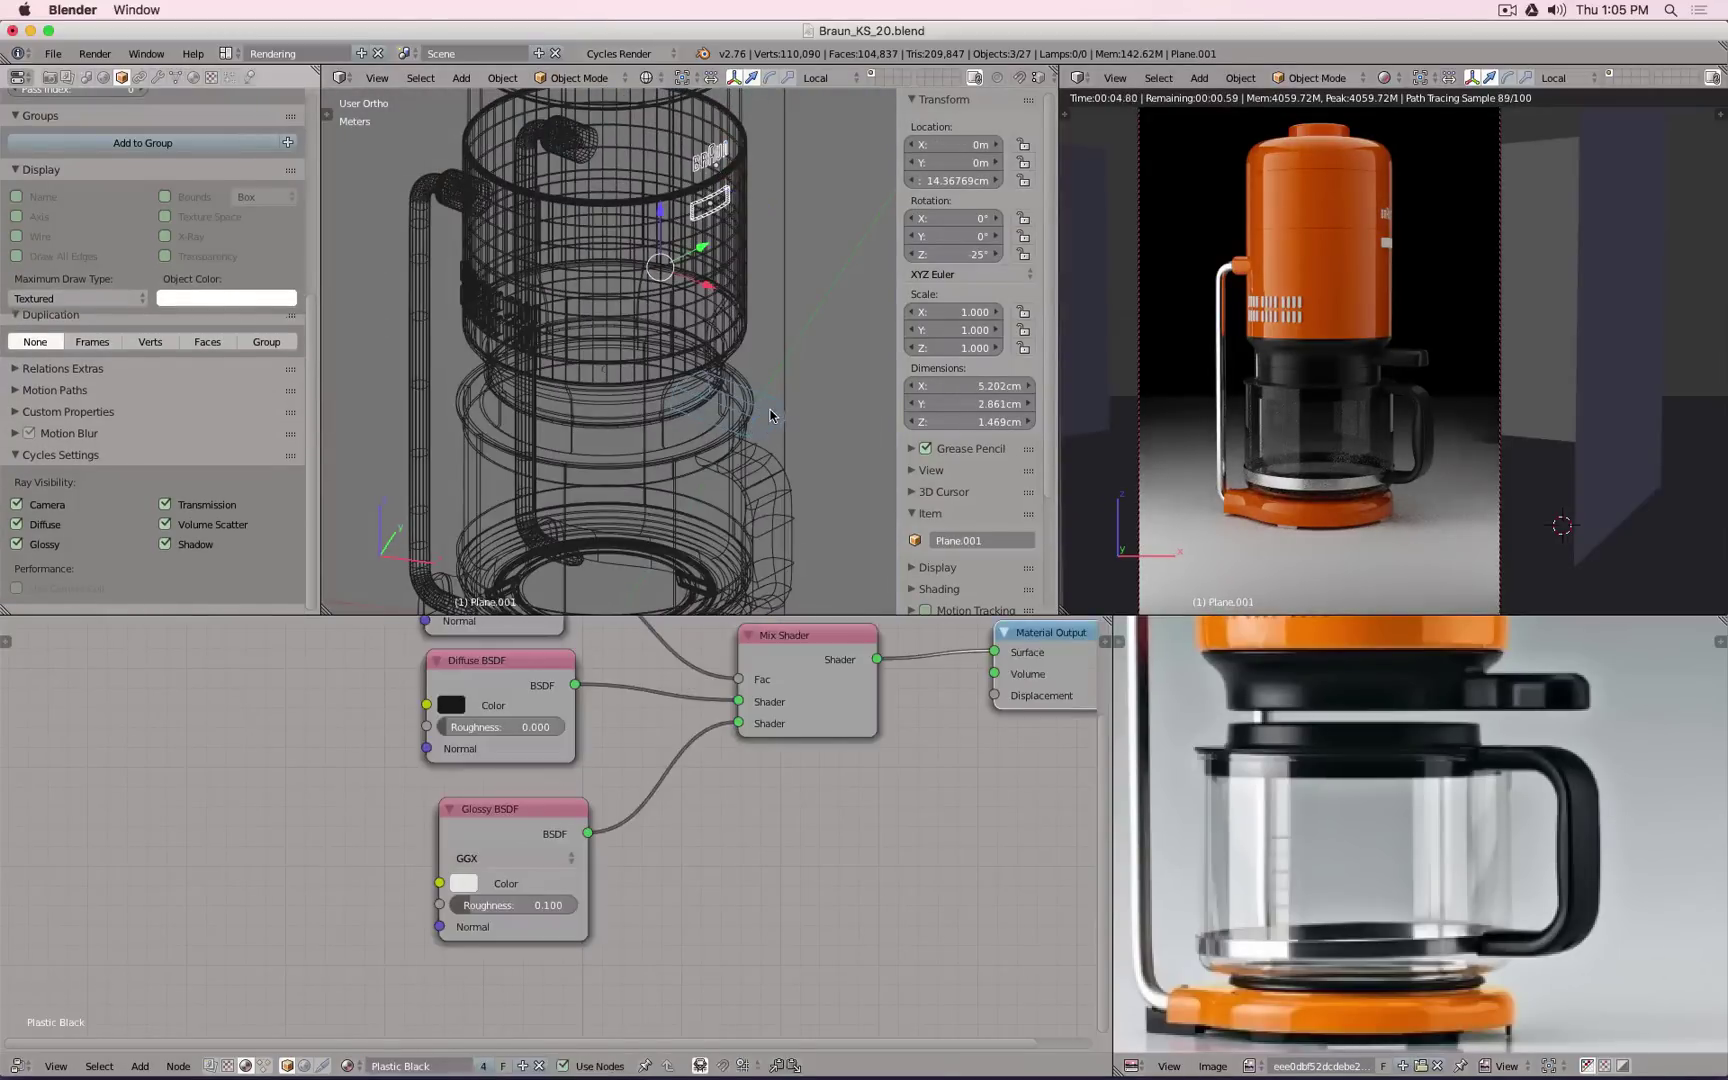
key(ctrl+l)
click(771, 415)
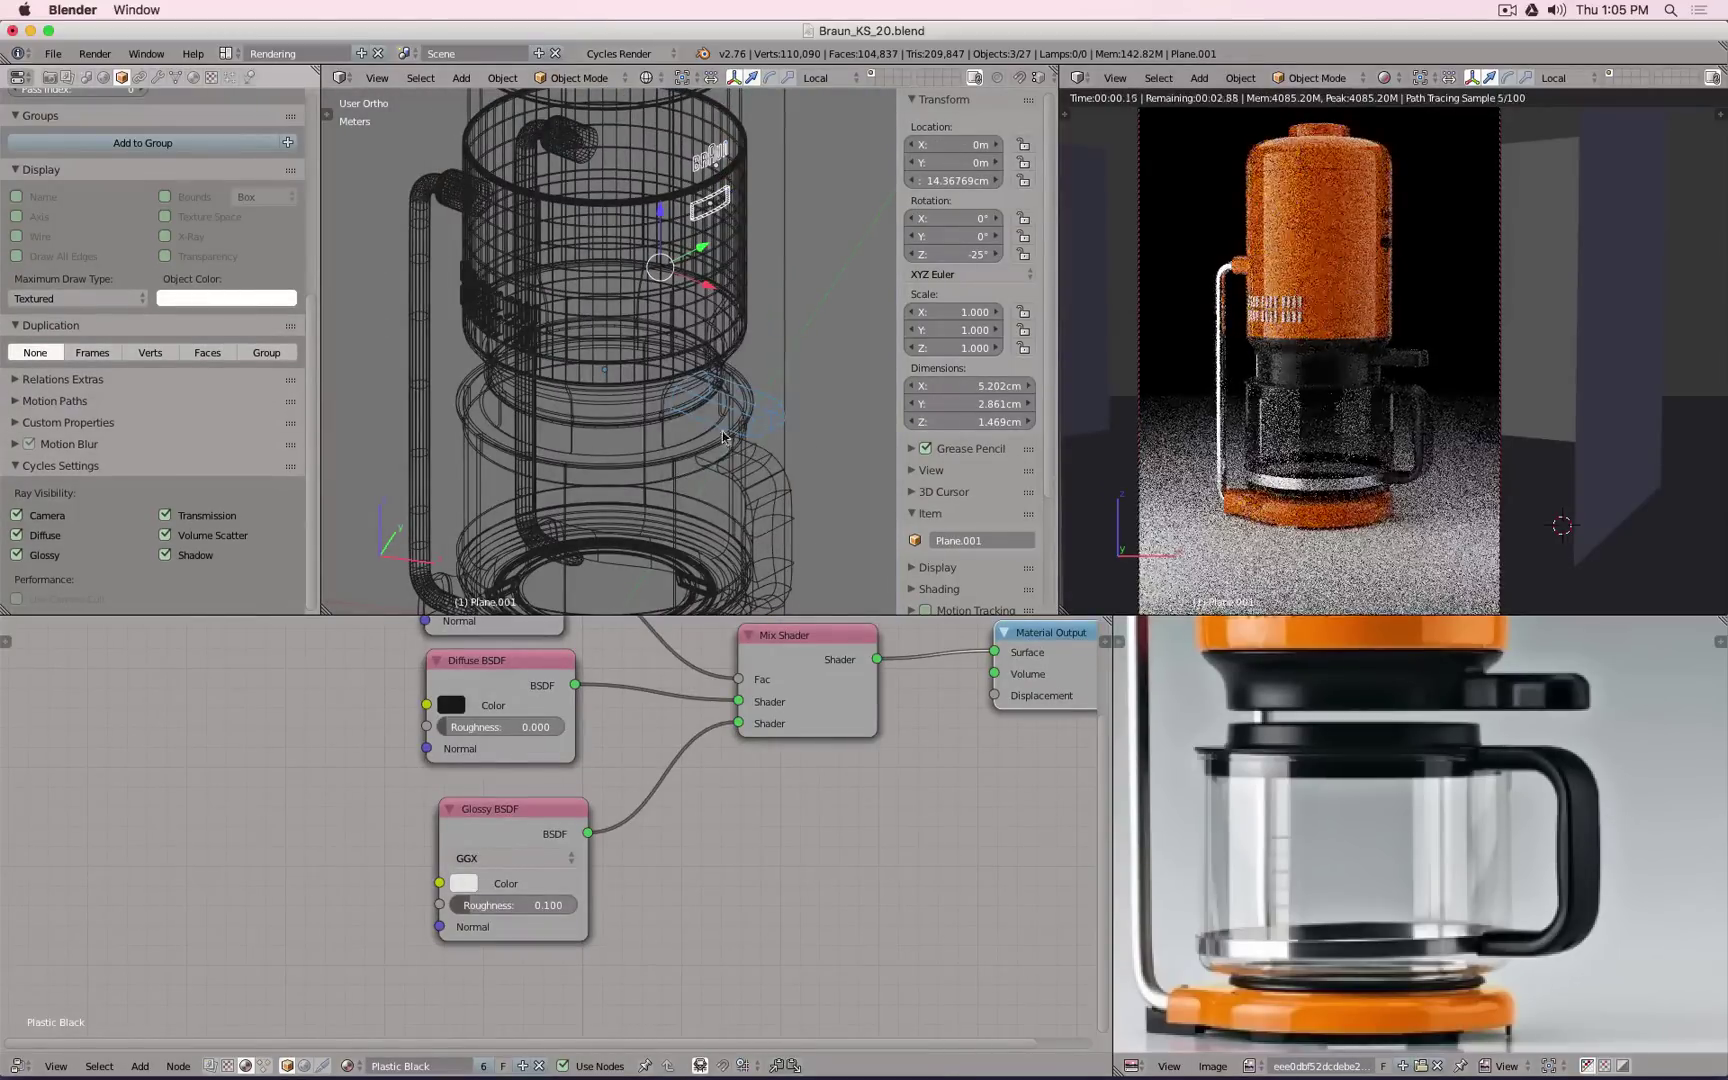
Step: Link the carafe handle's Plastic Black material to the four small feet under the base
shift+middle_drag(630, 590, 685, 436)
scroll(654, 517, up, 2)
right_click(471, 396)
right_click(472, 398)
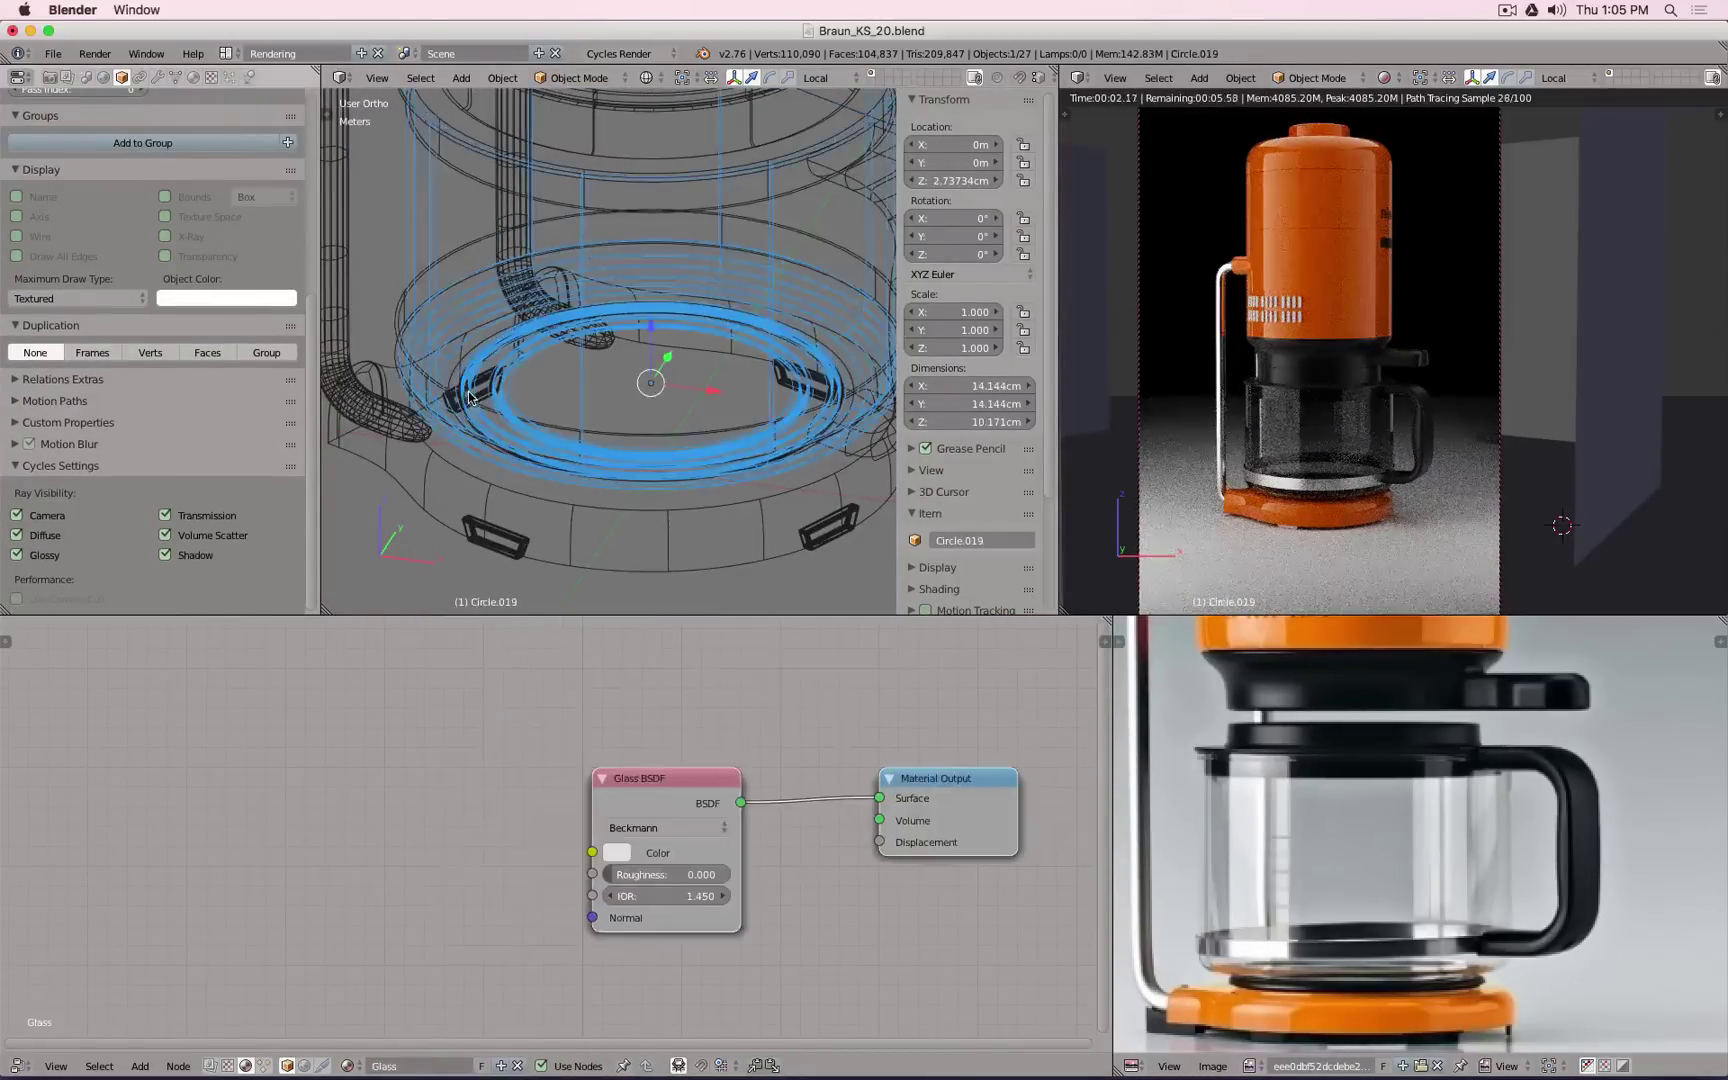
right_click(478, 386)
shift+right_click(510, 540)
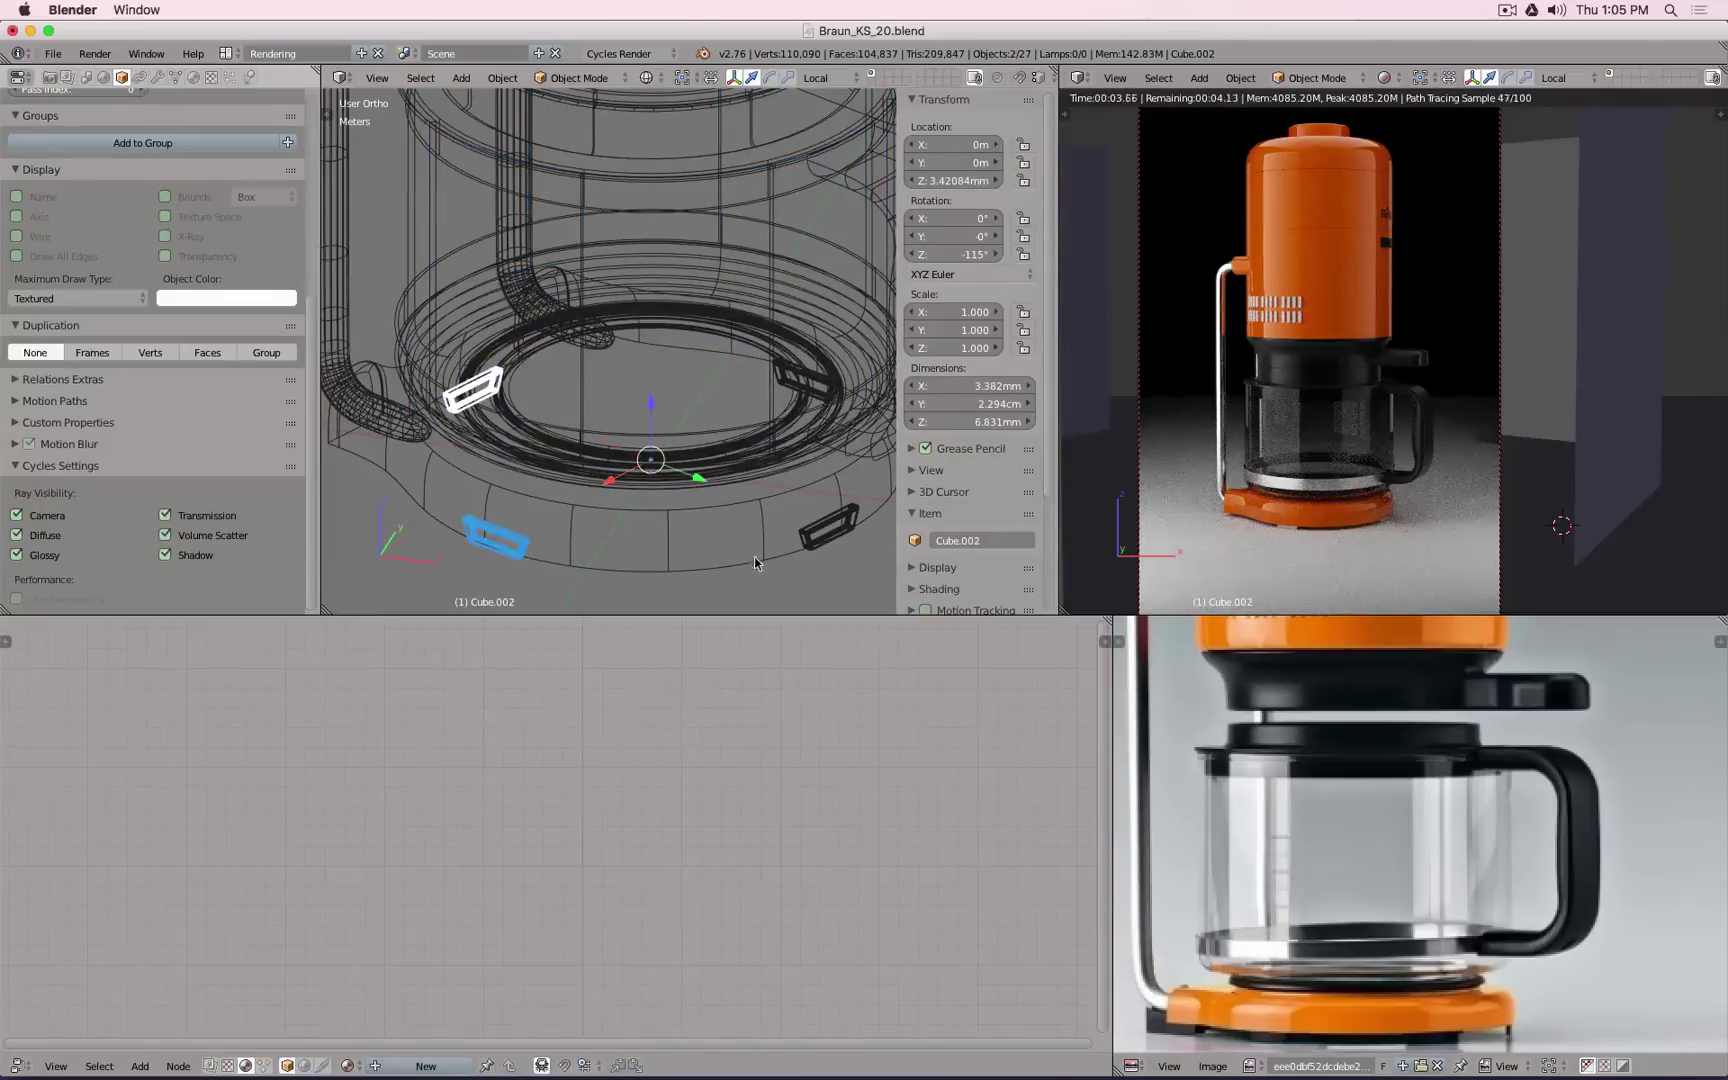
shift+right_click(808, 530)
scroll(785, 410, up, 5)
shift+right_click(783, 322)
scroll(797, 350, down, 8)
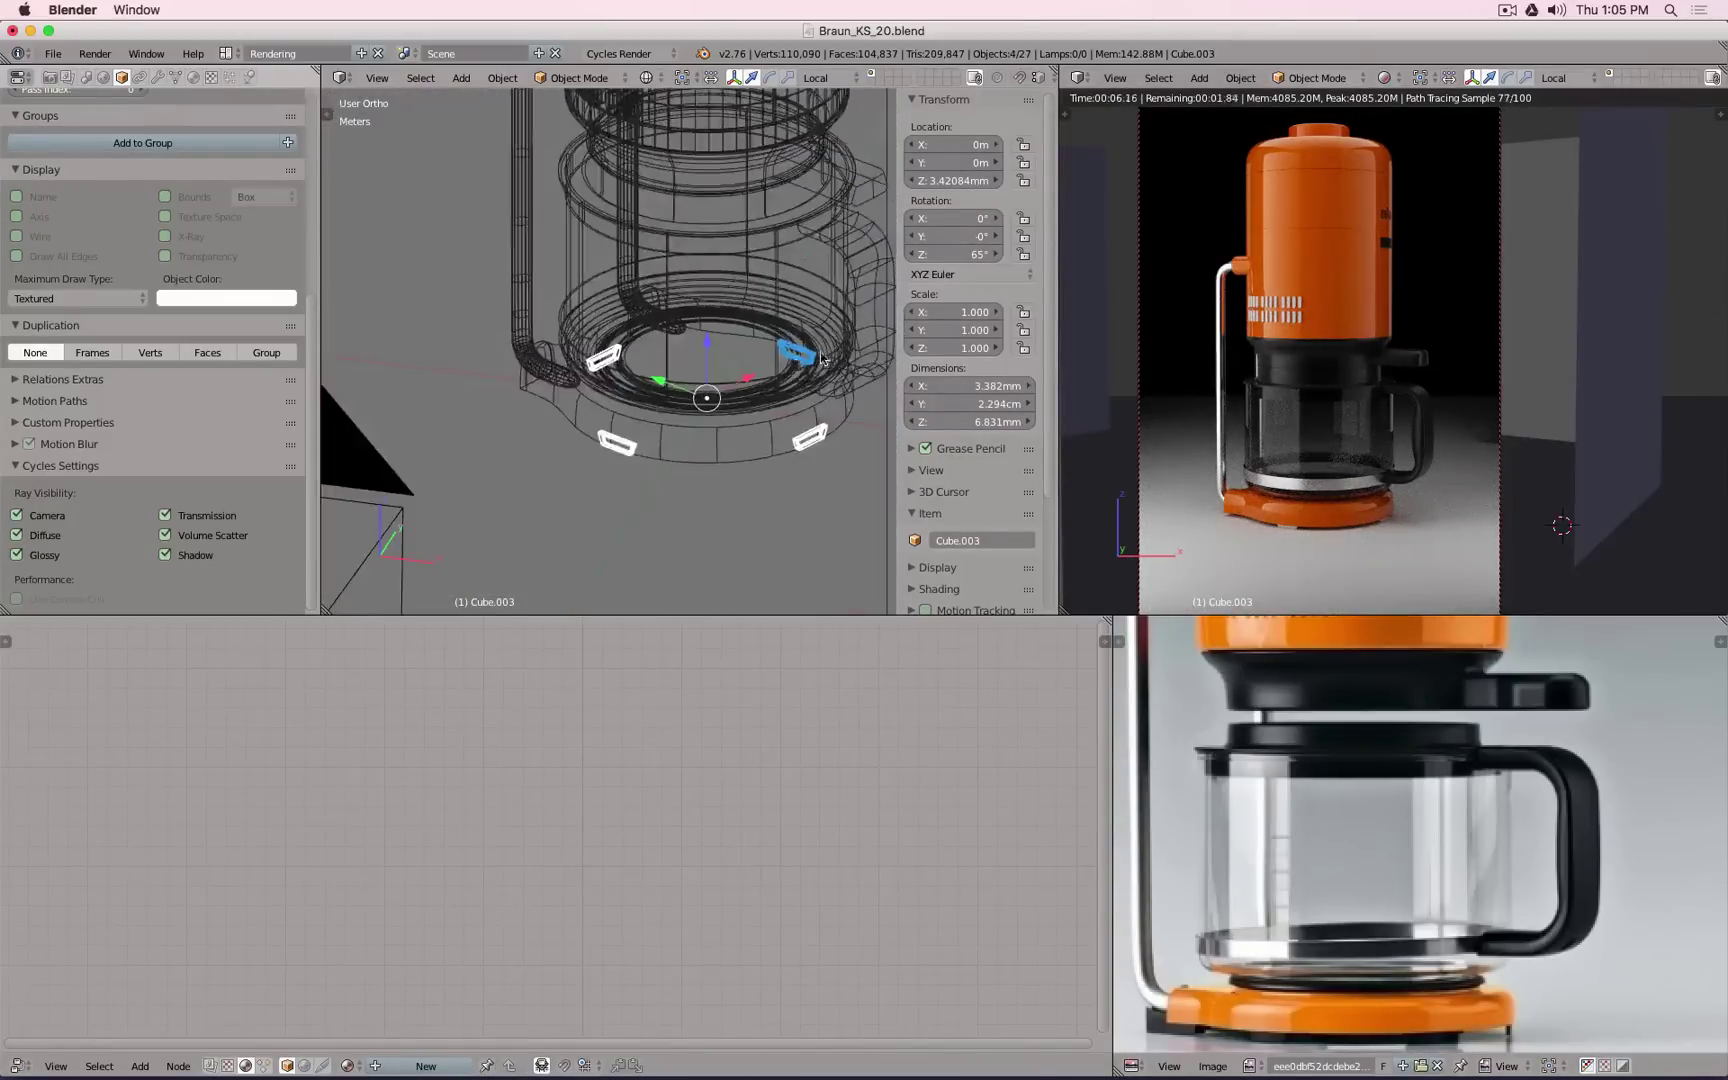
key(z)
shift+right_click(869, 333)
key(ctrl+l)
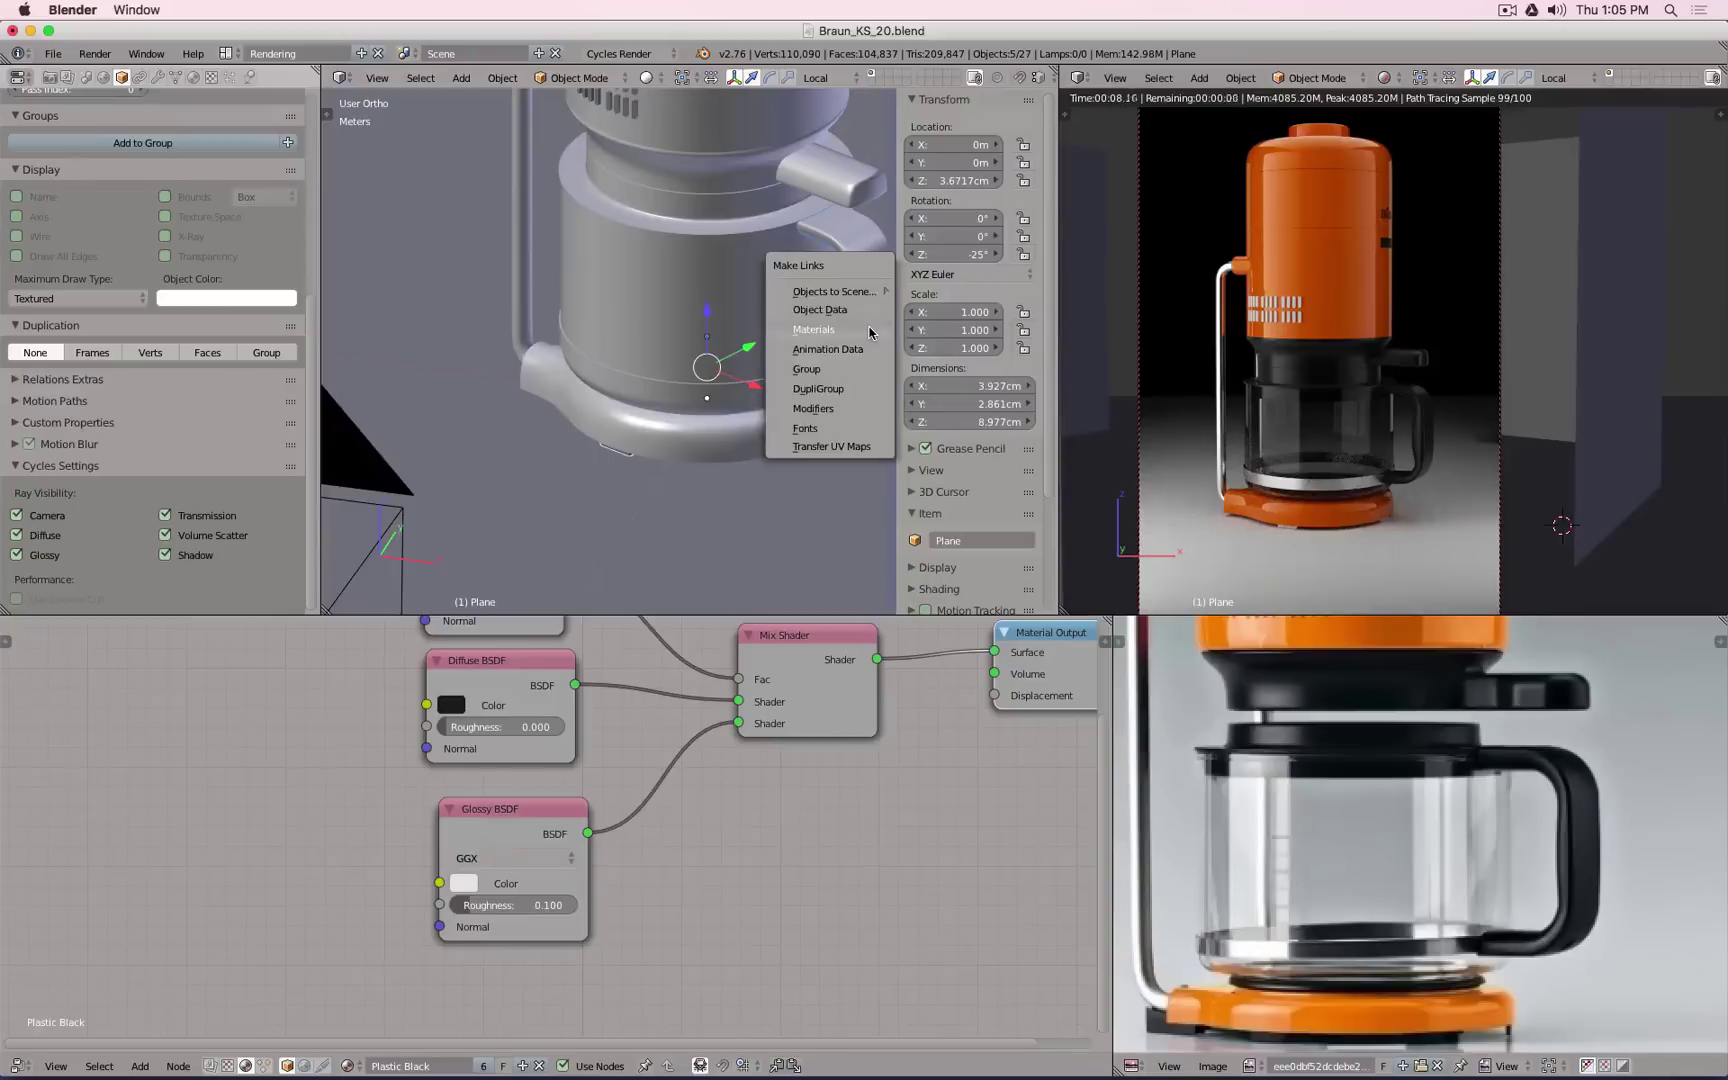
click(869, 333)
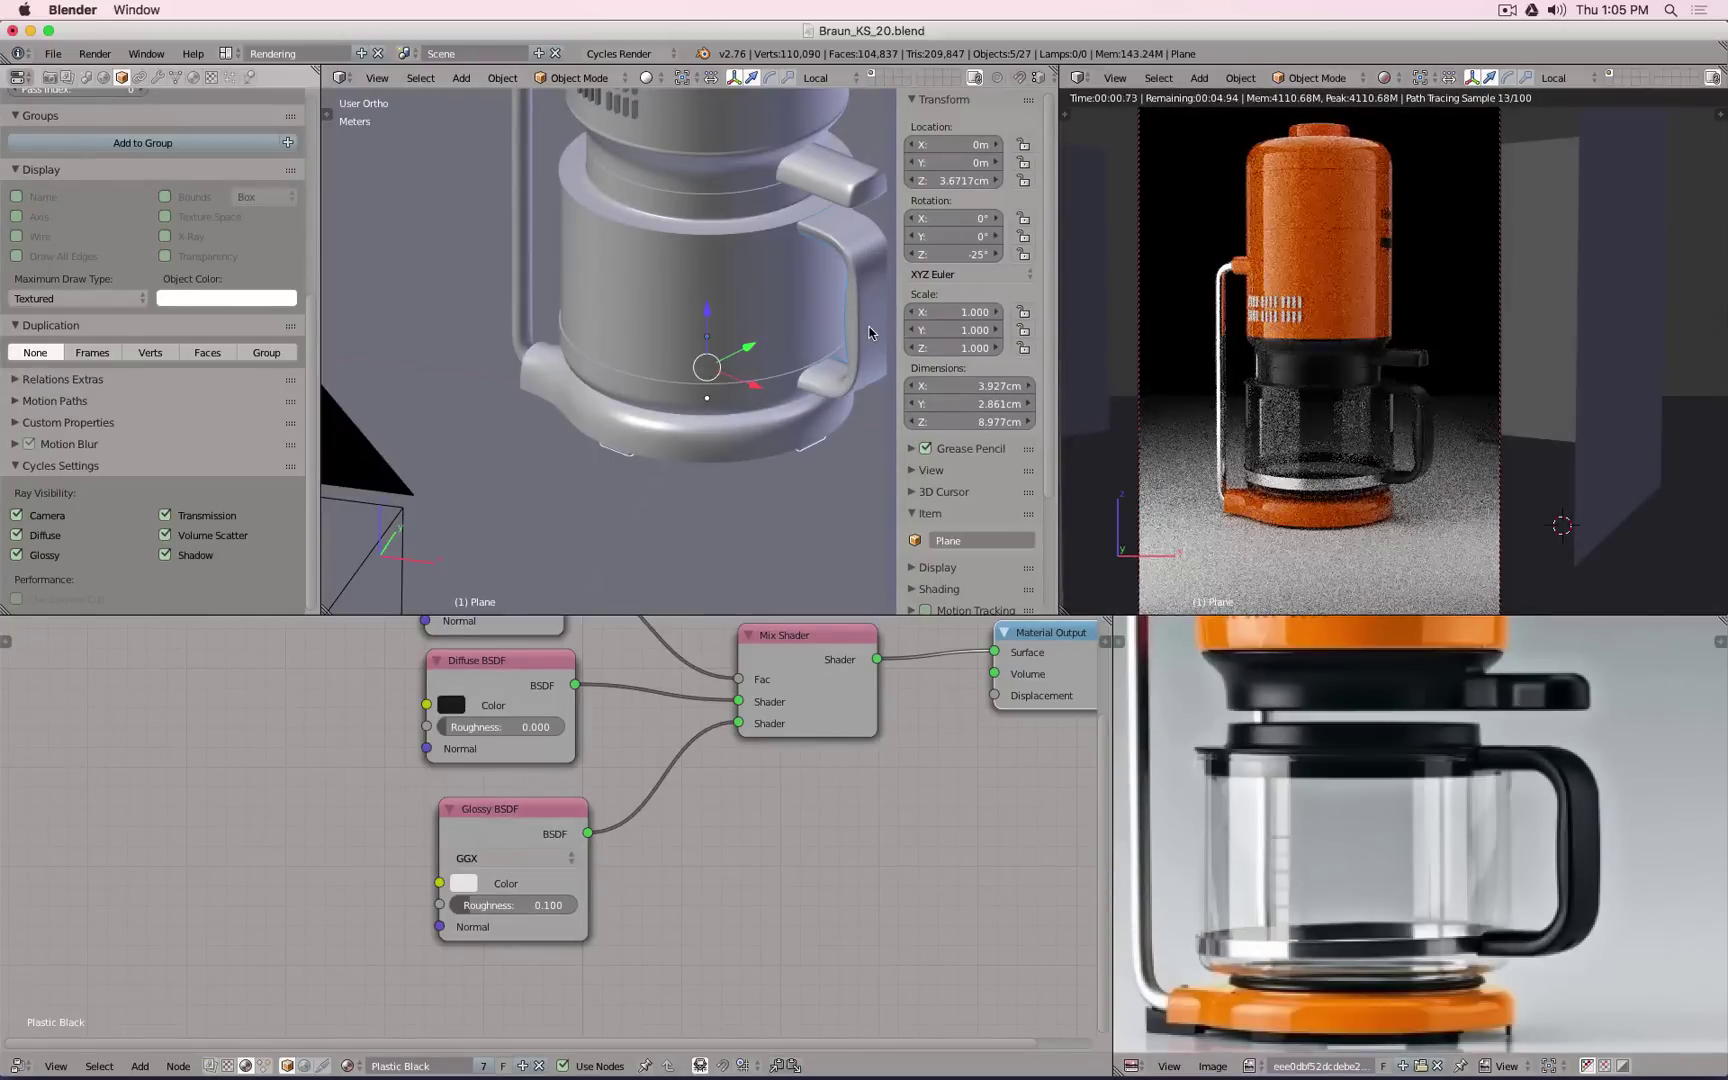
Step: Disable the Camera, Diffuse, Glossy, Transmission, Volume Scatter and Shadow ray visibility of the ventilation slot cutter object
shift+middle_drag(738, 258, 784, 473)
scroll(1296, 313, up, 2)
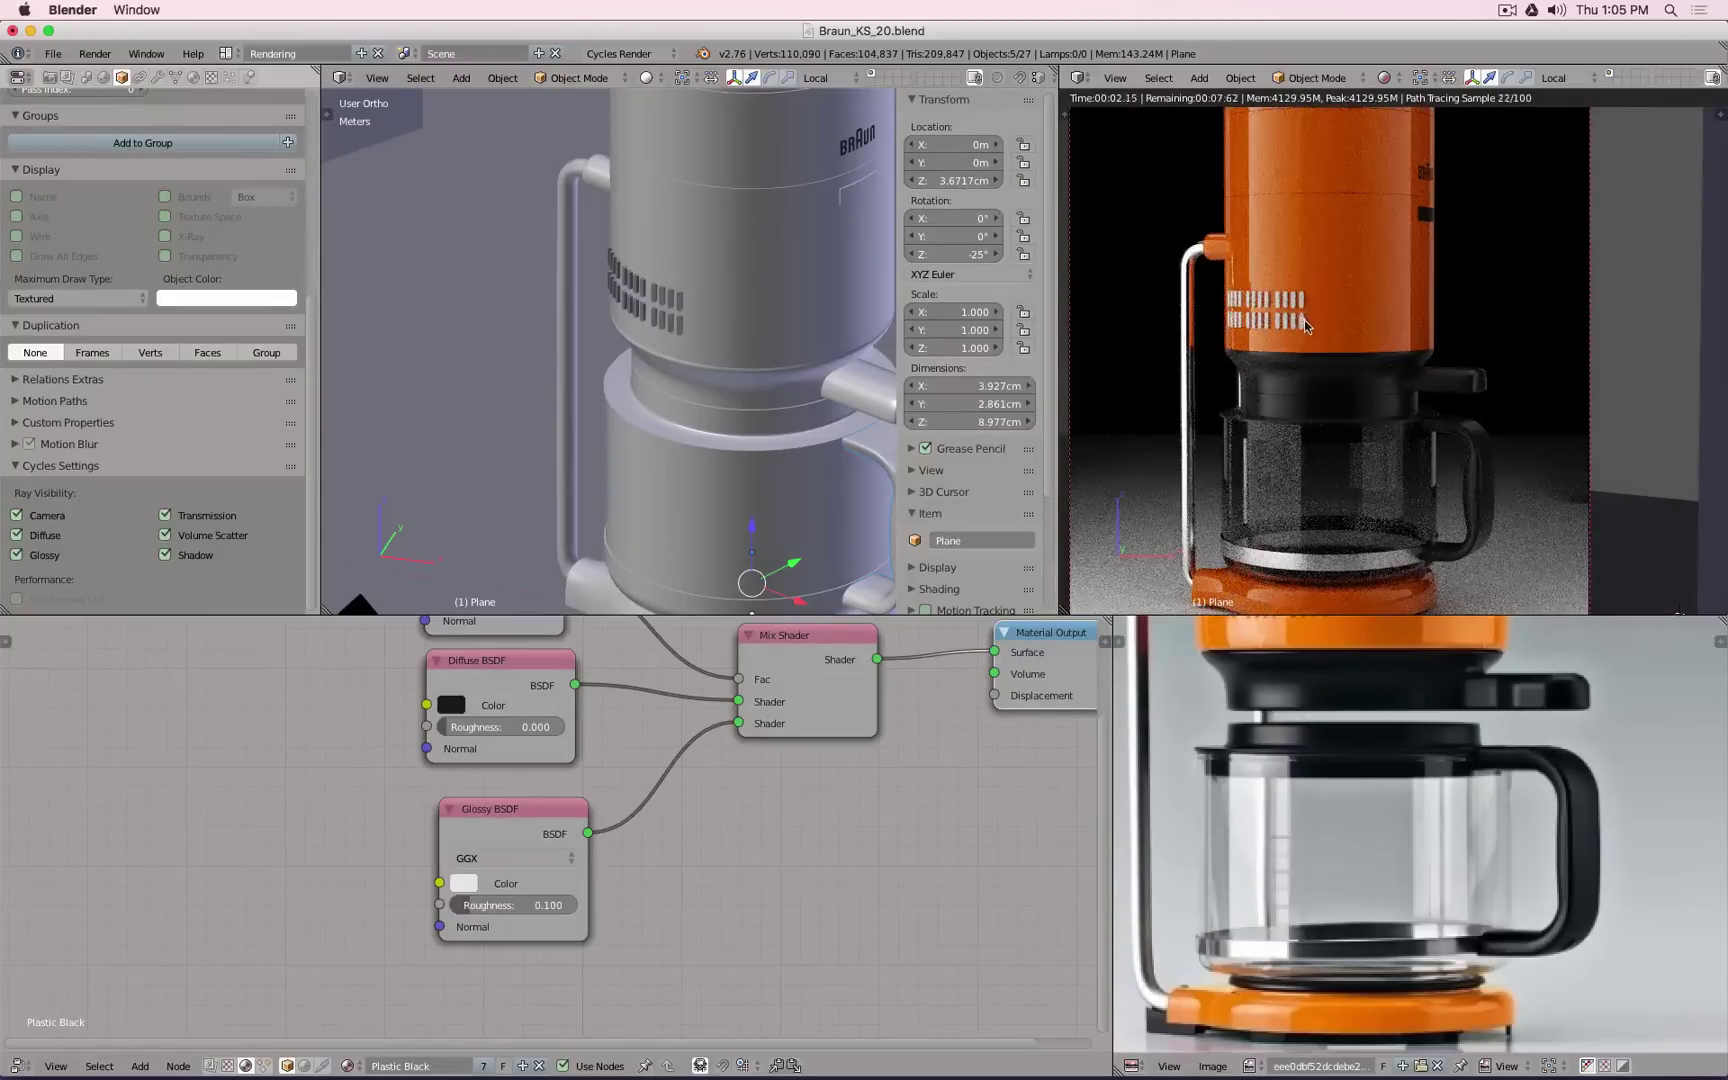
scroll(623, 320, up, 6)
right_click(613, 289)
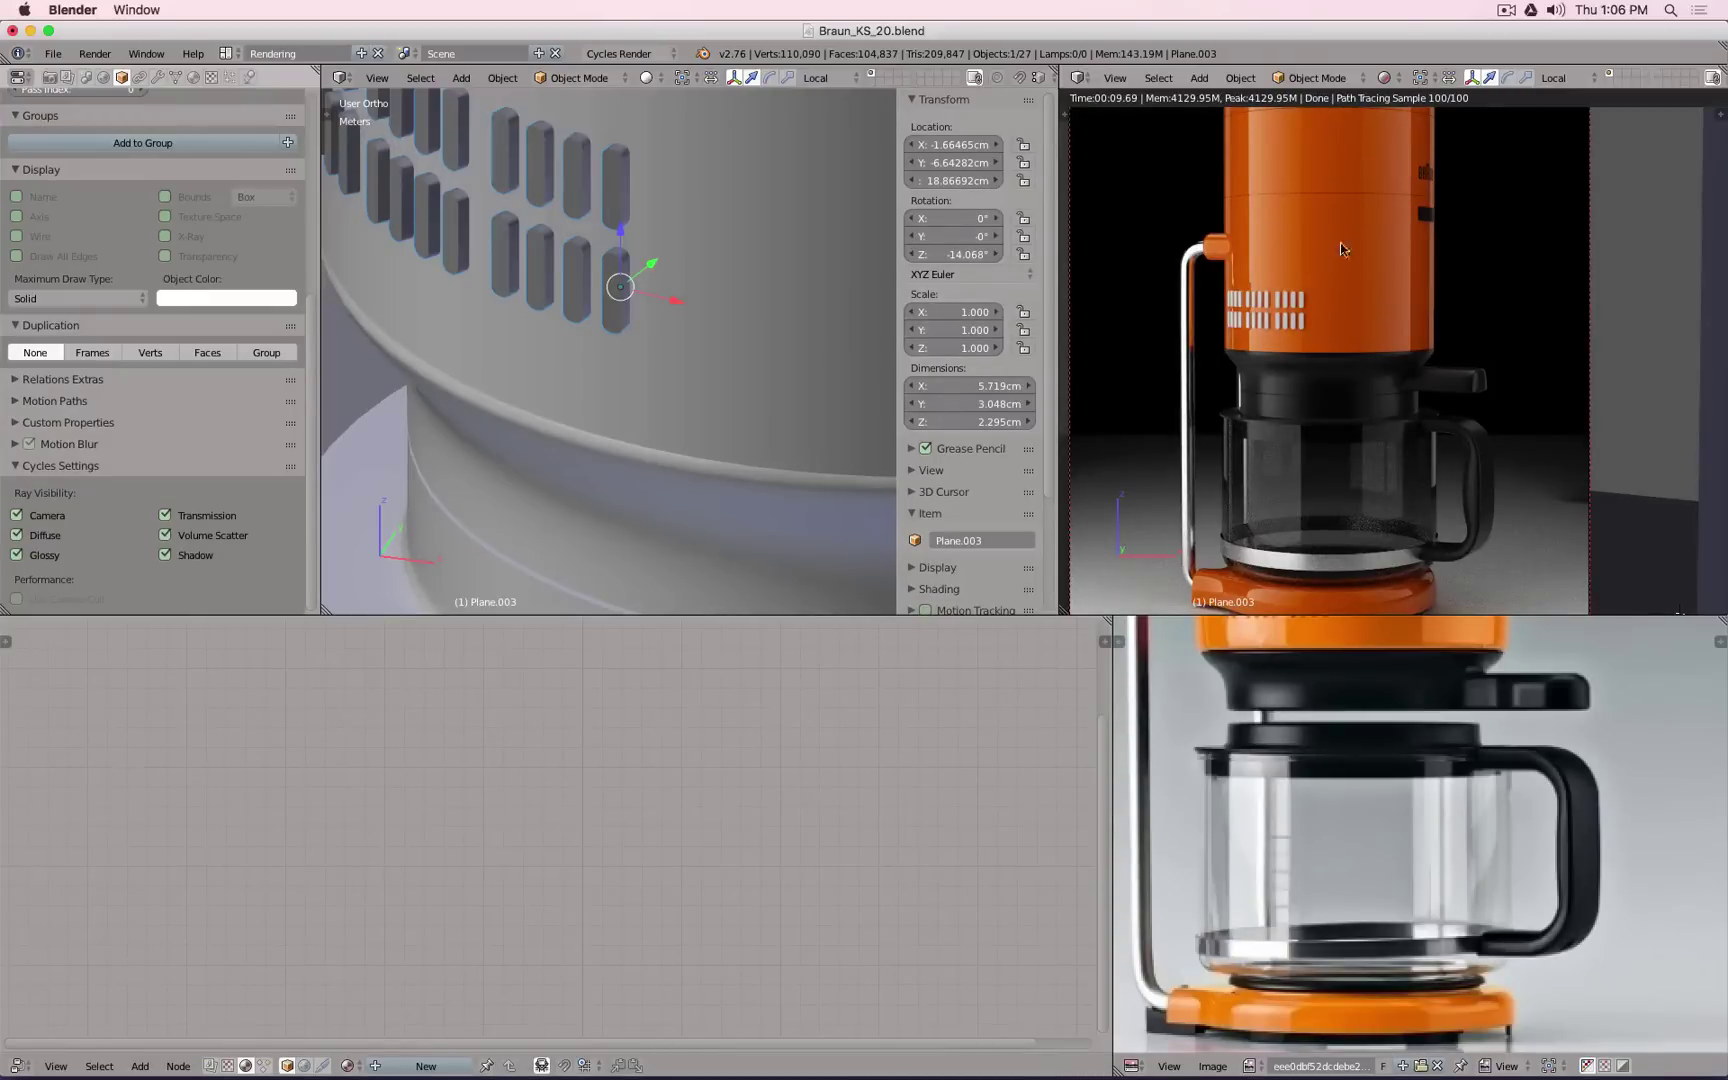
click(17, 516)
click(17, 535)
click(16, 555)
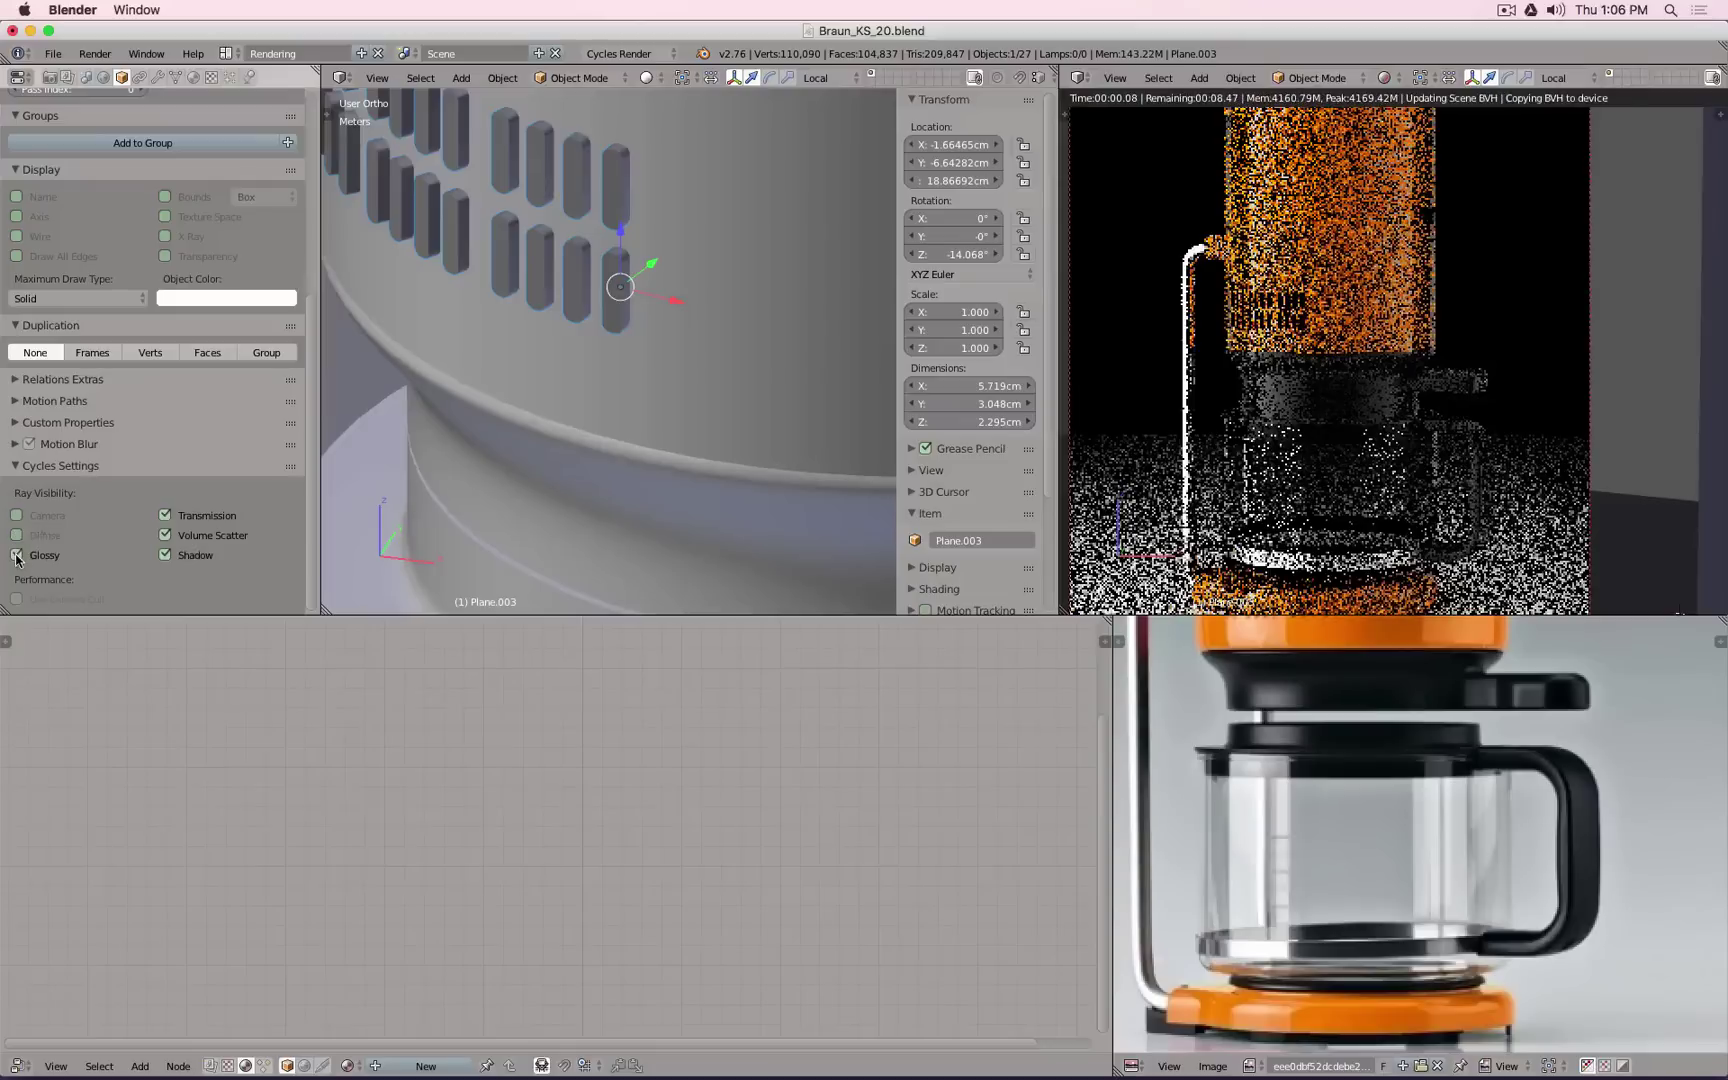
click(165, 555)
click(165, 535)
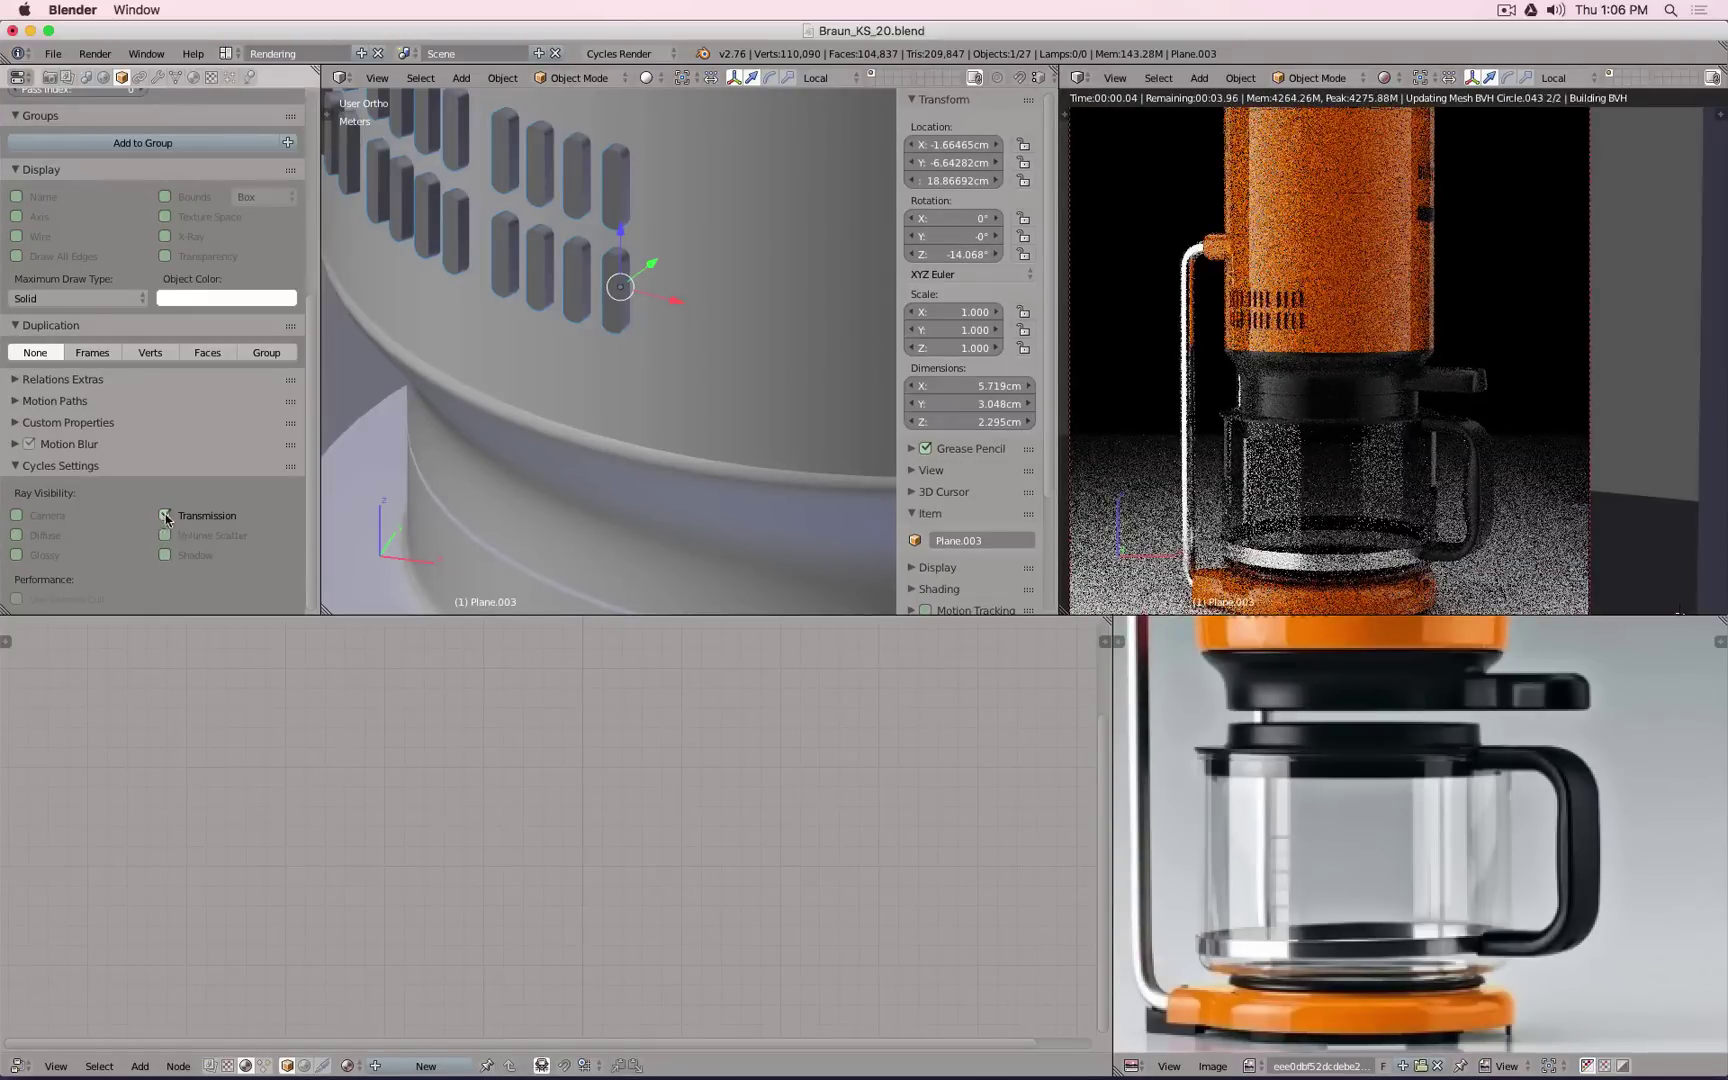
click(166, 516)
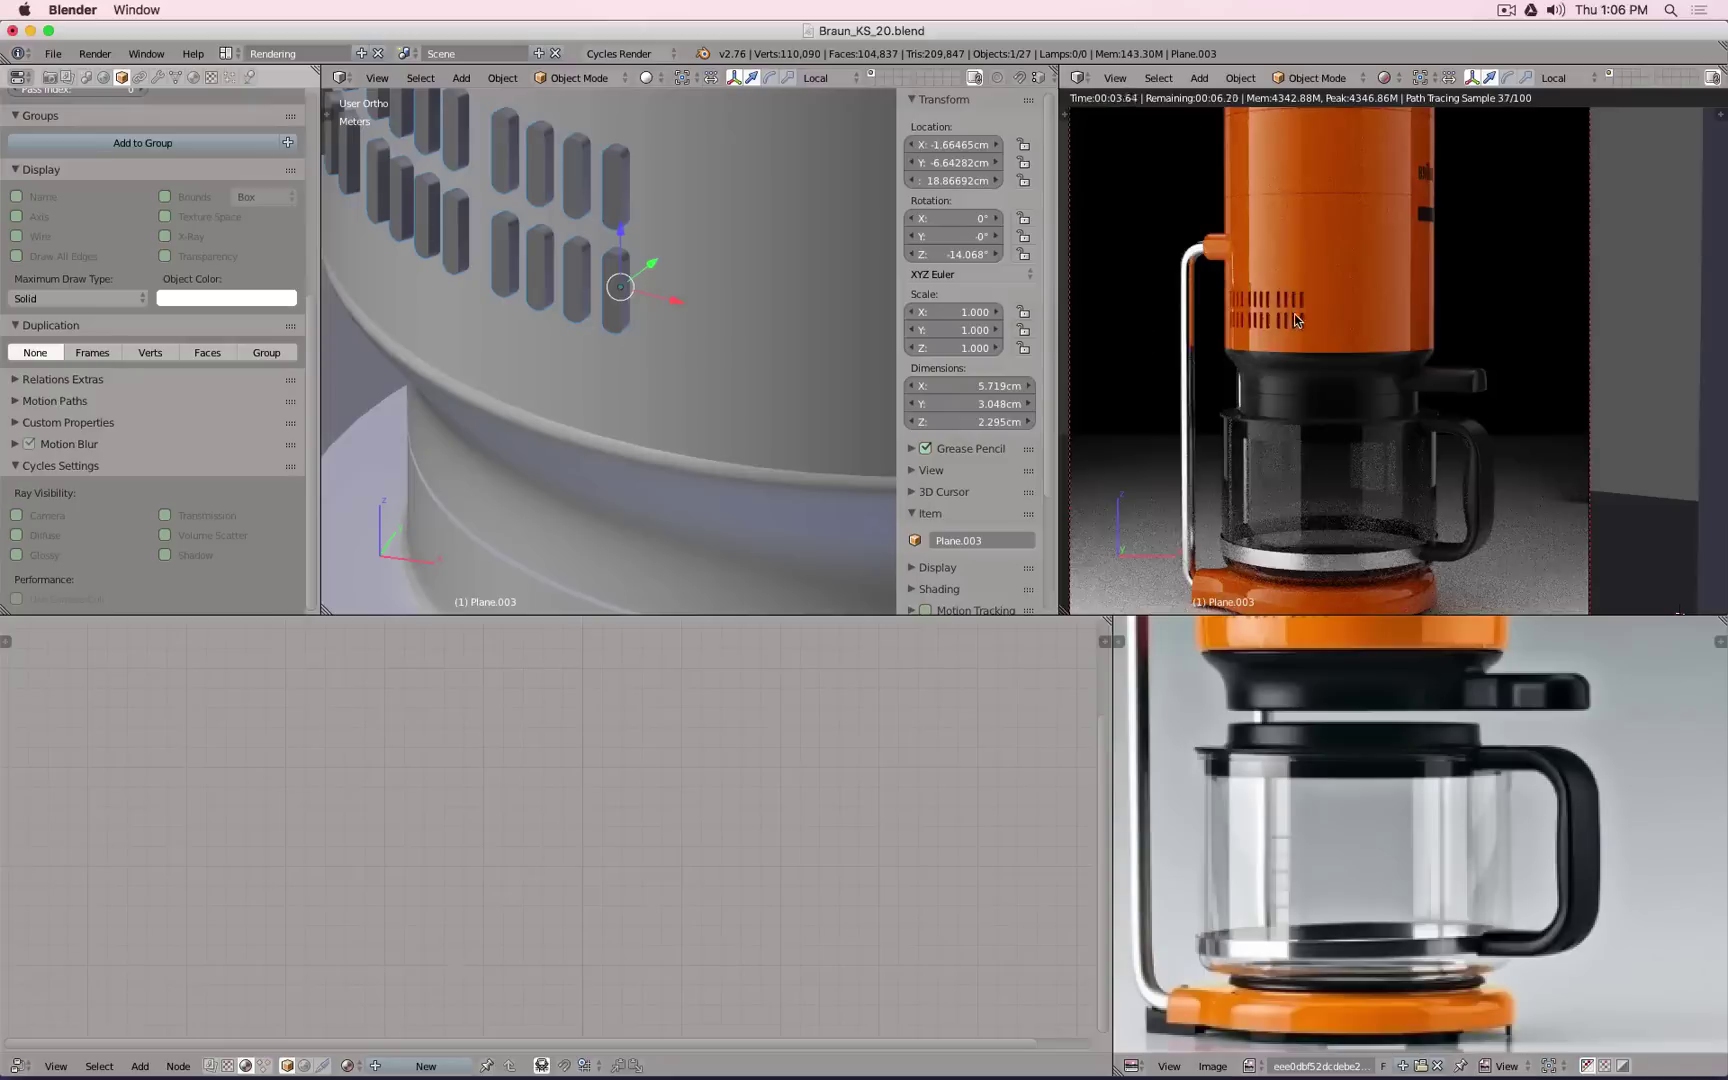
Step: Set the slot cutter object's maximum draw type to Wire and deselect it
scroll(648, 302, down, 5)
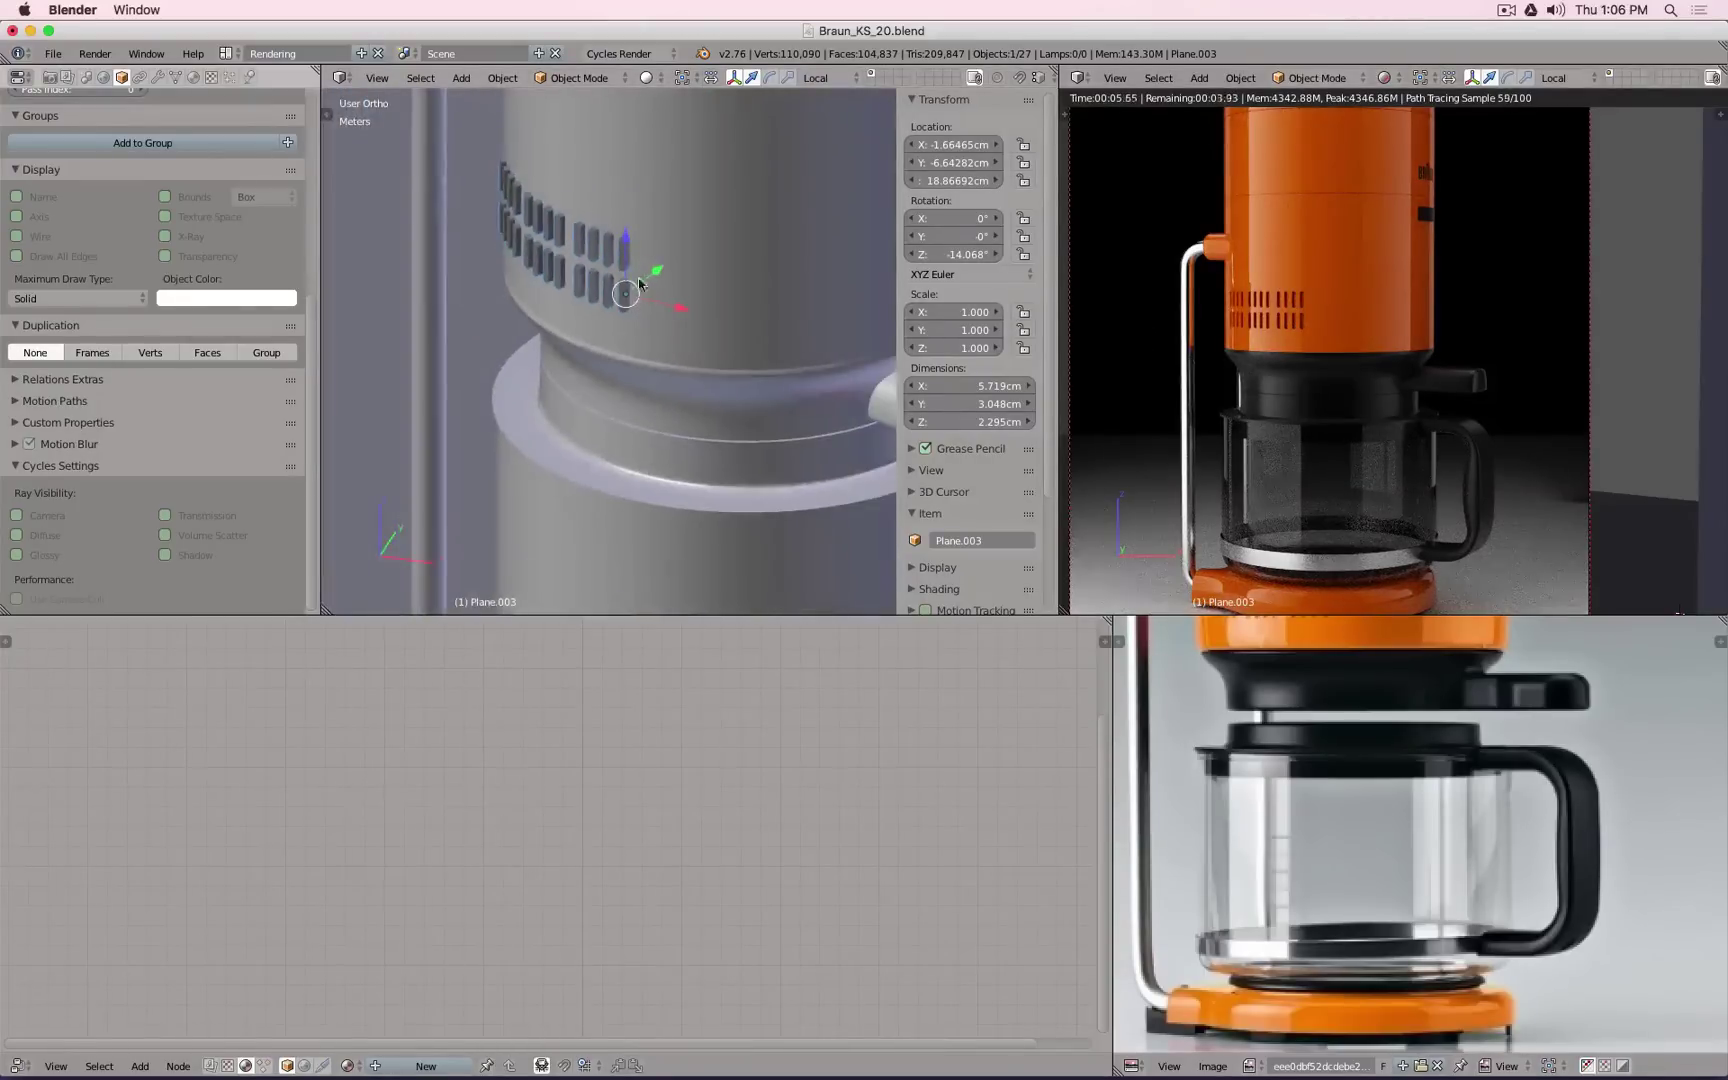
scroll(638, 284, down, 3)
scroll(1232, 270, up, 5)
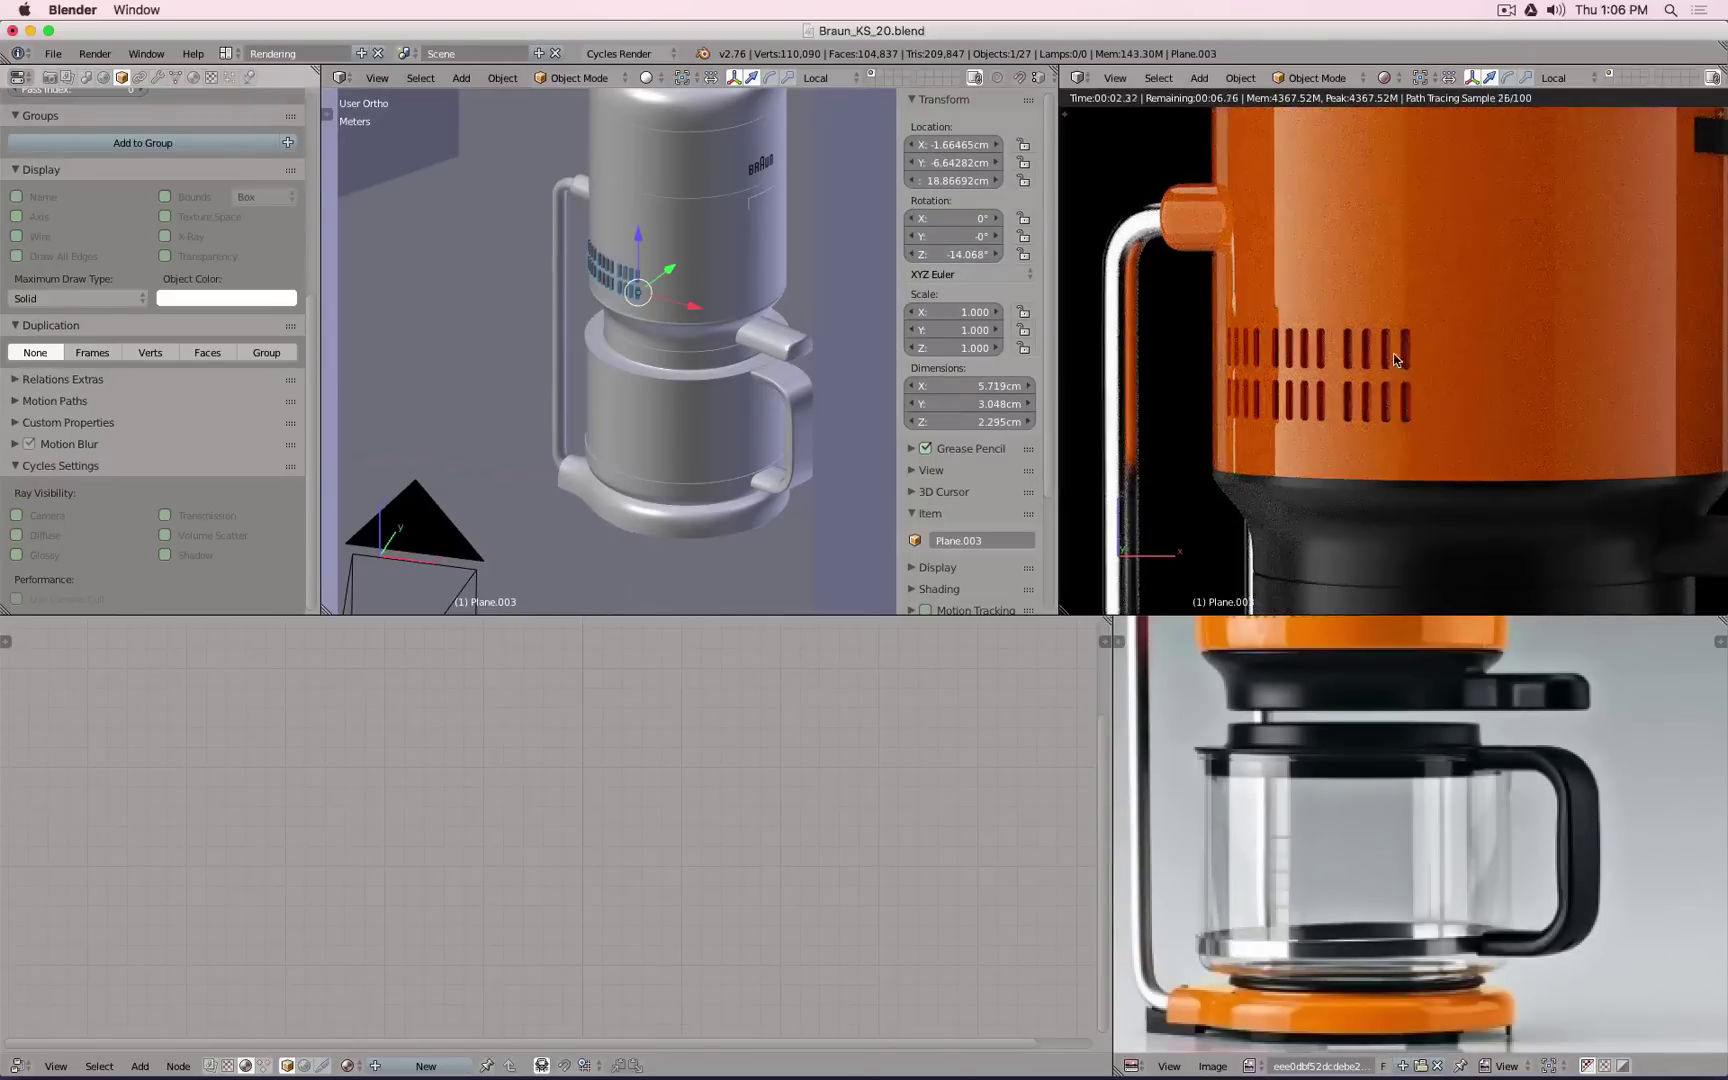
click(69, 297)
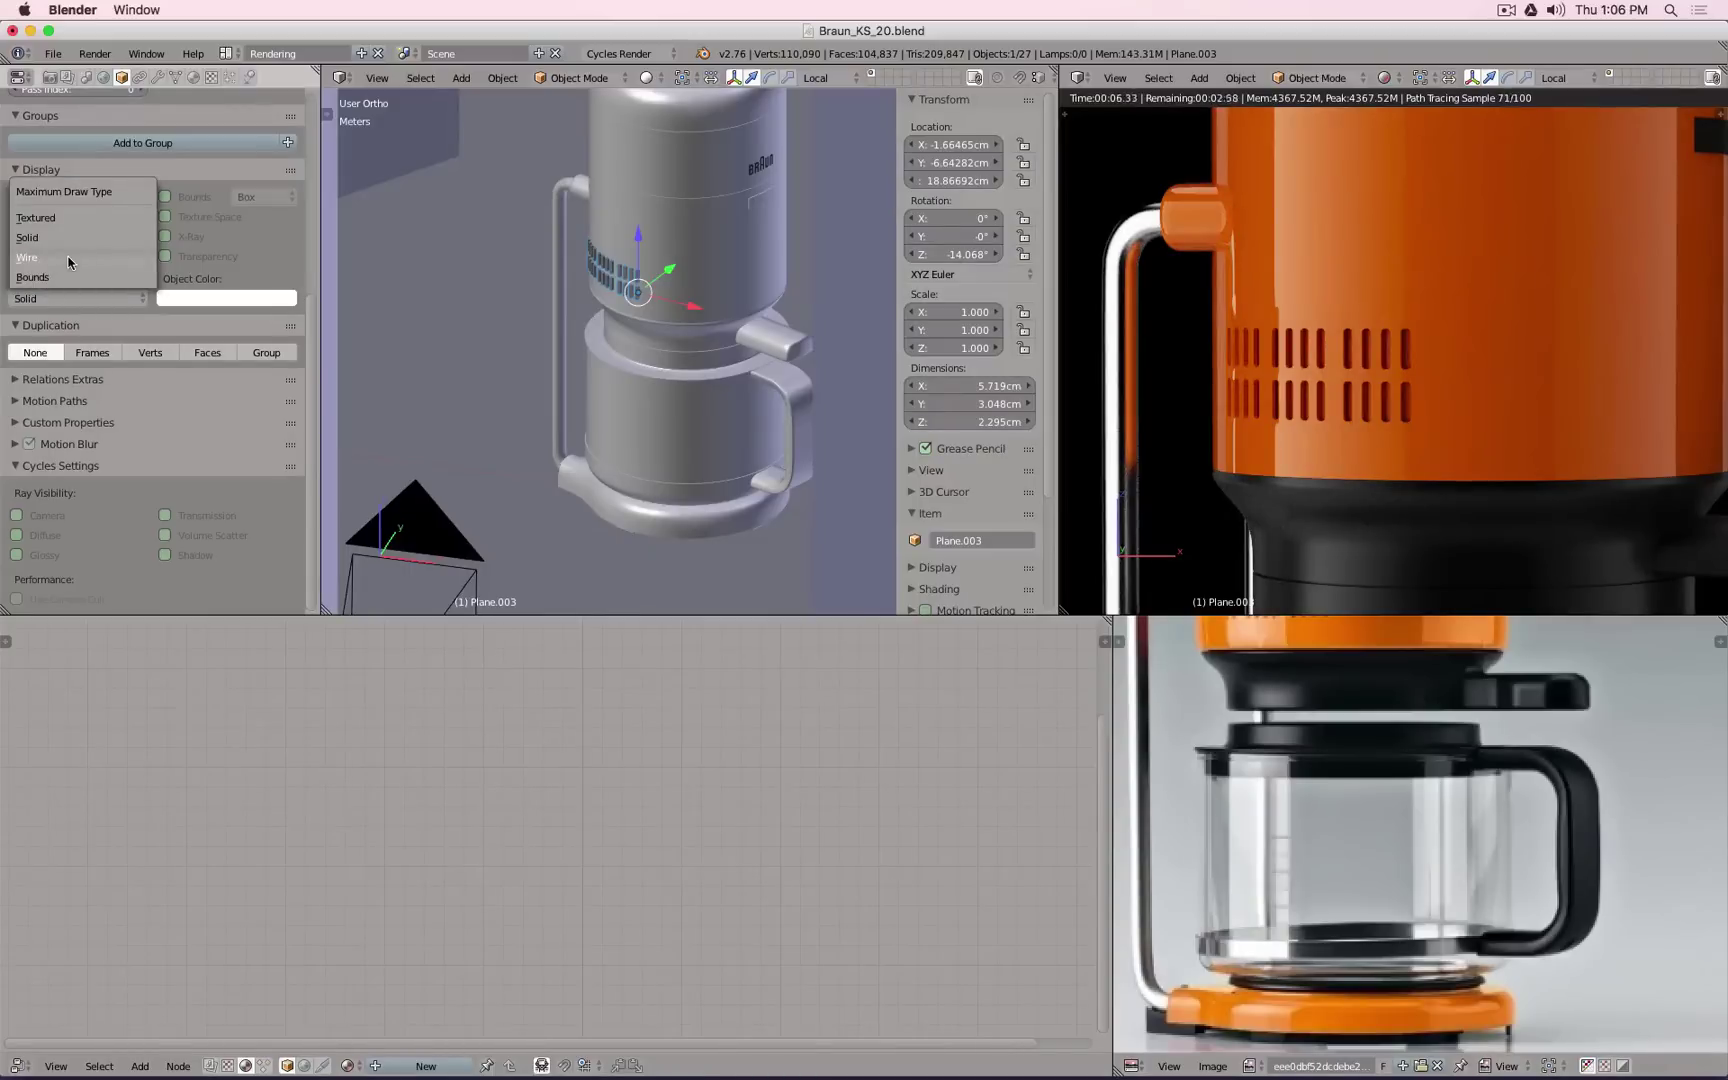
click(69, 259)
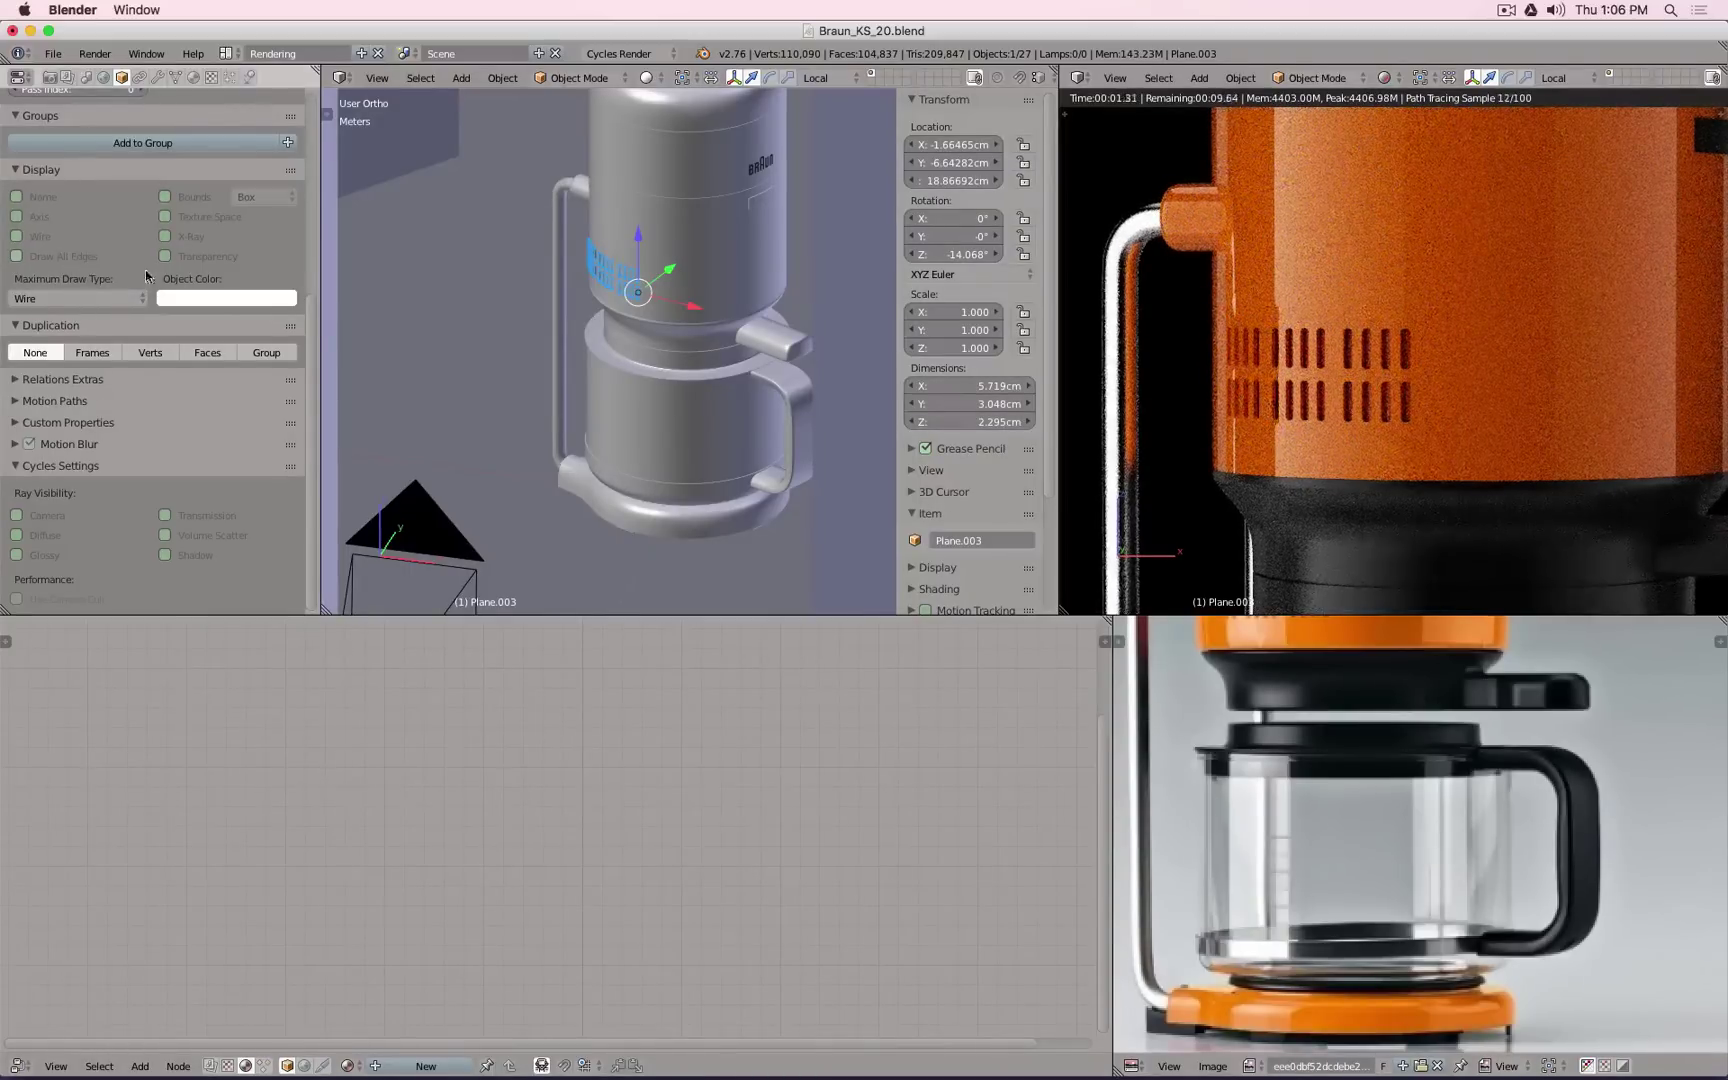
key(a)
scroll(602, 265, up, 8)
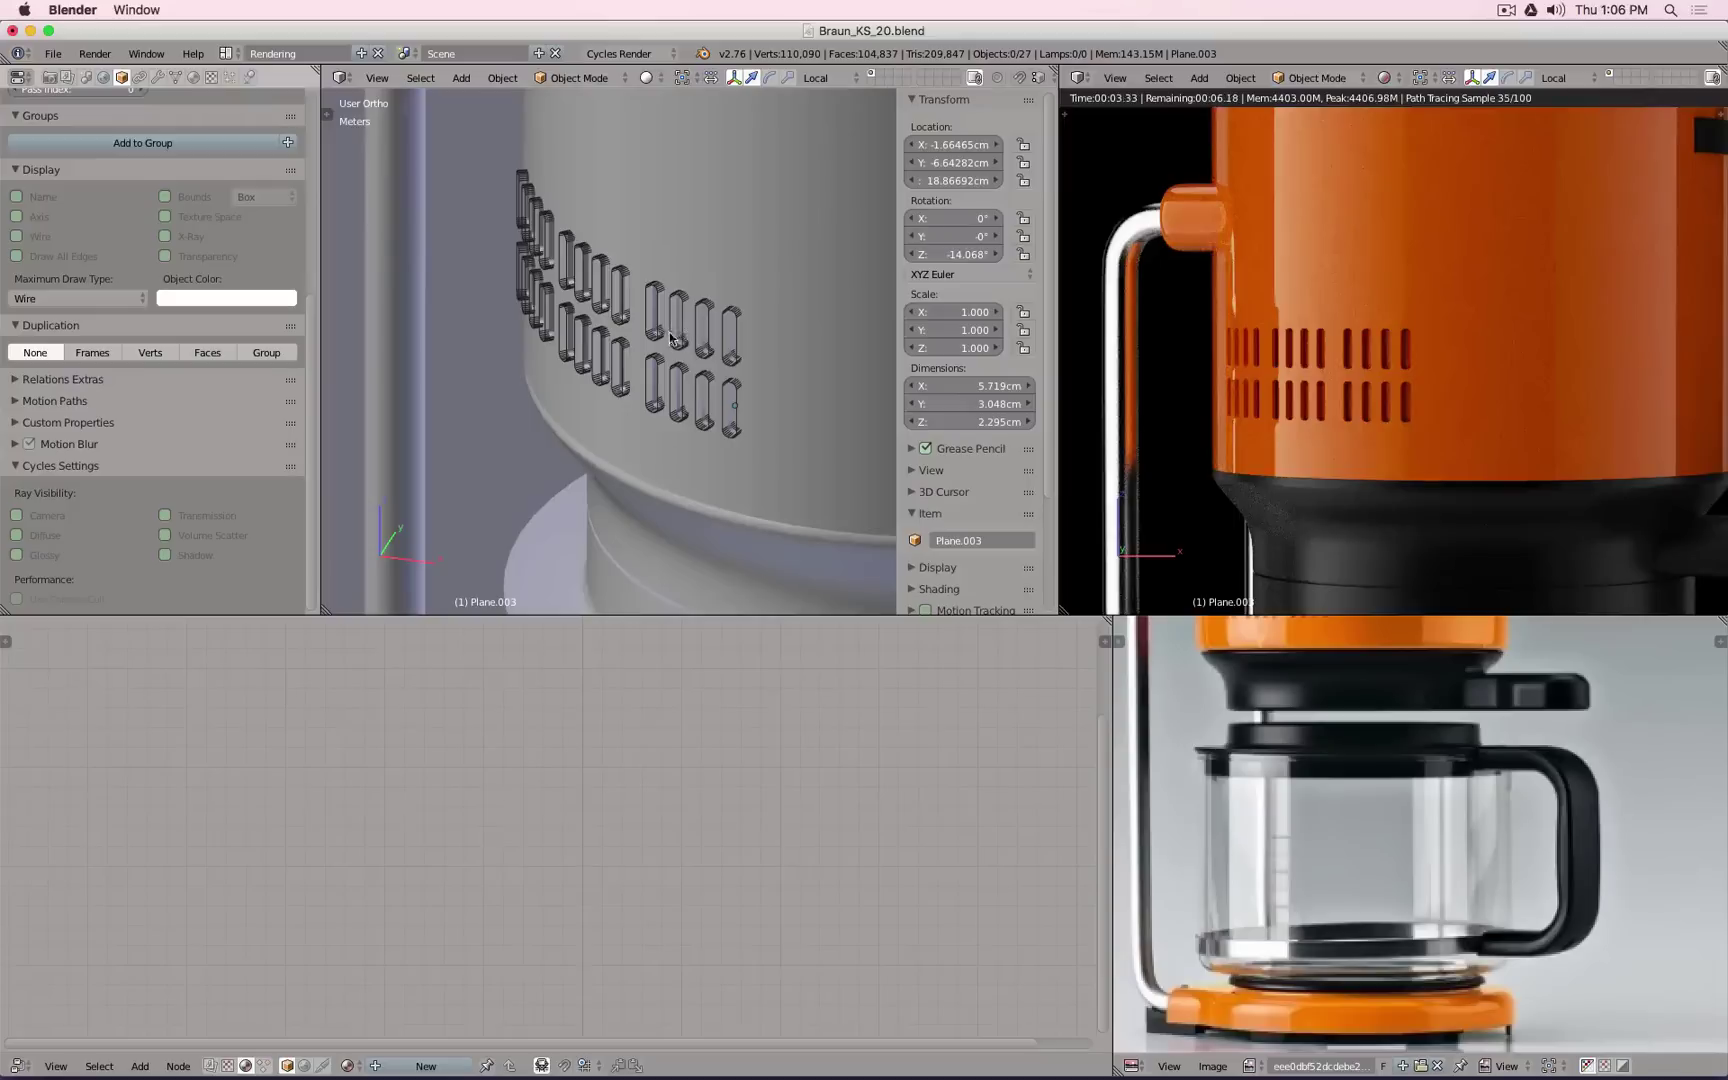
scroll(670, 343, down, 4)
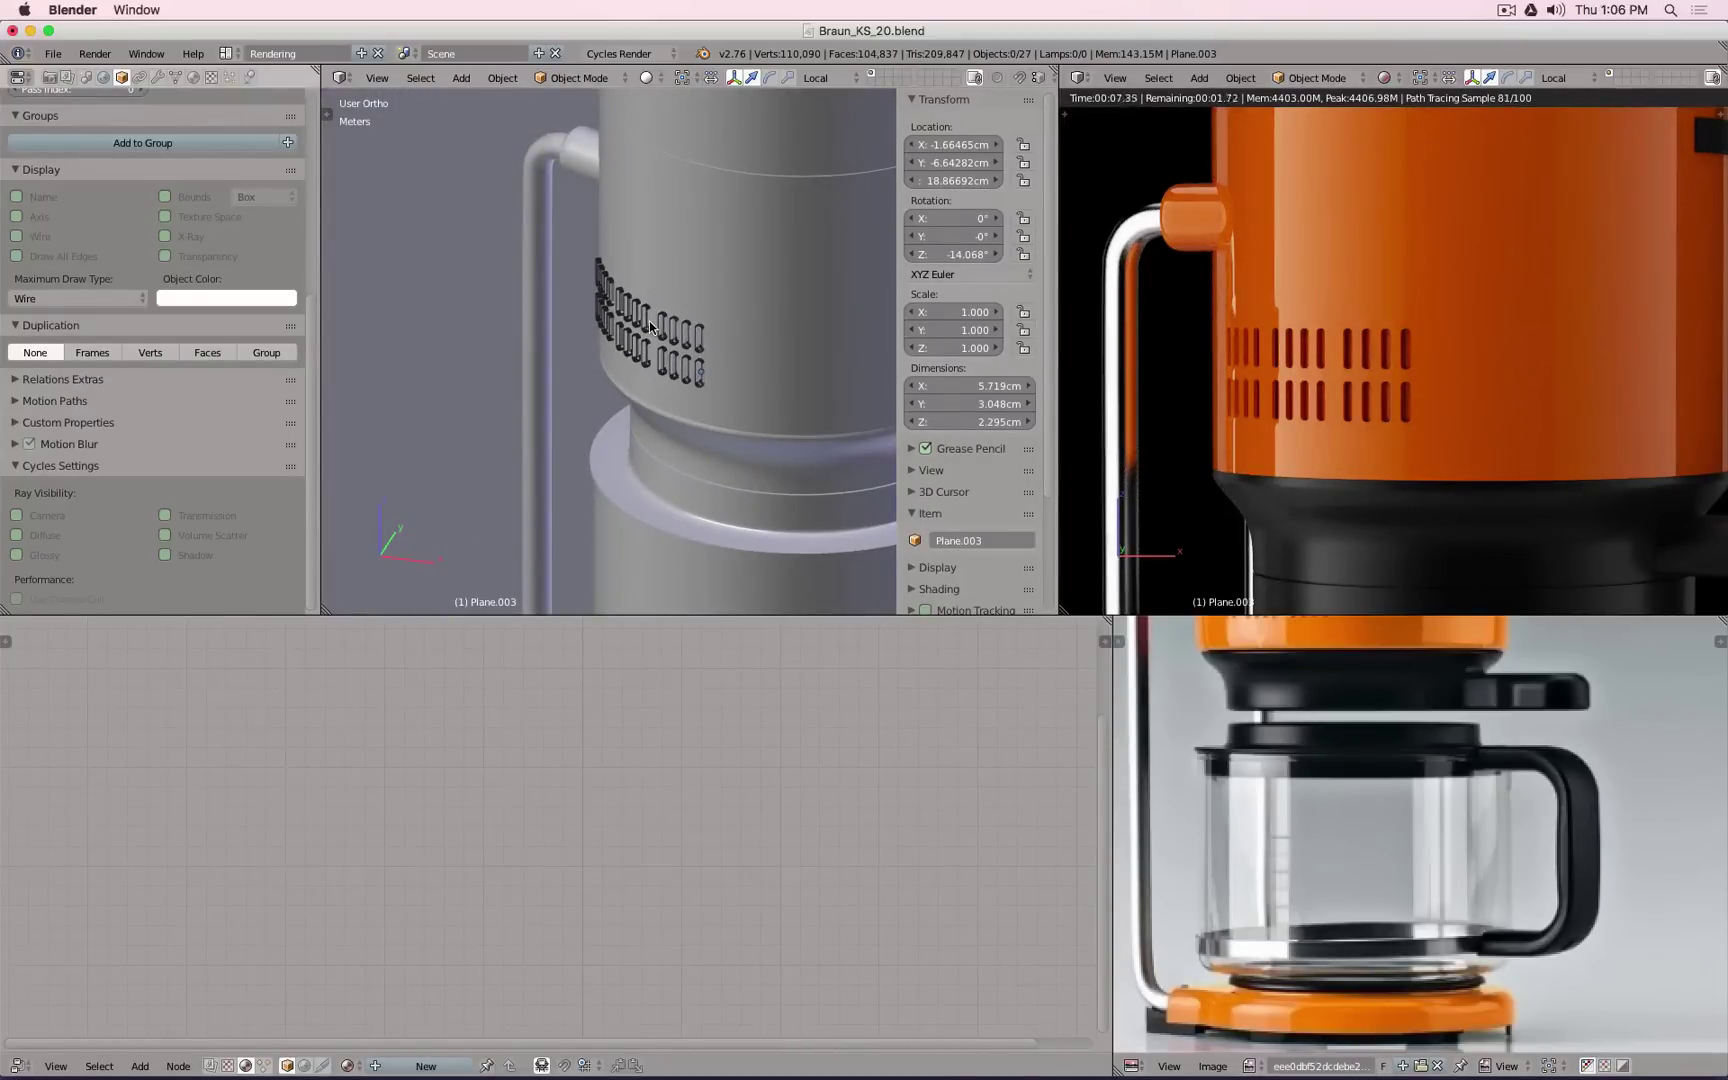
Step: Compare the whole rendered coffee maker and its background with the full reference photo
scroll(650, 326, down, 10)
scroll(1458, 405, down, 5)
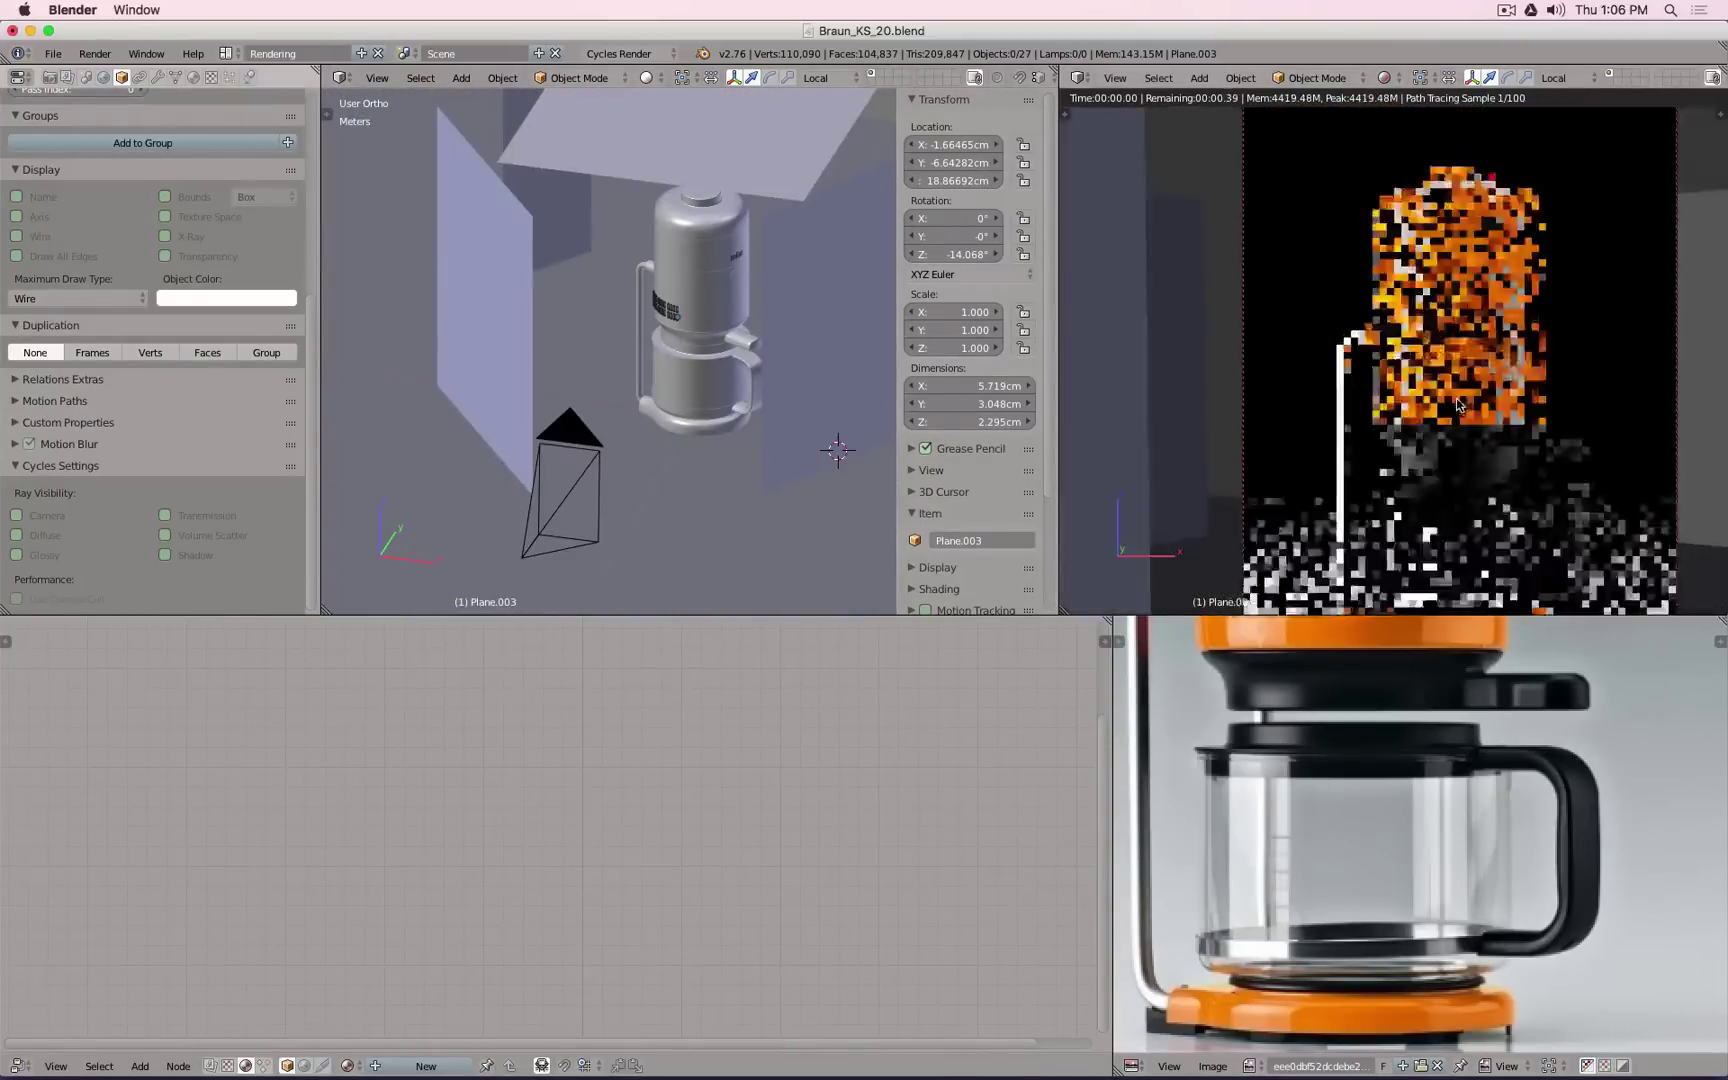
shift+middle_drag(1458, 405, 1363, 382)
scroll(1363, 382, down, 1)
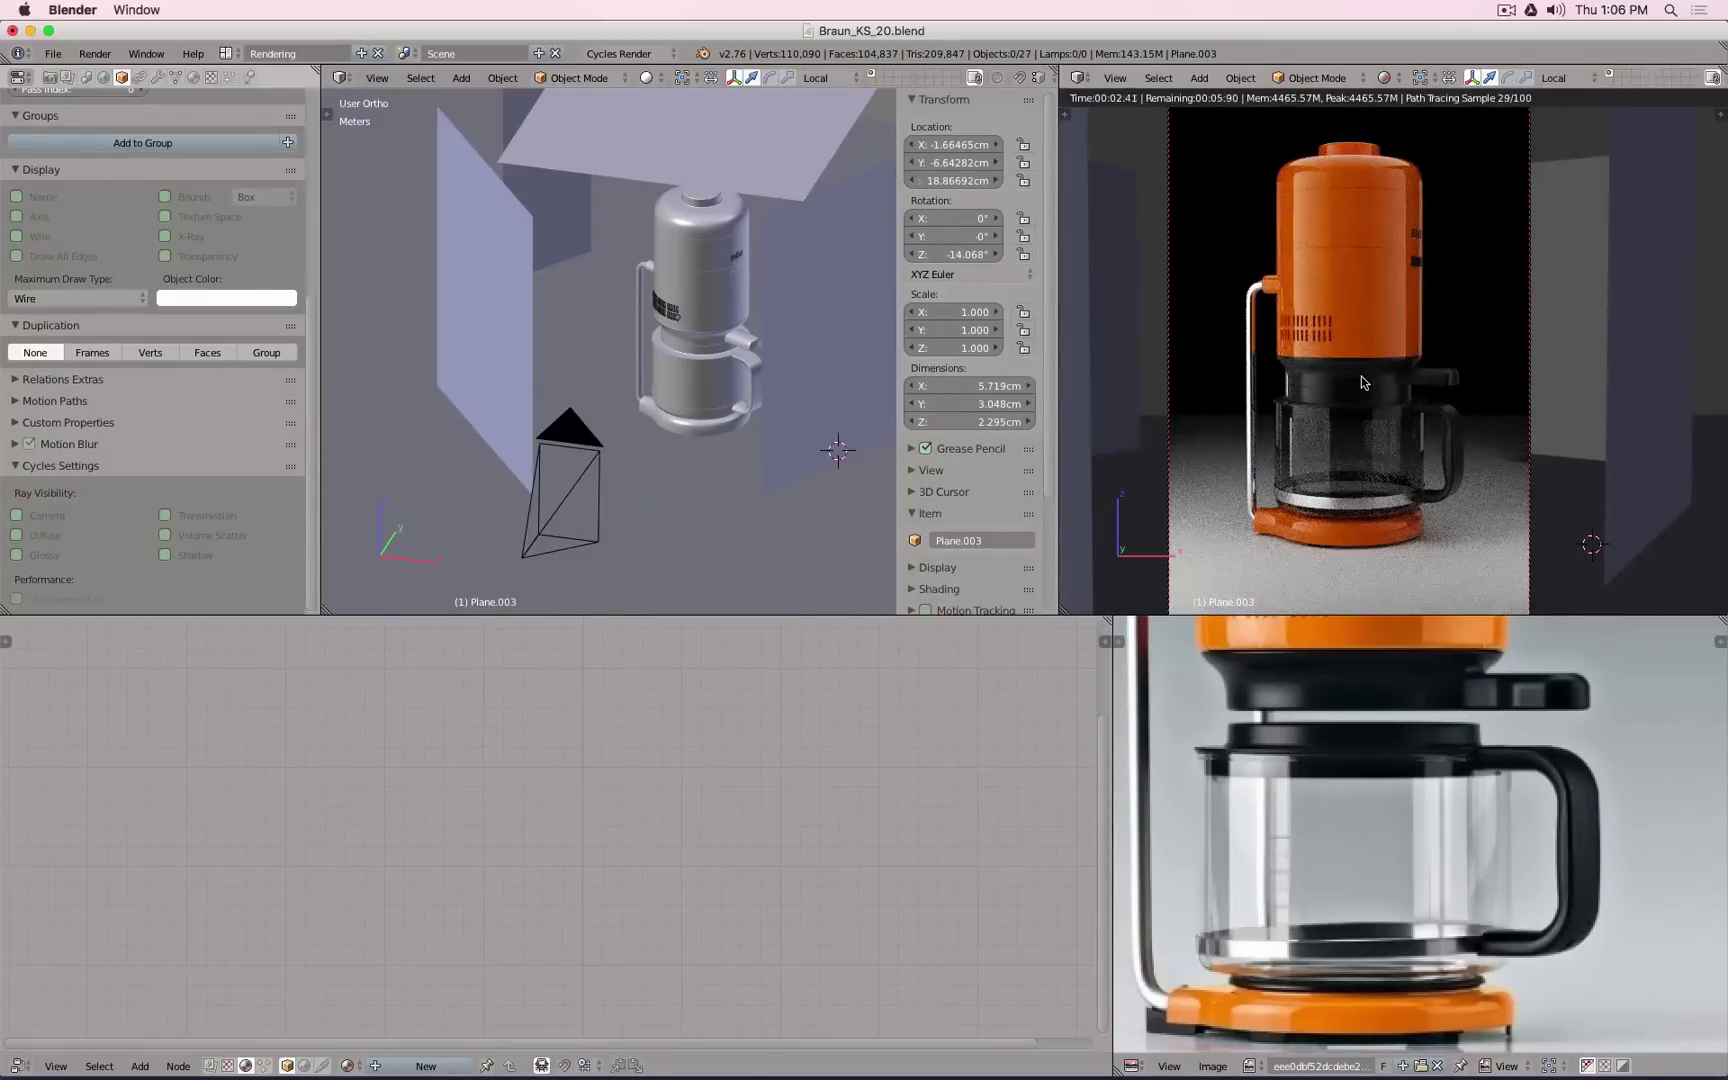
drag(1418, 822, 1405, 884)
middle_drag(1444, 758, 1437, 836)
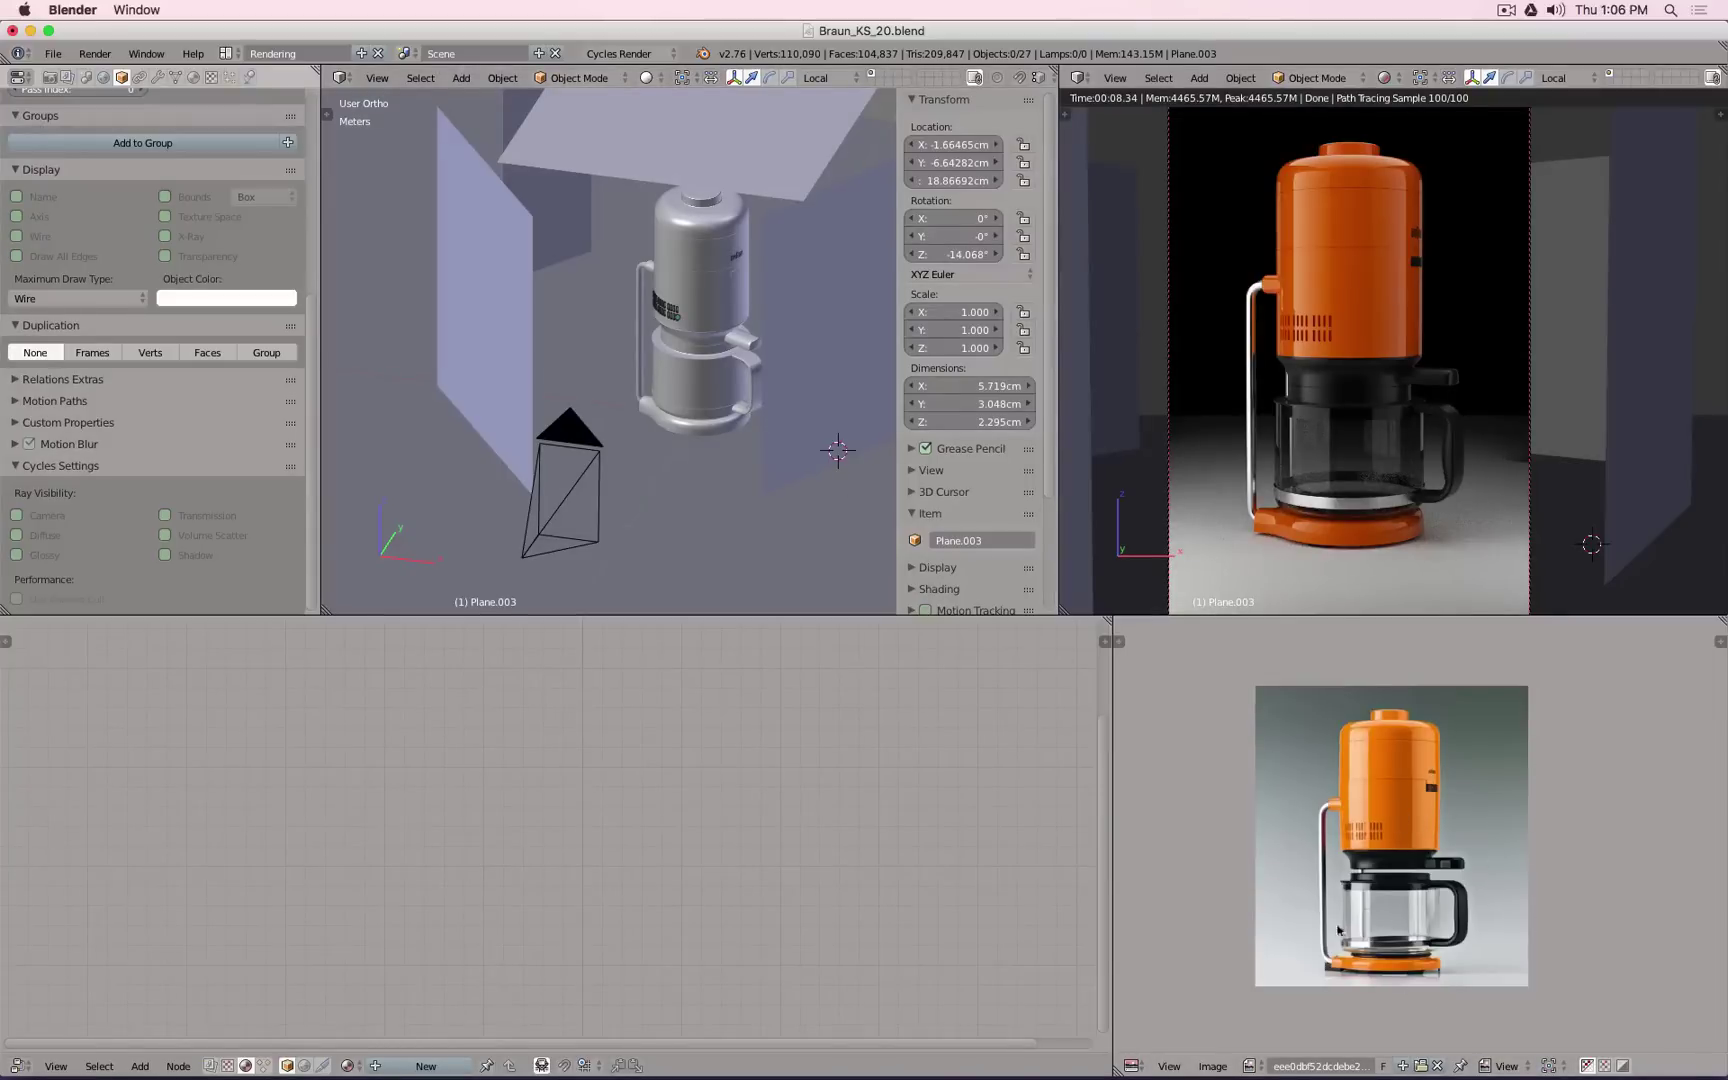
Step: Move the floor plane's back edge inward along Y to about 69.6 cm
middle_drag(765, 270, 615, 331)
shift+middle_drag(813, 325, 674, 349)
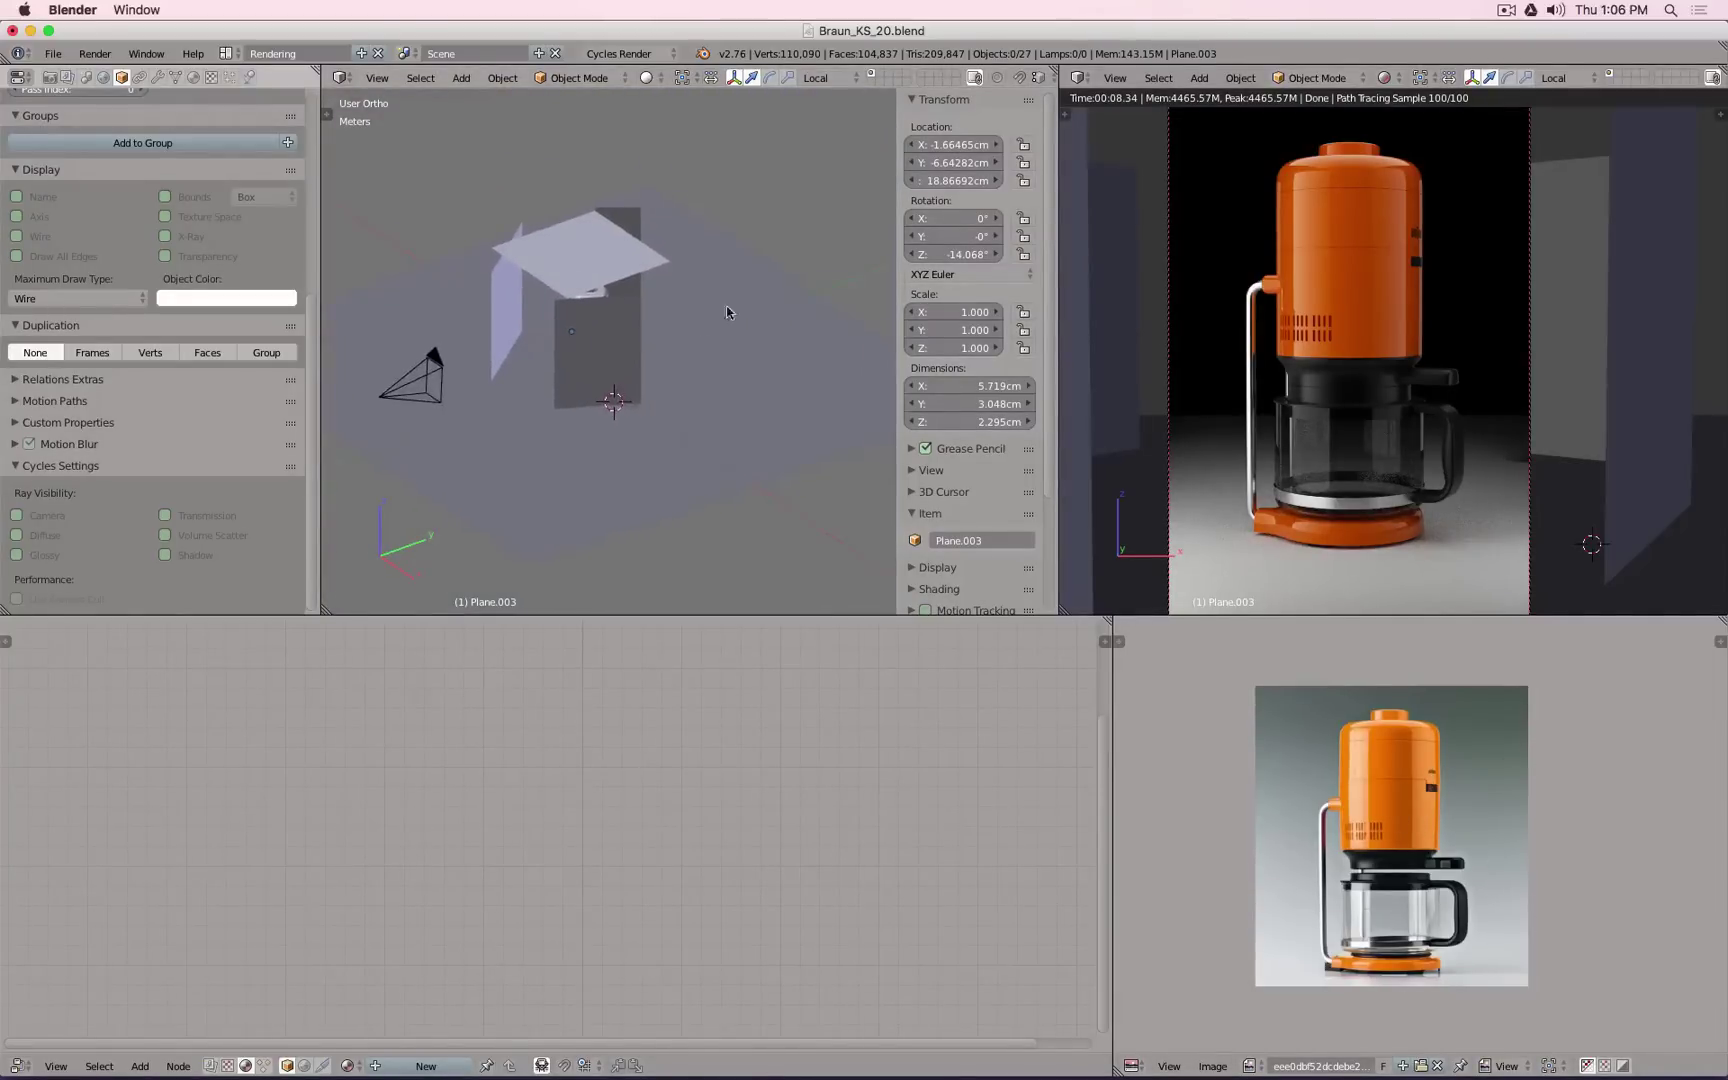
right_click(738, 265)
key(Tab)
right_click(830, 281)
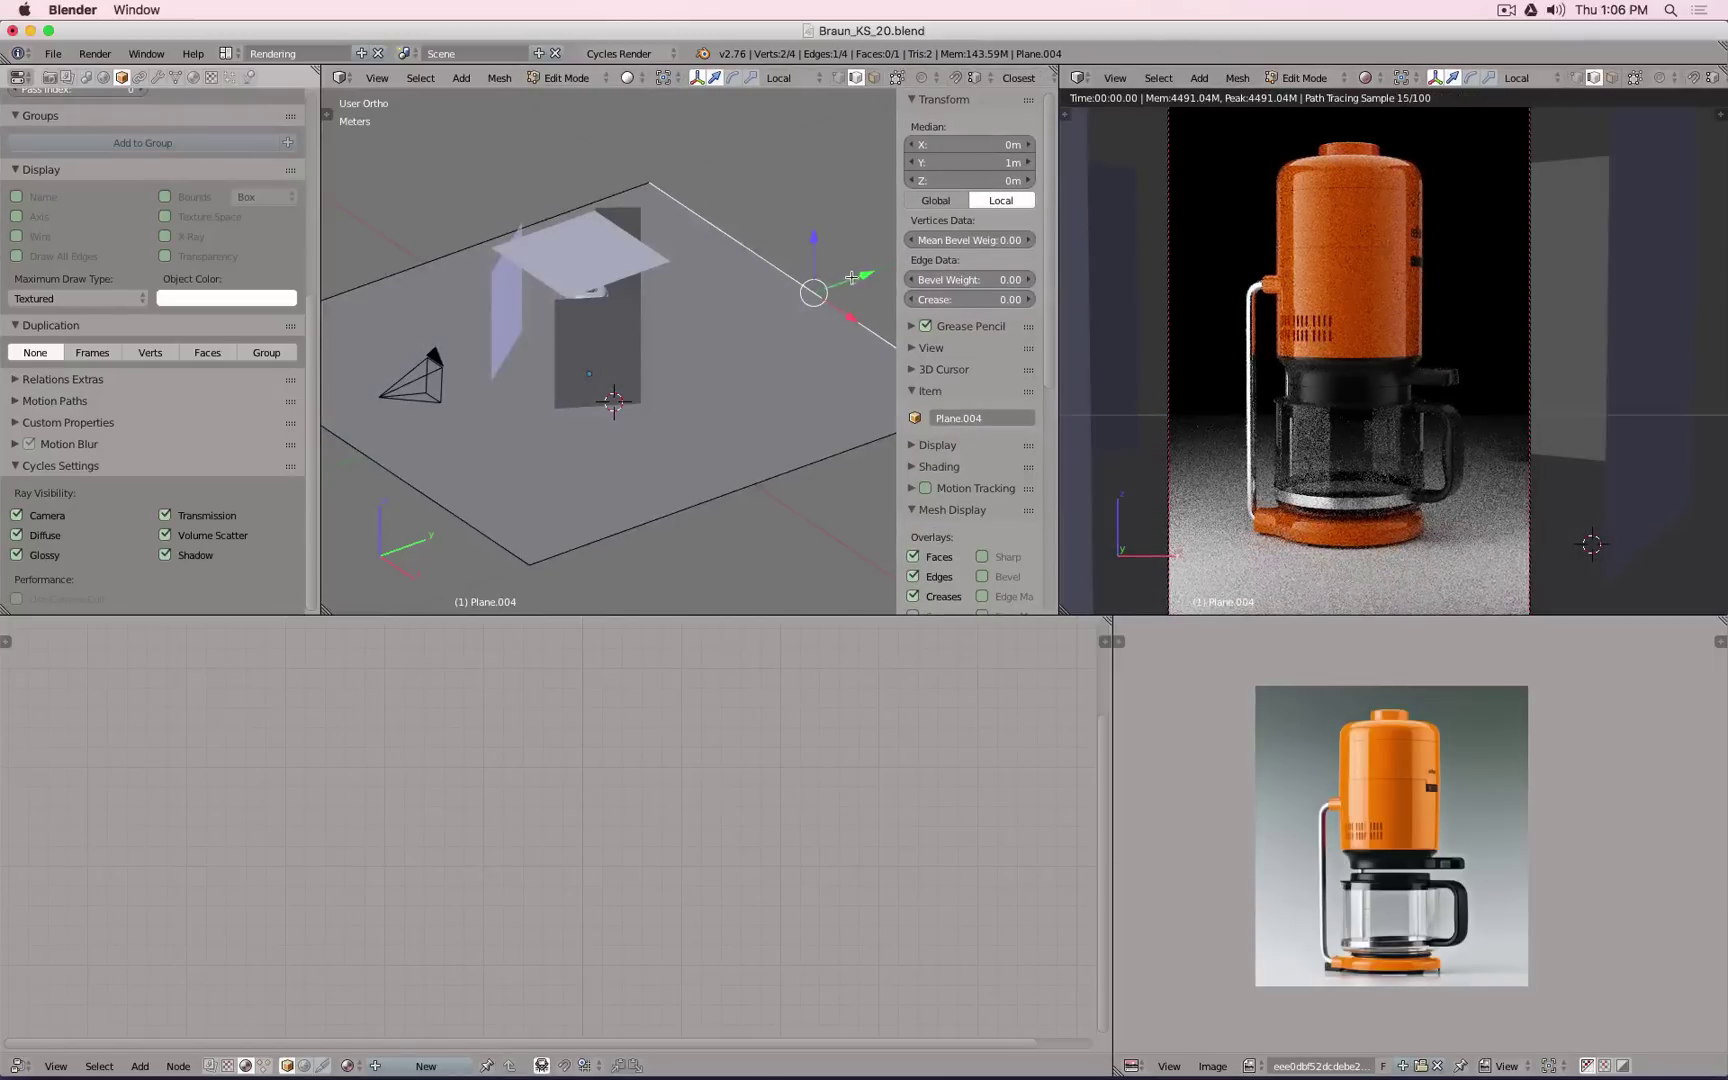
key(g)
key(y)
click(787, 313)
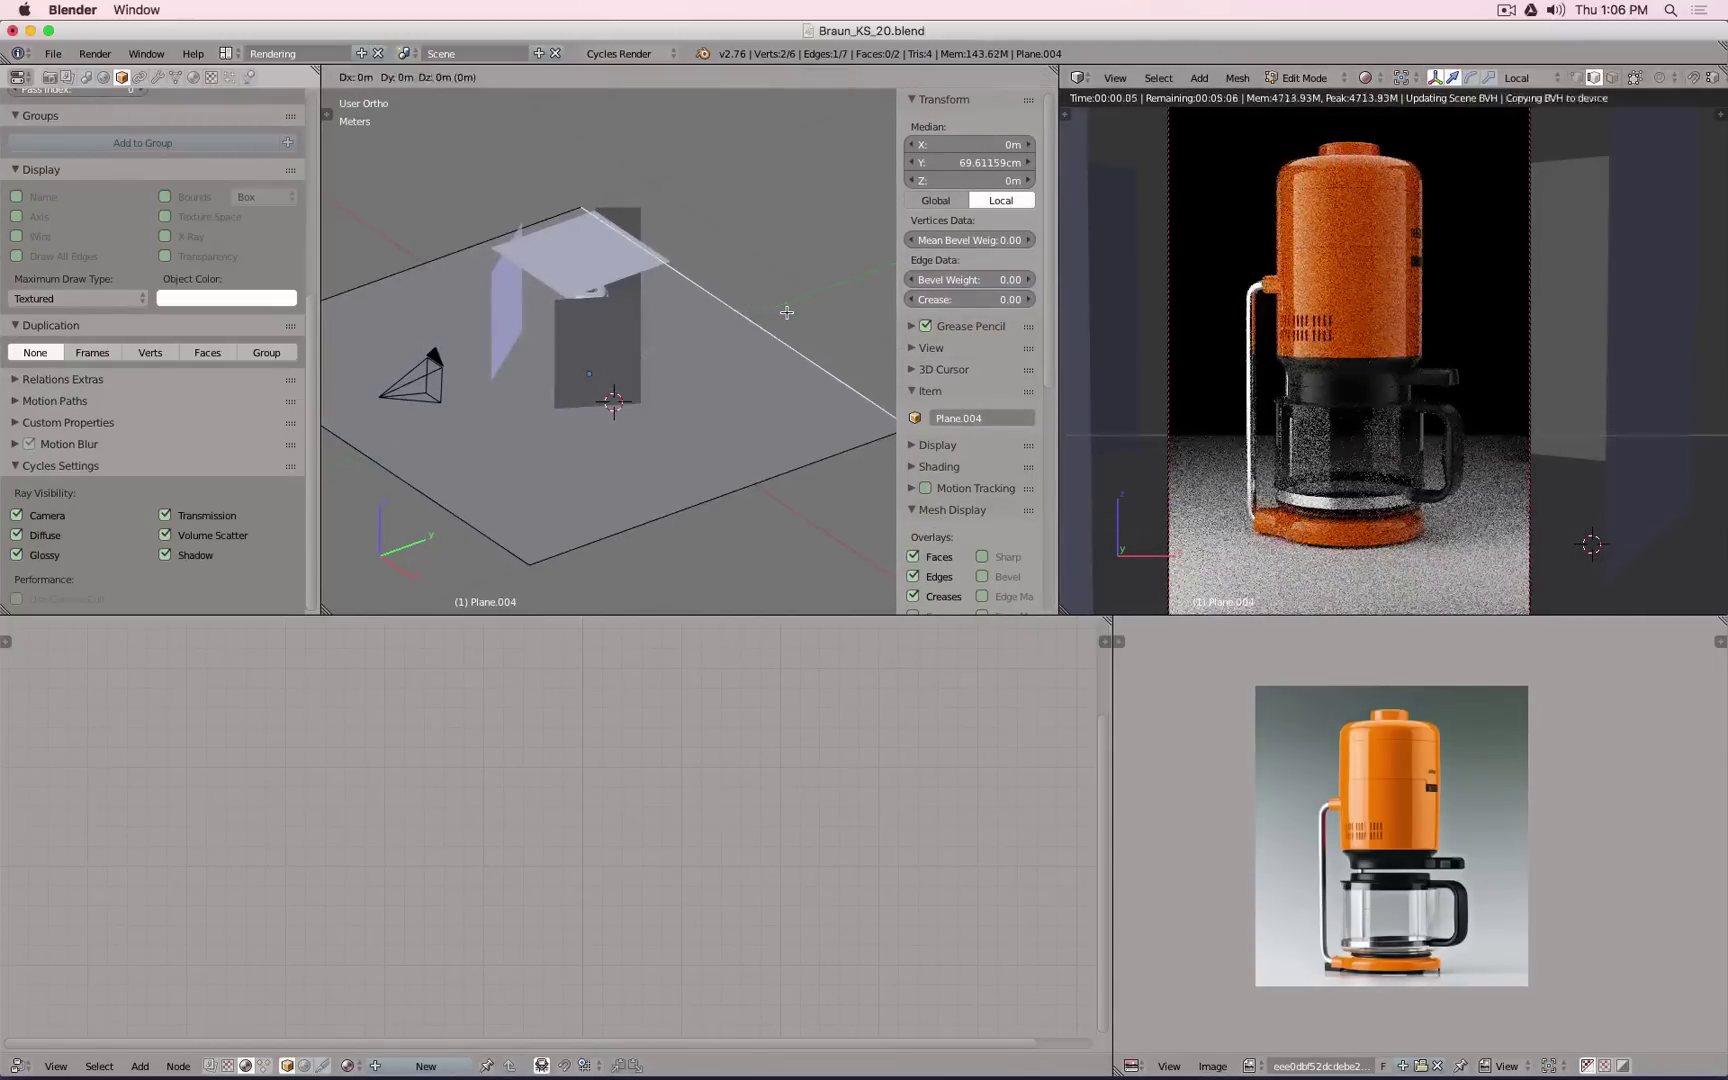
Step: Extrude the floor's back edge straight up along Z by about 81 cm to form a backdrop wall
key(e)
key(z)
click(741, 219)
Step: Slant the backdrop by moving its upper edge backward along Y, and select the edge where it meets the floor
middle_drag(741, 219, 744, 200)
middle_drag(698, 264, 669, 271)
key(g)
key(y)
key(y)
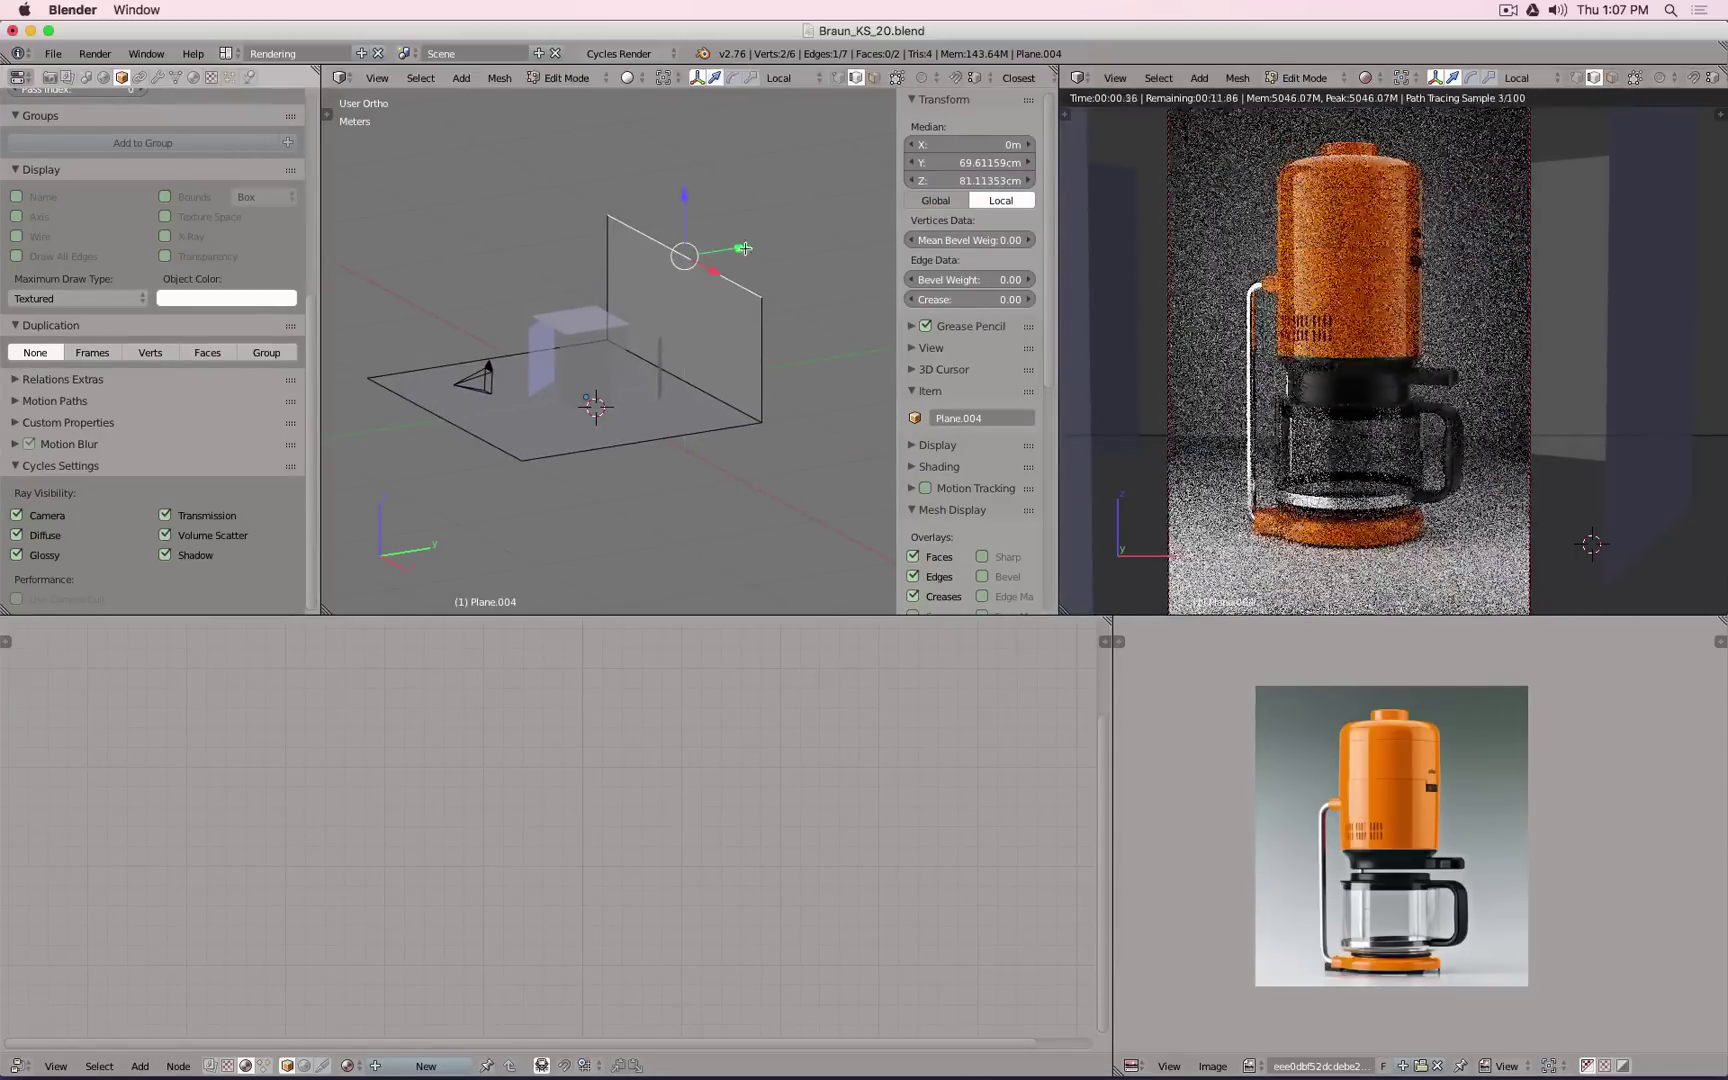
click(774, 233)
right_click(727, 410)
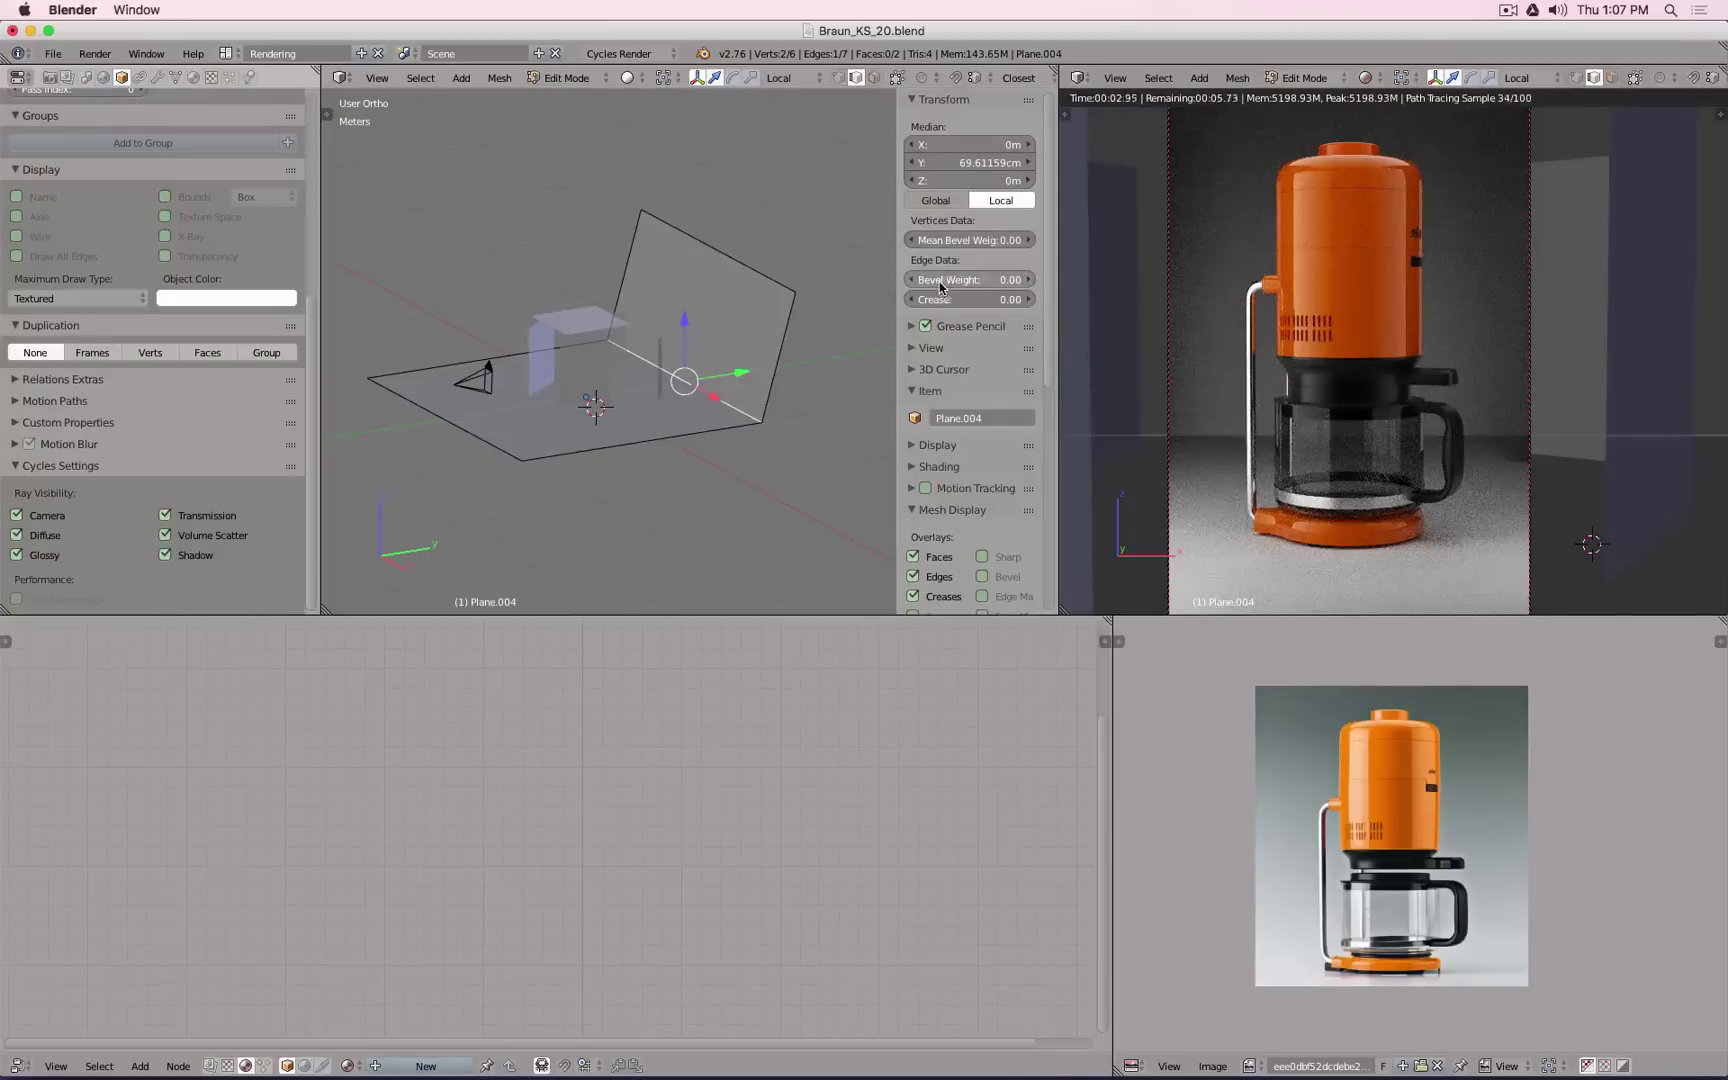
Step: Raise the bevel weight of the backdrop's fold edge and crease the plane's six outer edges to 1
drag(941, 284, 1110, 284)
right_click(780, 351)
shift+right_click(745, 258)
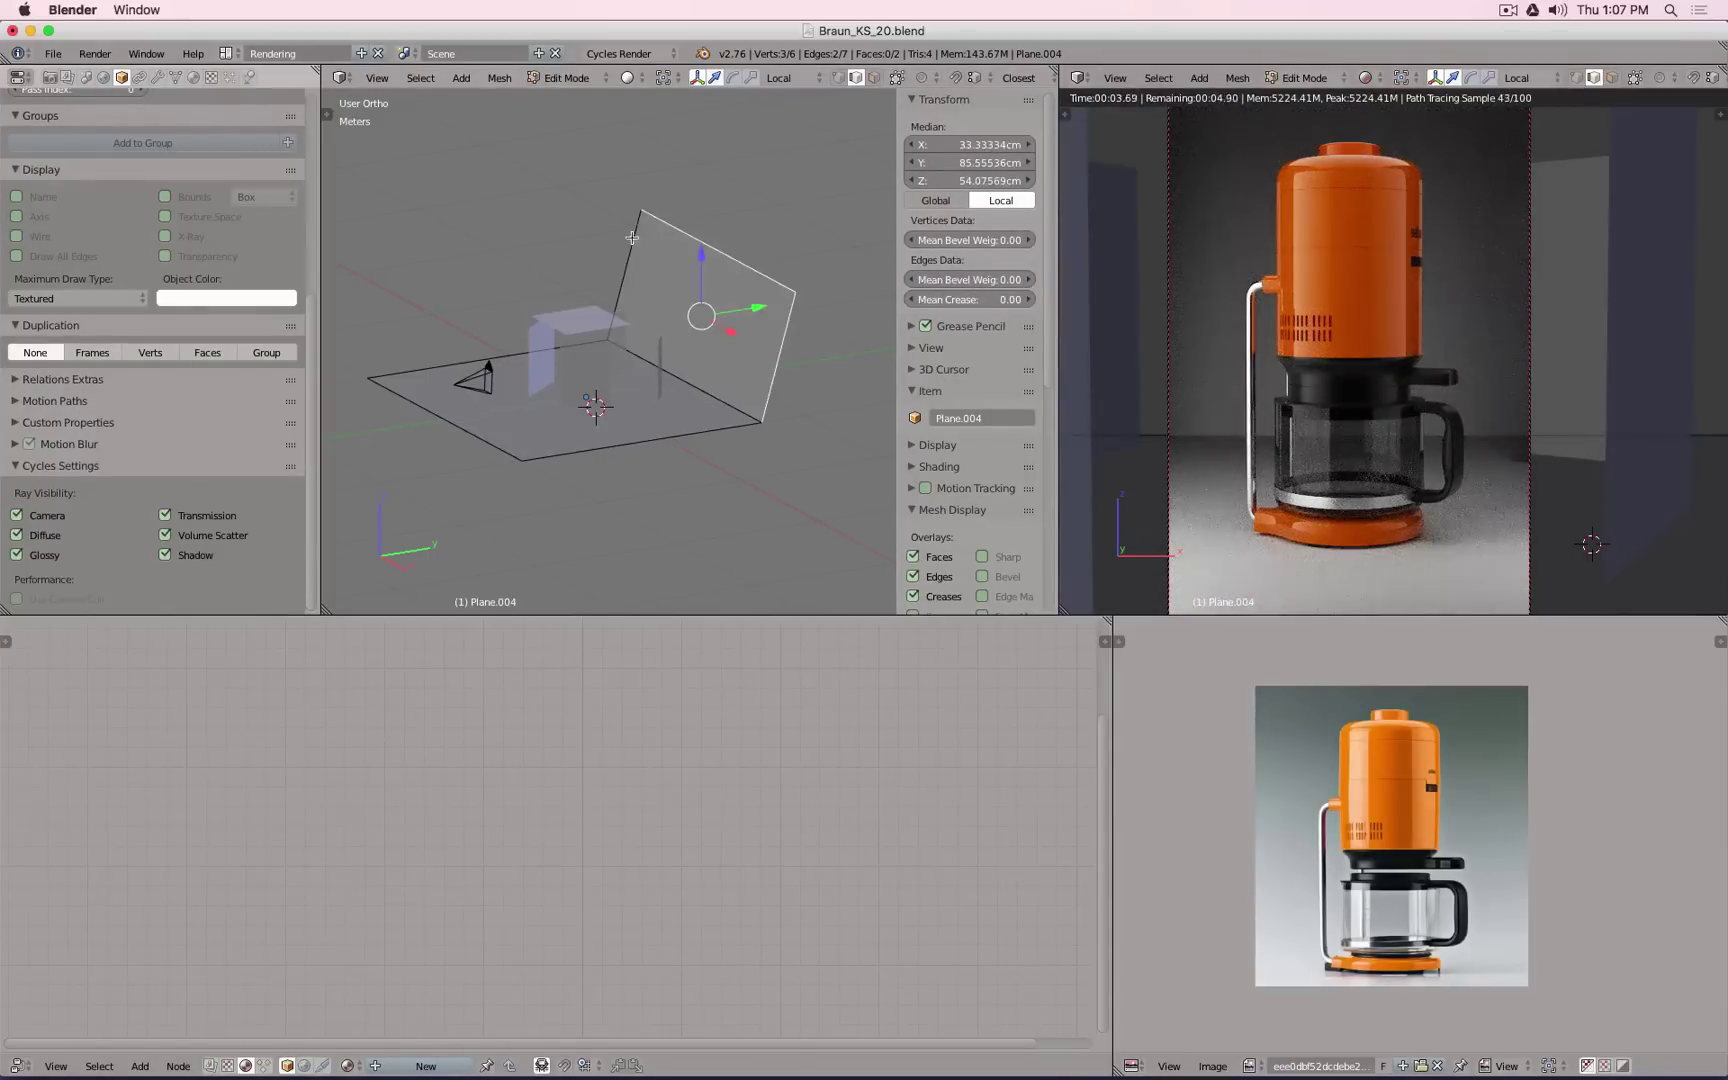
shift+right_click(632, 240)
shift+right_click(462, 355)
shift+right_click(506, 437)
shift+right_click(771, 435)
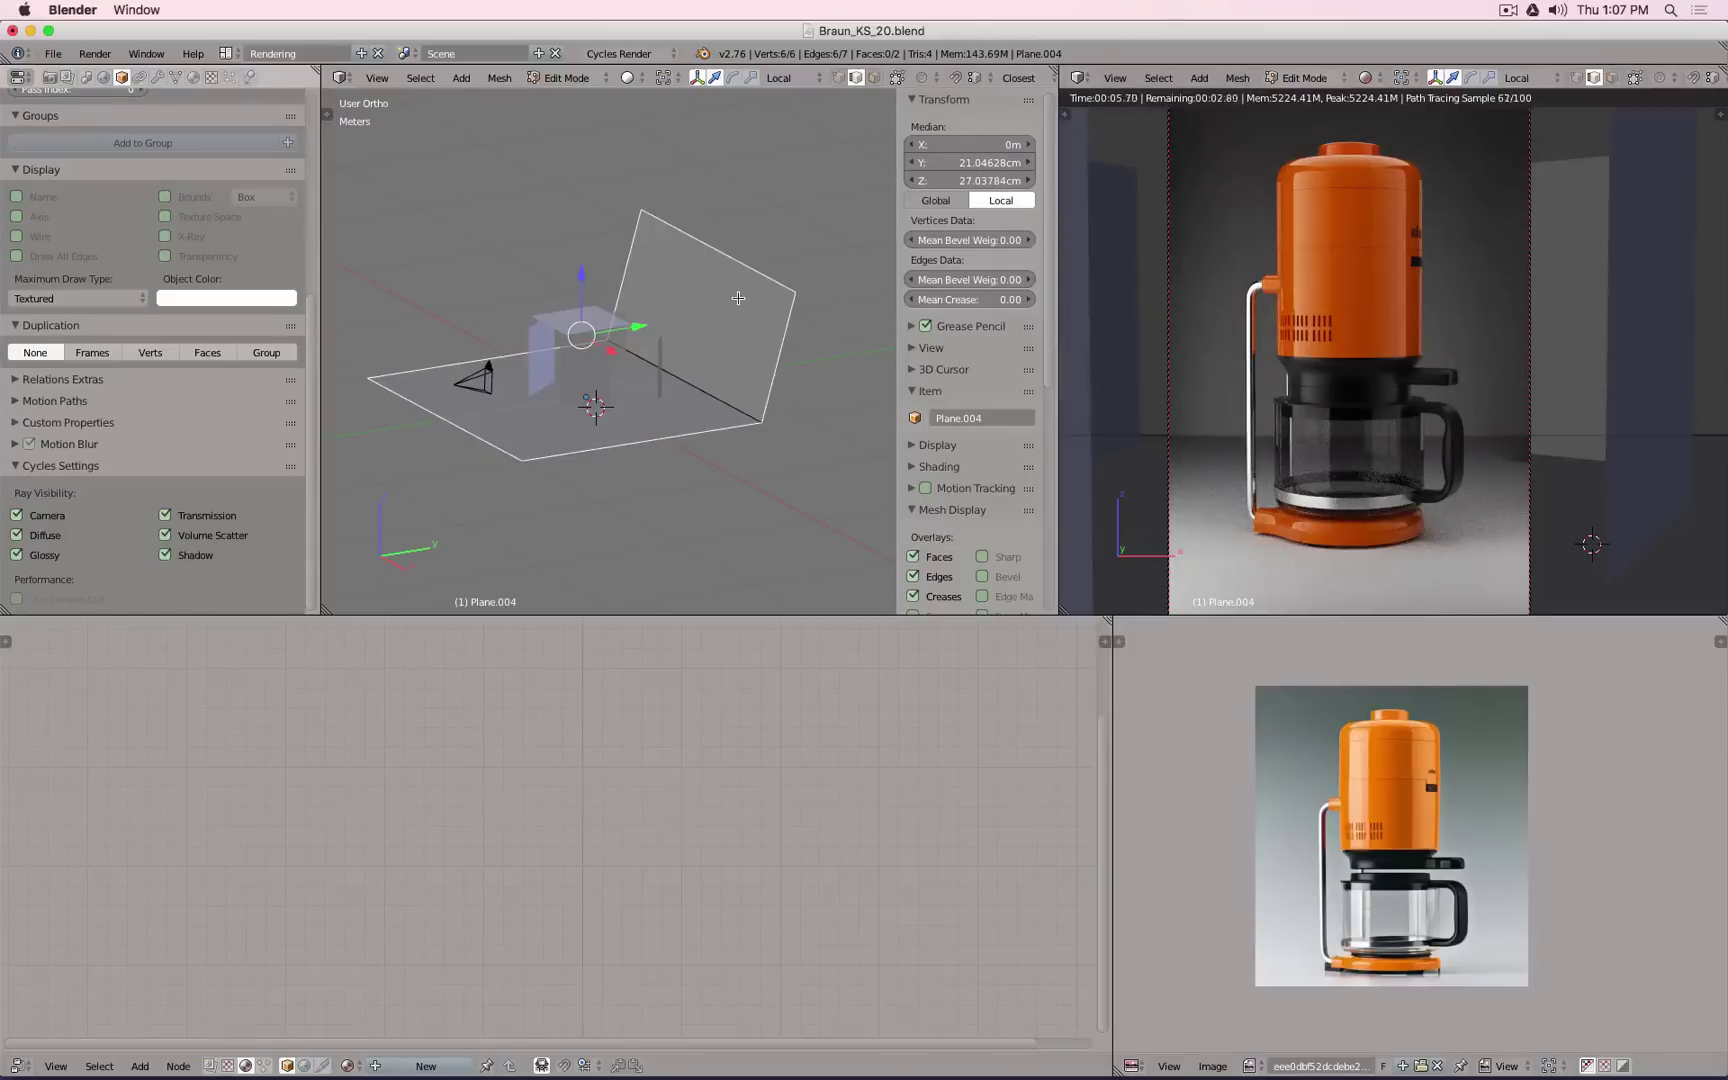
key(KP_1)
middle_drag(738, 298, 676, 355)
key(shift+e)
text(1)
key(Return)
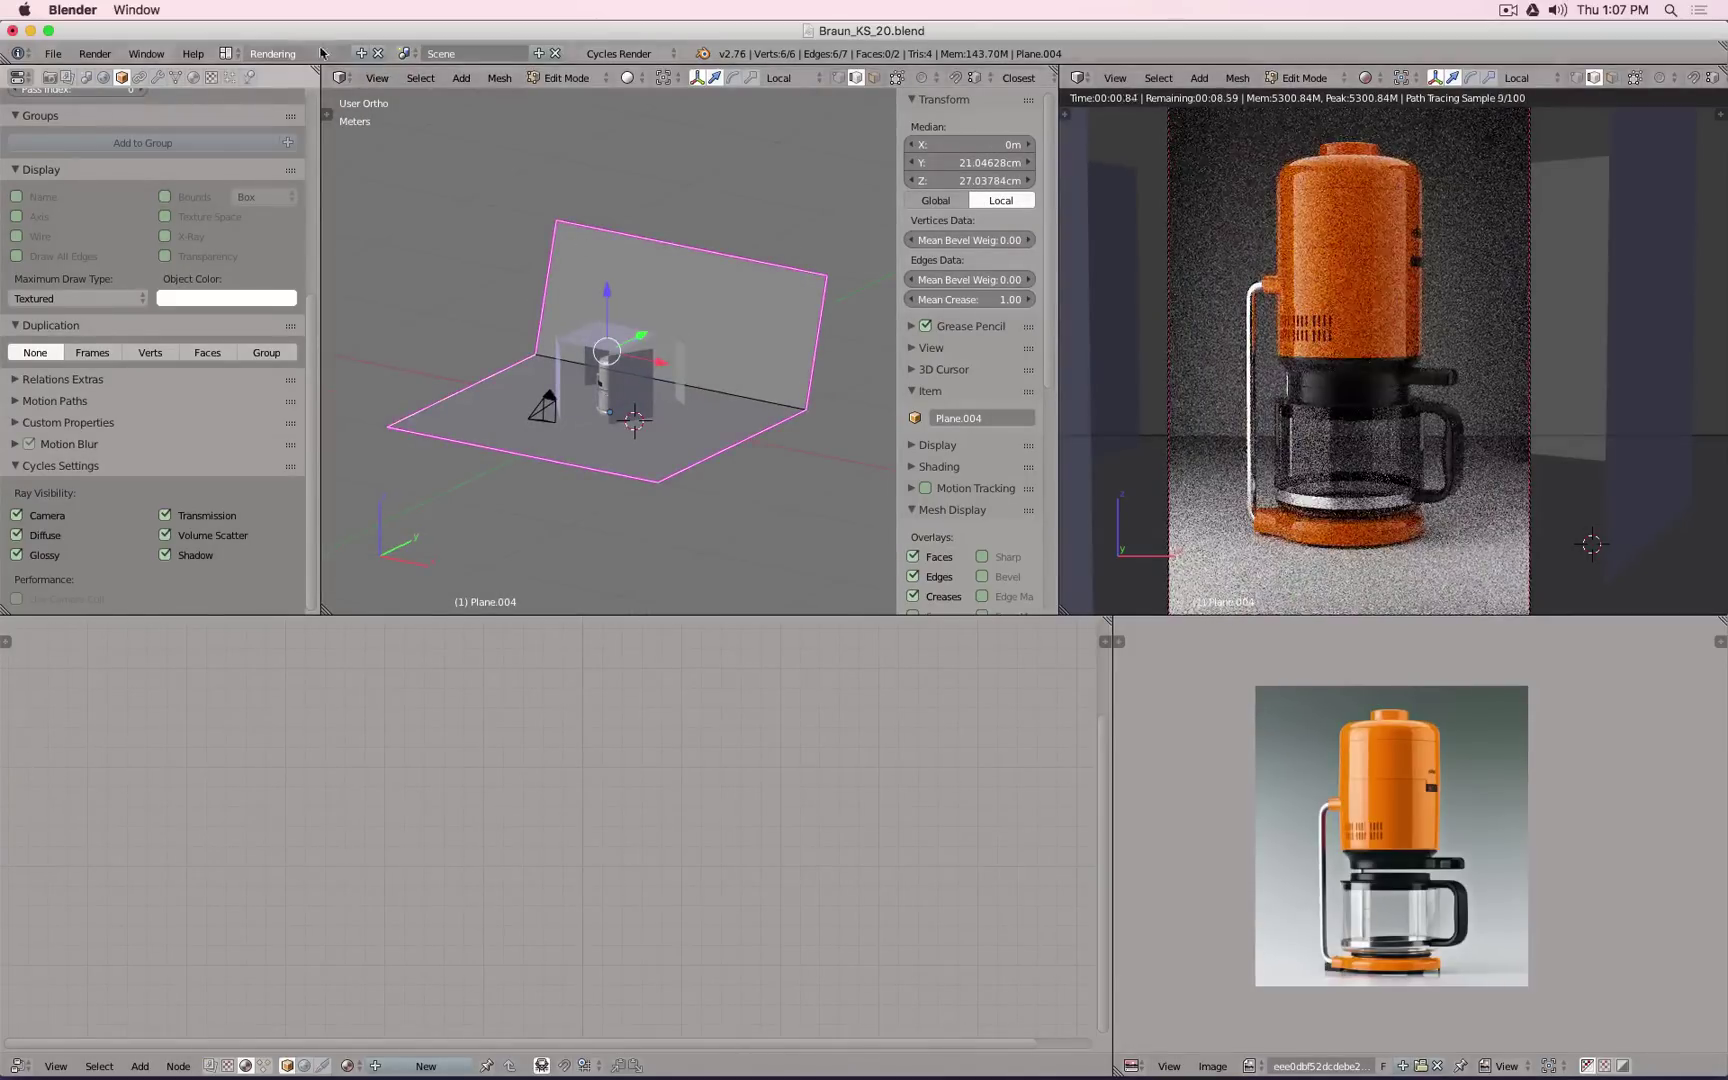
Step: Add a Bevel modifier to the backdrop, limited by weight and with Clamp Overlap turned off
click(157, 77)
click(172, 137)
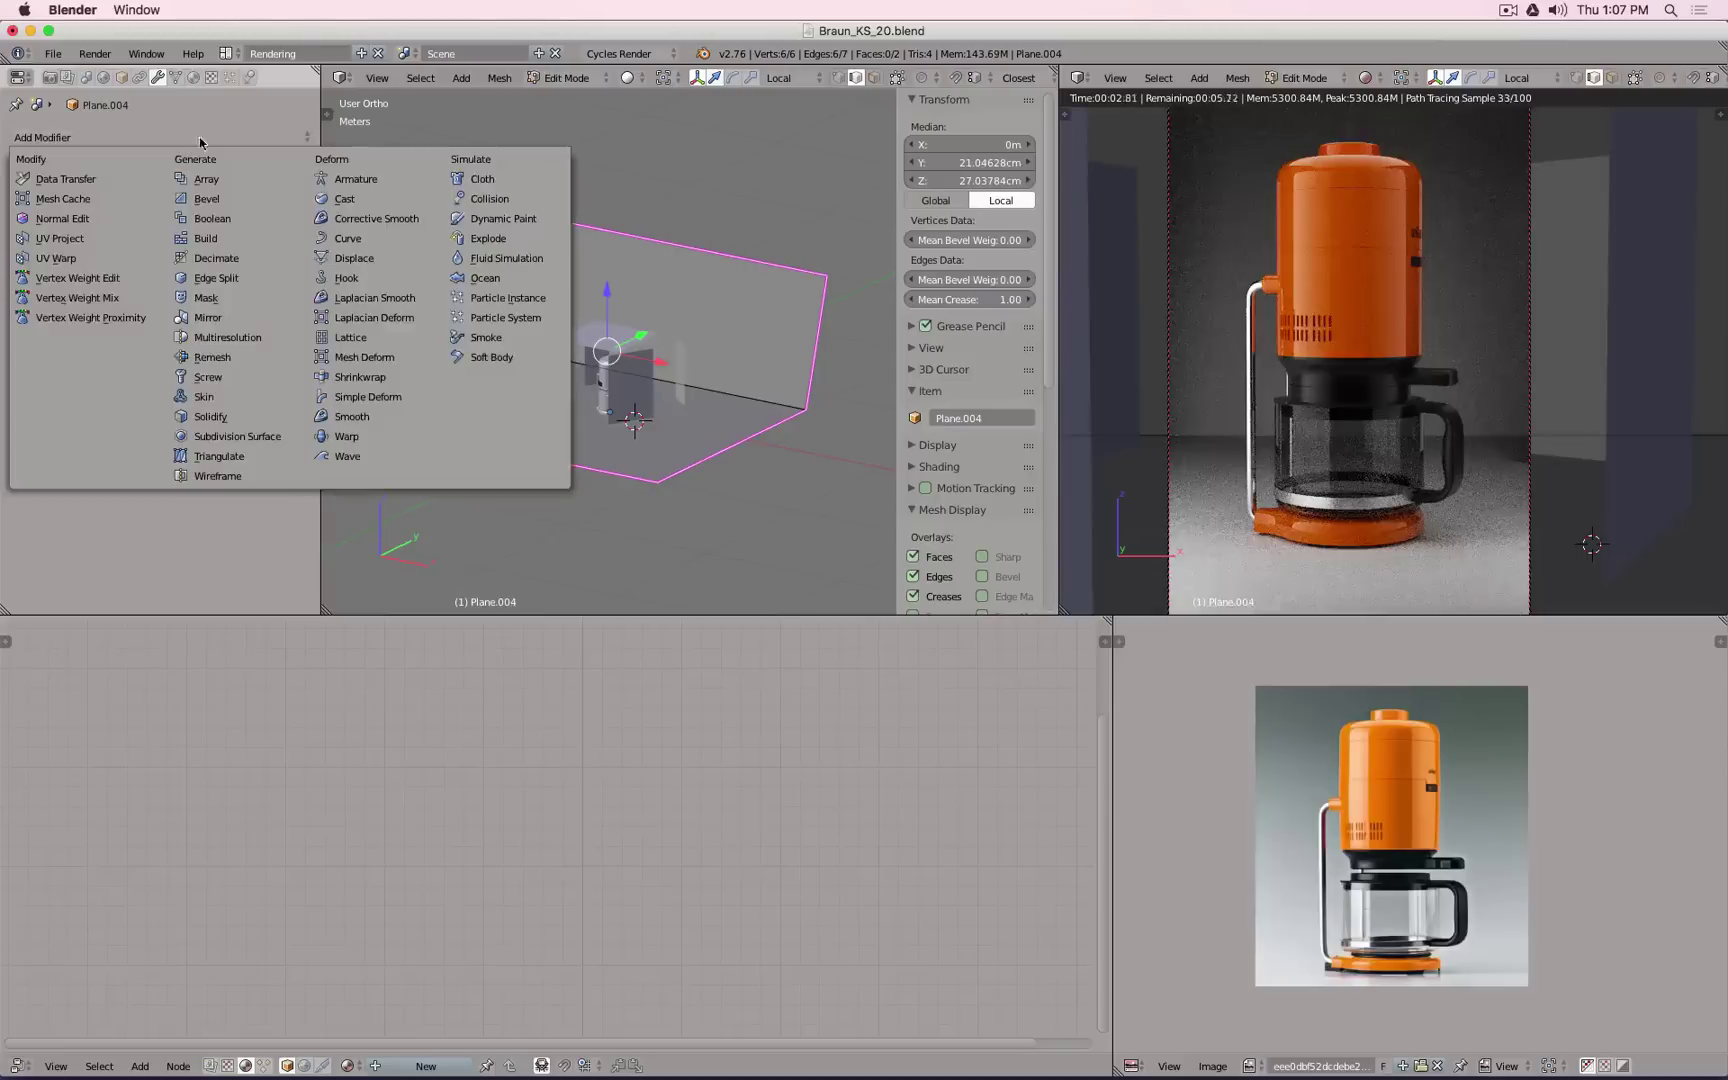
click(266, 205)
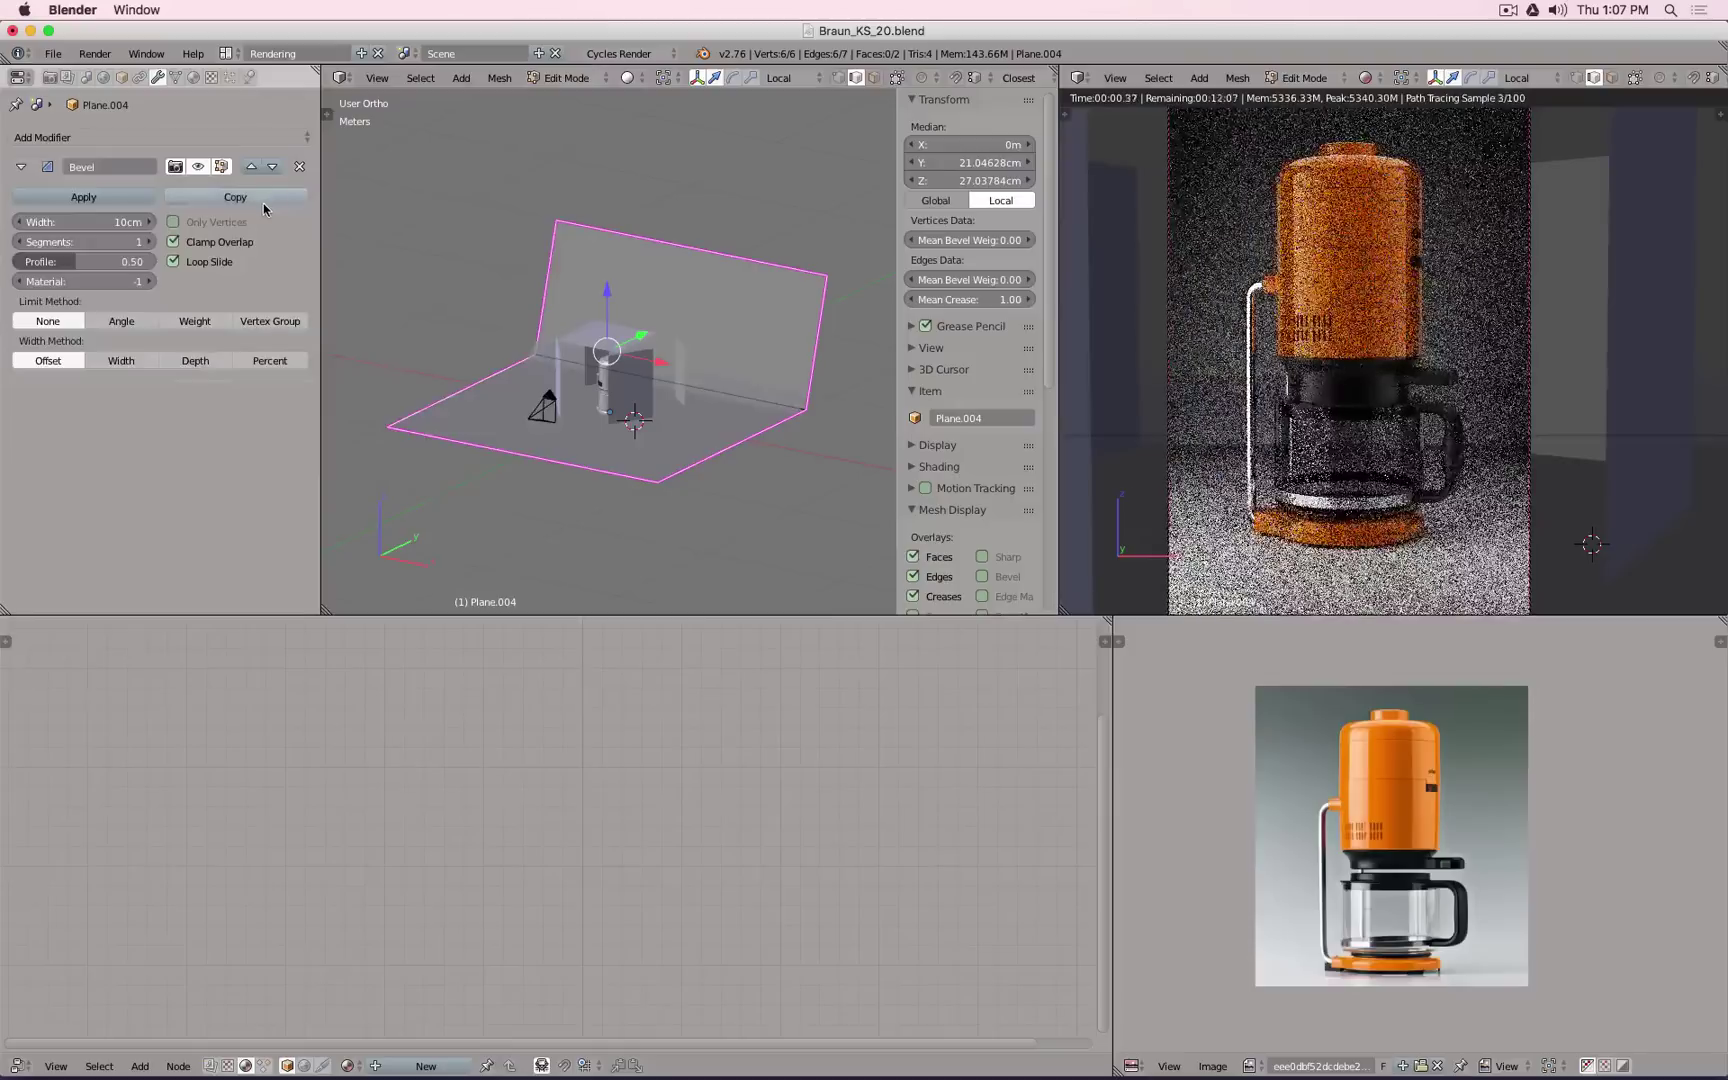
click(205, 321)
click(176, 242)
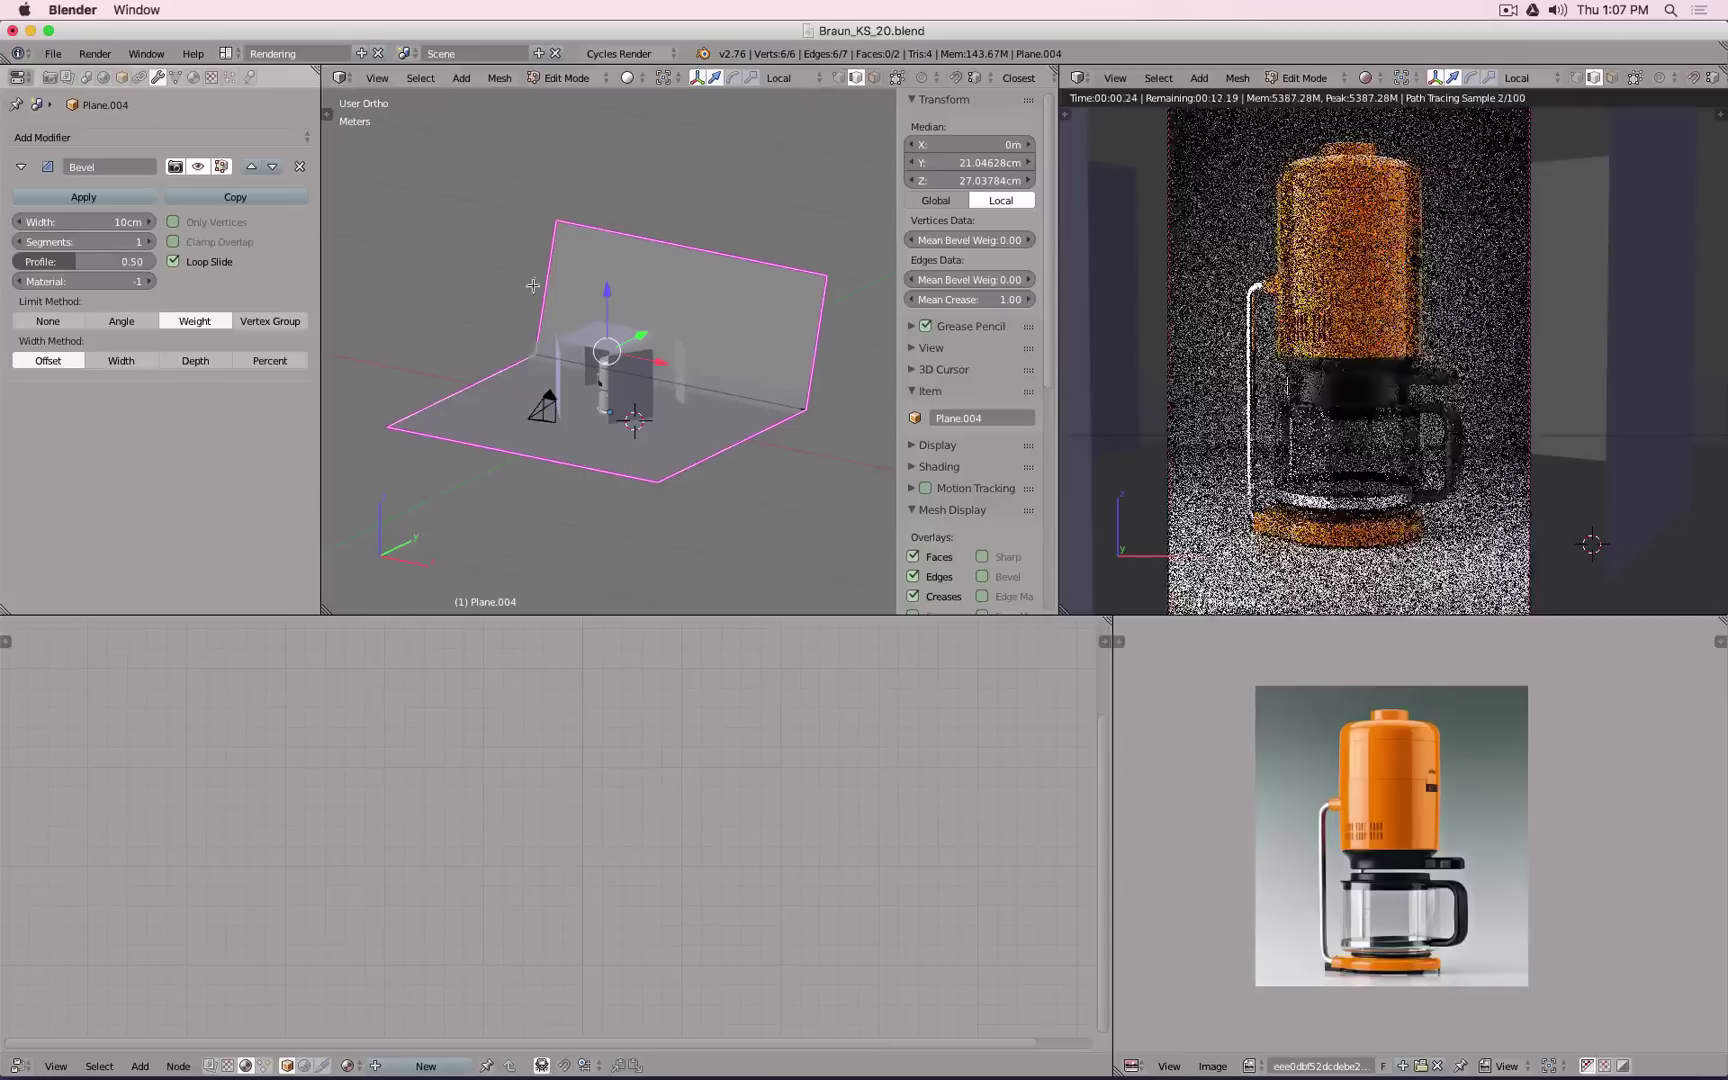
Step: Set the backdrop bevel's width to 29 cm and its segments to 16
middle_drag(440, 275, 392, 270)
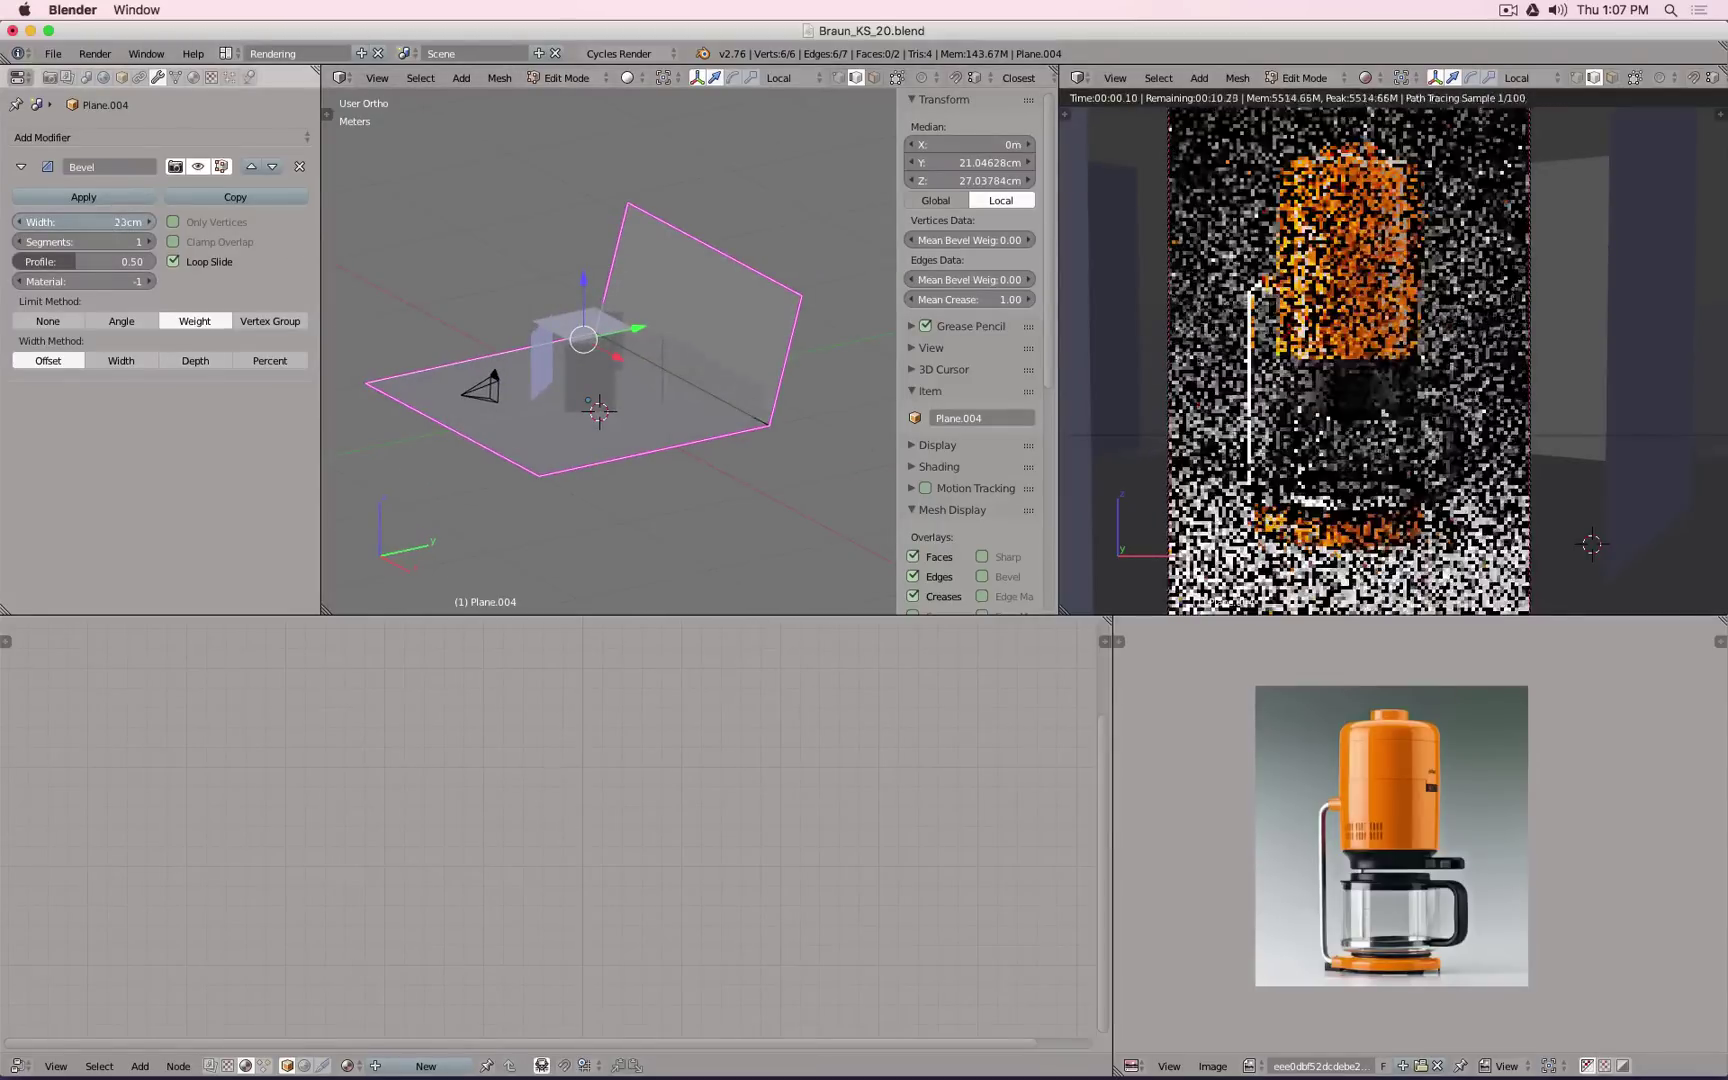
click(149, 222)
click(149, 222)
mouse_move(87, 222)
mouse_down()
mouse_move(88, 242)
mouse_move(118, 242)
mouse_up()
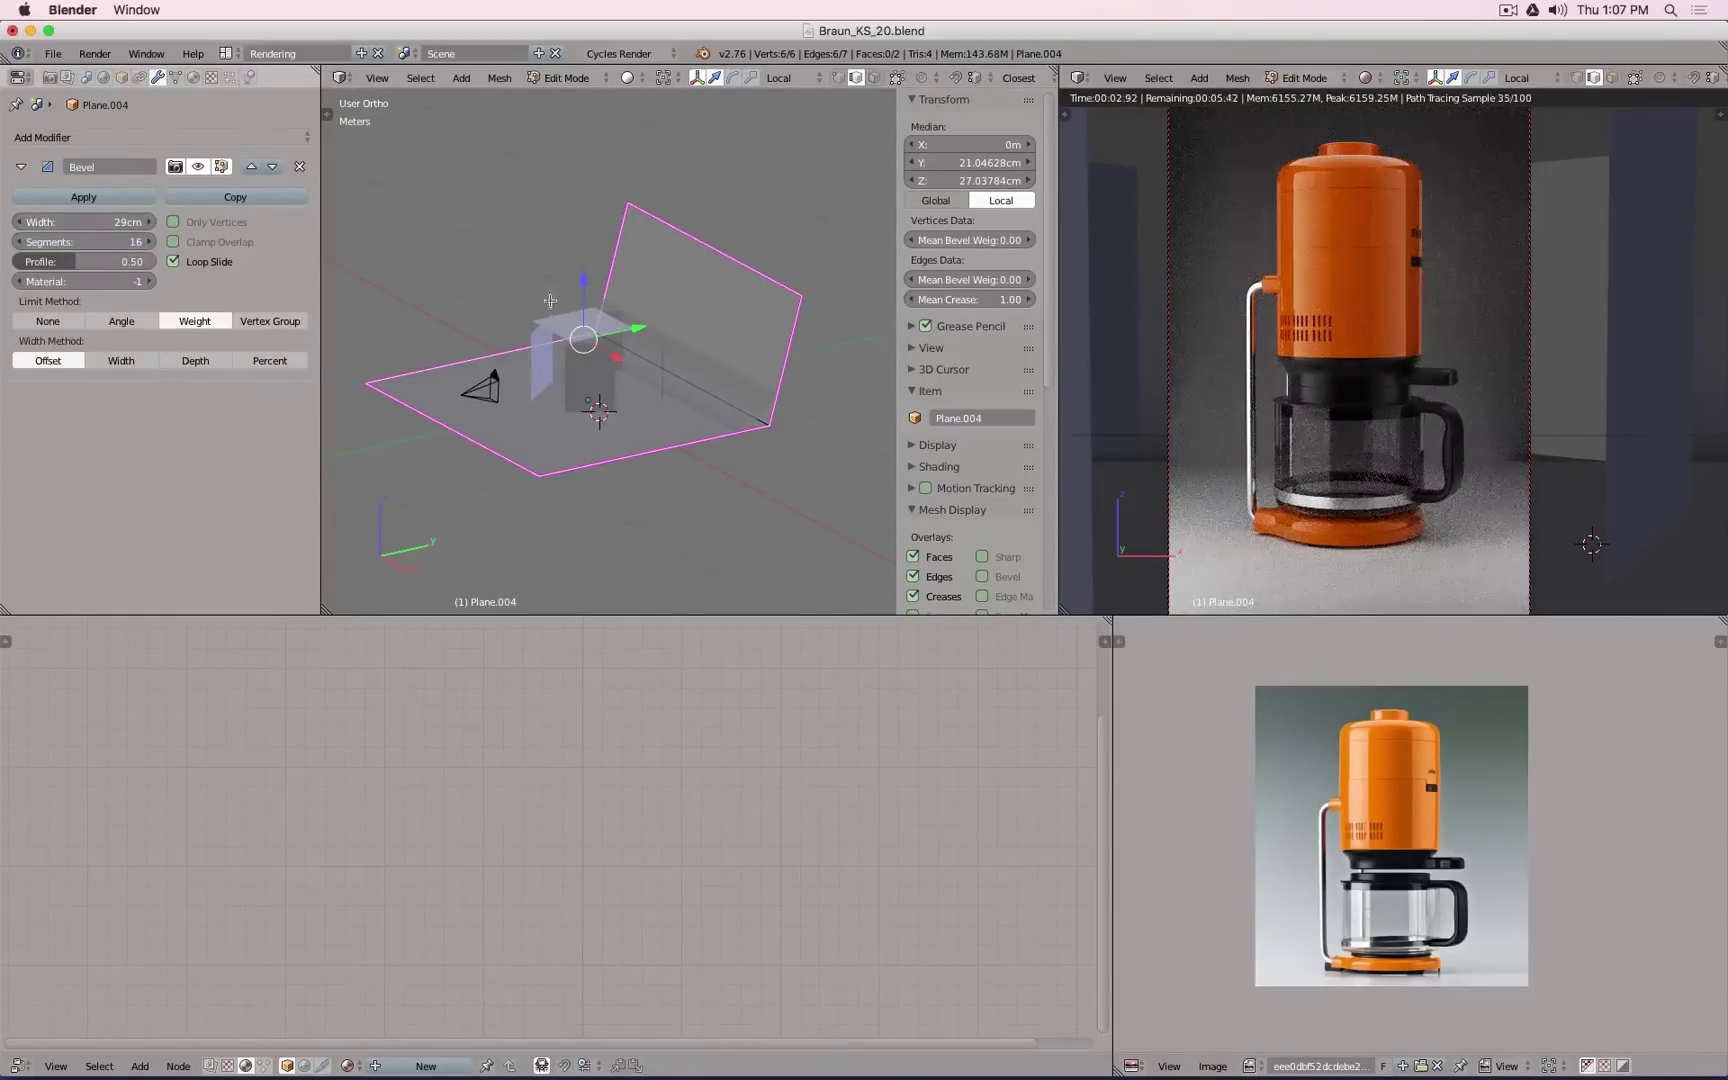
Step: Leave mesh editing and apply smooth shading to the curved backdrop
key(Tab)
key(space)
text(shade)
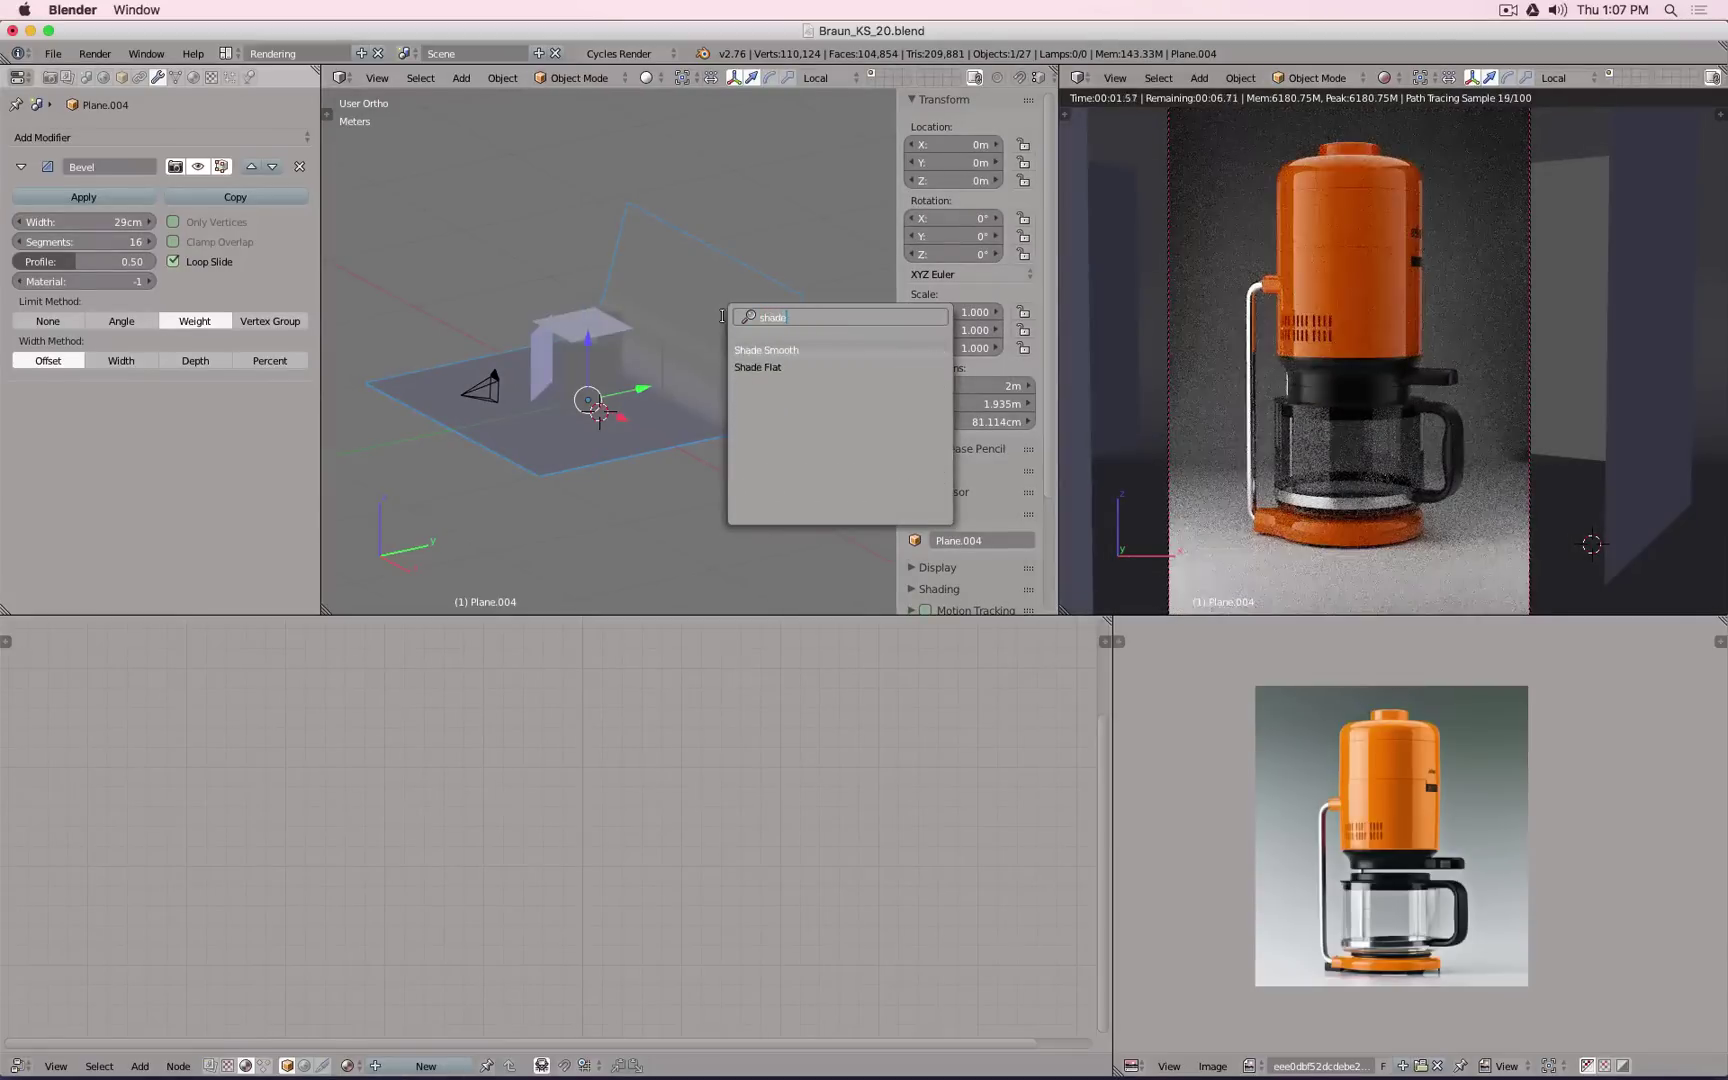
key(Return)
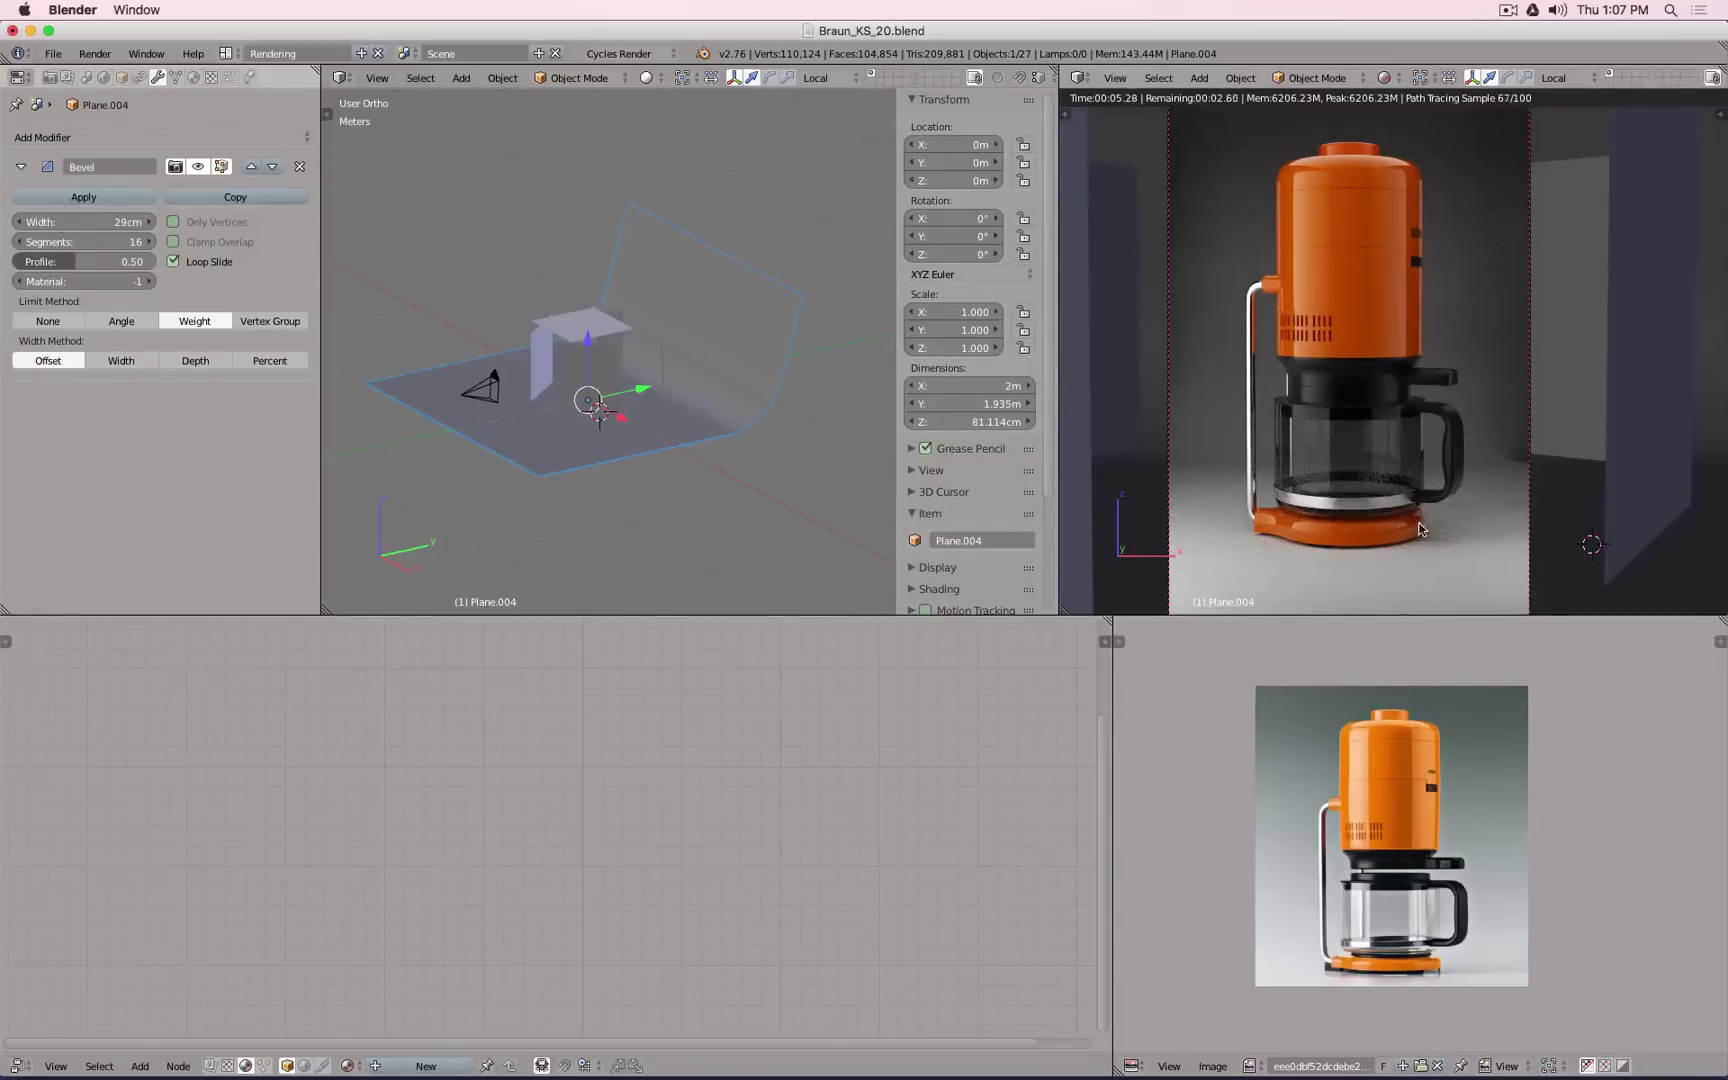
Step: Restrict the Left Light.002 plane behind the coffee maker to glossy rays by disabling its Shadow, Volume Scatter and Transmission visibility
key(KP_7)
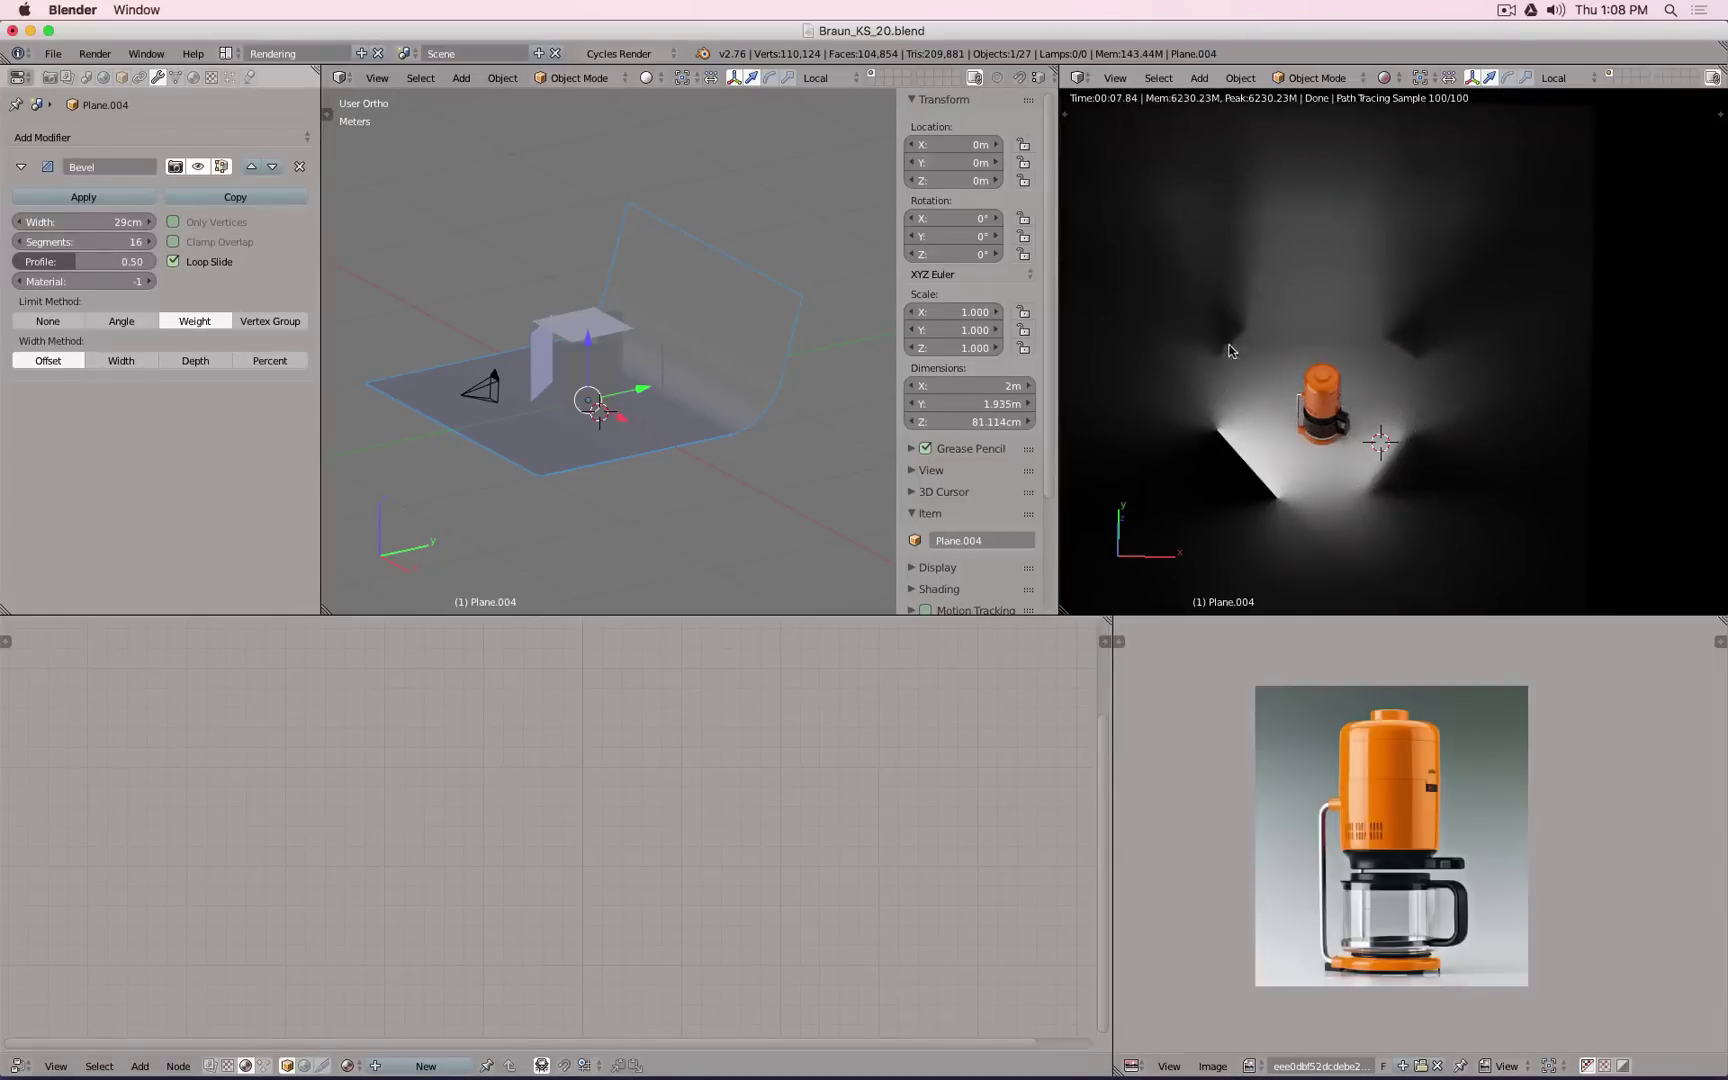
scroll(575, 373, up, 4)
middle_drag(648, 369, 745, 370)
right_click(812, 340)
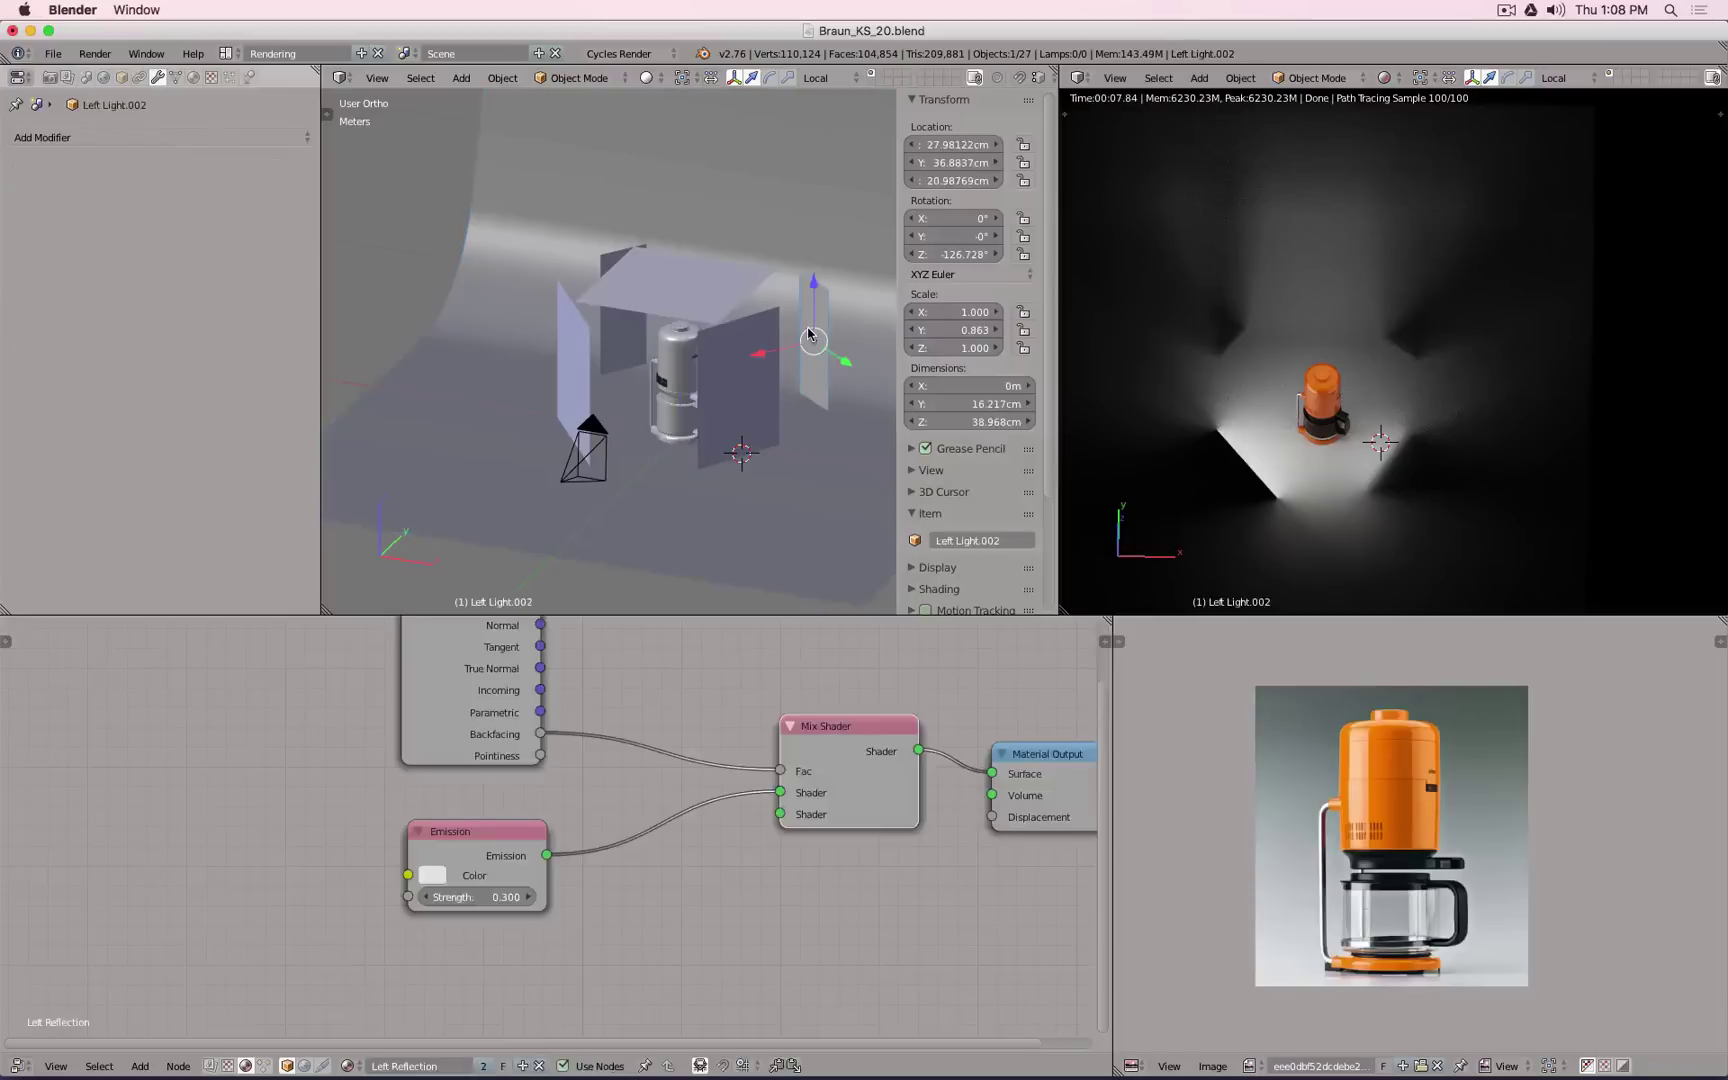
click(121, 77)
click(205, 556)
click(205, 535)
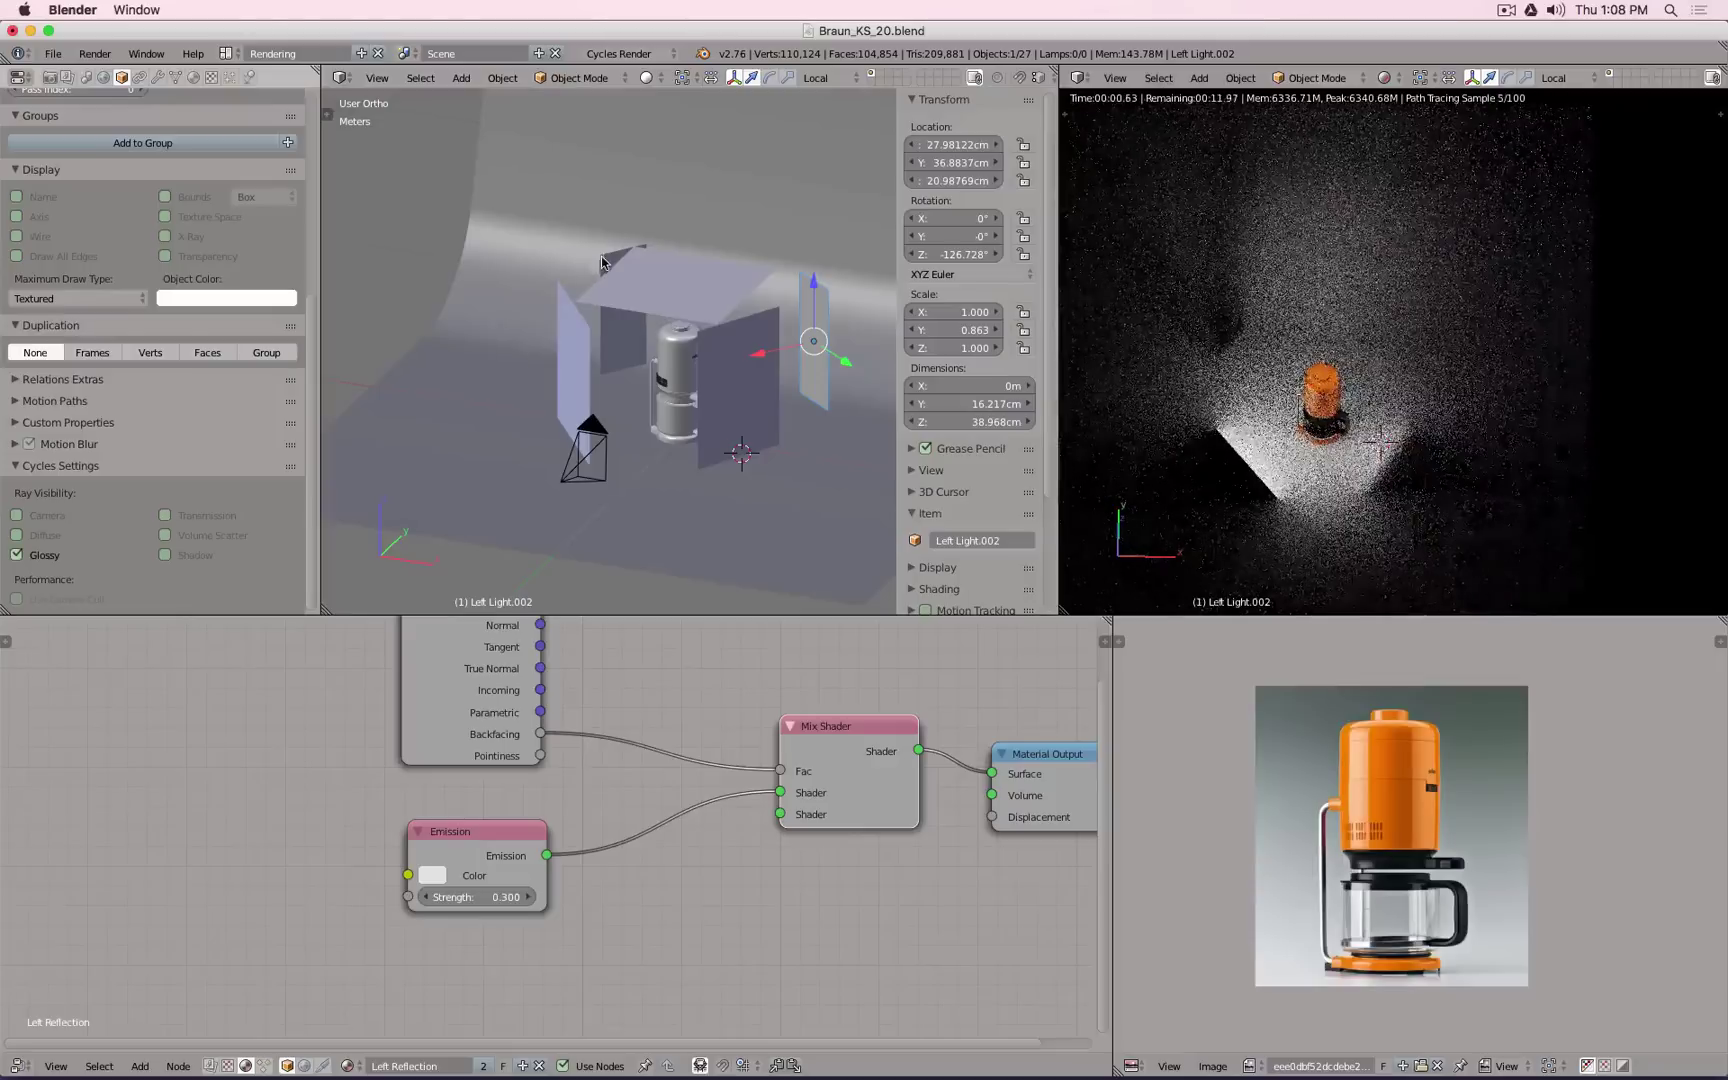
Step: Disable Shadow, Volume Scatter and Transmission visibility for the Left Light.001 plane and check the render through the camera
right_click(623, 325)
click(193, 556)
click(196, 535)
click(198, 515)
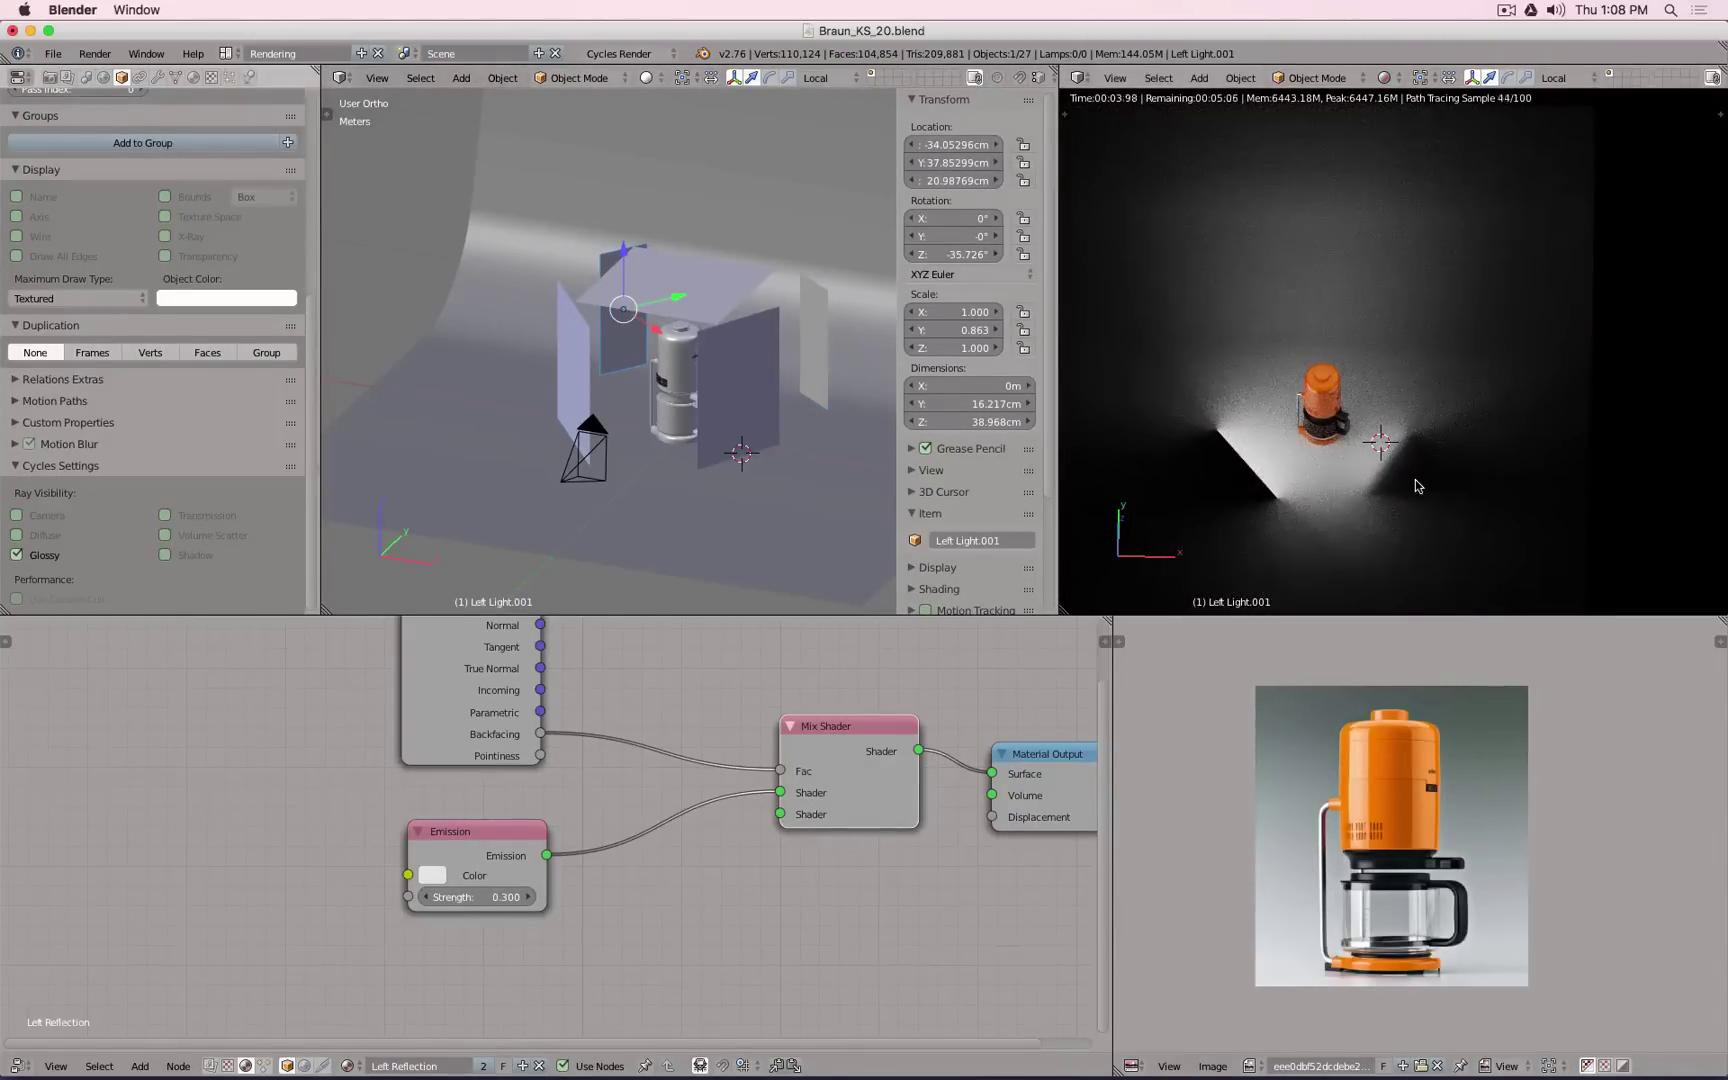
key(KP_1)
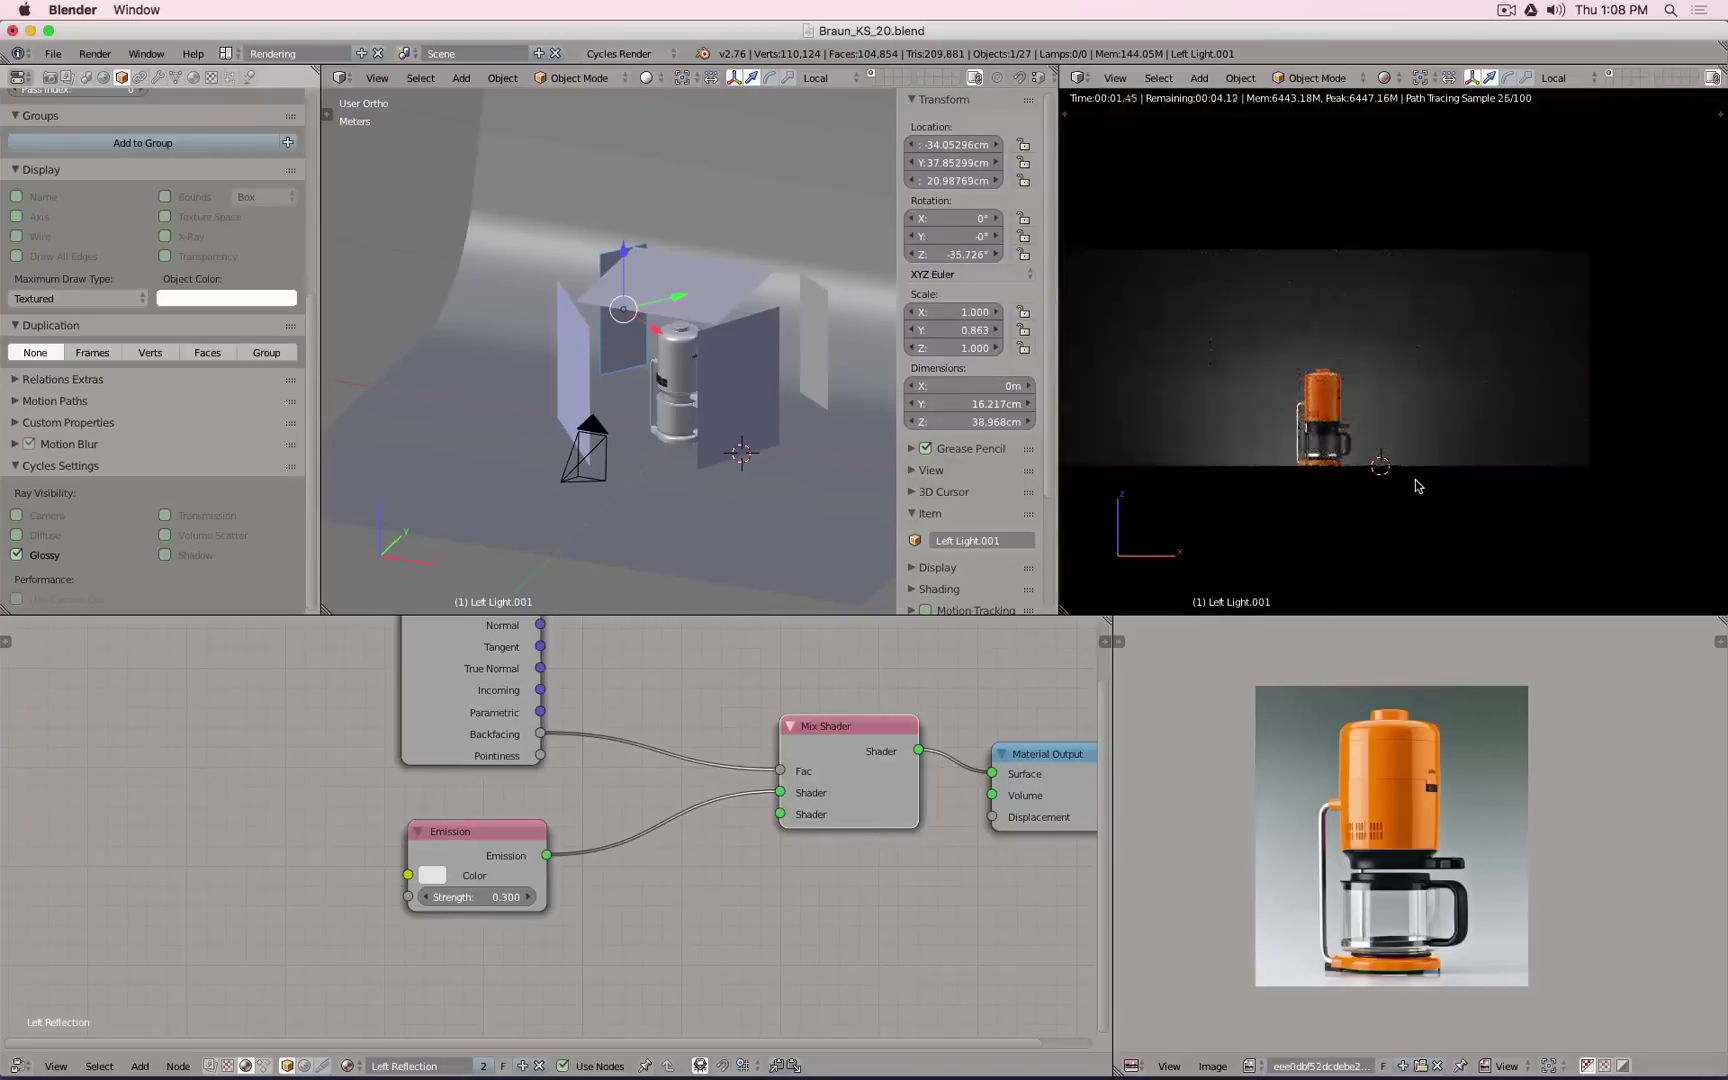
key(KP_0)
scroll(1360, 440, up, 1)
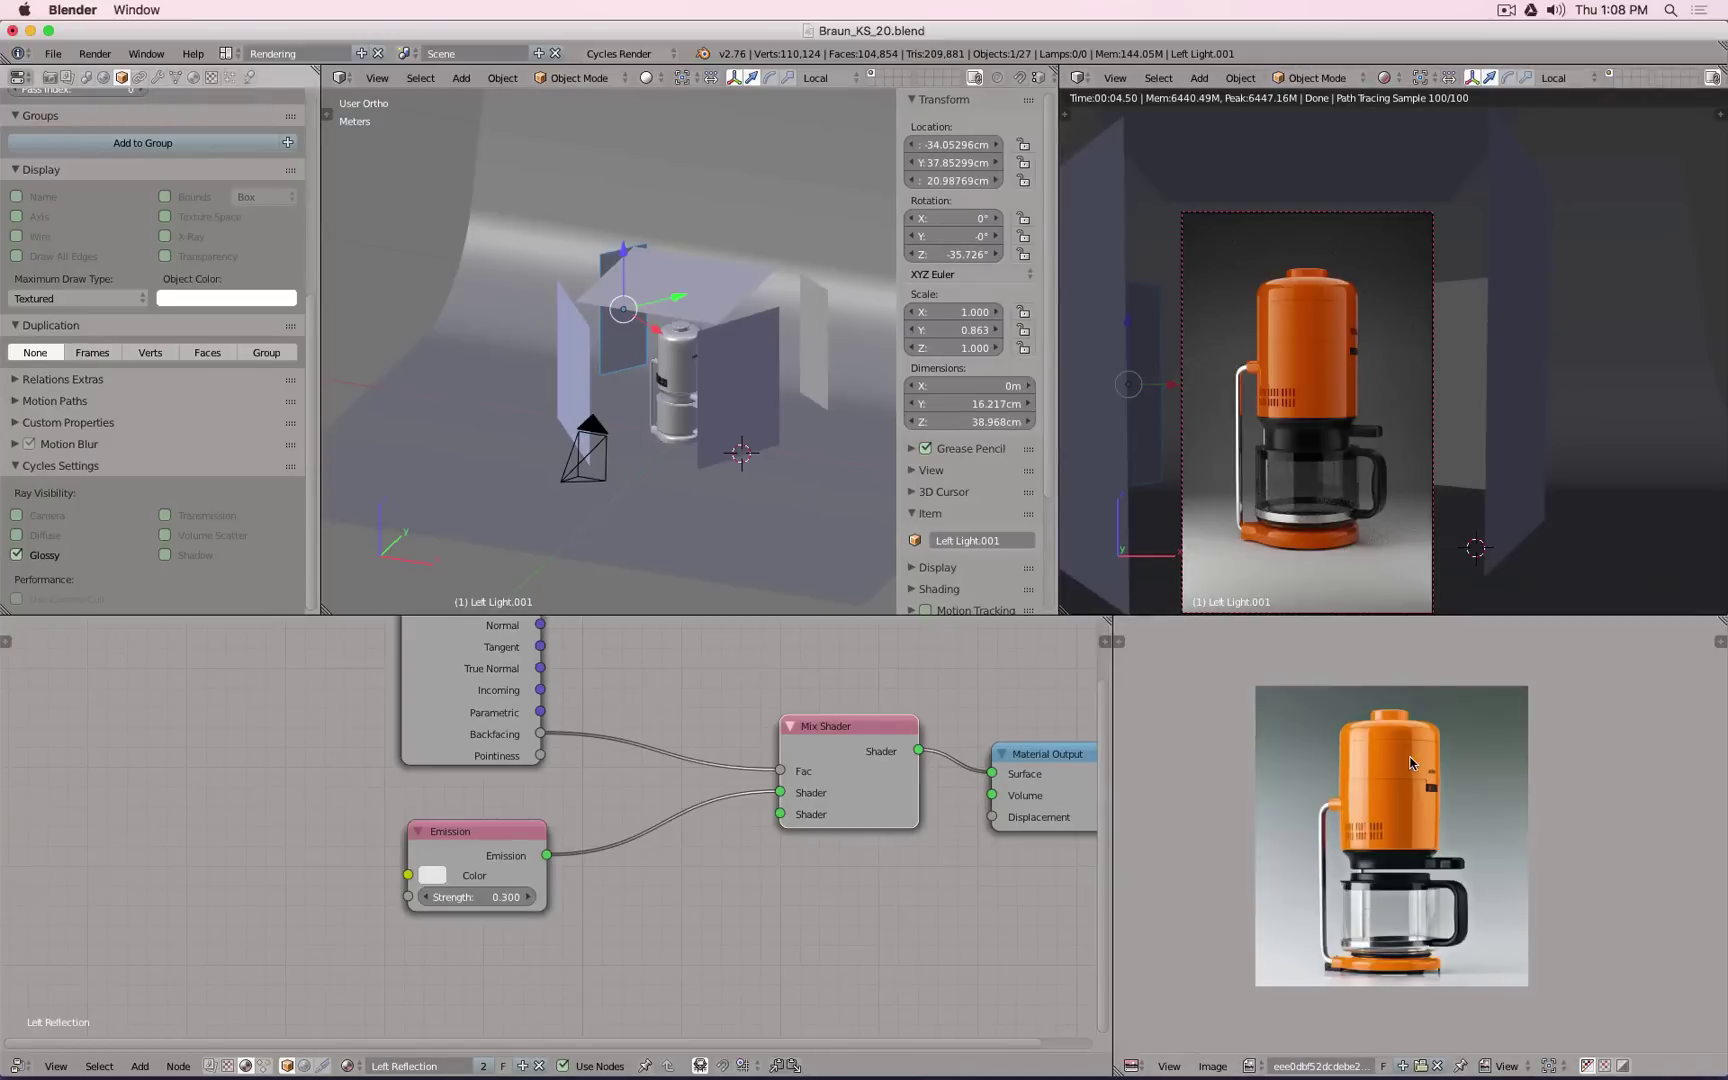
Step: Try world Background strengths of 0.2 and 0.1, and settle on 0.15
click(105, 78)
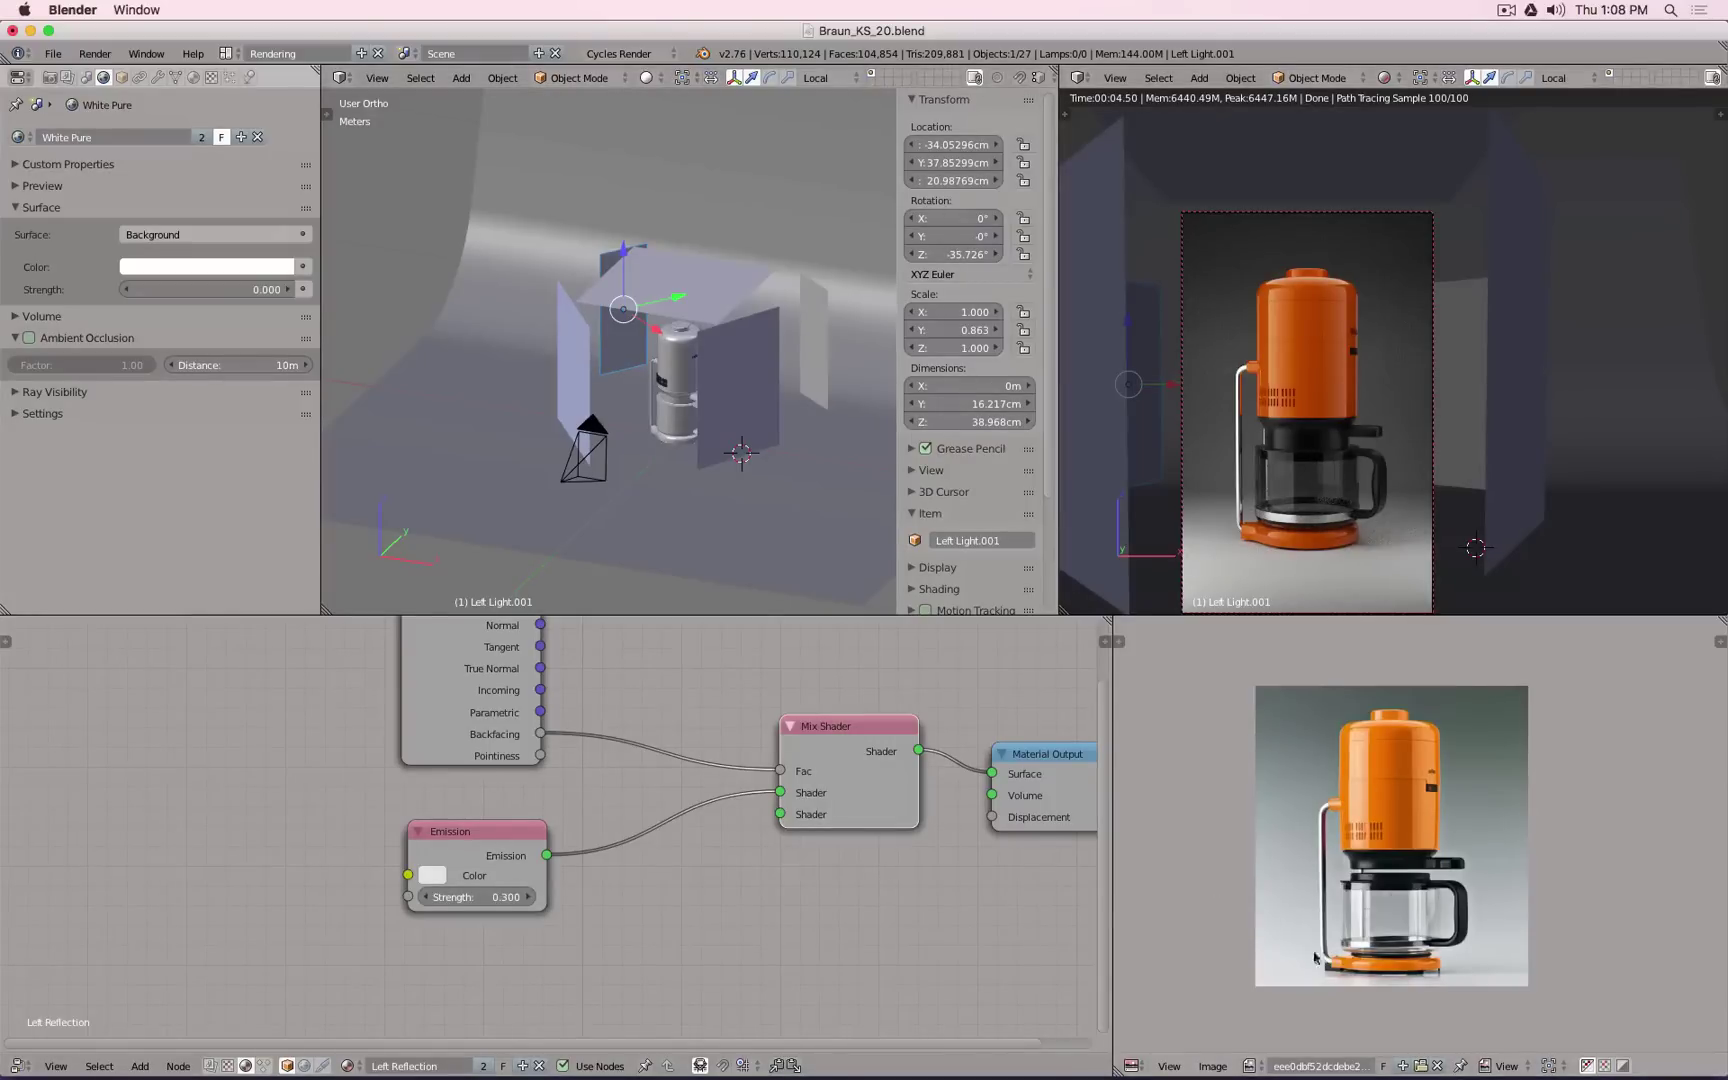
click(303, 1066)
click(946, 844)
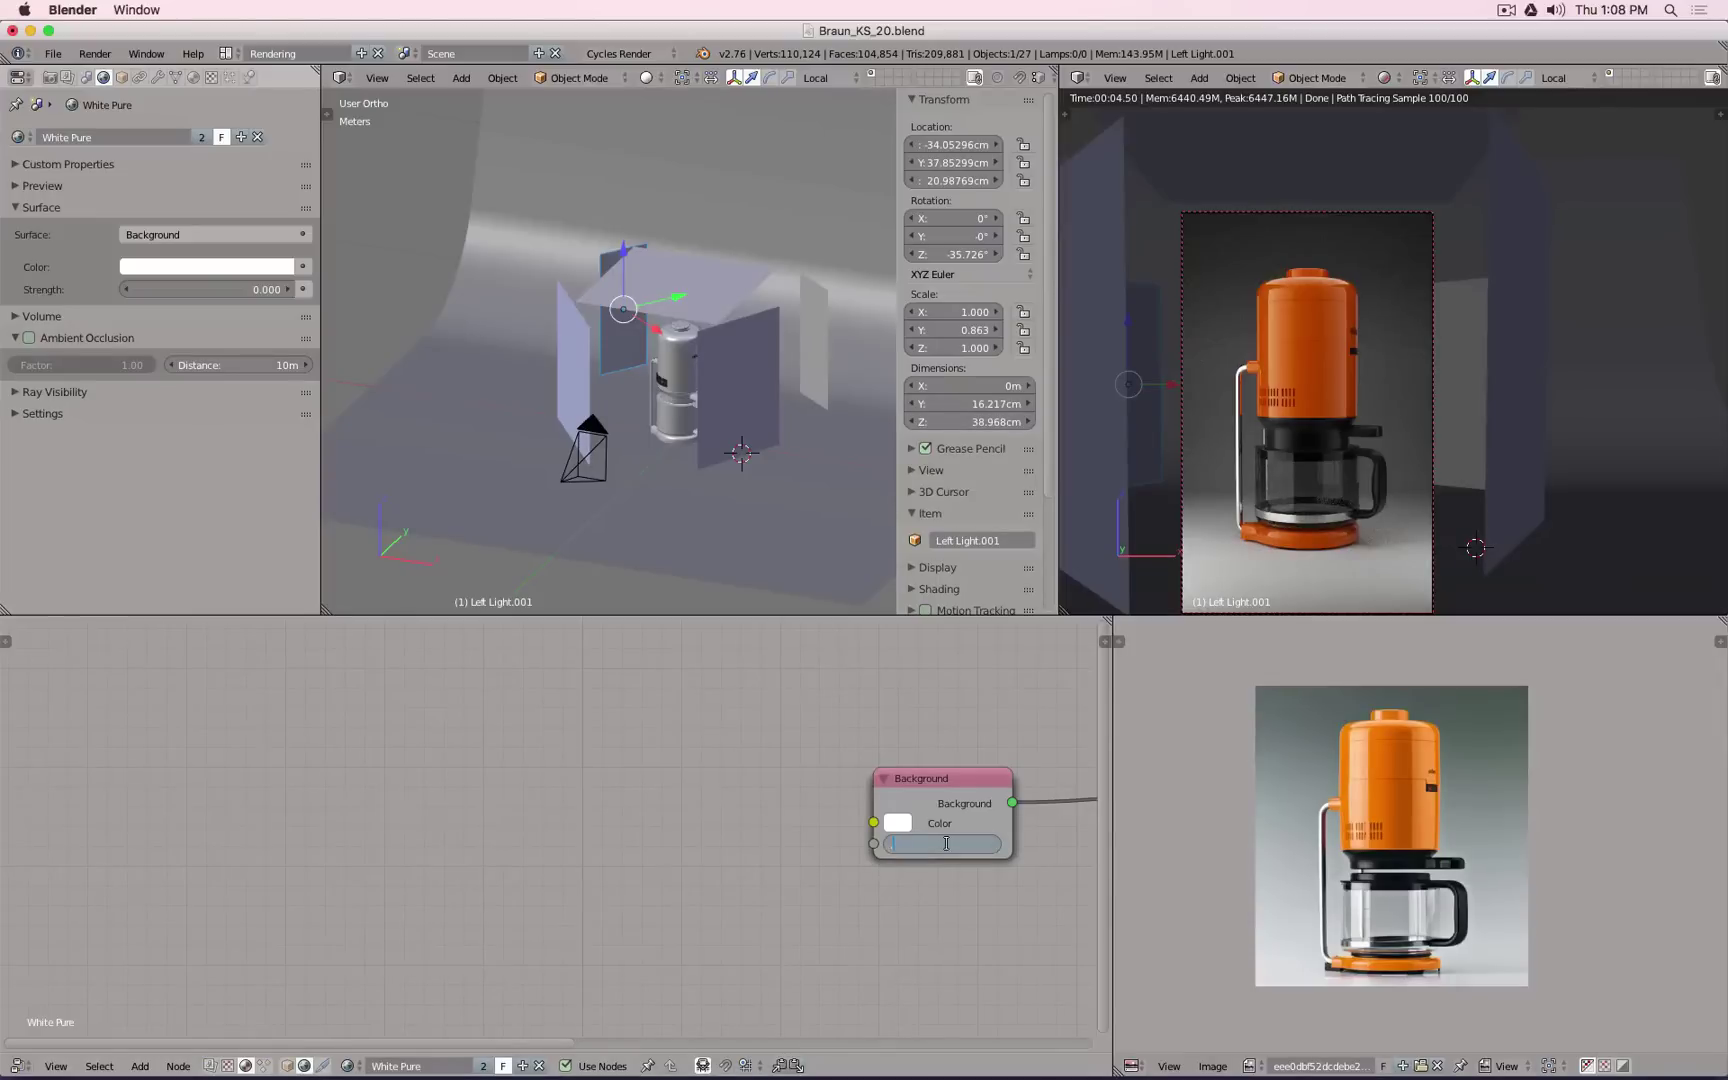
text(0.2)
key(Return)
click(946, 844)
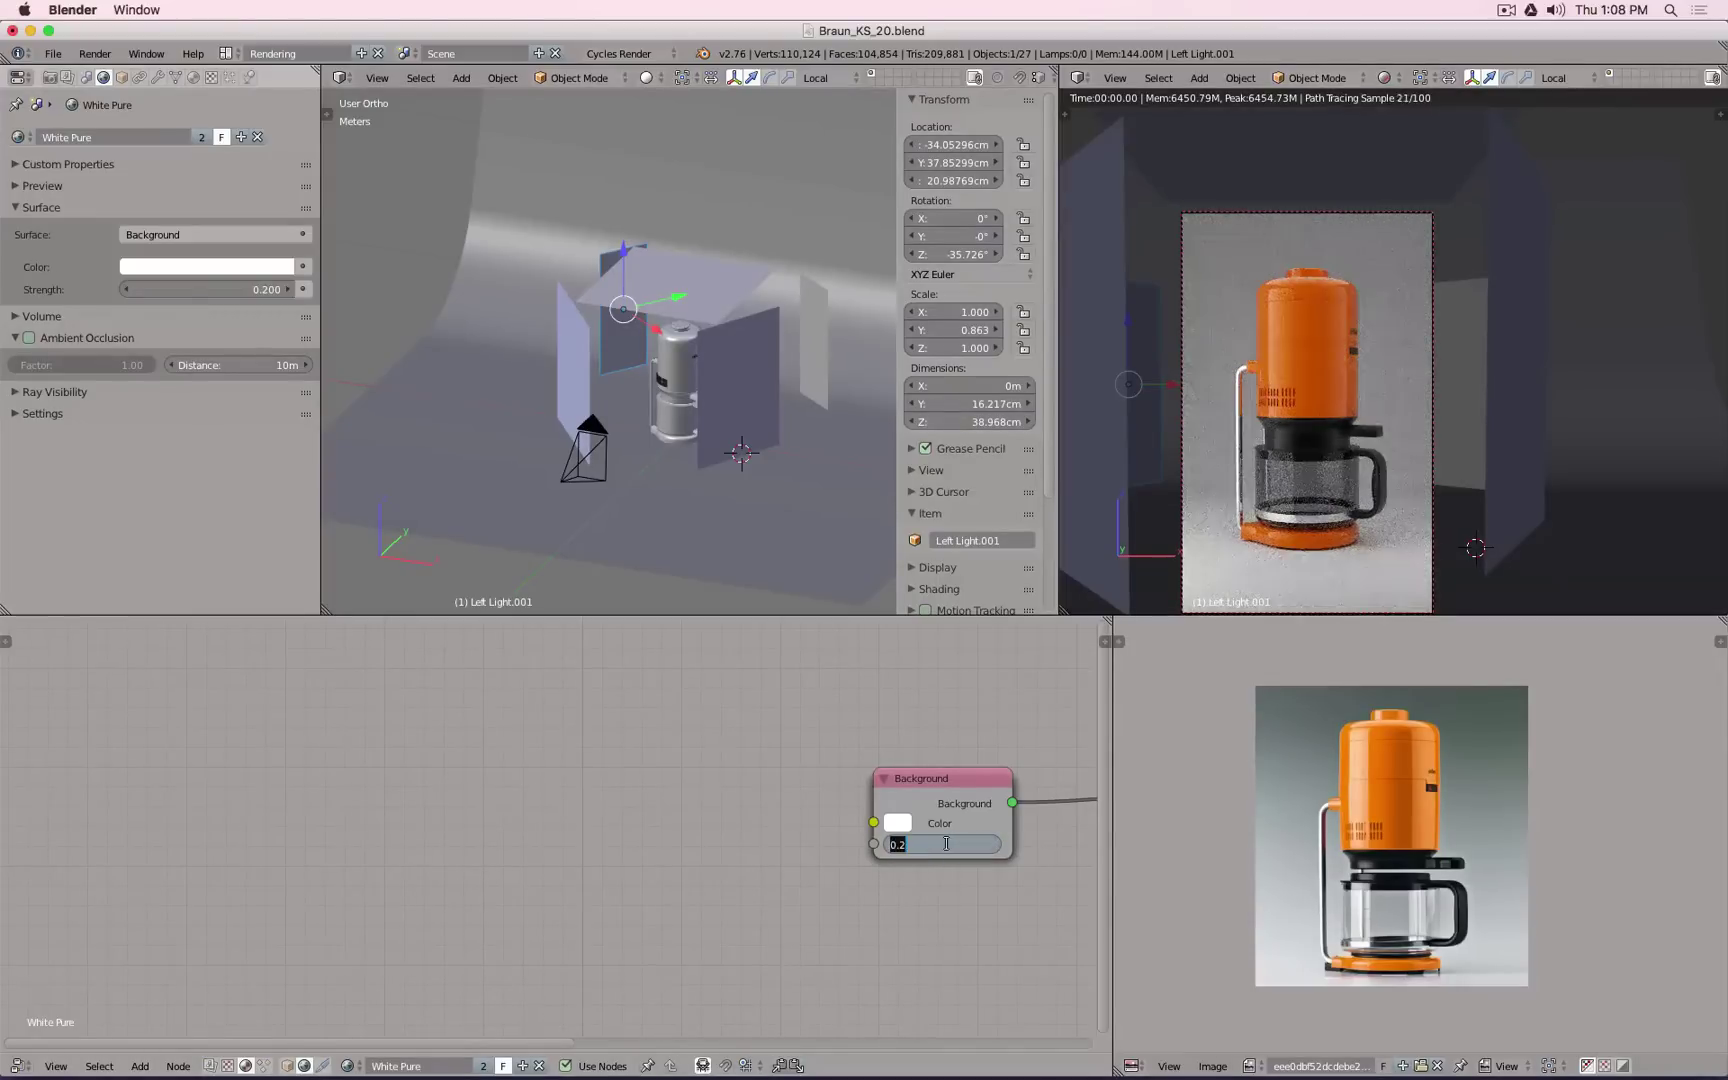
text(0.1)
key(Return)
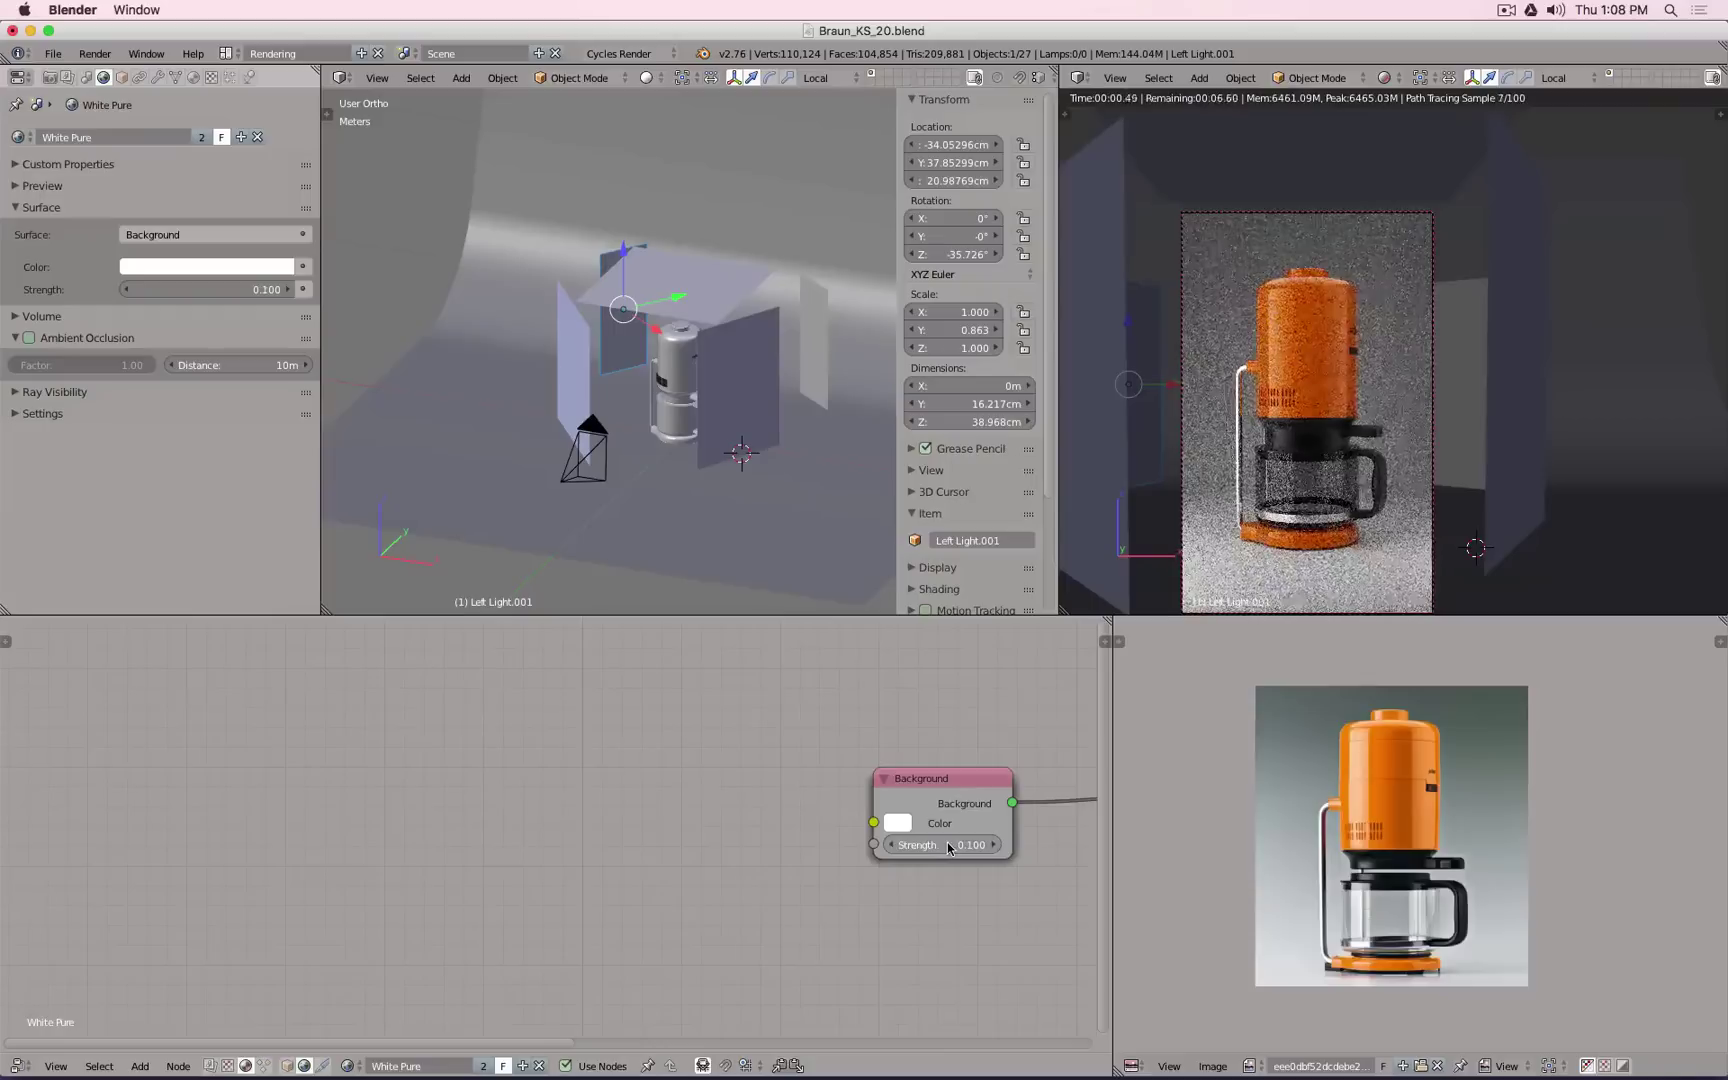
click(948, 844)
text(0)
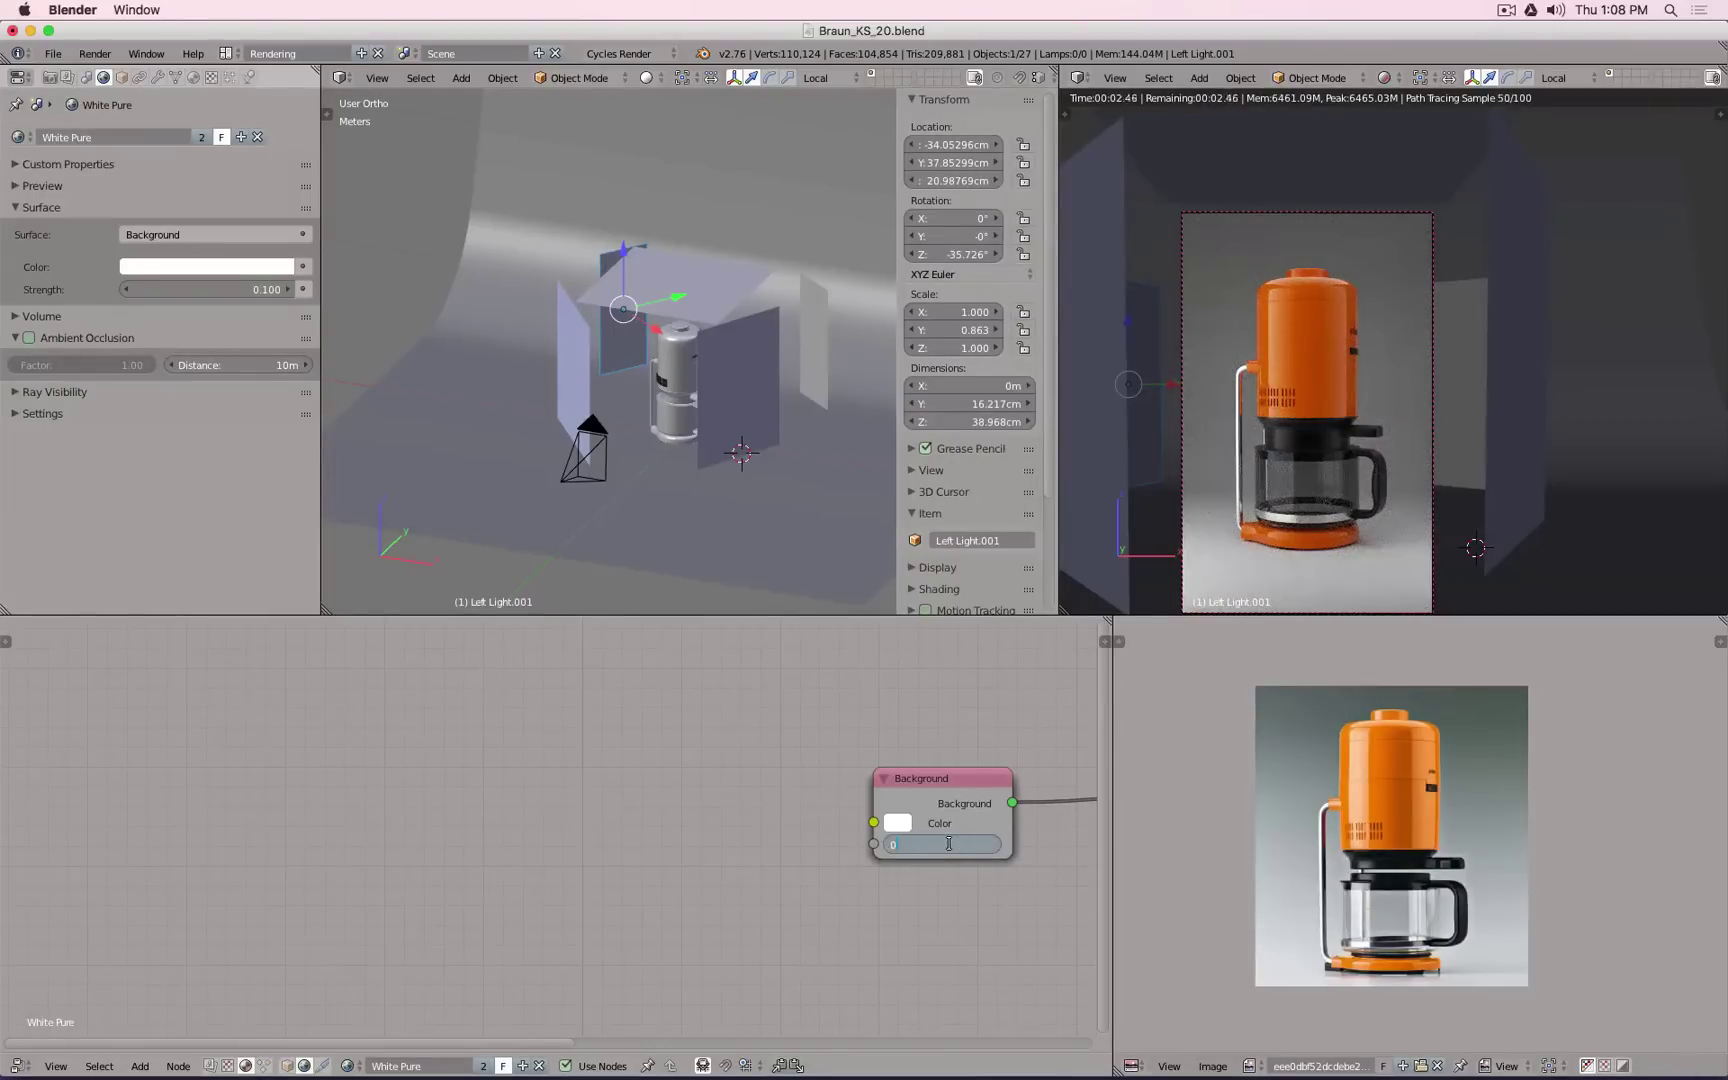
text(.15)
key(Return)
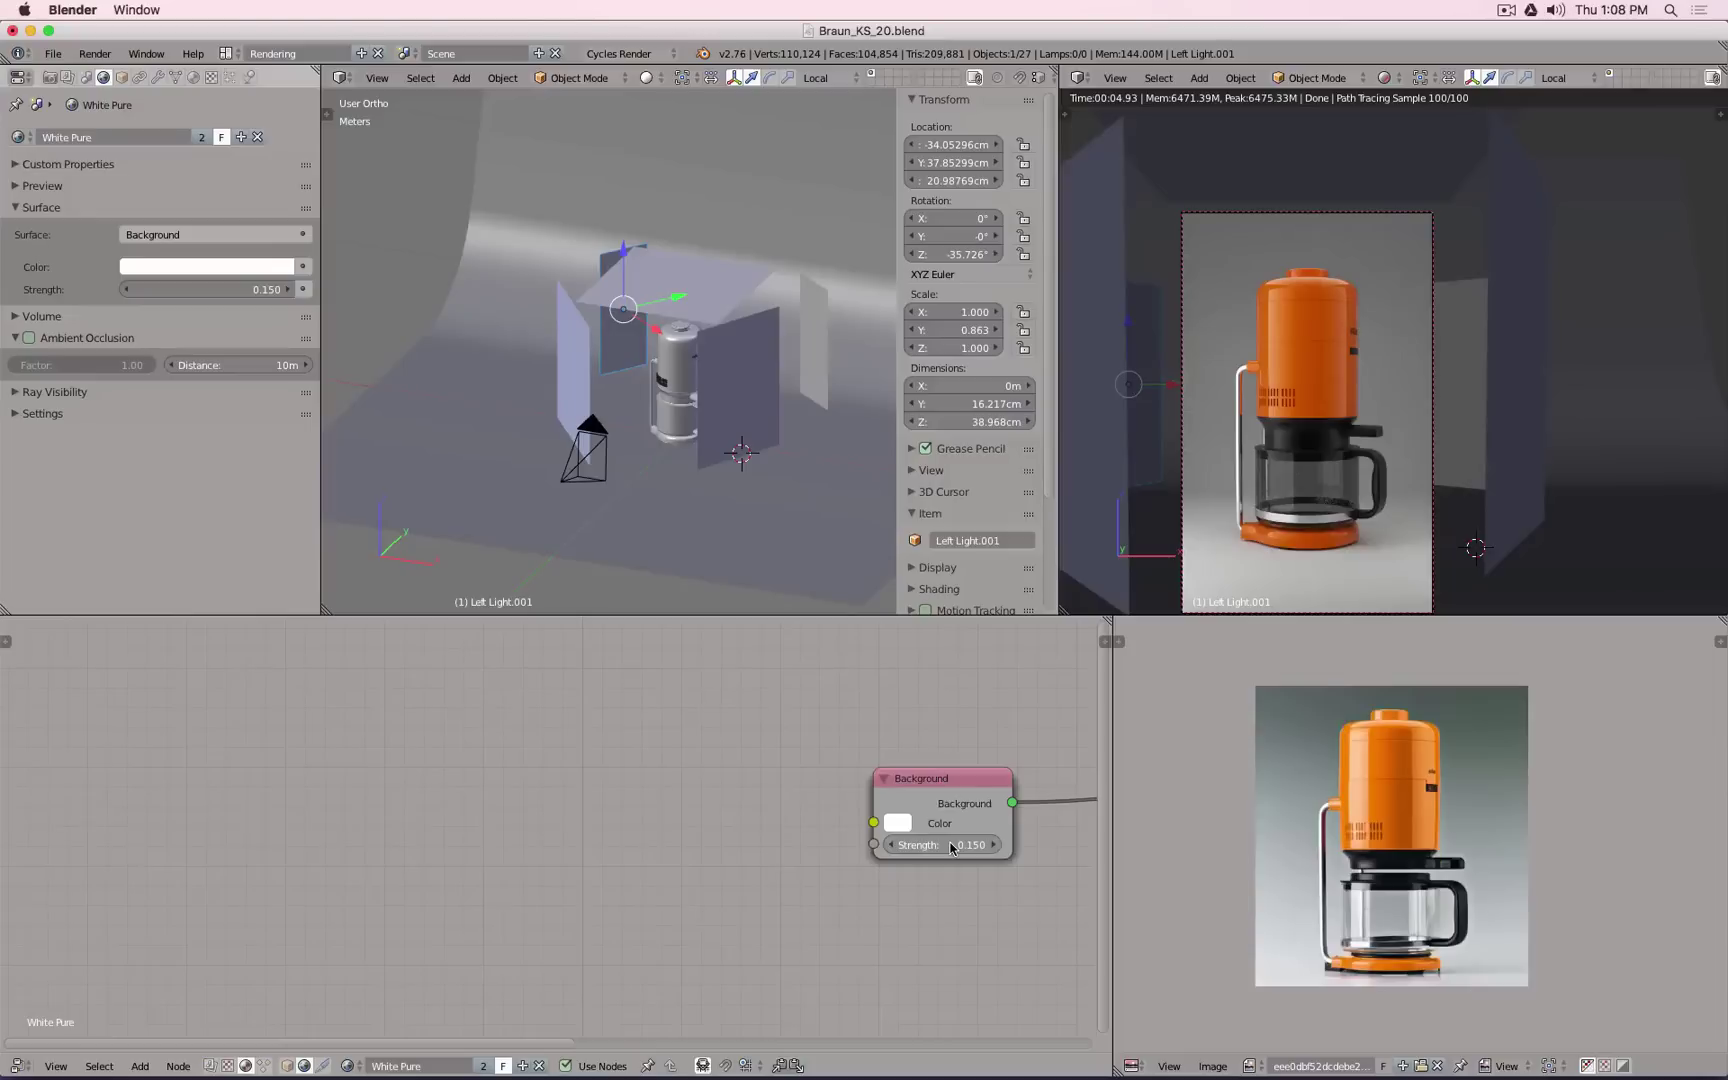
Step: Shift the Plastic Orange material's diffuse colour toward yellow, to about RGB 0.839, 0.267, 0.007
right_click(1301, 342)
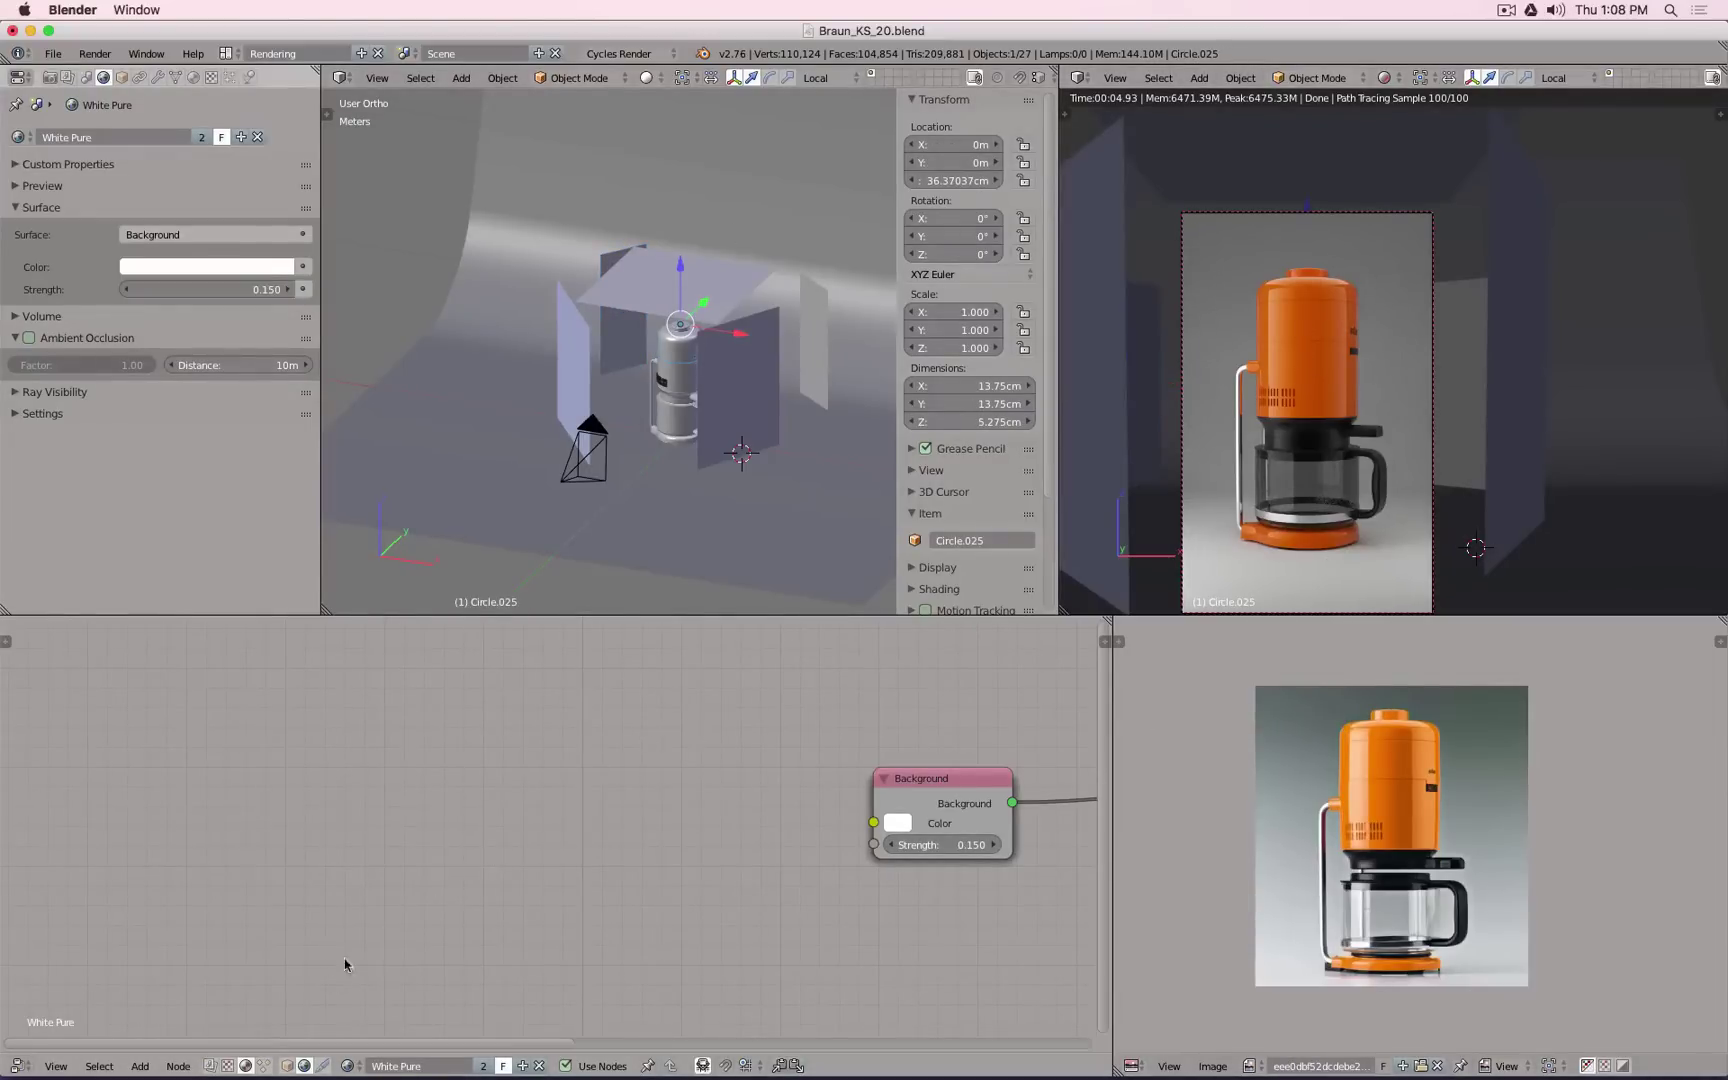
click(289, 1066)
scroll(455, 789, up, 3)
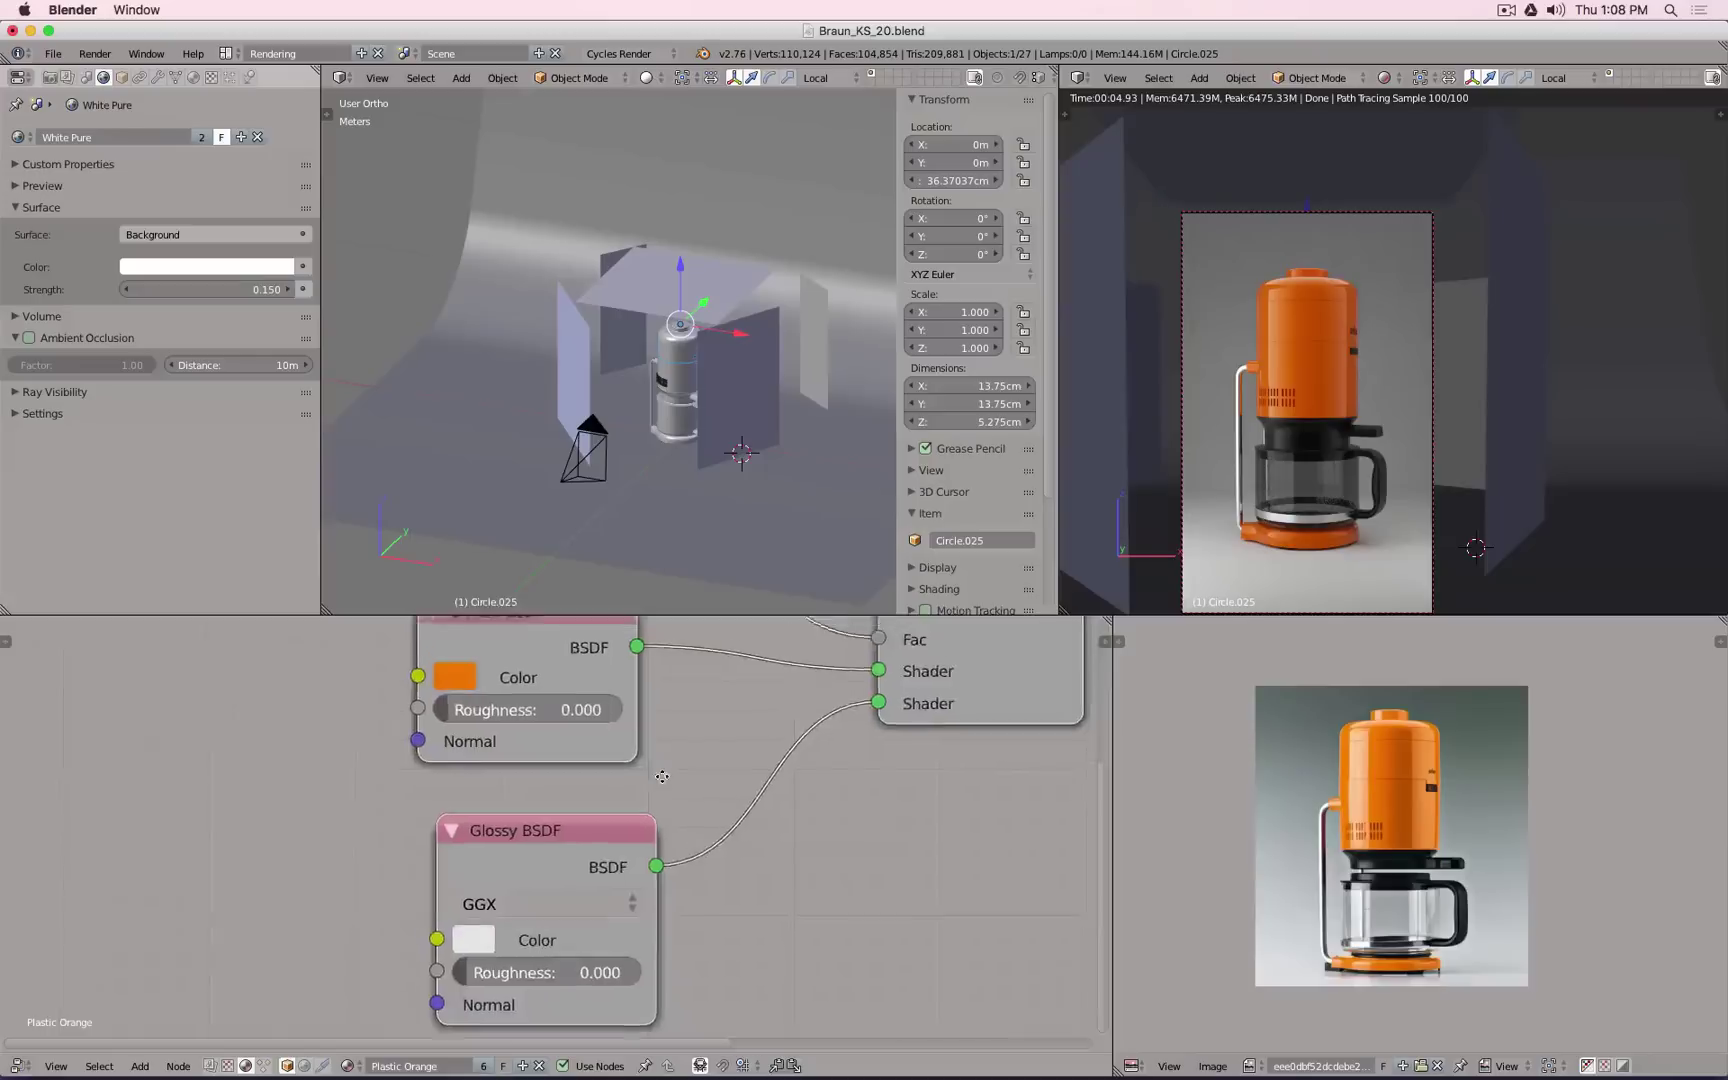
middle_drag(658, 770, 668, 892)
scroll(668, 892, up, 2)
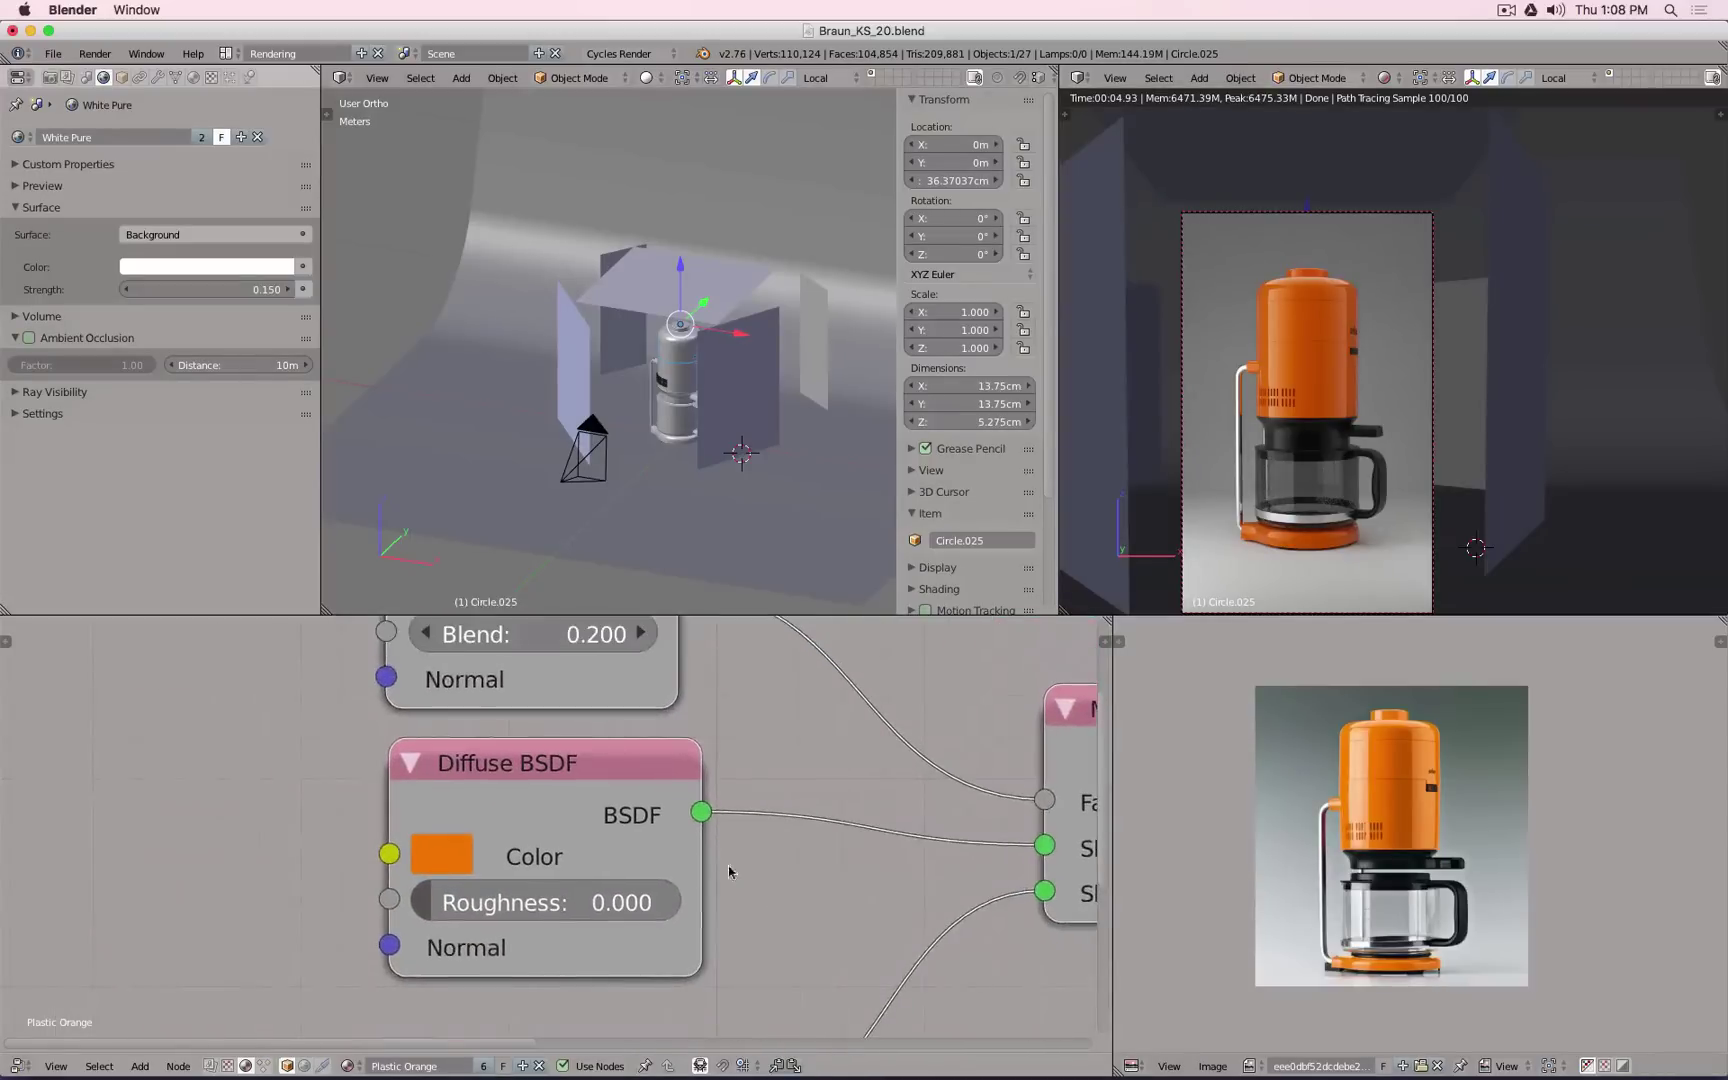
click(457, 853)
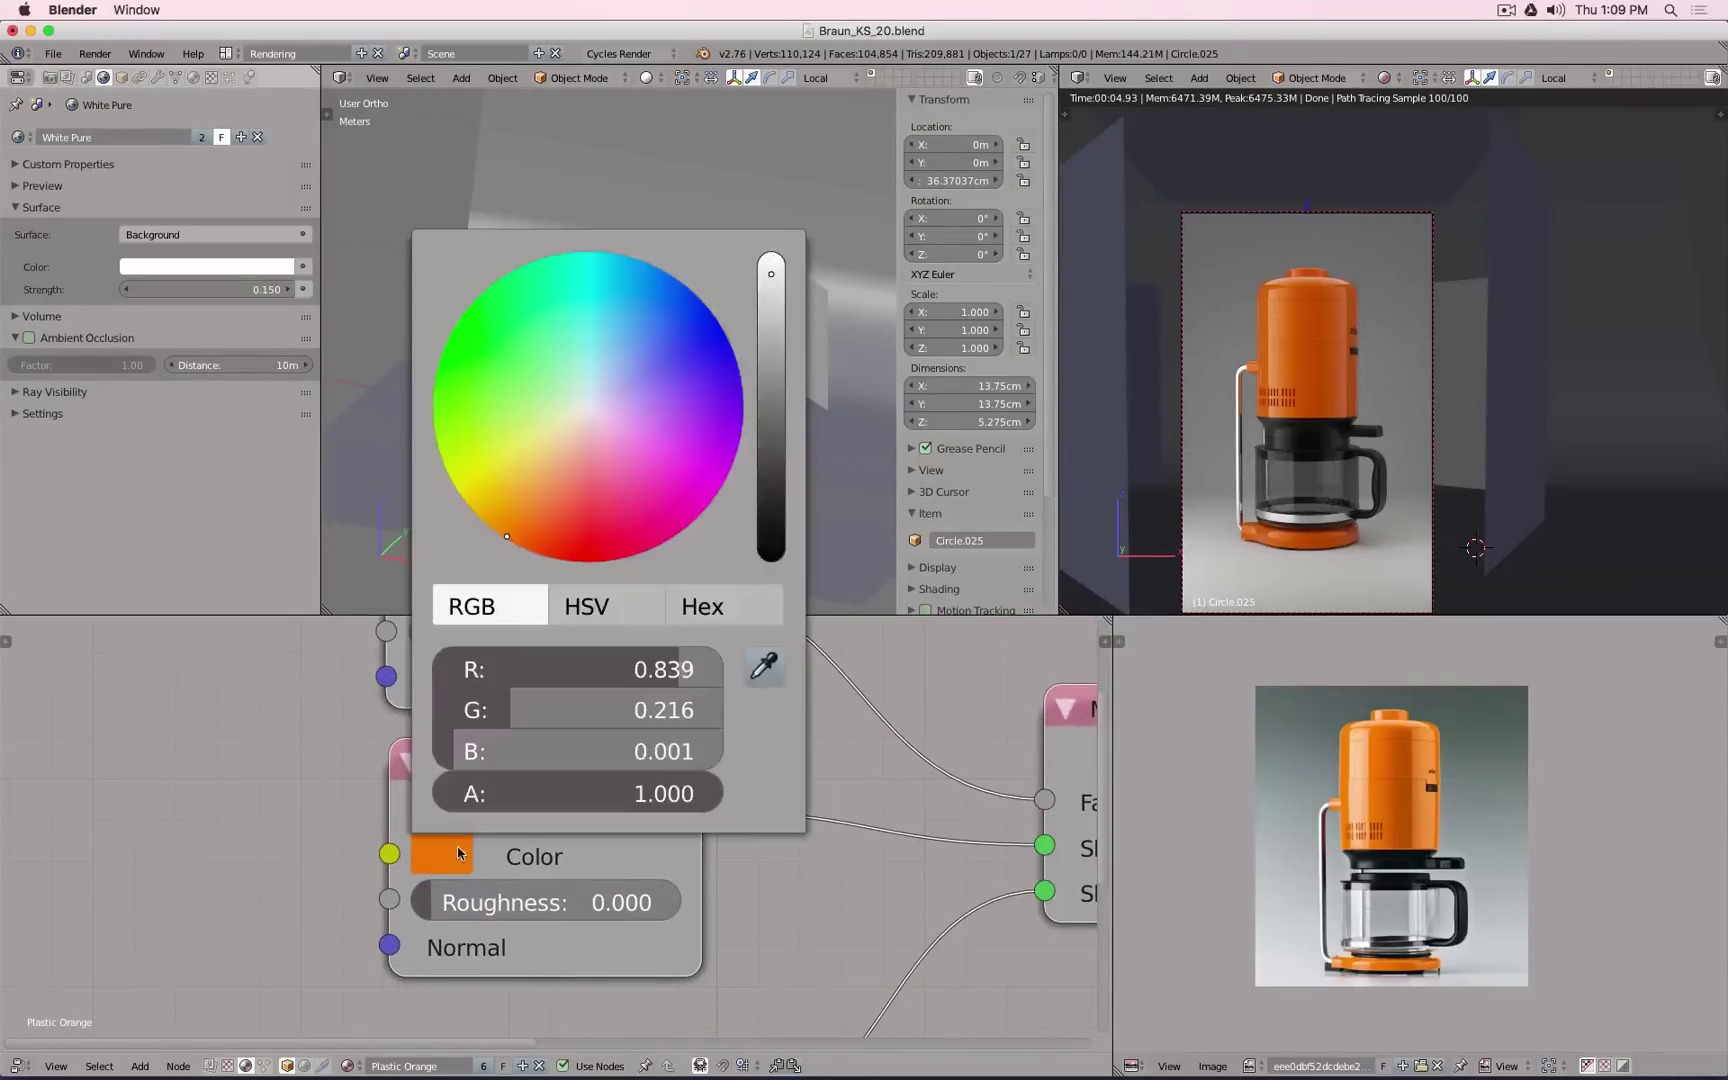
click(505, 527)
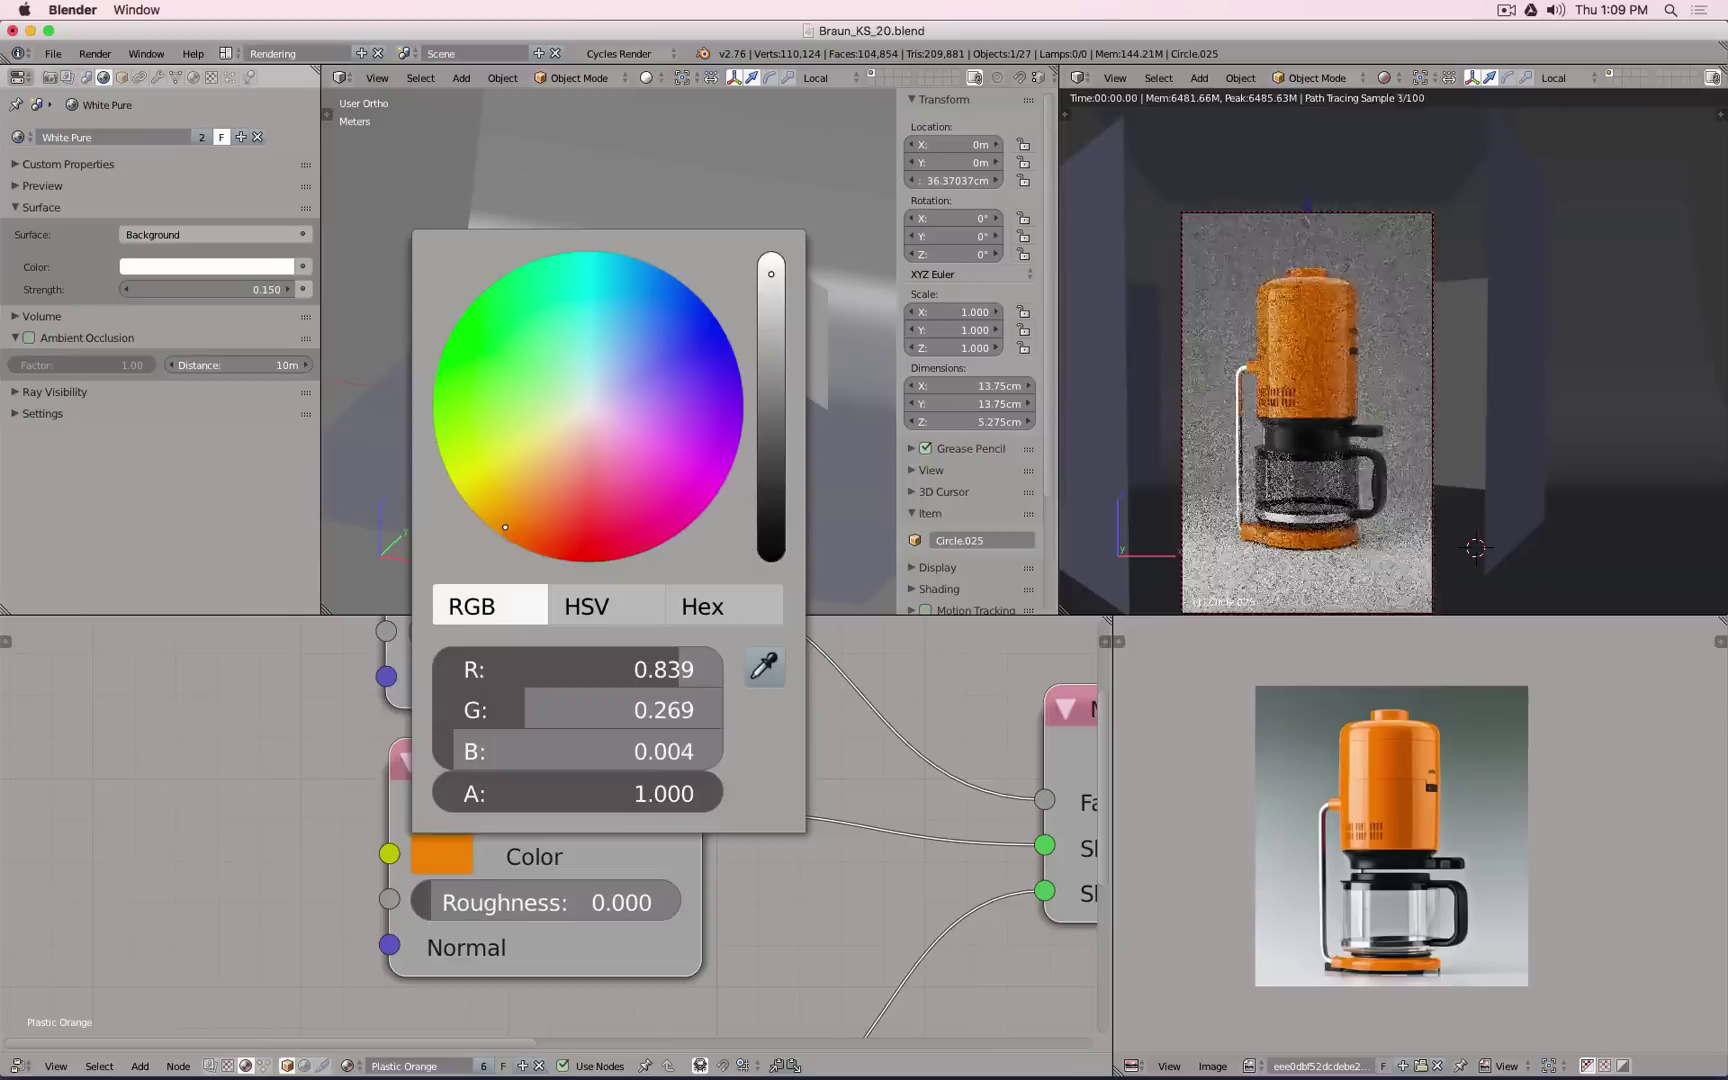
drag(505, 527, 509, 525)
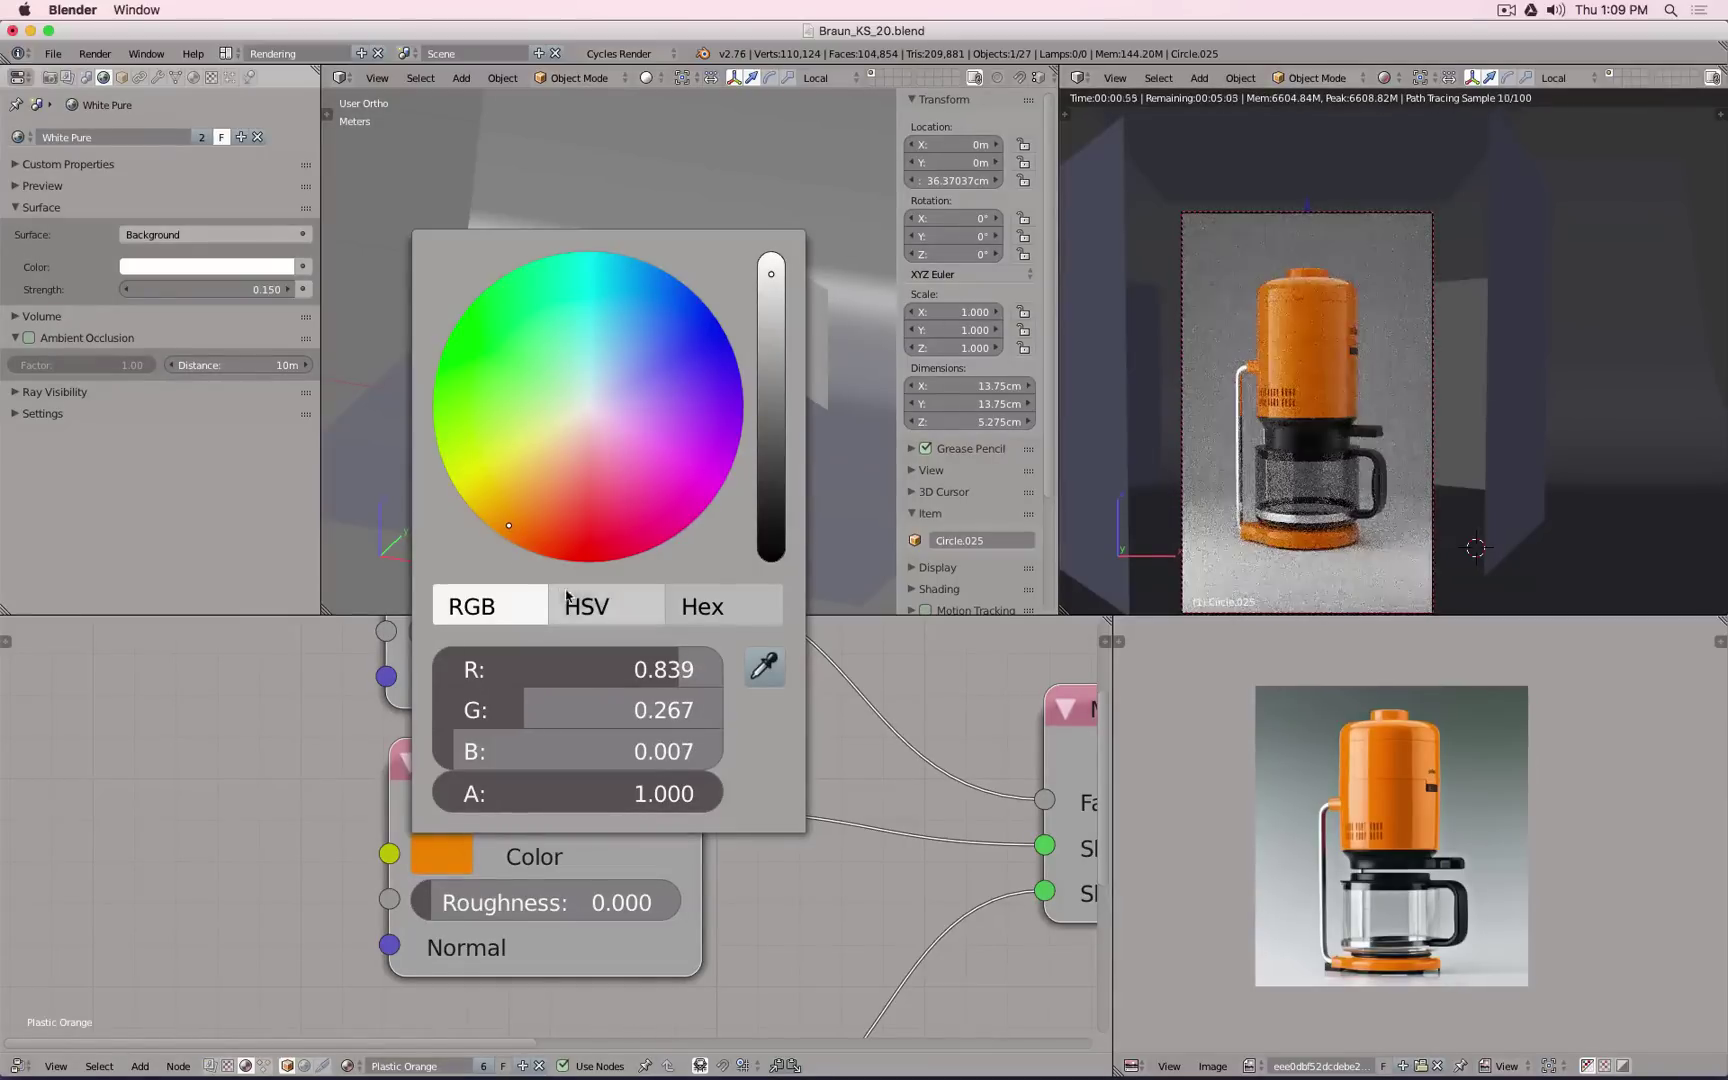
Step: Fine-tune the orange diffuse colour by raising red to 0.849, hue to 0.100 and saturation to 1.000
click(593, 619)
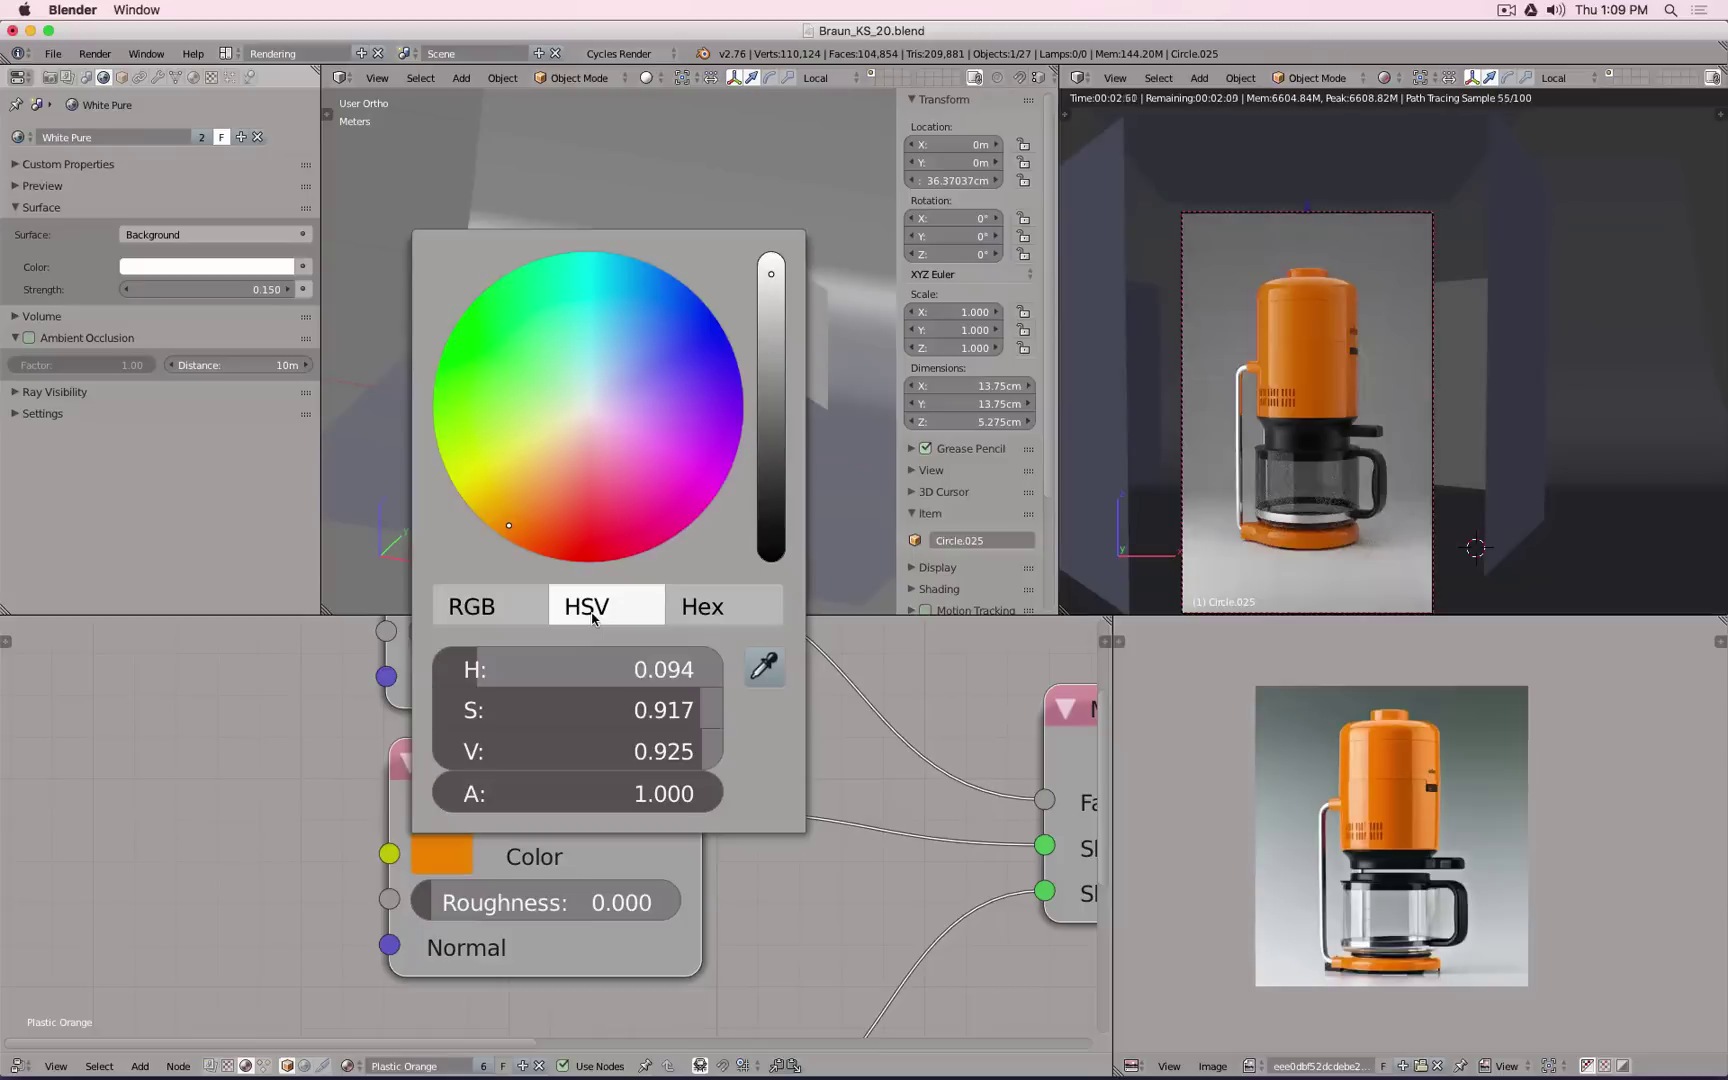
click(505, 610)
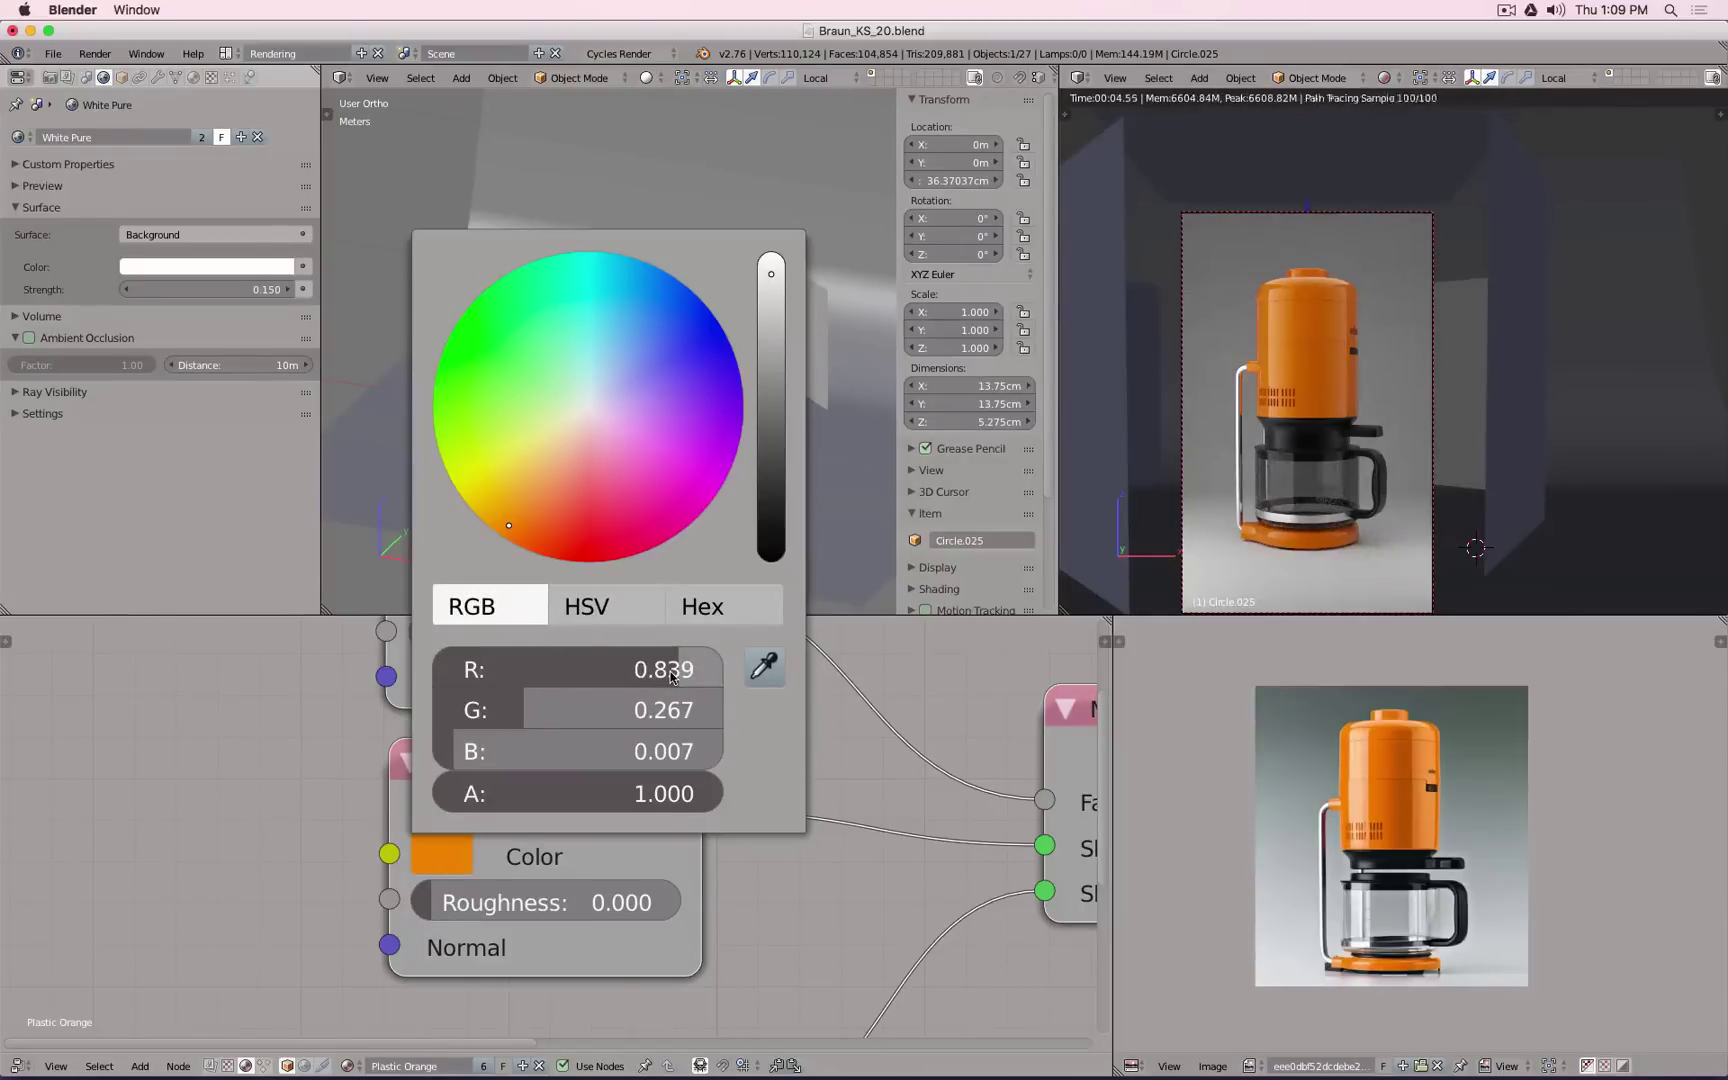
drag(672, 677, 648, 648)
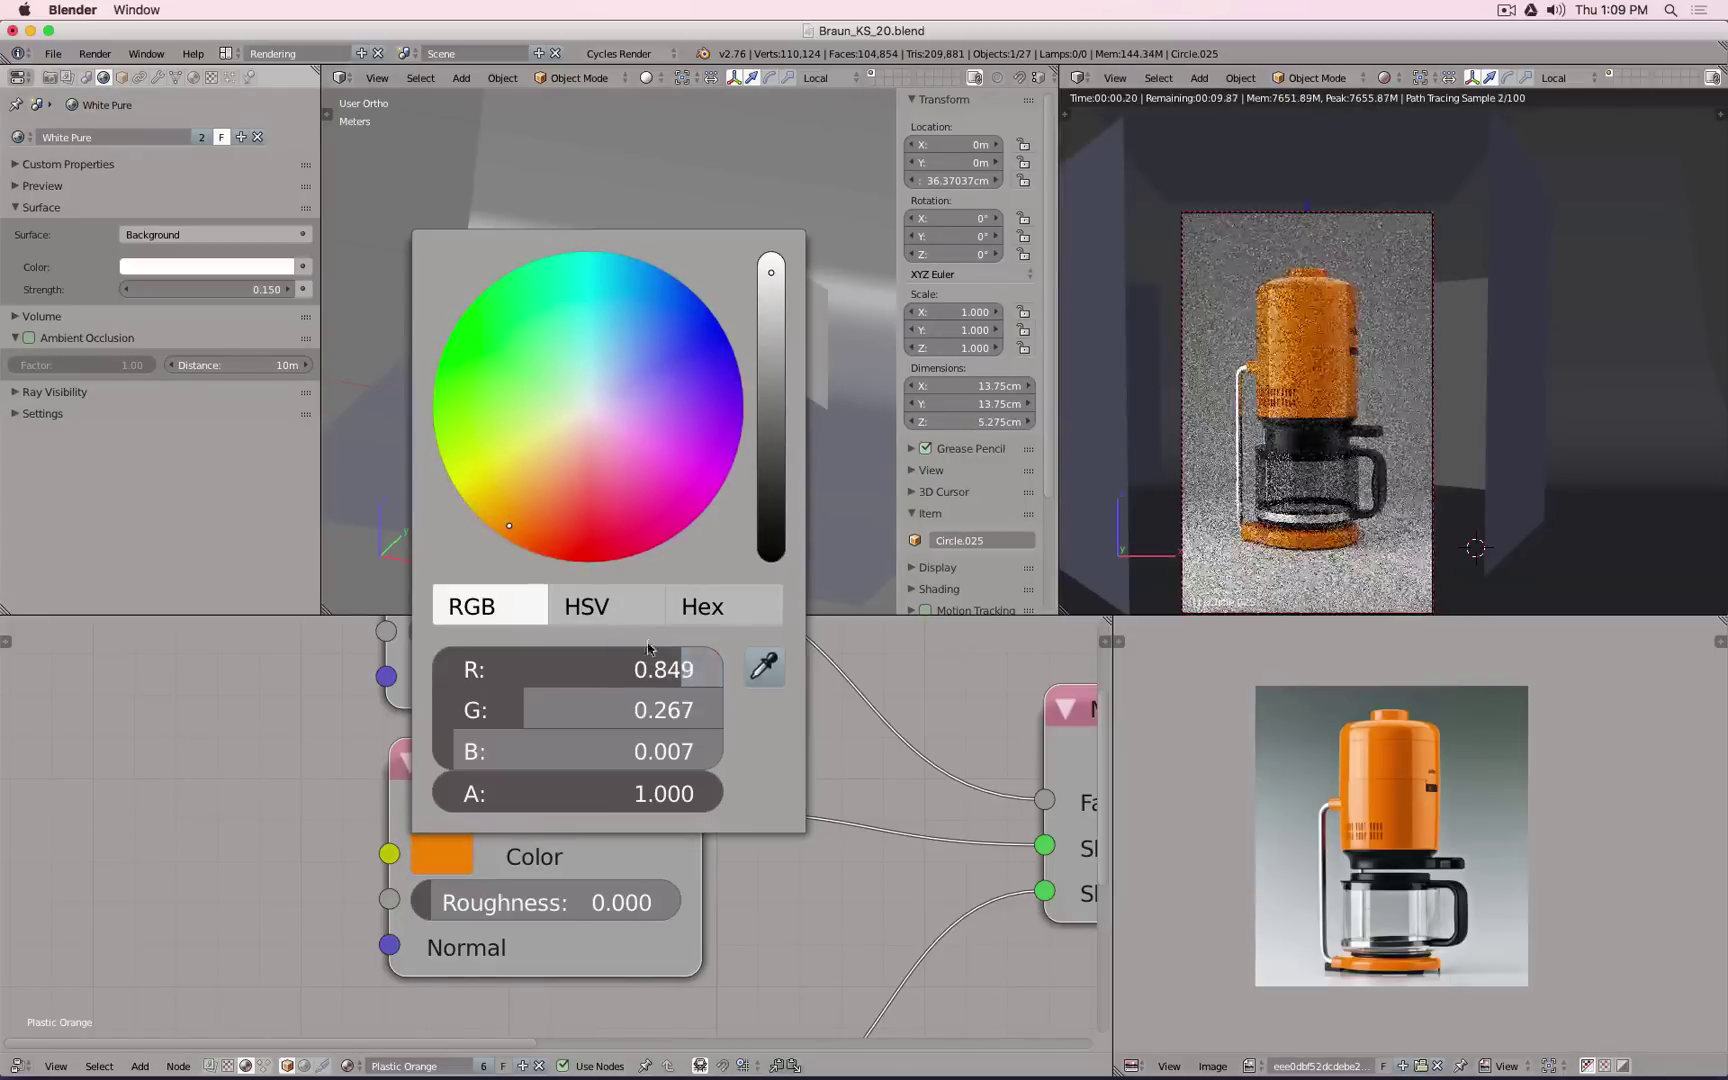
click(614, 608)
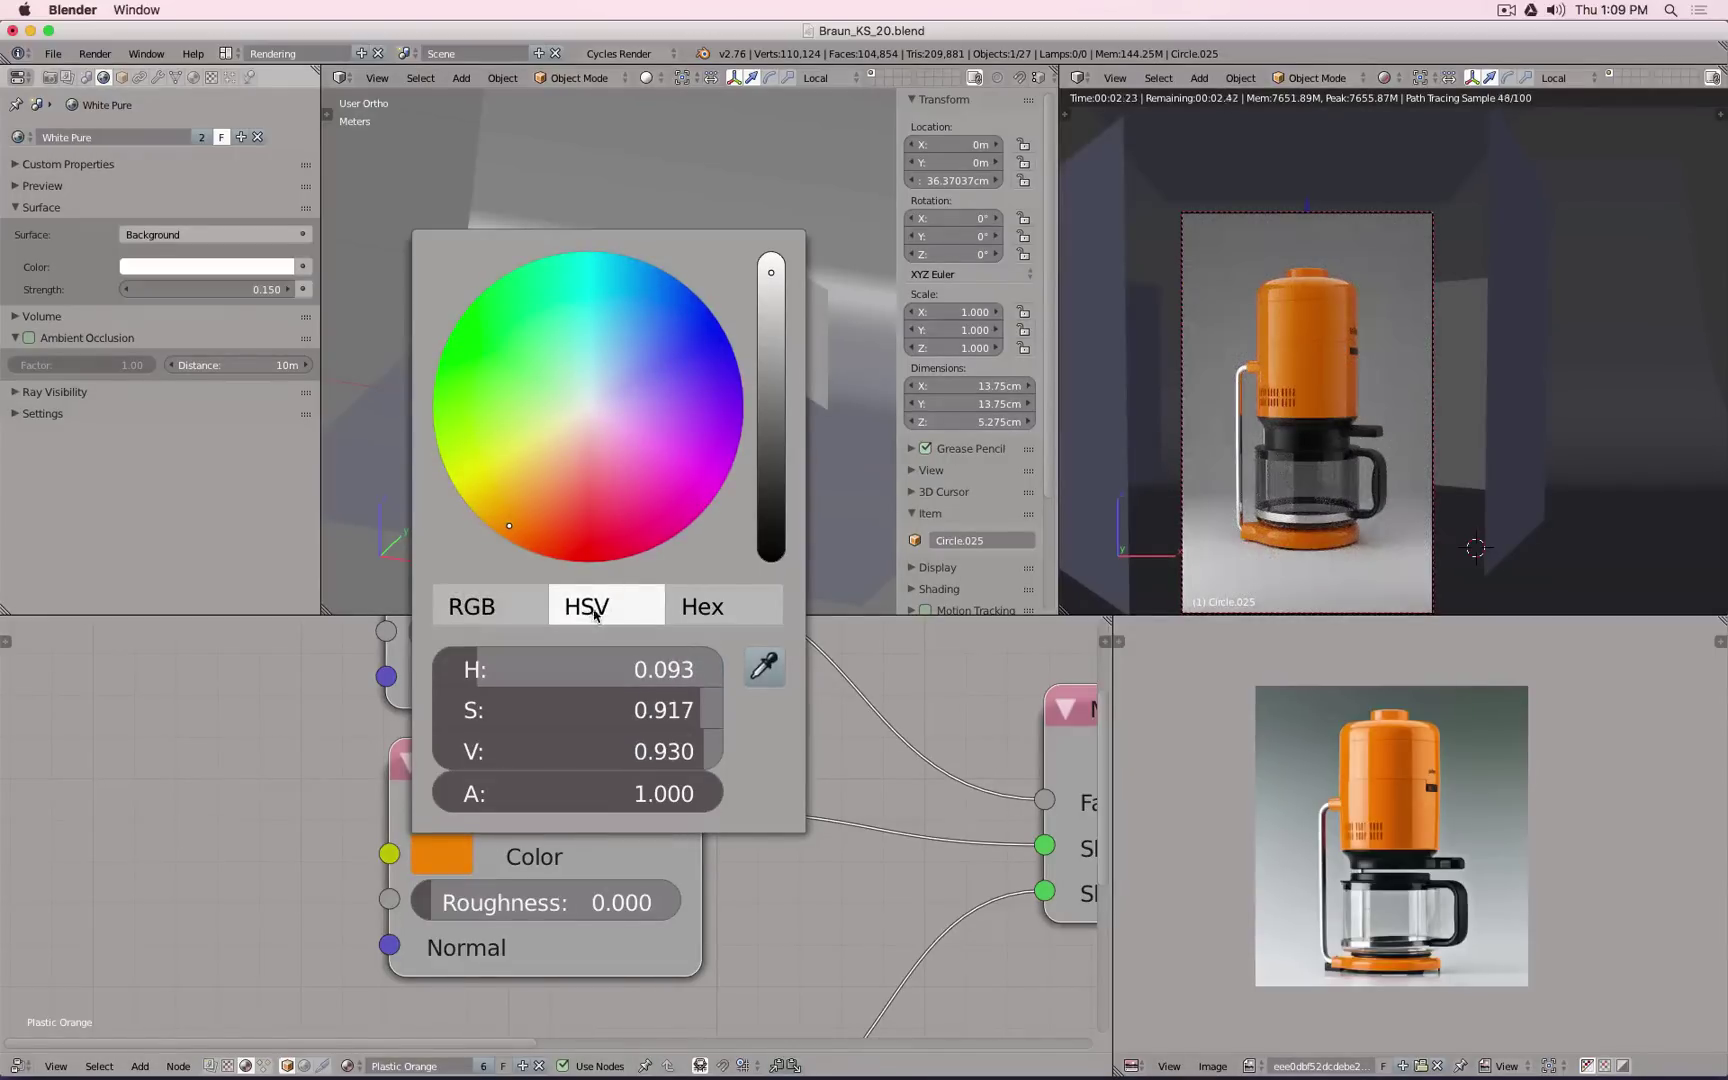
mouse_move(480, 680)
mouse_down()
mouse_move(500, 680)
mouse_move(452, 680)
mouse_move(680, 680)
mouse_move(480, 680)
mouse_up()
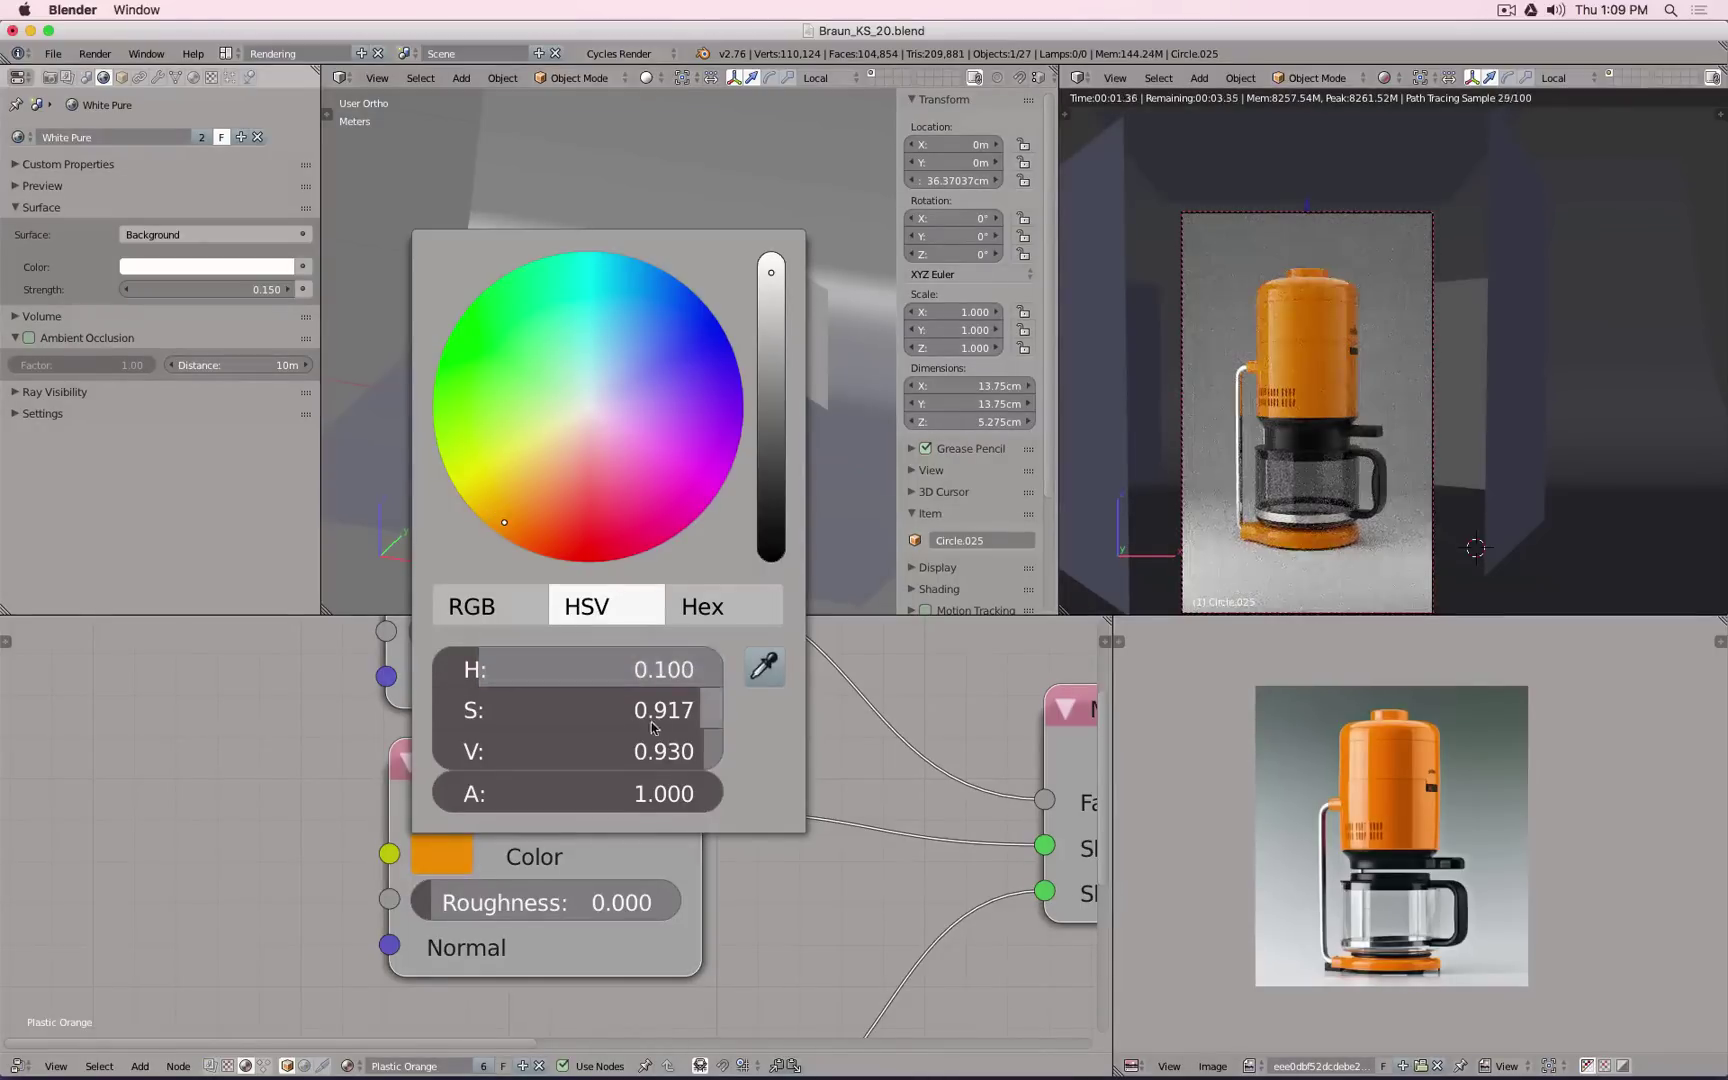
mouse_move(697, 717)
mouse_down()
mouse_move(476, 717)
mouse_move(723, 717)
mouse_up()
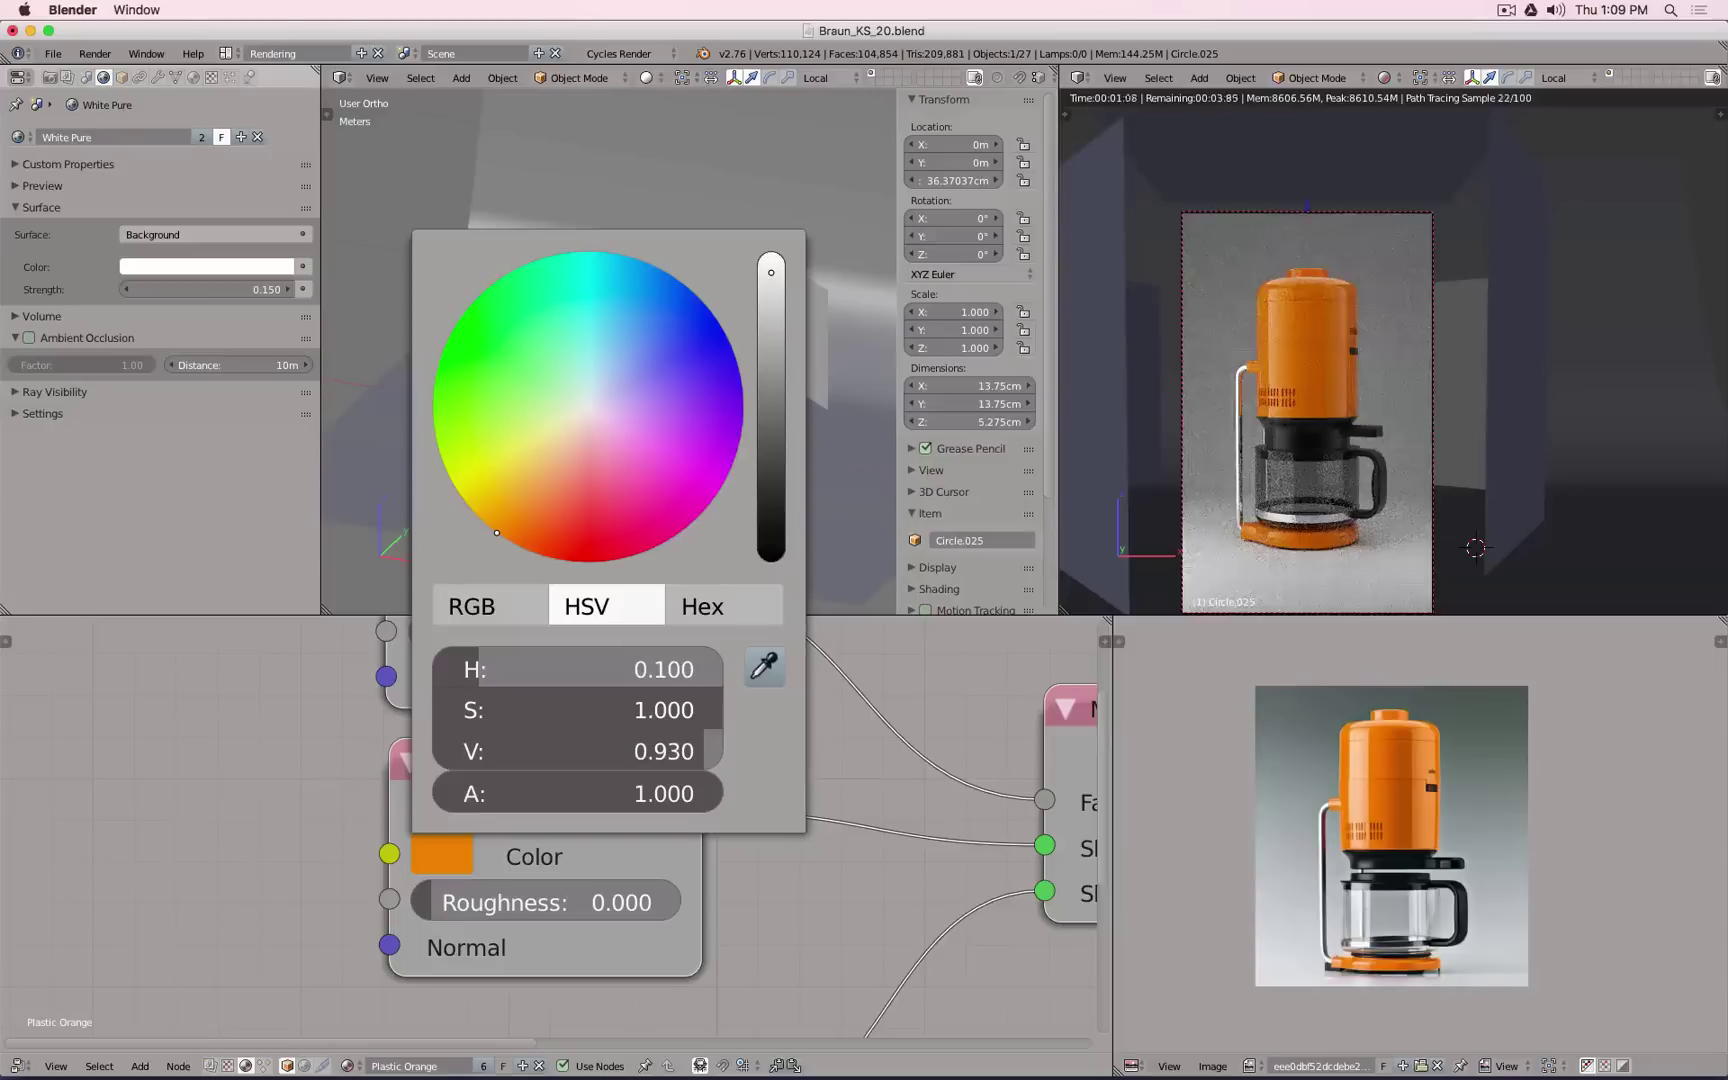
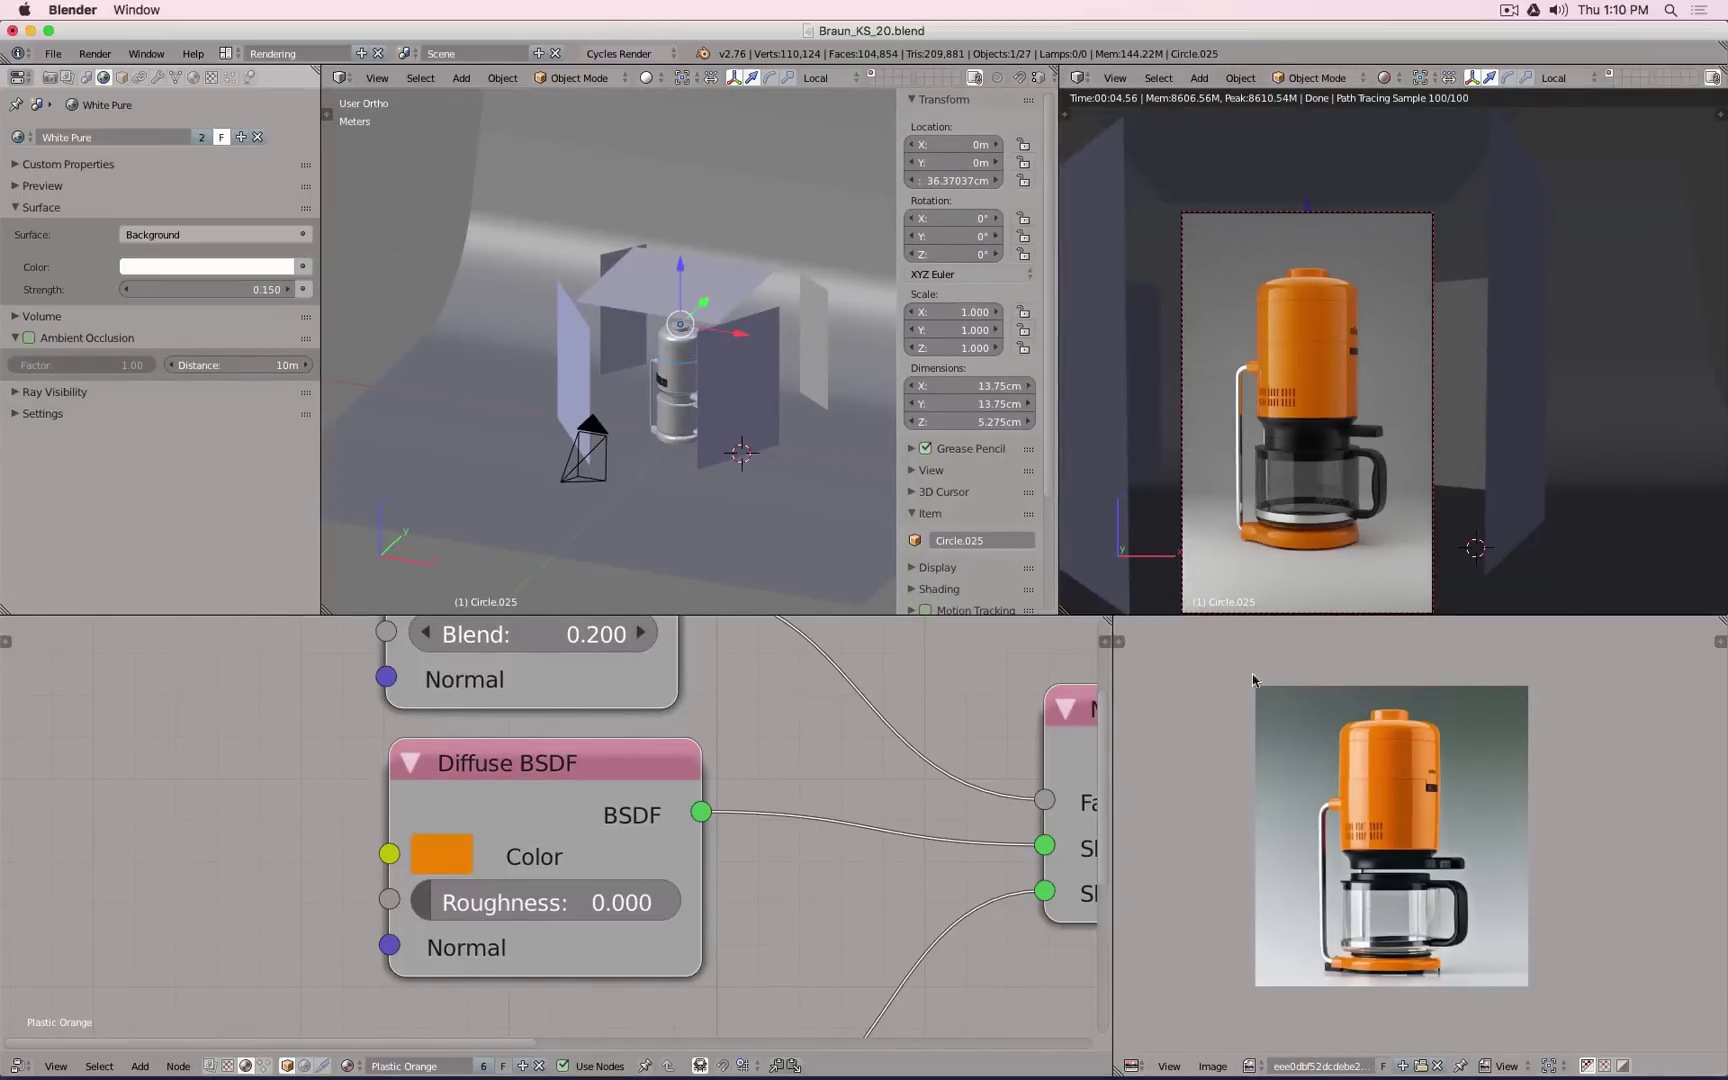
Step: Show the scene settings and collapse the Units, Keying Sets, Gravity, Rigid Body World and Simplify sections
scroll(794, 740, down, 5)
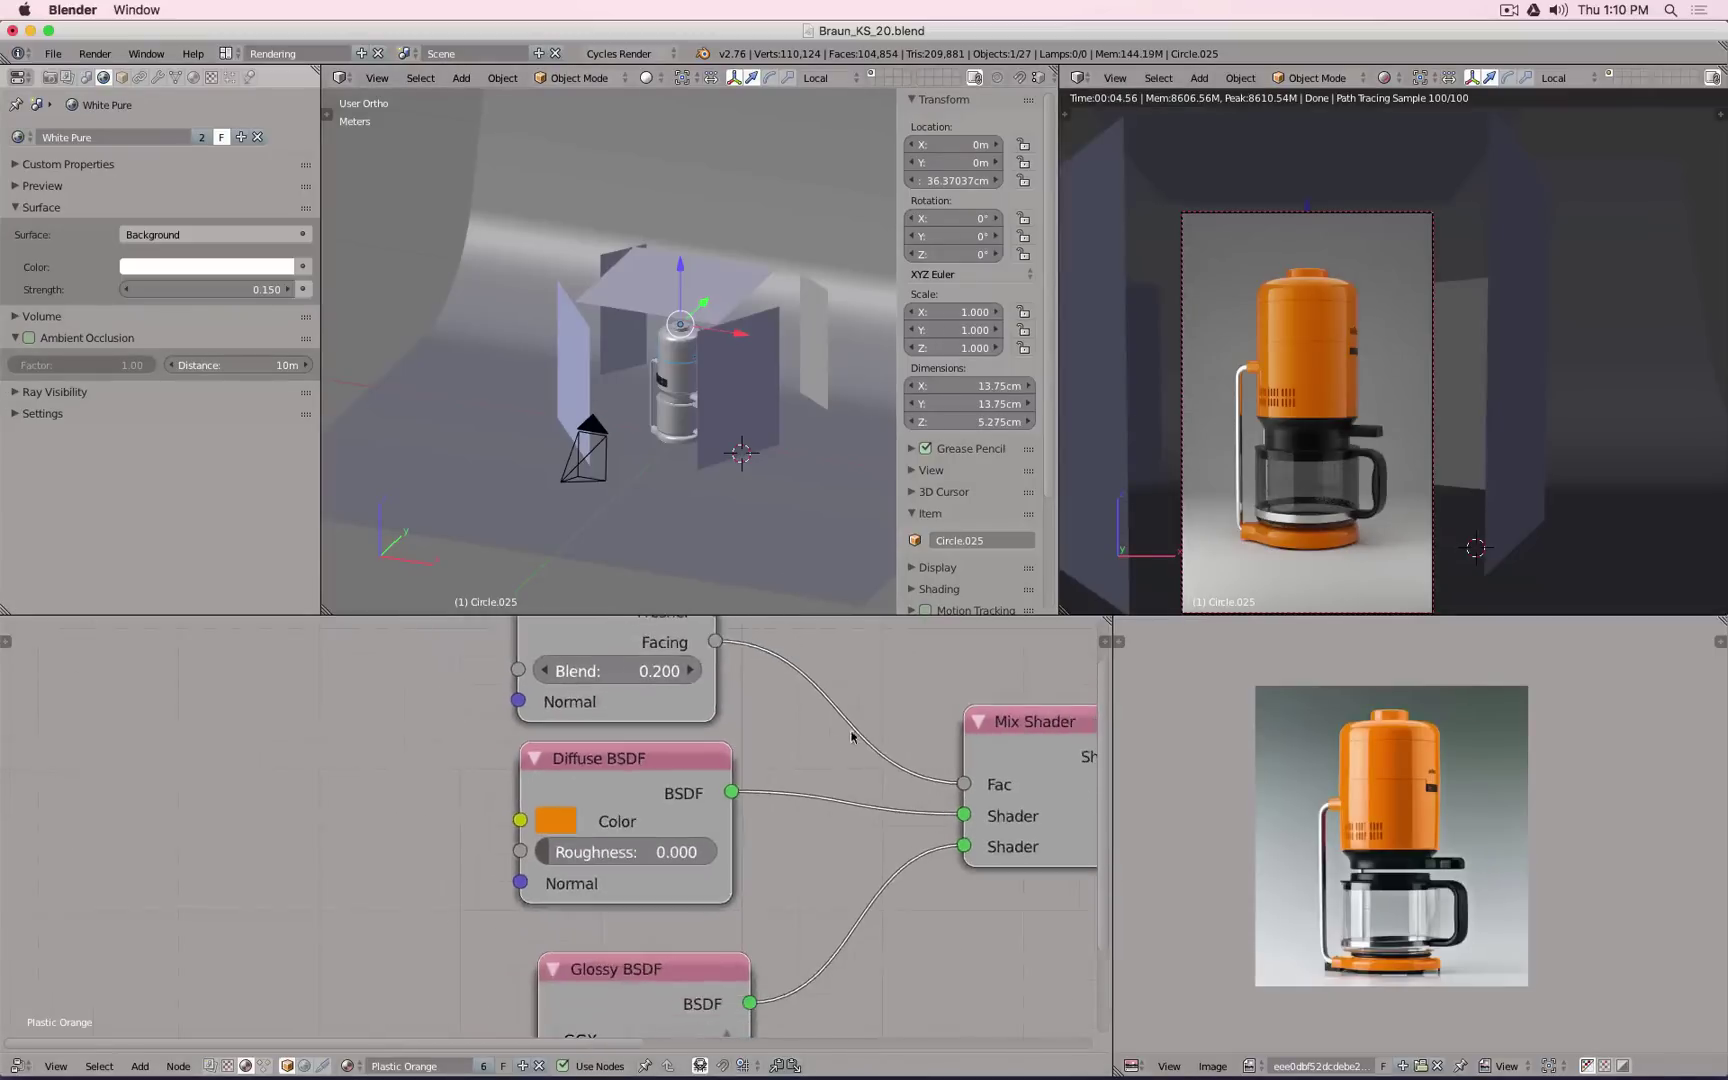
middle_drag(811, 744, 602, 801)
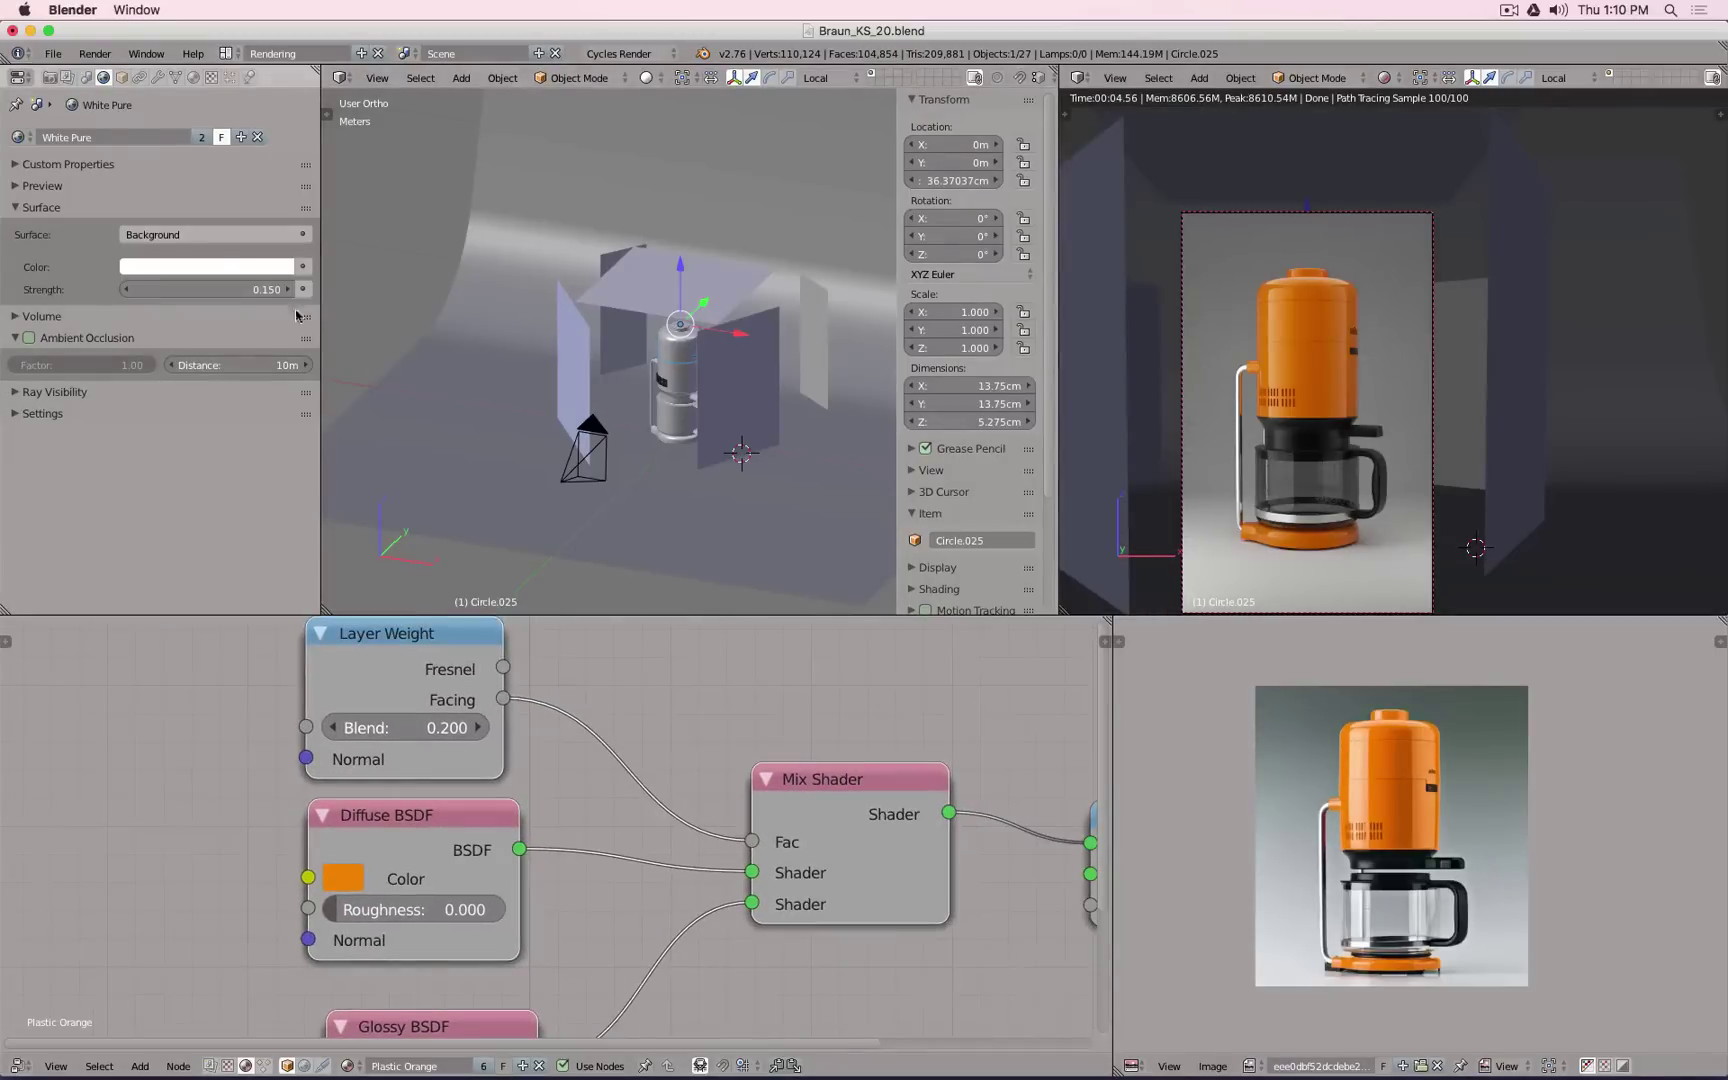
click(86, 79)
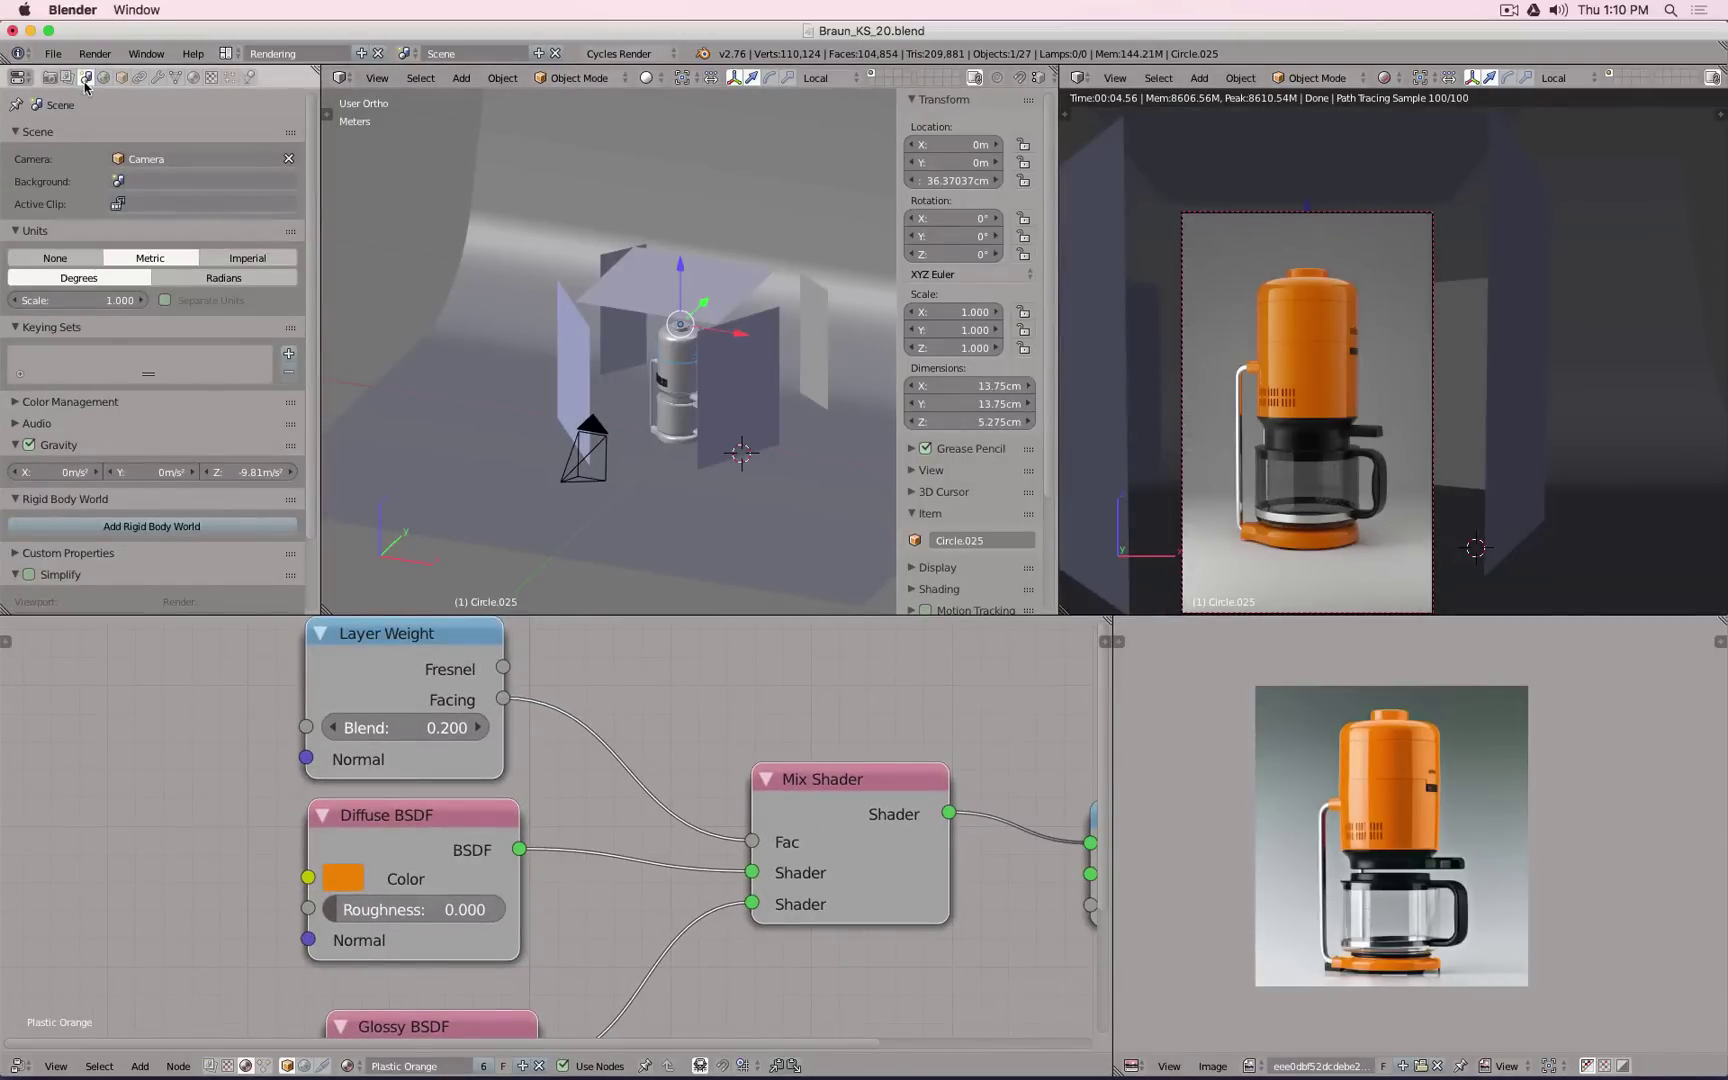
click(20, 231)
click(22, 254)
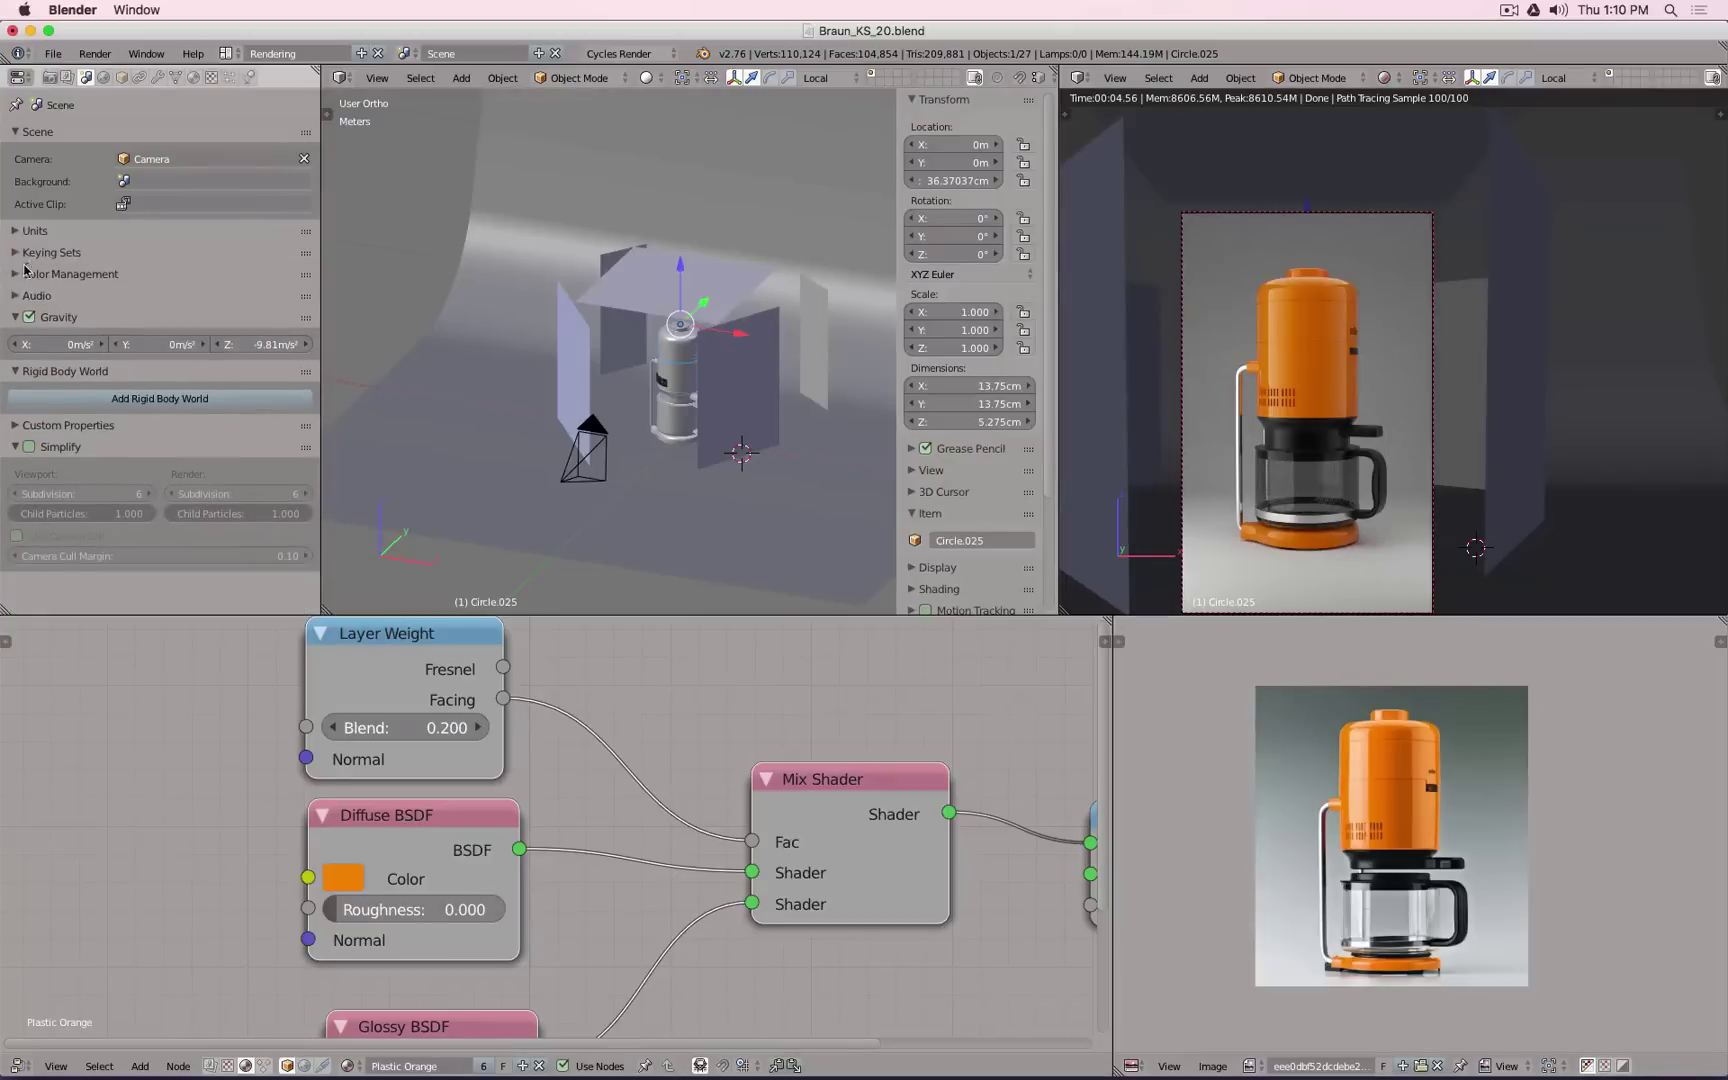
click(15, 317)
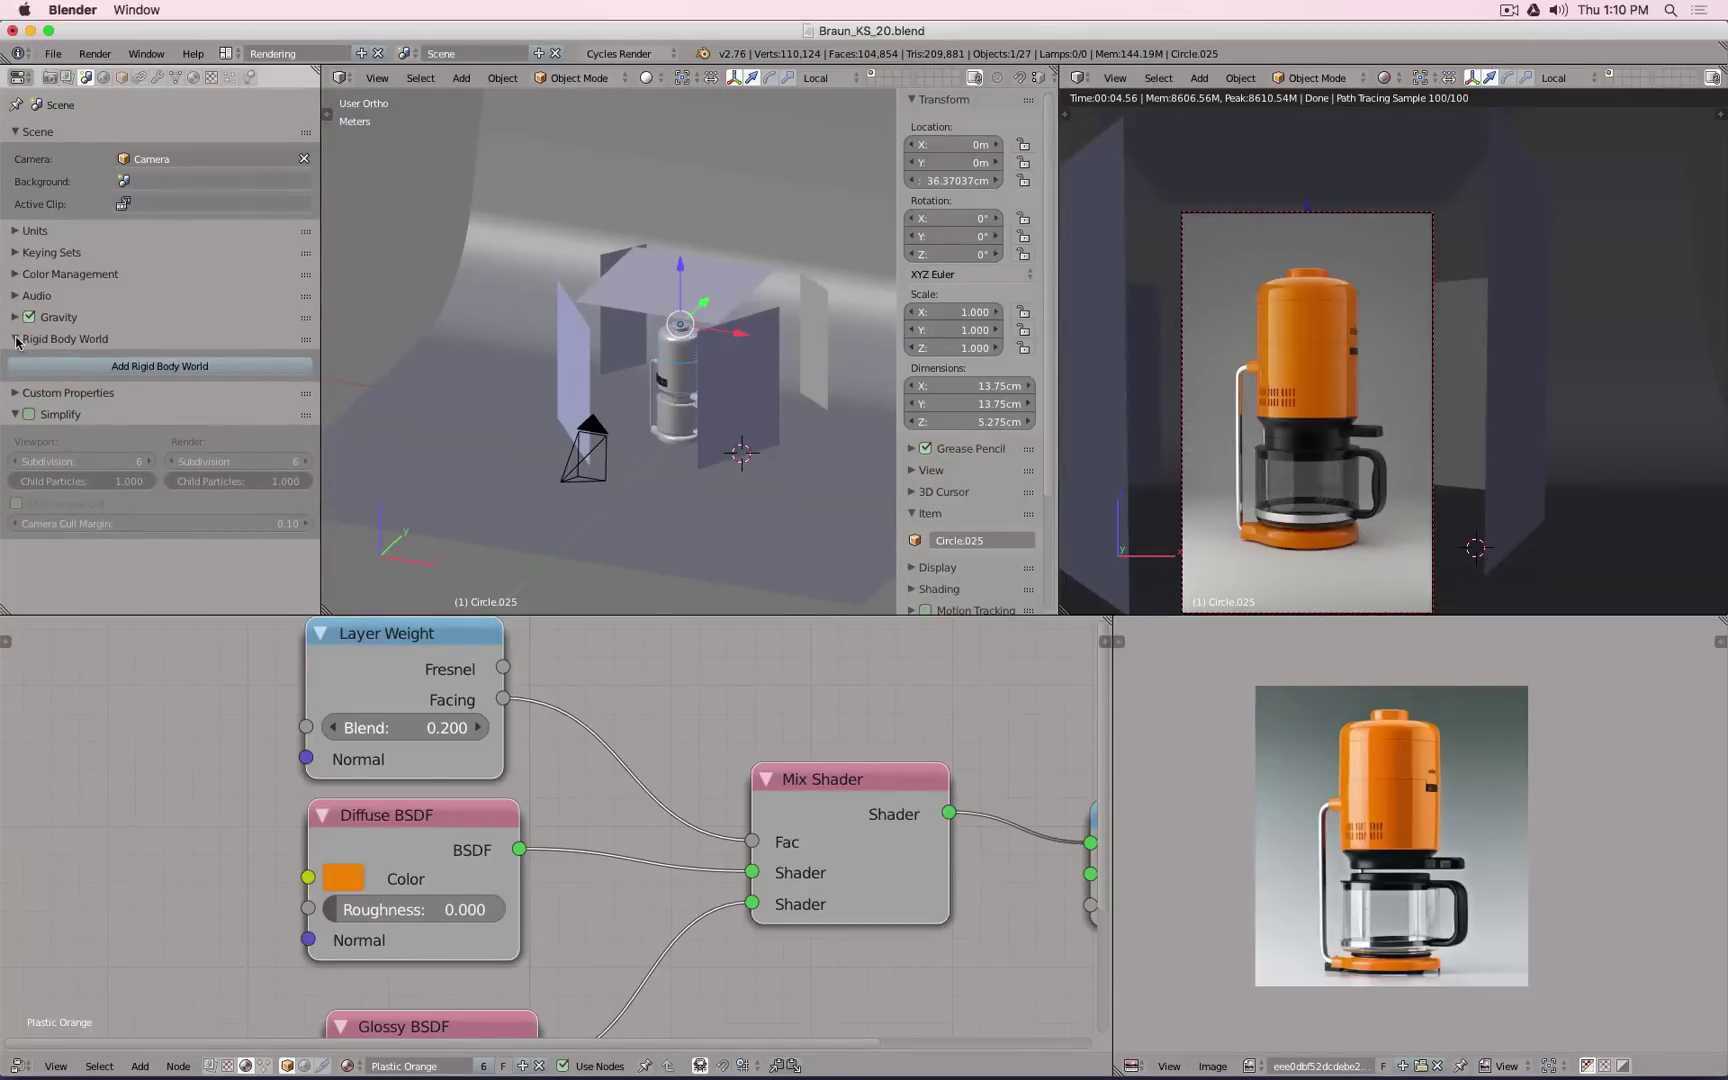
click(17, 340)
click(17, 383)
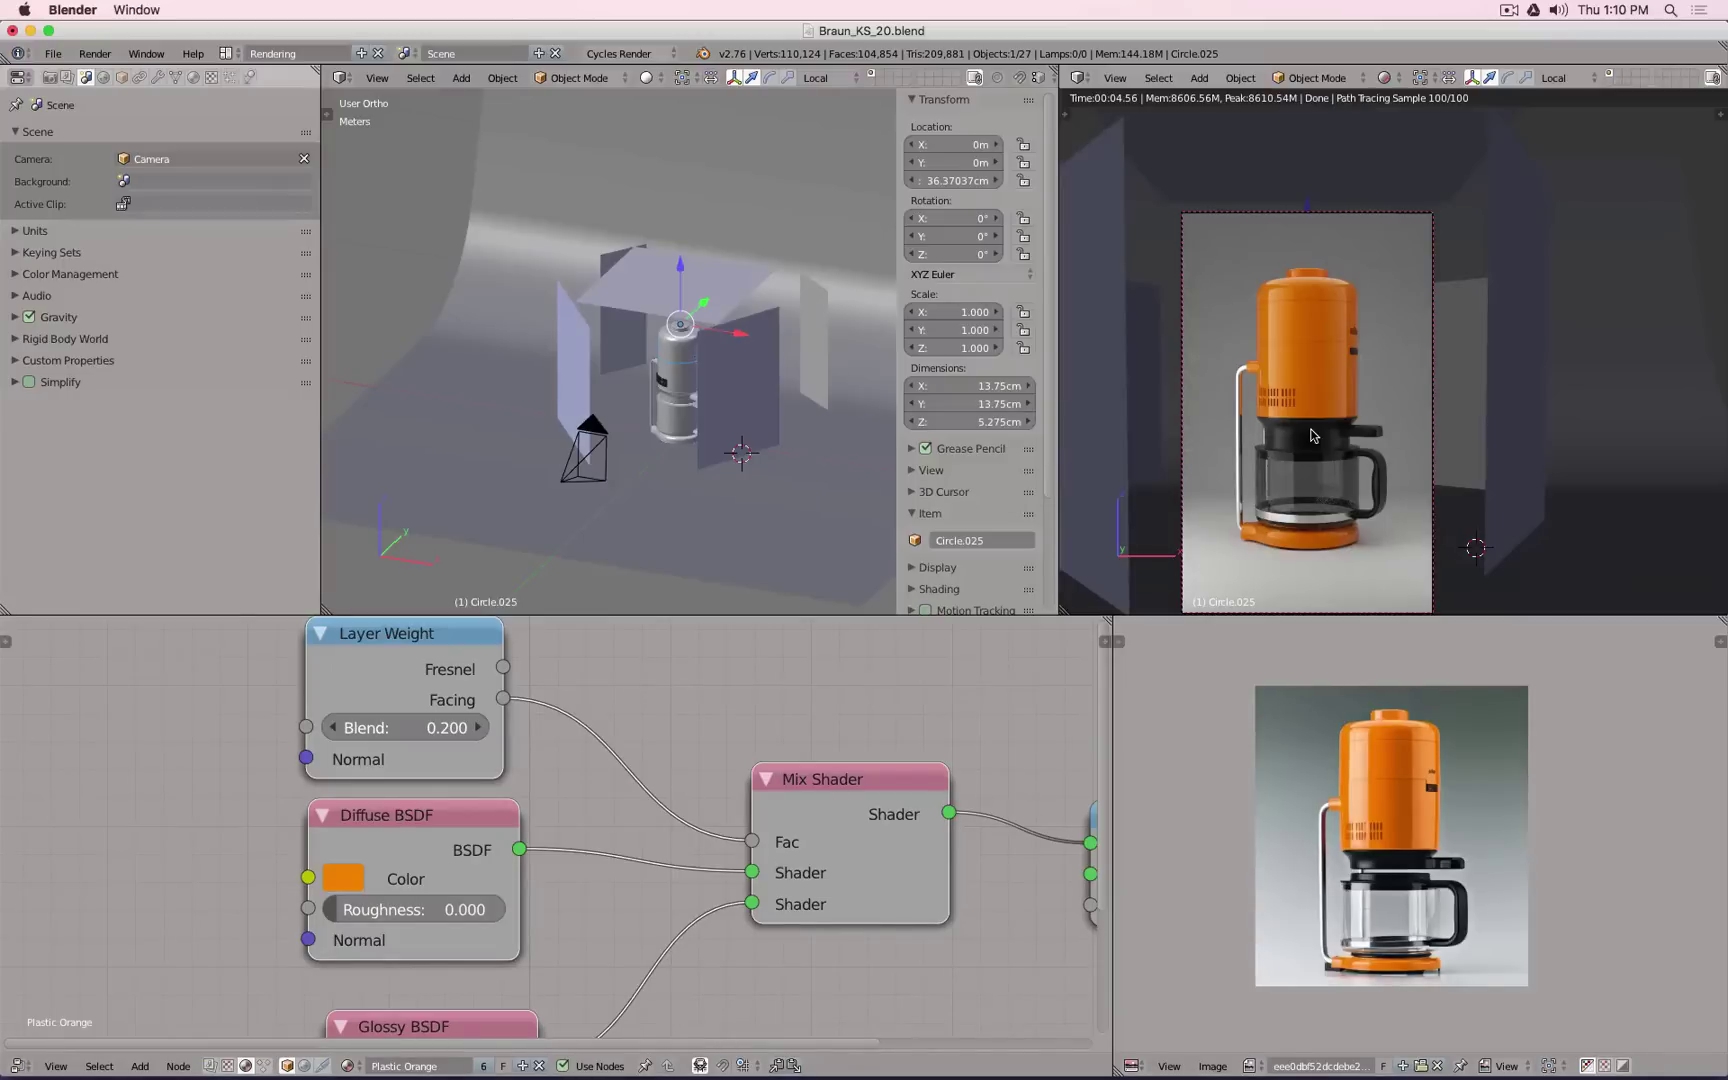
Step: Expand the scene's Color Management settings and disable Use Curves
scroll(1313, 435, up, 3)
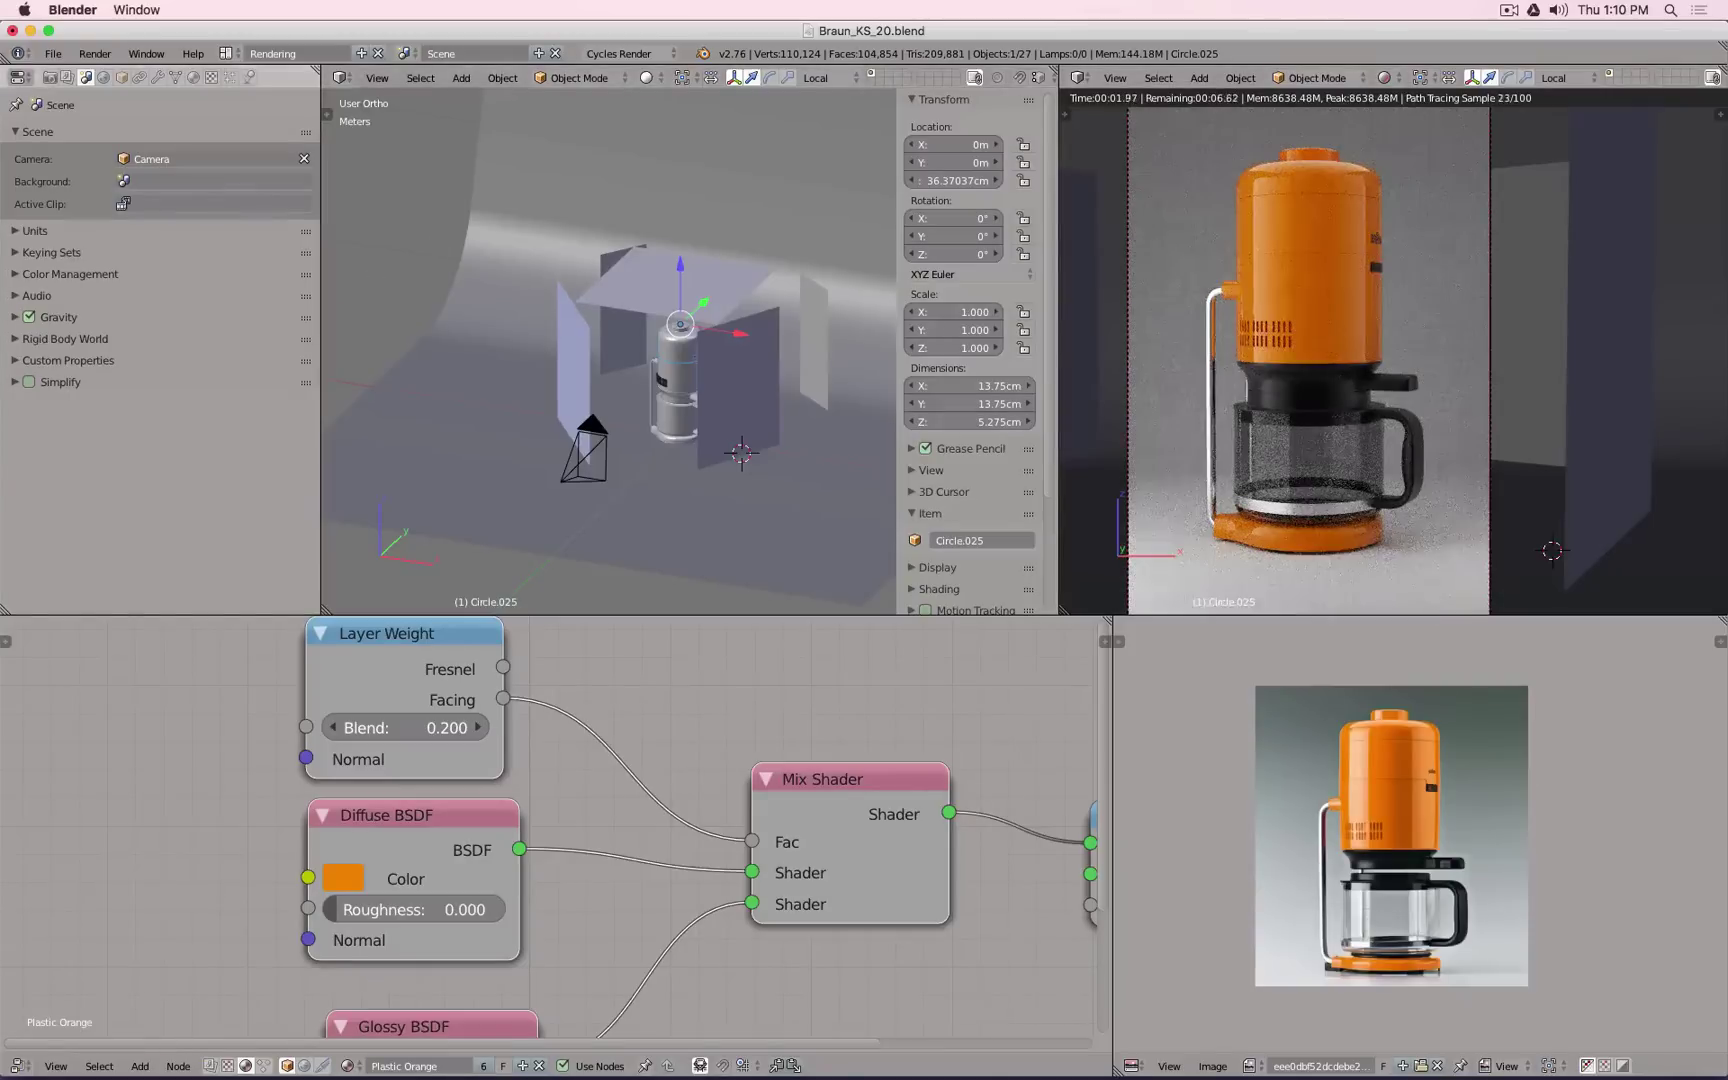
click(14, 277)
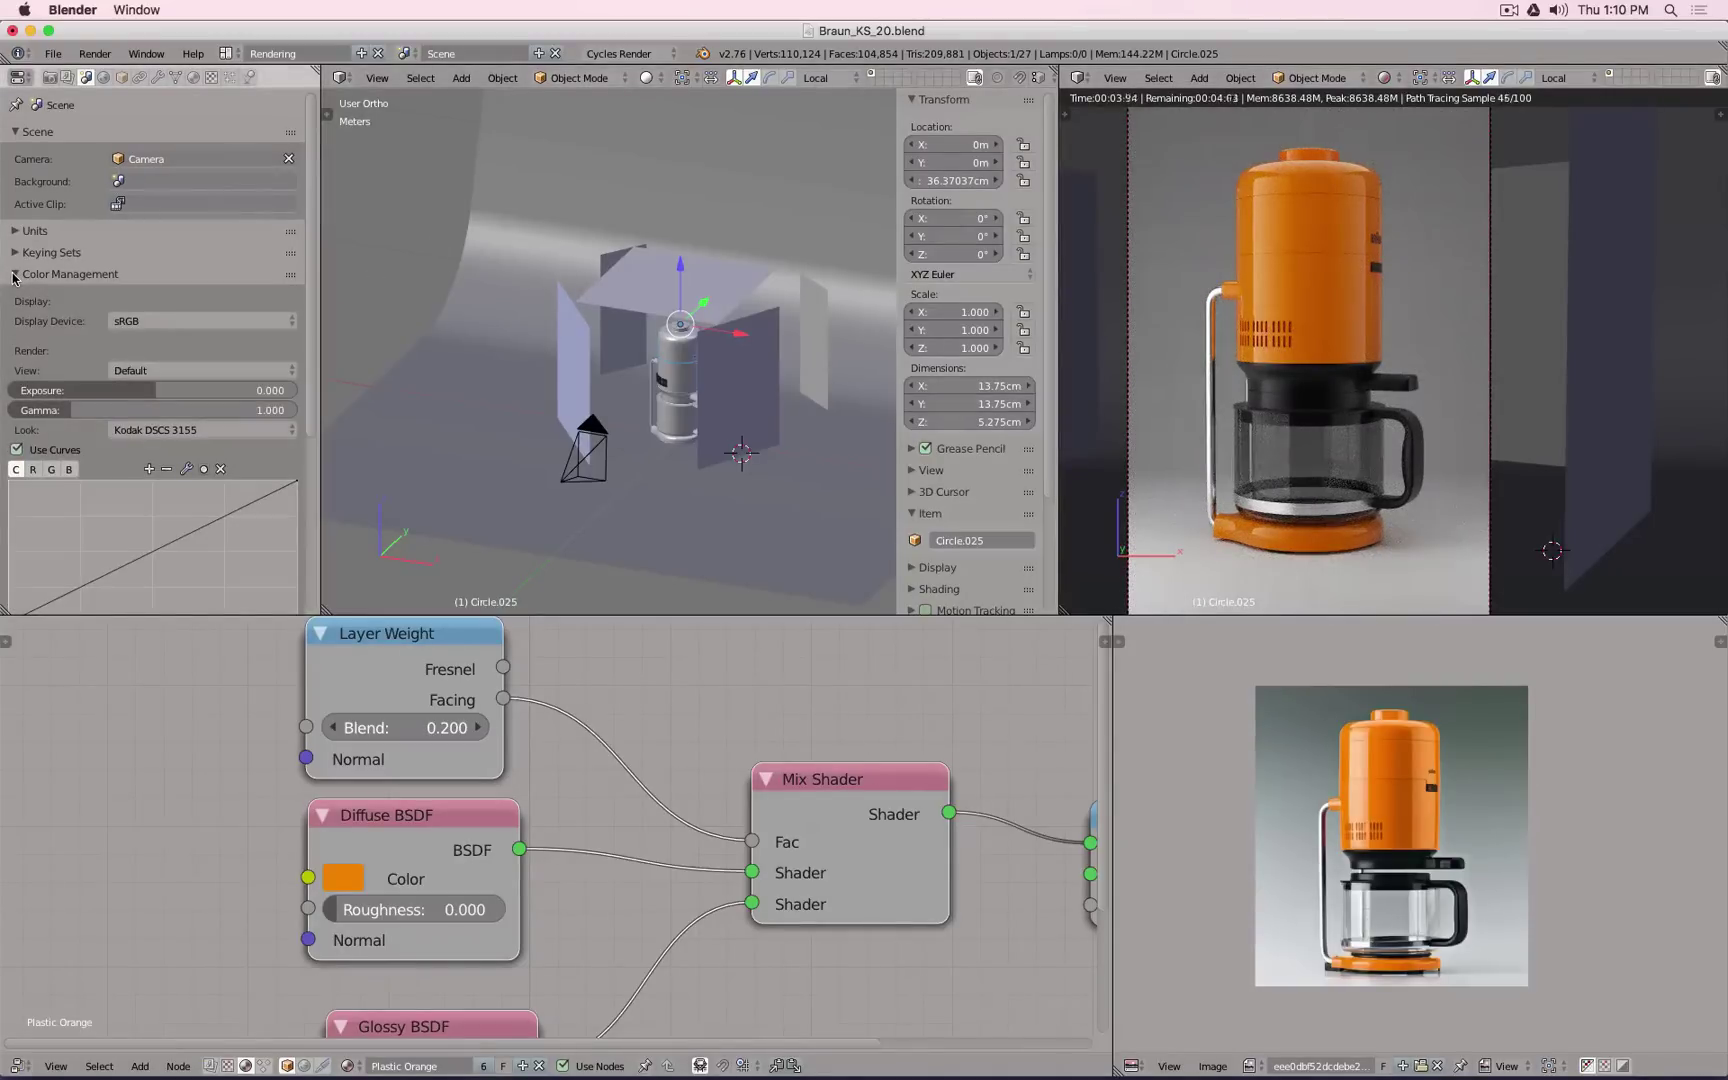
click(17, 450)
scroll(136, 403, down, 1)
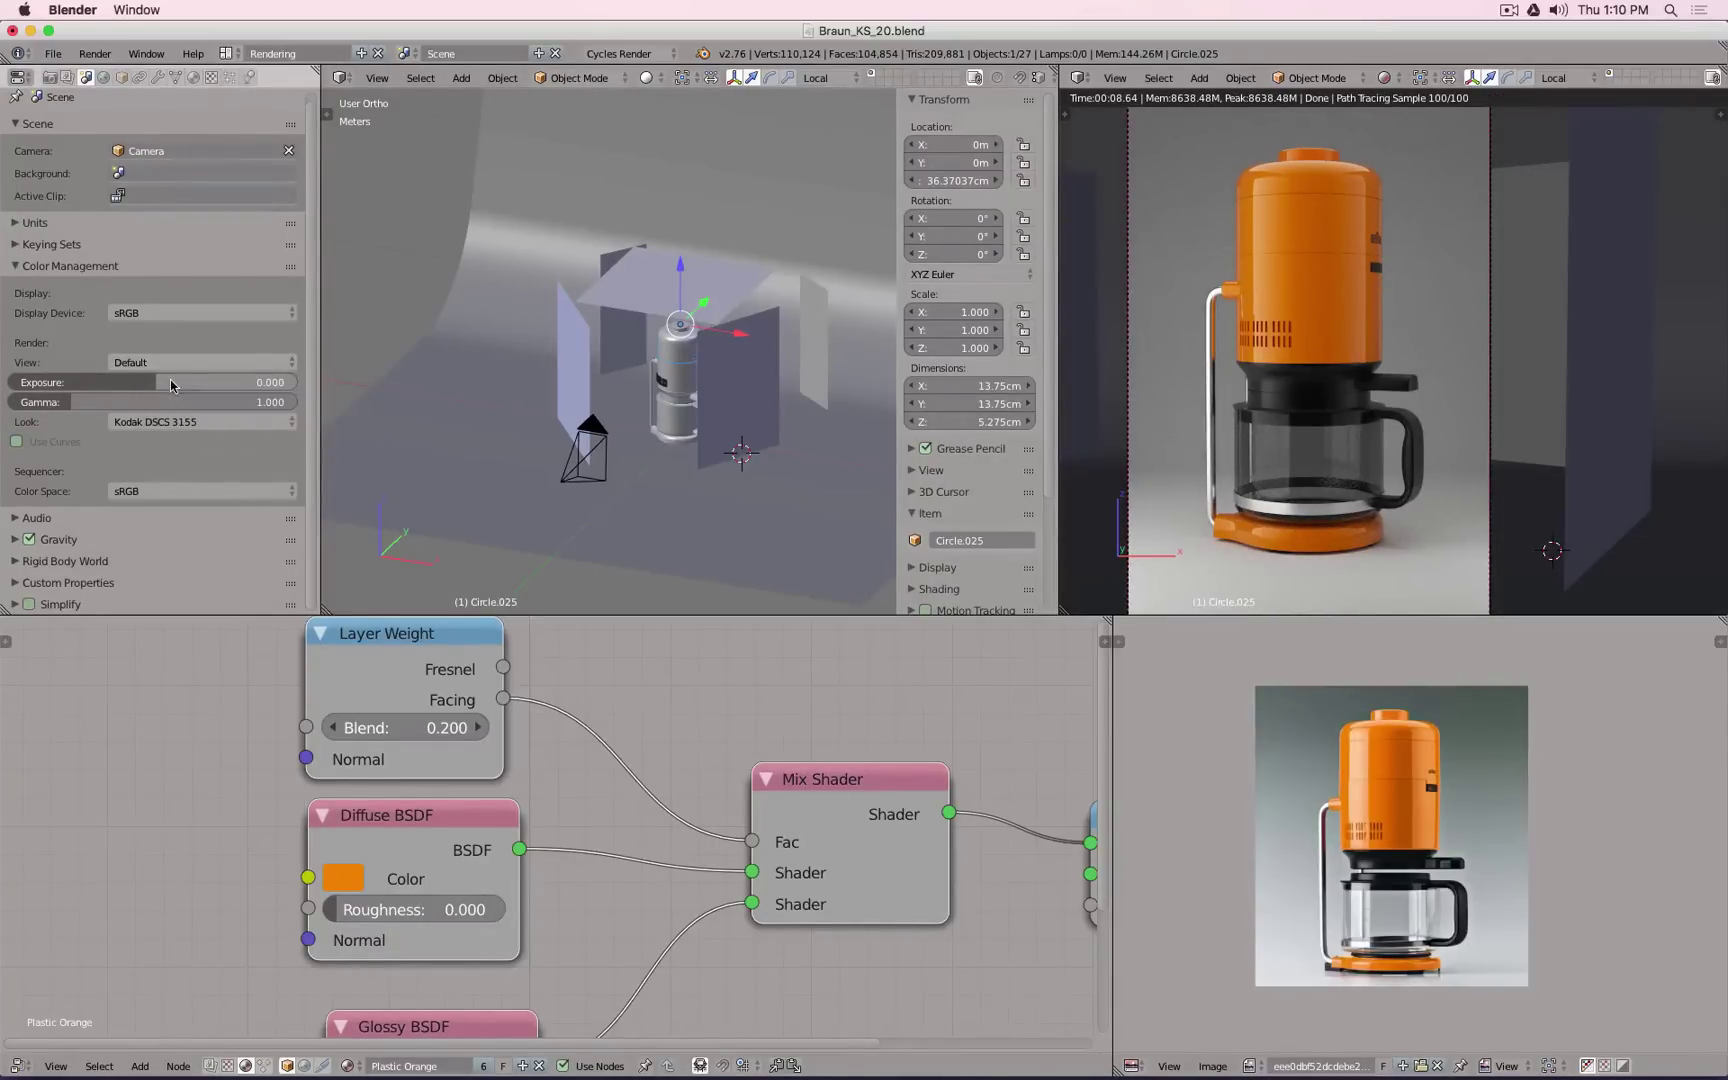
Step: Try a Color Management exposure of 0.703 with a gamma of 0.760 on the rendered view
drag(171, 386, 200, 386)
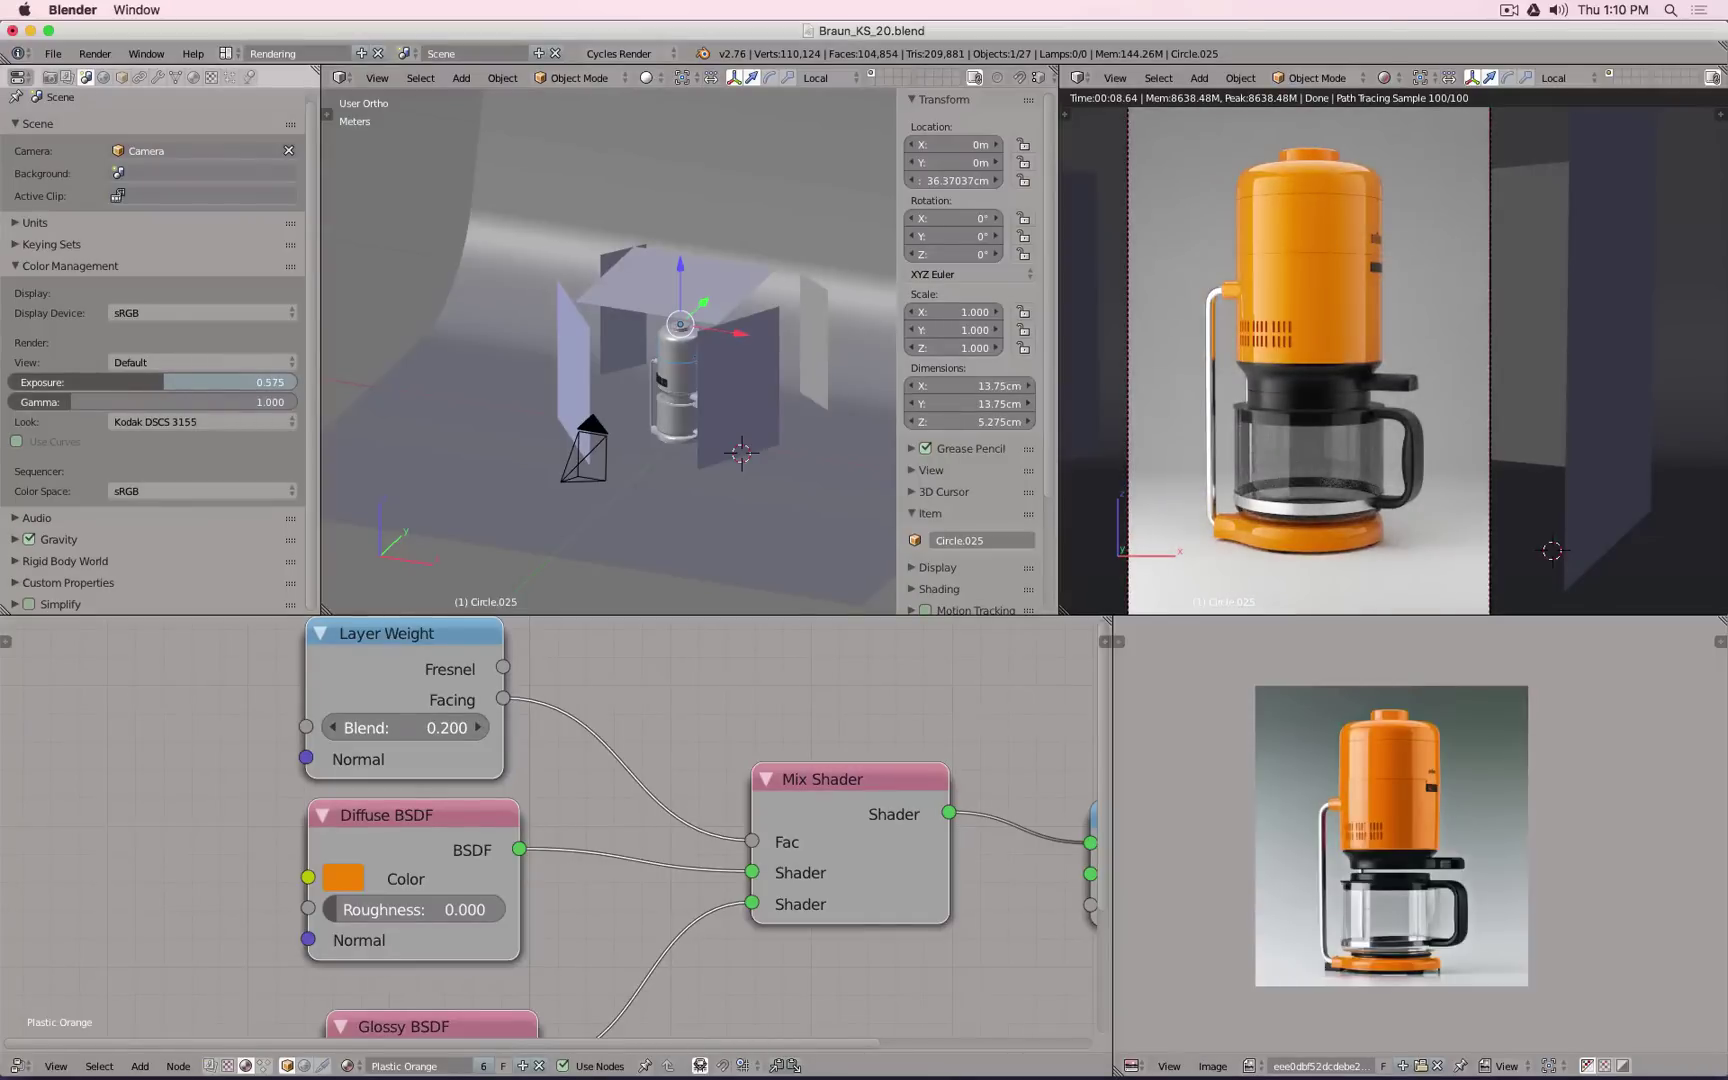
drag(160, 401, 58, 401)
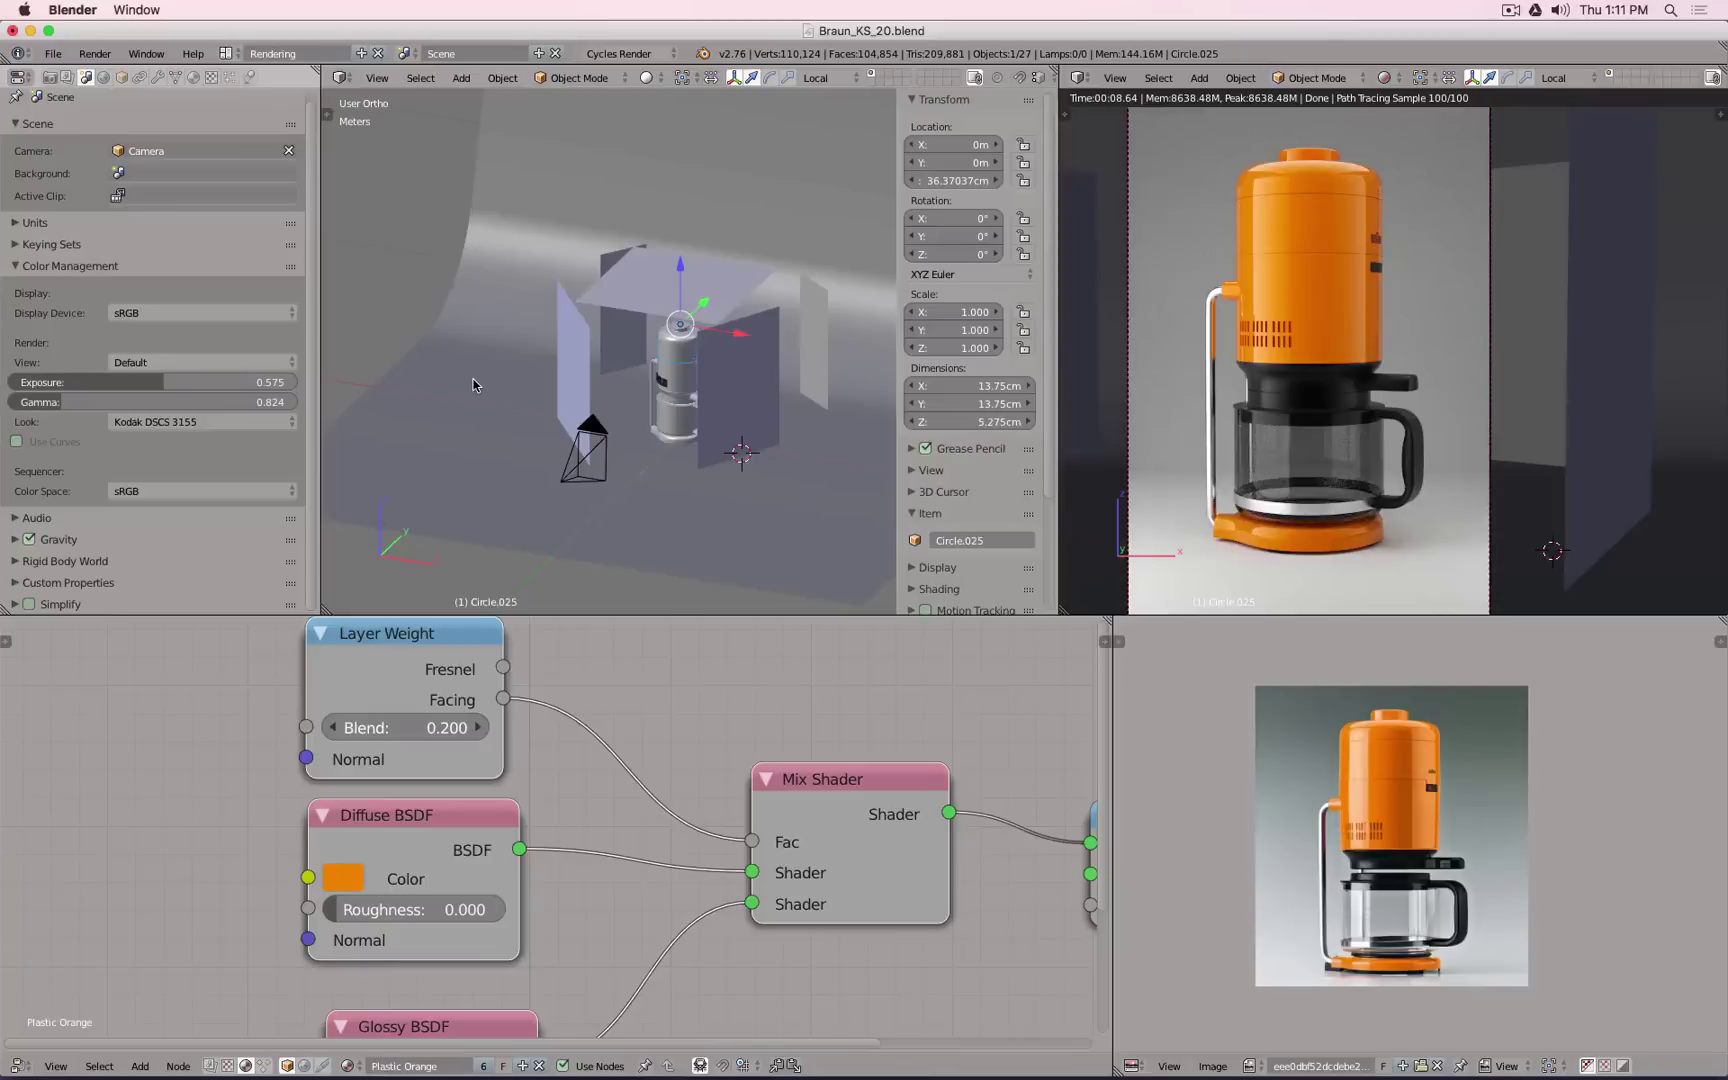
drag(160, 382, 175, 382)
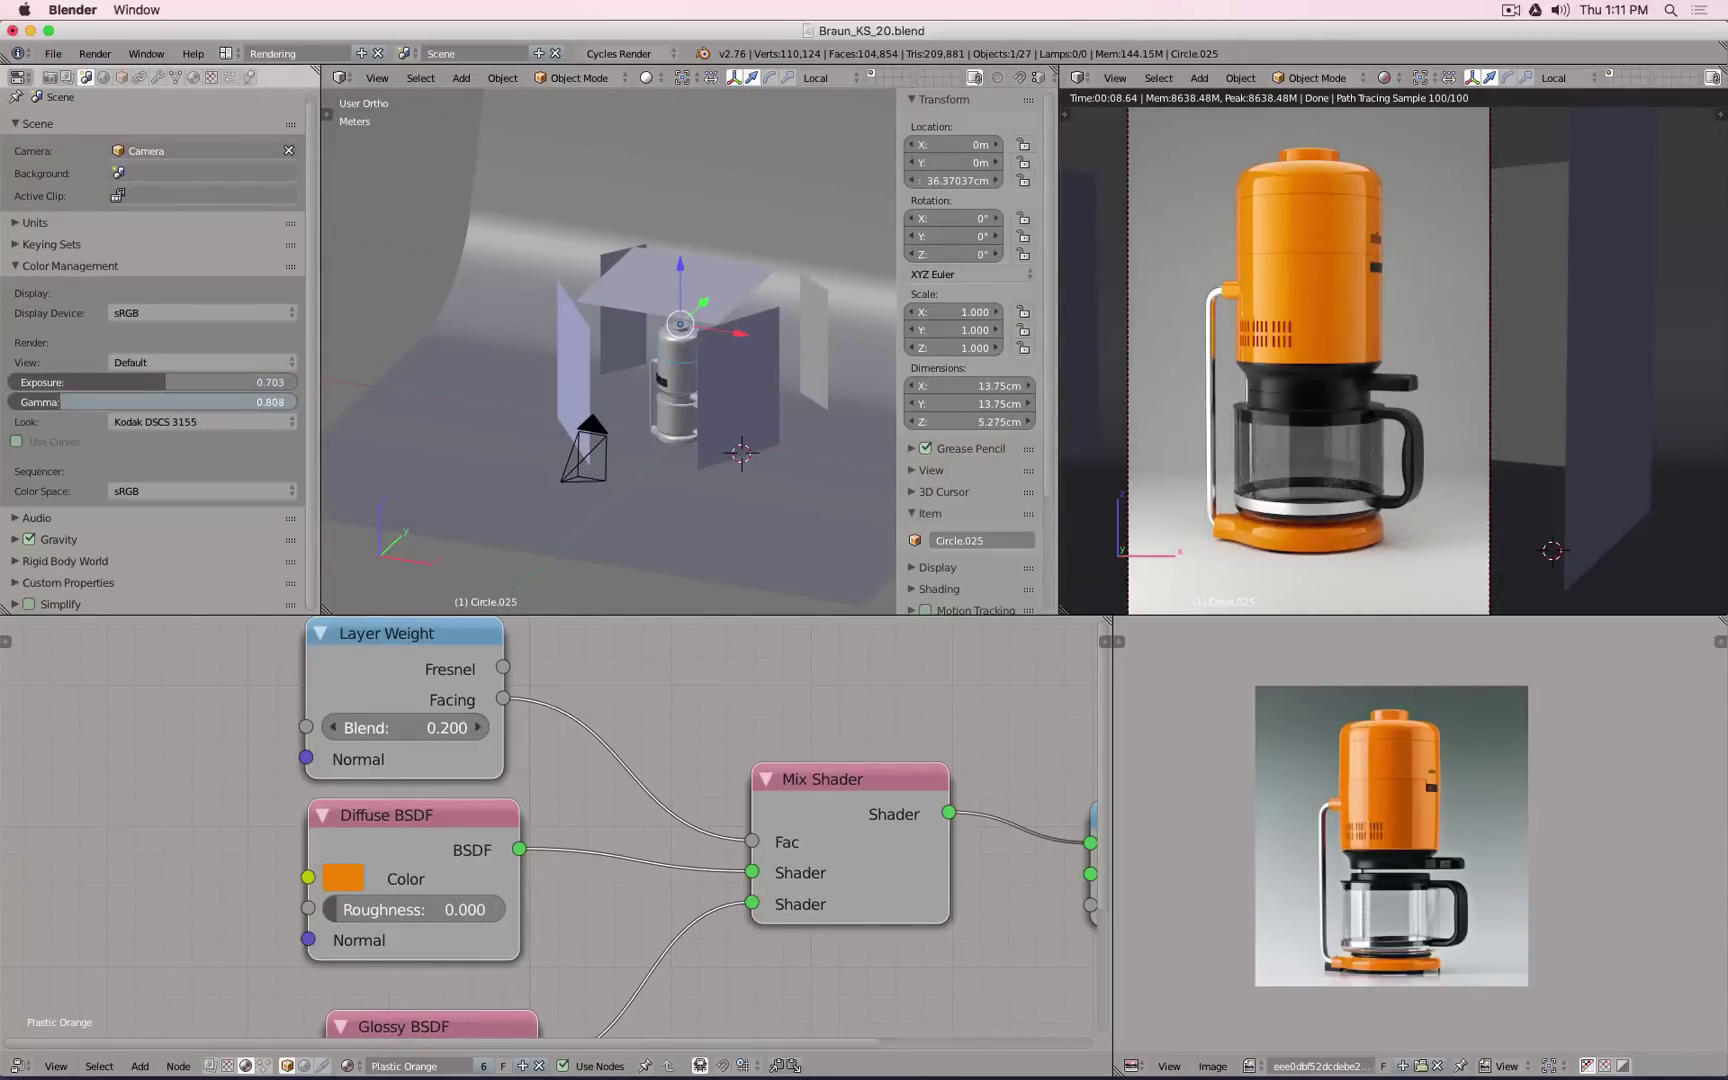
drag(60, 401, 57, 401)
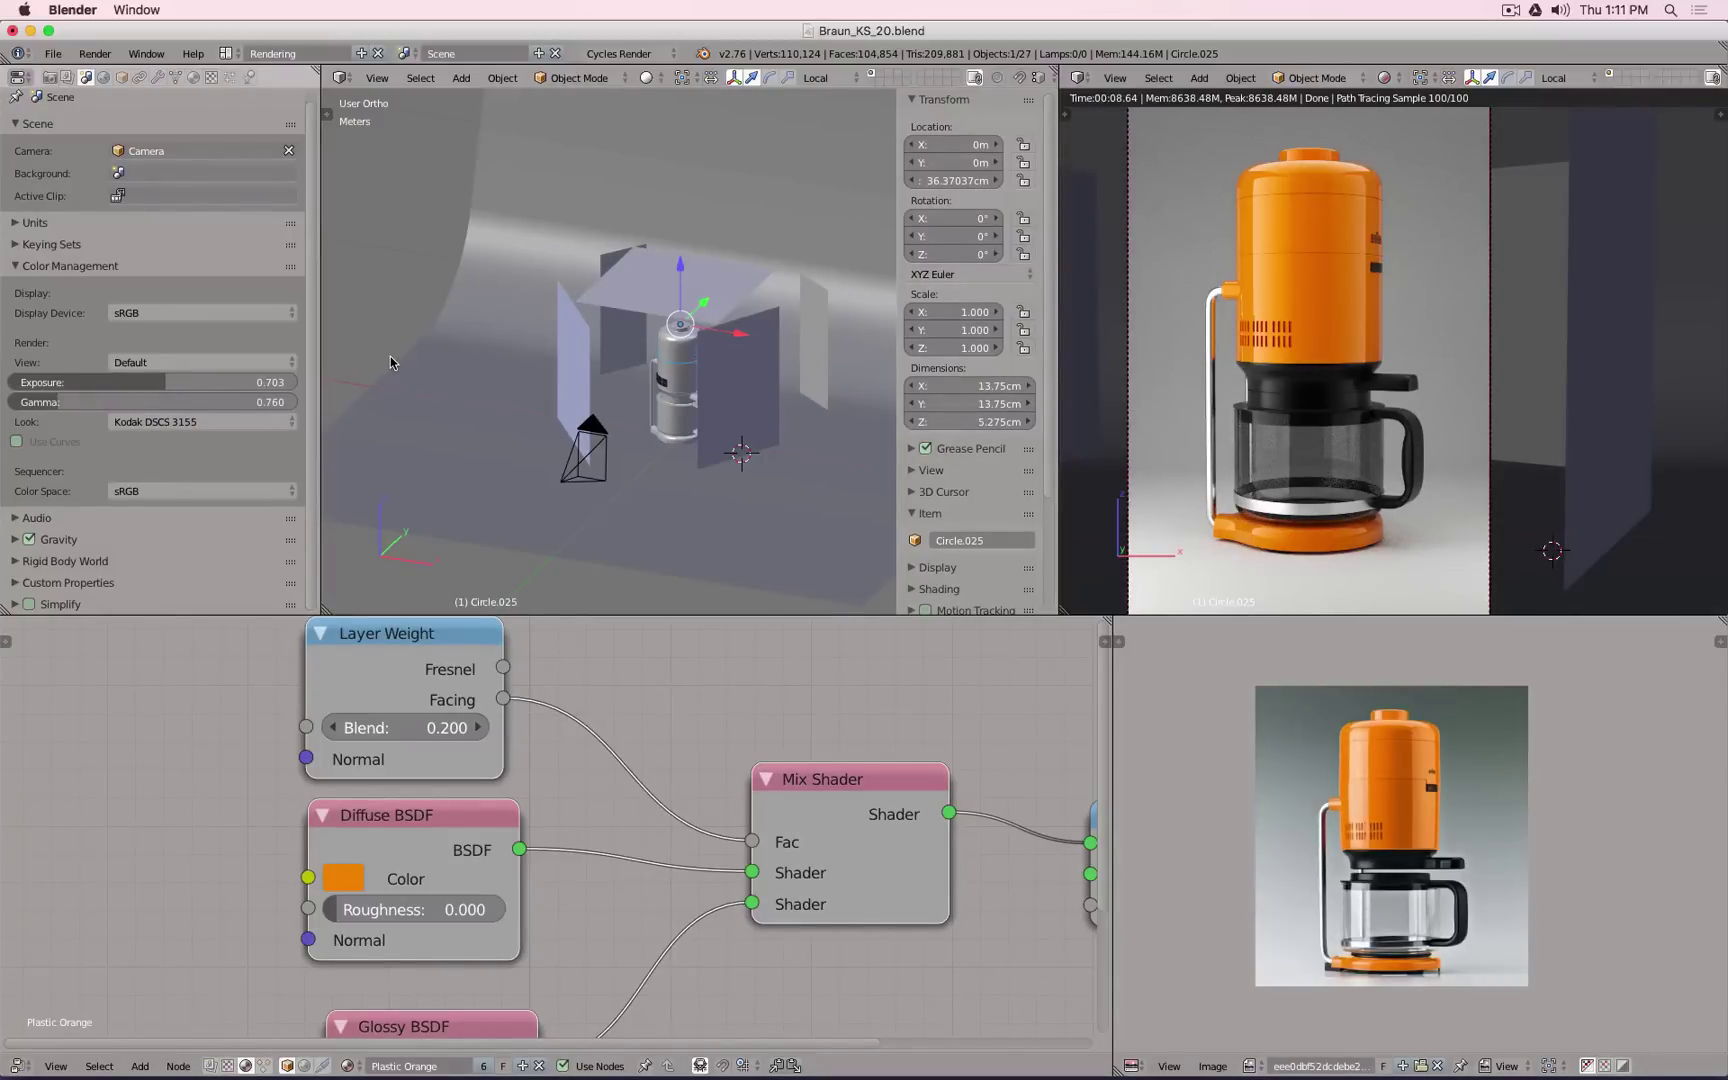
Step: Reset the Color Management exposure to 0 and gamma to 1
click(161, 380)
text(0)
key(Tab)
text(1)
key(Return)
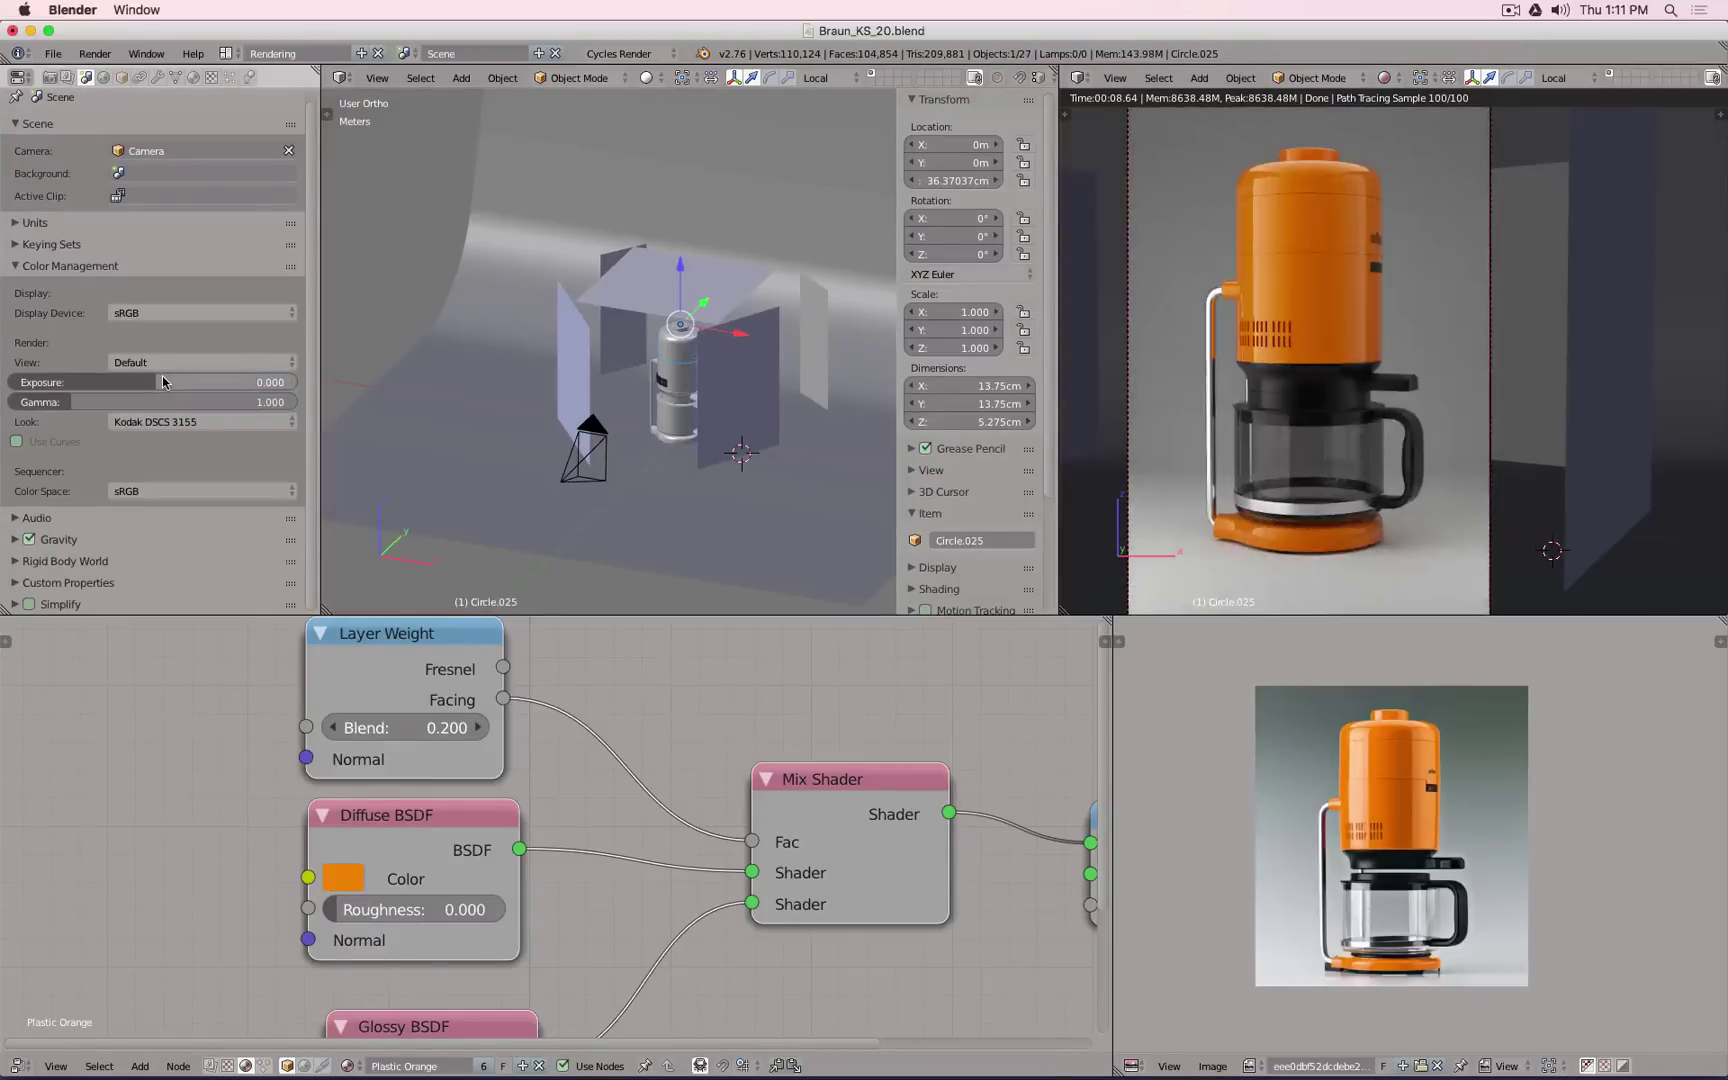
Step: Enable Use Curves and shape the combined curve with points at about X 0.23, Y 0.28 and X 0.64, Y 0.83
click(40, 443)
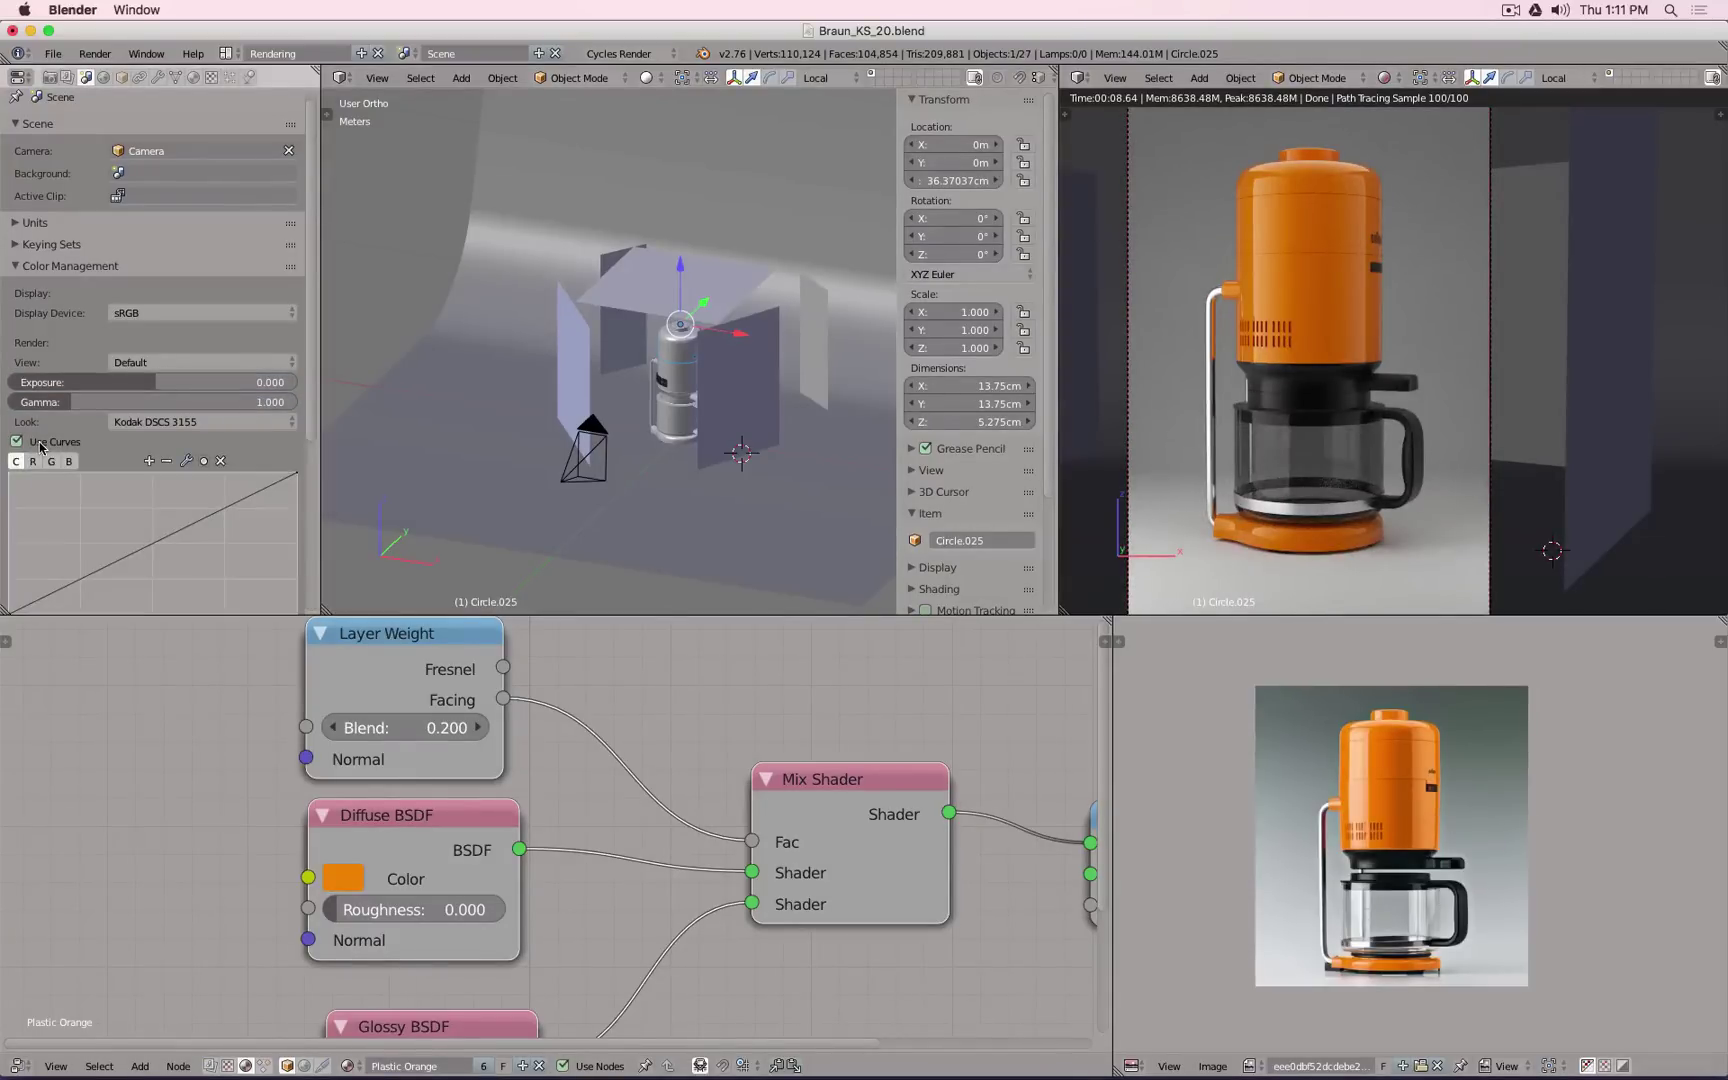
scroll(173, 466, down, 4)
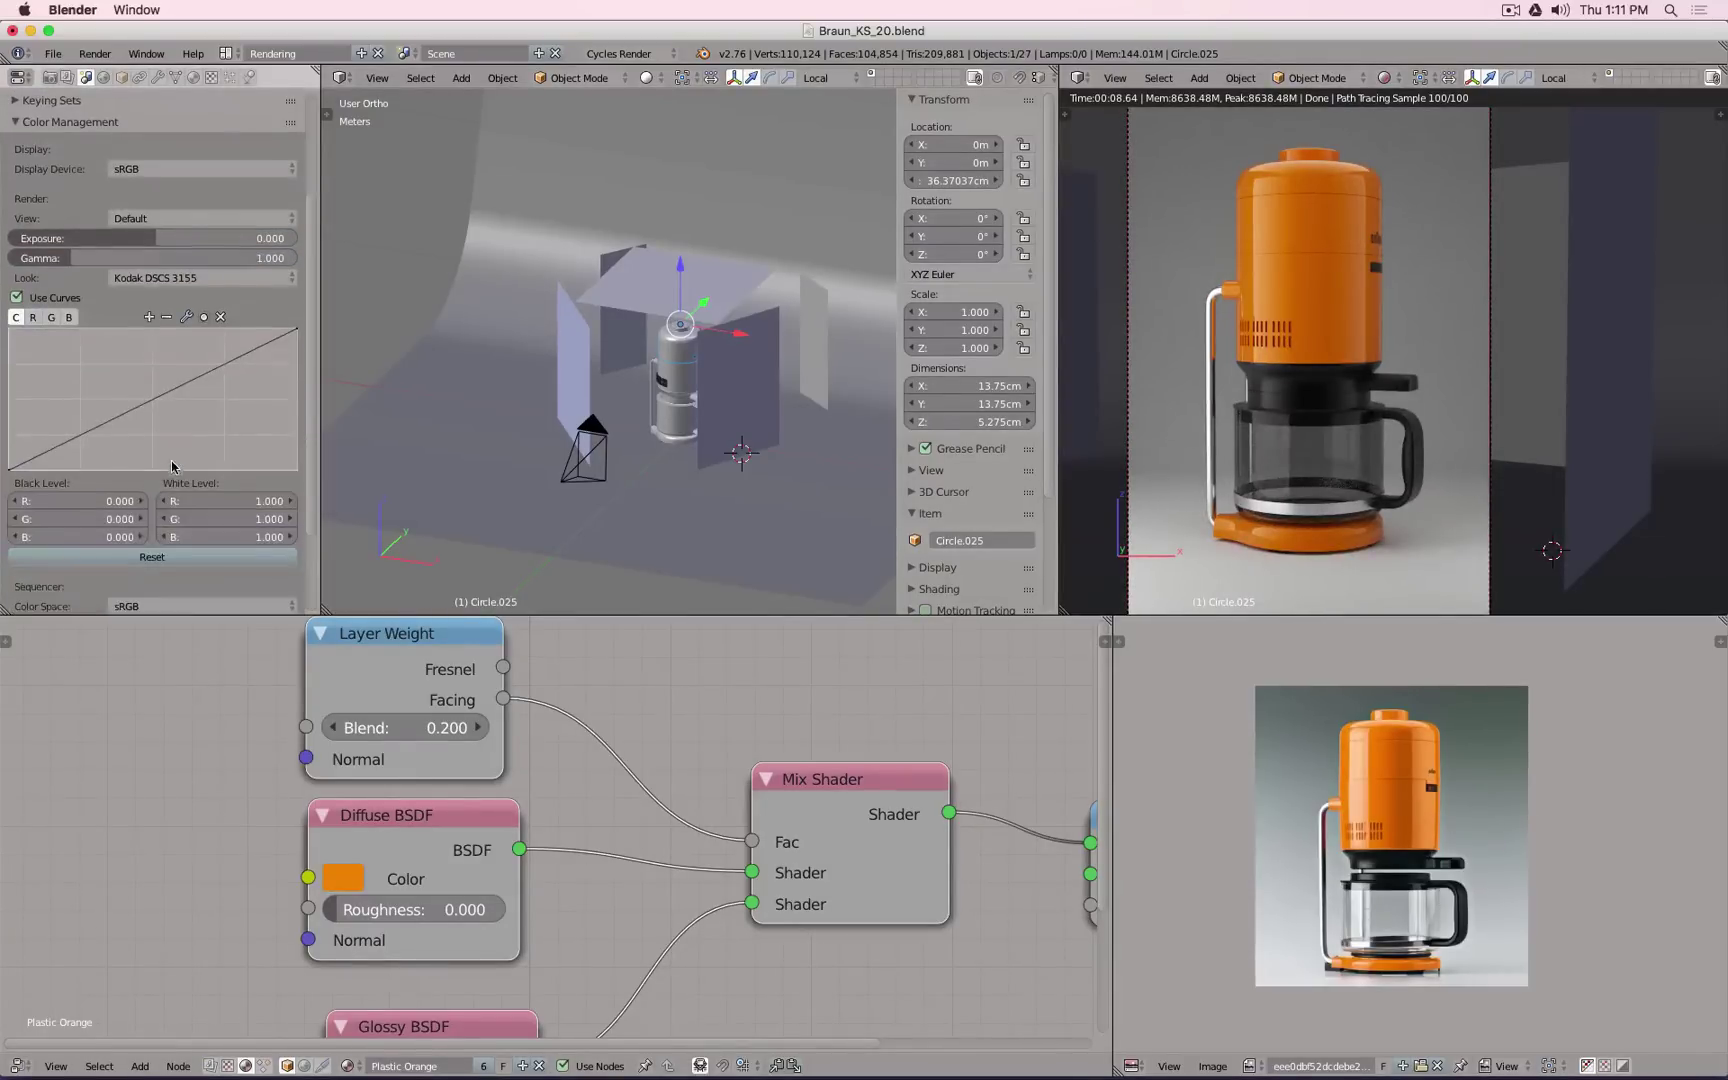
click(77, 438)
drag(77, 438, 78, 443)
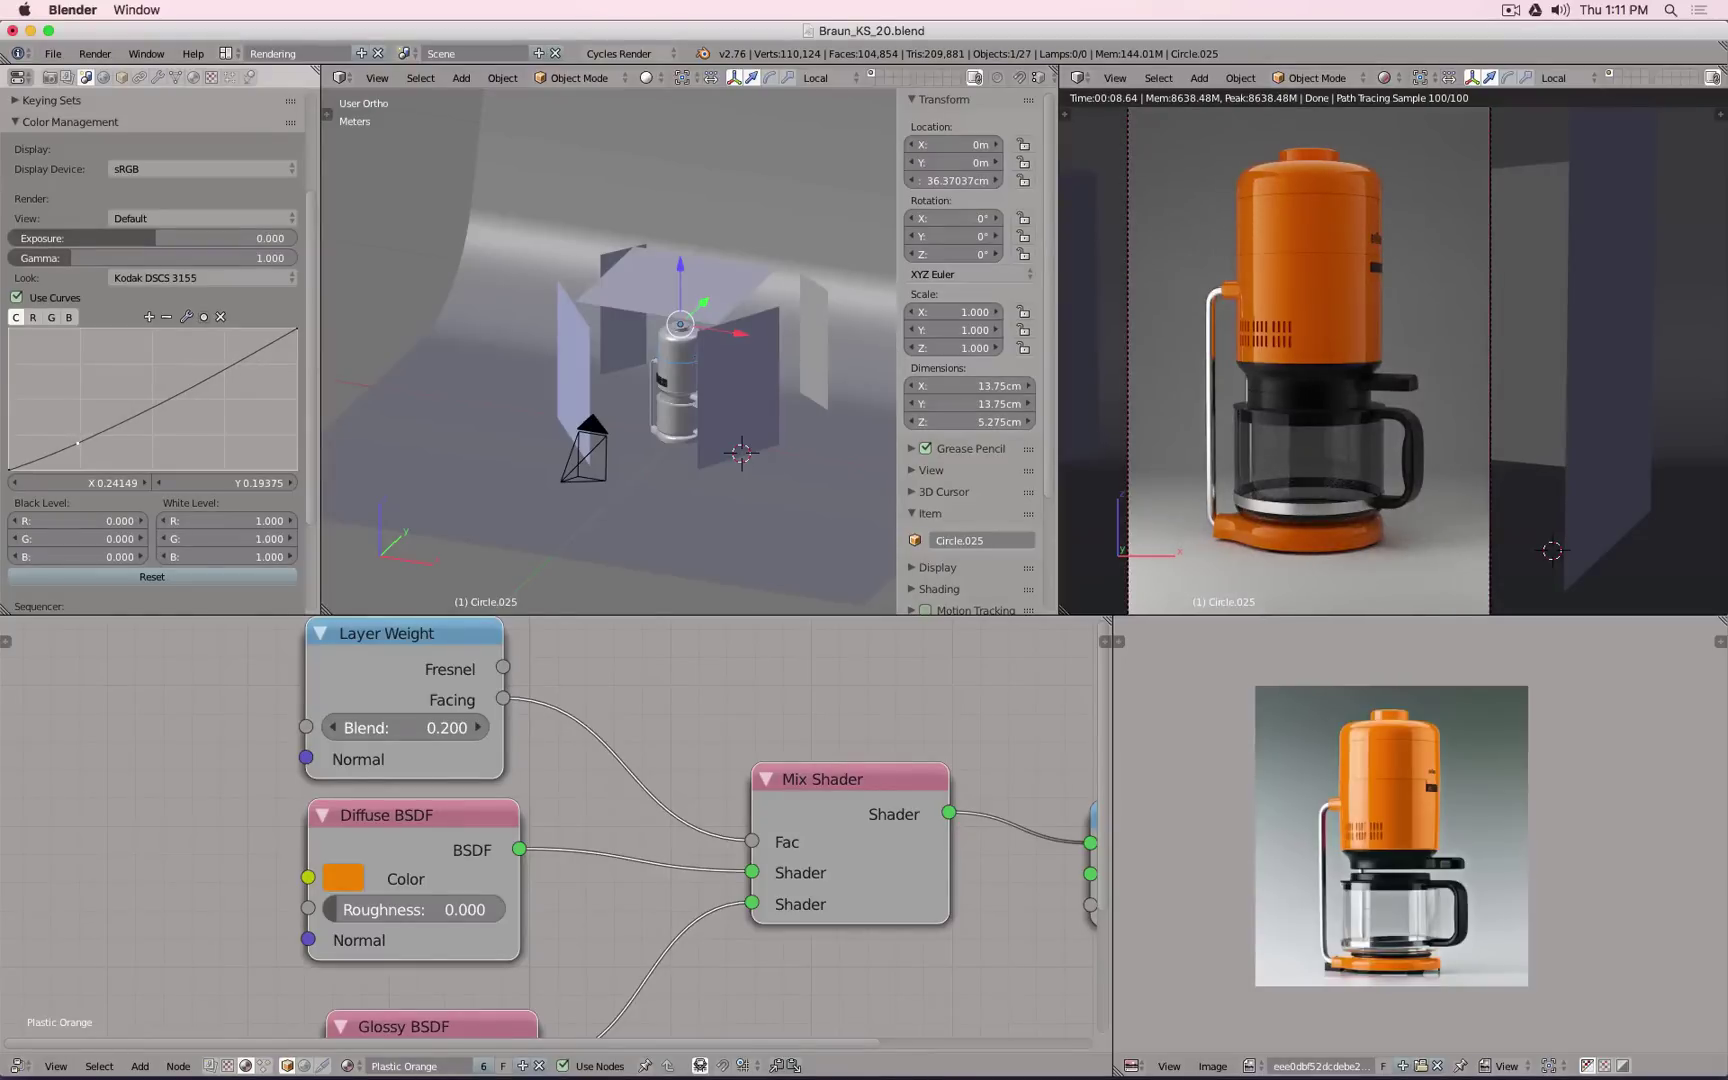
drag(190, 395, 194, 353)
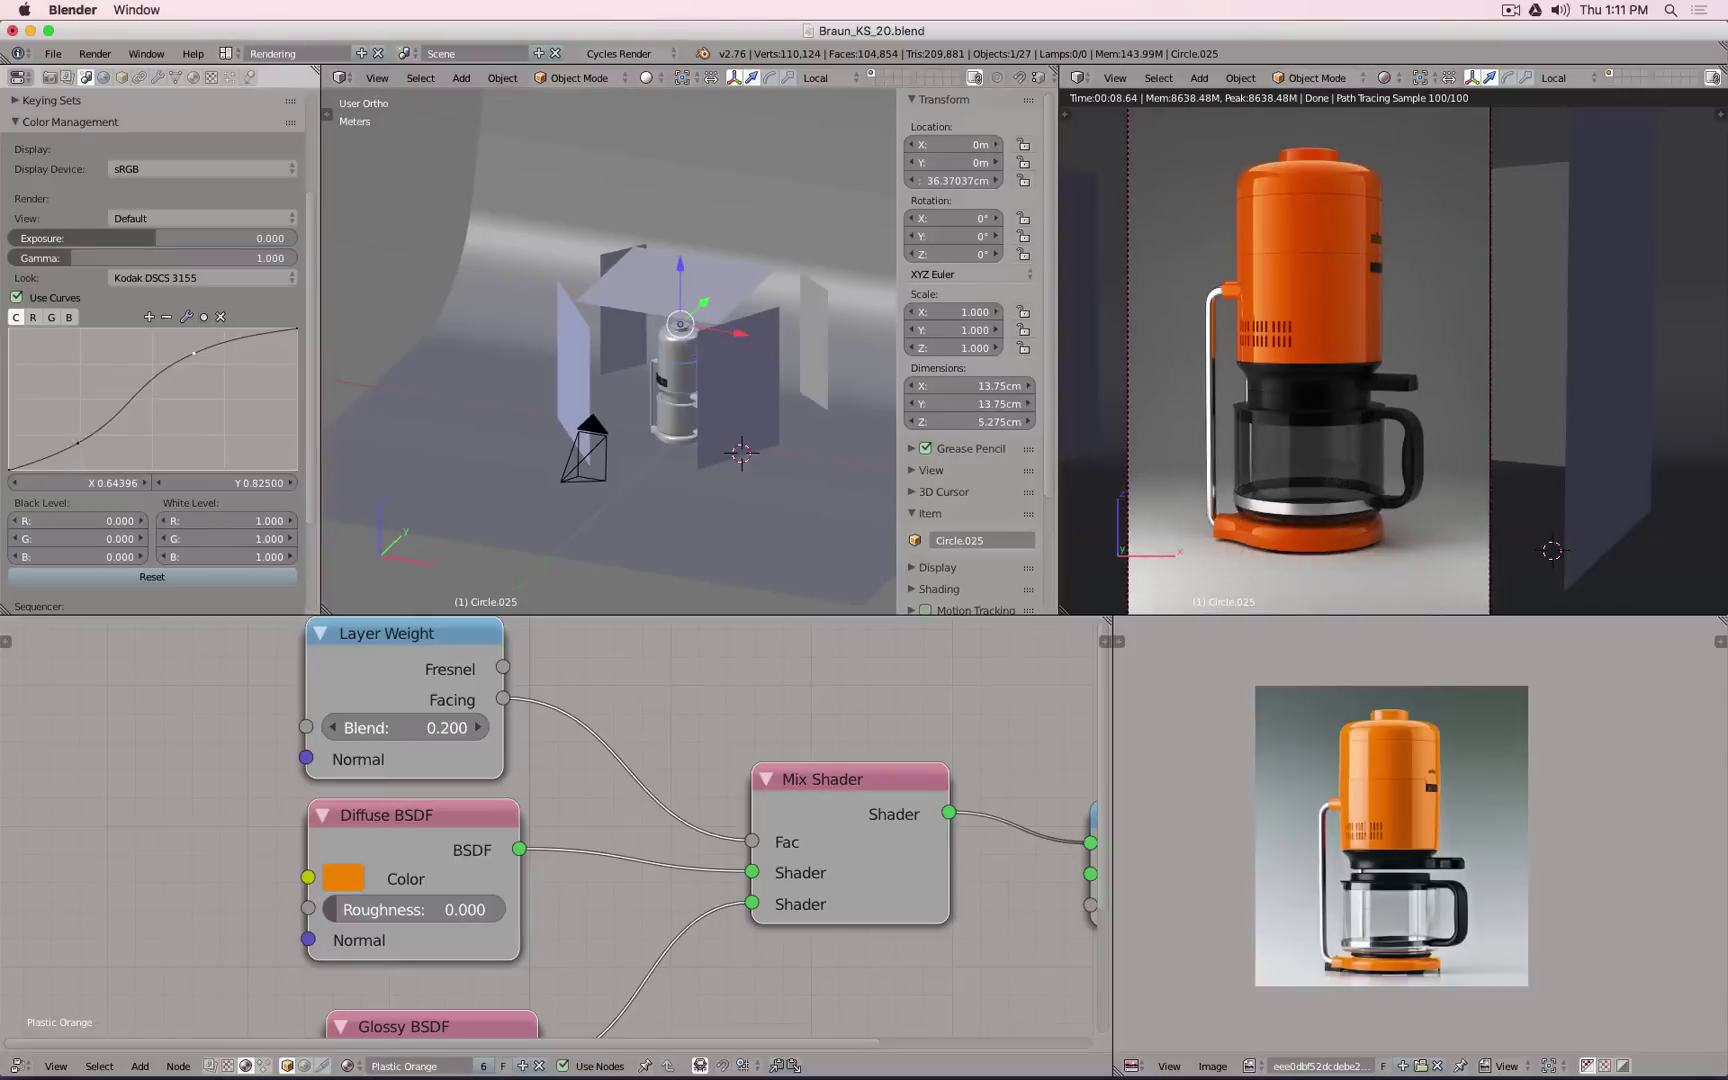
drag(78, 441, 75, 430)
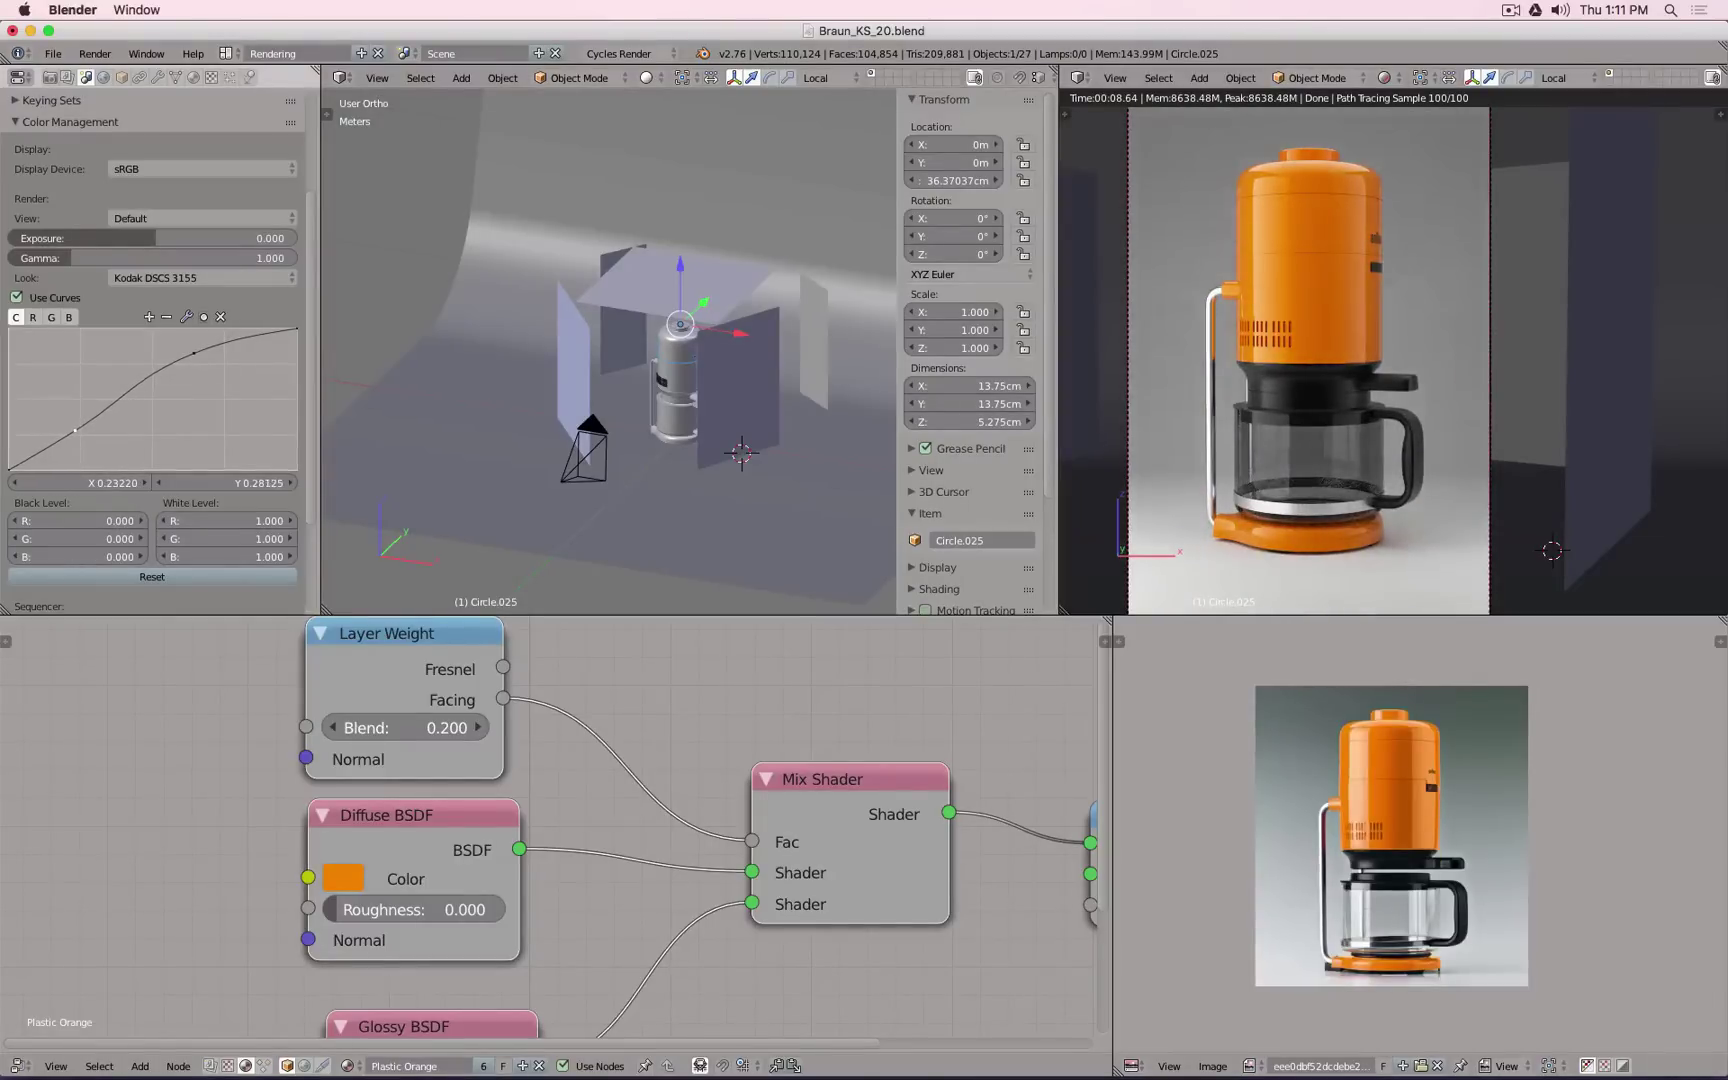
Step: Toggle Use Curves off and on repeatedly to compare the render with and without the curve
click(50, 298)
click(50, 298)
click(50, 298)
click(50, 298)
click(50, 298)
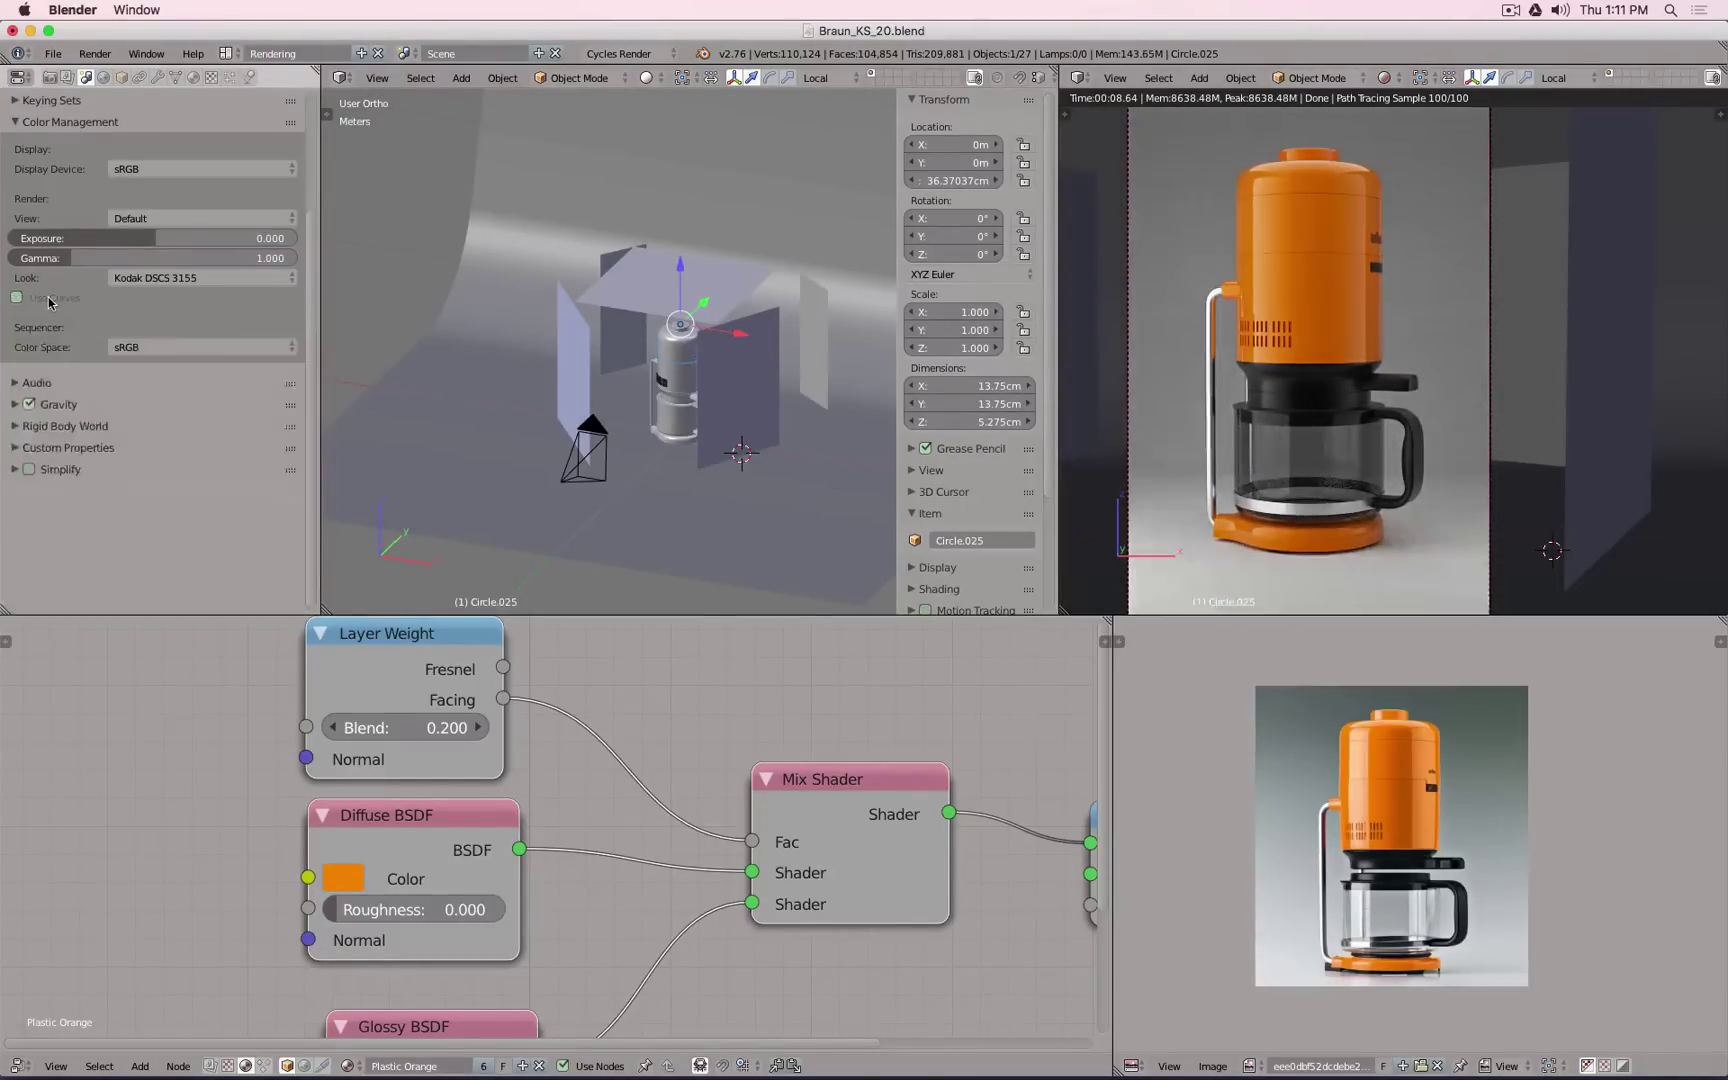
click(50, 298)
click(50, 298)
click(50, 298)
click(50, 300)
click(50, 300)
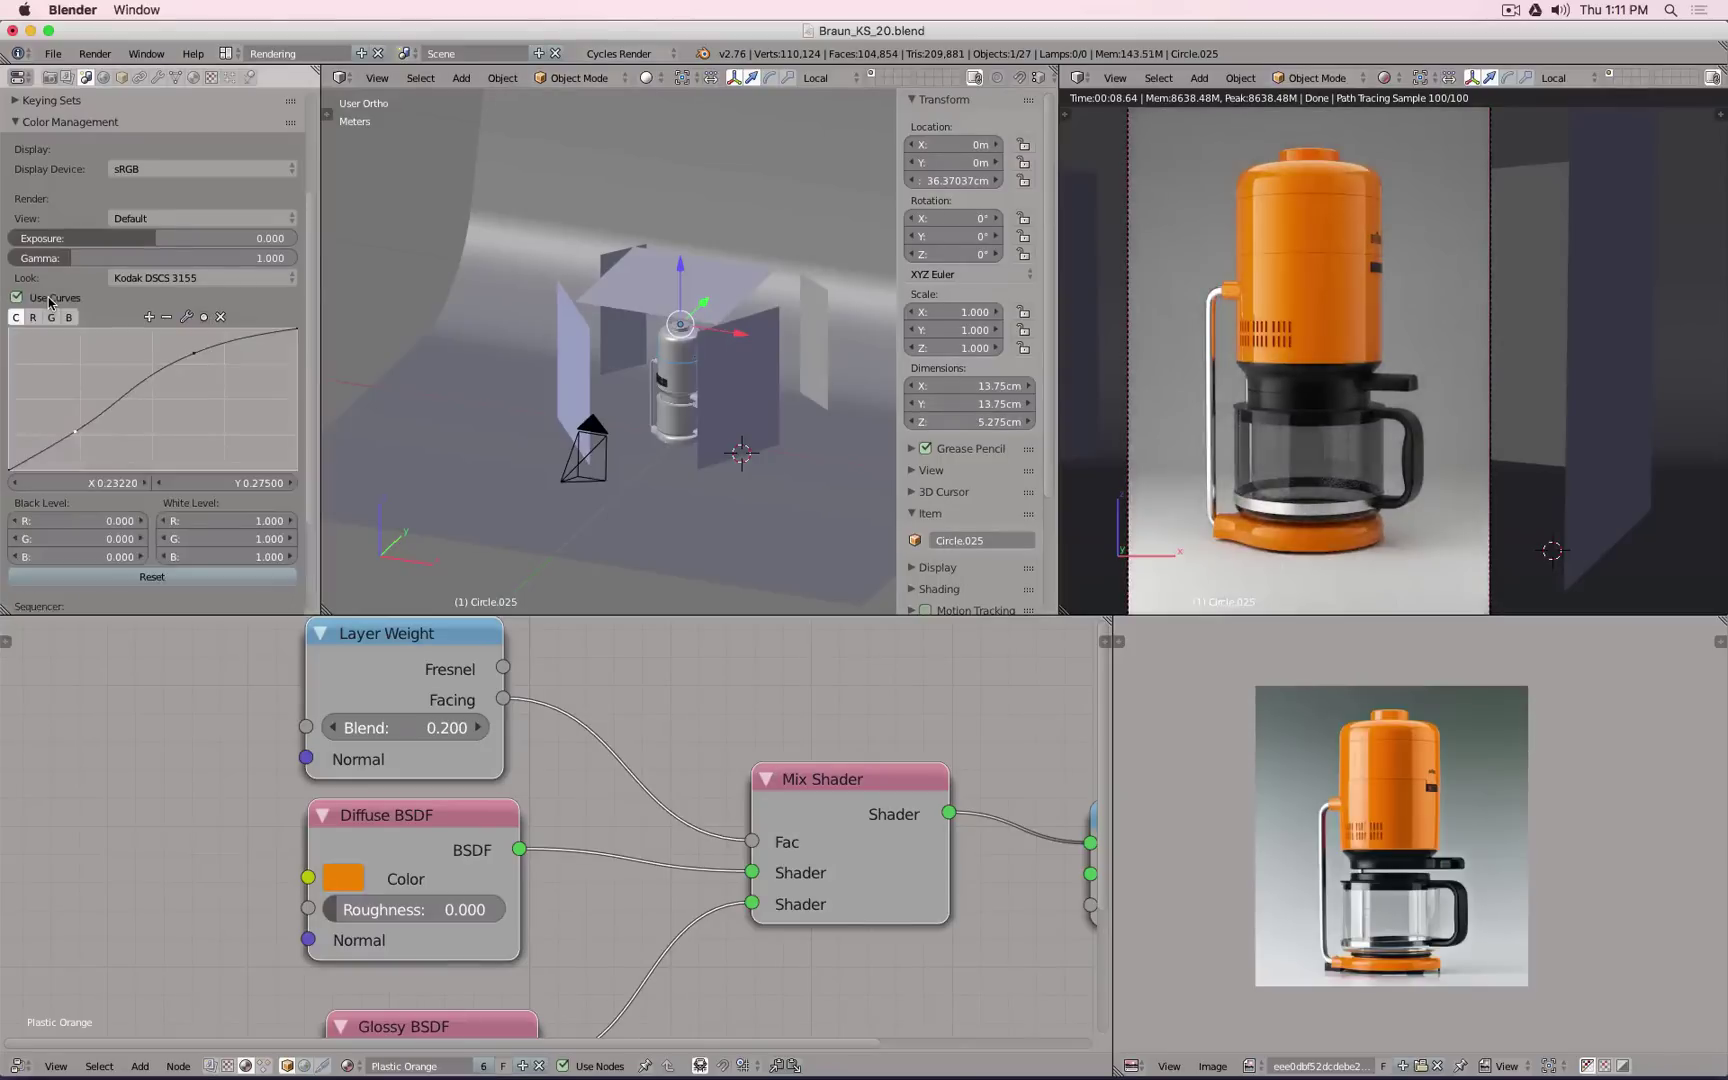
Step: Try a gentler curve with points at about X 0.48, Y 0.58 and X 0.20, Y 0.24, and turn Use Curves off
click(220, 318)
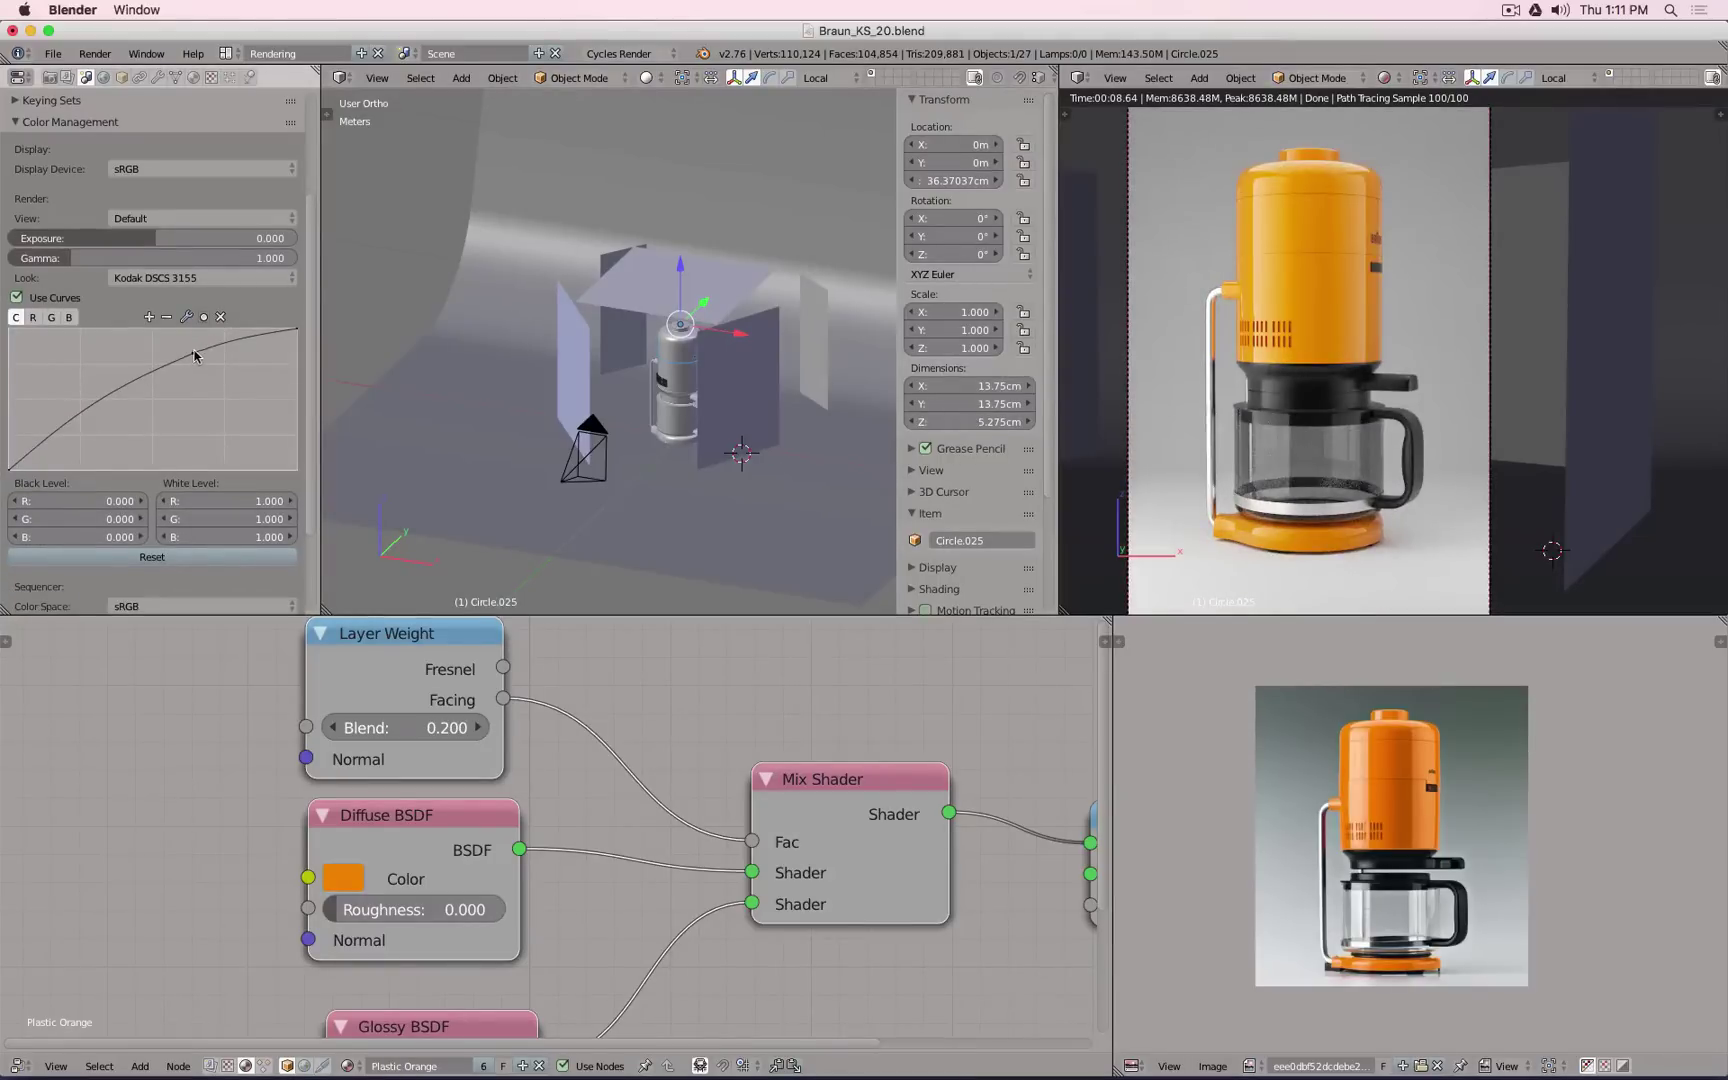
drag(194, 353, 147, 389)
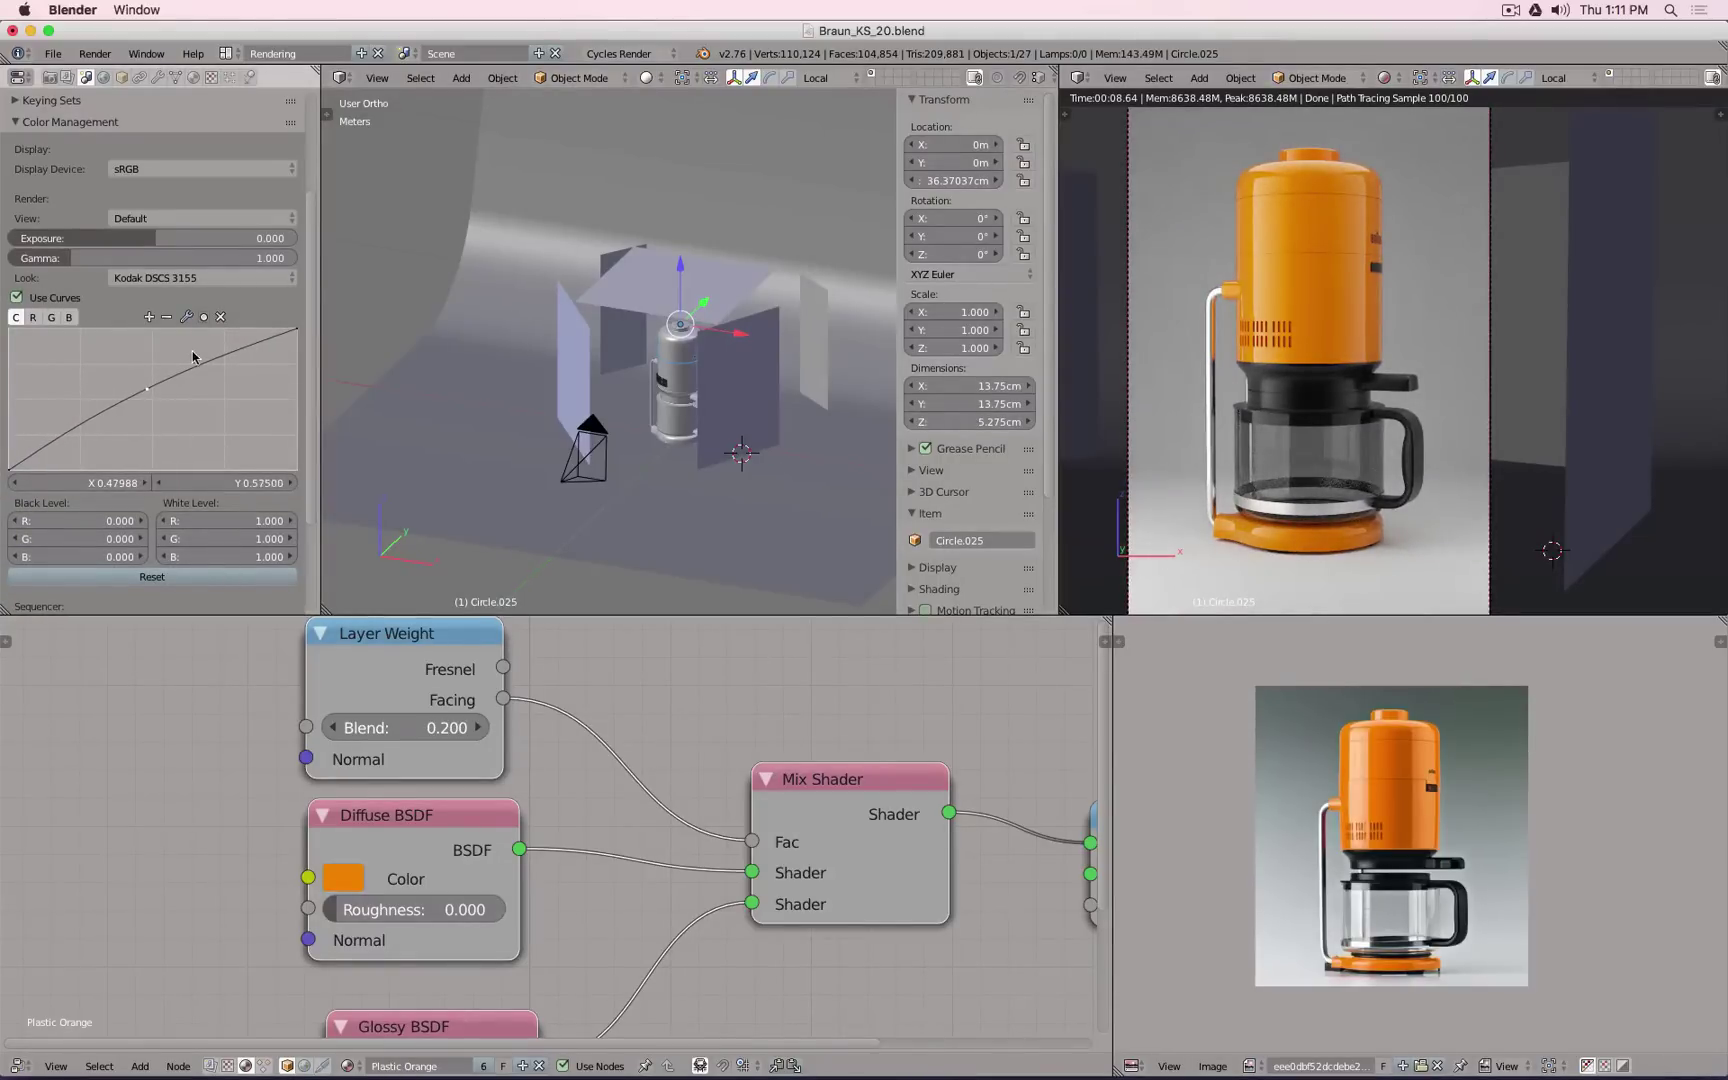
click(66, 434)
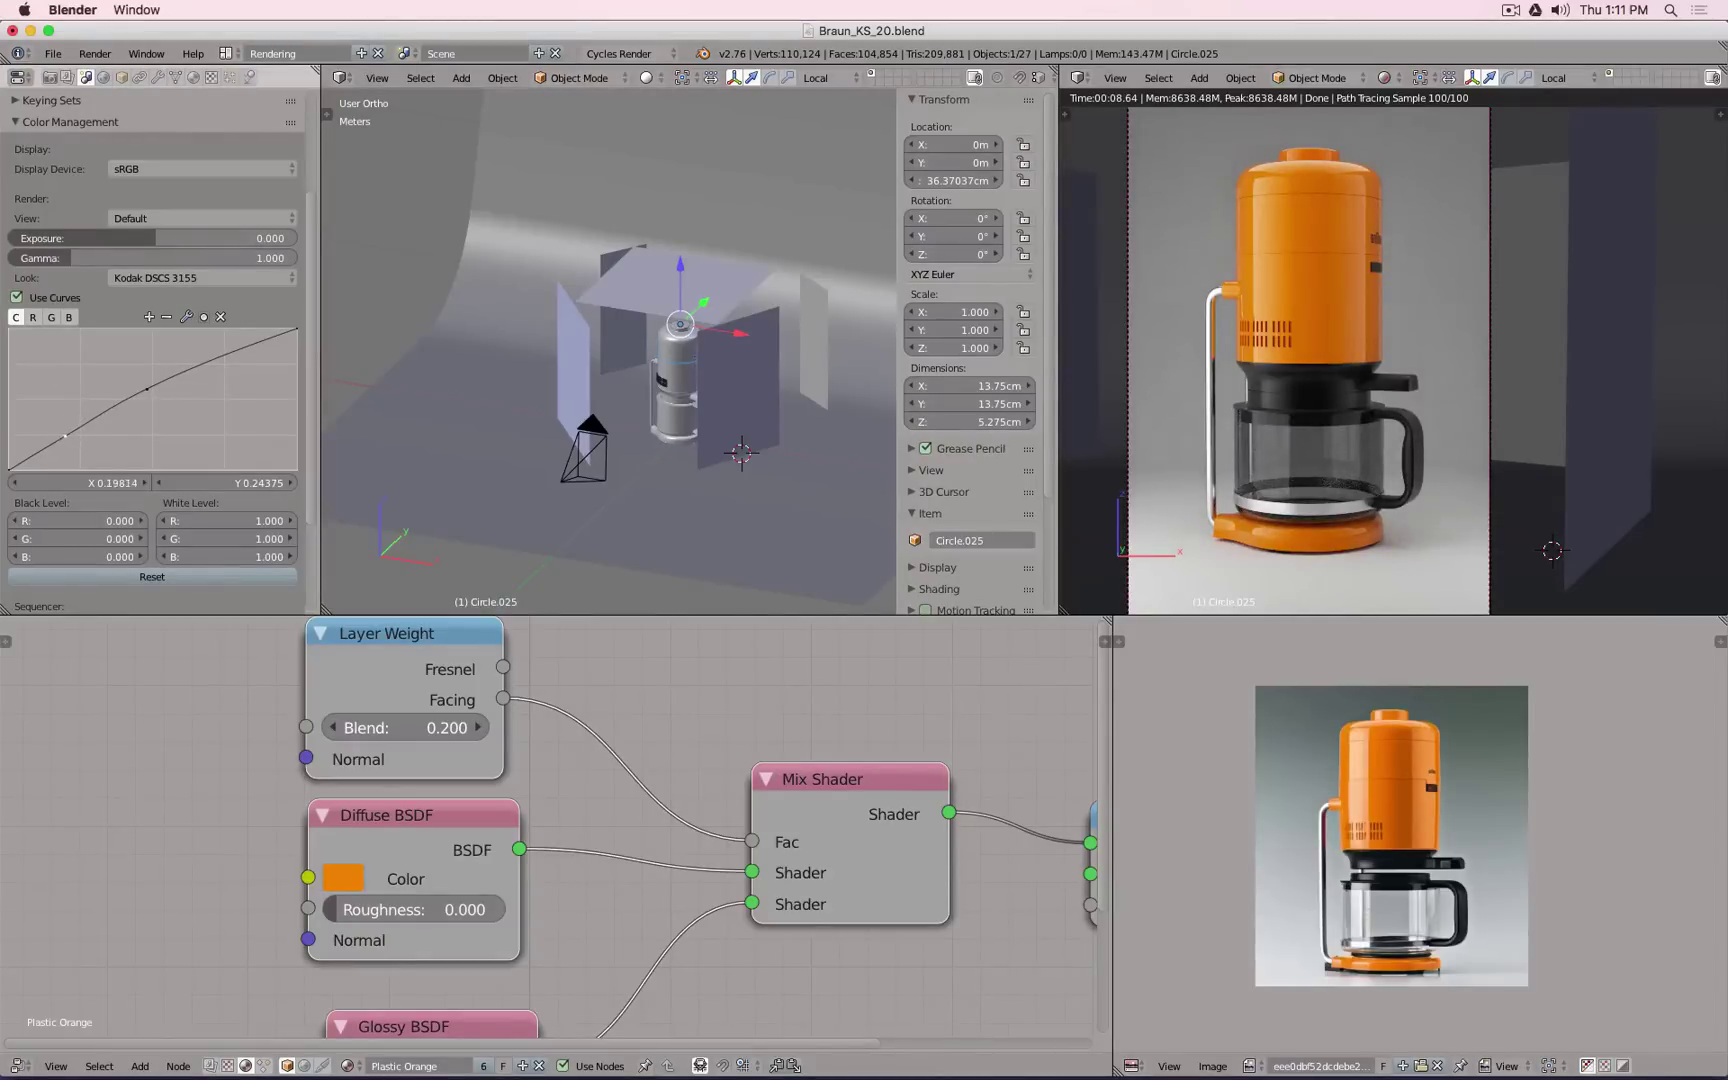
drag(65, 436, 65, 437)
click(45, 302)
Step: Try the None and Canon Optura 981111 looks on the render, and return the look to Kodak DSCS 3155
click(147, 281)
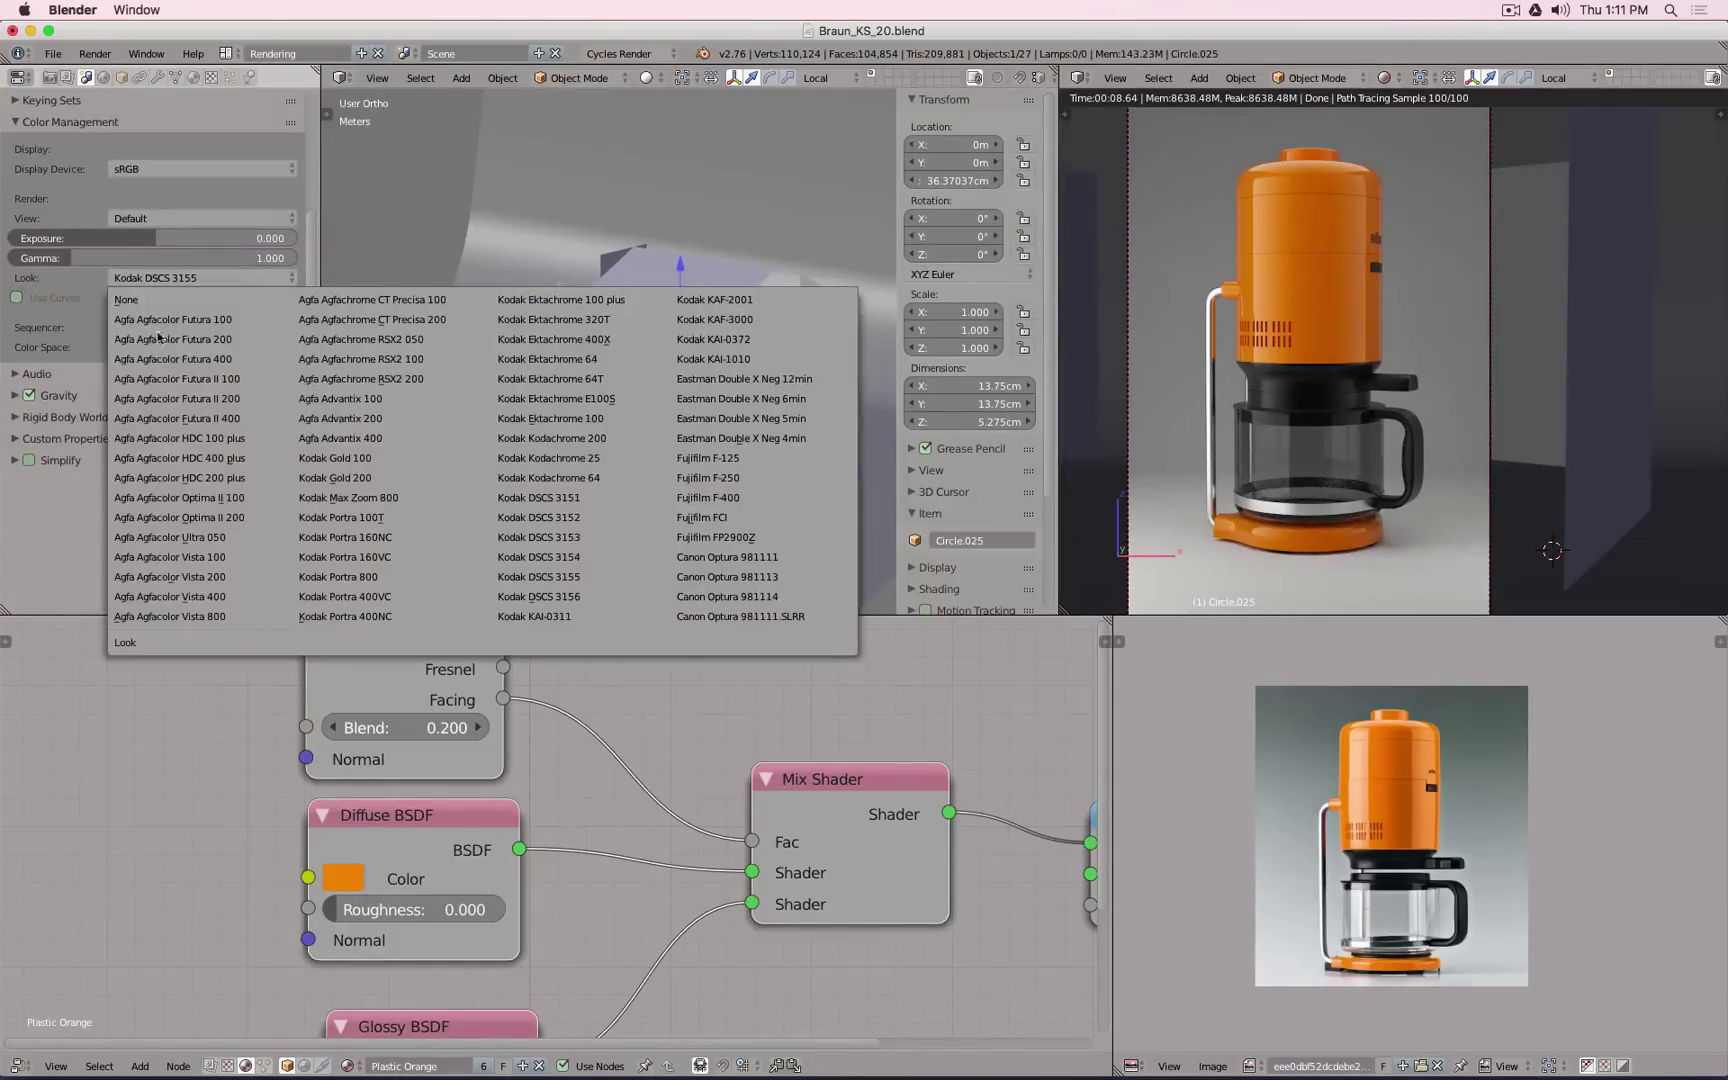
click(138, 300)
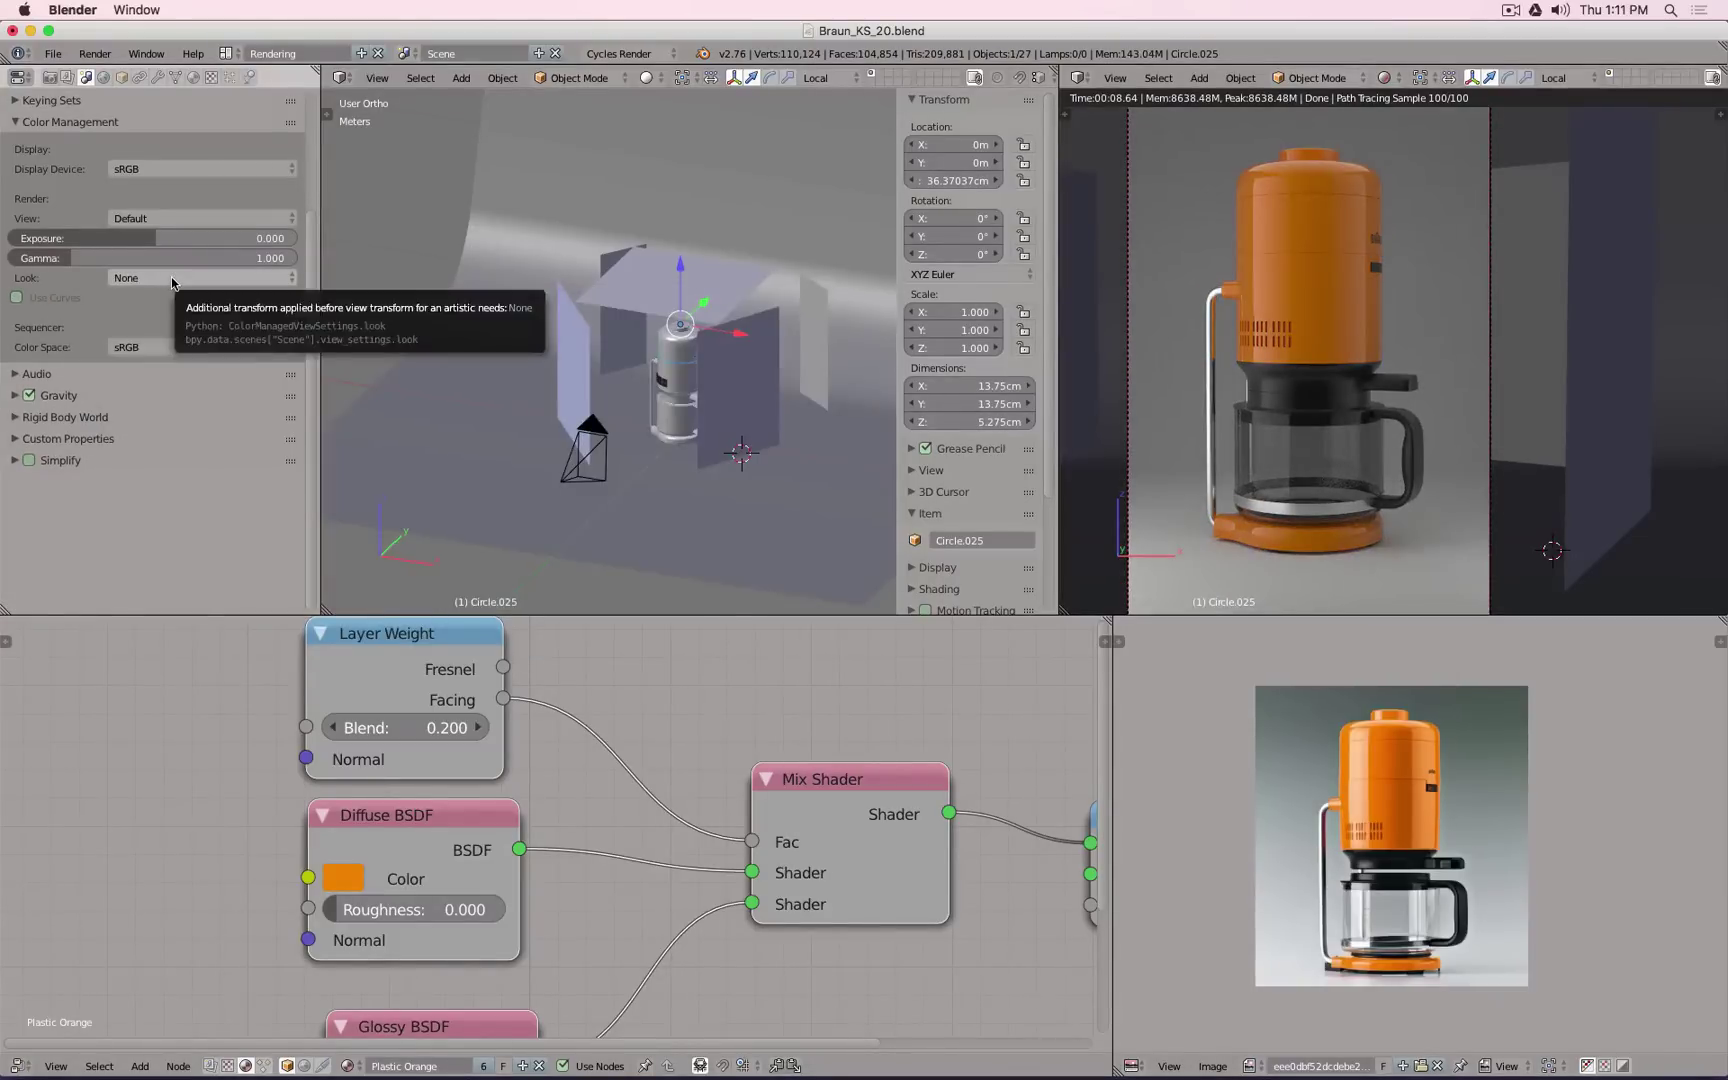
click(171, 277)
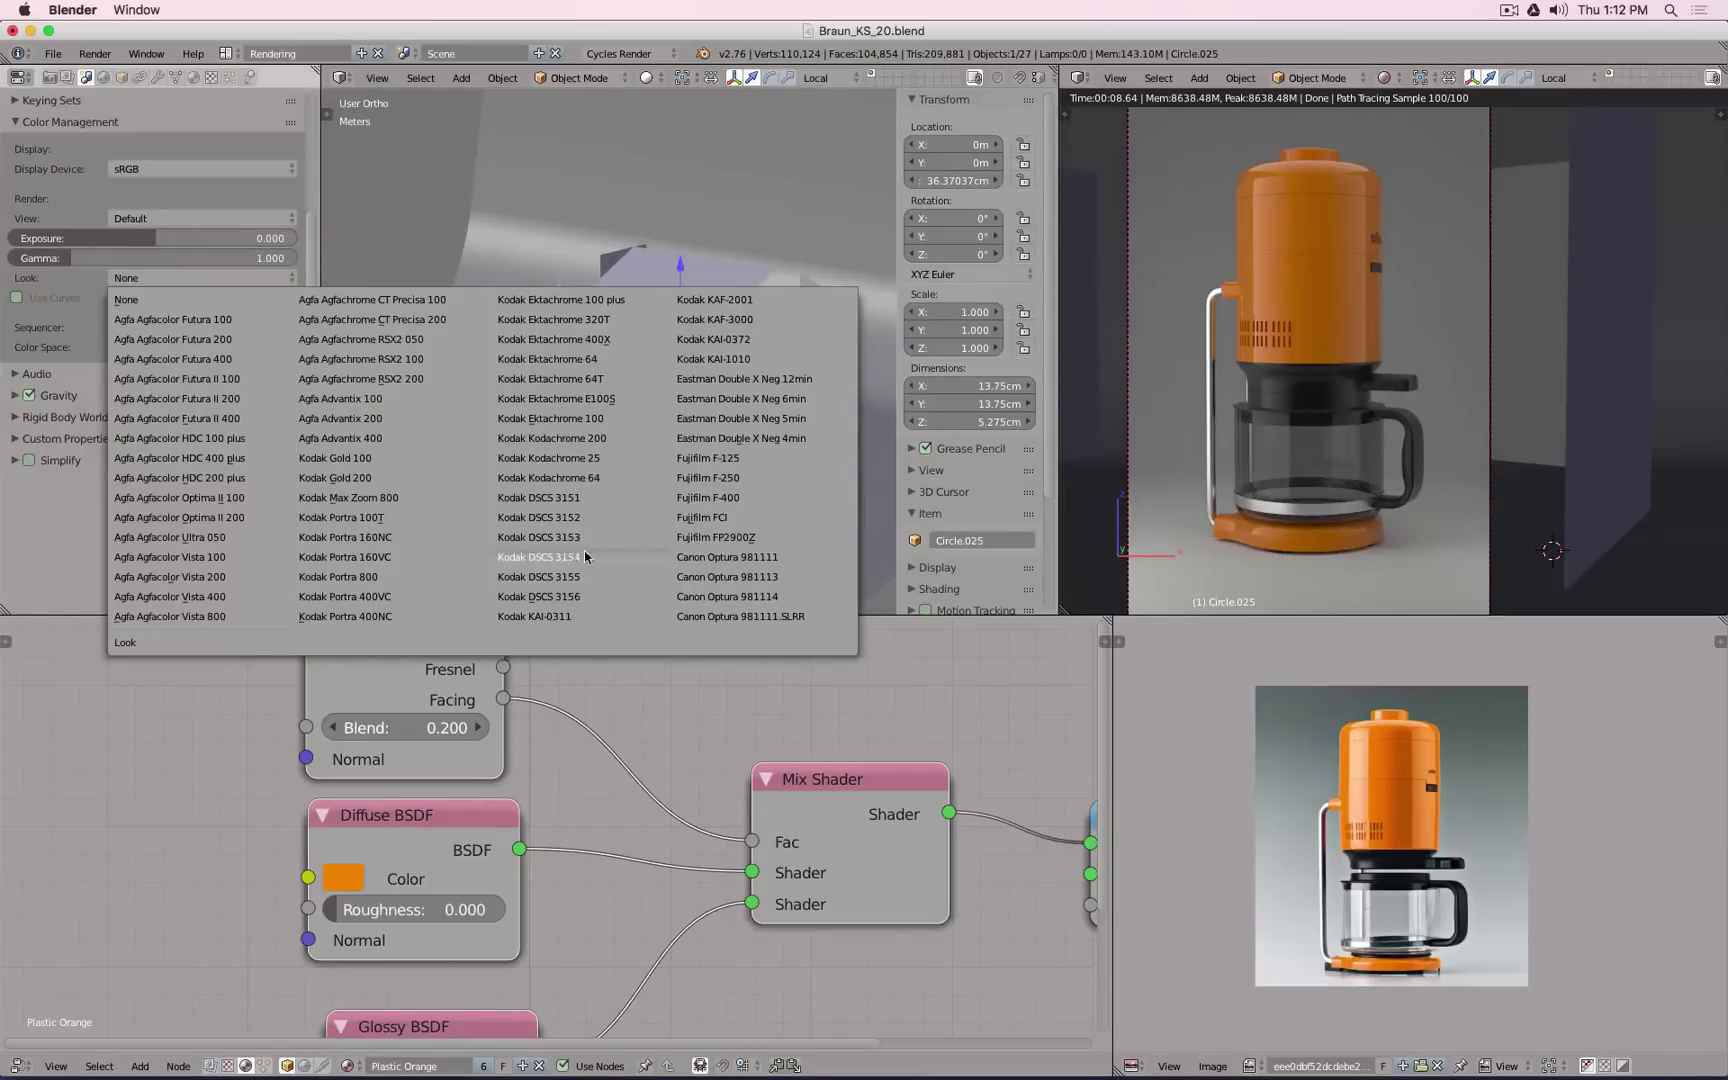
click(765, 557)
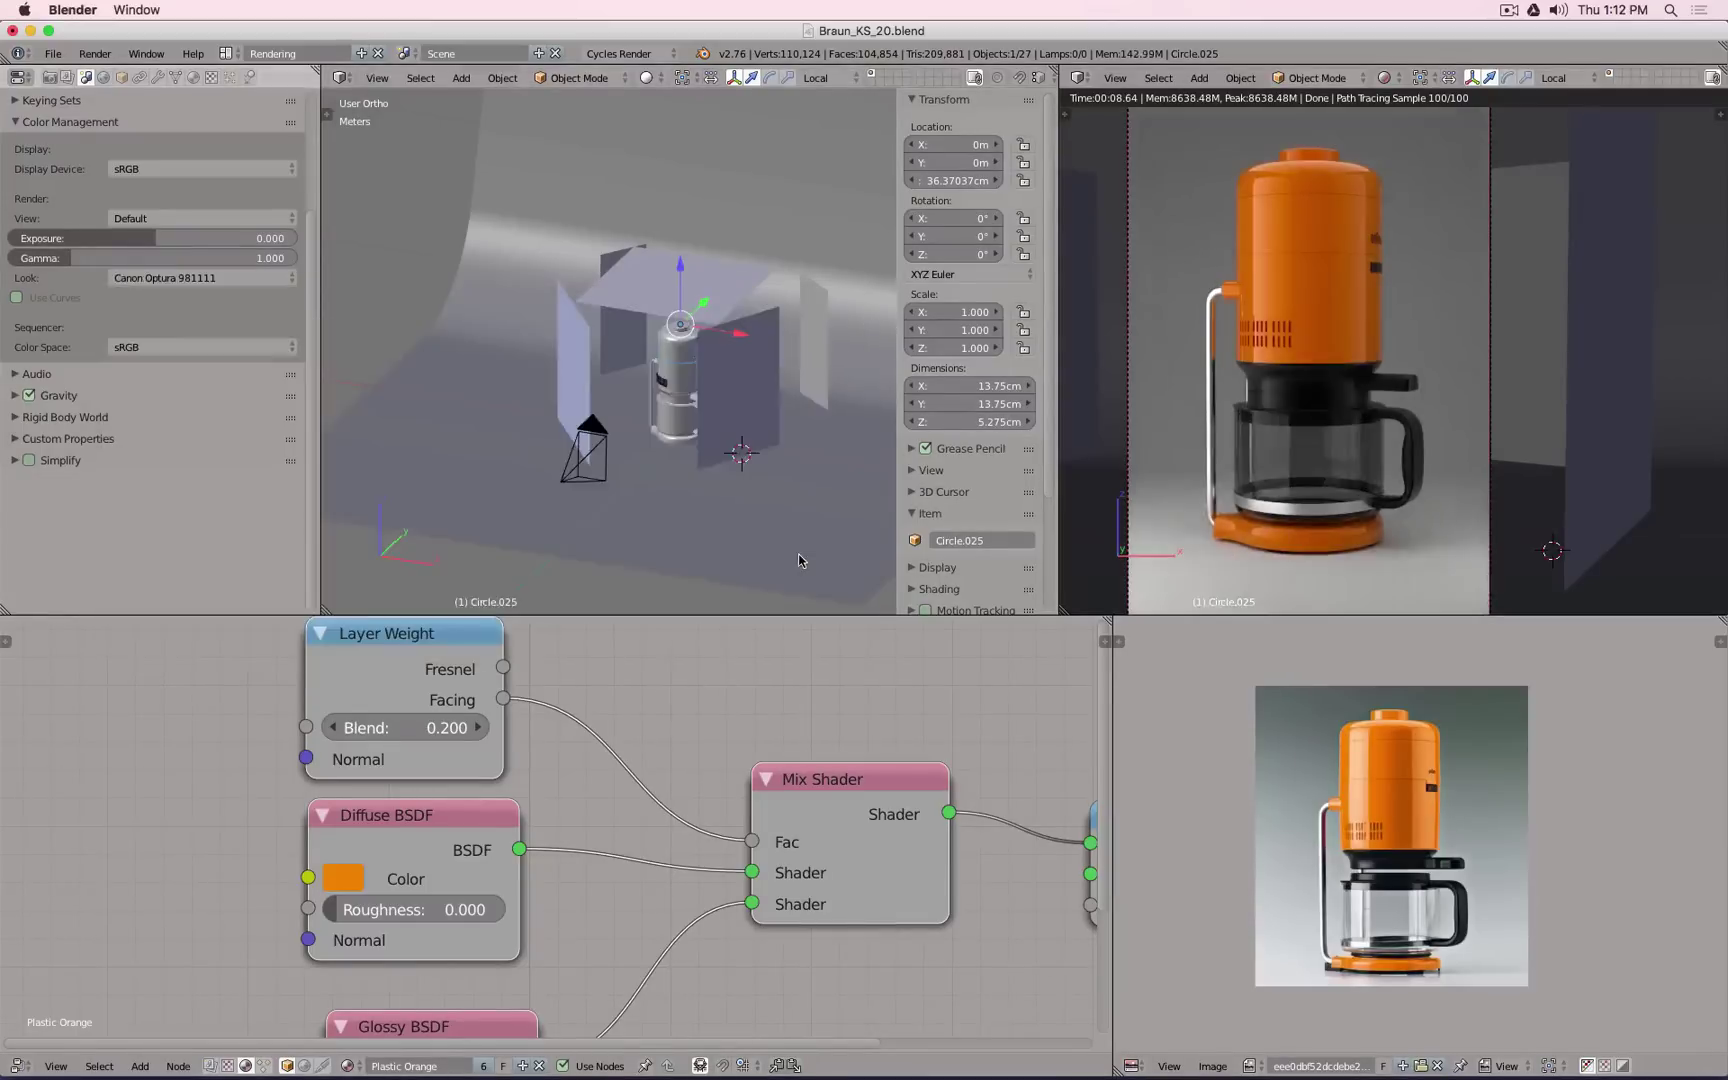
click(147, 280)
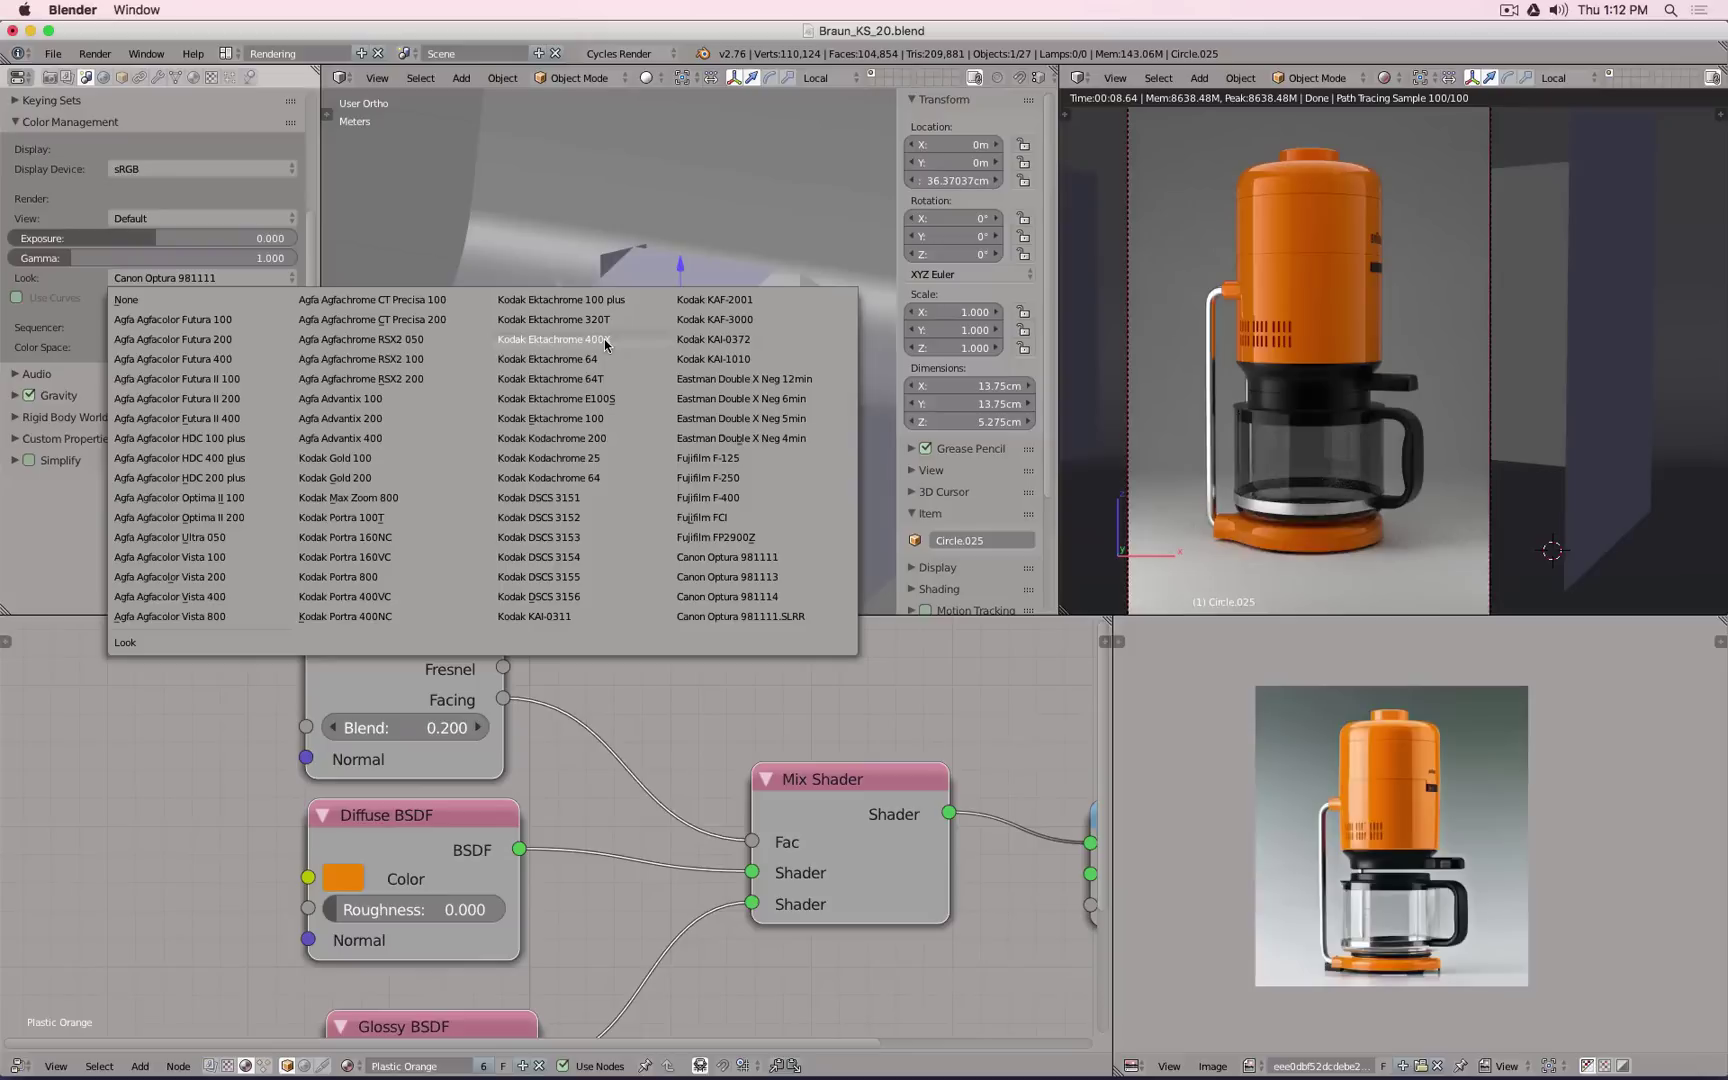
click(609, 580)
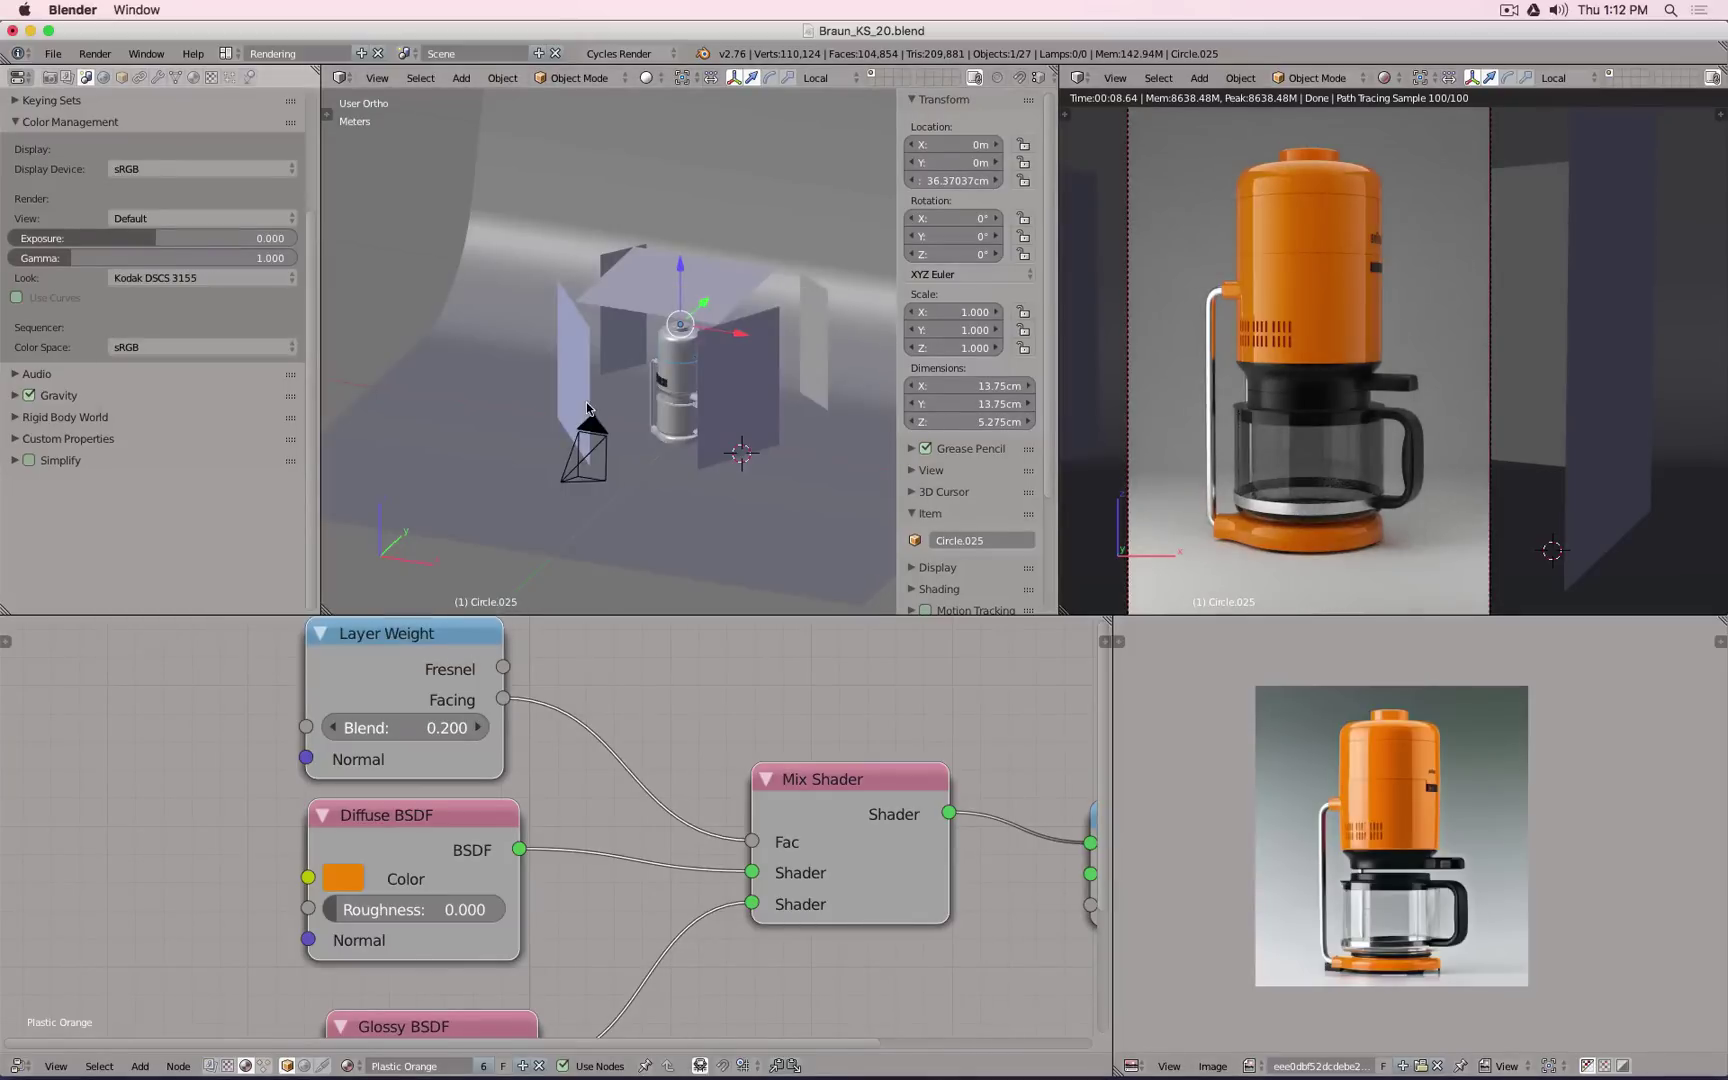
Step: Compare the render with the look set to None once more, and set it back to Kodak DSCS 3155
click(150, 279)
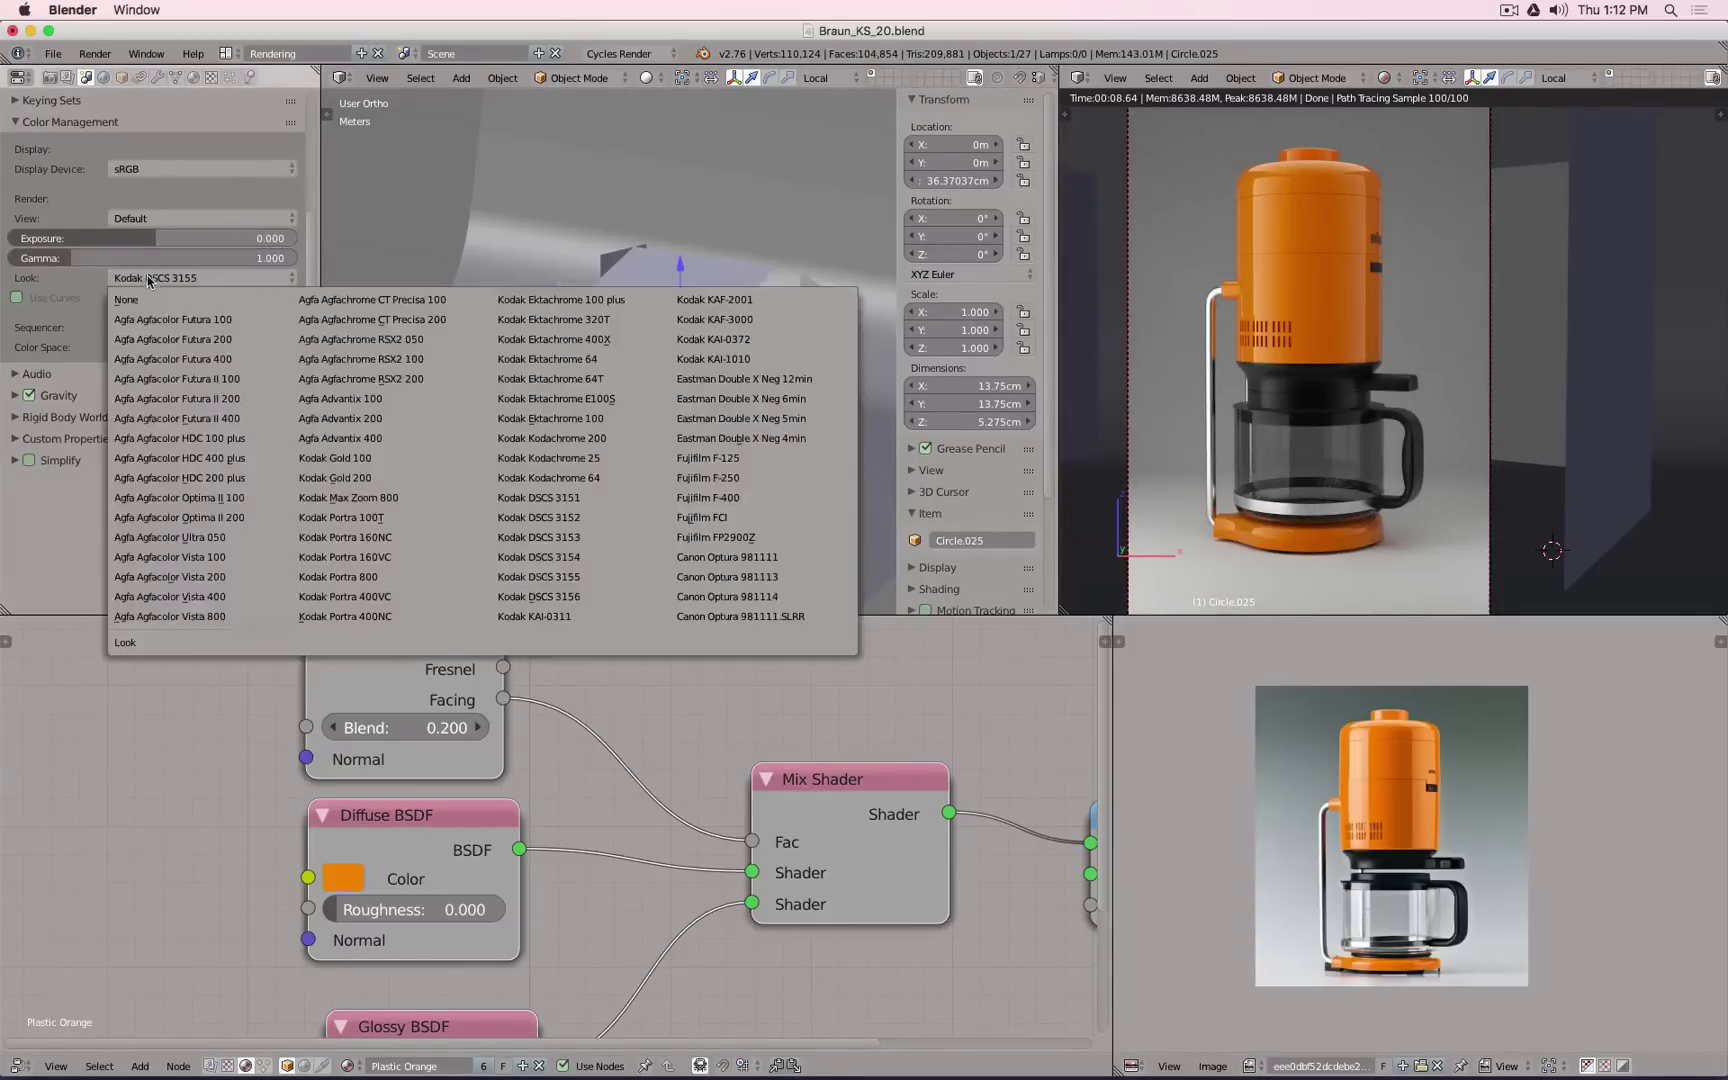
click(137, 302)
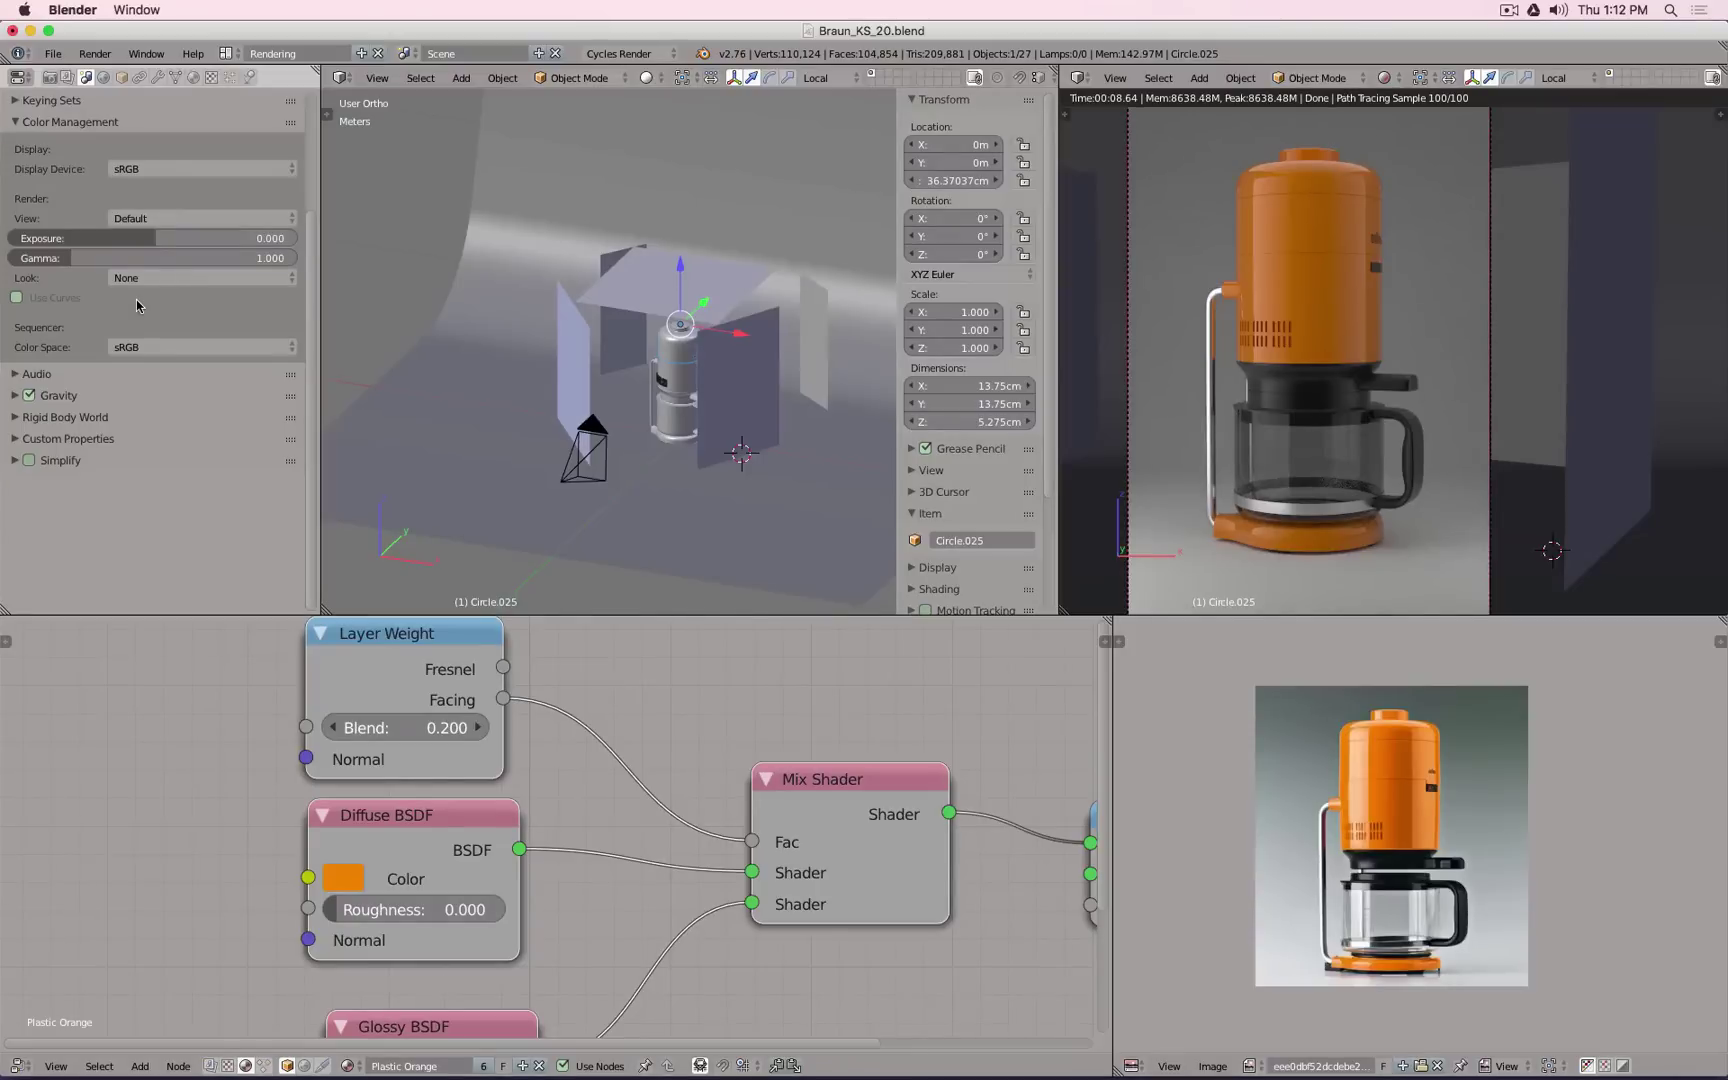
click(205, 279)
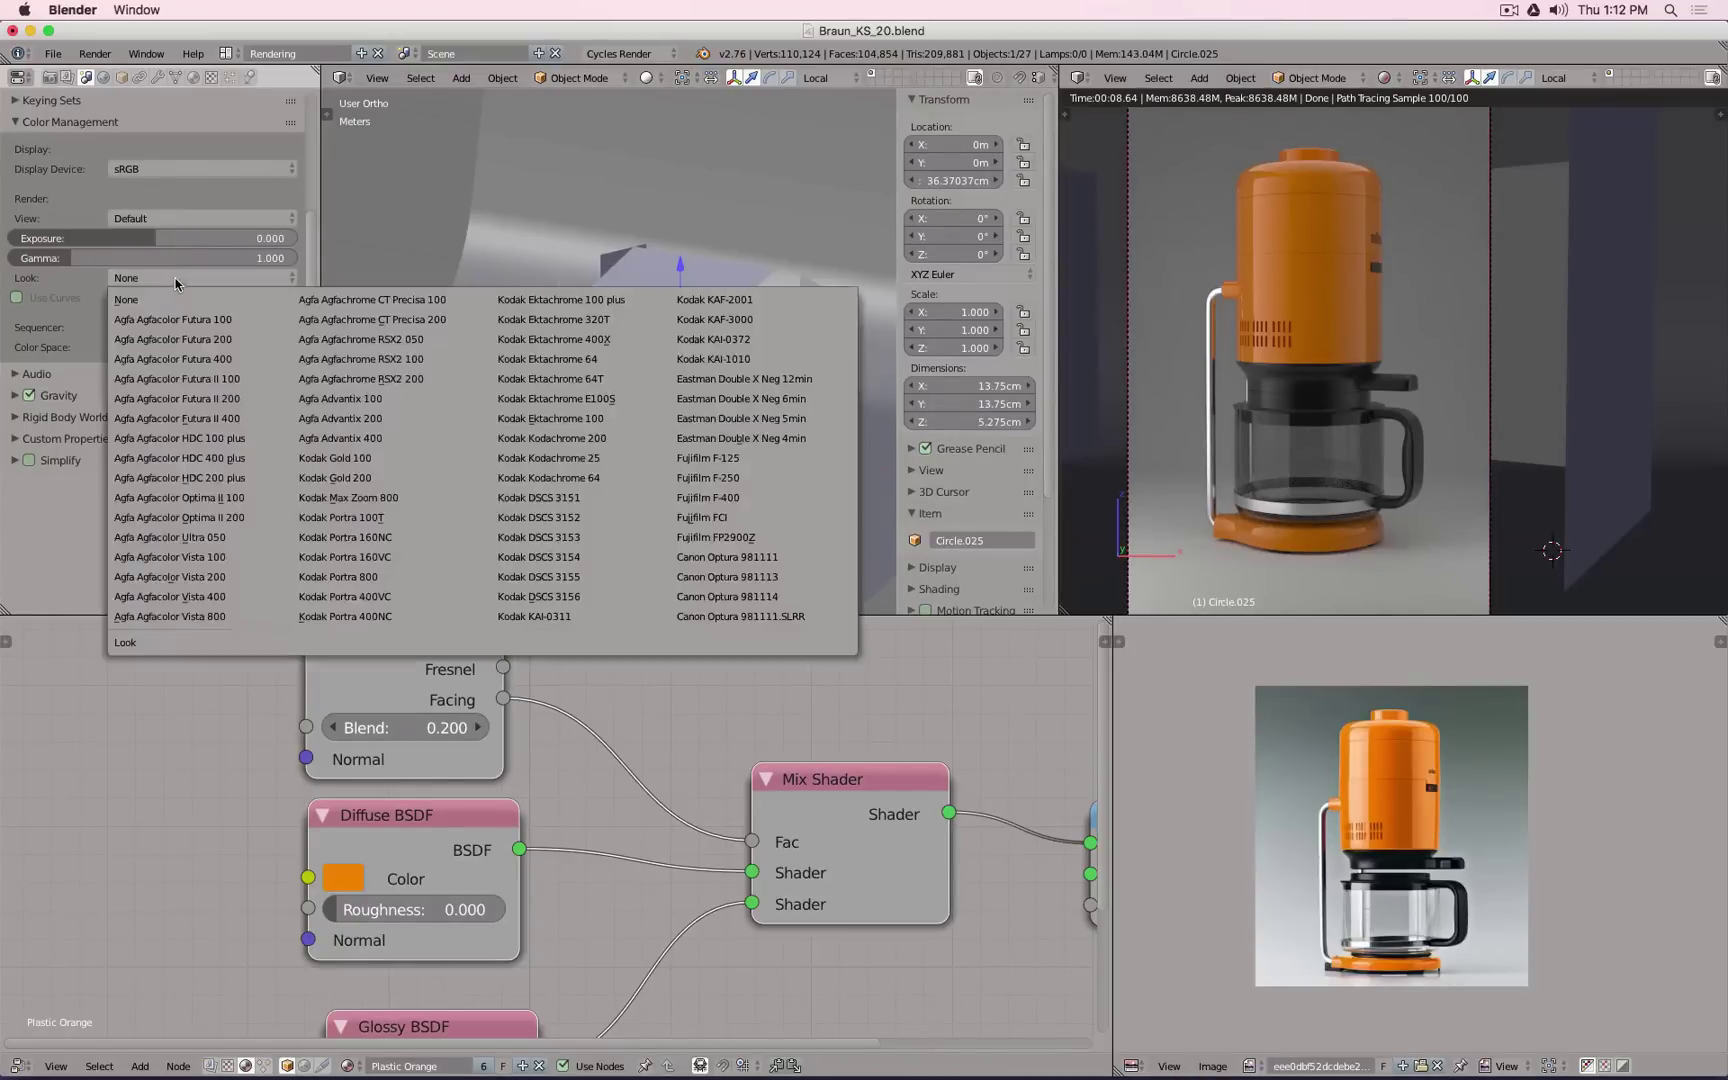
click(609, 578)
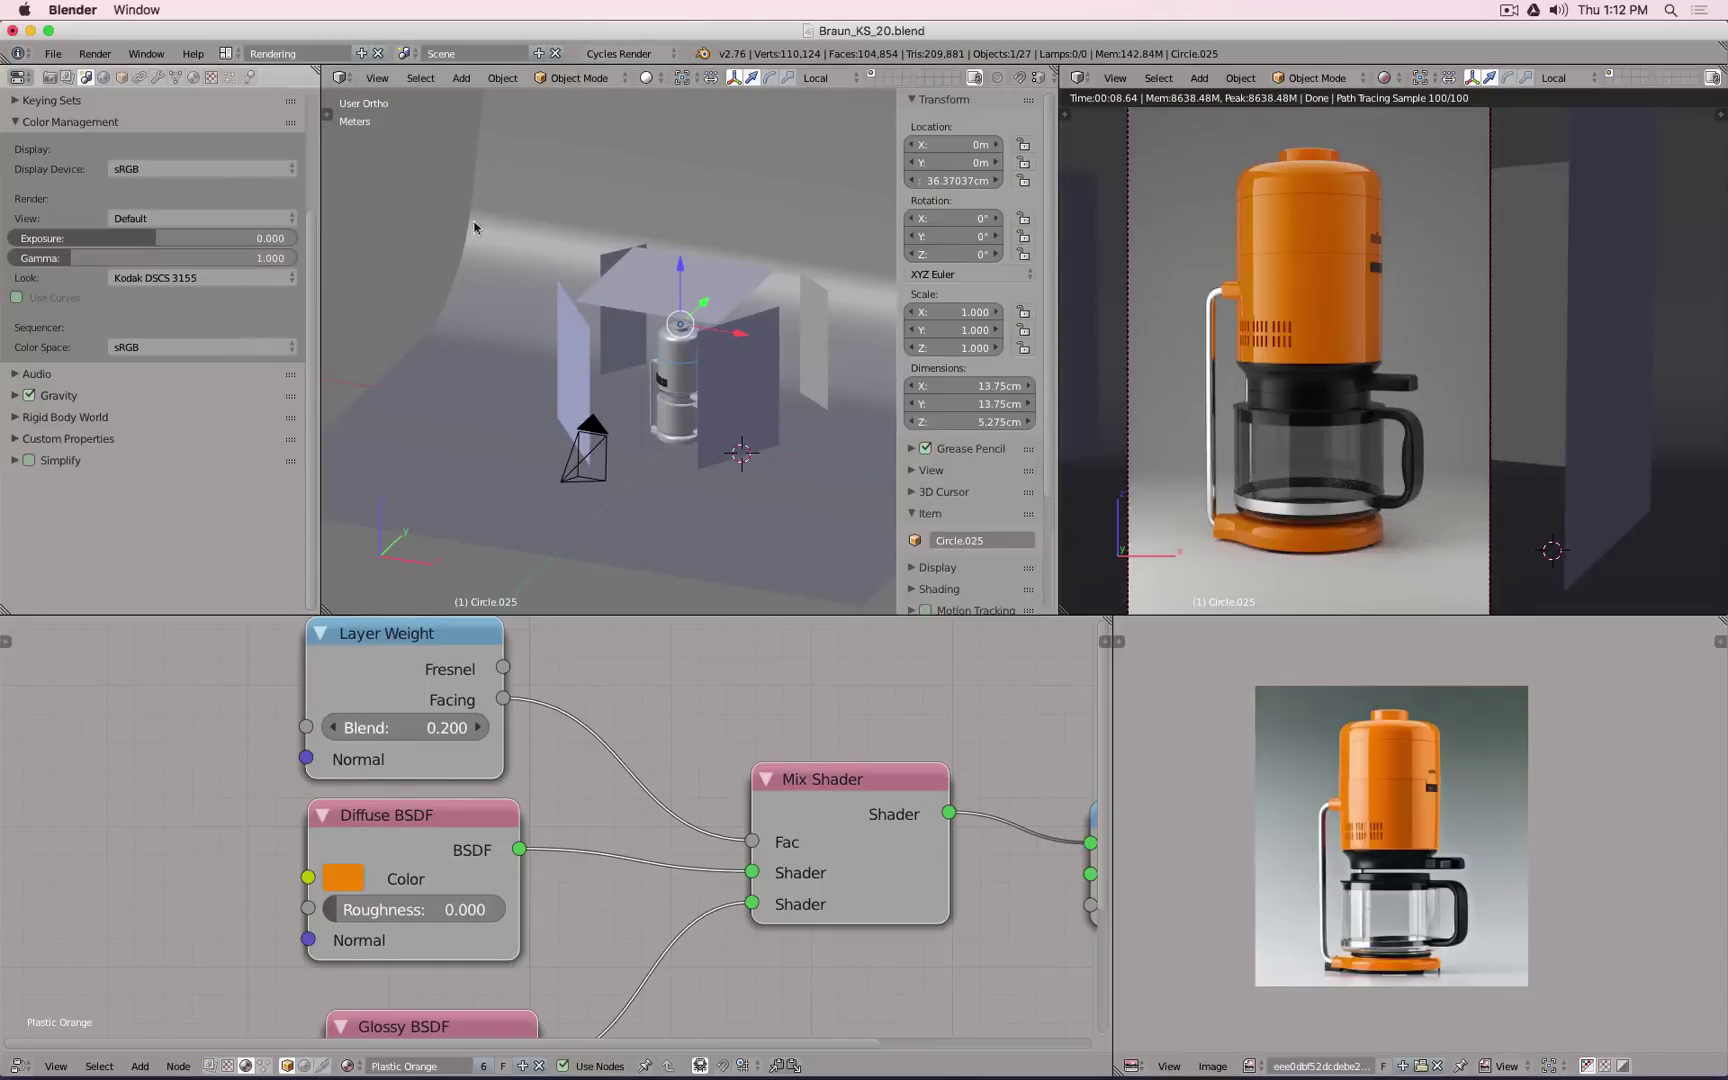
Step: Set the Strength of the world's Background node to 0.3
click(305, 1066)
middle_drag(792, 828, 343, 642)
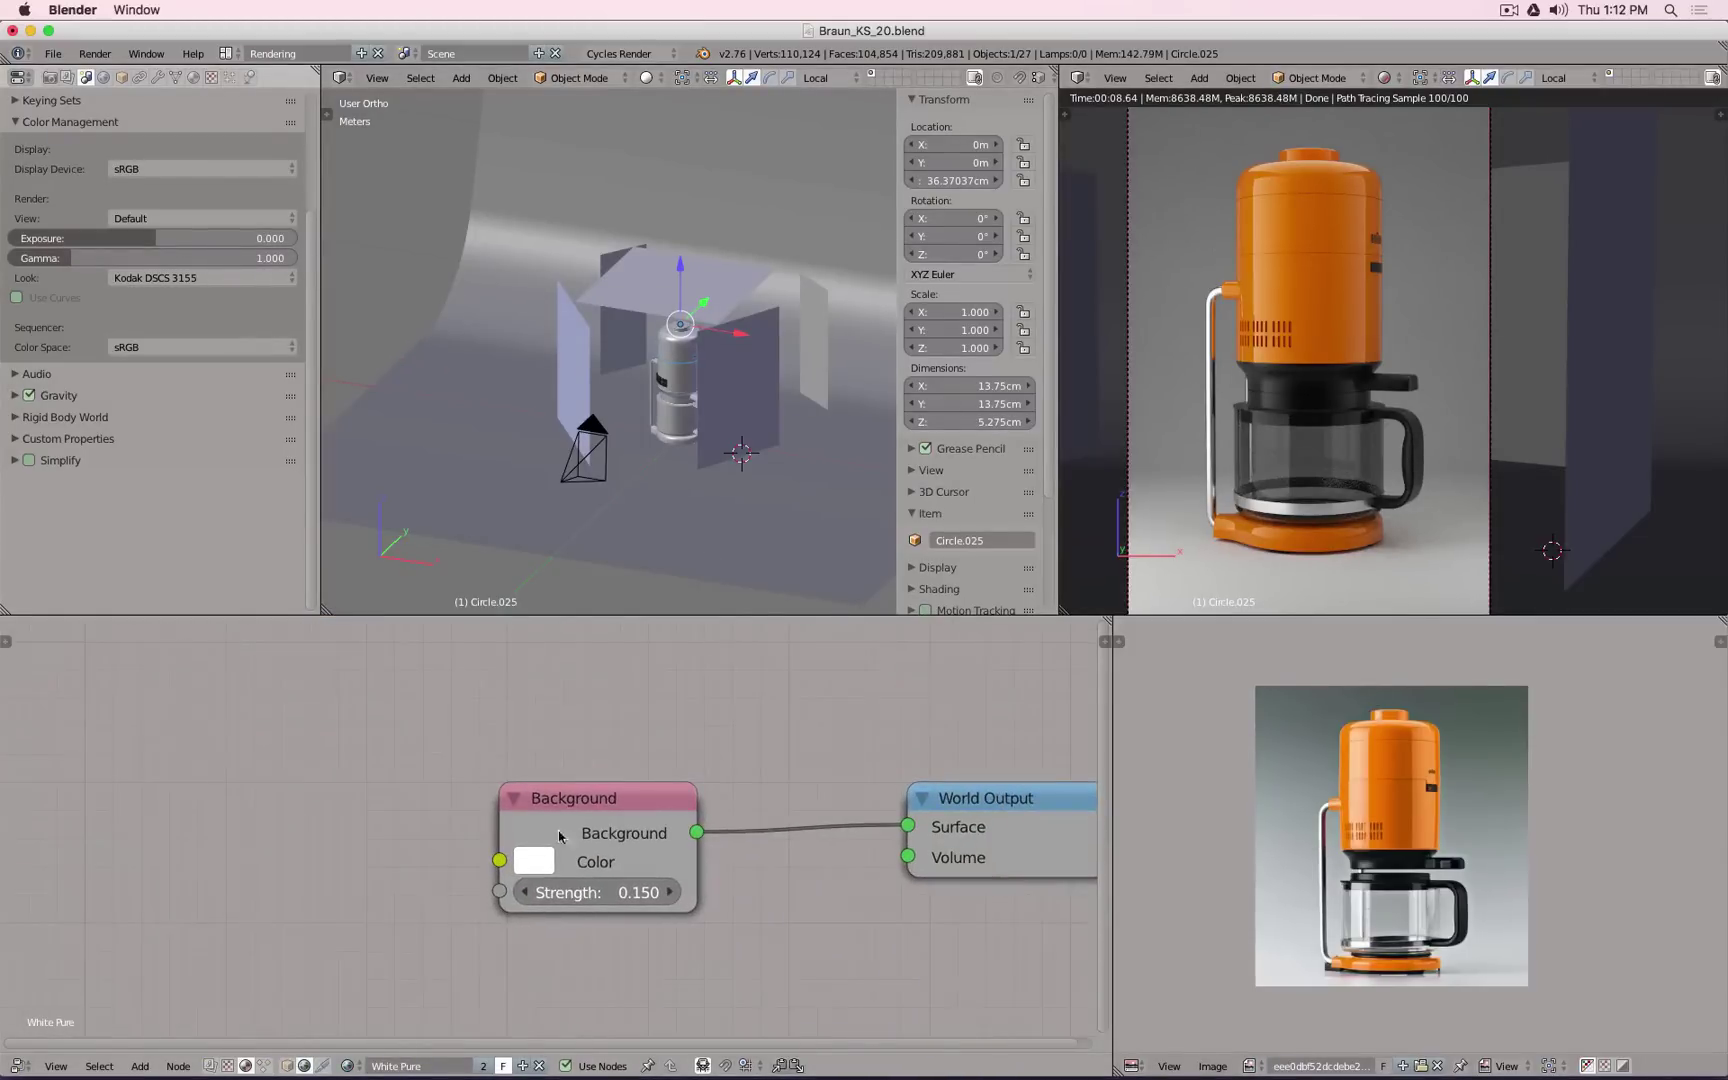
click(617, 892)
text(0.3)
key(Return)
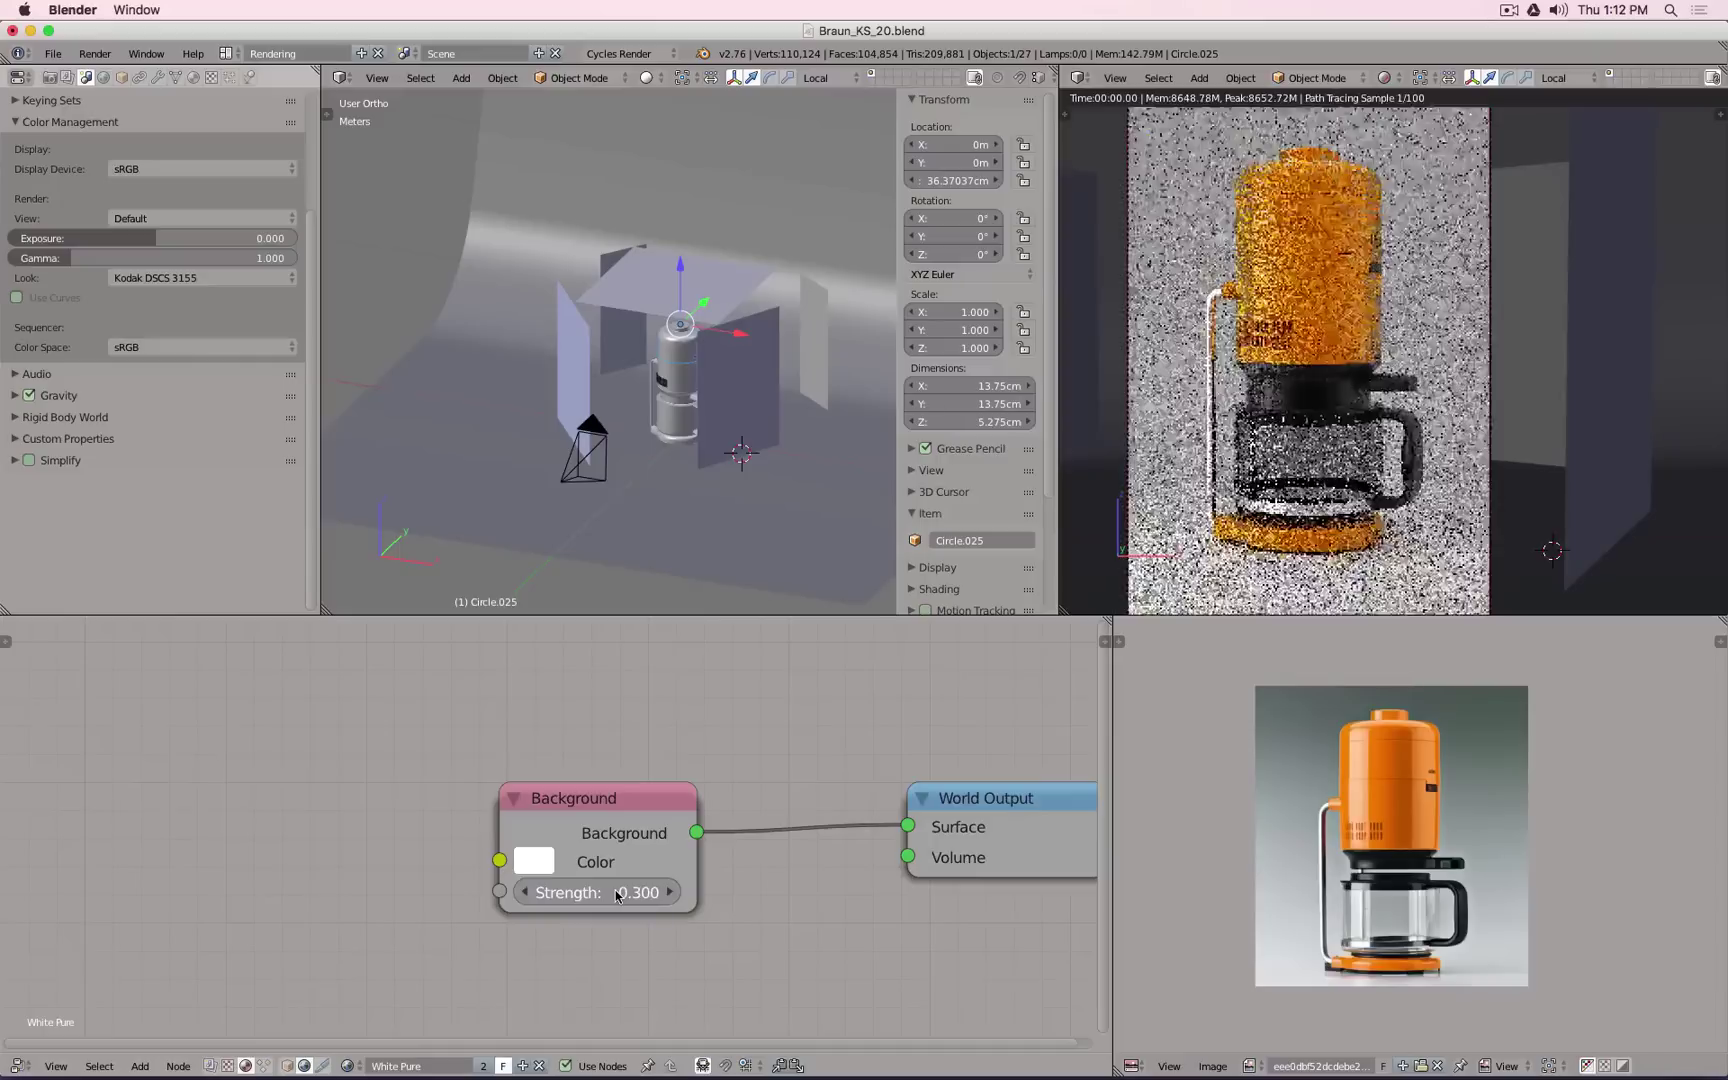
Step: Try a world Background strength of 0.2 and return it to 0.3
click(616, 893)
key(BackSpace)
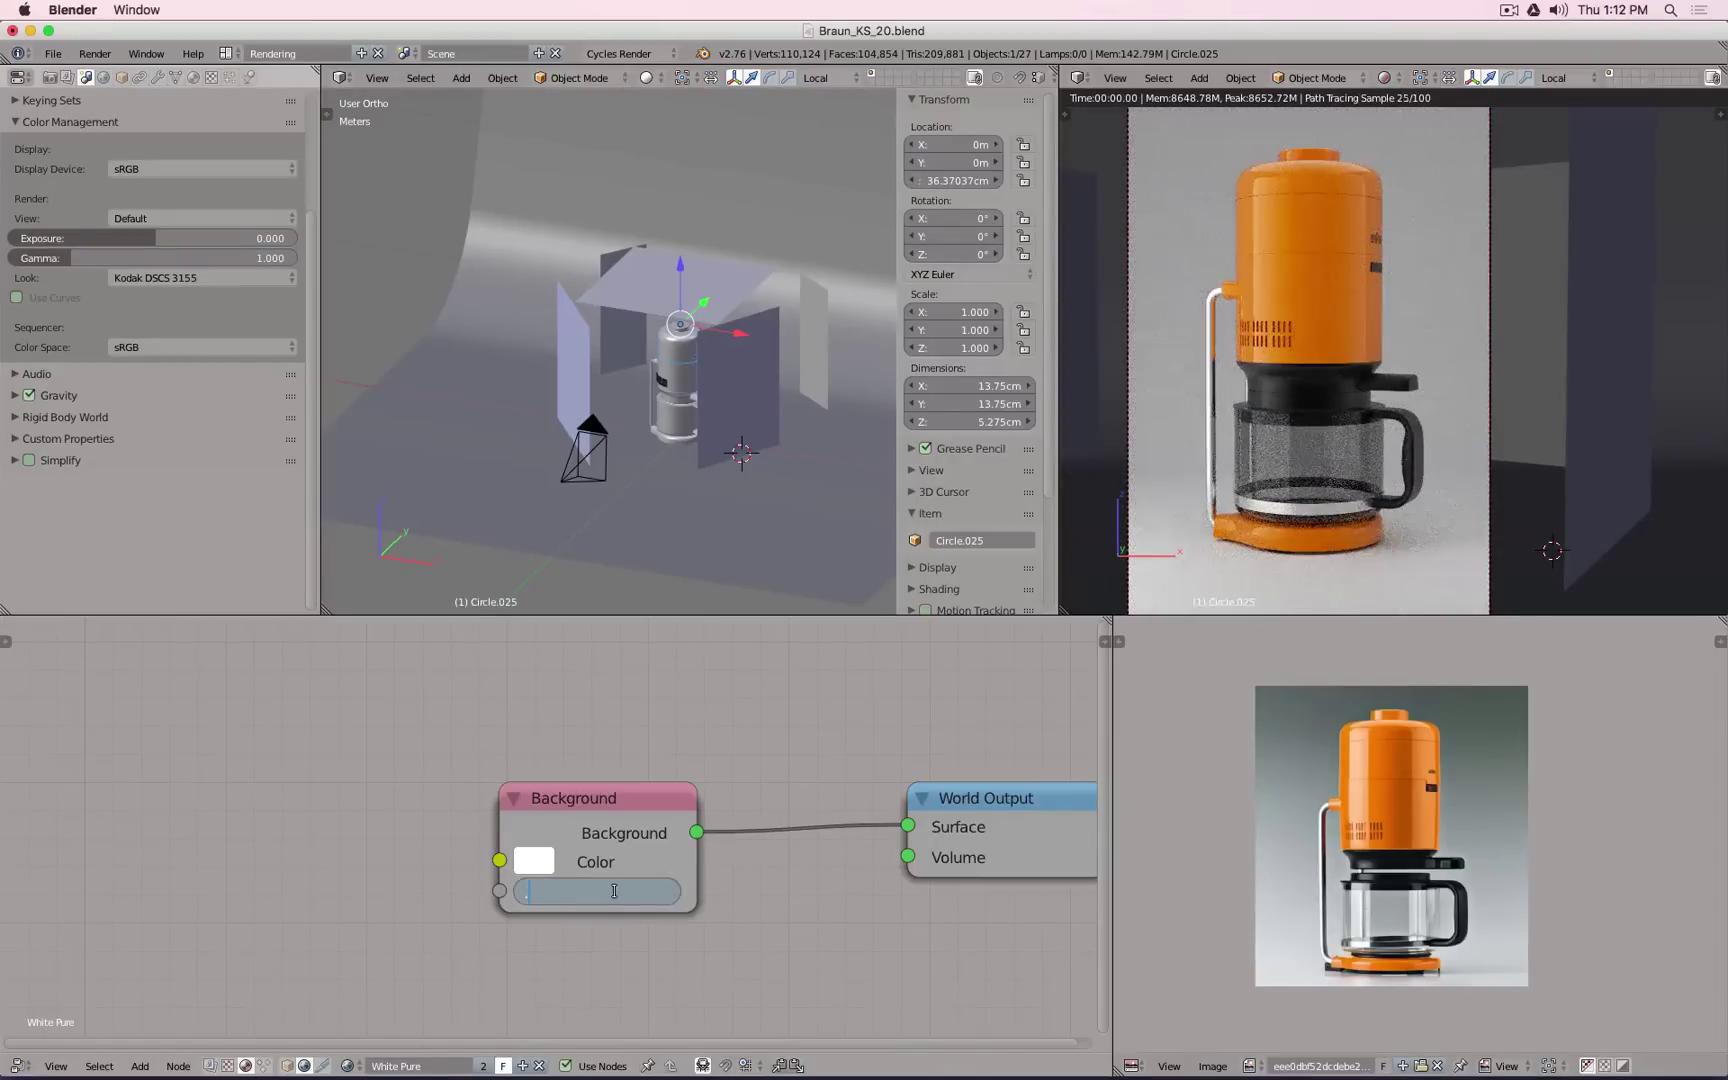
key(Return)
click(614, 891)
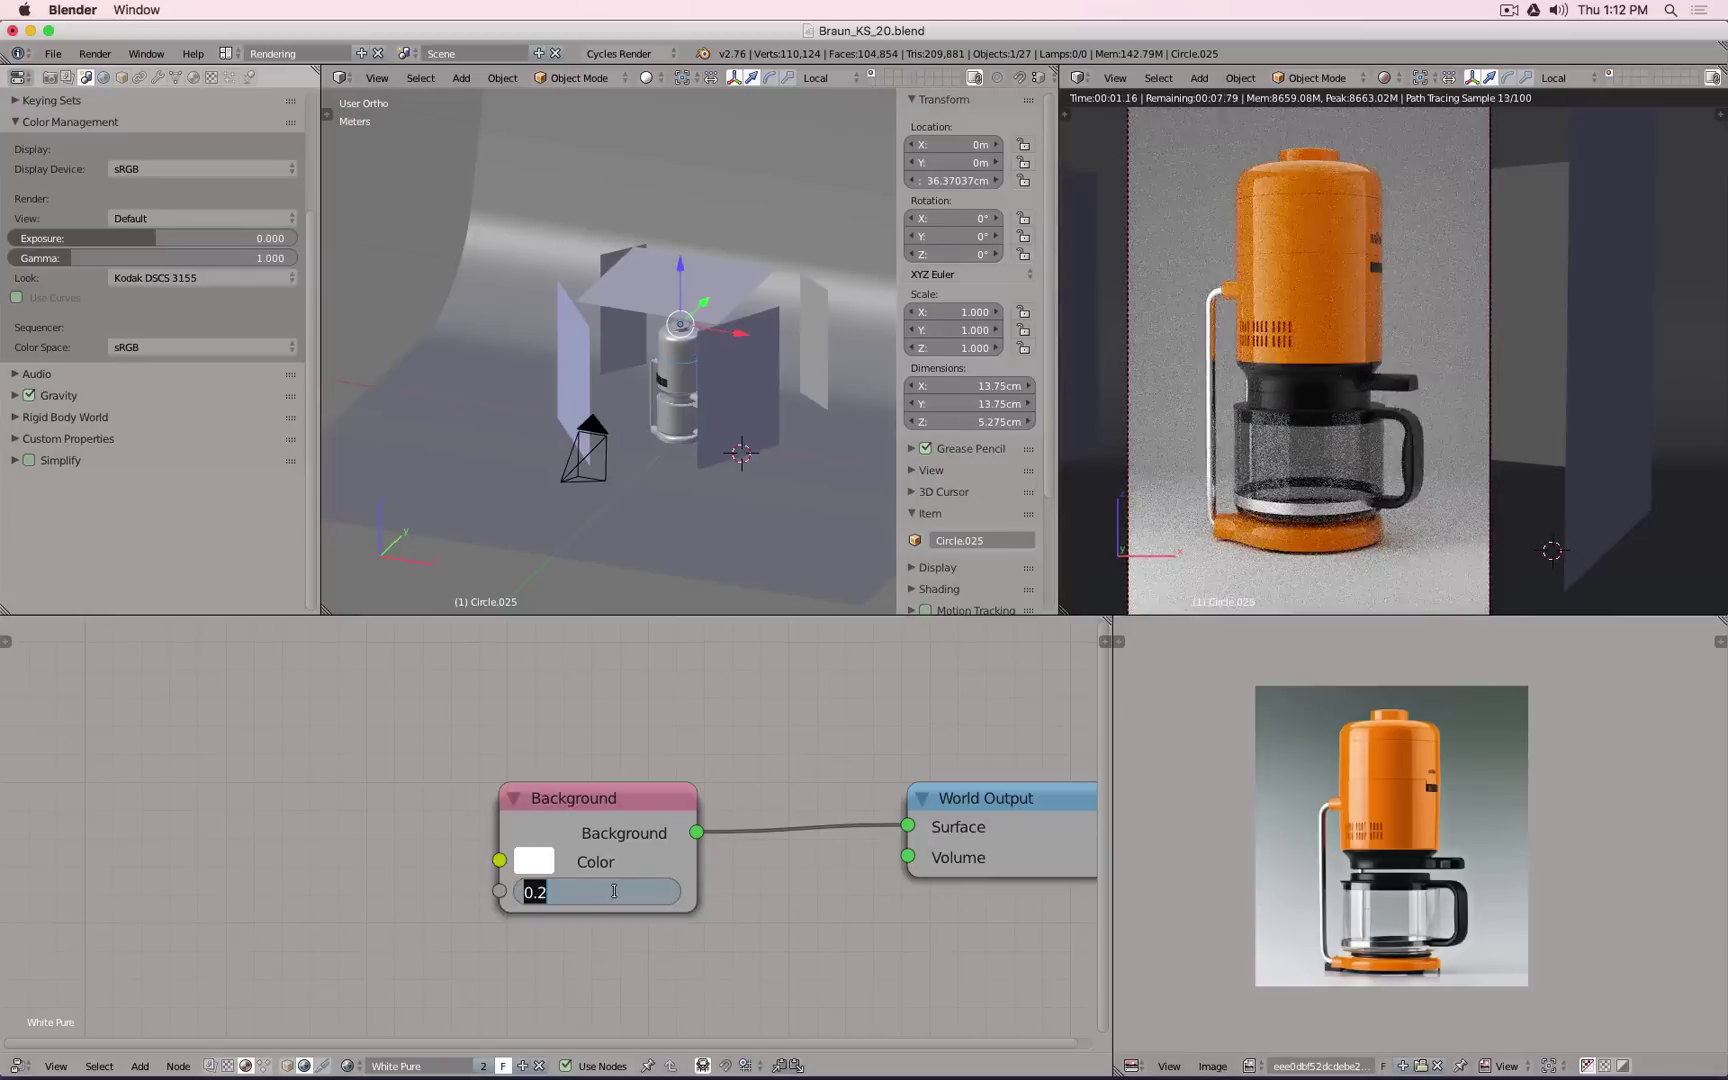
text(.3)
key(Return)
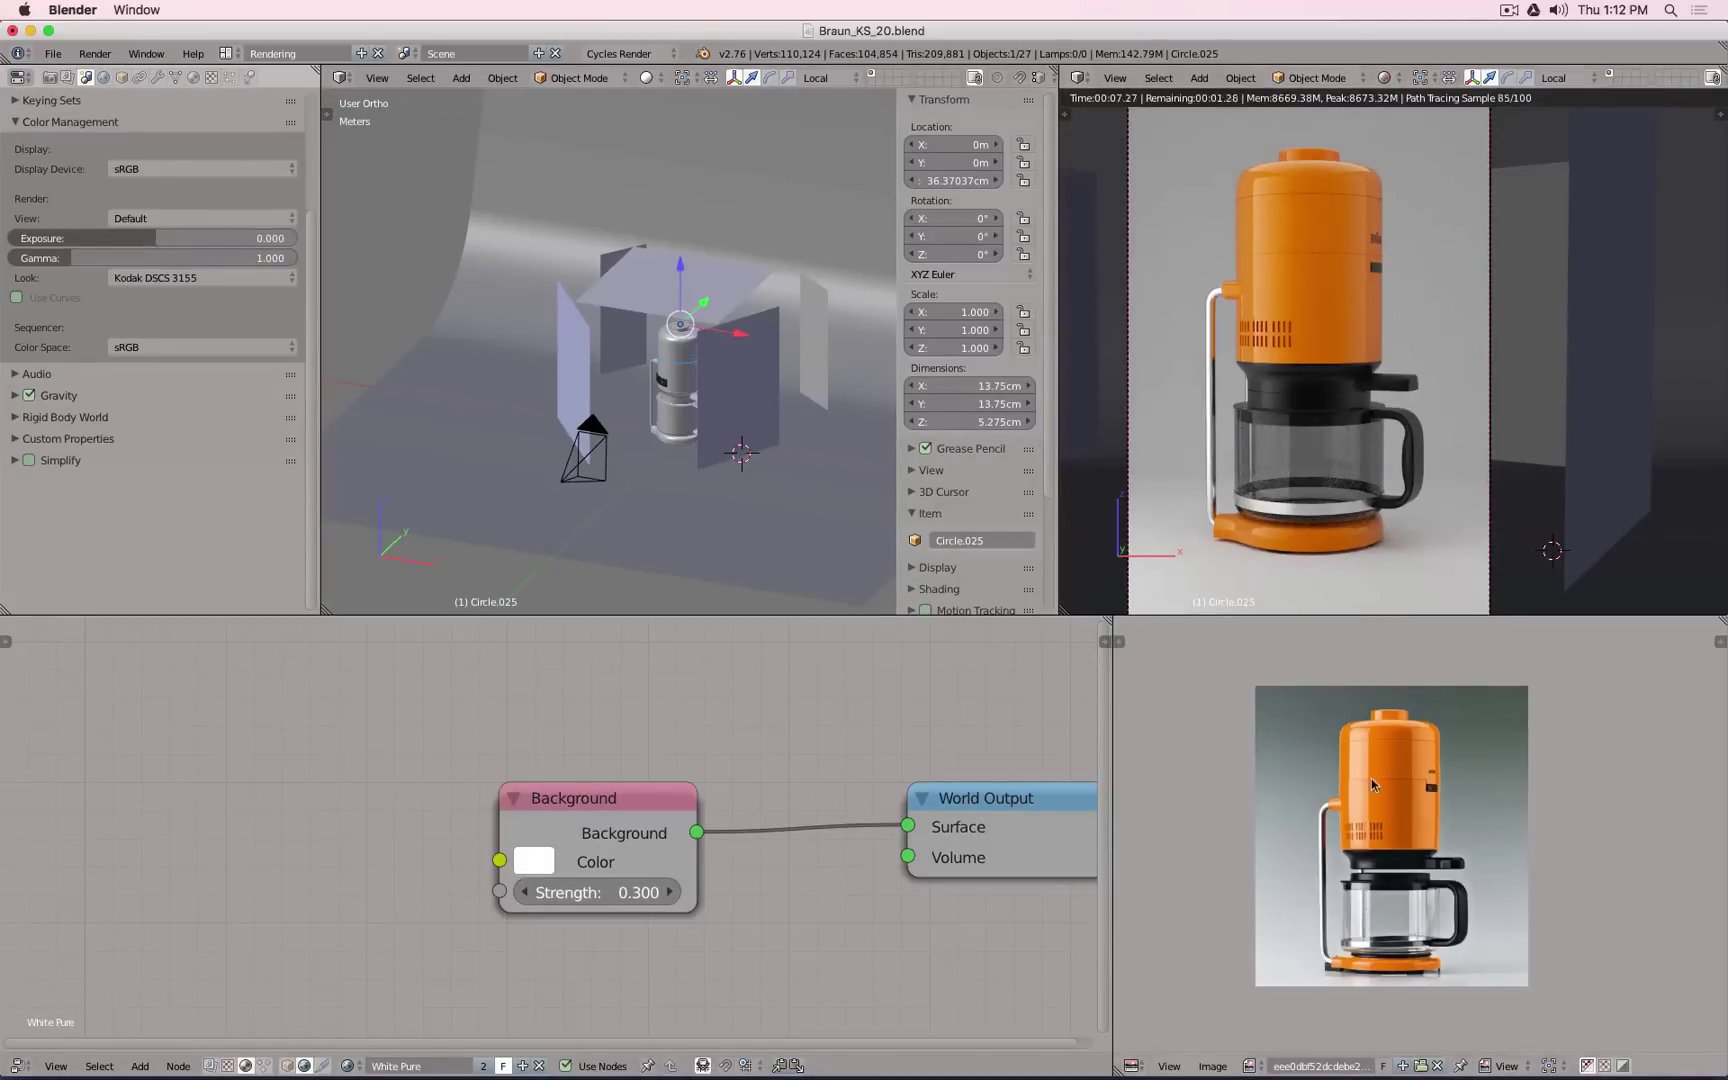
Step: Set the Emission strength of the Left Light plane's material to 2
right_click(575, 395)
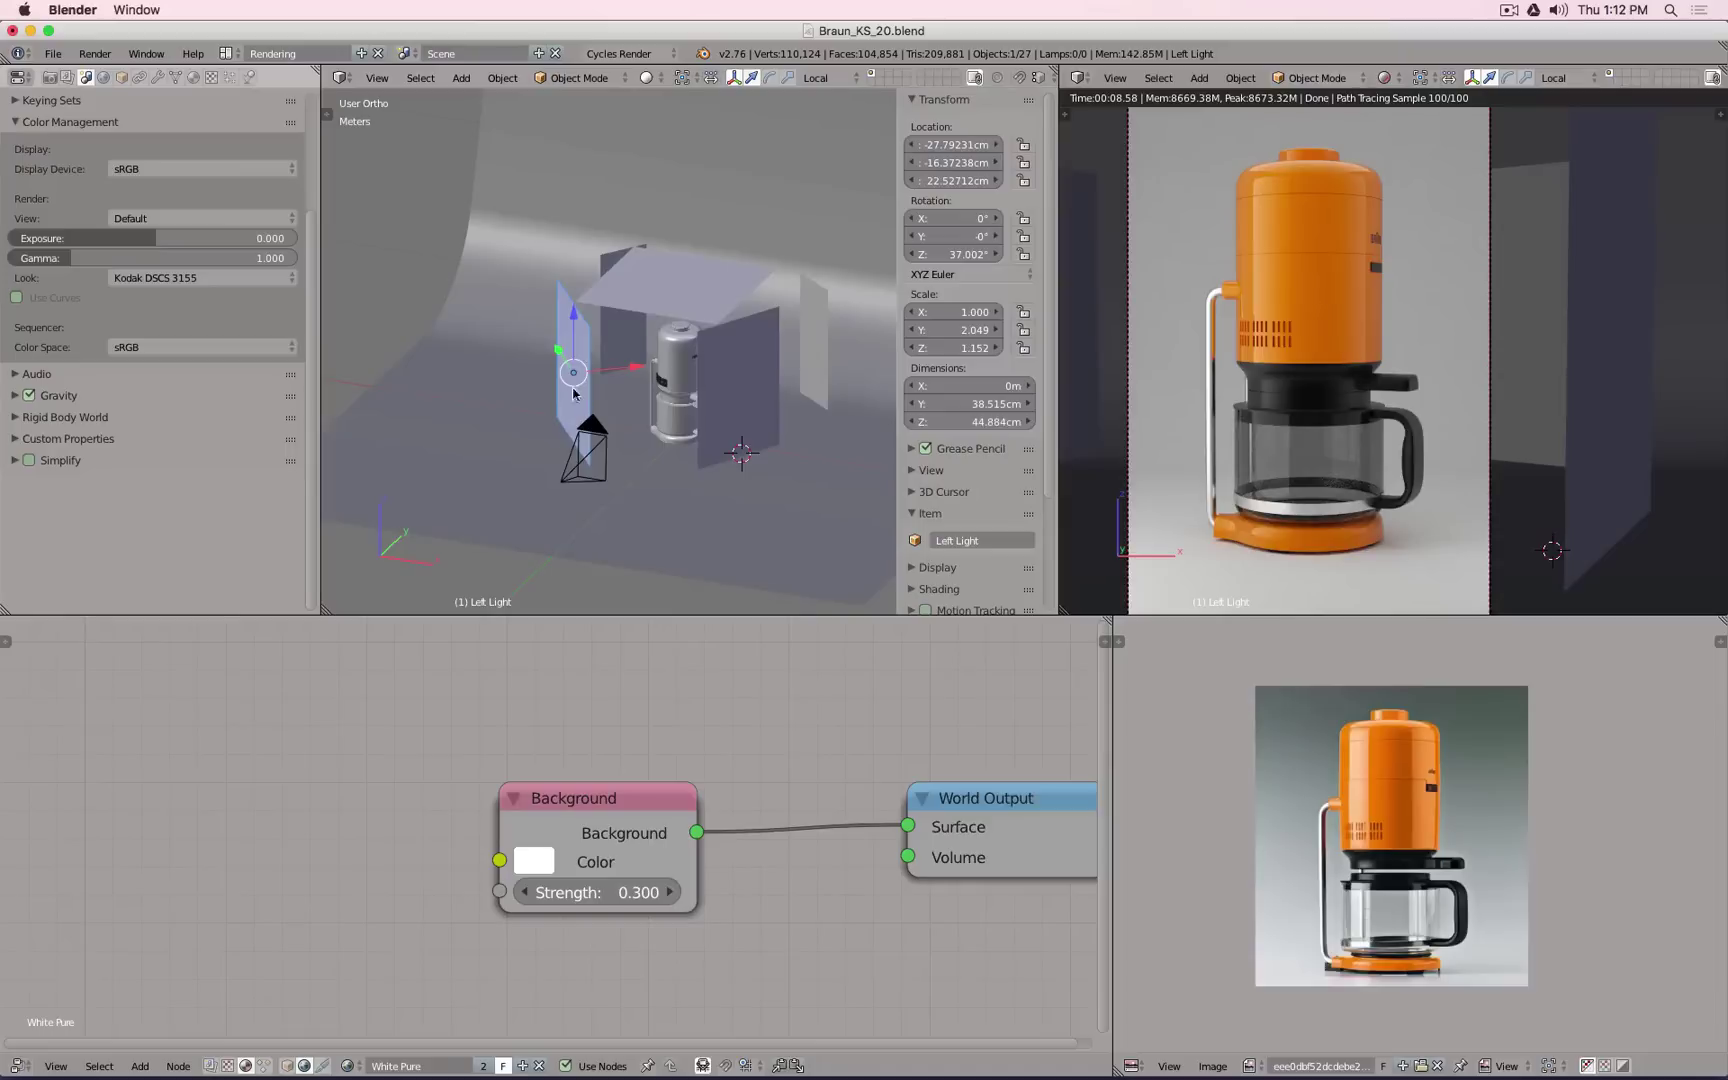
click(287, 1065)
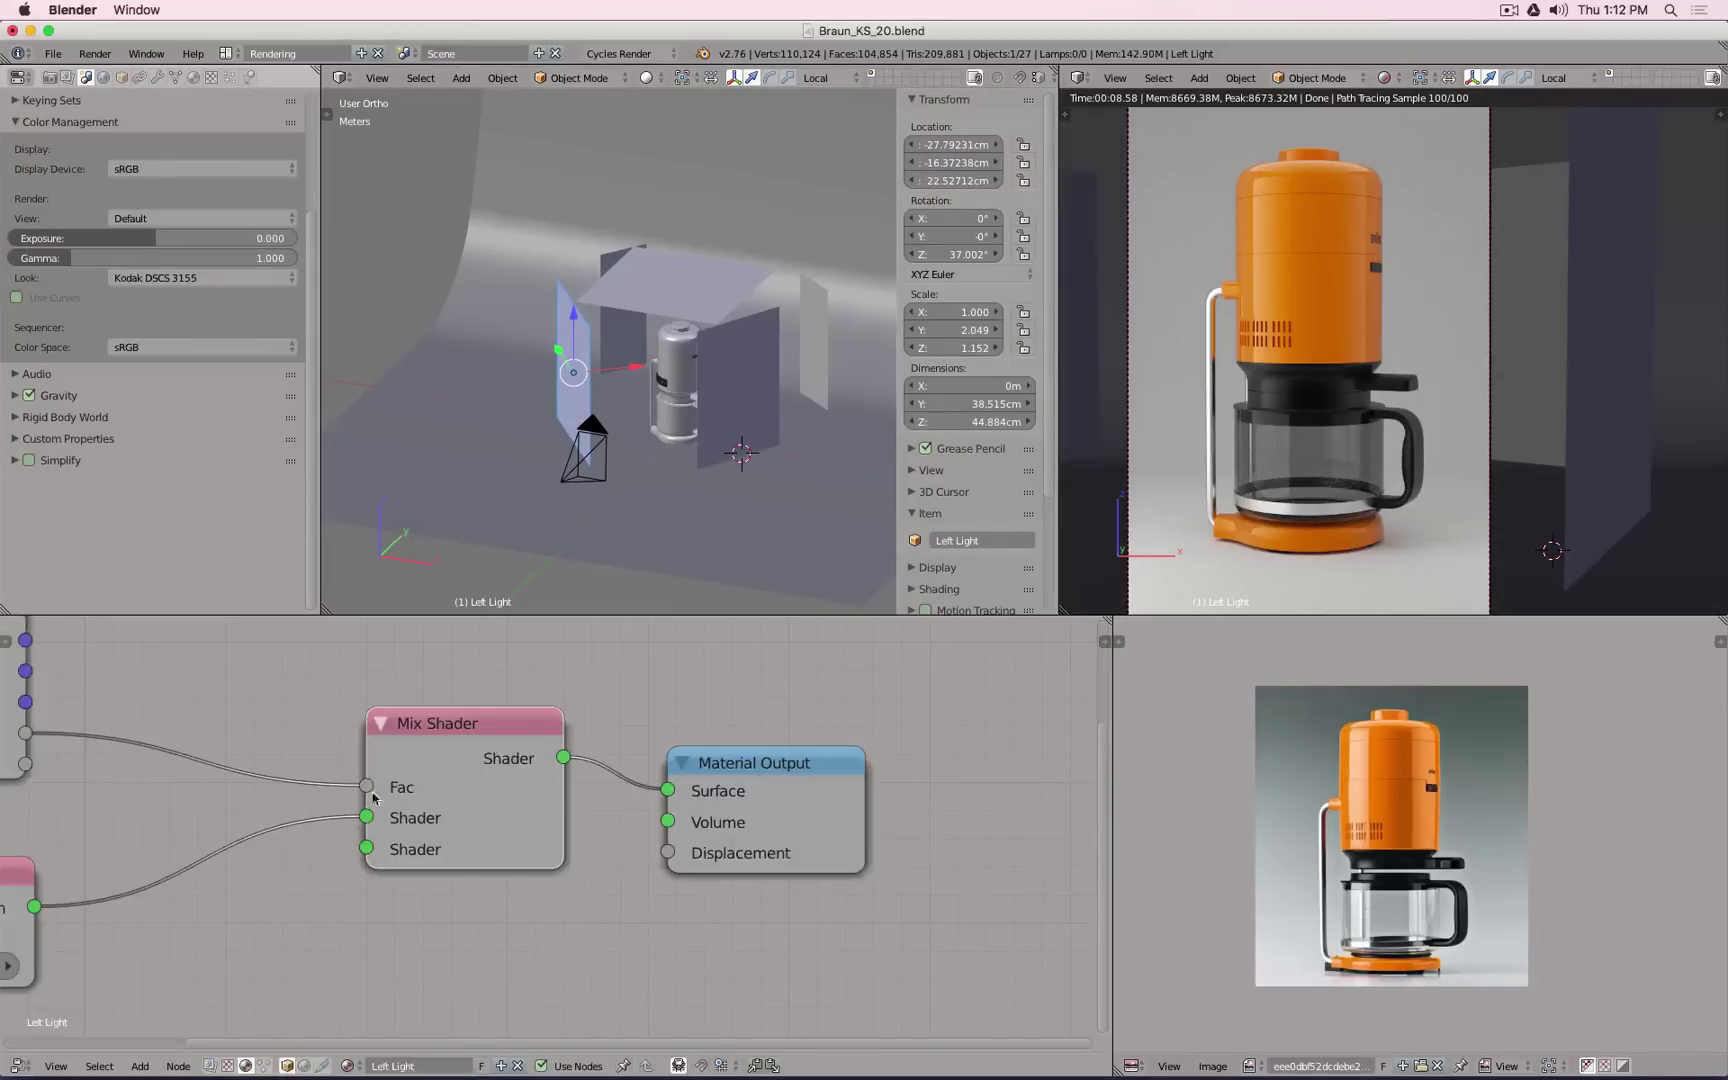
scroll(417, 854, left, 2)
scroll(417, 854, left, 6)
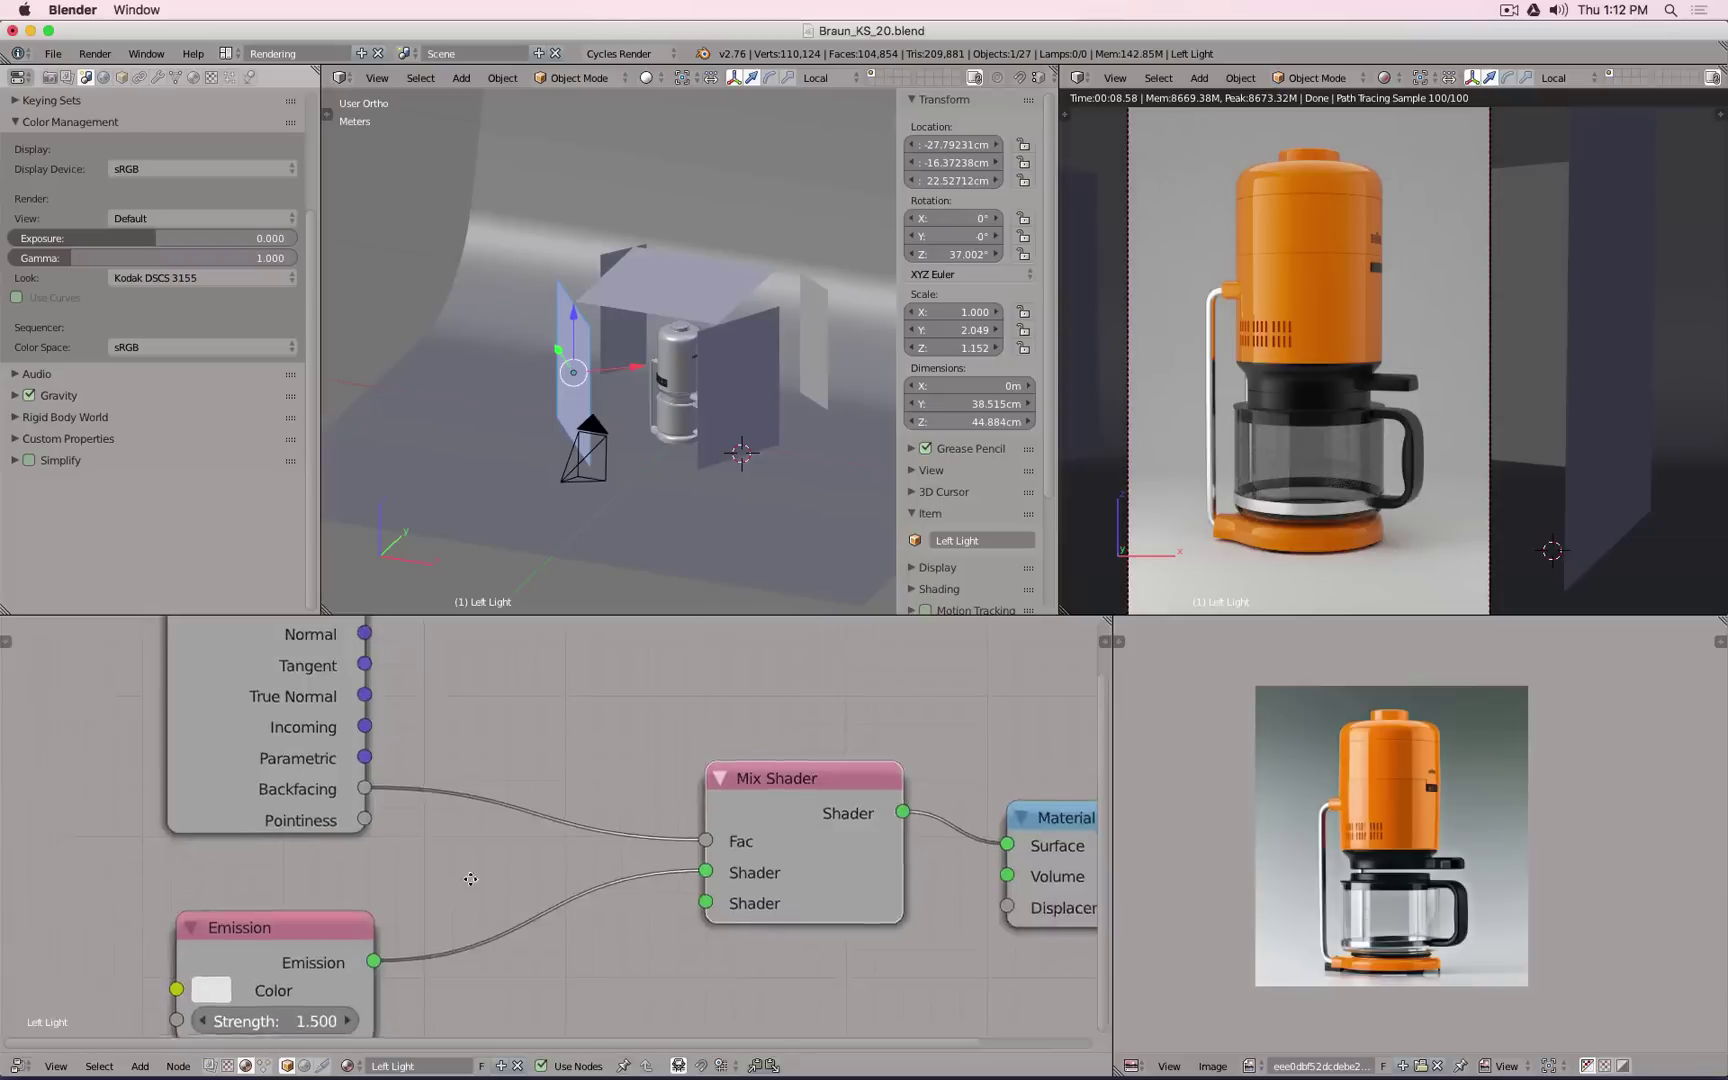
click(307, 928)
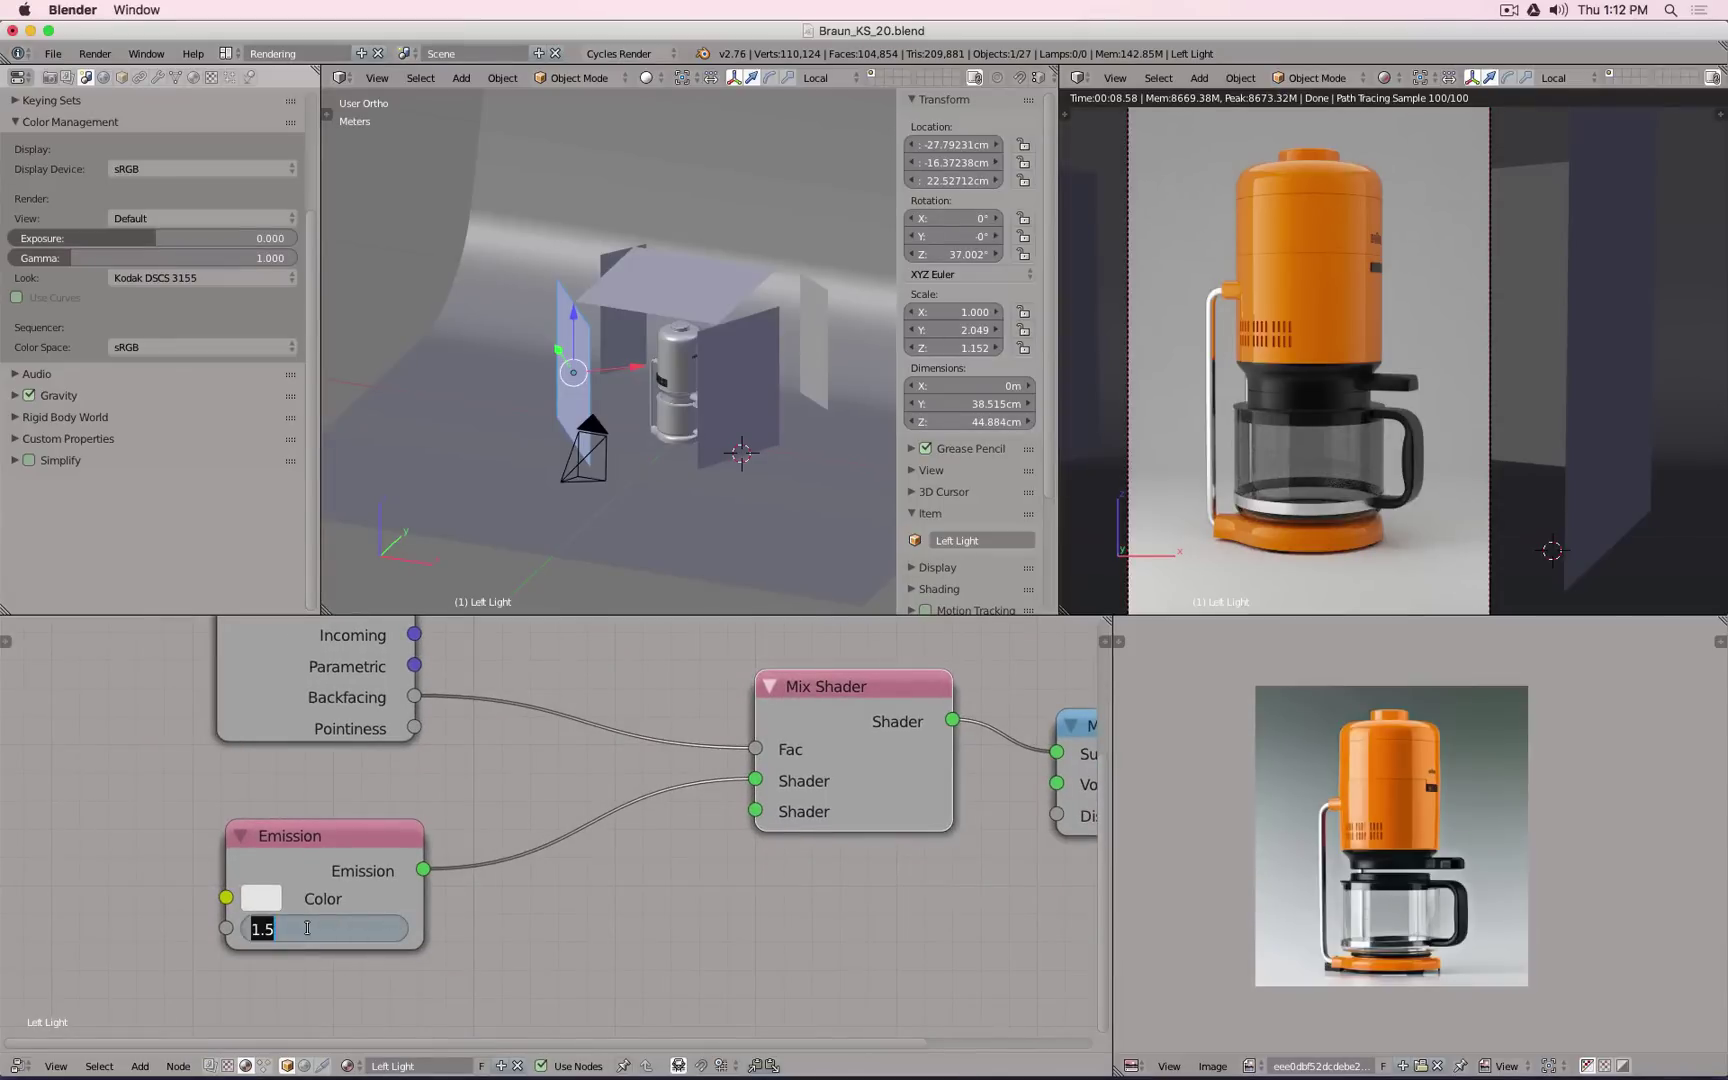
text(2)
key(Return)
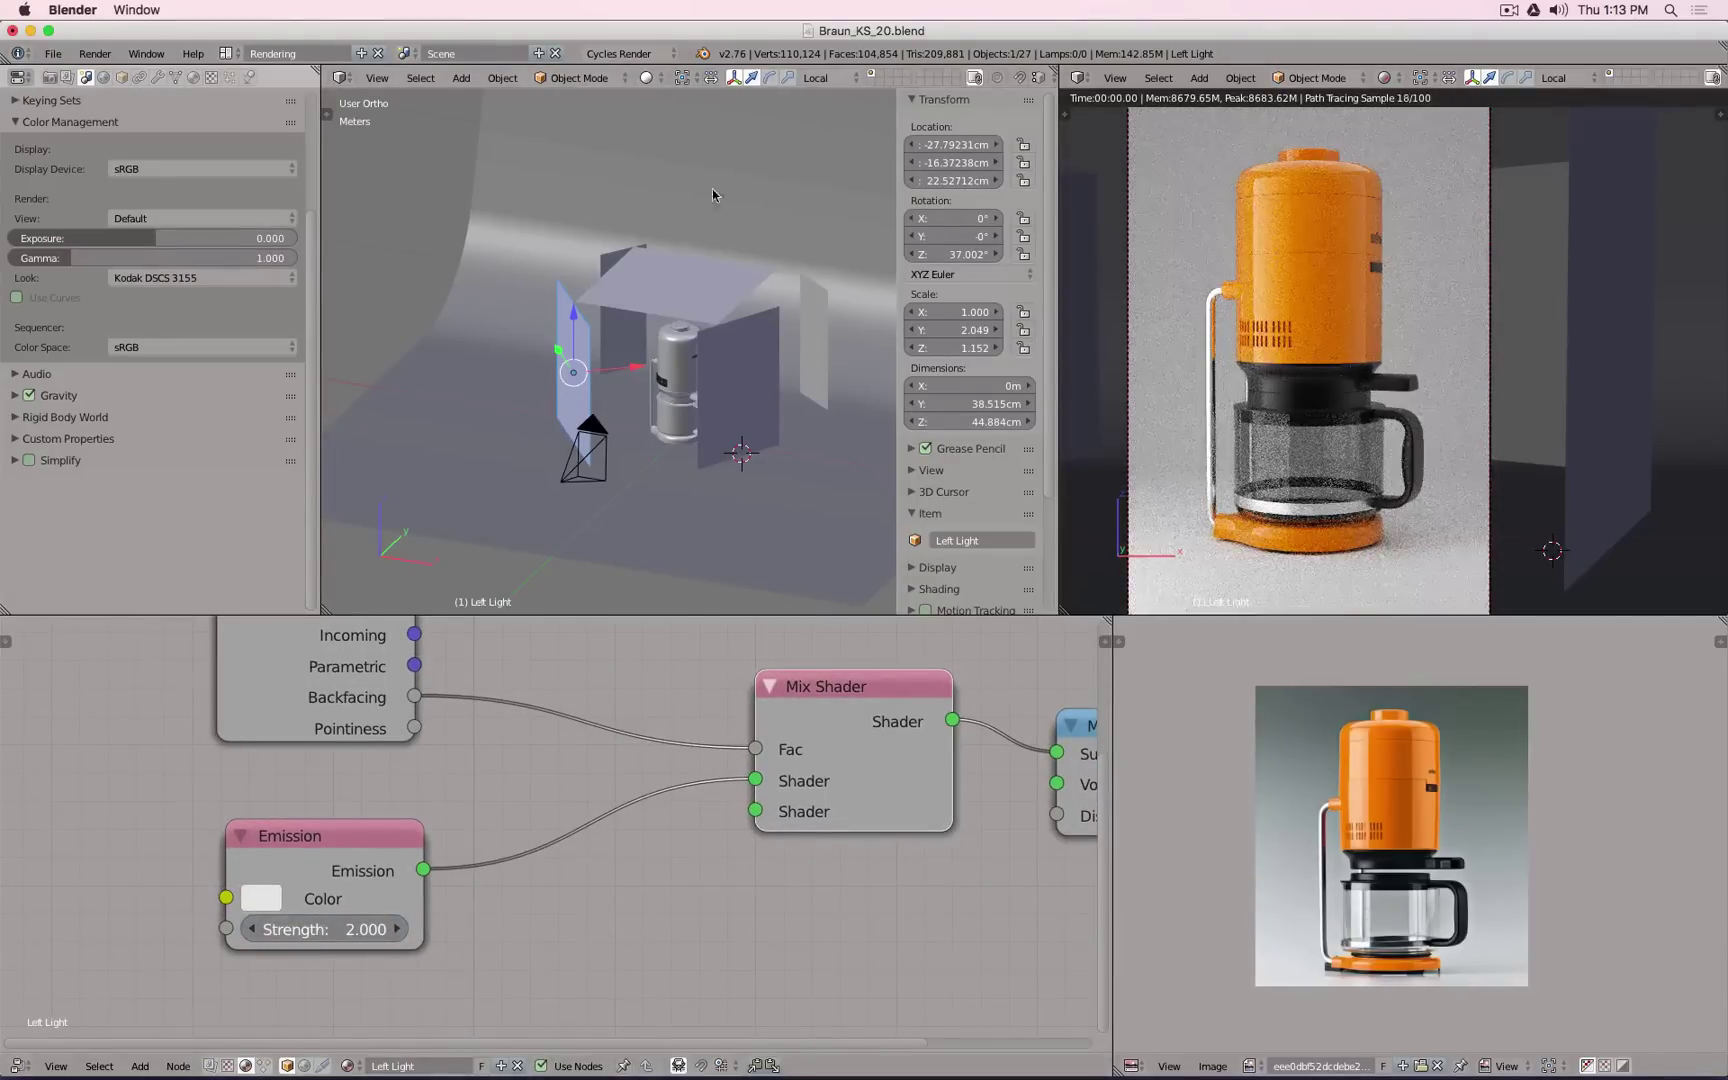
Step: Set the Emission strength of the Top Light plane's material to 1.5
right_click(682, 261)
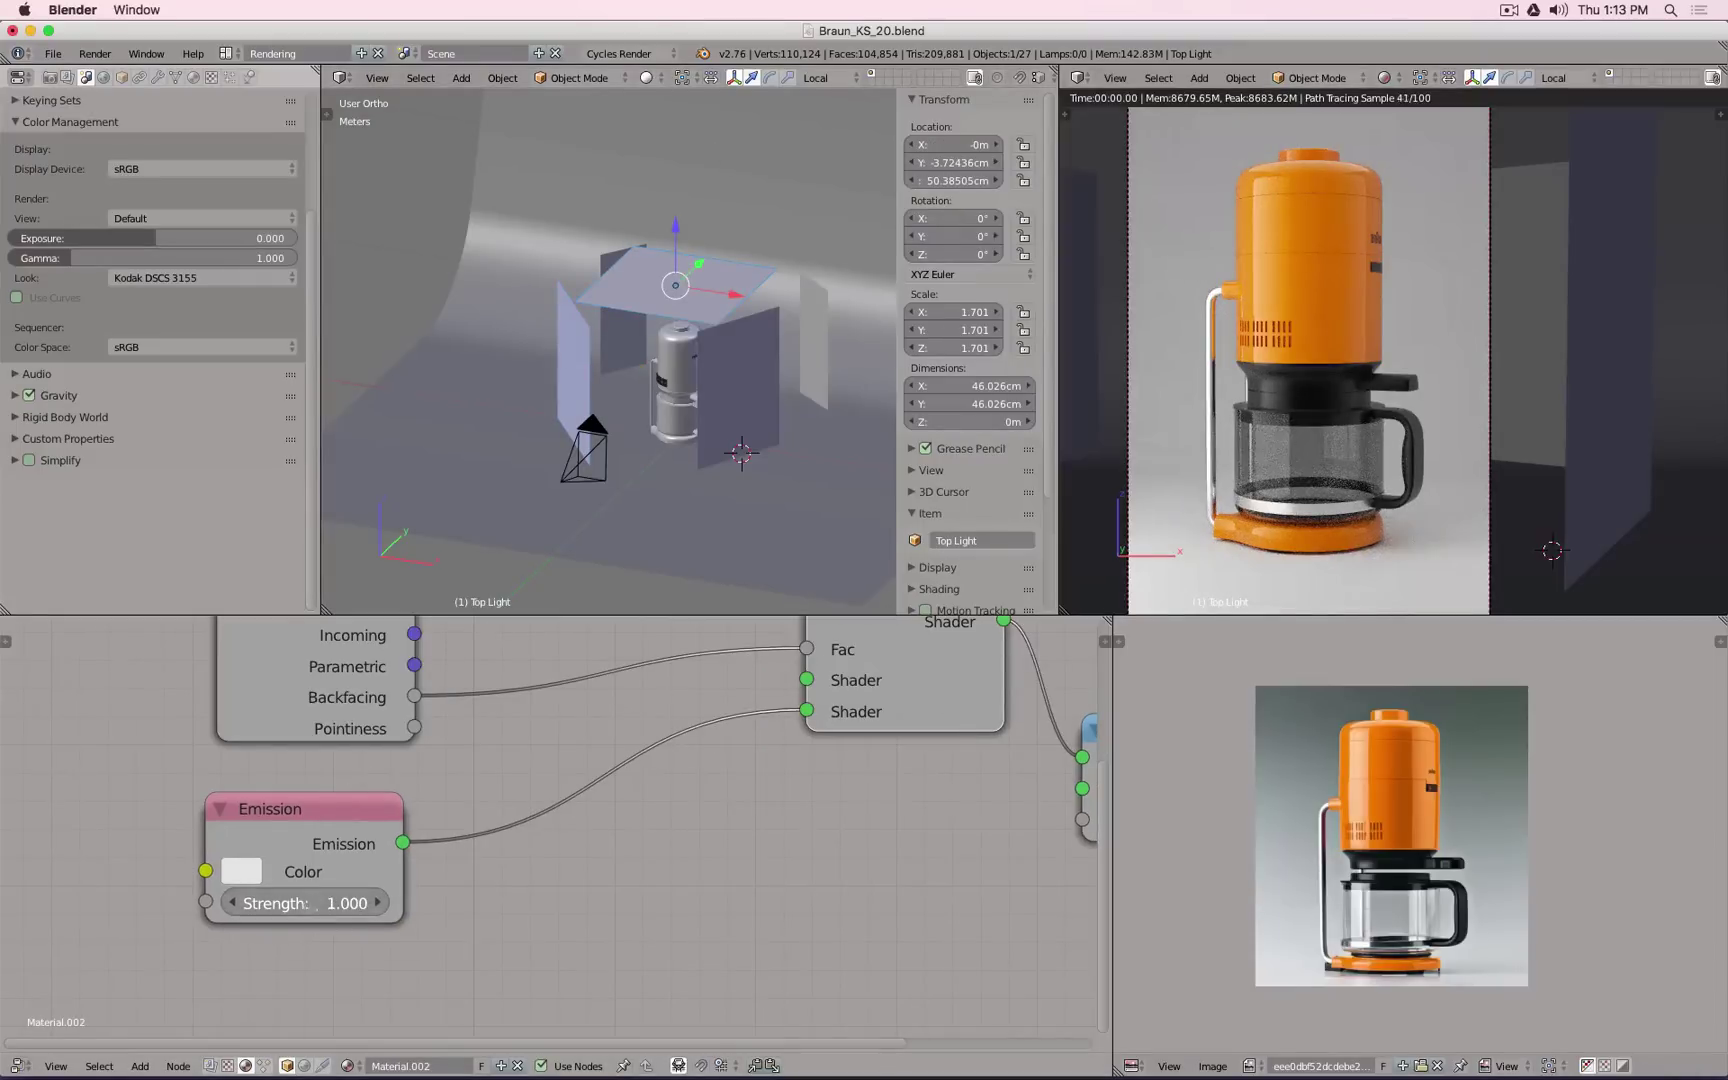
click(309, 901)
text(1.5)
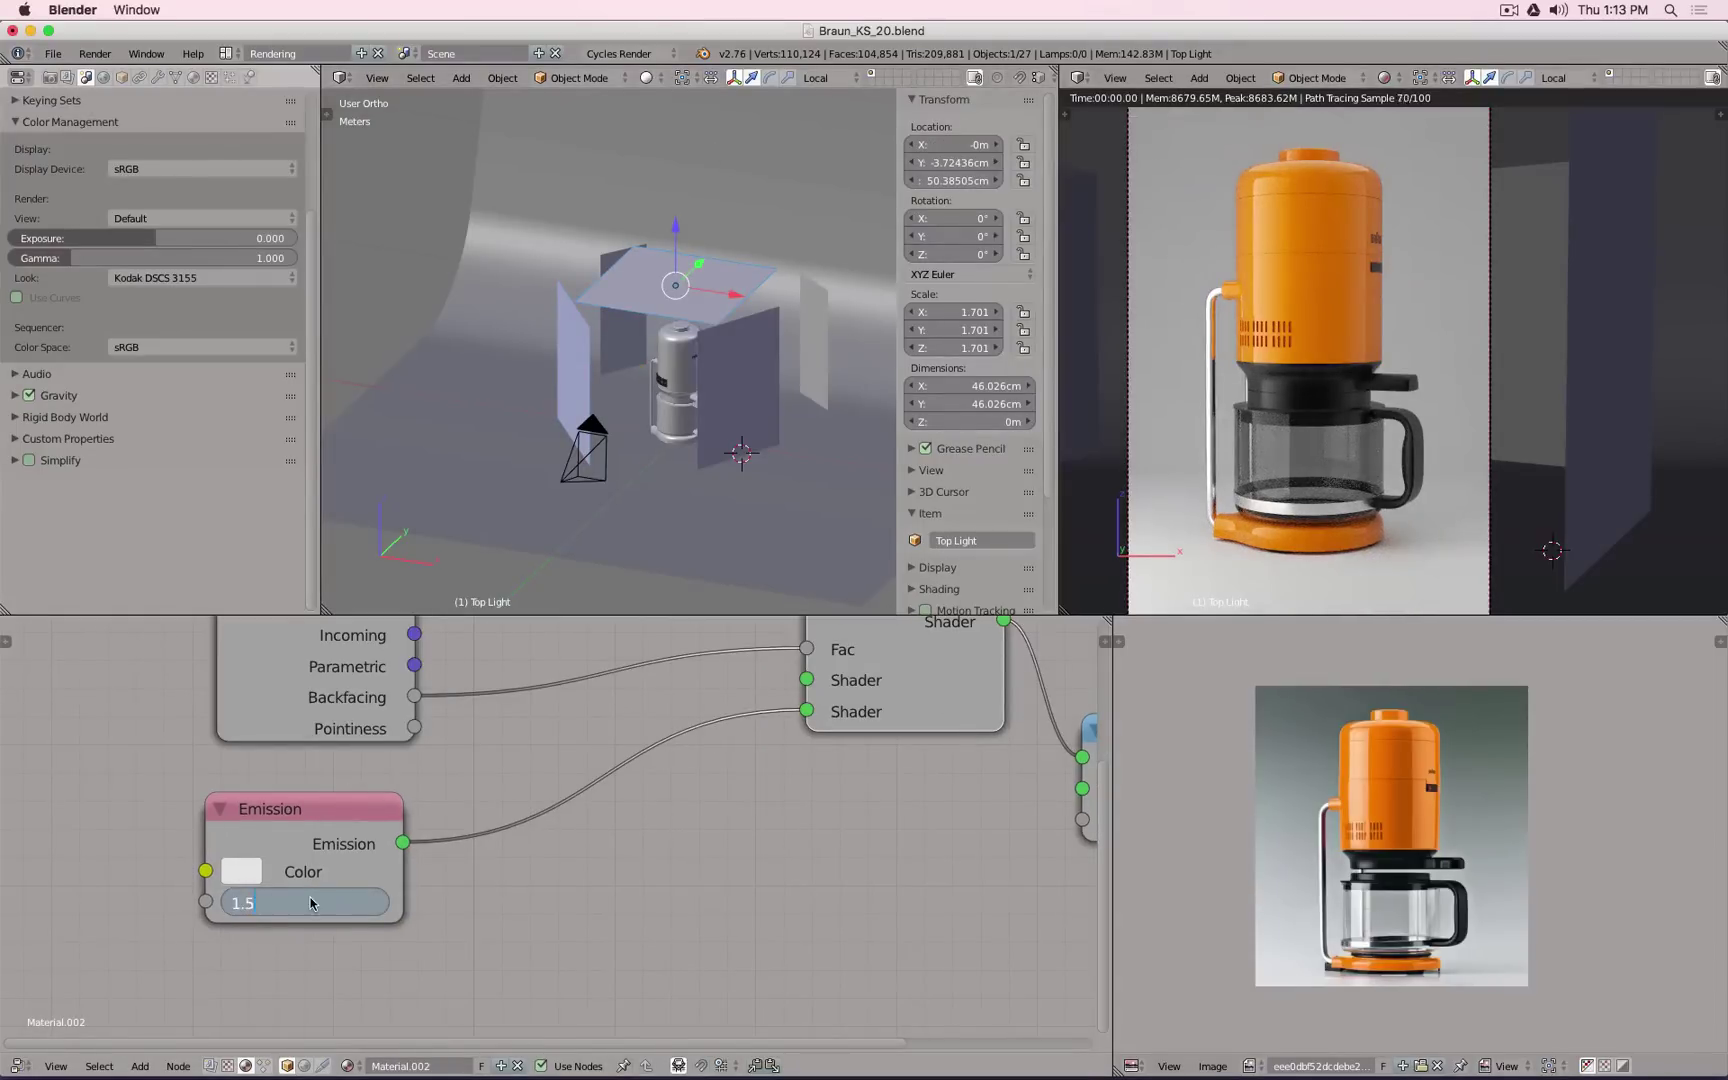
key(Return)
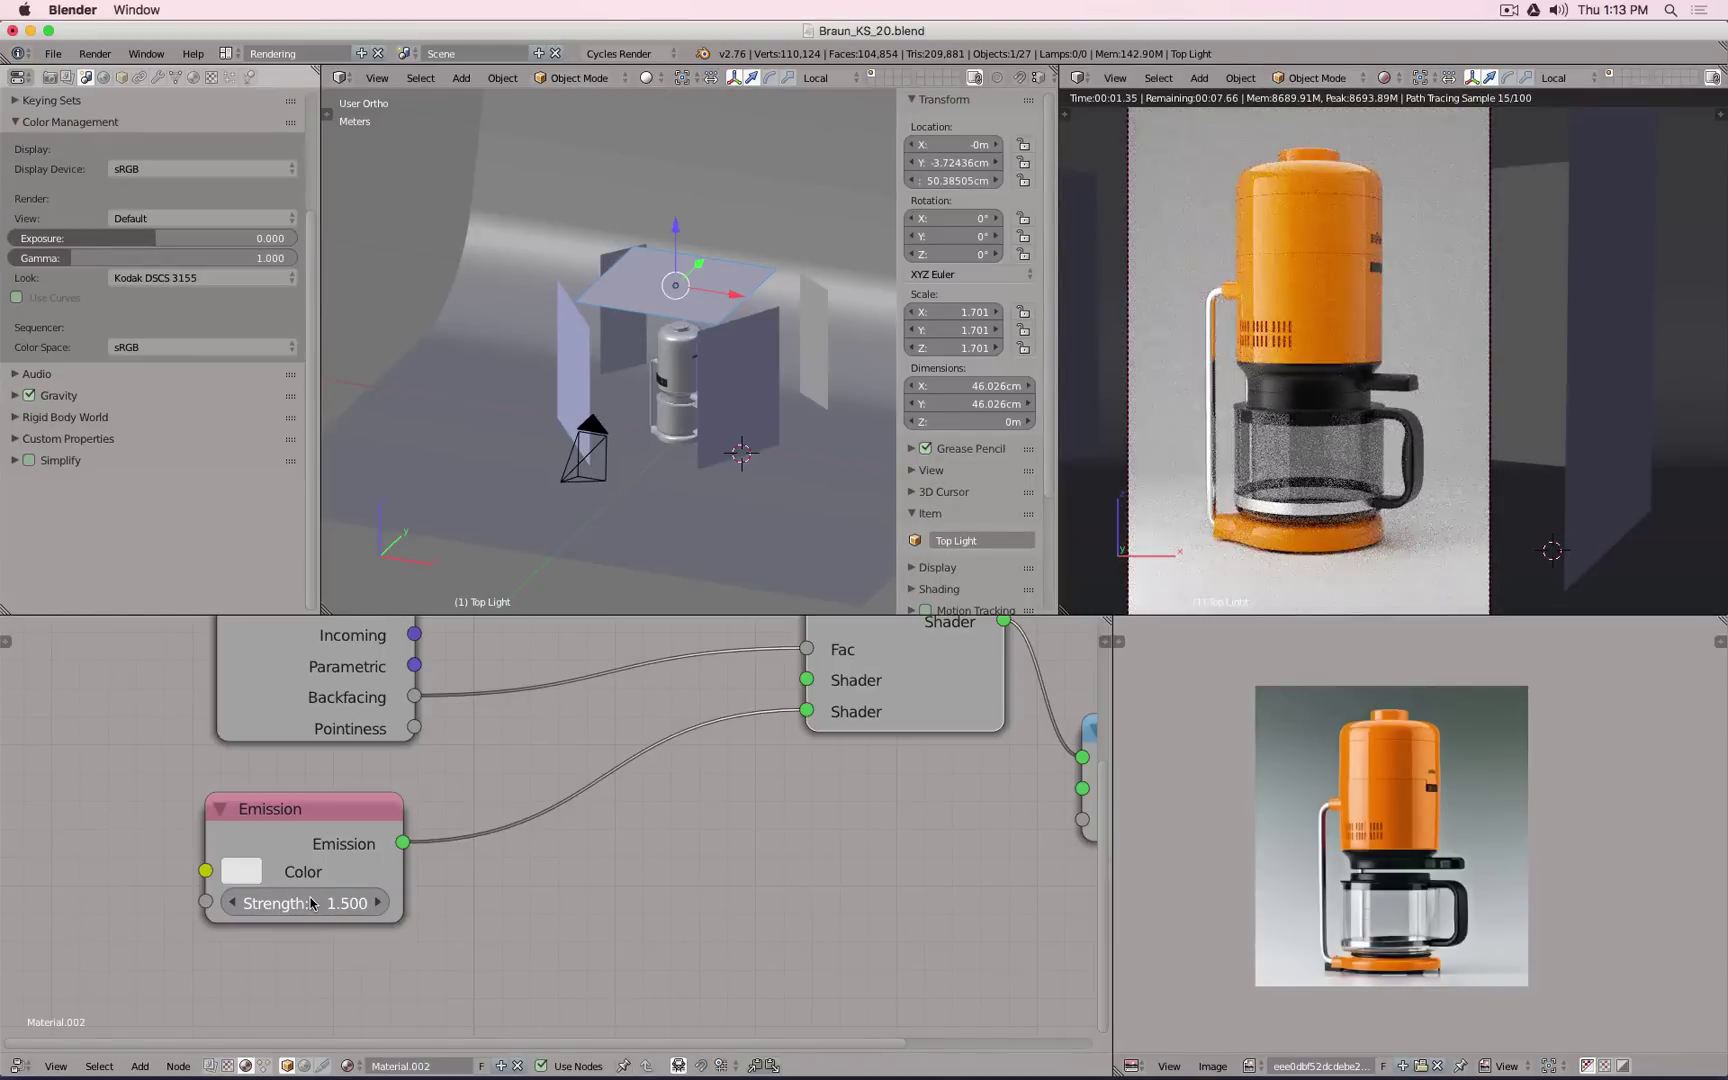
Step: Set the Strength of the world's Background node to 0.15
click(305, 1066)
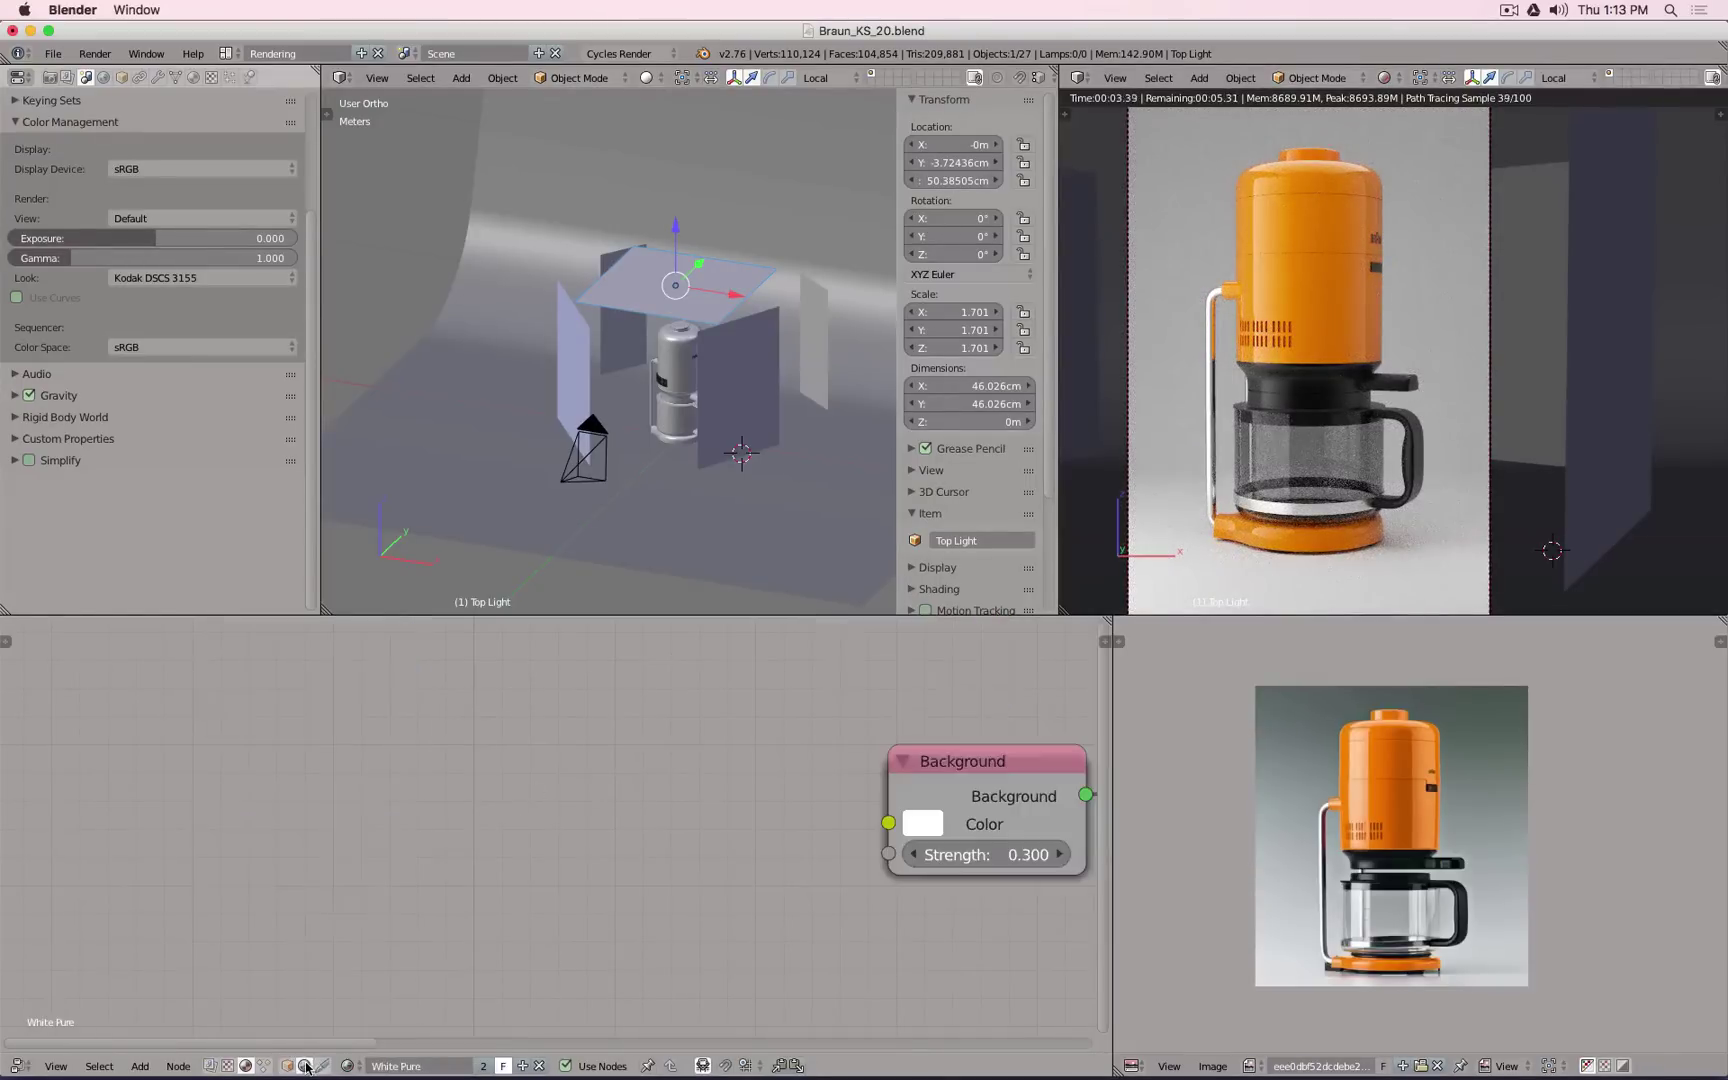
click(968, 857)
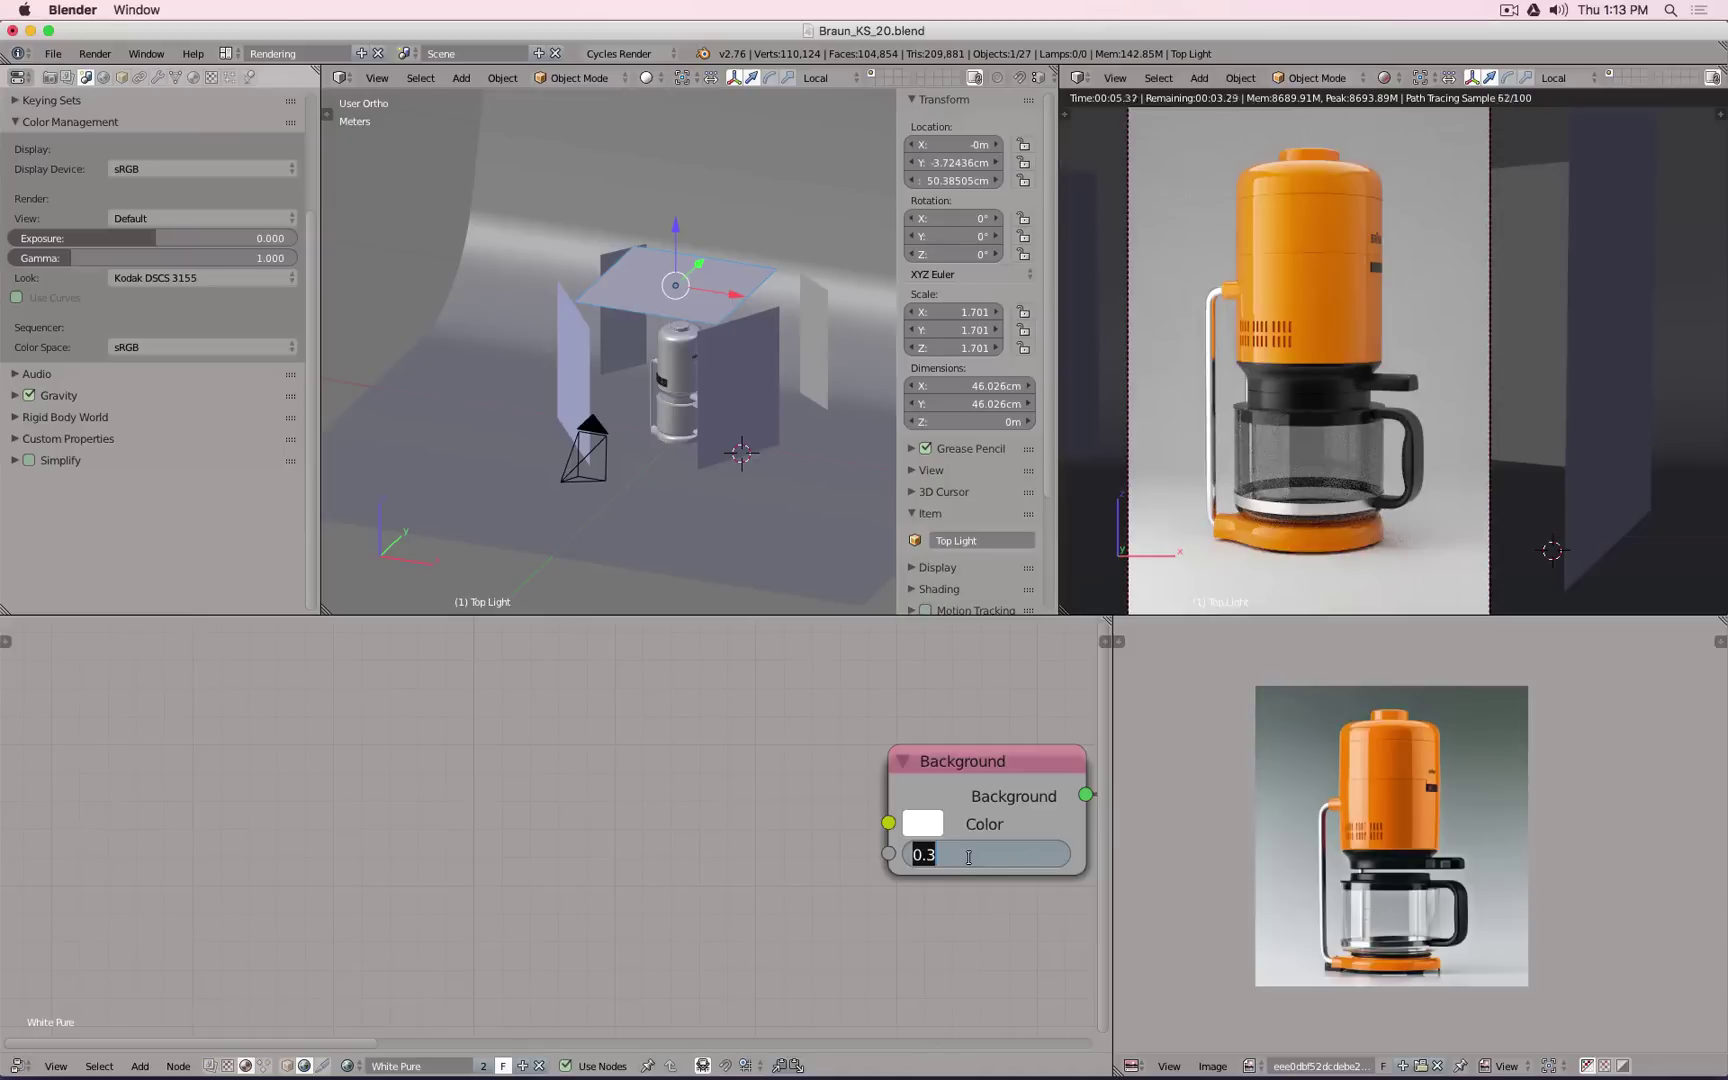
text(0.15)
key(Return)
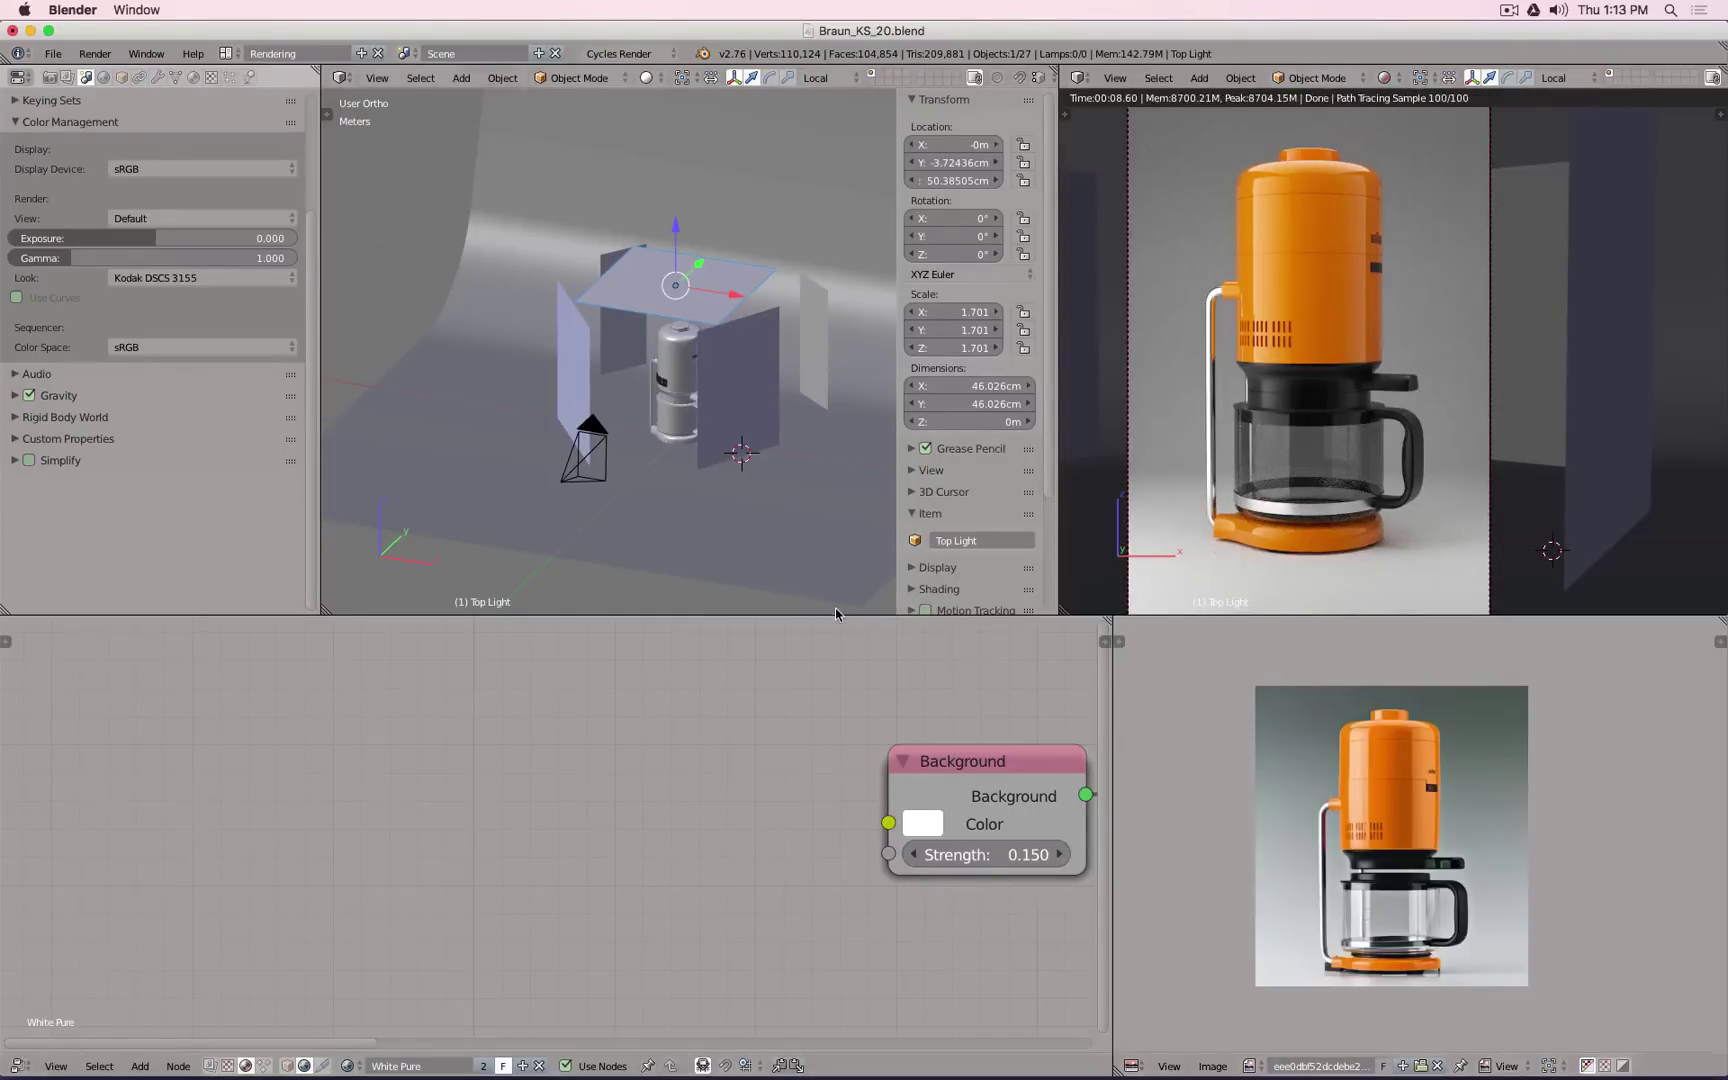
Step: Create a new material on the curved backdrop plane and name it Floor
right_click(670, 522)
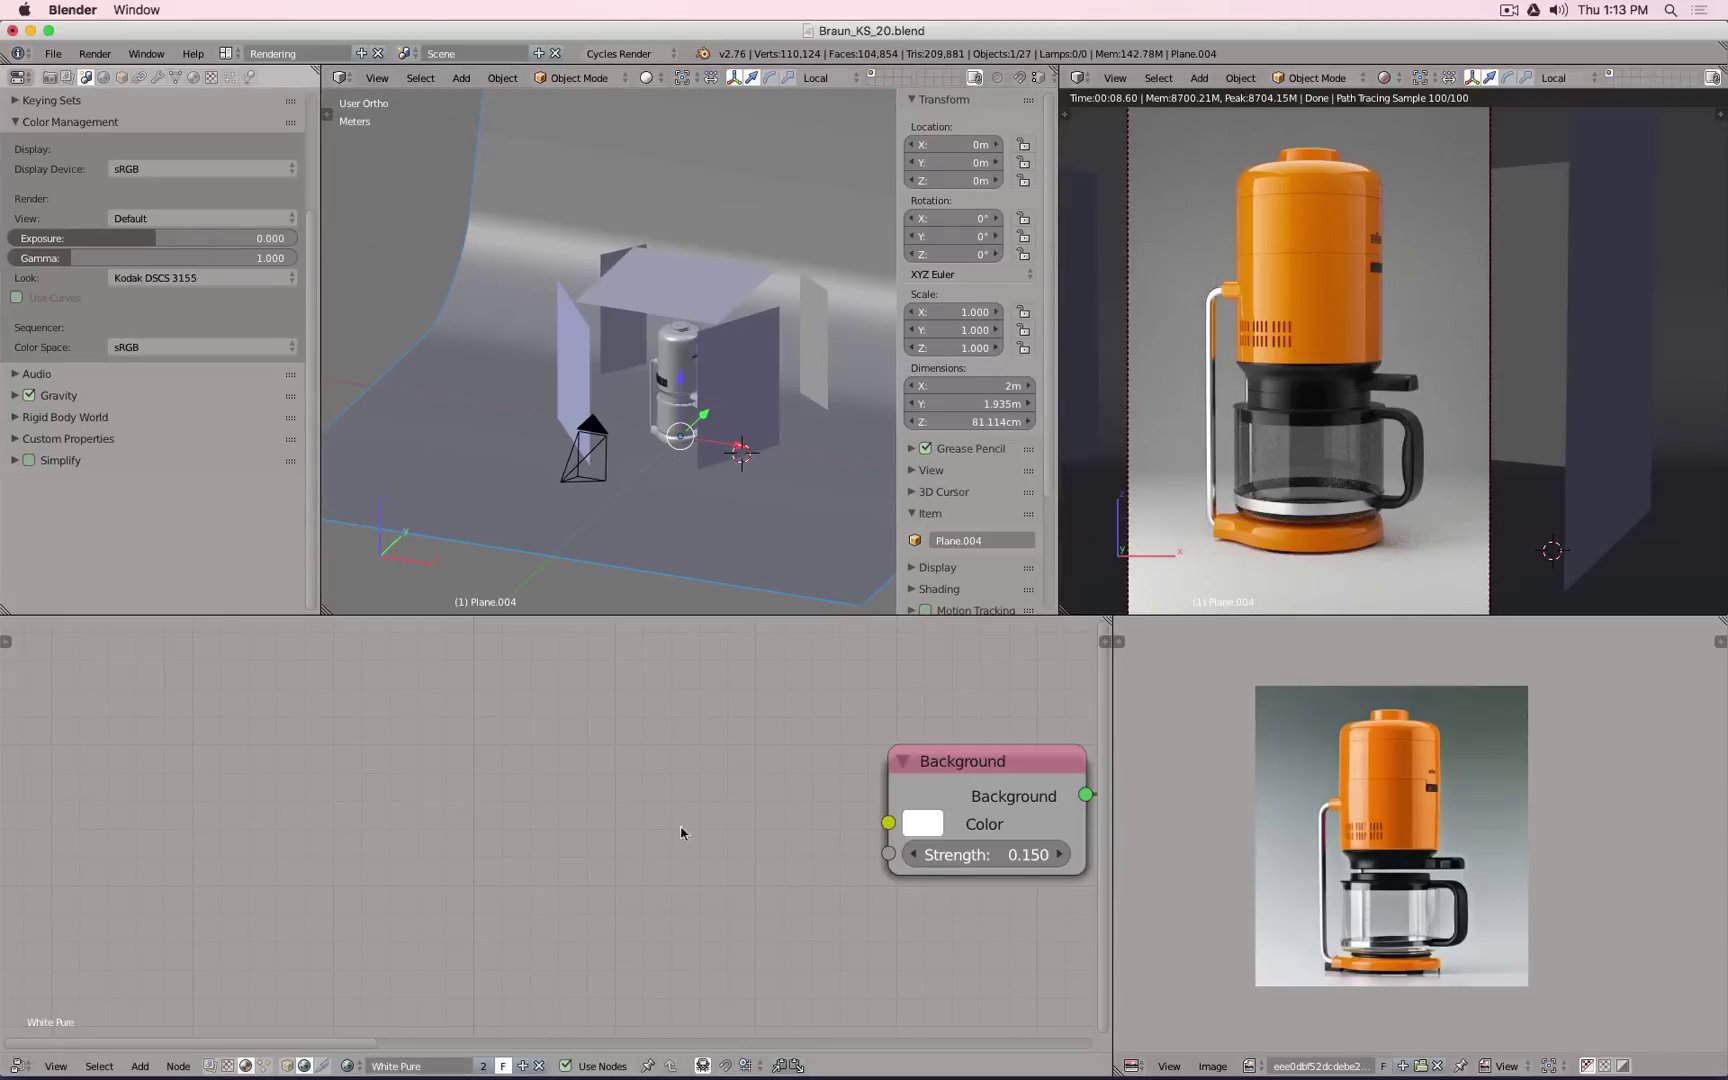
click(288, 1066)
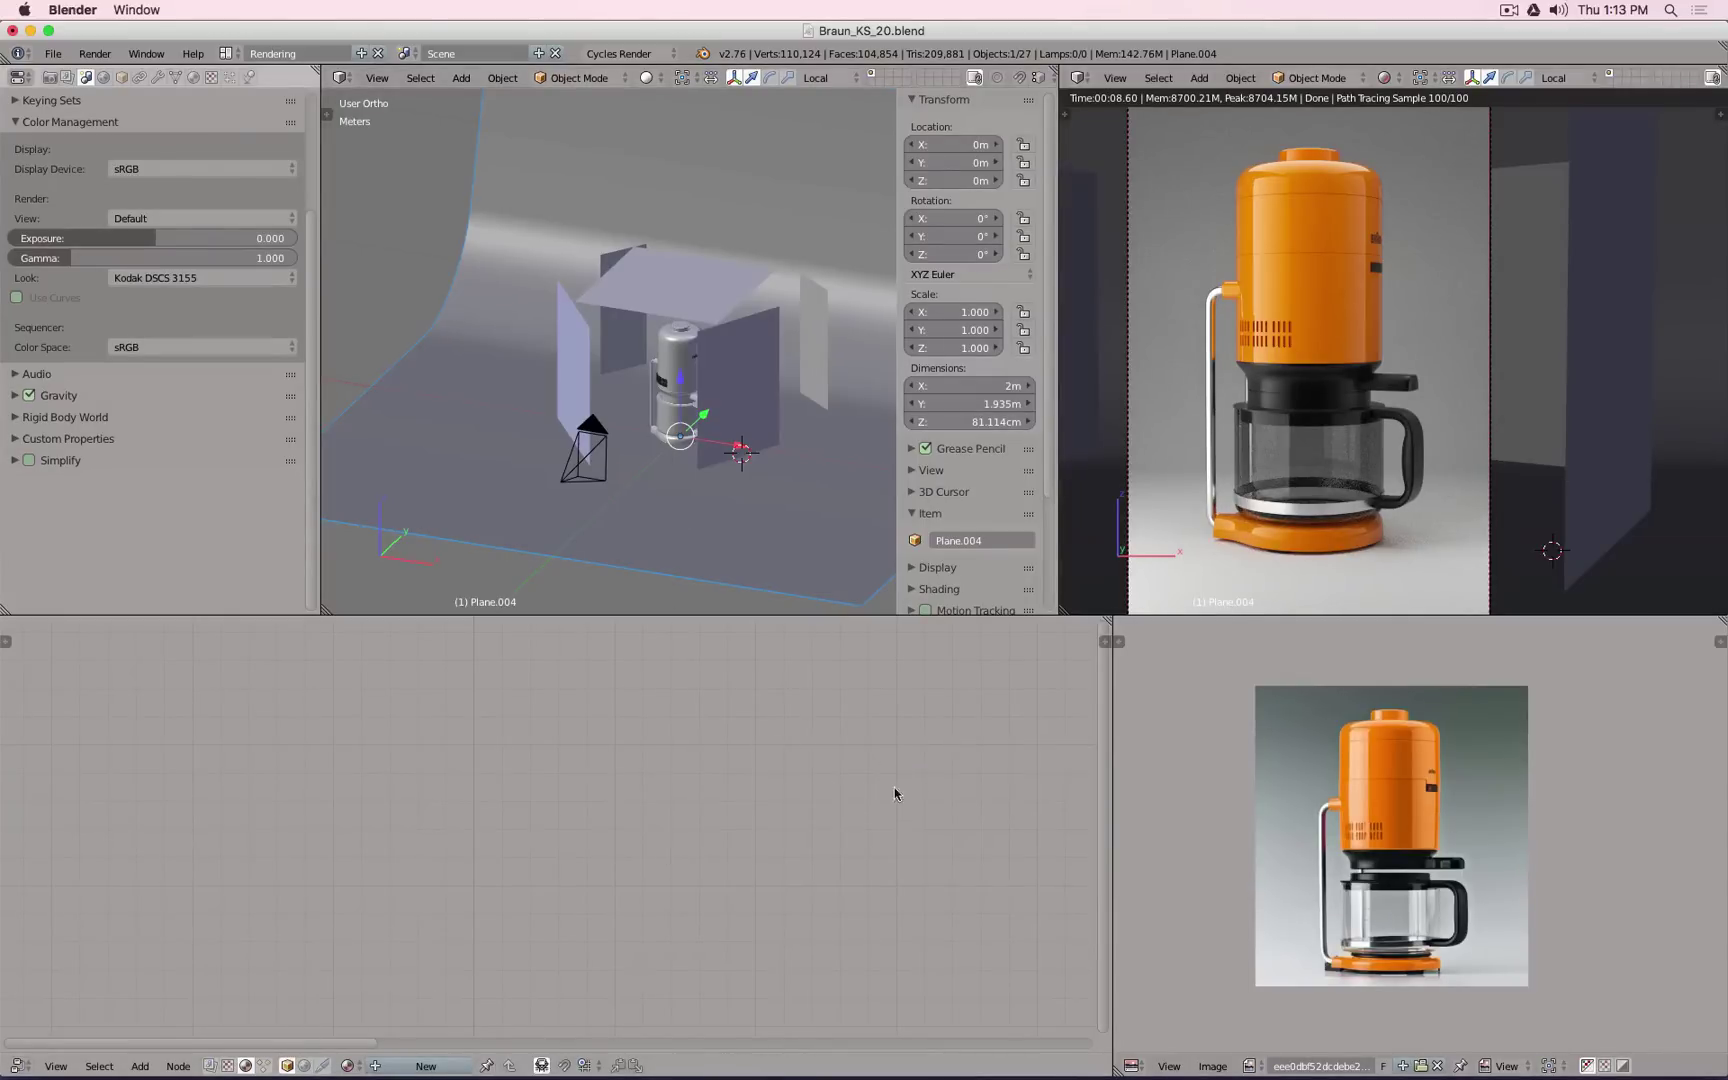
middle_drag(894, 794, 353, 791)
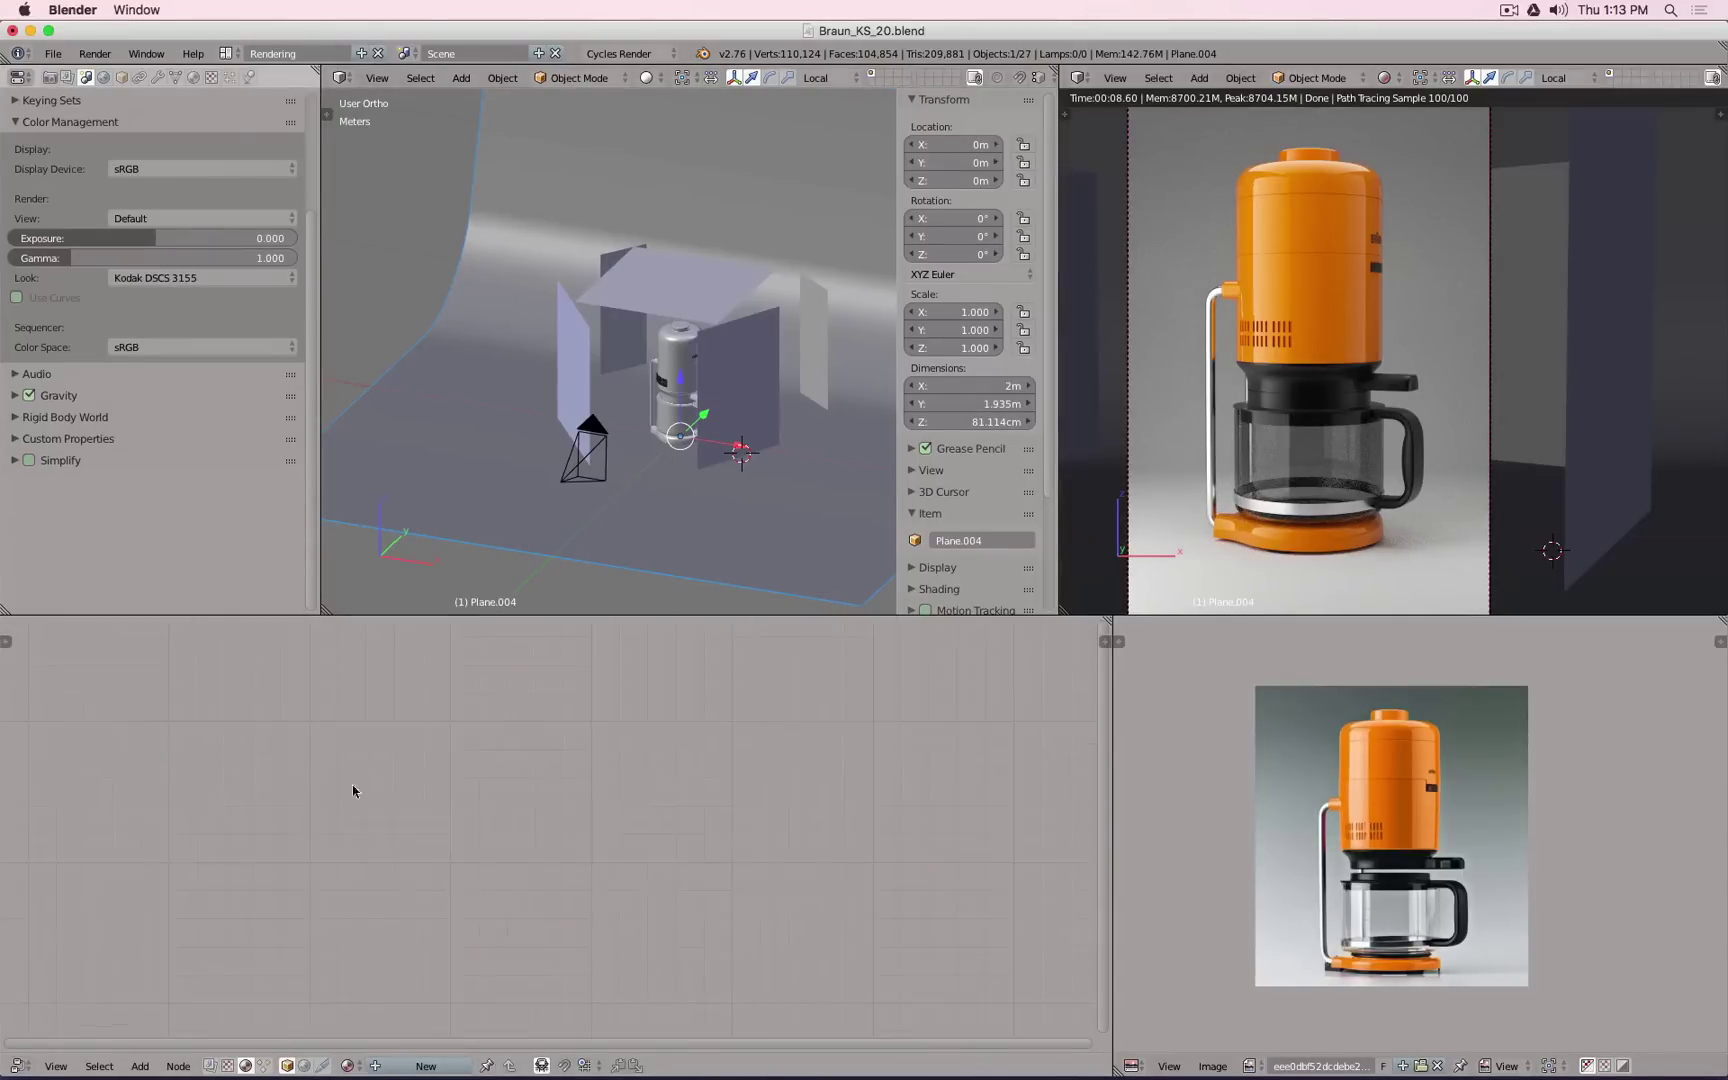
click(449, 1066)
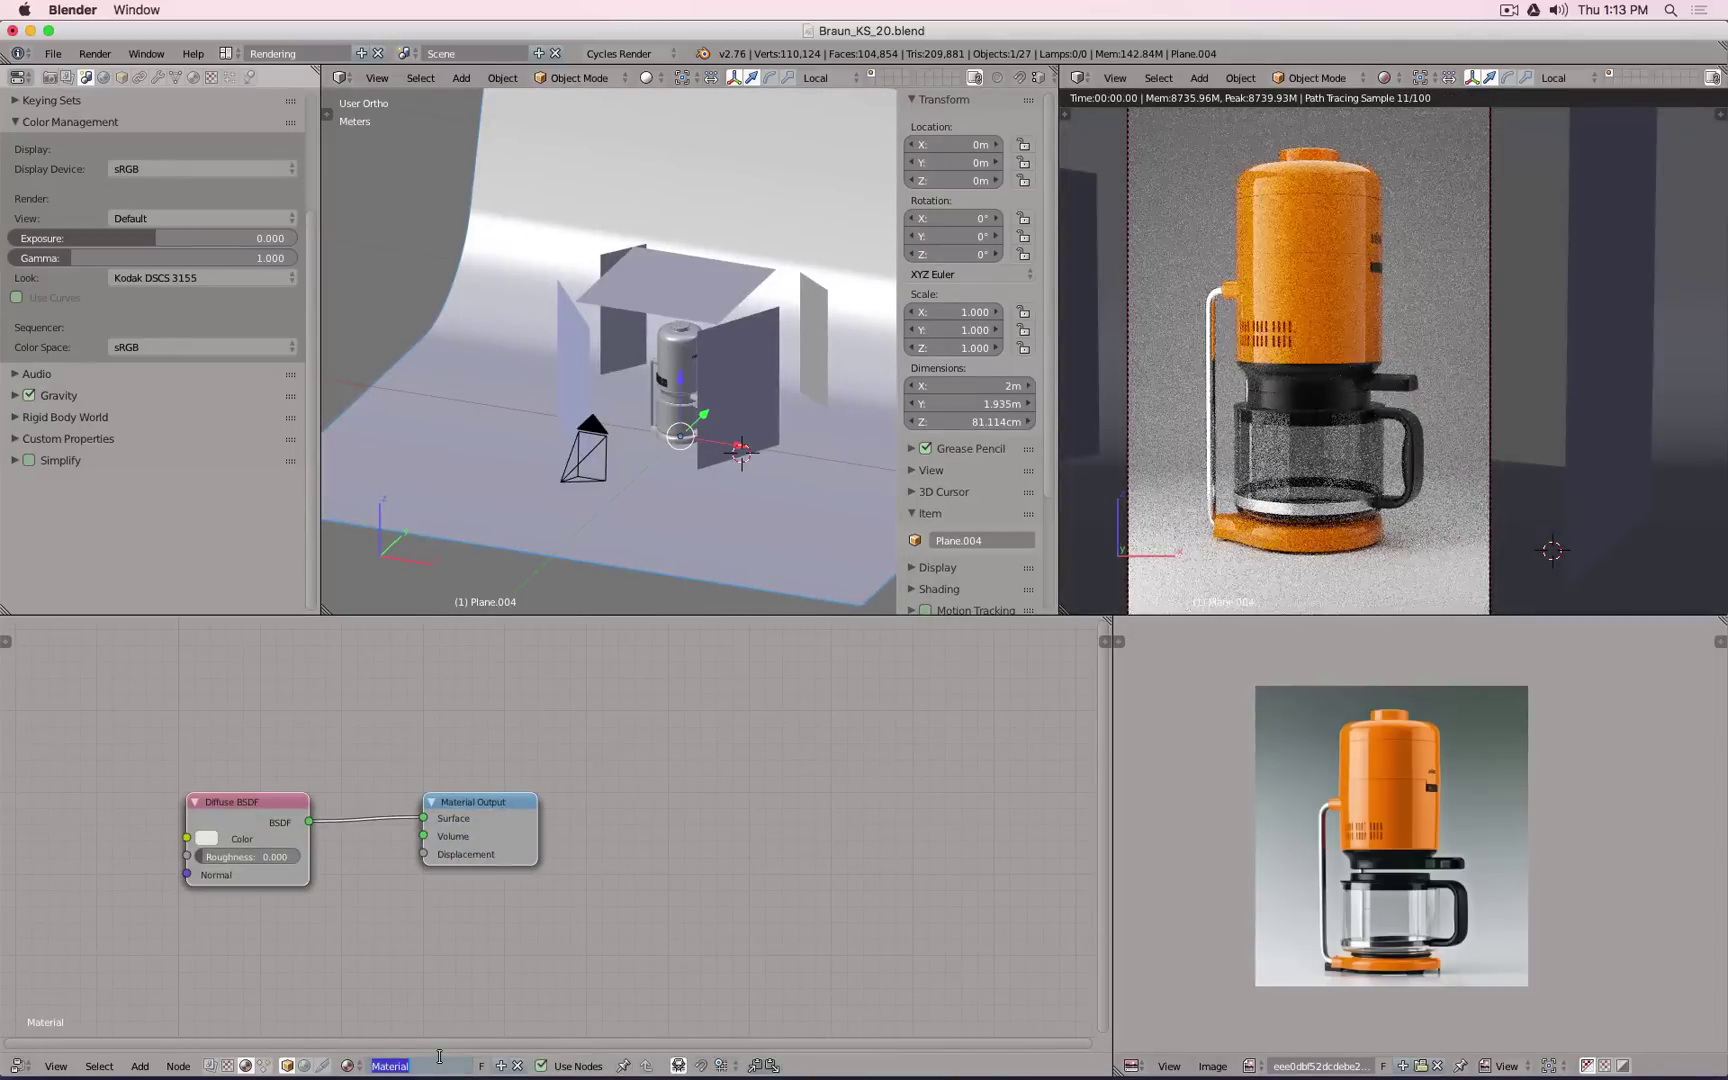
click(447, 1066)
text(Floor)
key(Return)
Step: Move the Diffuse BSDF well away from the Material Output and add a Glossy BSDF below it
middle_drag(395, 963, 710, 958)
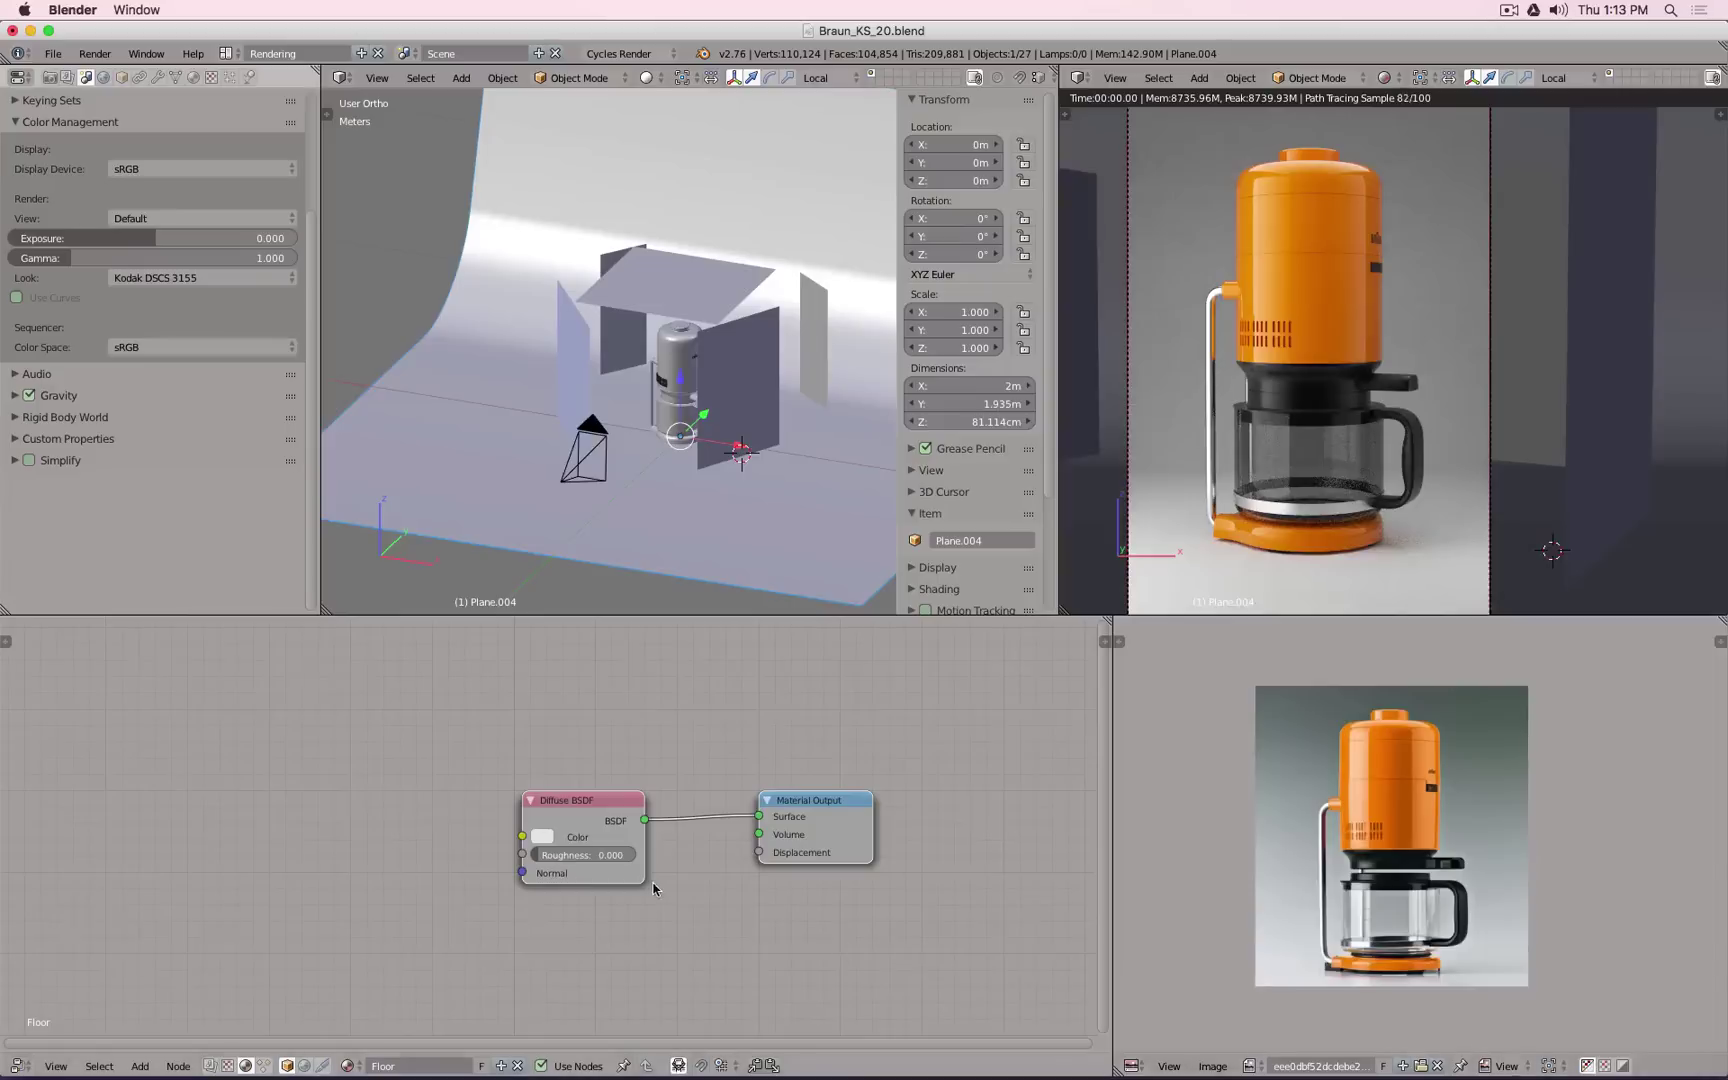
scroll(640, 870, up, 2)
scroll(638, 869, up, 1)
drag(567, 770, 225, 746)
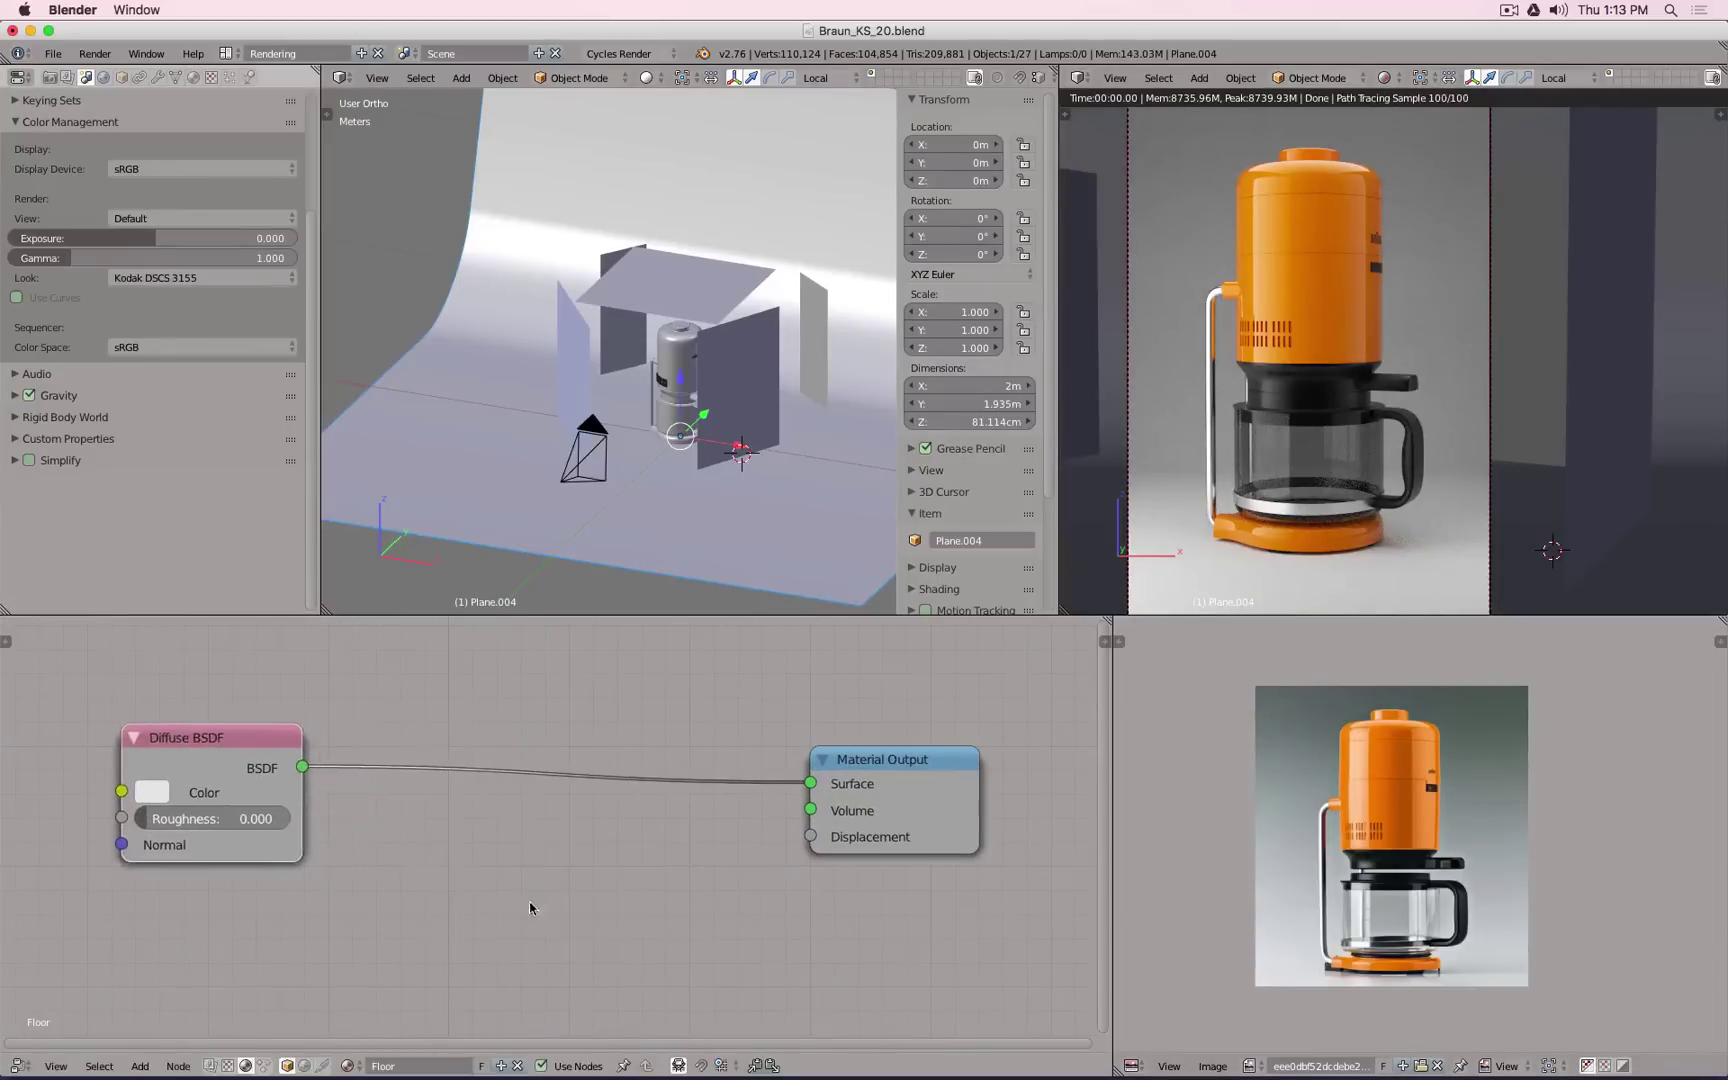
key(shift+a)
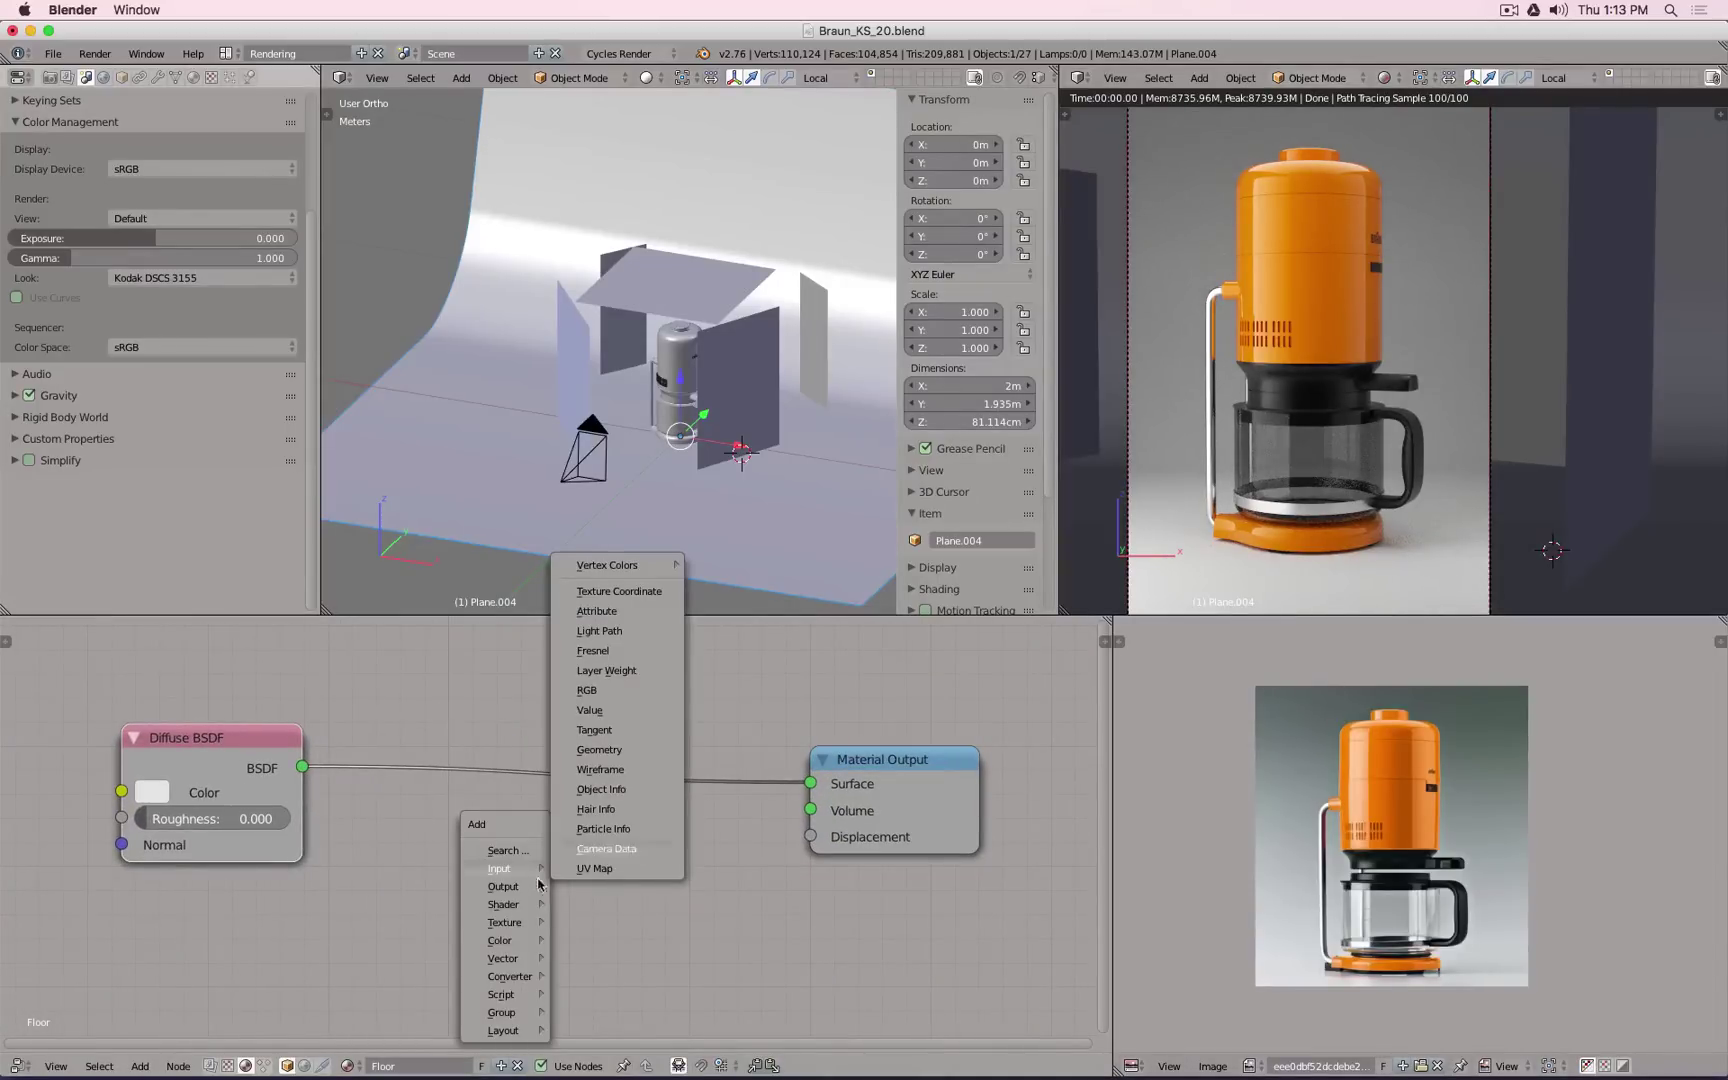
mouse_move(520, 907)
click(606, 627)
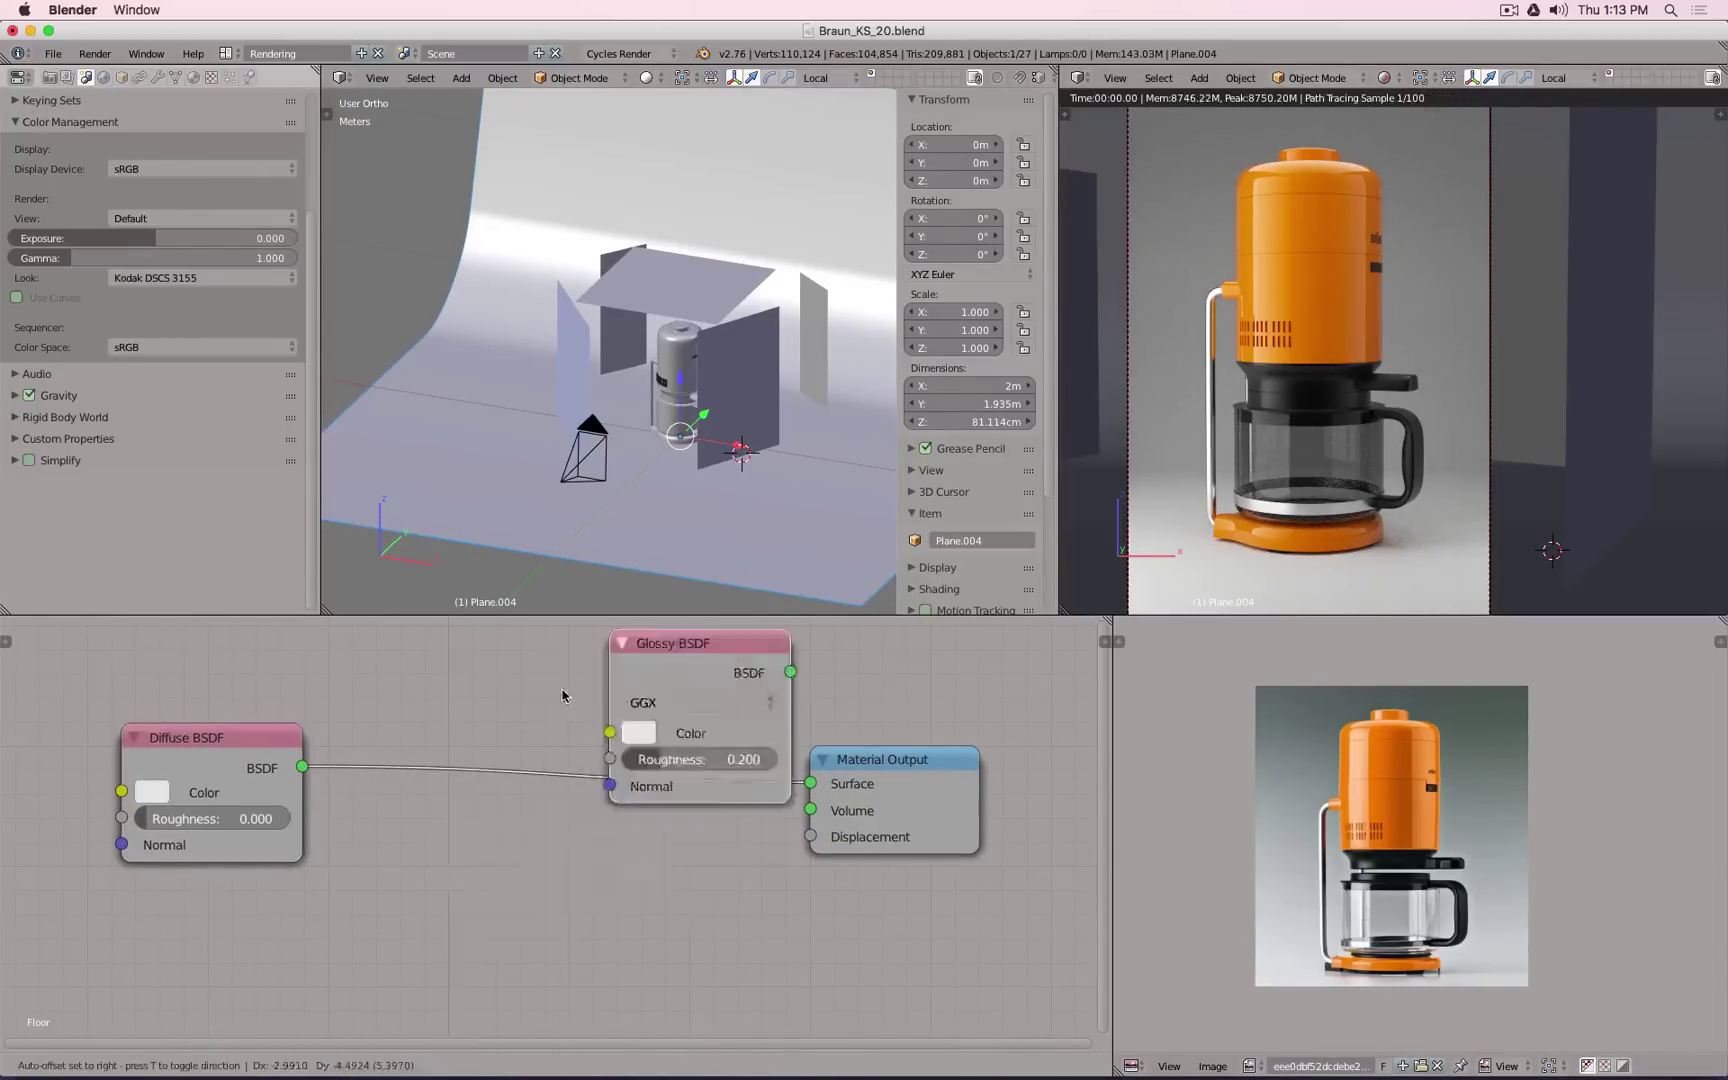
click(112, 881)
Step: Insert a Mix Shader between the Diffuse BSDF and Material Output, and connect the Glossy BSDF to its second Shader input
key(shift+a)
mouse_move(524, 845)
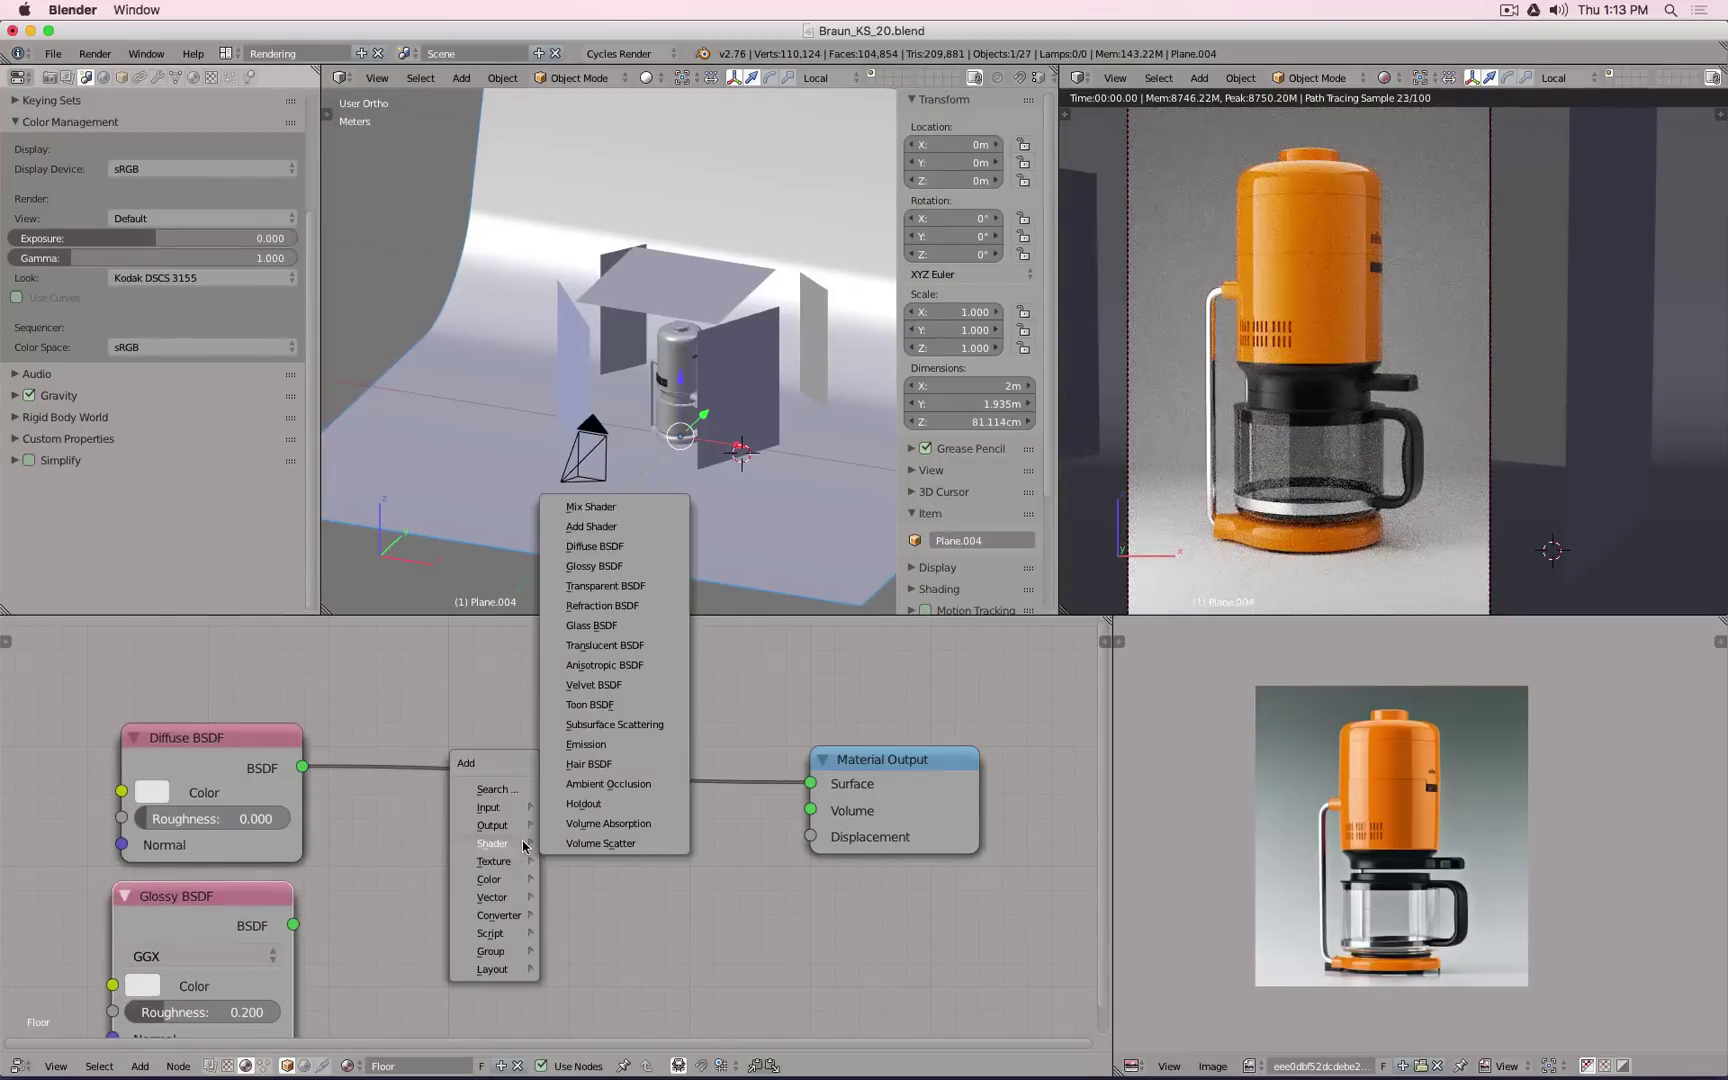
click(591, 506)
click(598, 835)
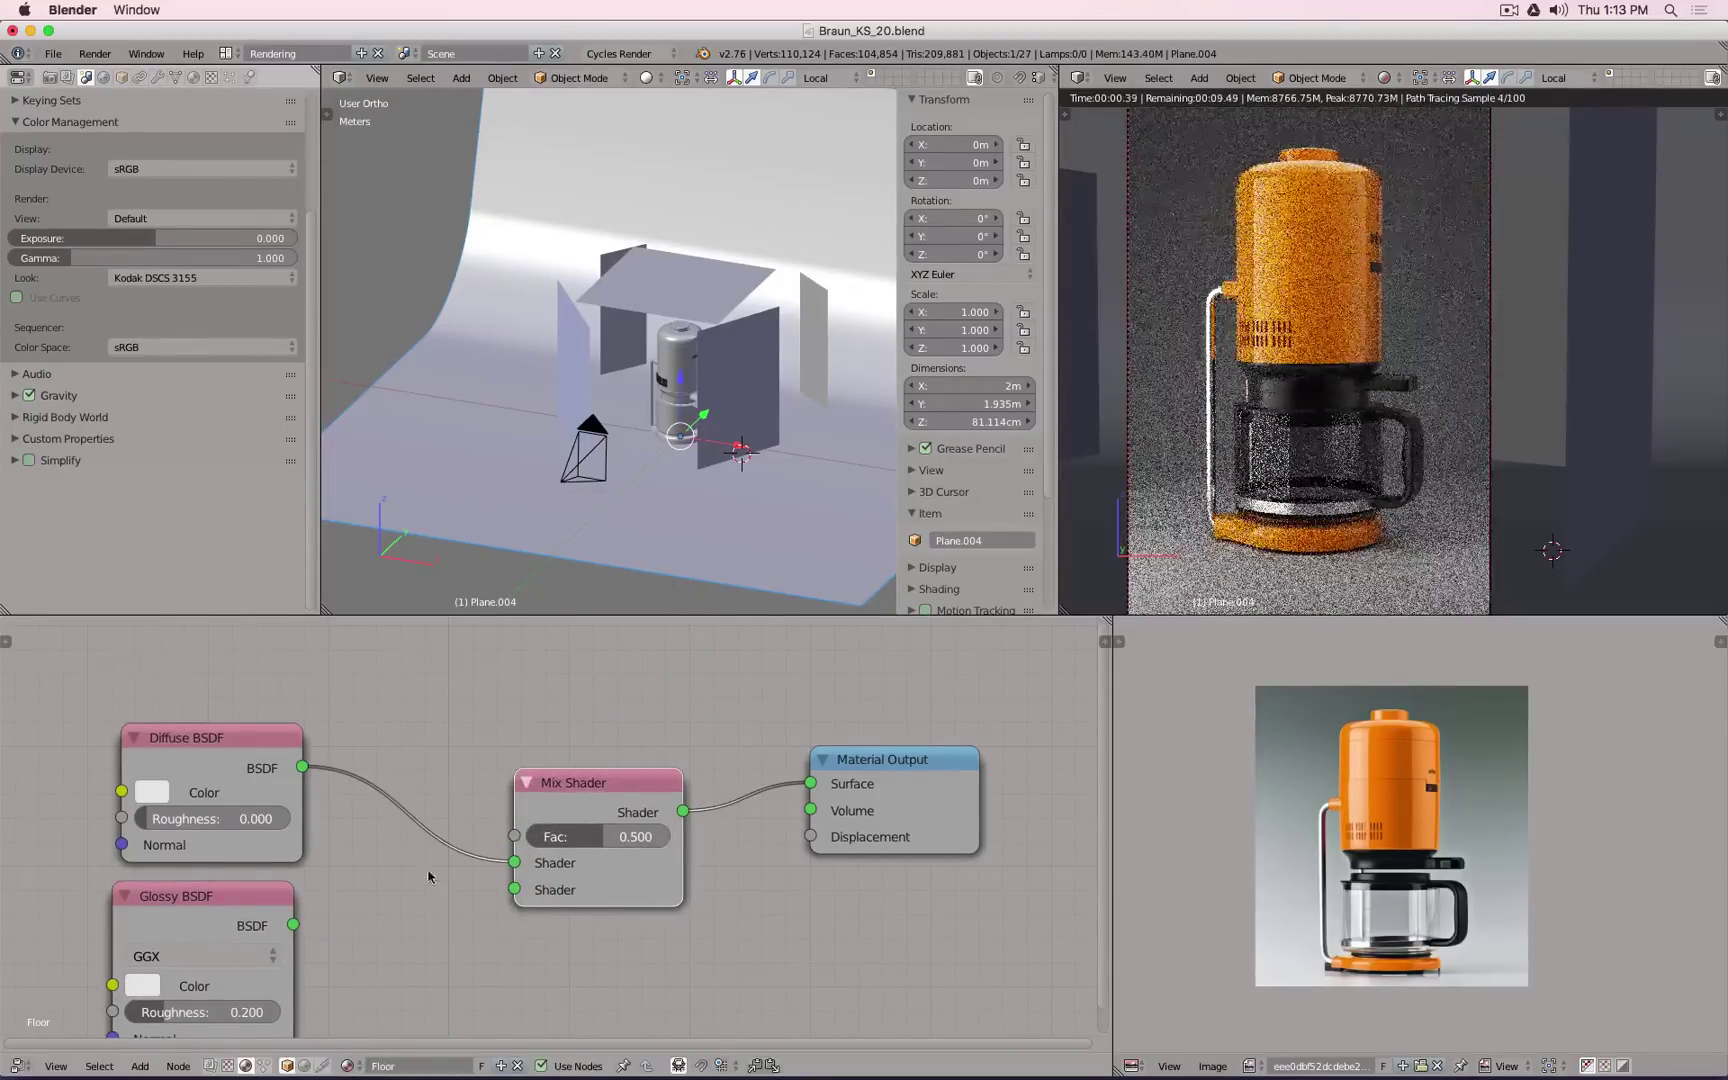
drag(291, 926, 514, 889)
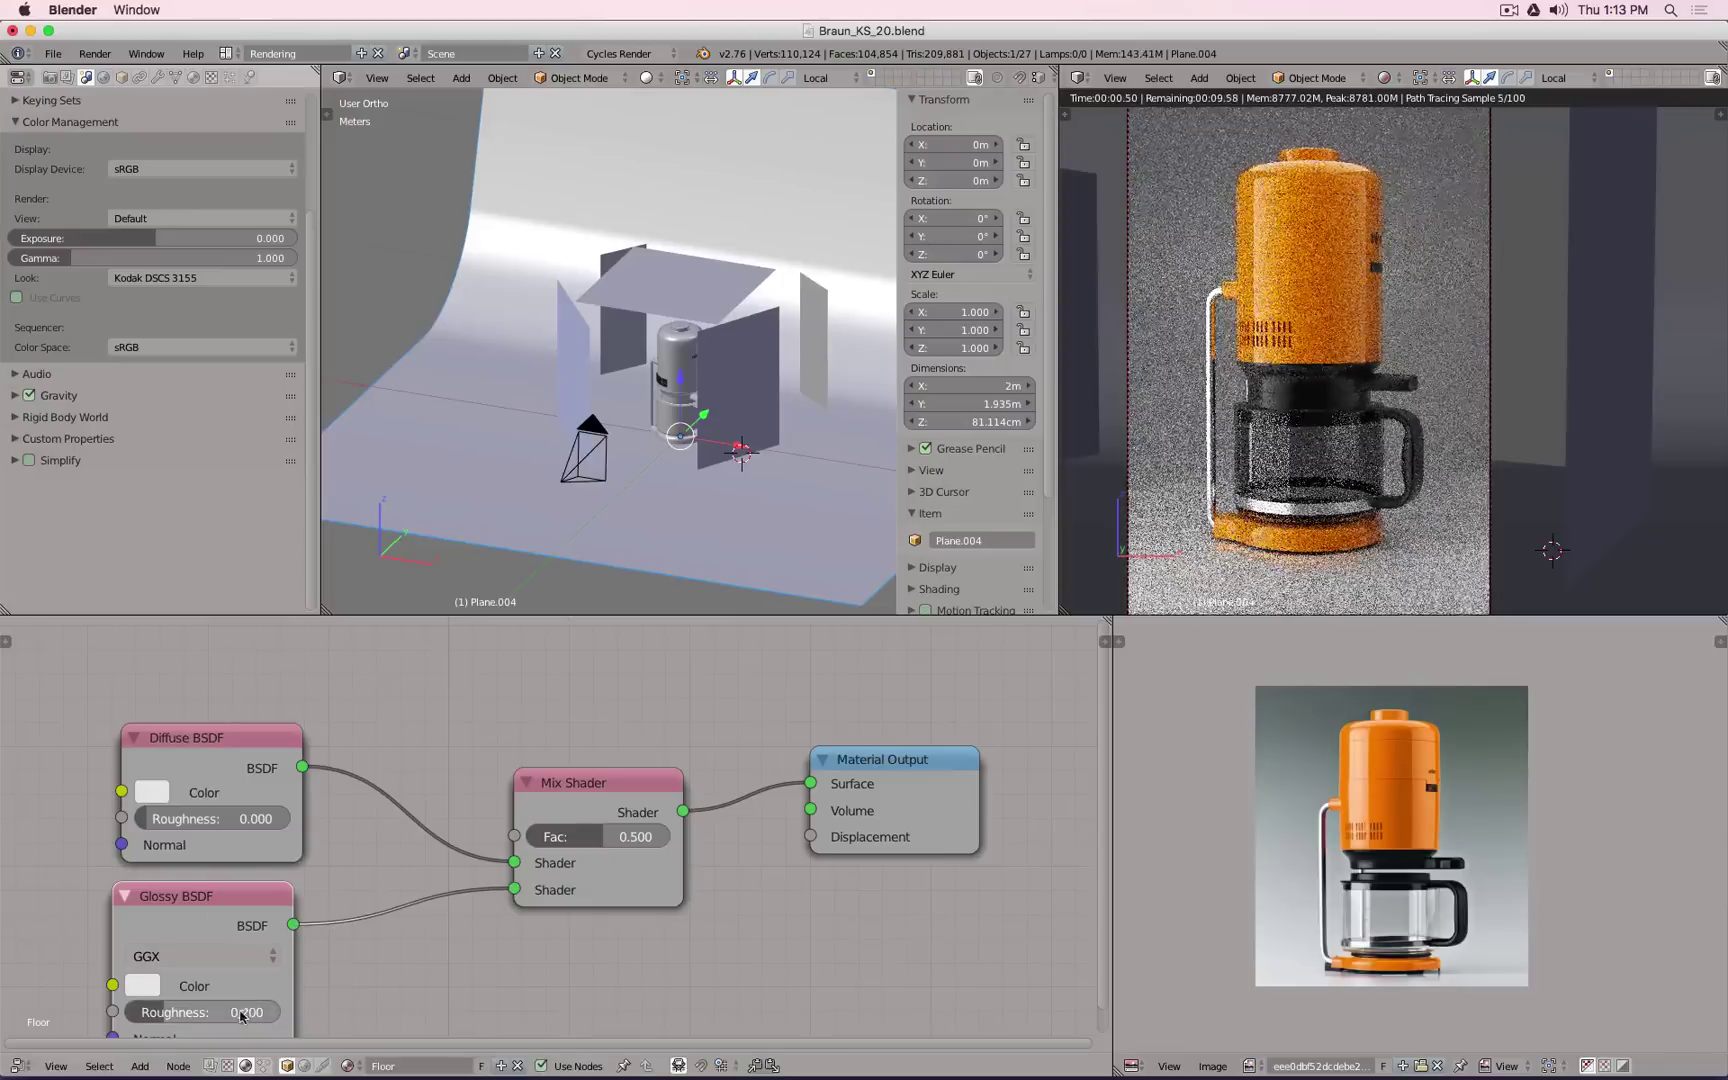
Step: Set the floor's Glossy roughness to 0 and lower the Mix Shader factor to about 0.218
key(BackSpace)
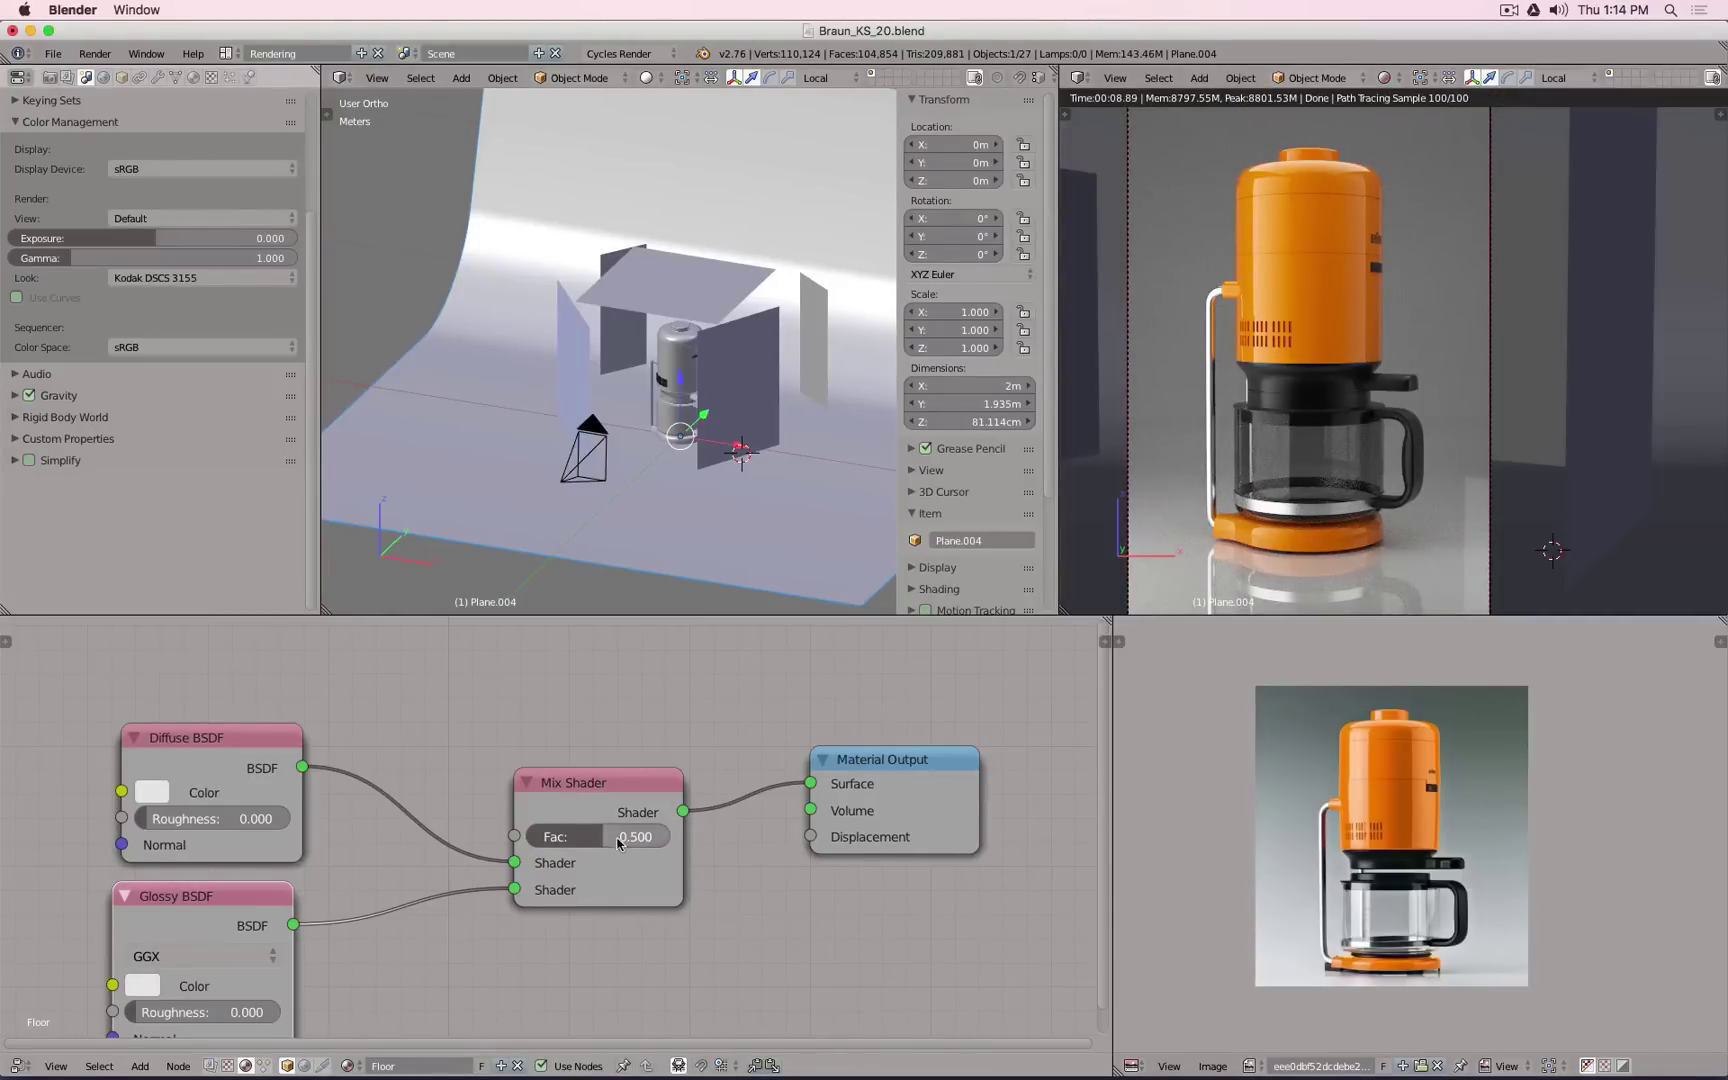
drag(618, 843, 579, 843)
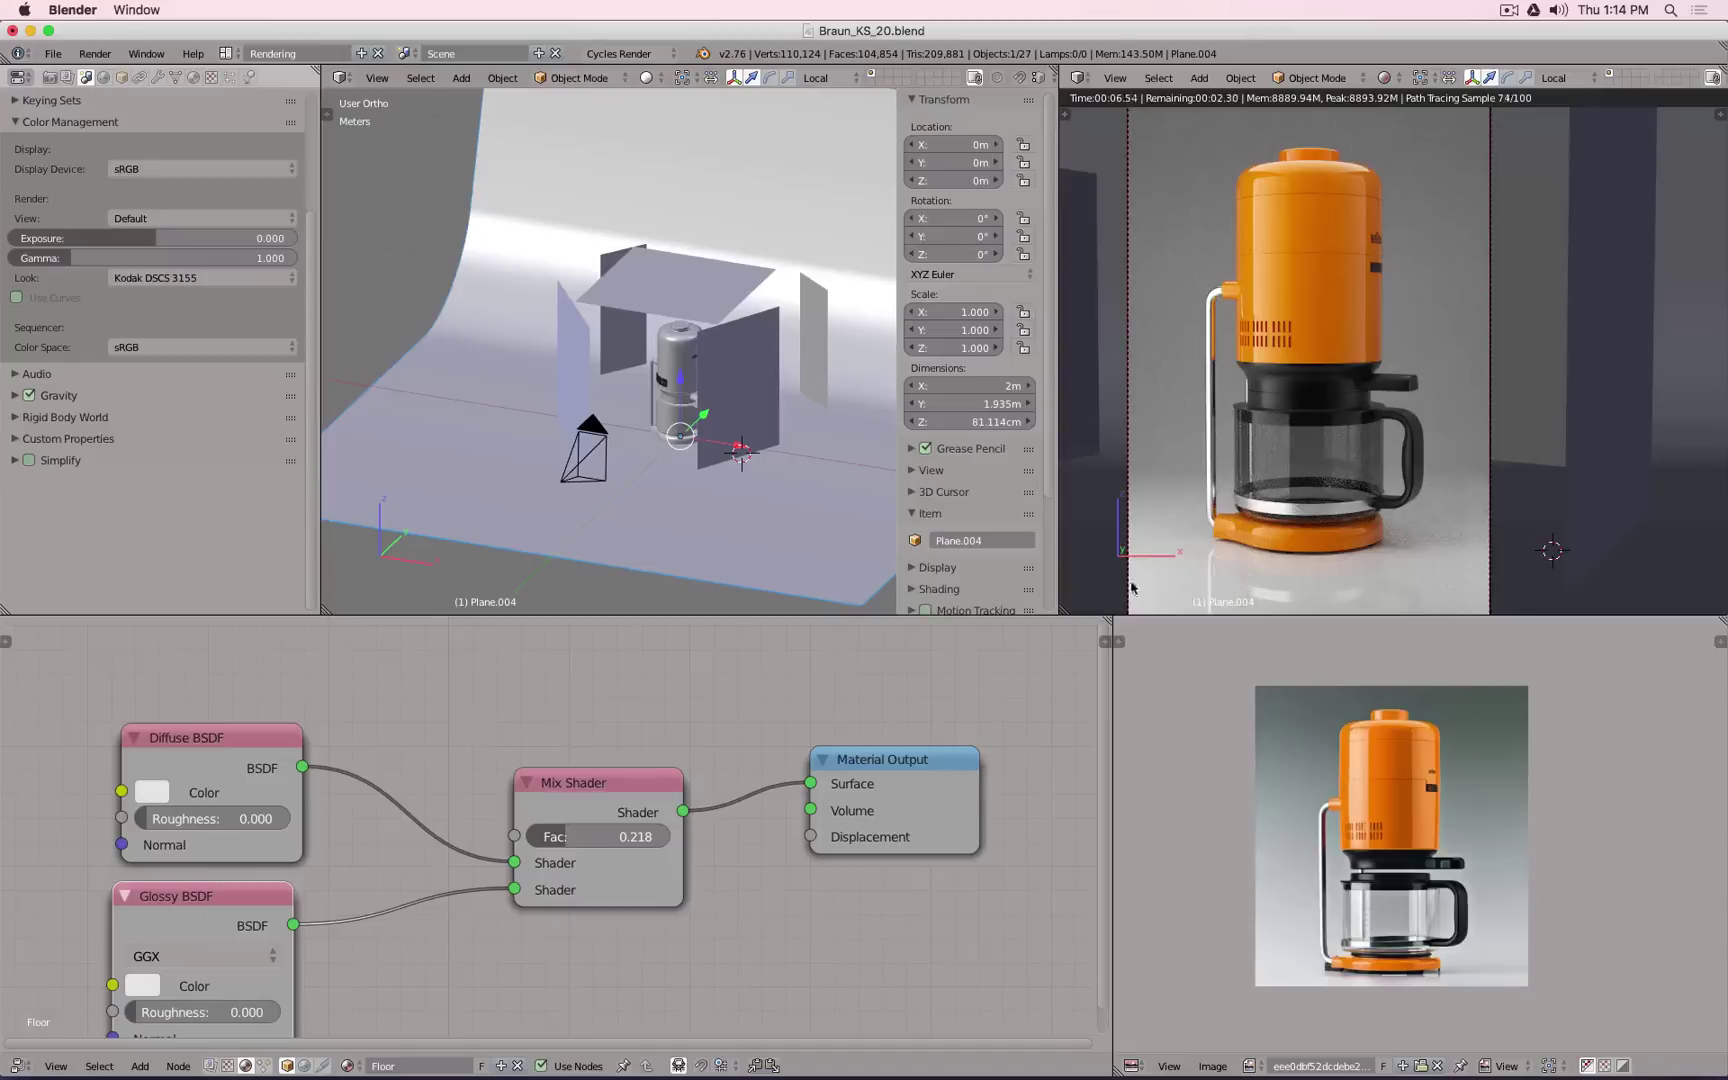
Step: Try a roughness of 0.1 on the floor's Glossy BSDF
middle_drag(352, 1009, 400, 883)
click(282, 888)
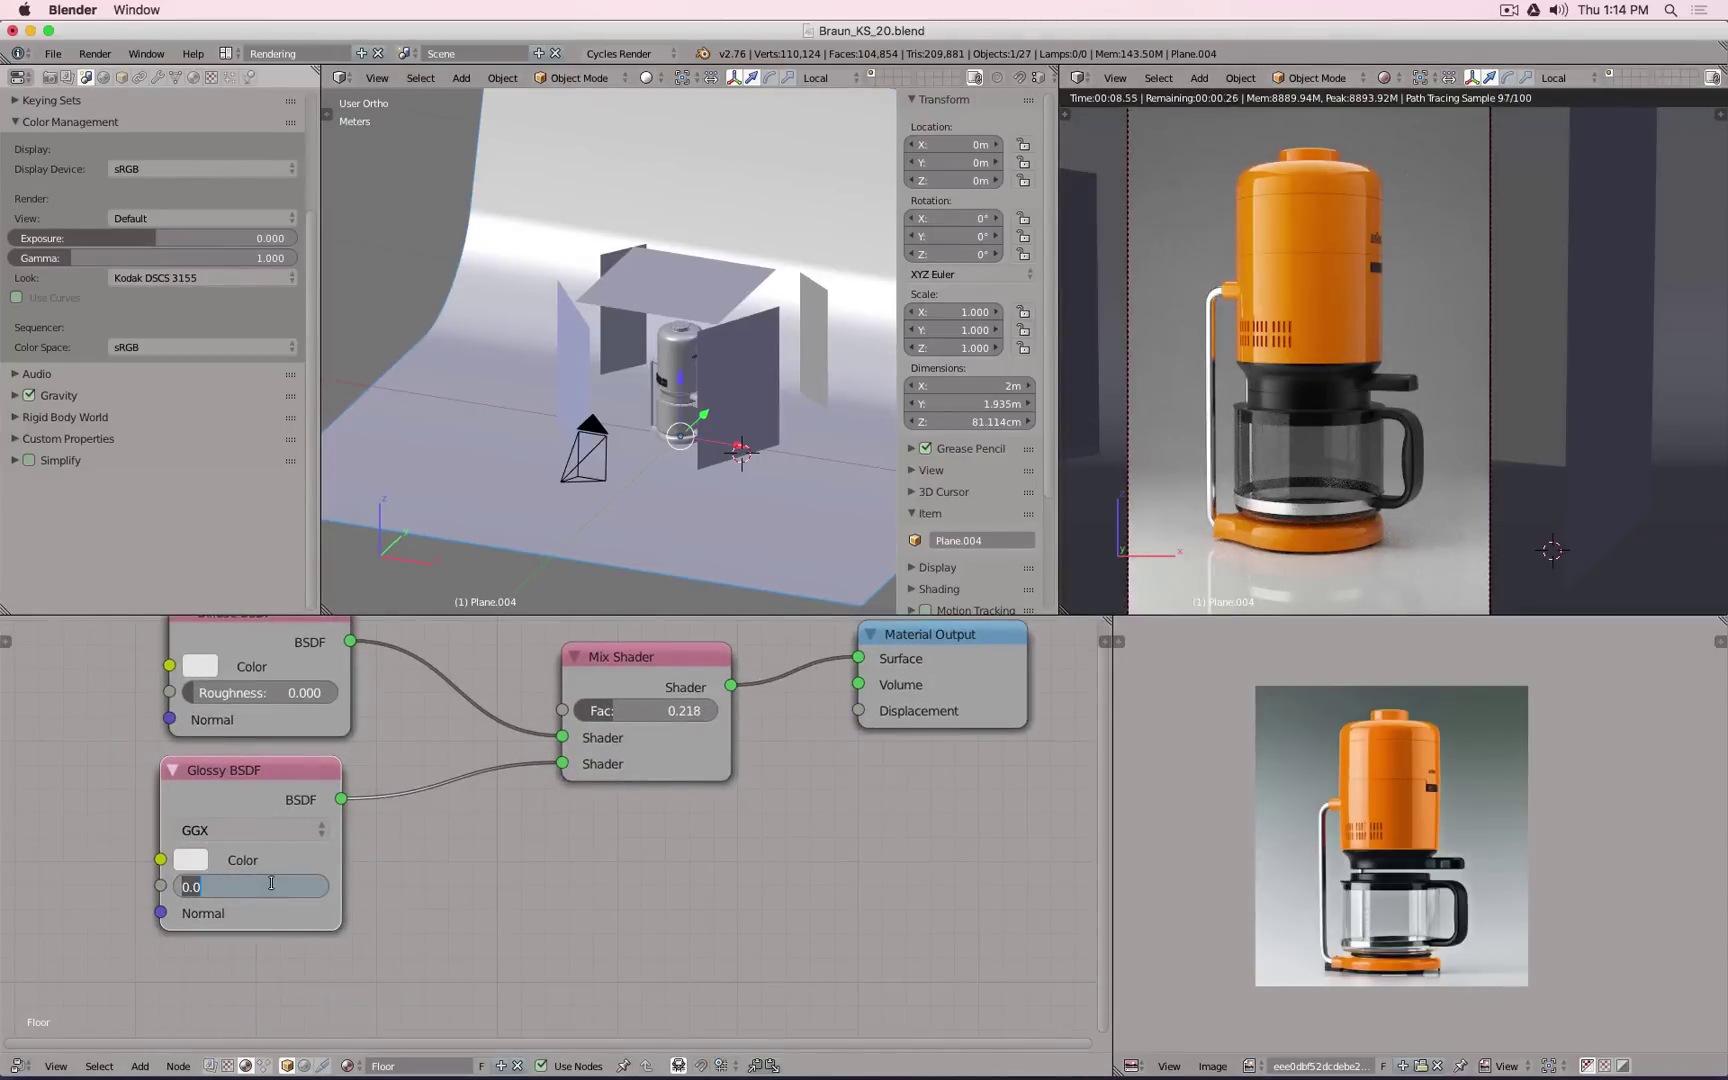
text(0.1)
key(Return)
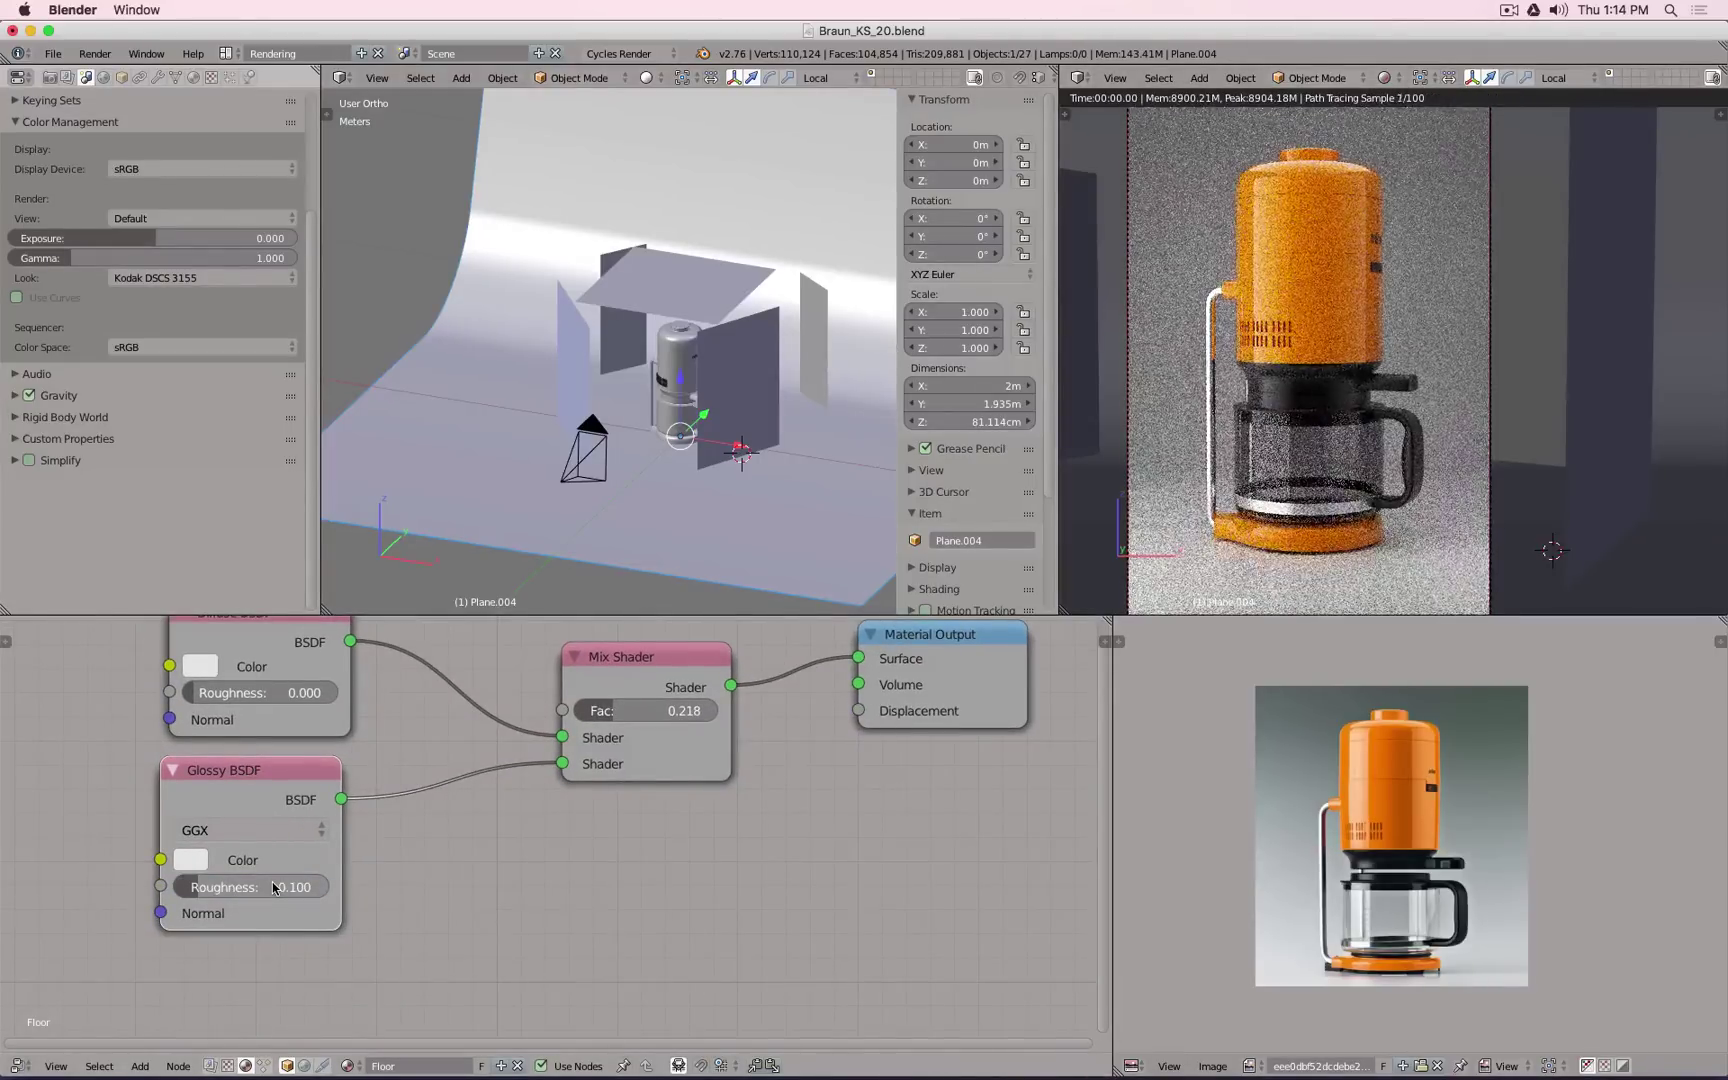
Step: Set the roughness of the floor's Glossy BSDF to 0.025
click(272, 885)
key(BackSpace)
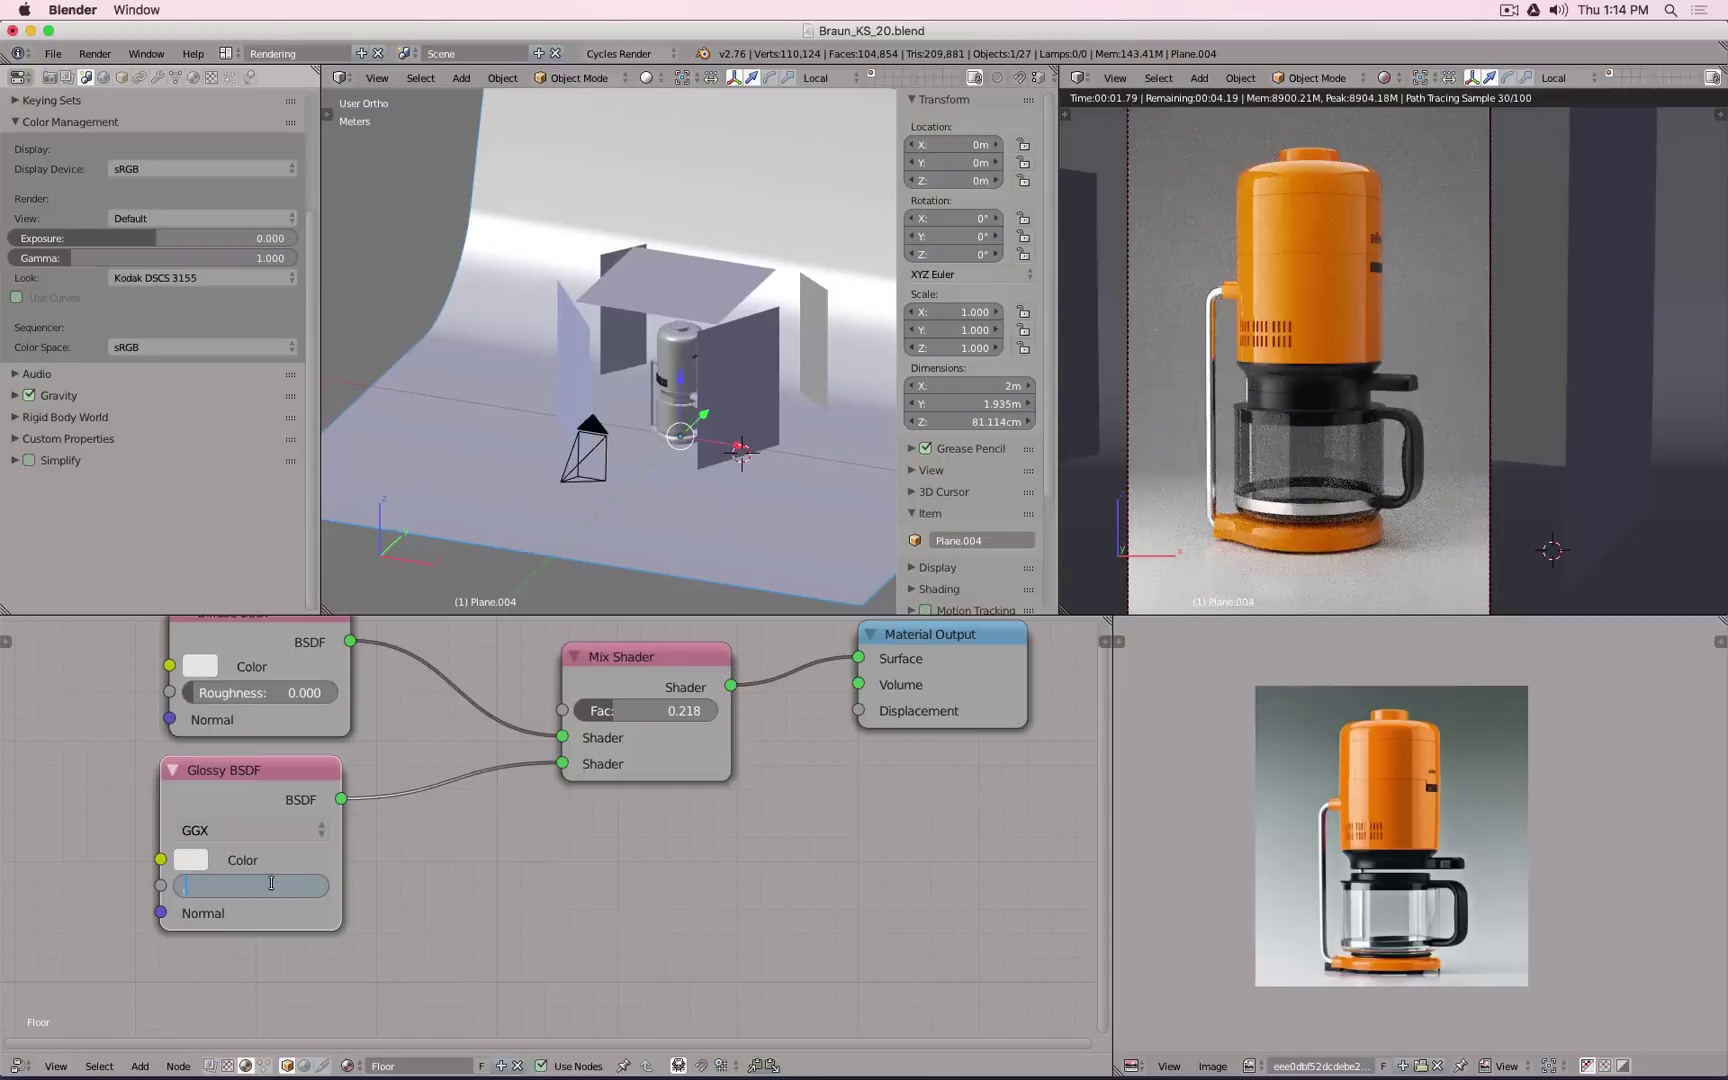
key(Return)
click(271, 884)
text(.025)
key(Return)
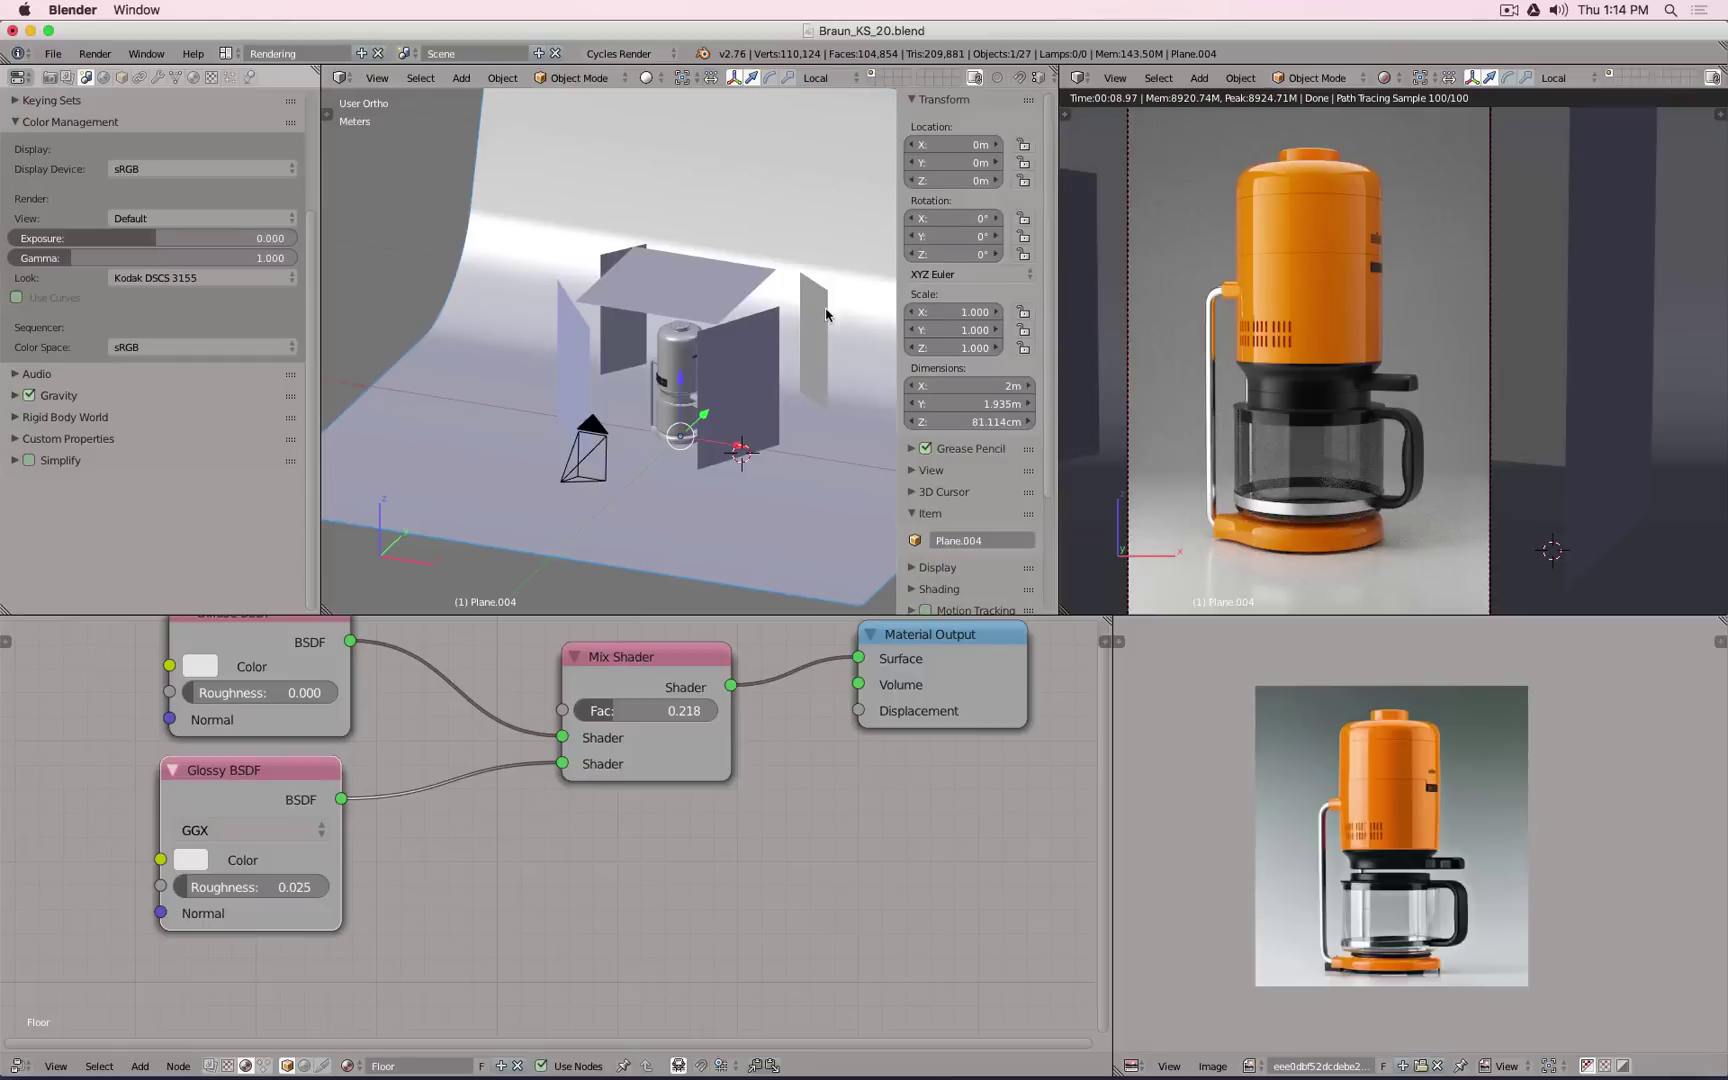
Step: Add a Layer Weight node to the floor material and connect its Facing output to the Mix Shader's factor
middle_drag(822, 789, 917, 910)
scroll(656, 684, up, 6)
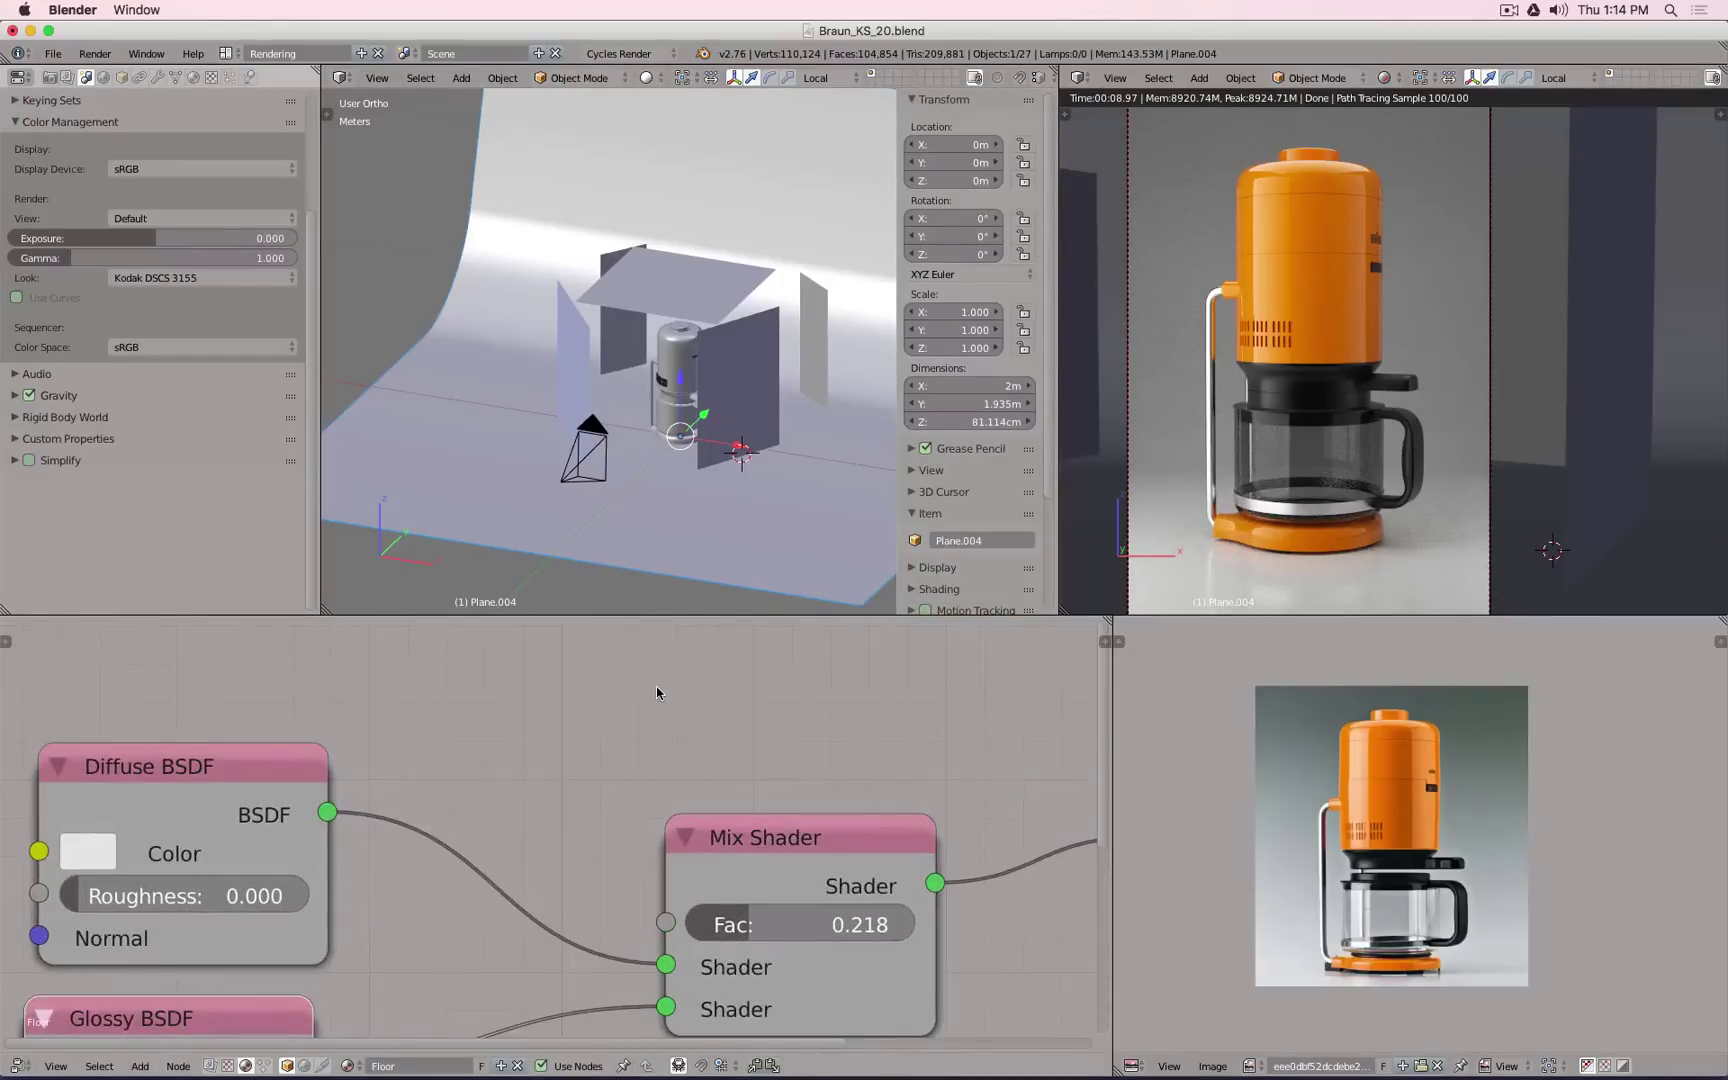
scroll(656, 684, down, 5)
scroll(656, 681, down, 1)
middle_drag(620, 658, 649, 735)
key(shift+a)
mouse_move(484, 693)
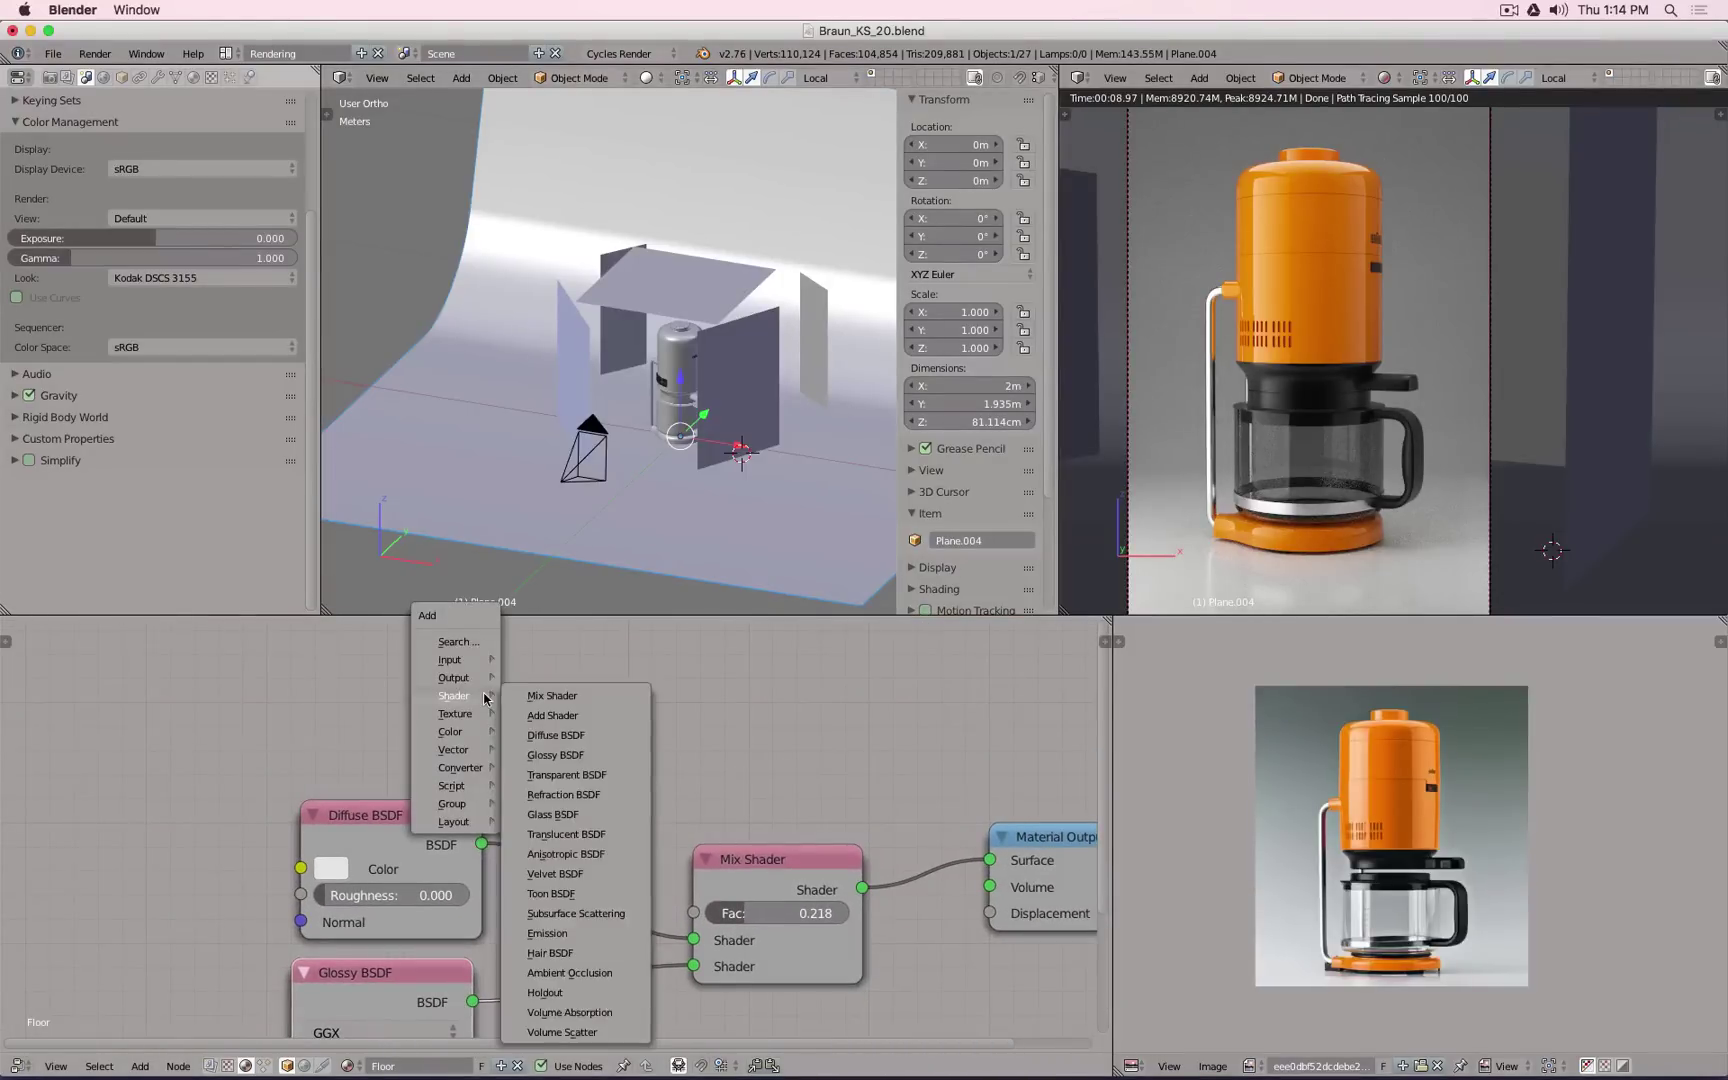
mouse_move(458, 660)
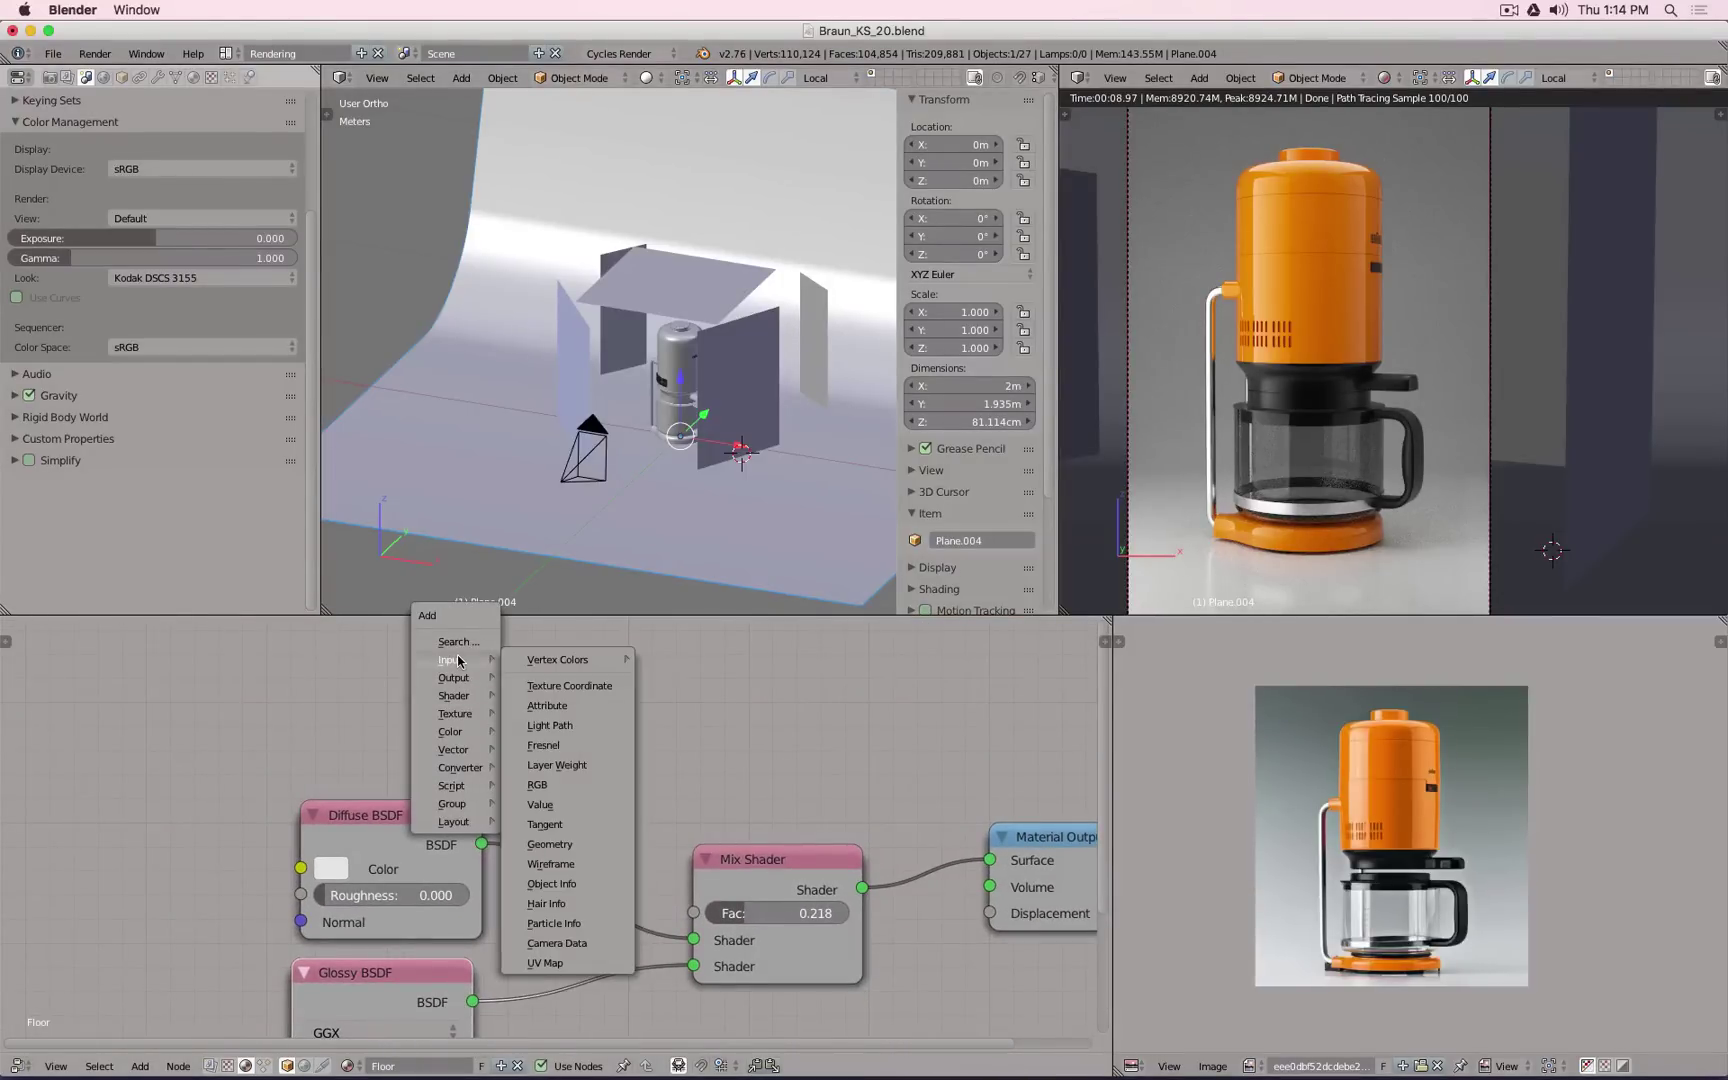
click(609, 768)
click(232, 609)
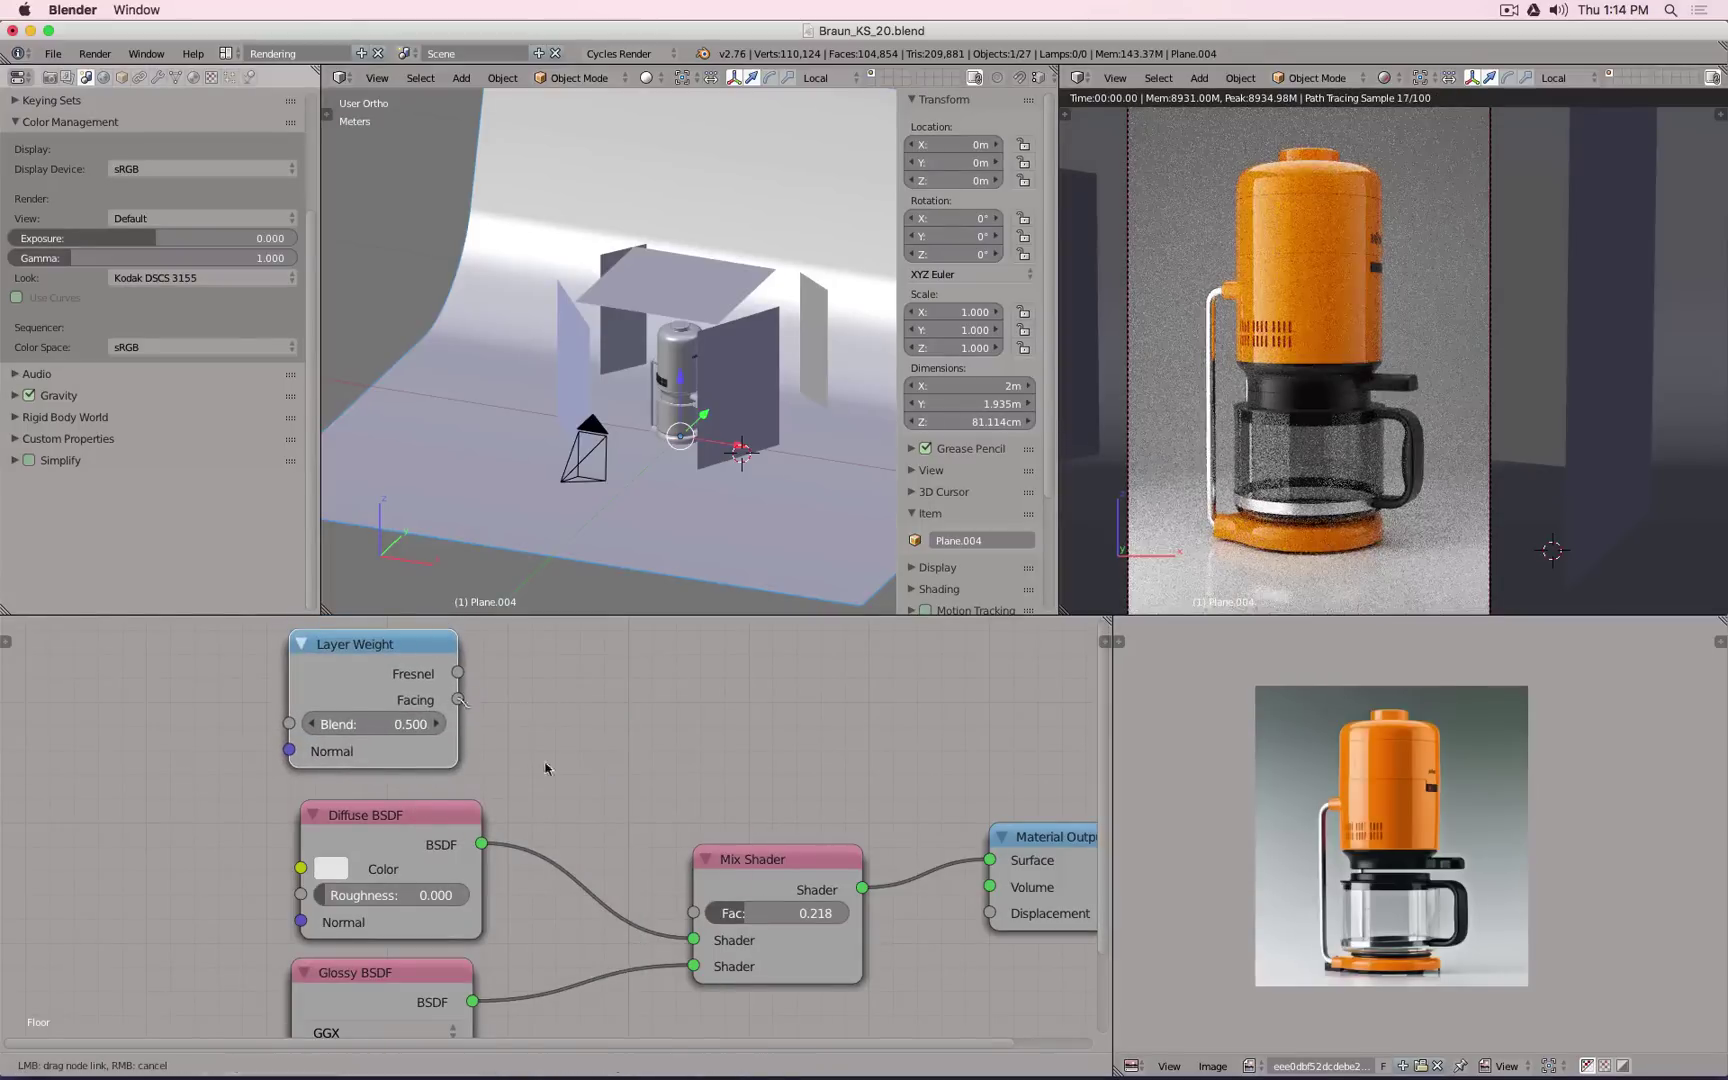
drag(457, 699, 714, 917)
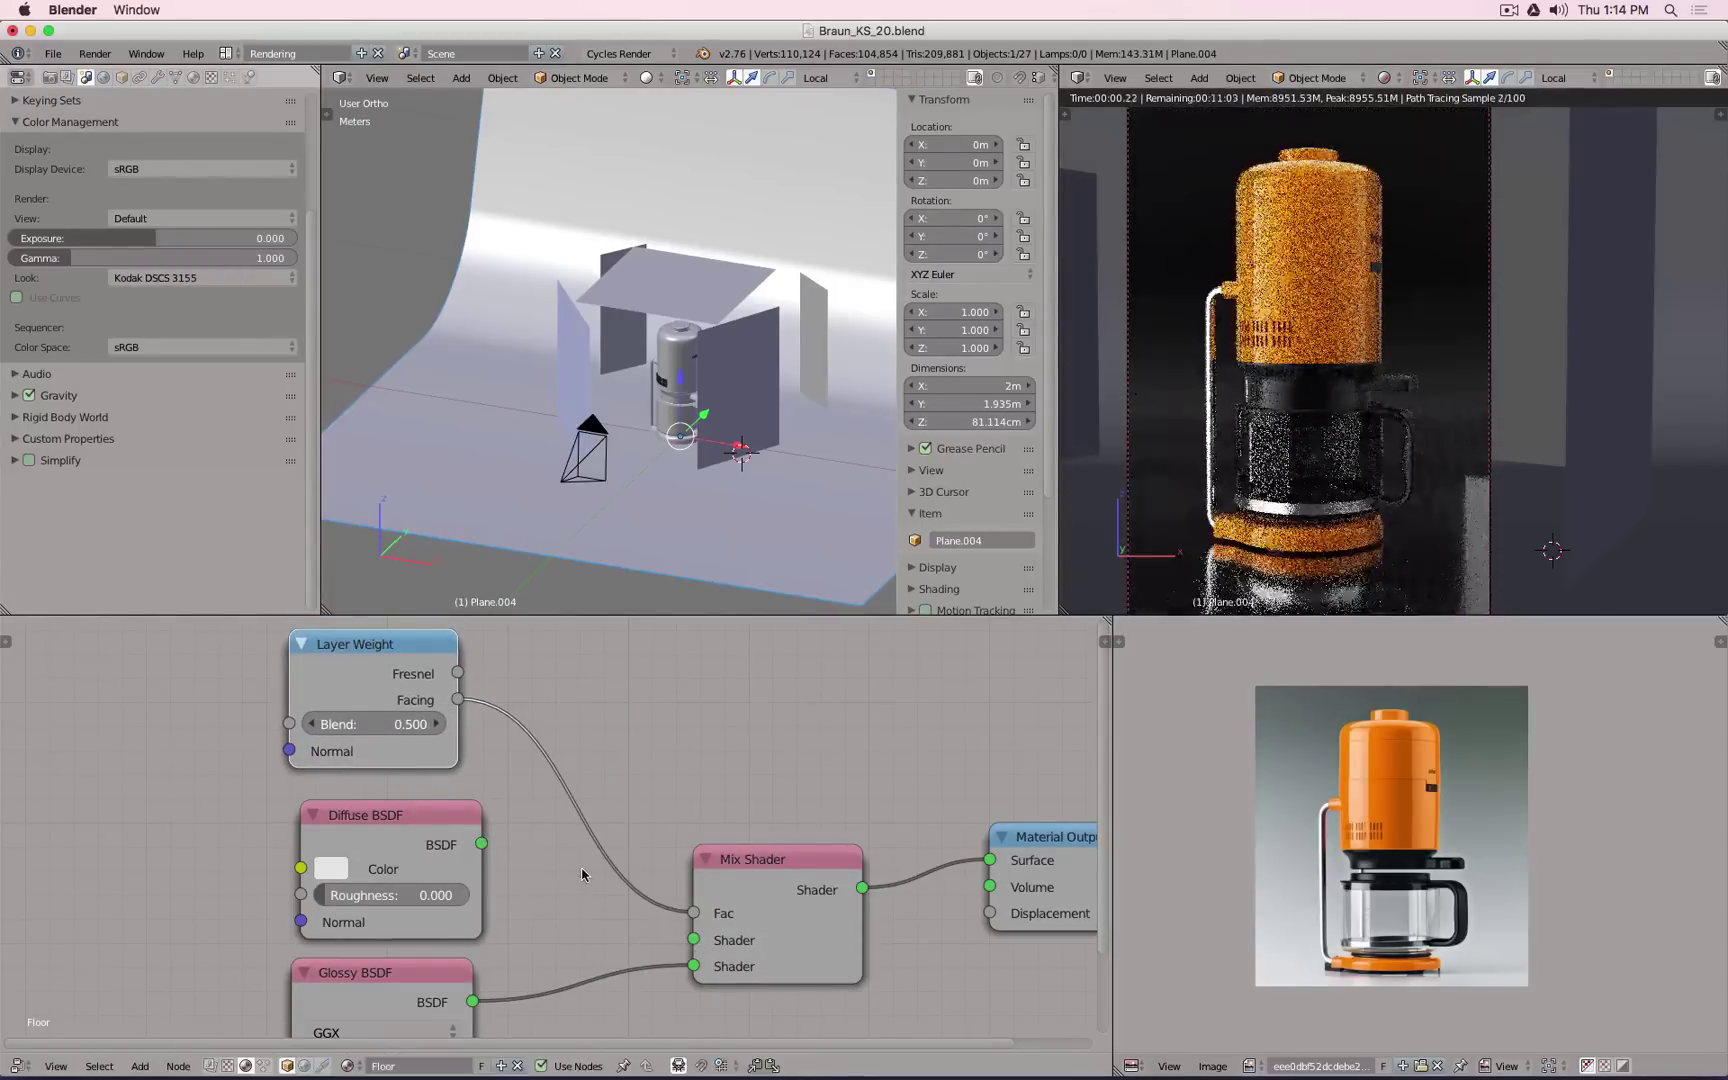
Step: Set the Layer Weight blend to 0.100 and reconnect the Diffuse BSDF to the Mix Shader's first Shader input
middle_drag(722, 756, 800, 717)
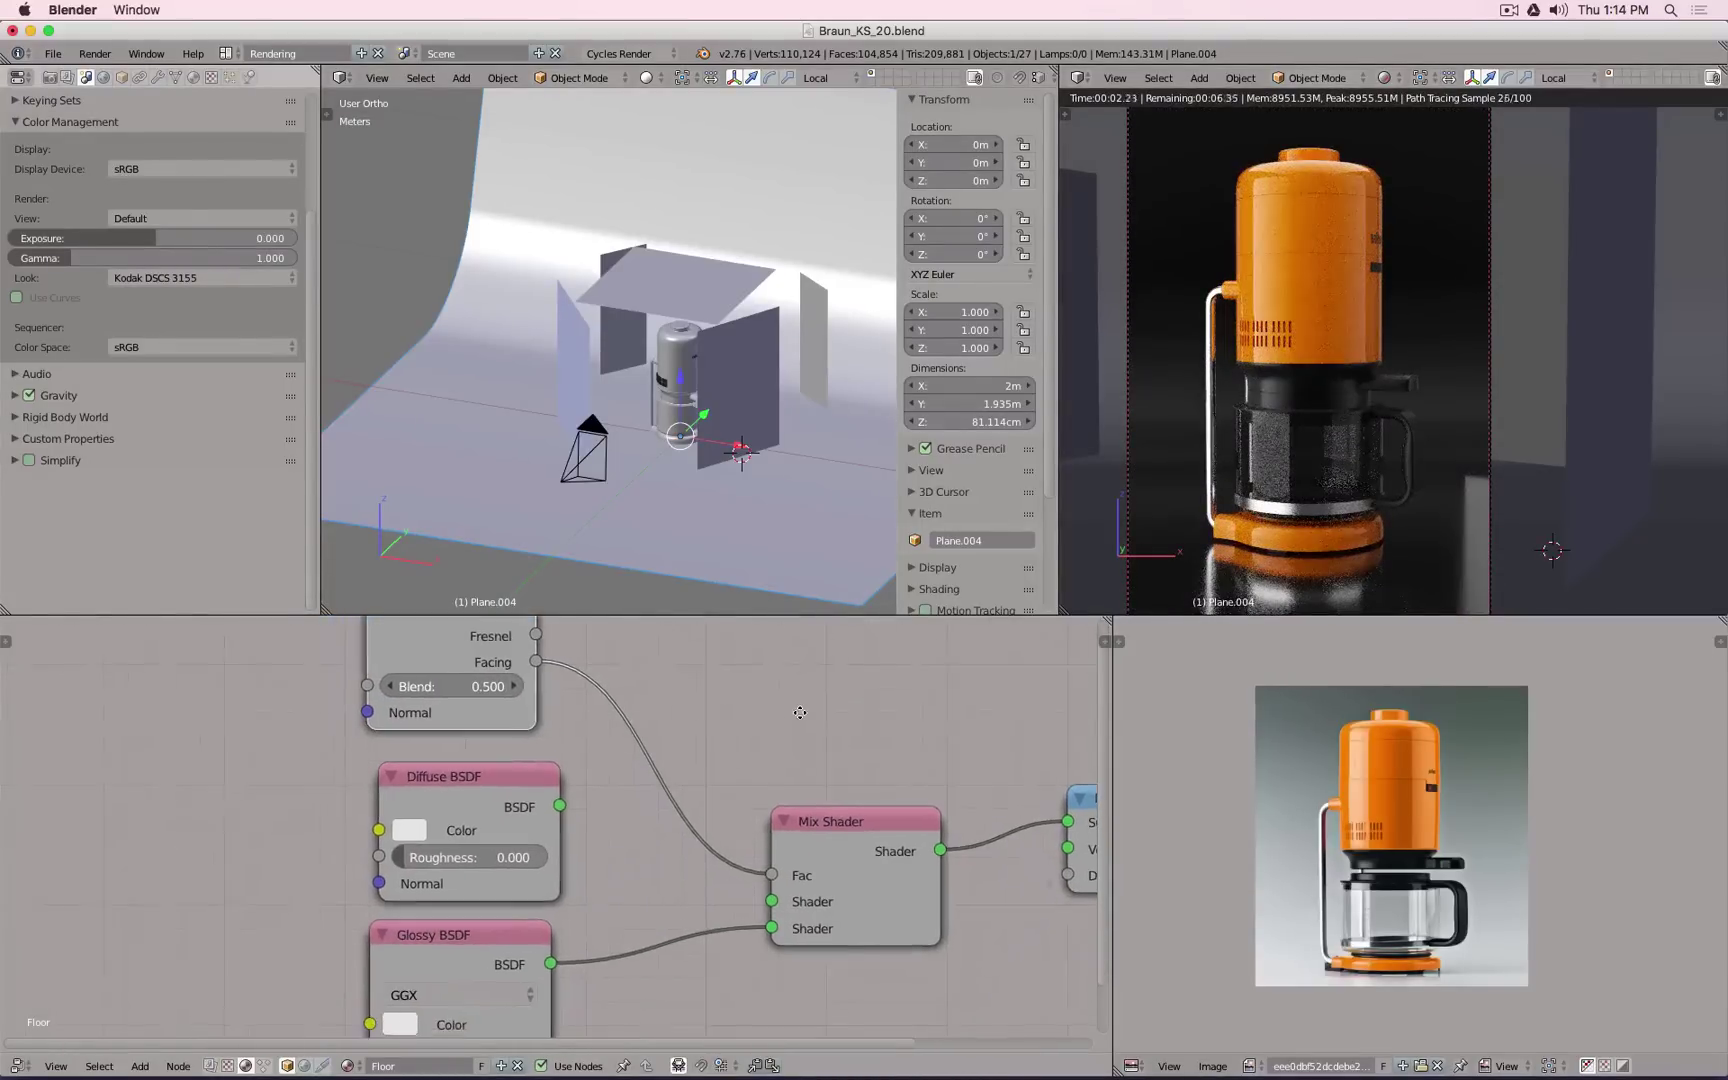
scroll(722, 720, down, 3)
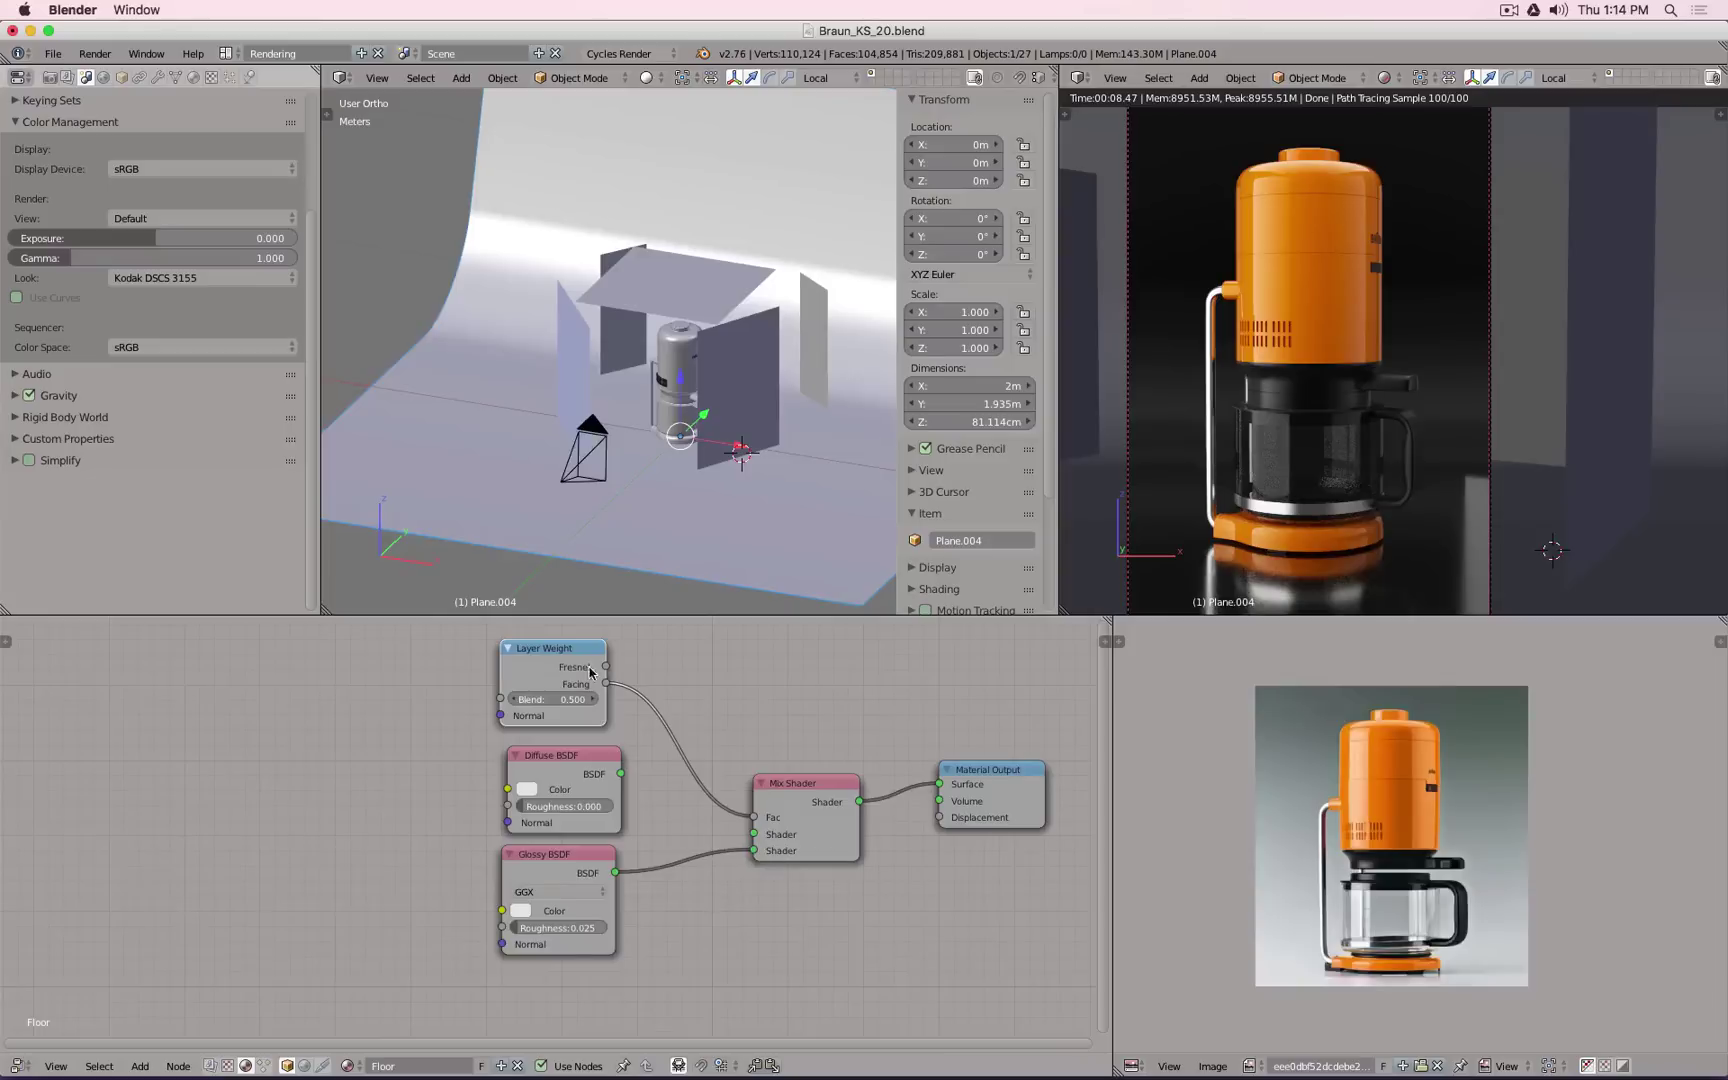
drag(570, 700, 770, 700)
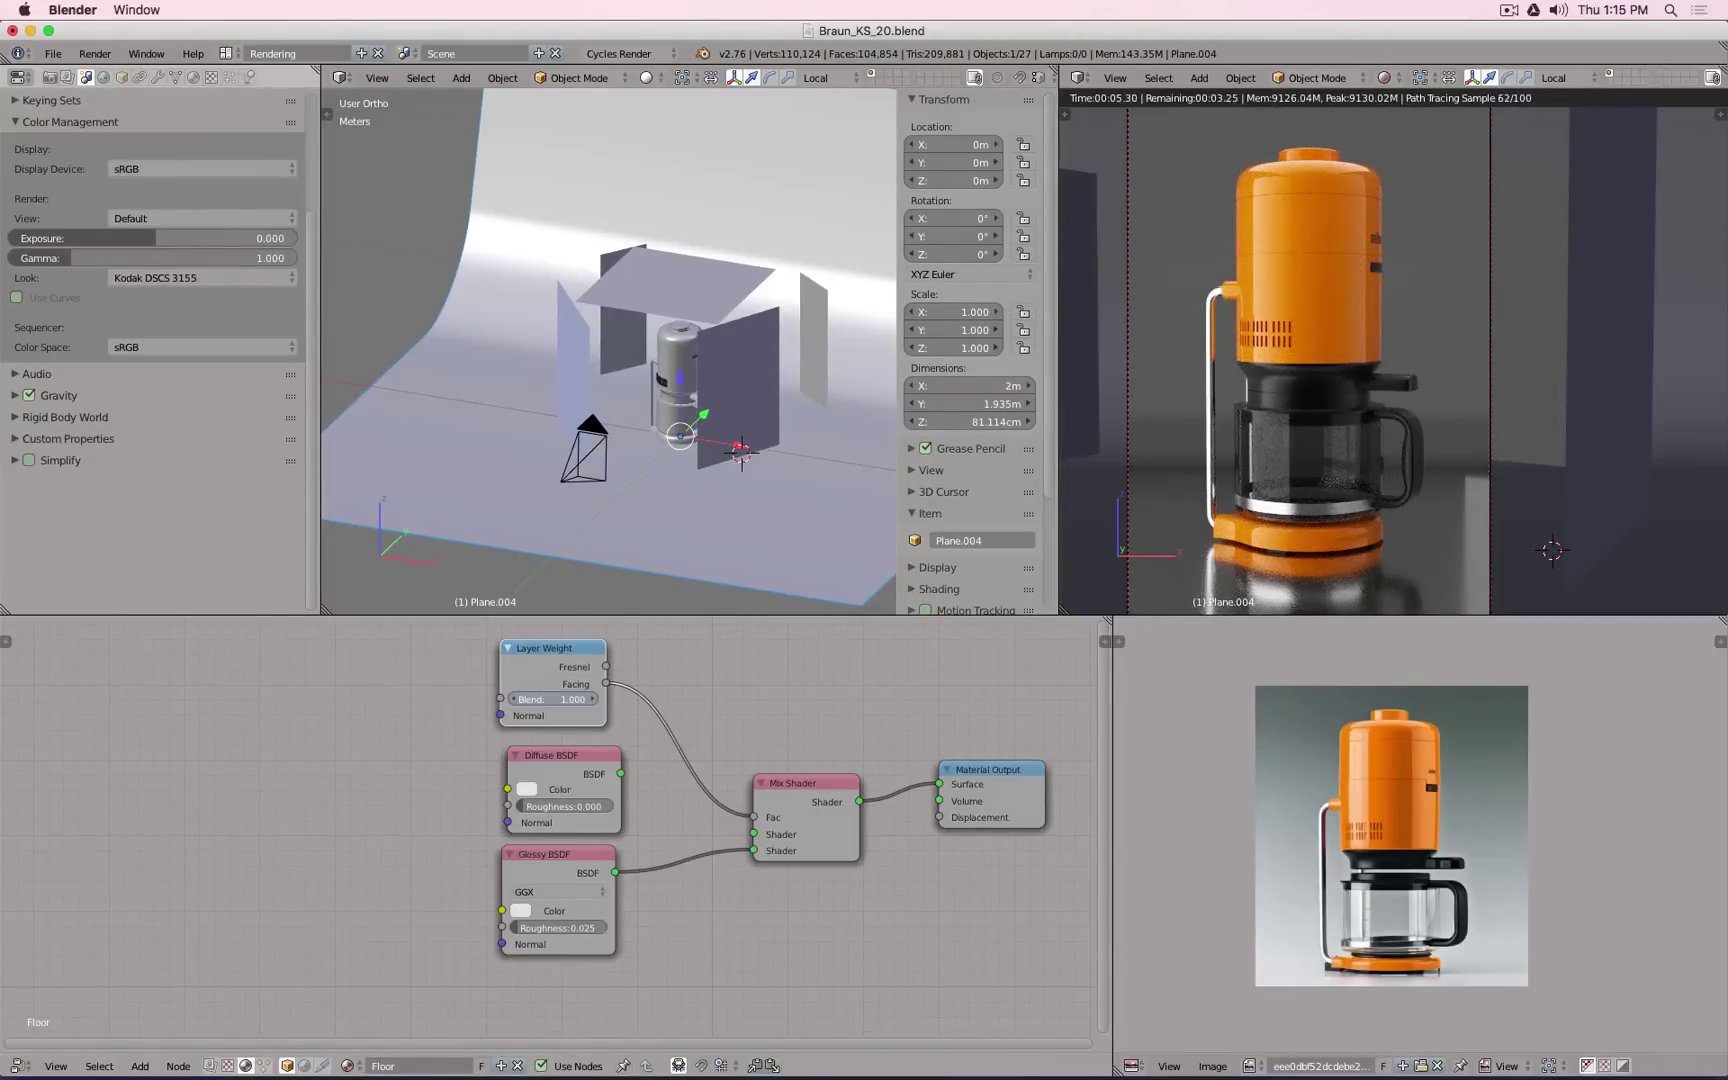
drag(560, 699, 499, 699)
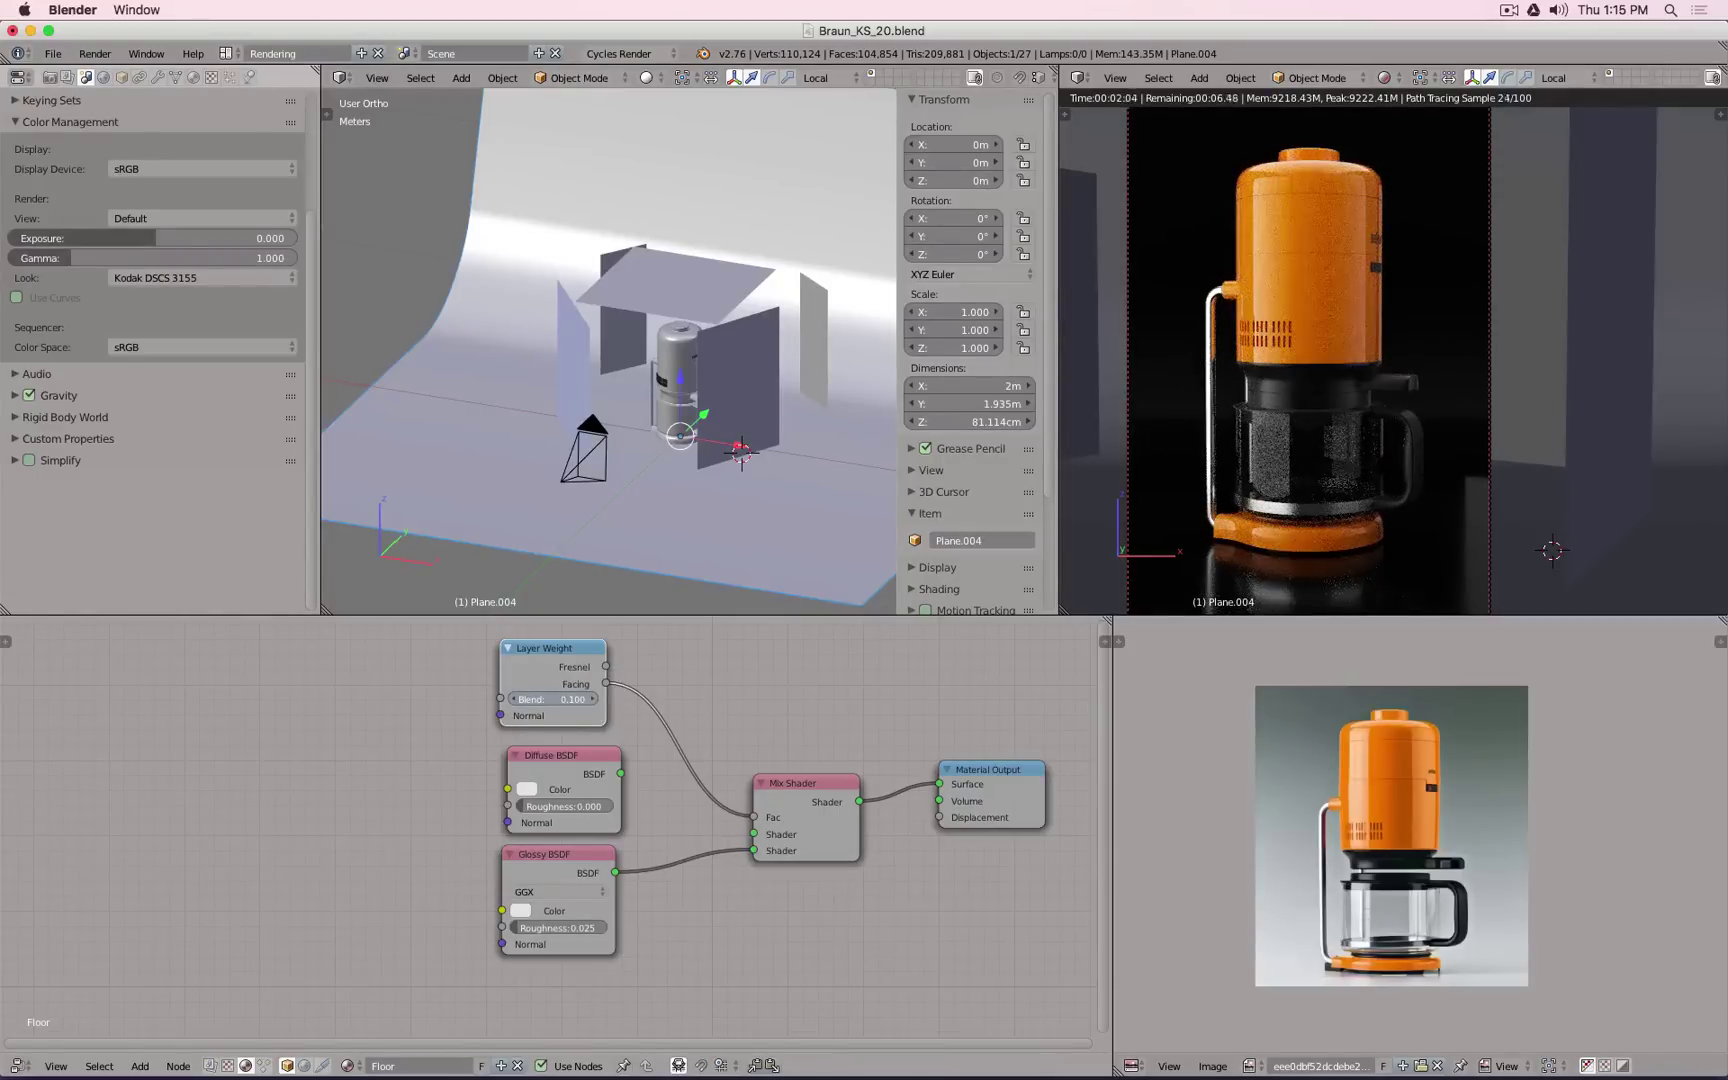
drag(499, 699, 499, 699)
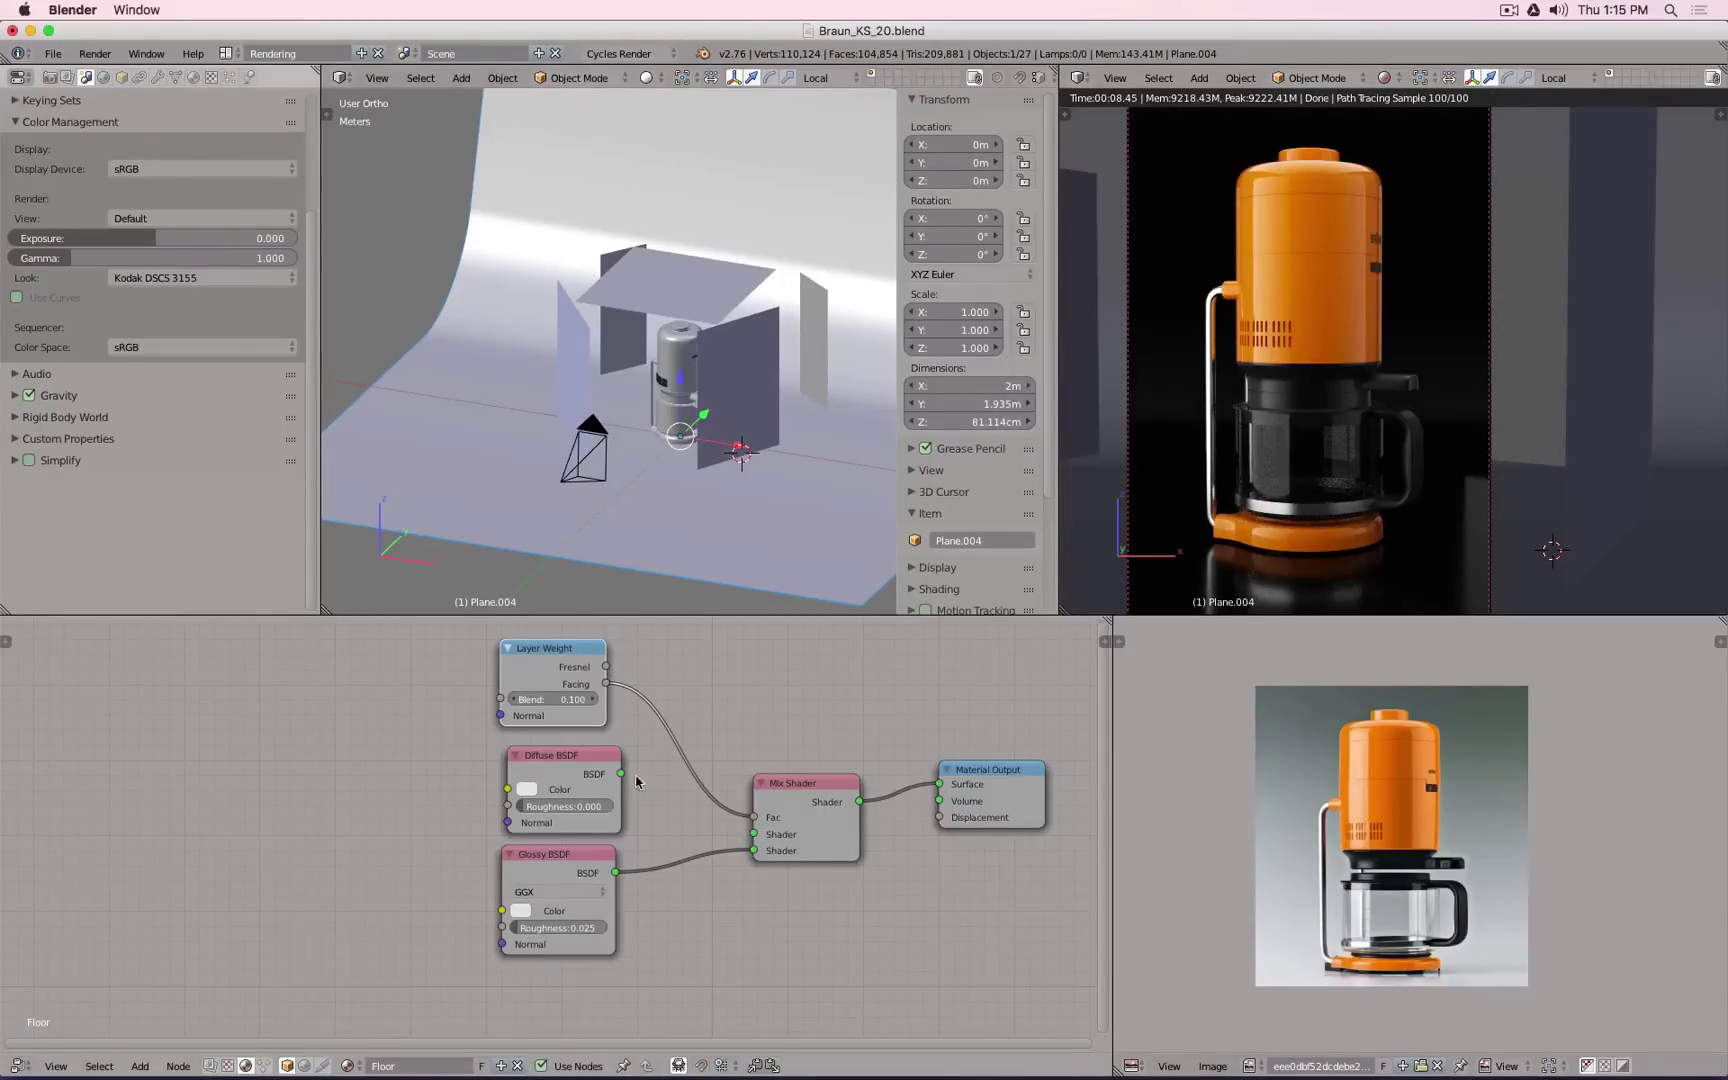
drag(622, 774, 754, 834)
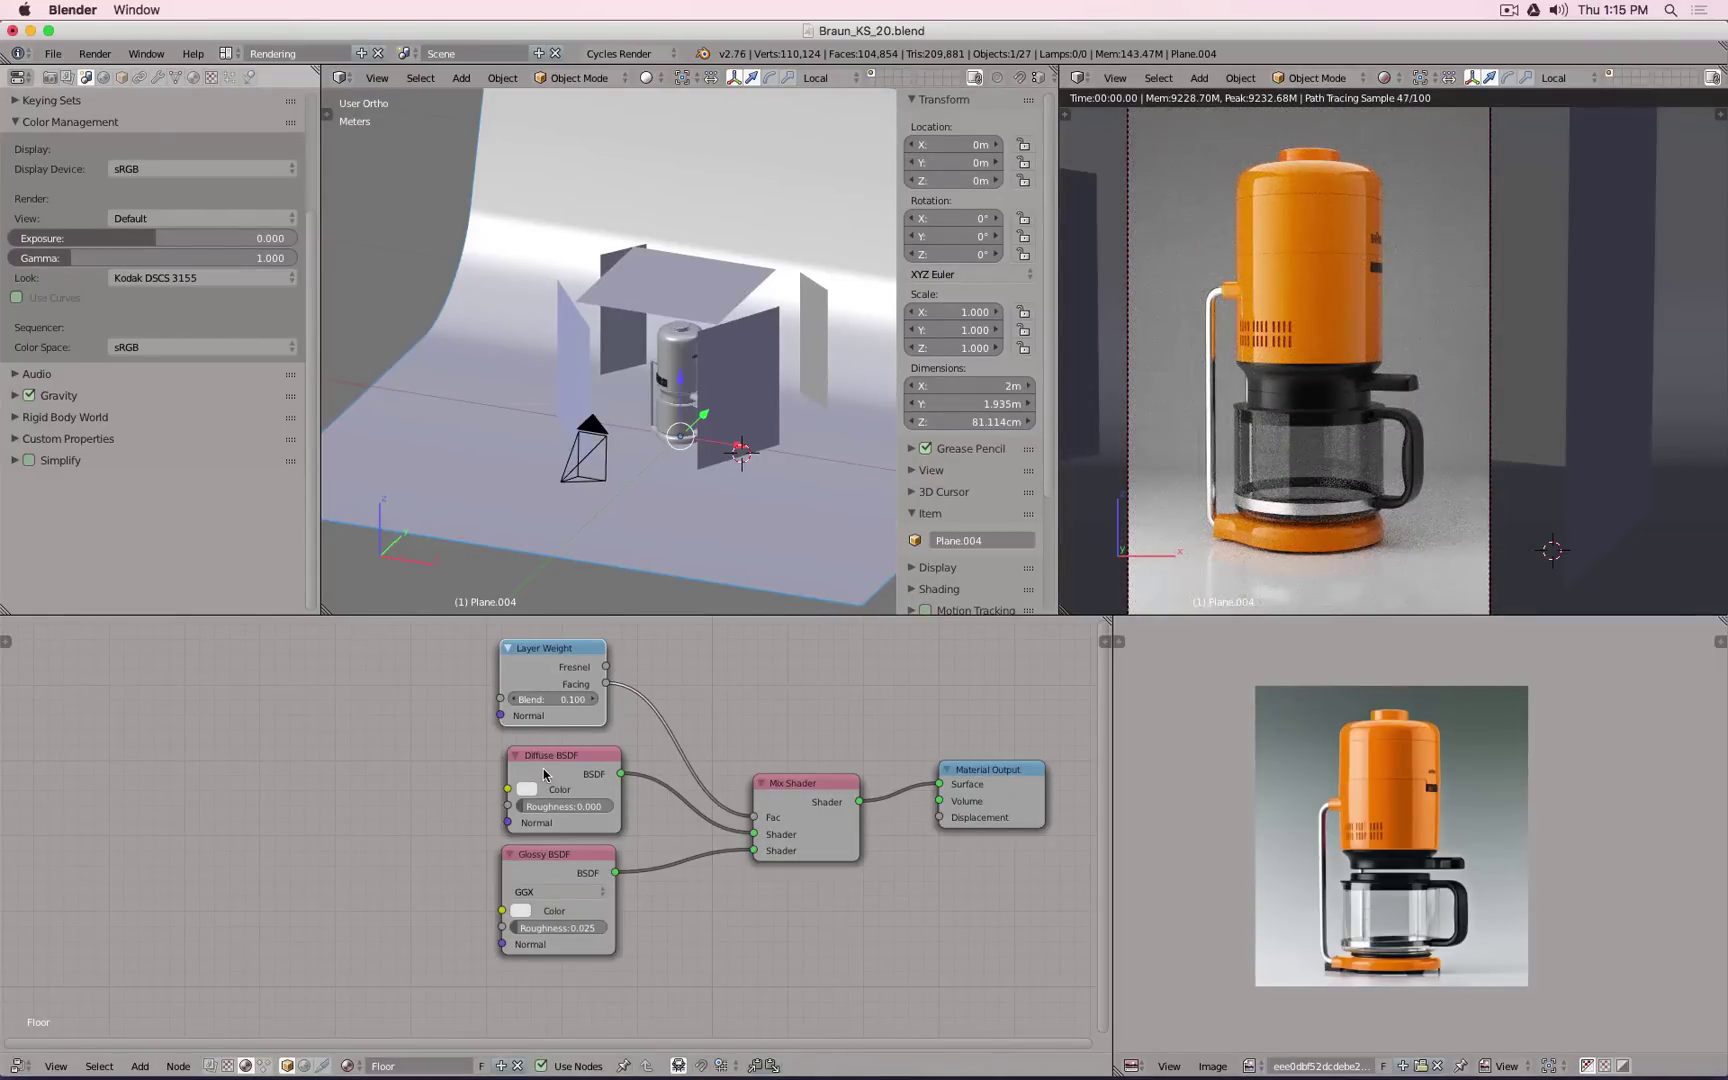
Step: Sample the floor's Diffuse BSDF color from the grey-green backdrop in the reference photo and raise its brightness
click(526, 790)
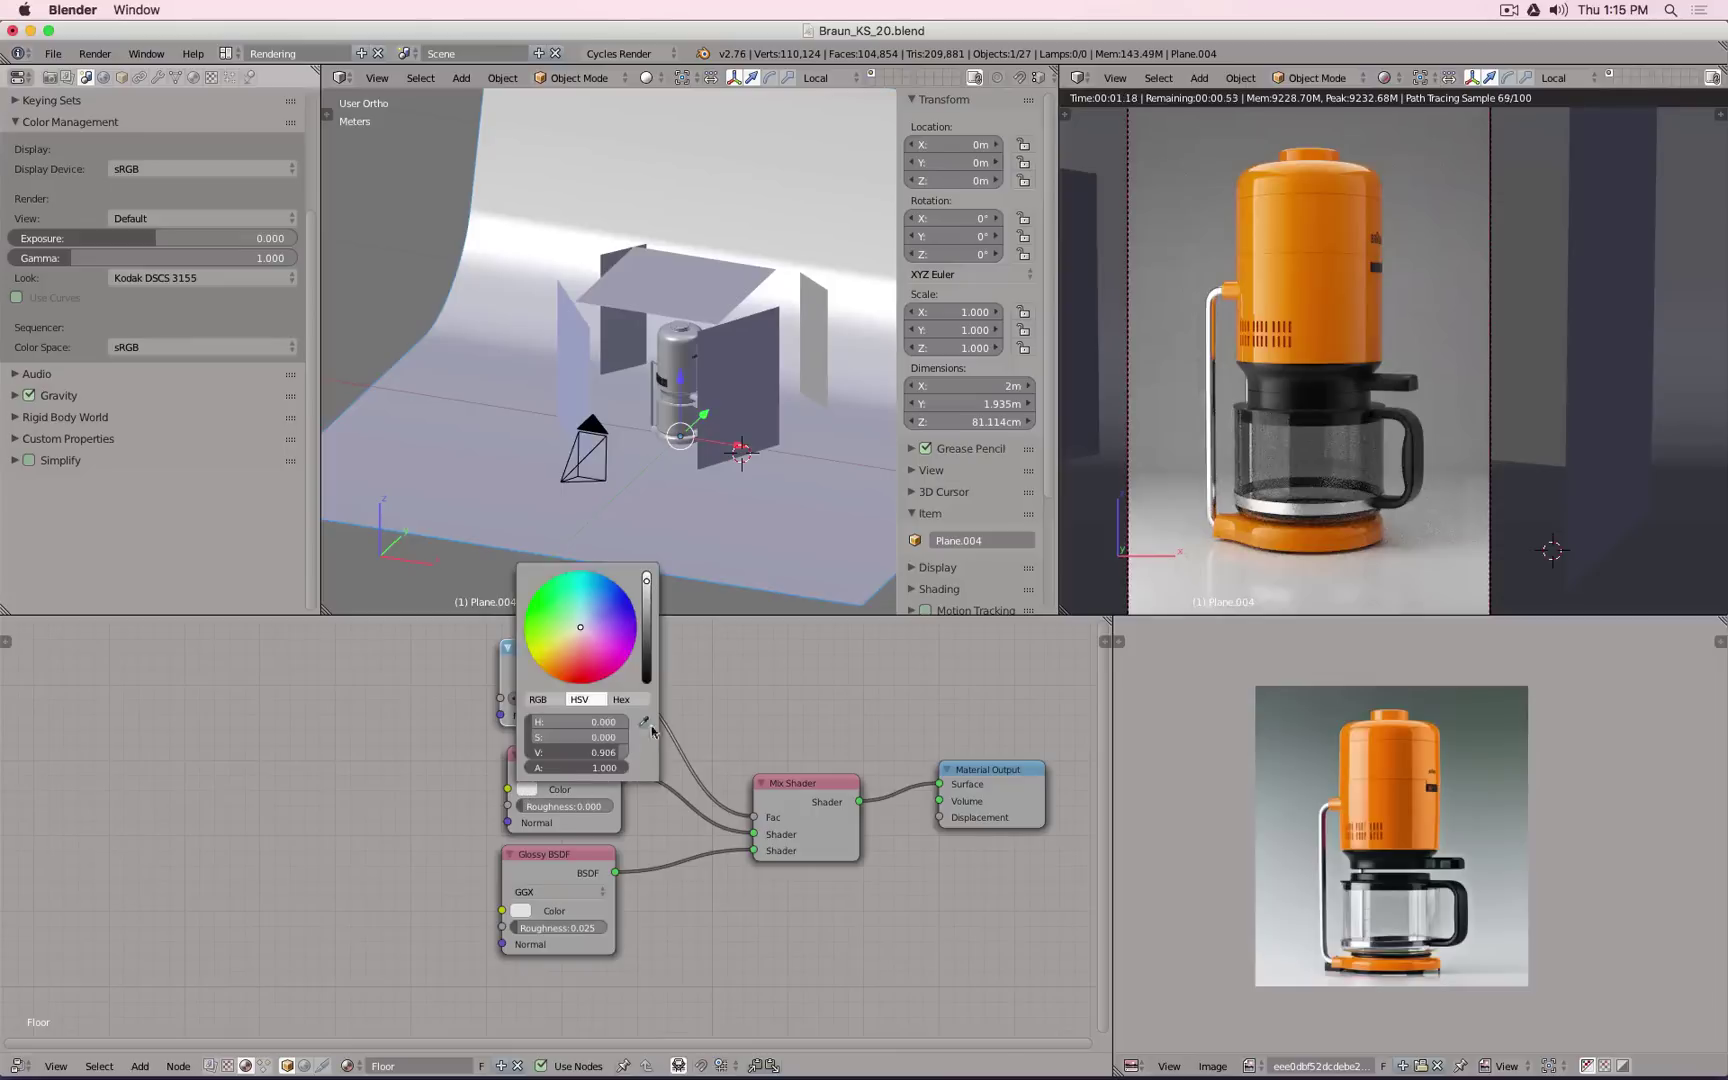
click(645, 722)
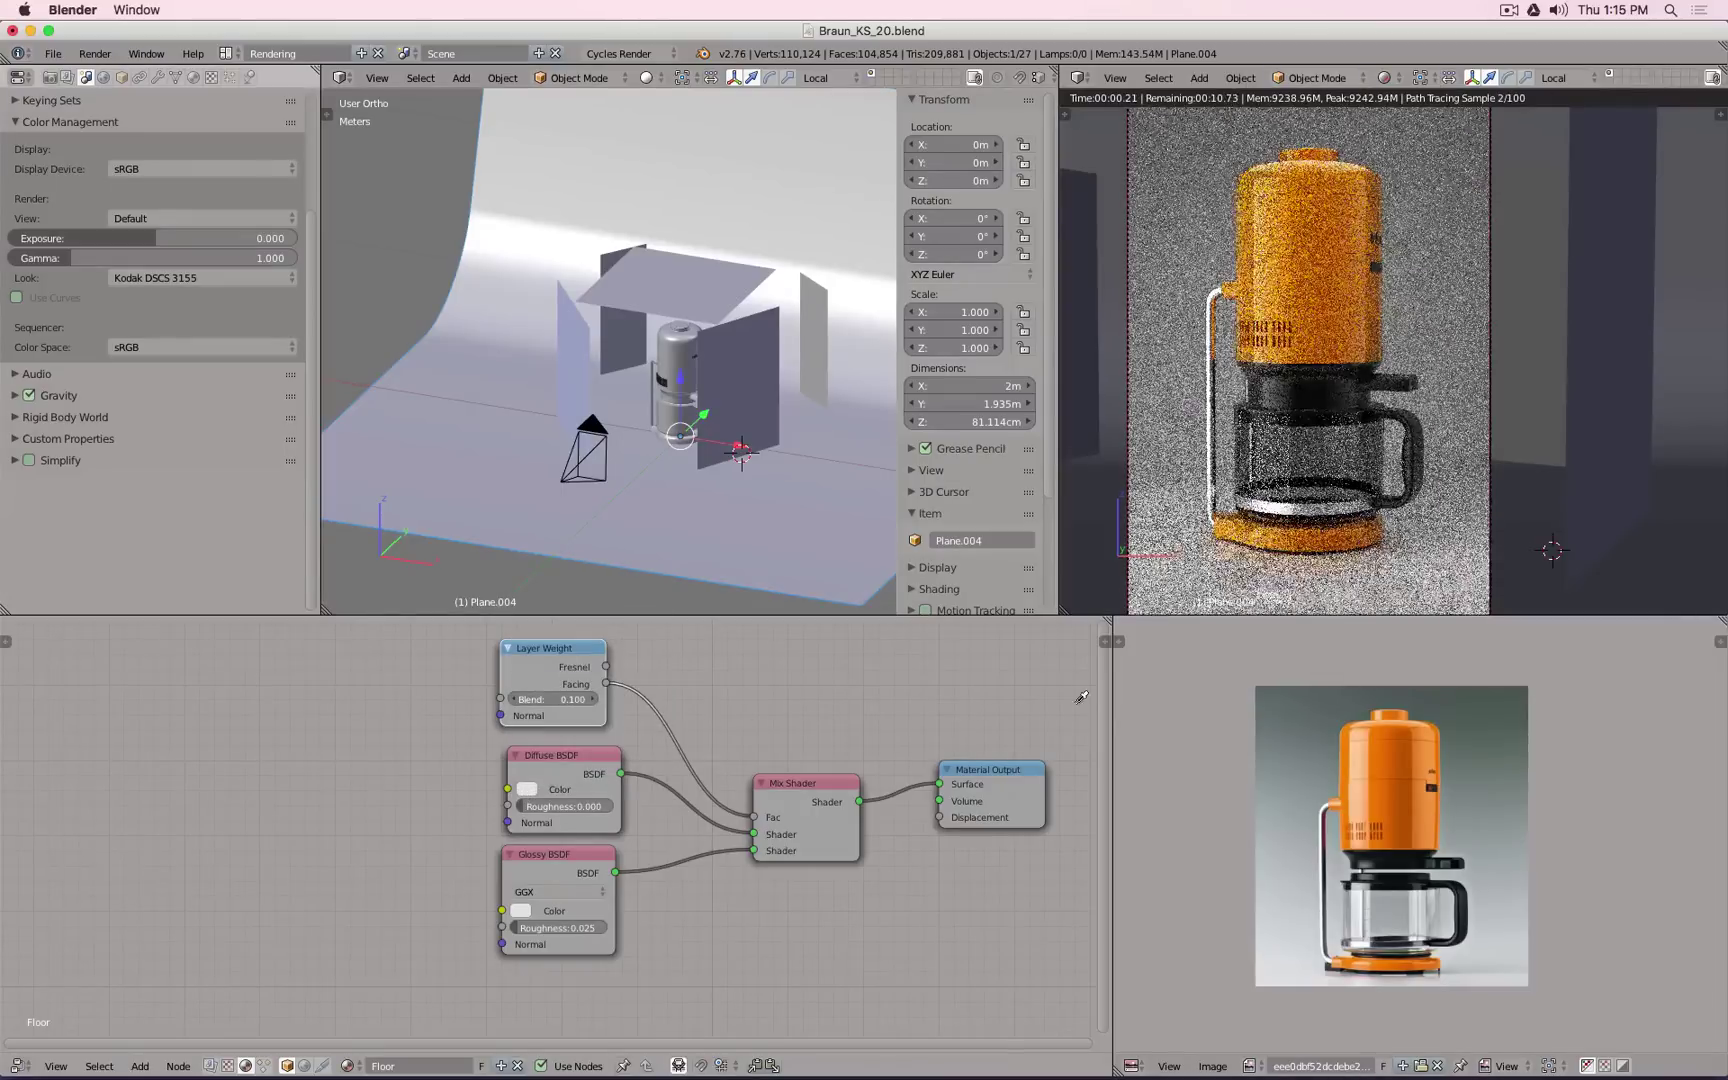
click(1283, 740)
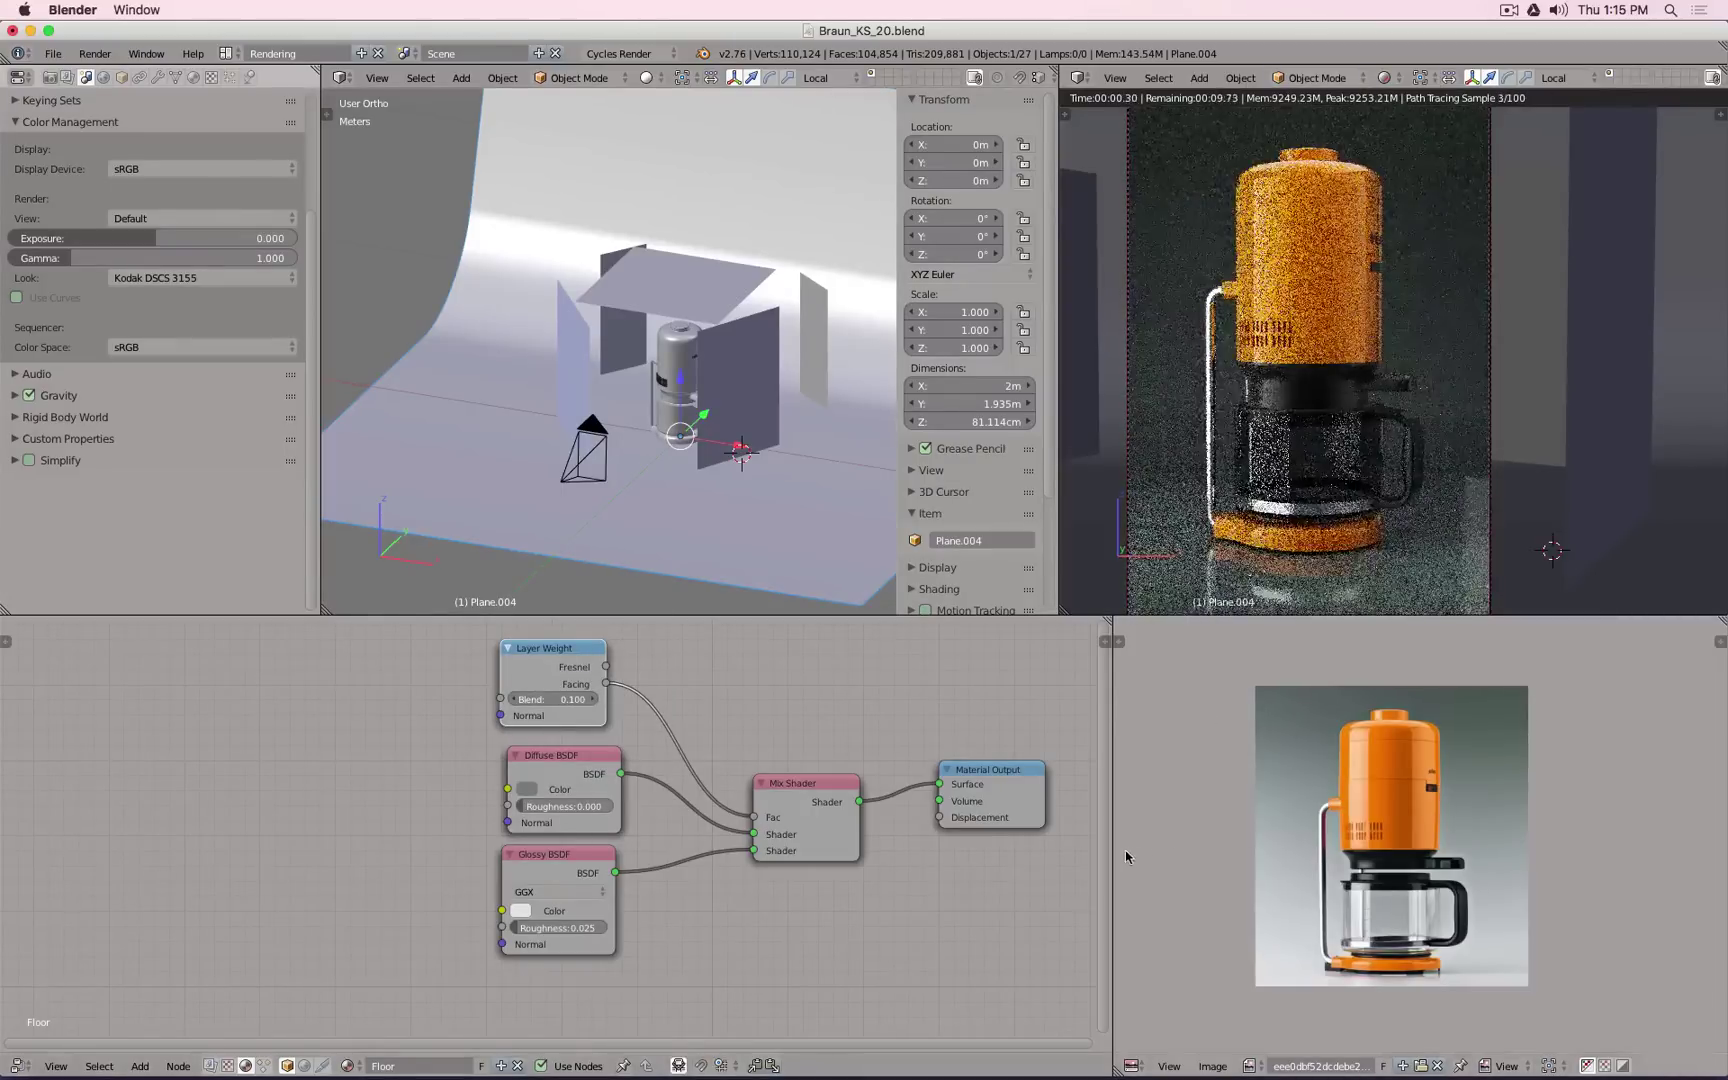
click(526, 790)
drag(648, 618, 647, 580)
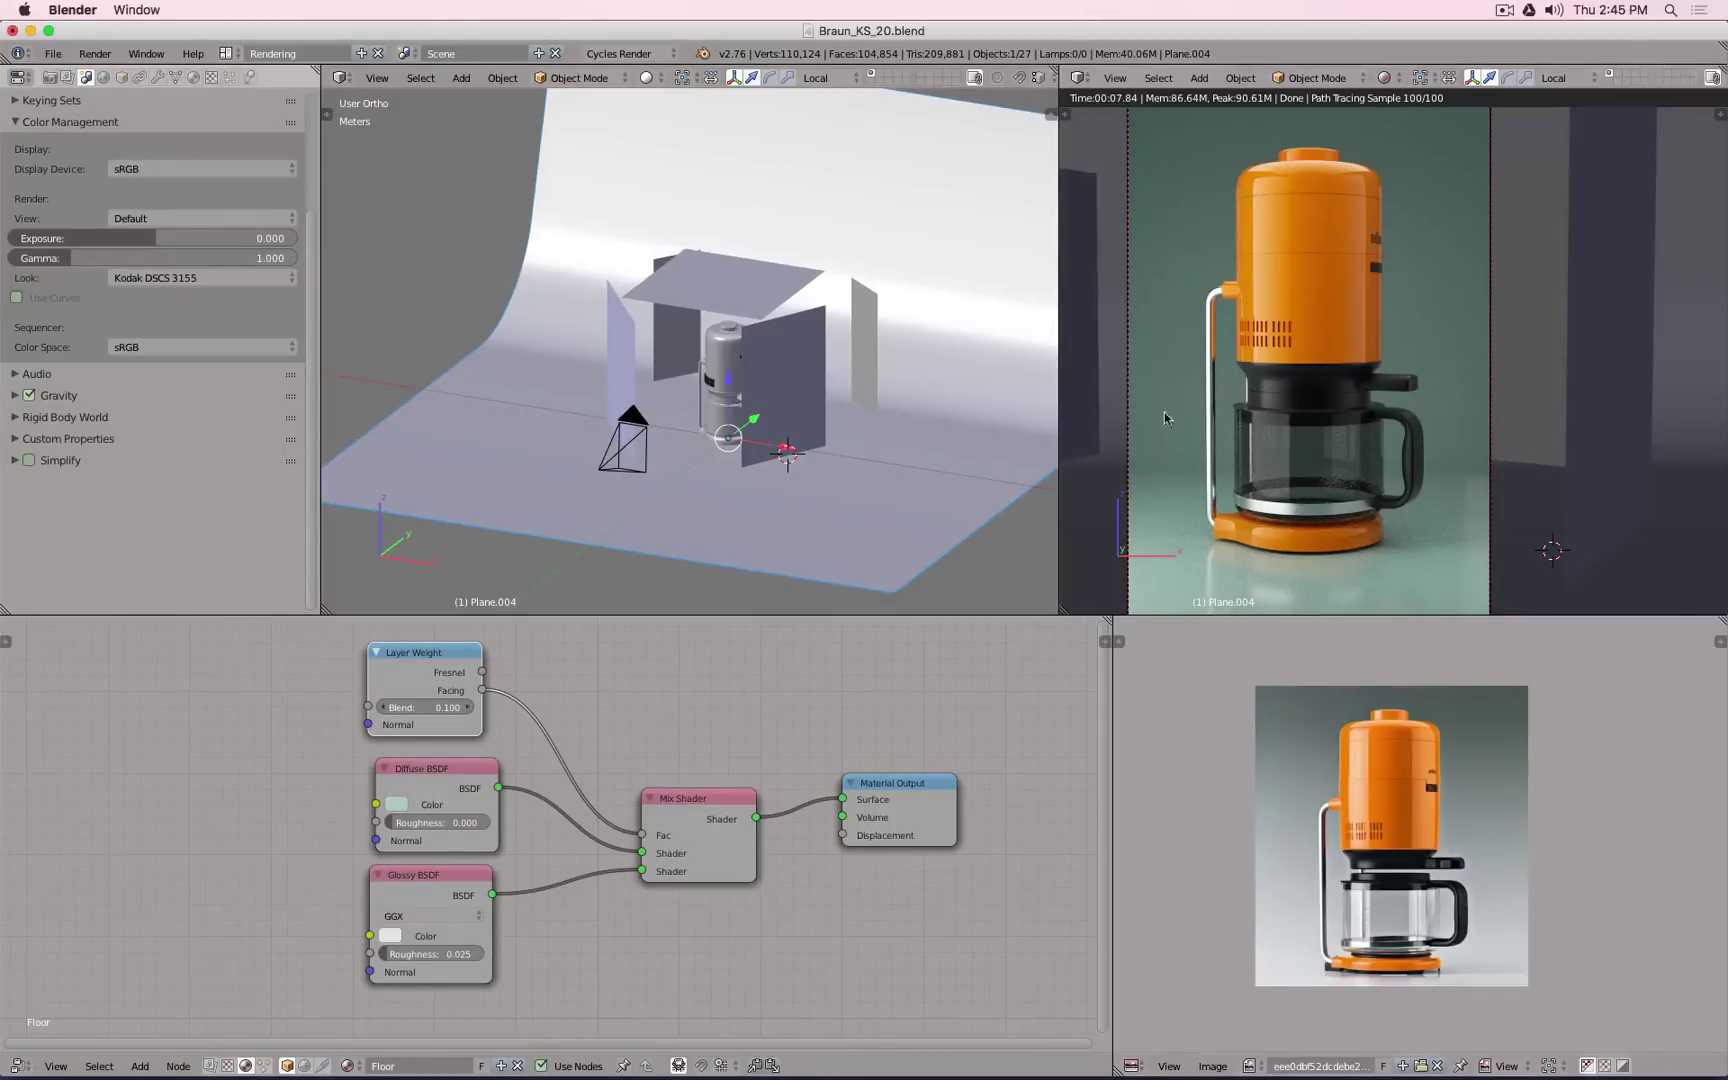
Step: Move the Material Output node closer to the Mix Shader
scroll(930, 460, down, 4)
middle_drag(930, 460, 858, 478)
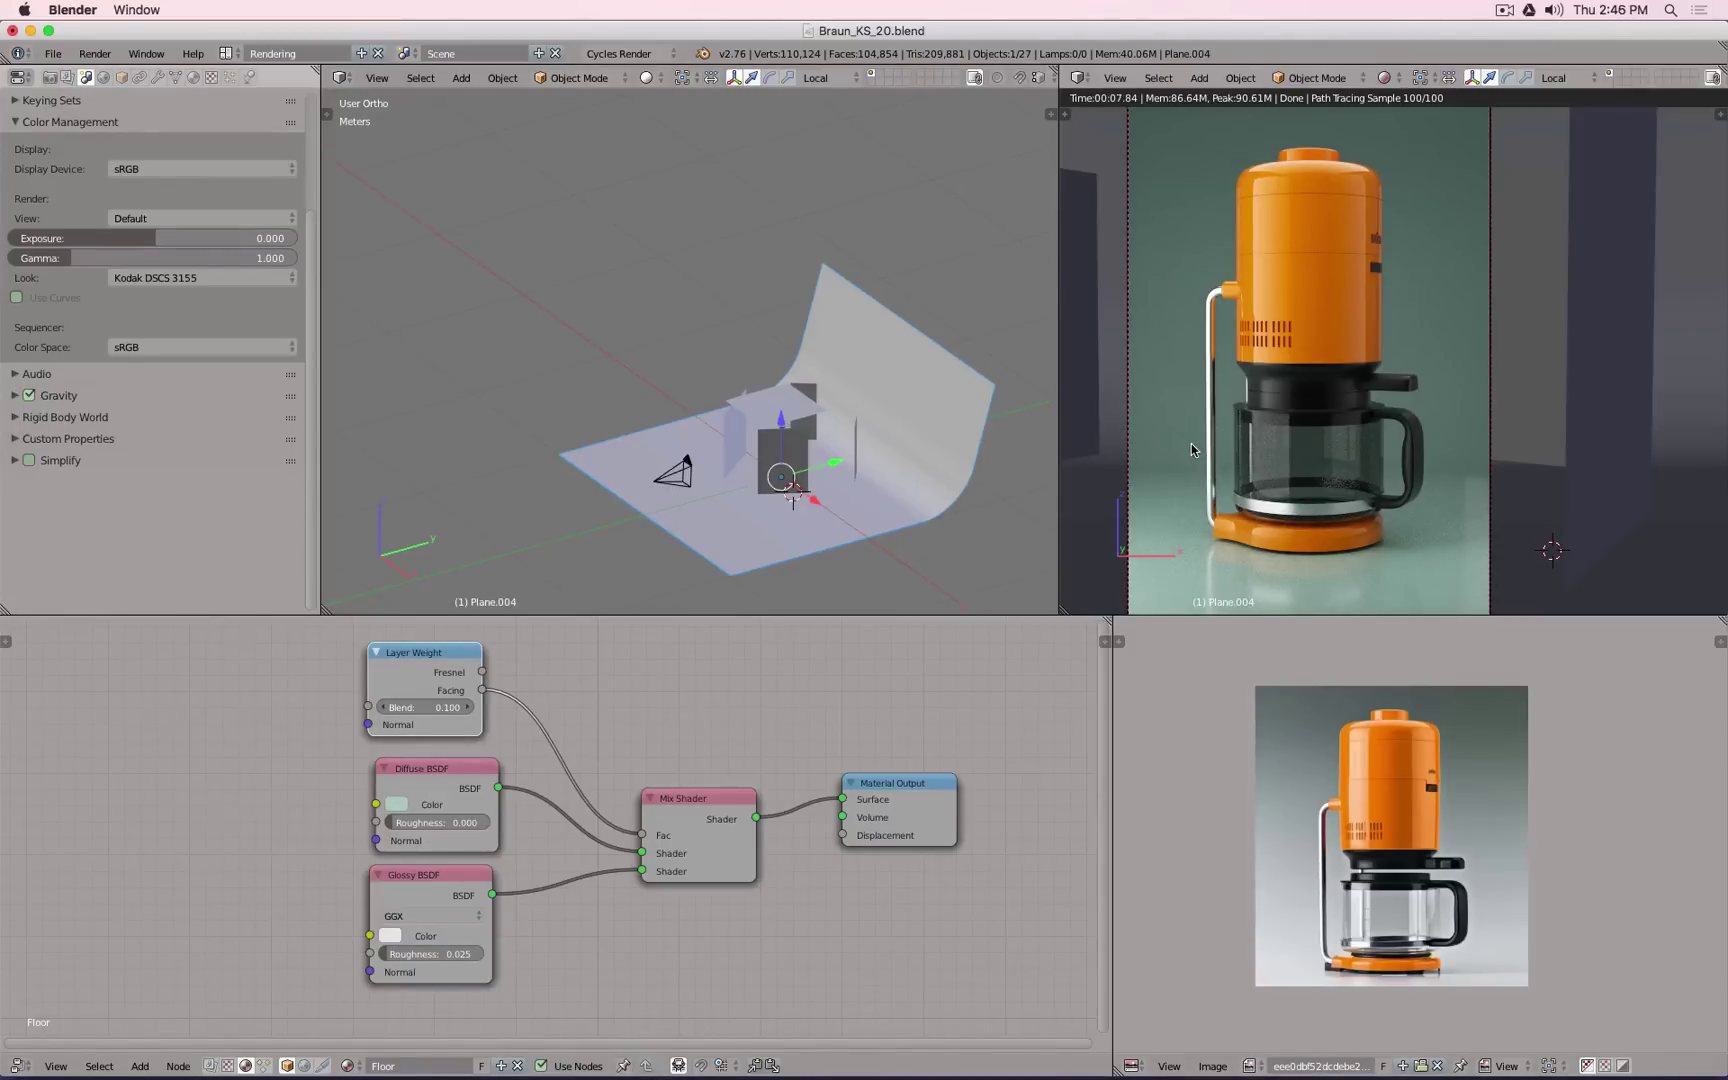
scroll(972, 733, down, 1)
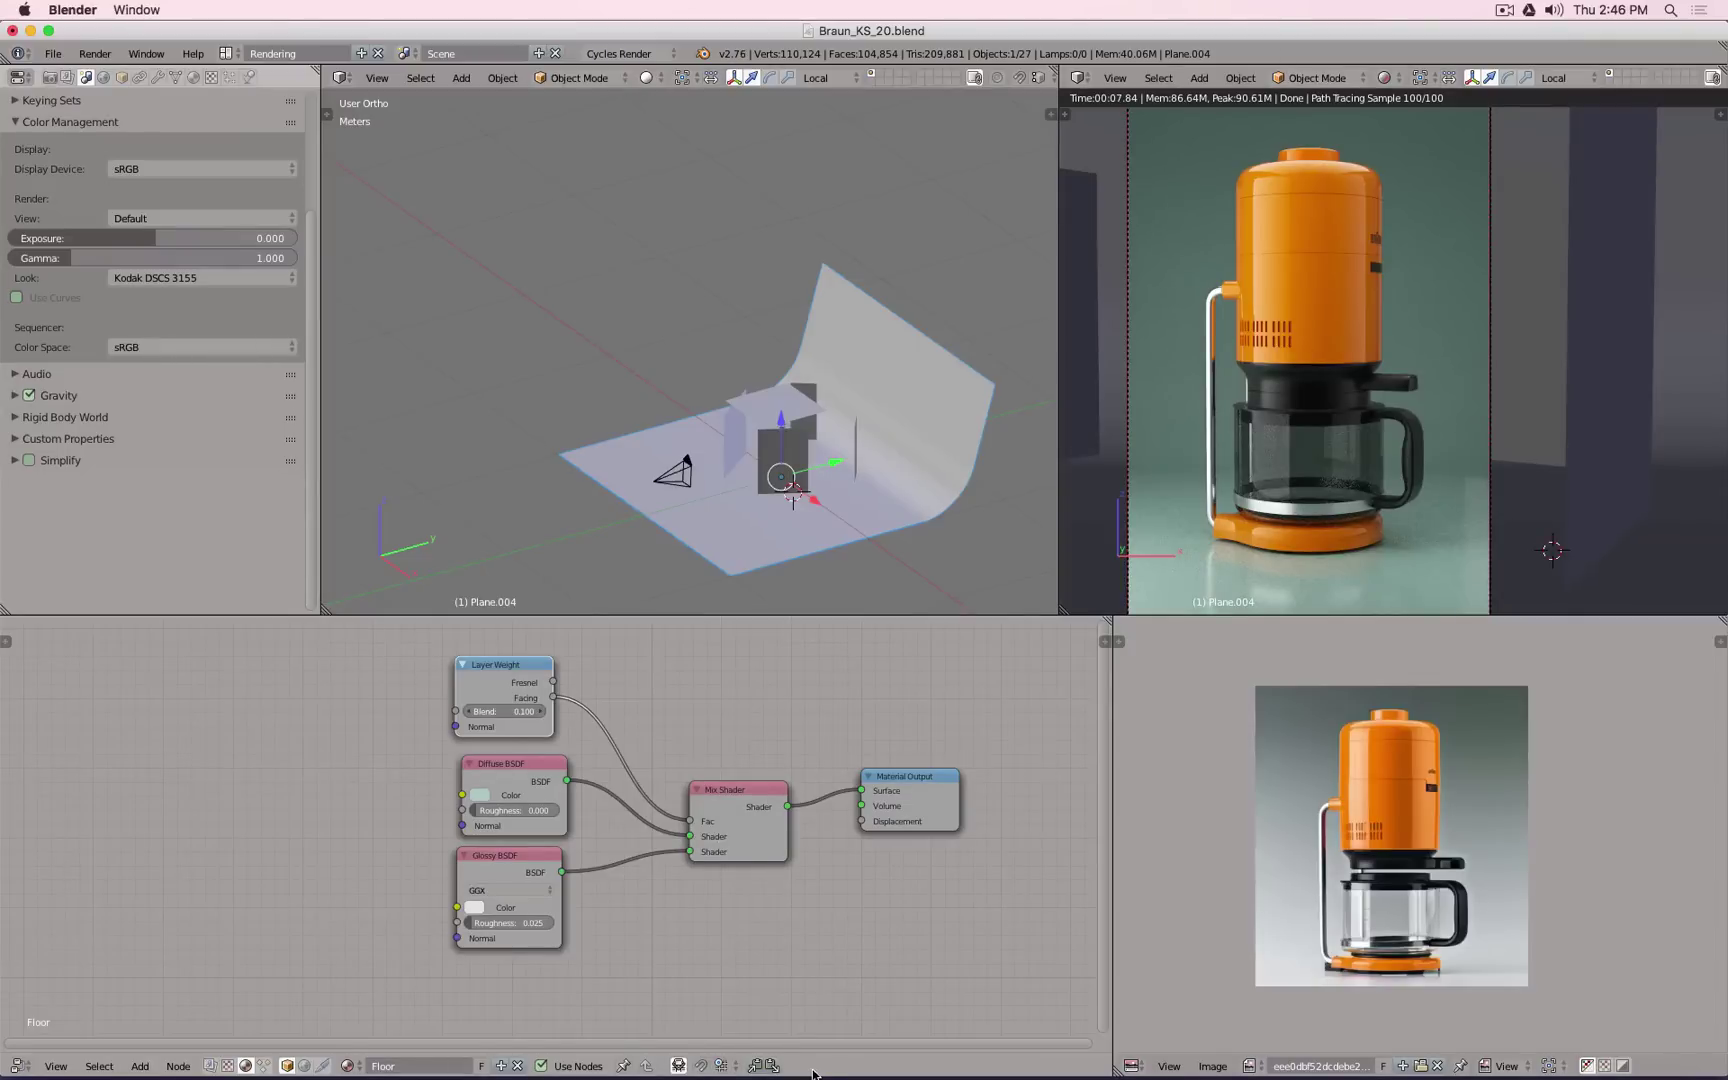
scroll(711, 963, up, 2)
middle_drag(684, 957, 746, 998)
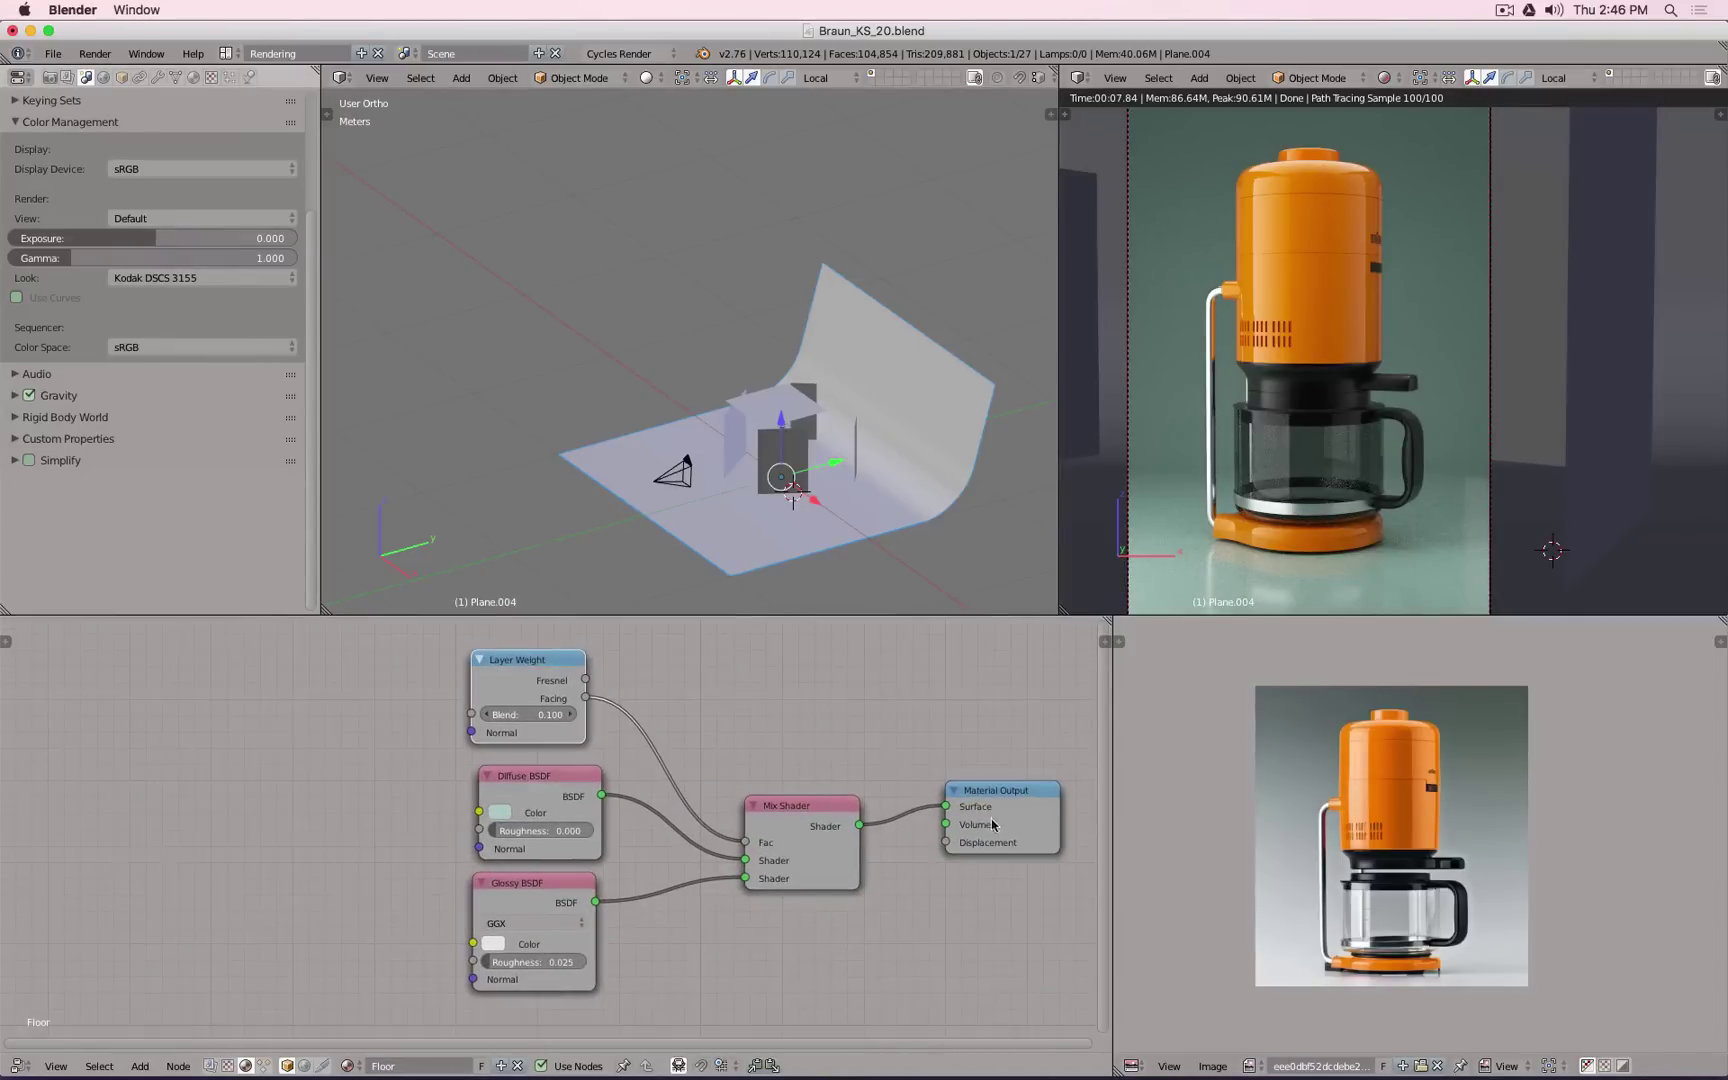
drag(992, 824, 934, 845)
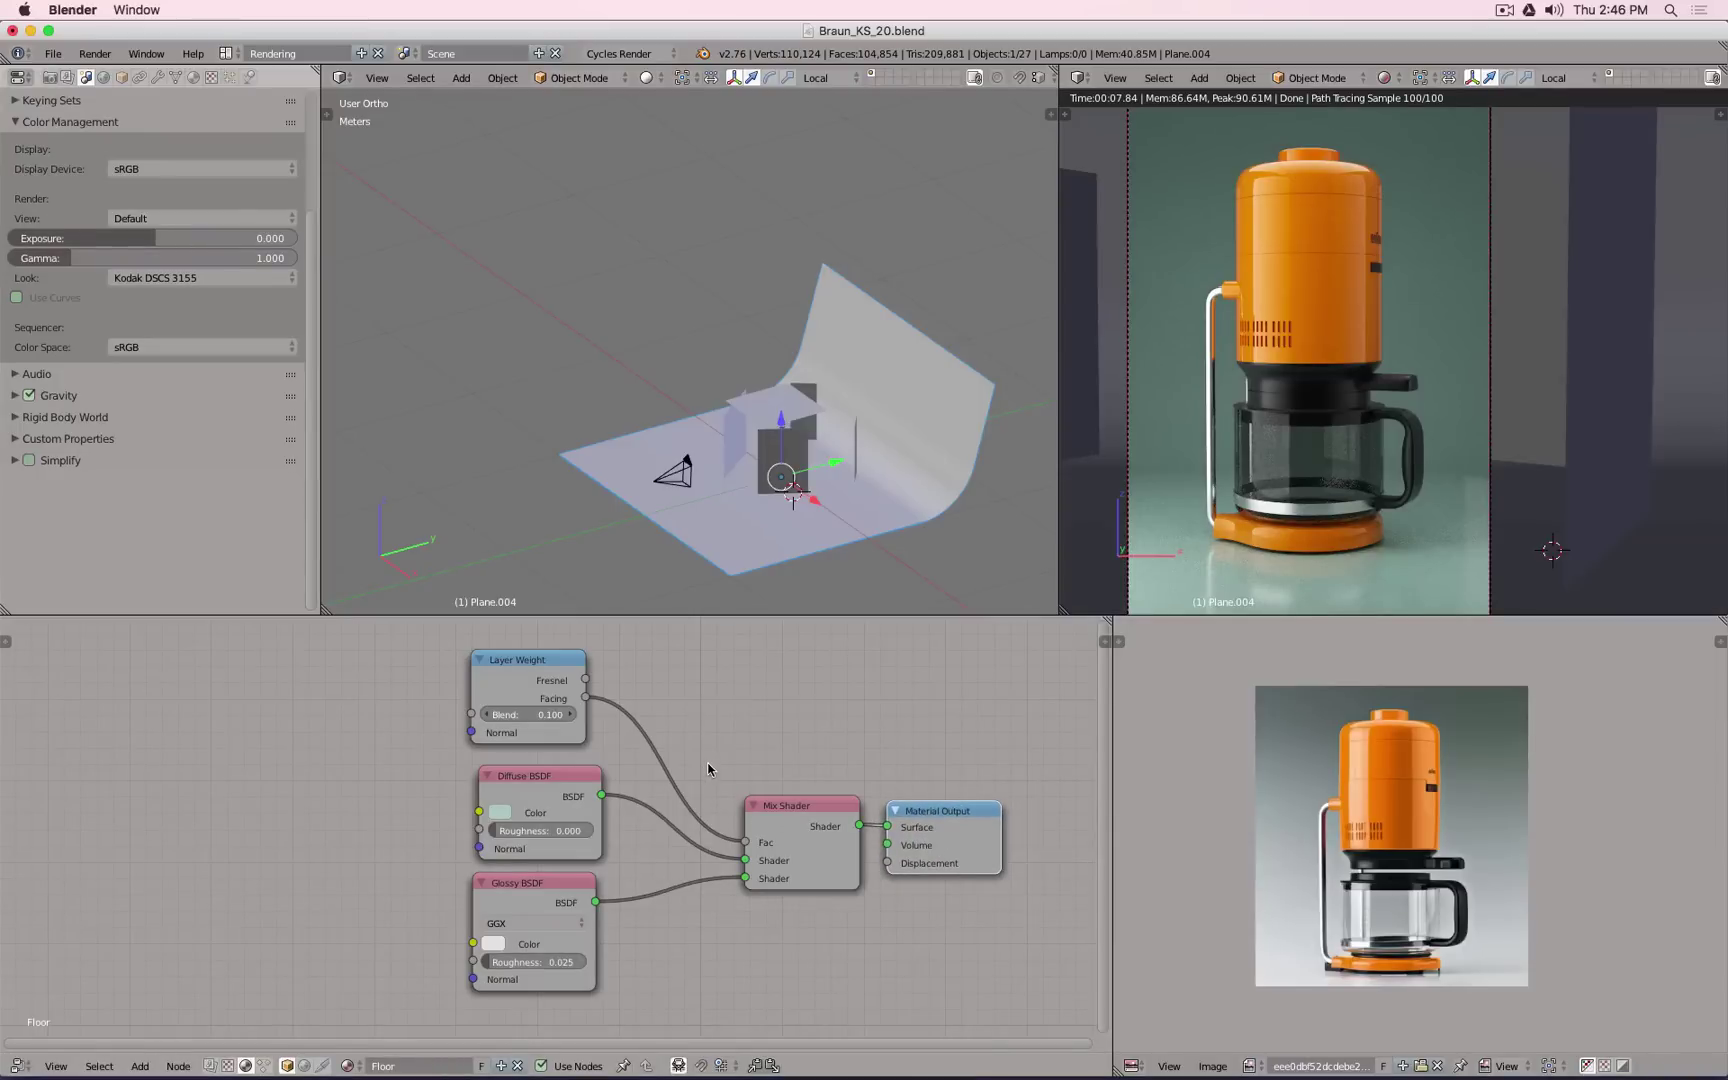
Step: Add a Gradient Texture to the floor material and connect its Color output to the Diffuse BSDF's Color input
middle_drag(708, 768, 787, 781)
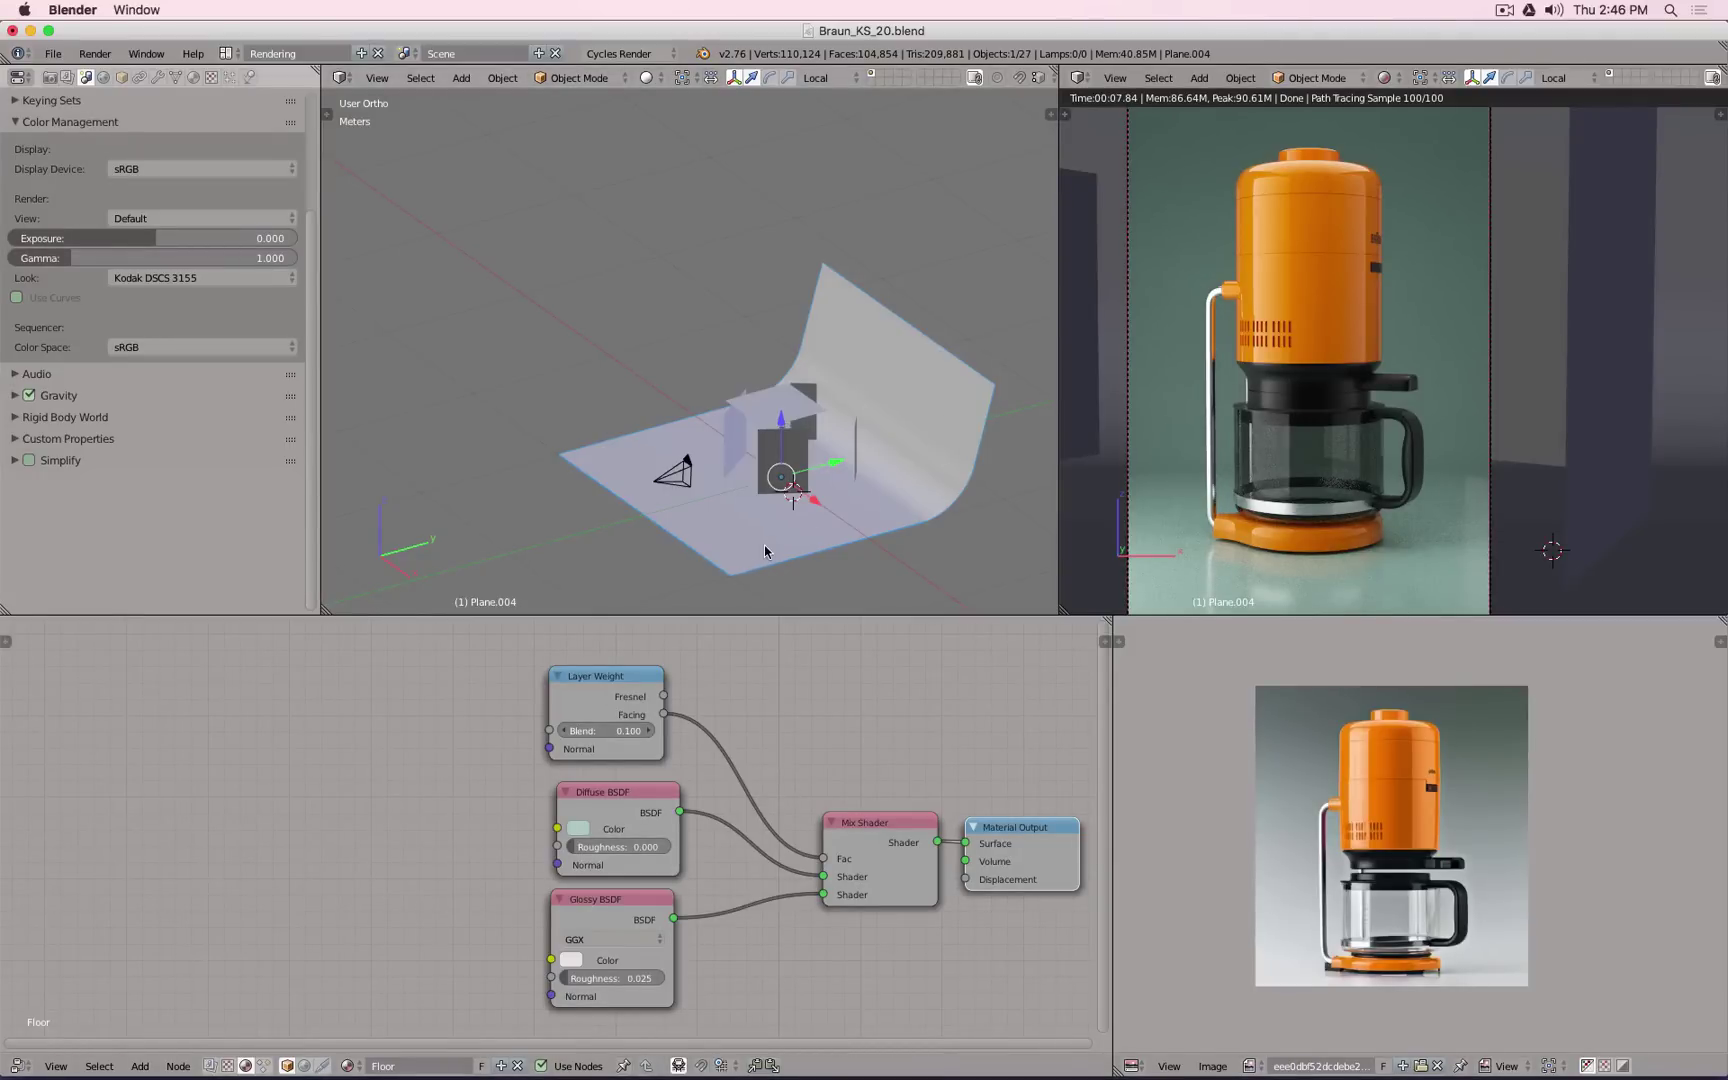
key(shift+a)
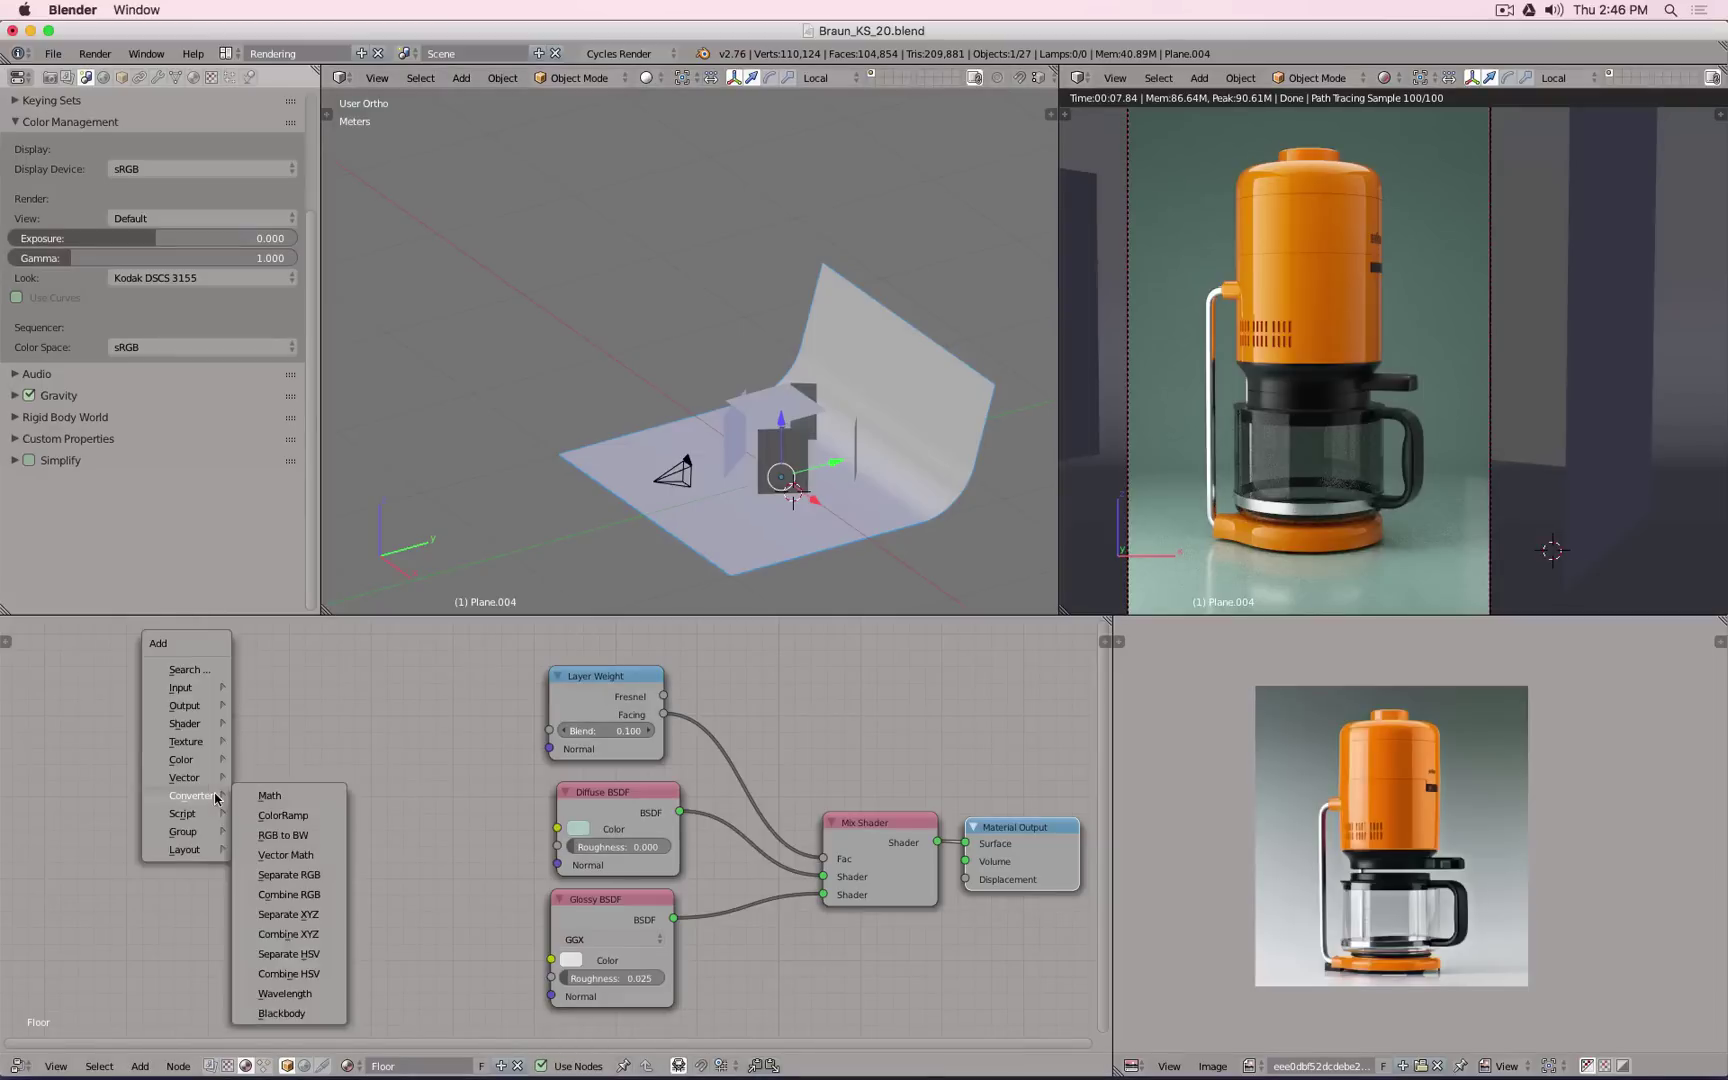
mouse_move(195, 741)
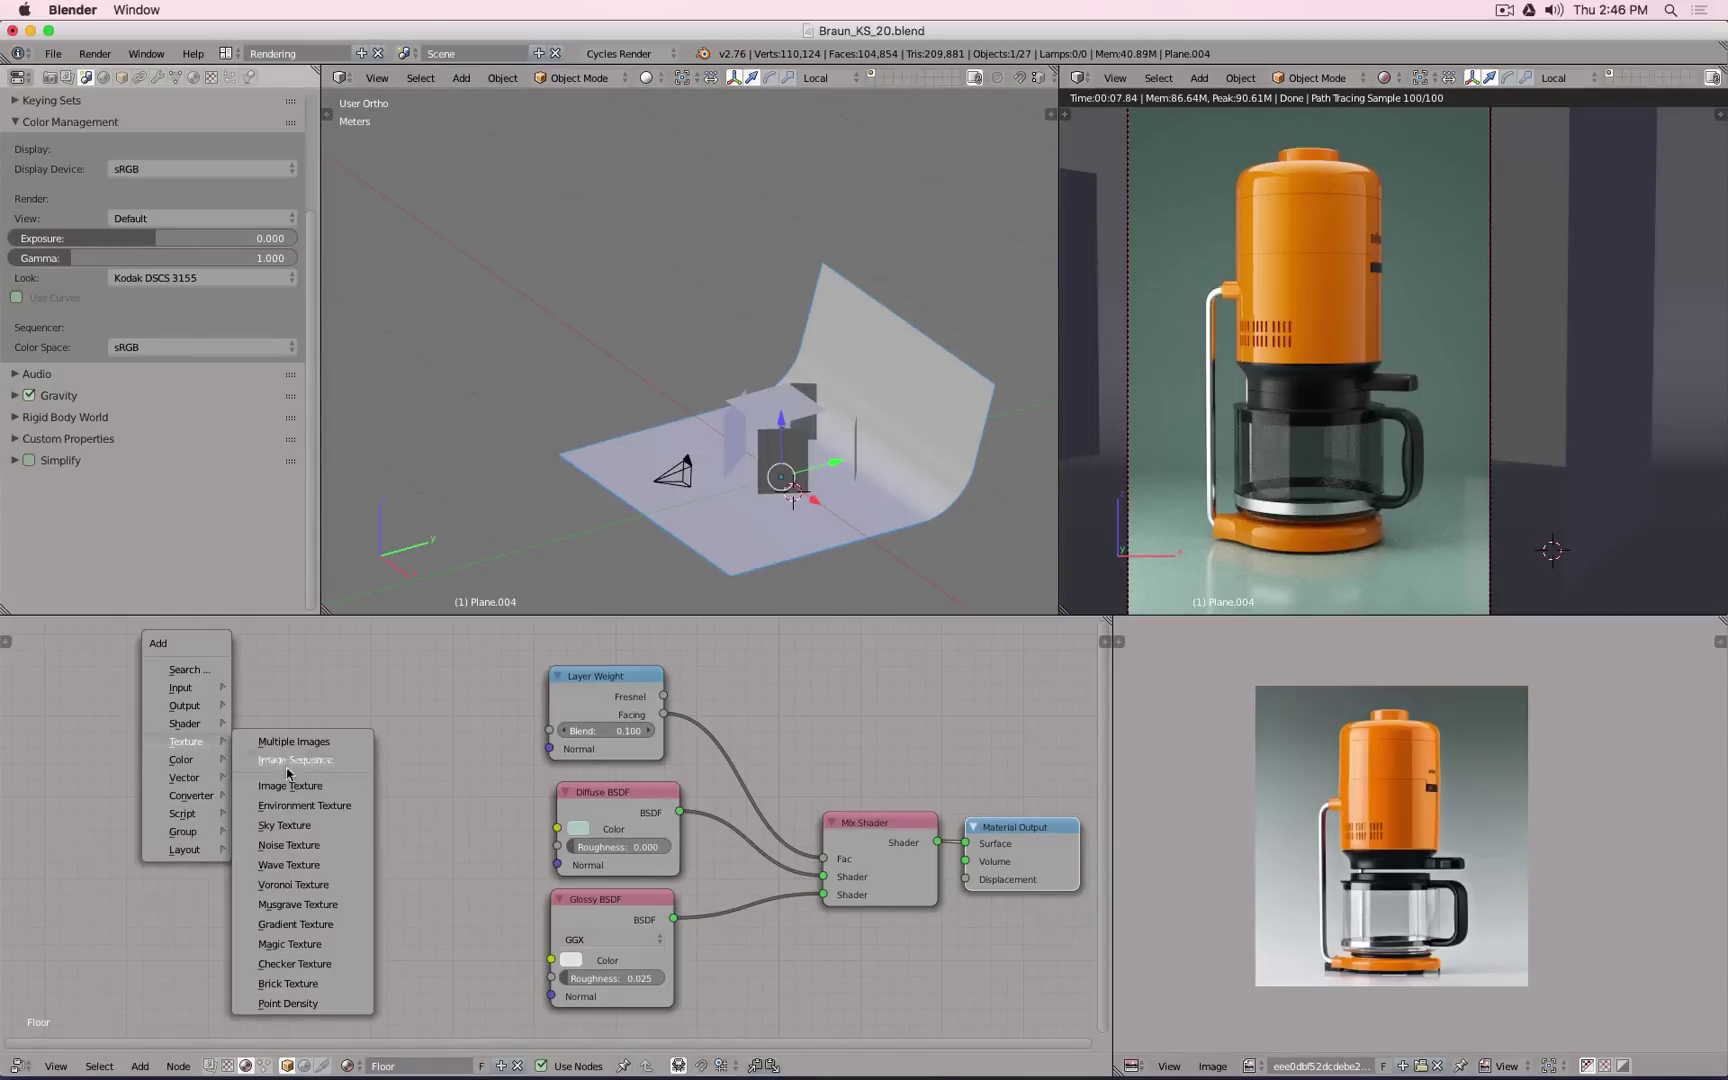
click(295, 924)
click(324, 922)
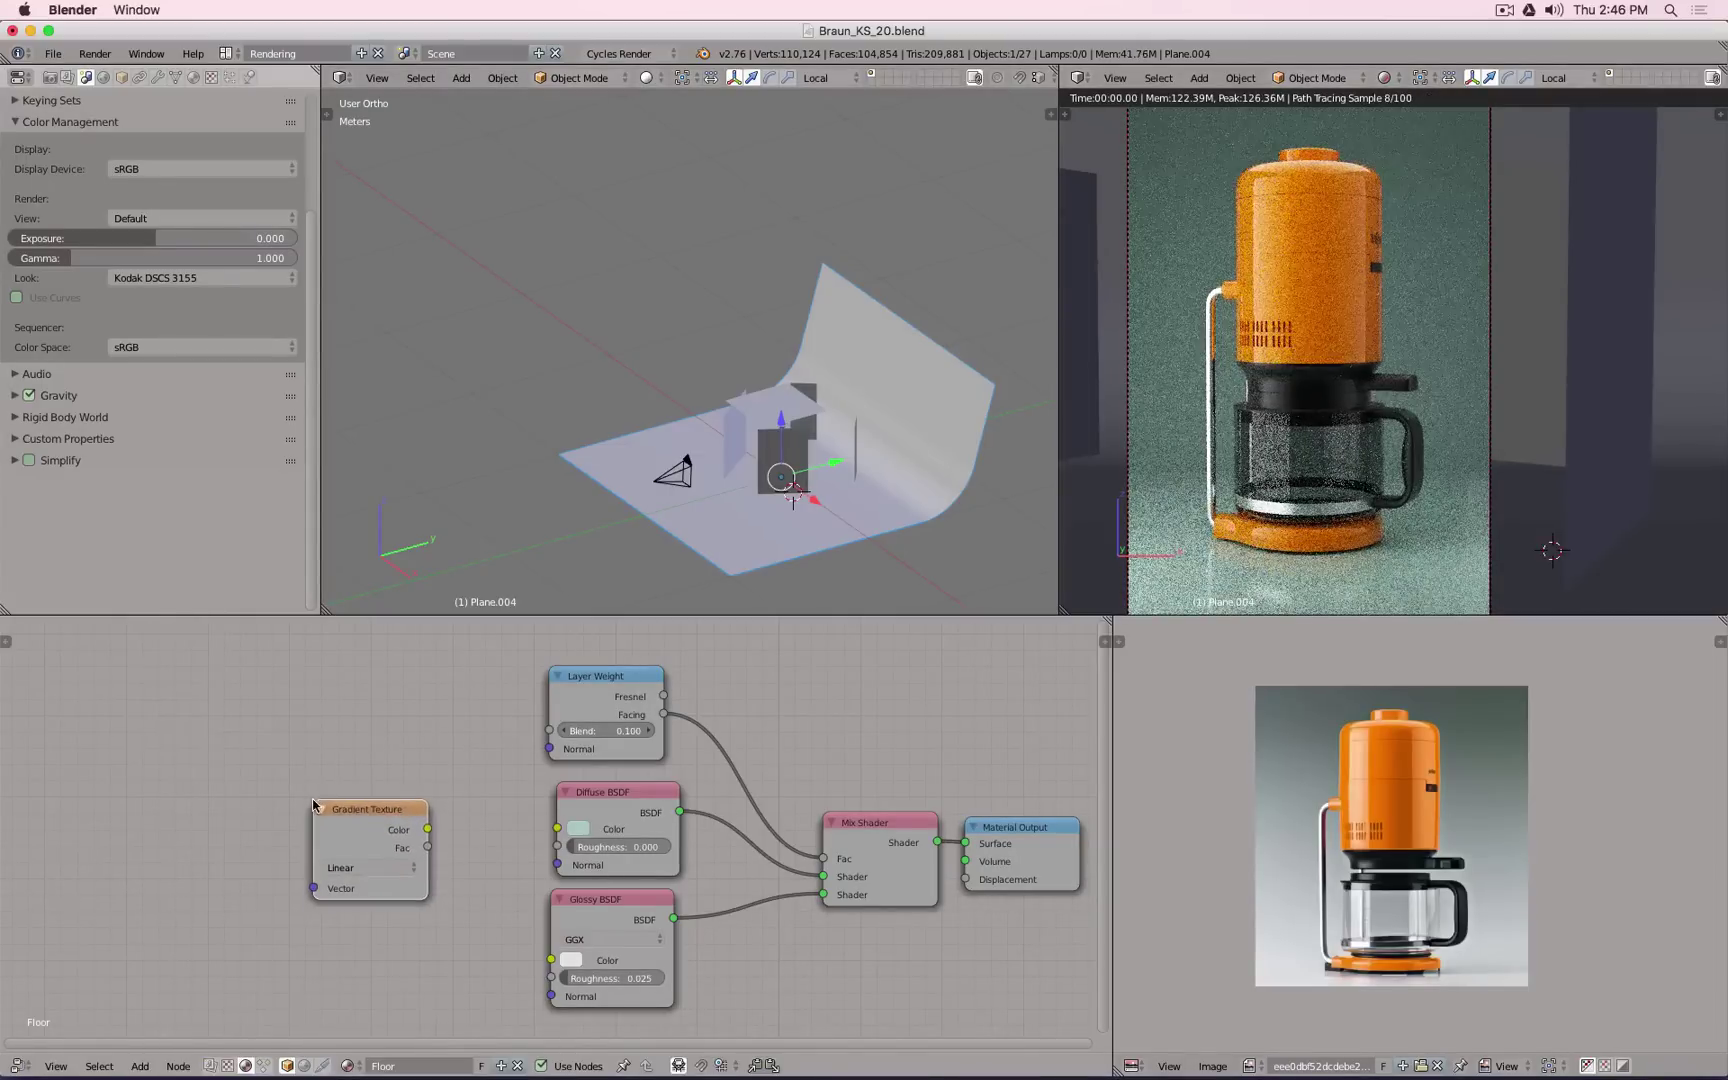
drag(428, 829, 558, 830)
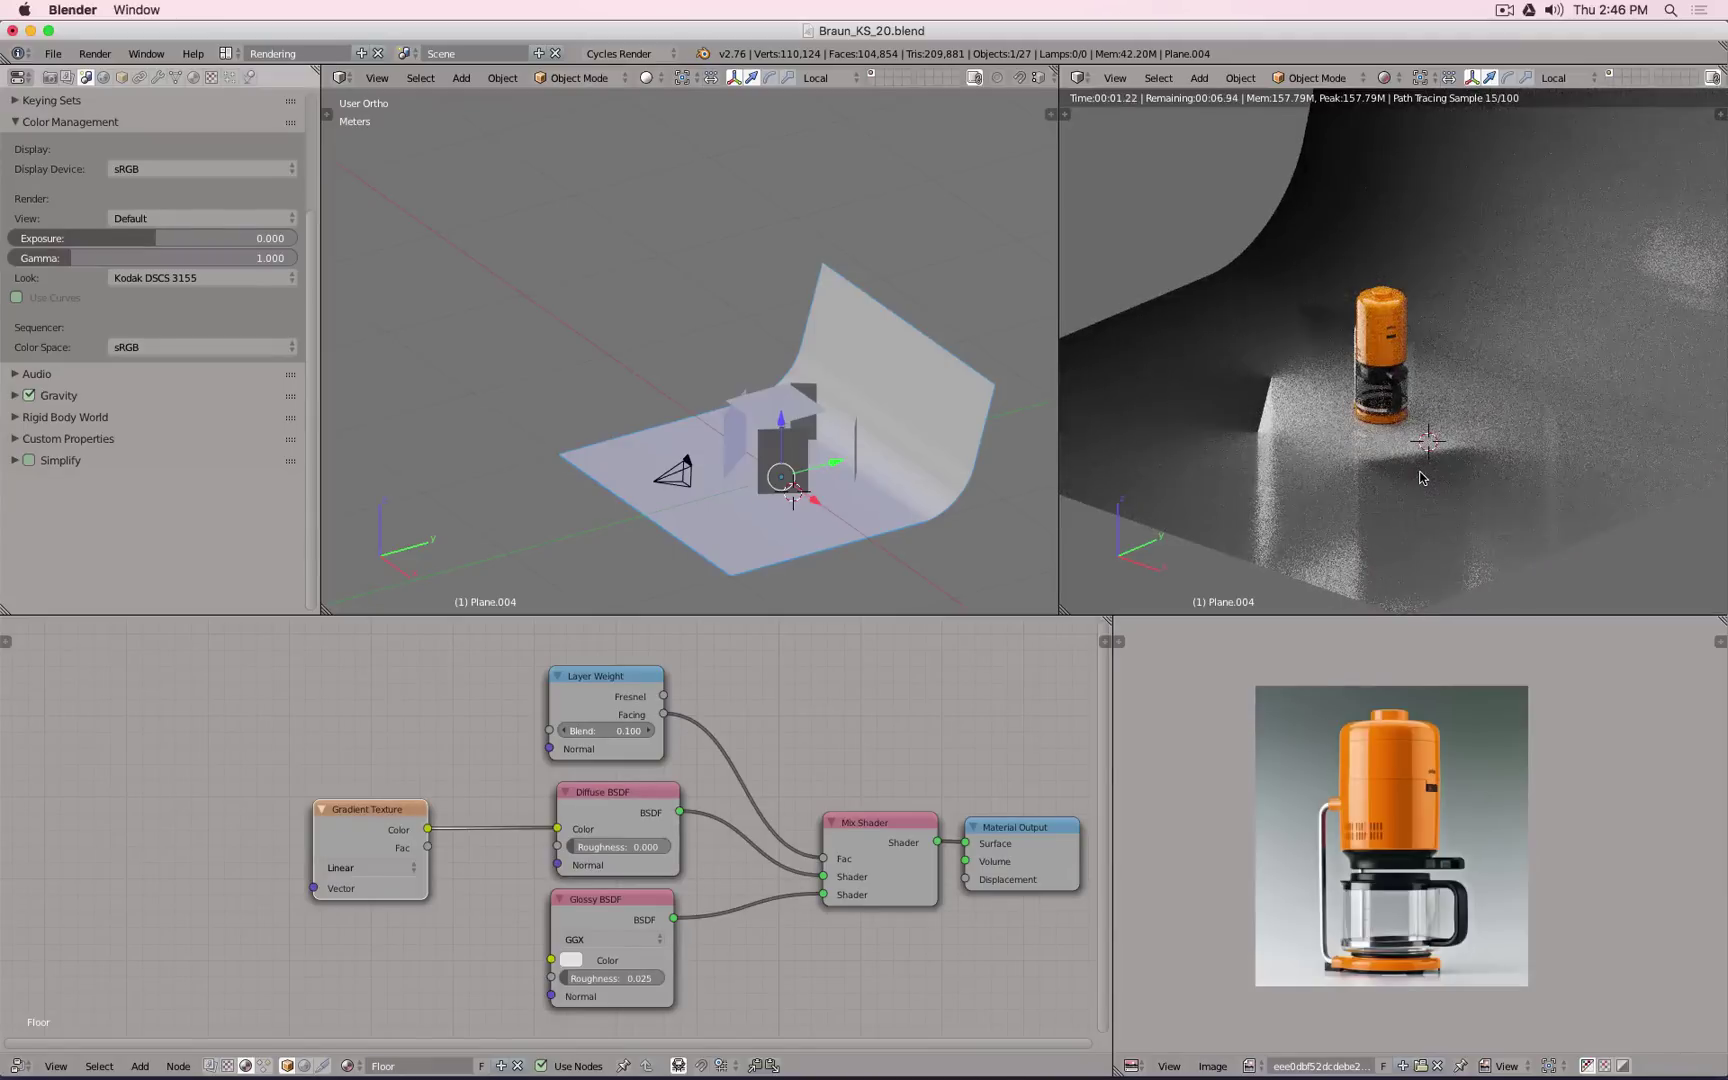
Step: Select the whole floor backdrop mesh and UV unwrap it
scroll(1440, 478, down, 3)
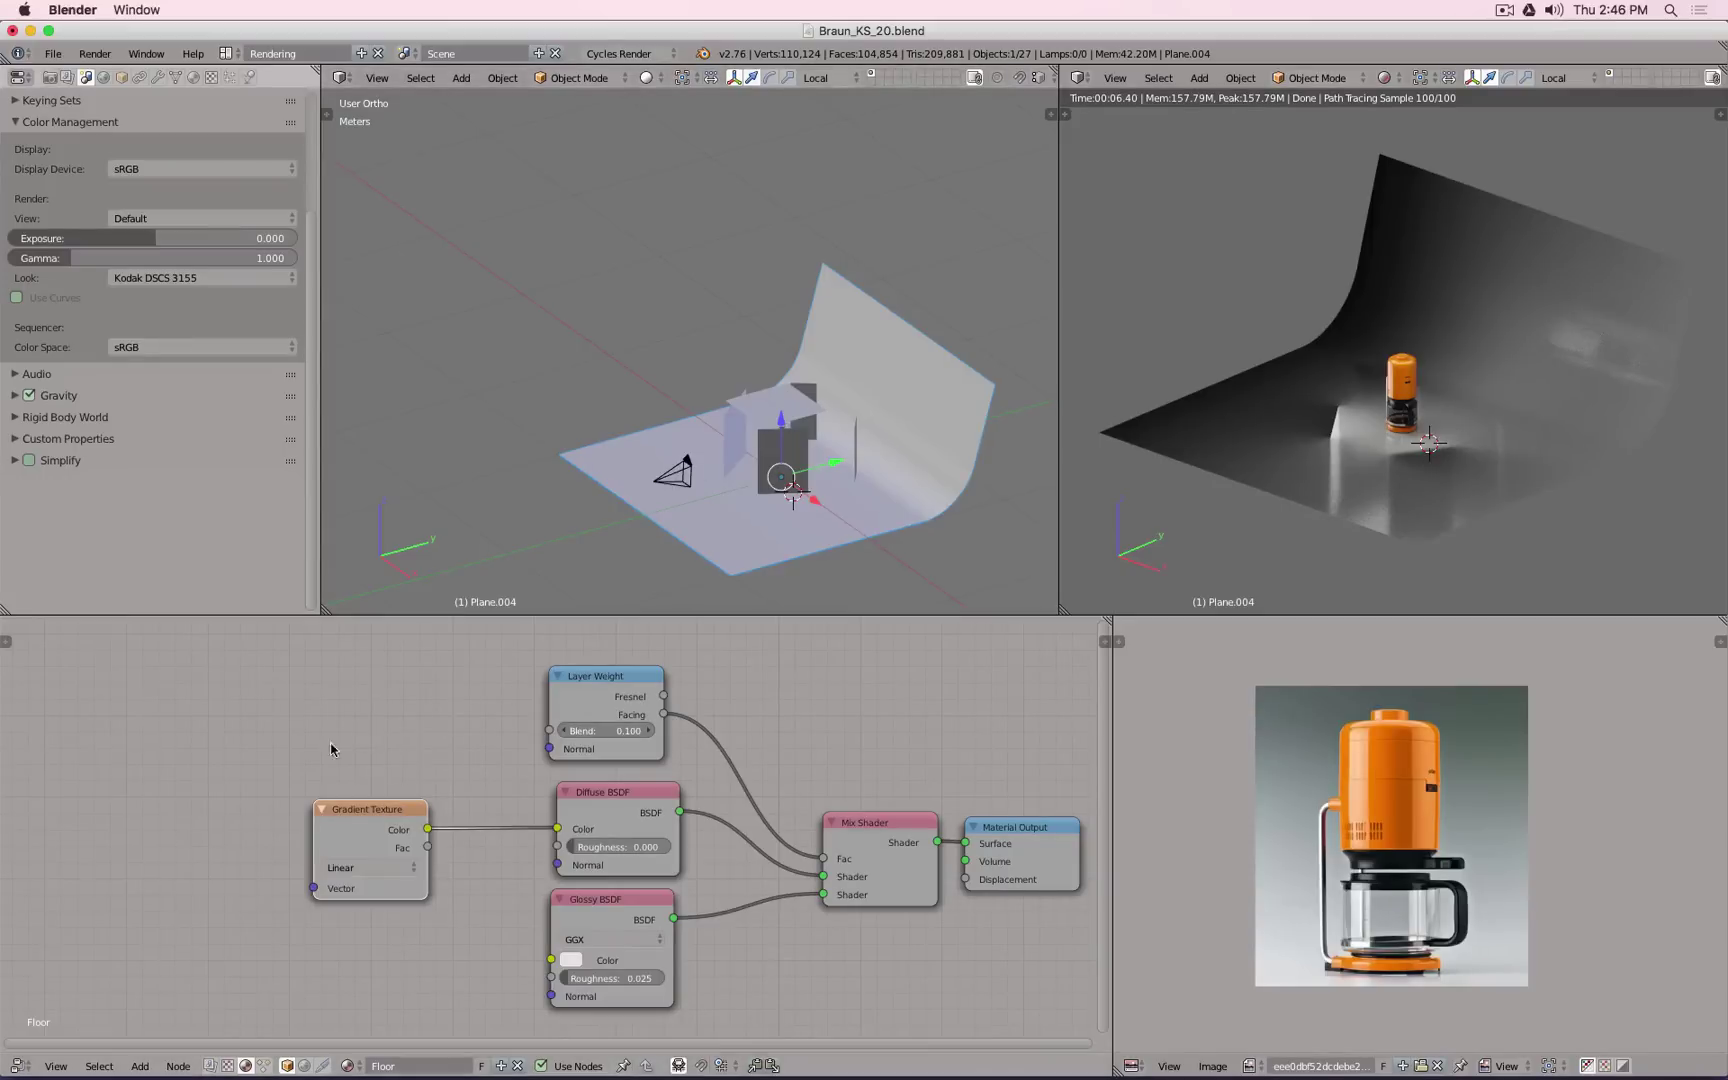
key(Tab)
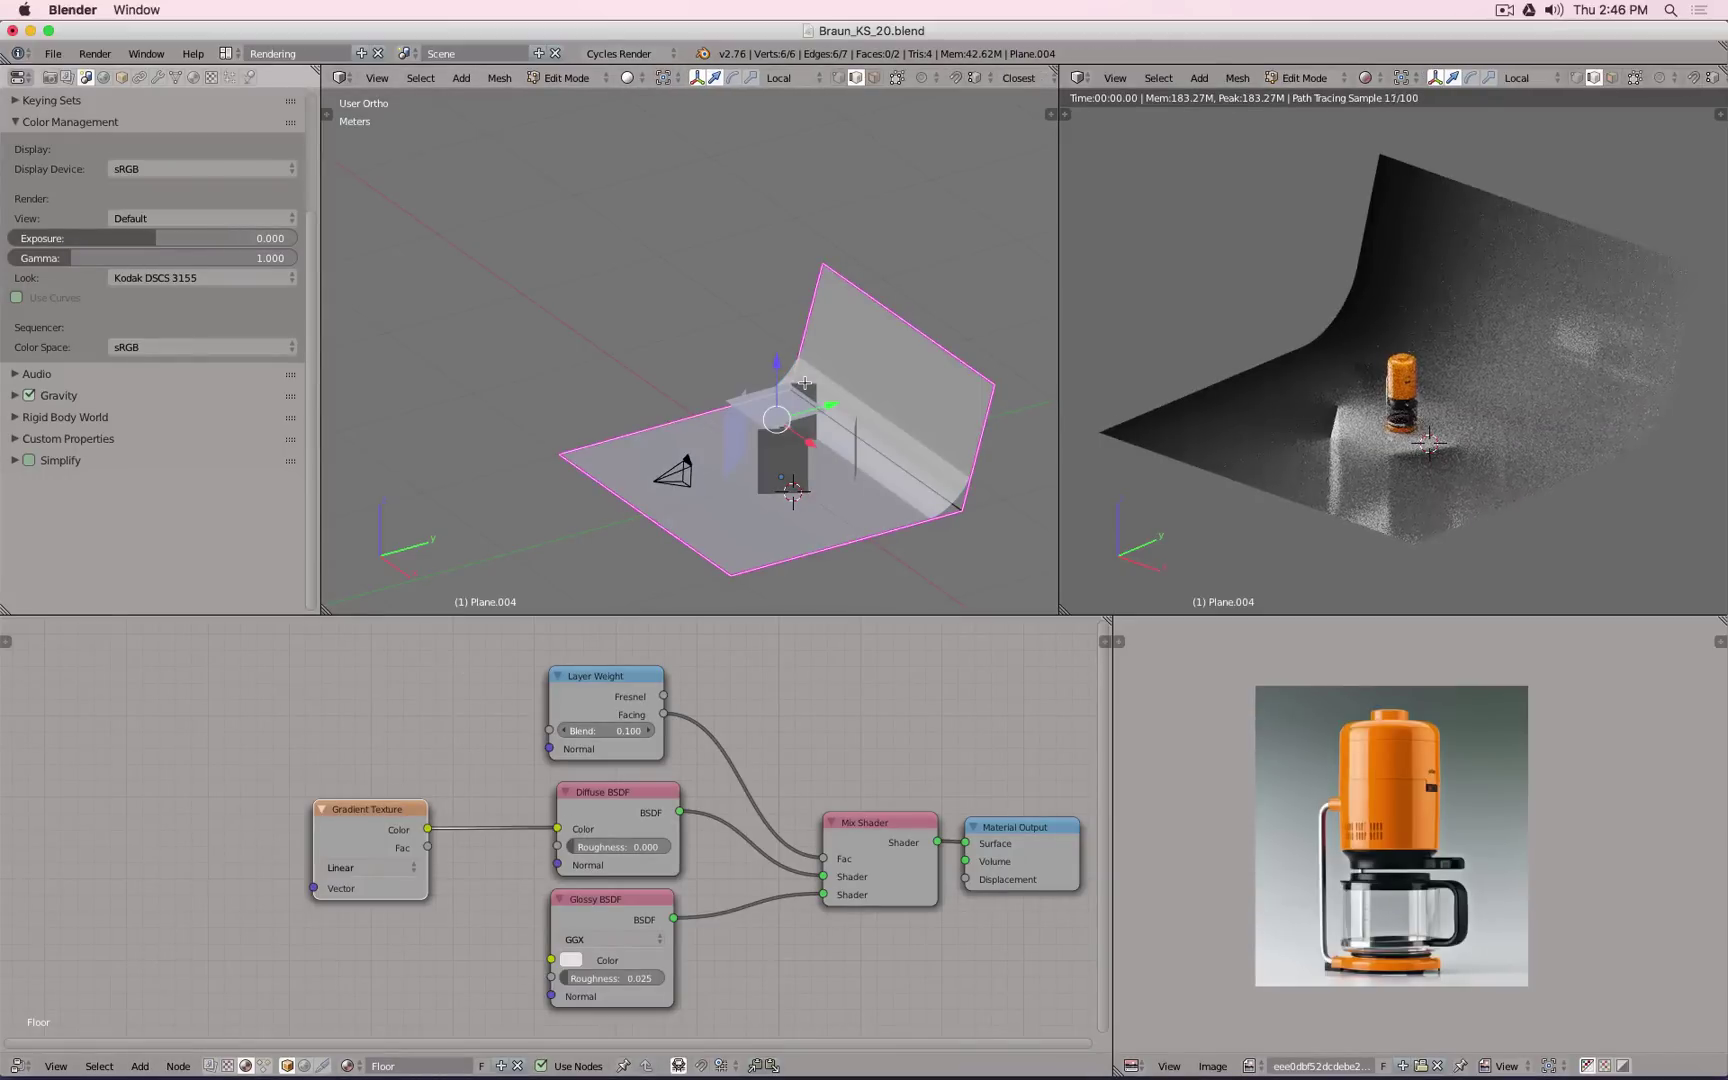
key(a)
key(a)
key(u)
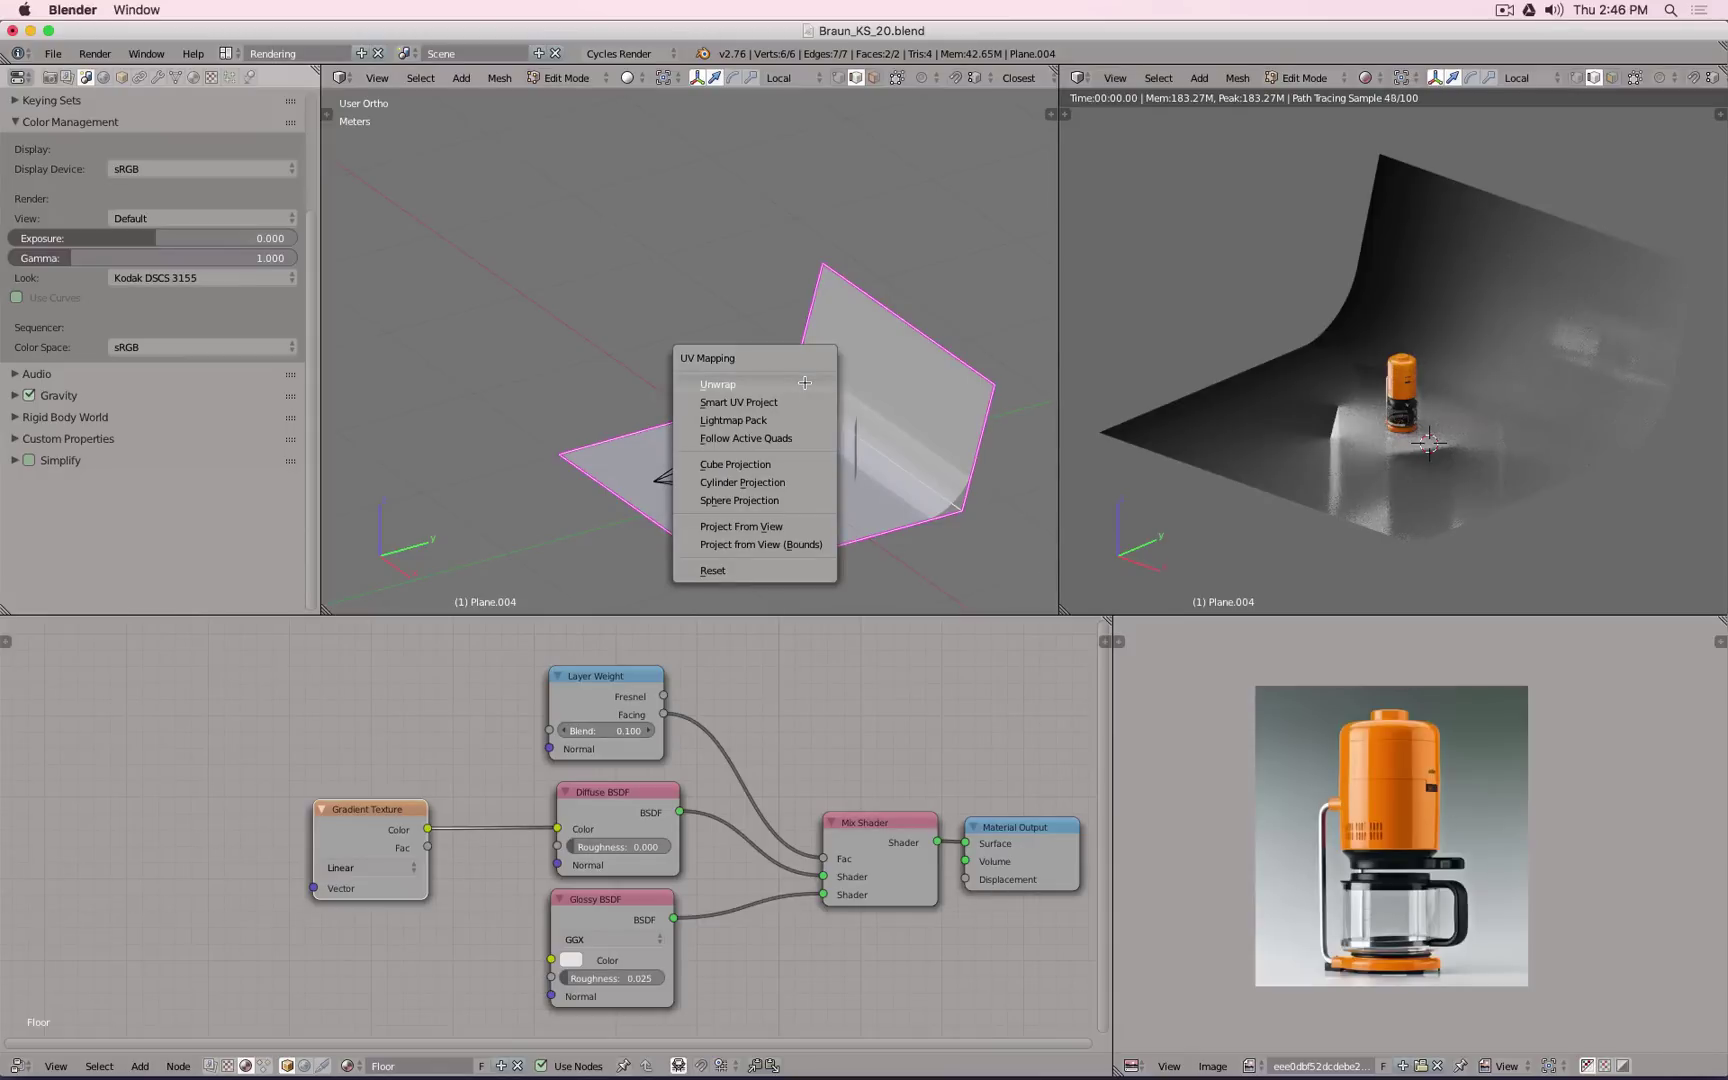
click(805, 383)
key(Tab)
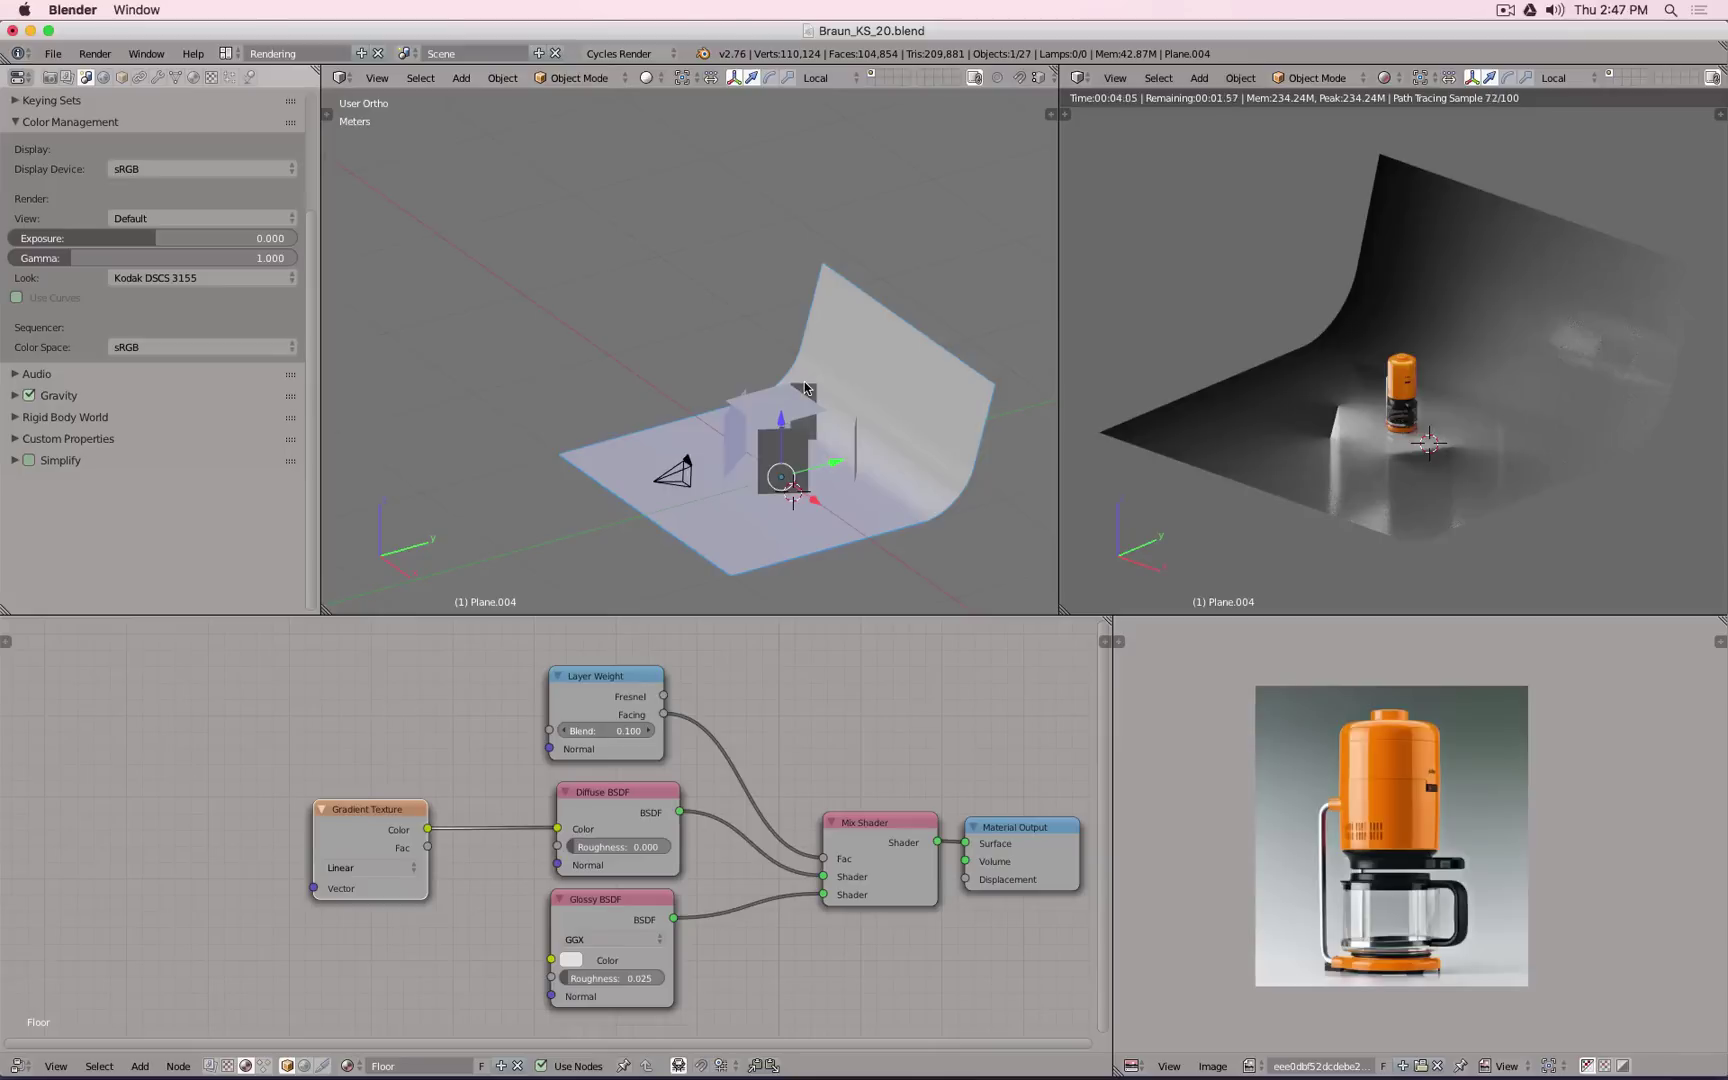
Step: Try rotating the floor backdrop's UV layout by 90 degrees
key(Tab)
key(Tab)
key(Tab)
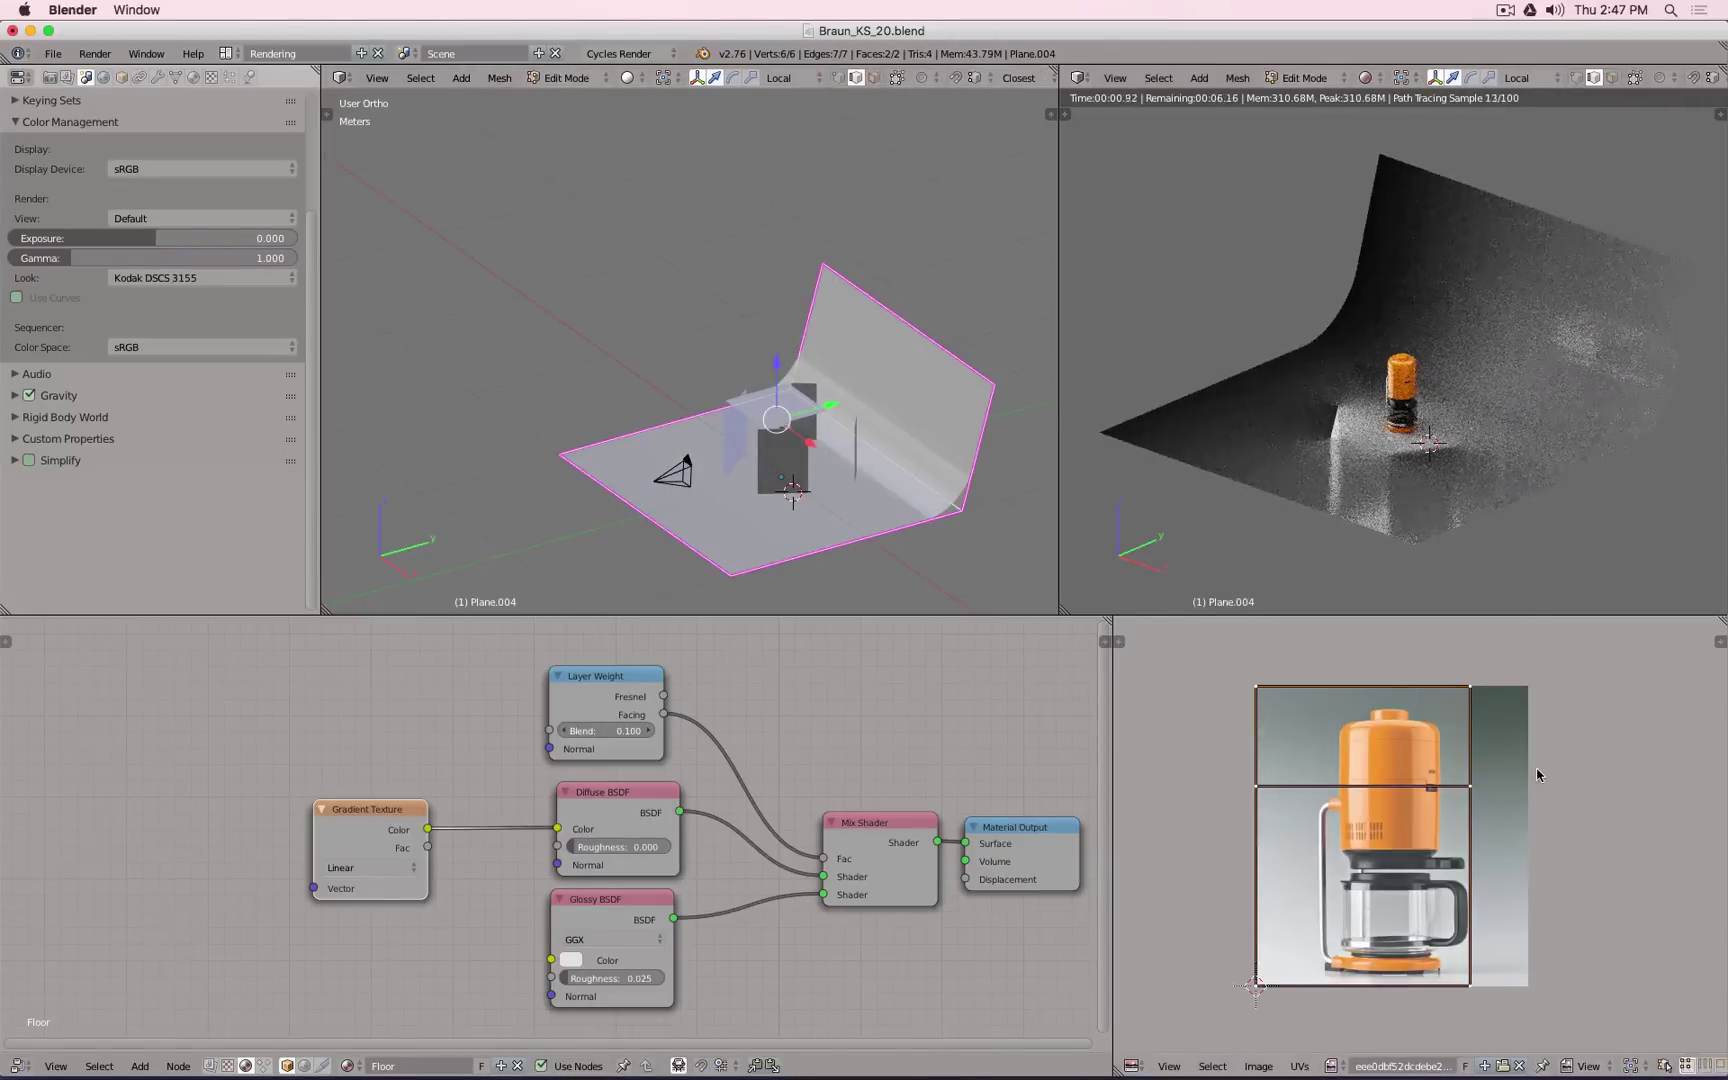
text(r90)
key(Return)
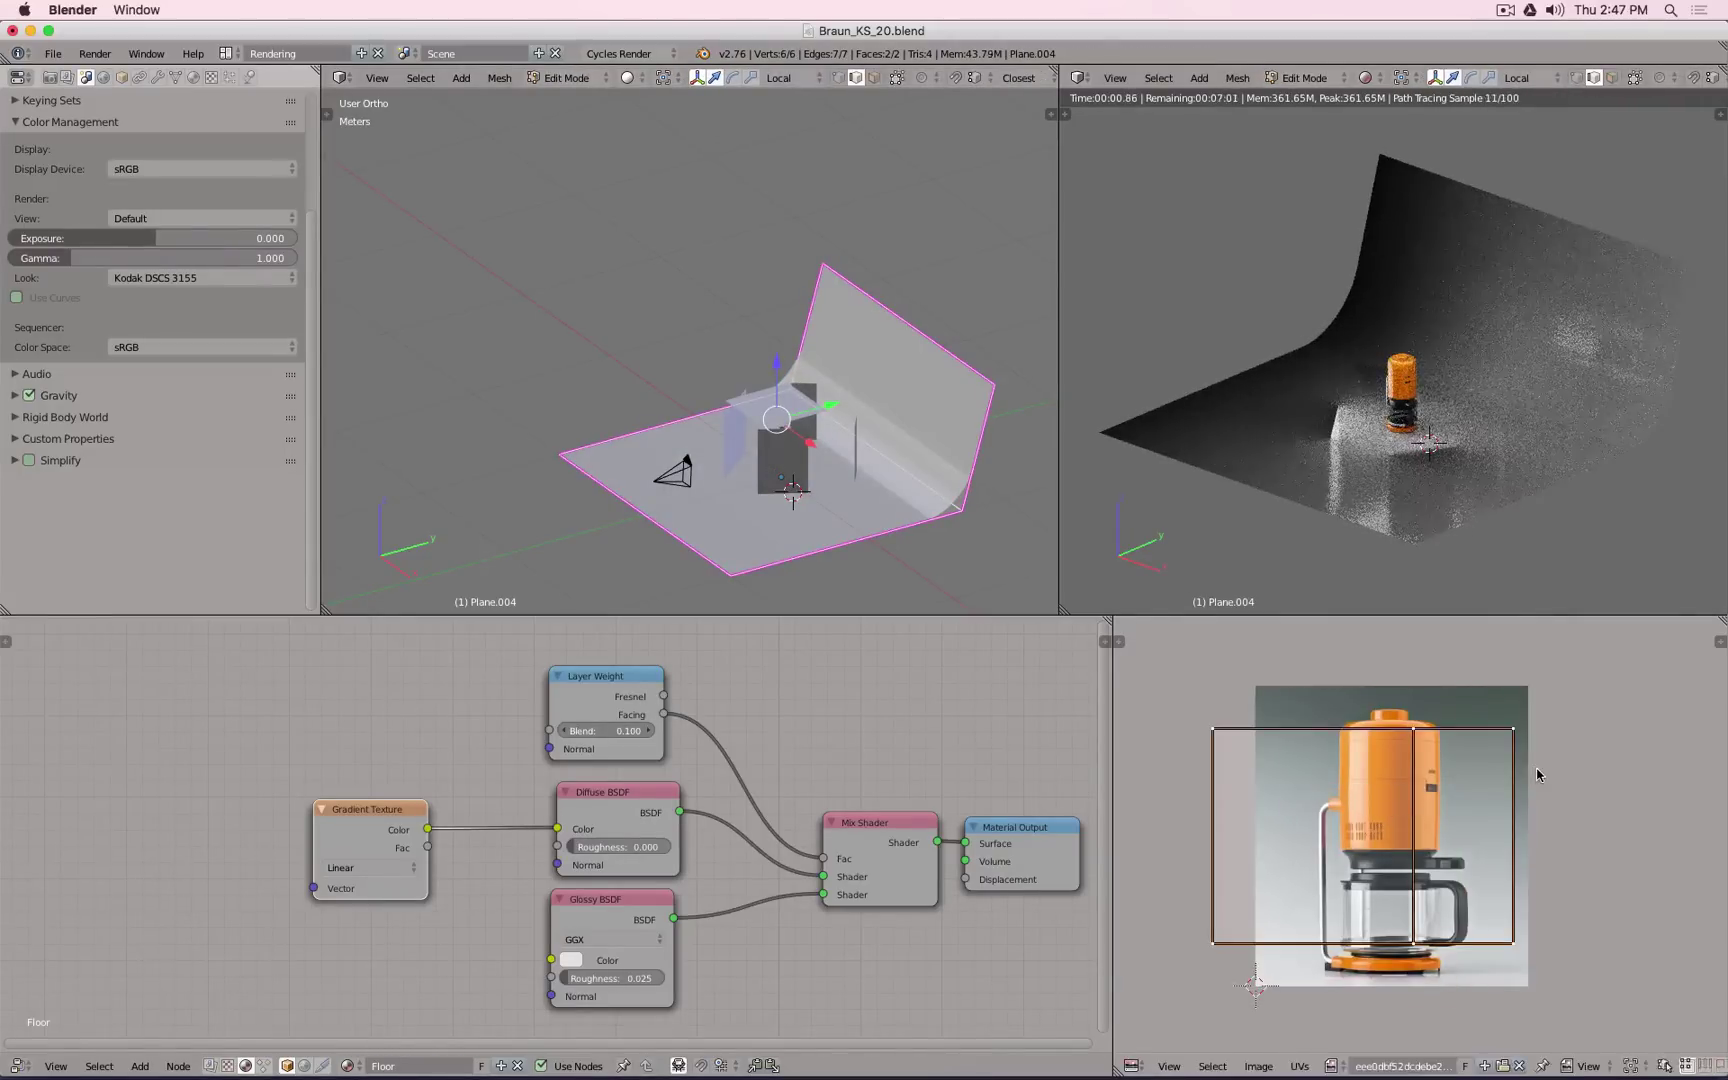
key(Tab)
key(Tab)
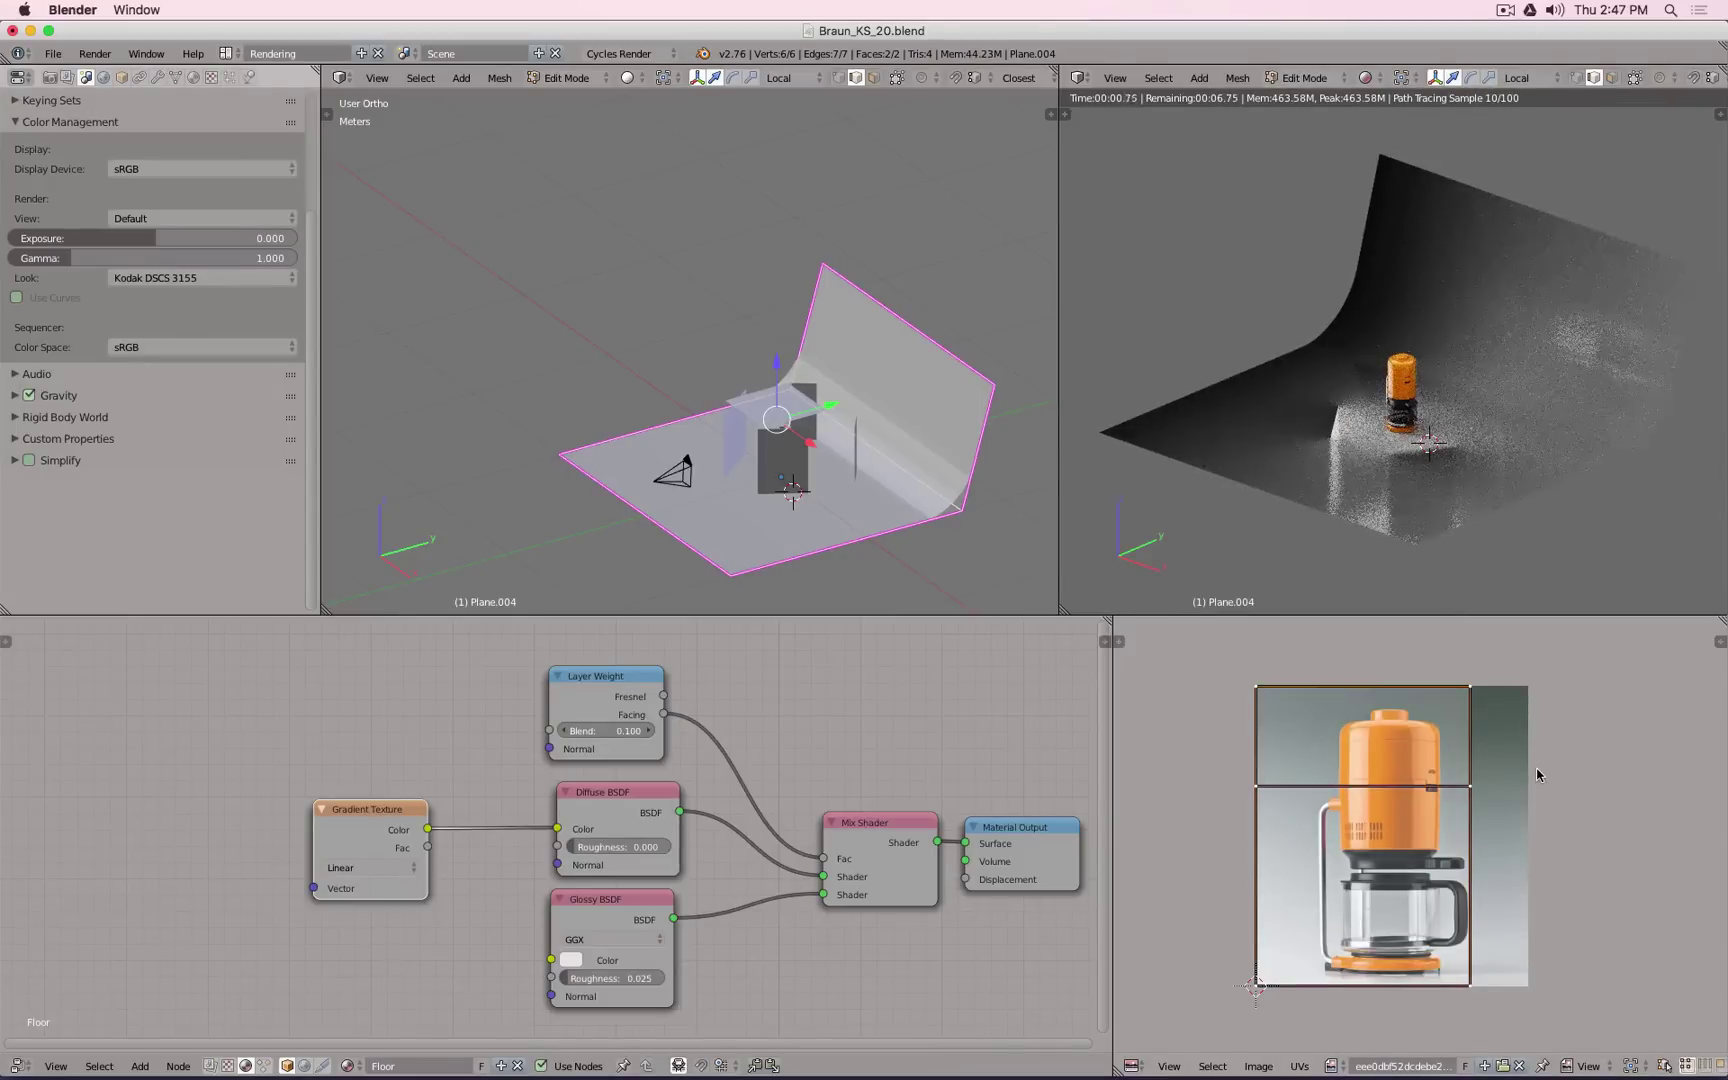
key(Tab)
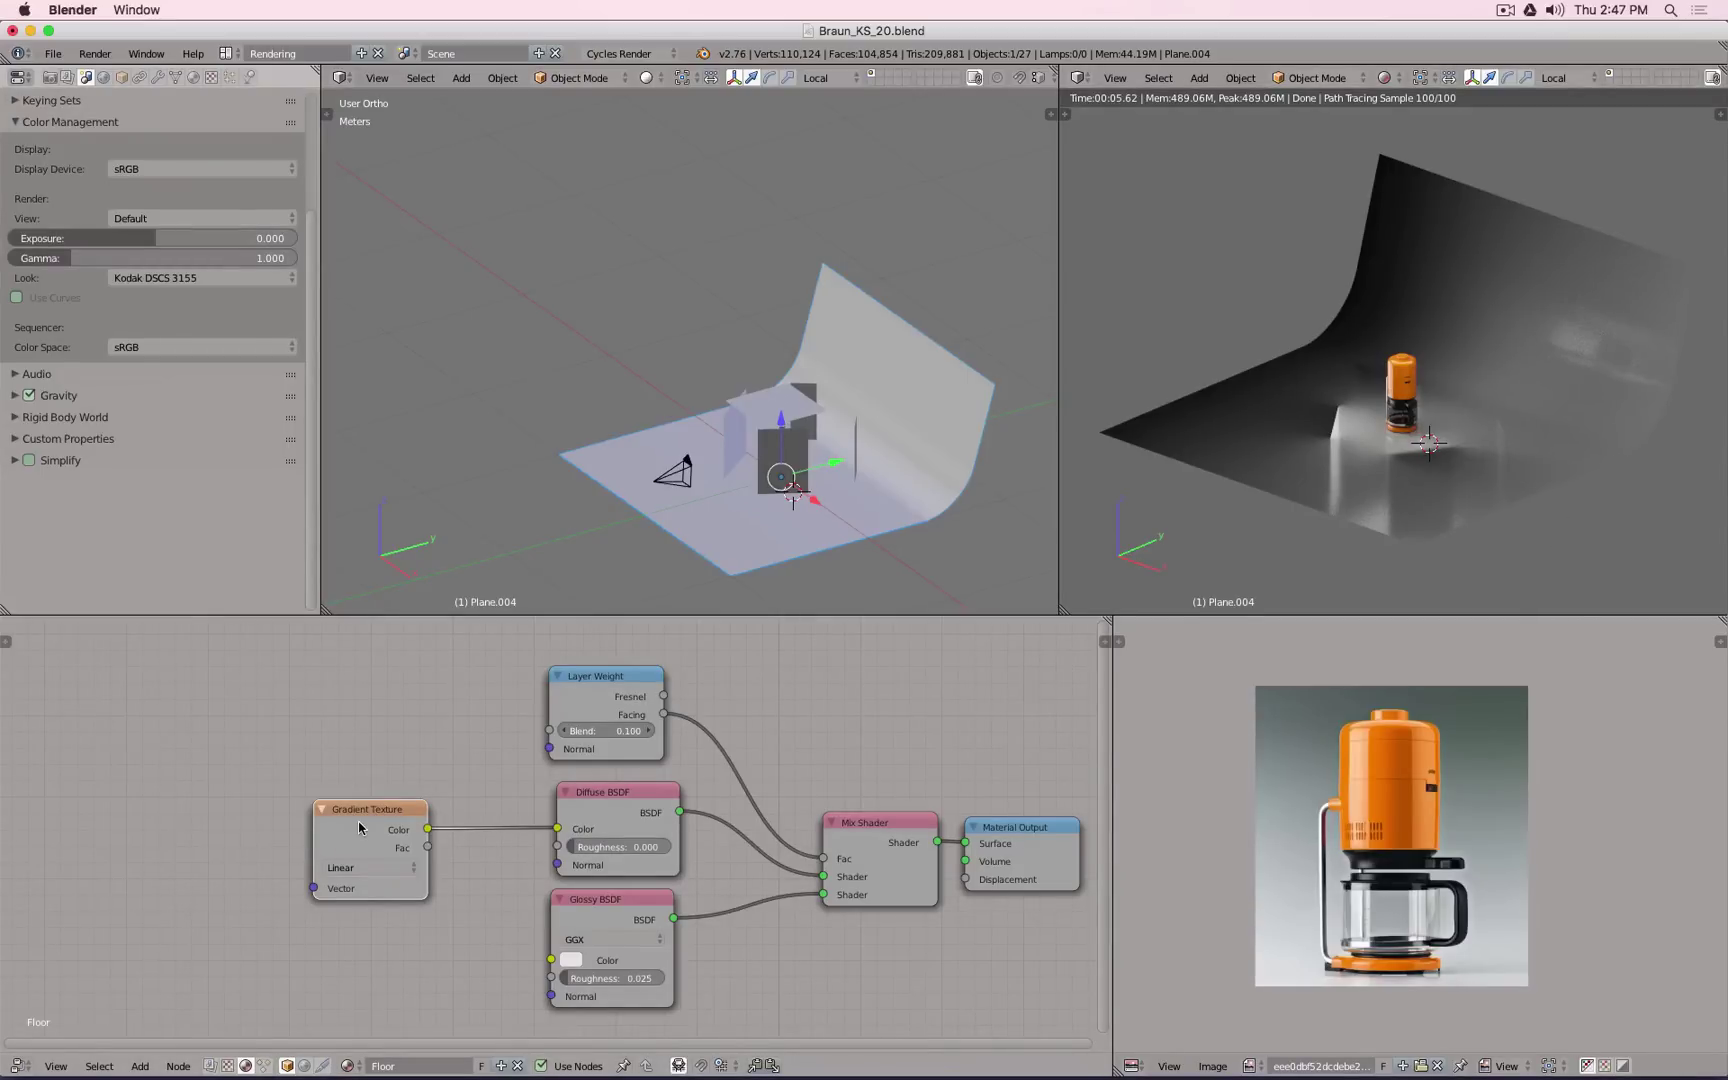
key(Tab)
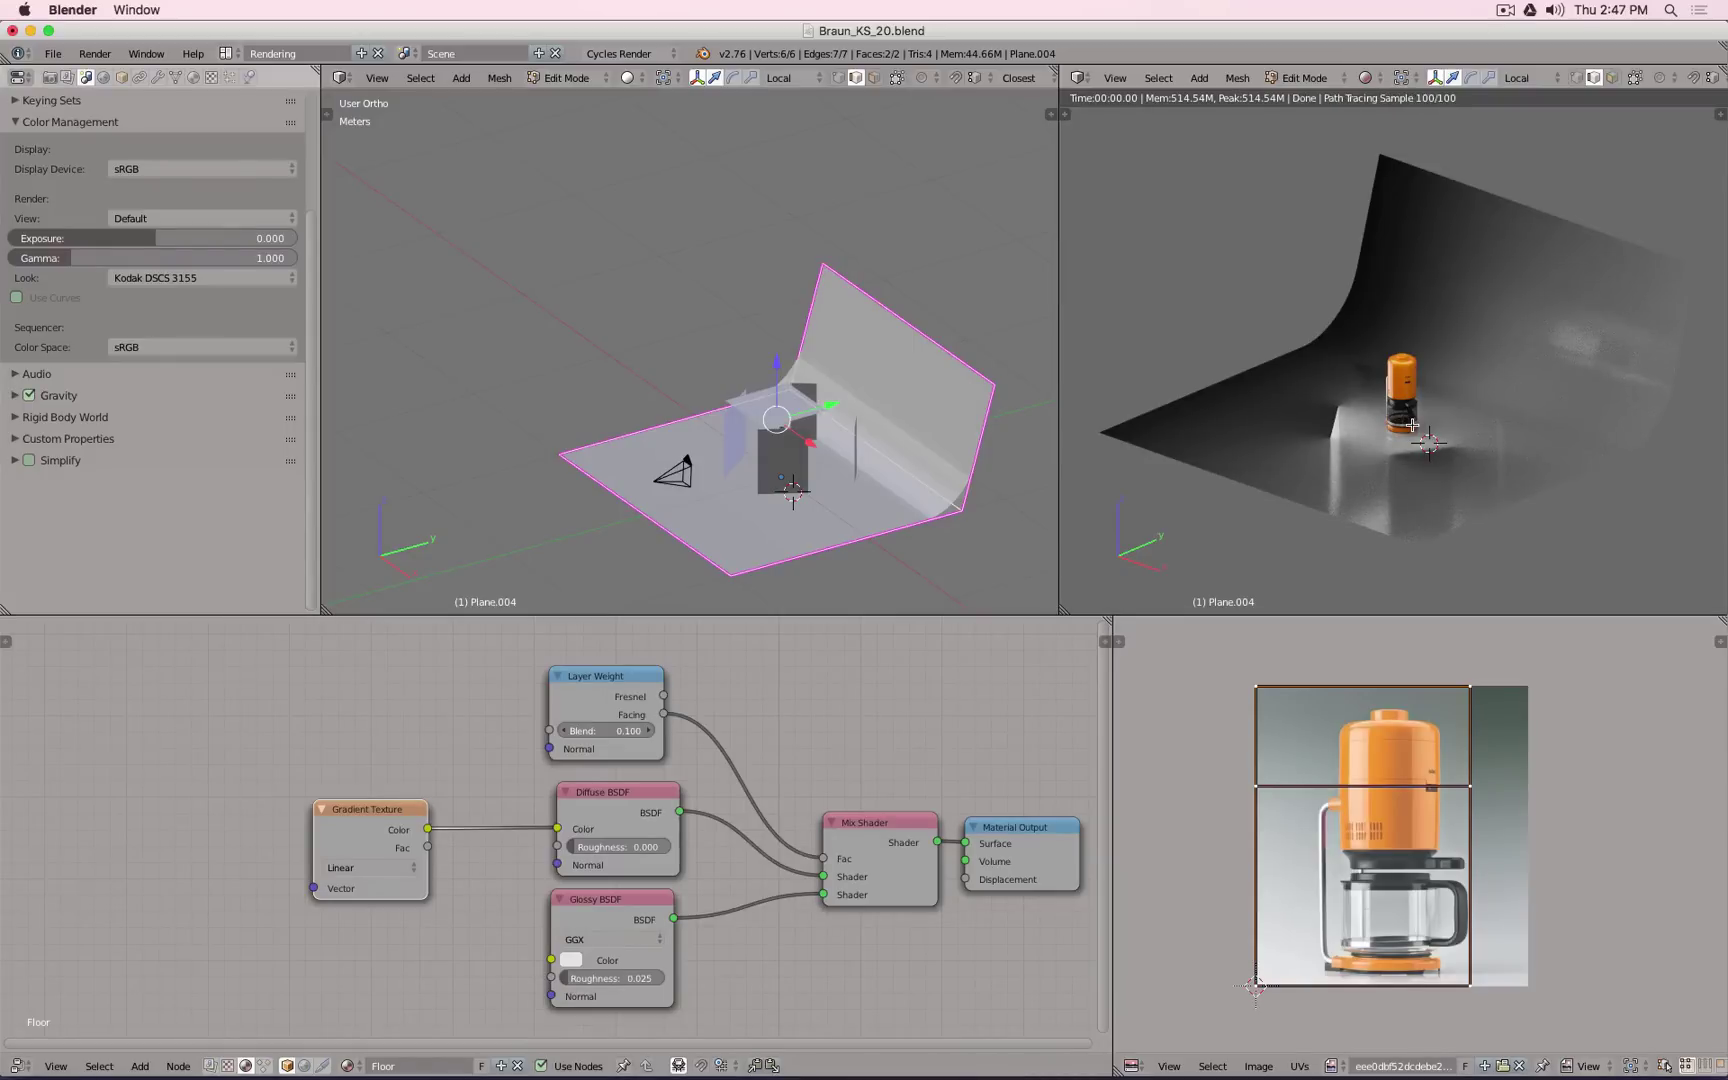
key(Tab)
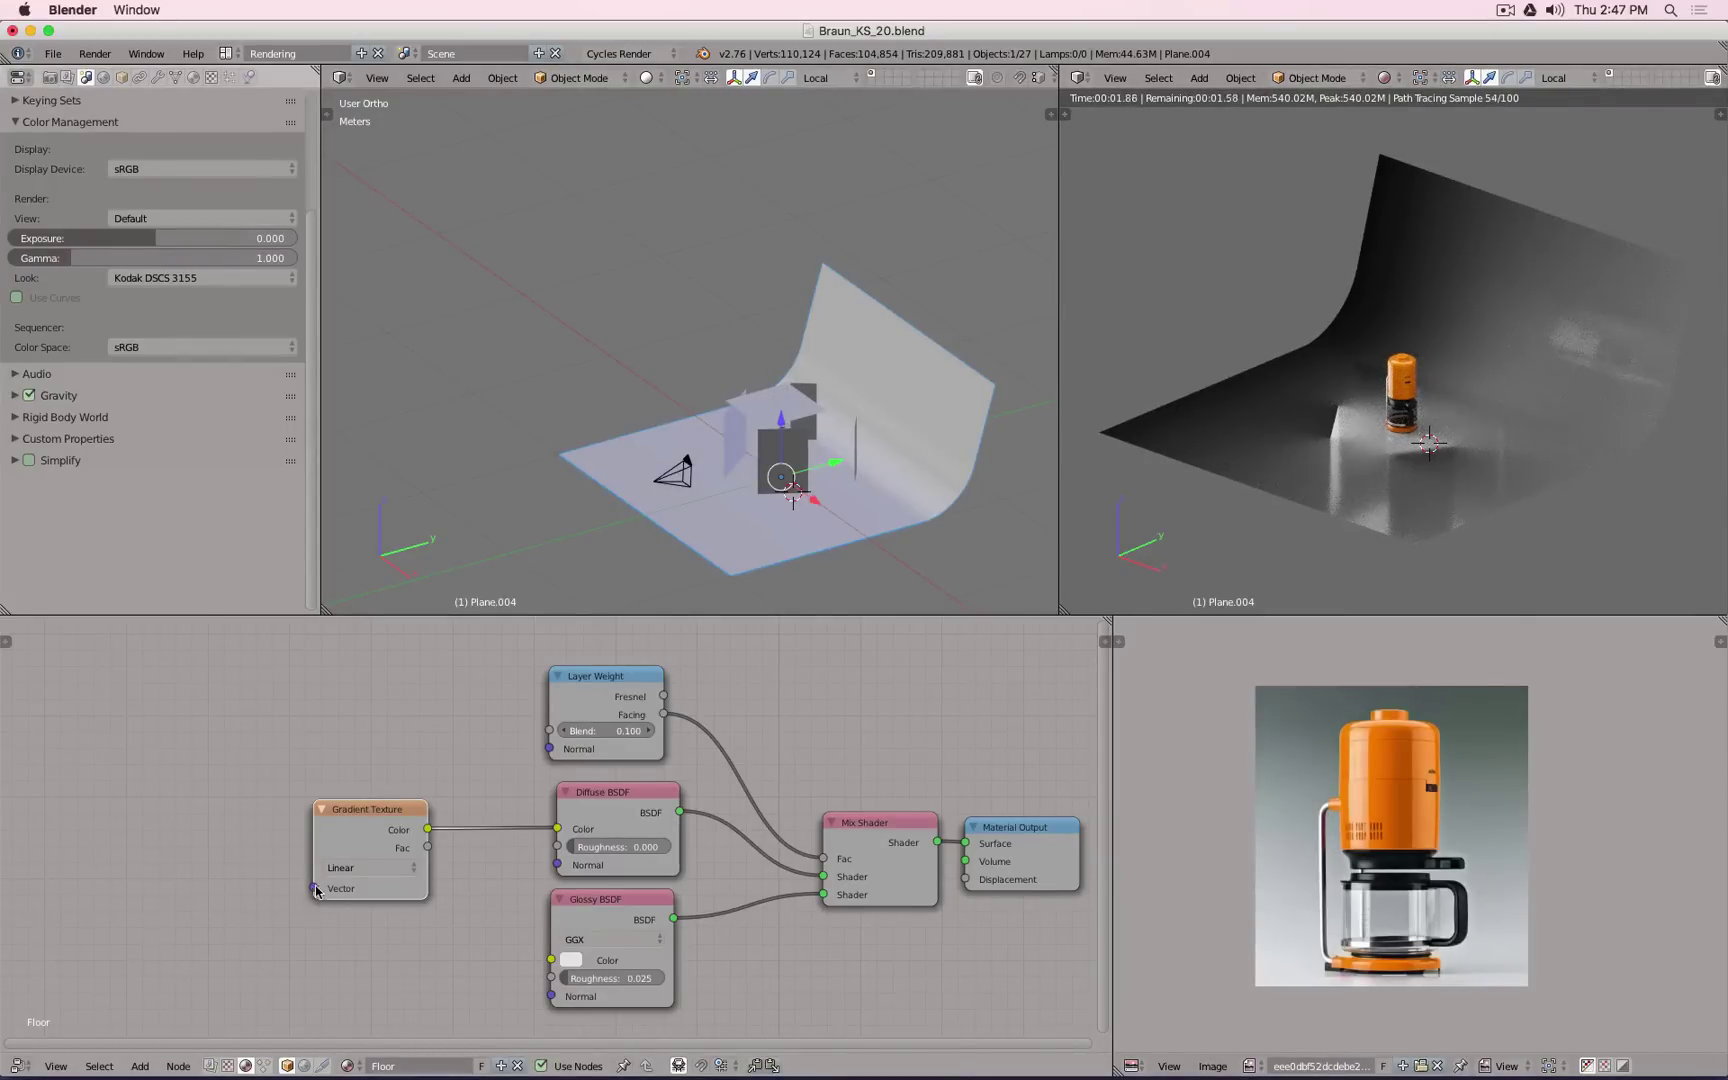
middle_drag(220, 830, 672, 810)
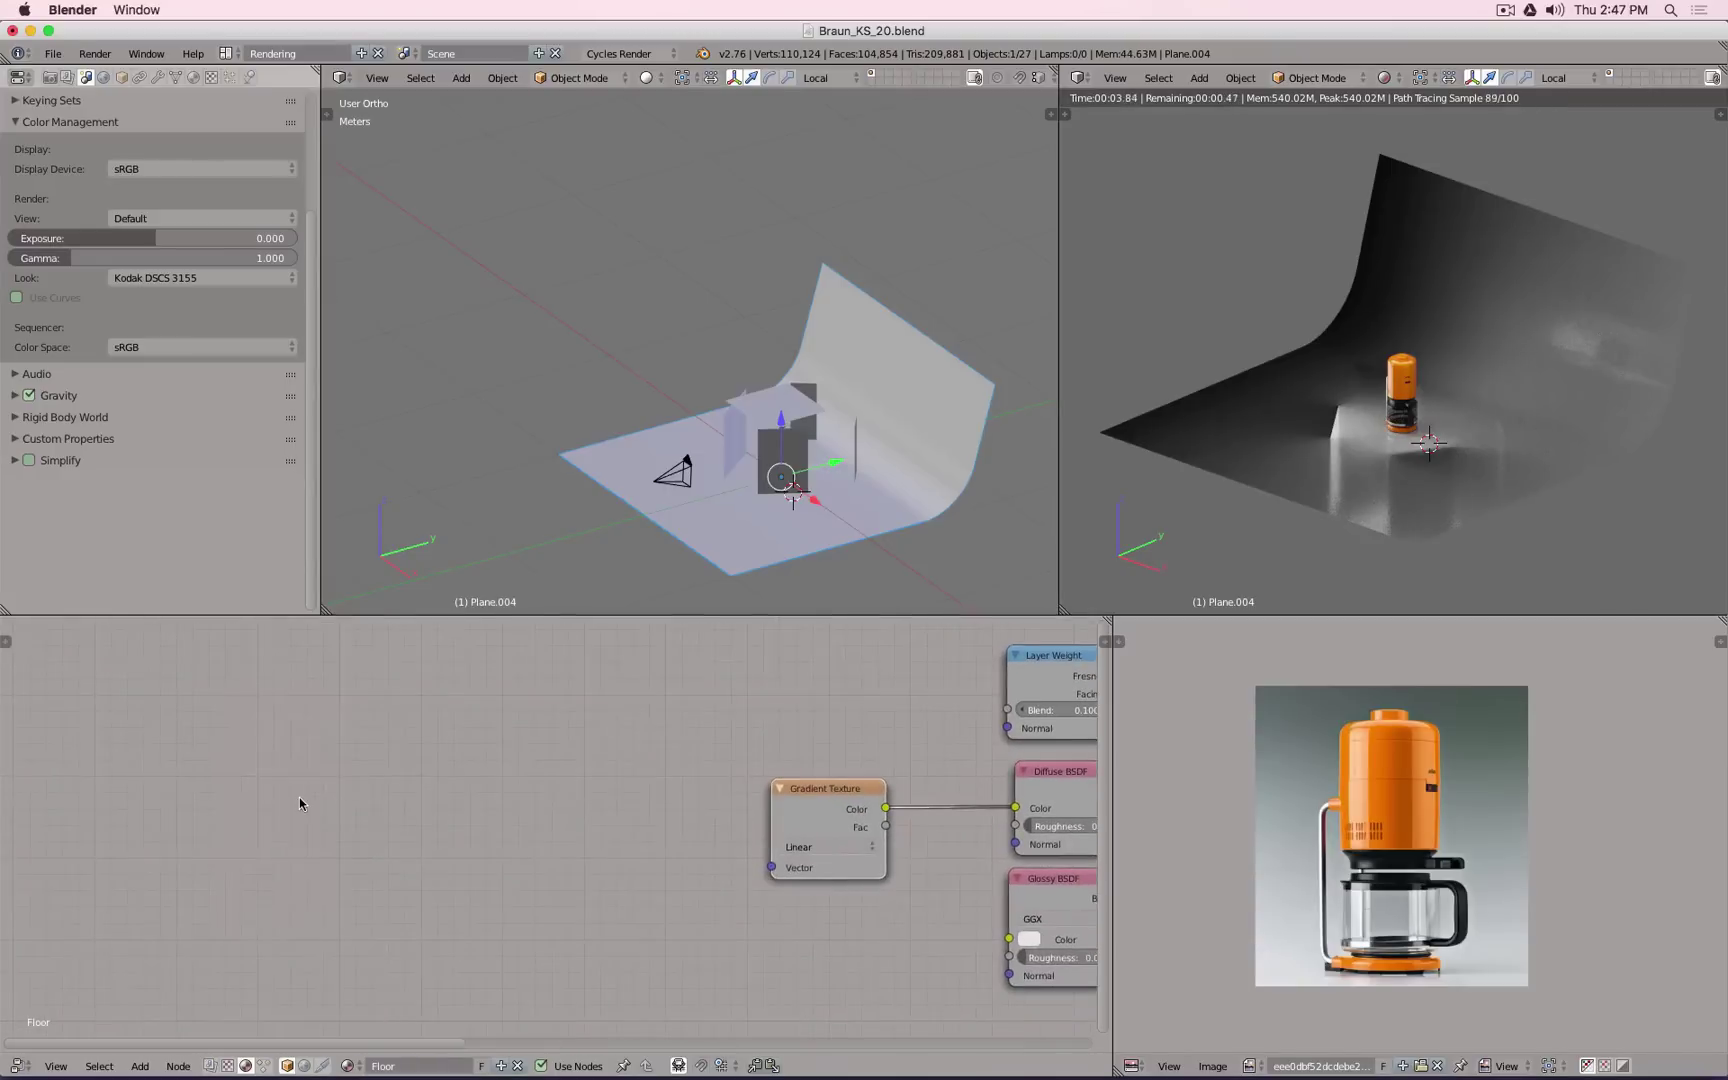
Step: Add a Texture Coordinate node to the floor material and connect its UV output to the Gradient Texture's Vector input
key(shift+a)
mouse_move(298, 800)
mouse_move(280, 748)
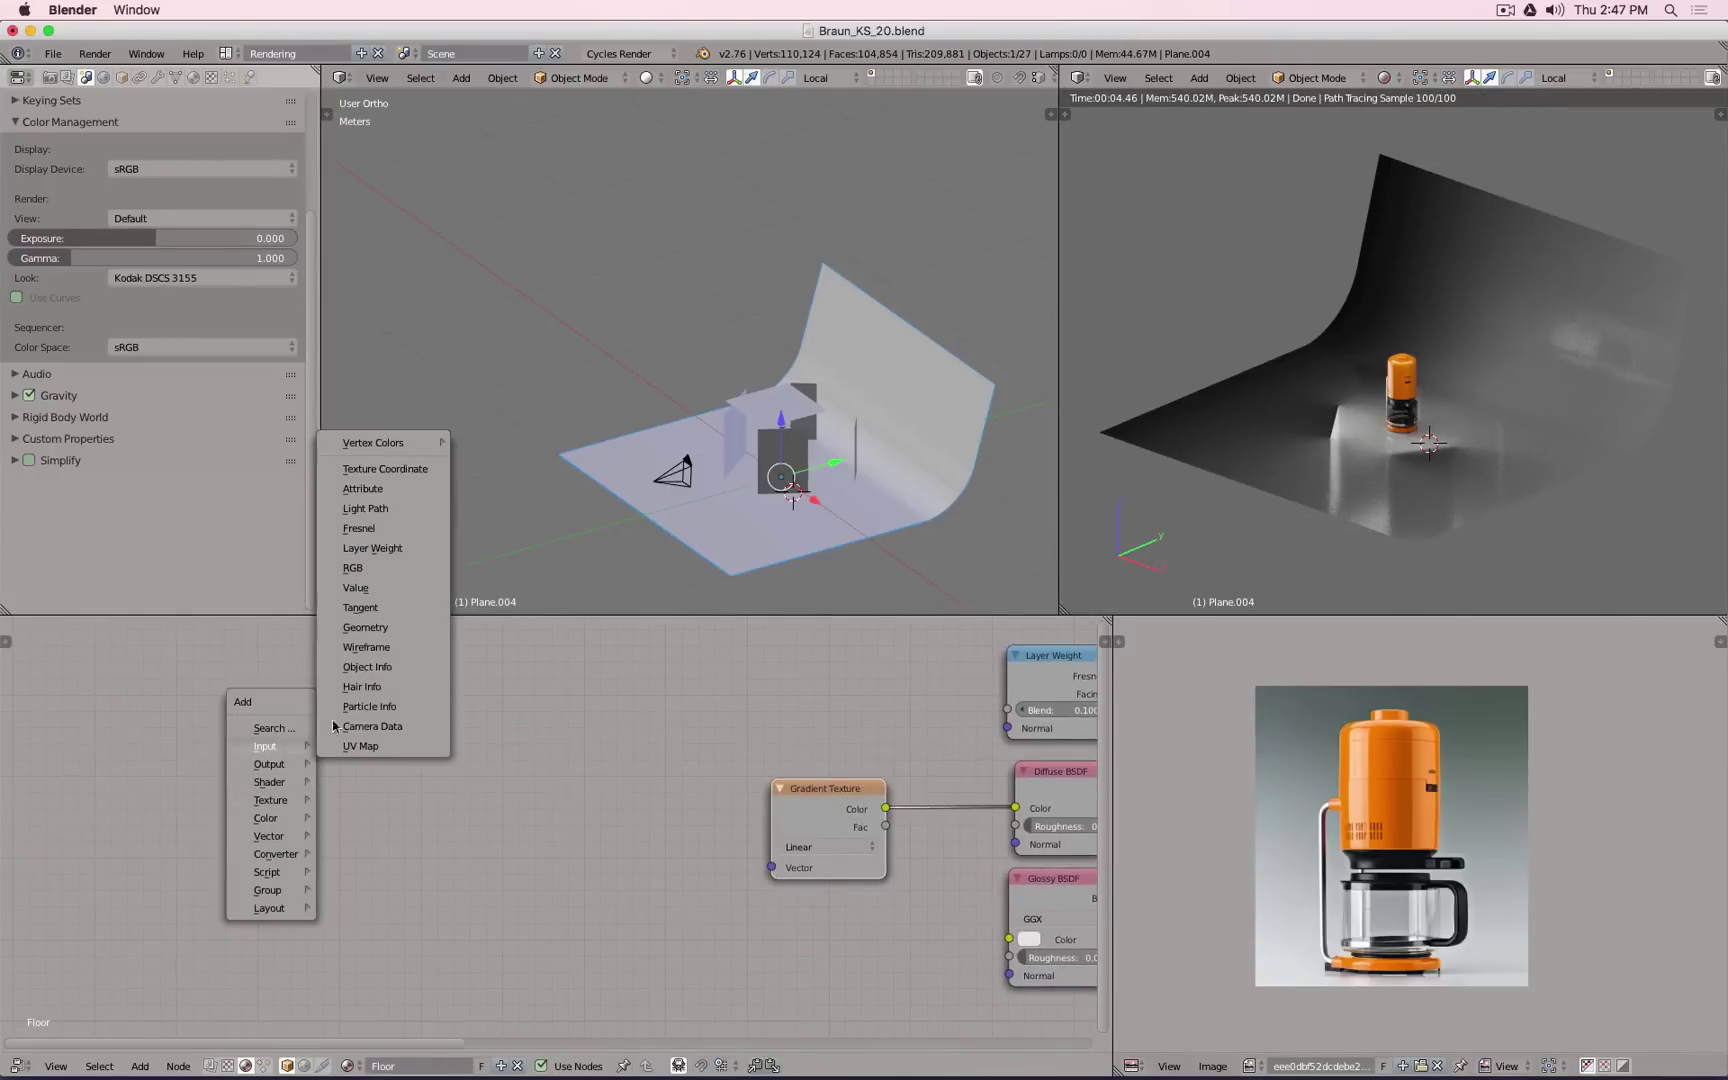
click(398, 476)
click(410, 734)
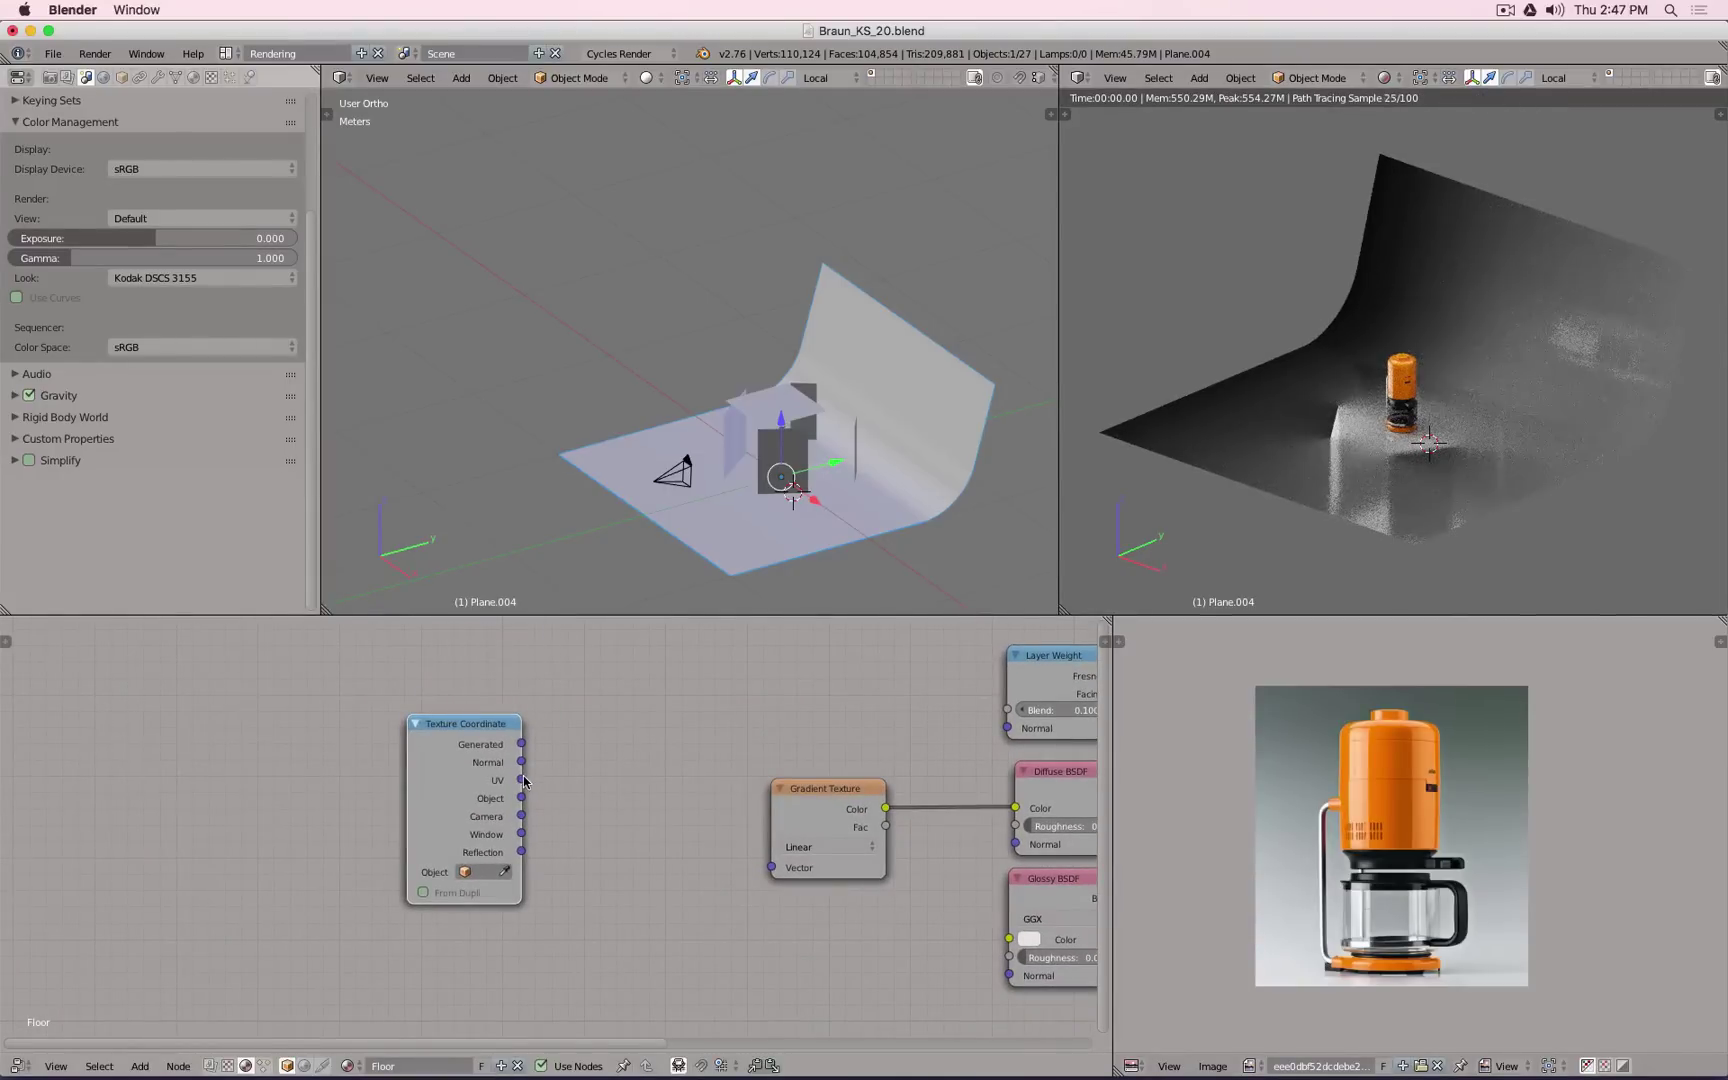
drag(521, 779, 771, 867)
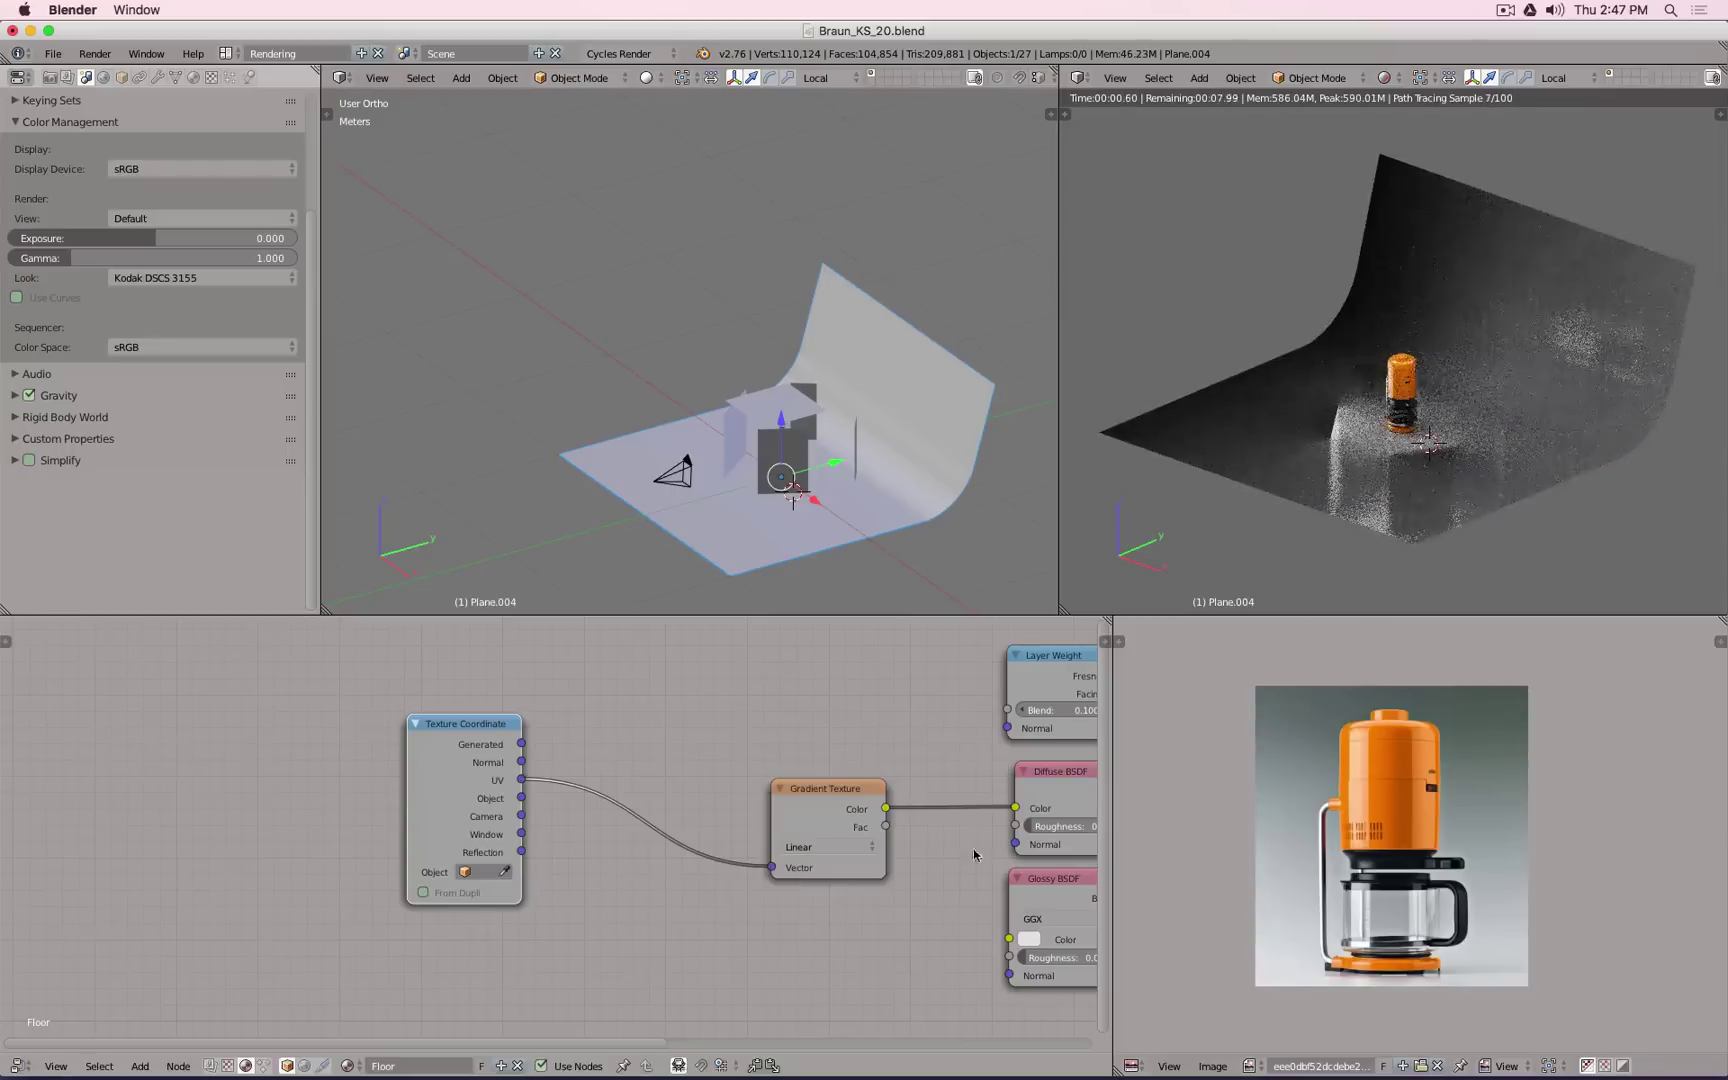
Step: Rotate the floor backdrop's UV layout by 90 degrees in Edit Mode
key(Tab)
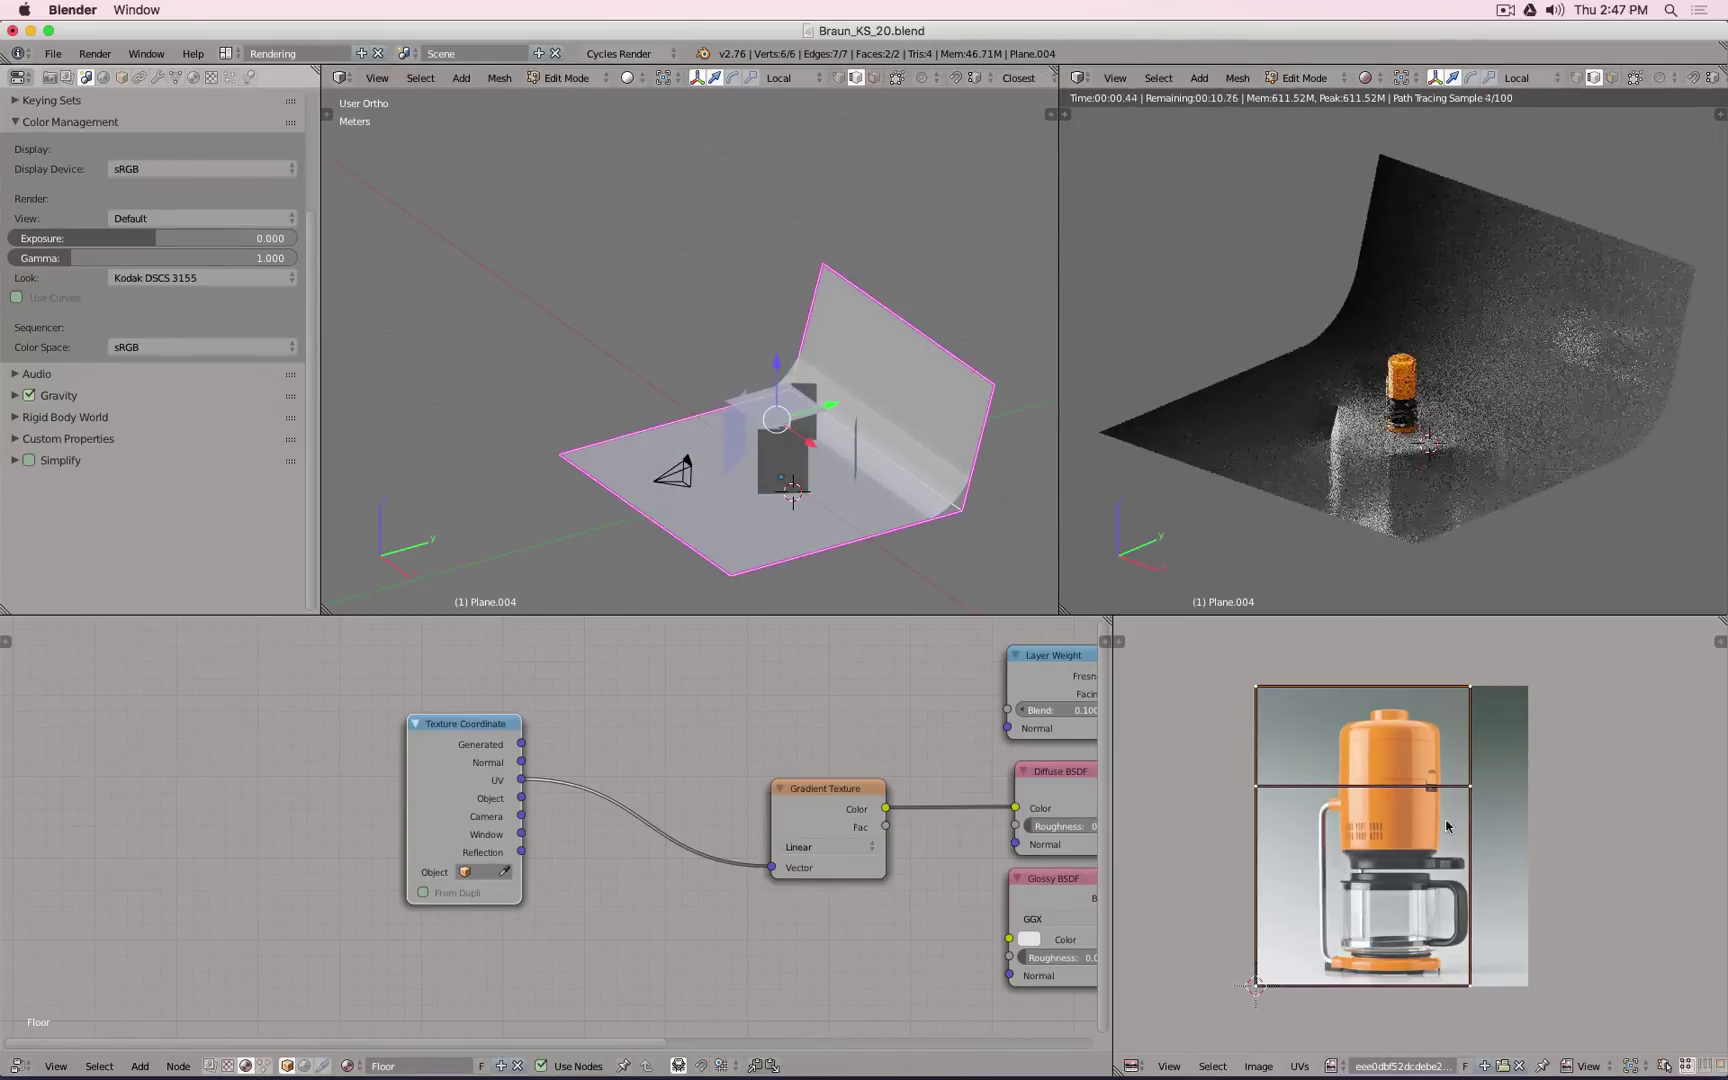
text(r)
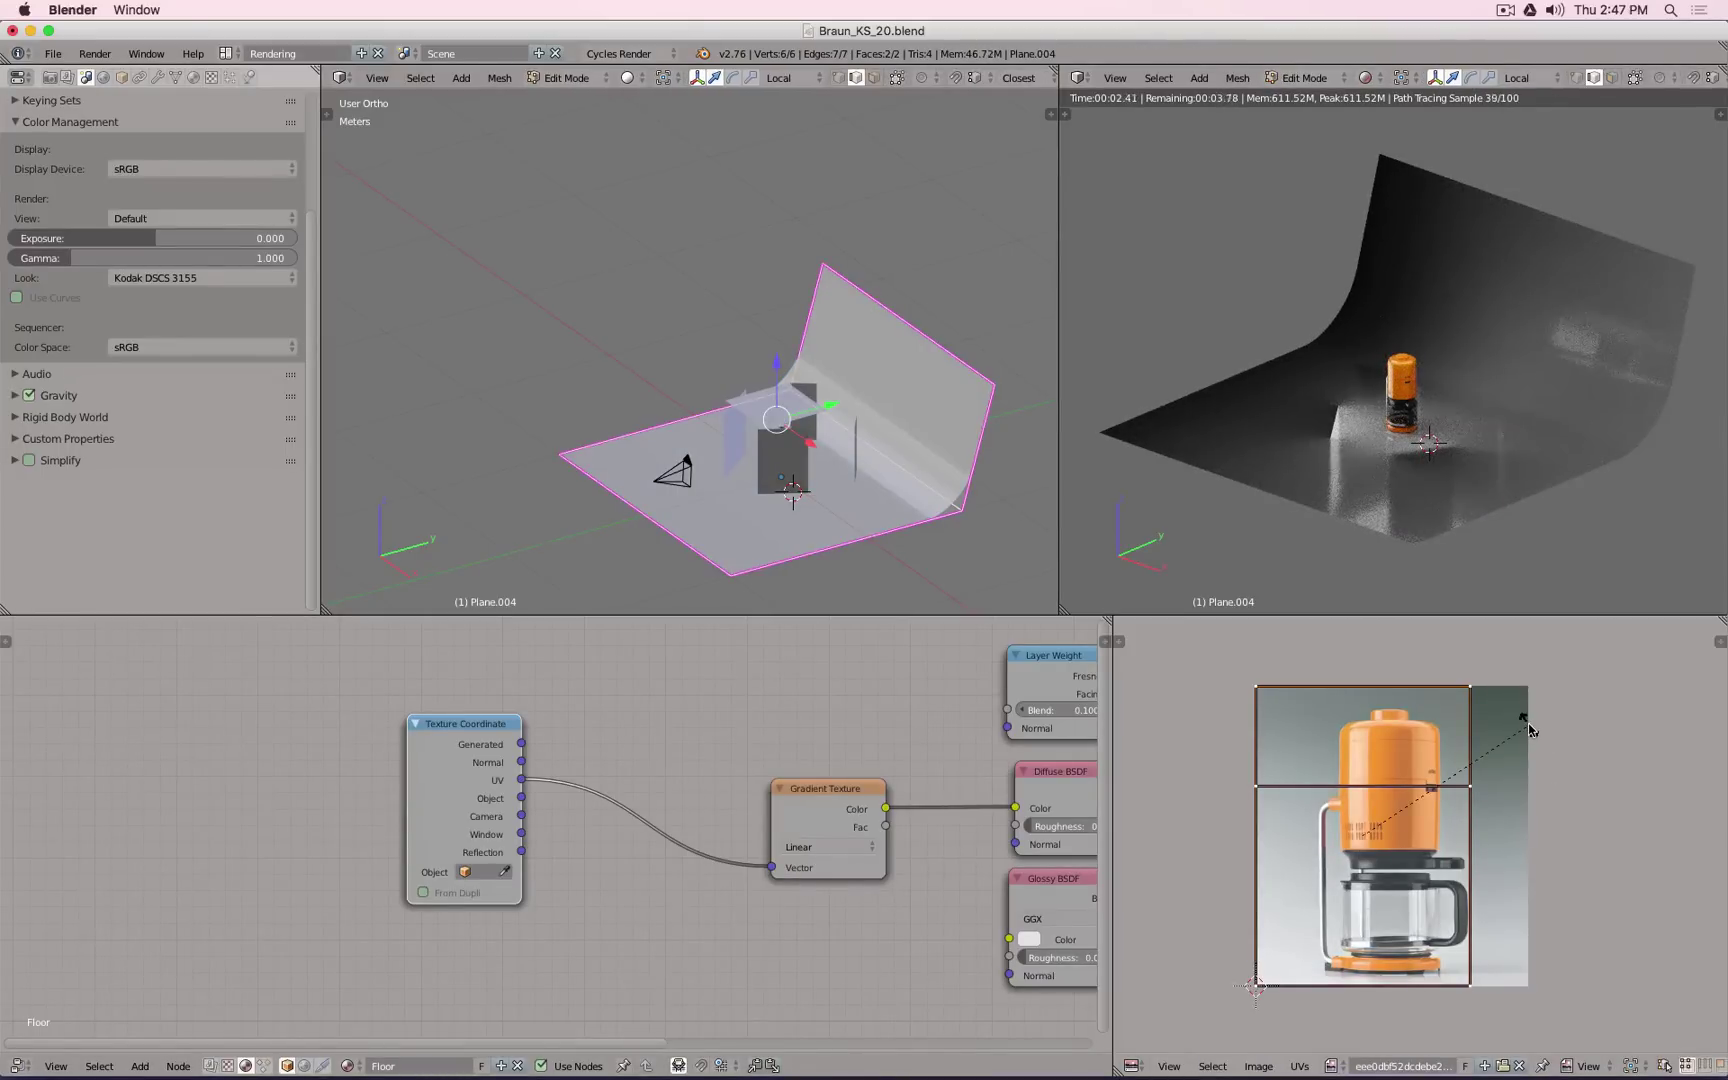
text(90)
key(Return)
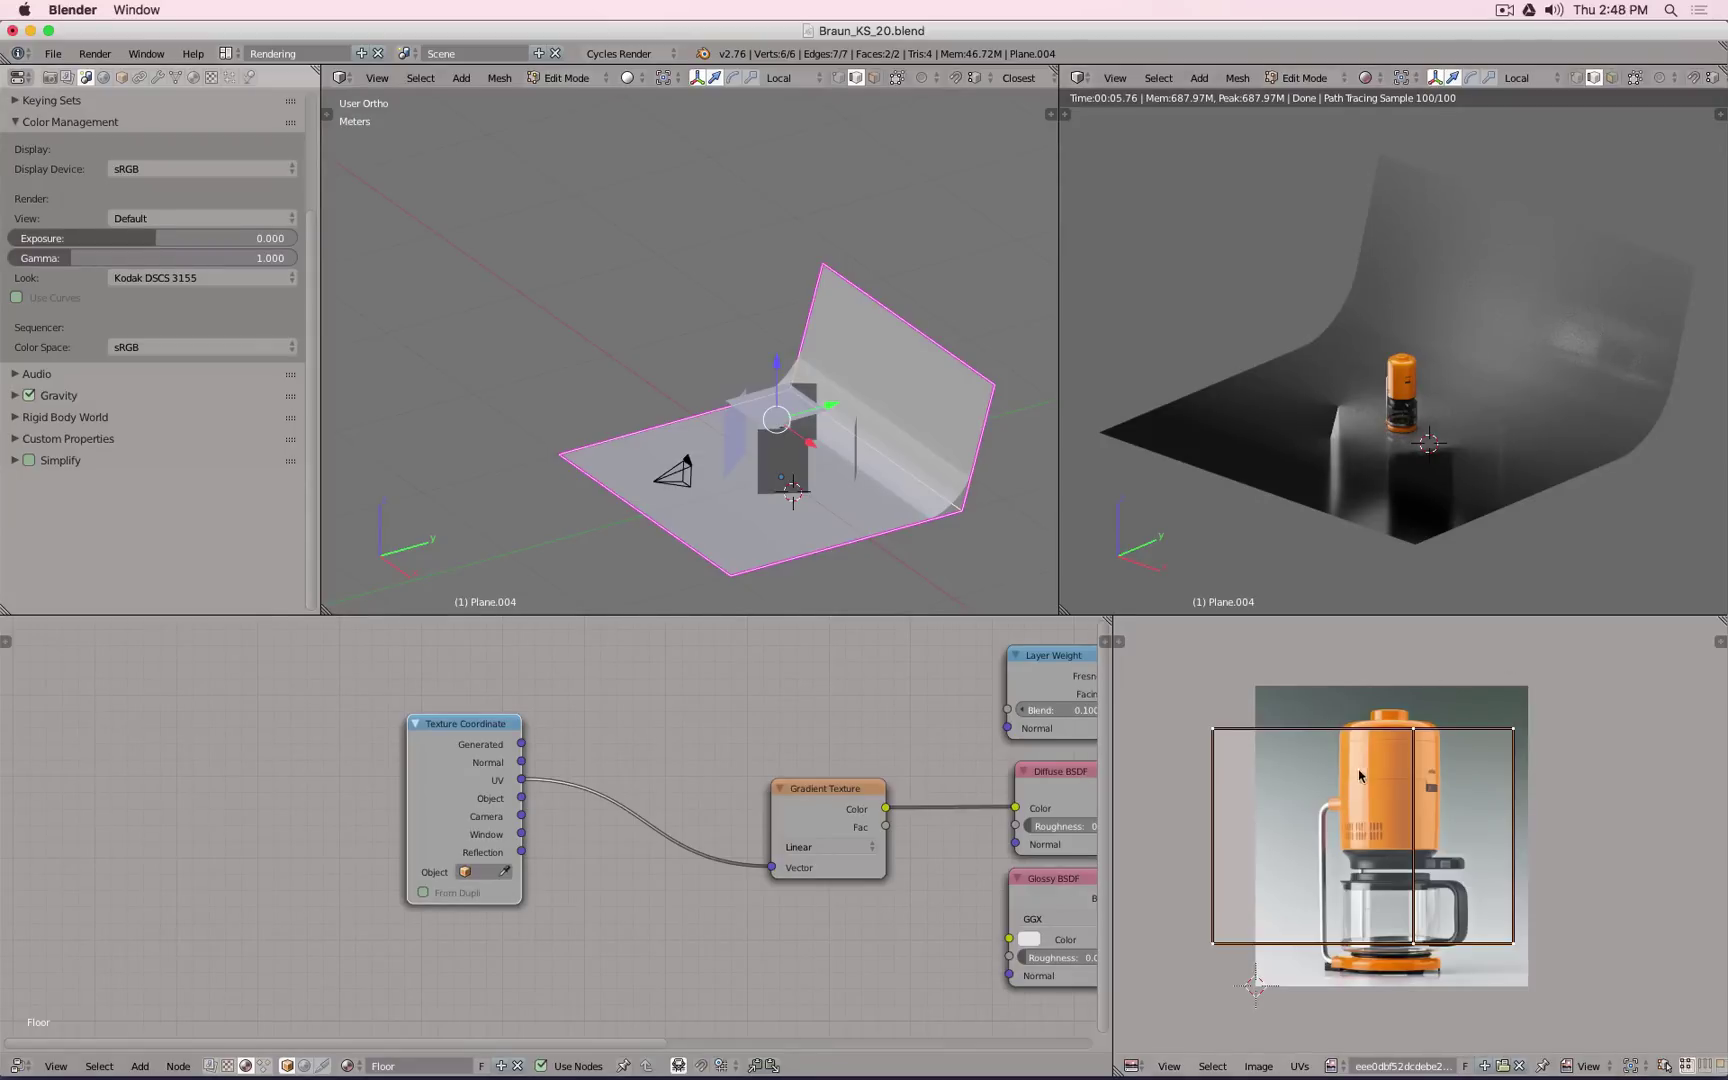
key(r)
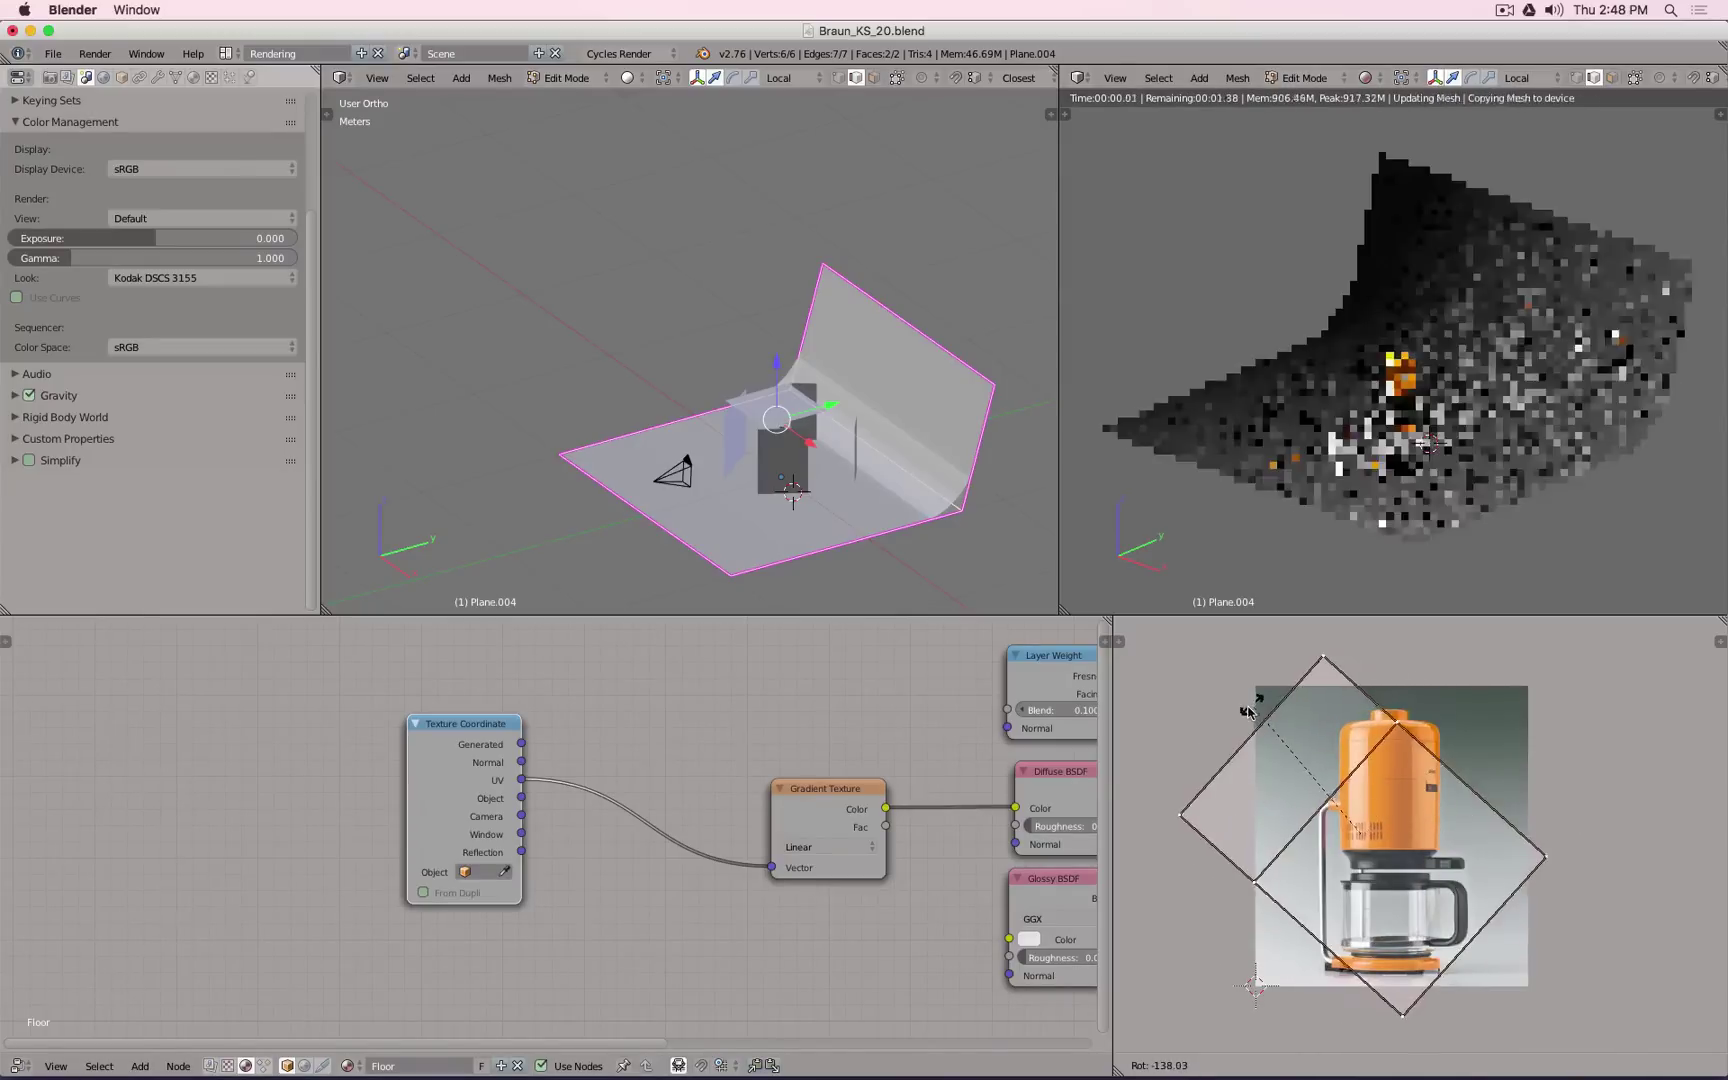
key(Escape)
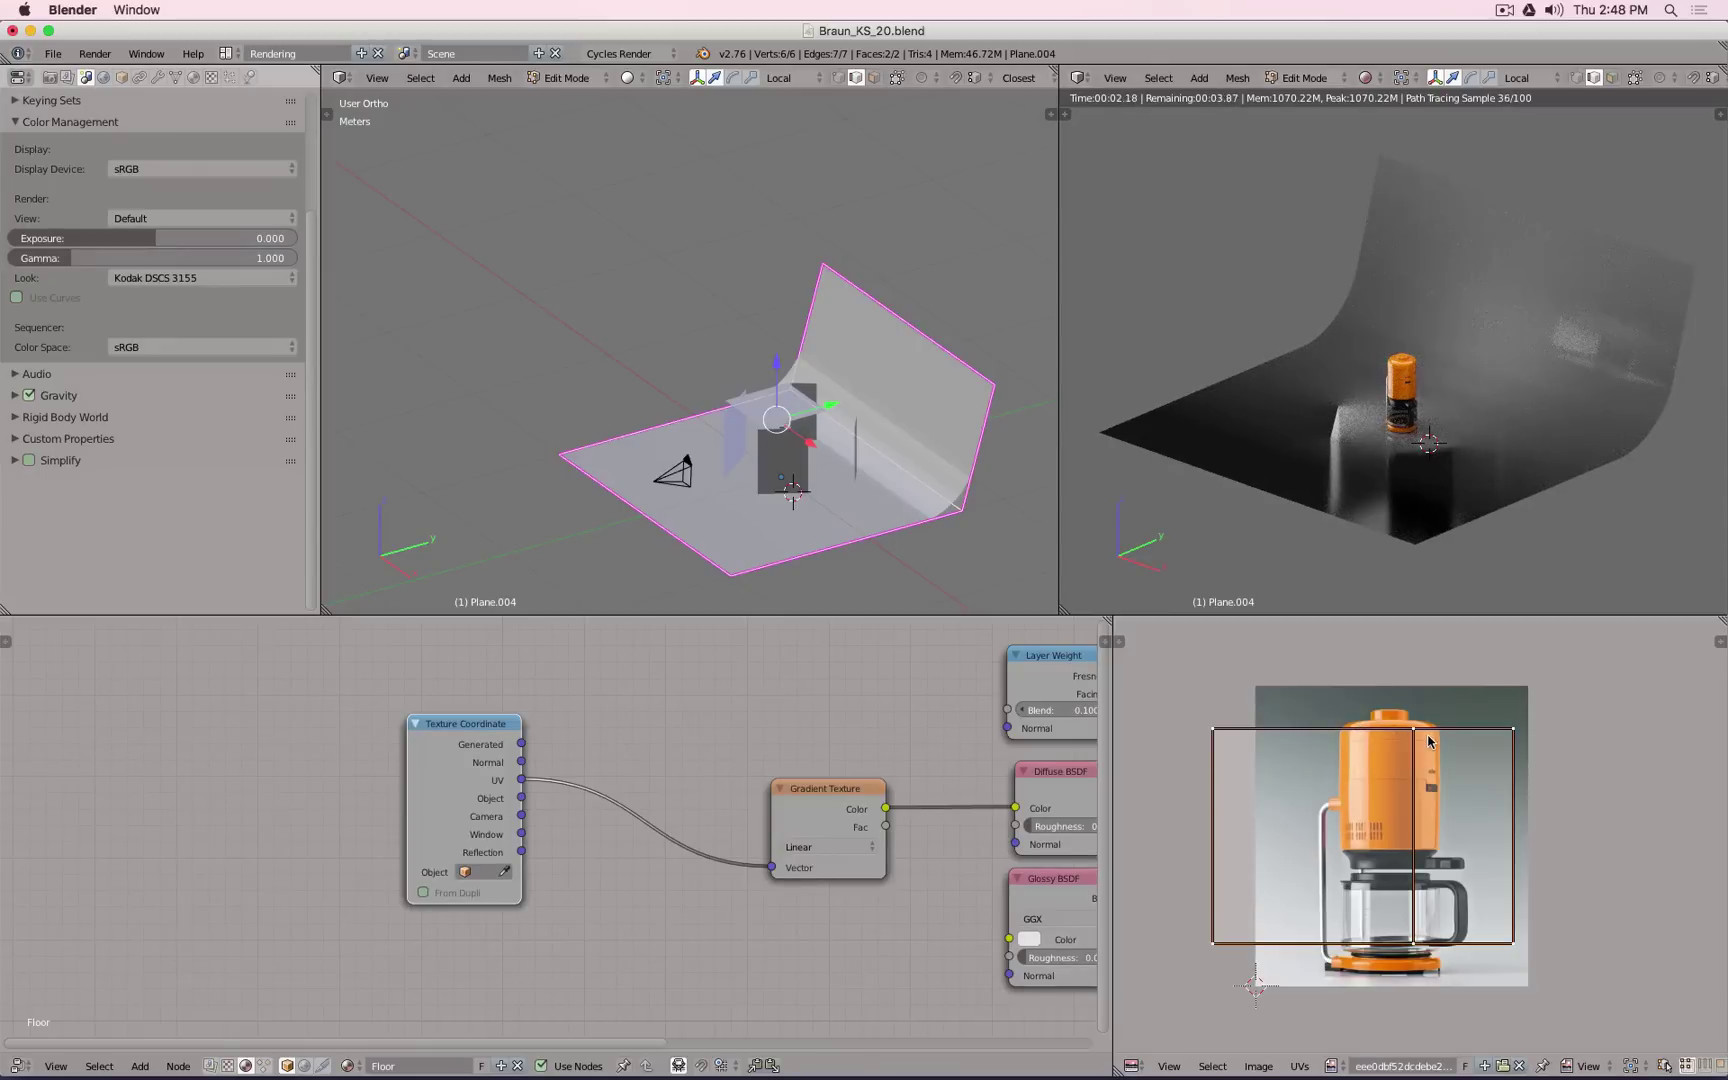
Step: Move and scale the floor's UV layout so it spans the full width of the reference image, and return to Object Mode
key(g)
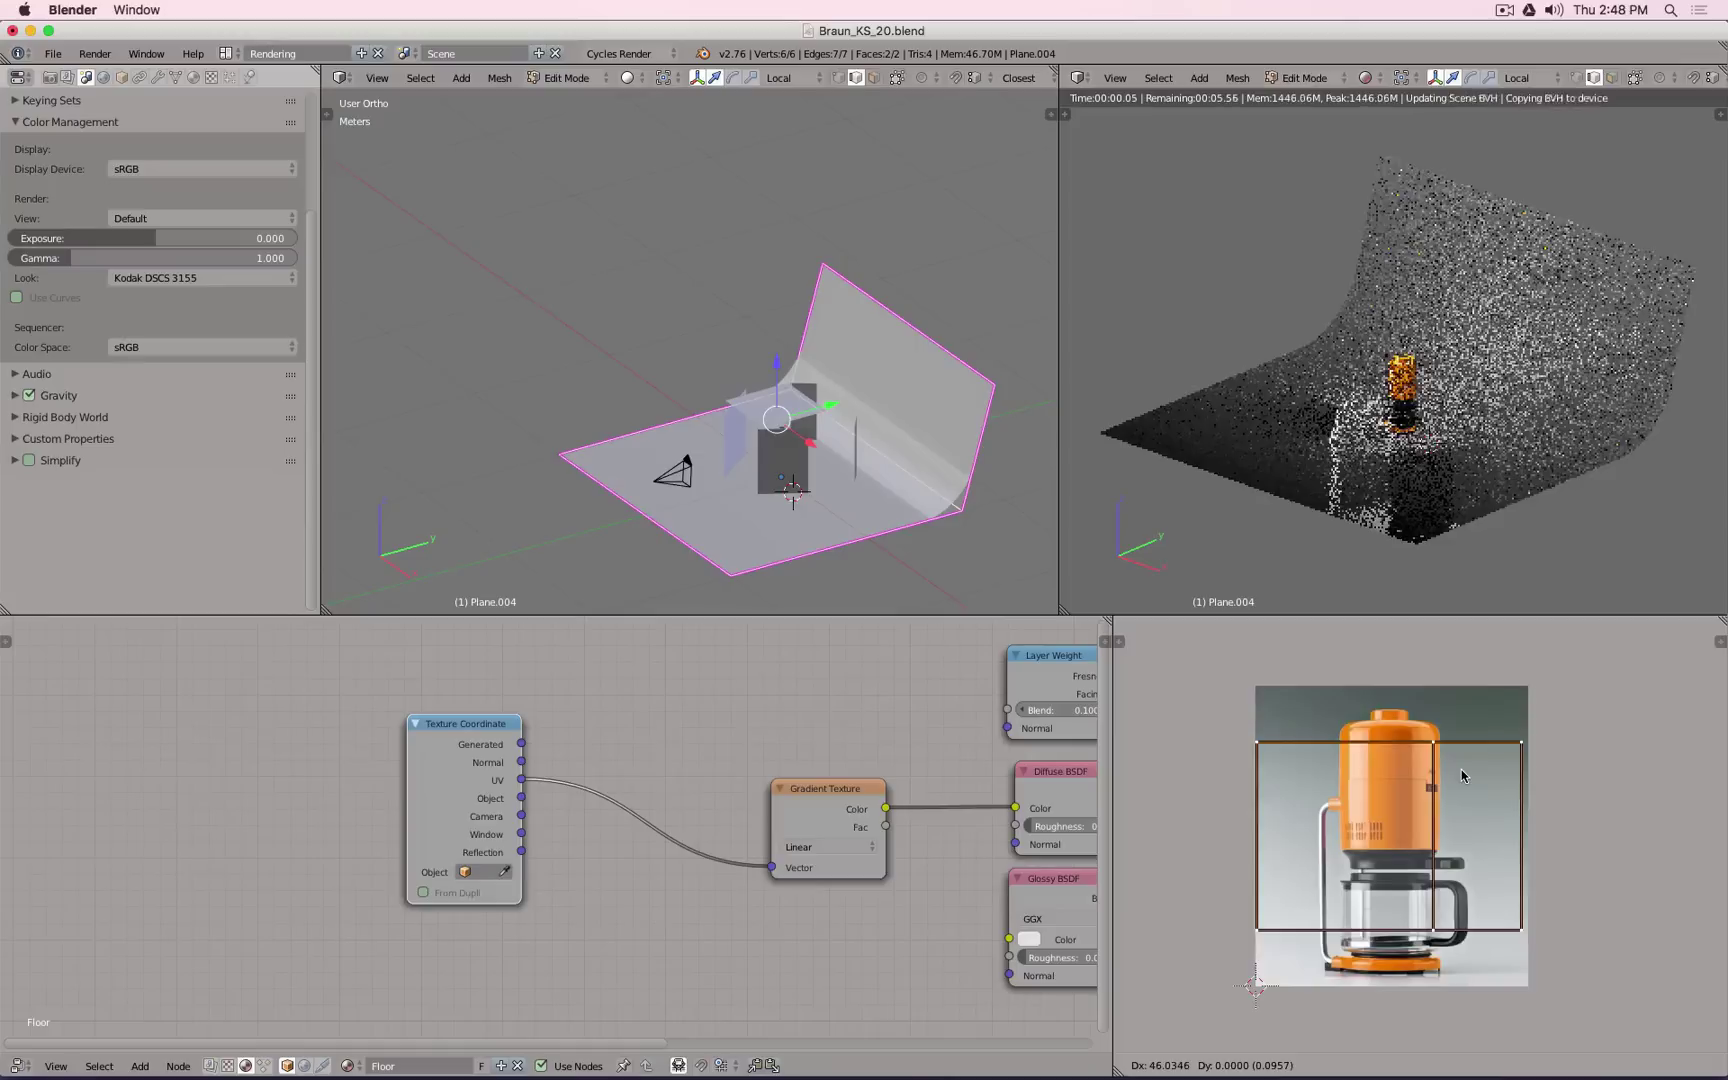
click(1452, 768)
scroll(1338, 866, down, 1)
scroll(1368, 796, up, 3)
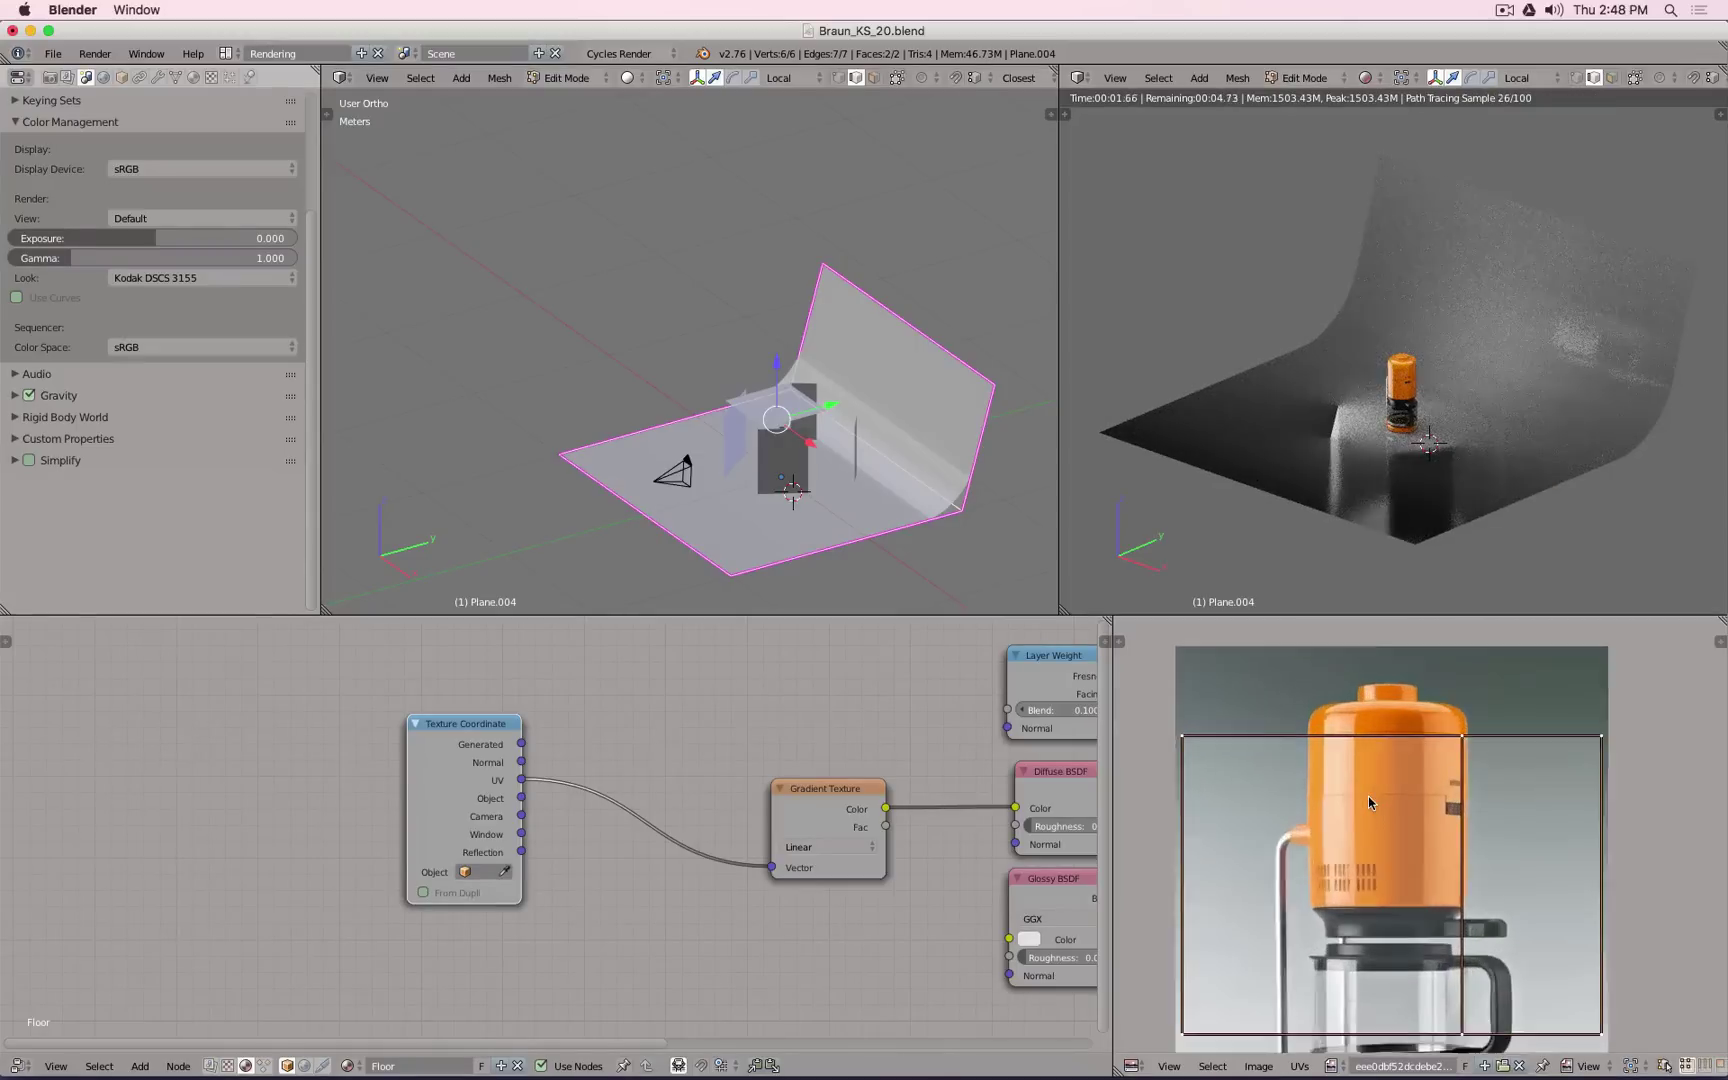
scroll(1368, 796, down, 2)
scroll(1326, 836, up, 3)
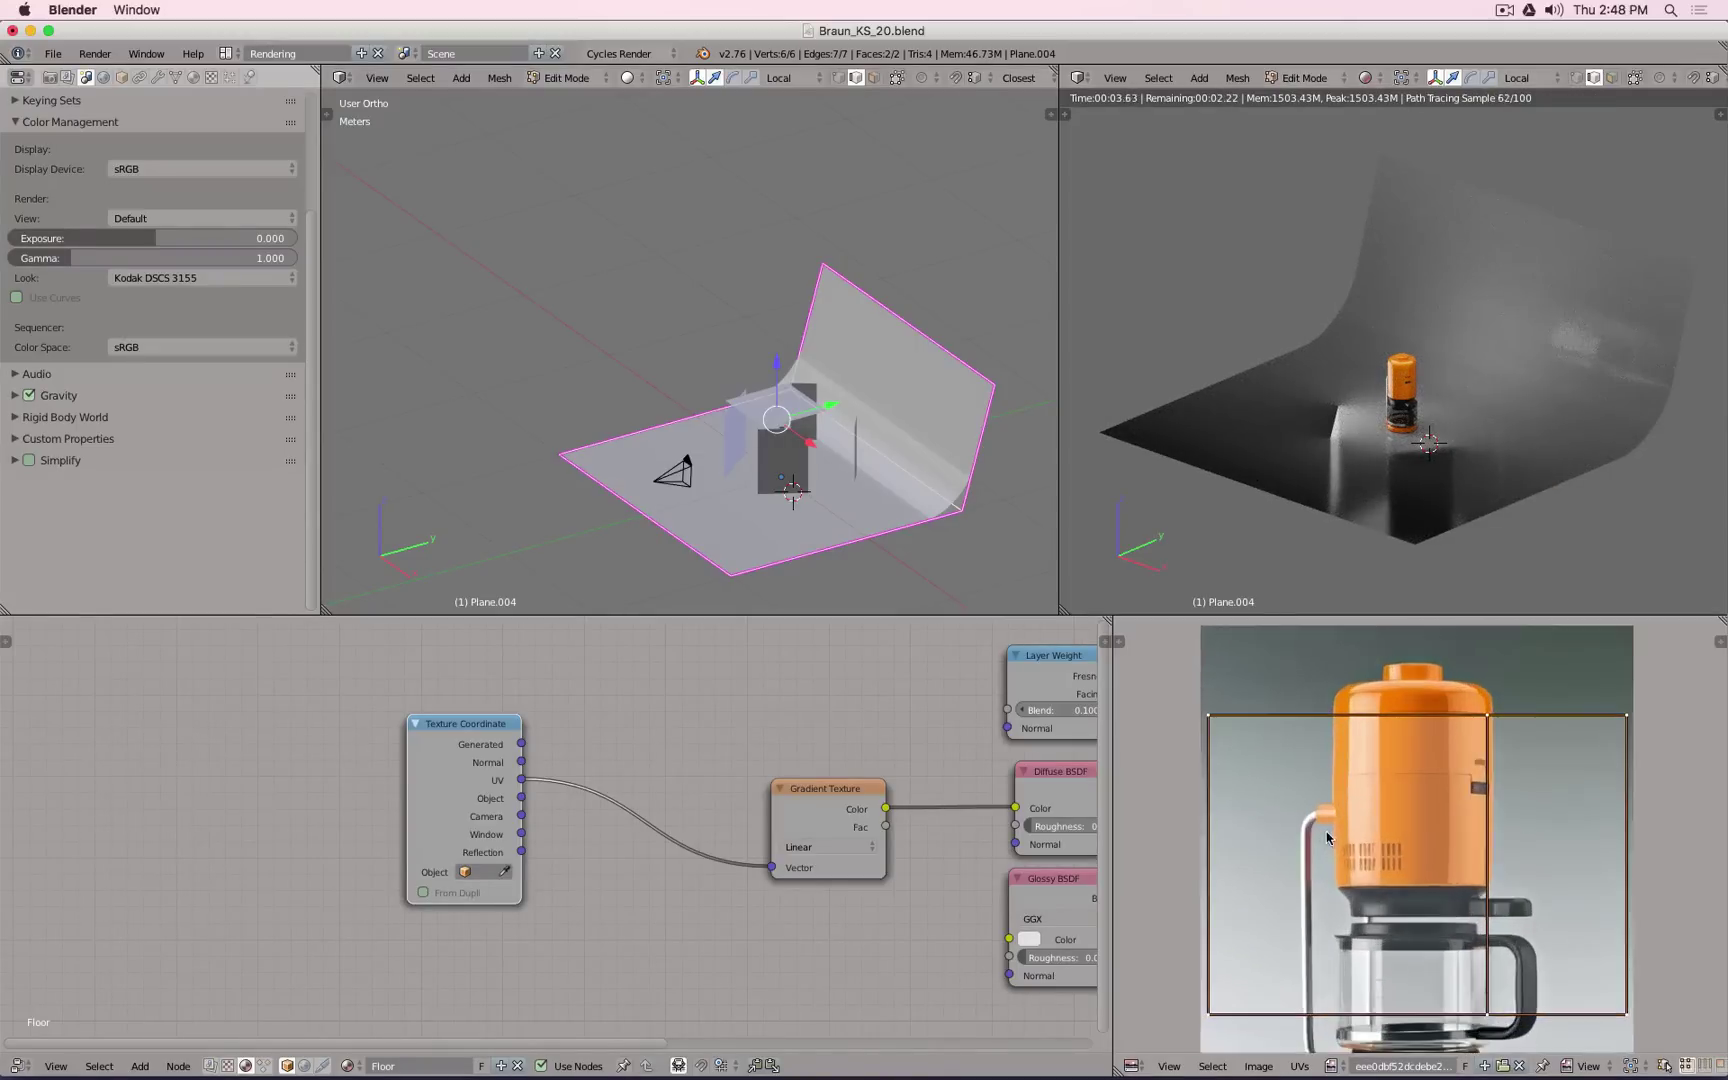
scroll(1326, 836, down, 2)
key(s)
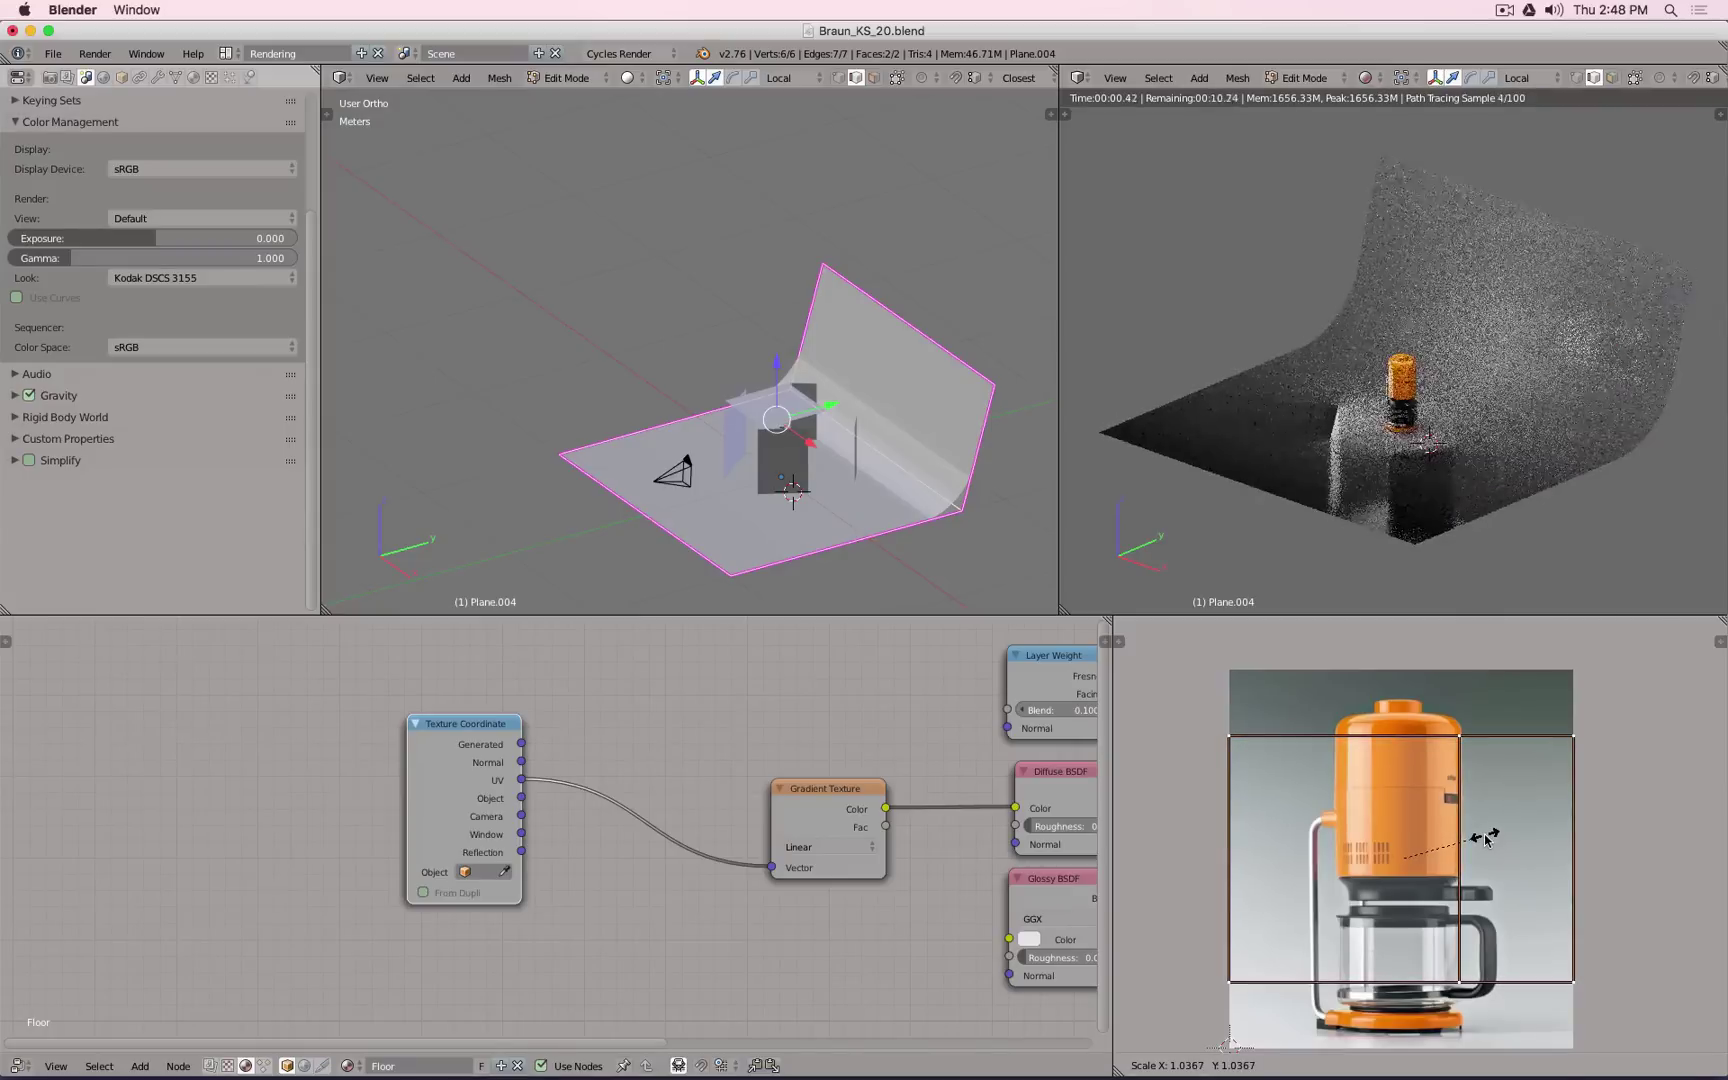
click(1431, 836)
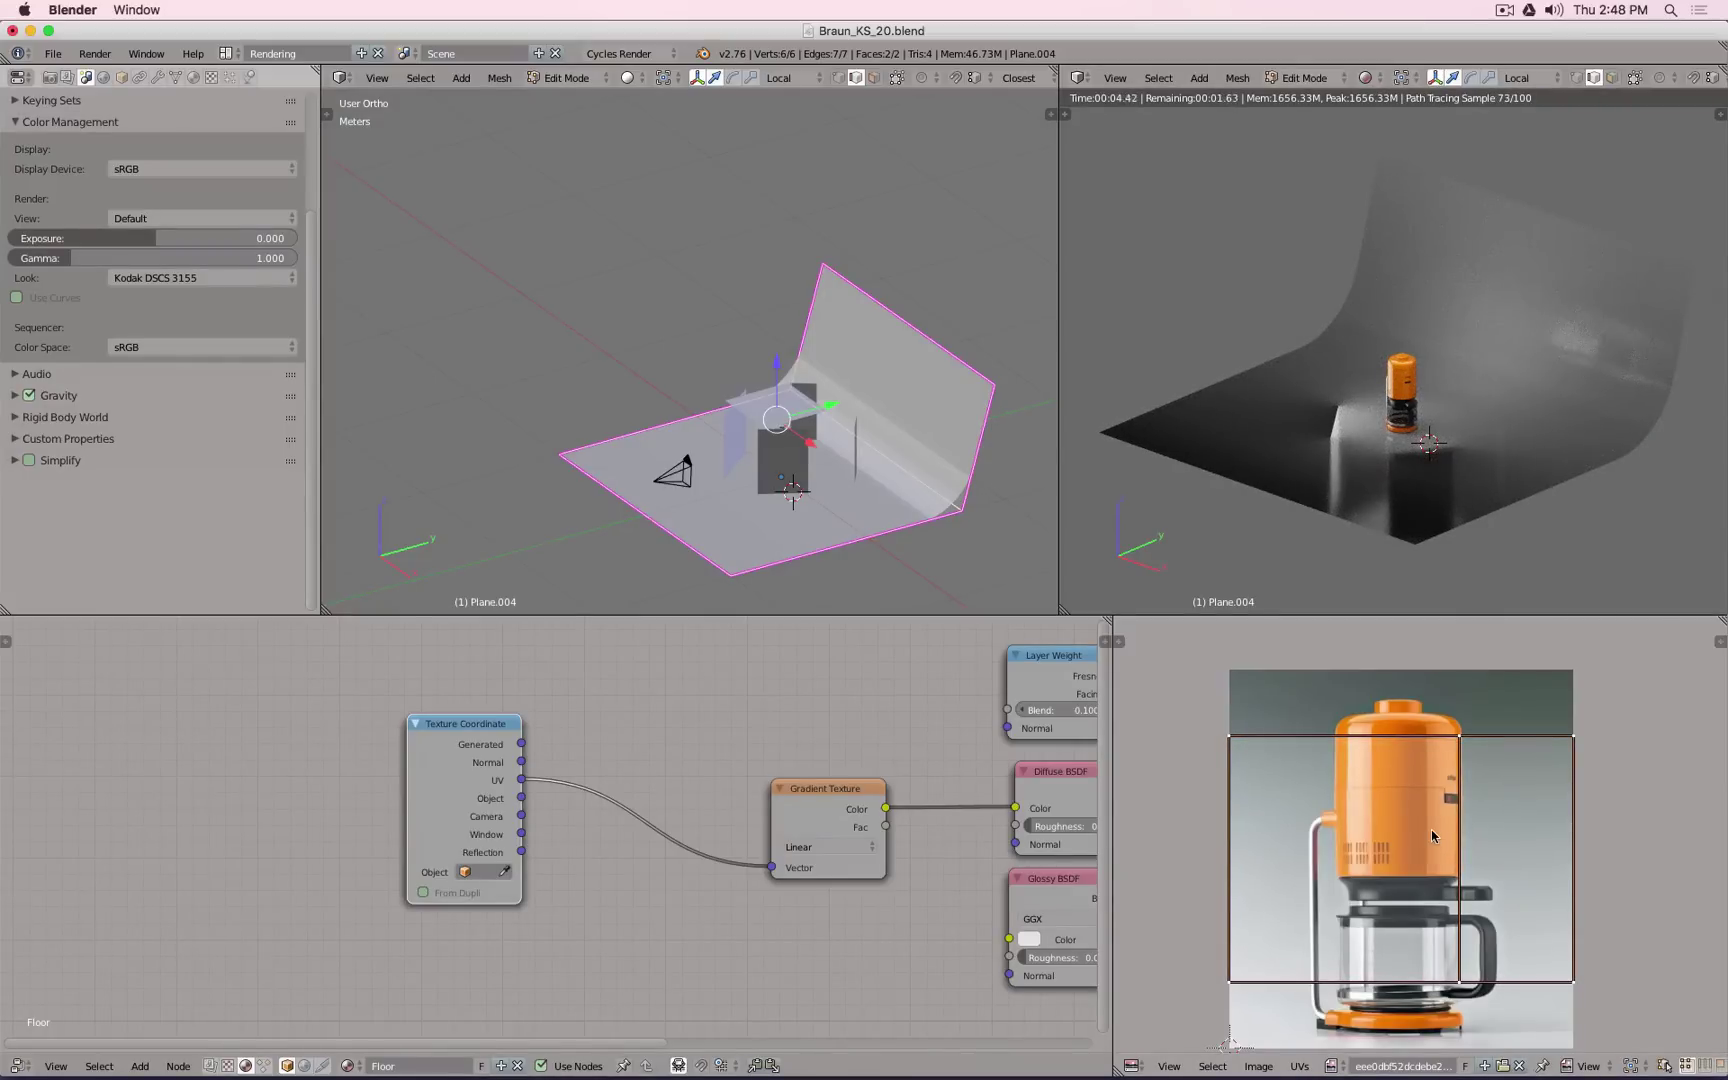
middle_drag(1305, 908, 1292, 855)
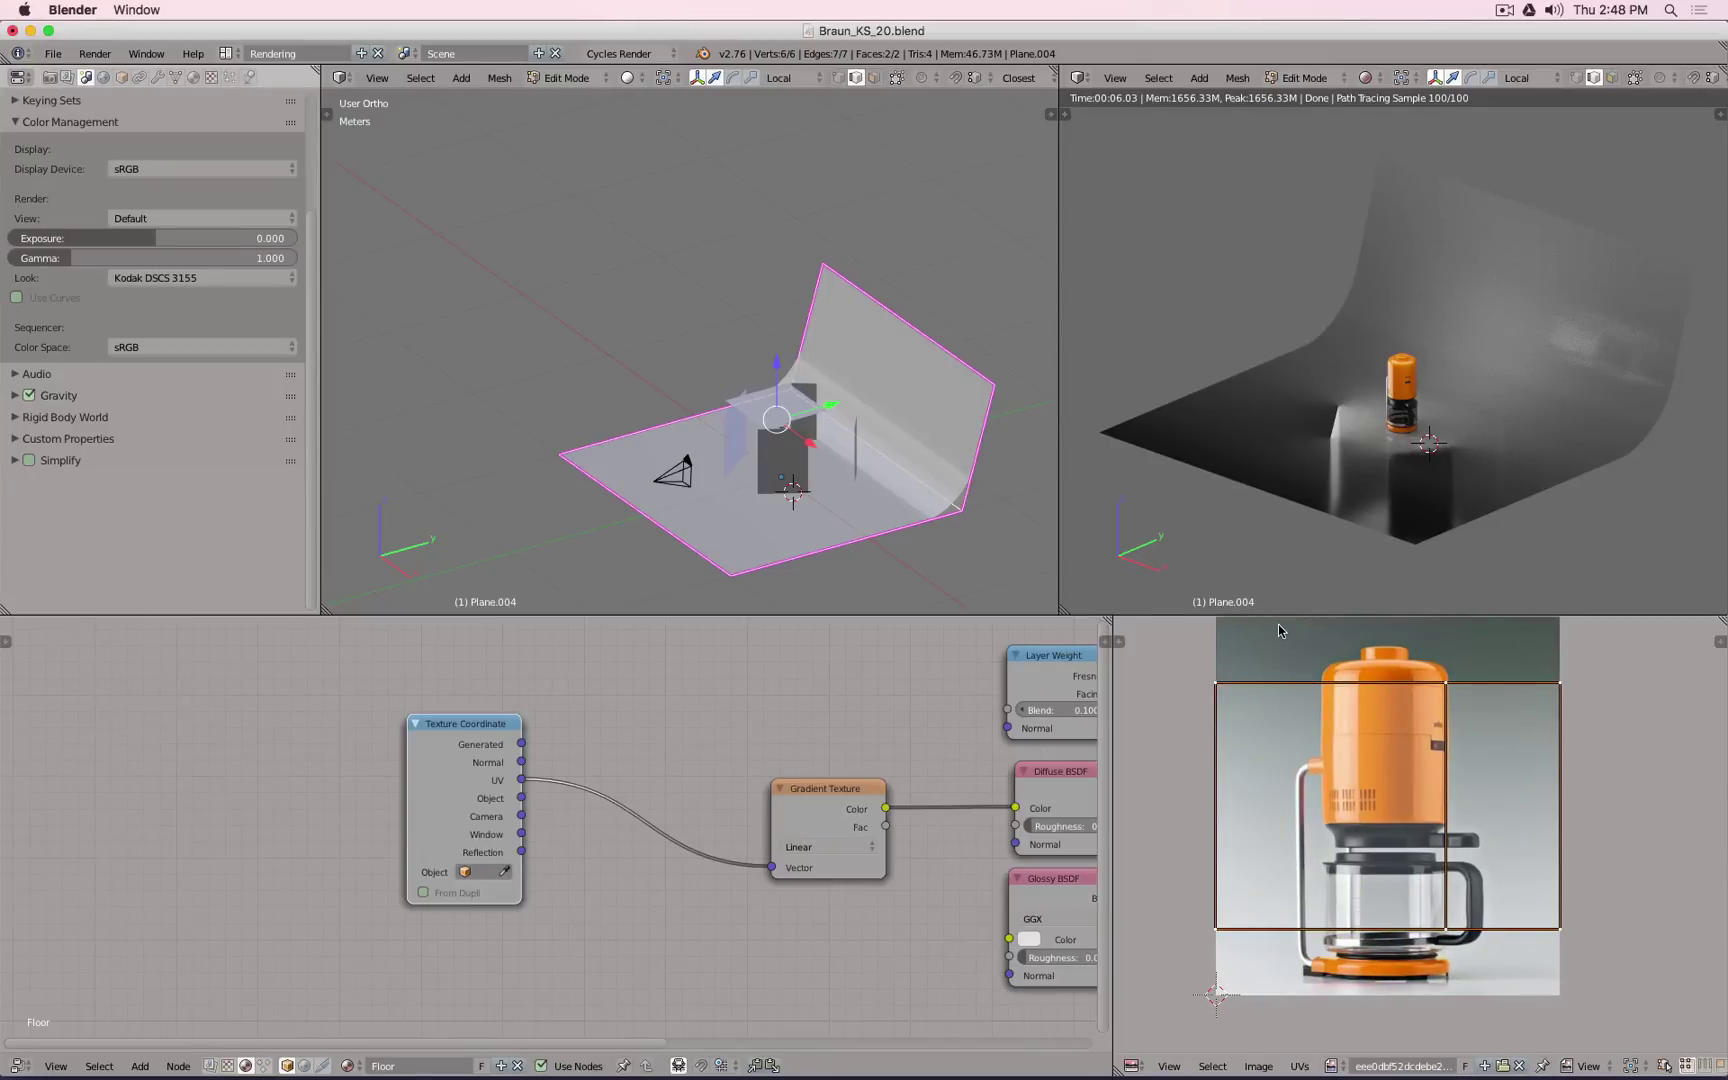
key(Tab)
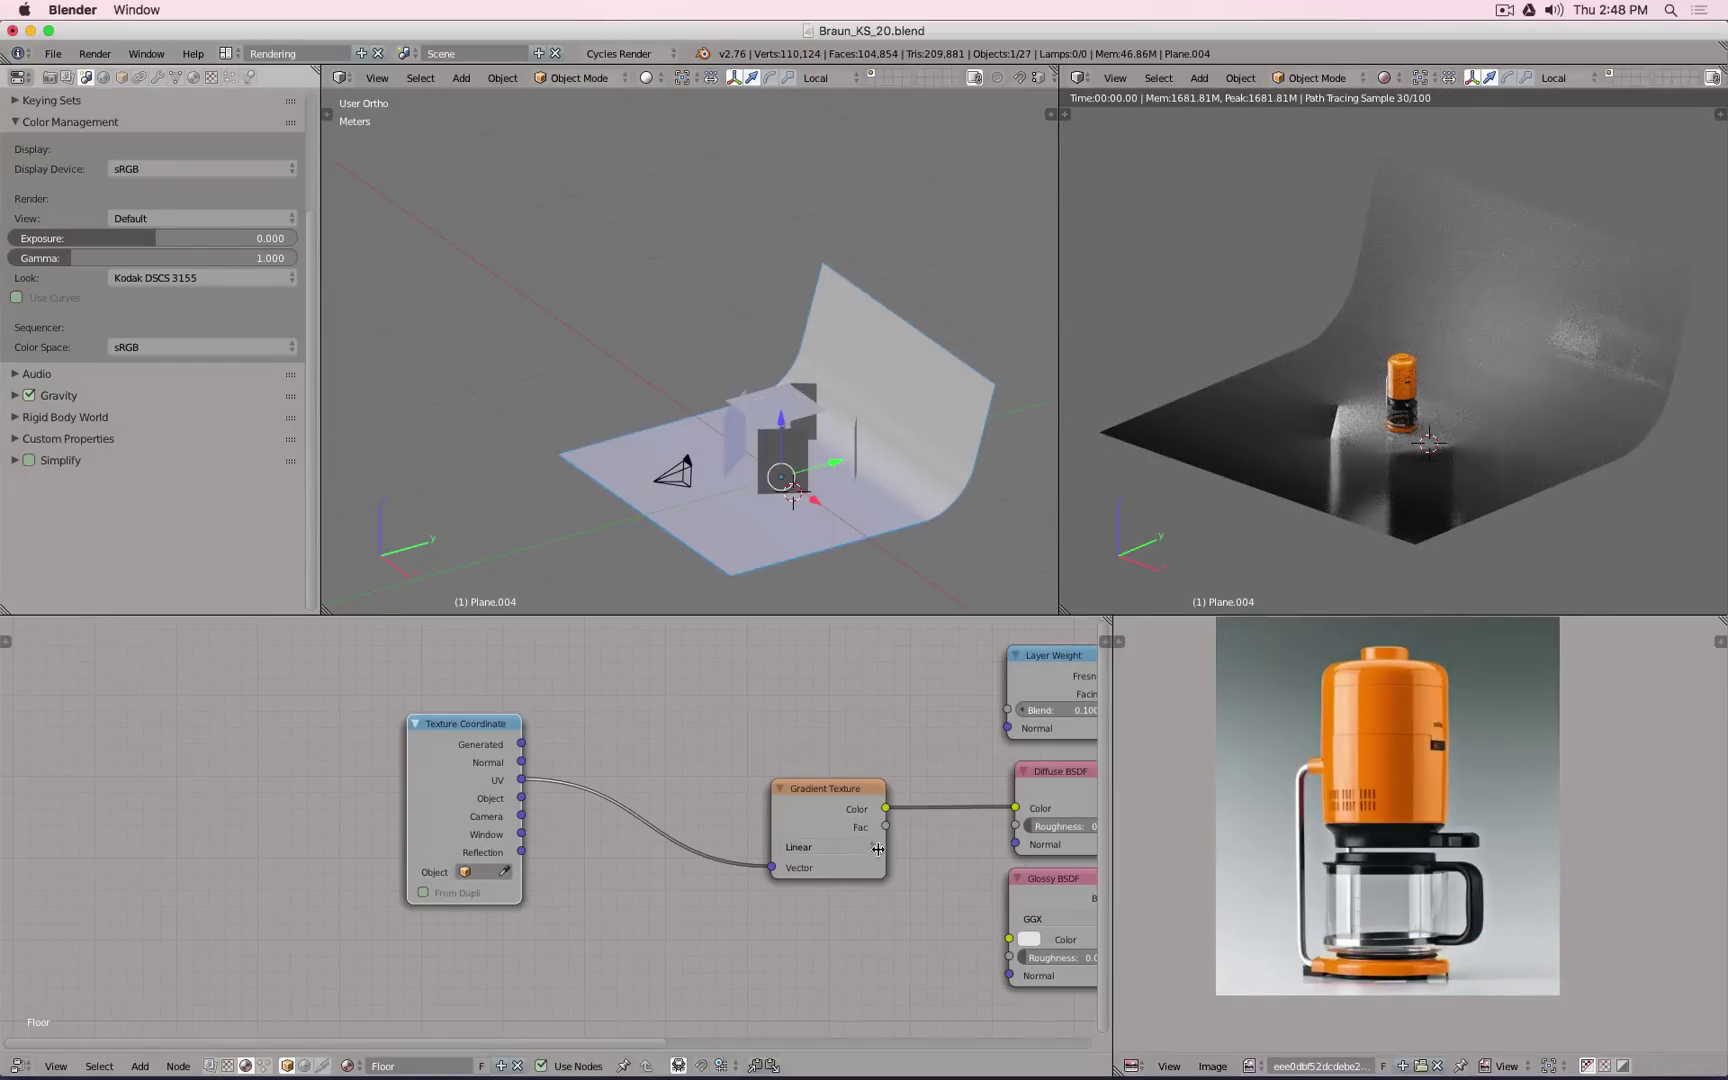
Step: Move the Gradient Texture closer to Texture Coordinate and insert a MixRGB node before the Diffuse BSDF, with the gradient's Color feeding Fac
drag(821, 799, 676, 774)
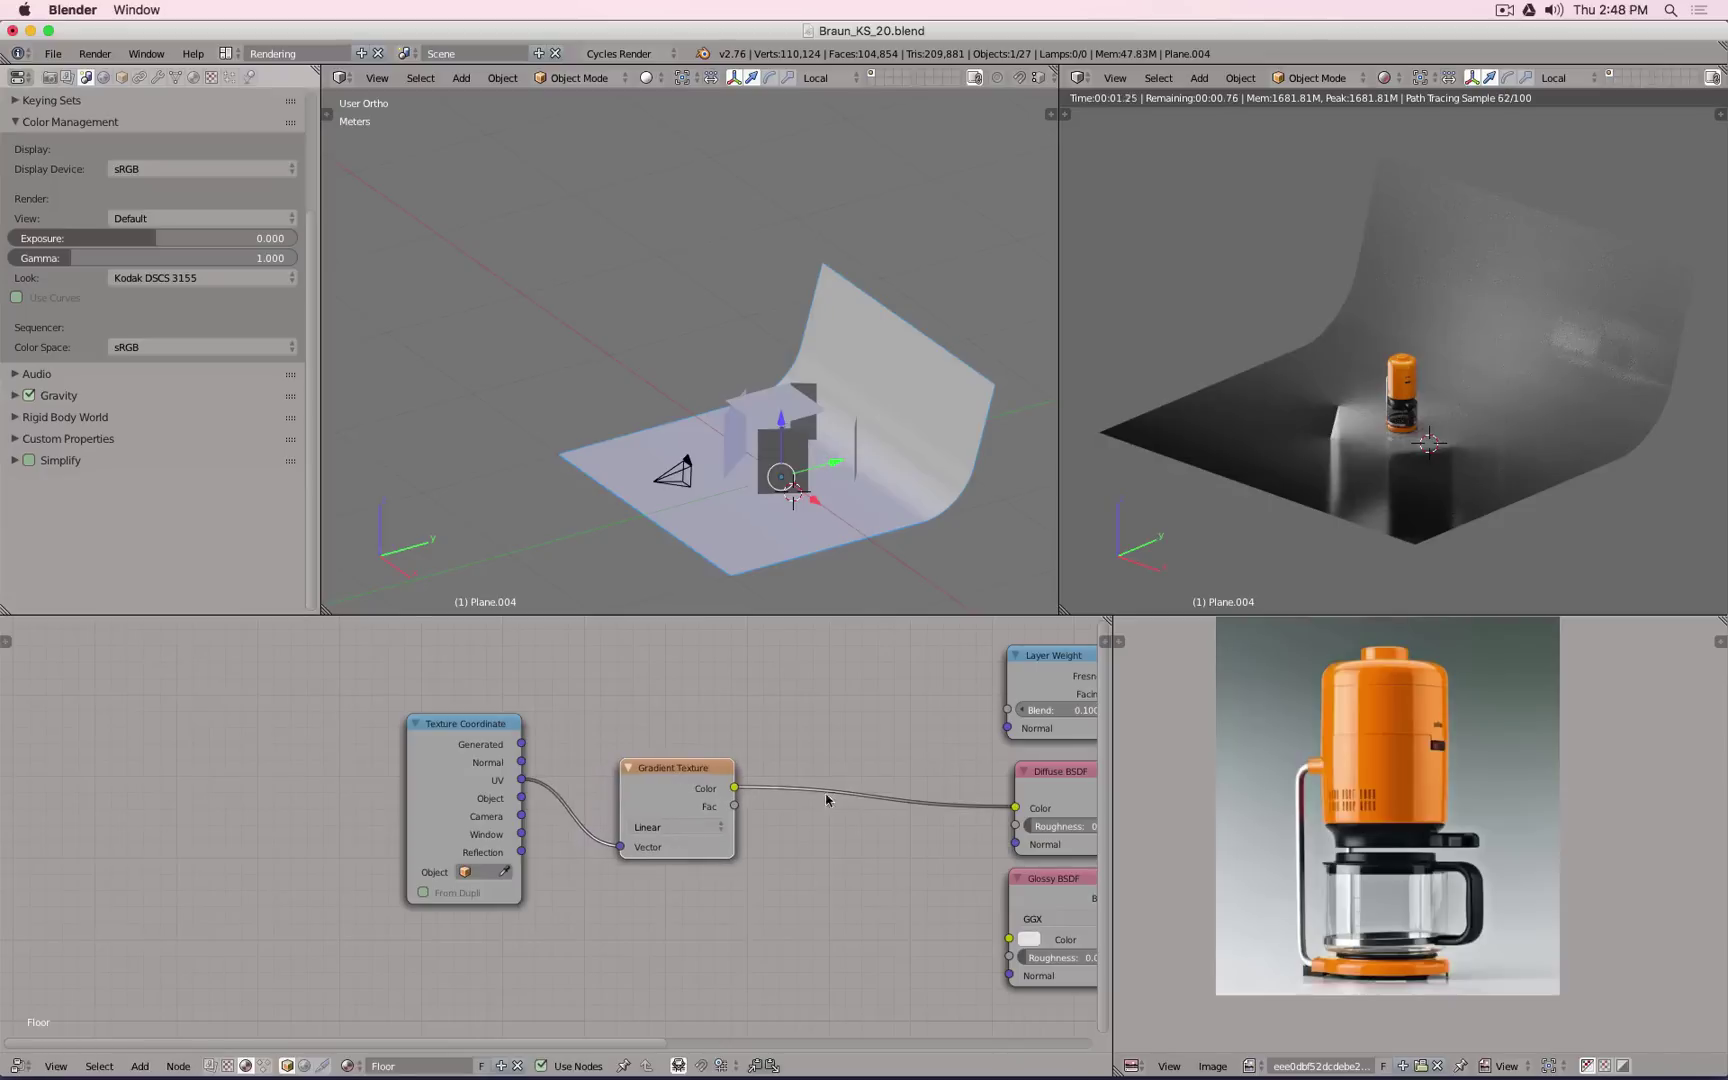
middle_drag(815, 798, 617, 783)
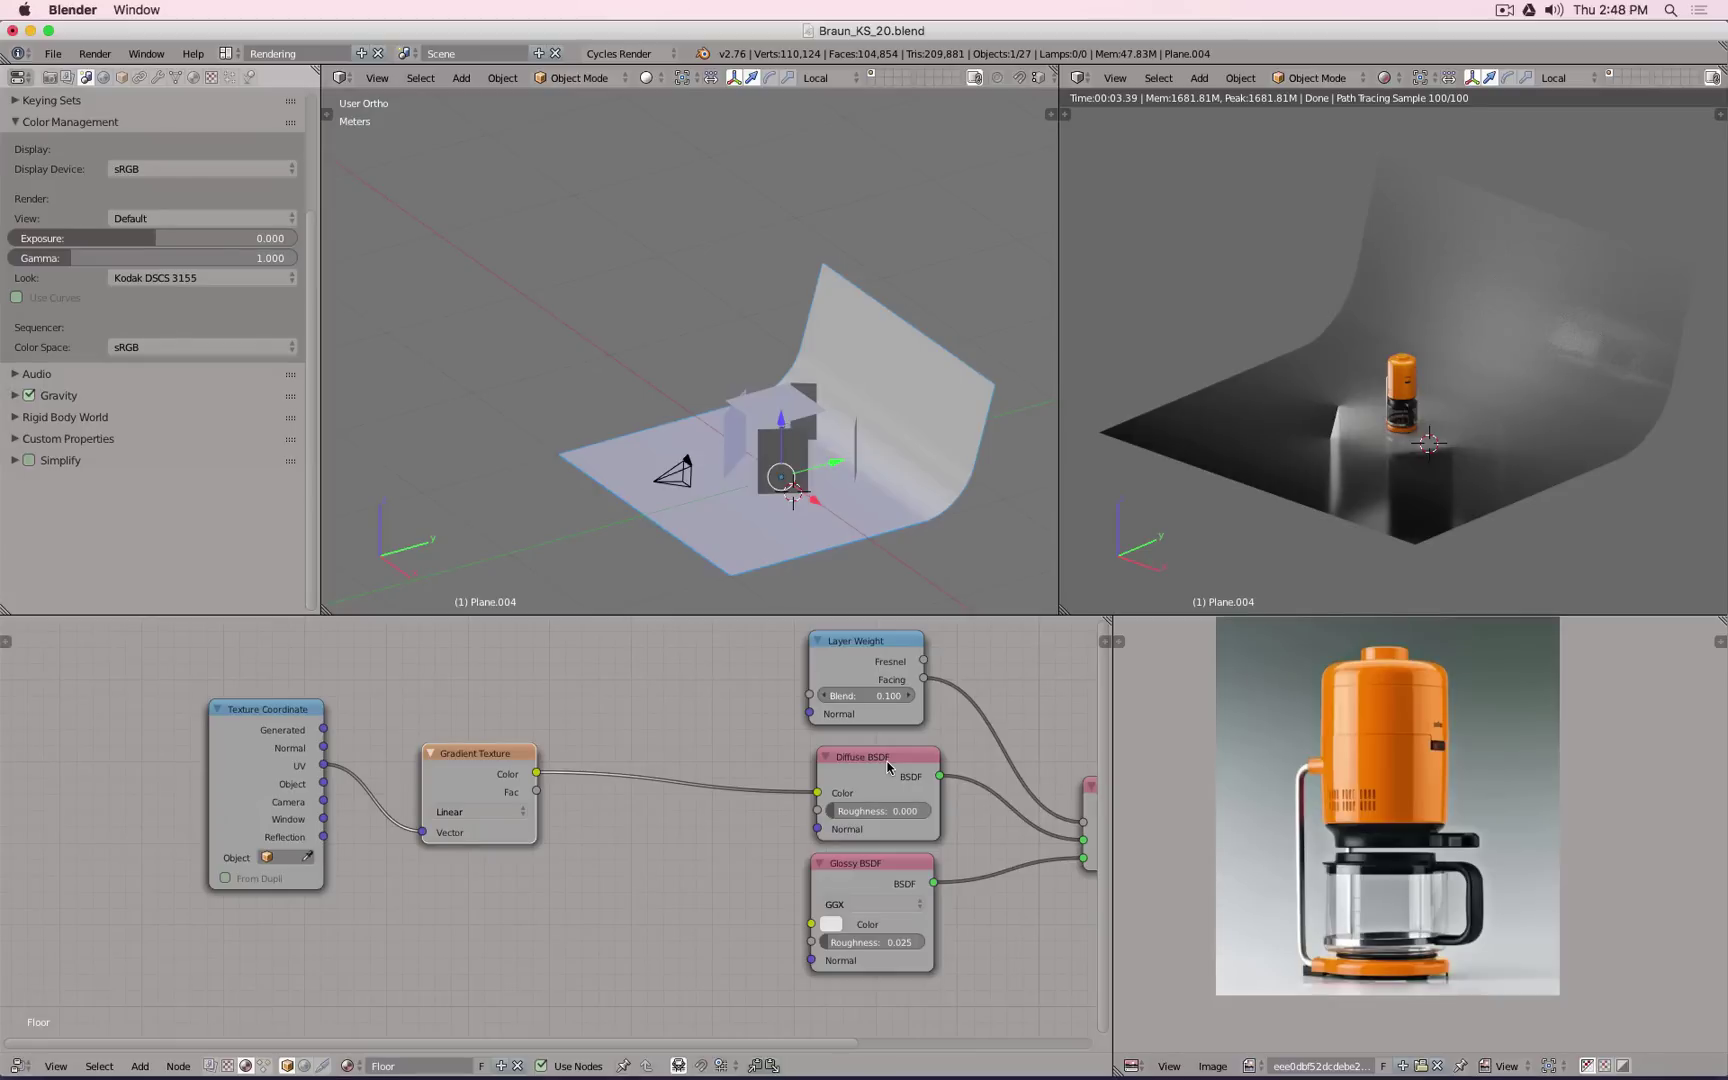
middle_drag(853, 795, 650, 788)
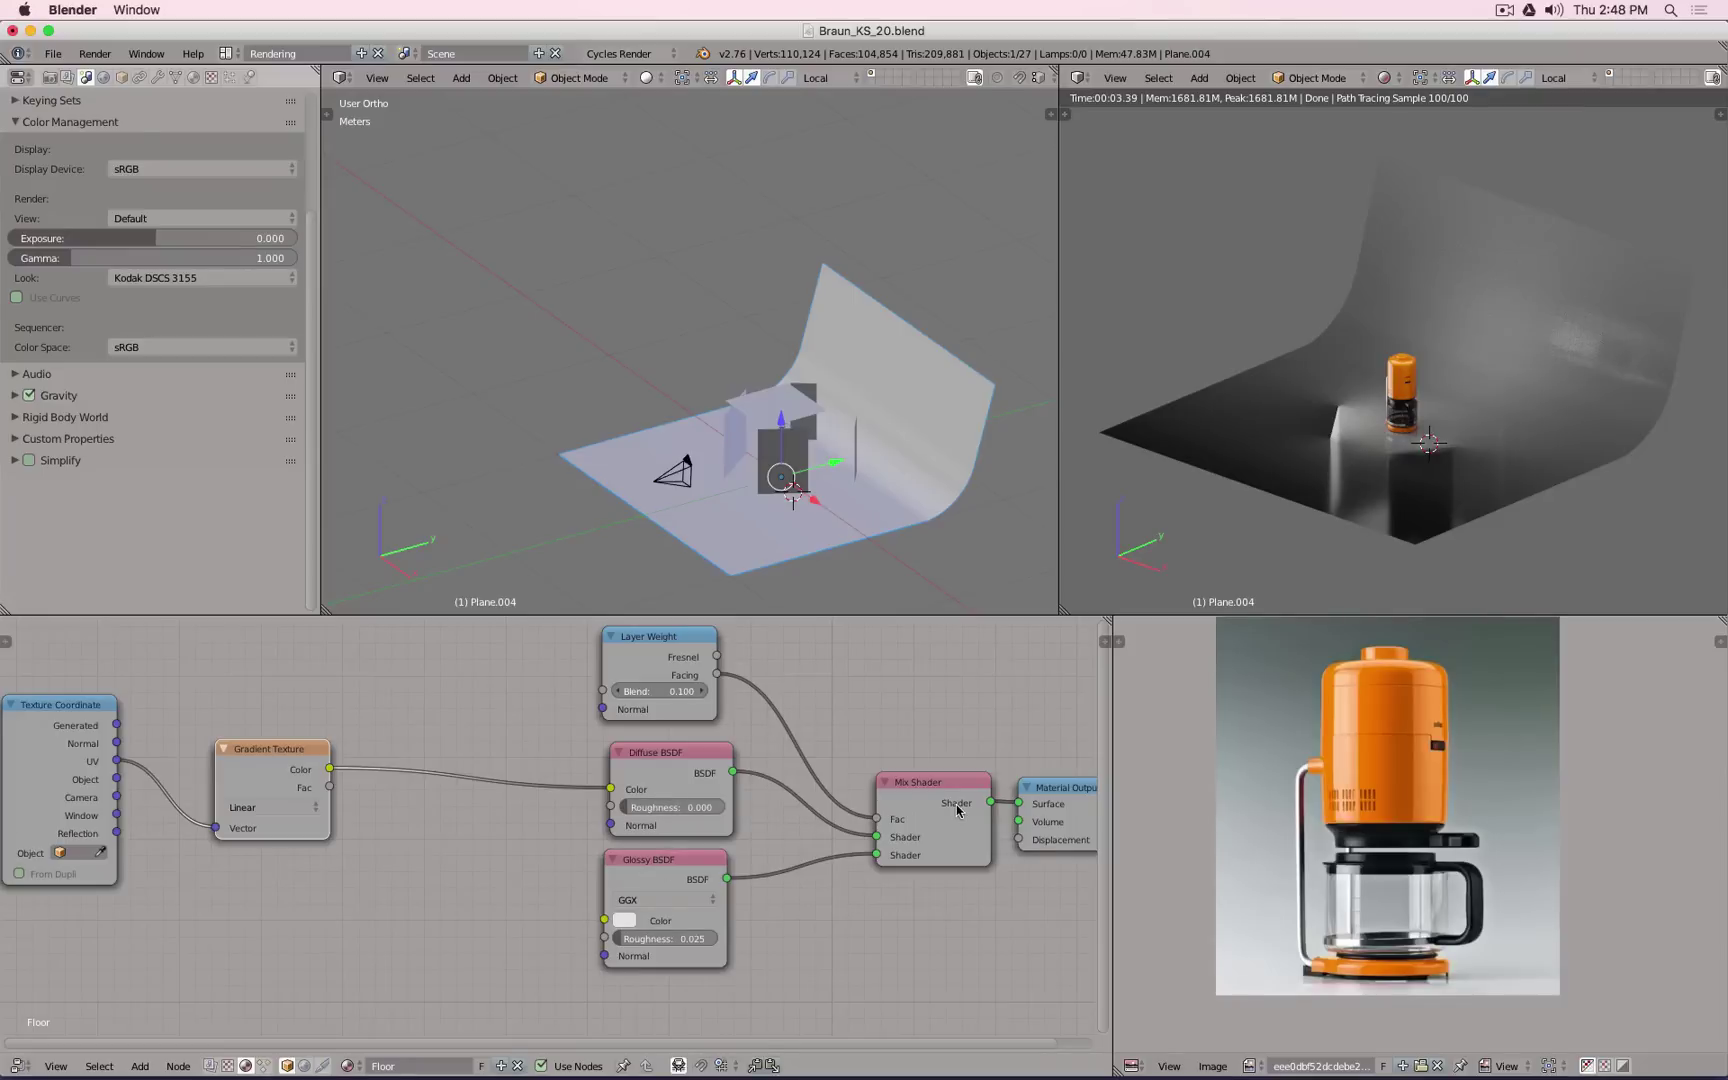
middle_drag(335, 831, 627, 843)
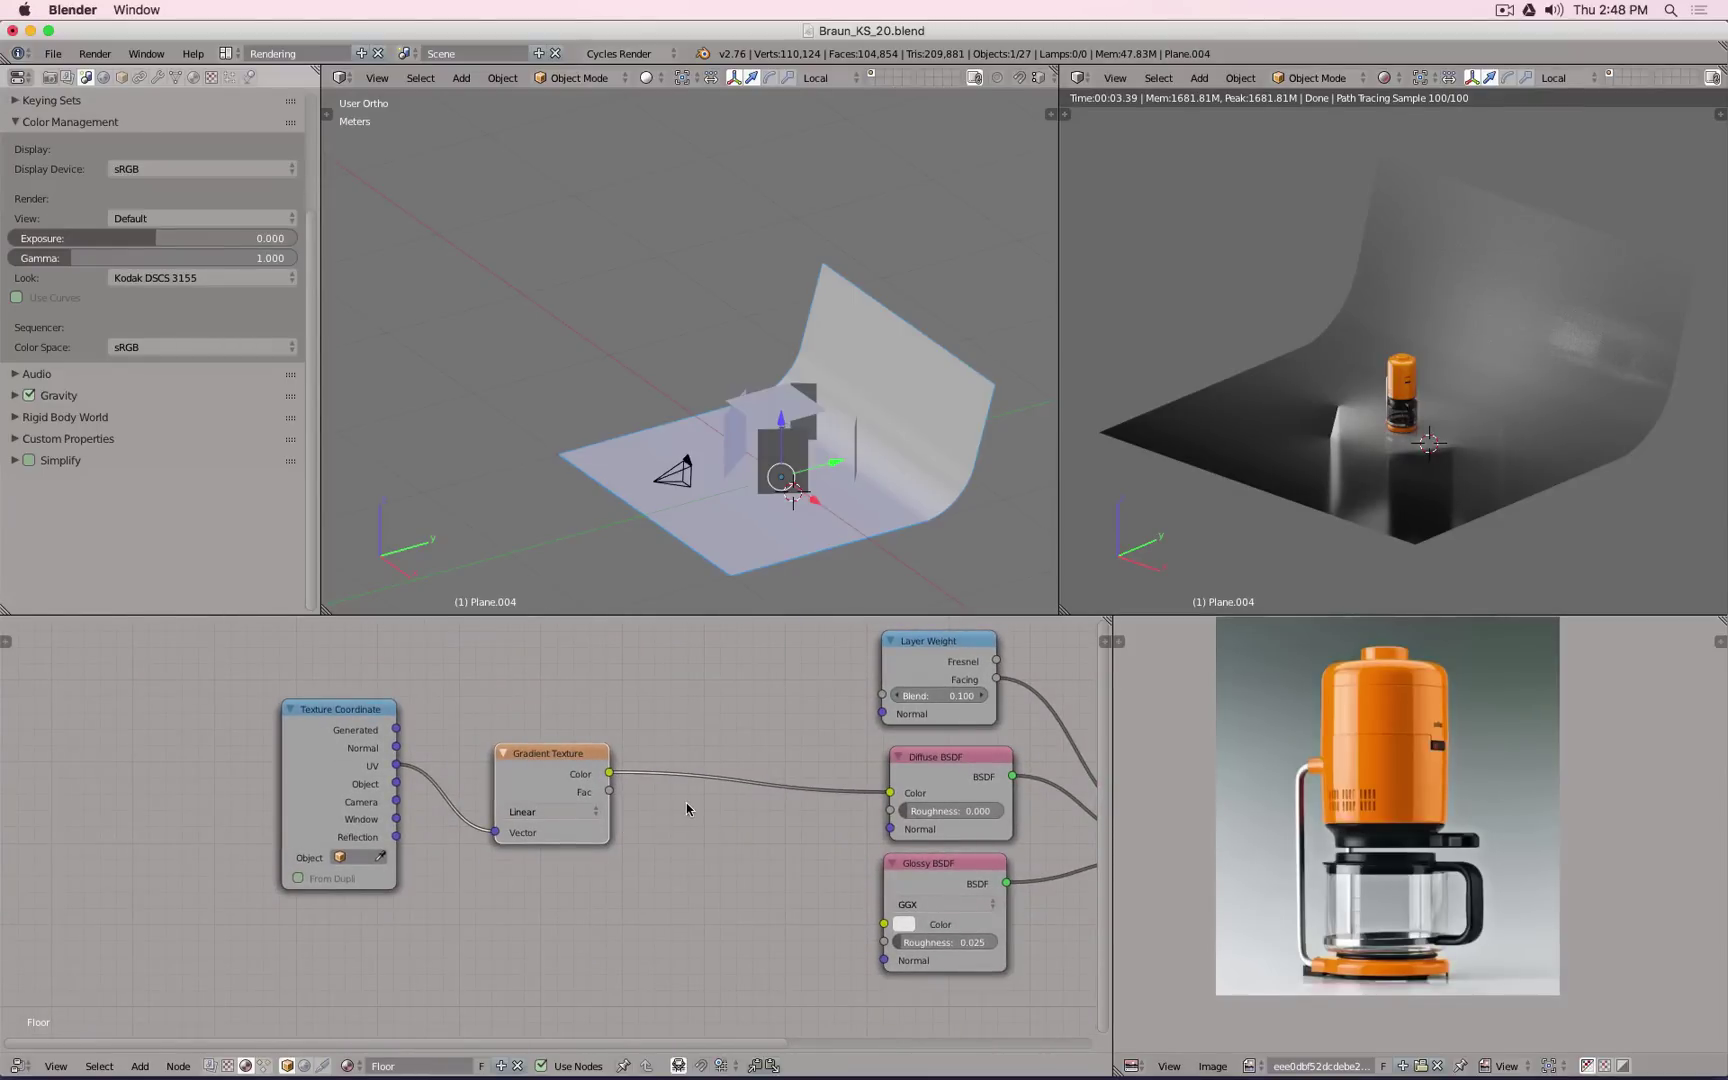
key(shift+a)
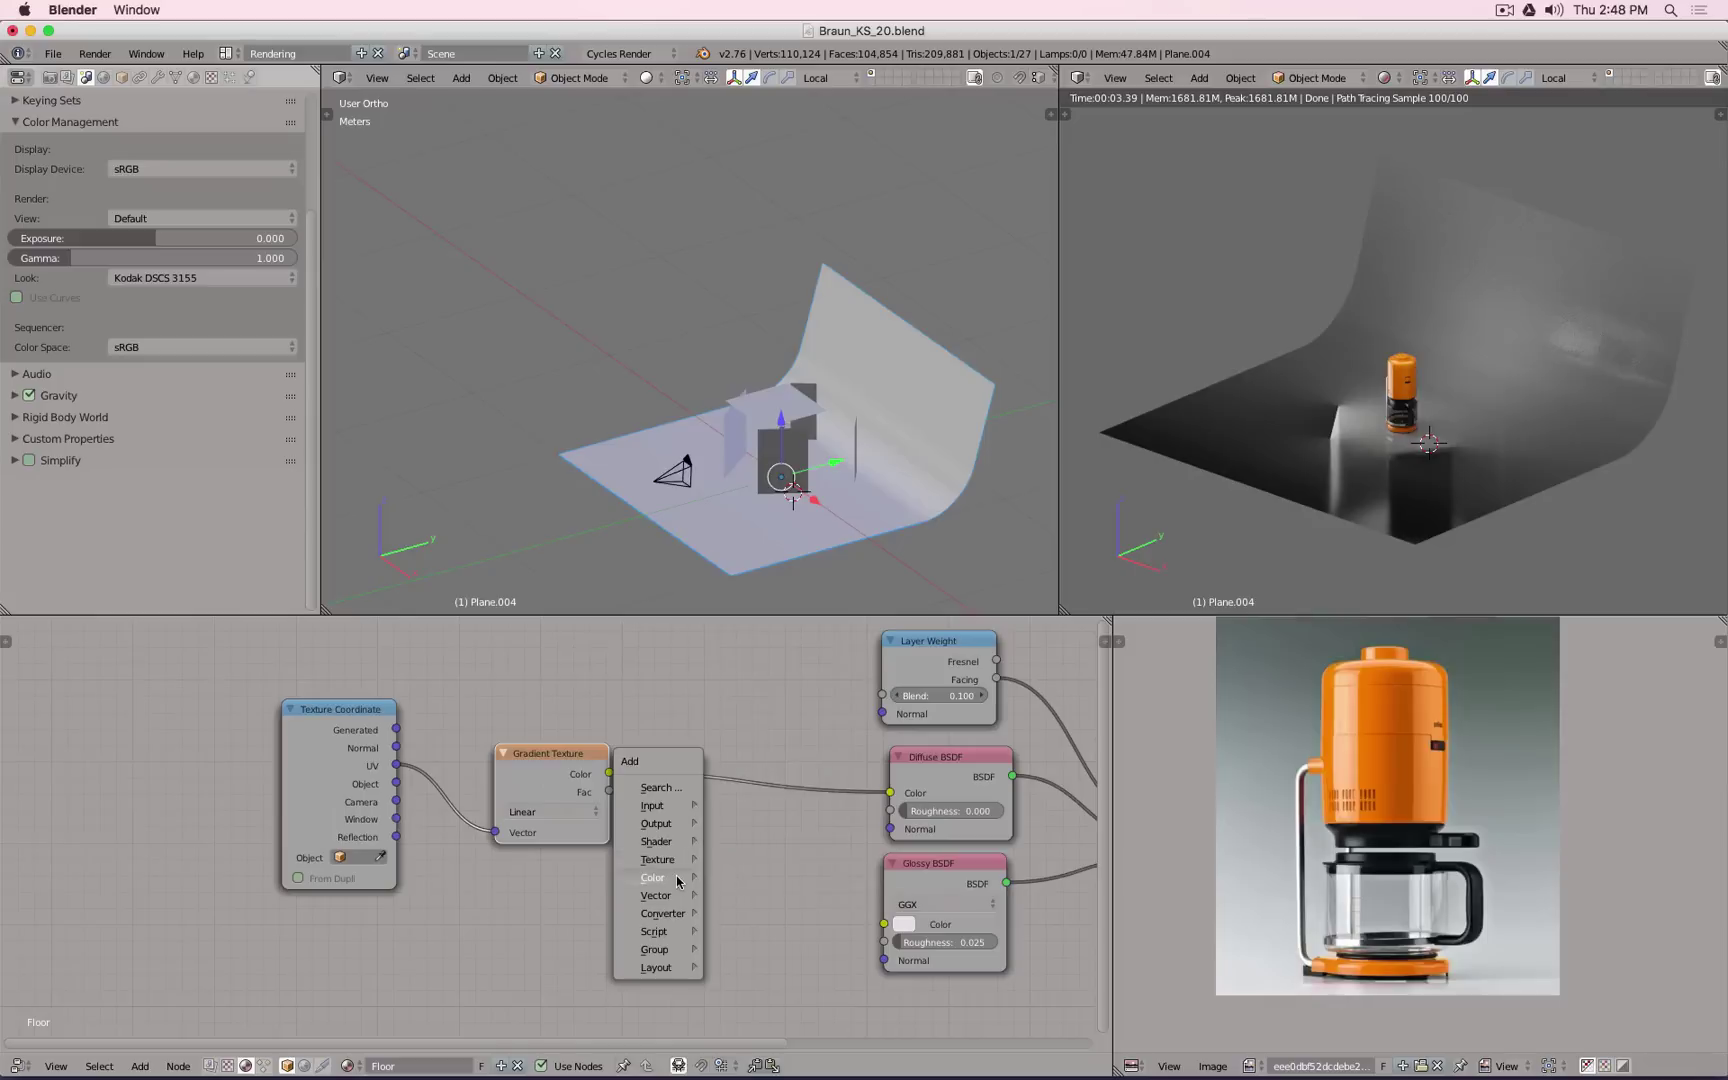
mouse_move(679, 880)
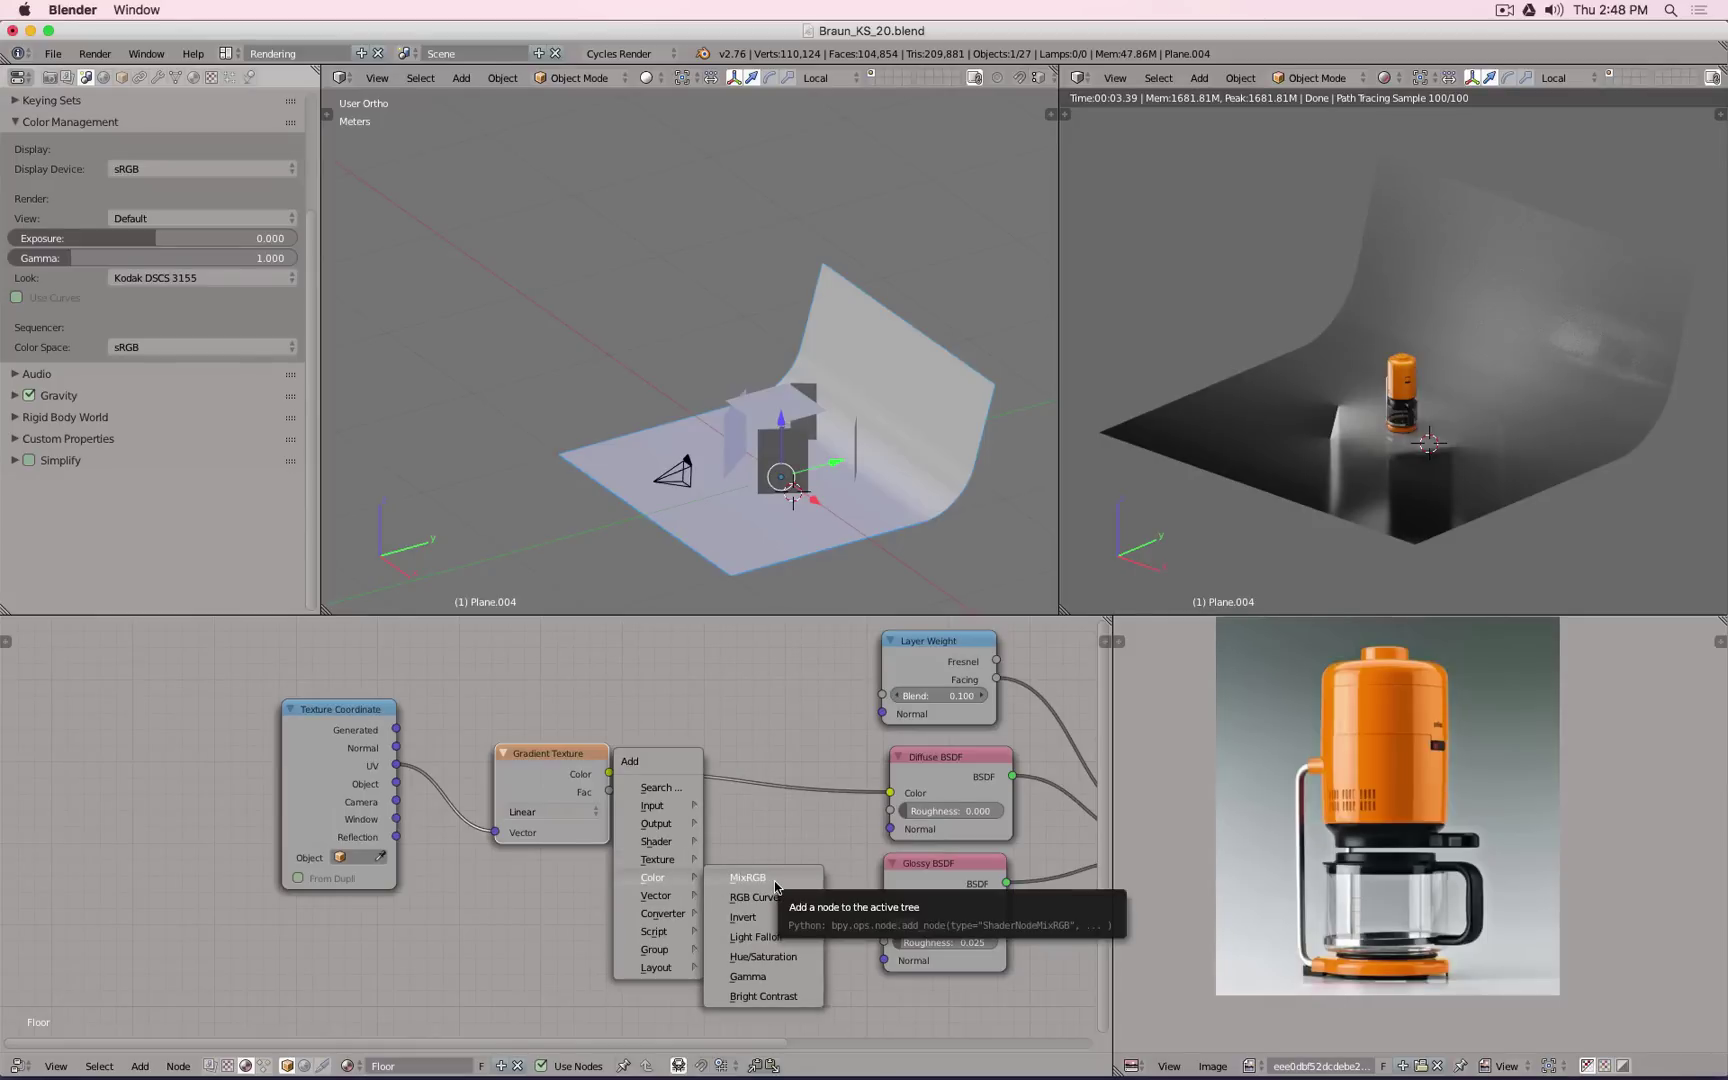
click(776, 886)
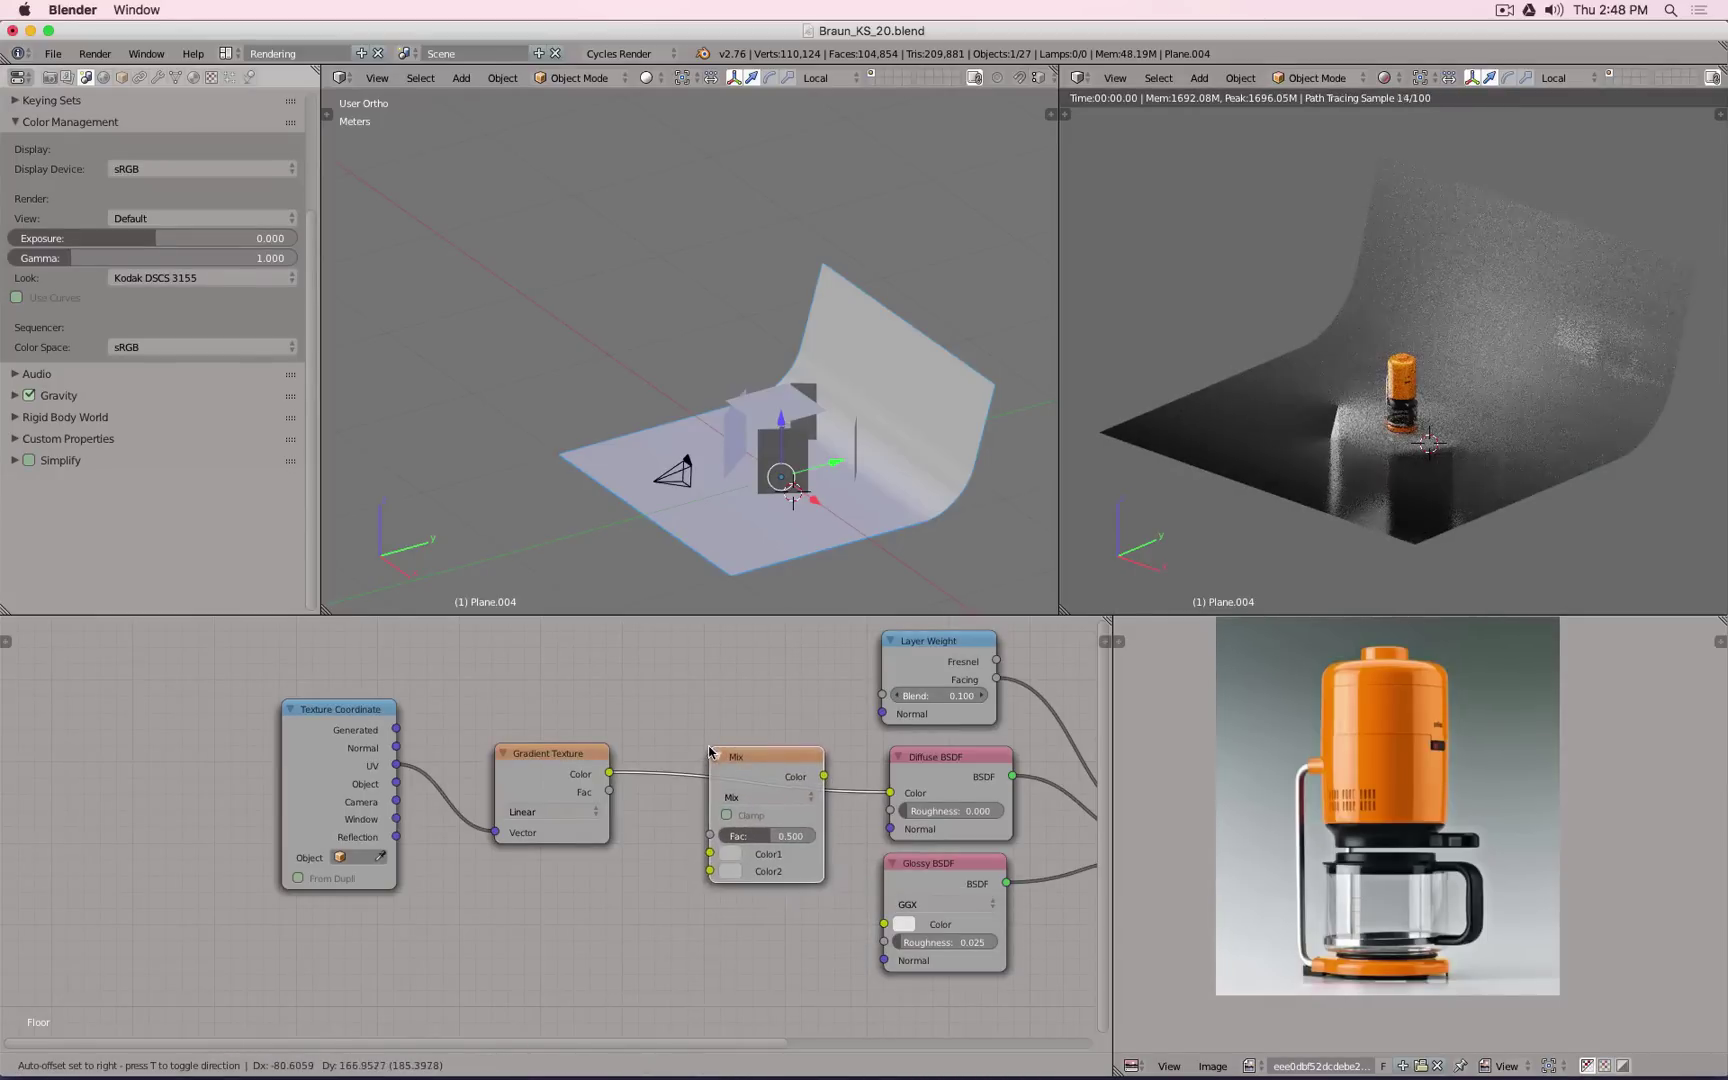
click(711, 767)
drag(710, 850, 710, 832)
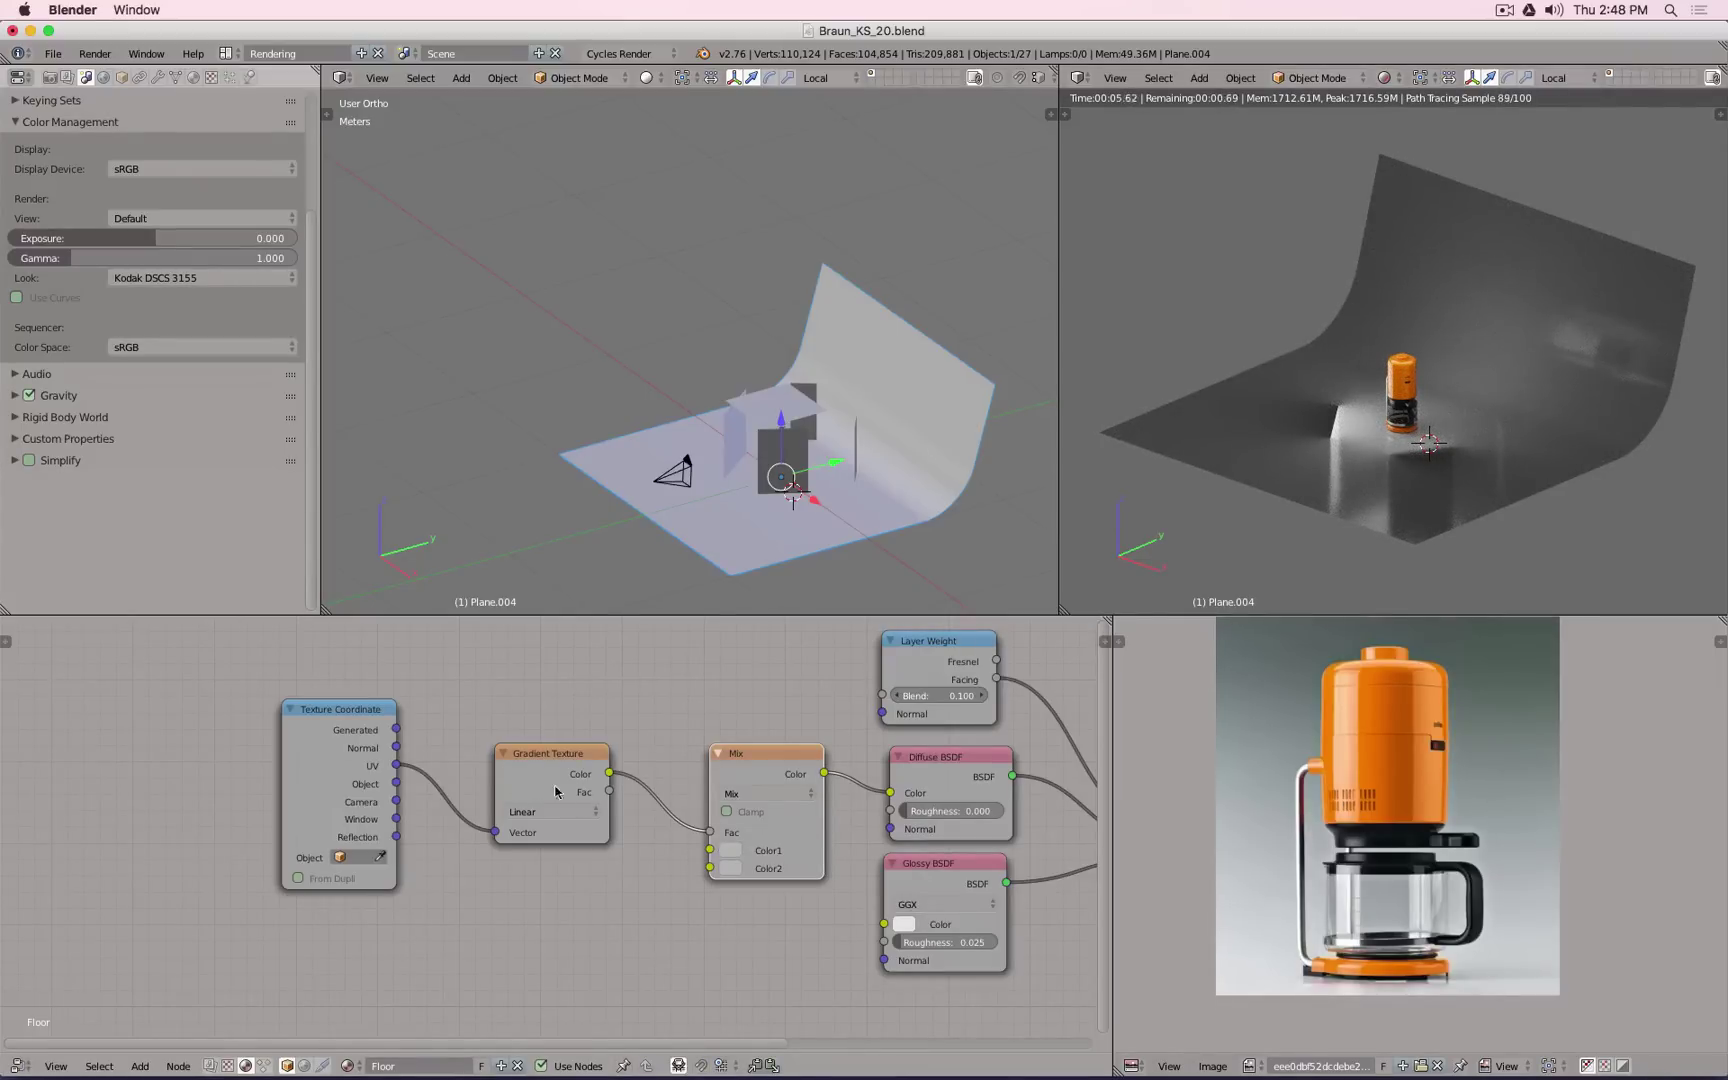
Step: Set the Mix node's Color1 to red and Color2 to blue to test the gradient on the floor
click(737, 851)
click(796, 722)
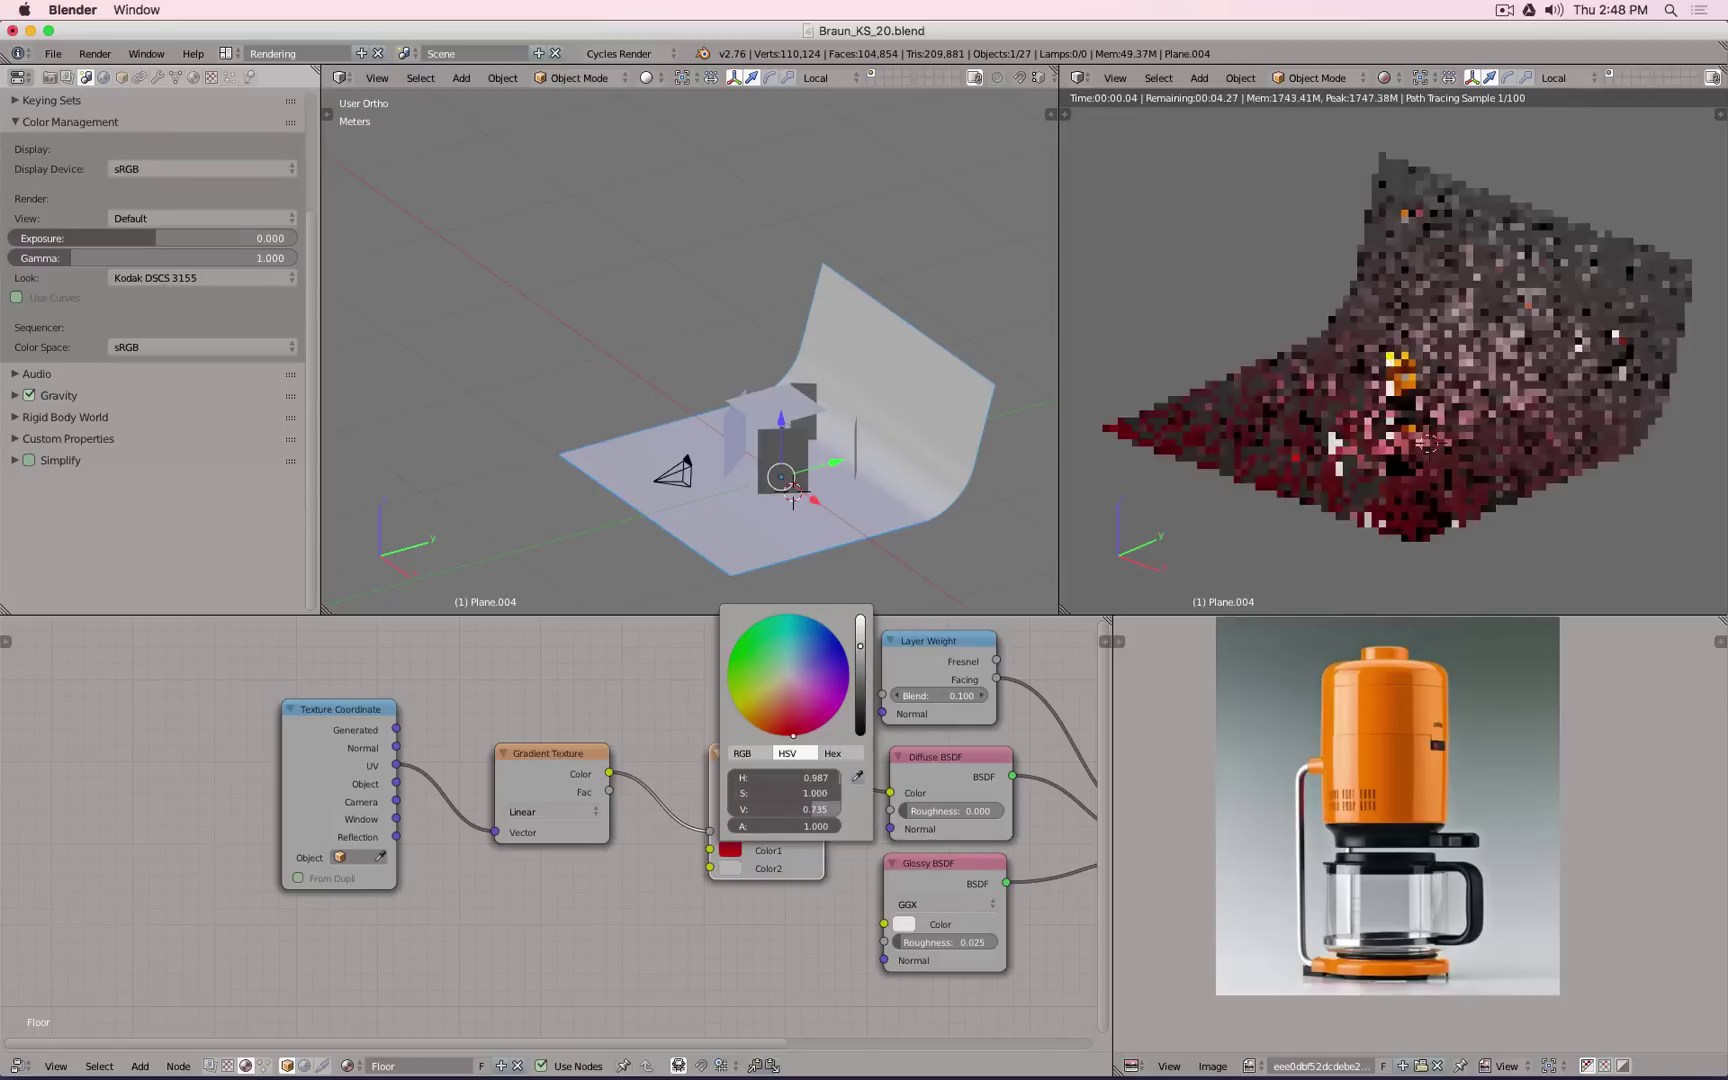
click(730, 868)
click(844, 669)
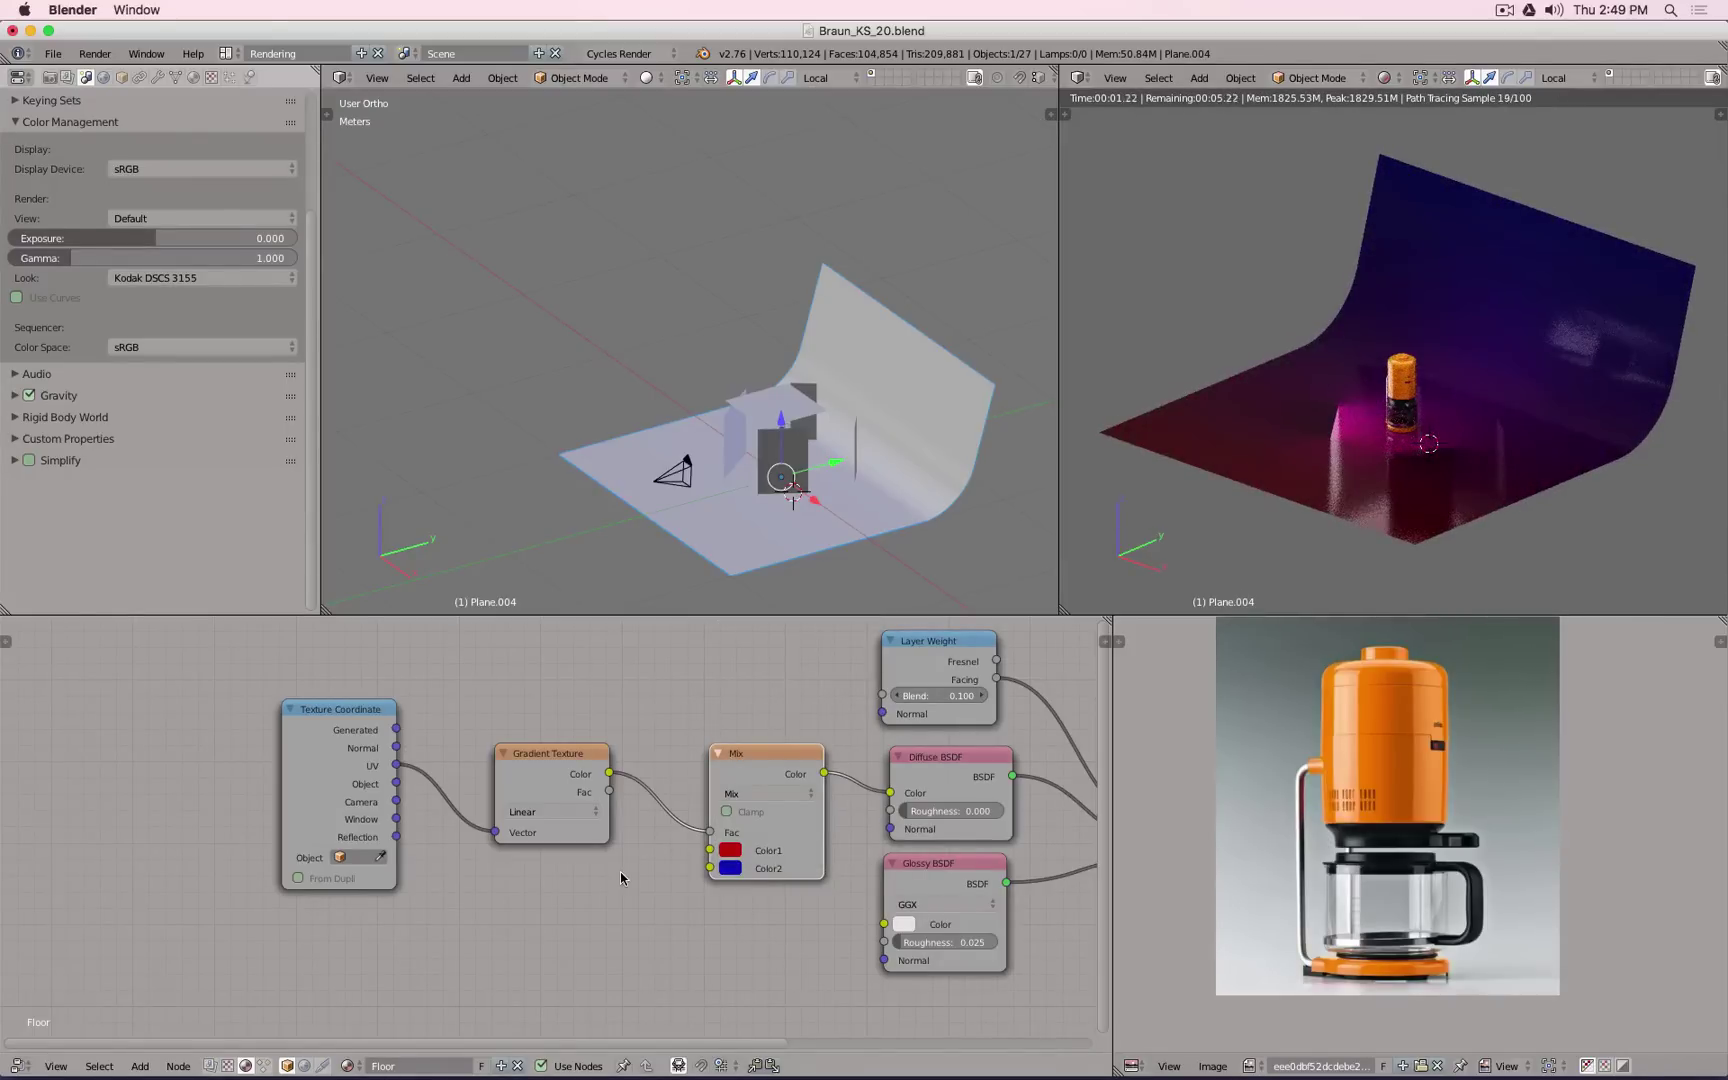
Step: Try setting the Mix node's Color1 to hue 0.8, saturation 0.8 and value 0.8
click(737, 851)
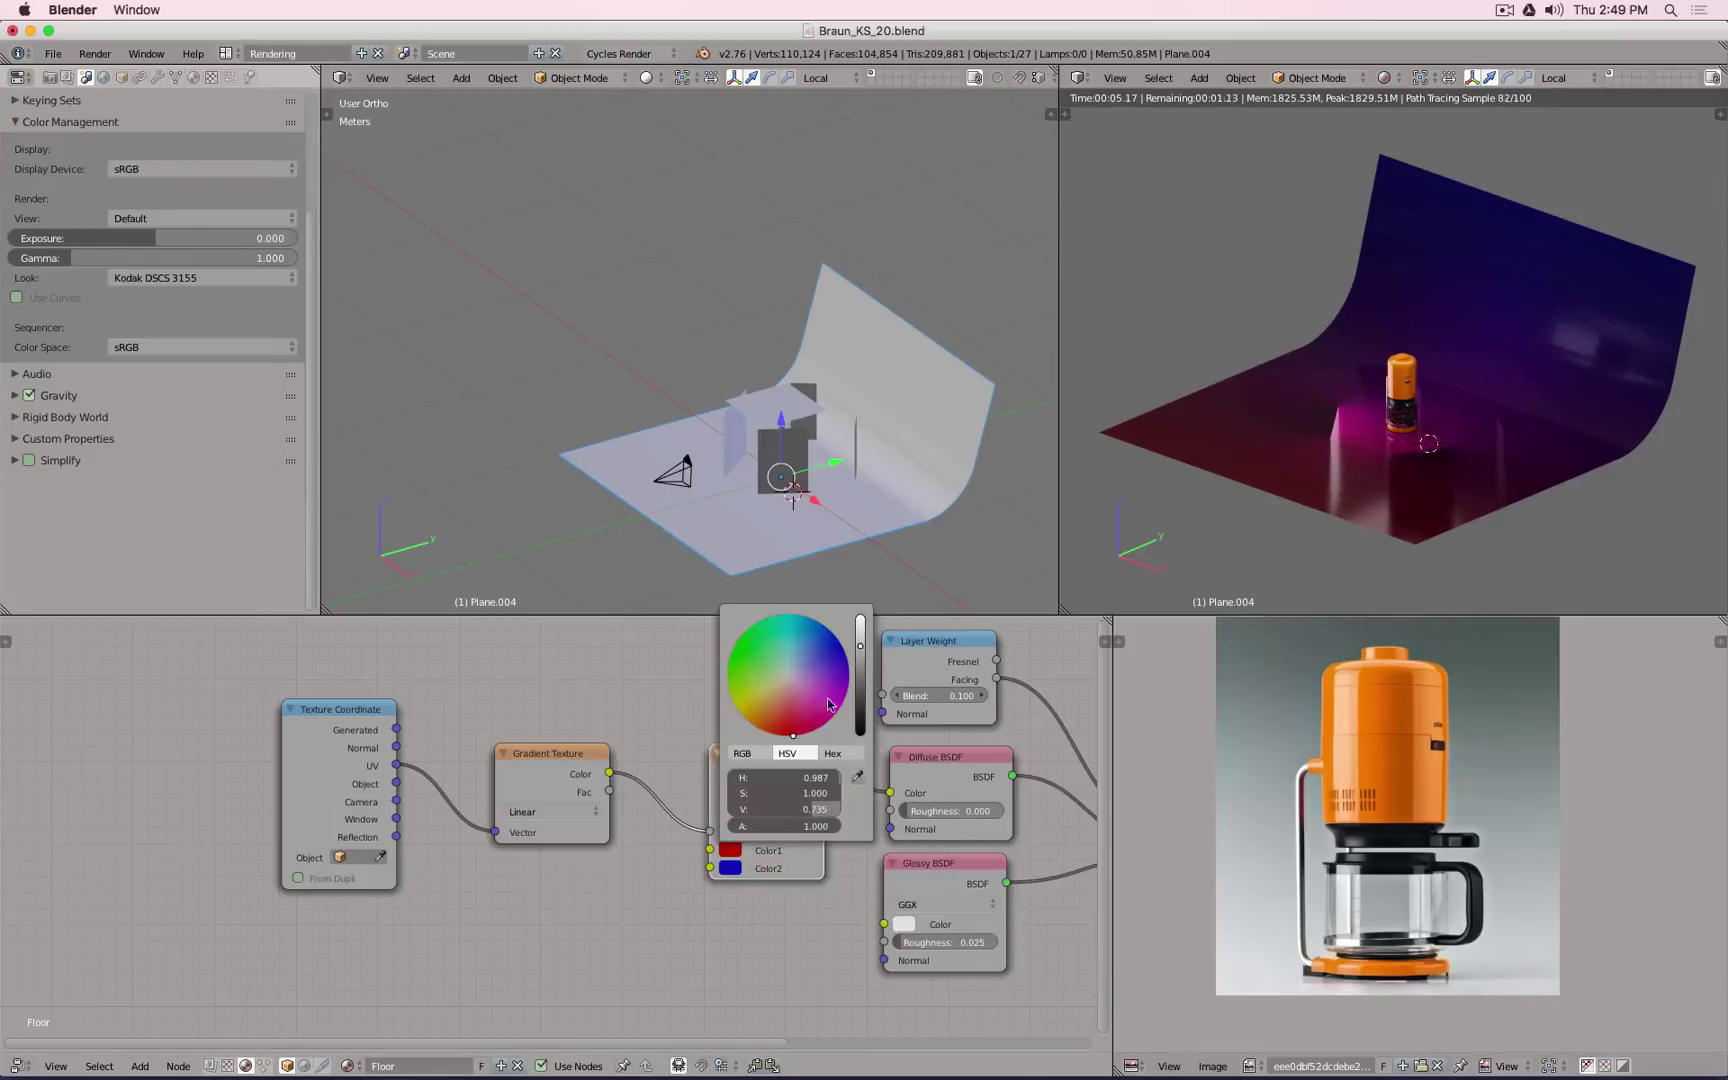
click(789, 681)
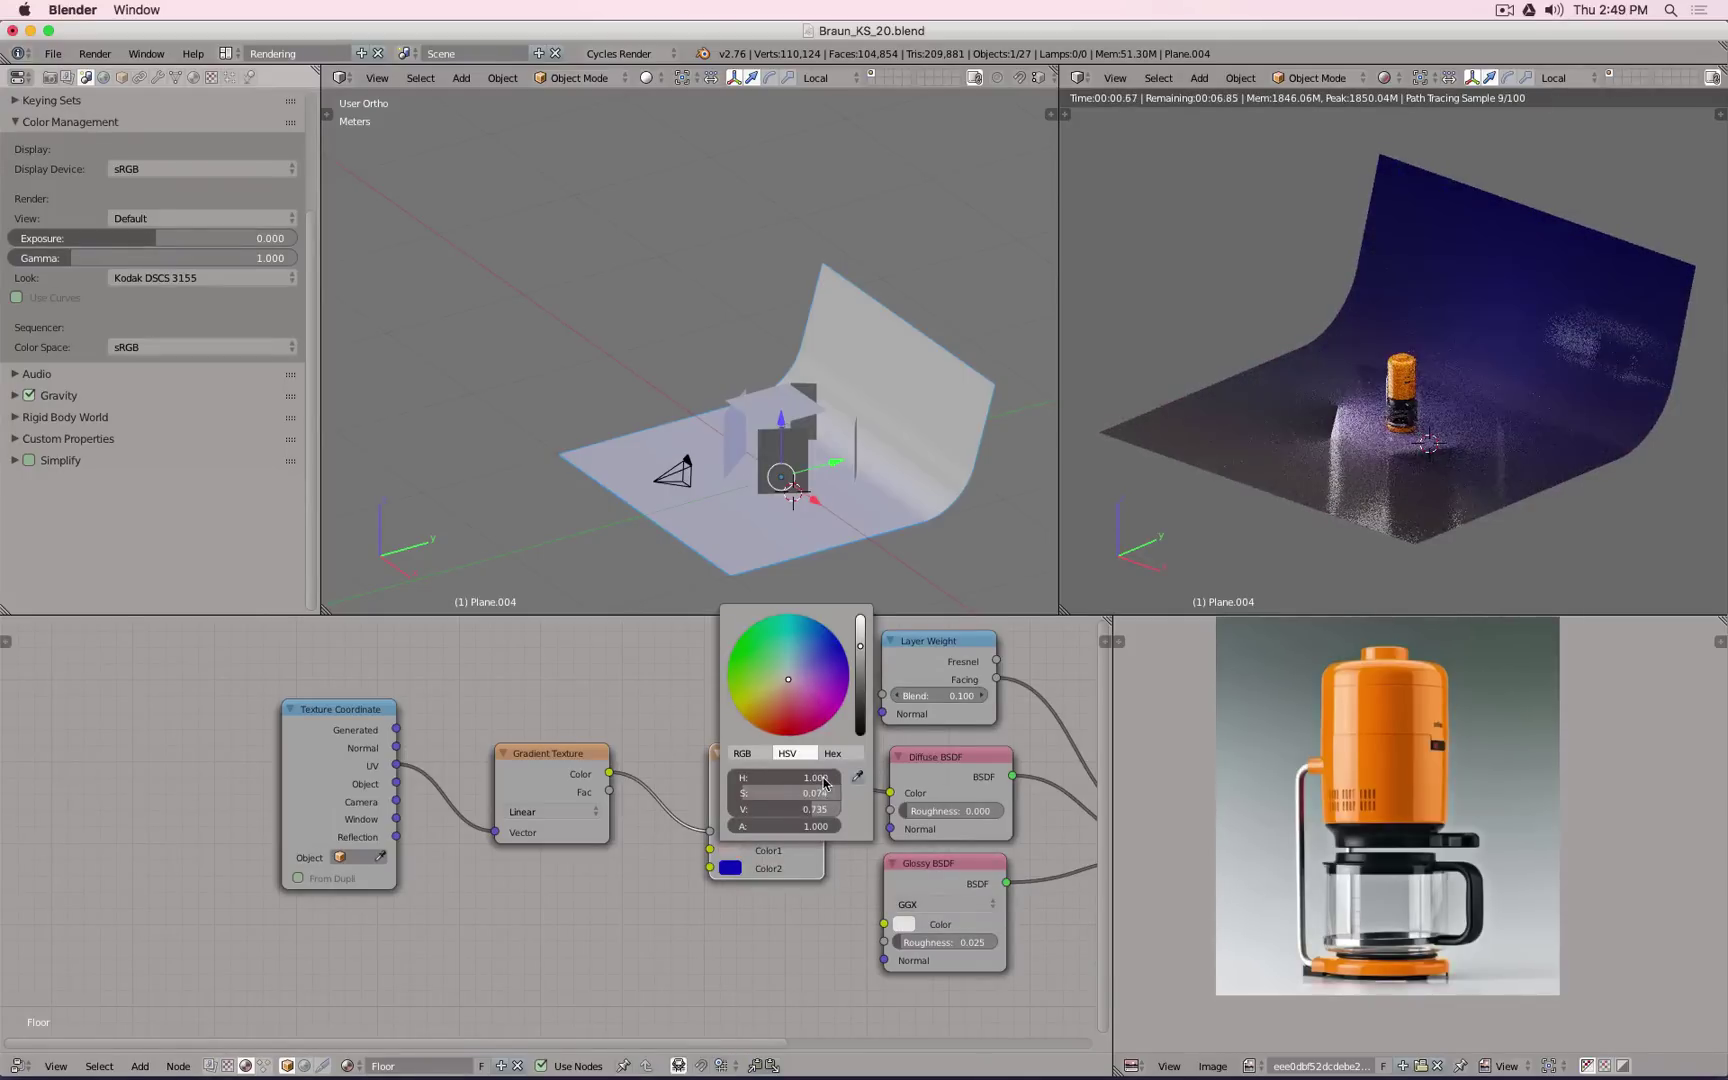
click(797, 778)
text(0.8)
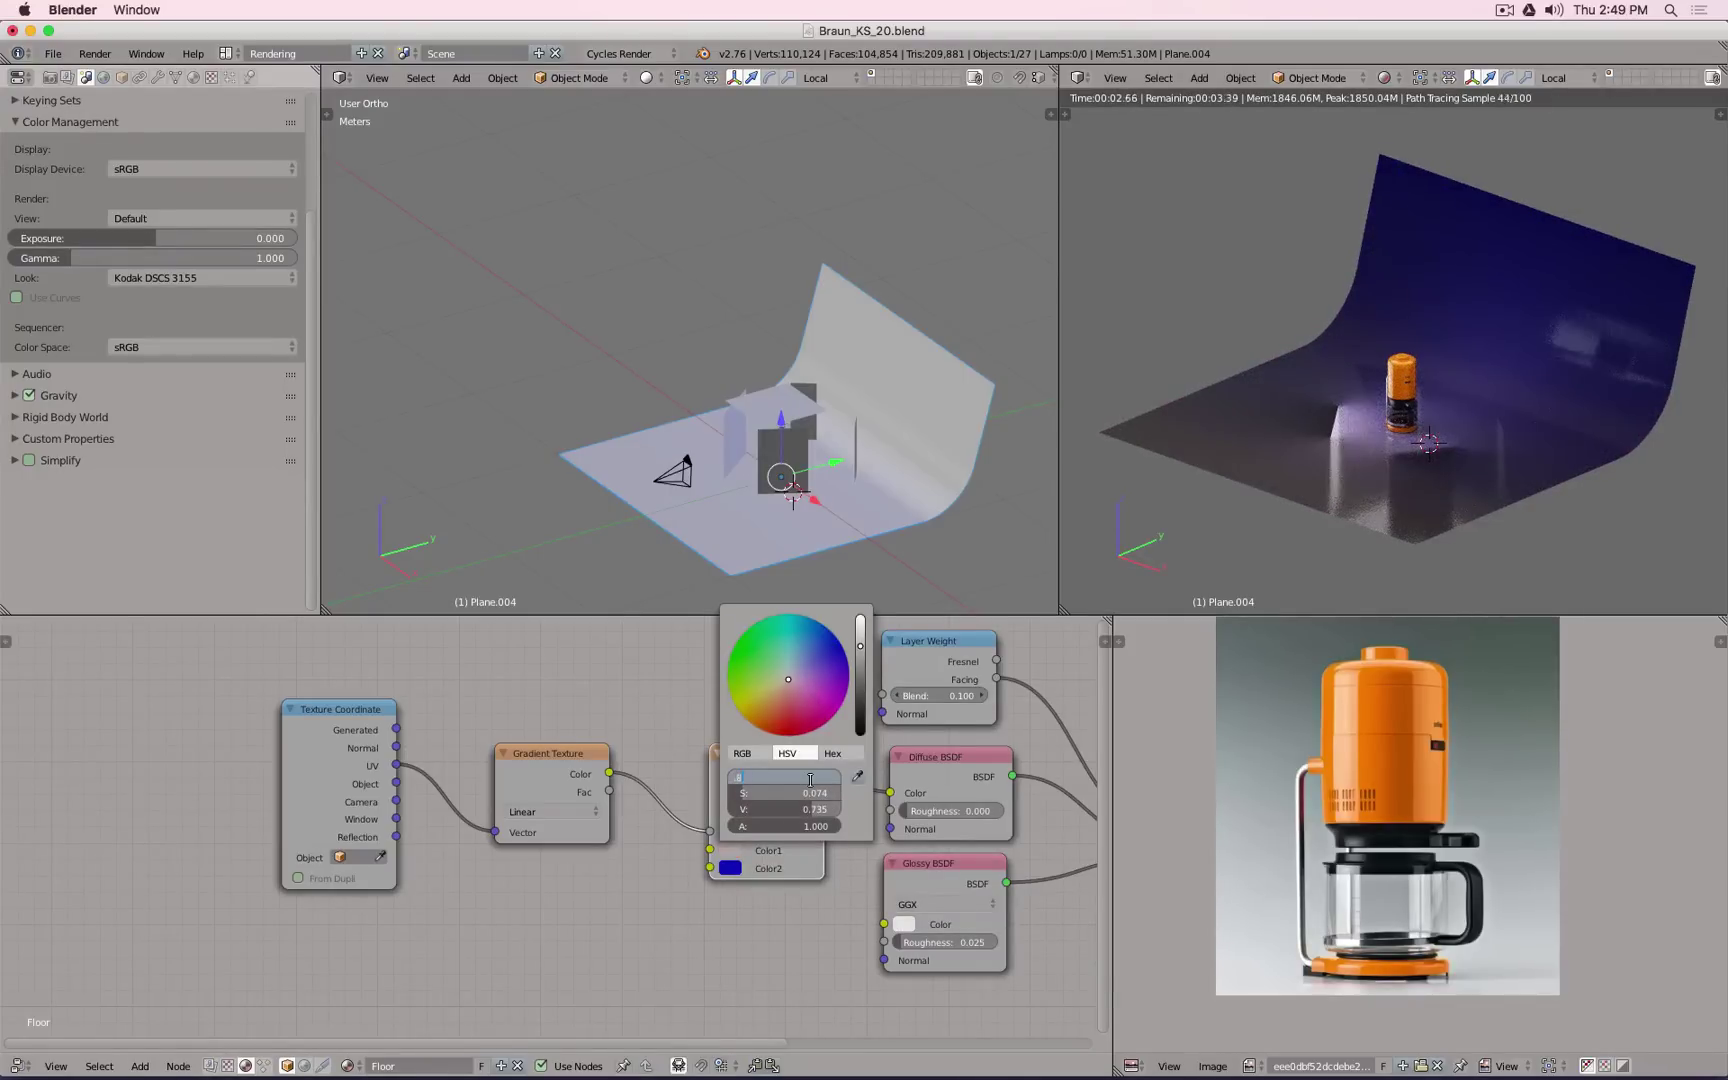
key(Tab)
text(0.8)
key(Tab)
text(0.8)
key(Return)
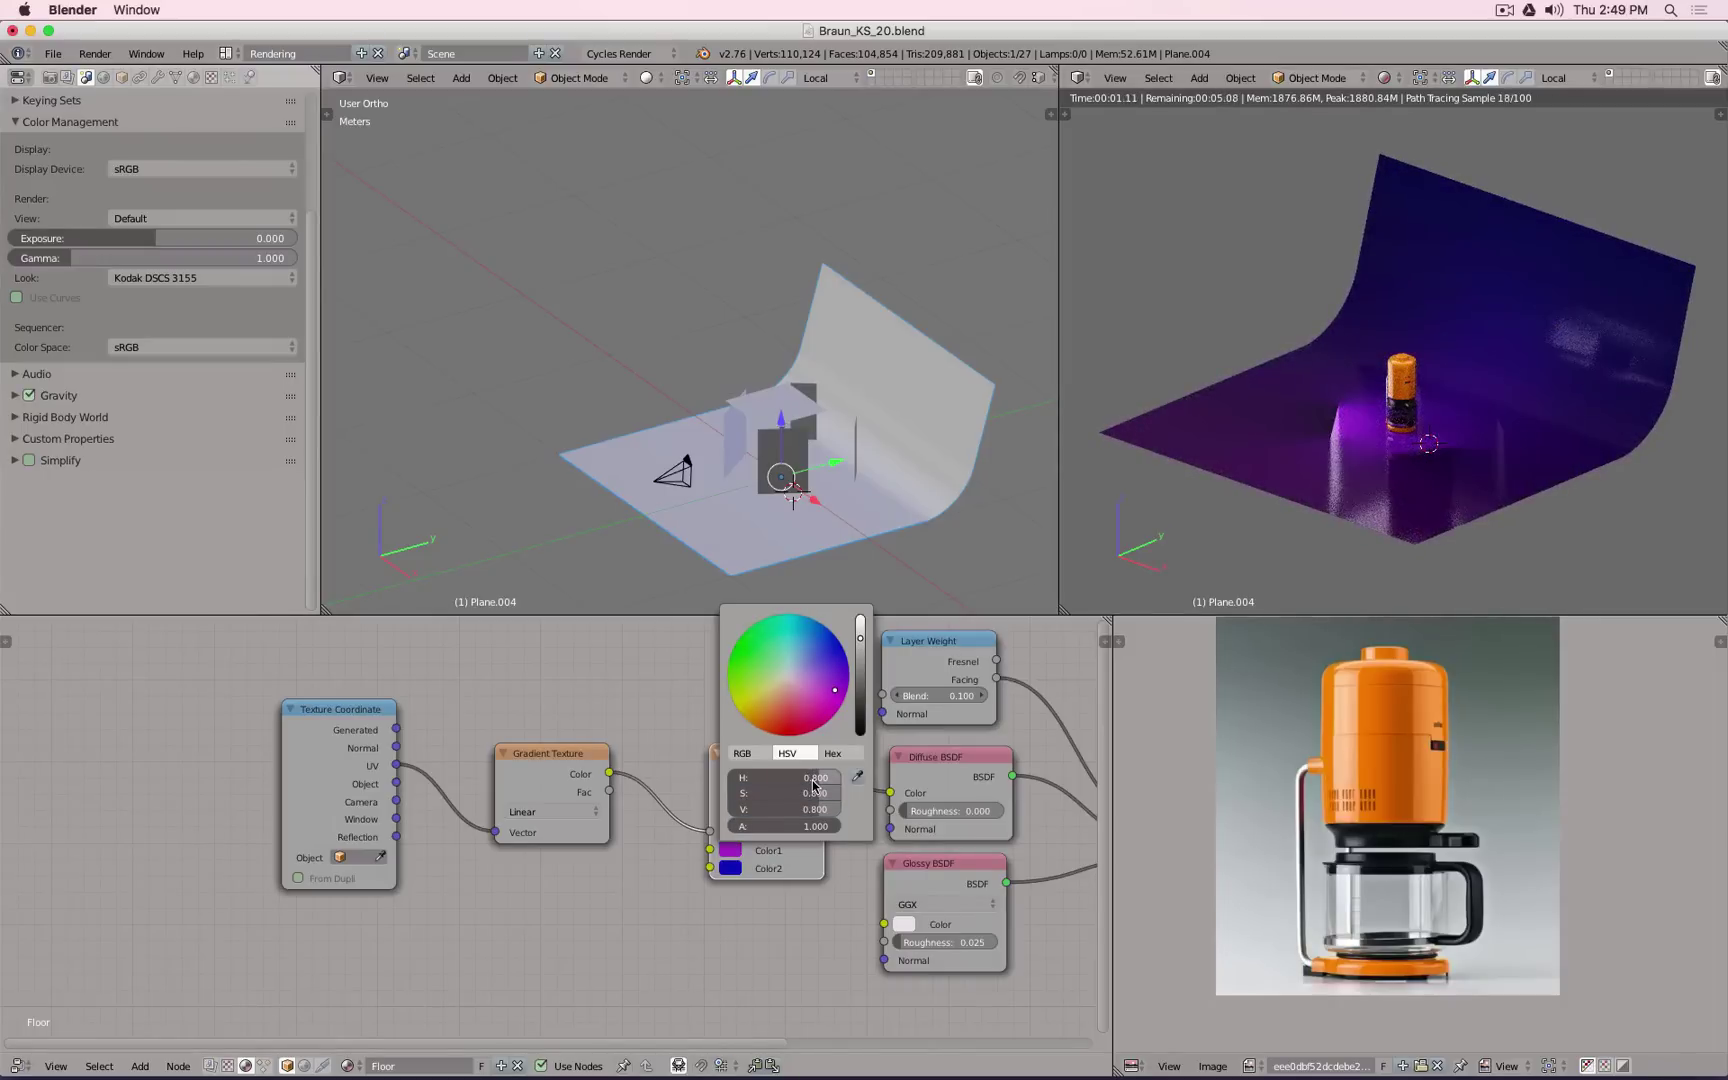
Step: Set the Mix node's Color1 to light grey with RGB values of 0.8, 0.8 and 0.8
click(731, 850)
click(742, 753)
click(798, 777)
key(BackSpace)
text(0.8)
key(Tab)
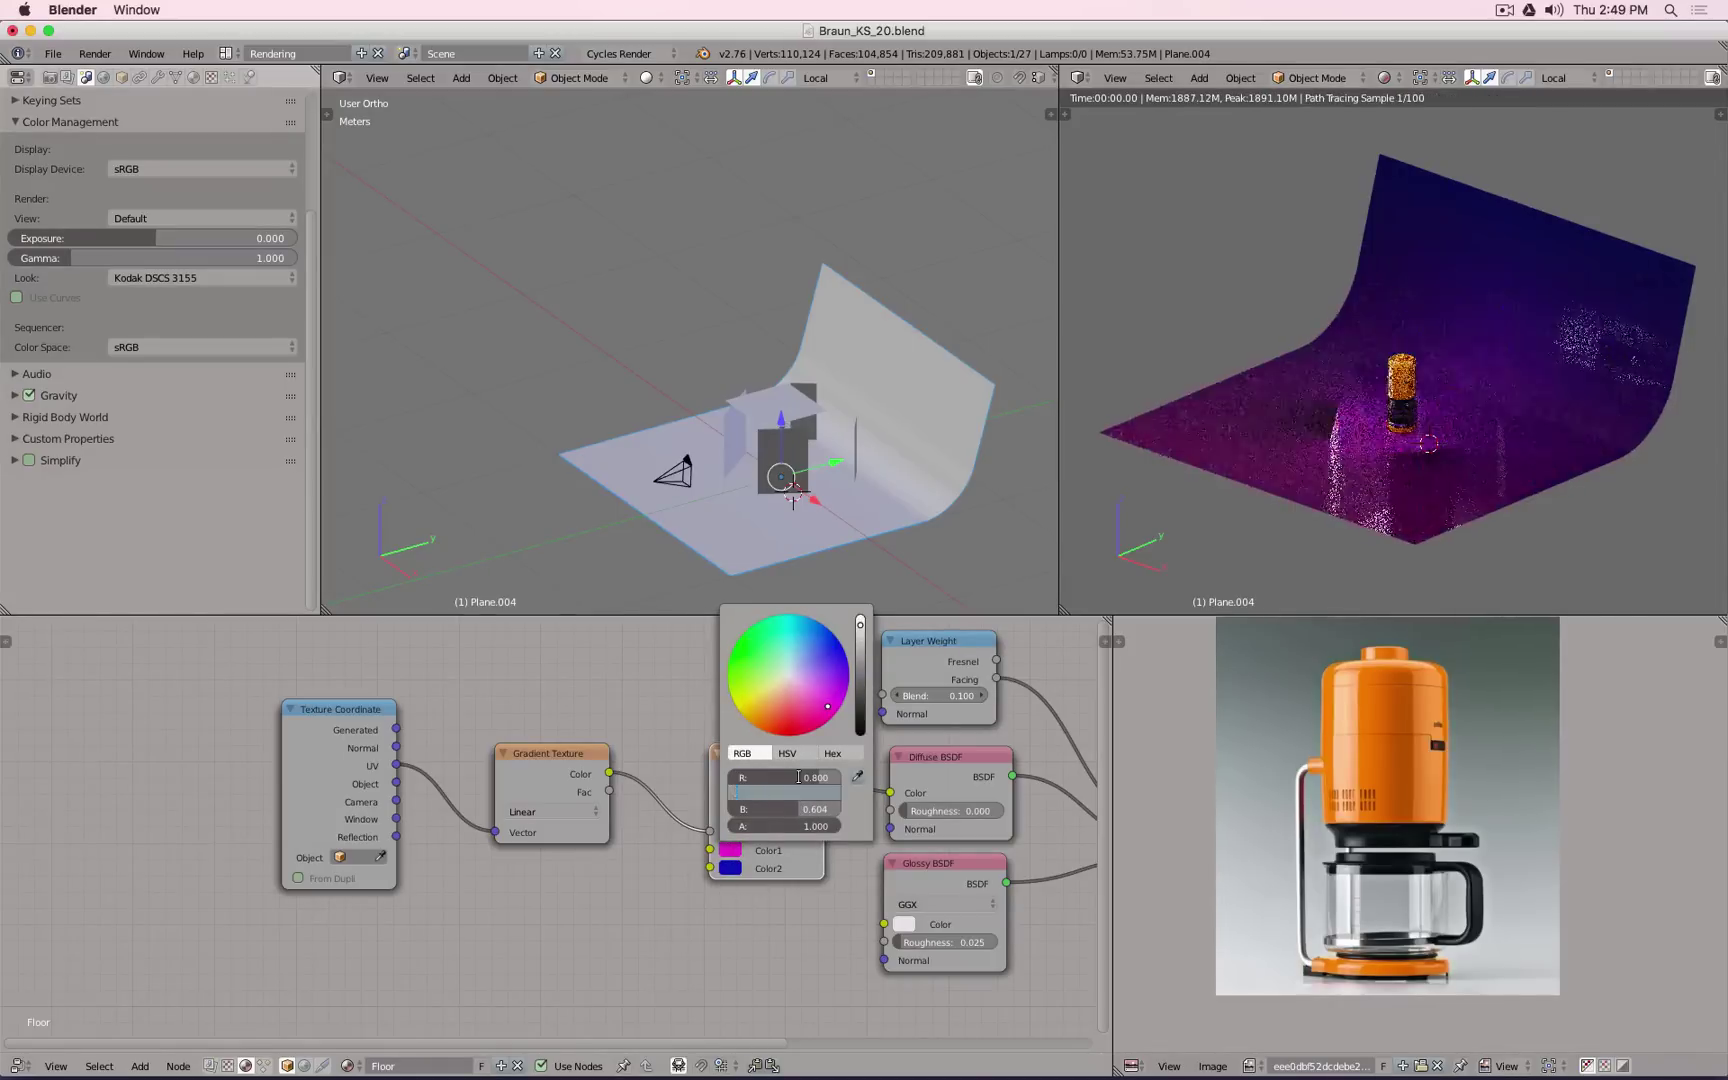
text(0.8)
key(Tab)
text(0.8)
key(Return)
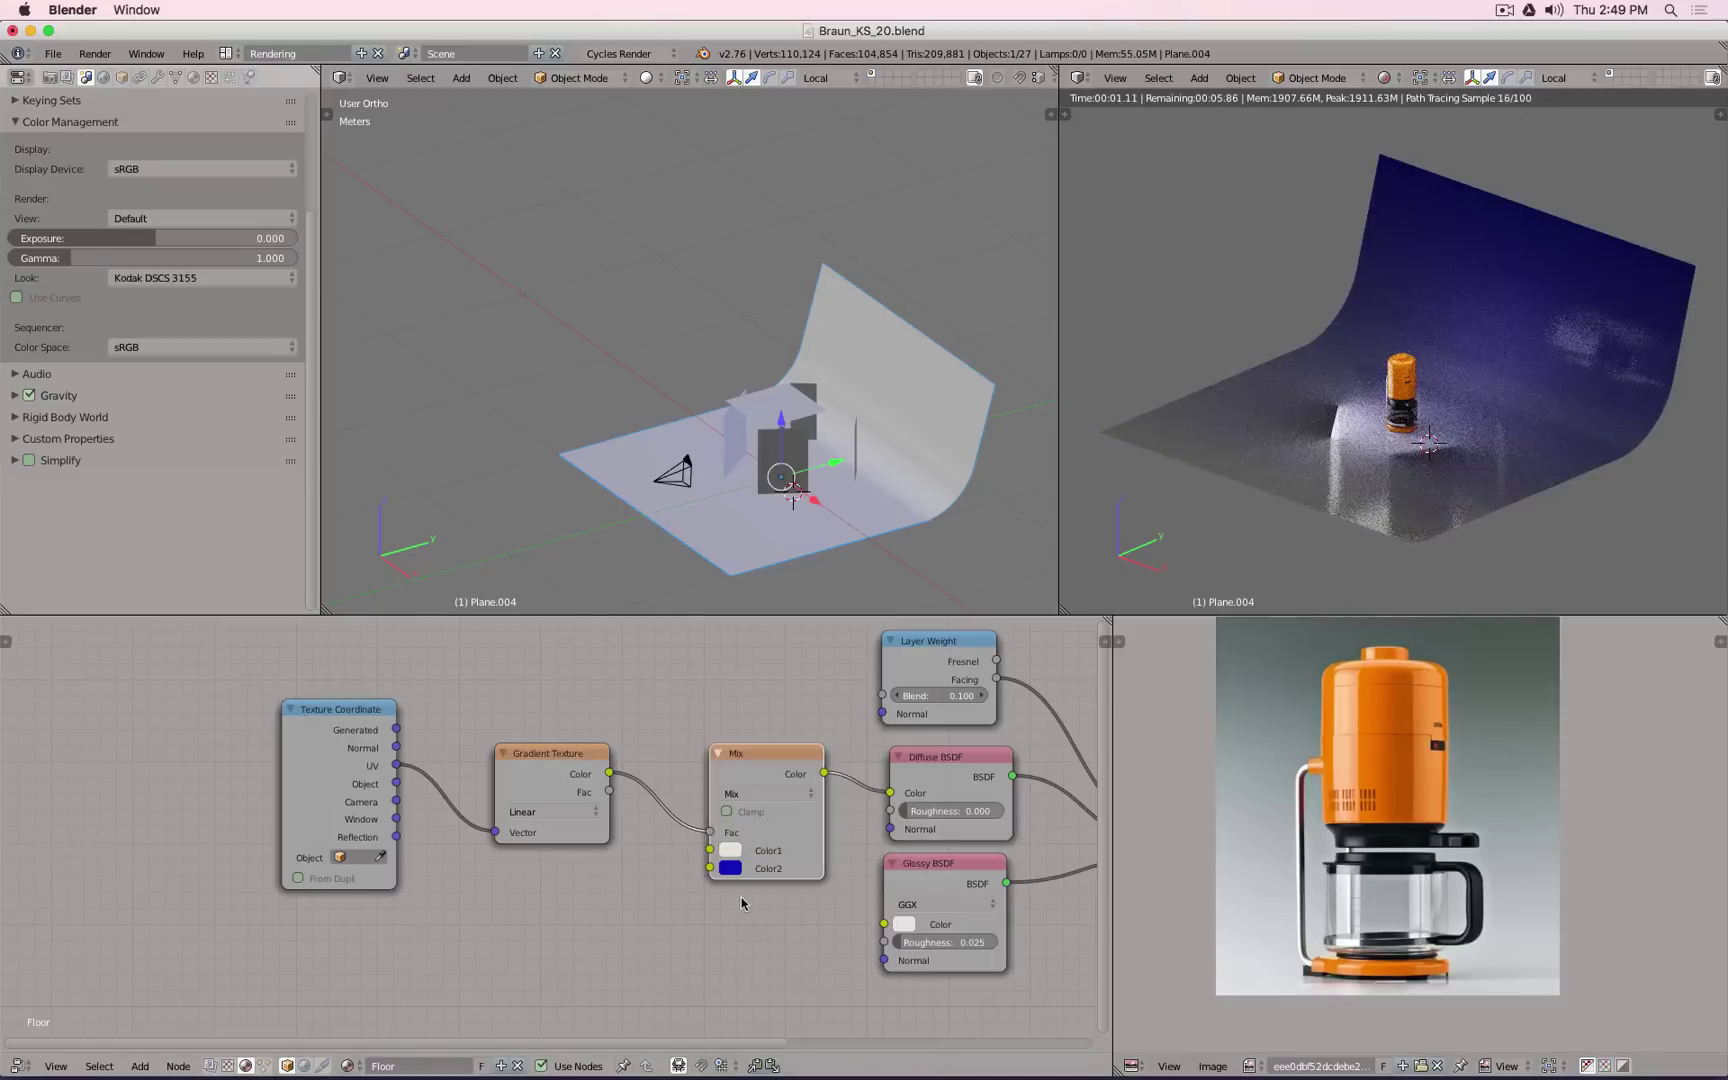
Step: Unlink the Mix node from the Diffuse BSDF, copy the diffuse pale green to Color2, and reconnect the Mix output to the Diffuse Color
drag(889, 794, 874, 793)
key(g)
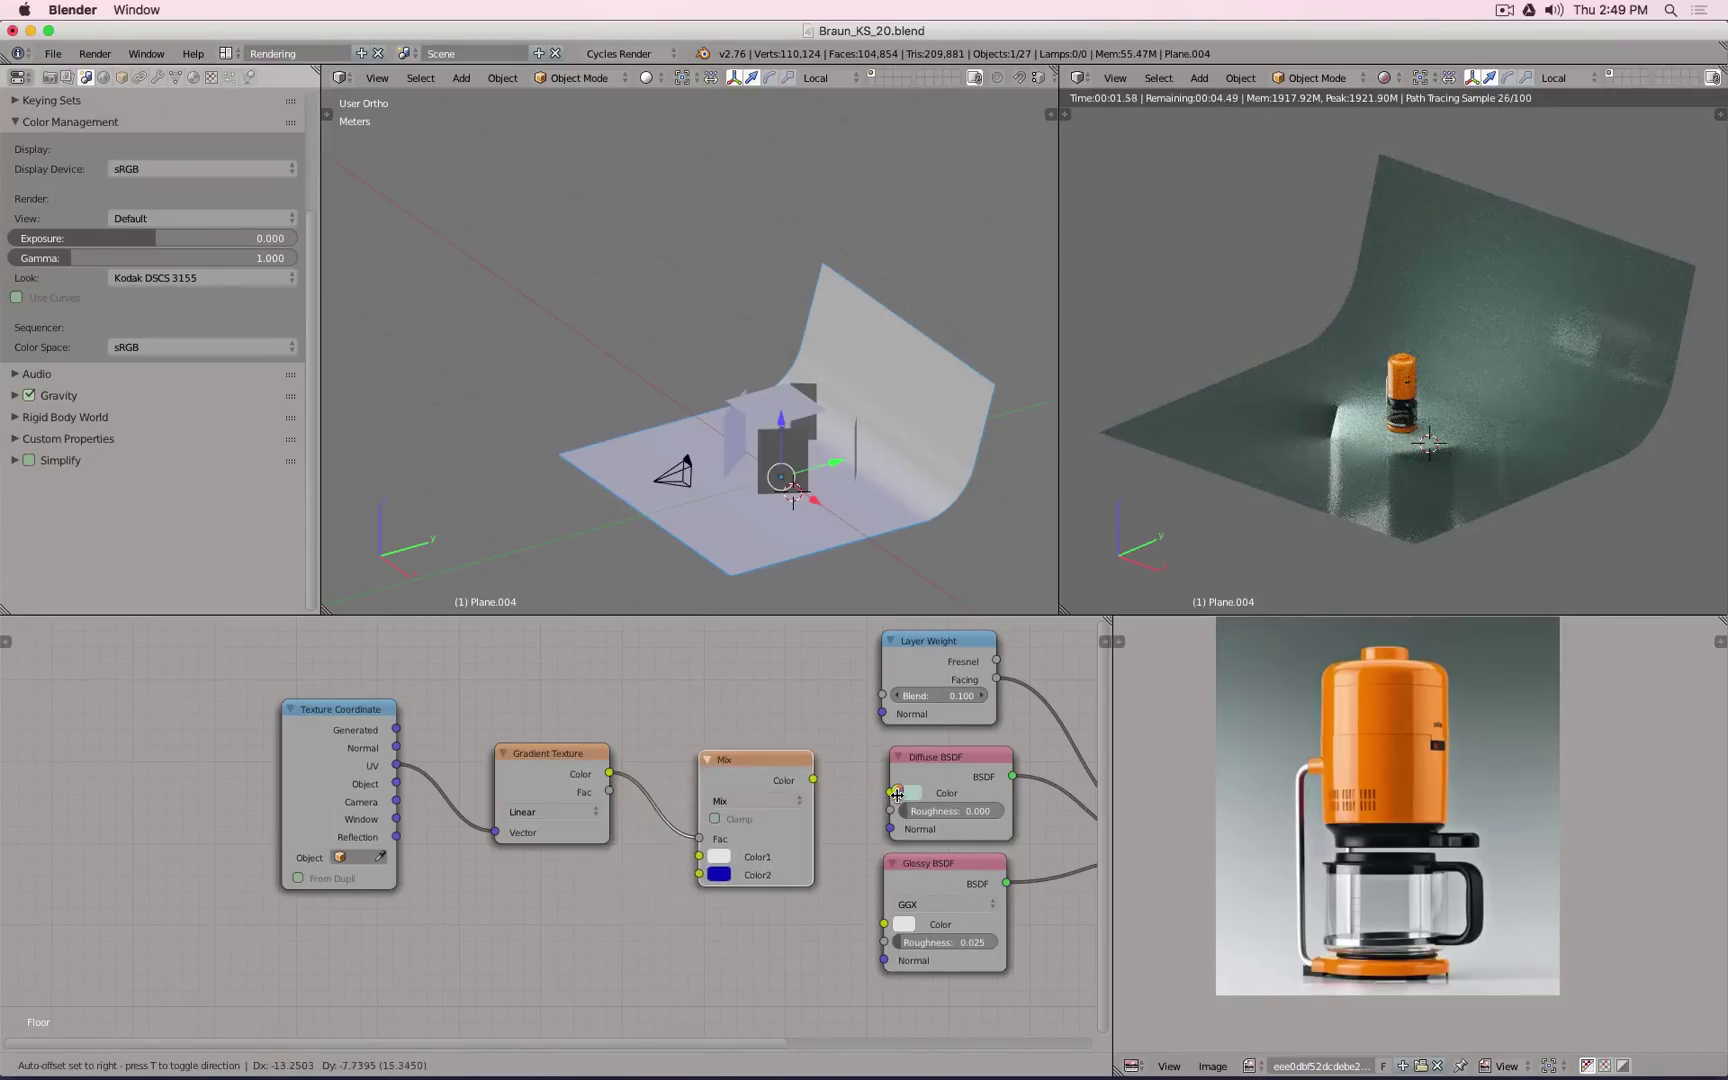
click(880, 803)
drag(921, 797, 722, 871)
drag(816, 776, 889, 792)
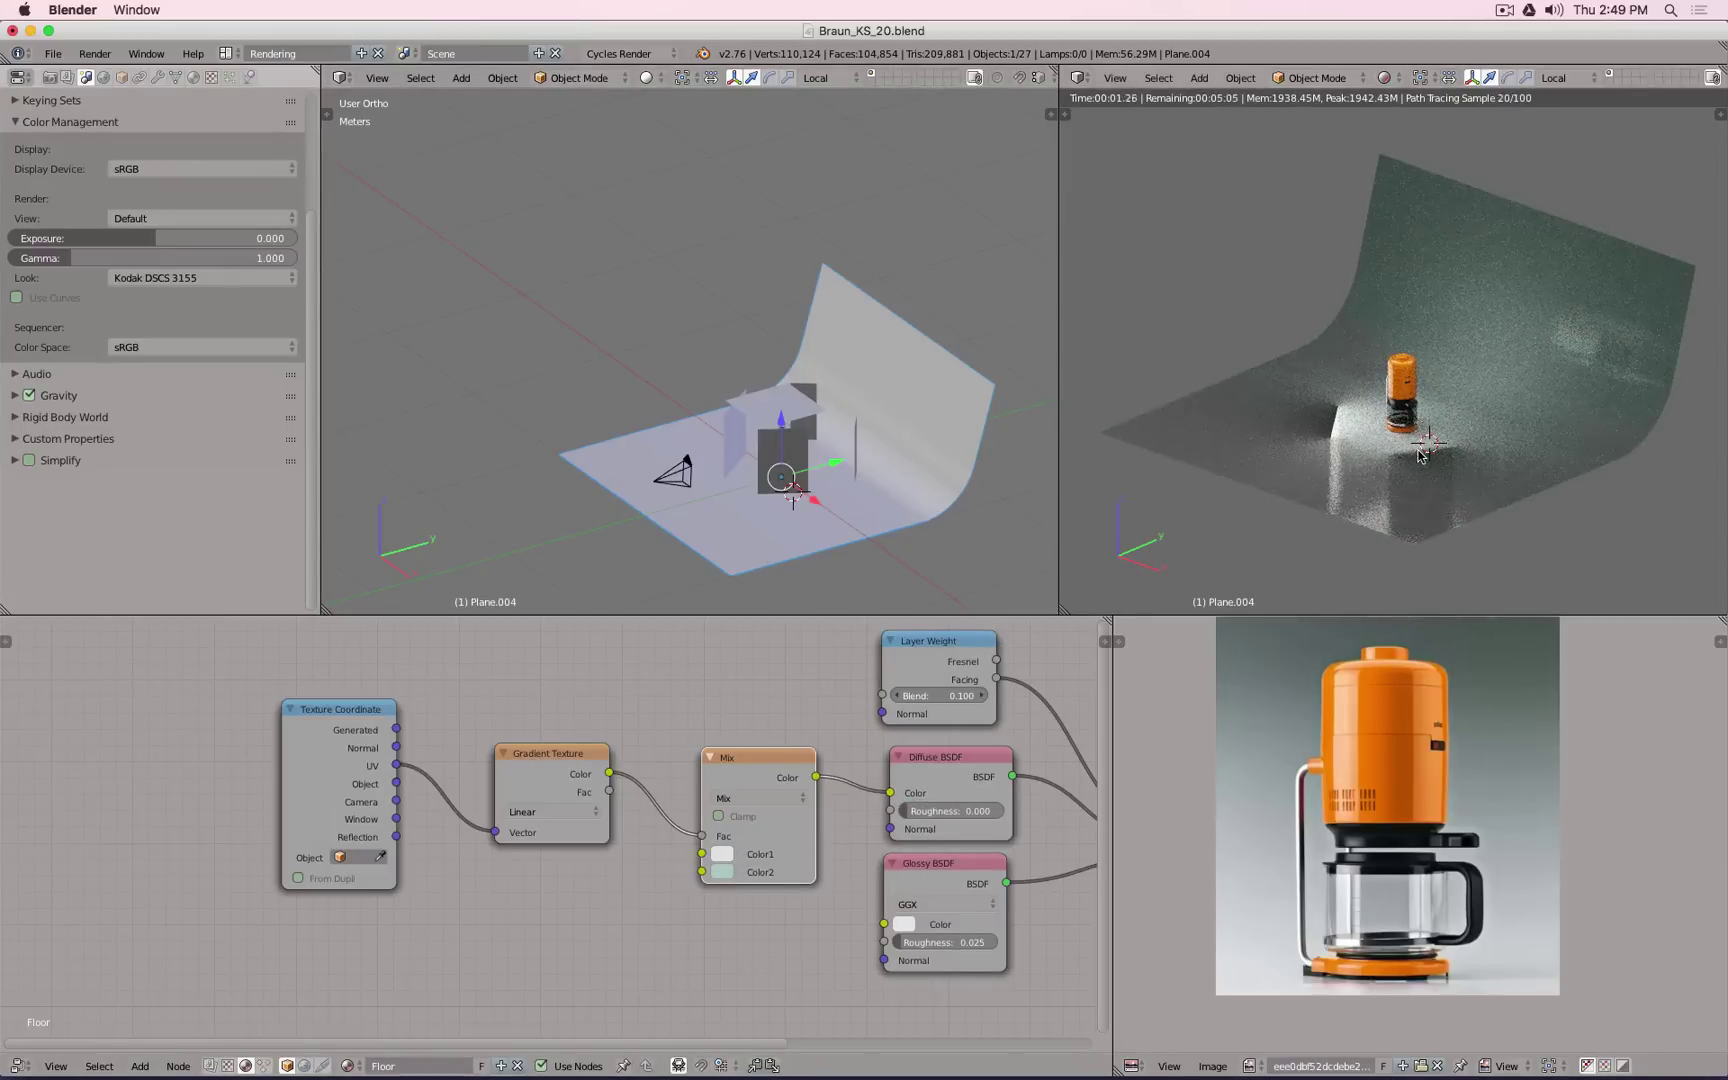
Step: Examine the rendered floor gradient behind the coffee maker through the camera view
key(KP_0)
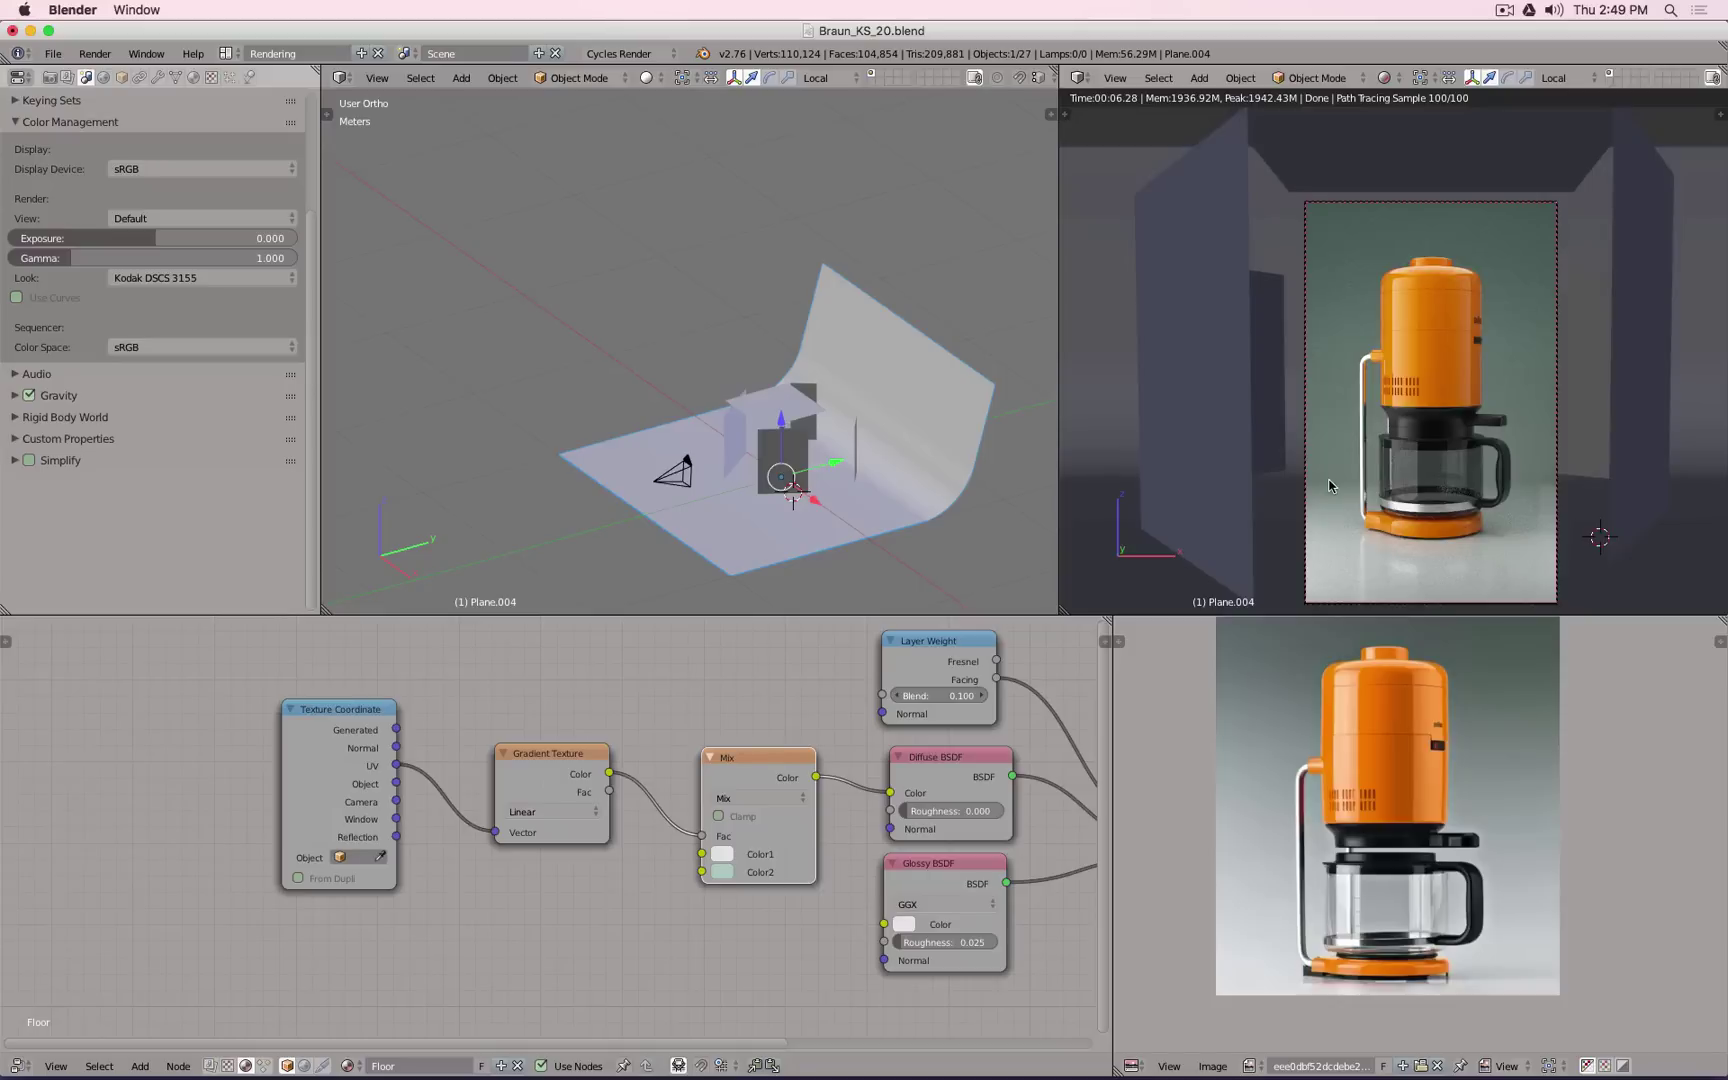
scroll(1329, 480, down, 2)
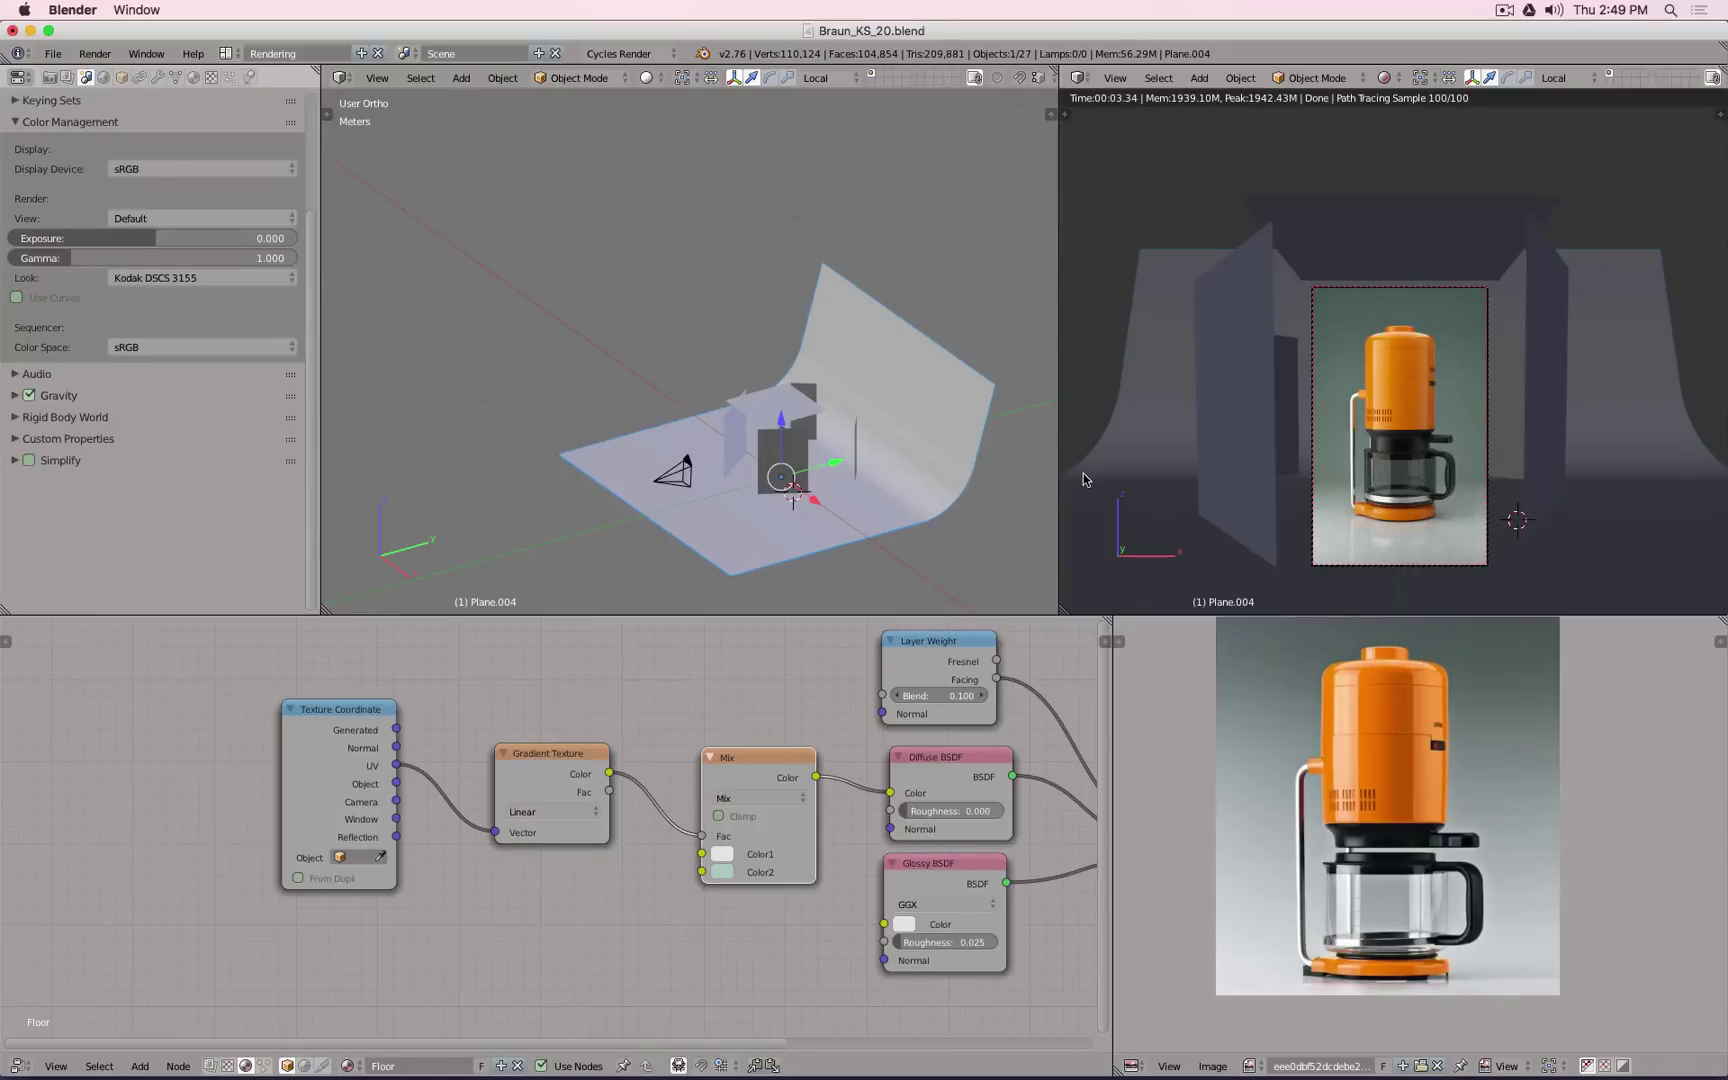
Step: Set the Bevel modifier's Profile to 0.70 on the floor backdrop plane
scroll(940, 512, up, 3)
middle_drag(940, 512, 860, 478)
scroll(860, 484, up, 4)
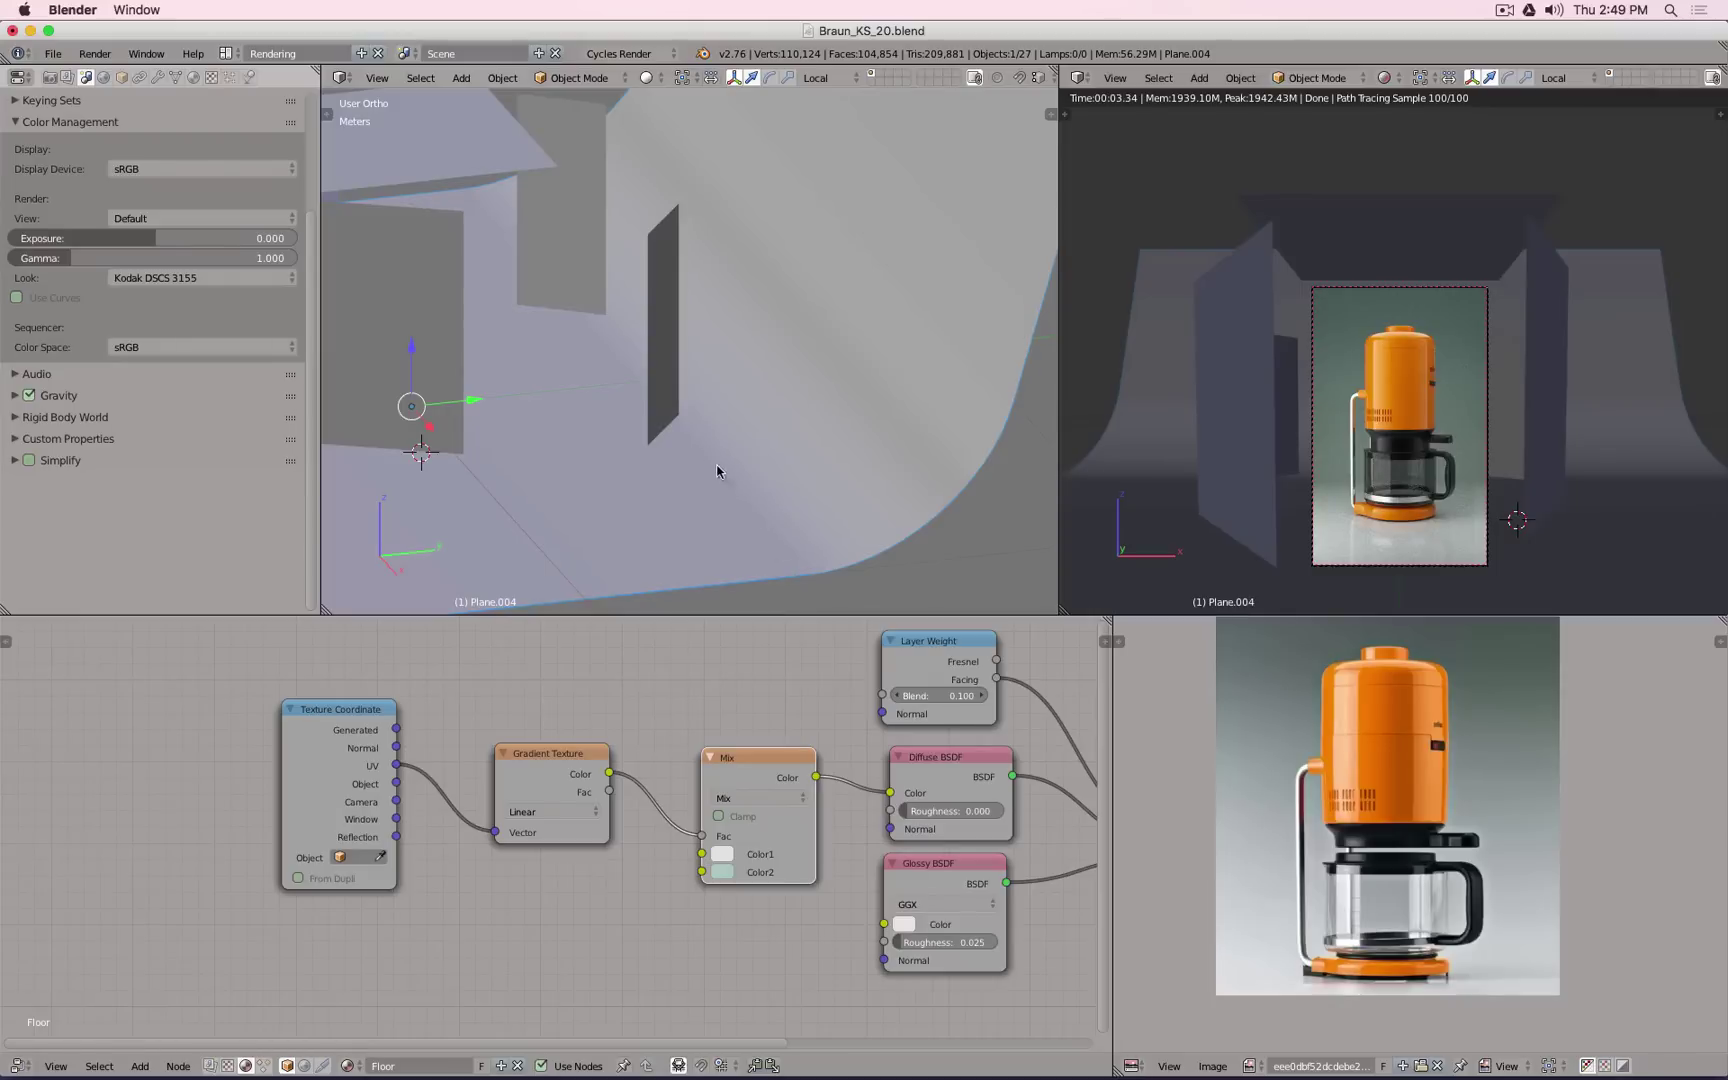
key(Tab)
key(Tab)
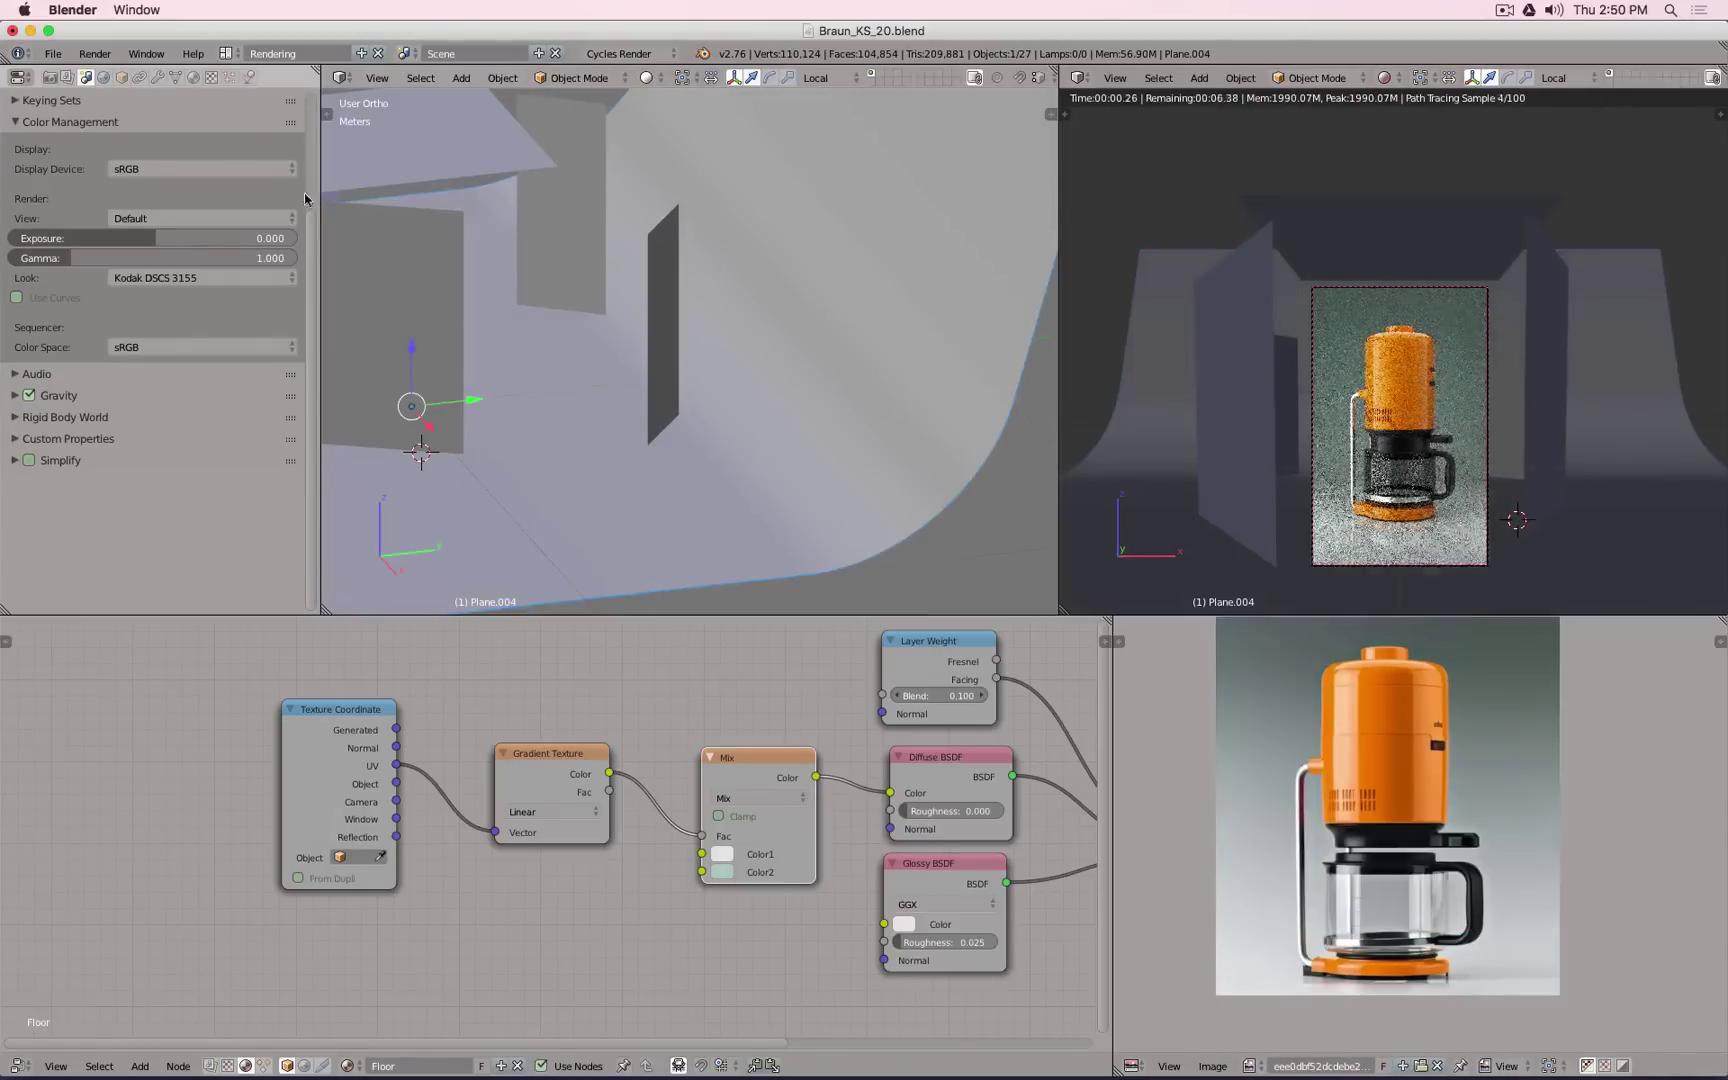
click(157, 78)
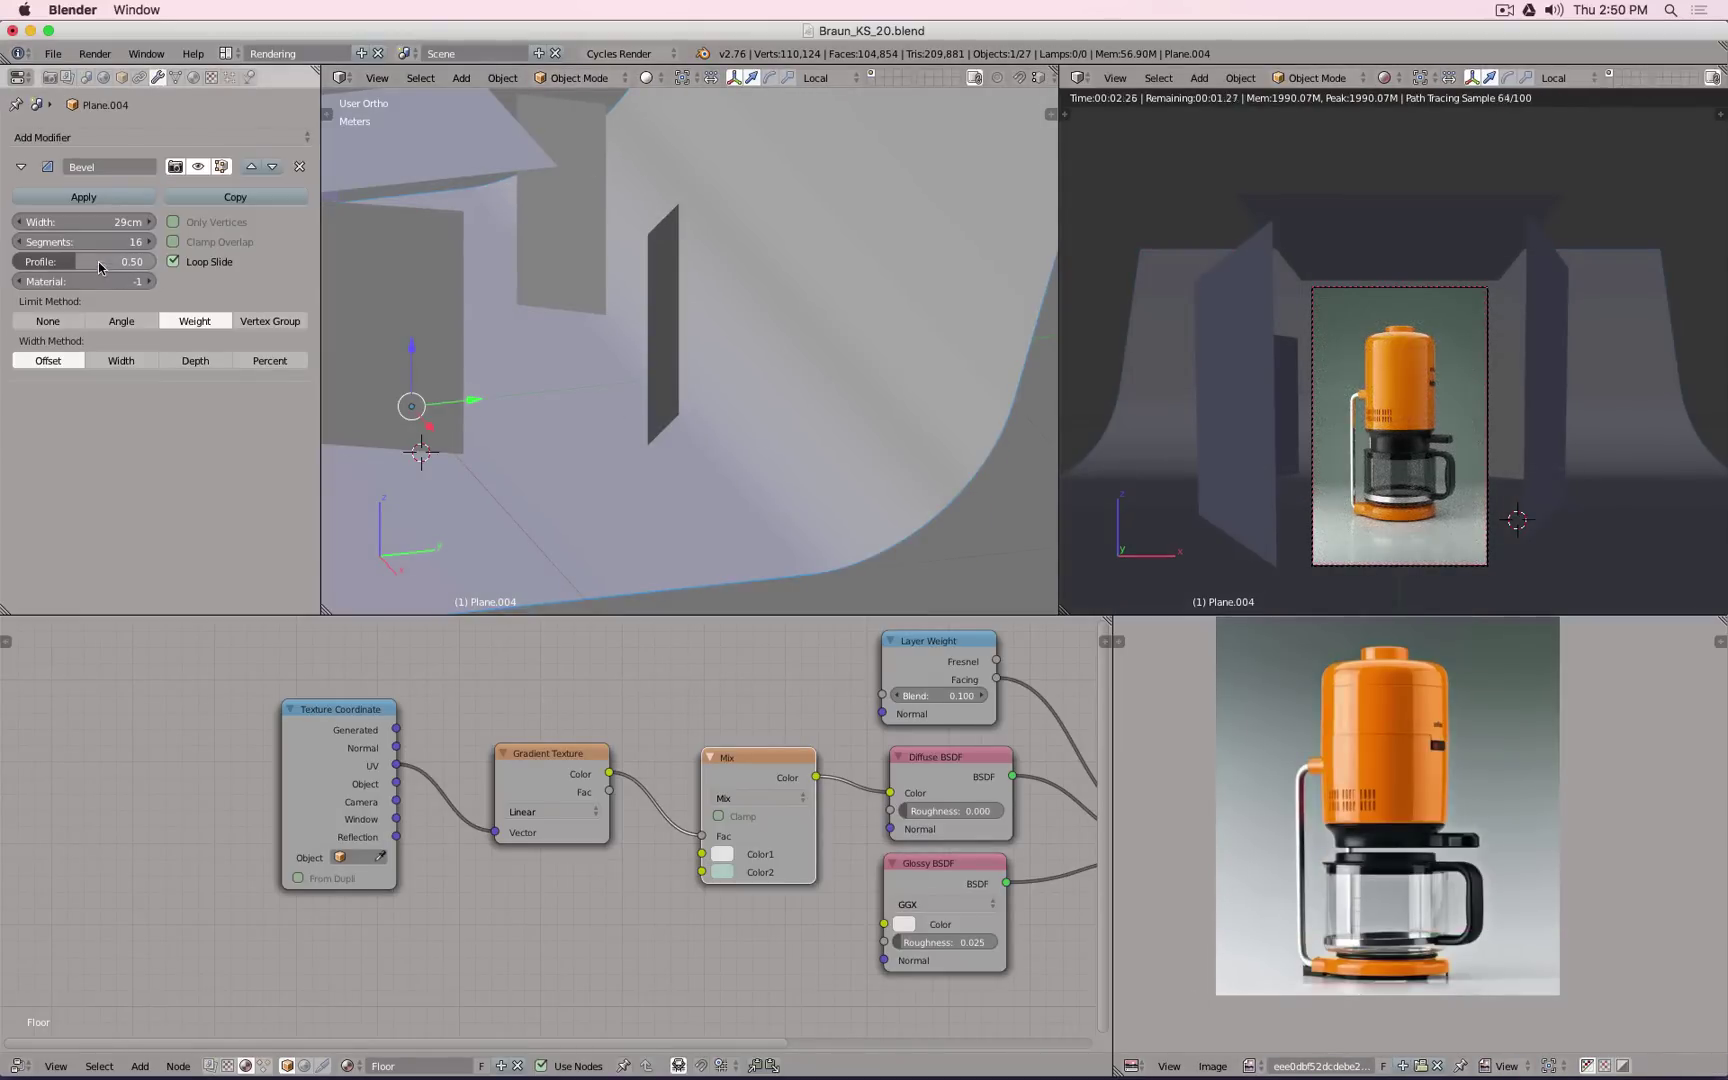
click(97, 261)
key(BackSpace)
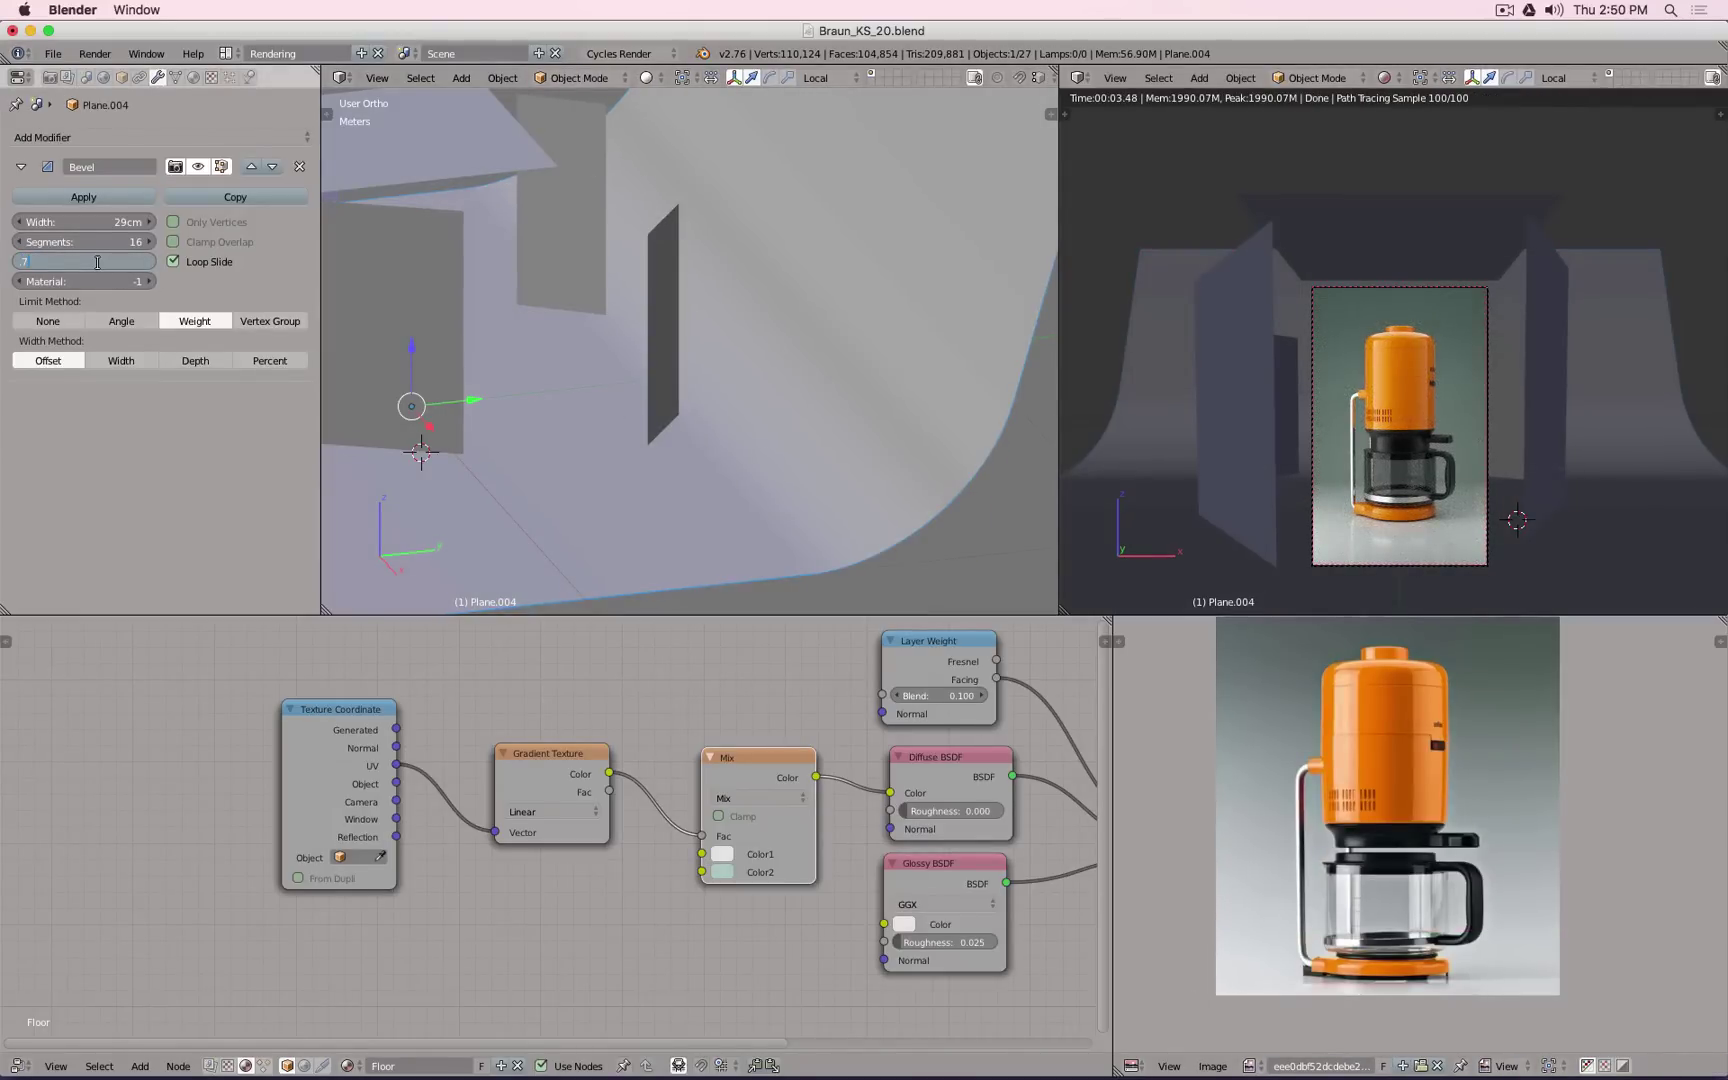
text(.7)
key(Return)
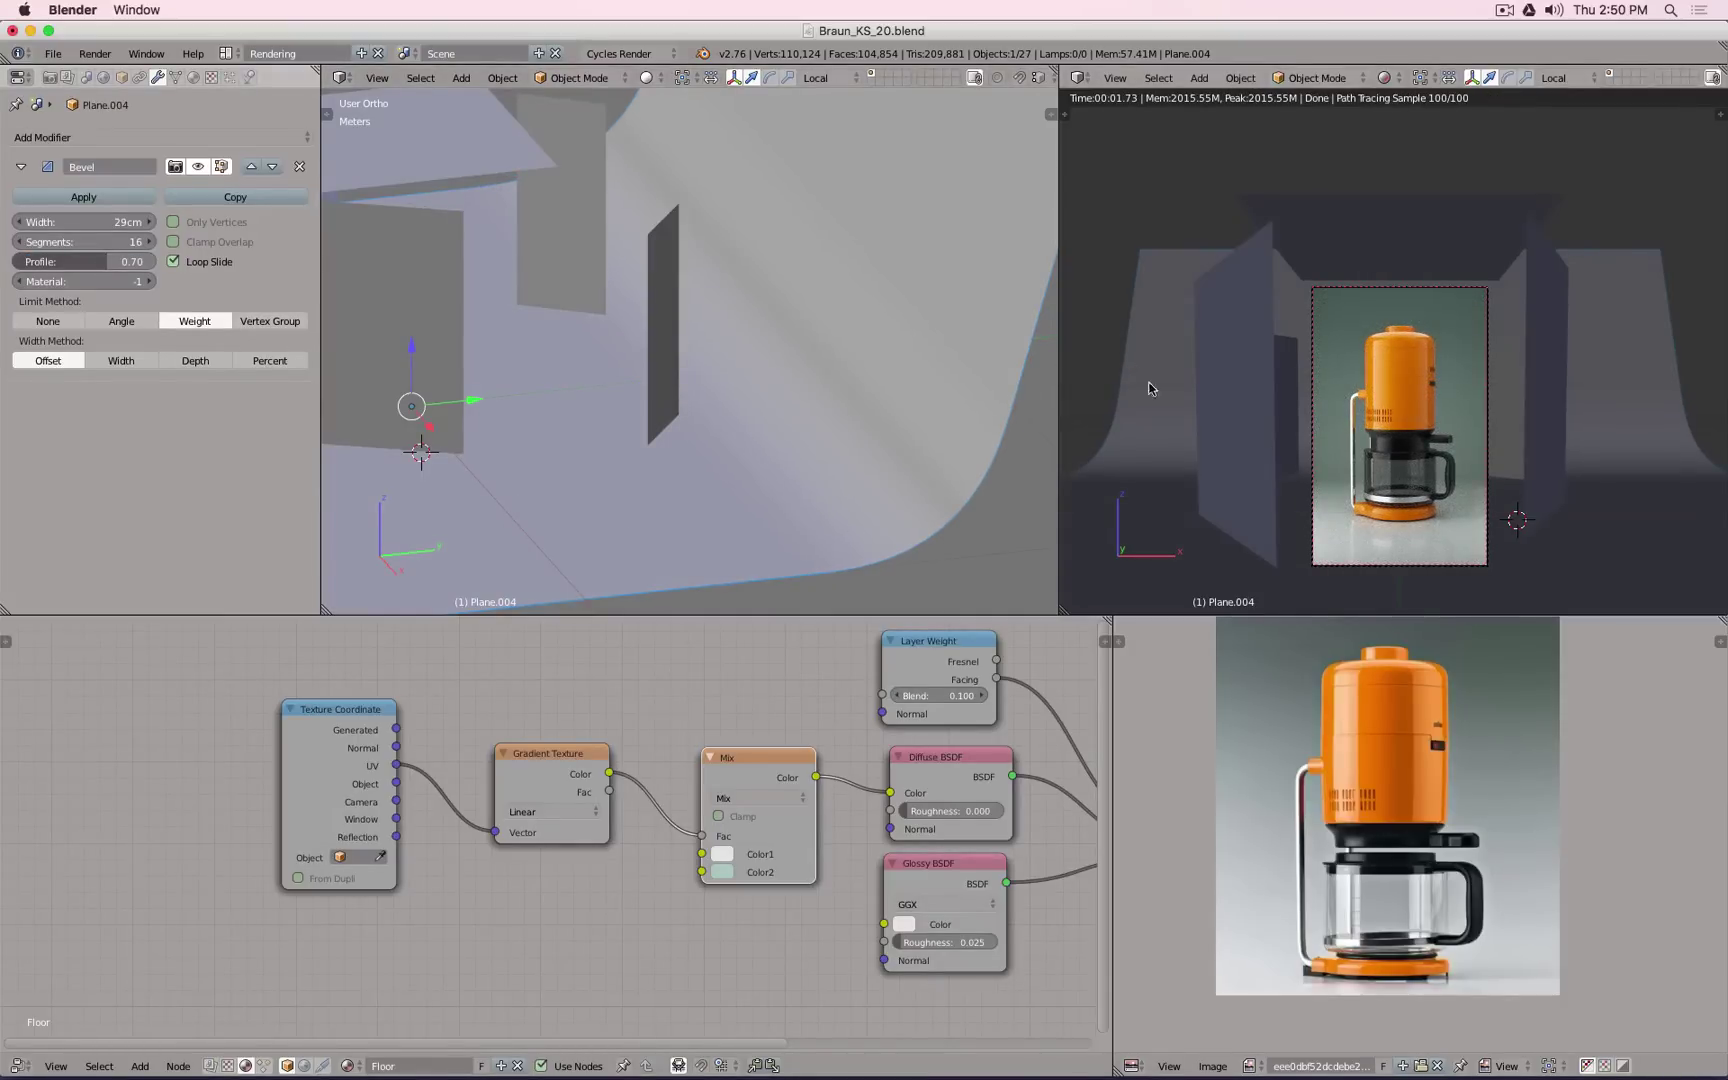
Step: Hide the backdrop's Bevel modifier in the viewport and add a Subdivision Surface modifier with View subdivisions set to 3
scroll(803, 434, down, 5)
mouse_move(803, 434)
middle_down()
mouse_move(771, 386)
mouse_move(822, 416)
middle_up()
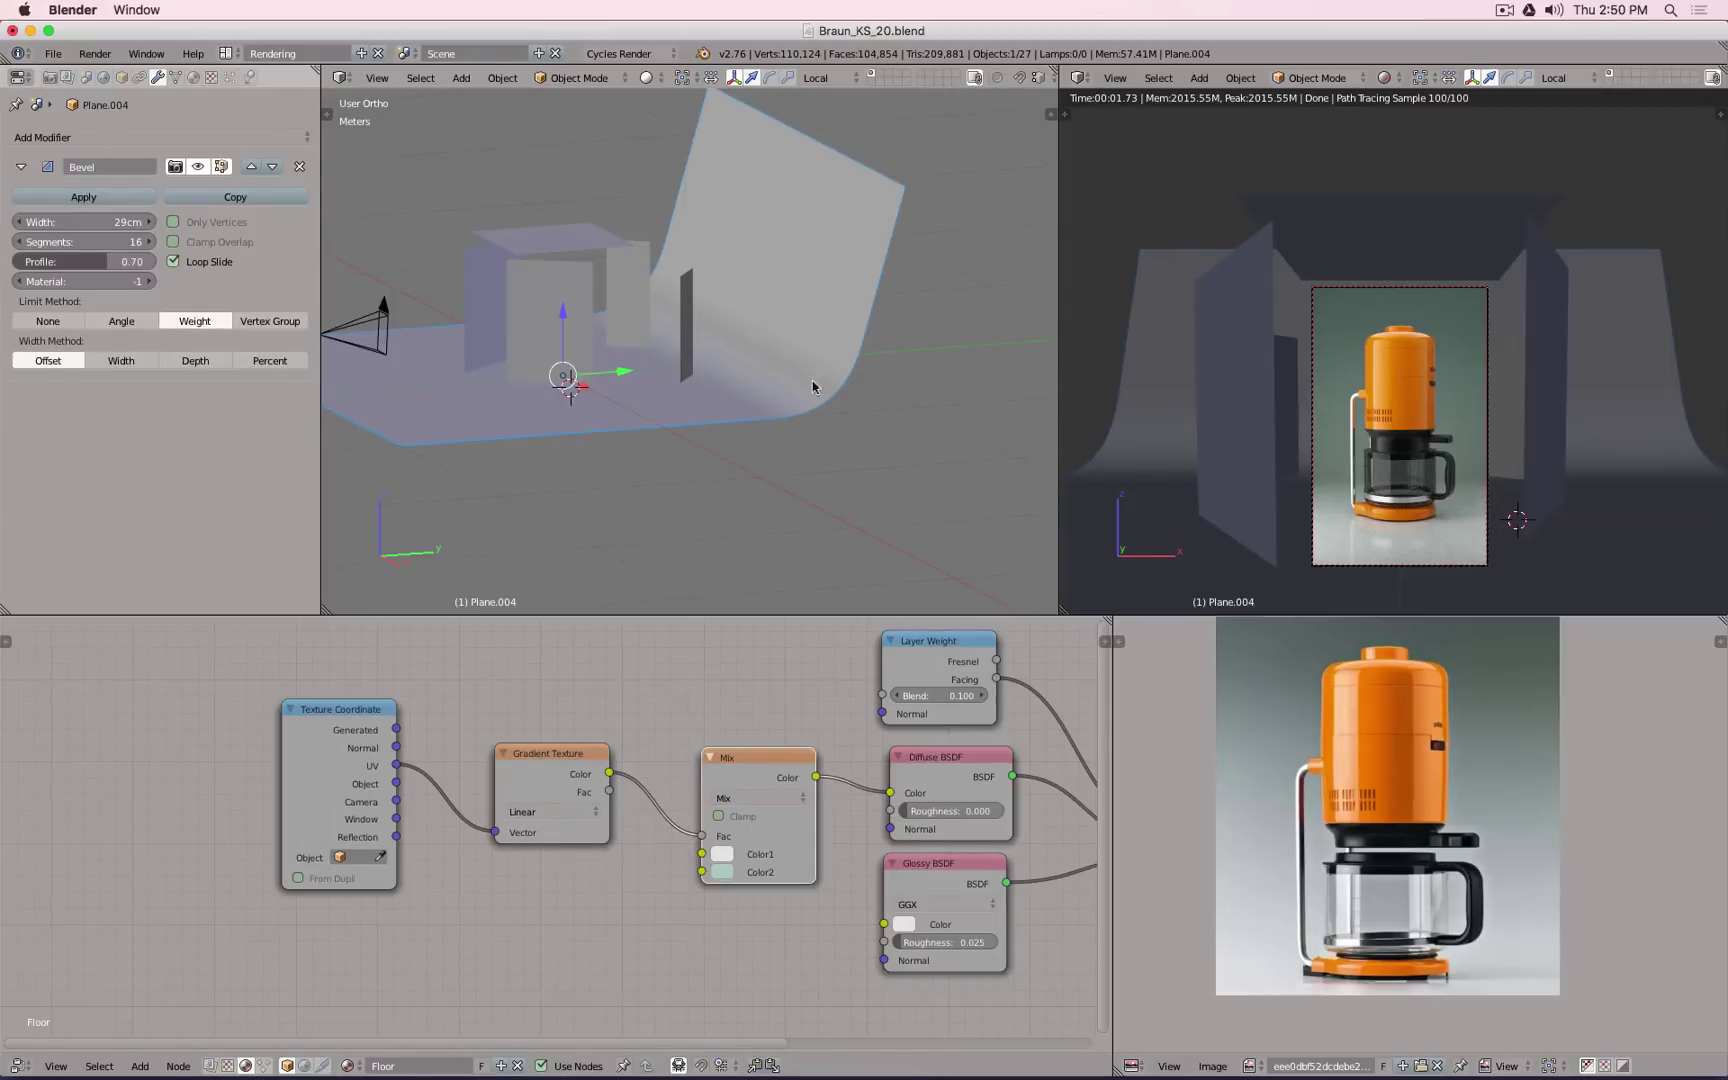
click(197, 167)
key(Tab)
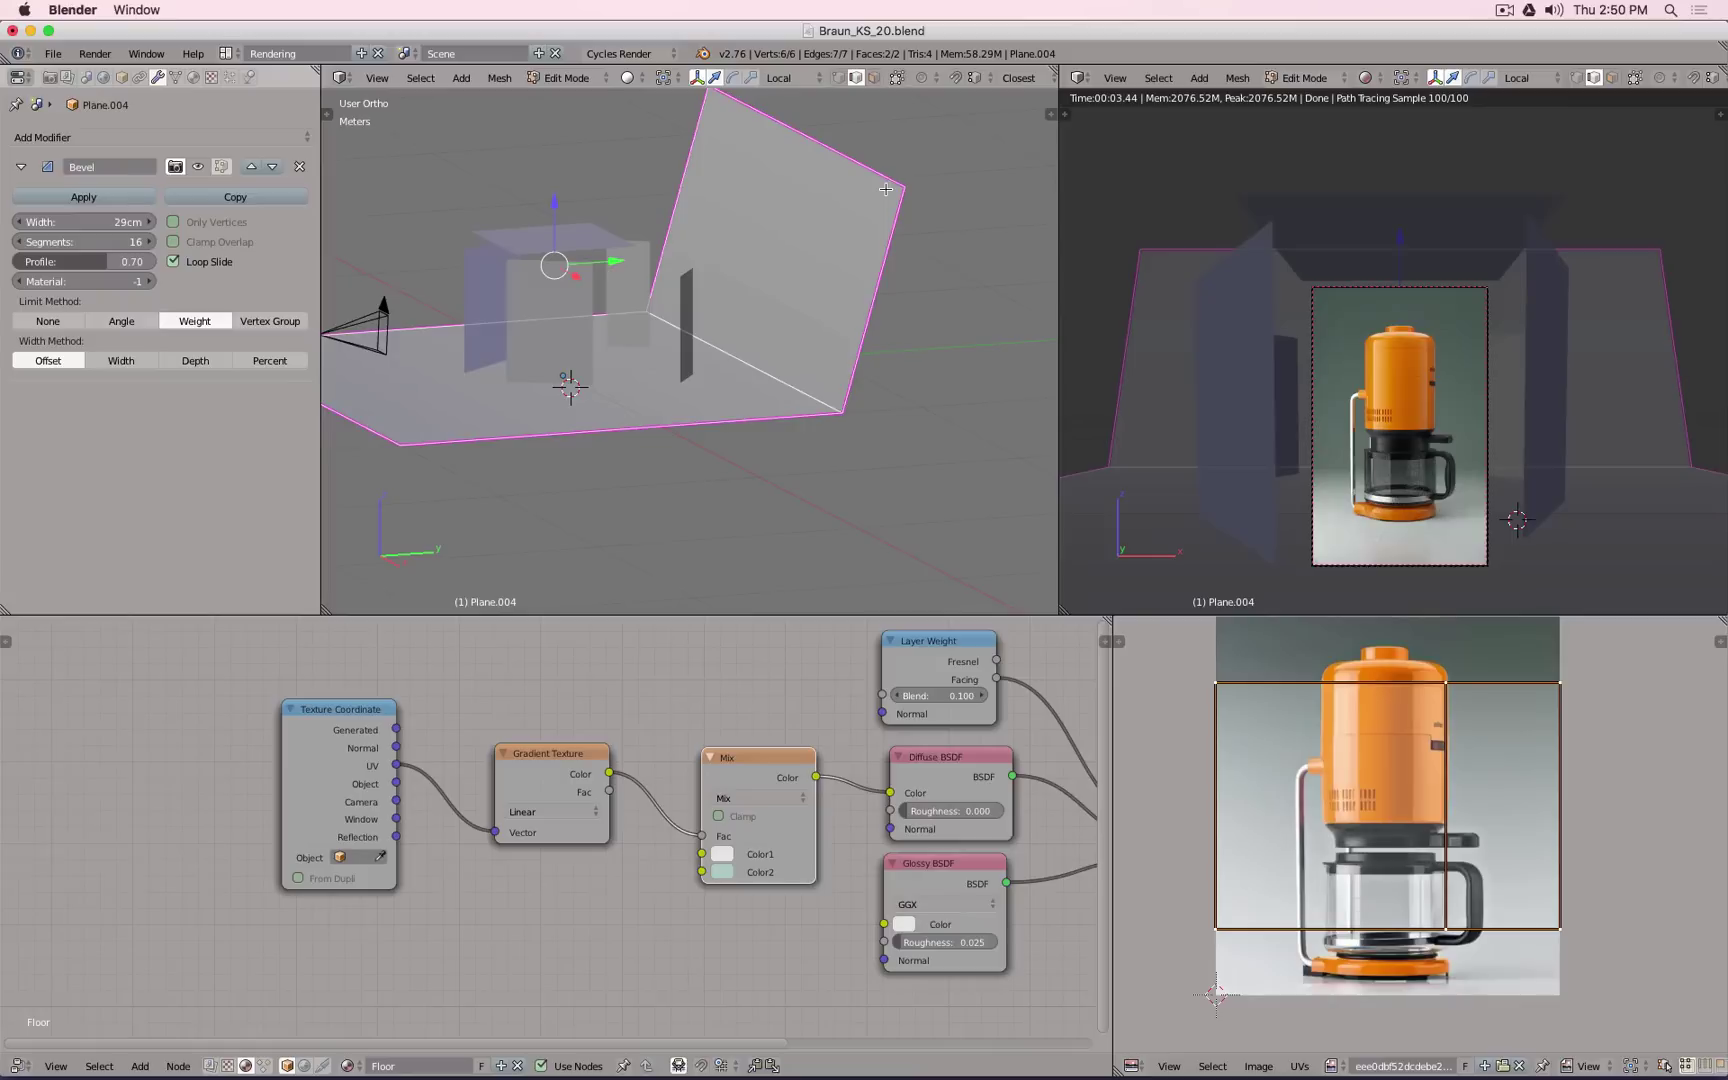
key(Tab)
click(160, 137)
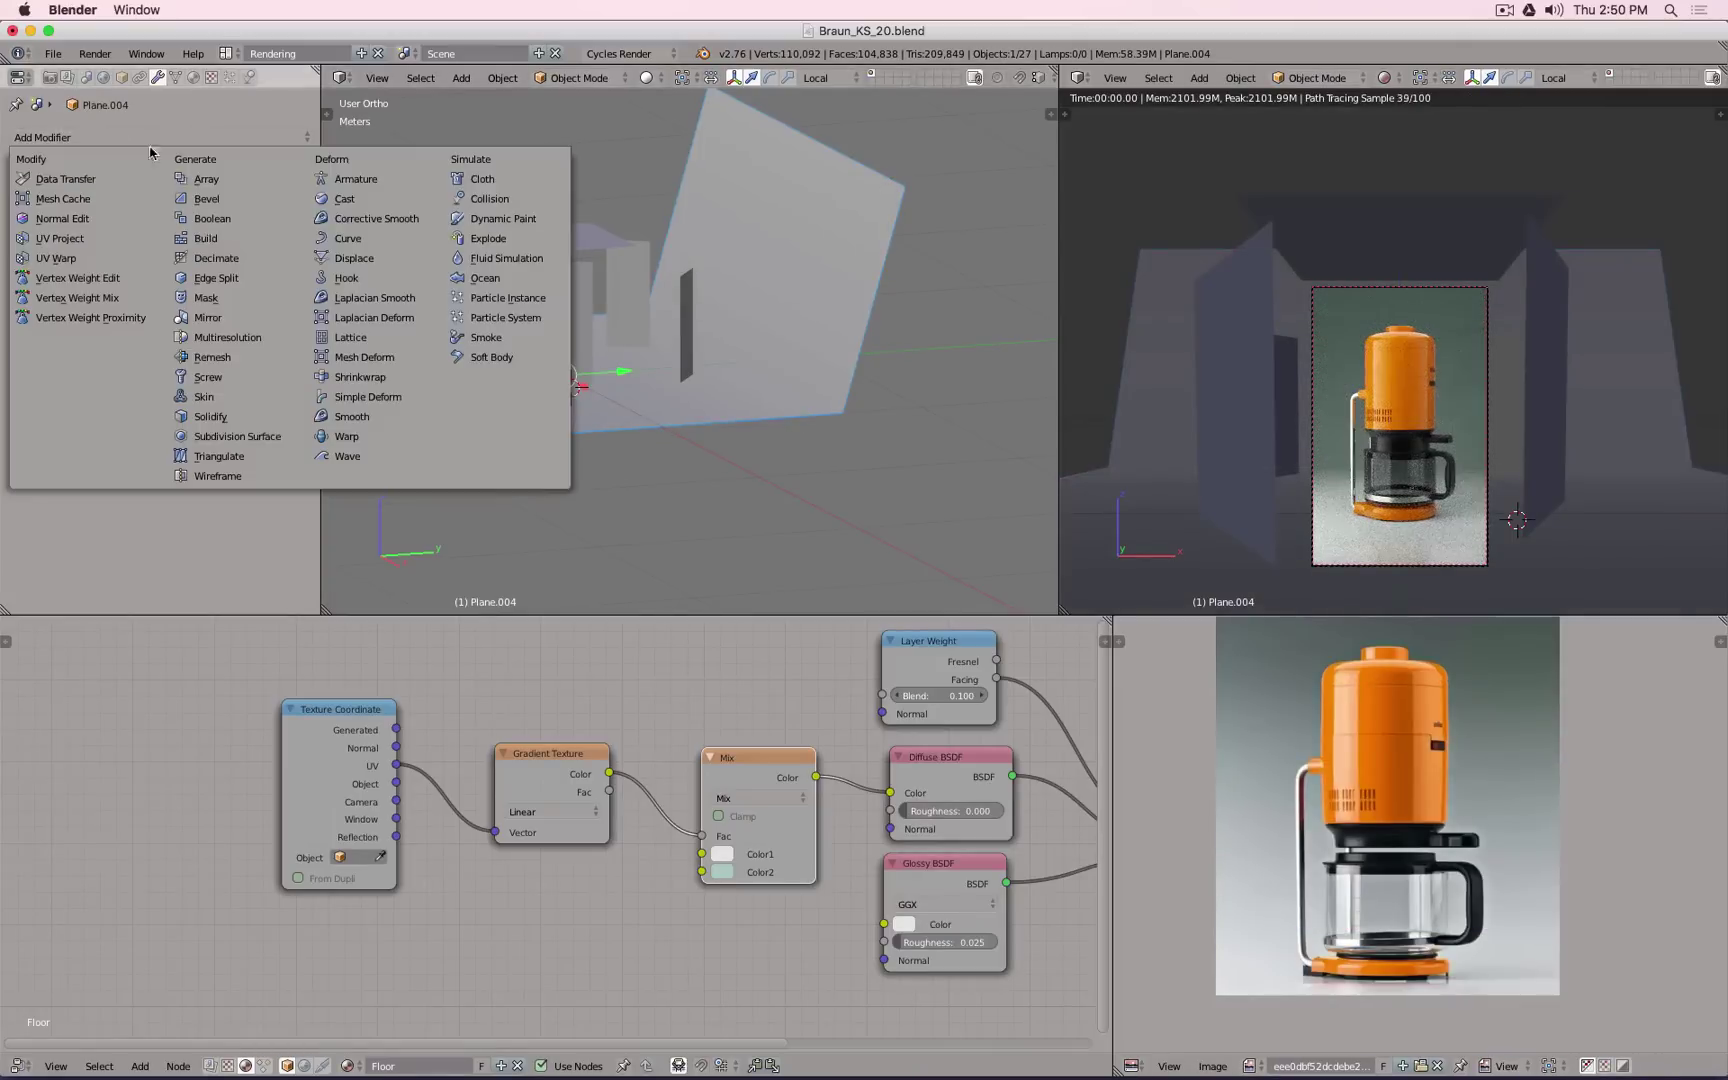
click(212, 437)
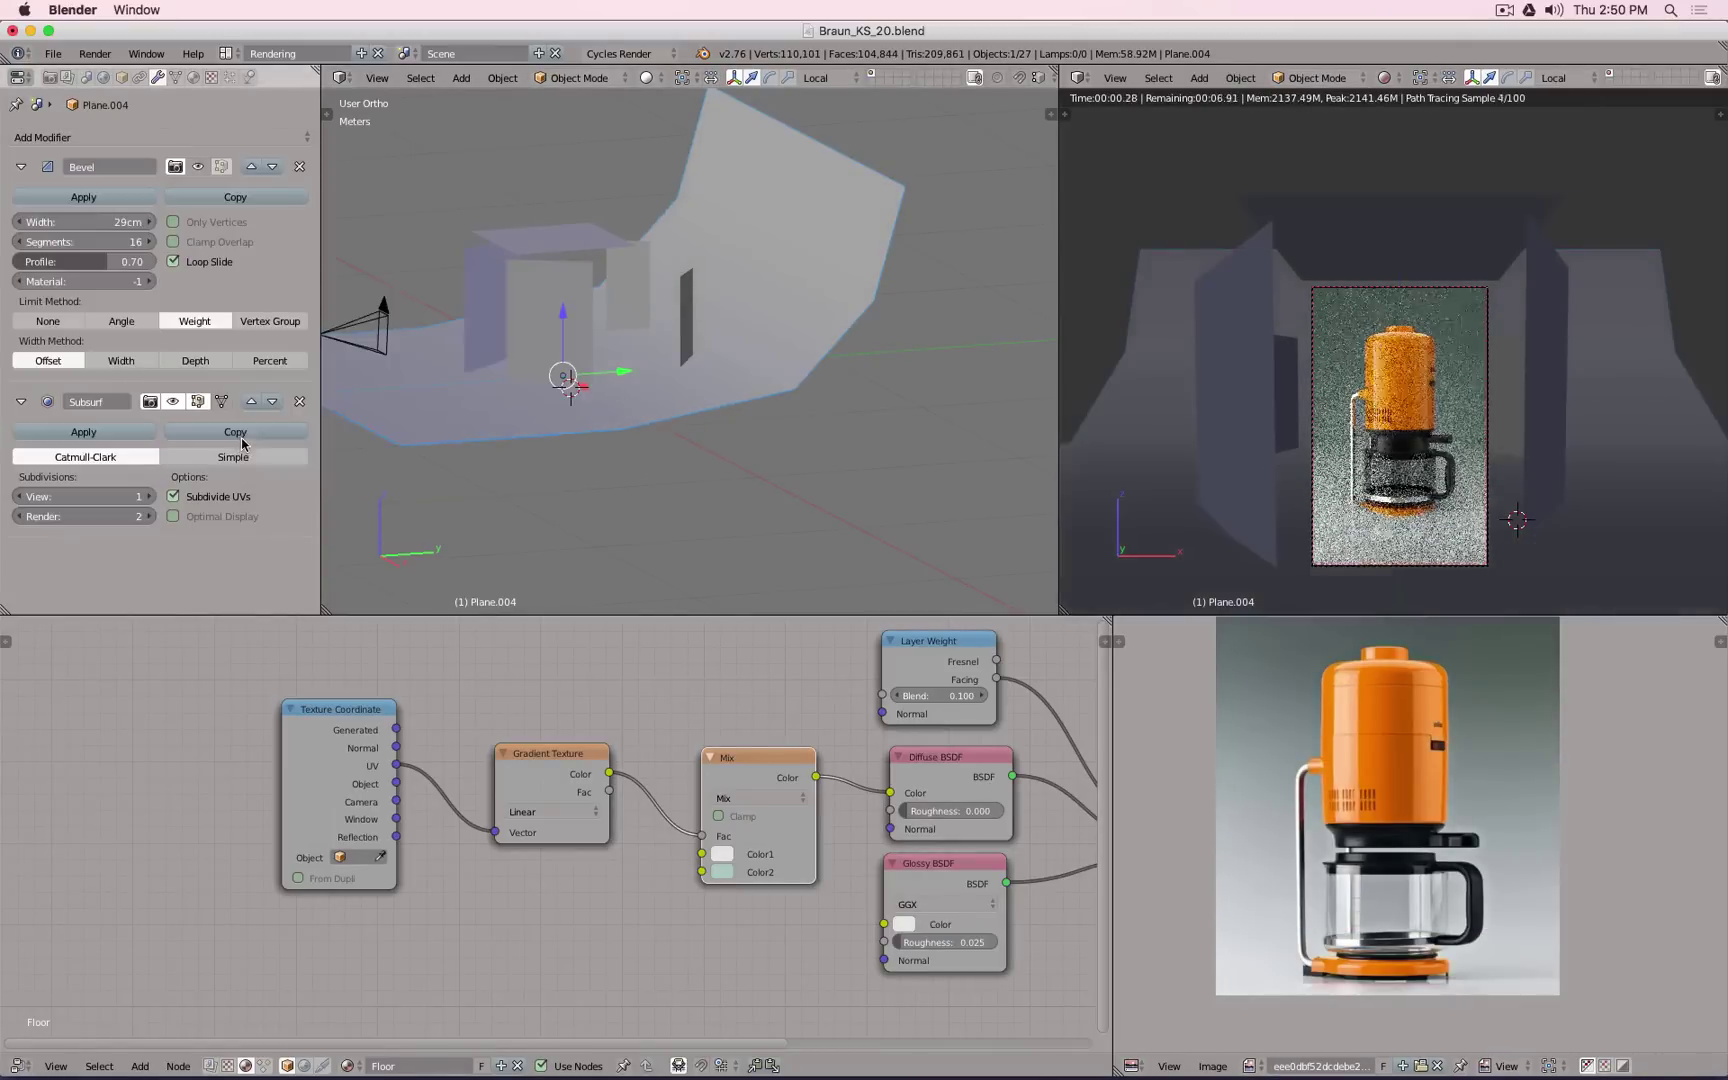
click(149, 497)
click(149, 497)
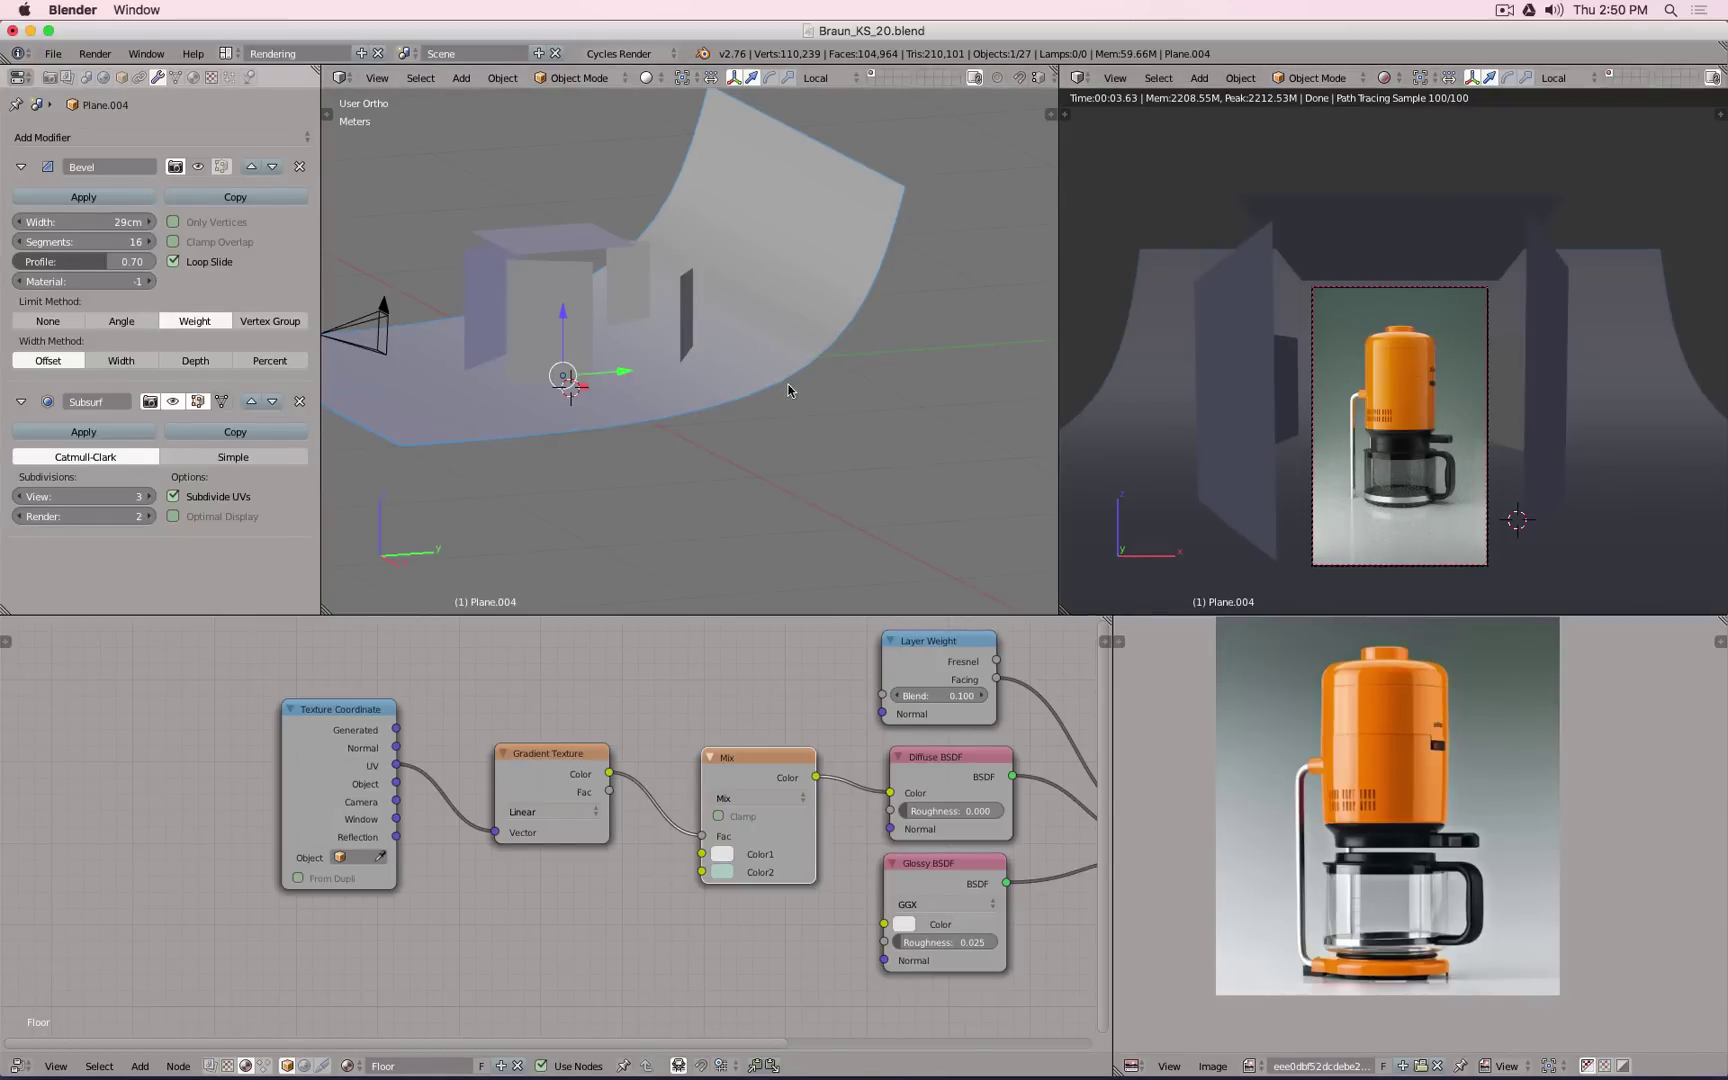
Step: Add a loop cut across the flat floor section and slide it to just behind the coffee maker
key(KP_3)
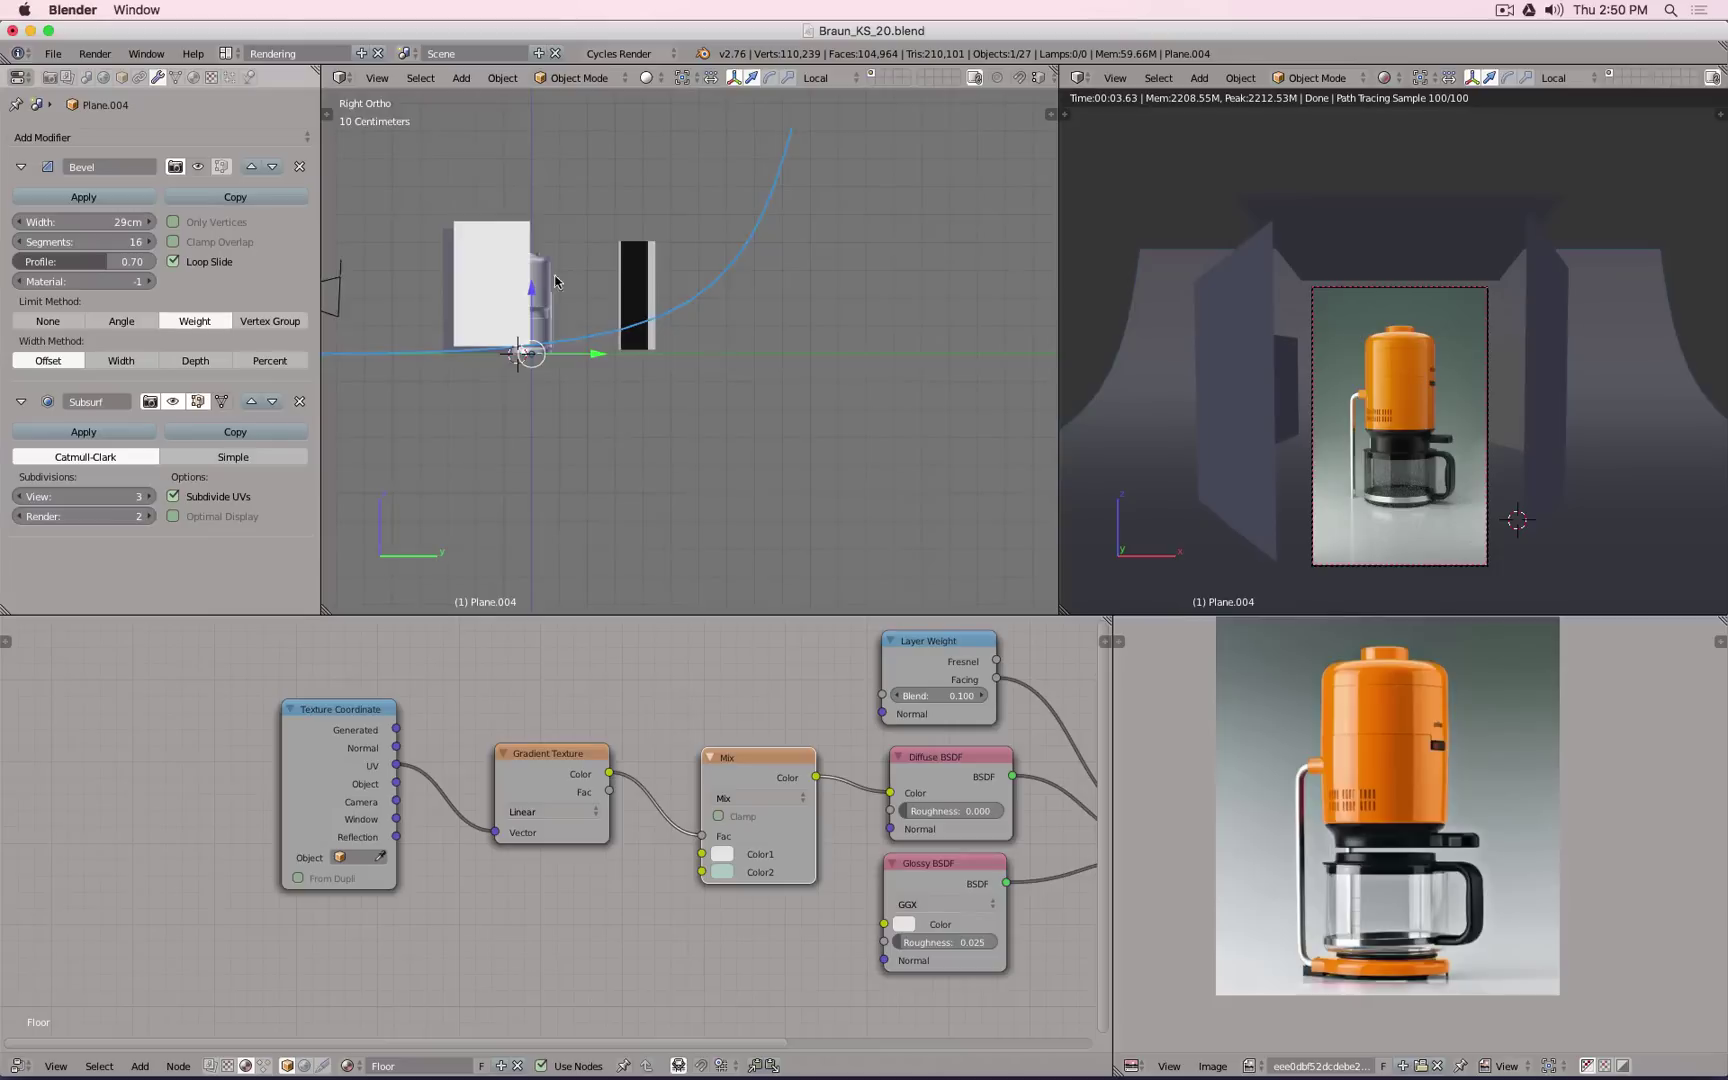
middle_drag(557, 278, 516, 350)
key(Tab)
scroll(427, 346, down, 2)
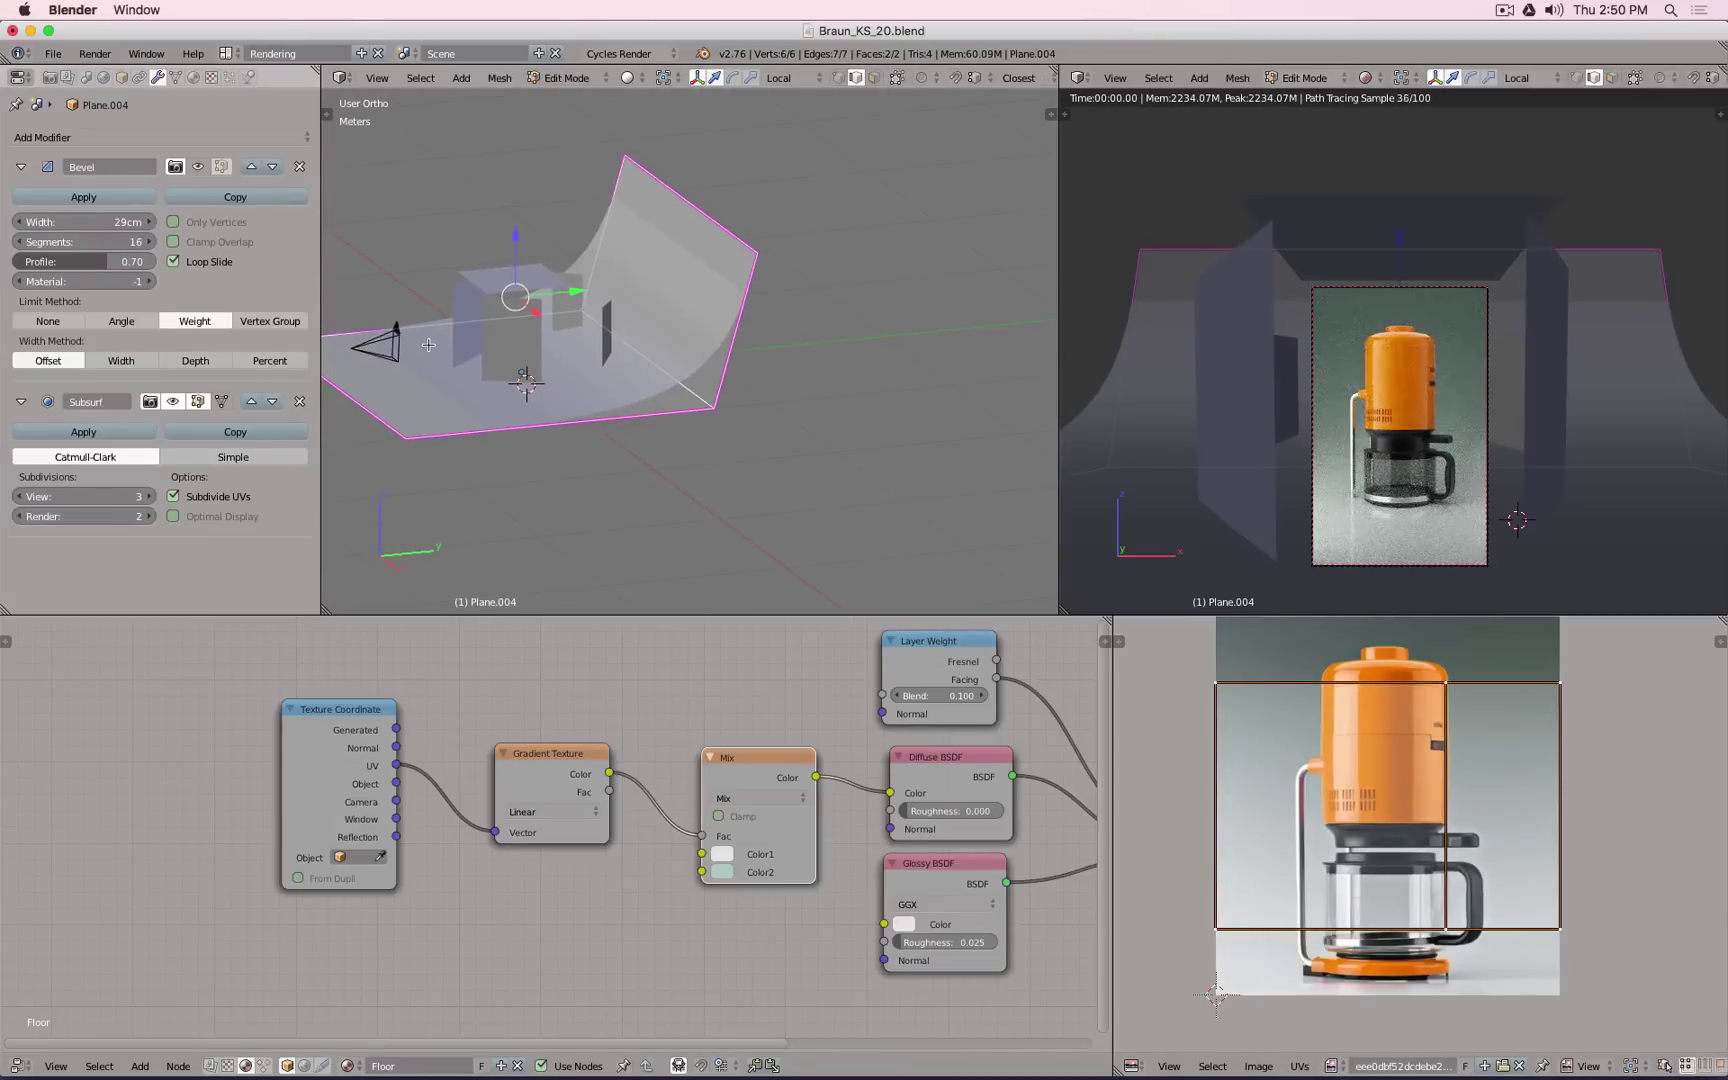
scroll(427, 346, up, 1)
key(ctrl+r)
click(366, 333)
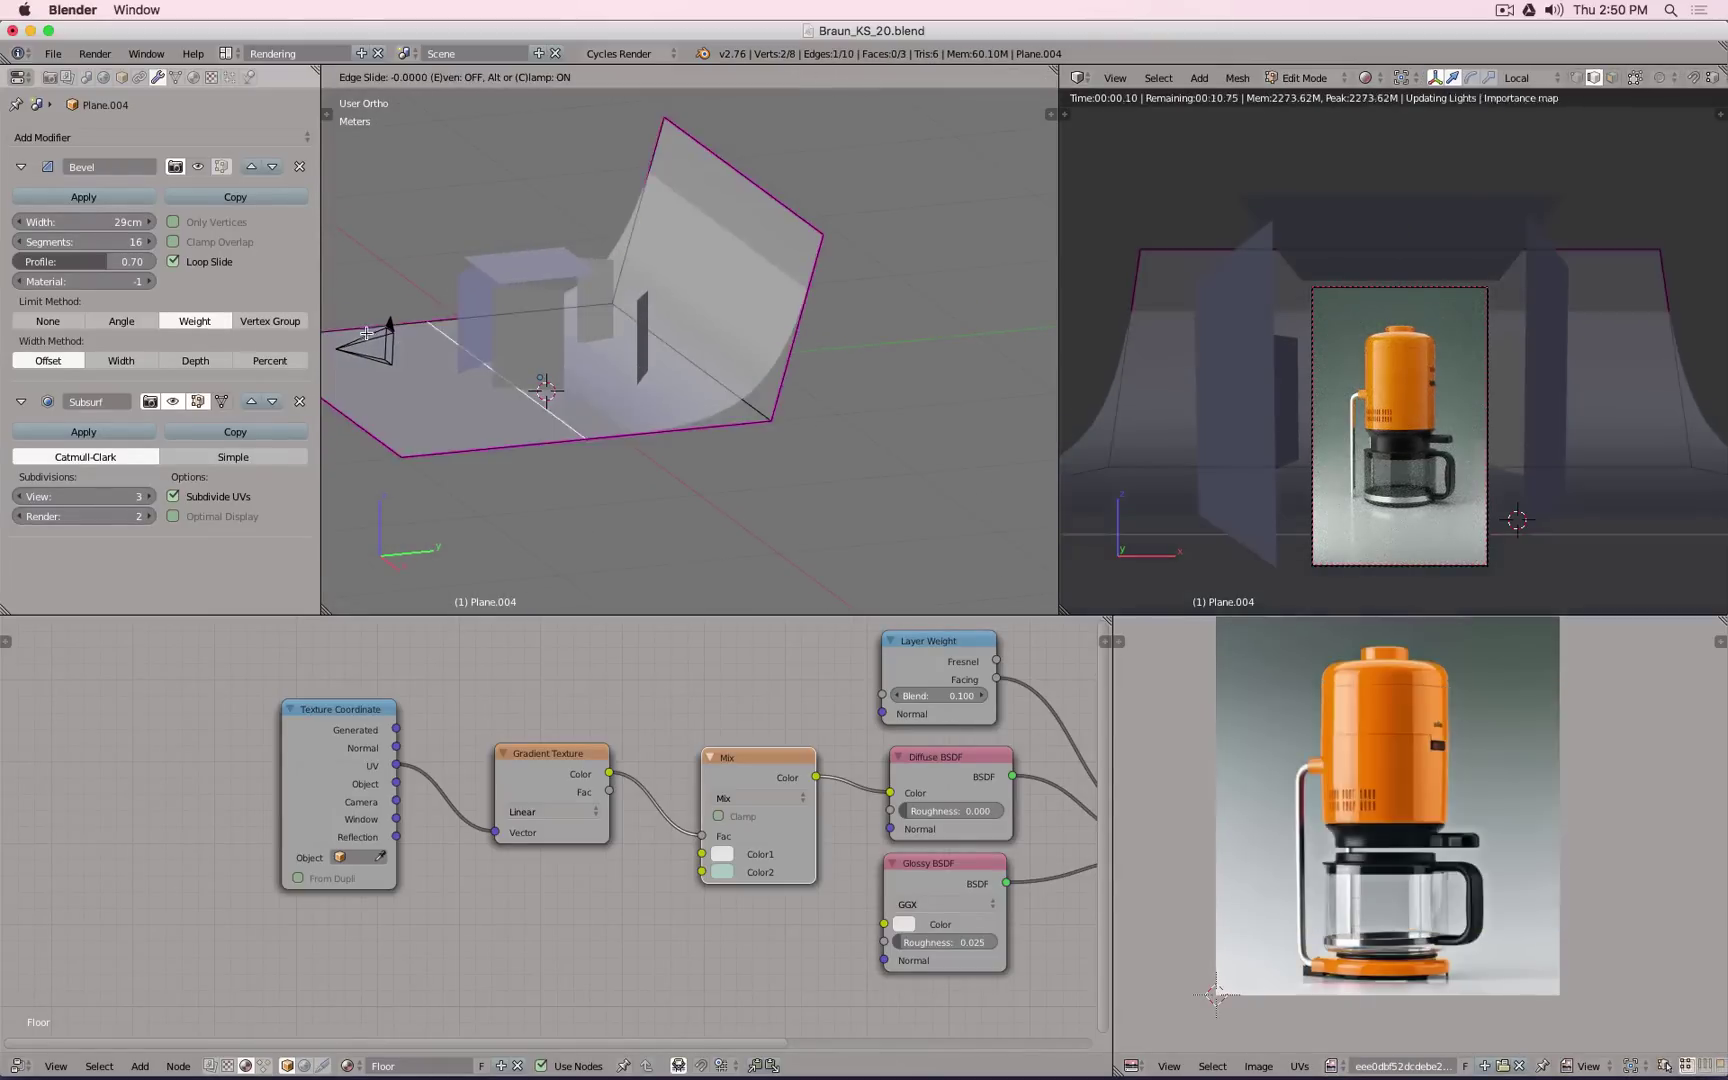
click(428, 328)
Step: Examine from the side how the coffee maker's base sits on the floor and where the backdrop begins to curve
mouse_move(610, 380)
middle_down()
mouse_move(540, 372)
mouse_move(552, 338)
mouse_move(546, 366)
mouse_move(602, 345)
middle_up()
scroll(540, 373, up, 5)
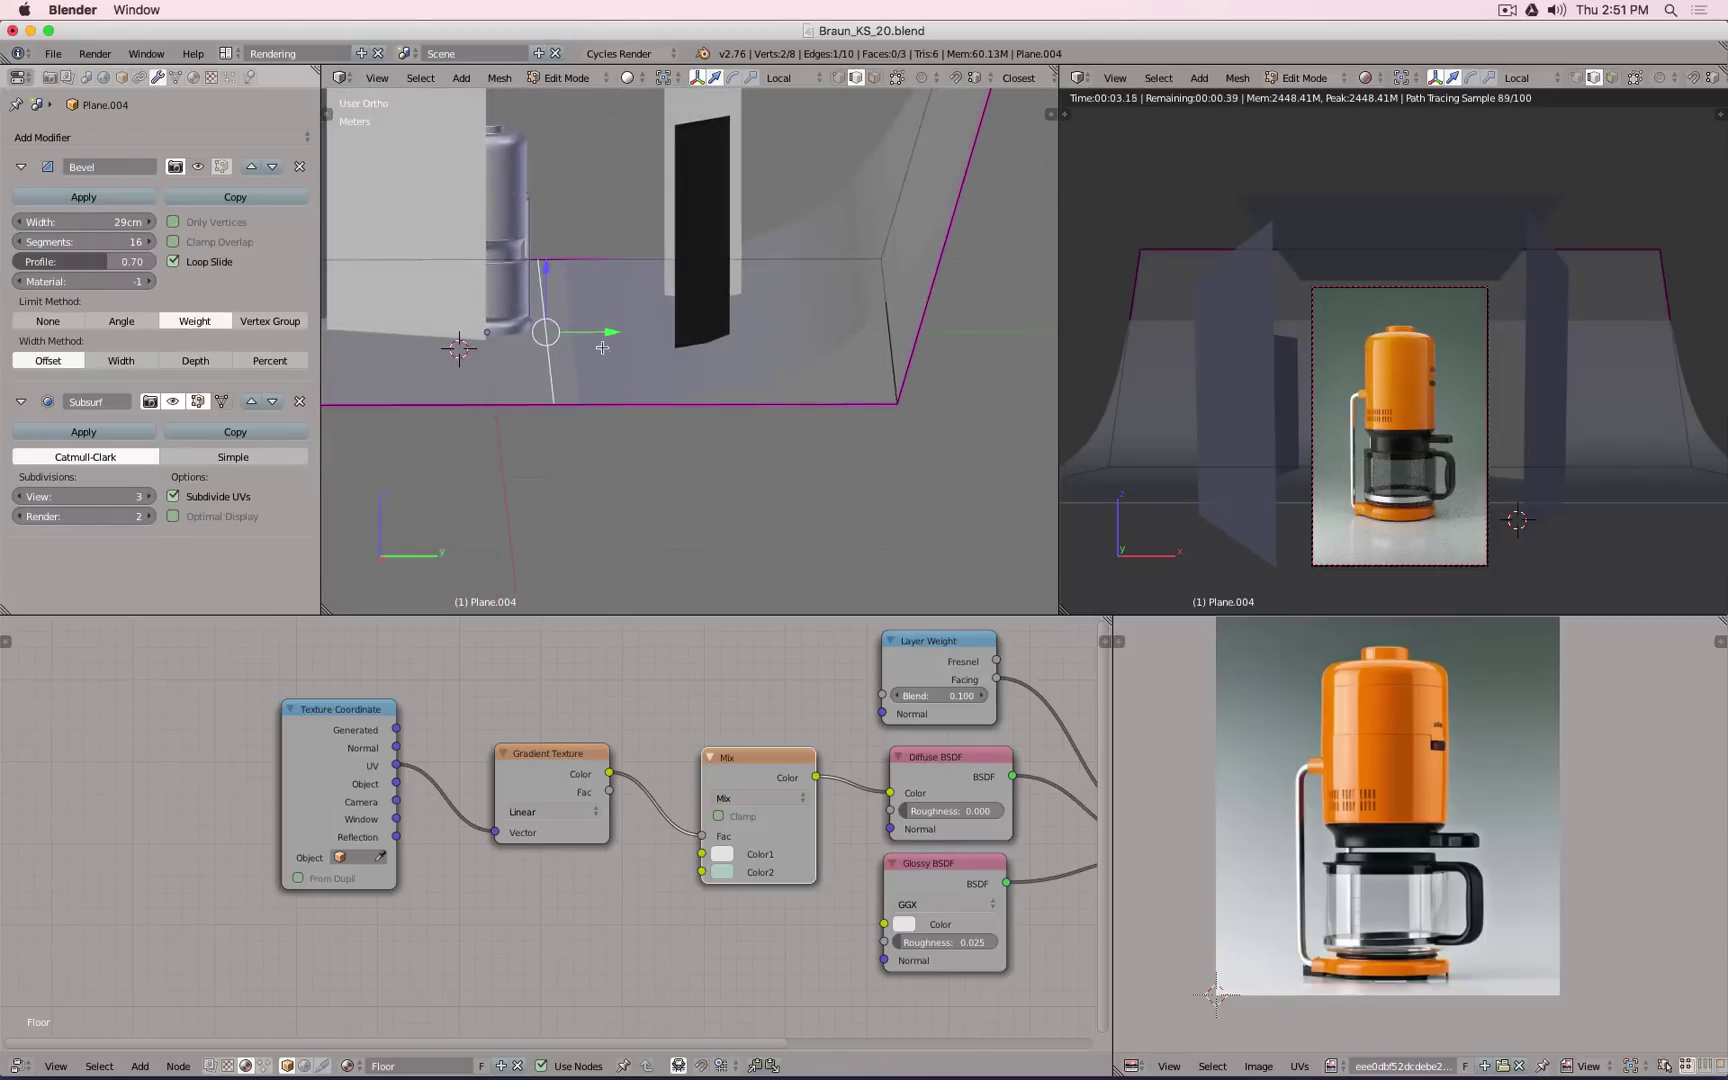
scroll(604, 342, down, 2)
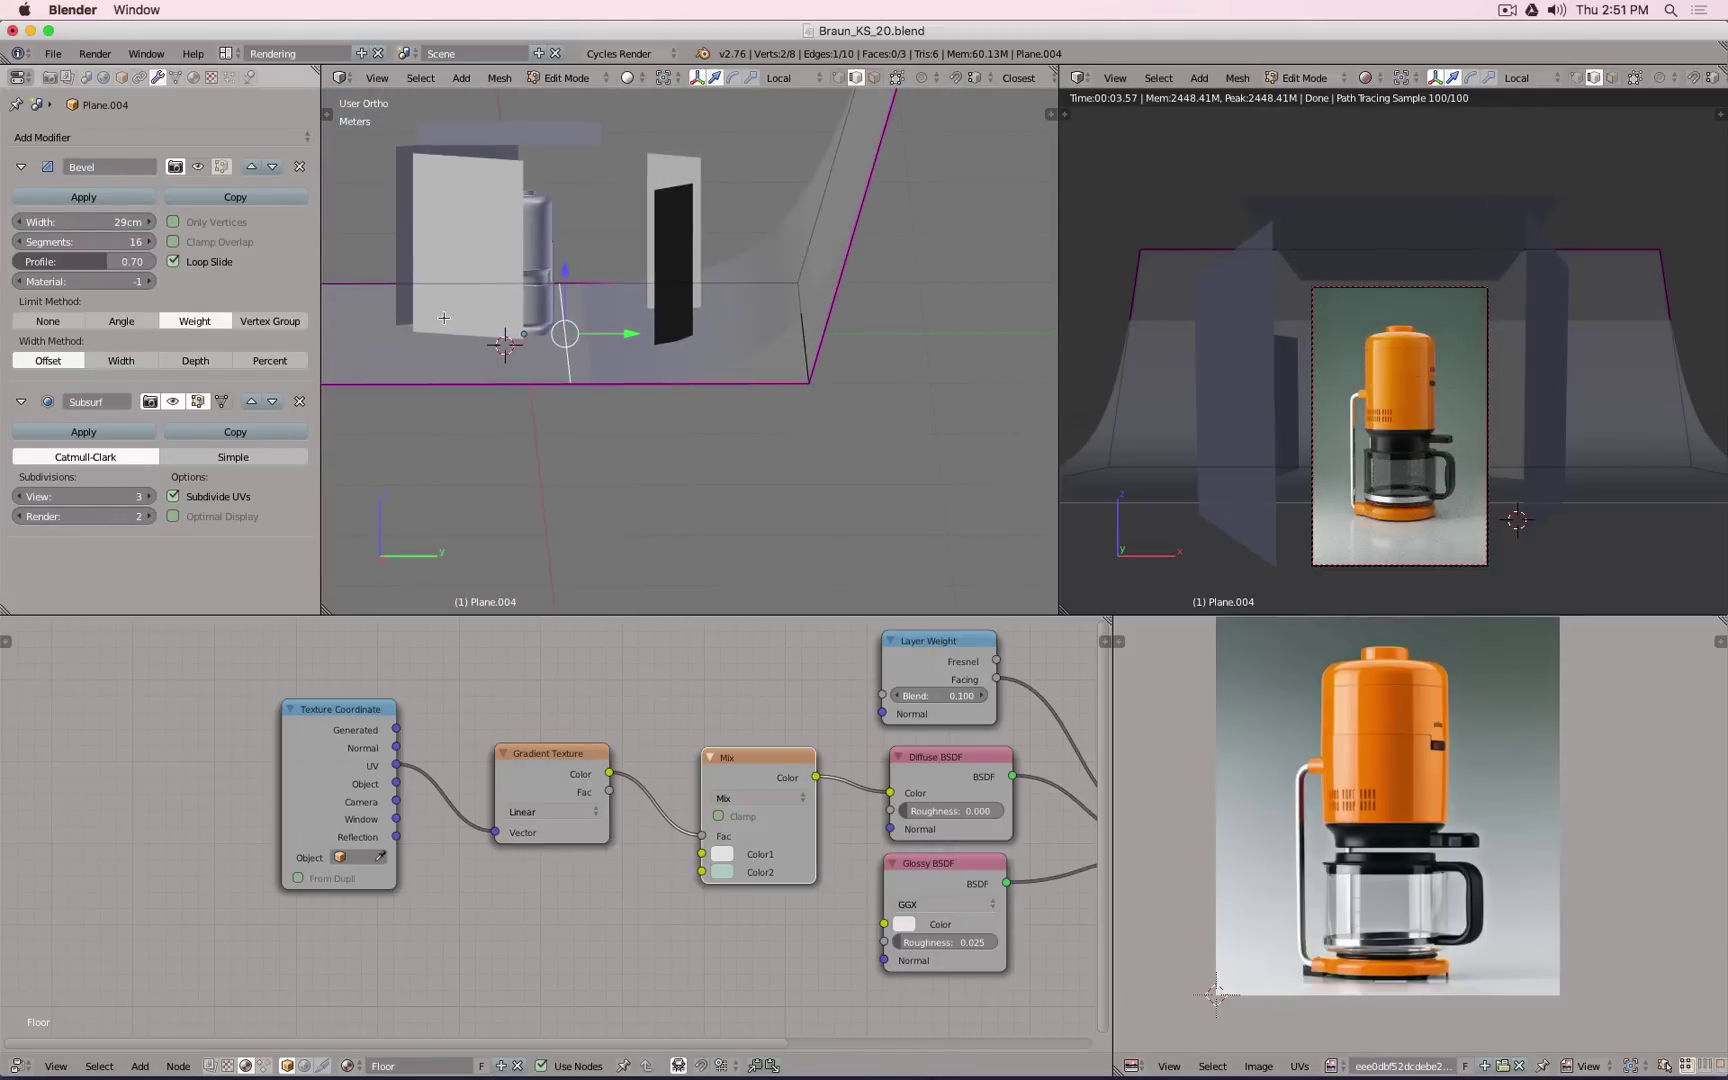
key(KP_3)
scroll(443, 315, up, 8)
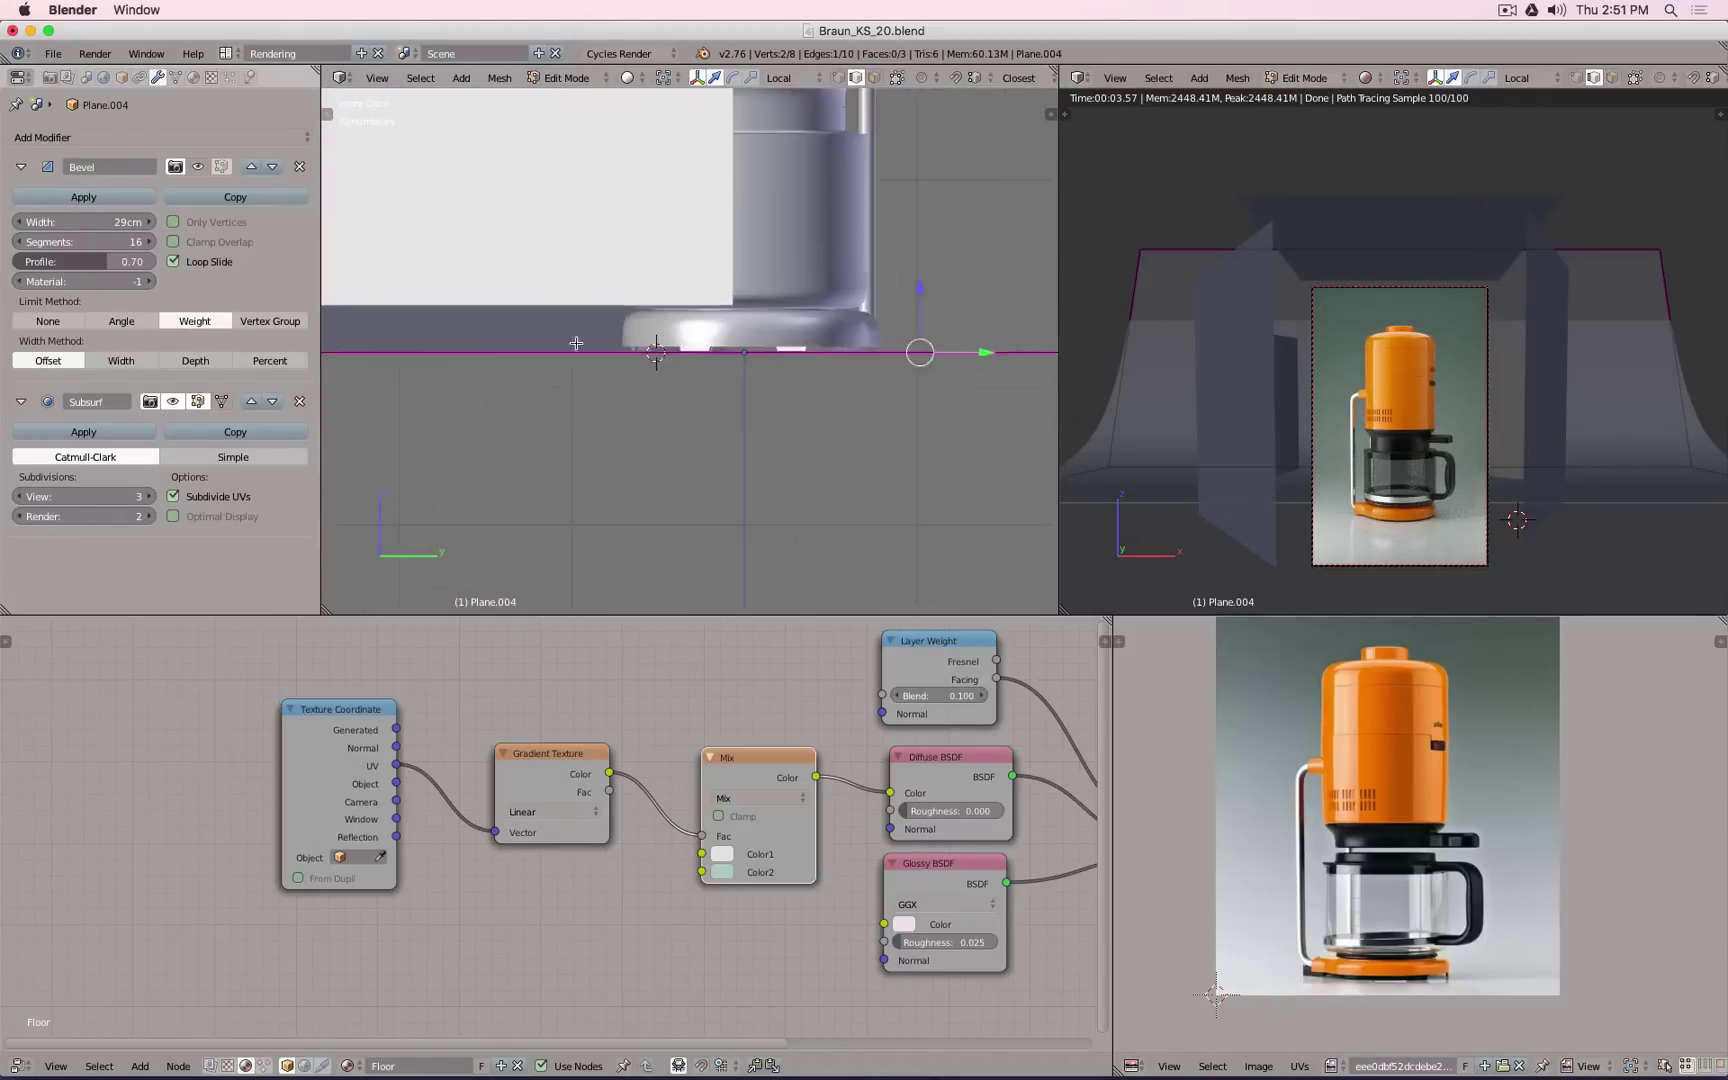
key(Tab)
scroll(838, 341, up, 9)
key(z)
key(z)
scroll(838, 340, up, 6)
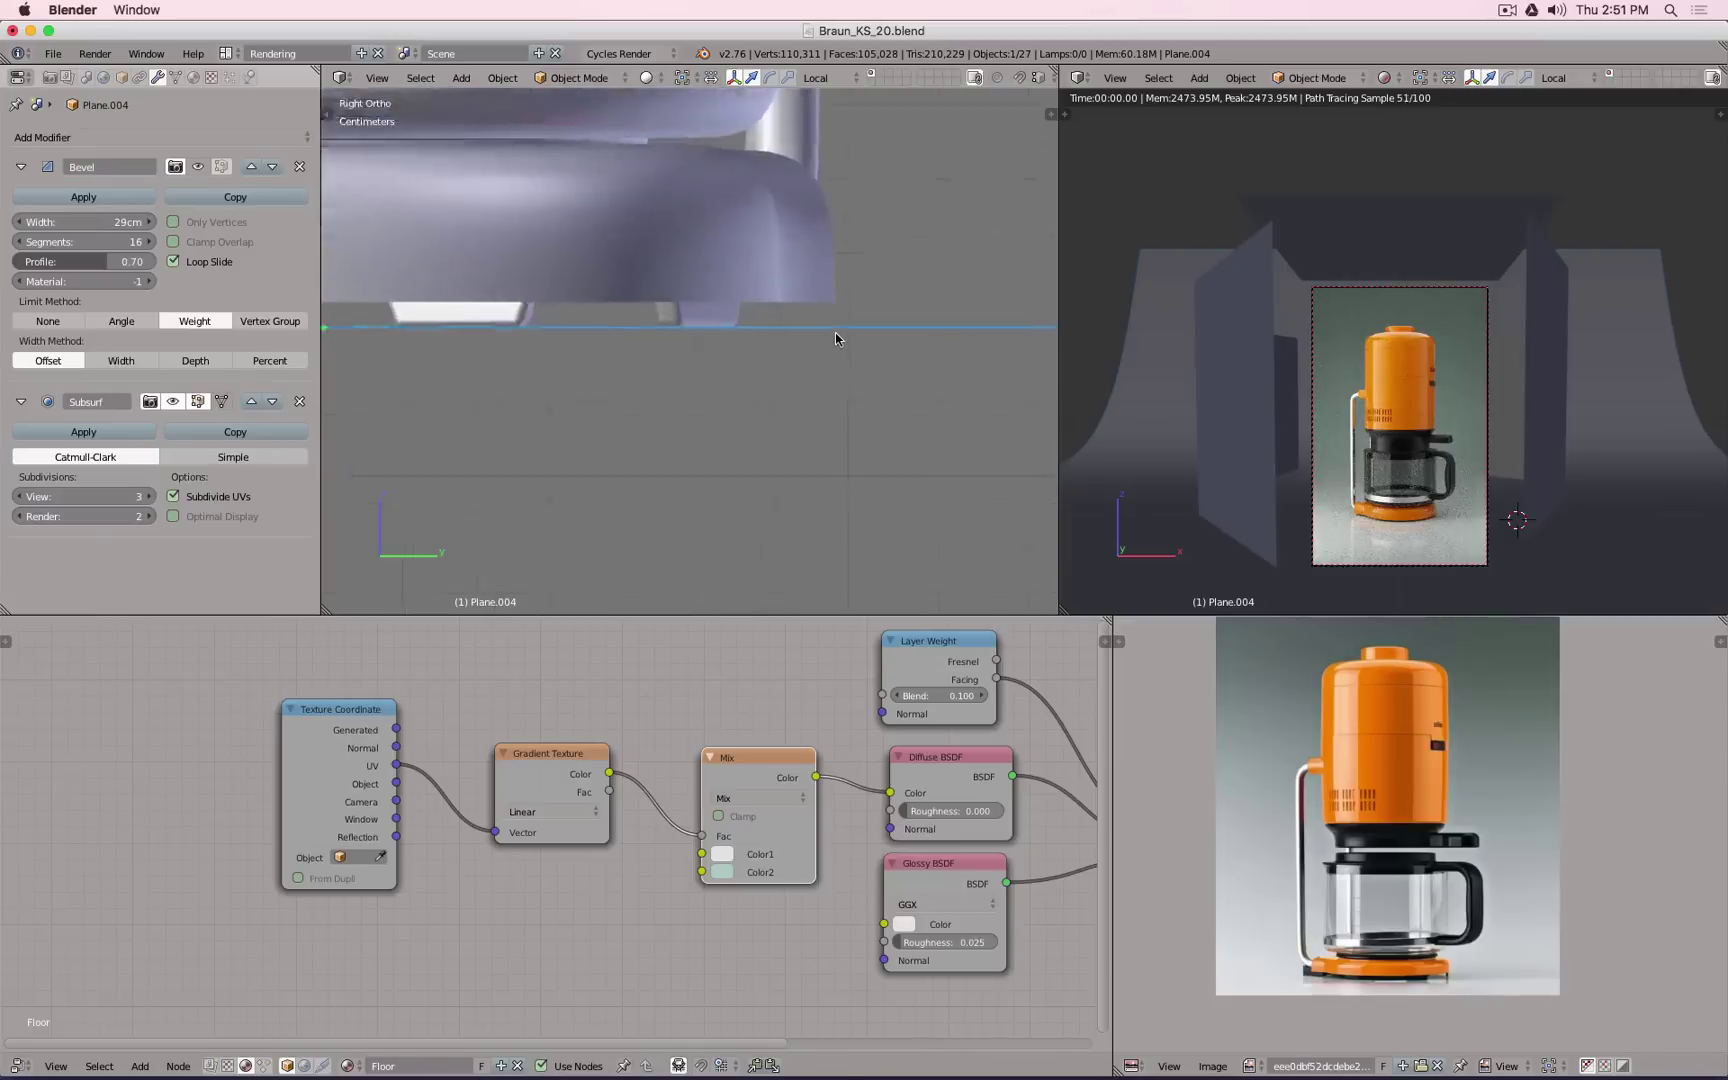
scroll(665, 364, down, 3)
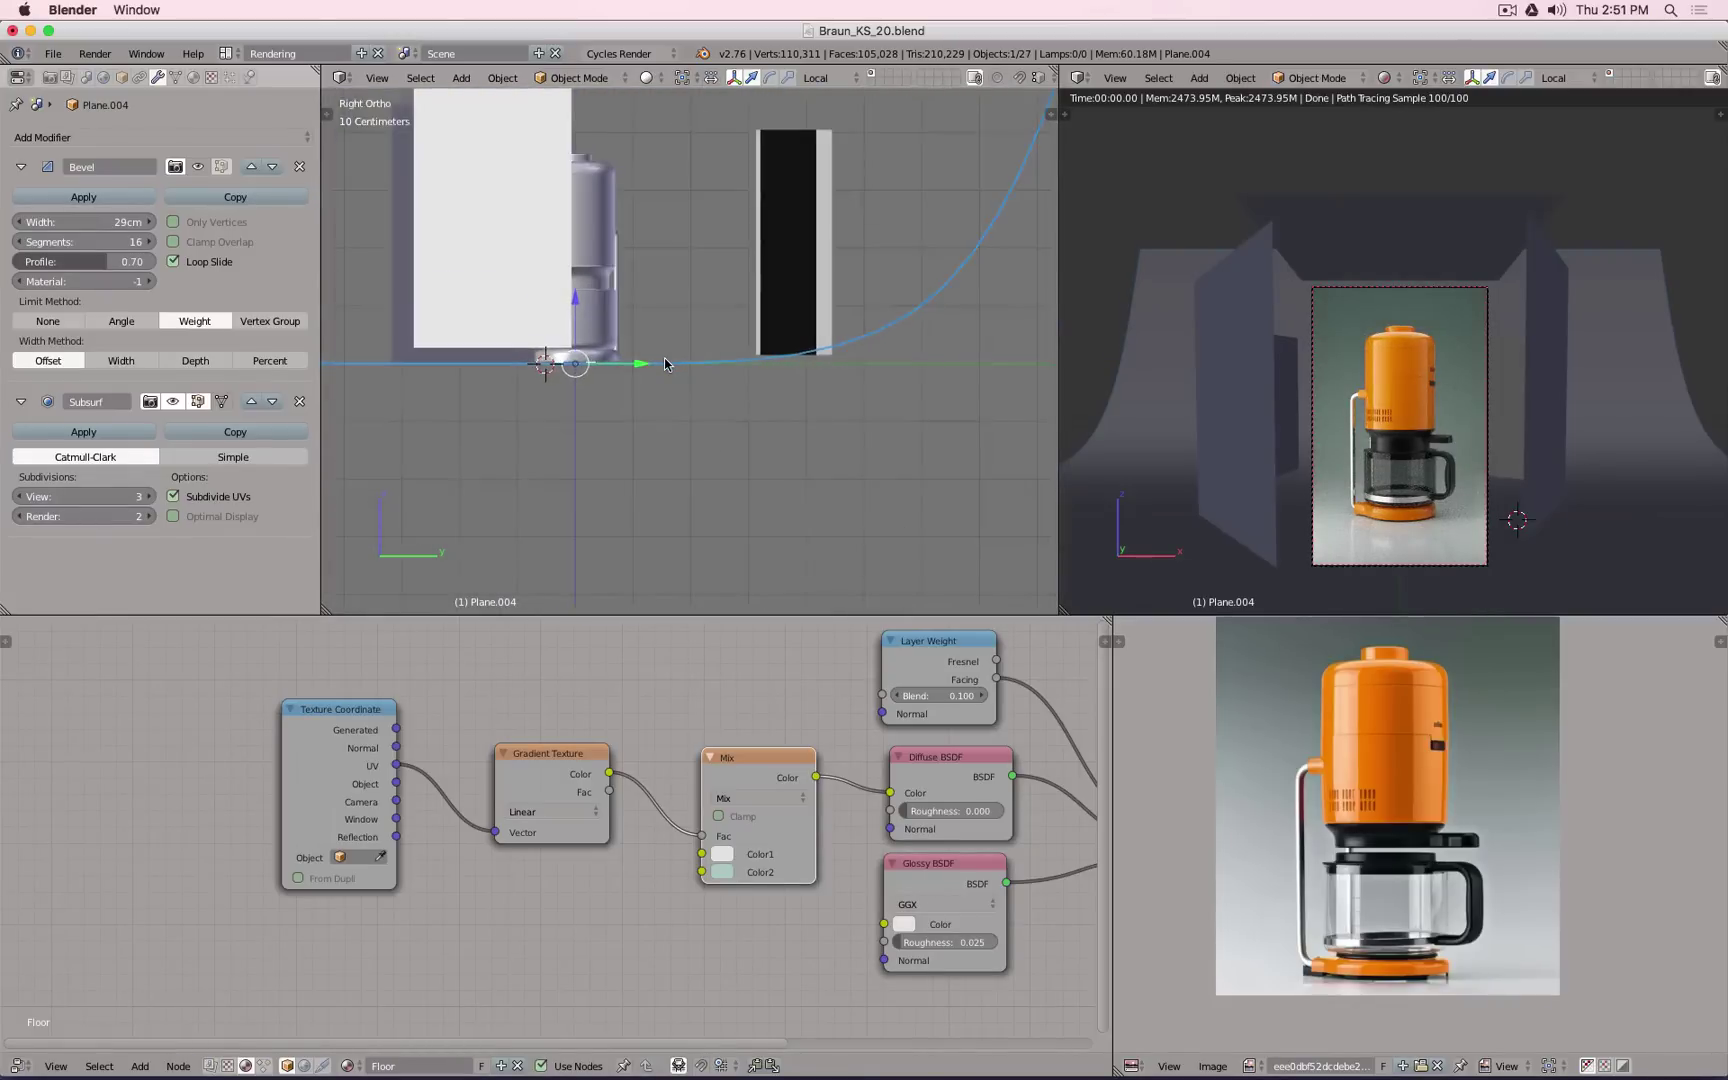
scroll(640, 362, up, 3)
scroll(620, 361, down, 4)
scroll(613, 360, down, 3)
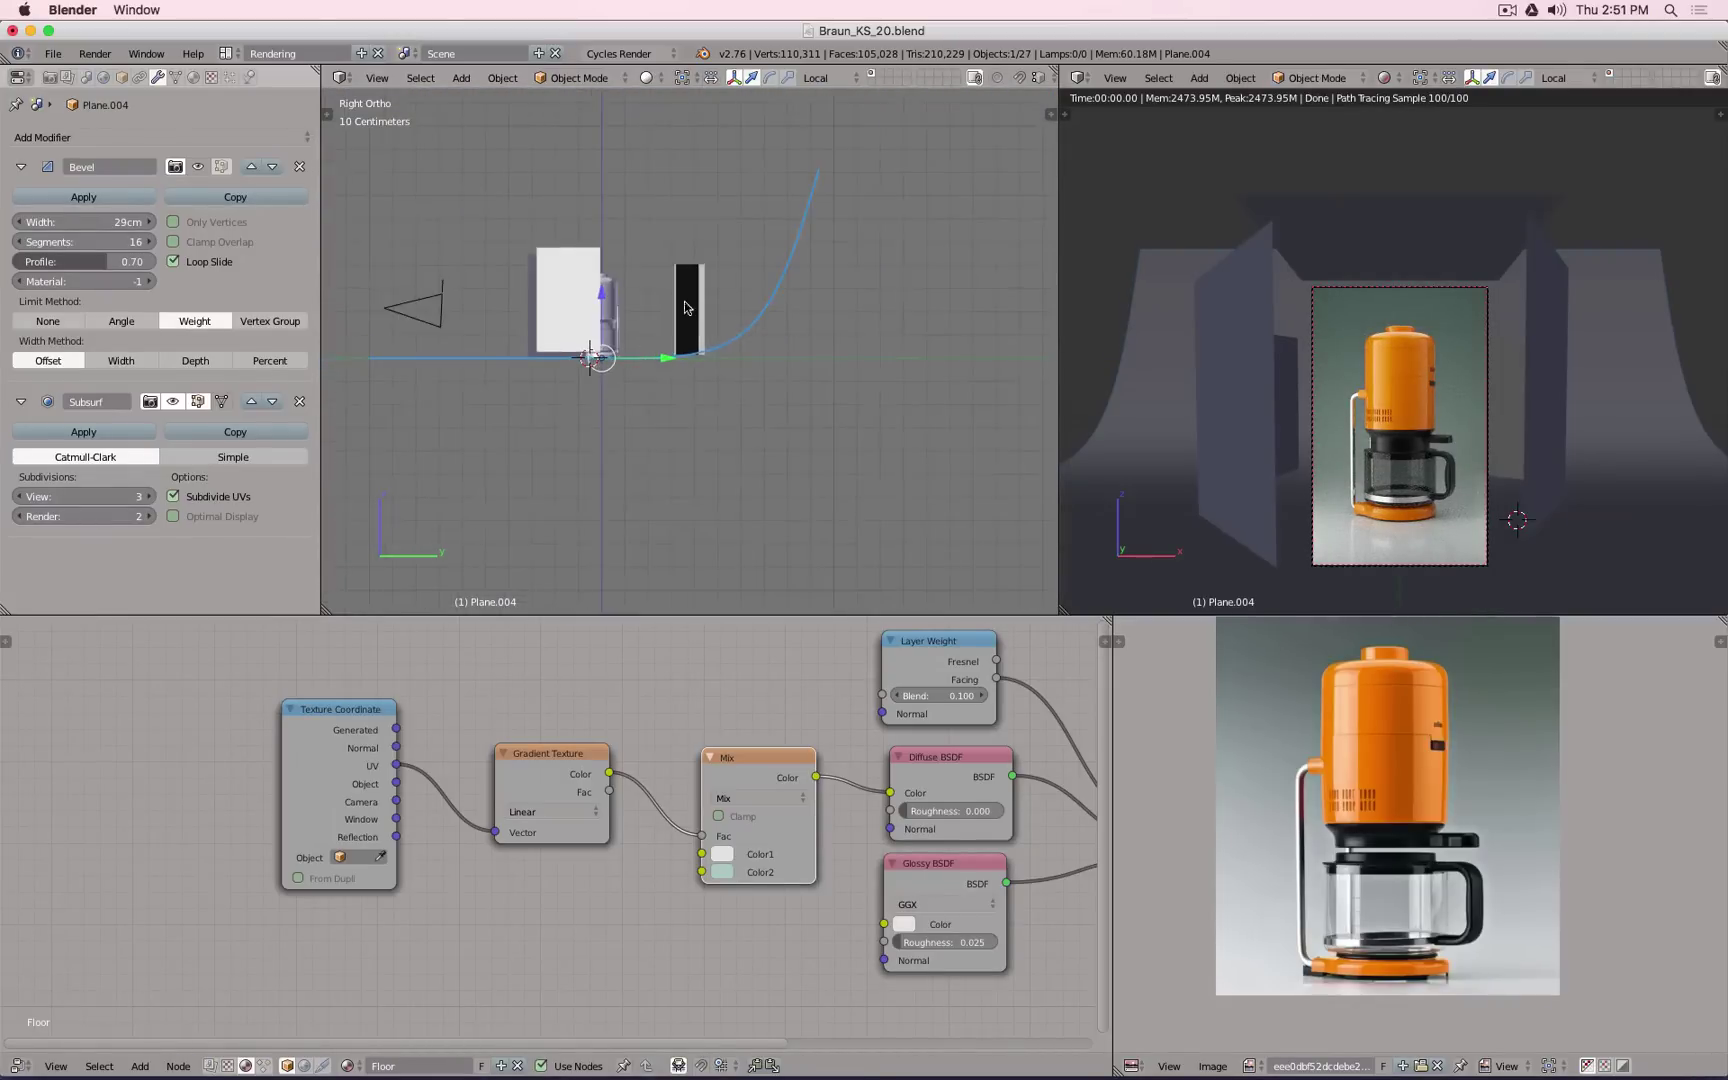
scroll(775, 293, up, 3)
middle_drag(698, 282, 756, 284)
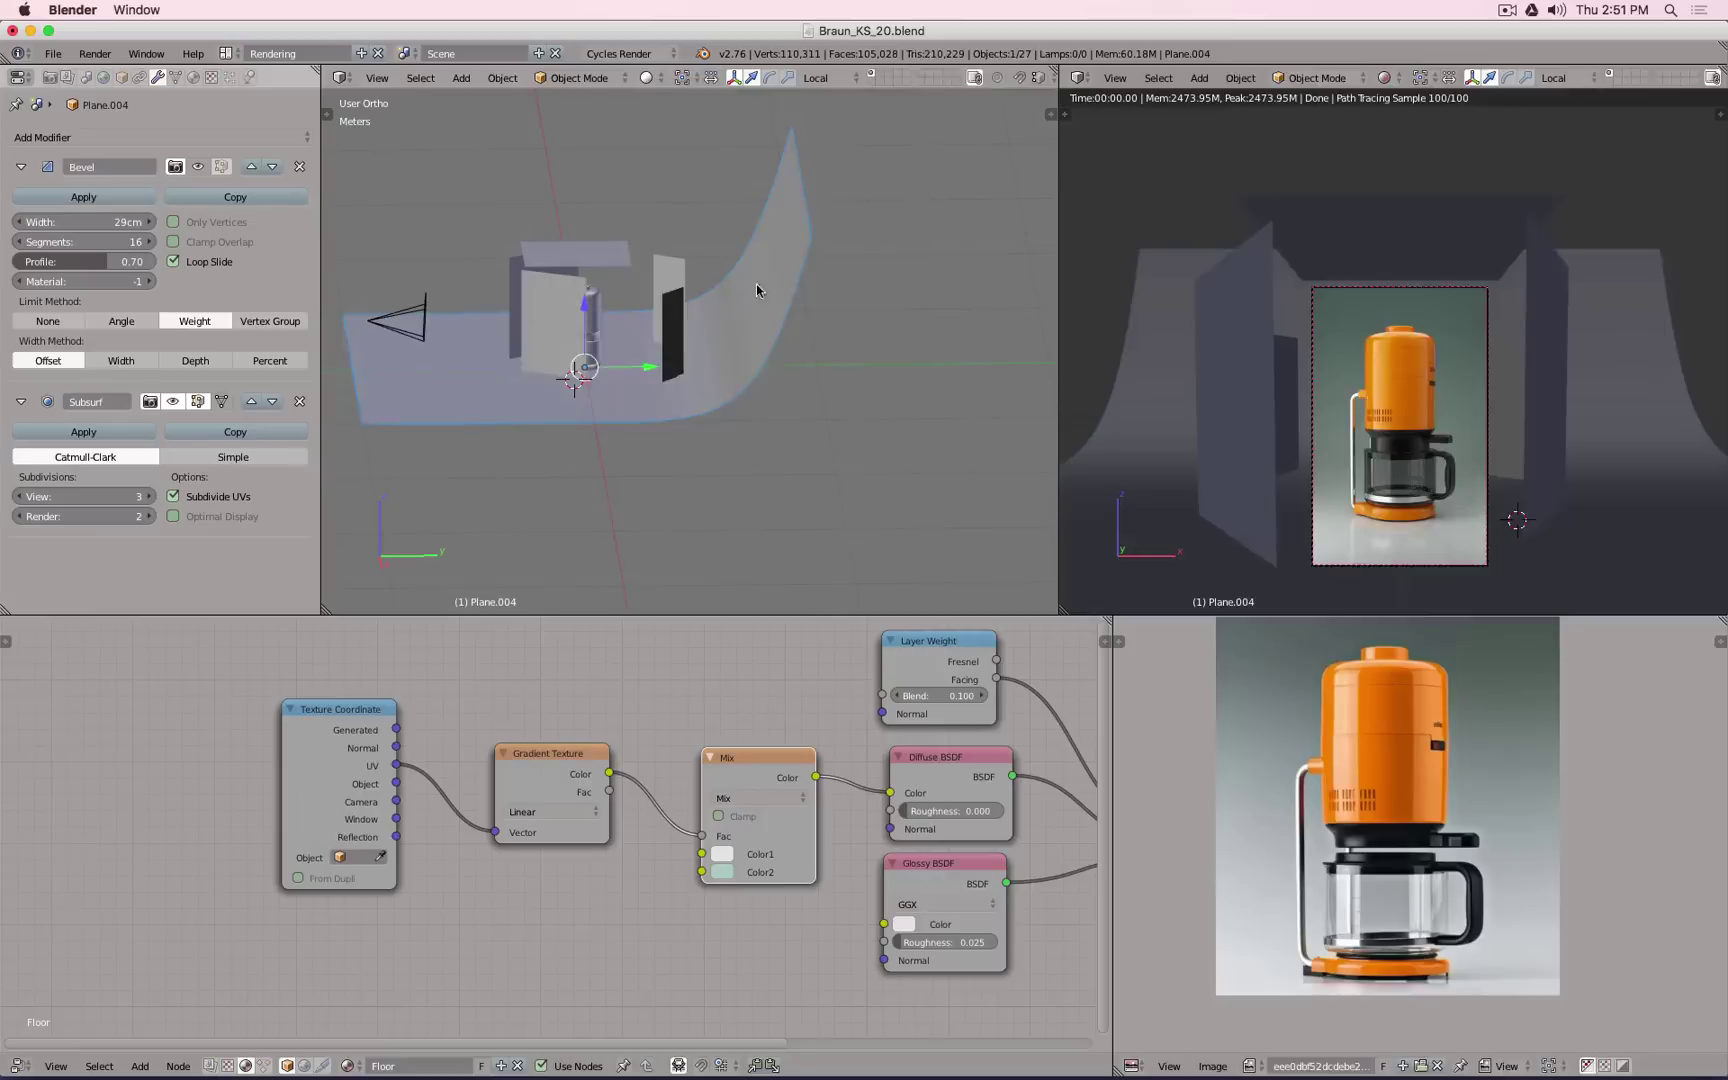
Step: Move the backdrop's upper rear edge about 15.9 cm backward along its local Y axis
key(Tab)
key(g)
key(y)
key(y)
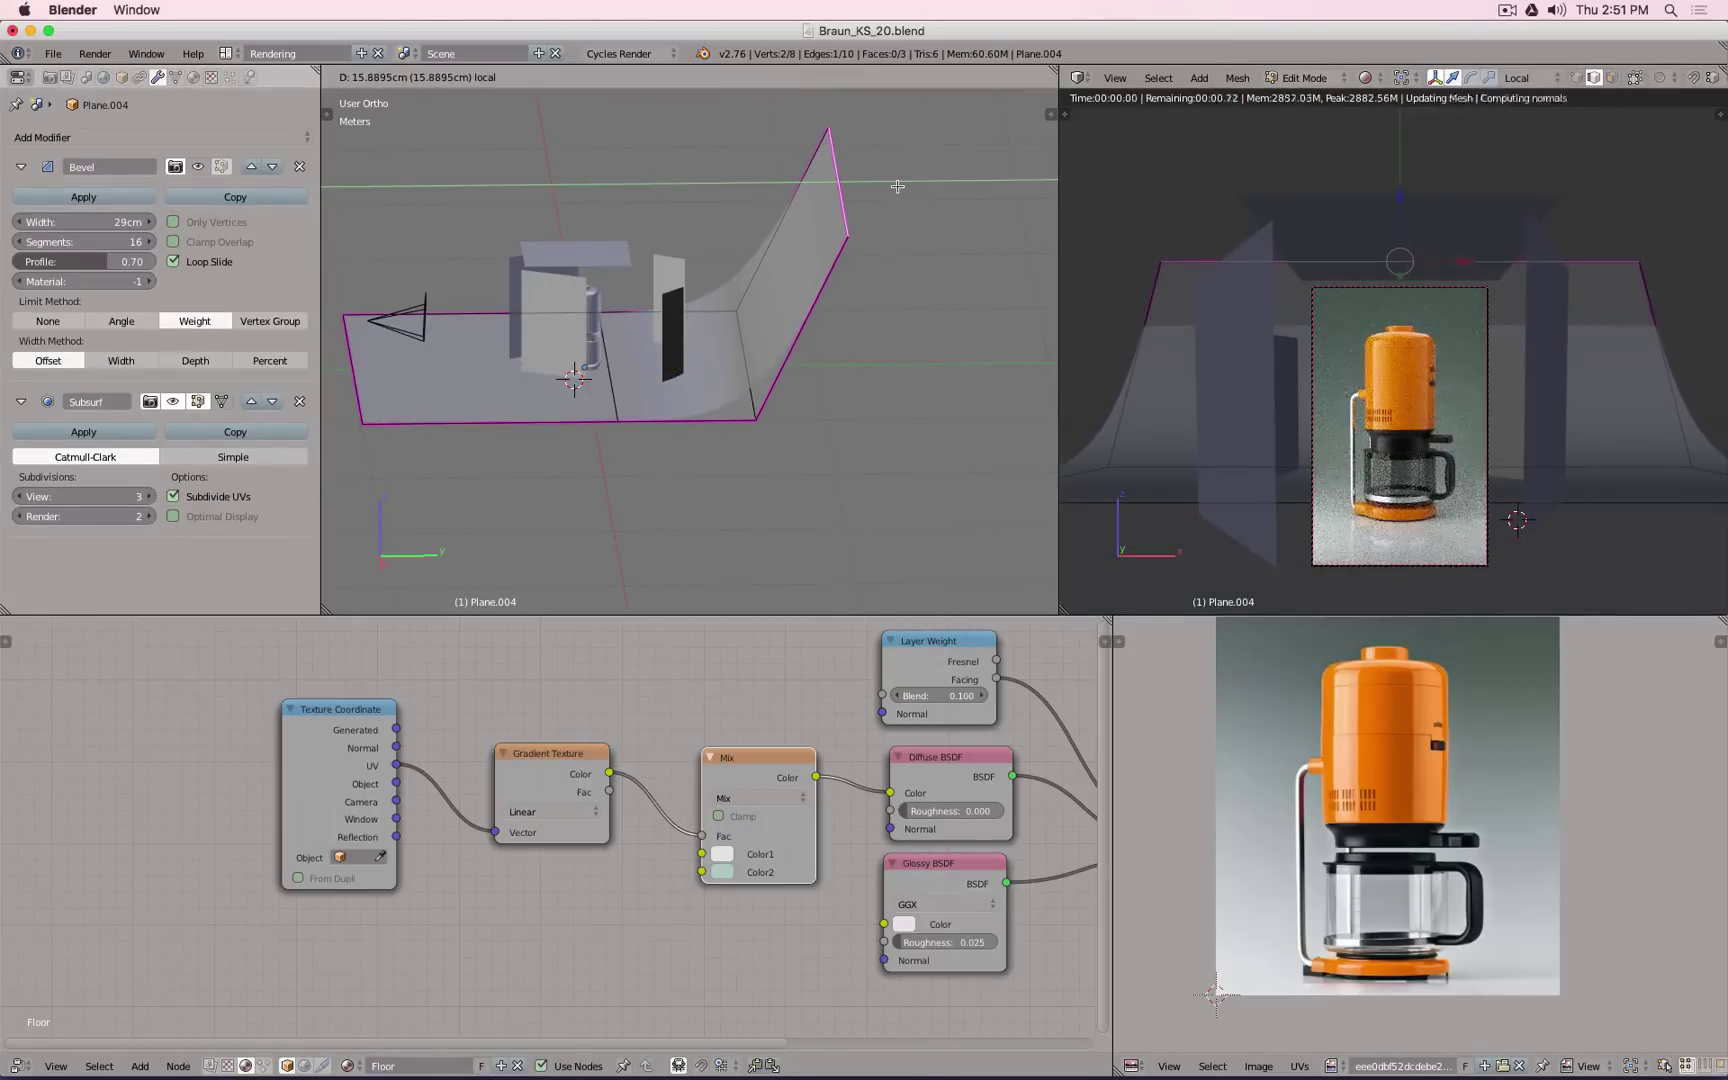
click(897, 186)
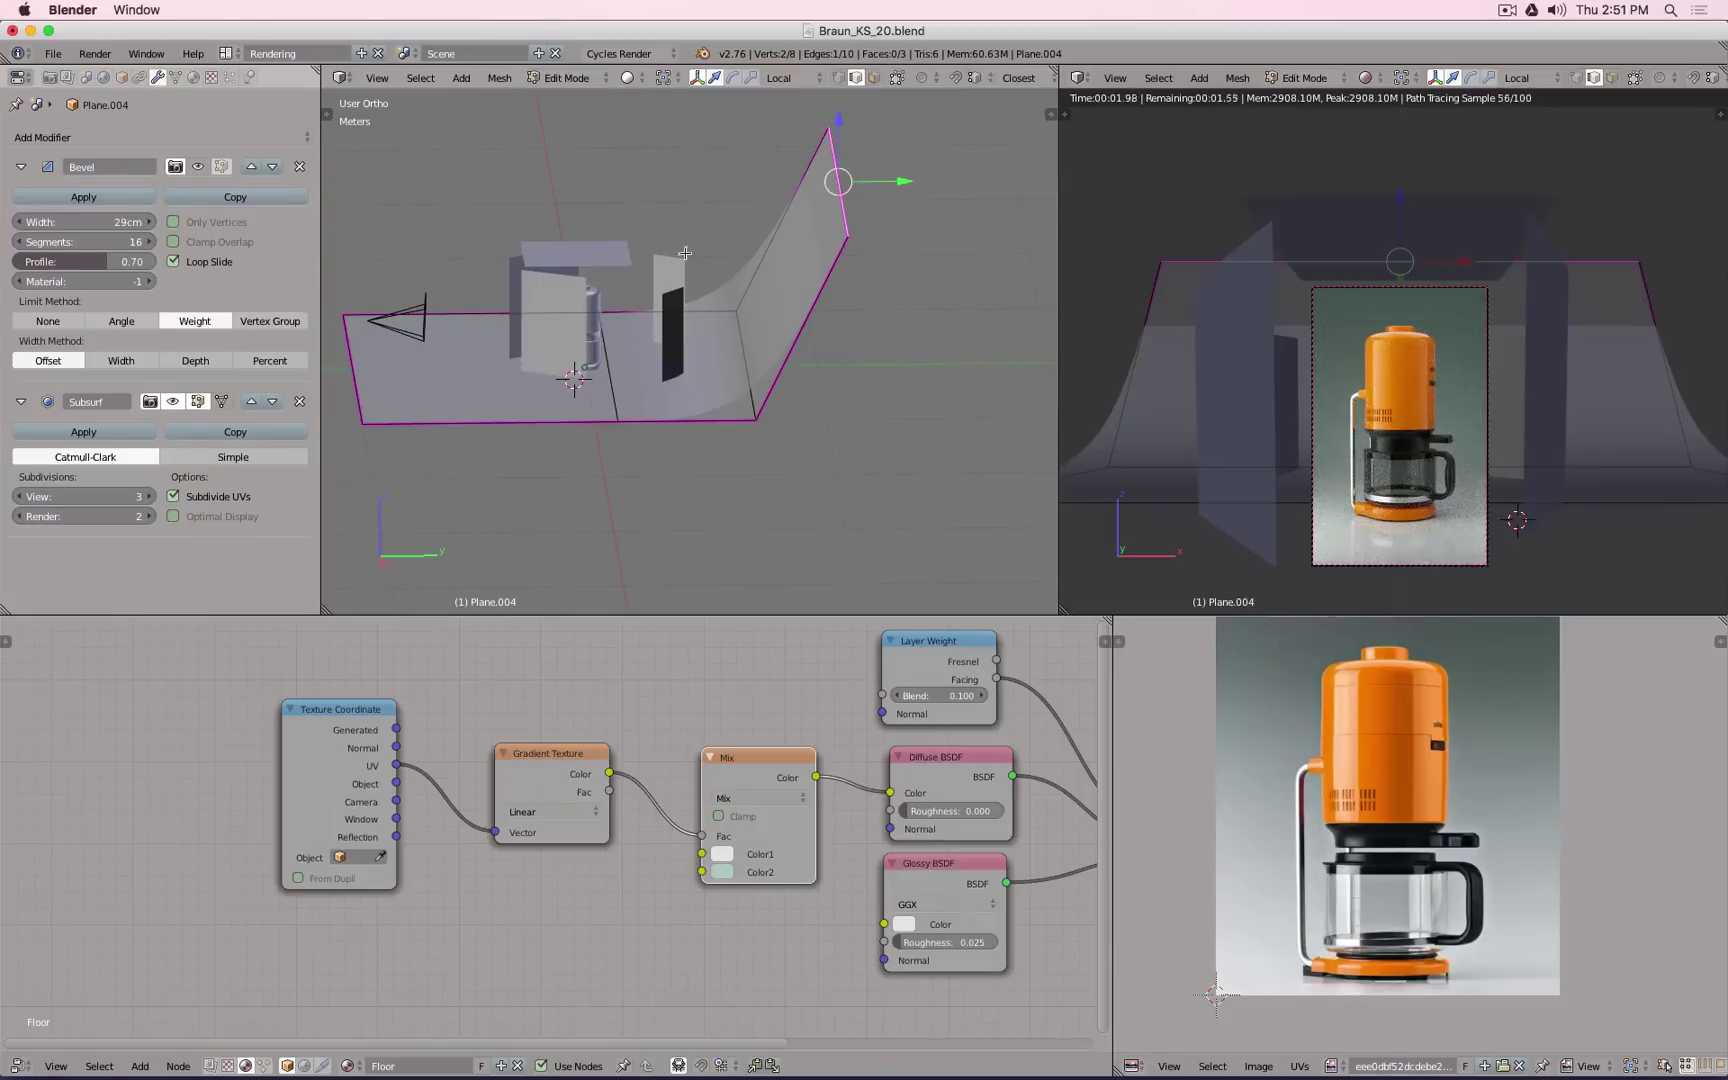
key(Tab)
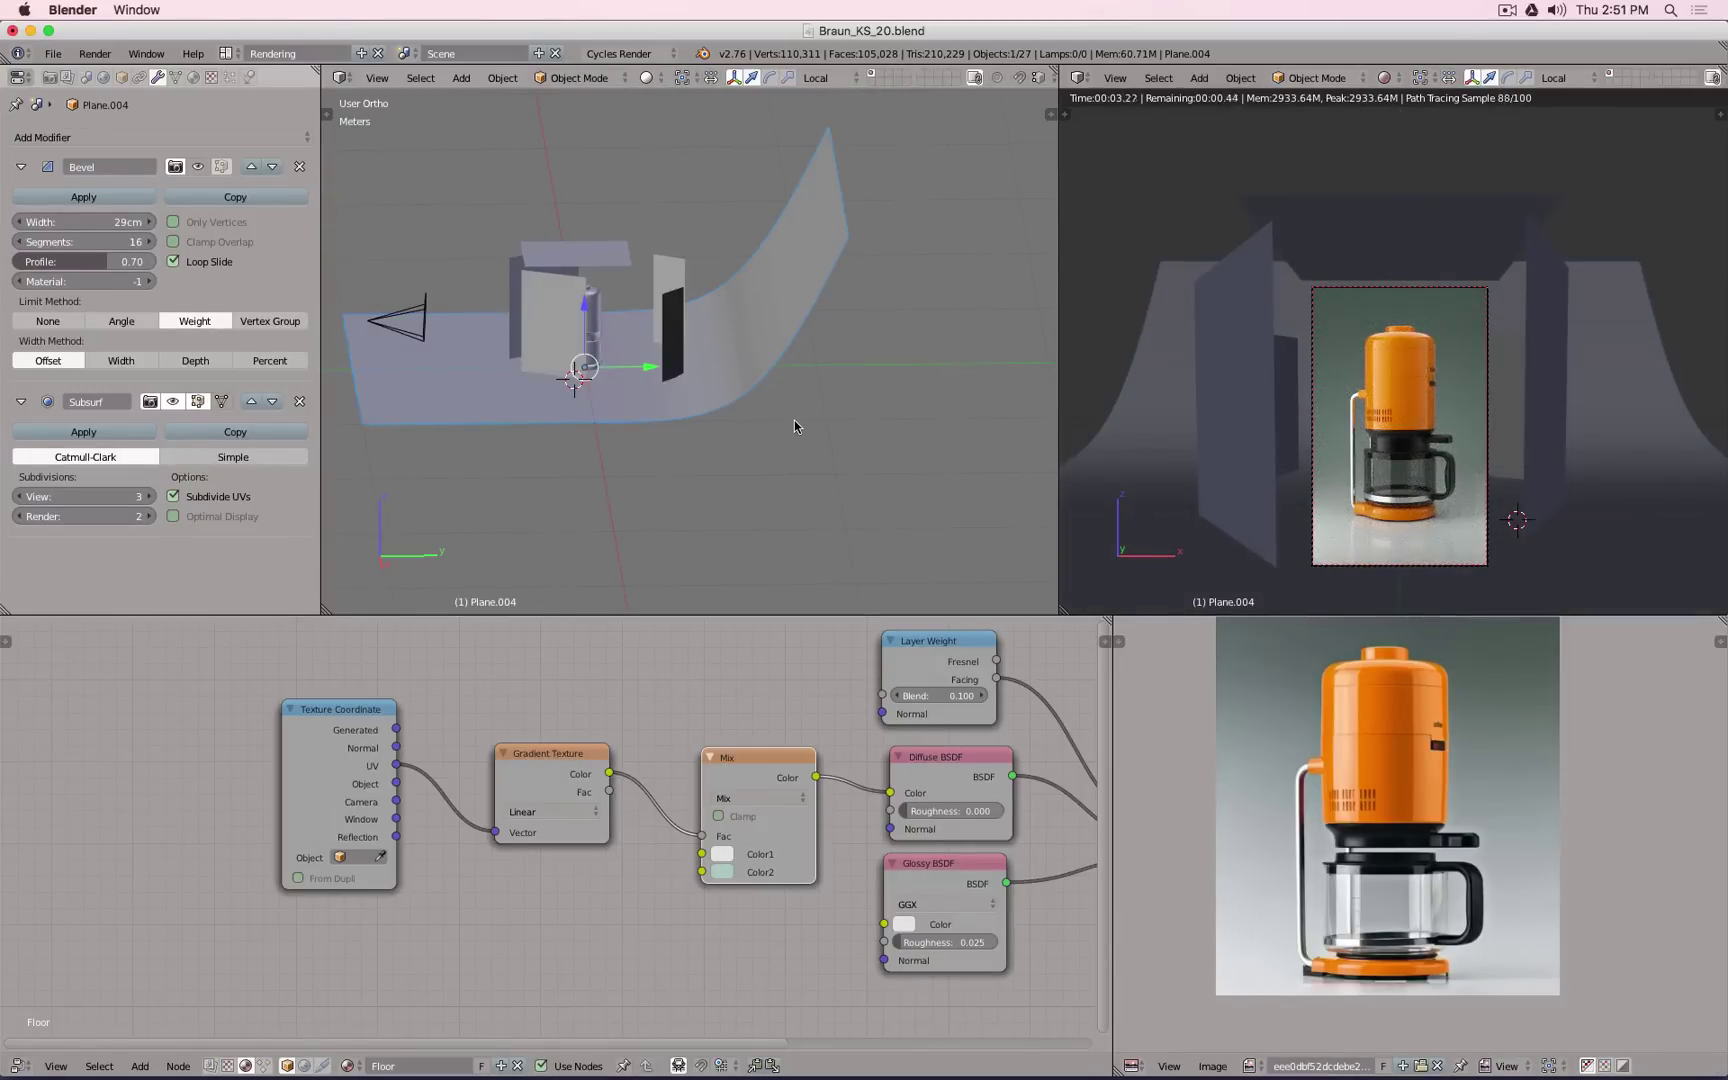
Step: Switch the side view to wireframe and move the edge where floor meets backdrop slightly farther back along local Y
key(KP_3)
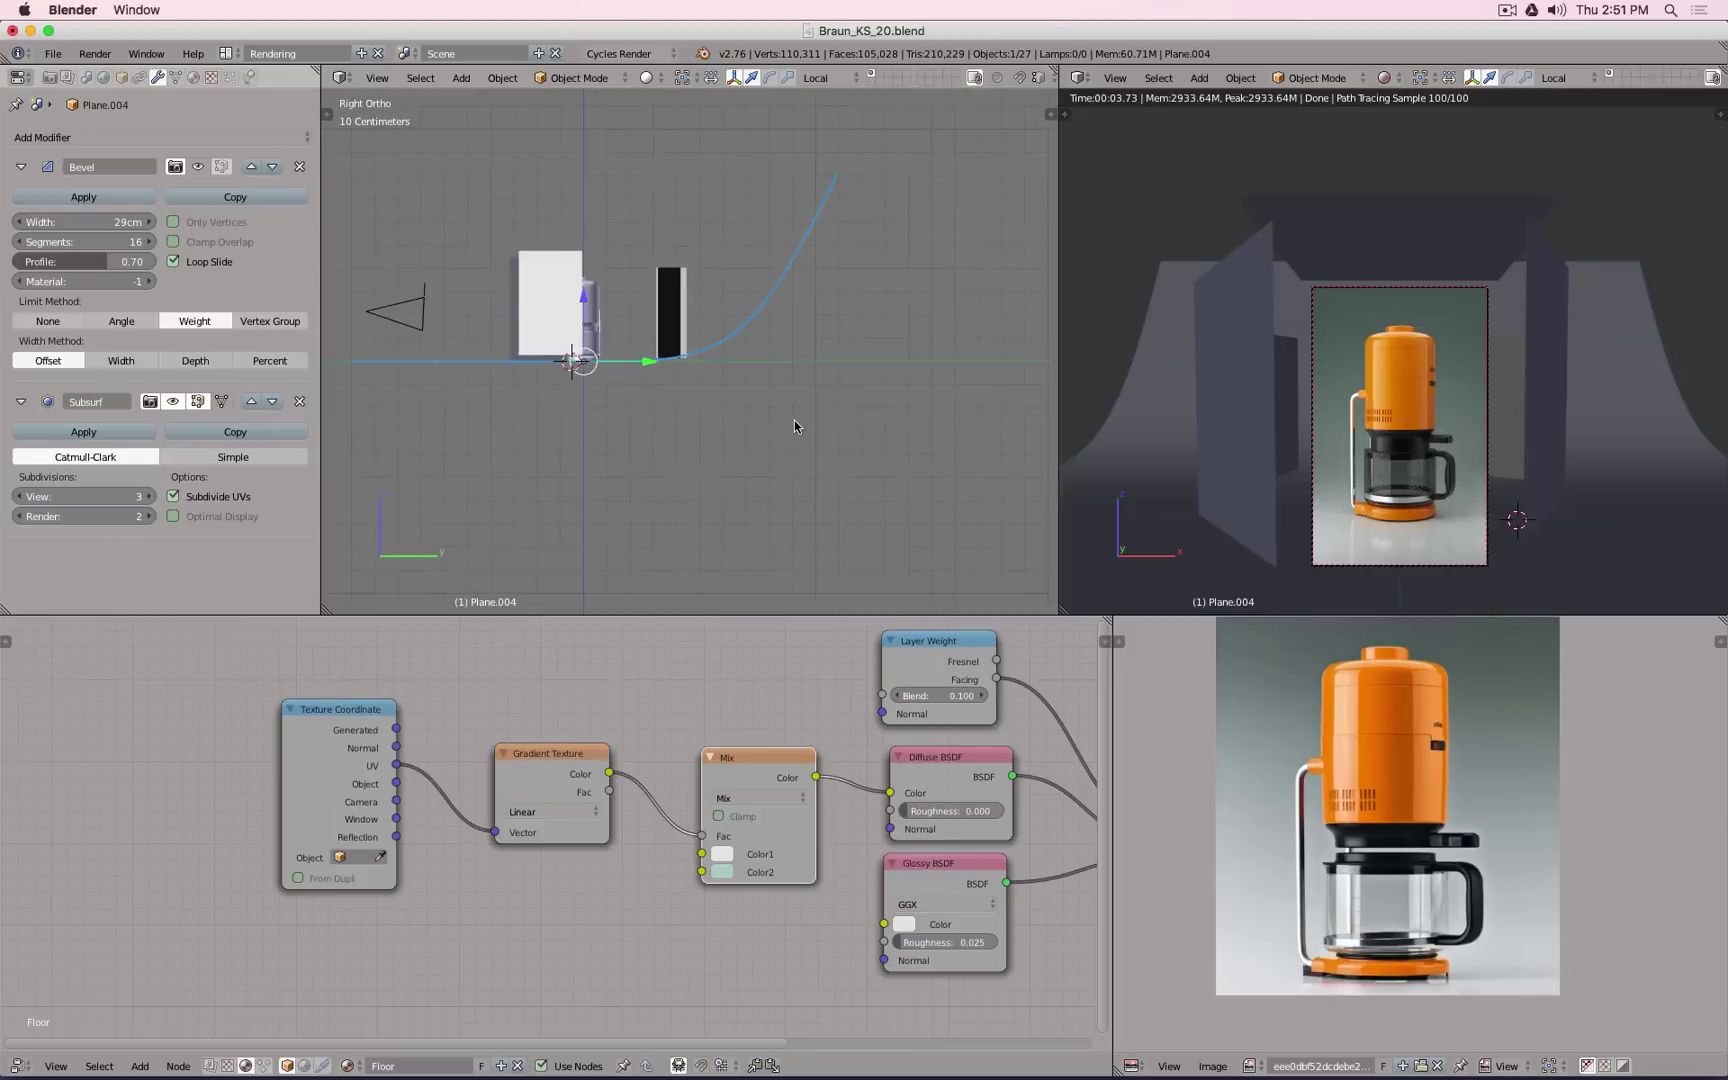
scroll(672, 315, up, 7)
shift+middle_drag(598, 440, 764, 377)
key(z)
scroll(601, 433, up, 3)
scroll(612, 432, down, 6)
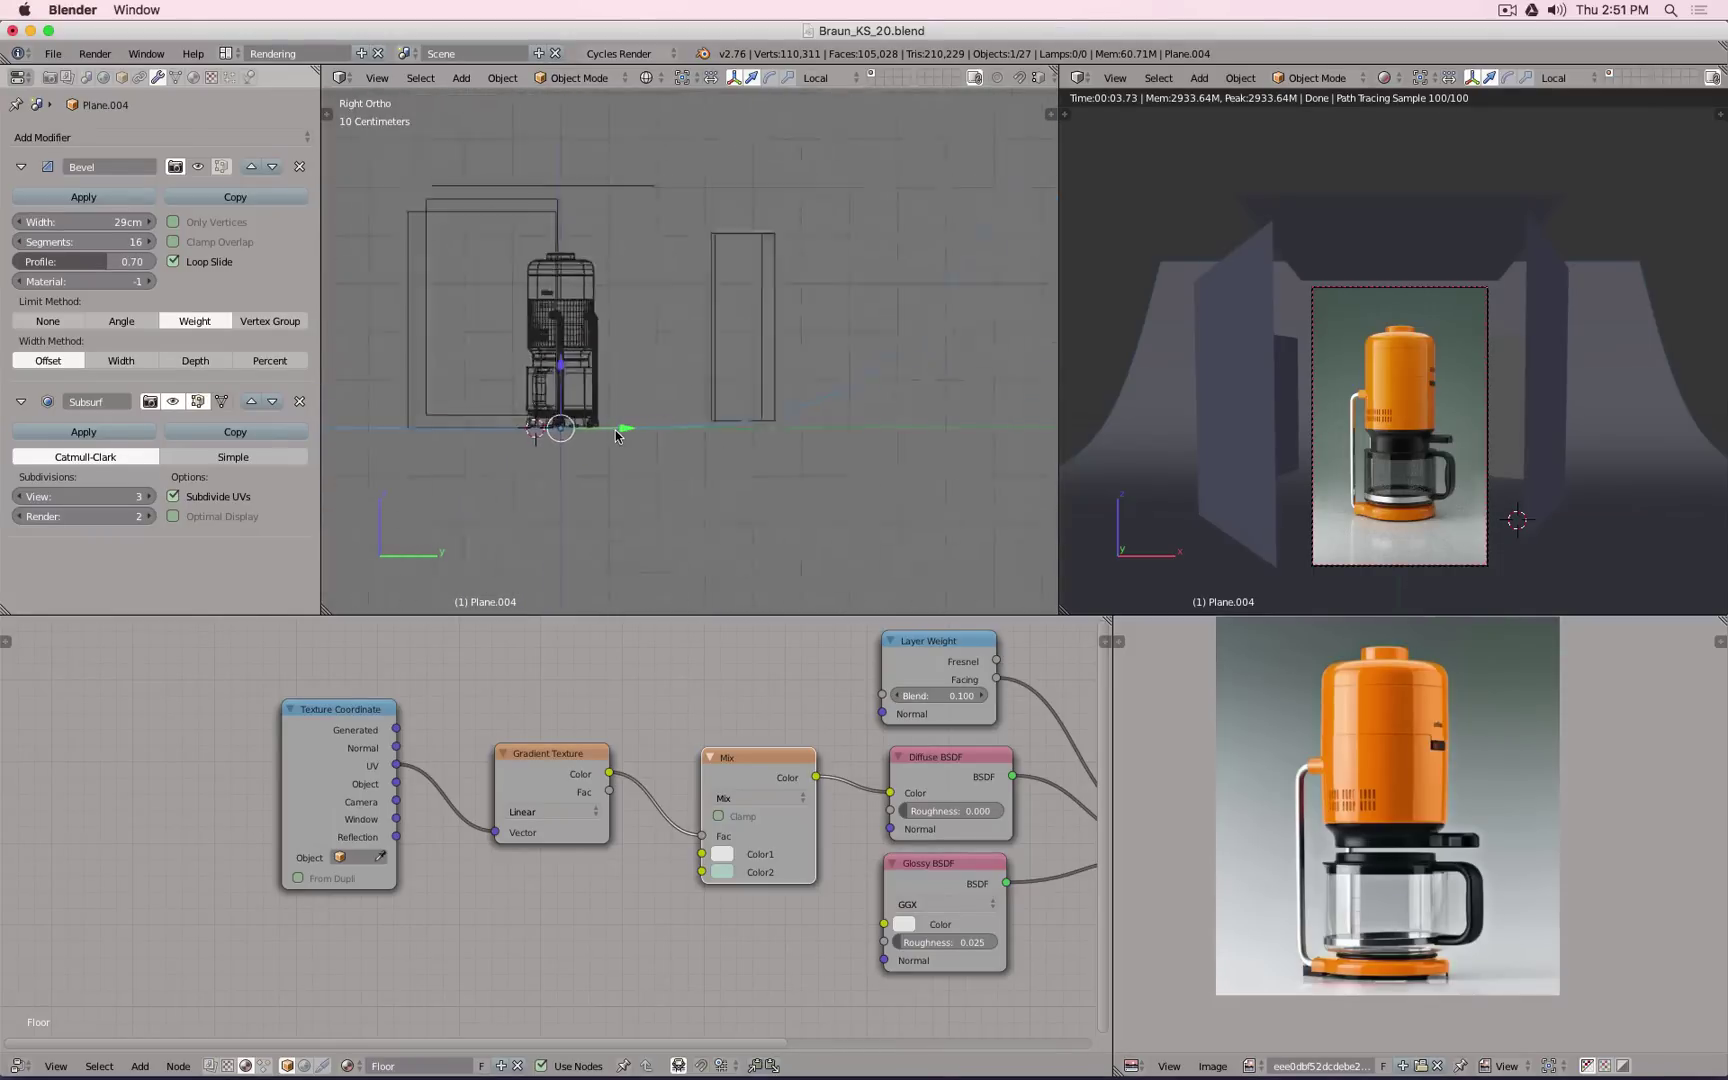
scroll(613, 433, down, 1)
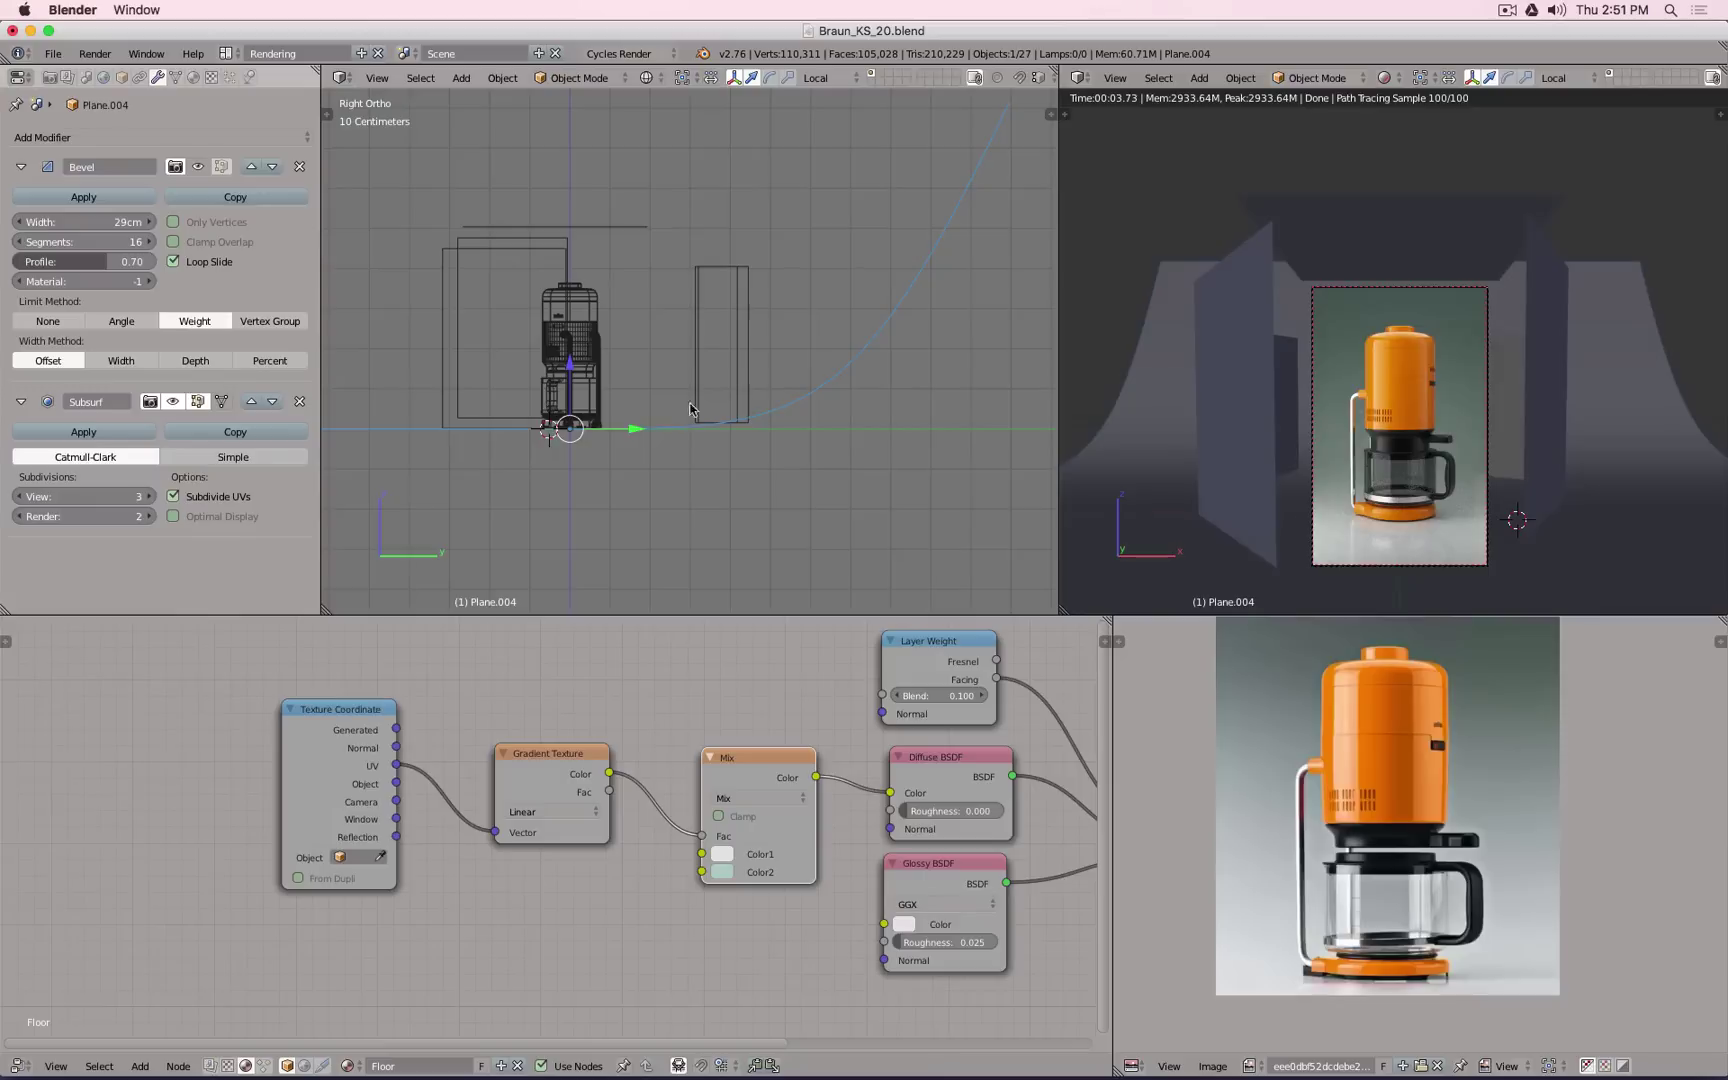
key(Tab)
middle_drag(787, 435, 831, 406)
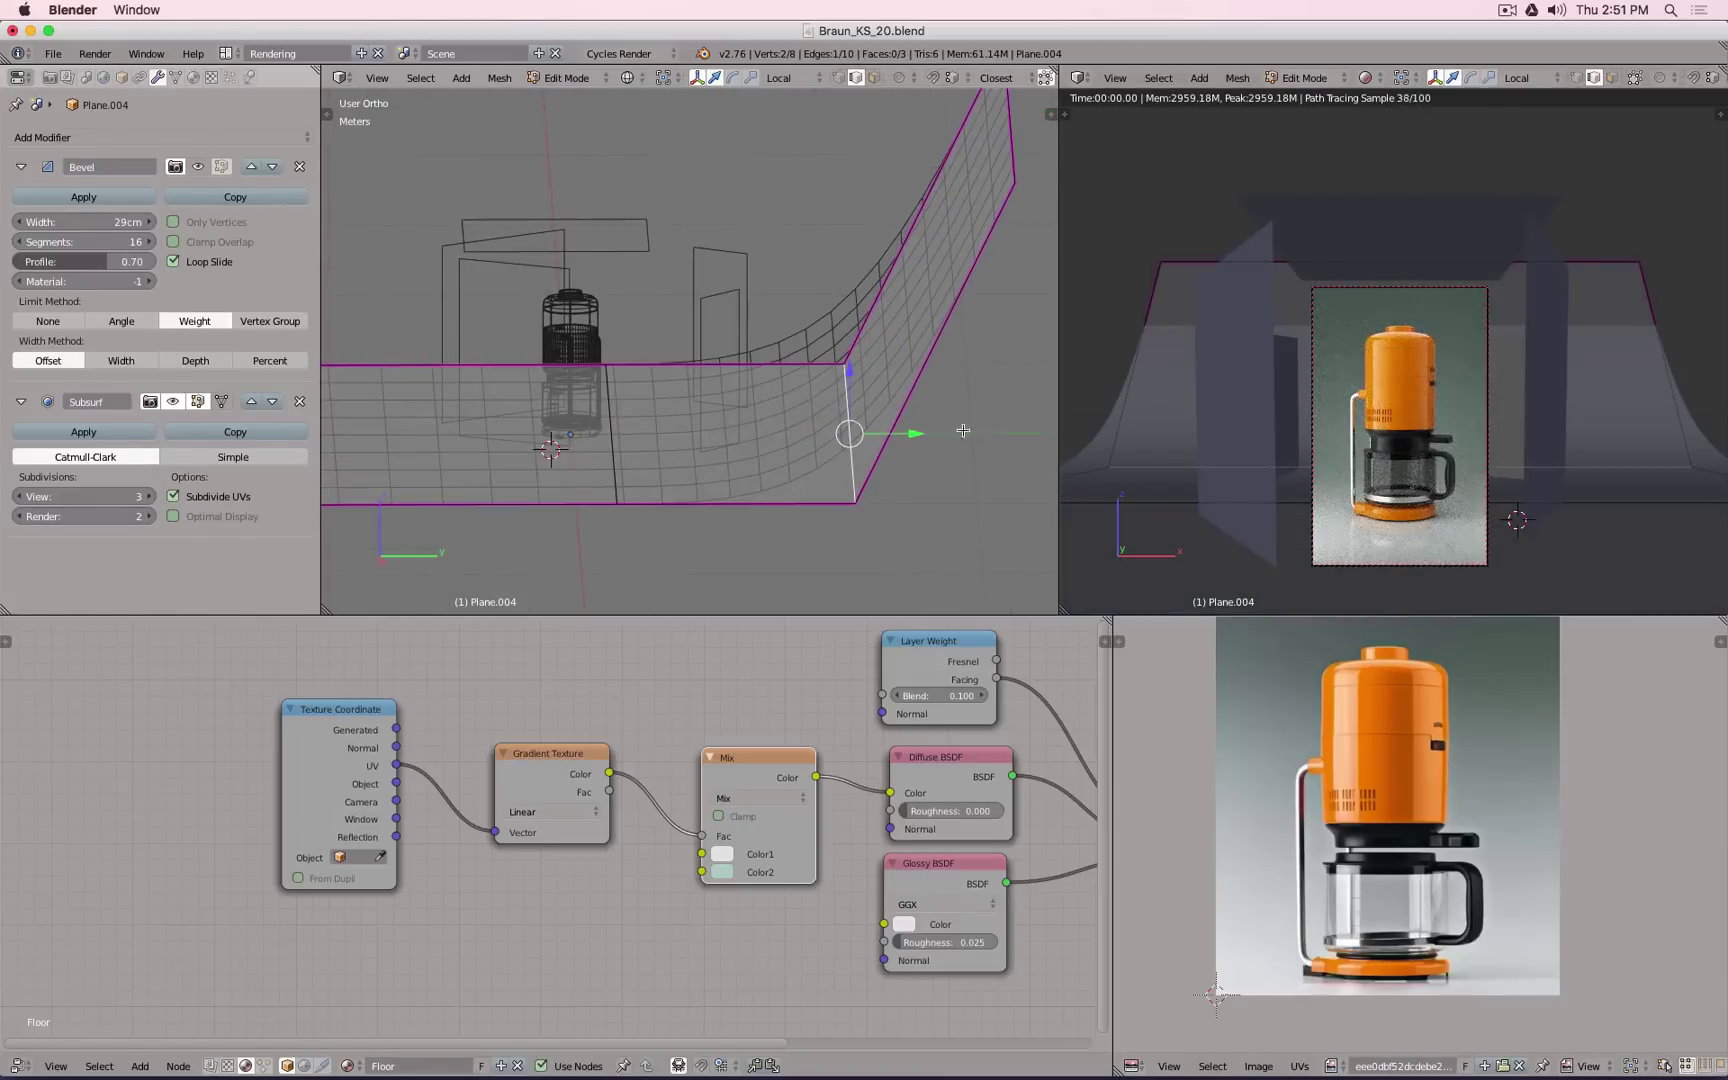
drag(916, 433, 953, 430)
scroll(920, 317, down, 3)
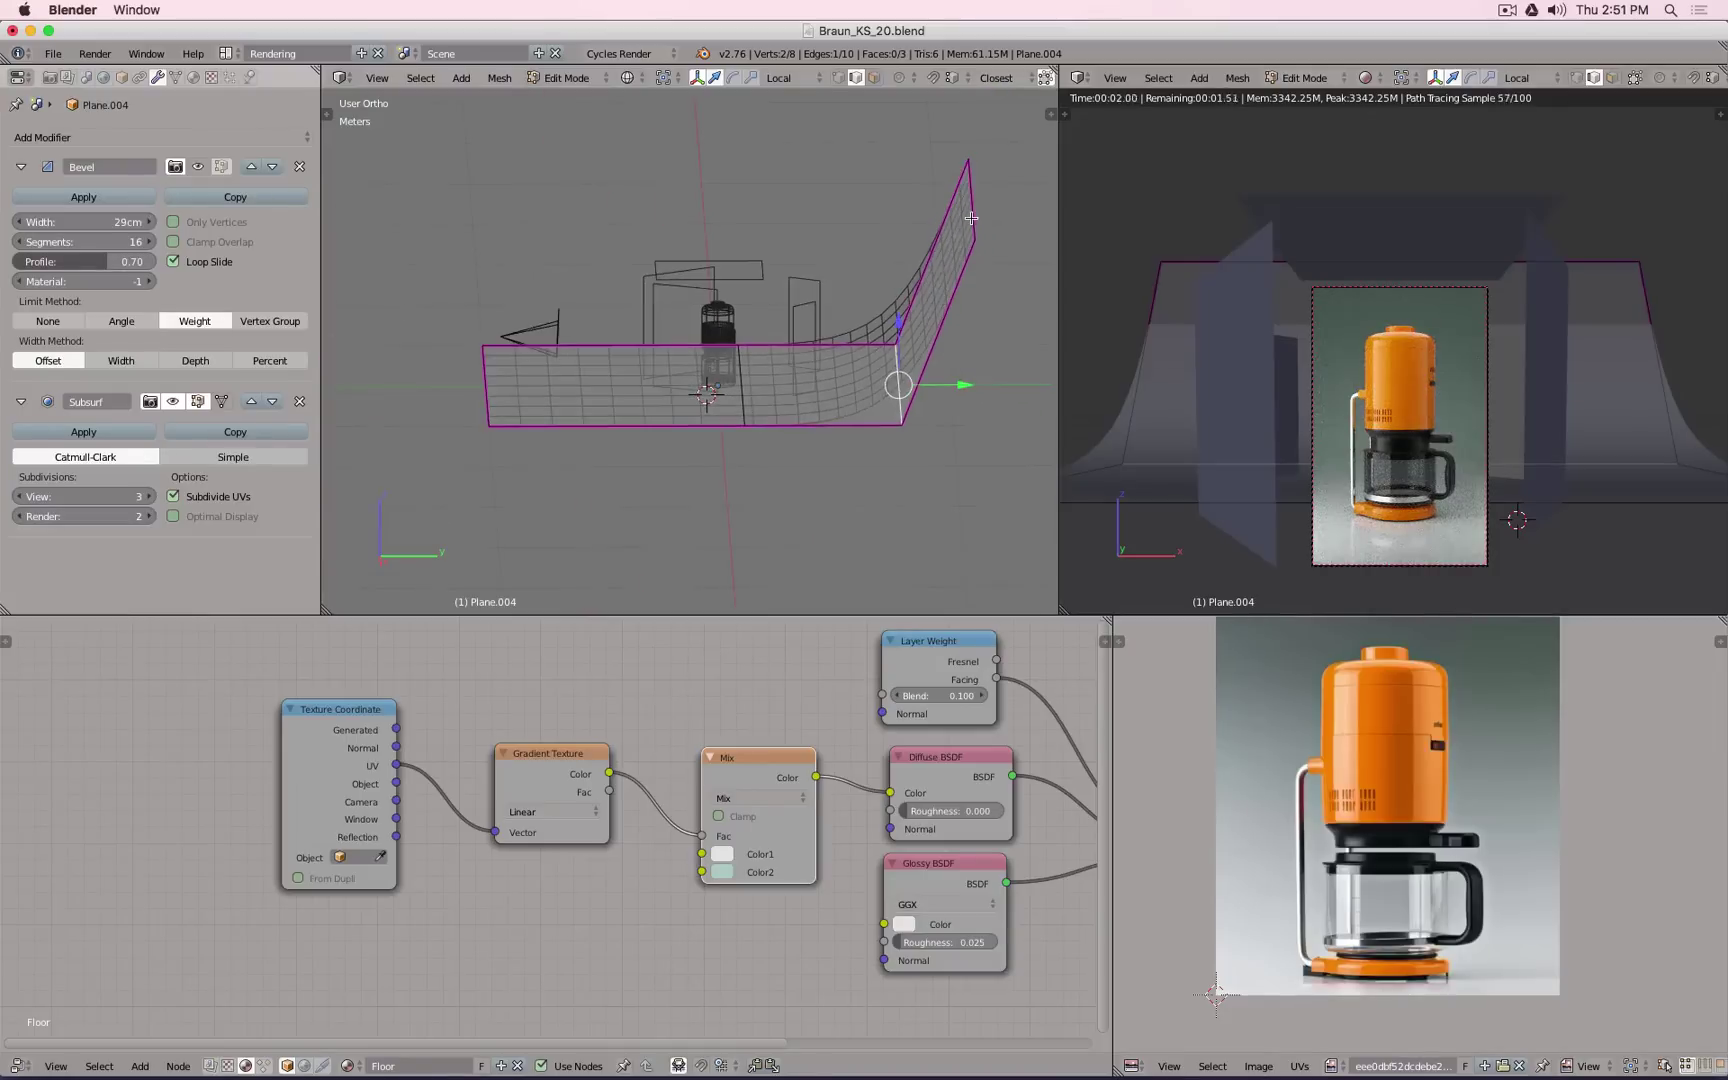
key(Tab)
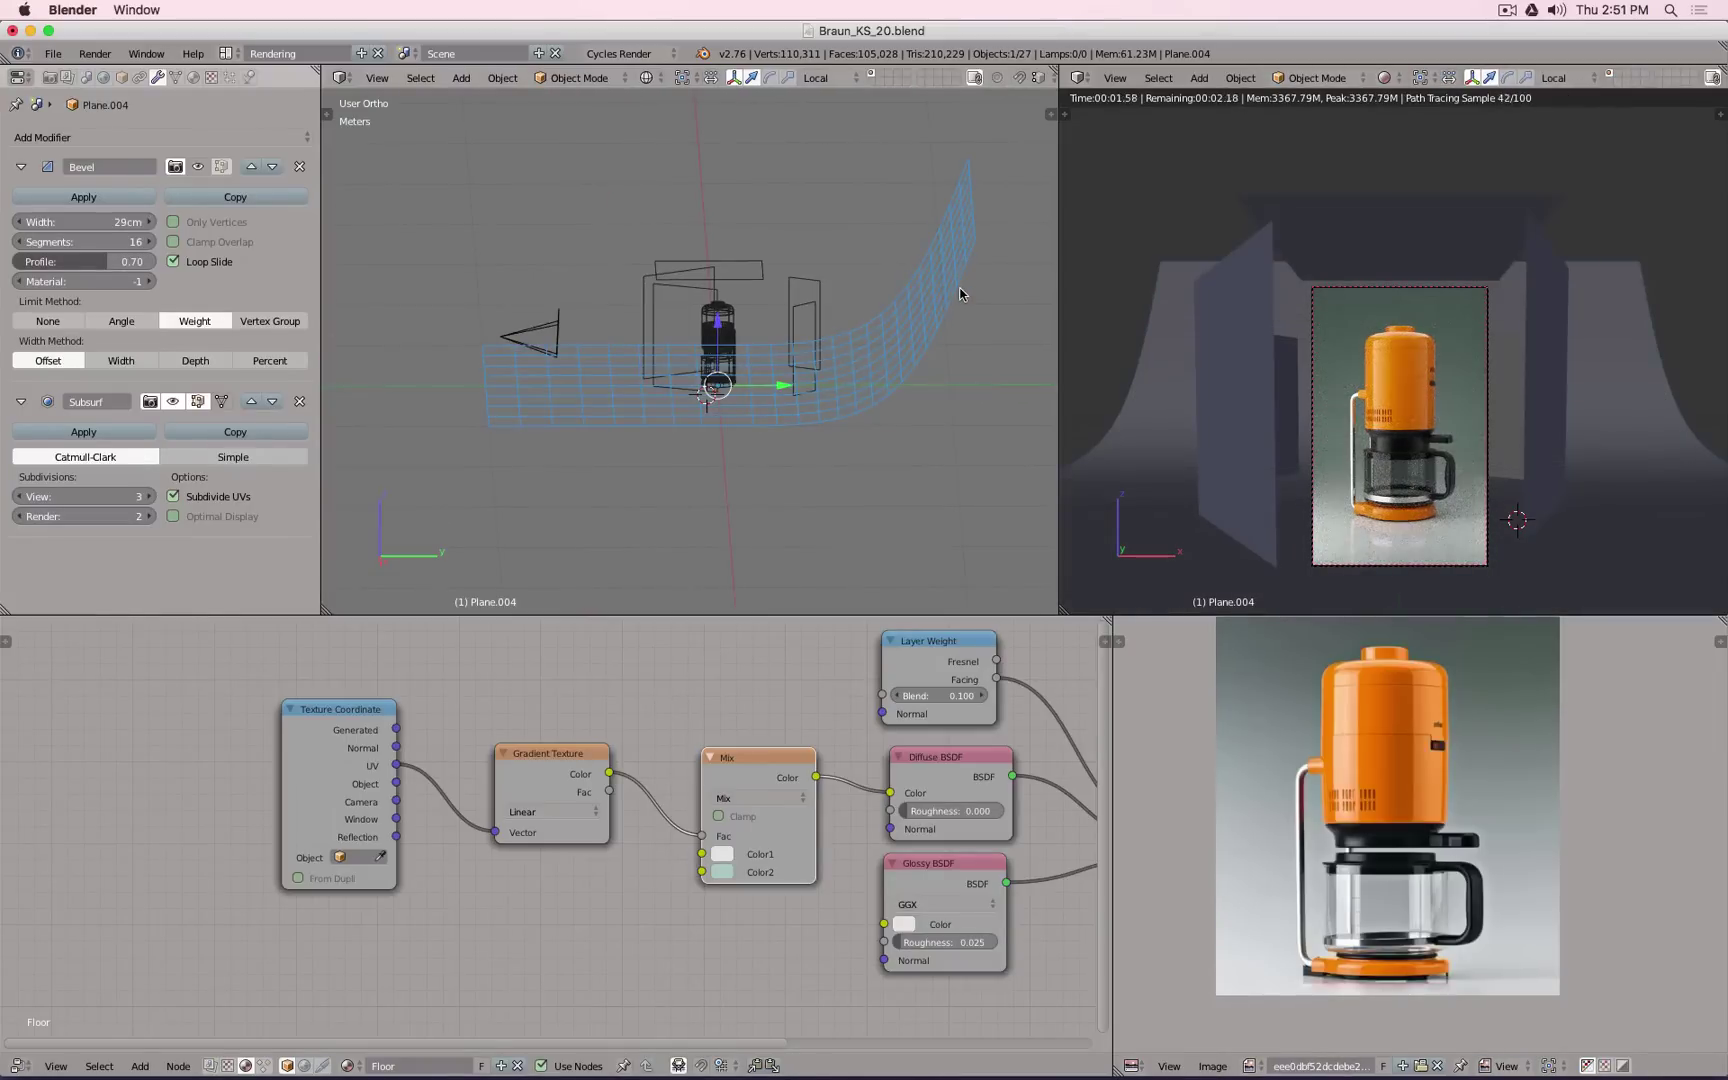
Step: Connect the Gradient Texture's Fac output to the Mix node's Fac input, replacing the Color link
scroll(1462, 312, up, 3)
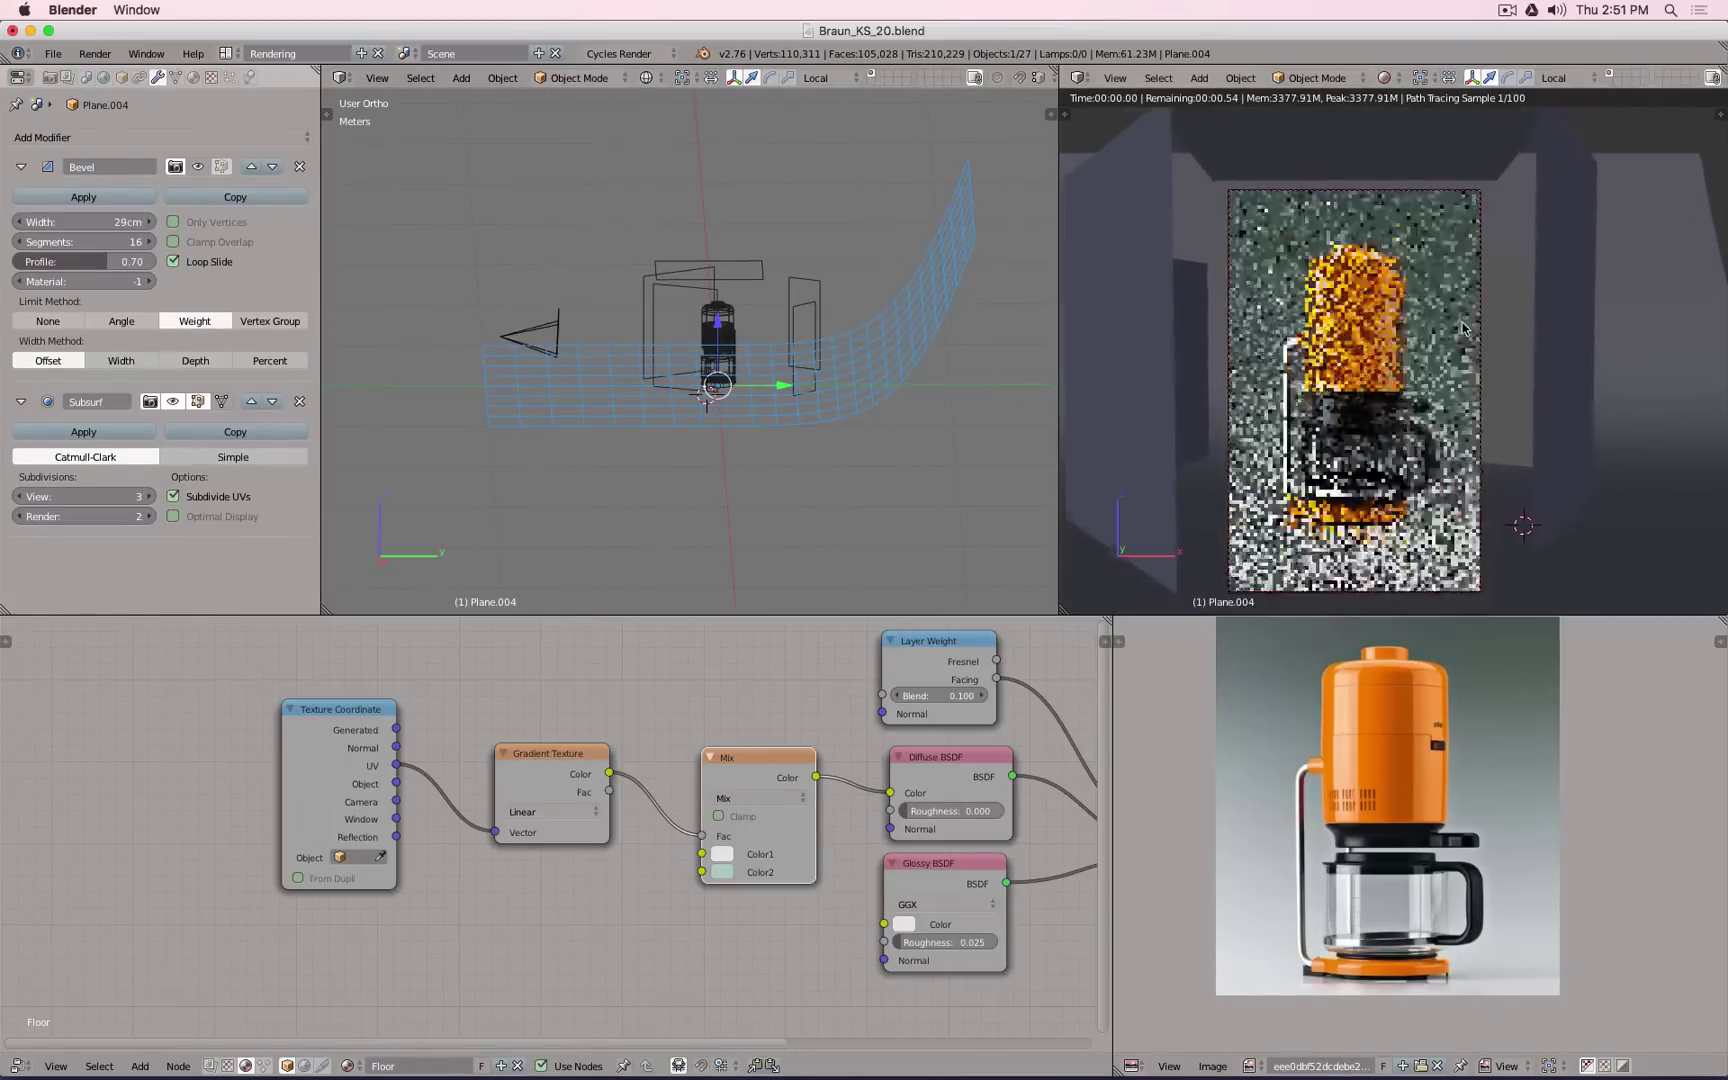
scroll(1461, 312, up, 1)
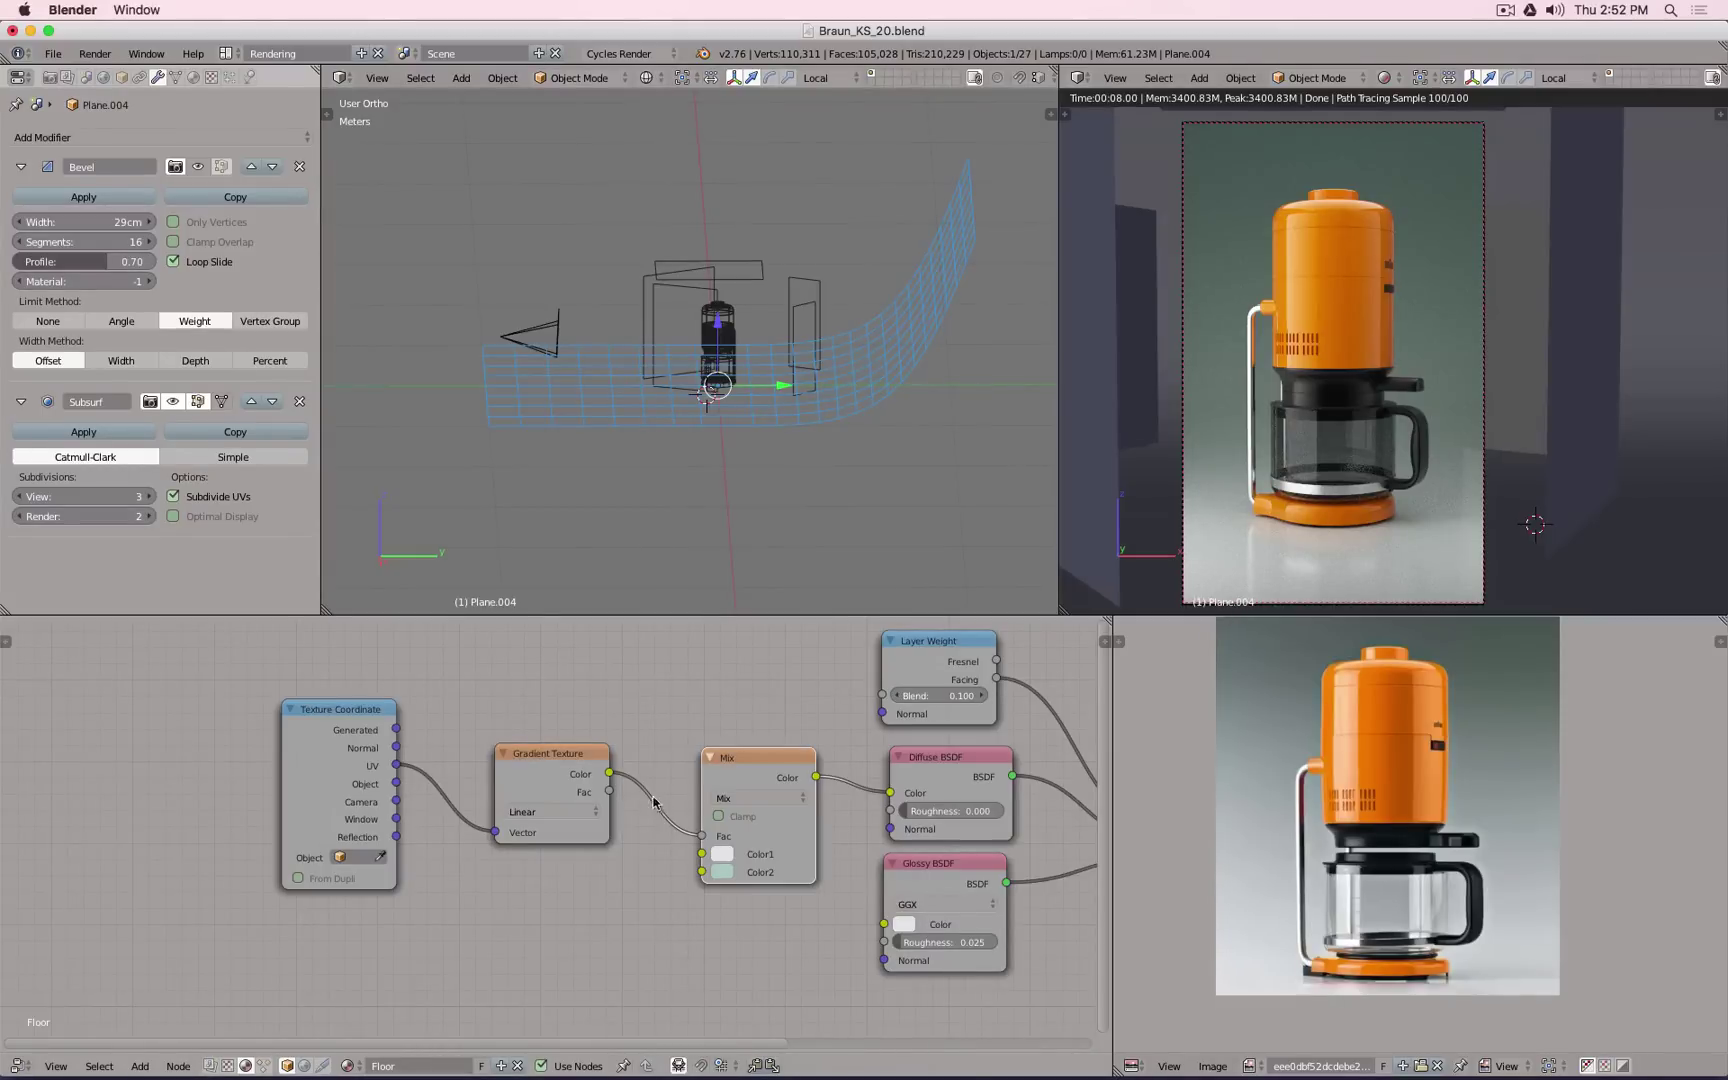
drag(609, 792, 704, 838)
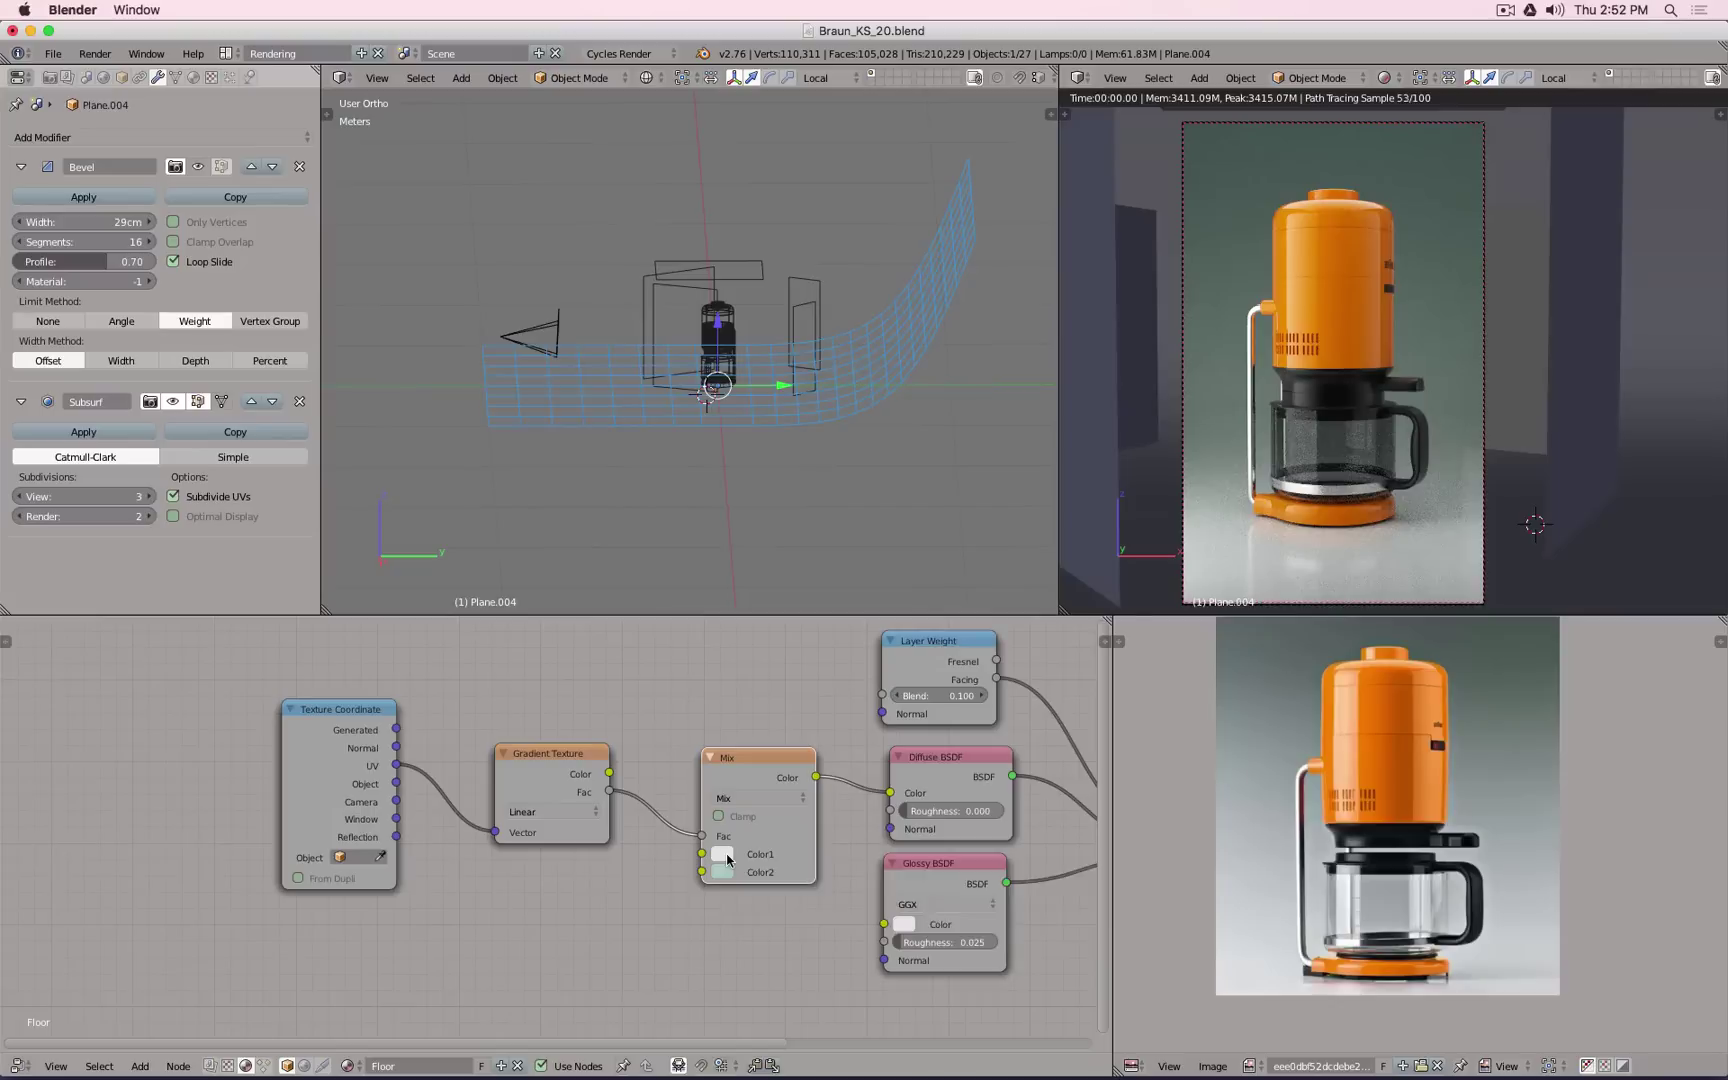
Step: Examine the UV layout of the entire floor backdrop mesh over the reference image
key(Tab)
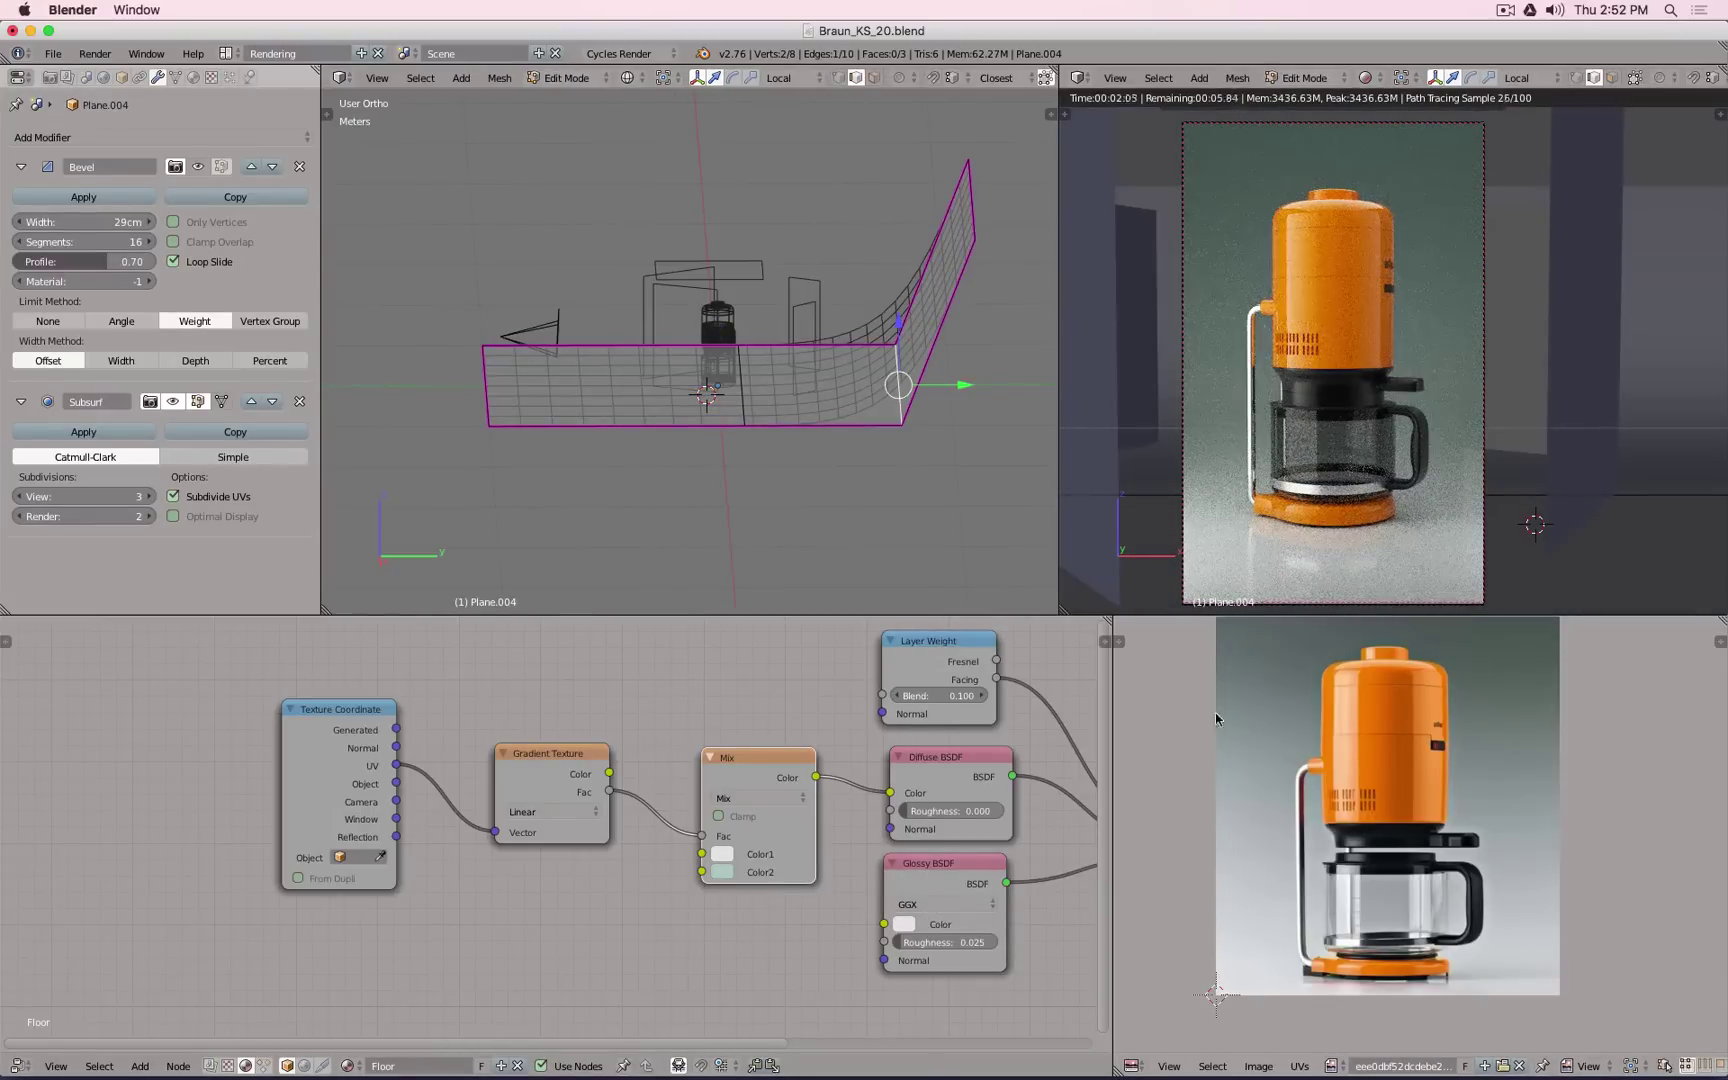
key(a)
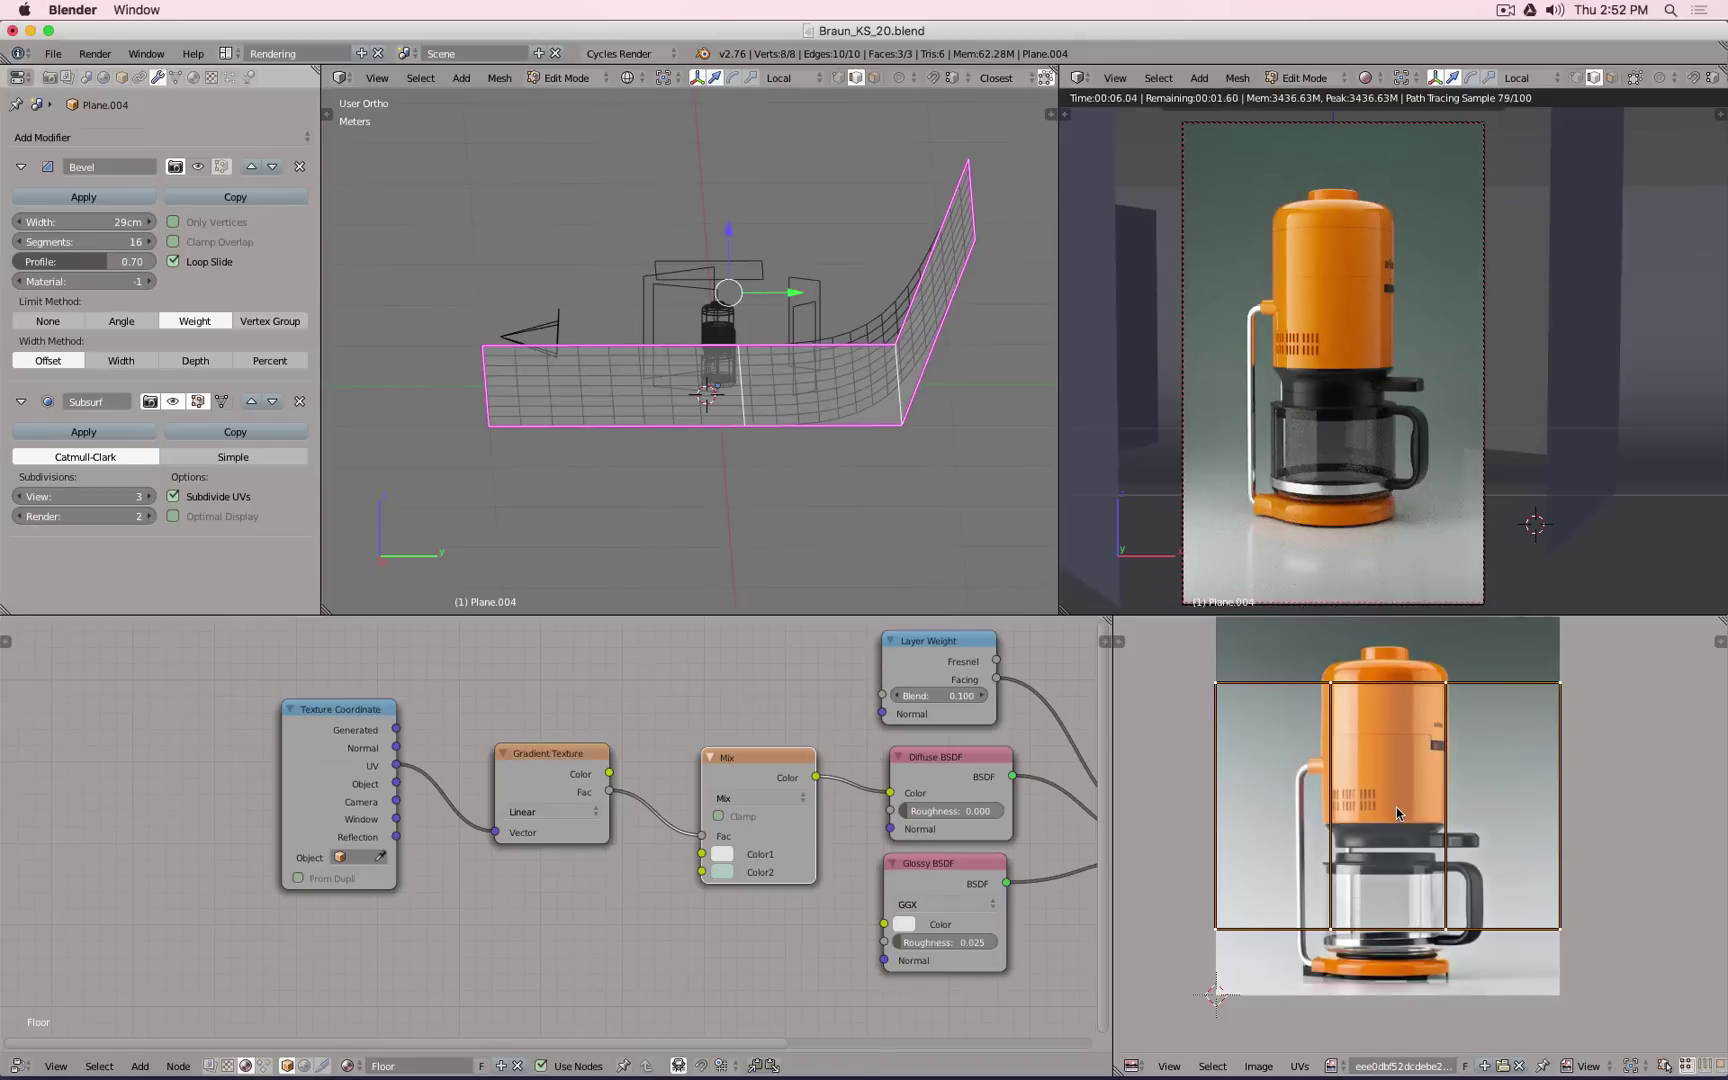
key(Tab)
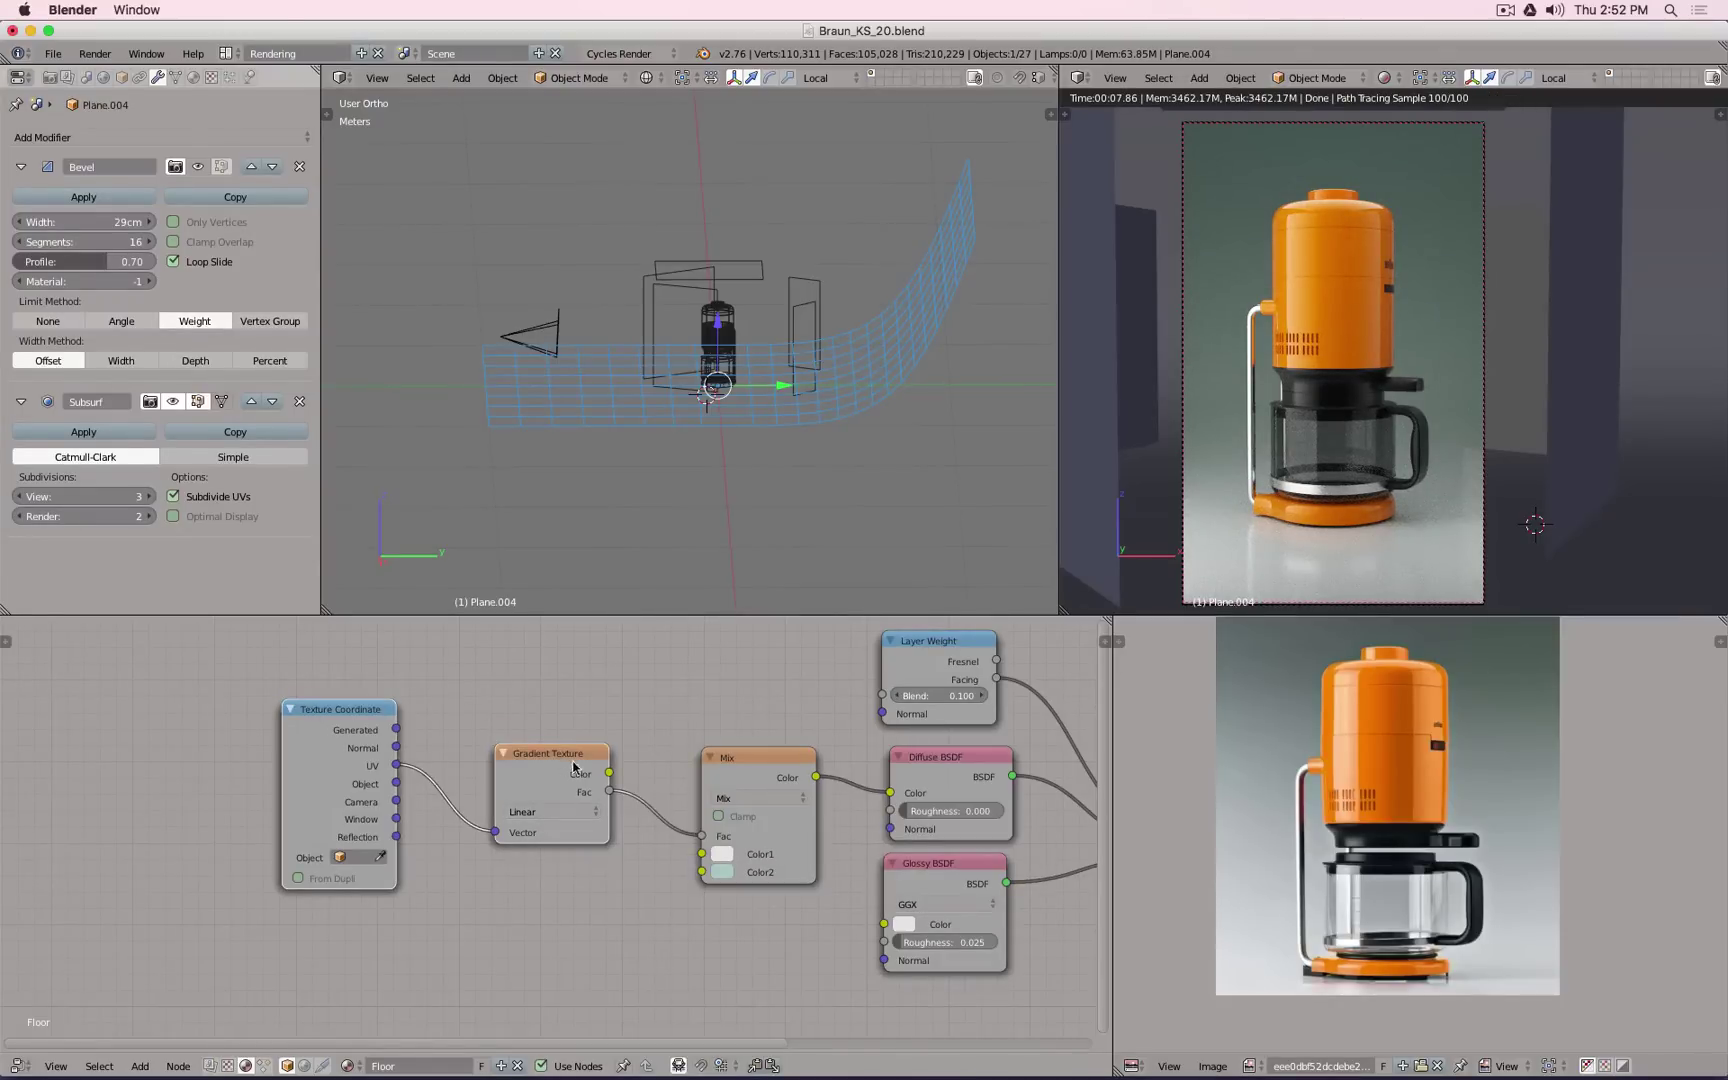
Step: Shift the texture nodes aside and insert a ColorRamp between the Gradient Texture's Fac output and the Mix node's Fac input
key(g)
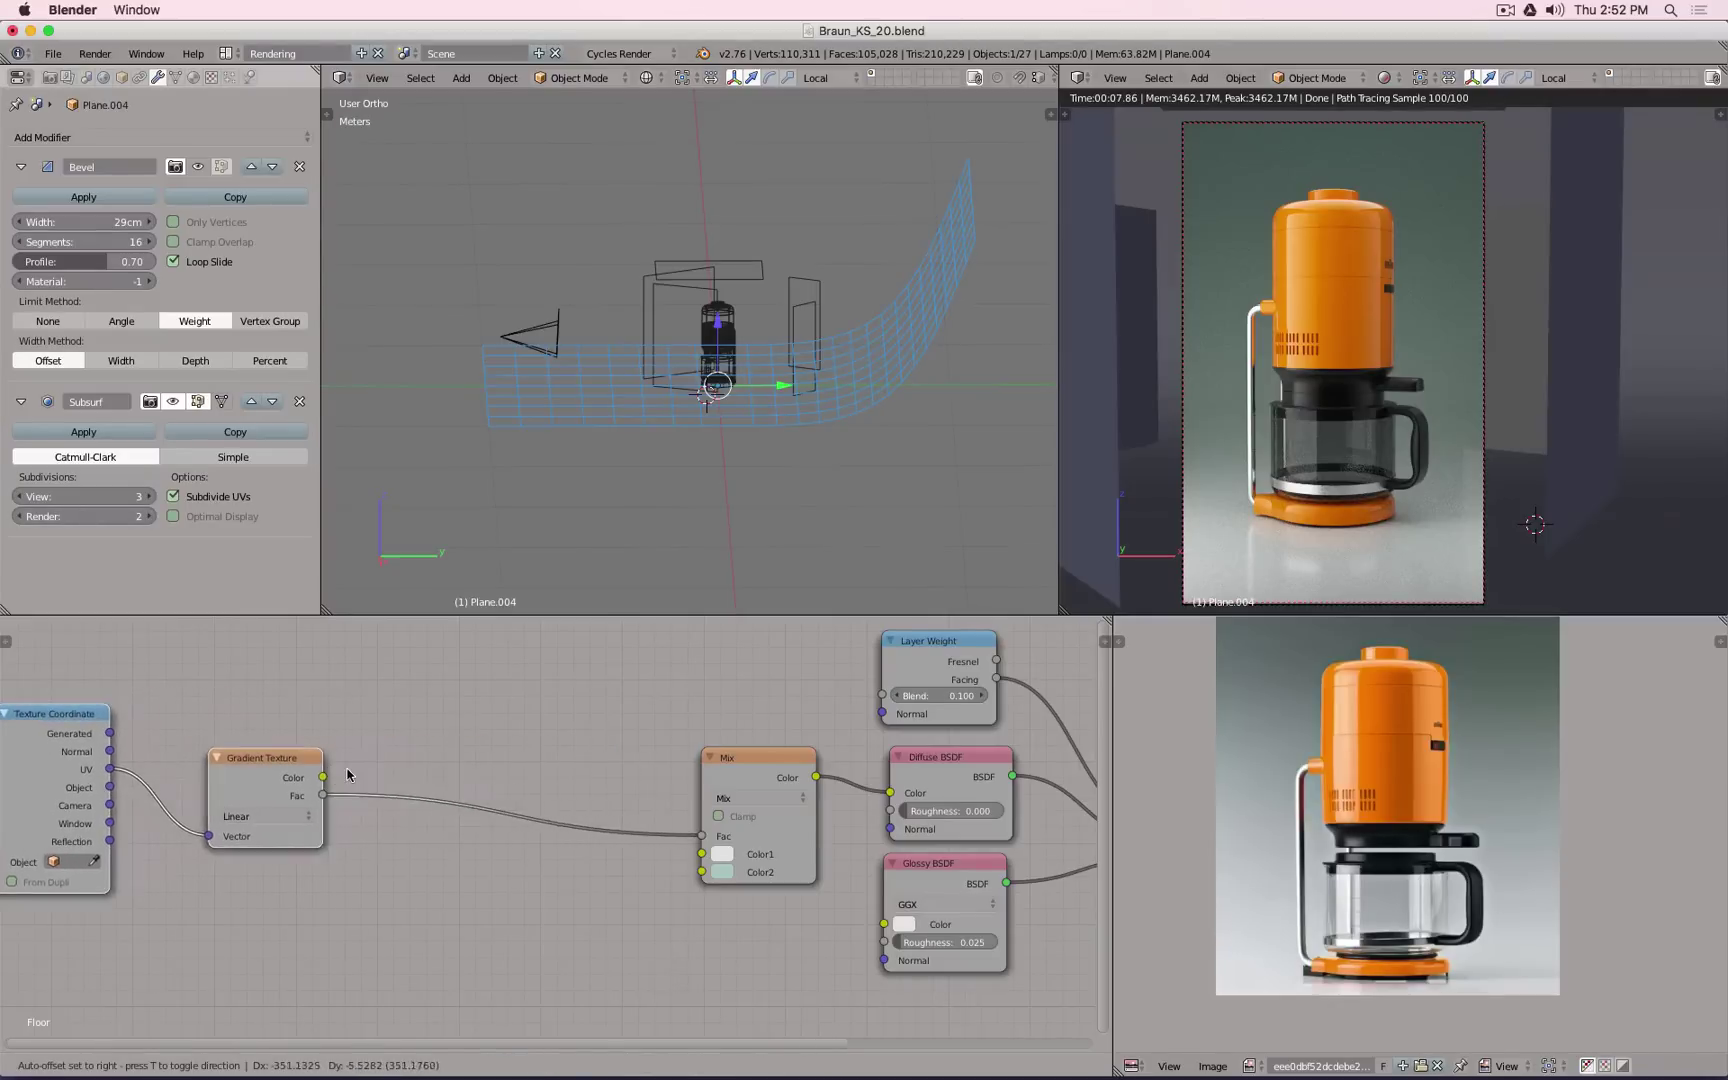
click(316, 762)
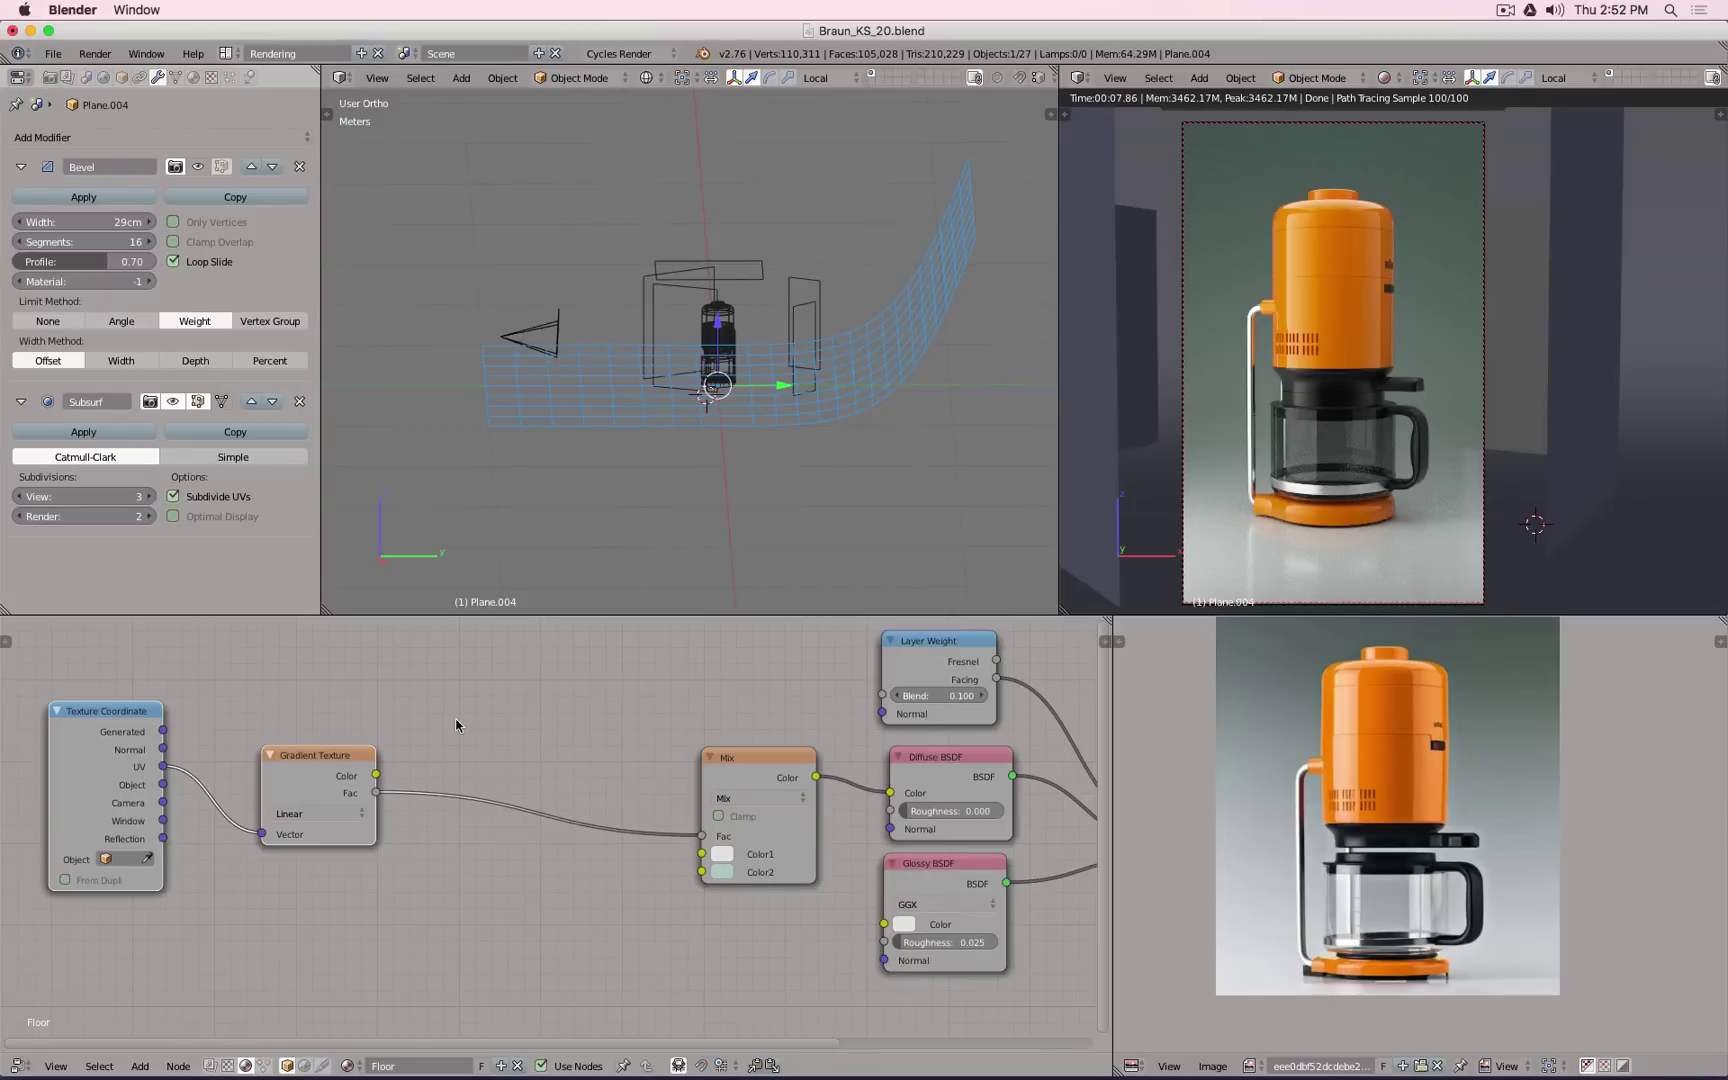
key(shift+a)
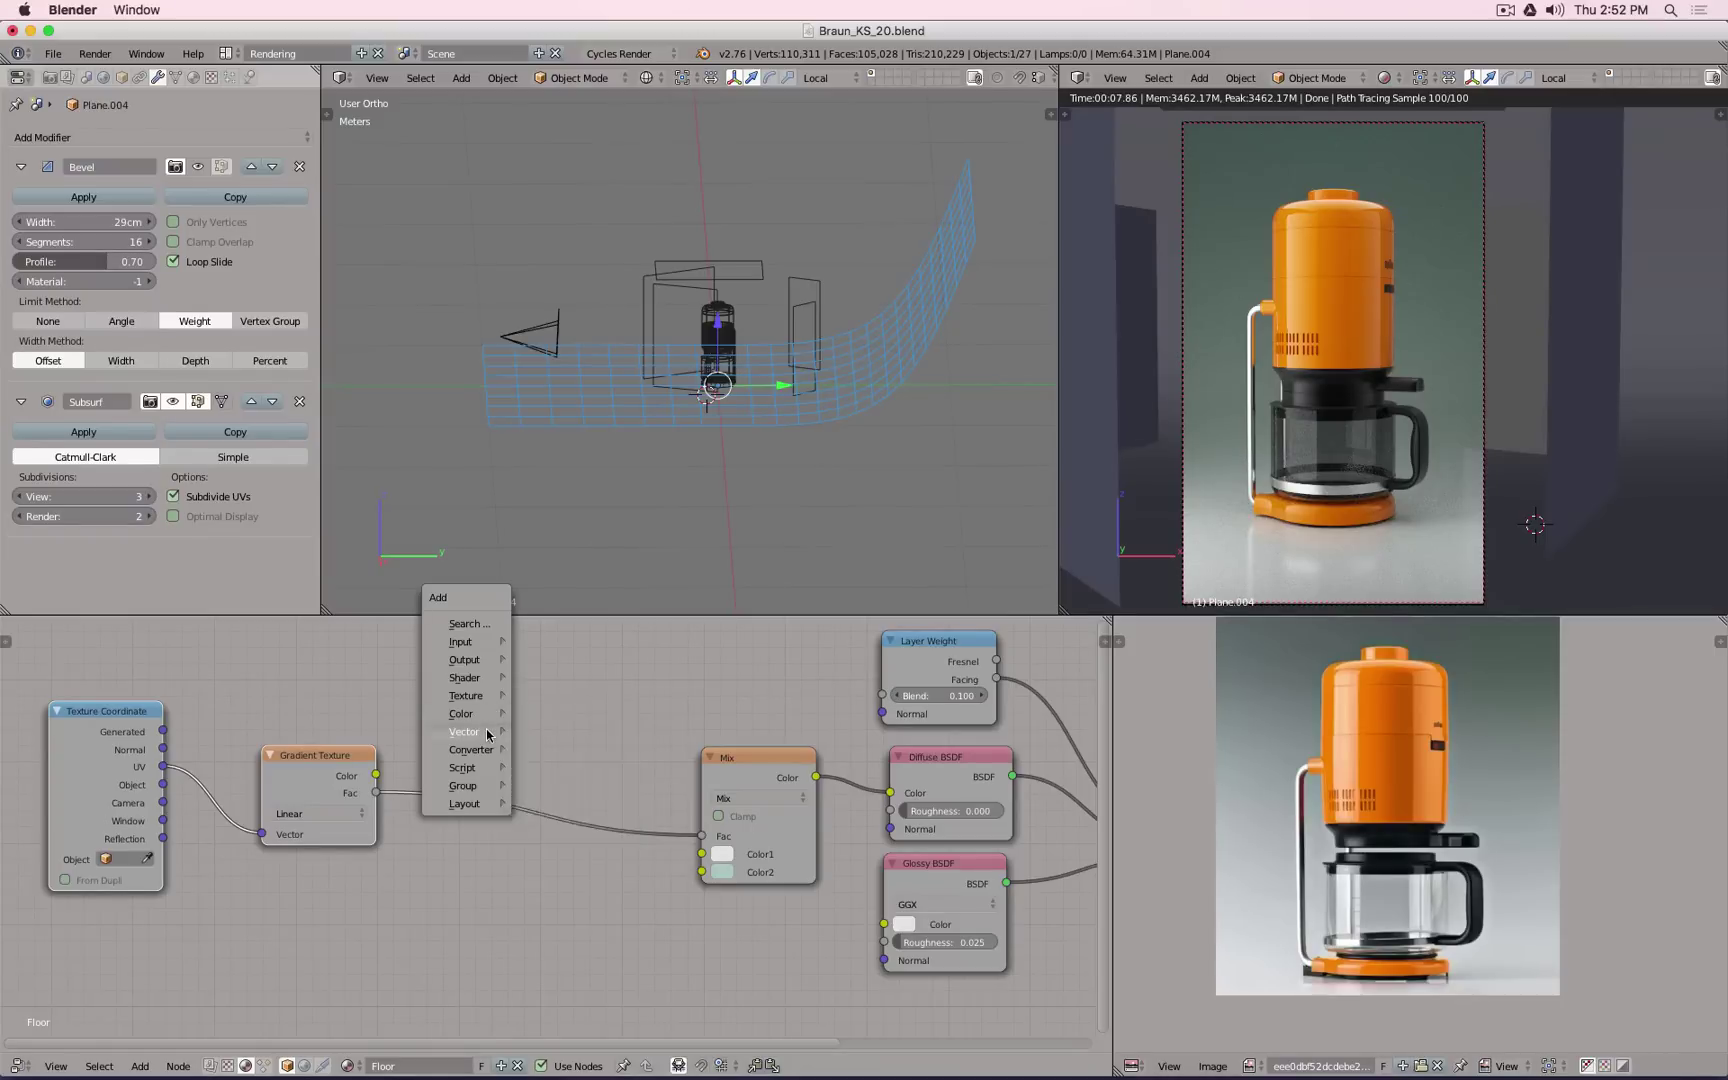
mouse_move(488, 750)
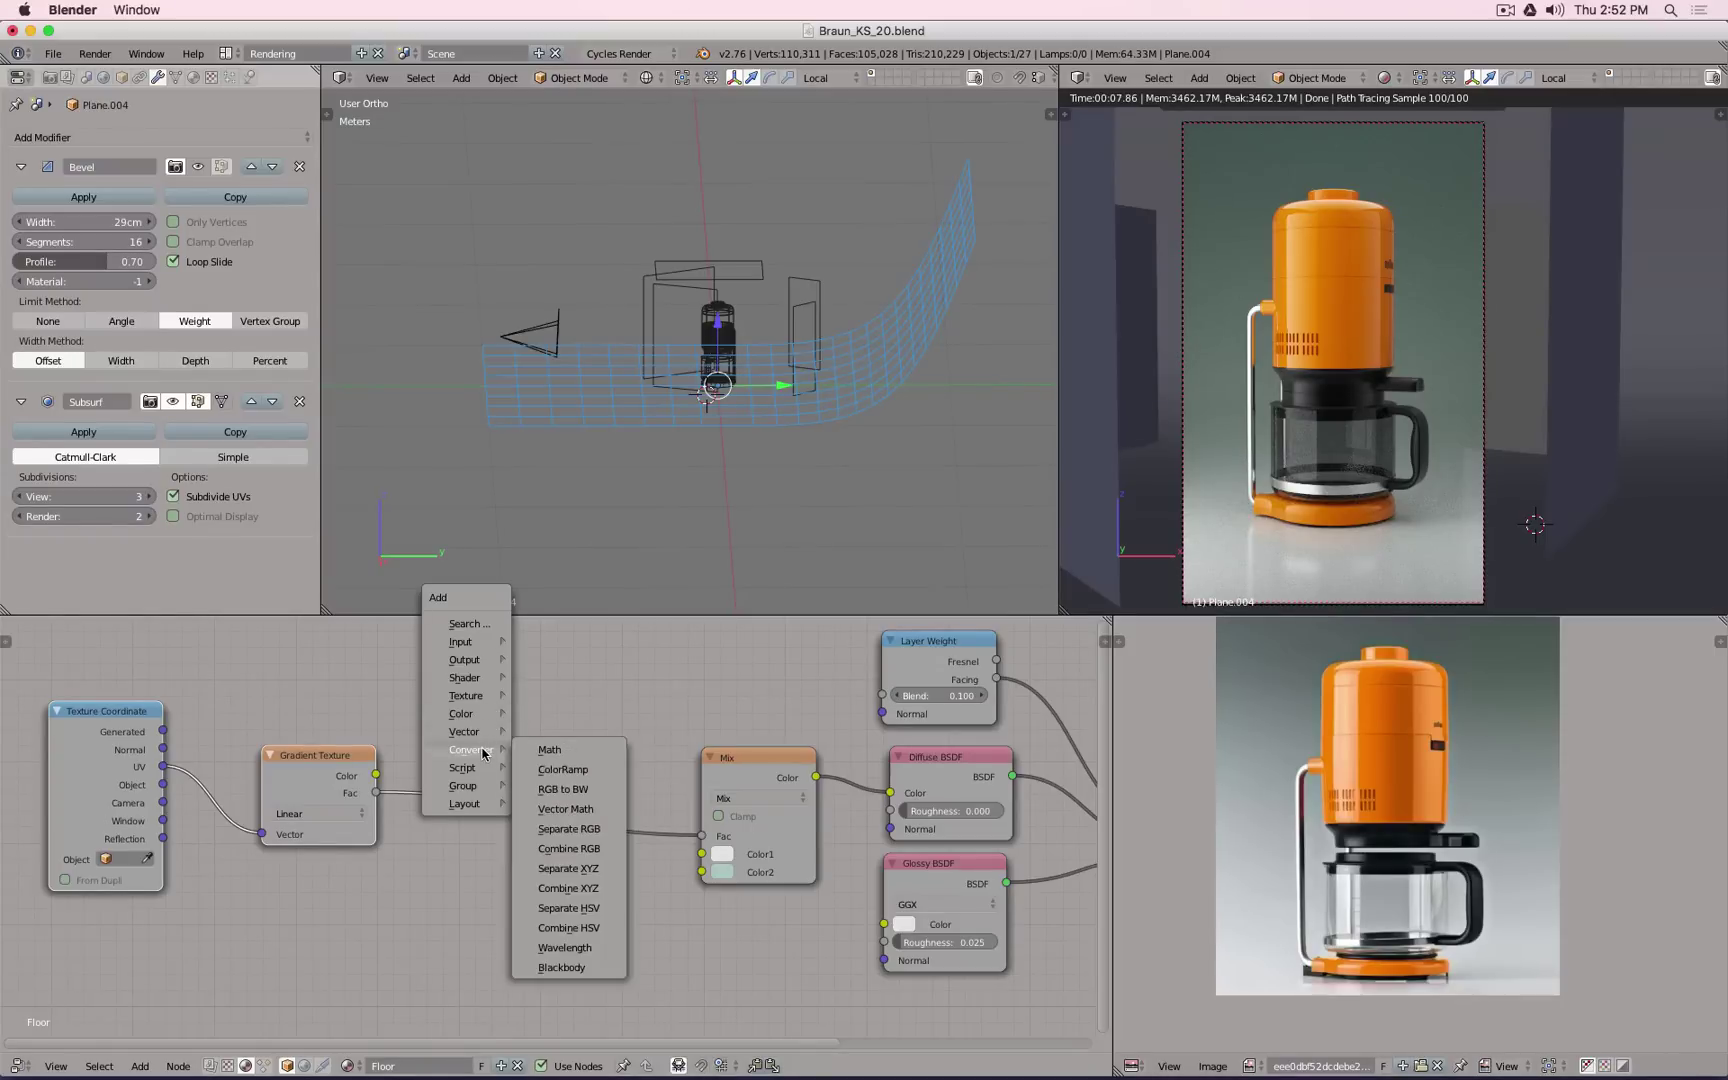
click(592, 770)
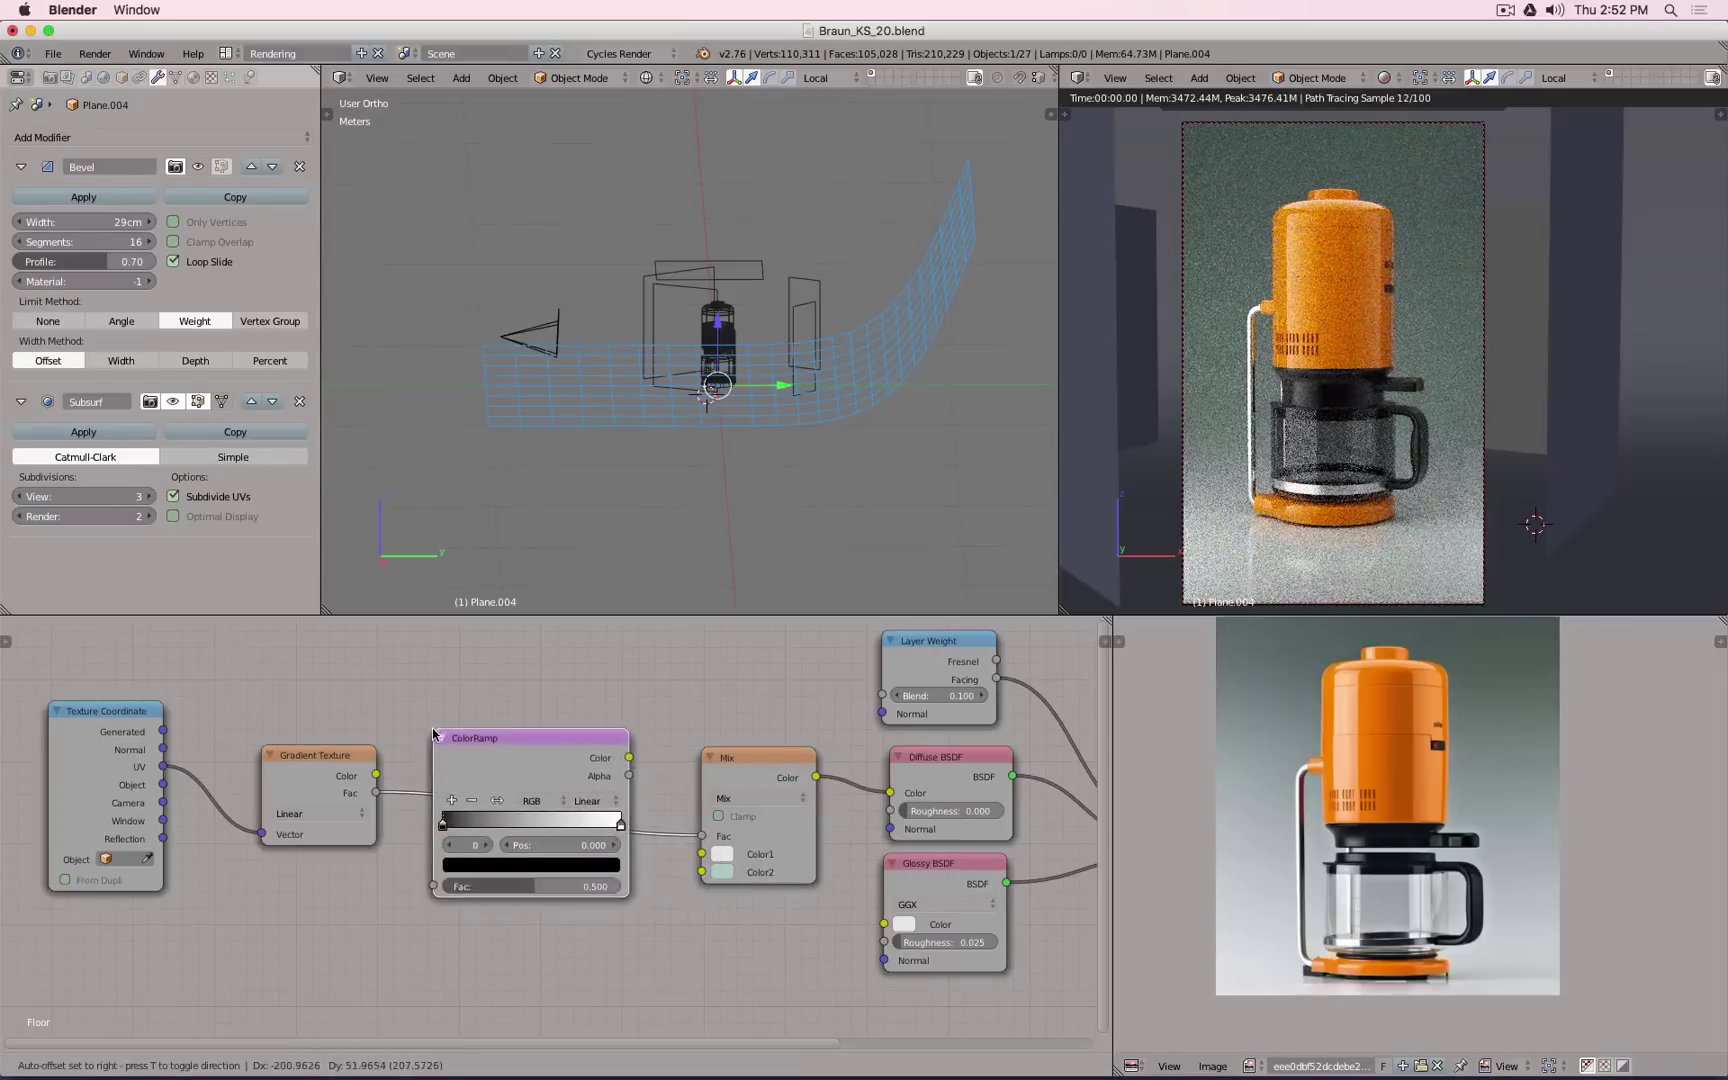
click(433, 729)
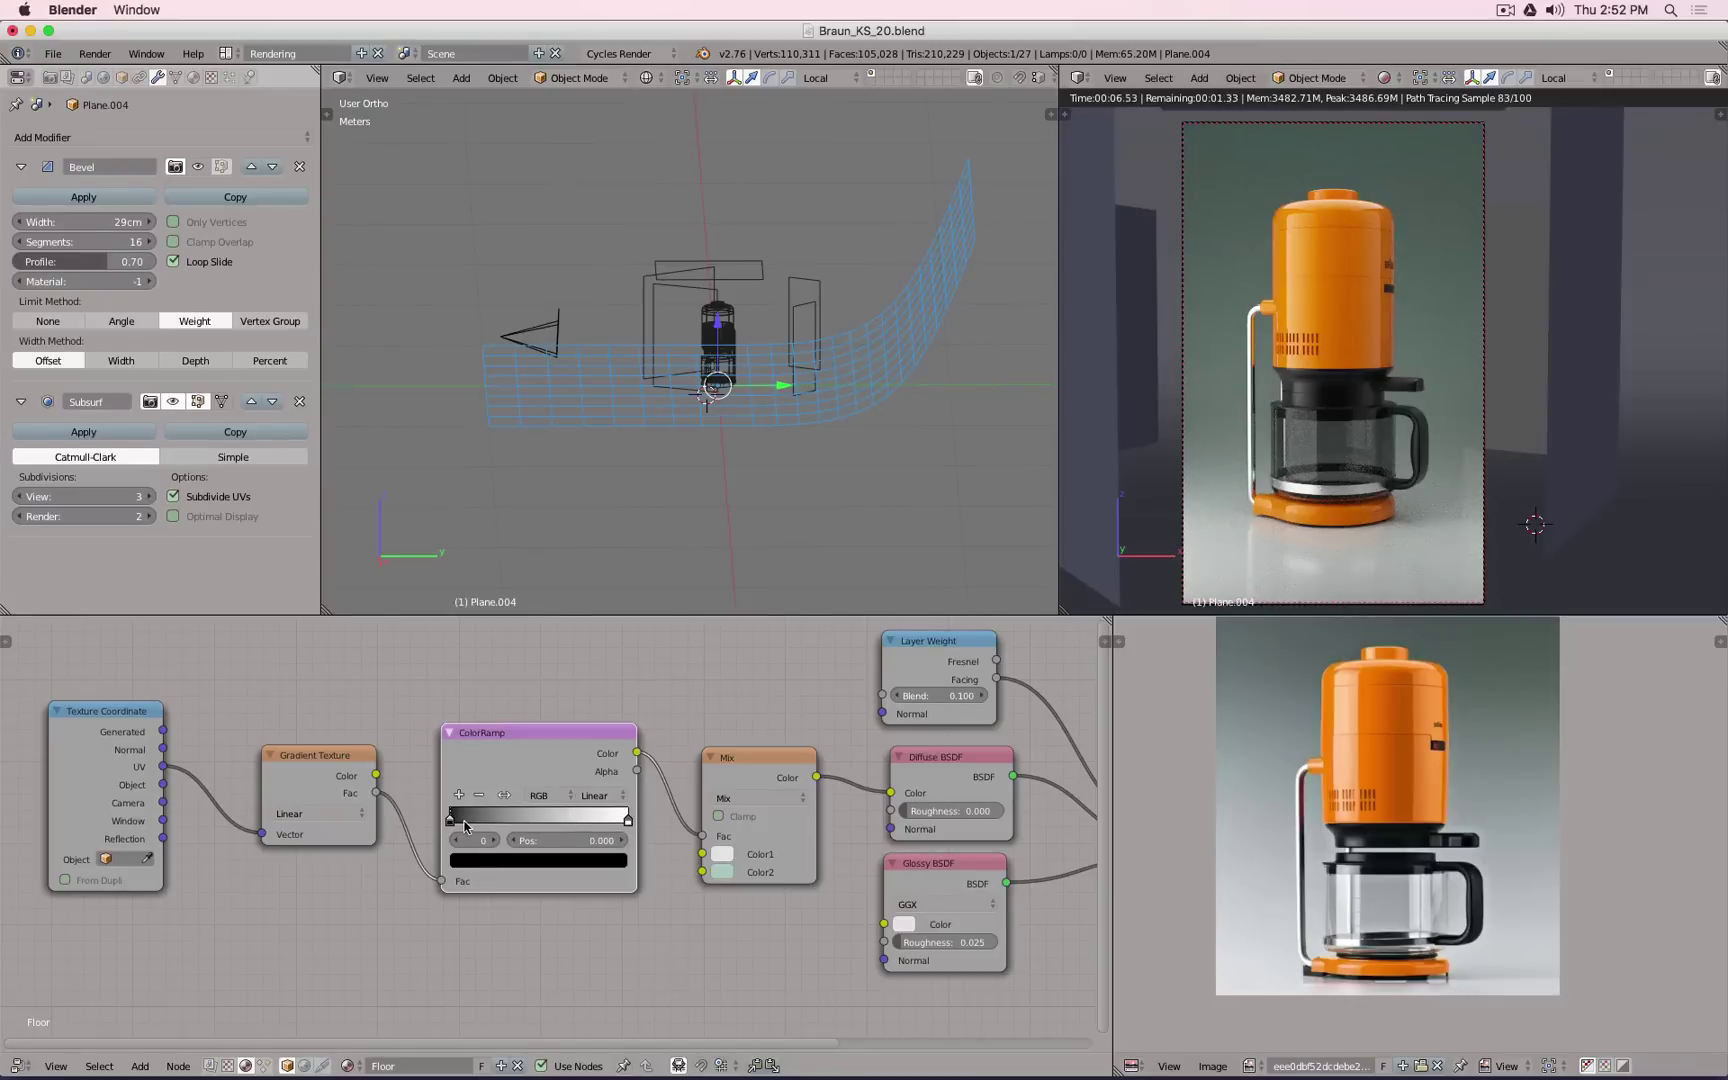
Step: Try the ColorRamp's black stop at 0.518 and its white stop at about 0.79 while viewing the whole backdrop
middle_drag(1245, 598, 1352, 488)
scroll(1290, 560, down, 3)
scroll(1352, 488, down, 5)
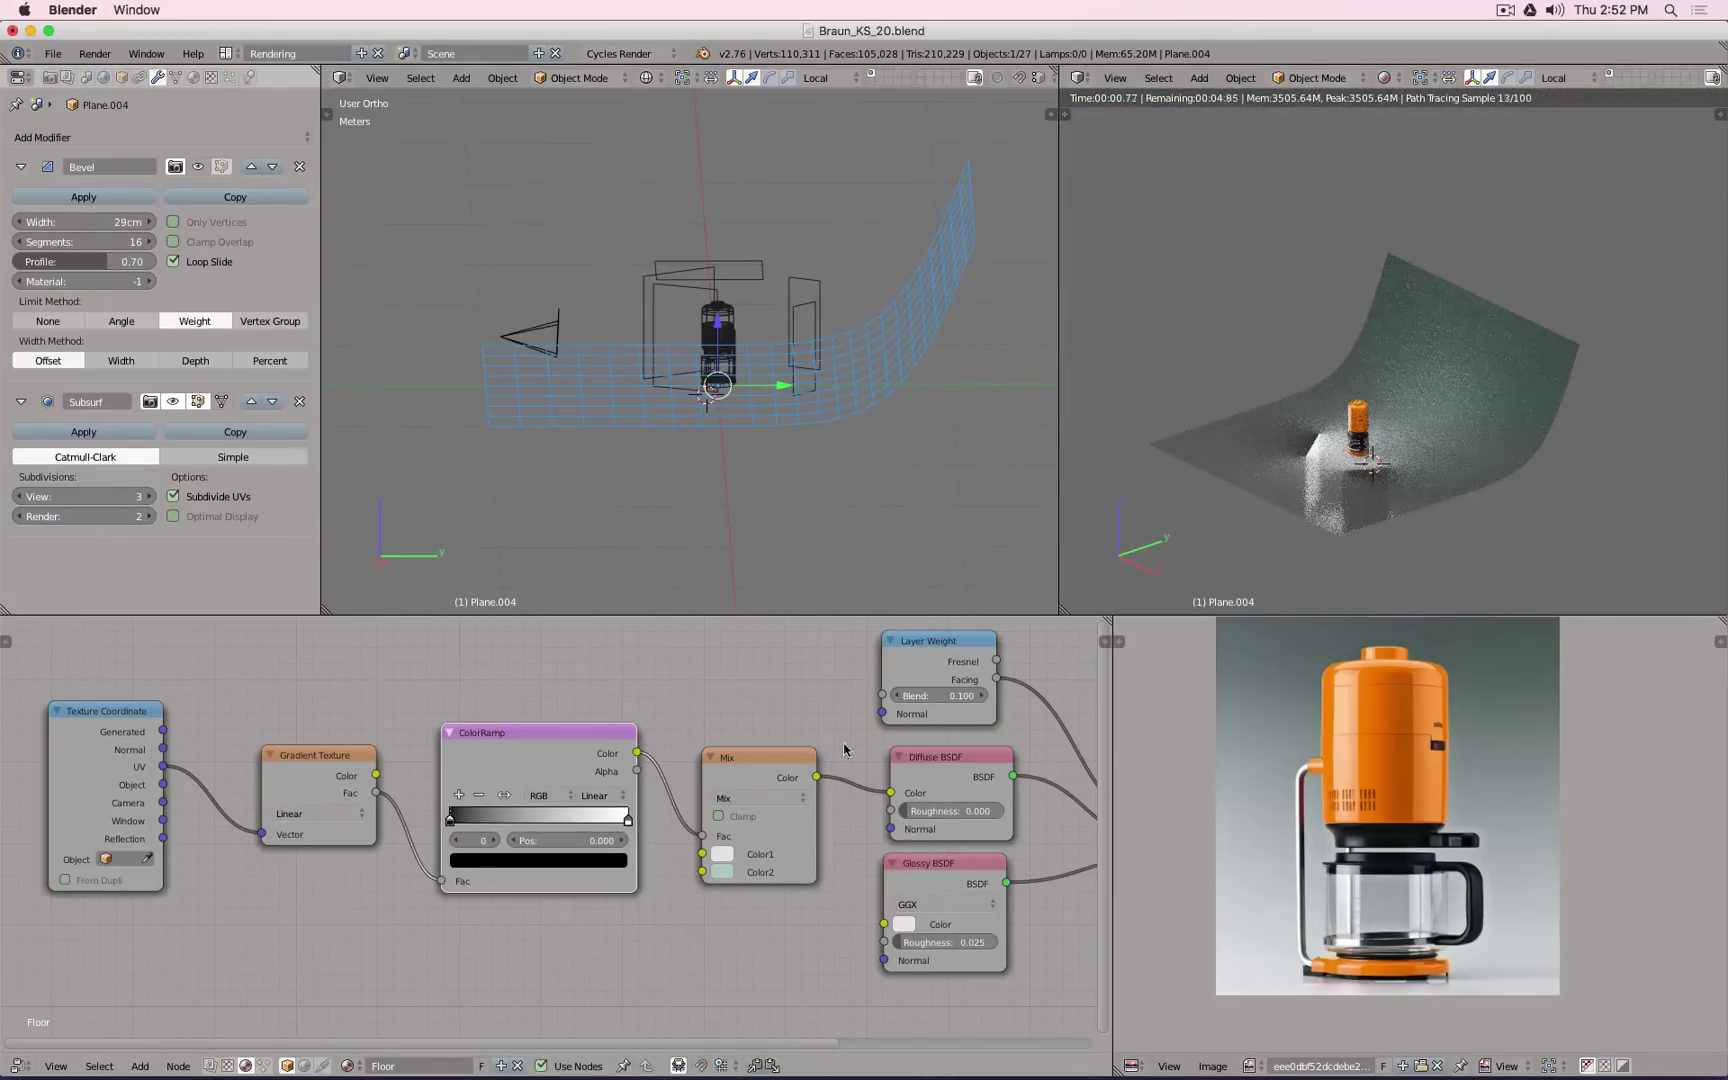
drag(628, 823, 548, 822)
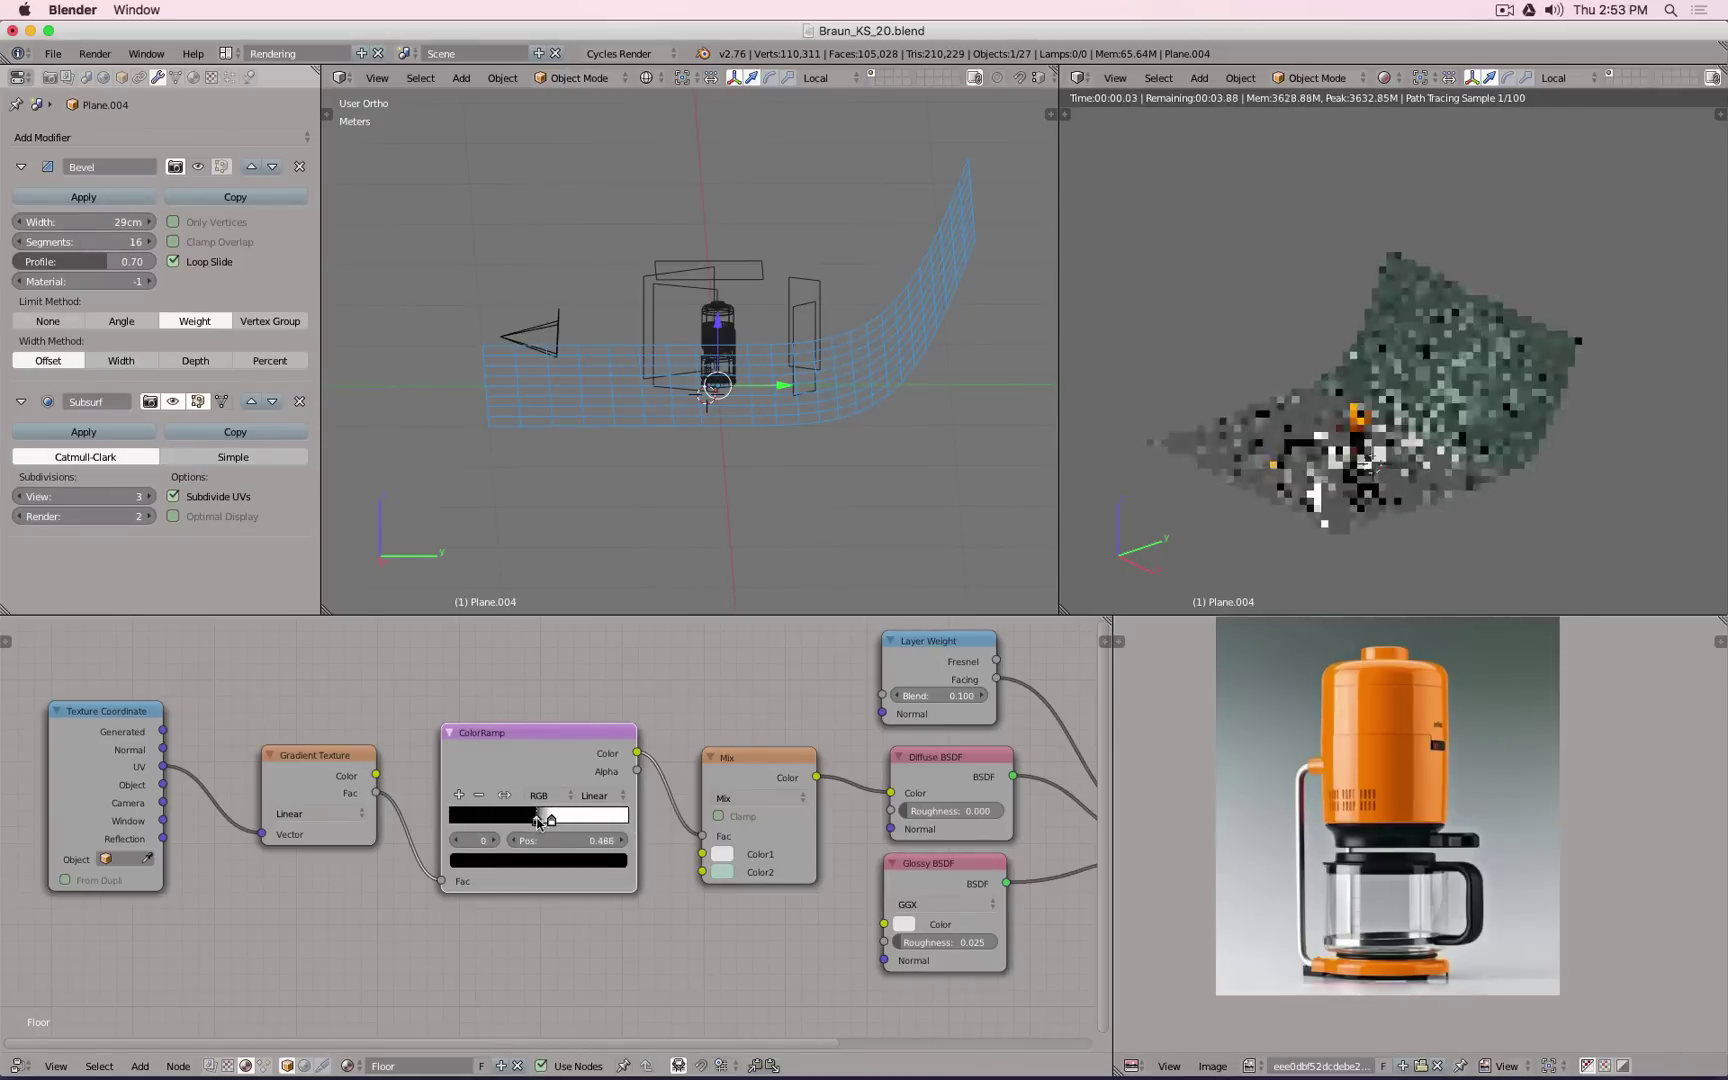
scroll(1484, 477, up, 2)
scroll(1484, 477, up, 3)
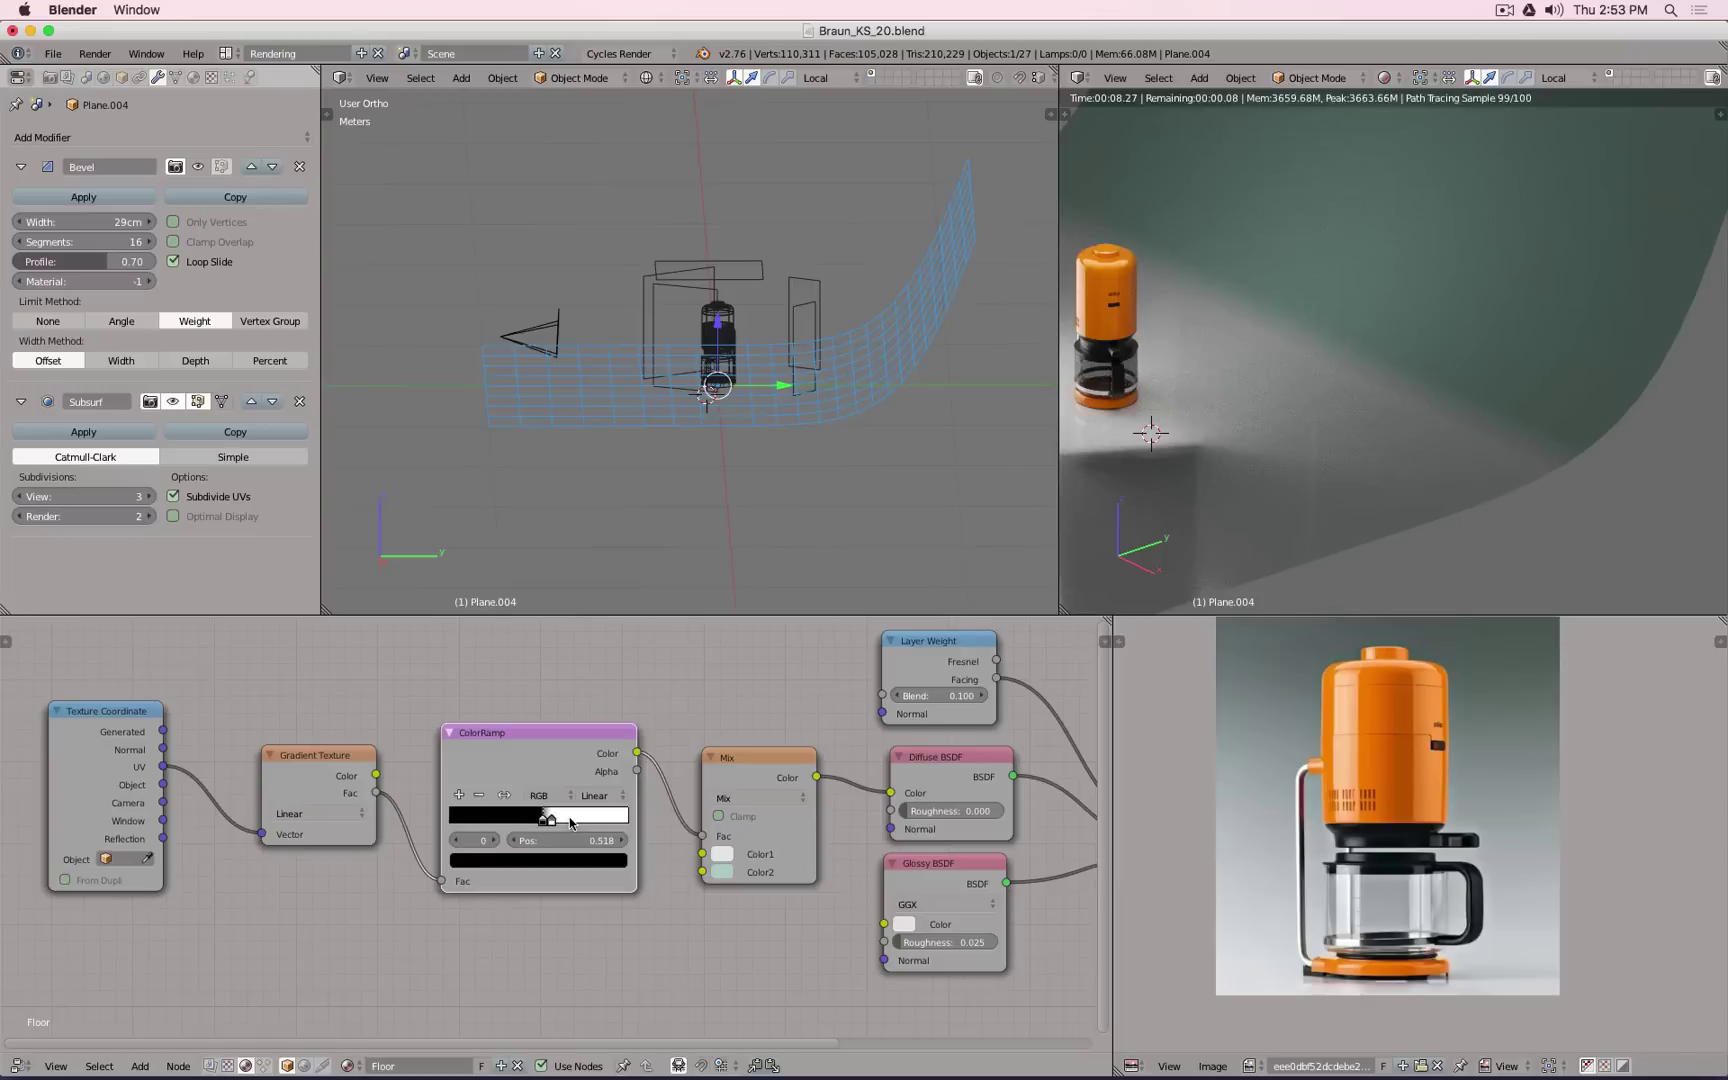
scroll(620, 822, down, 1)
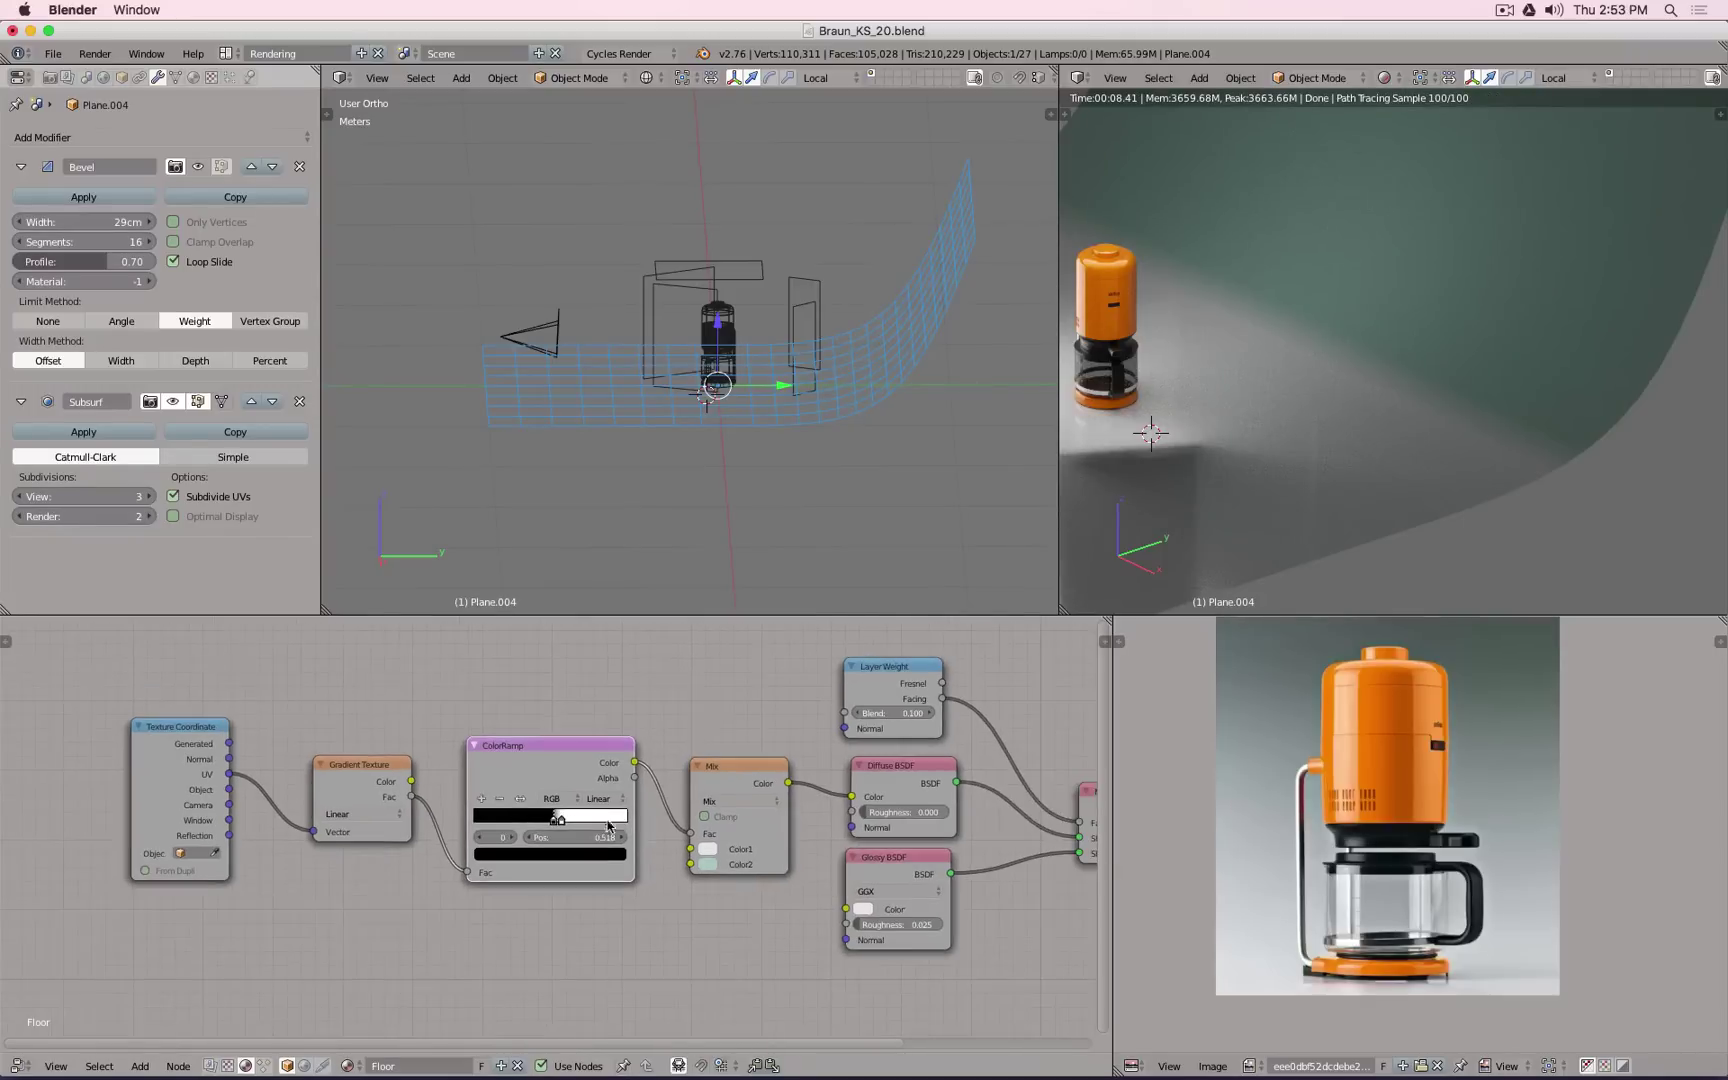
drag(558, 822, 595, 823)
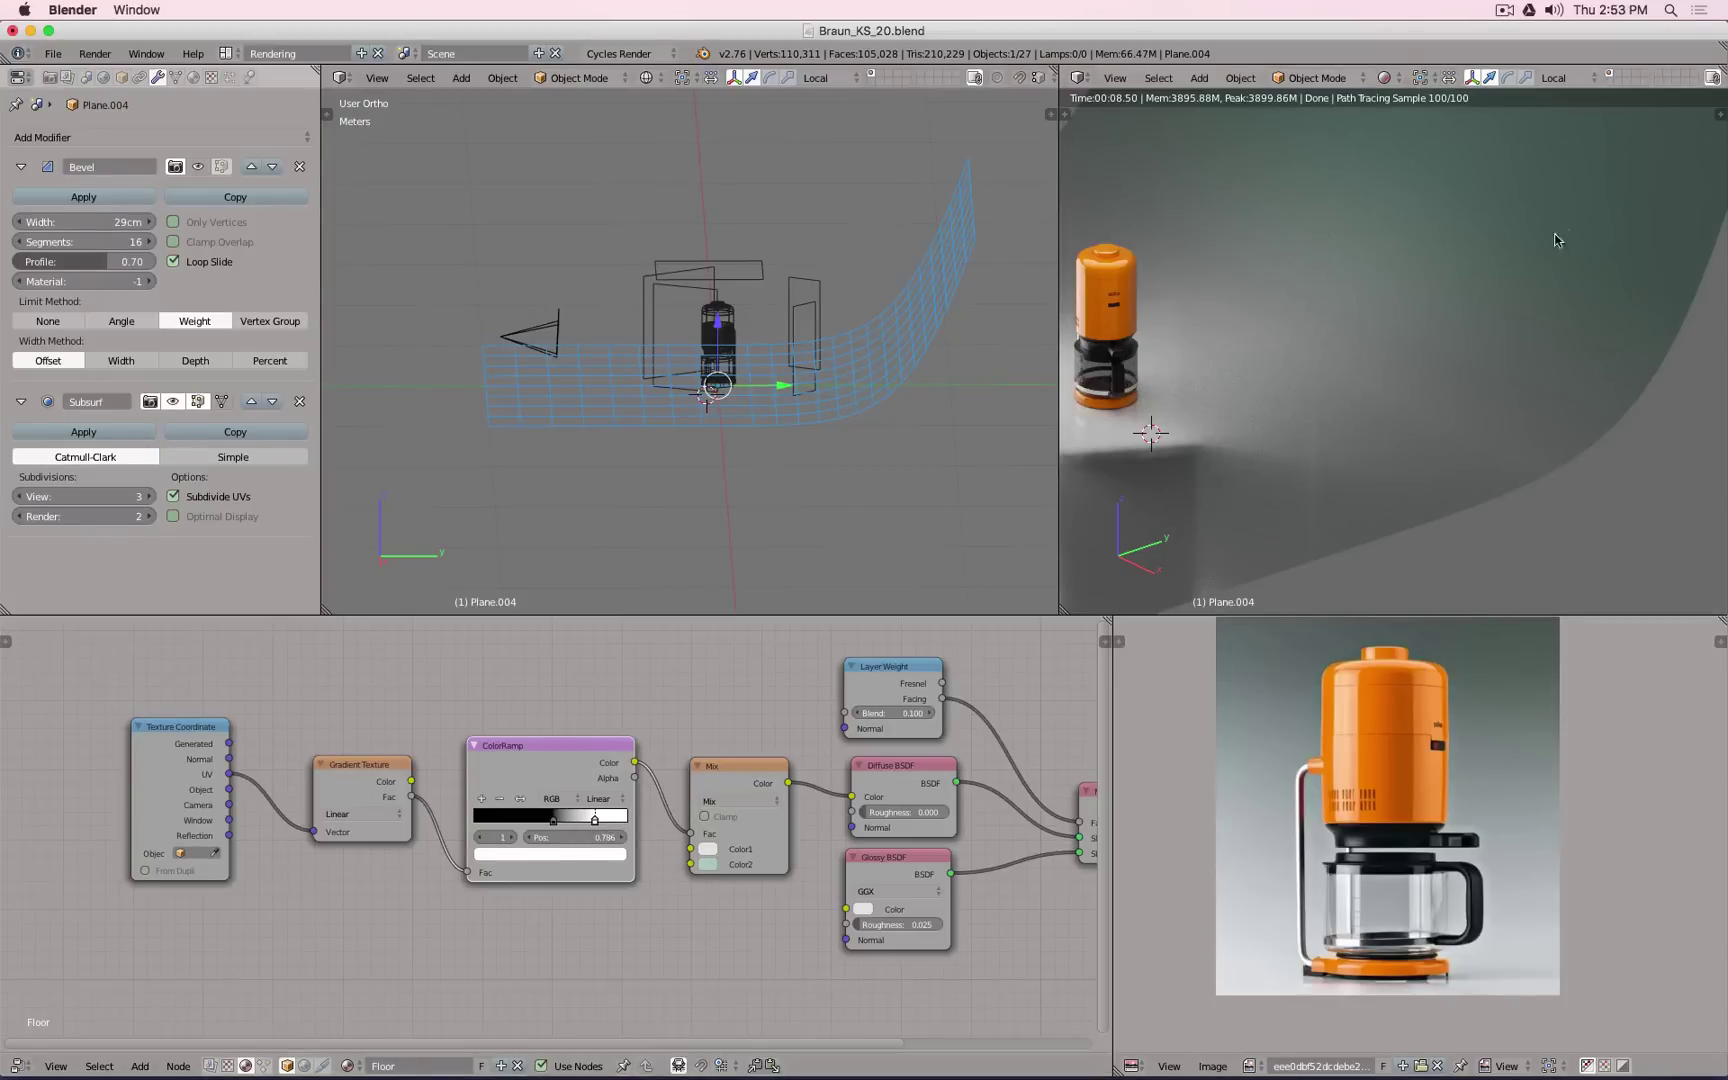
Step: Return the ColorRamp's black stop to 0.000, try the white stop at 0.095 and 0.886, and reposition the node
key(KP_Decimal)
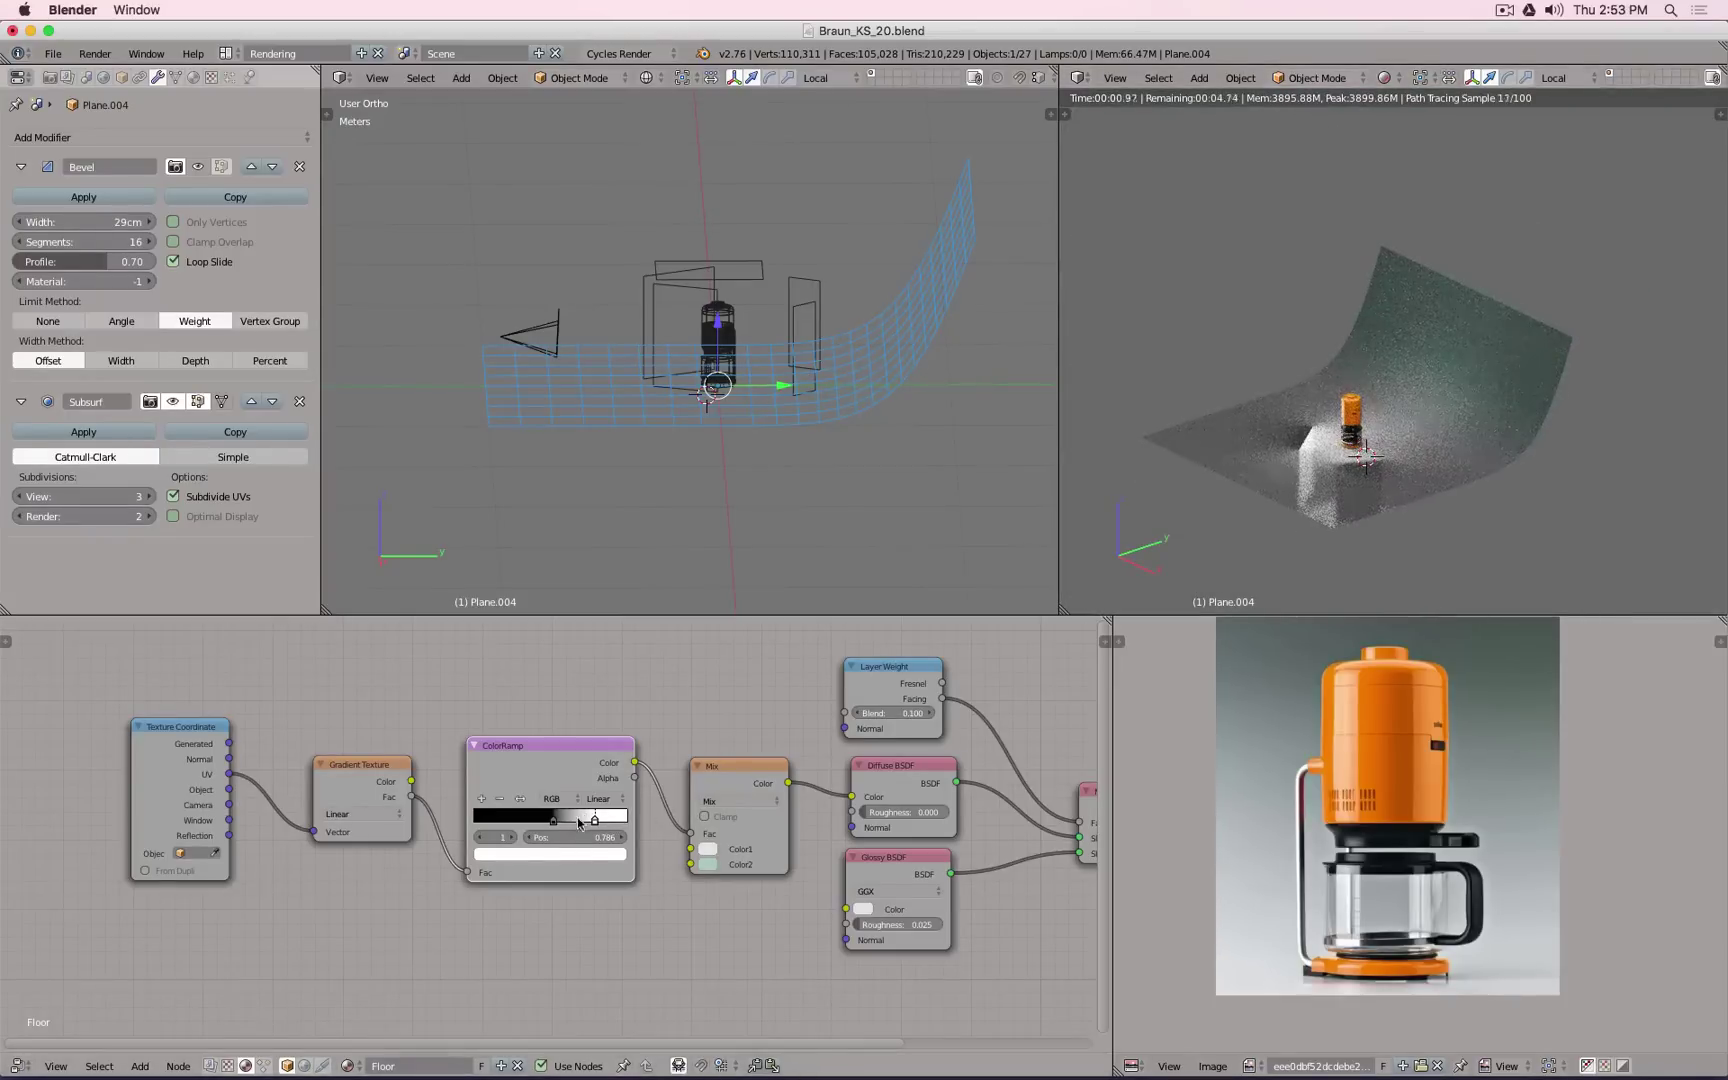
drag(555, 820, 474, 820)
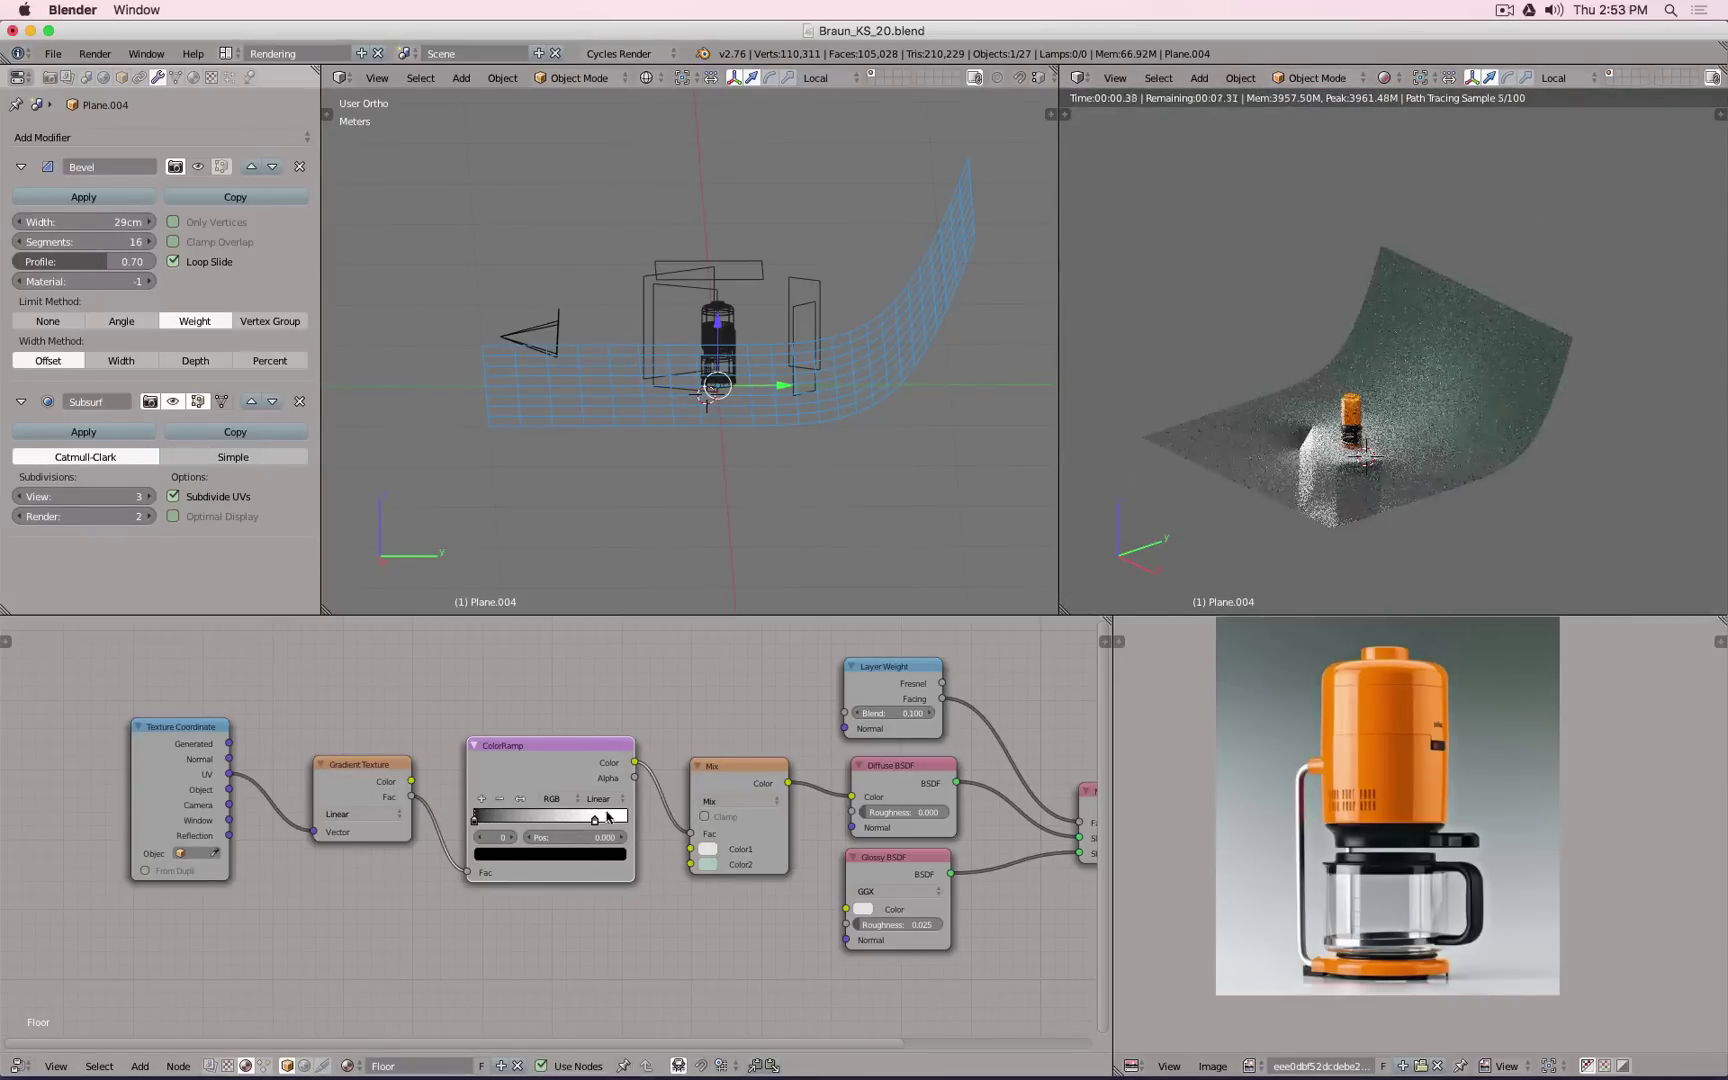
drag(592, 822, 501, 824)
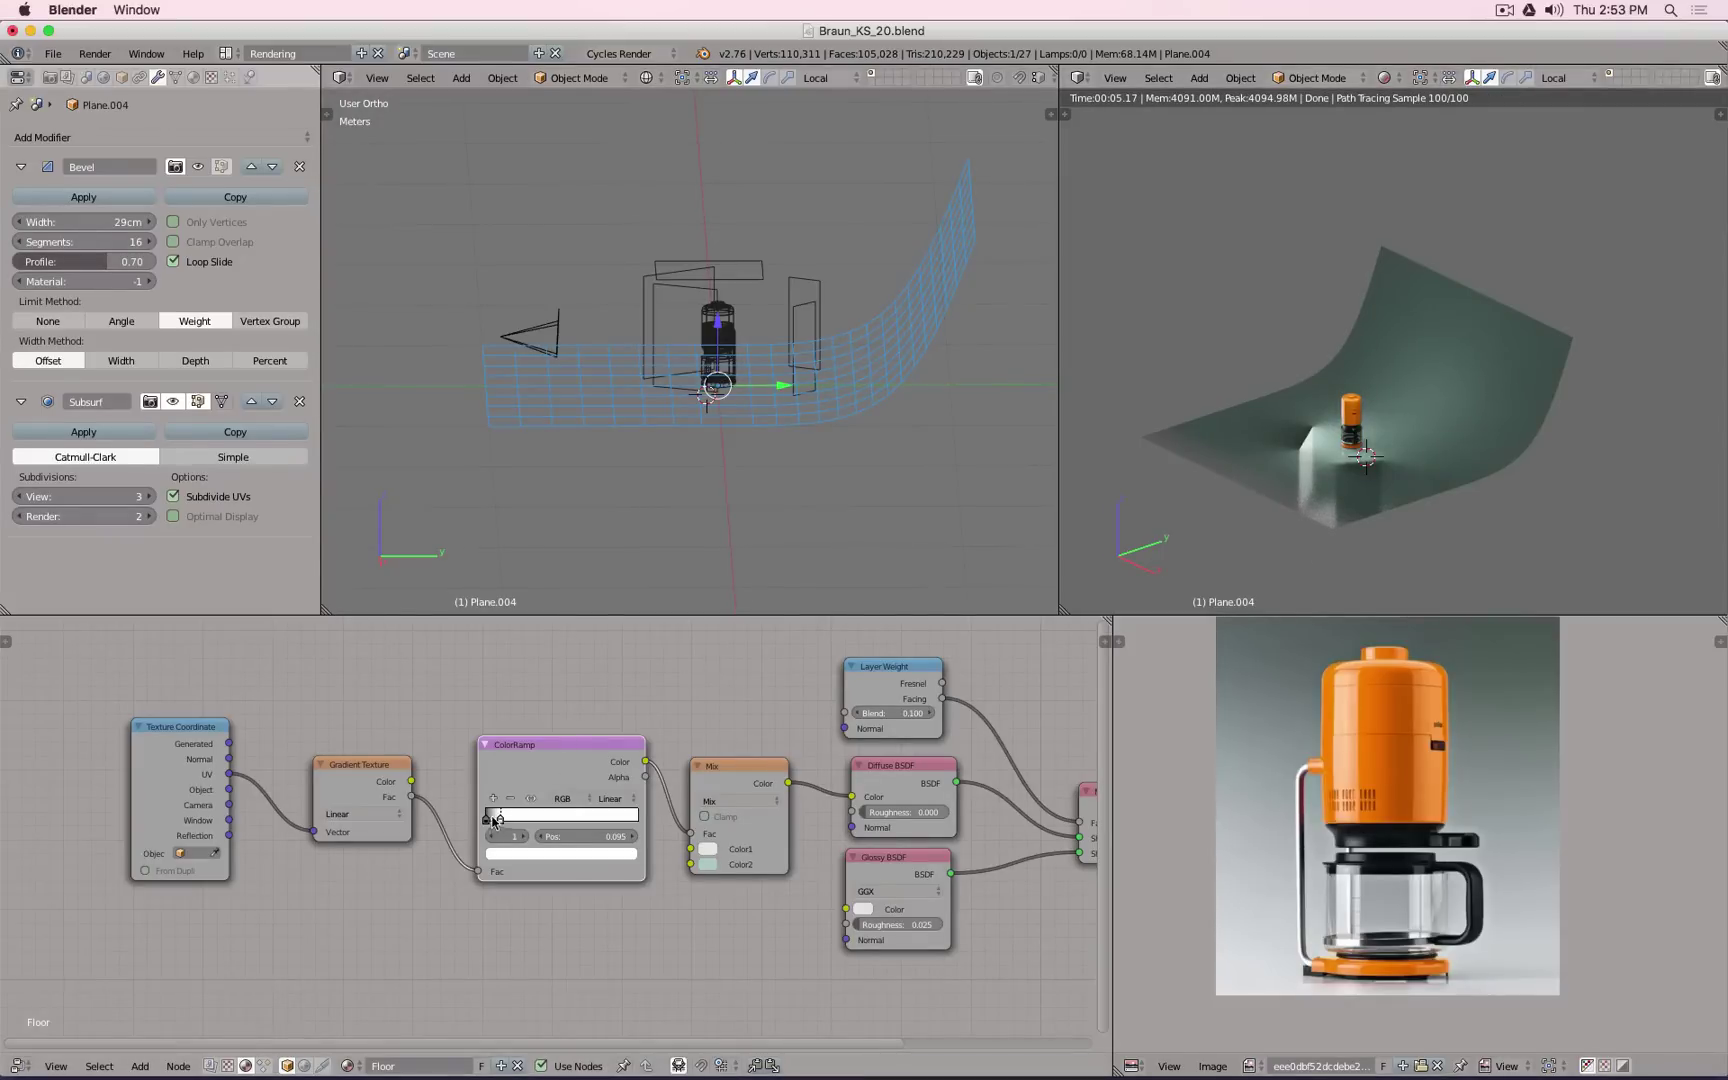
drag(499, 822, 621, 820)
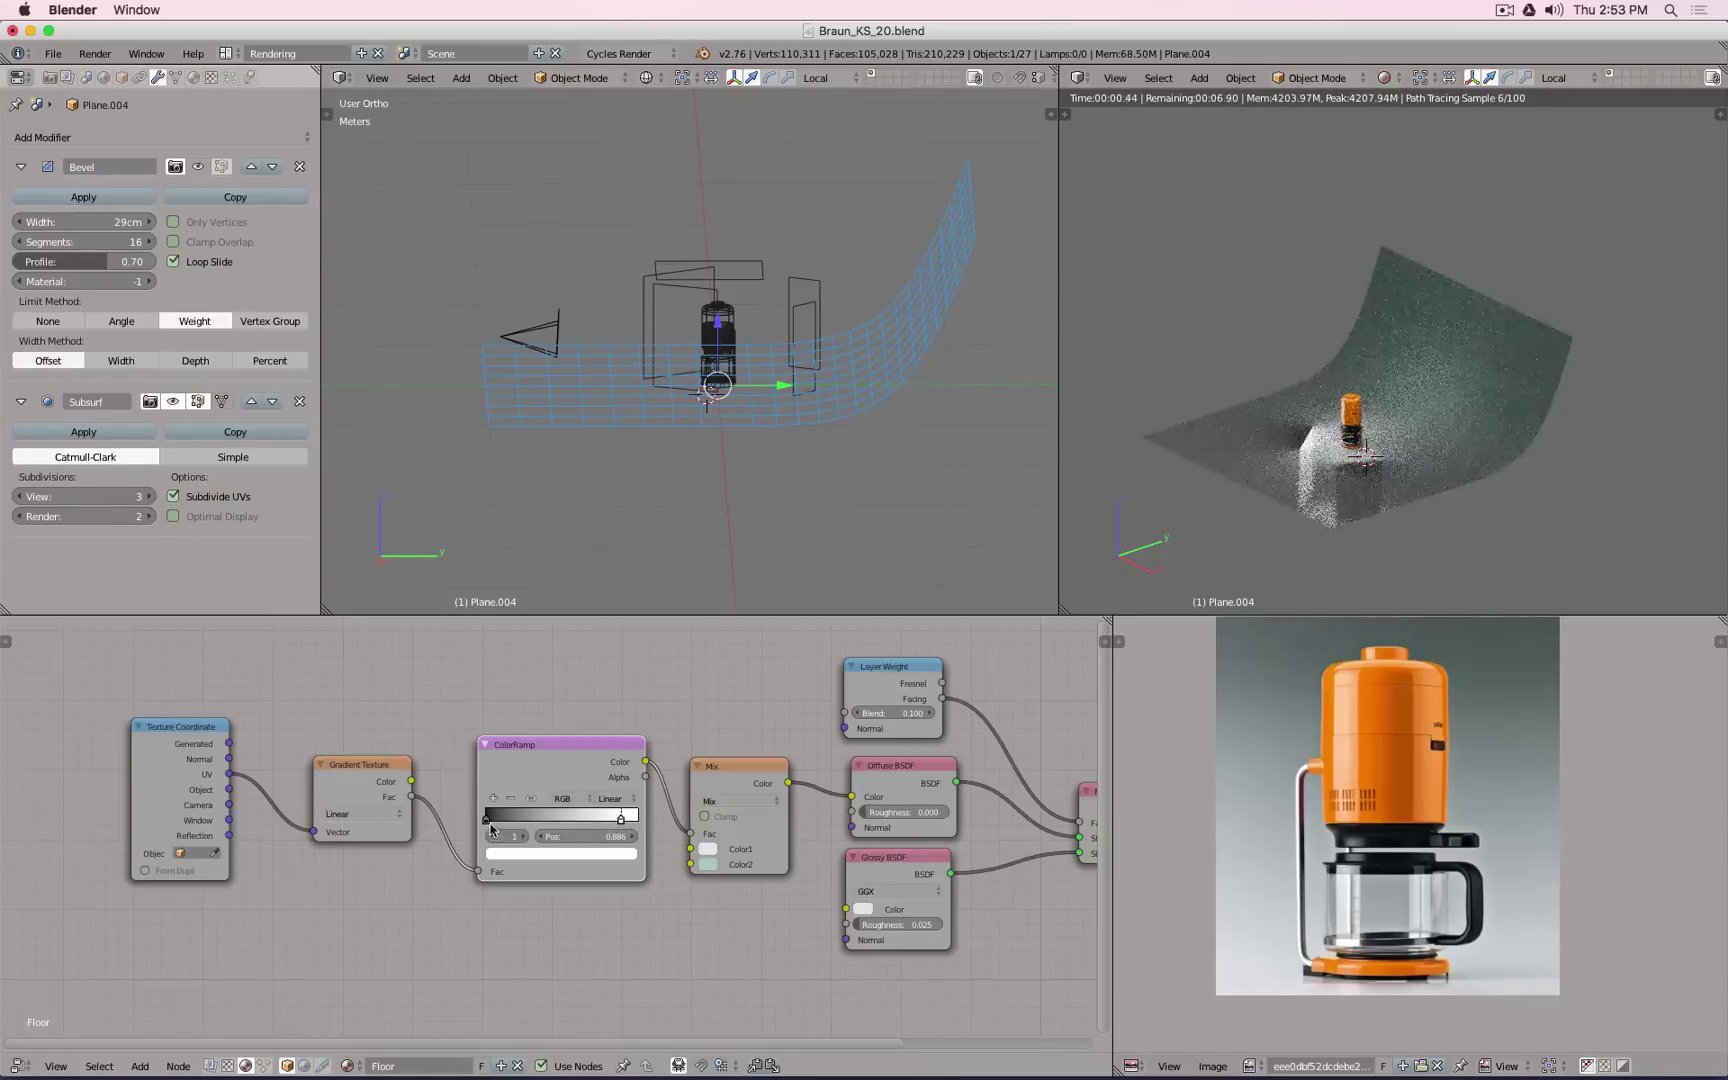
mouse_move(489, 827)
mouse_down()
mouse_move(553, 823)
mouse_move(493, 825)
mouse_up()
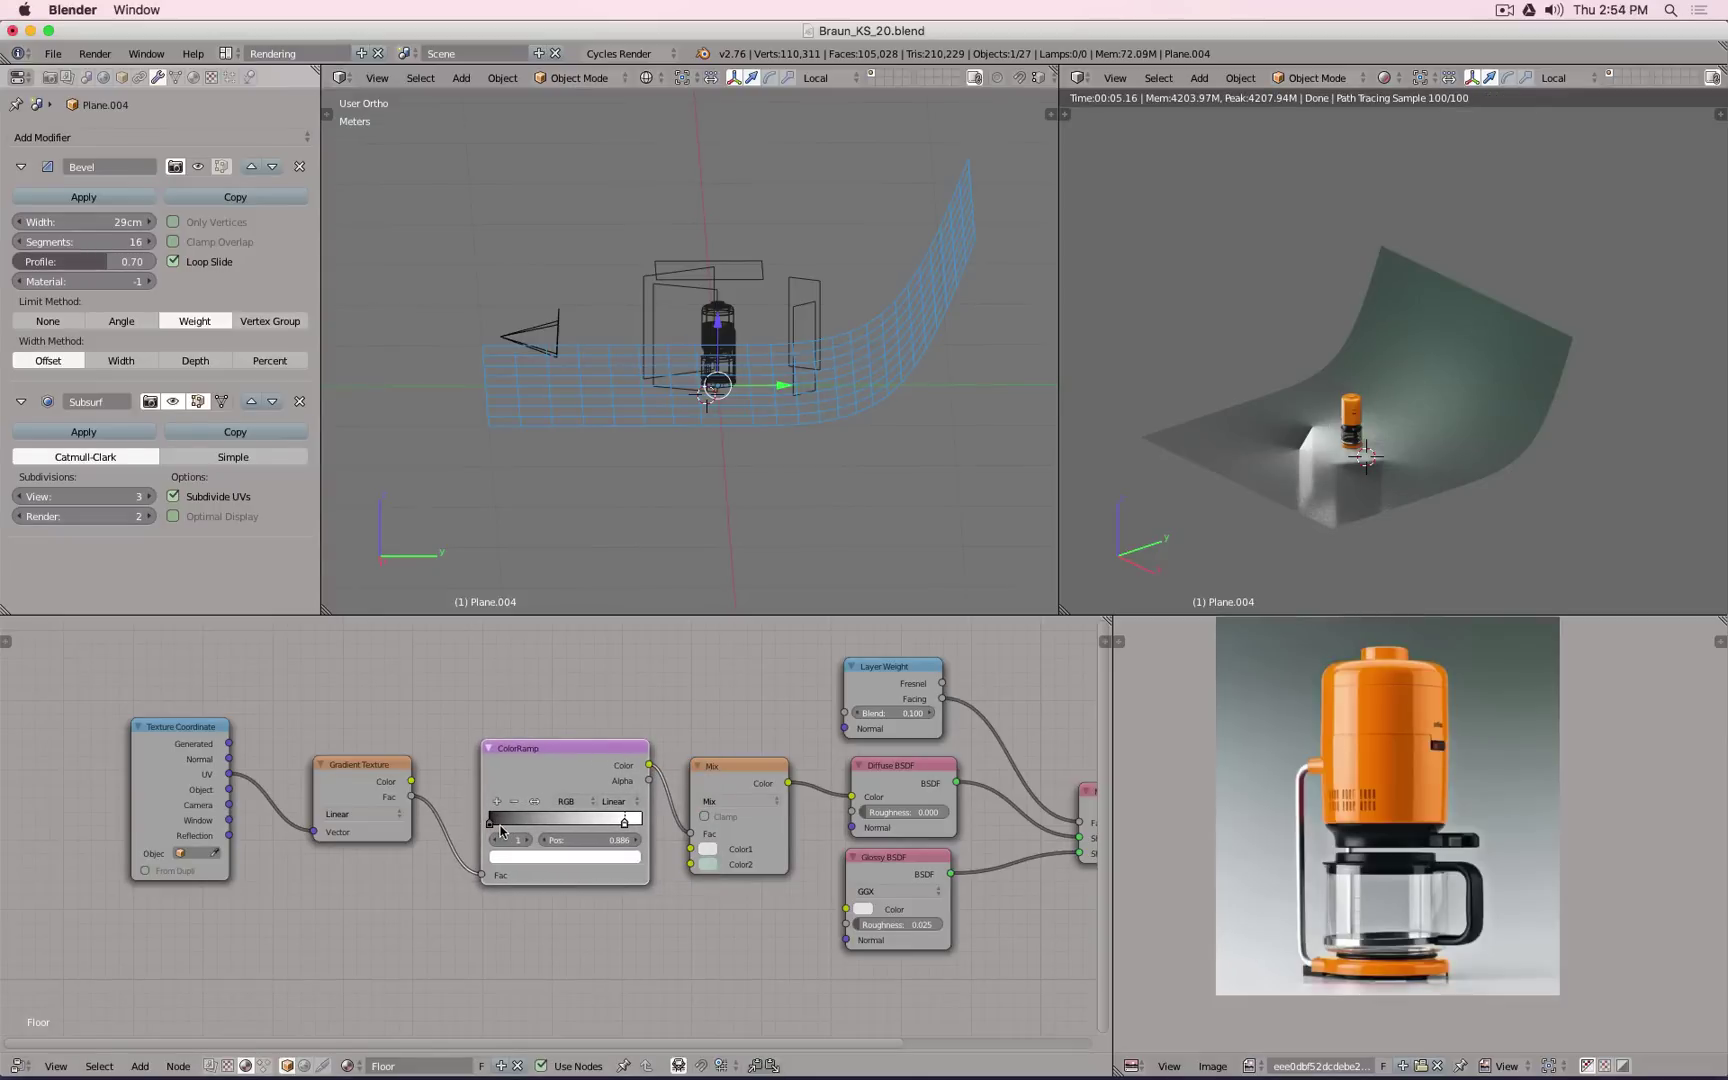
scroll(491, 829, up, 2)
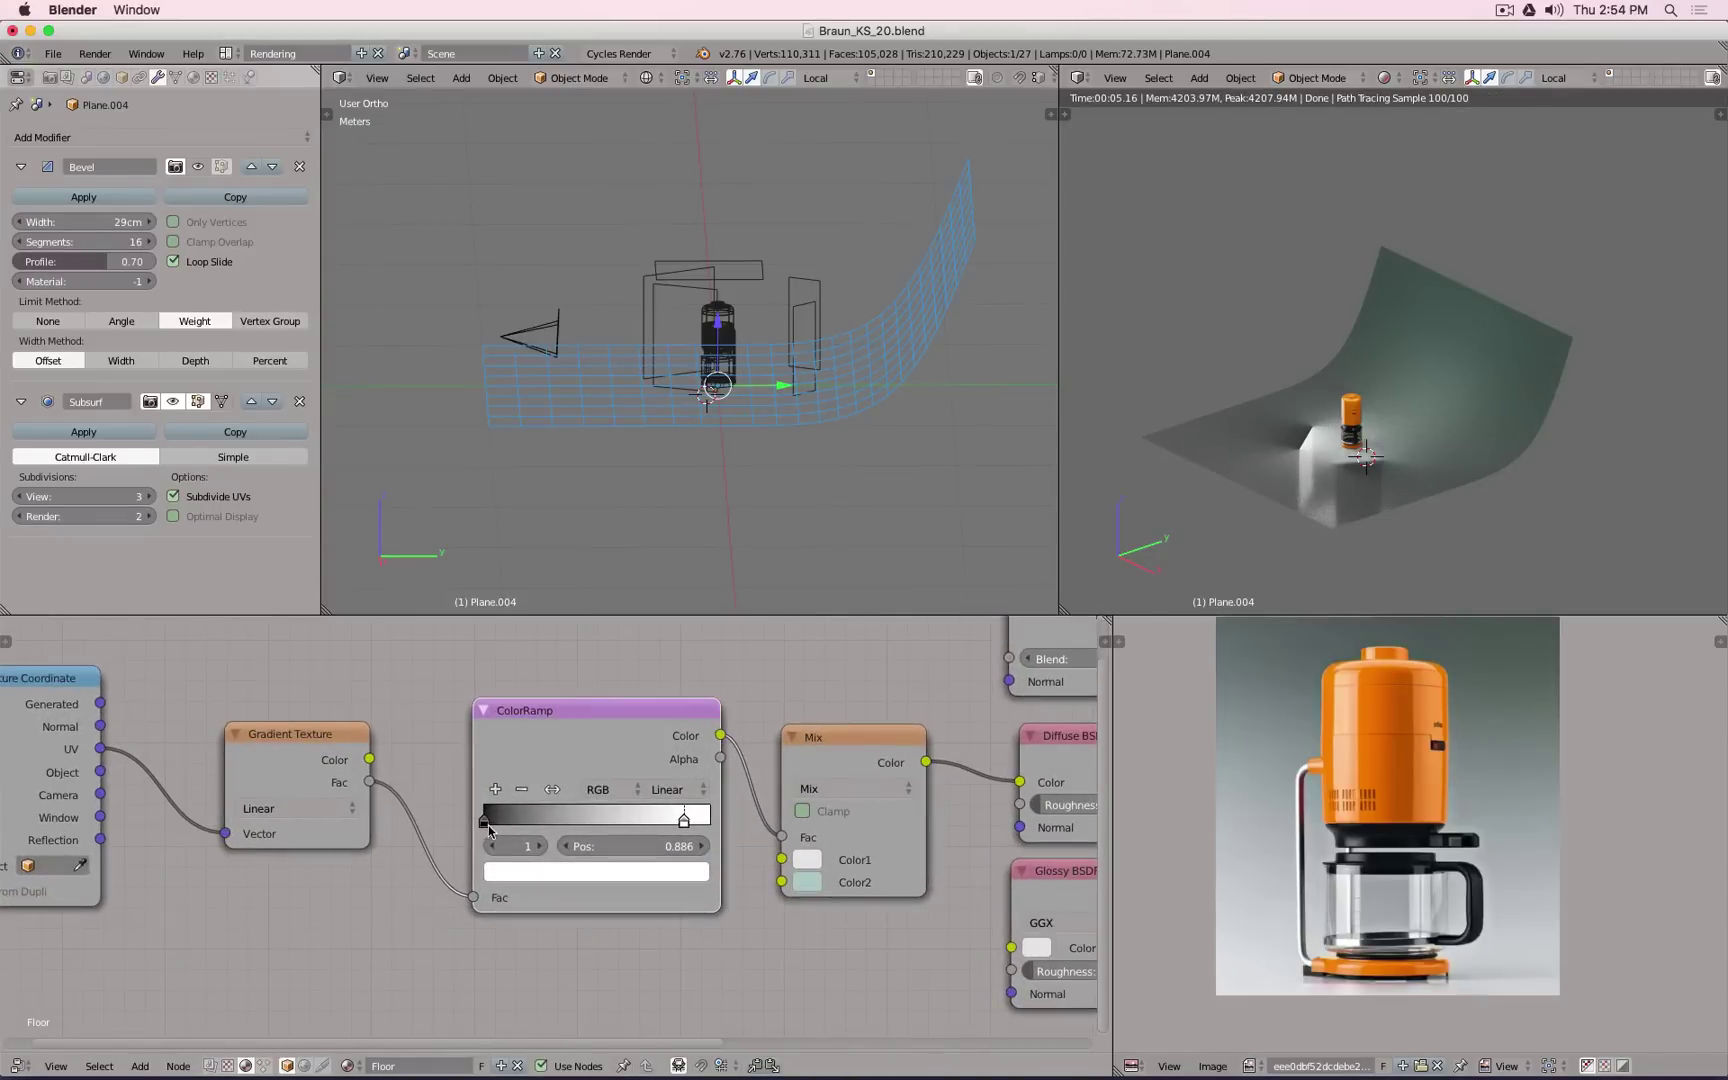
drag(503, 832, 455, 826)
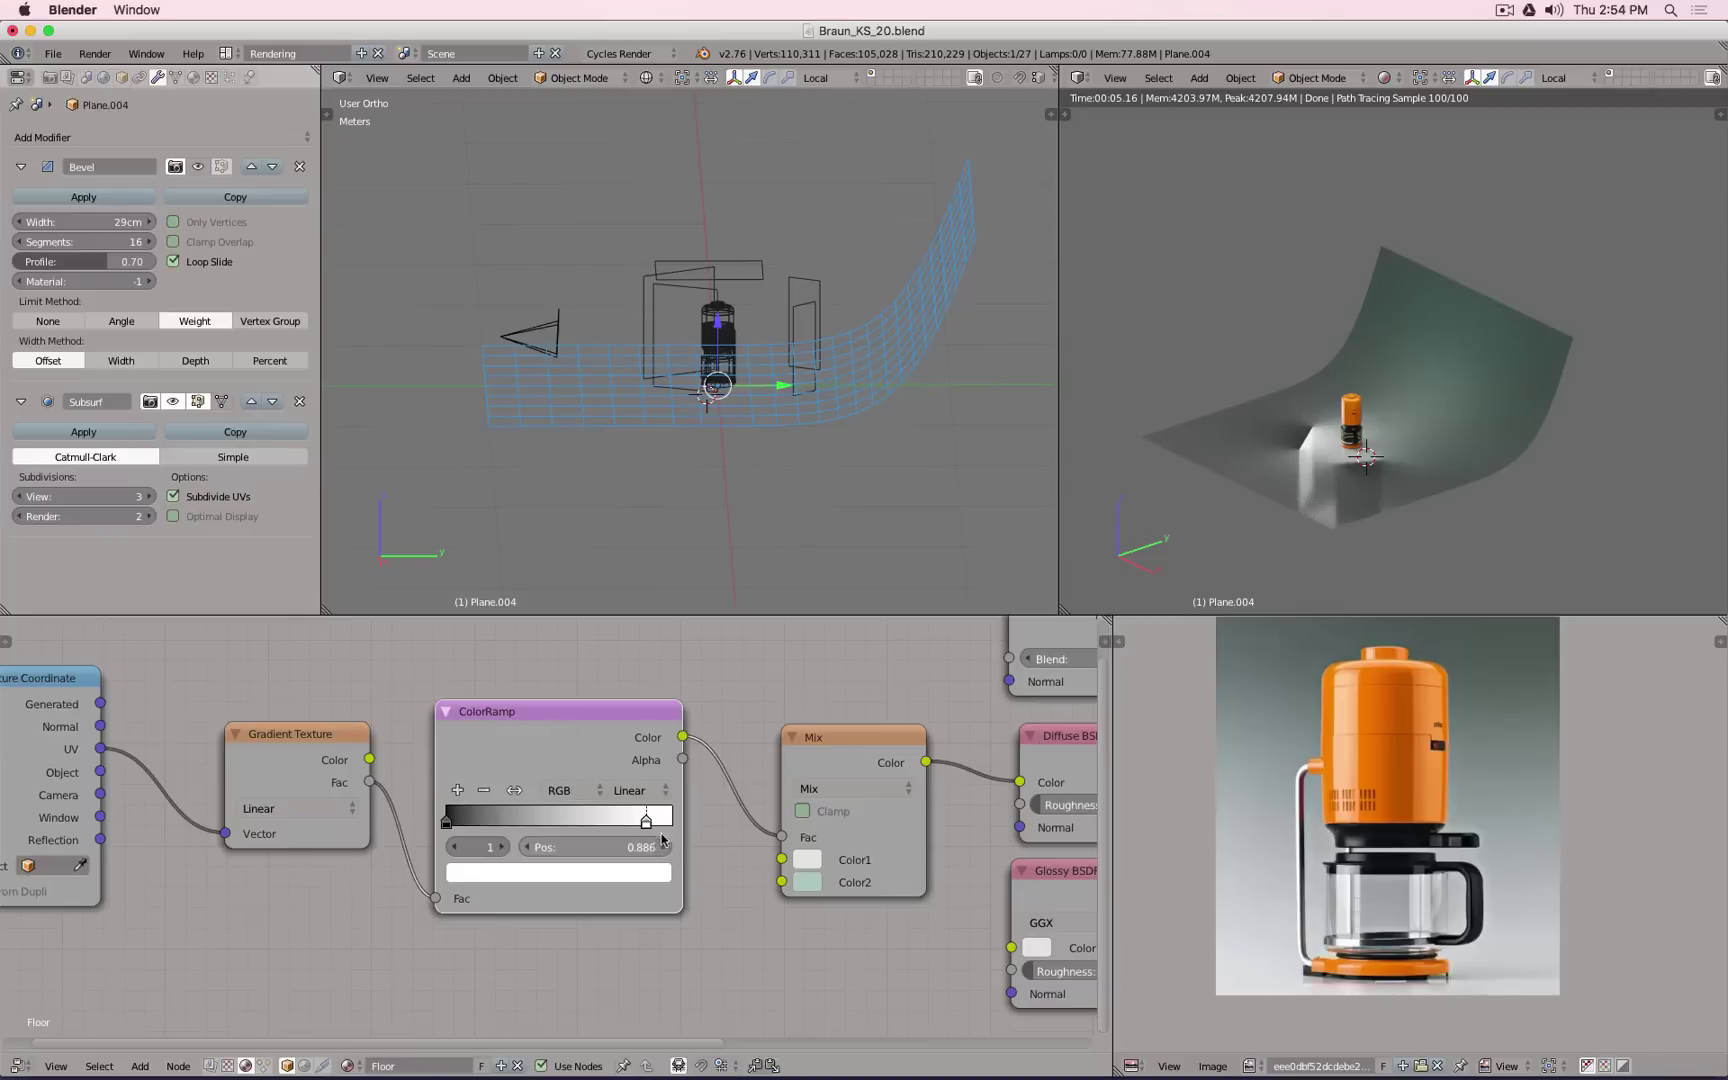
Step: In the camera view, set the ColorRamp's black stop to 0.605 and its white stop to 1.000
drag(647, 822, 641, 822)
drag(446, 822, 521, 828)
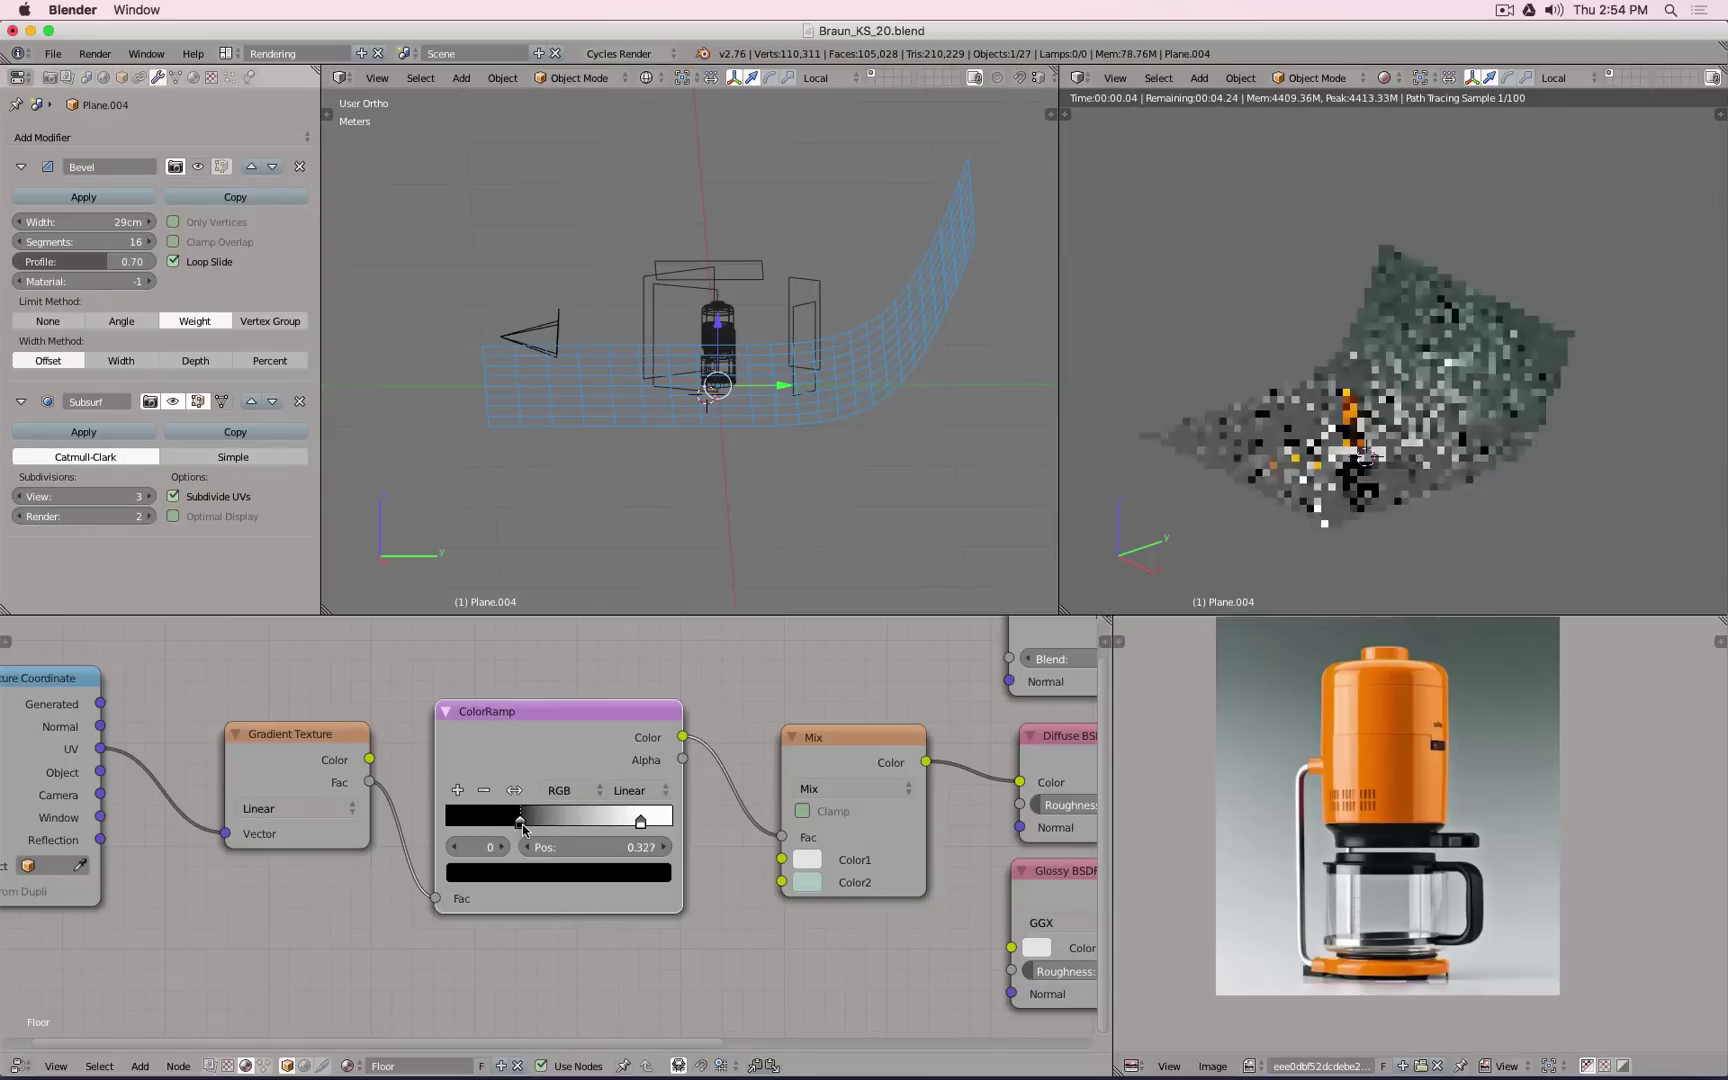
key(KP_0)
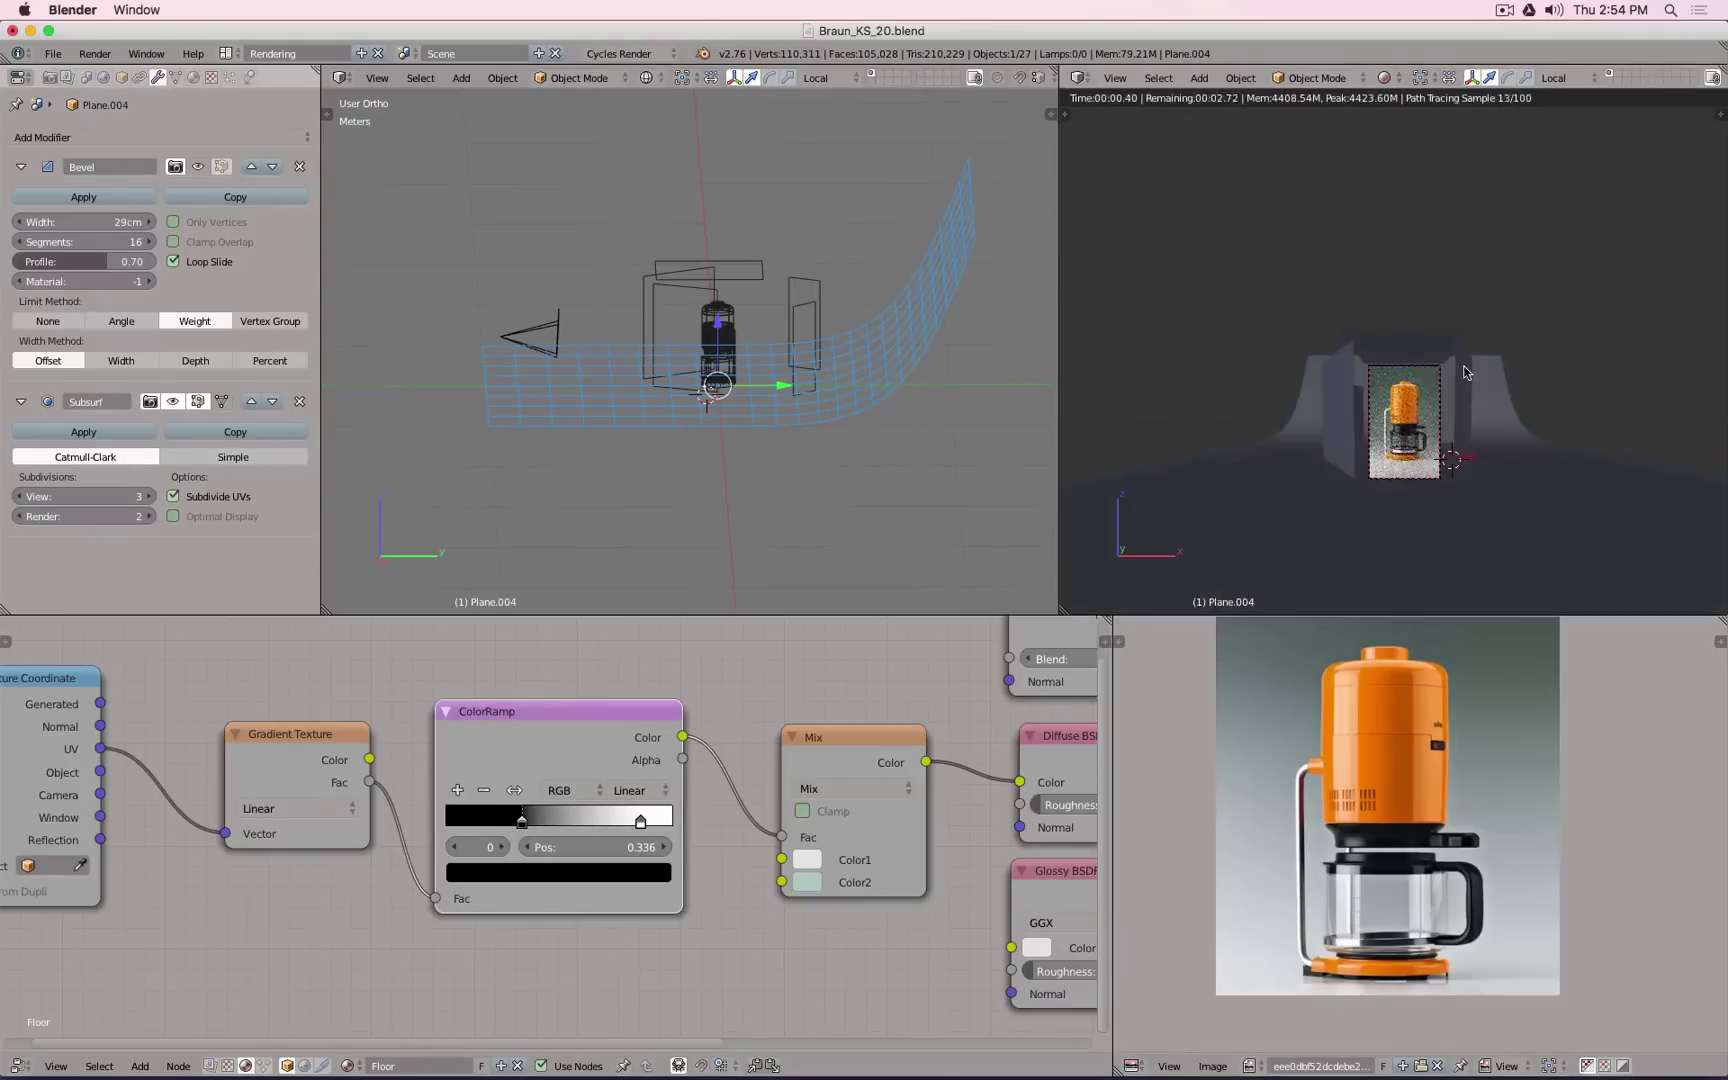
scroll(1464, 367, up, 6)
shift+middle_drag(1464, 367, 1472, 275)
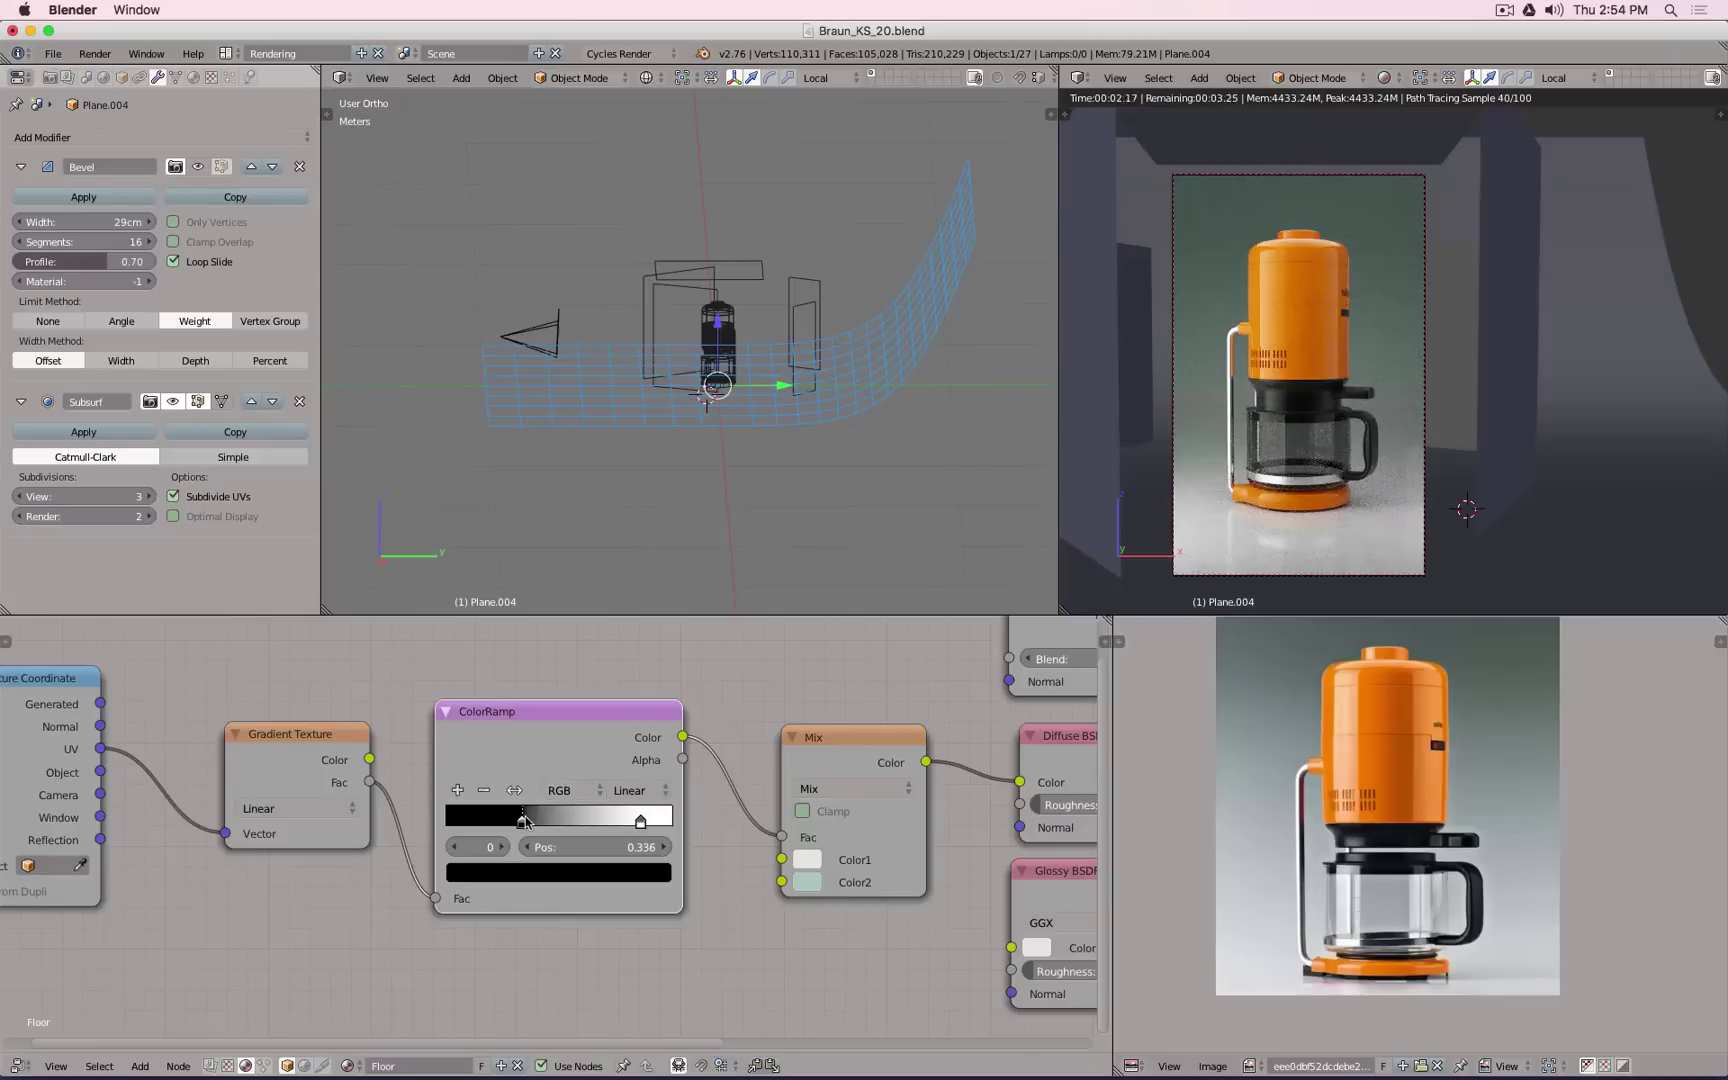
drag(522, 822, 687, 828)
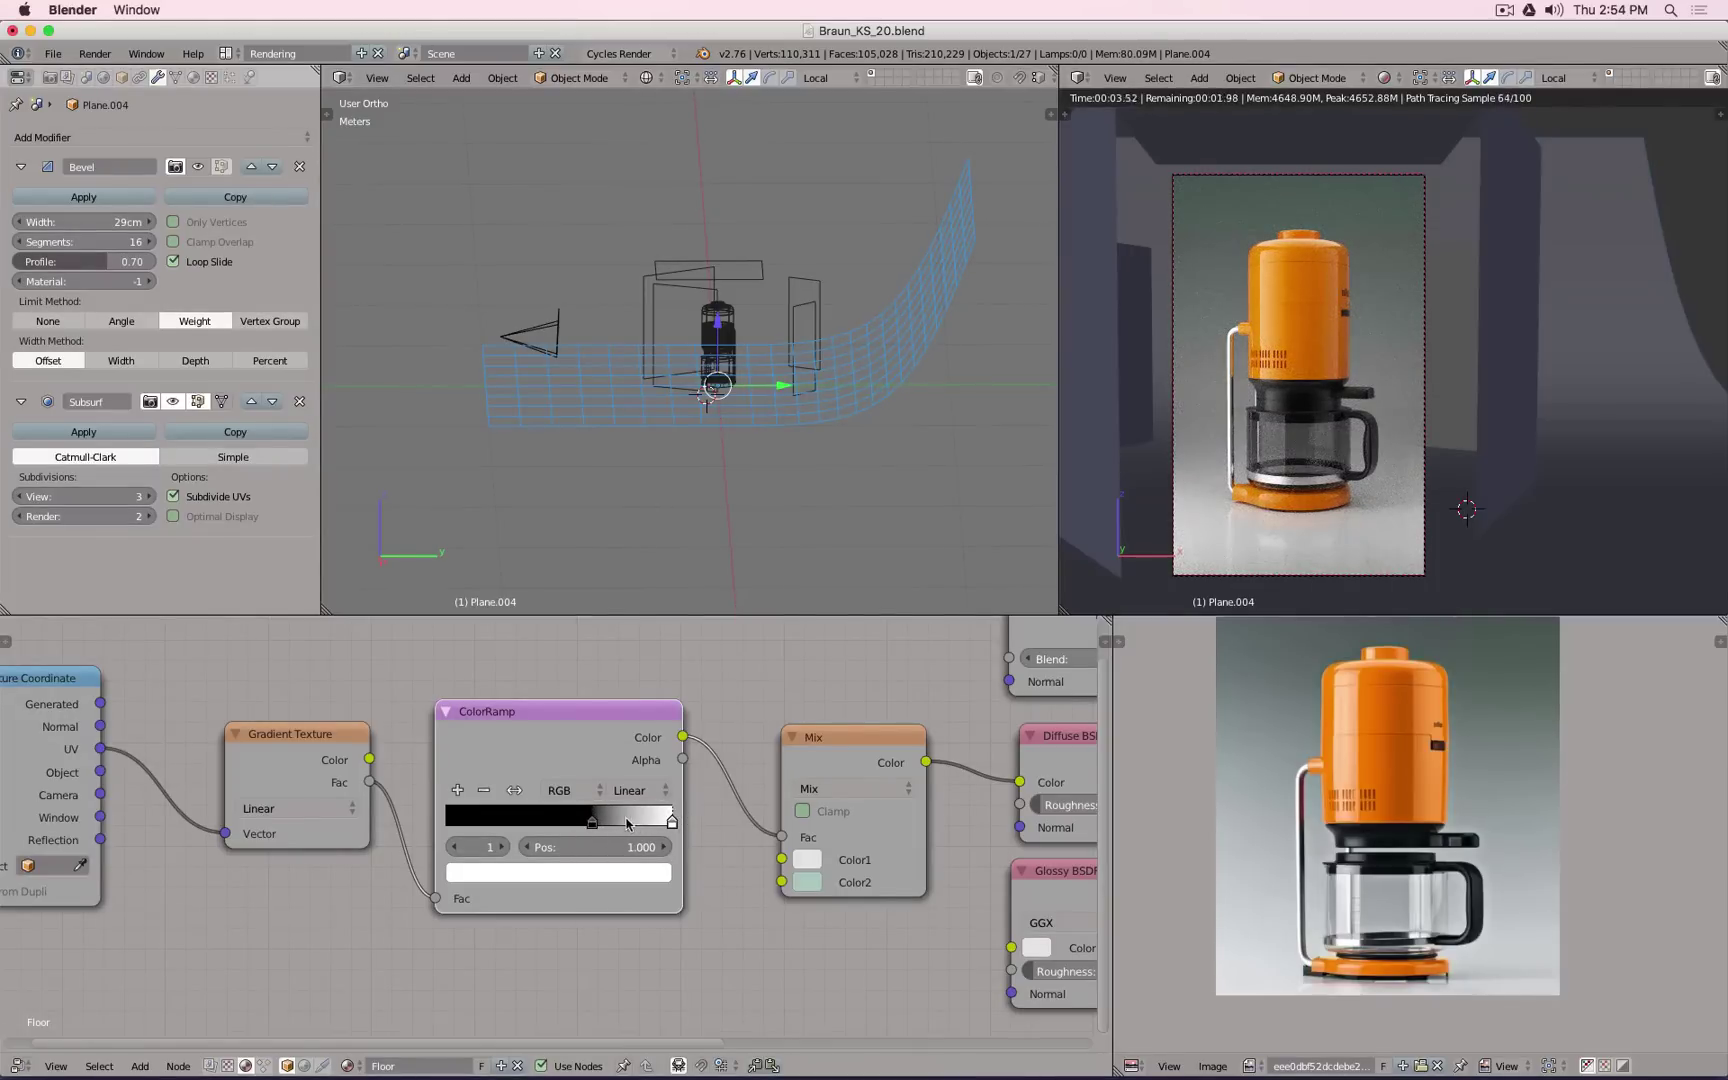
drag(602, 822, 585, 824)
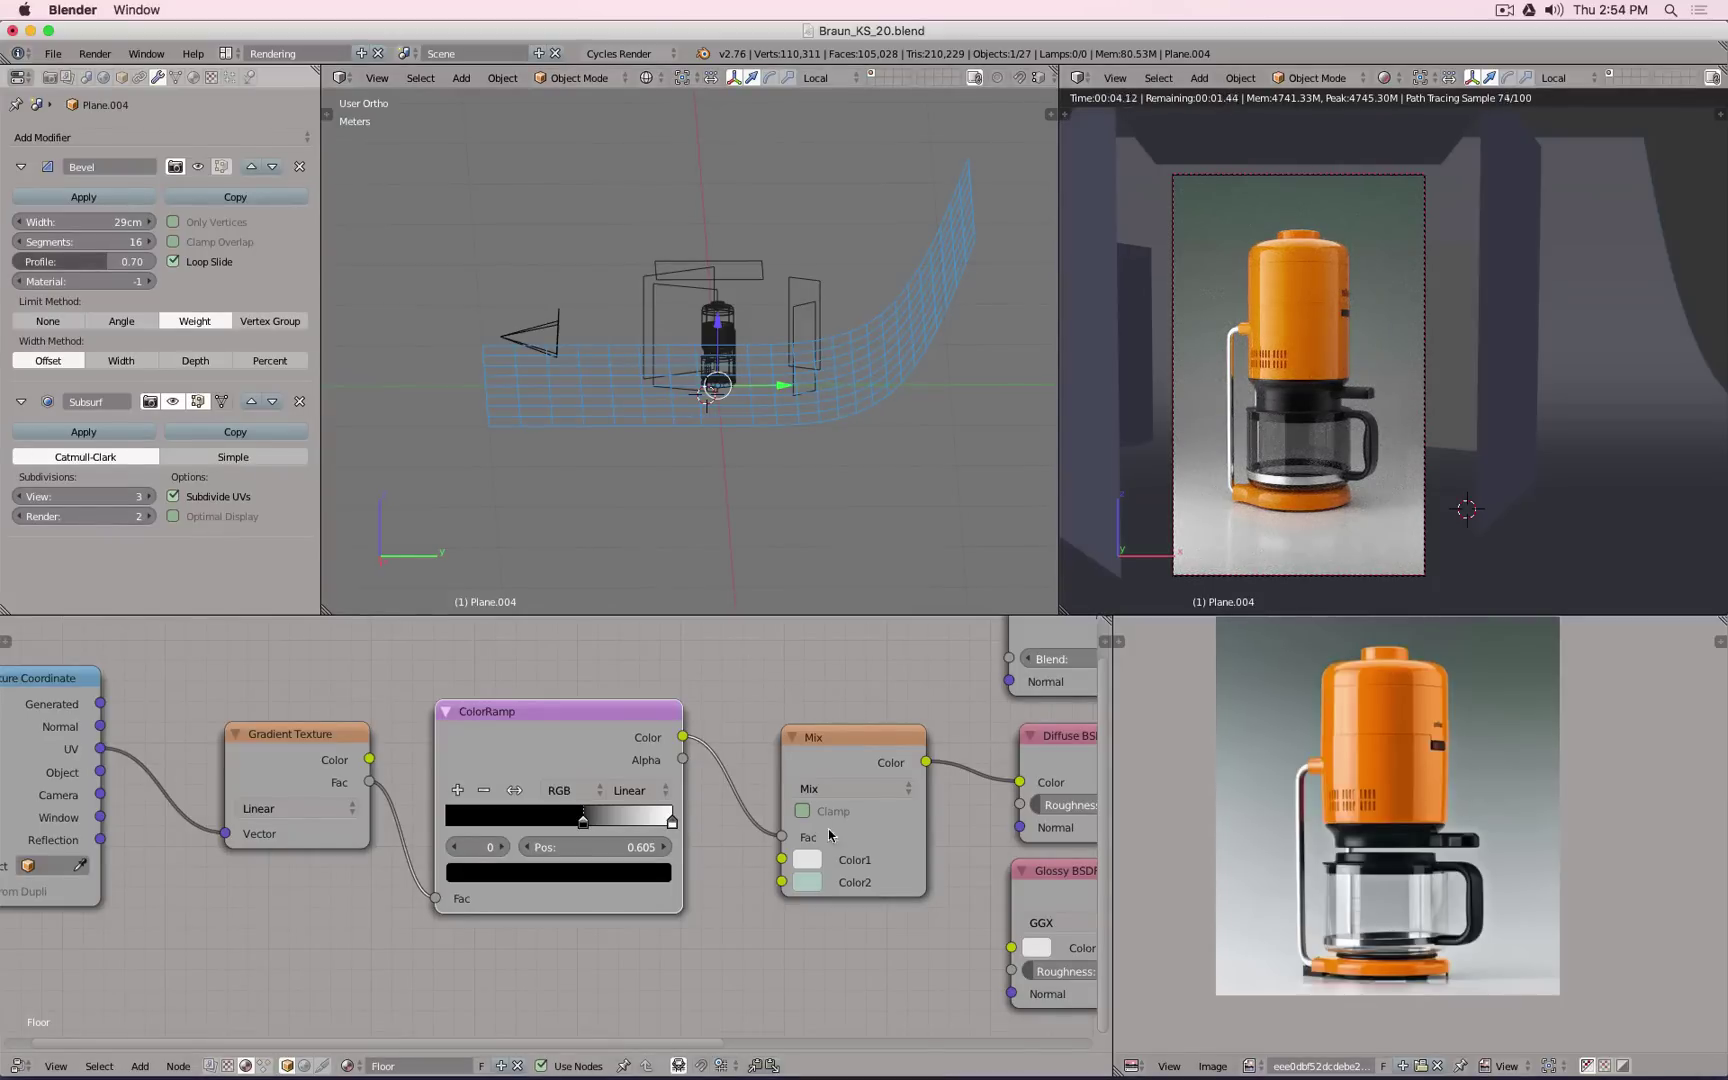
Step: Raise the saturation of the Mix node's green Color2 to 0.171
click(805, 883)
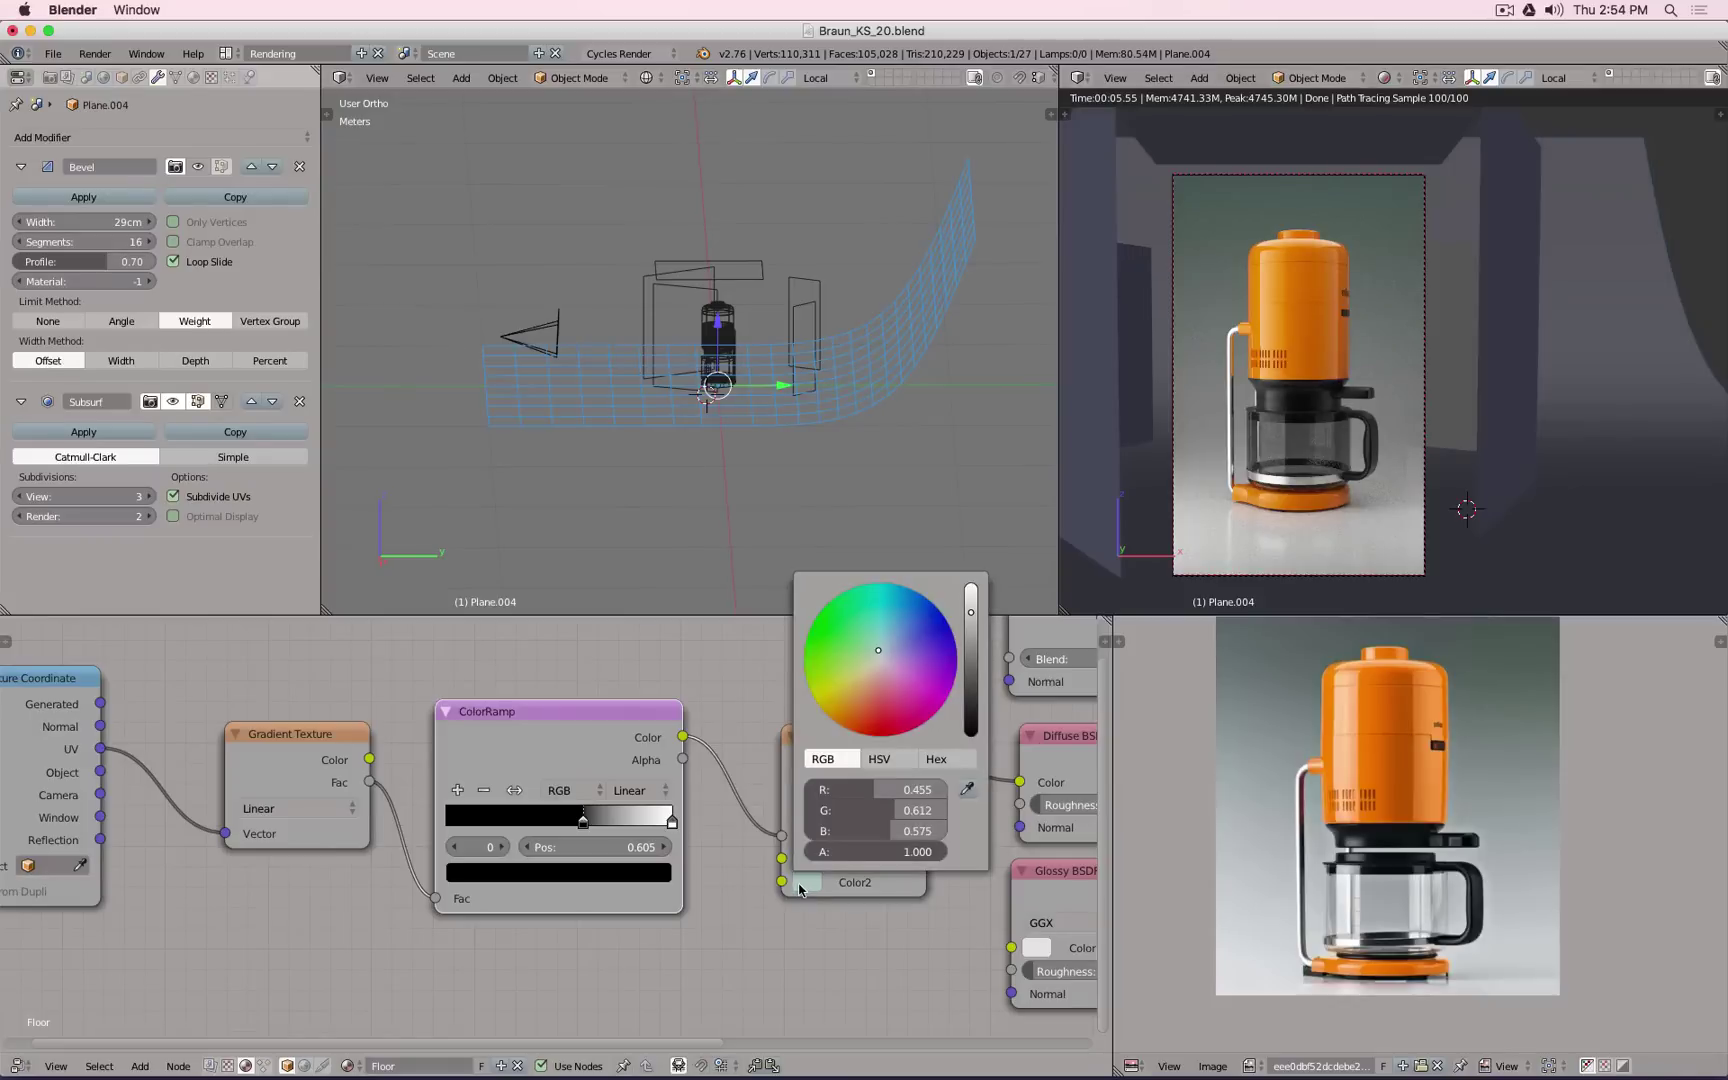
click(879, 759)
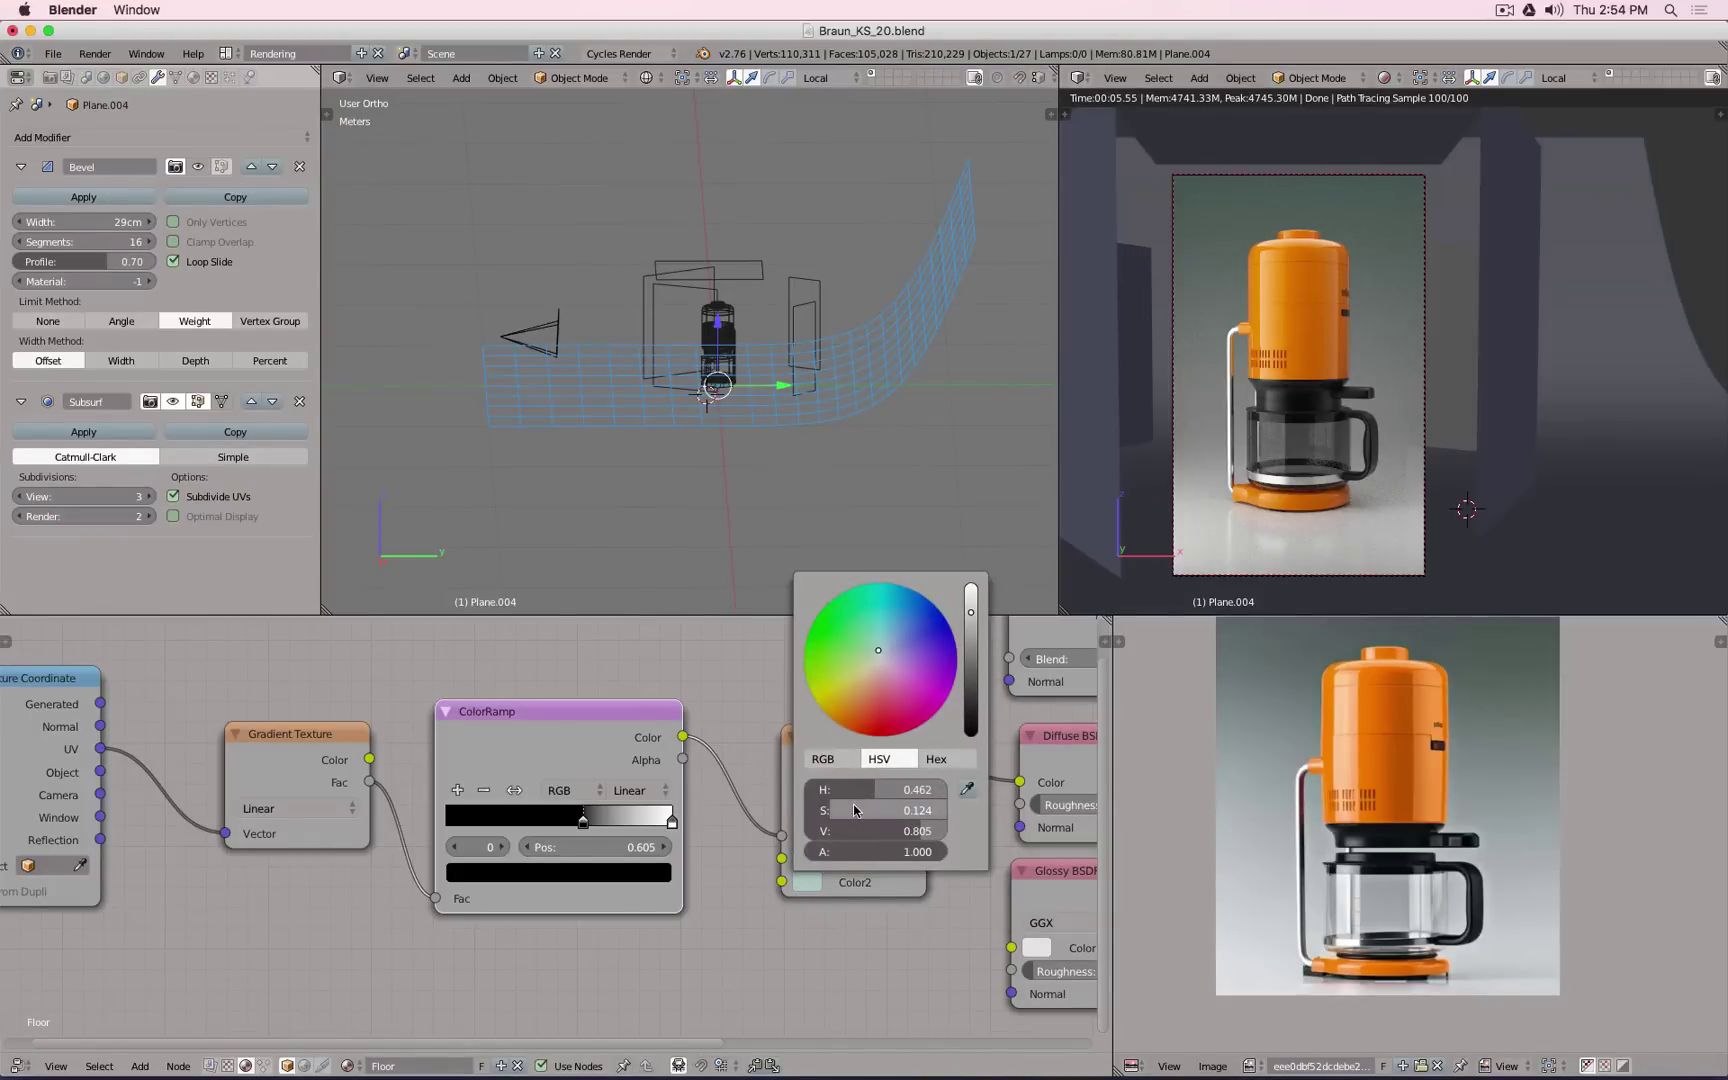
drag(855, 810, 891, 810)
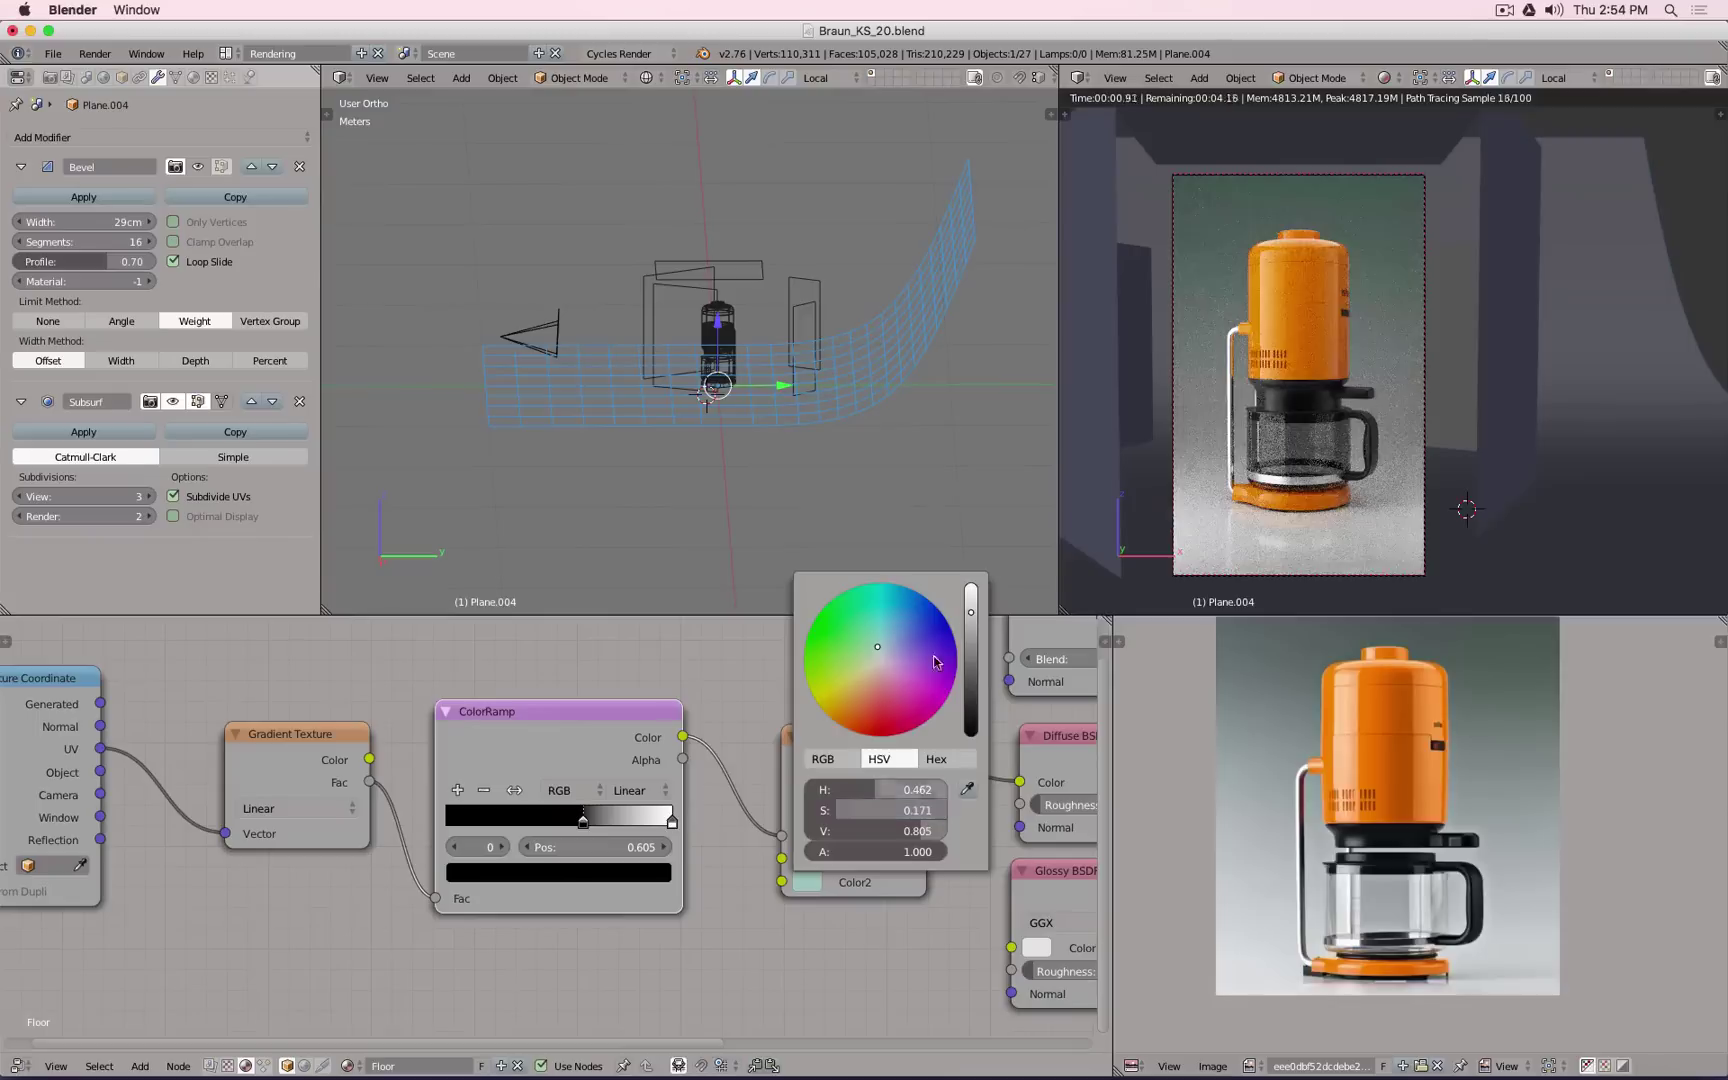
Step: Brighten the Mix node's Color1 to white
click(815, 866)
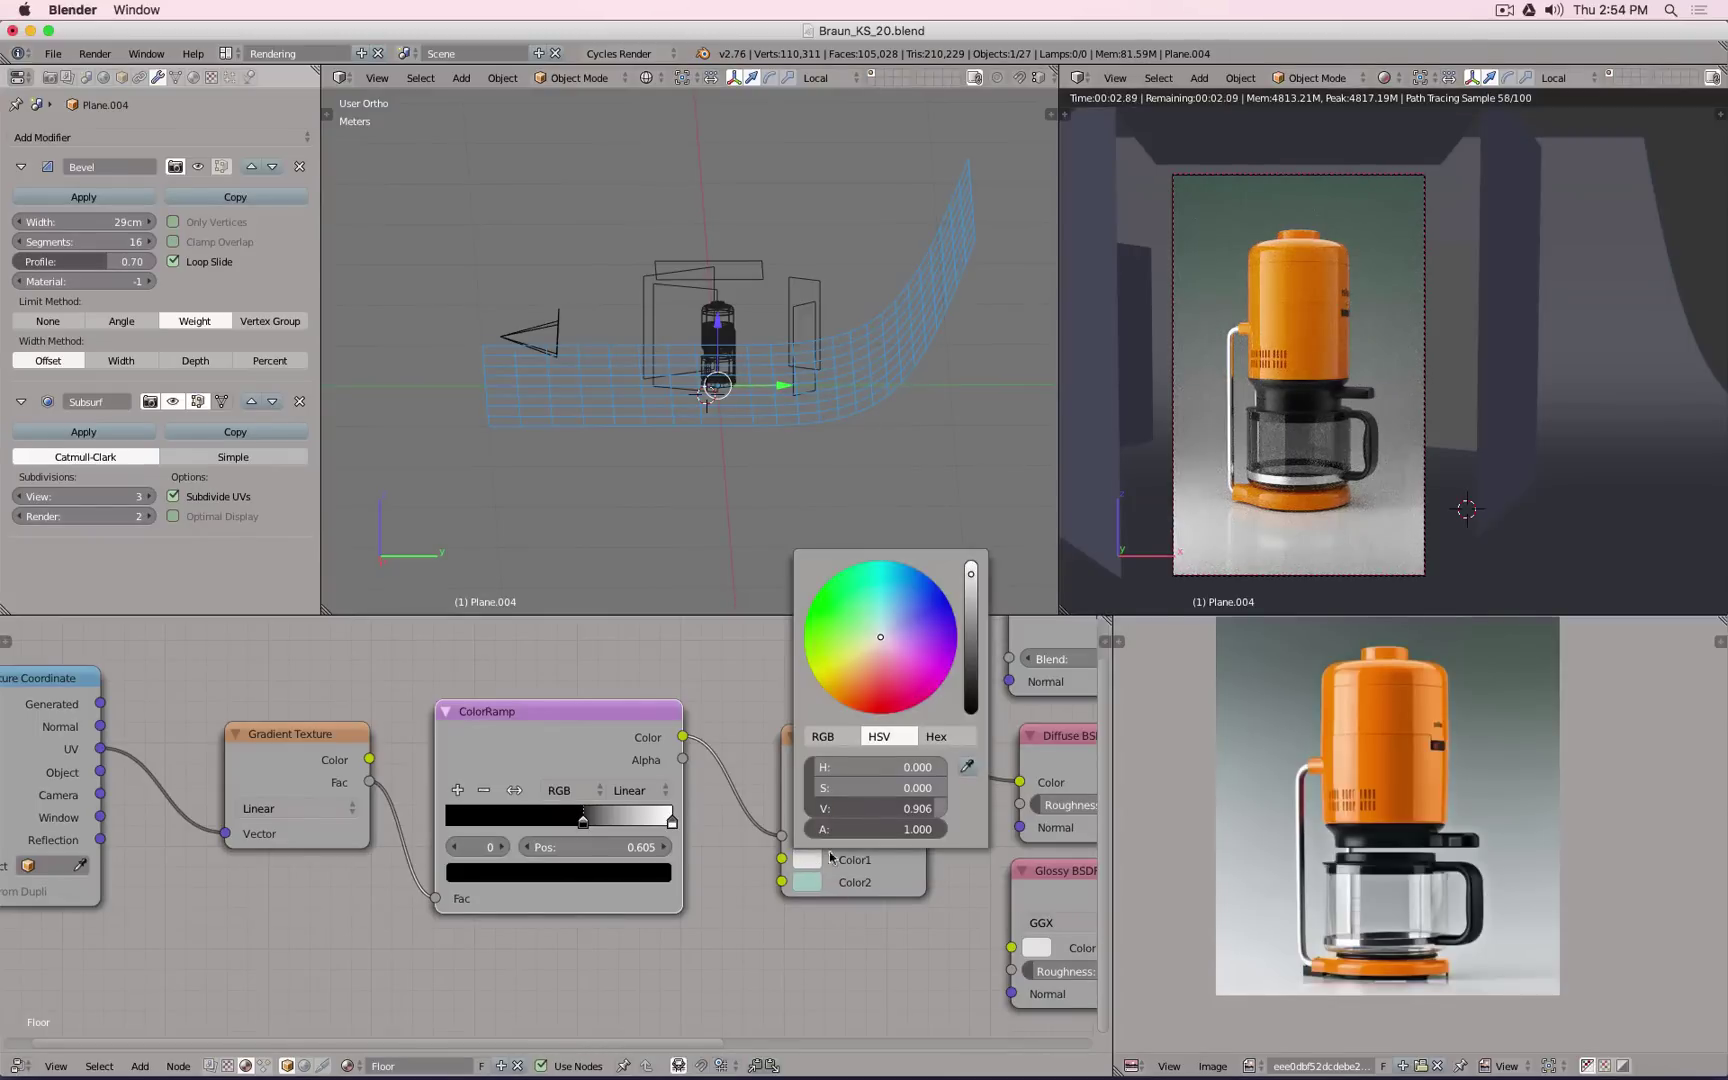
click(830, 741)
drag(903, 764, 880, 807)
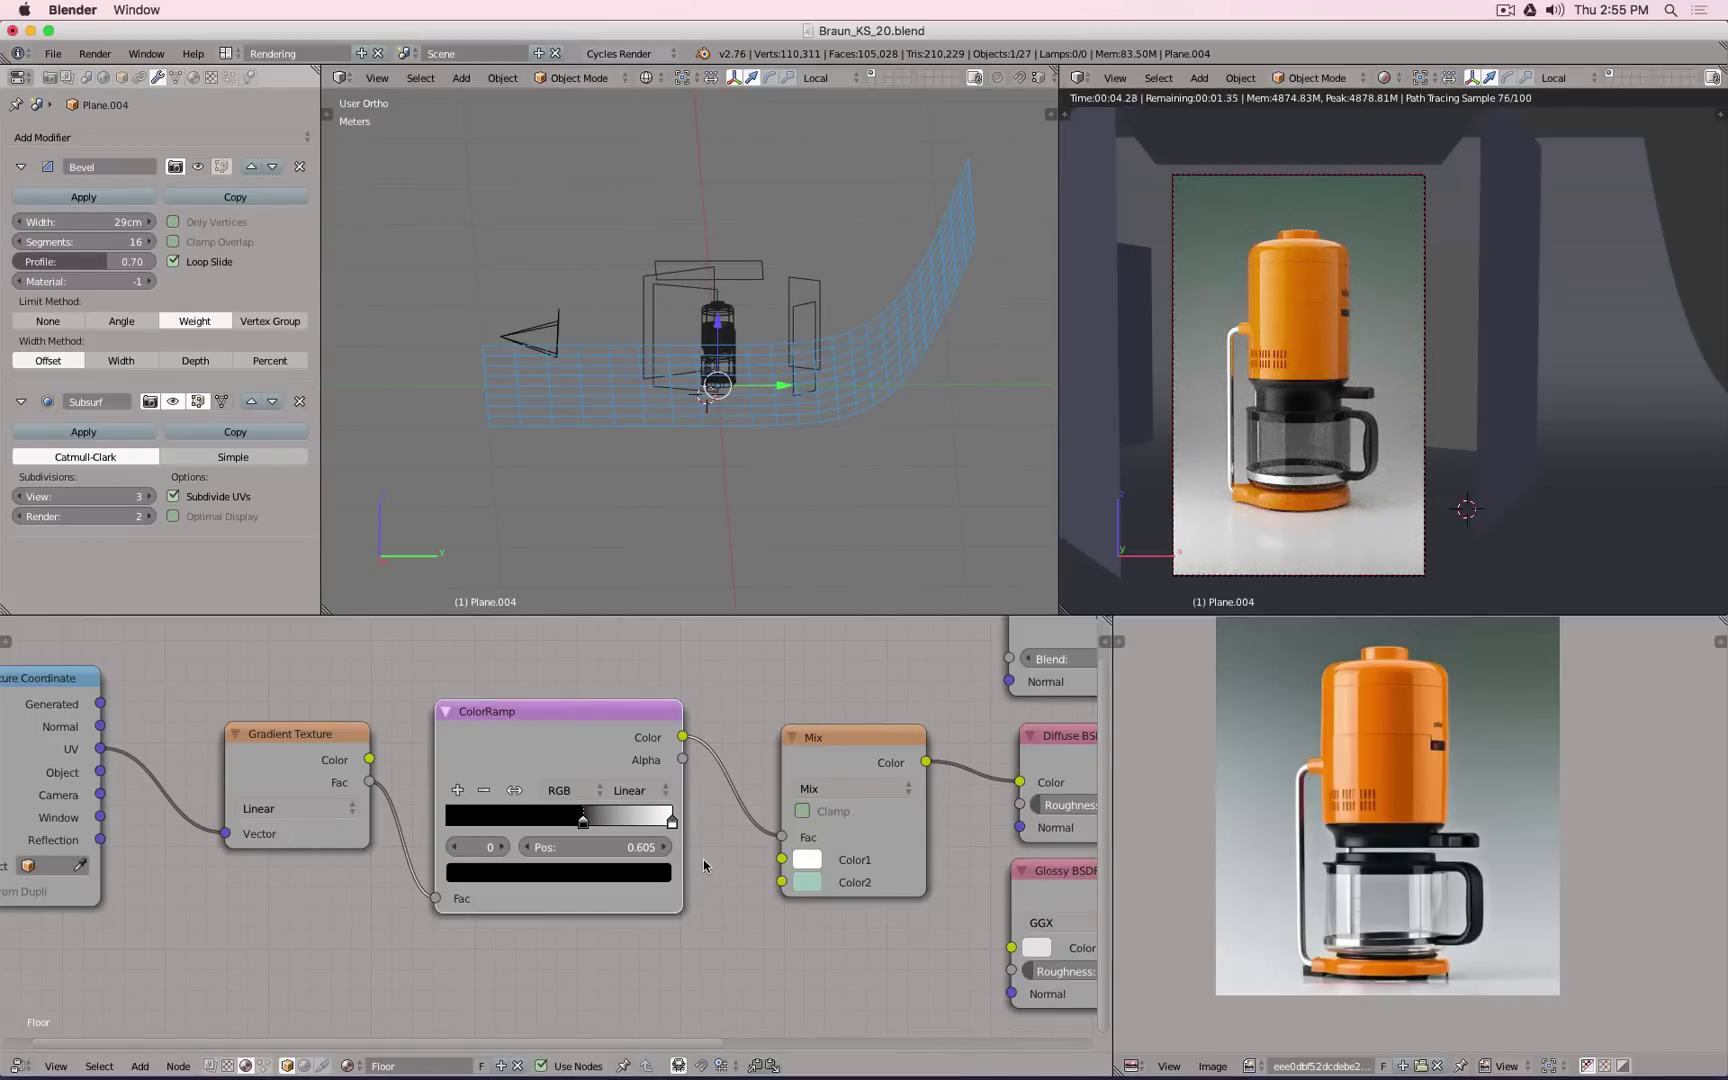
Step: Darken the Mix node's green Color2 slightly, to about R 0.358, G 0.544, B 0.498
click(807, 881)
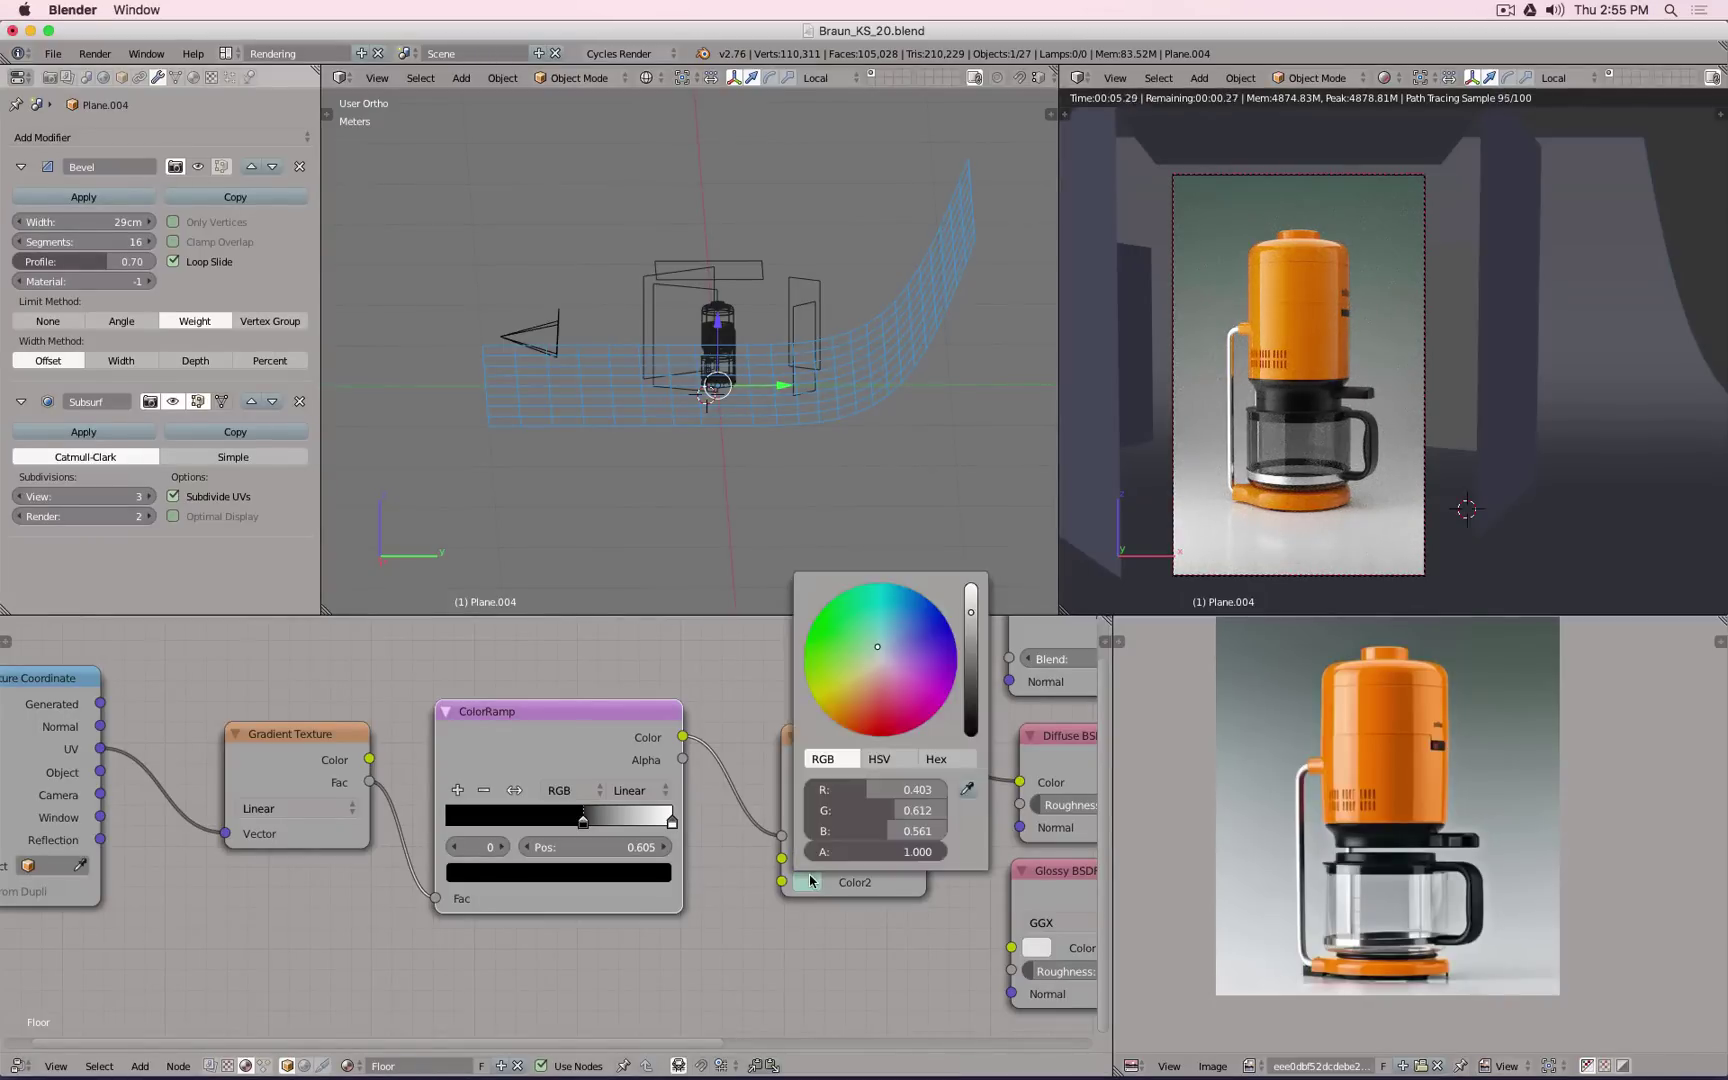
click(971, 618)
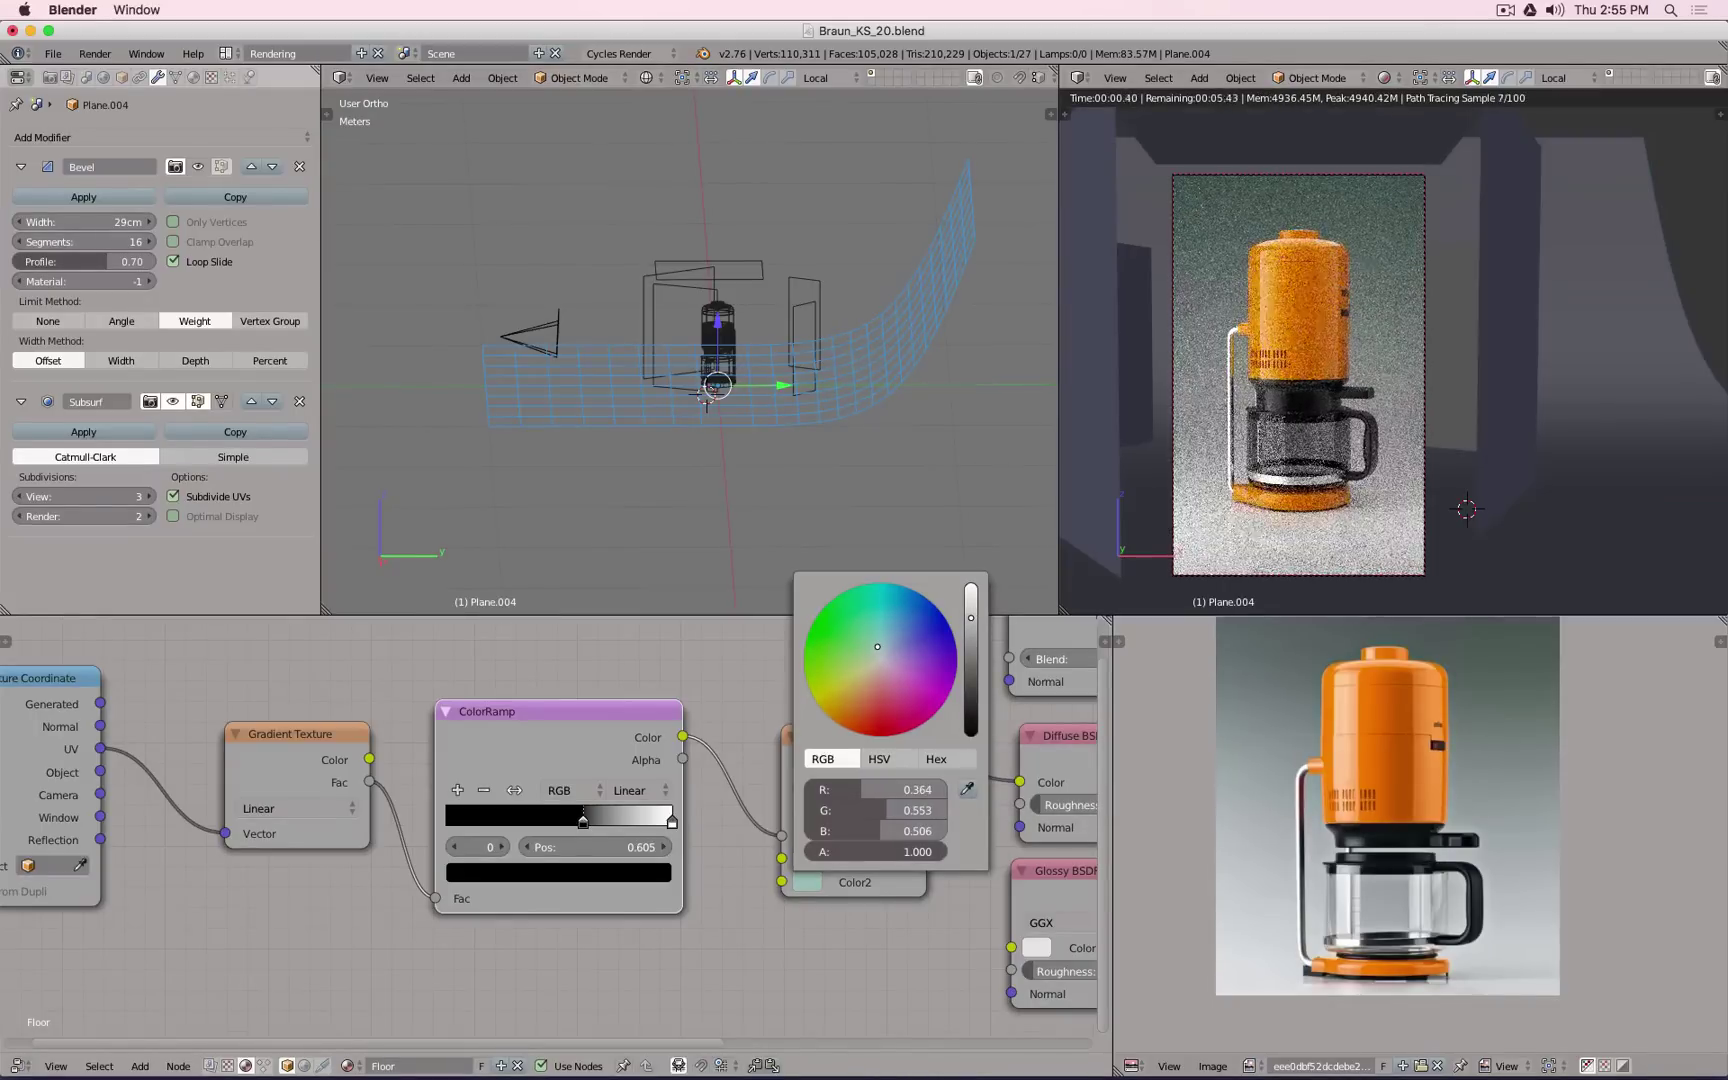
click(971, 619)
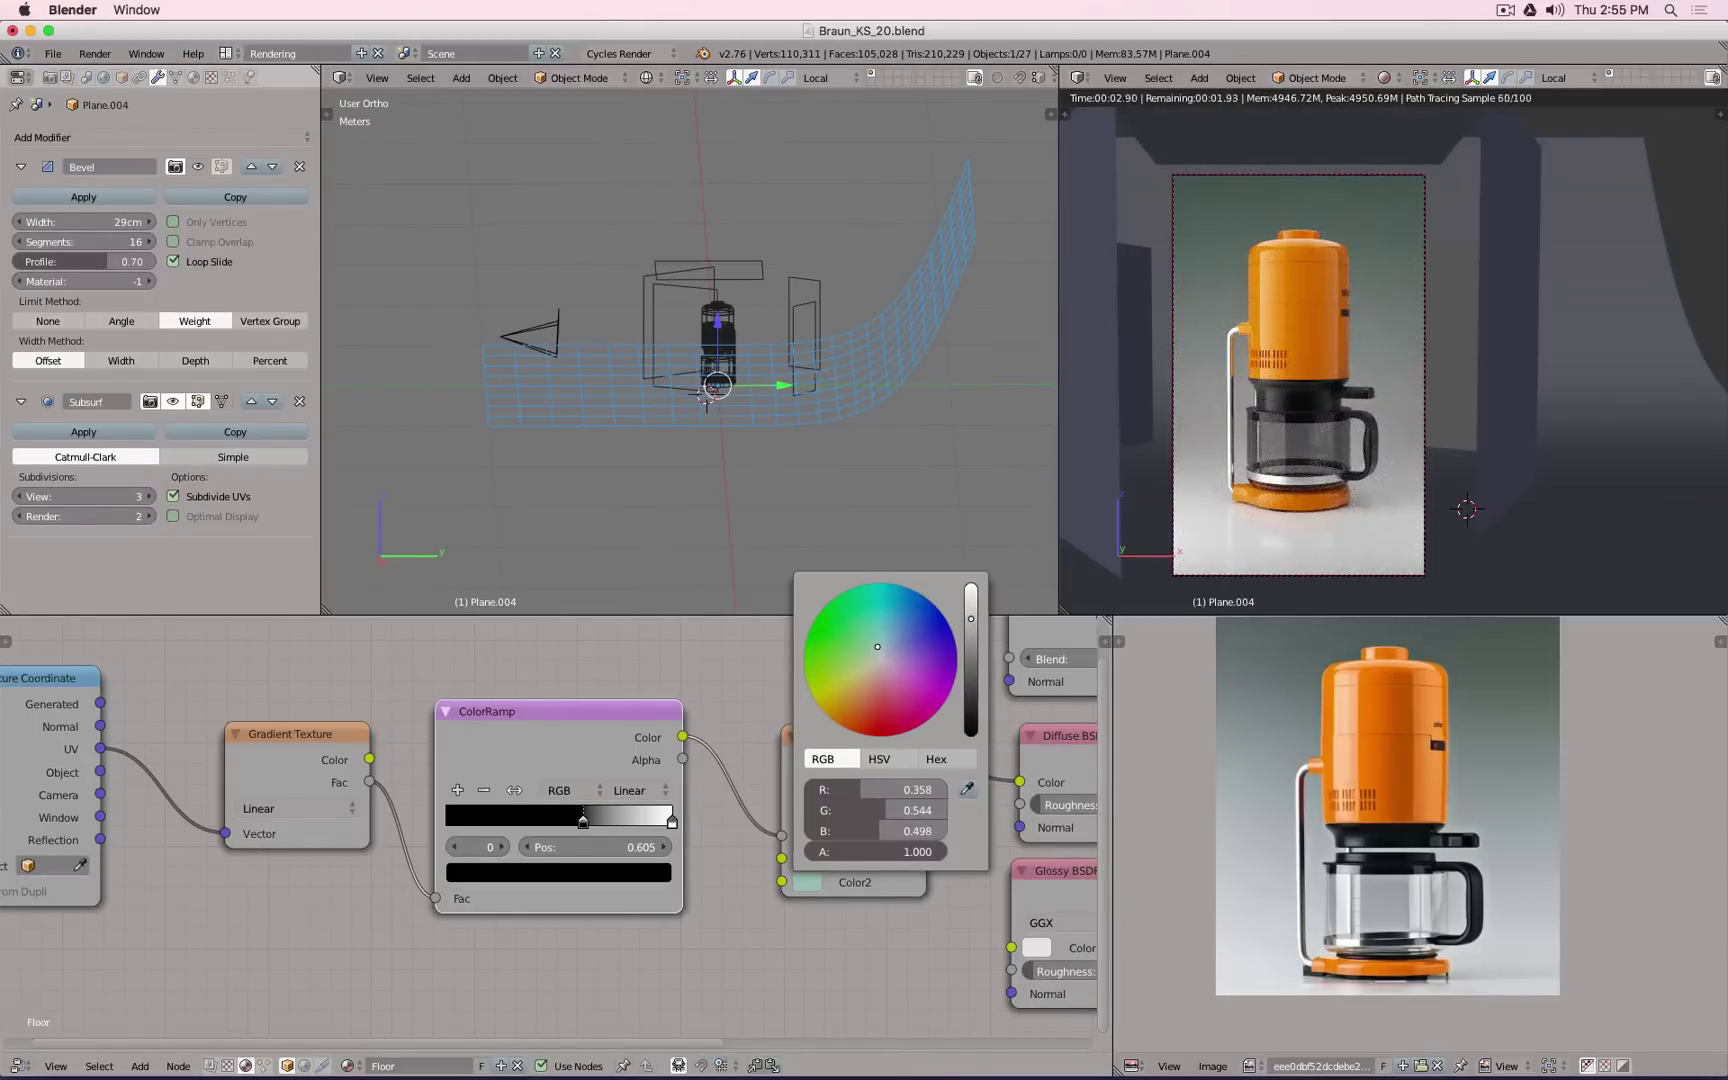
drag(971, 619, 971, 620)
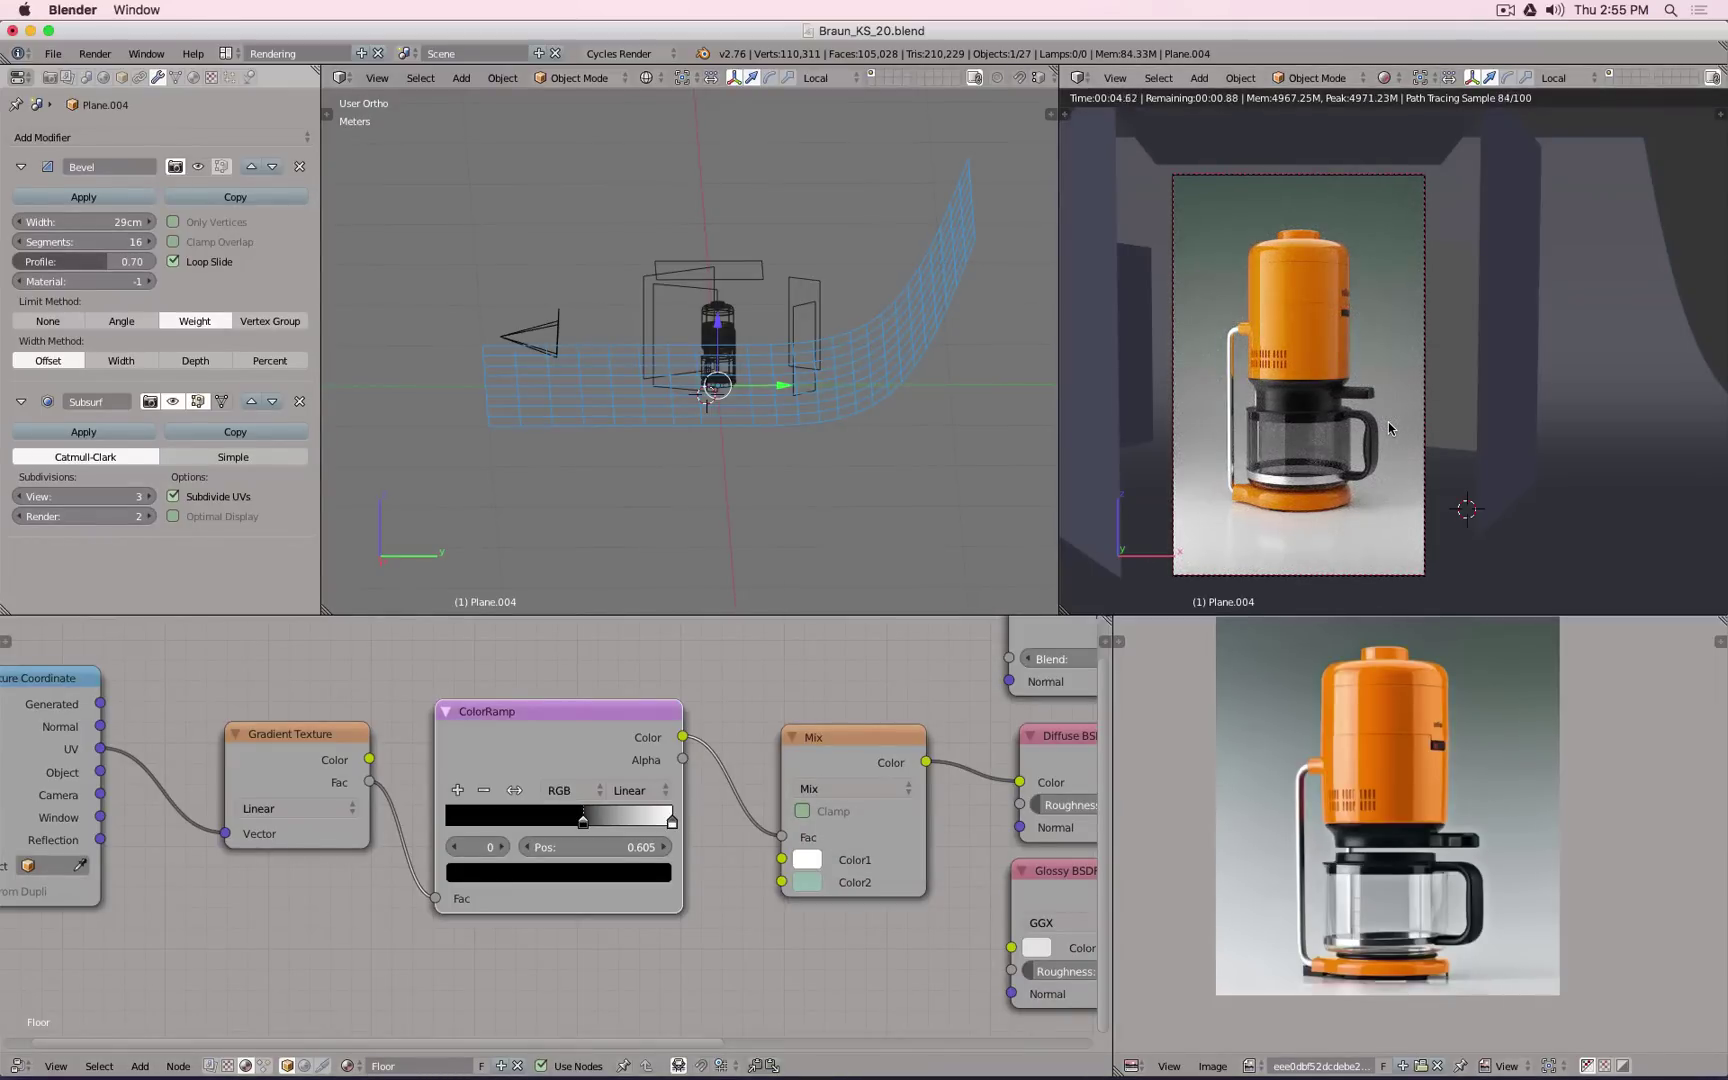
scroll(795, 788, down, 5)
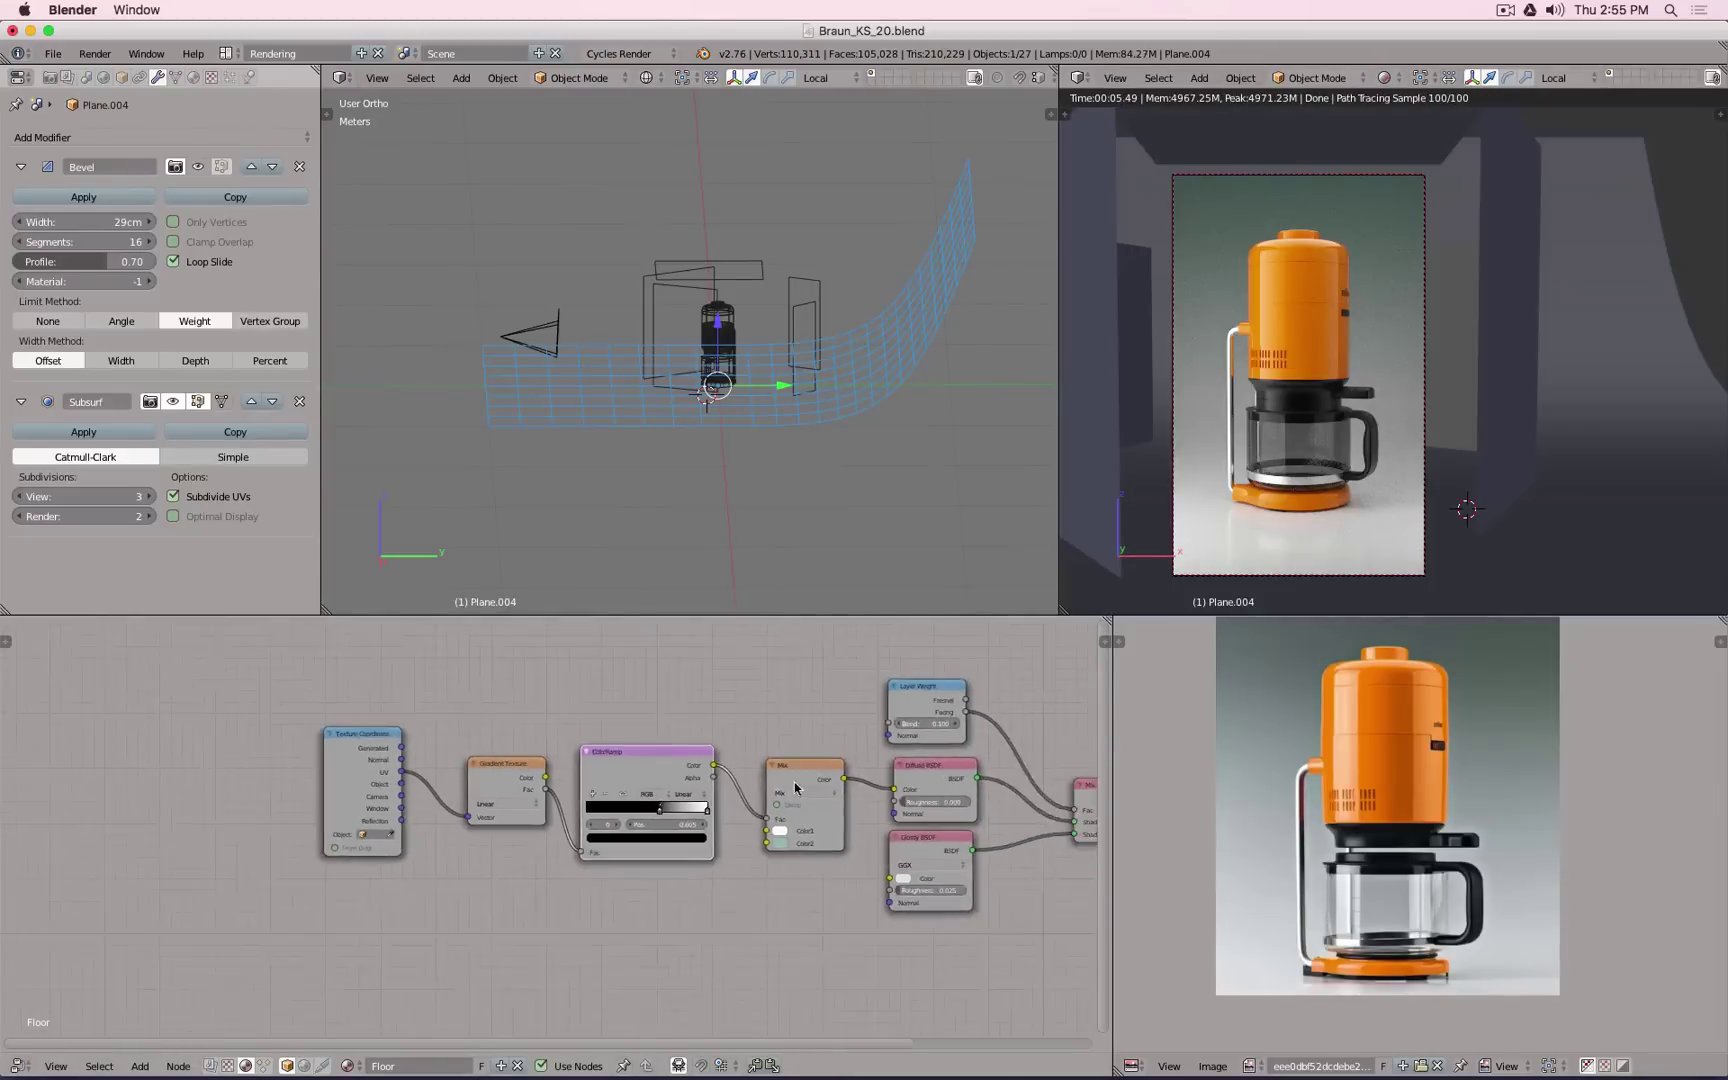
middle_drag(795, 788, 546, 797)
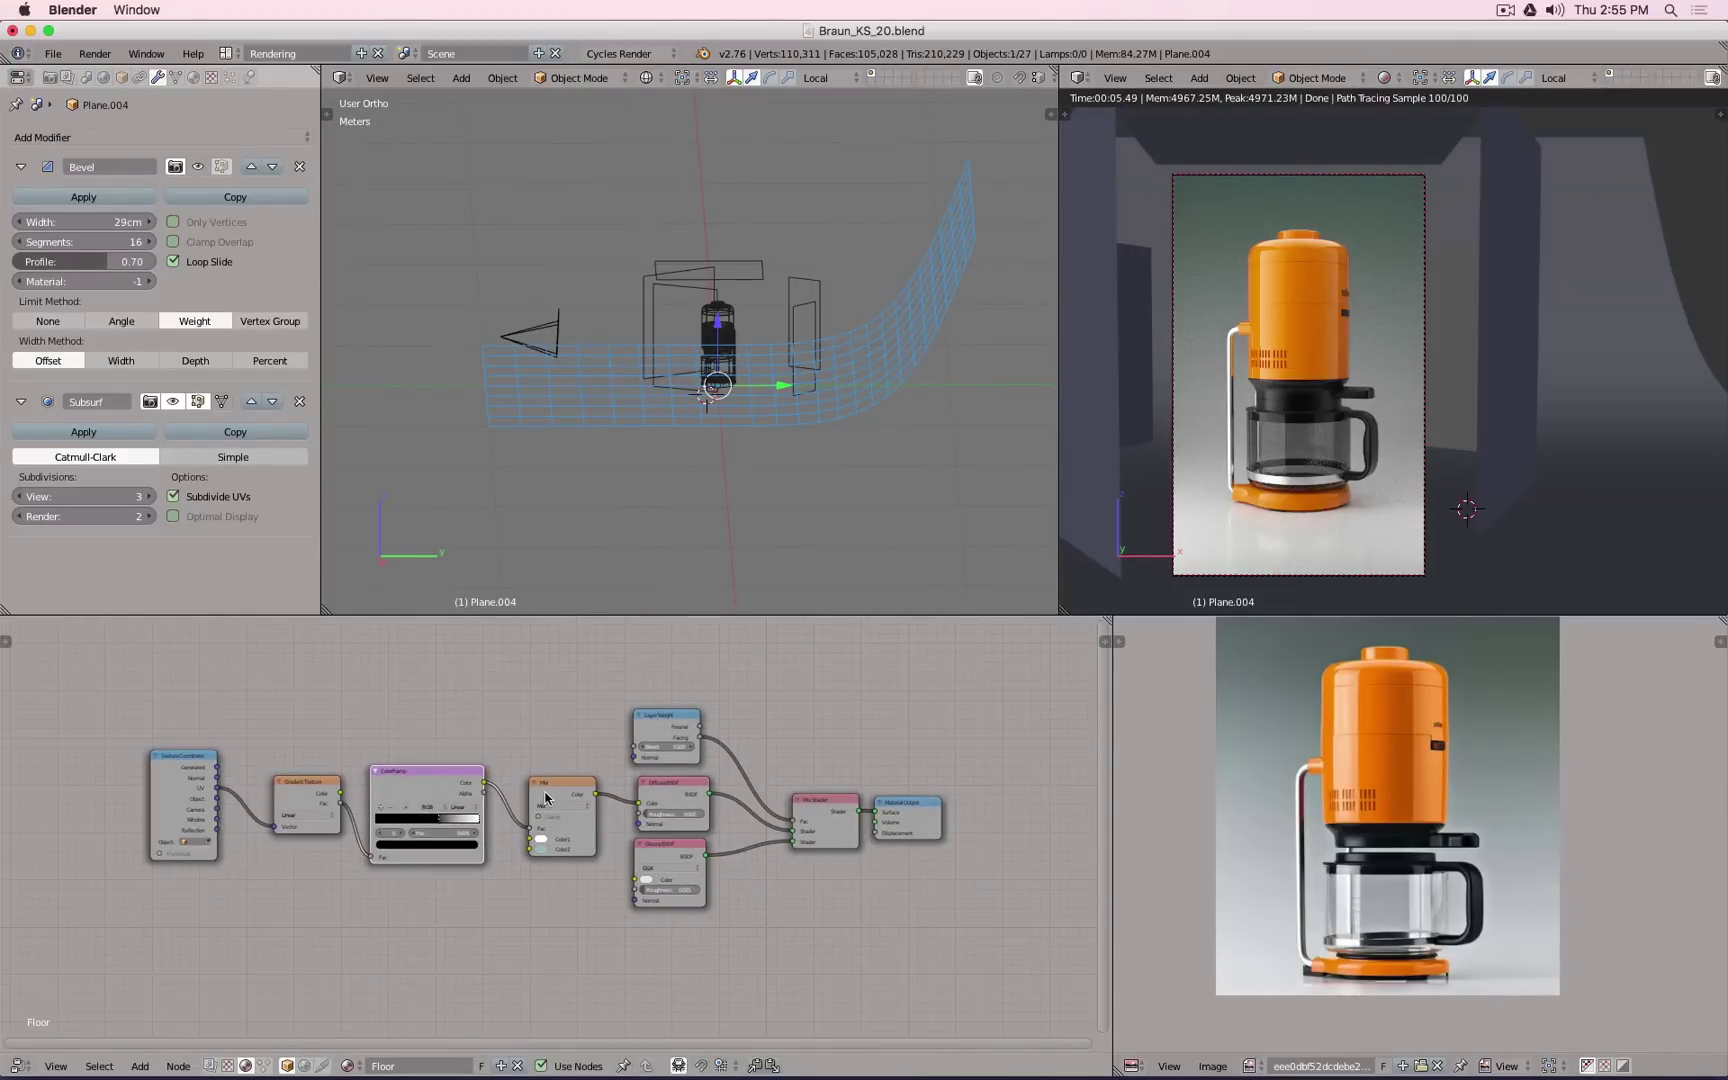
scroll(682, 757, up, 2)
scroll(80, 760, down, 2)
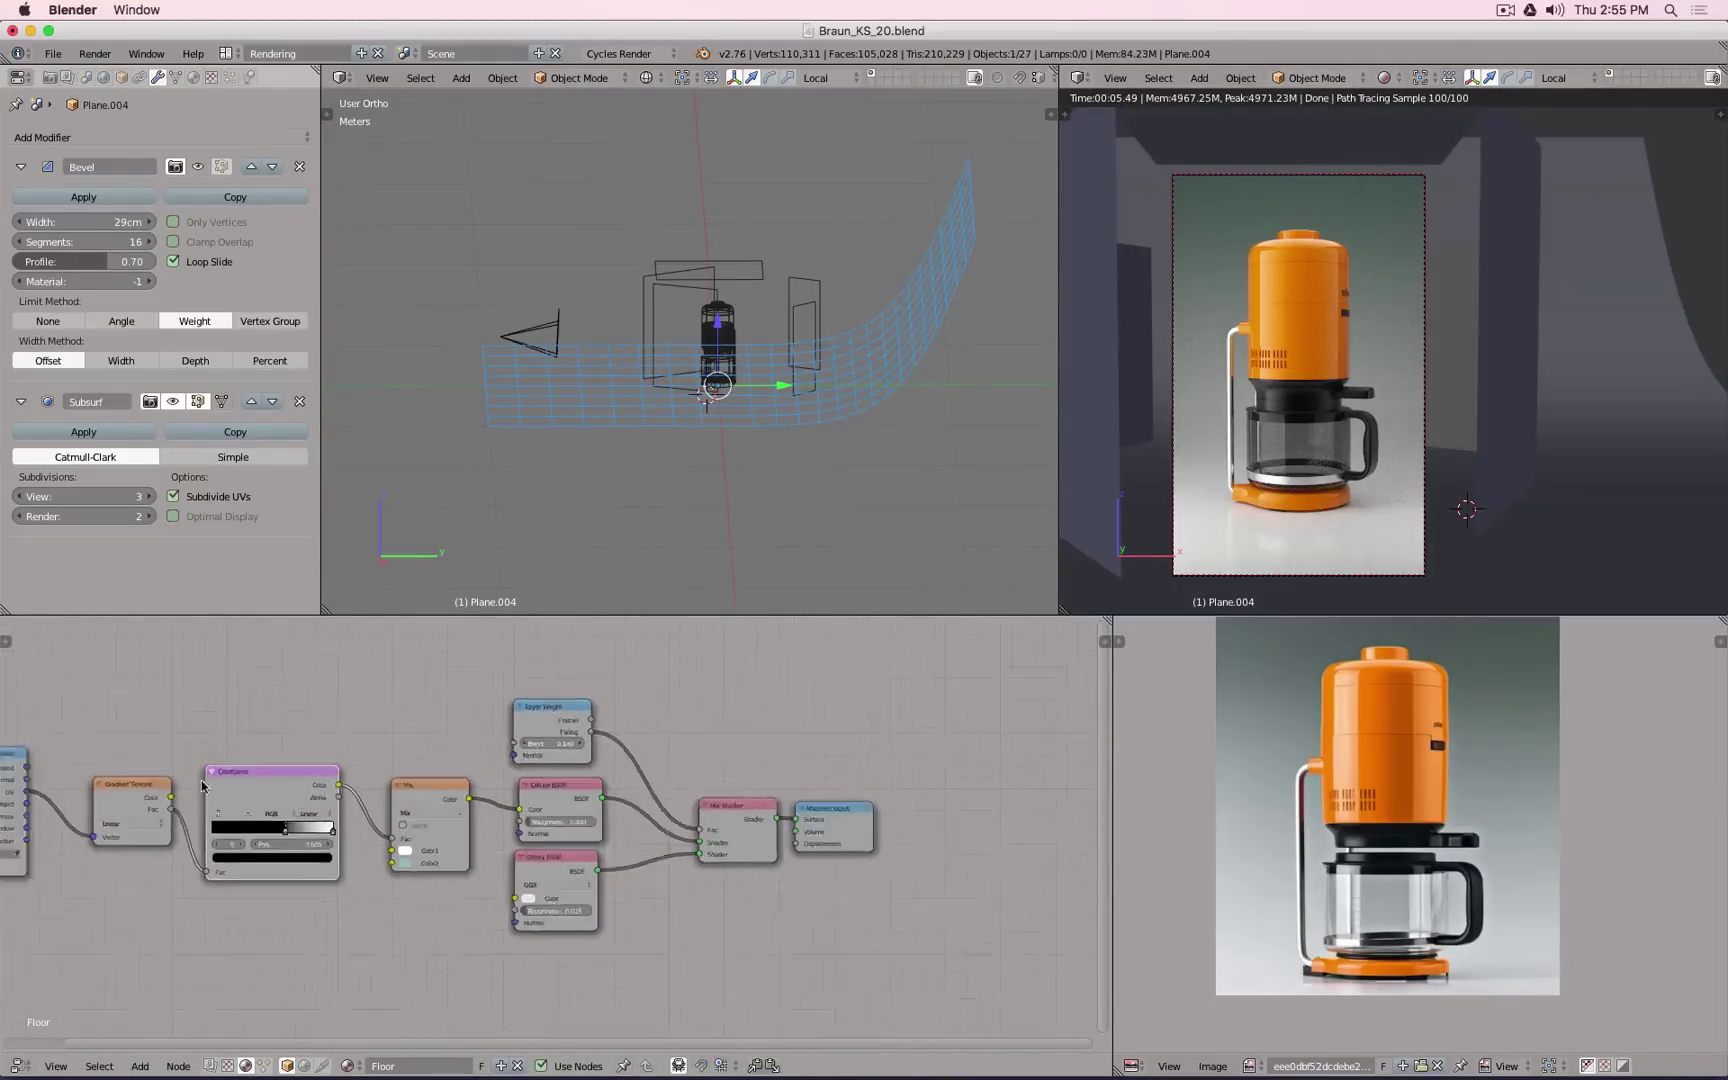
Step: Select the glass carafe and brighten its Glass BSDF color to full white
middle_drag(82, 742, 149, 735)
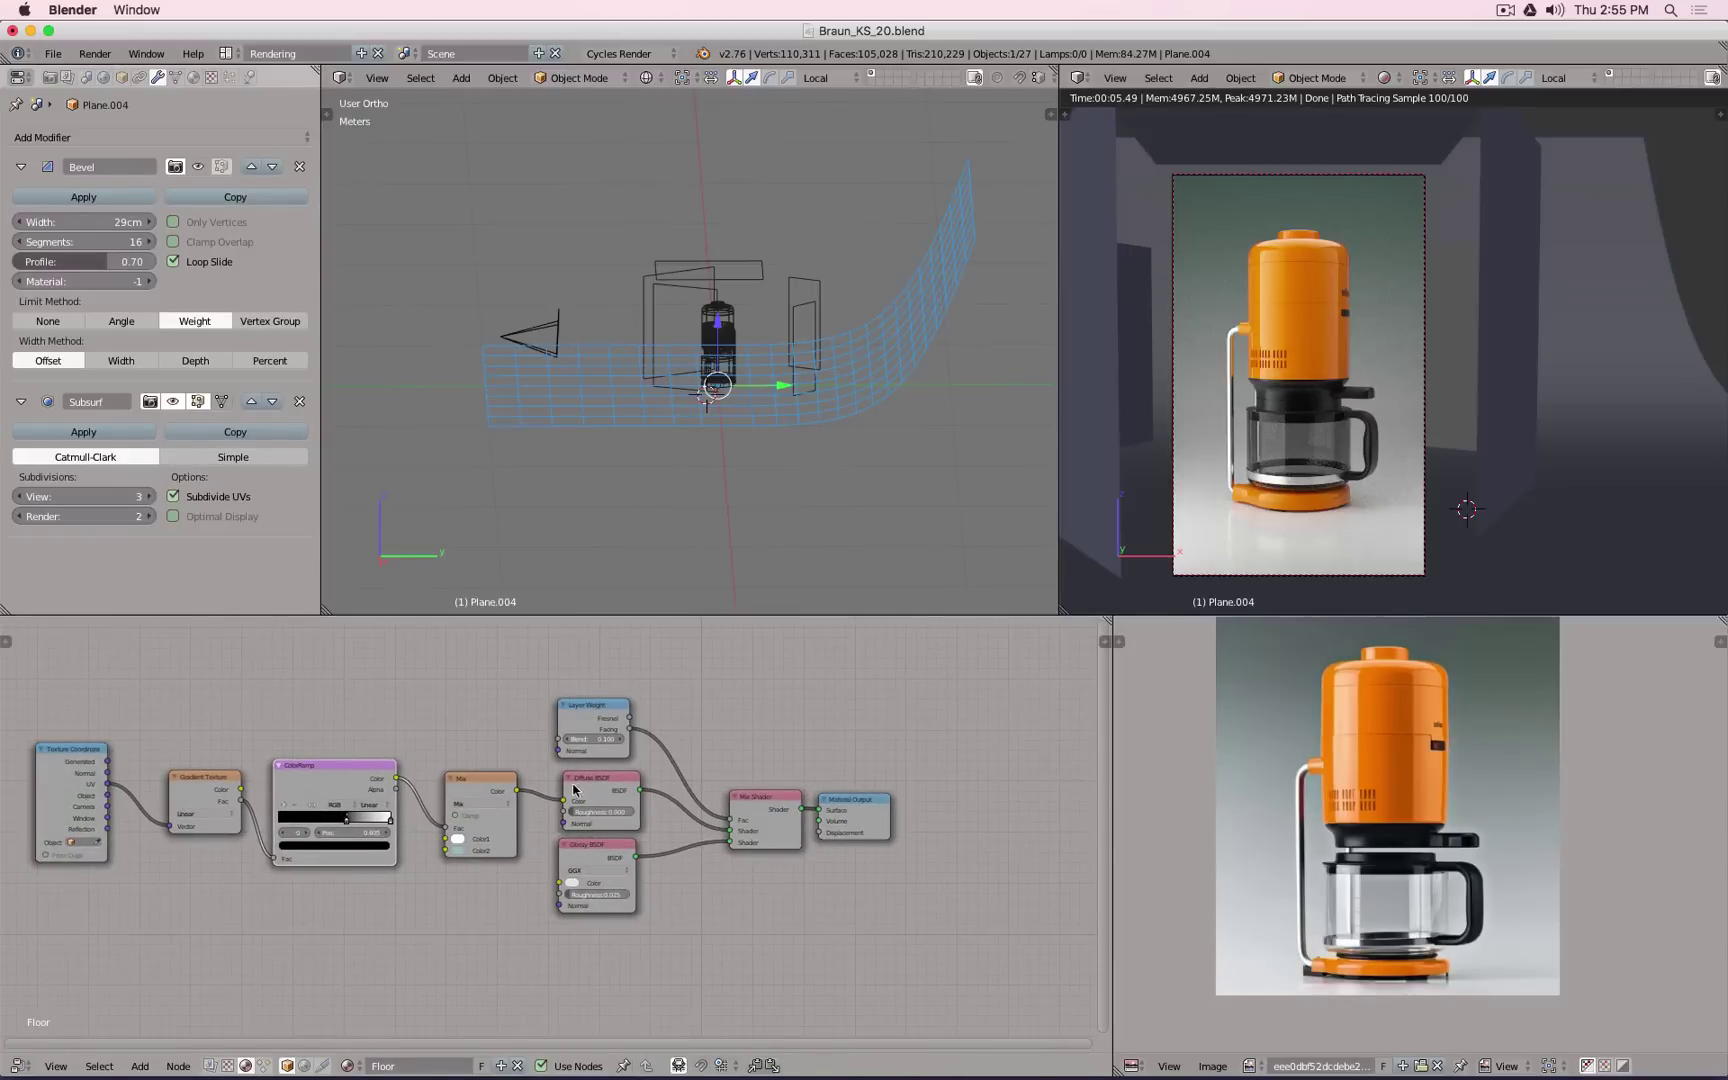
scroll(585, 790, up, 2)
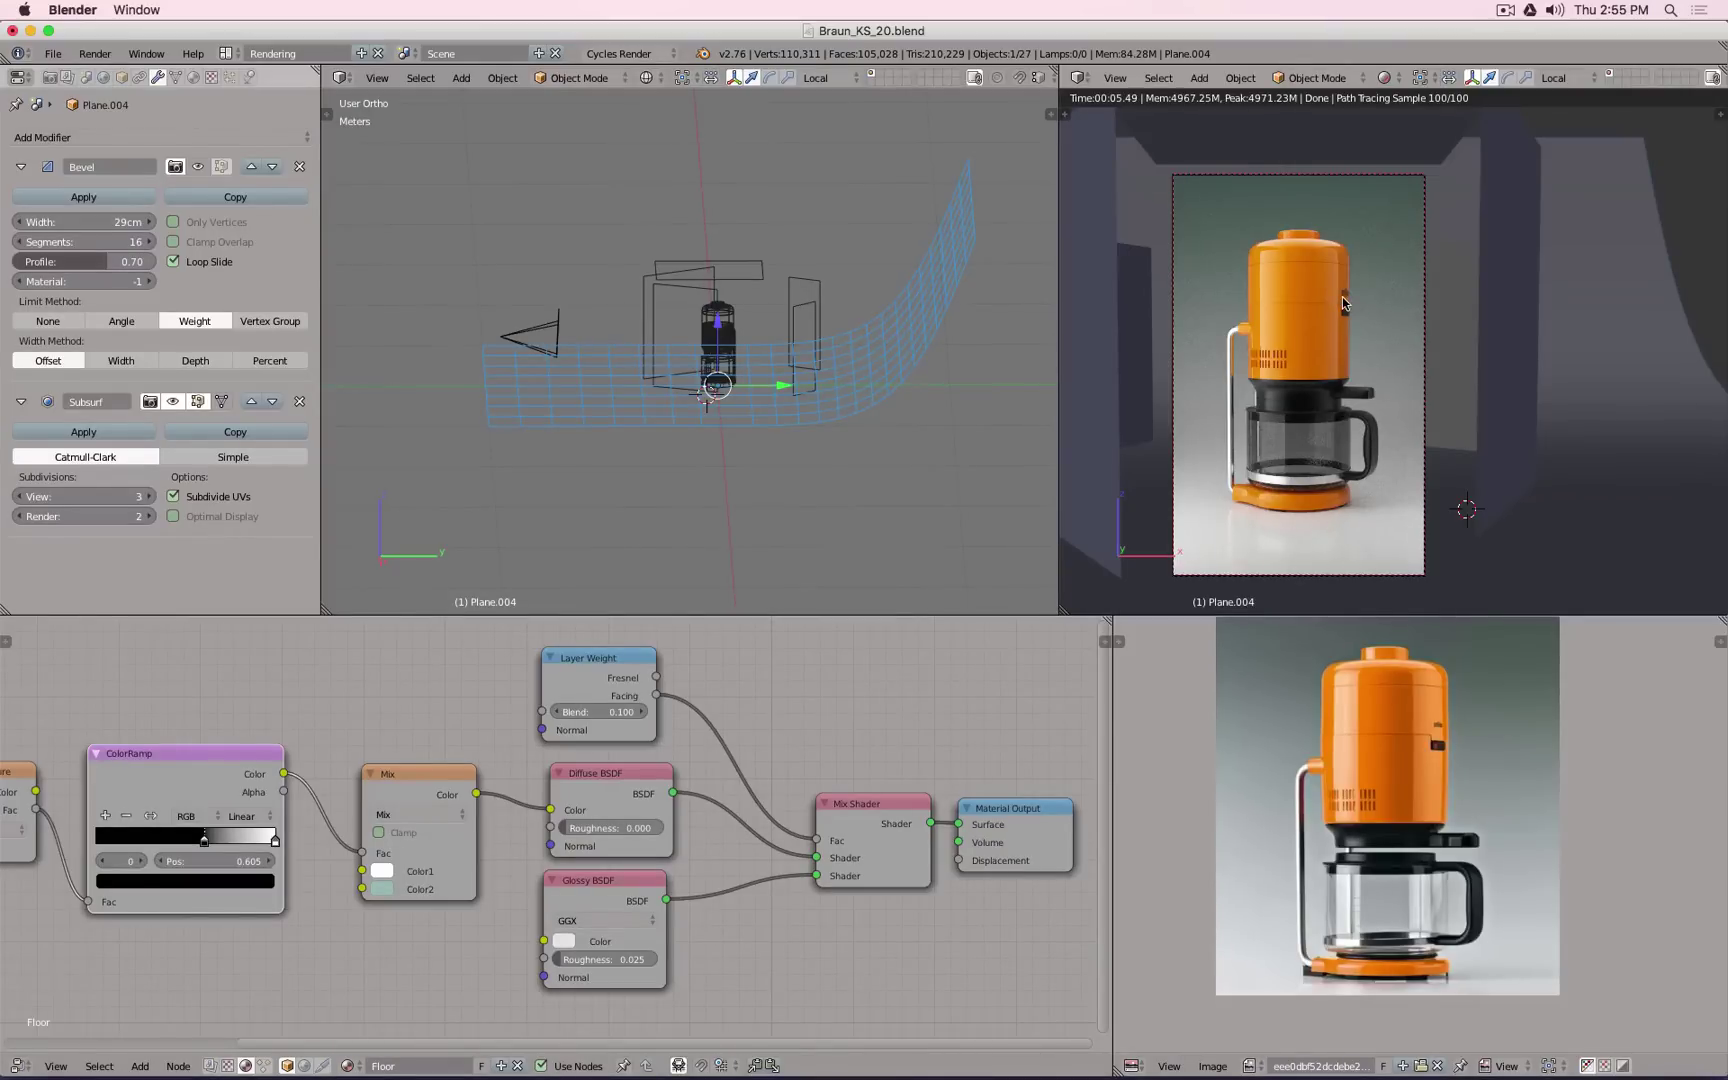
right_click(1280, 442)
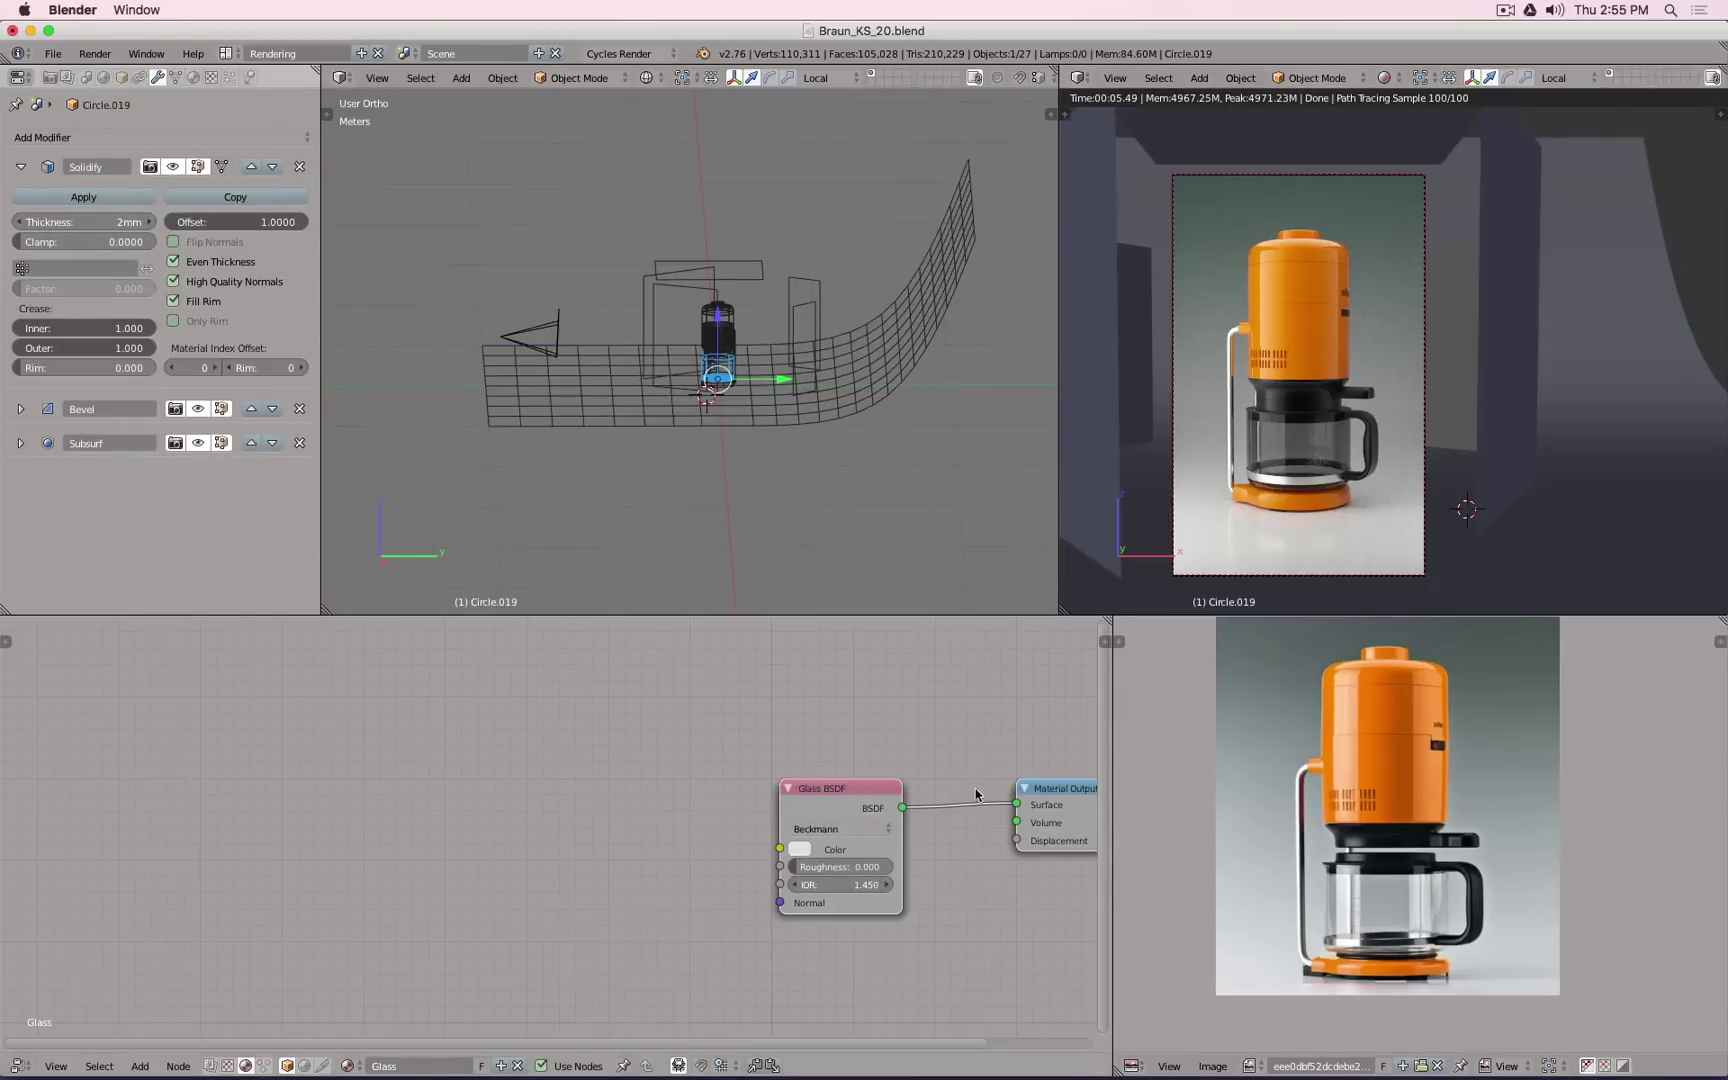
middle_drag(973, 907, 683, 863)
scroll(568, 871, up, 3)
scroll(683, 863, up, 2)
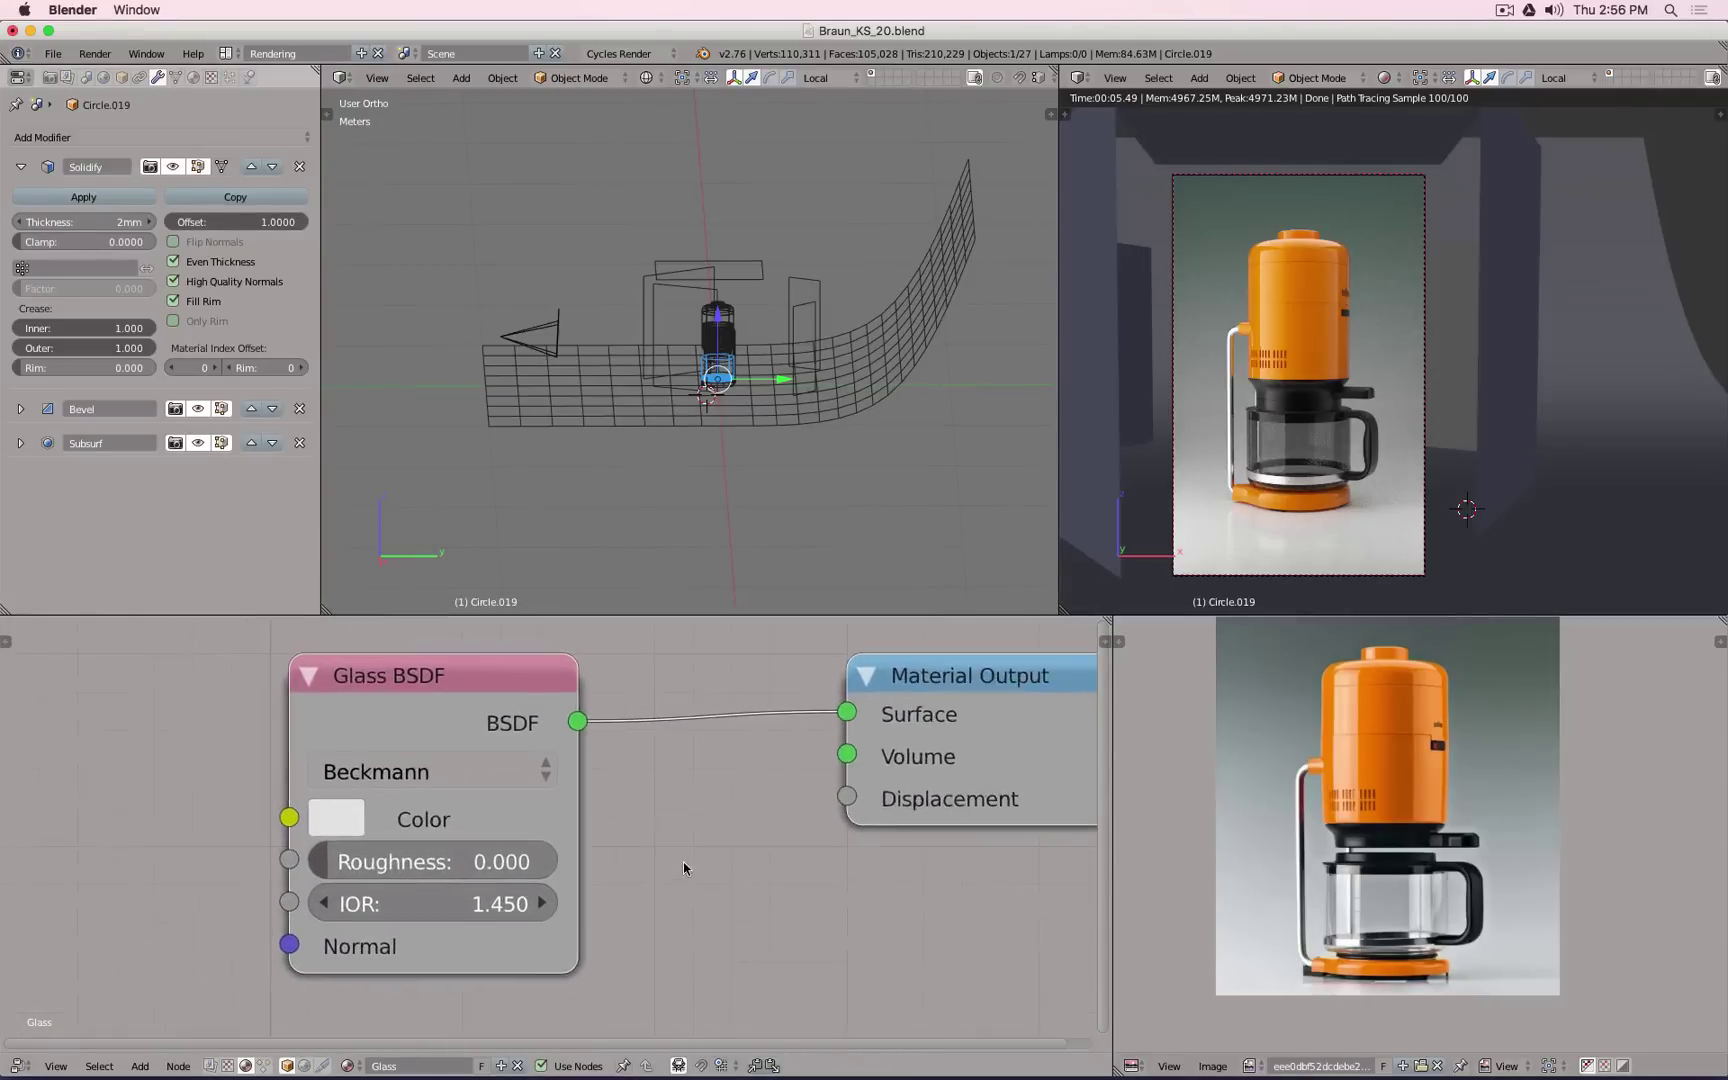
click(316, 819)
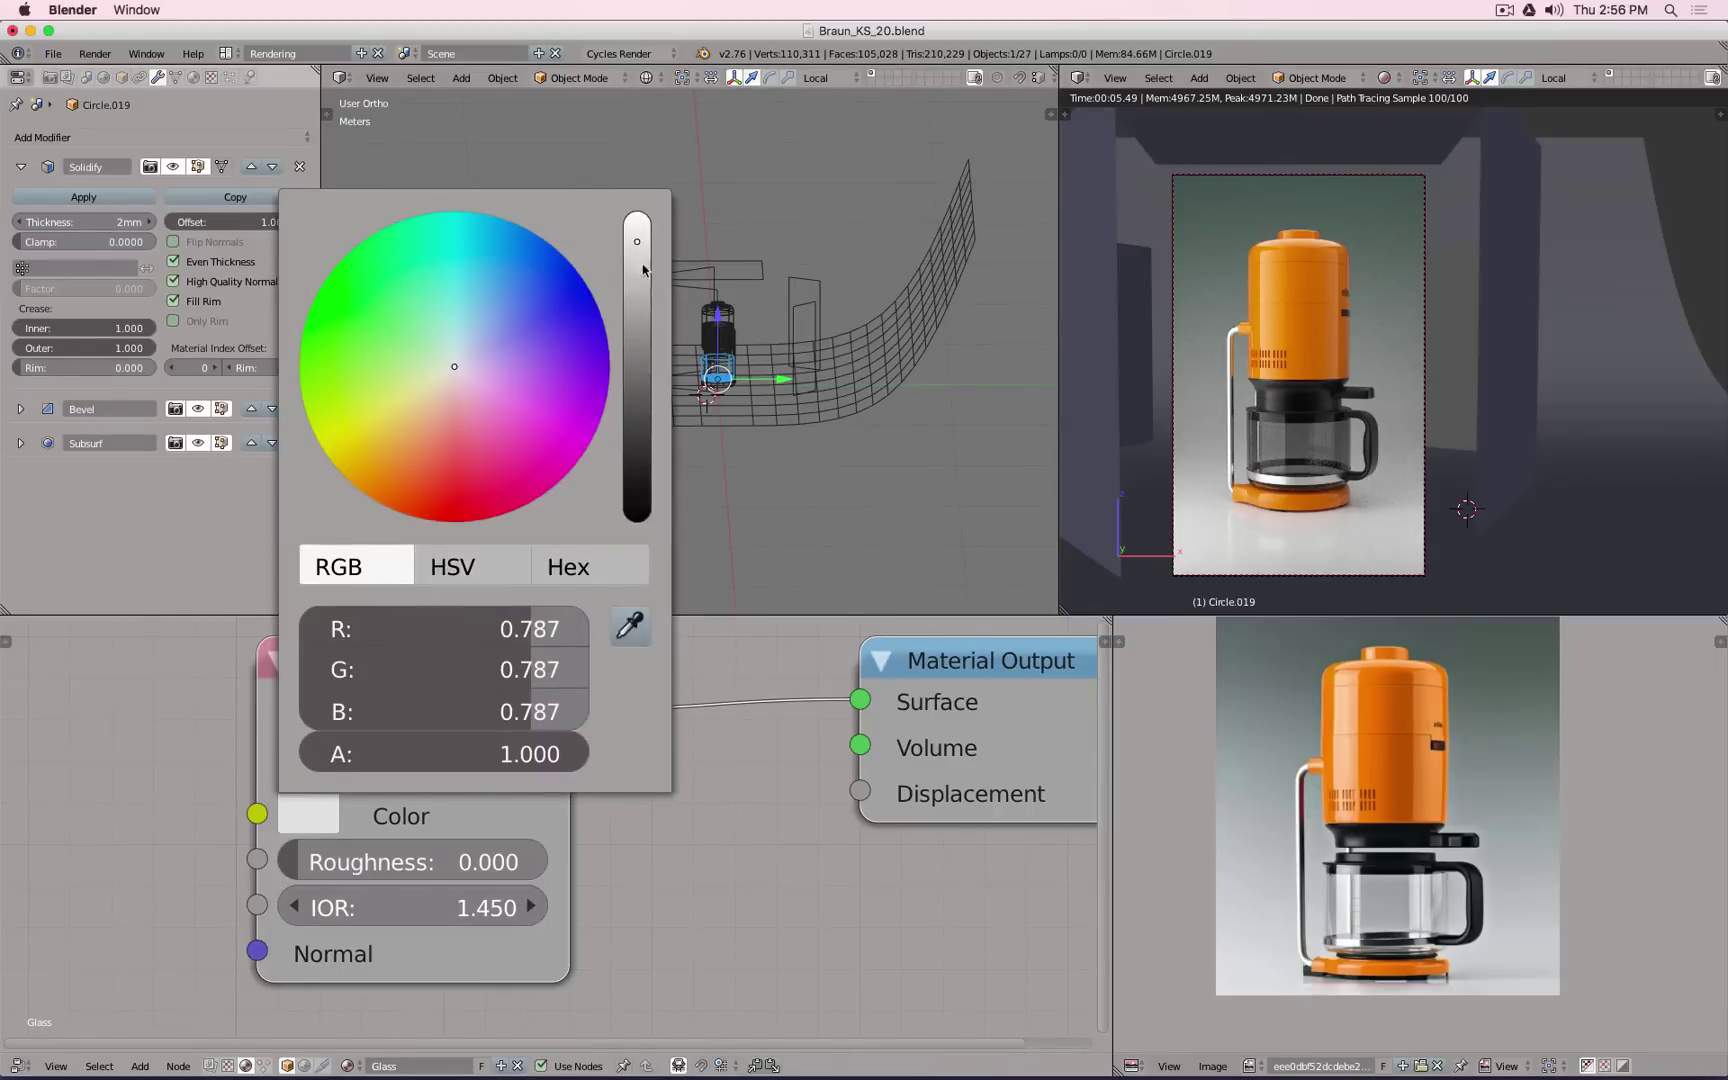
mouse_move(637, 242)
mouse_down()
mouse_move(637, 520)
mouse_move(637, 213)
mouse_up()
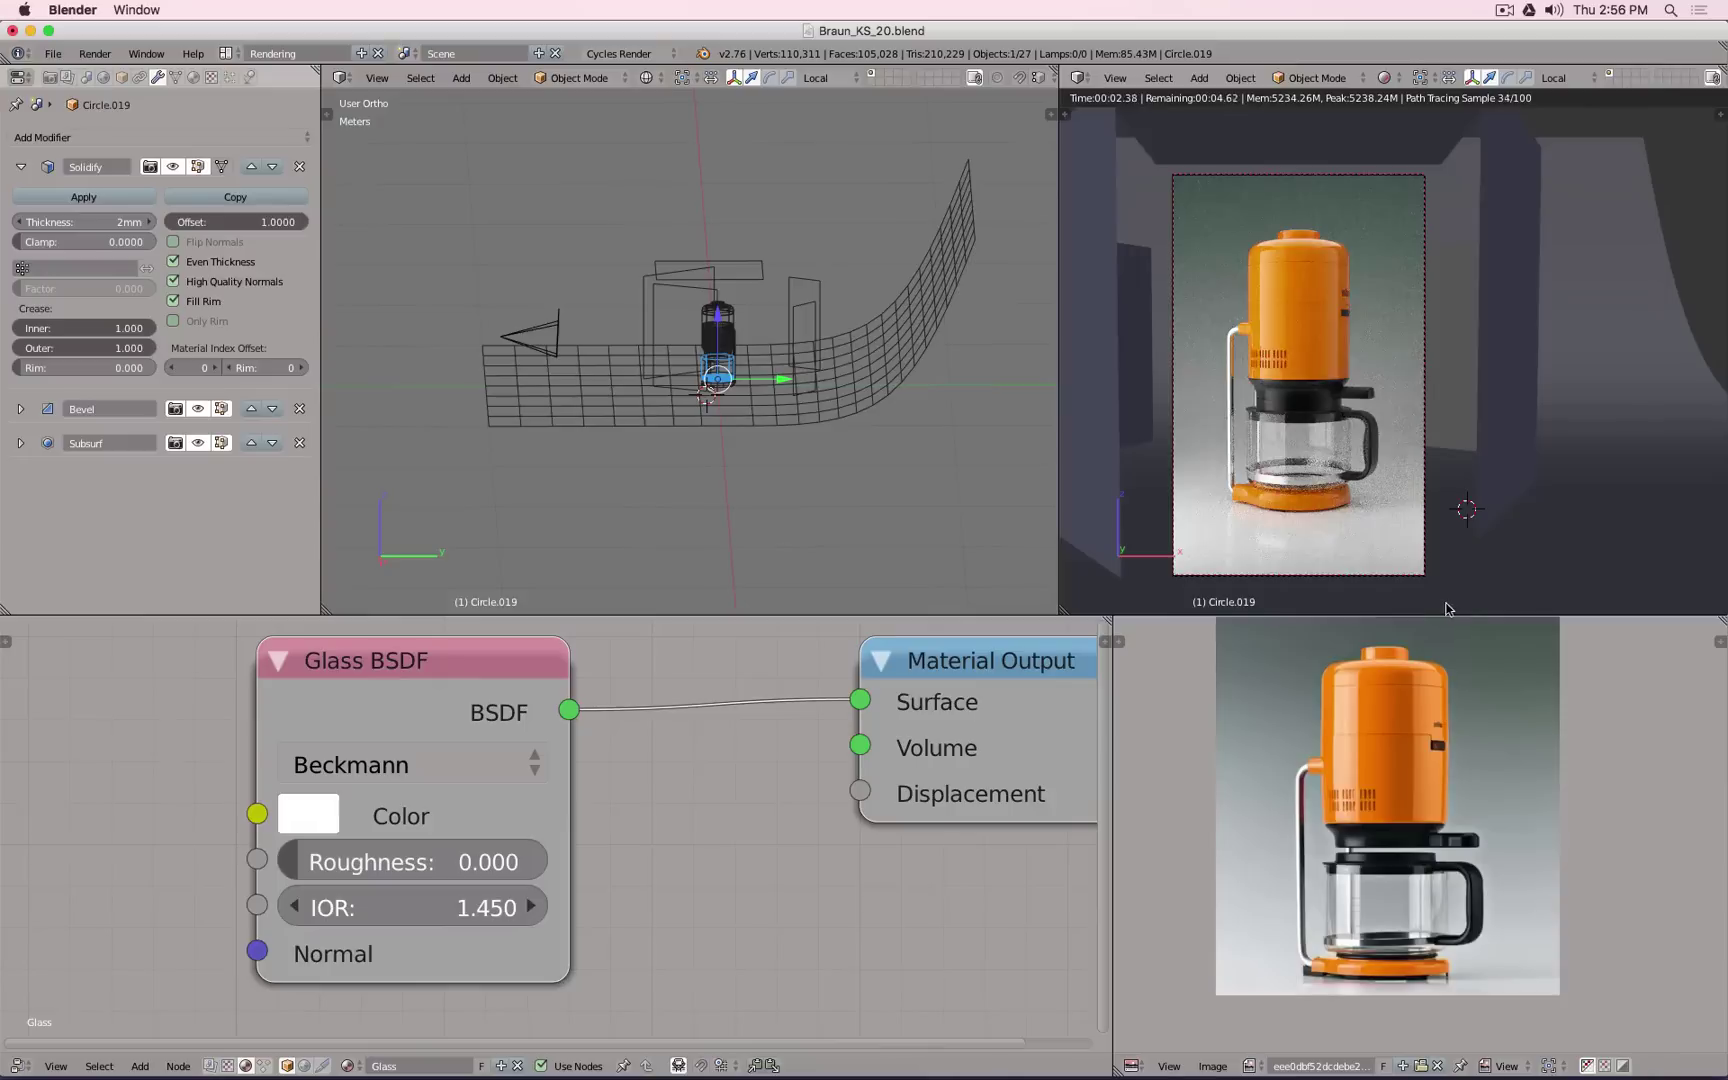
Step: Darken the Glass BSDF color slightly to R, G and B 0.955
click(316, 822)
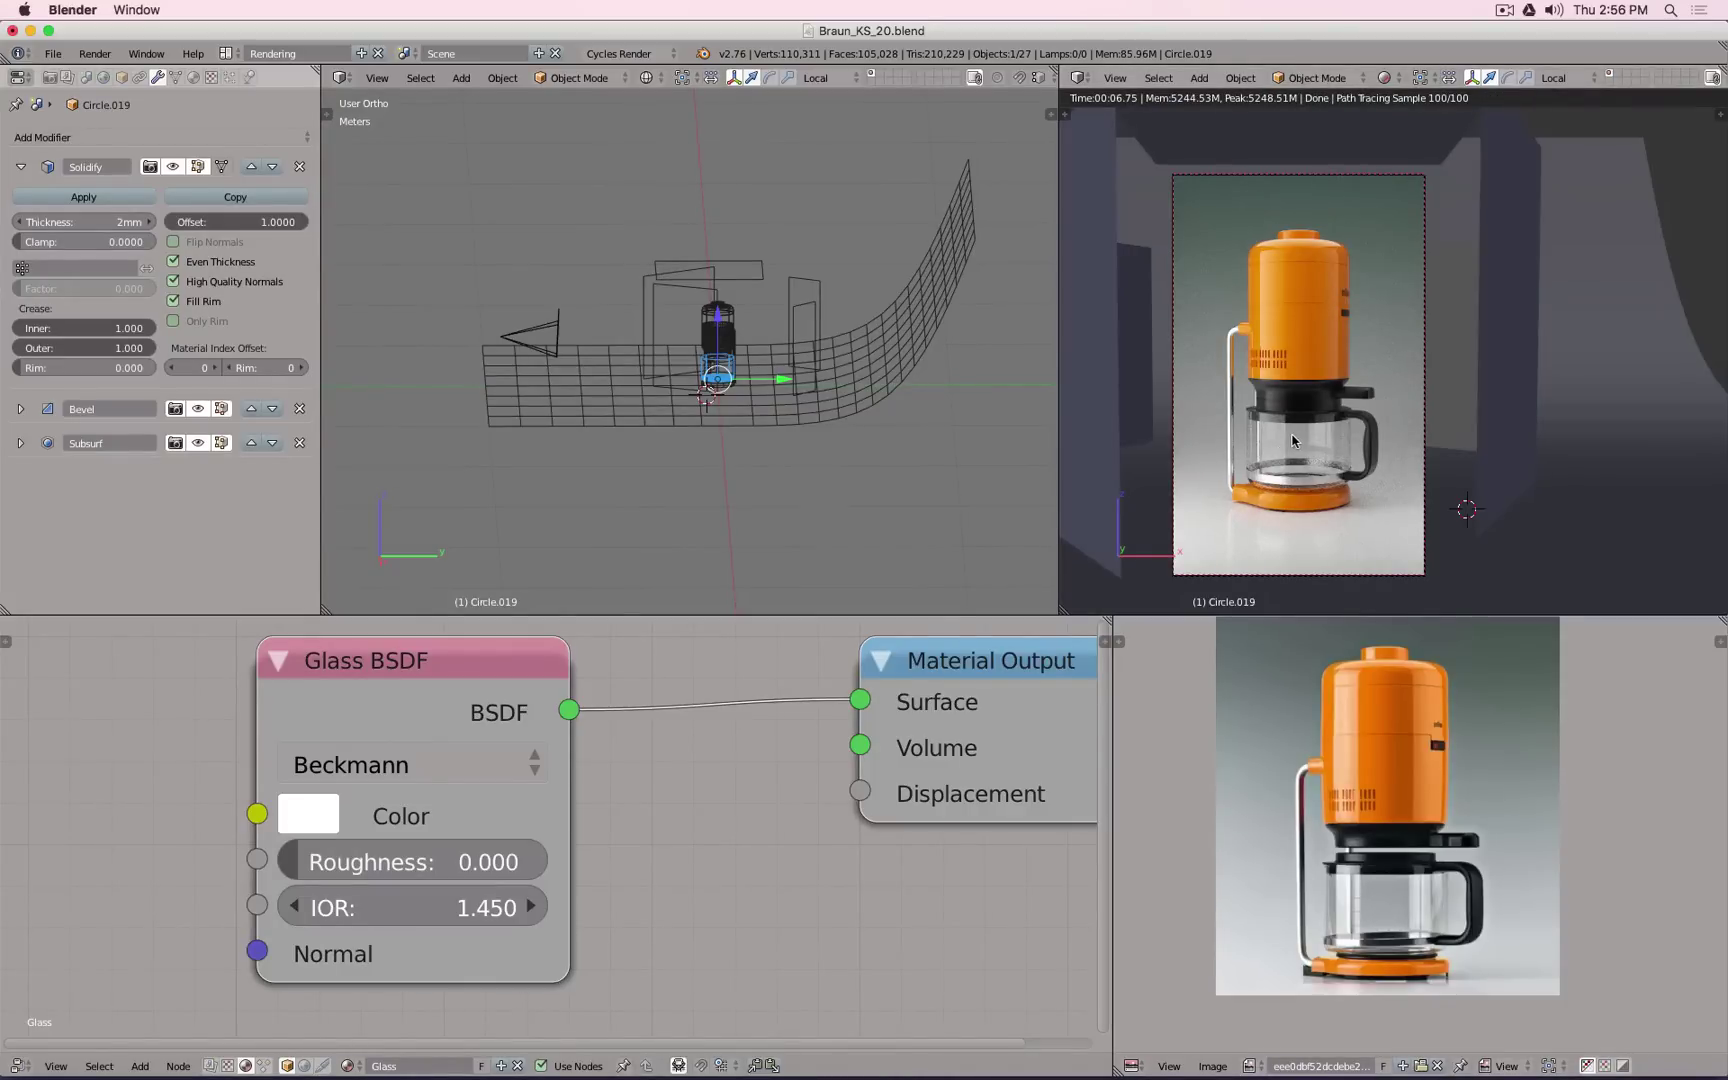
click(319, 812)
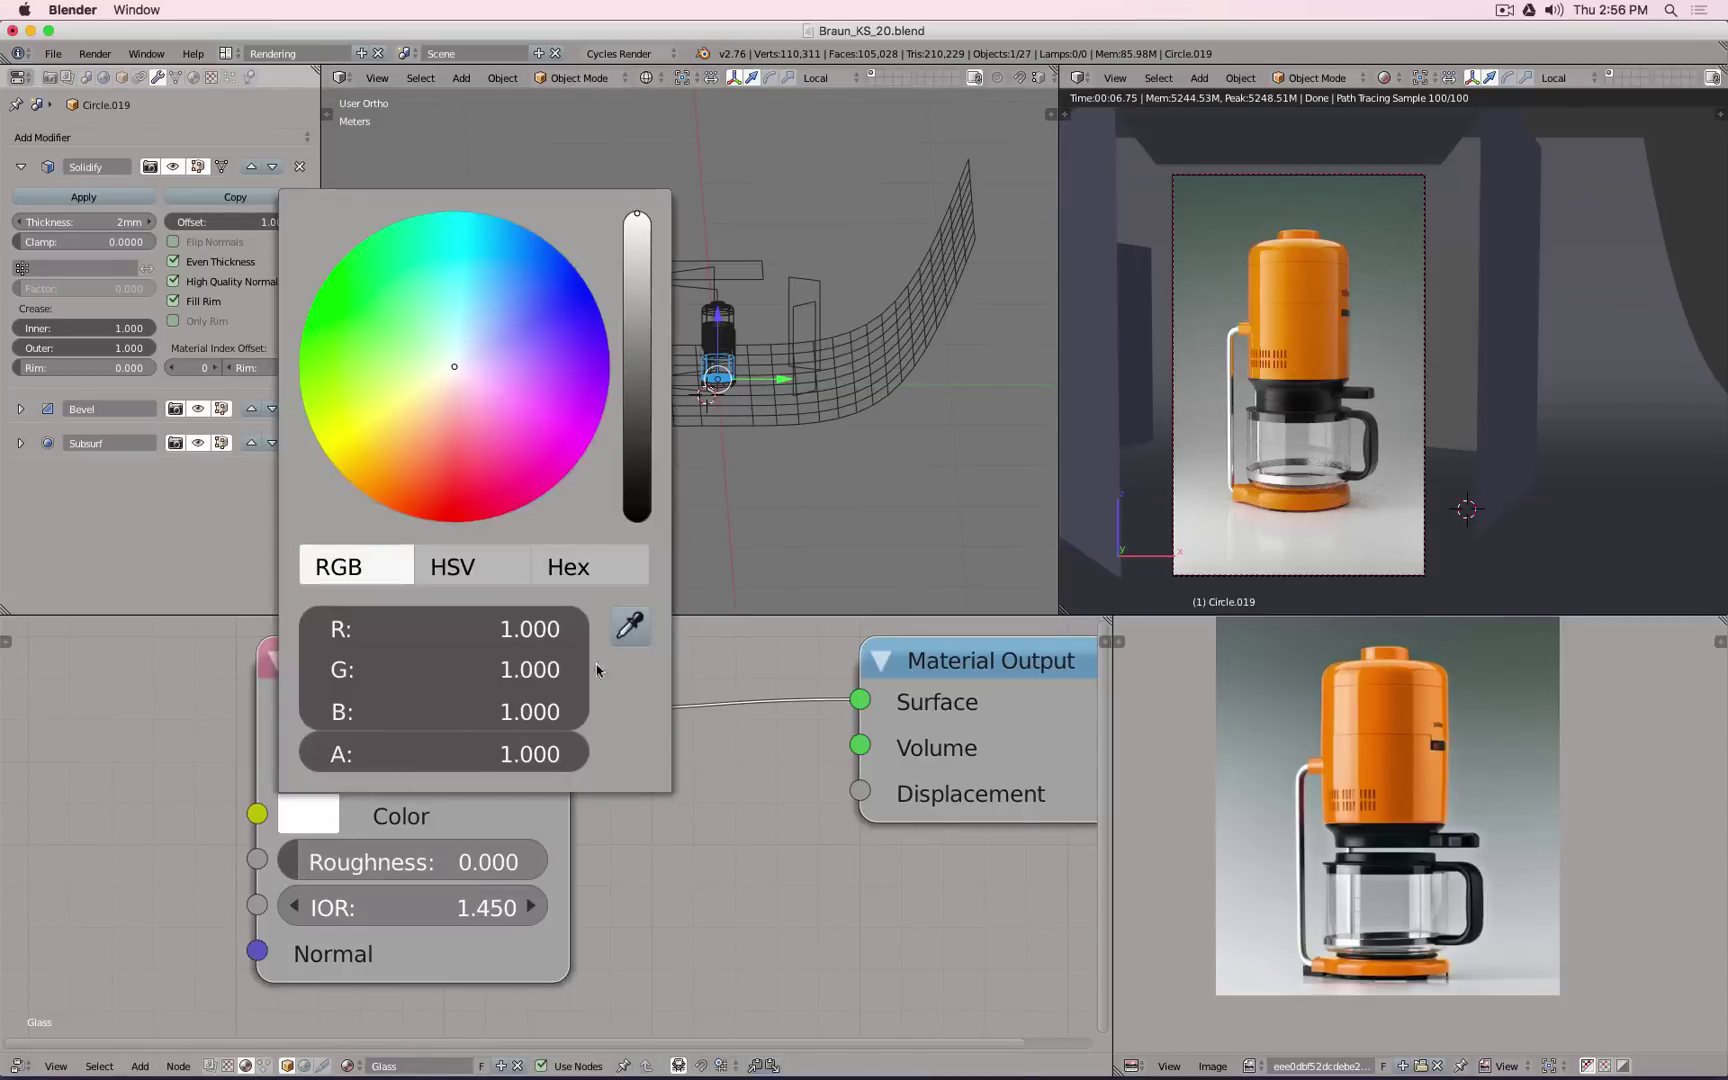
click(636, 221)
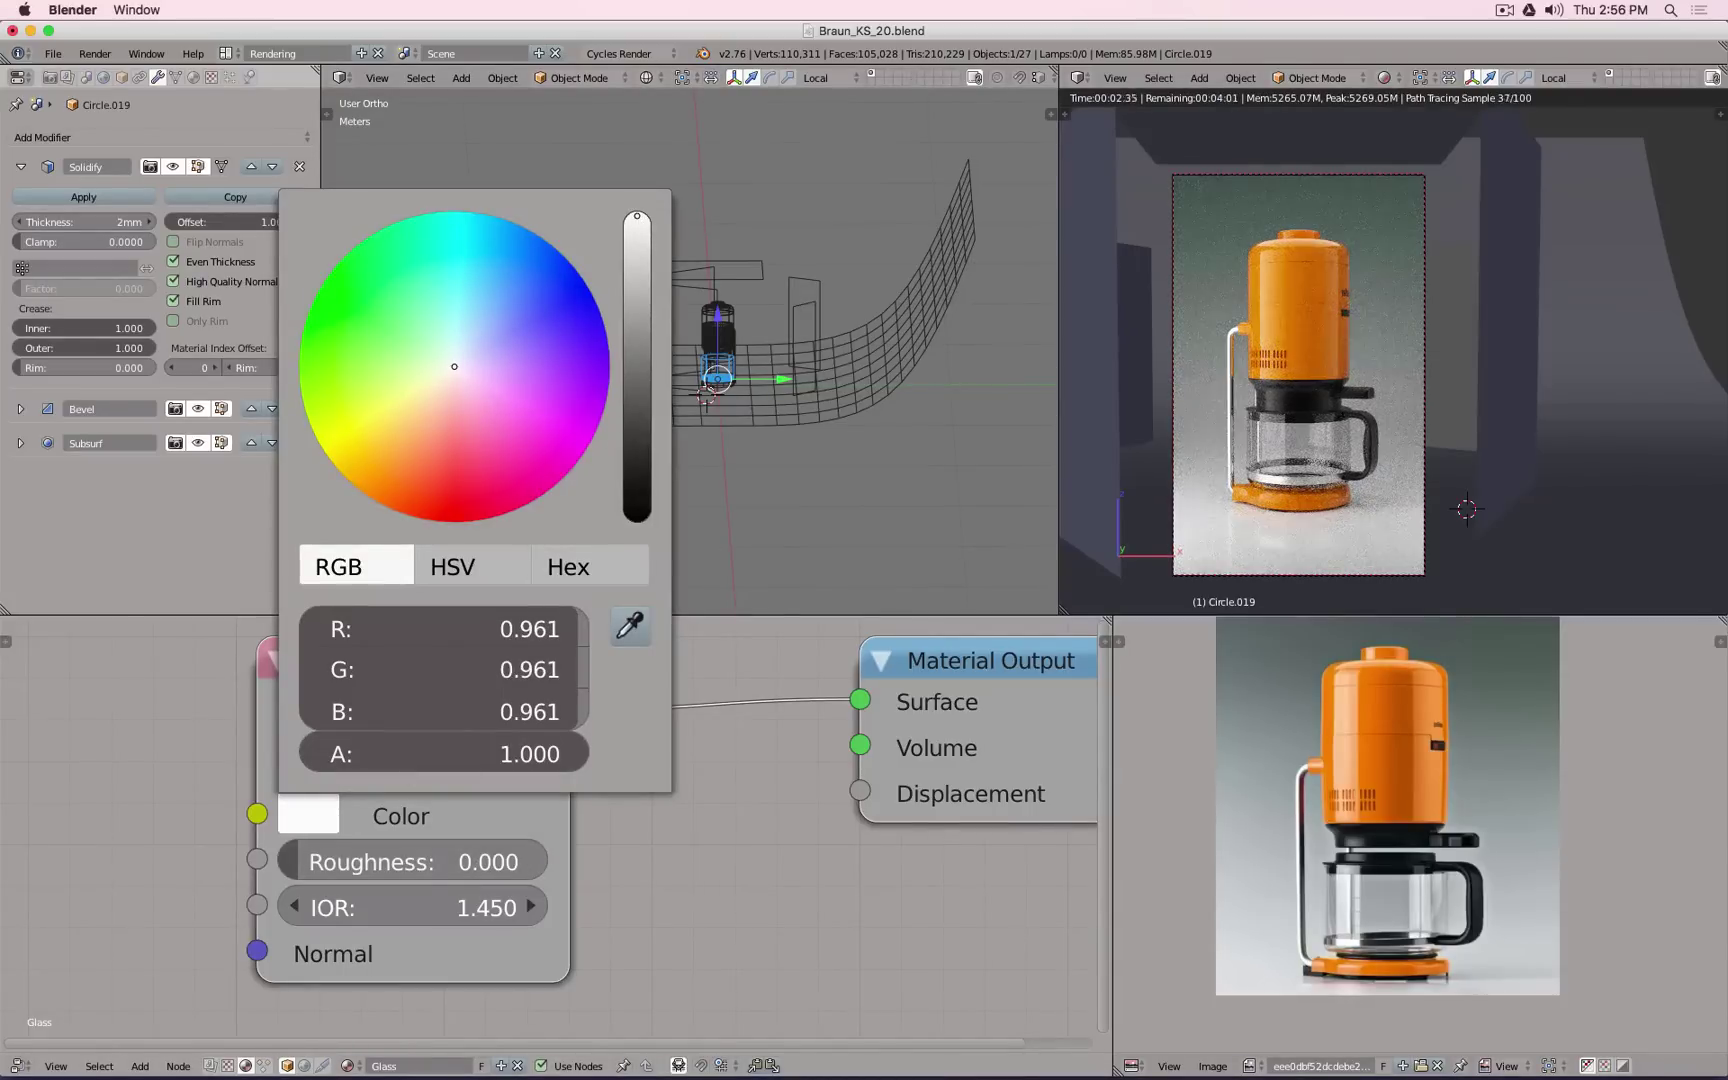
drag(637, 216, 637, 218)
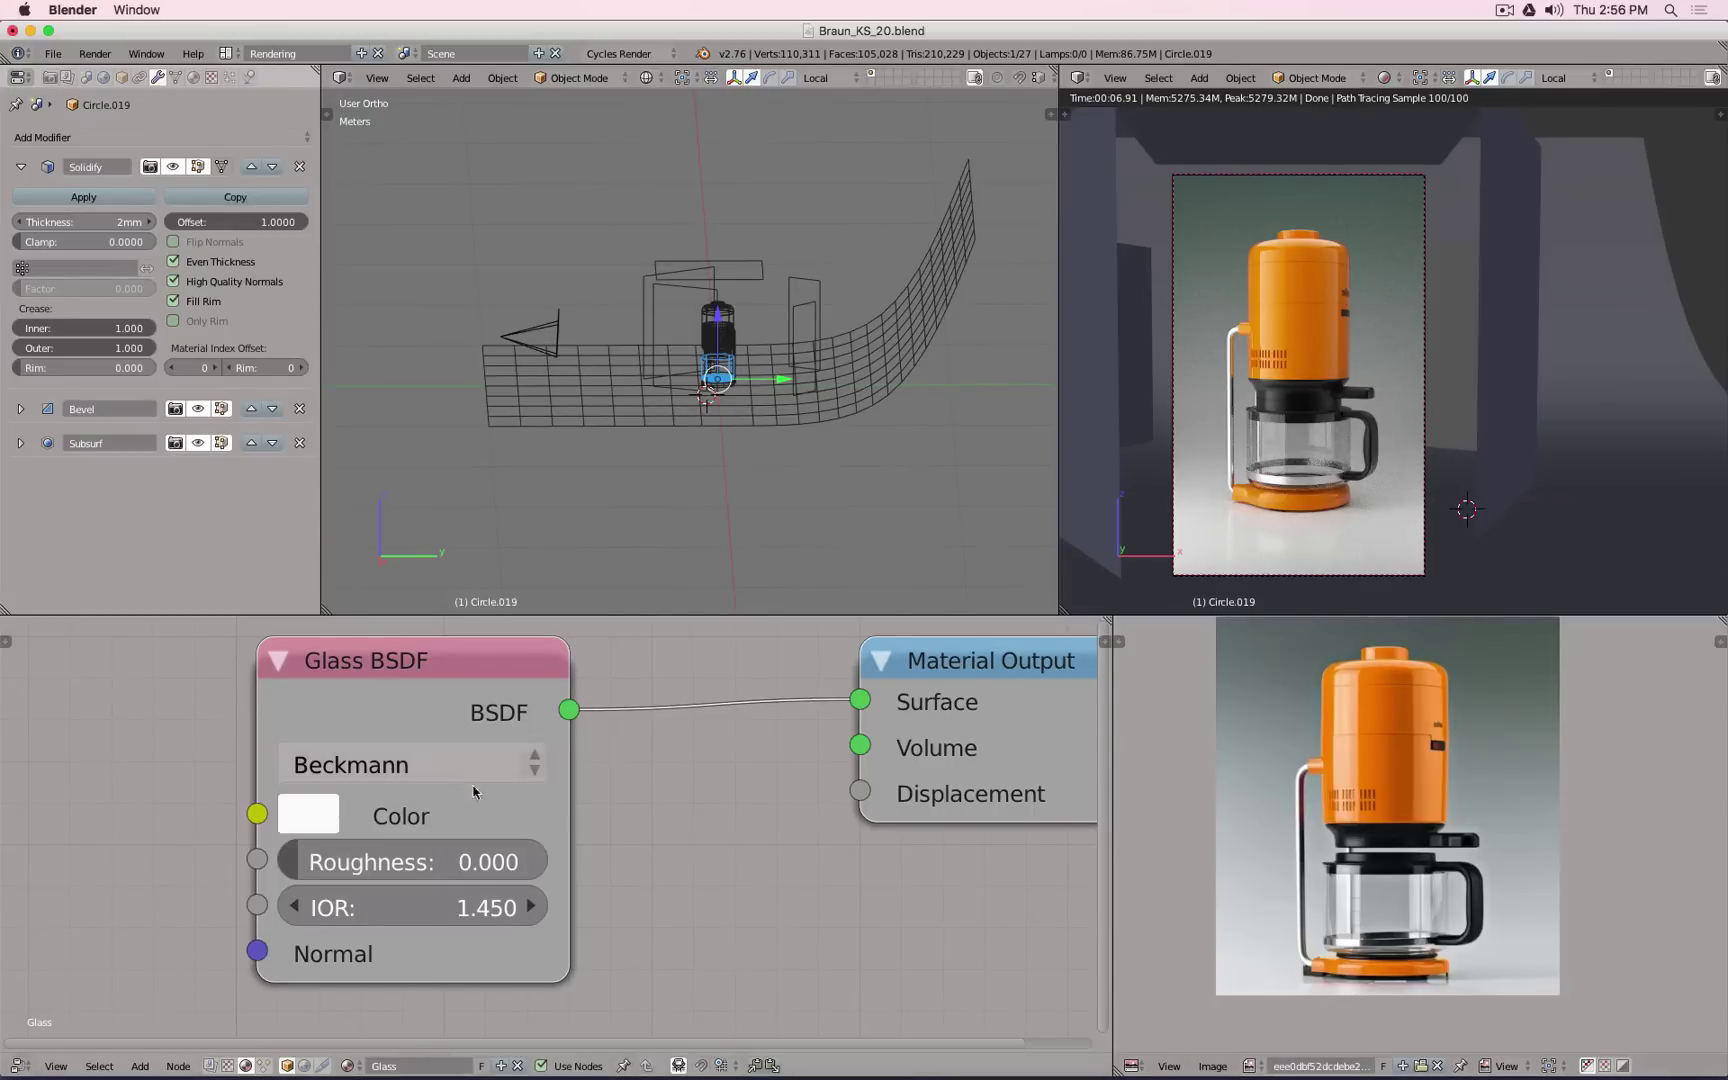
Step: Give the Glass BSDF color a very faint cyan tint in HSV, with hue about 0.533 and only slight saturation
click(320, 812)
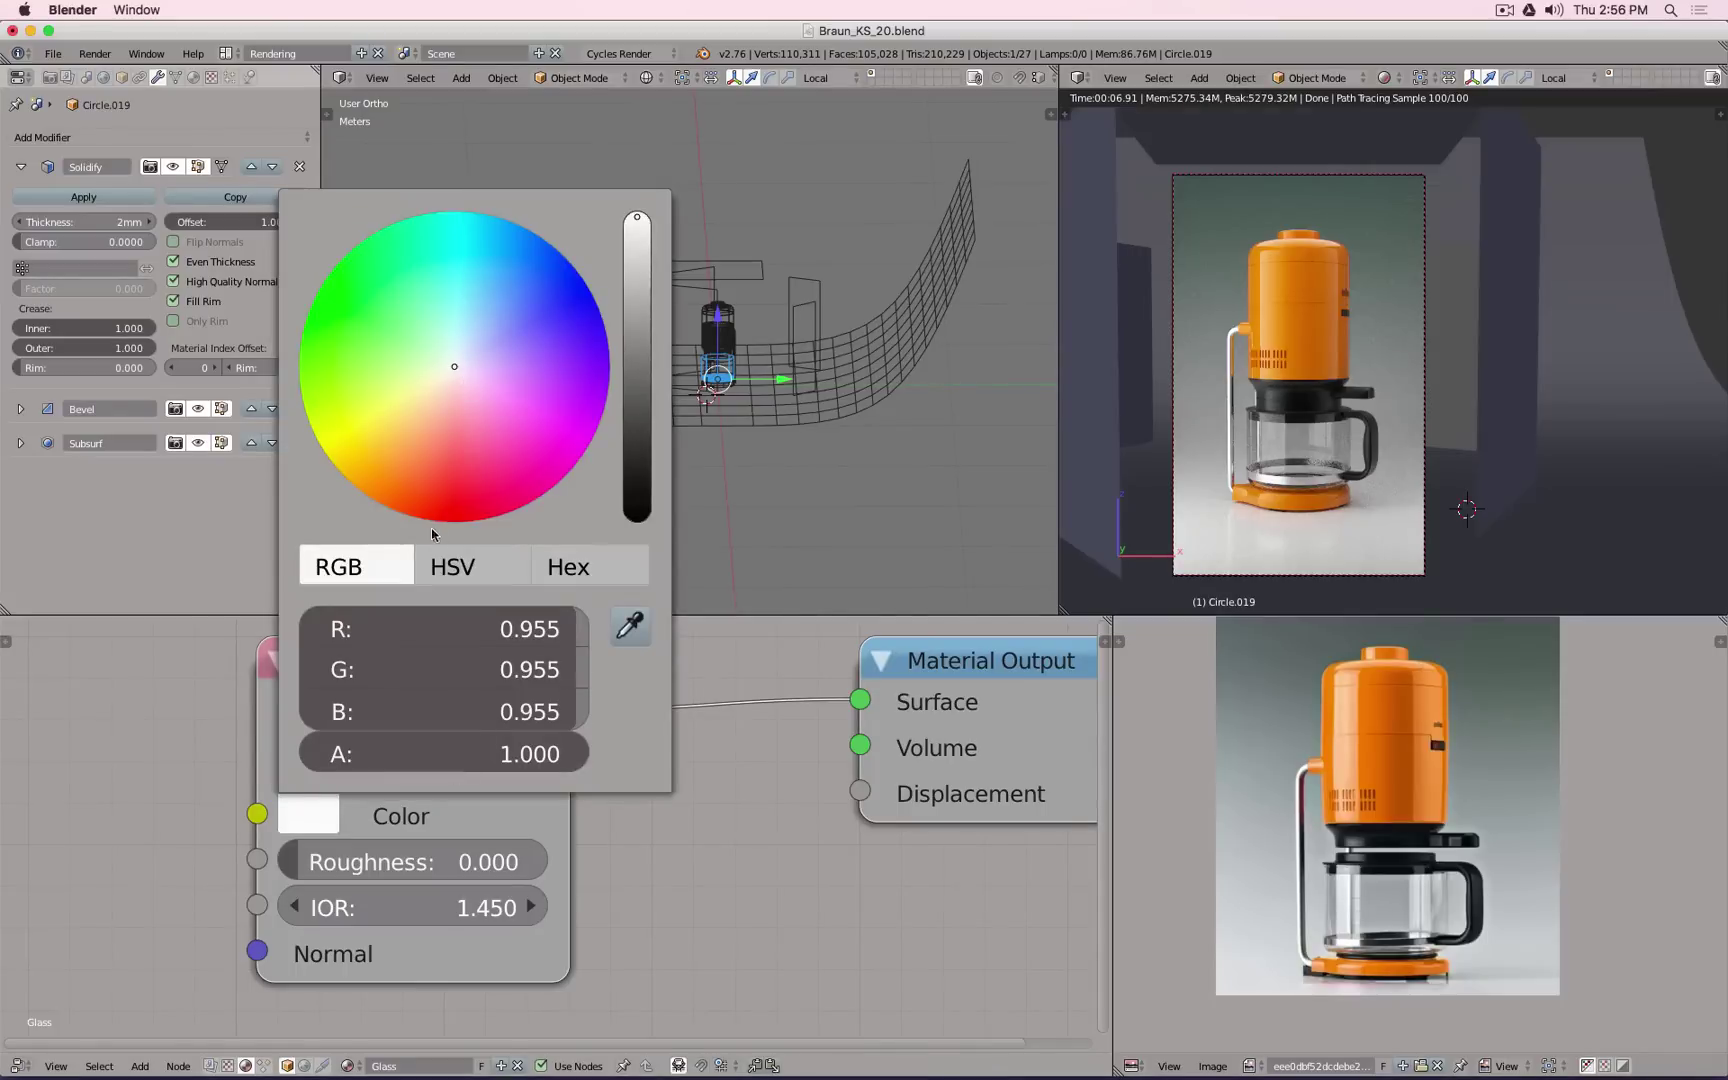
click(455, 567)
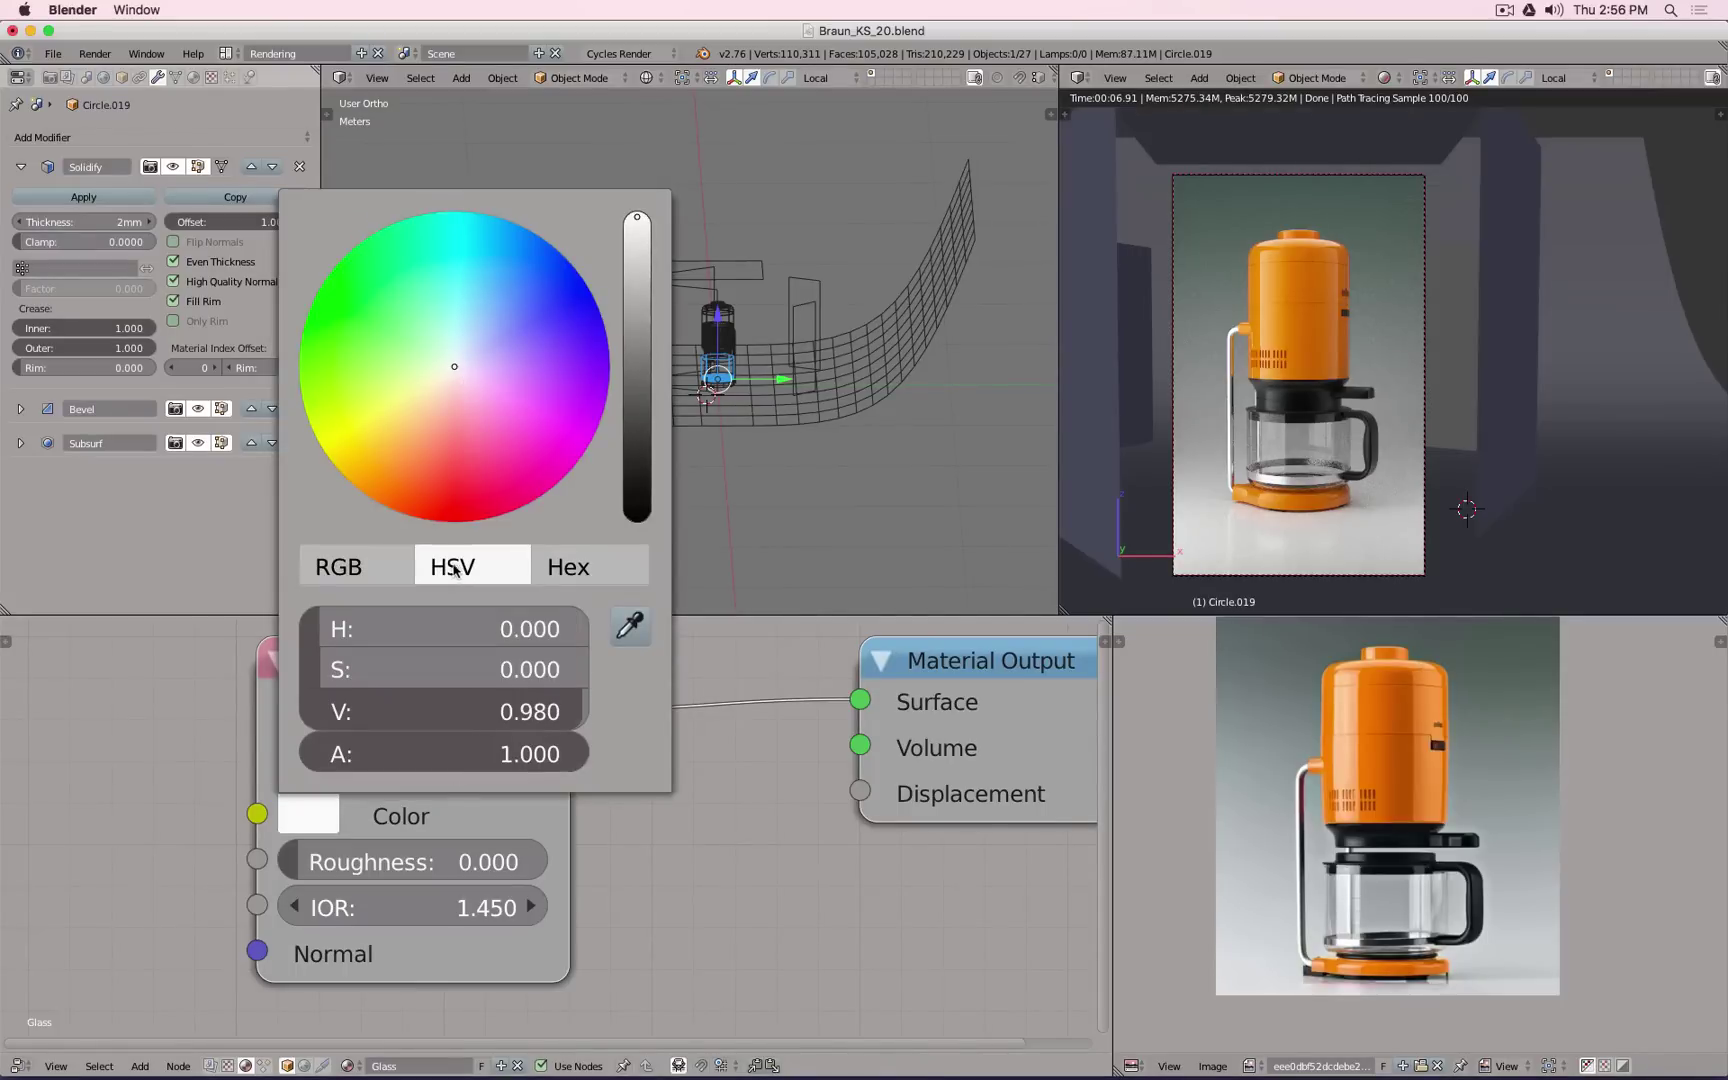
click(469, 344)
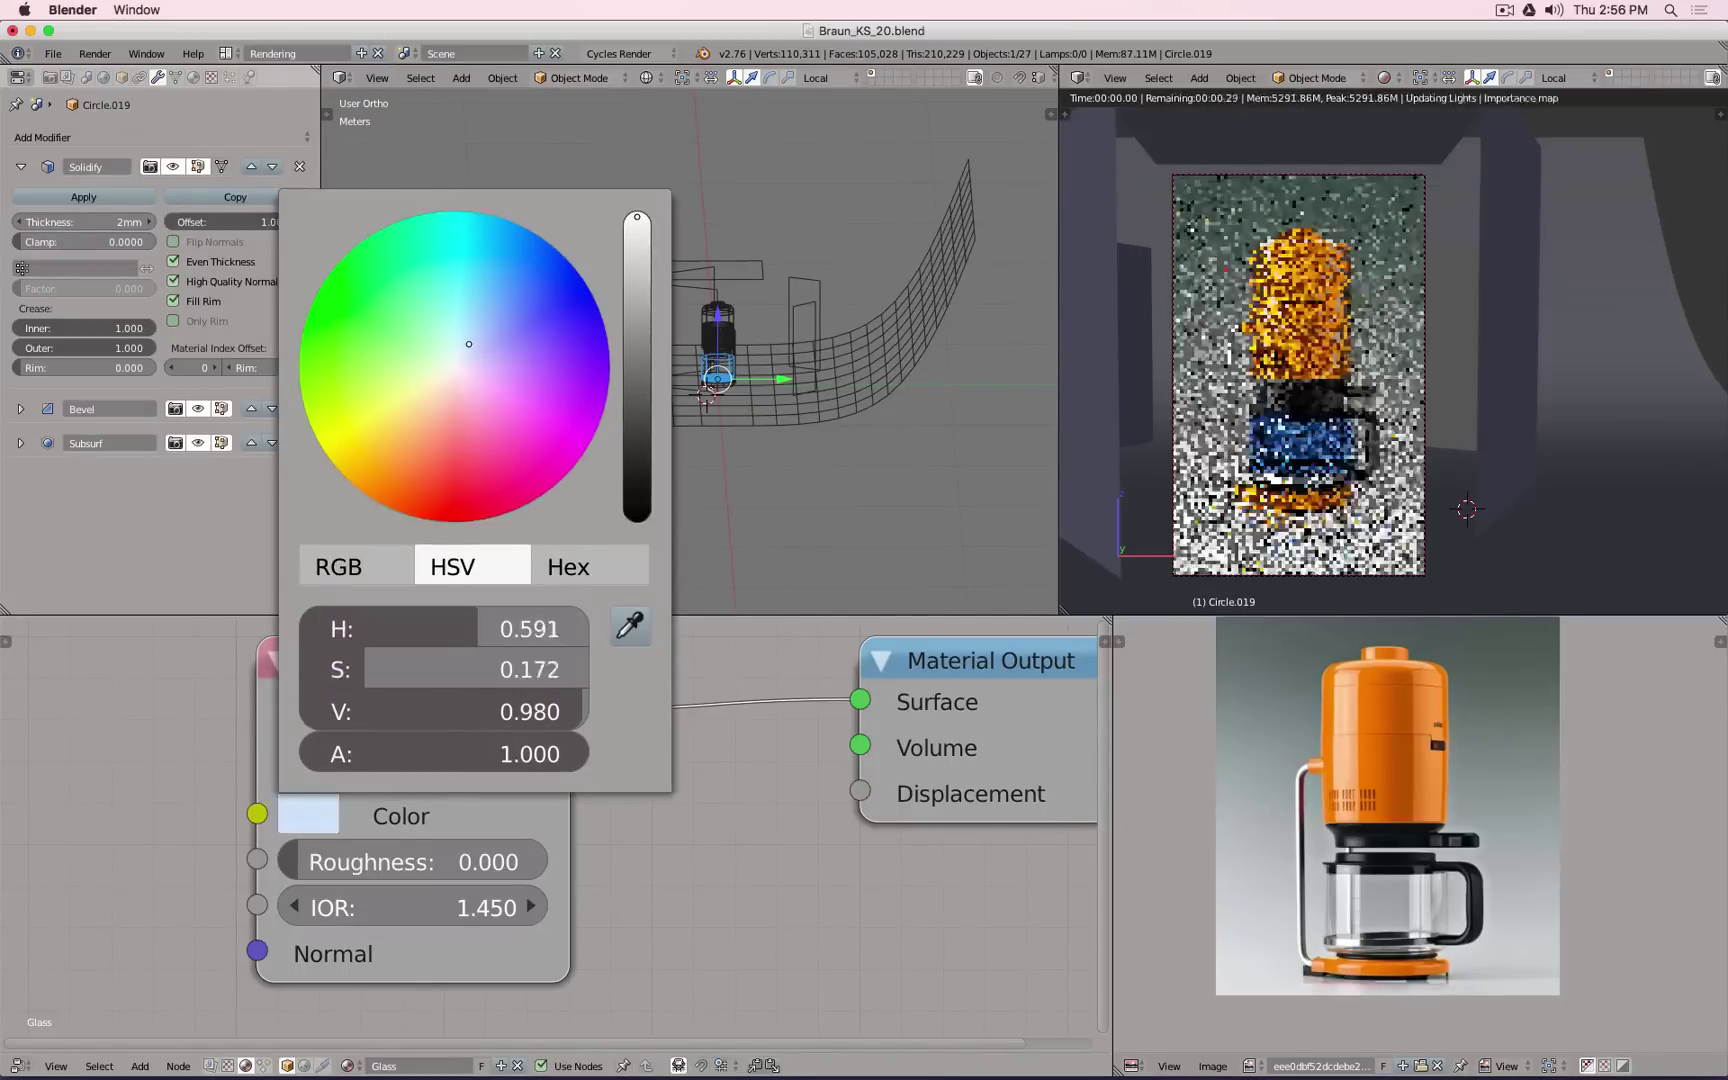
drag(469, 344, 461, 337)
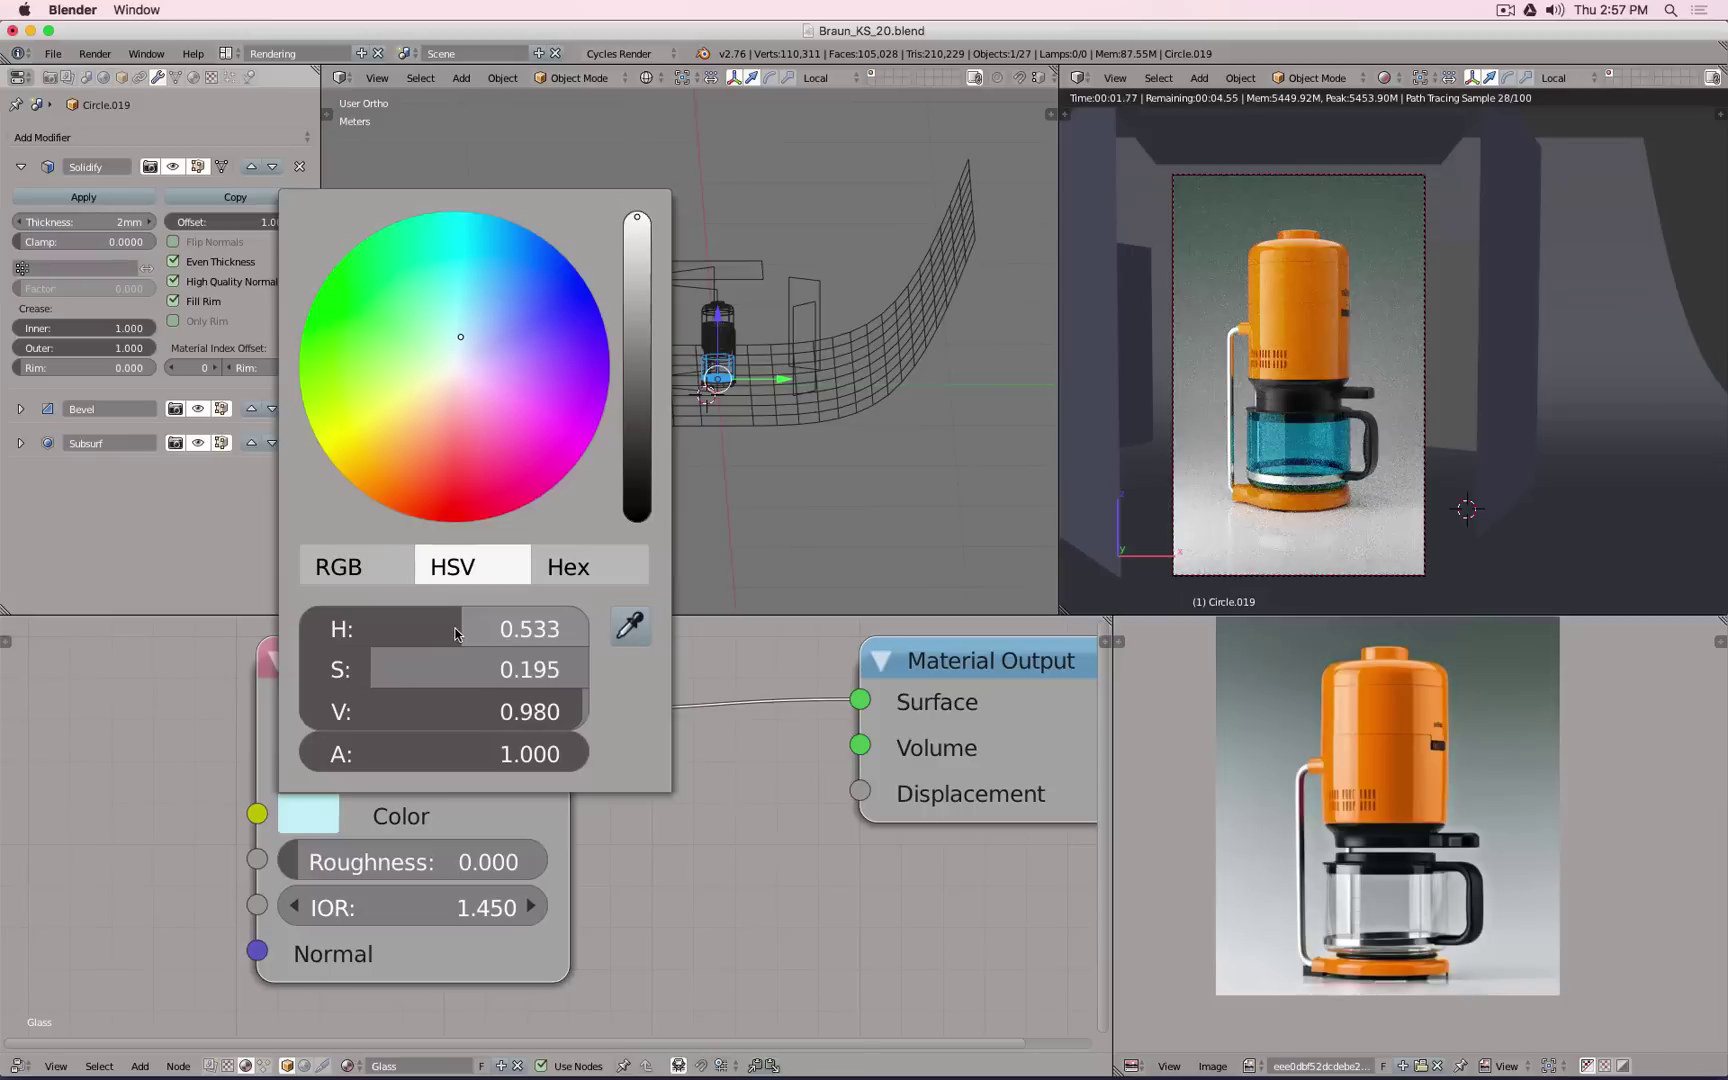
mouse_move(397, 668)
mouse_down()
mouse_move(568, 668)
mouse_move(318, 668)
mouse_move(404, 670)
mouse_up()
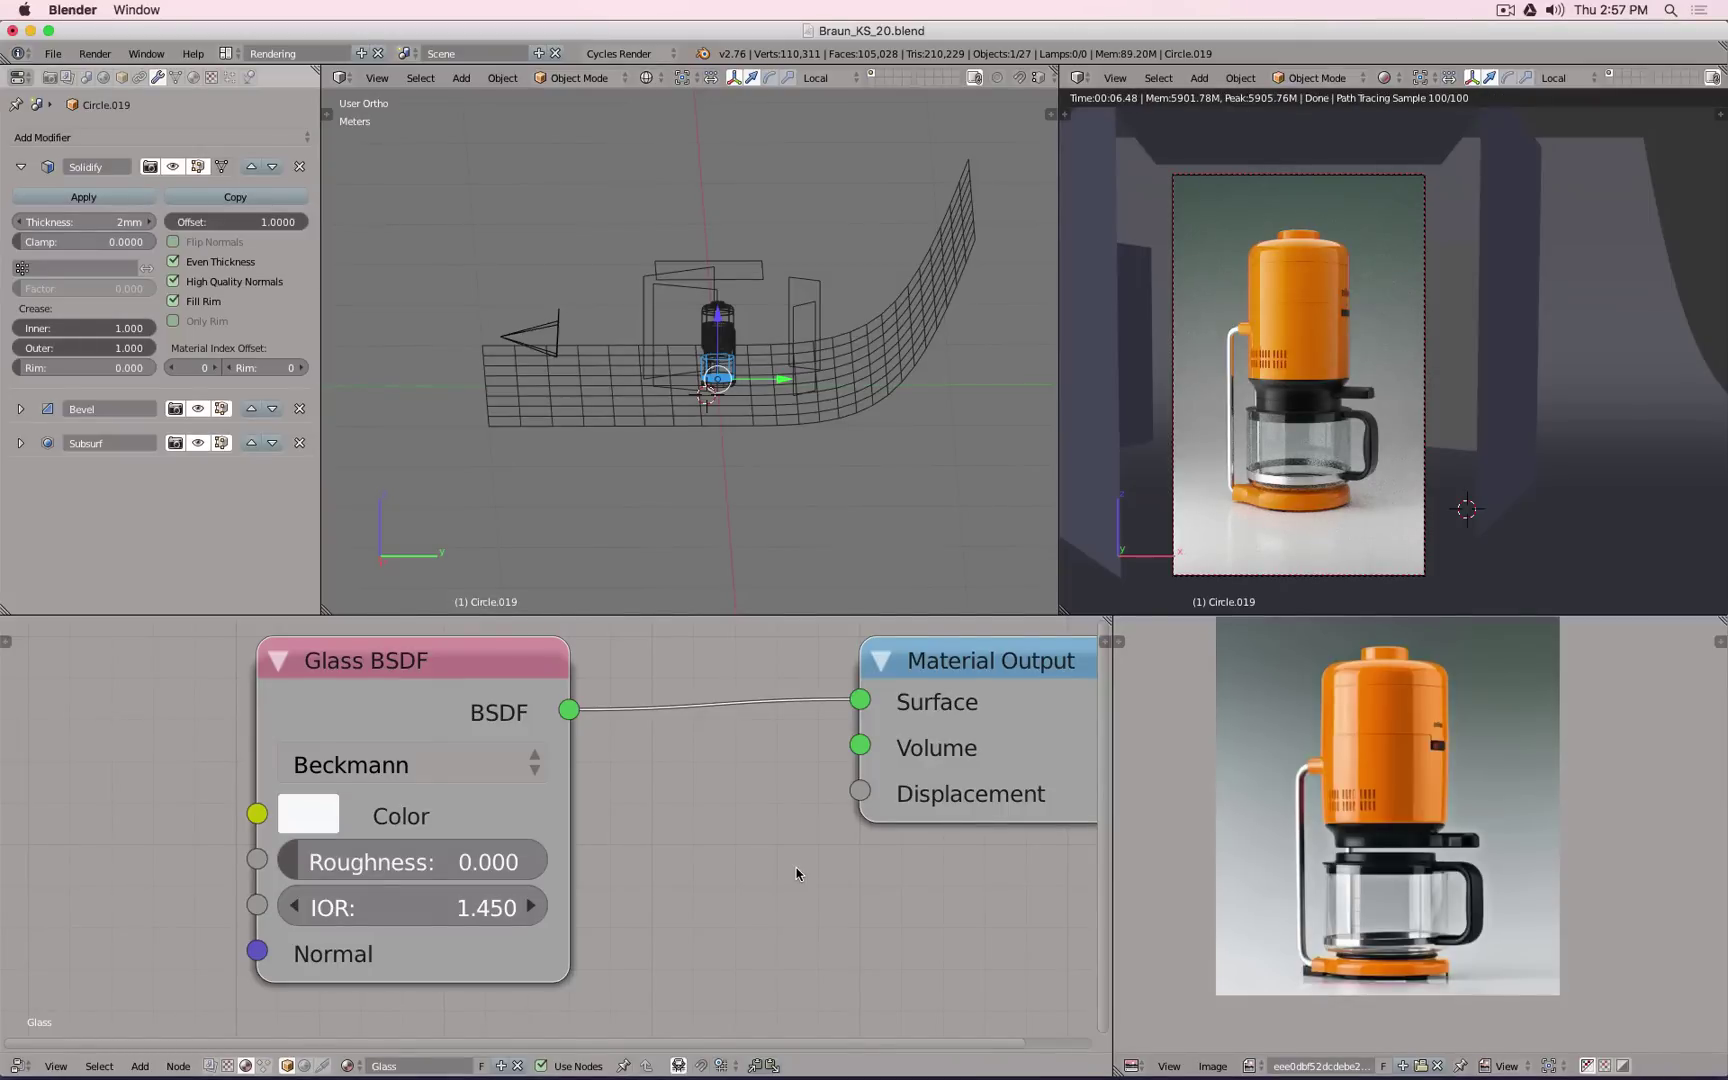
Step: Select the black plastic lever above the carafe to bring up the Glossy BSDF of its Plastic Black material
scroll(840, 863, down, 4)
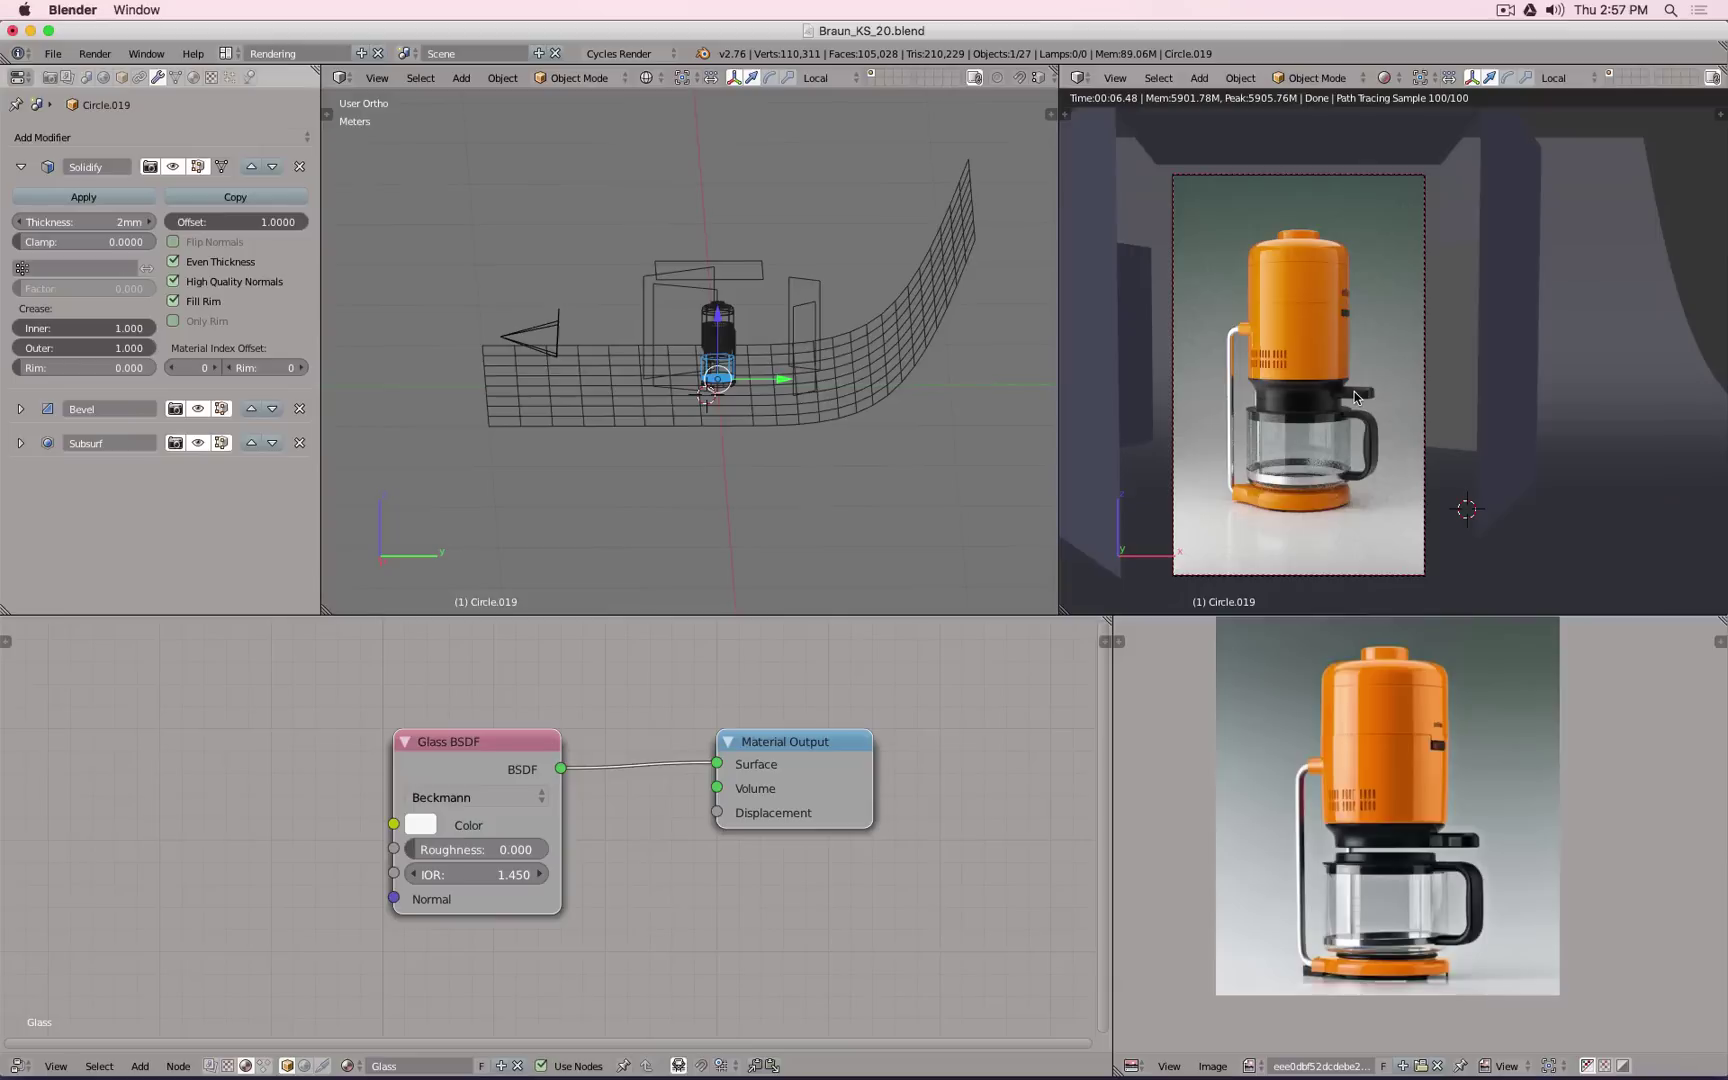
scroll(1354, 392, up, 10)
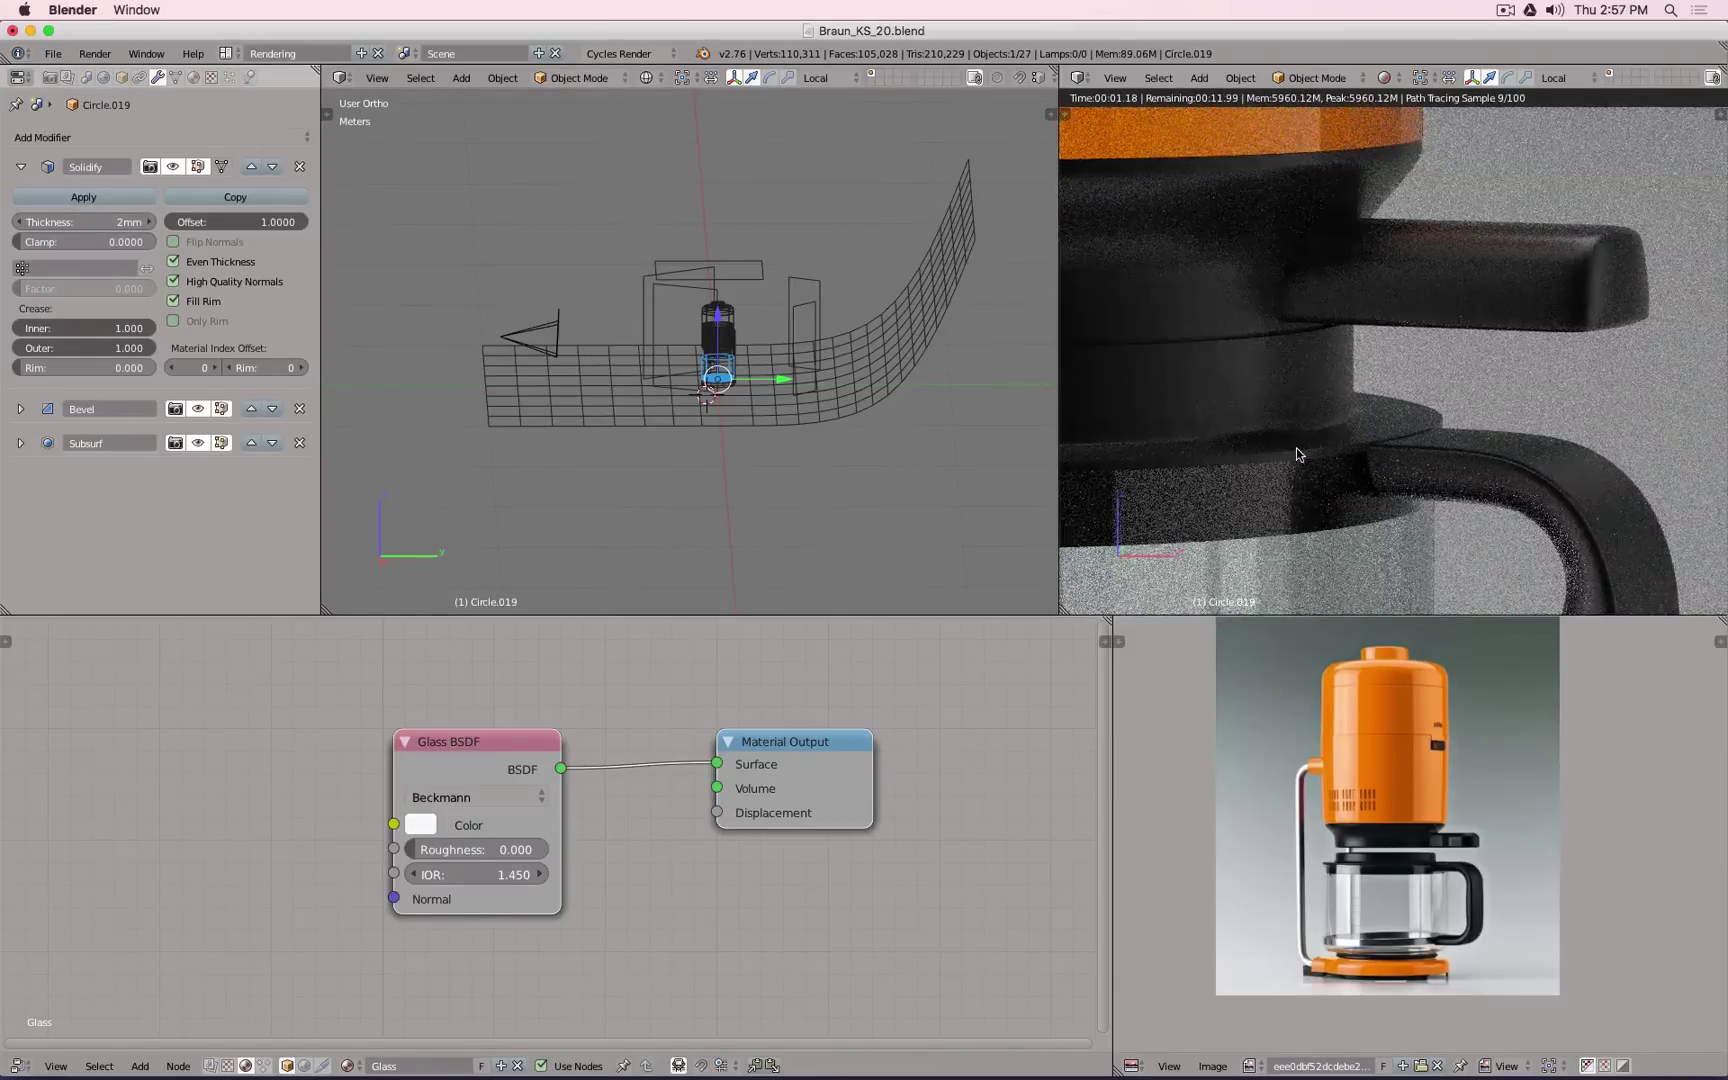
right_click(1534, 290)
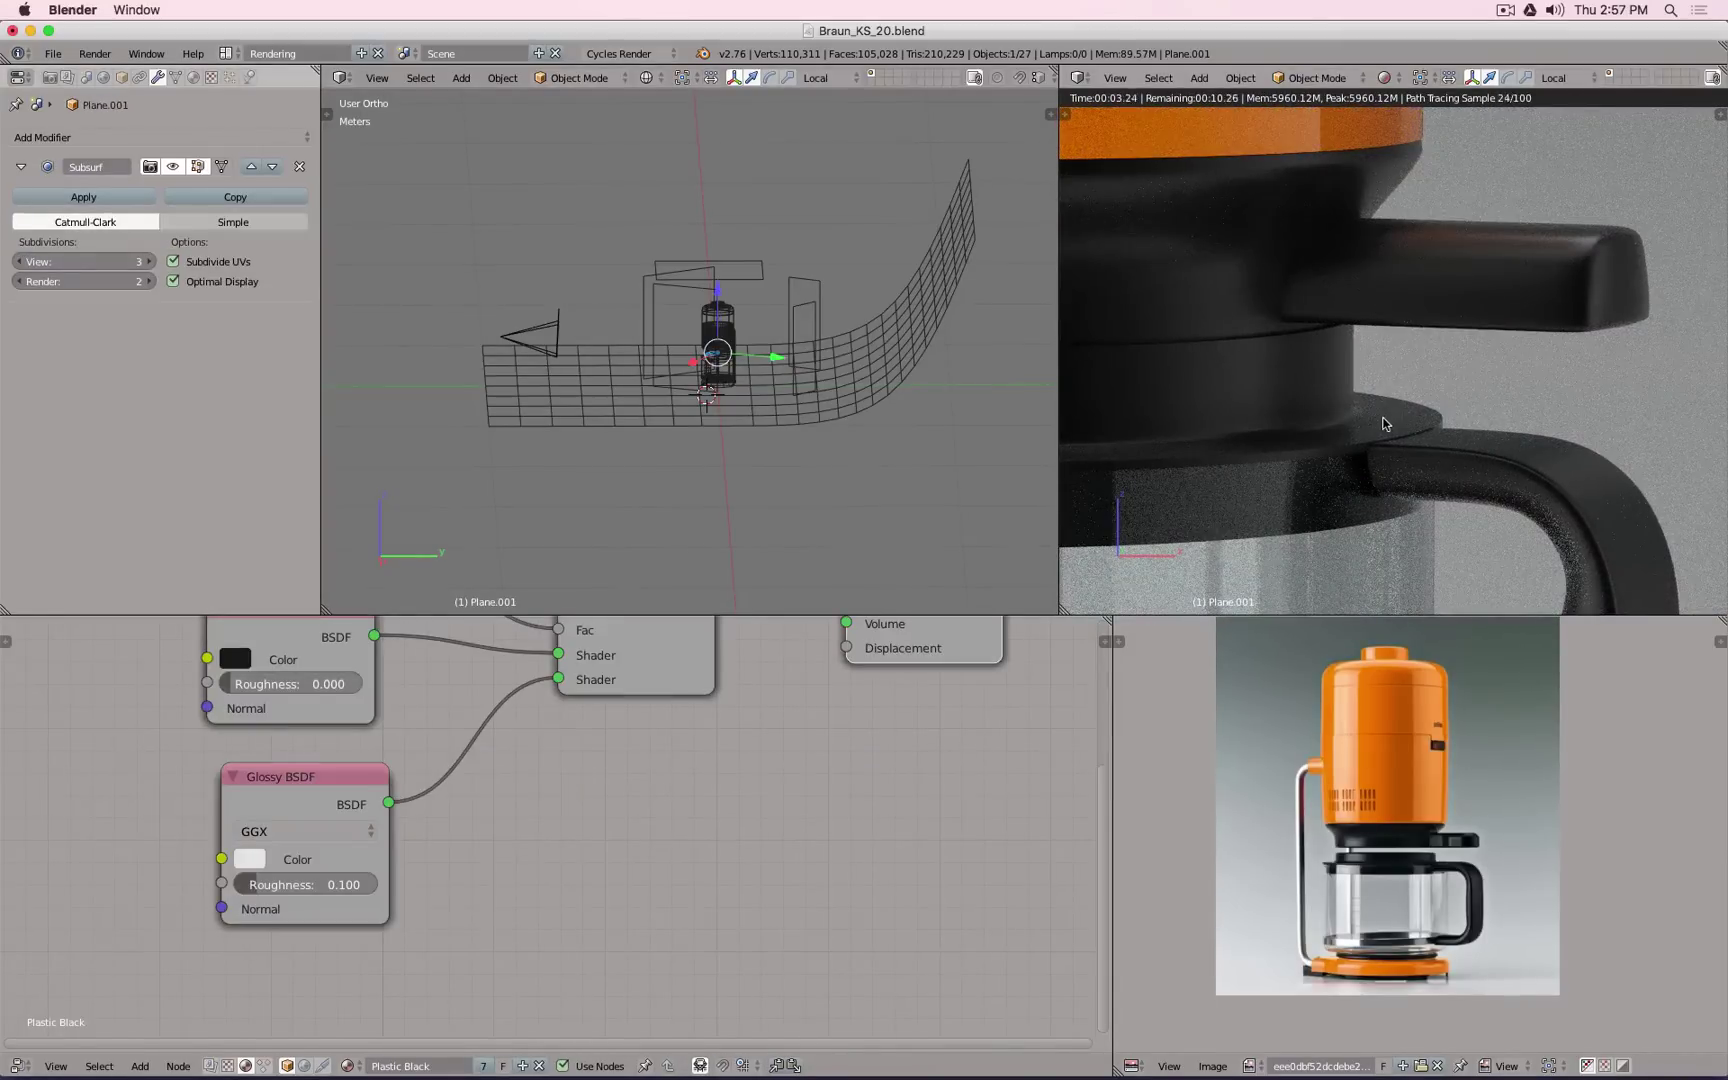
middle_drag(232, 626, 369, 635)
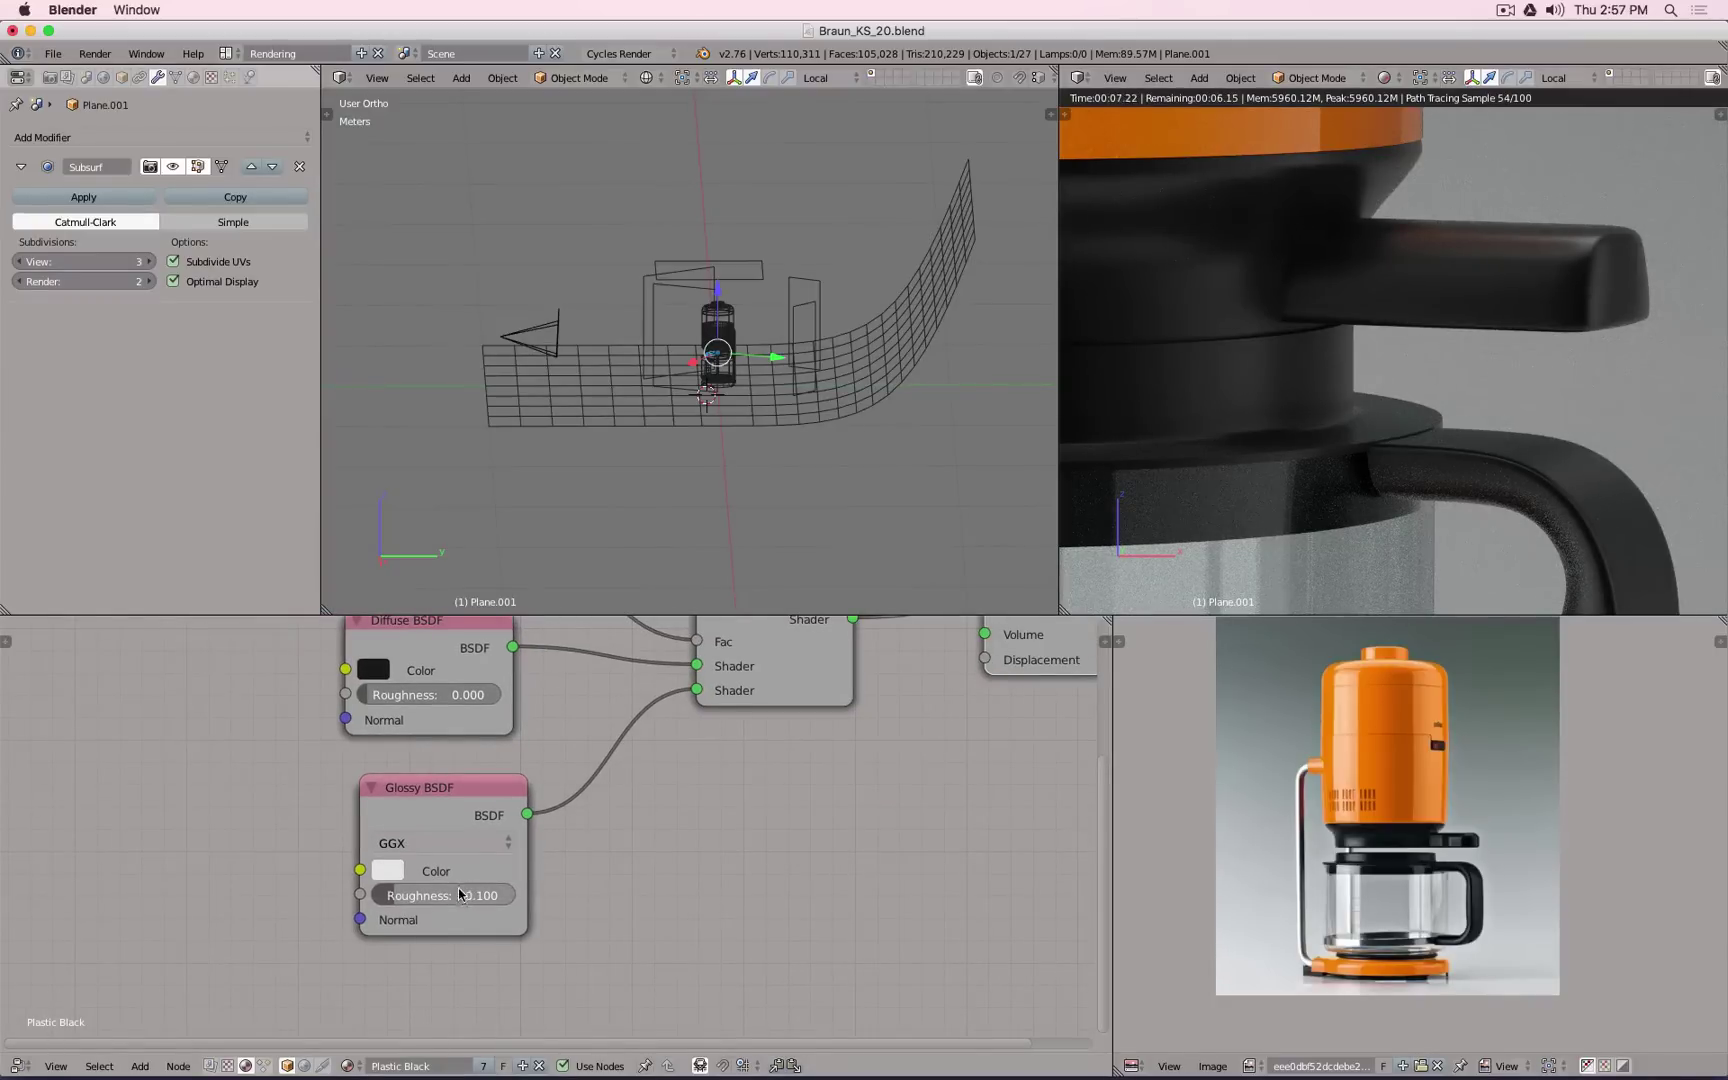
Step: Try a roughness of 0 on the Plastic Black Glossy BSDF and set it back to 0.1
click(458, 889)
text(0)
key(Return)
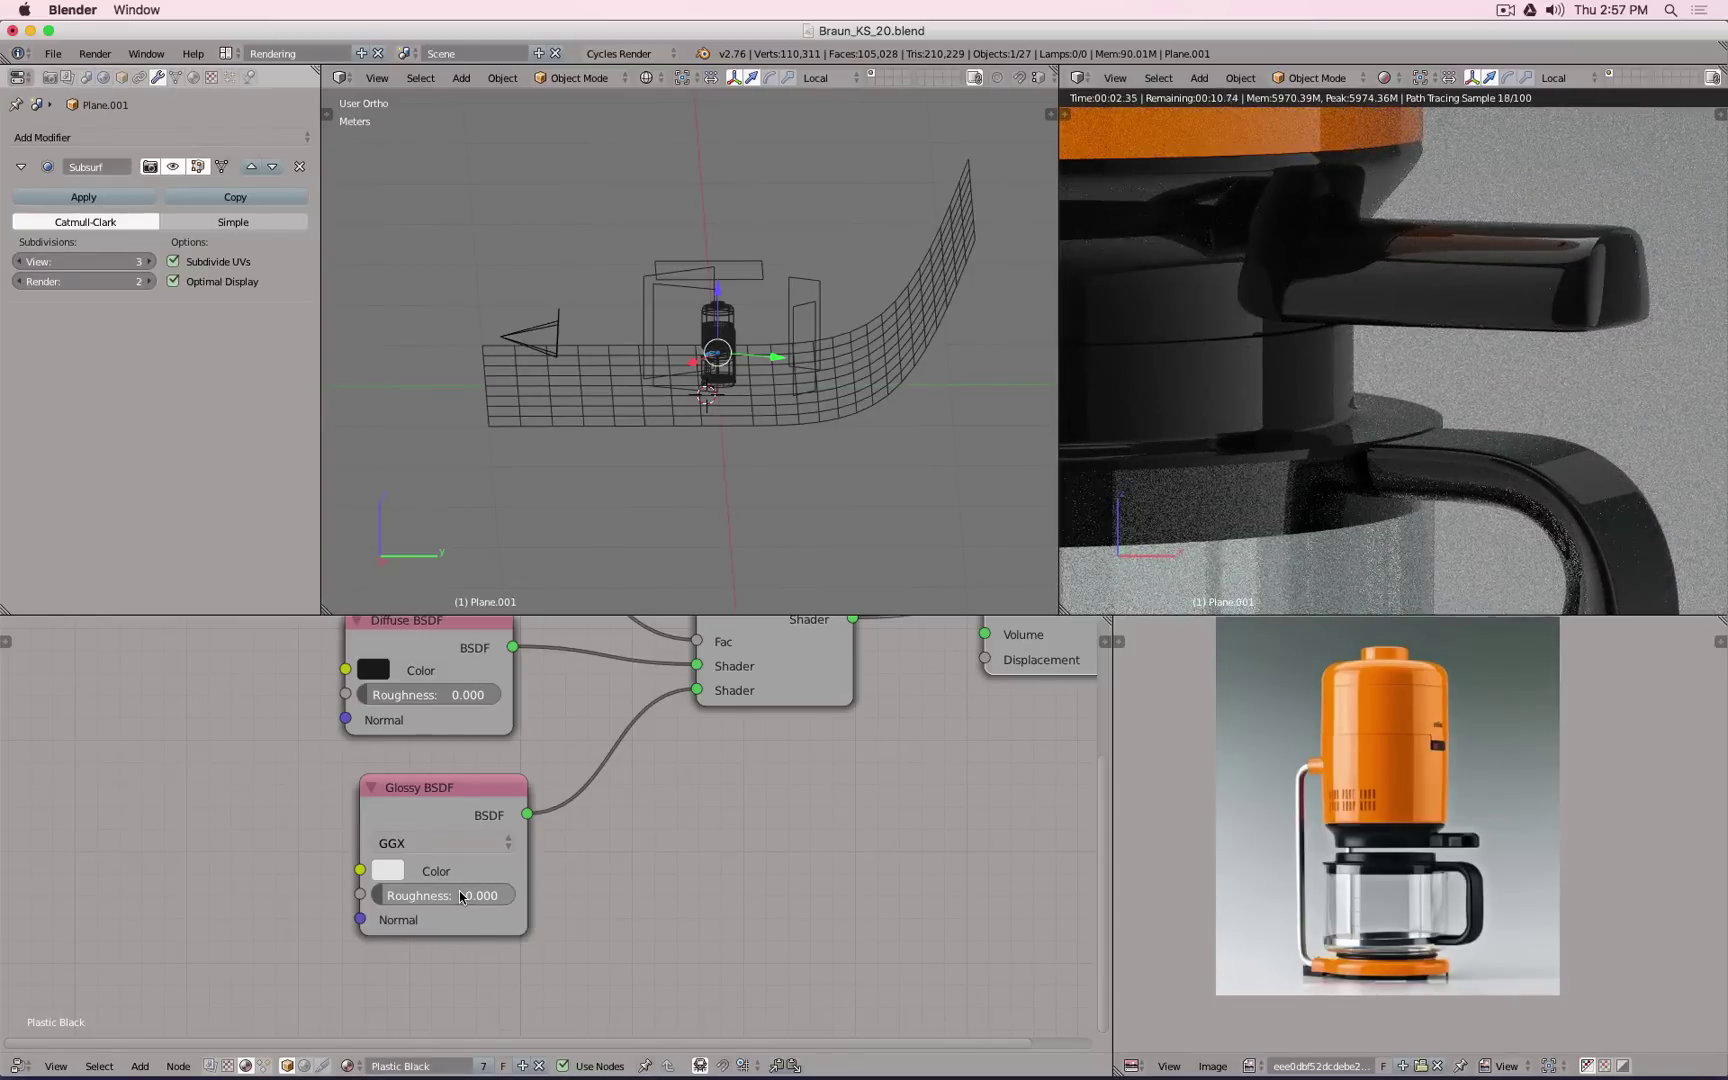
click(439, 889)
text(0.1)
key(Return)
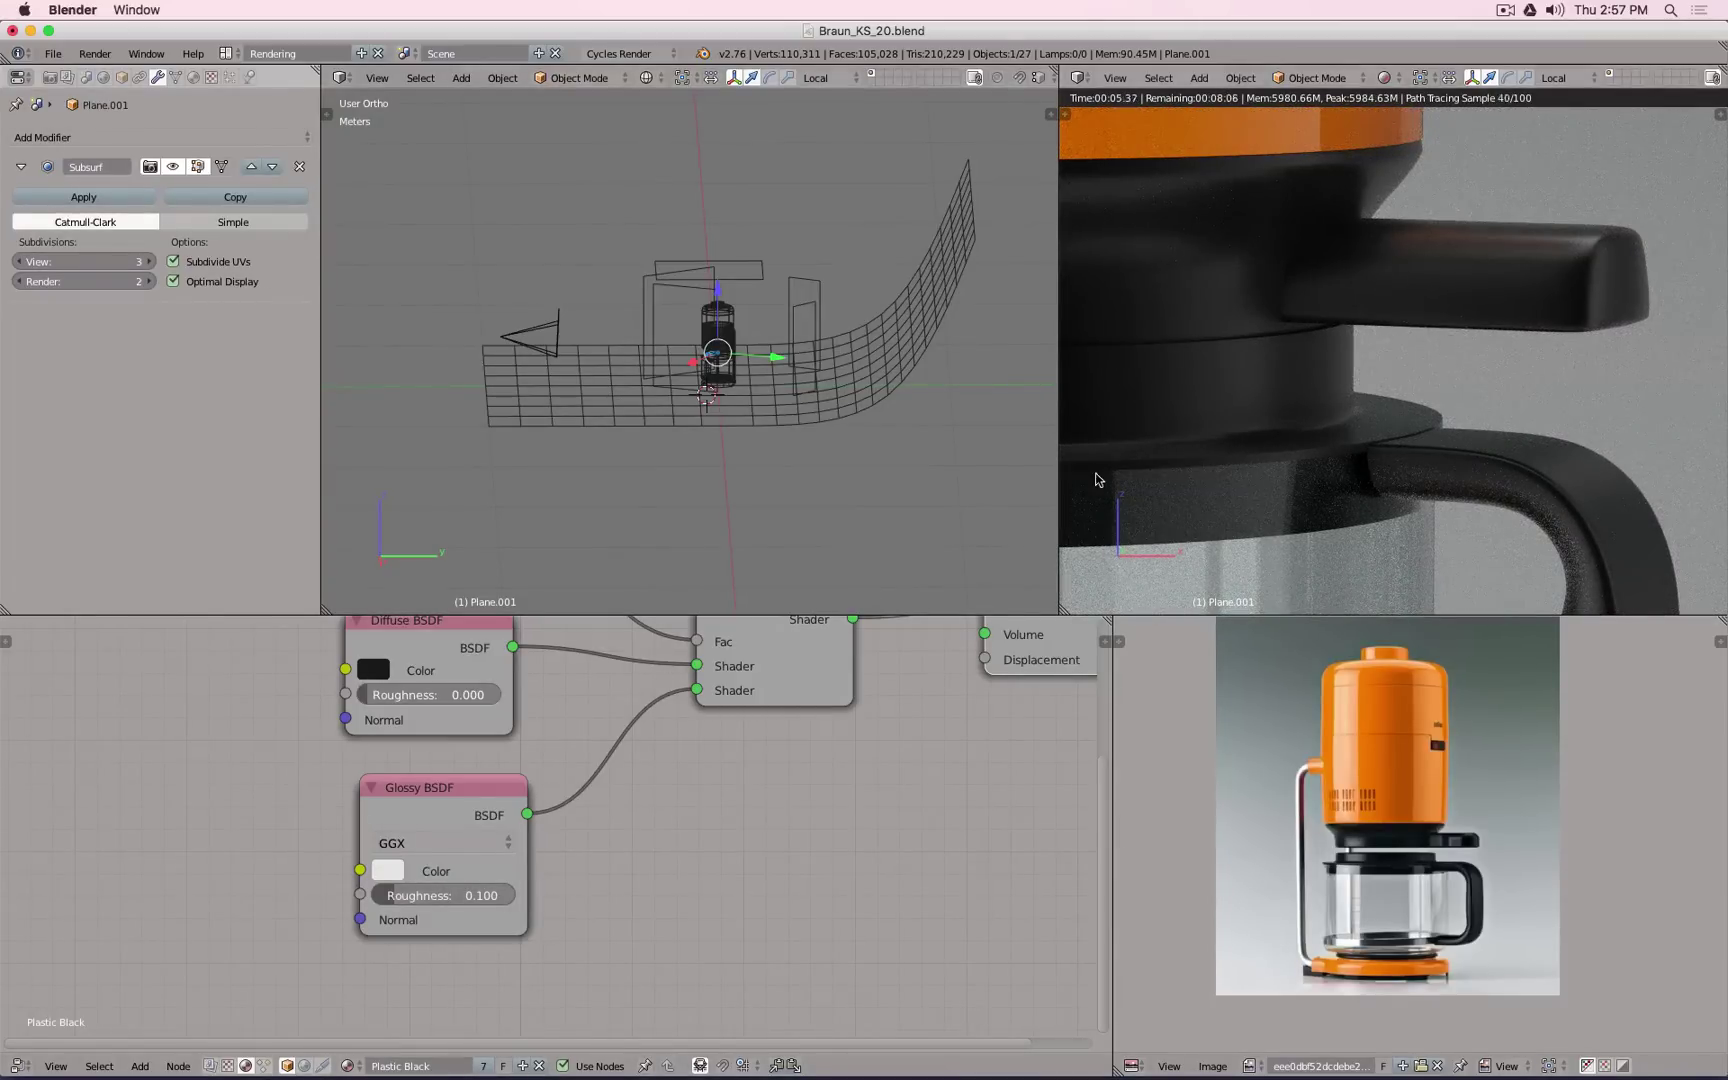
Step: Add a Bump node to the Plastic Black material and connect its Normal output to the Glossy BSDF's Normal input
scroll(1344, 362, down, 3)
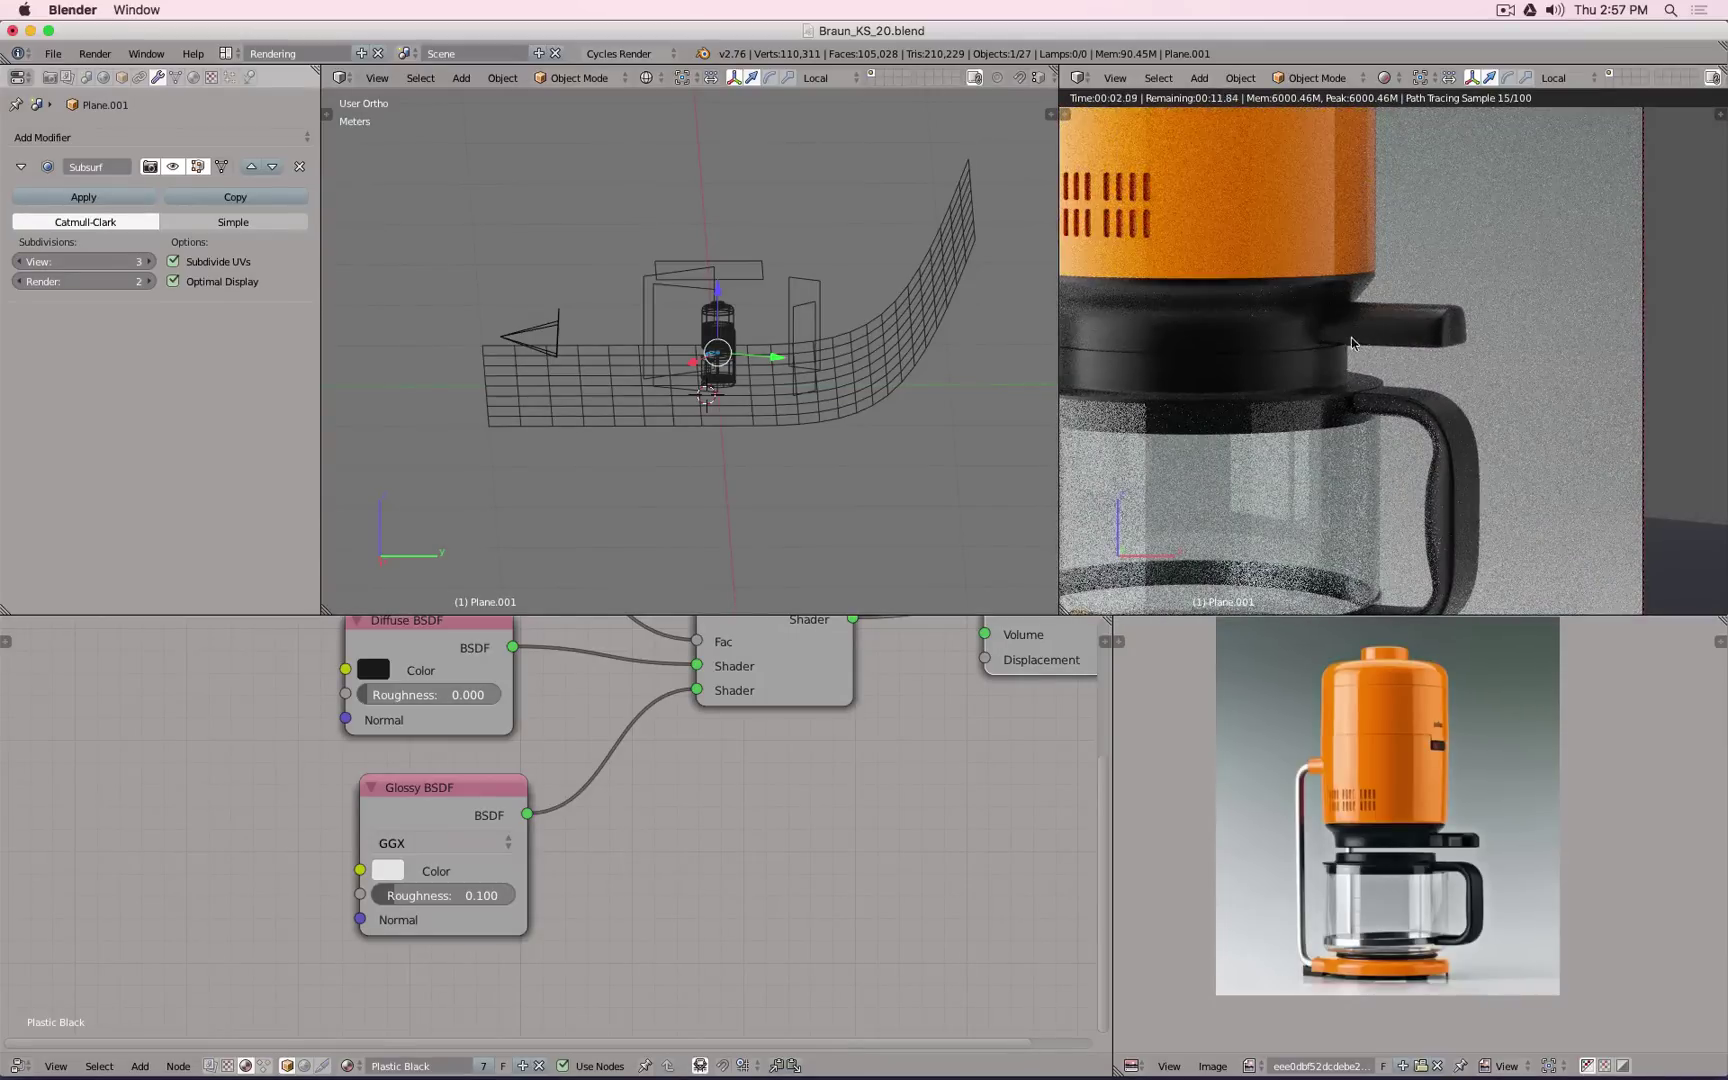
scroll(1352, 343, down, 3)
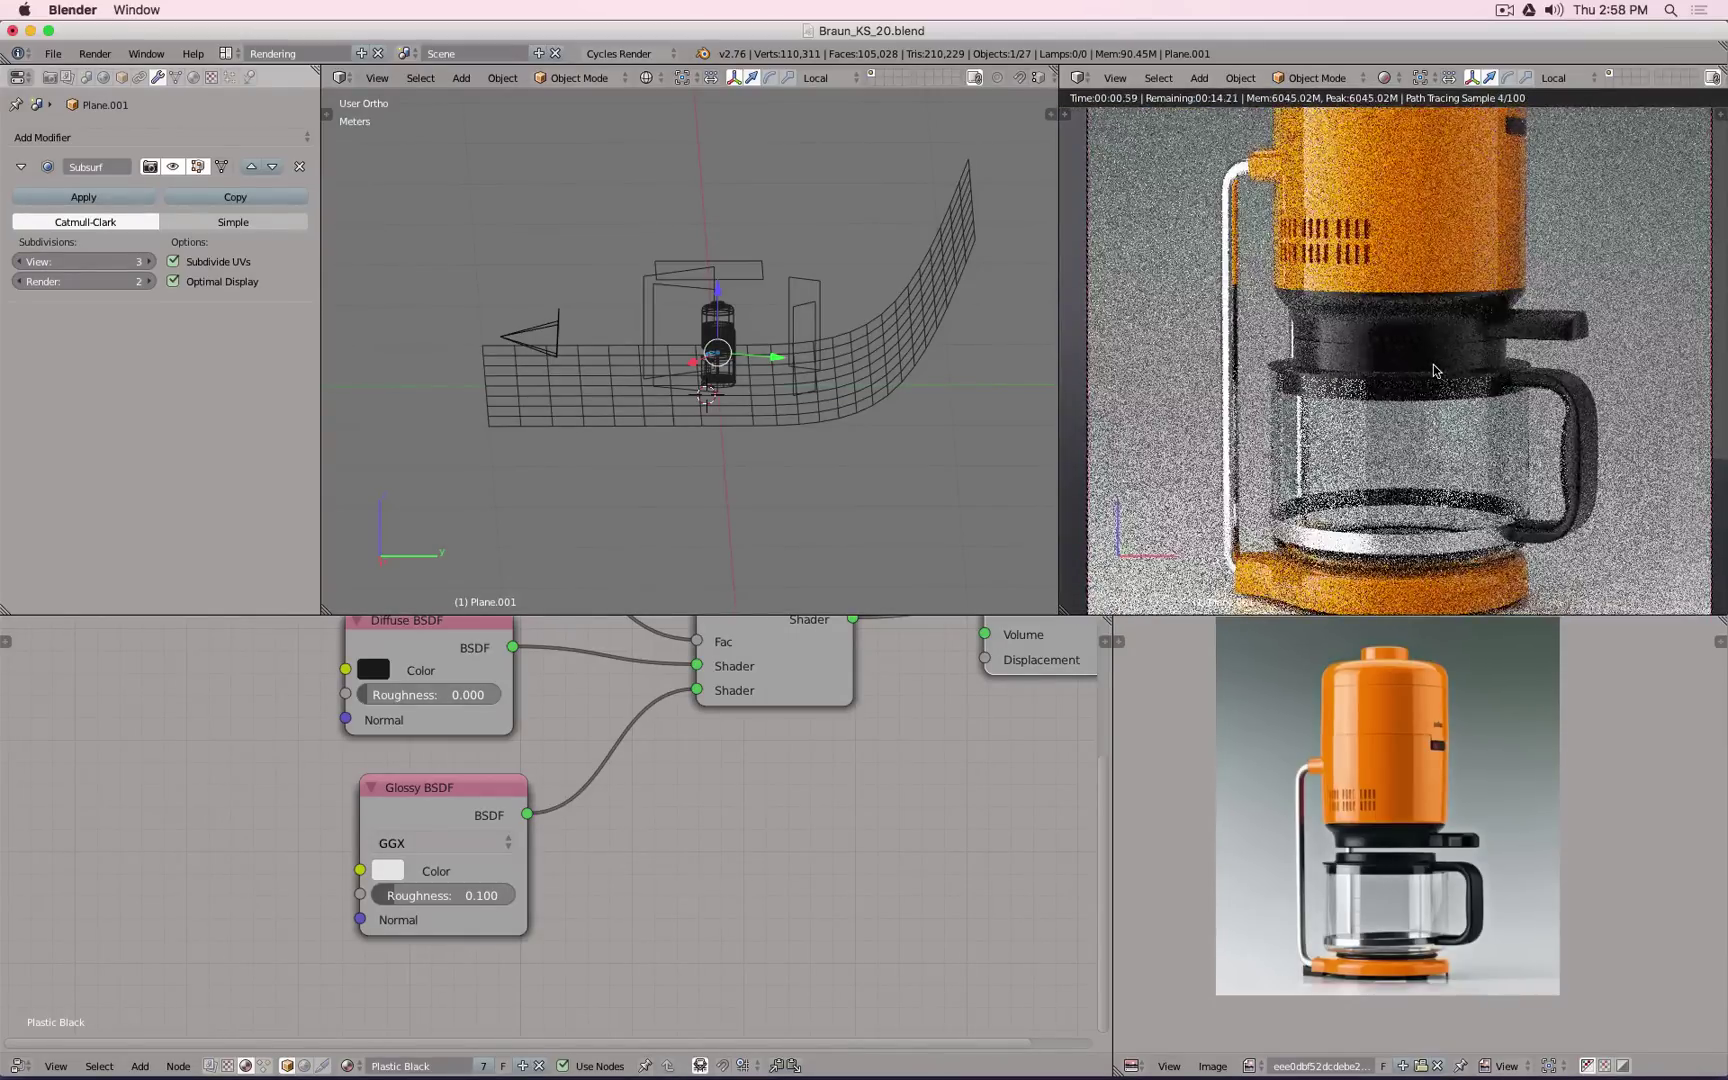
scroll(1392, 374, up, 4)
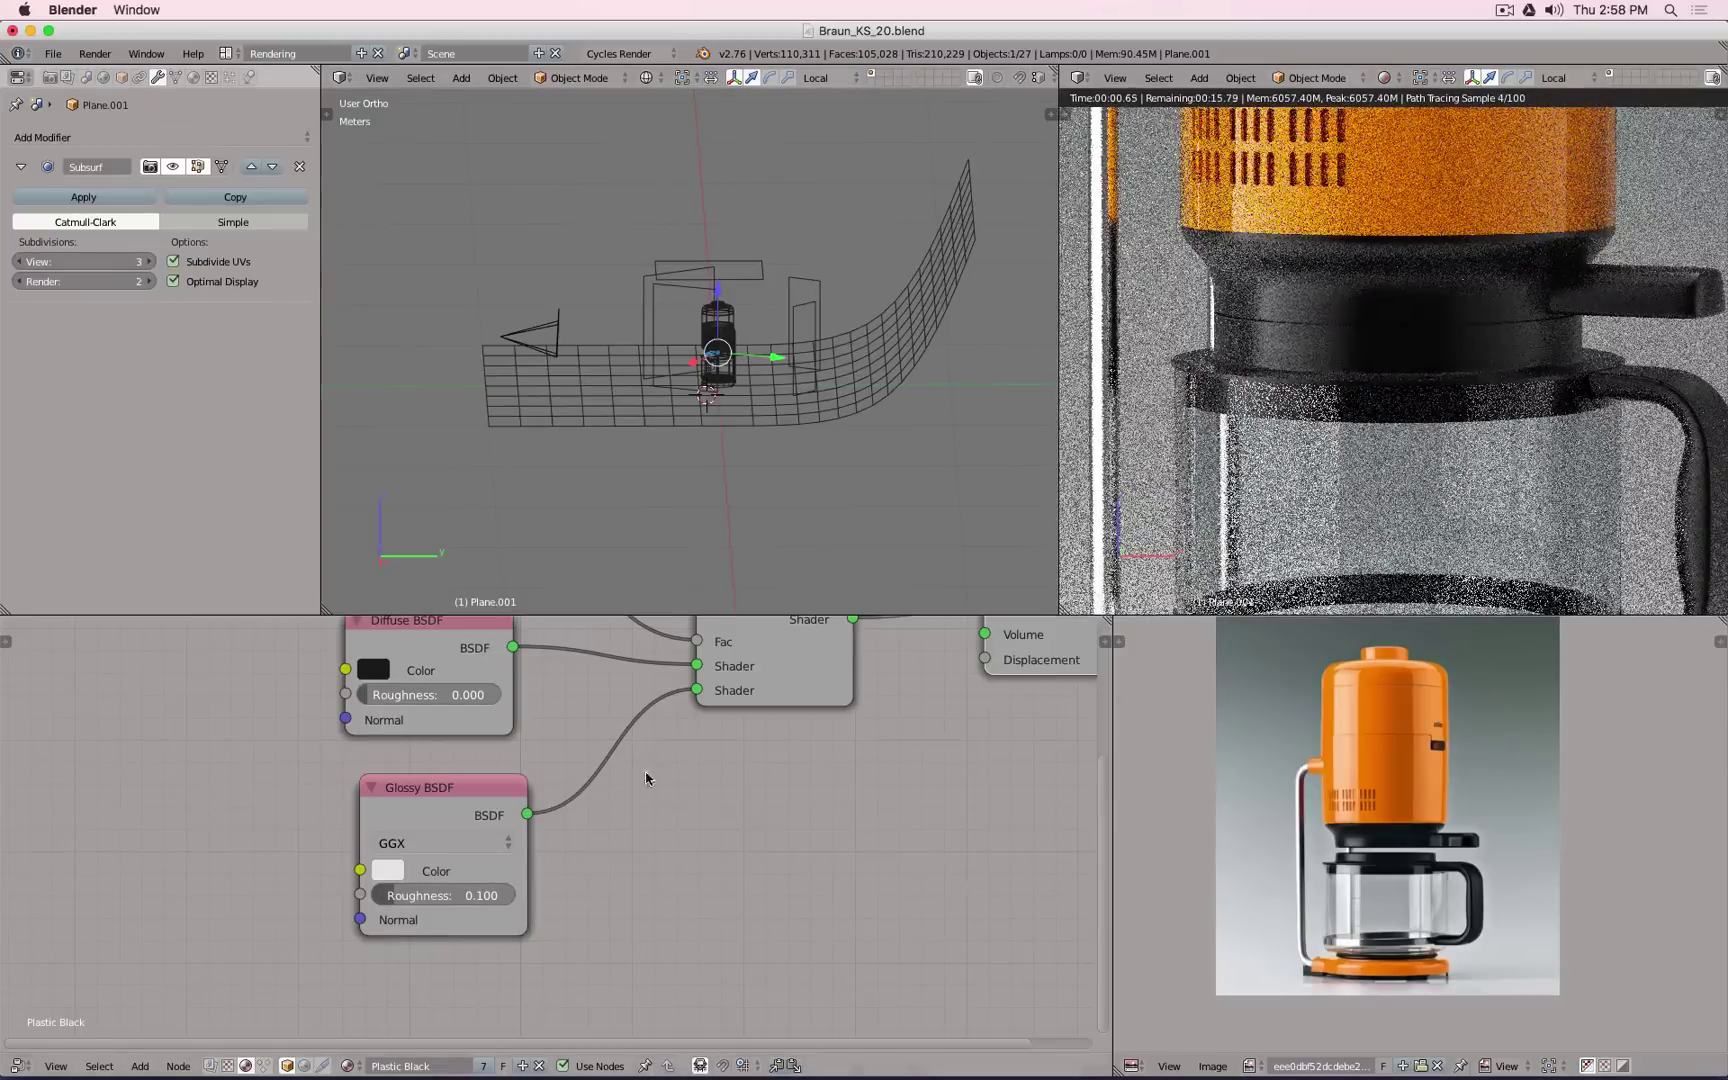
scroll(630, 790, down, 4)
middle_drag(620, 783, 752, 838)
scroll(632, 882, down, 2)
scroll(425, 787, up, 3)
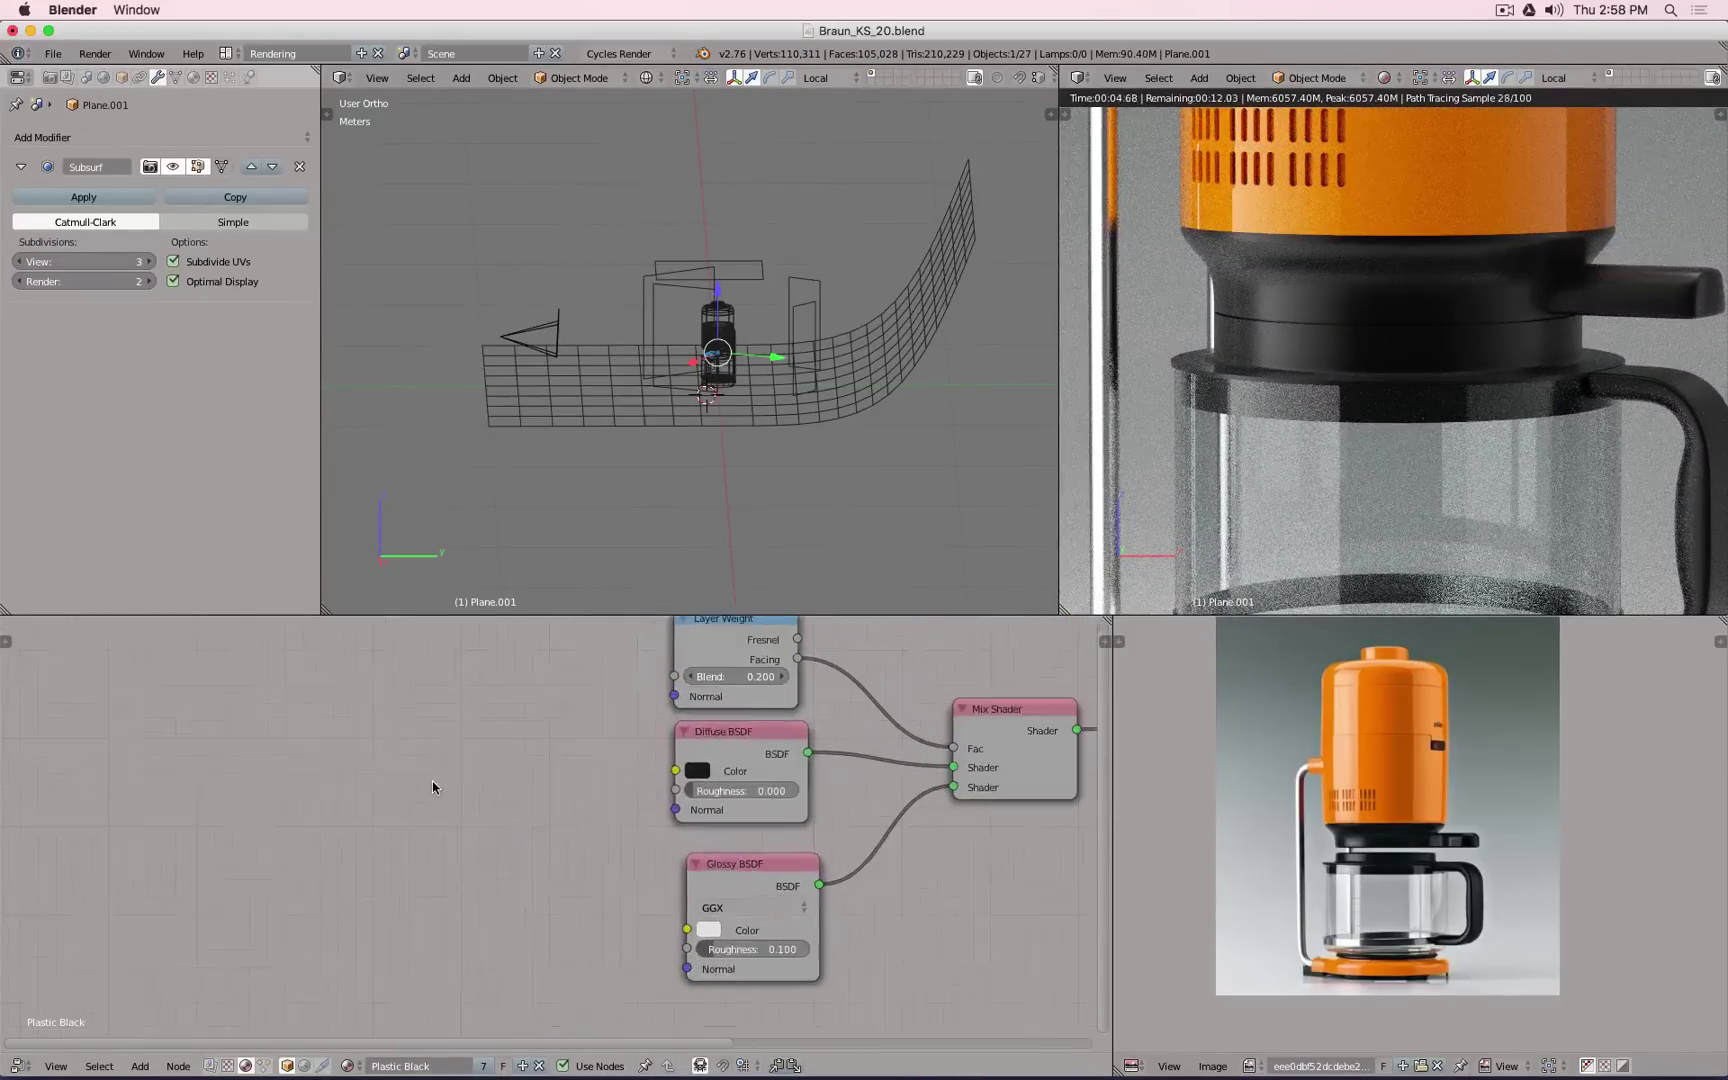
key(shift+a)
mouse_move(256, 789)
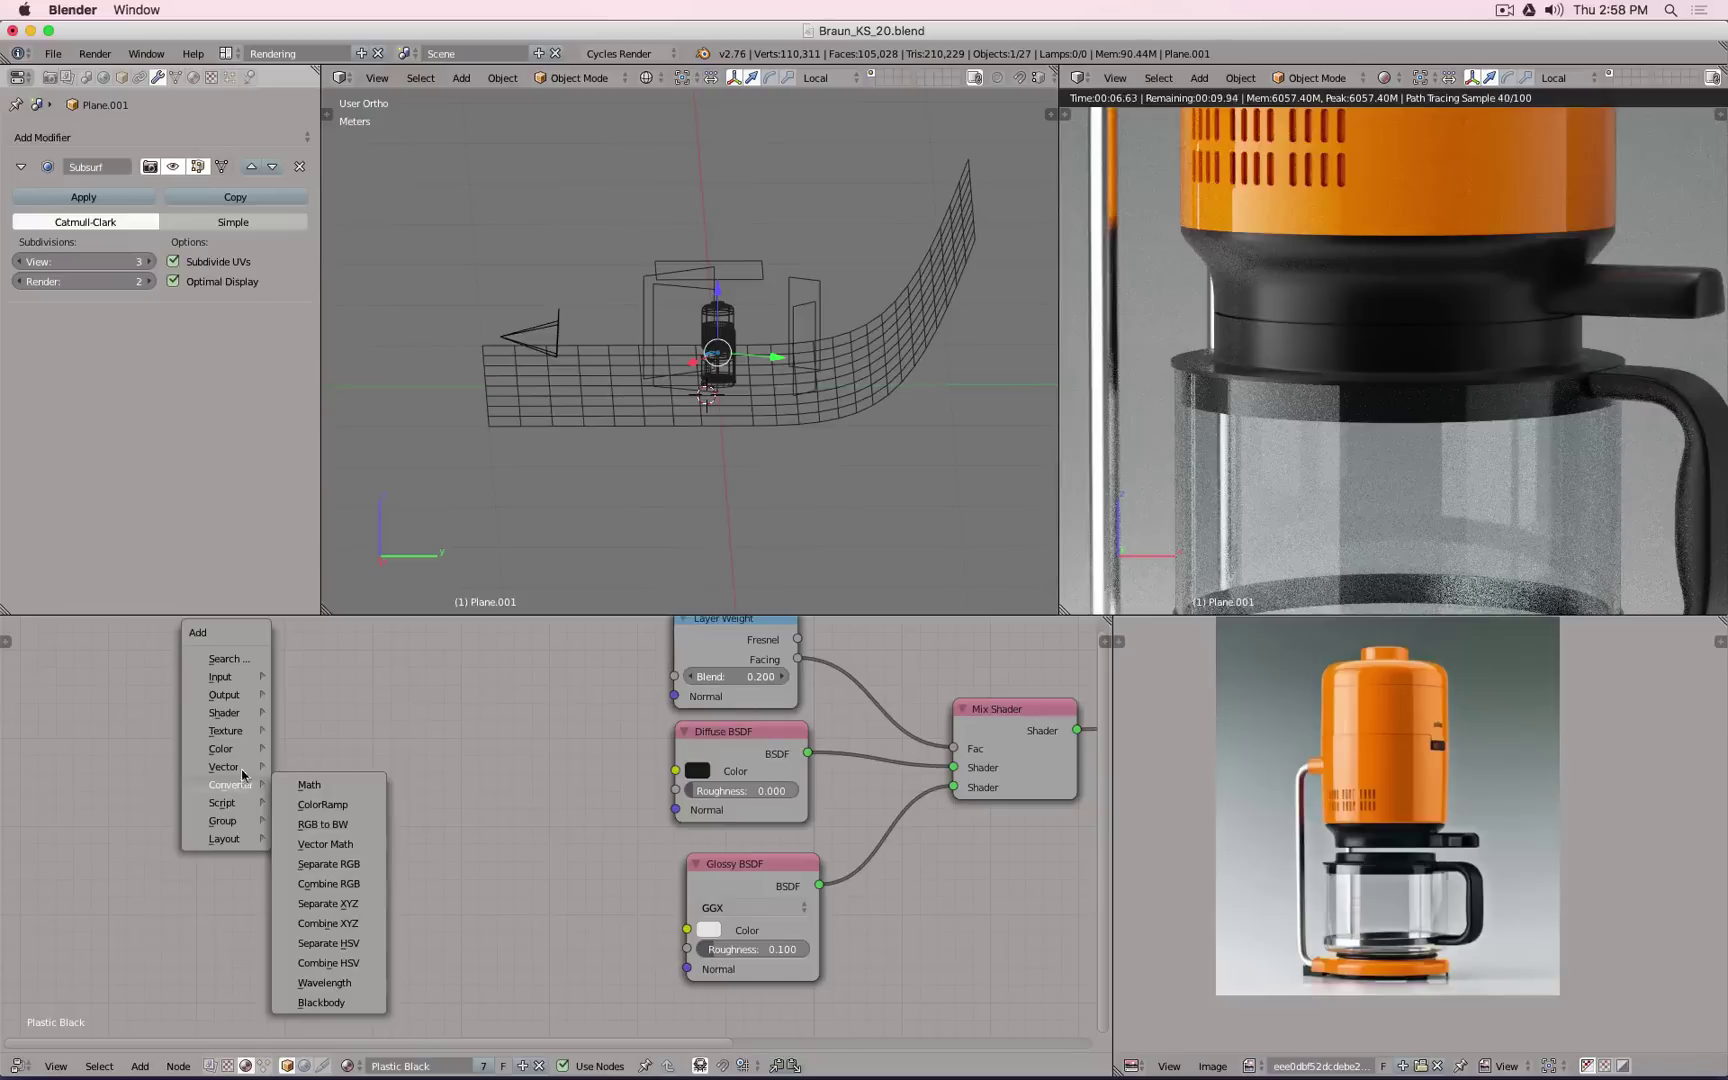
click(318, 783)
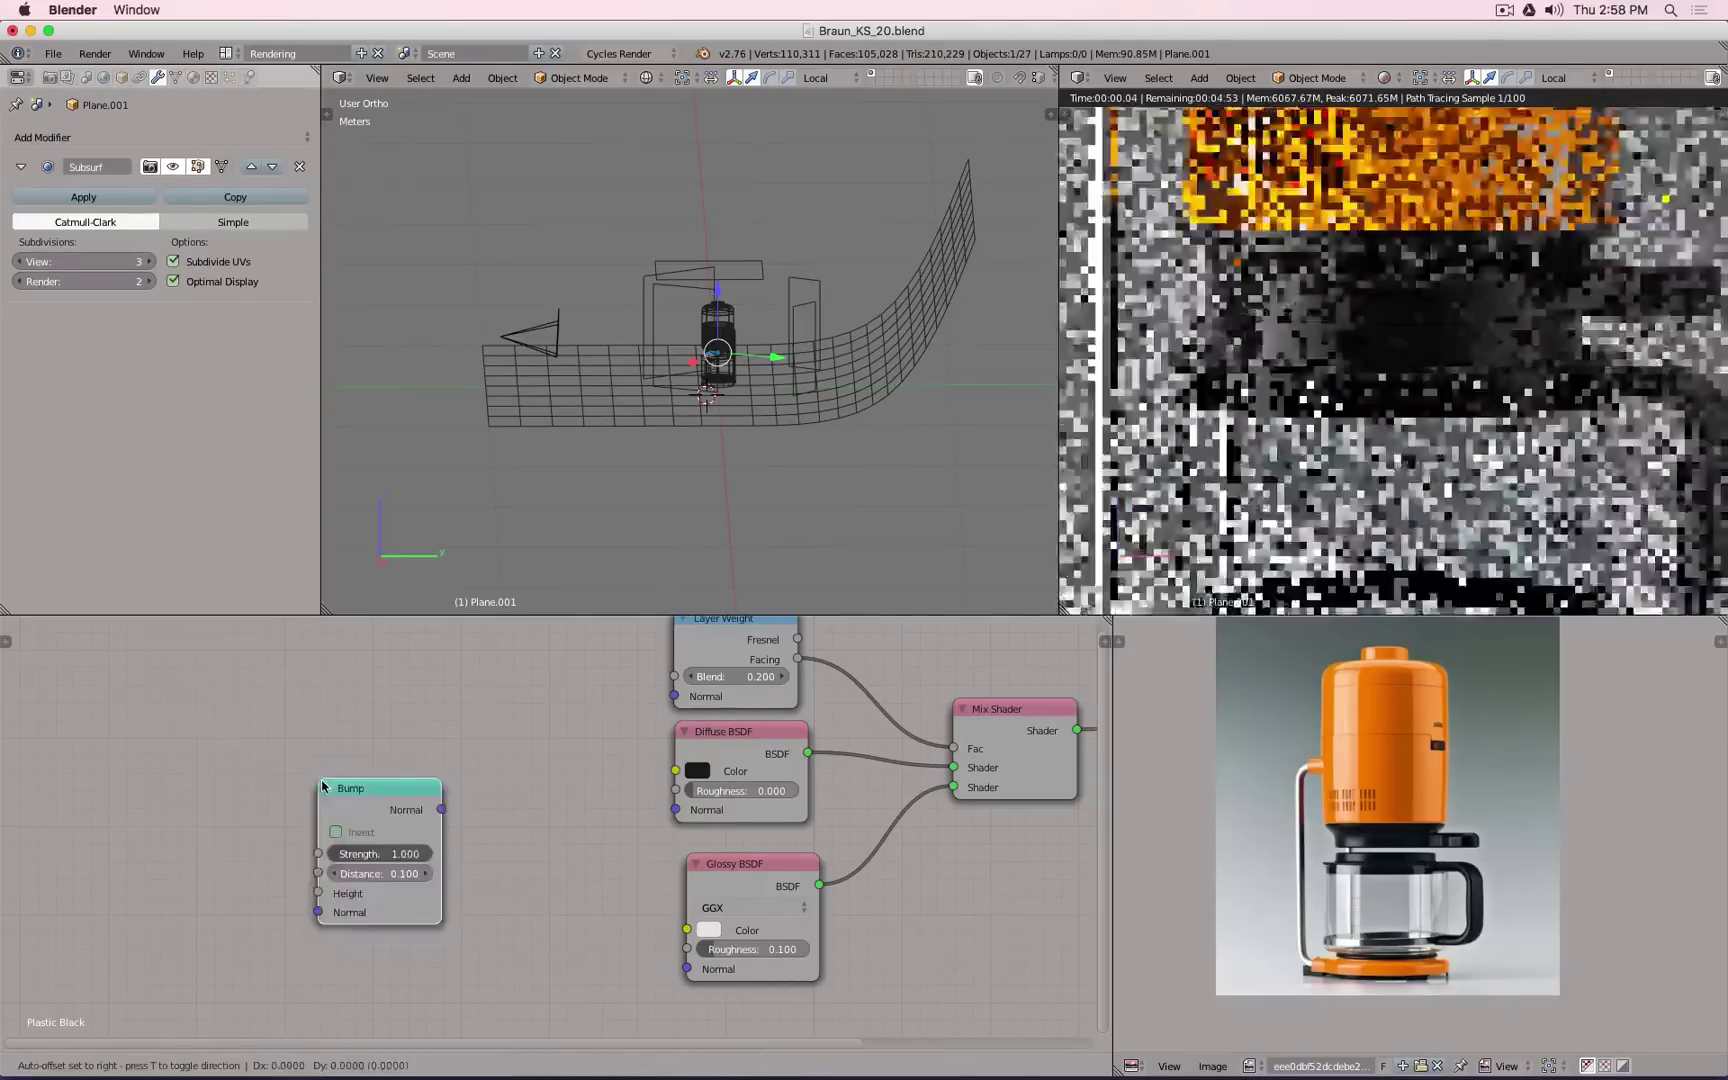
click(578, 880)
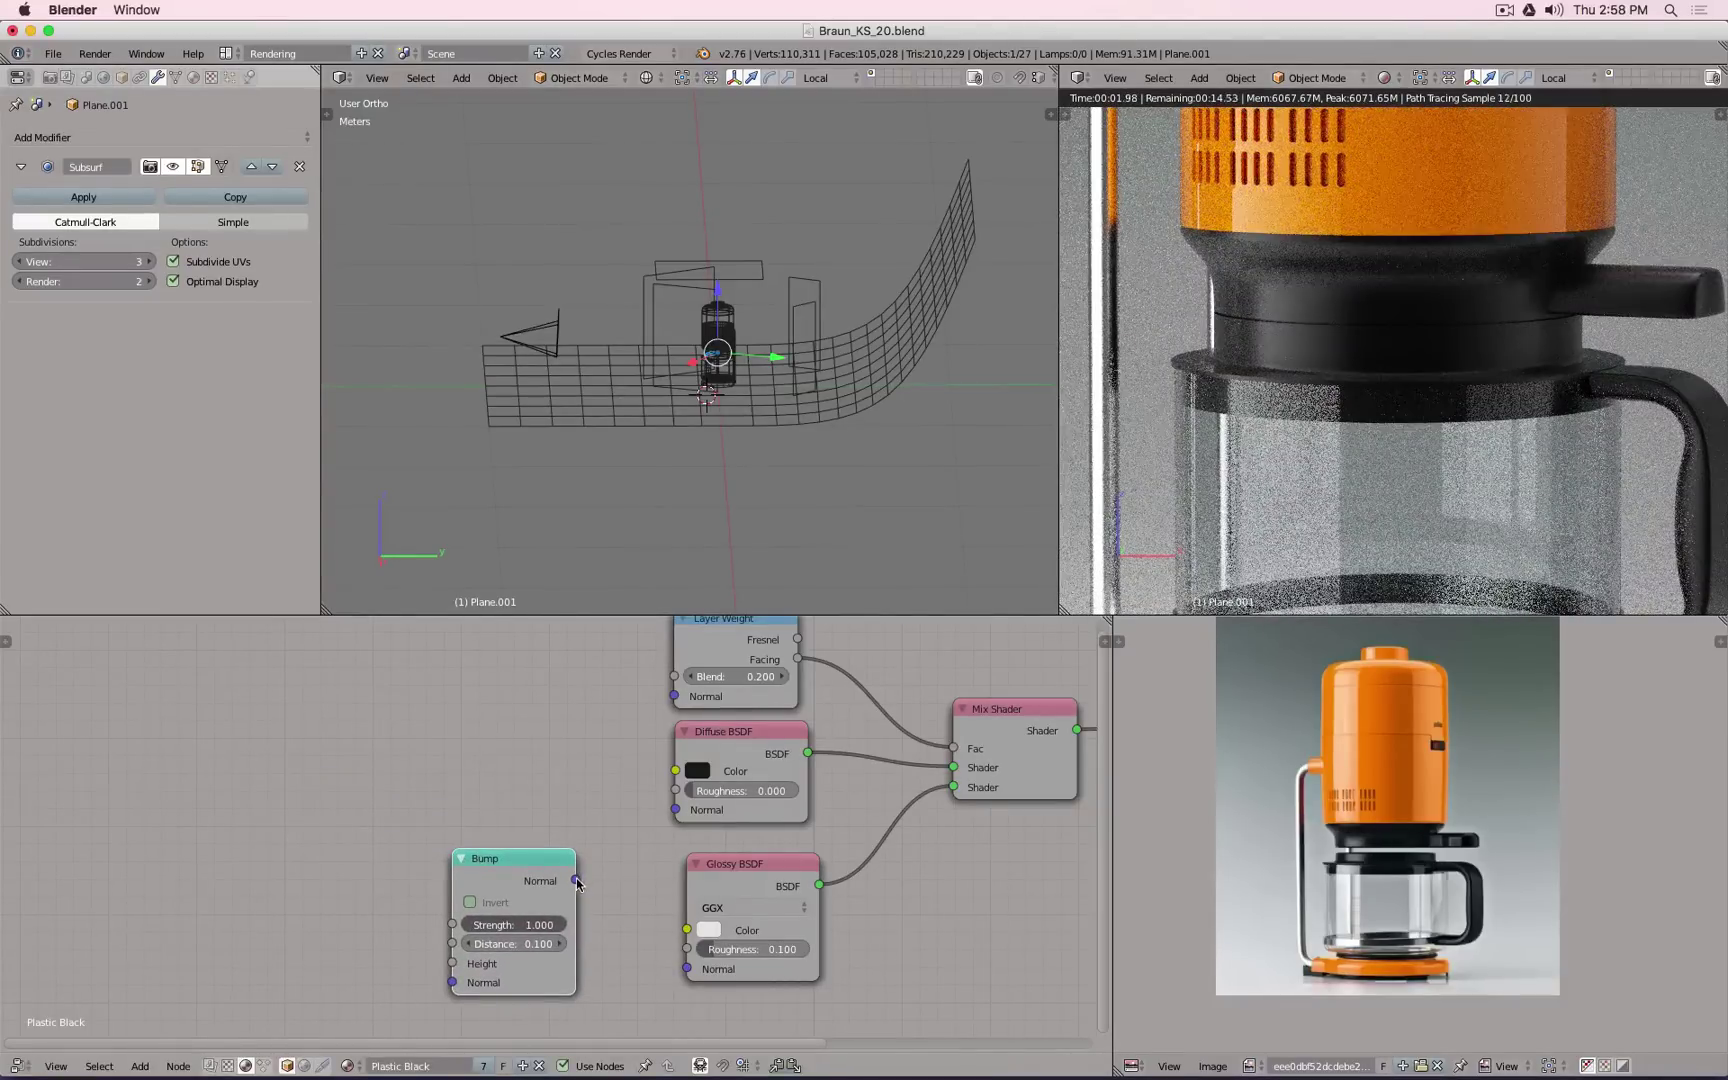
drag(577, 880, 690, 969)
Step: Add a Noise Texture node before the Bump node and connect its Fac output to the Bump's Height input
middle_drag(214, 832, 338, 787)
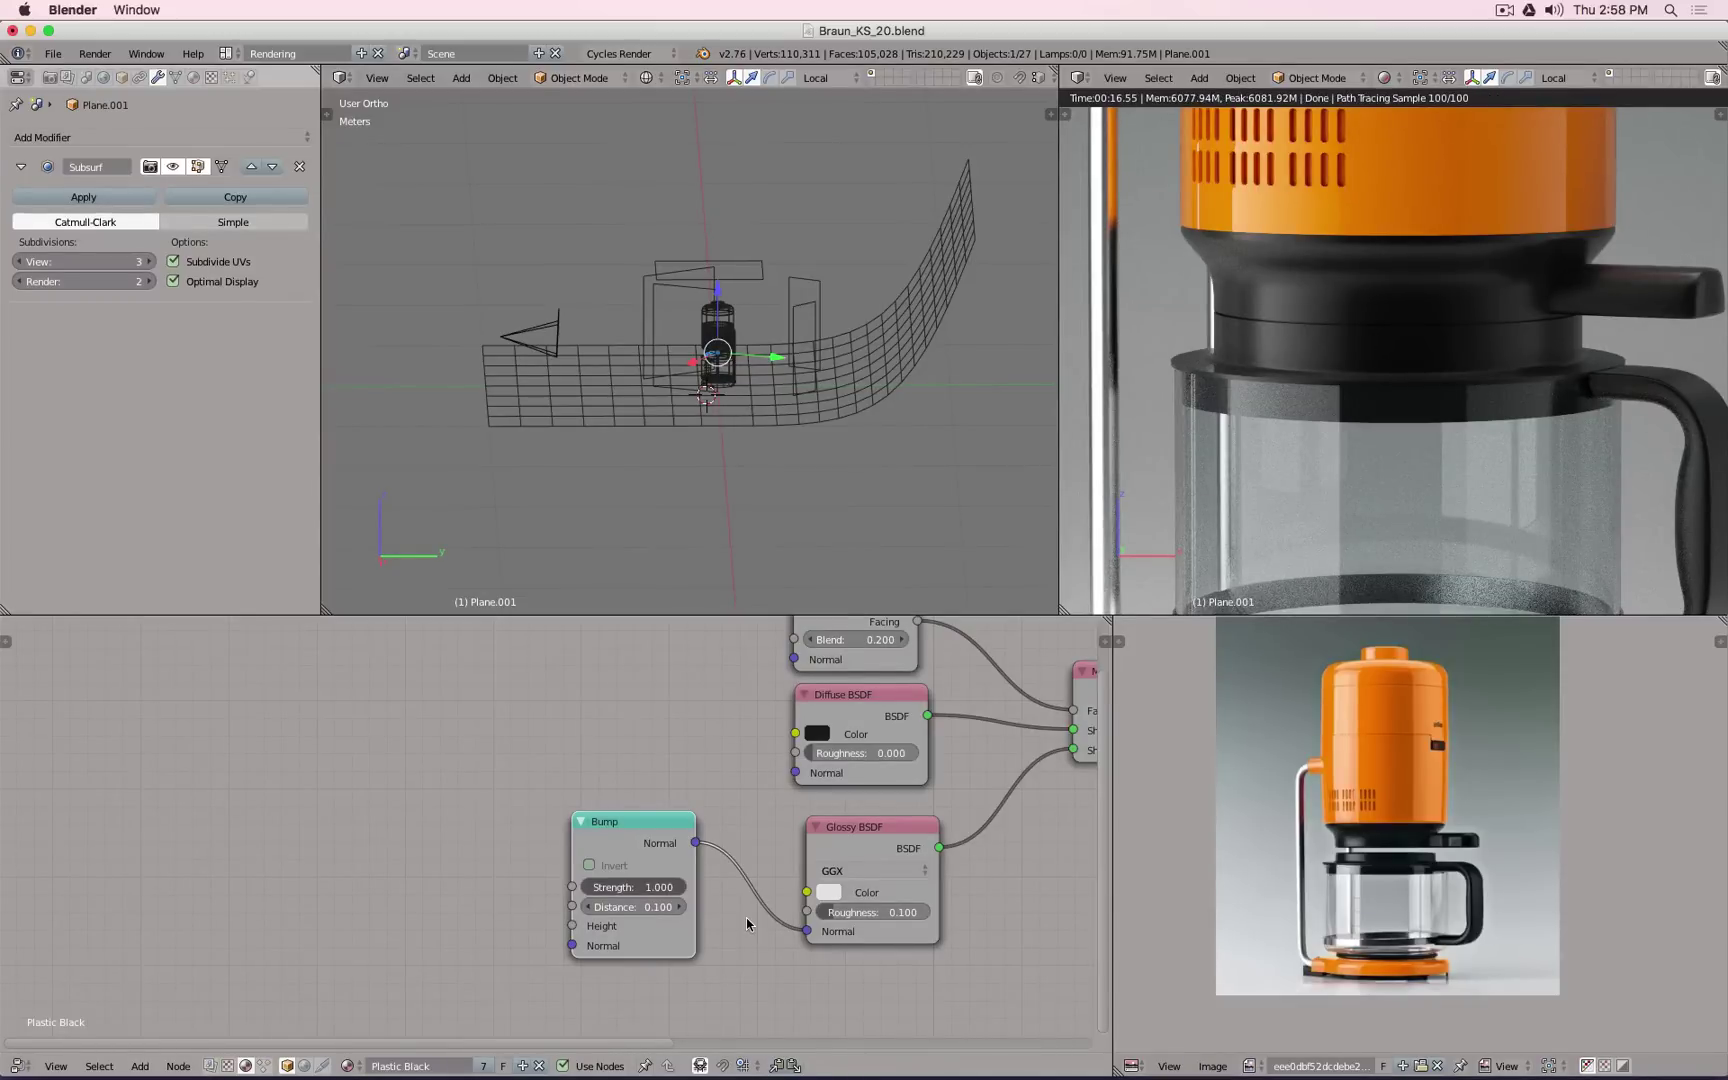
key(shift+a)
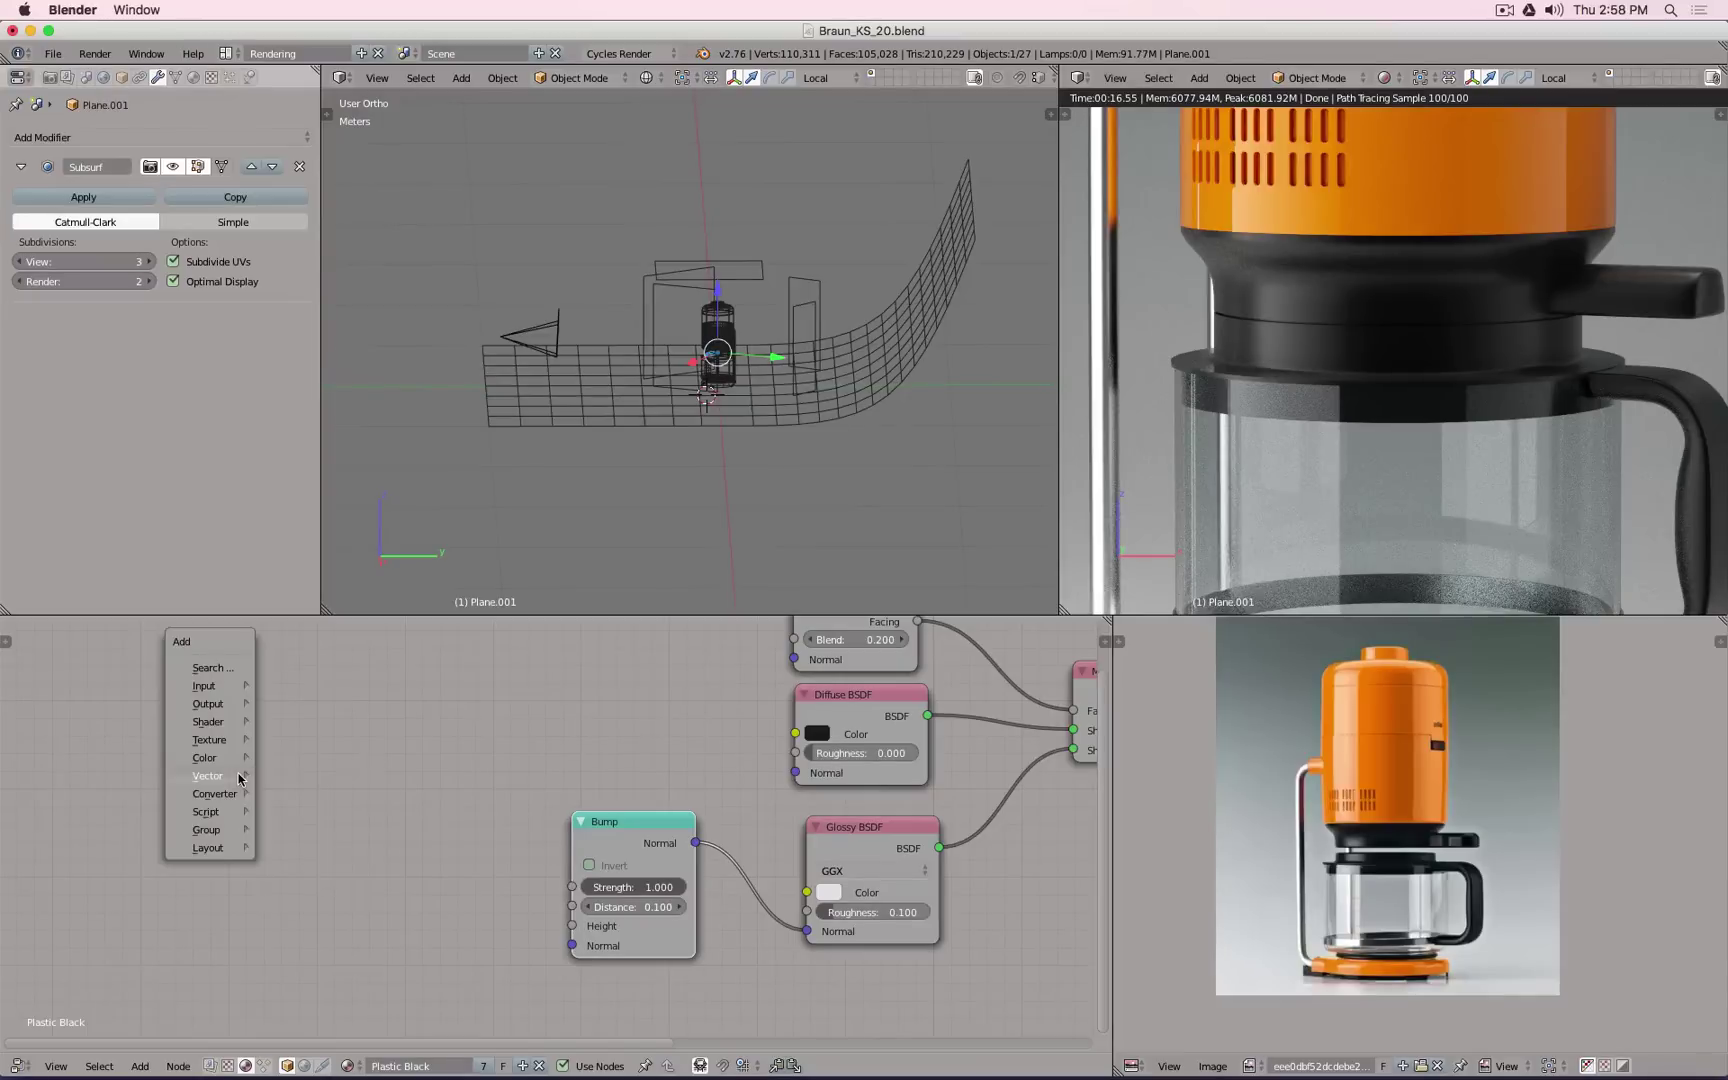
mouse_move(217, 744)
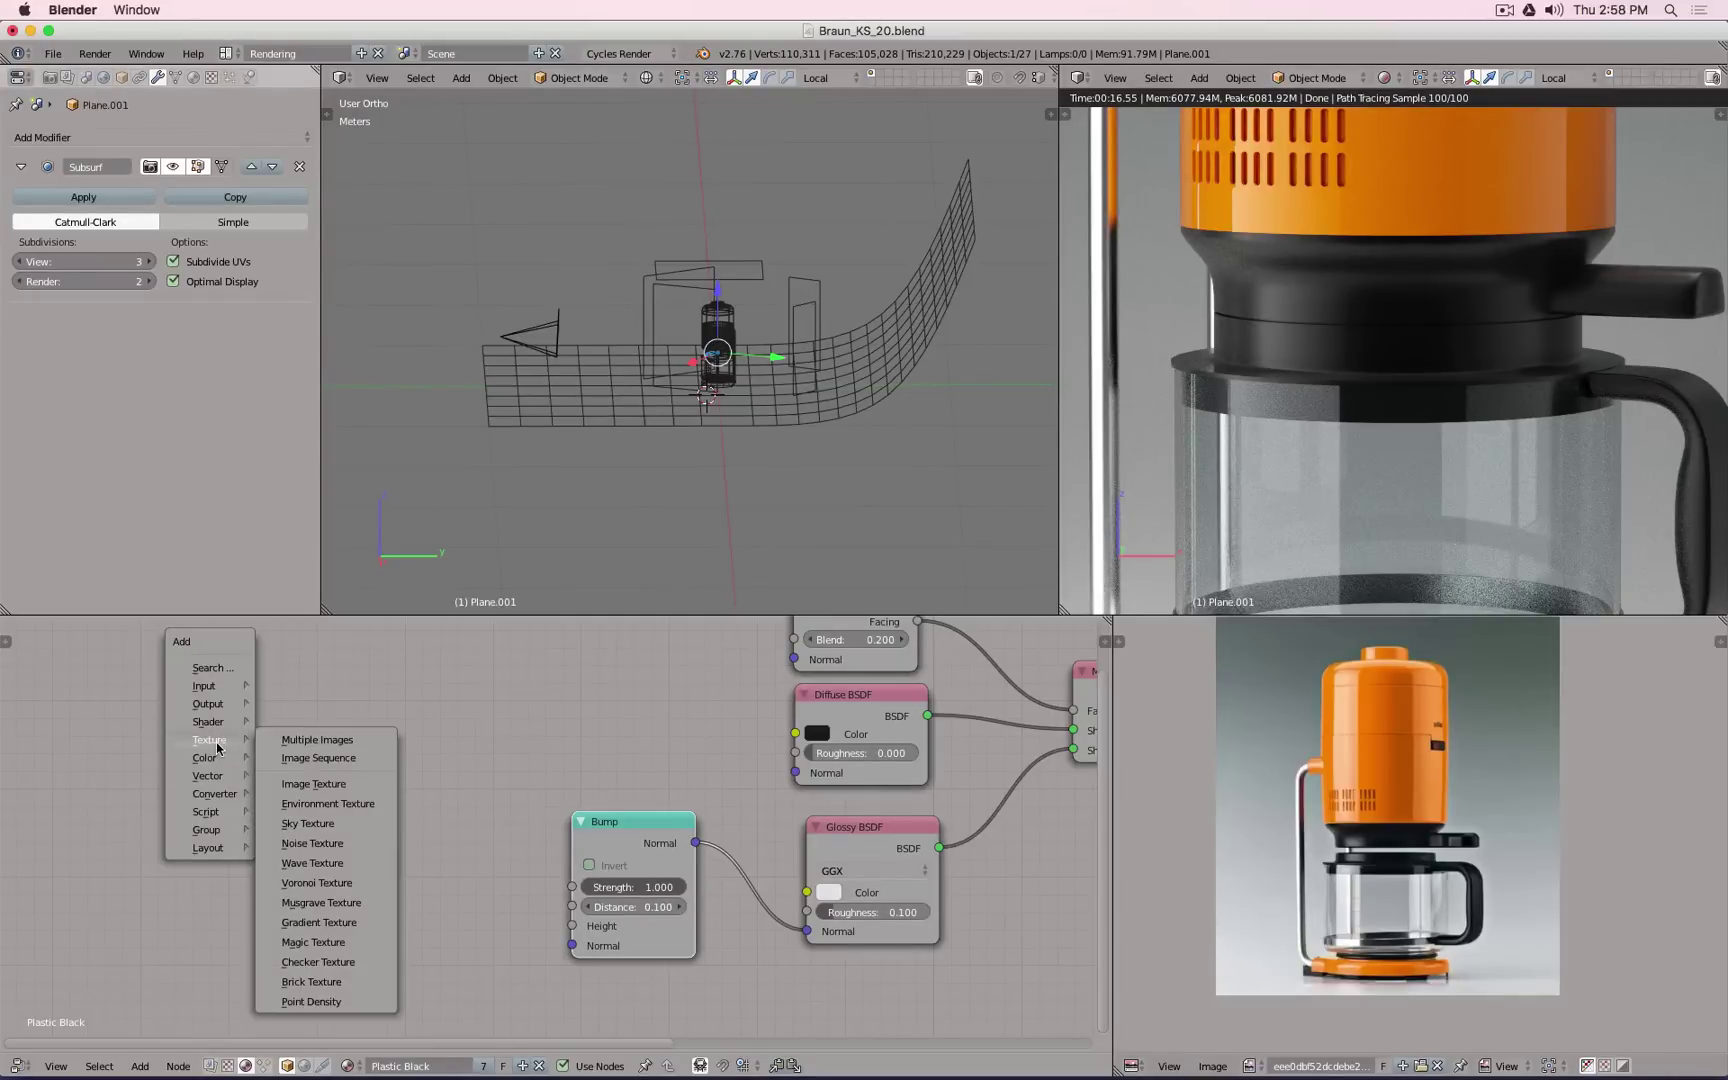
click(342, 851)
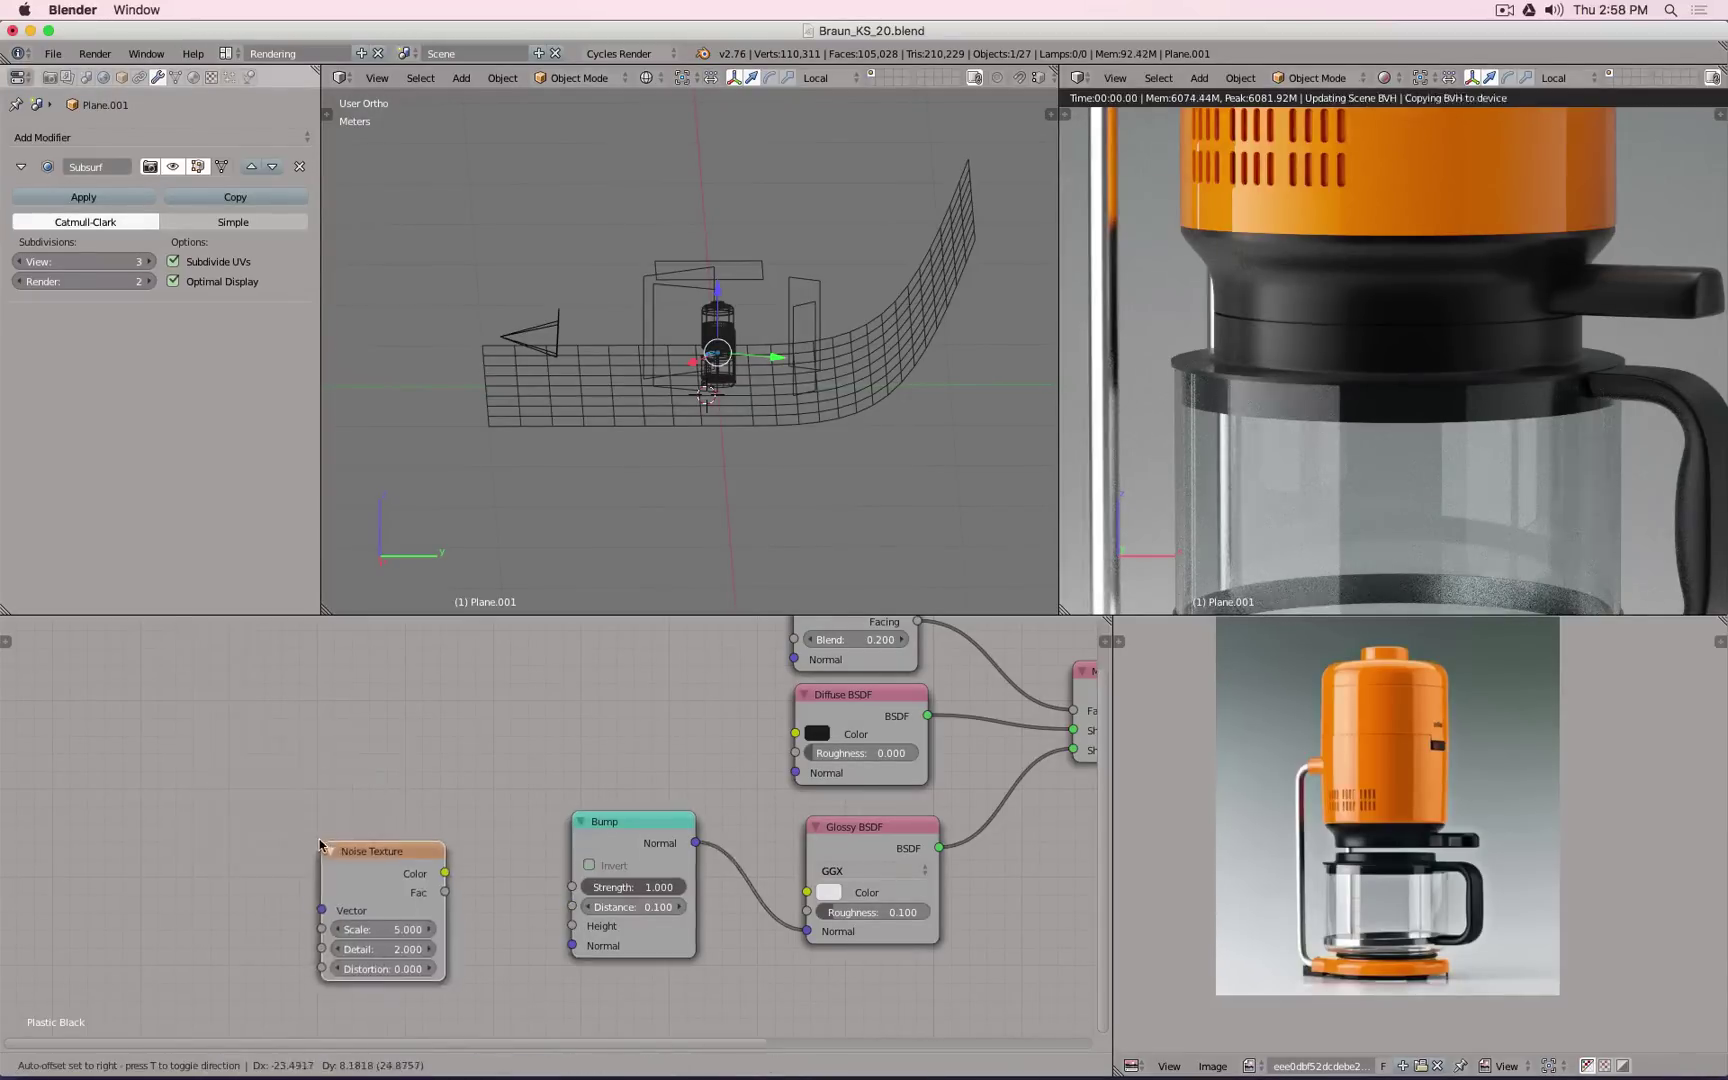
click(423, 838)
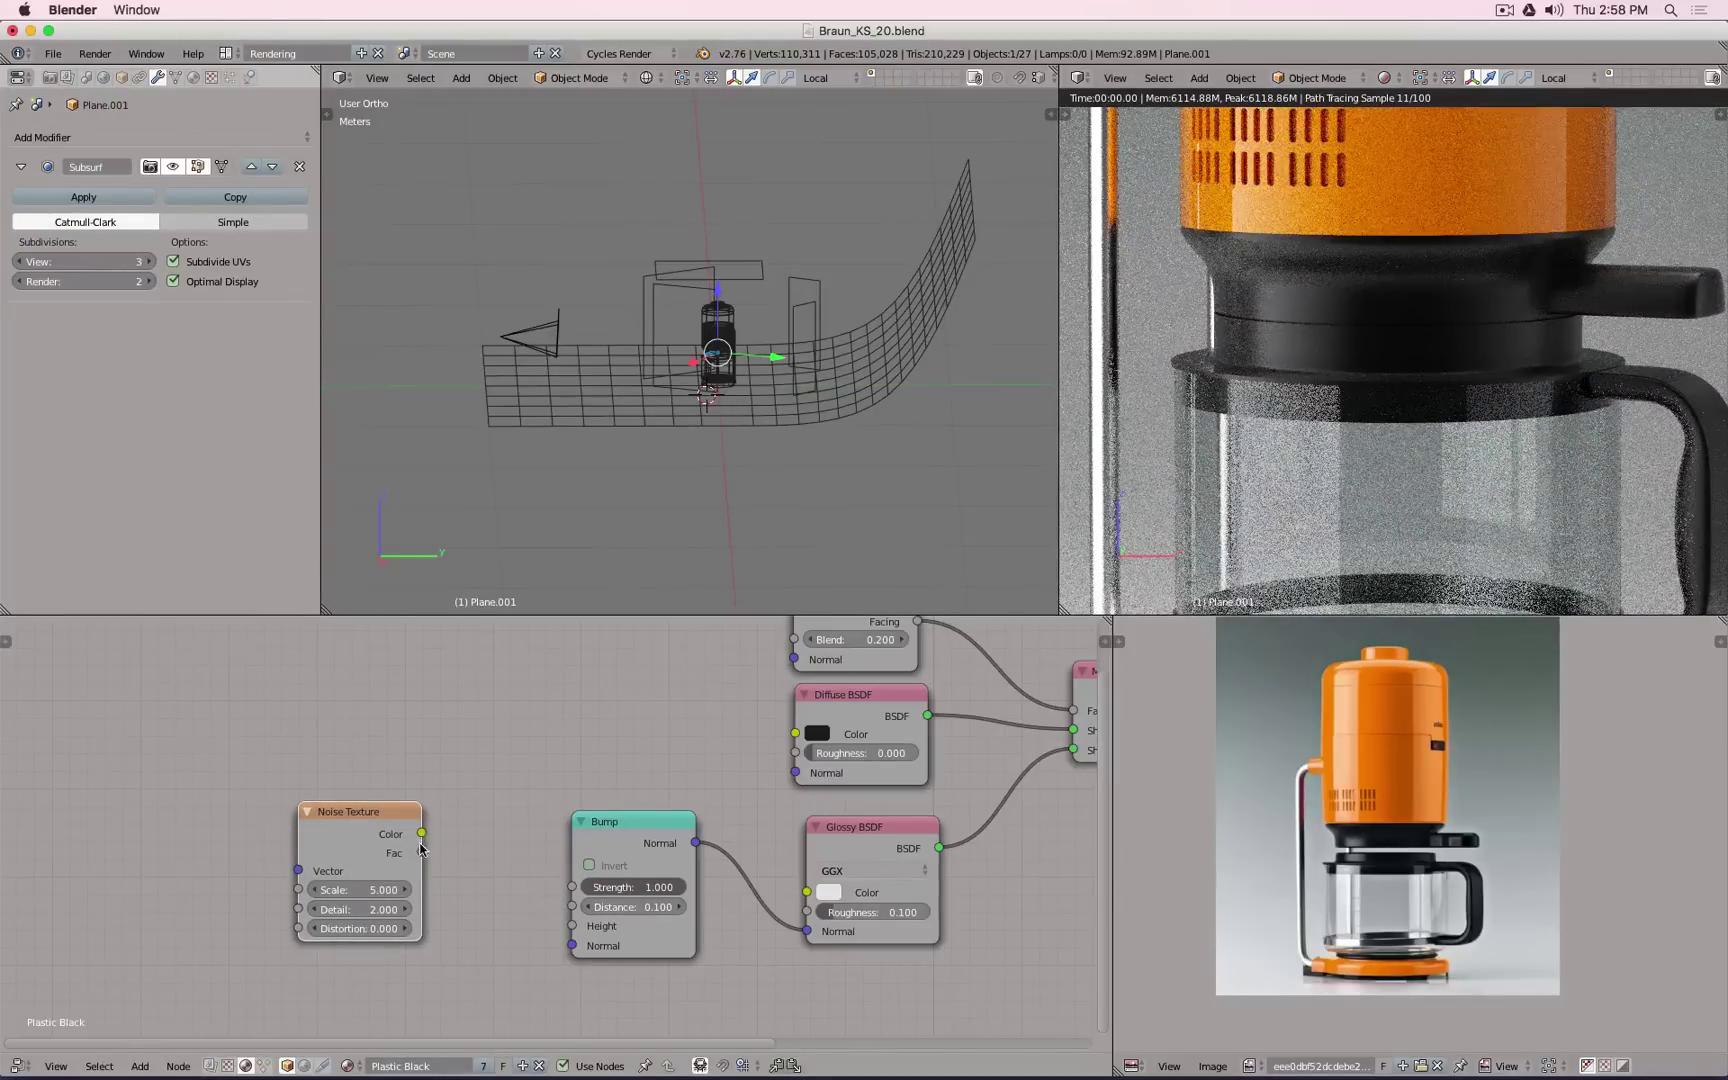
drag(422, 852, 568, 925)
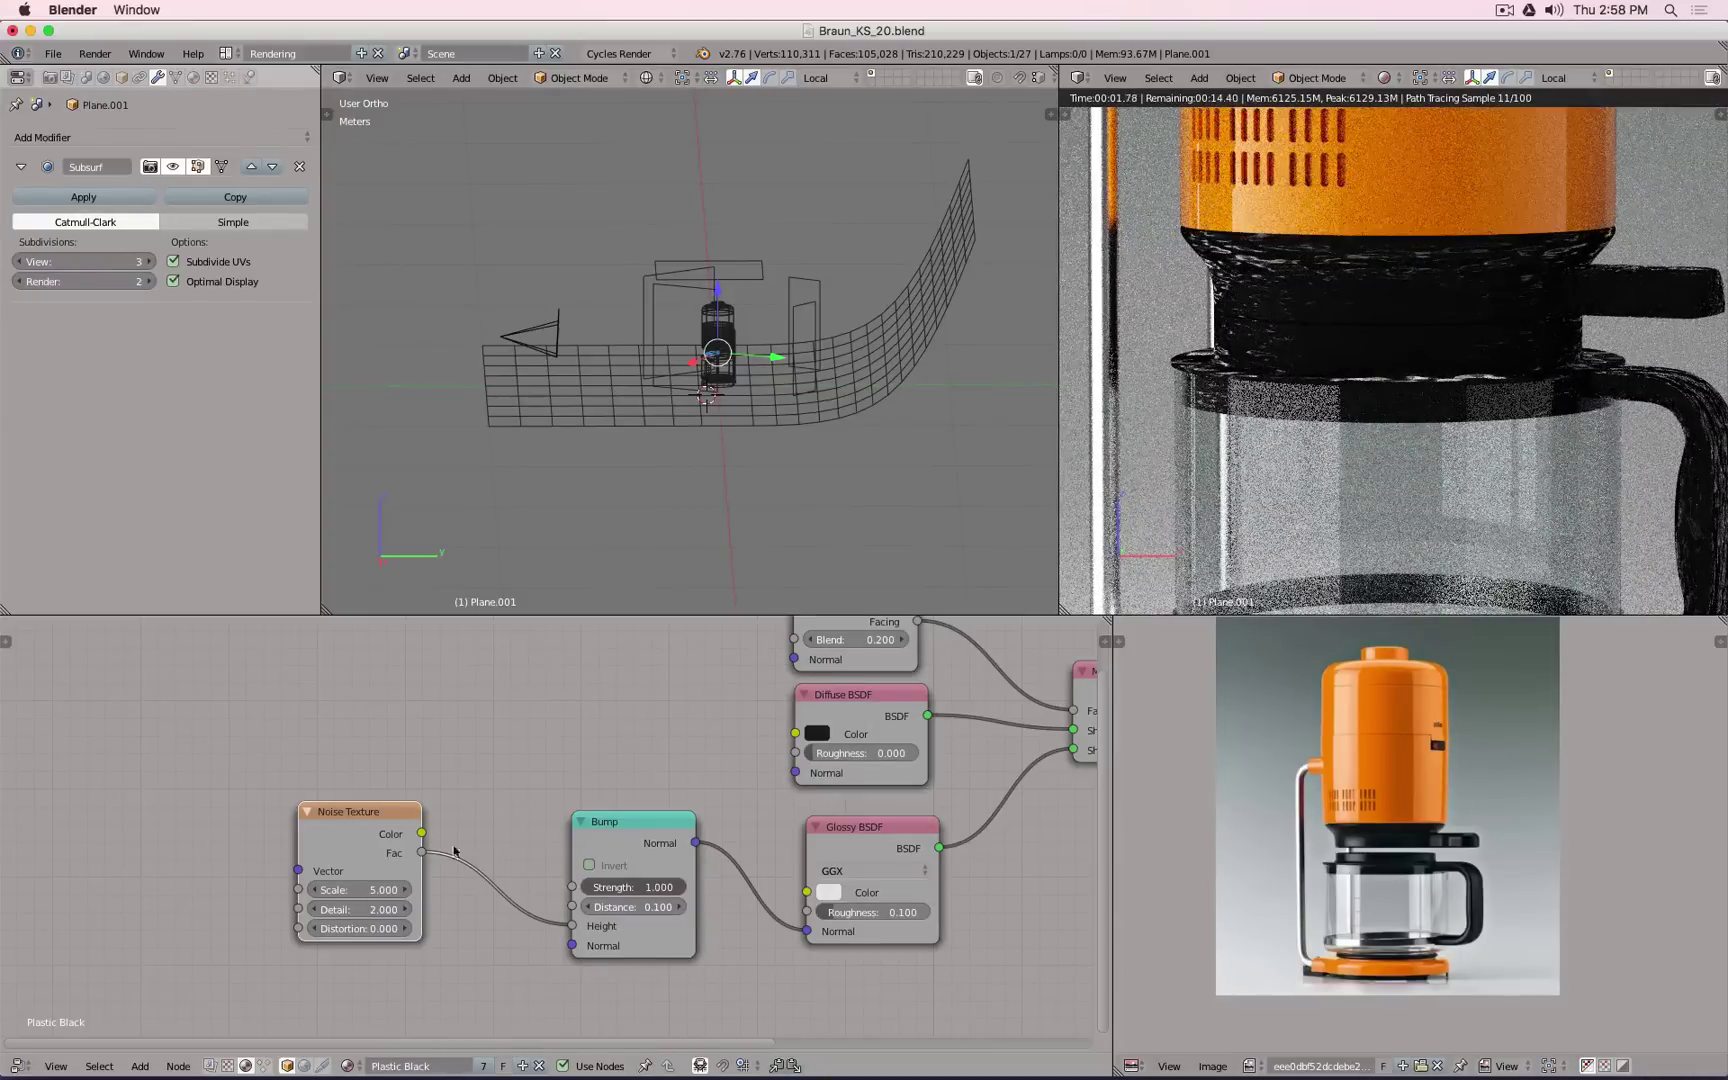
Step: Set the Noise Texture's scale to 200 and the Bump node's strength to 0.1 in the Plastic Black material
click(362, 889)
text(2)
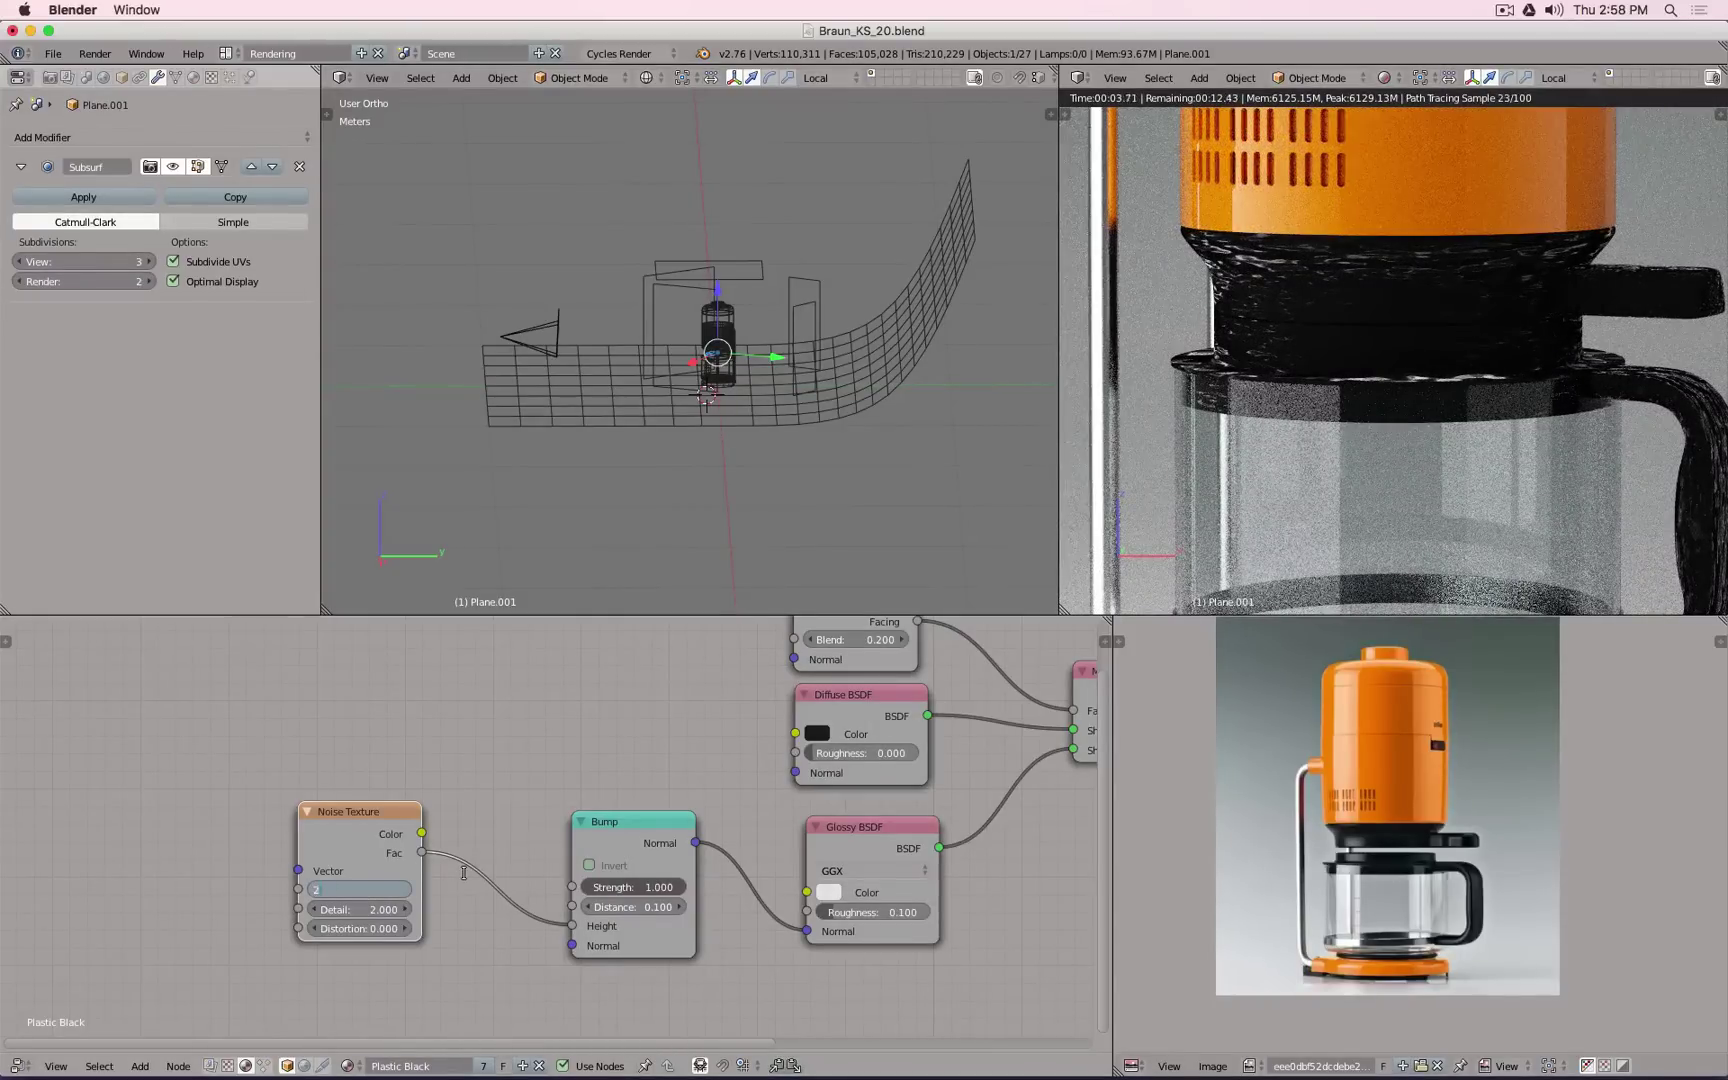
text(00)
key(Return)
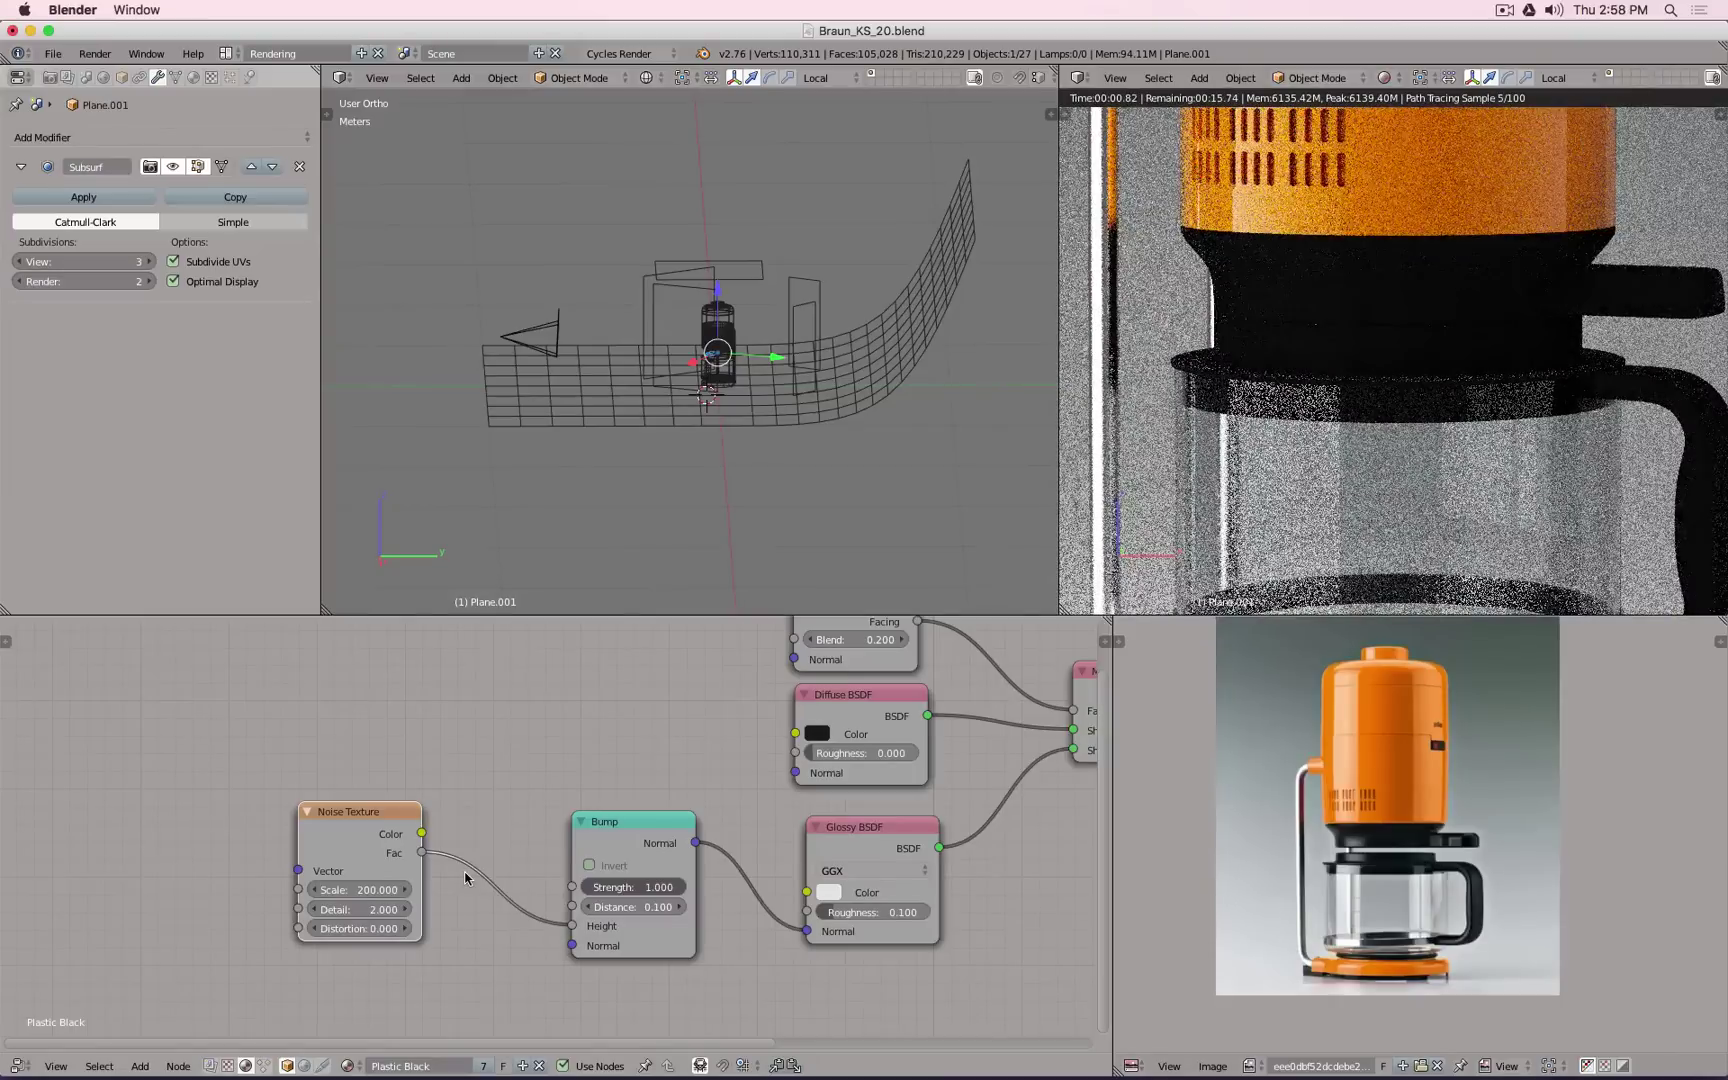
click(628, 884)
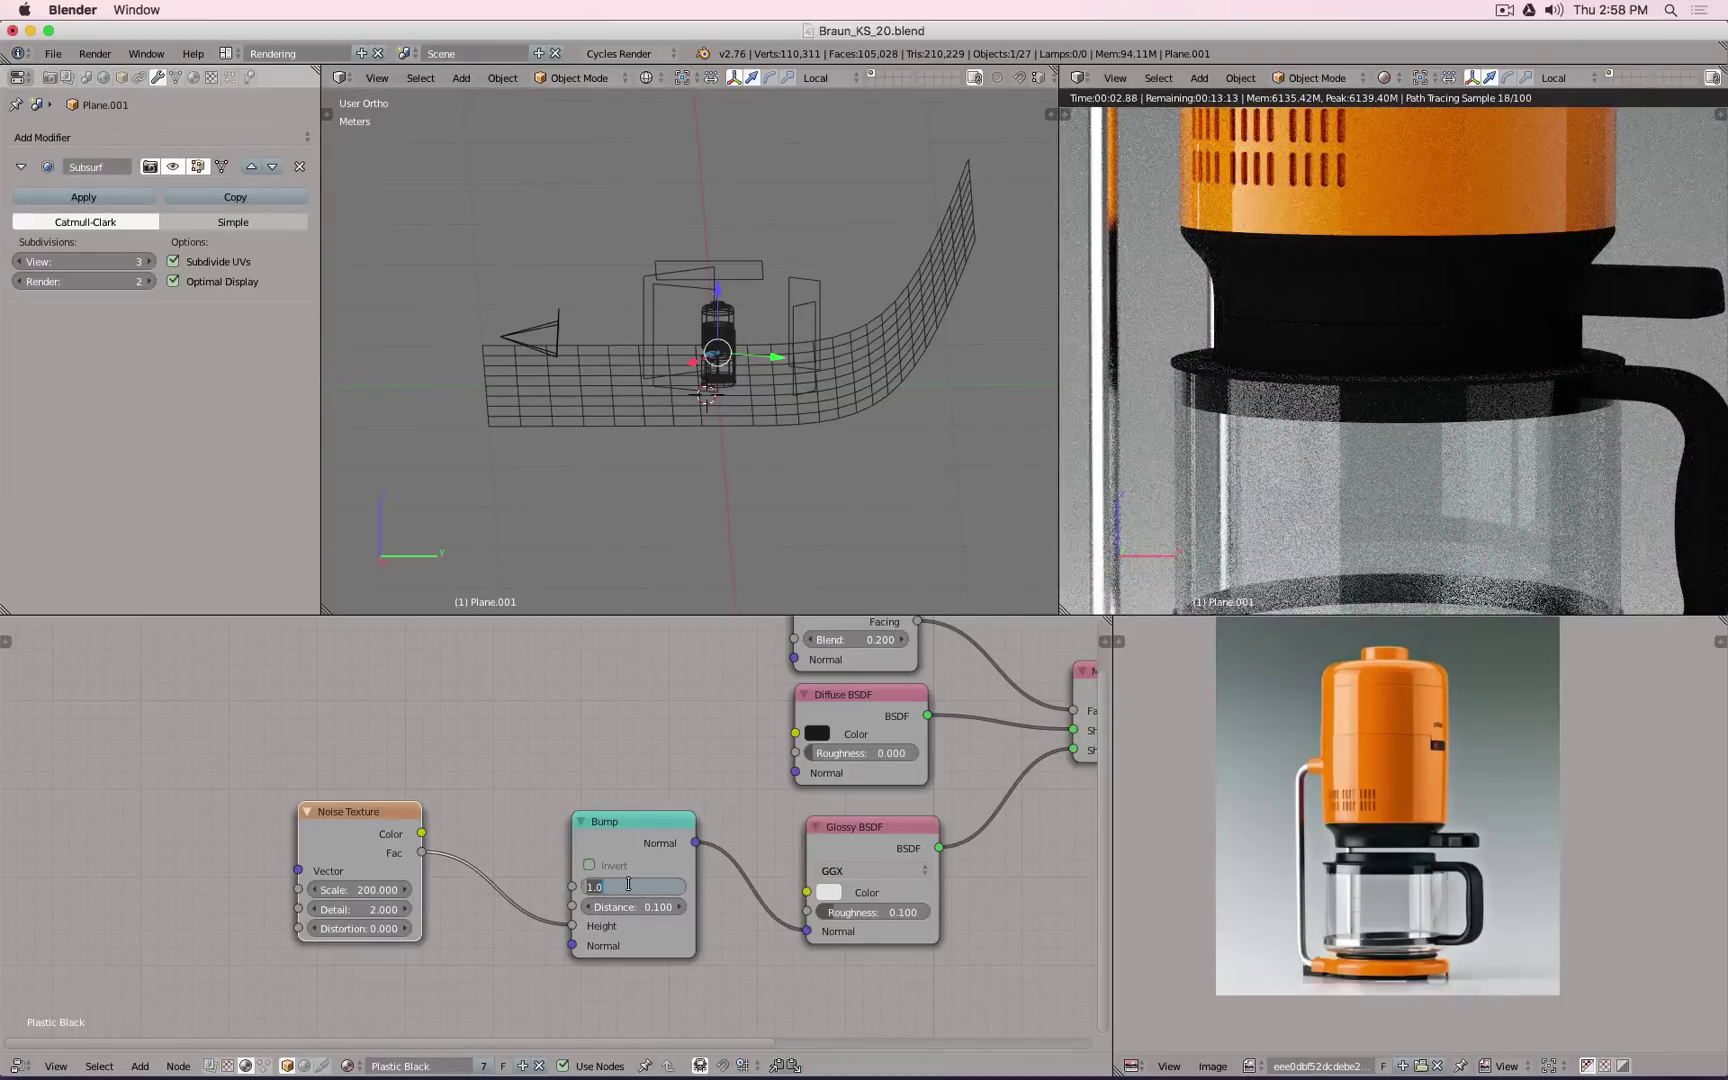
text(.1)
key(Return)
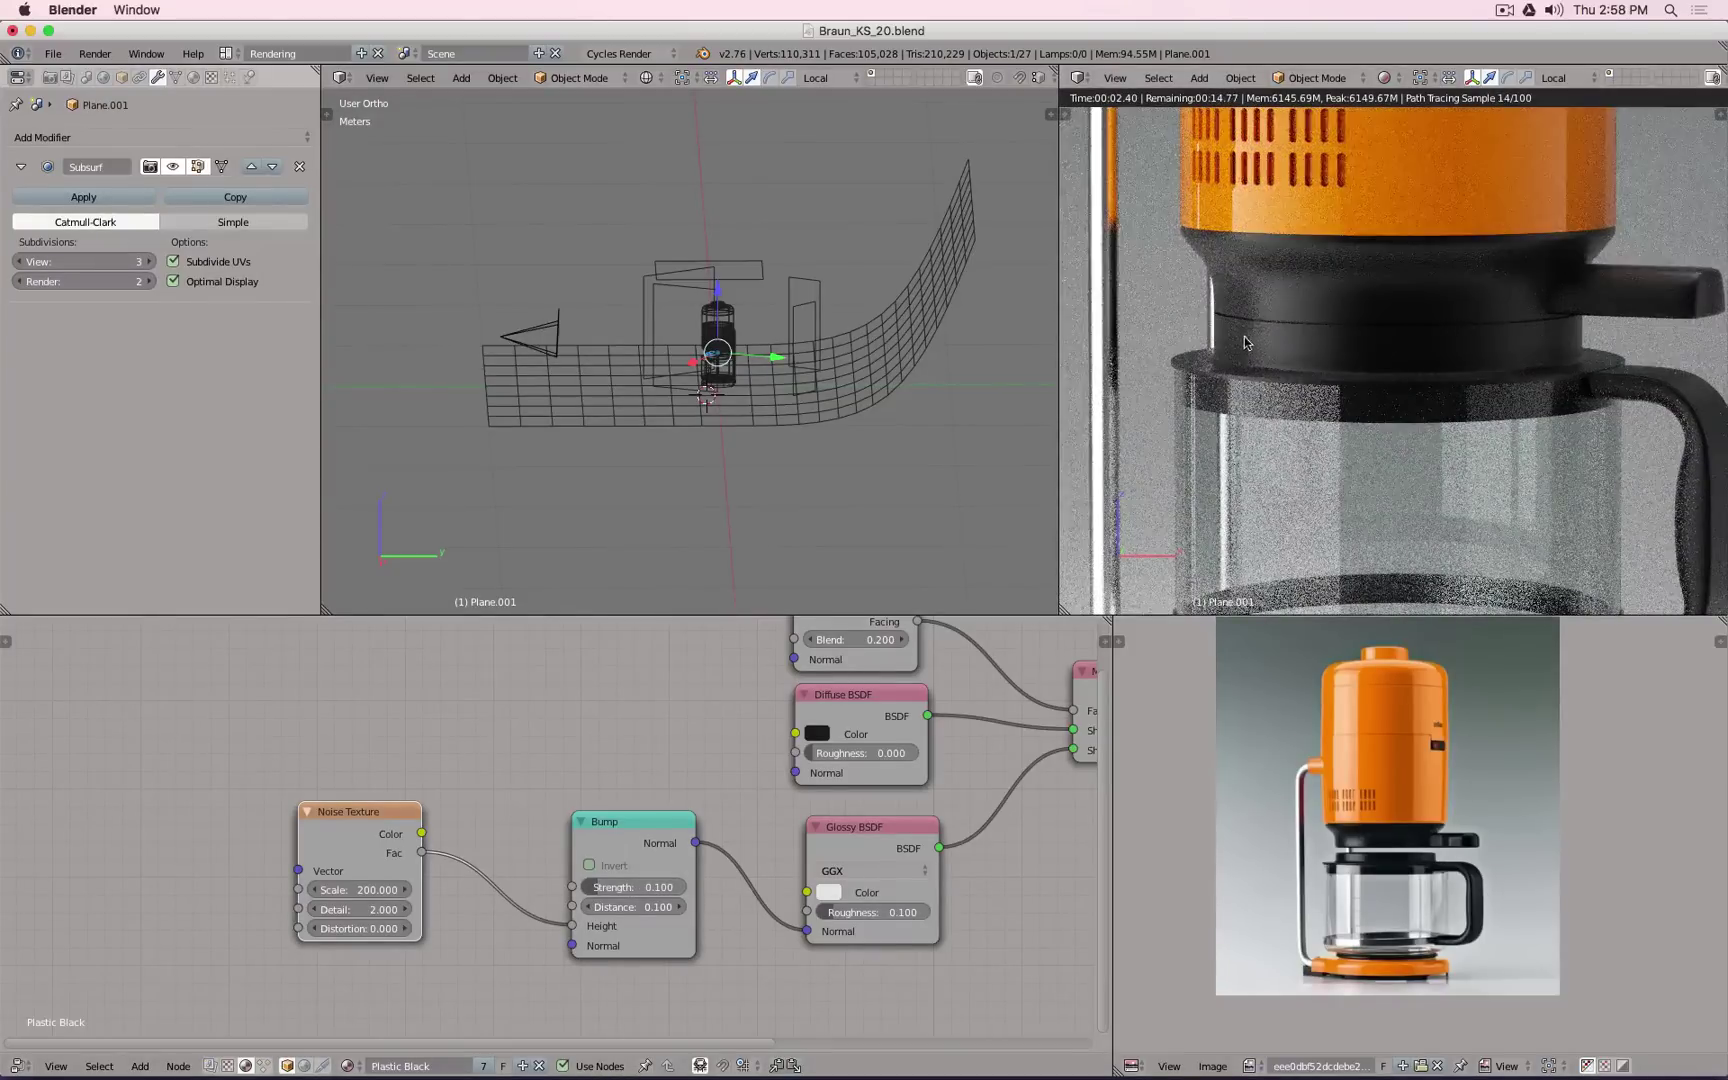
Step: Cut the link between Bump and Glossy BSDF to compare the plastic close up without bump, and reconnect the Normal sockets
scroll(1241, 340, up, 3)
scroll(1241, 340, up, 2)
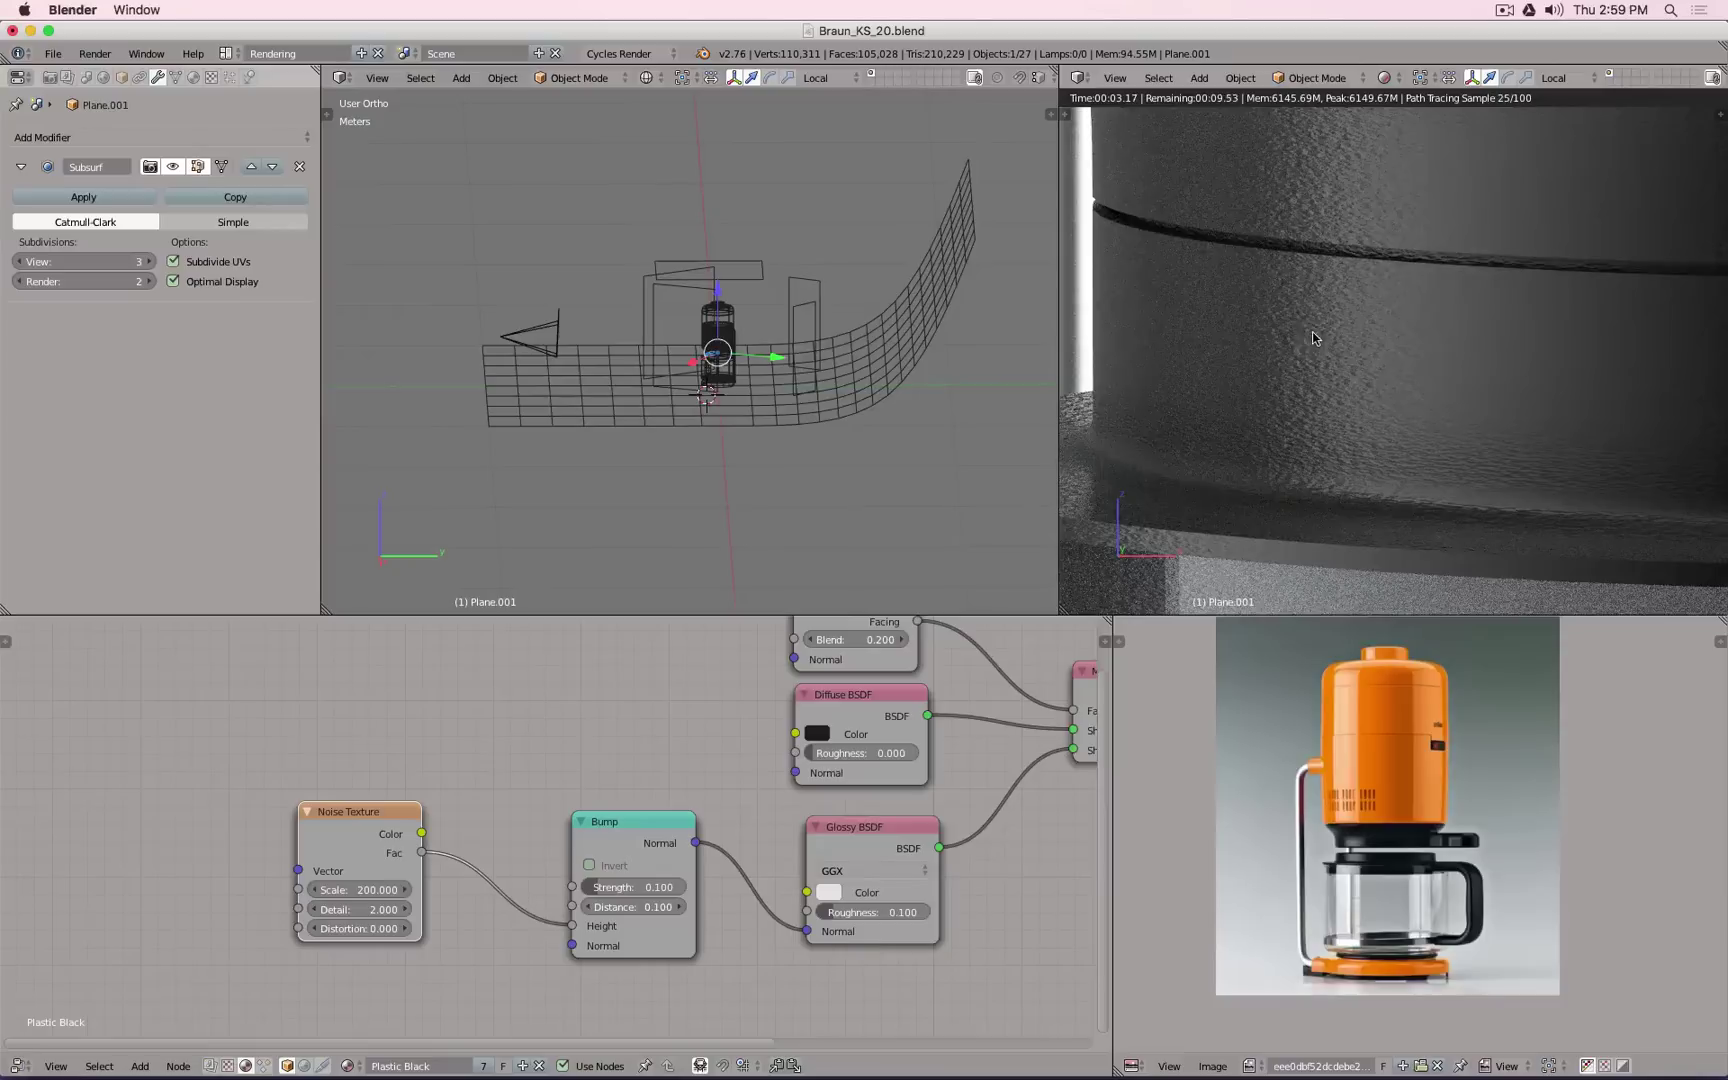
ctrl+drag(770, 866, 758, 965)
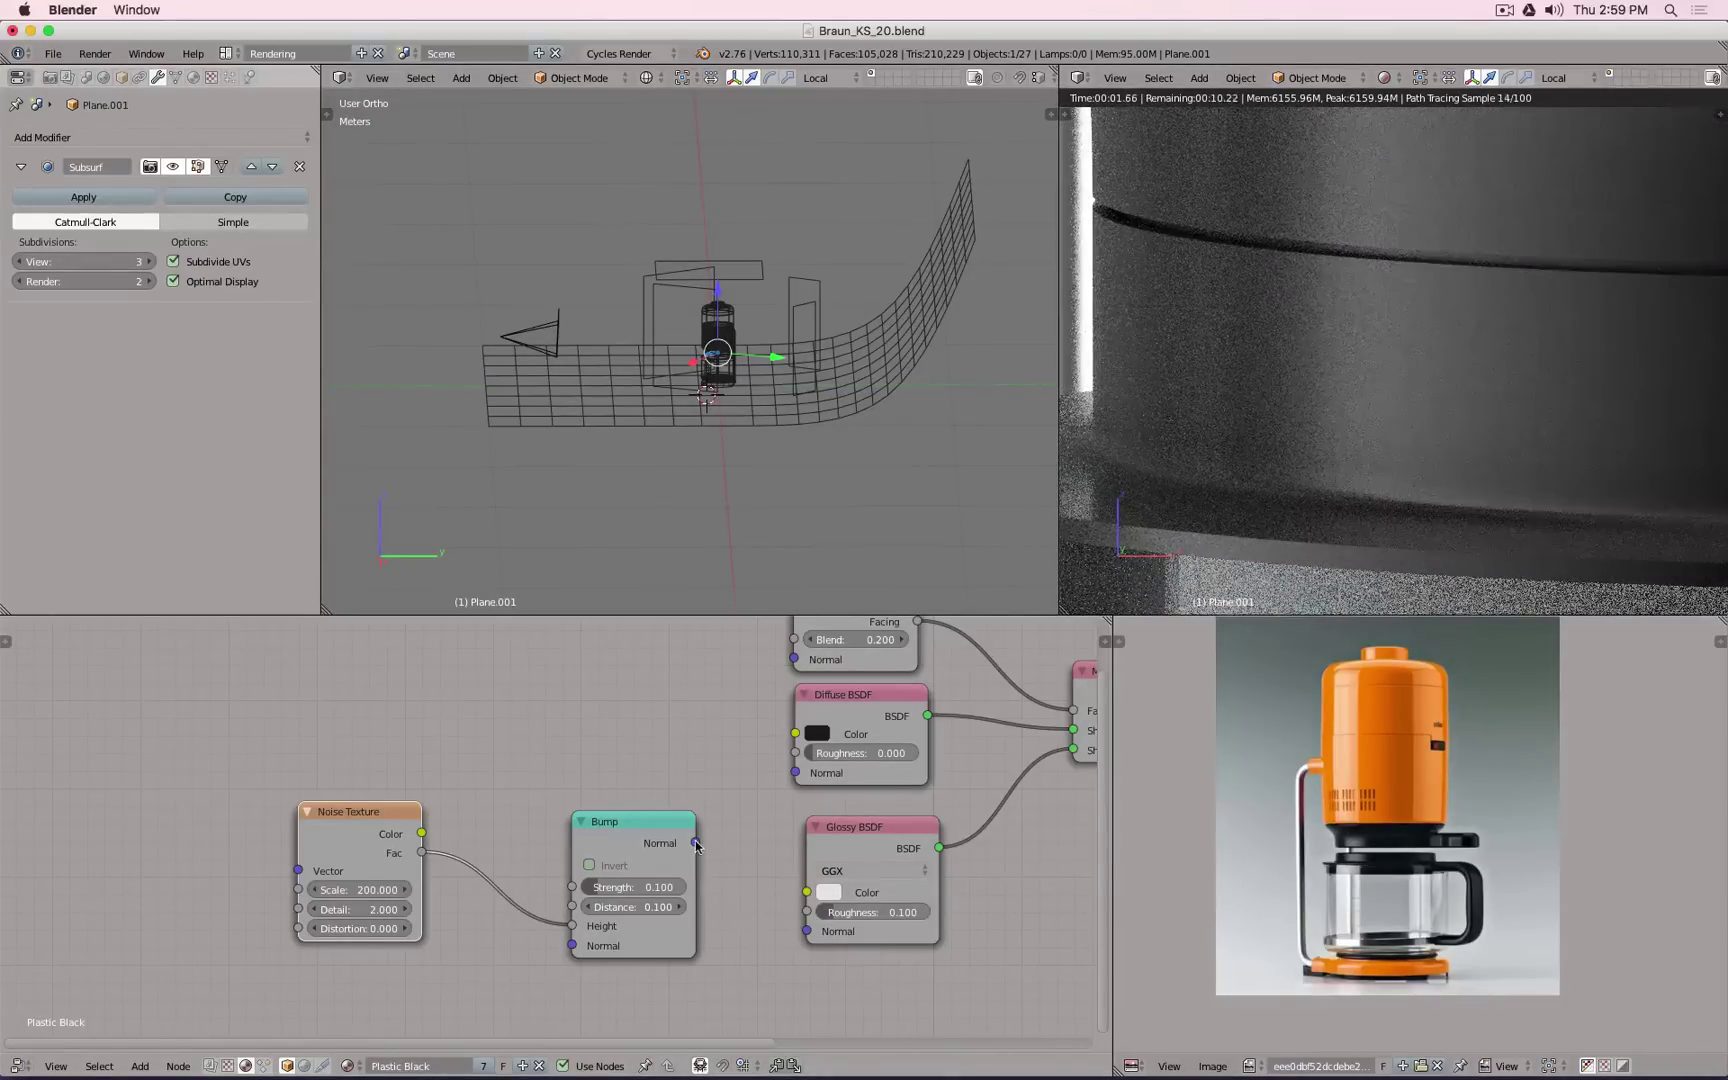
drag(695, 842, 806, 932)
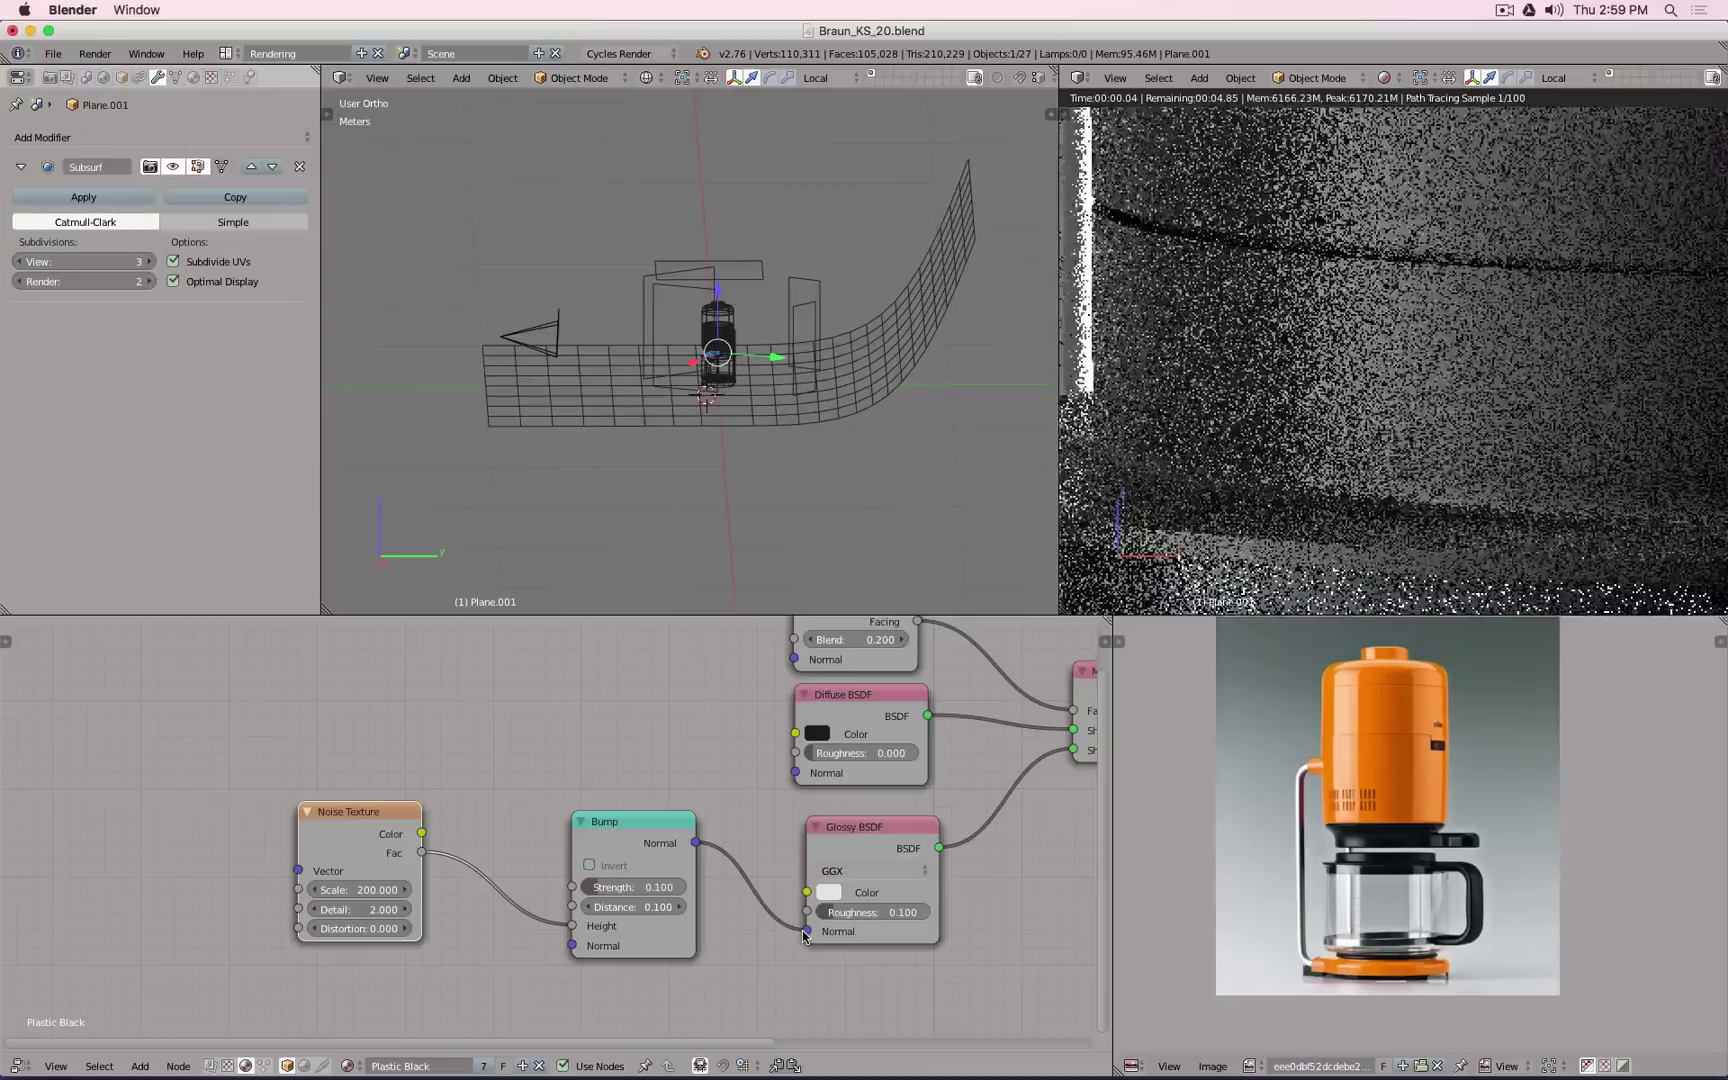
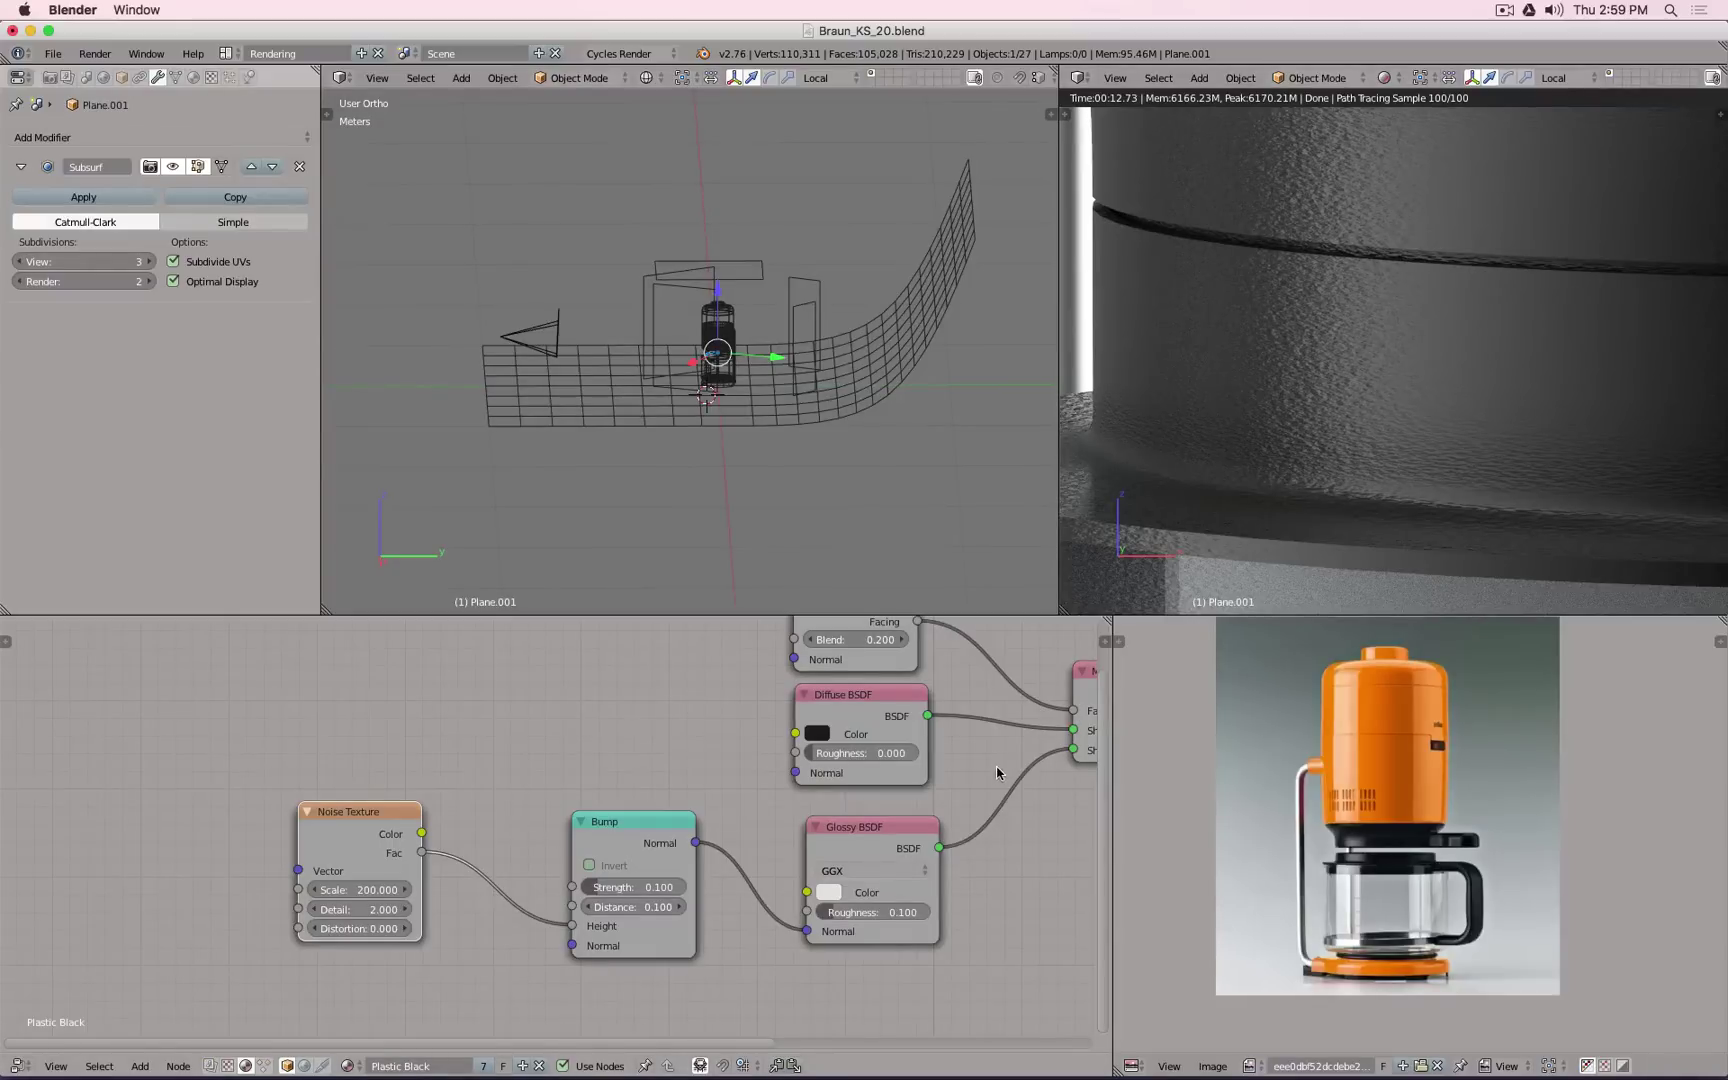
Step: Duplicate the Diffuse BSDF and Material Output nodes below the node tree and connect the copied BSDF to the copied output's Surface
scroll(997, 772, down, 4)
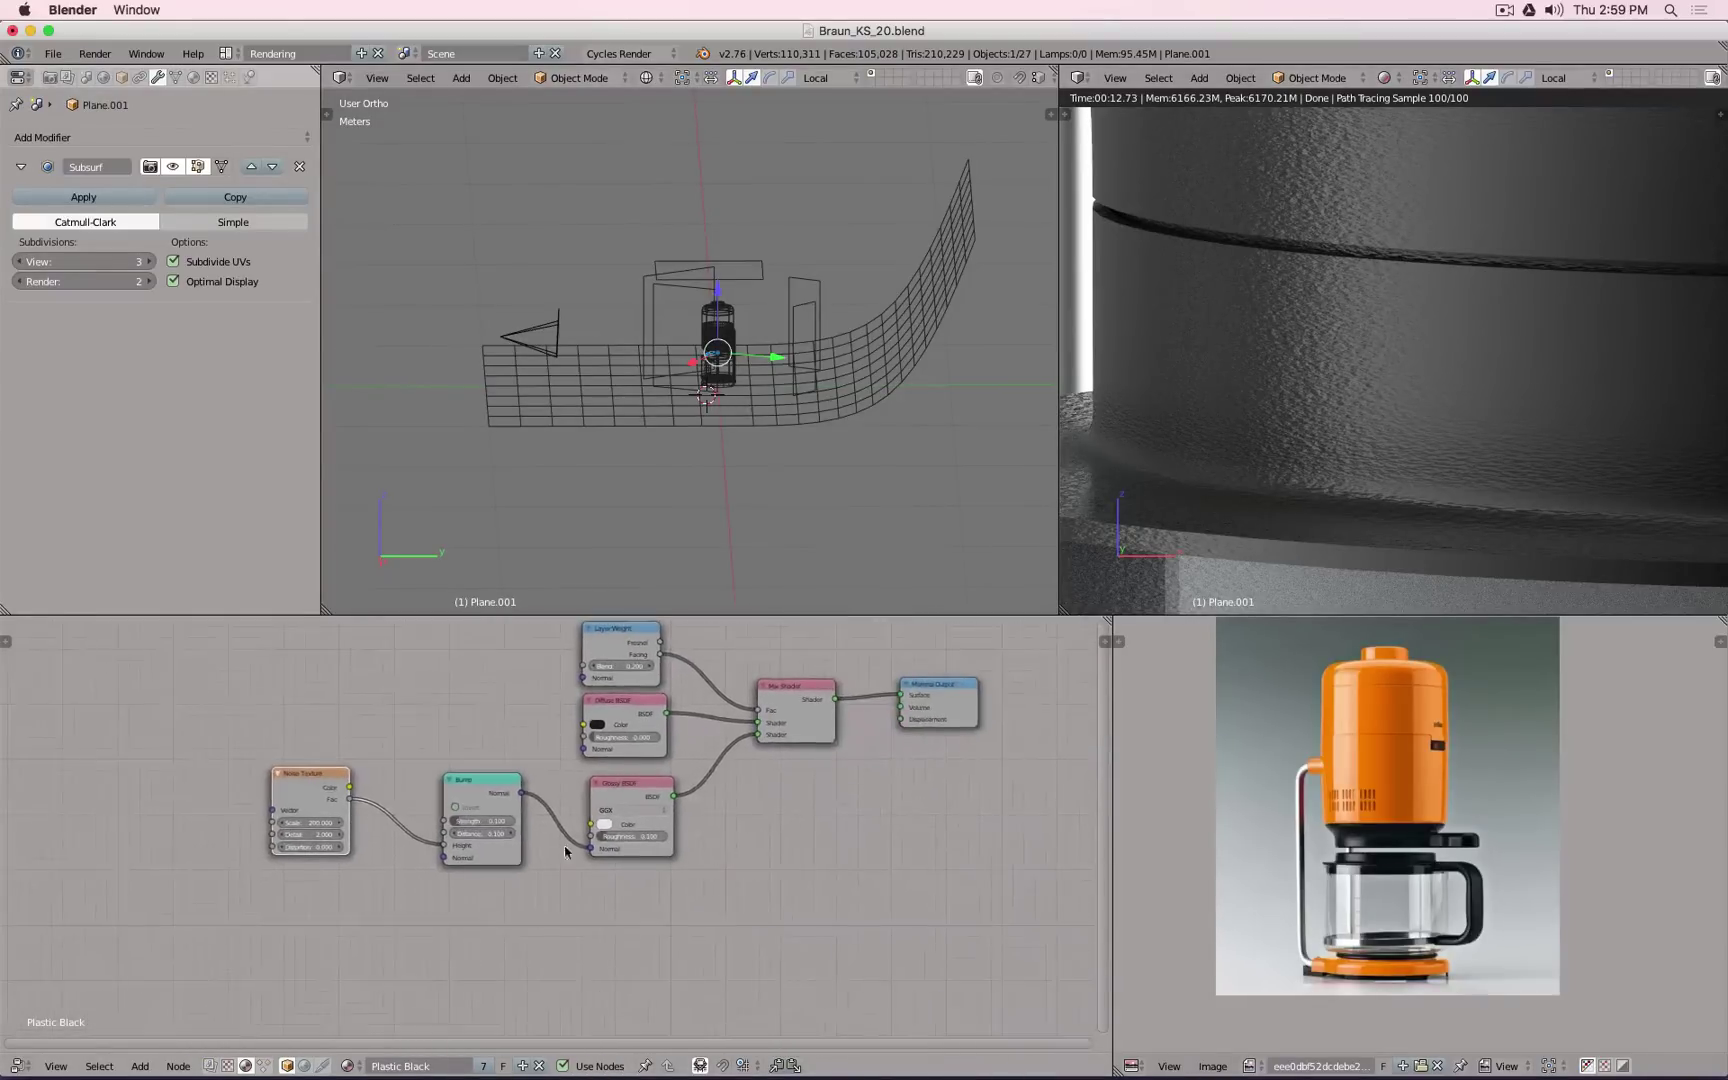
click(620, 717)
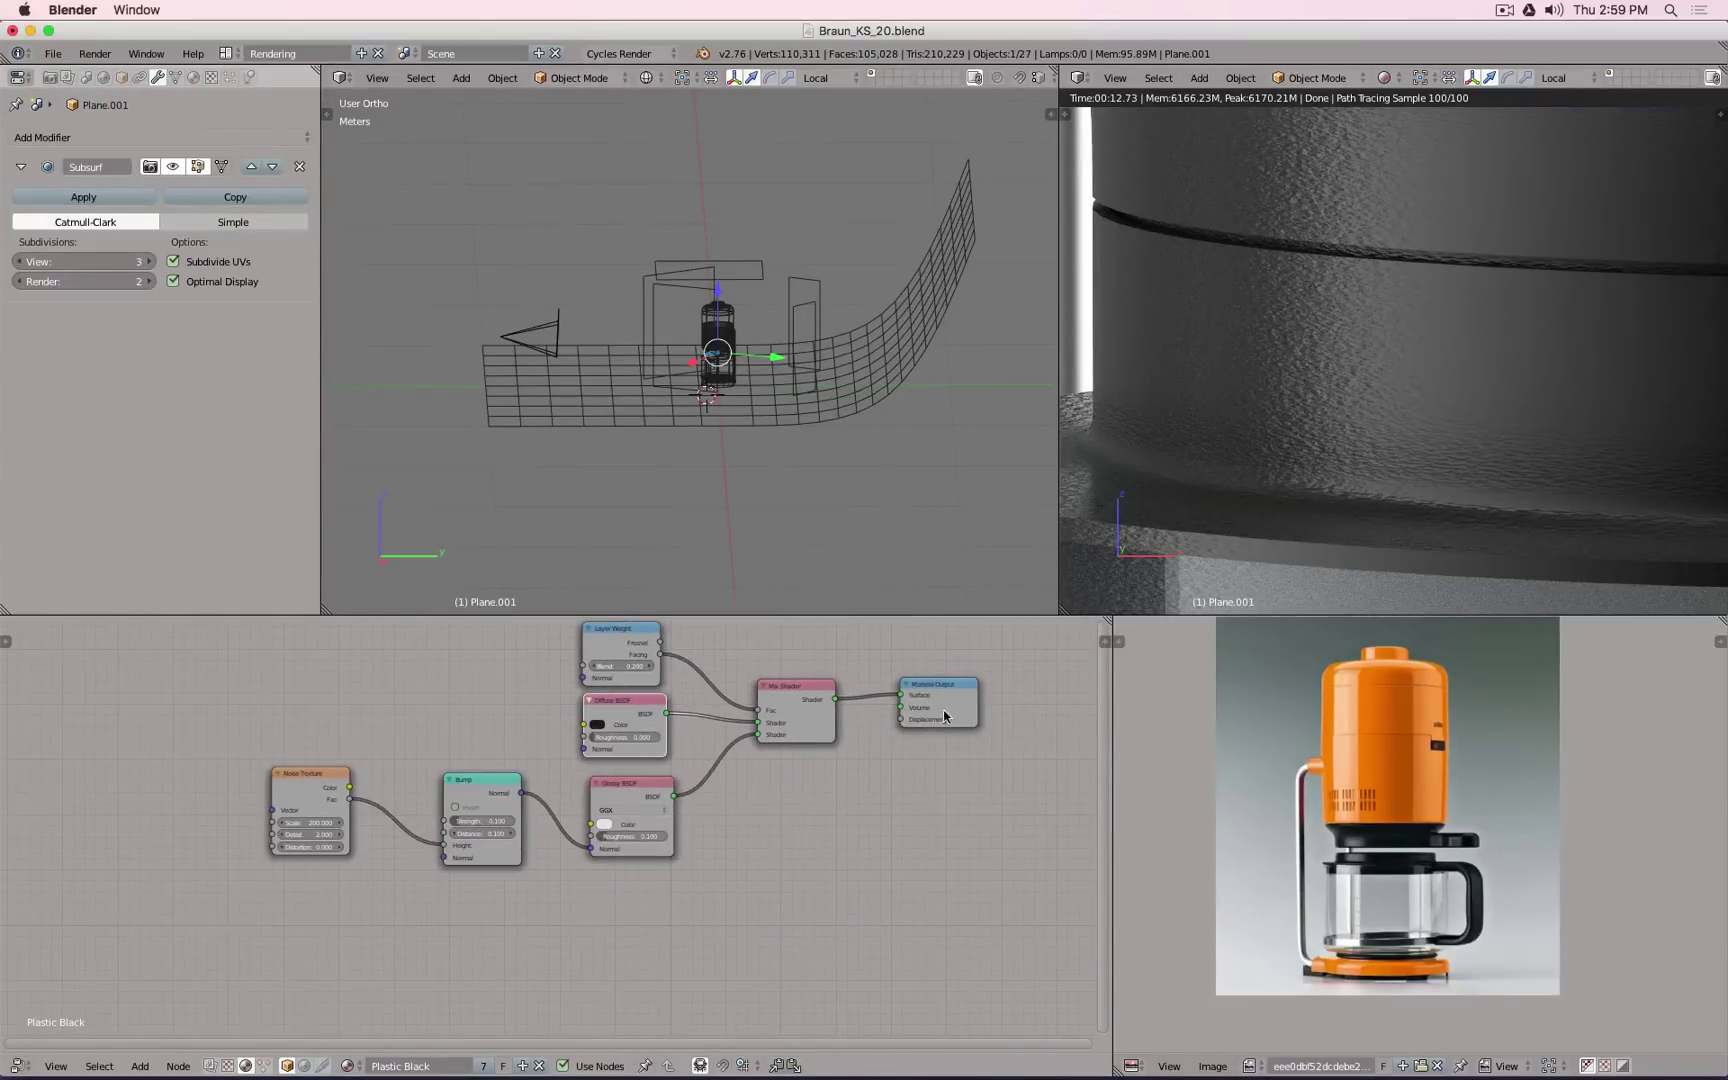
shift+click(948, 709)
key(shift+d)
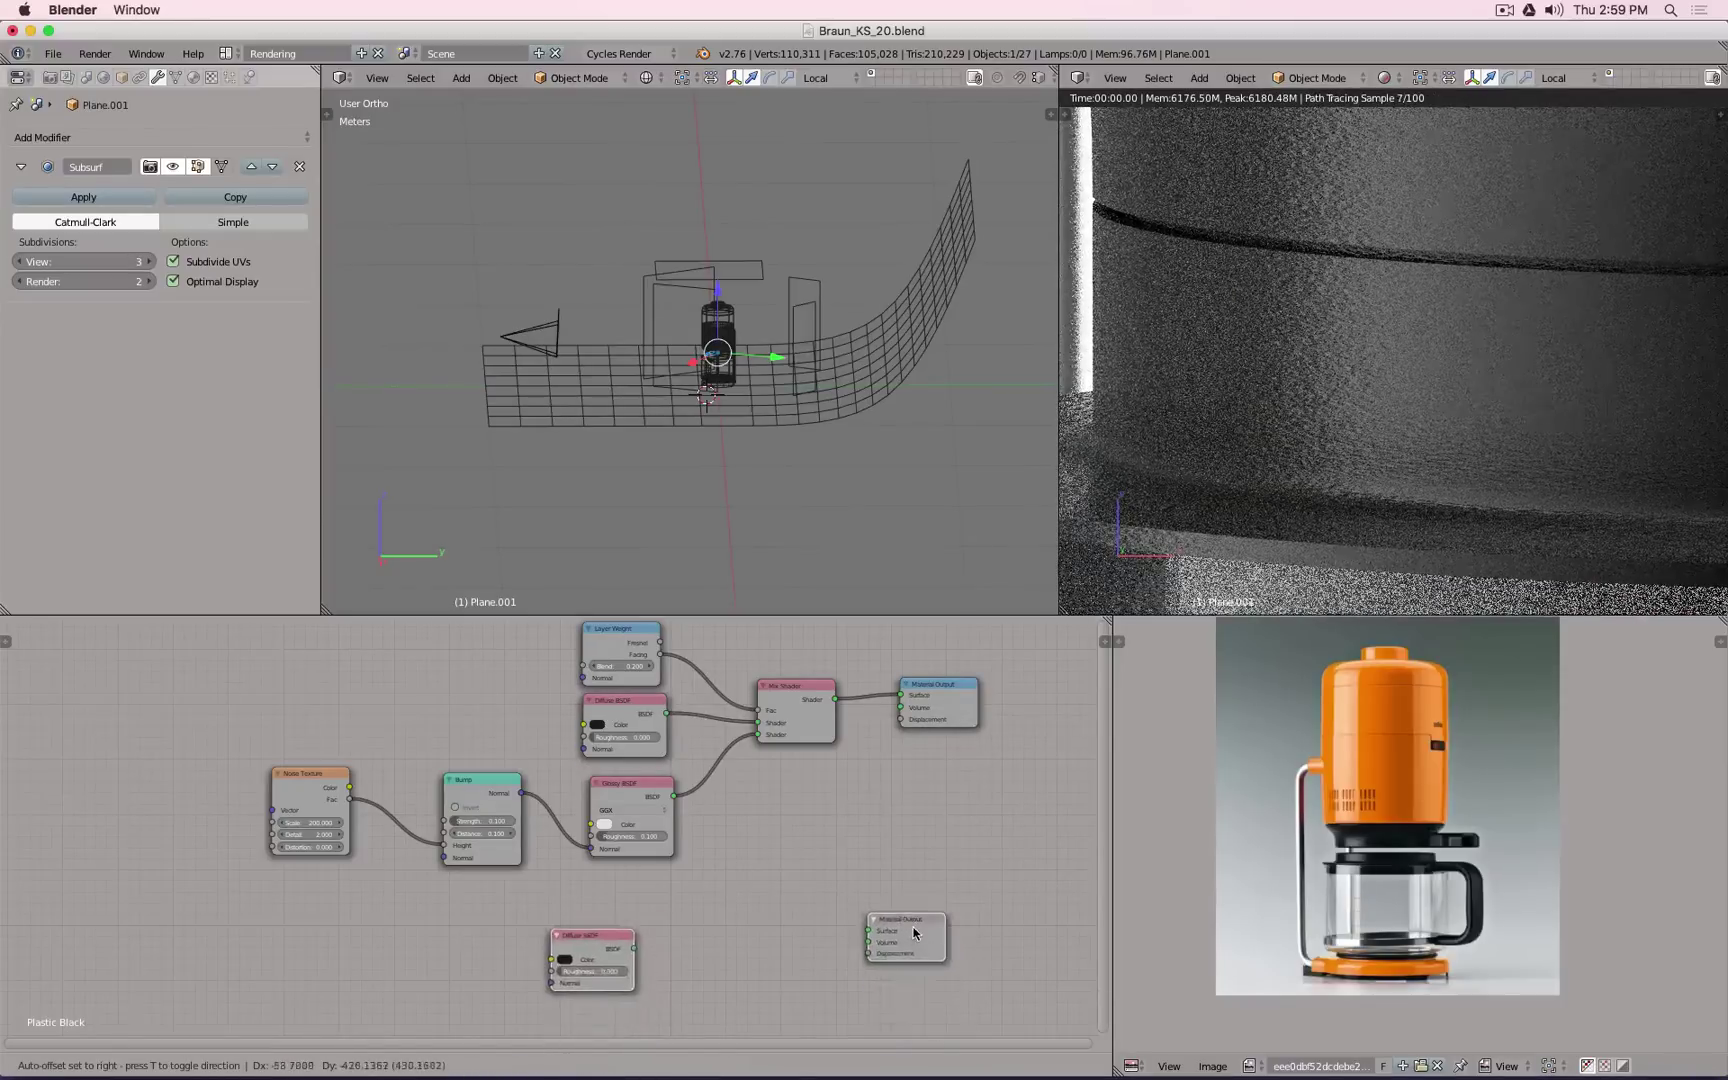
click(675, 946)
drag(633, 932, 867, 914)
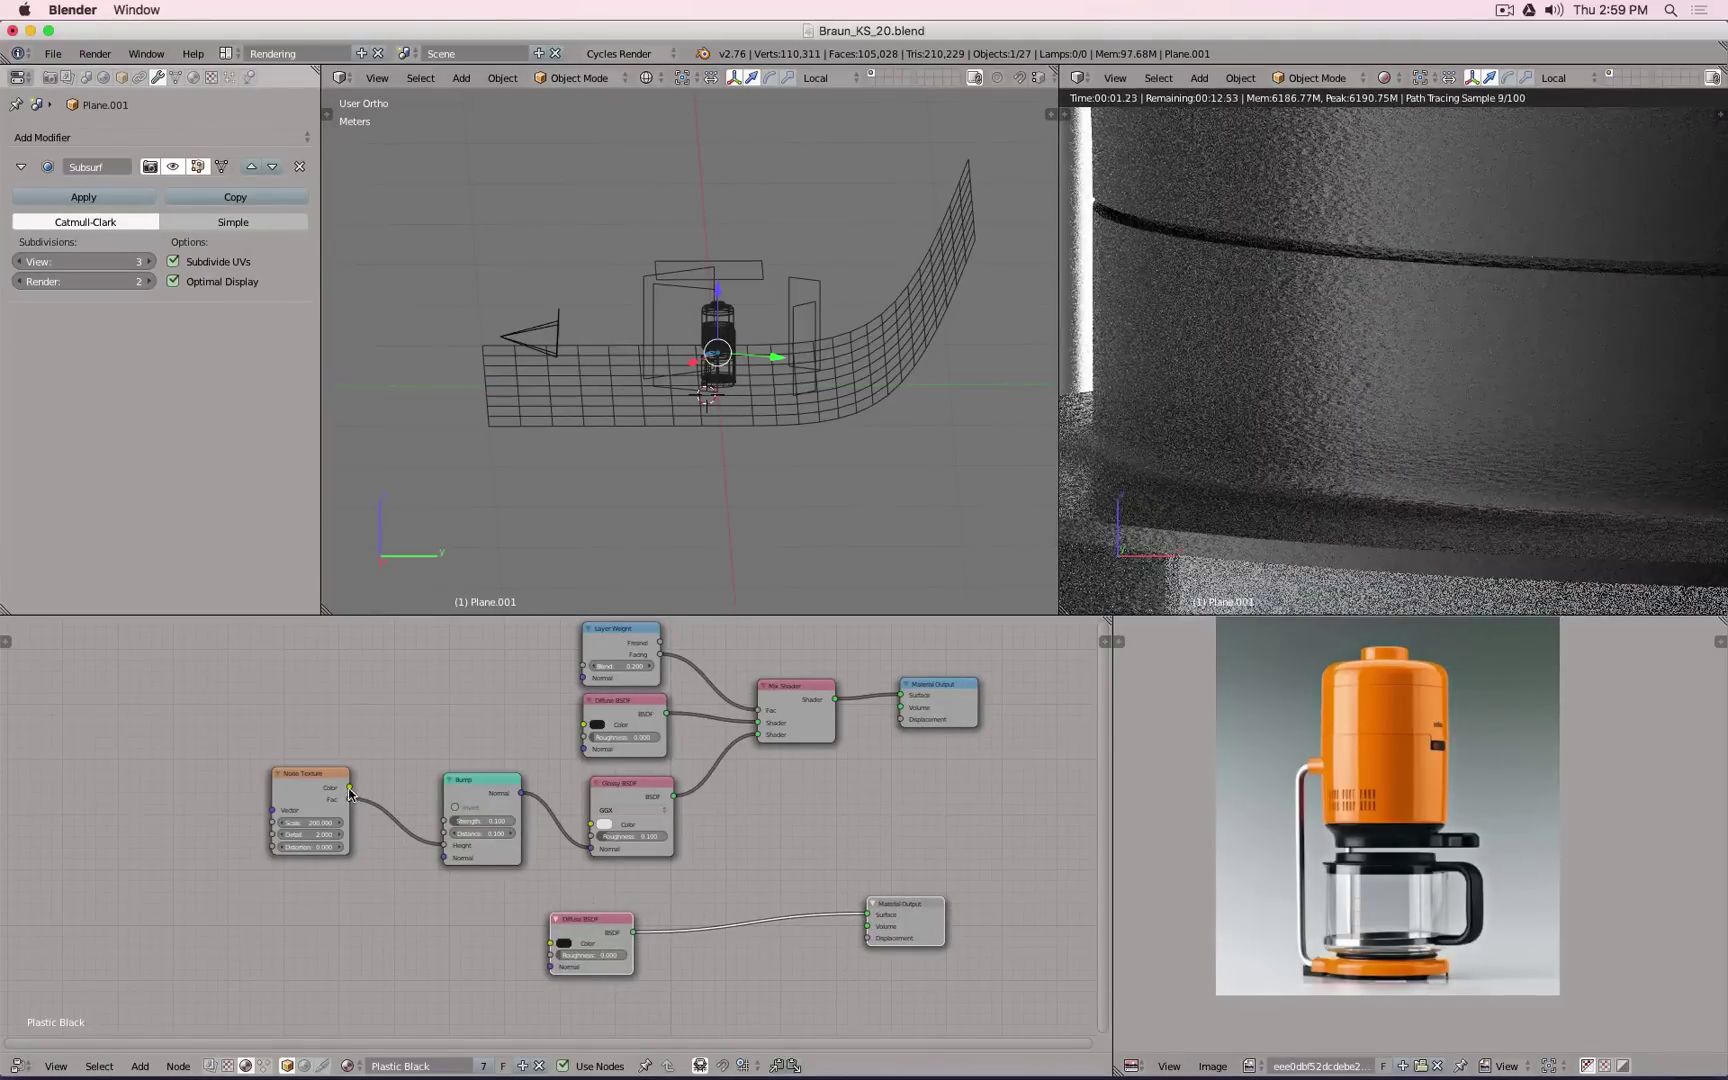
Step: Connect the Noise Texture's Color to the copied Diffuse BSDF's Color and make the copied Material Output active to preview the noise
drag(349, 787, 552, 944)
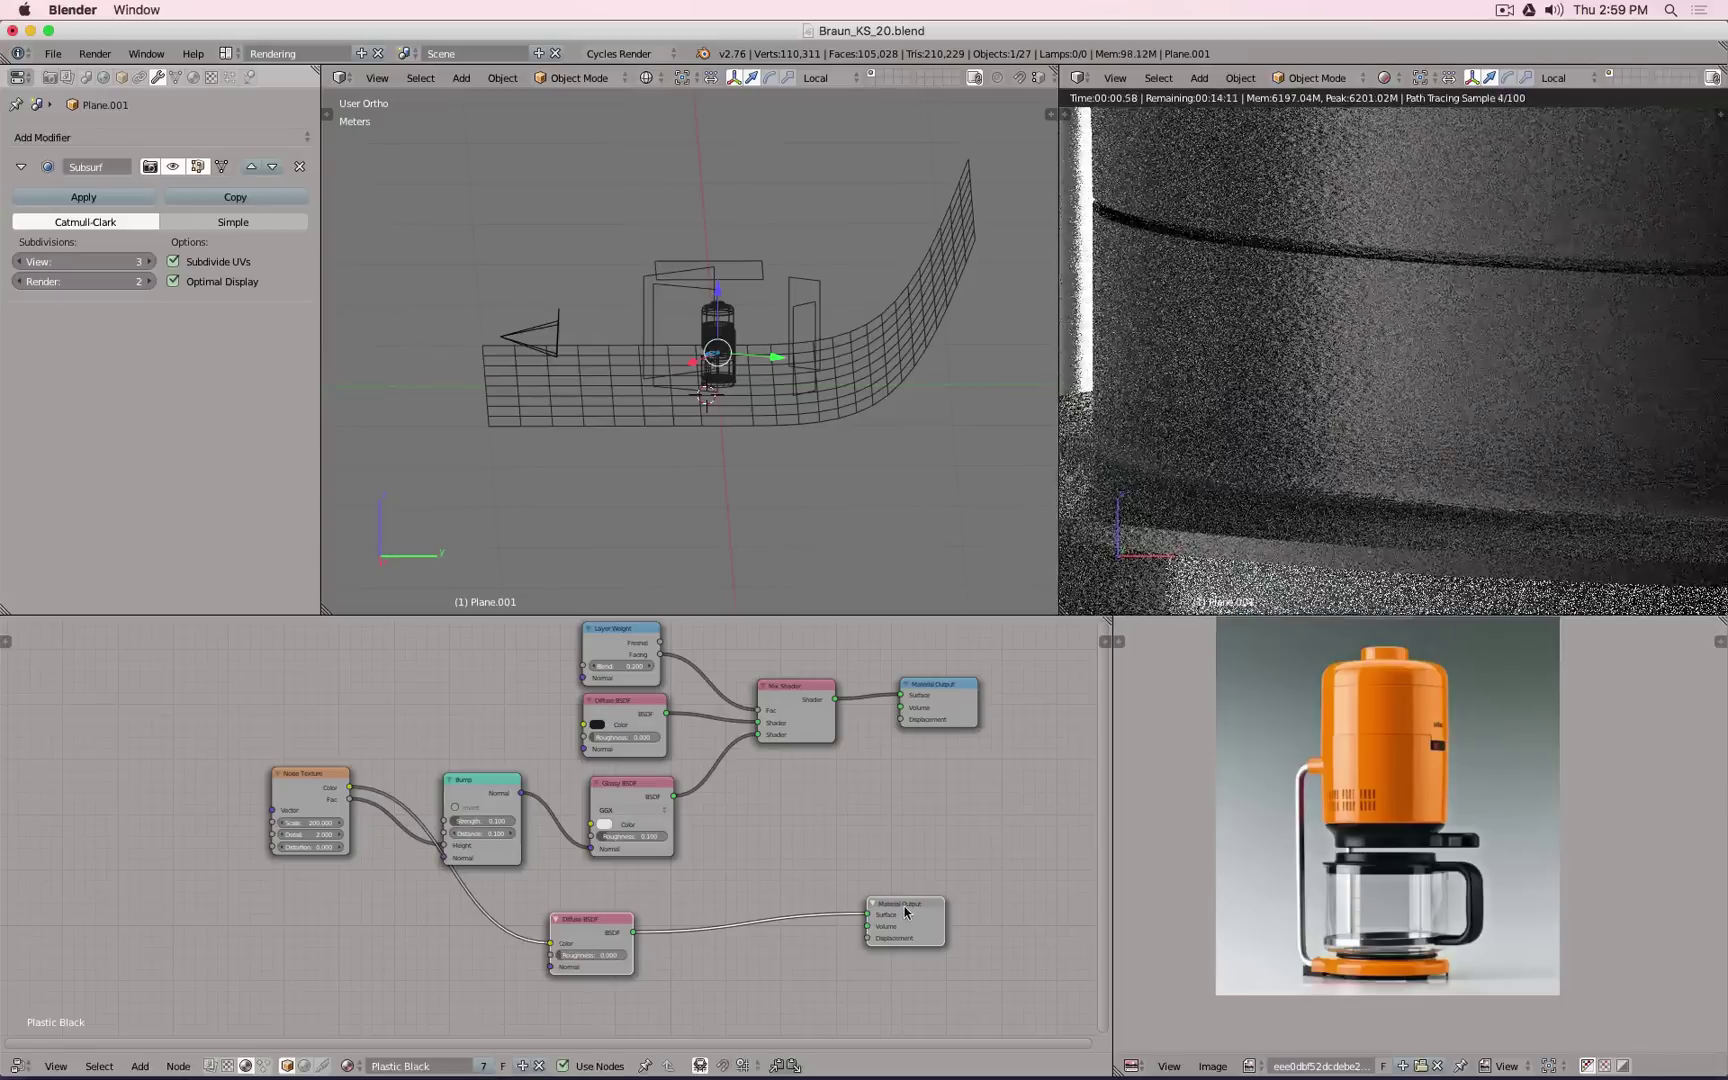
click(906, 909)
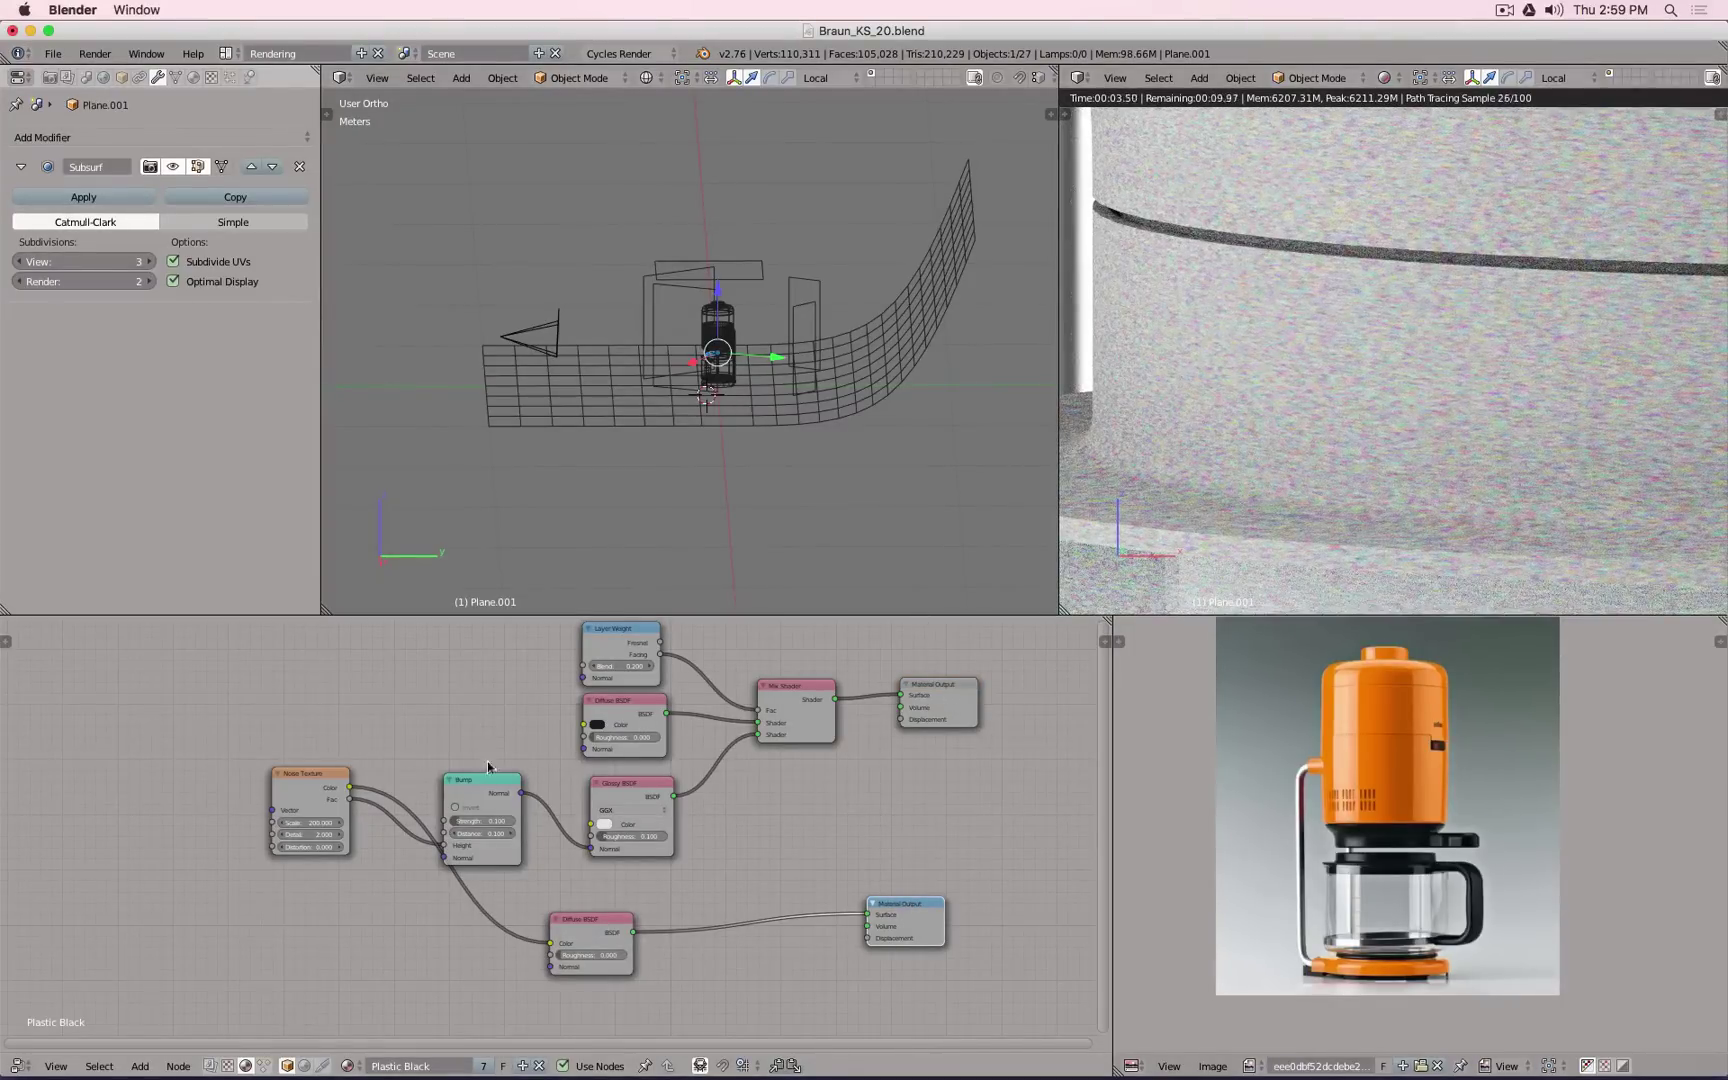
drag(302, 797, 317, 858)
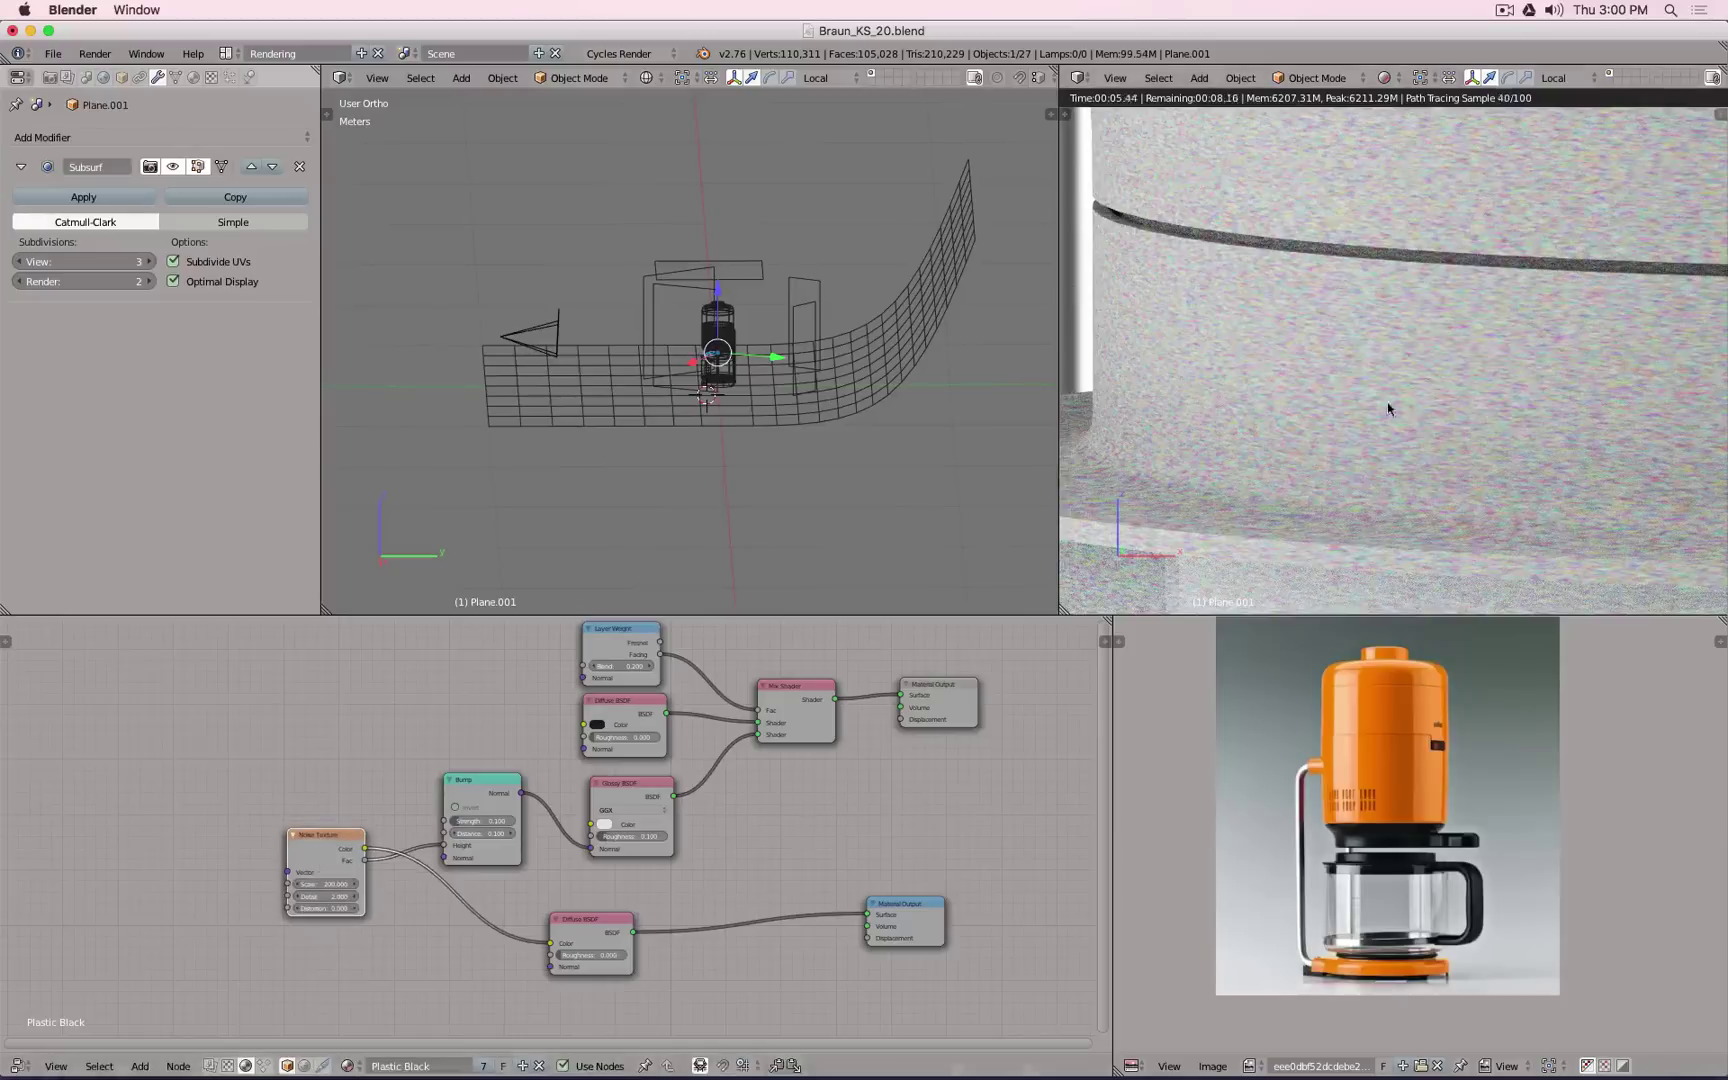
scroll(1400, 400, down, 3)
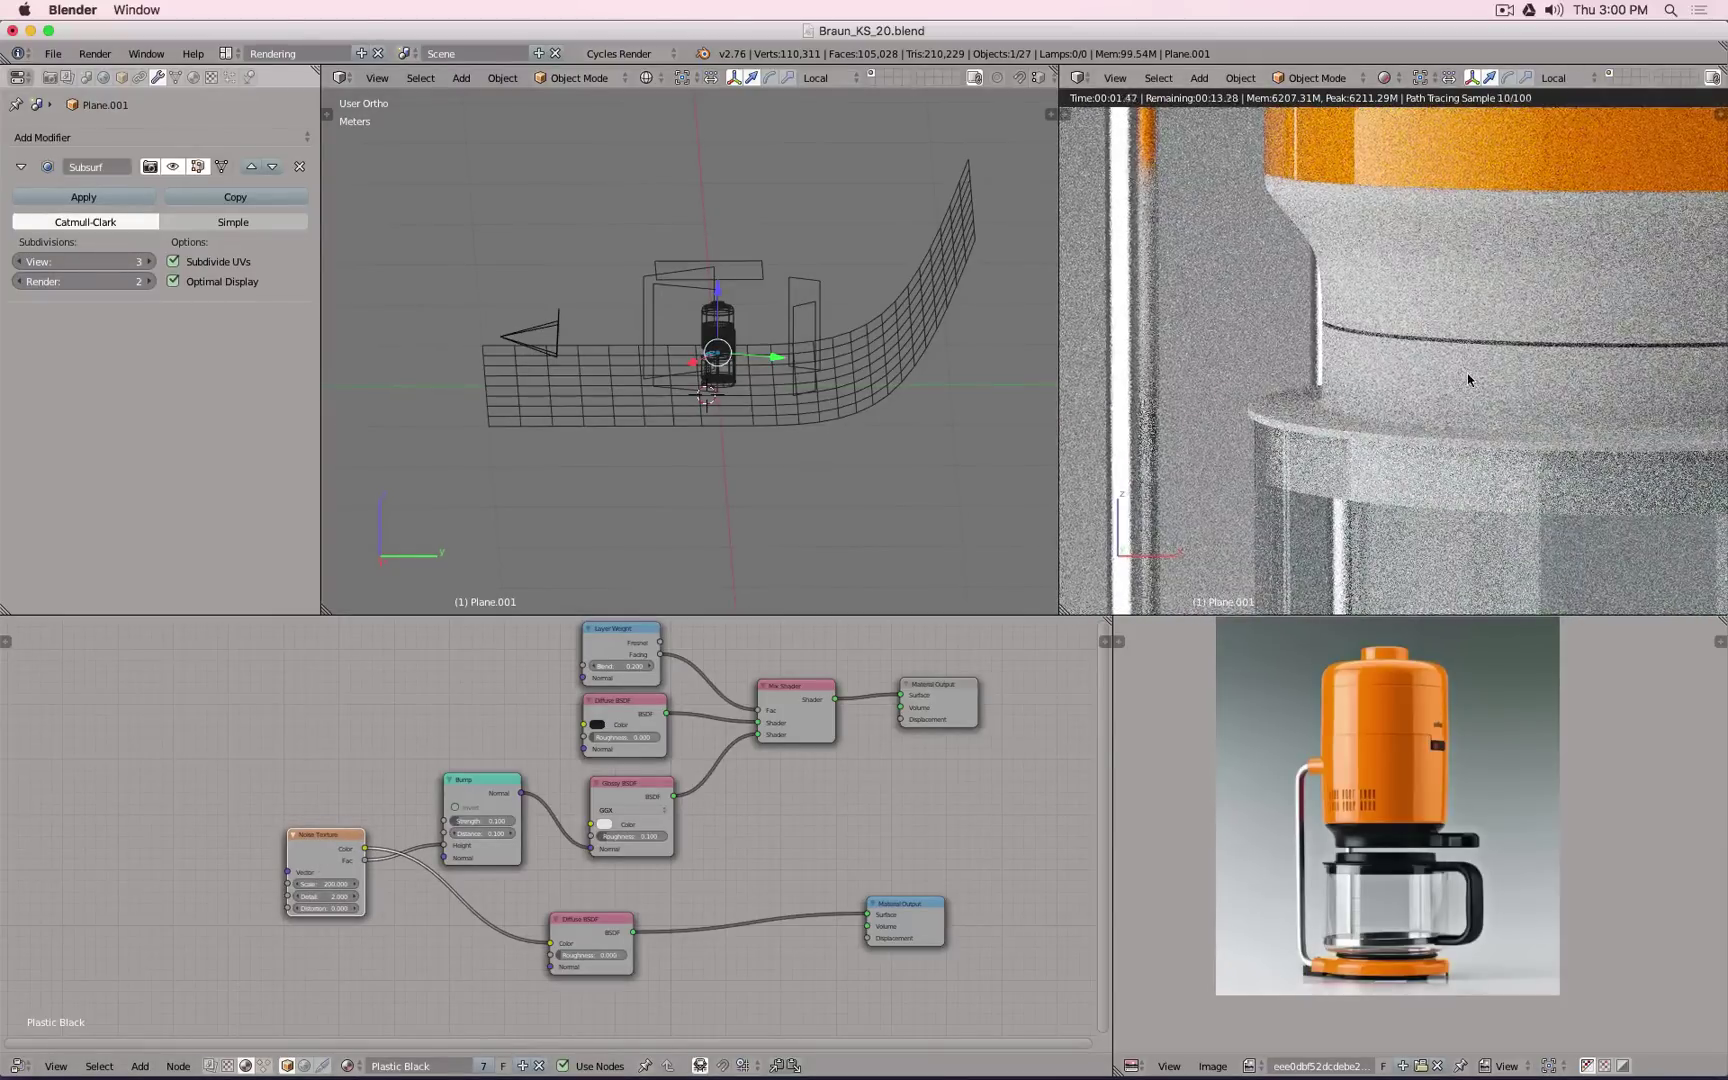
scroll(1461, 374, up, 3)
scroll(1459, 373, up, 1)
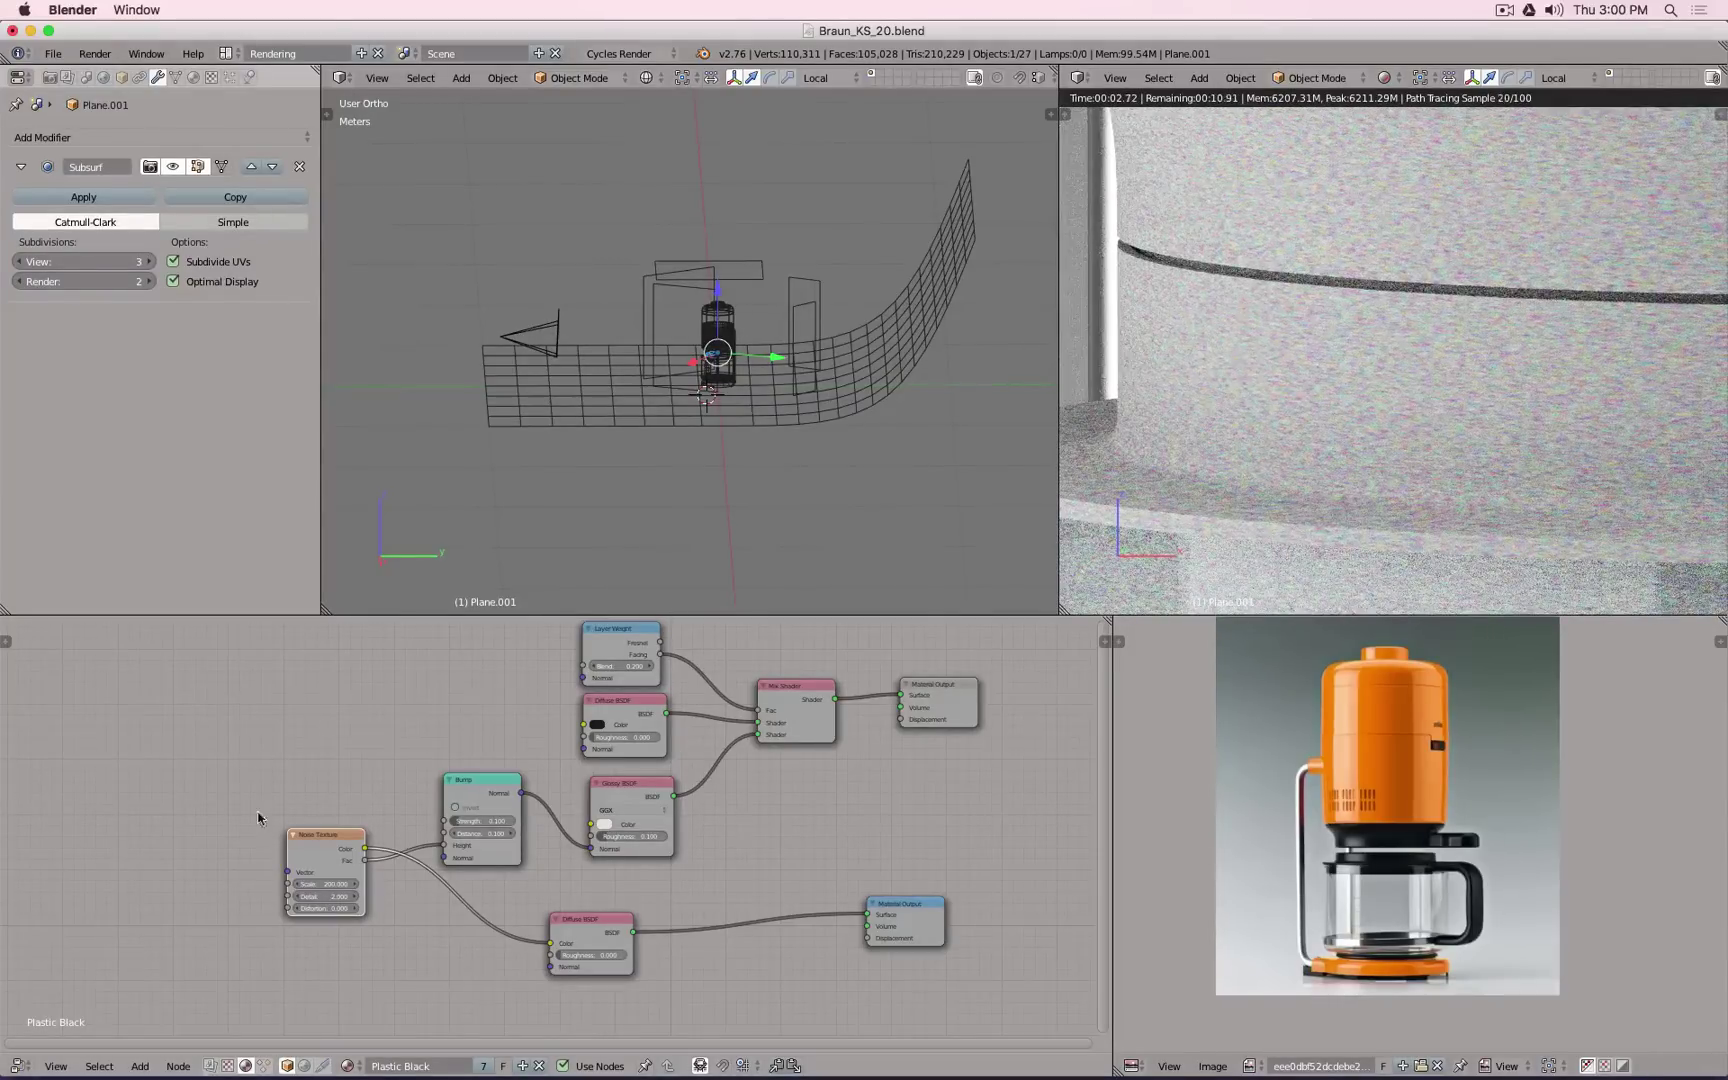
Step: Add a Texture Coordinate node before the Noise Texture and connect its Object output to the texture's Vector input
middle_drag(280, 769, 487, 714)
scroll(533, 835, up, 5)
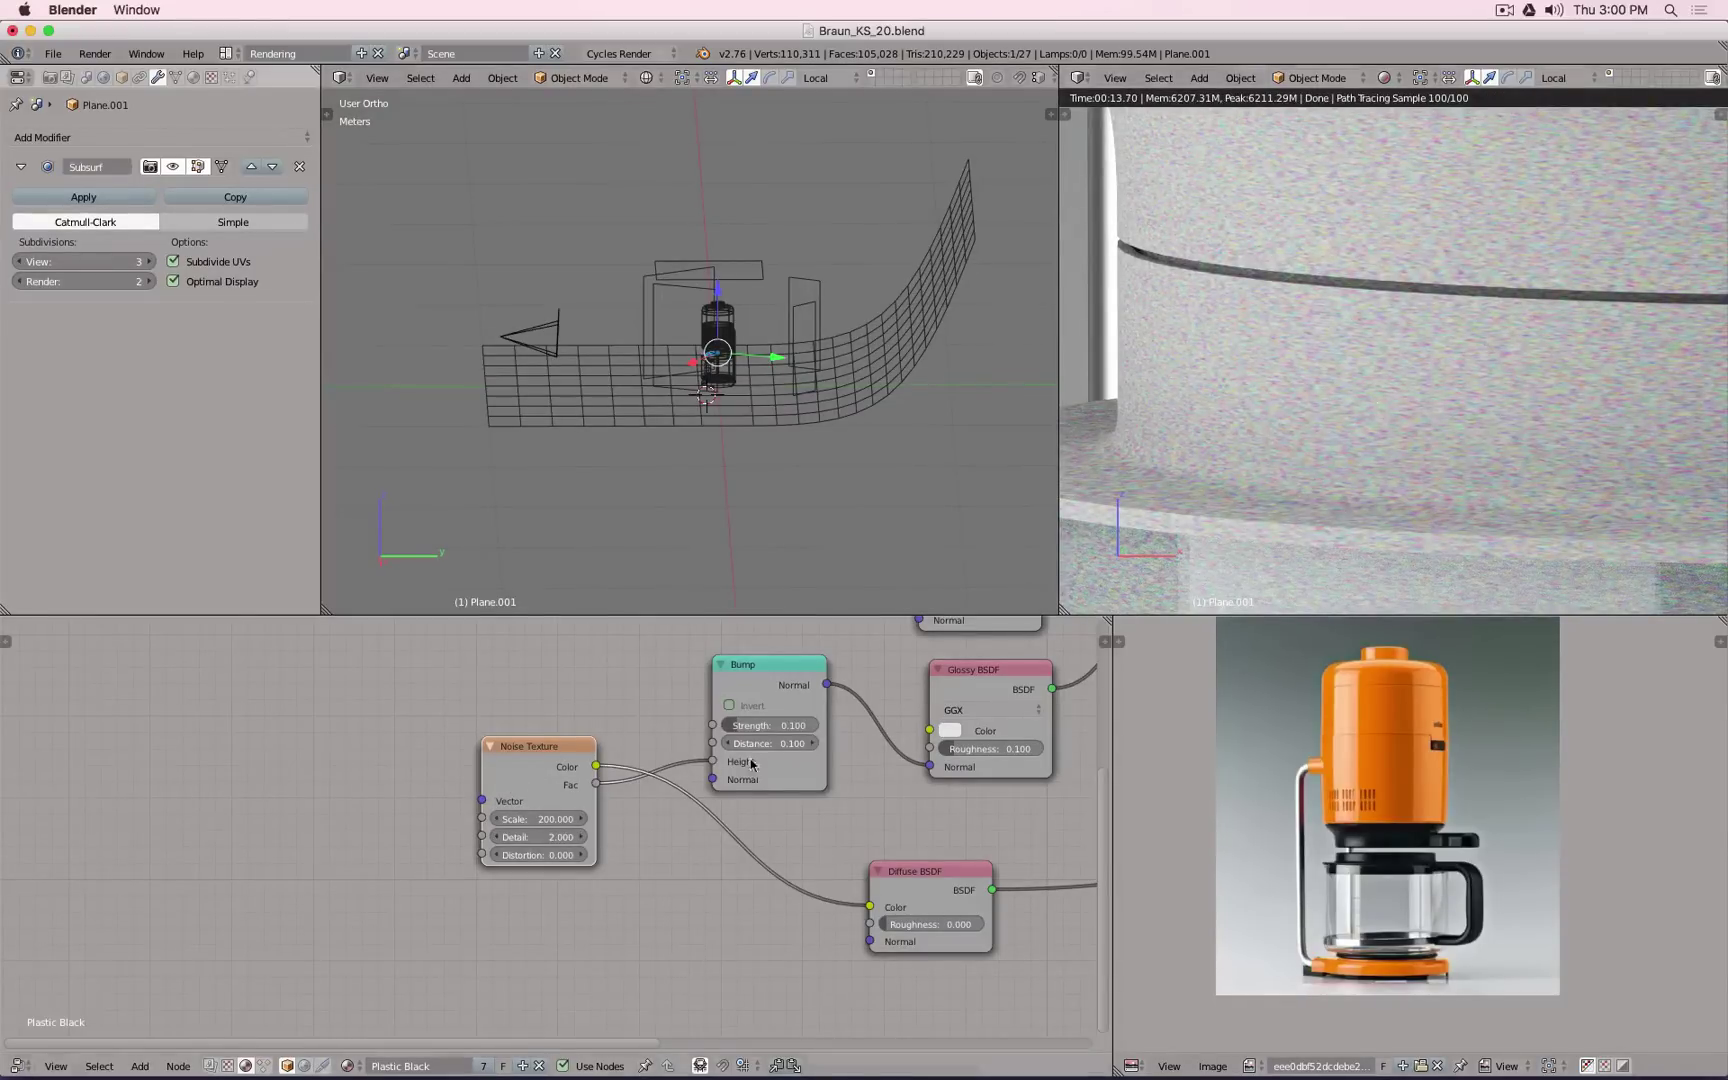
key(shift+a)
mouse_move(100, 792)
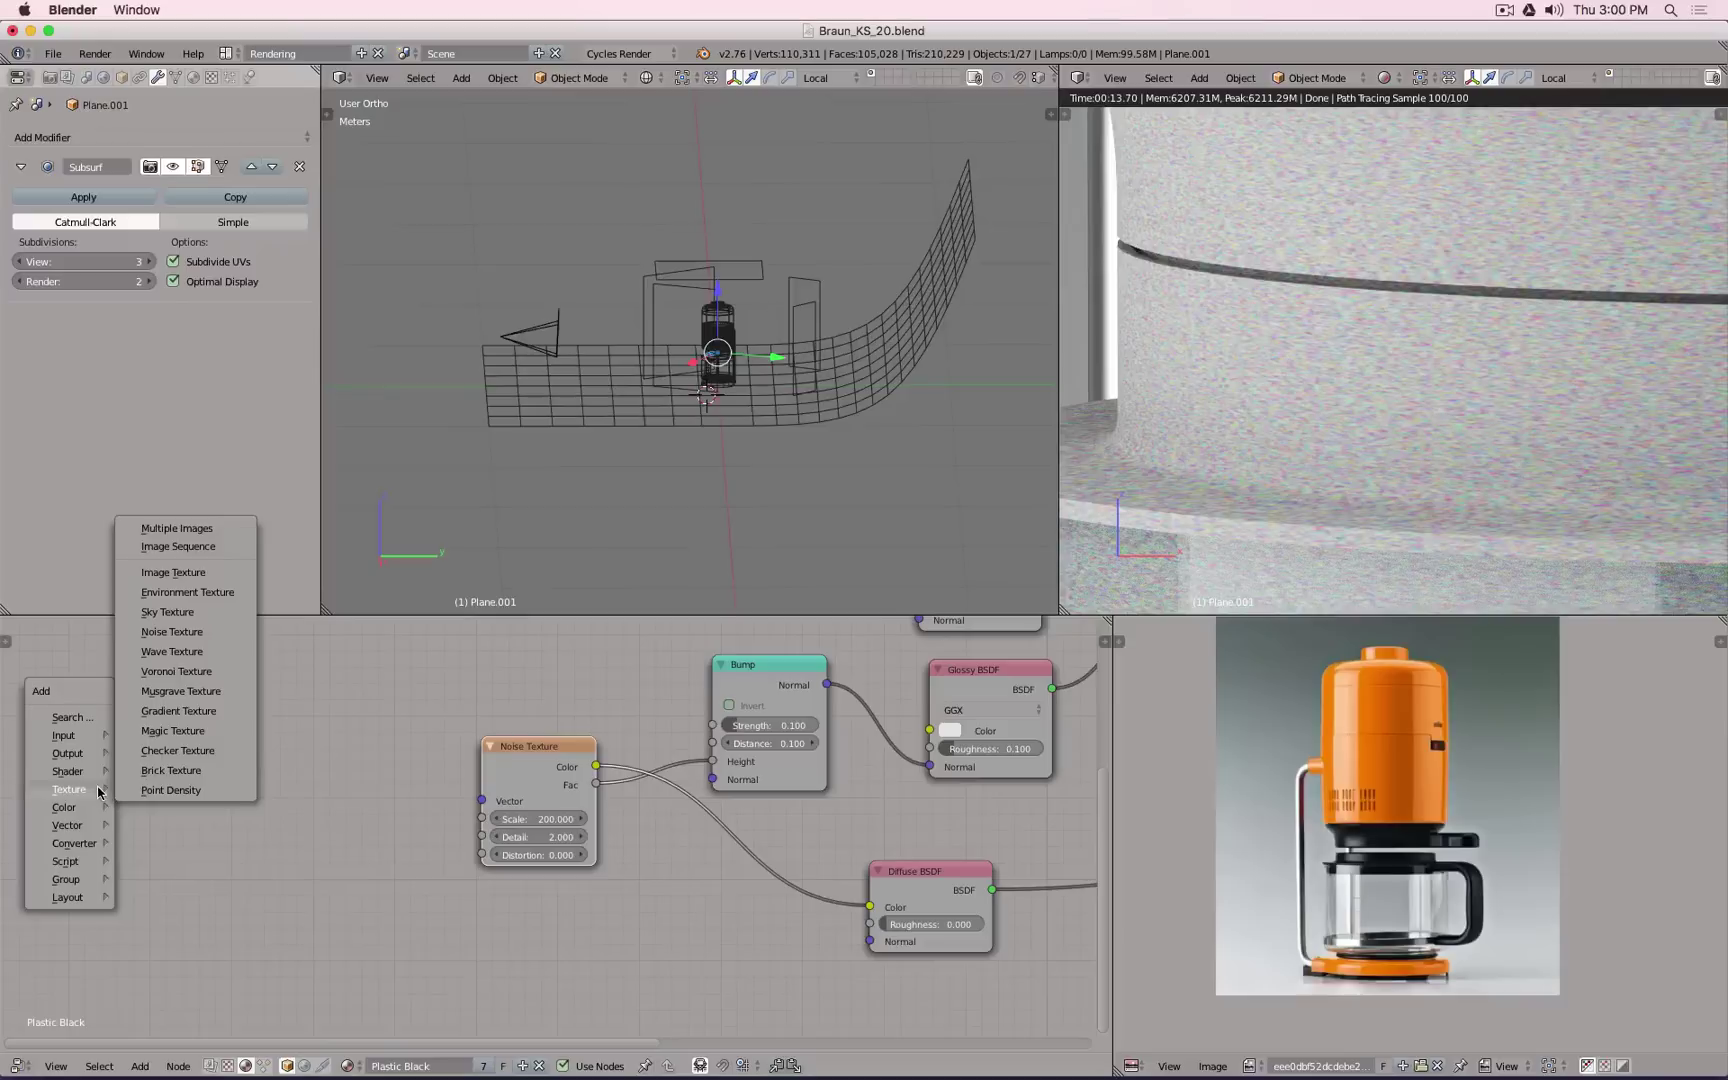
mouse_move(85, 737)
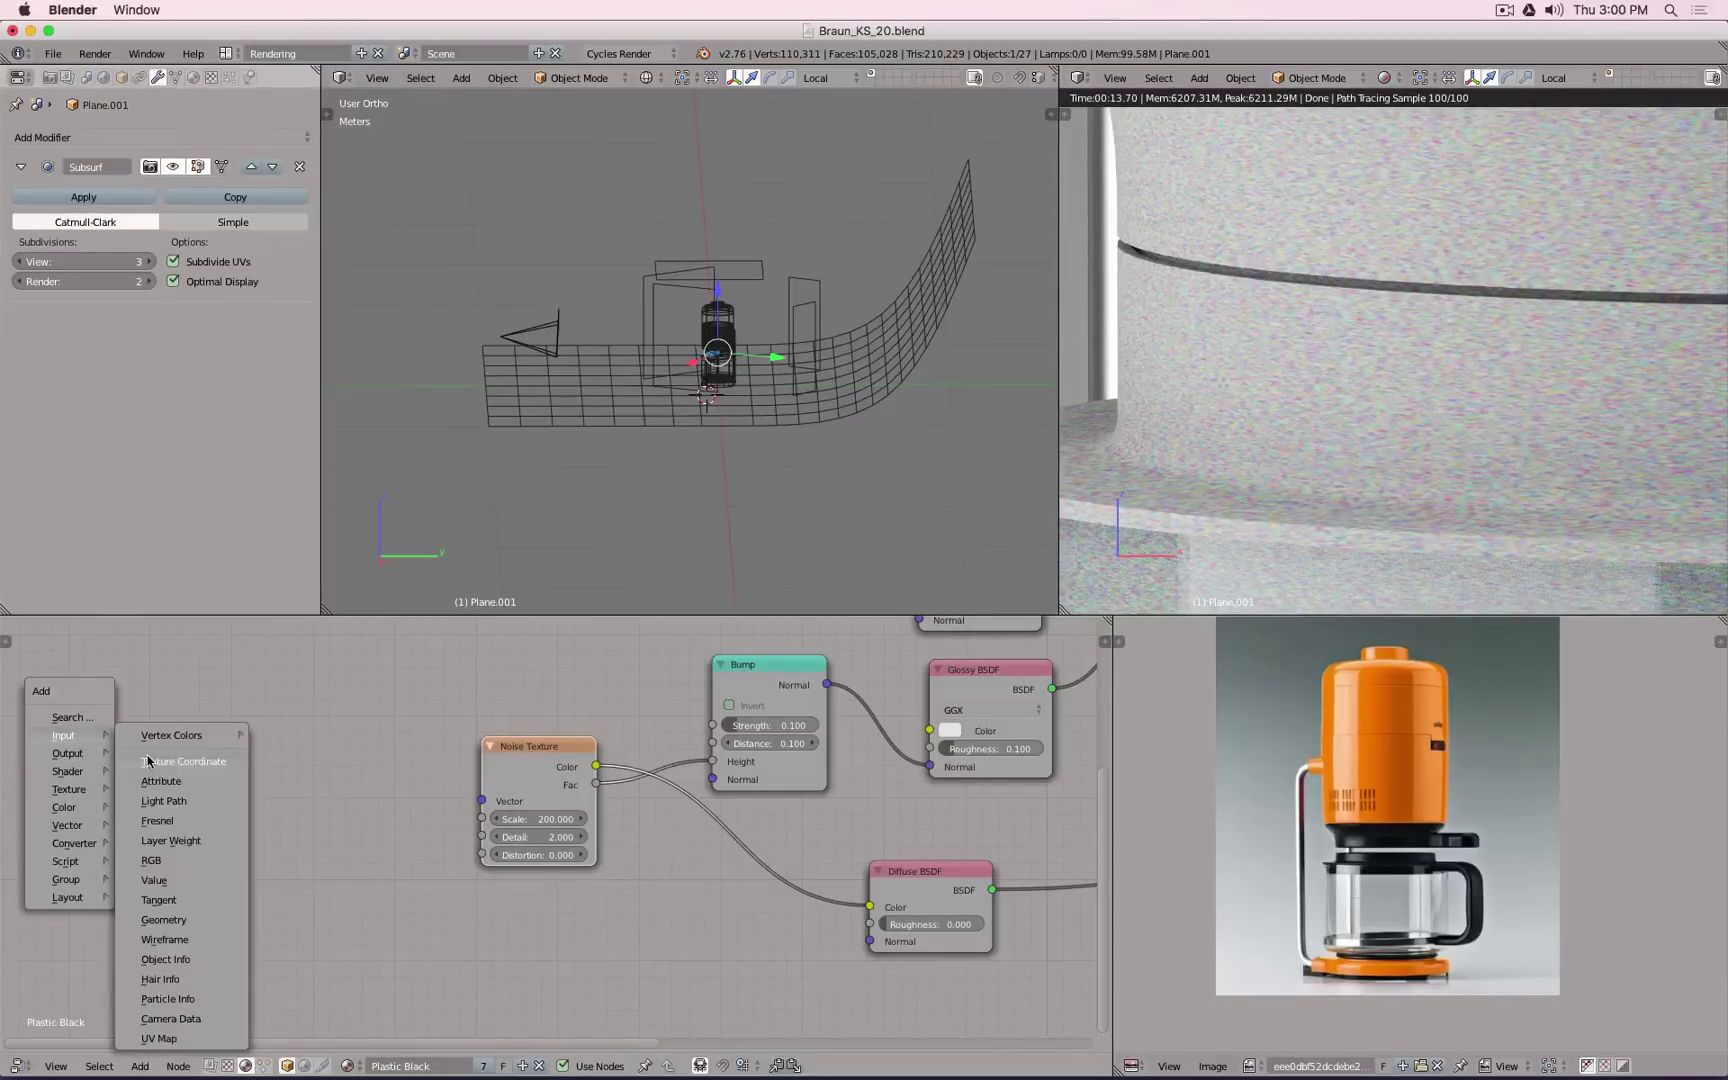
click(200, 763)
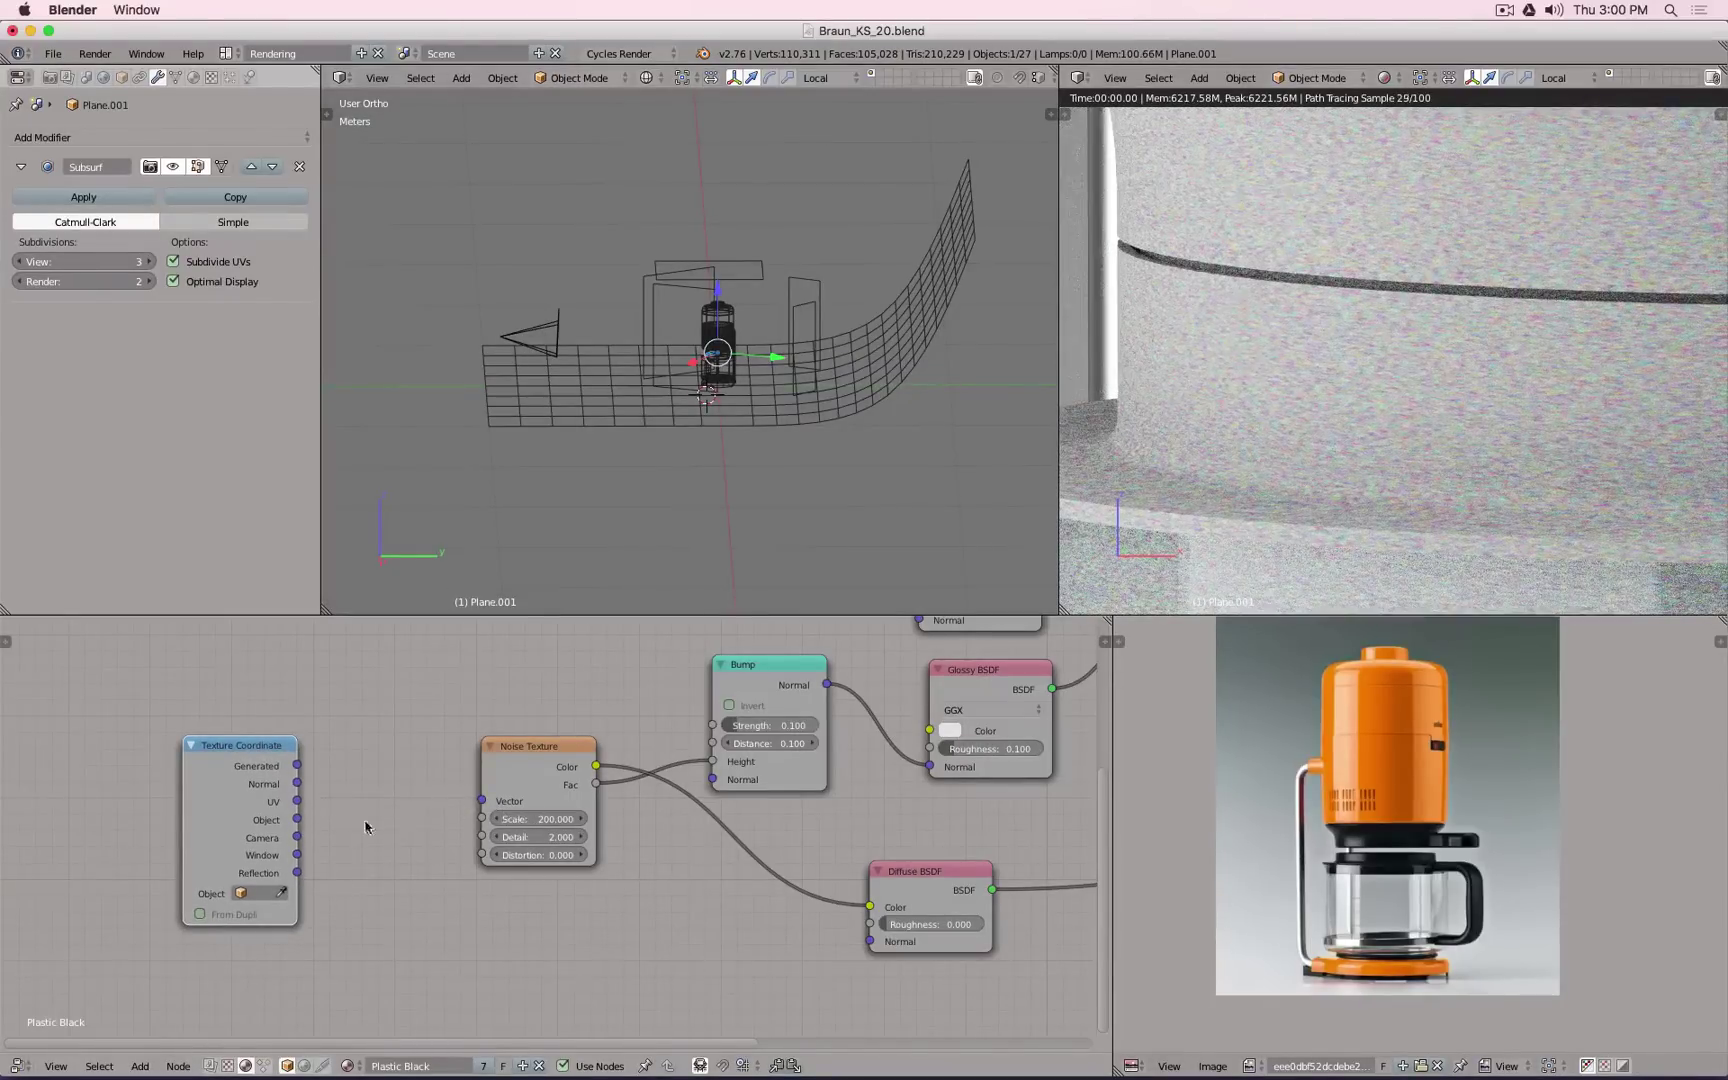
drag(299, 820, 504, 808)
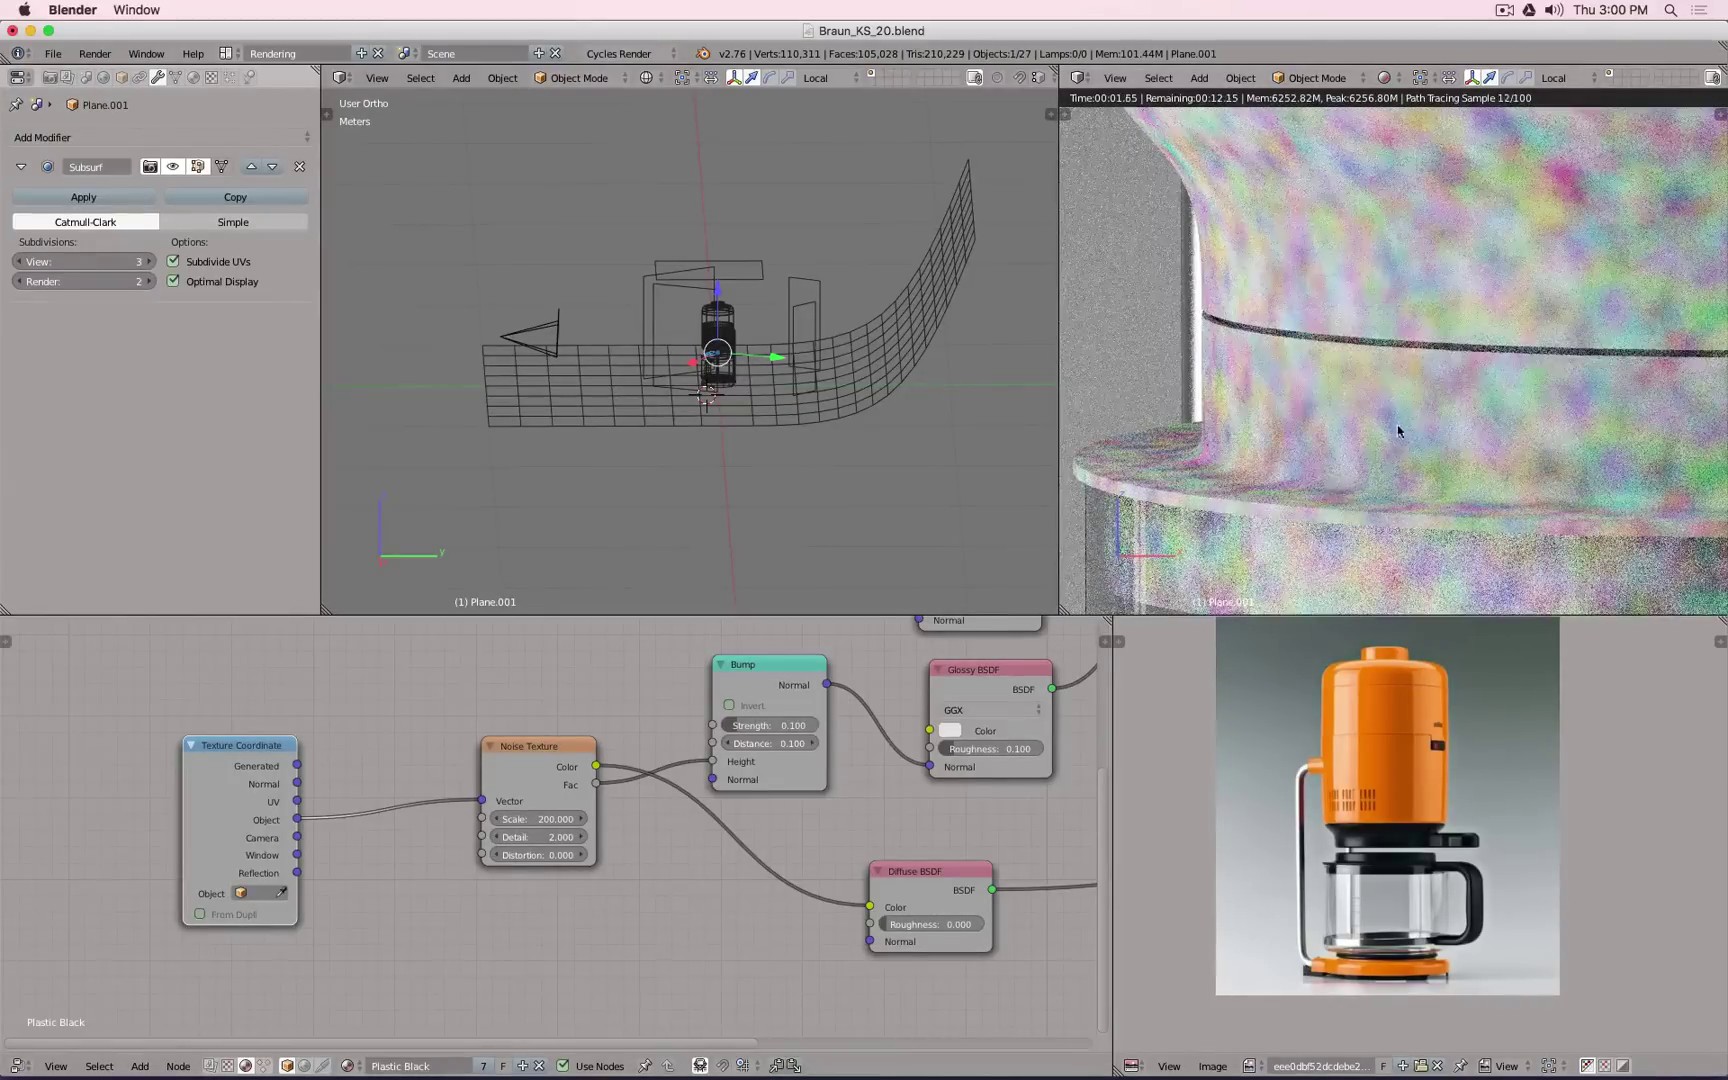
Step: Try Noise Texture scales of 500 and 800, and set the scale to 1000
click(590, 818)
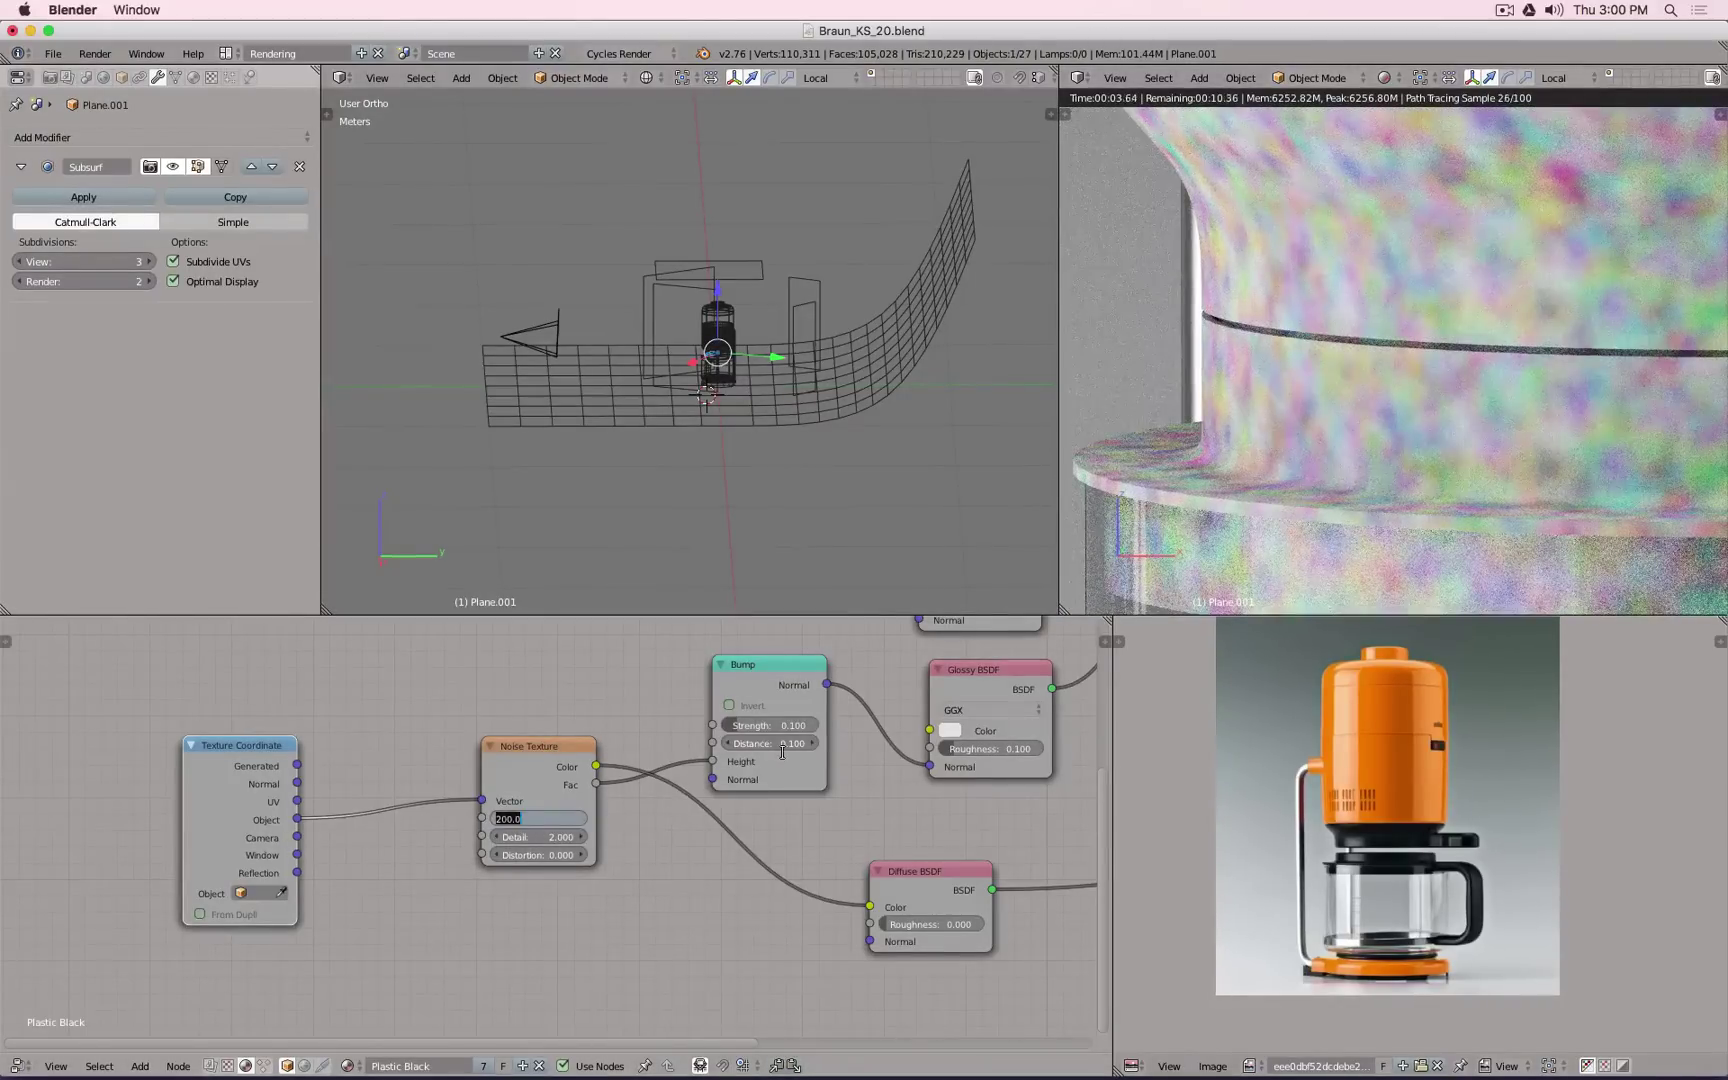
text(500)
key(Return)
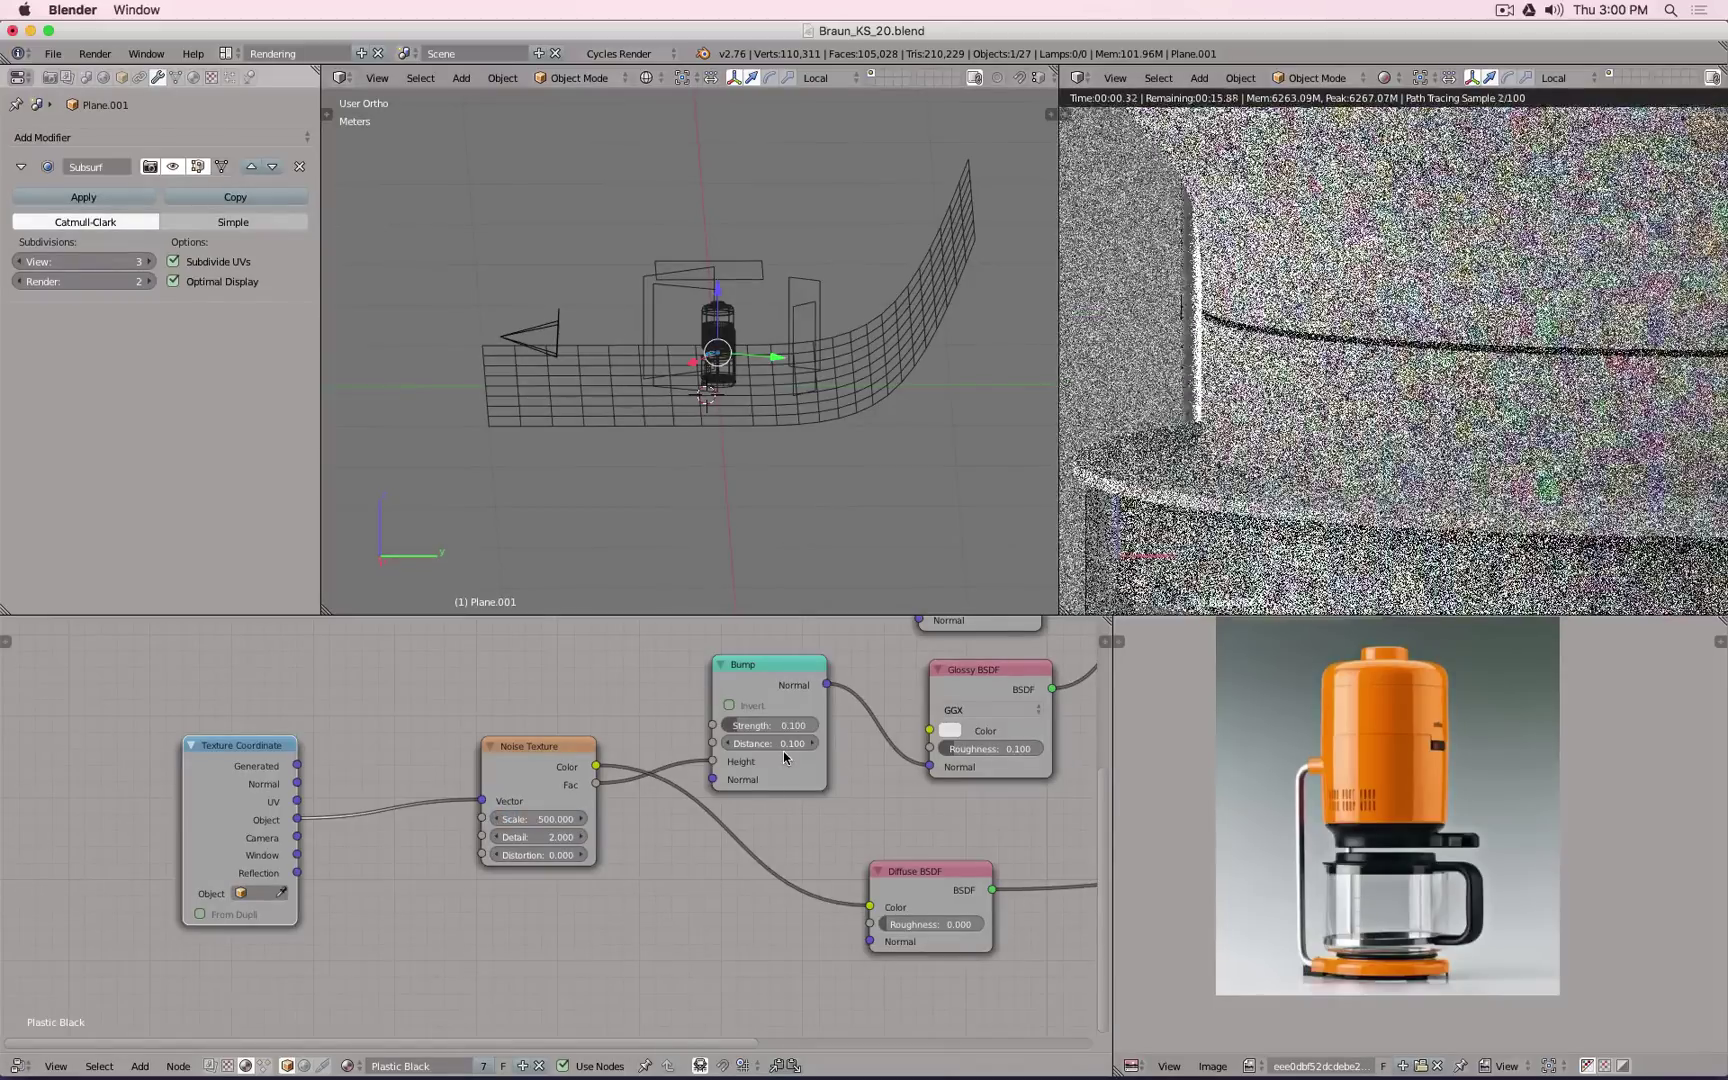
click(528, 818)
text(800)
key(Return)
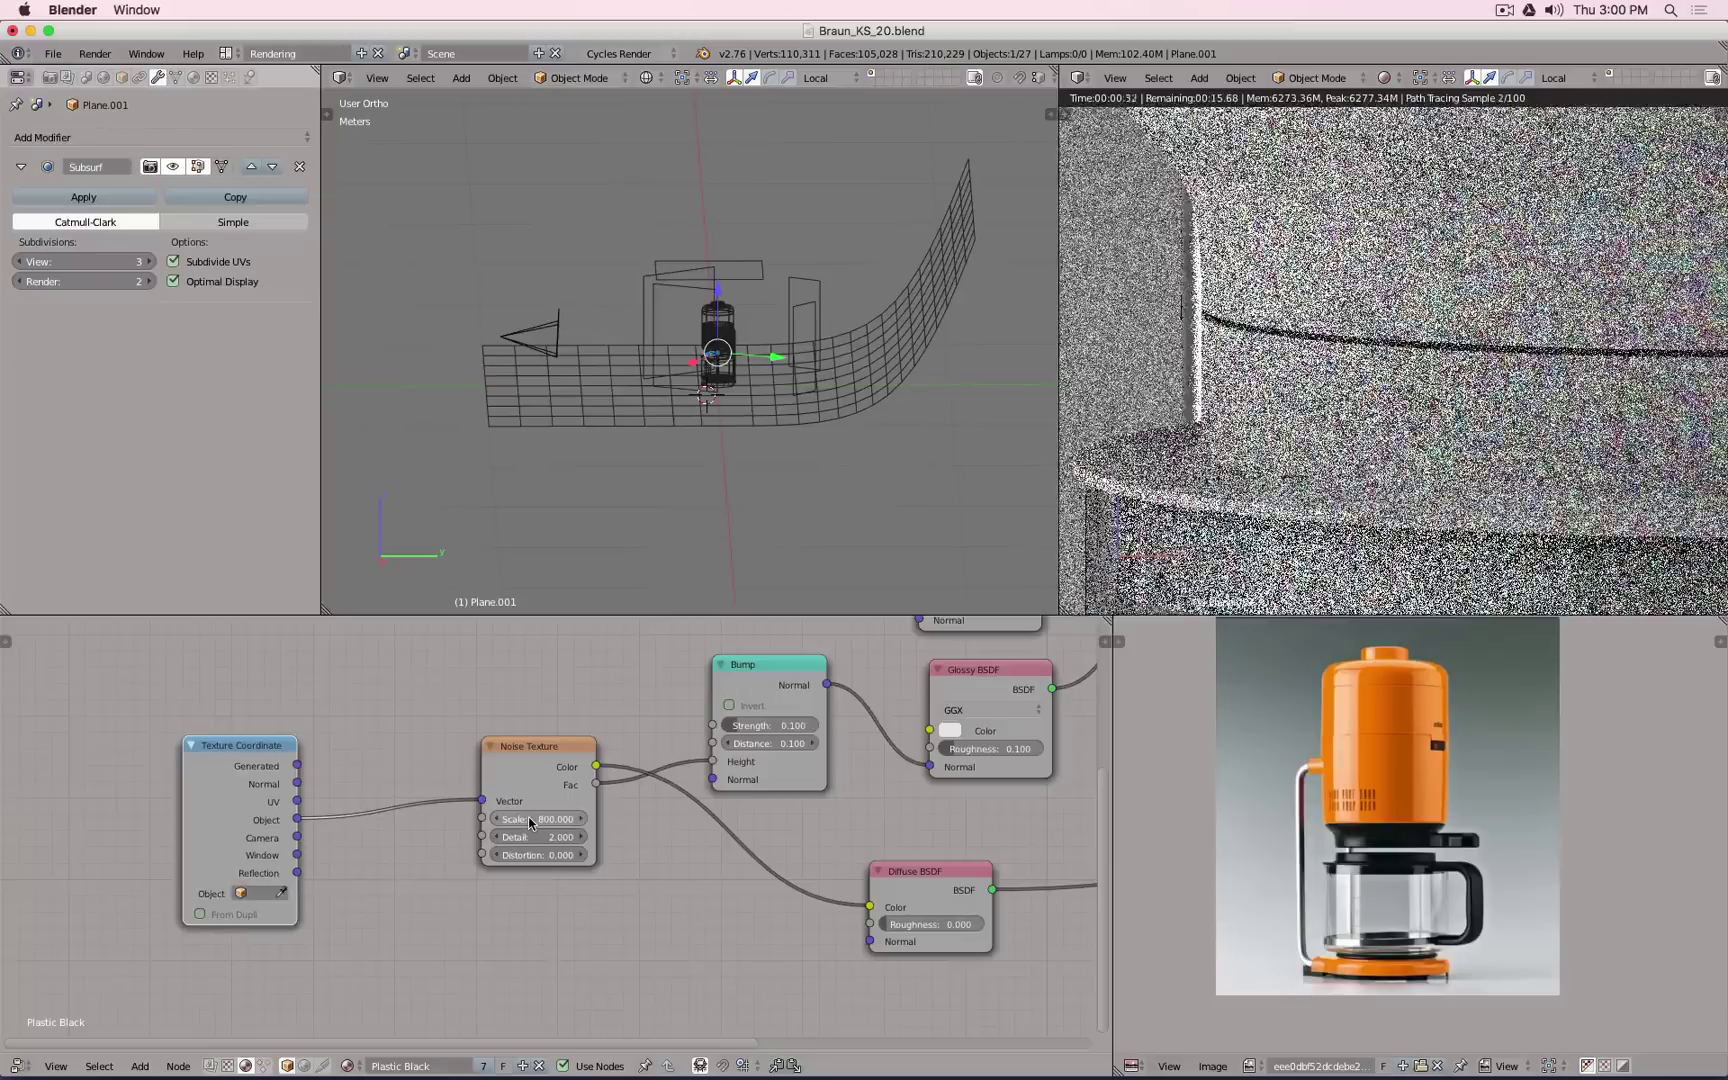
click(528, 818)
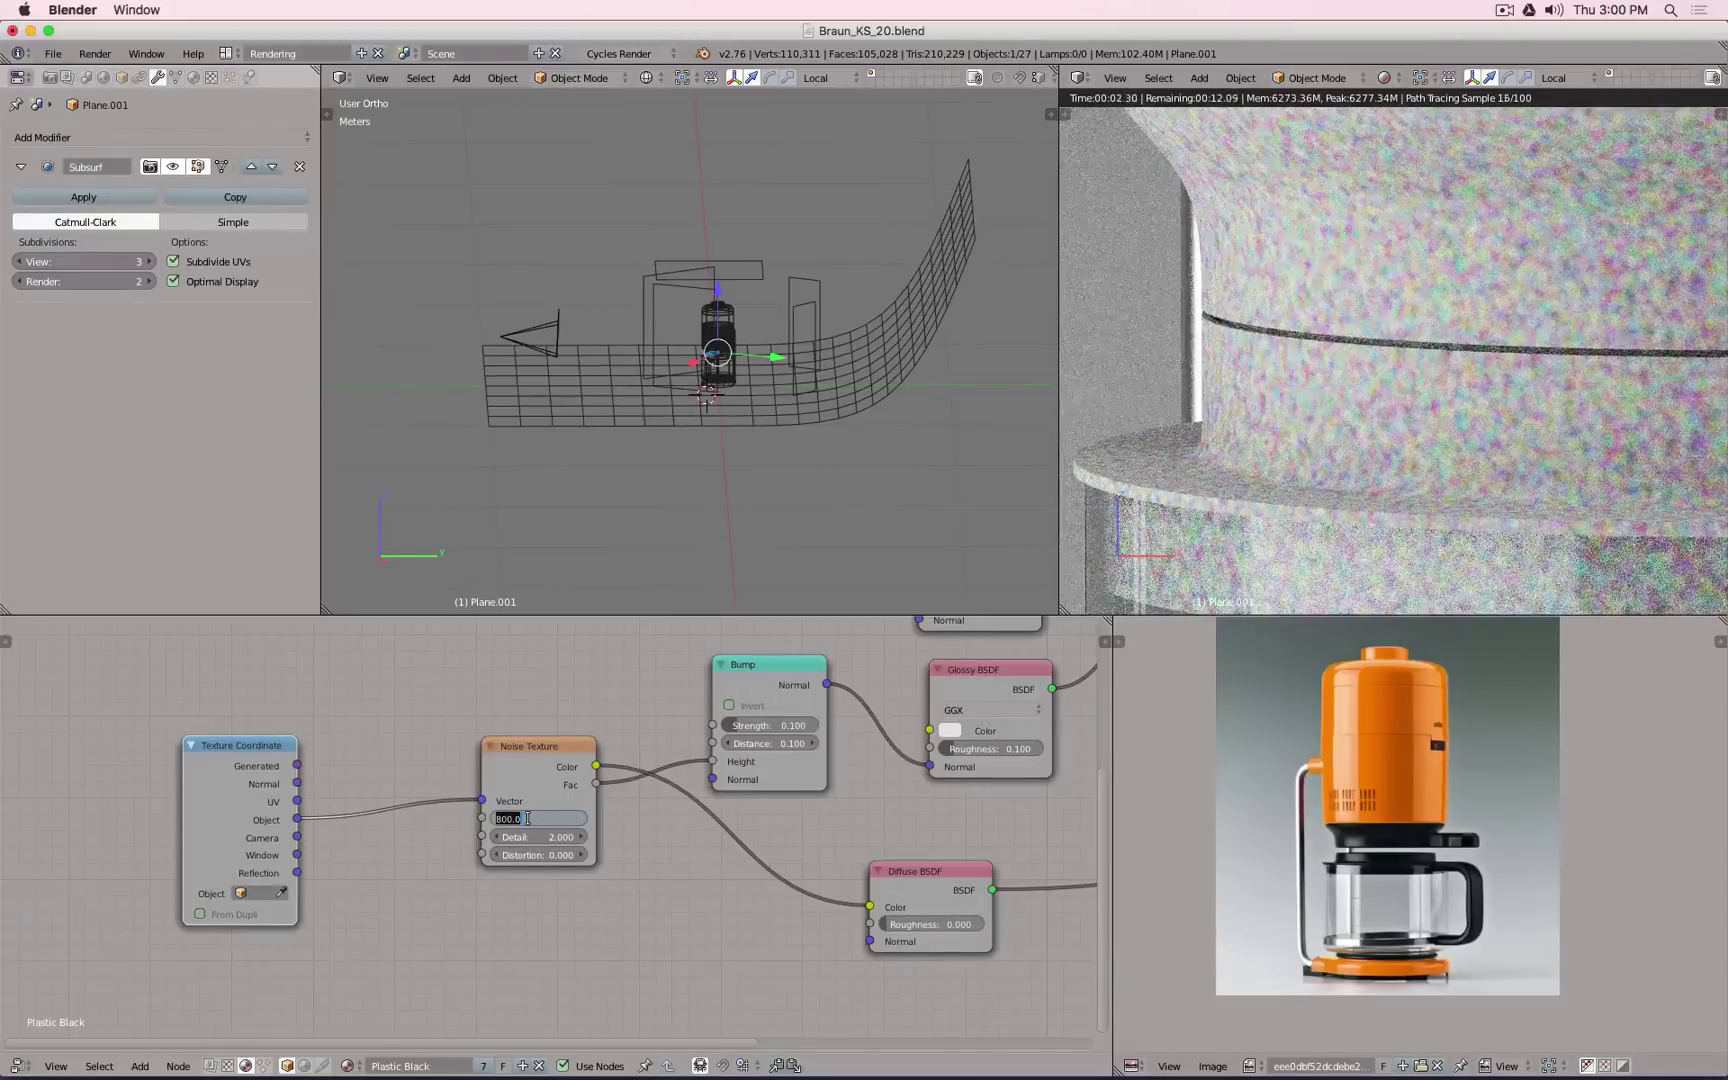
text(1)
key(Return)
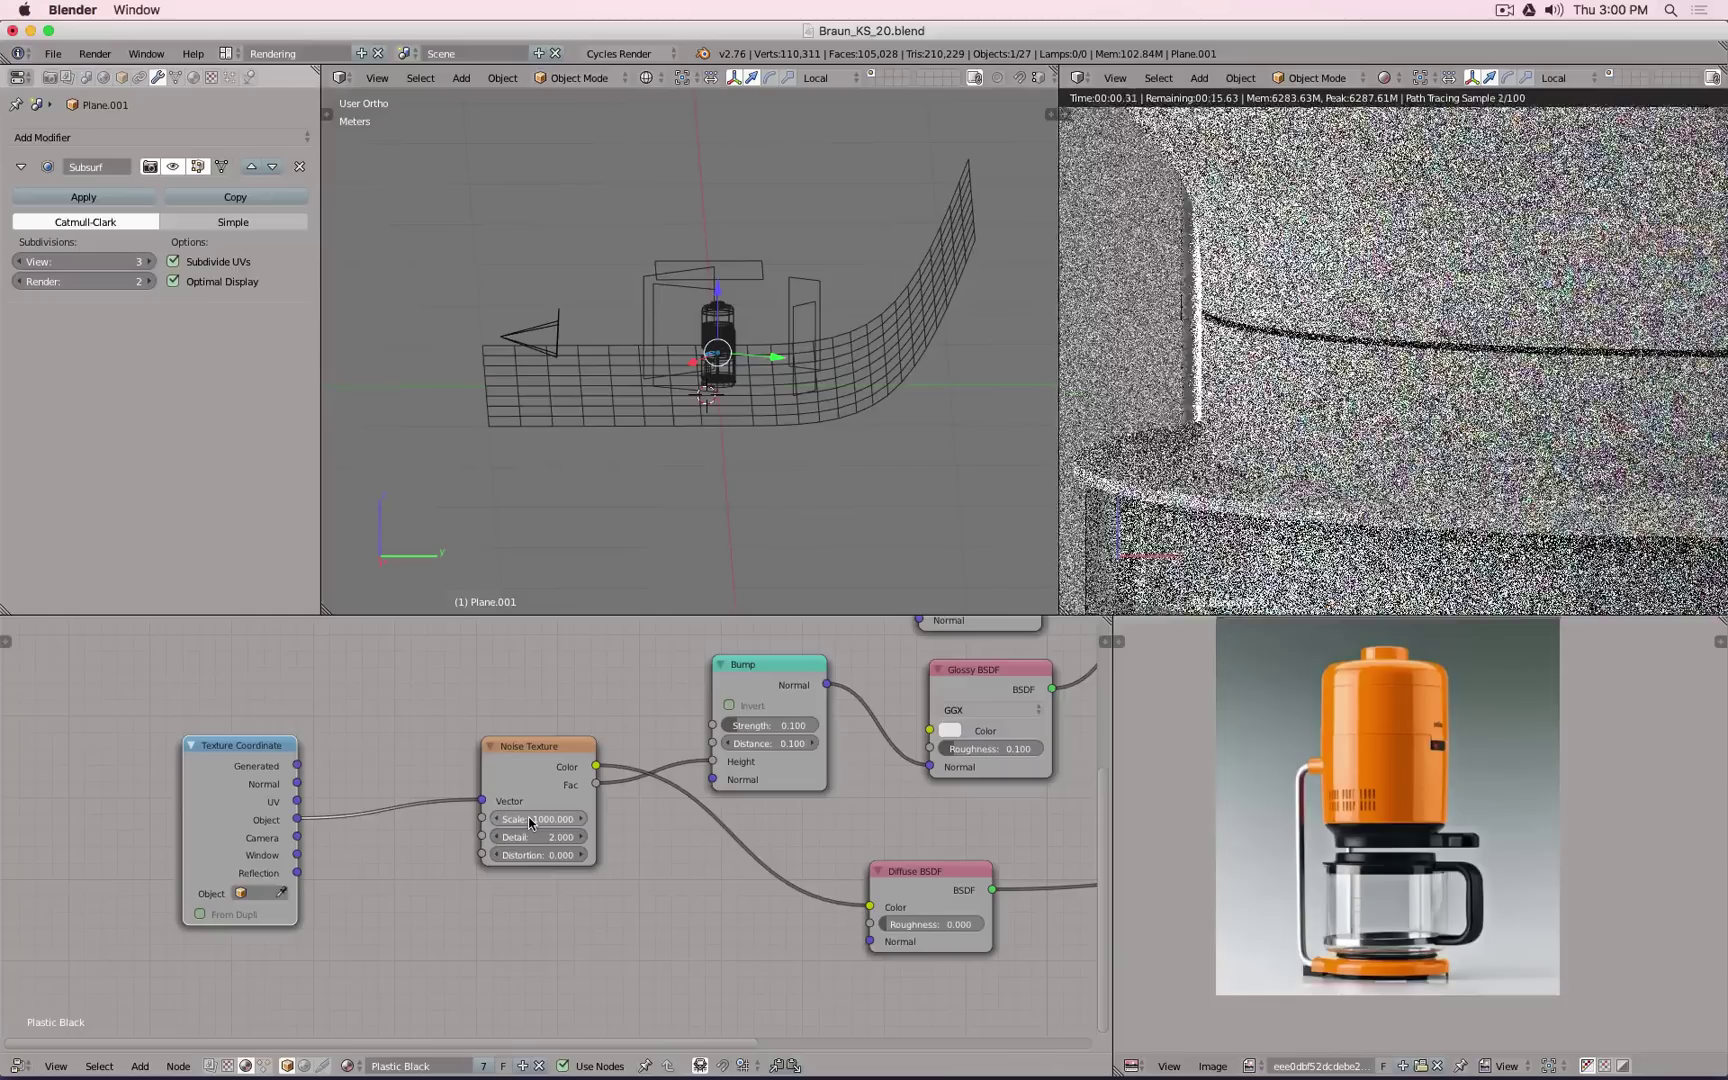
Step: Set the Noise Texture's scale to 1500 in the Plastic Black material
scroll(1452, 454, up, 5)
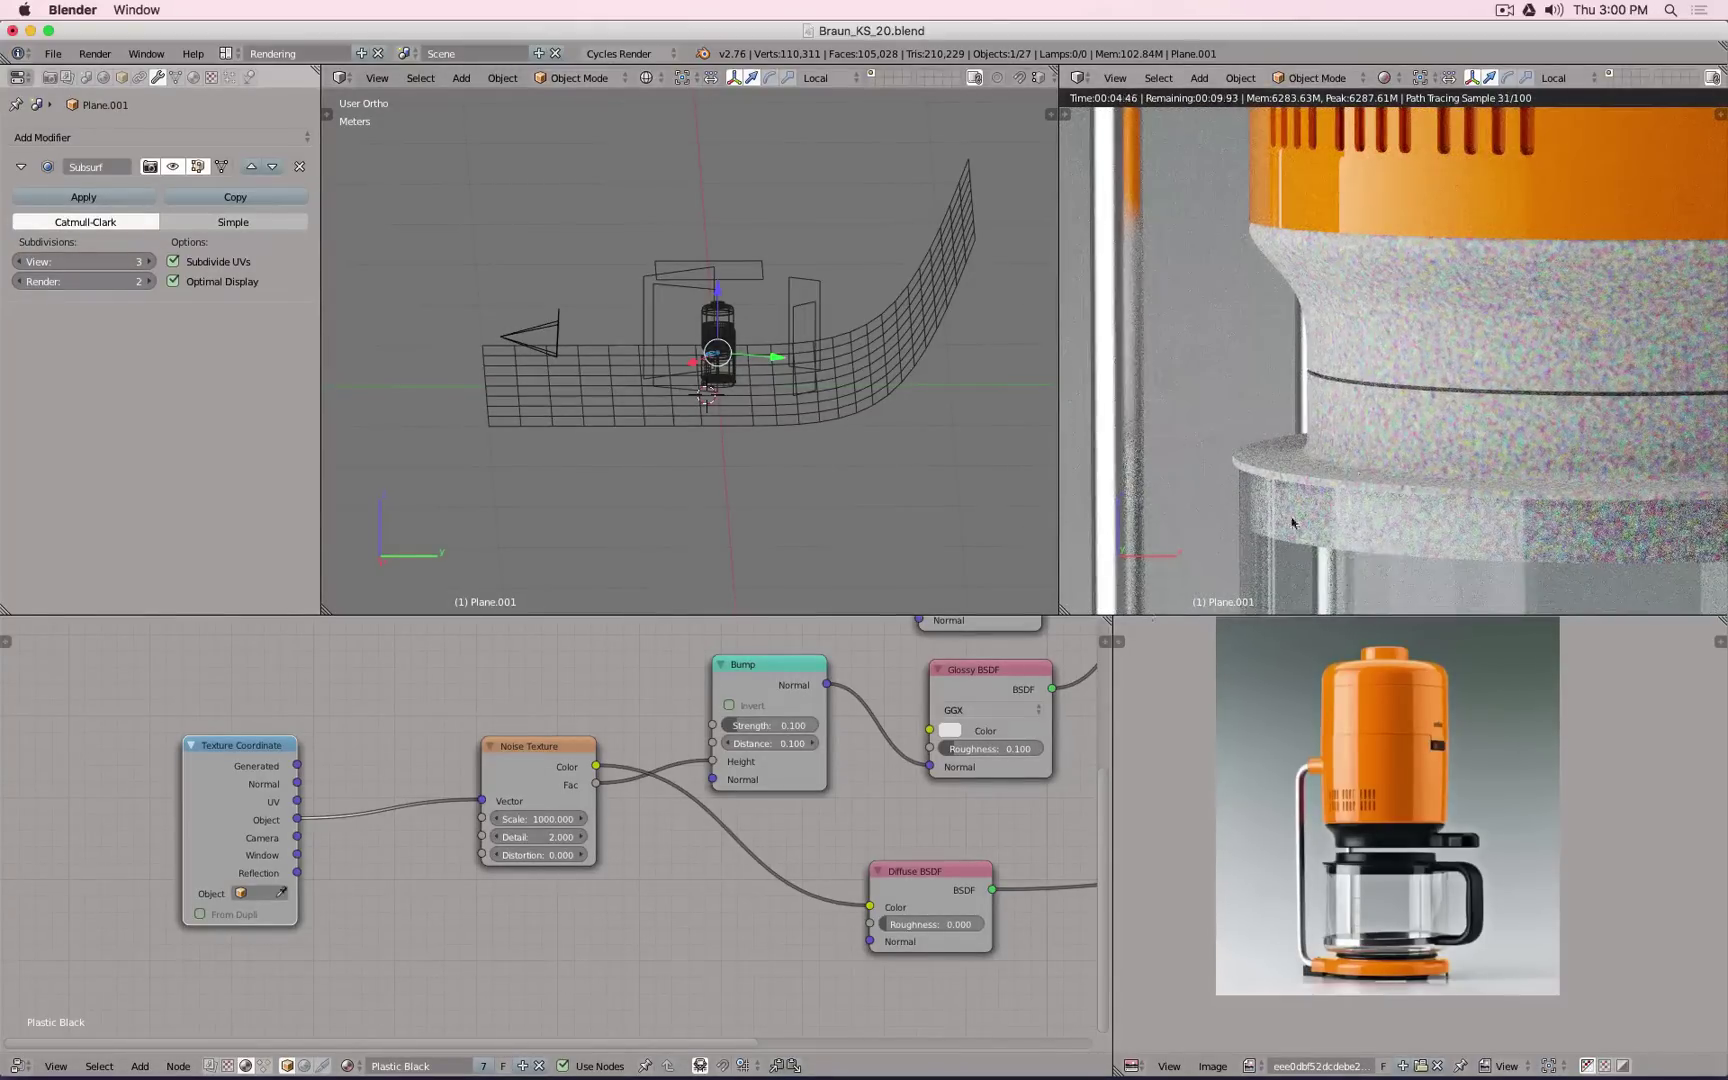
click(528, 818)
text(1500)
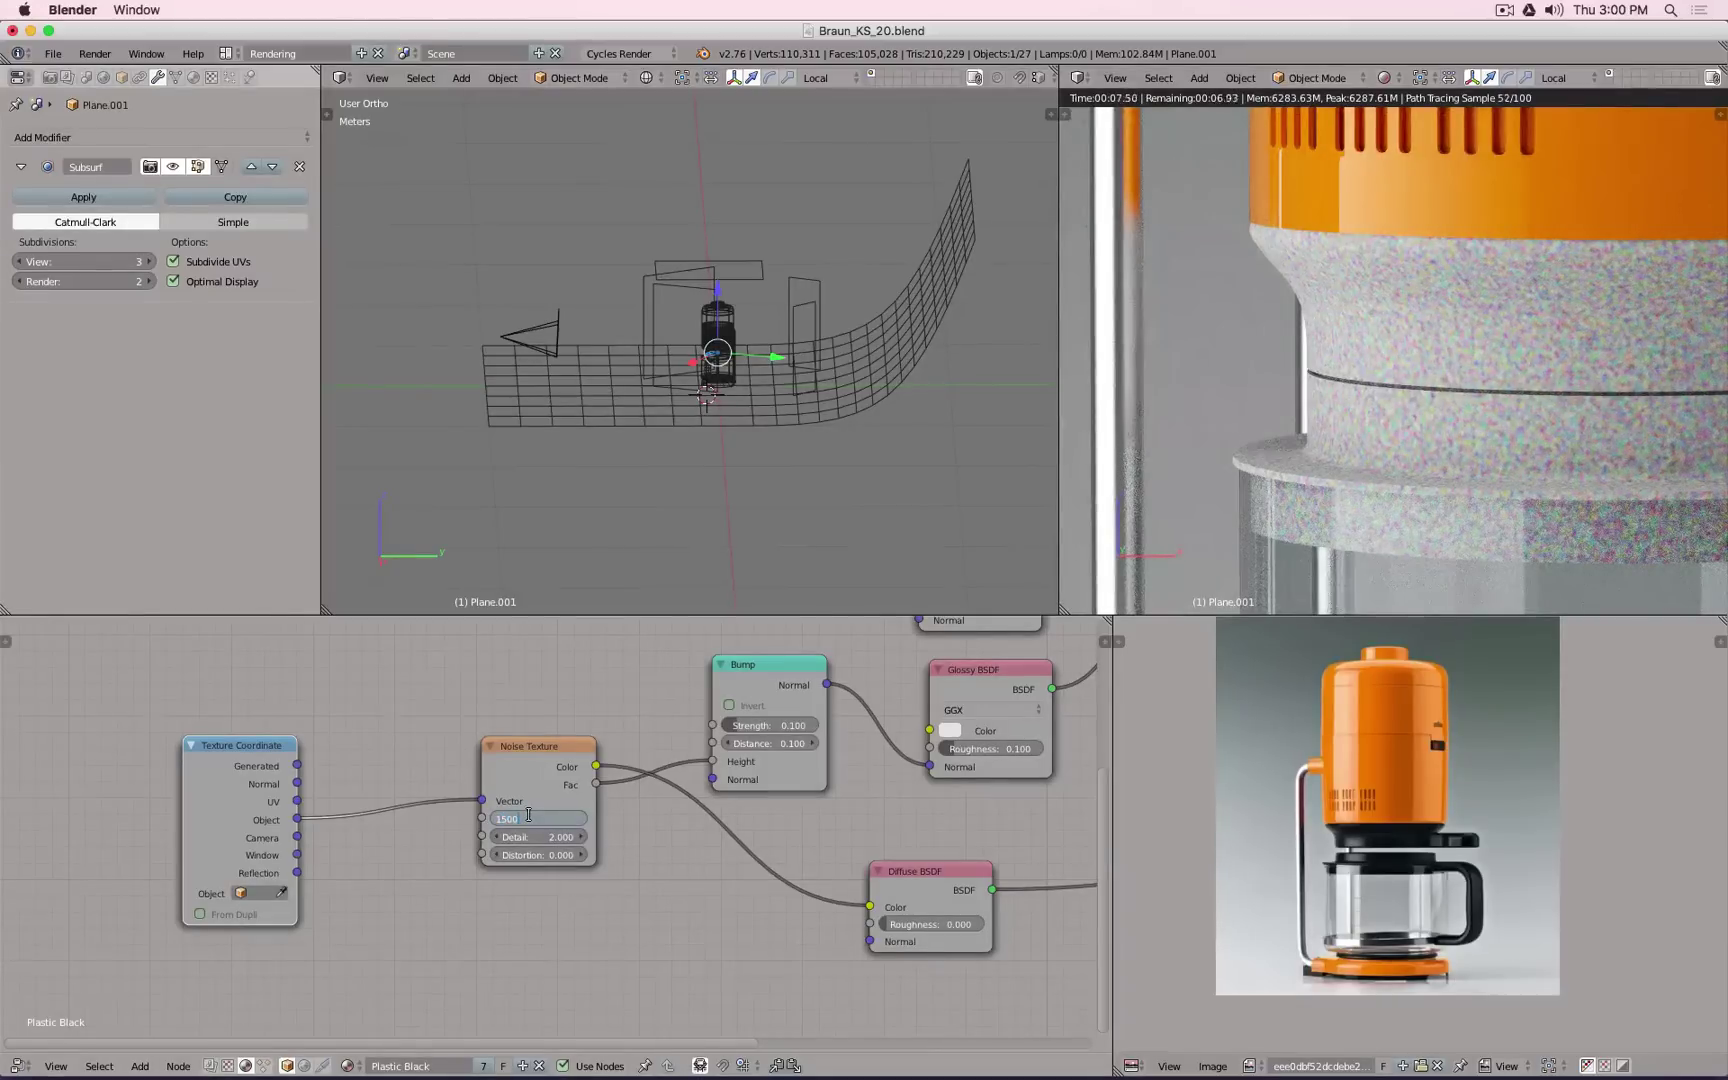
key(Return)
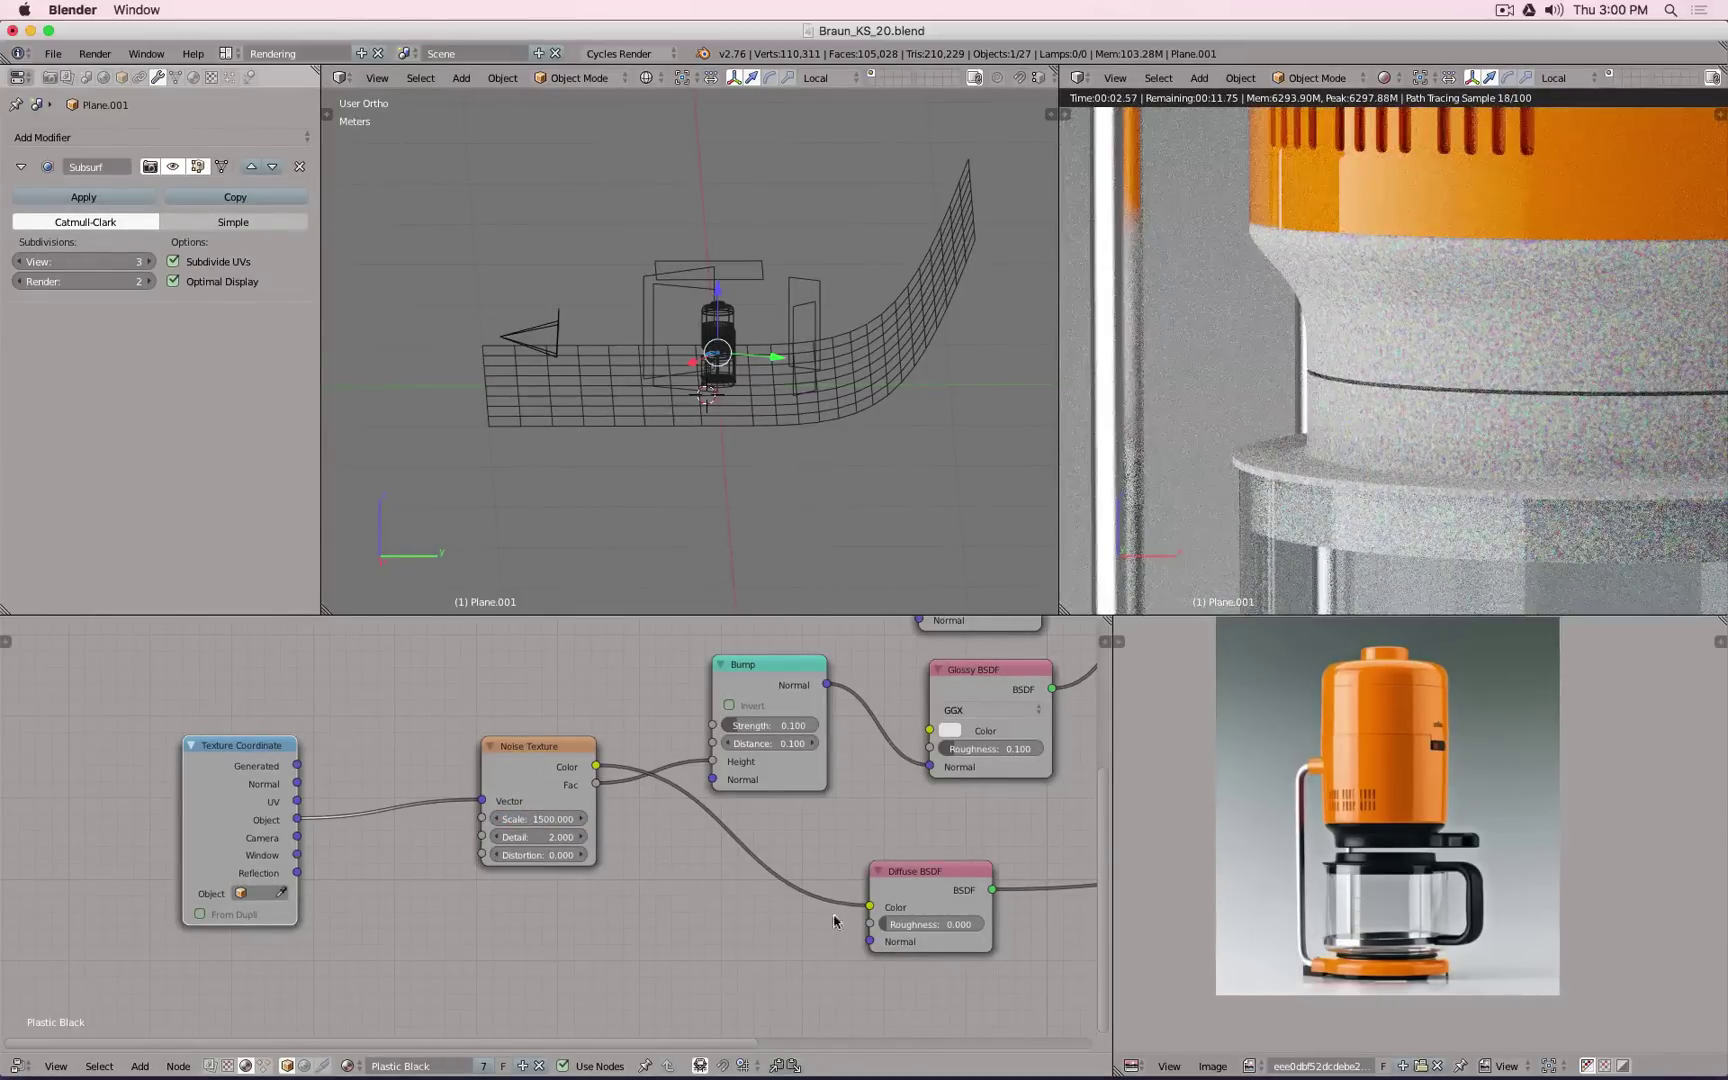
Step: Make the Material Output fed by the Mix Shader the active output of Plastic Black
middle_drag(918, 835, 603, 877)
scroll(603, 877, down, 3)
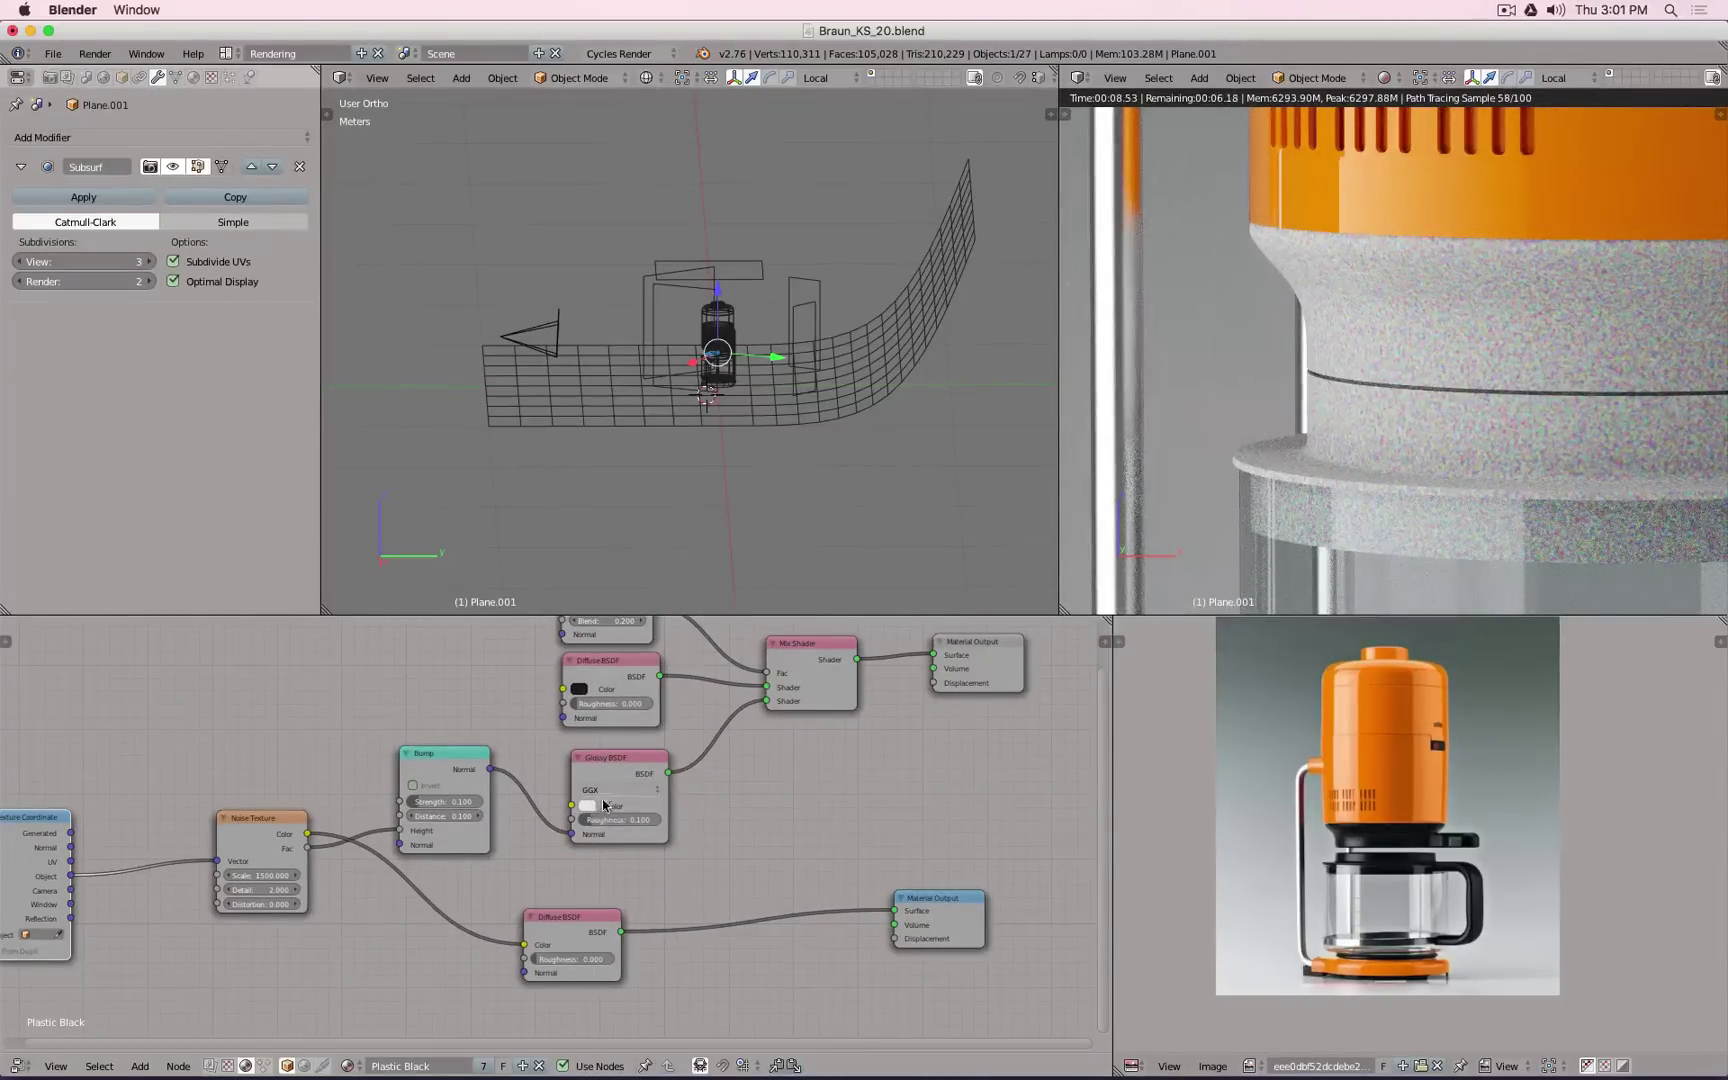
click(1005, 657)
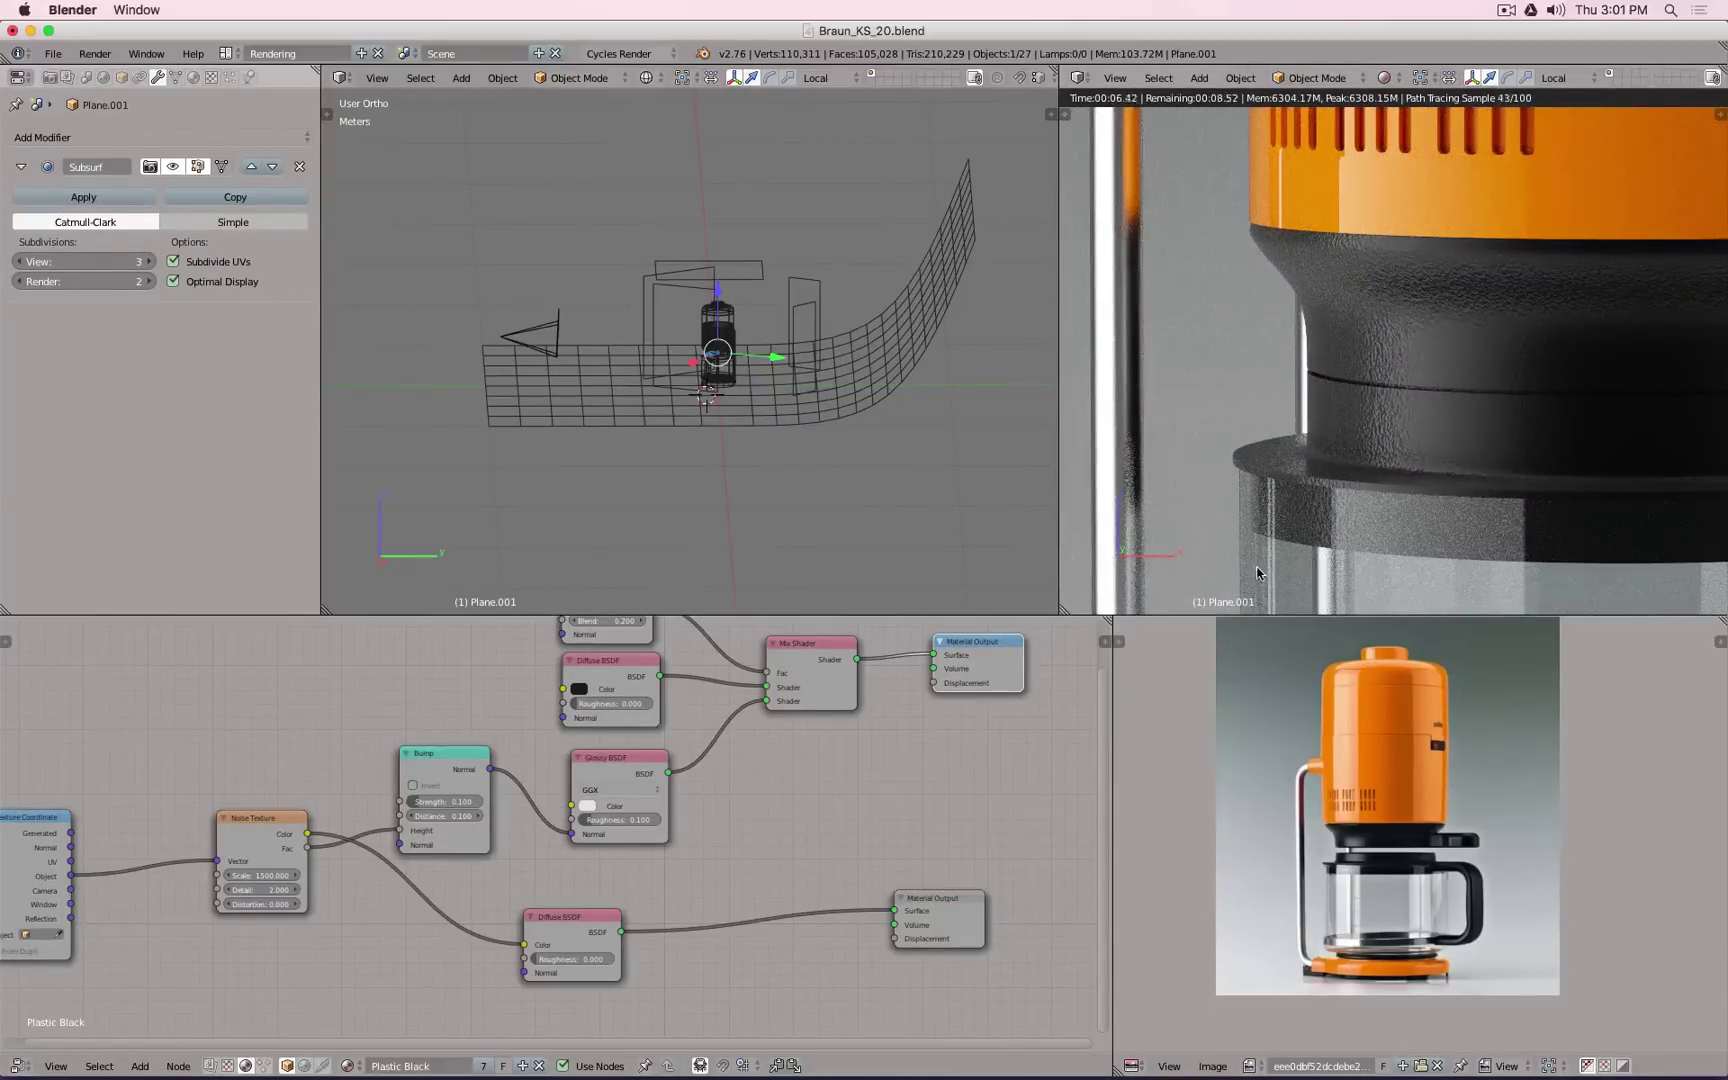
Step: Set the Noise Texture's scale to 2500
click(294, 870)
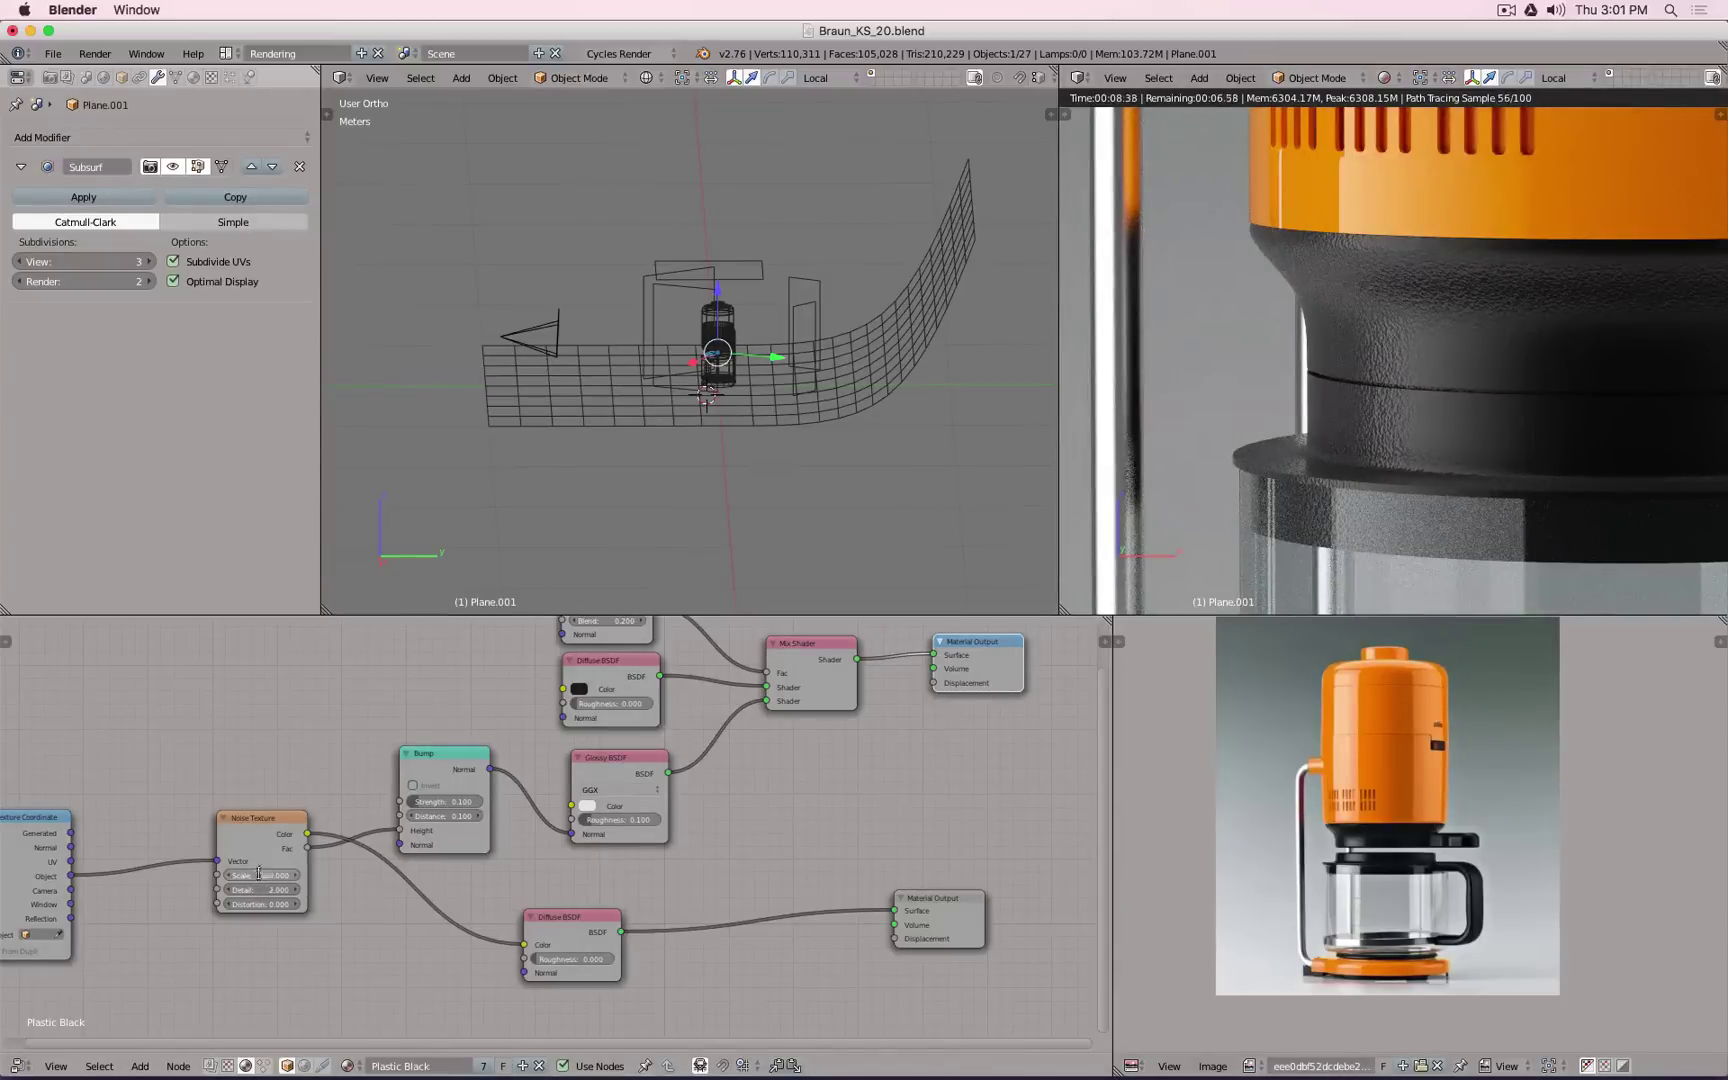
text(2500)
key(Return)
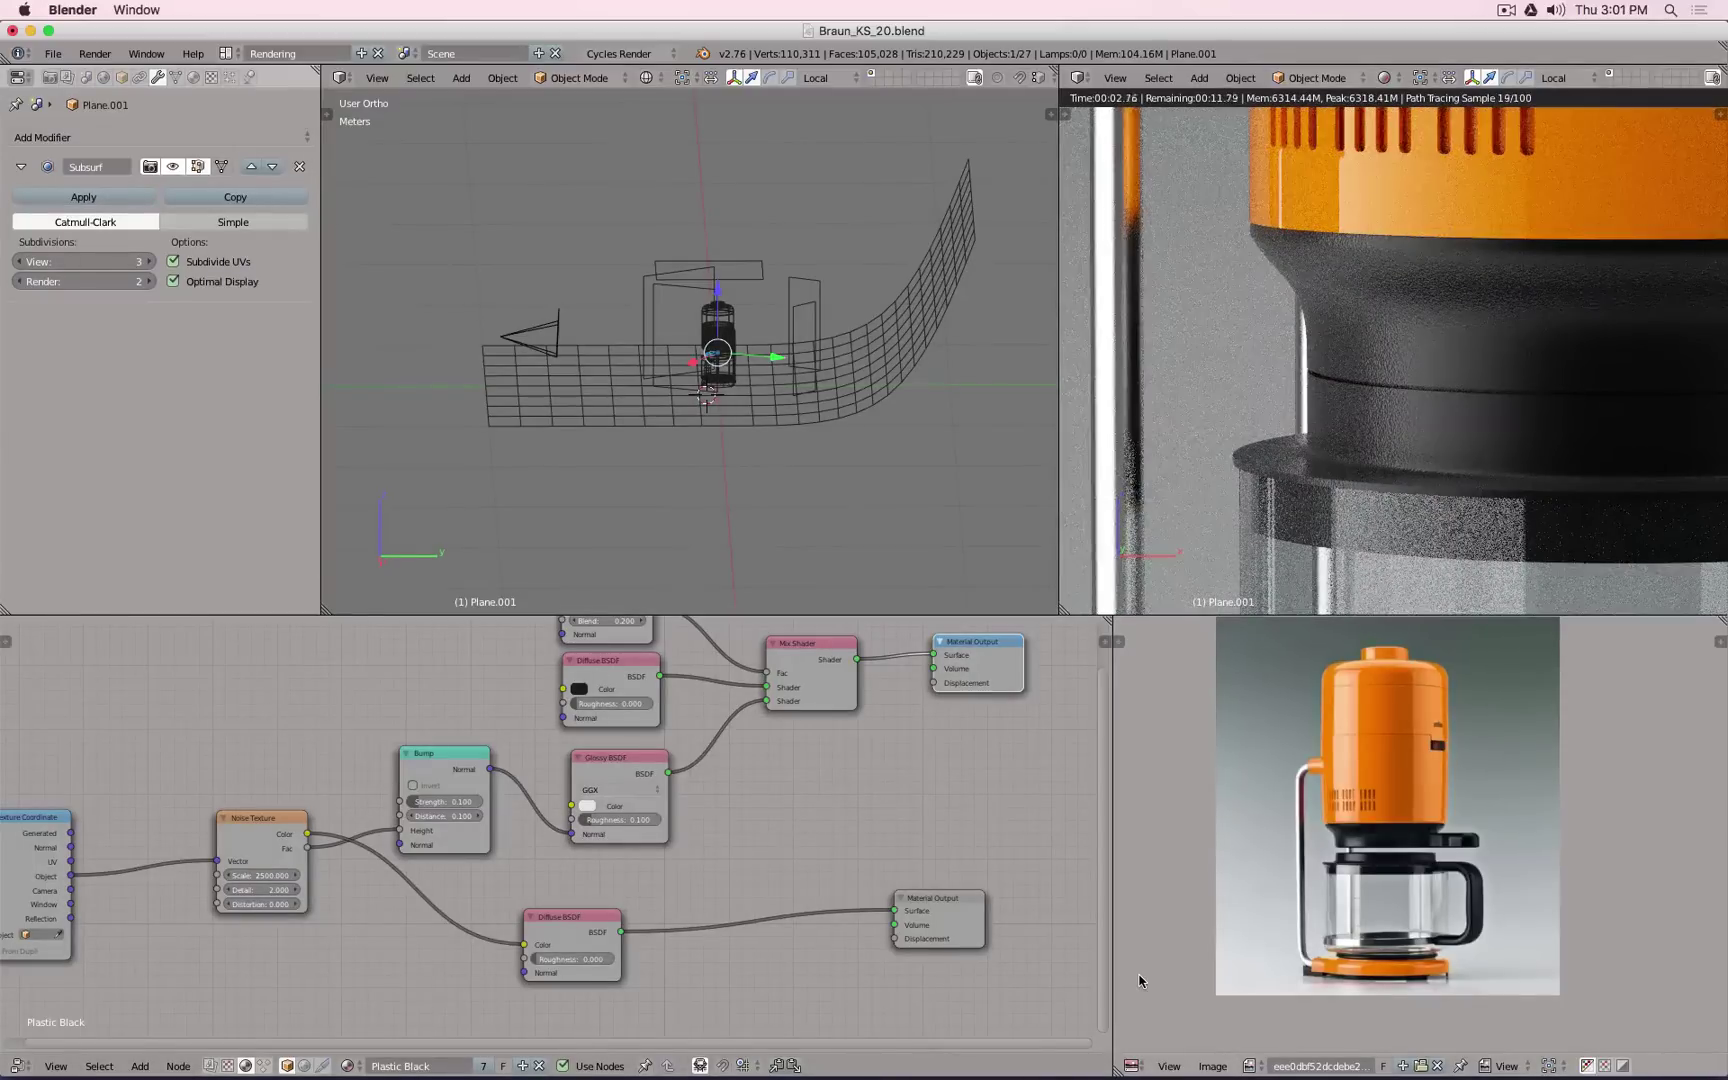
Step: Set the Noise Texture's scale to 3000
click(275, 871)
text(1)
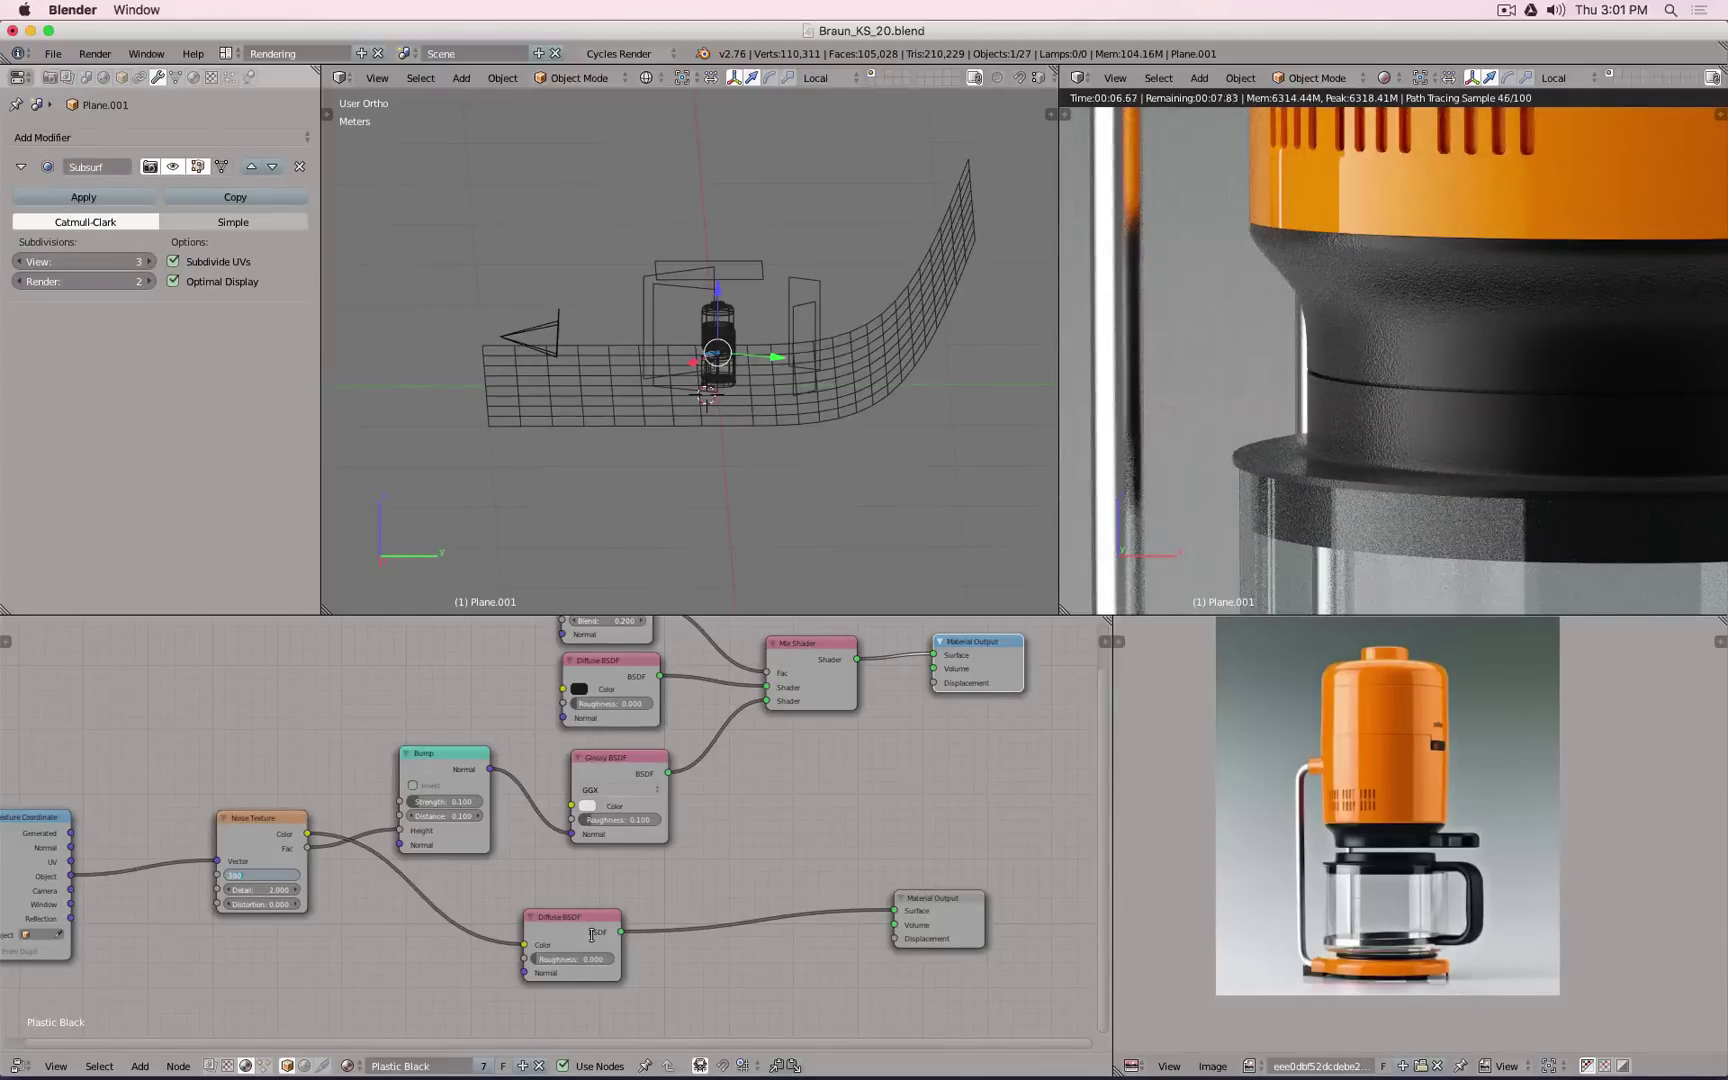
text(000)
key(Return)
Step: Reduce the Bump node's strength to 0.05
scroll(1413, 289, up, 5)
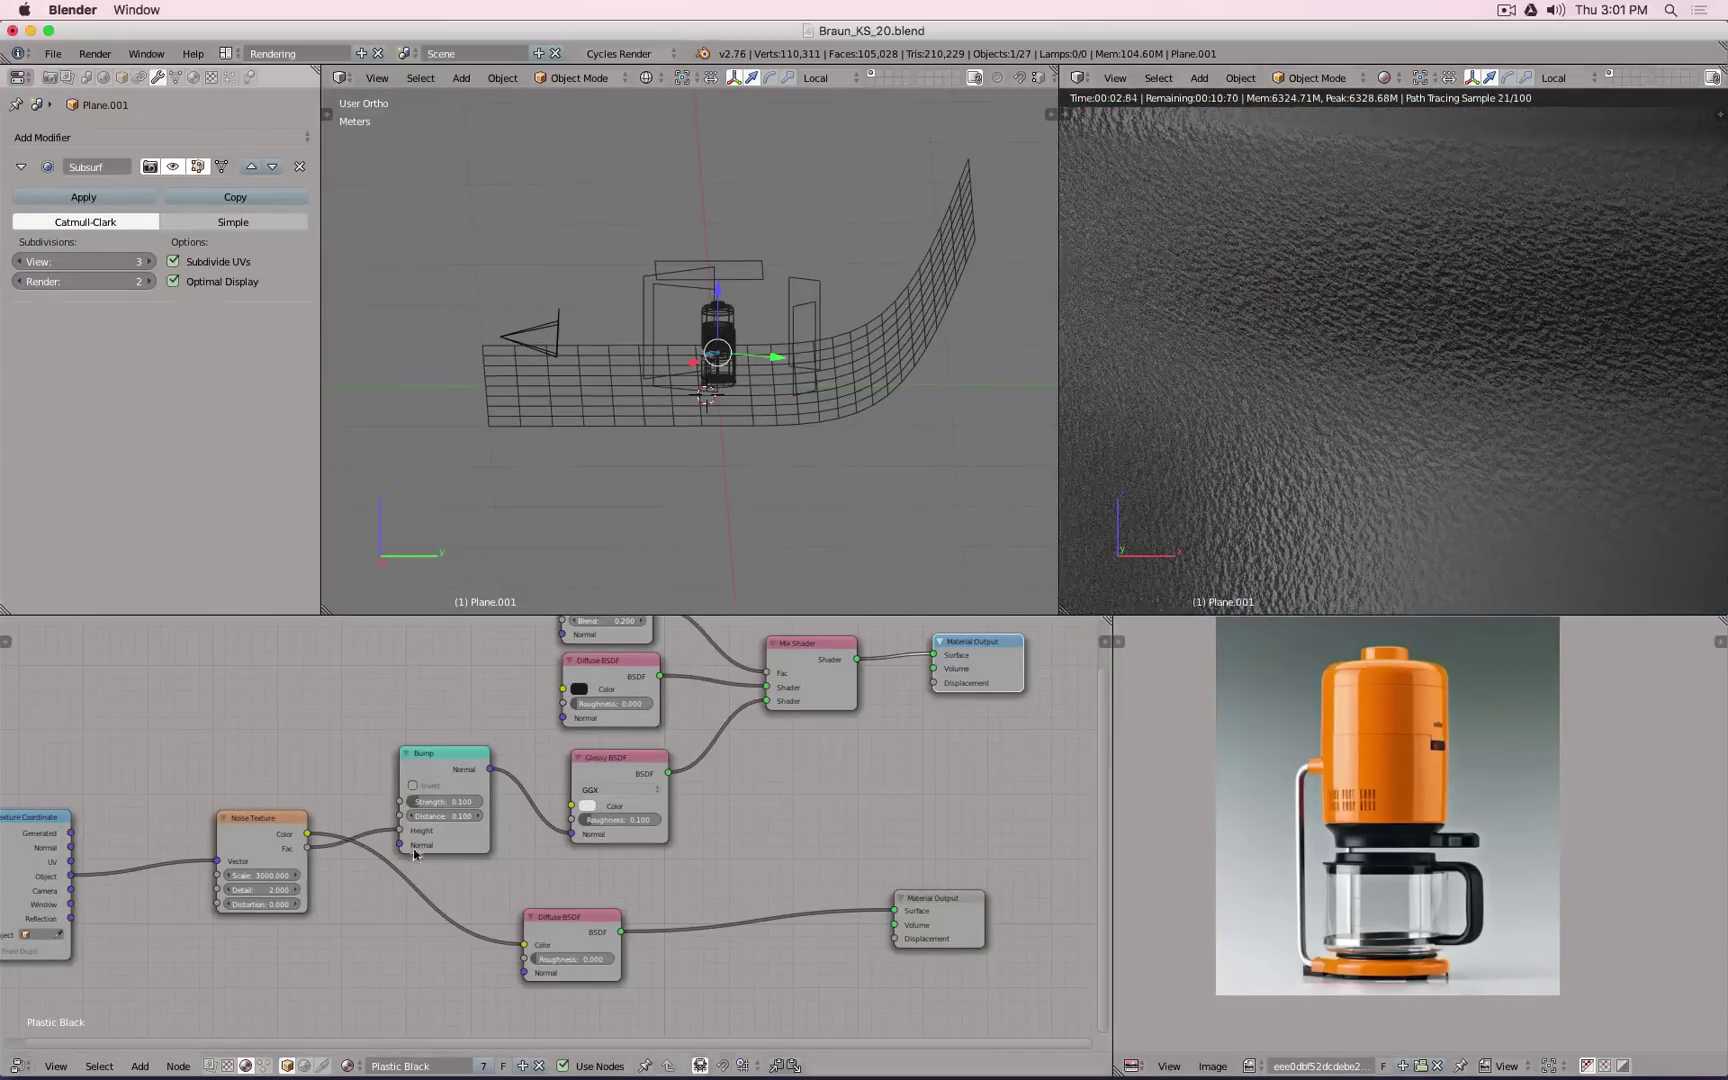
scroll(456, 805, up, 3)
click(390, 800)
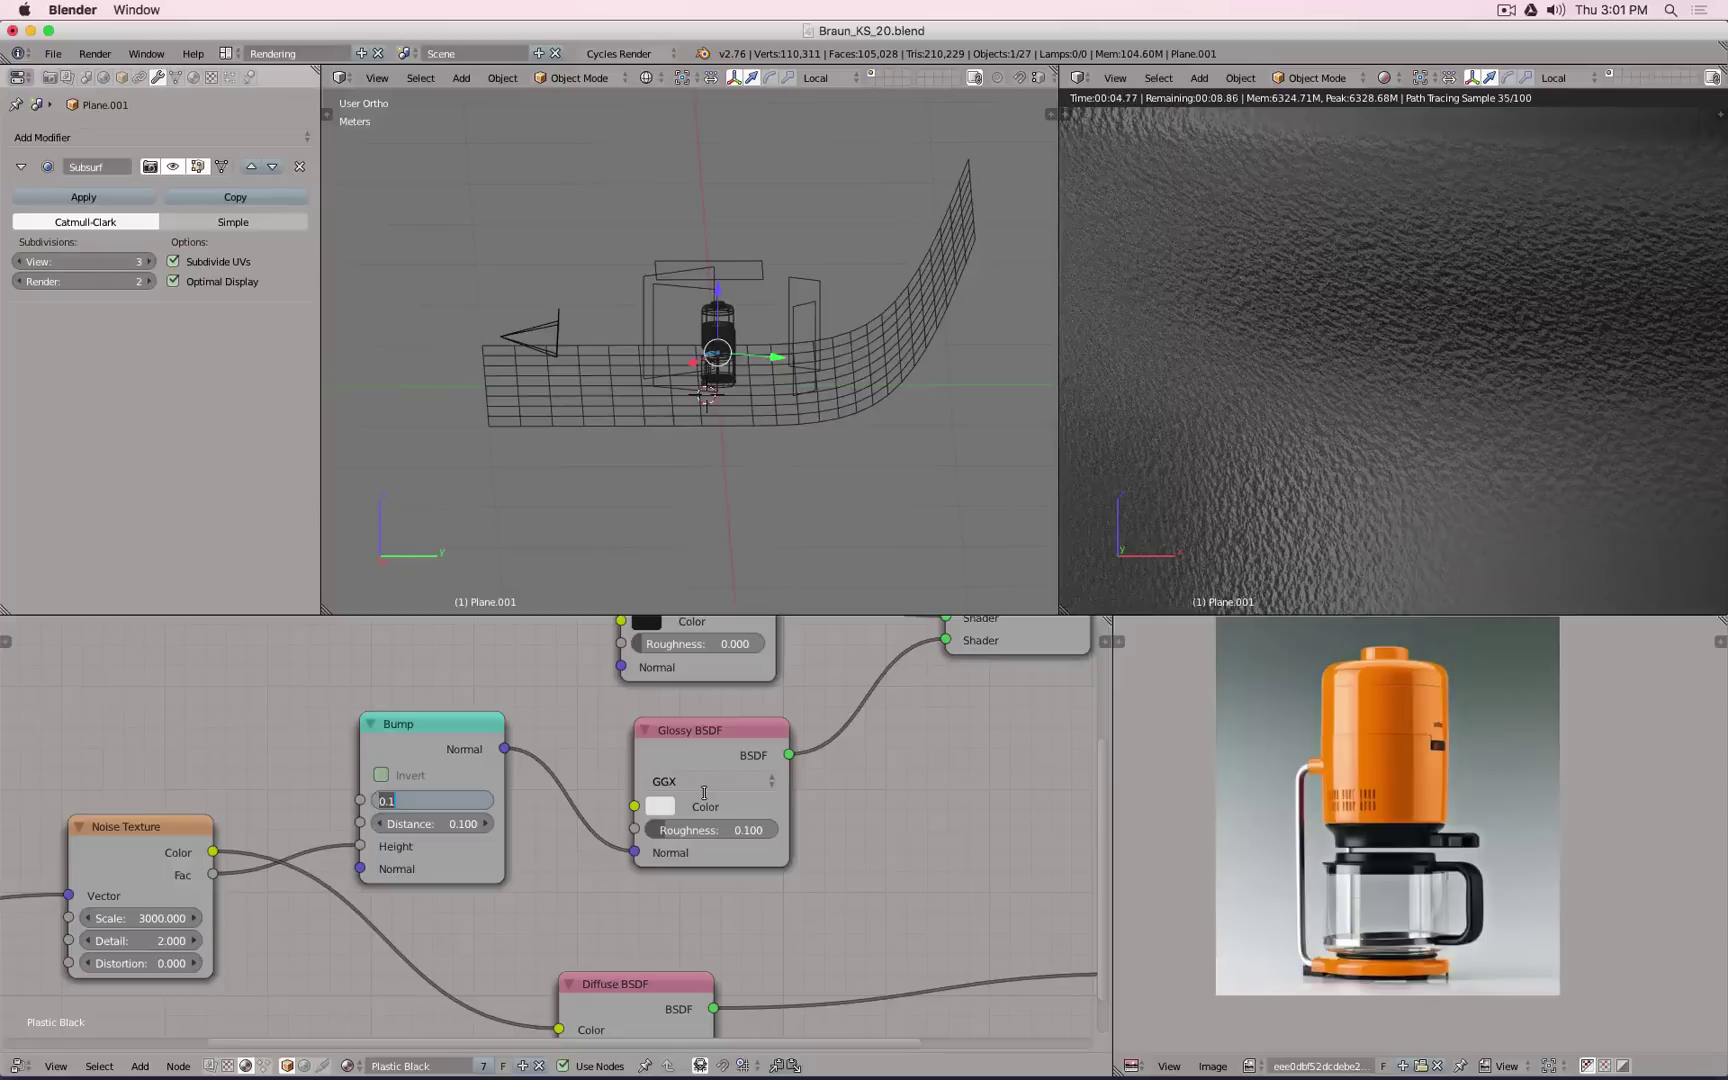
text(0.)
text(05)
key(Return)
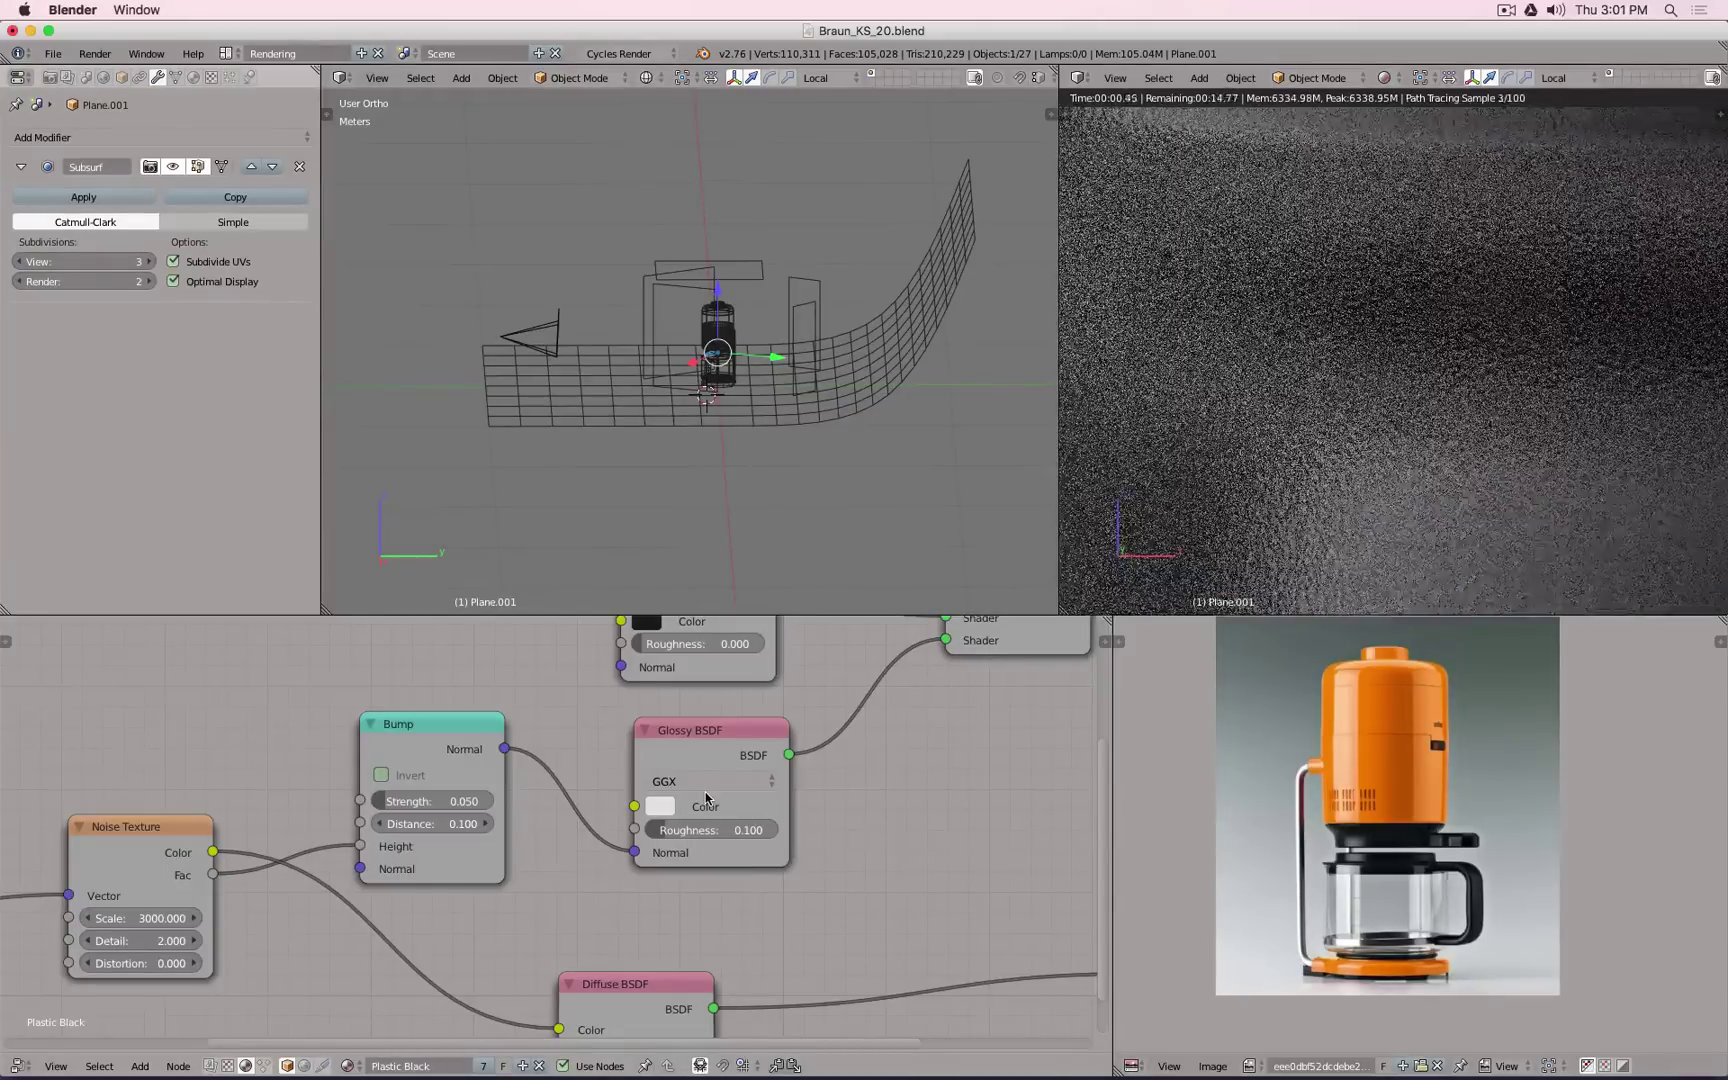
Step: Set the Bump node's strength to 0.01
click(447, 799)
key(BackSpace)
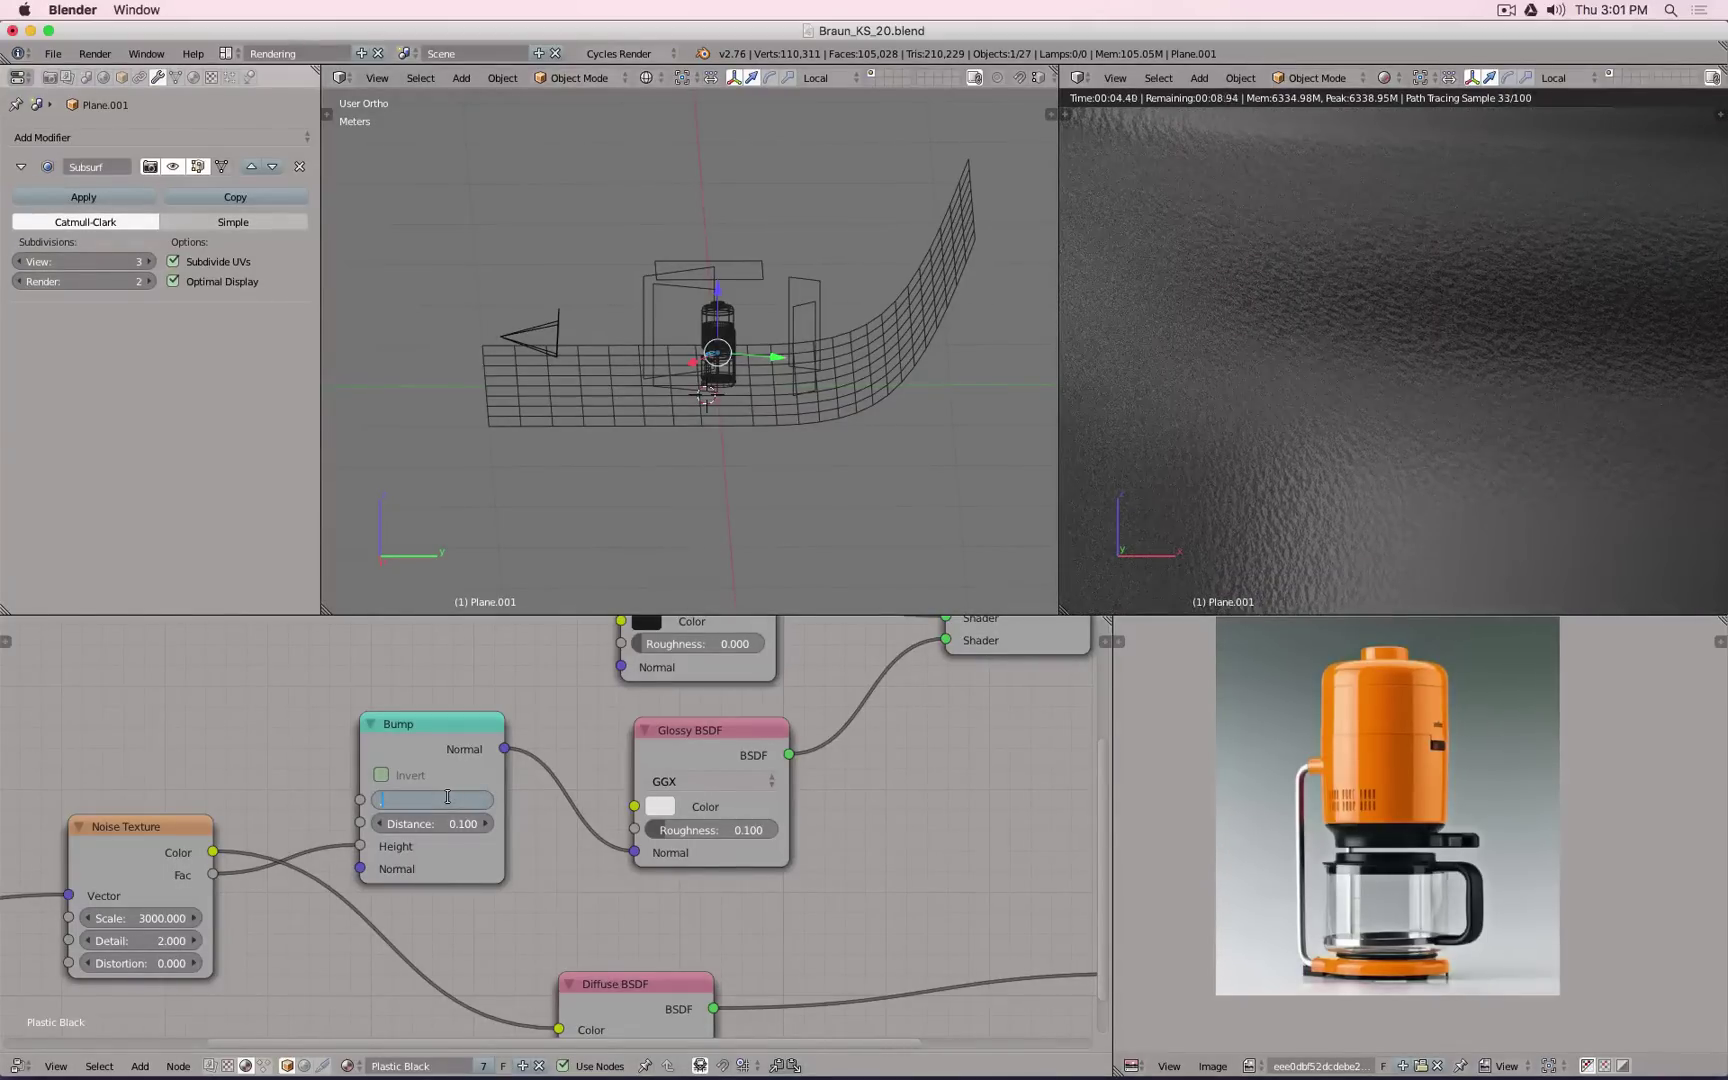
text(0.01)
key(Return)
Step: Raise the Bump node's strength to 0.02
click(438, 803)
key(Right)
text(2)
key(Return)
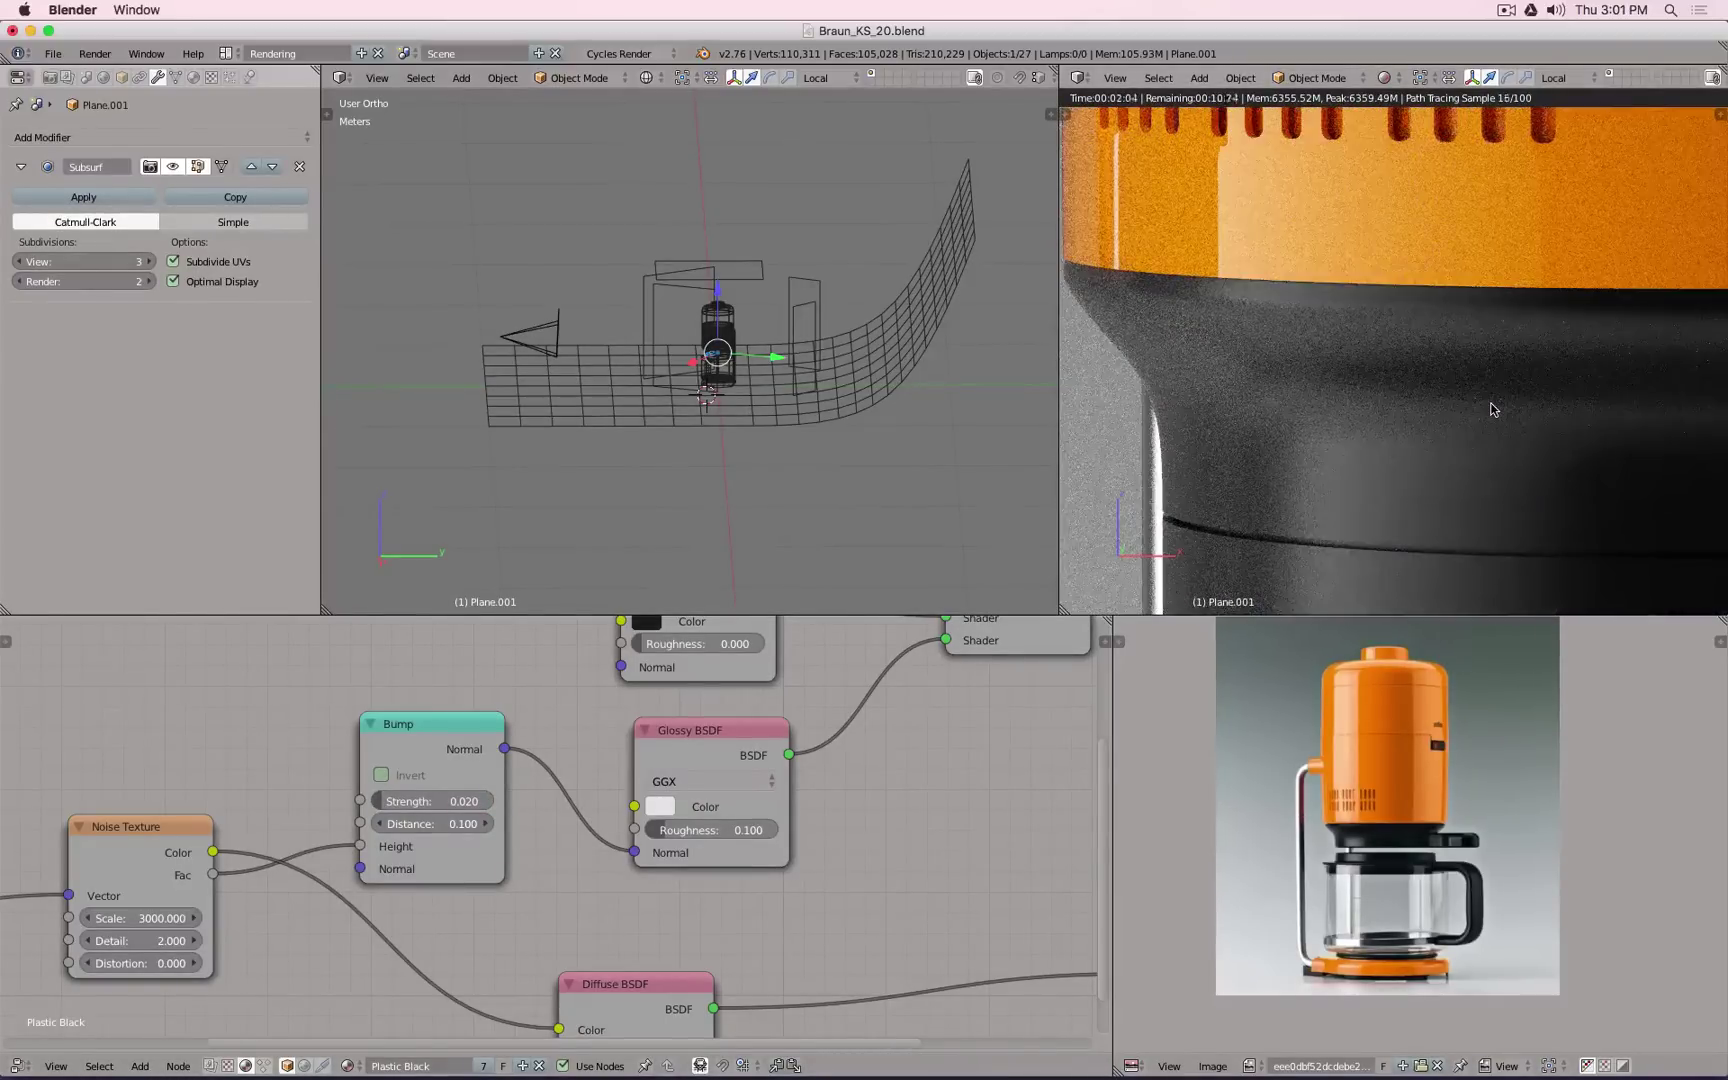
Step: Set the Bump node's strength to 0.03 in the Plastic Black material
click(413, 800)
key(Right)
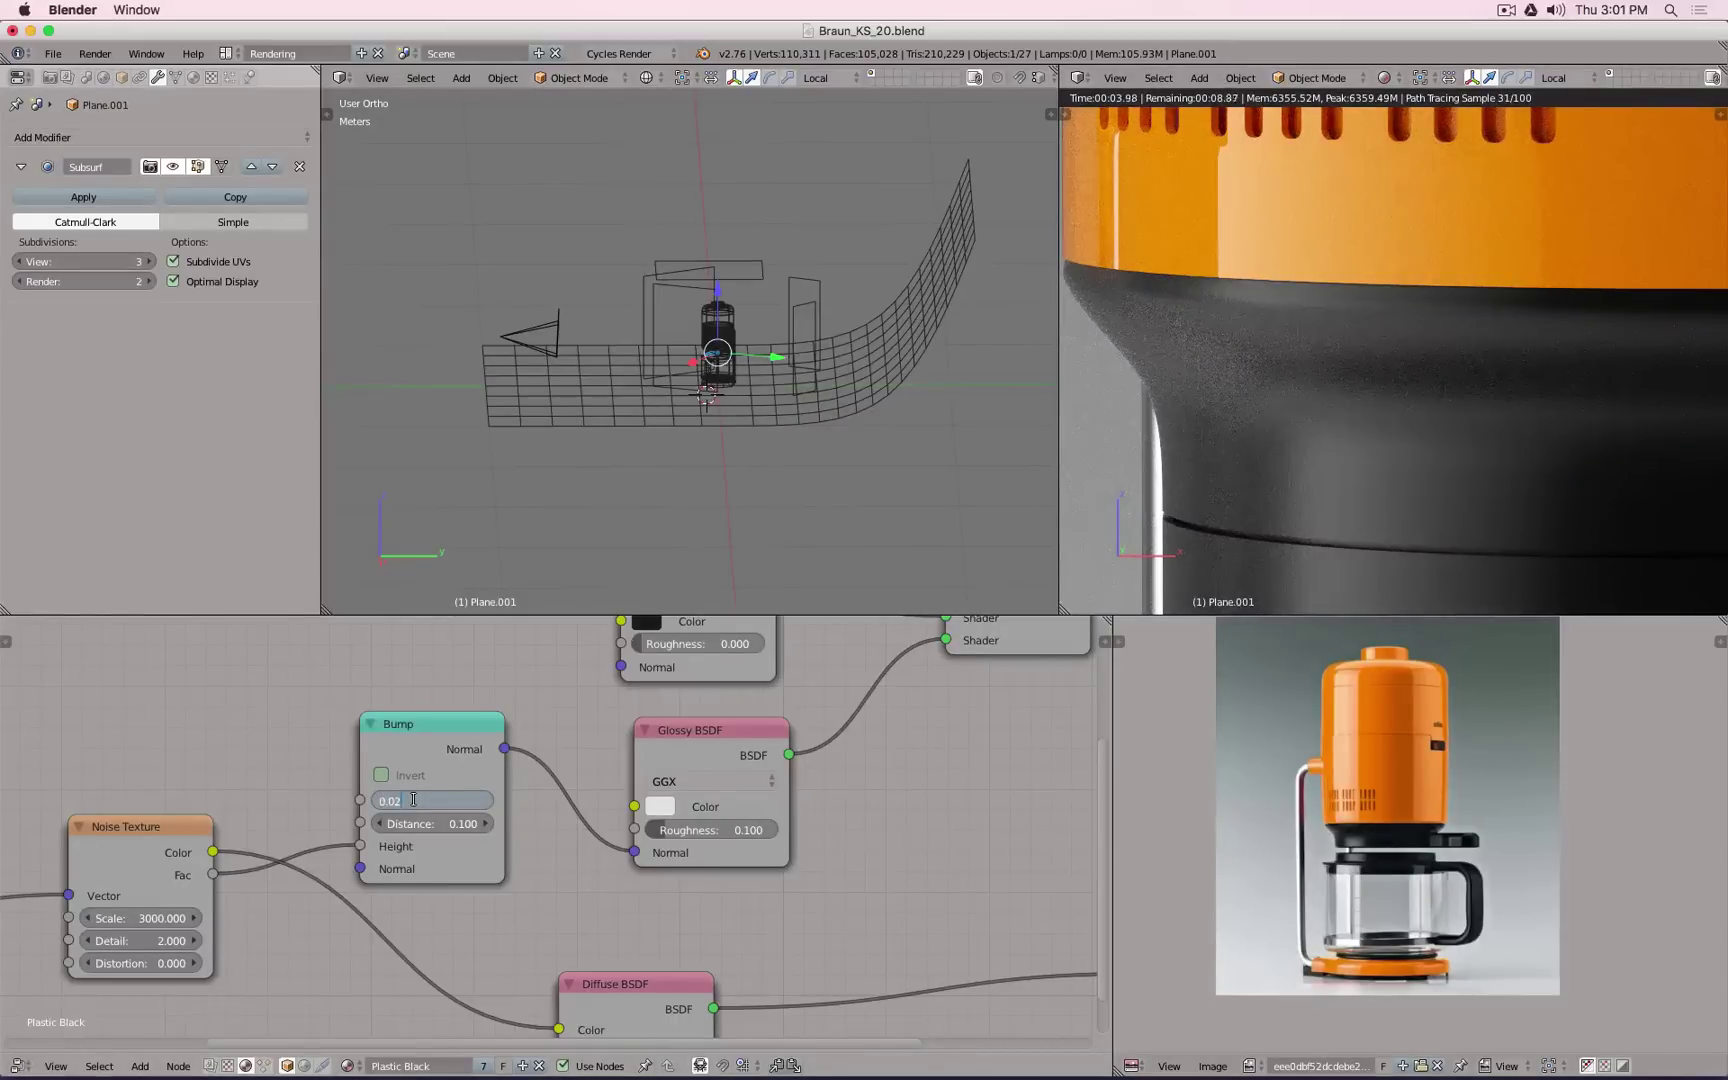
text(3)
key(Return)
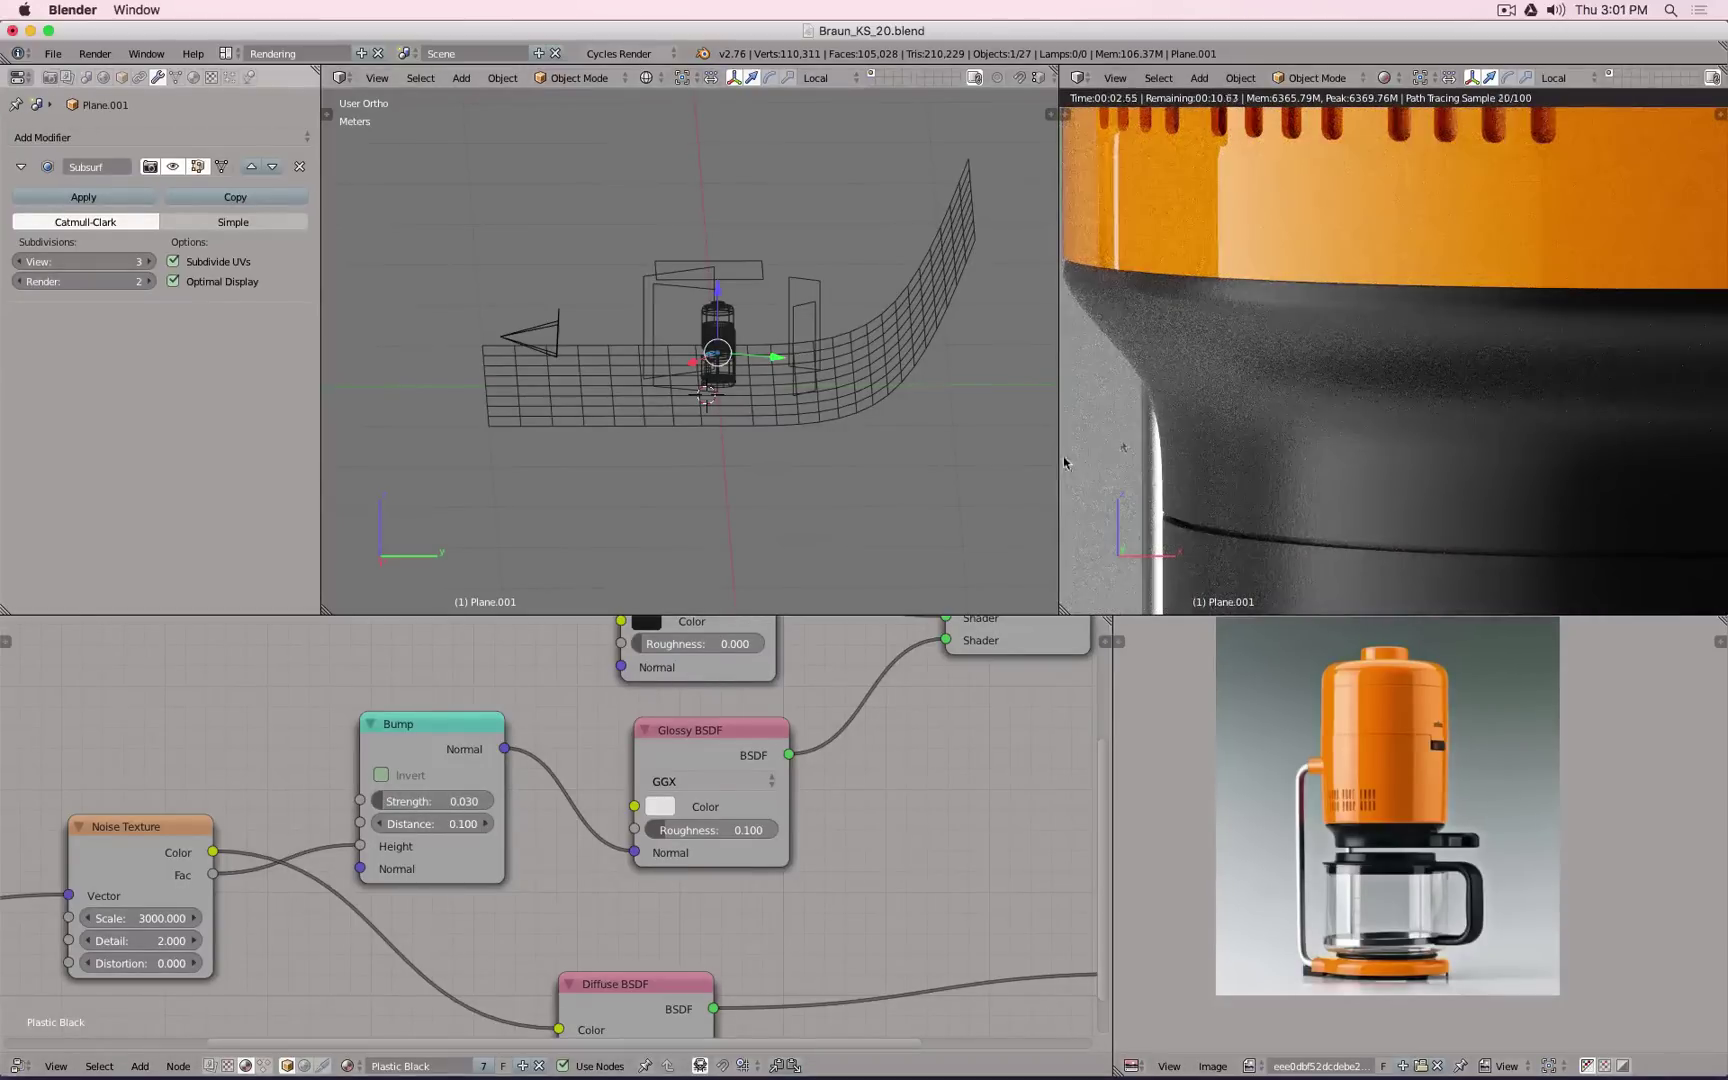
Step: Select the carafe handle in the wireframe view and darken the Diffuse BSDF colour of its Plastic Black material slightly
scroll(1432, 489, down, 5)
scroll(1432, 489, down, 5)
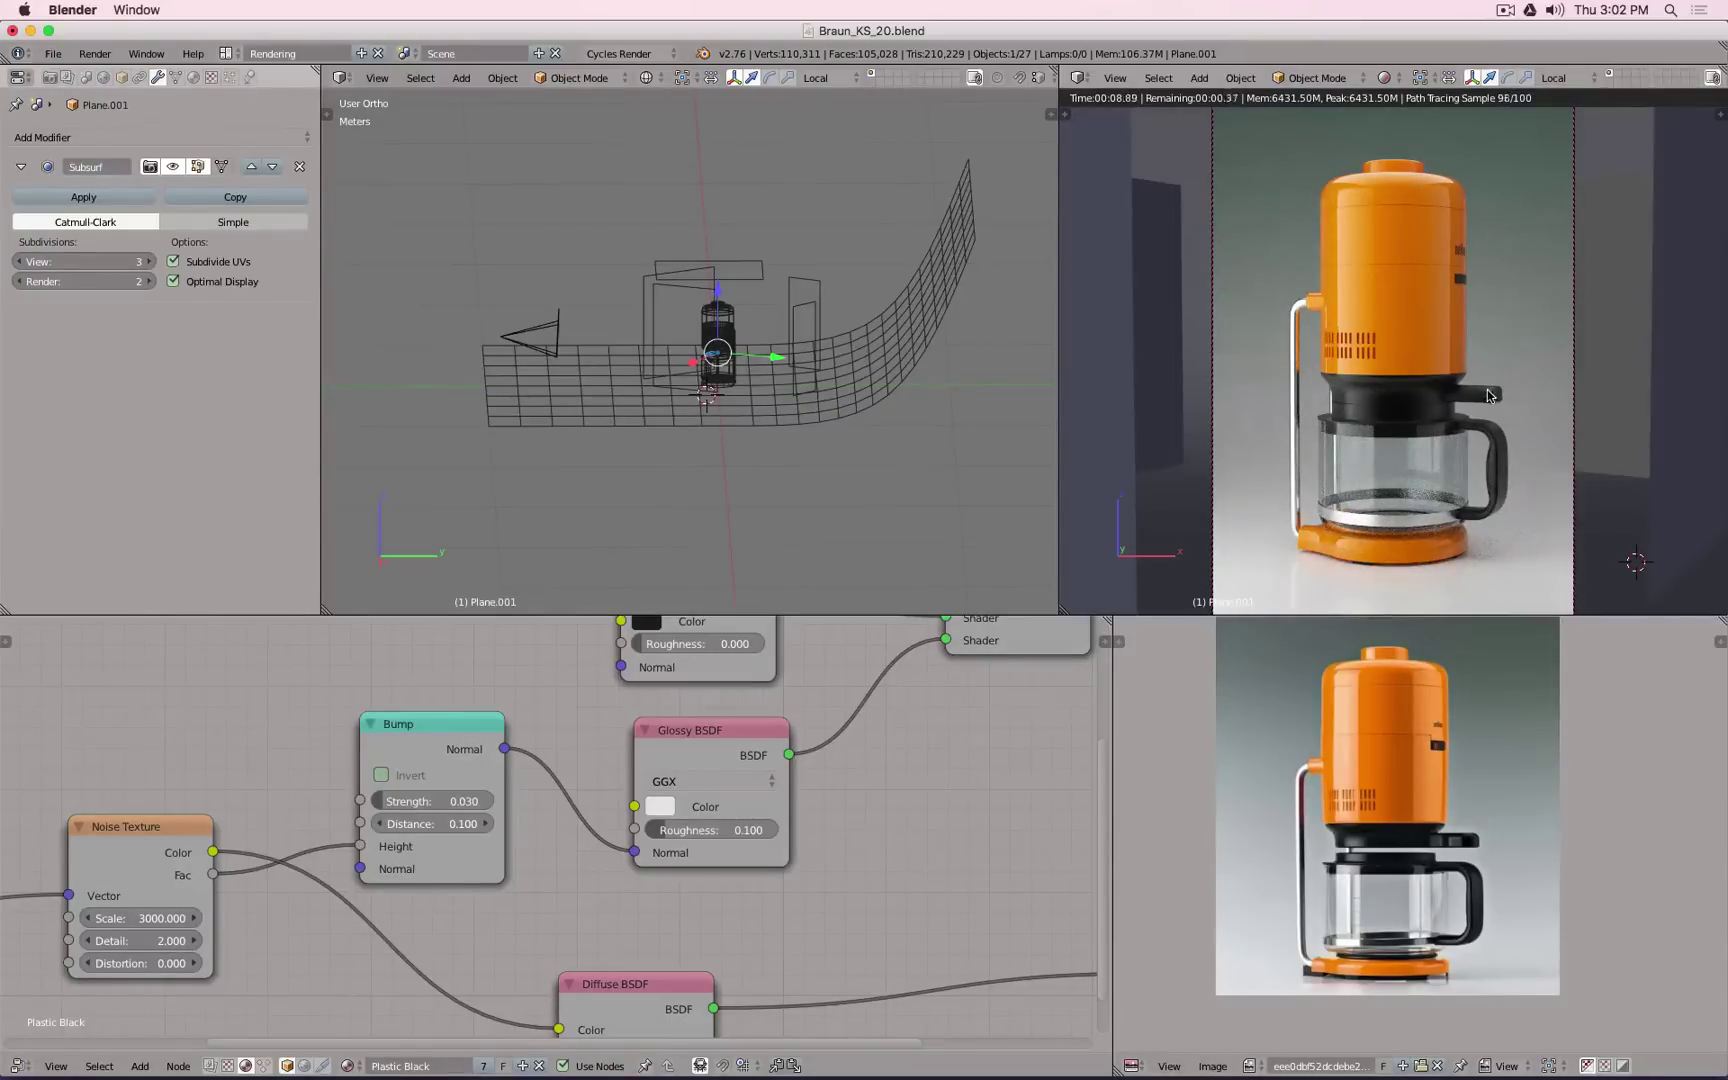
right_click(1486, 392)
right_click(1476, 395)
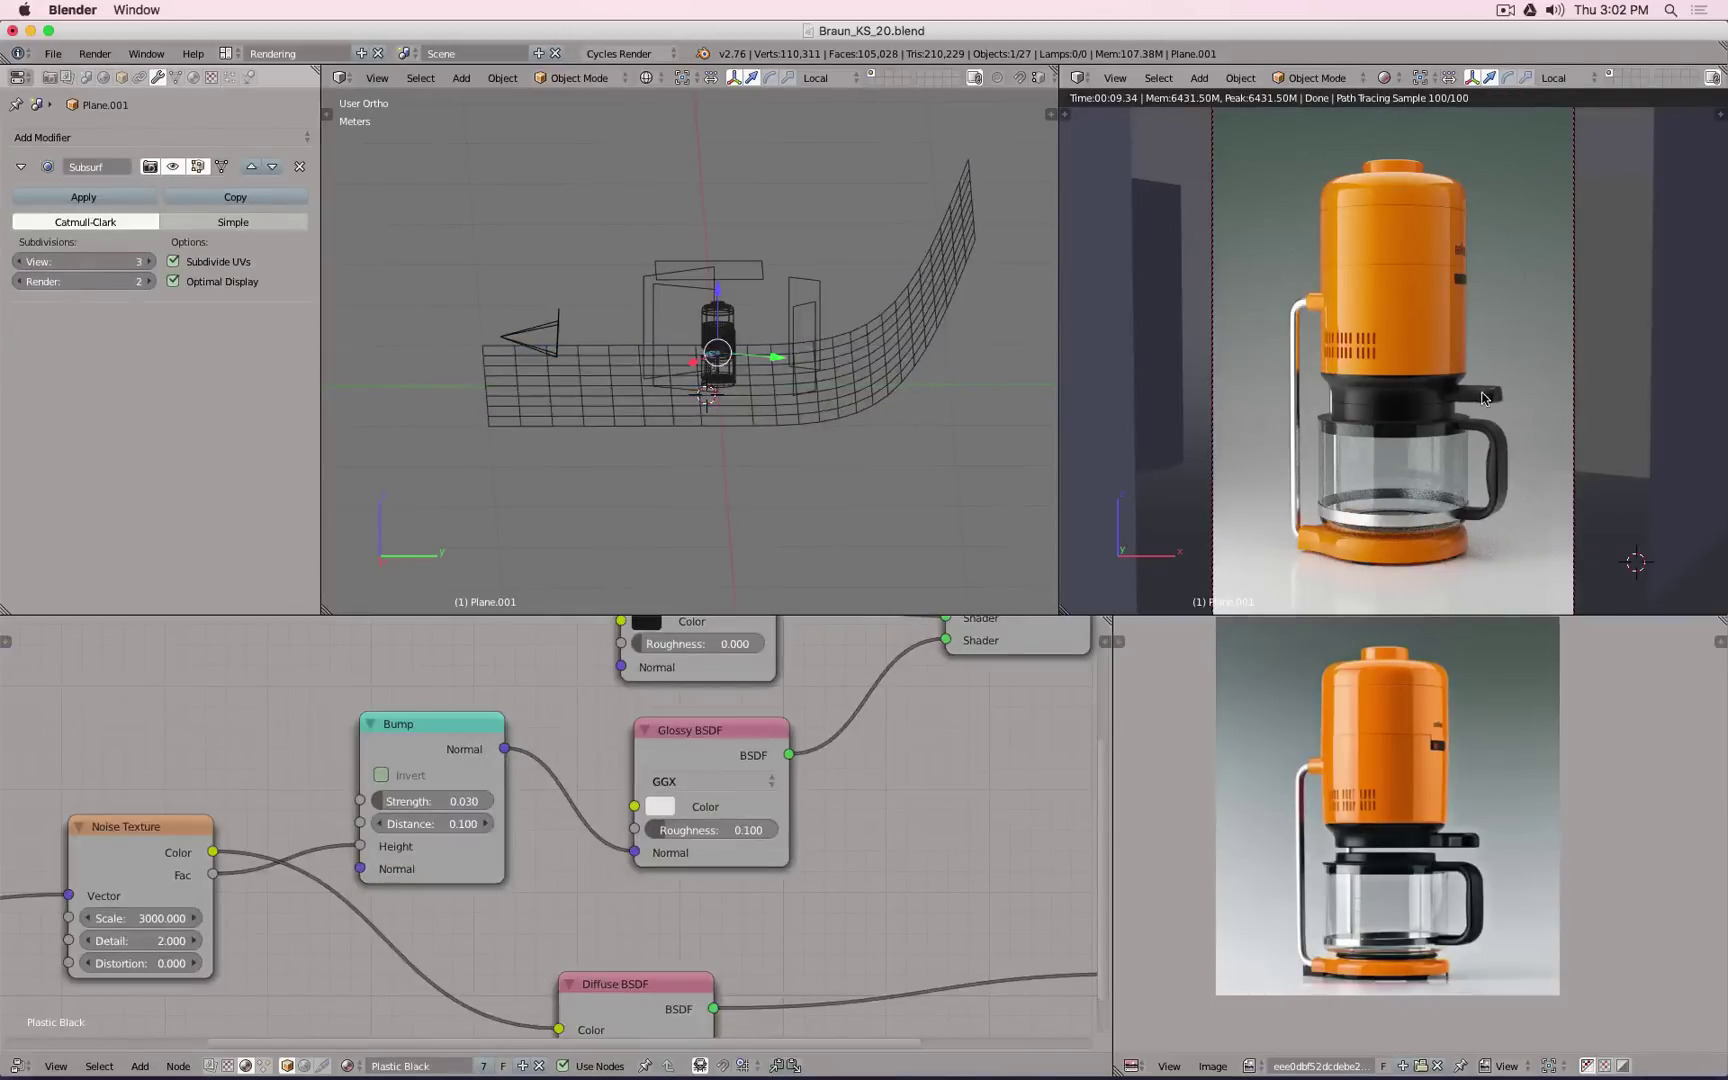
right_click(1484, 398)
scroll(855, 545, up, 5)
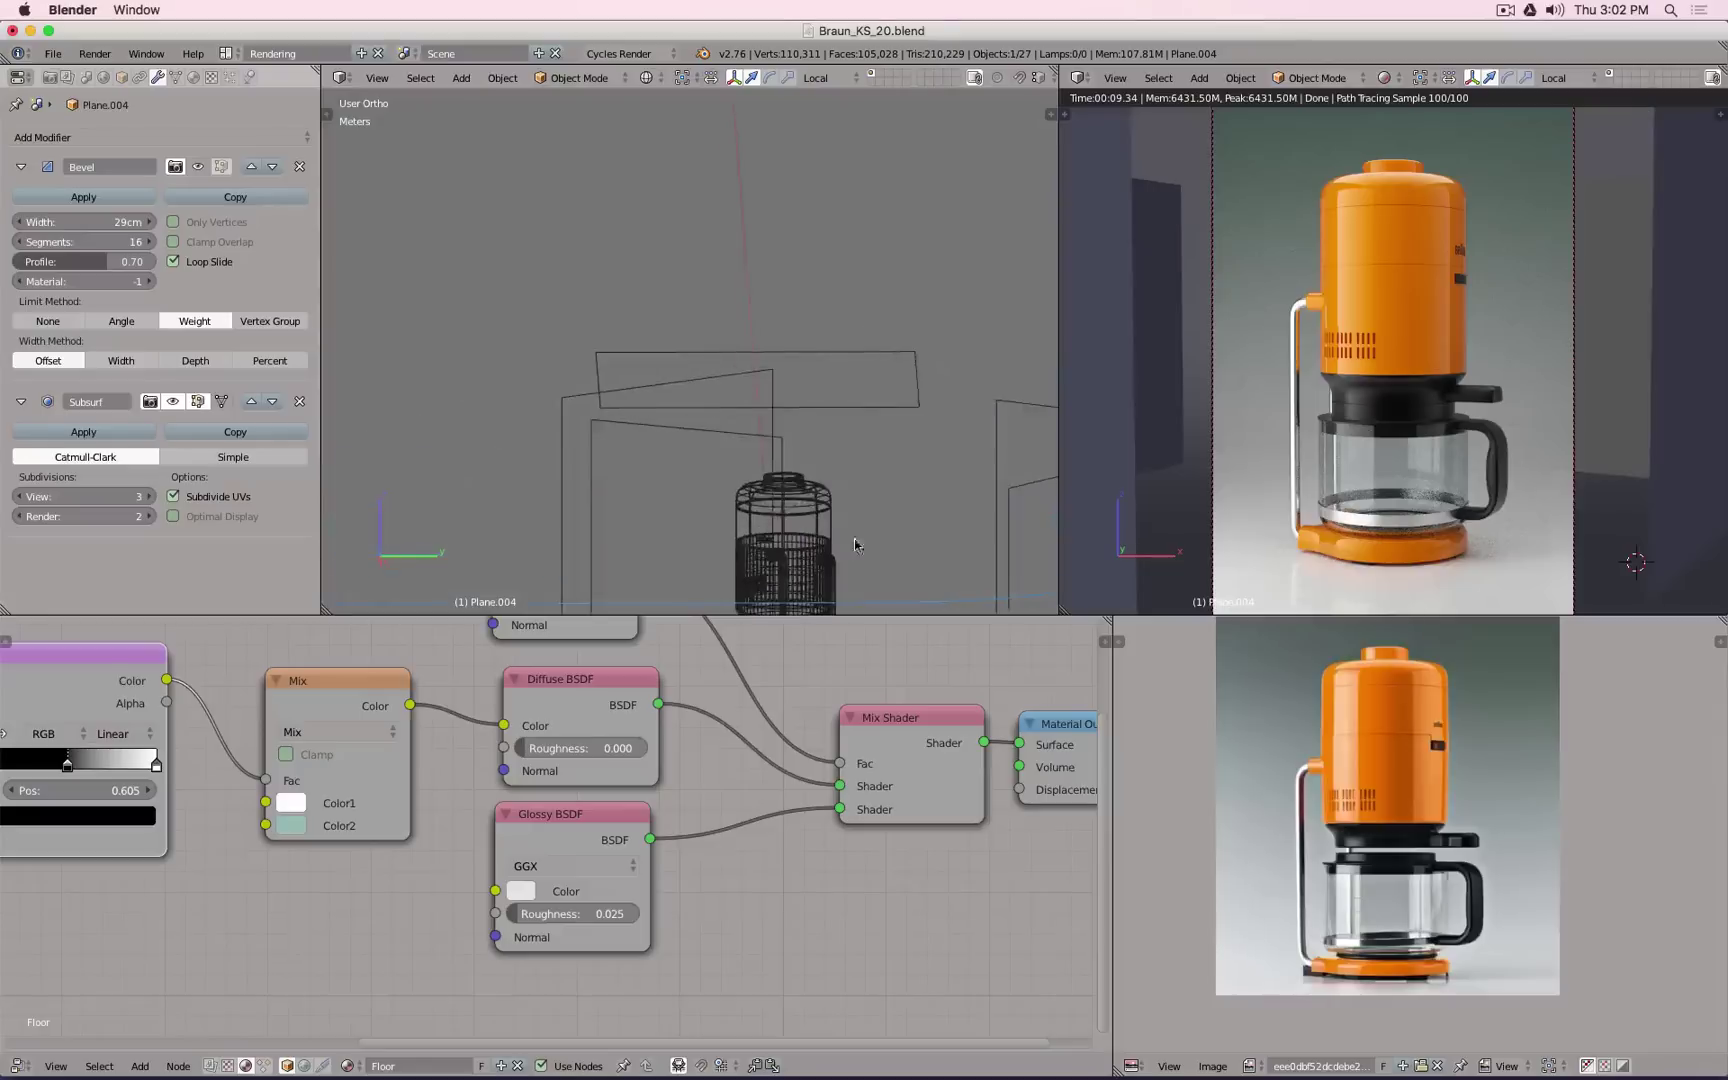
shift+middle_drag(855, 545, 818, 352)
scroll(805, 433, up, 7)
key(z)
key(z)
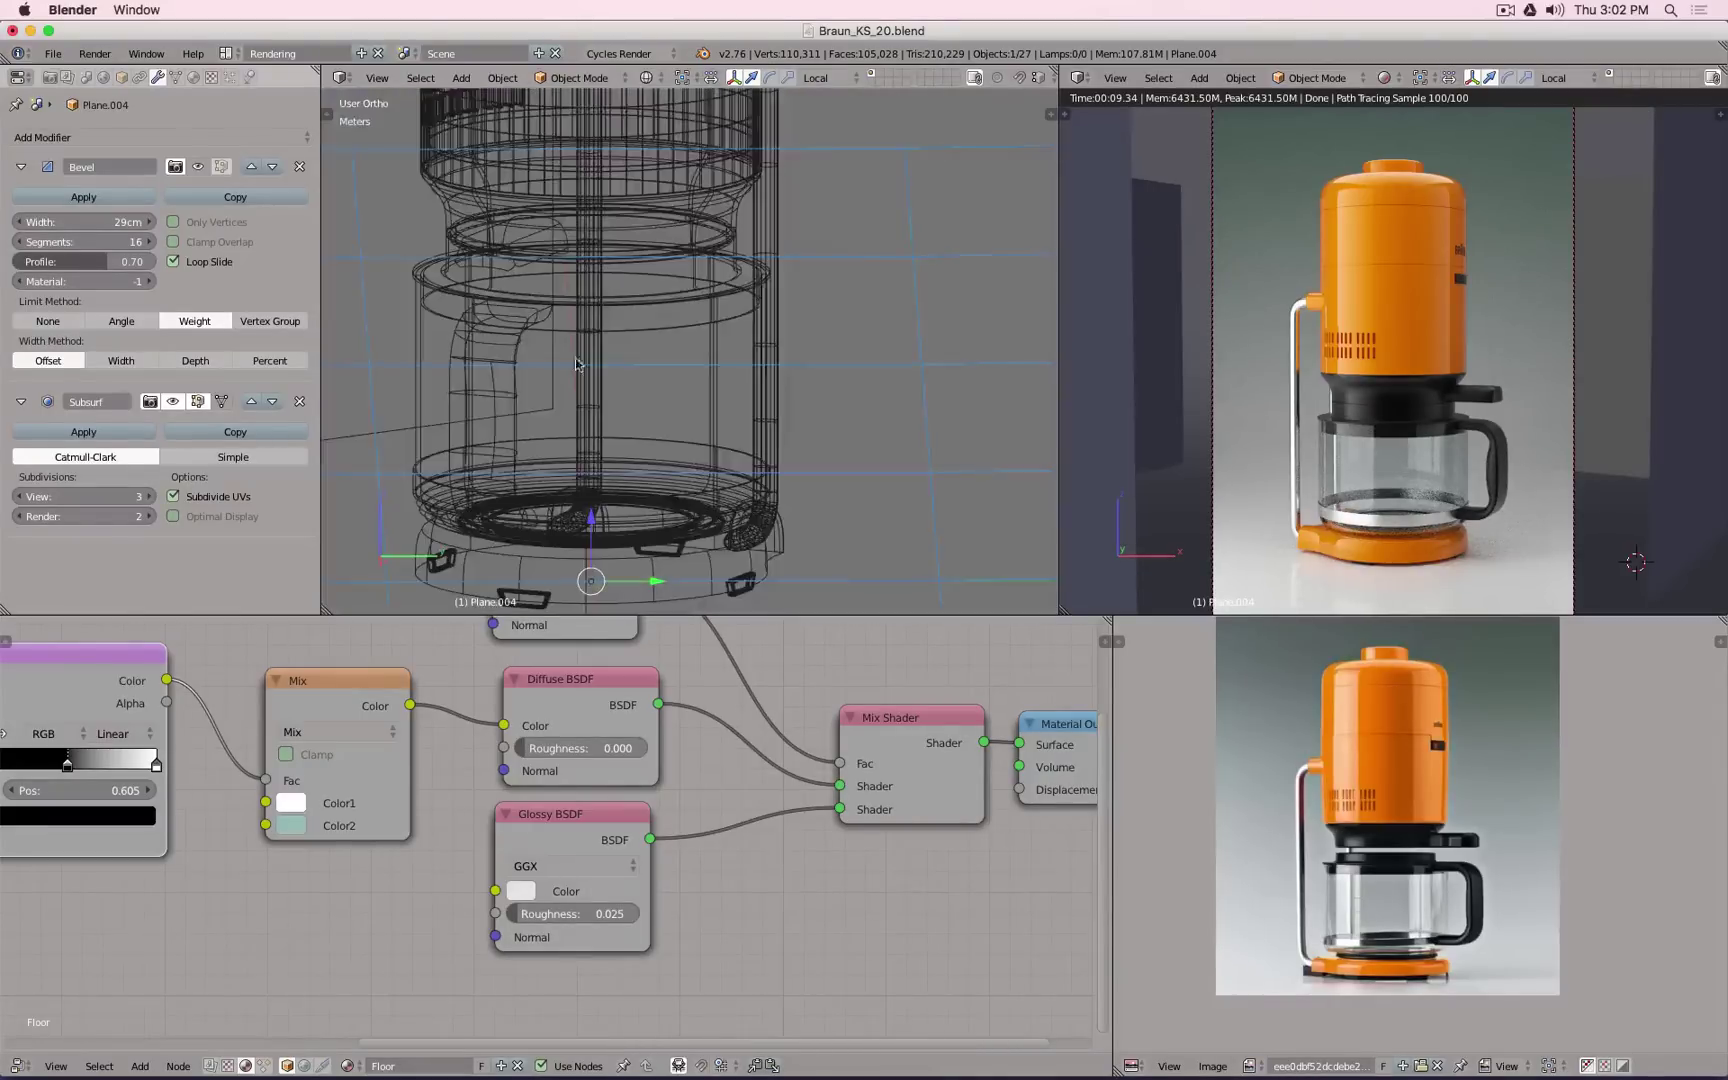
right_click(512, 341)
middle_drag(774, 743, 769, 849)
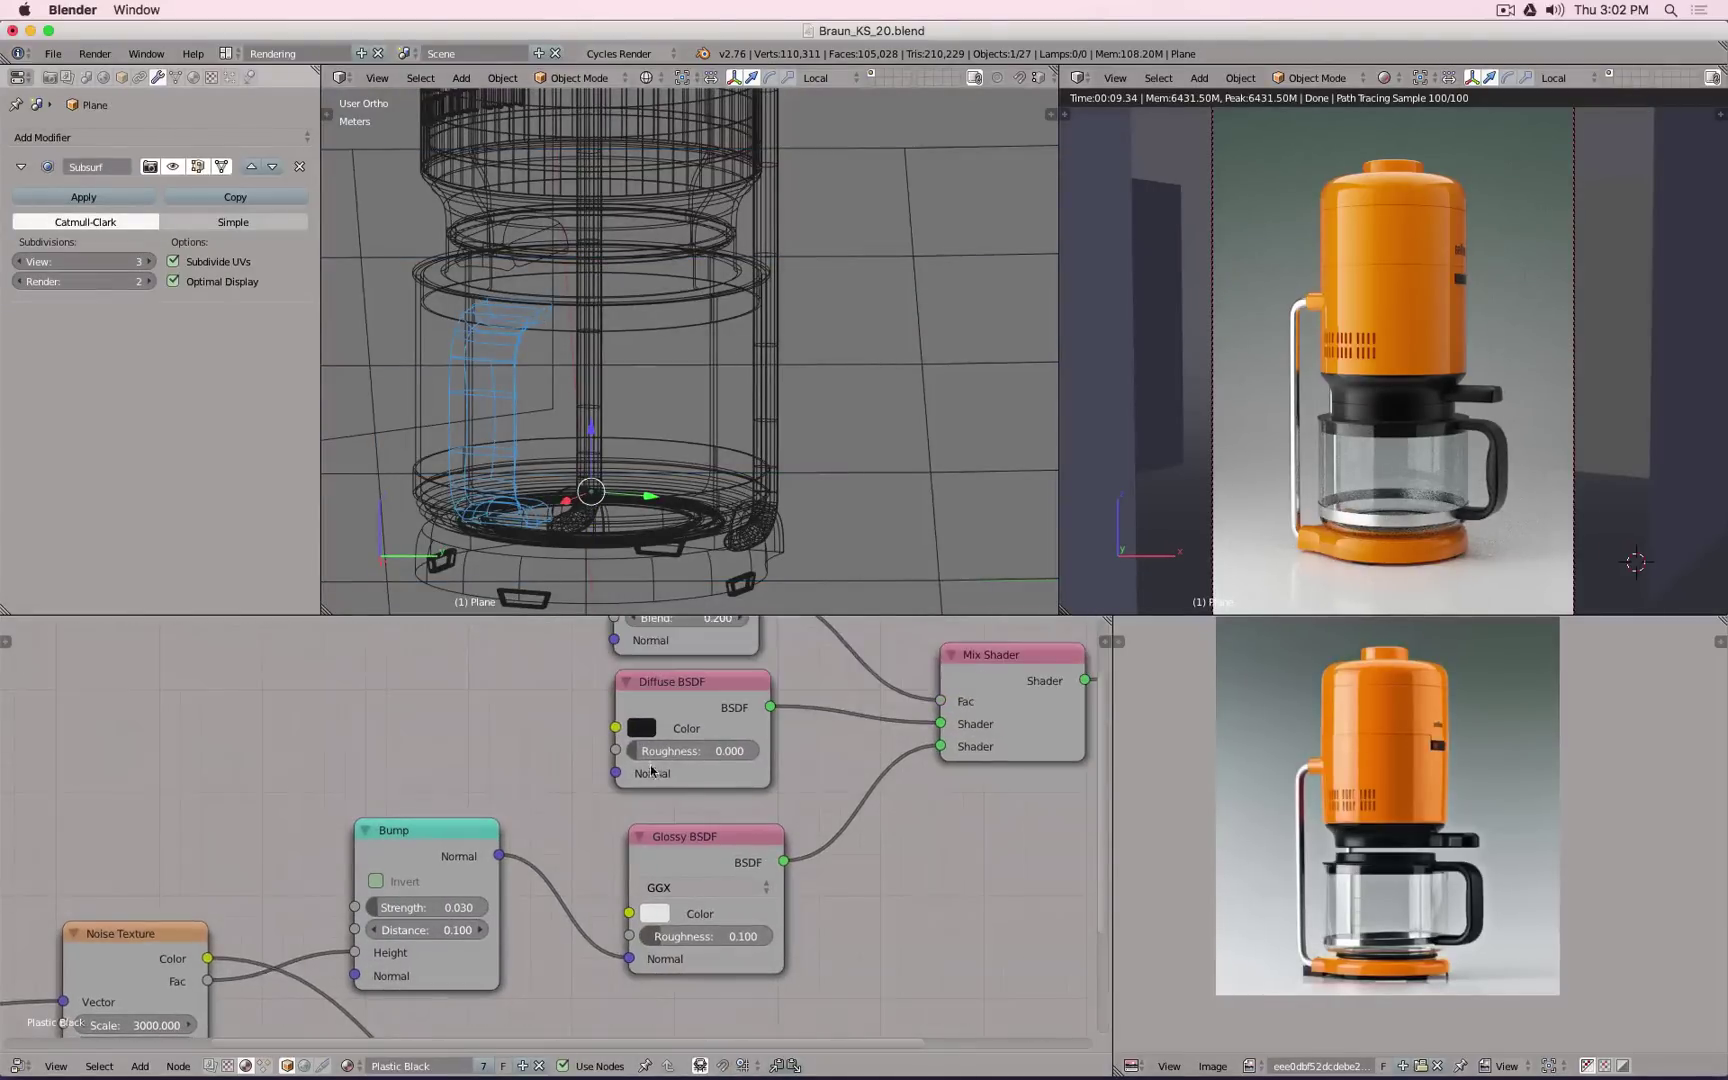
click(641, 729)
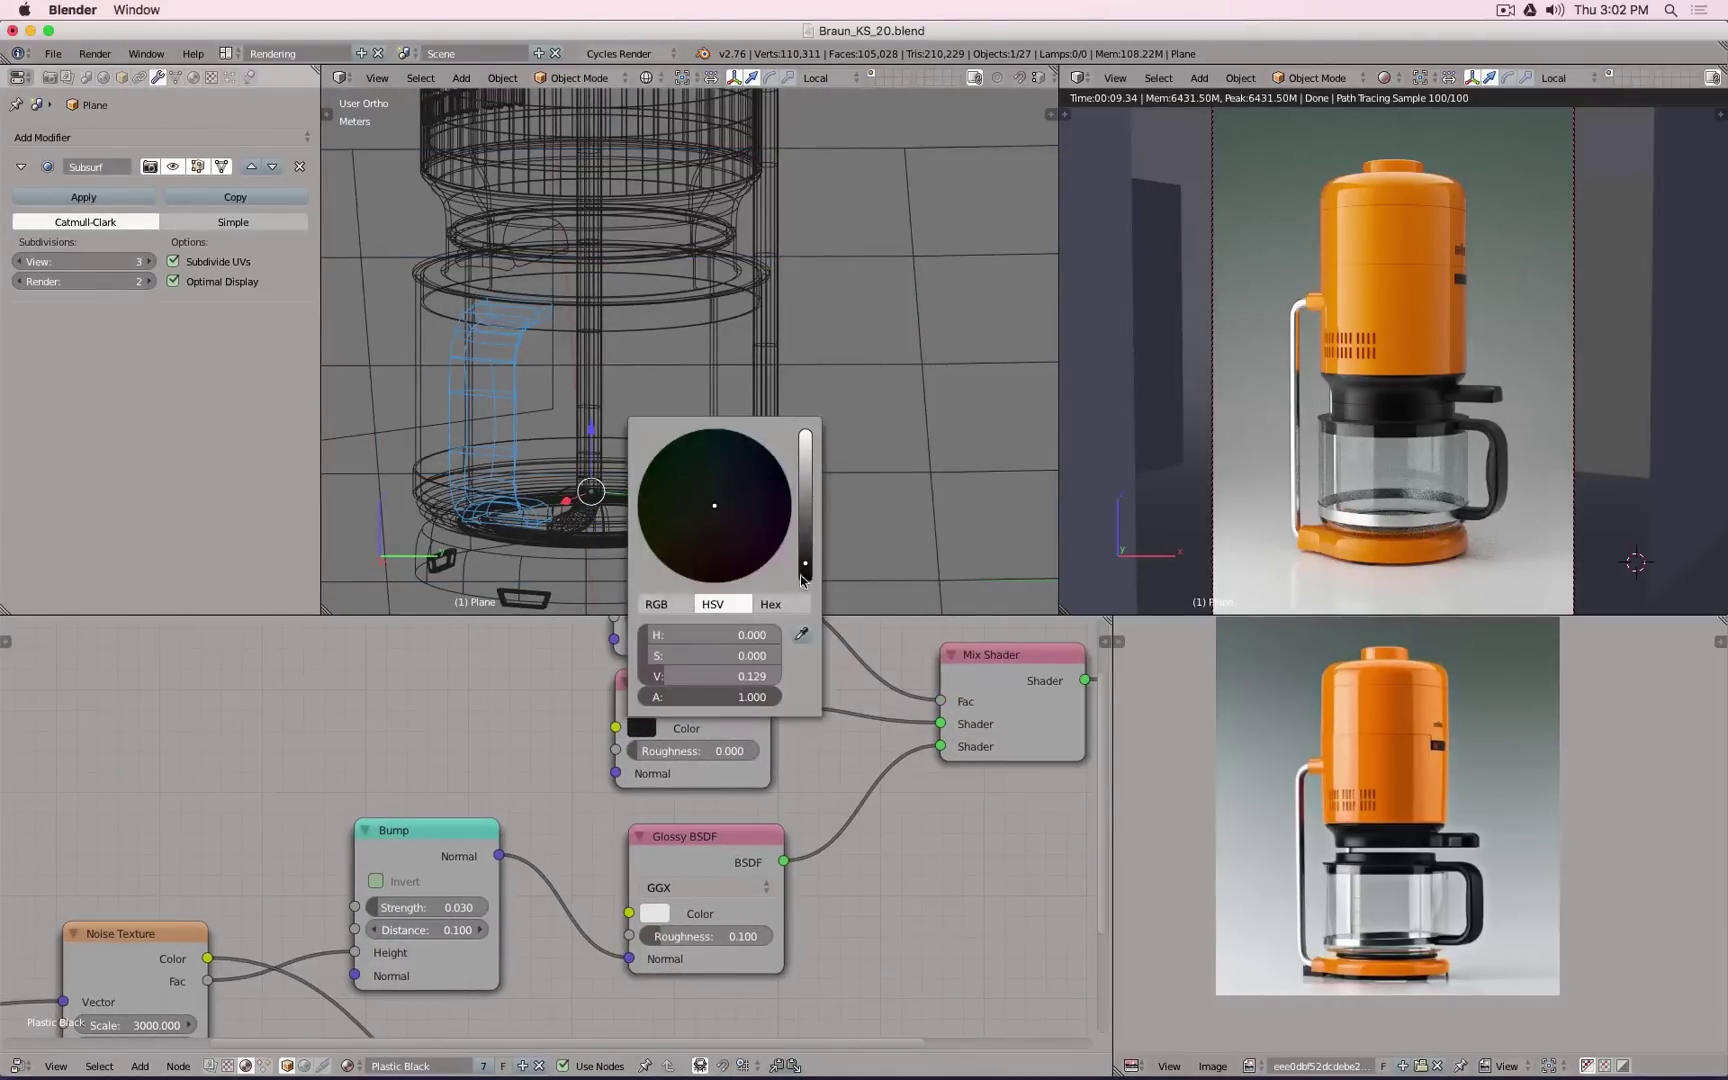
mouse_move(804, 568)
mouse_down()
mouse_move(804, 522)
mouse_move(804, 573)
mouse_up()
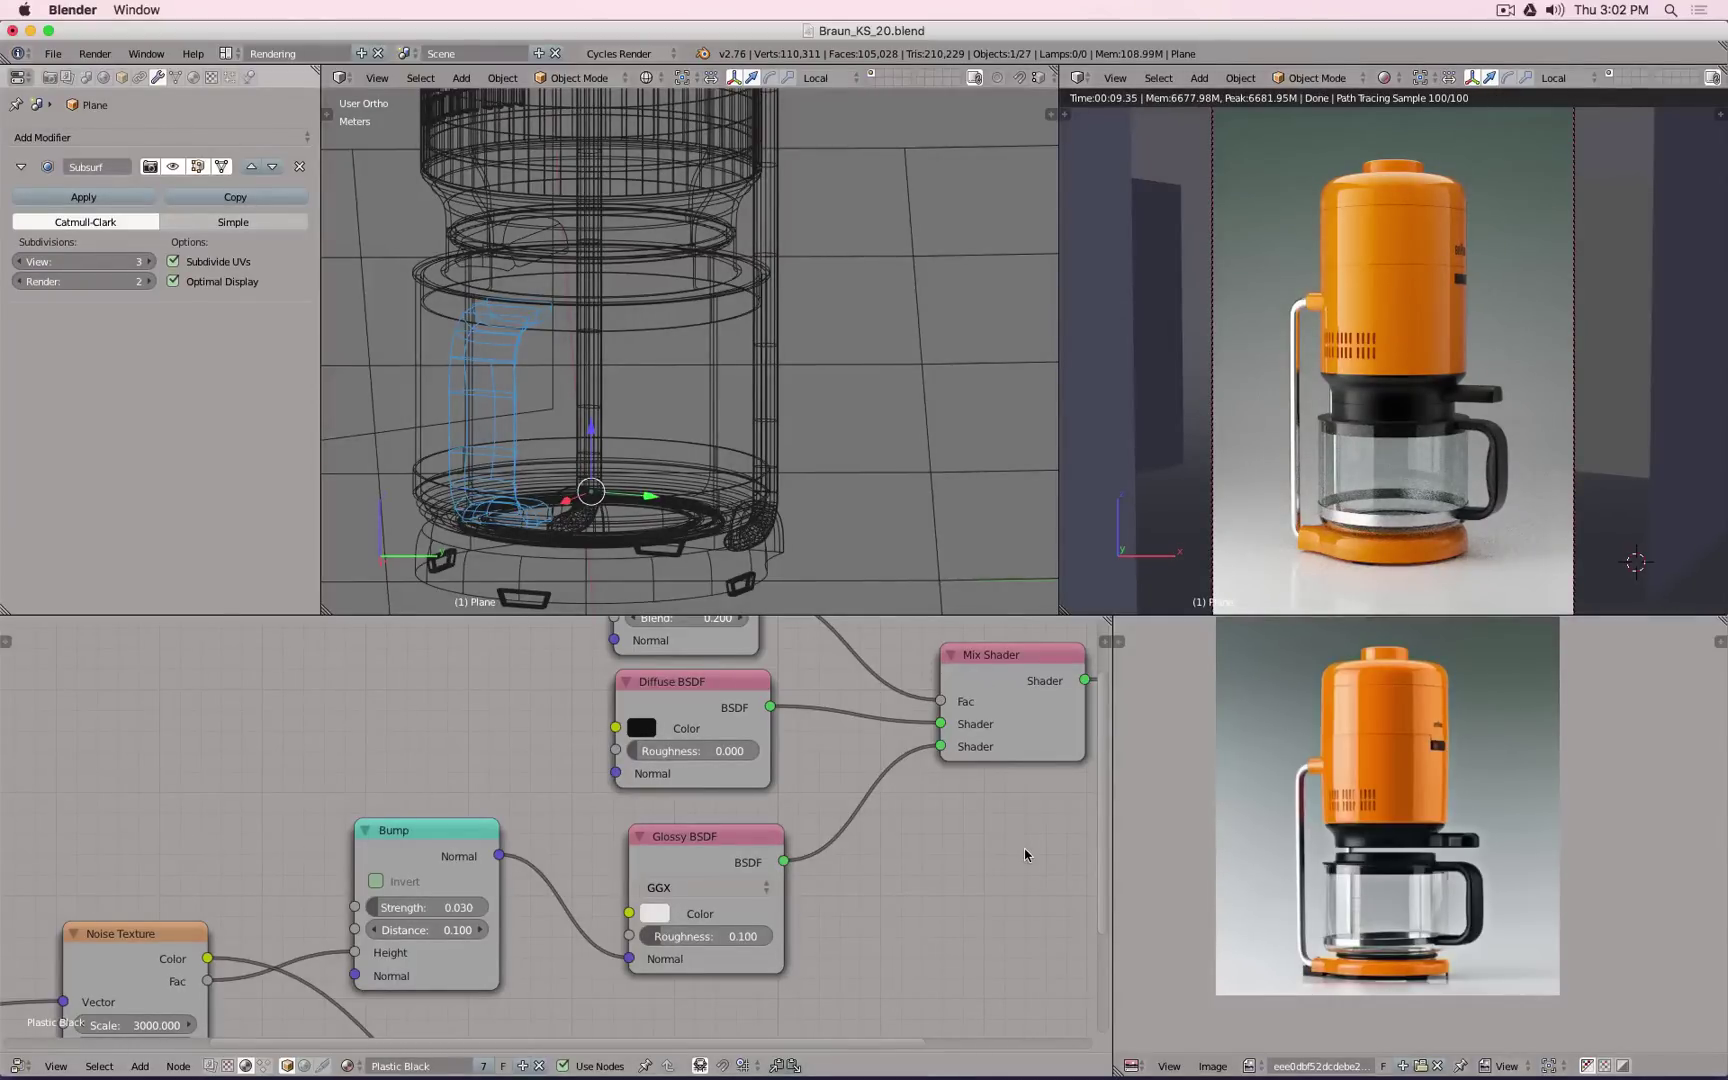
Step: Try an Emission strength of 4 on the Left Light plane and settle on 3
scroll(793, 348, down, 7)
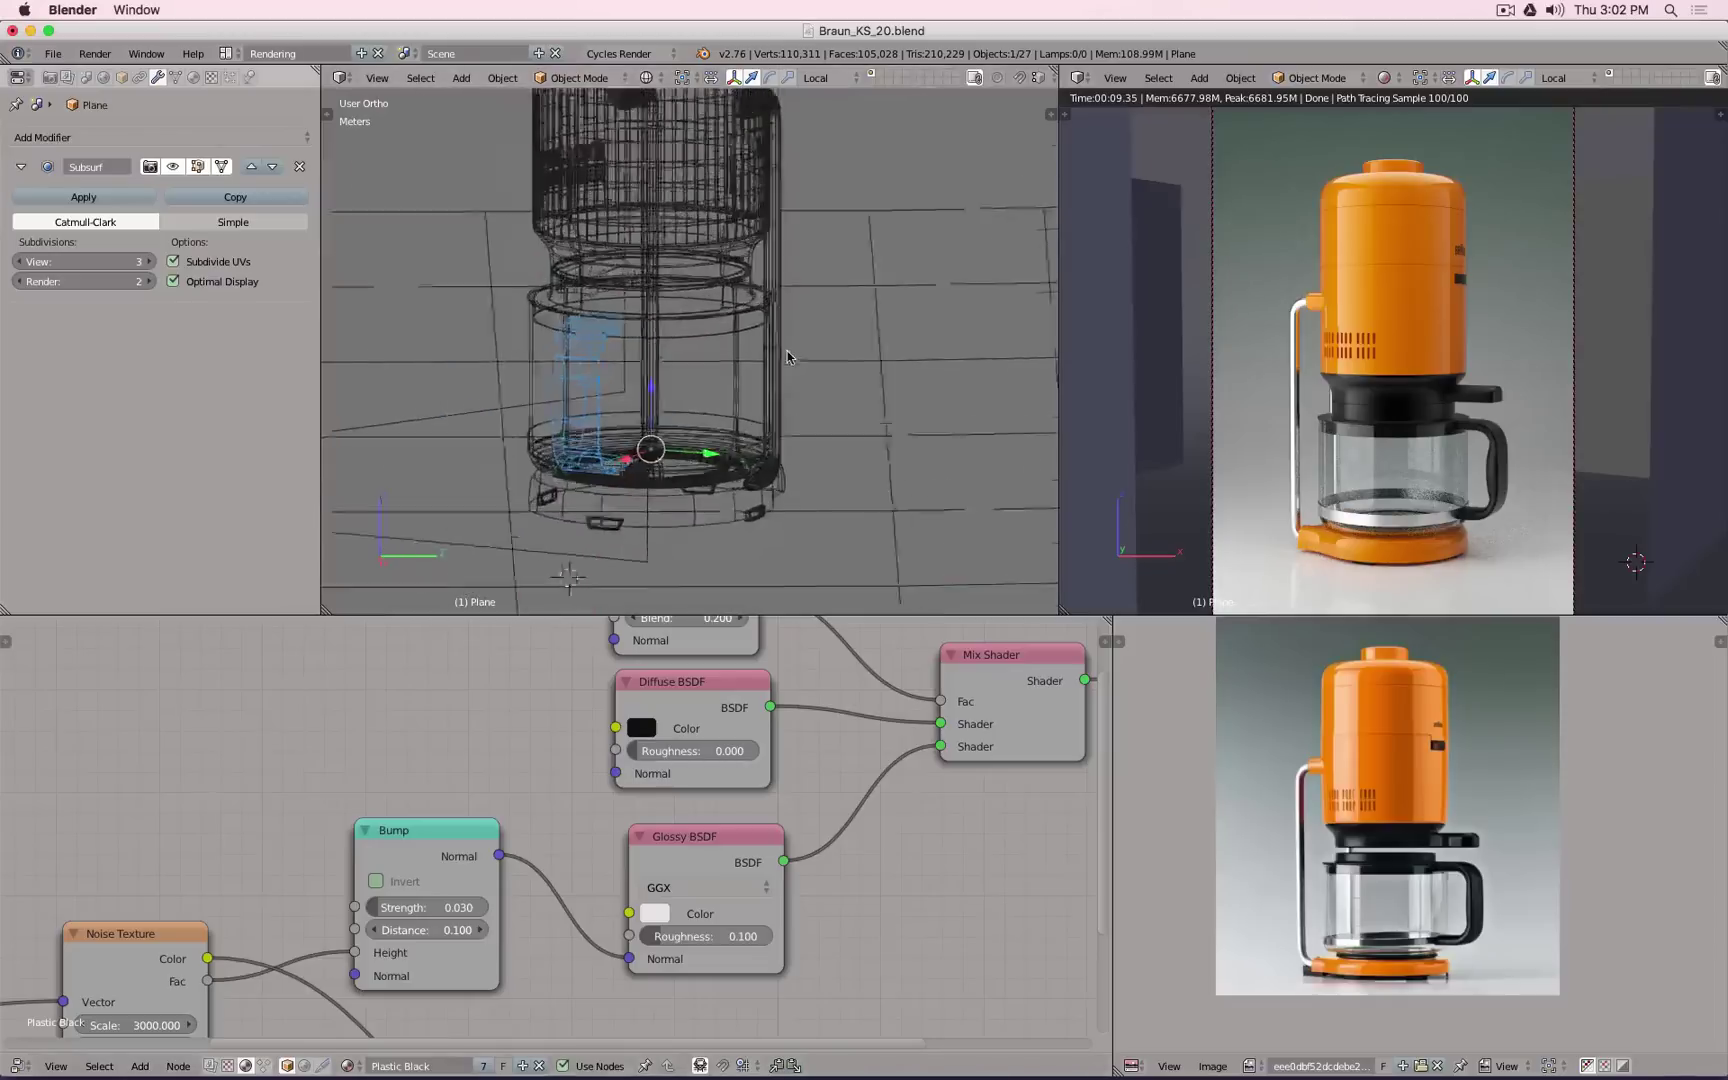
middle_drag(785, 352, 843, 425)
scroll(843, 425, down, 3)
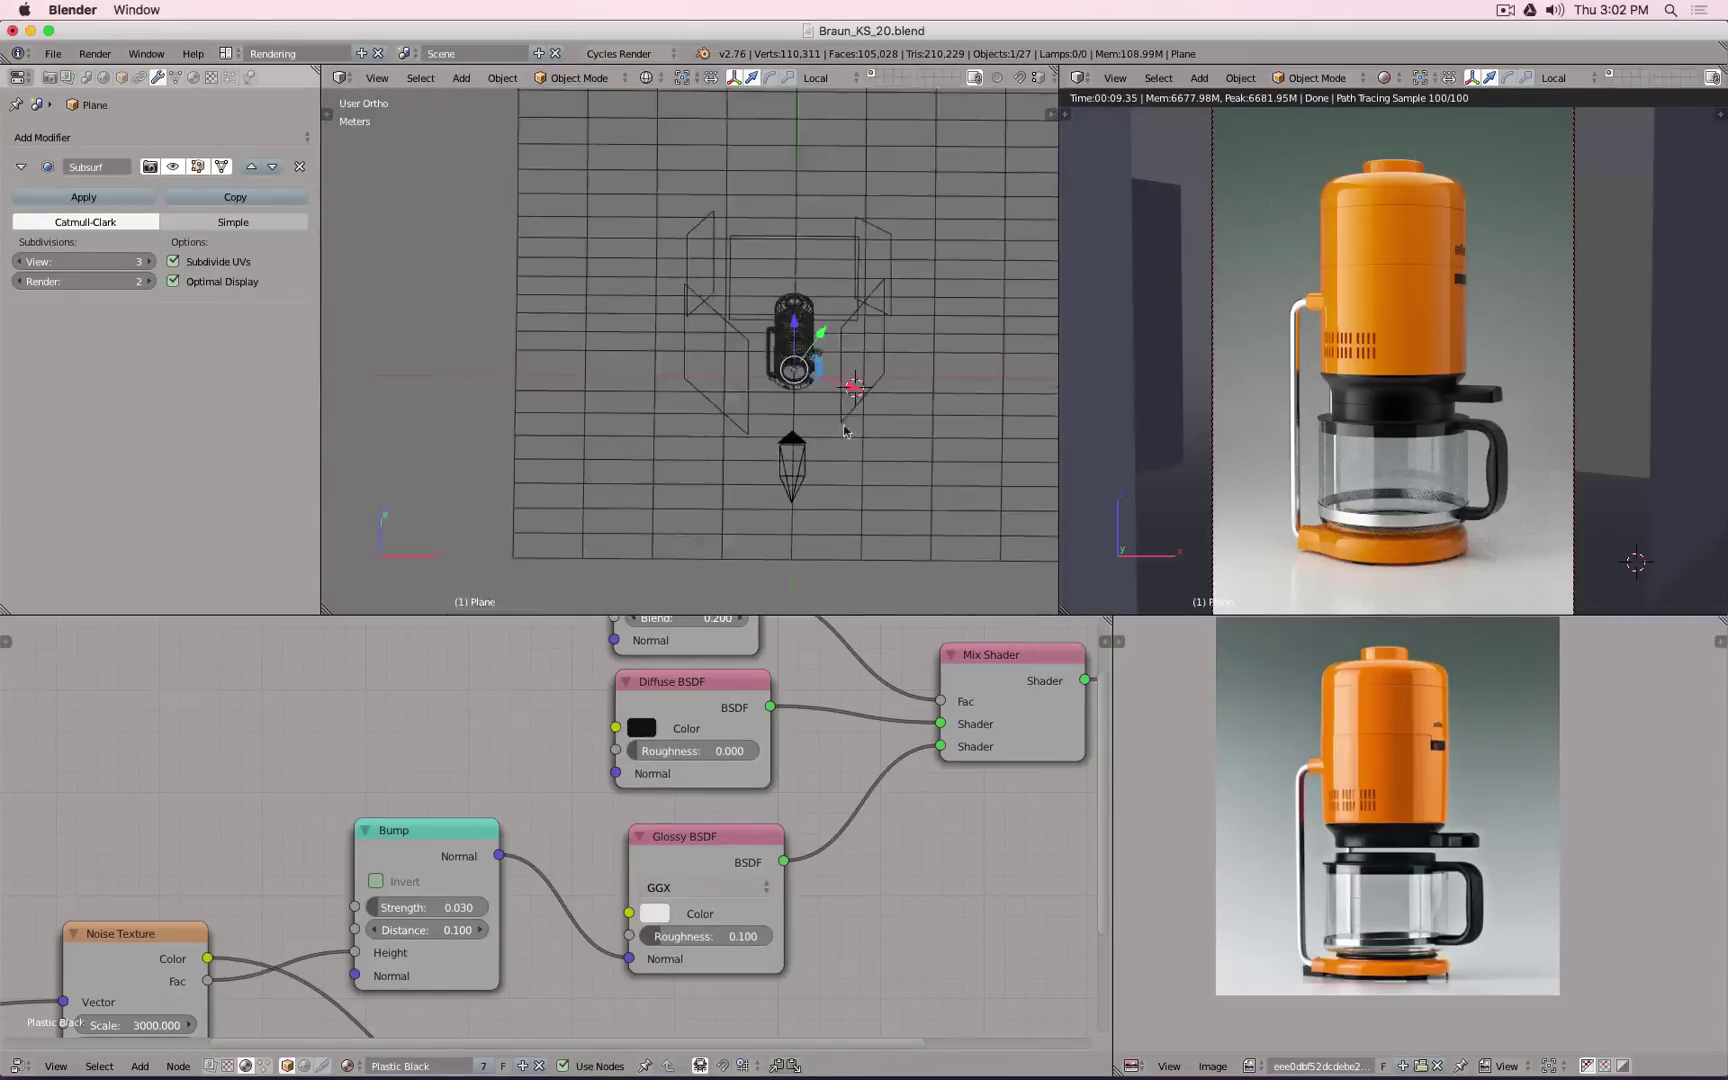
right_click(744, 341)
click(678, 924)
text(5)
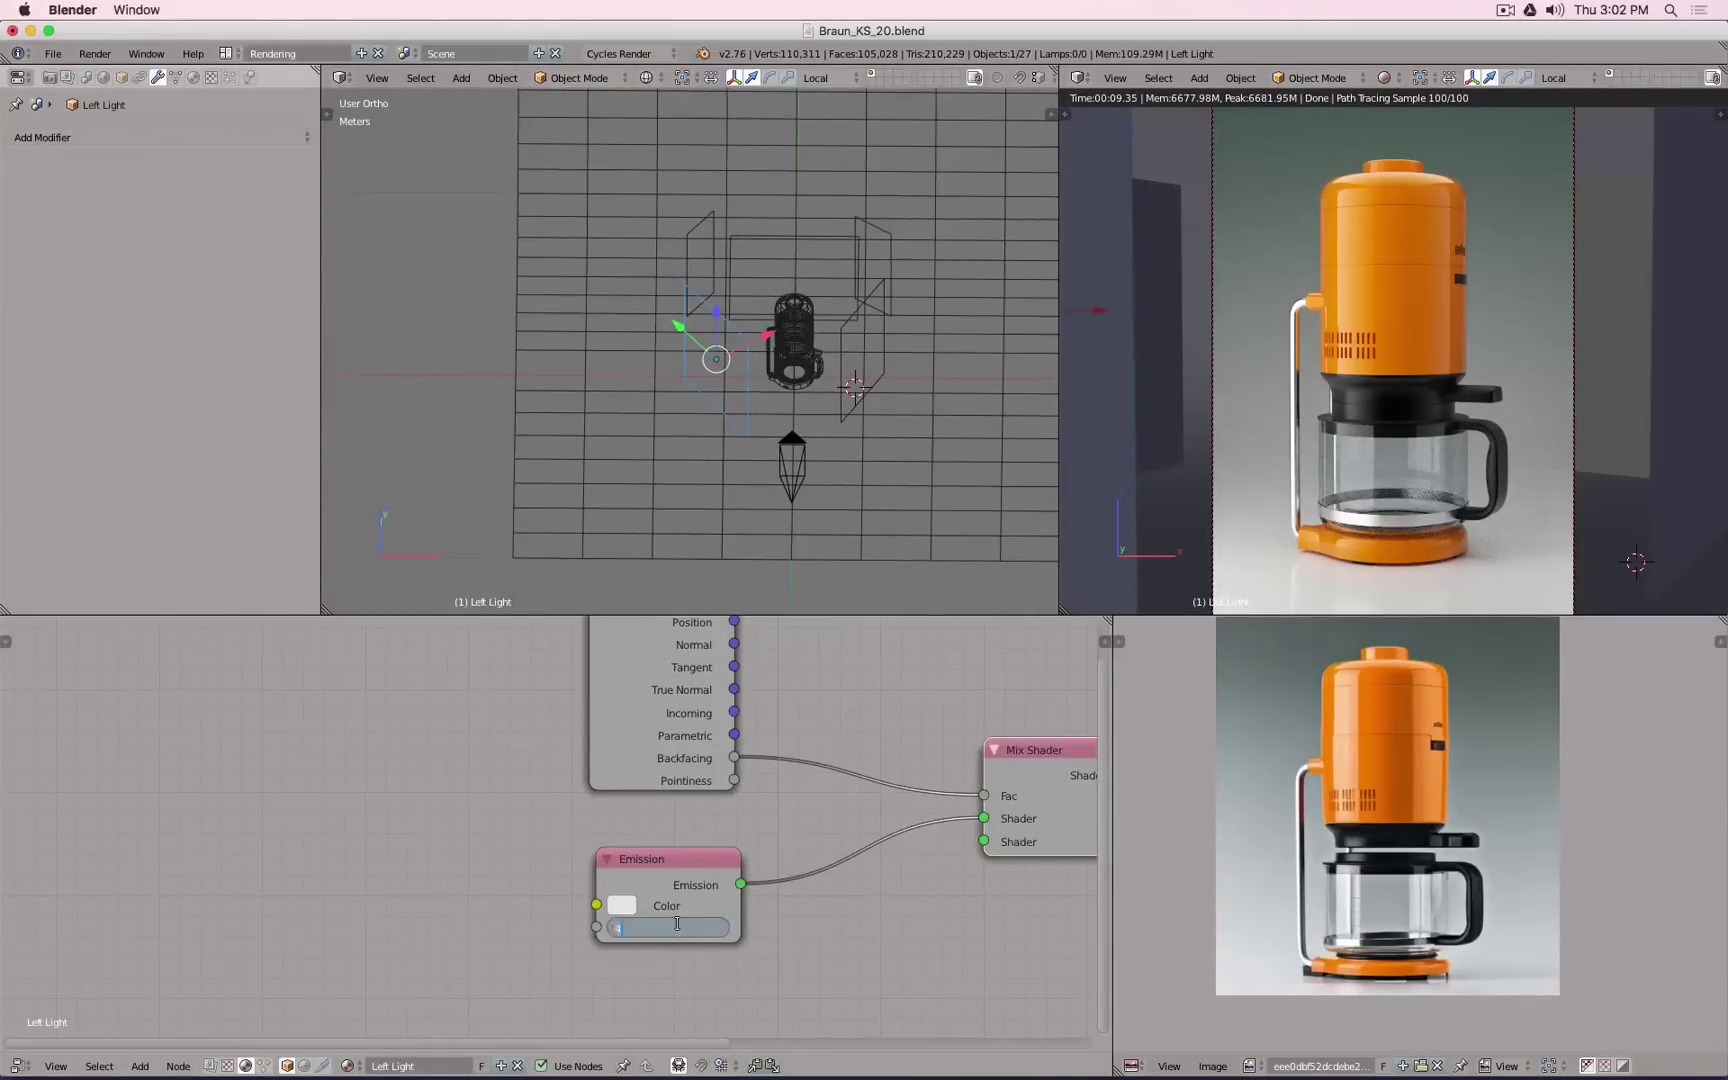
key(Return)
click(684, 925)
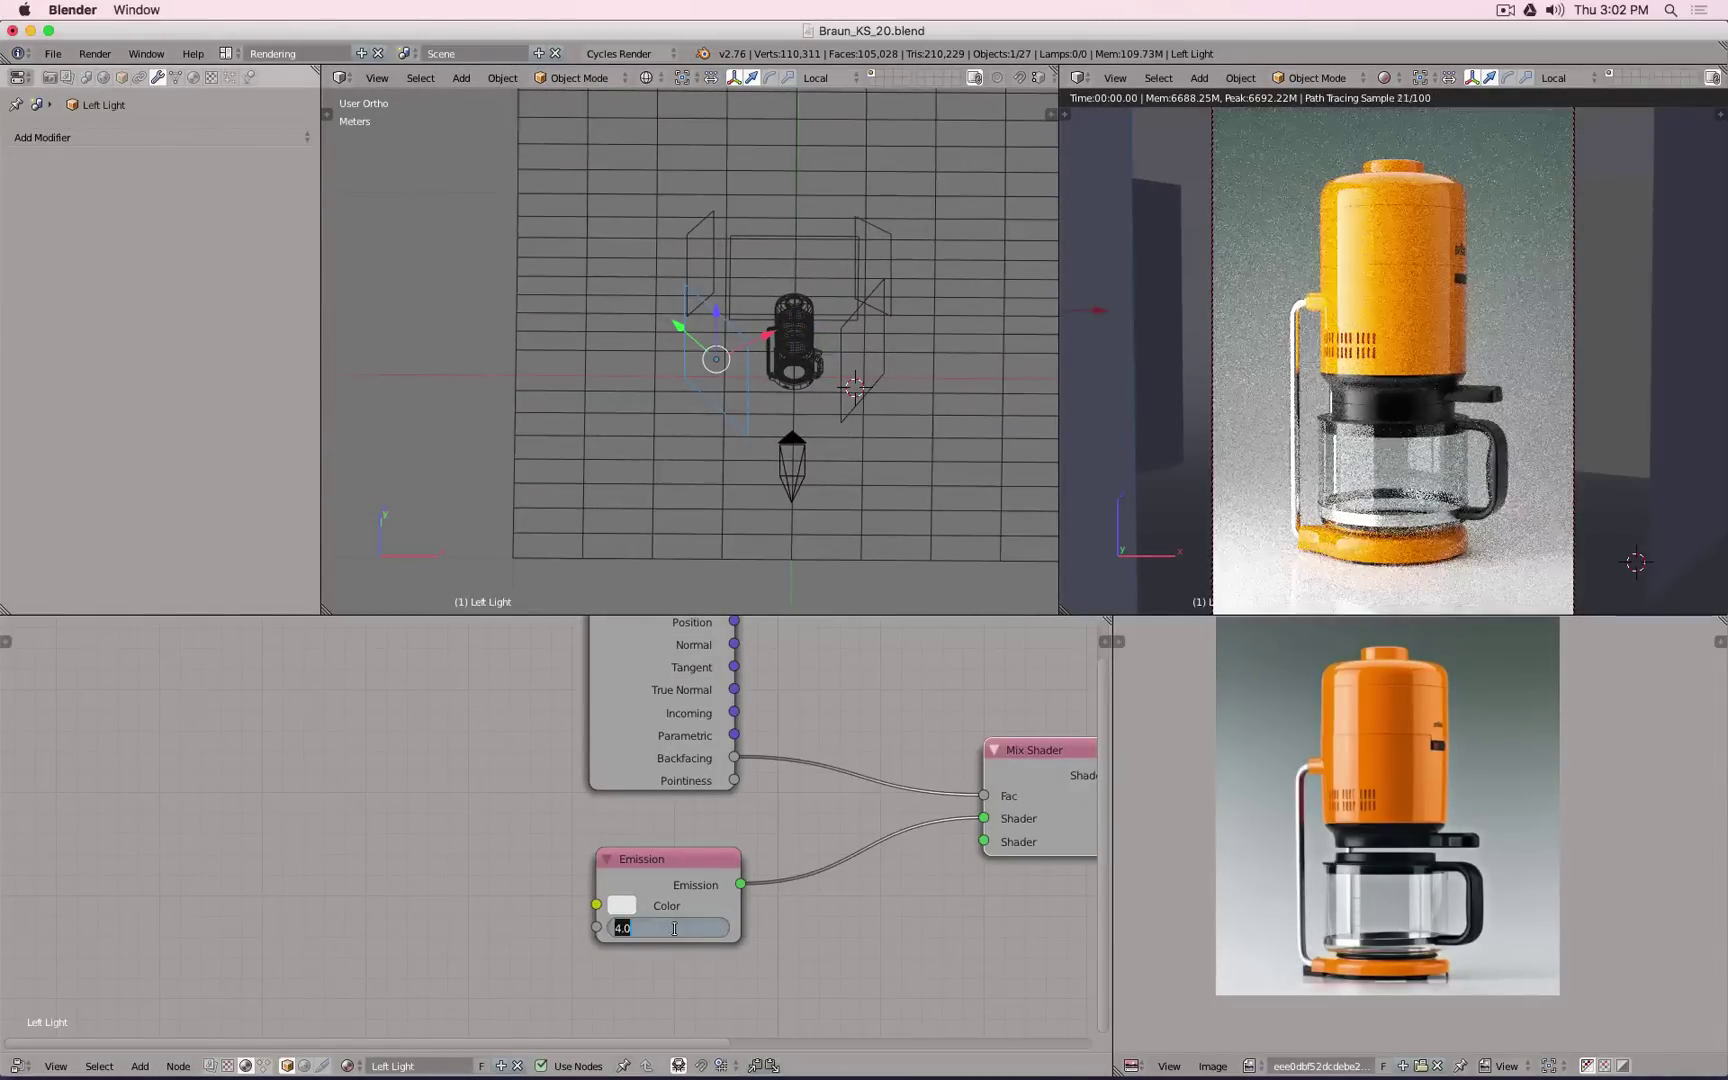
text(3)
key(Return)
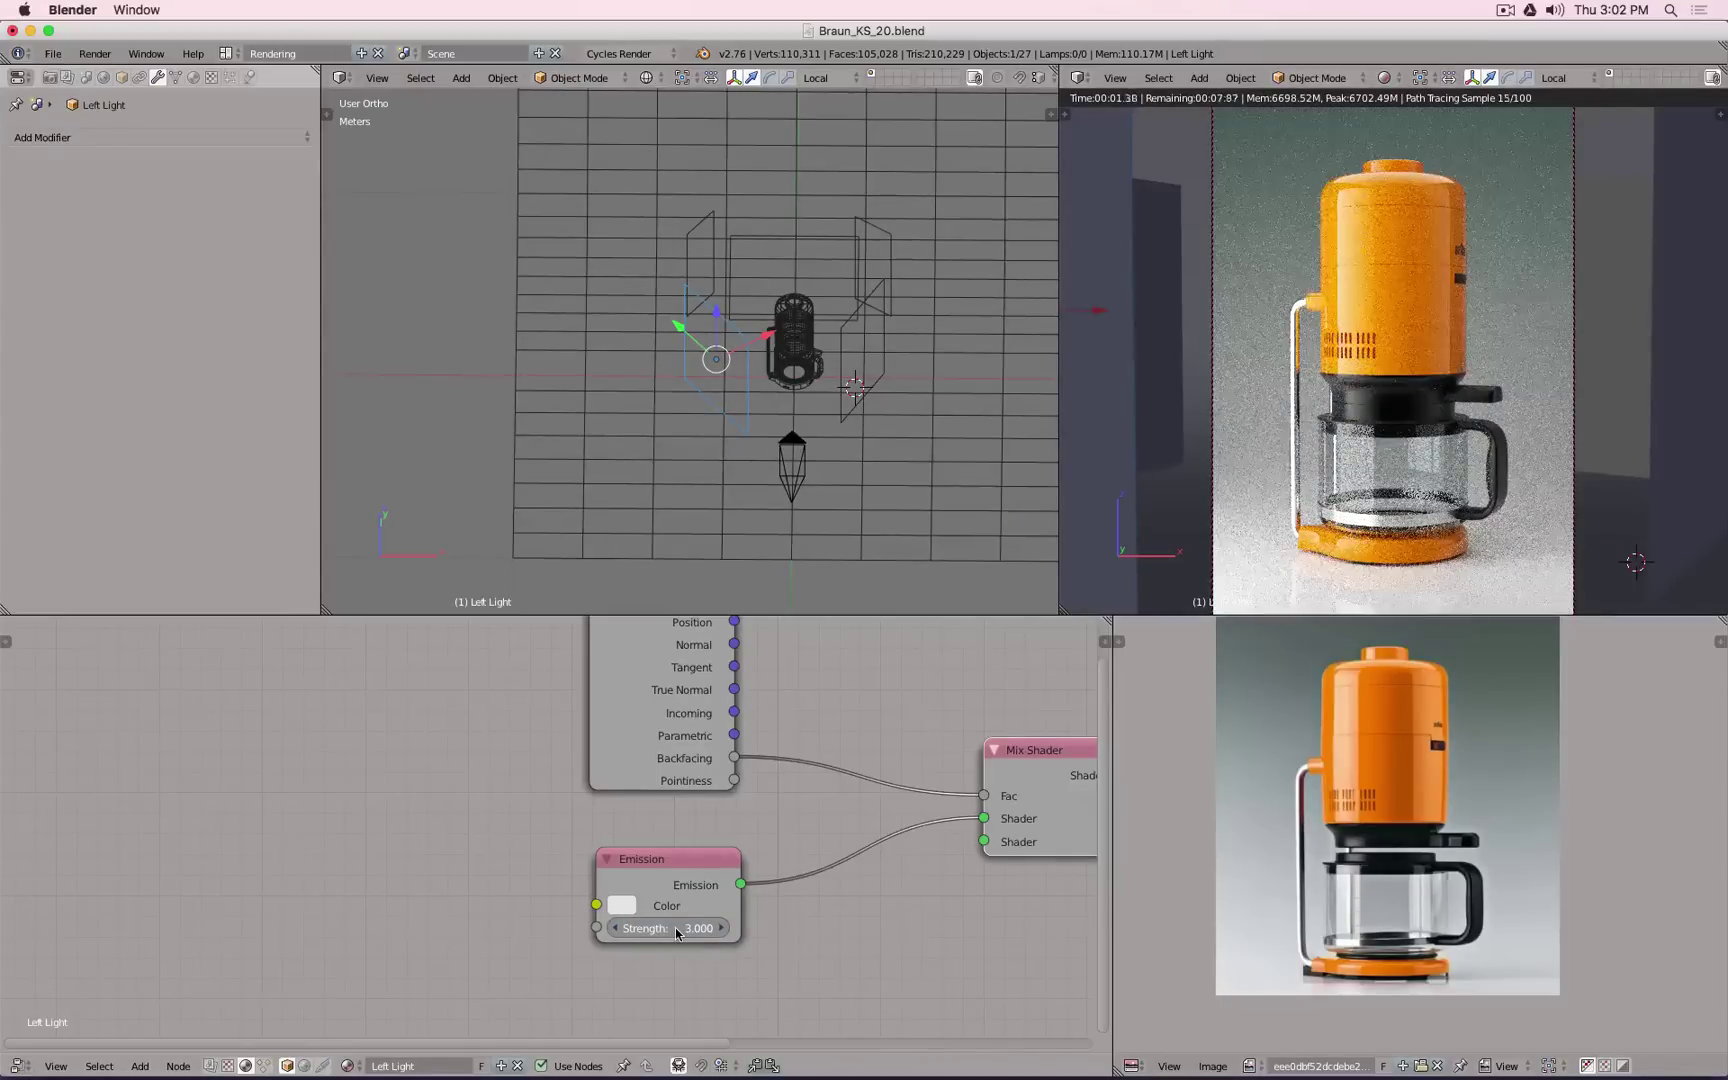
Step: Set the Emission strength of the Right Light plane to 1
right_click(843, 345)
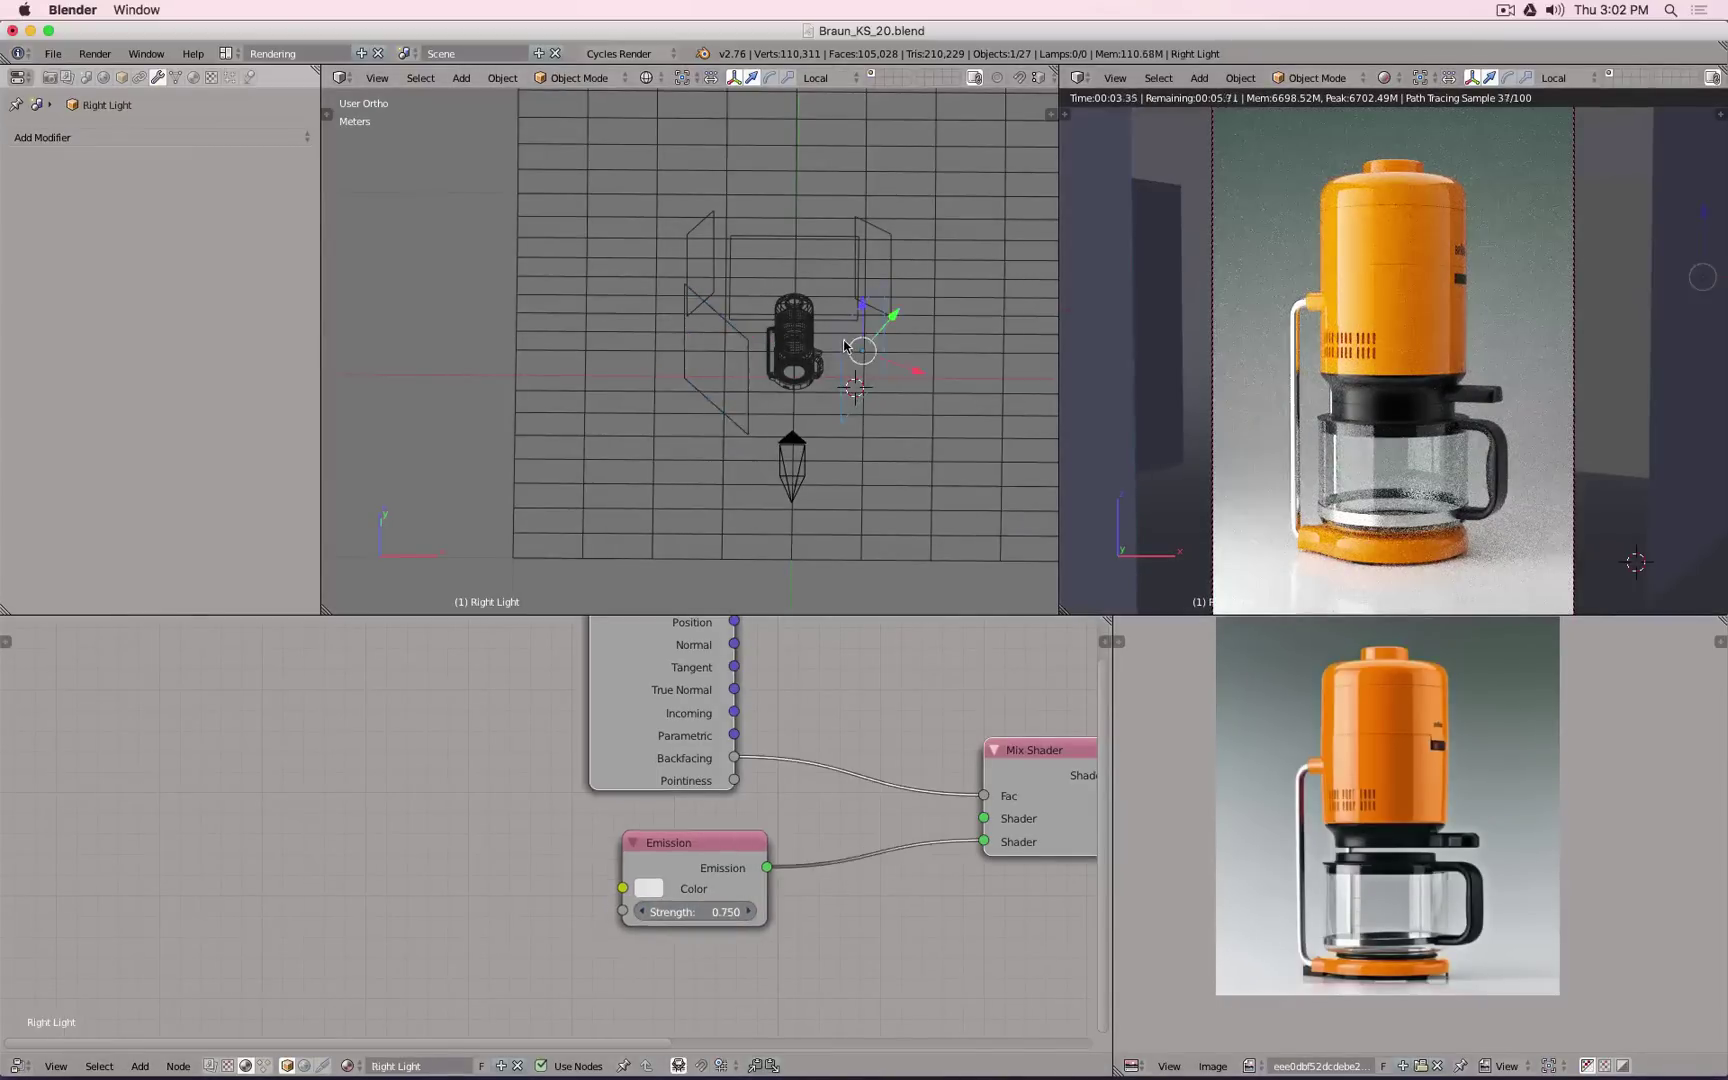
click(700, 911)
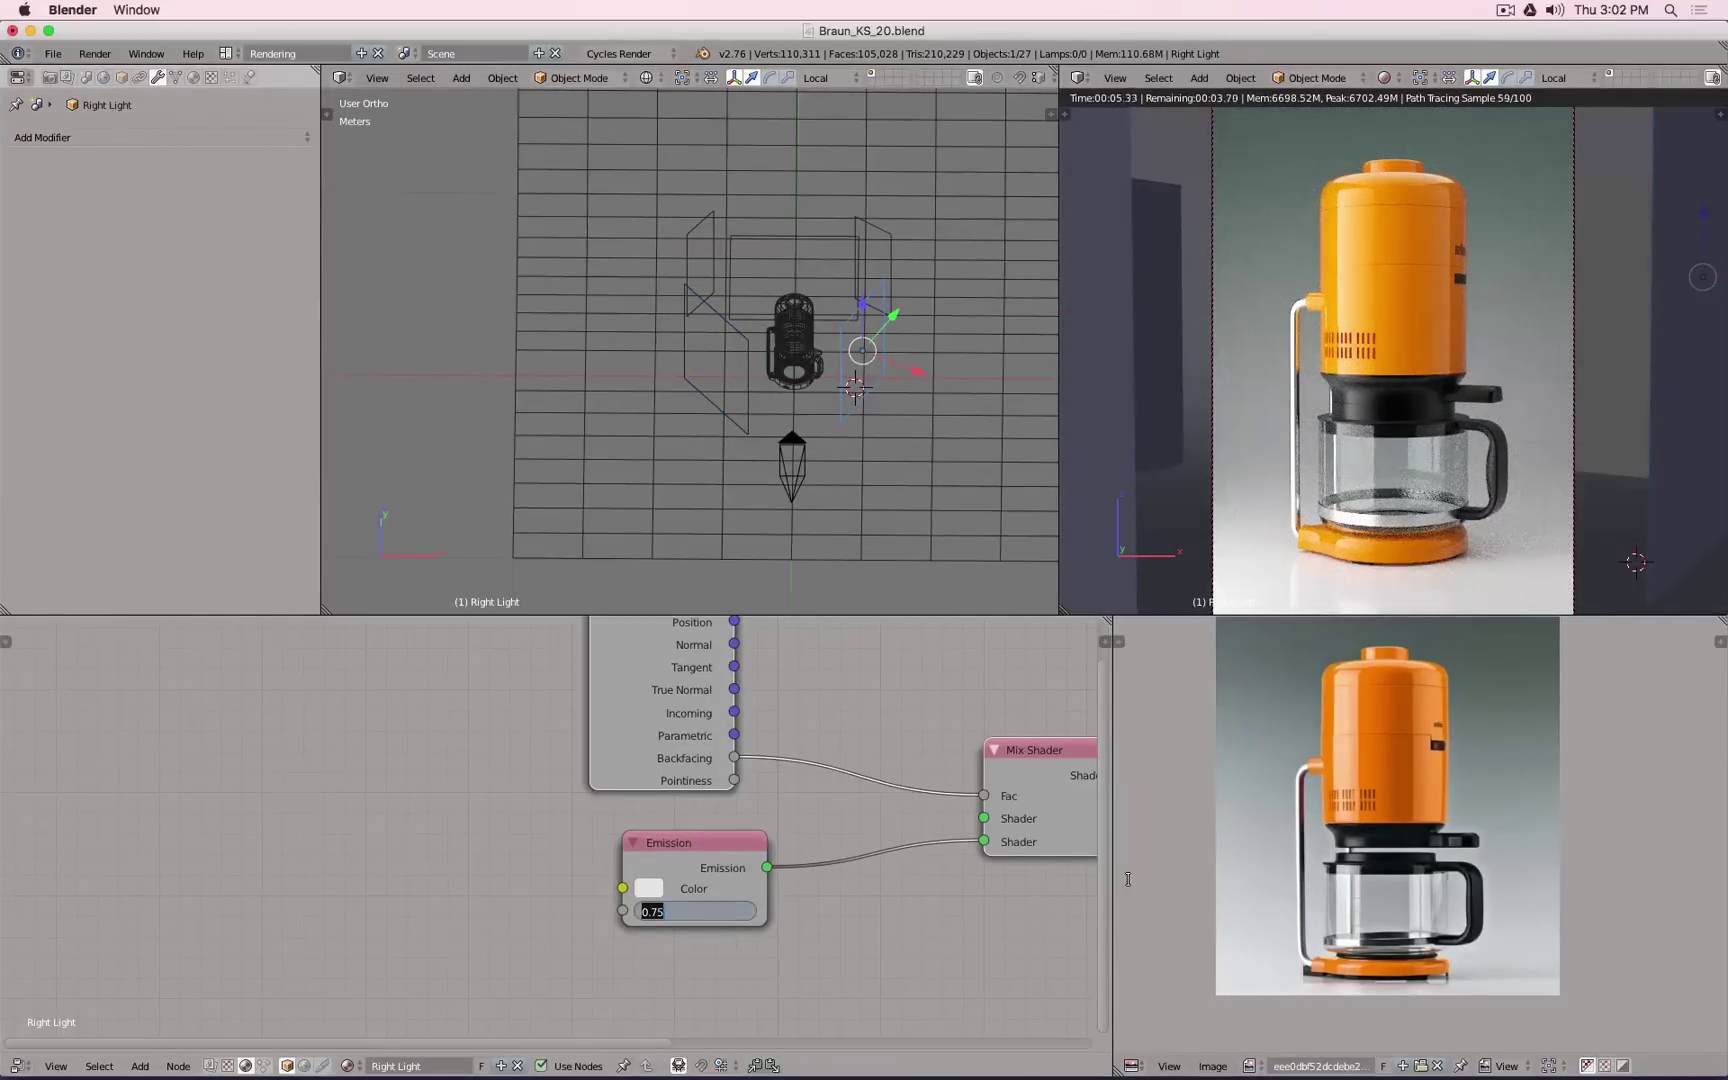
text(1)
key(Return)
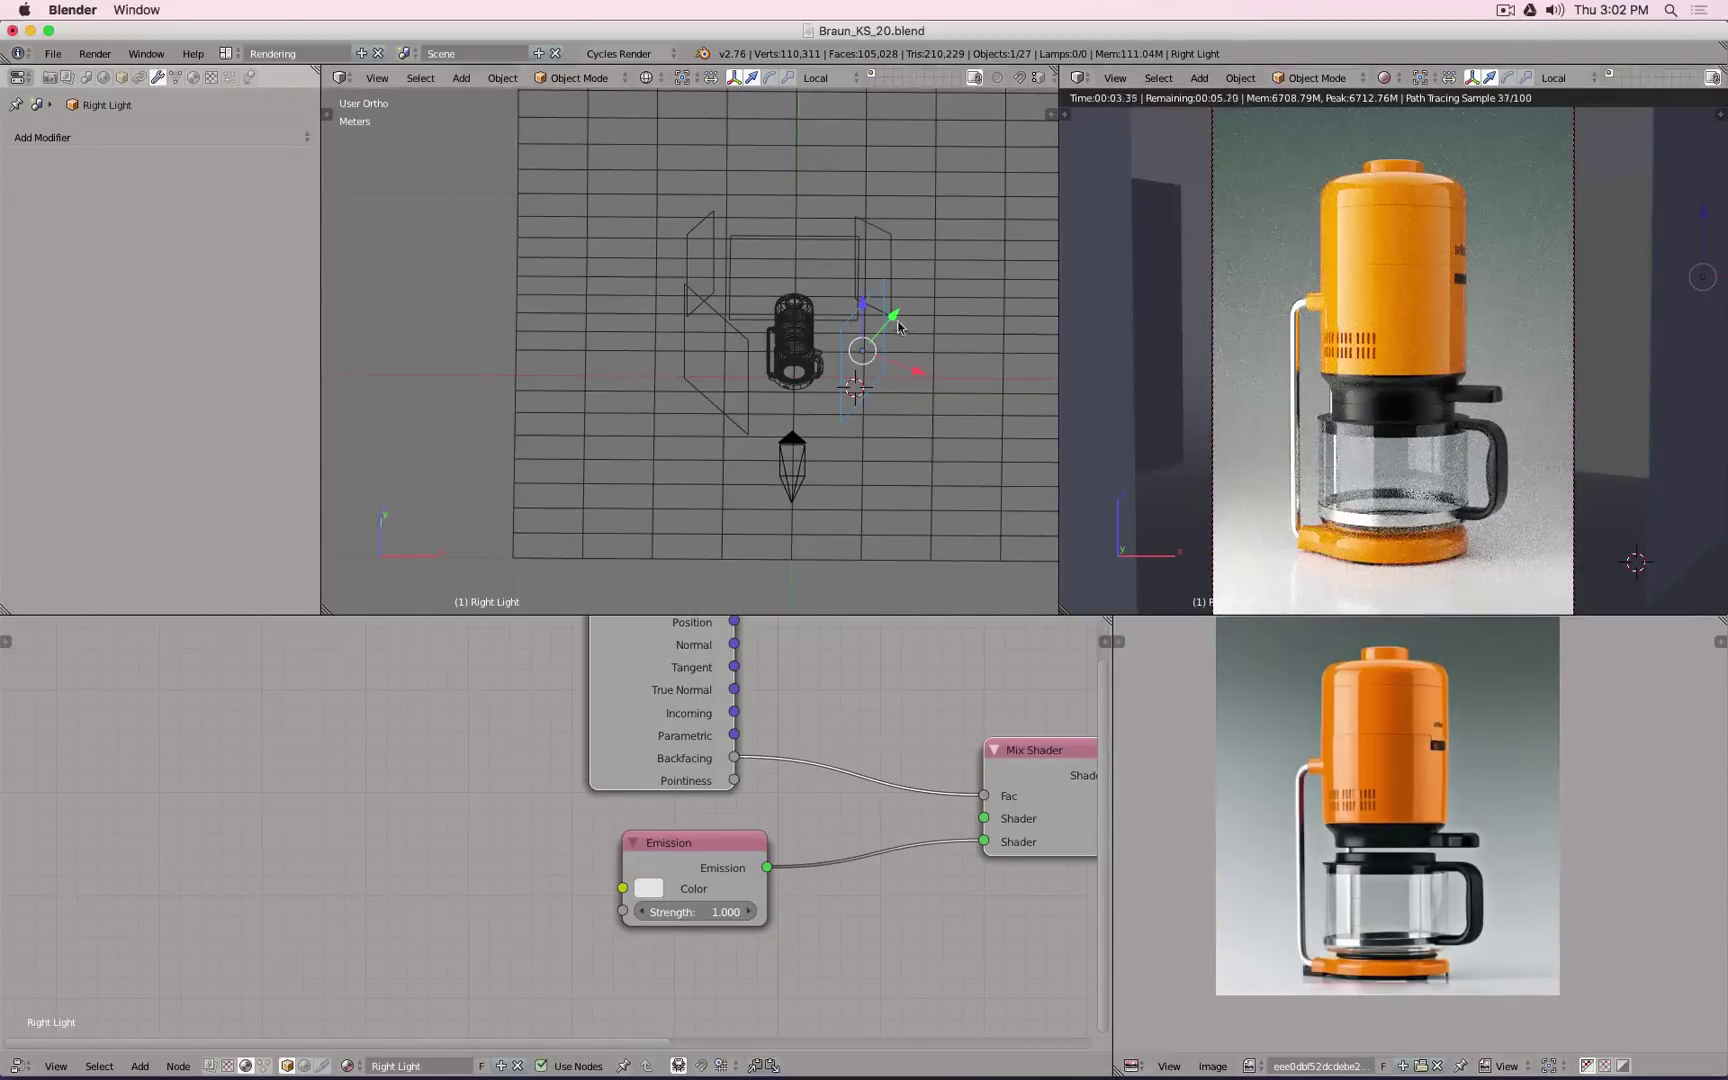
Step: Move the Right Light about 16 cm outward along its local Y axis and rotate it about -28° in top view
drag(895, 320, 938, 312)
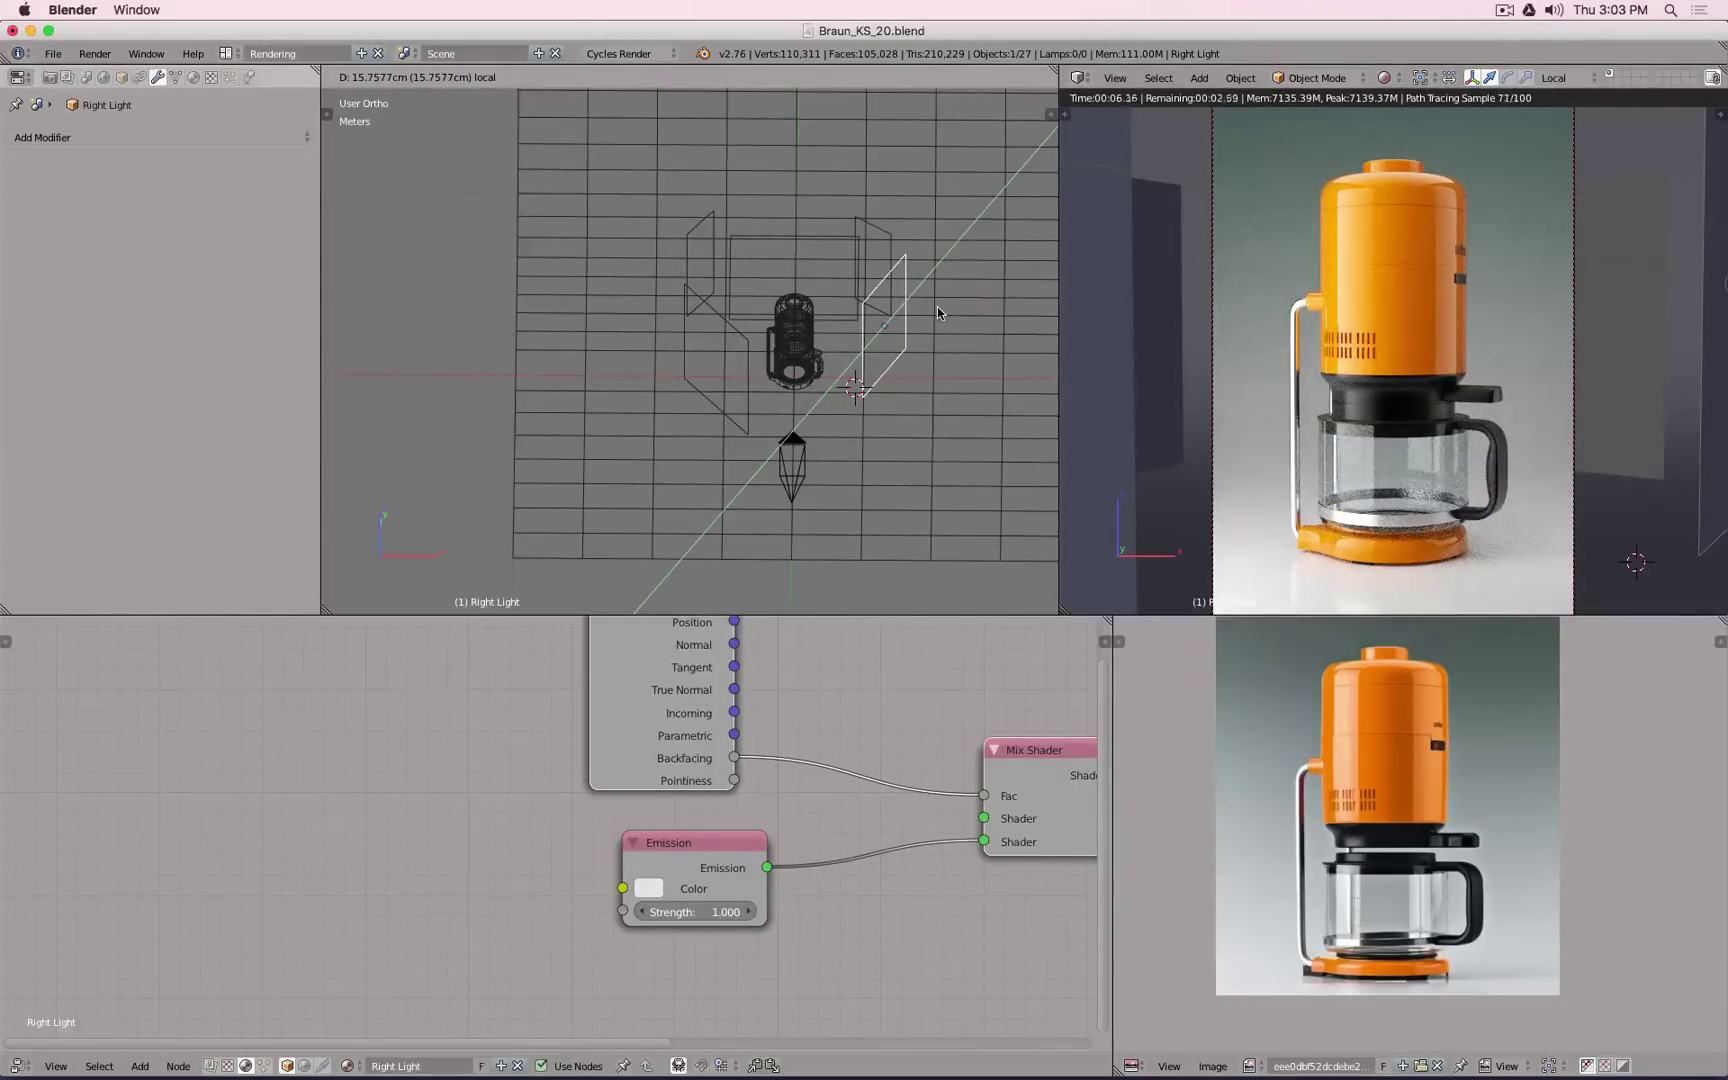
drag(938, 312, 940, 313)
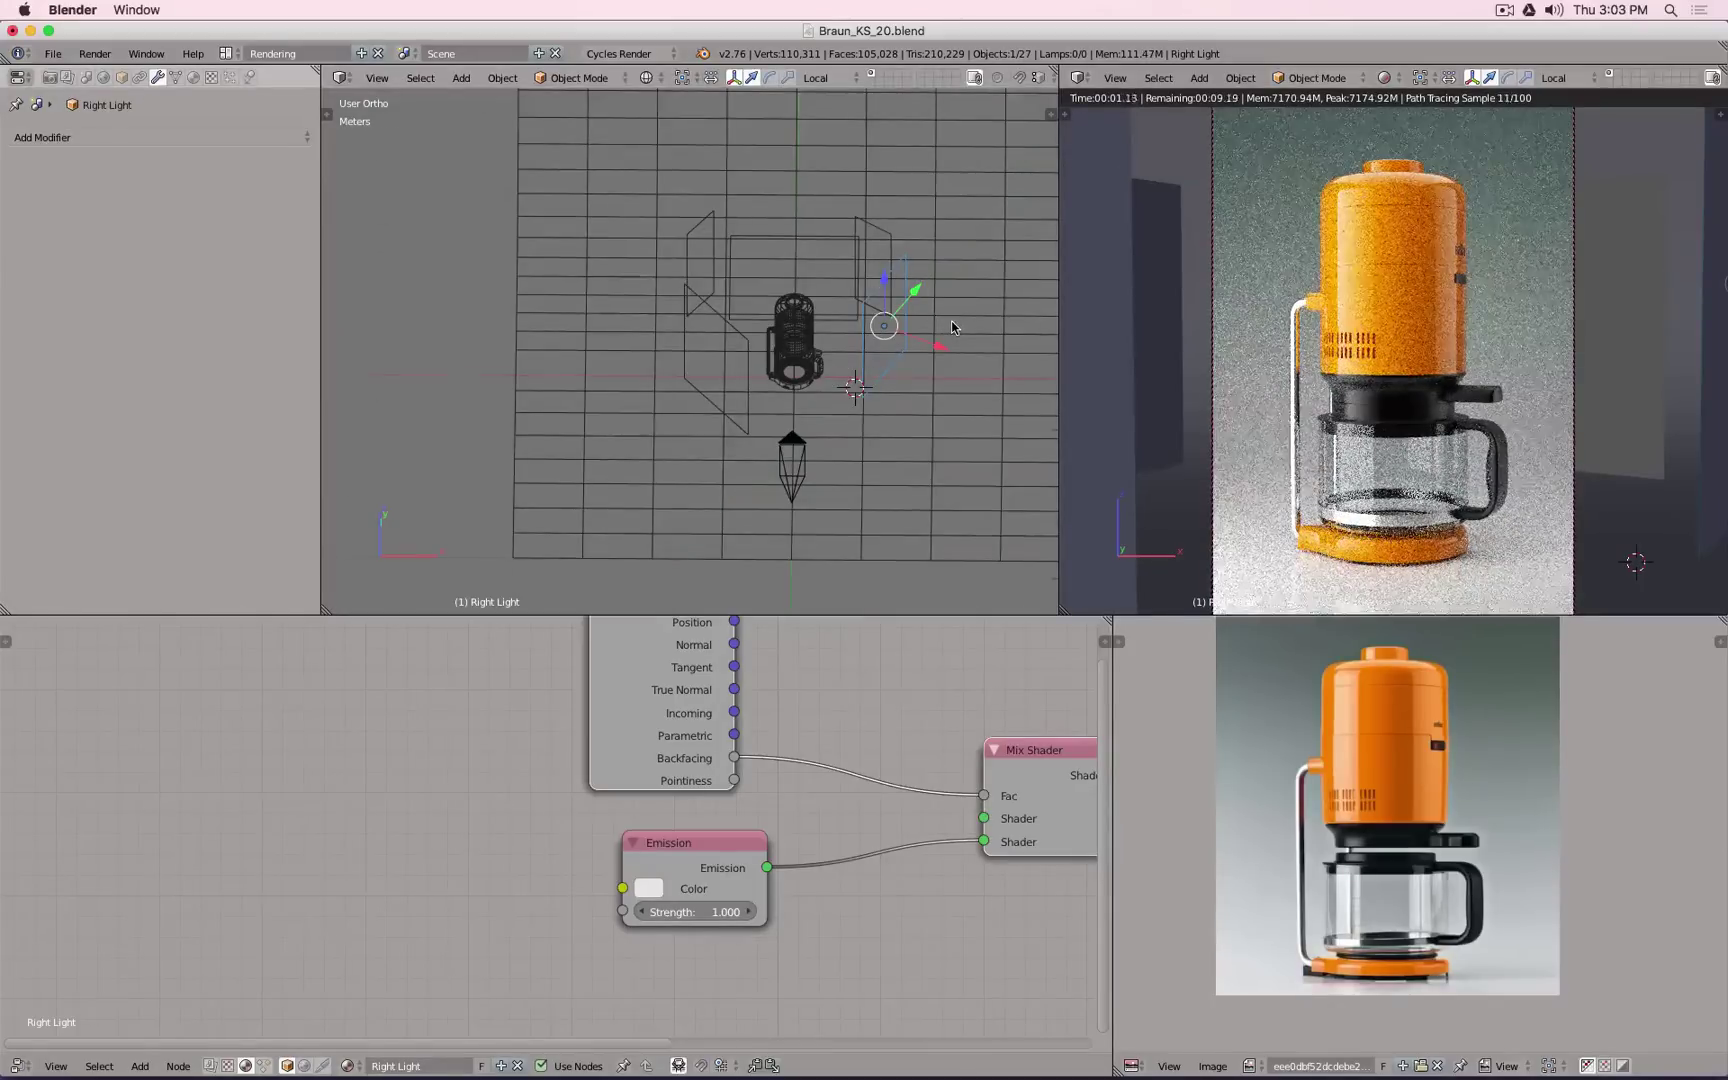
key(KP_7)
key(r)
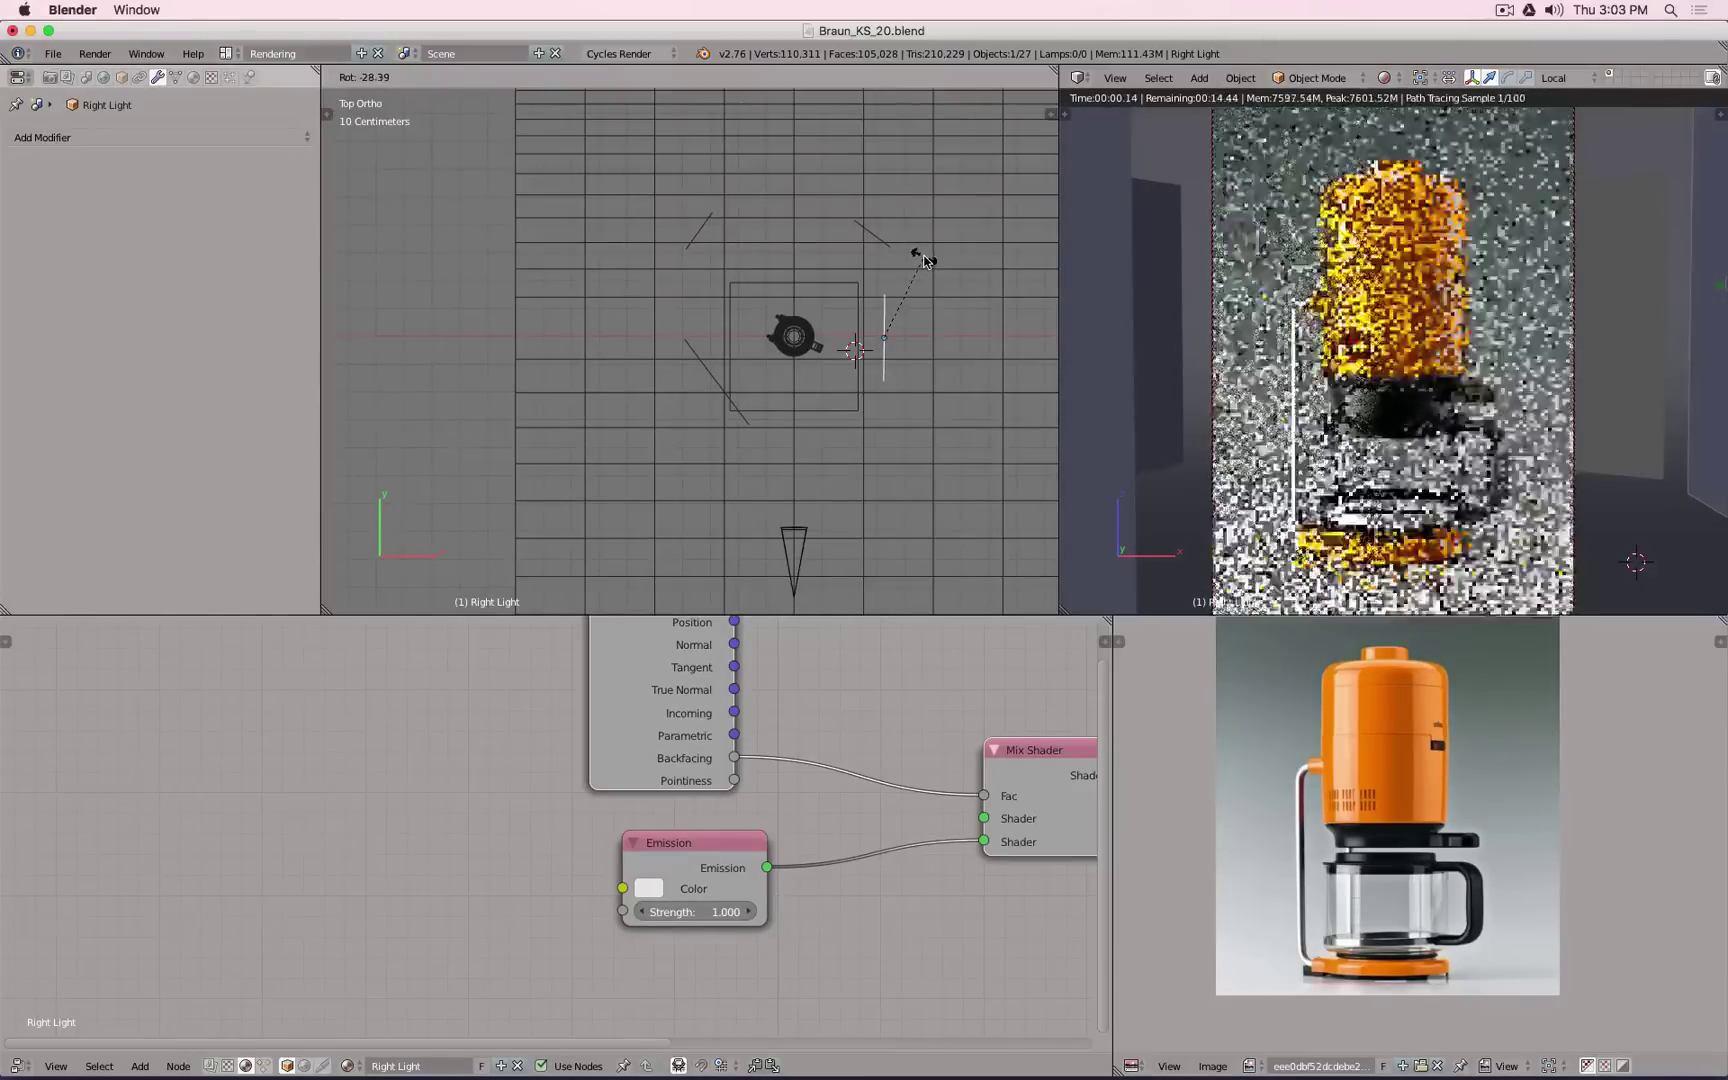
click(920, 262)
drag(886, 269, 886, 275)
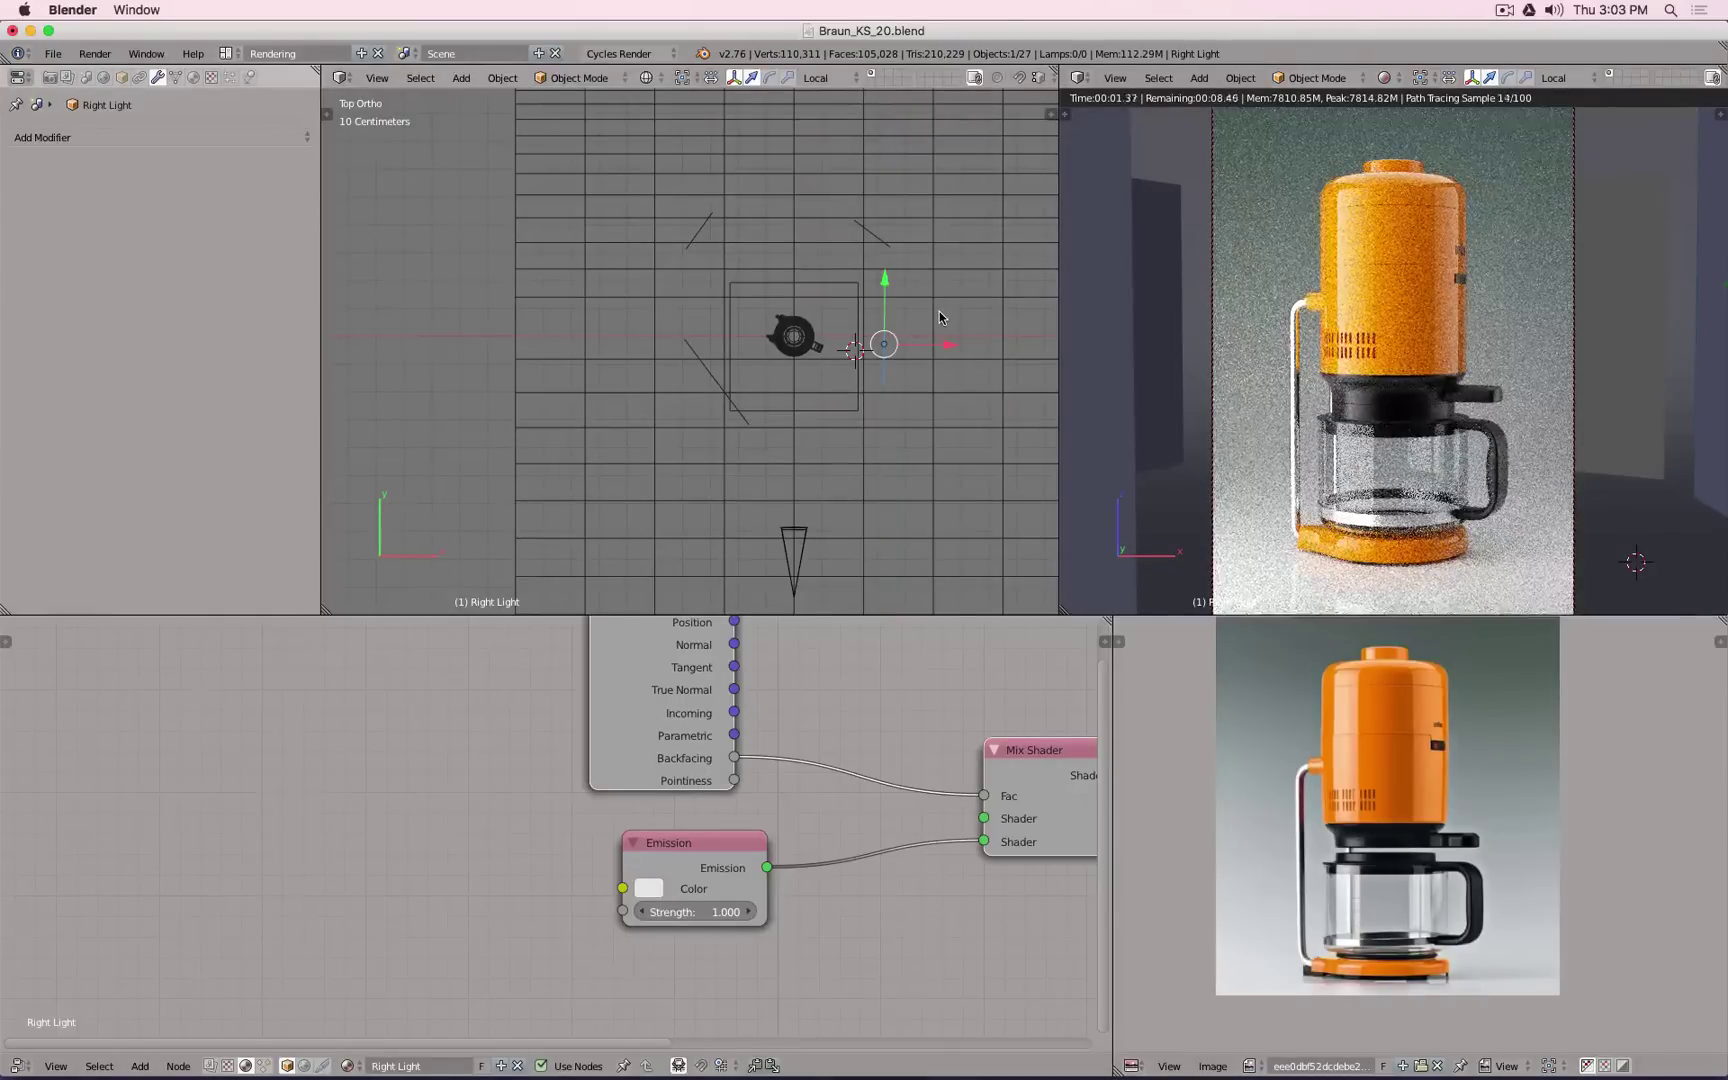
Step: Scale the Right Light plane to about 1.13 along its local Y axis and shift it slightly toward the camera along that axis
middle_drag(1006, 375, 766, 373)
key(s)
key(y)
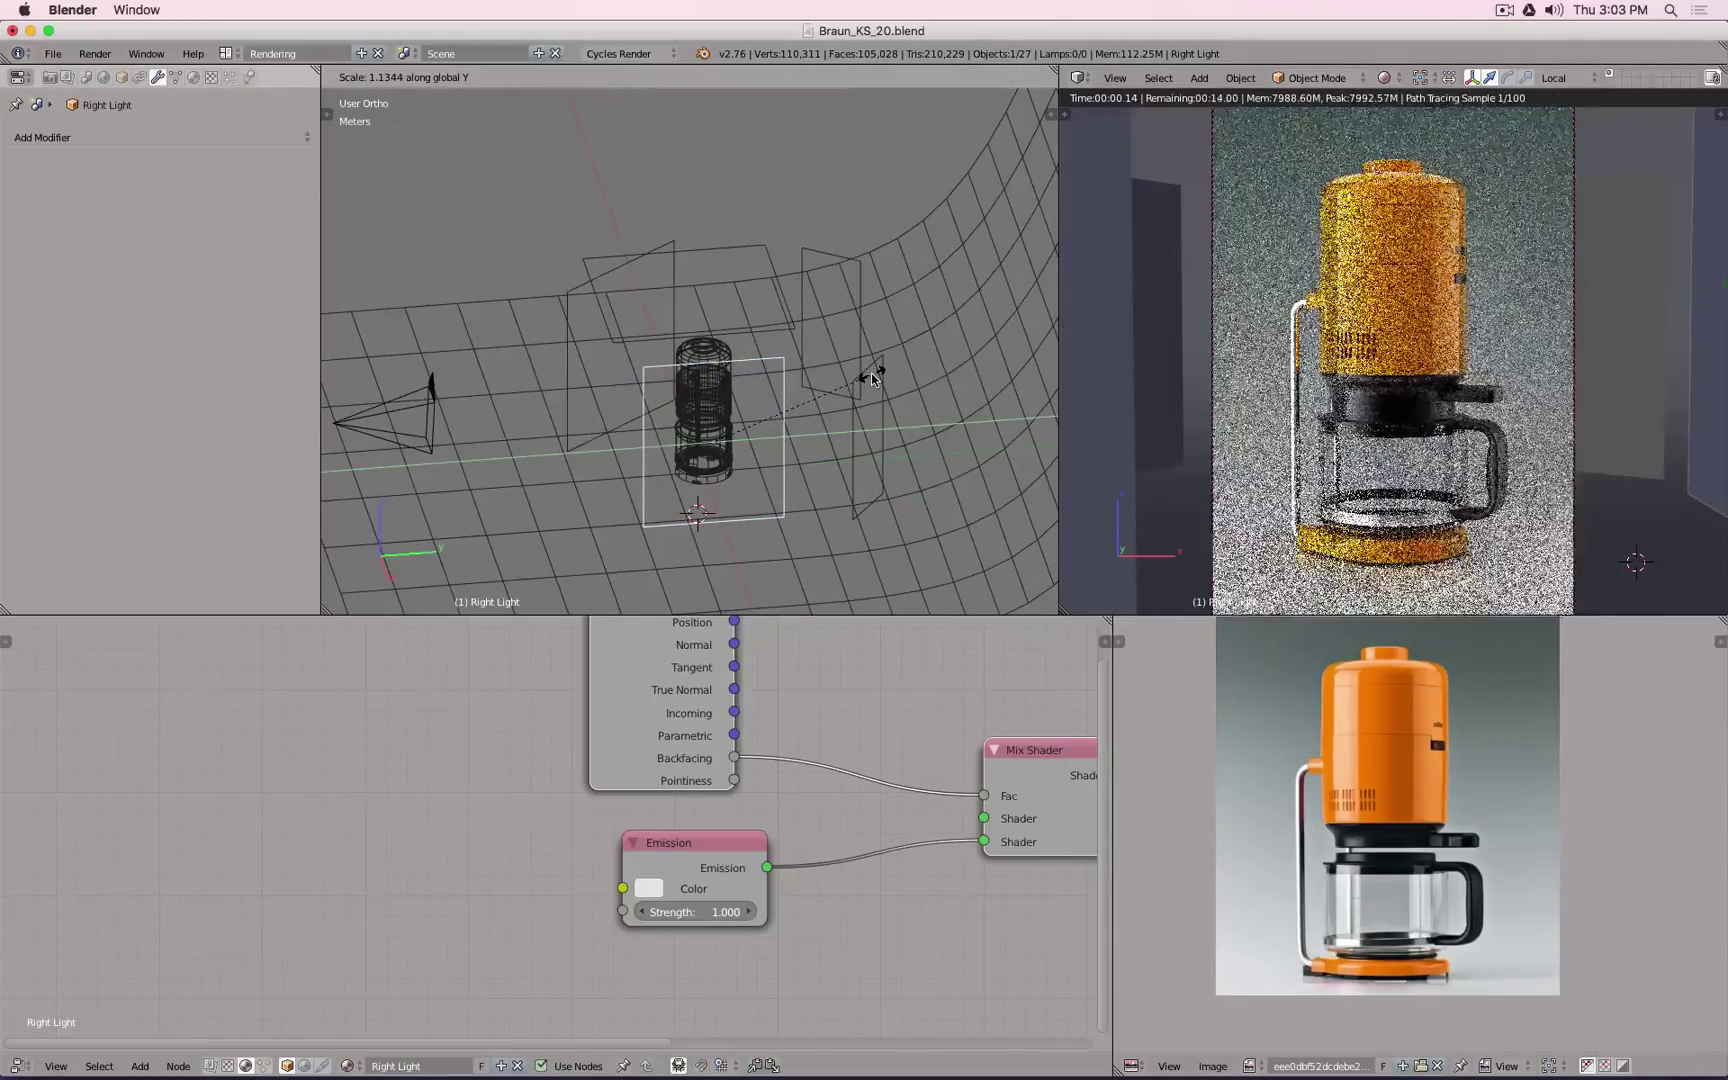
click(878, 373)
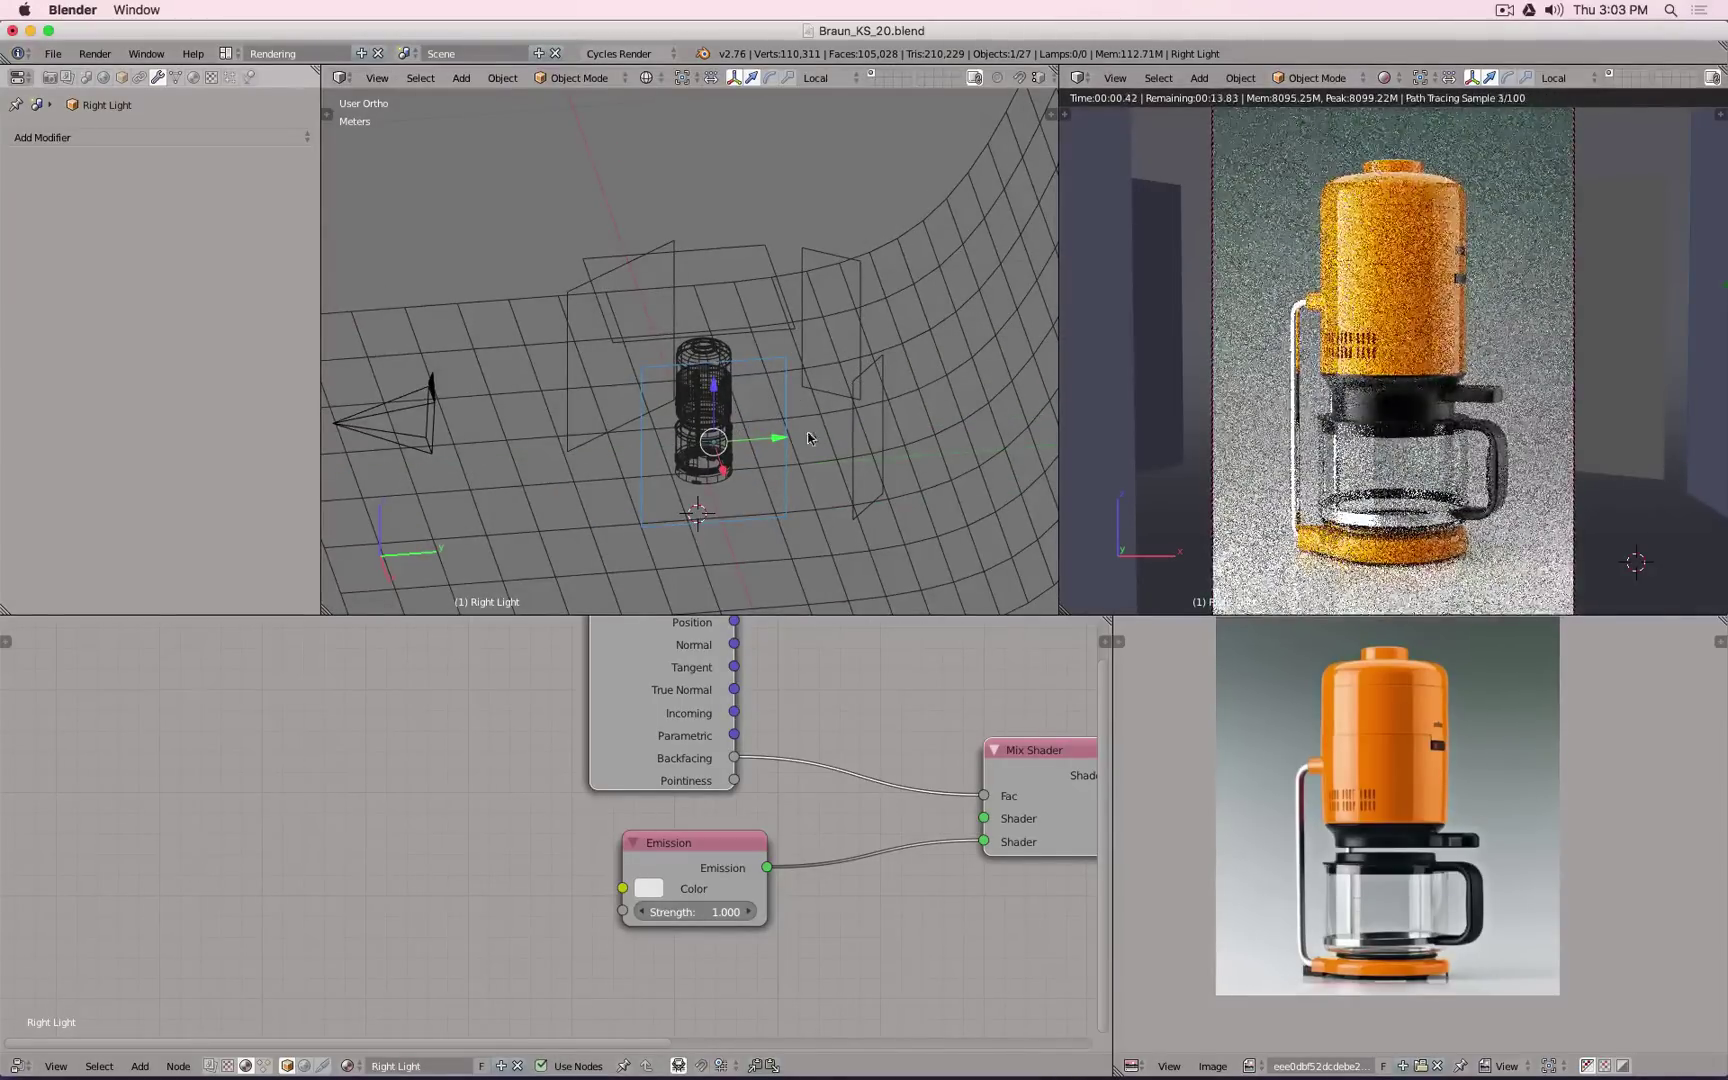
drag(782, 442, 772, 444)
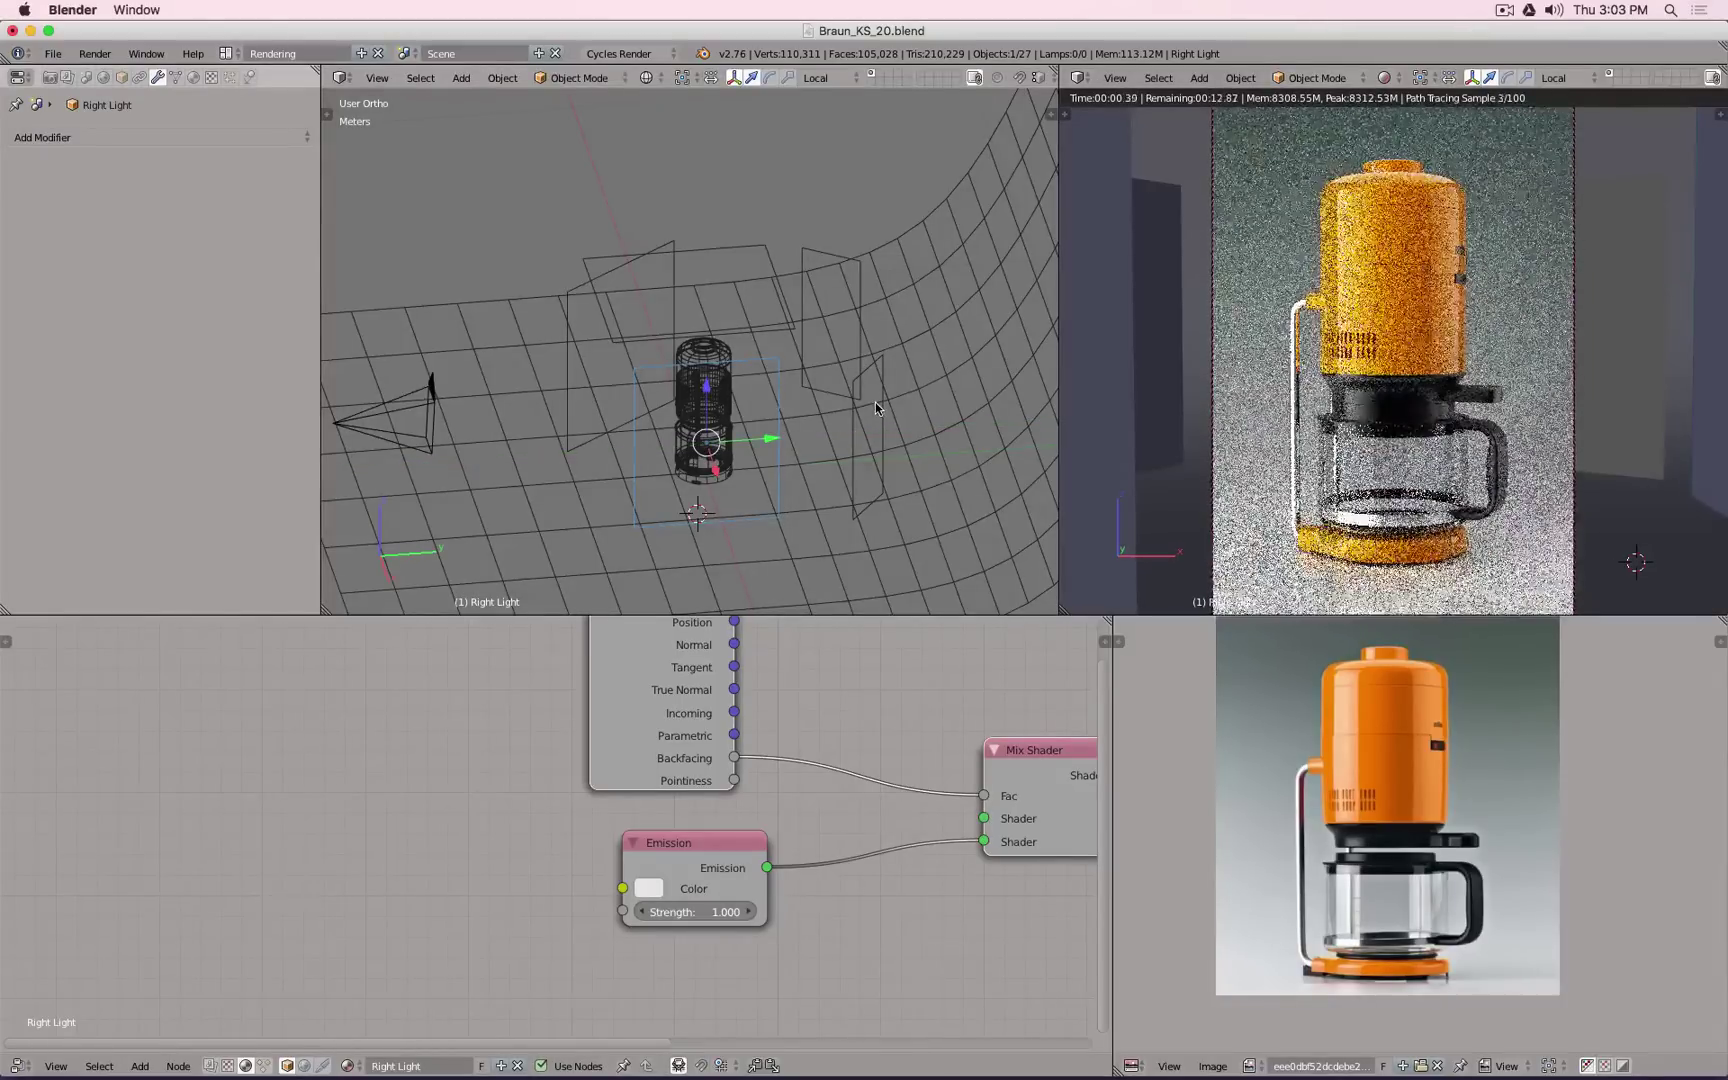
Step: Try an Emission strength of 2.5 on the Left Light plane and return it to 3
middle_drag(707, 363, 835, 417)
right_click(835, 417)
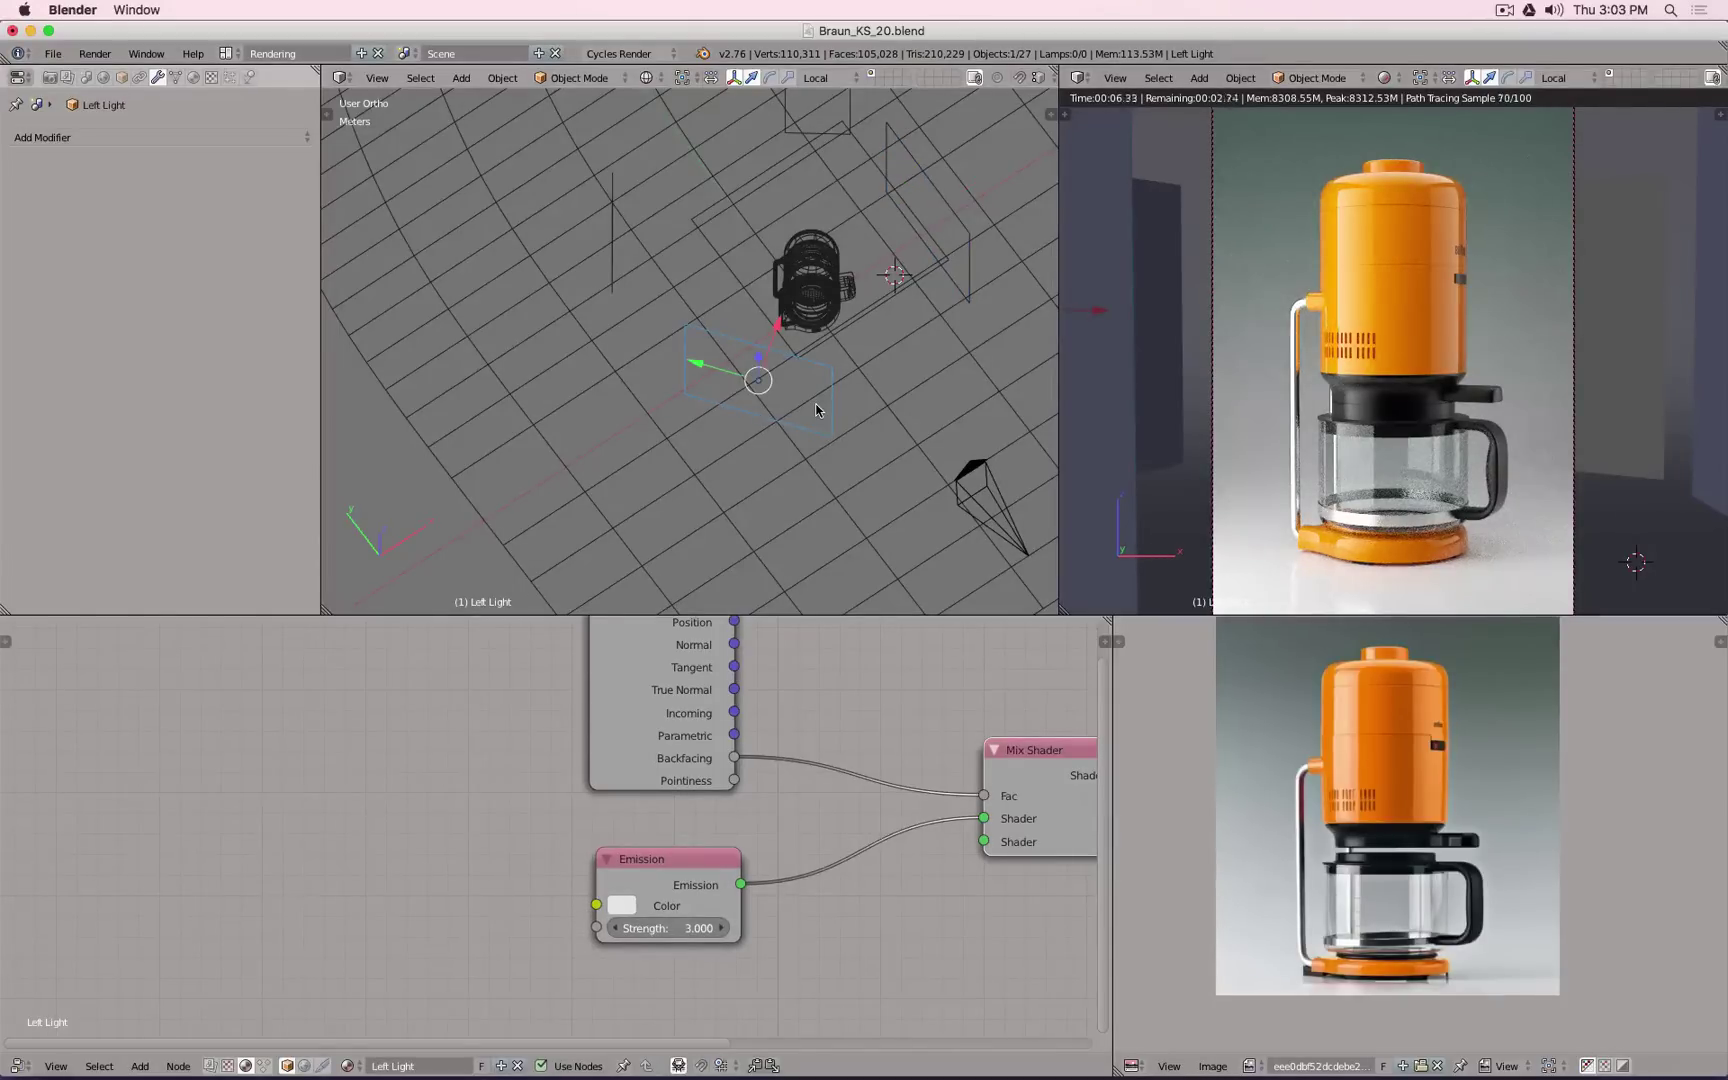
click(673, 920)
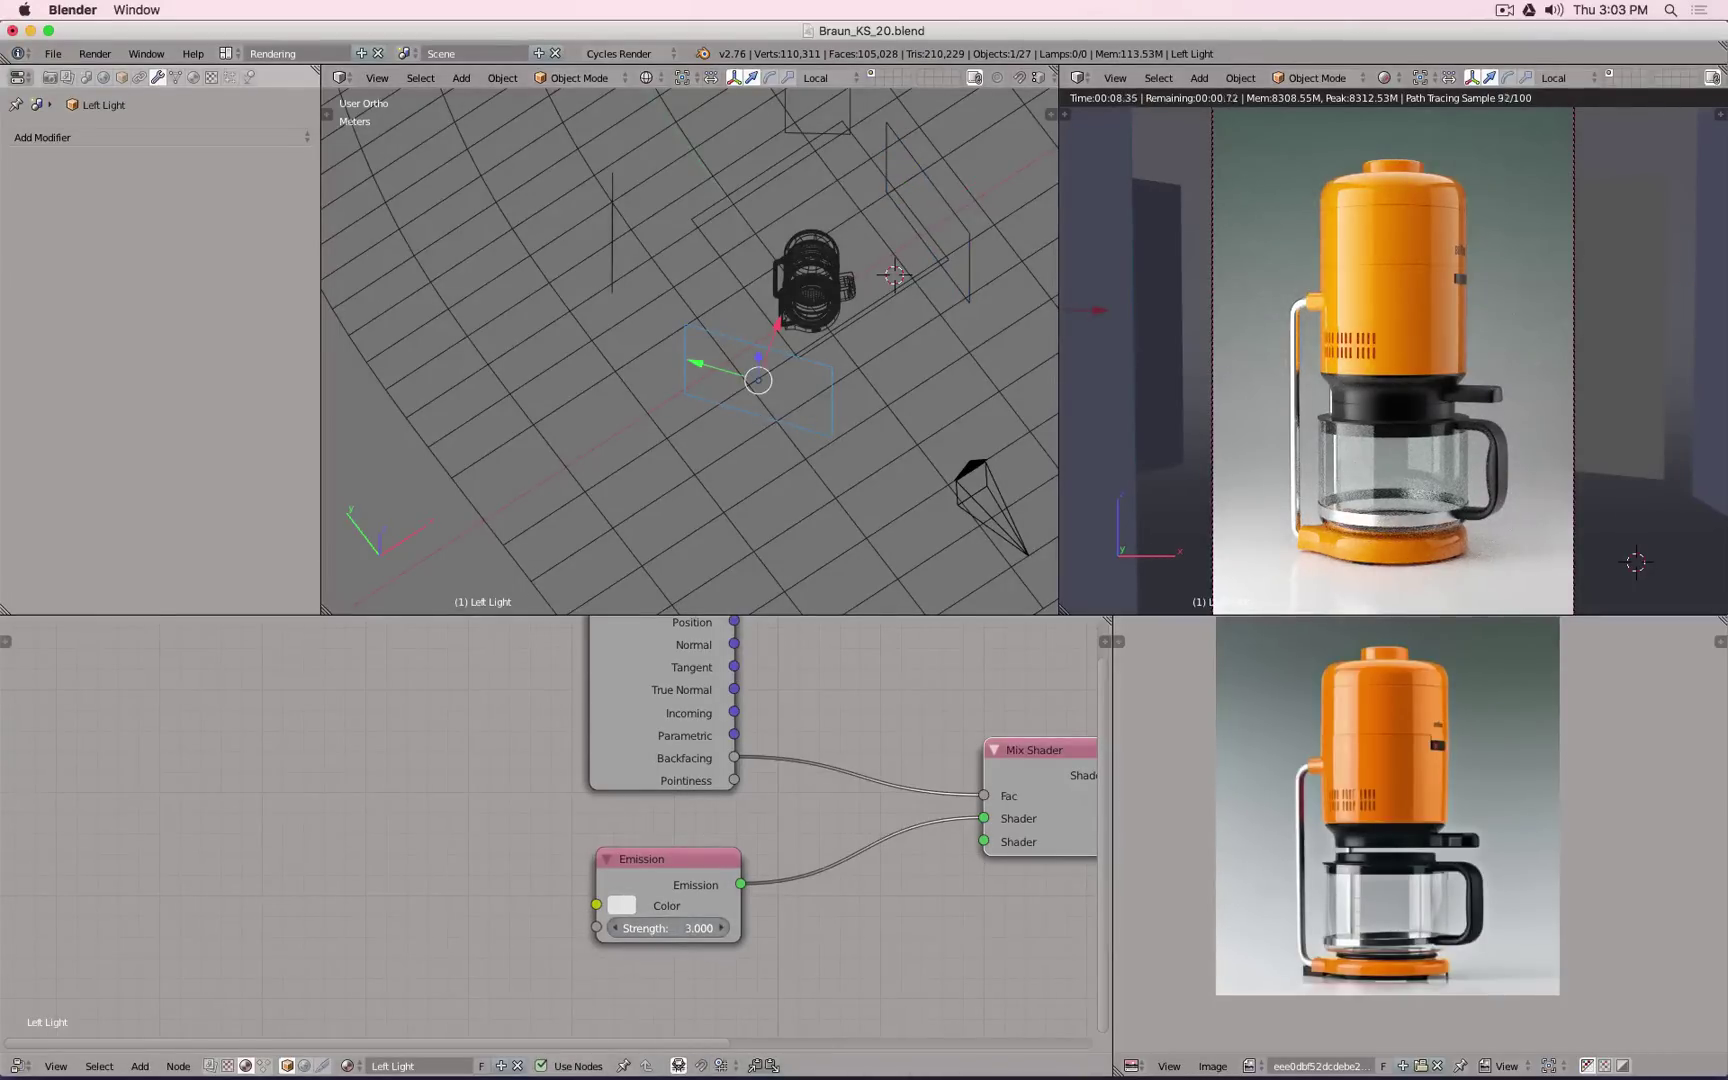
text(2.5)
key(Return)
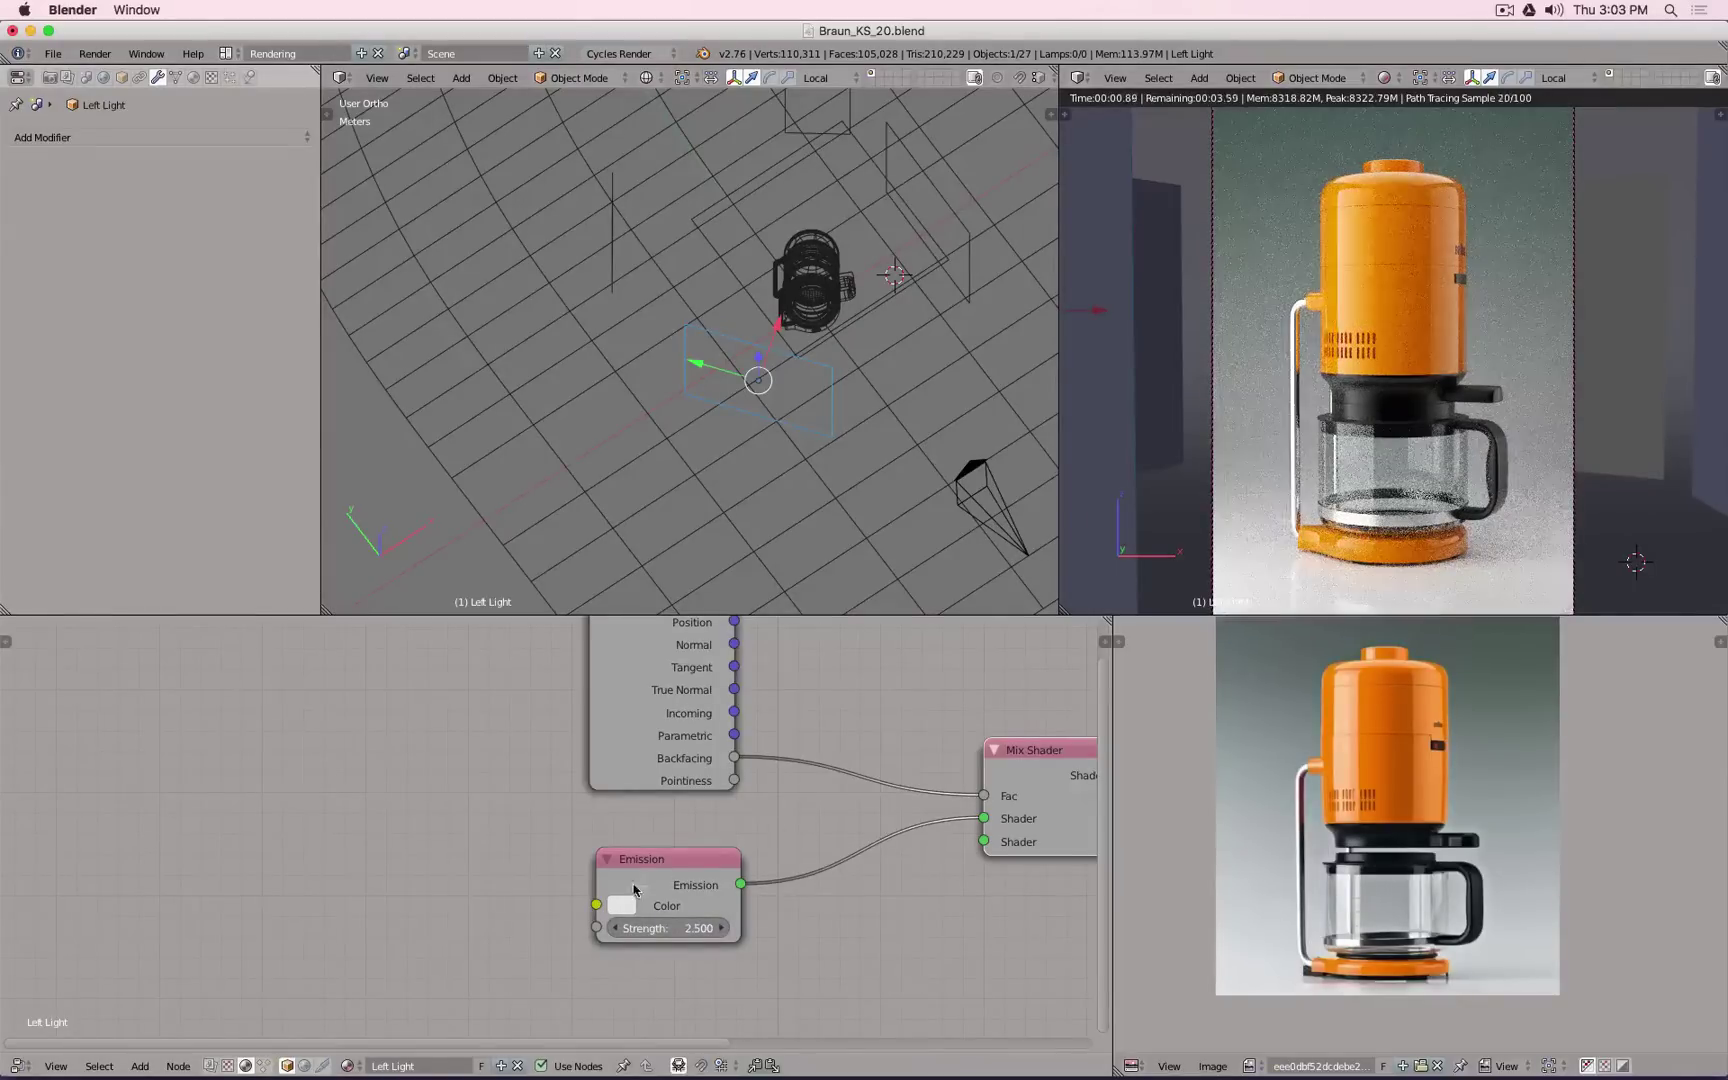
click(684, 928)
text(3)
key(Return)
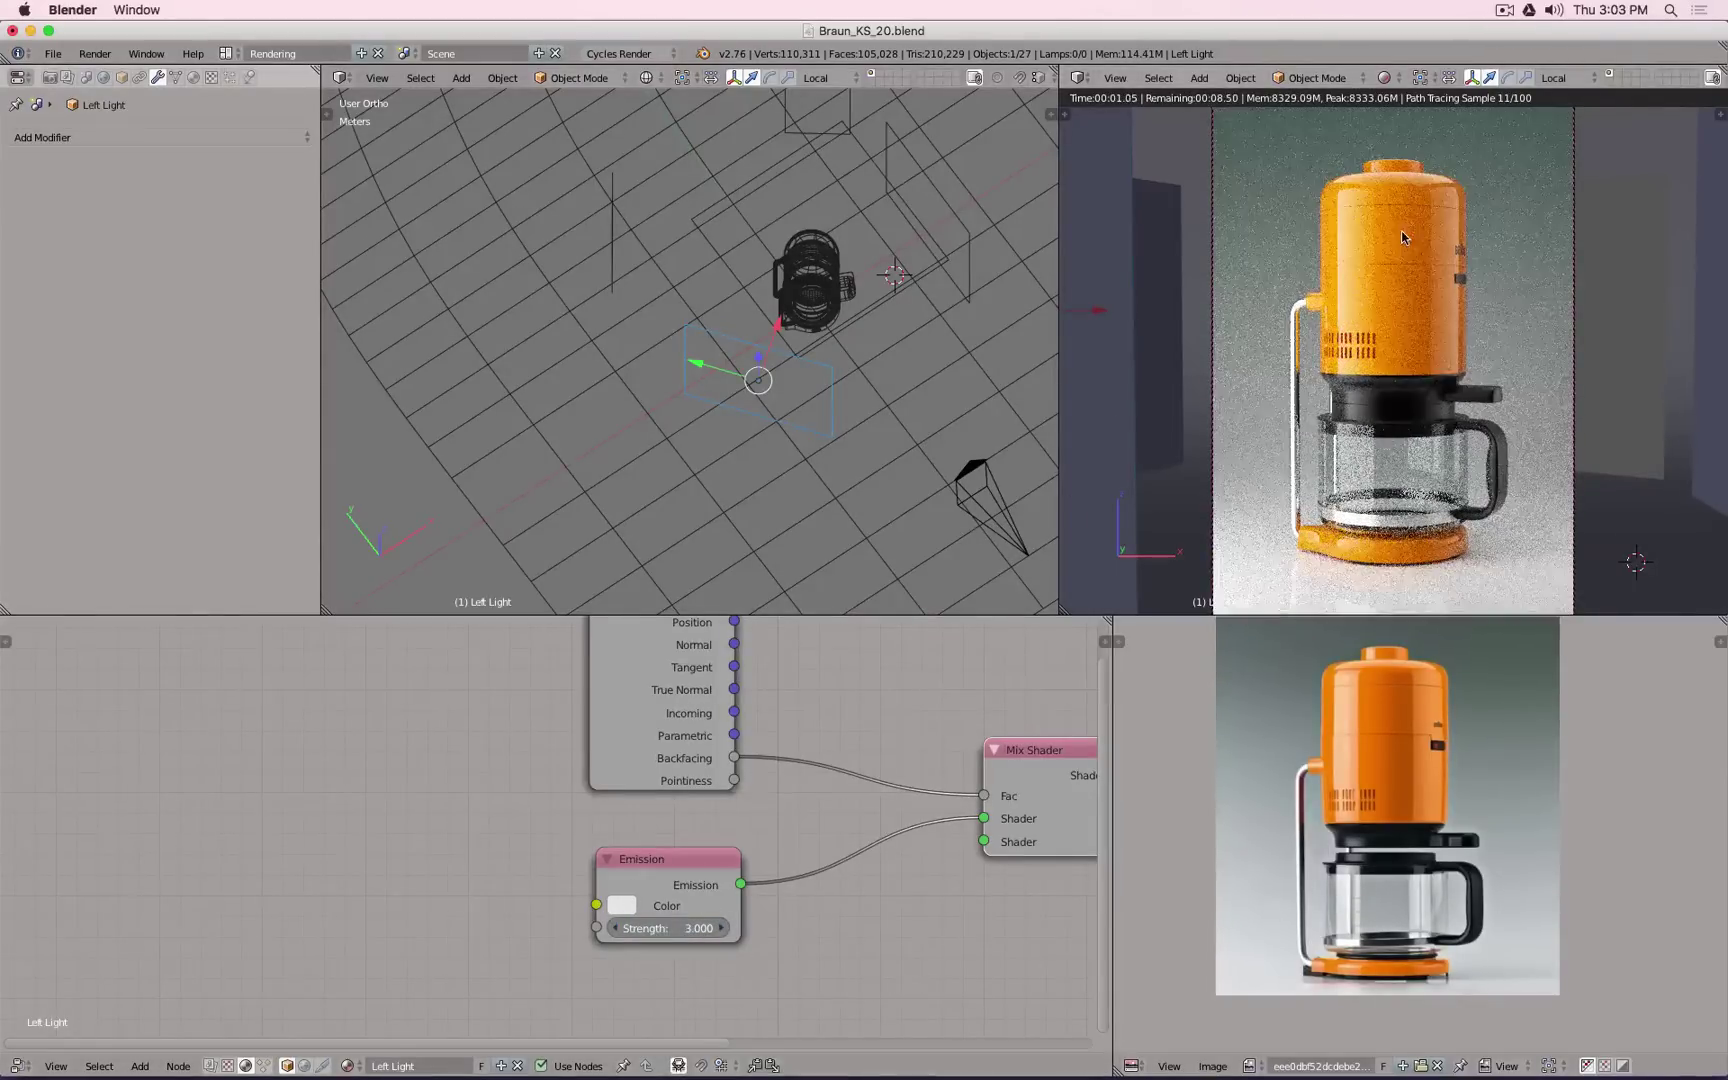
Step: Darken the Diffuse BSDF colour of the coffee maker body's Plastic Orange material to a value slightly above 0.75
right_click(810, 255)
click(641, 730)
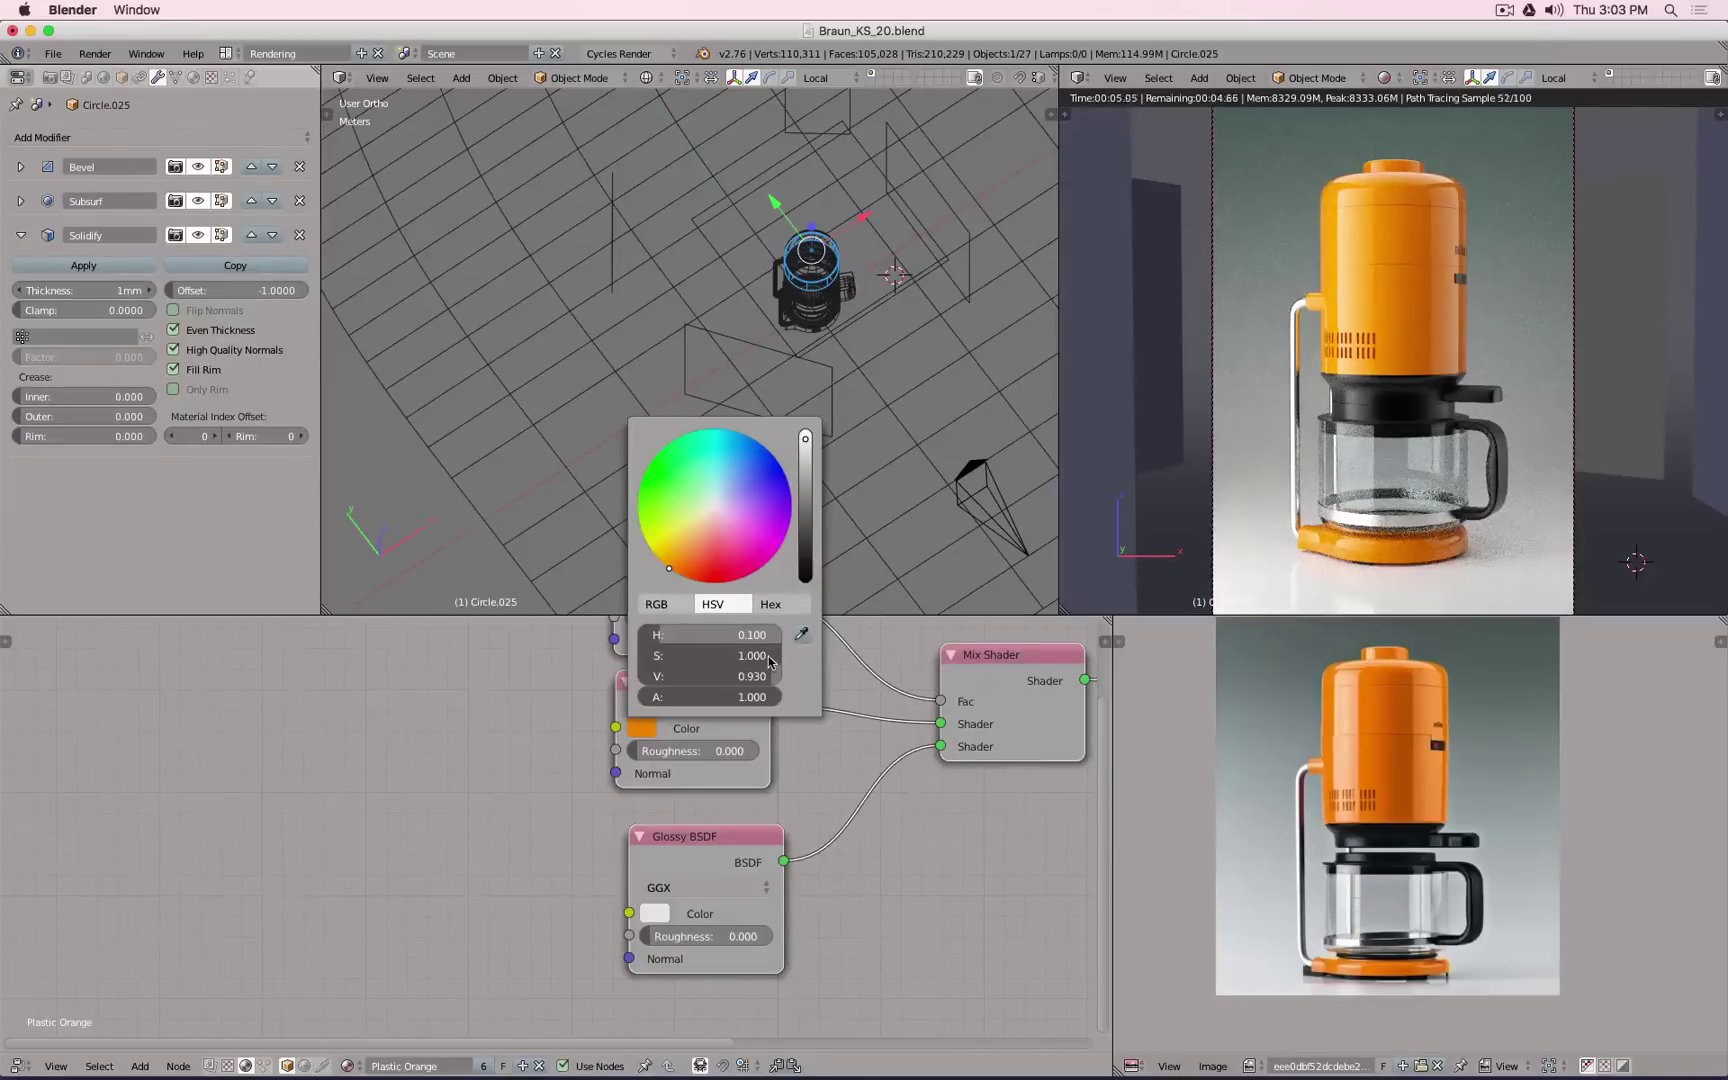
mouse_move(768, 656)
mouse_down()
mouse_move(714, 656)
mouse_move(776, 656)
mouse_up()
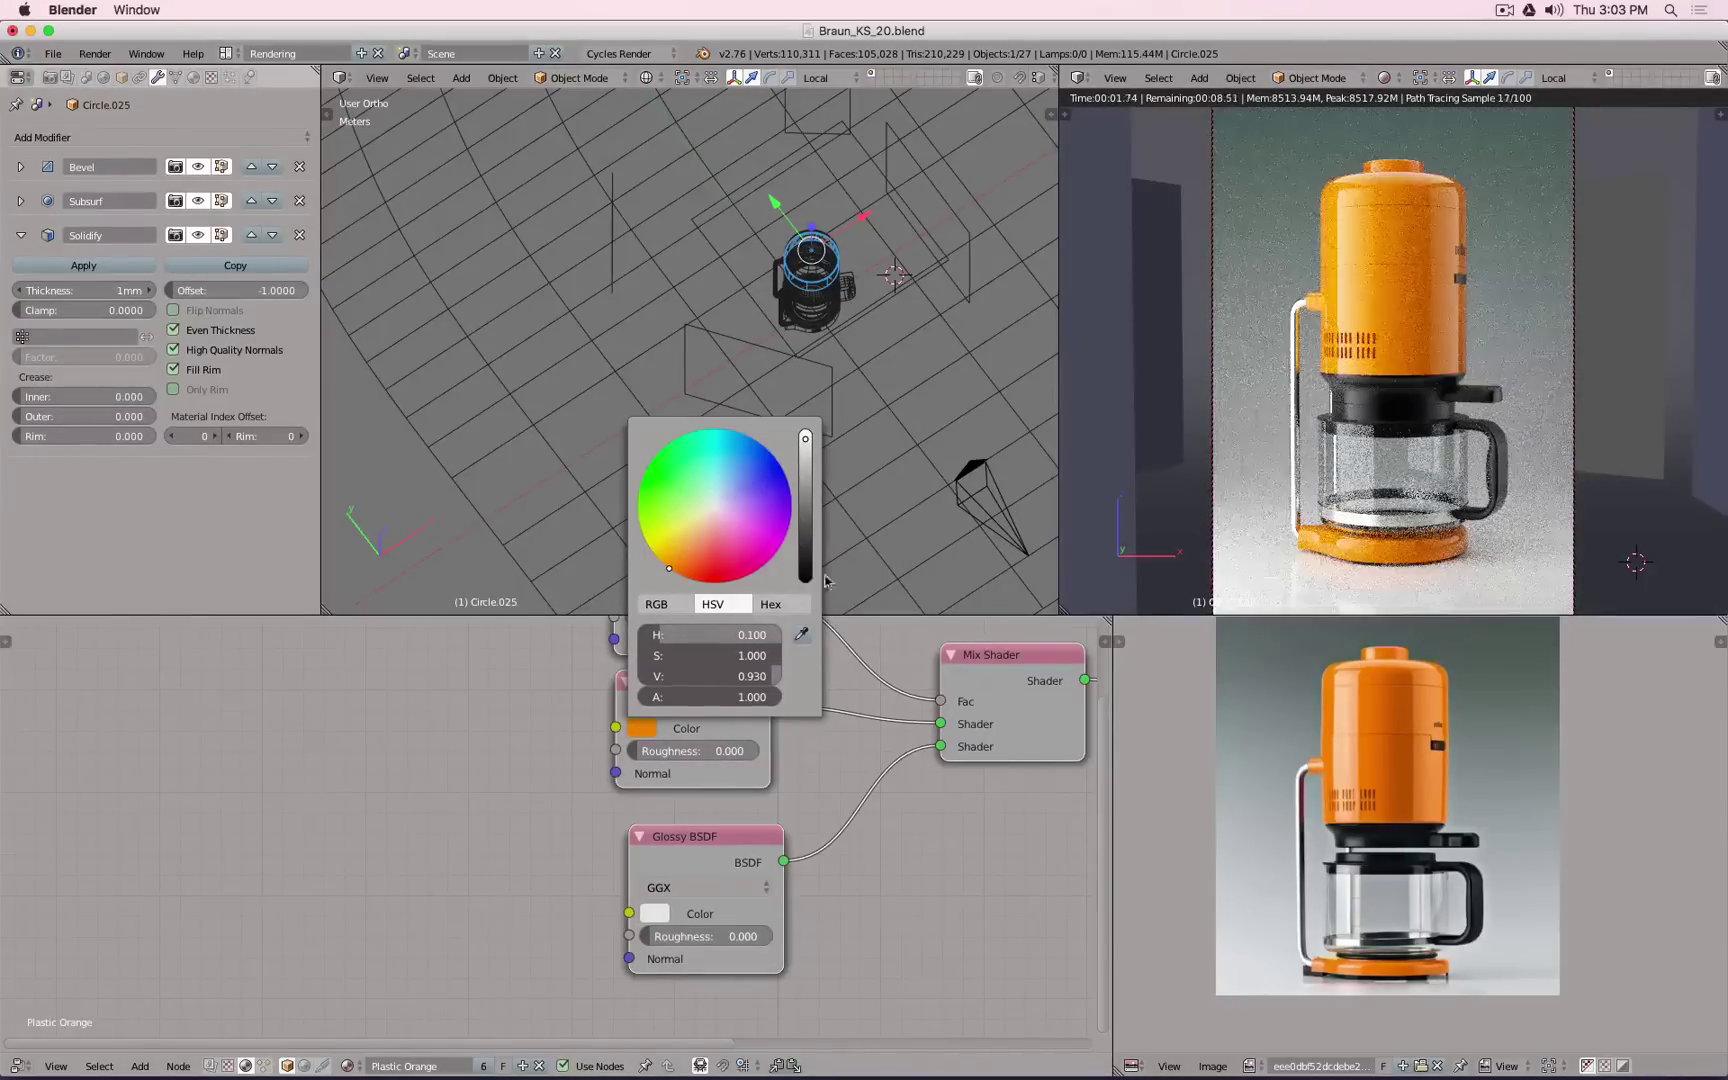
drag(806, 443, 805, 466)
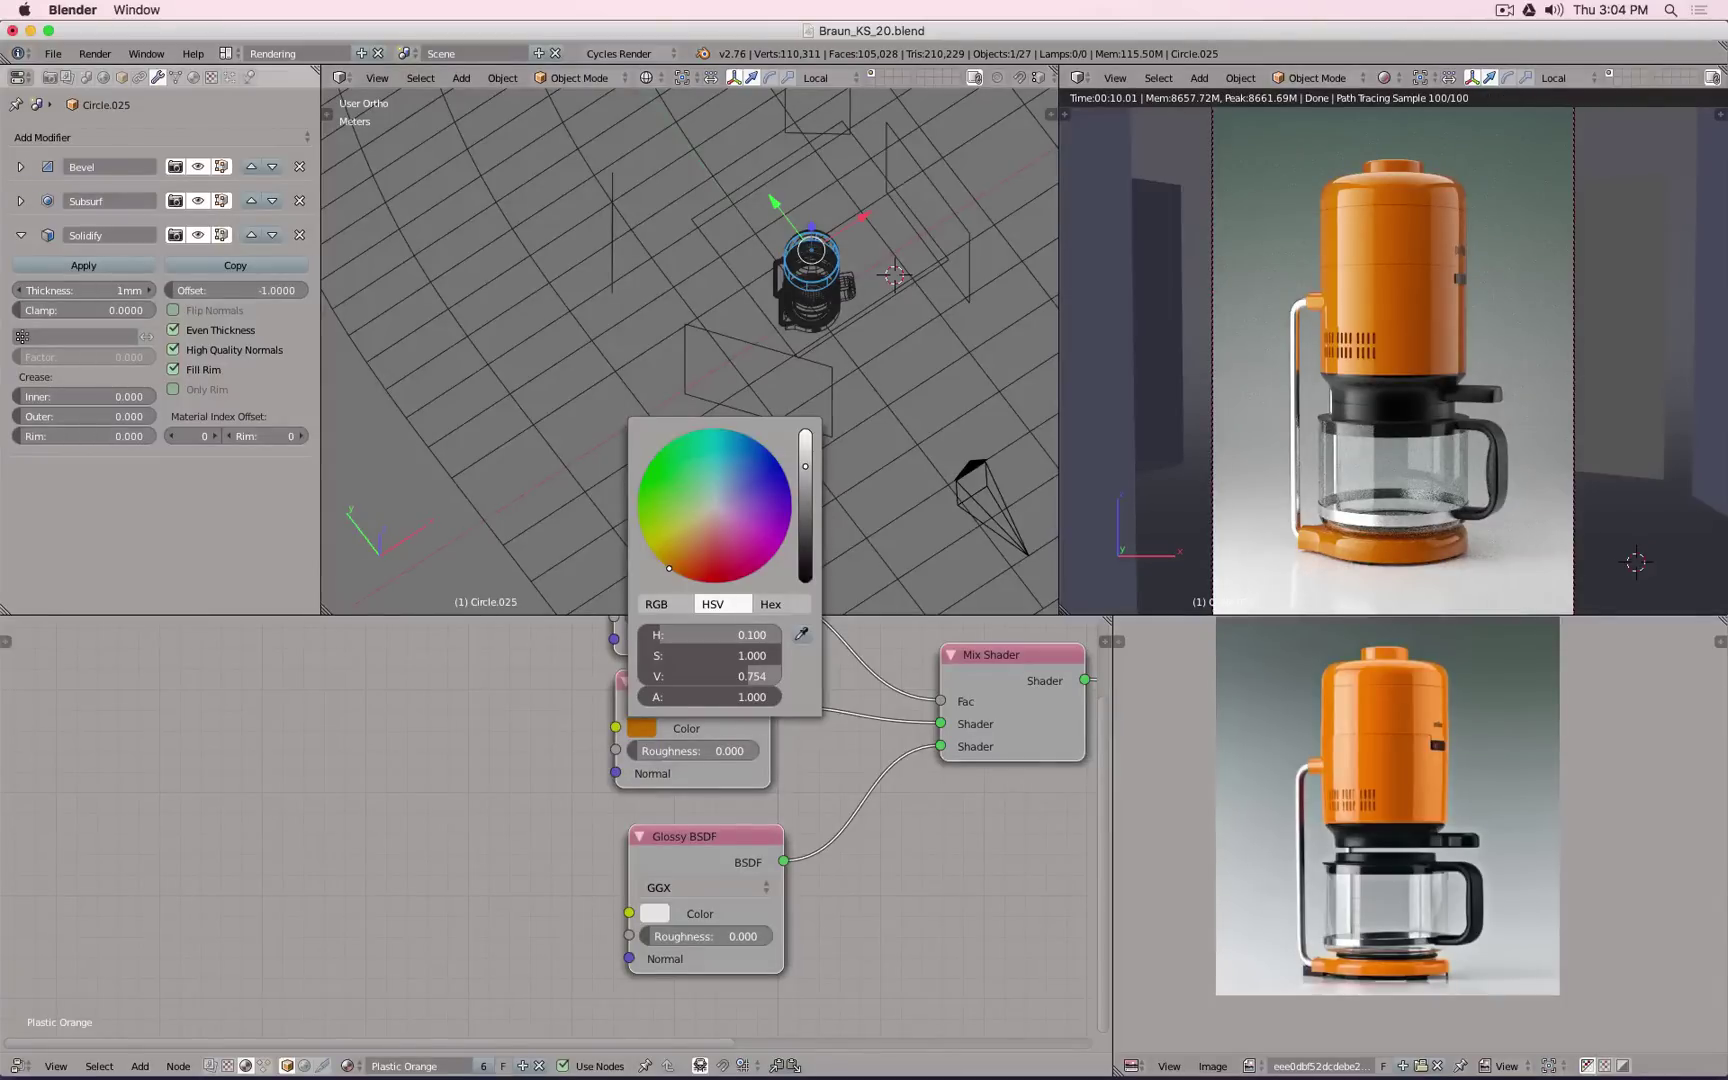
drag(805, 466, 805, 459)
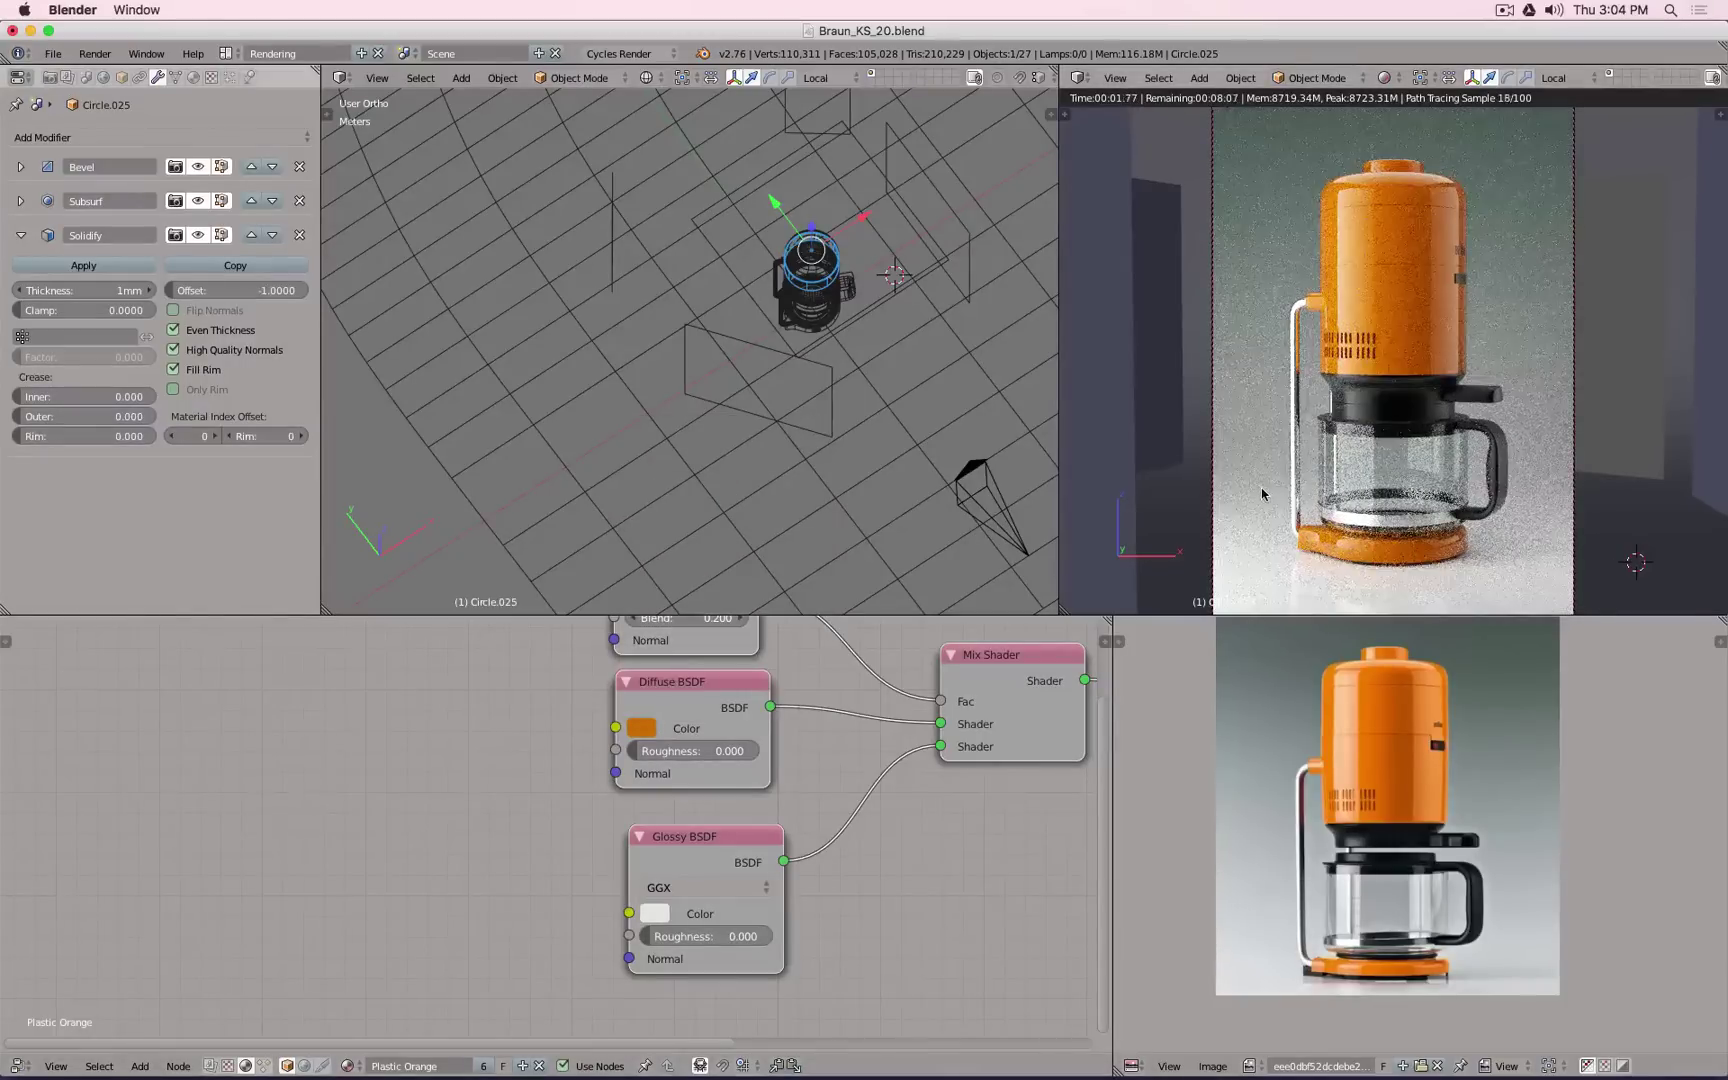
Step: Try an Emission strength of 1 on the rear Left Light.001 plane's Left Reflection material with the Left Light temporarily hidden
right_click(618, 268)
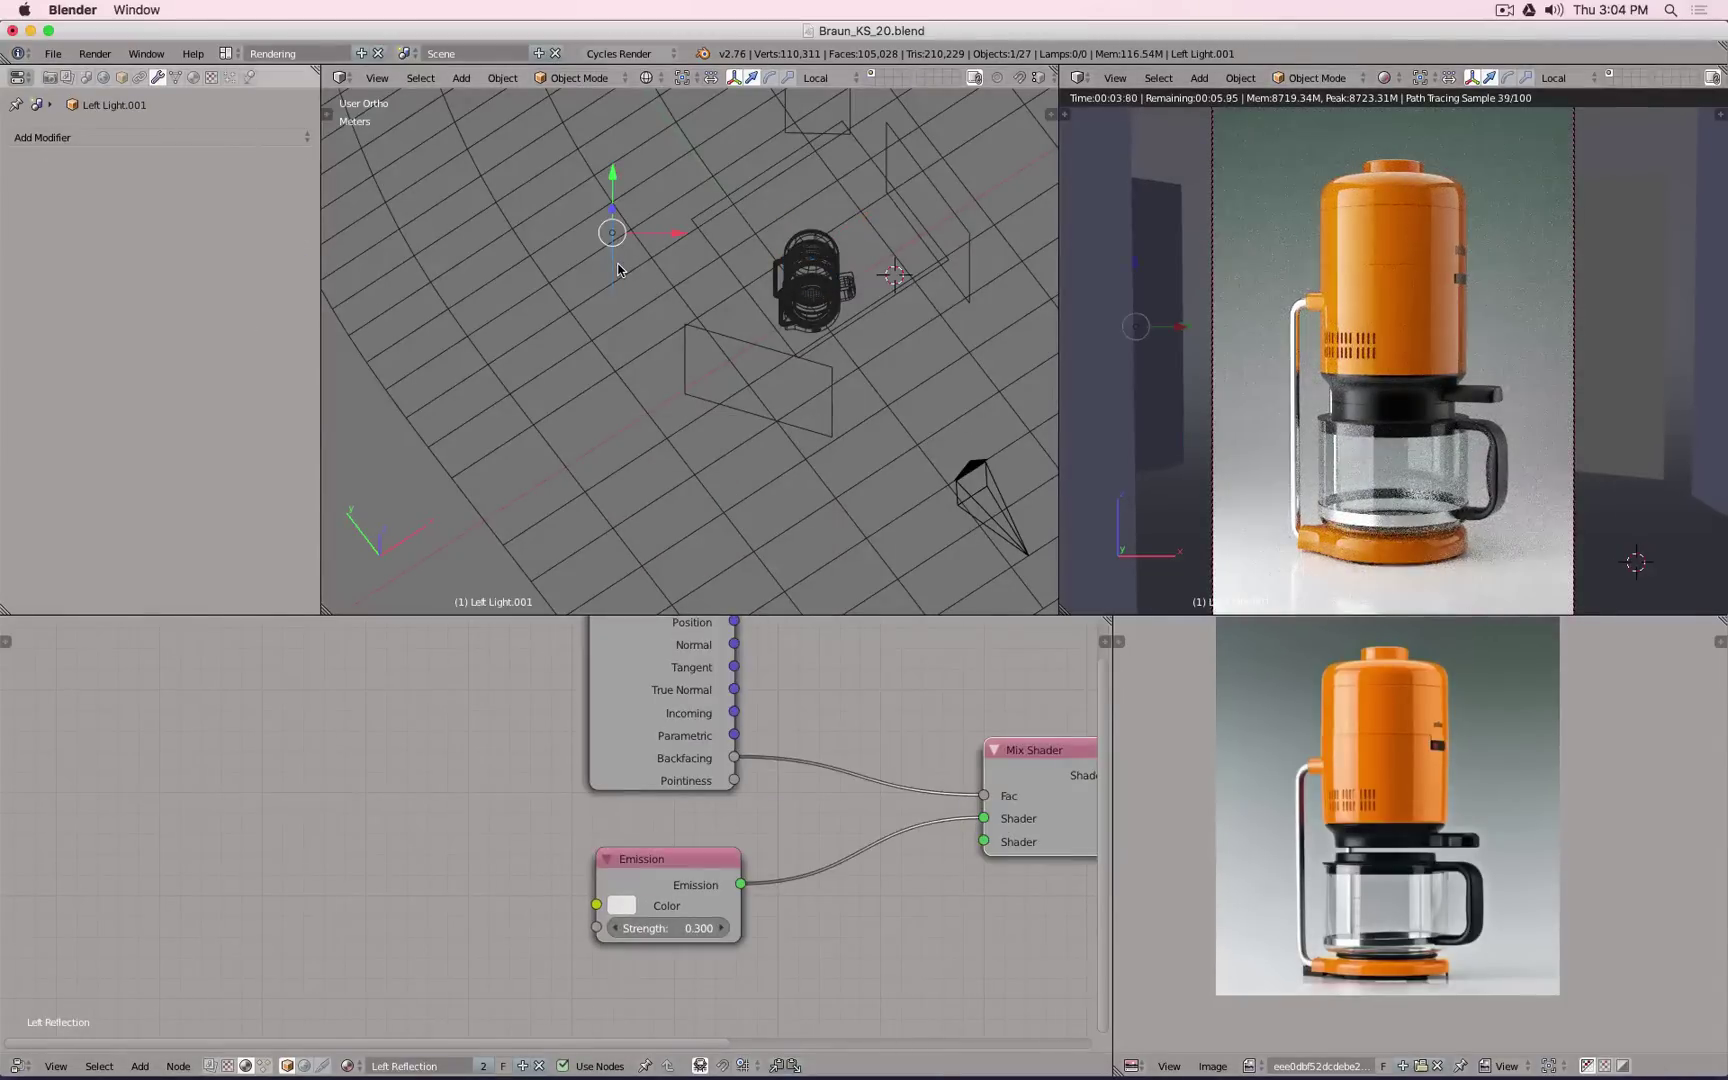
key(KP_7)
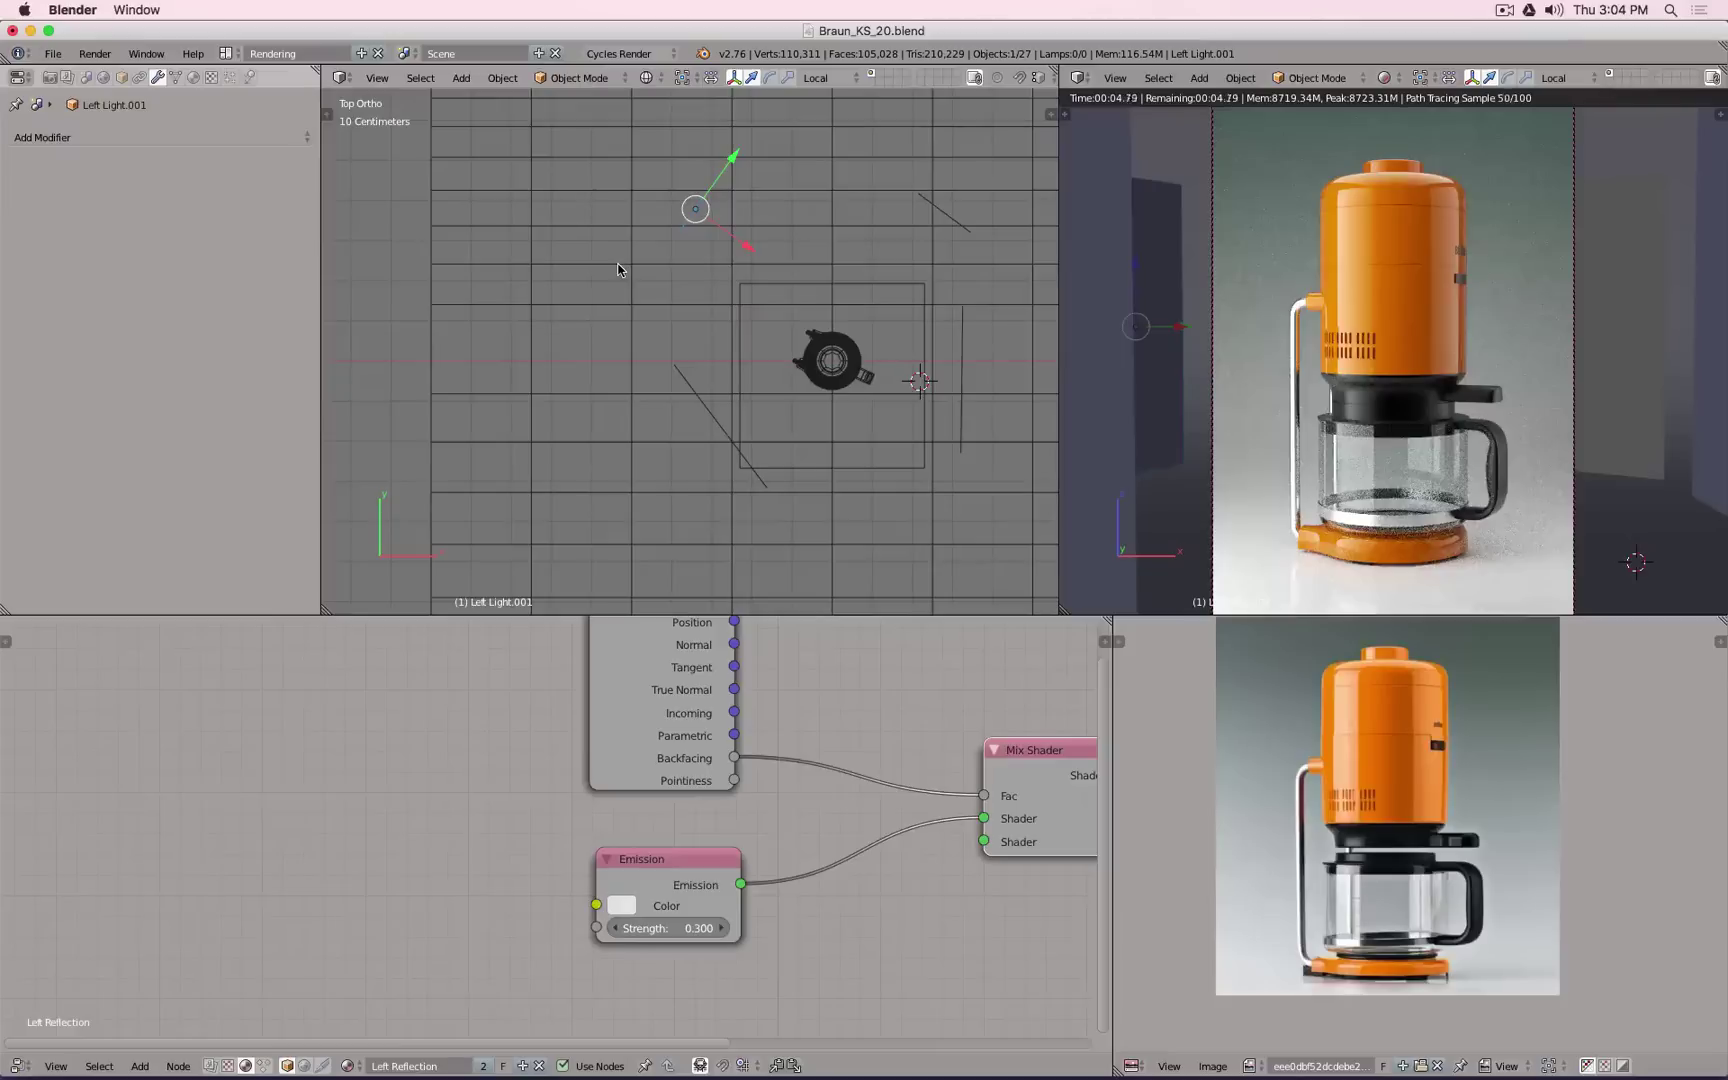
right_click(724, 440)
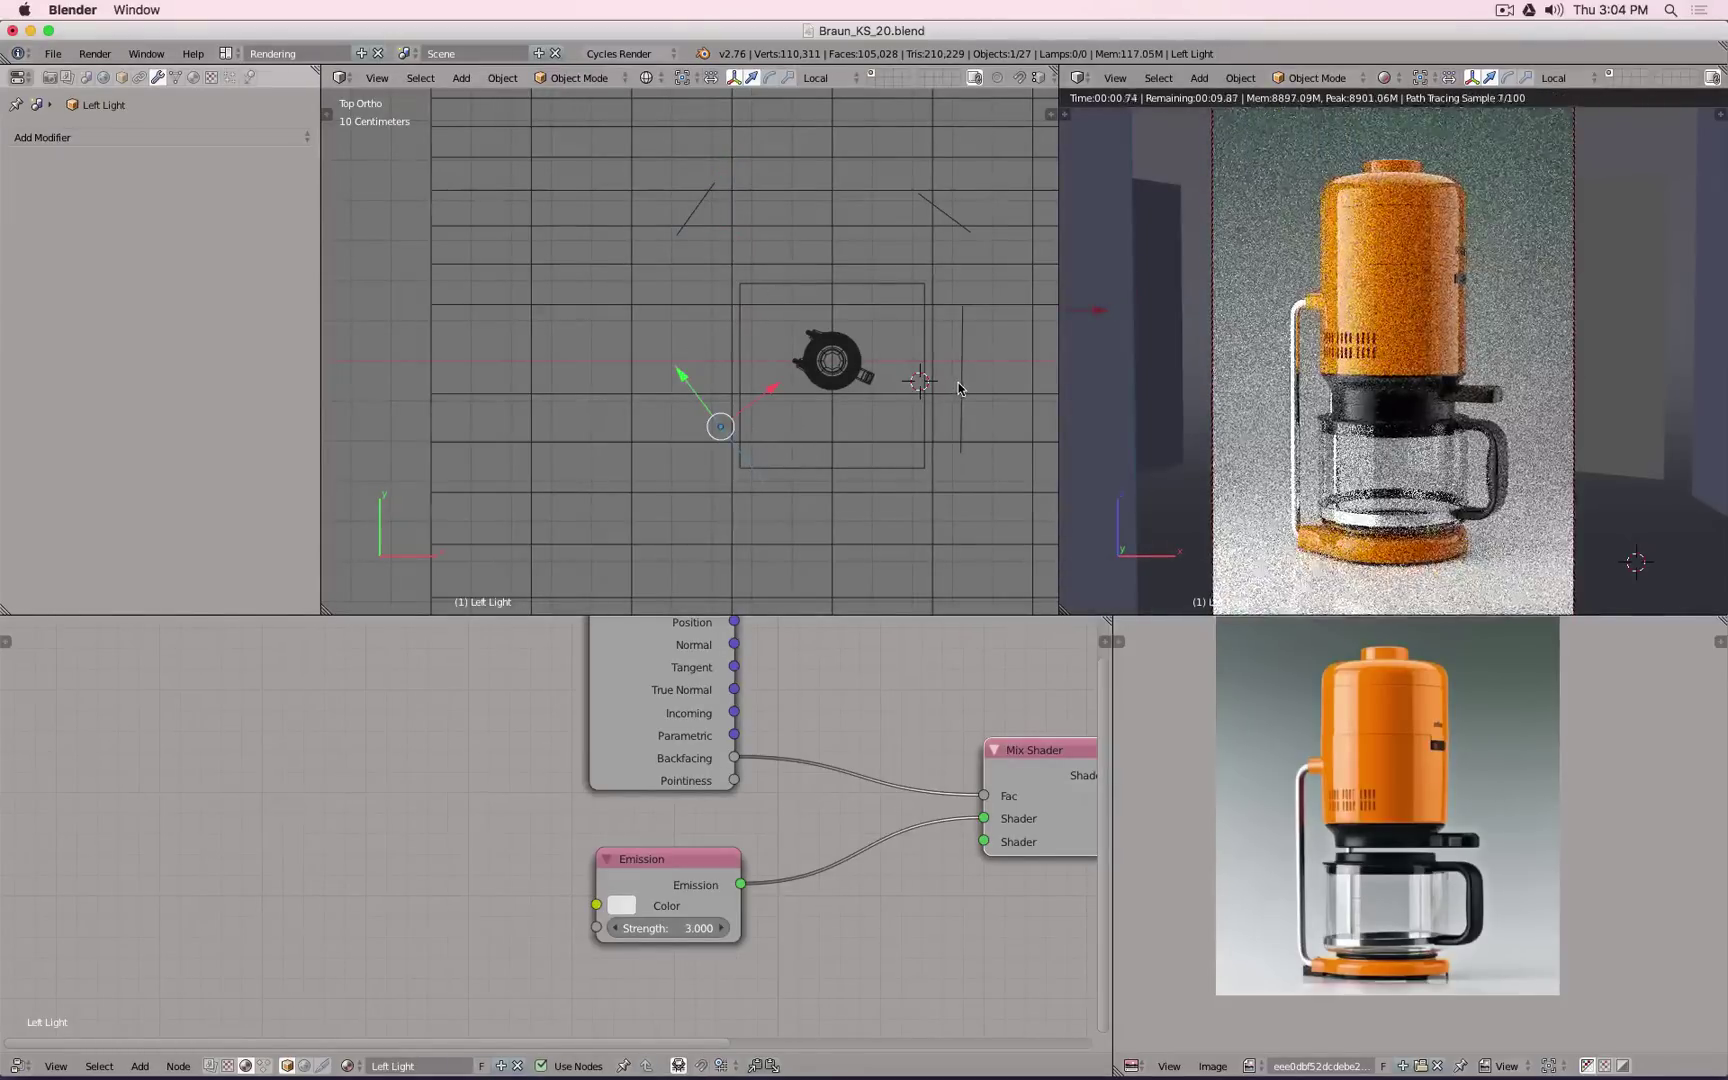
right_click(692, 212)
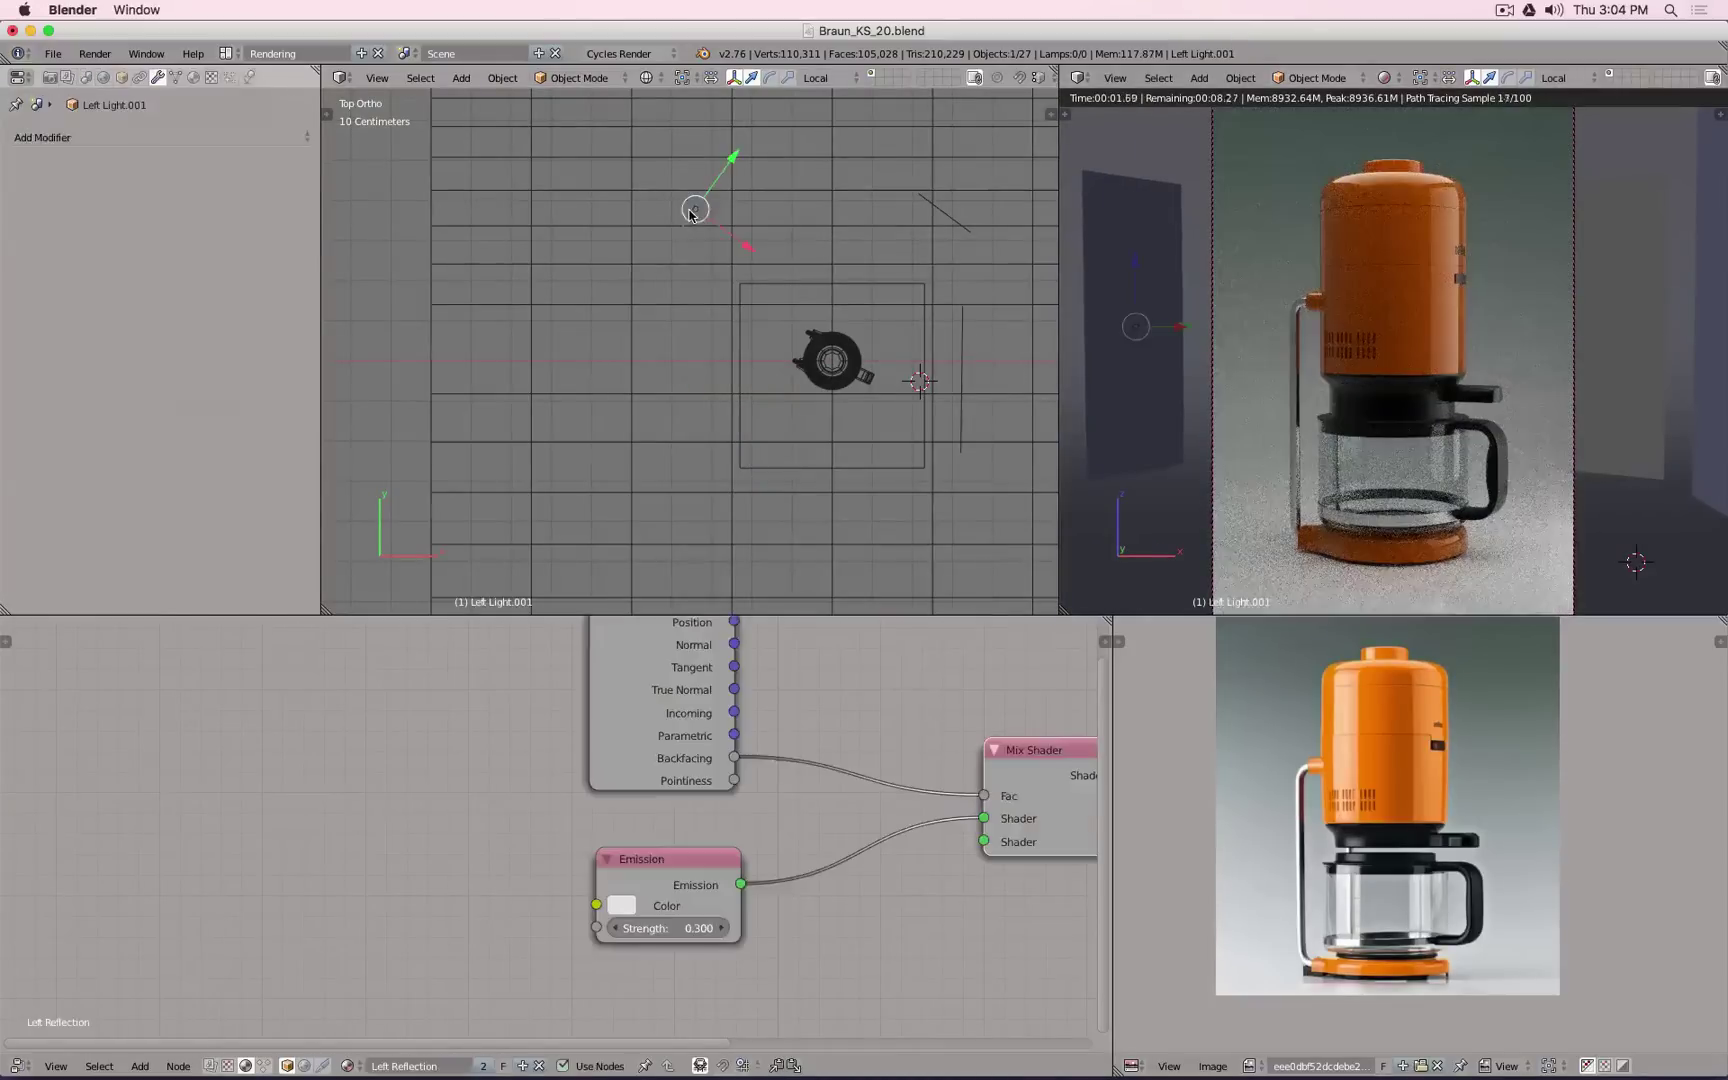
click(676, 926)
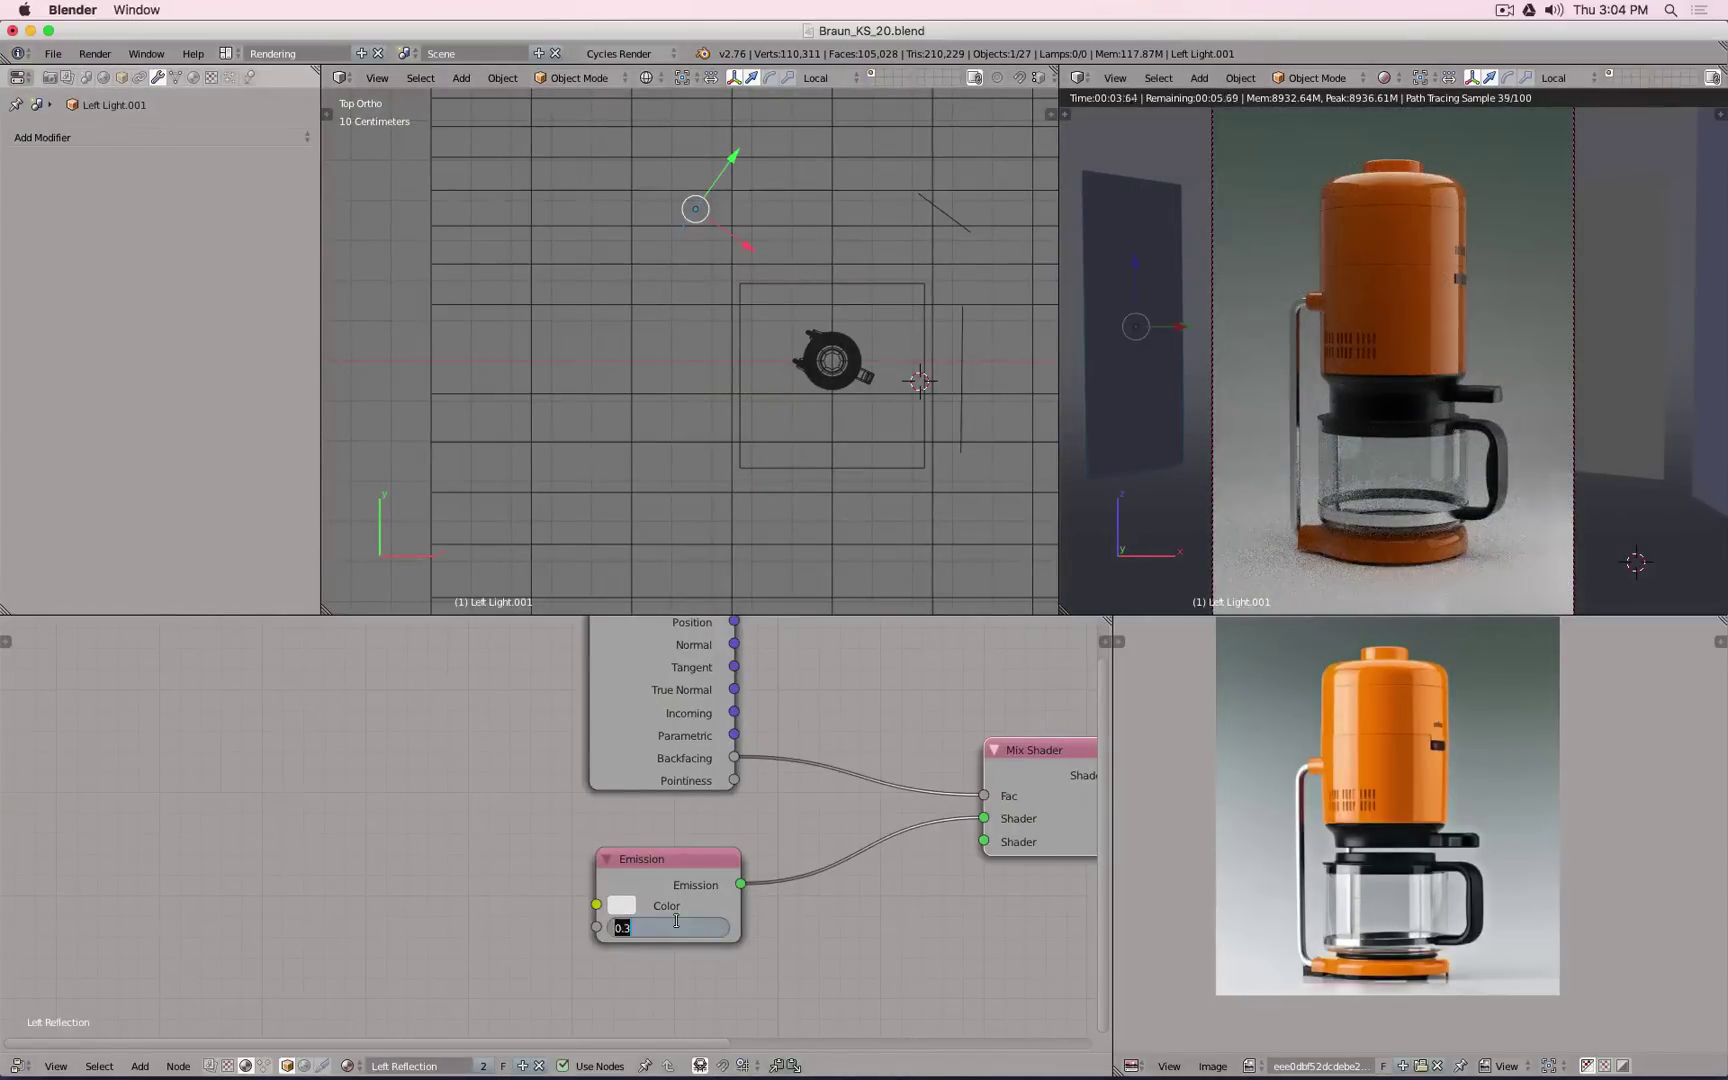
text(1)
key(Return)
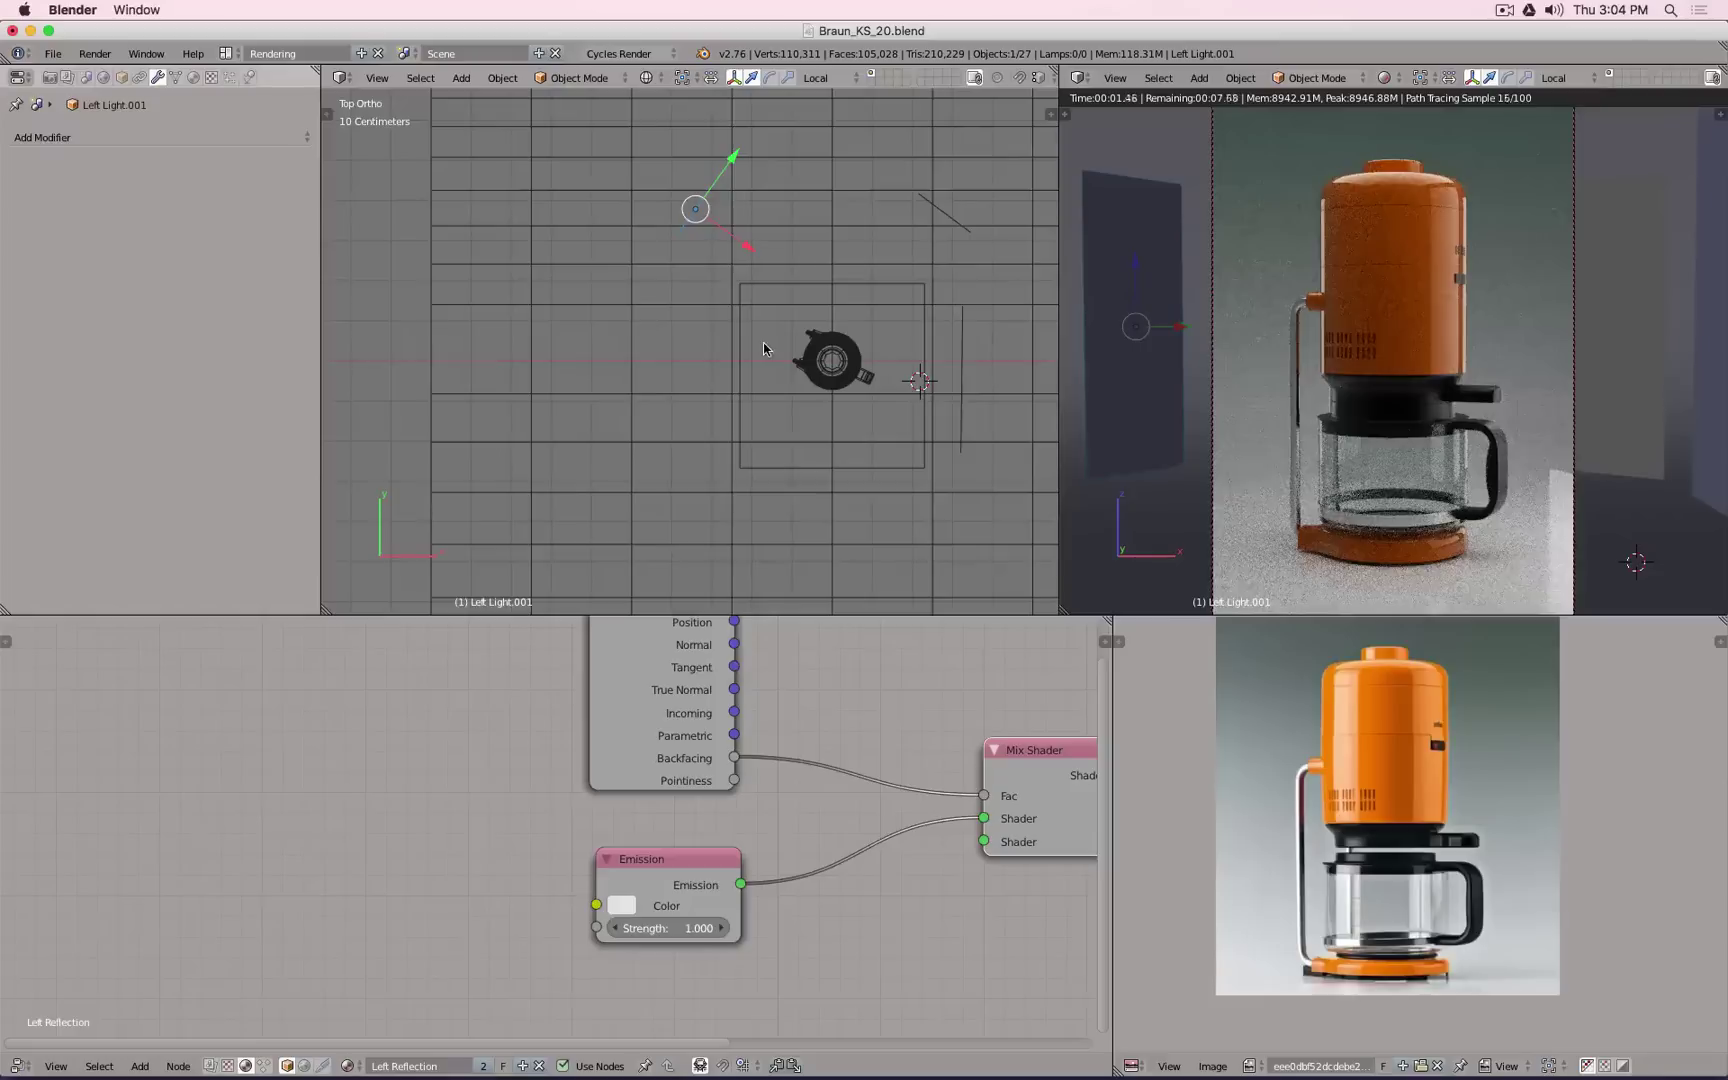
key(alt+h)
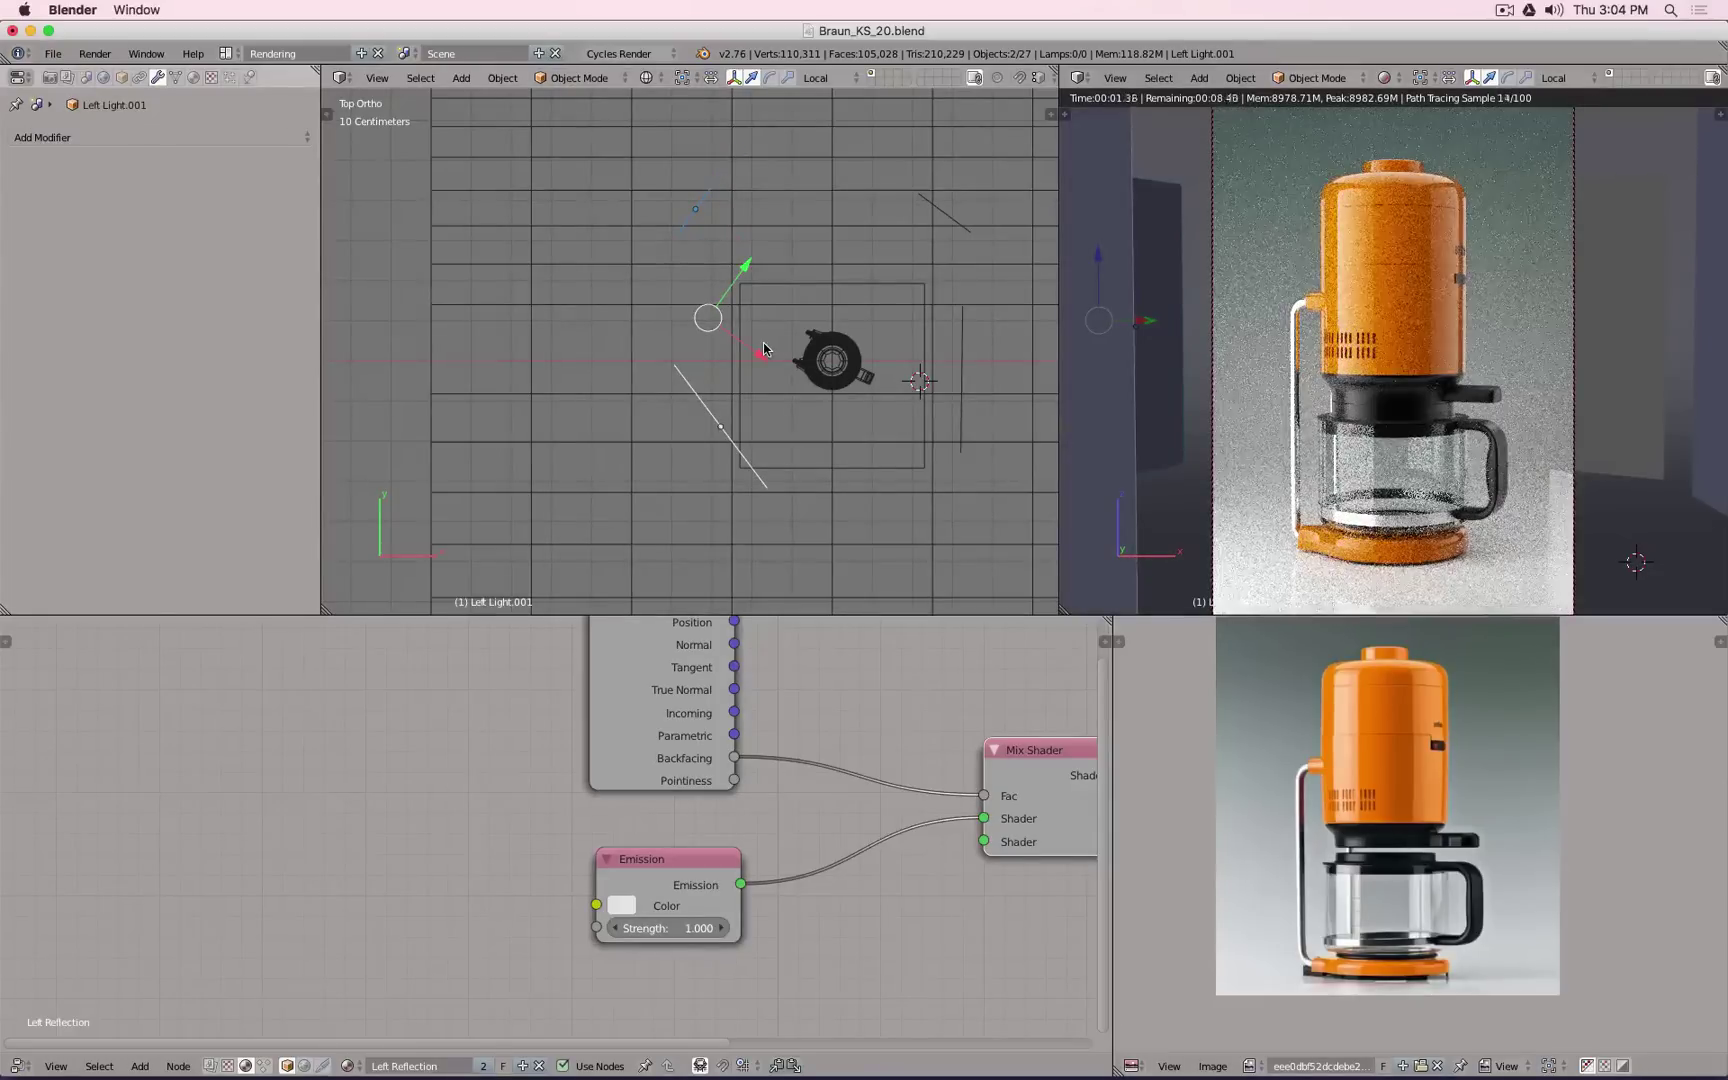
Step: Set the Emission strength of the Left Reflection material on the Left Light.001 plane to 0.75
right_click(695, 210)
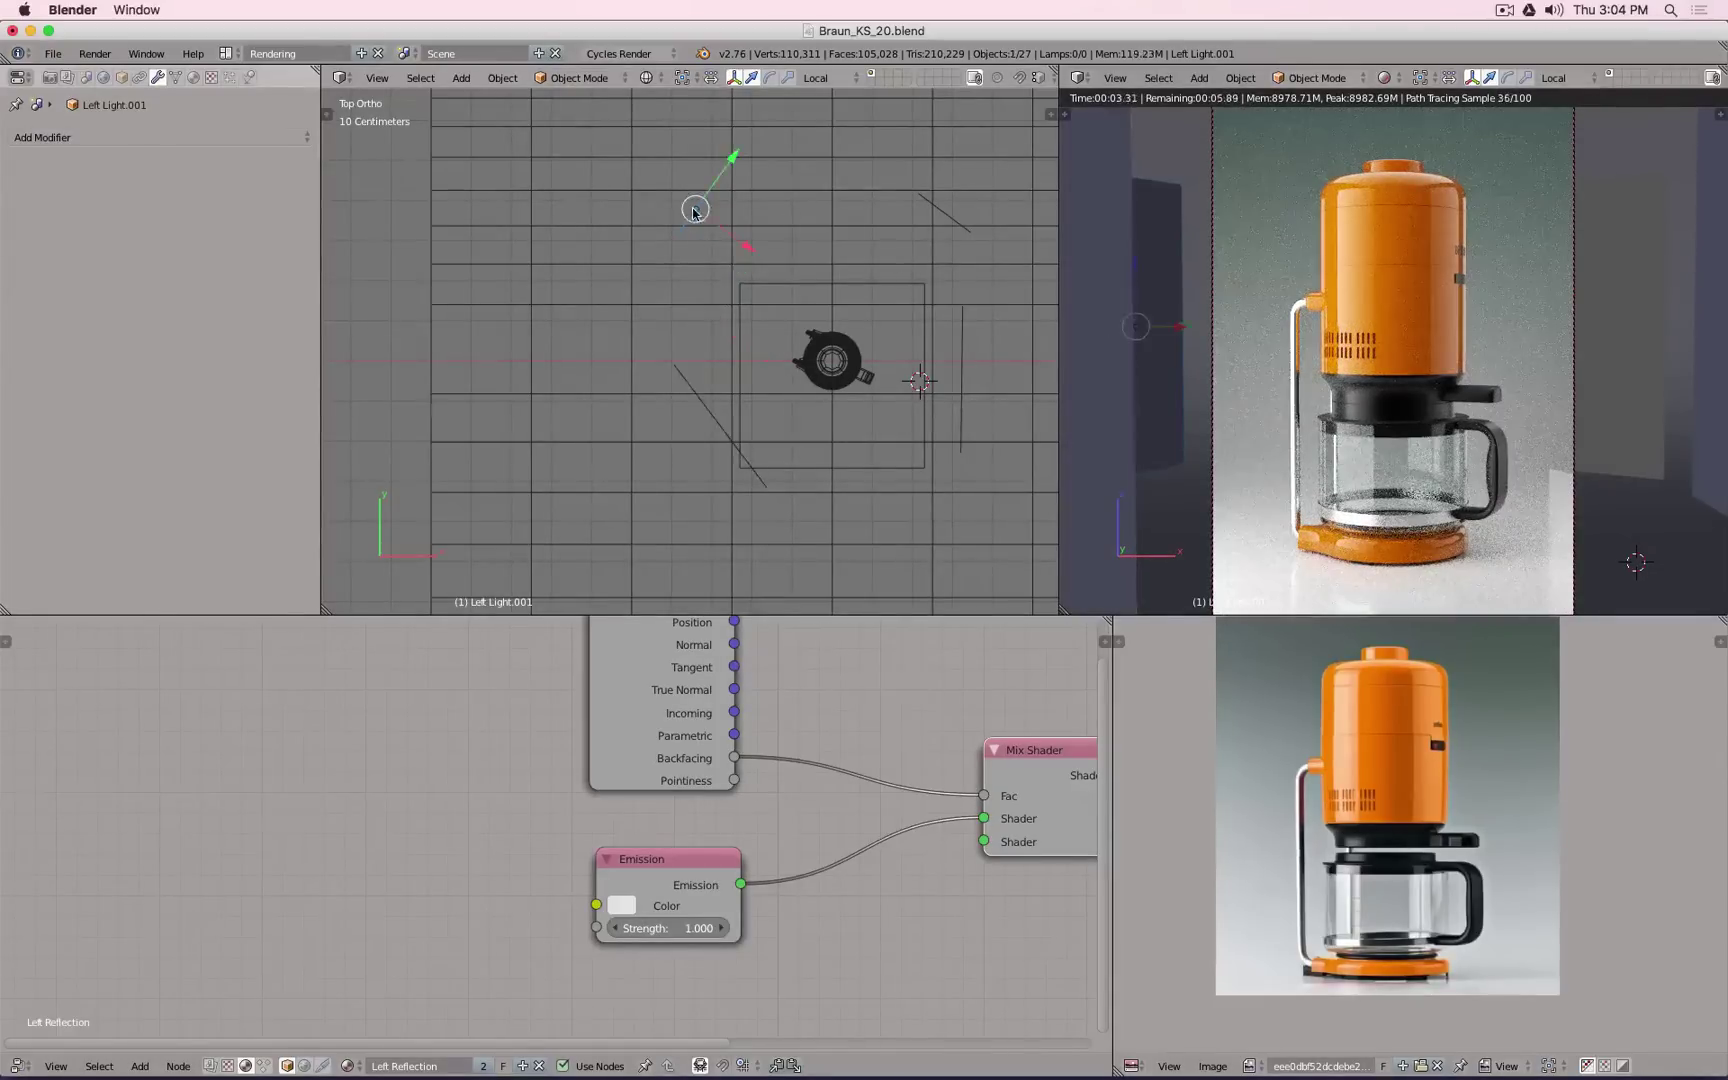
click(667, 928)
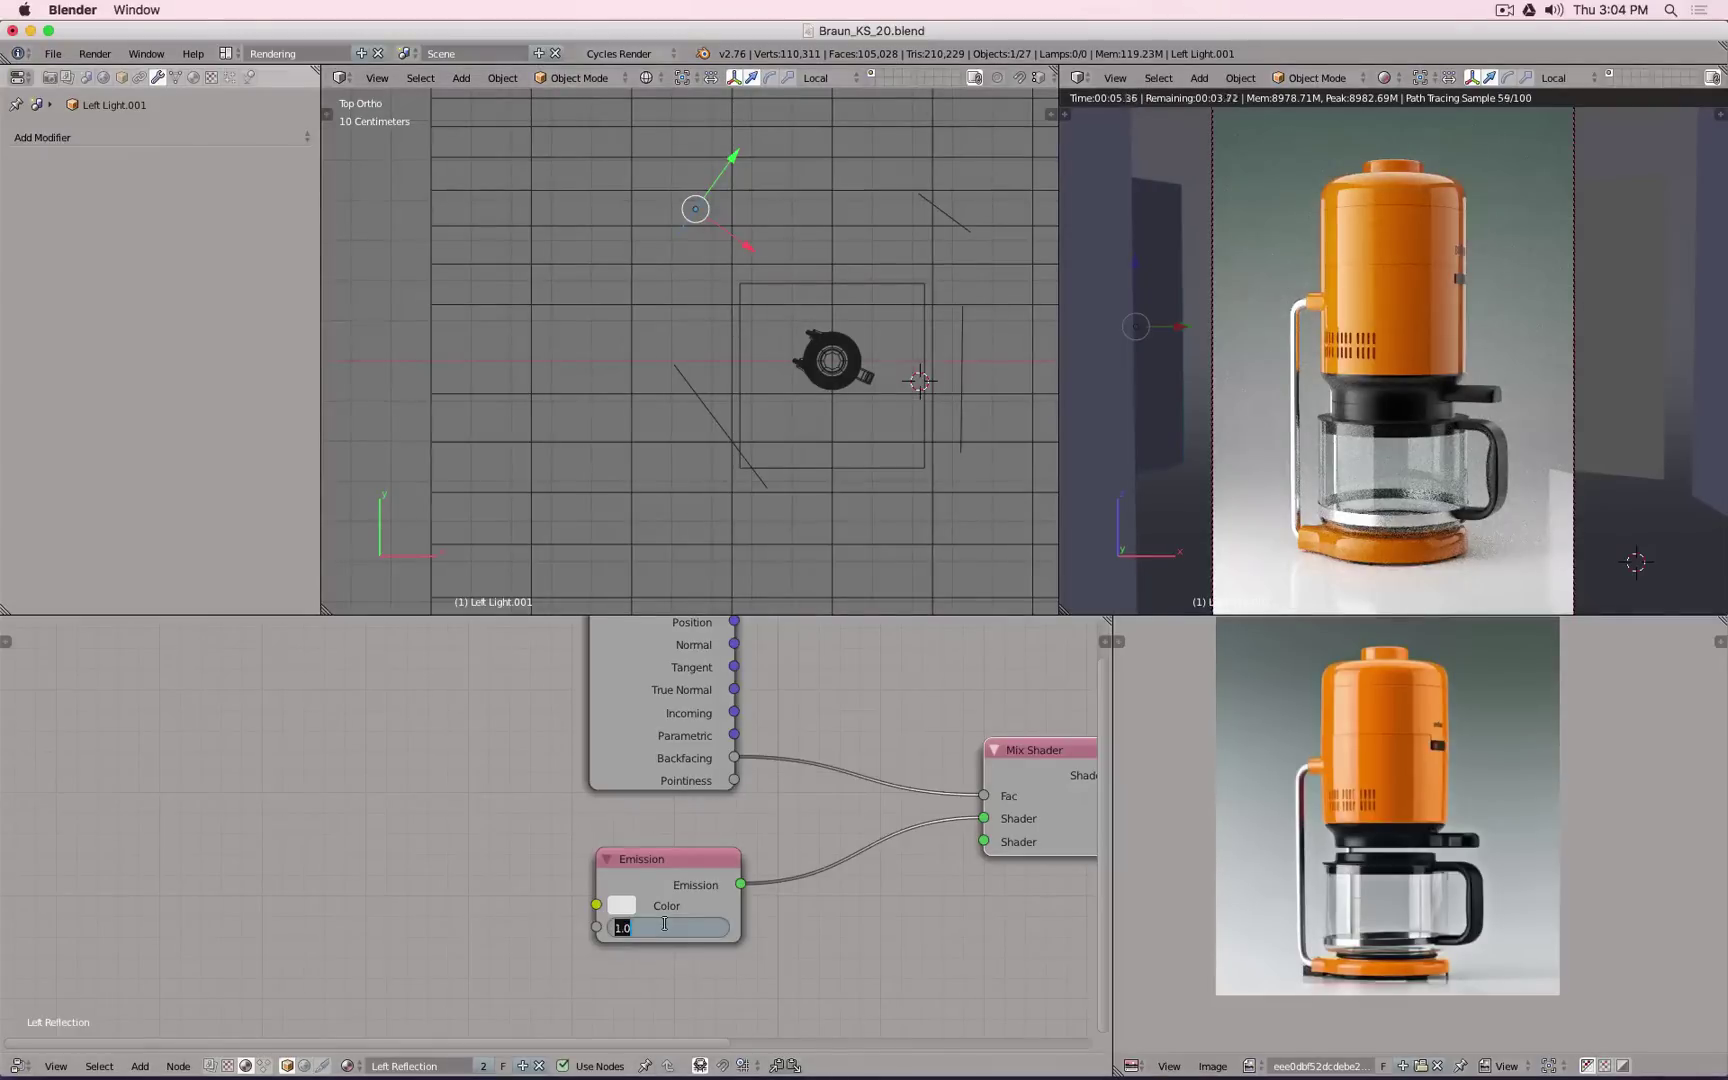
key(BackSpace)
text(.75)
key(Return)
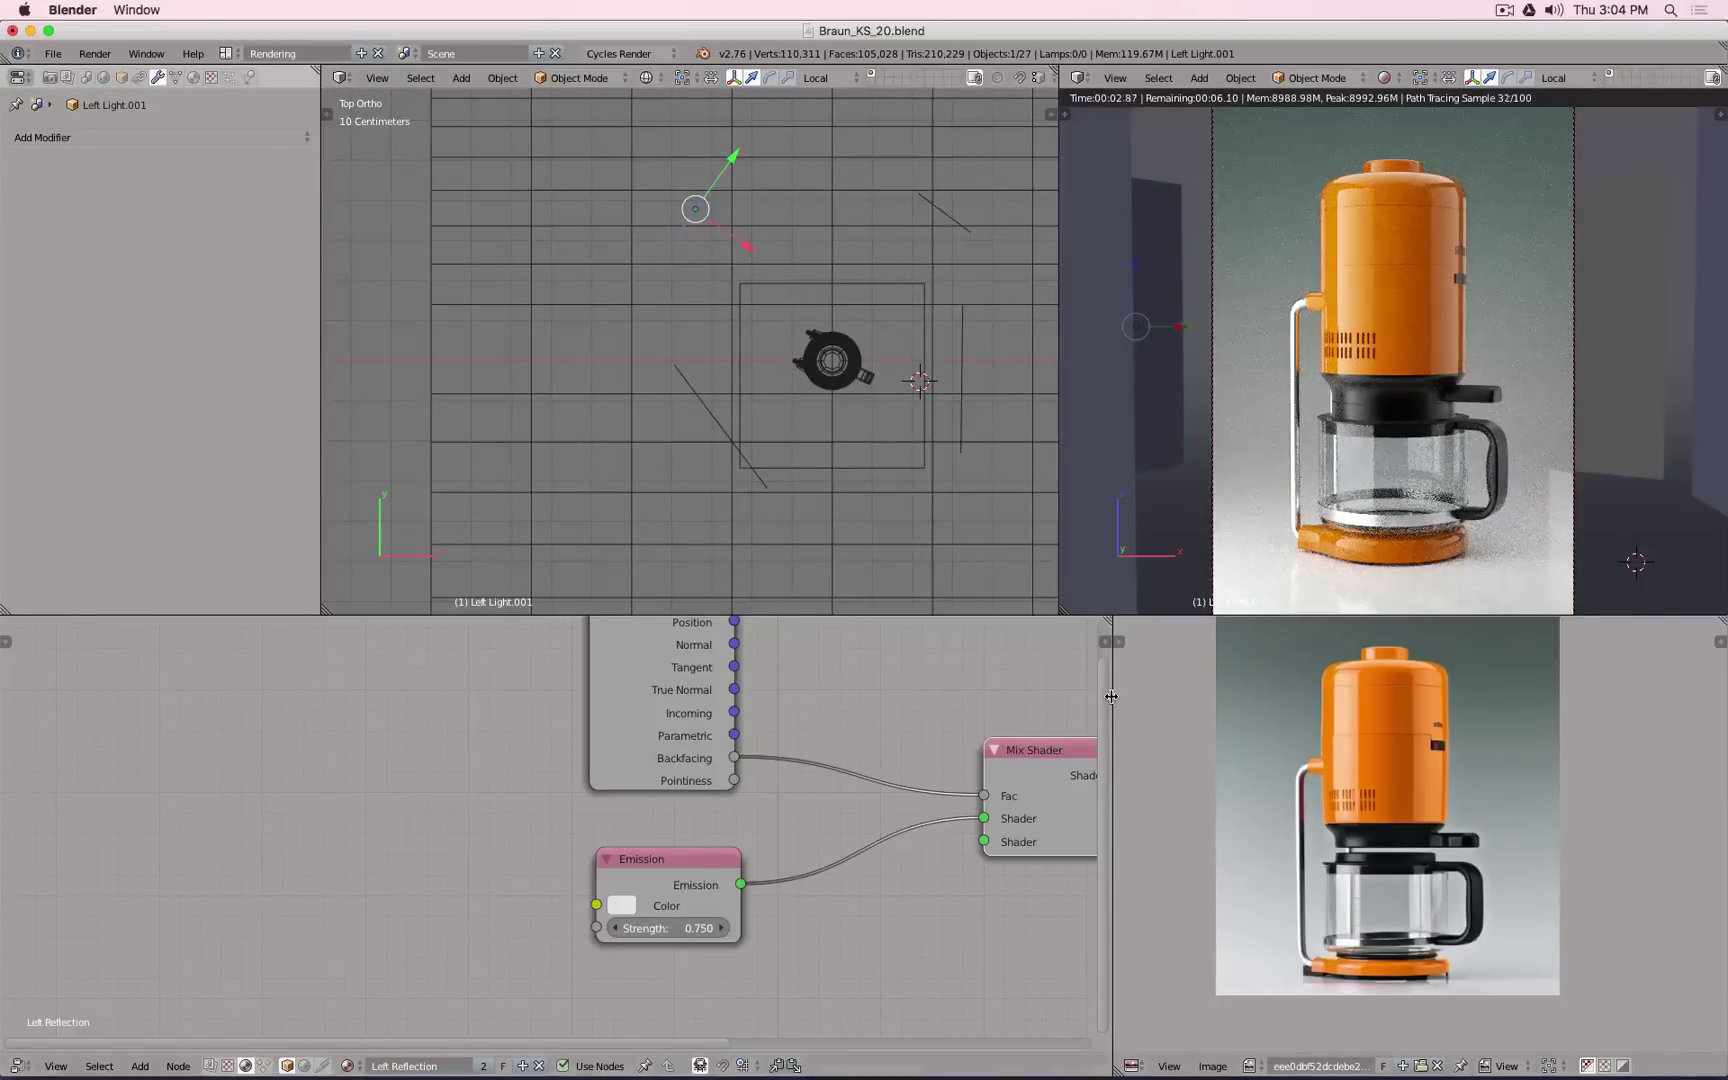
Step: Move the rear Left Light.002 reflection plane a few centimetres inward and slightly farther back in top view
right_click(950, 211)
key(g)
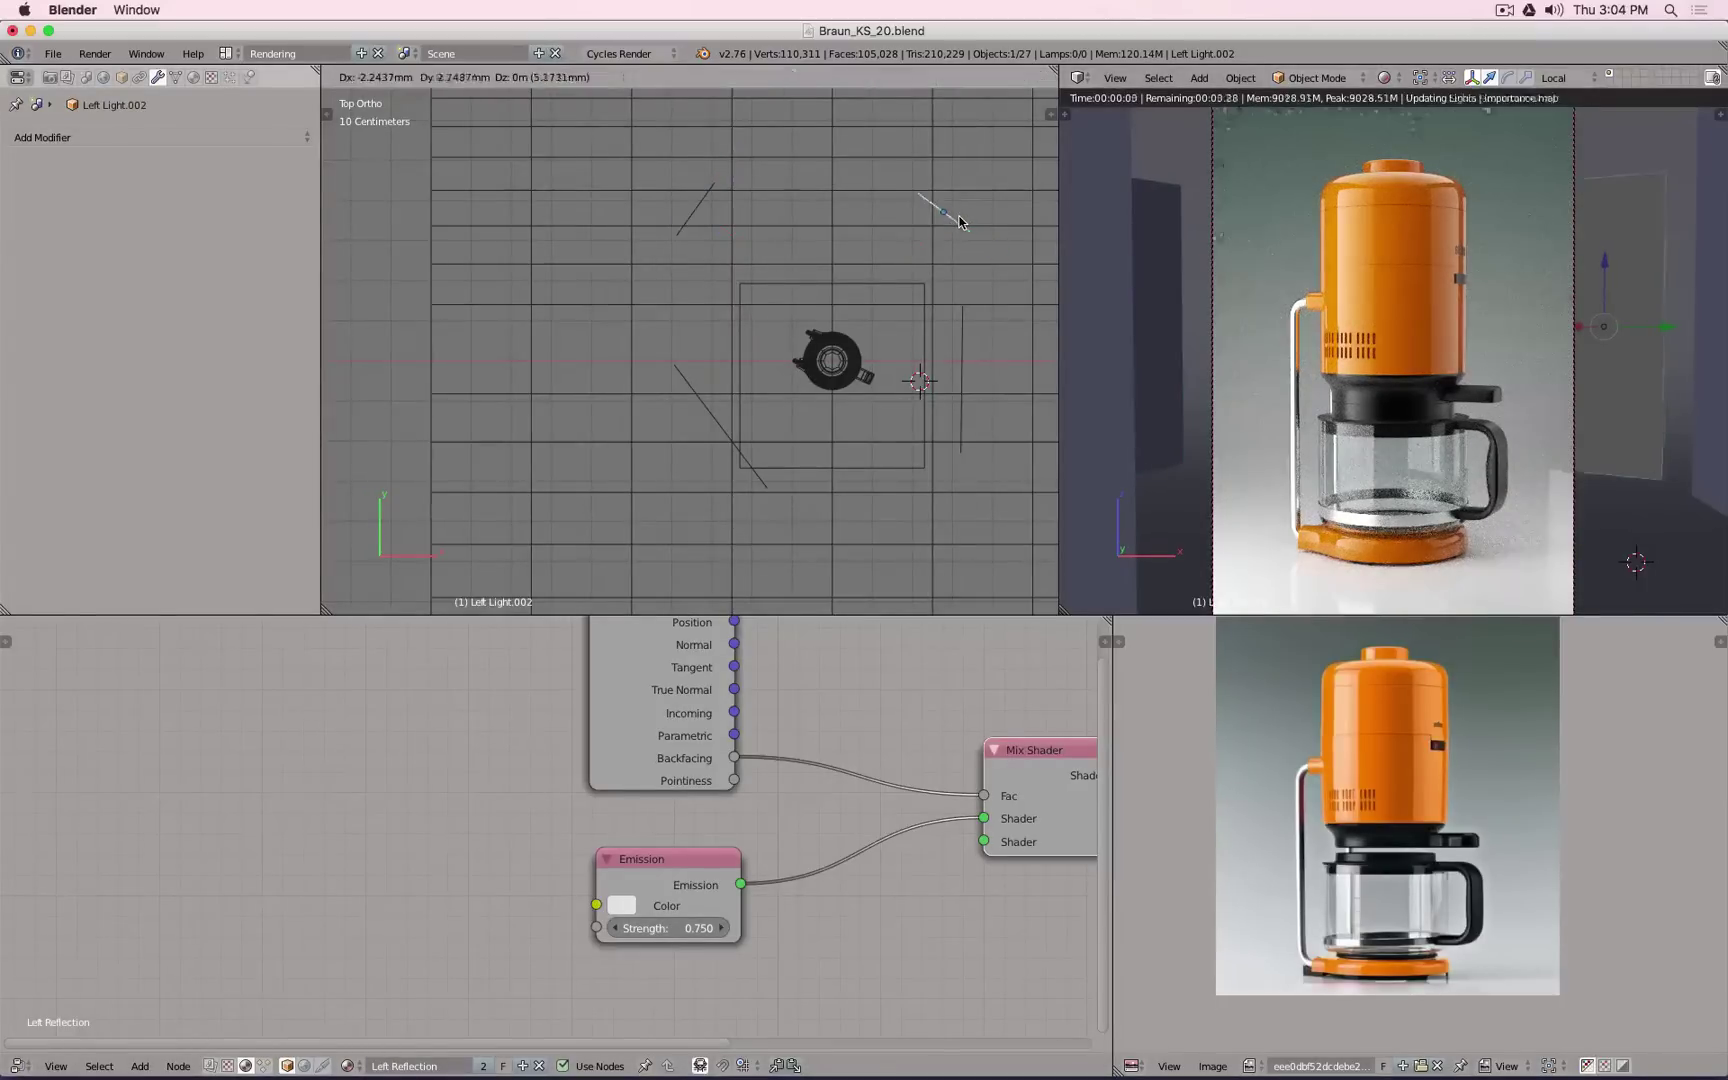
click(958, 216)
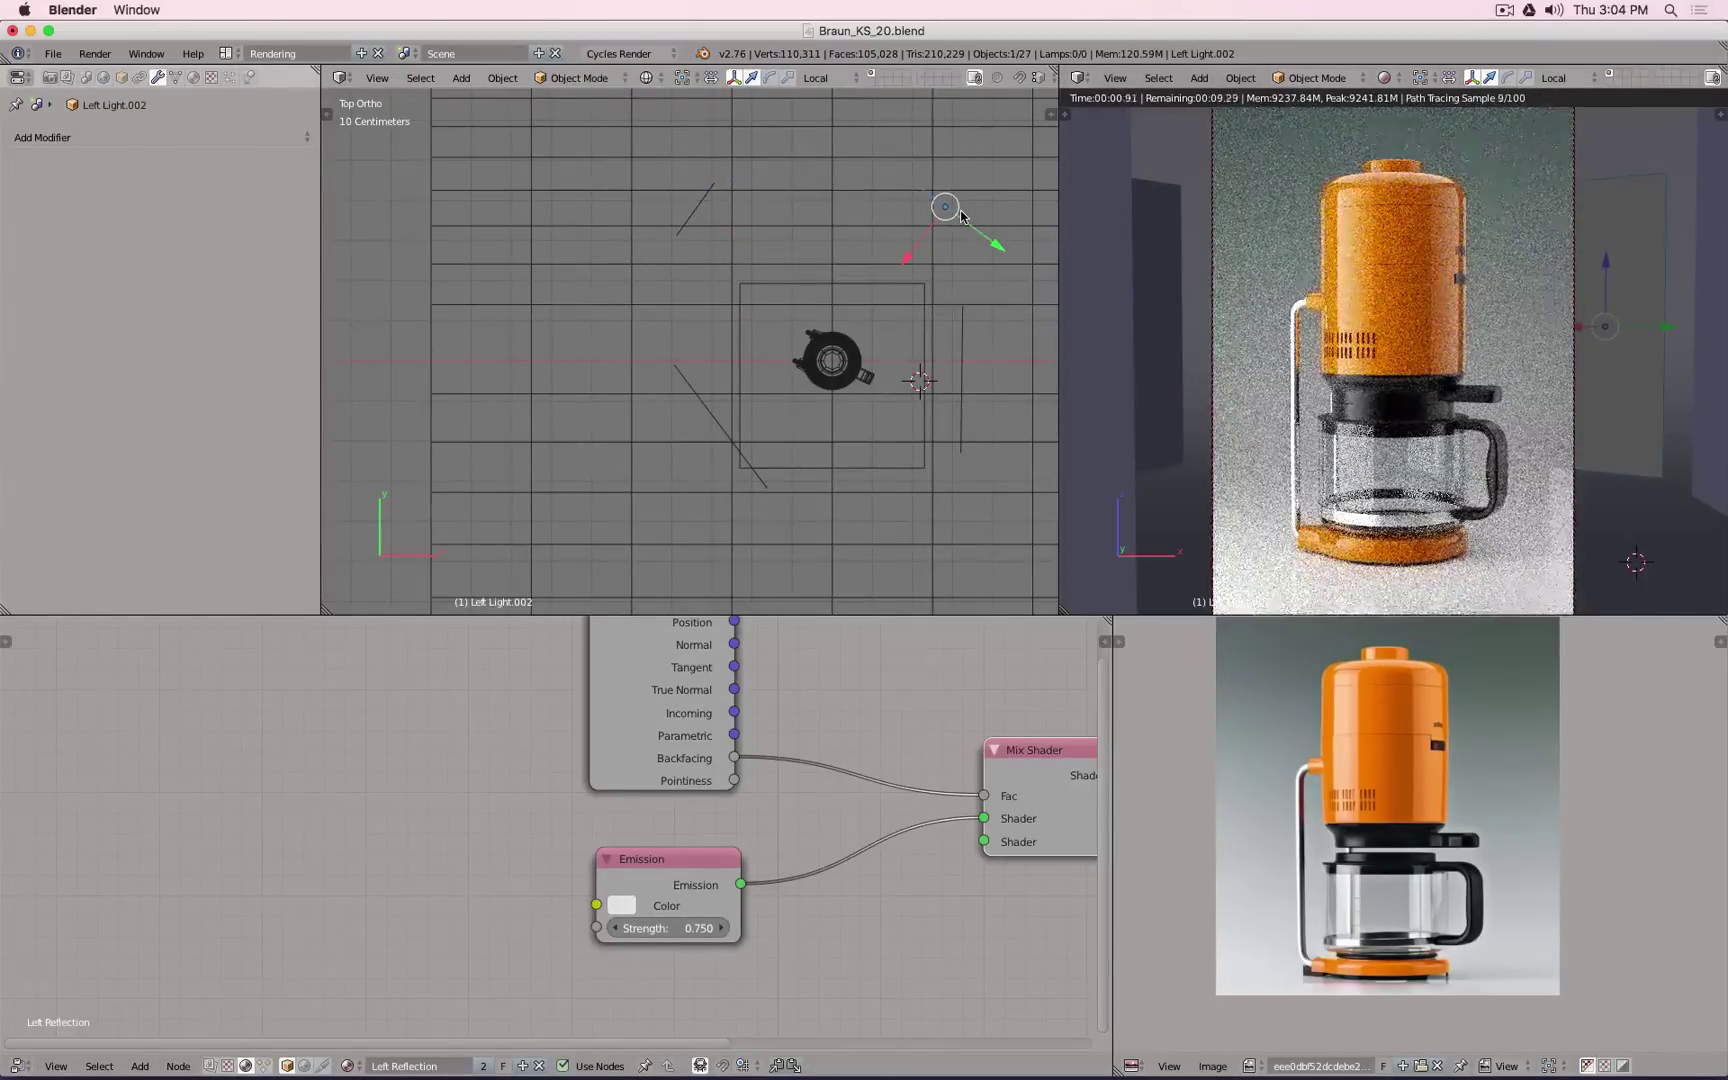
key(g)
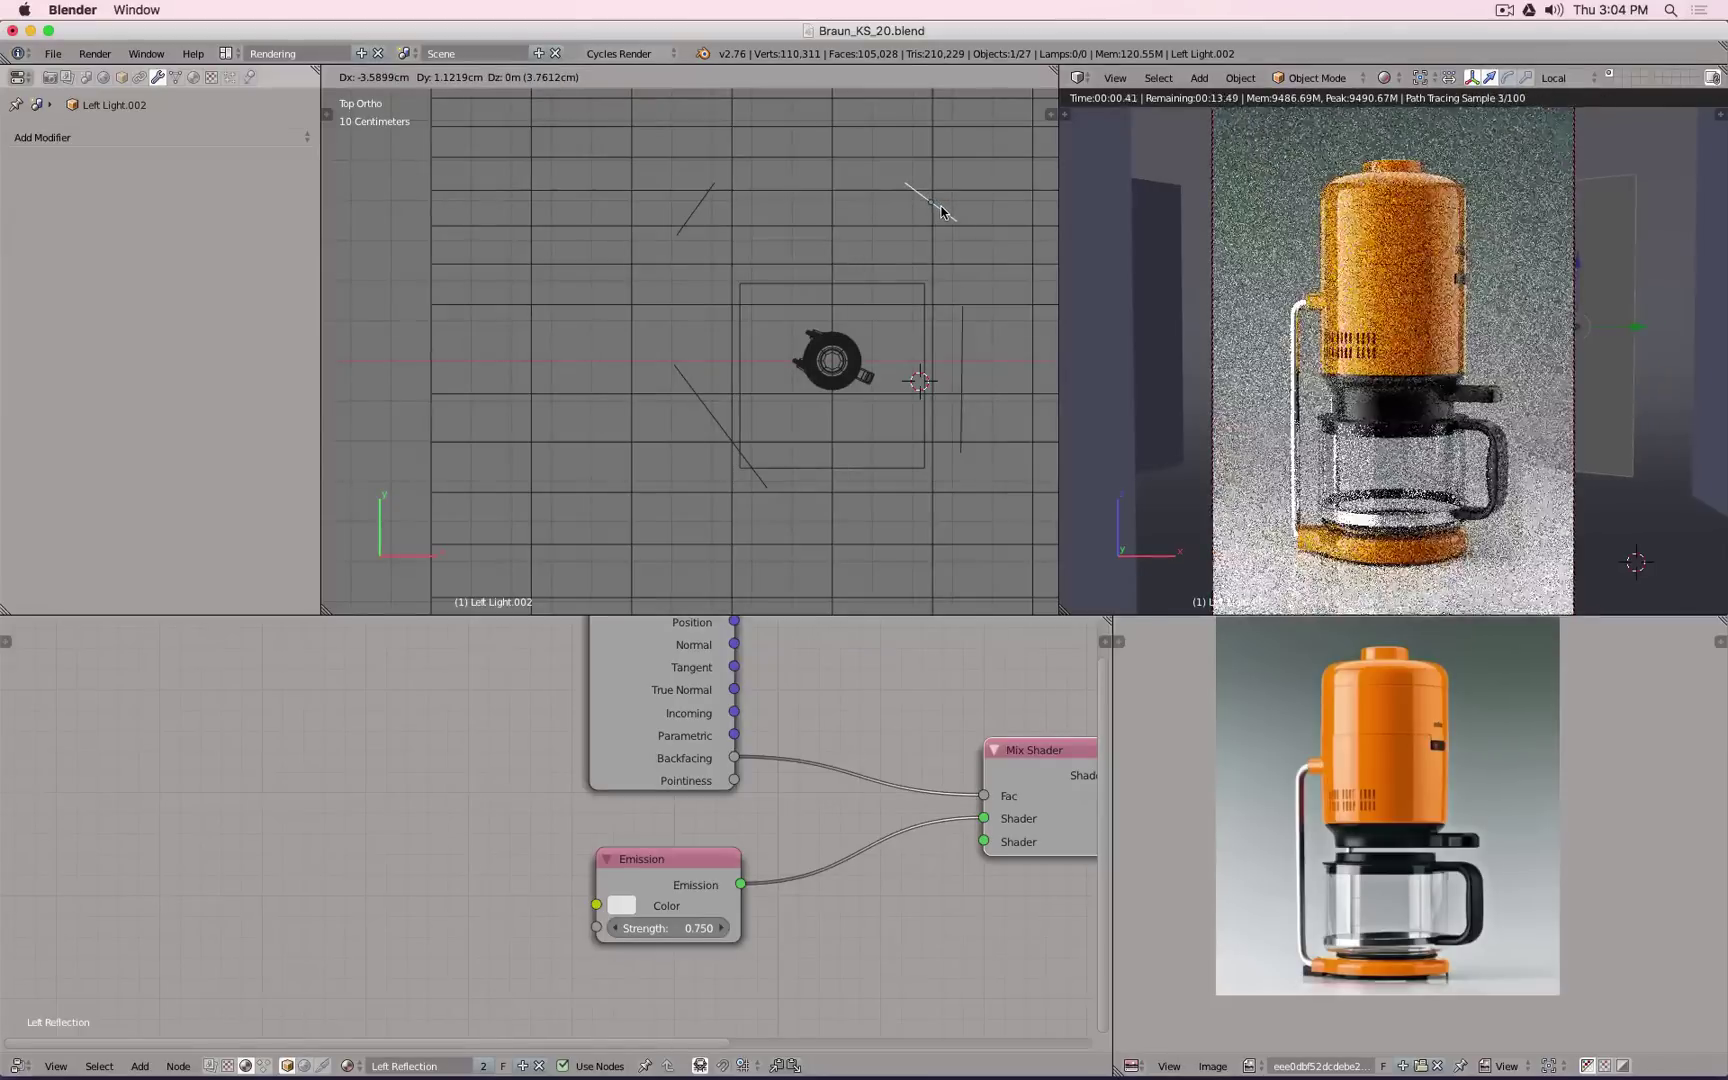
click(937, 211)
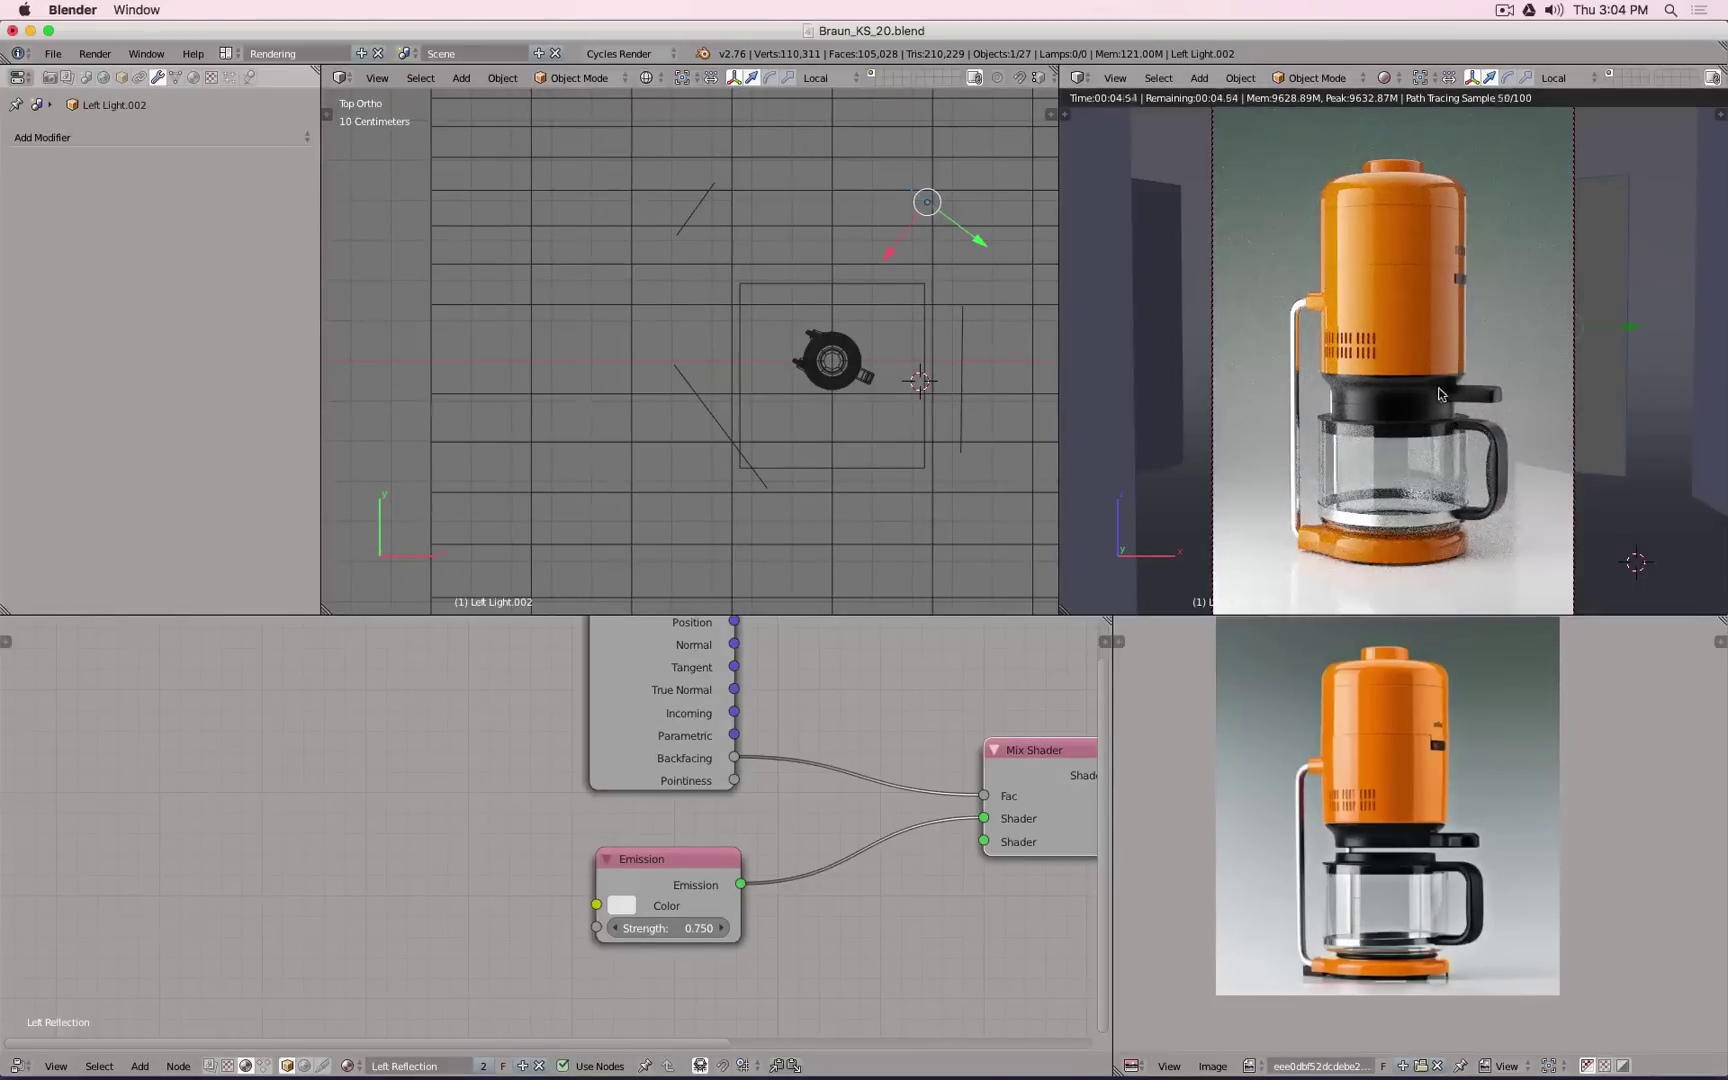
Step: Select the black lever above the carafe handle and set the Layer Weight Blend of its Plastic Black material to 0.1
right_click(1481, 401)
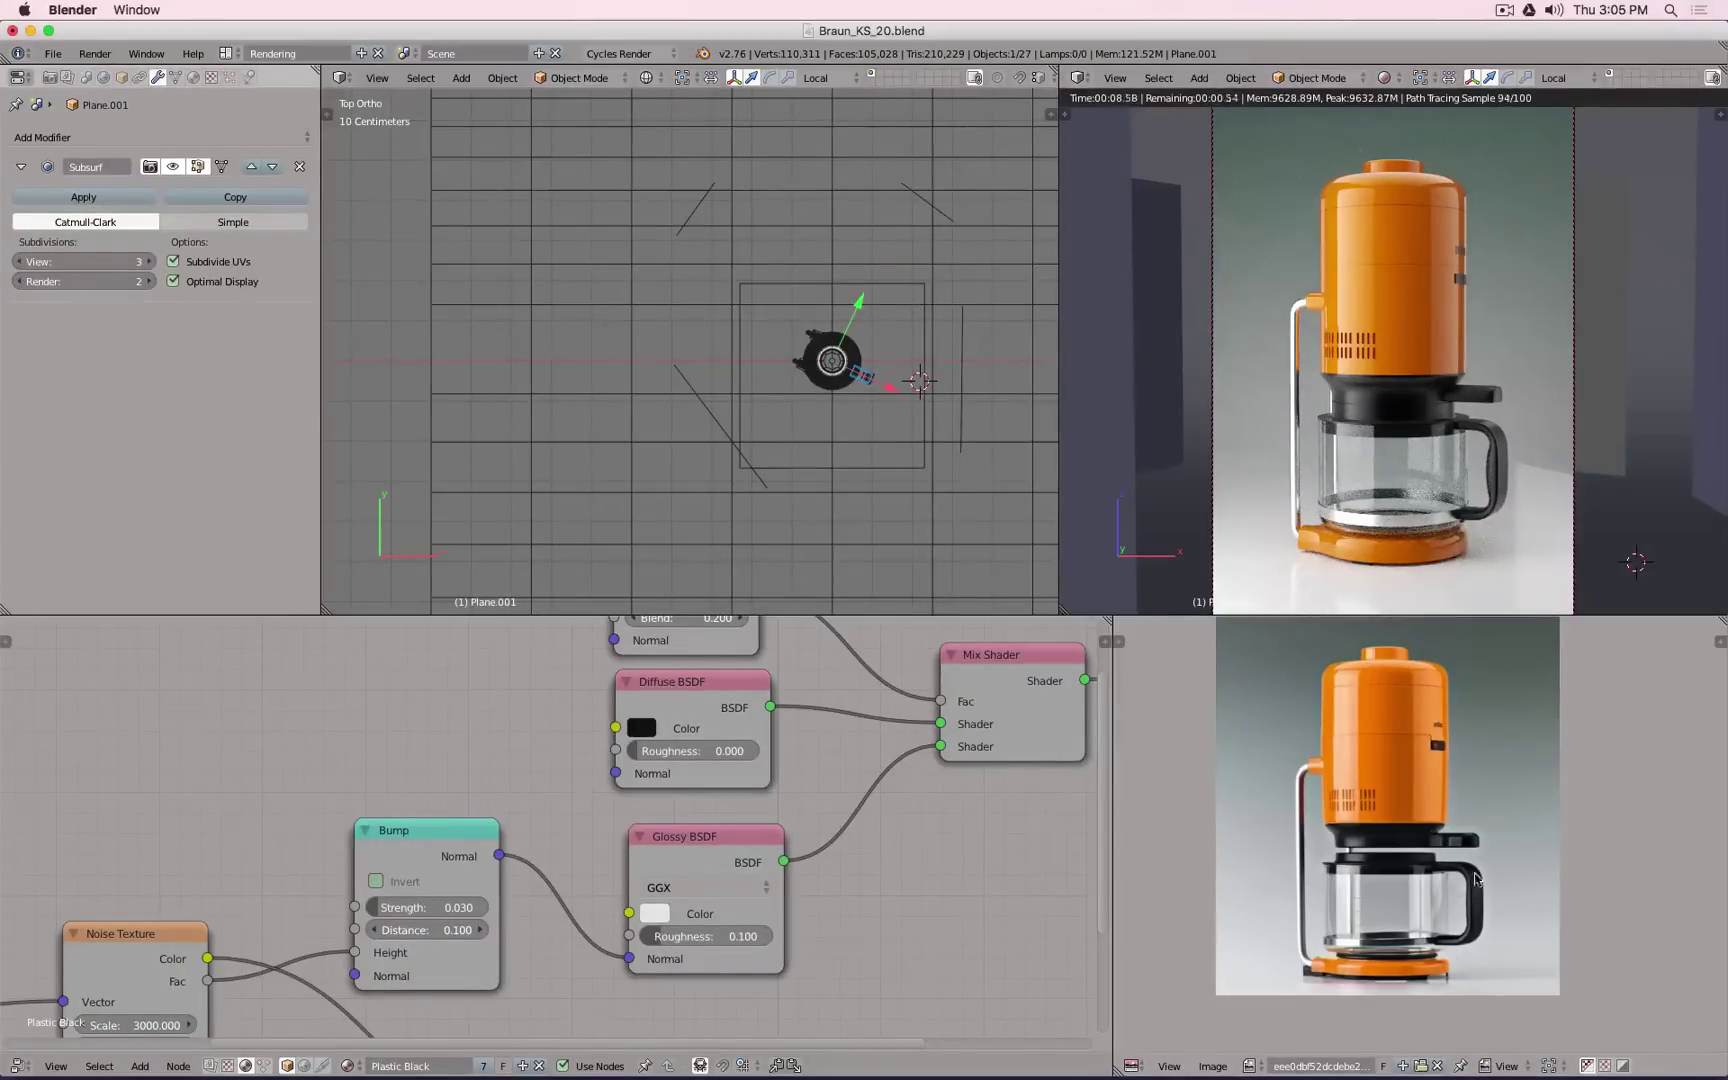
middle_drag(994, 703, 1017, 811)
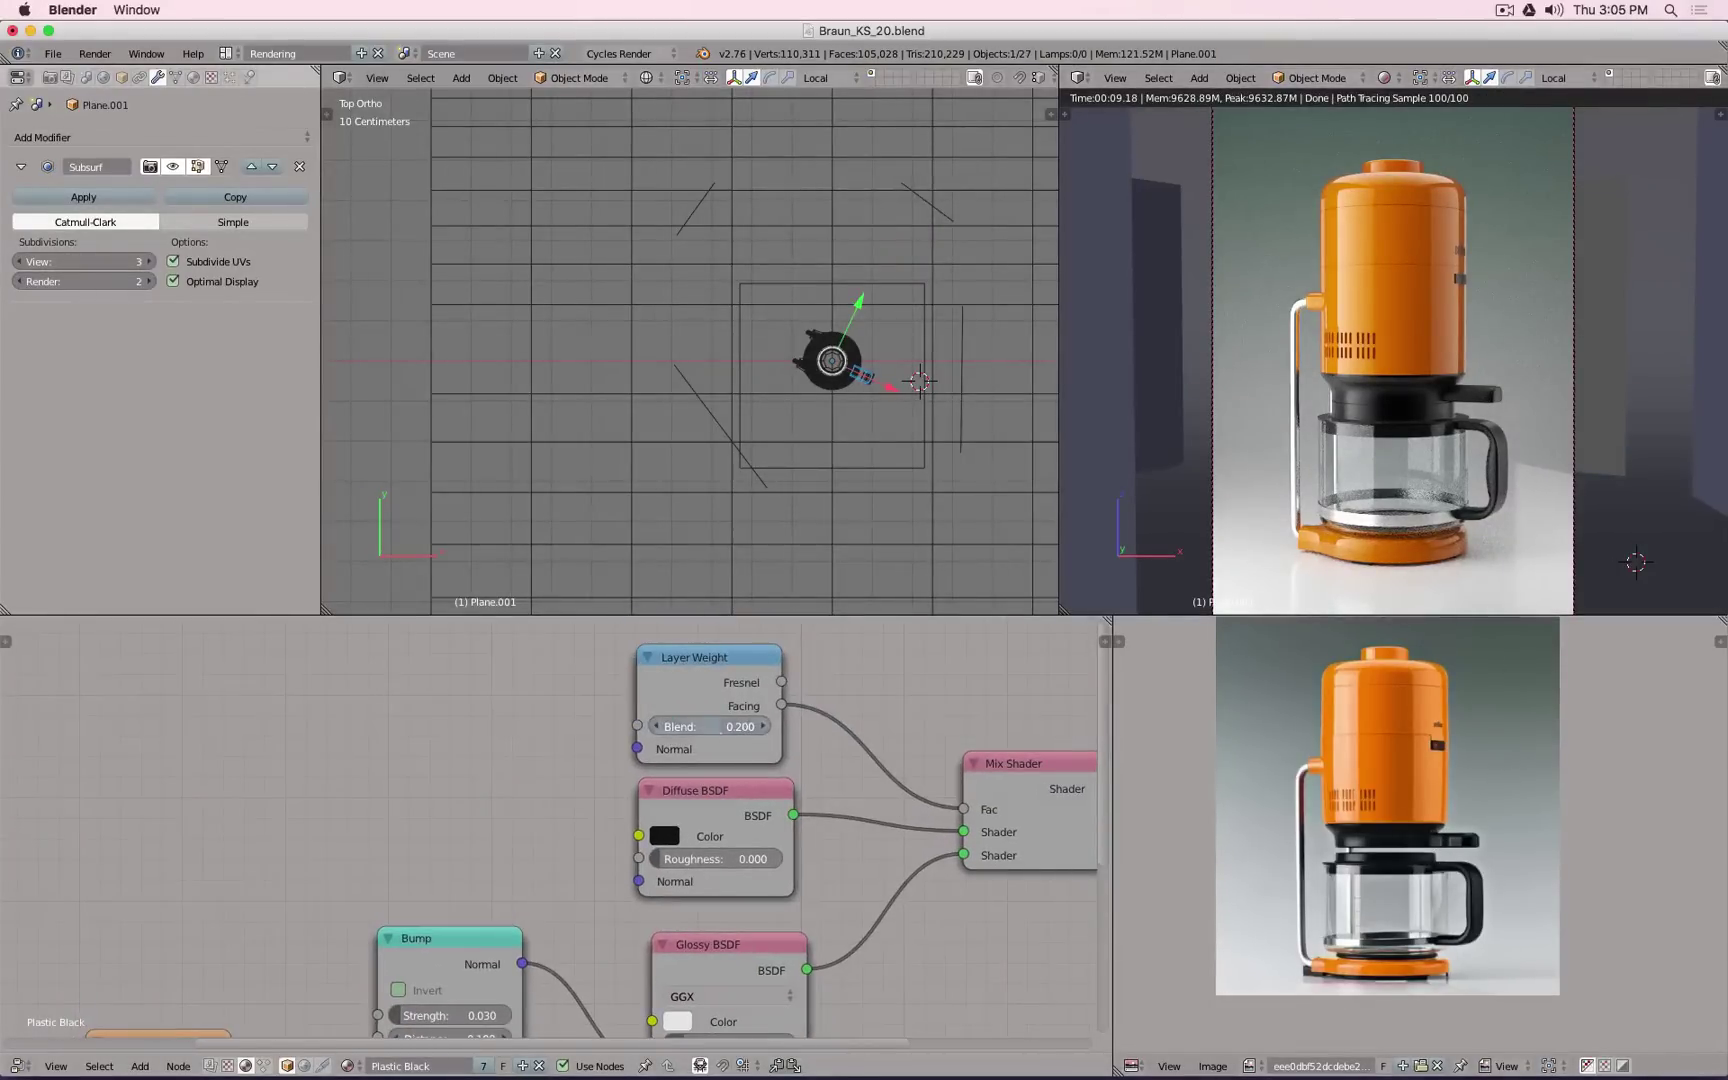
click(720, 727)
text(.1)
key(Return)
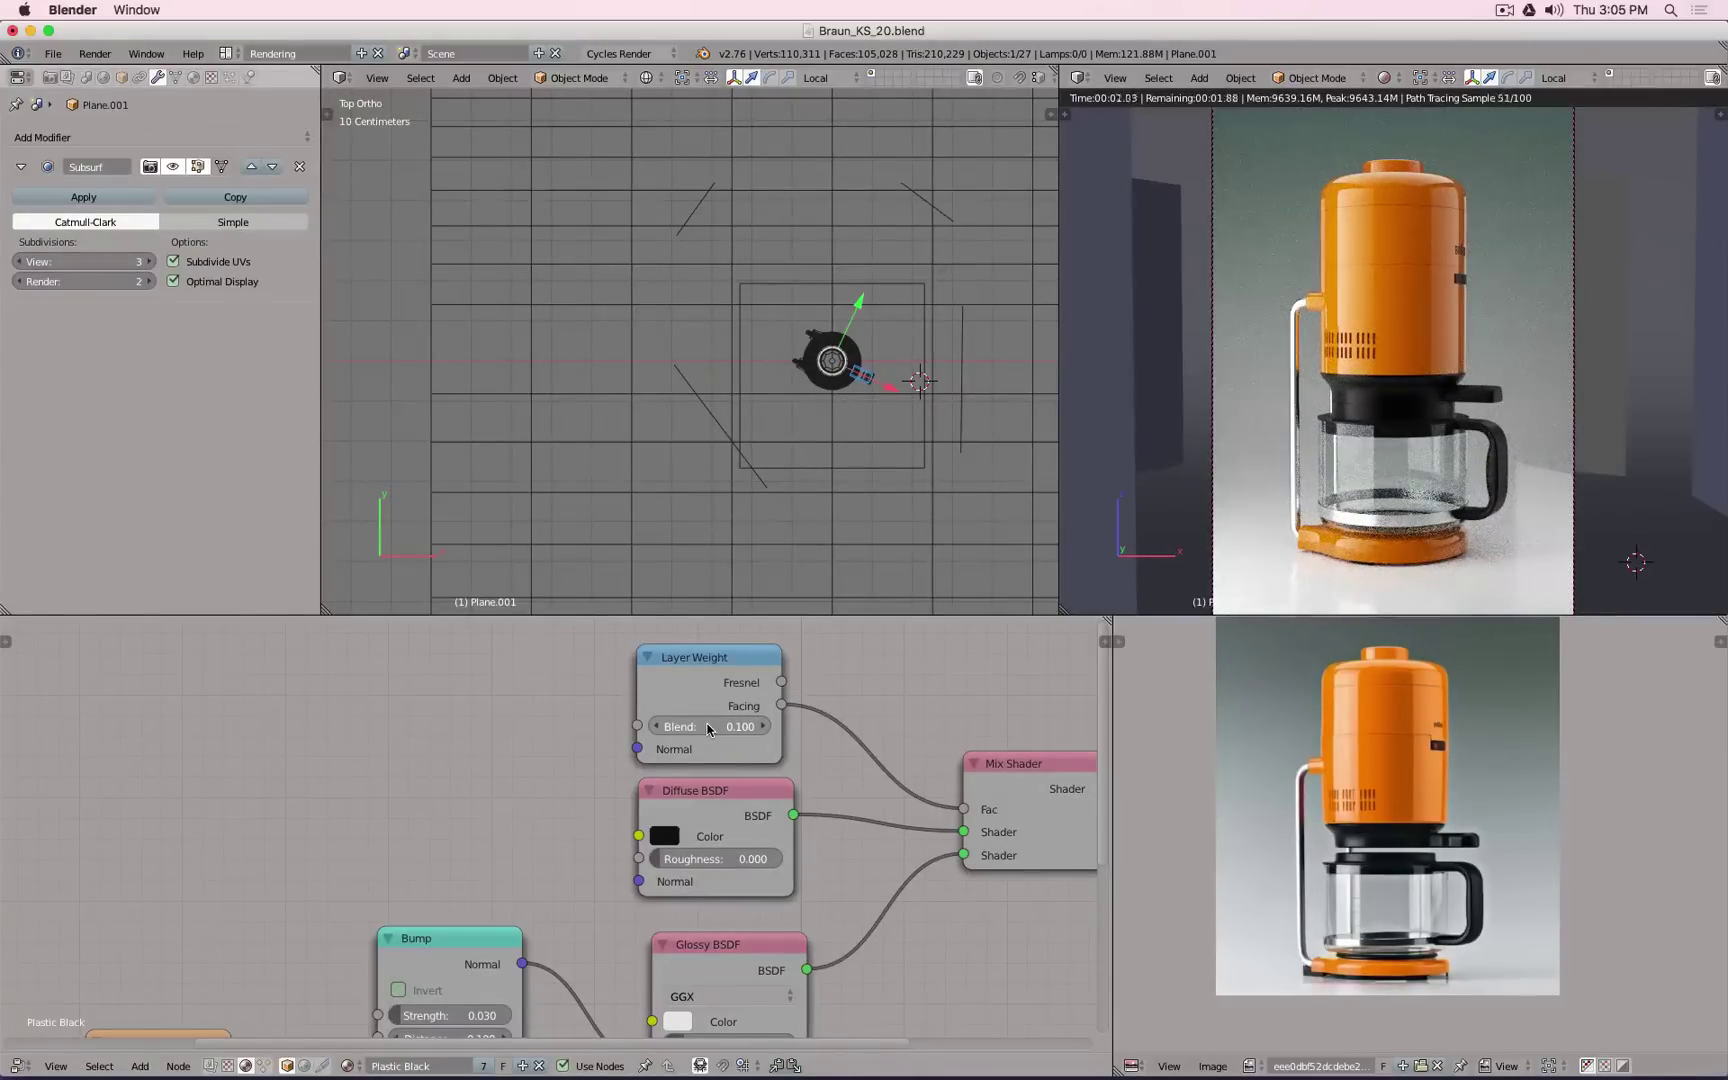
Step: Try a Layer Weight Blend of 0.5 on the Plastic Black material and return it to 0.1
click(708, 727)
text(.5)
key(Return)
click(708, 730)
text(.1)
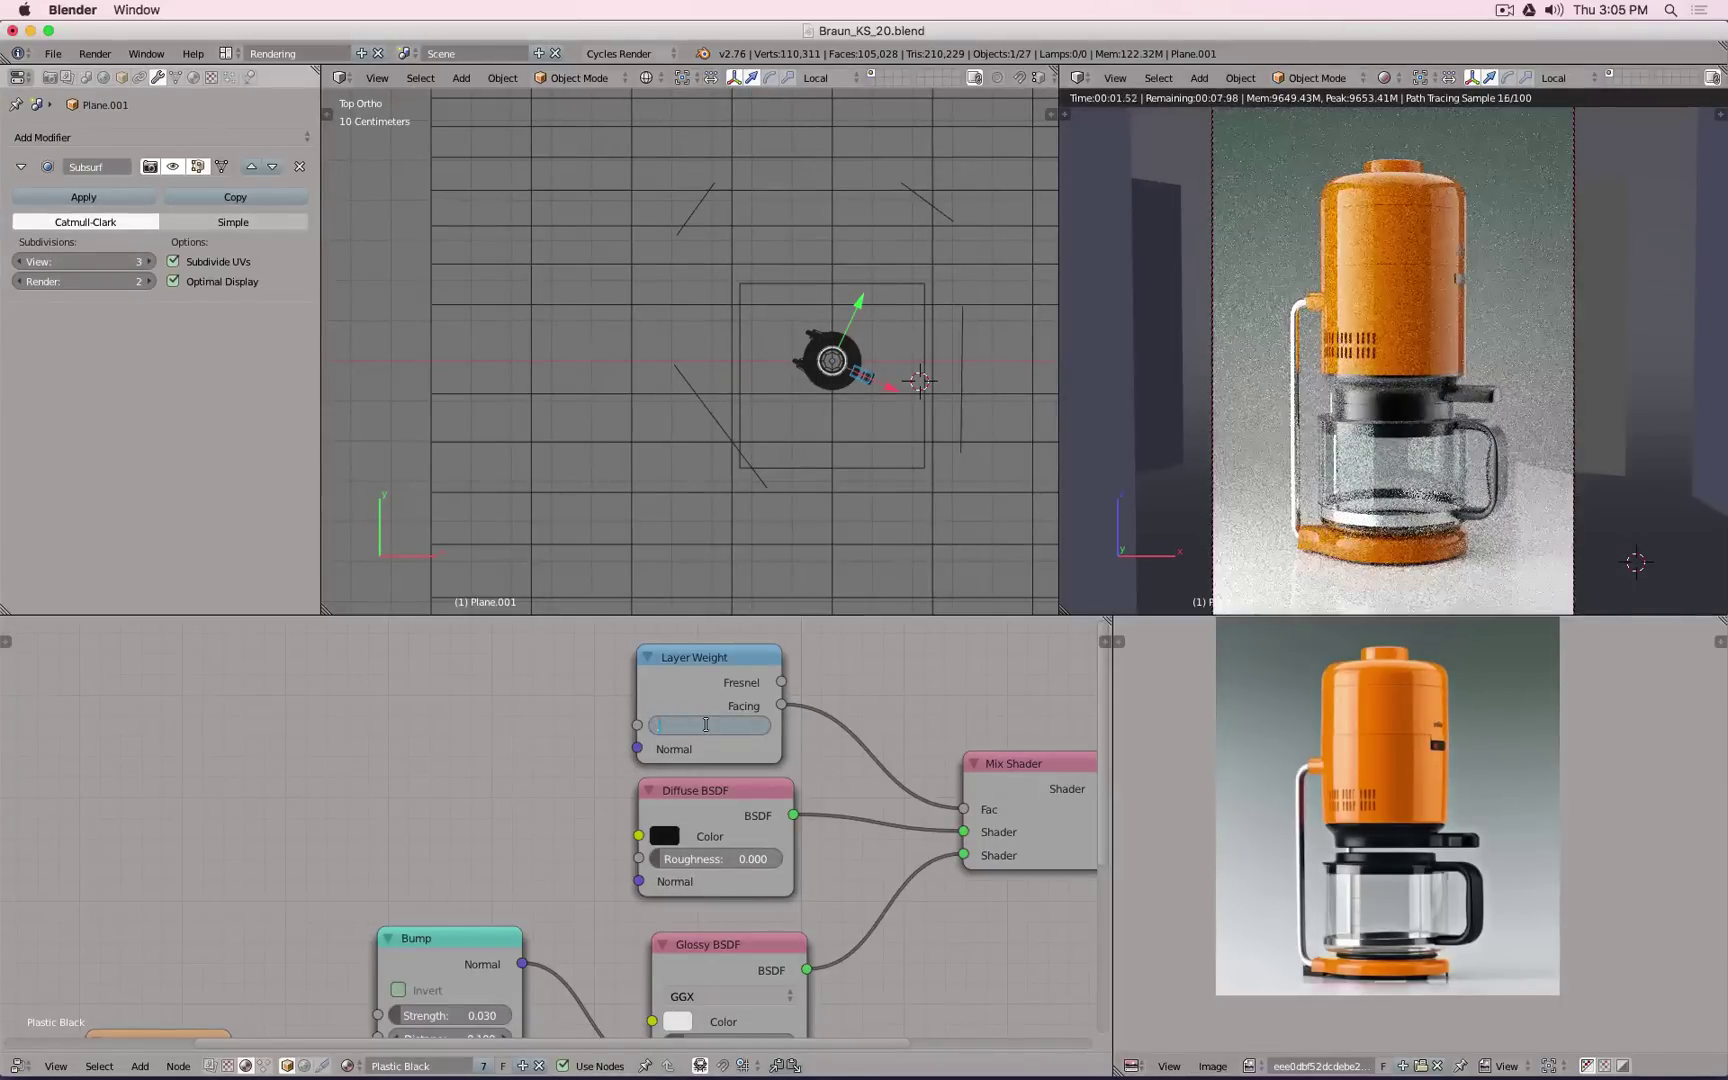
key(Return)
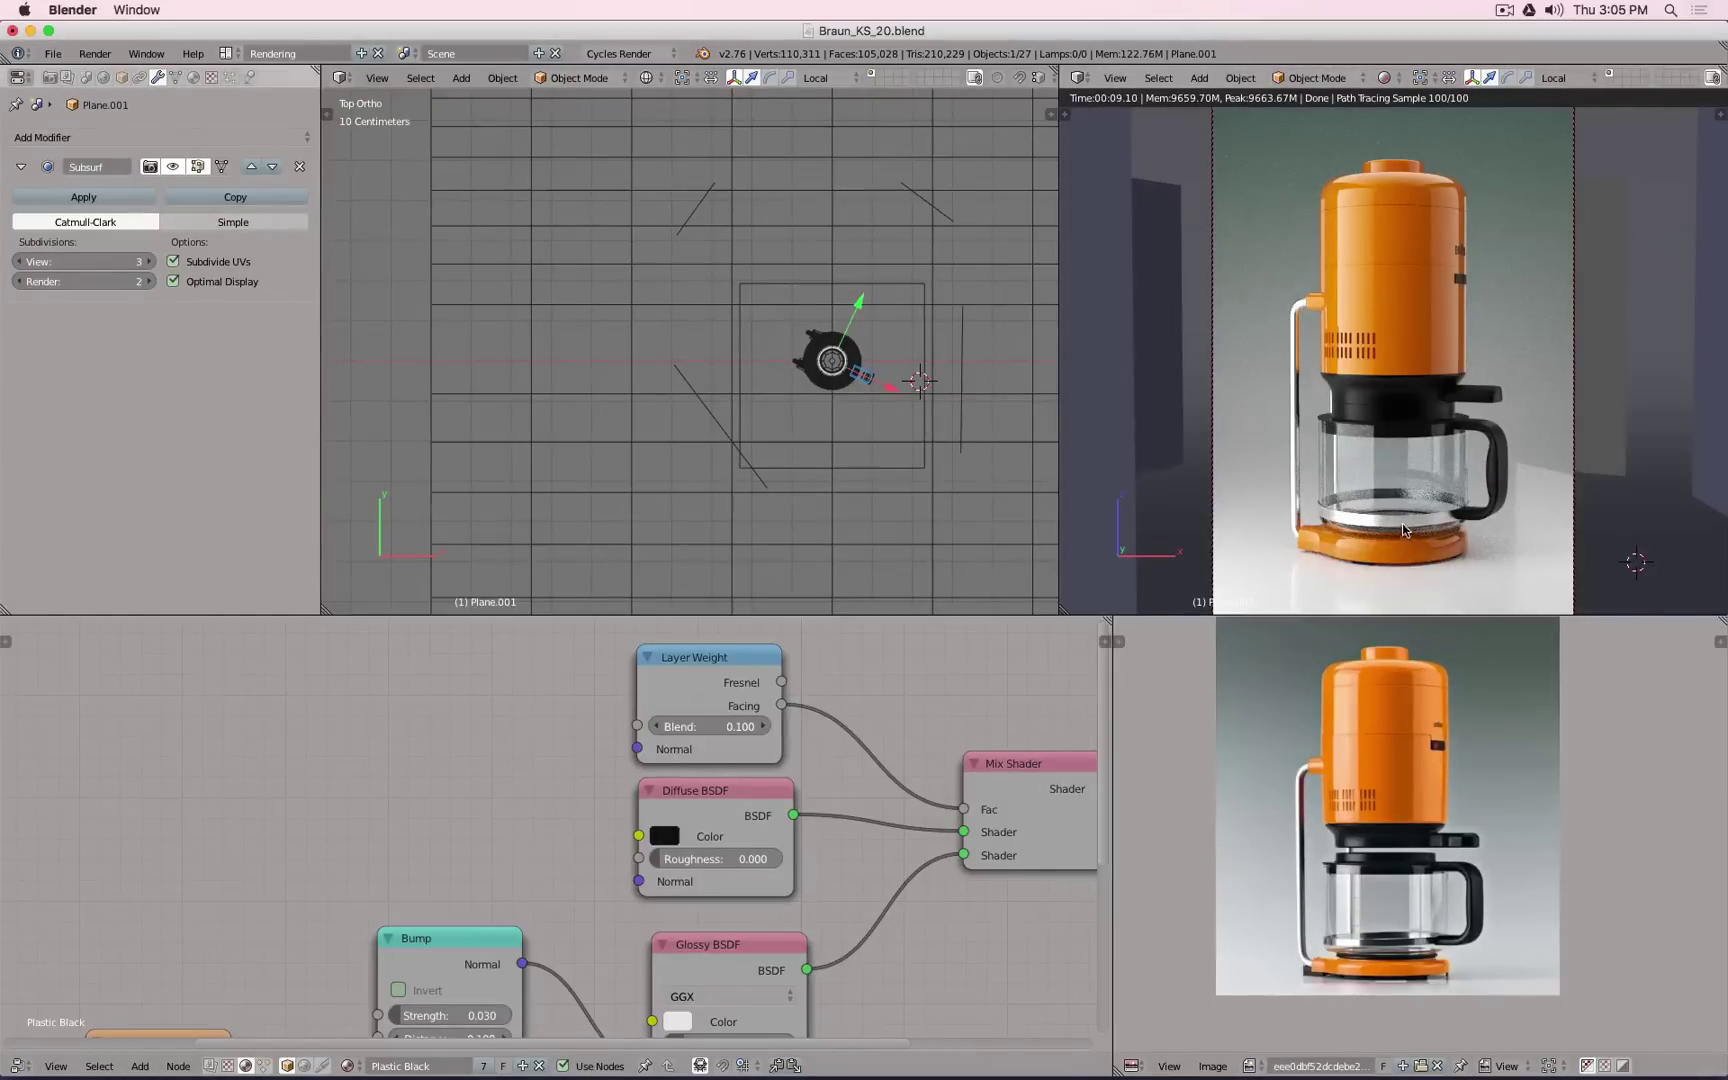
Step: Examine the lower carafe and its metal band in the reference photo and compare them with the camera-view render
scroll(1328, 924, up, 6)
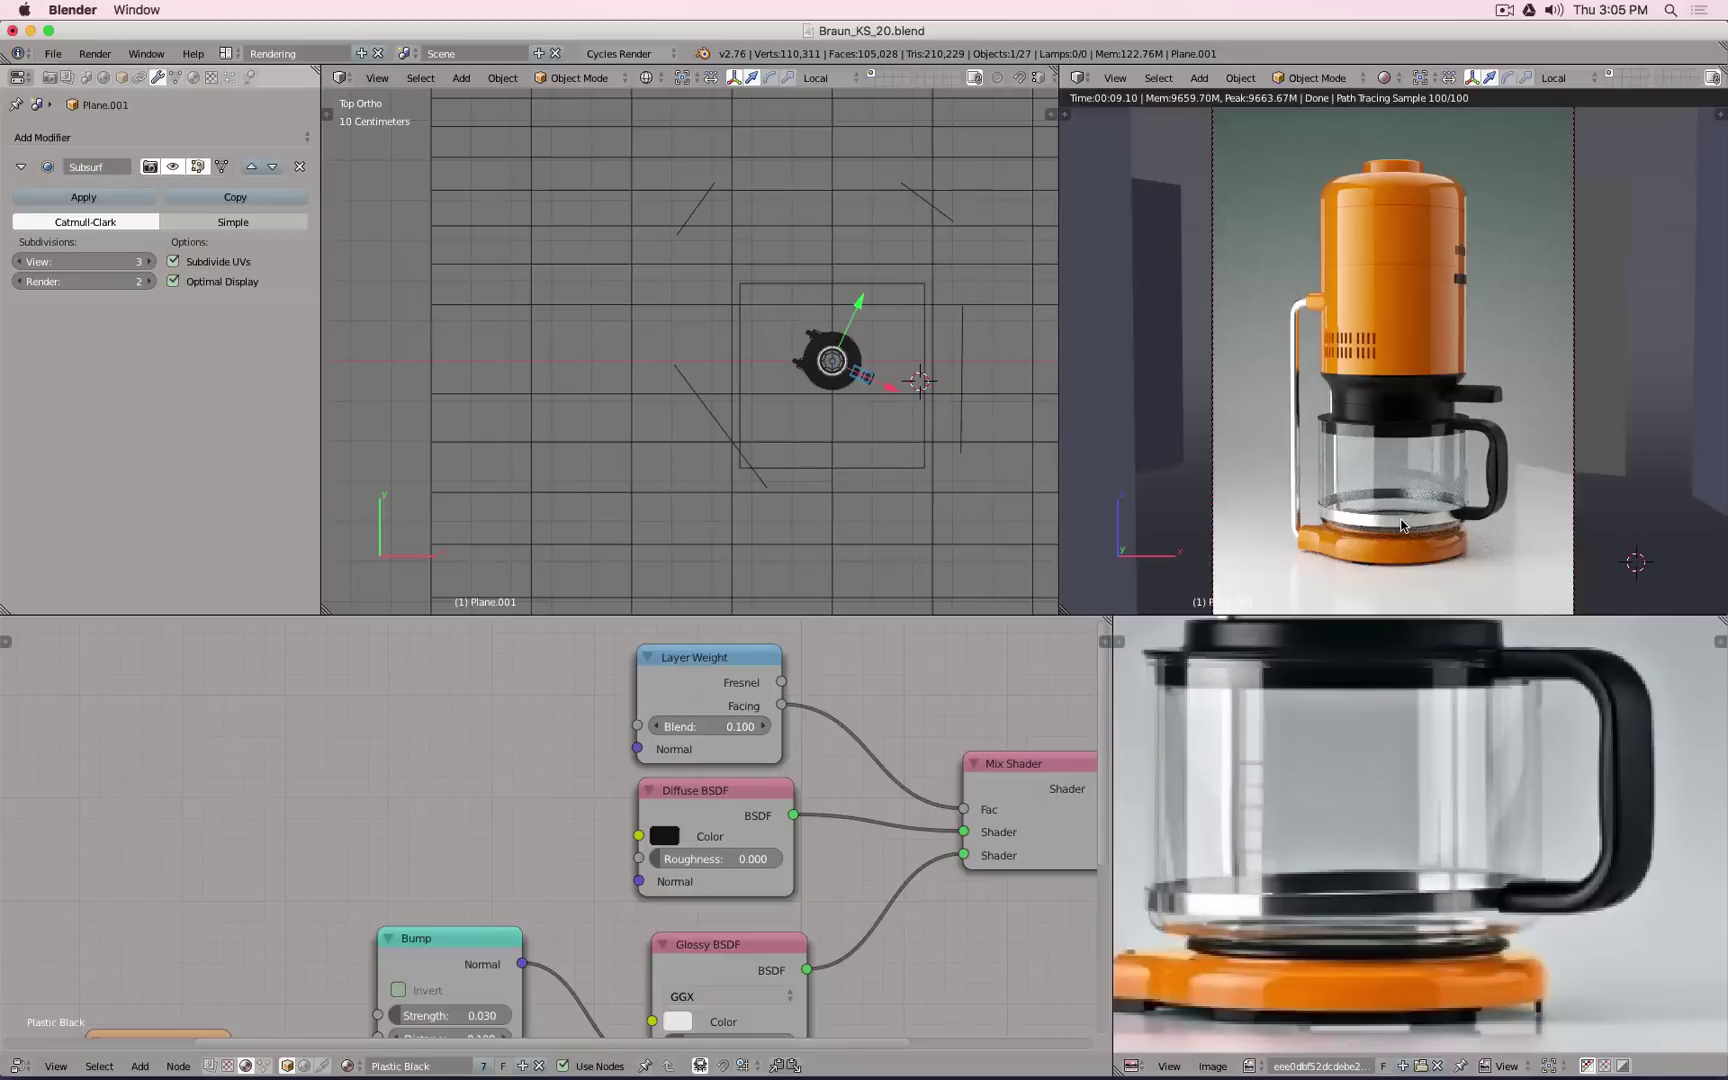
scroll(1401, 525, down, 4)
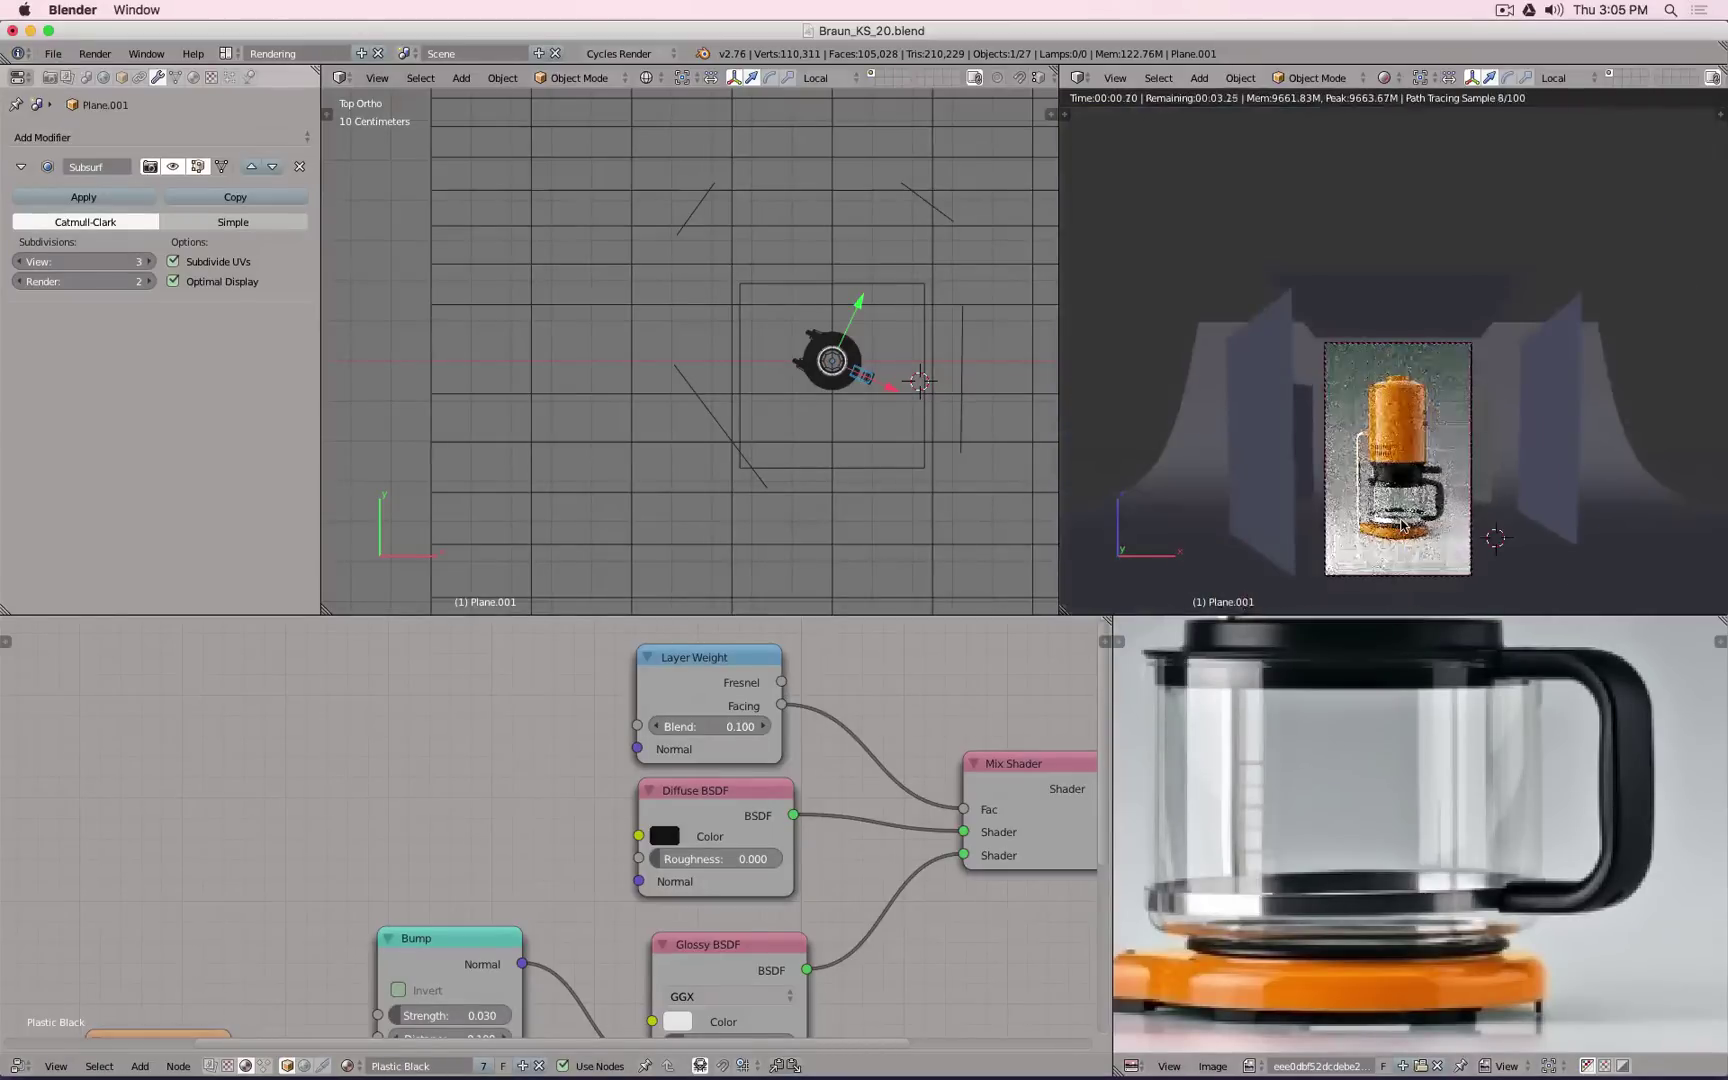
scroll(1407, 526, up, 4)
middle_drag(1410, 527, 1474, 502)
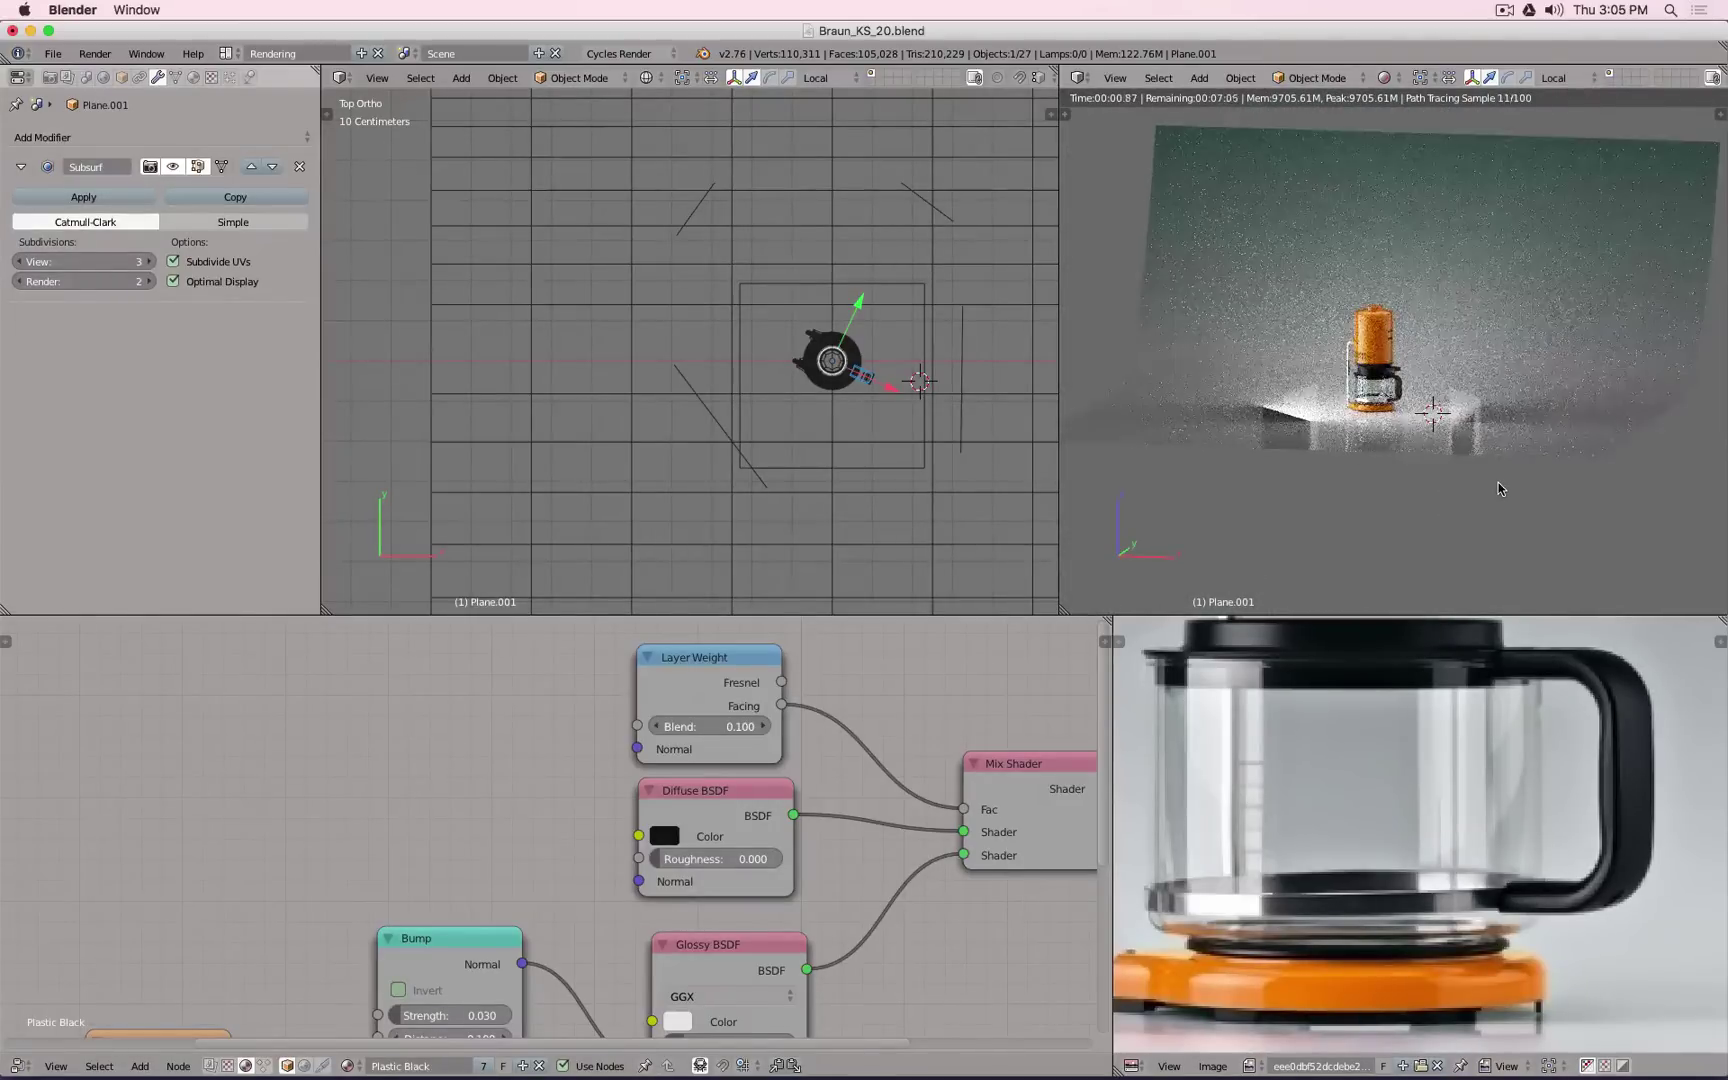
key(KP_7)
key(KP_0)
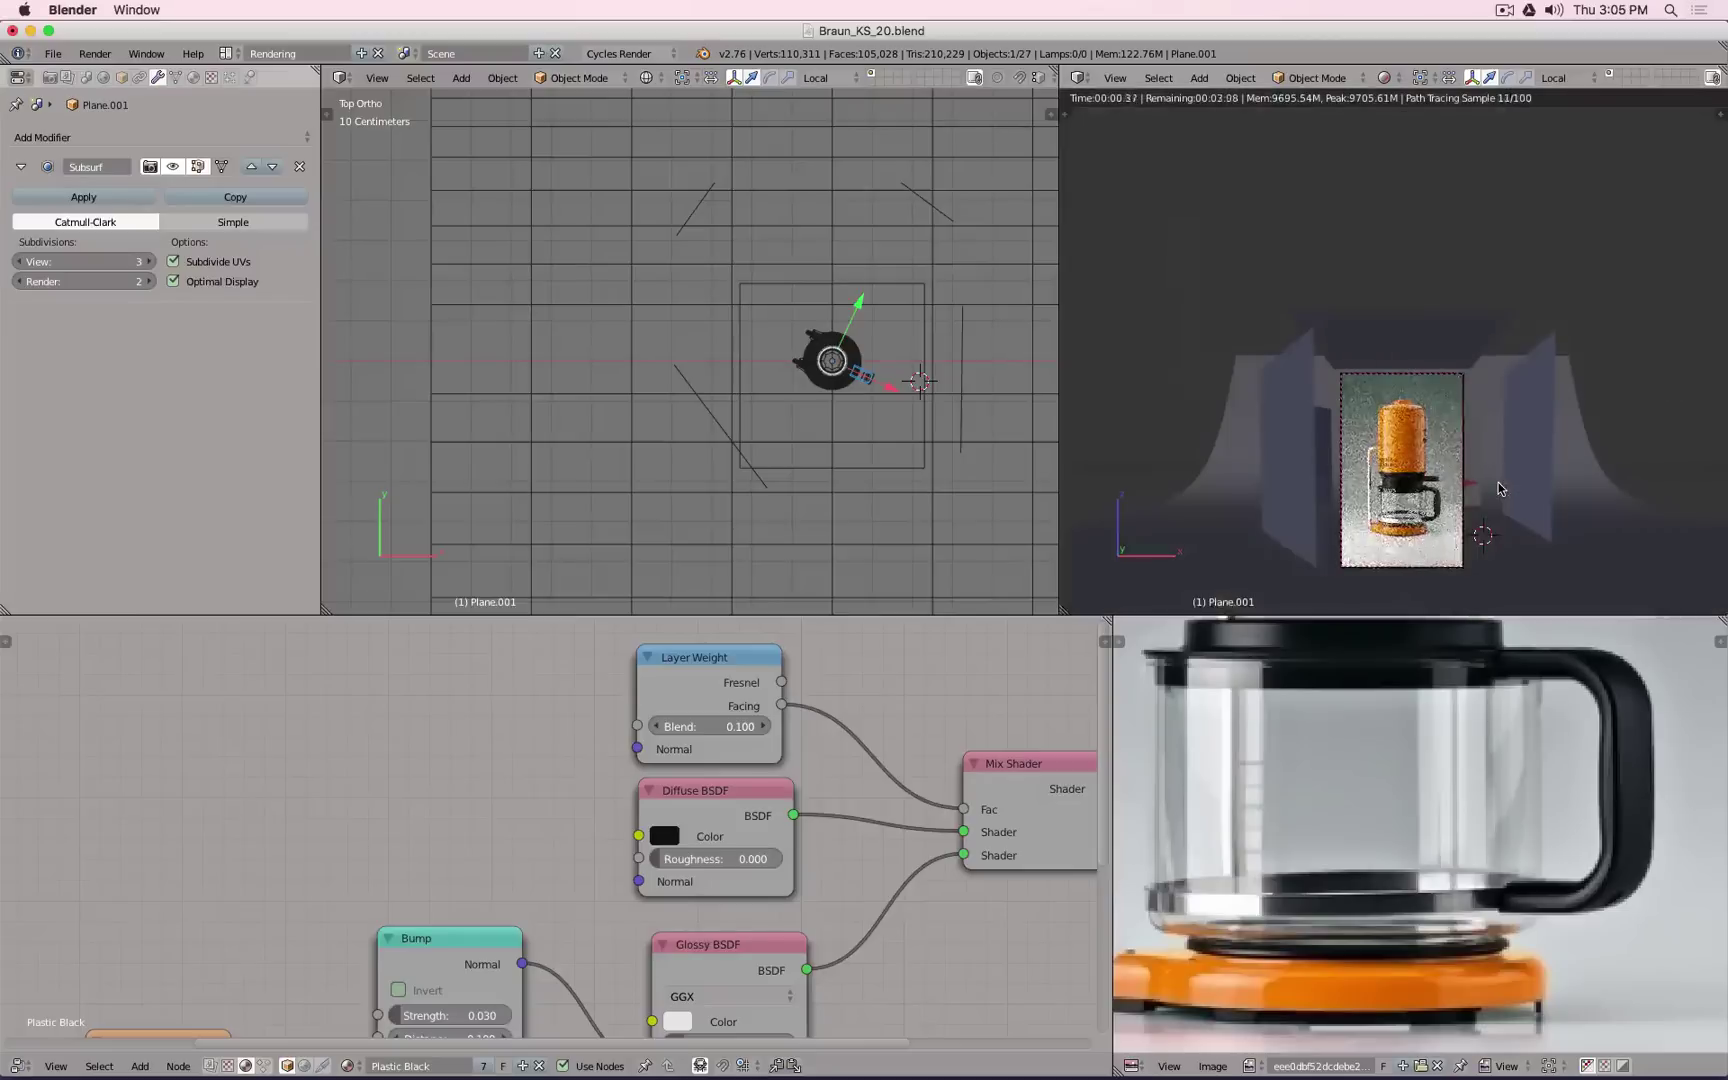
scroll(1520, 425, up, 1)
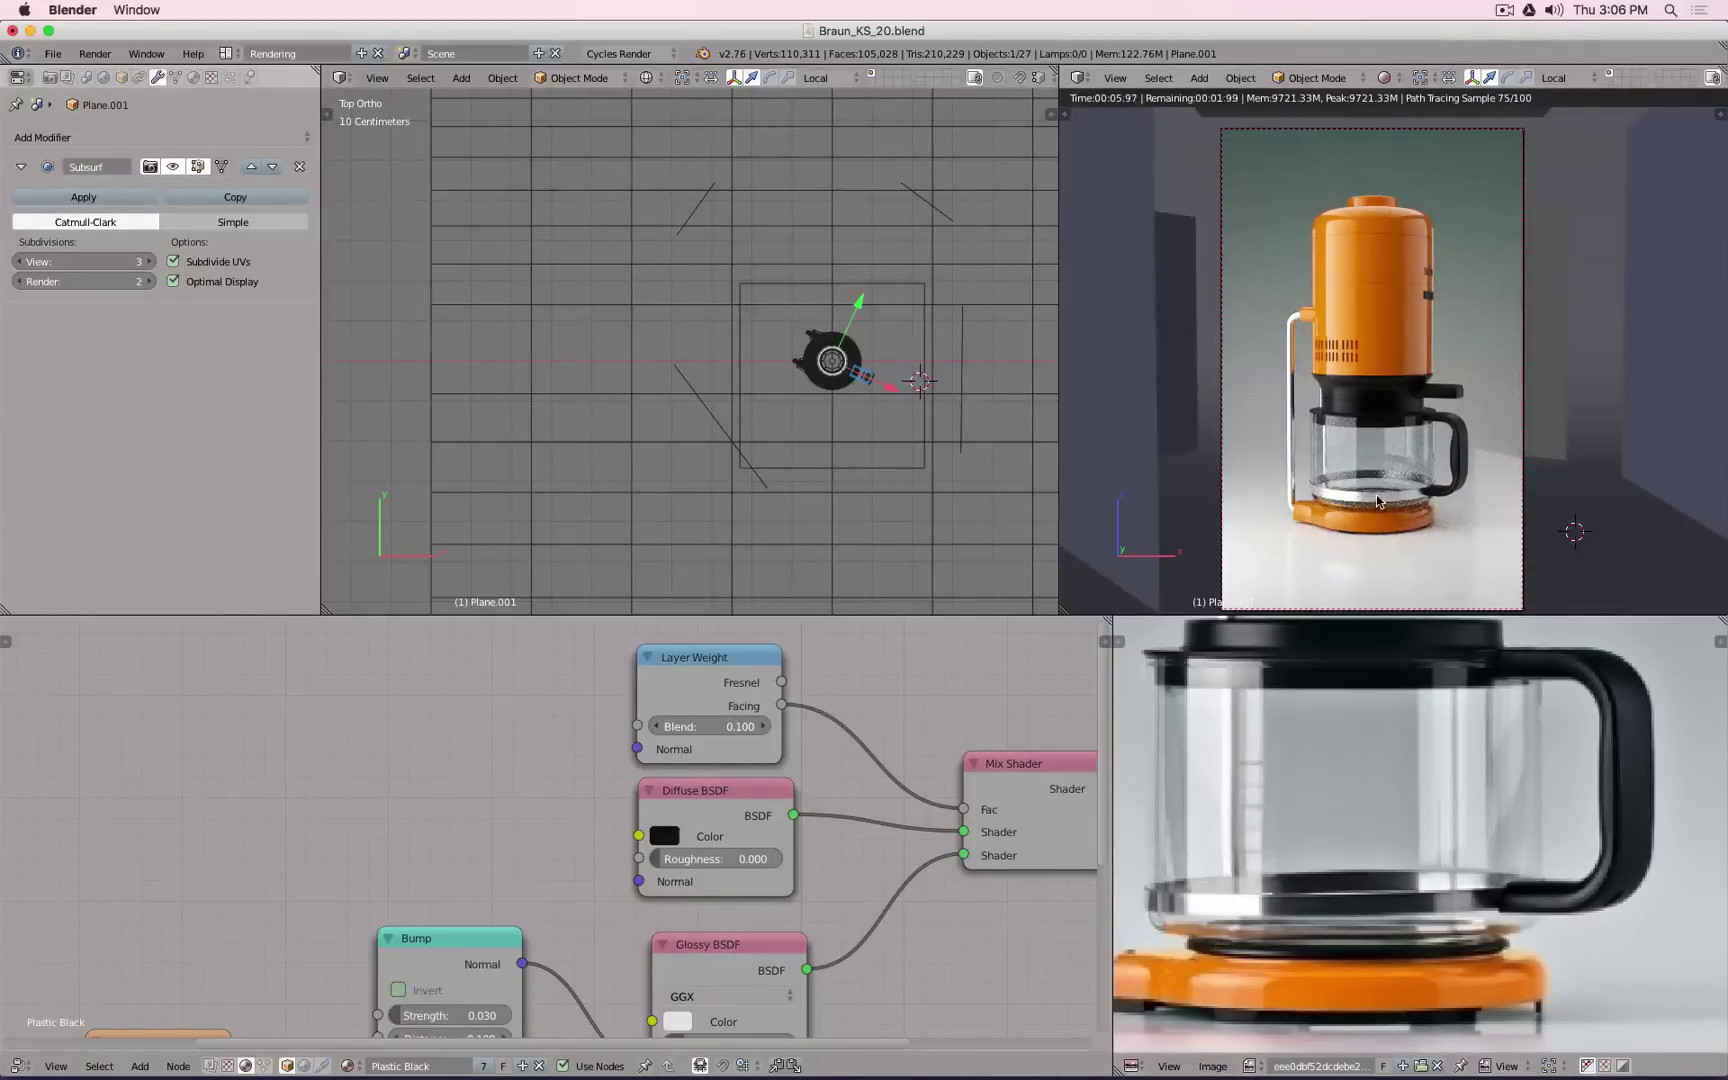
Step: Add a plane beside the coffee maker in top view and rotate it 90 degrees about the X axis
scroll(813, 382, down, 3)
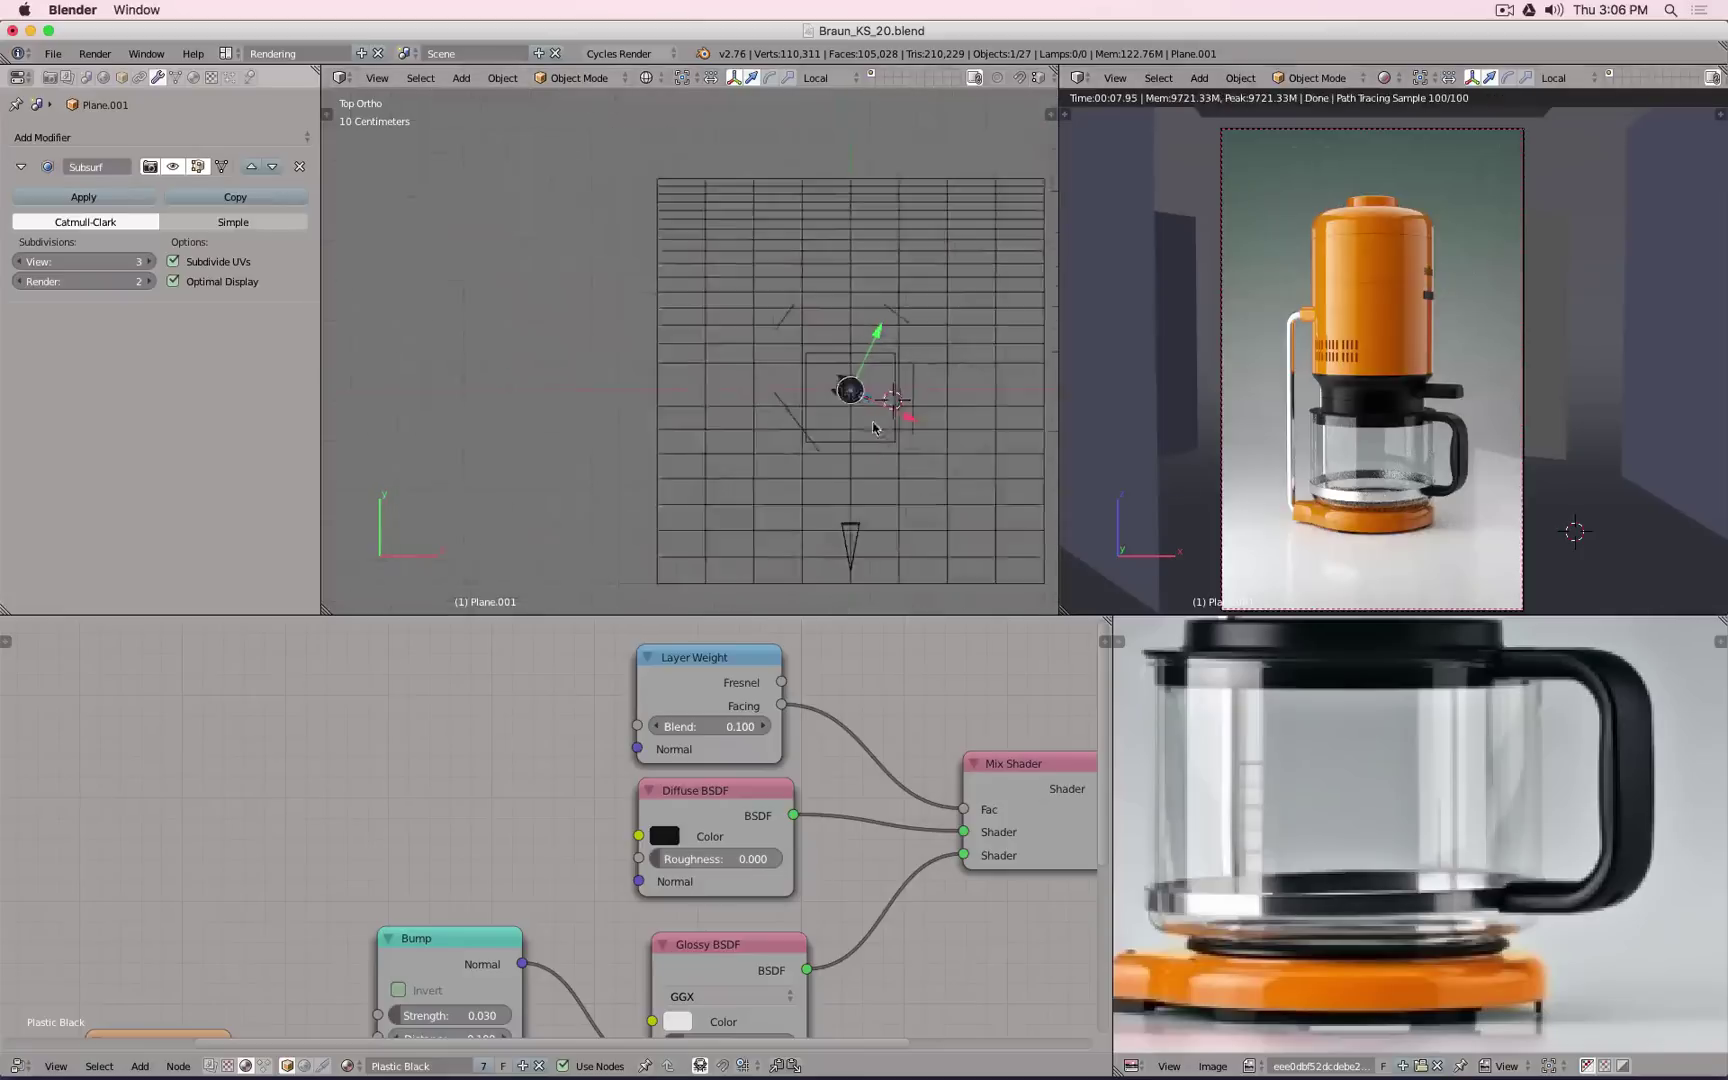
key(shift+a)
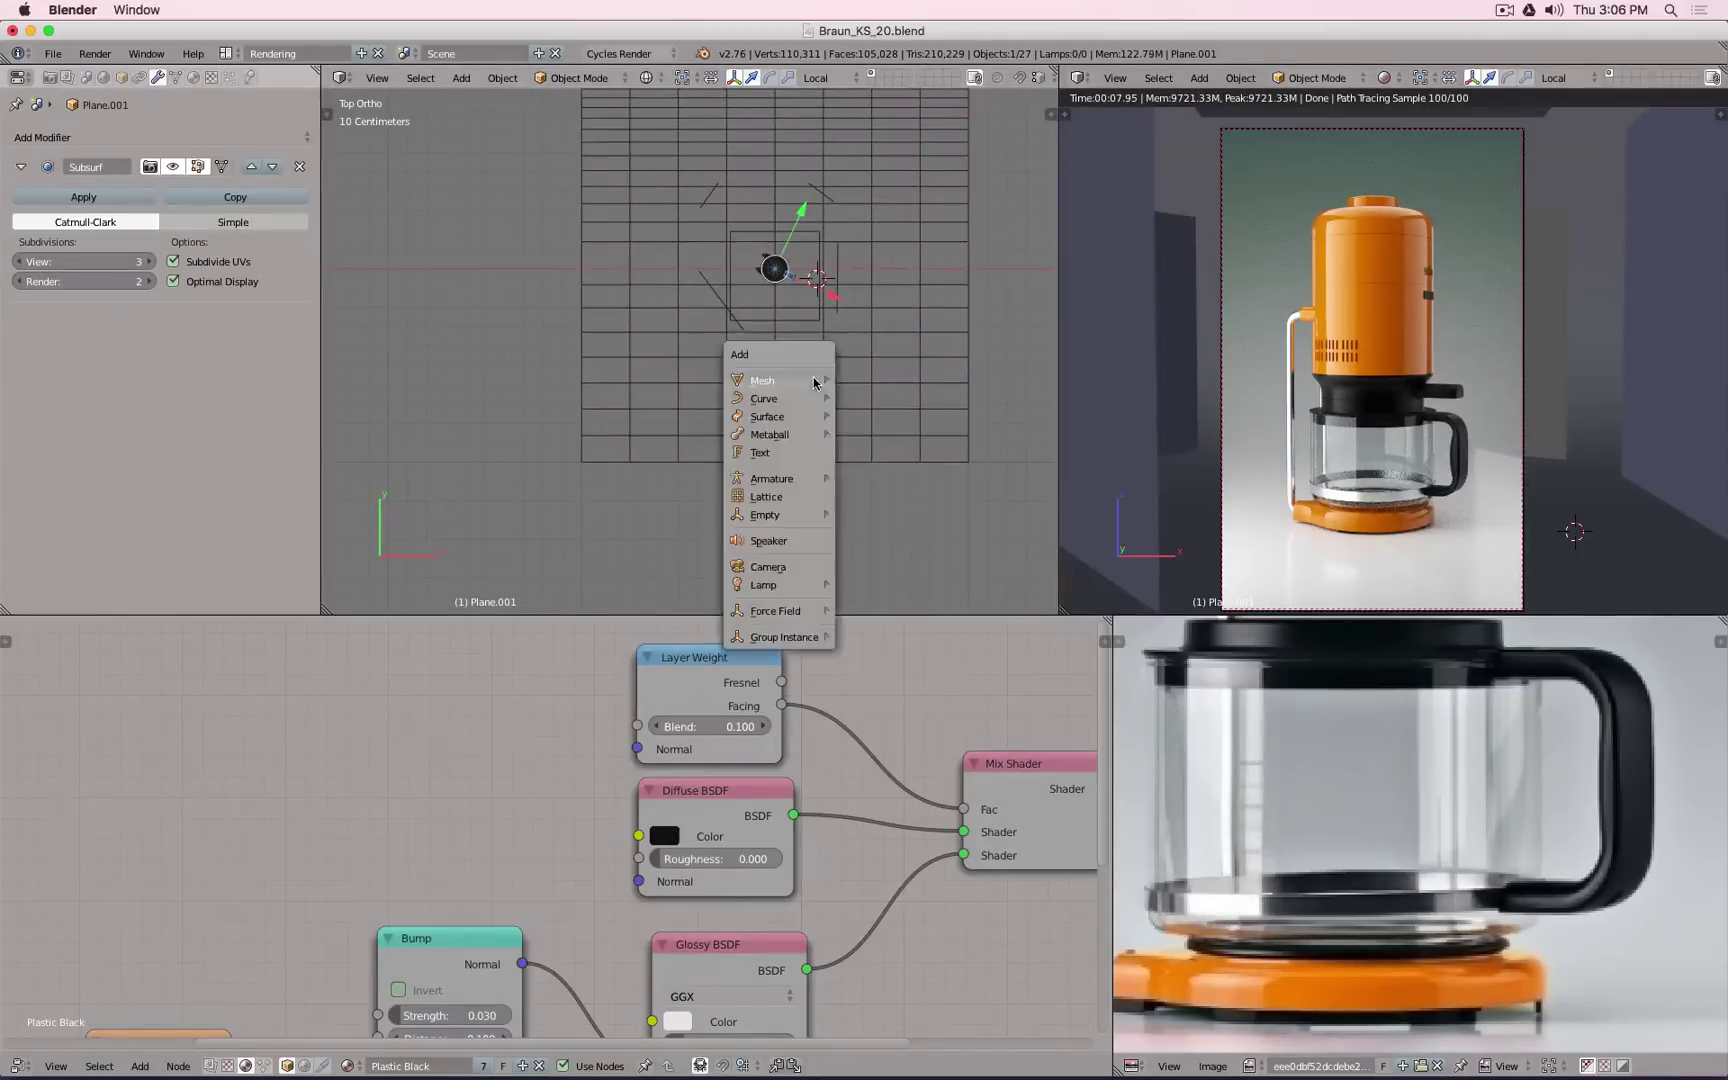
mouse_move(815, 382)
click(870, 382)
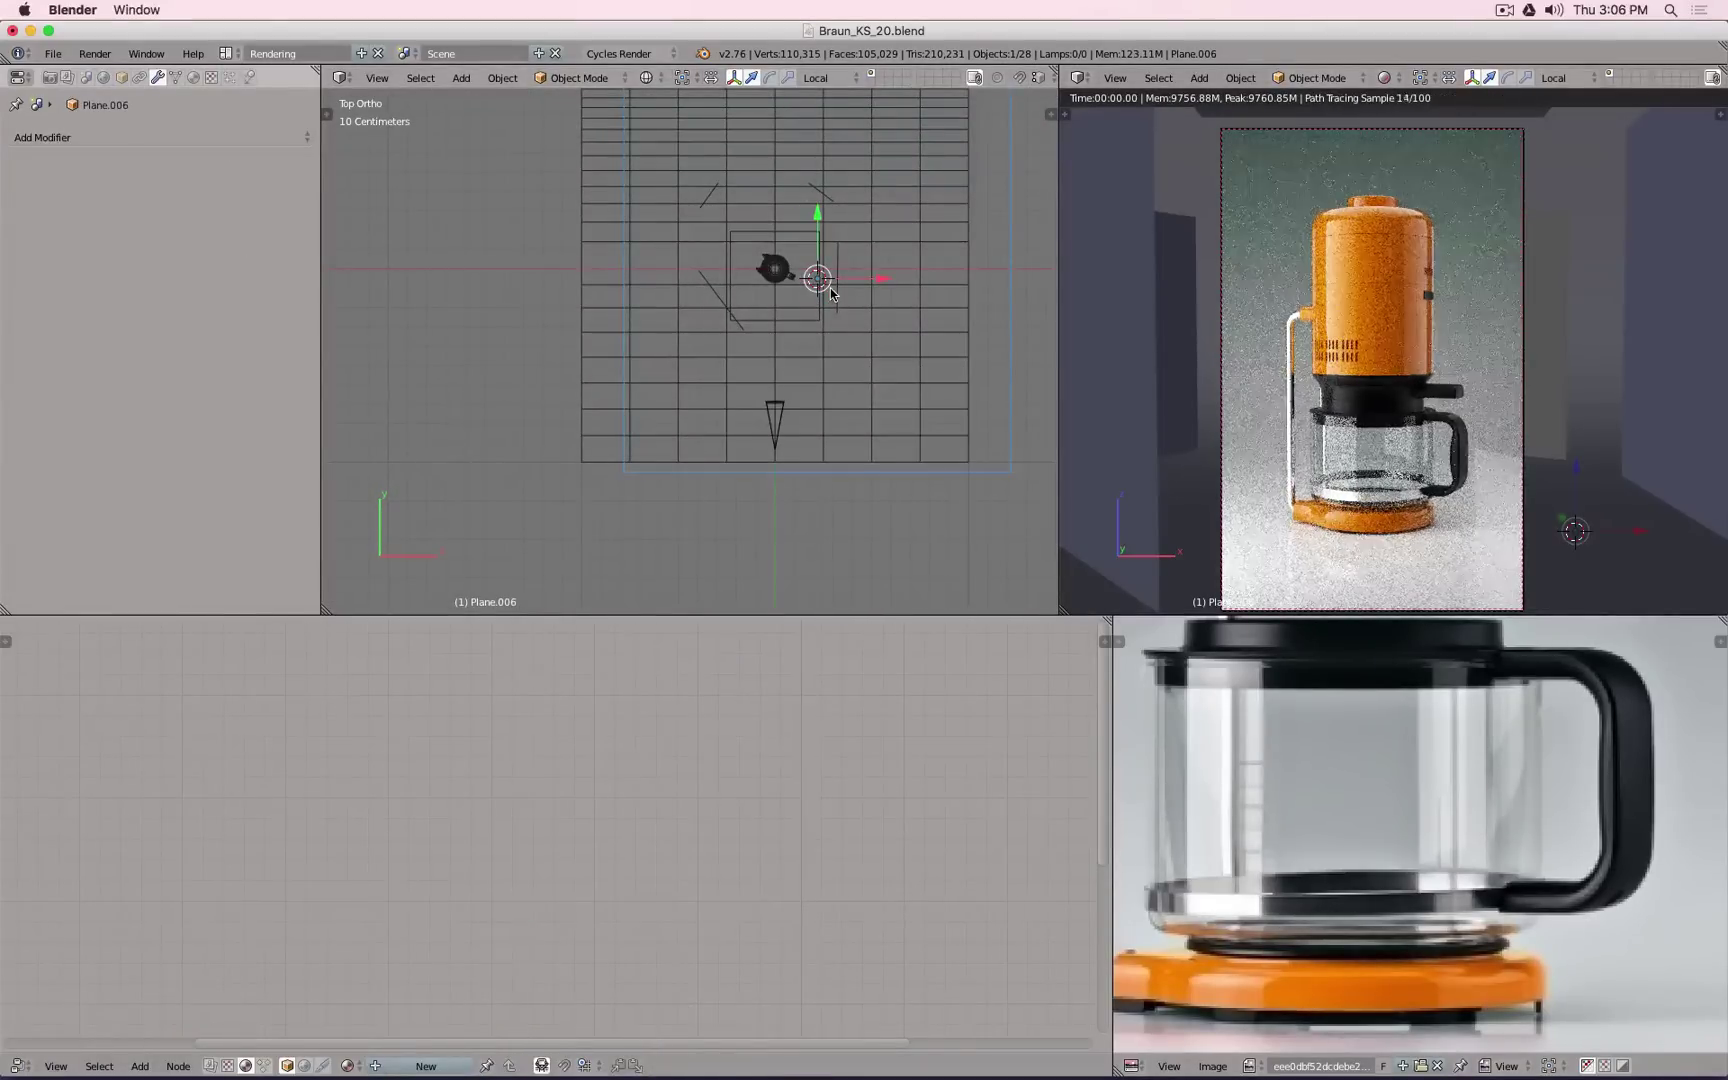
text(rx)
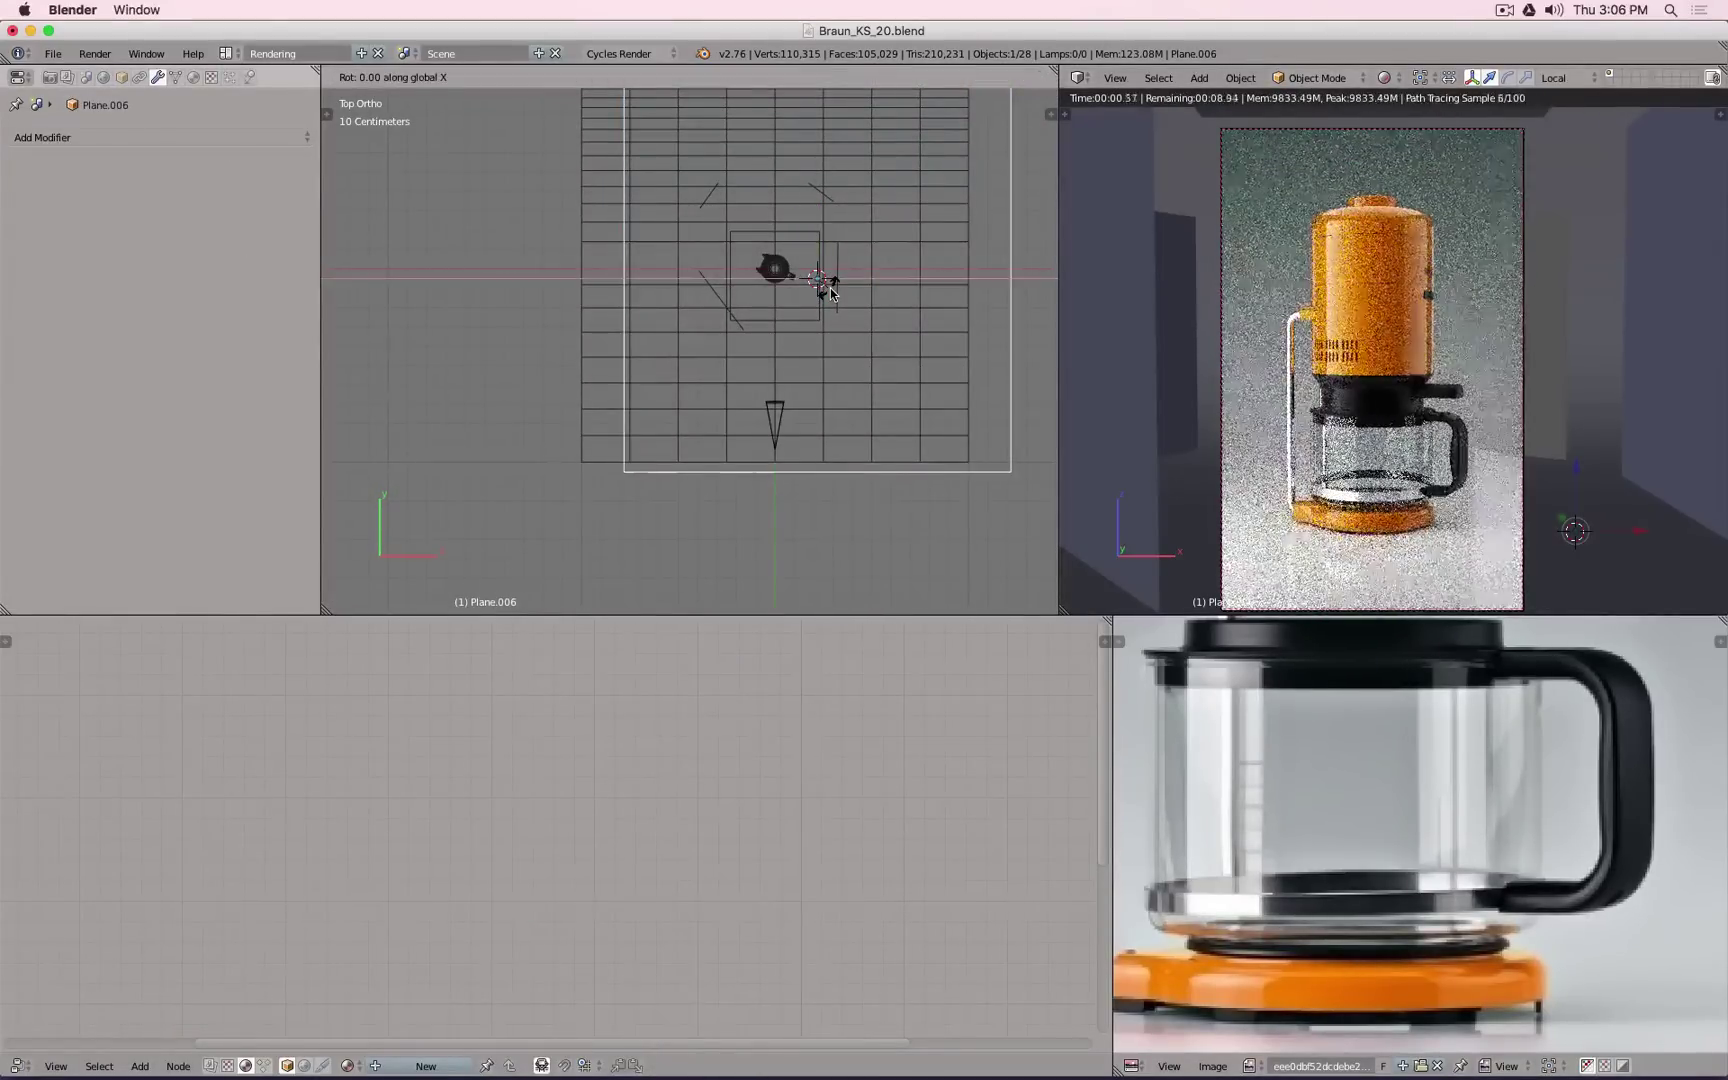
text(90)
key(Return)
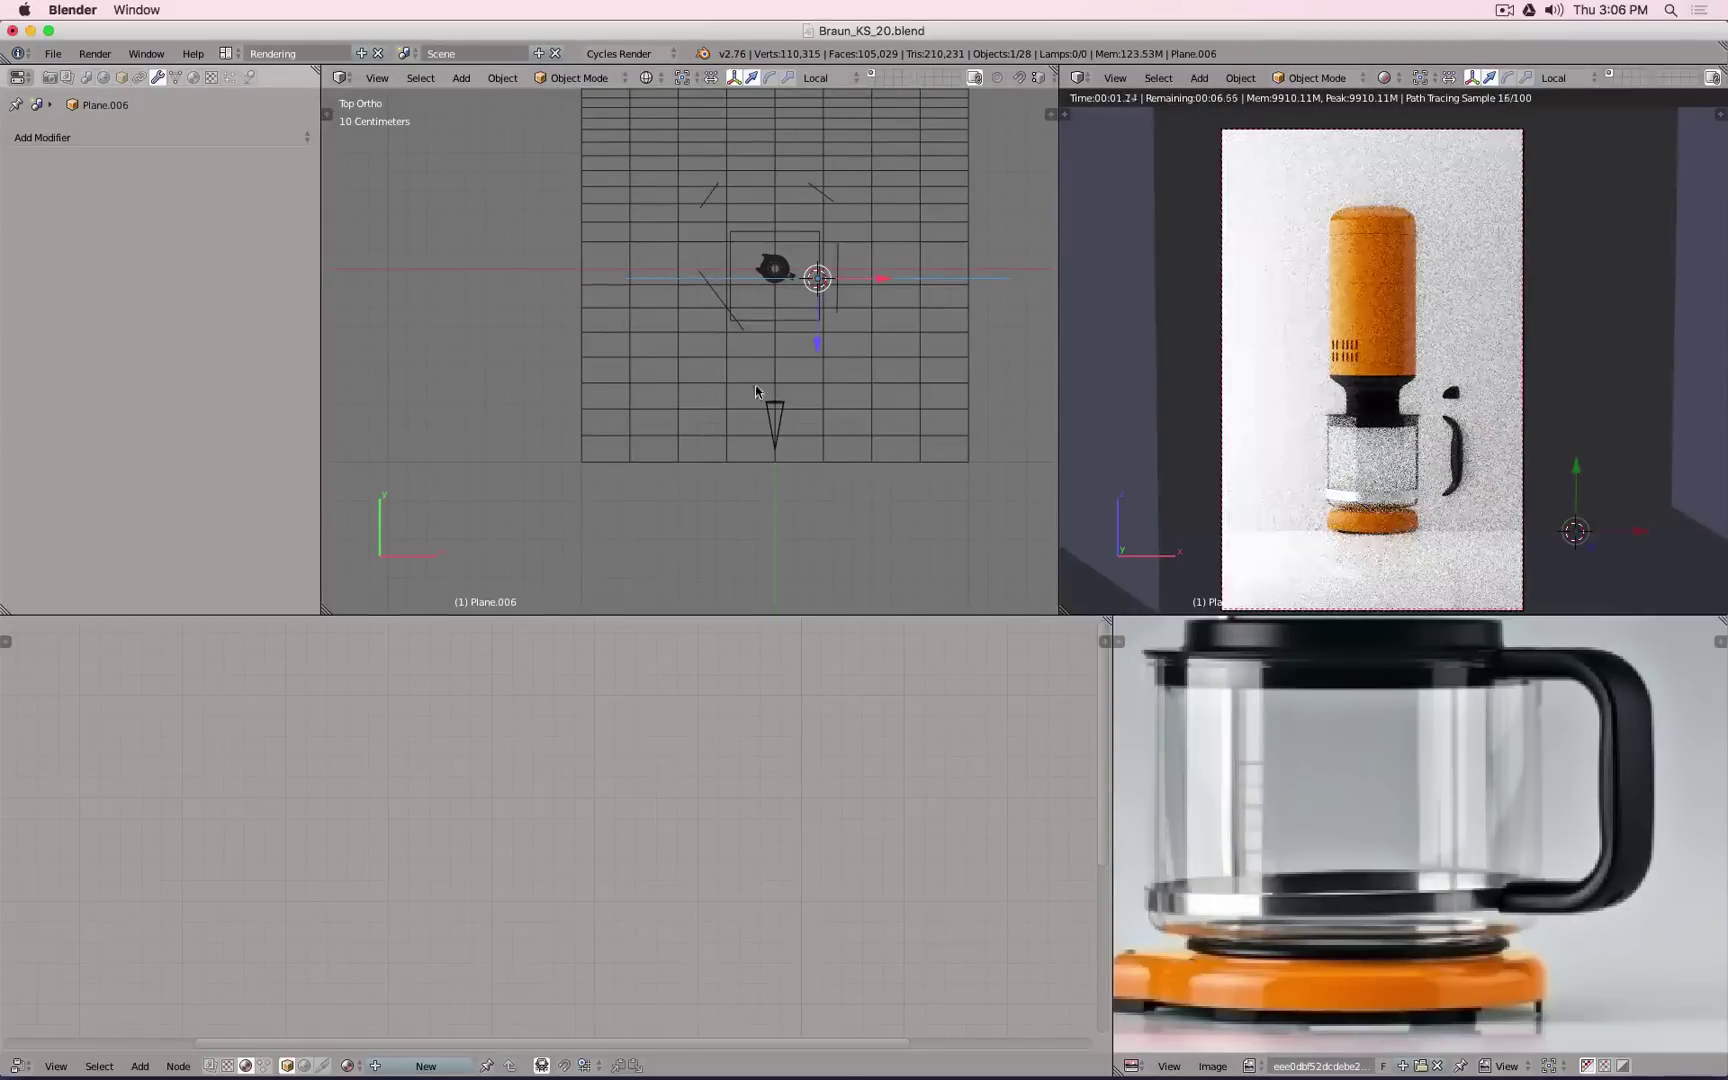
Step: Move the upright plane about 1.05 m along its local Z axis so it stands behind the camera
key(g)
key(z)
key(z)
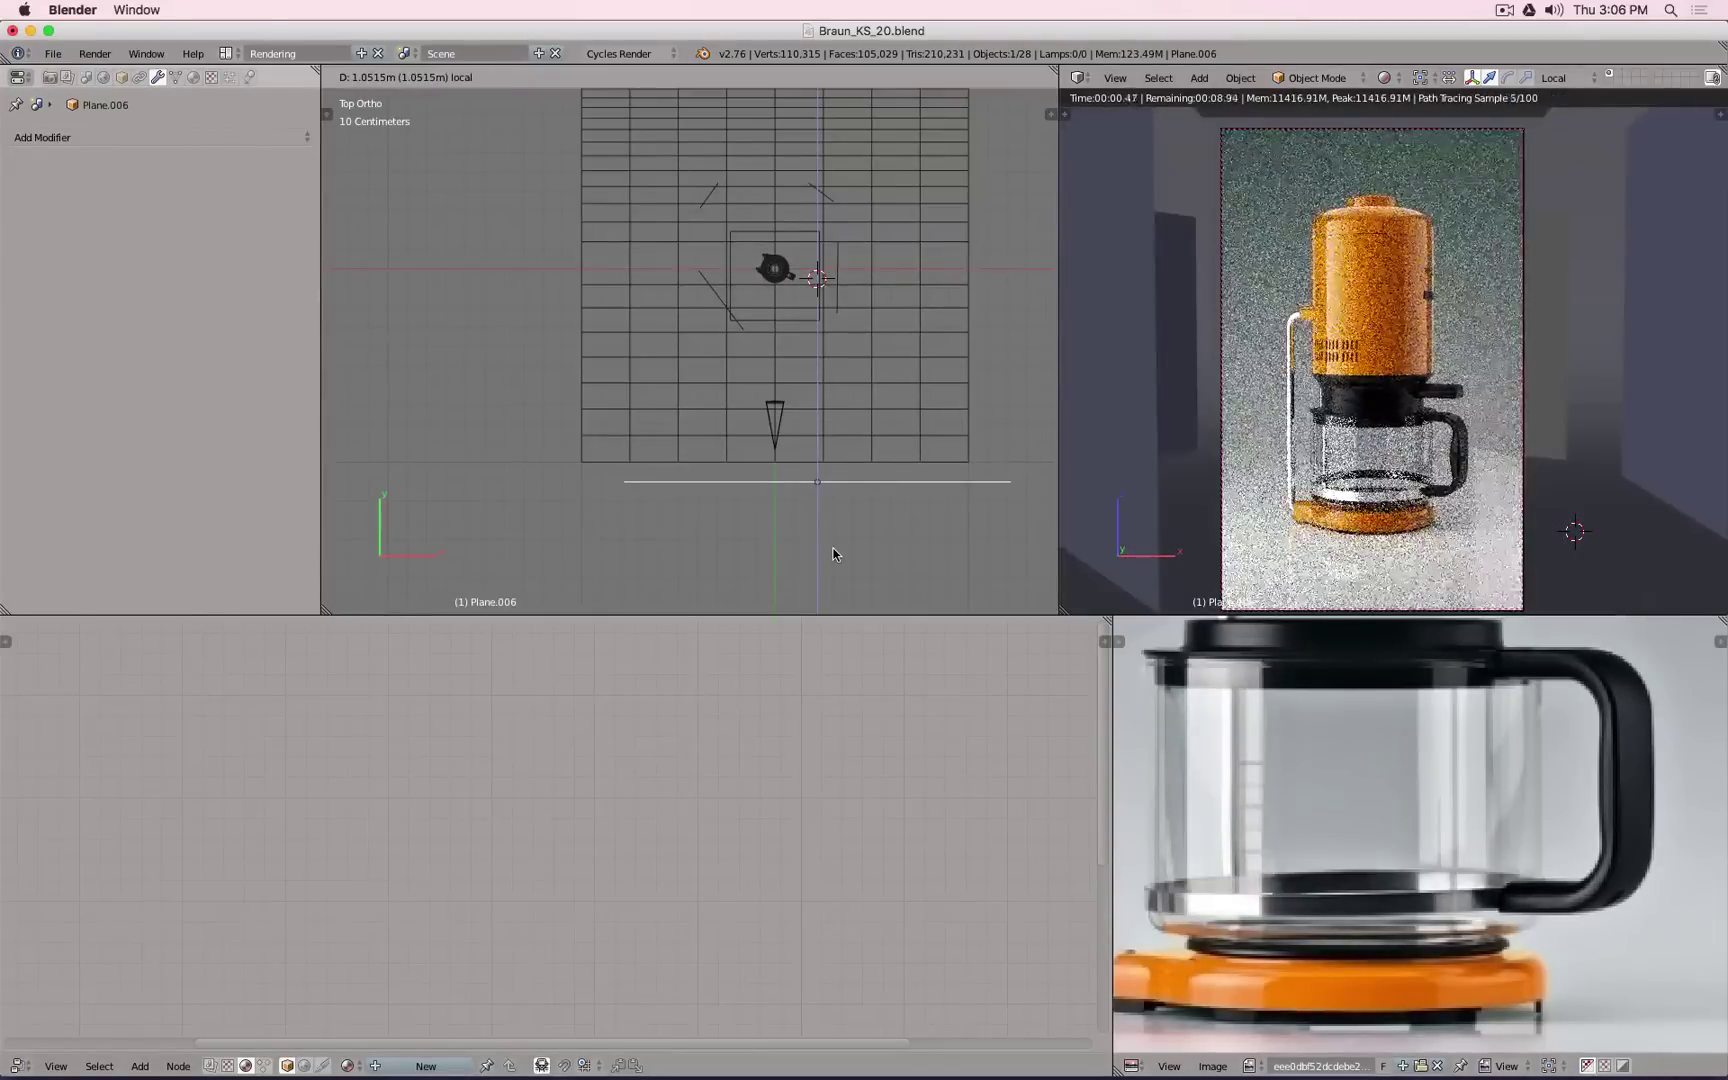
click(834, 554)
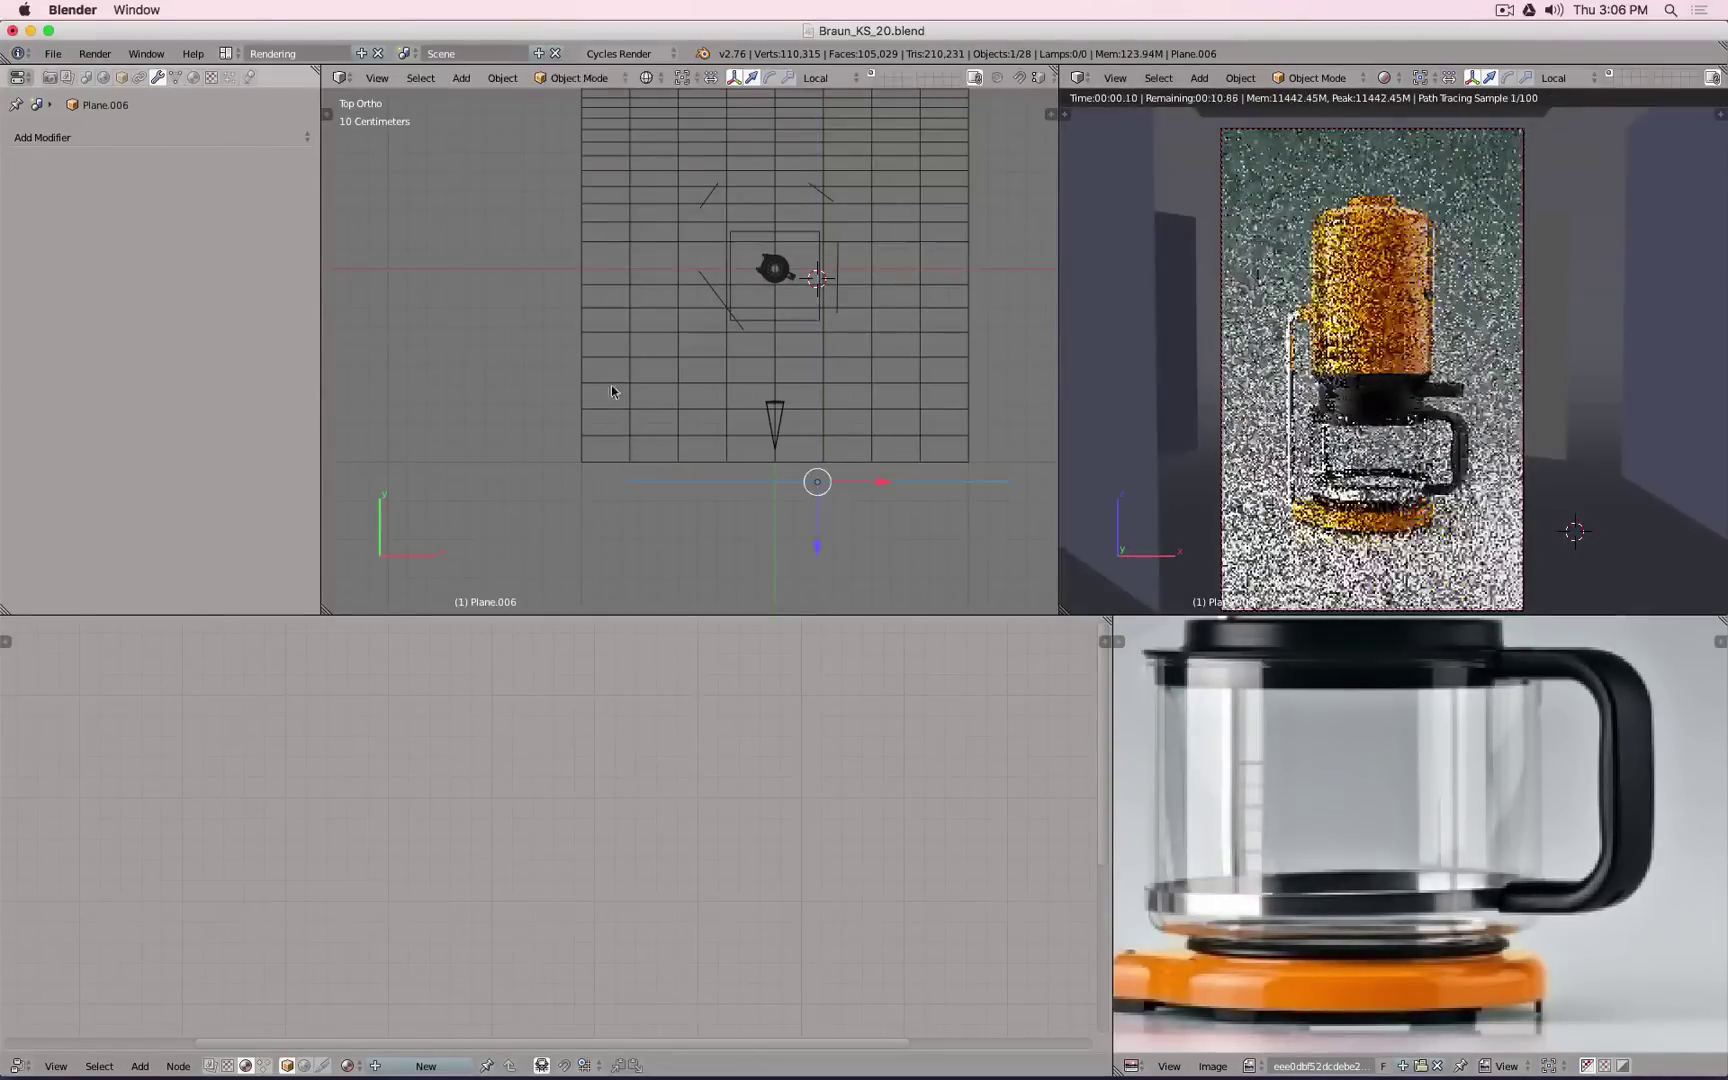
Step: Give the upright plane a new material with a saturated red Diffuse color and shift the plane slightly toward the camera
click(440, 1066)
click(838, 960)
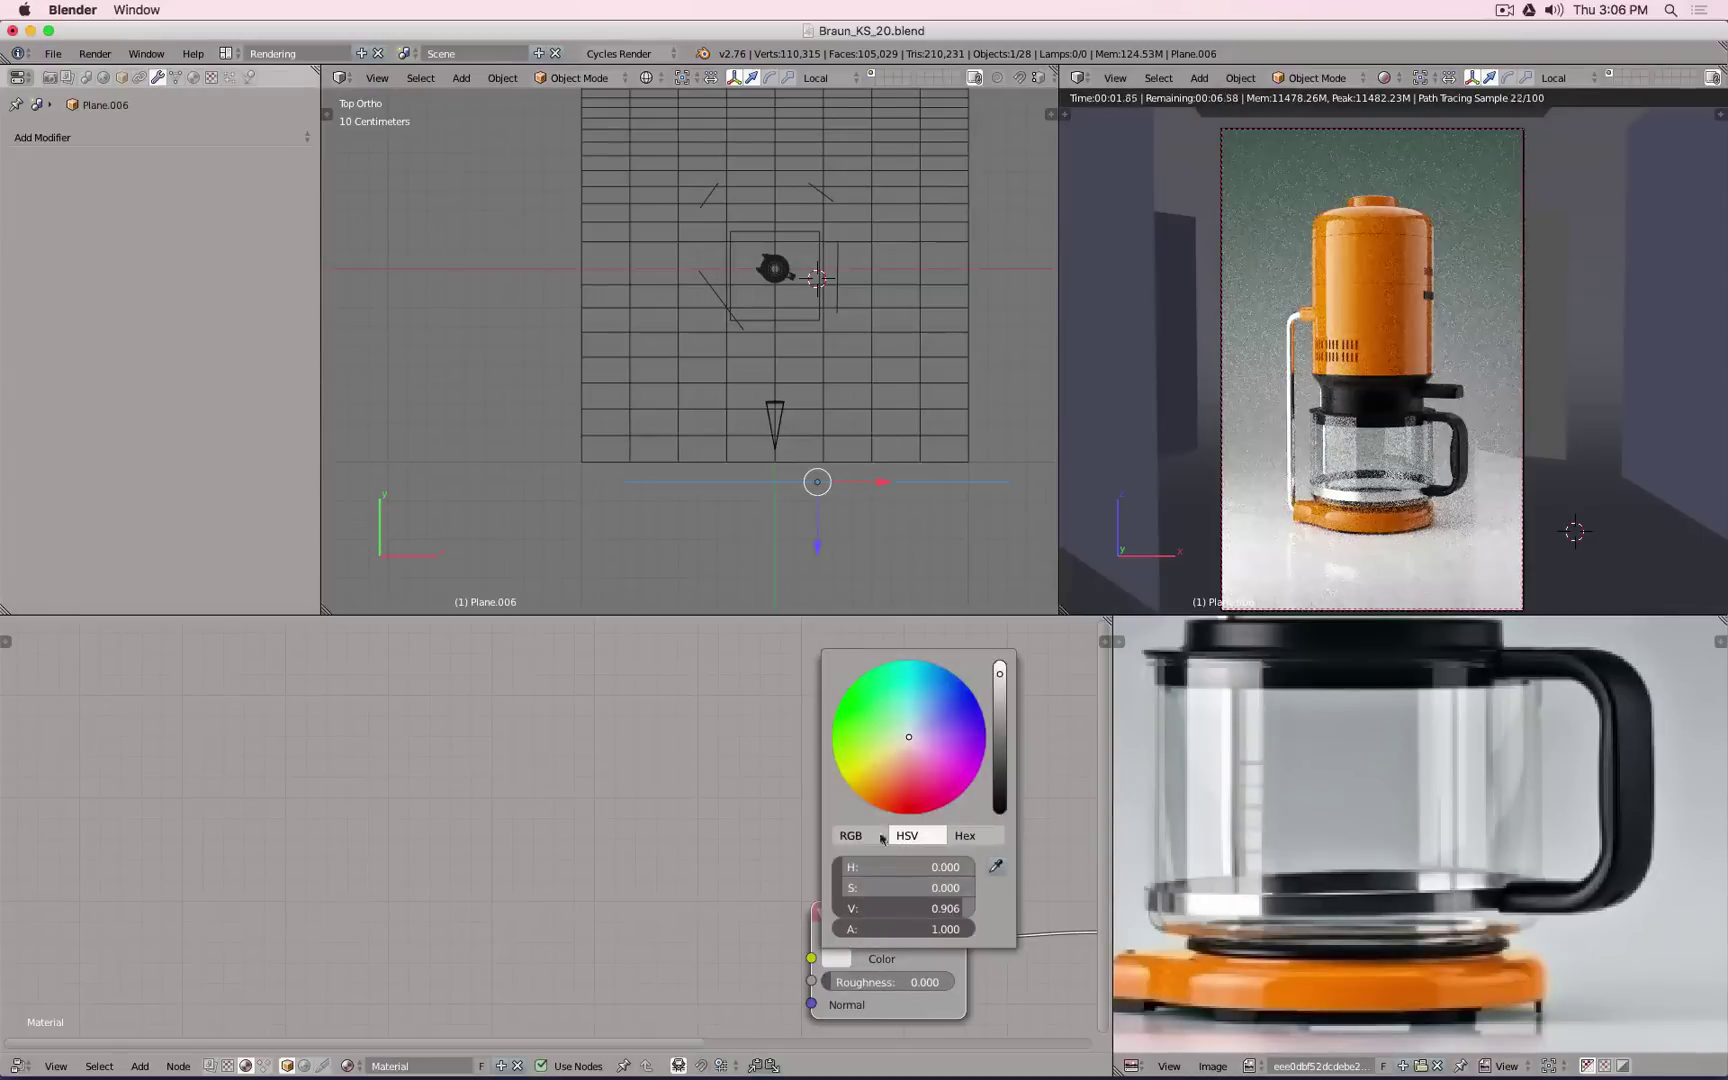
click(898, 788)
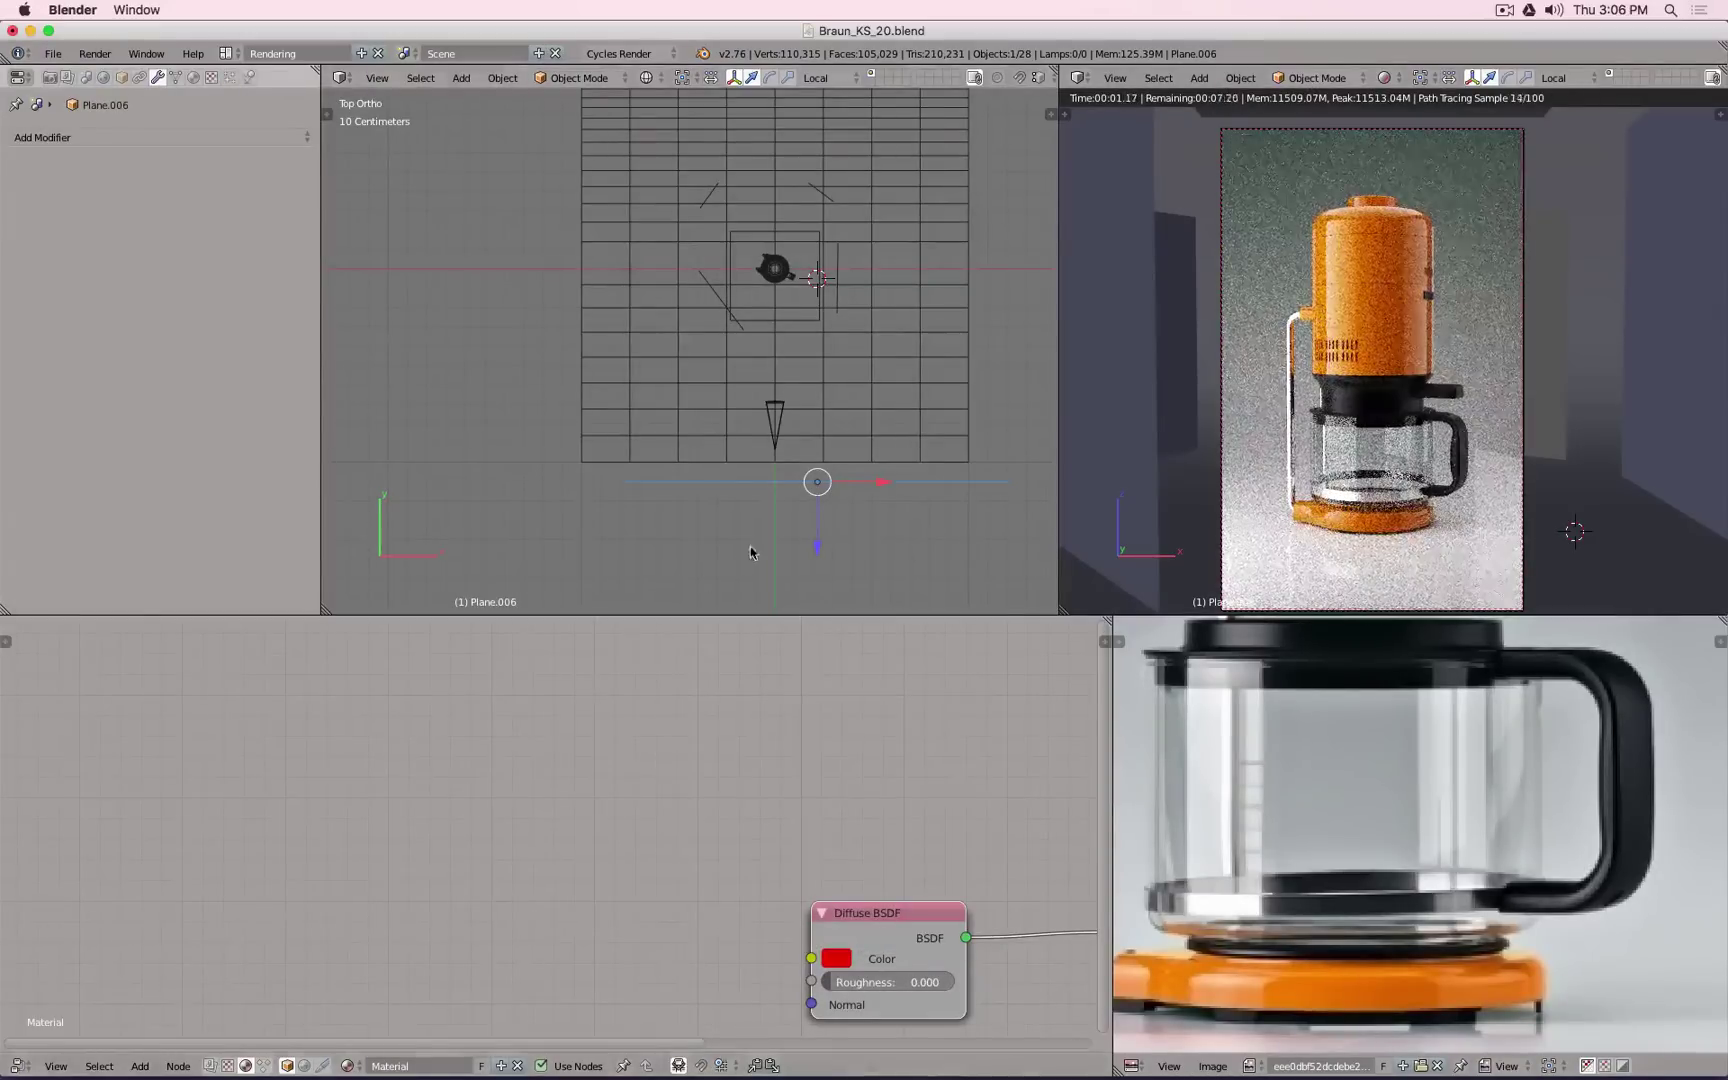
mouse_move(817, 553)
mouse_down()
mouse_move(822, 464)
mouse_move(815, 528)
mouse_up()
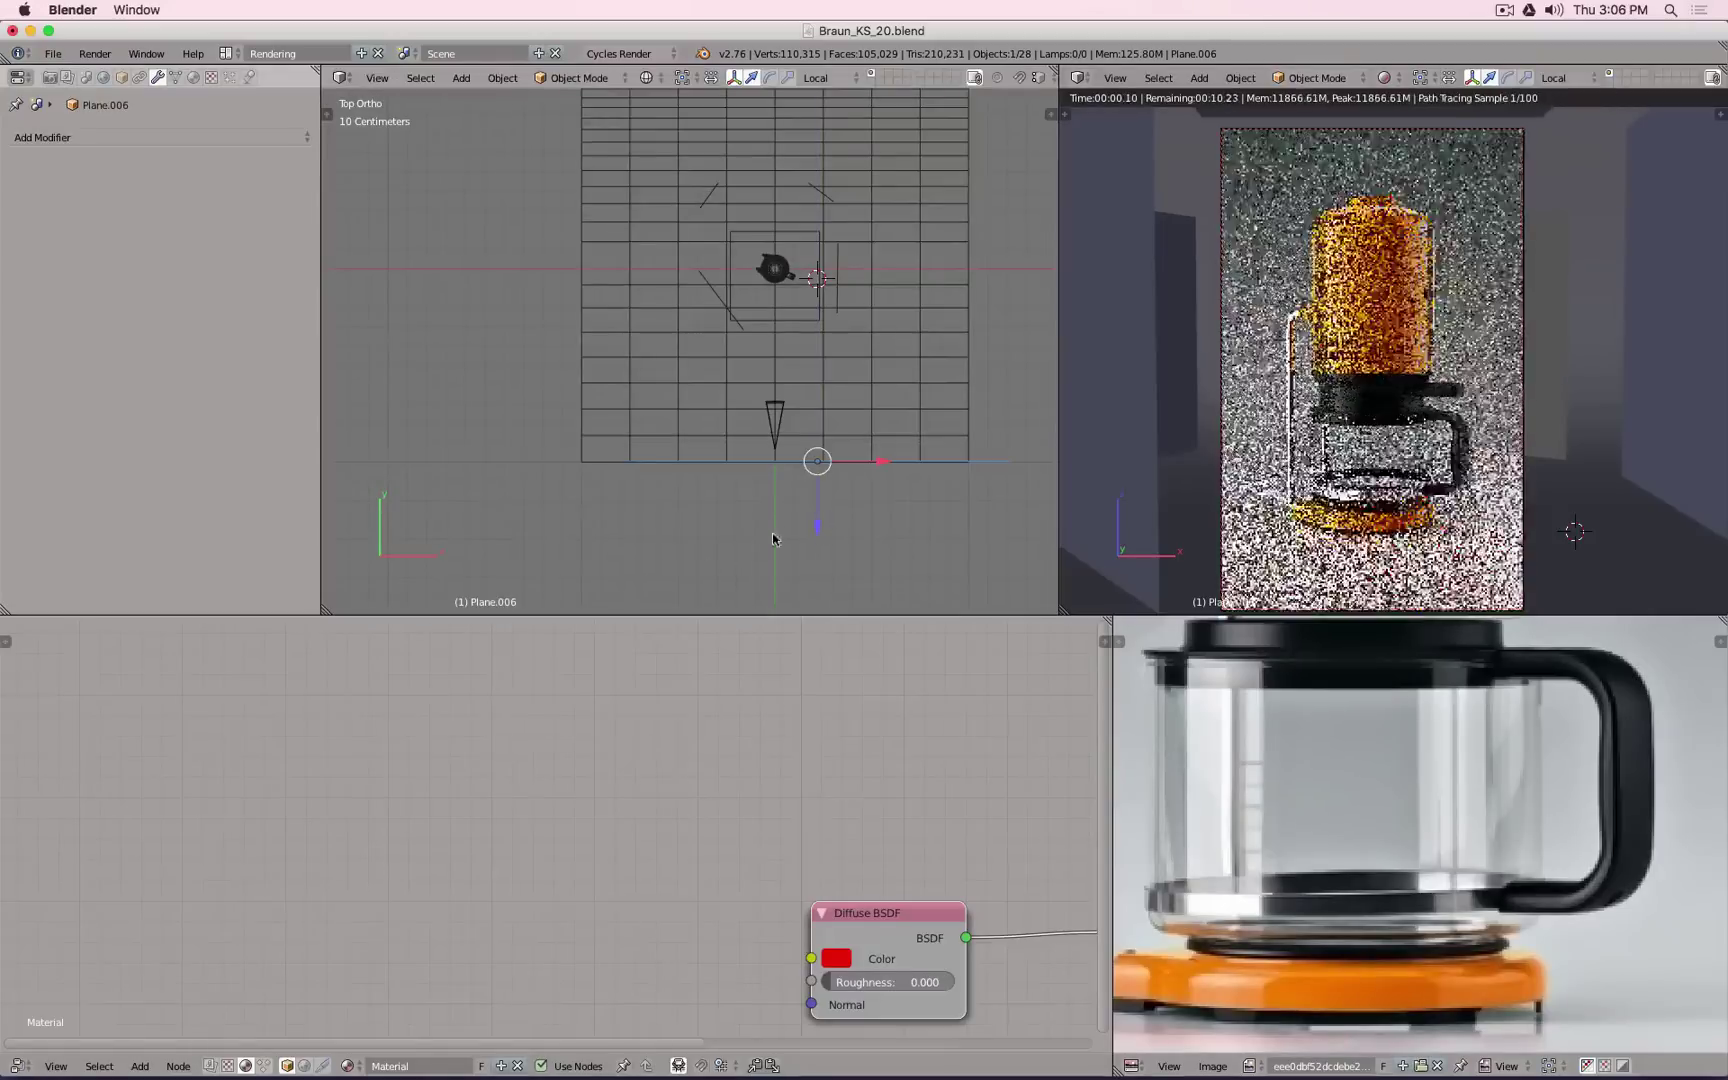
Step: Turn off the plane's Camera, Diffuse, Transmission, Volume Scatter and Shadow ray visibility, leaving only Glossy enabled
click(121, 78)
scroll(166, 469, down, 10)
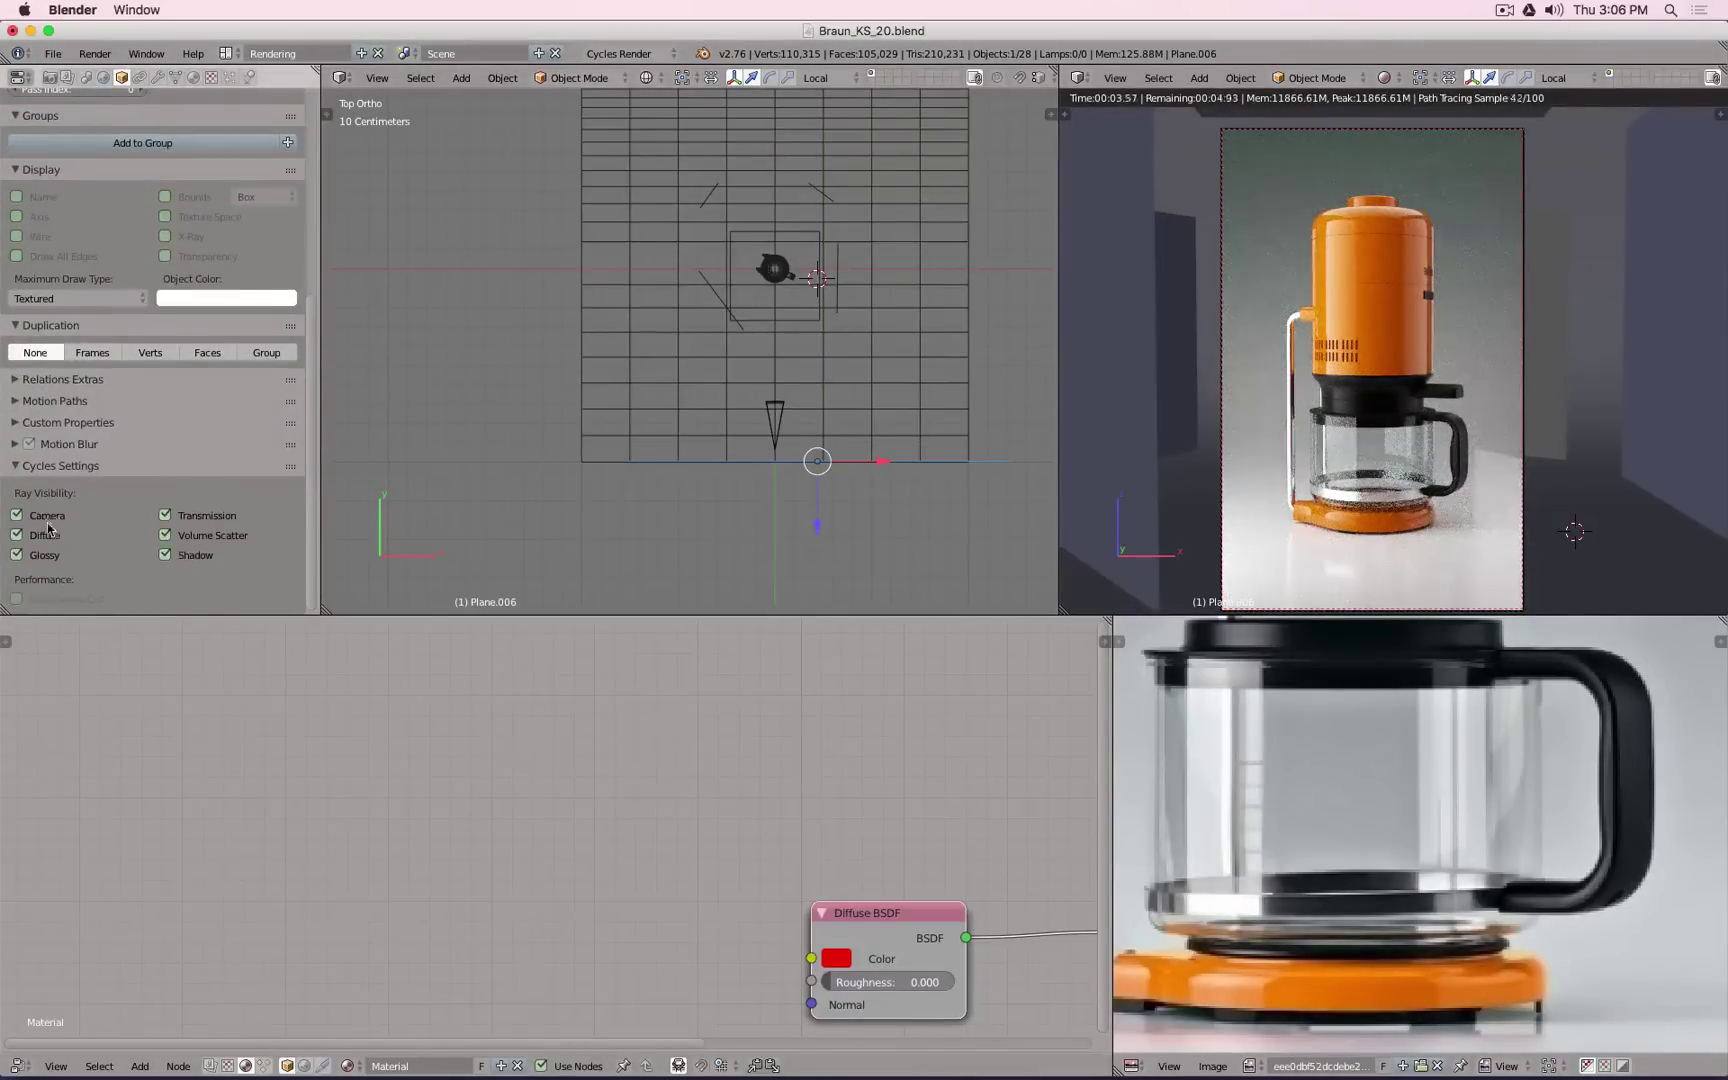
click(45, 516)
click(45, 535)
click(195, 516)
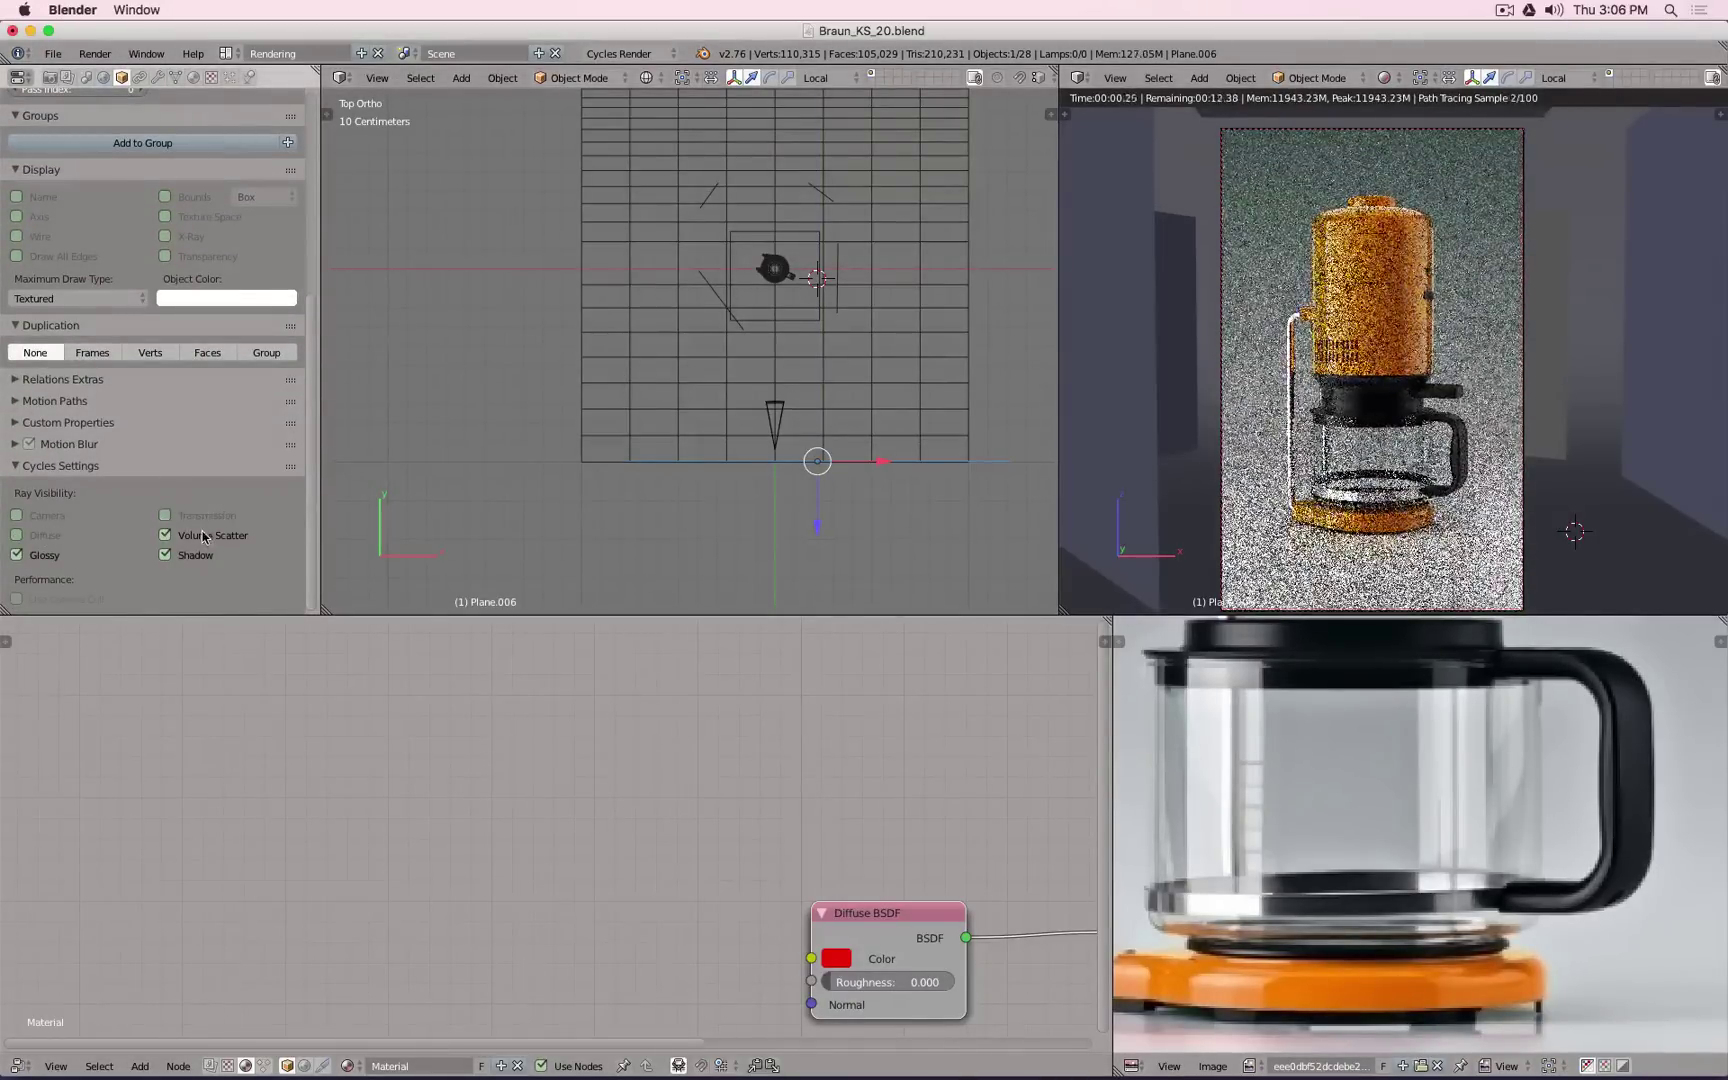
click(203, 536)
click(200, 555)
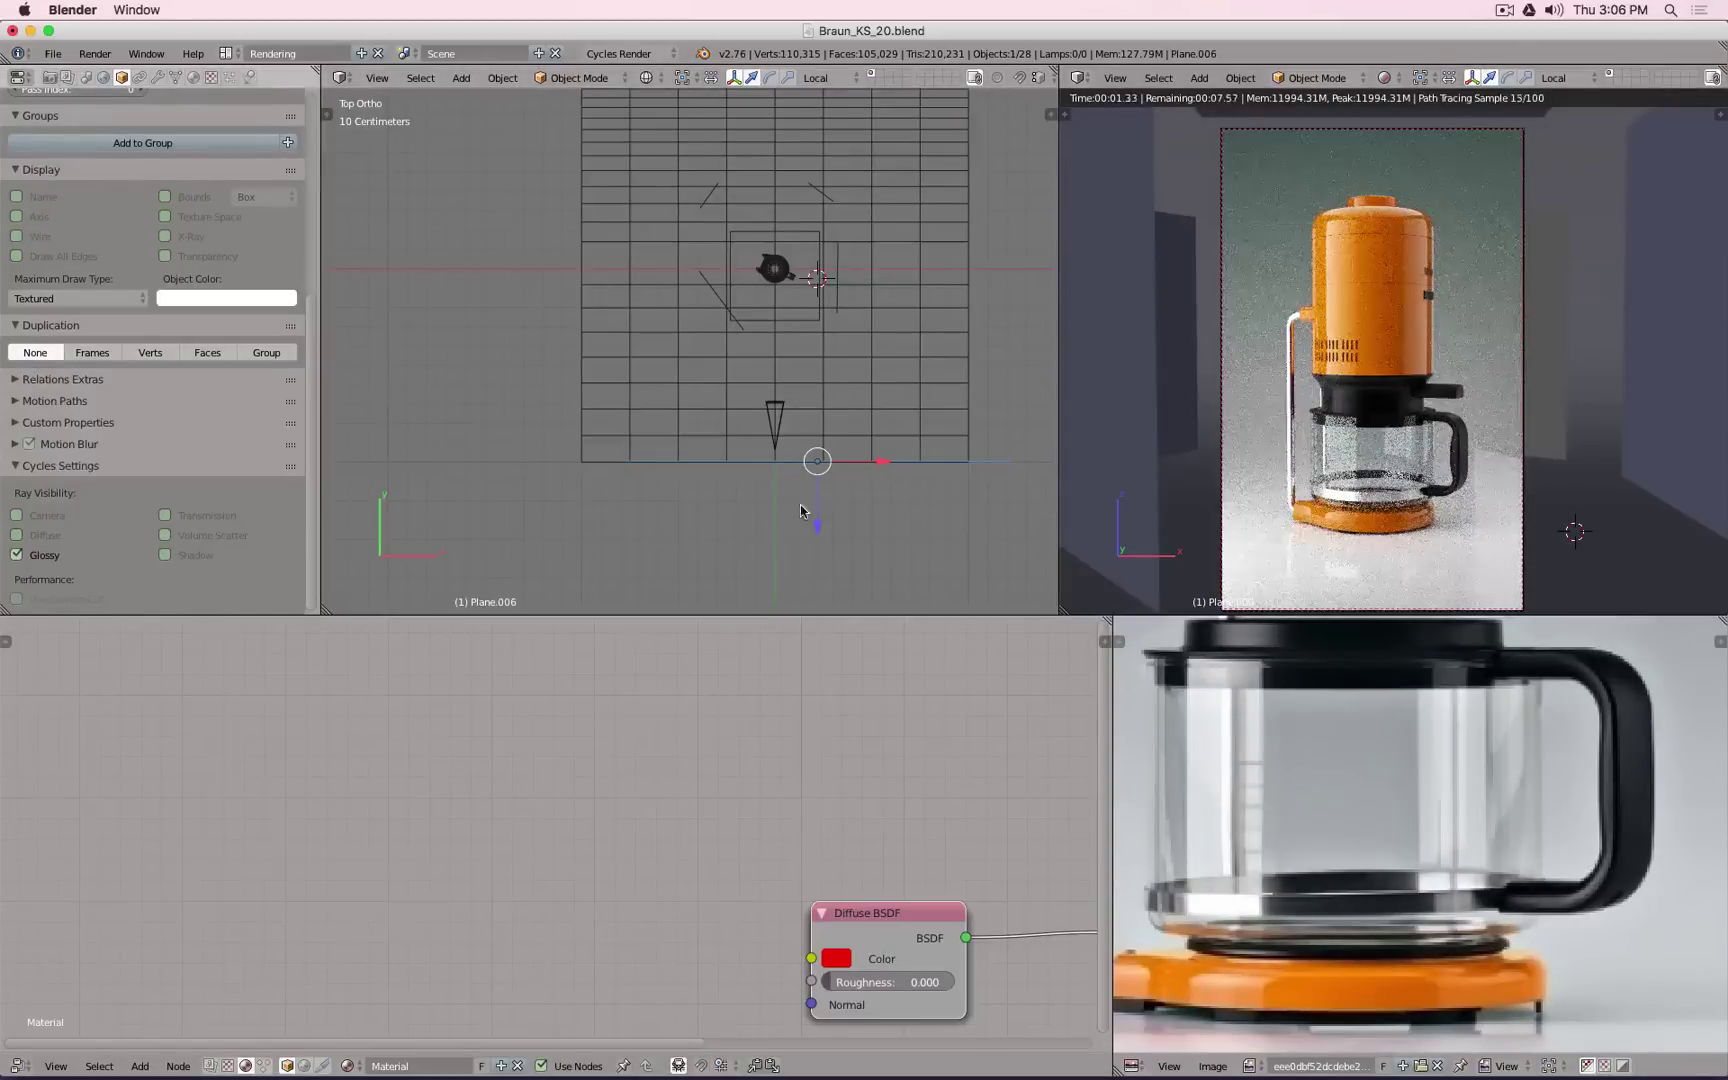
Step: Move the plane about 69 cm along its local Z axis to between the camera and the coffee maker
key(g)
key(z)
key(z)
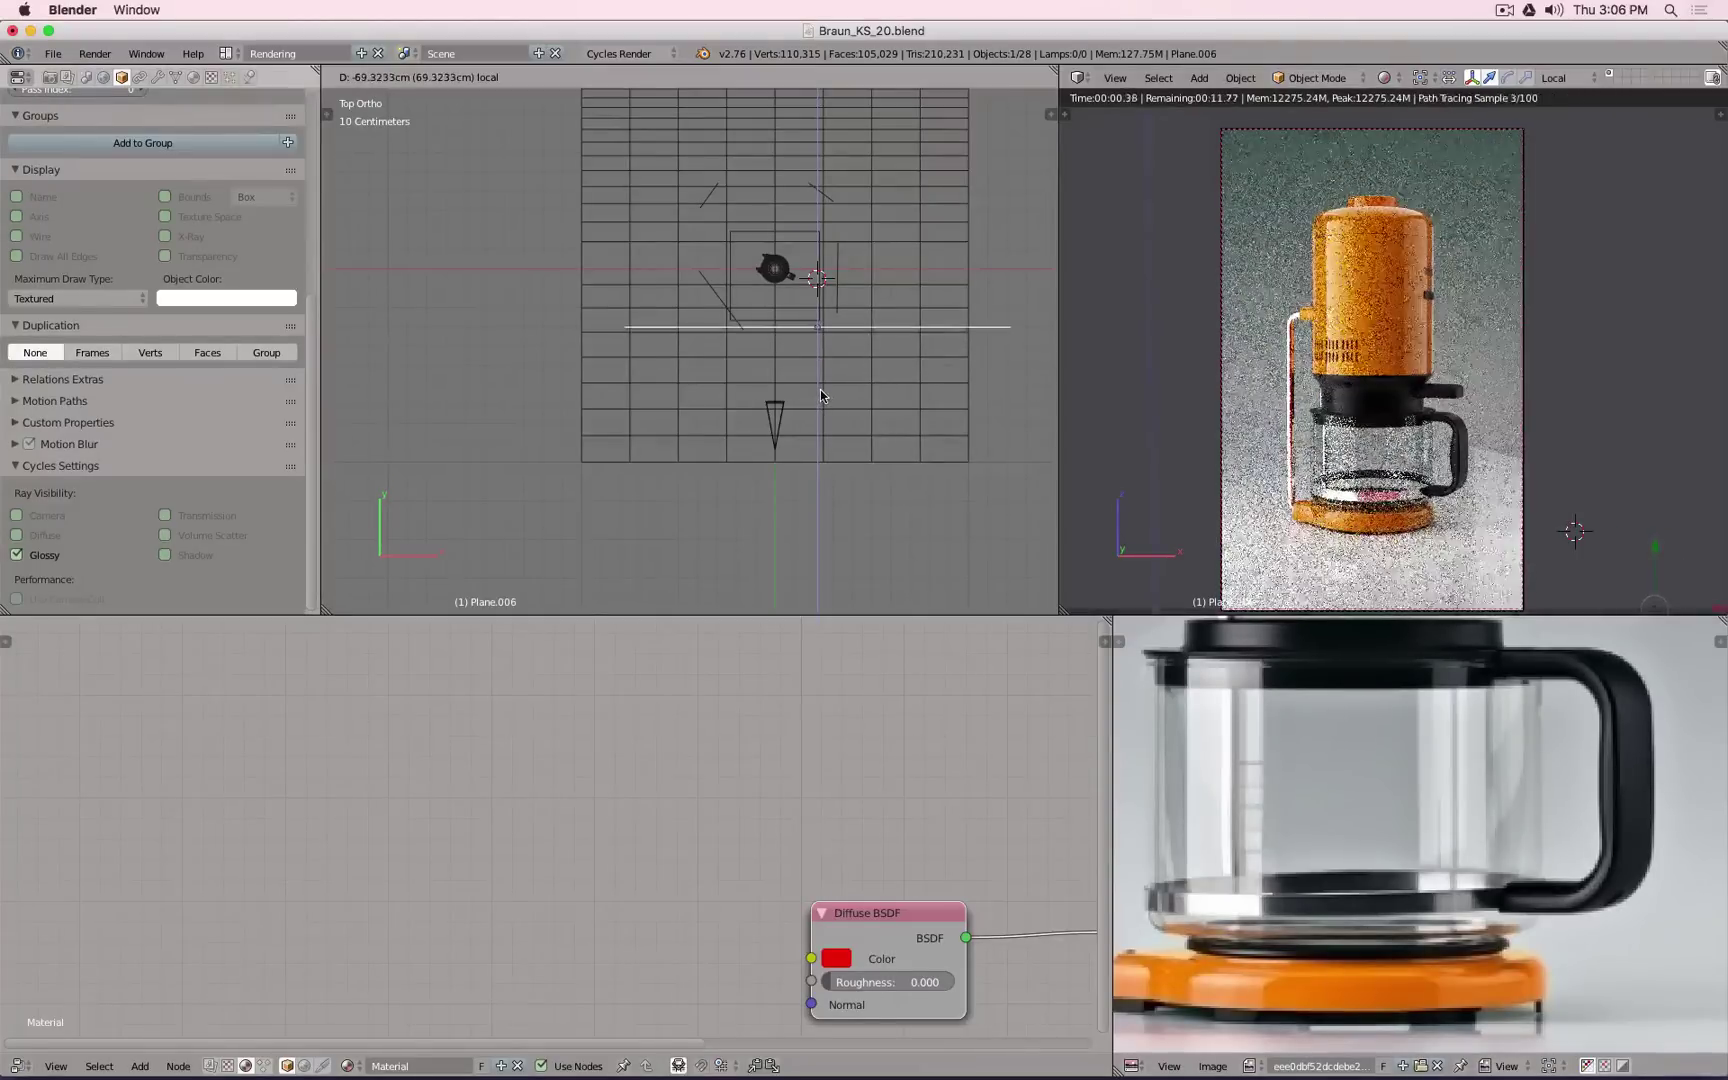
click(819, 392)
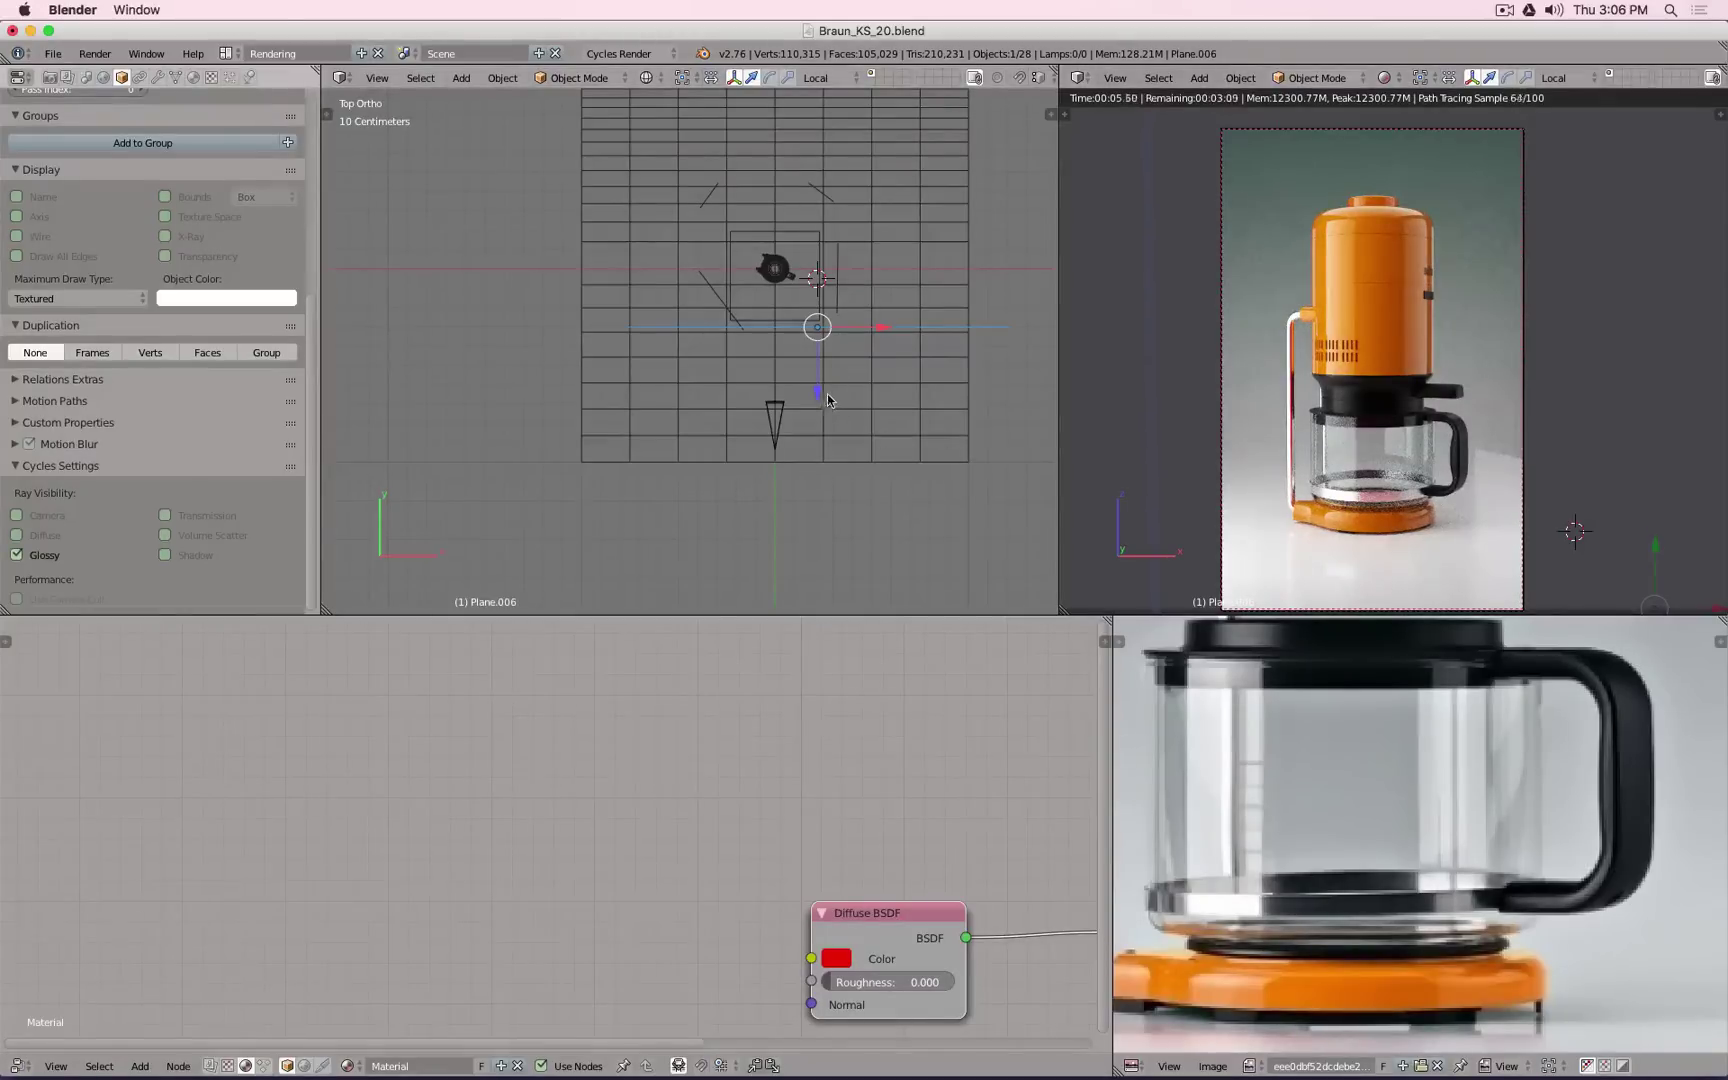
drag(818, 399, 817, 397)
Step: Set the plane's Diffuse color to black and compare the carafe render with the plane hidden and shown
click(836, 958)
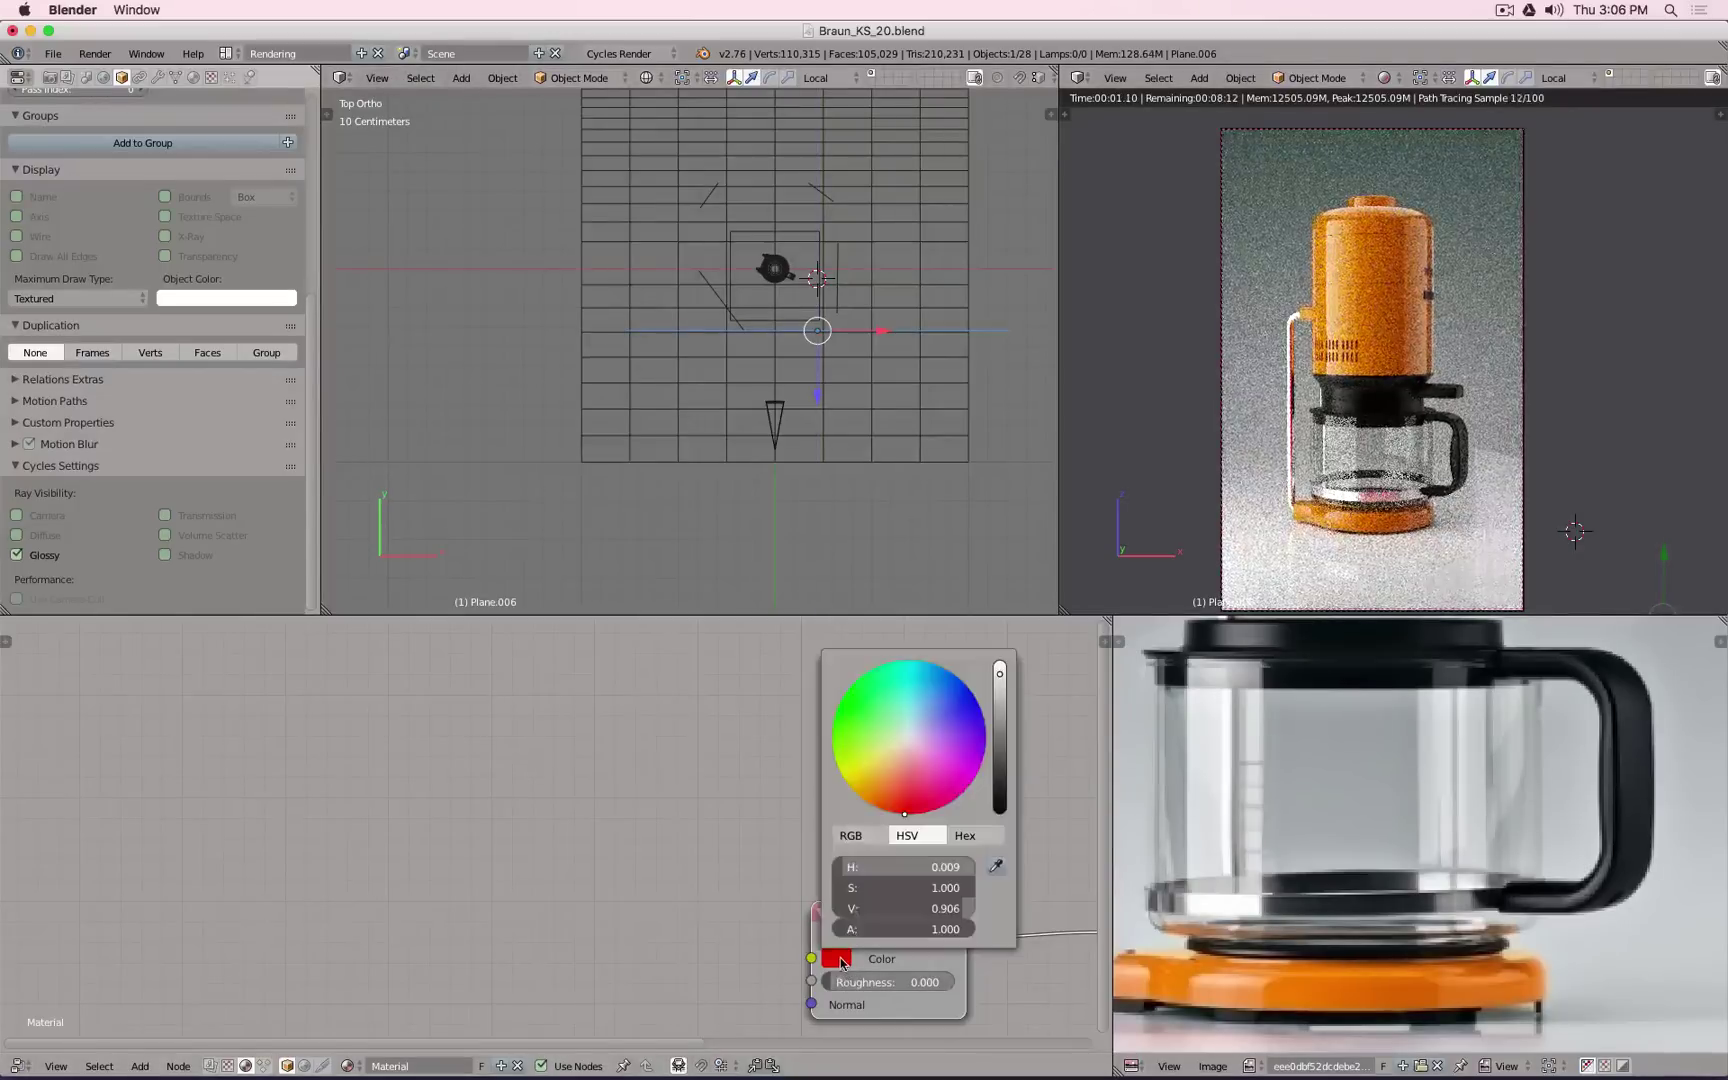
drag(1000, 674, 1000, 813)
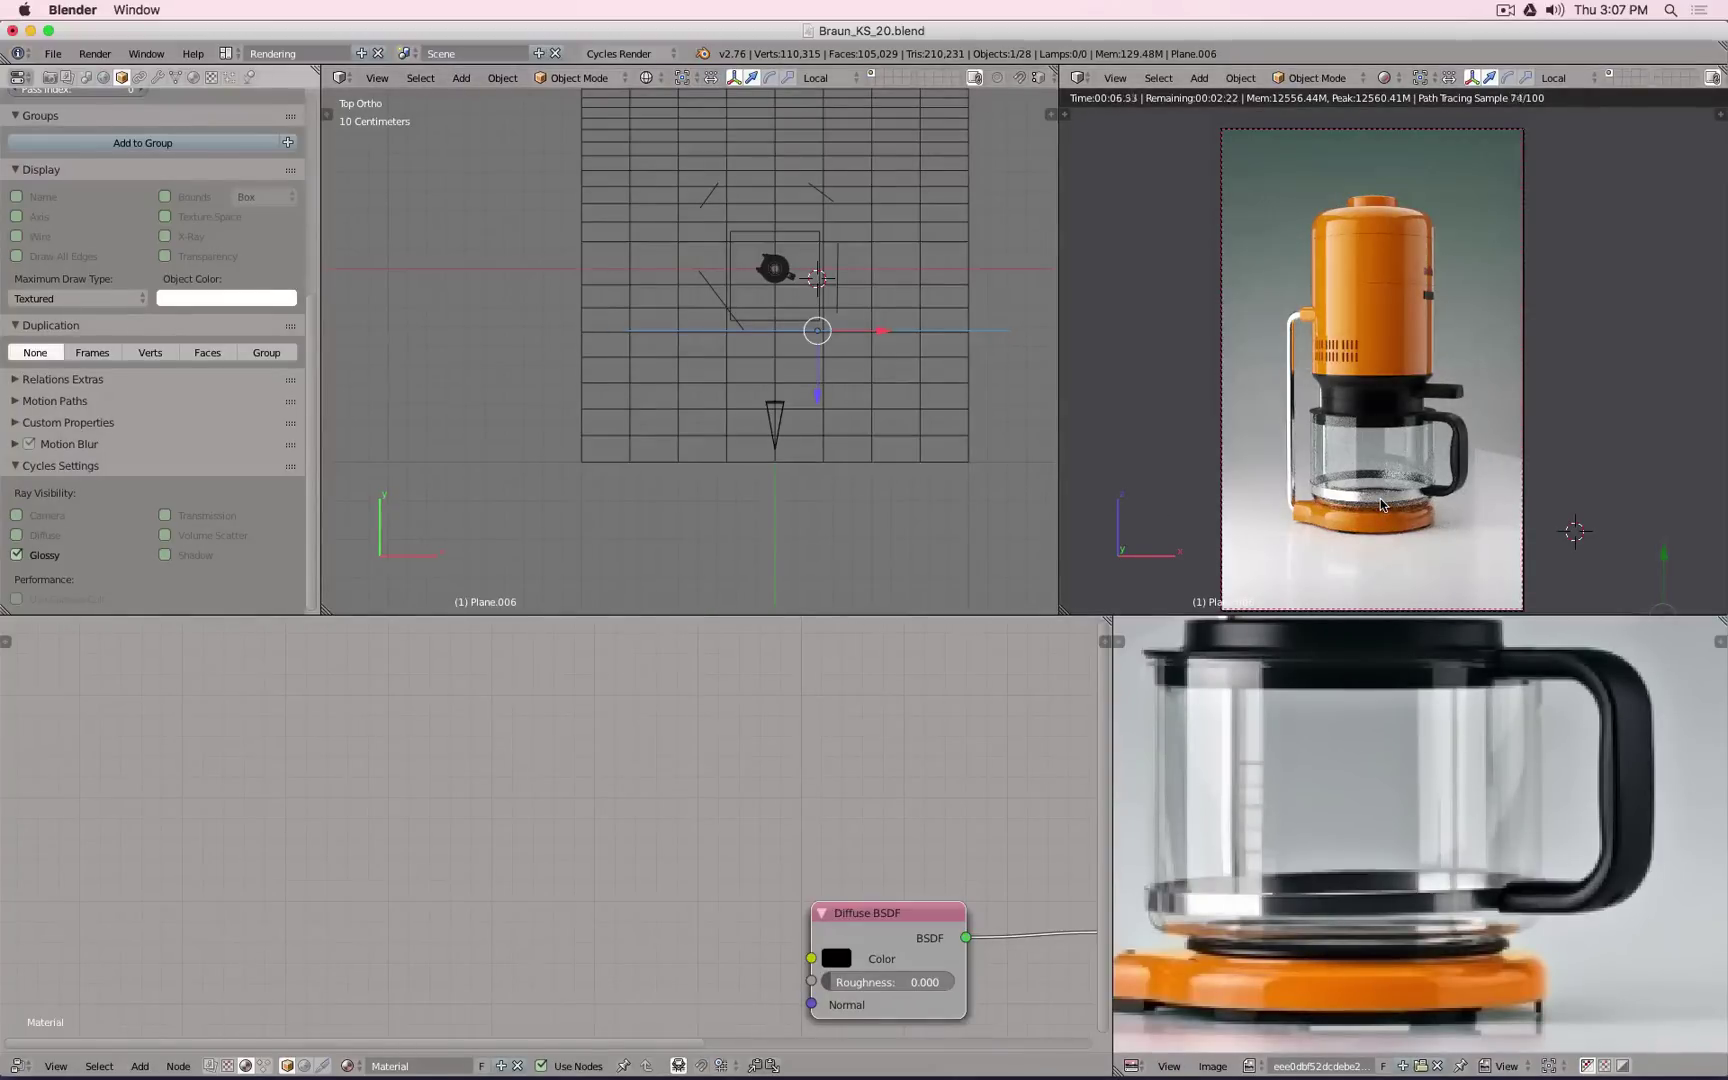
key(h)
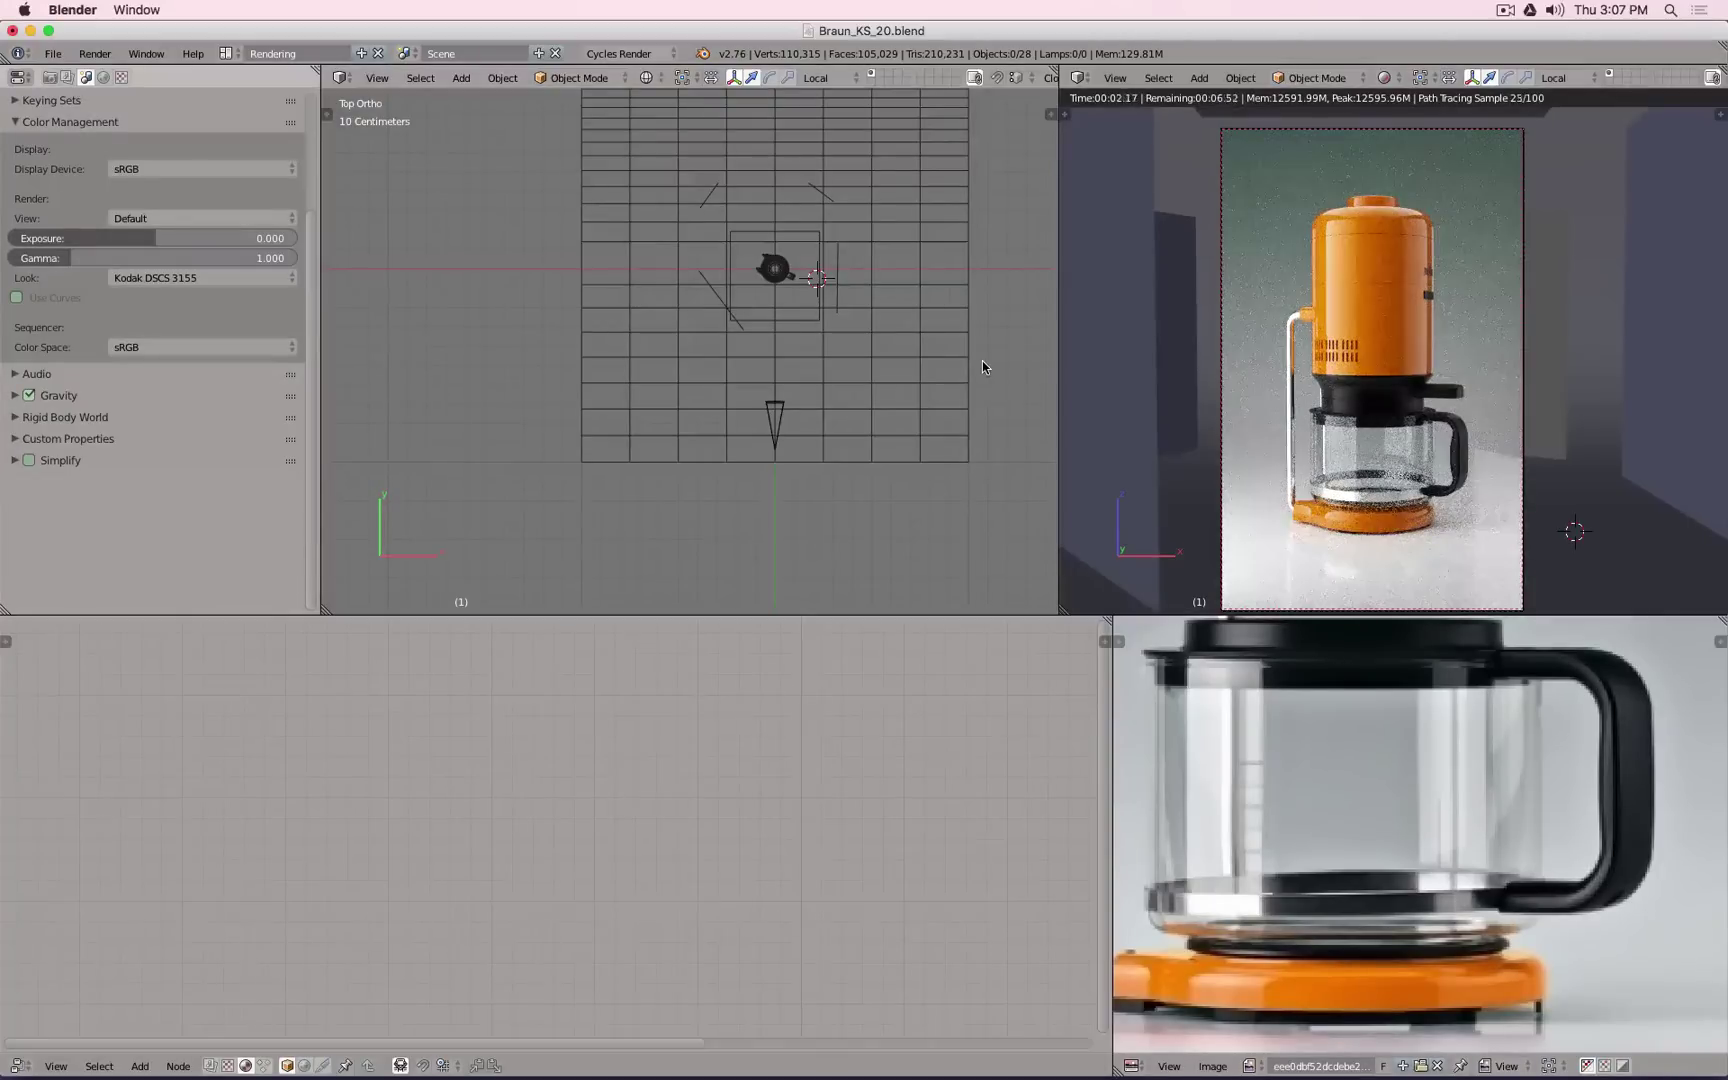
key(alt+h)
scroll(1376, 493, up, 2)
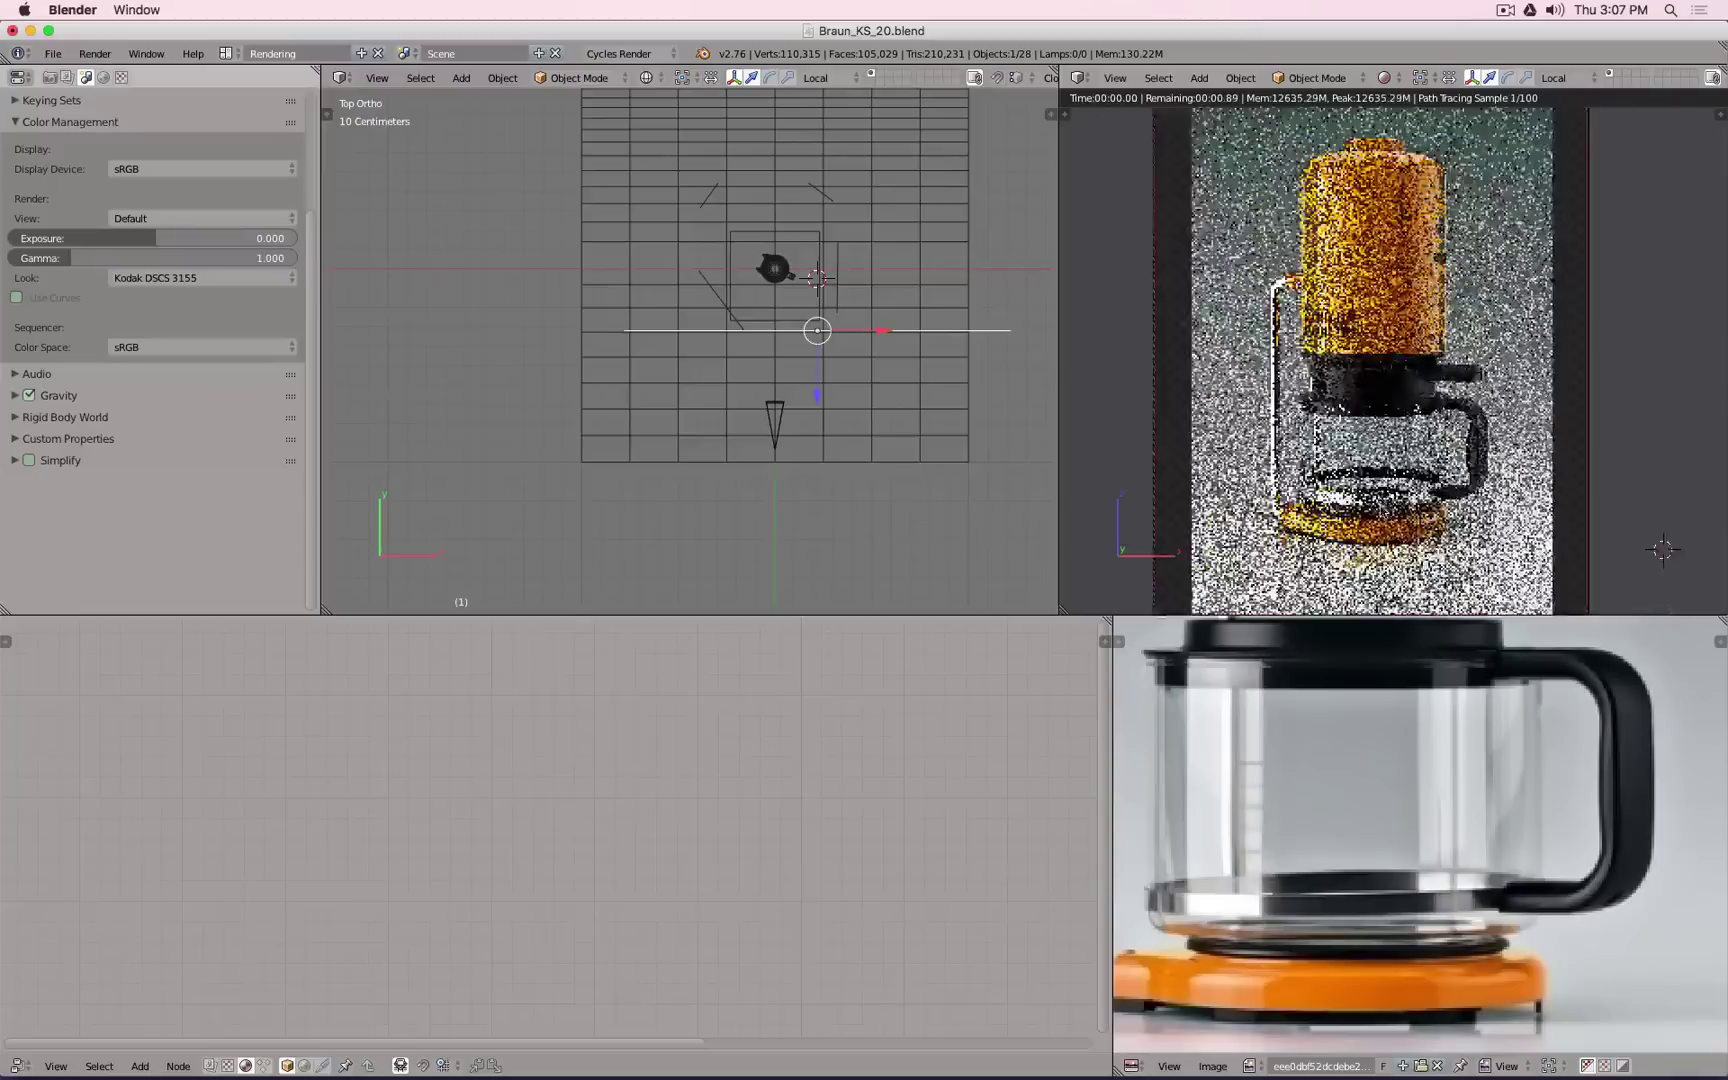
scroll(1376, 360, up, 2)
right_click(952, 350)
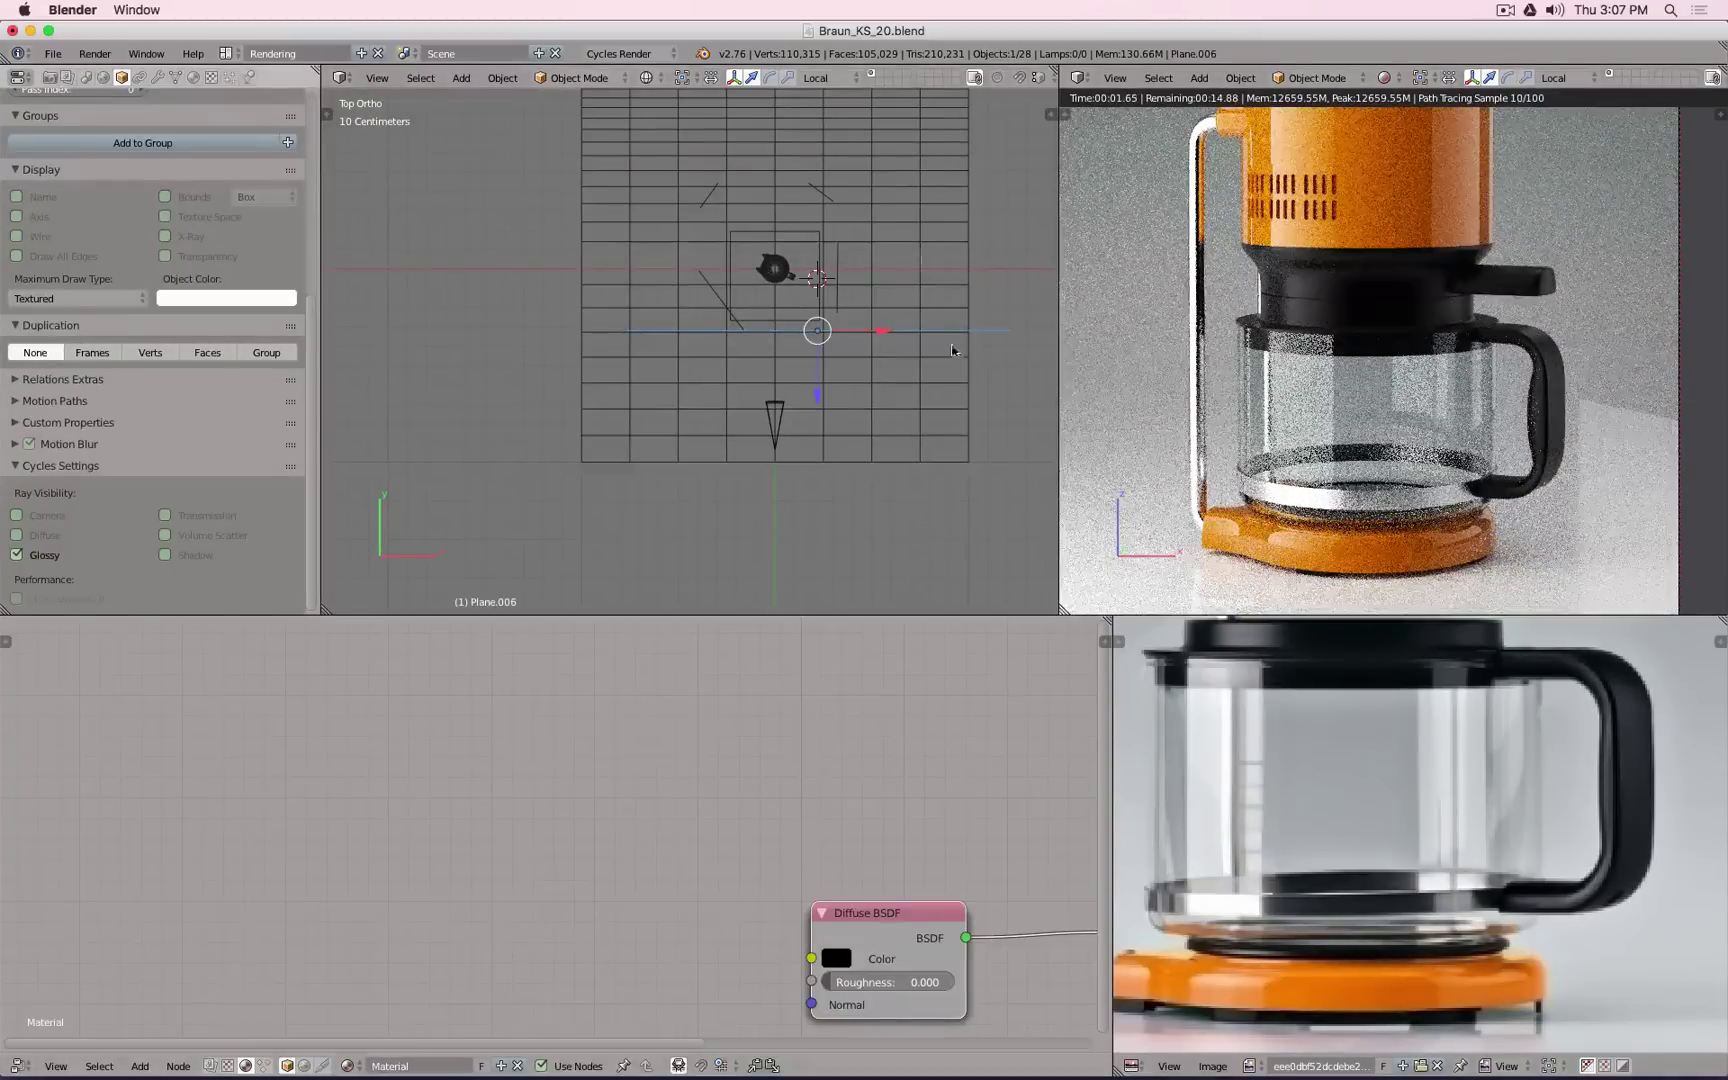
Step: Select the carafe's metal band and set the Glossy BSDF Roughness of its Metal material to 0
scroll(778, 255, up, 5)
middle_drag(748, 540, 785, 452)
scroll(765, 441, up, 5)
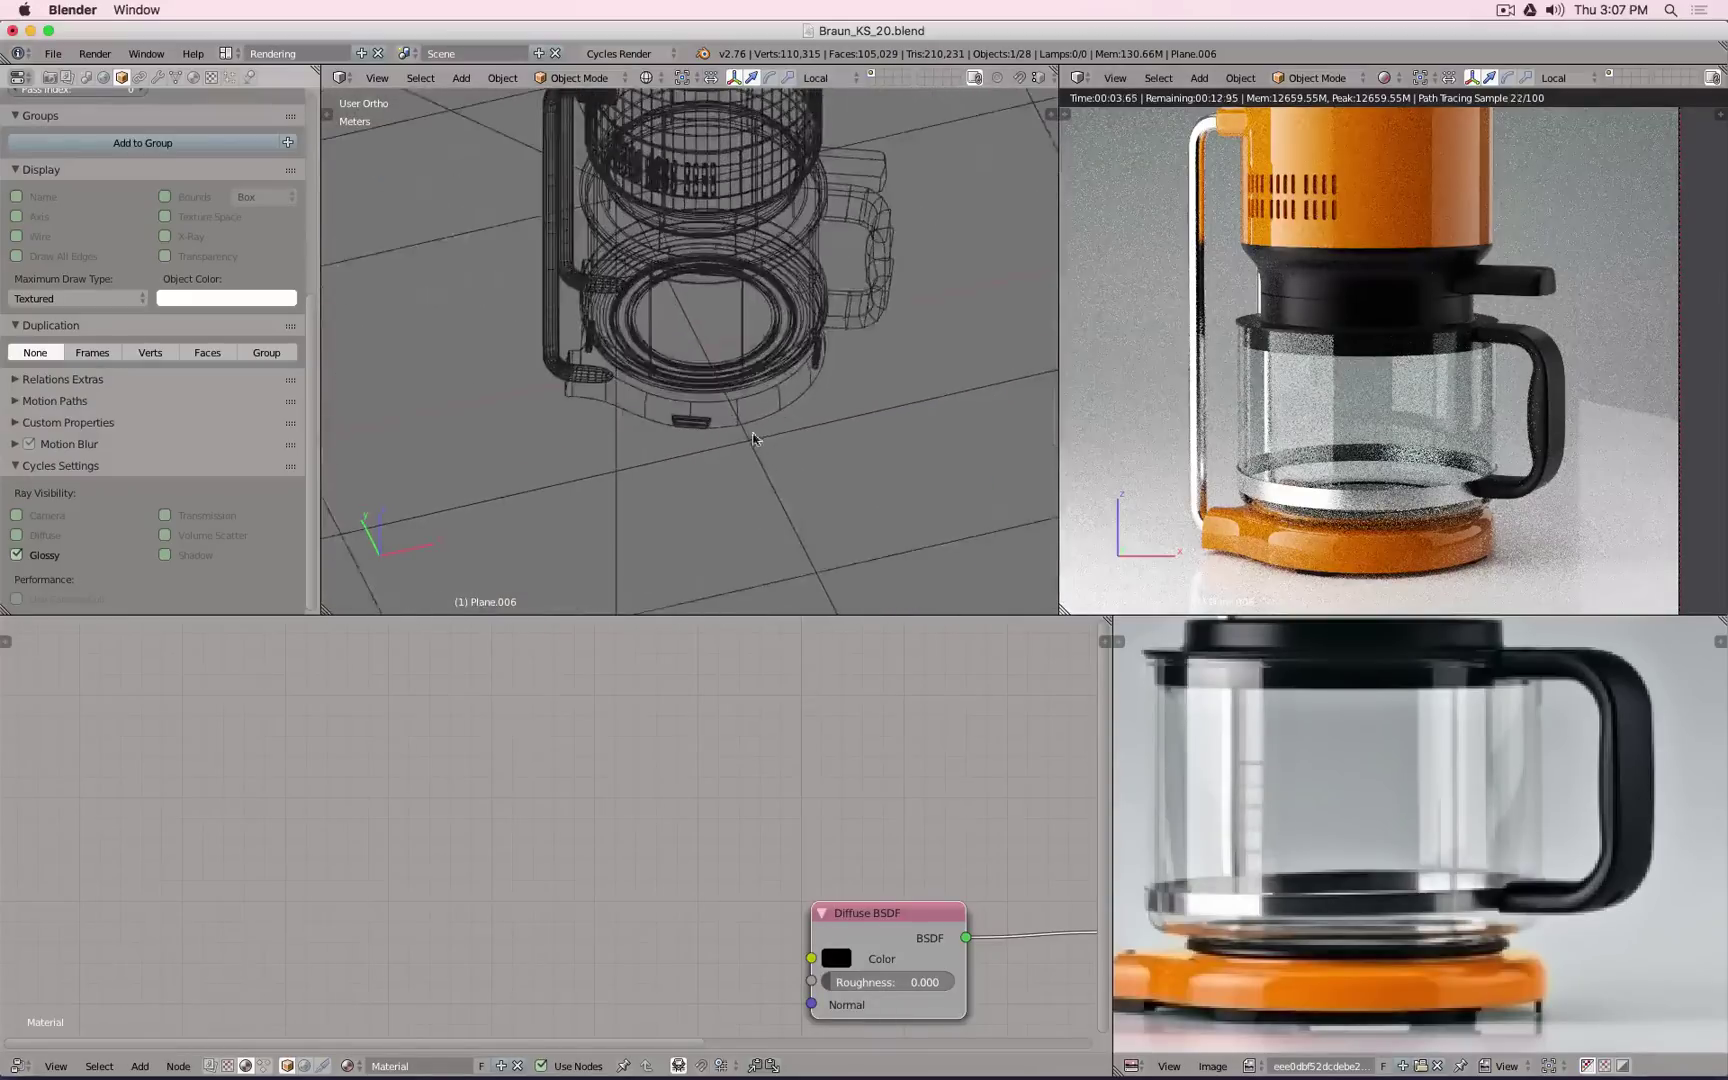
scroll(753, 439, up, 5)
right_click(748, 262)
key(z)
middle_drag(899, 849, 523, 661)
click(626, 877)
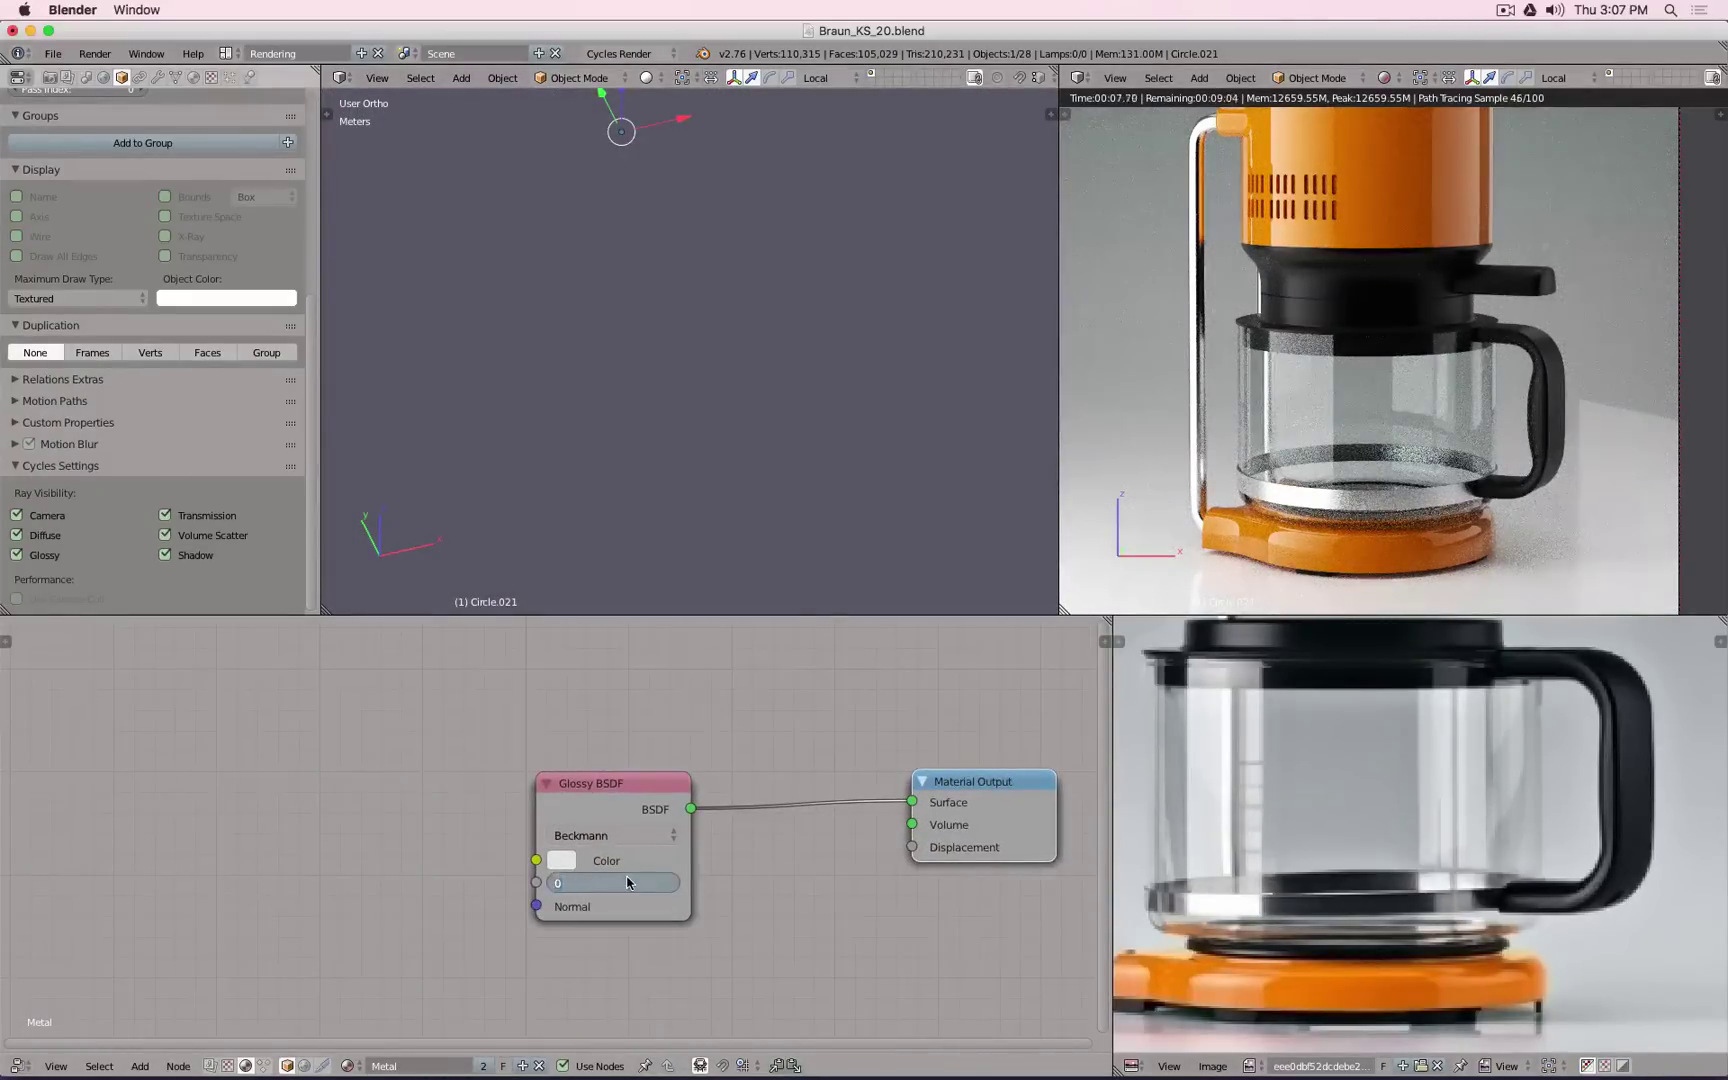
text(0)
key(Return)
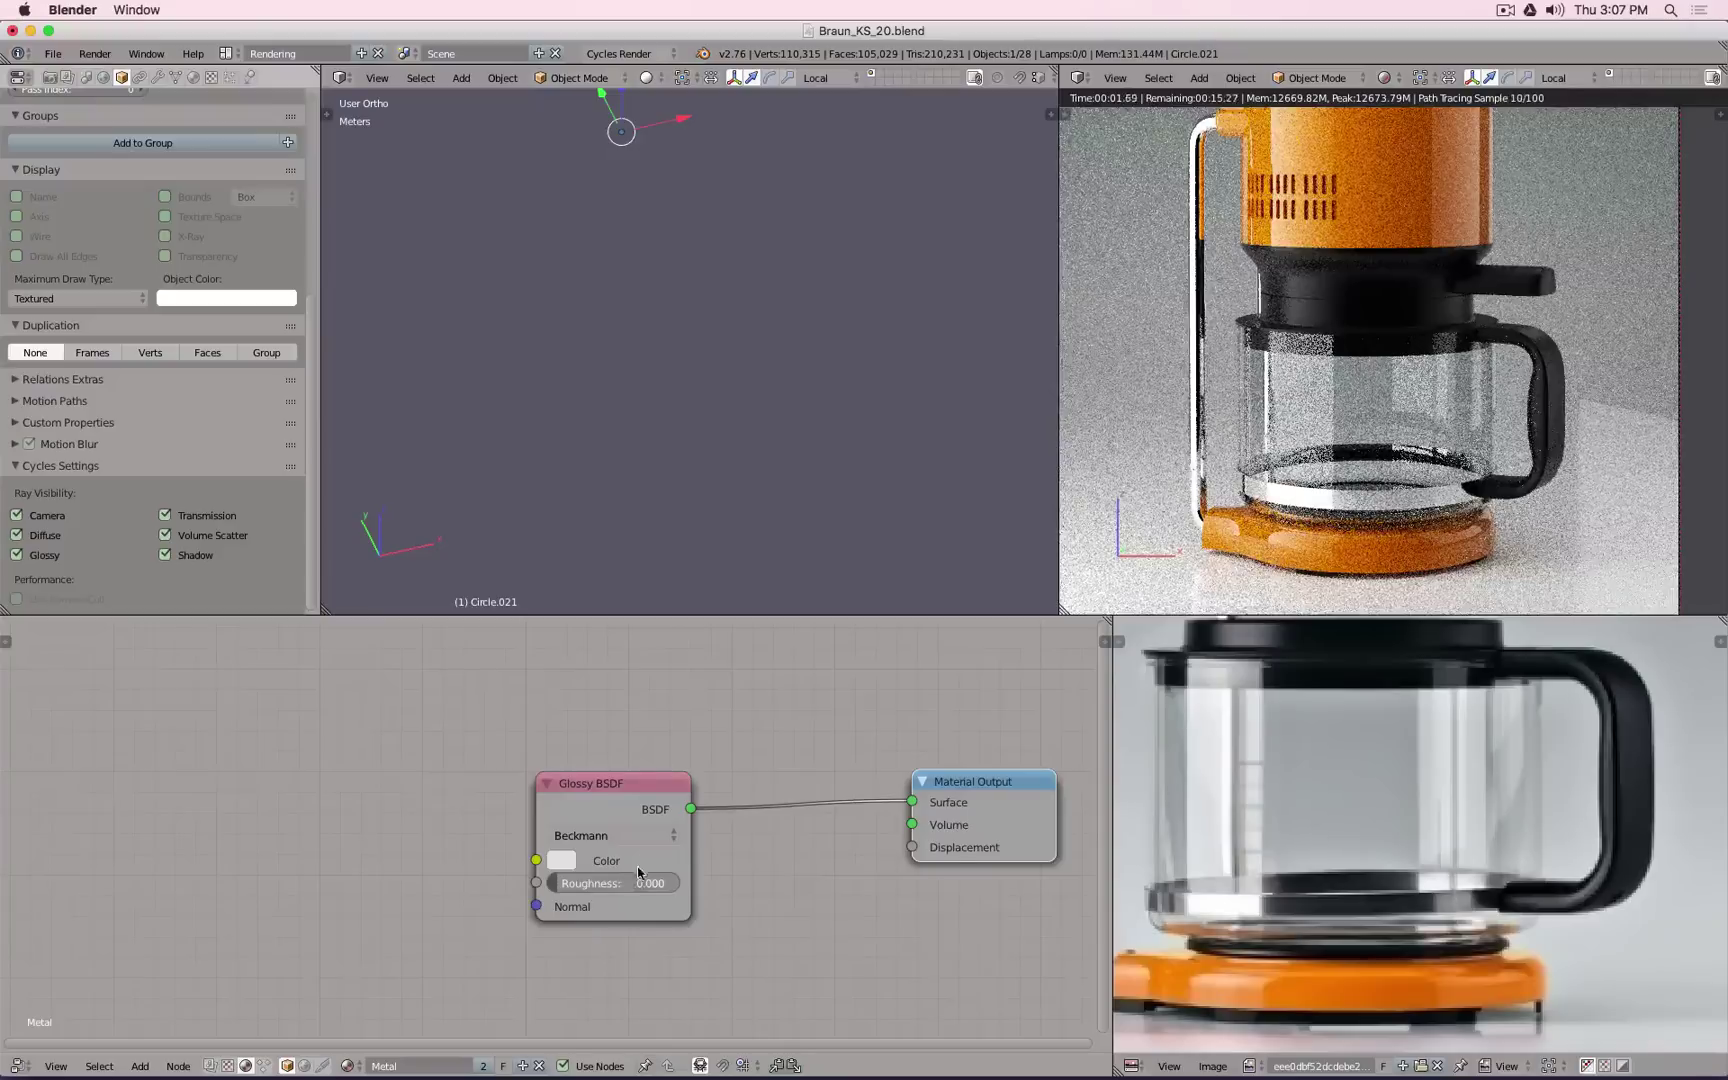
Step: Select the large reflection plane again and change its Diffuse color to bright magenta
scroll(765, 300, down, 8)
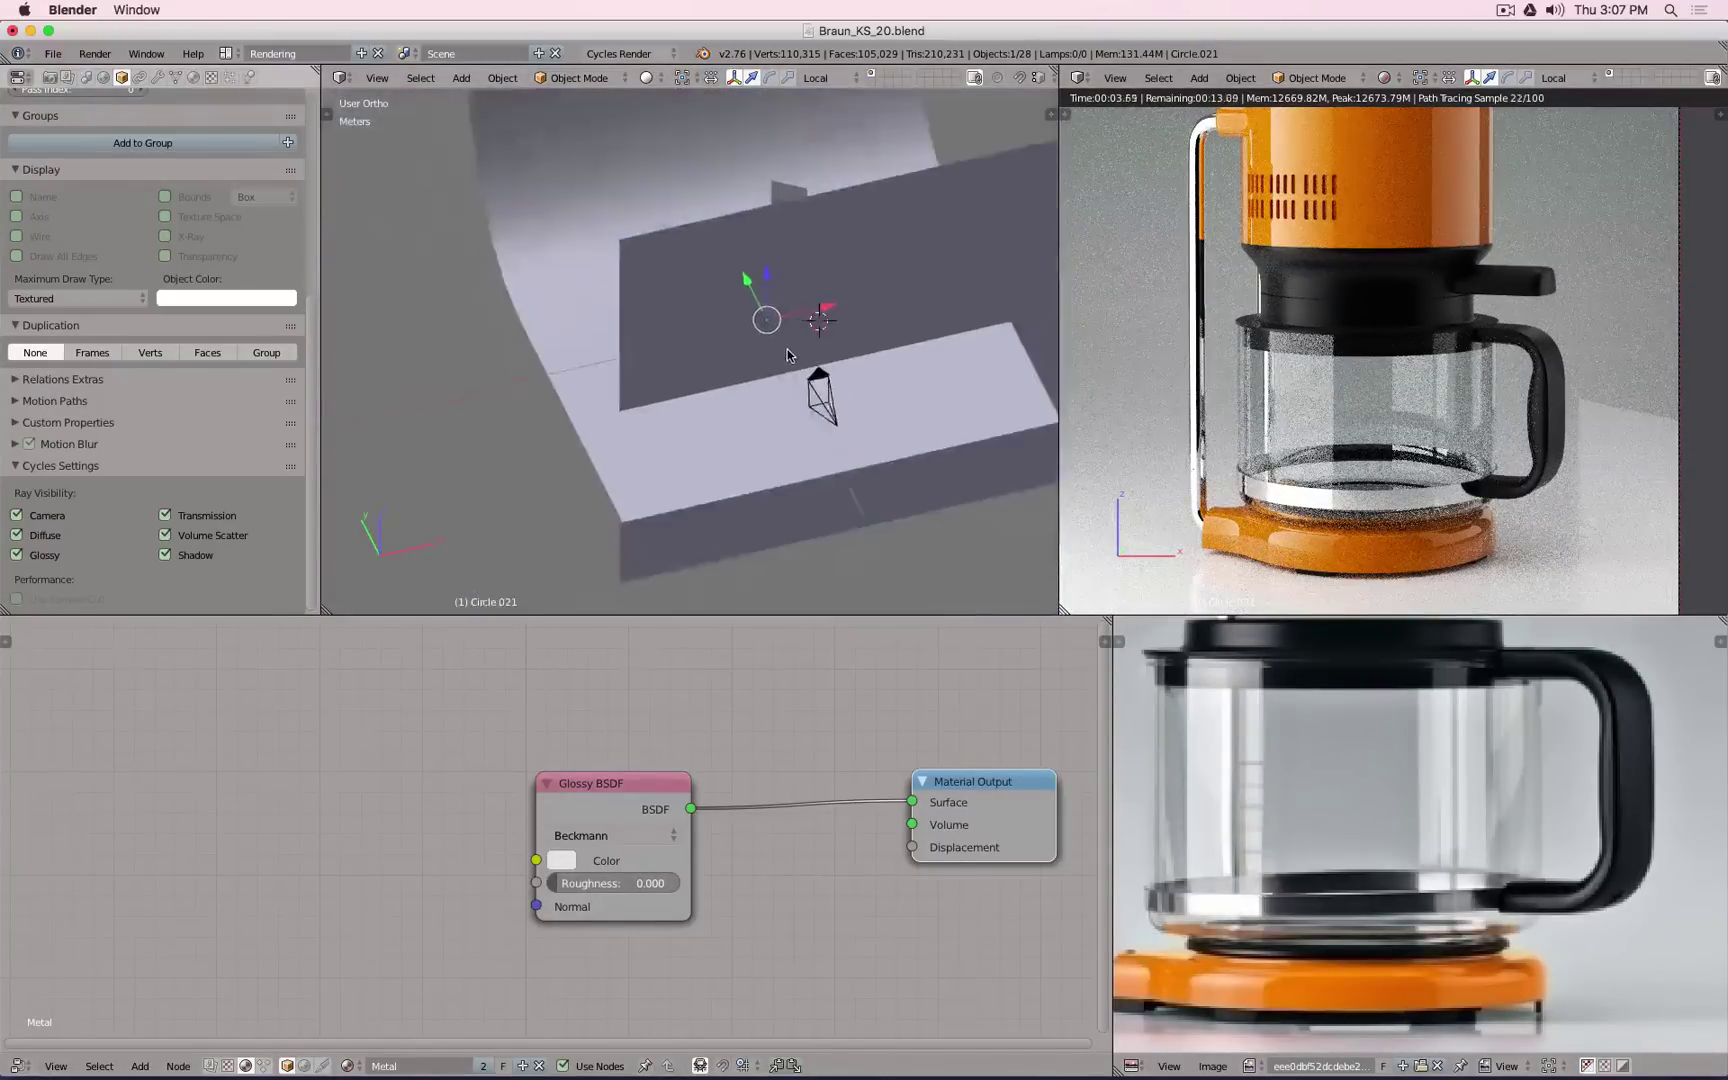
middle_drag(787, 355, 918, 312)
right_click(752, 451)
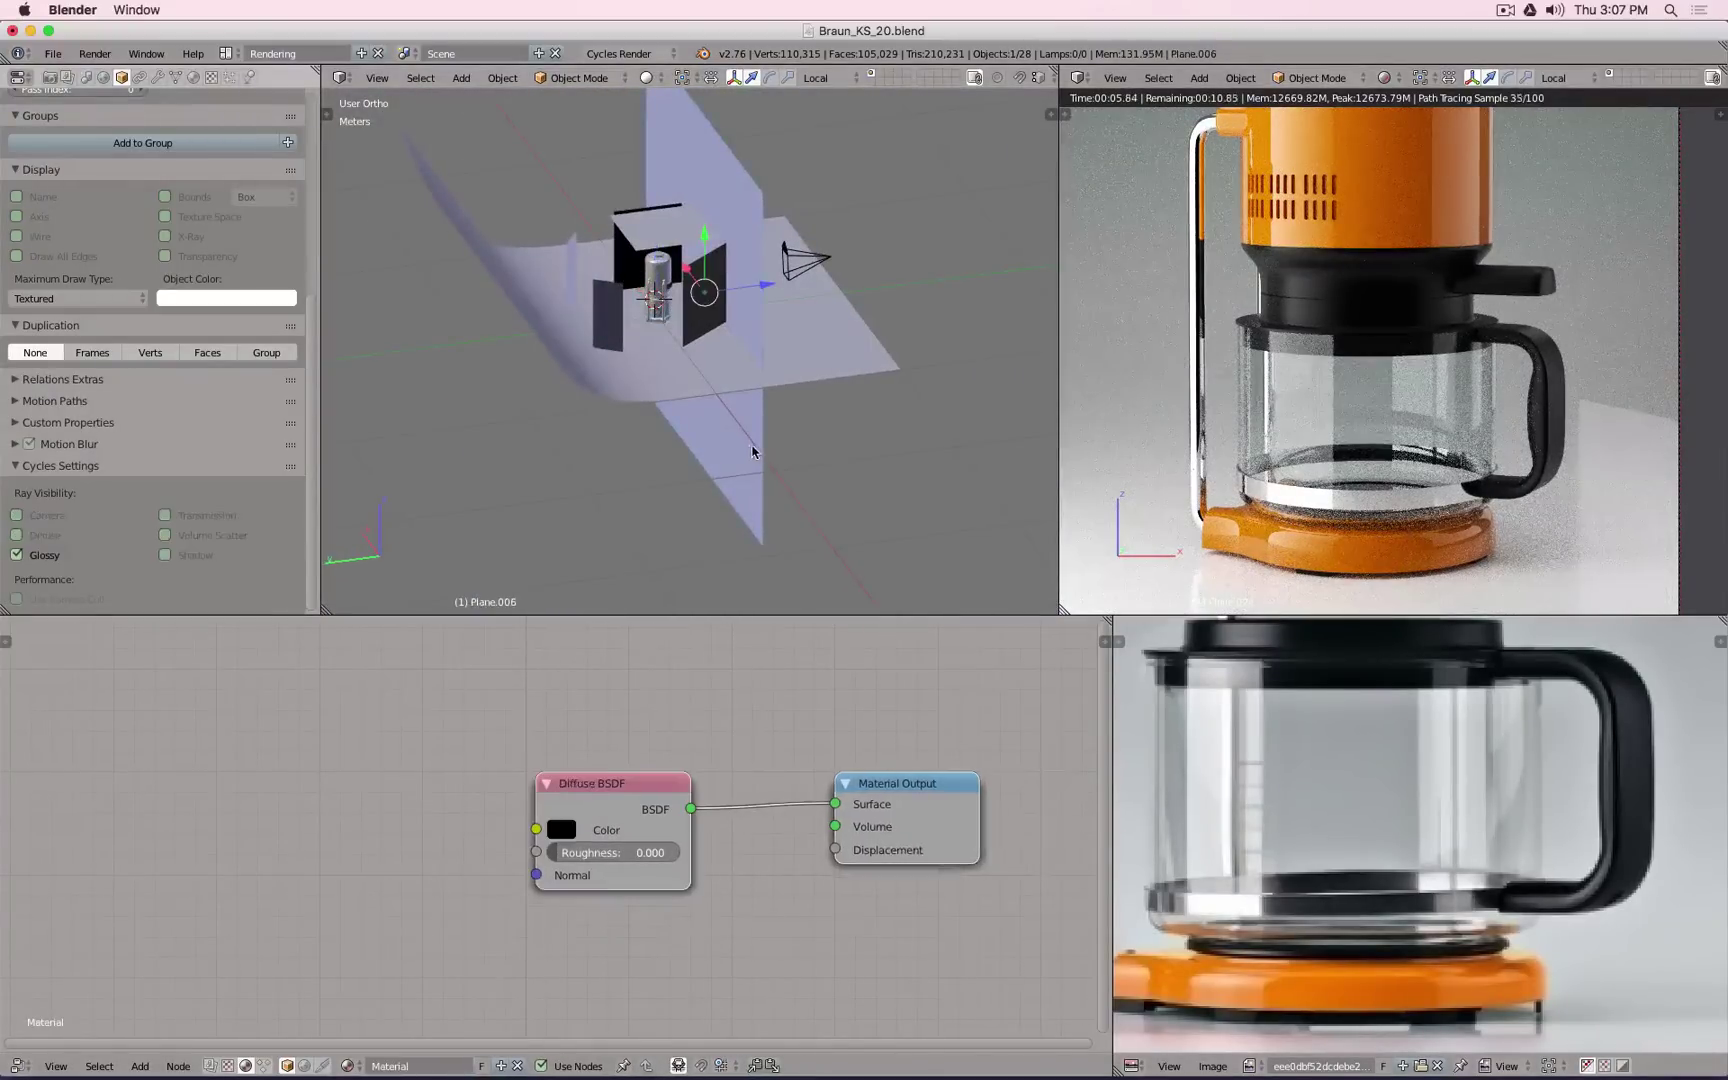
click(561, 829)
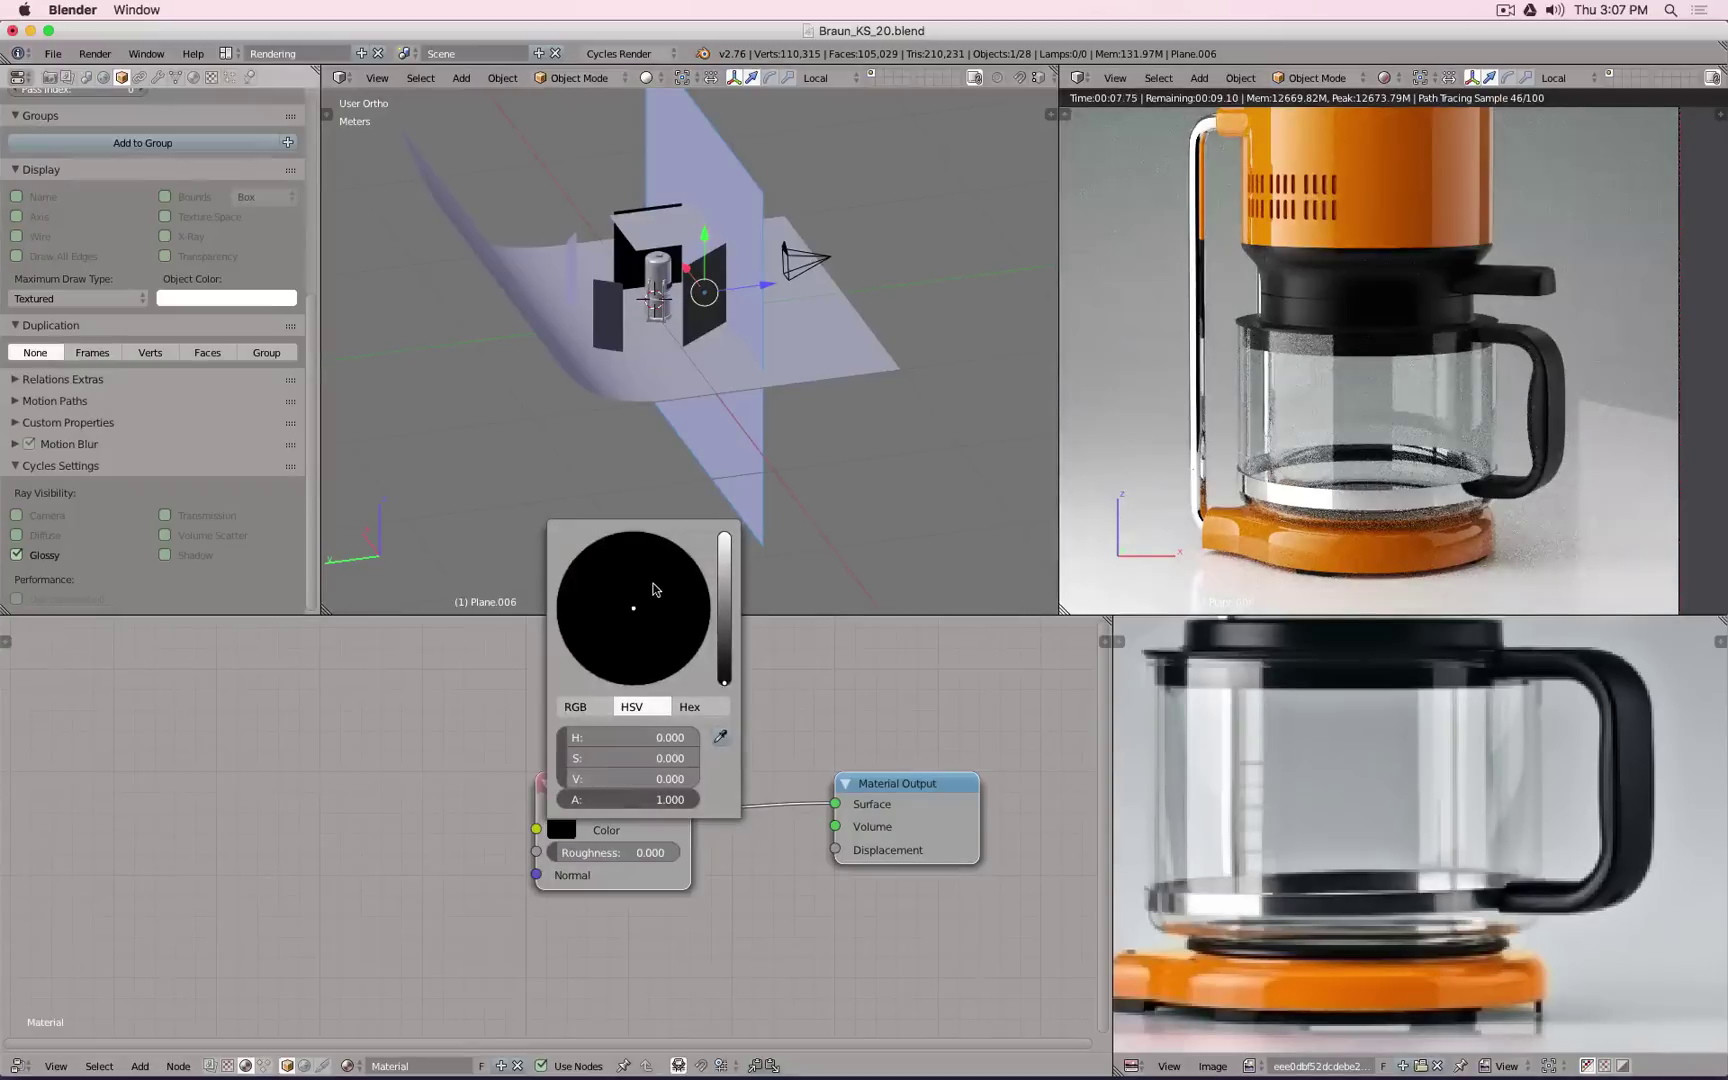
drag(653, 590, 698, 651)
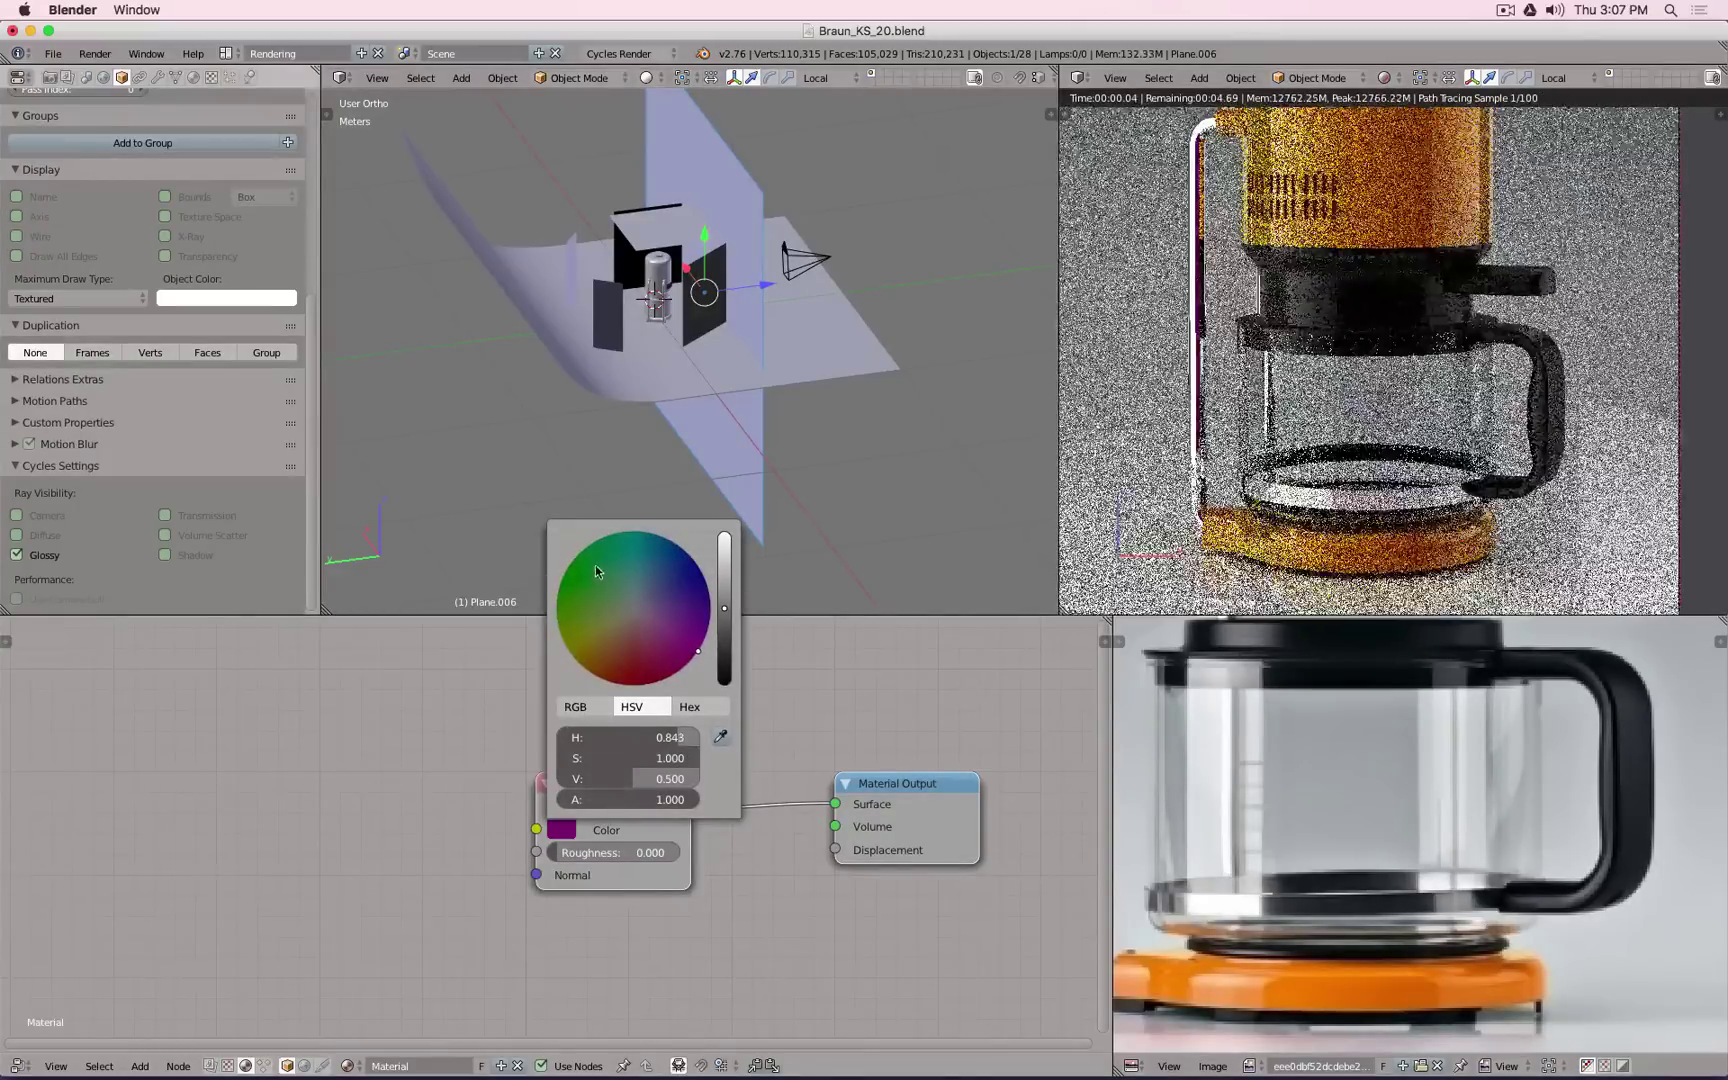
scroll(595, 571, up, 5)
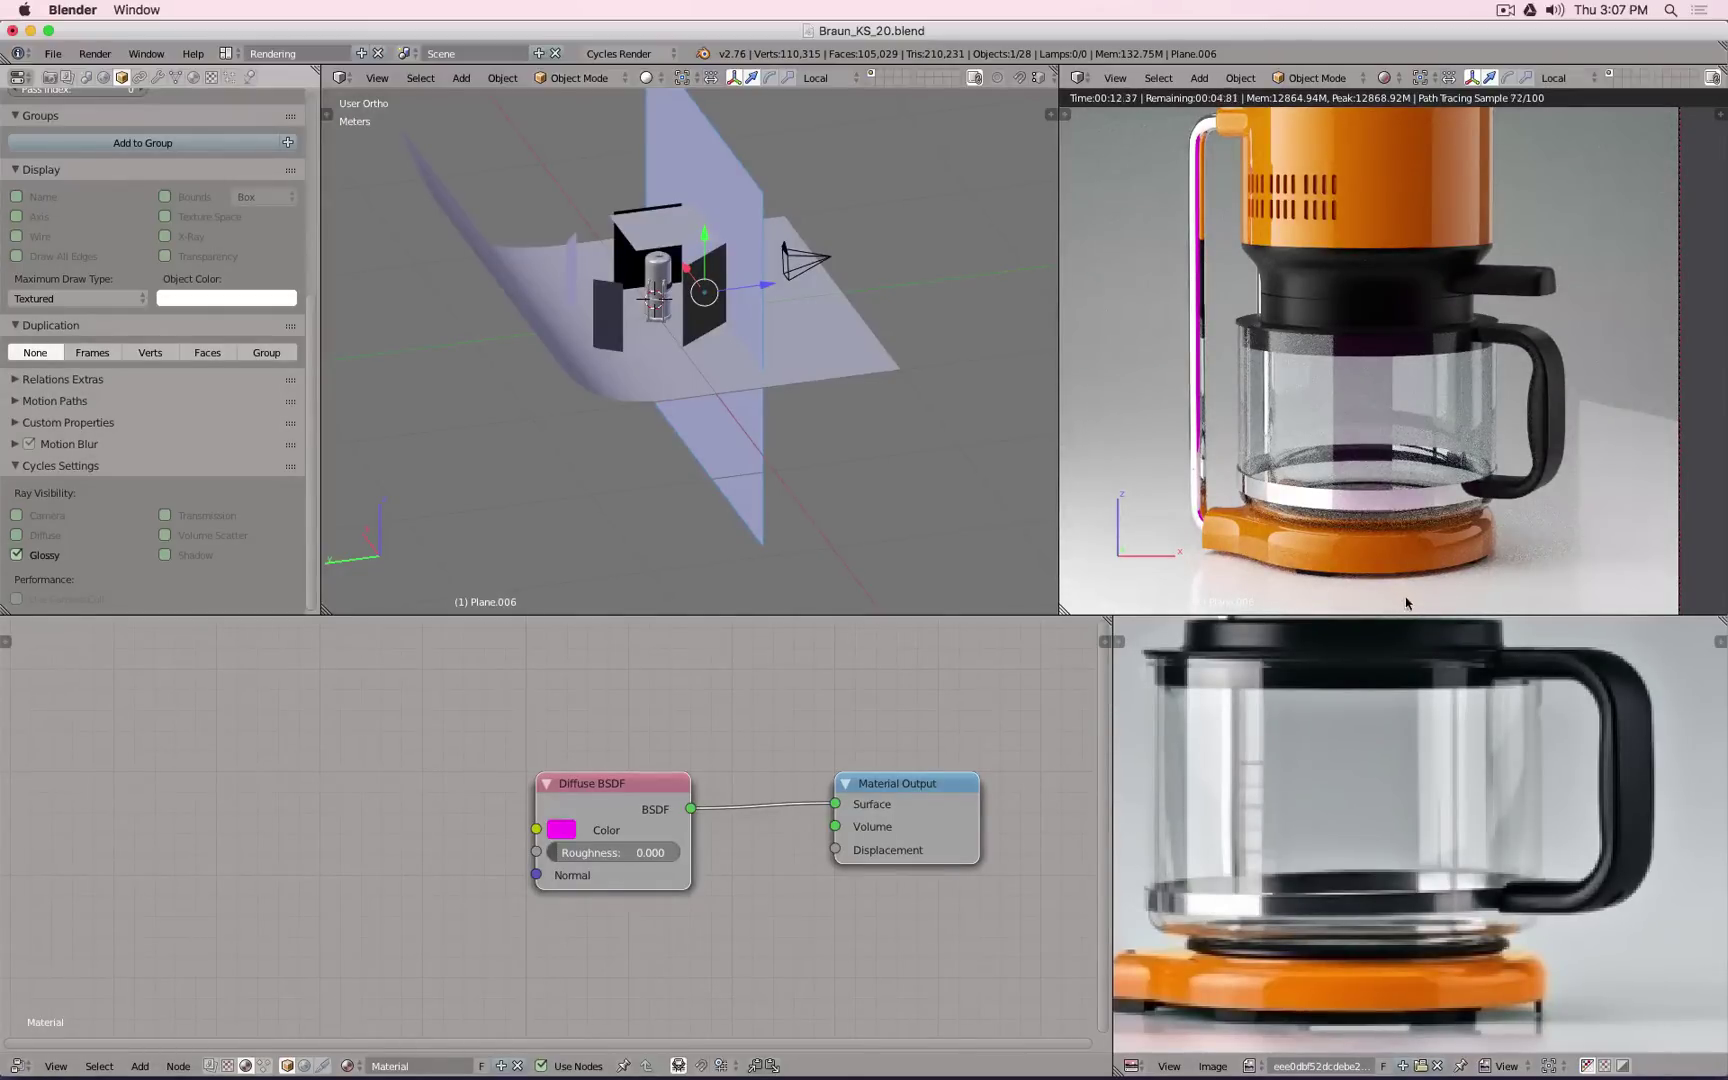
Step: Examine the whole coffee maker in the reference photo and compare its carafe band and viewing angle with the render
scroll(1430, 840, down, 3)
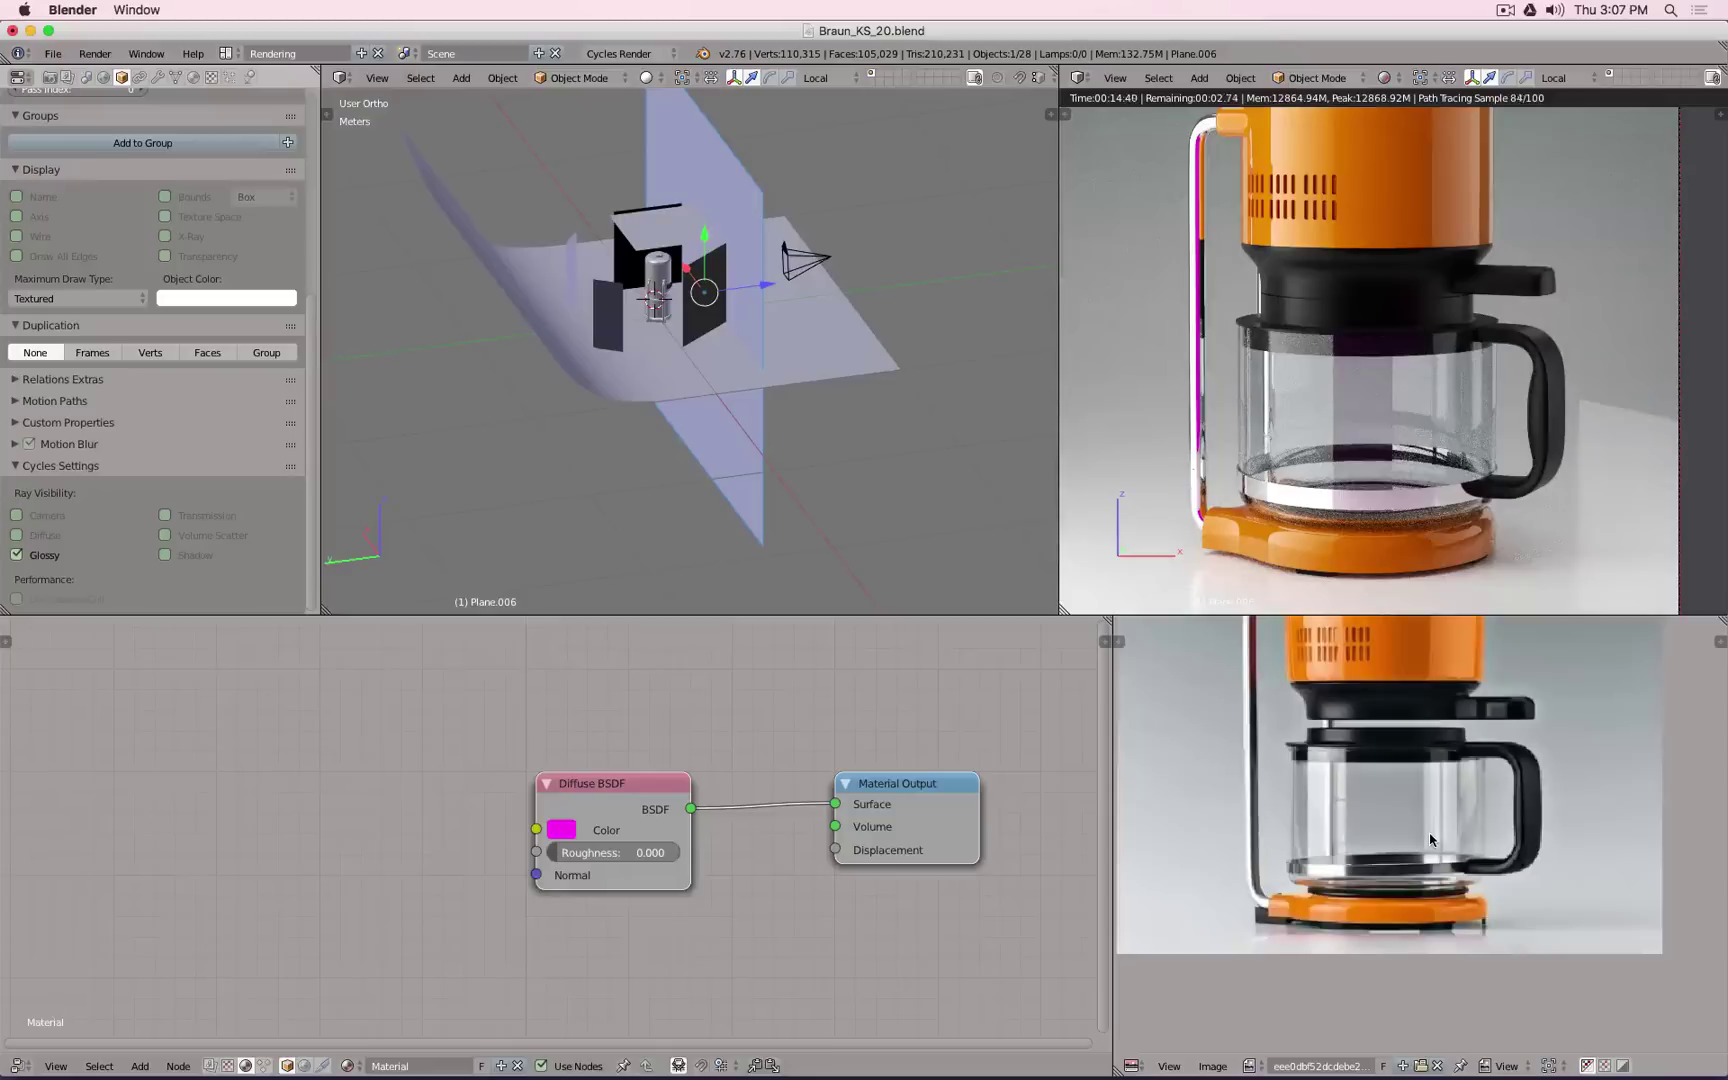
scroll(1430, 840, down, 1)
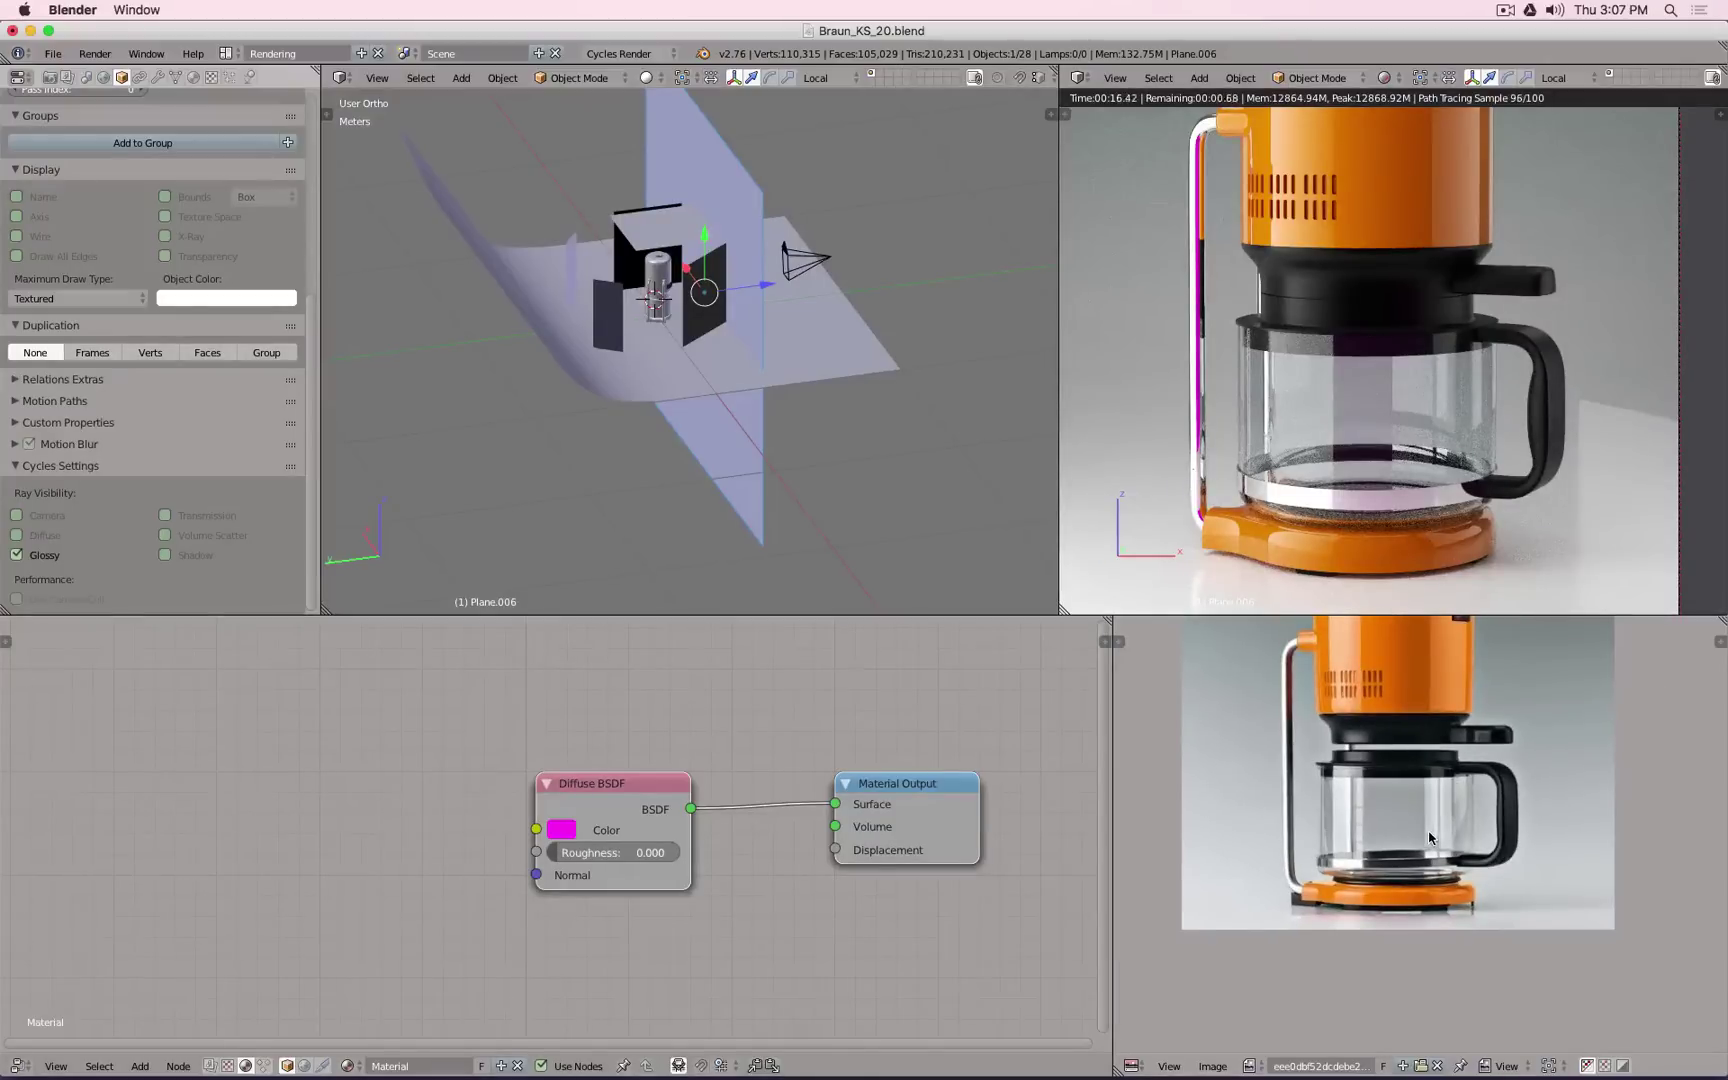
scroll(1429, 831, down, 3)
middle_drag(1418, 787, 1406, 843)
scroll(1422, 817, up, 2)
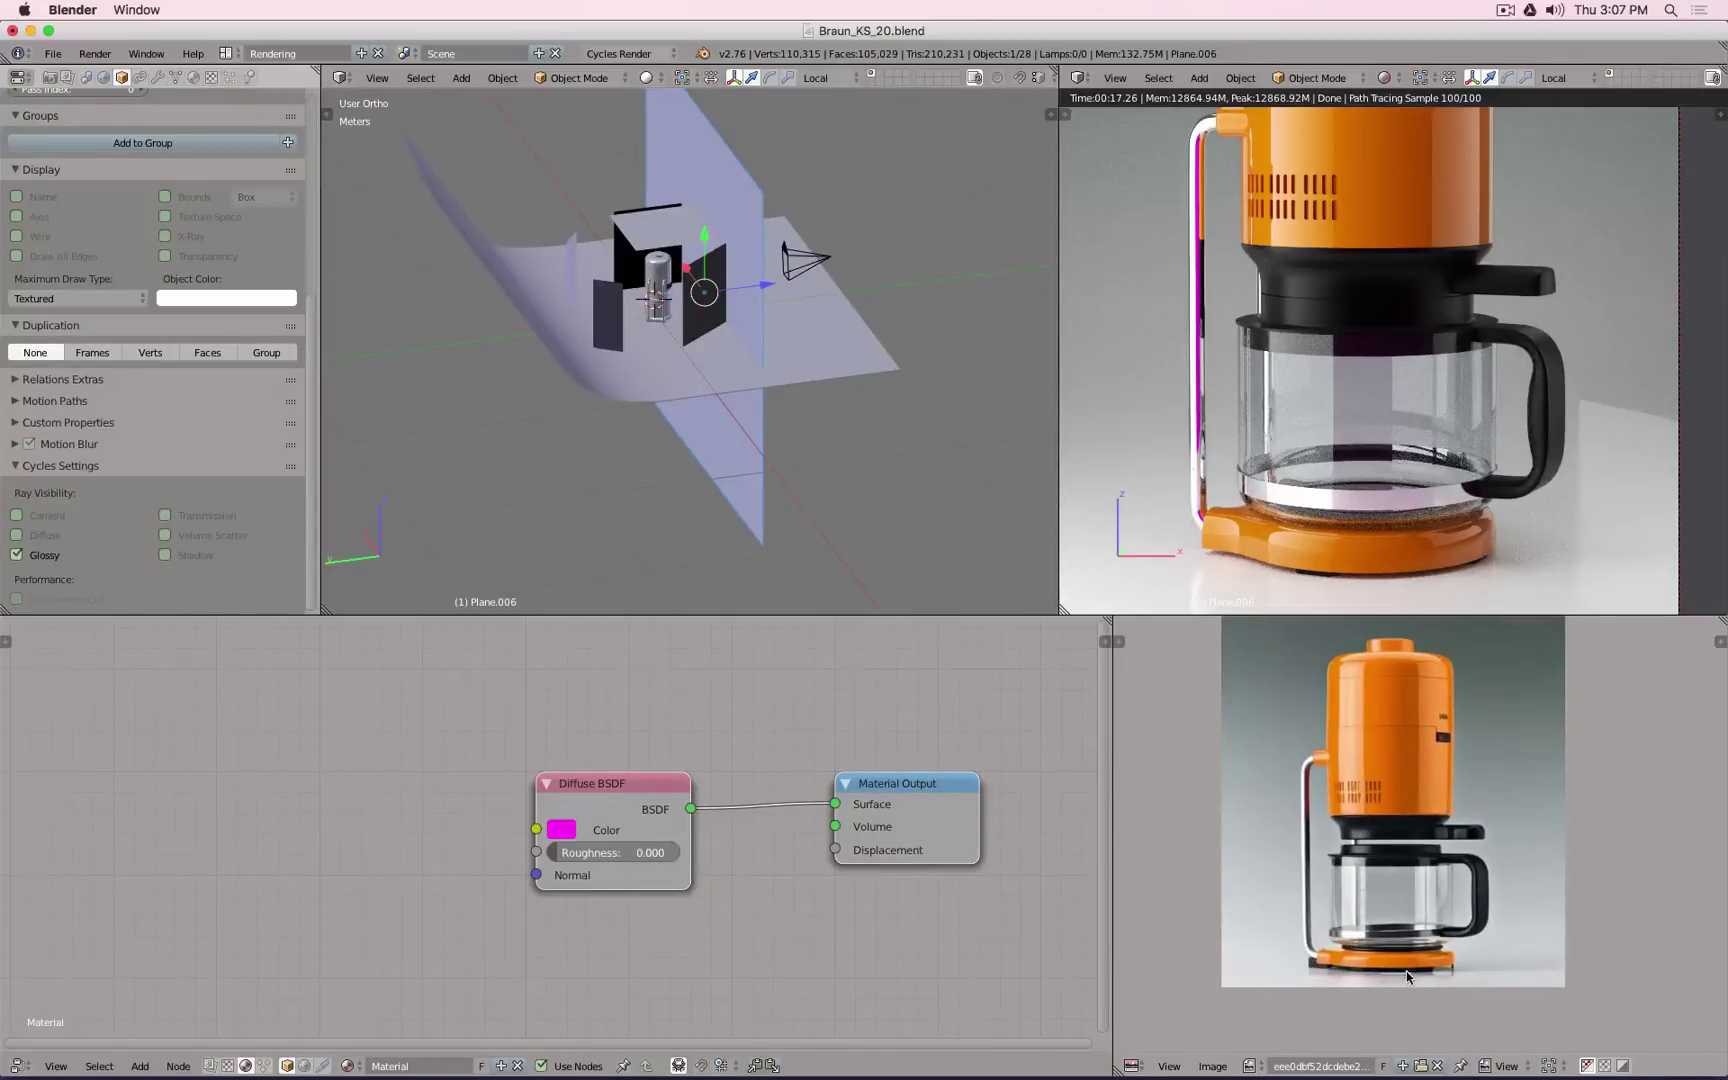
scroll(1335, 430, down, 1)
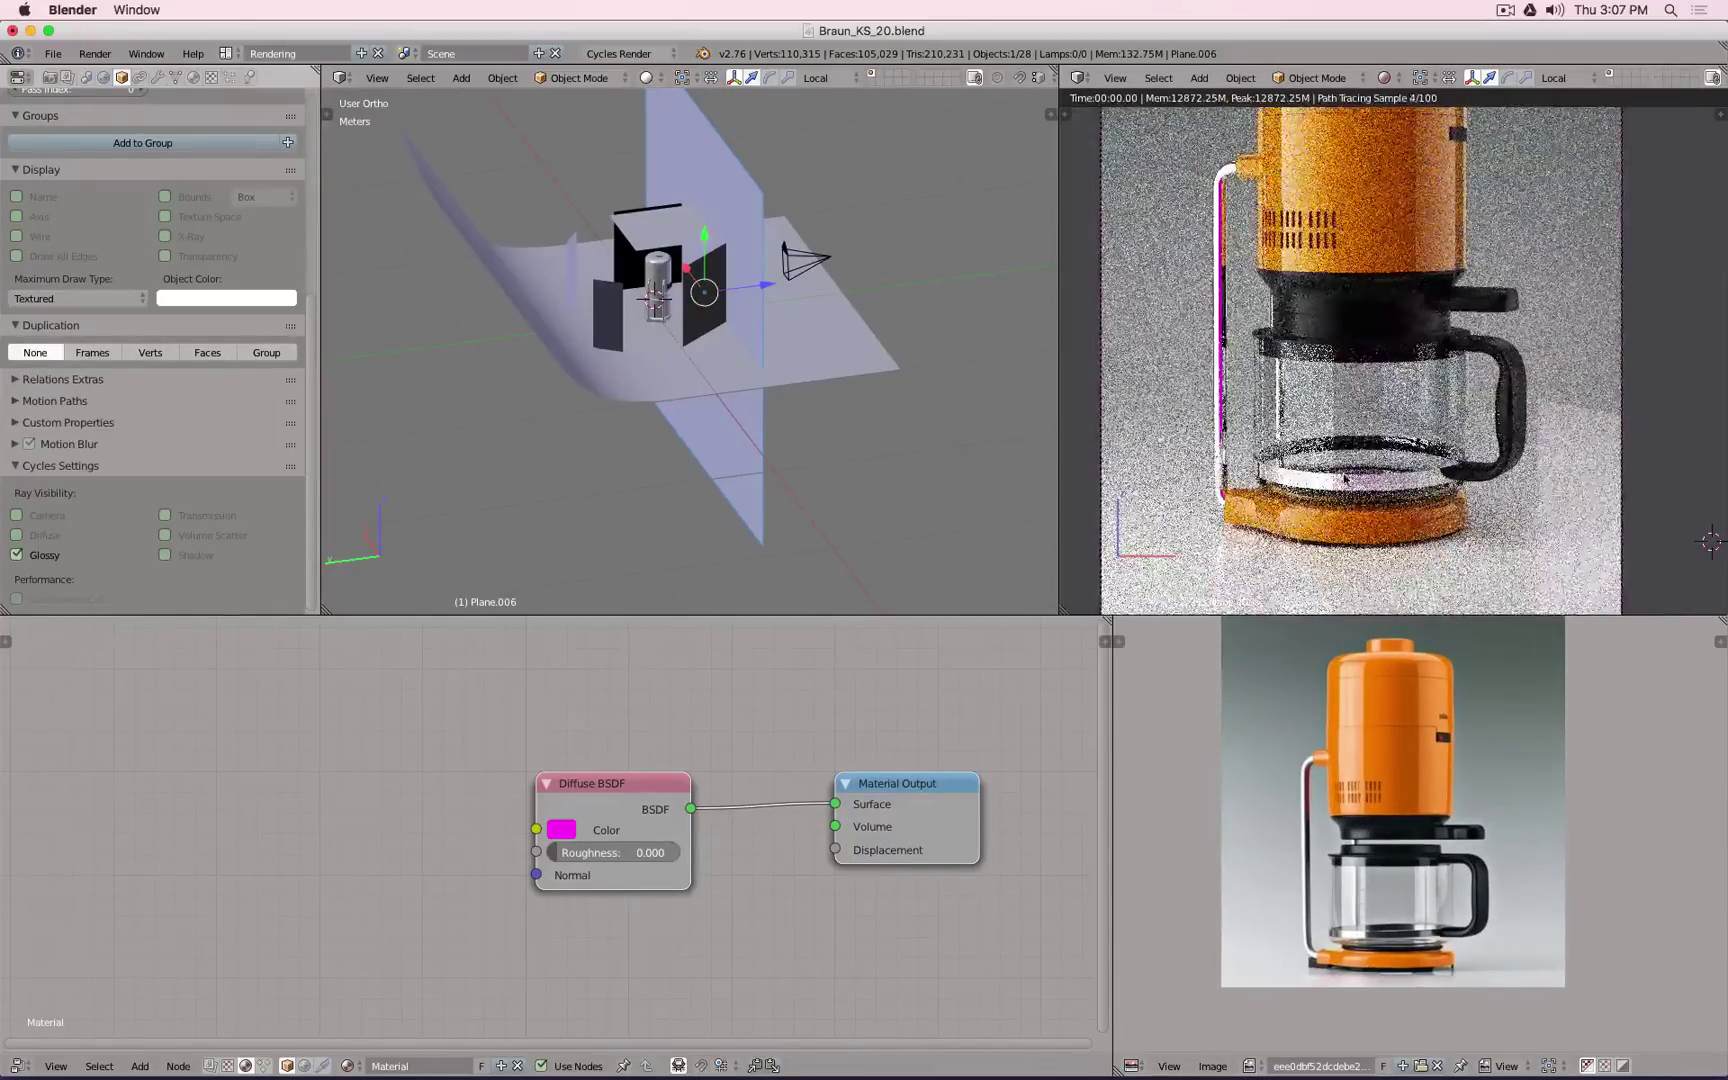
Step: Select the camera in a wireframe side view and tilt it by about 3°
key(KP_3)
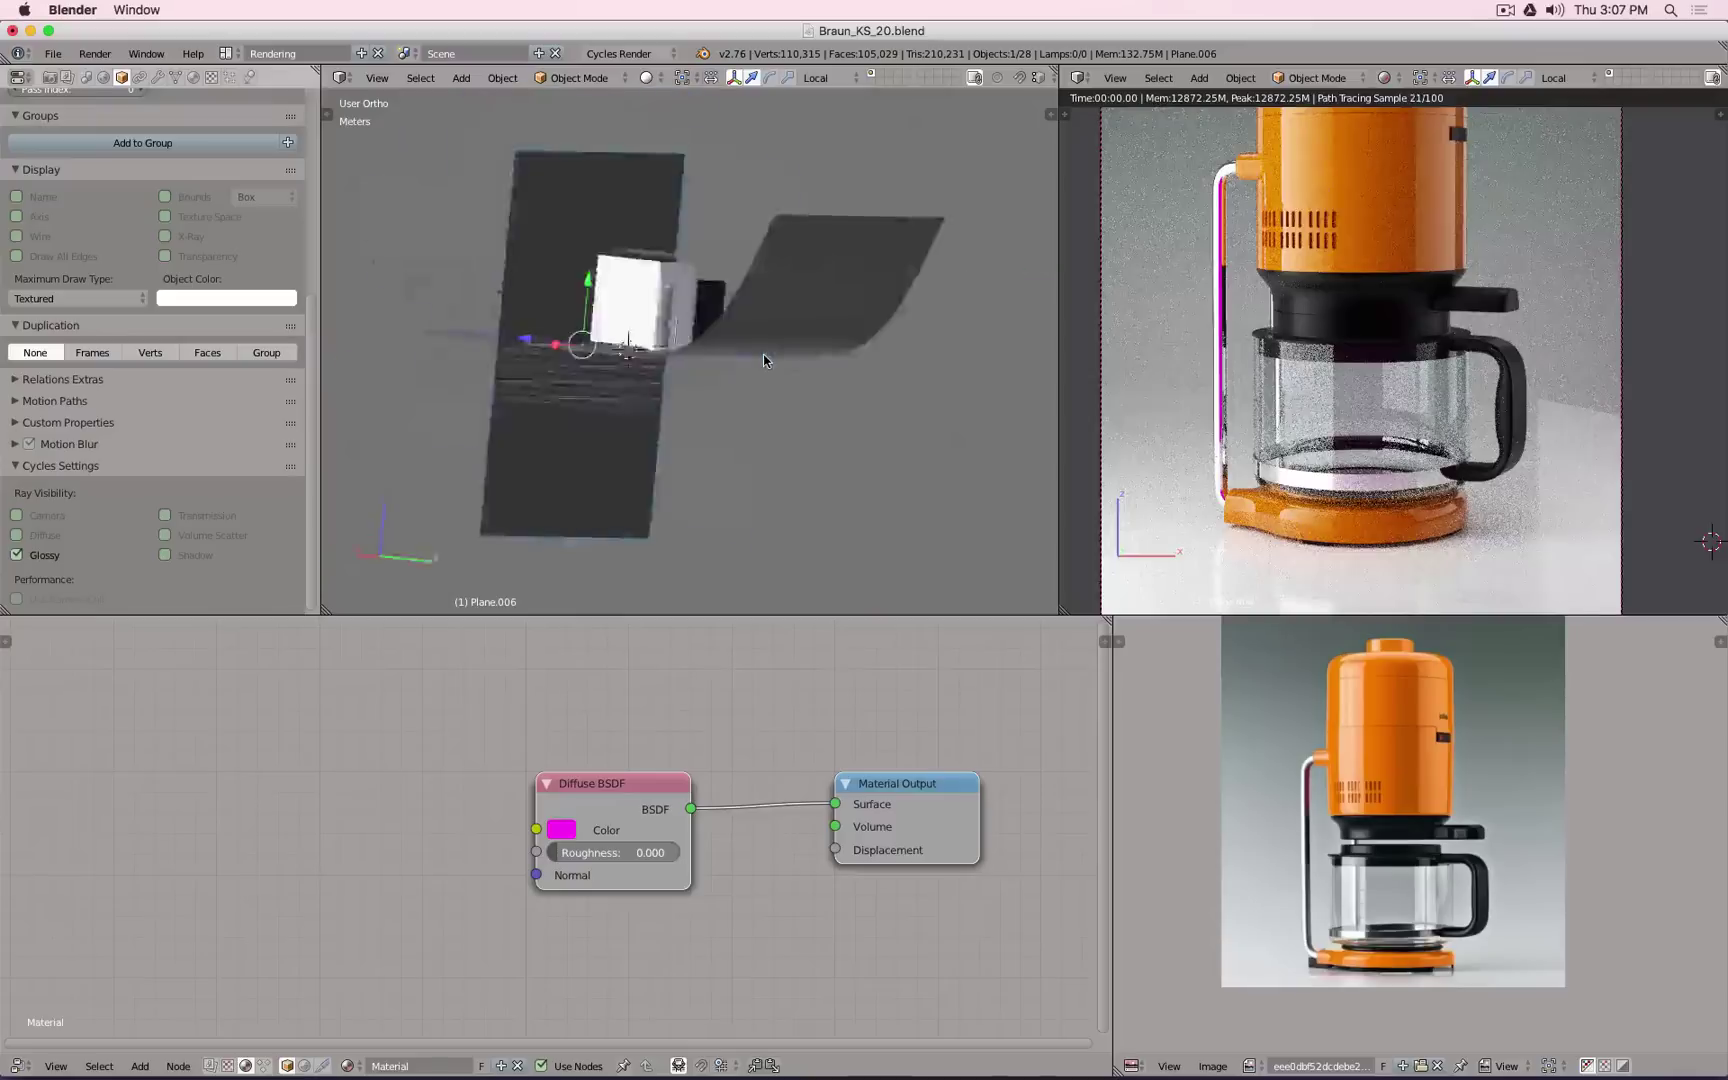
key(z)
scroll(555, 283, up, 2)
scroll(576, 338, up, 2)
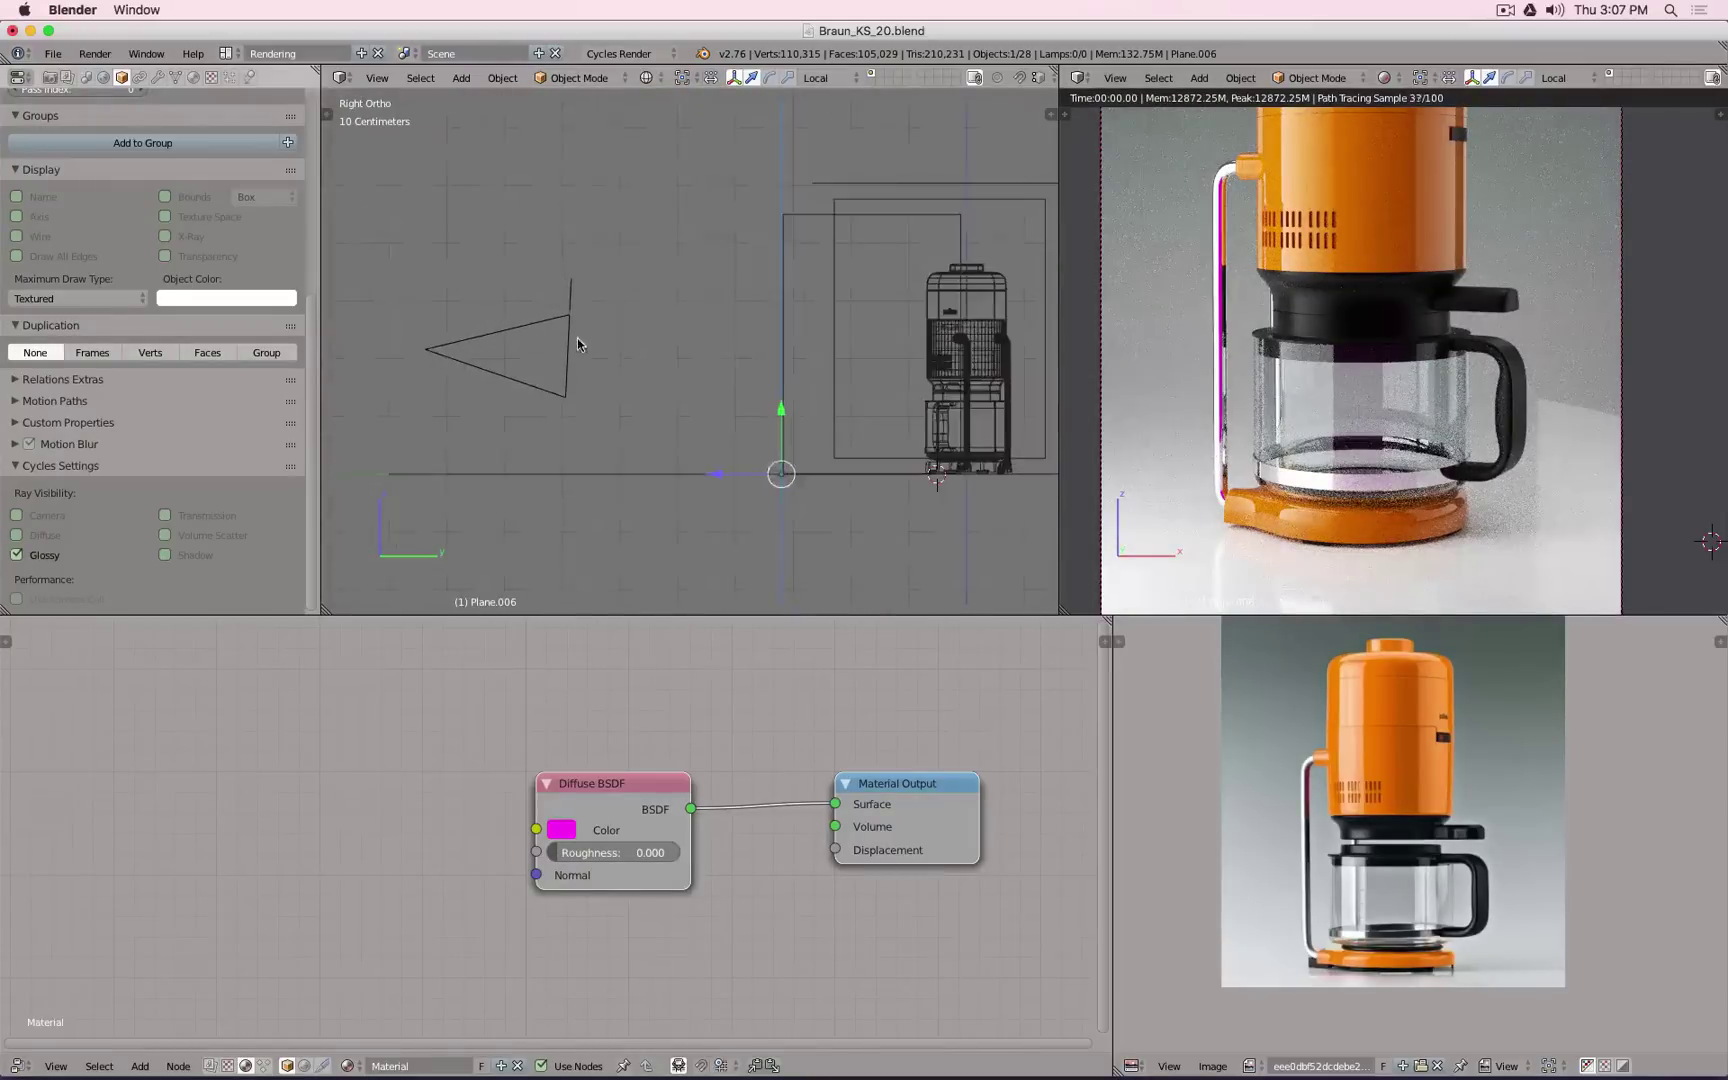
right_click(589, 340)
key(r)
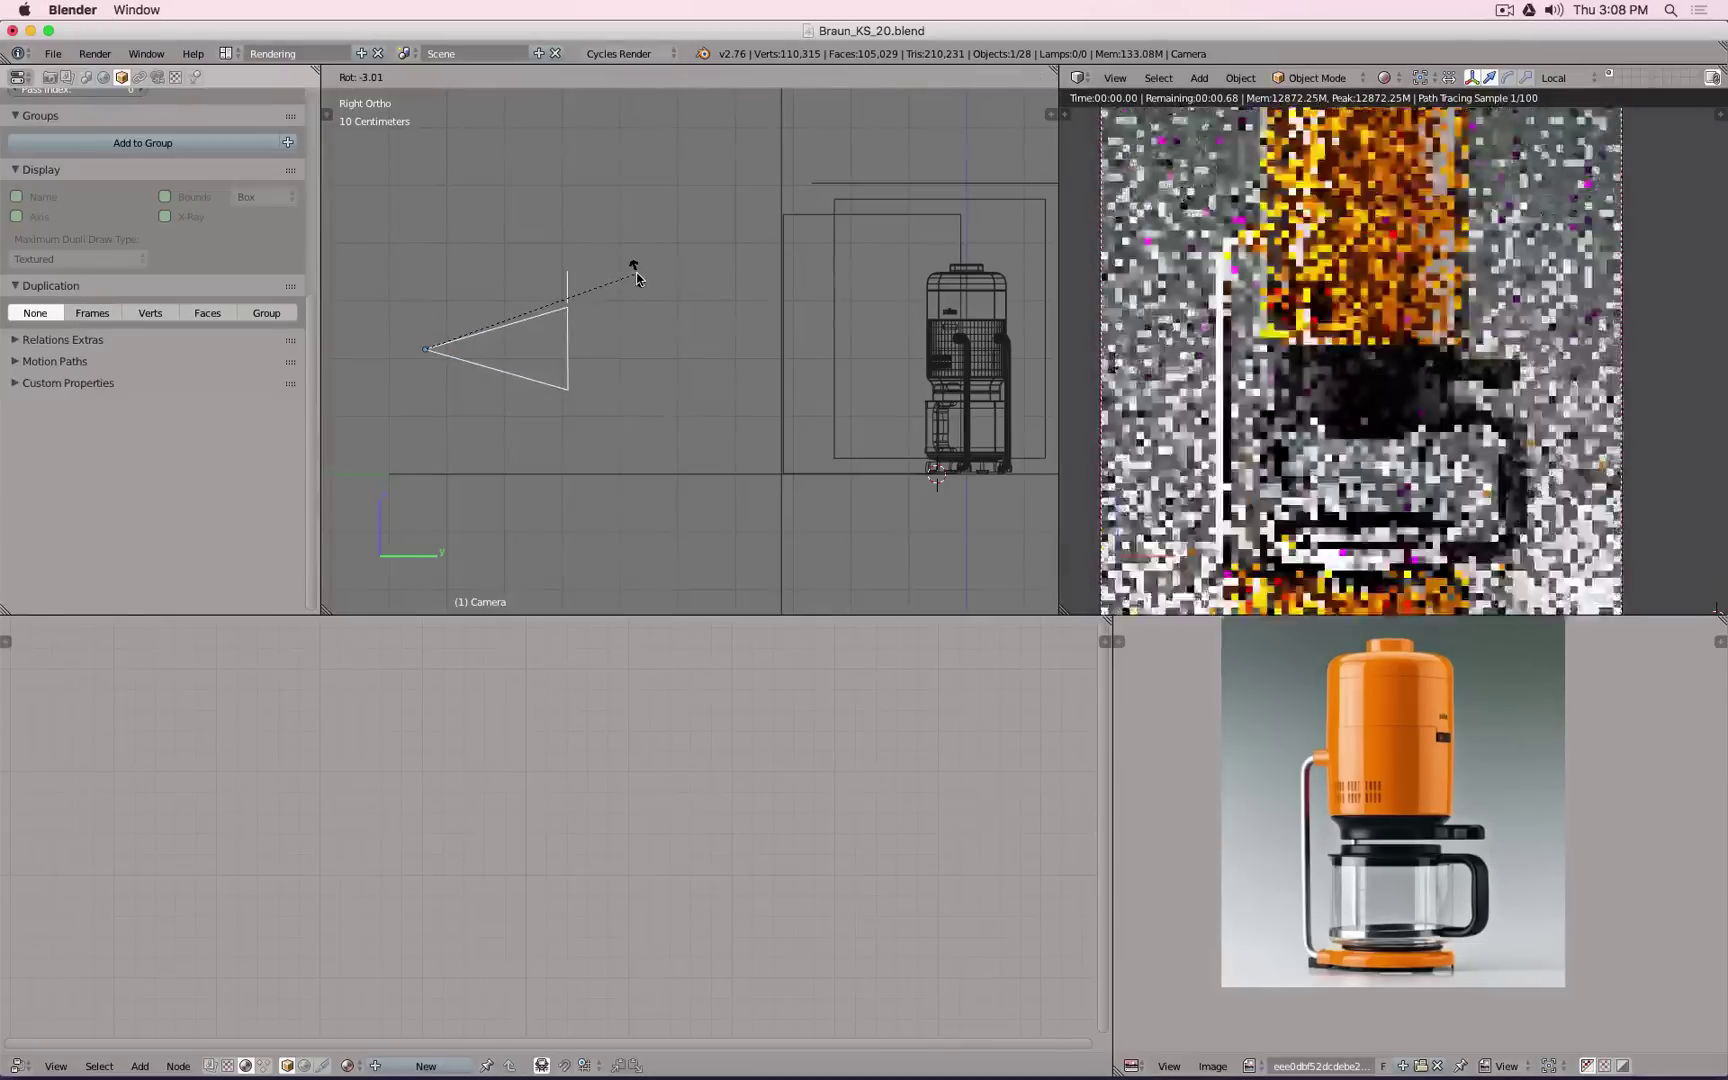
click(640, 273)
key(r)
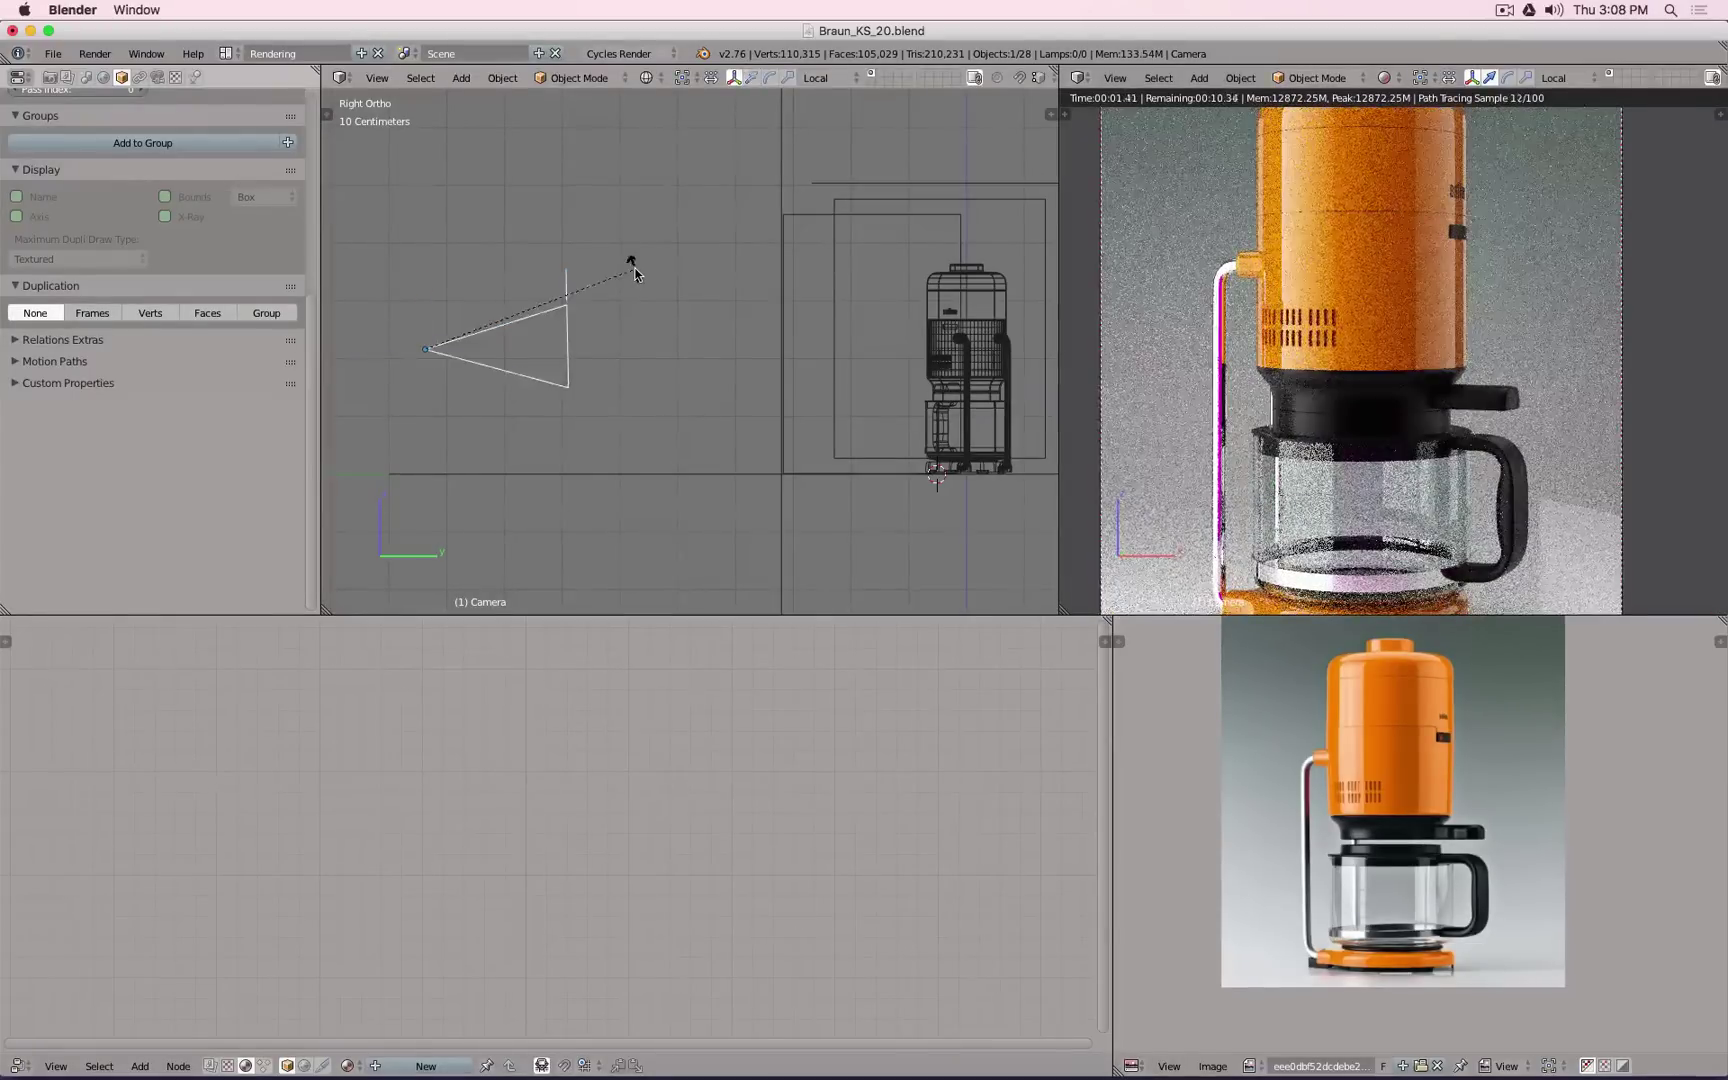
click(637, 274)
Step: Lower the camera by about 7 cm along the global Z axis and frame the whole coffee maker in the render preview
key(g)
key(z)
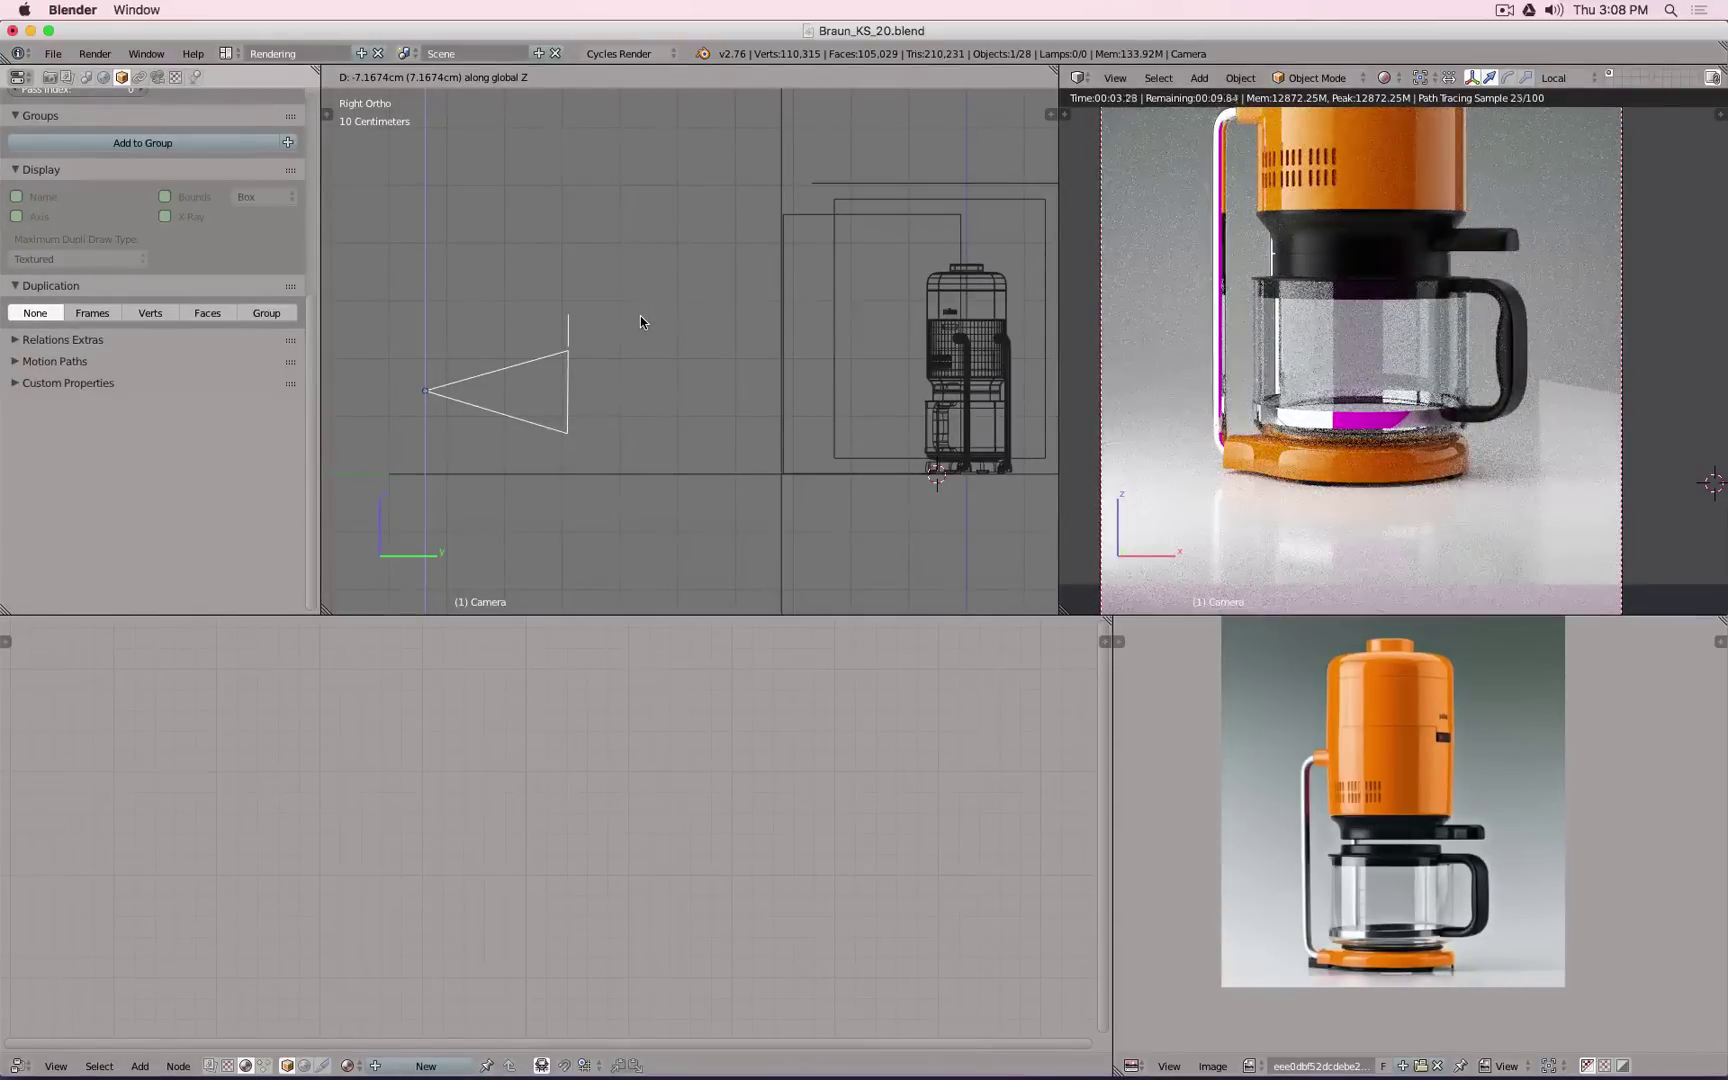
click(640, 314)
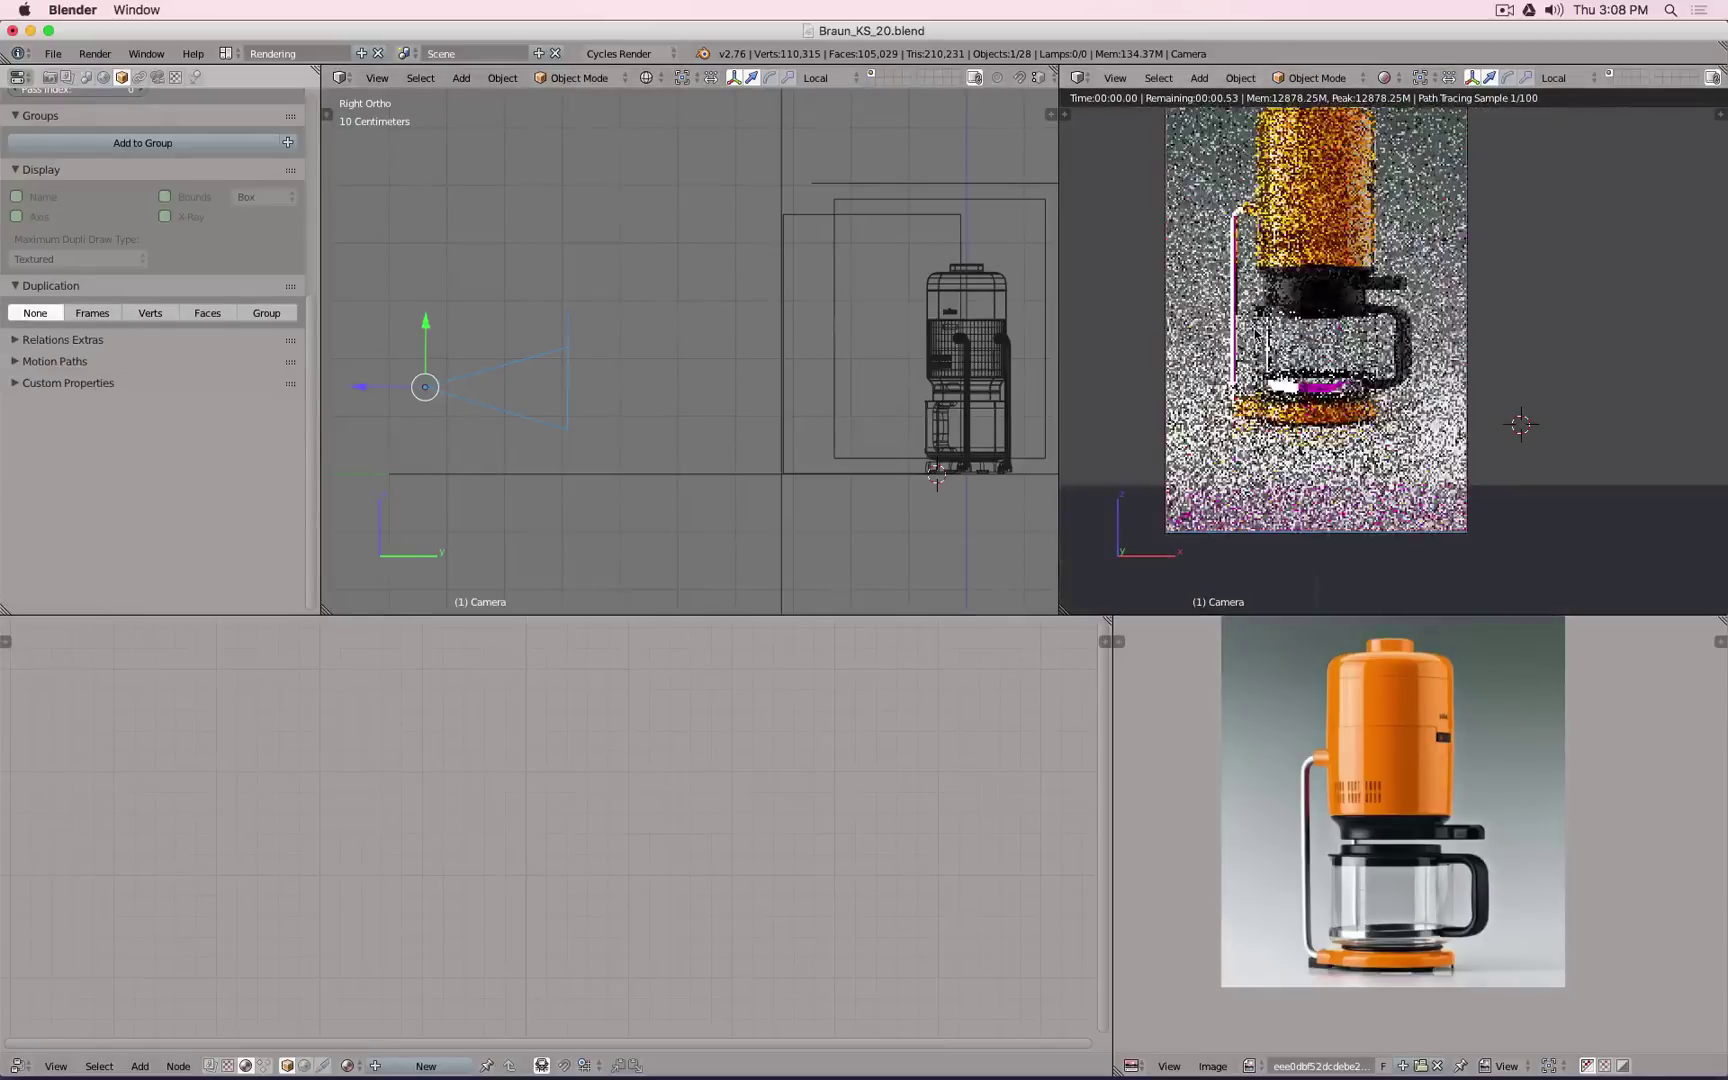
scroll(1257, 333, down, 2)
shift+middle_drag(1246, 289, 1262, 367)
scroll(1262, 367, up, 1)
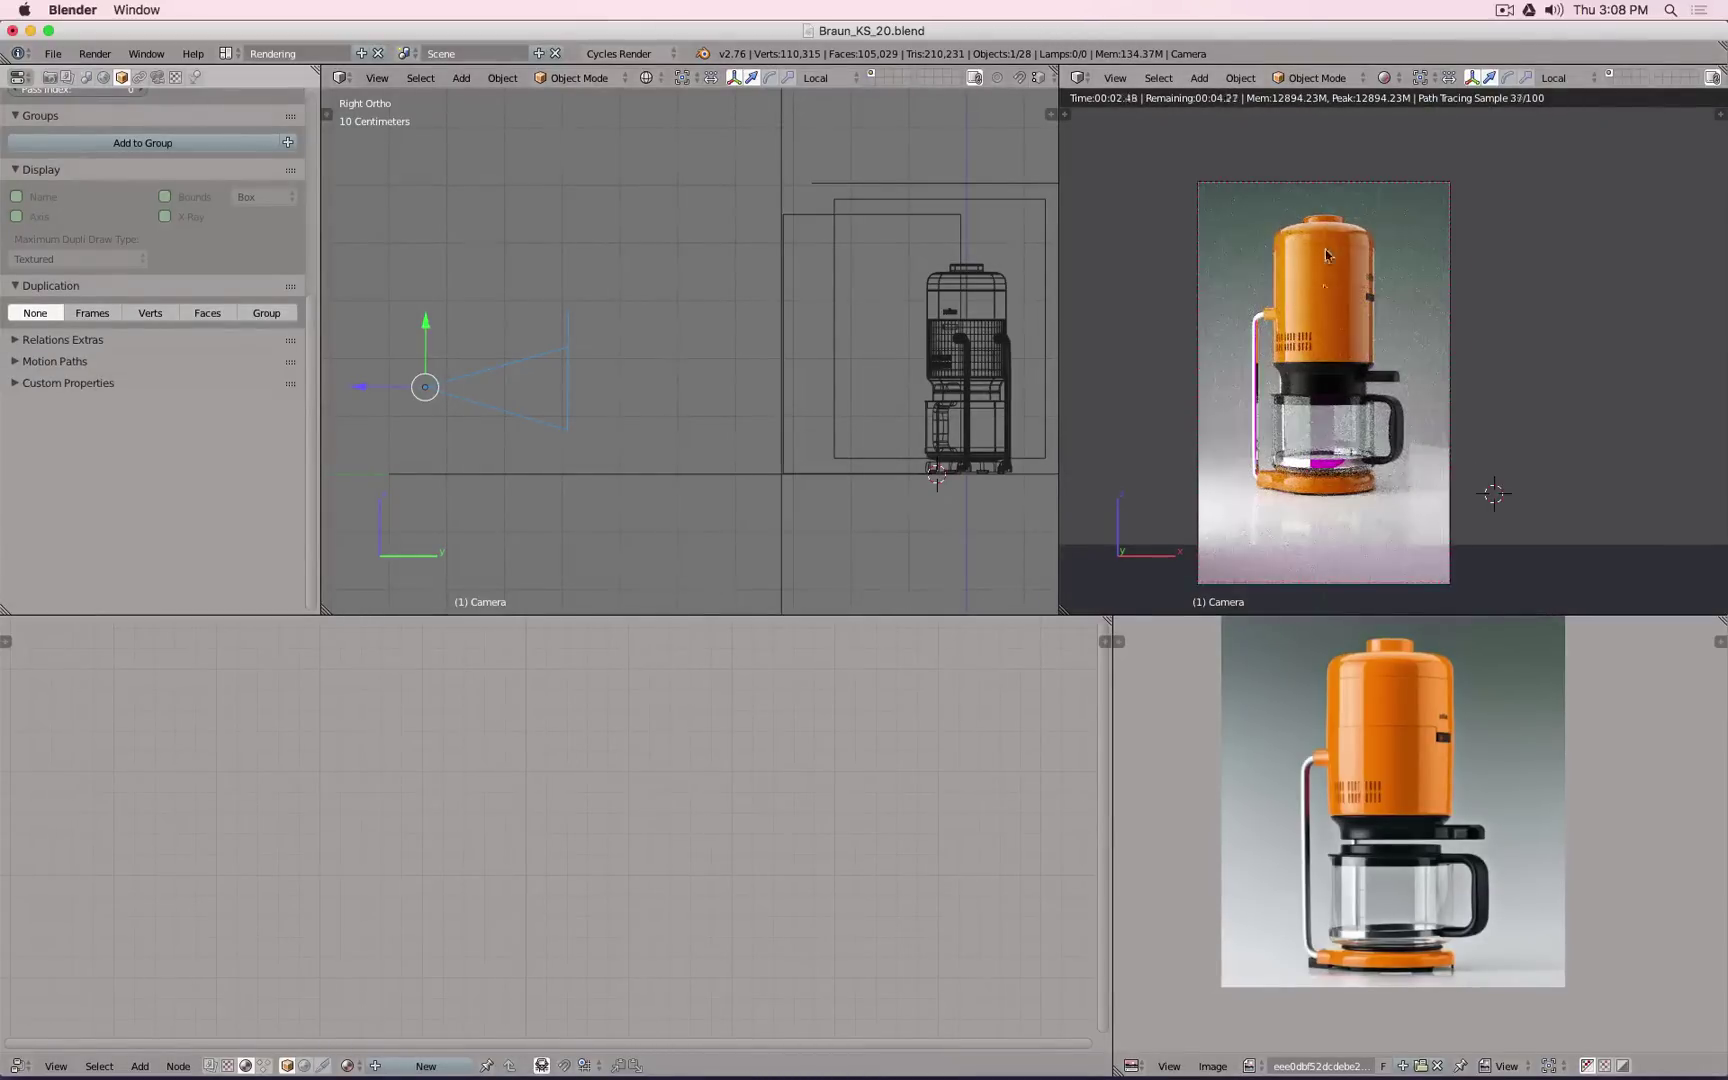
Step: Set the camera's X rotation to 90° and its vertical lens shift to 0.060
scroll(541, 350, up, 1)
key(n)
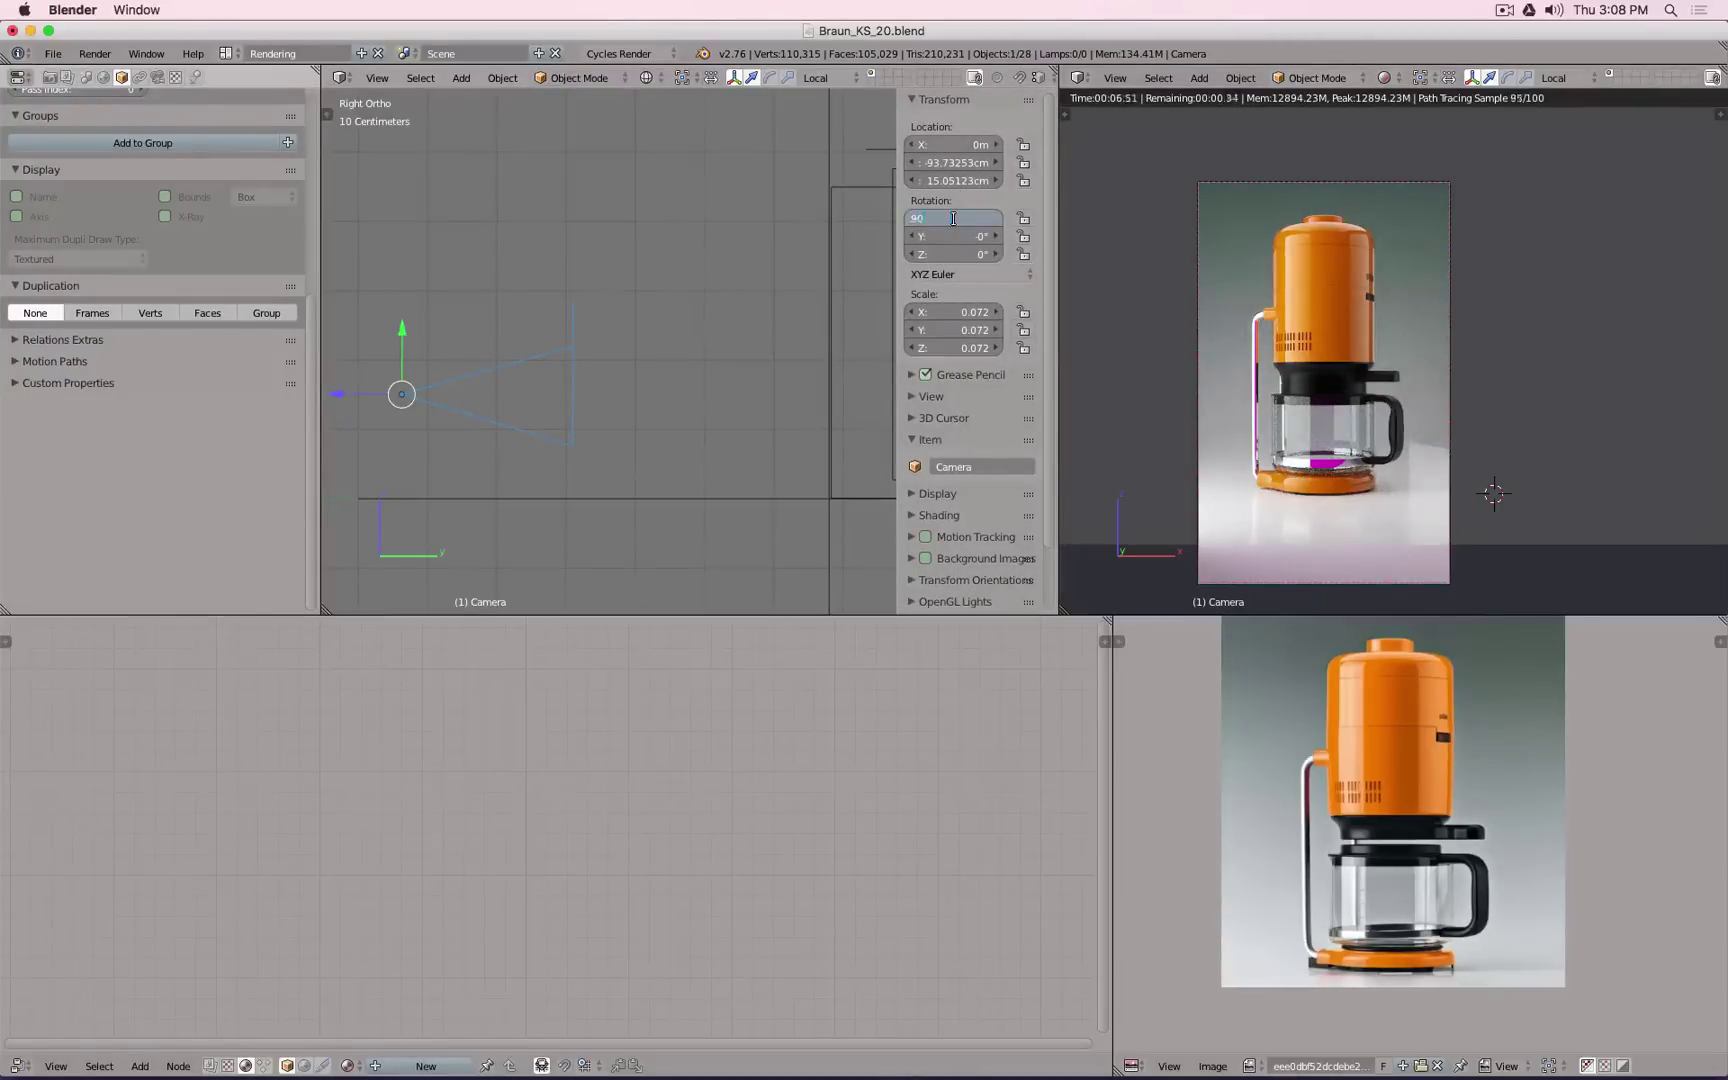
key(Return)
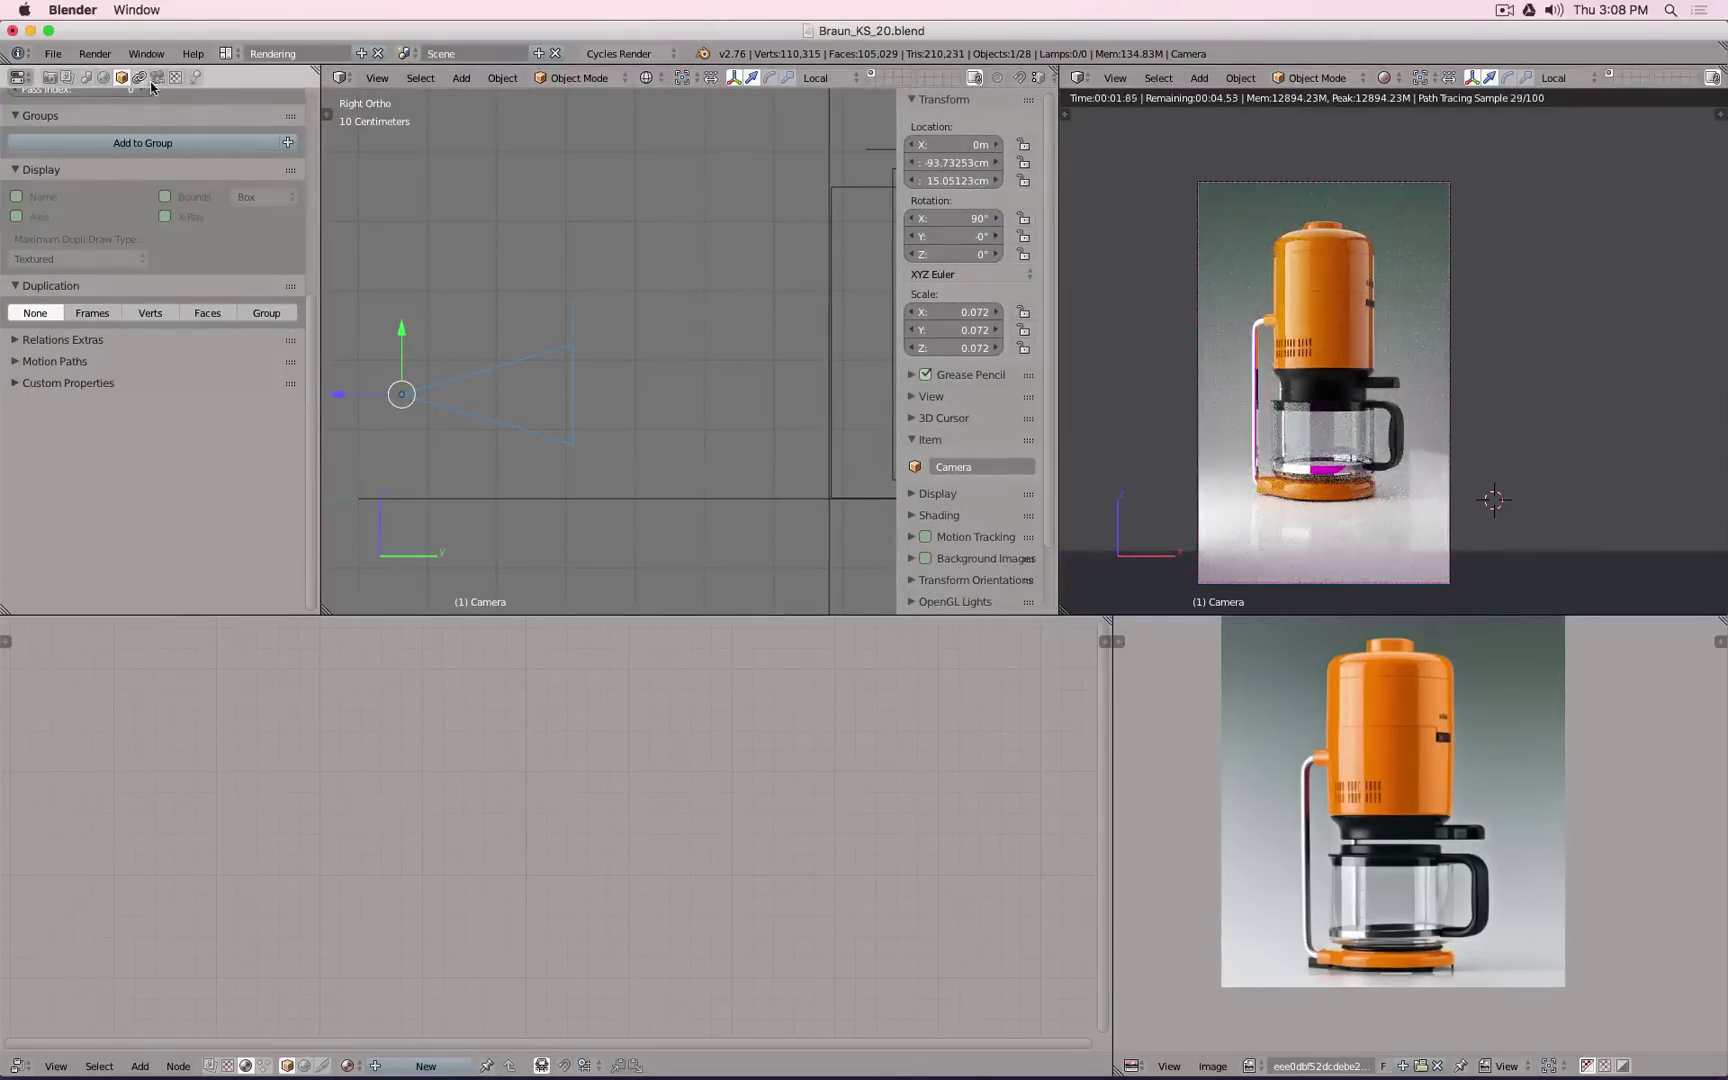
click(160, 78)
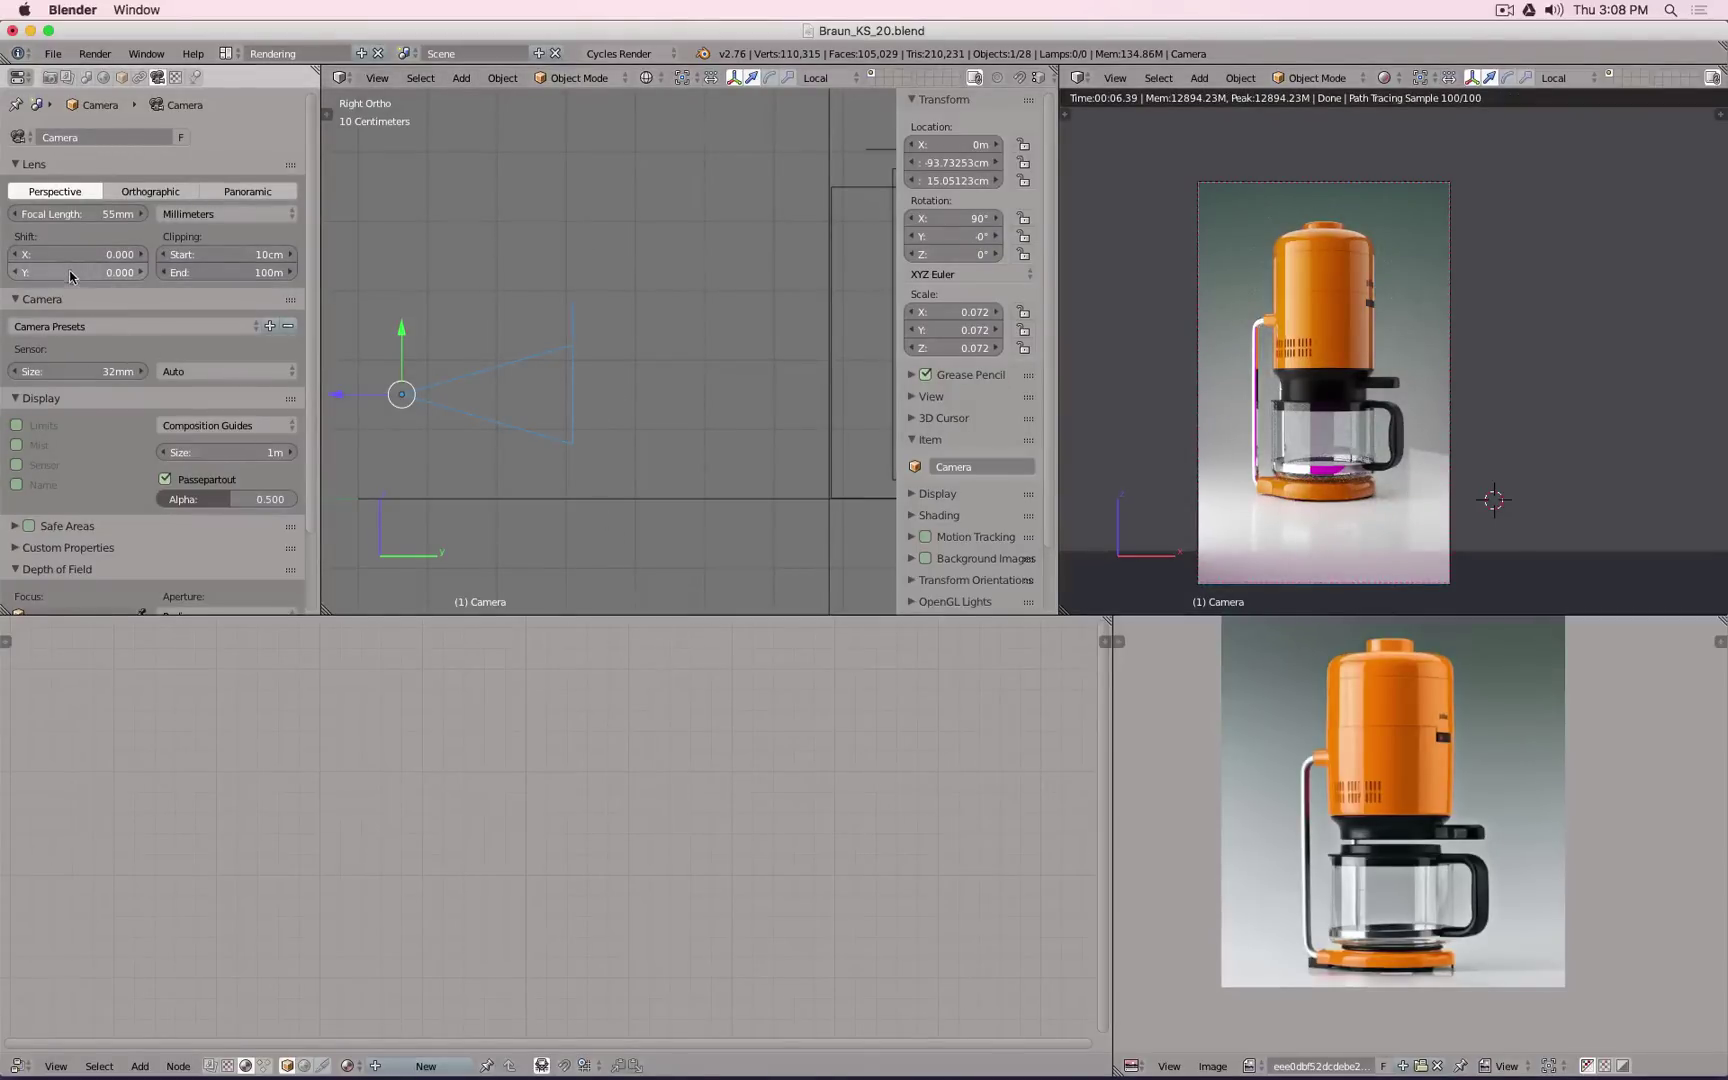
mouse_move(70, 277)
mouse_down()
mouse_move(125, 277)
mouse_move(91, 277)
mouse_up()
Step: Move the camera about 8 cm closer to the coffee maker along its local Z axis
key(g)
key(z)
key(z)
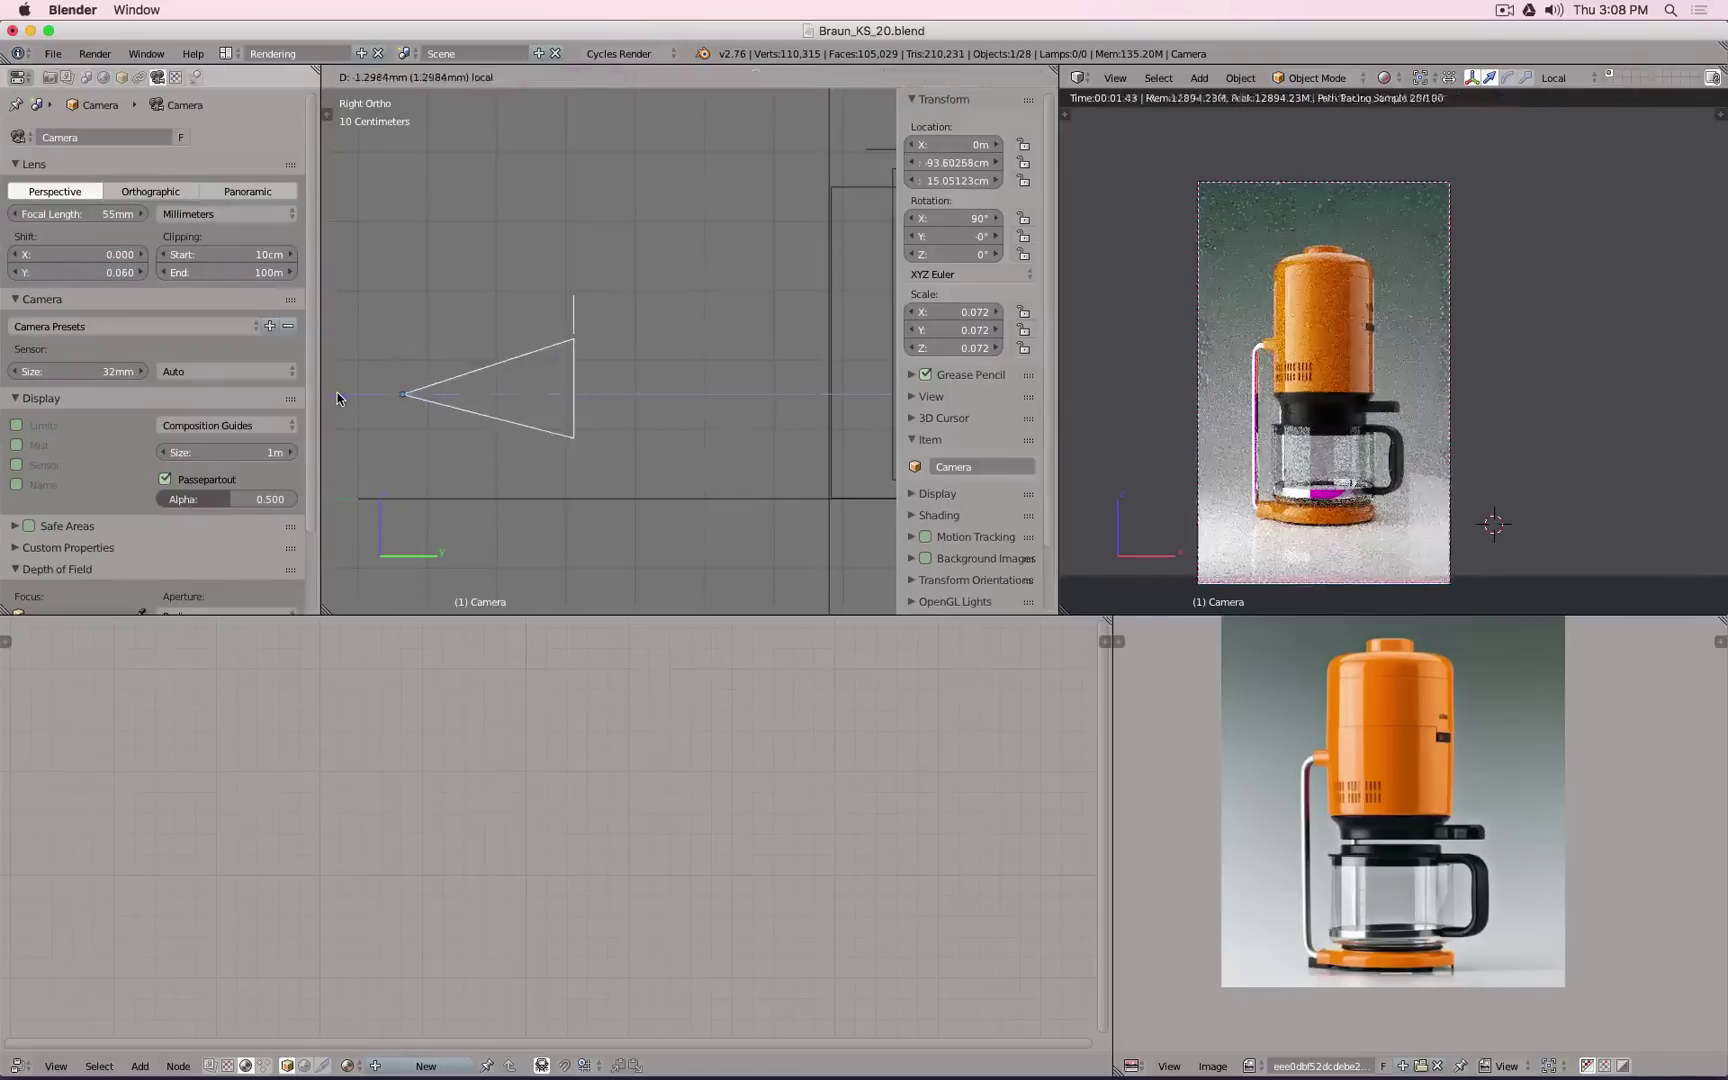
click(395, 383)
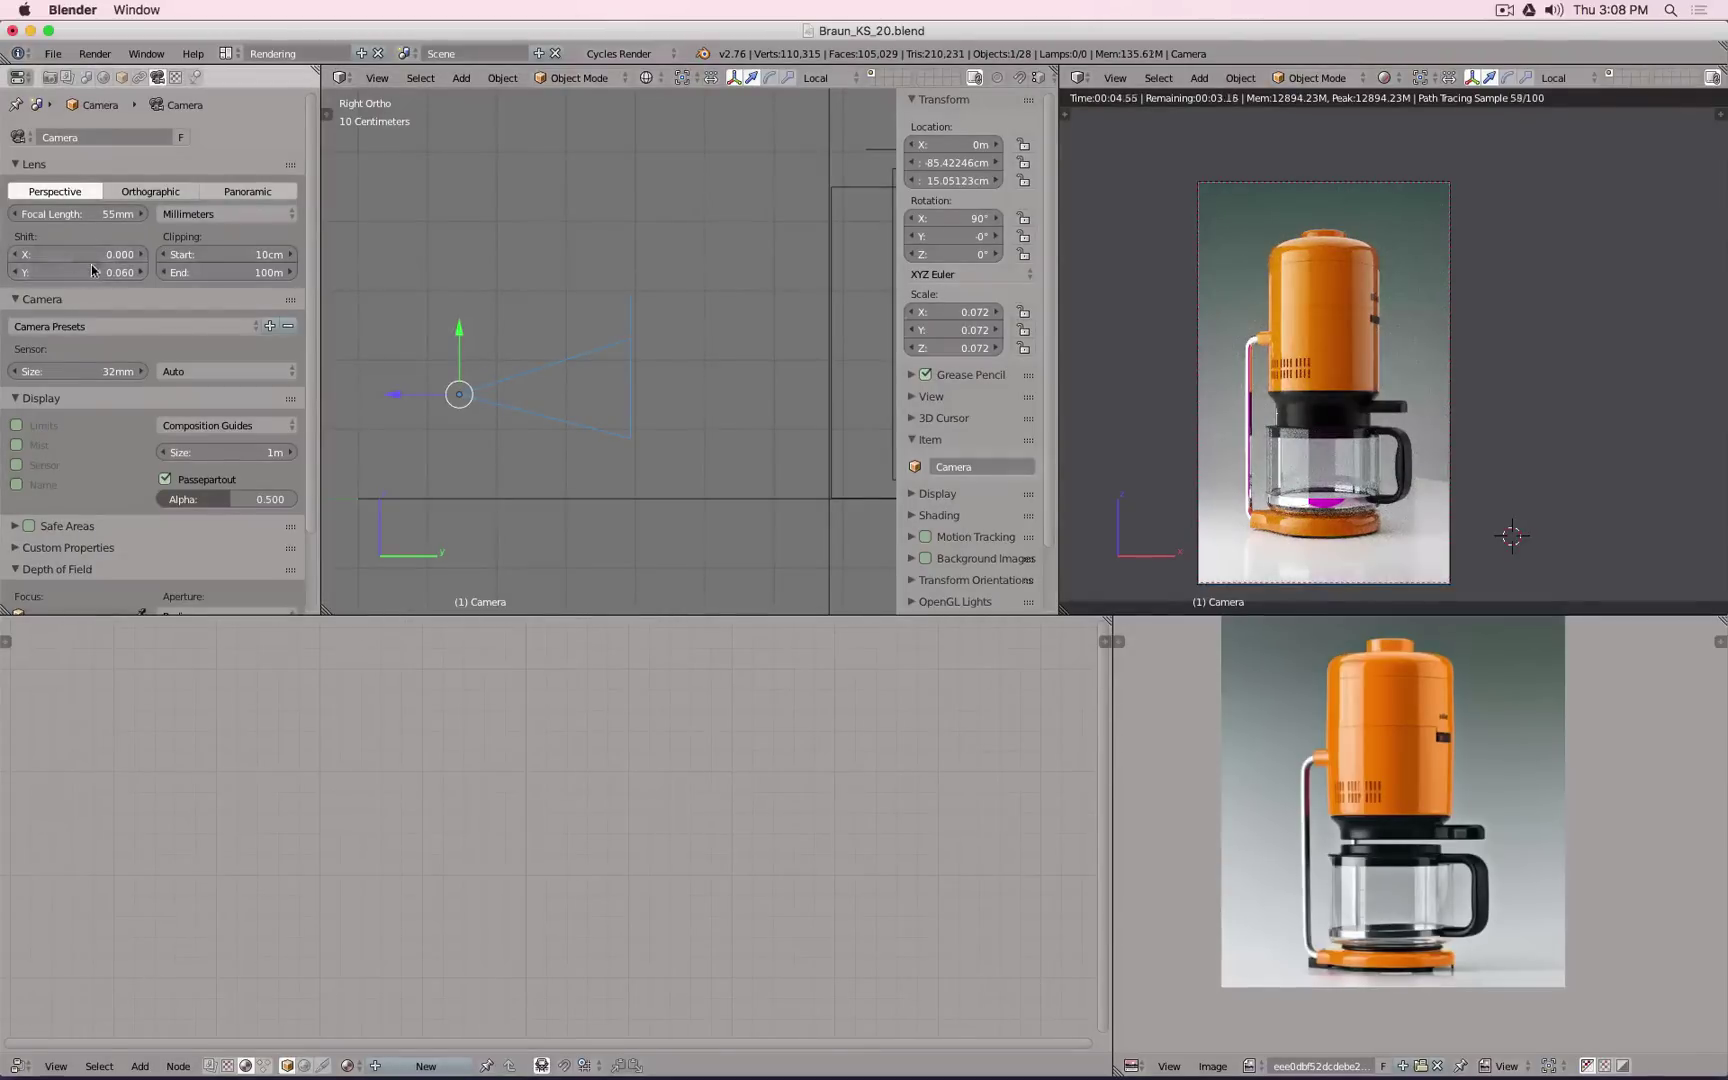
key(g)
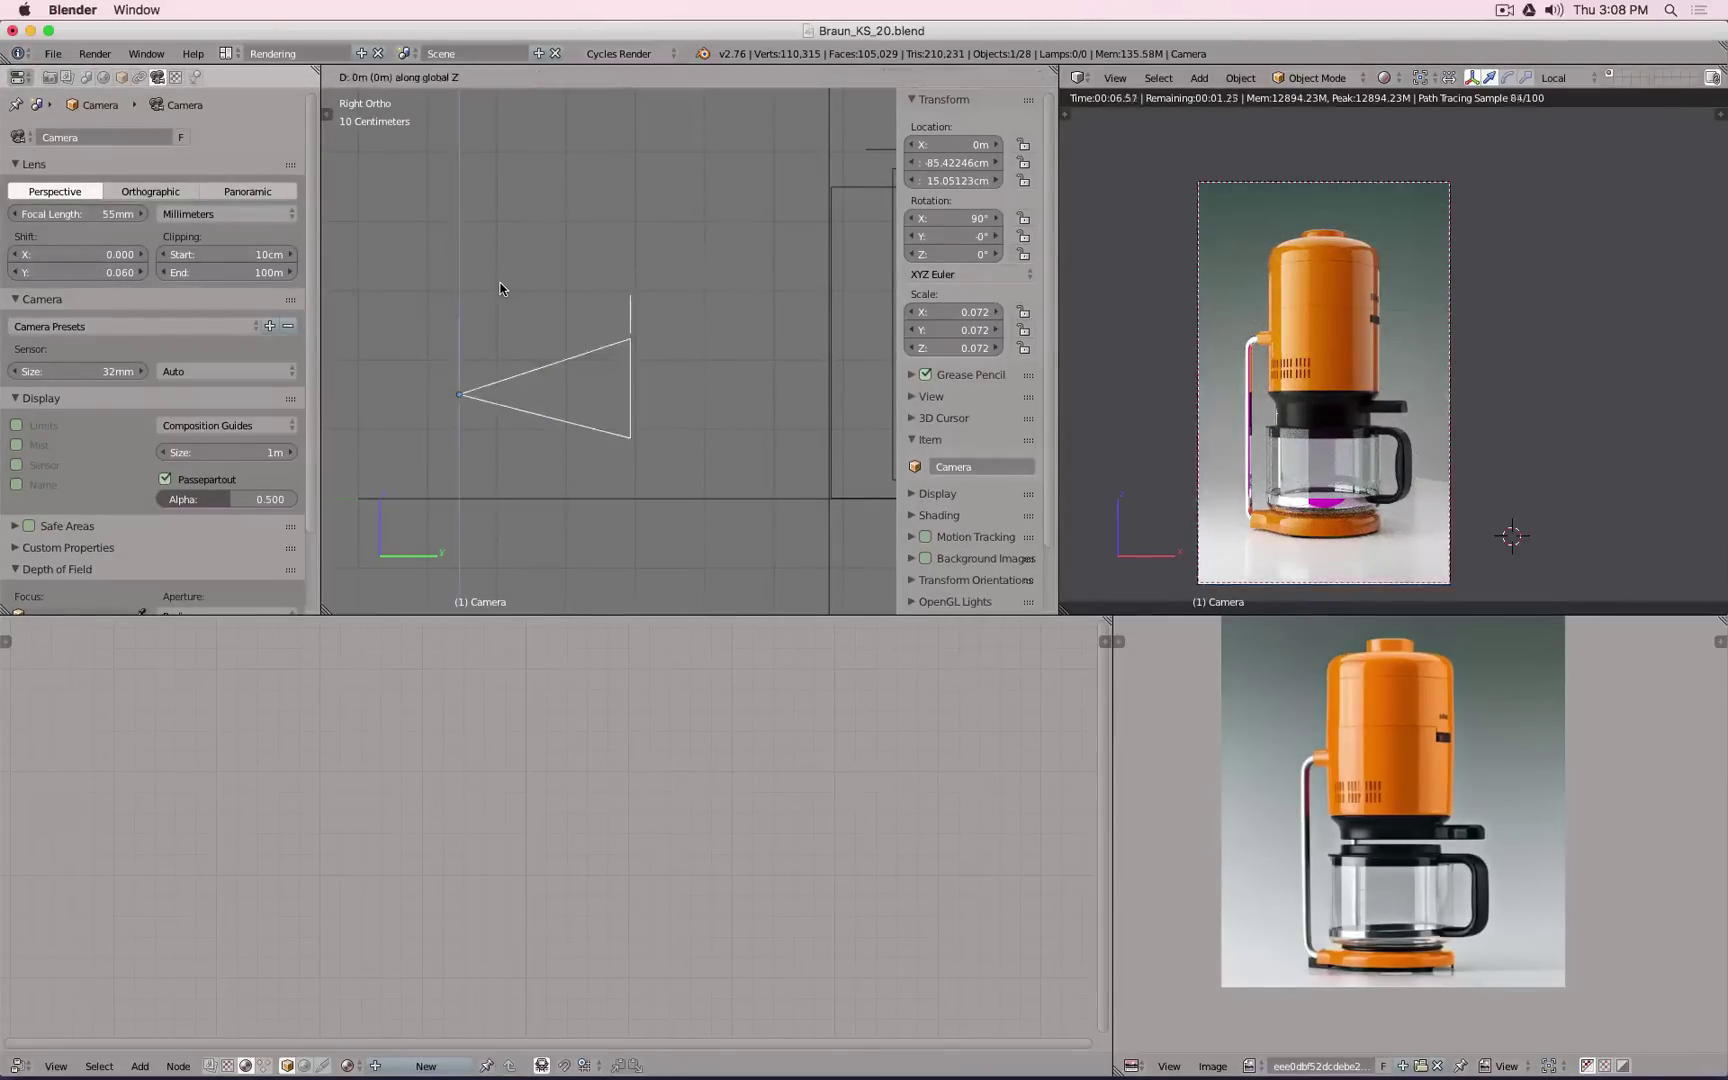
key(z)
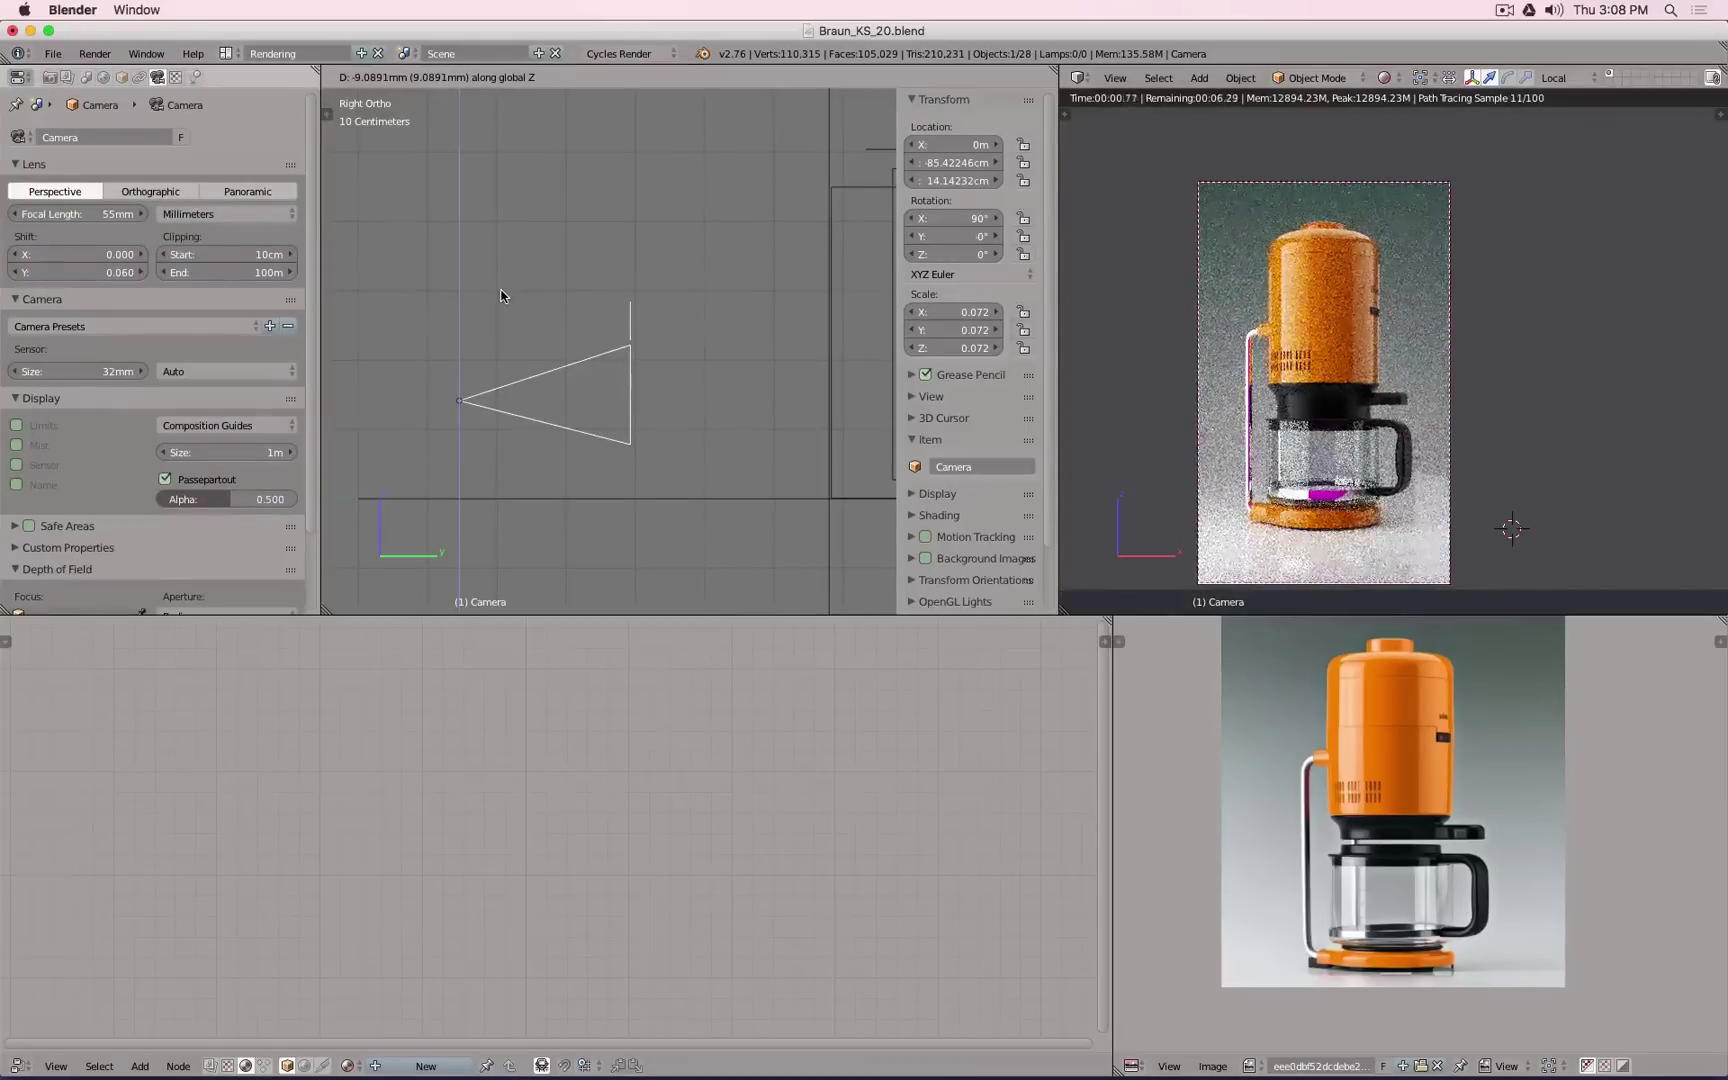
key(Escape)
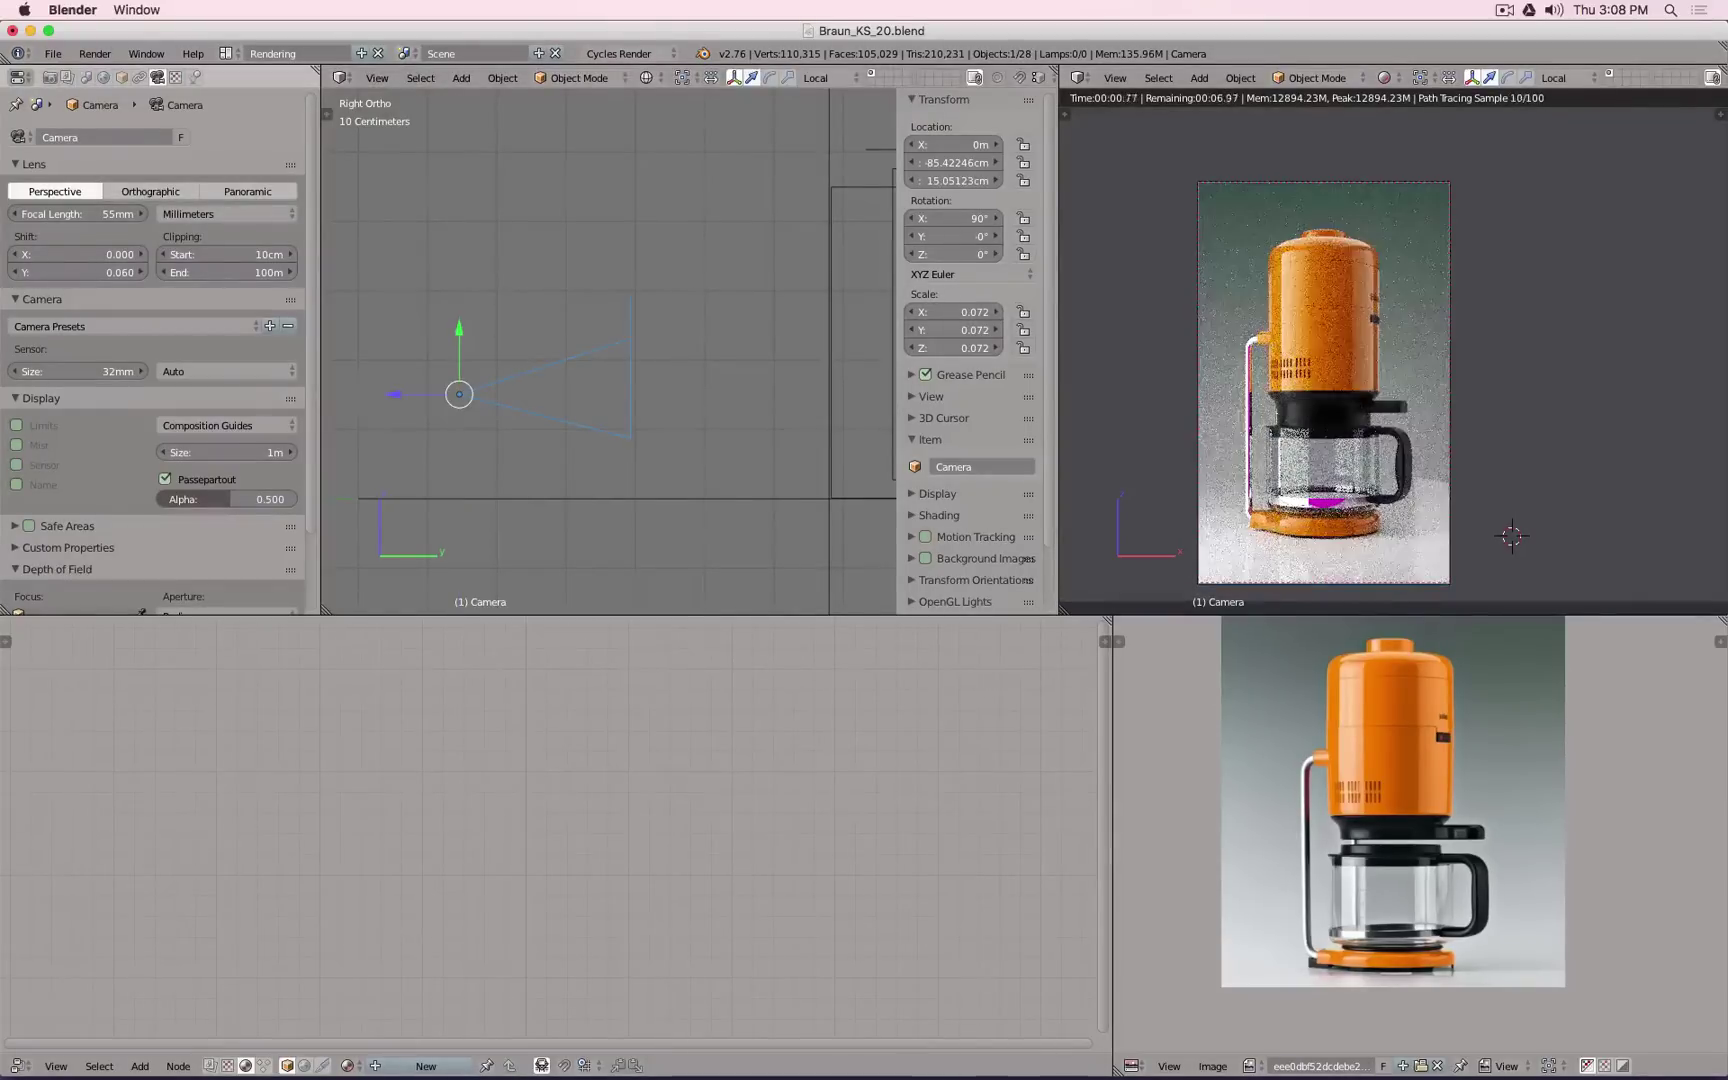
Step: Set the camera's focal length to 75 mm and pull the camera back to about -1.04 m on Y
click(78, 213)
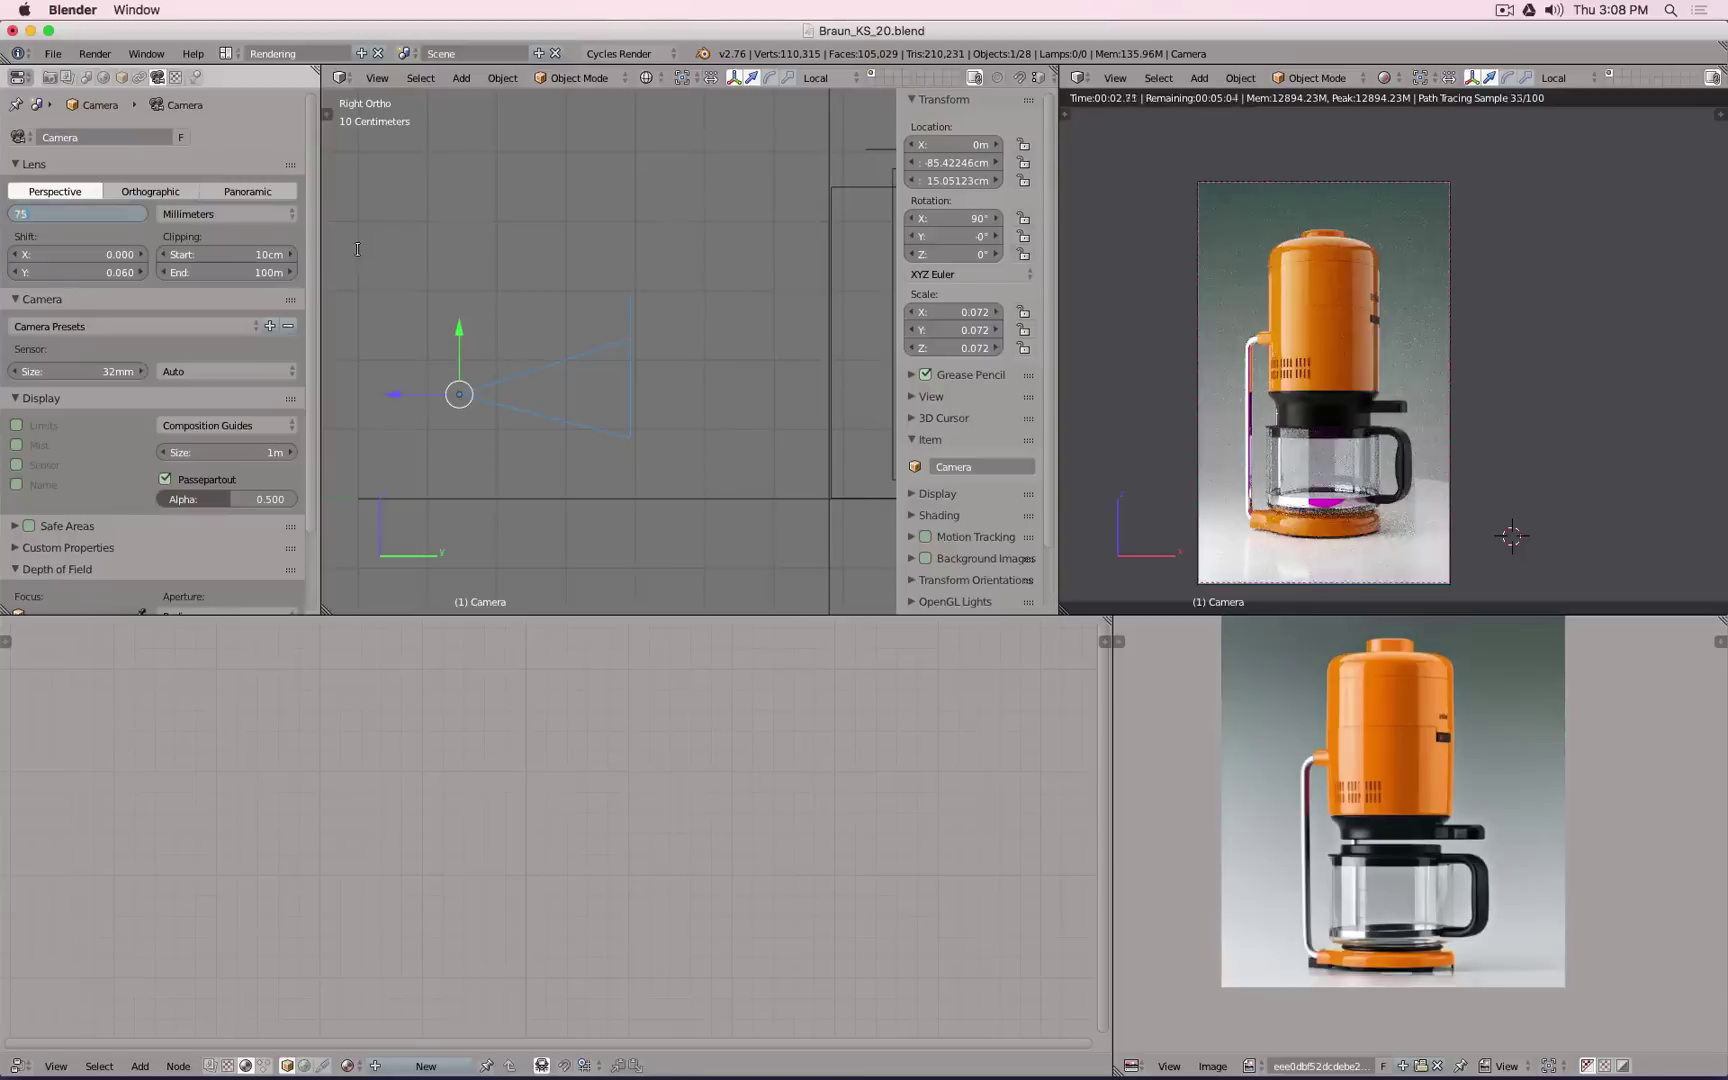
key(Return)
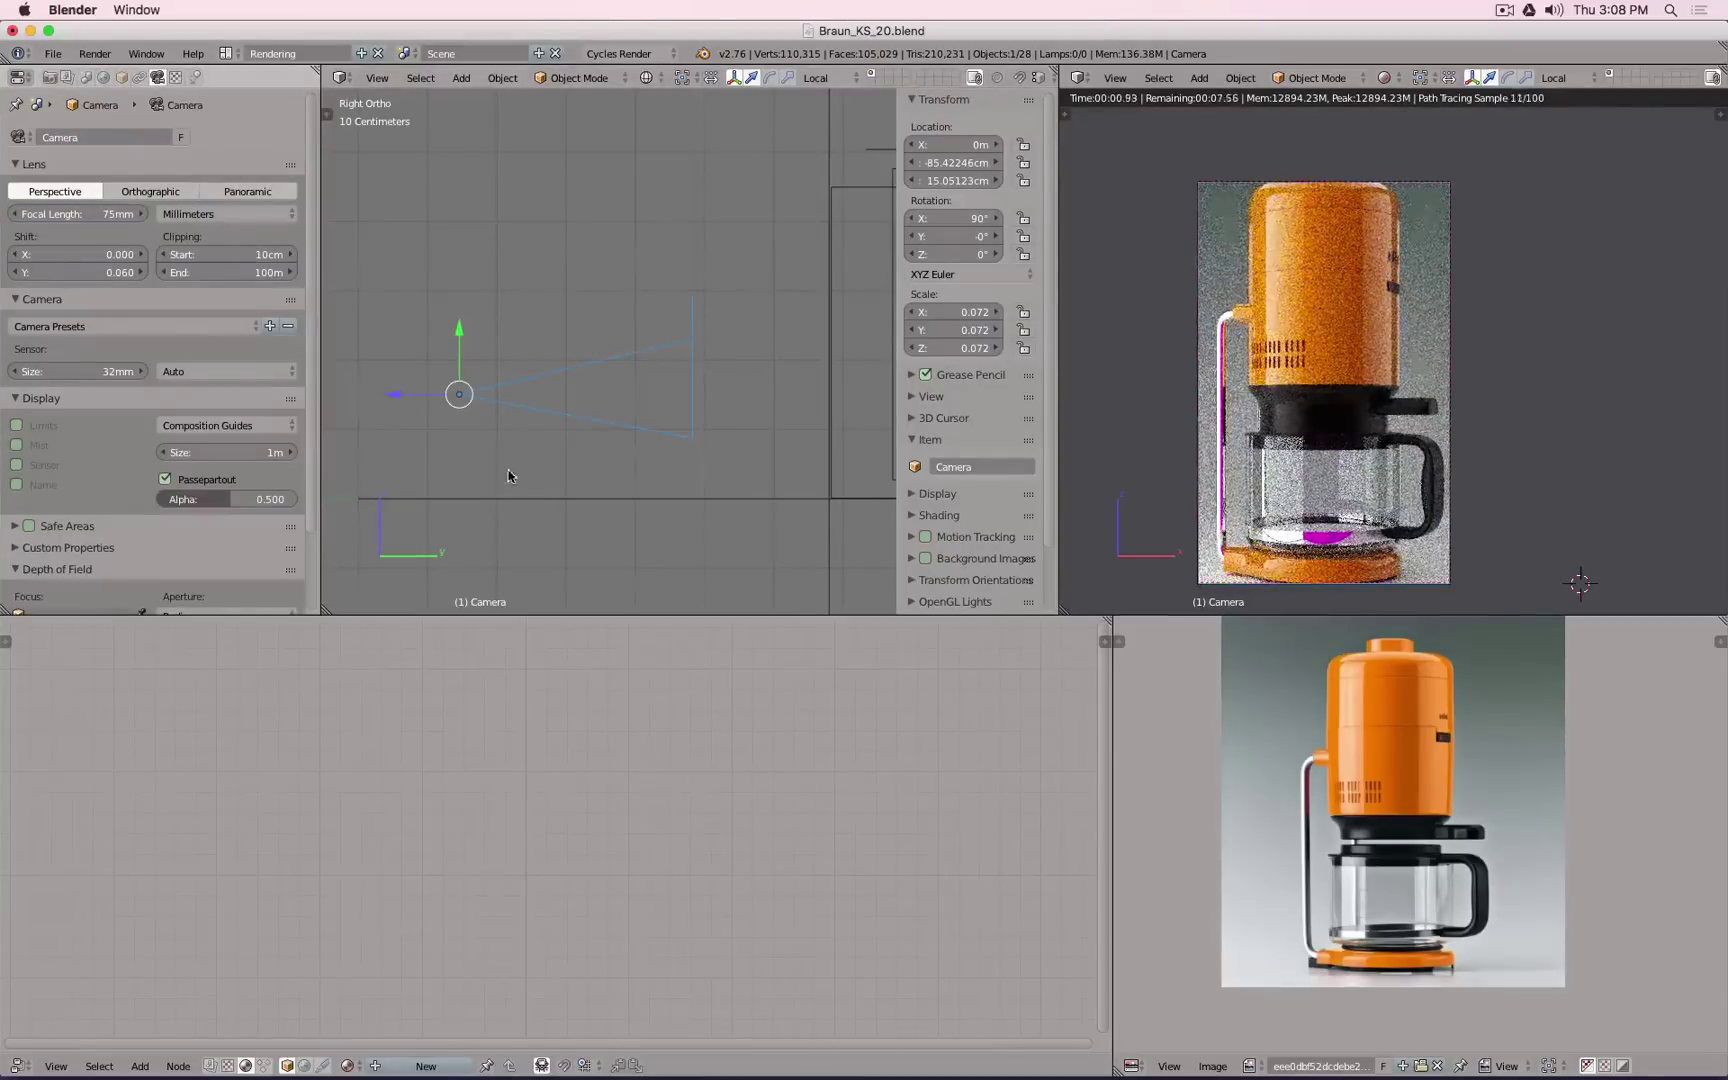
drag(392, 393, 1012, 393)
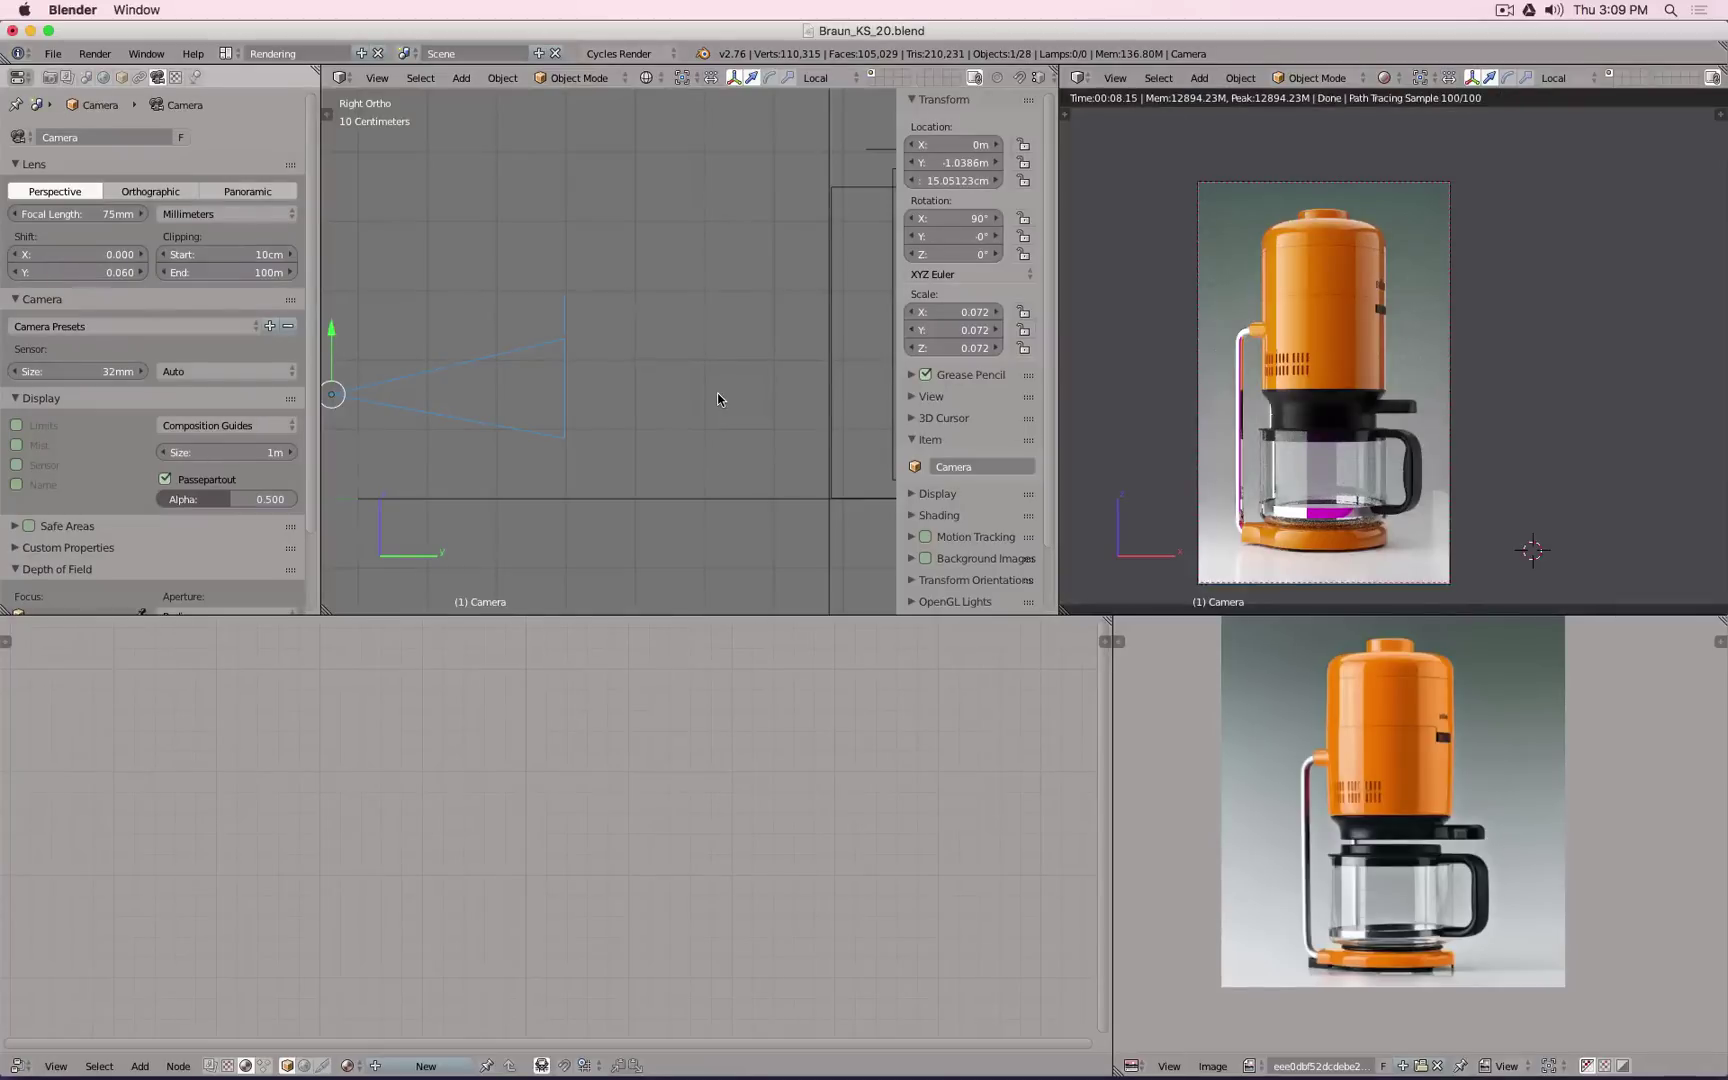
Step: Select the large magenta reflection plane and set its Maximum Draw Type to Wire
scroll(725, 339, down, 5)
middle_drag(725, 339, 761, 265)
right_click(766, 266)
scroll(560, 295, up, 2)
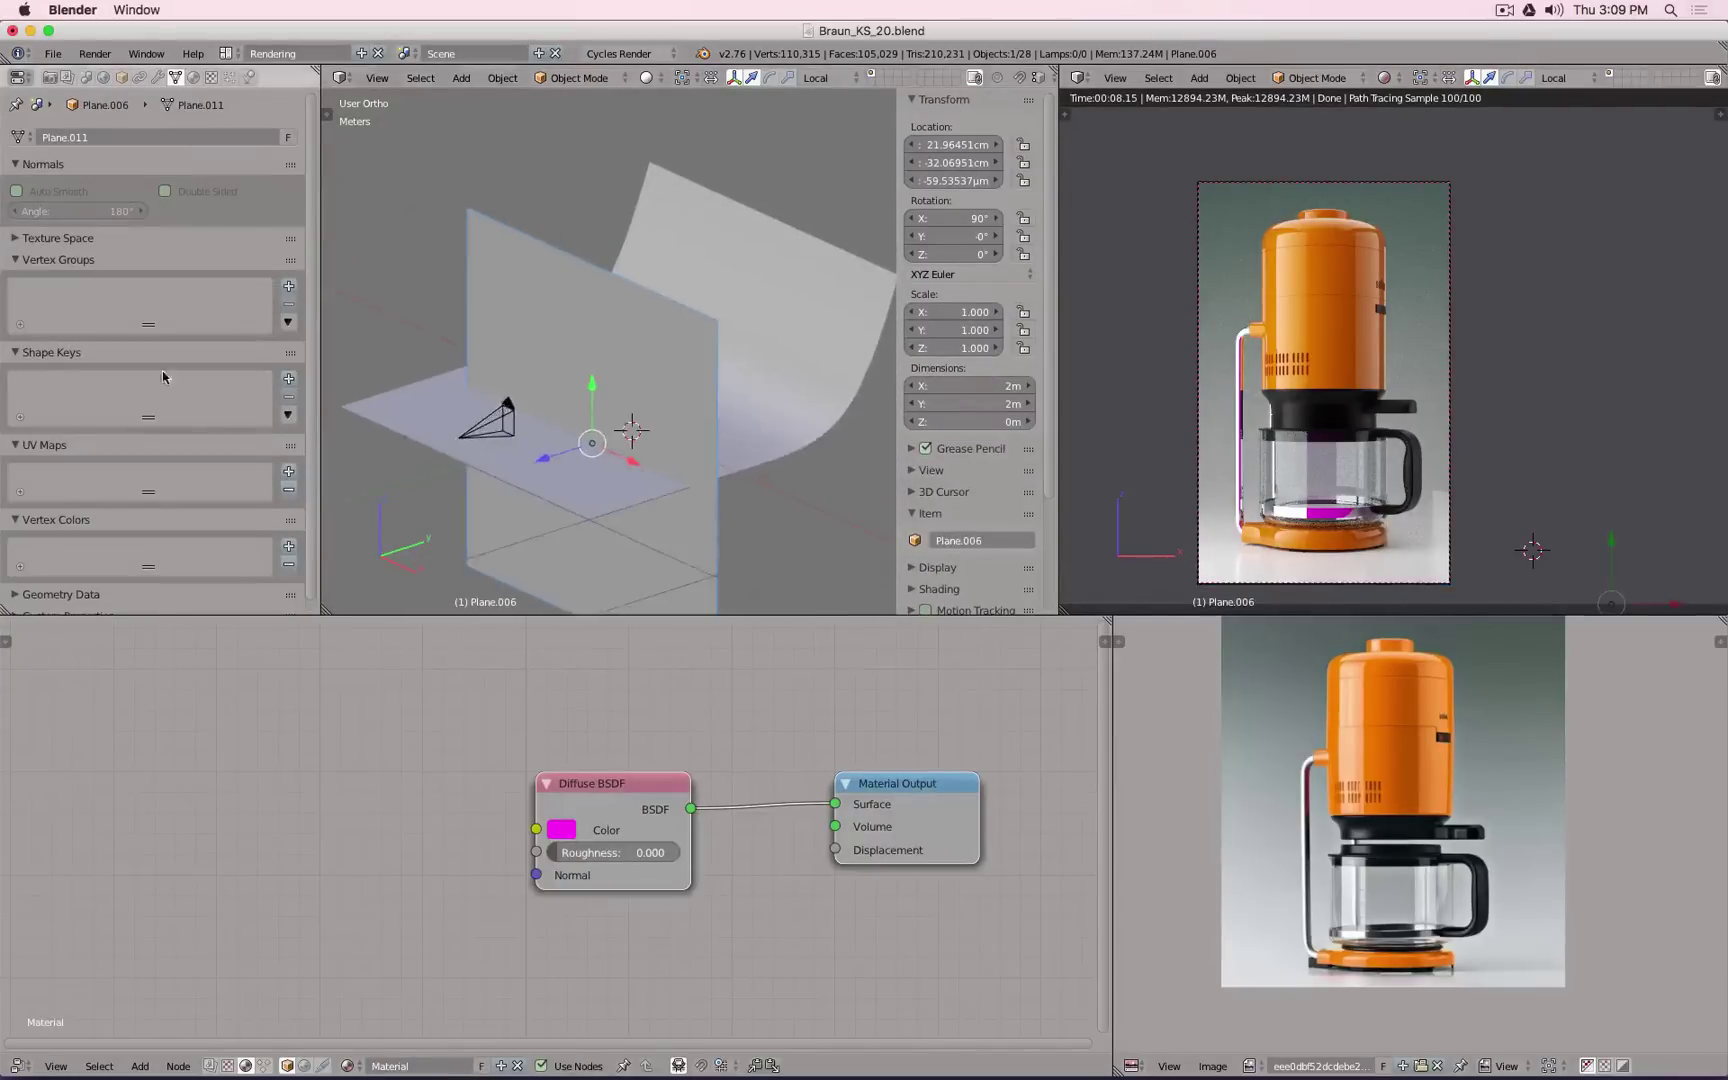
click(121, 77)
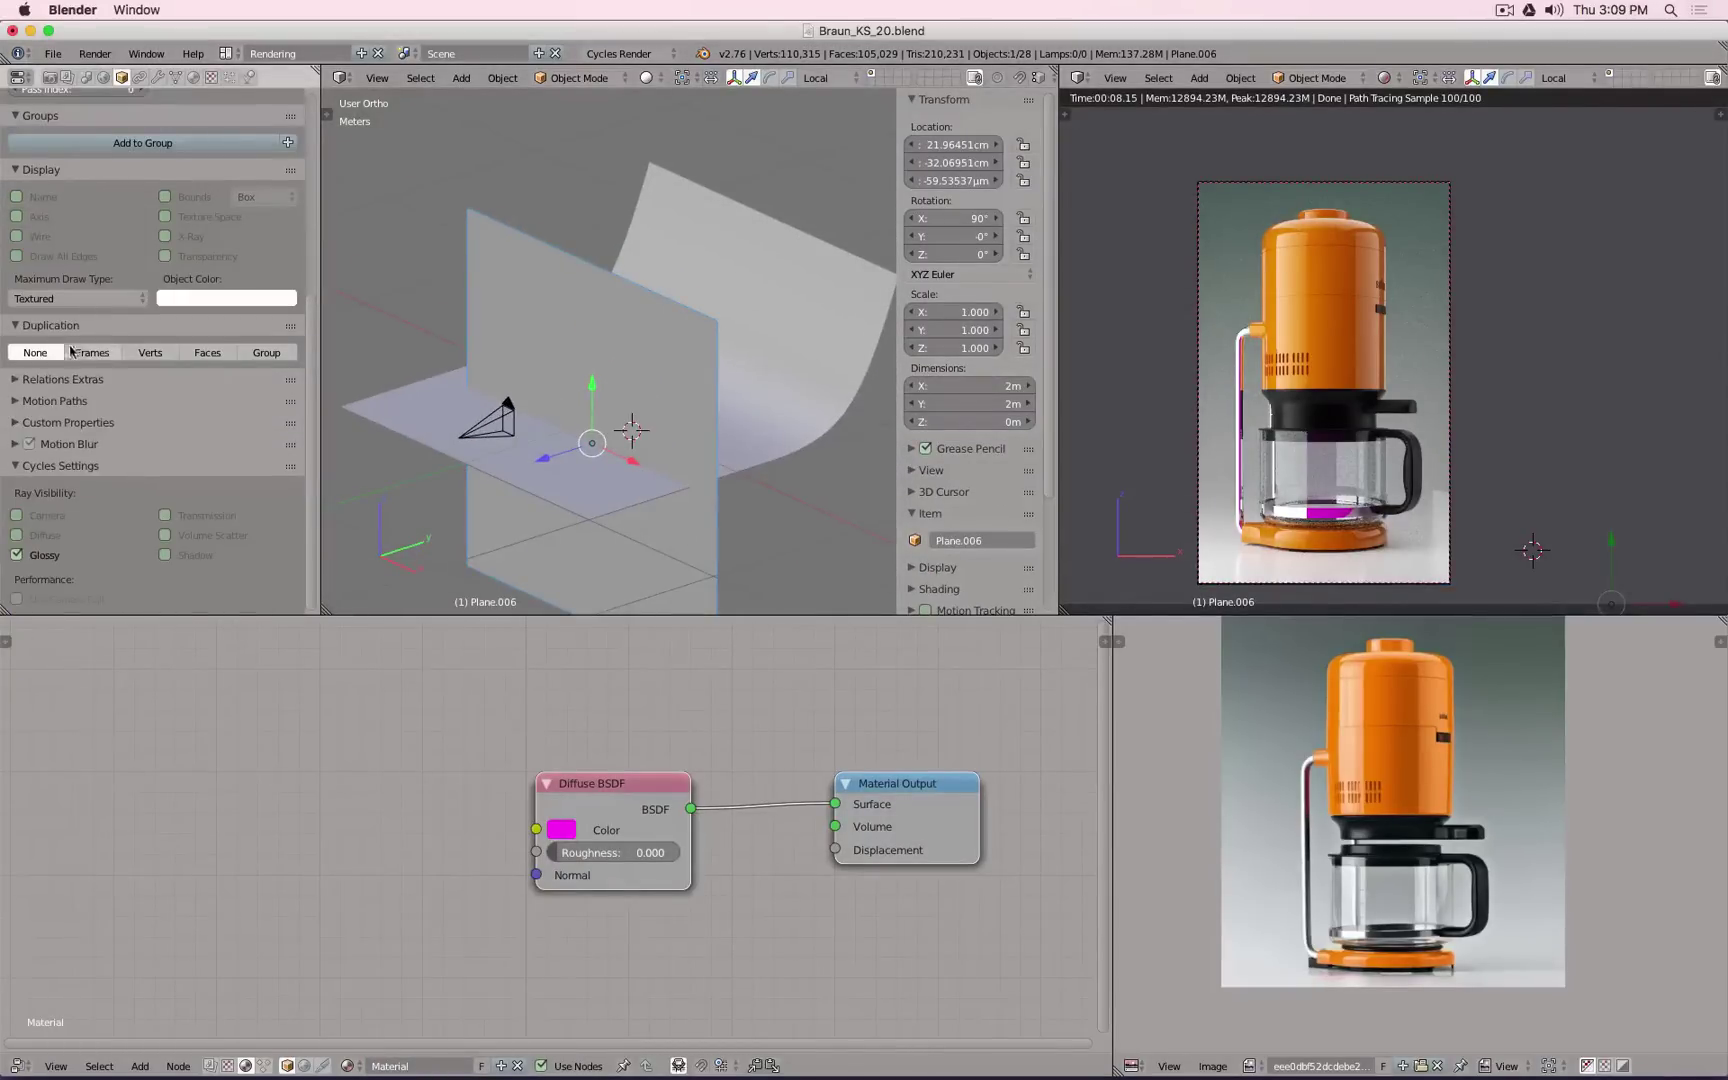
click(72, 297)
click(77, 259)
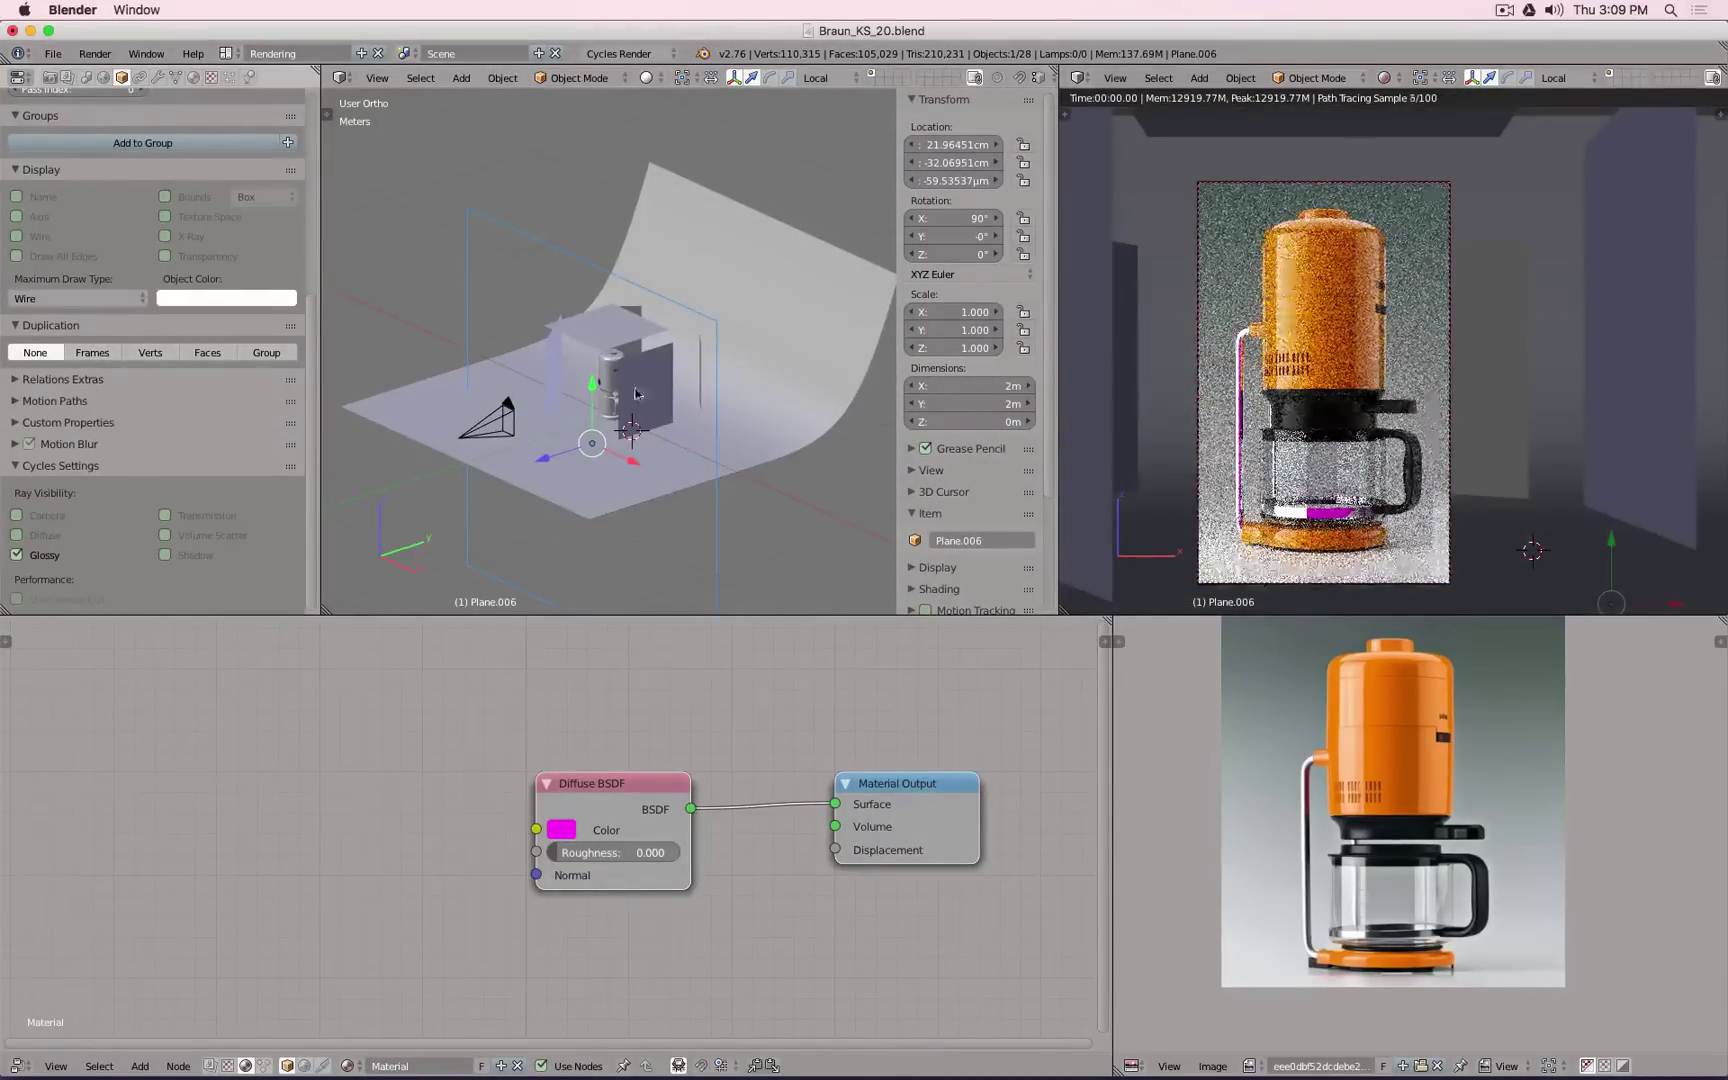
Step: Scale the plane's mesh down to about 90 cm square and move the plane over the coffee maker in the front view
key(Tab)
key(s)
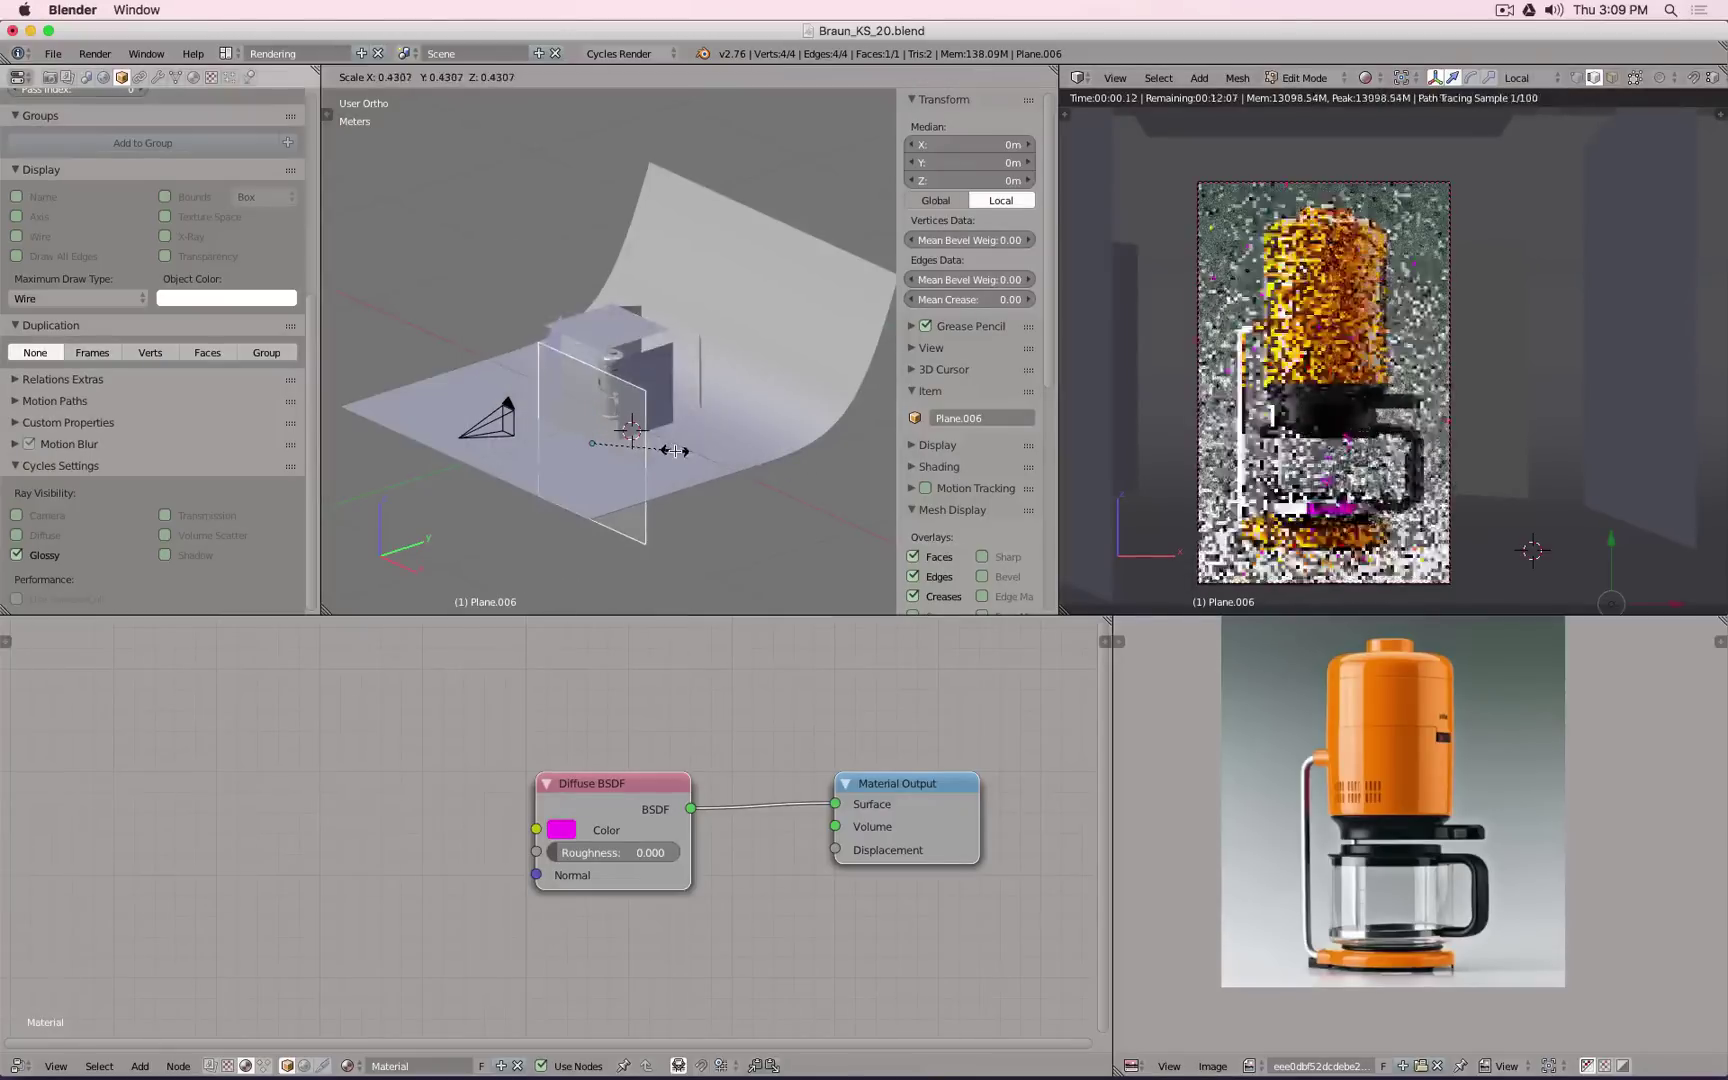
click(700, 452)
key(KP_1)
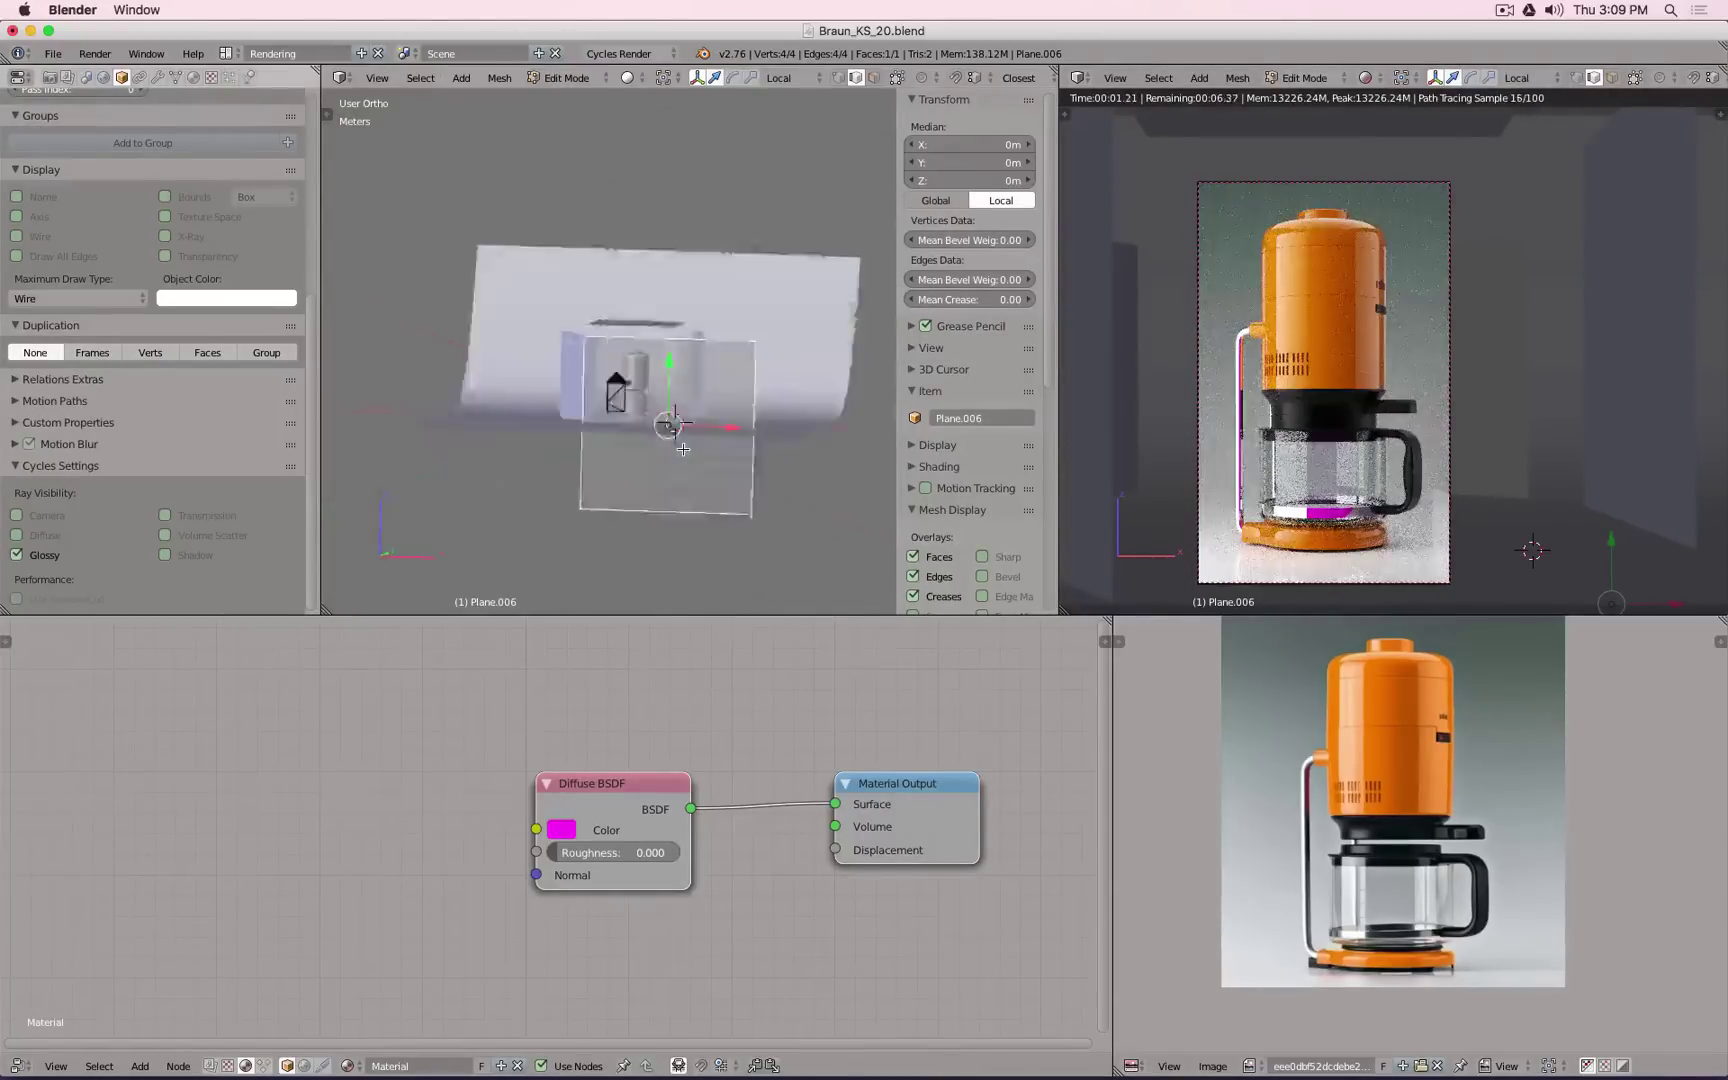
scroll(686, 440, up, 3)
key(Tab)
key(g)
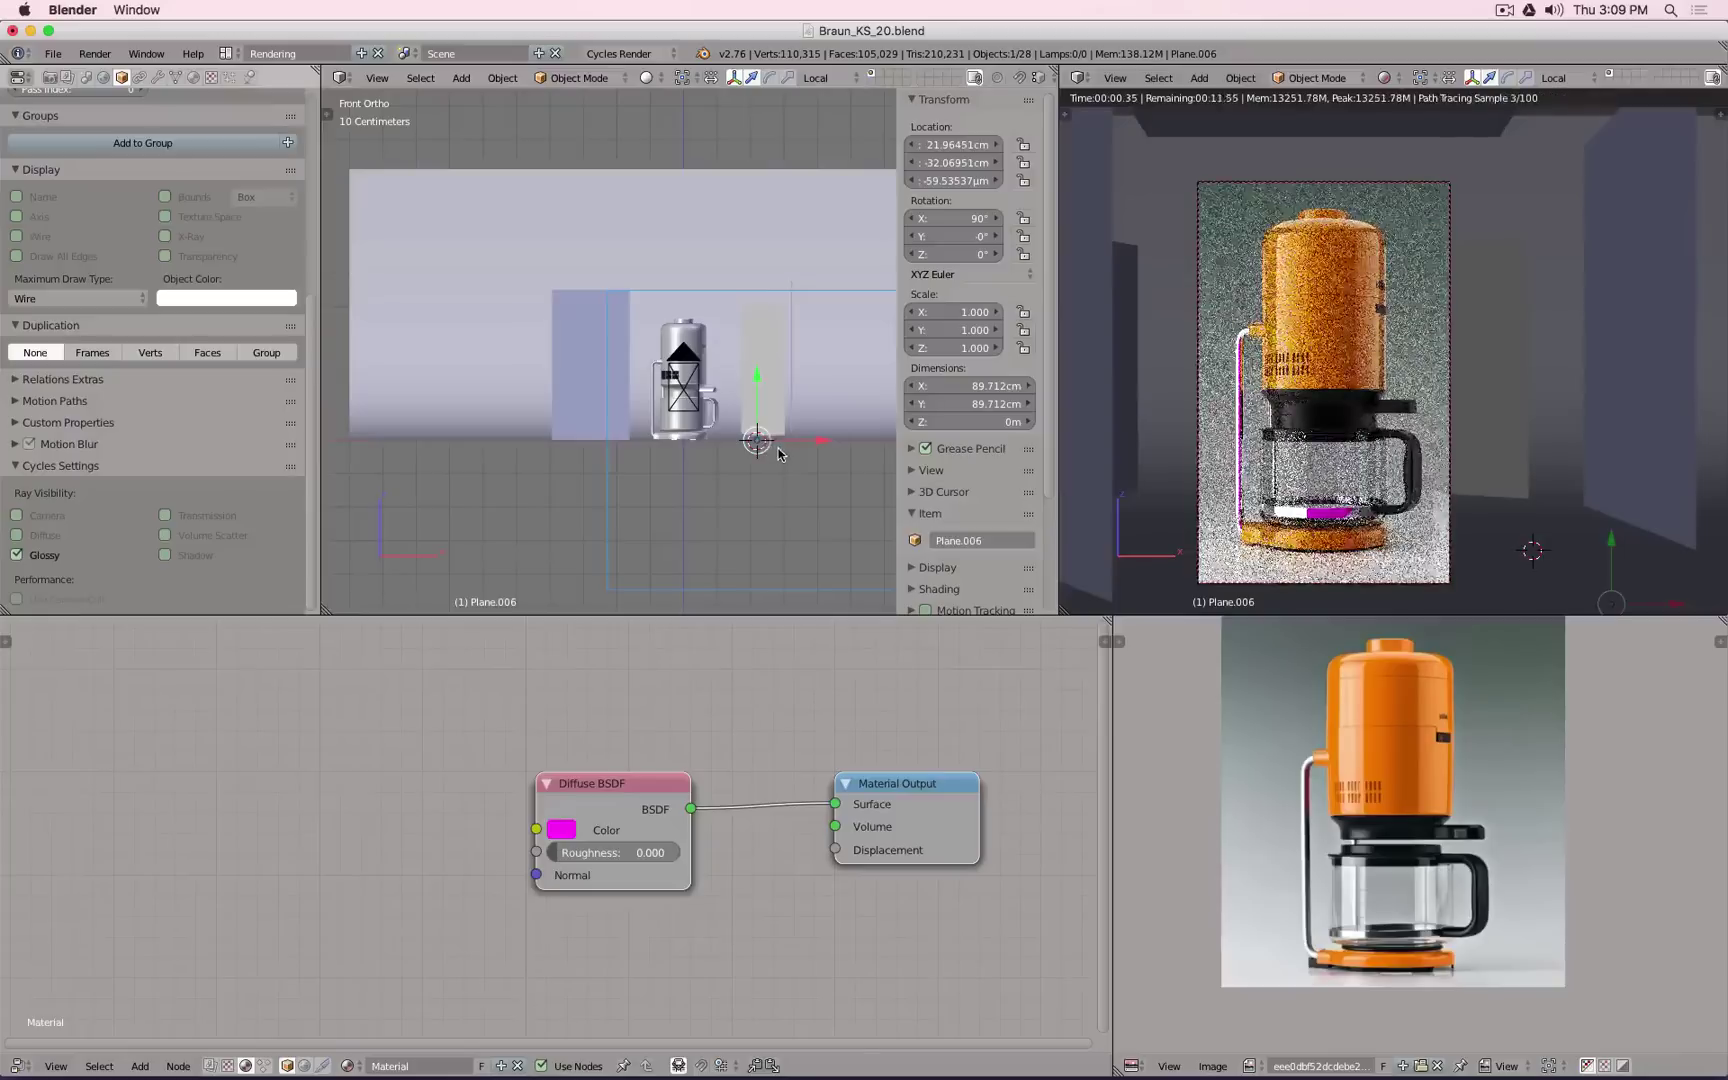
click(694, 368)
Step: Narrow the plane's mesh to about 31 cm wide and bring its upper and lower edges in to about 46 cm tall
key(Tab)
key(s)
key(x)
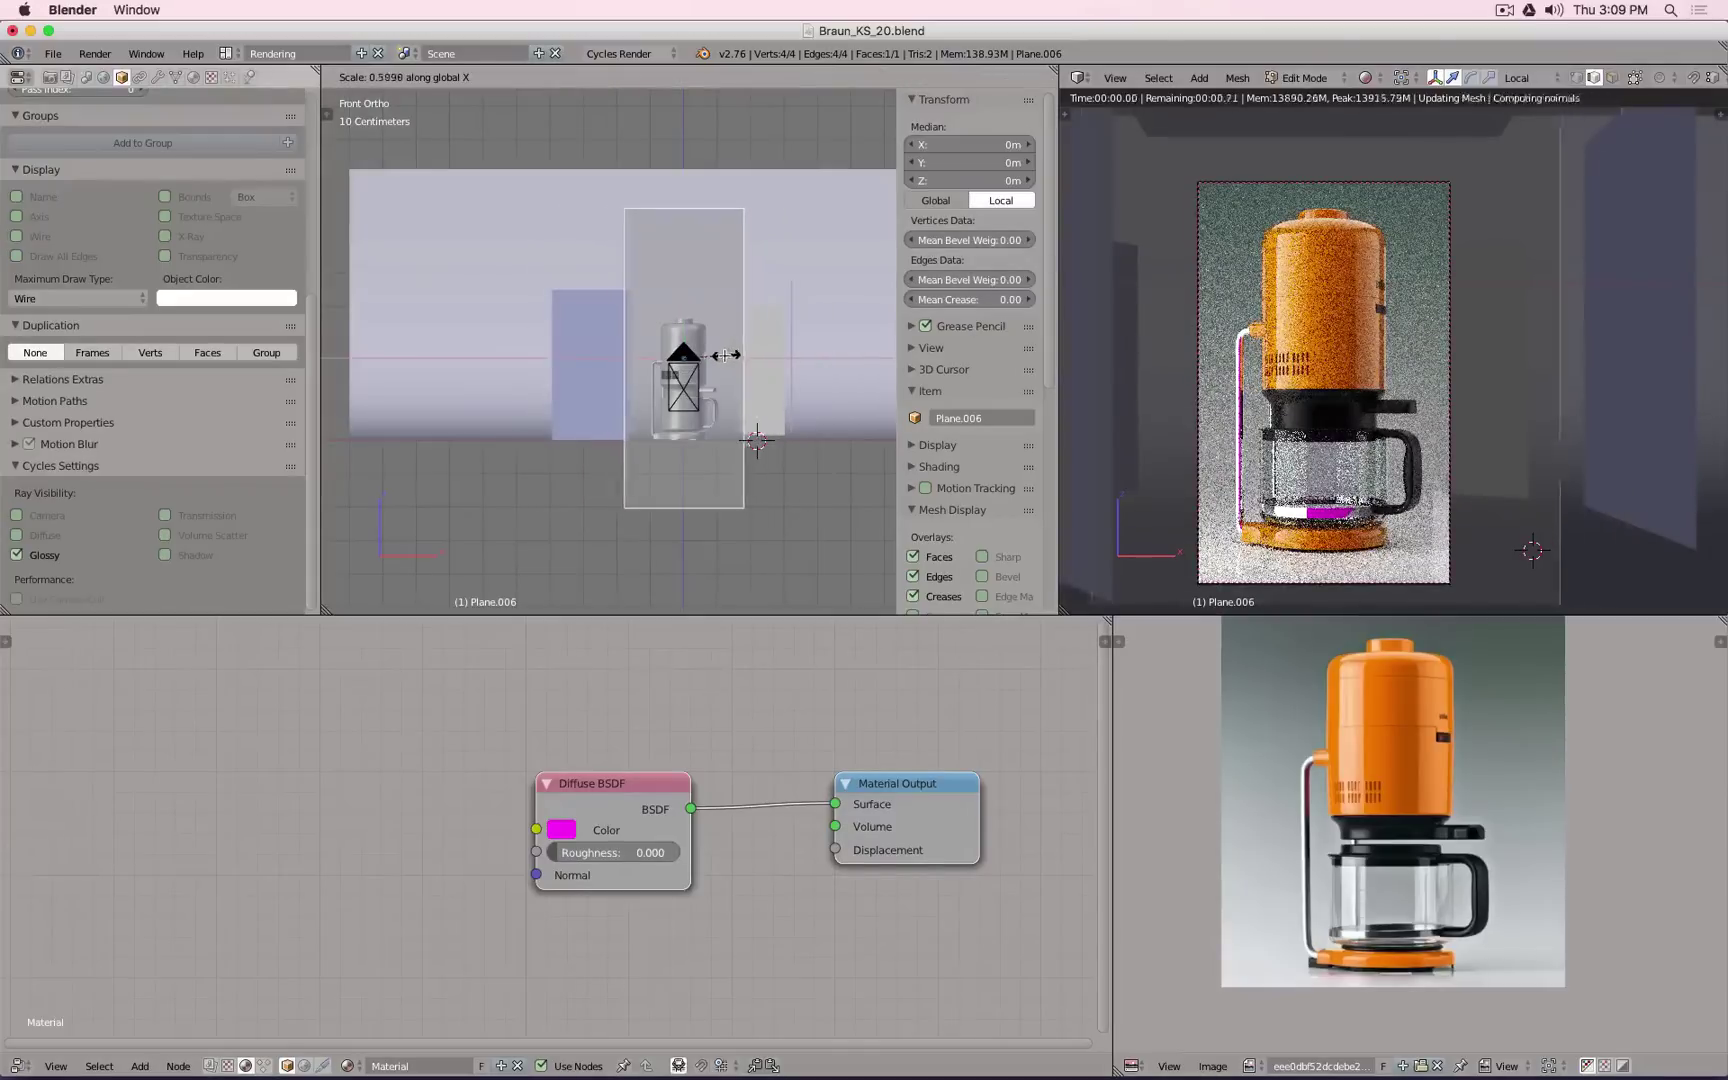
click(719, 370)
right_click(693, 211)
drag(682, 138, 685, 226)
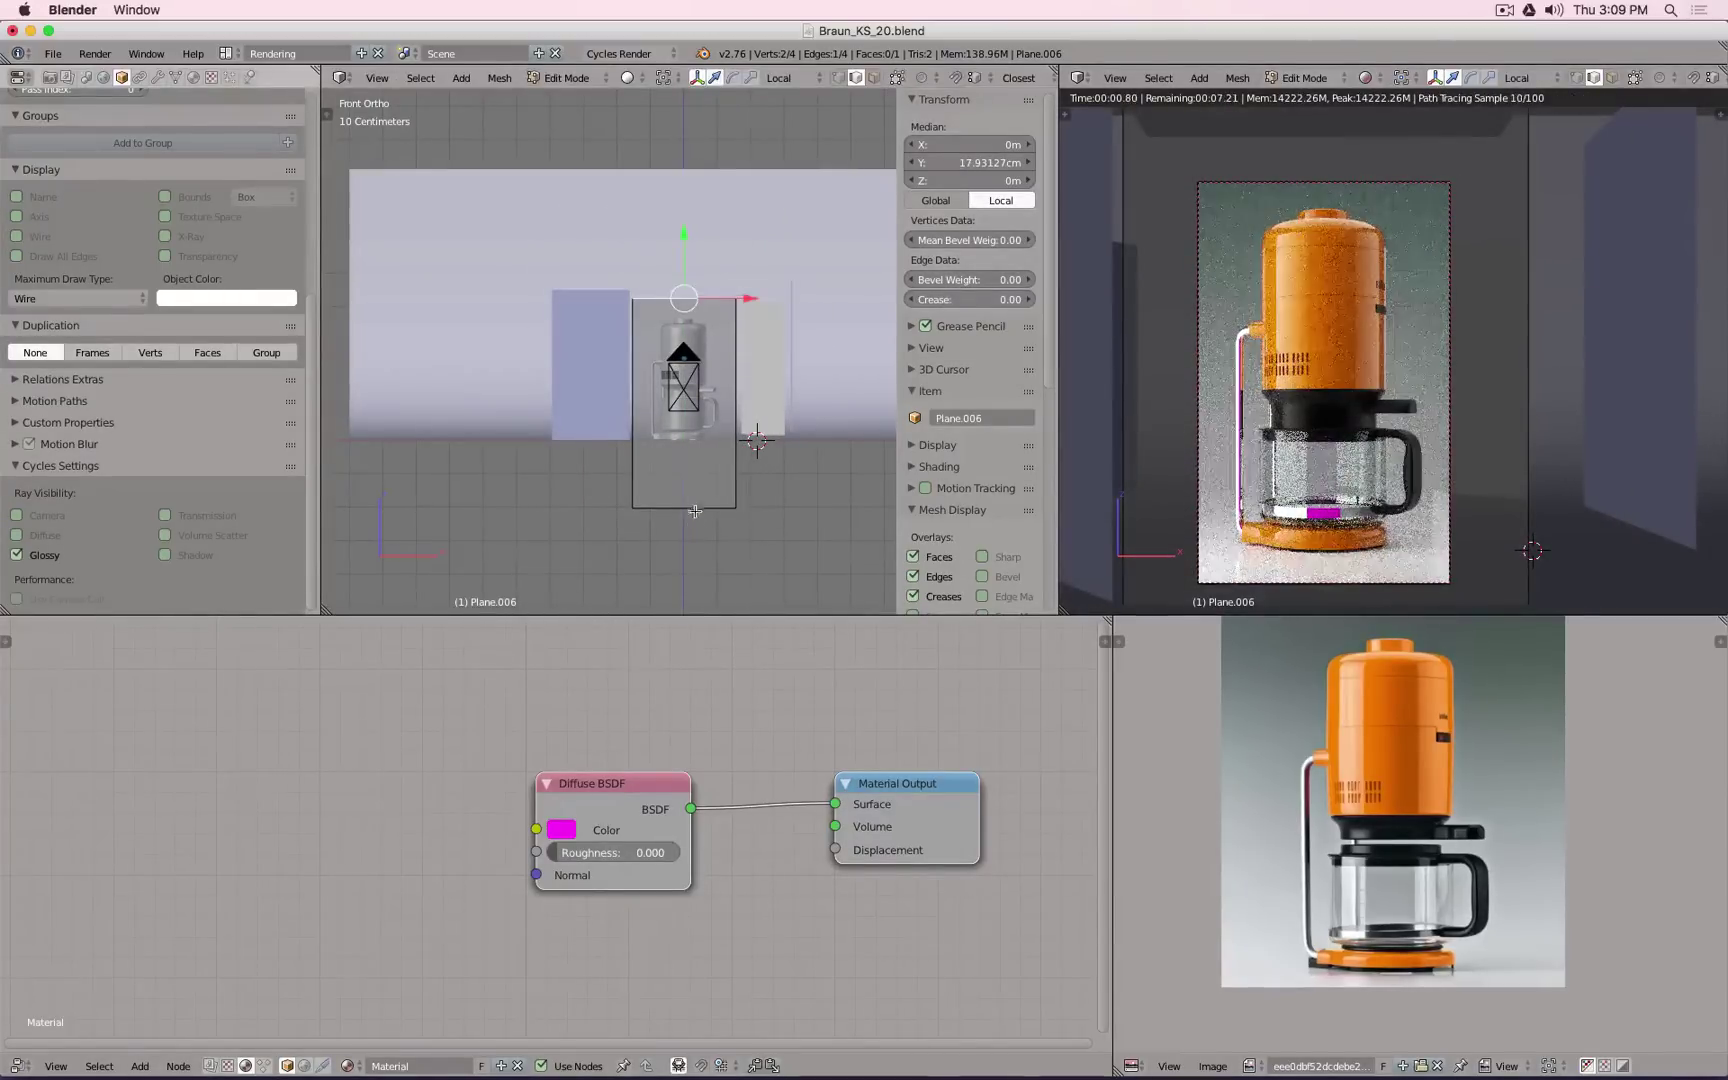
right_click(684, 508)
drag(684, 448, 685, 392)
key(Tab)
Step: Change the plane's Diffuse color to a neutral dark grey with a value of 0.25
middle_drag(721, 326, 646, 392)
click(561, 830)
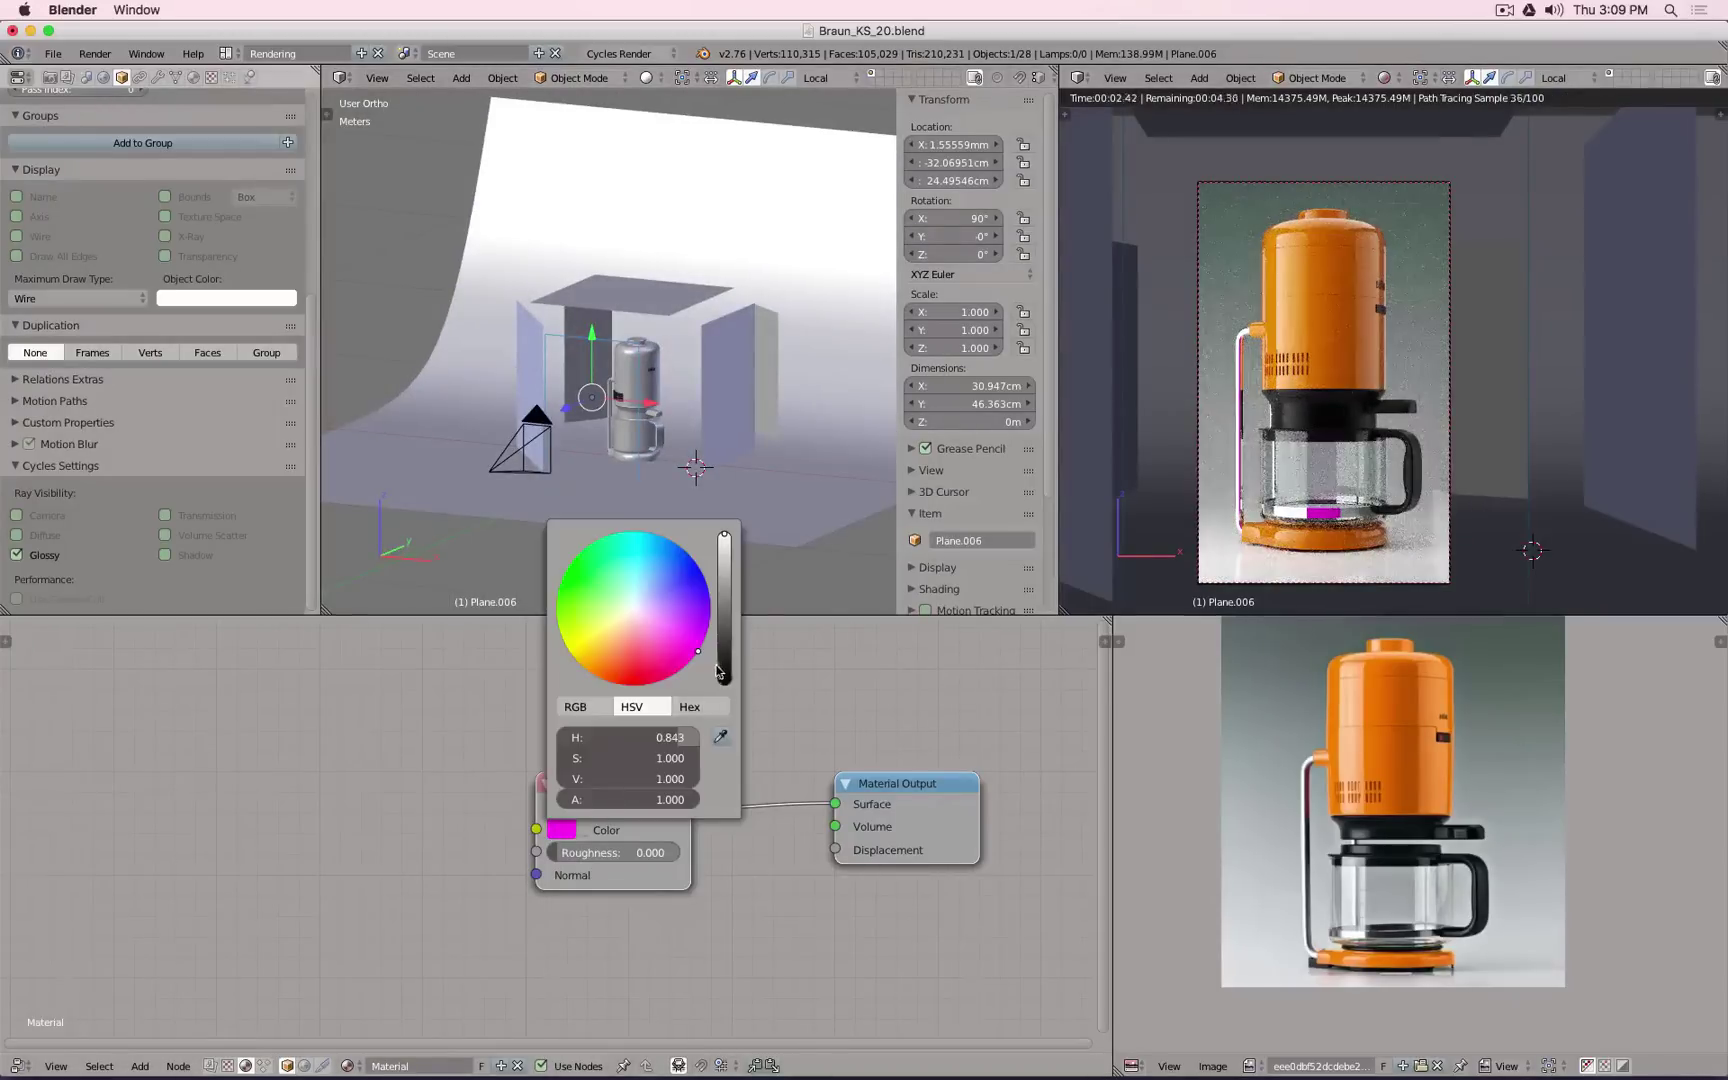
drag(676, 779, 560, 779)
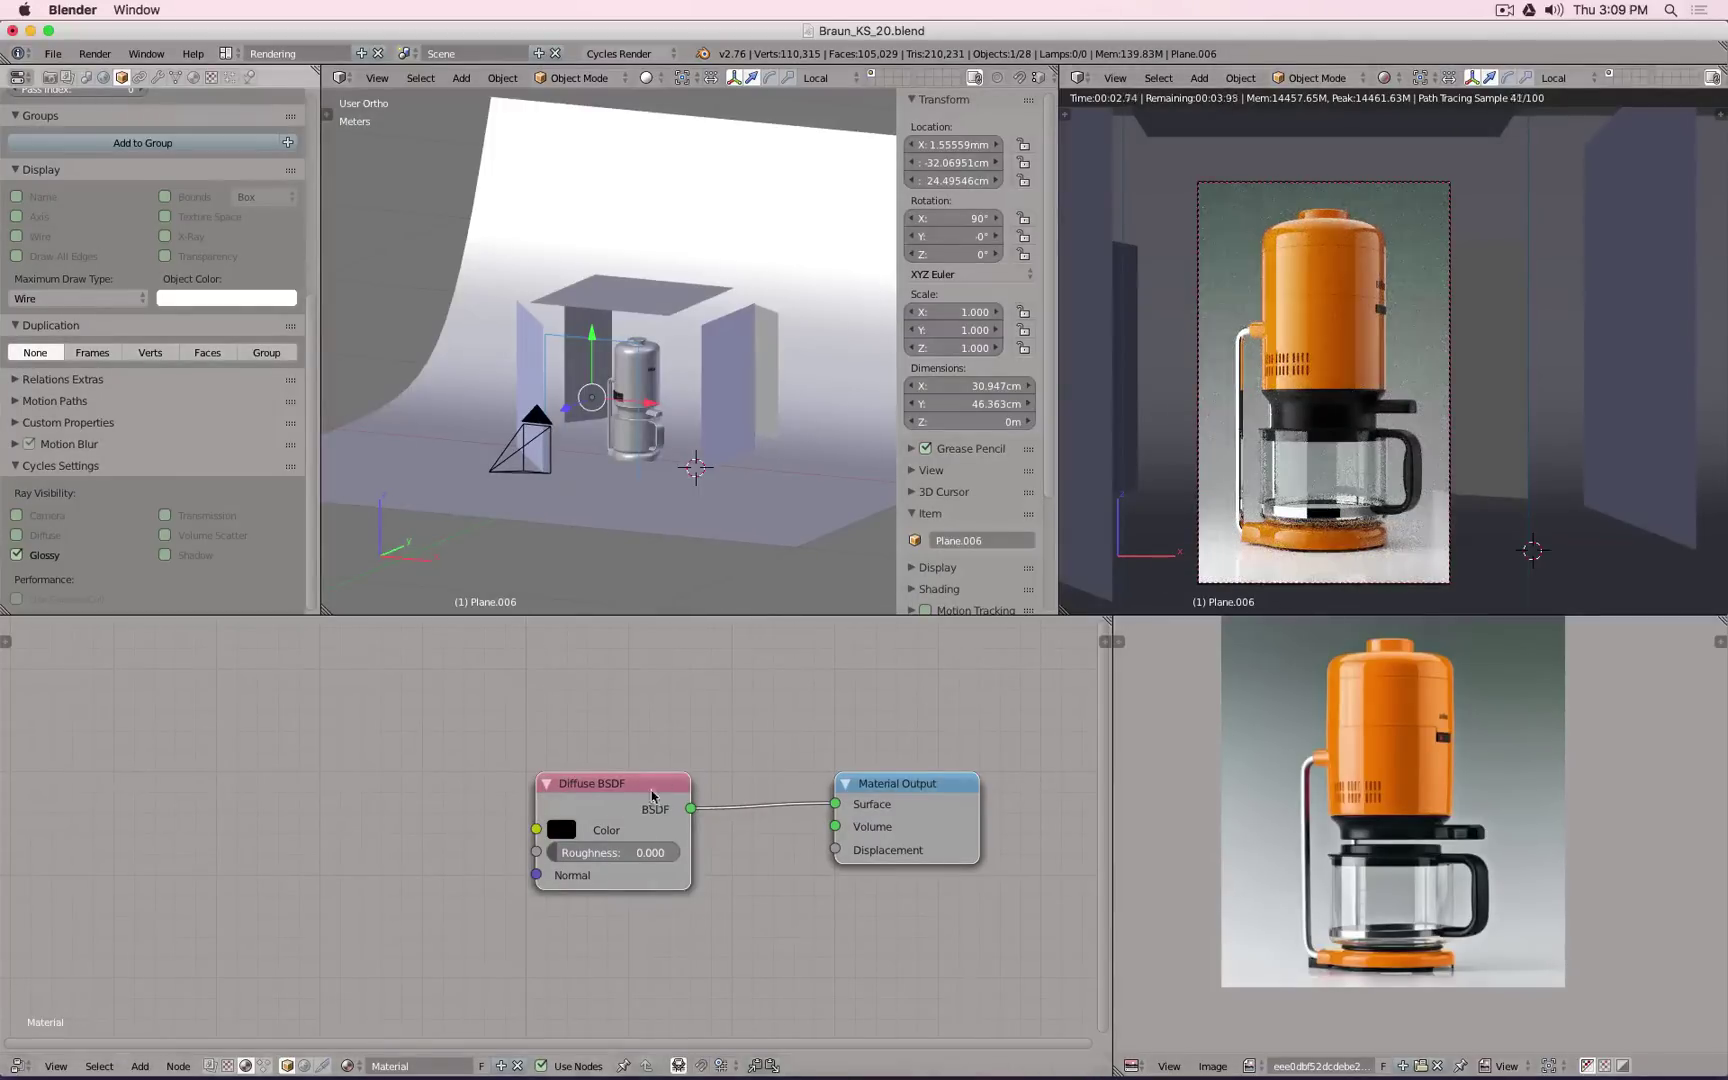
click(561, 830)
click(733, 648)
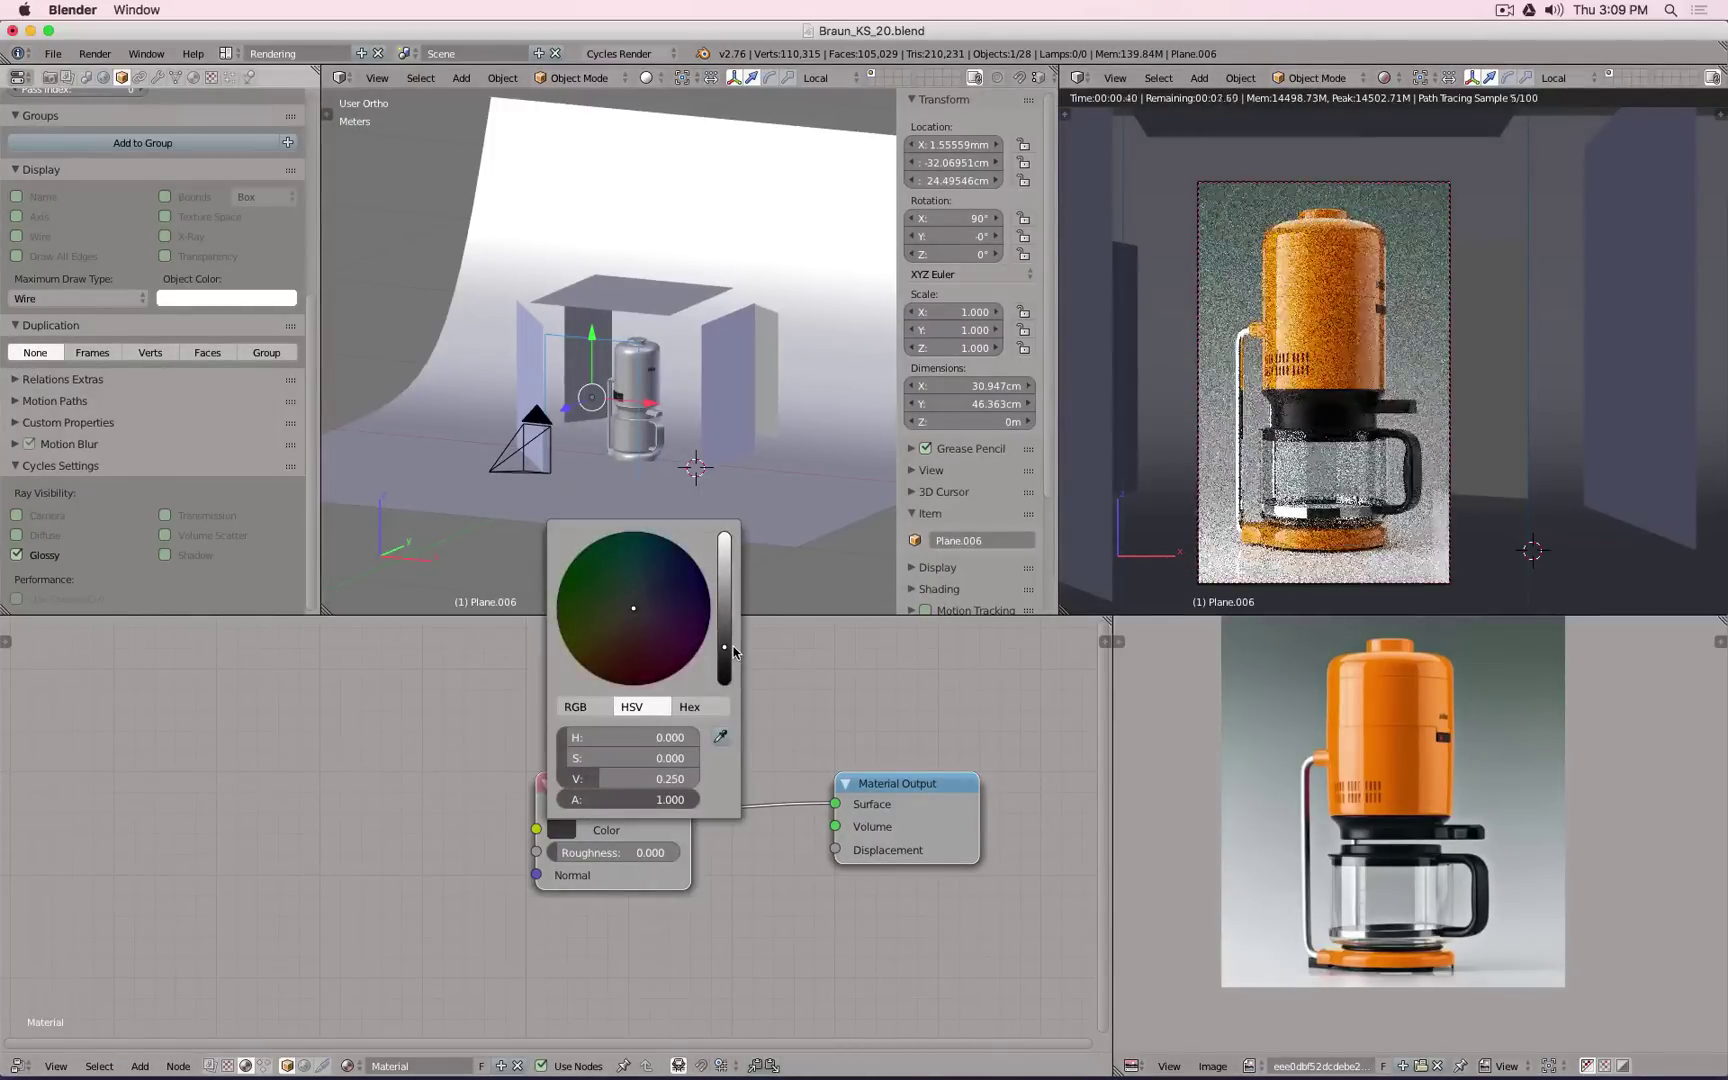
scroll(733, 651, up, 1)
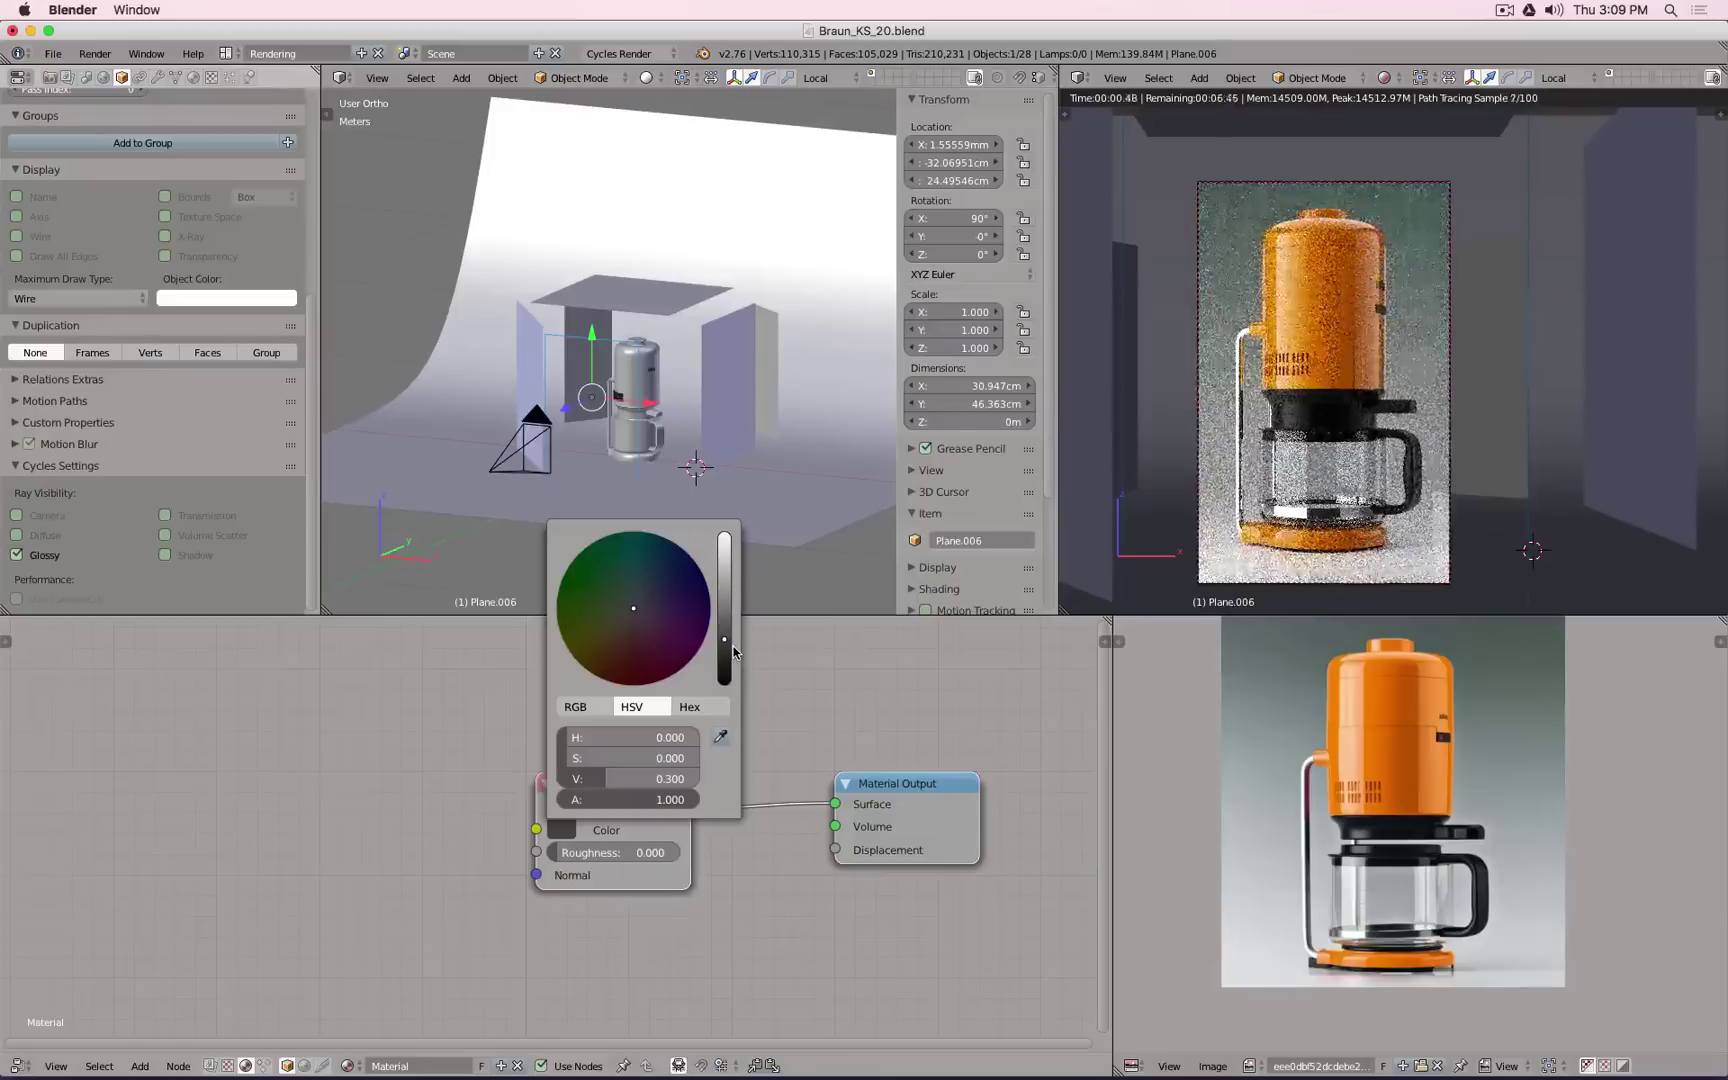
scroll(733, 651, down, 1)
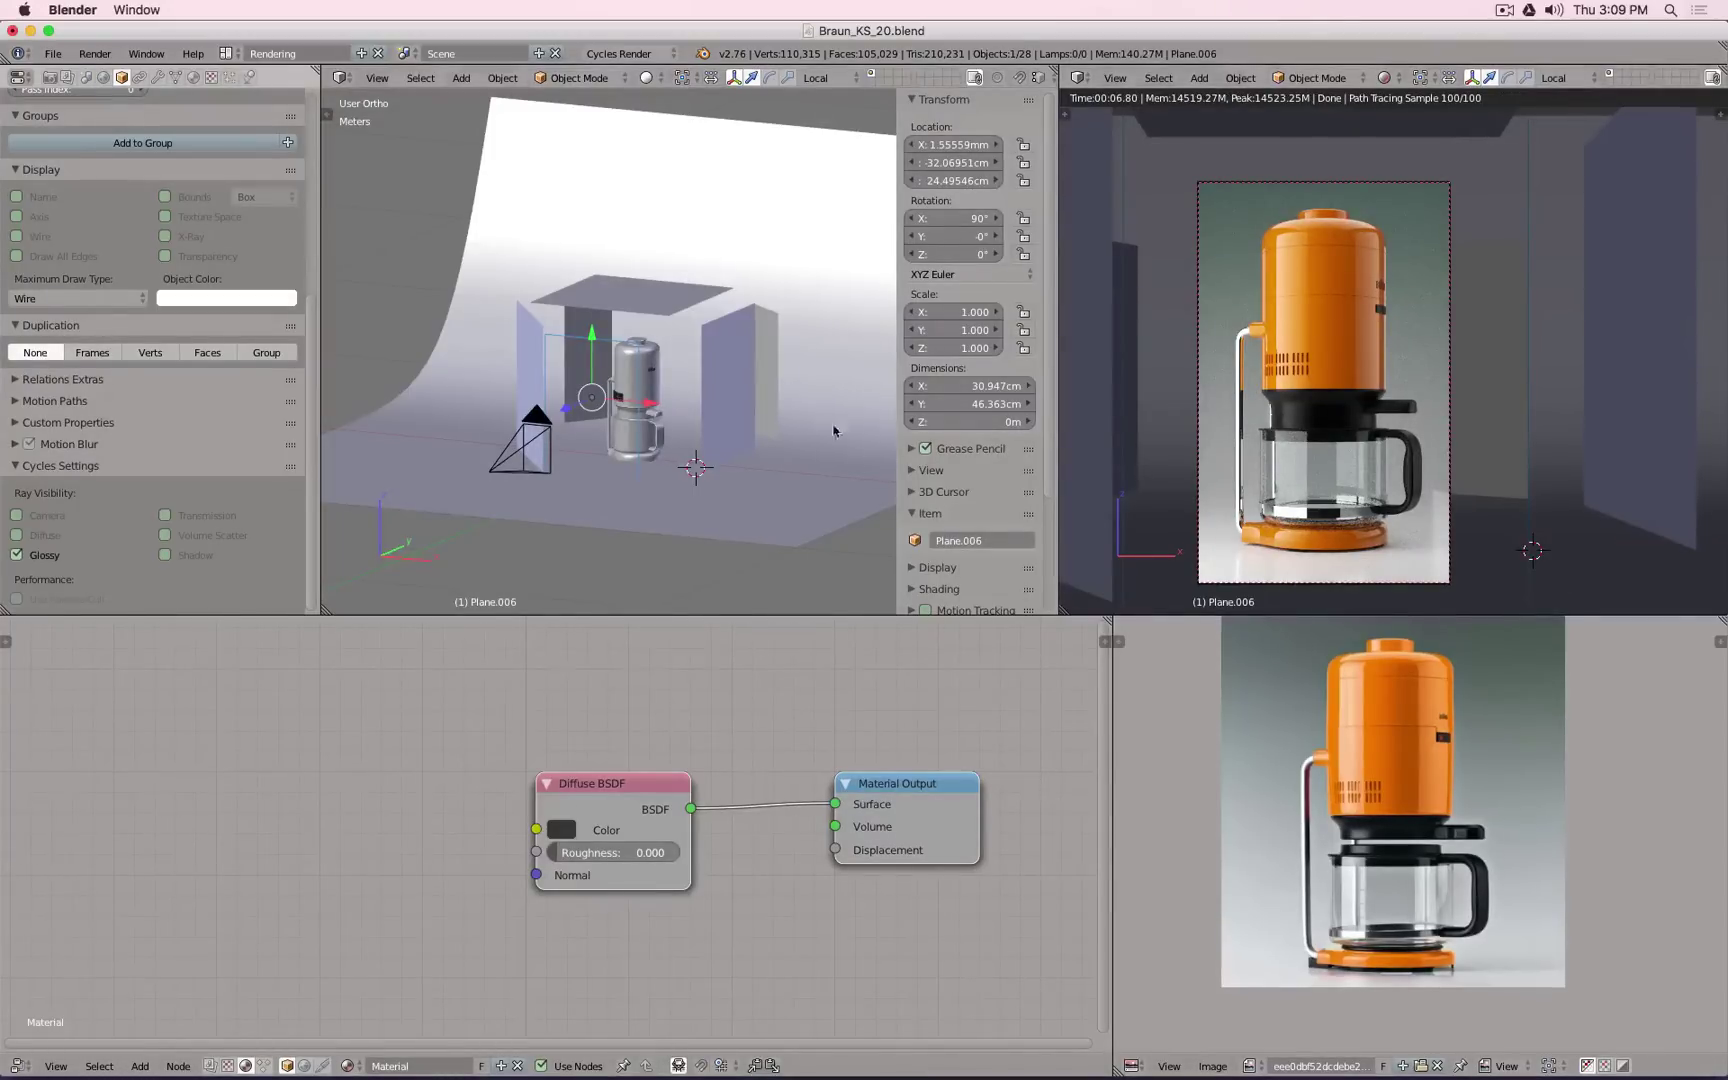
Step: Compare the coffee maker render with the reflection plane hidden and shown
key(h)
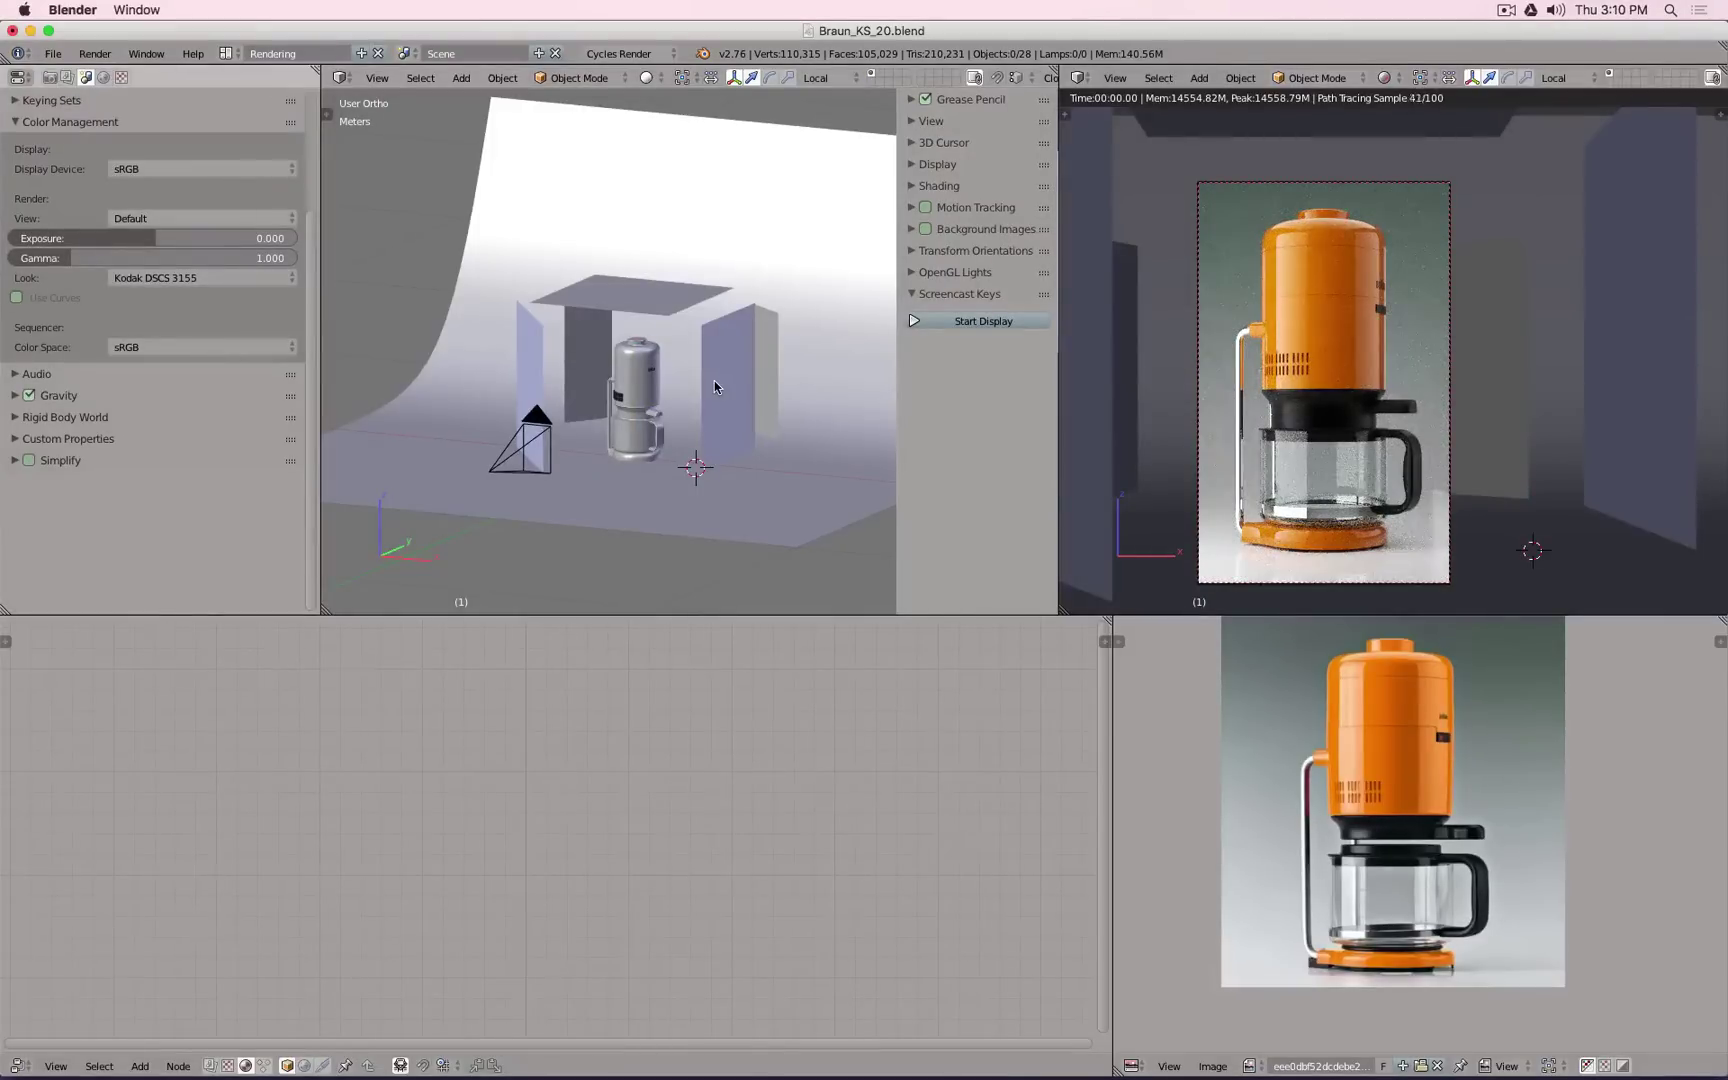
key(alt+h)
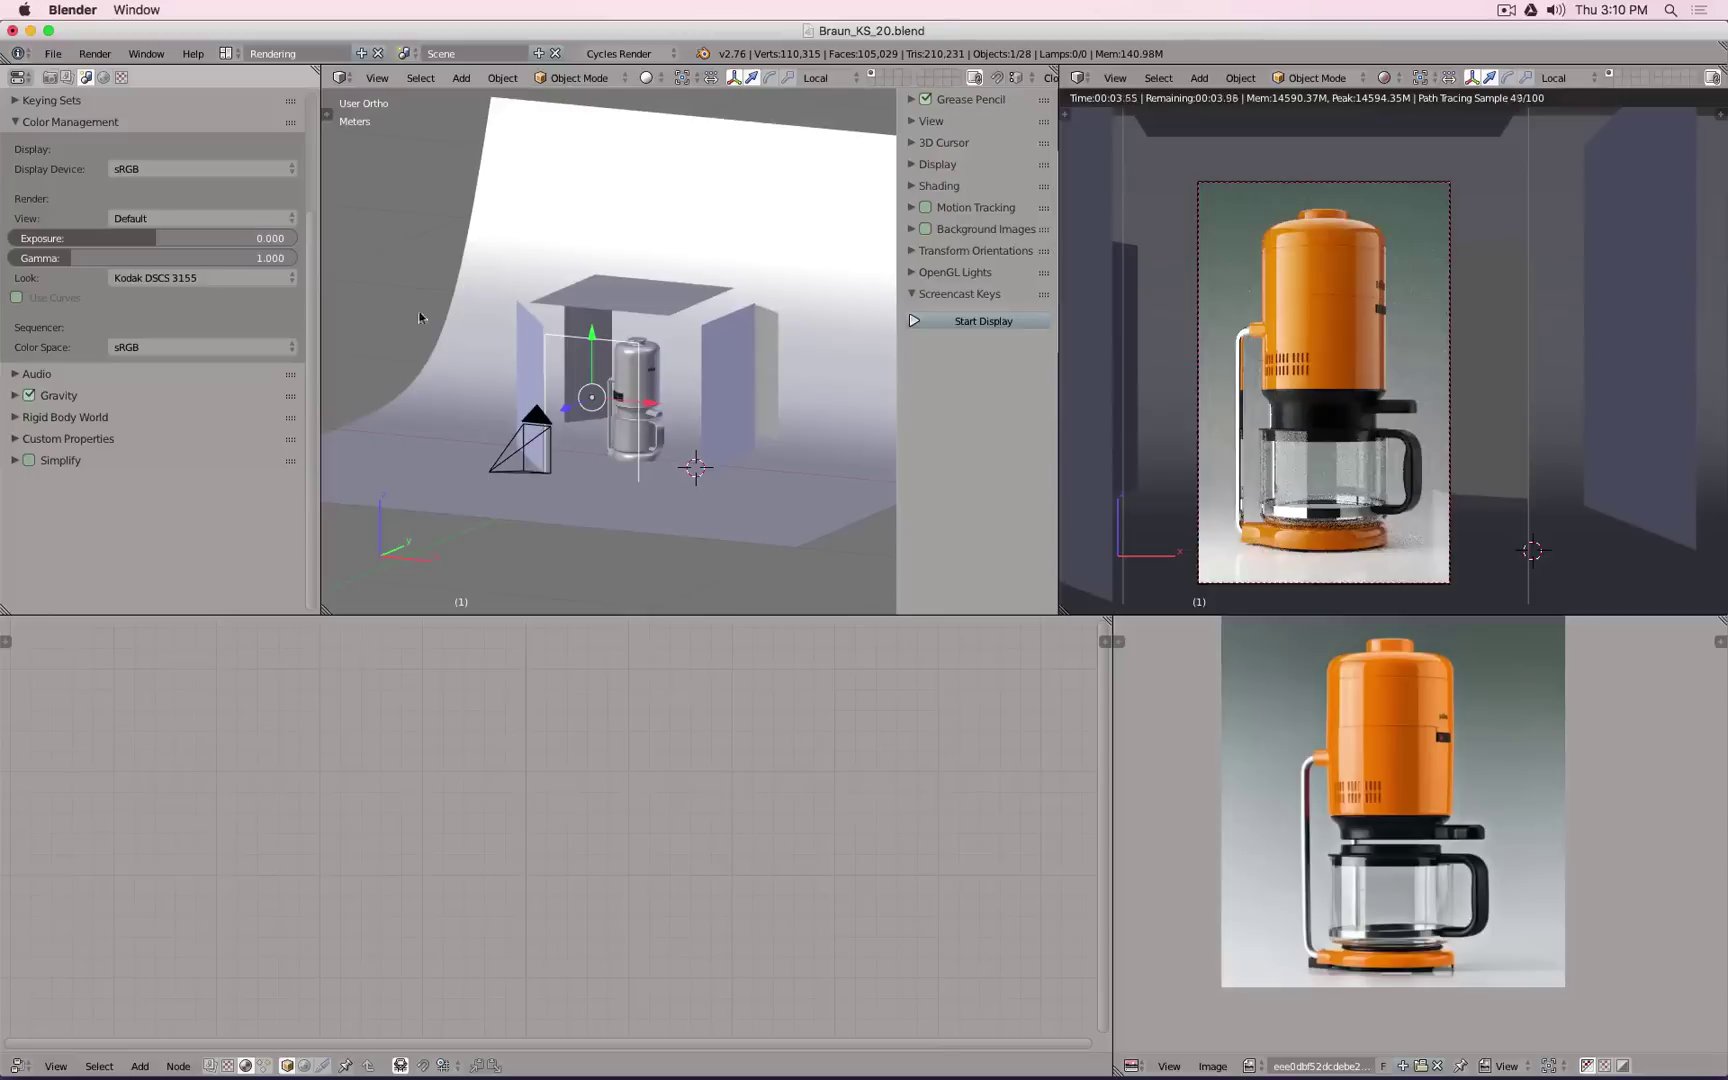
Step: Reselect the reflection plane and lighten its Diffuse color slightly to a value of about 0.29
right_click(562, 342)
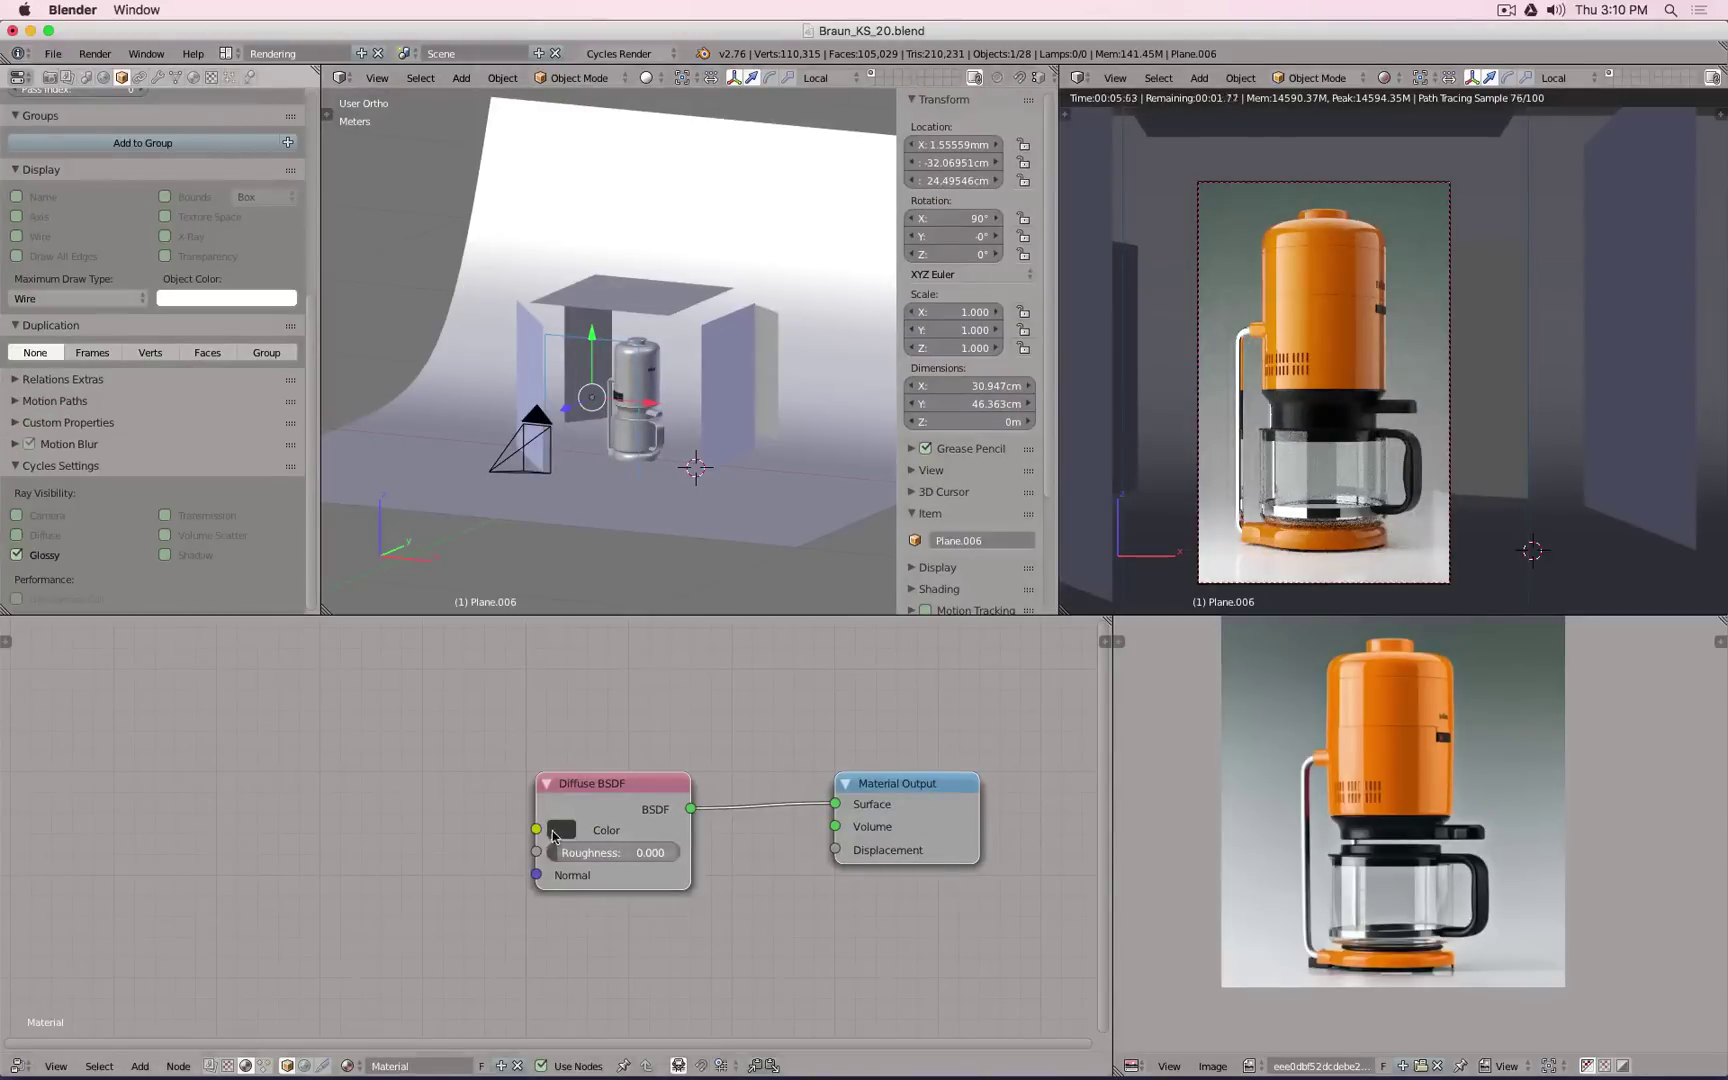
click(556, 830)
drag(724, 647, 724, 642)
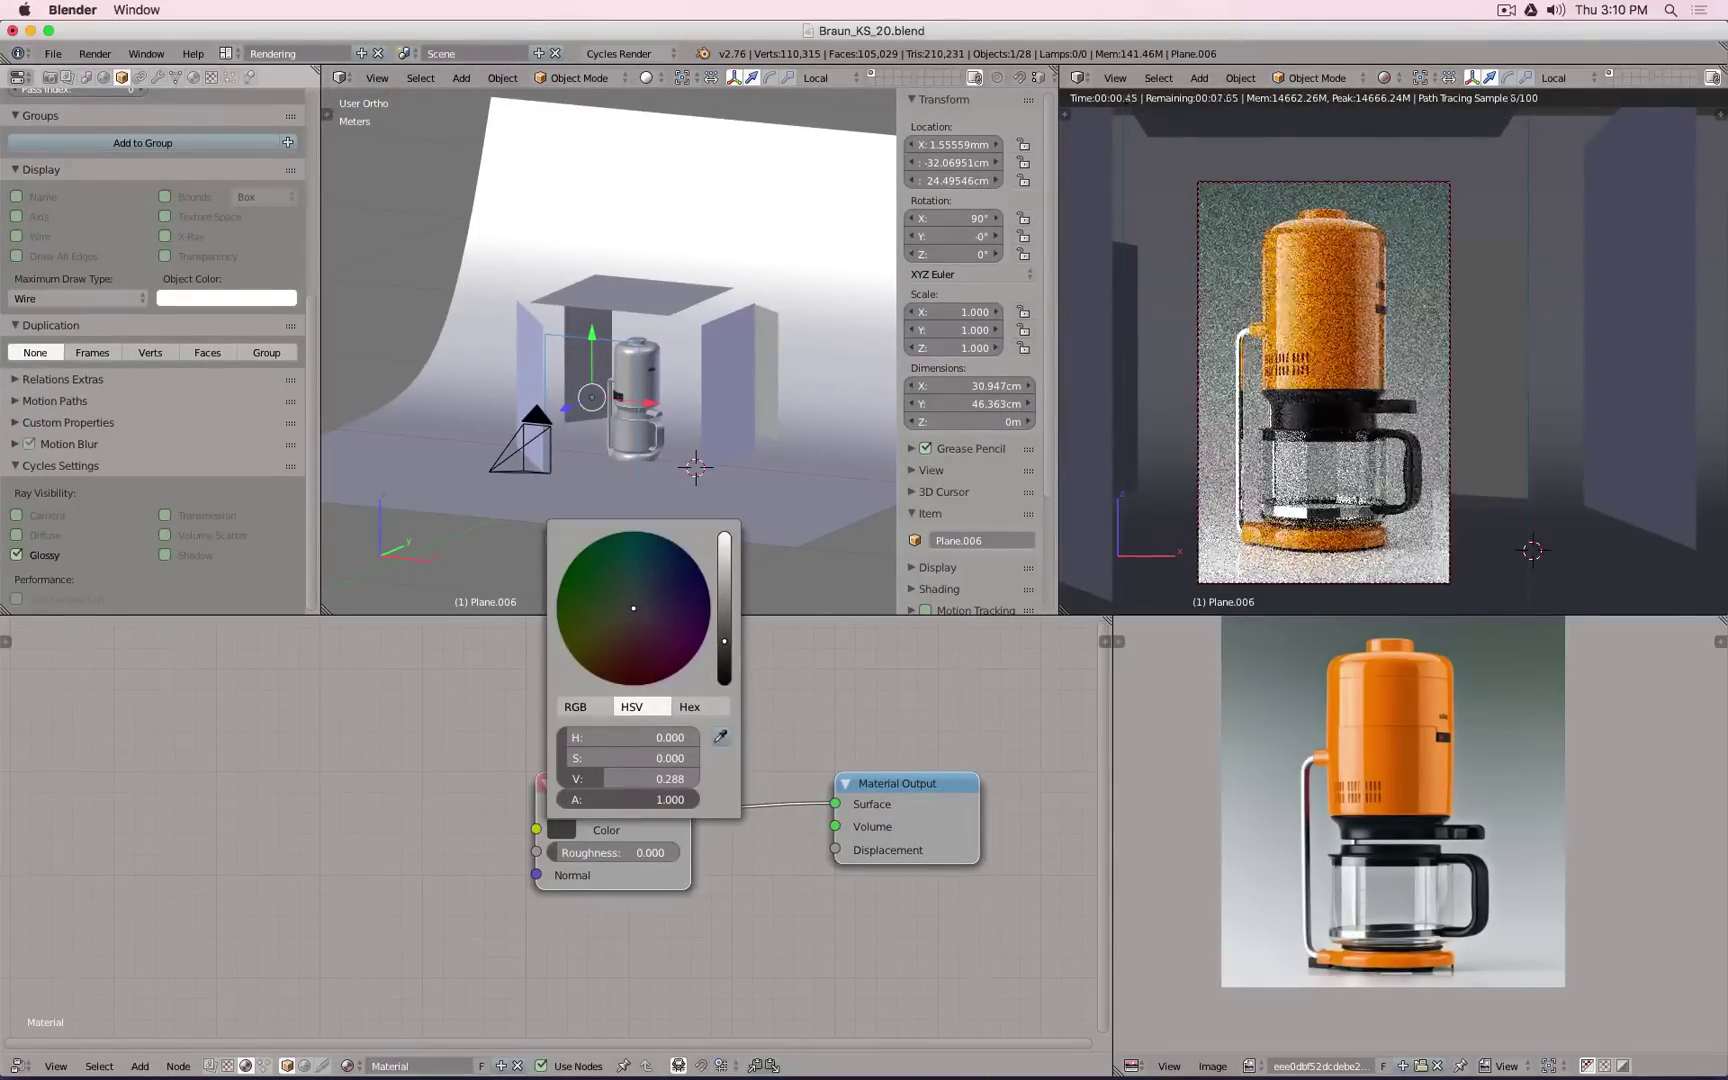
Step: Select the metal ring at the carafe's base, try a Glossy roughness of 0.1, and settle on 0.025
right_click(1293, 516)
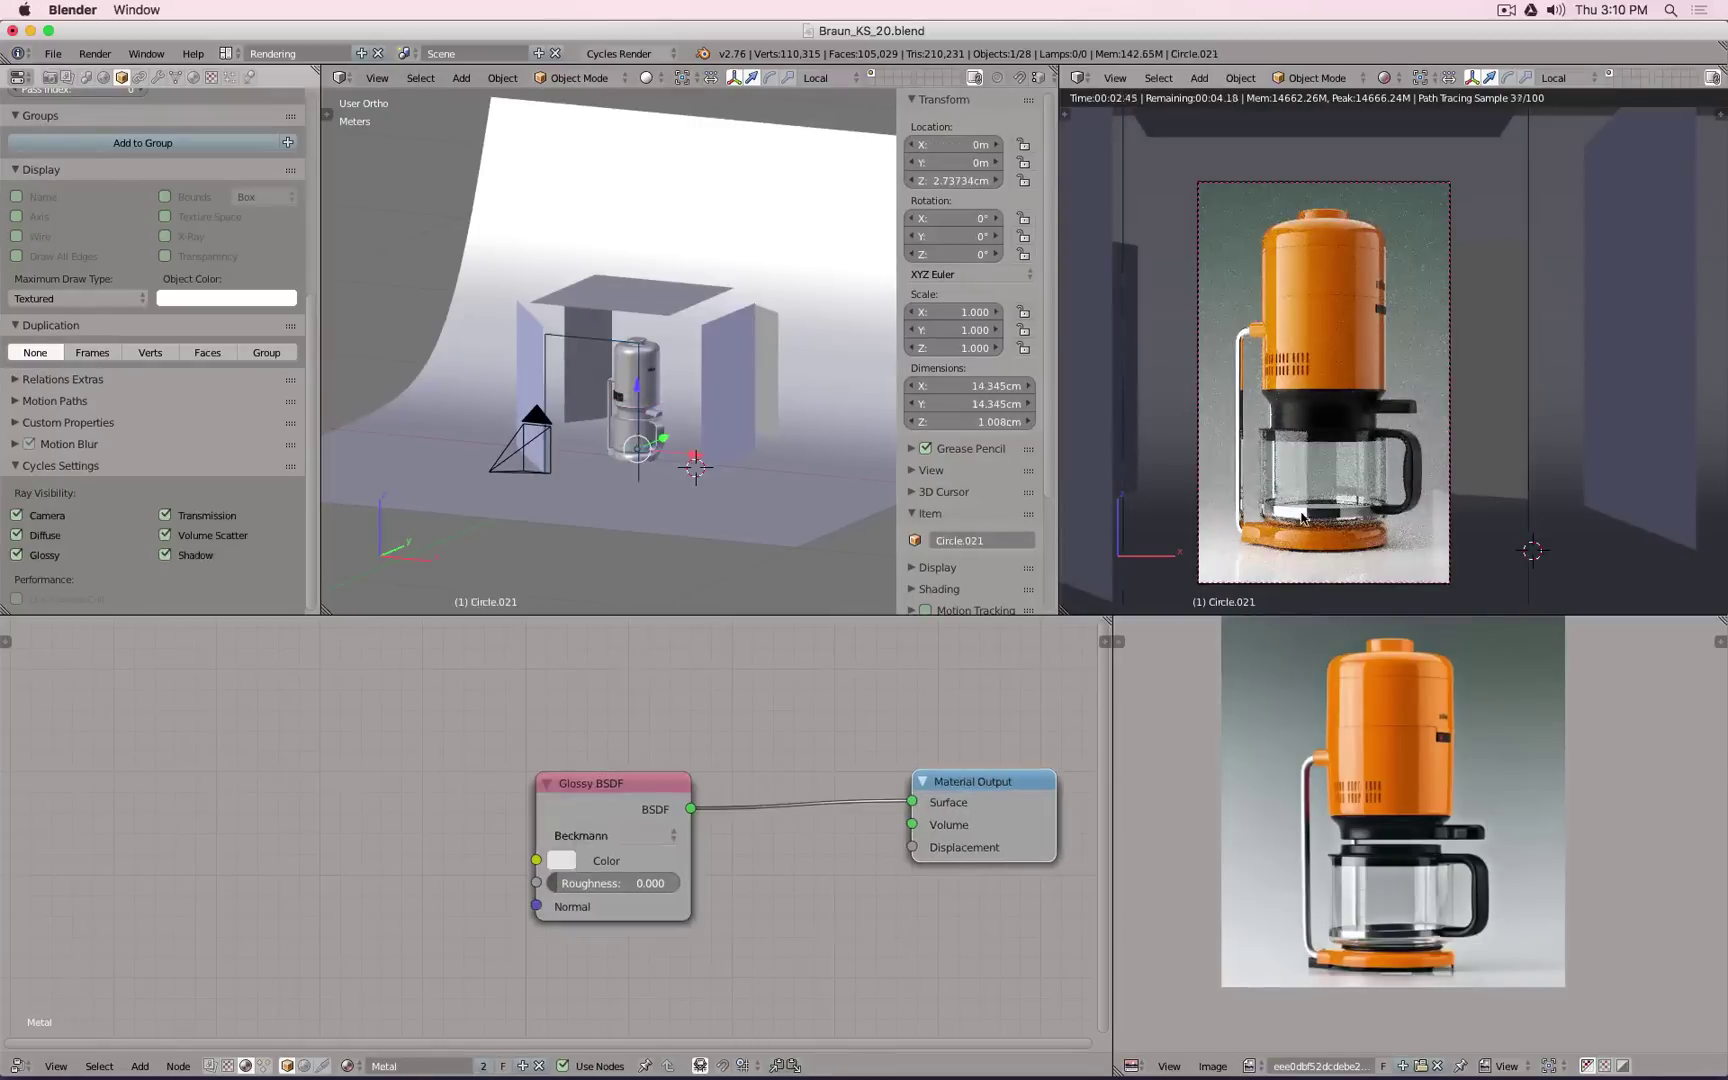
click(622, 882)
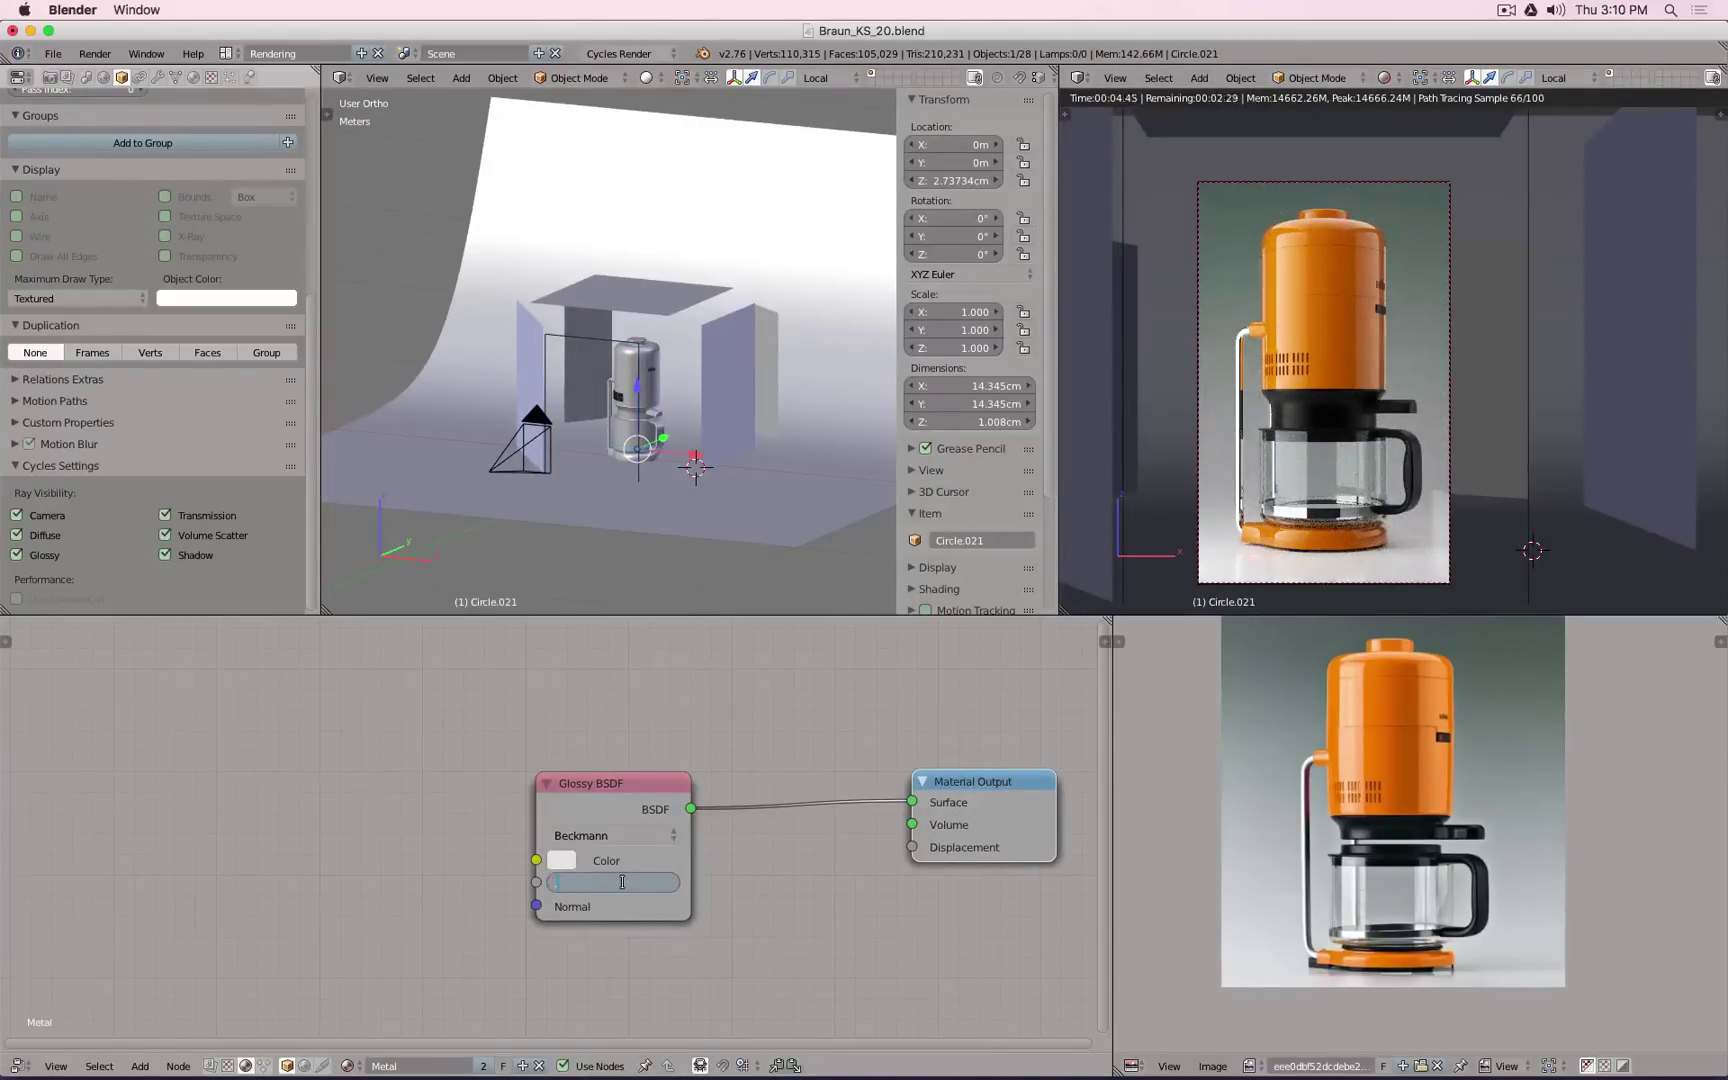
text(.1)
key(Return)
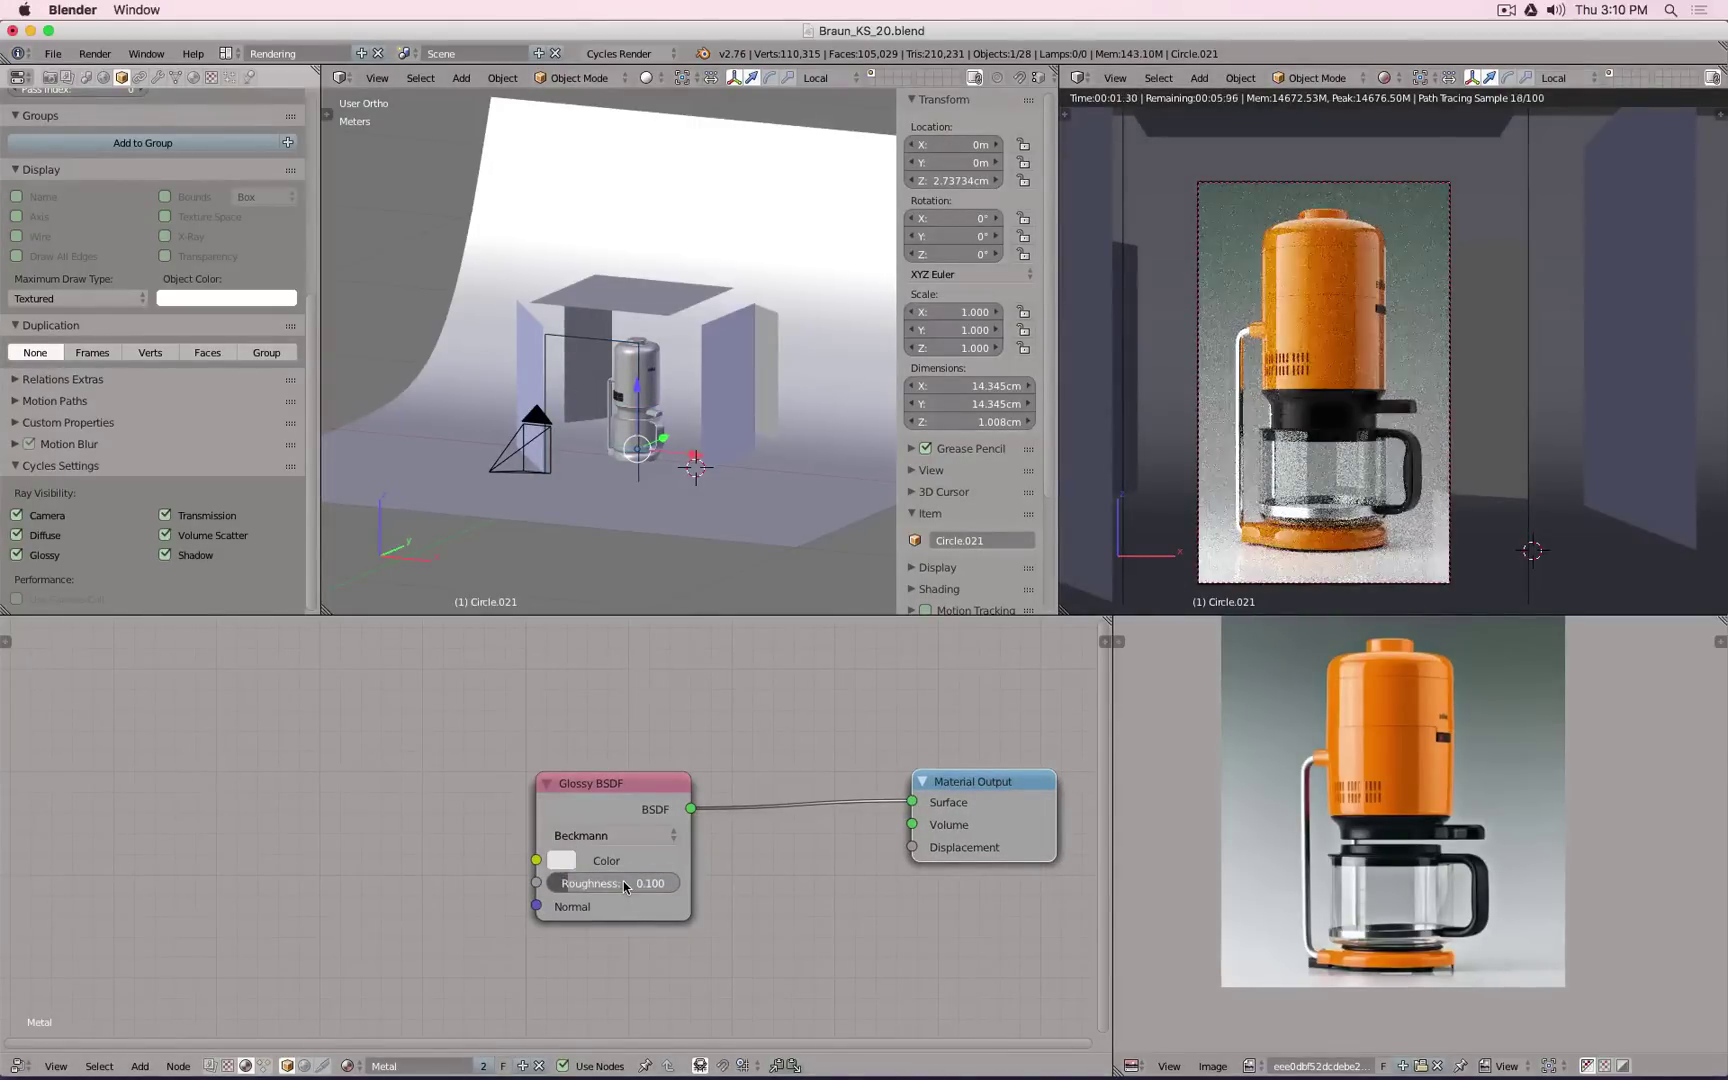
click(622, 882)
key(BackSpace)
key(Return)
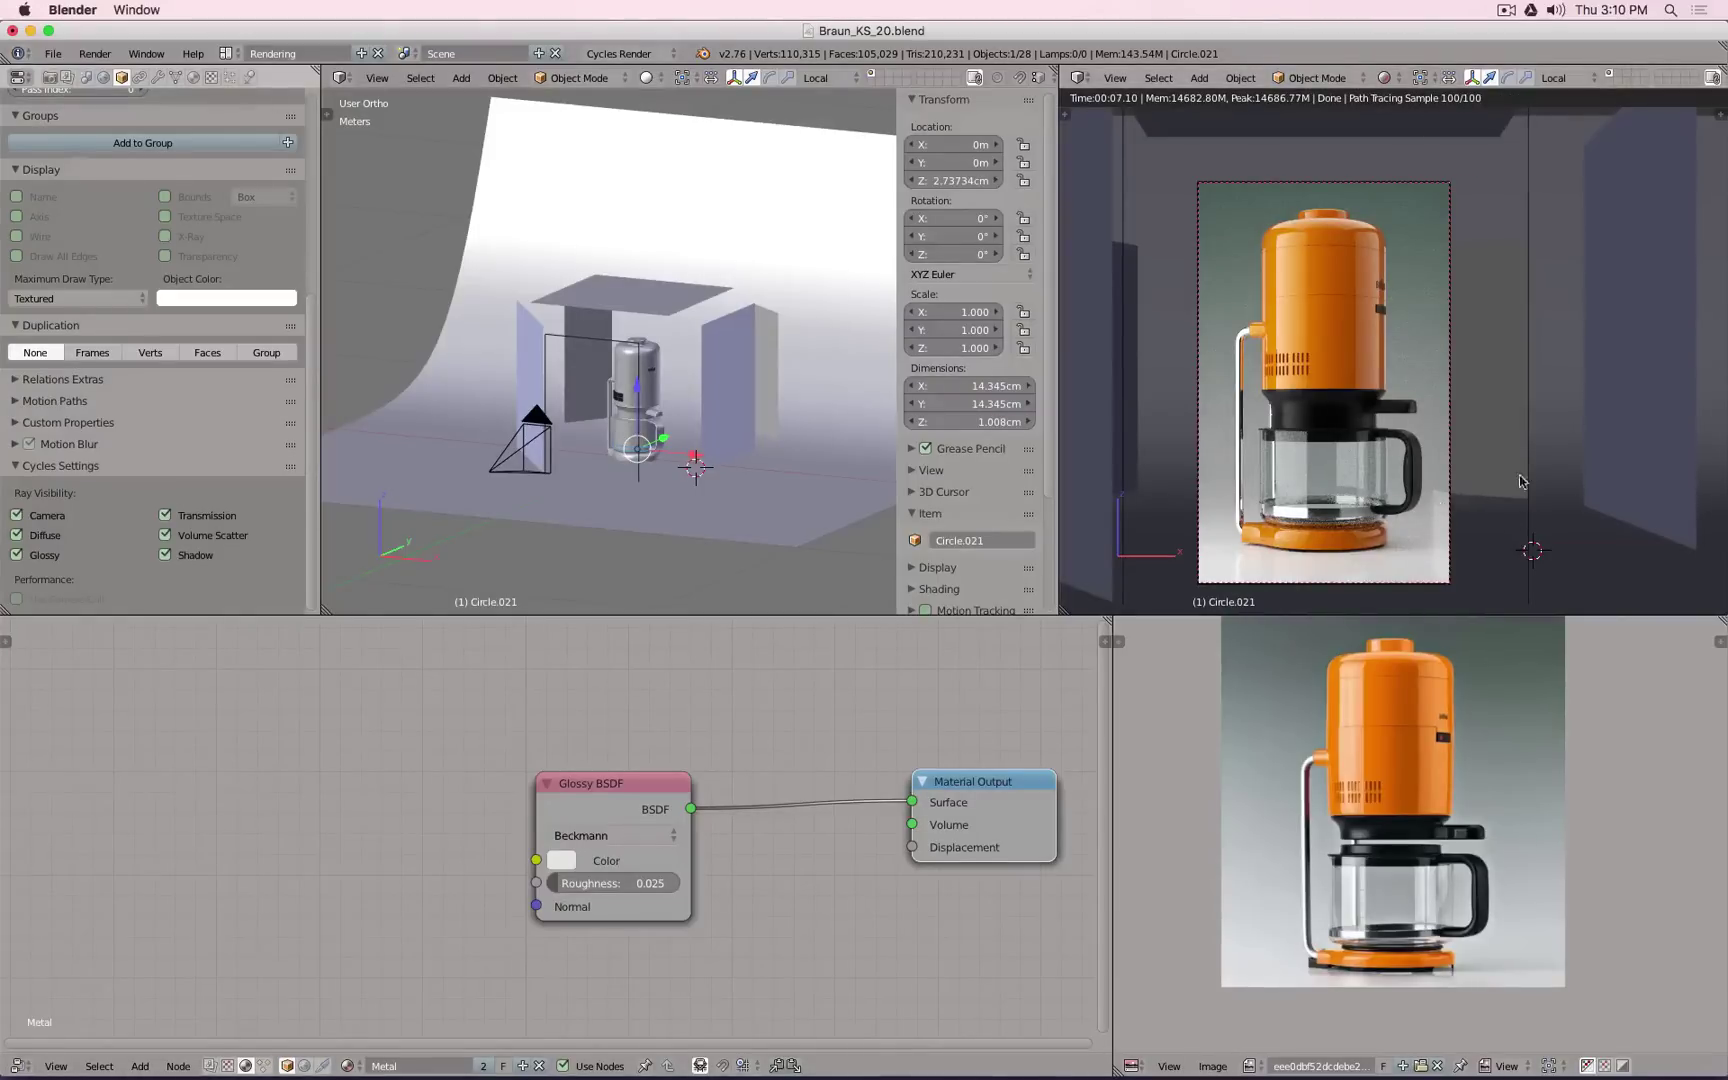
Step: Compare the render with the rear reflection plane beside the coffee maker hidden and shown
right_click(1497, 507)
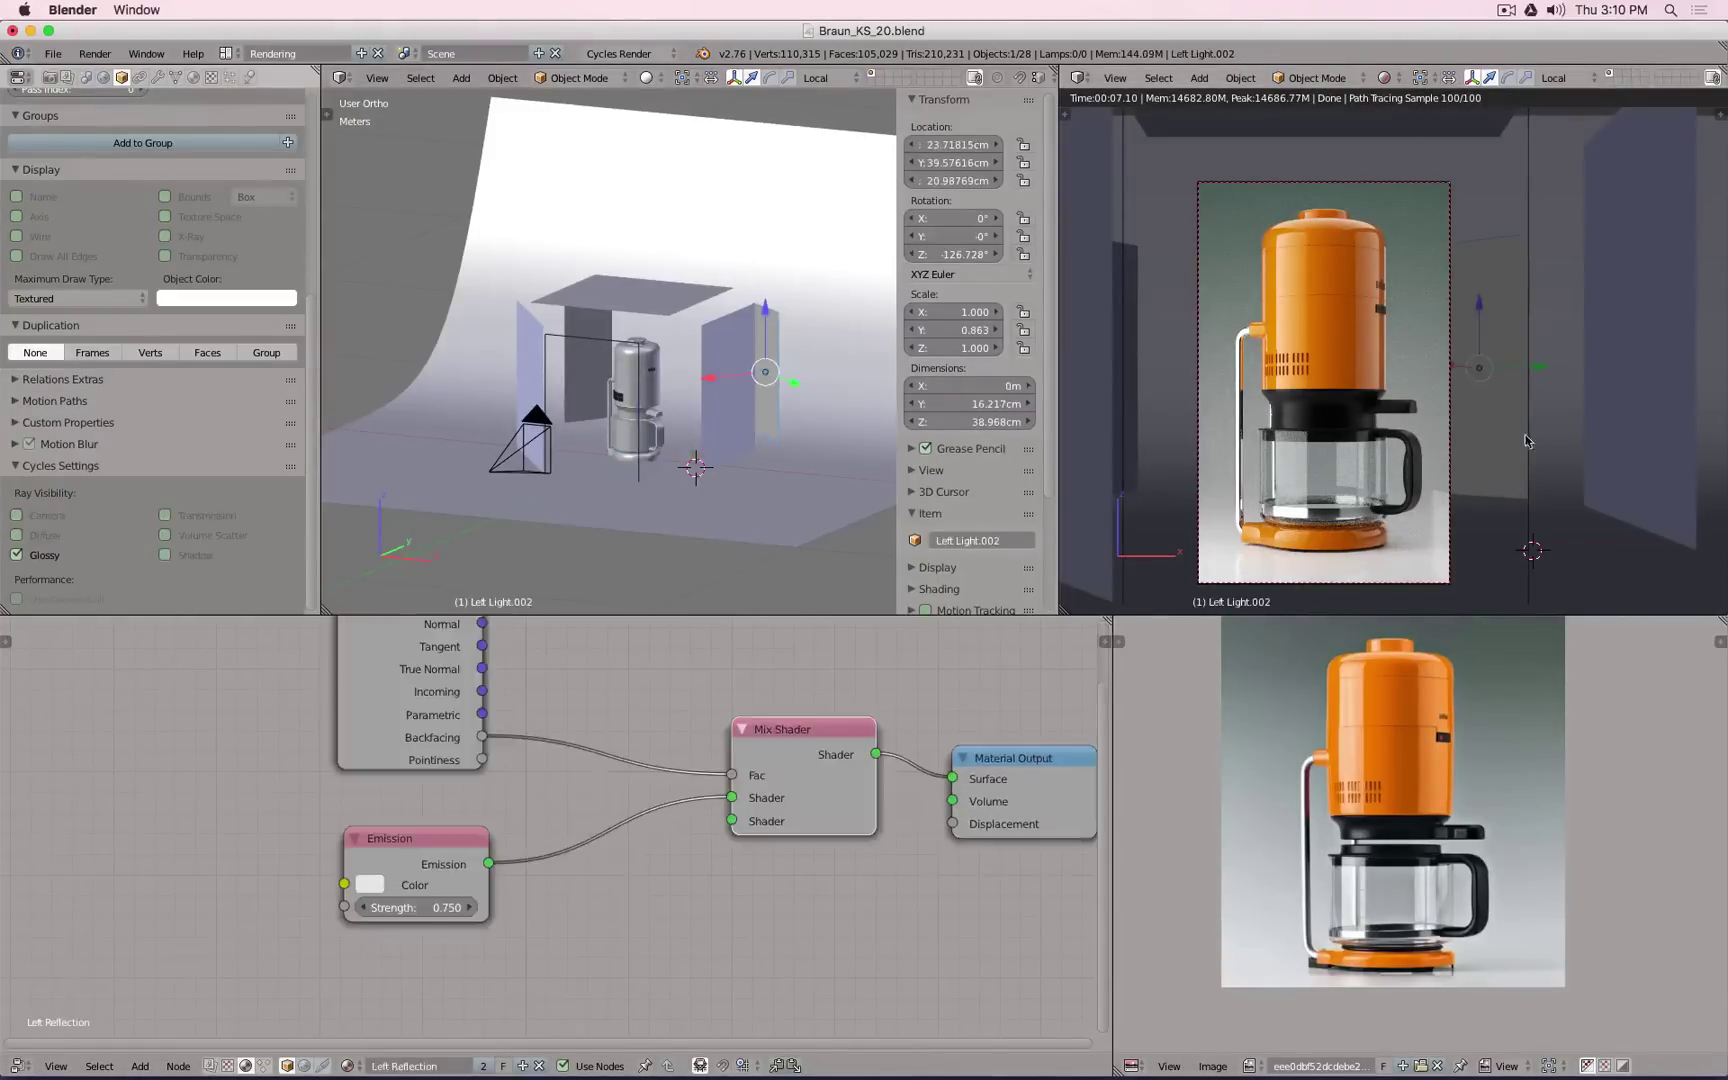
key(h)
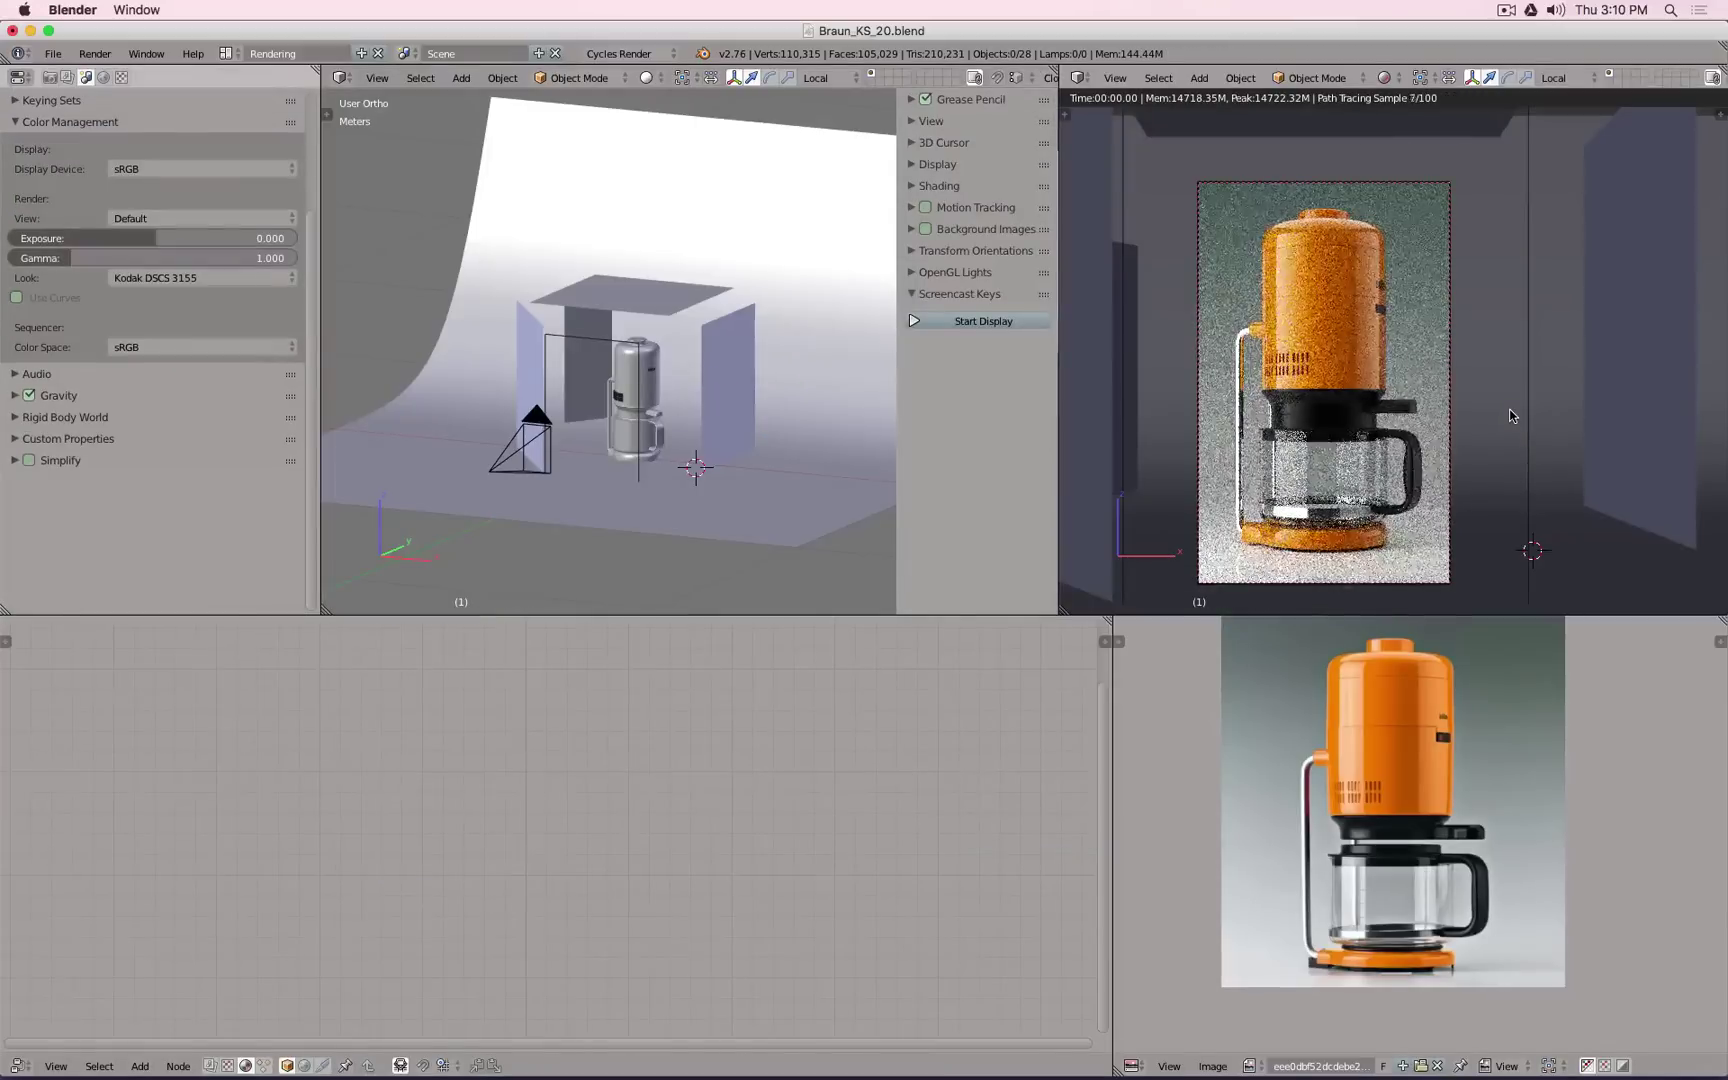
key(alt+h)
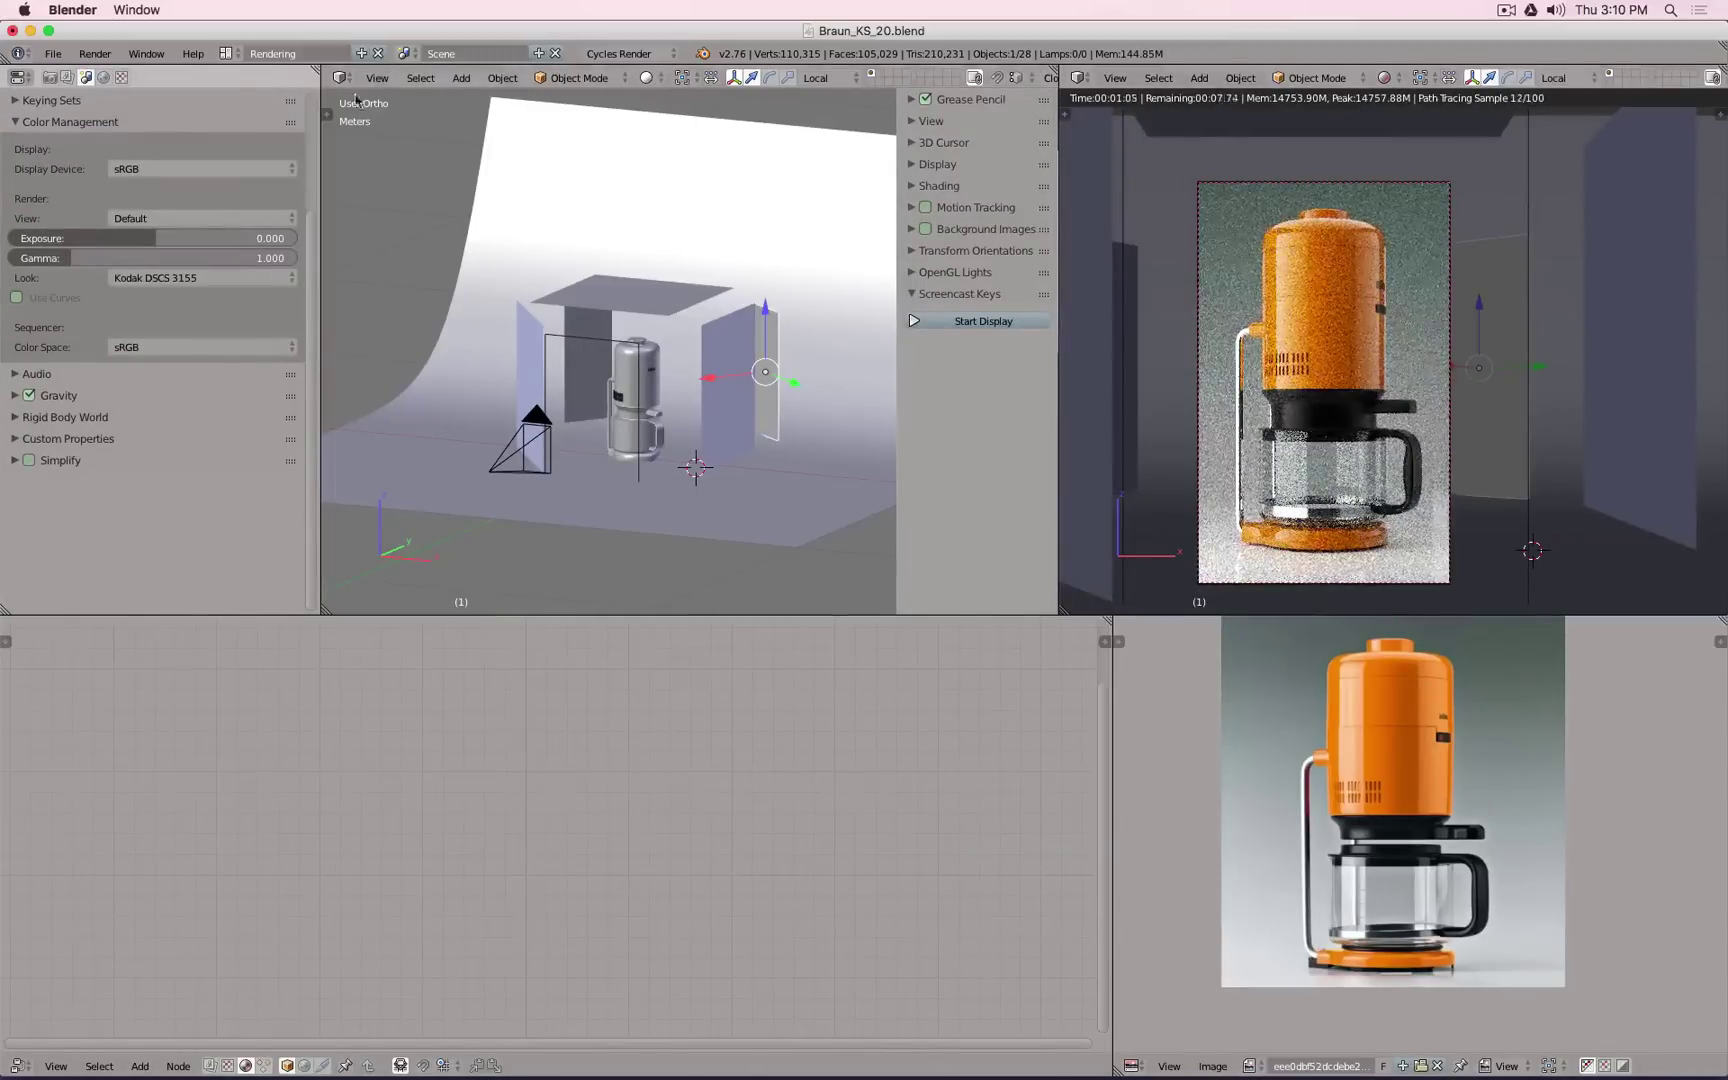
Step: Reselect the rear reflection plane, move it about 2.9 cm along its local Y axis and rotate it to about -175° around Z
right_click(1505, 263)
right_click(1505, 263)
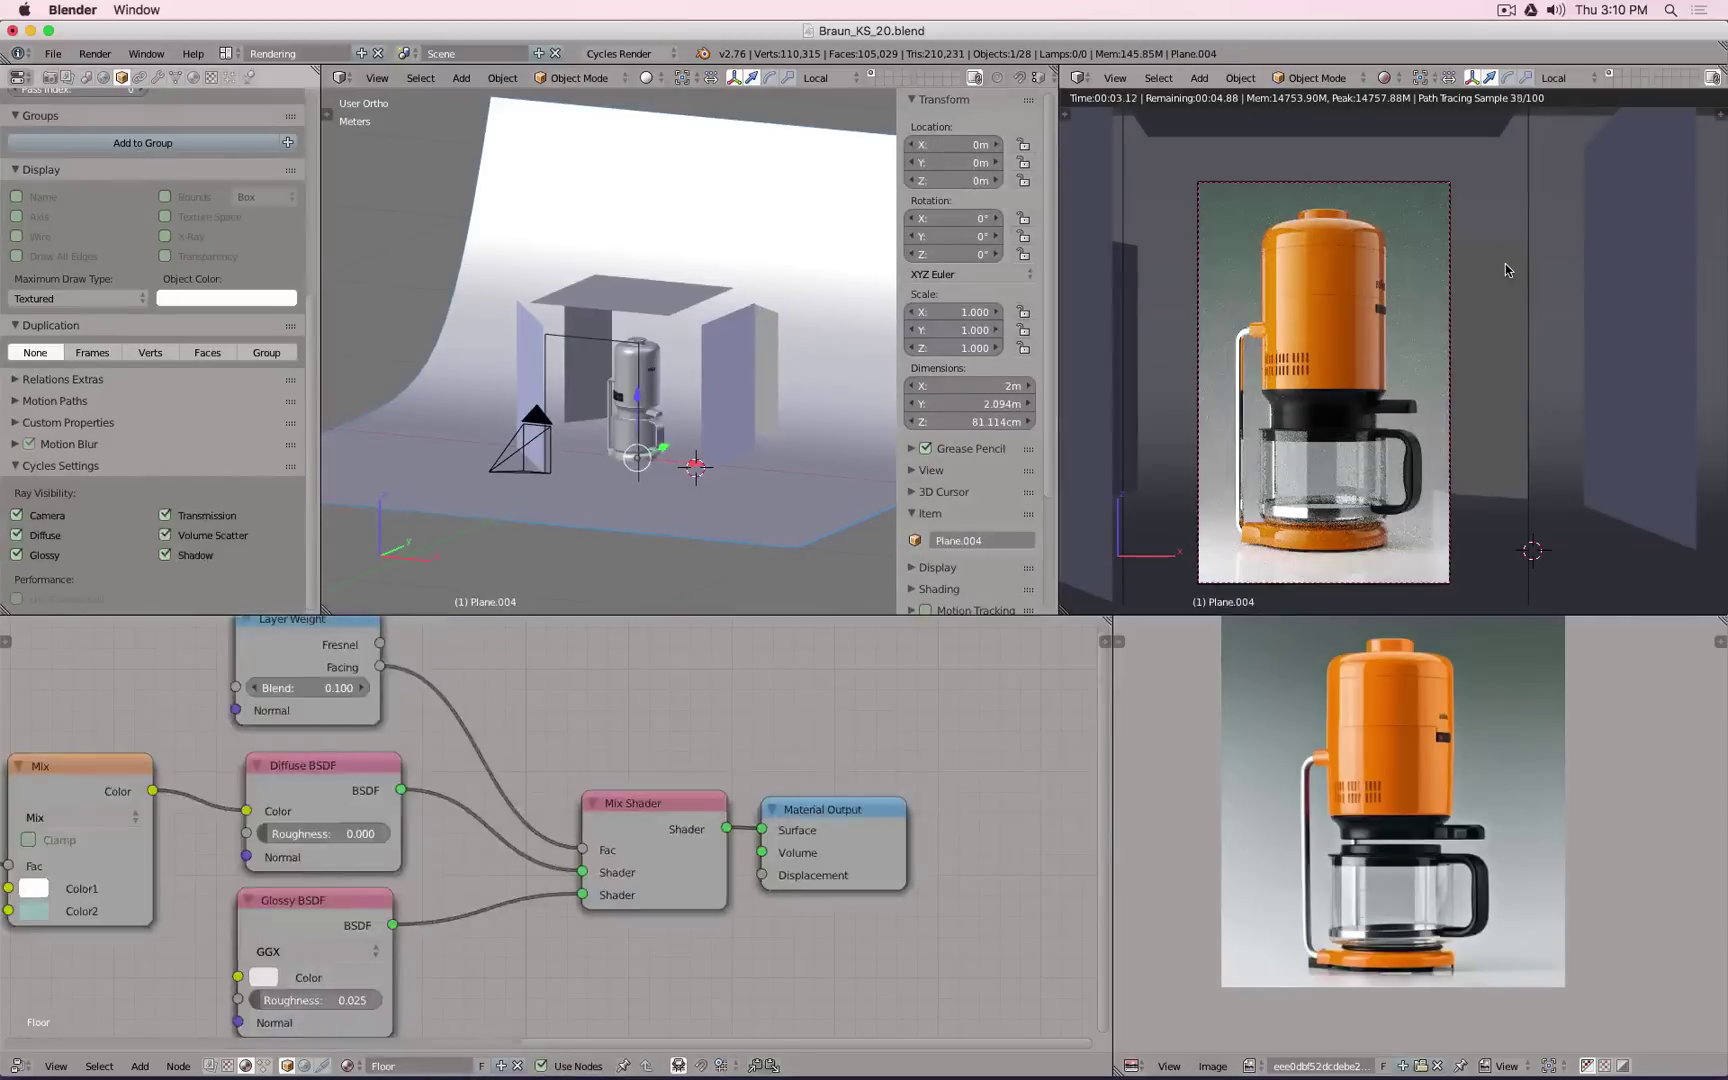
right_click(1505, 263)
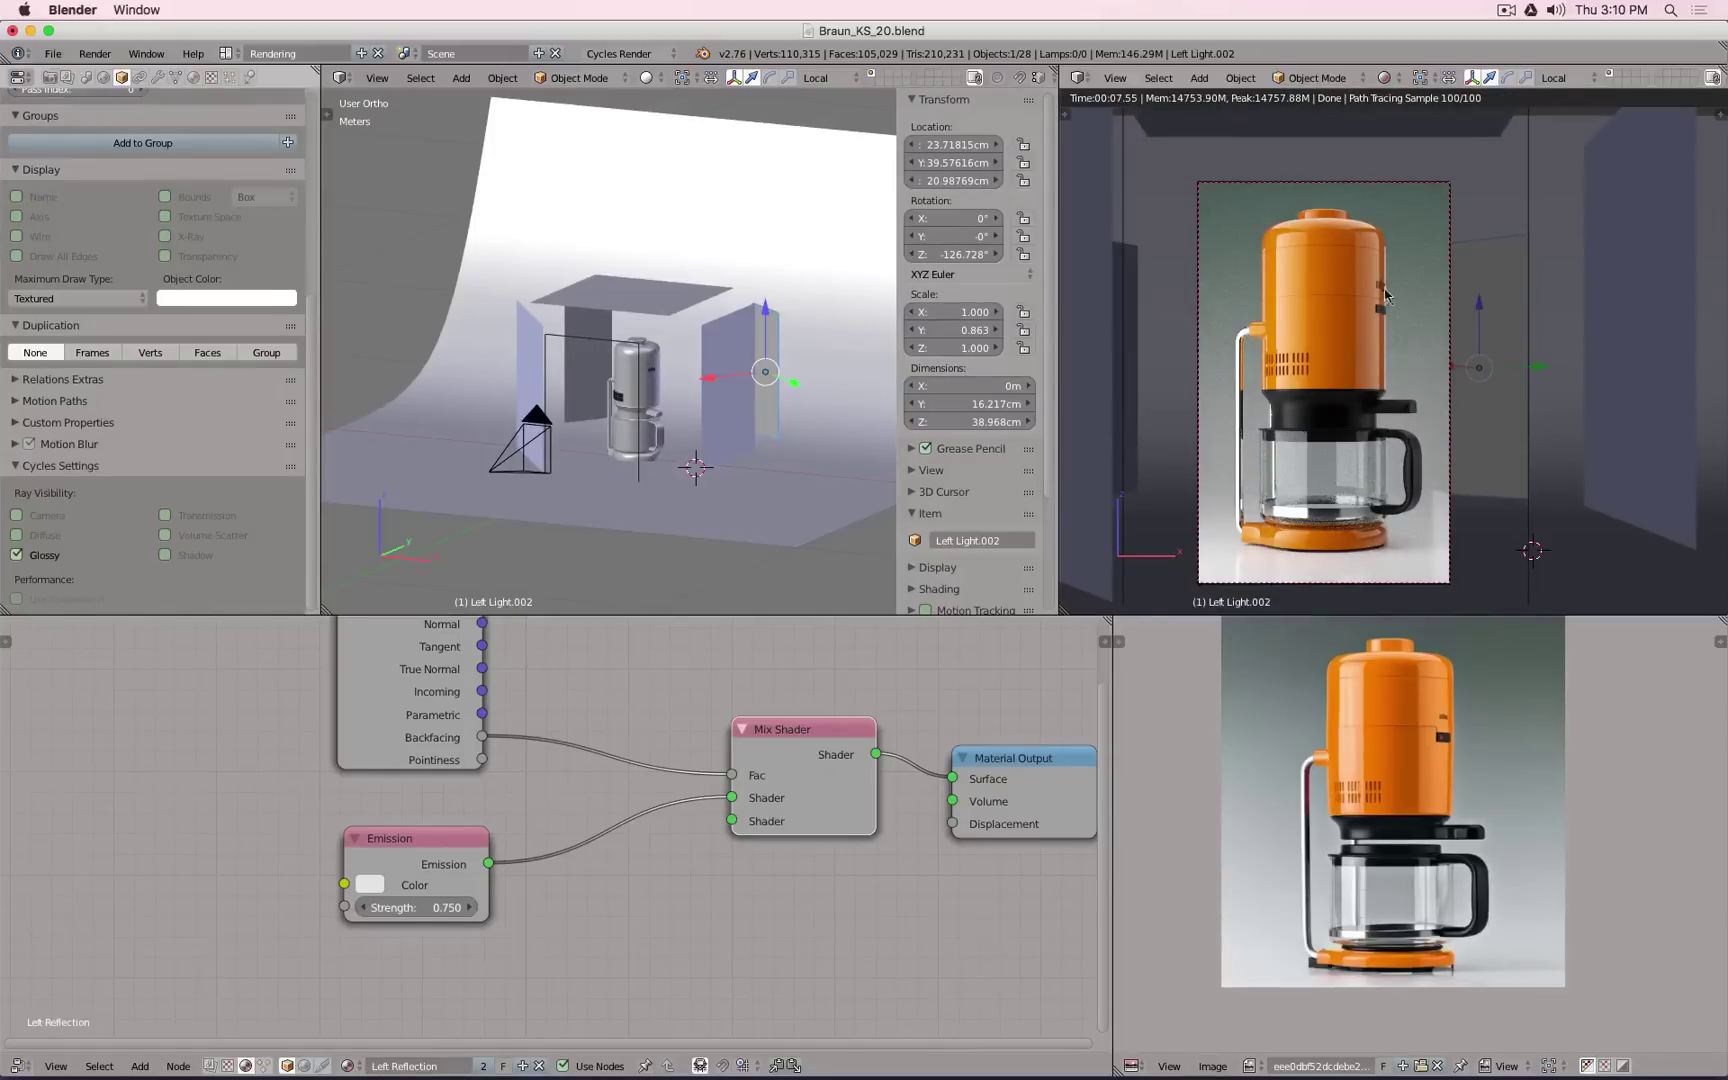
key(g)
key(y)
key(y)
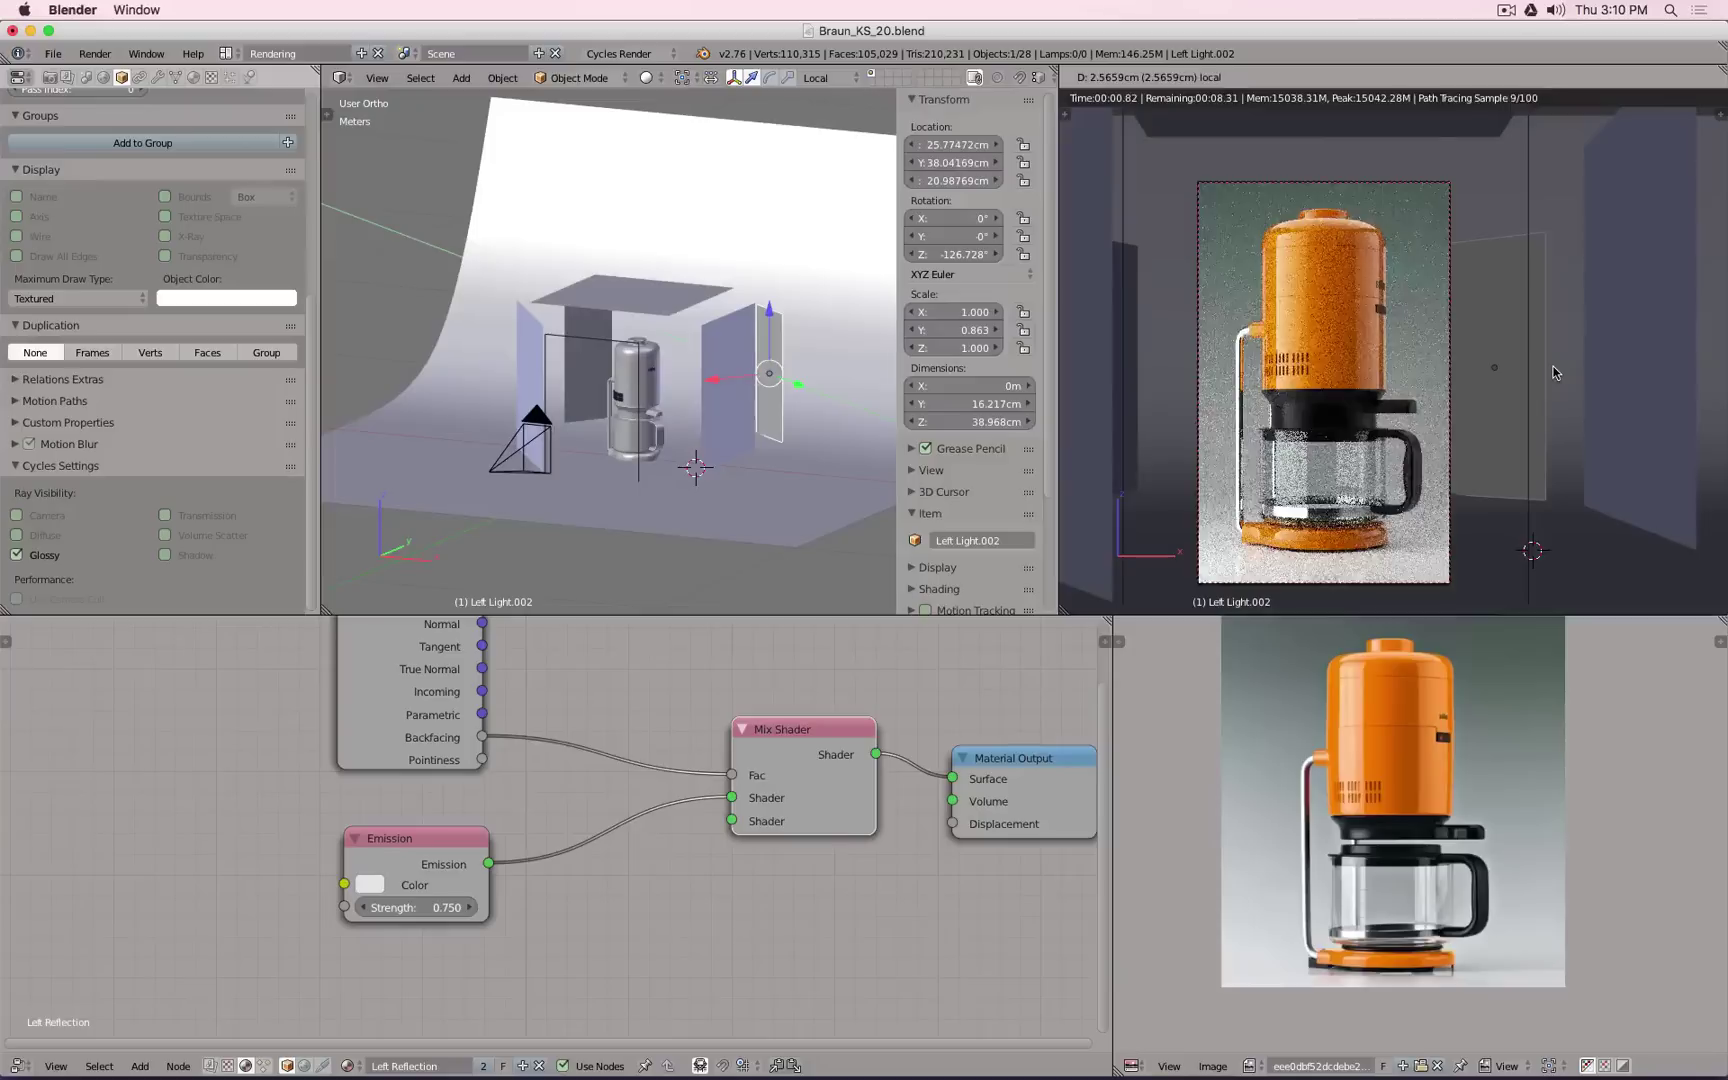
click(1555, 372)
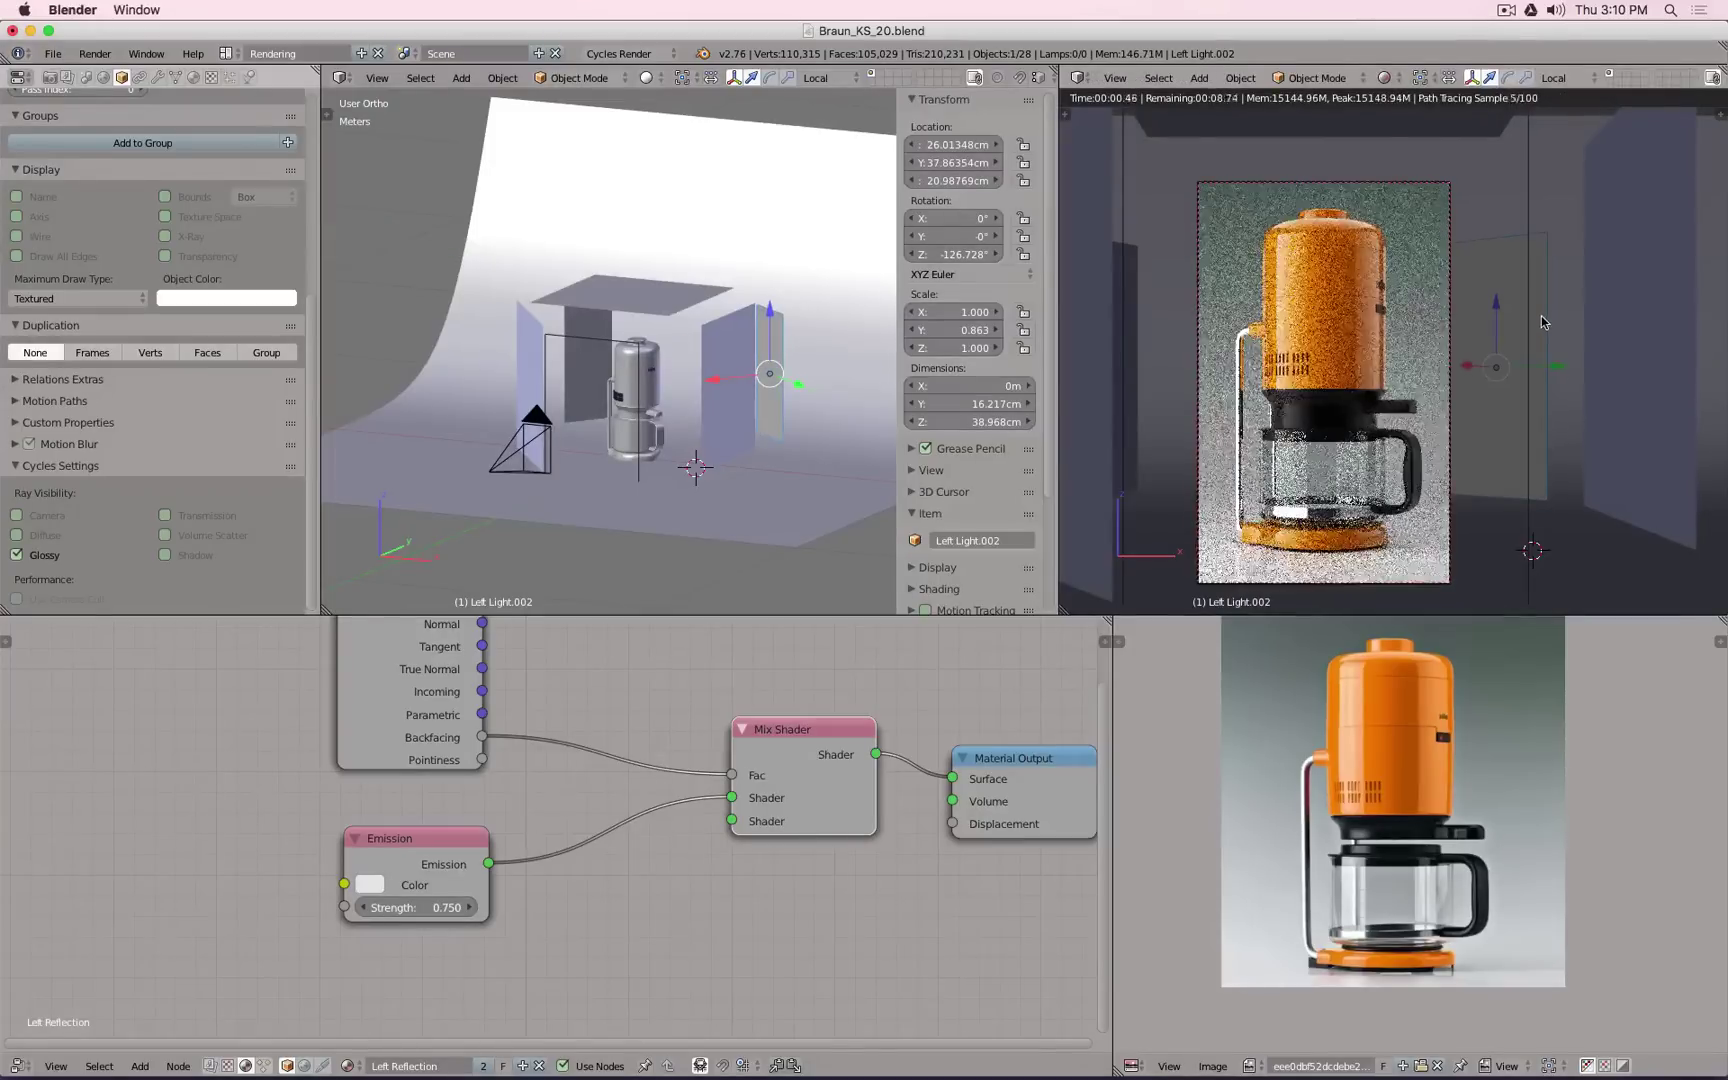
key(r)
key(z)
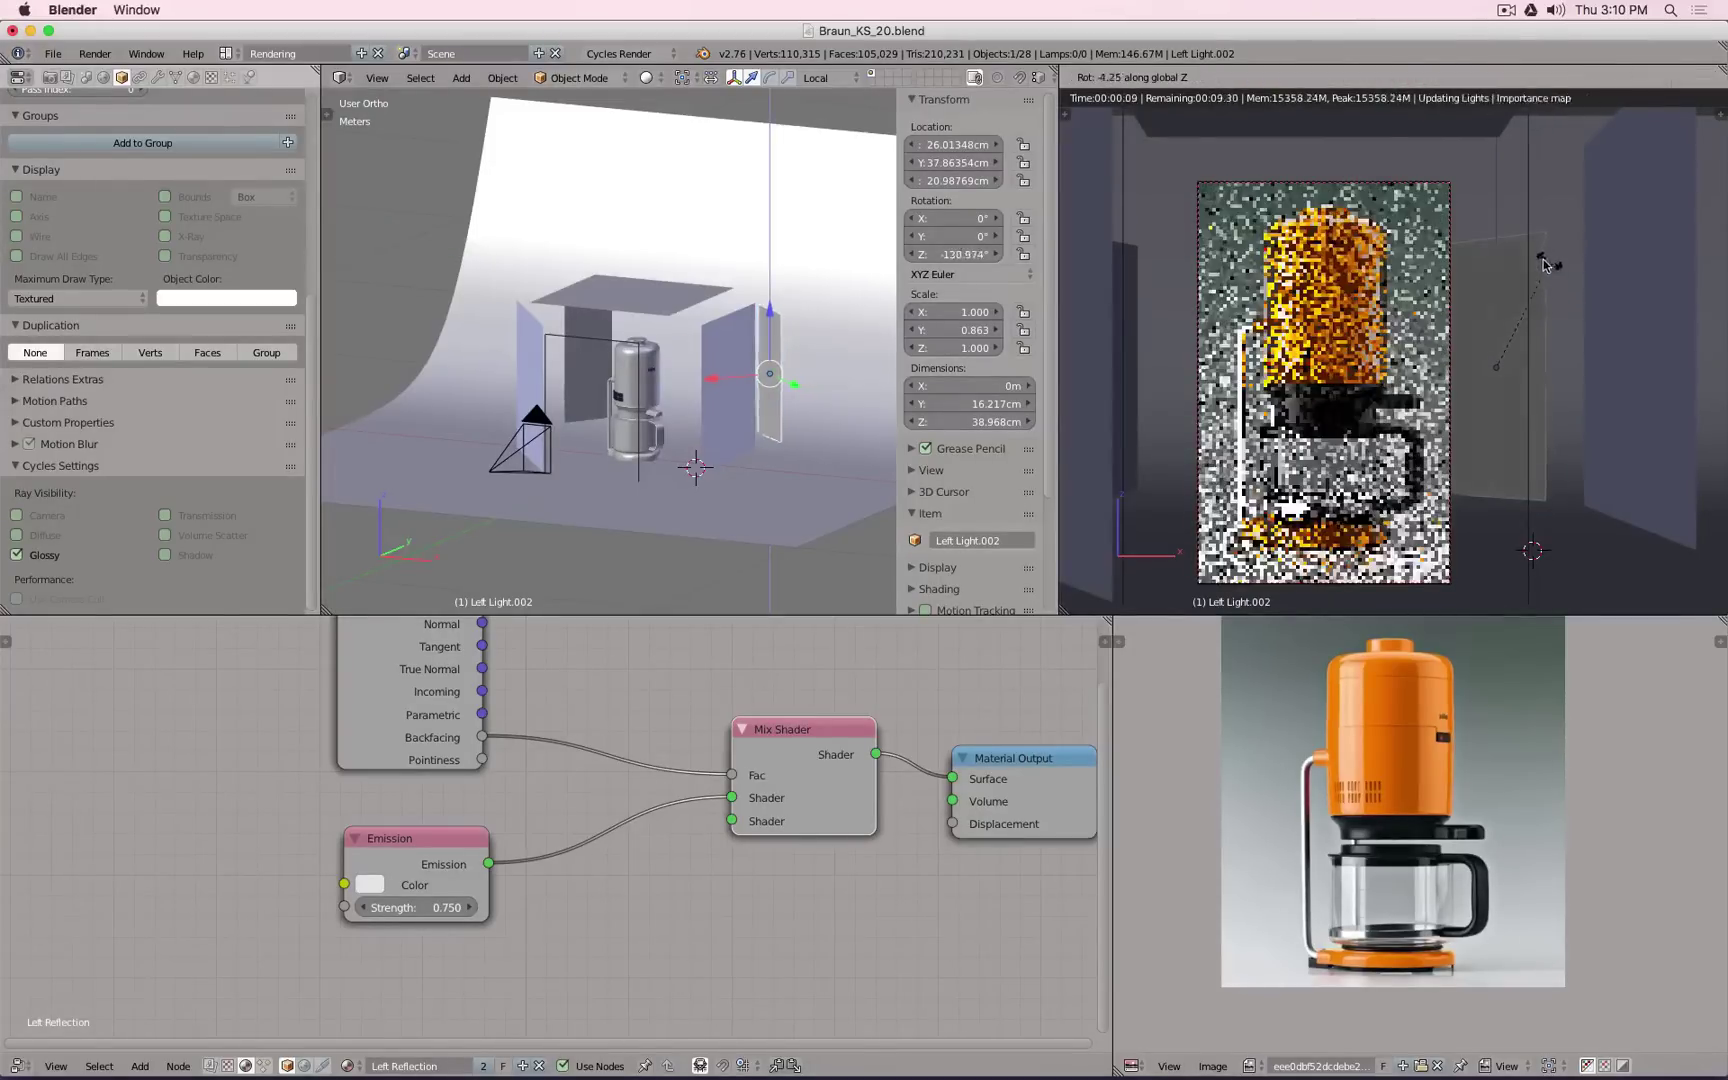
click(1462, 263)
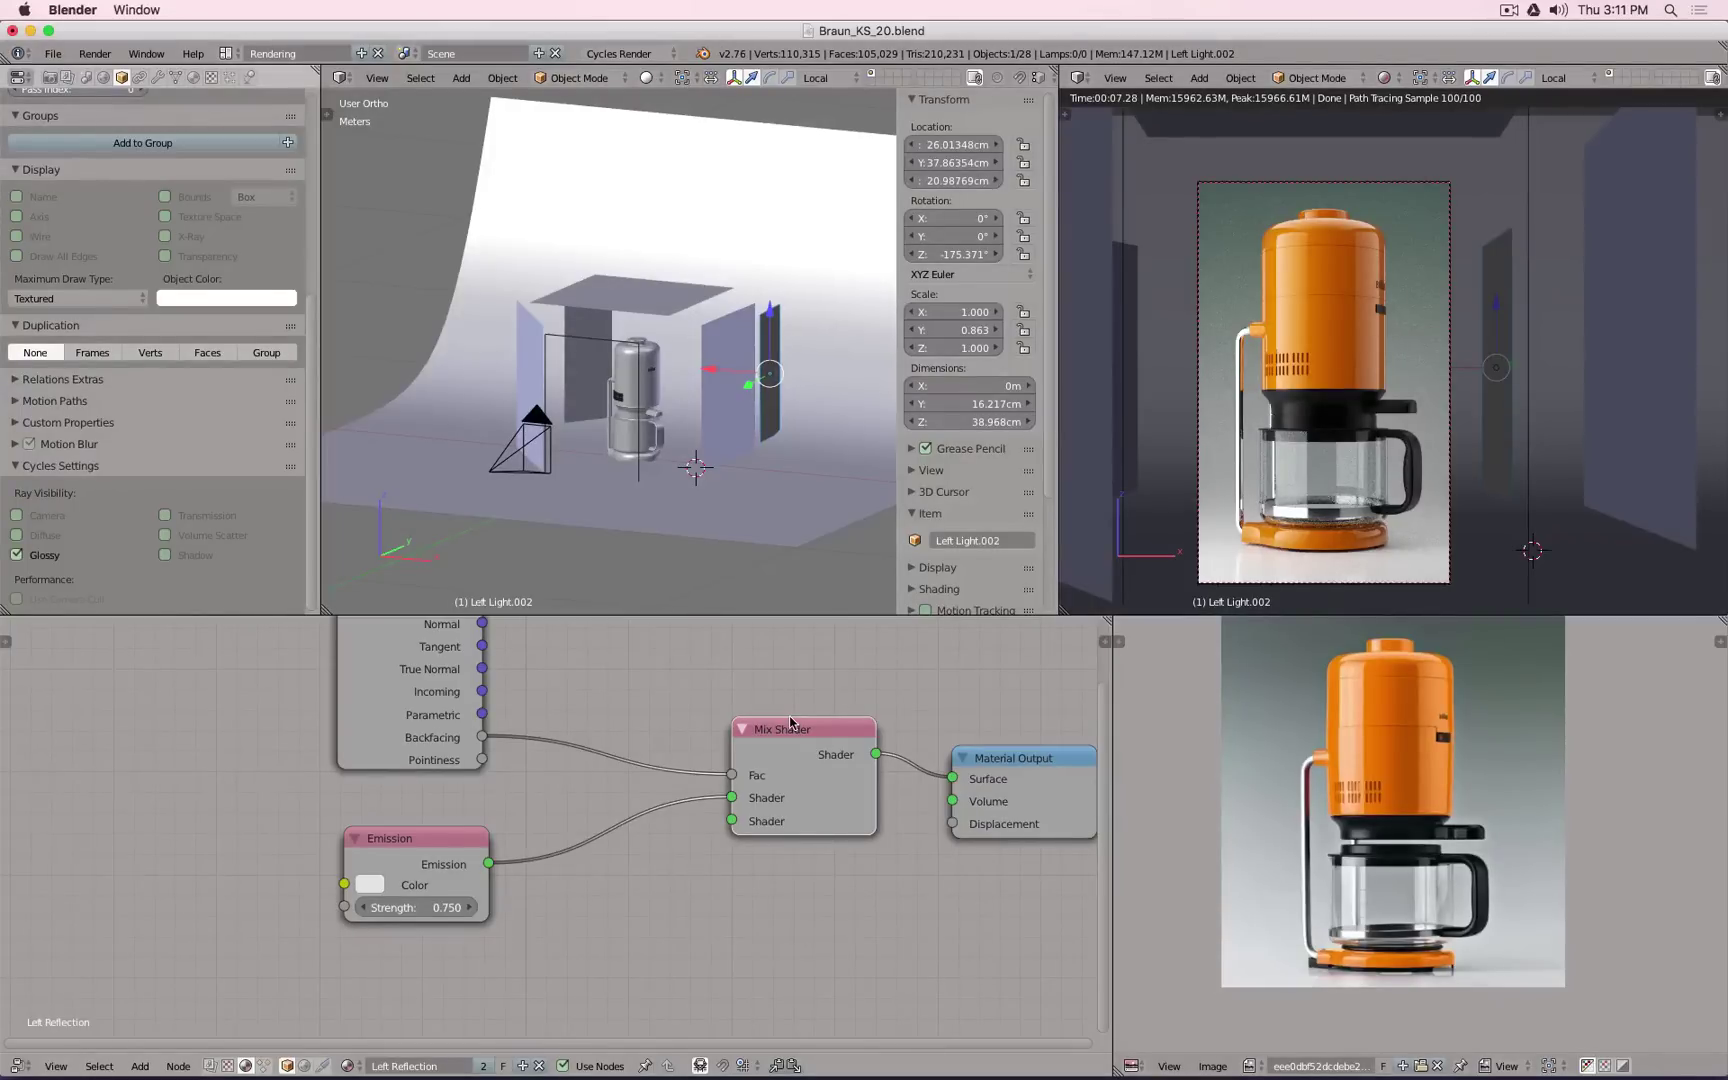
Step: Select the floor backdrop, try a Glossy roughness of 0.05, and lower it to 0.01
right_click(1166, 560)
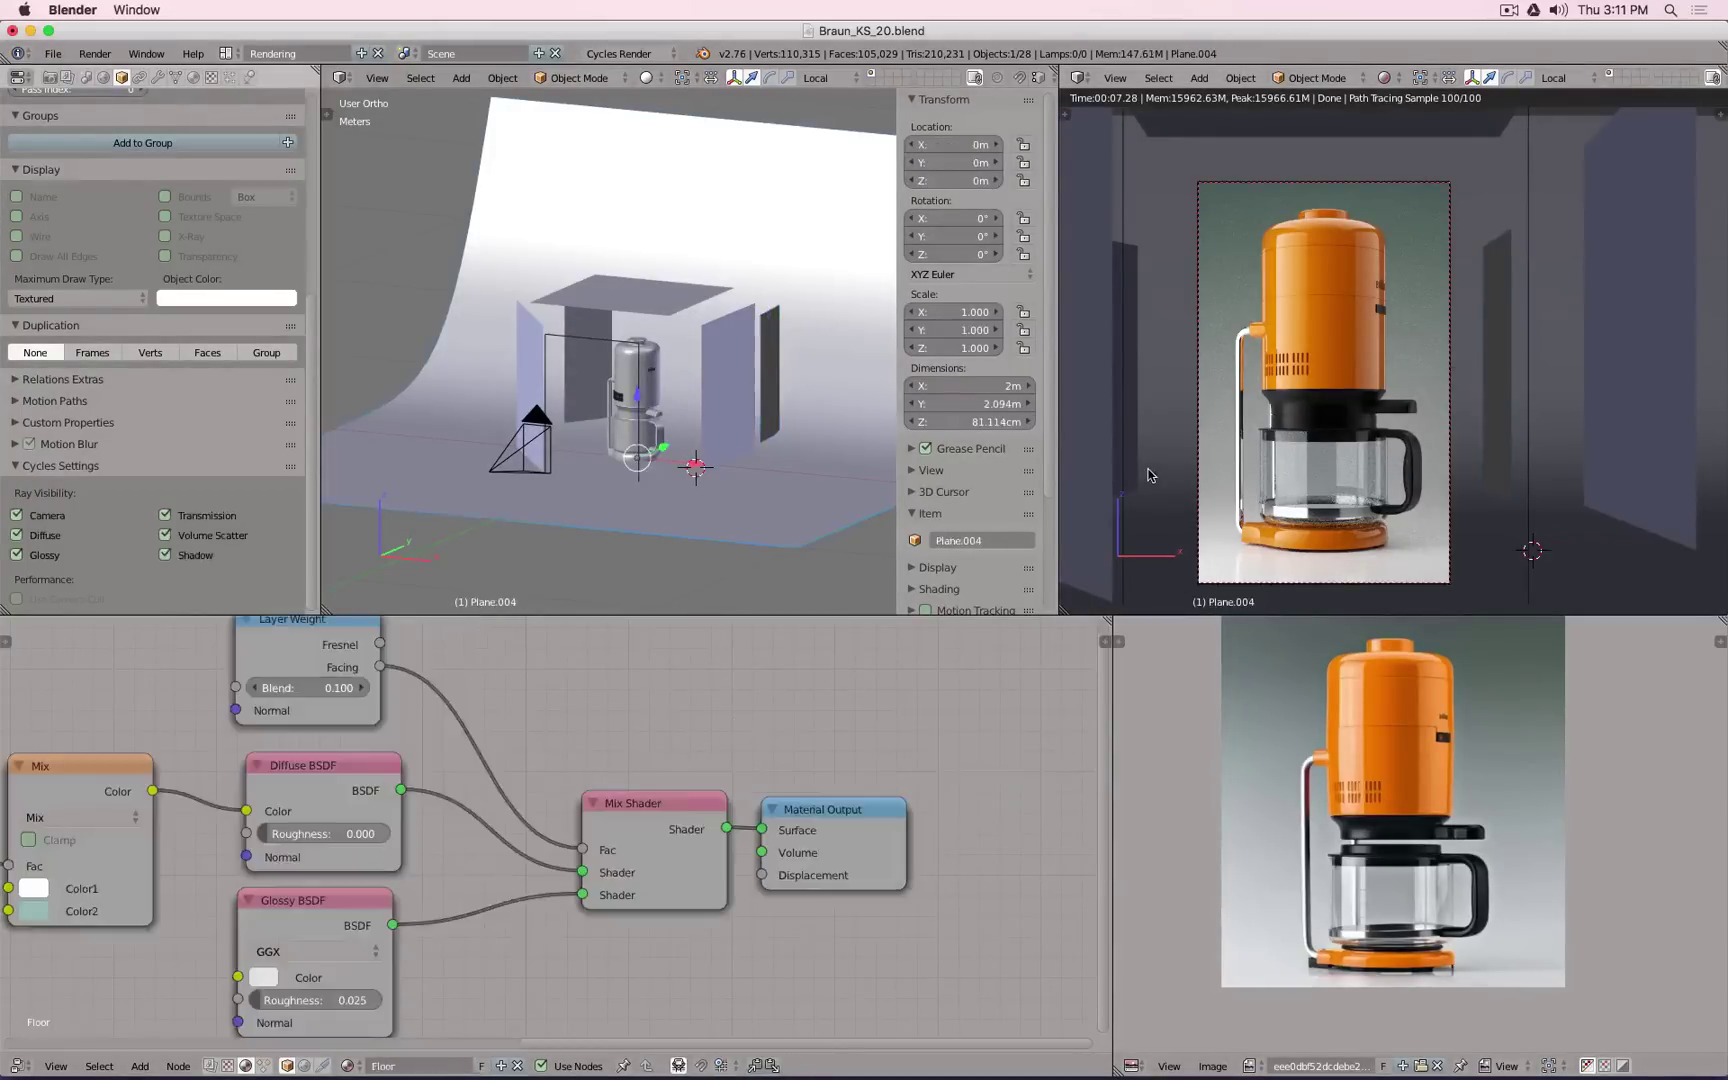
middle_drag(524, 749, 791, 708)
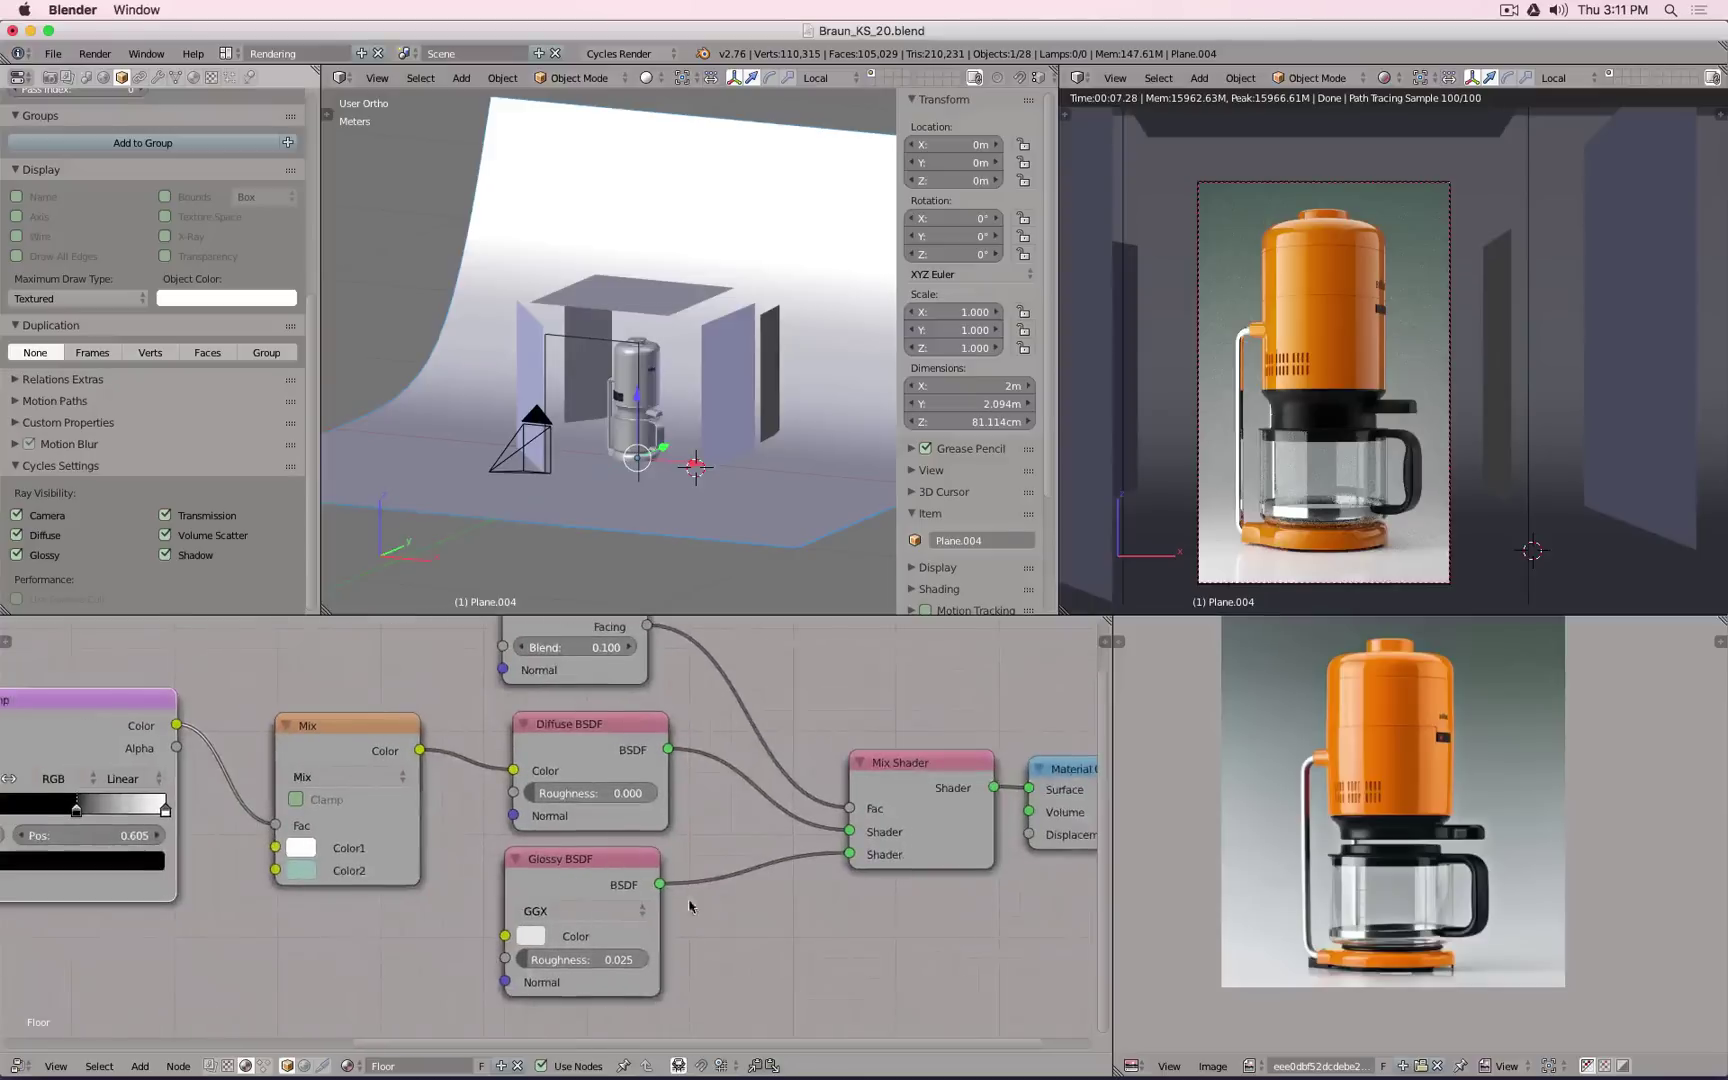
click(580, 960)
key(BackSpace)
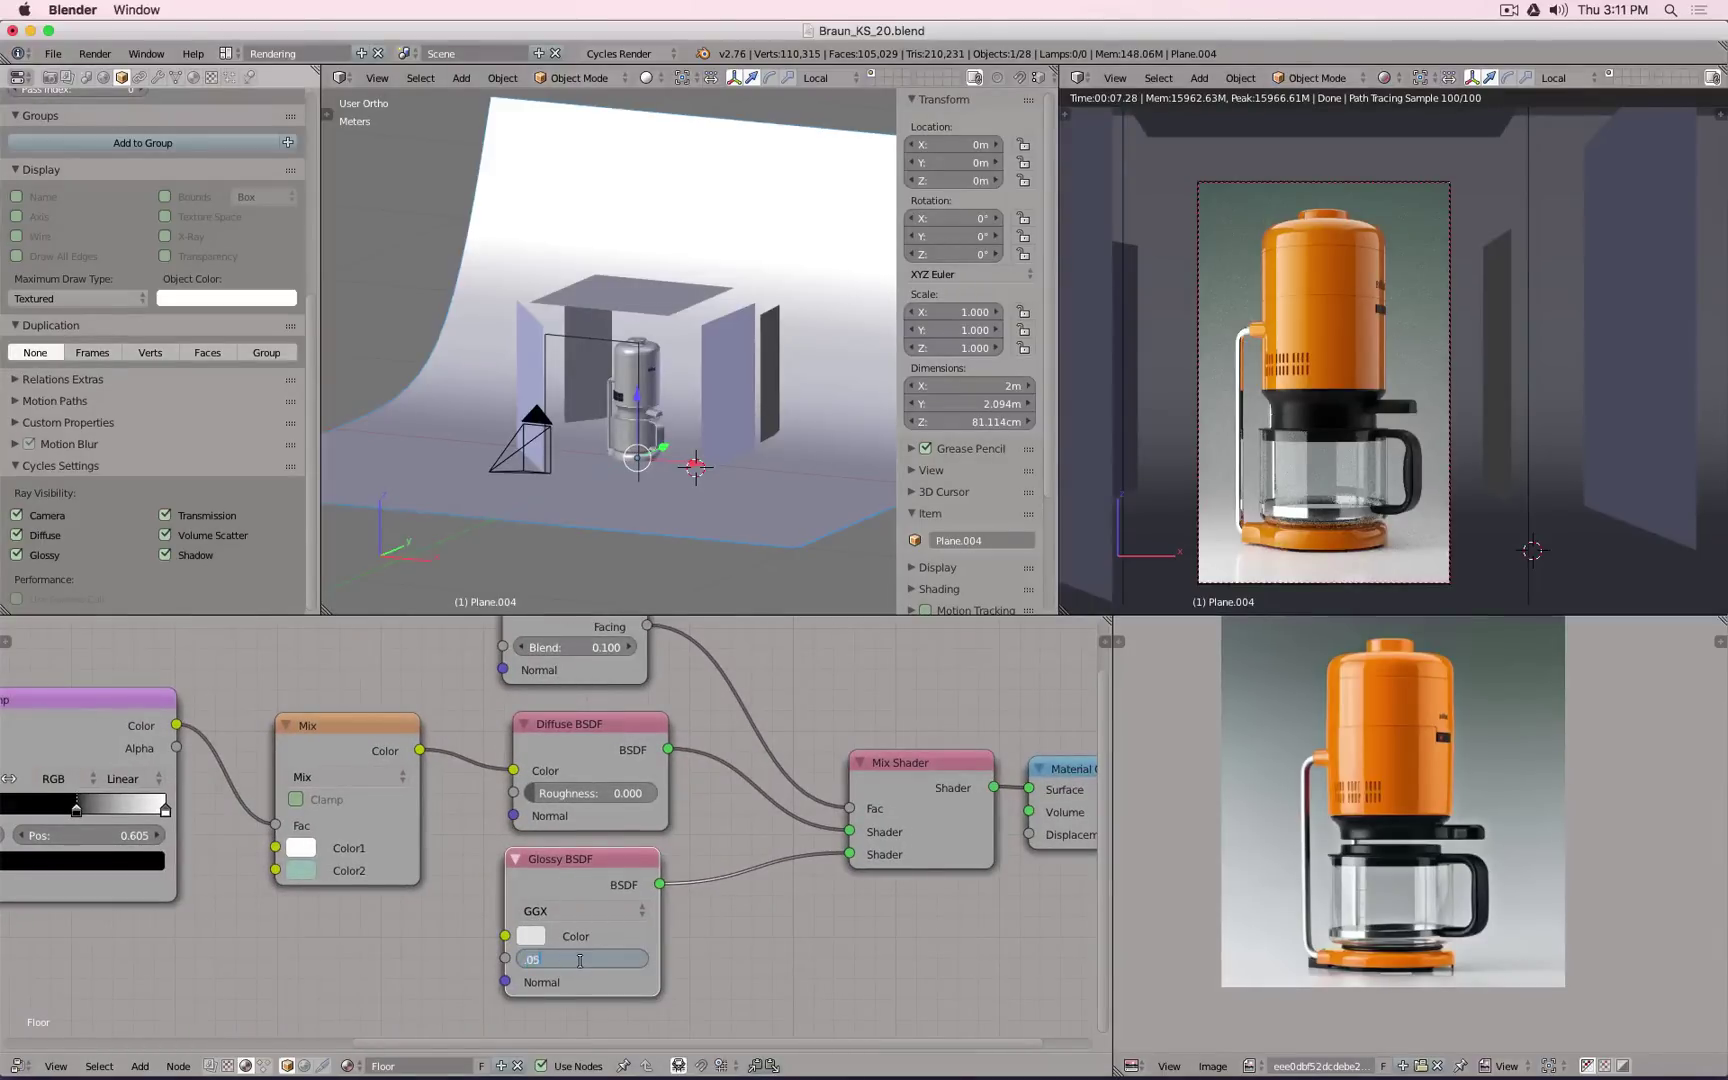
text(.05)
key(Return)
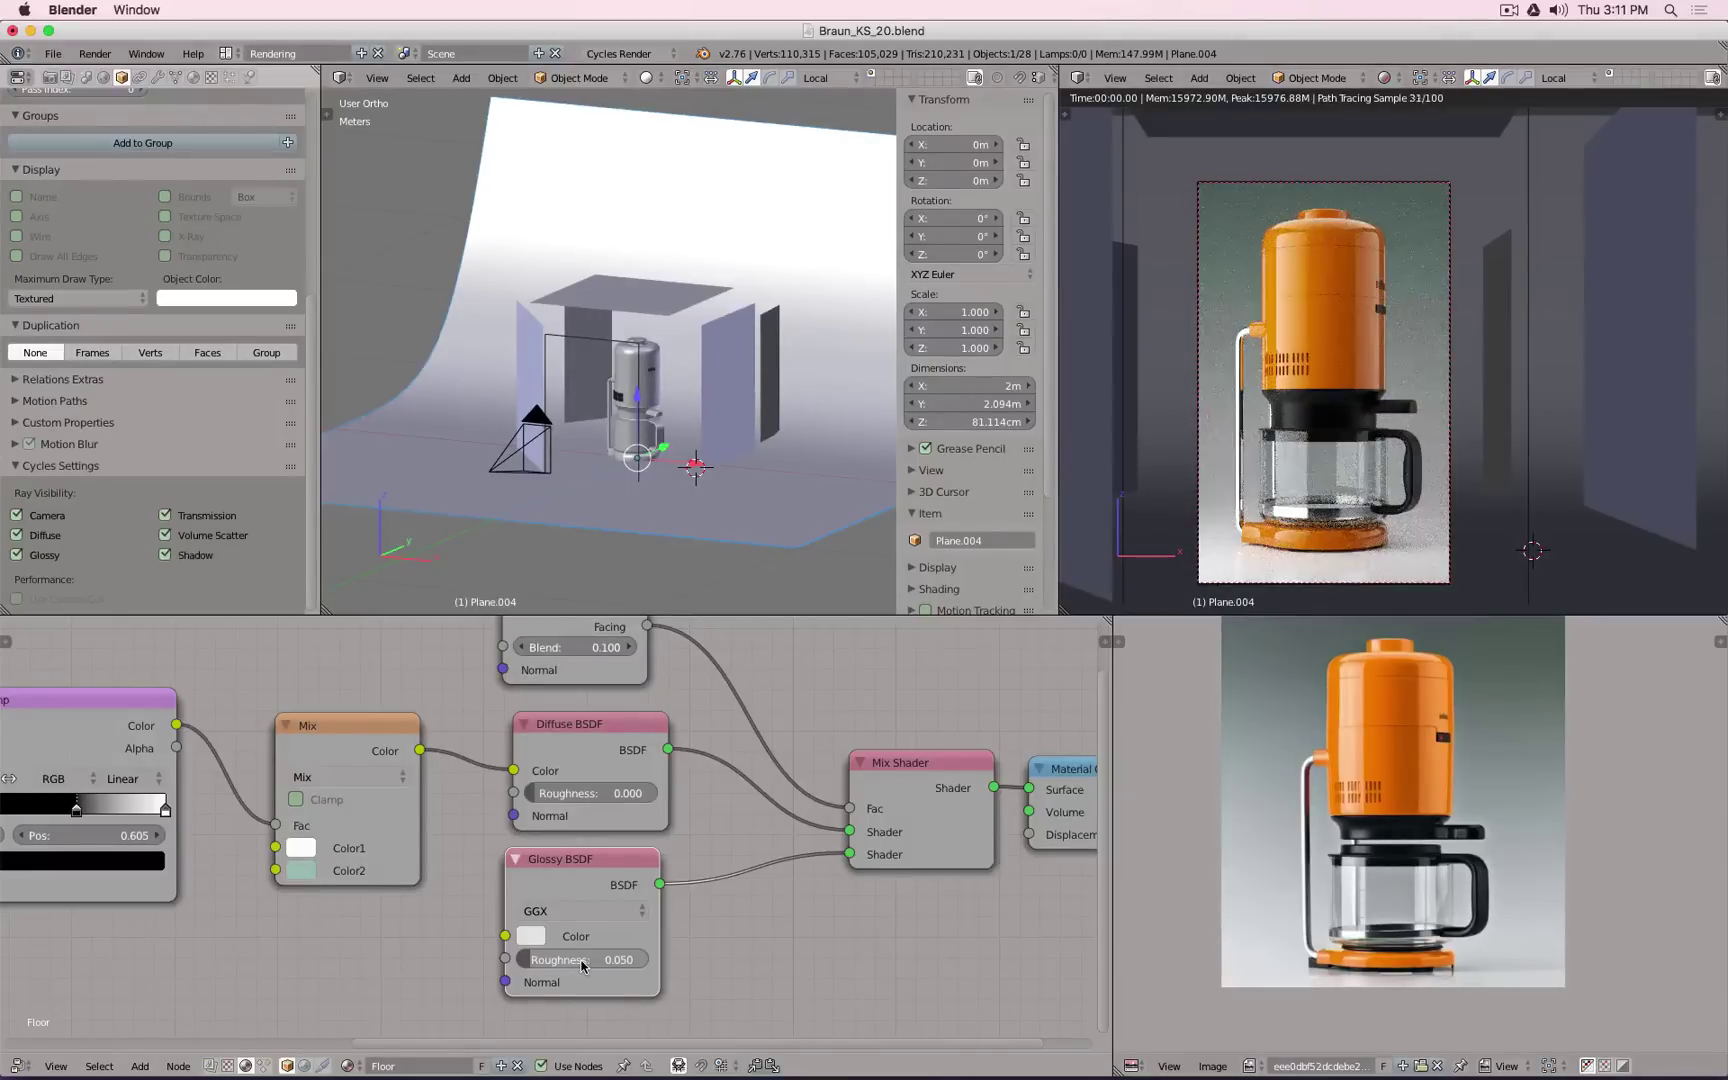
click(580, 961)
text(.0)
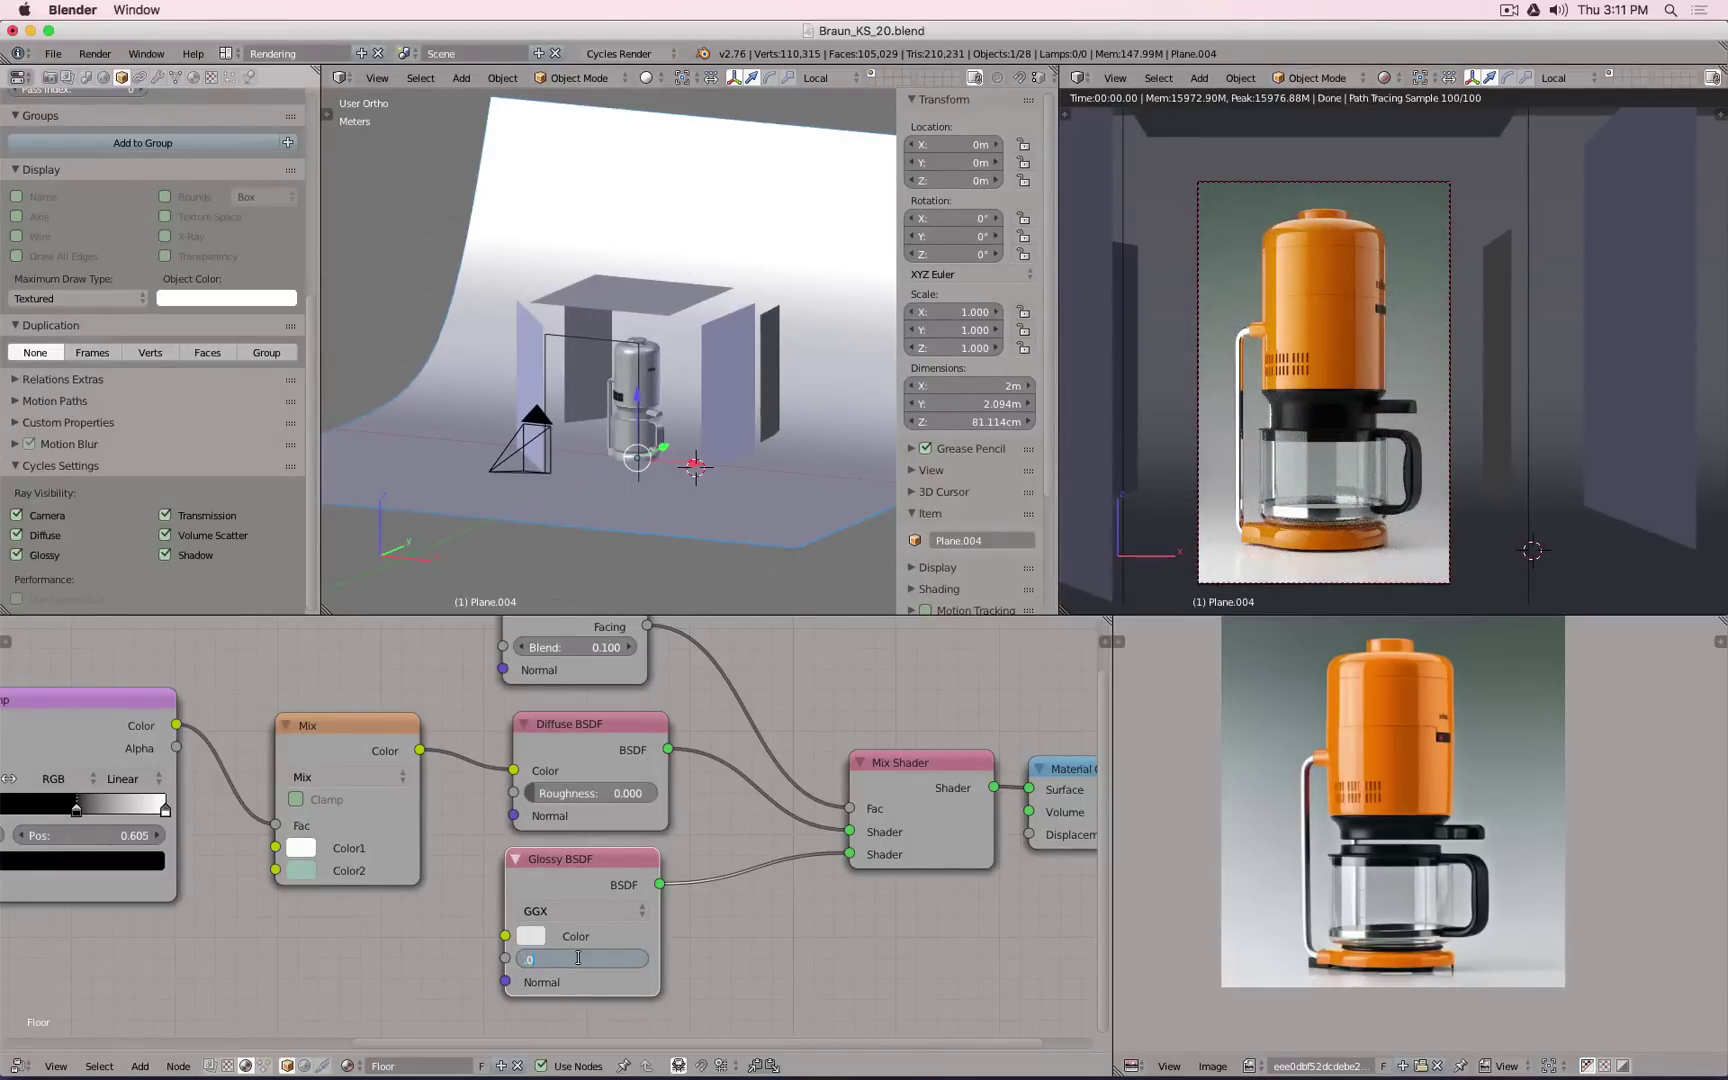
text(1)
key(Return)
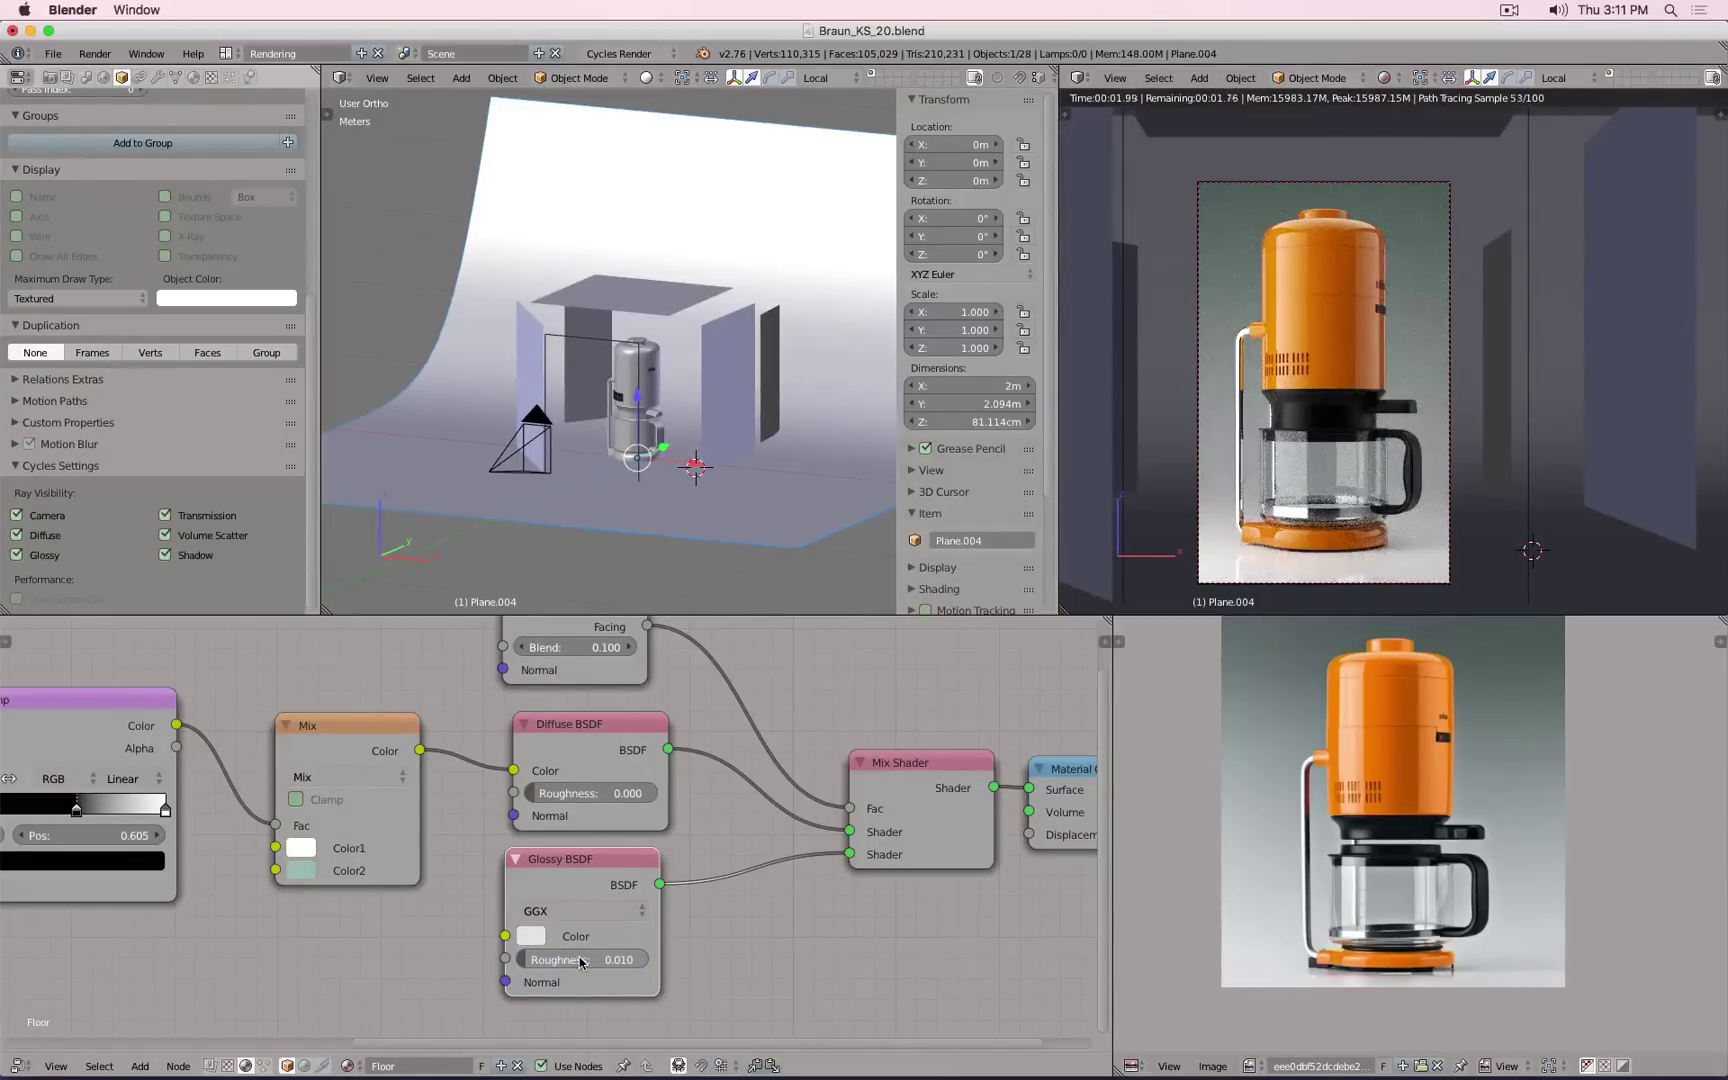
Step: Try a Glossy roughness of 0 on the floor material and return it to 0.01
click(580, 962)
text(0)
key(Return)
click(580, 962)
key(BackSpace)
text(.01)
key(Return)
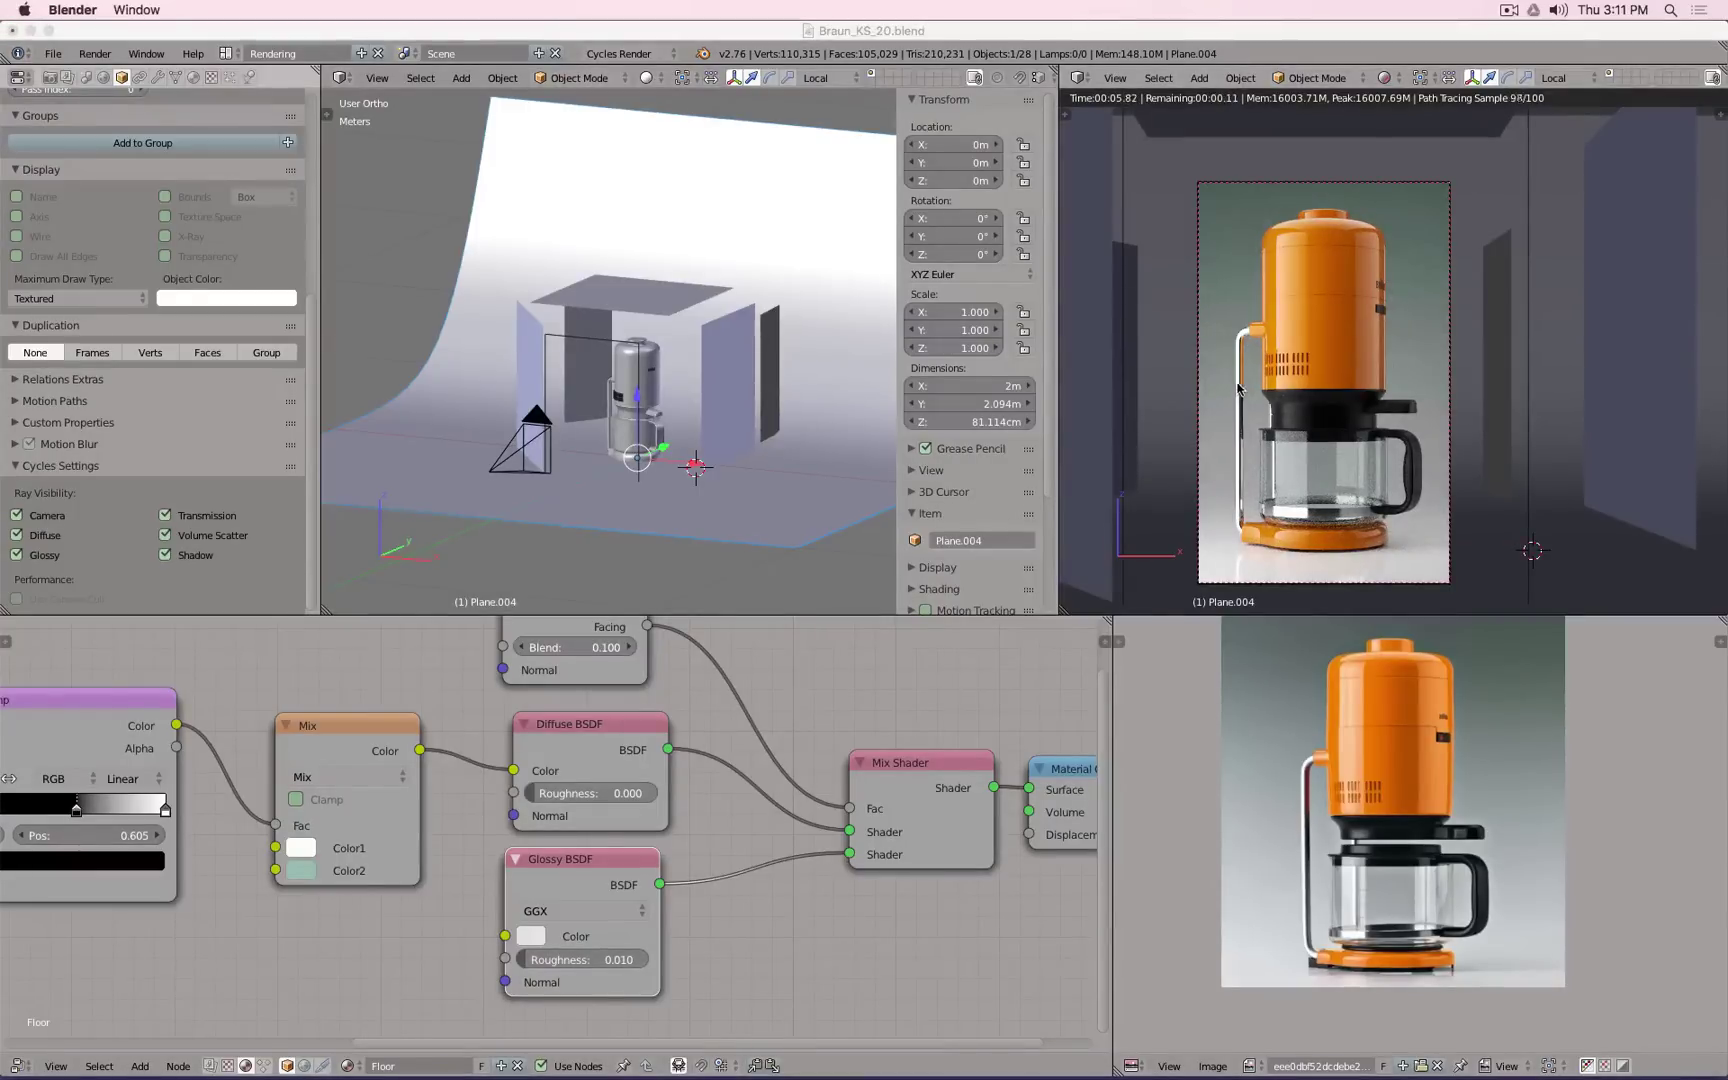
Step: Select the coffee maker's metal tube and change its Glossy distribution to Ashikhmin-Shirley
scroll(613, 430, up, 10)
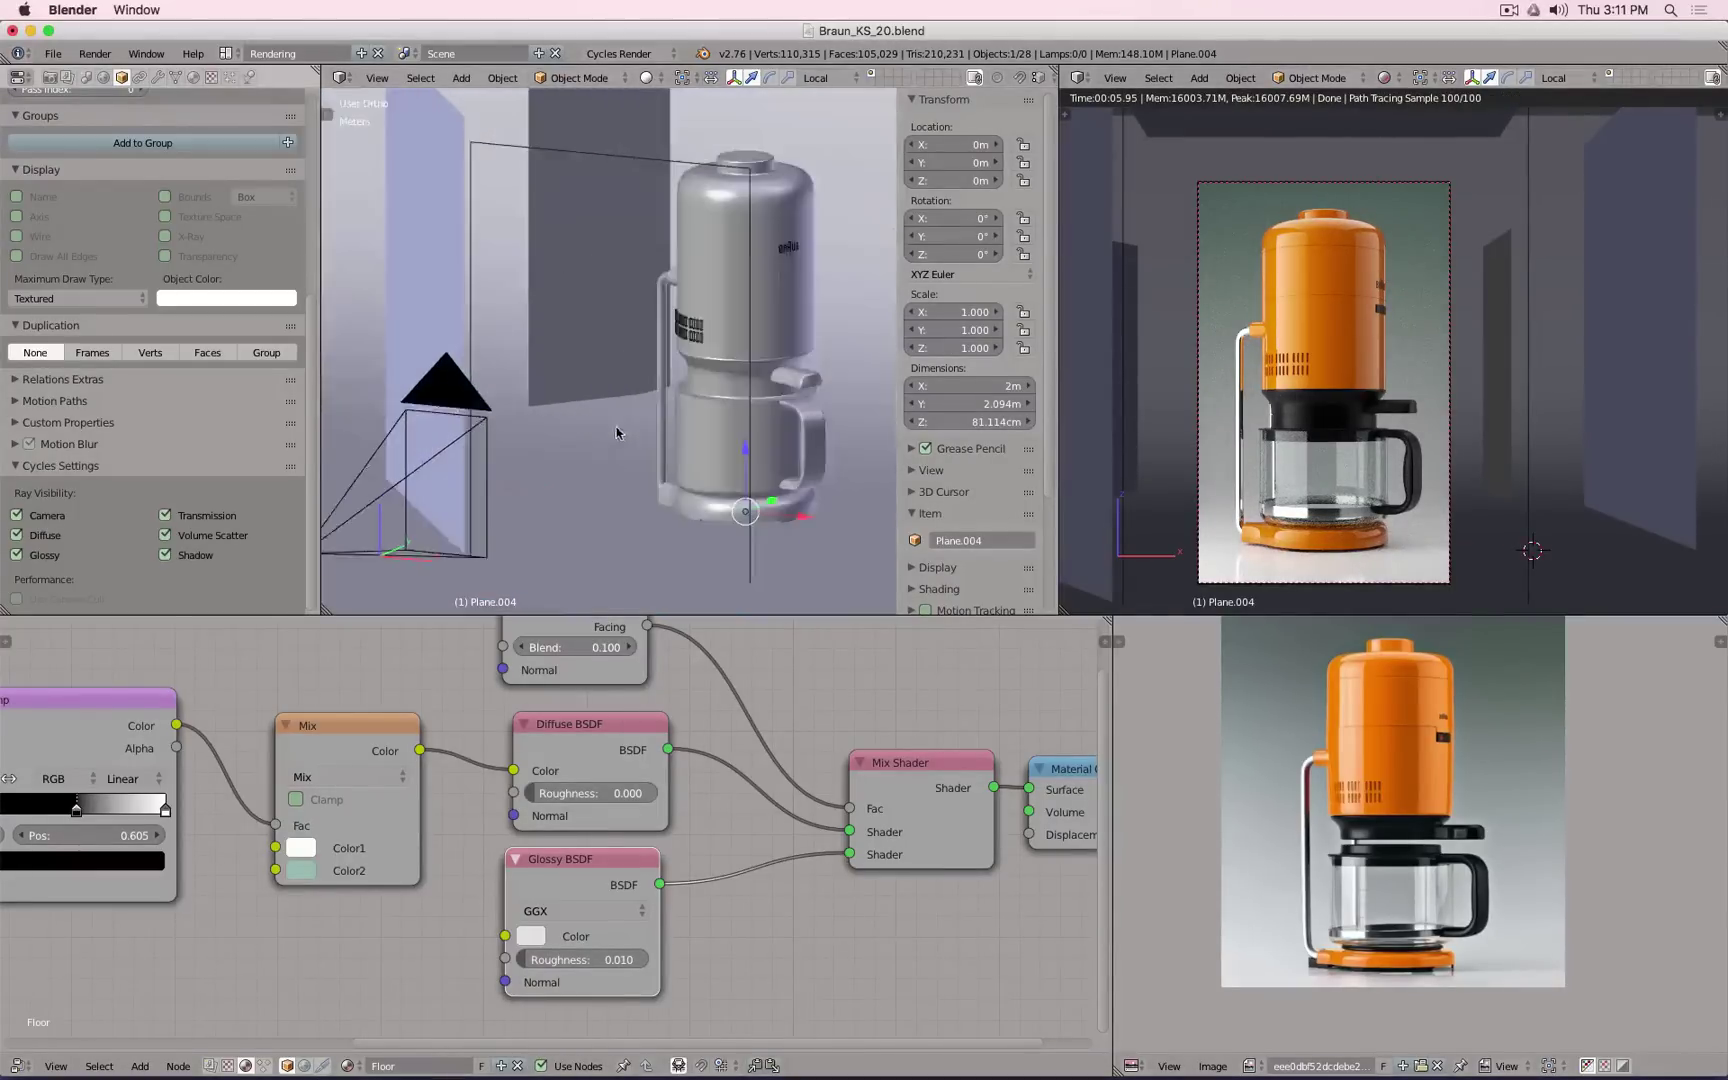
right_click(728, 315)
middle_drag(791, 757, 443, 768)
click(510, 812)
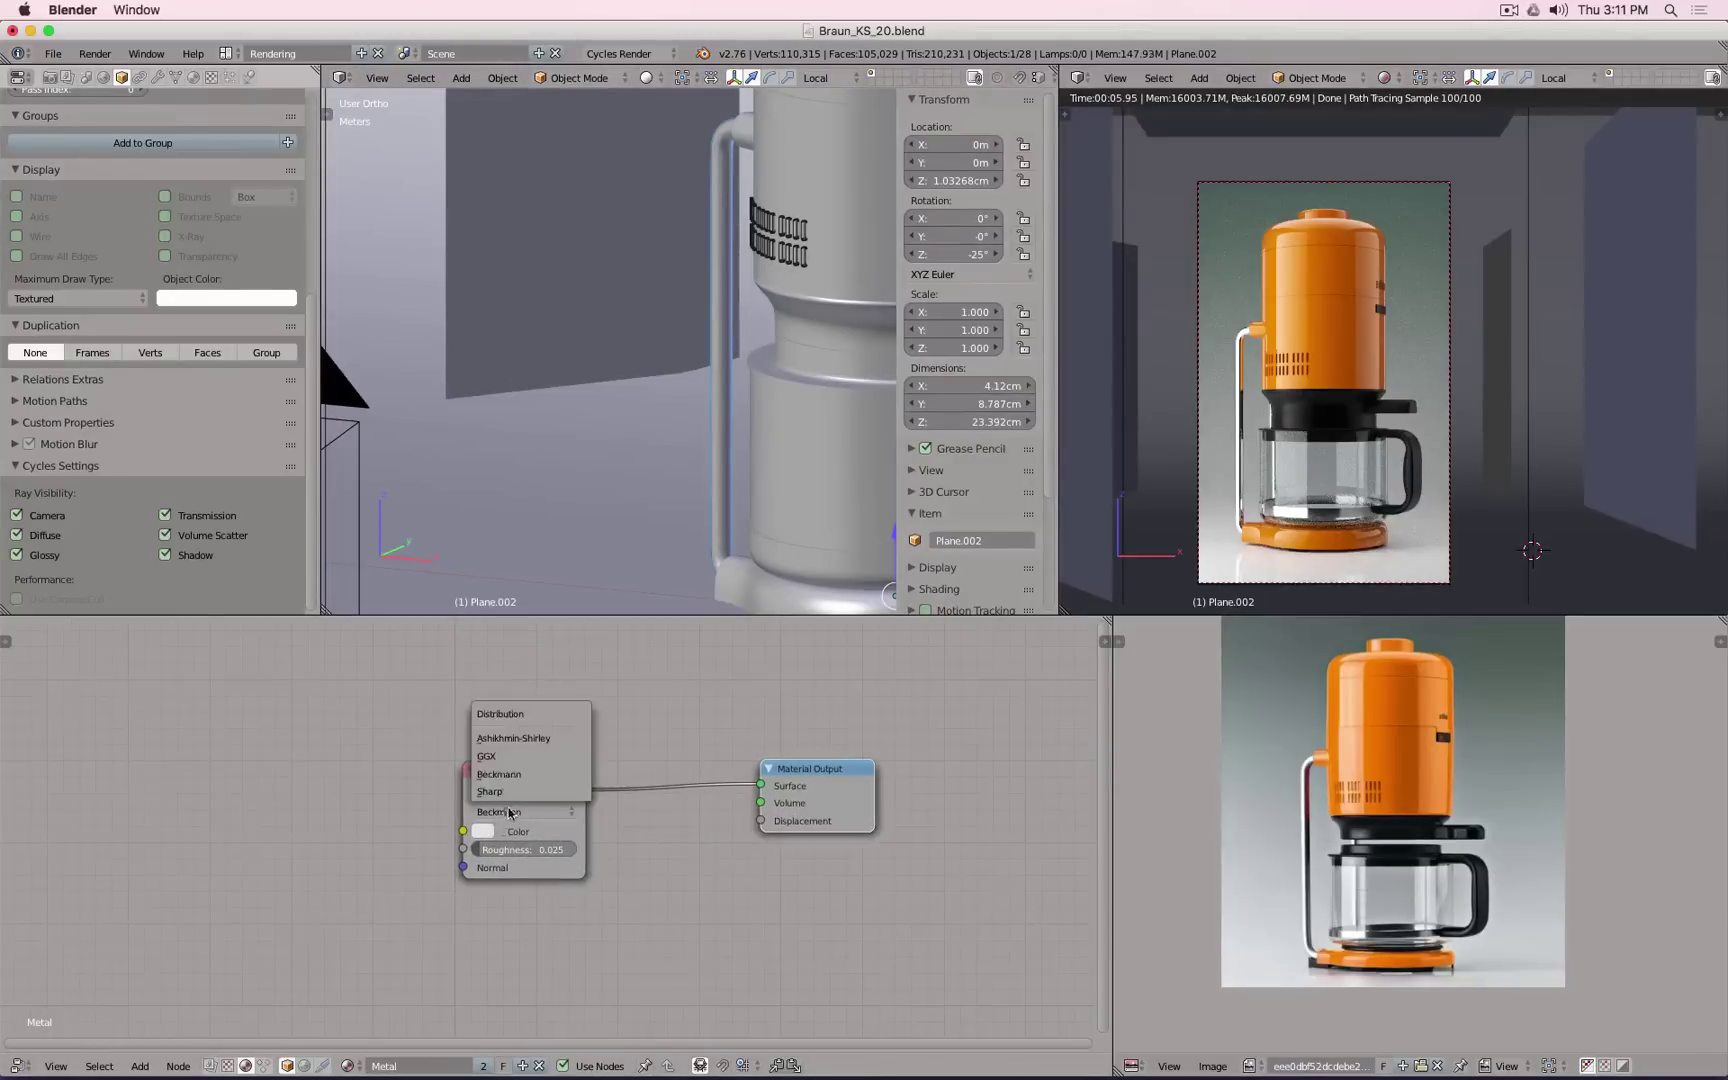
click(541, 741)
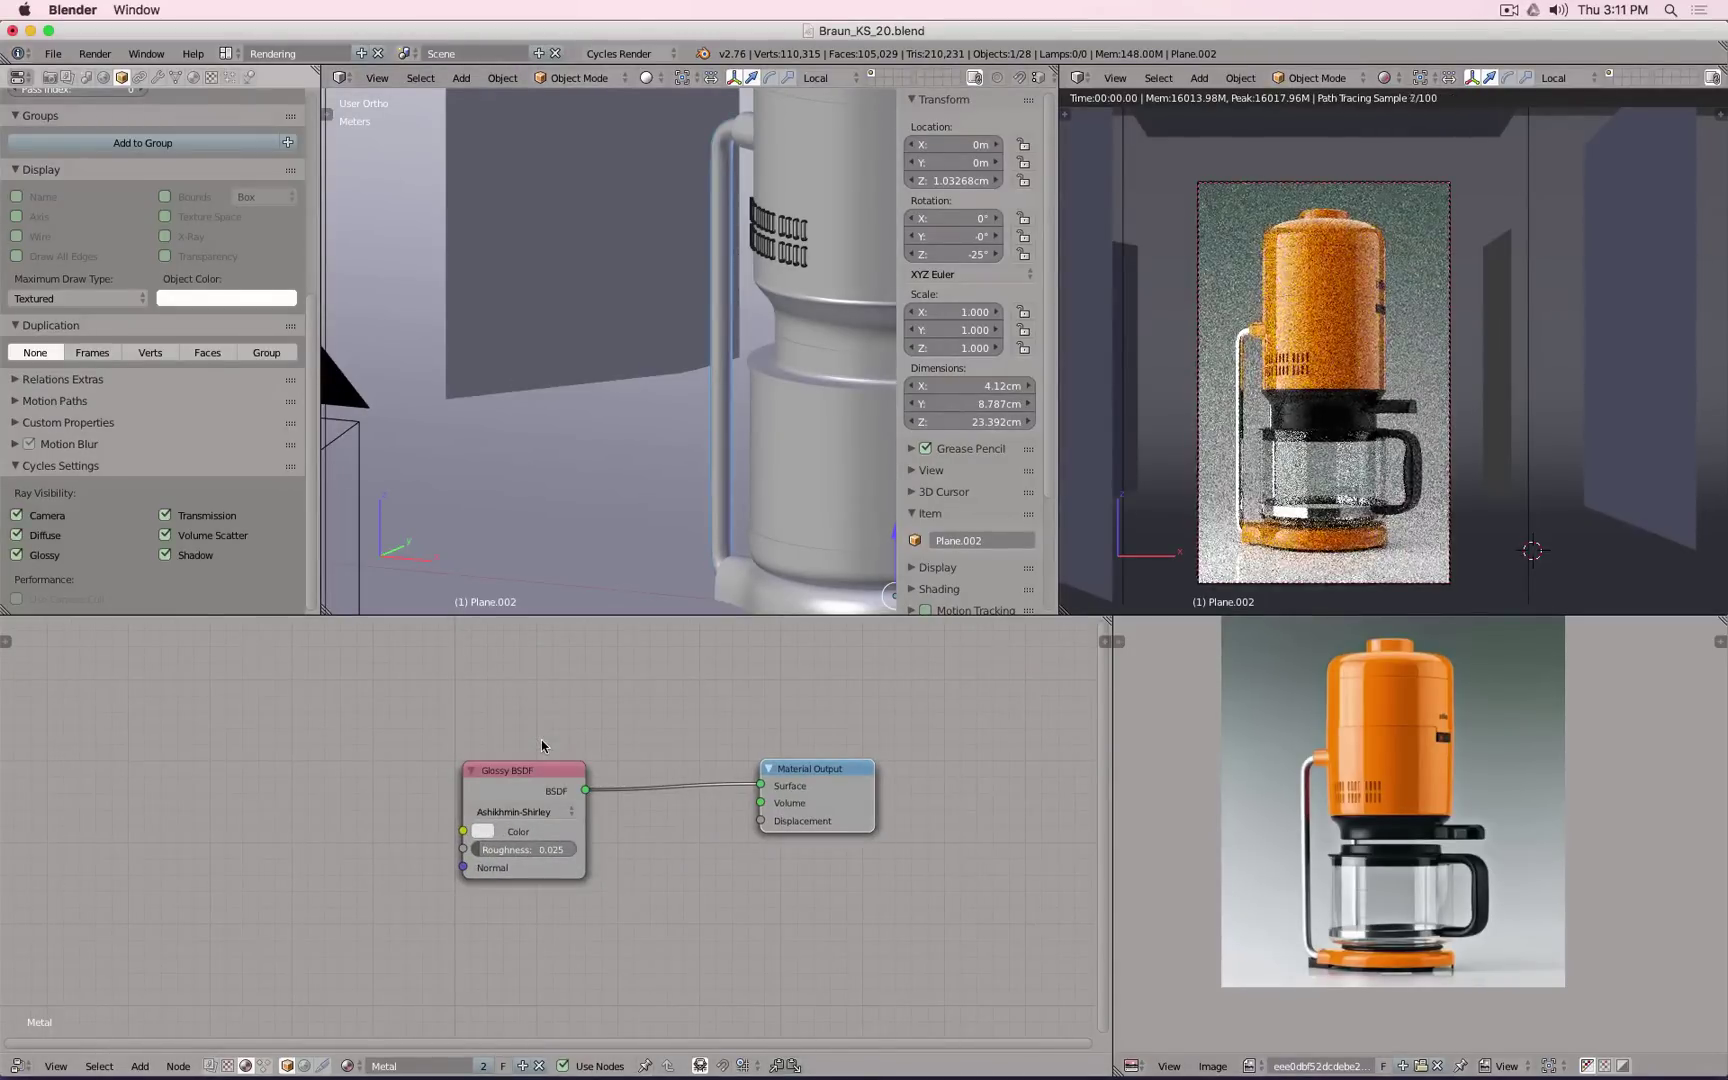
Step: Darken the Metal material's Glossy color to a neutral light grey
click(485, 832)
click(614, 617)
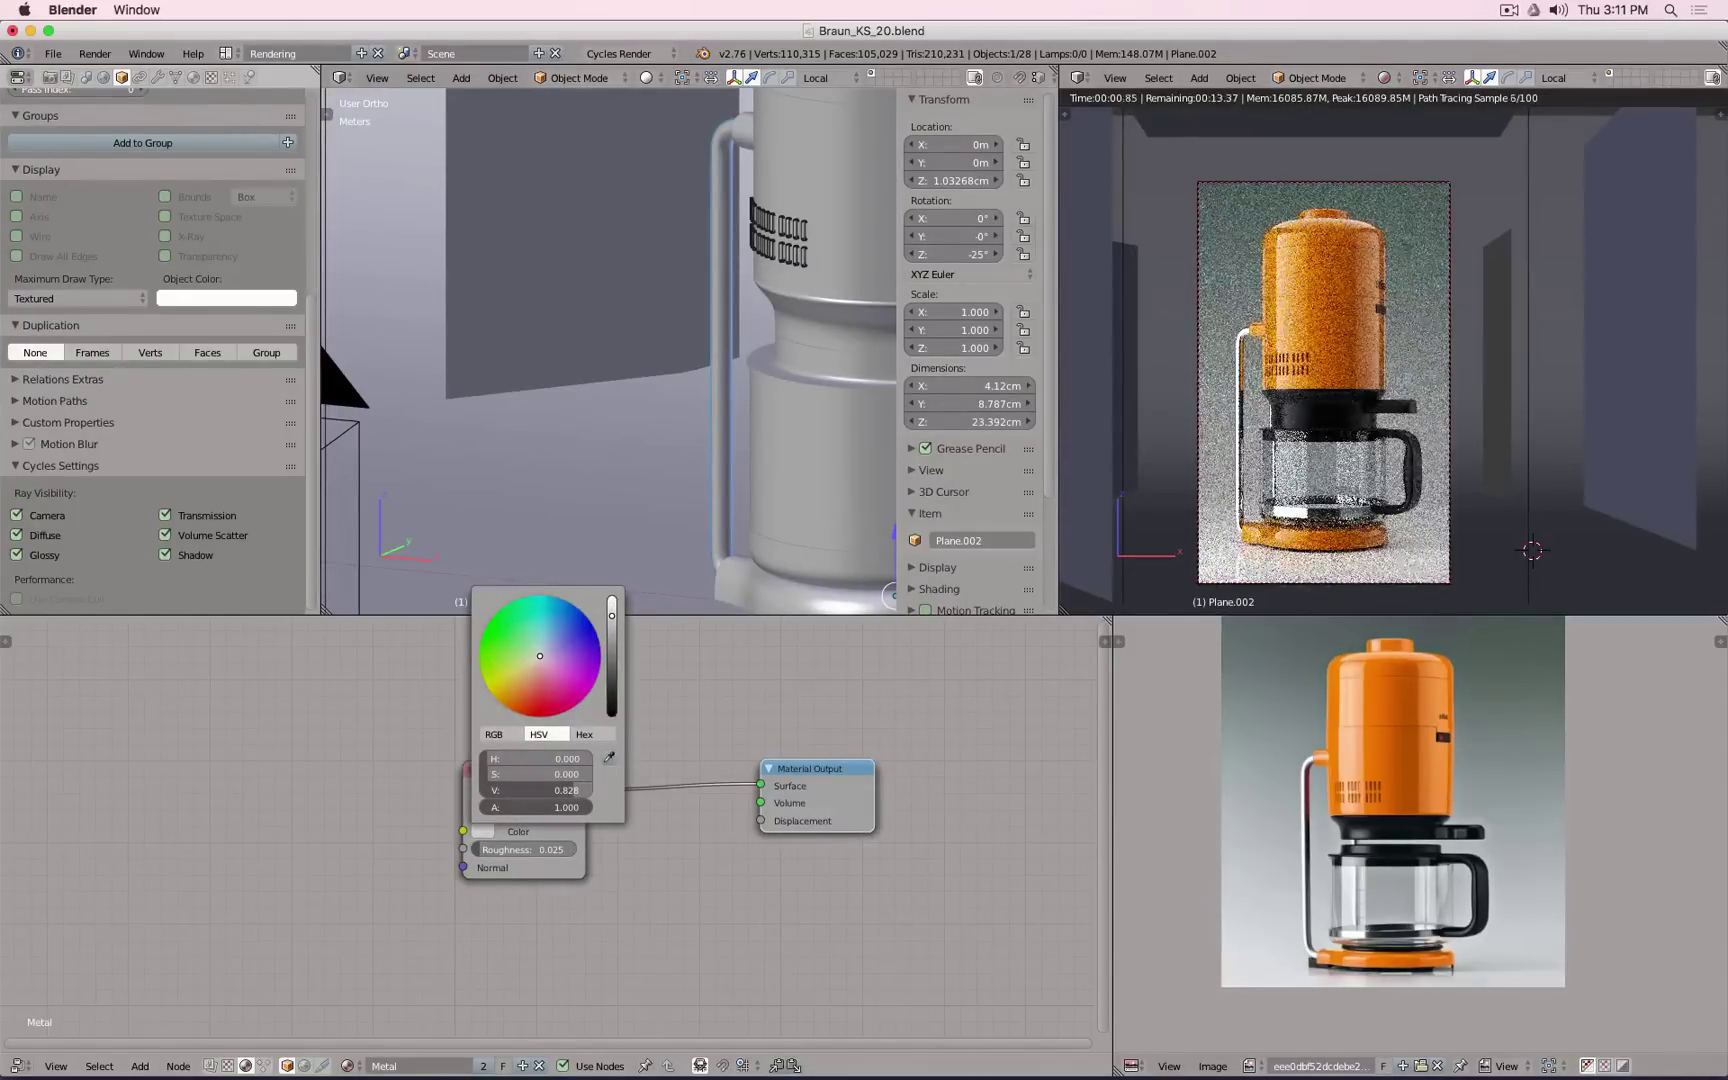
drag(612, 617, 612, 654)
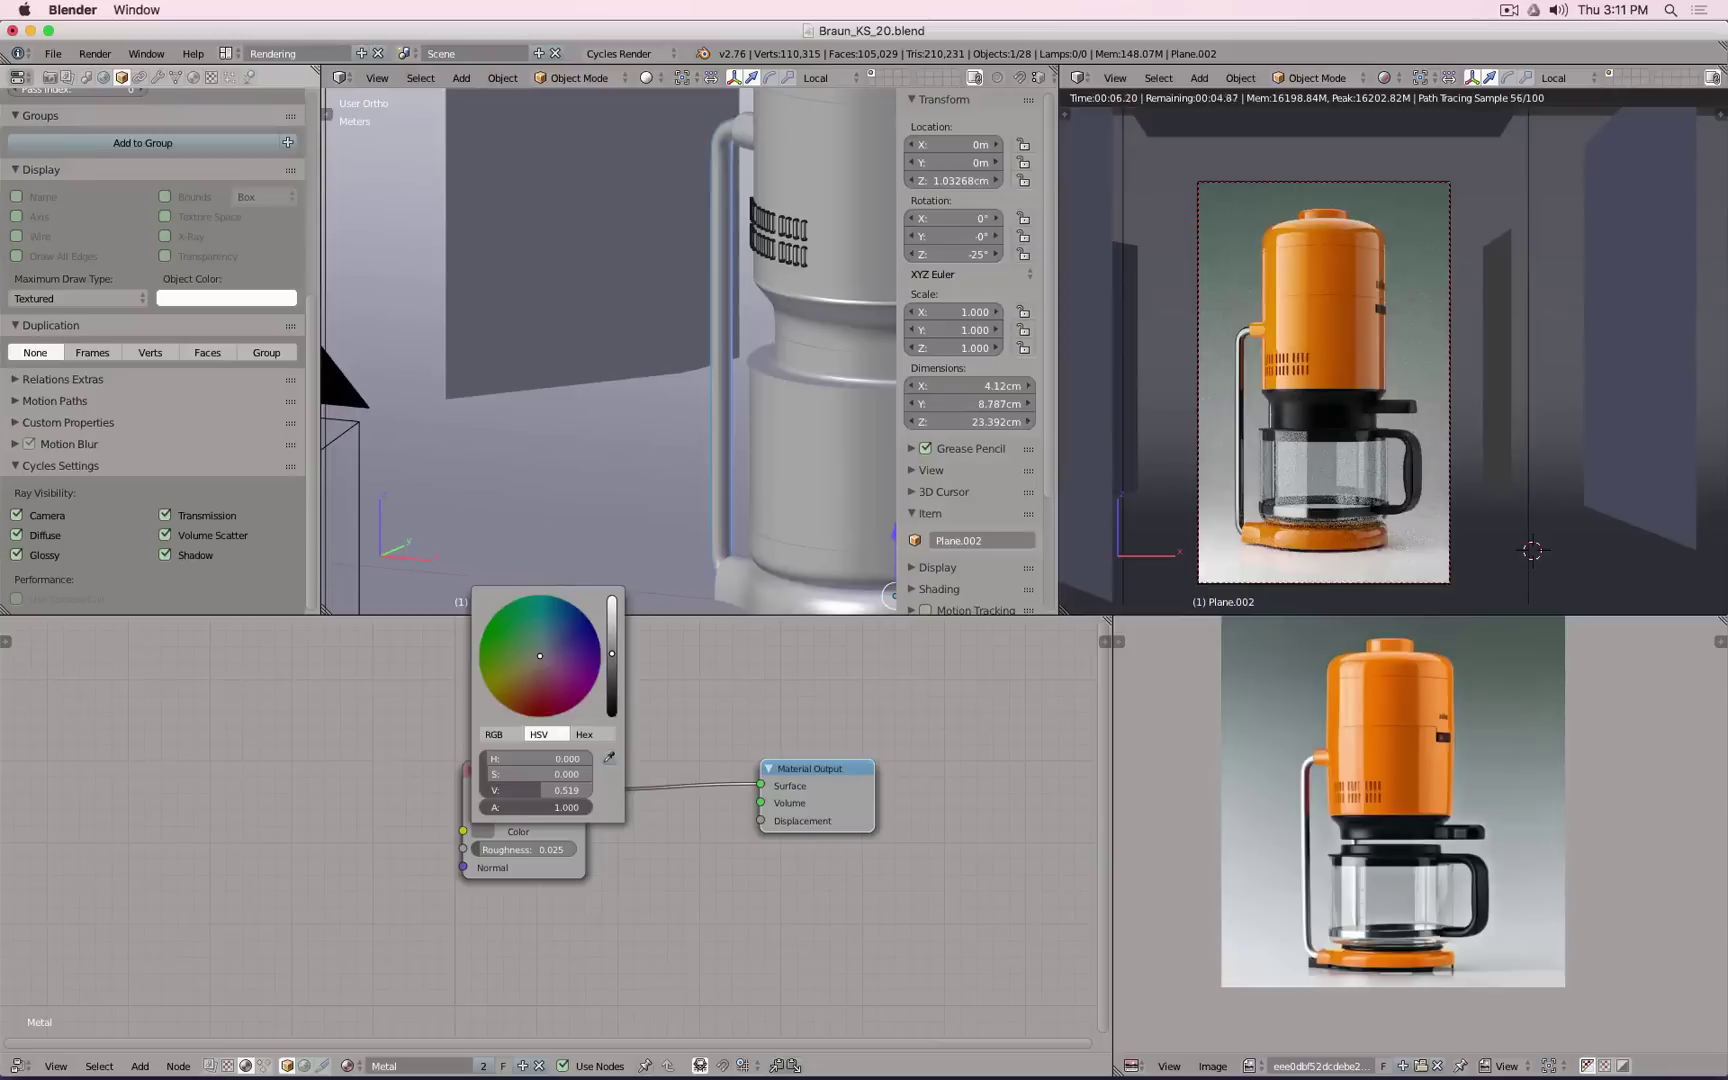
drag(612, 654, 612, 626)
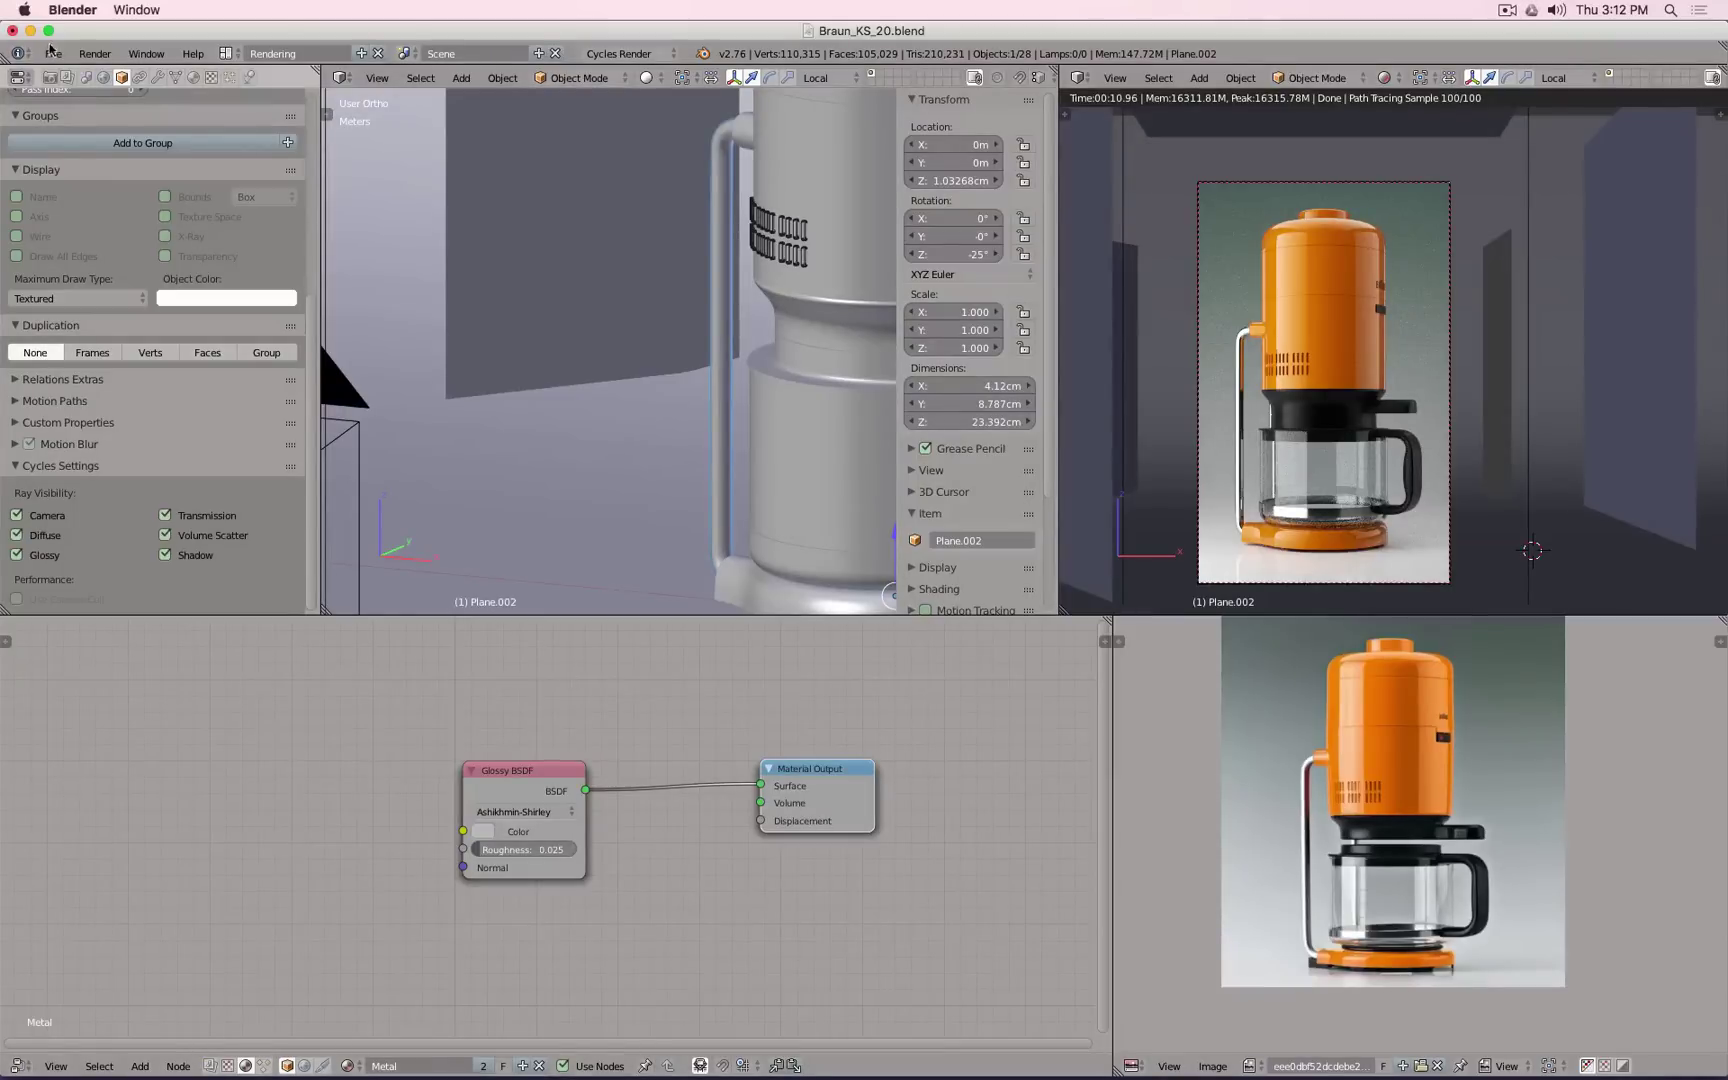
Step: Set the Cycles preview samples to 500 in the render settings
click(49, 77)
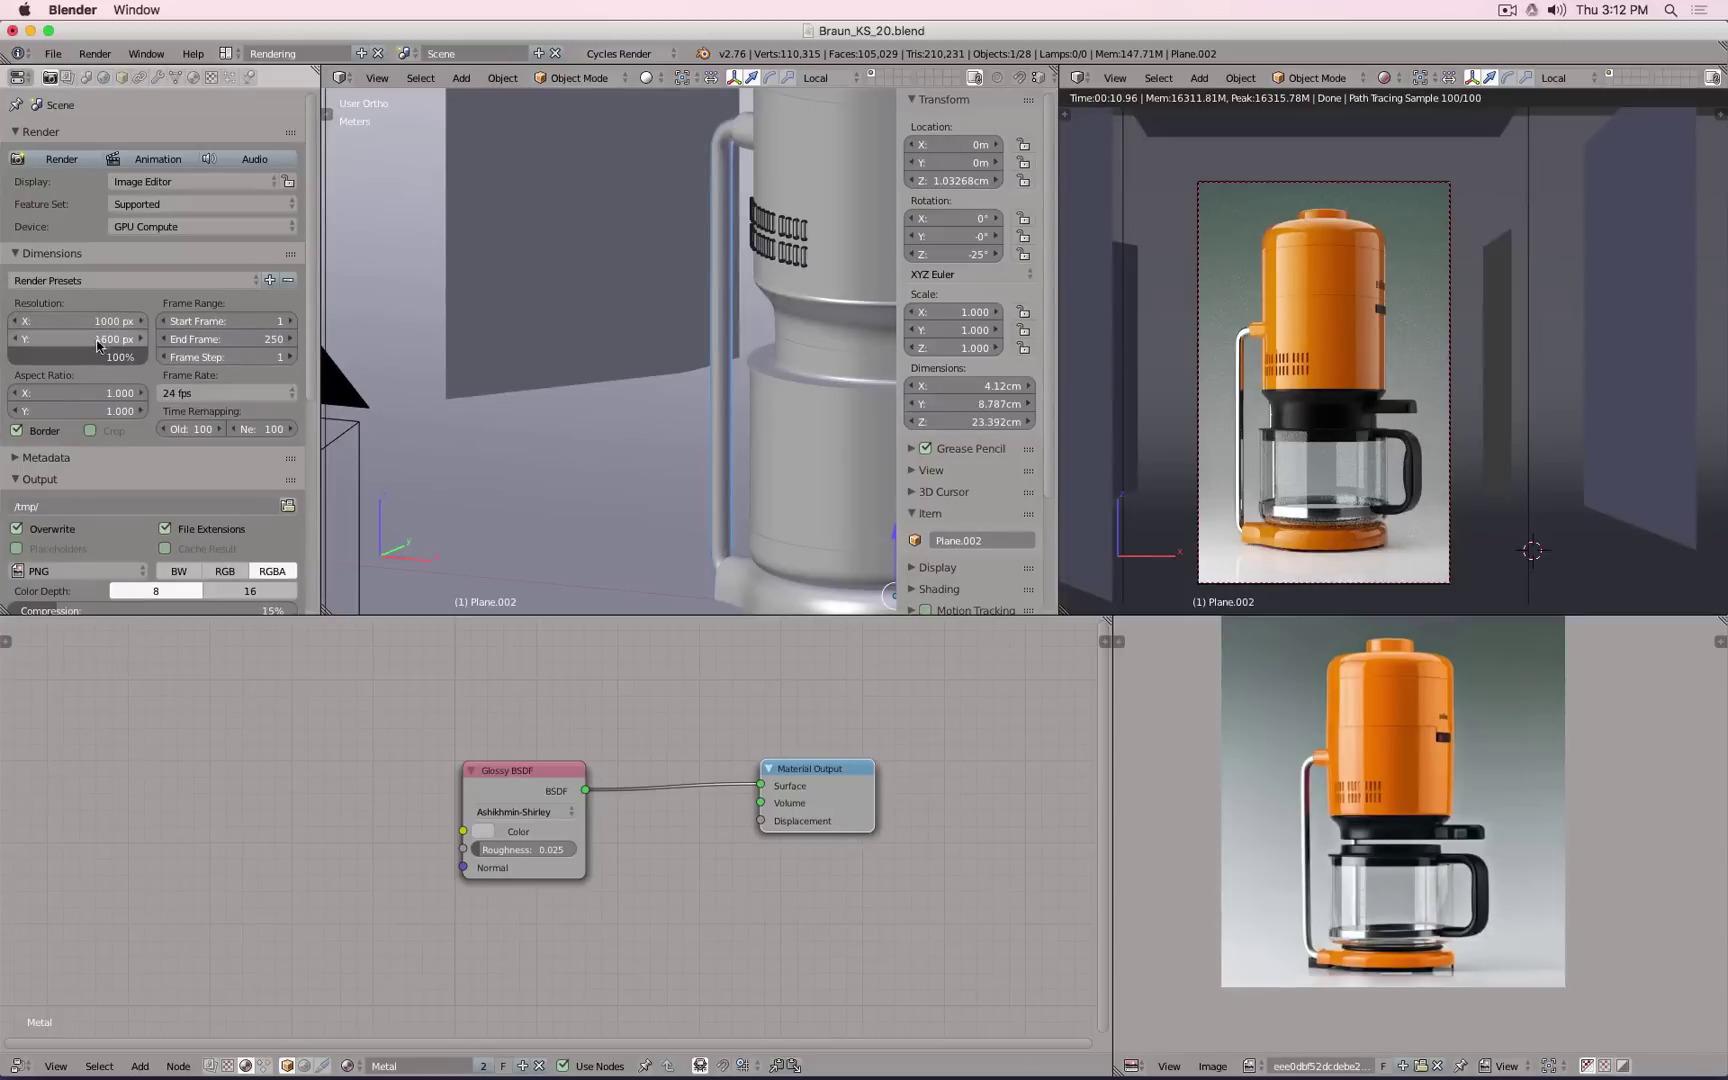
scroll(145, 362, down, 3)
scroll(230, 486, down, 7)
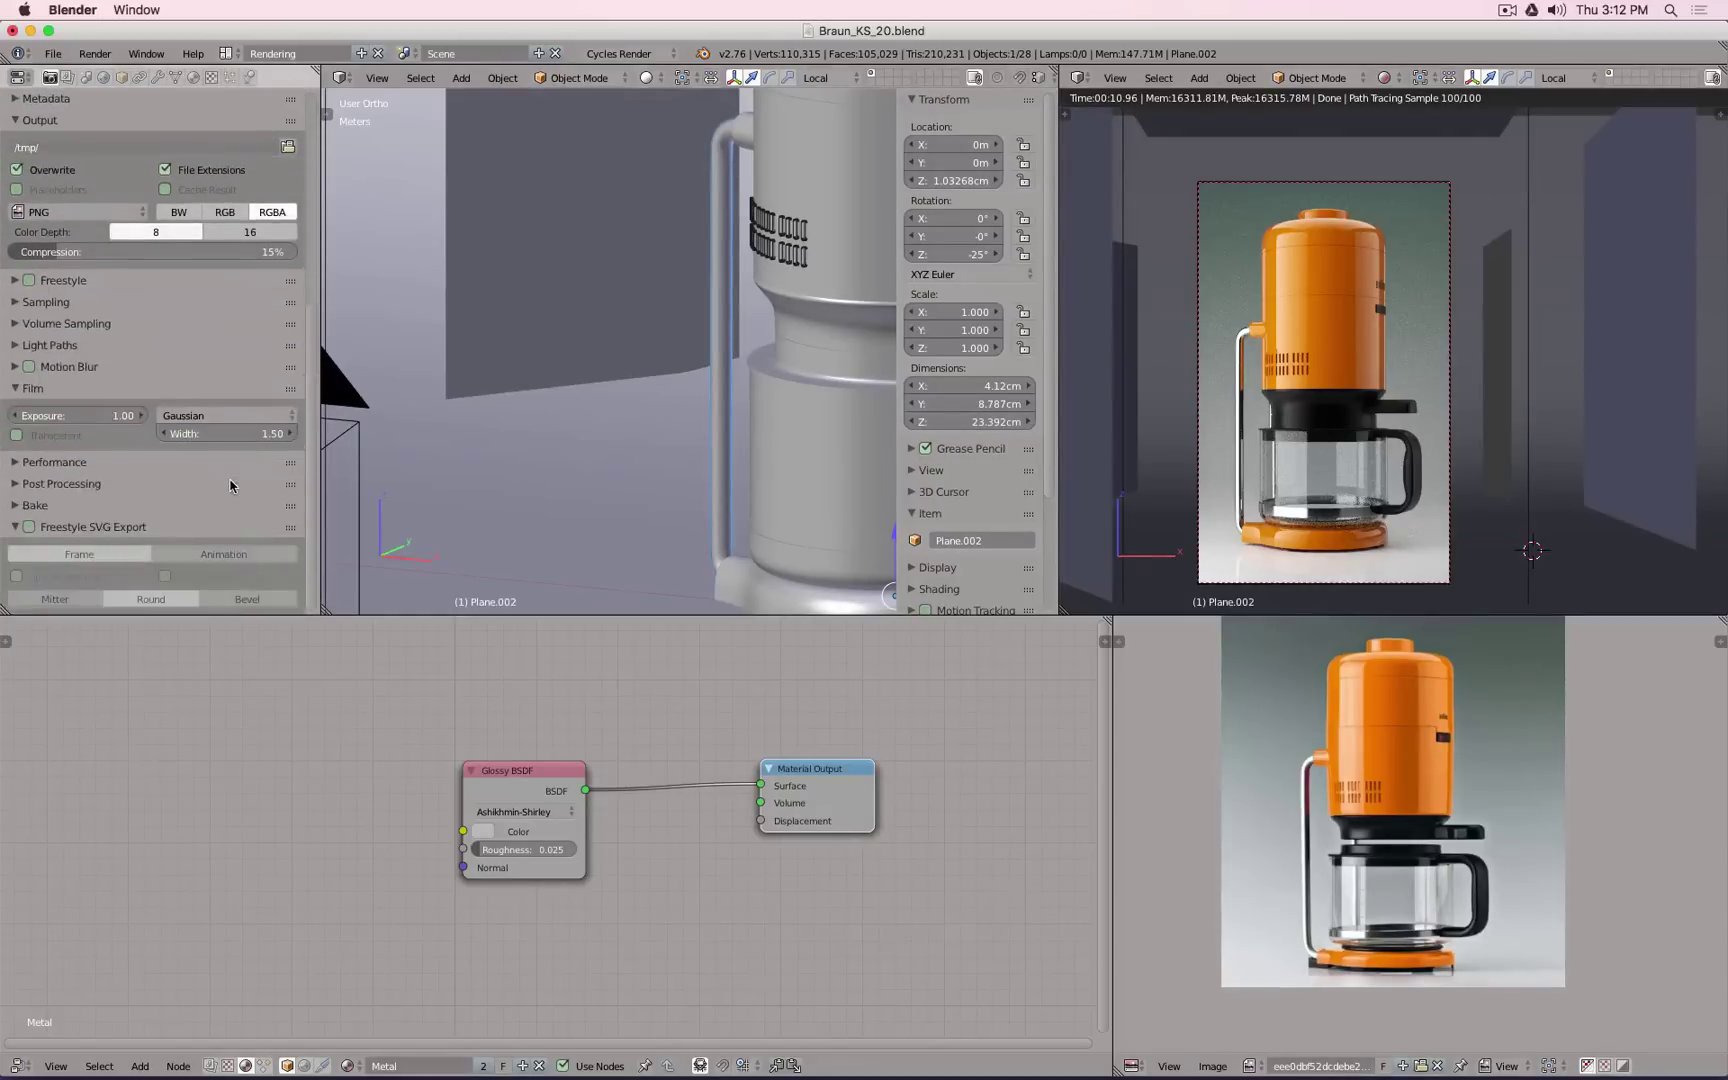
scroll(230, 486, up, 2)
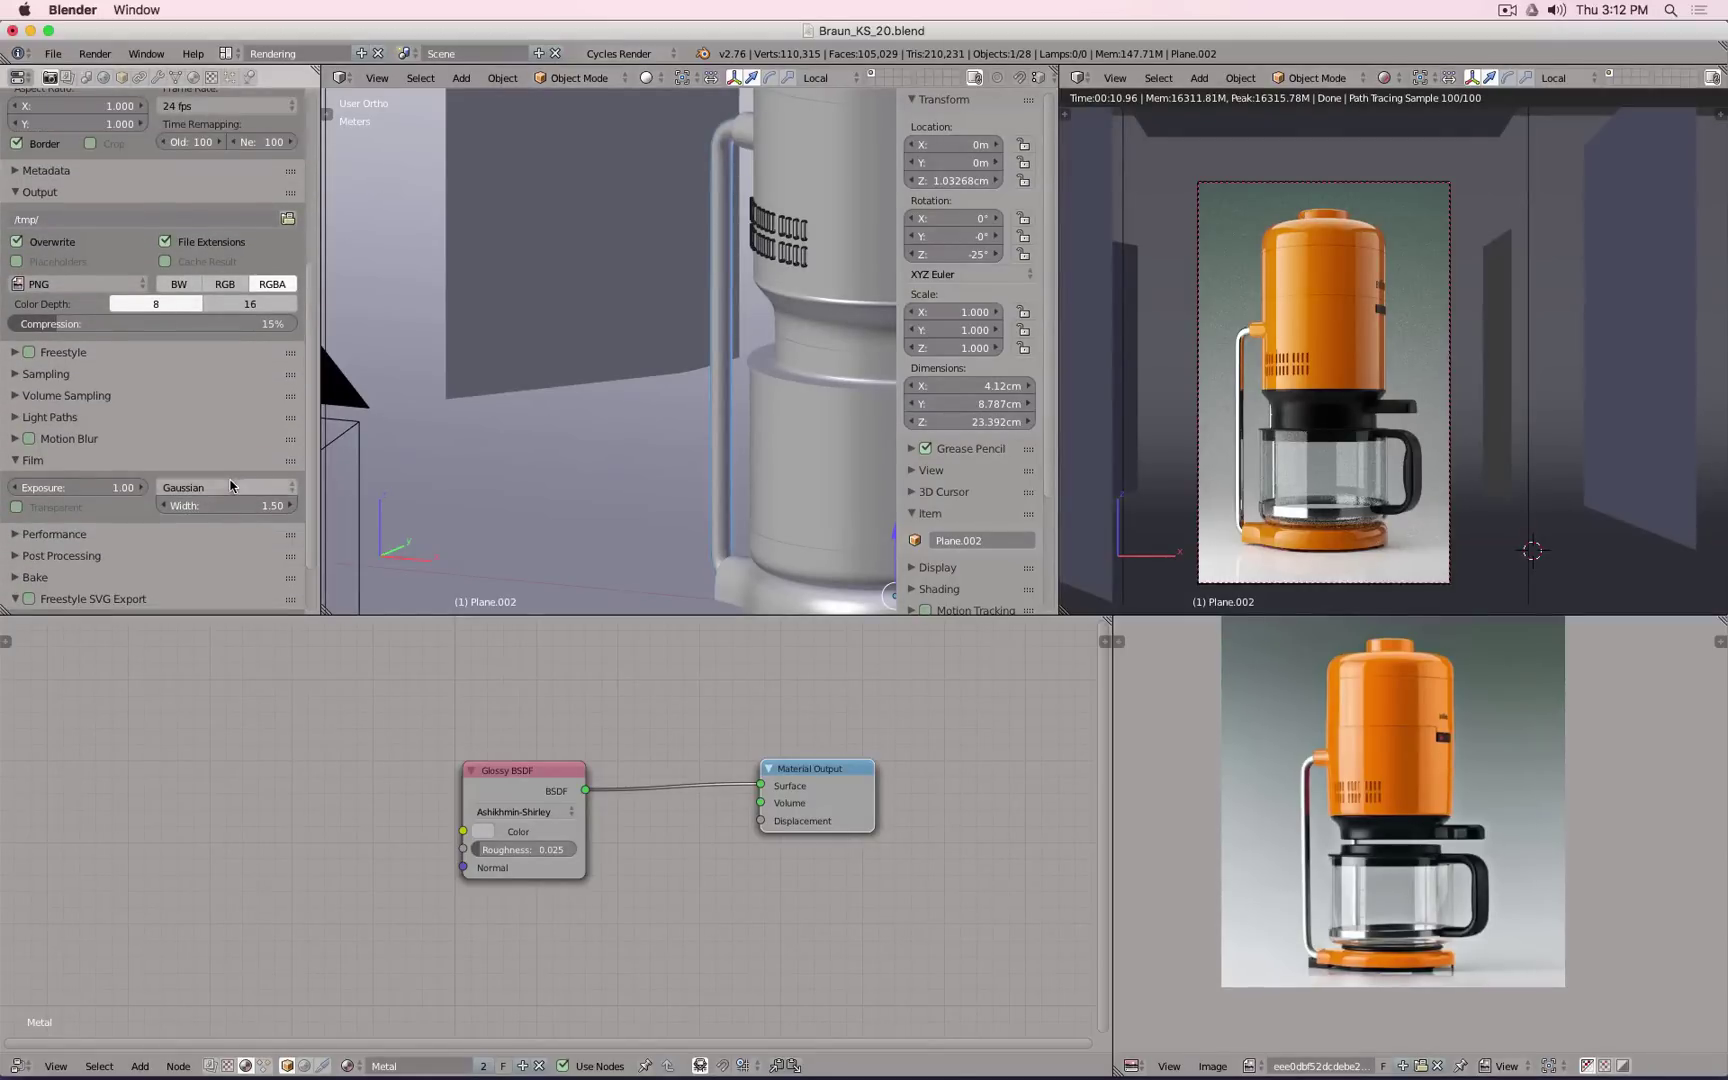
click(13, 375)
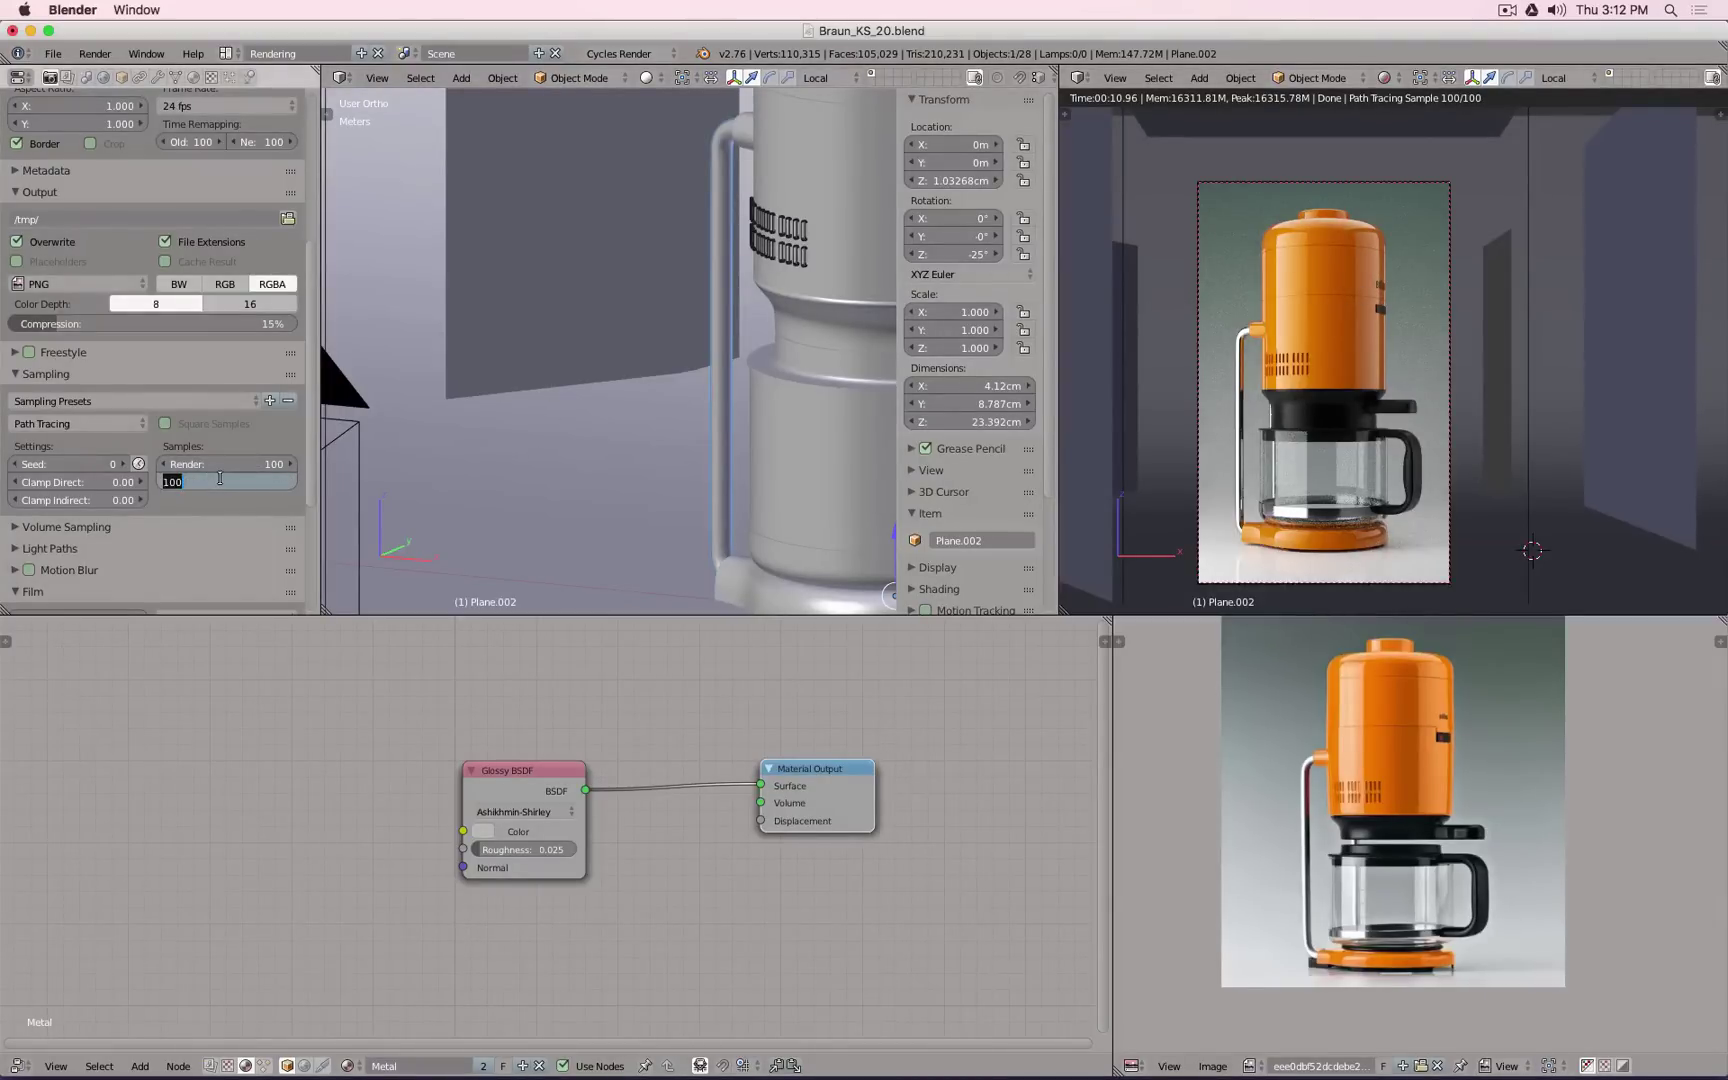
text(500)
key(Return)
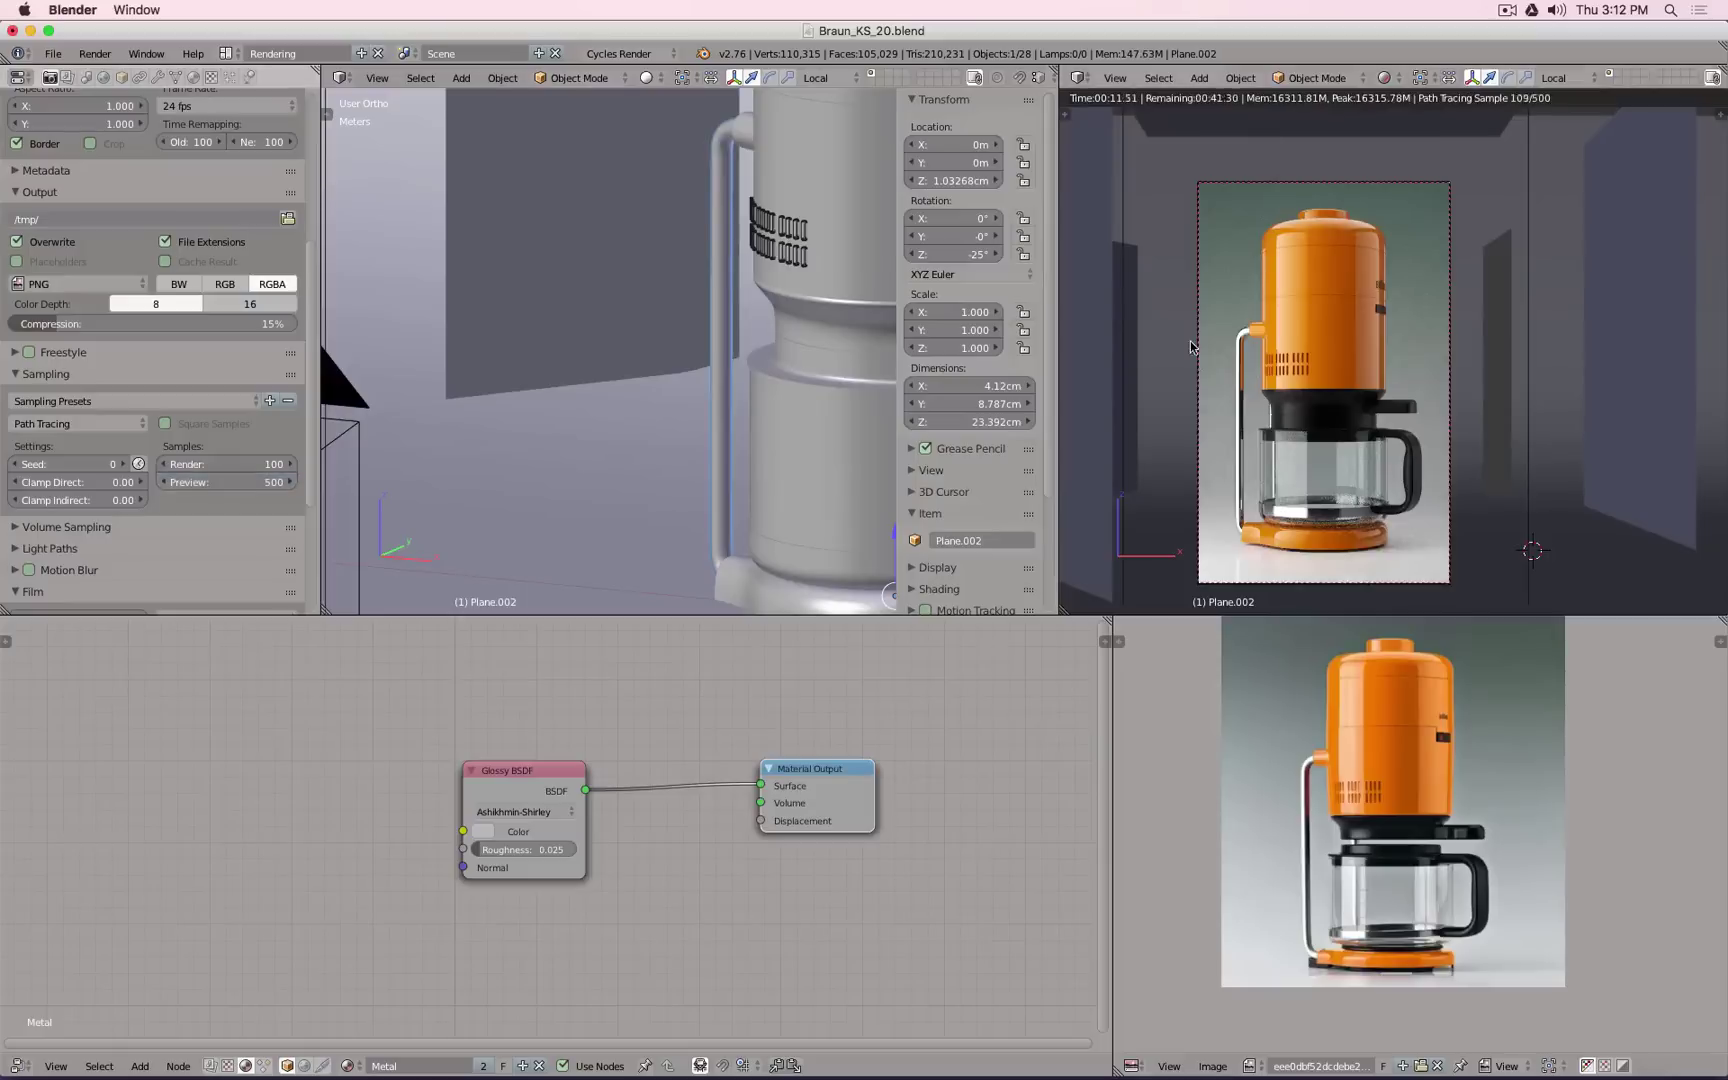
Step: Limit the preview render to a band across the coffee maker's upper body and examine its surface up close
key(ctrl+b)
drag(1171, 283, 1490, 356)
scroll(1405, 306, up, 6)
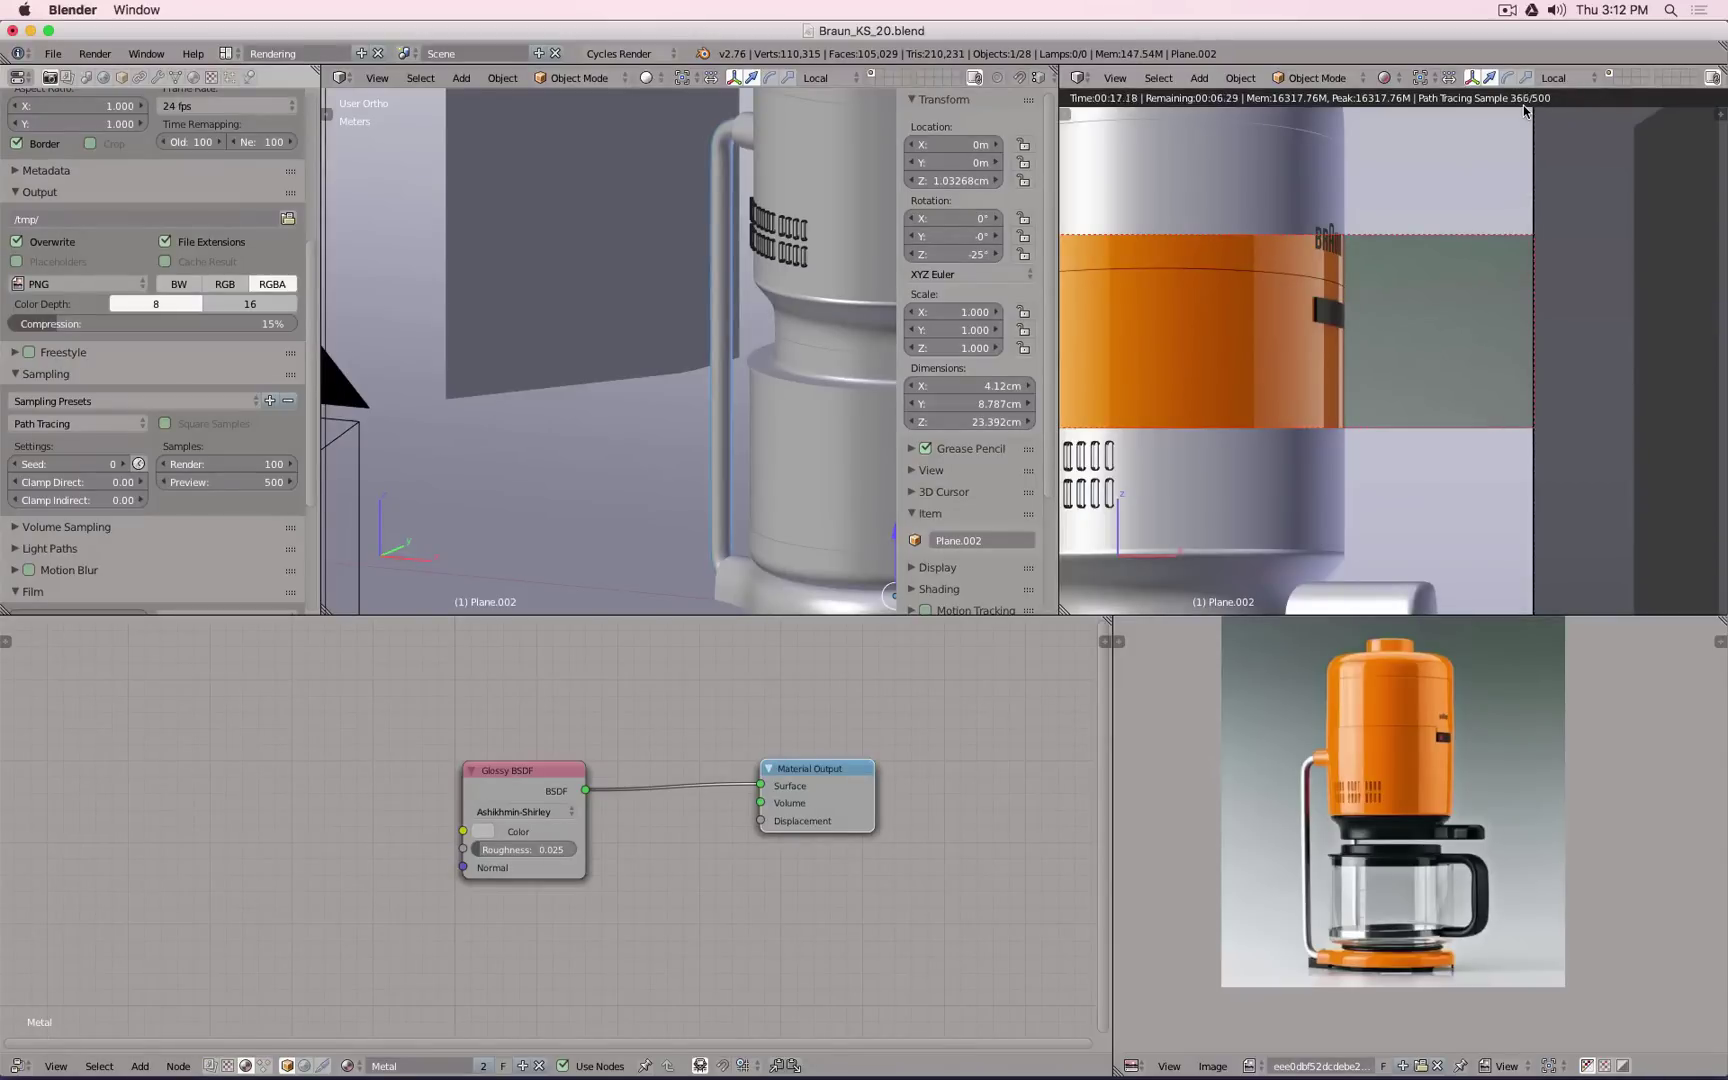
scroll(1436, 255, down, 3)
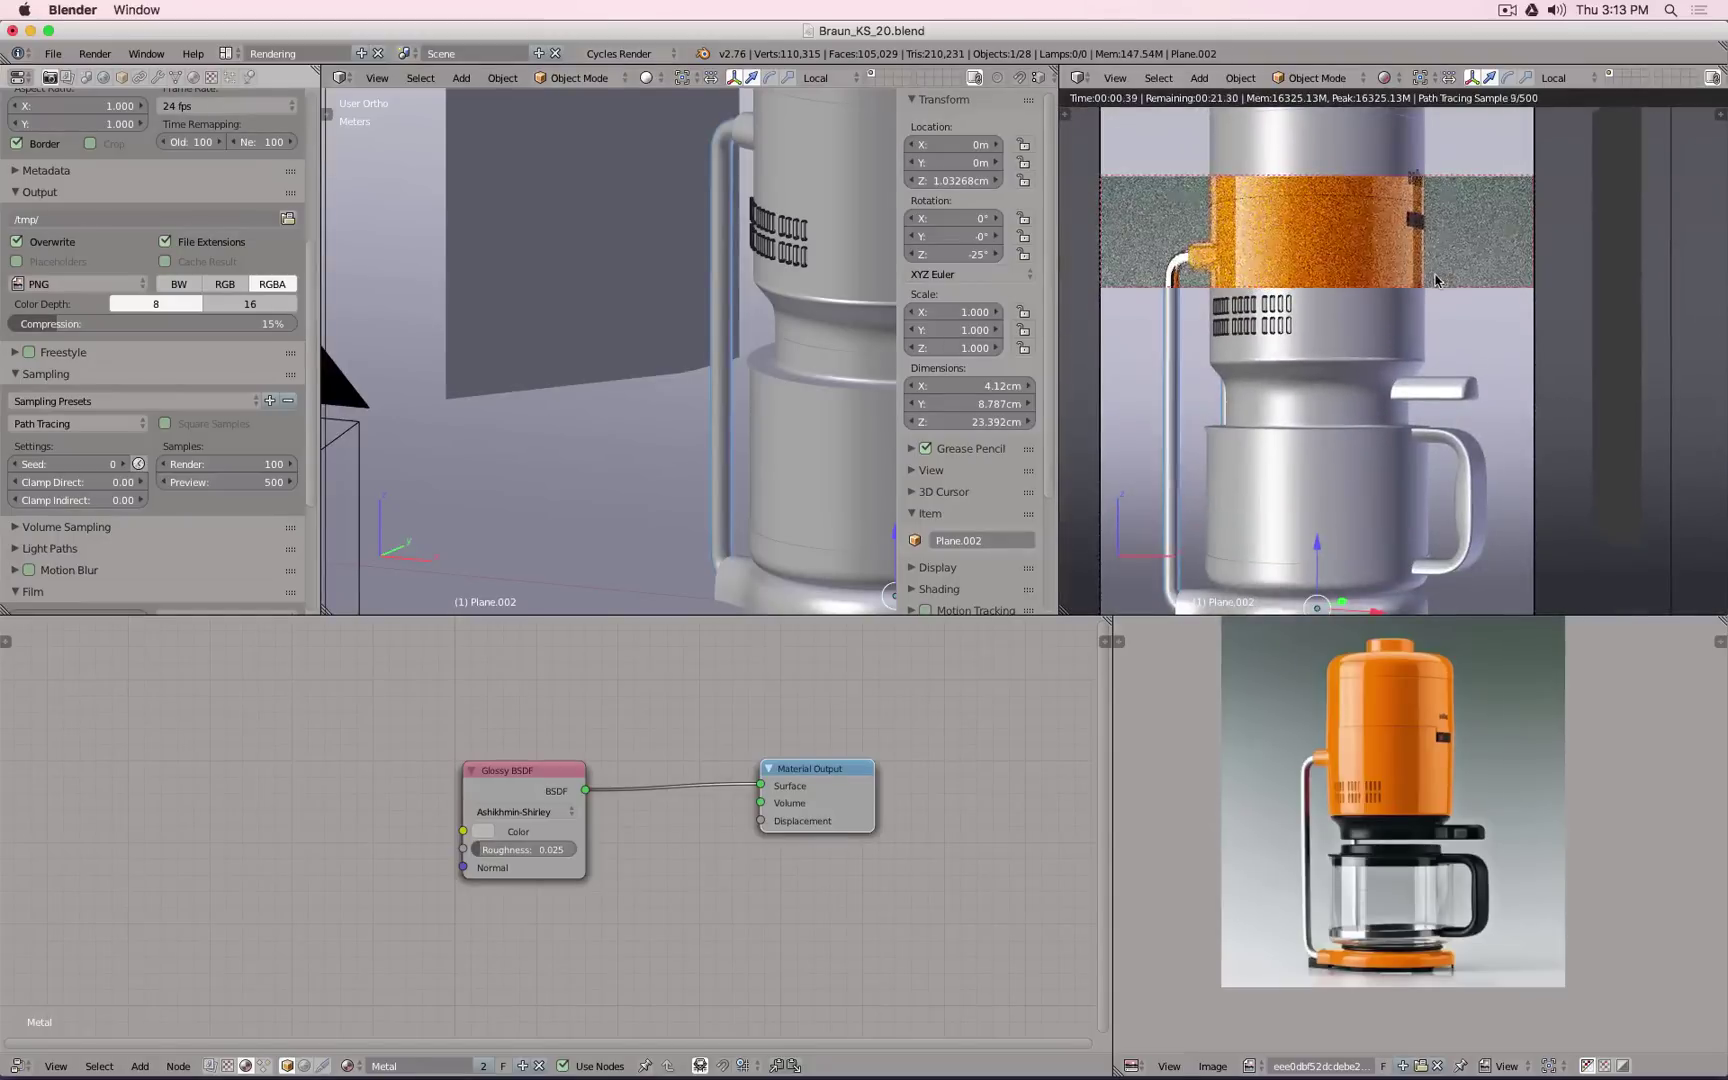
Step: Render a border region around the metal tube and the body's neck, examine it, and switch the camera view to wireframe
scroll(1436, 281, up, 1)
key(ctrl+b)
drag(1093, 327, 1240, 512)
scroll(1196, 436, up, 1)
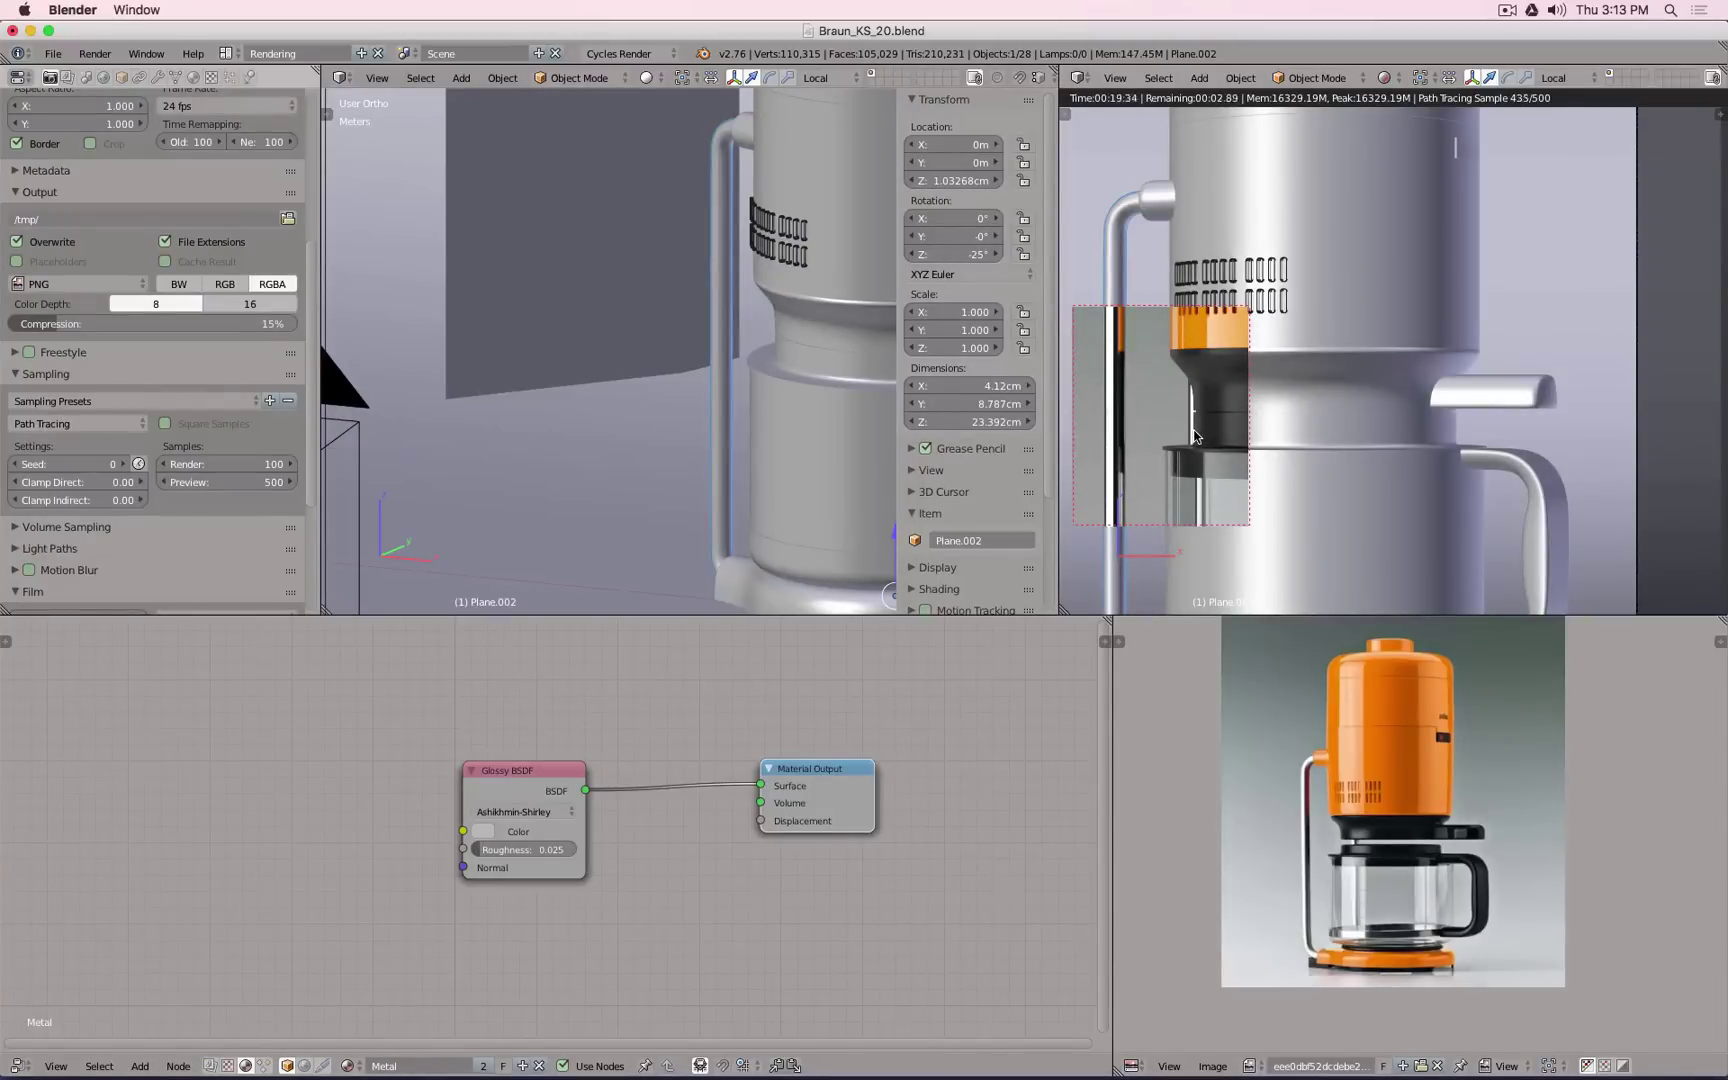
key(z)
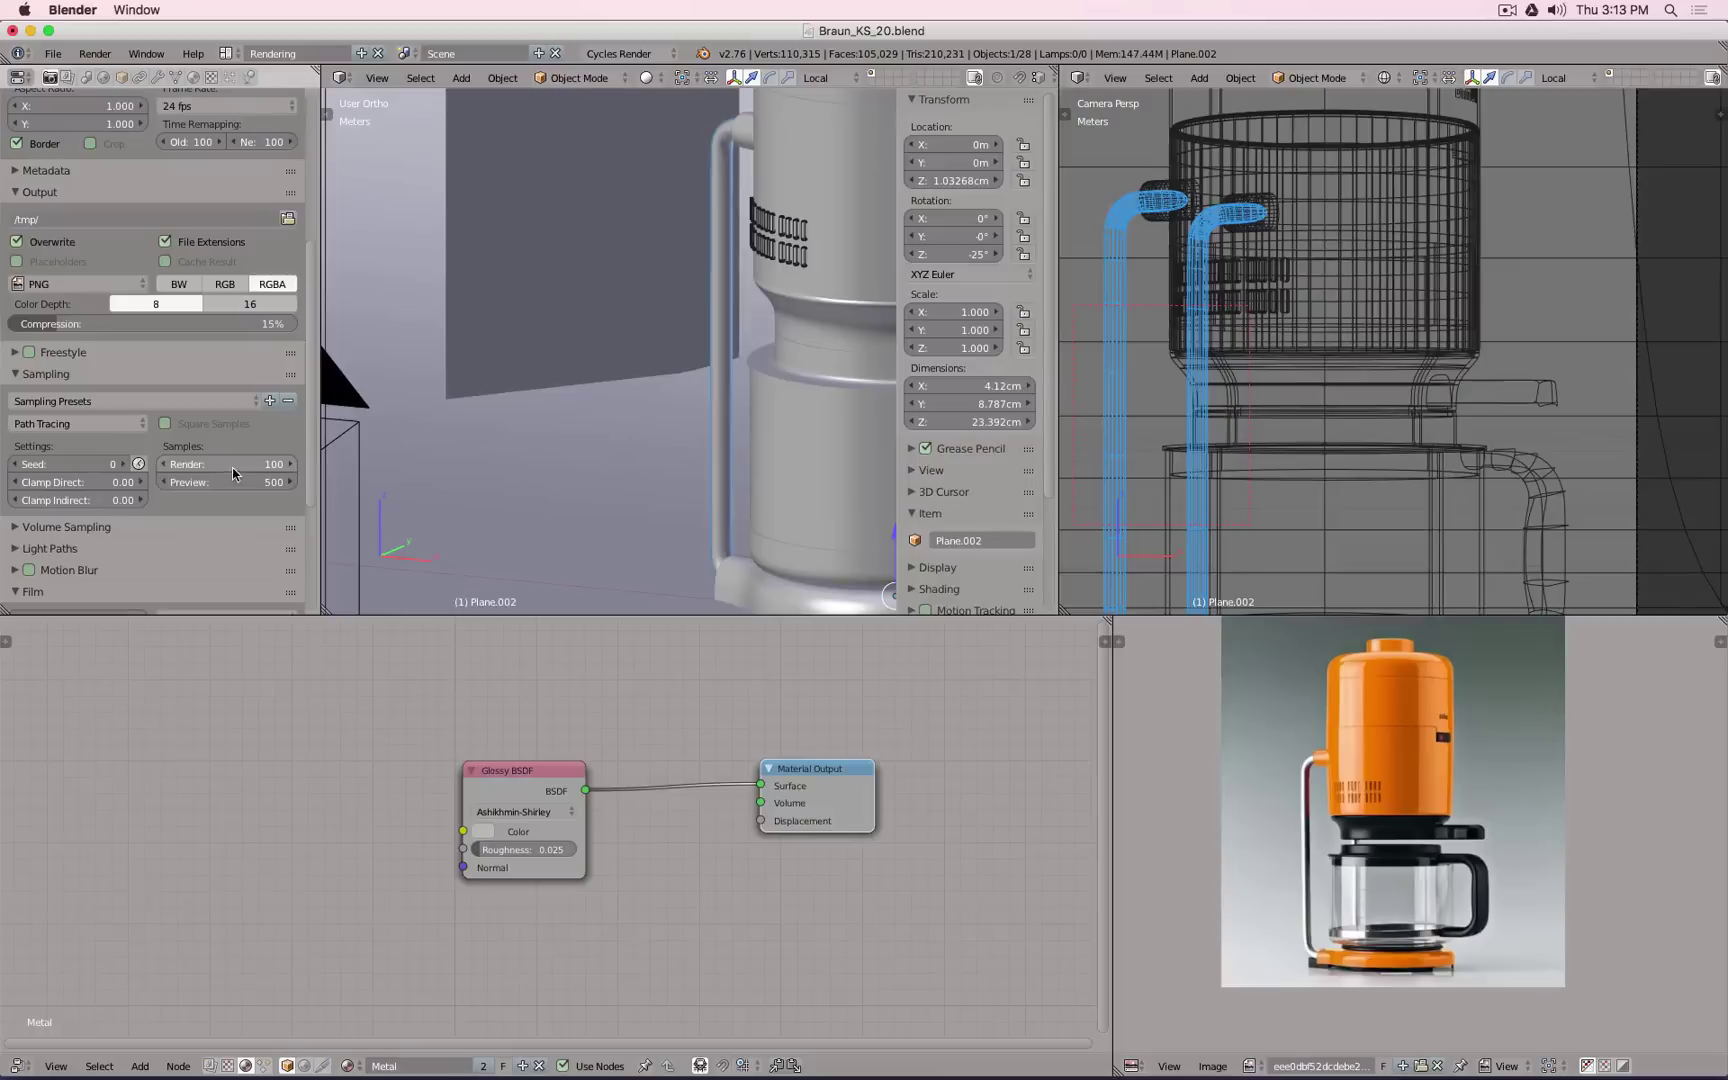
Step: Set the final render samples to 300 and disable the render border so the full frame is rendered
click(229, 464)
text(300)
key(Return)
scroll(60, 256, up, 7)
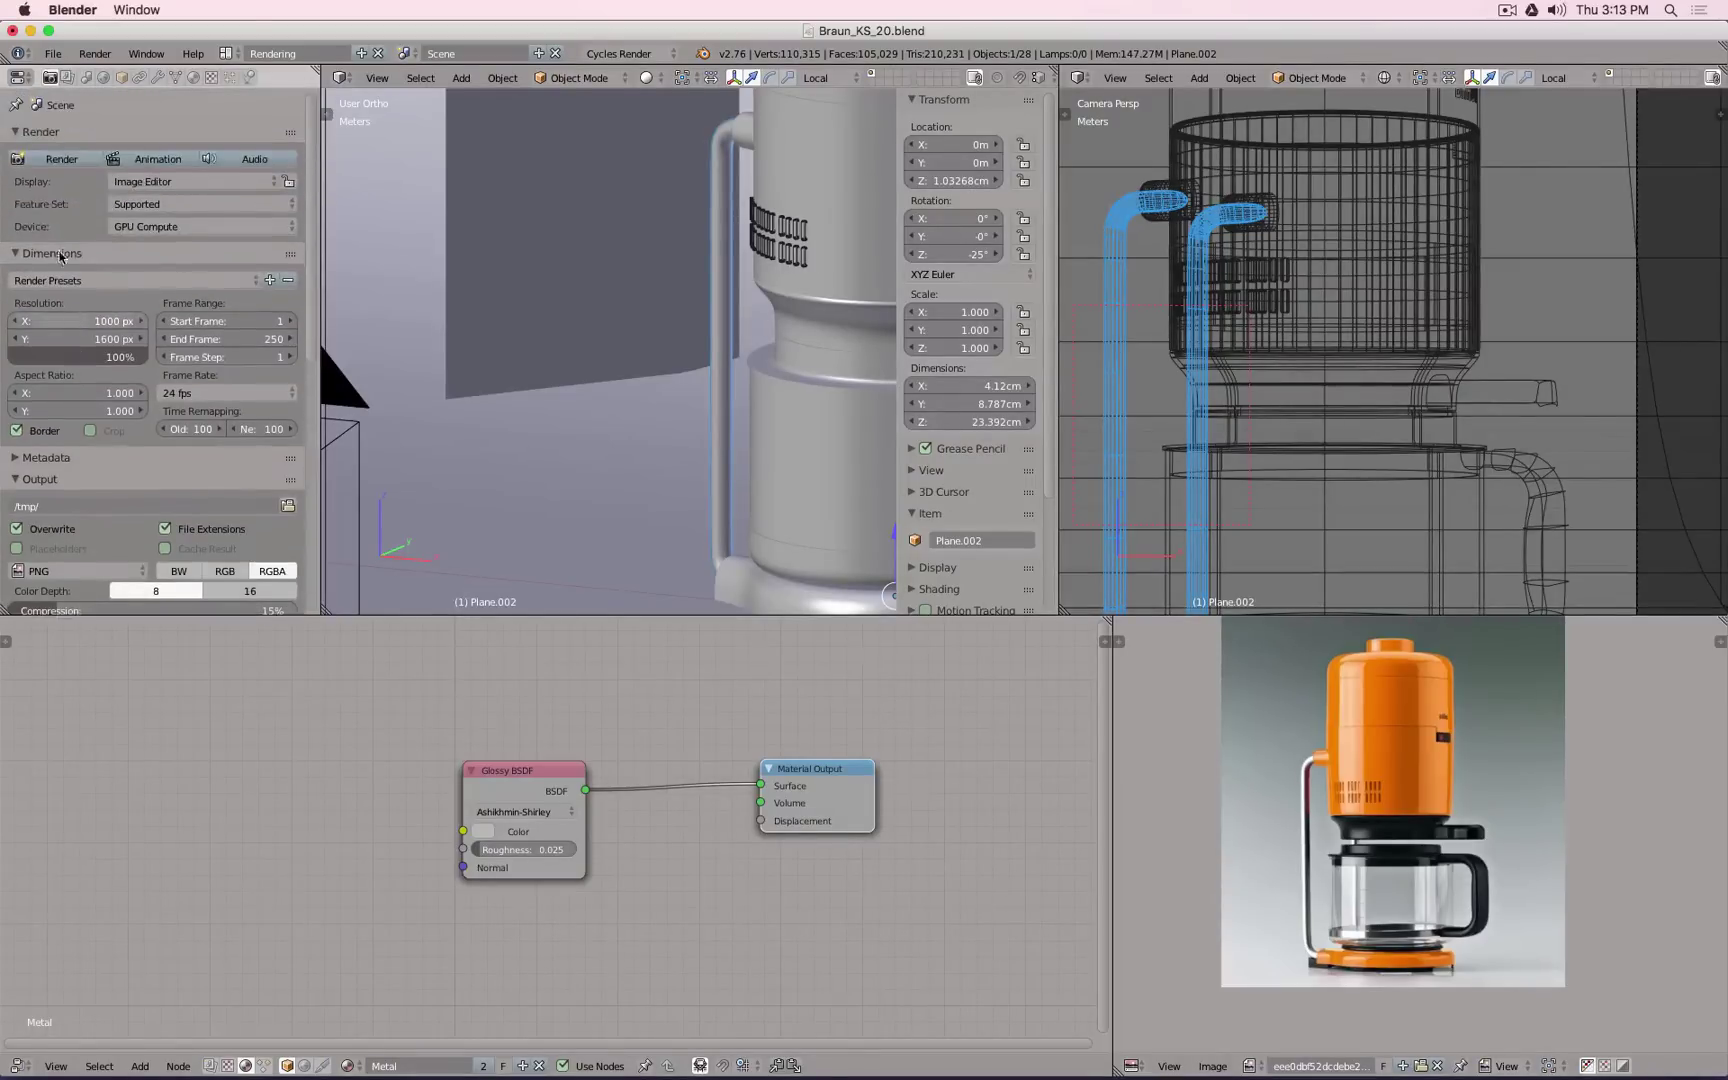
click(45, 433)
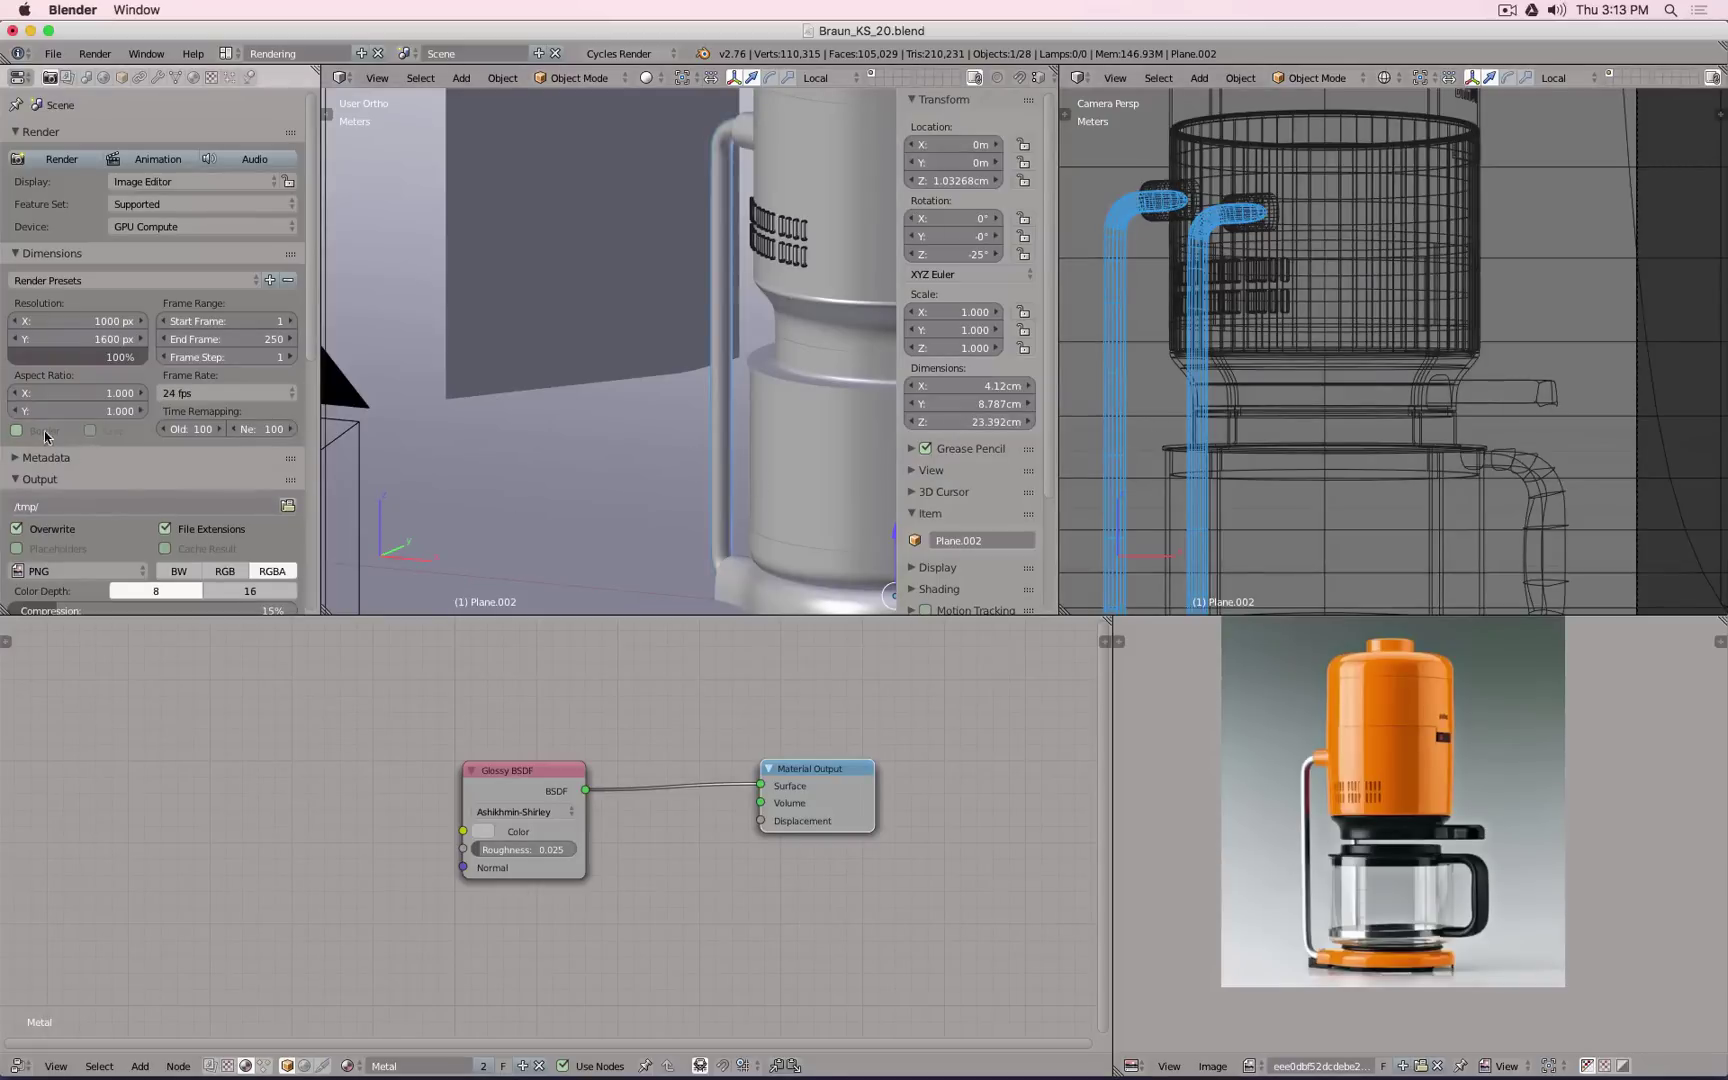
Step: Switch the camera view to solid shading and save over the existing Braun_KS_20.blend file
key(z)
key(ctrl+s)
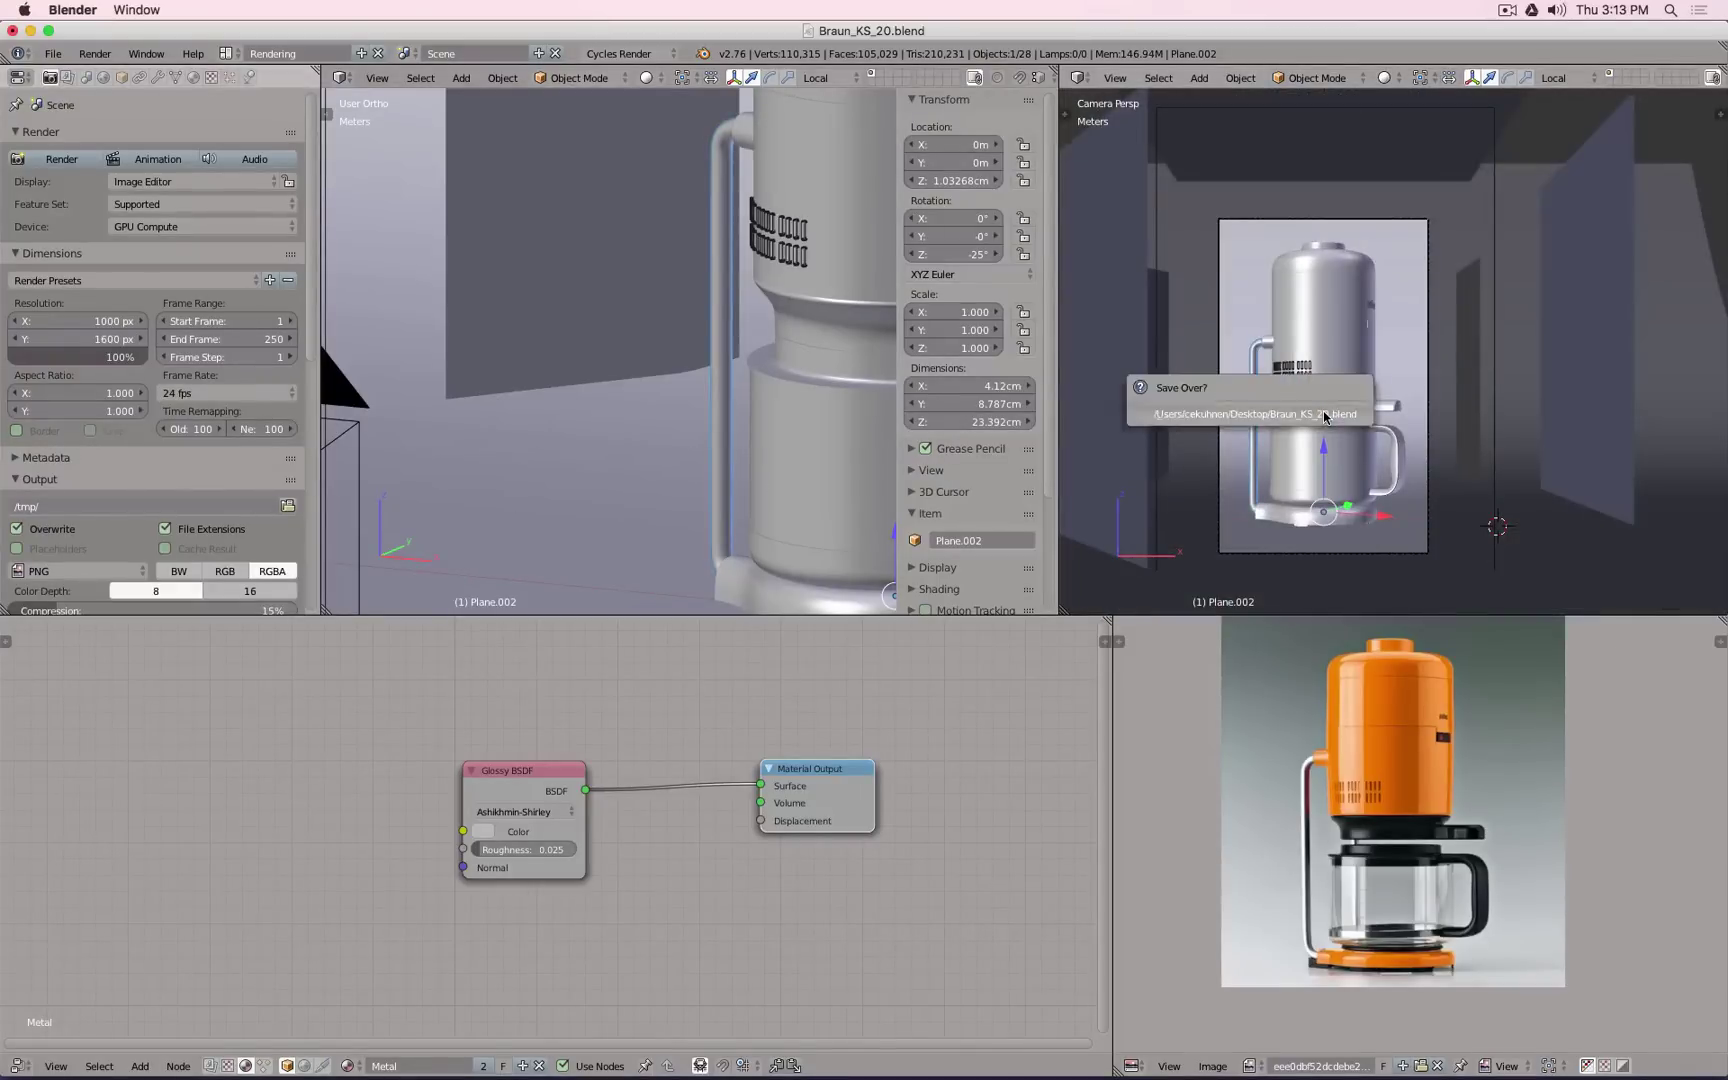
click(1325, 417)
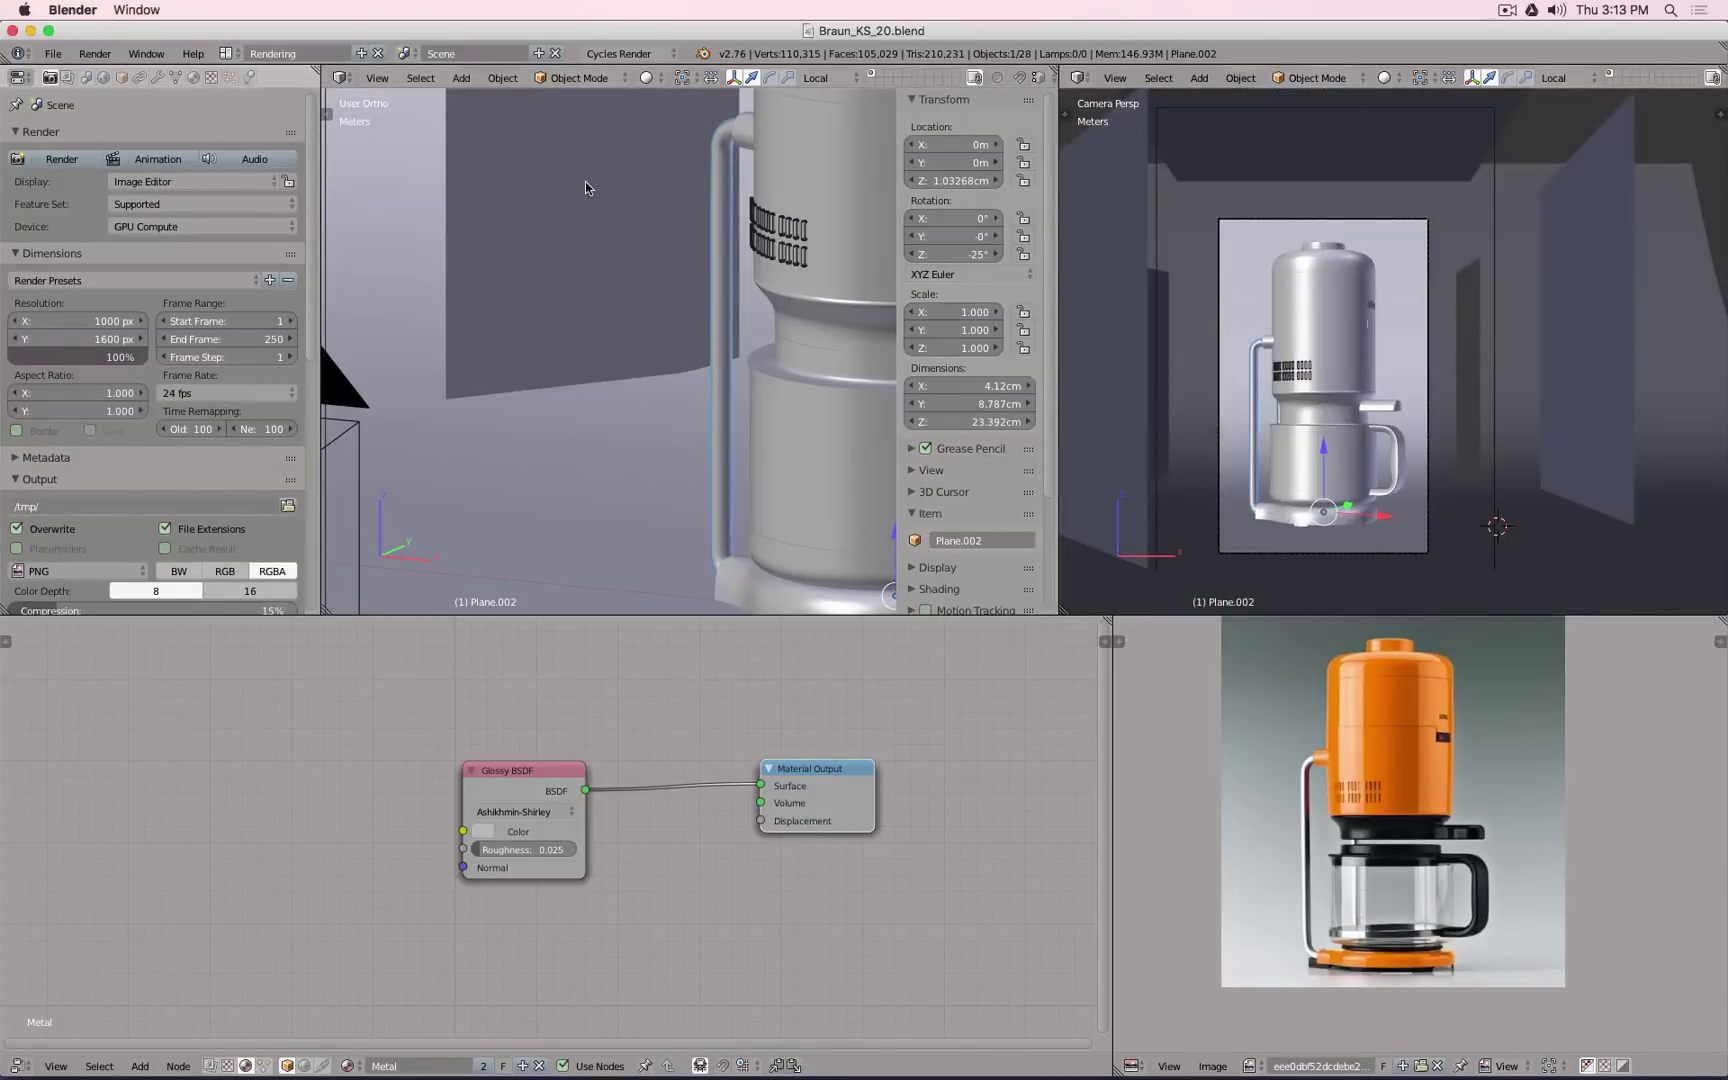
Step: Render the full 1000 × 1600 px image of the coffee maker and show the render result full-screen
click(62, 158)
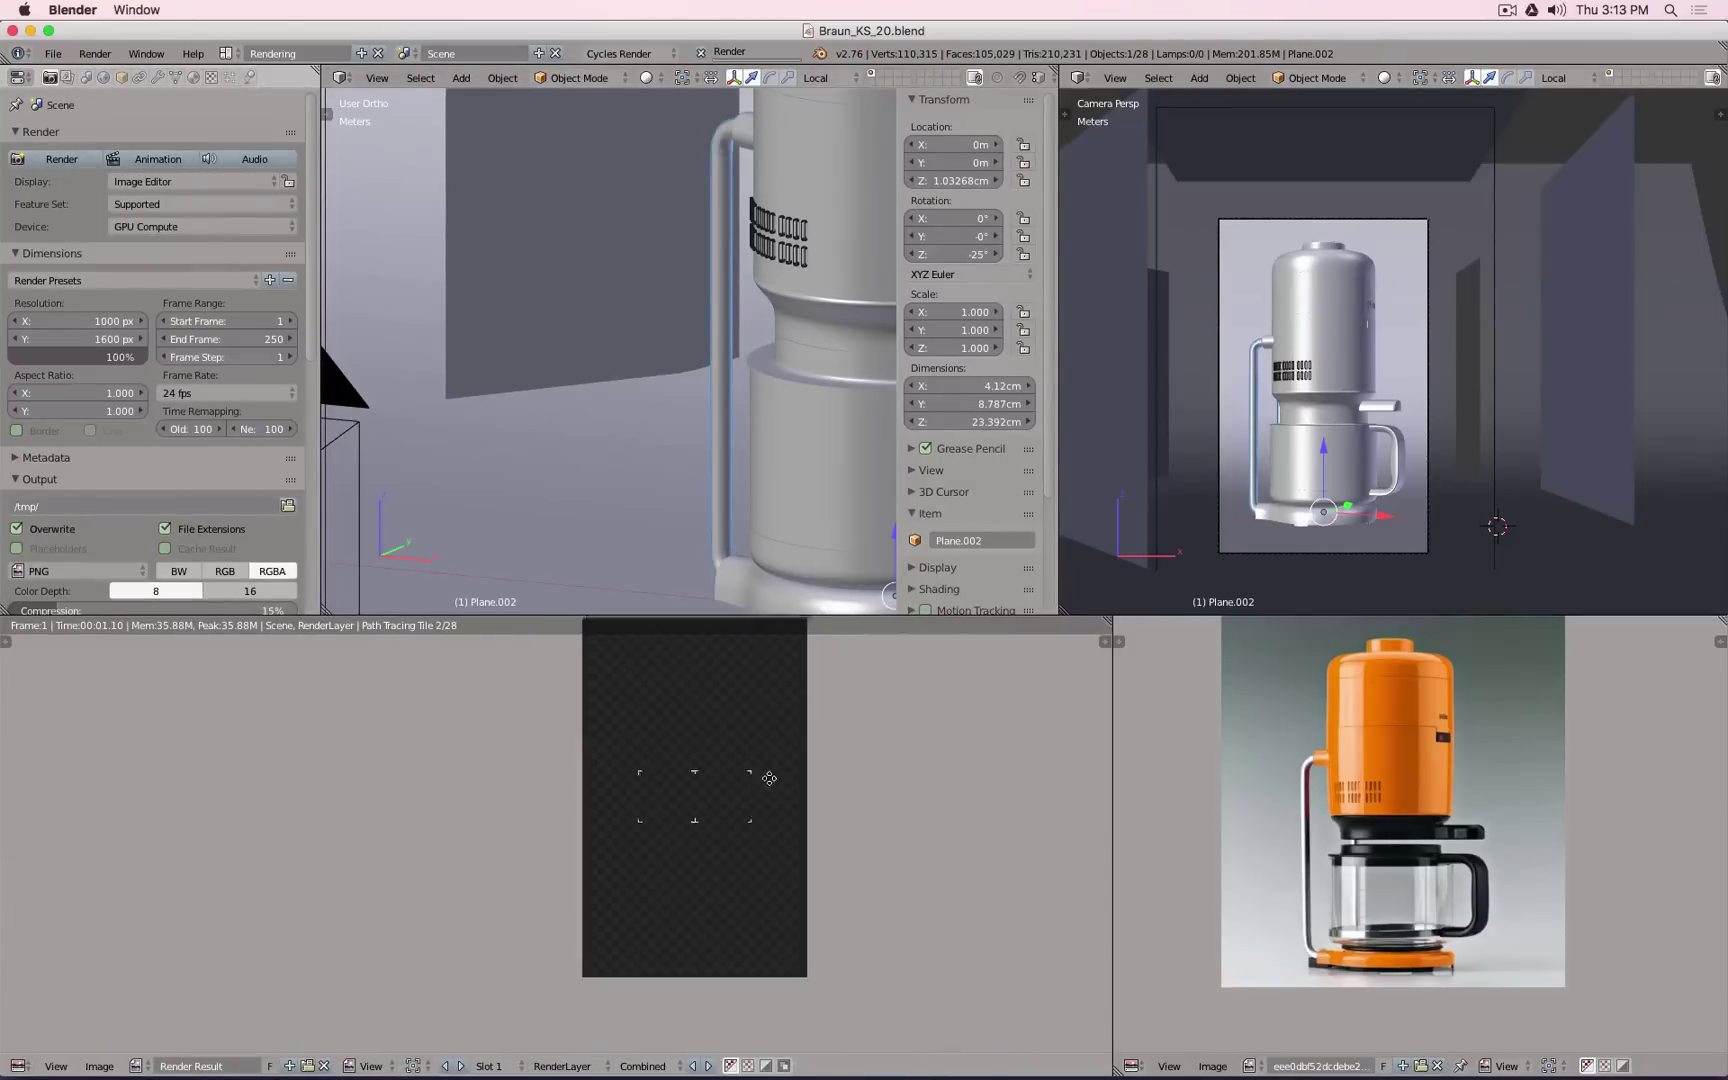
middle_drag(769, 778, 766, 792)
key(shift+space)
scroll(1011, 633, up, 5)
scroll(1011, 632, down, 2)
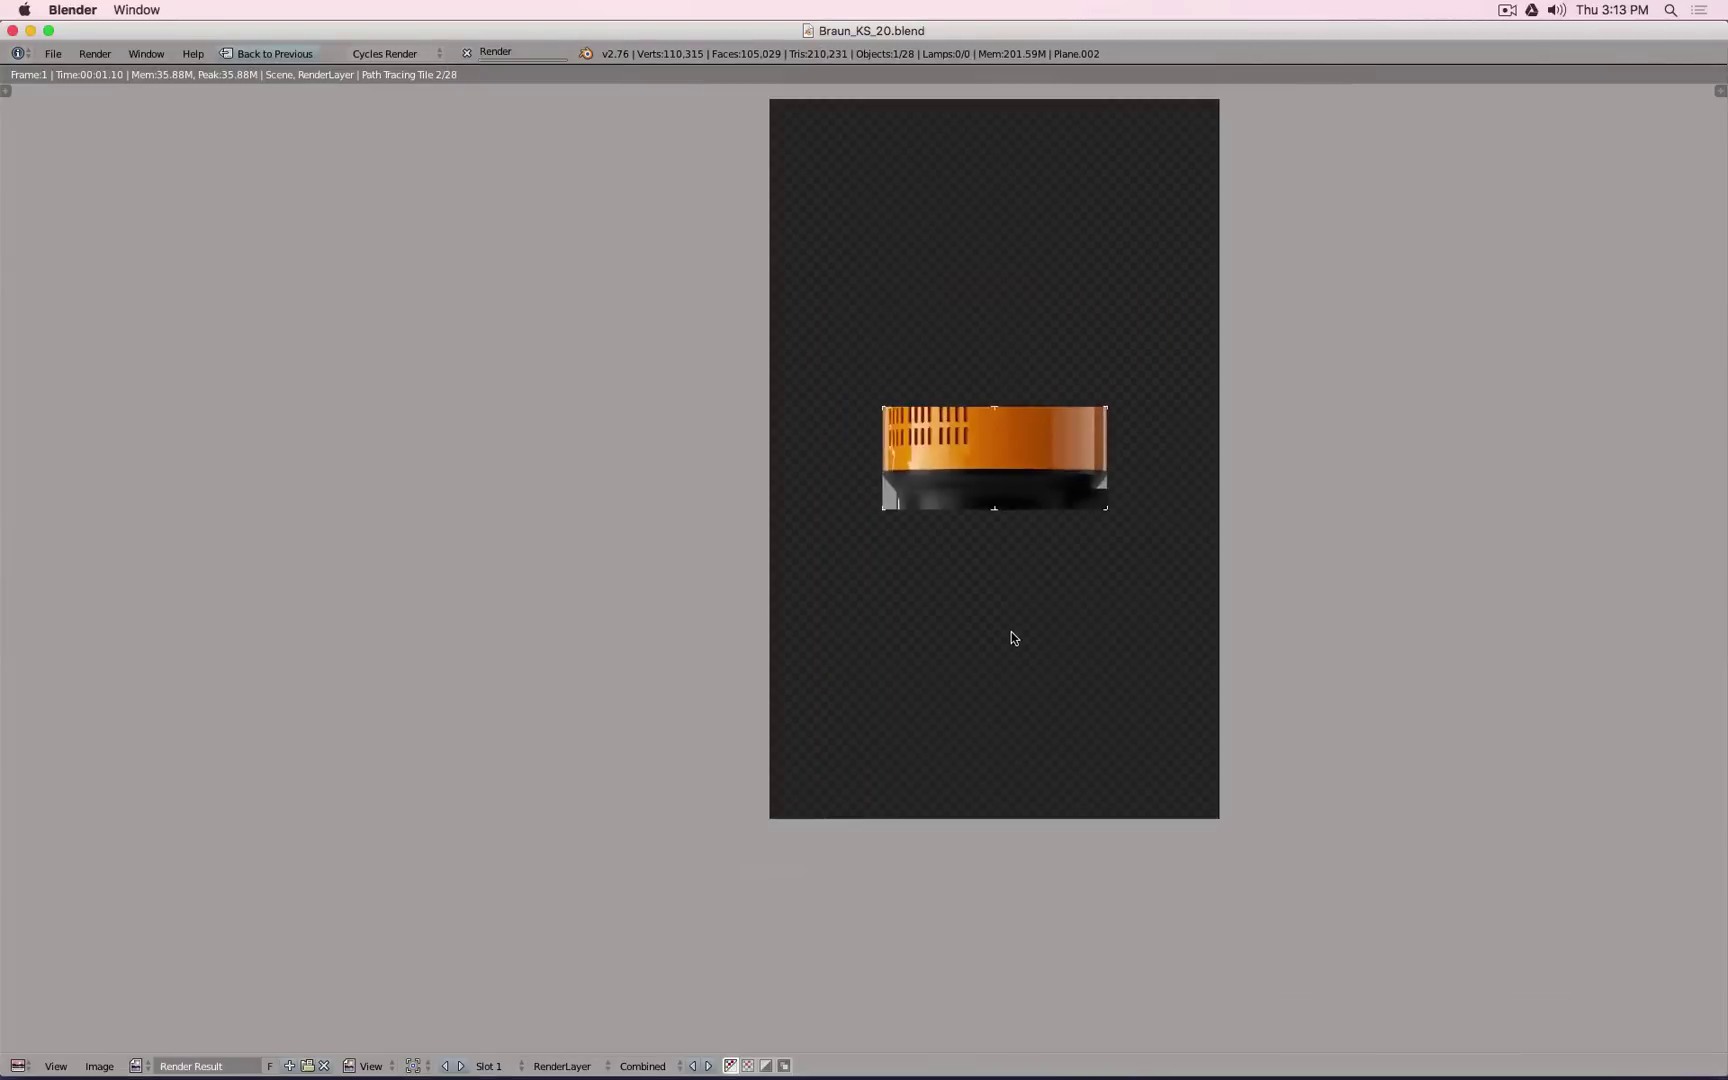
middle_drag(1012, 592, 958, 645)
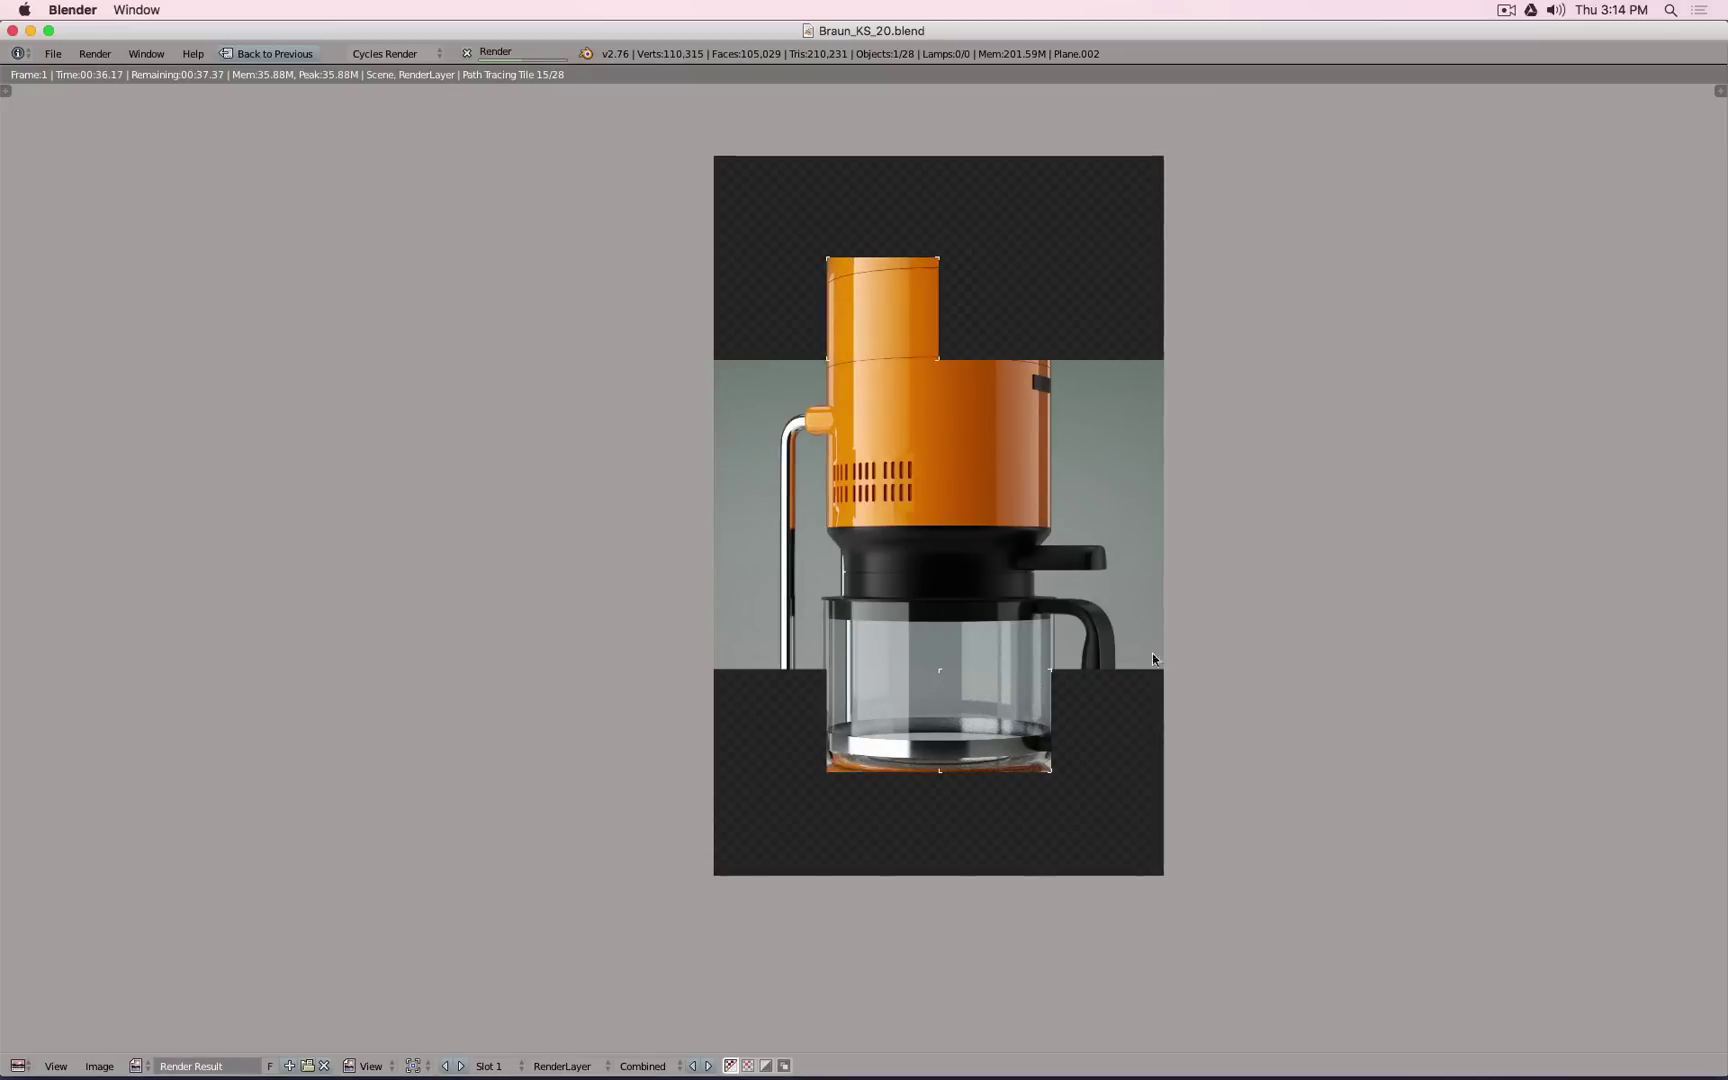
Step: Examine the full render for reflections, glass and metal details, and inspect the logo area on the upper body up close
scroll(1099, 605, up, 4)
scroll(1099, 605, down, 1)
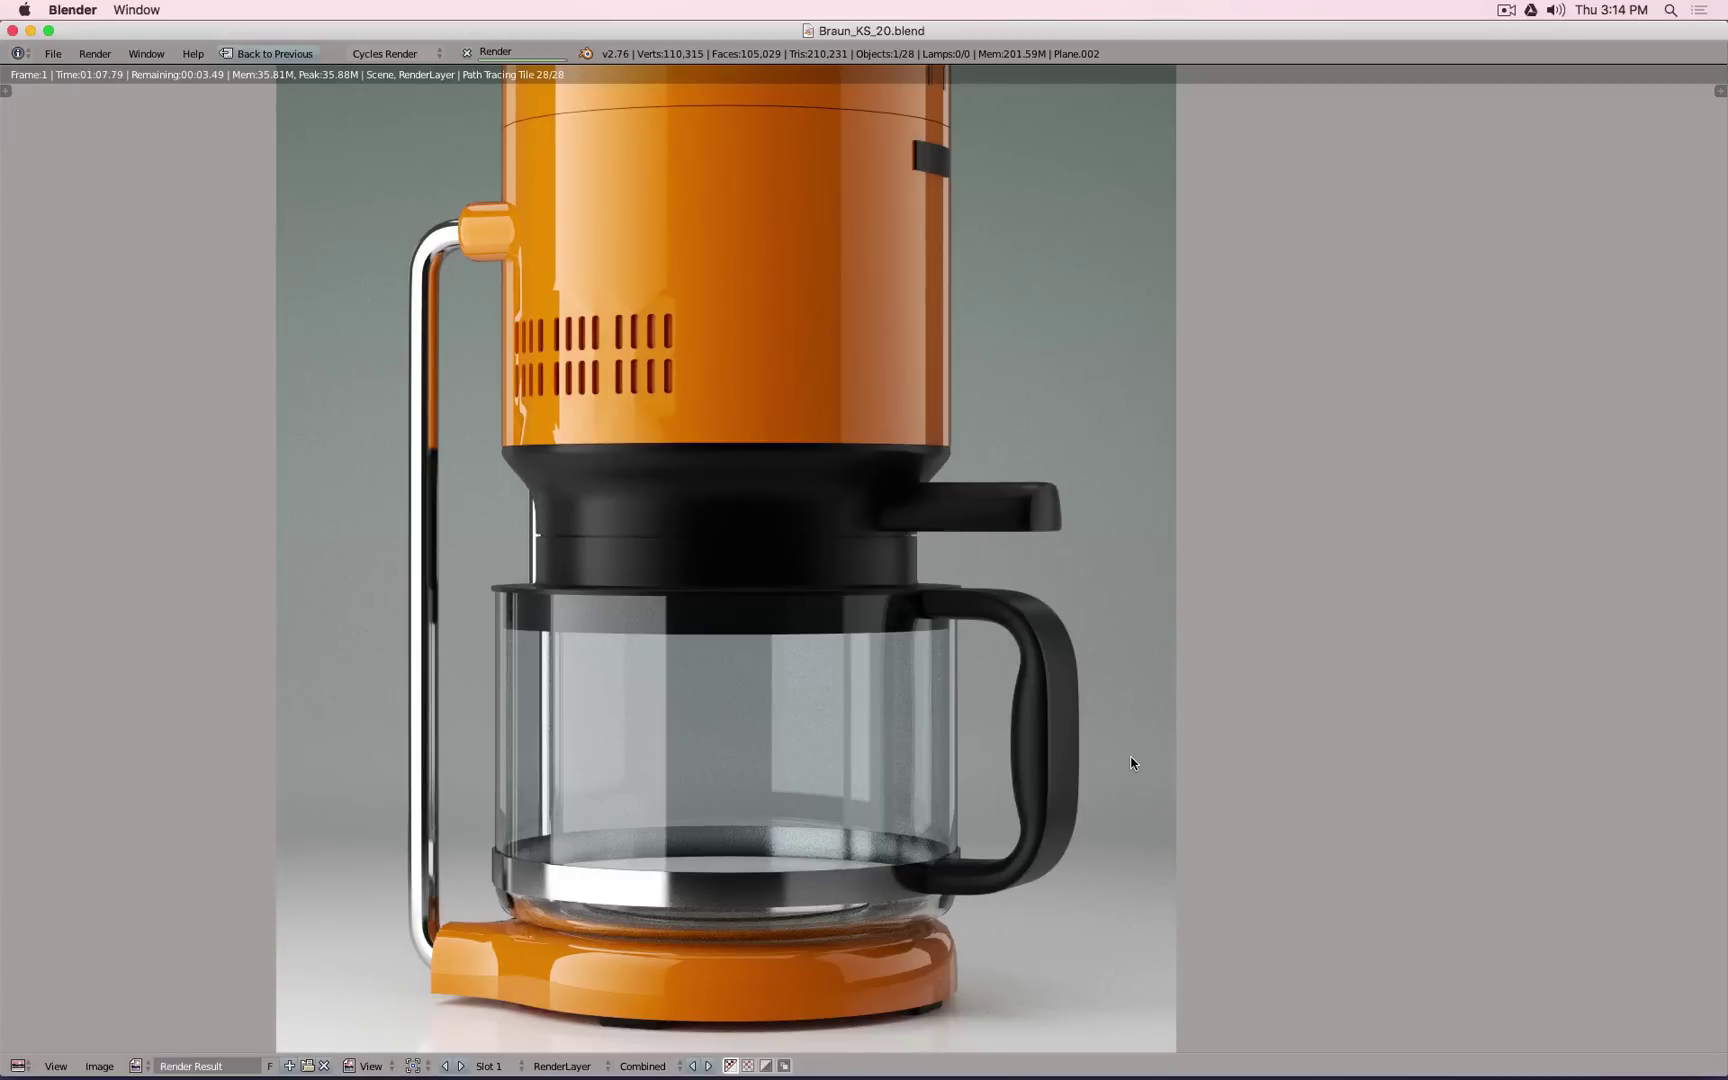
scroll(1133, 763, down, 3)
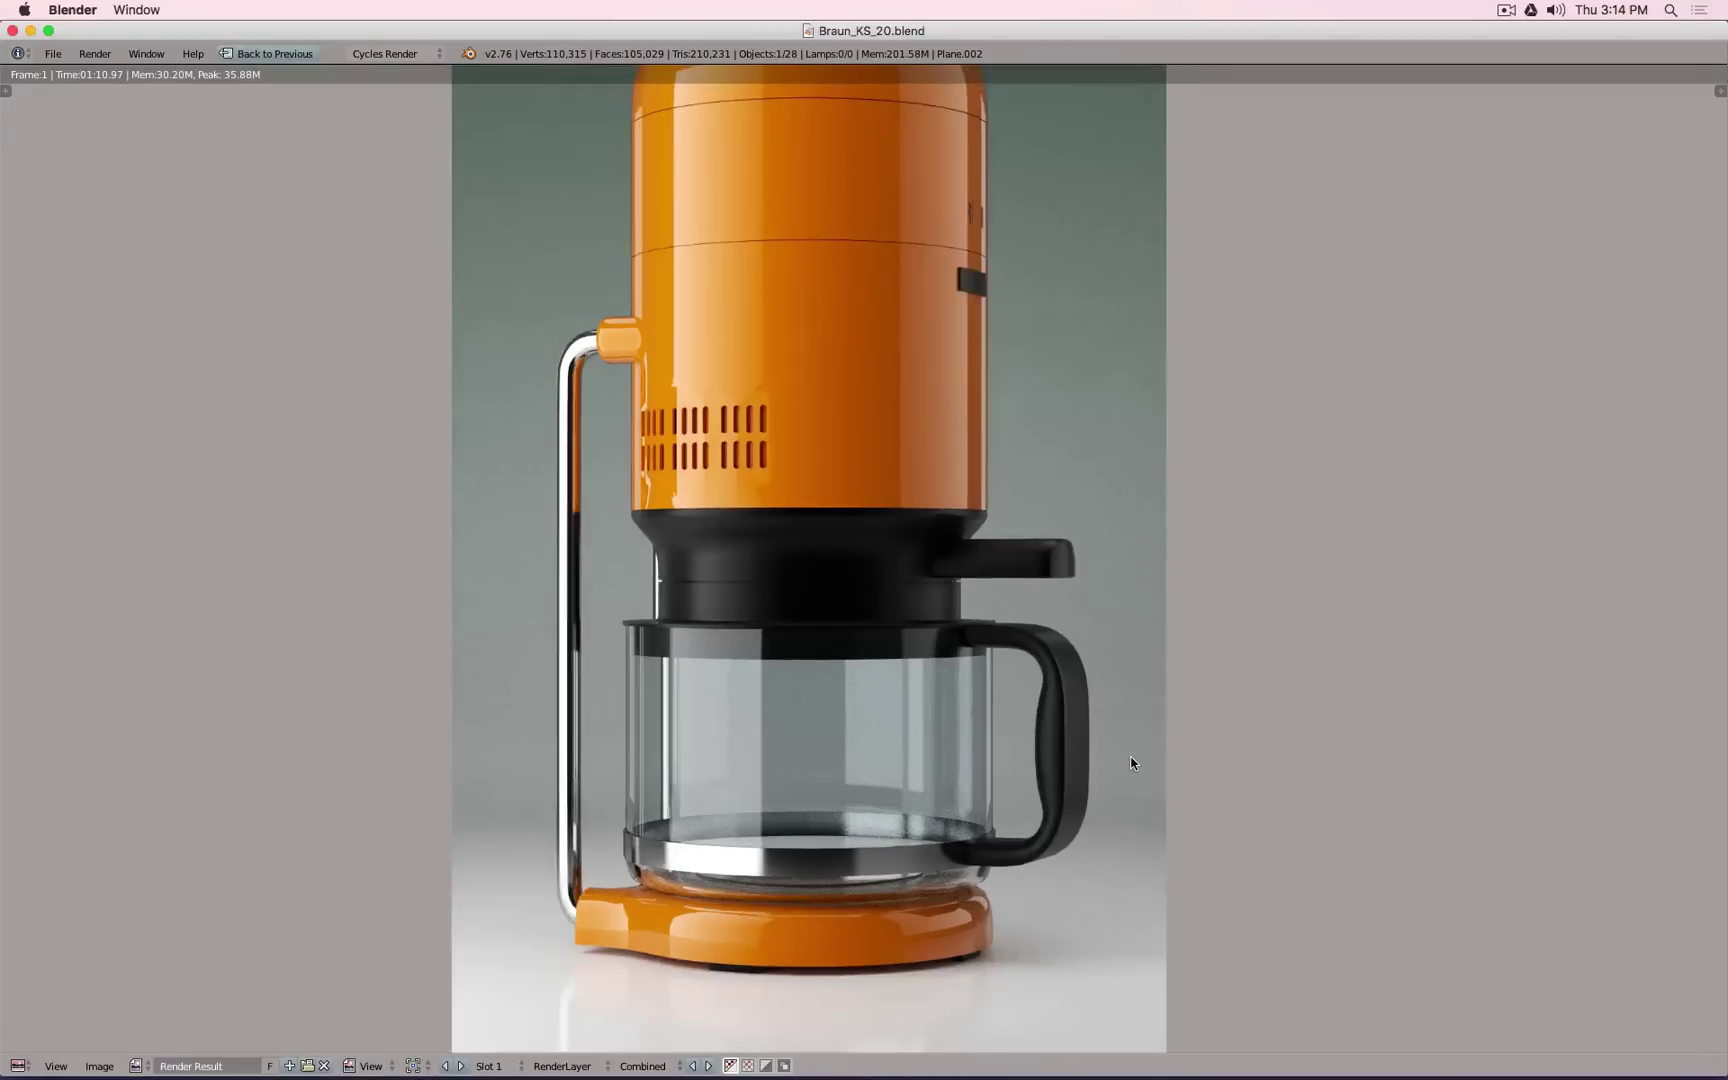
middle_drag(1147, 710, 1054, 733)
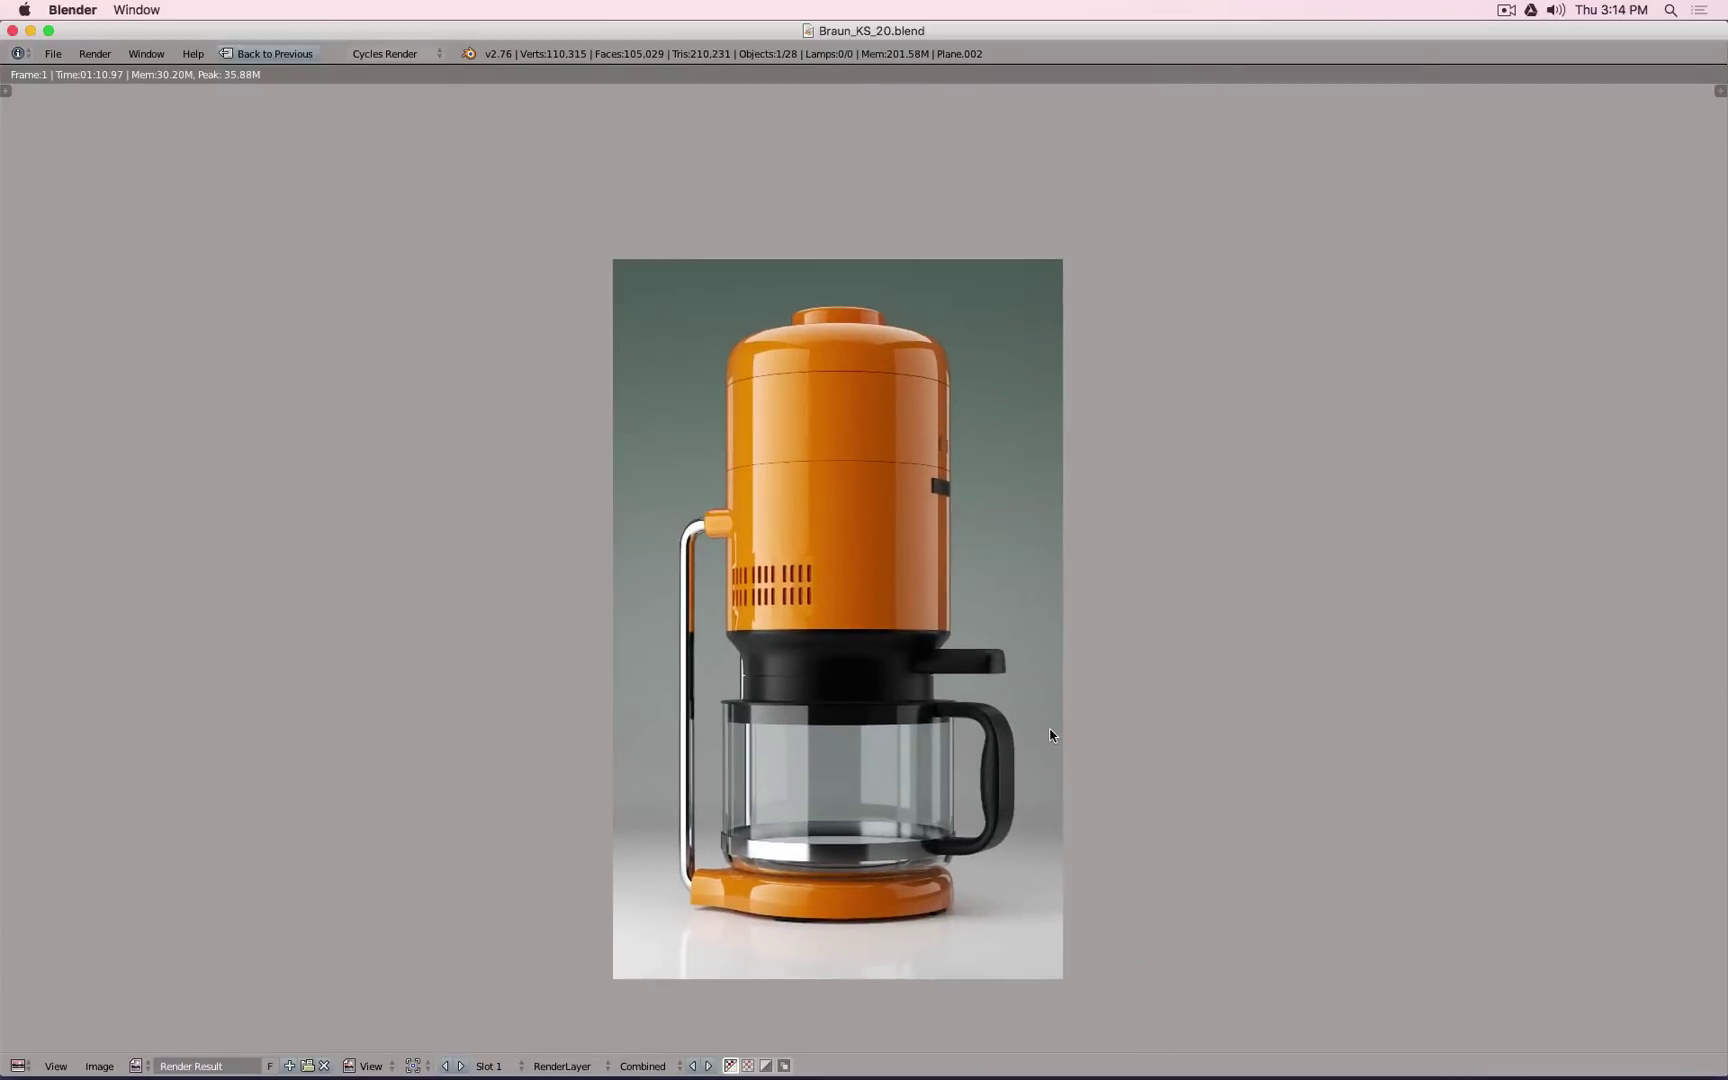
scroll(1053, 731, up, 2)
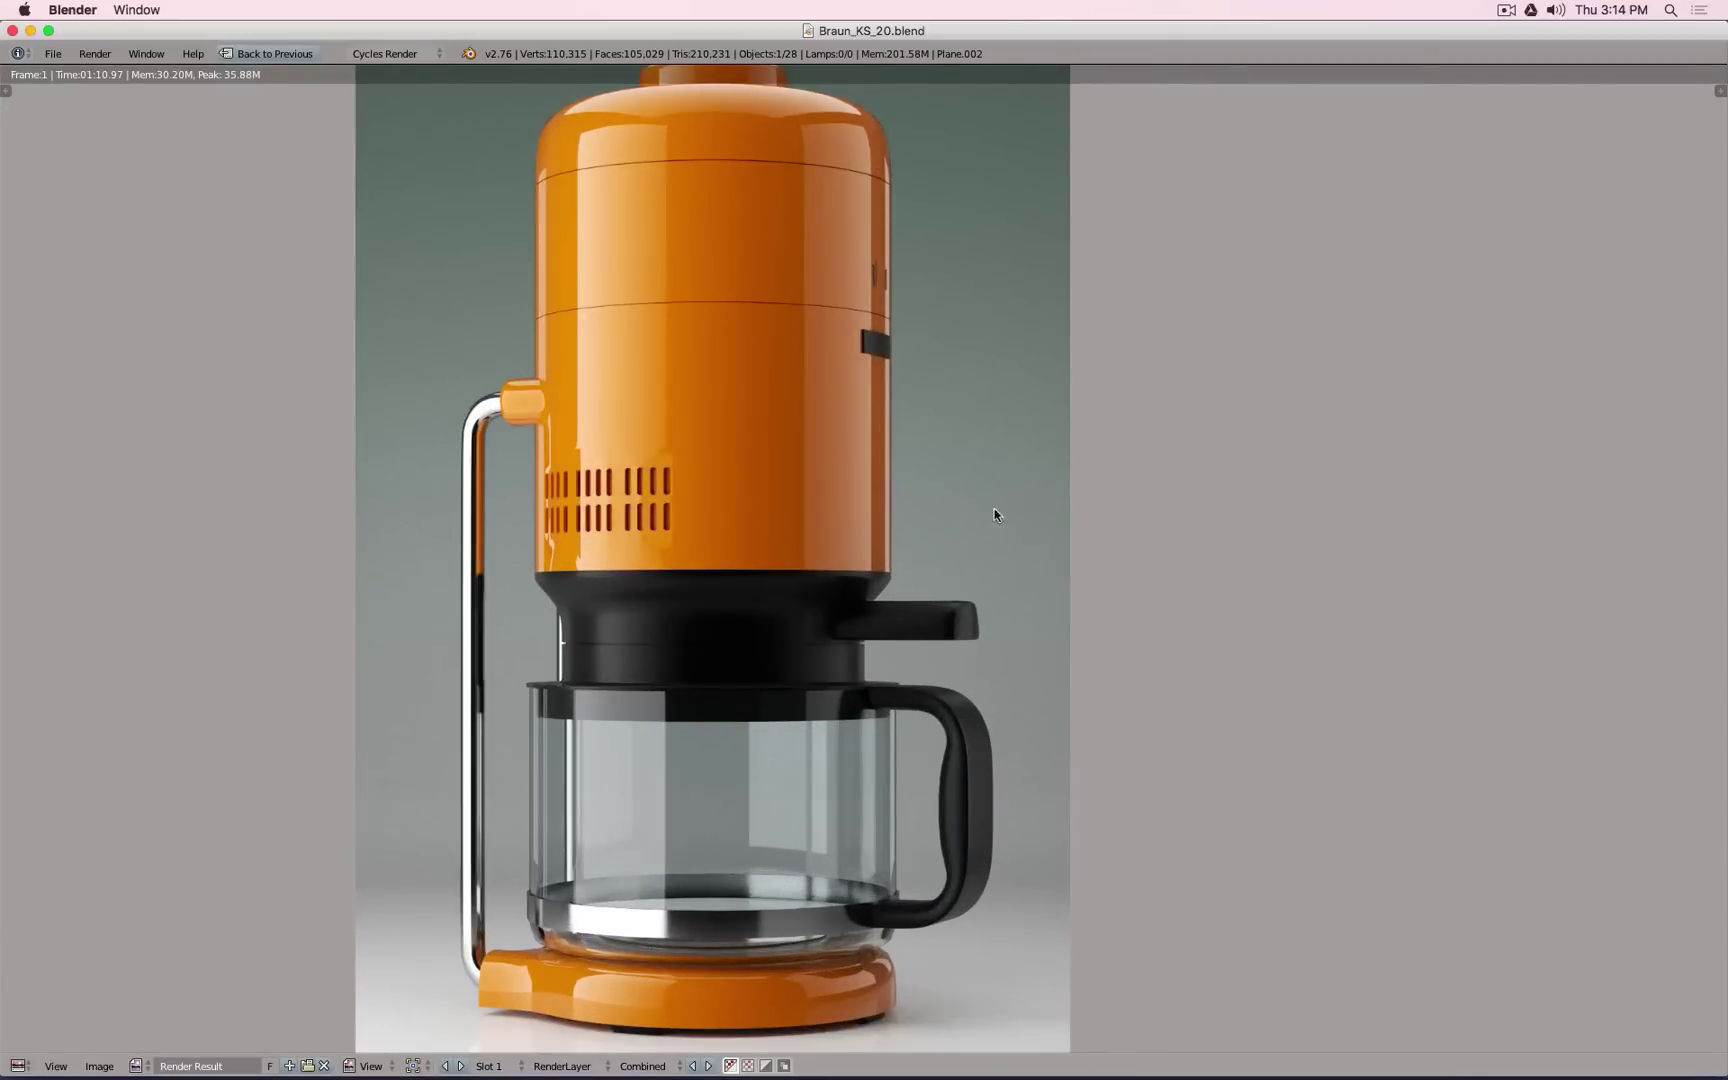
scroll(957, 347, up, 3)
scroll(1034, 586, up, 6)
scroll(1034, 580, down, 4)
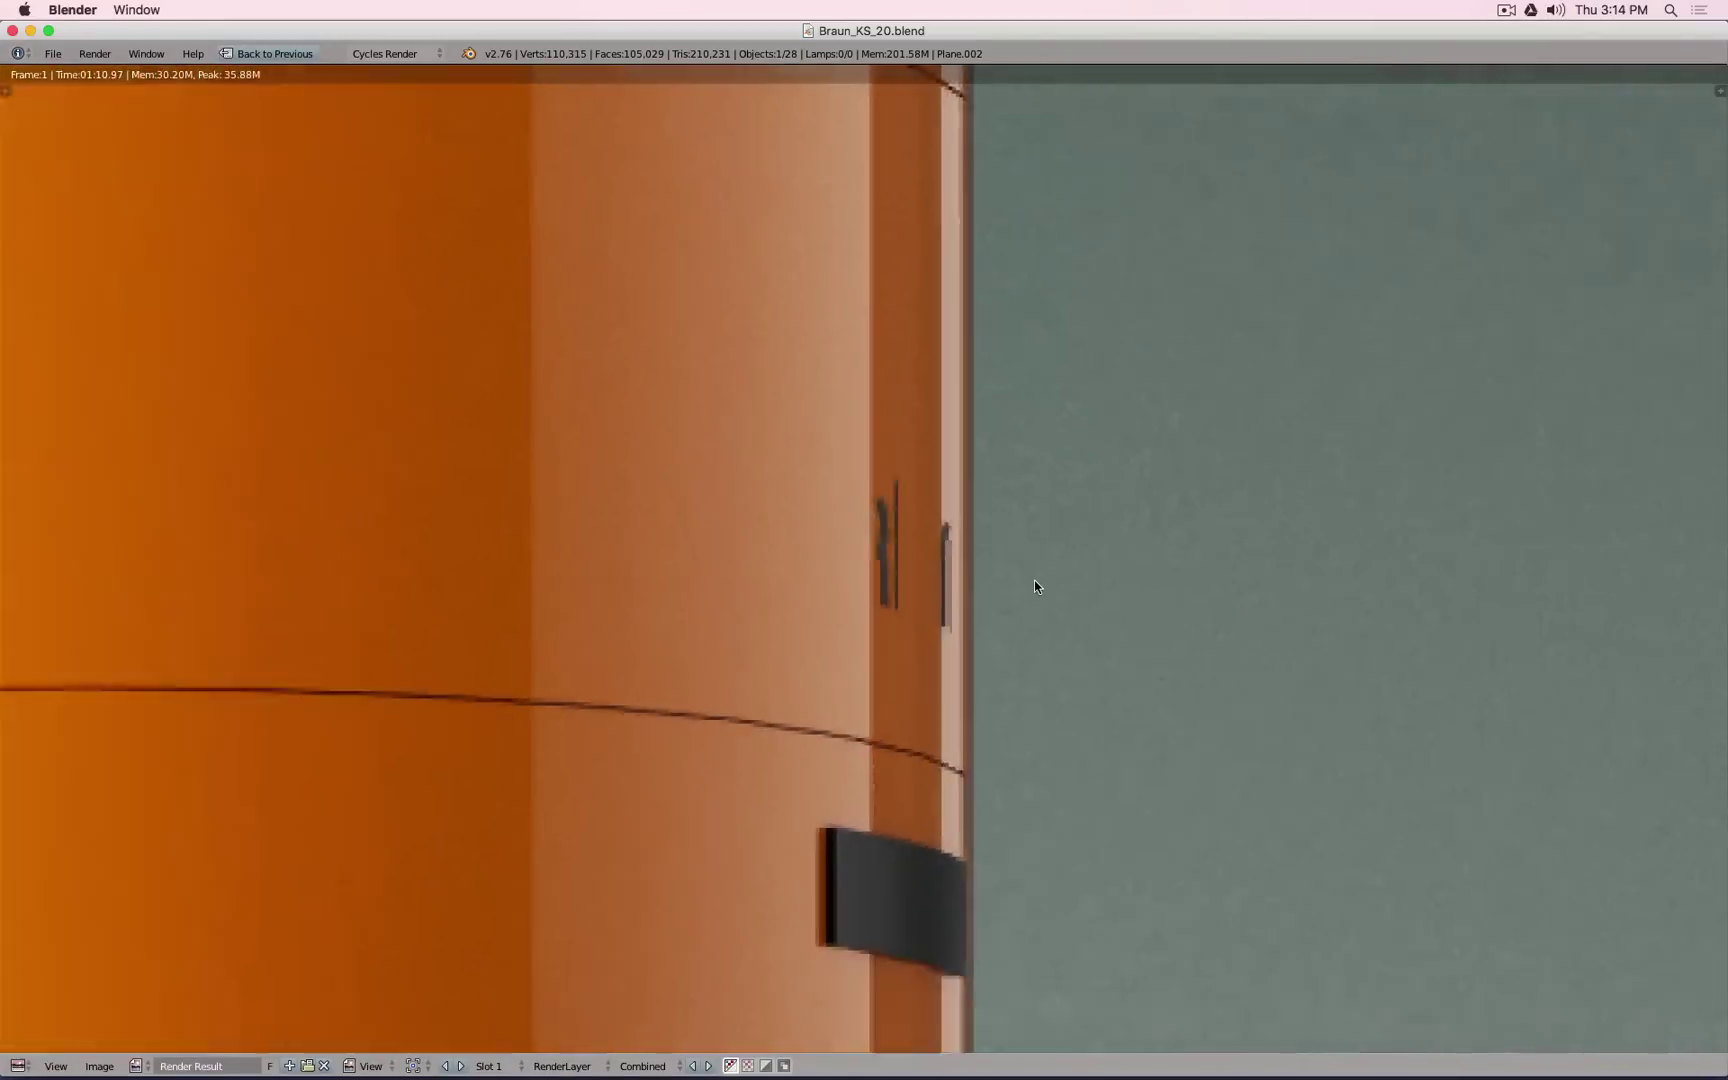
scroll(950, 562, down, 5)
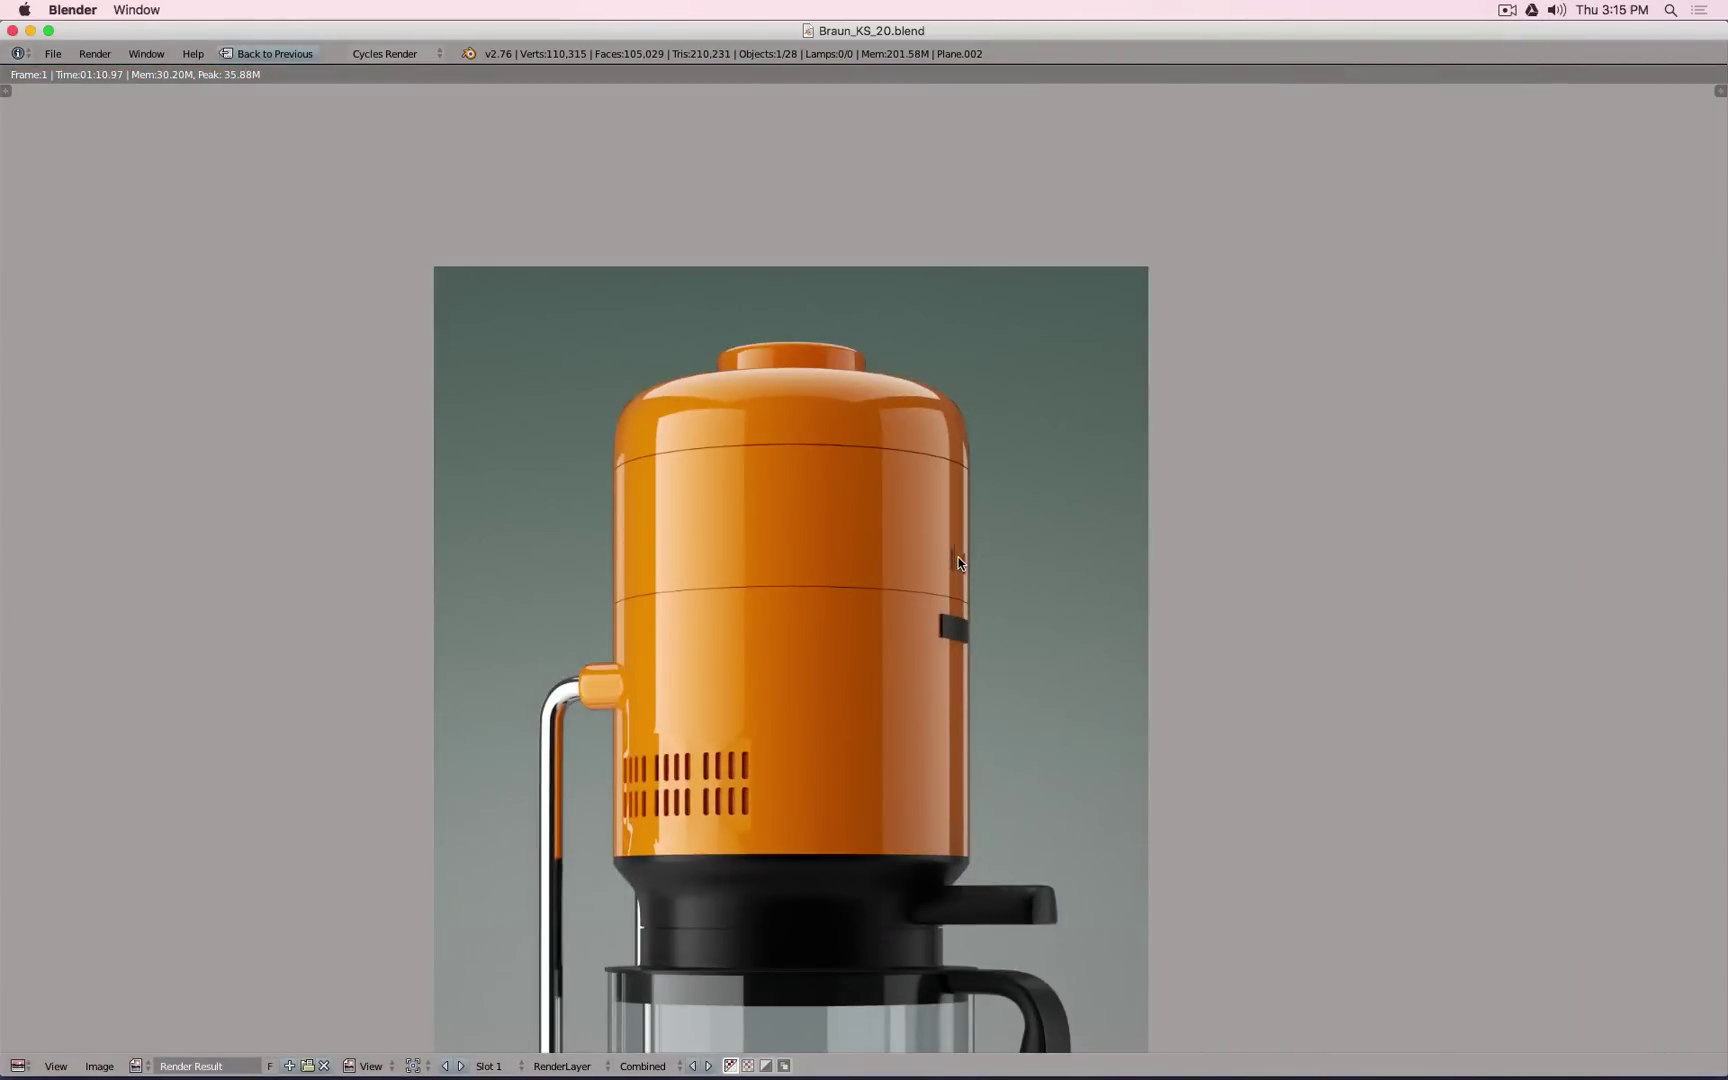
Step: Inspect the BRAUN logo in the camera view, its Shrinkwrap modifier, and the upper body's Subsurf and Solidify settings
key(Escape)
scroll(1351, 289, up, 8)
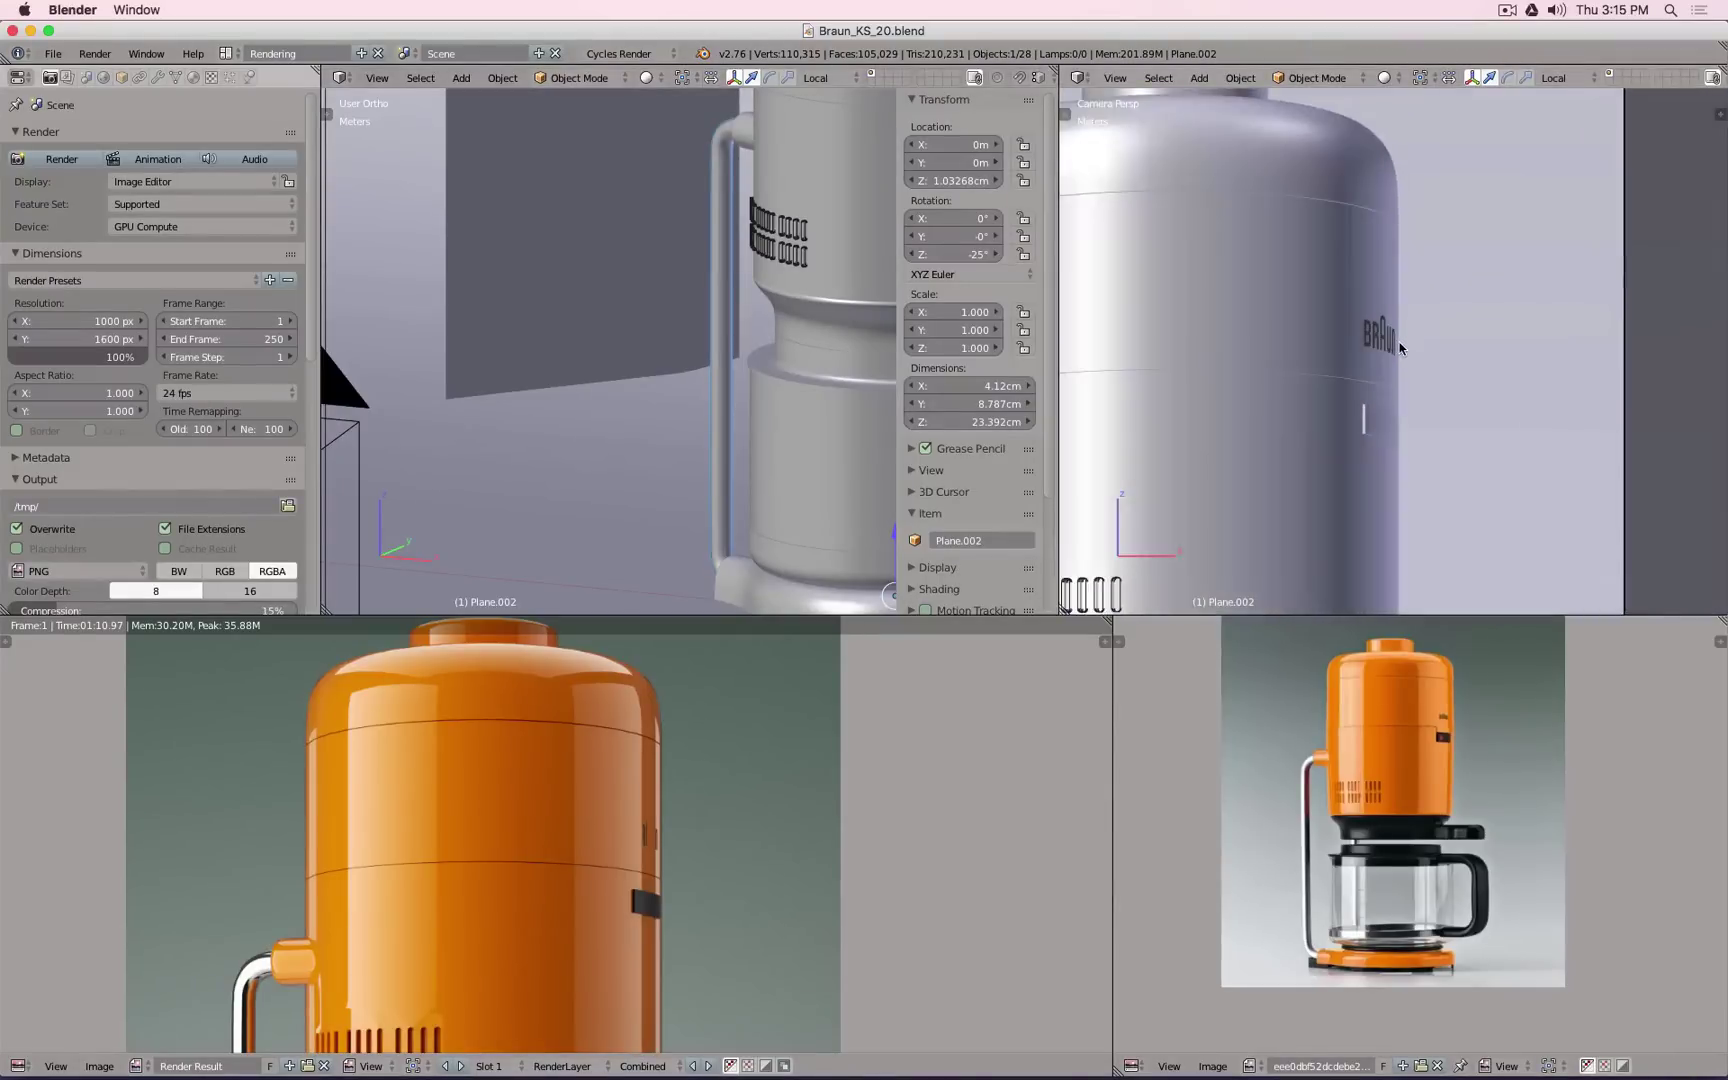
right_click(1349, 326)
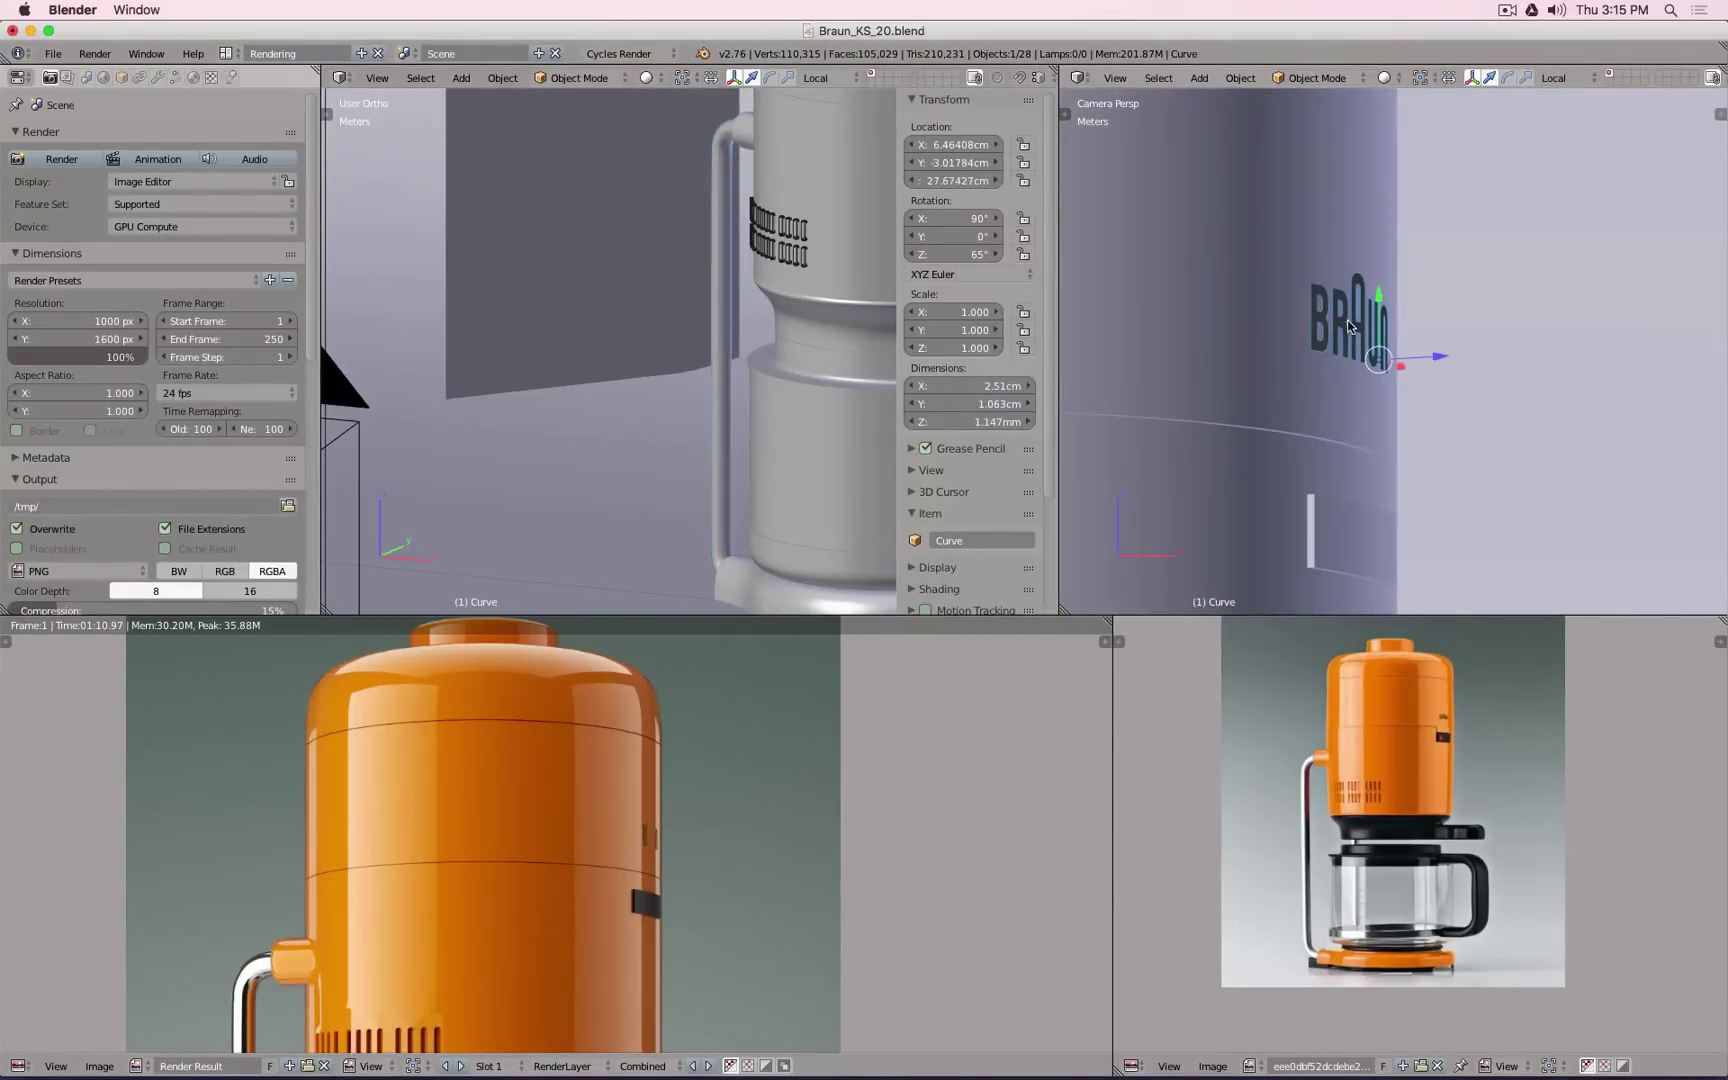
click(160, 78)
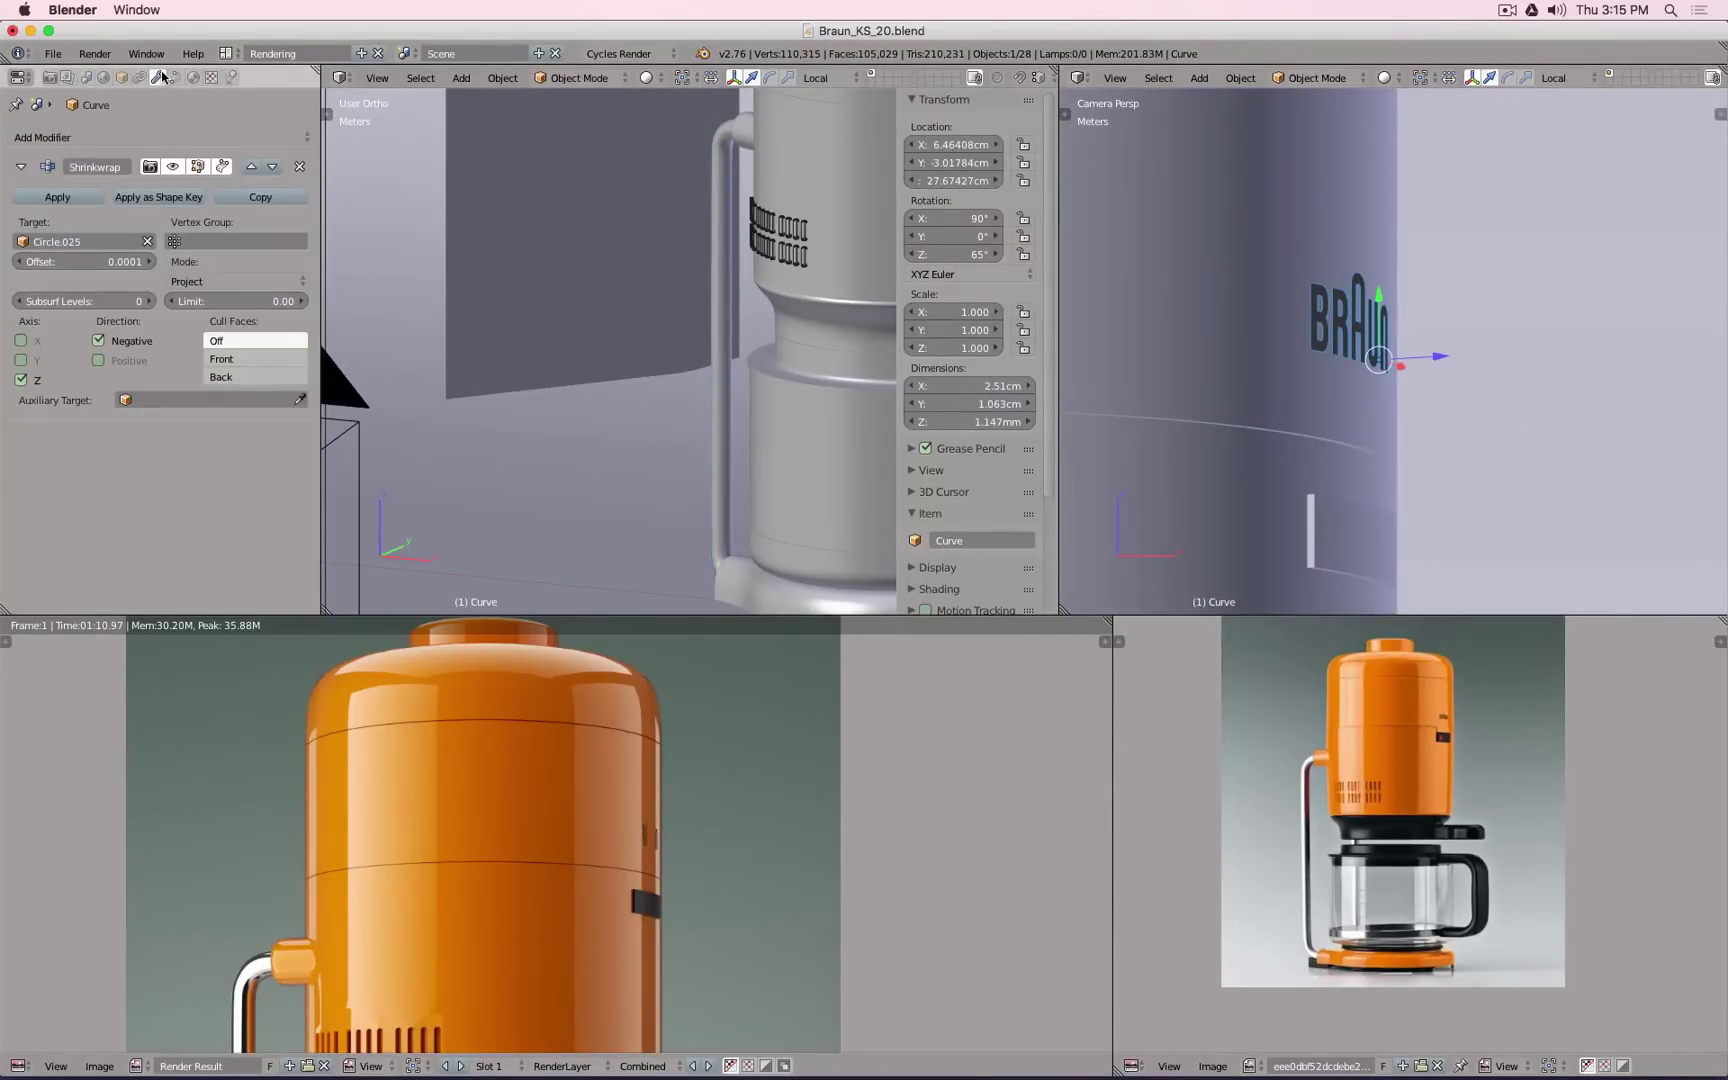
right_click(1216, 334)
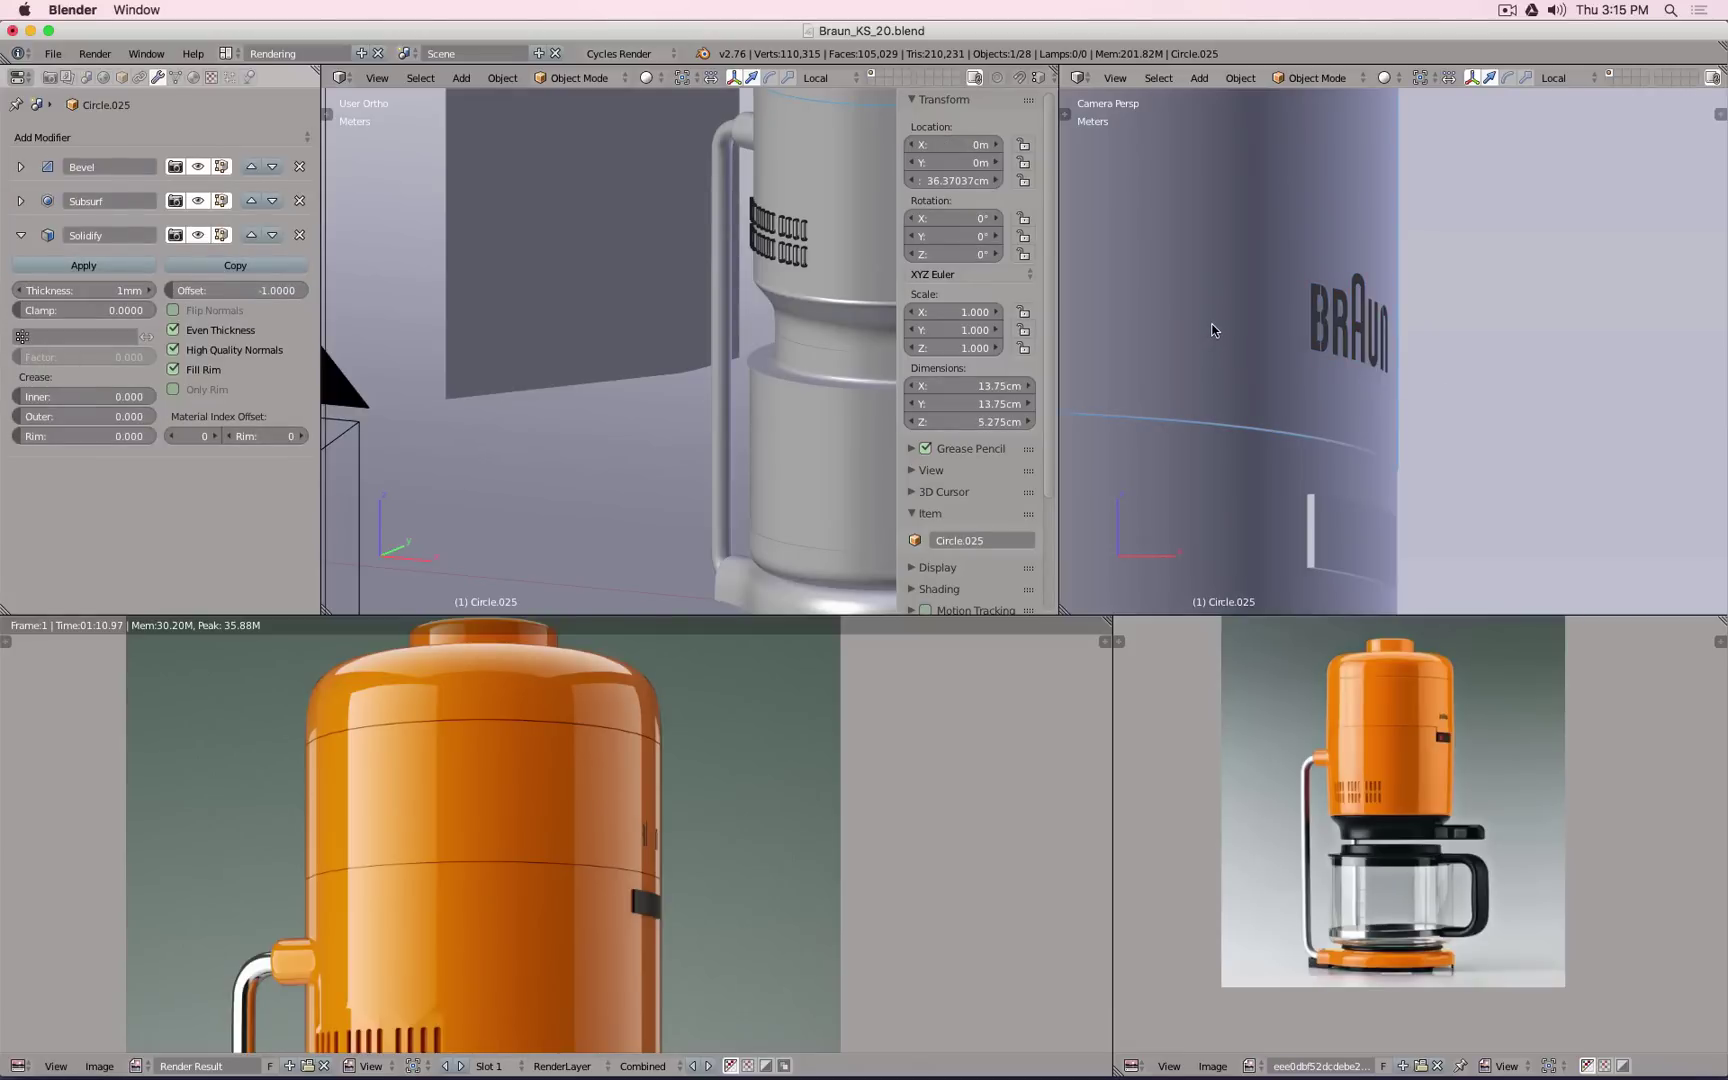
click(20, 201)
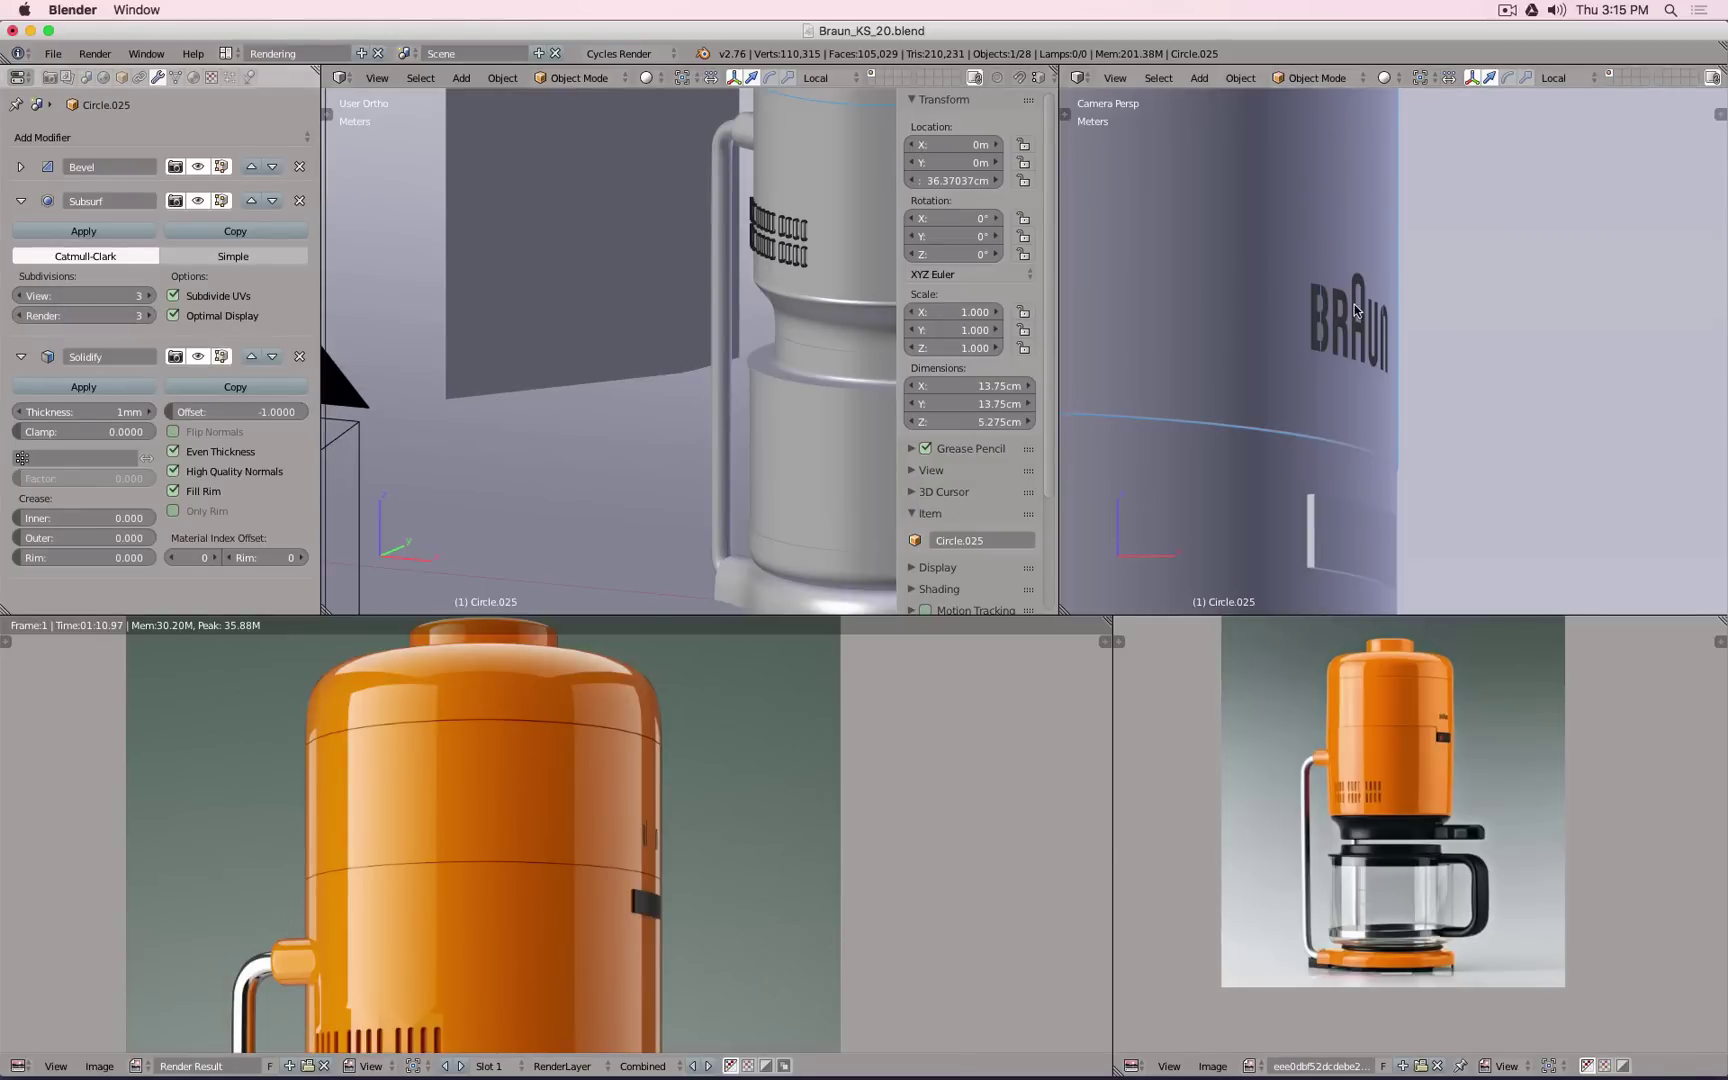
scroll(1355, 310, down, 5)
scroll(1355, 310, up, 6)
scroll(1350, 306, down, 7)
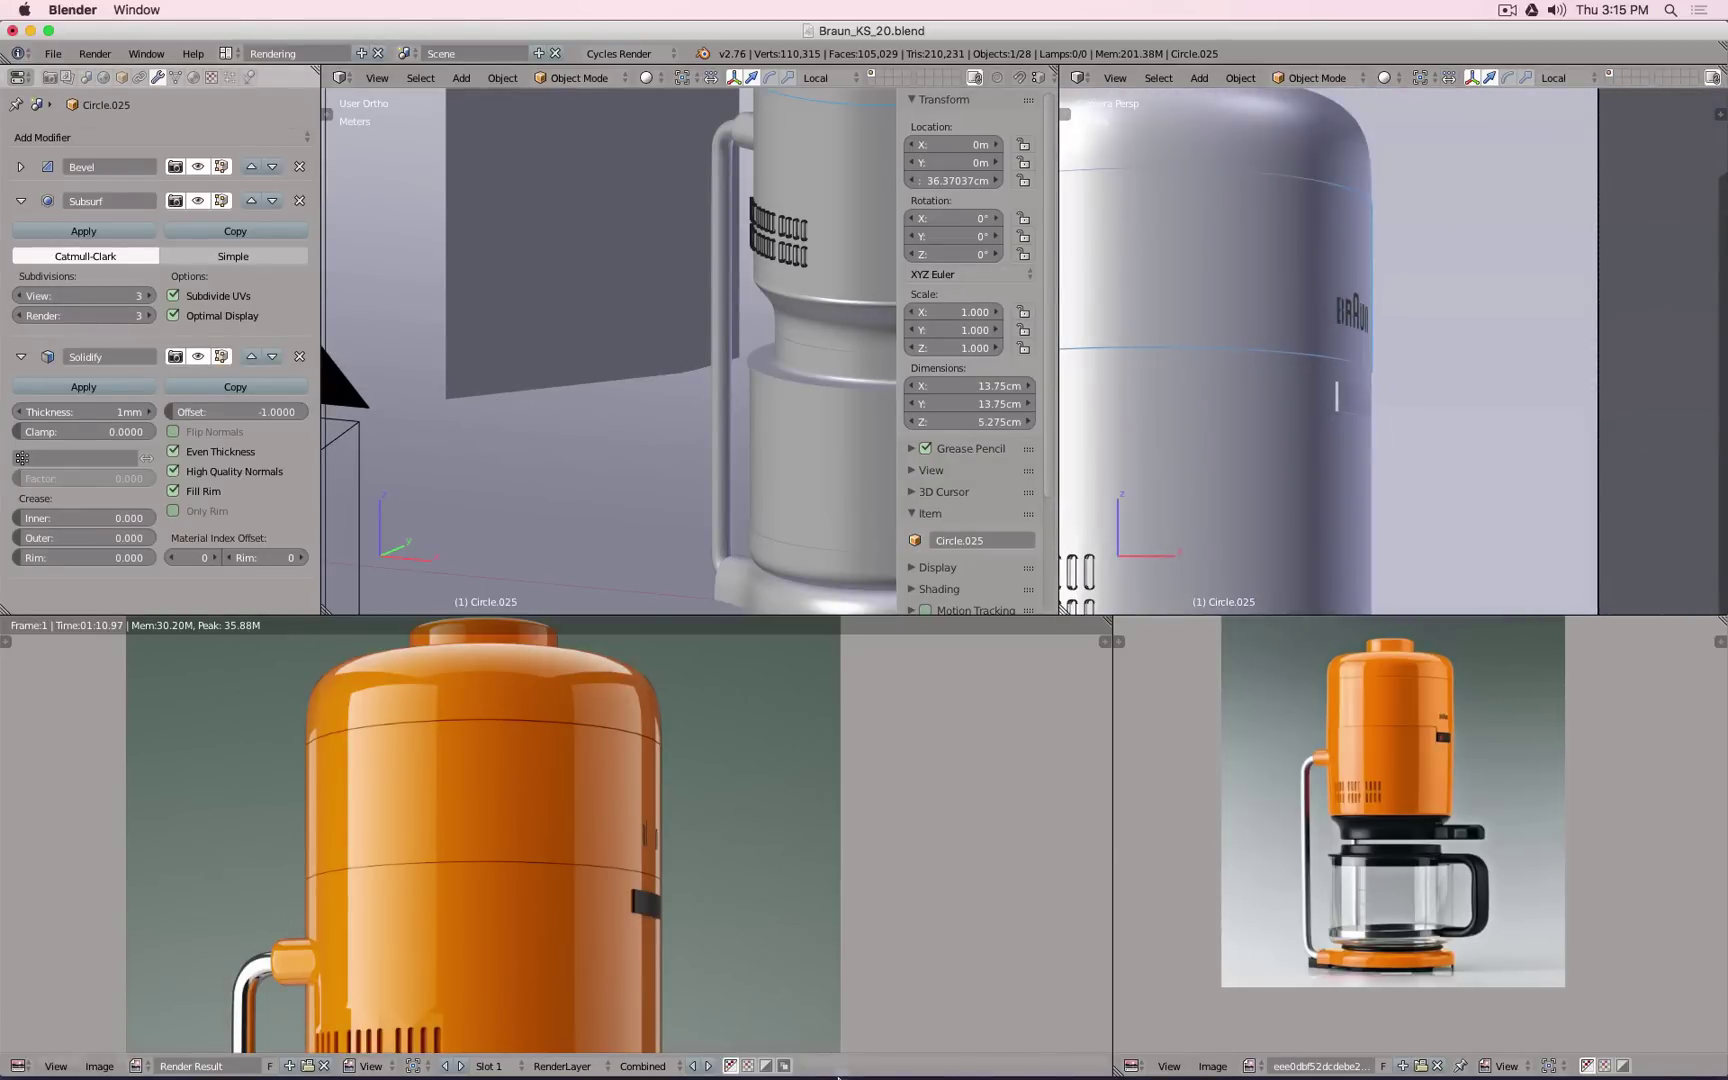
Step: Enlarge the render result to full-screen again and review the complete coffee maker
mouse_move(838, 1077)
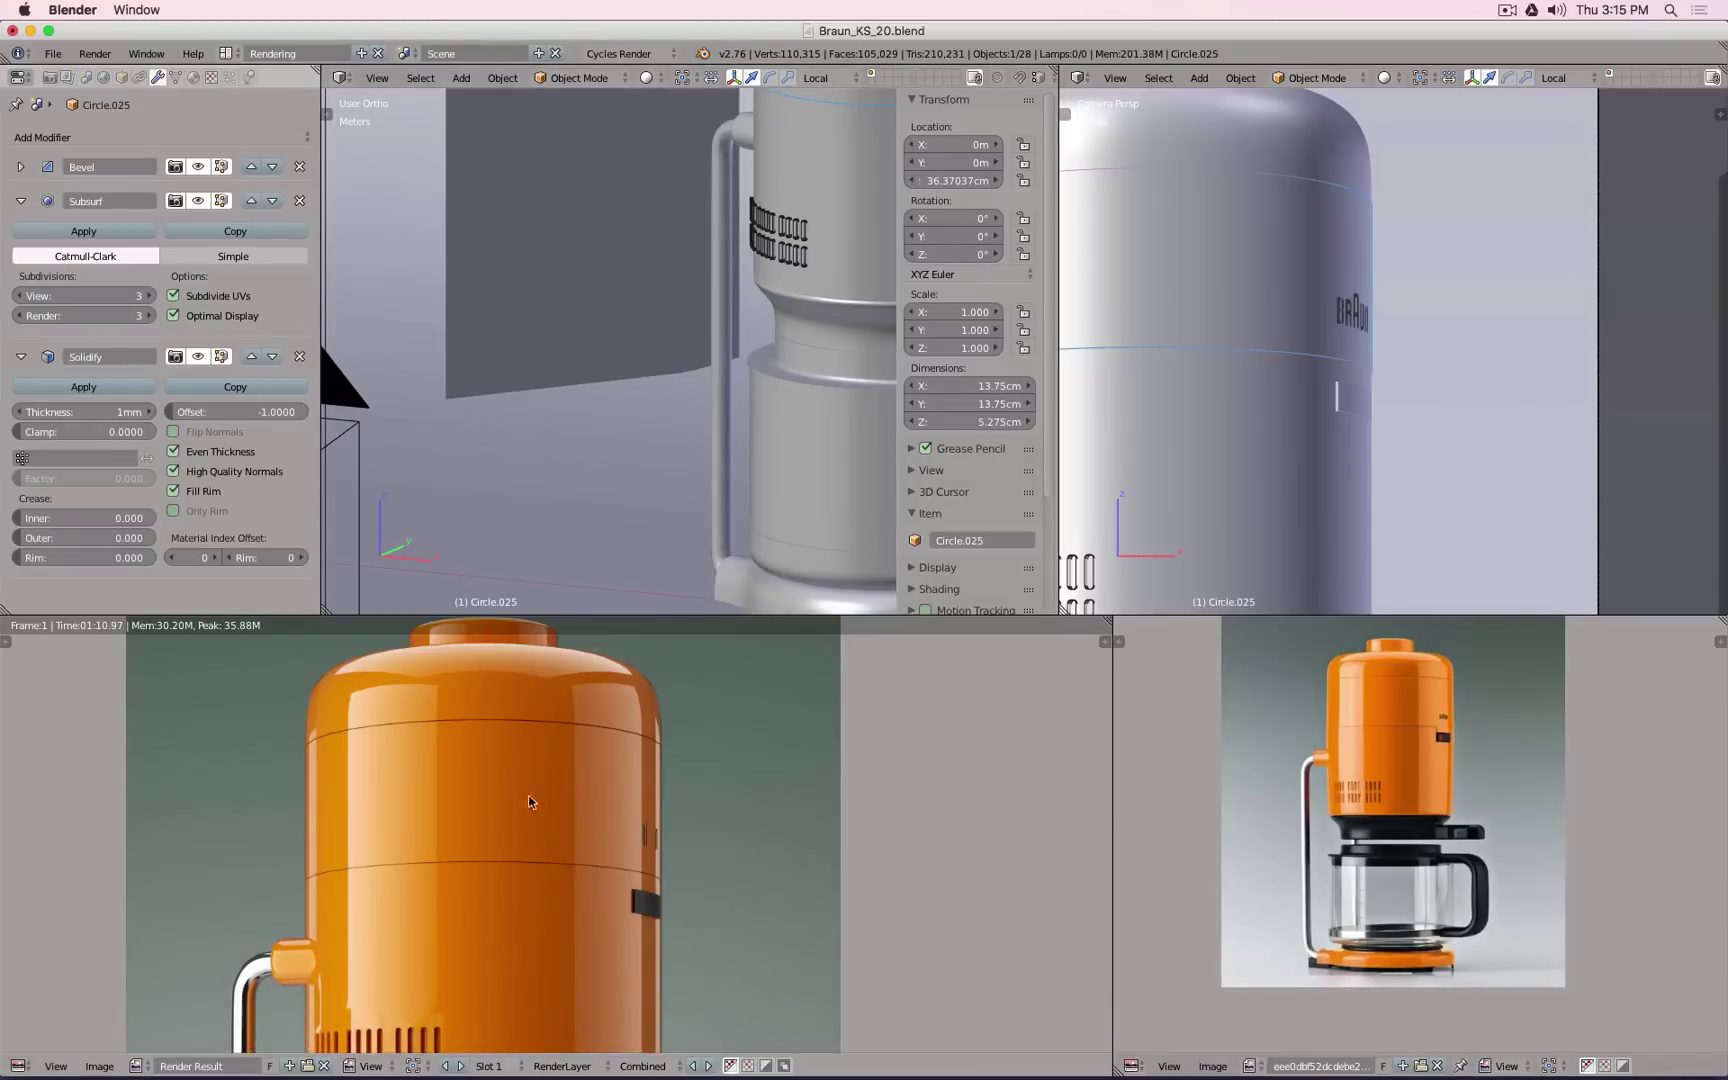
scroll(560, 830, down, 4)
scroll(593, 853, up, 3)
key(ctrl+Up)
scroll(764, 633, up, 1)
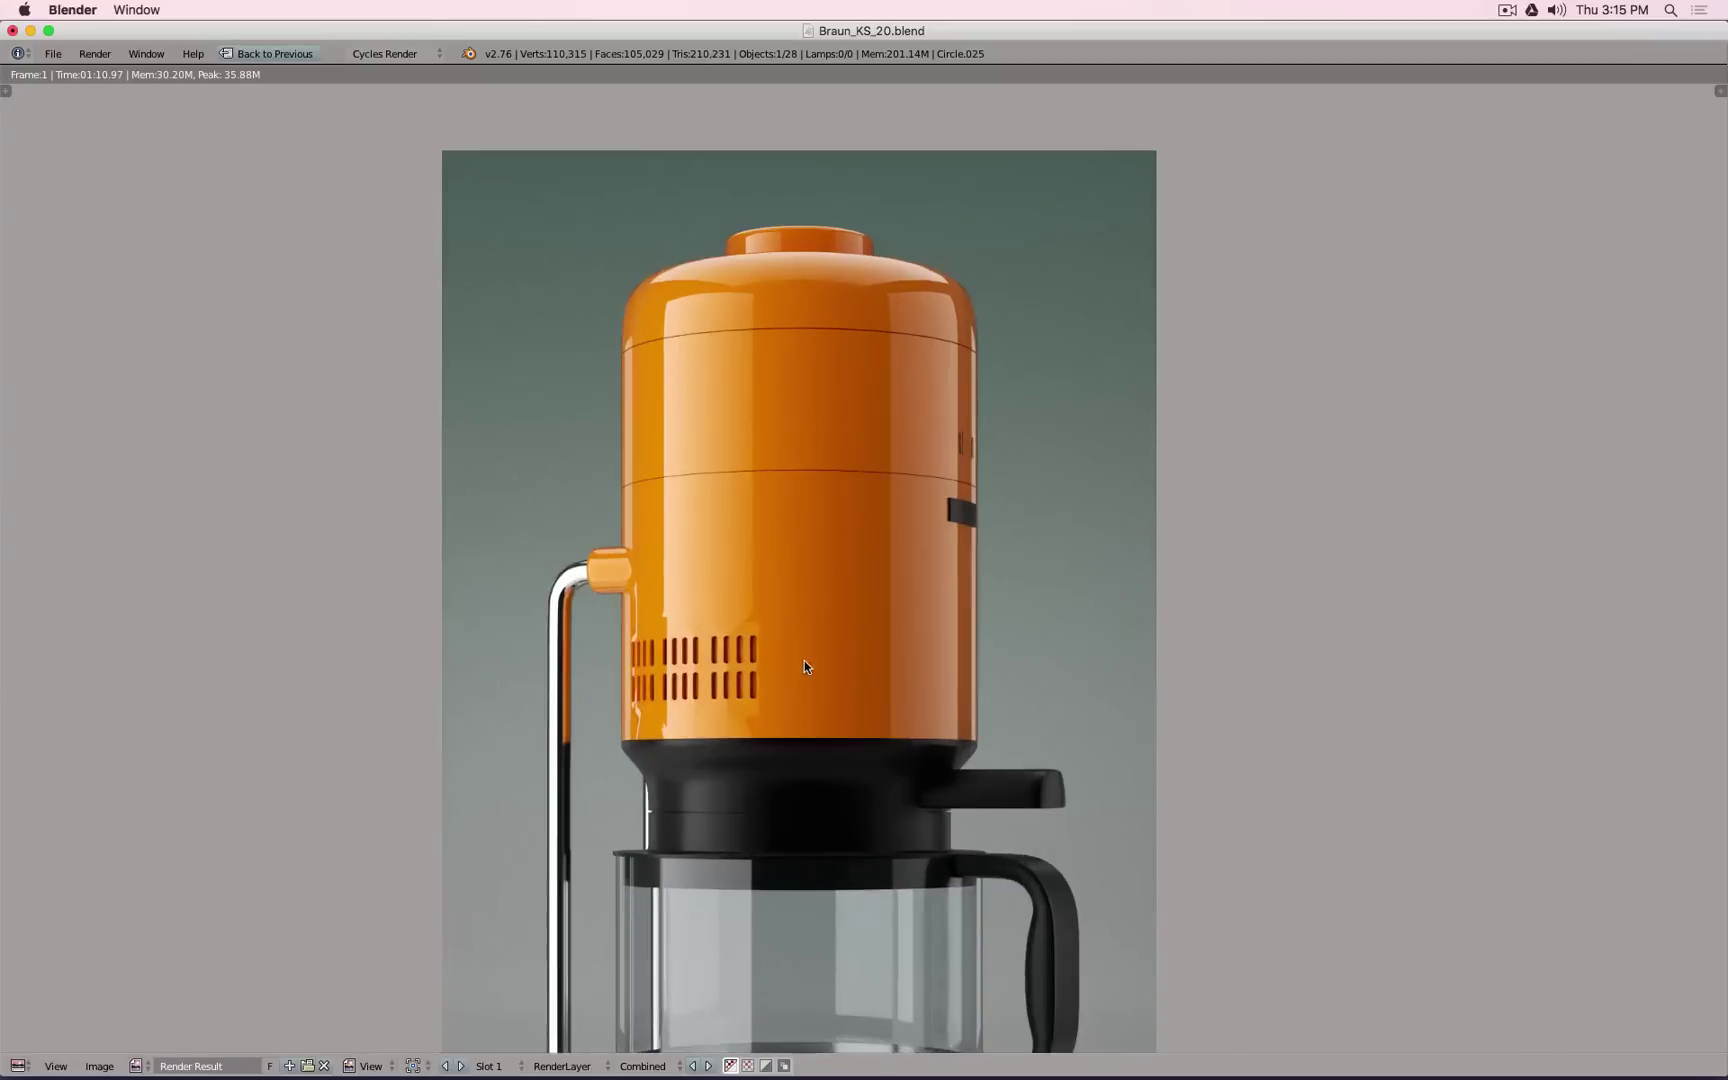
scroll(830, 566, down, 1)
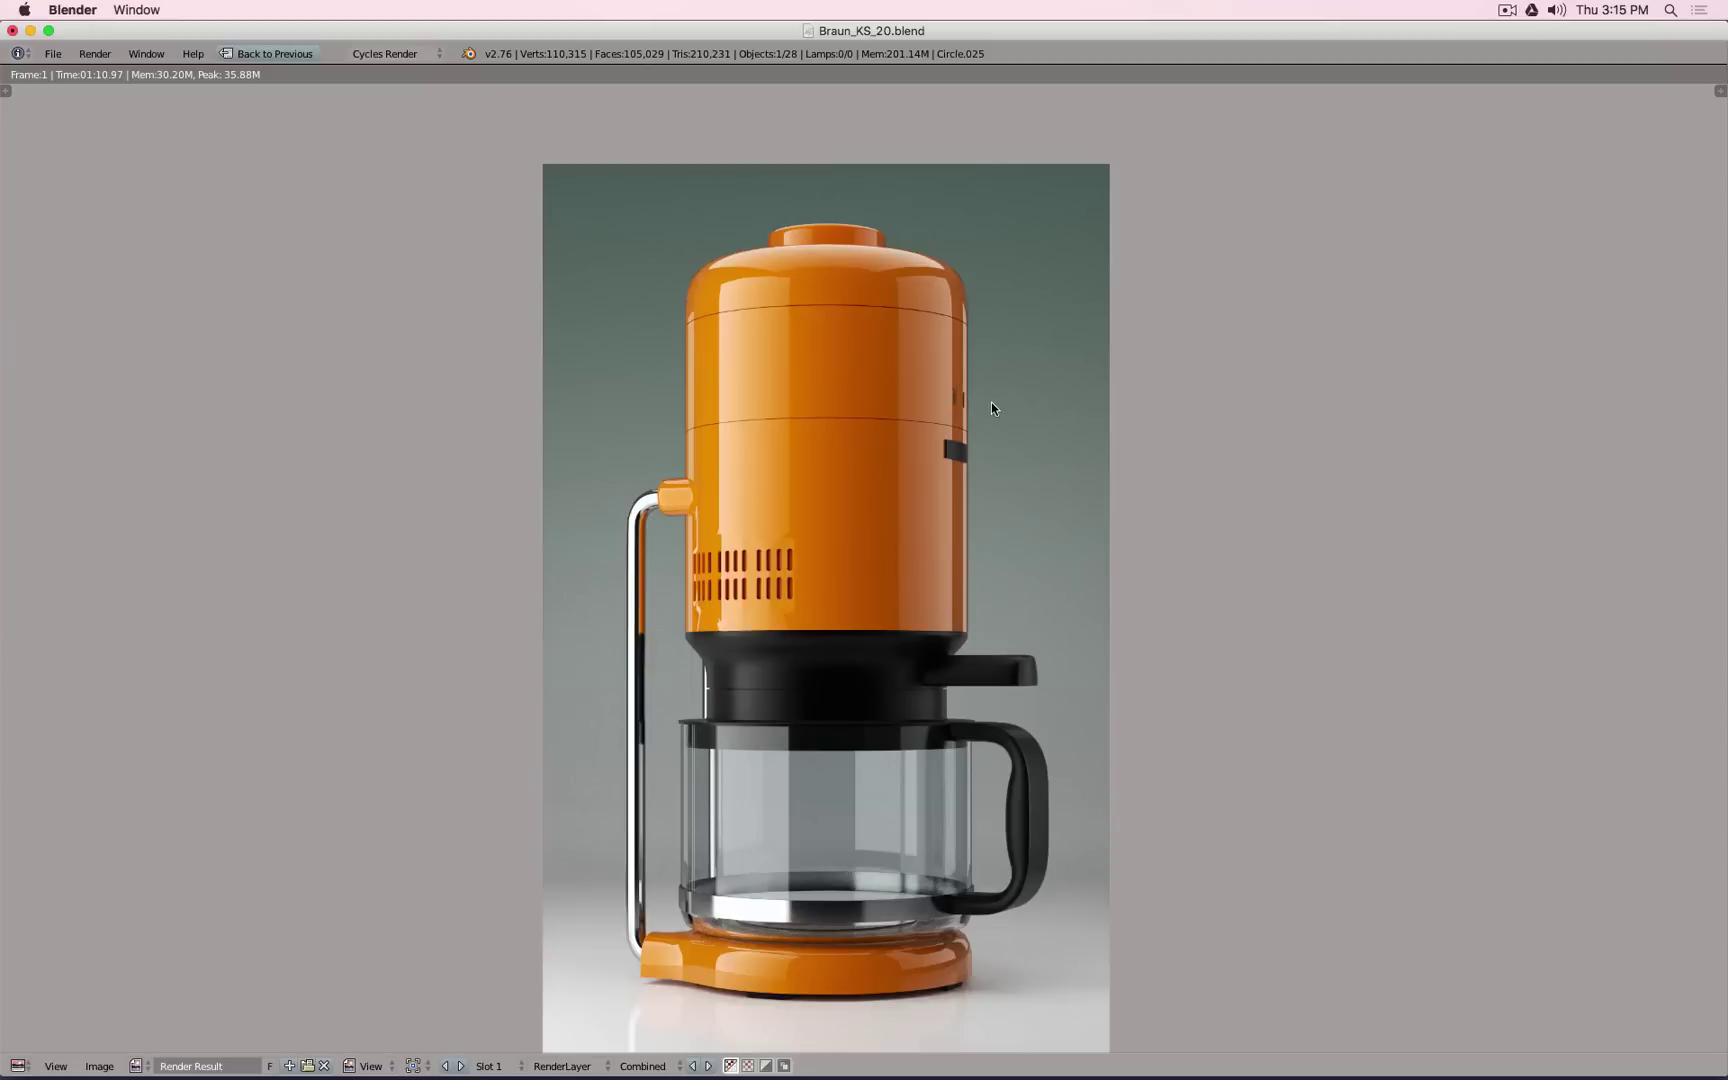
scroll(991, 402, down, 2)
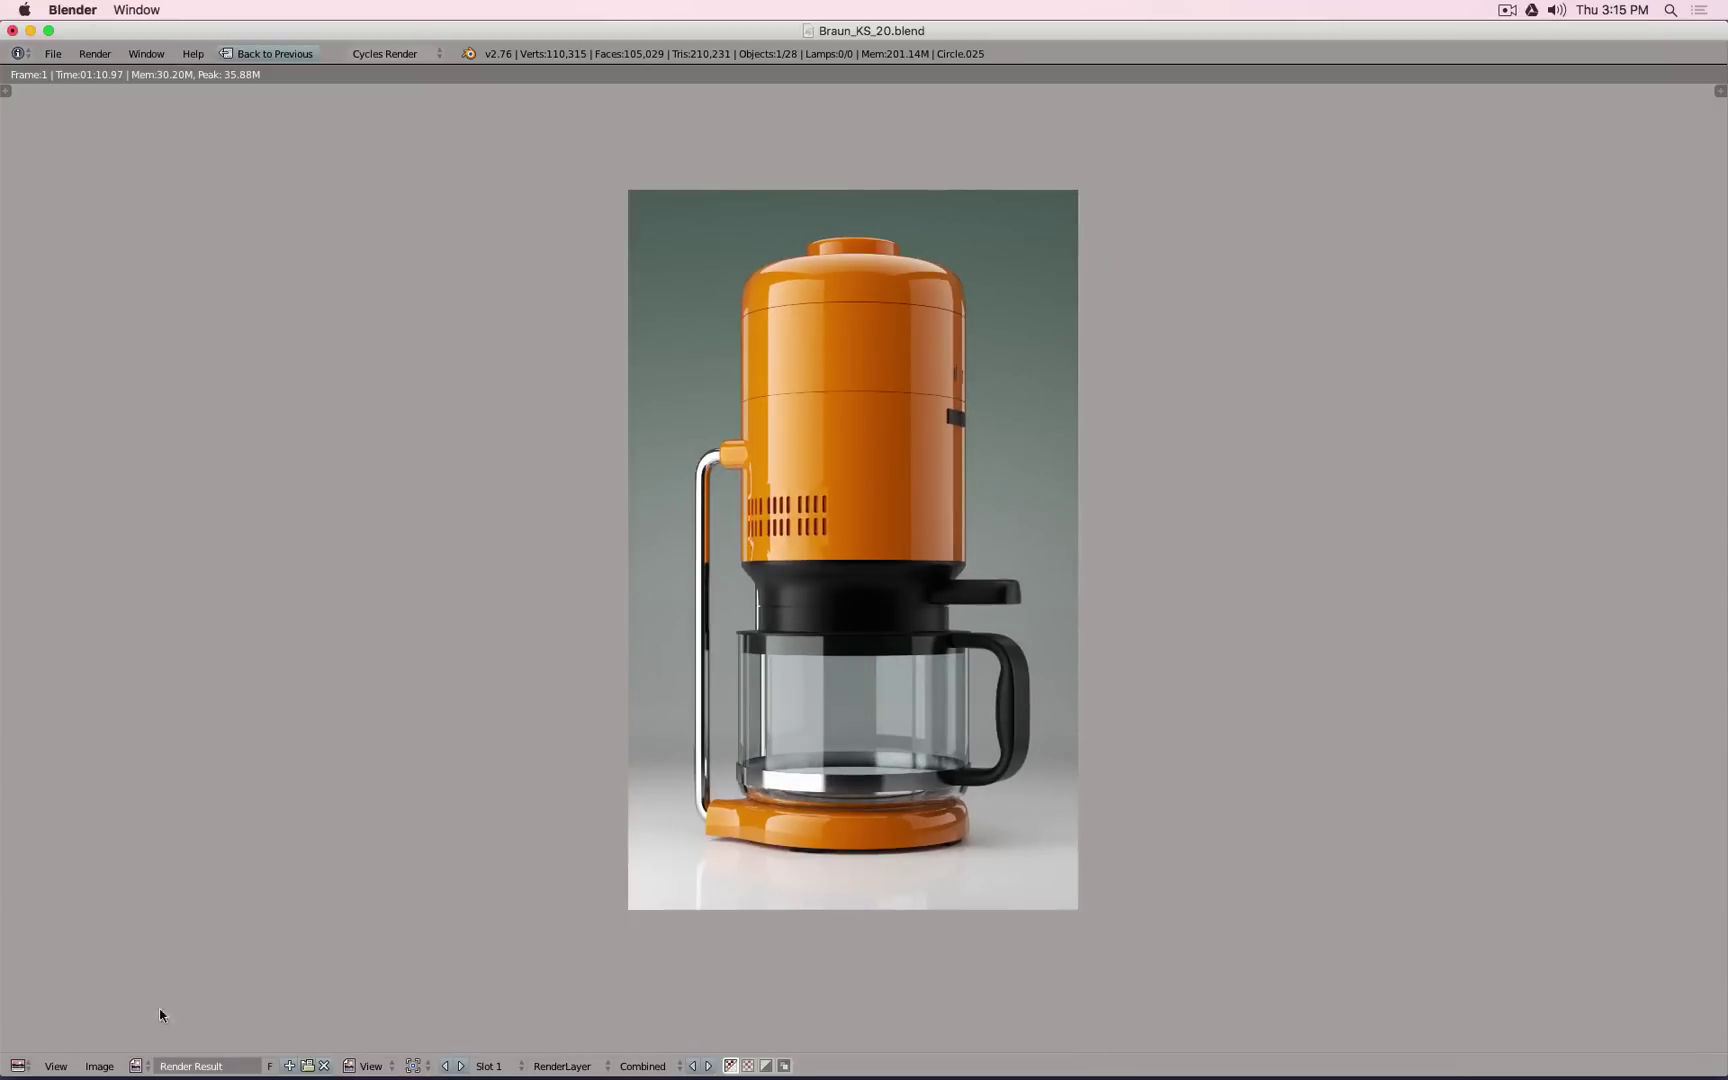
Step: Start saving the render as an image in the Desktop folder with the file name Braun_1.png
click(99, 1066)
click(176, 958)
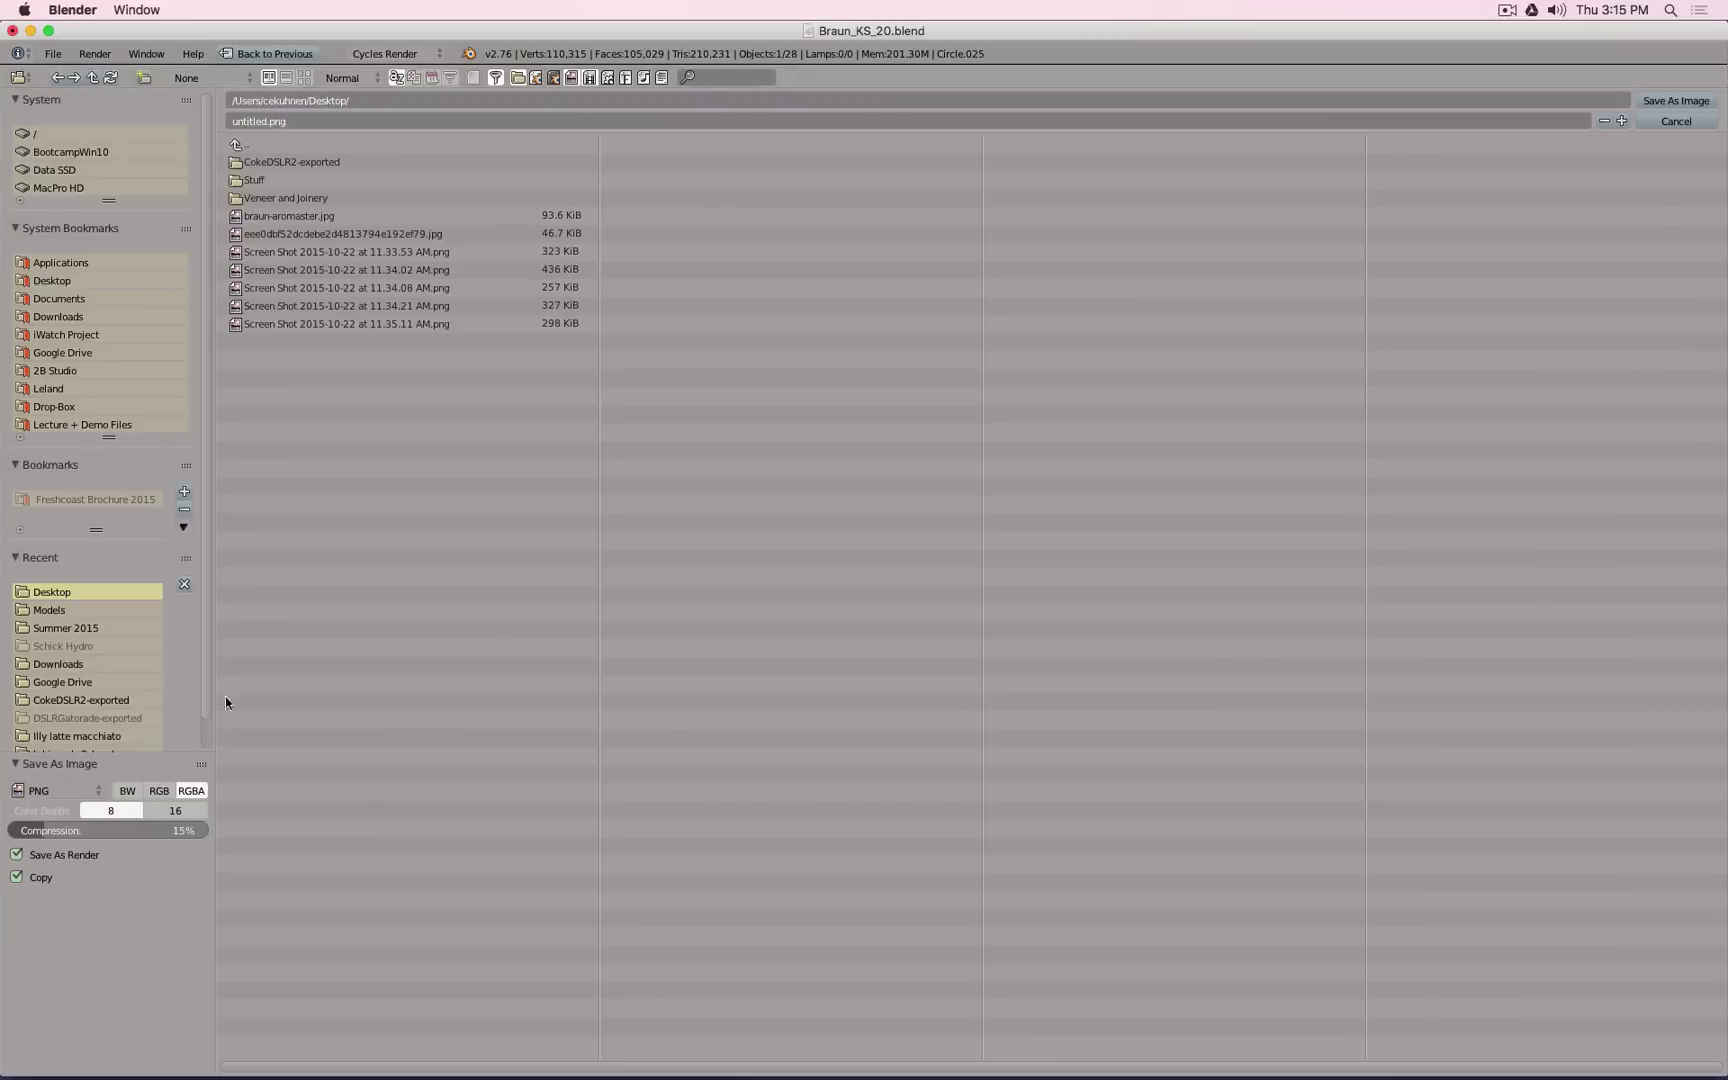
click(53, 283)
click(312, 128)
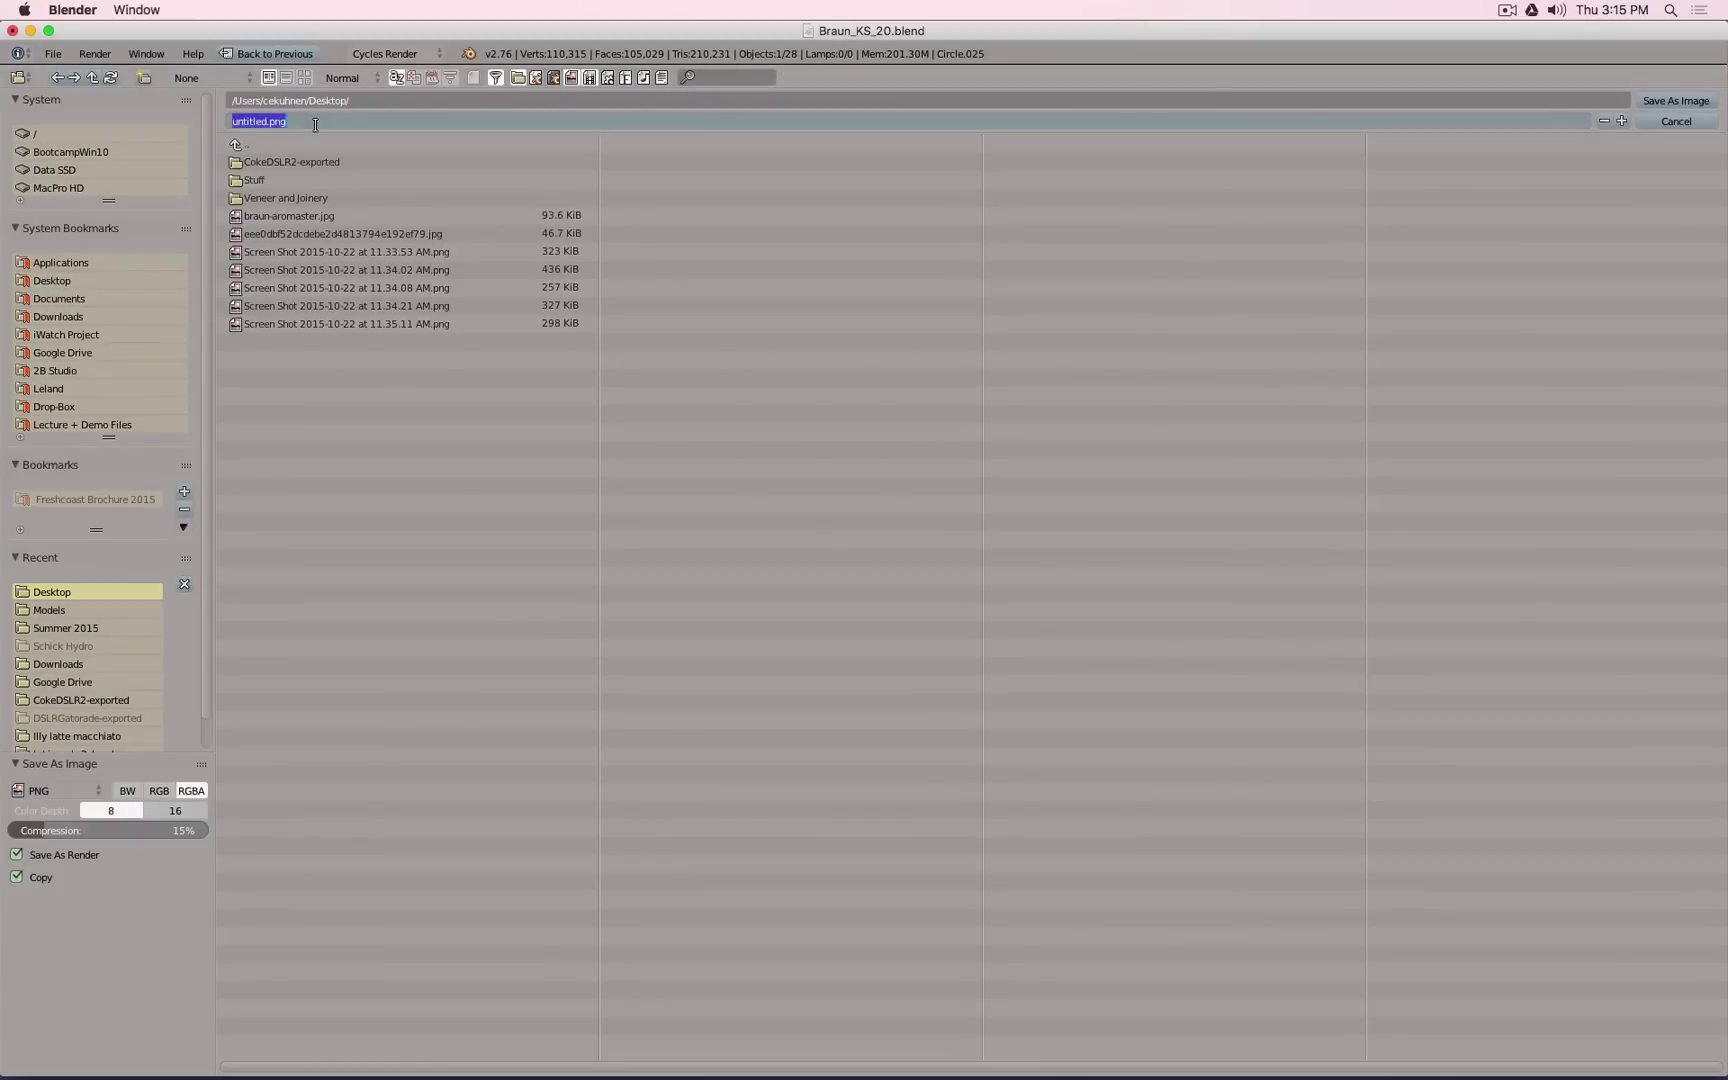
text(Braun_1)
key(Return)
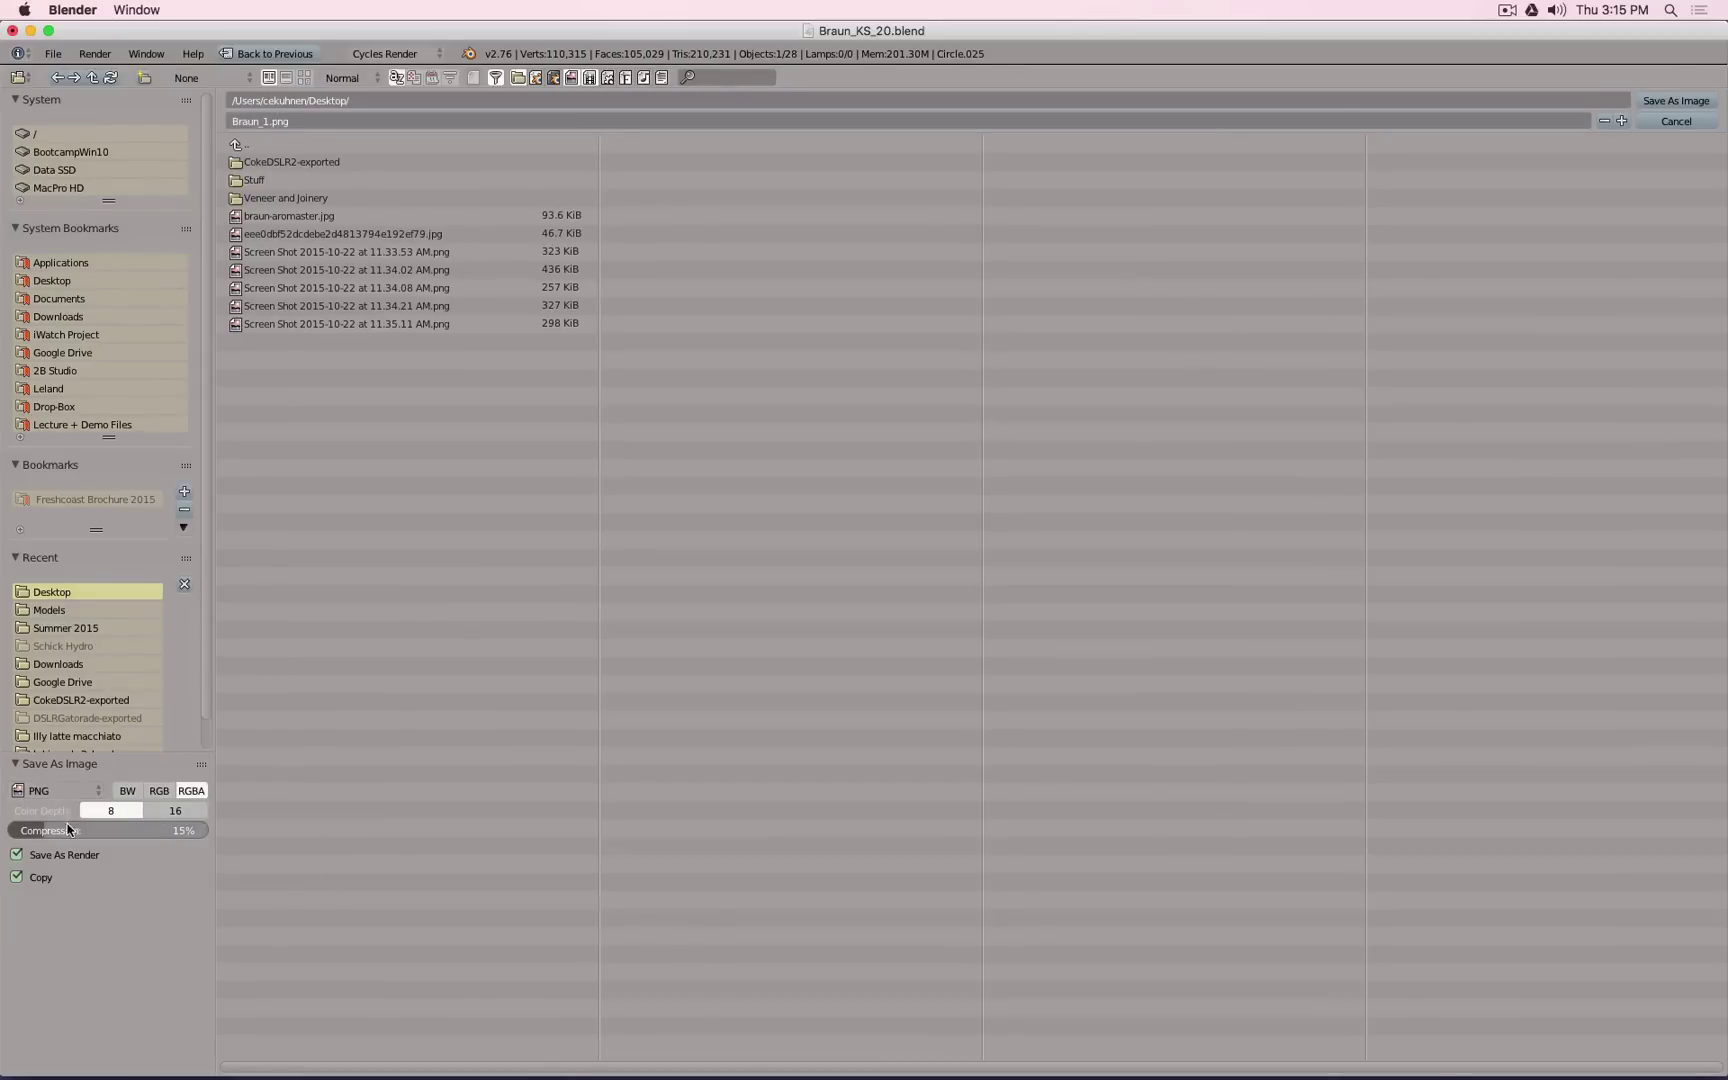
Step: Set the PNG compression to 0%, keep the color depth at 8 bits and save the image
click(185, 830)
text(0)
key(Return)
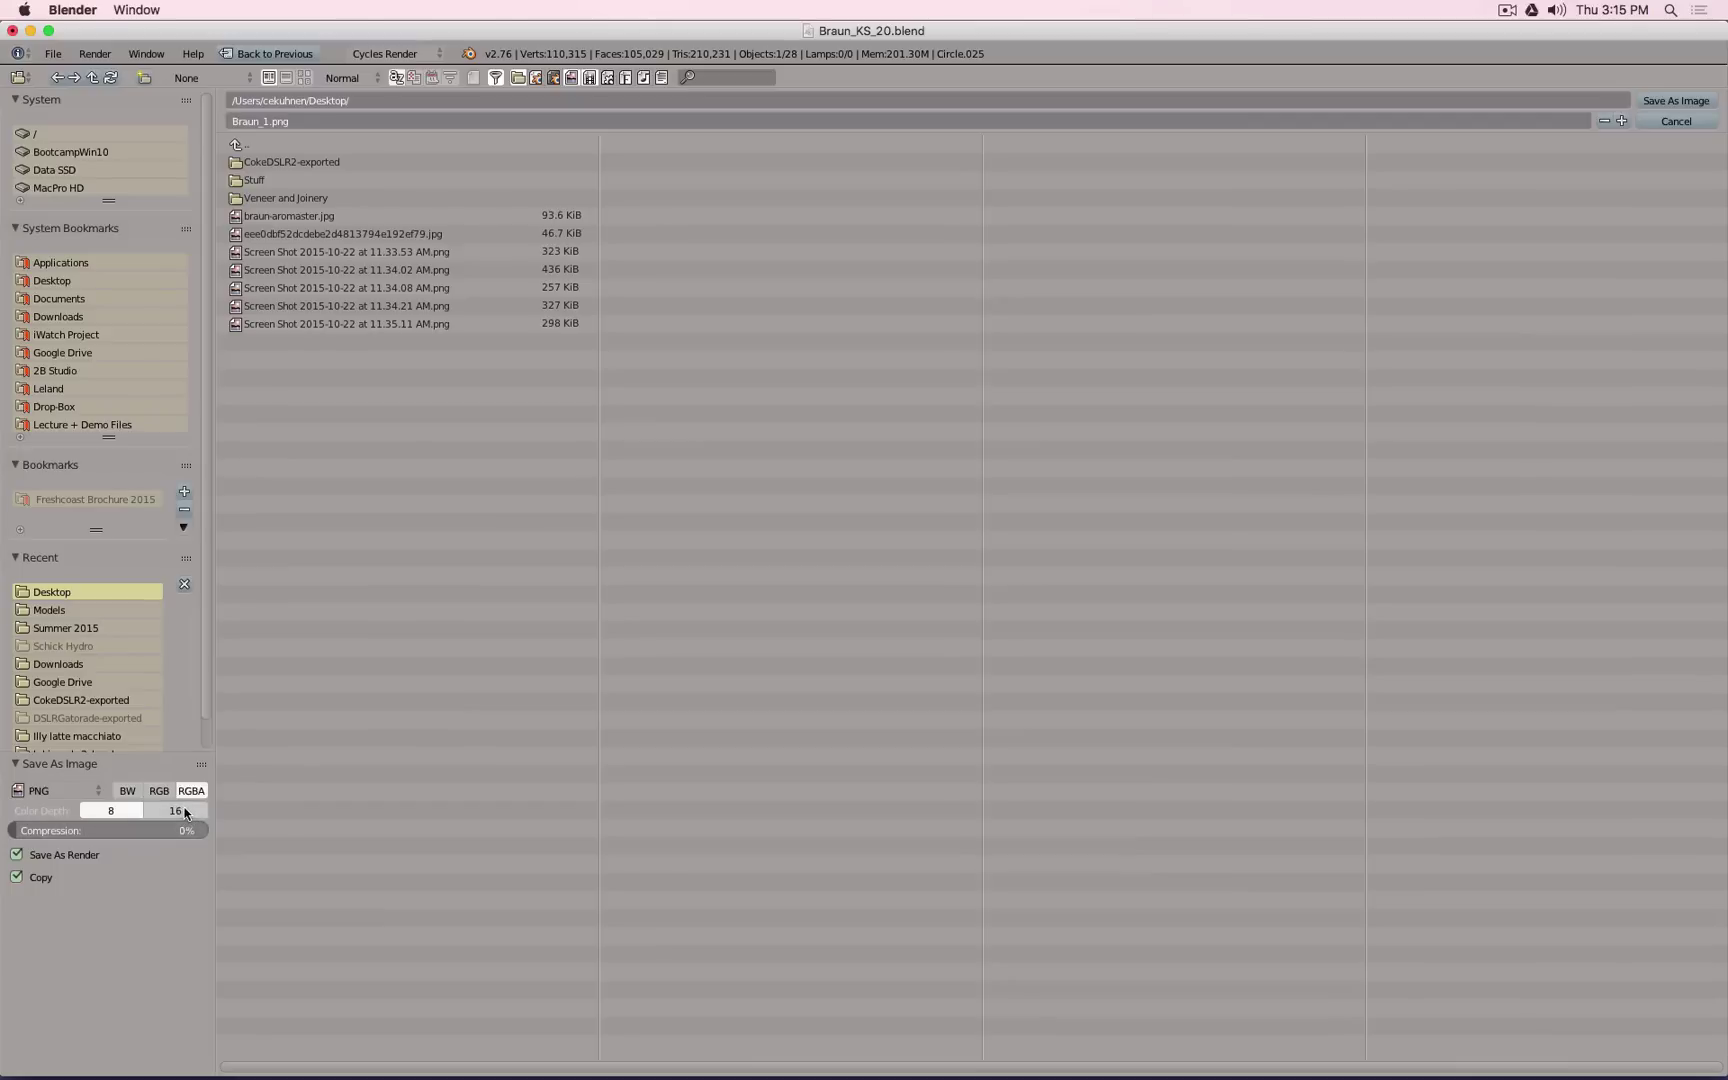
click(176, 813)
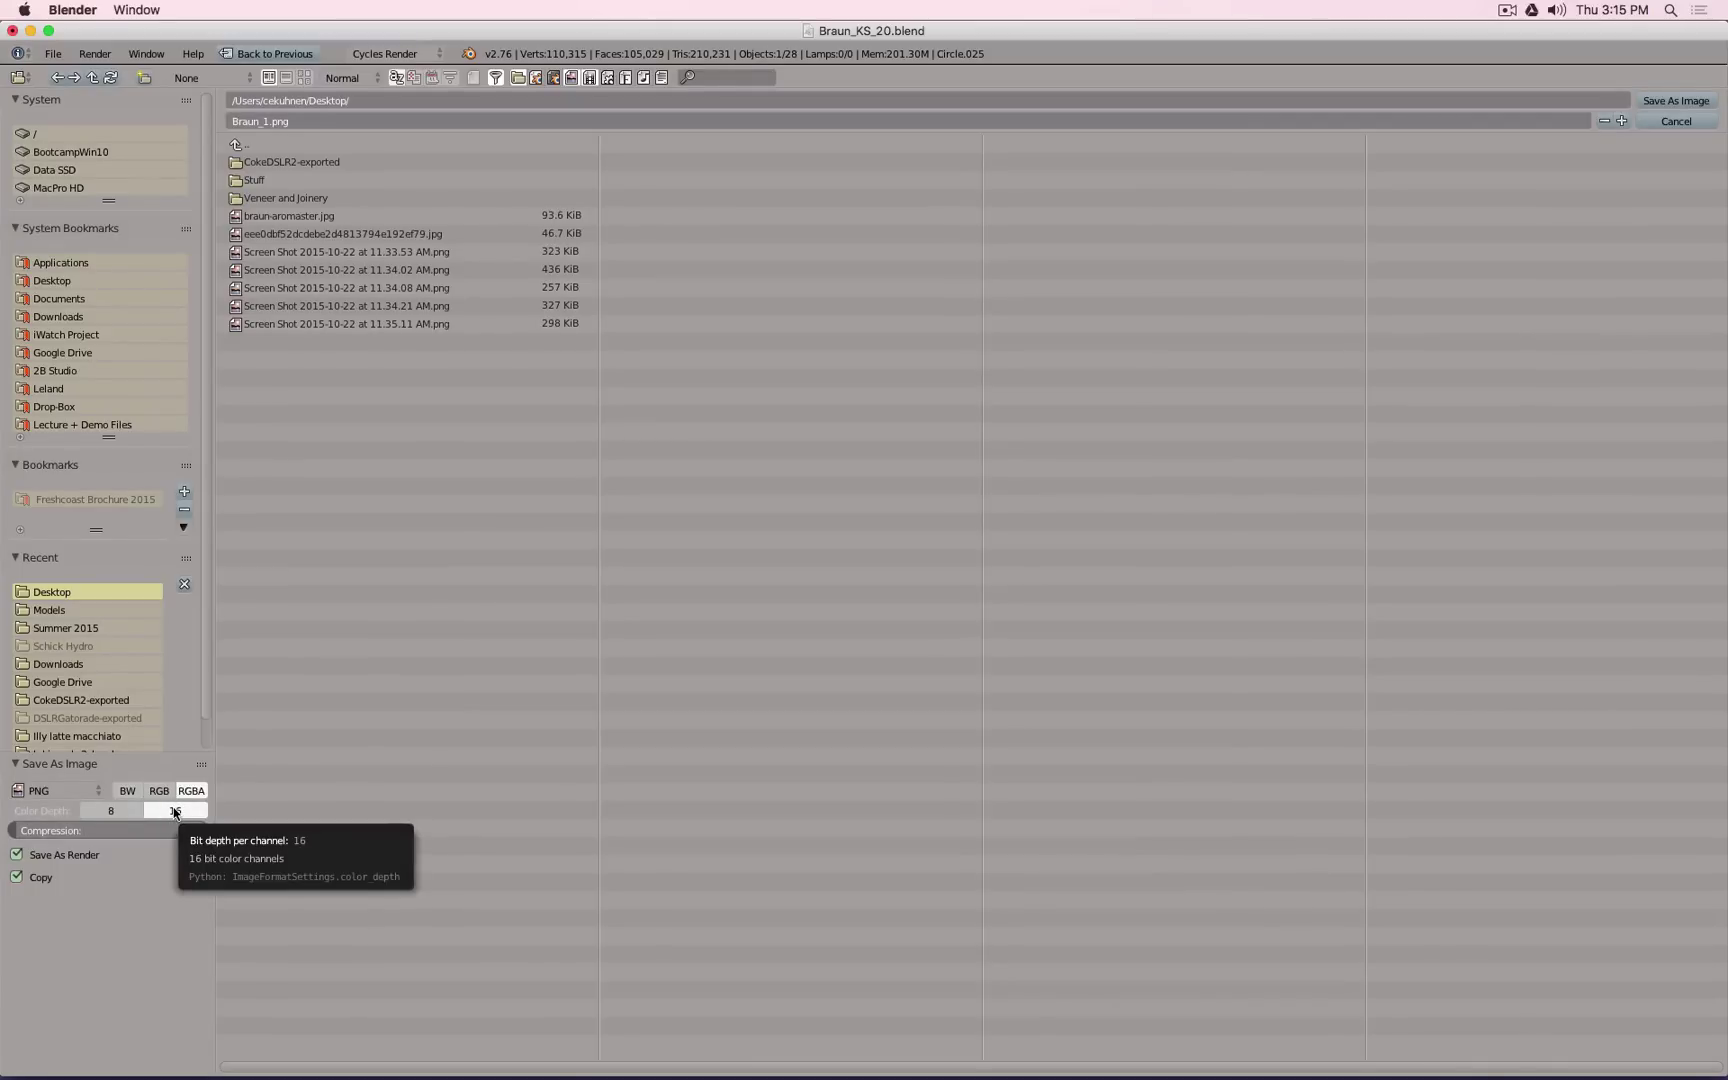
click(124, 815)
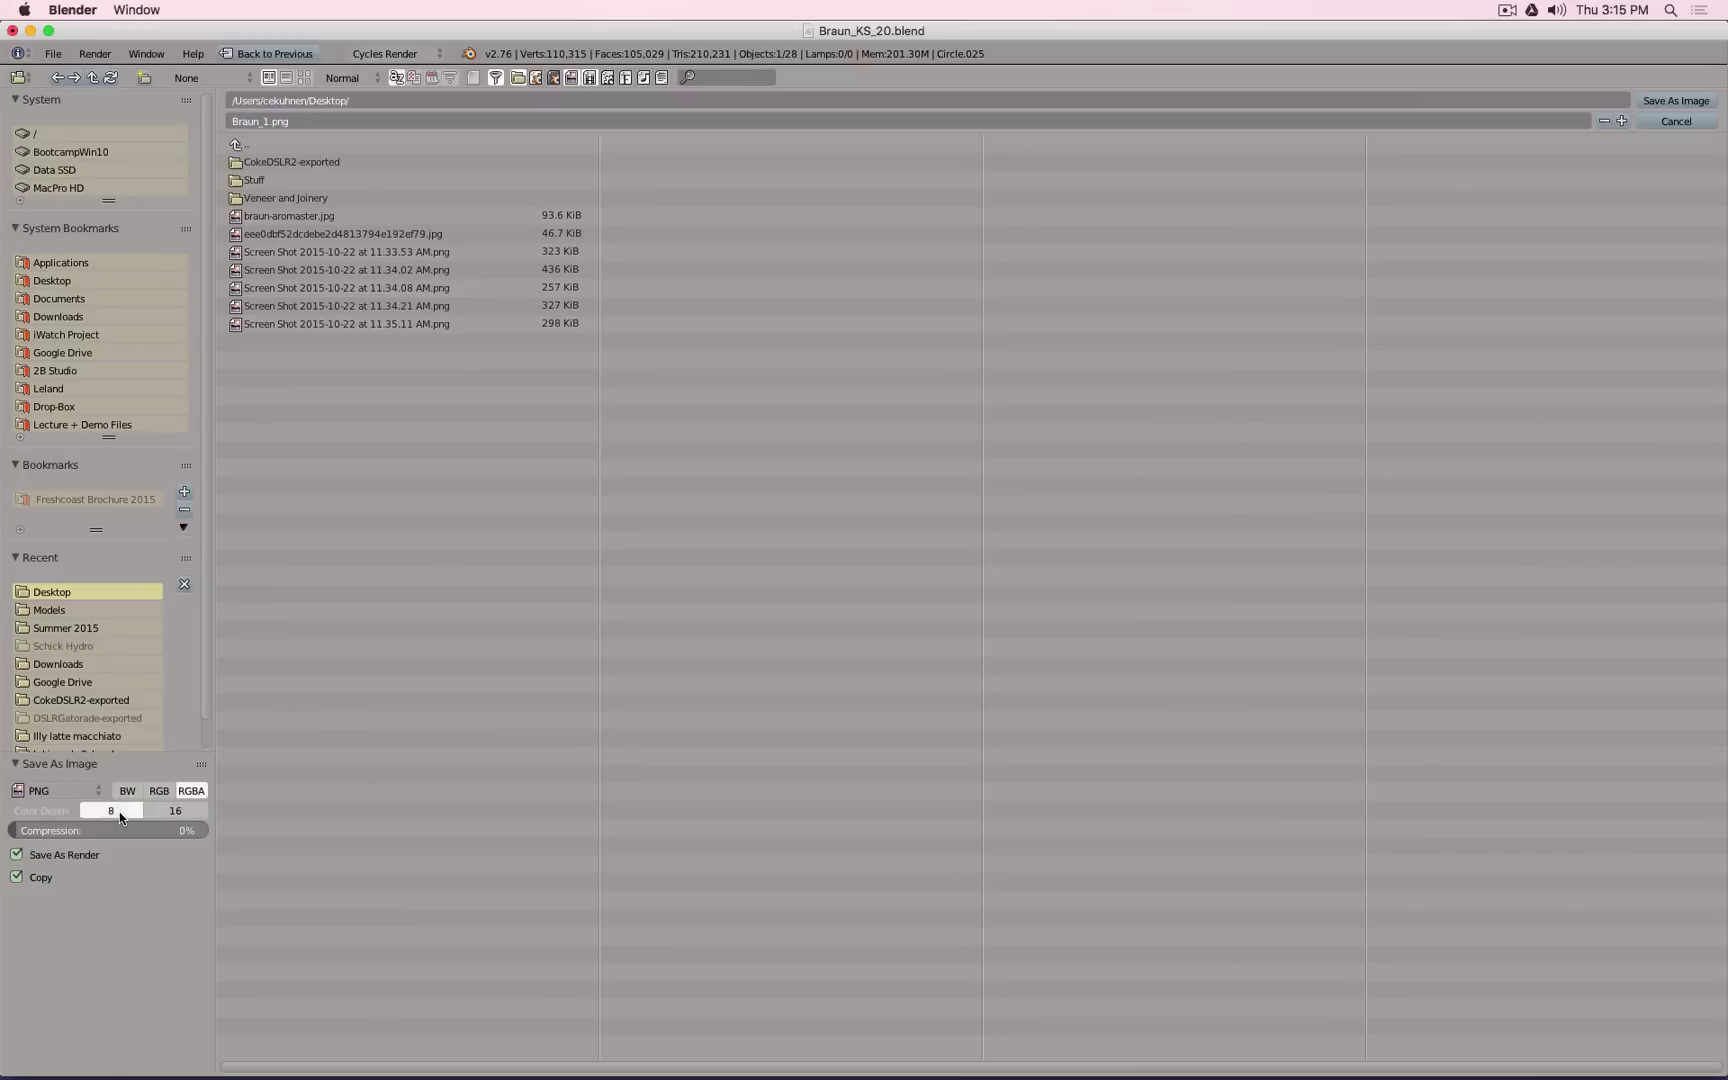
click(1678, 101)
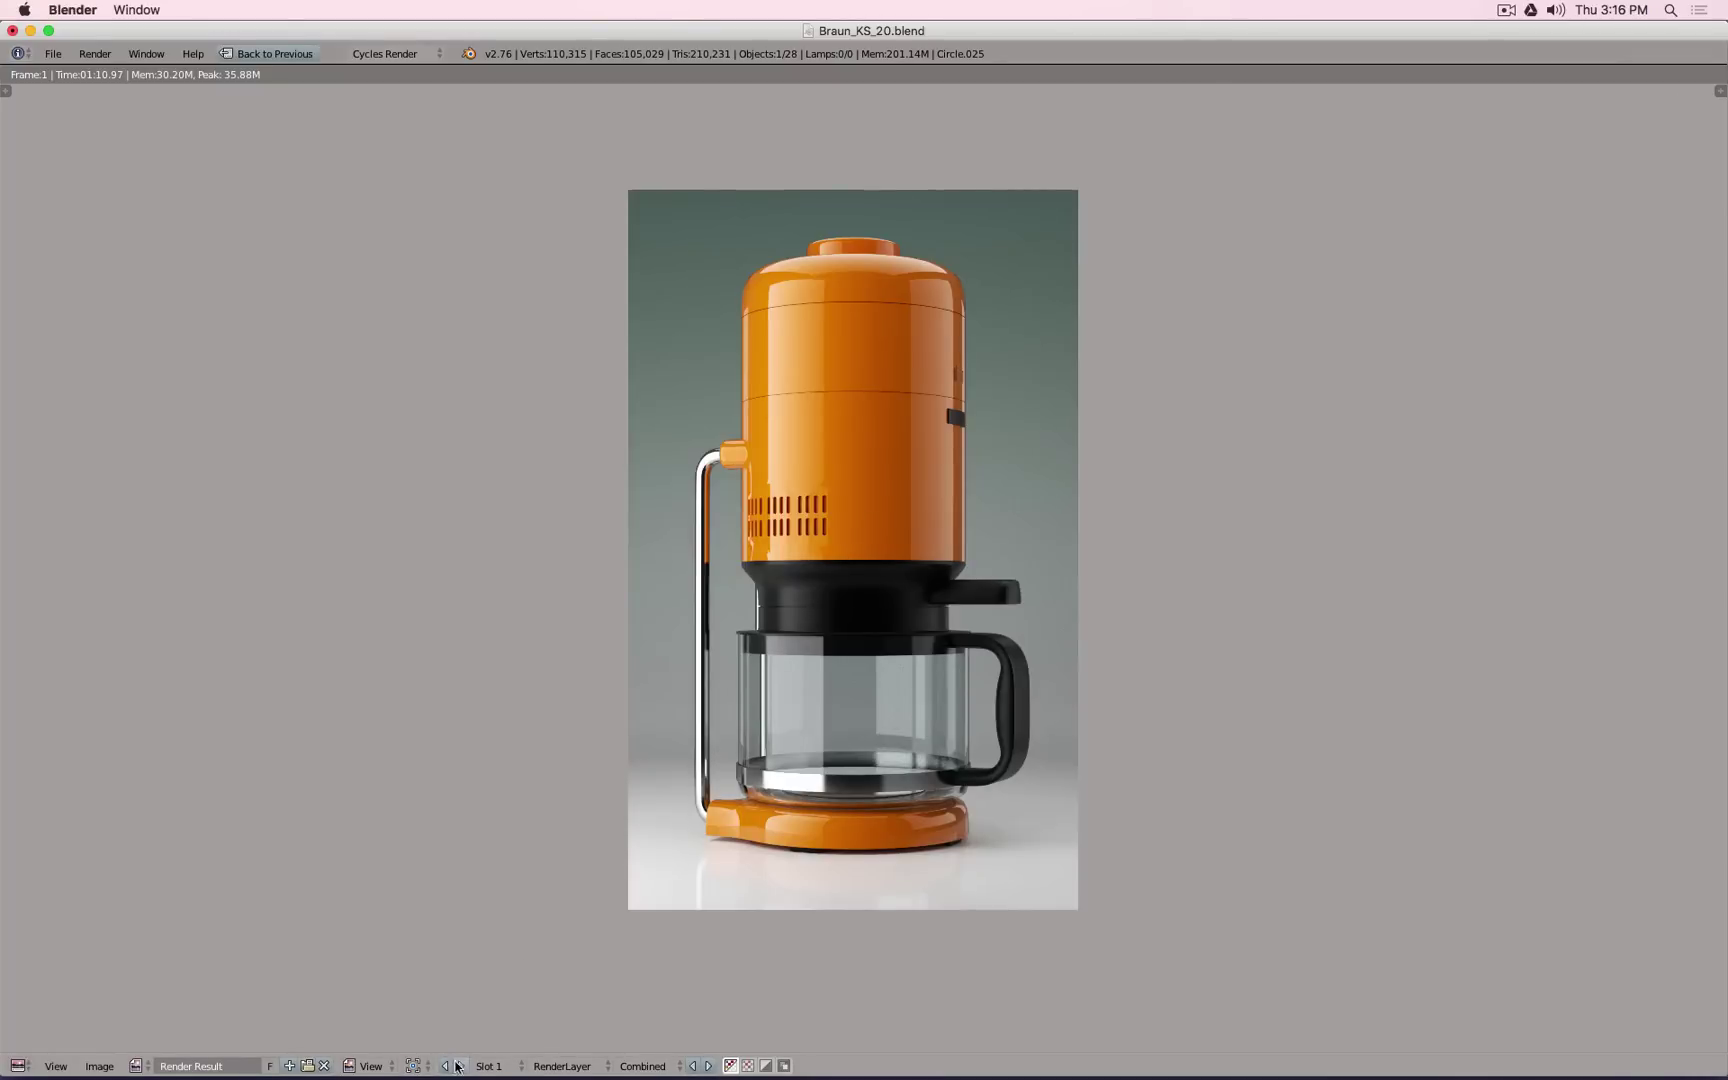
Step: Select render Slot 2, limit the camera render to a border around the BRAUN logo and render that region
click(489, 1066)
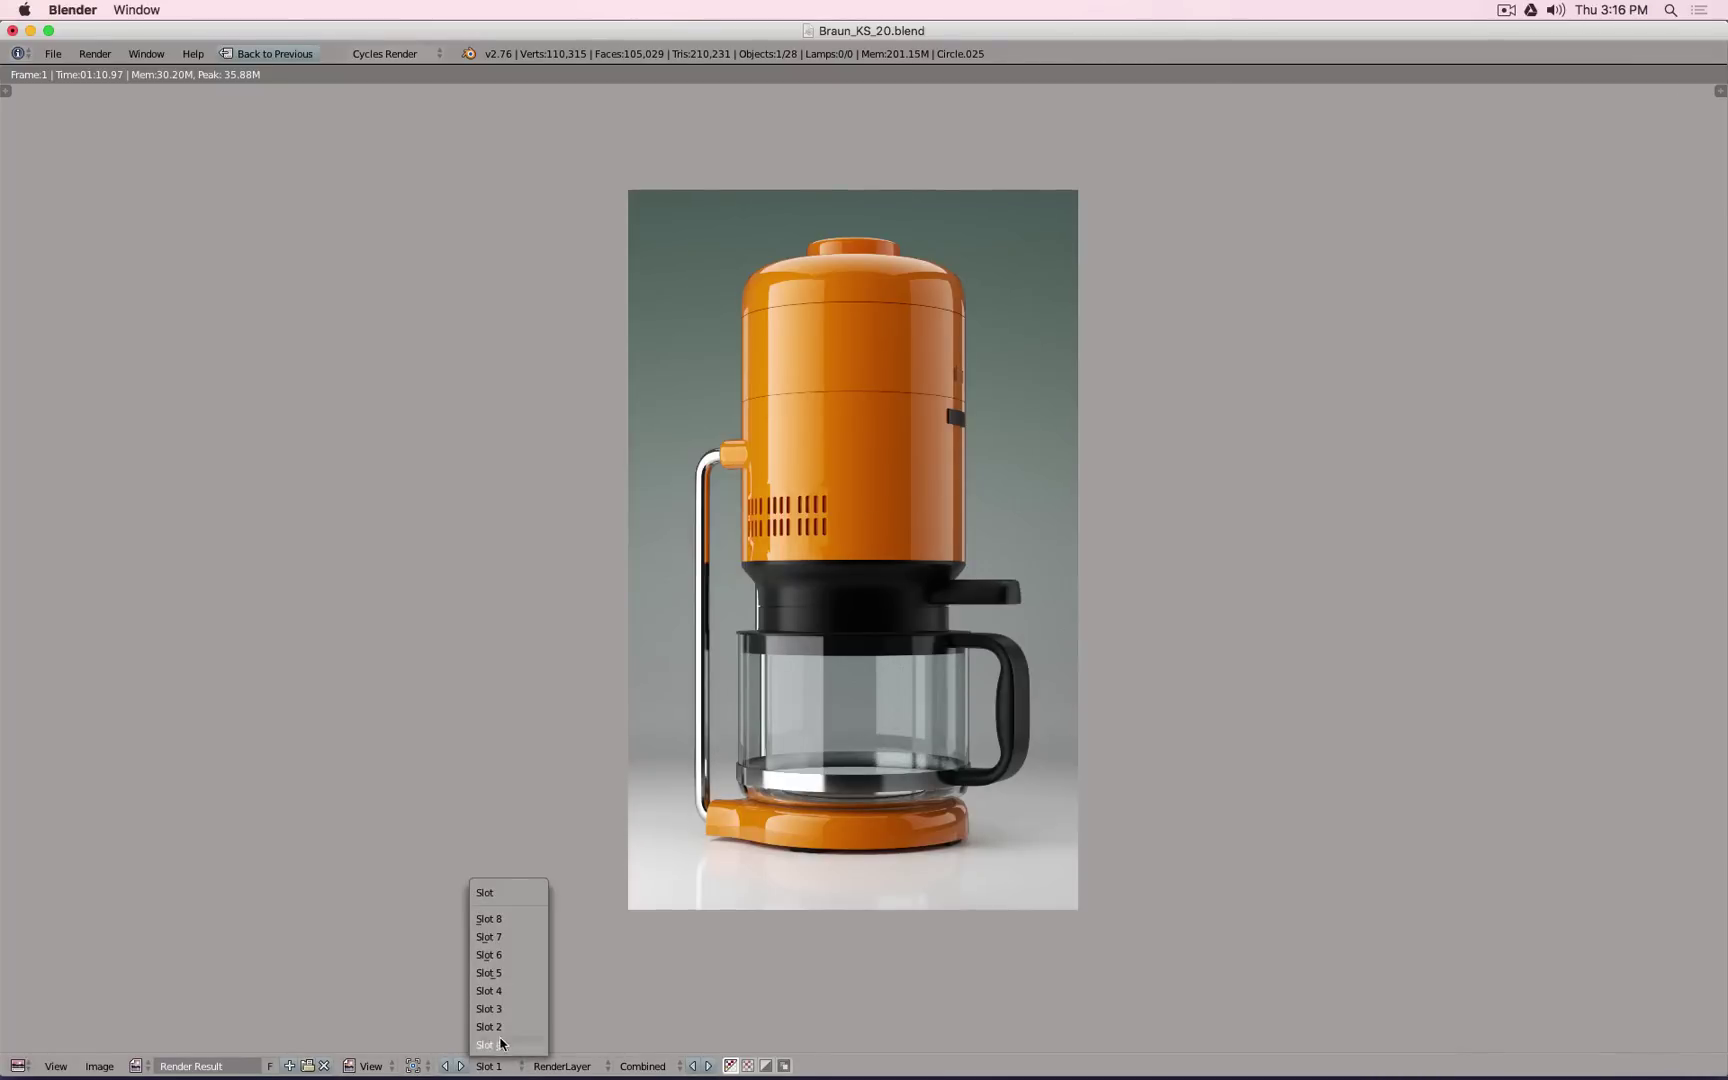
click(494, 1027)
key(Escape)
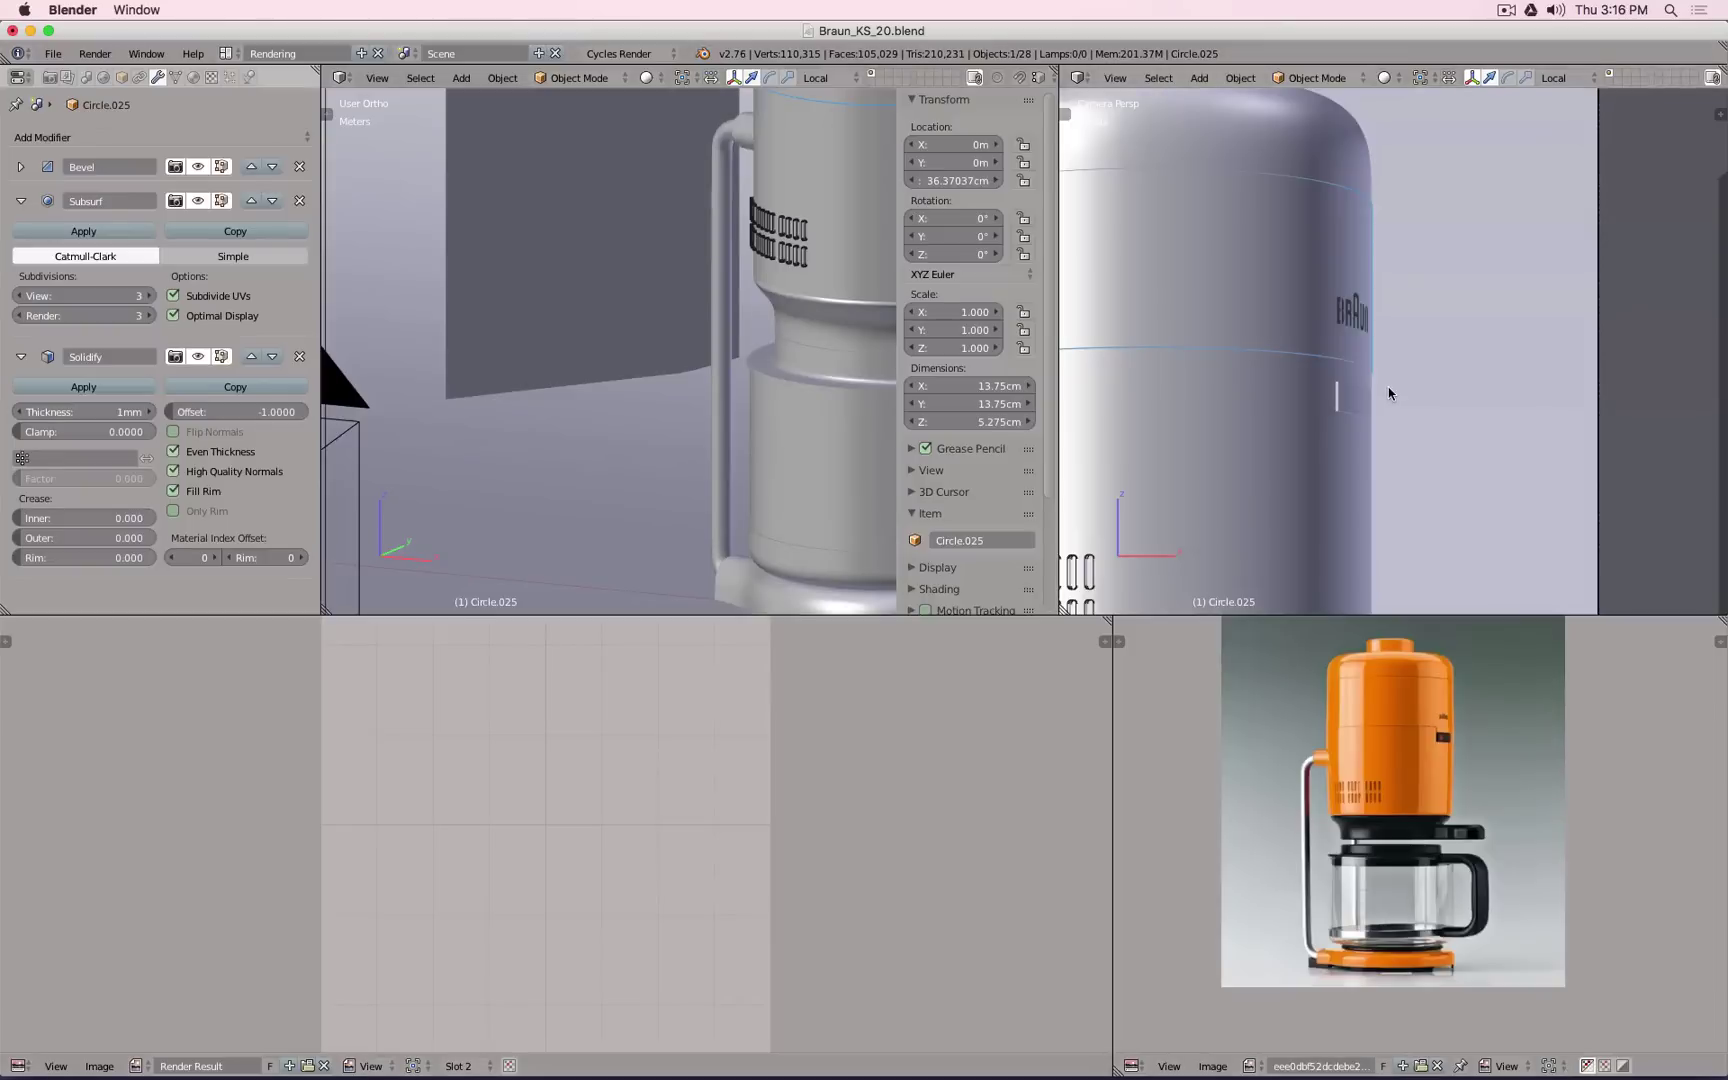
key(ctrl+b)
drag(1320, 278, 1386, 344)
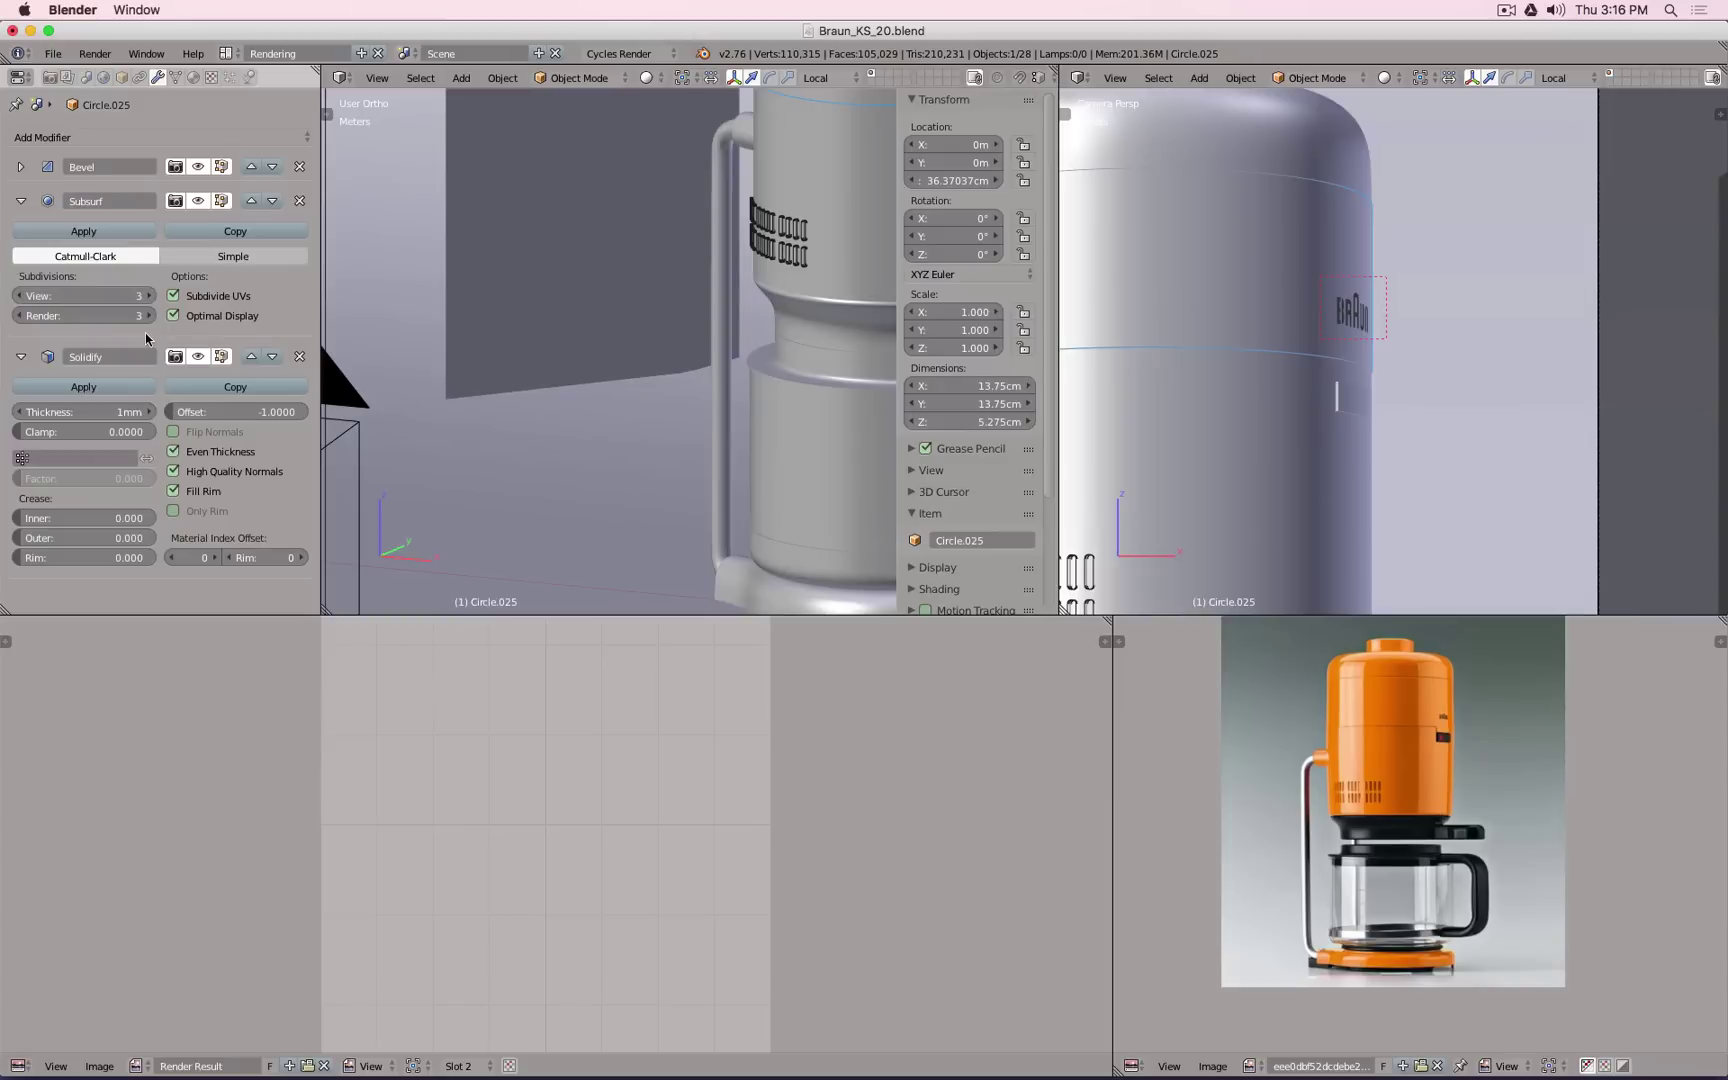
click(96, 54)
click(130, 76)
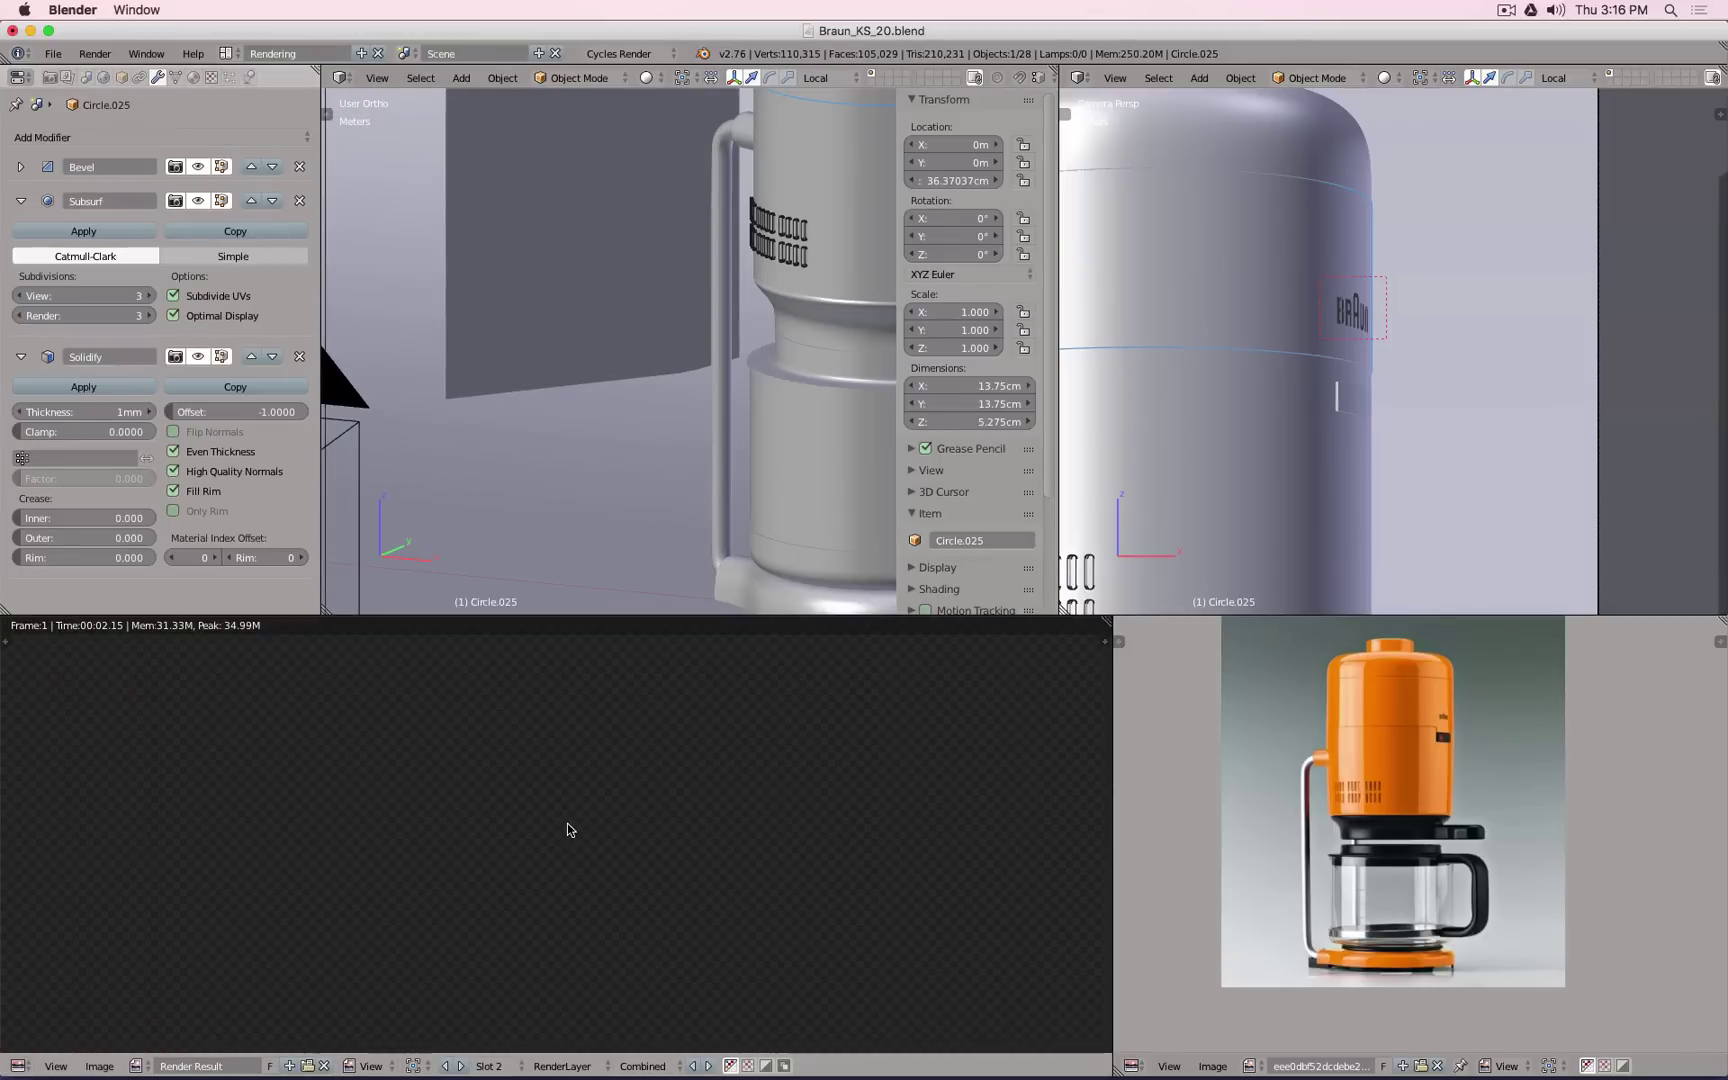
scroll(567, 824, down, 1)
key(KP_1)
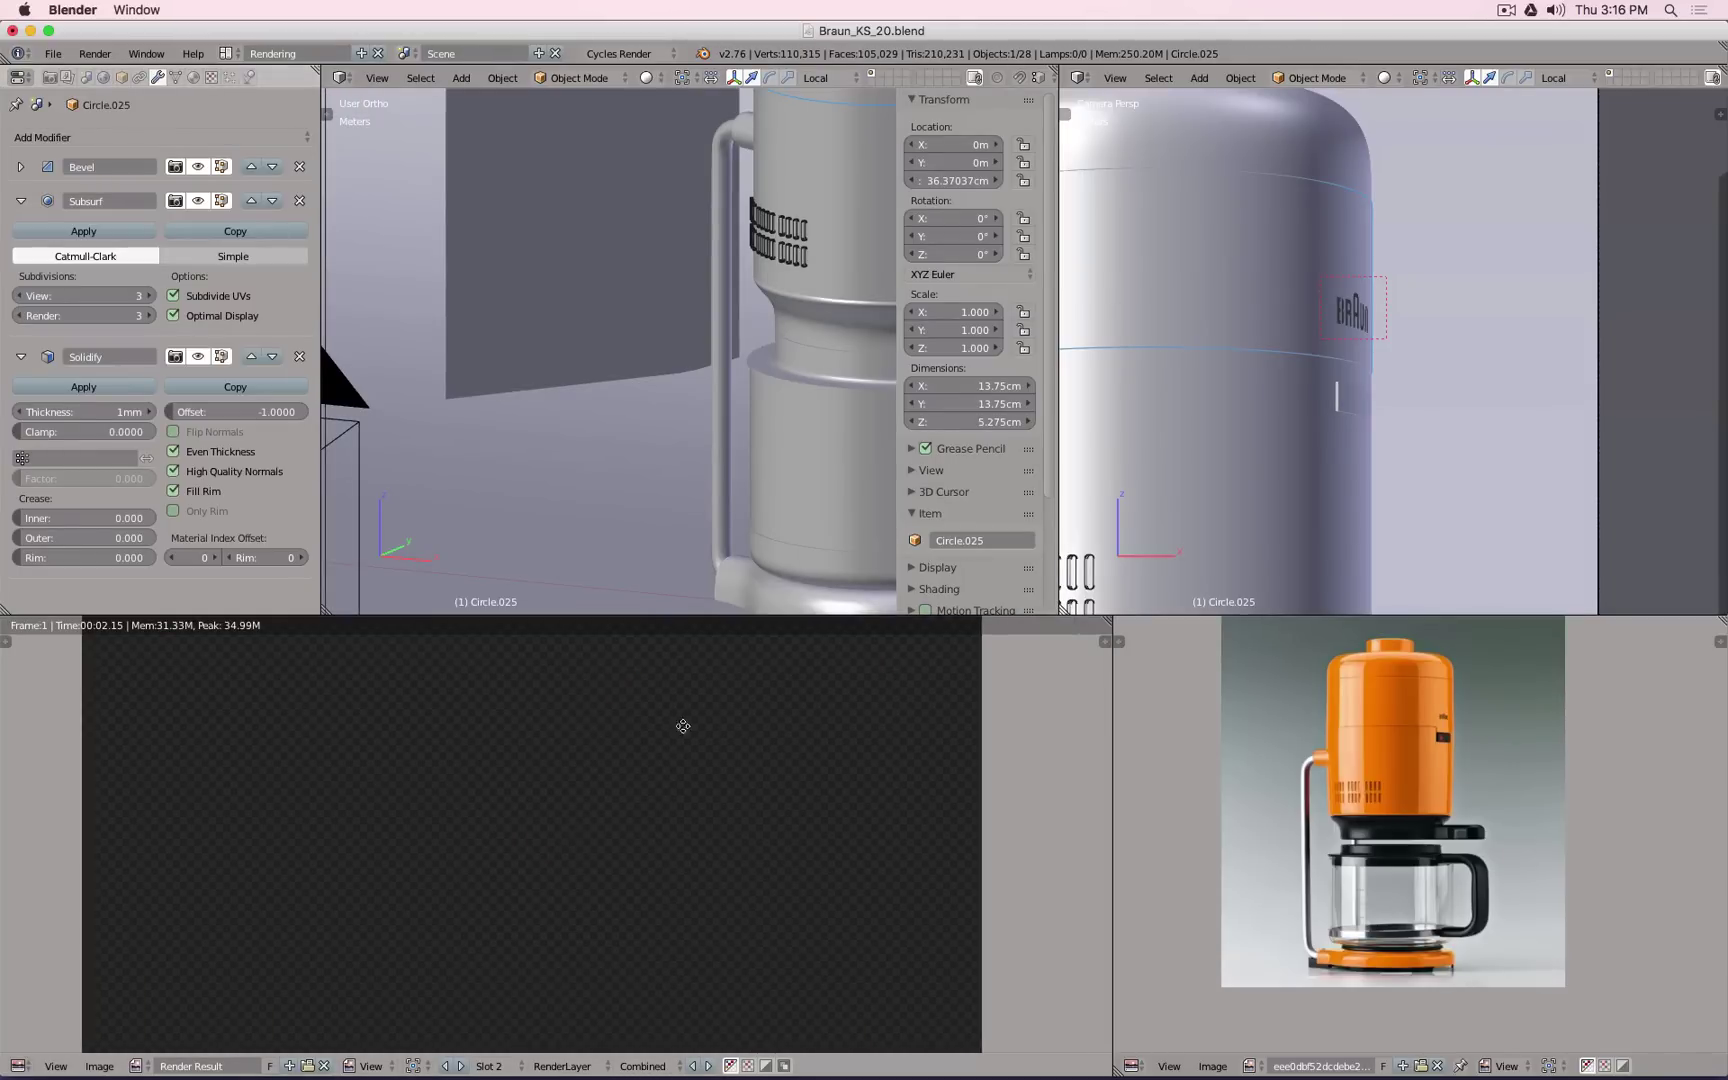
Step: Check the rendered BRAUN logo region and save it as Braun_1_Logo.png in the Desktop folder
middle_drag(683, 725, 590, 1003)
middle_drag(665, 825, 650, 872)
scroll(665, 757, up, 4)
scroll(665, 757, down, 4)
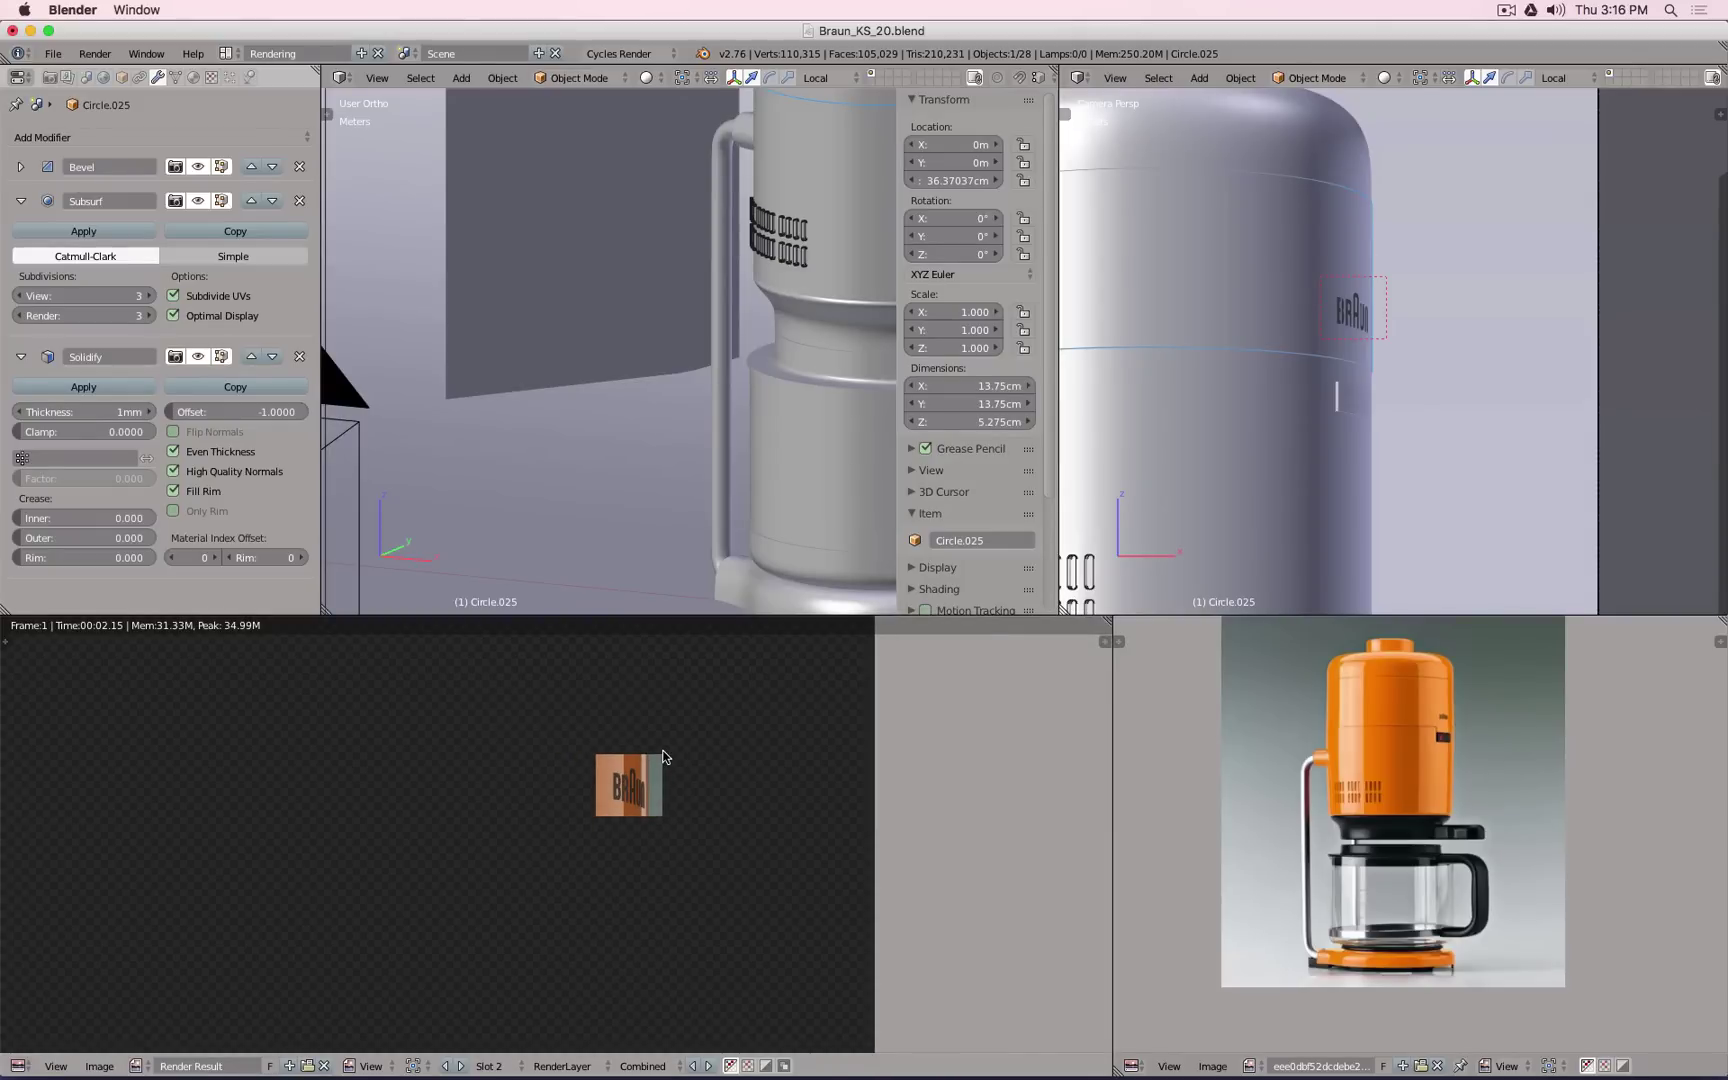
click(118, 1057)
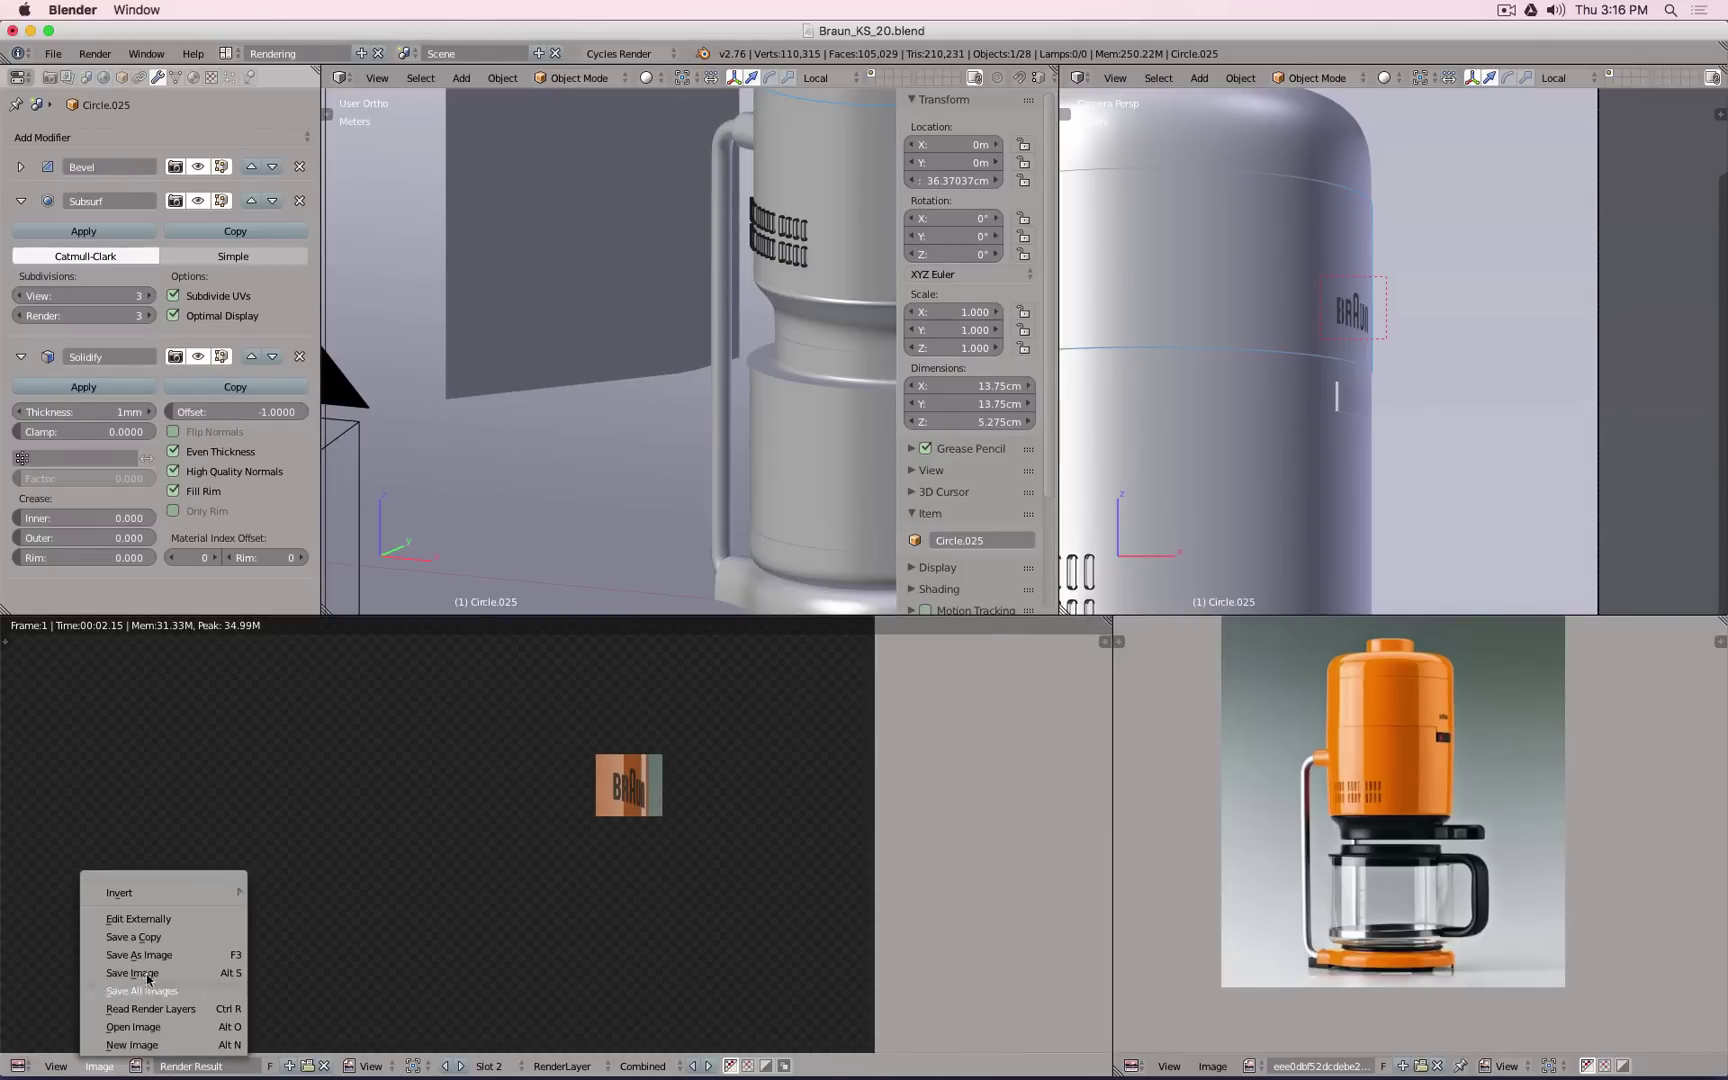
click(170, 957)
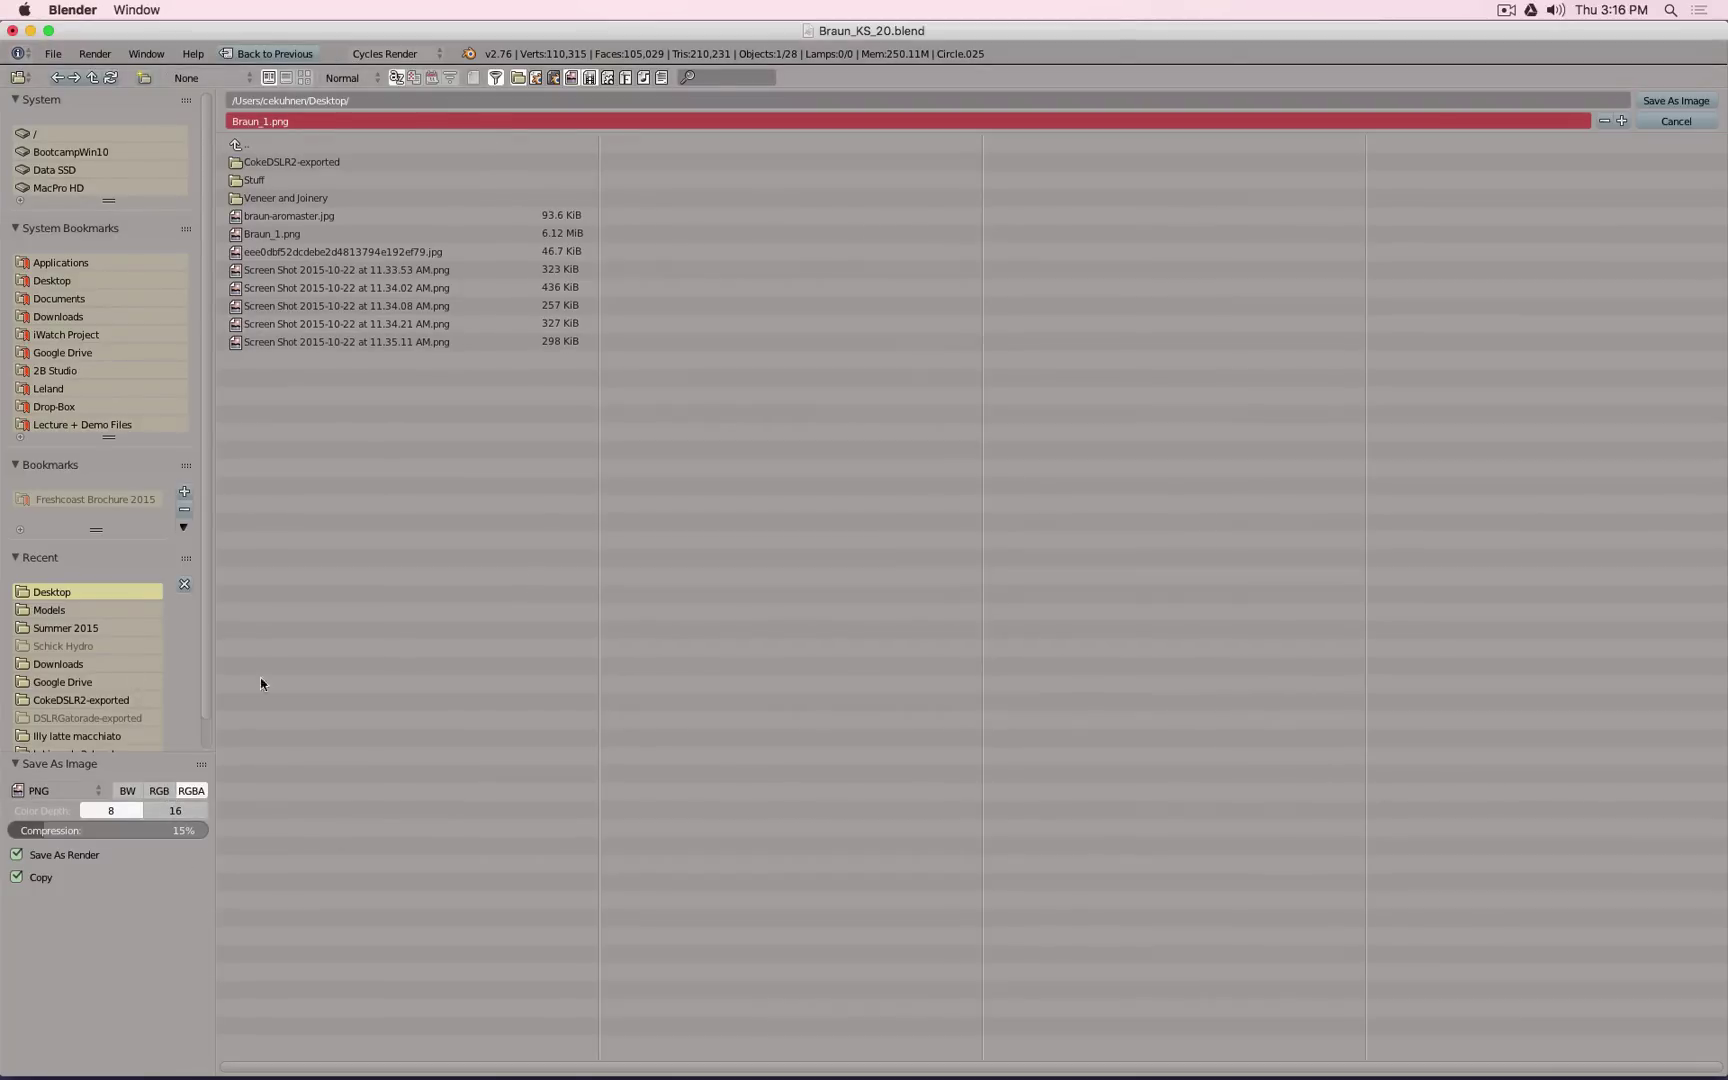
click(267, 120)
click(267, 120)
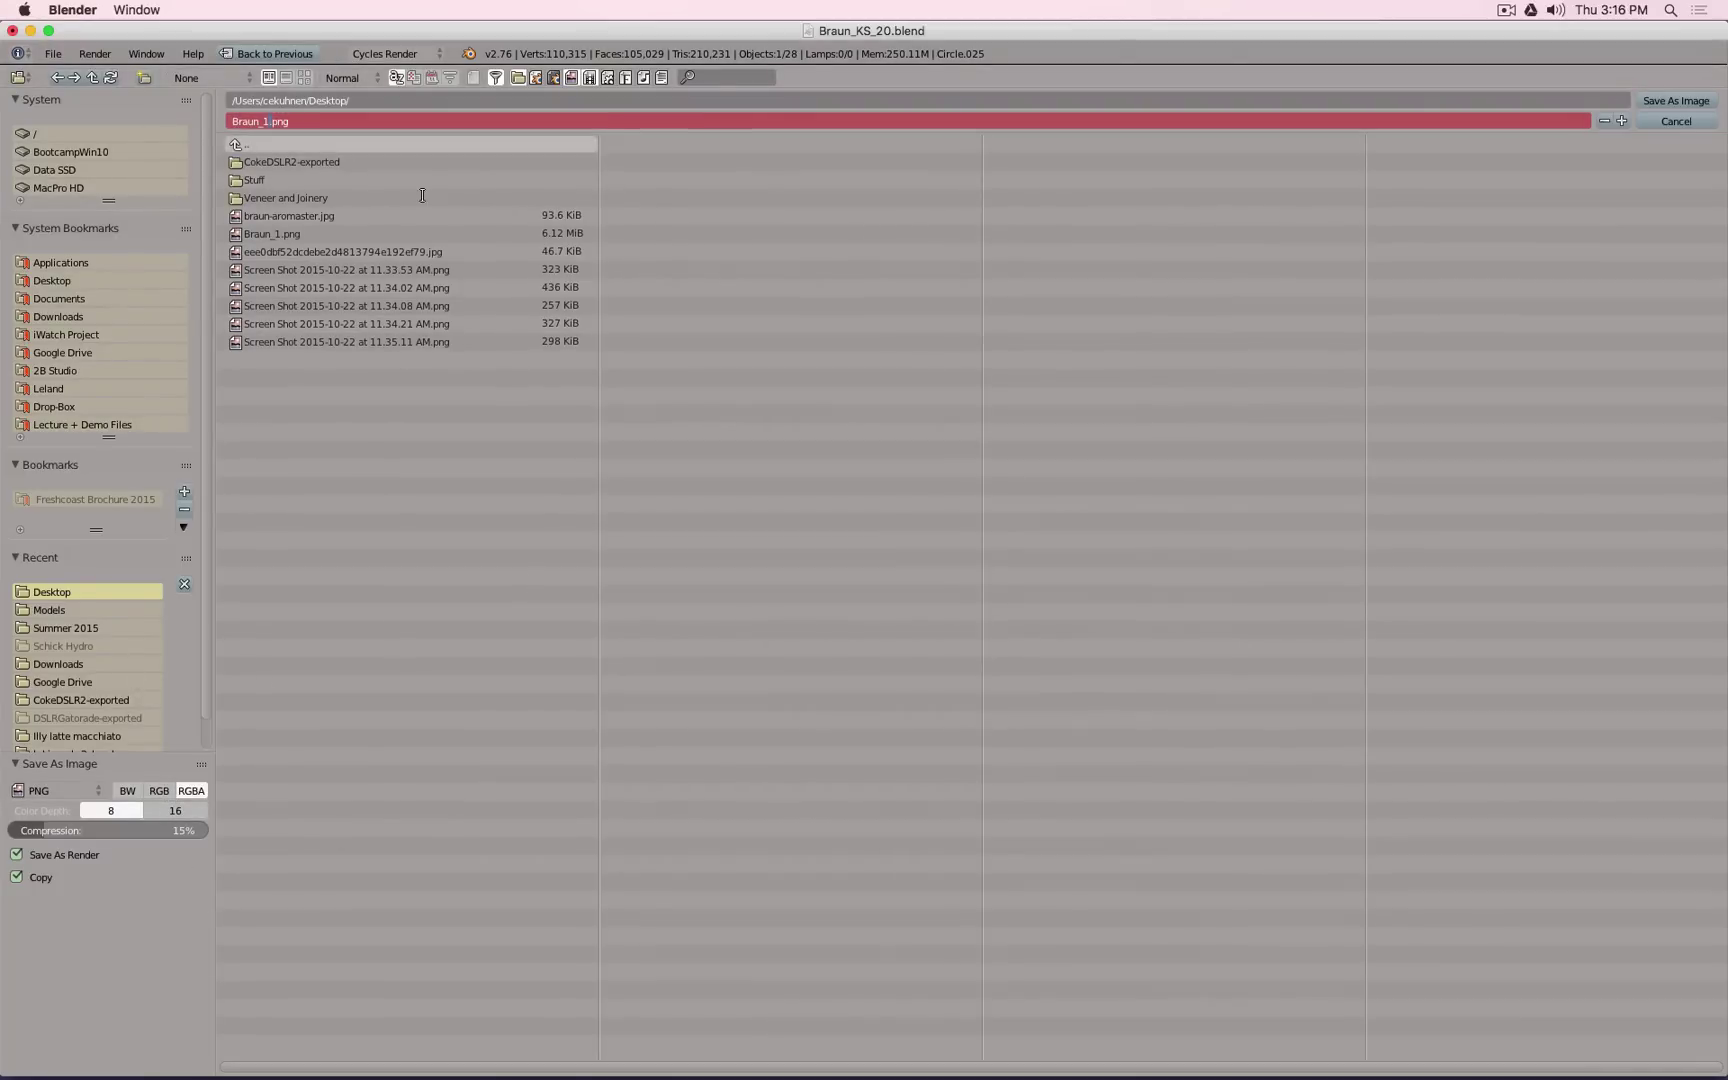
key(Return)
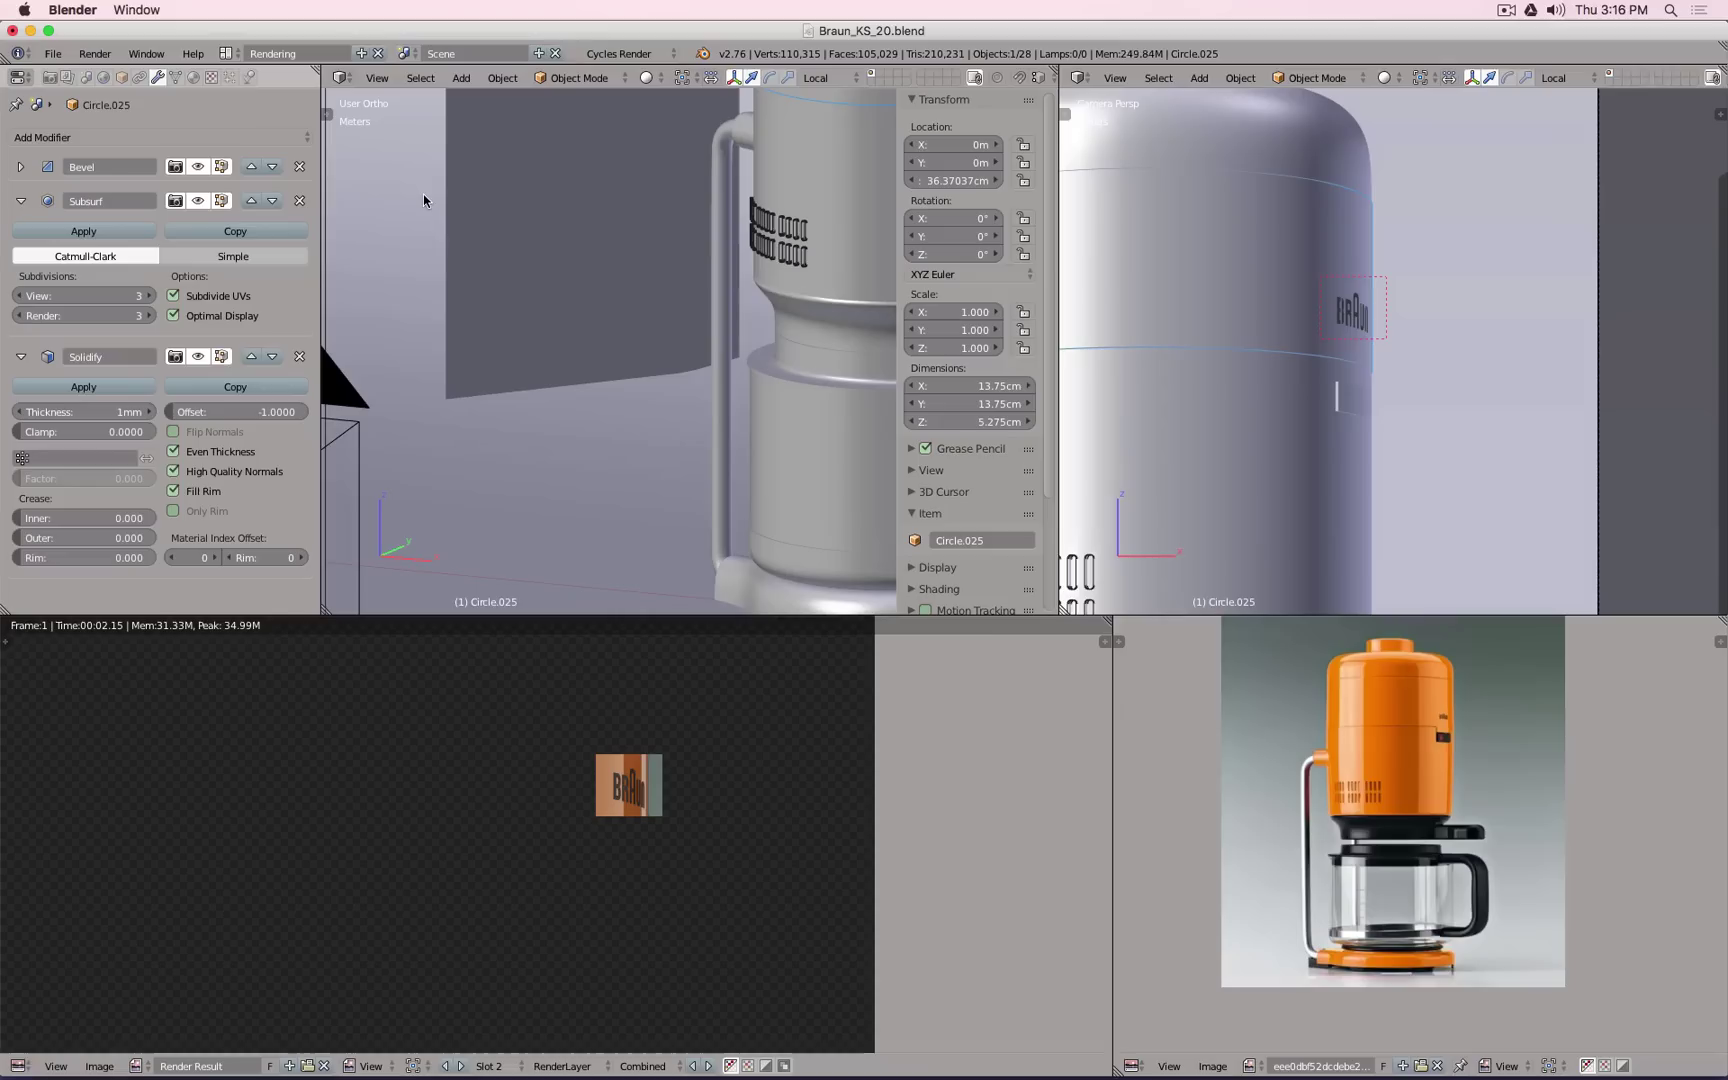
Step: Set the Subsurf modifier of the lower body section with the vent slots to 4 subdivisions for both view and render
key(KP_0)
scroll(1269, 440, up, 4)
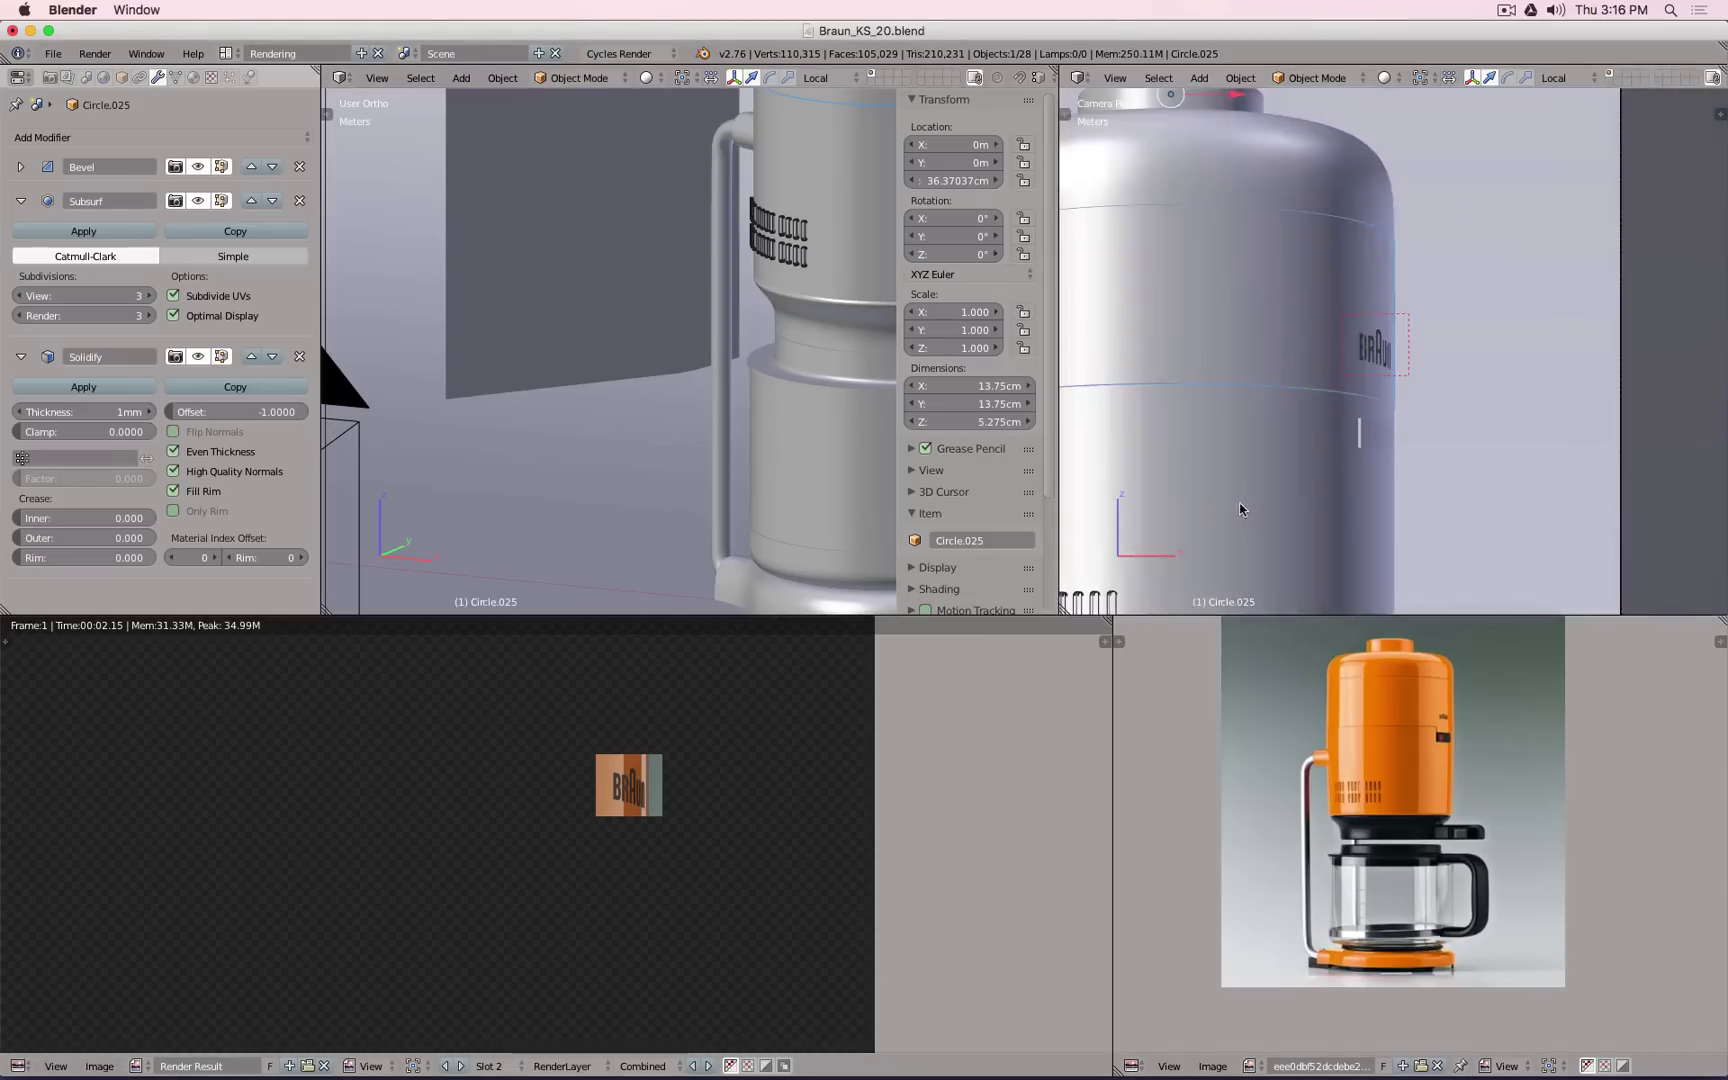
shift+middle_drag(1180, 505, 1392, 324)
scroll(1269, 401, up, 2)
right_click(1314, 380)
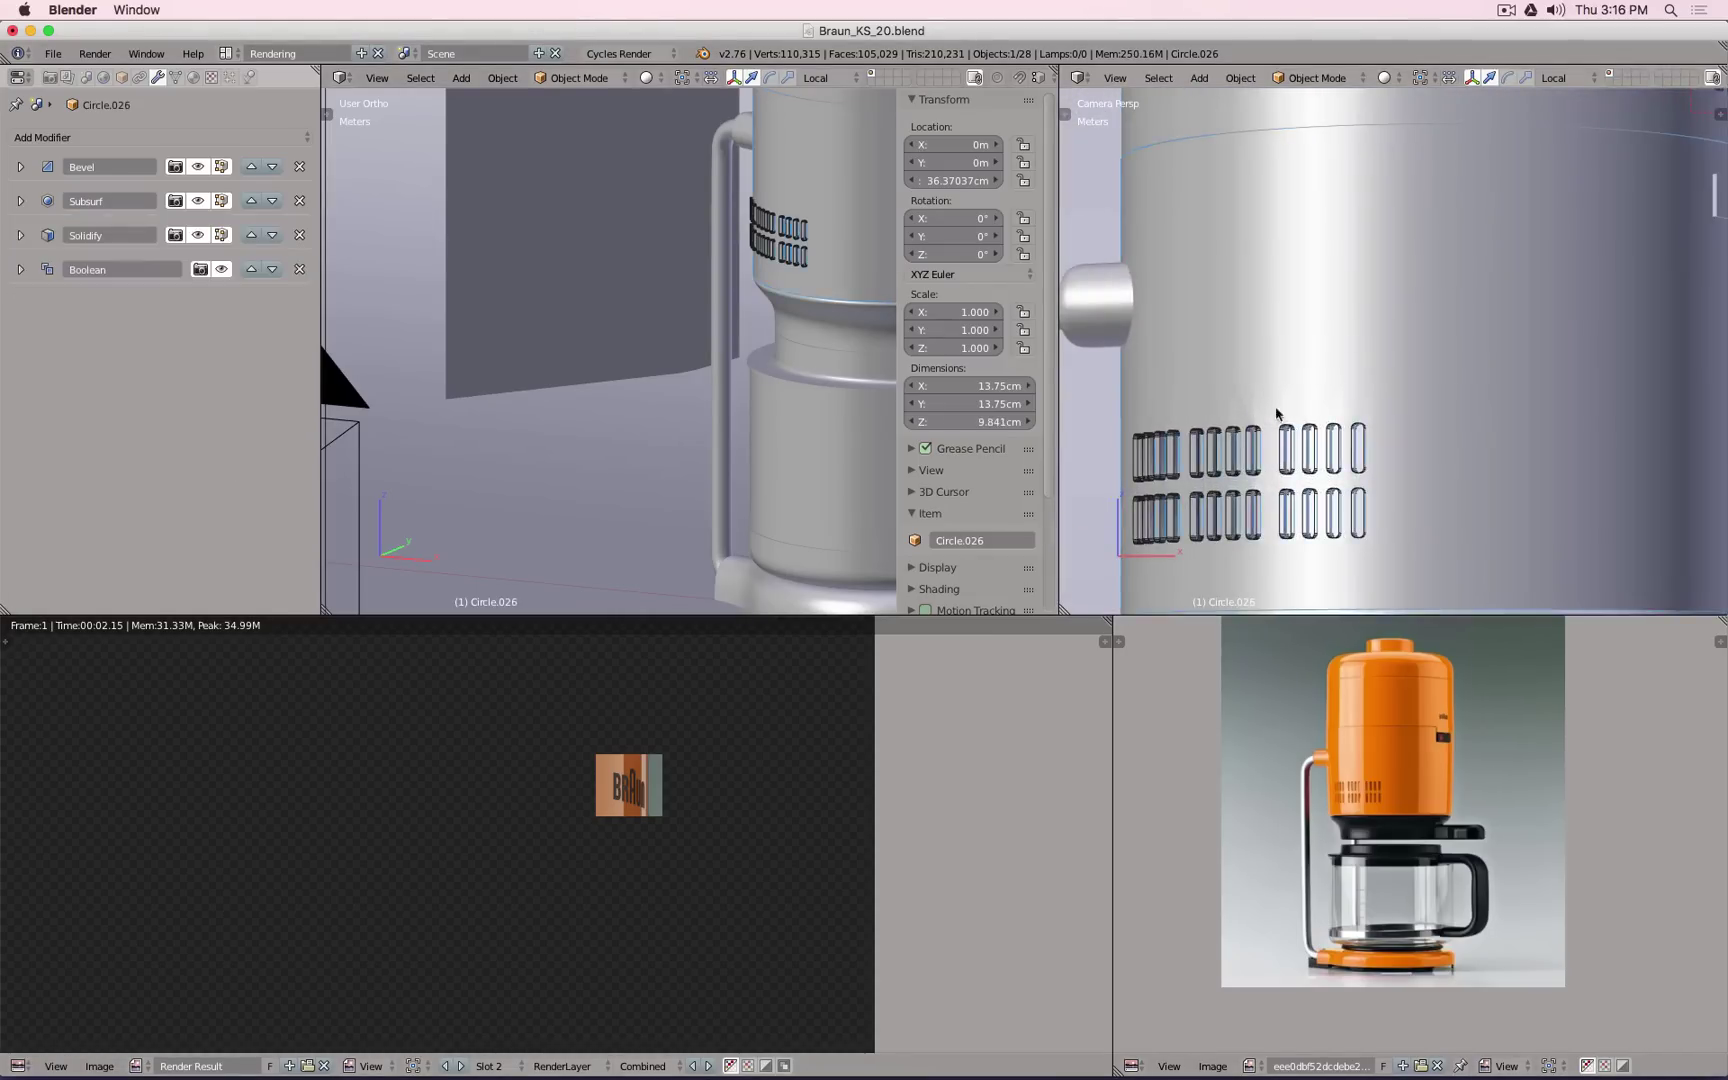
click(20, 201)
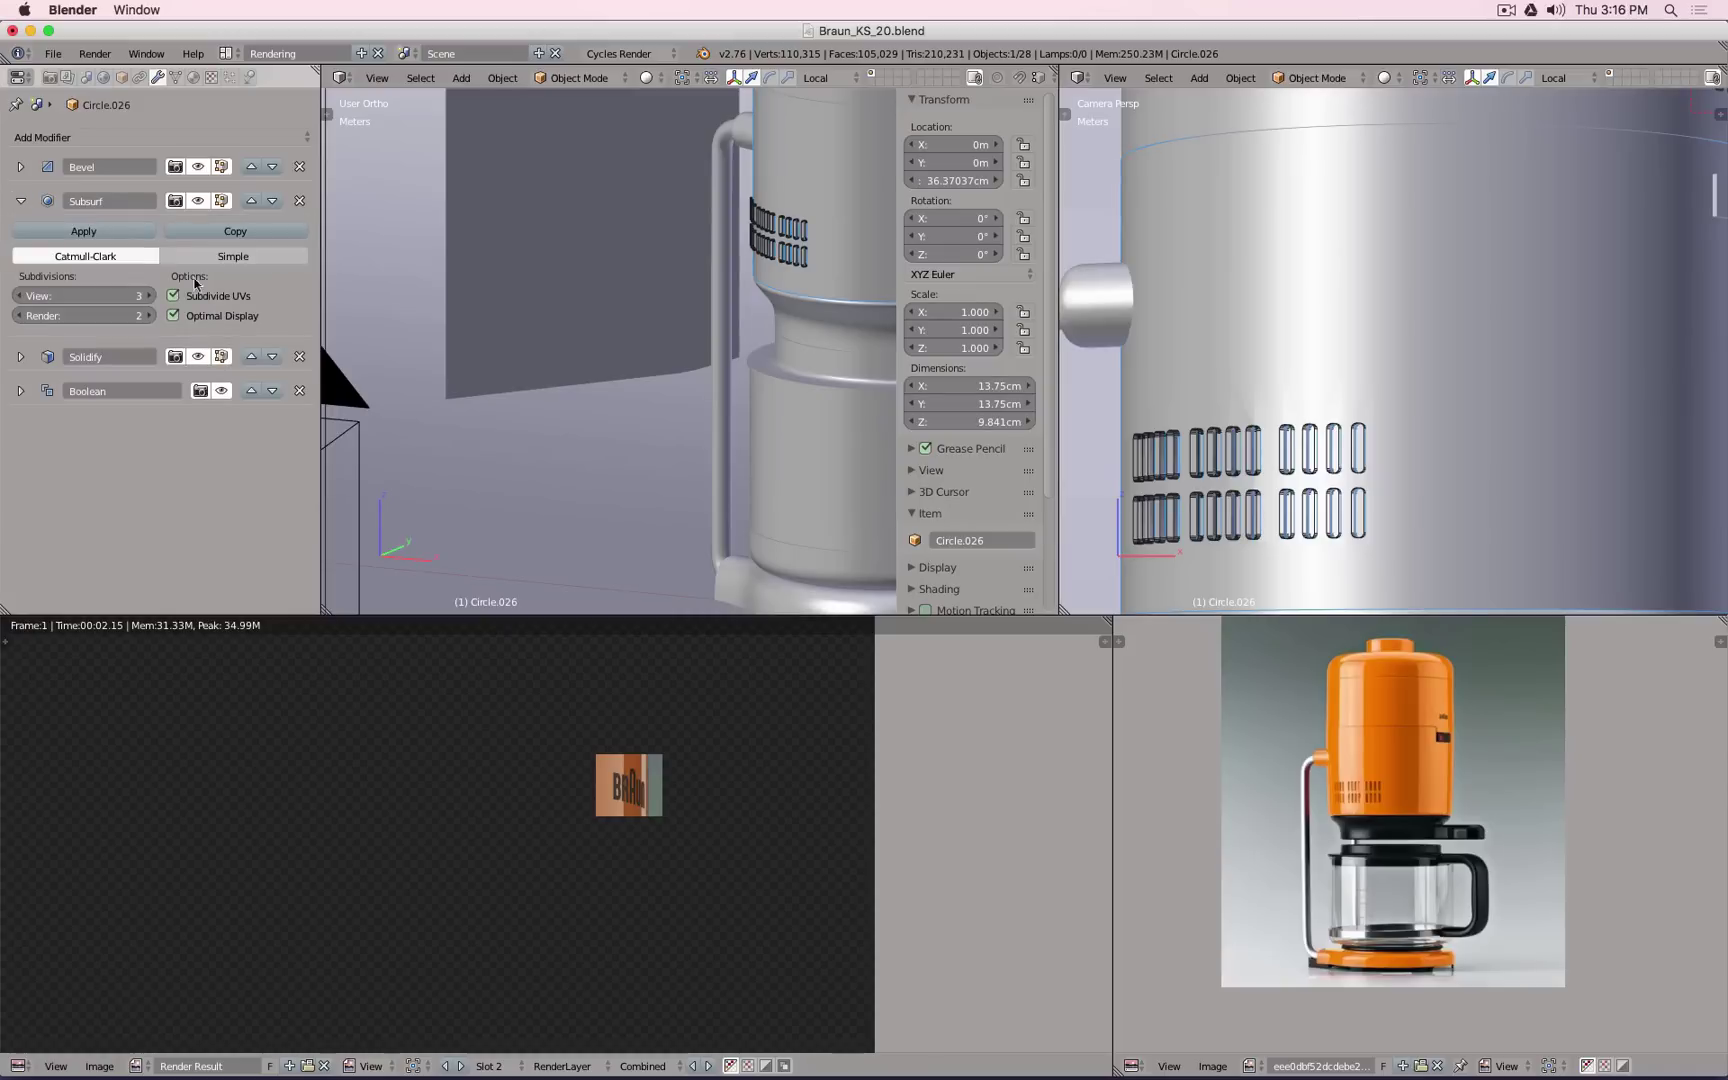
click(149, 296)
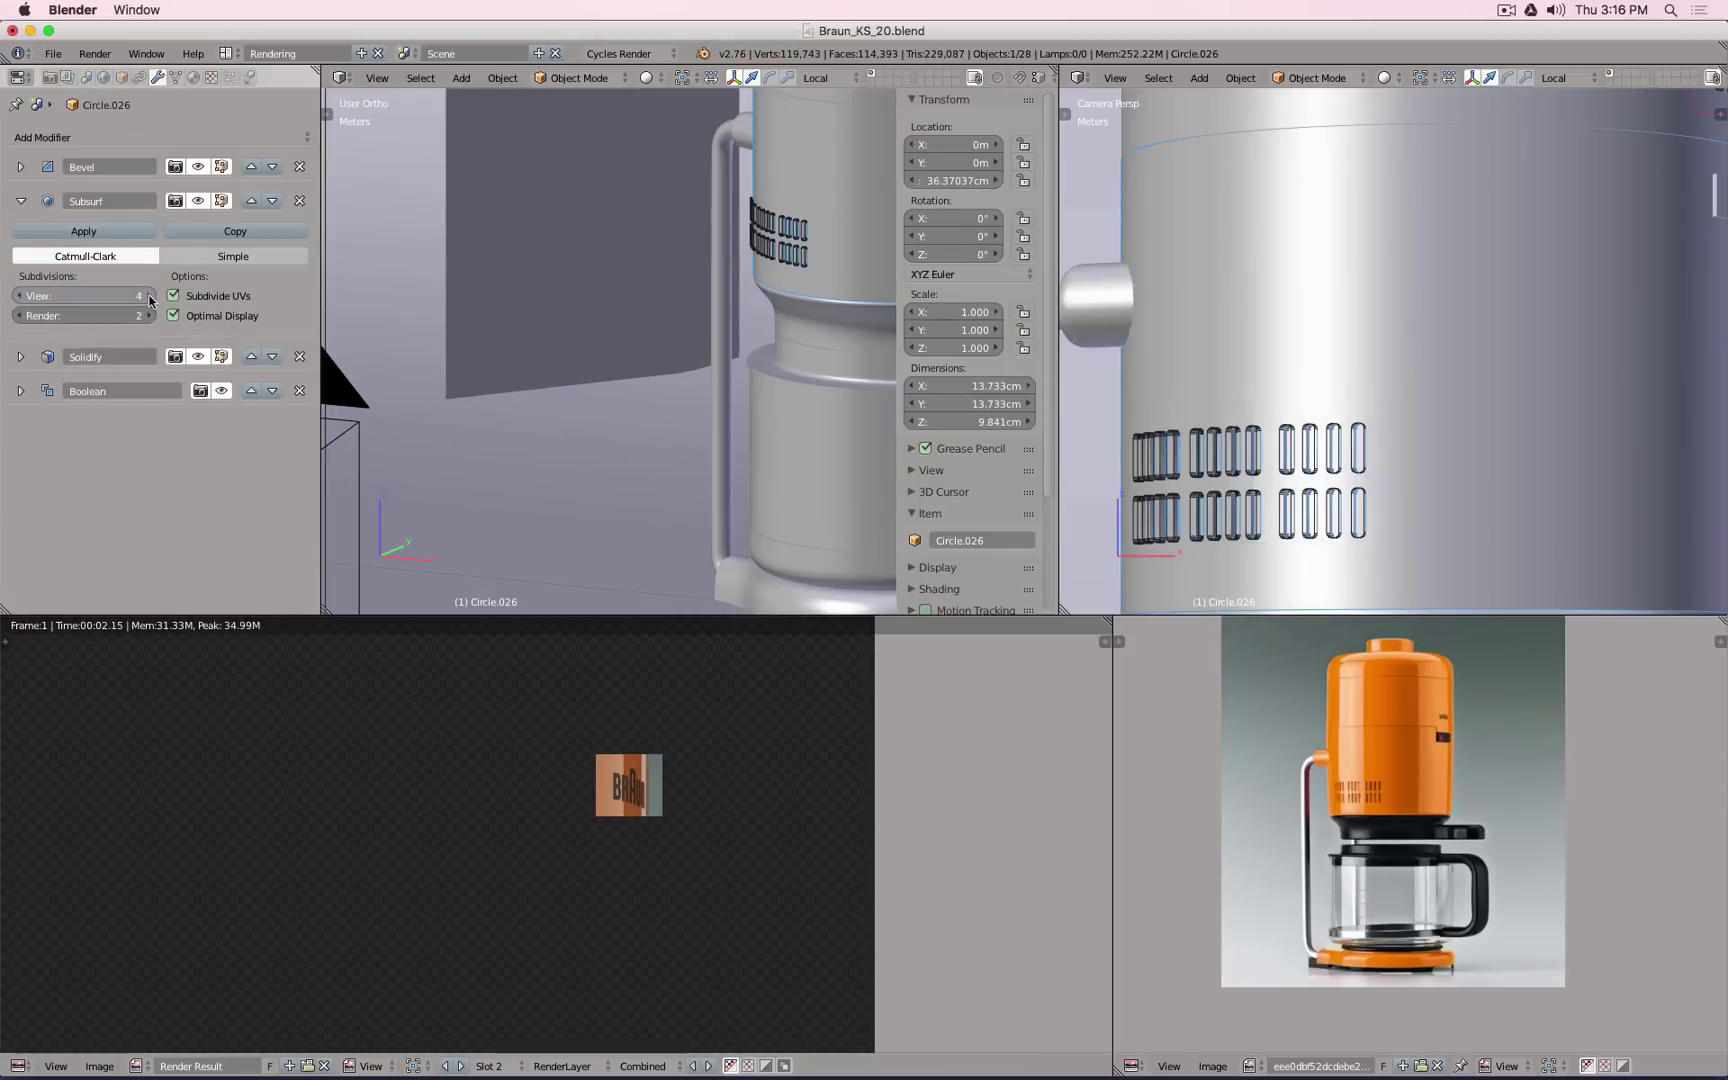
click(141, 315)
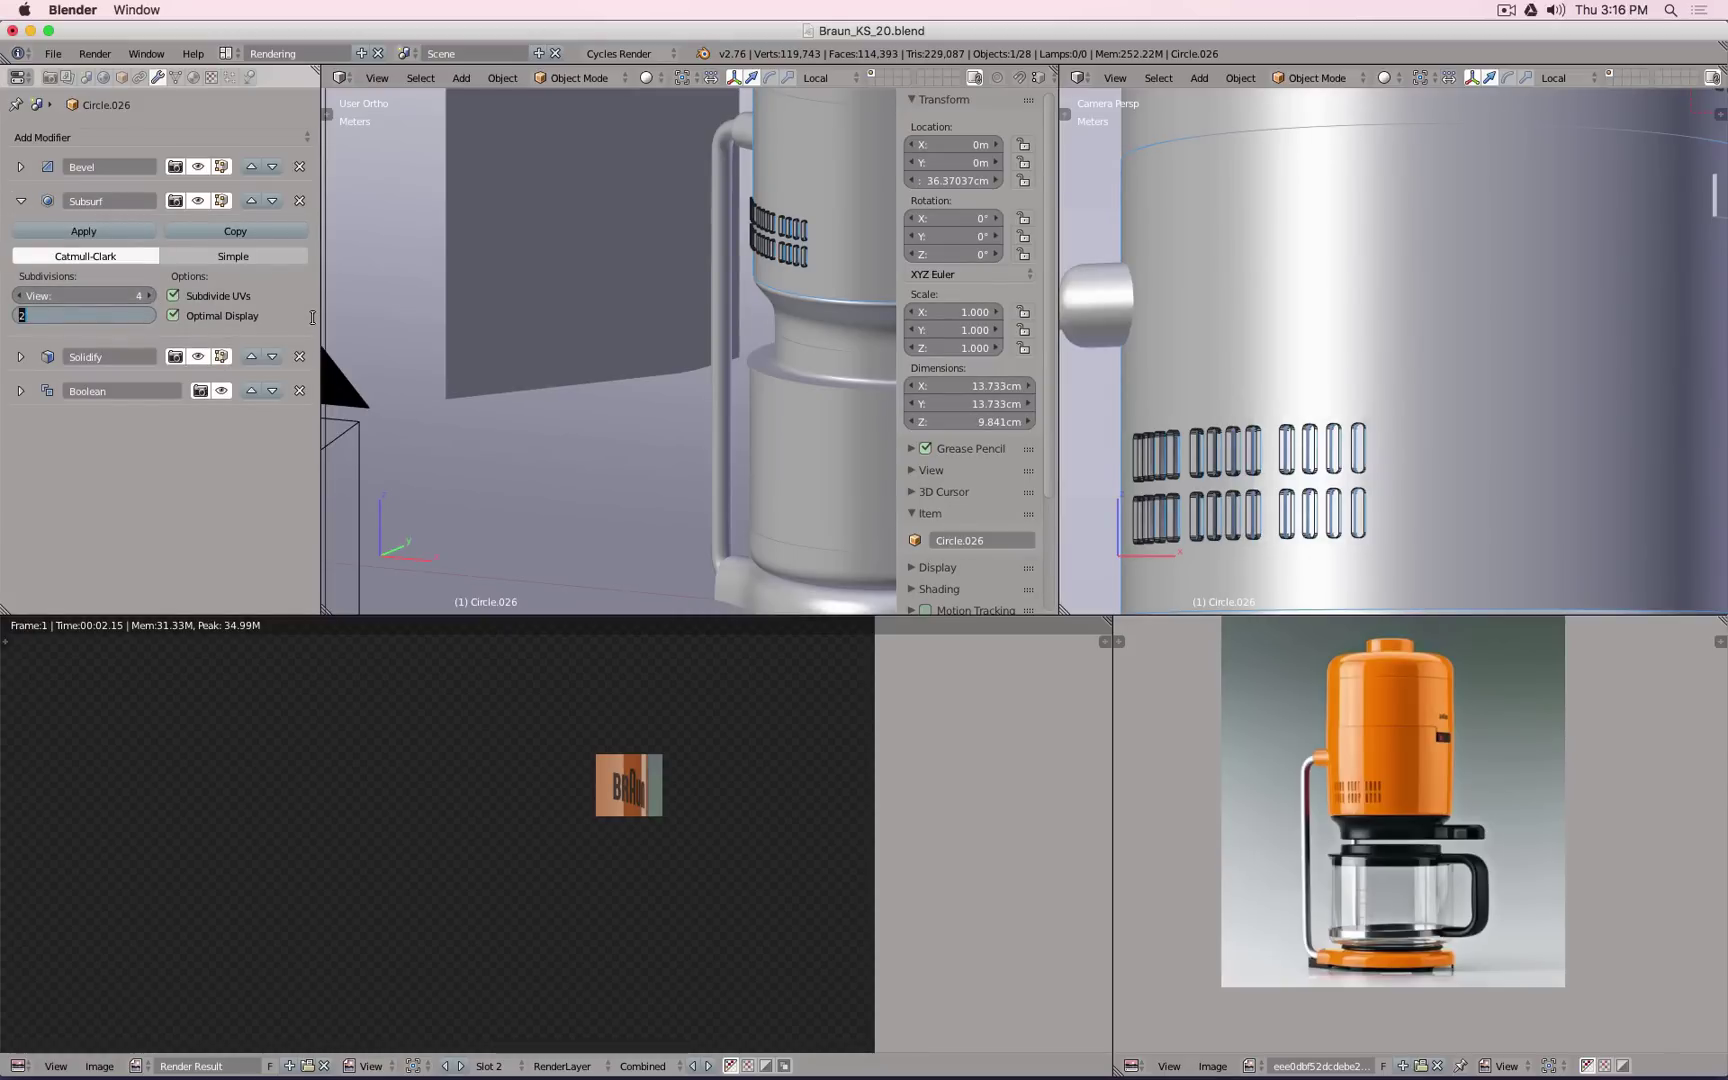
text(4)
key(Return)
Step: Limit the camera render to a border around the vent slots and handle joint, select render Slot 3 and render that region
scroll(1155, 290, down, 3)
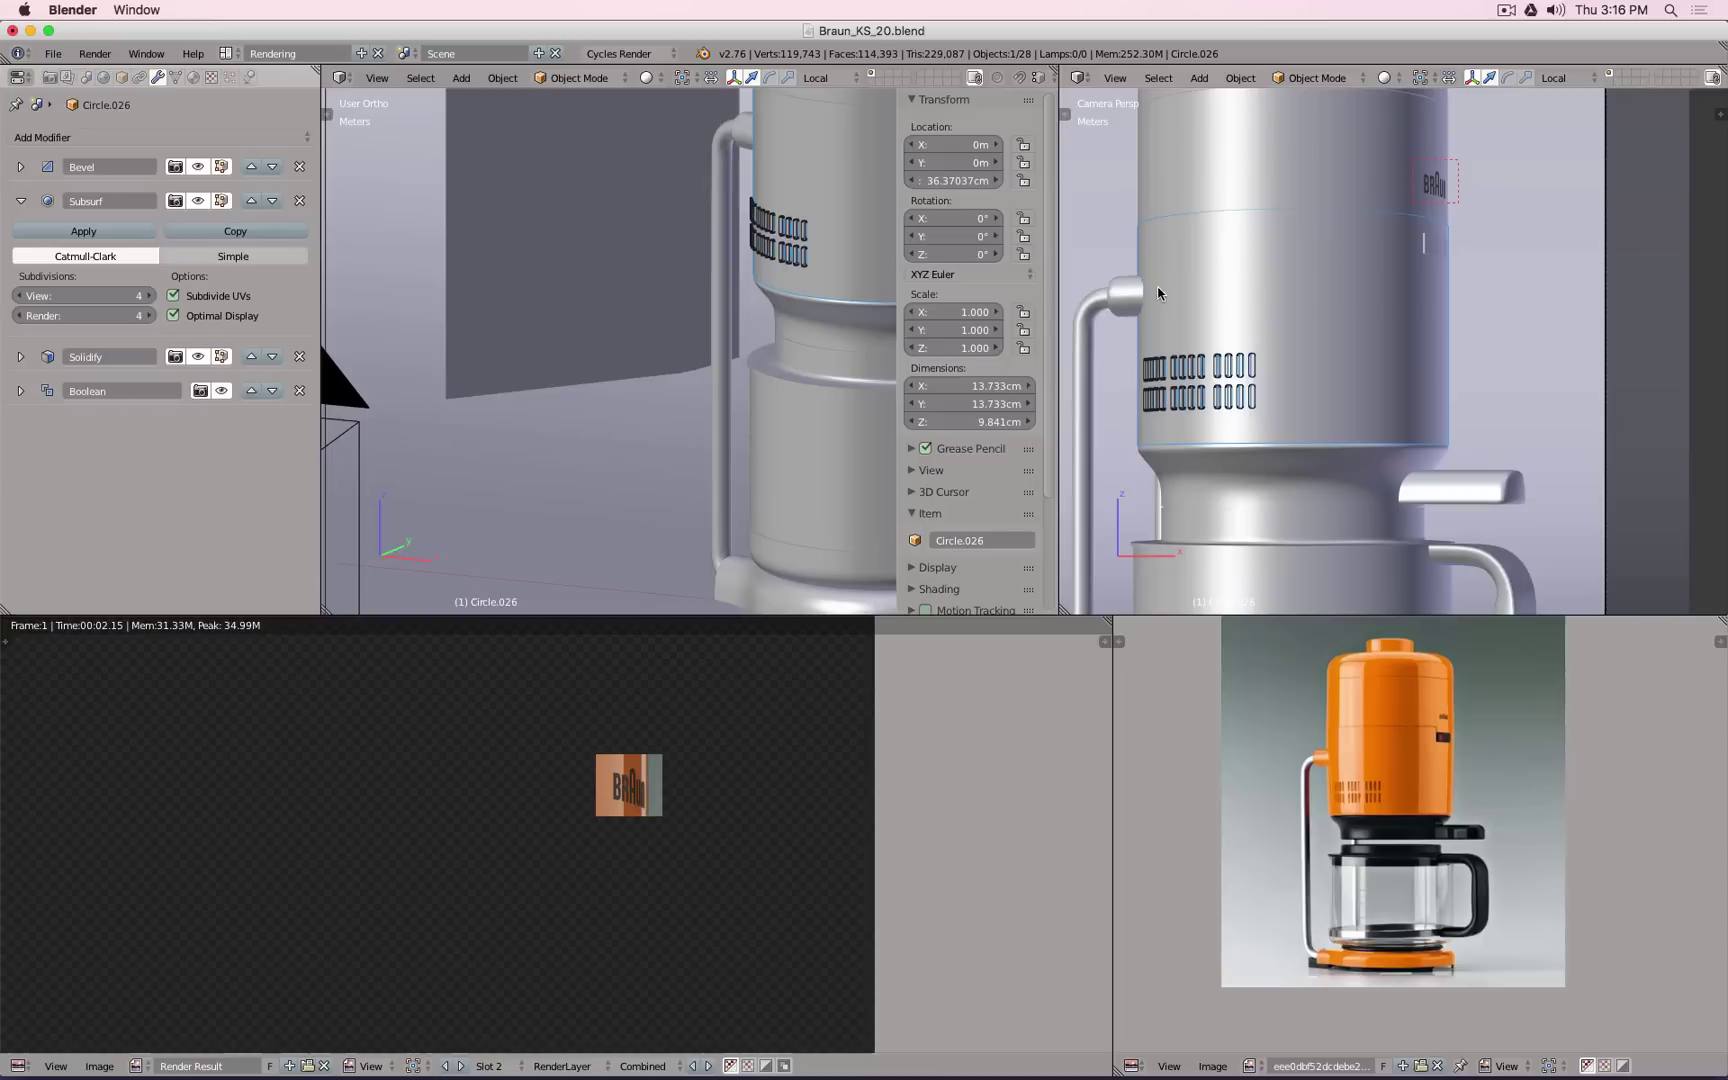
scroll(1238, 352, up, 1)
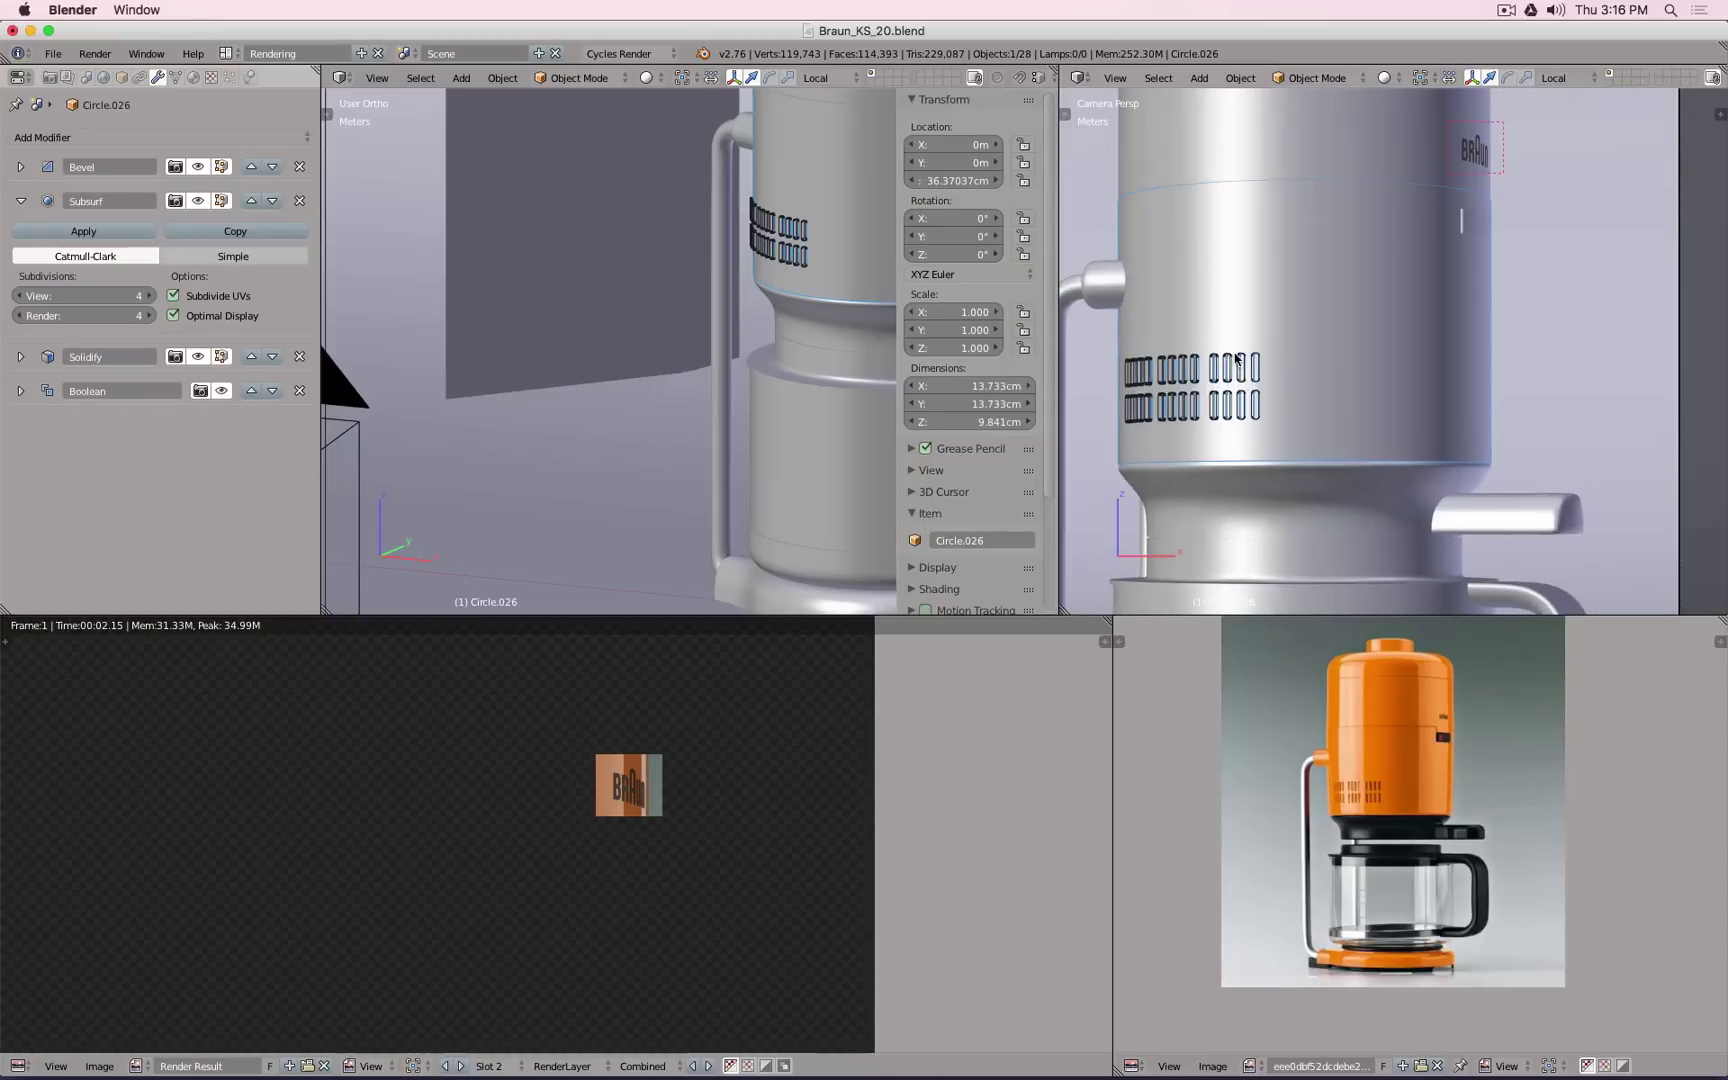
key(ctrl+b)
drag(1327, 220, 1097, 481)
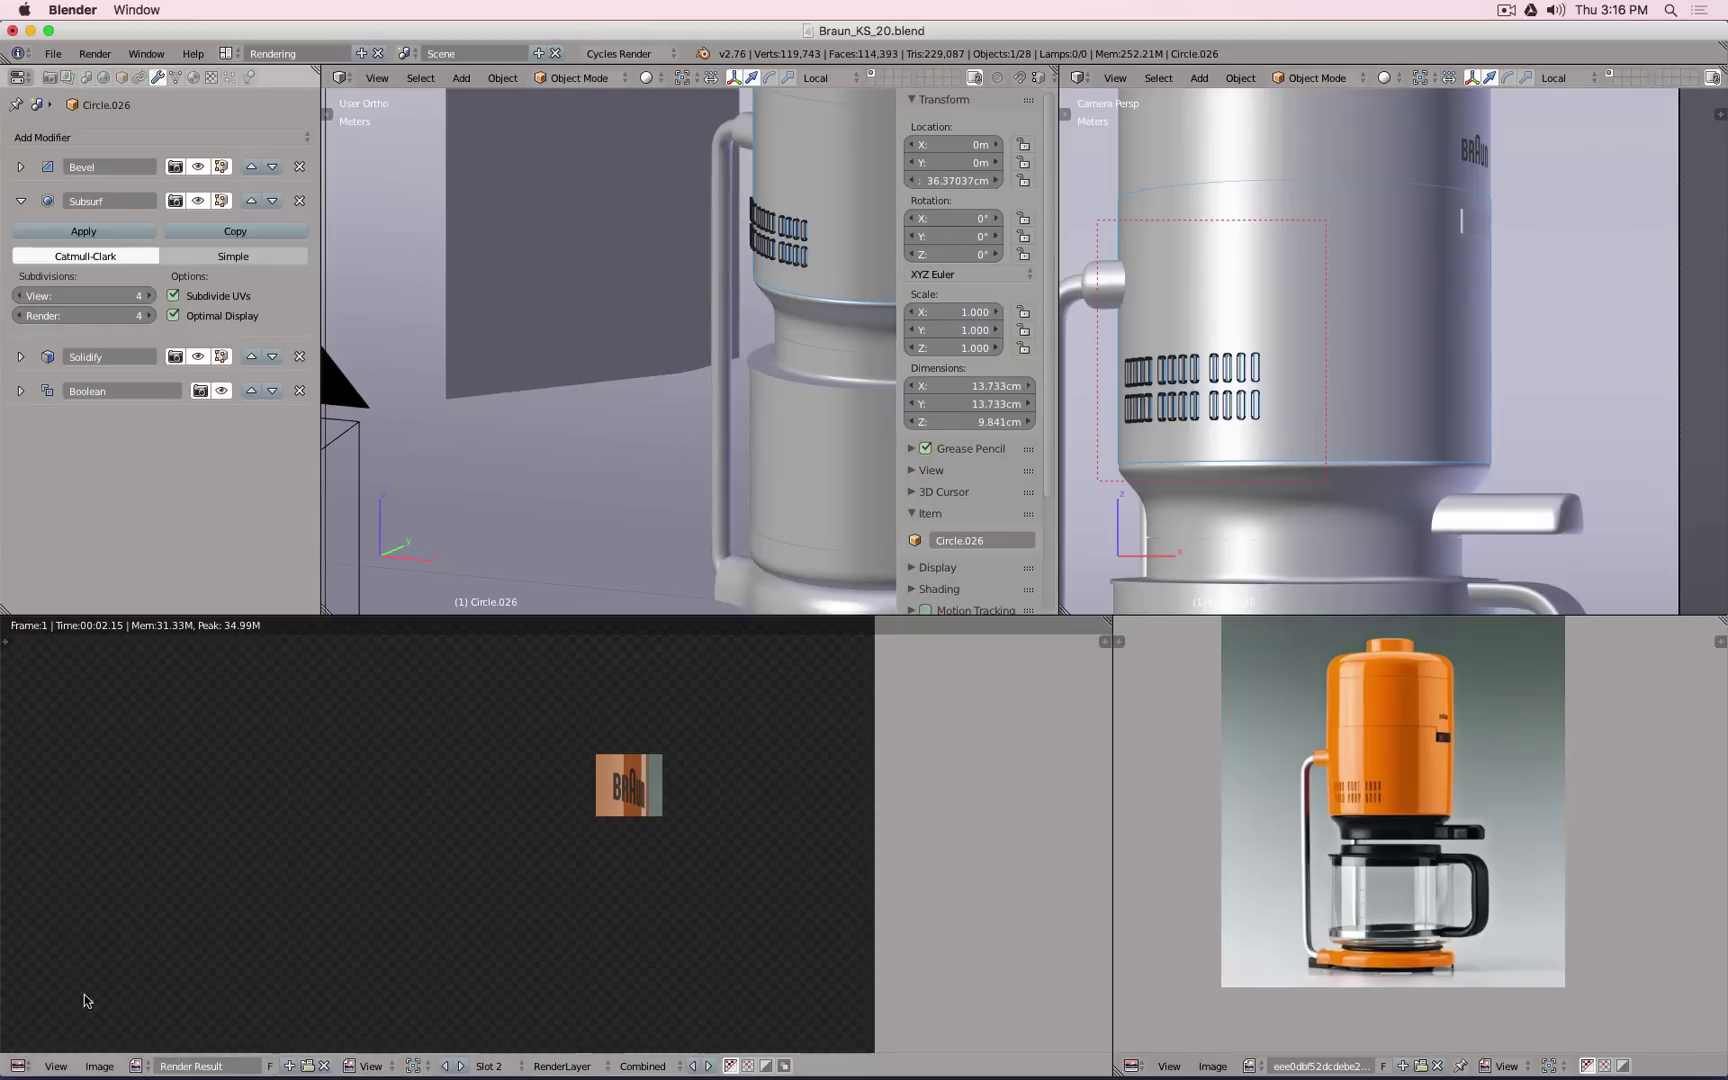
click(490, 1066)
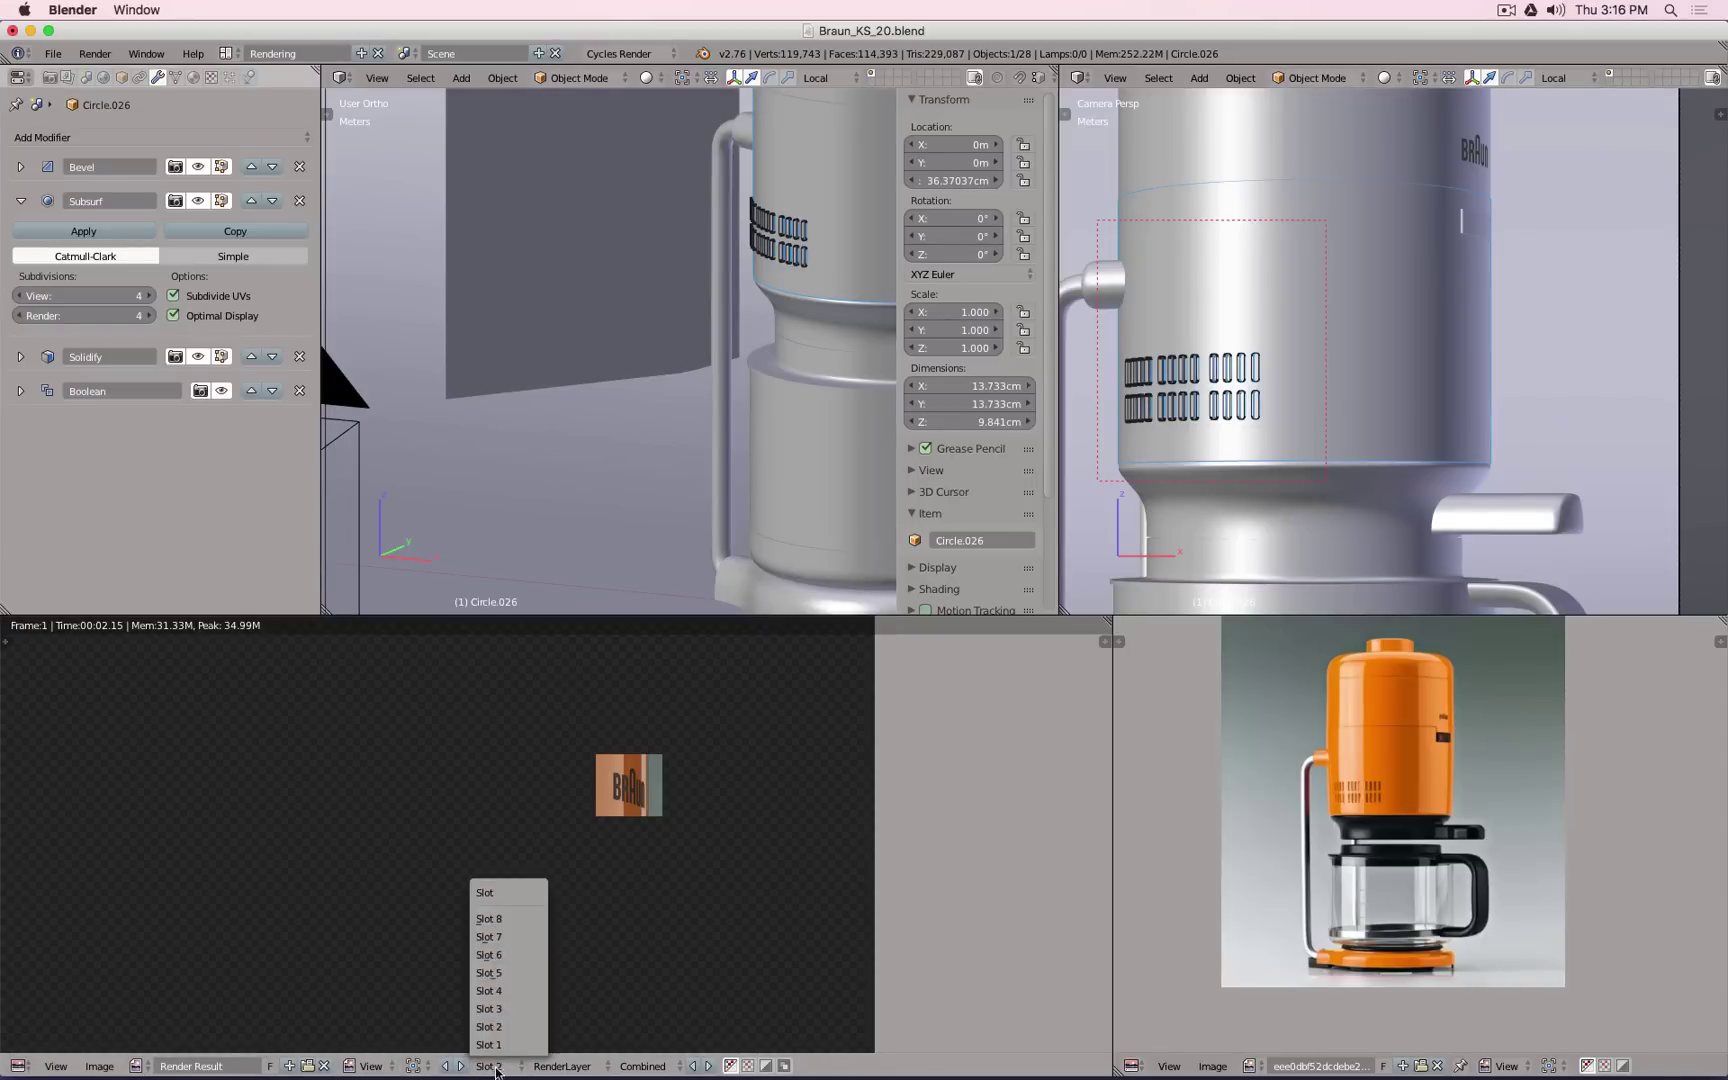
click(492, 1009)
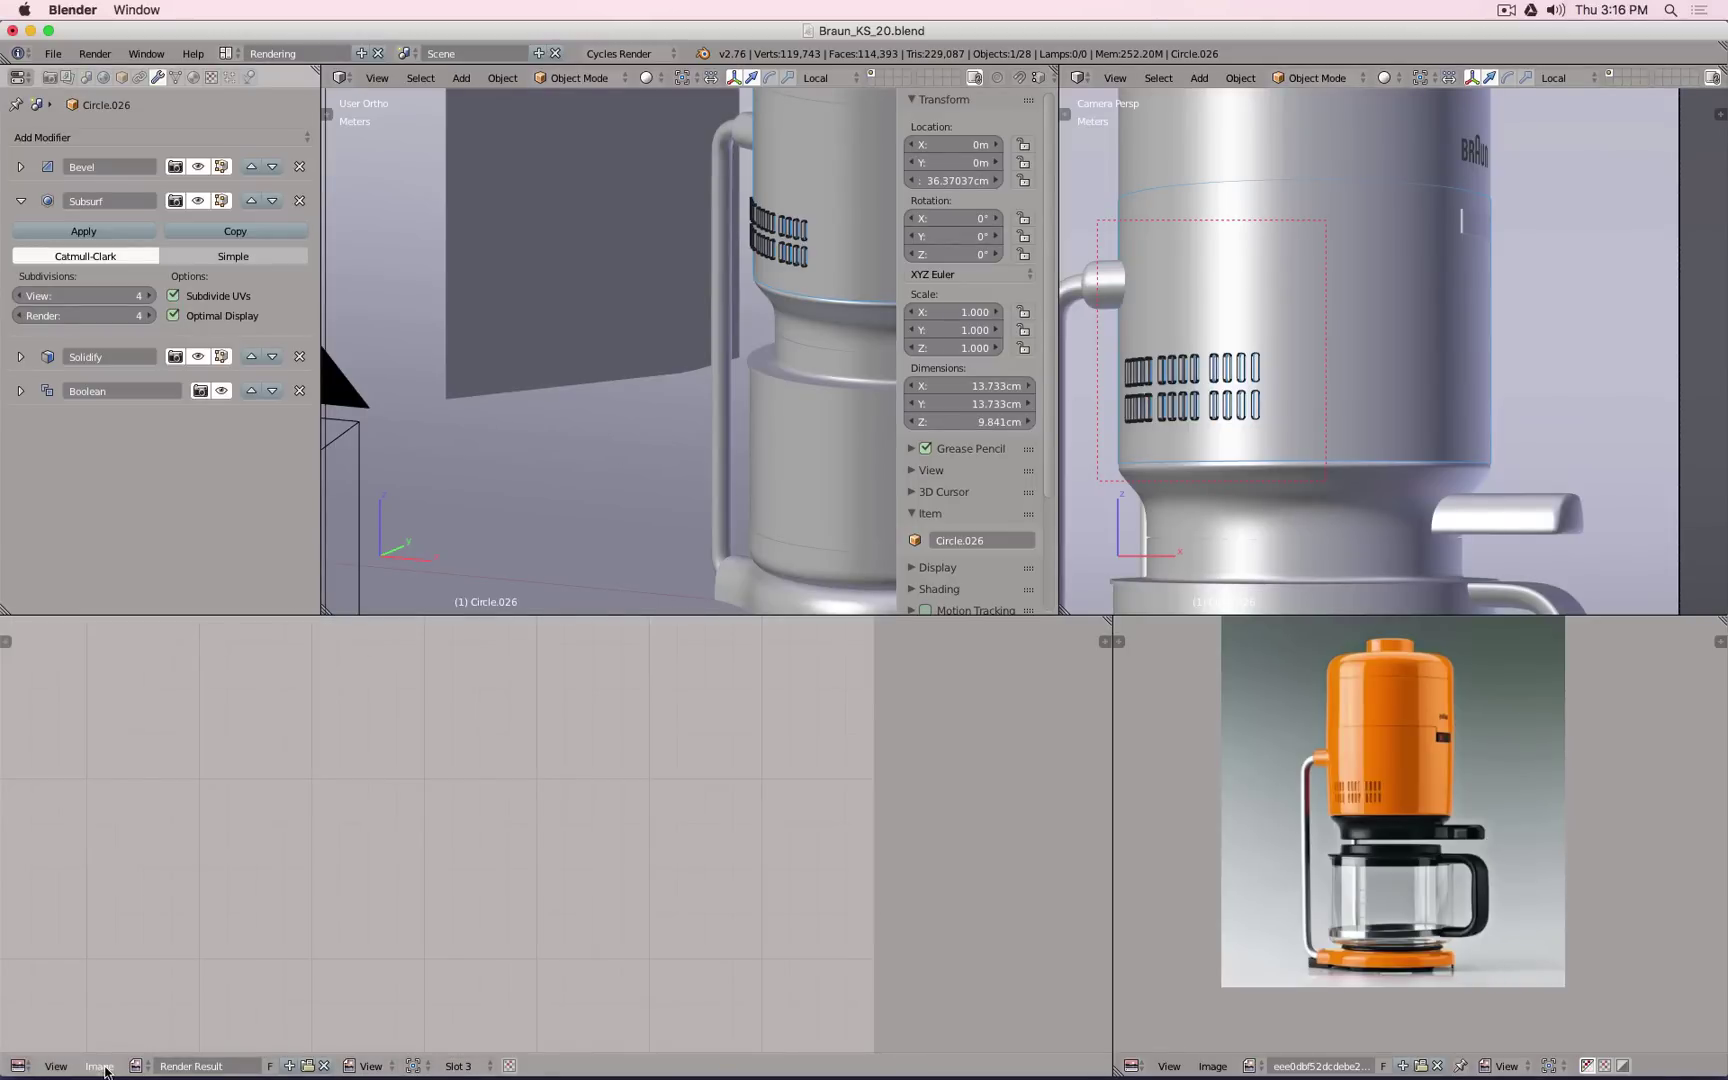
click(99, 1066)
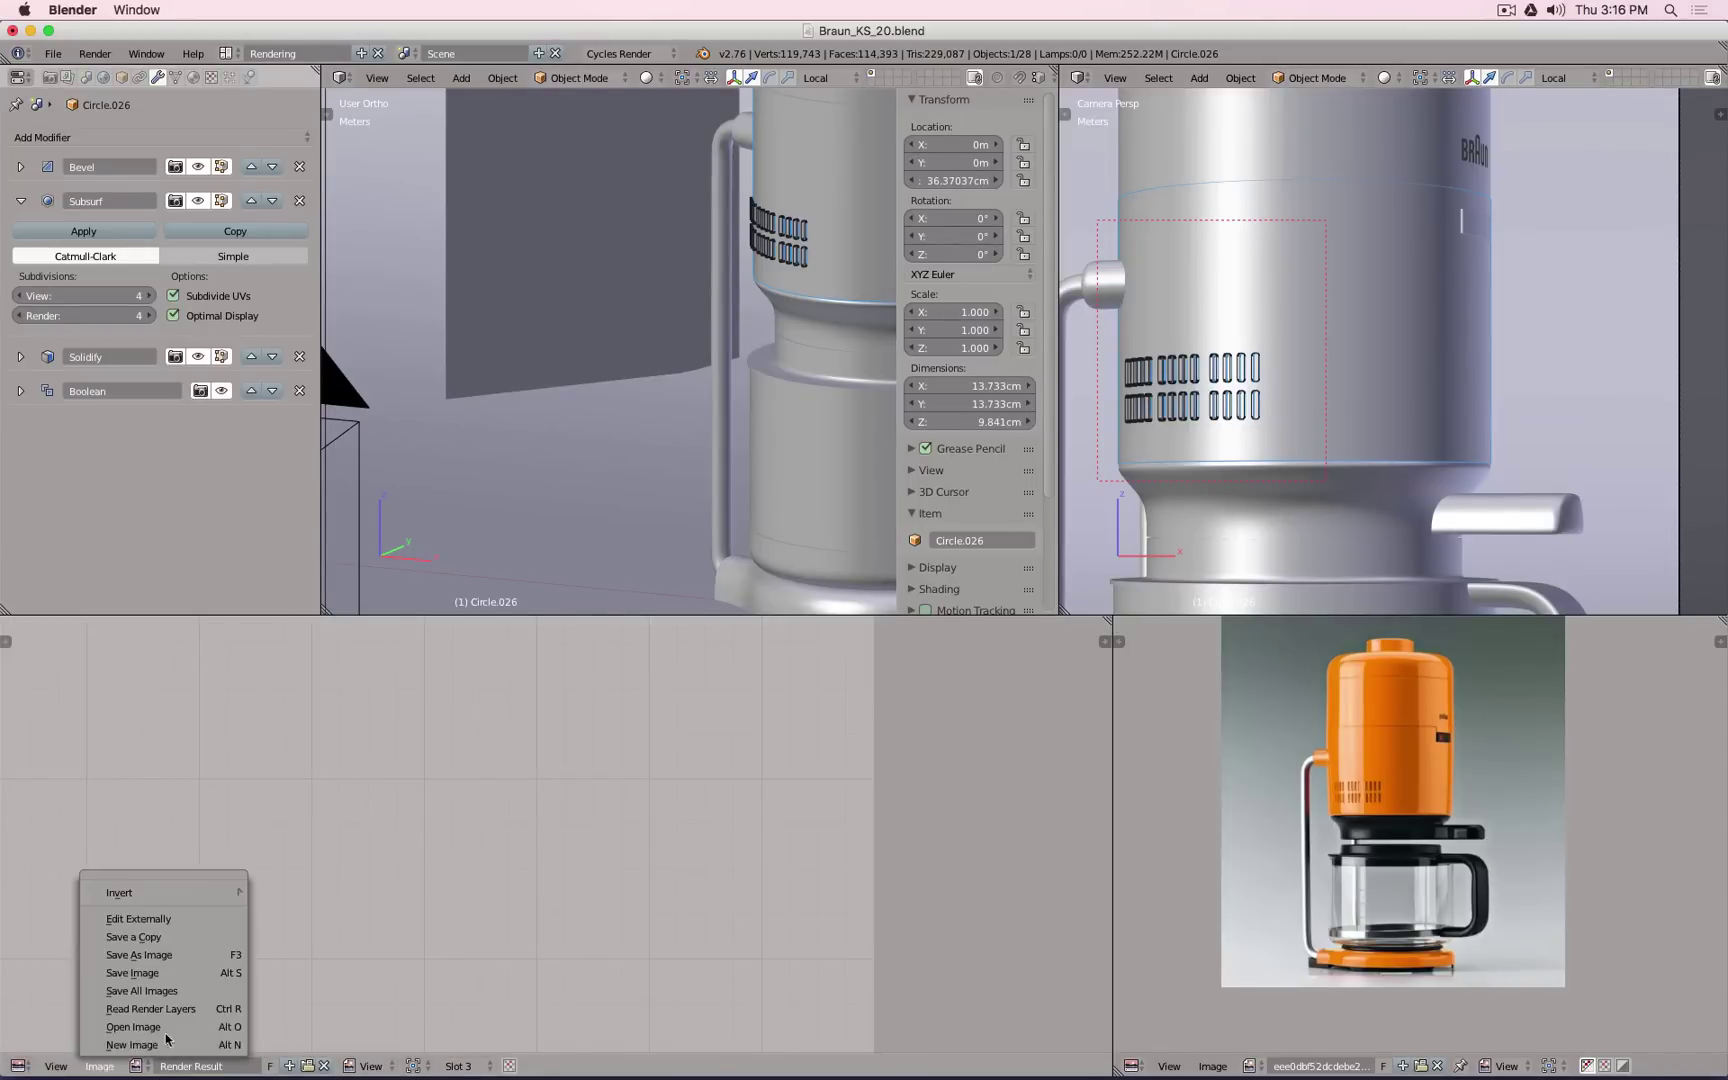
click(95, 54)
click(130, 75)
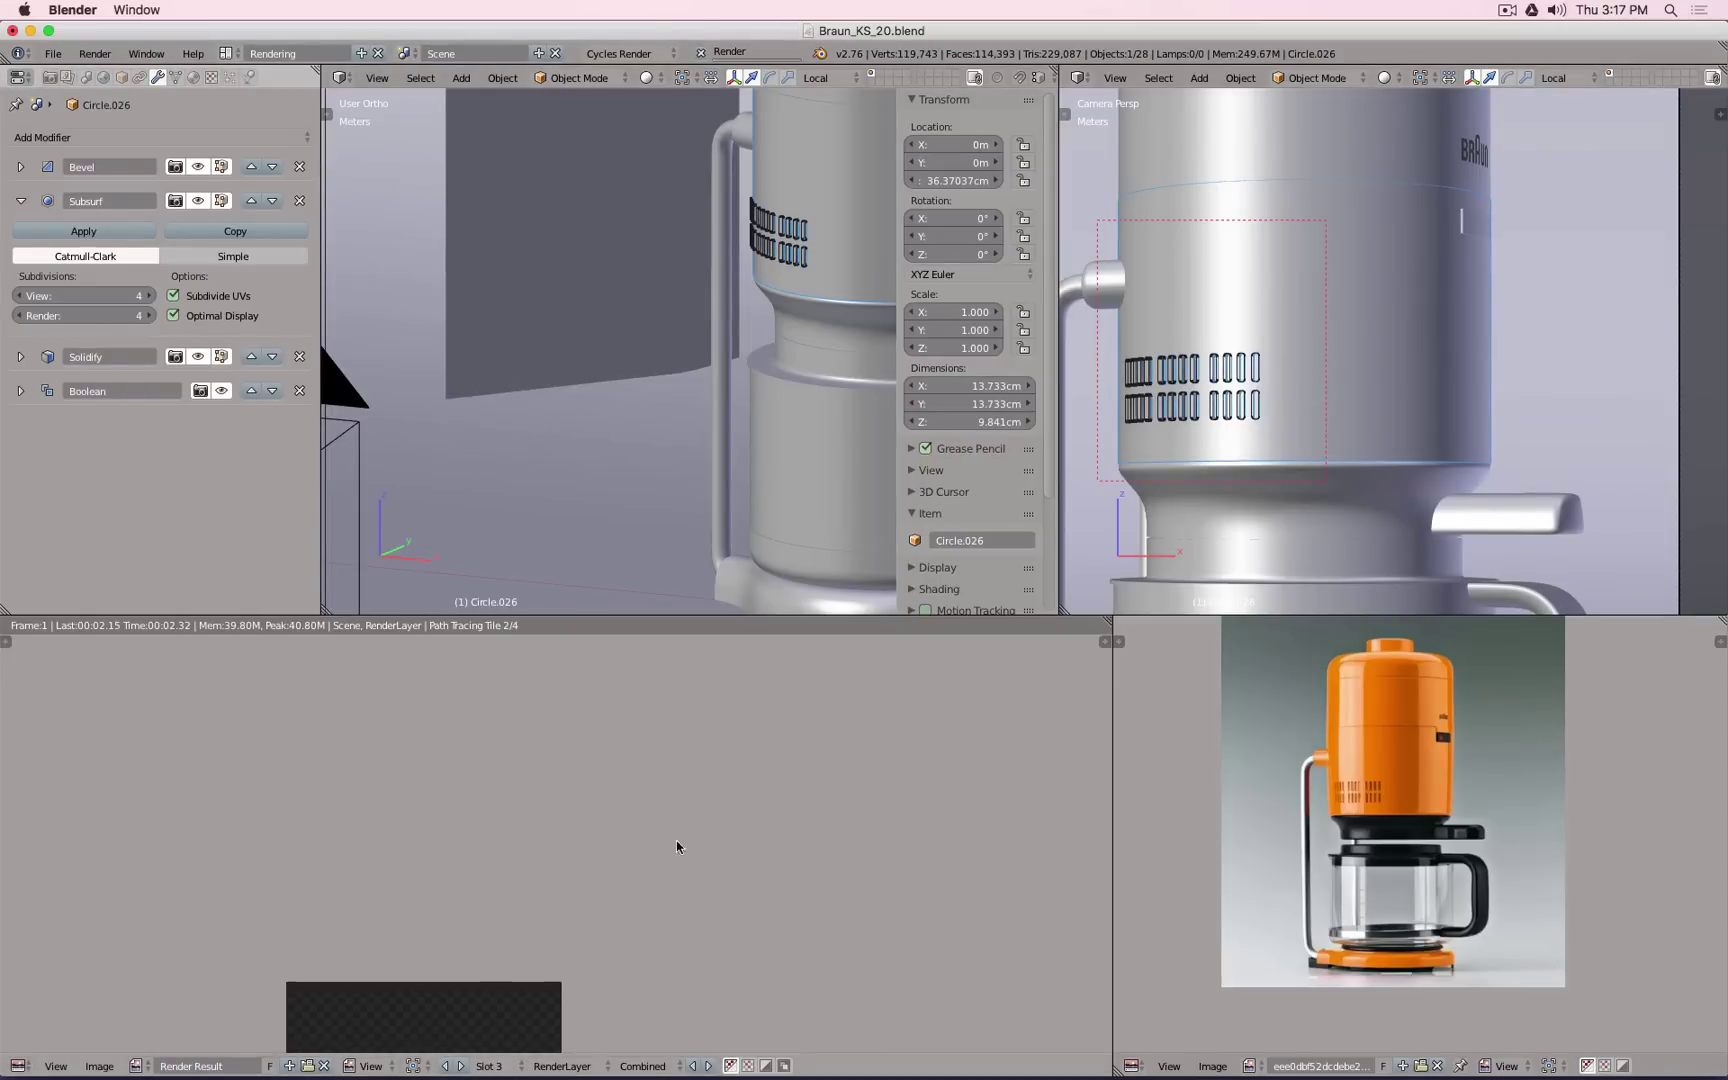
Step: Inspect the rendered vent slot region and save it as Braun_1_Detail.png in the Desktop folder
mouse_move(680, 846)
middle_down()
mouse_move(764, 660)
mouse_move(769, 985)
mouse_move(771, 940)
middle_up()
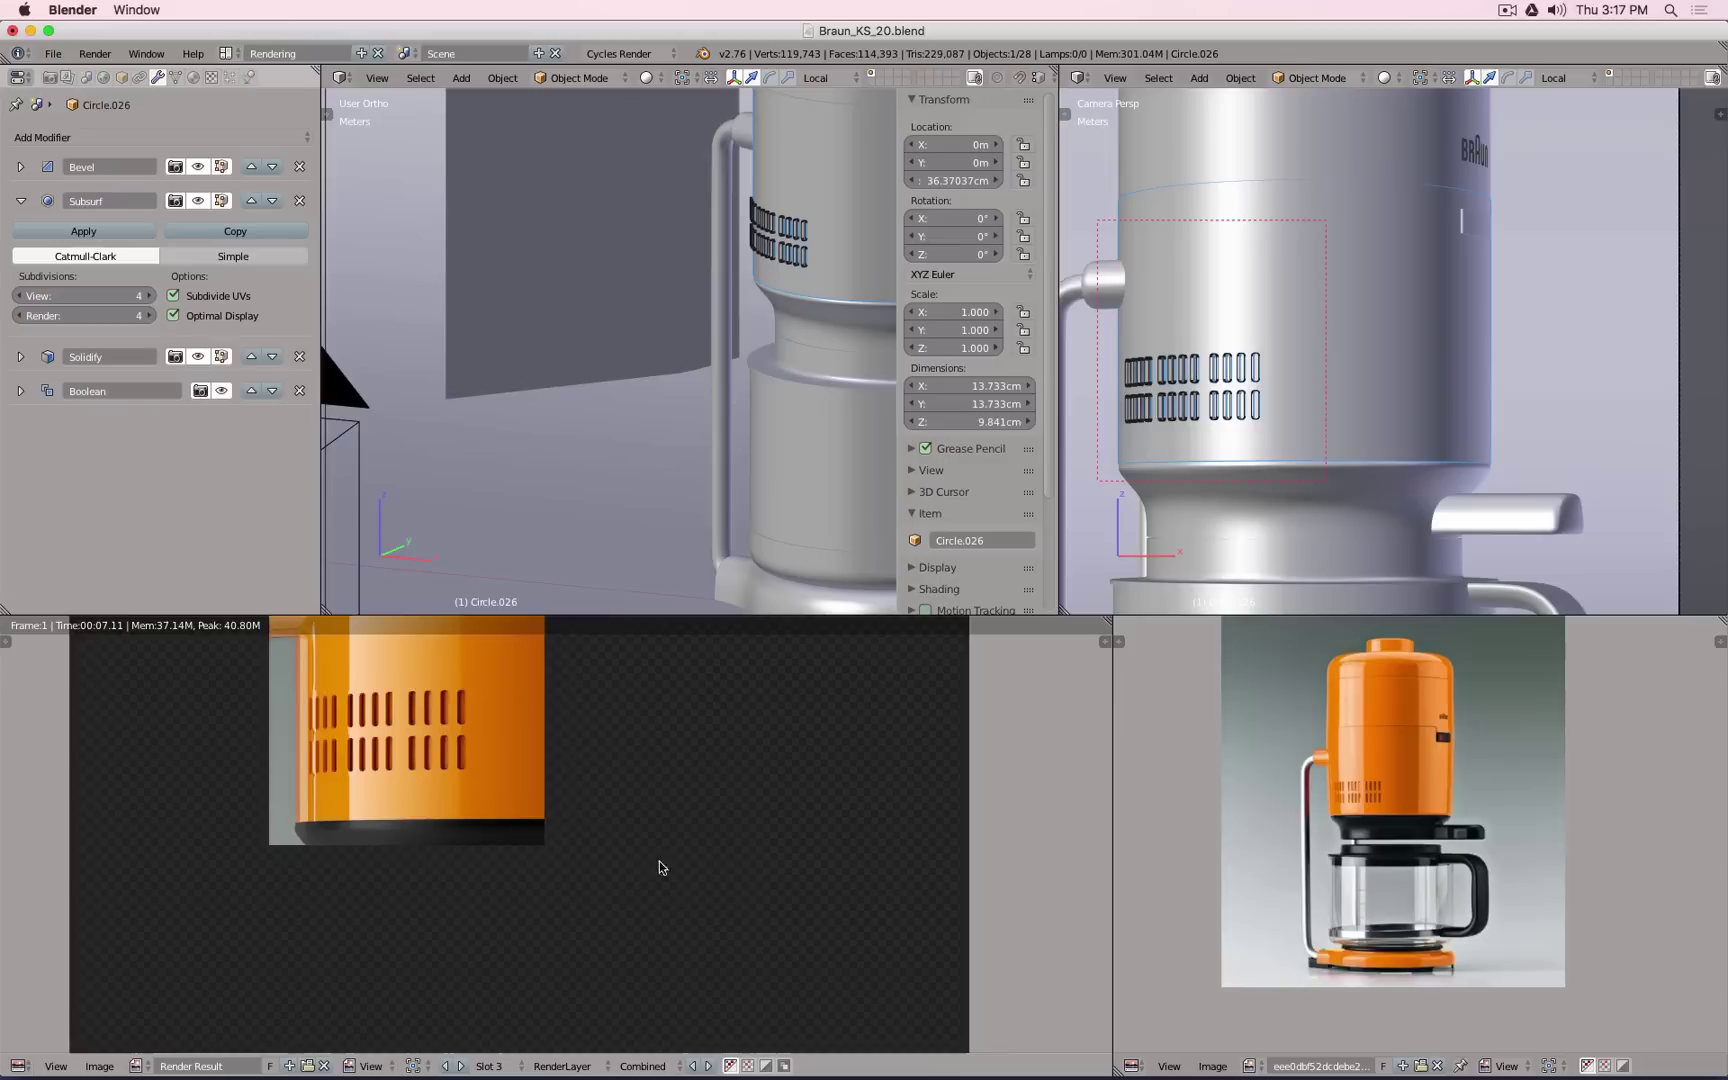
middle_drag(660, 868, 781, 968)
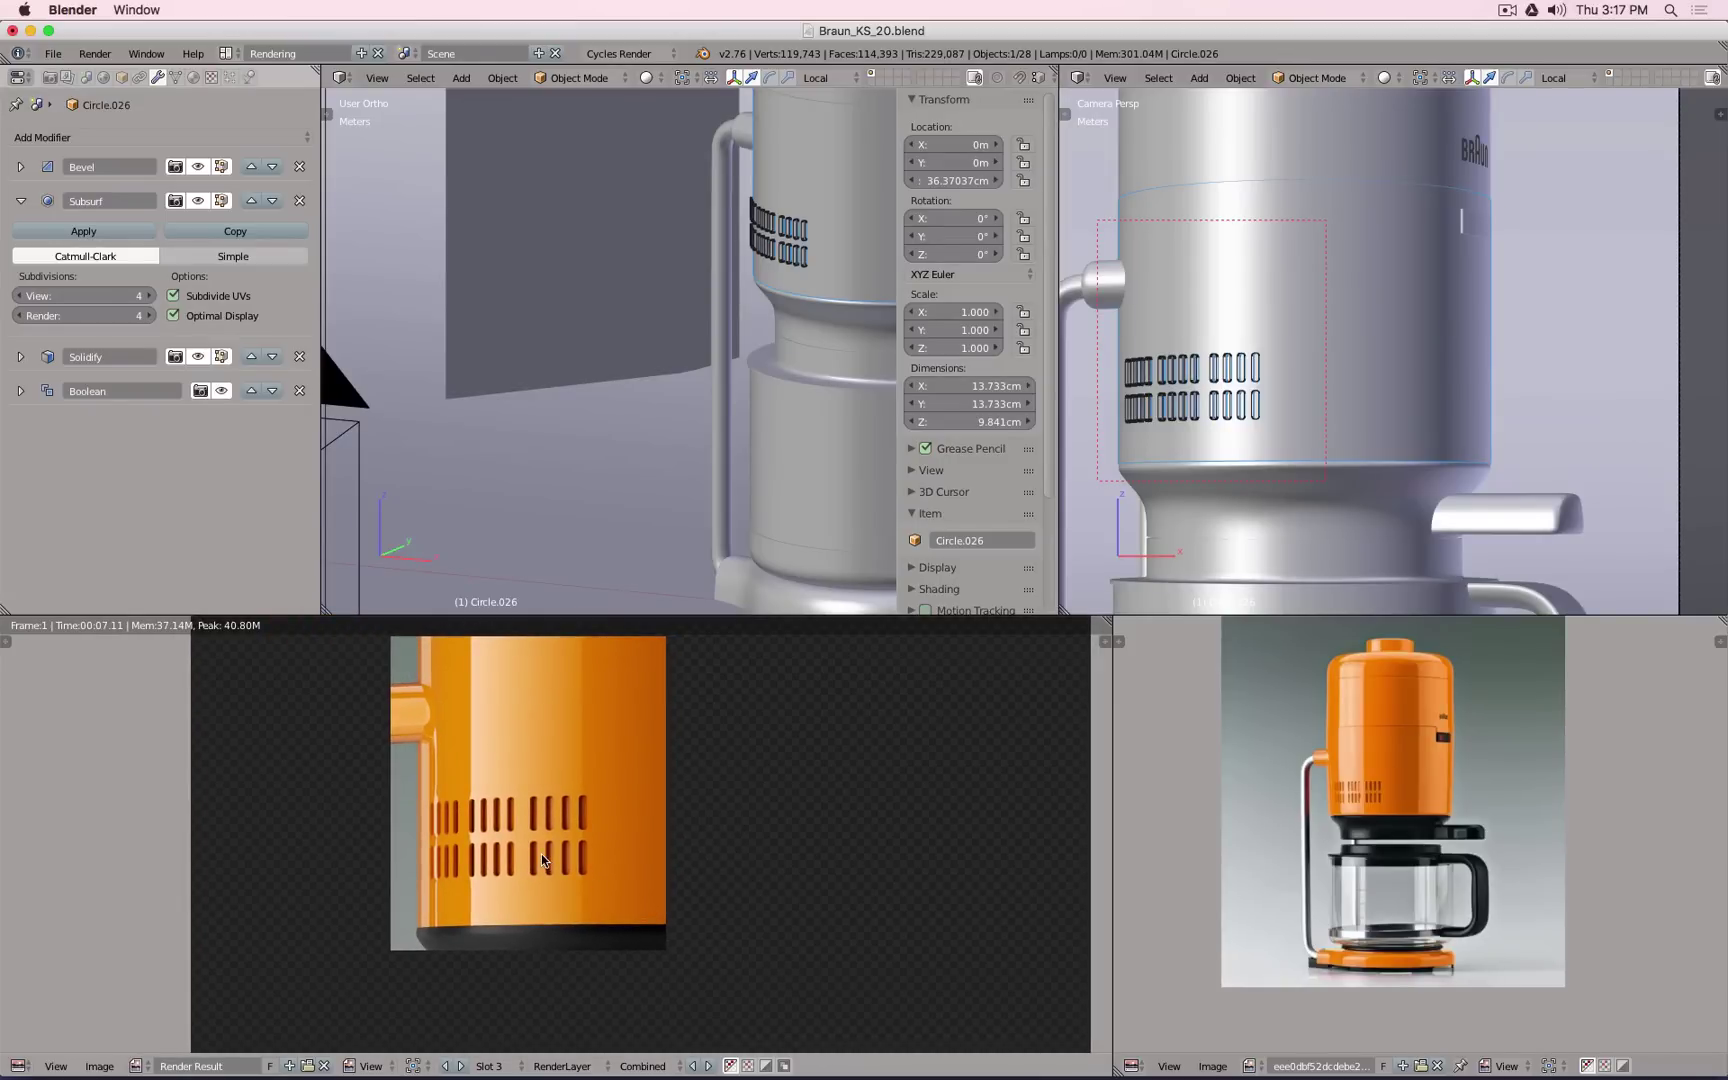
click(100, 1066)
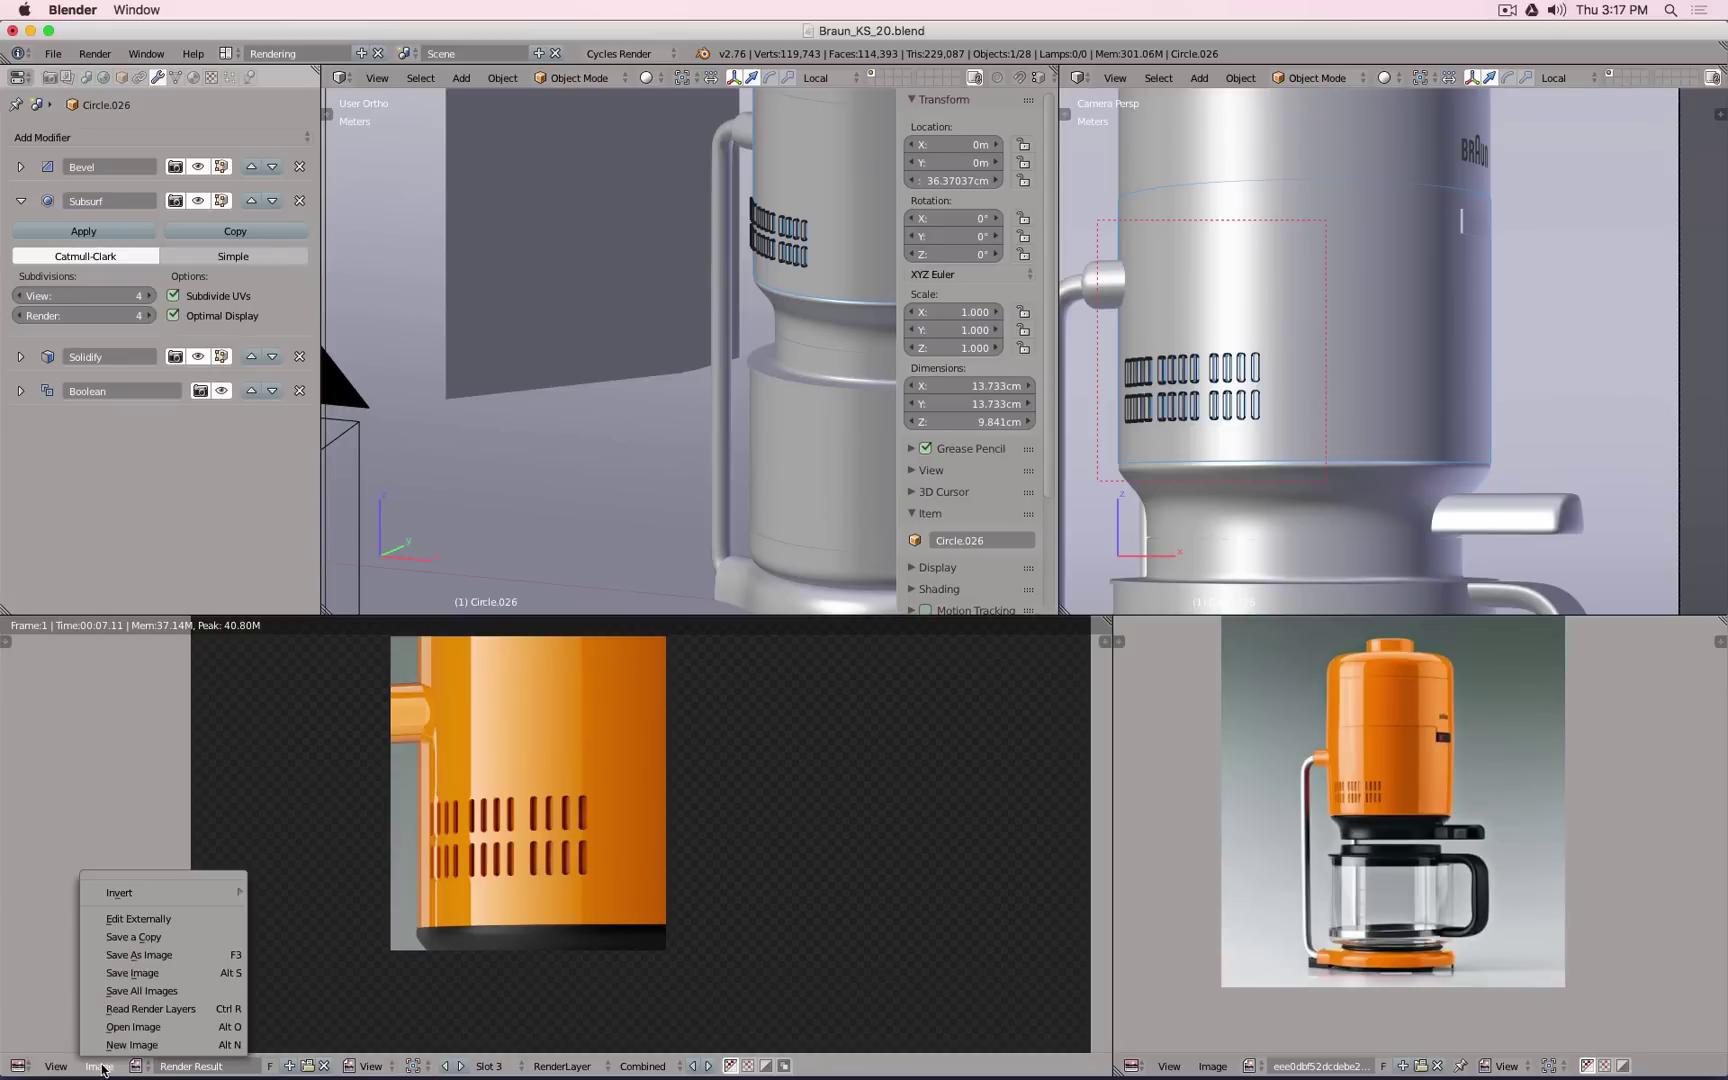
click(138, 958)
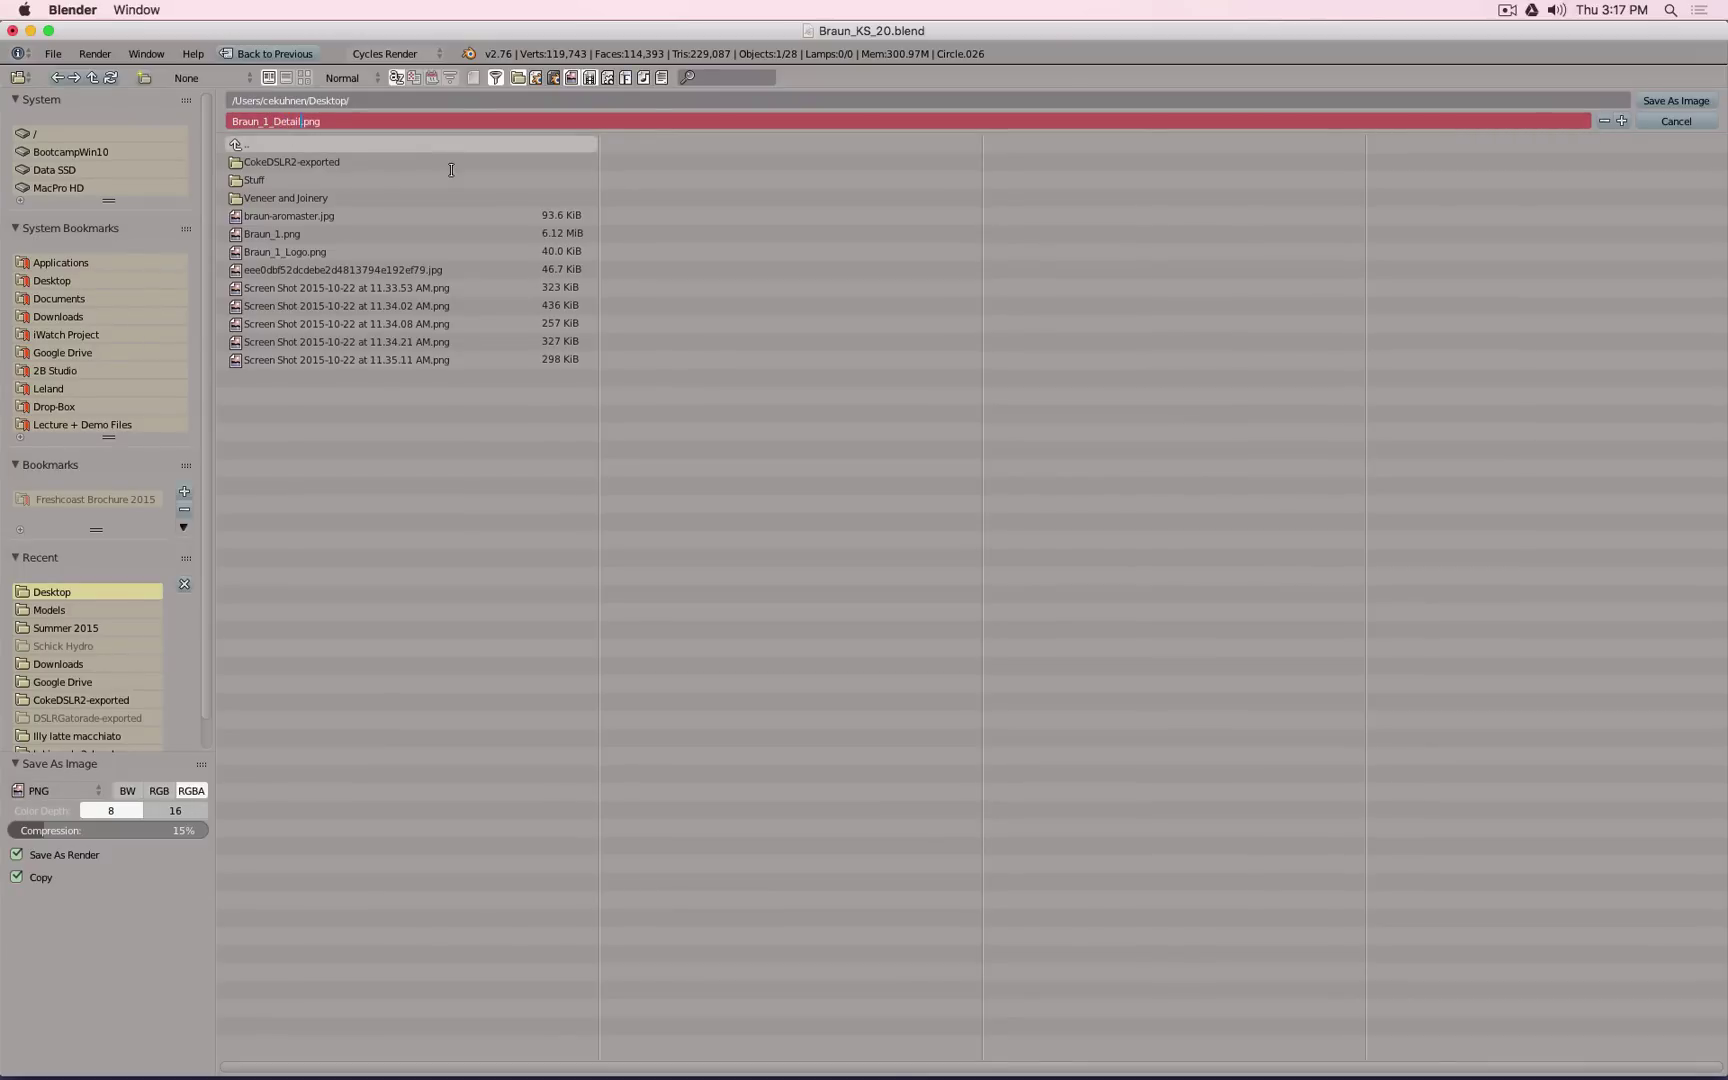
key(Return)
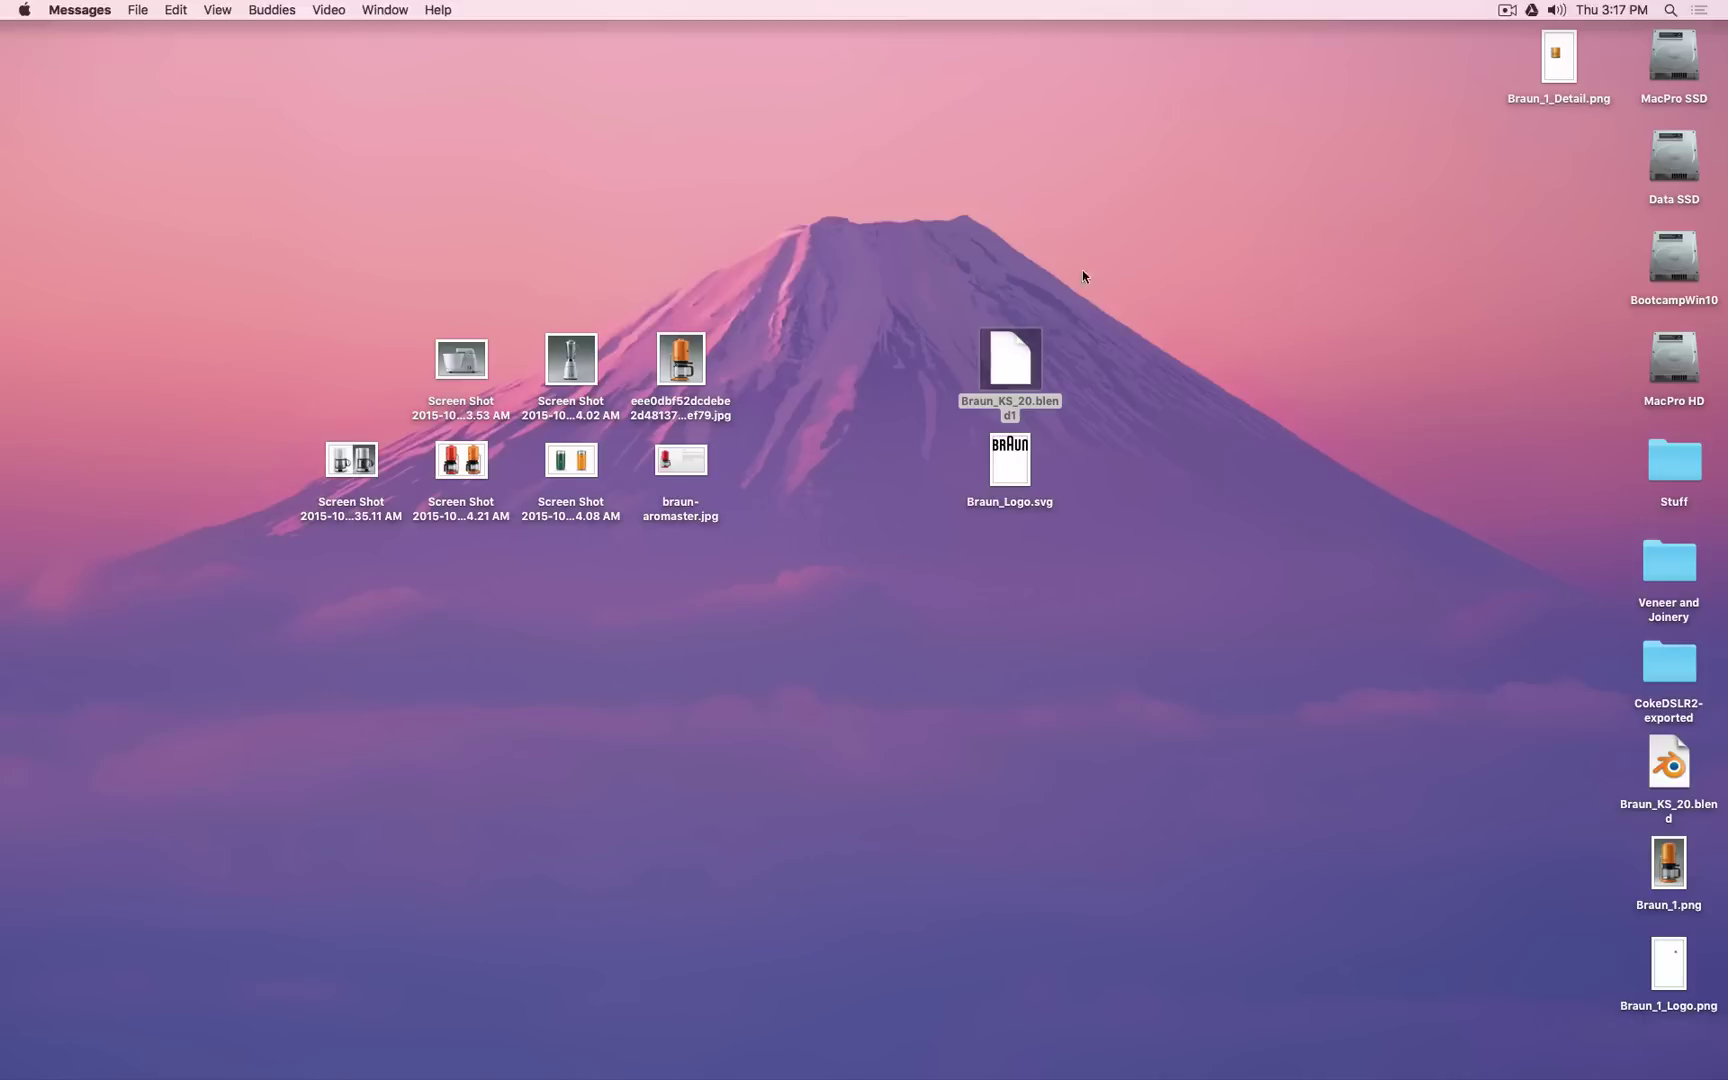
Step: Switch to the desktop and move the Braun_1_Logo.png file near Braun_1_Detail.png
click(1169, 262)
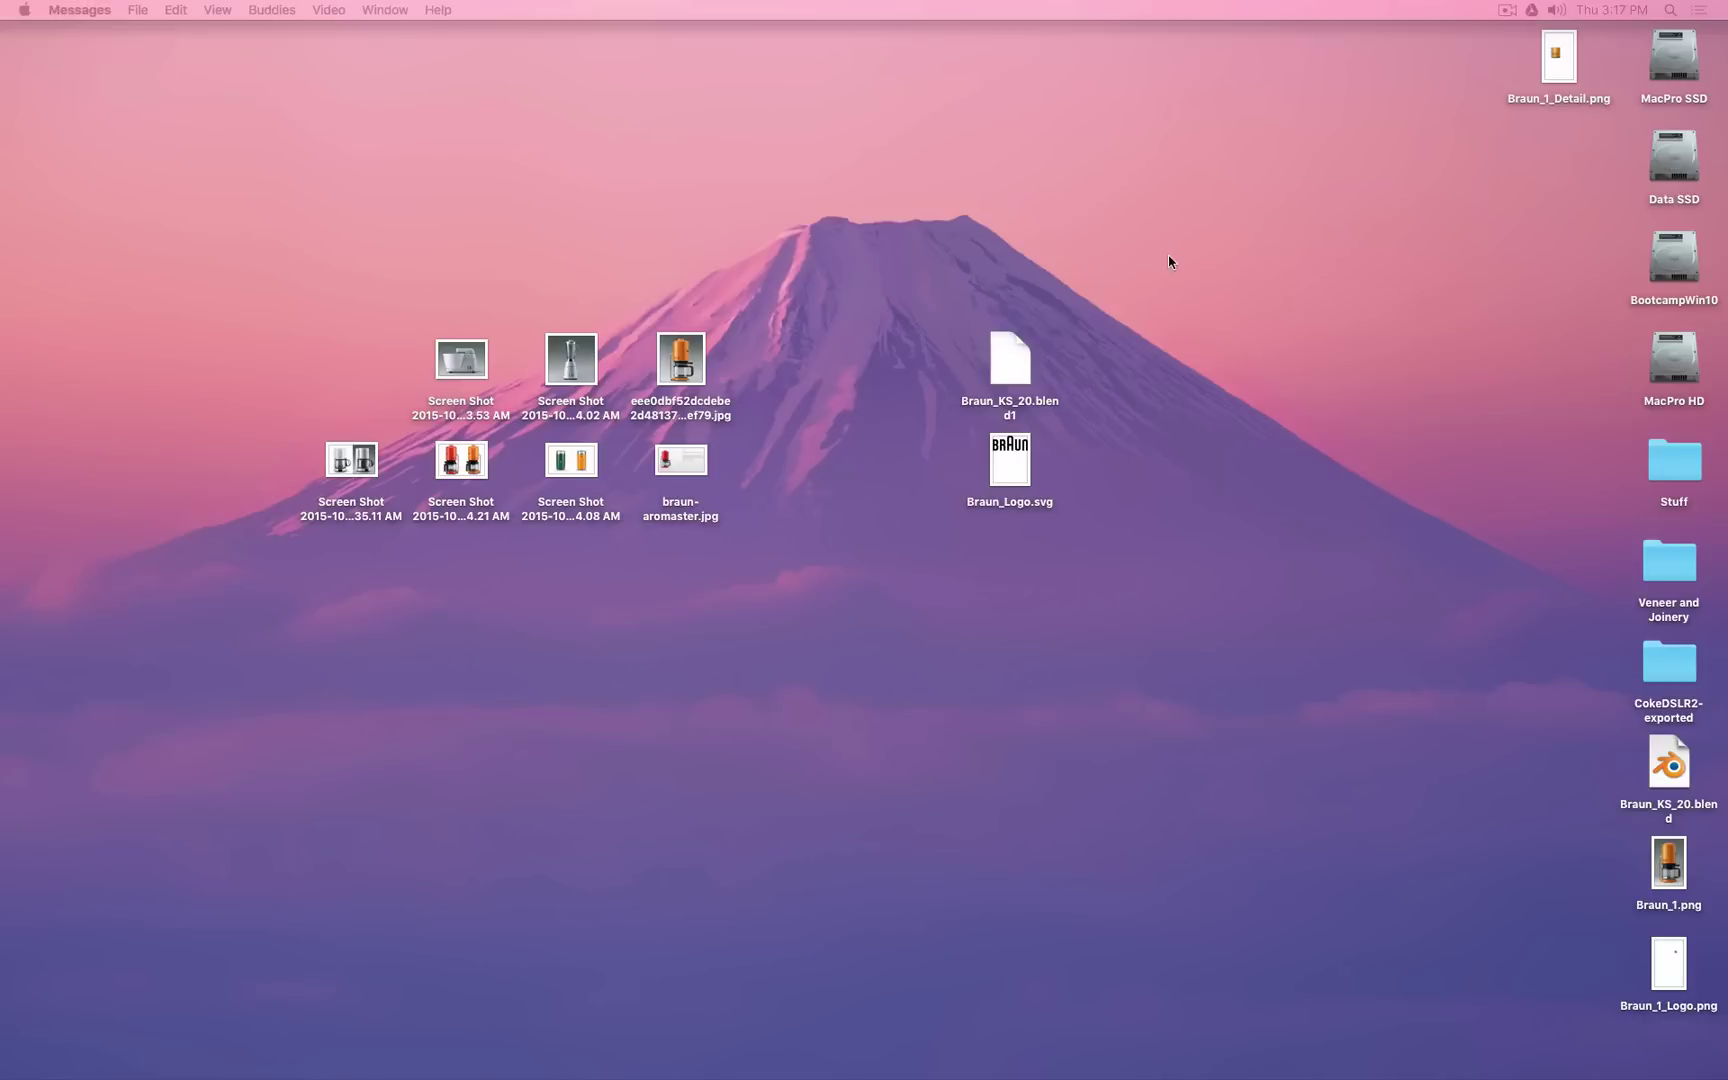
drag(1672, 948, 1453, 145)
click(1668, 863)
mouse_move(1184, 1072)
drag(1187, 1077, 993, 1050)
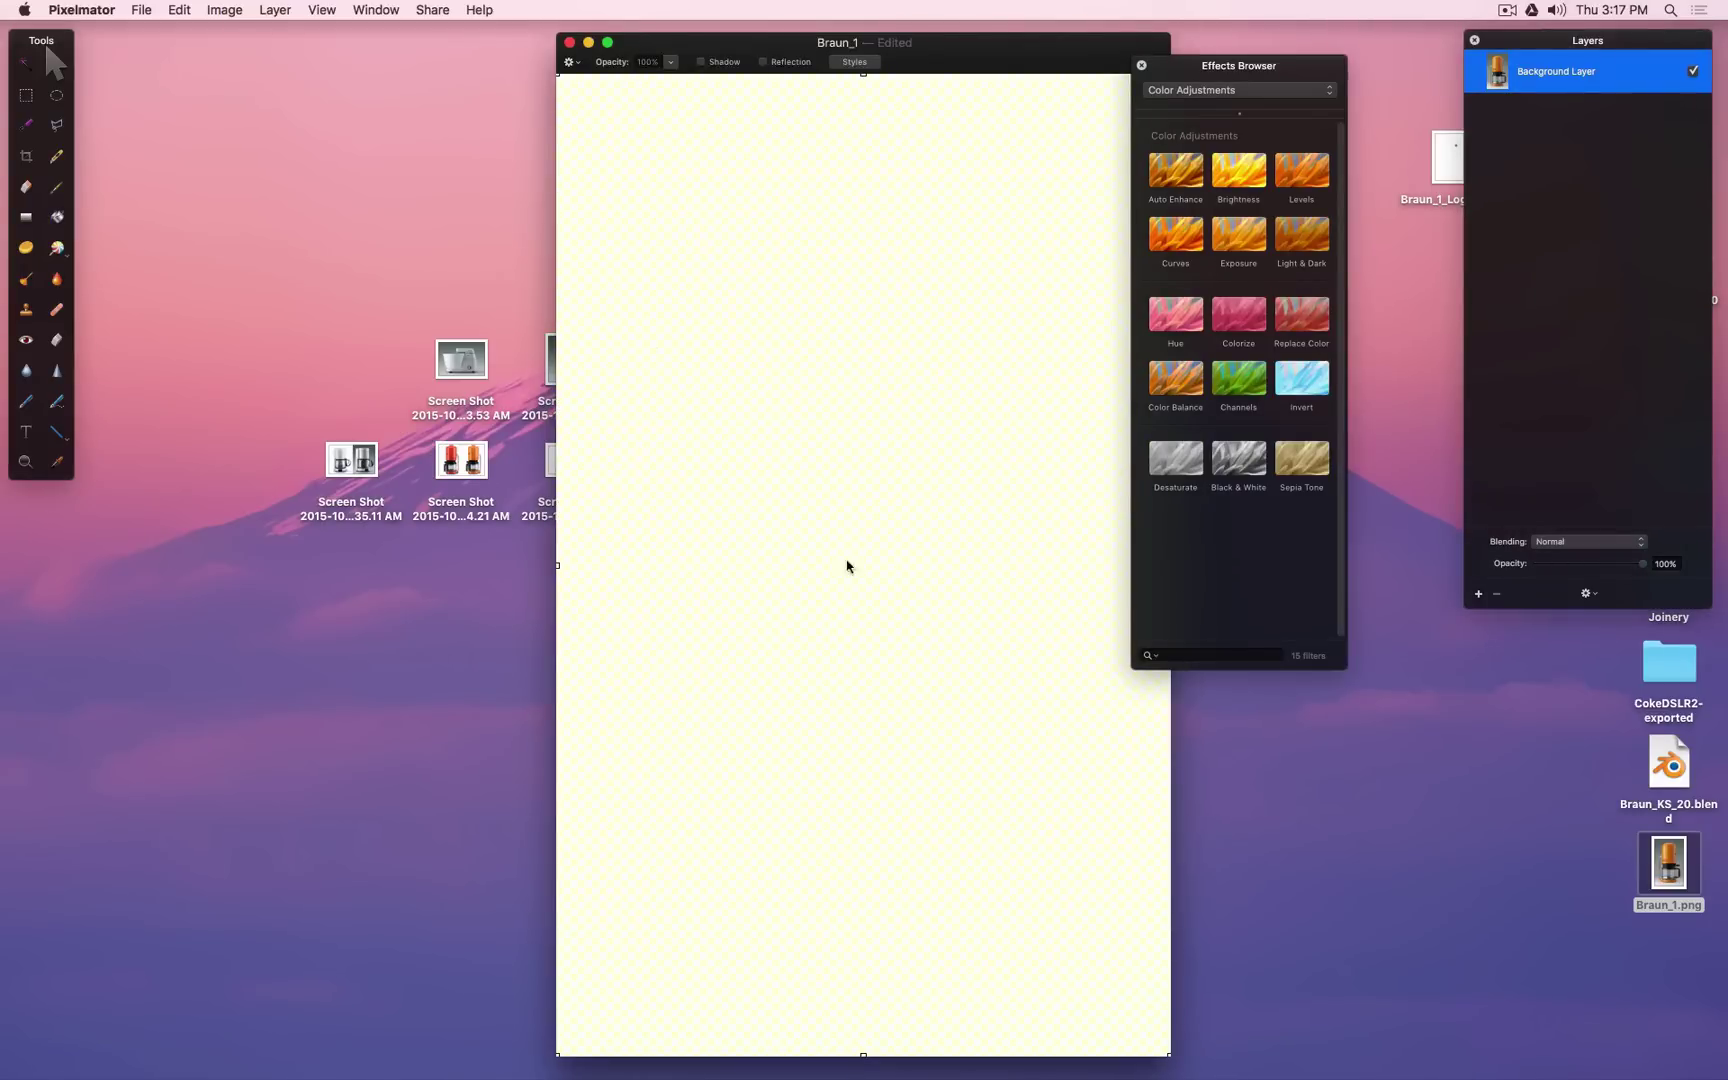
key(super+q)
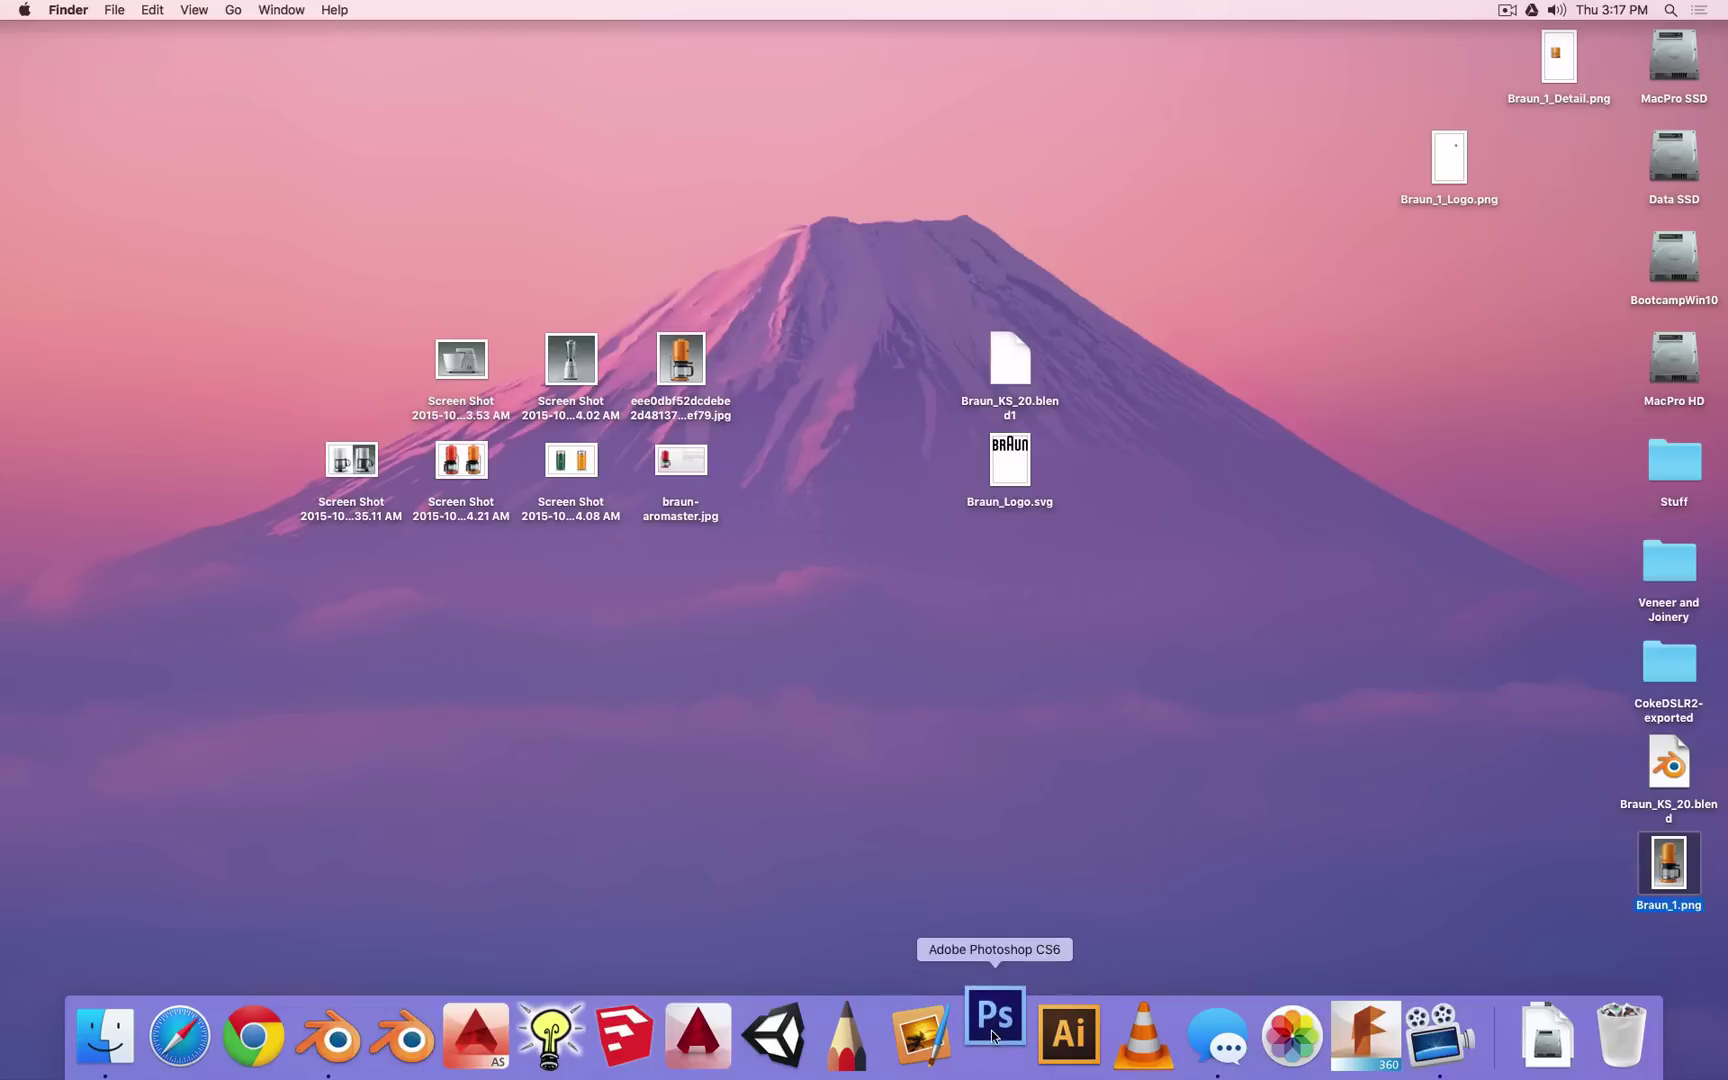
Step: Launch Adobe Photoshop CS6 and open Braun_1.png from the Desktop folder
click(993, 1030)
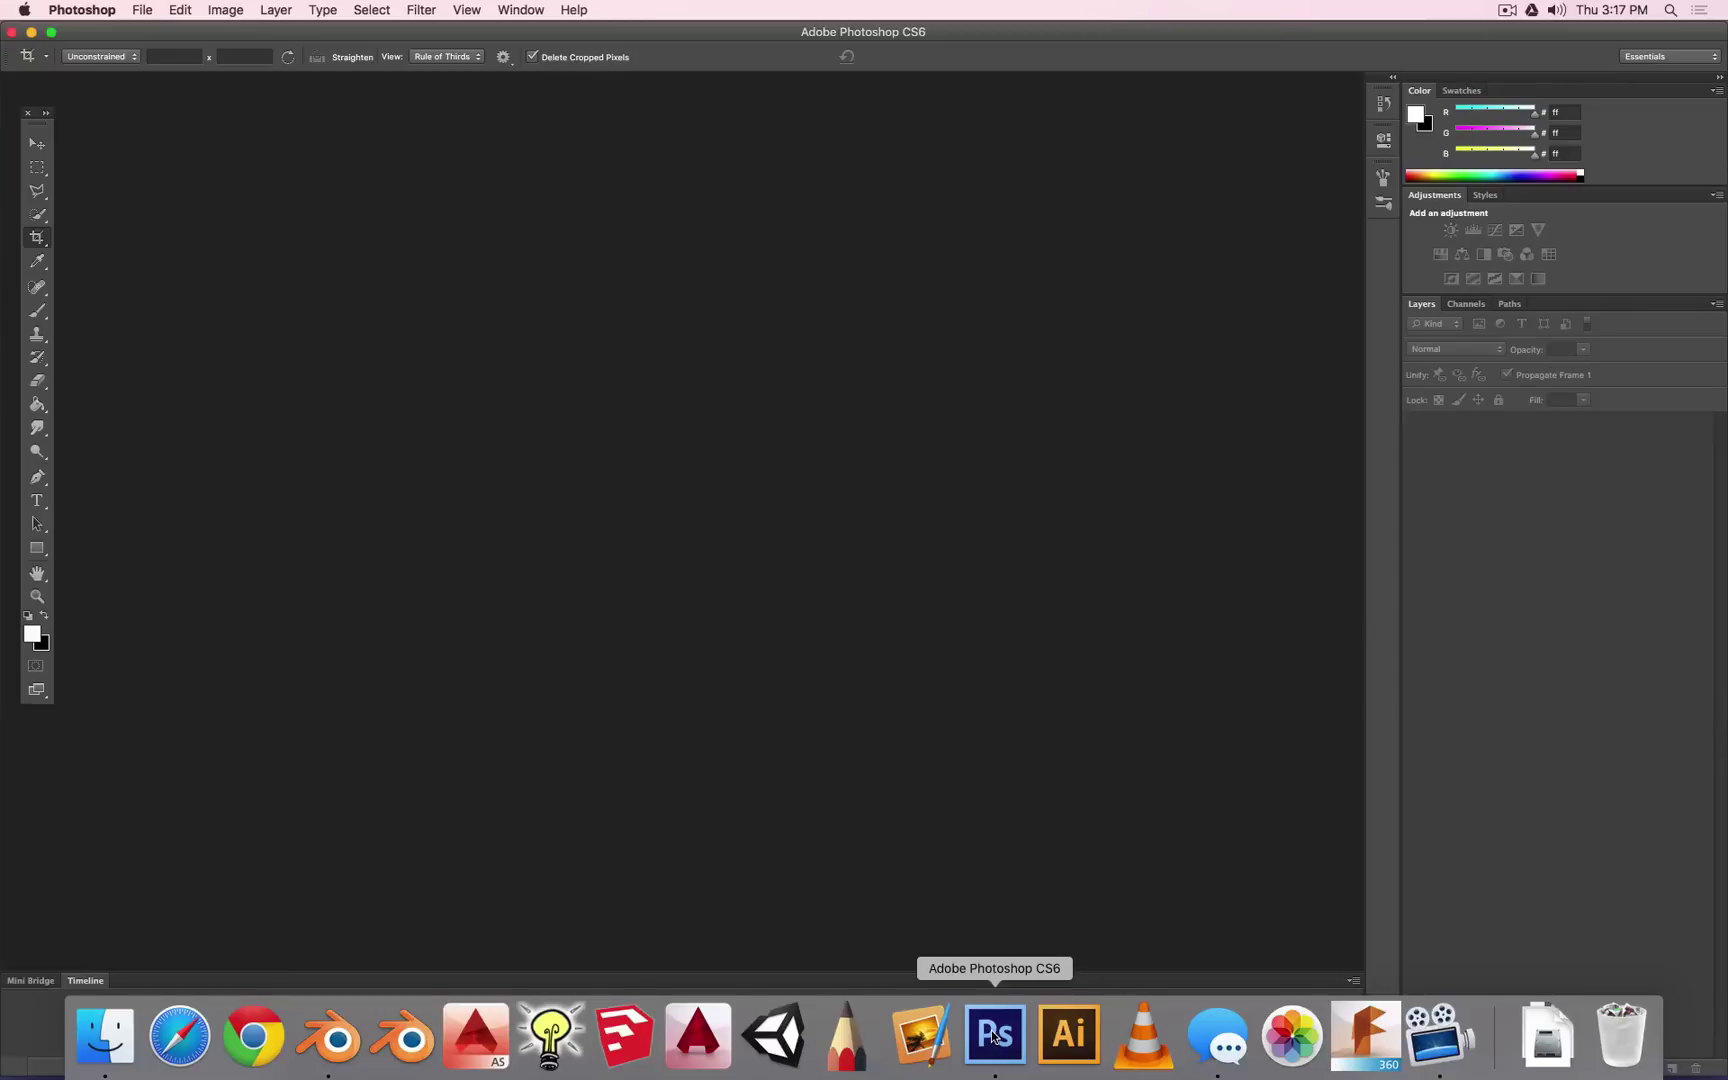
click(143, 8)
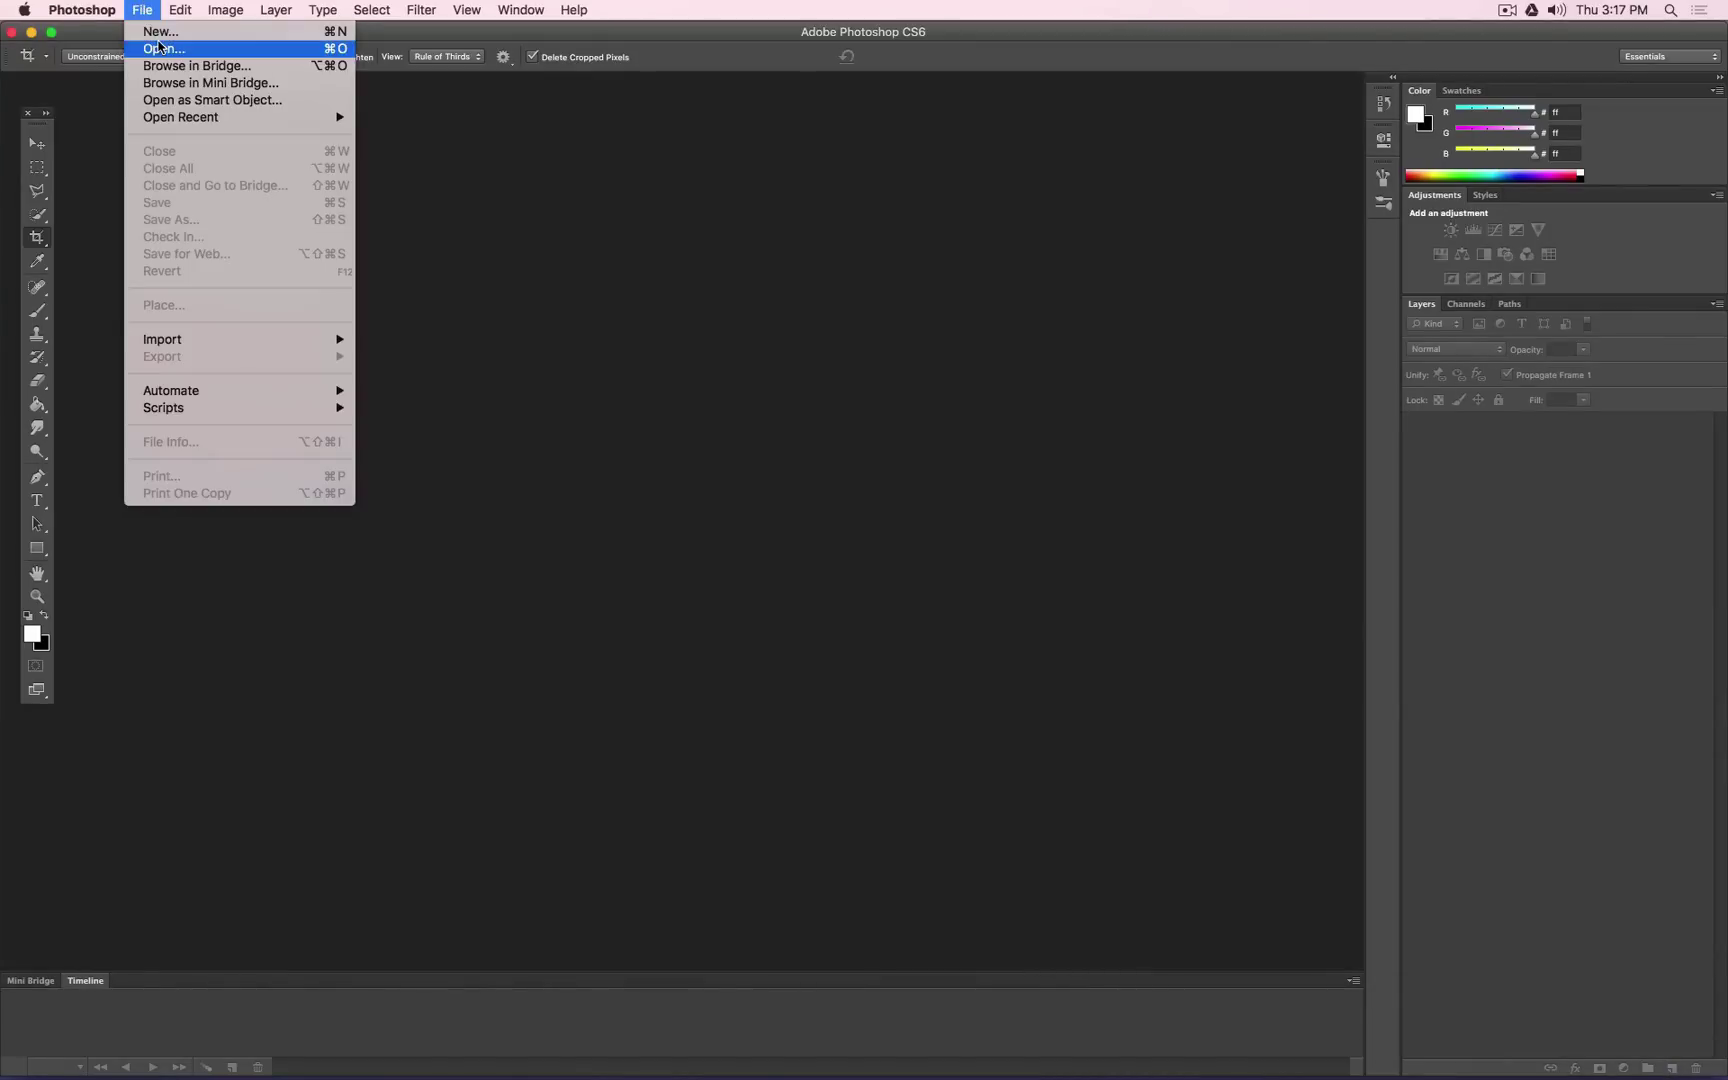
click(160, 47)
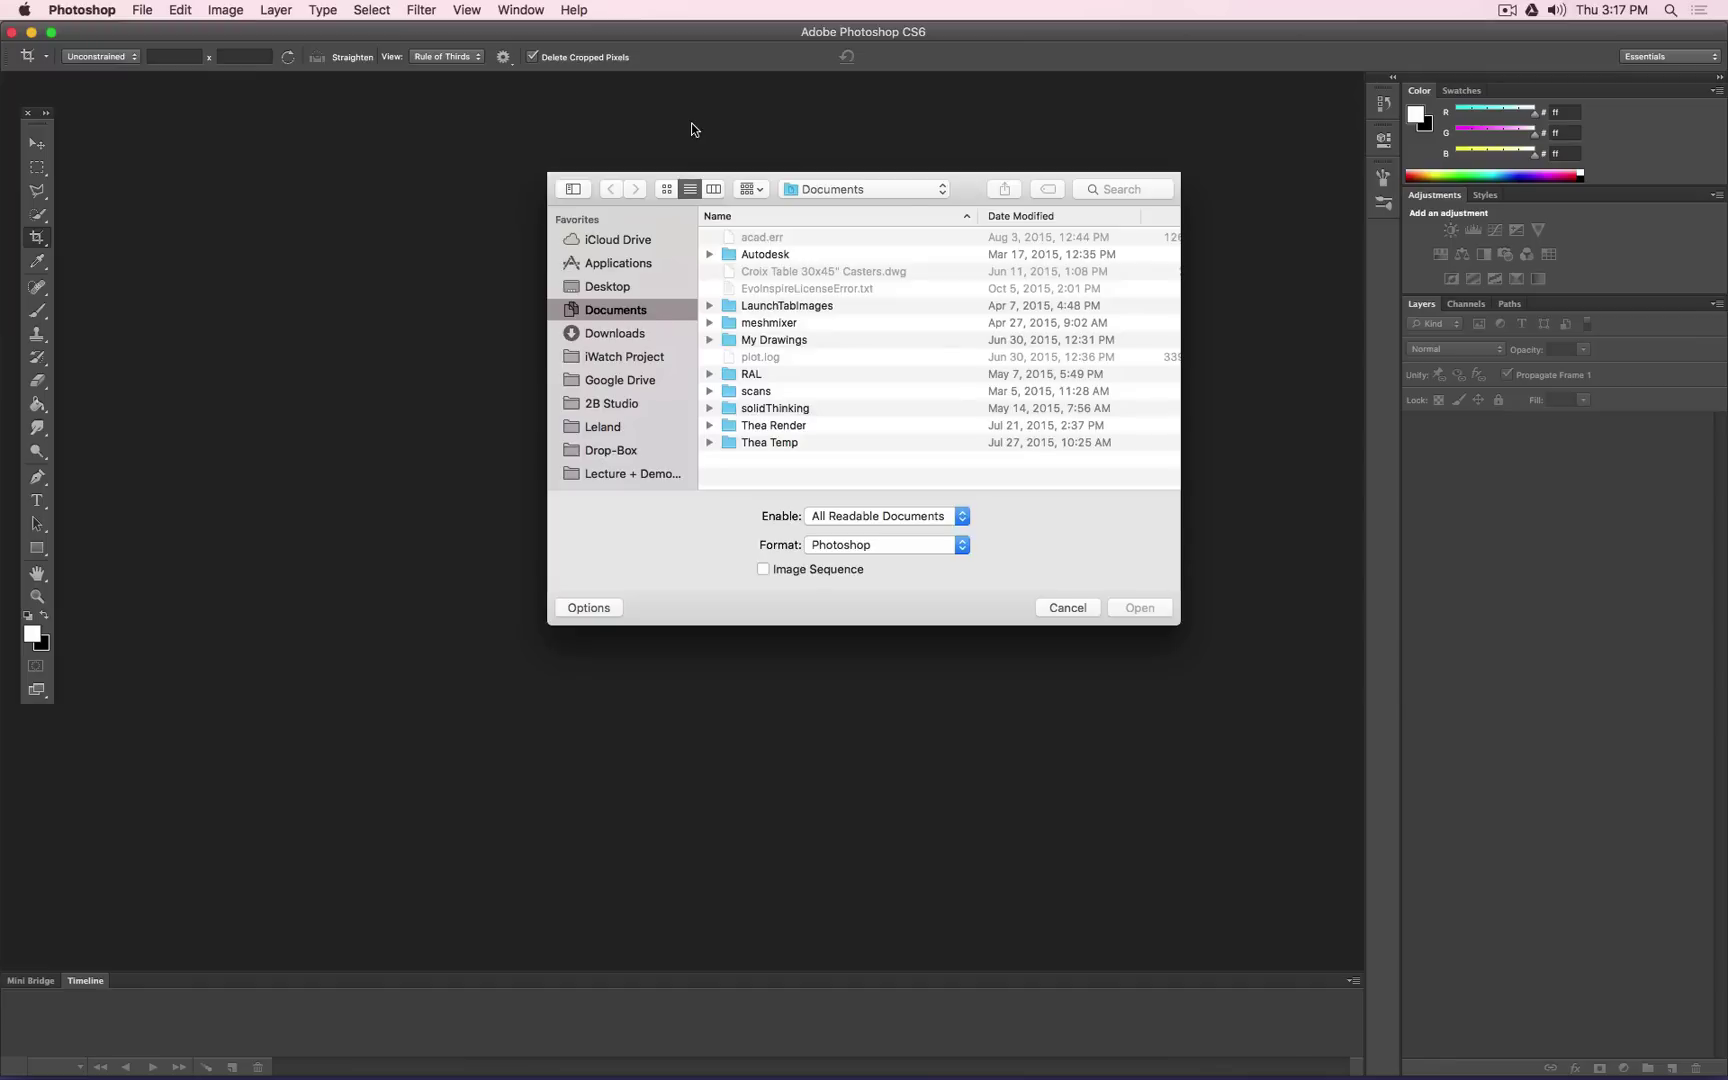
click(620, 289)
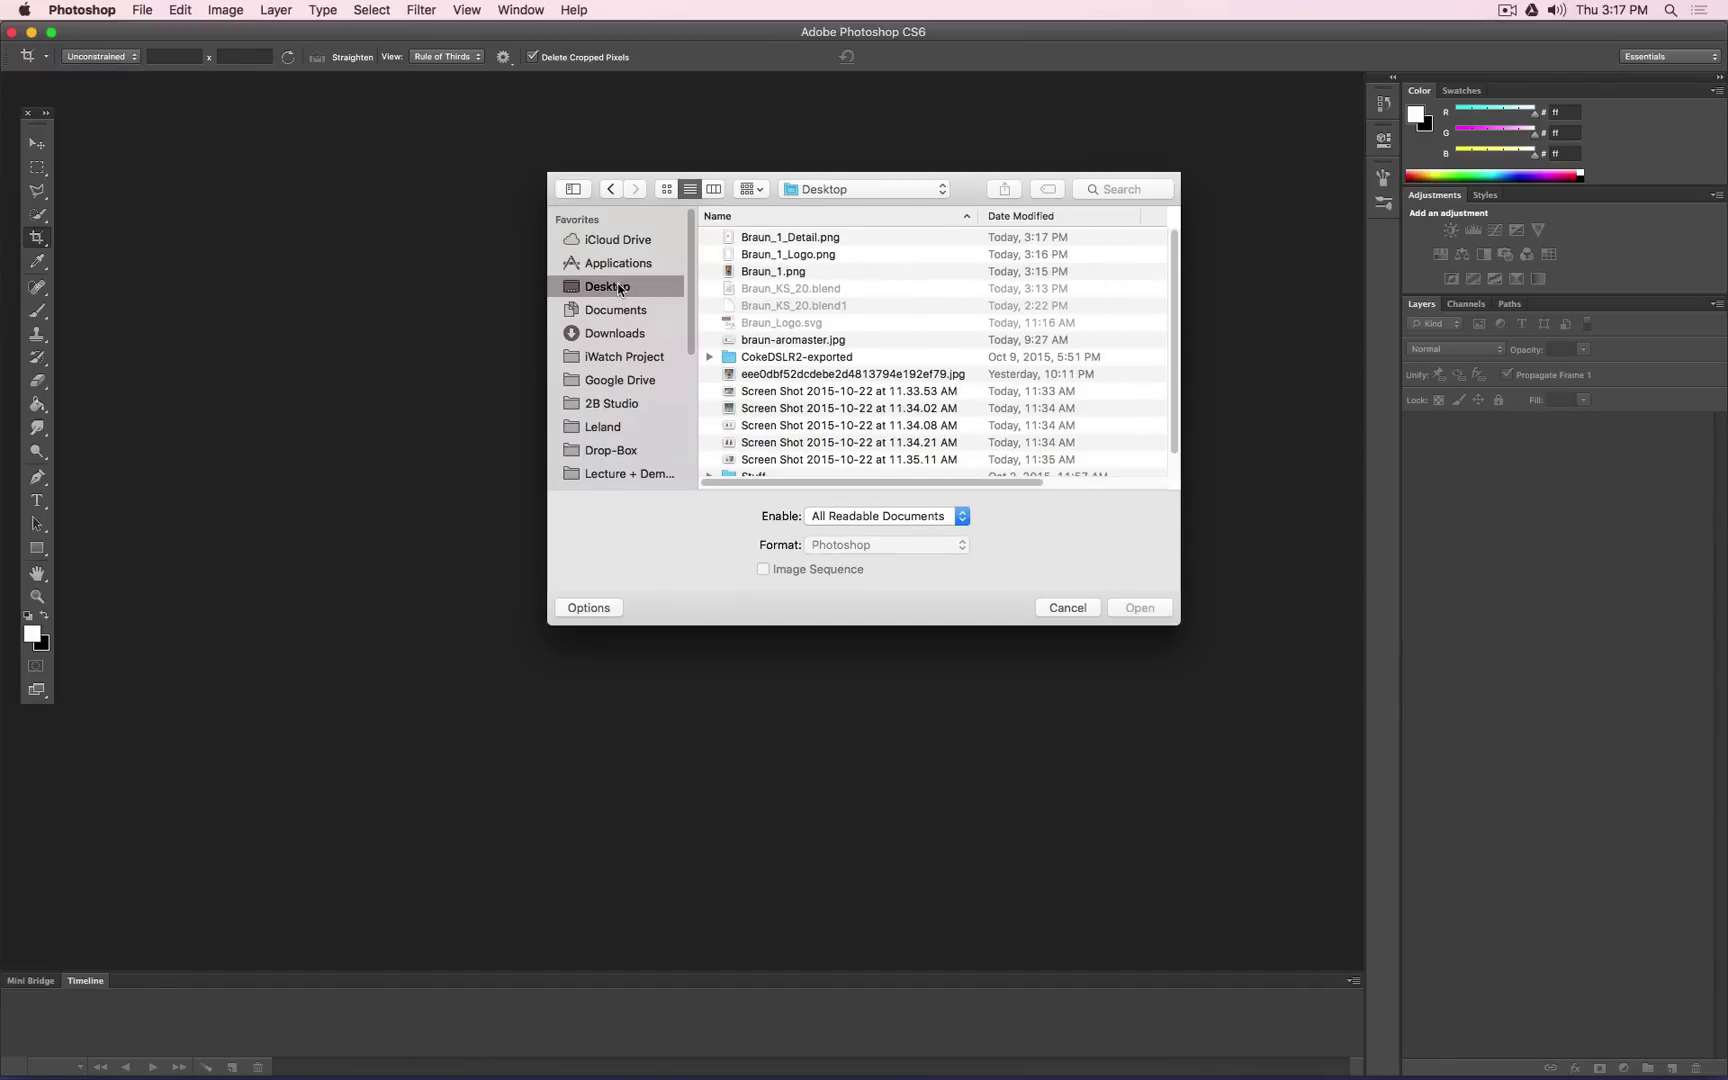
click(800, 270)
key(Return)
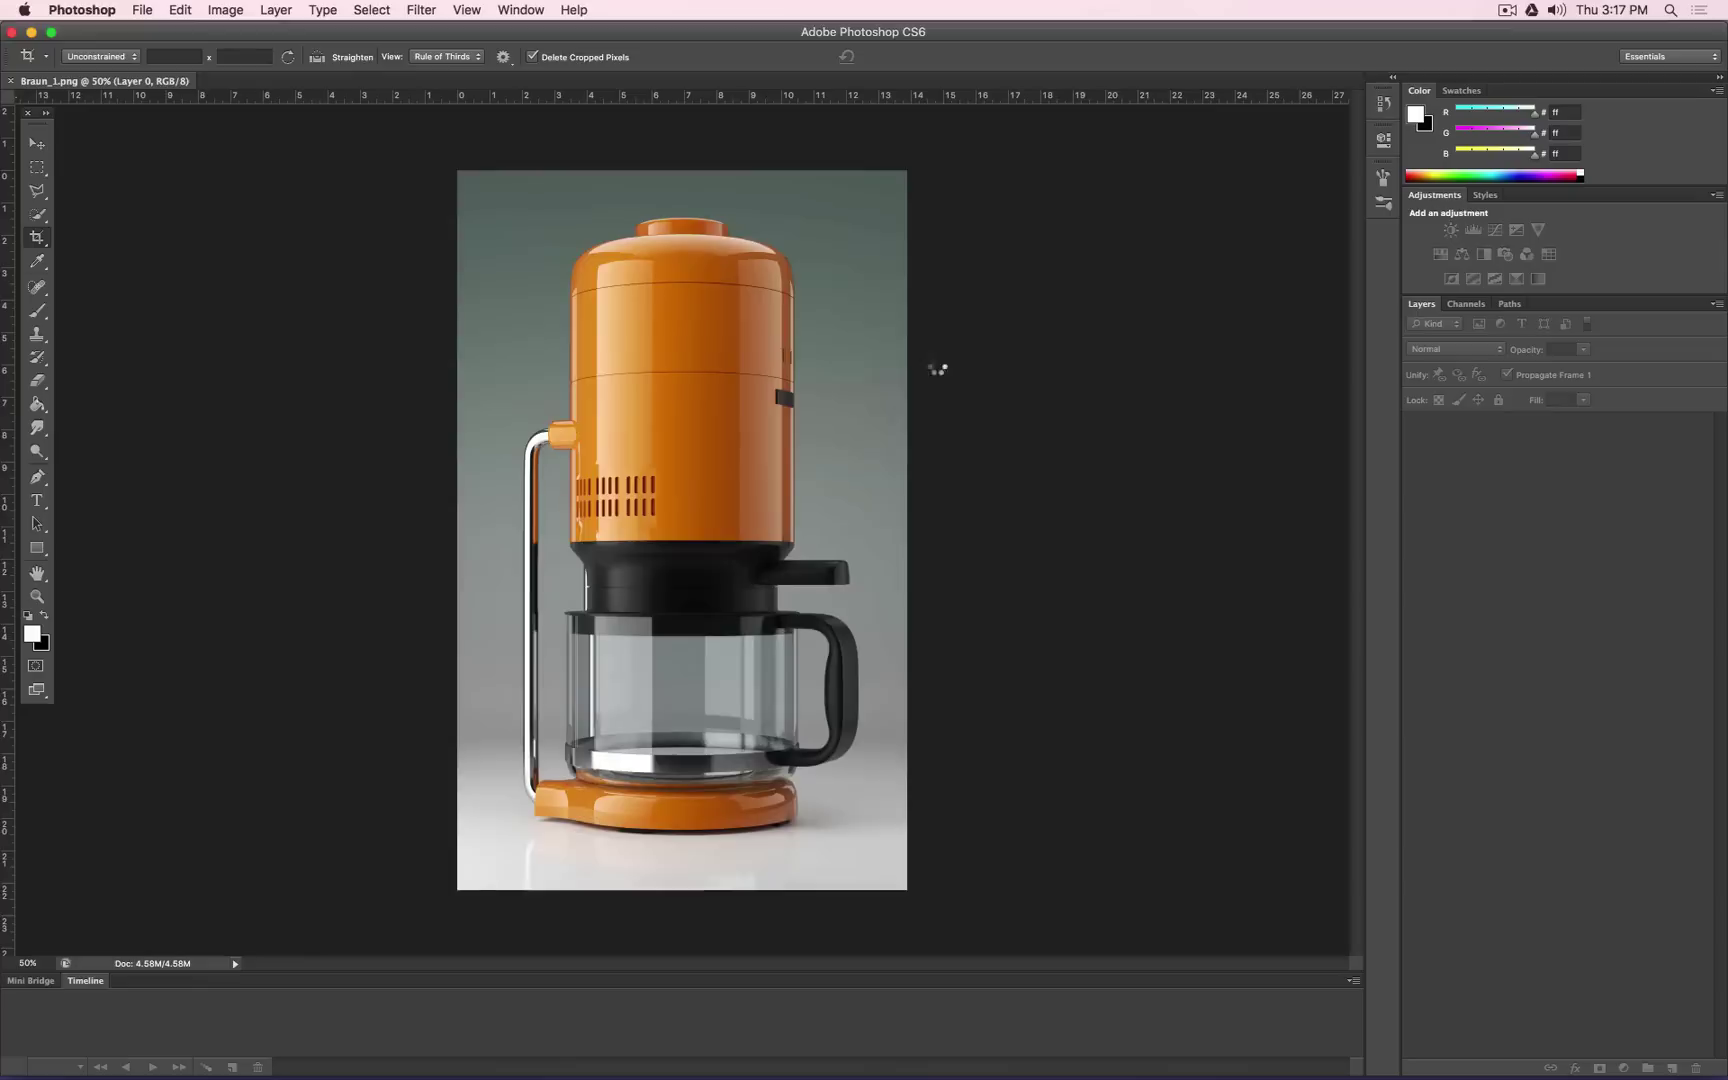
Step: Place Braun_1_Detail.png and Braun_1_Logo.png from the desktop as layers over the coffee maker render at their original size
drag(1285, 33, 1053, 187)
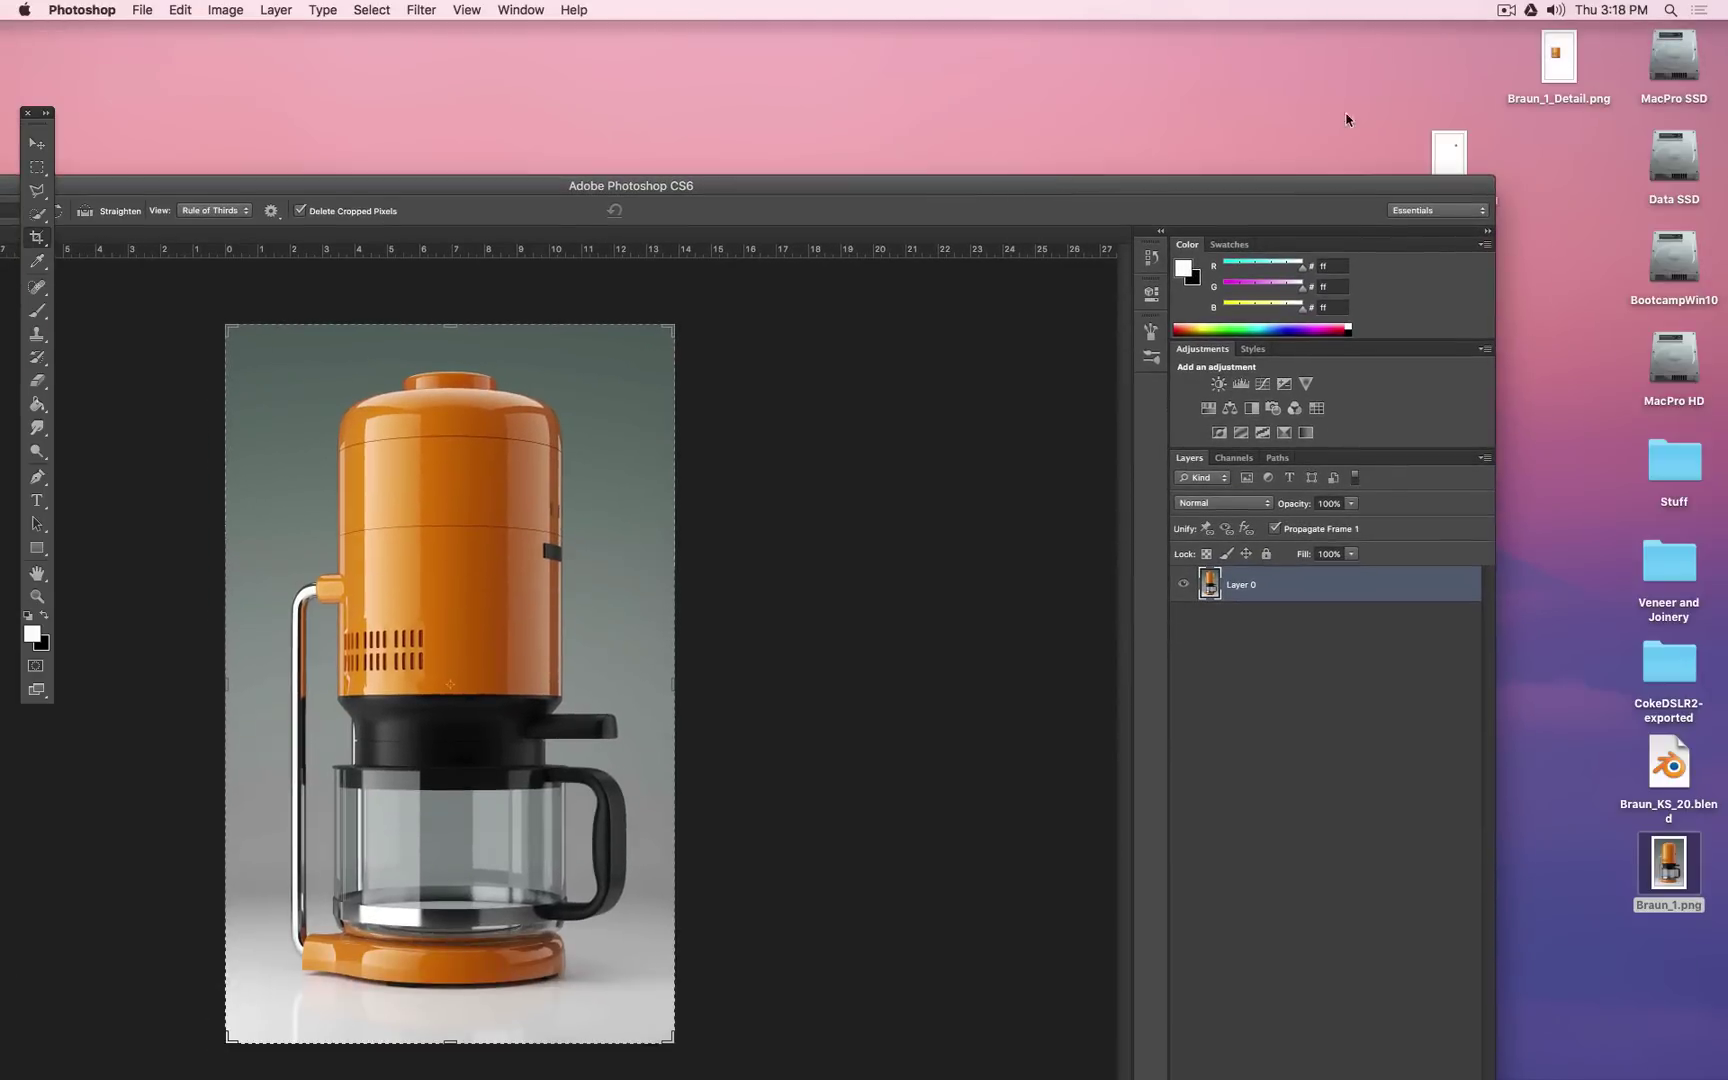
drag(1558, 55, 370, 710)
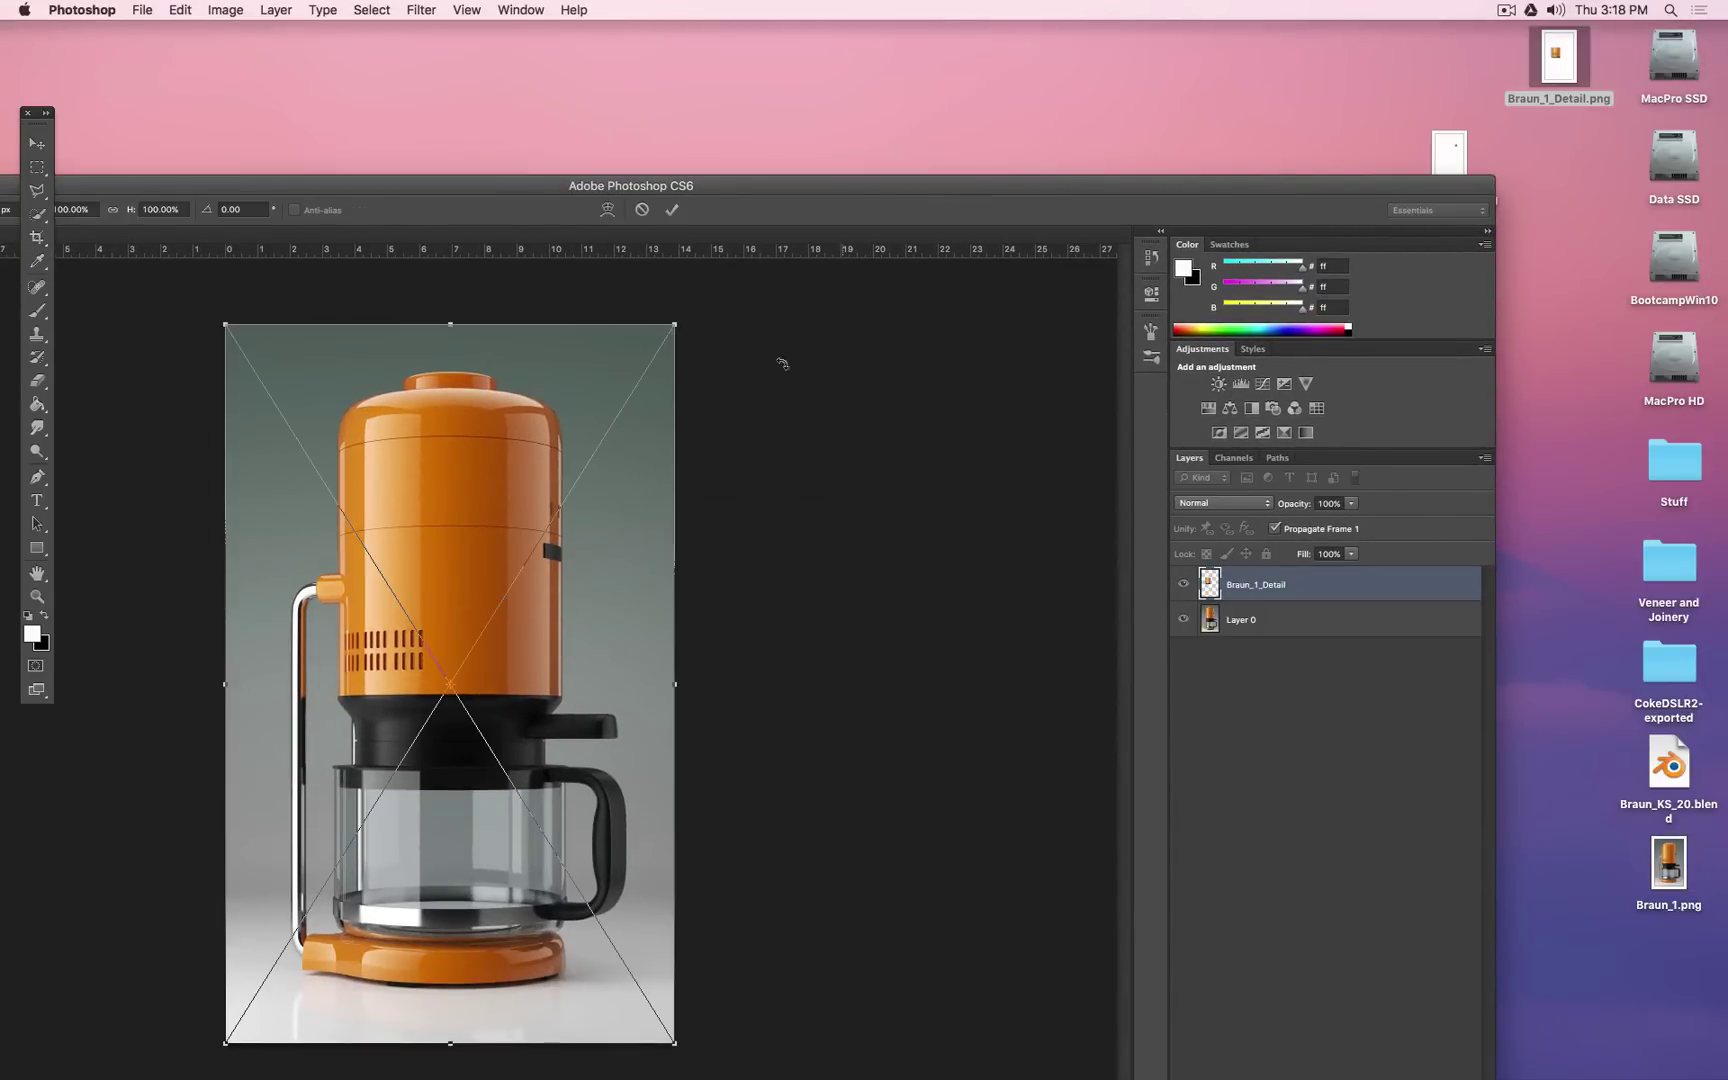
key(Return)
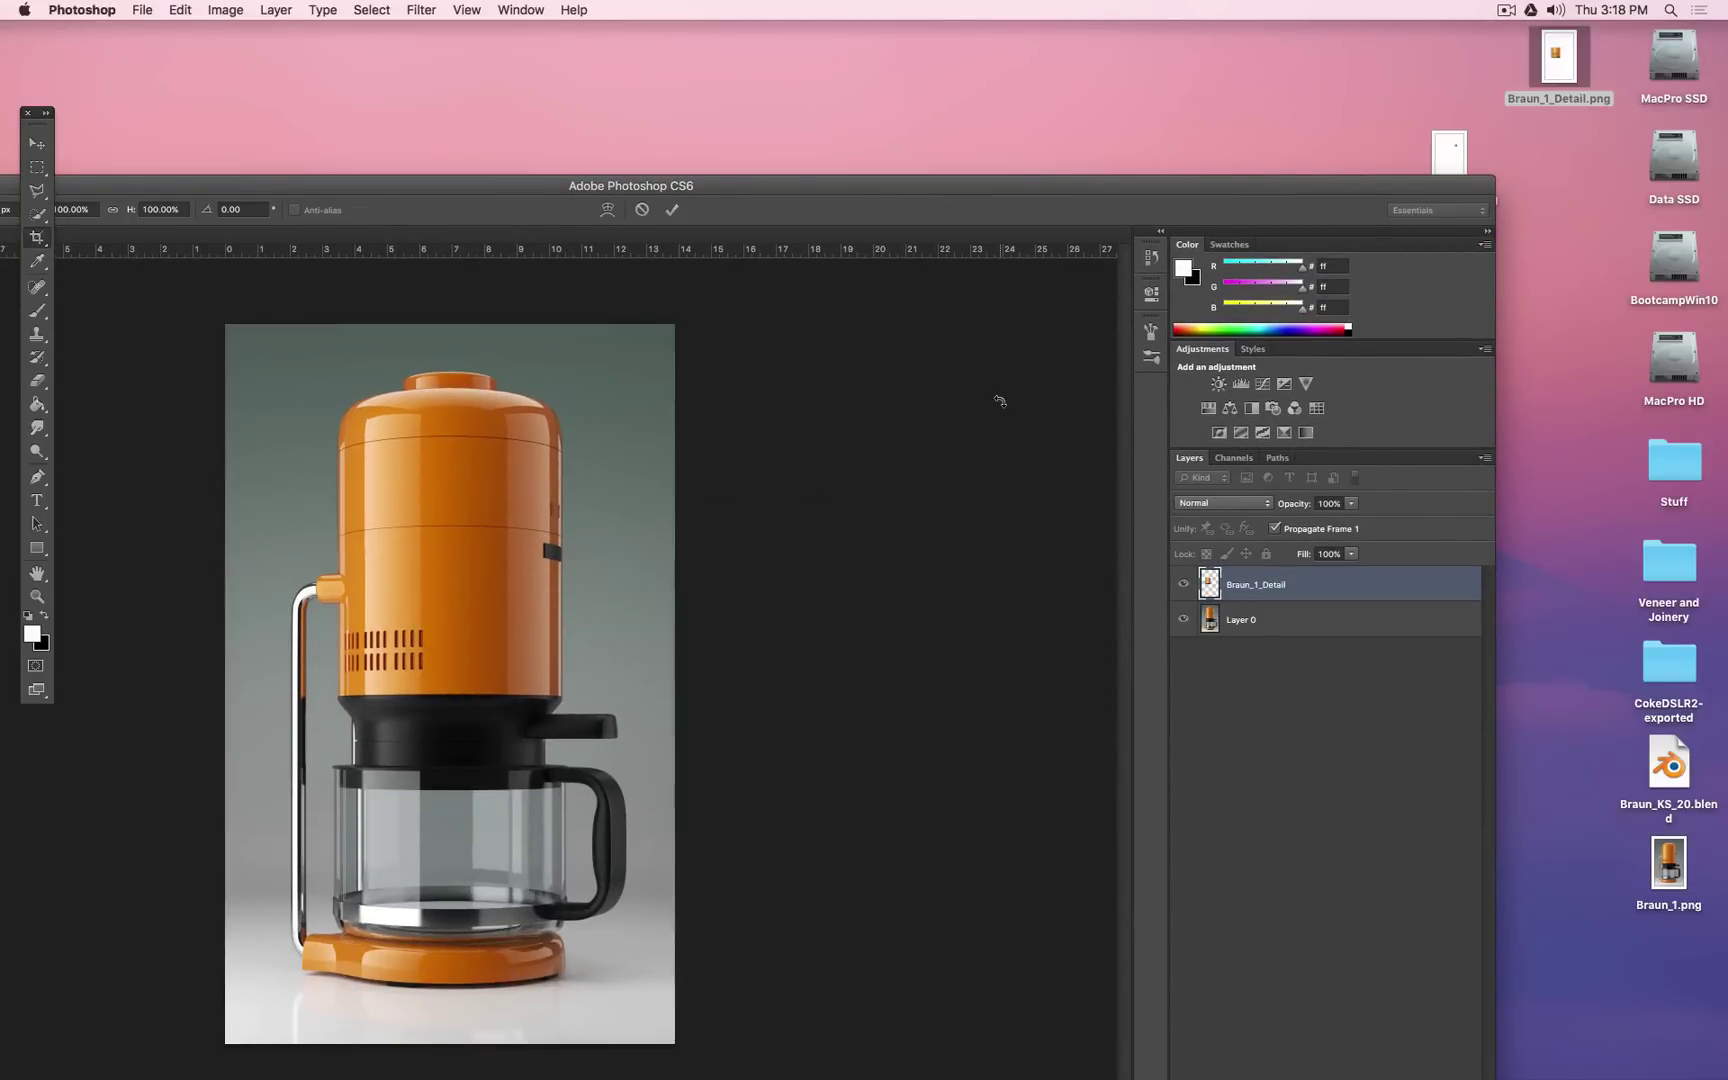
drag(1455, 147, 325, 636)
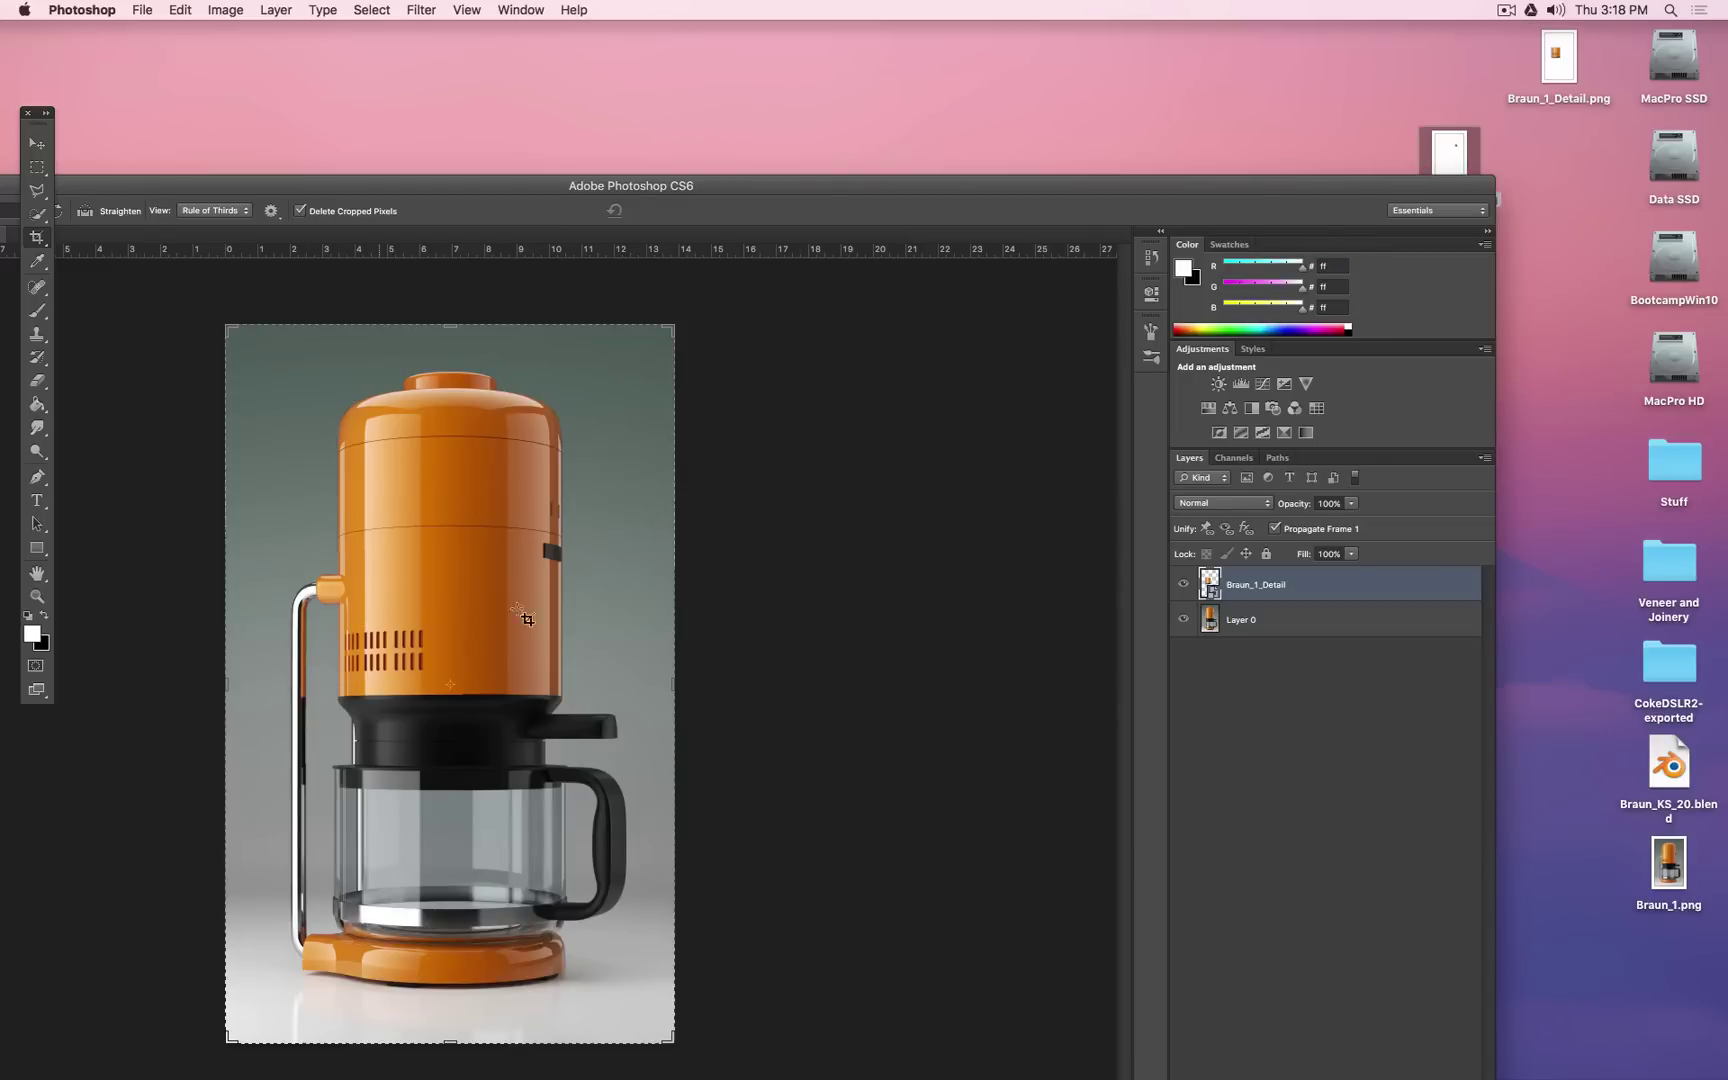
key(Return)
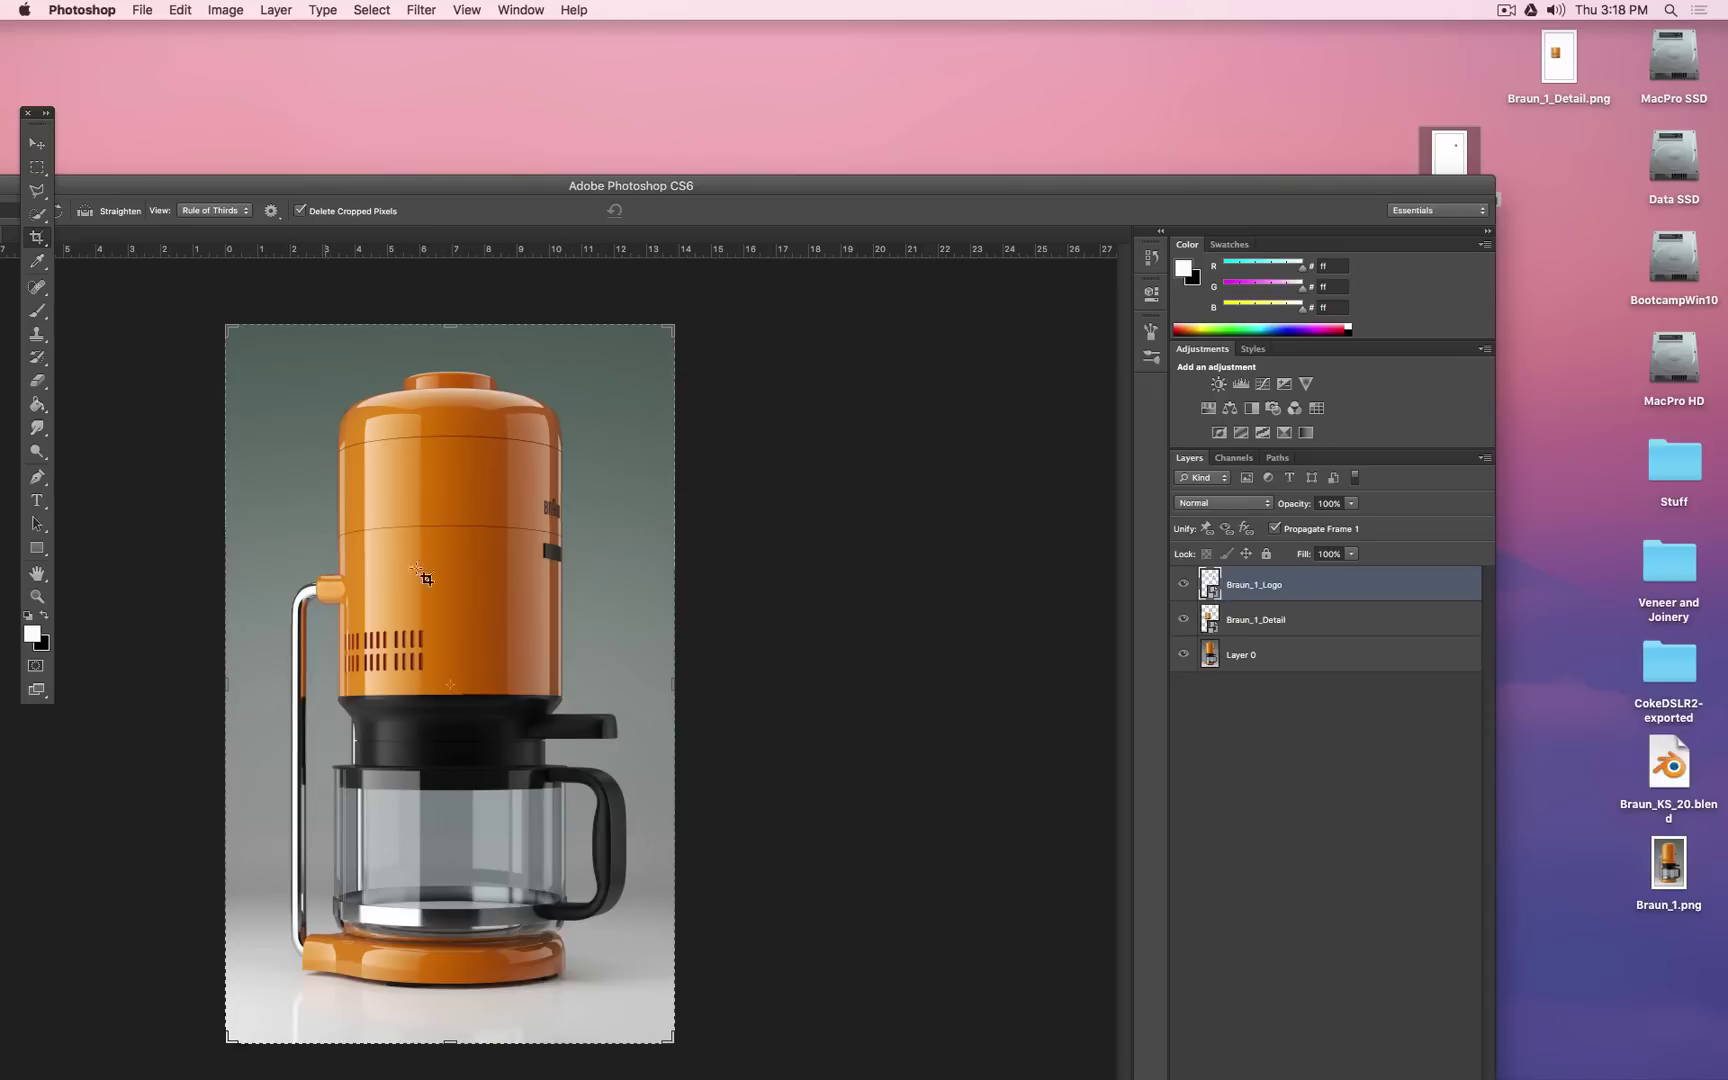
Step: Merge the Braun_1_Logo, Braun_1_Detail and Layer 0 layers into a single layer
alt+scroll(456, 726, up, 5)
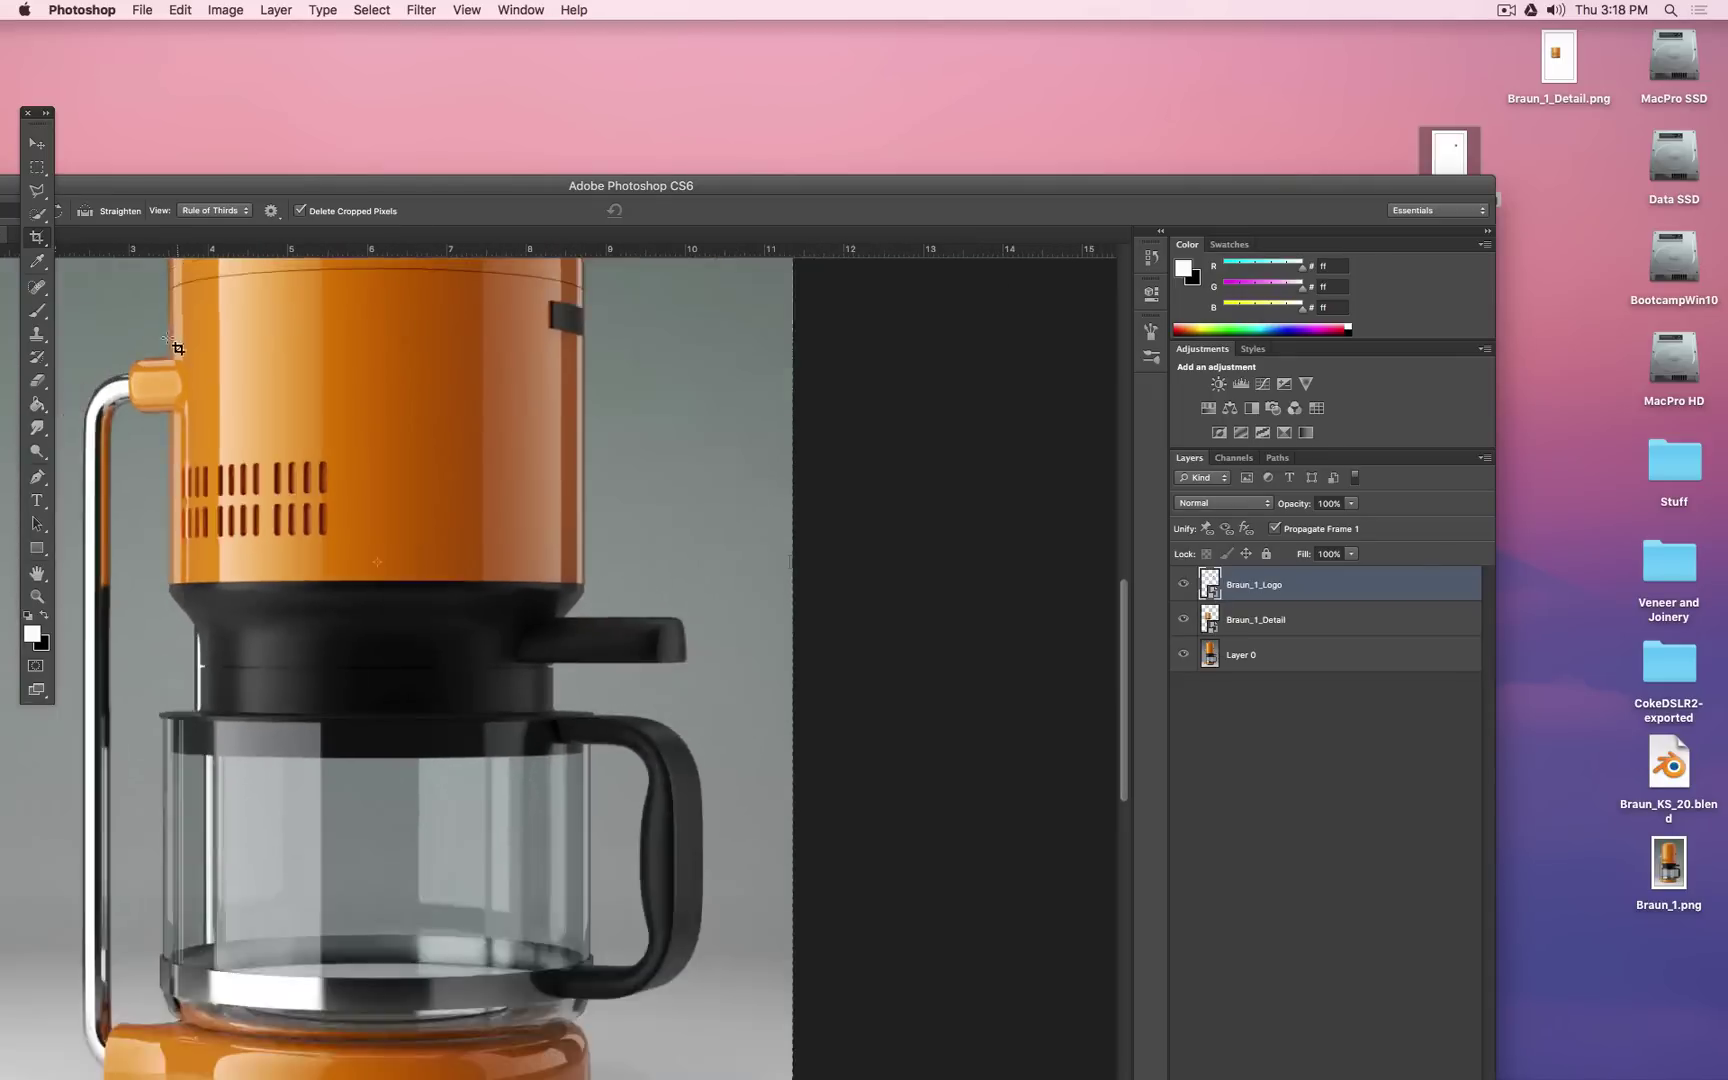
alt+scroll(177, 347, down, 6)
click(37, 144)
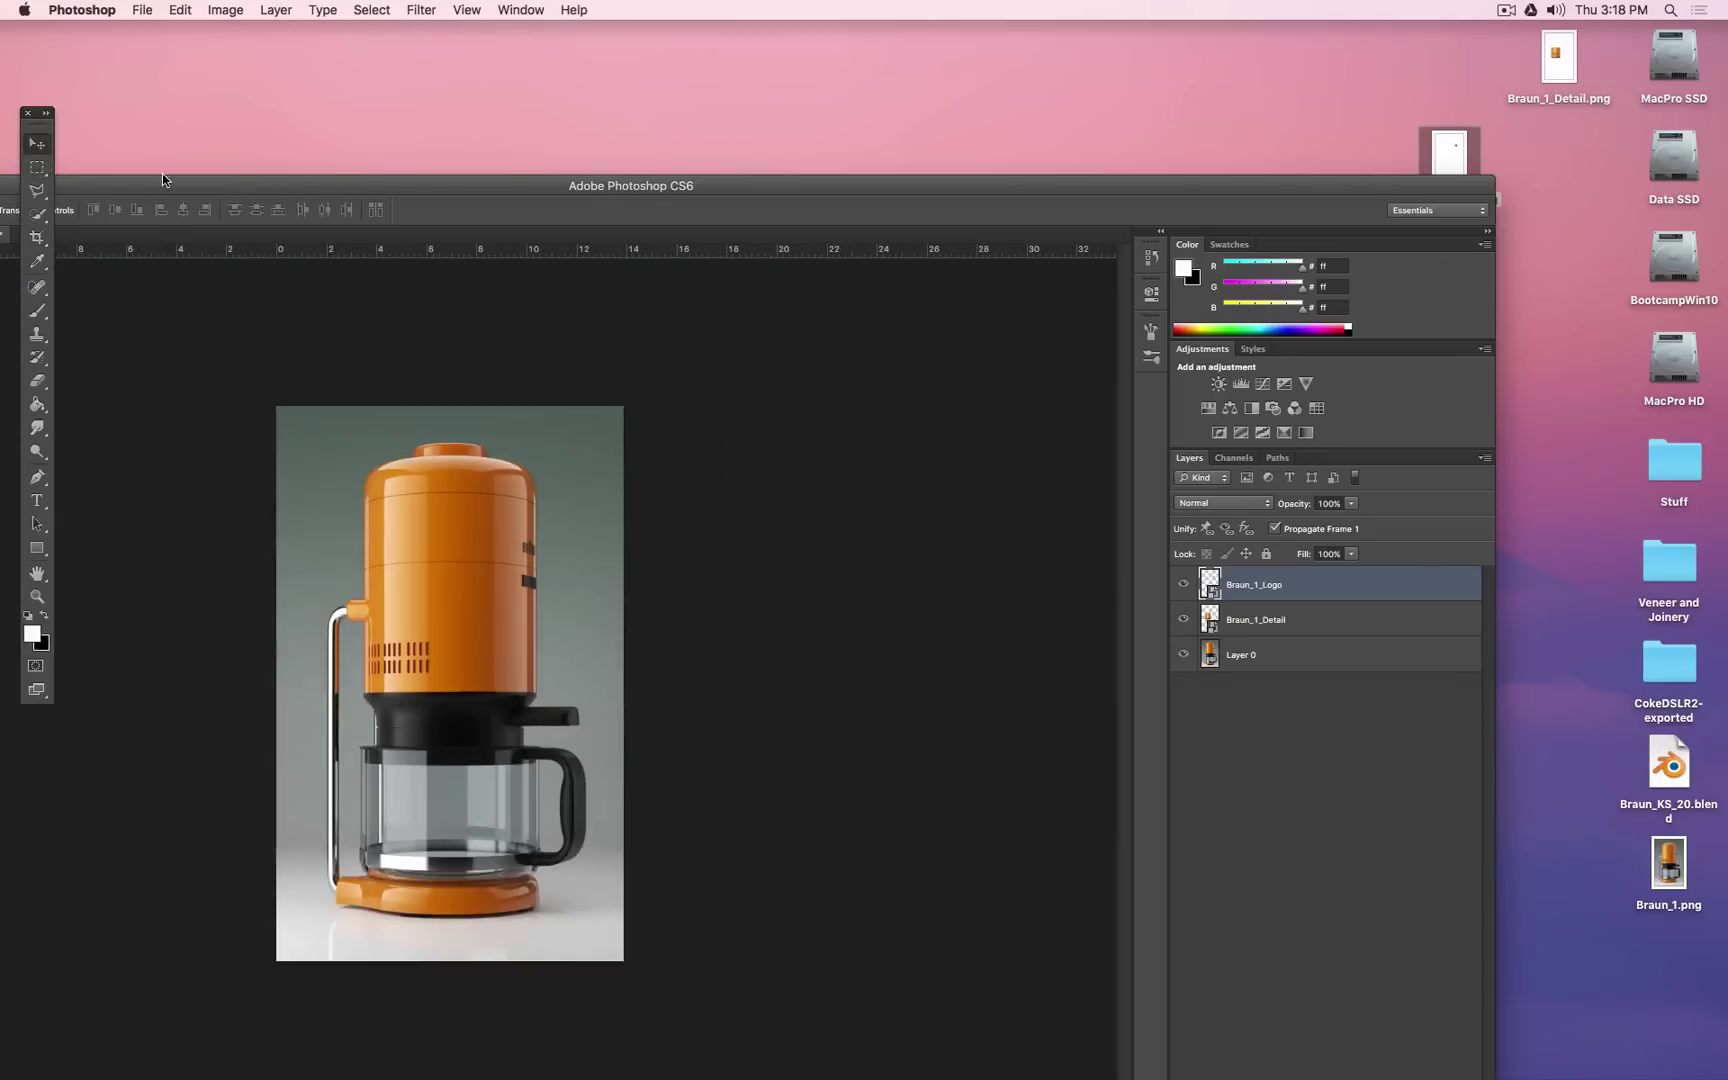
drag(298, 180, 536, 98)
click(143, 10)
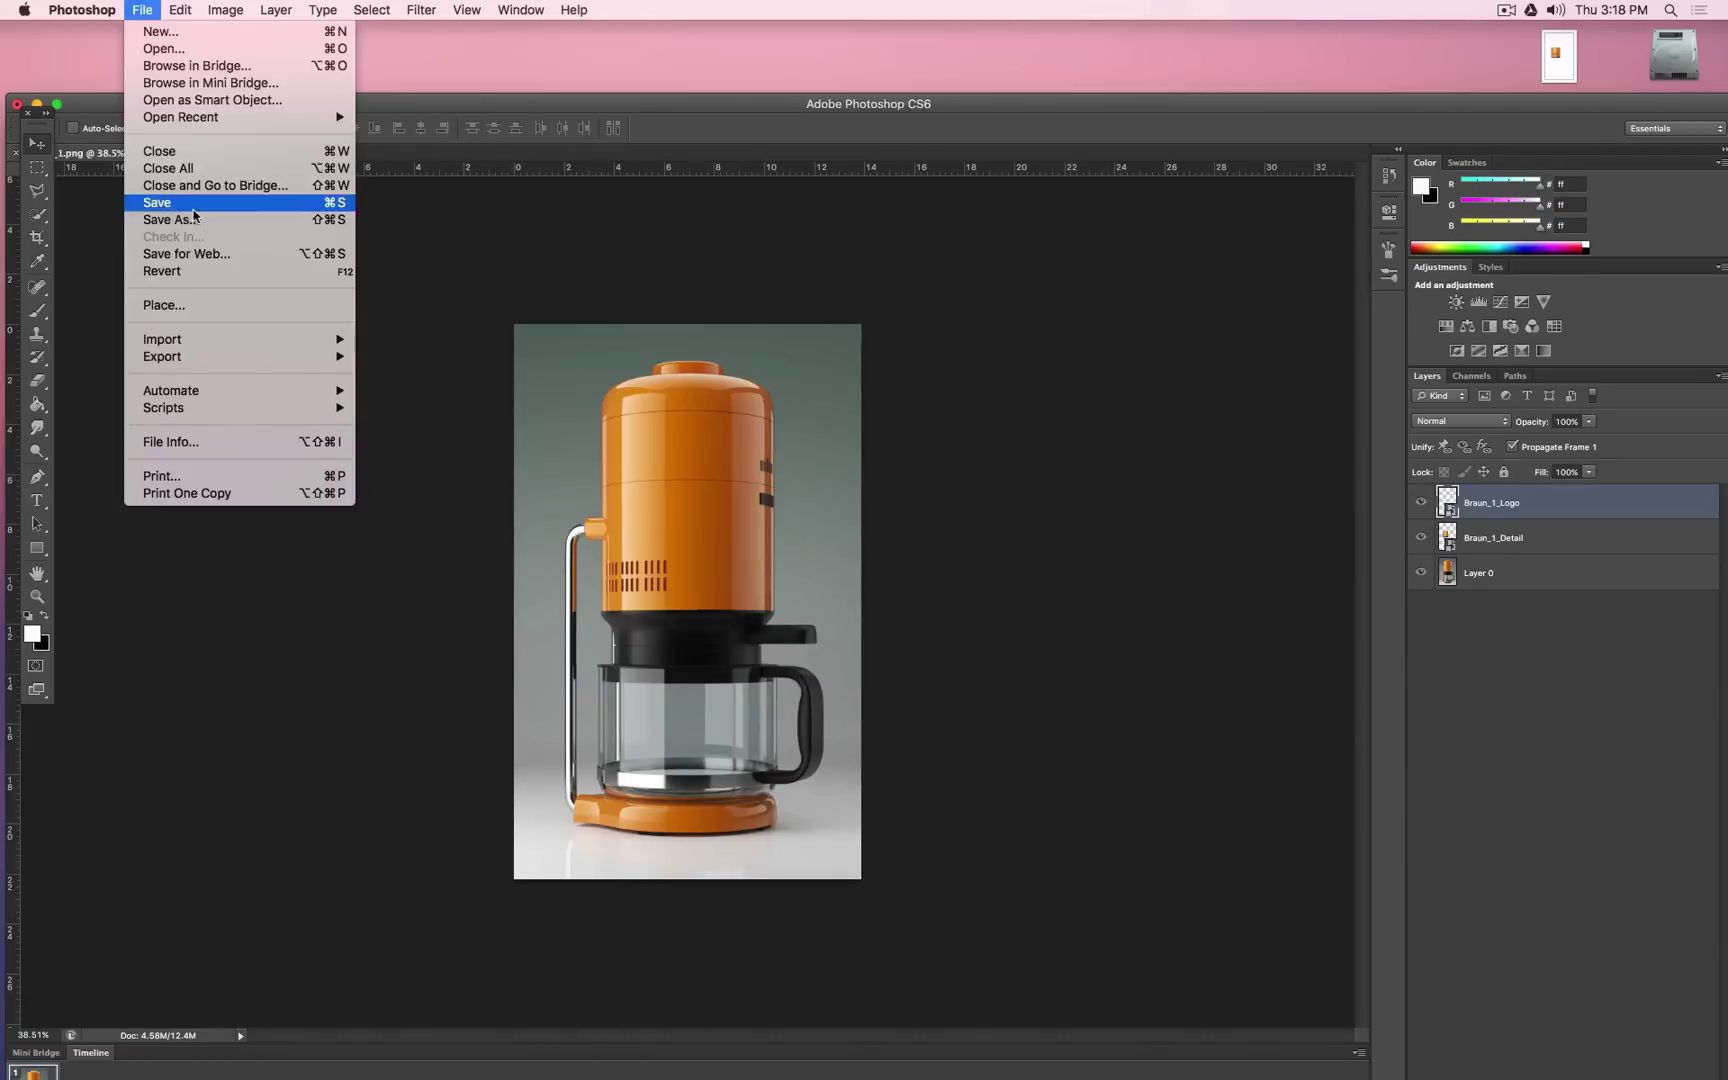
click(220, 228)
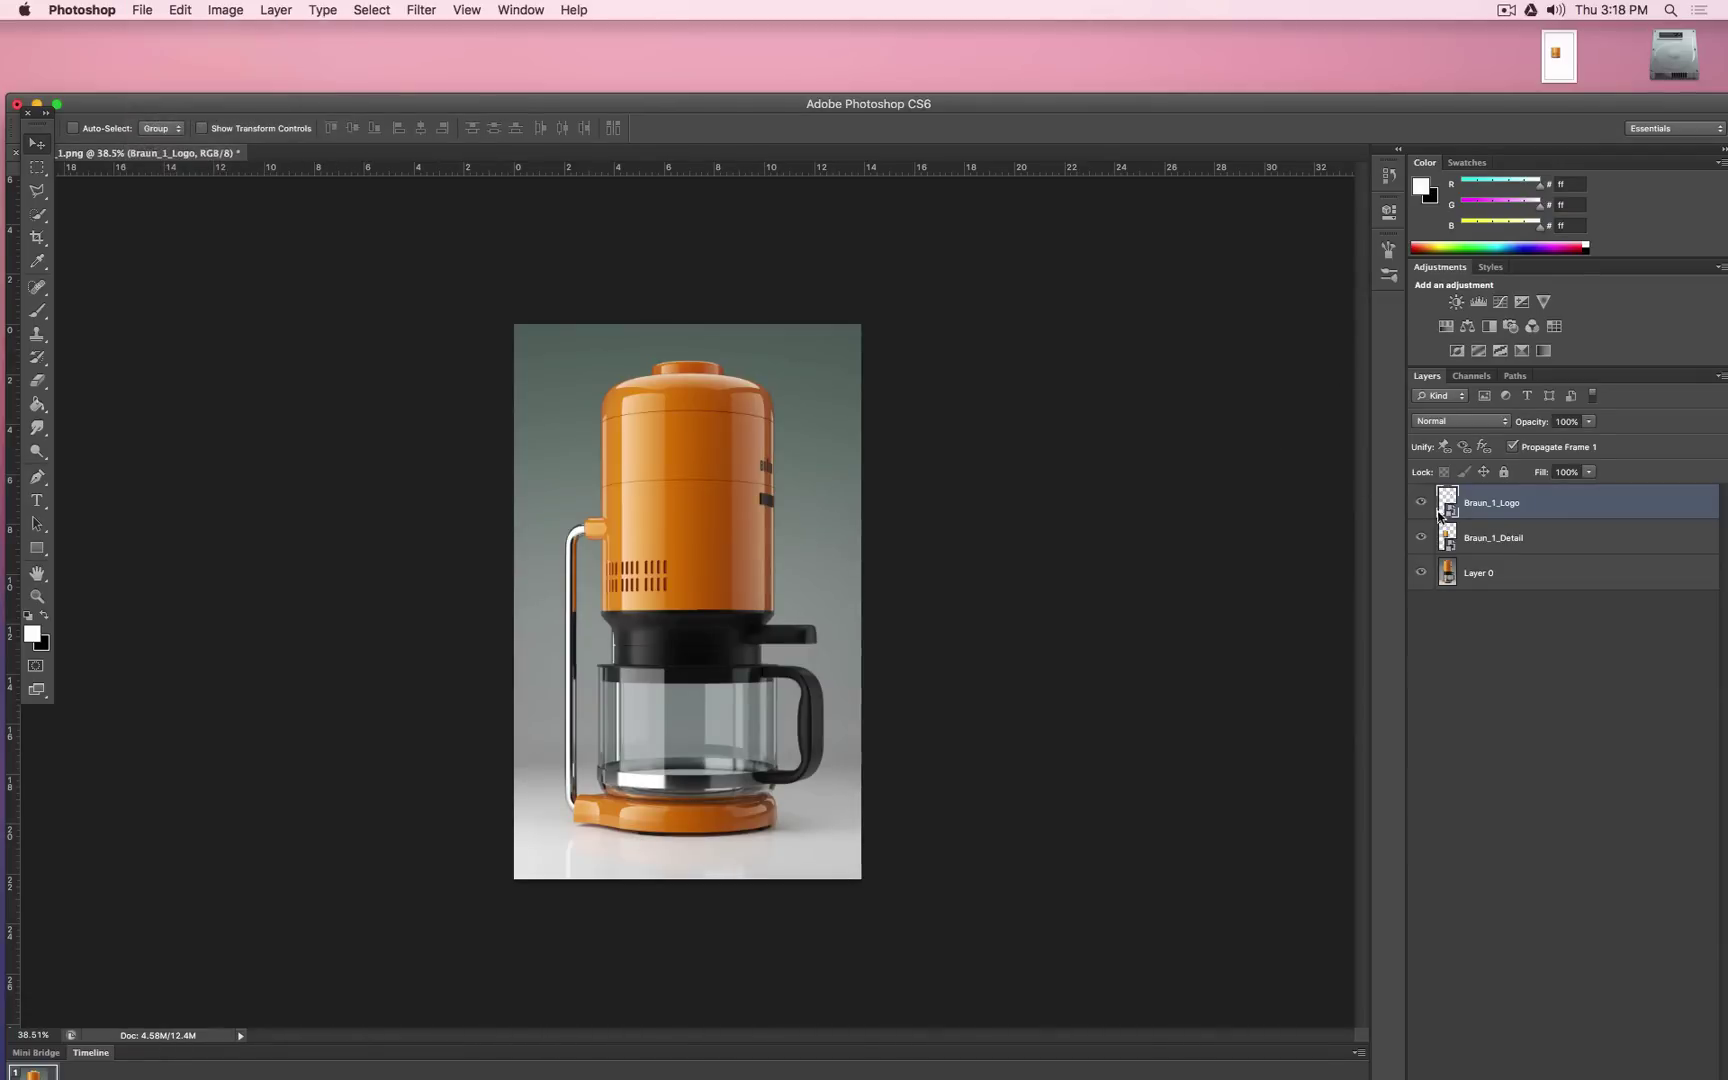
shift+click(1498, 576)
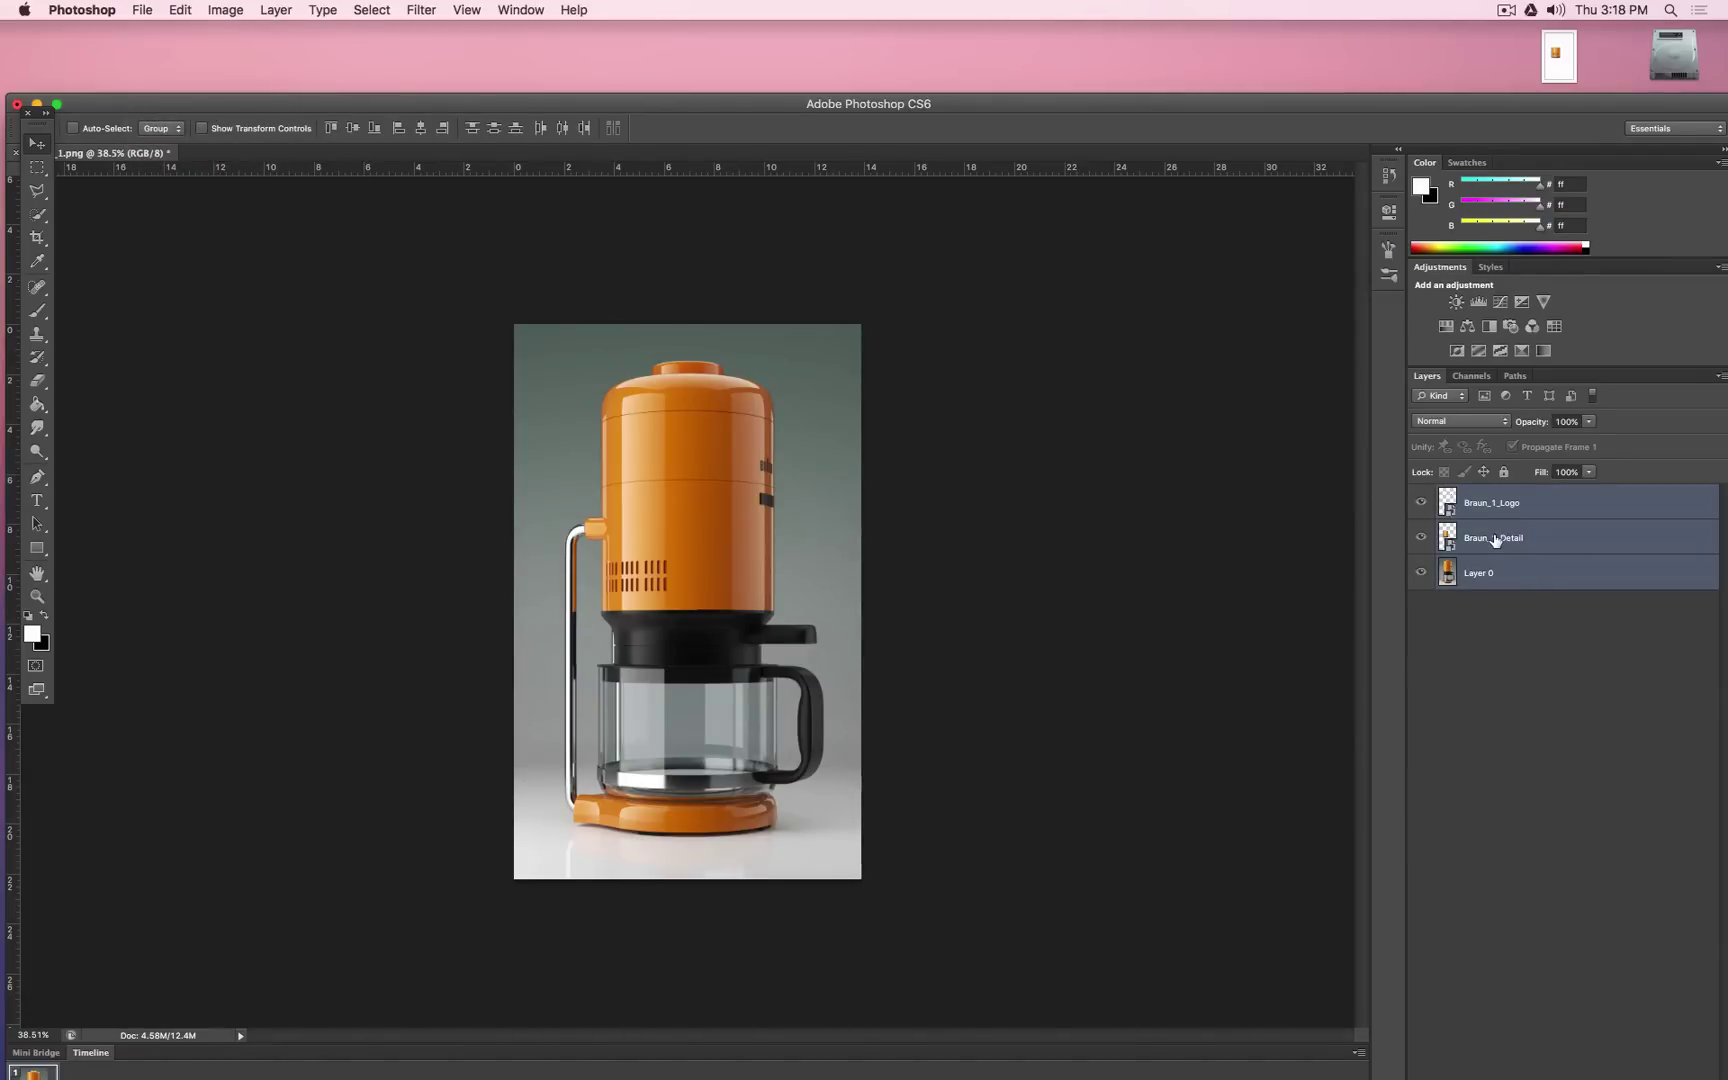
key(super+e)
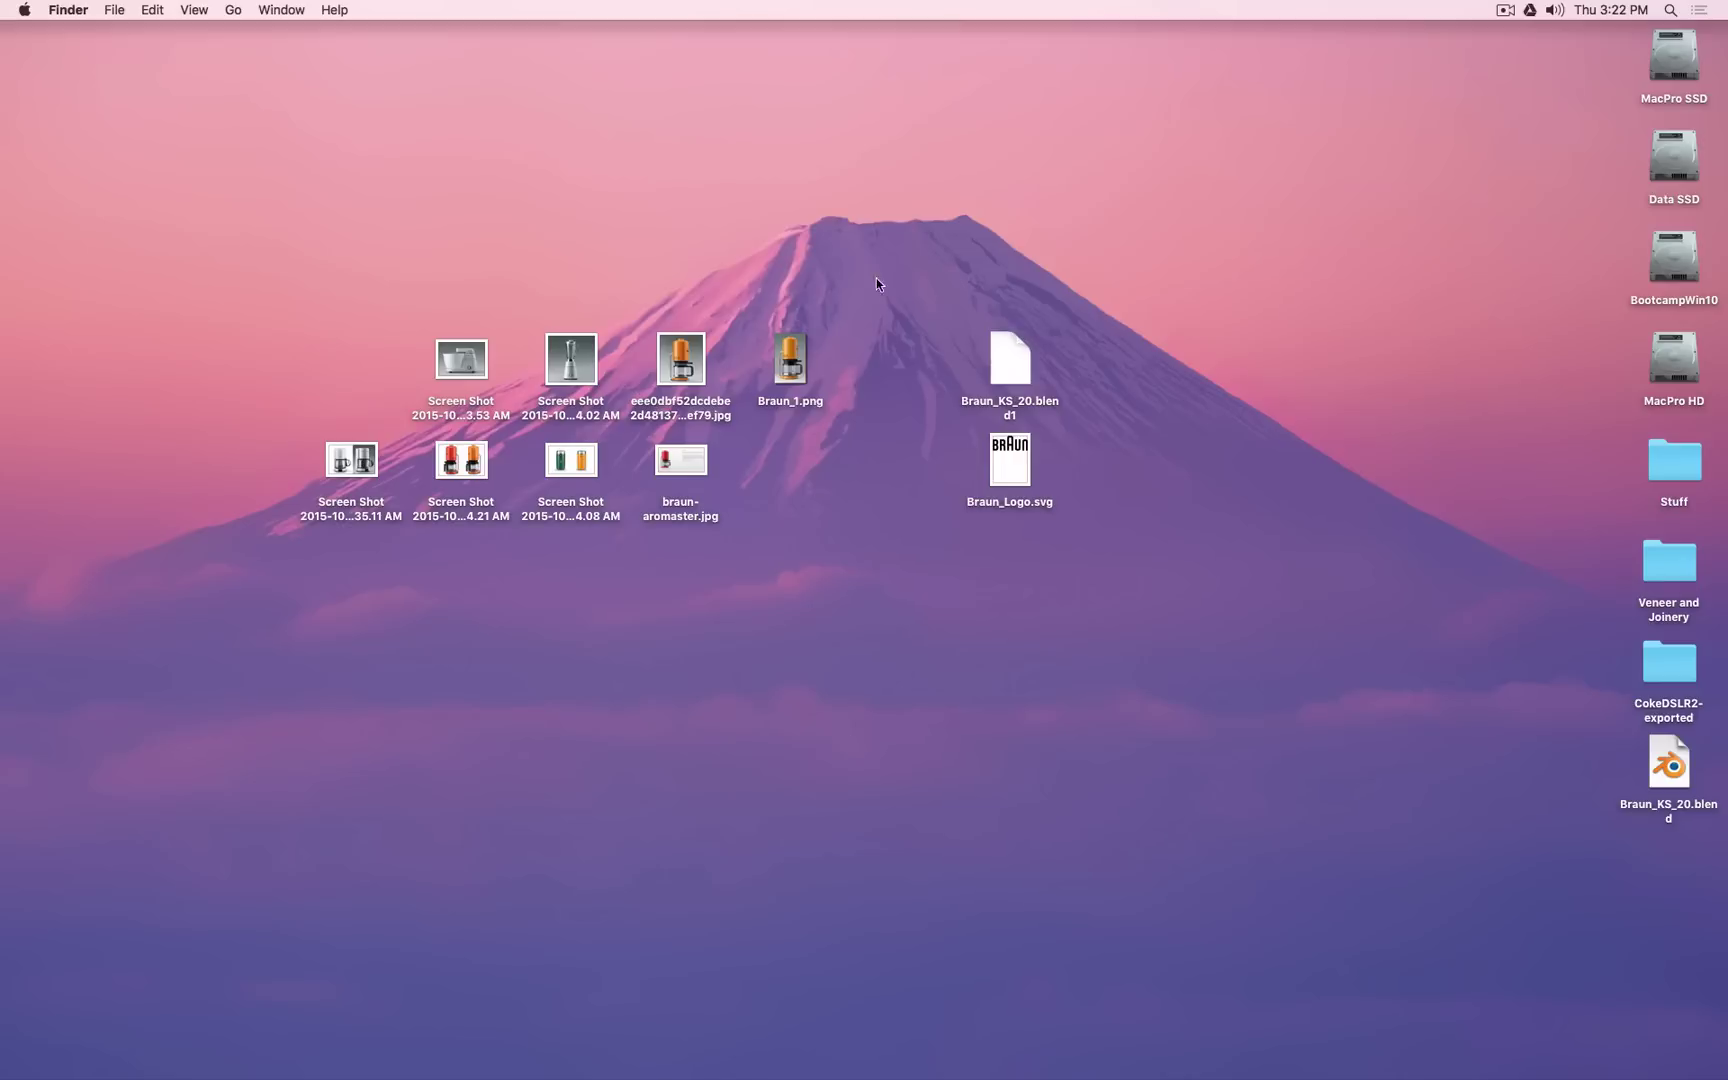
Step: Switch to the desktop and preview Braun_1.png and the orange coffee maker reference photo side by side in full screen
drag(876, 278, 664, 381)
key(space)
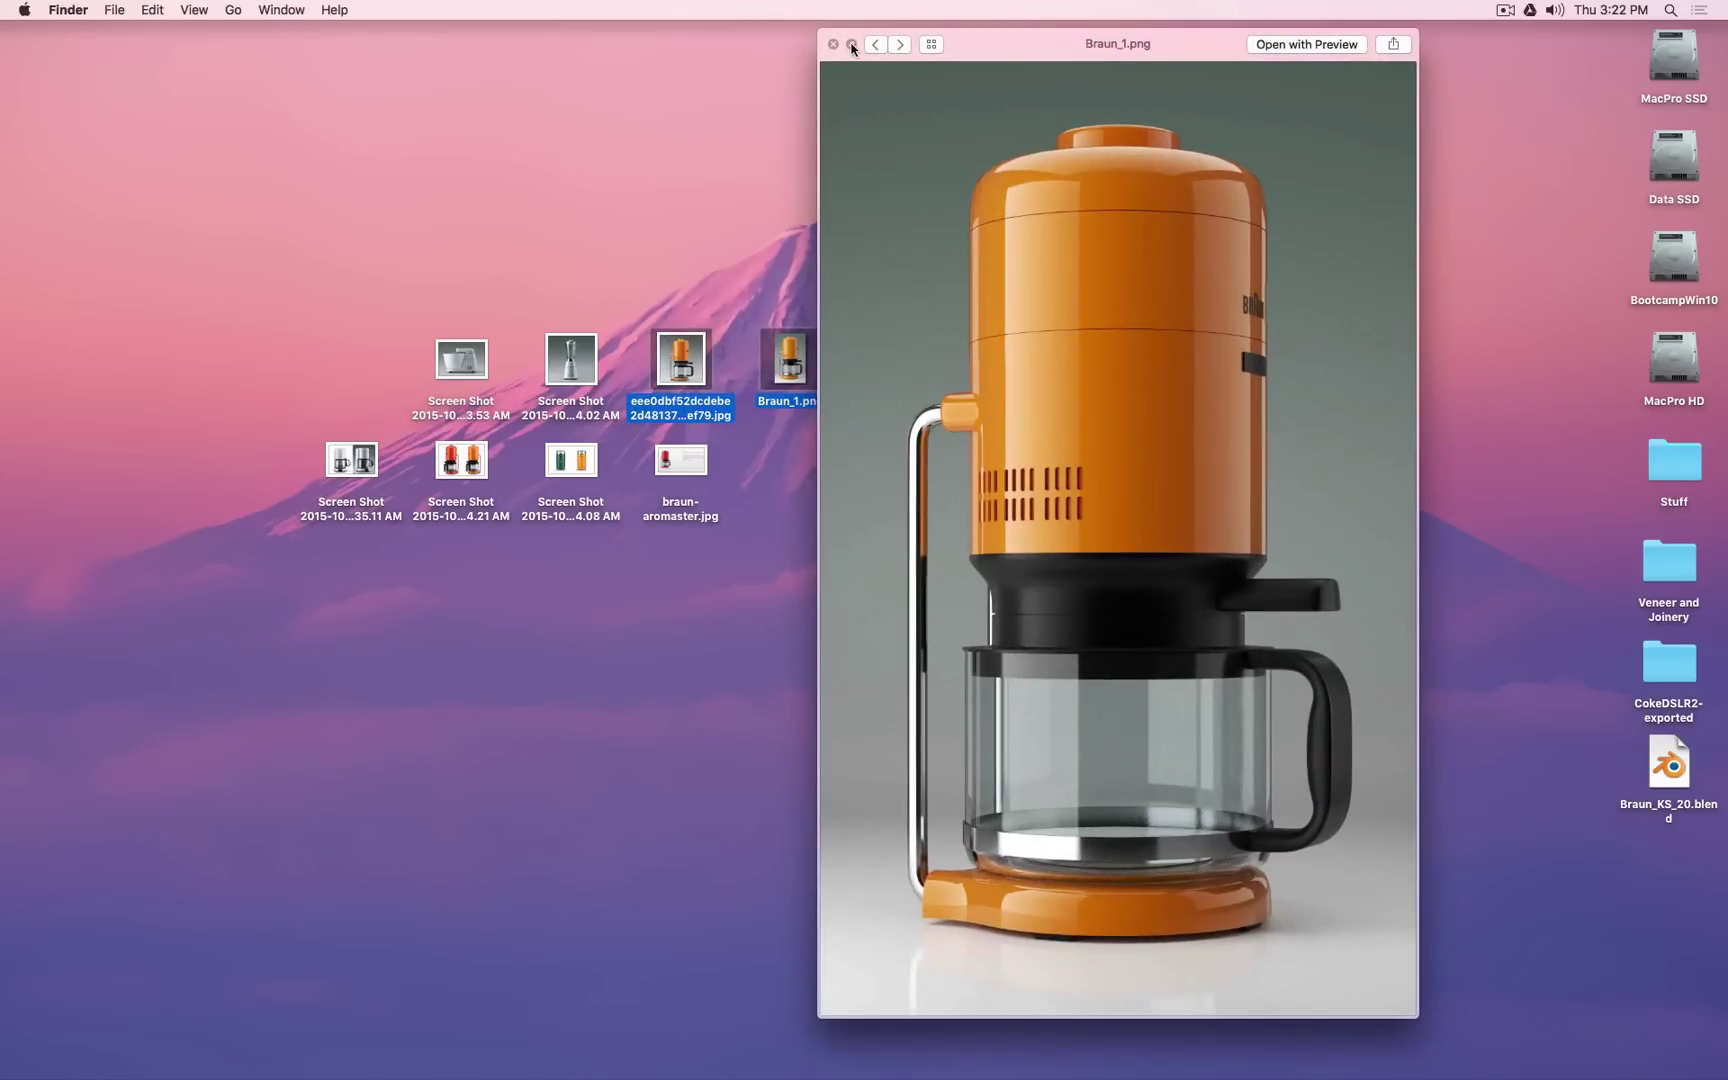
click(850, 44)
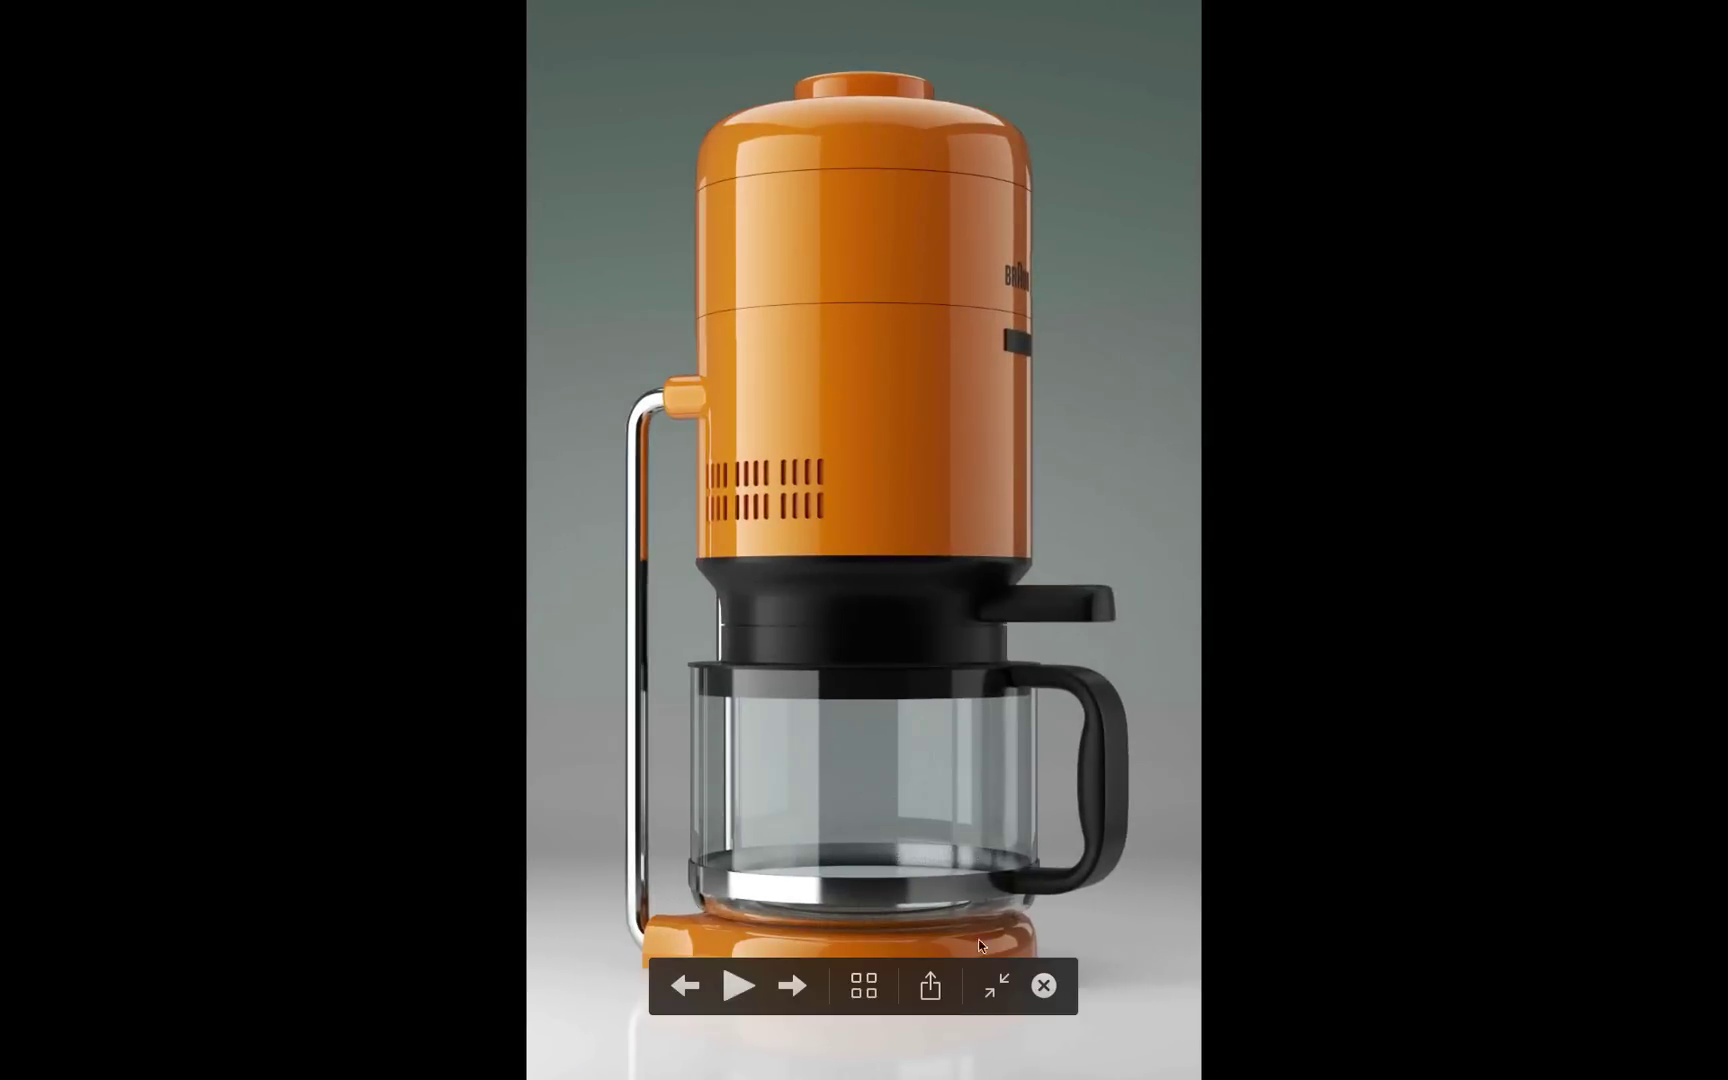
click(862, 988)
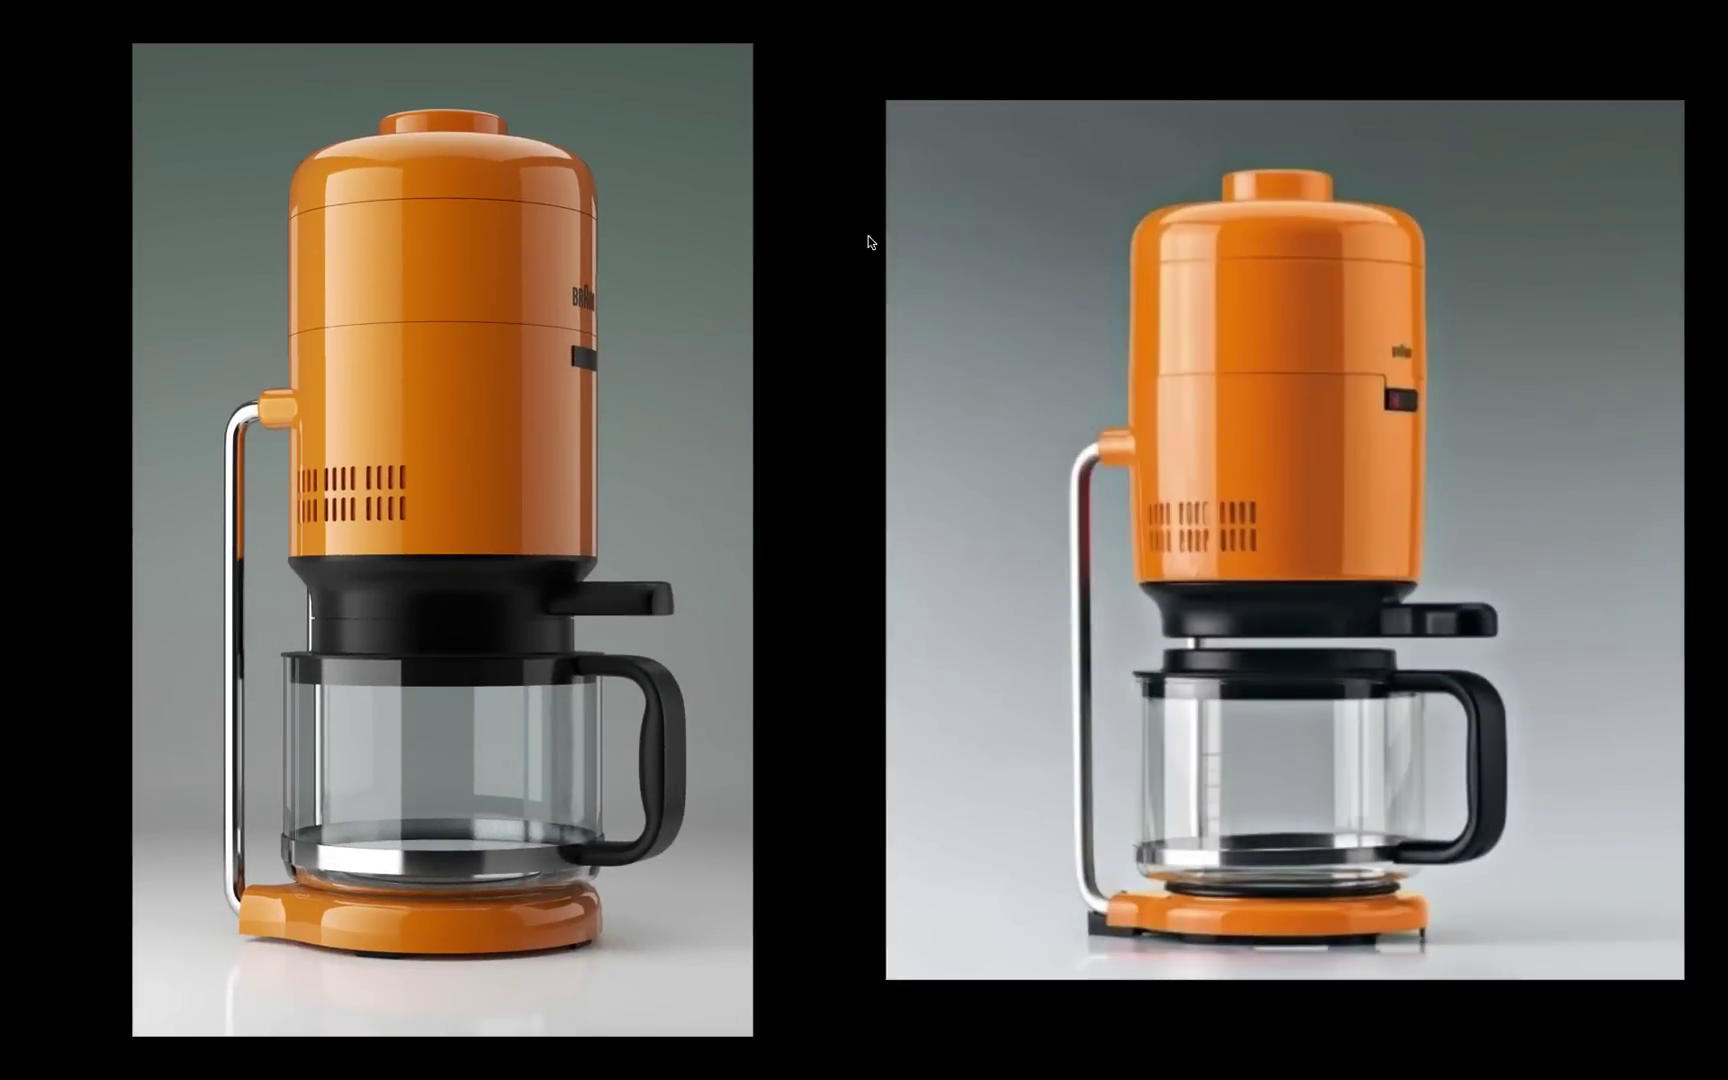
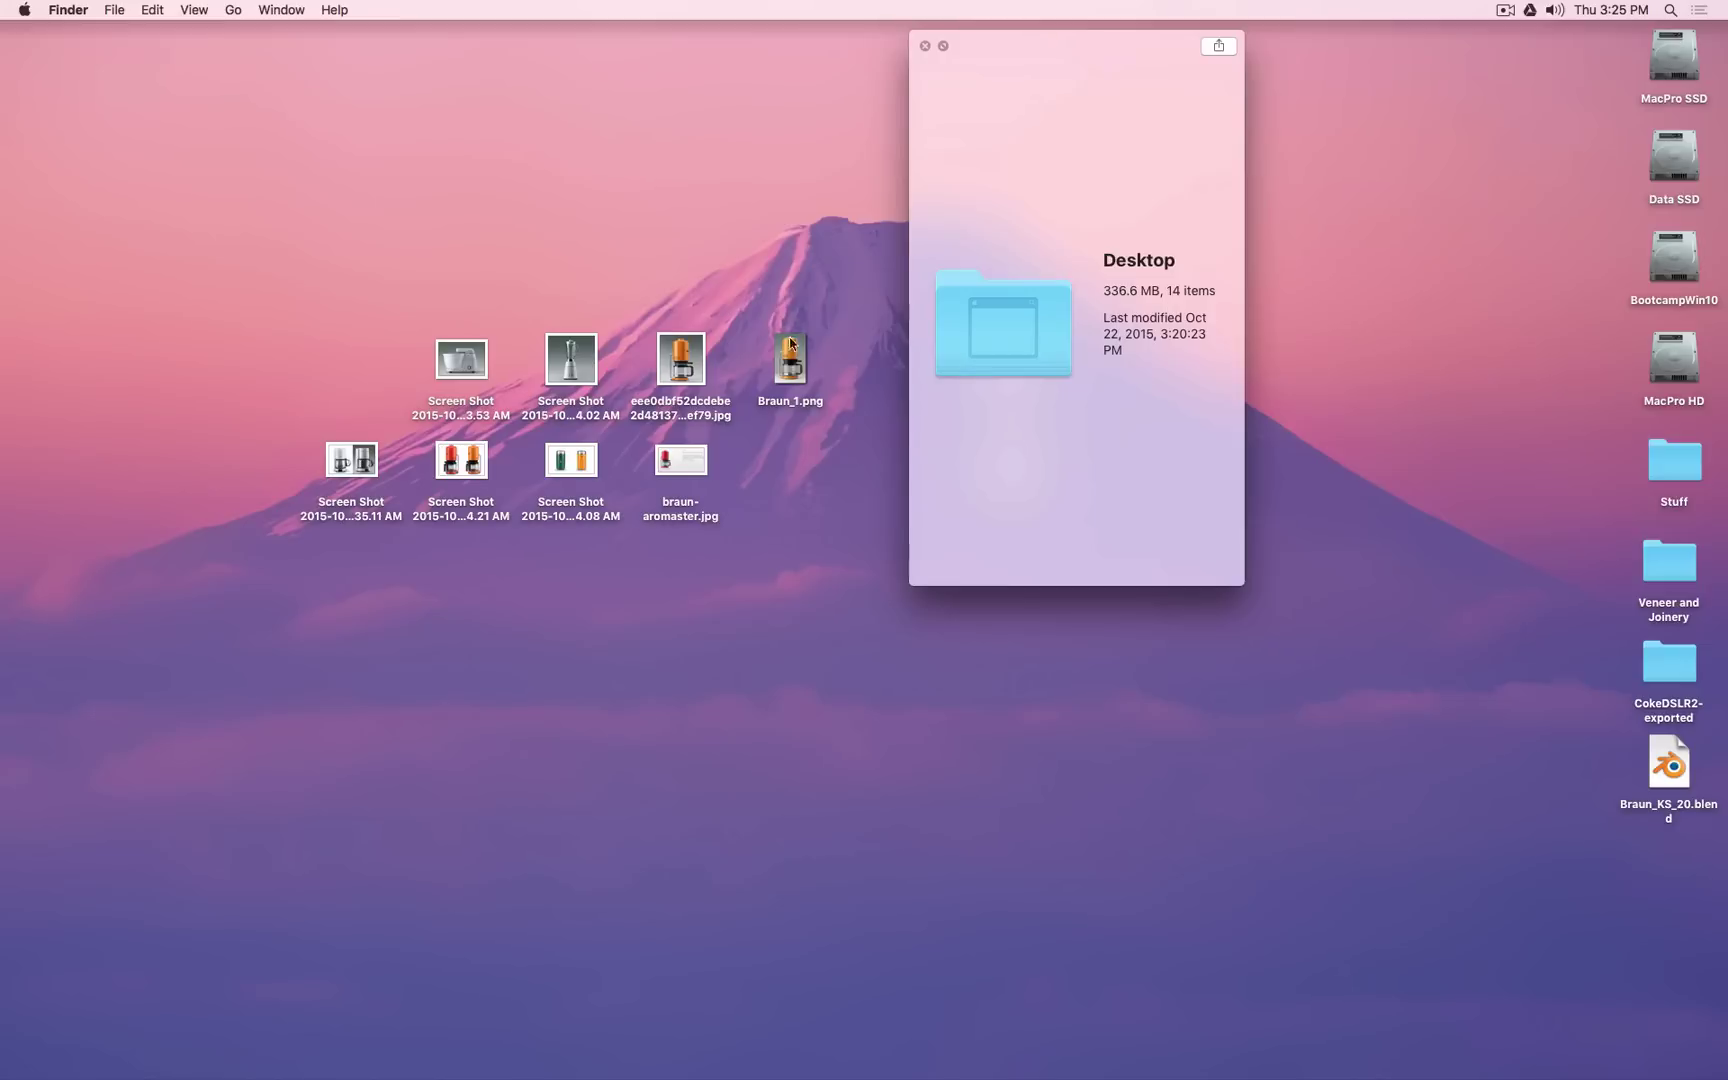
Step: Preview Braun_1.png on the desktop and flip between it and the reference photo to compare them
click(790, 342)
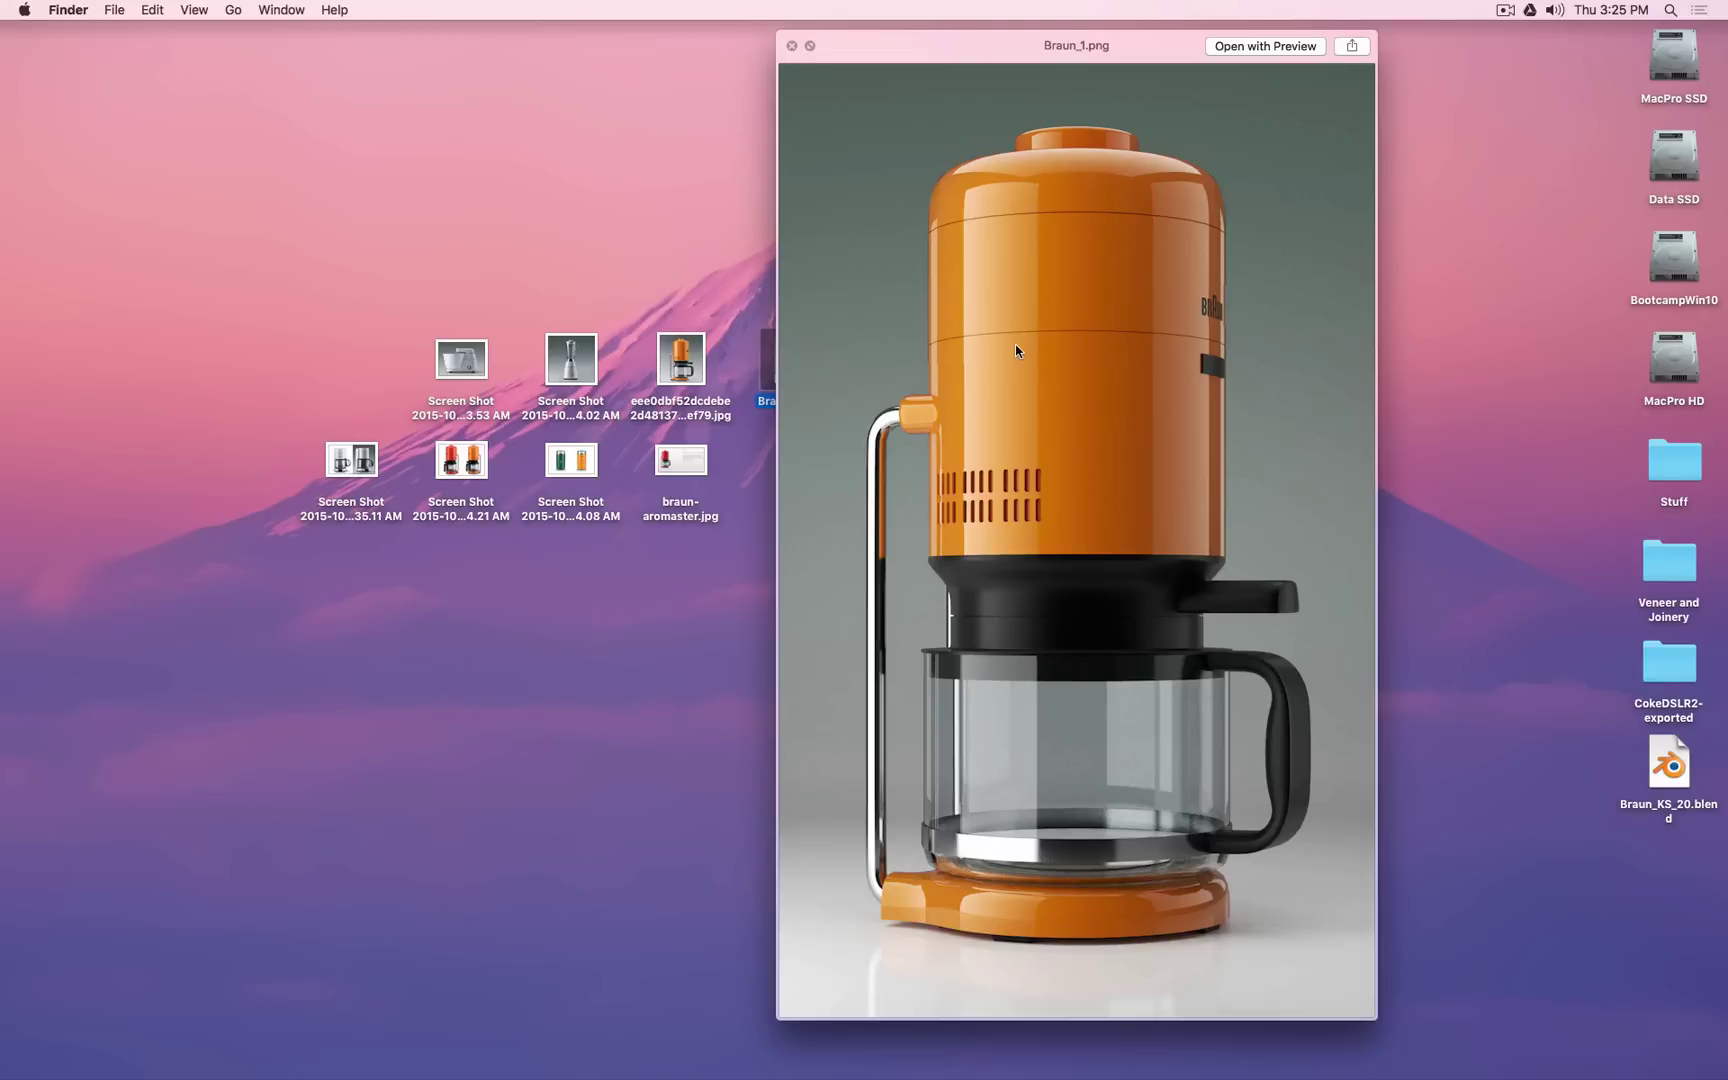
key(Left)
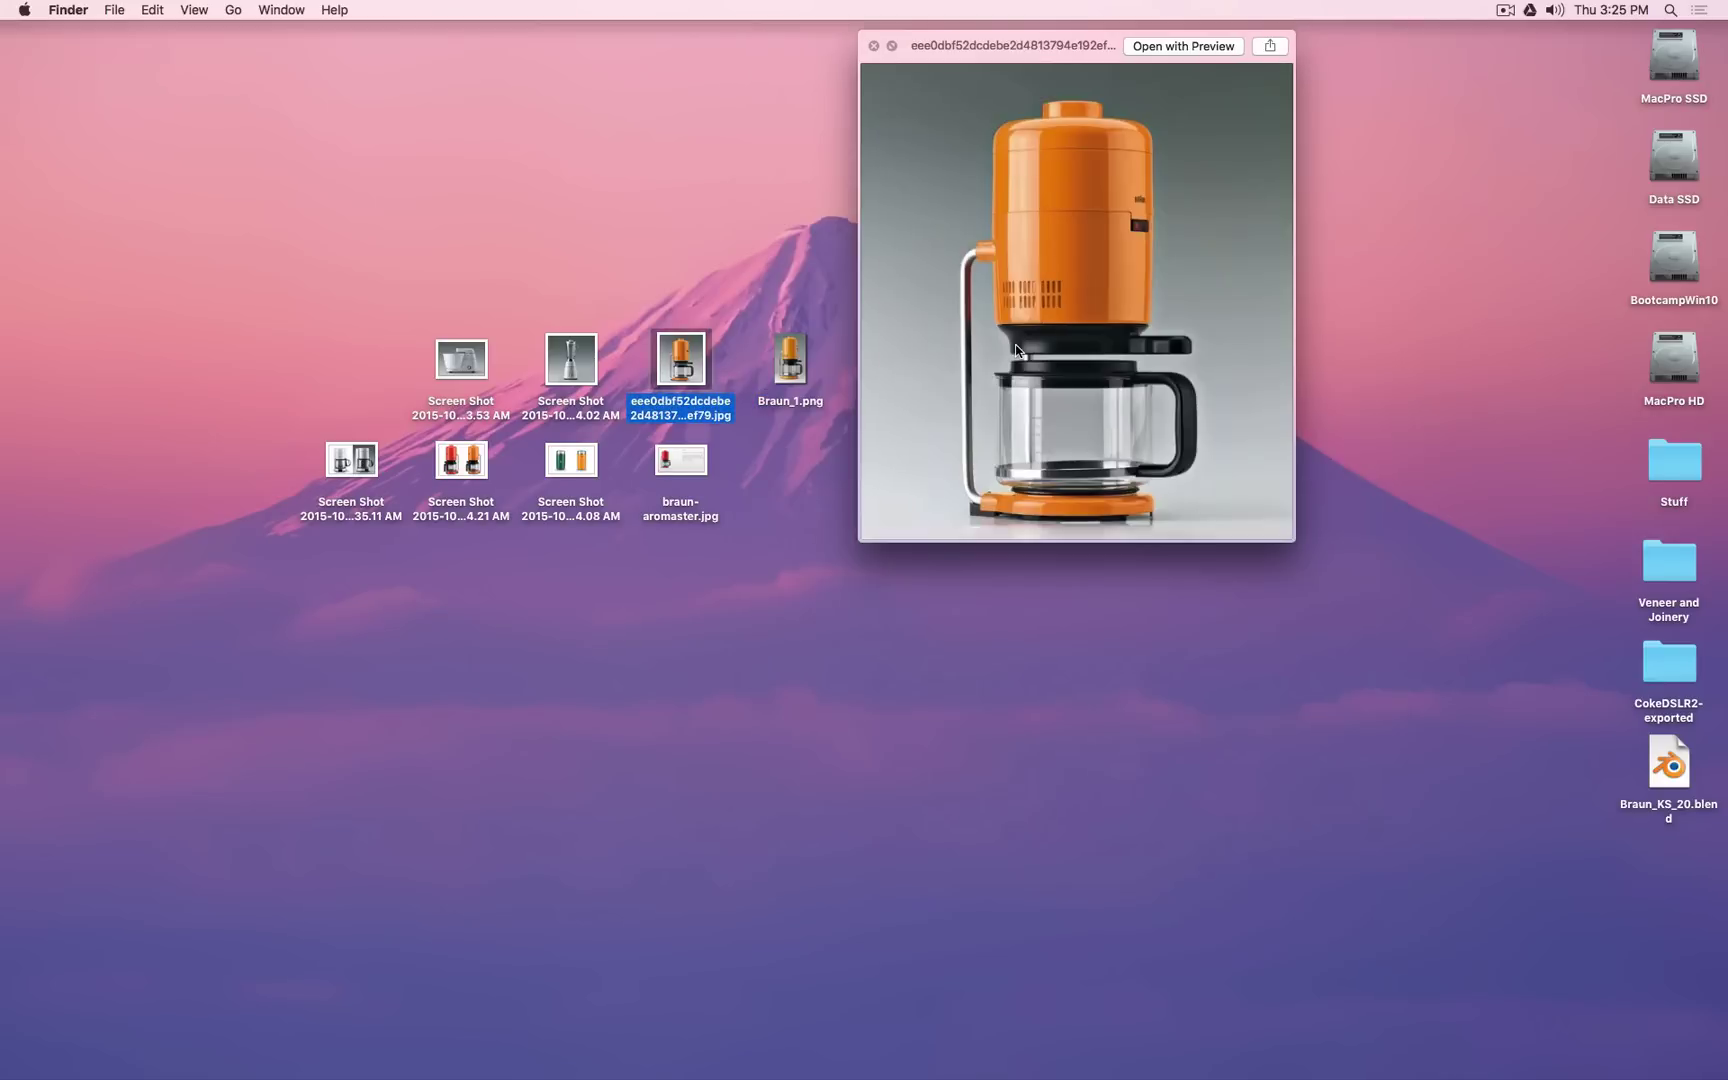
key(Right)
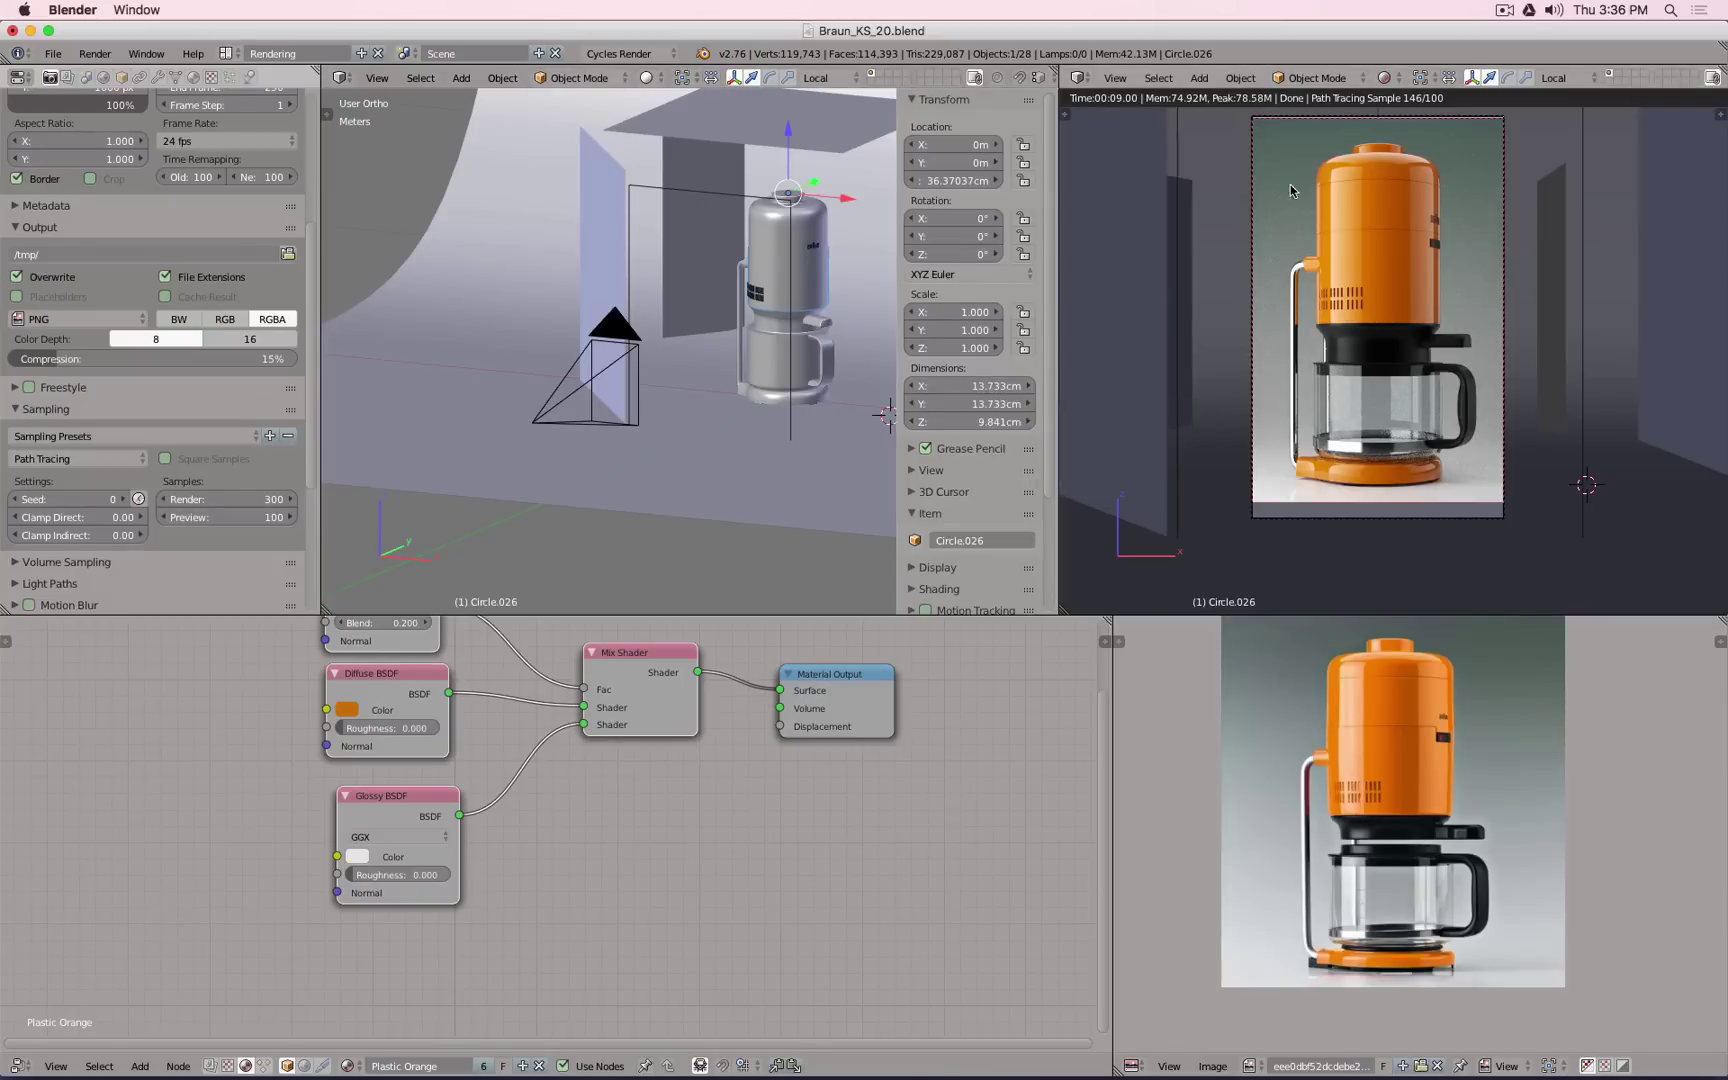
Step: Switch to Blender and select the curved backdrop plane to bring its full Floor material node network into view
right_click(501, 254)
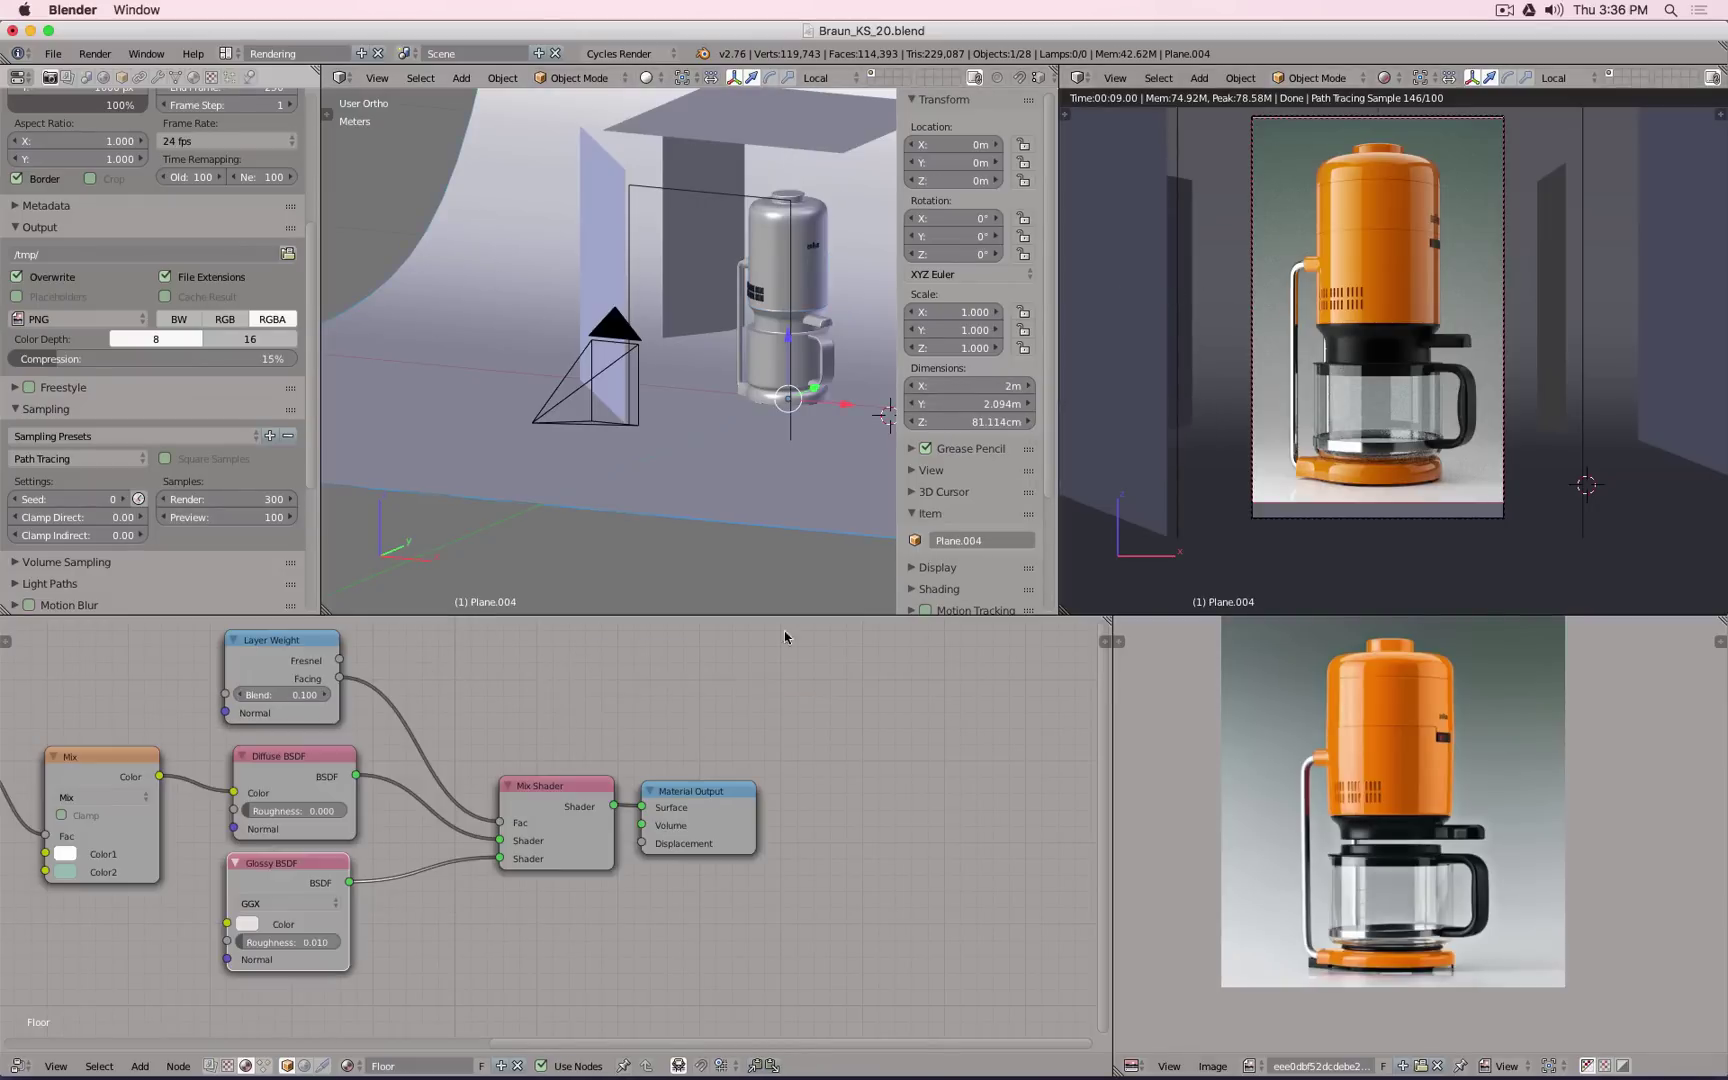
scroll(467, 394, down, 8)
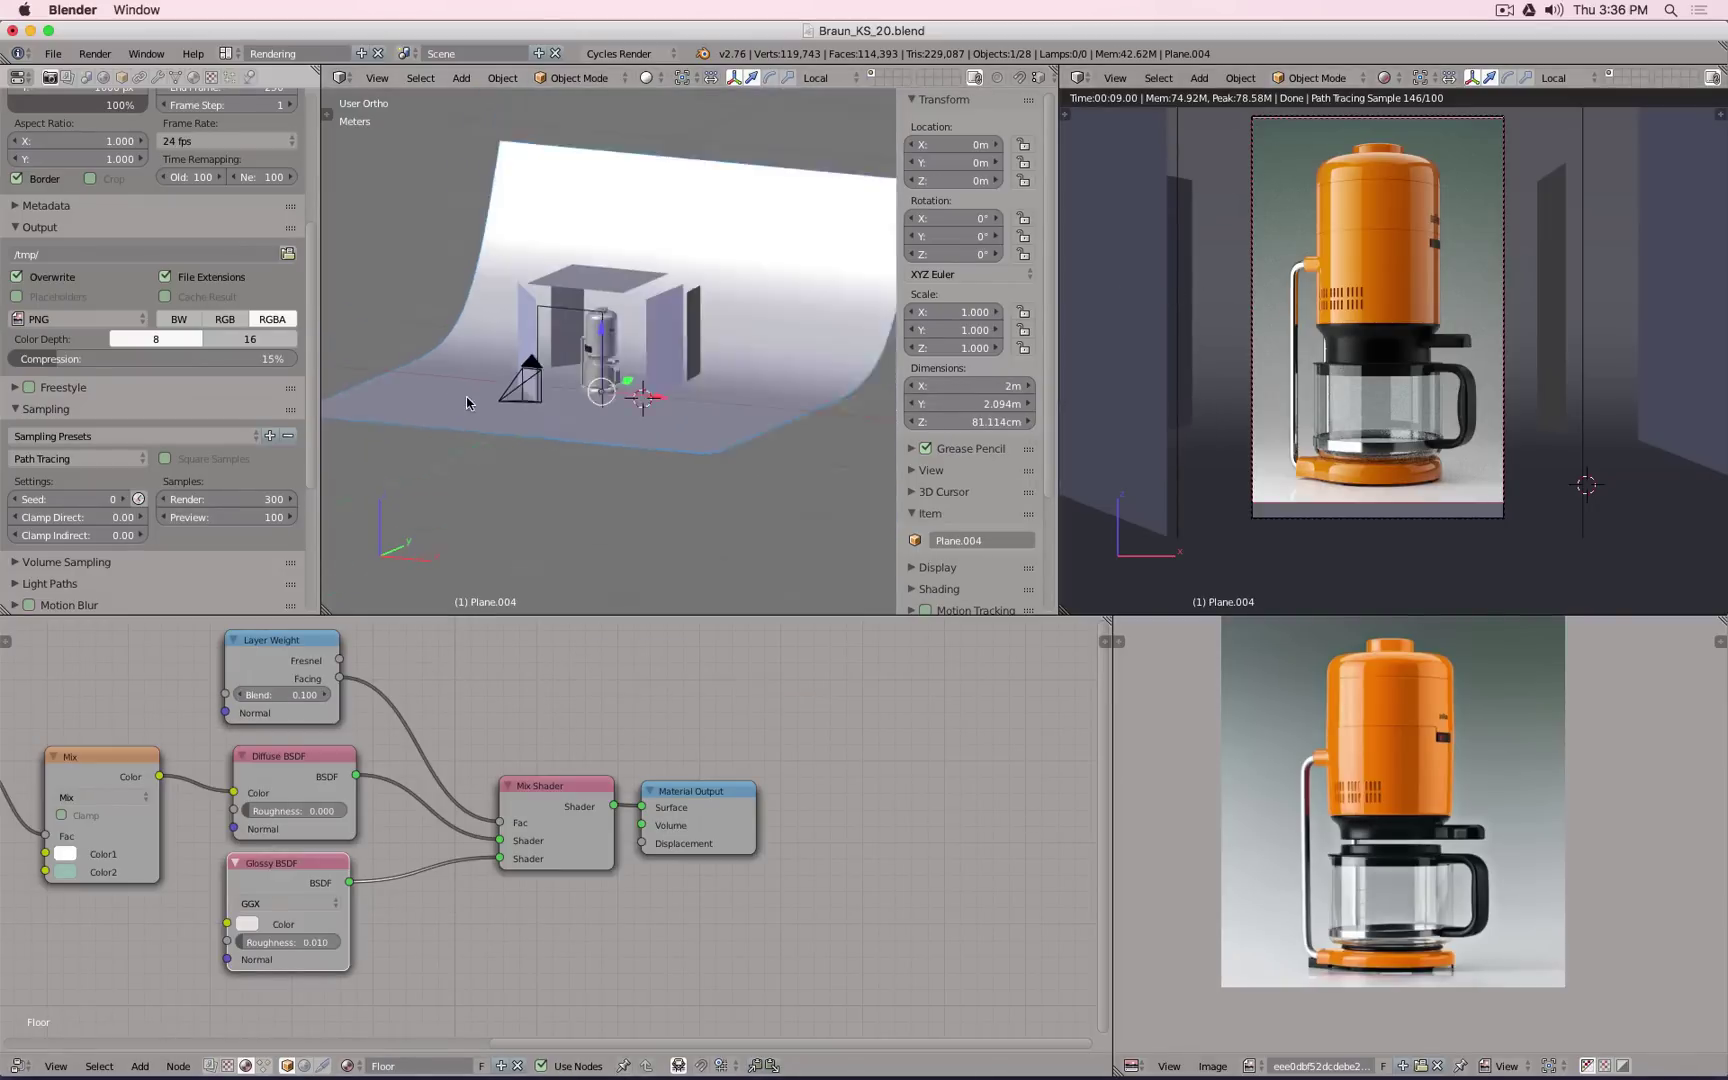
middle_drag(756, 392, 663, 455)
scroll(544, 811, down, 1)
scroll(544, 811, down, 6)
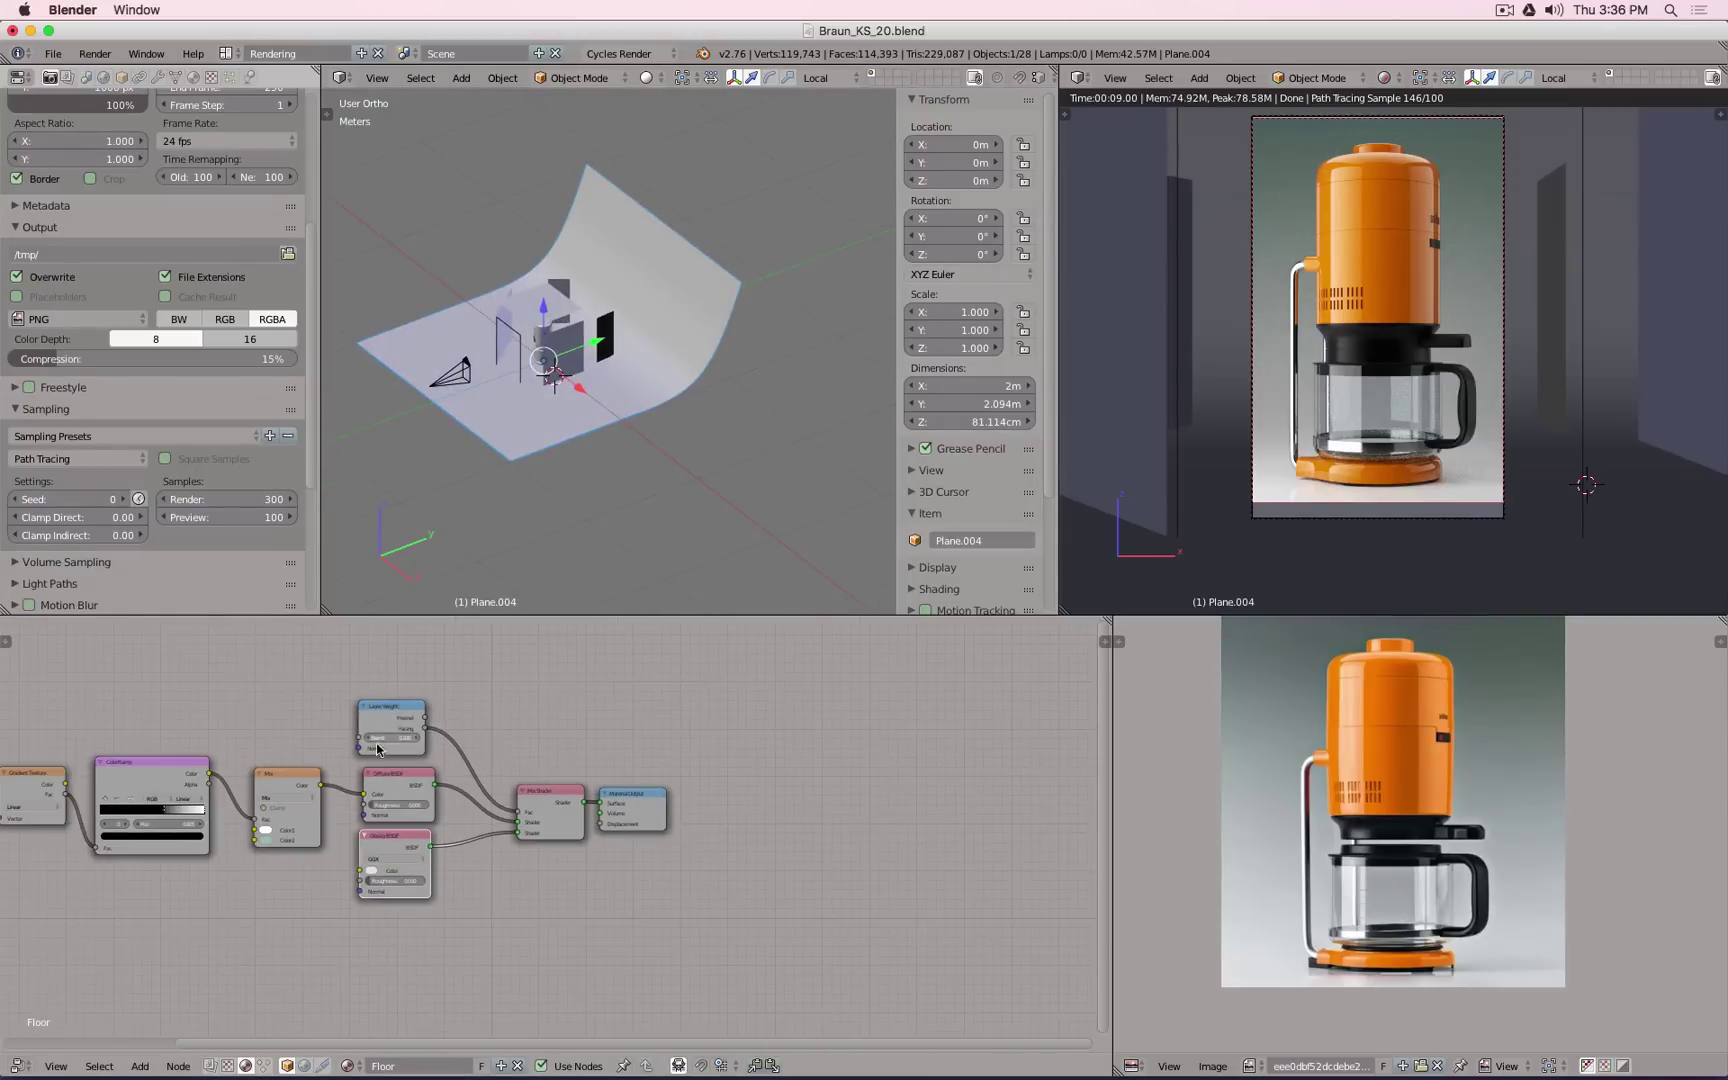
middle_drag(267, 785, 486, 755)
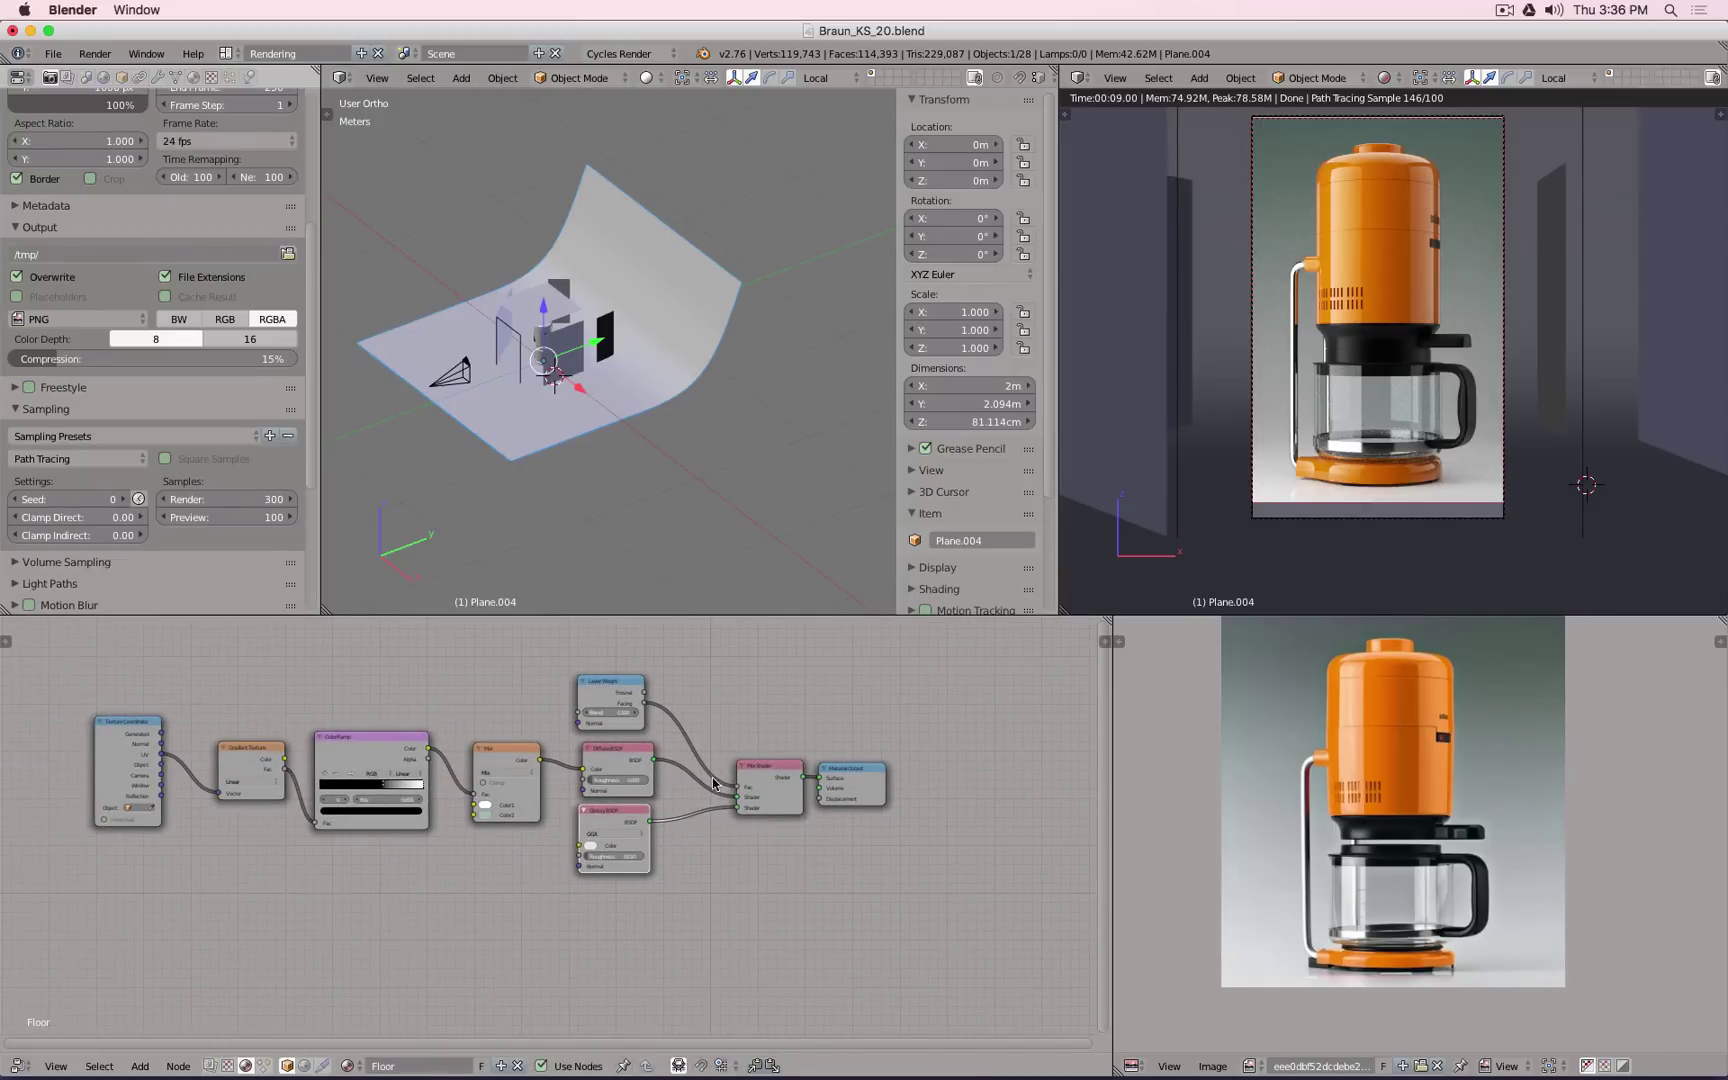
scroll(845, 910, up, 2)
Step: Duplicate the Diffuse BSDF and Material Output nodes below the Floor network and connect the copied shader to the copied output's Surface
click(552, 716)
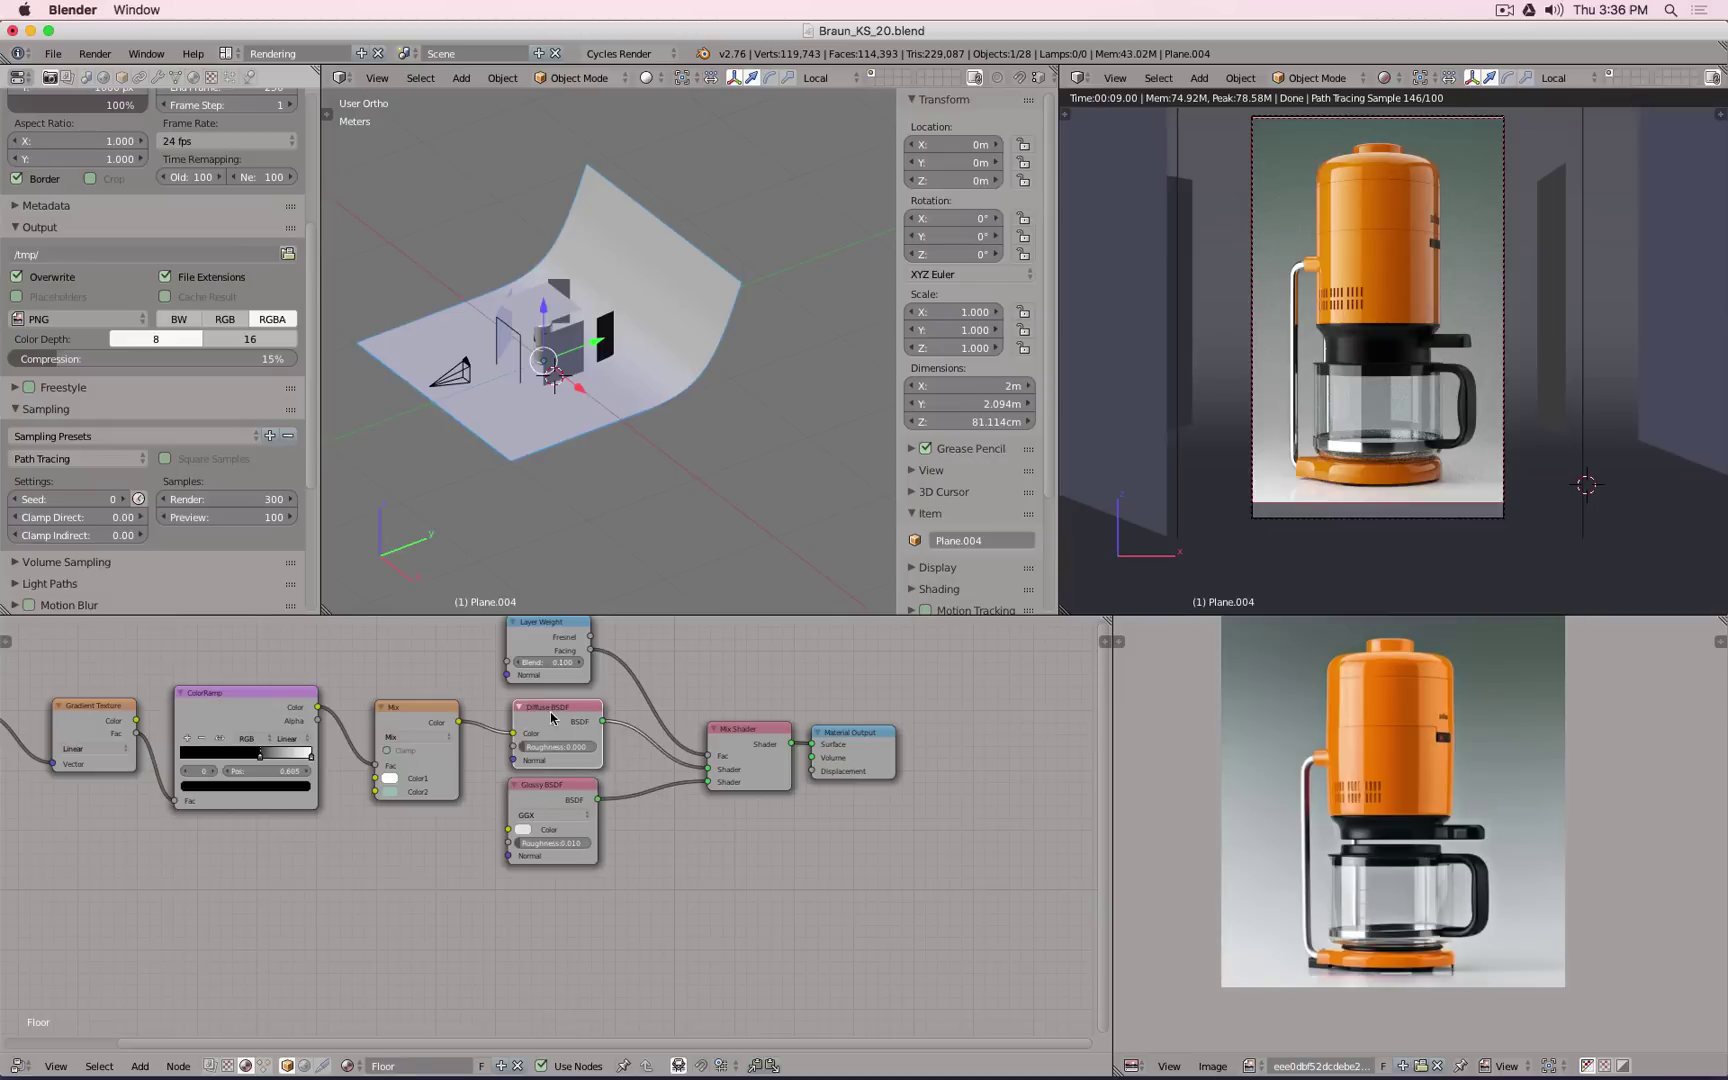
click(870, 741)
key(shift+d)
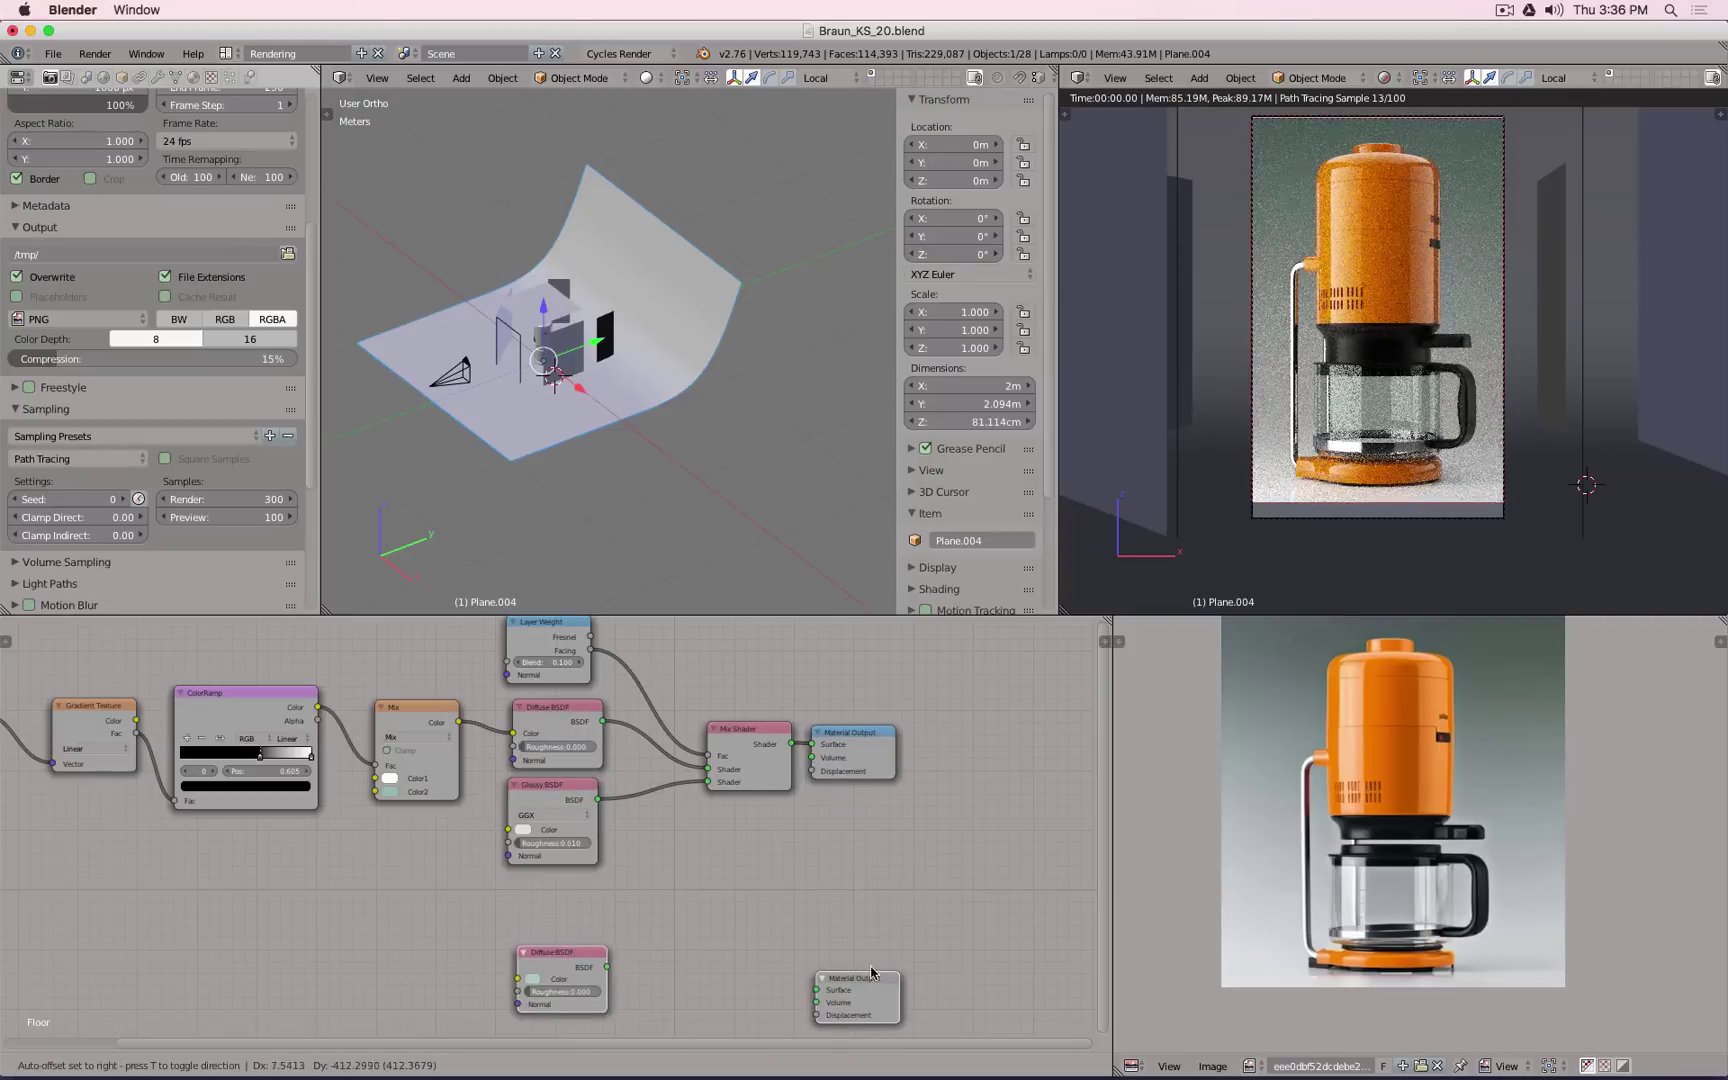
click(867, 951)
drag(601, 945, 811, 968)
Step: Set the duplicated Diffuse BSDF's colour to white and make its Material Output the active one
click(540, 957)
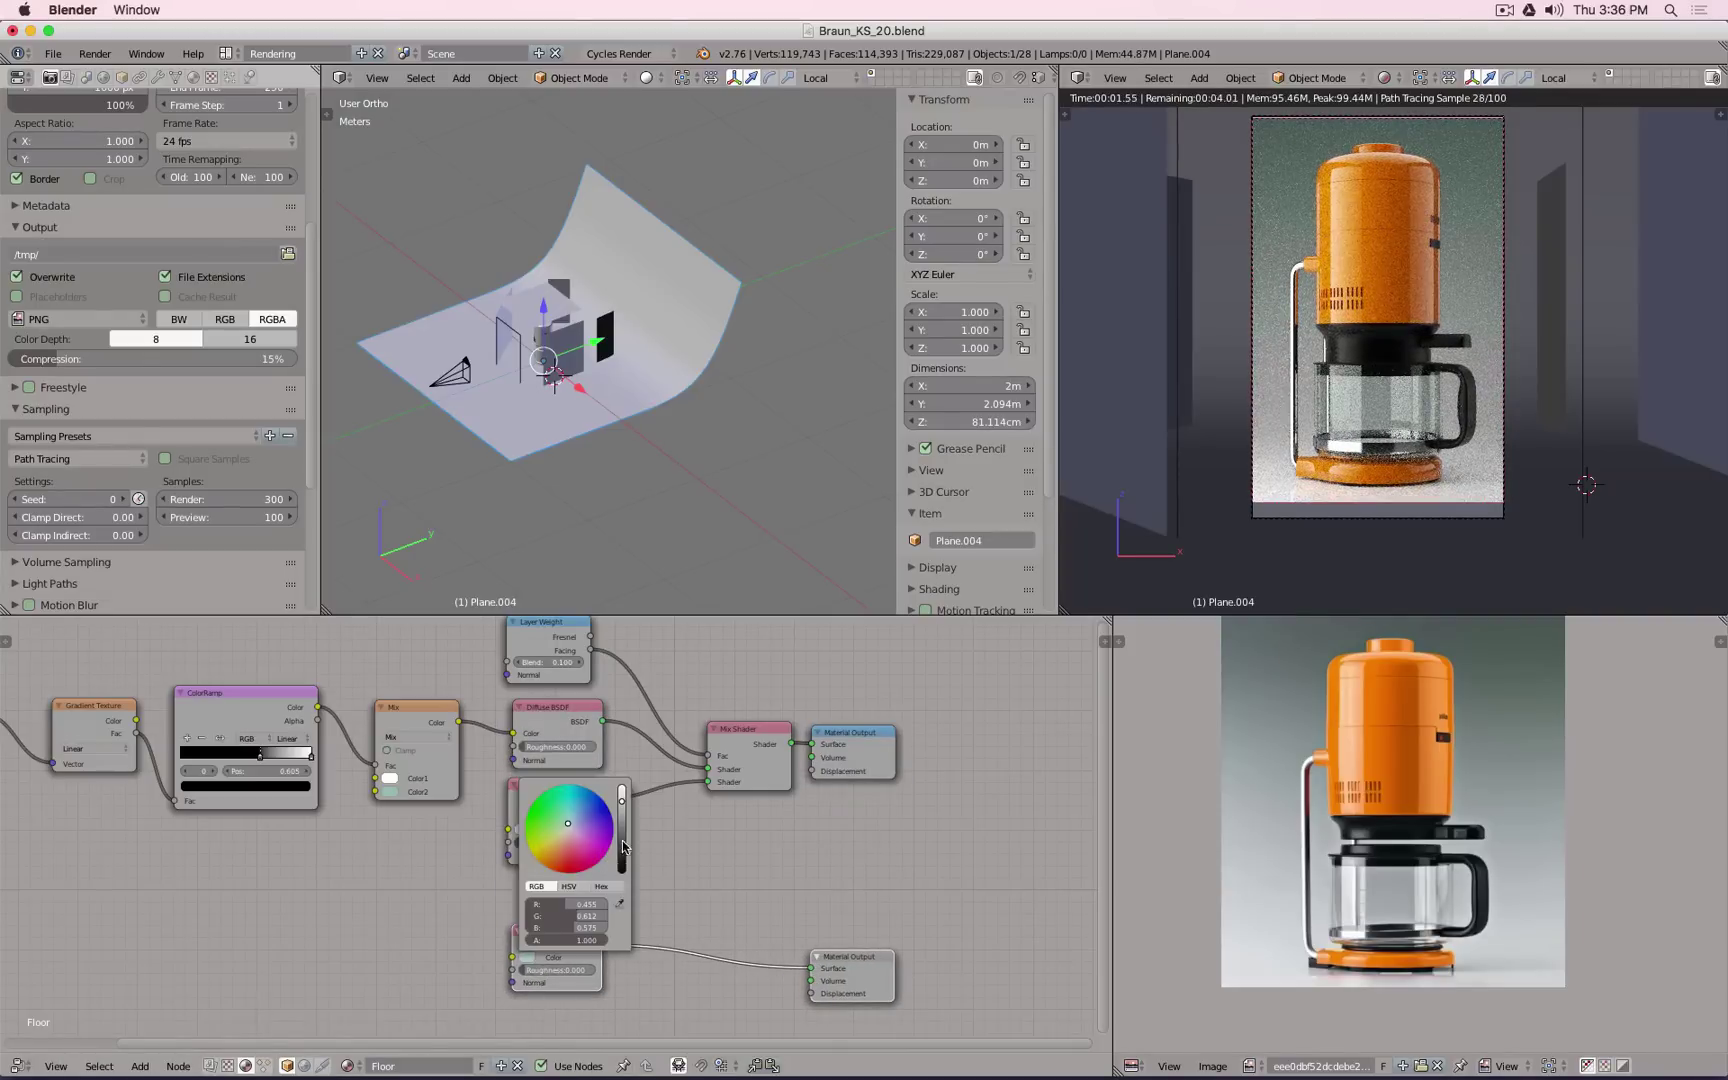
drag(623, 845, 623, 792)
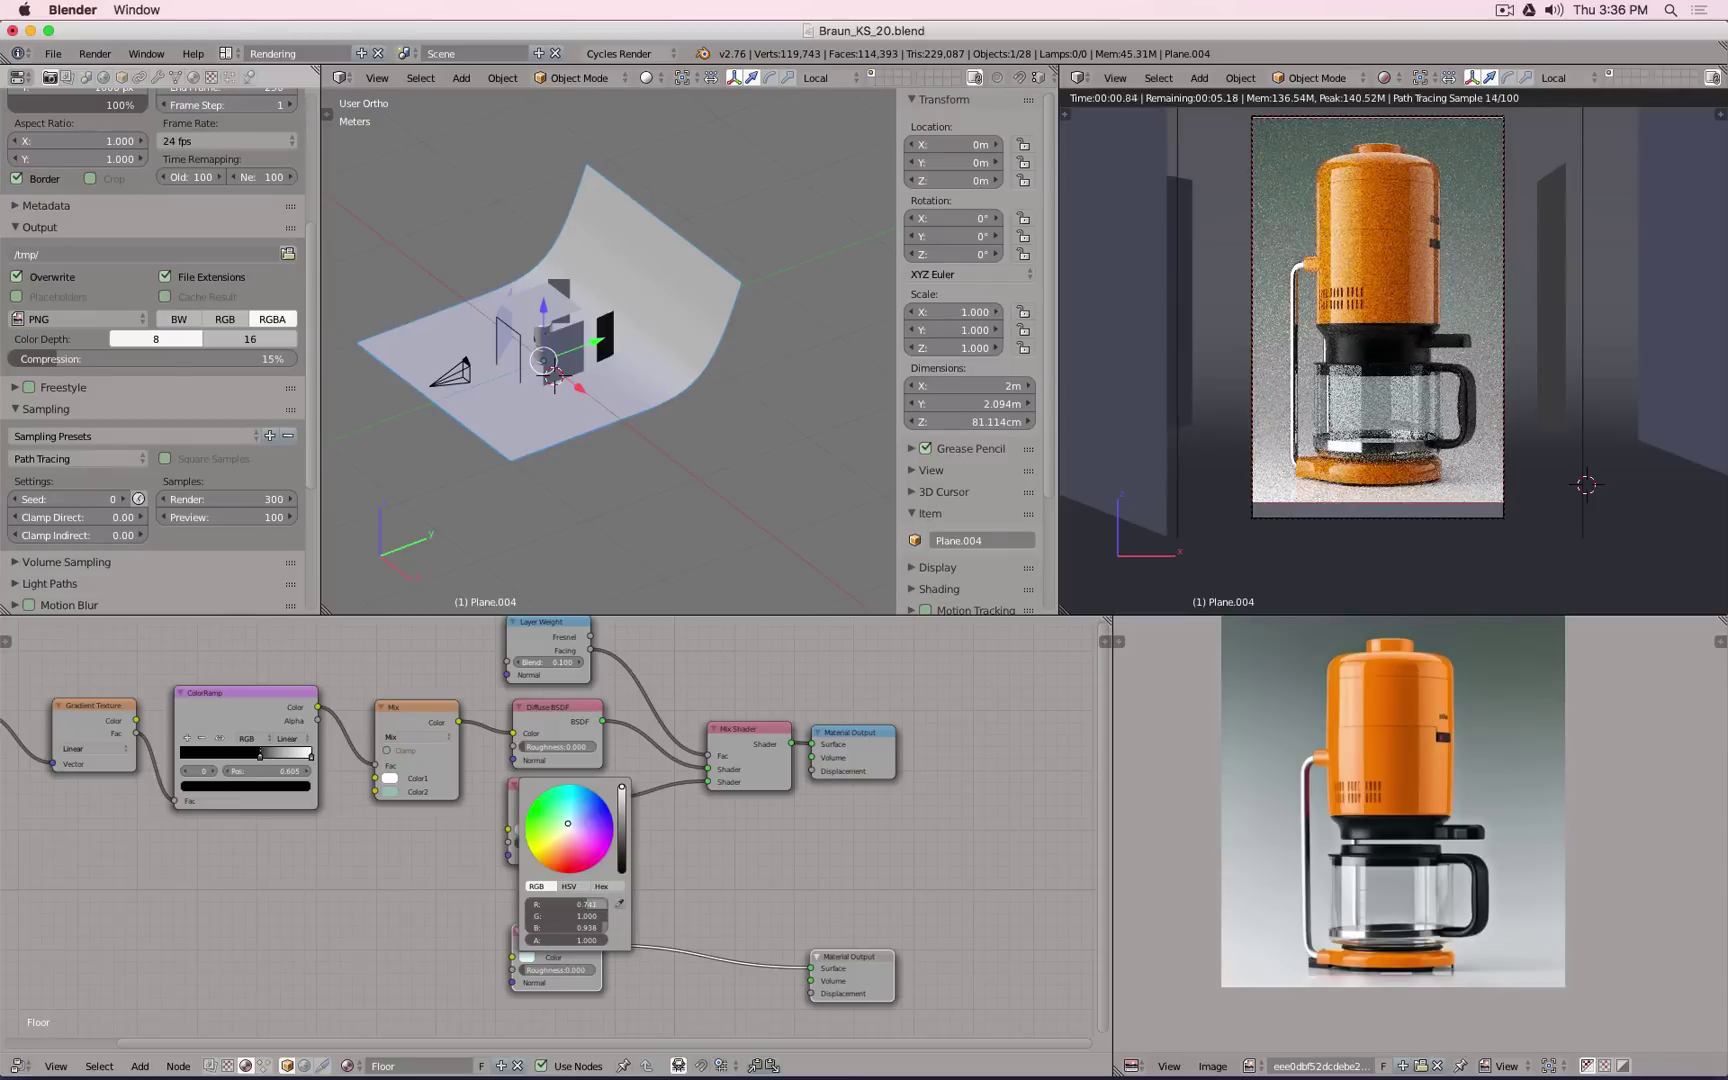
mouse_move(578, 905)
mouse_down()
mouse_move(606, 905)
mouse_move(600, 929)
mouse_up()
click(870, 970)
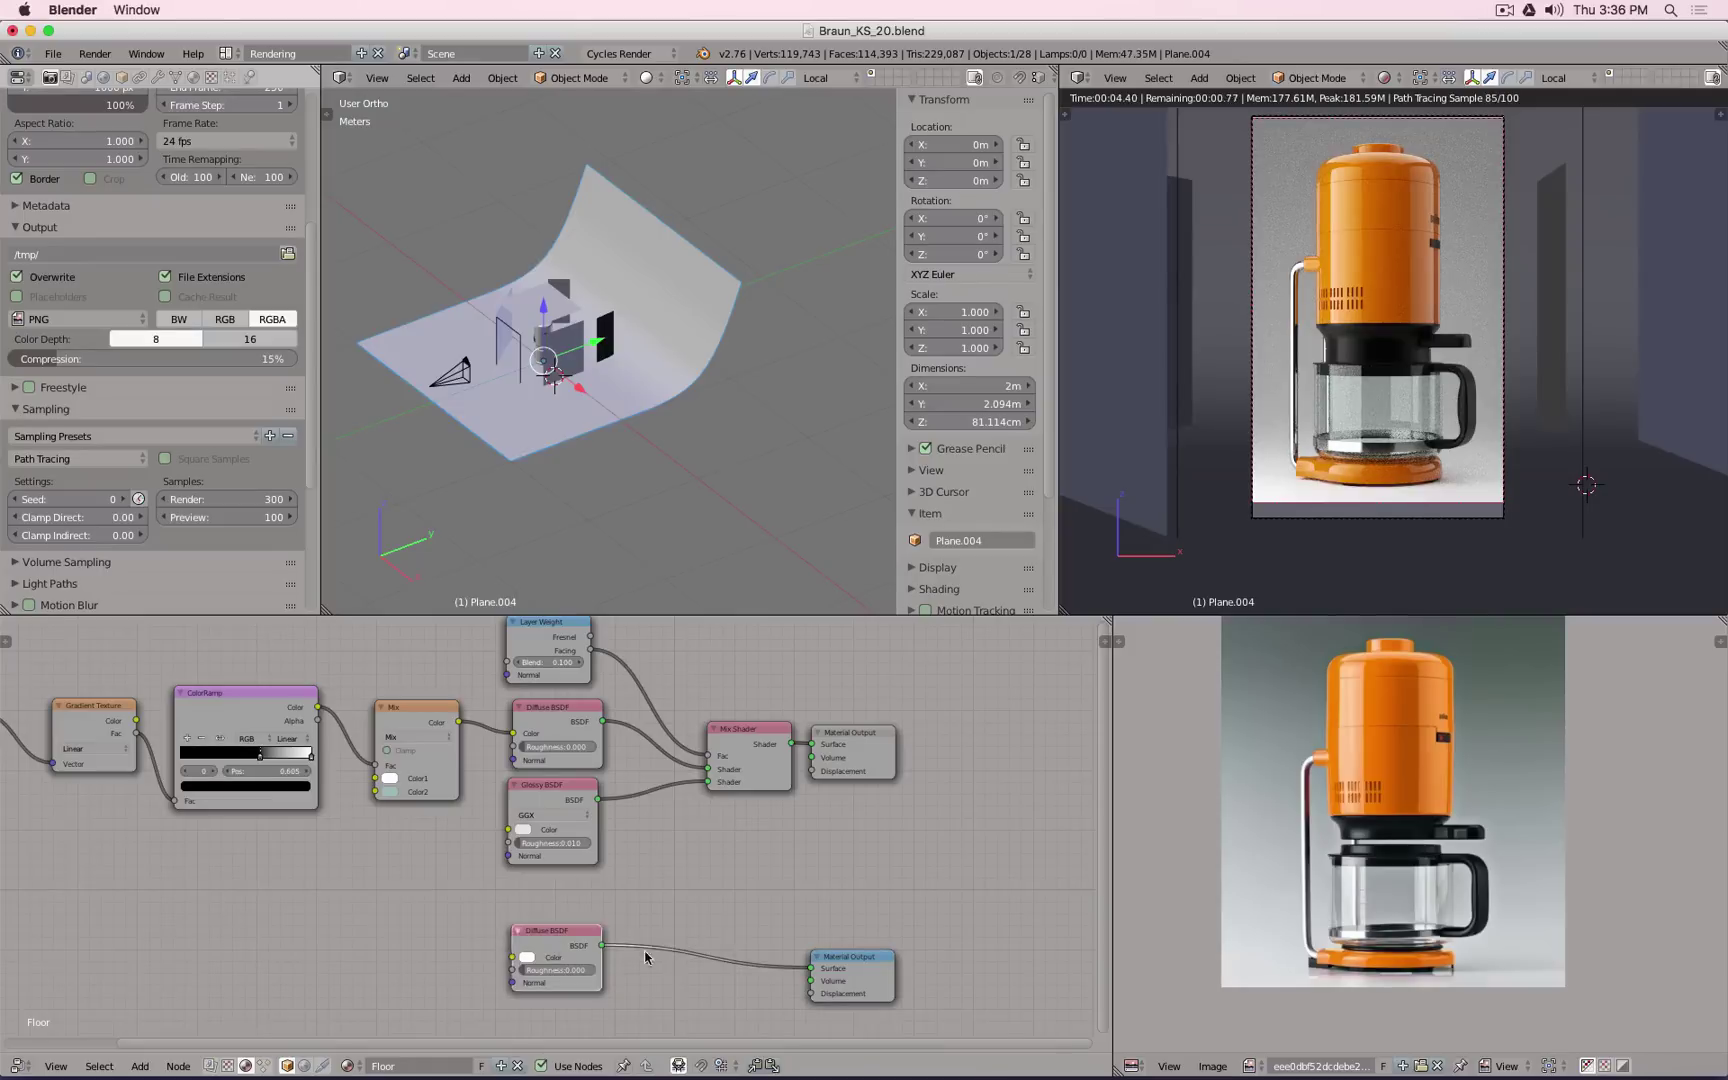
Step: Move the white Diffuse BSDF closer to its output and compare both backdrops by switching the active Material Output back and forth
drag(590, 934, 737, 952)
click(862, 734)
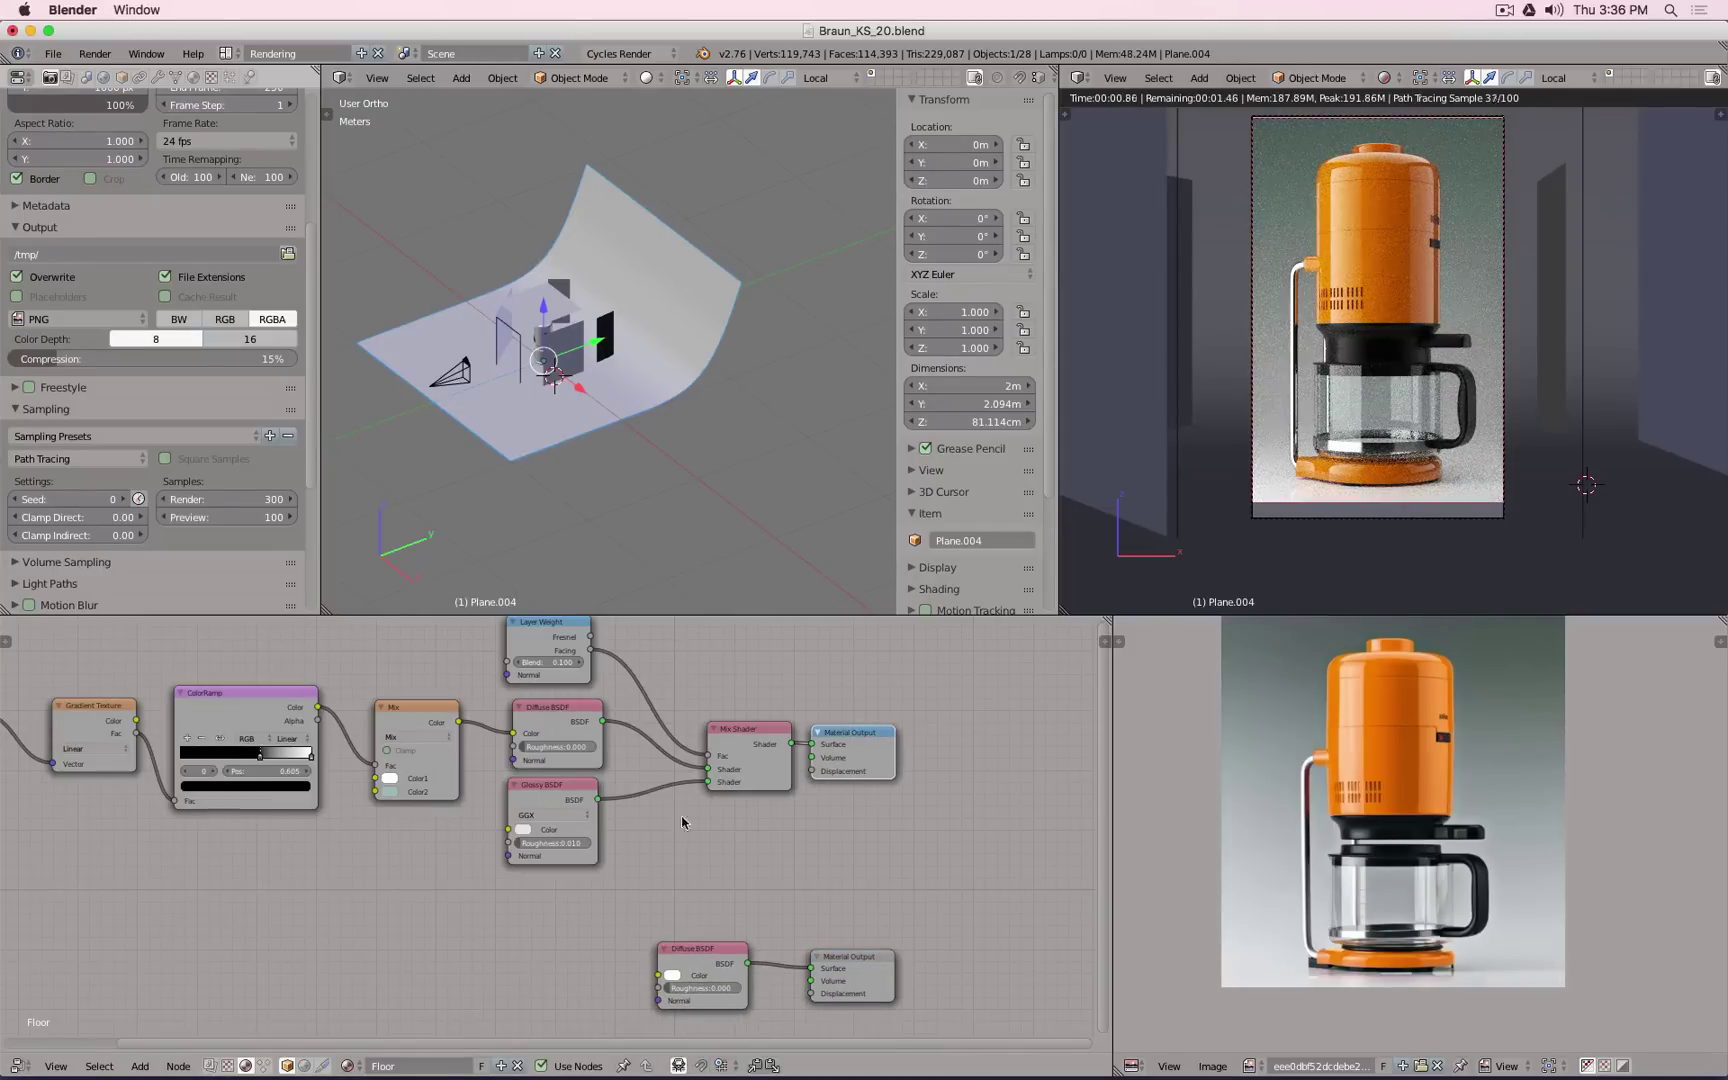
click(848, 962)
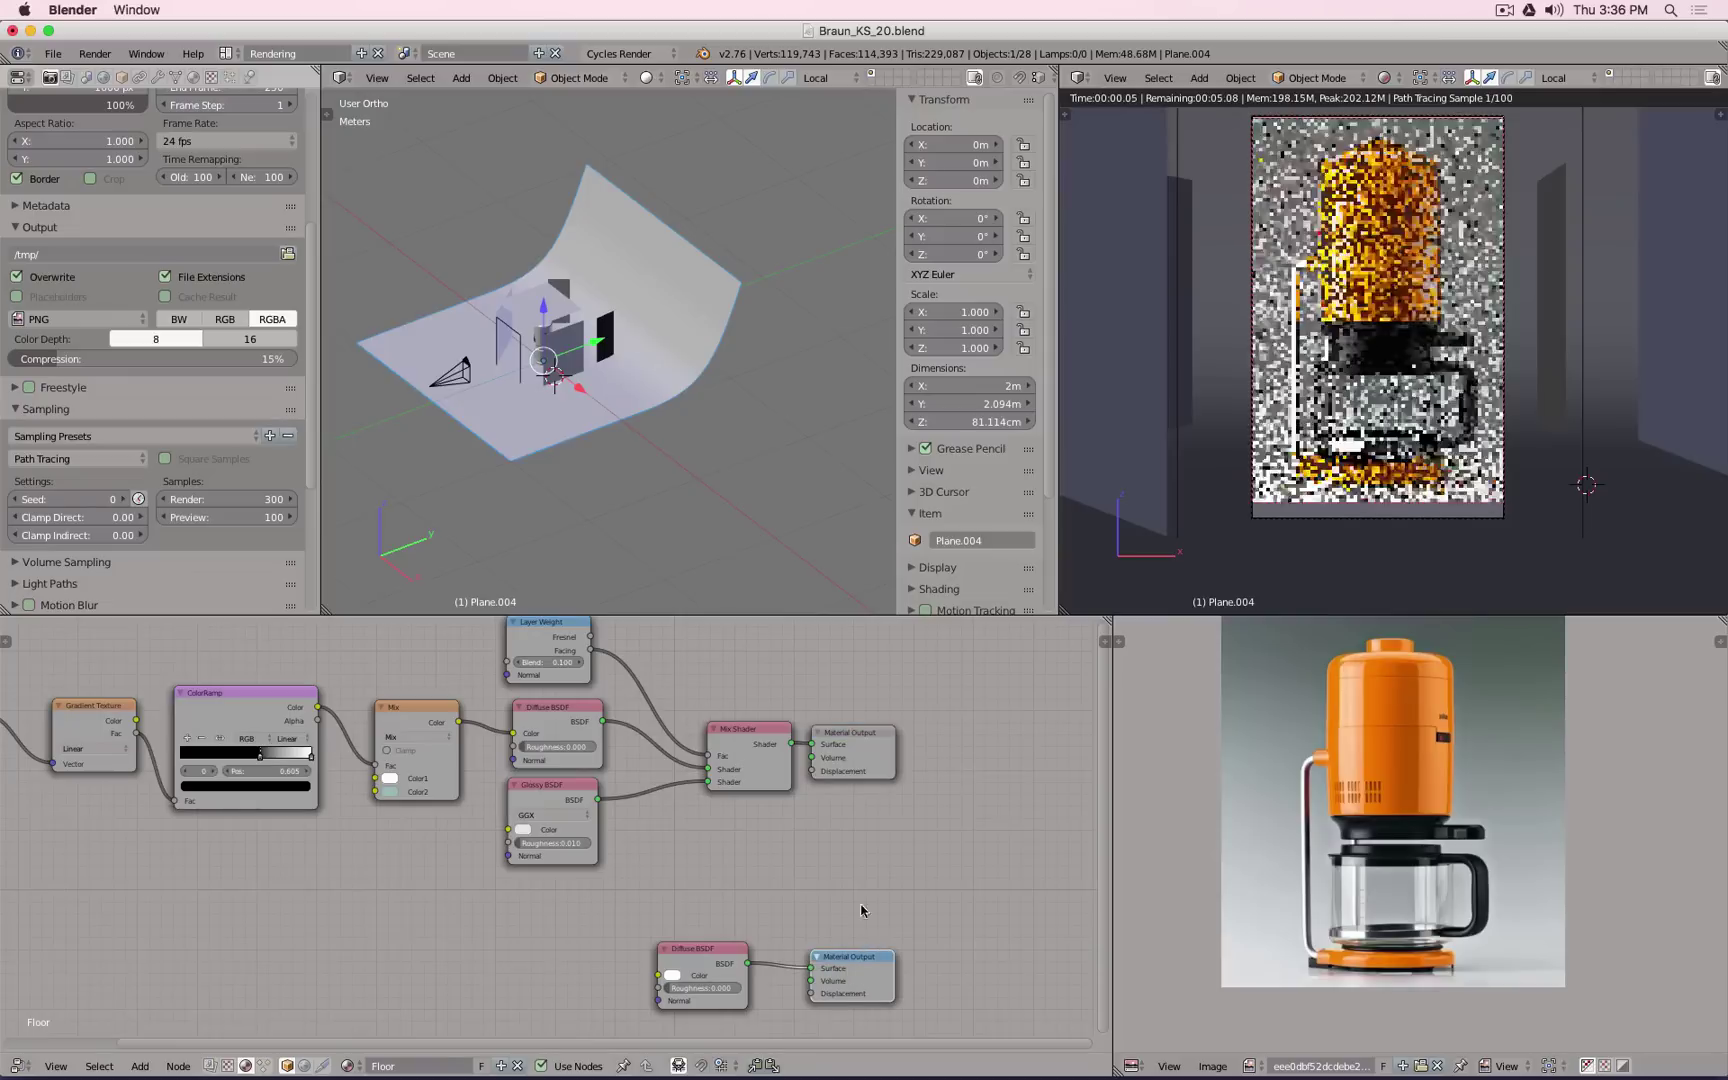
Step: Show the Floor material's properties and look through the list of available materials
click(194, 76)
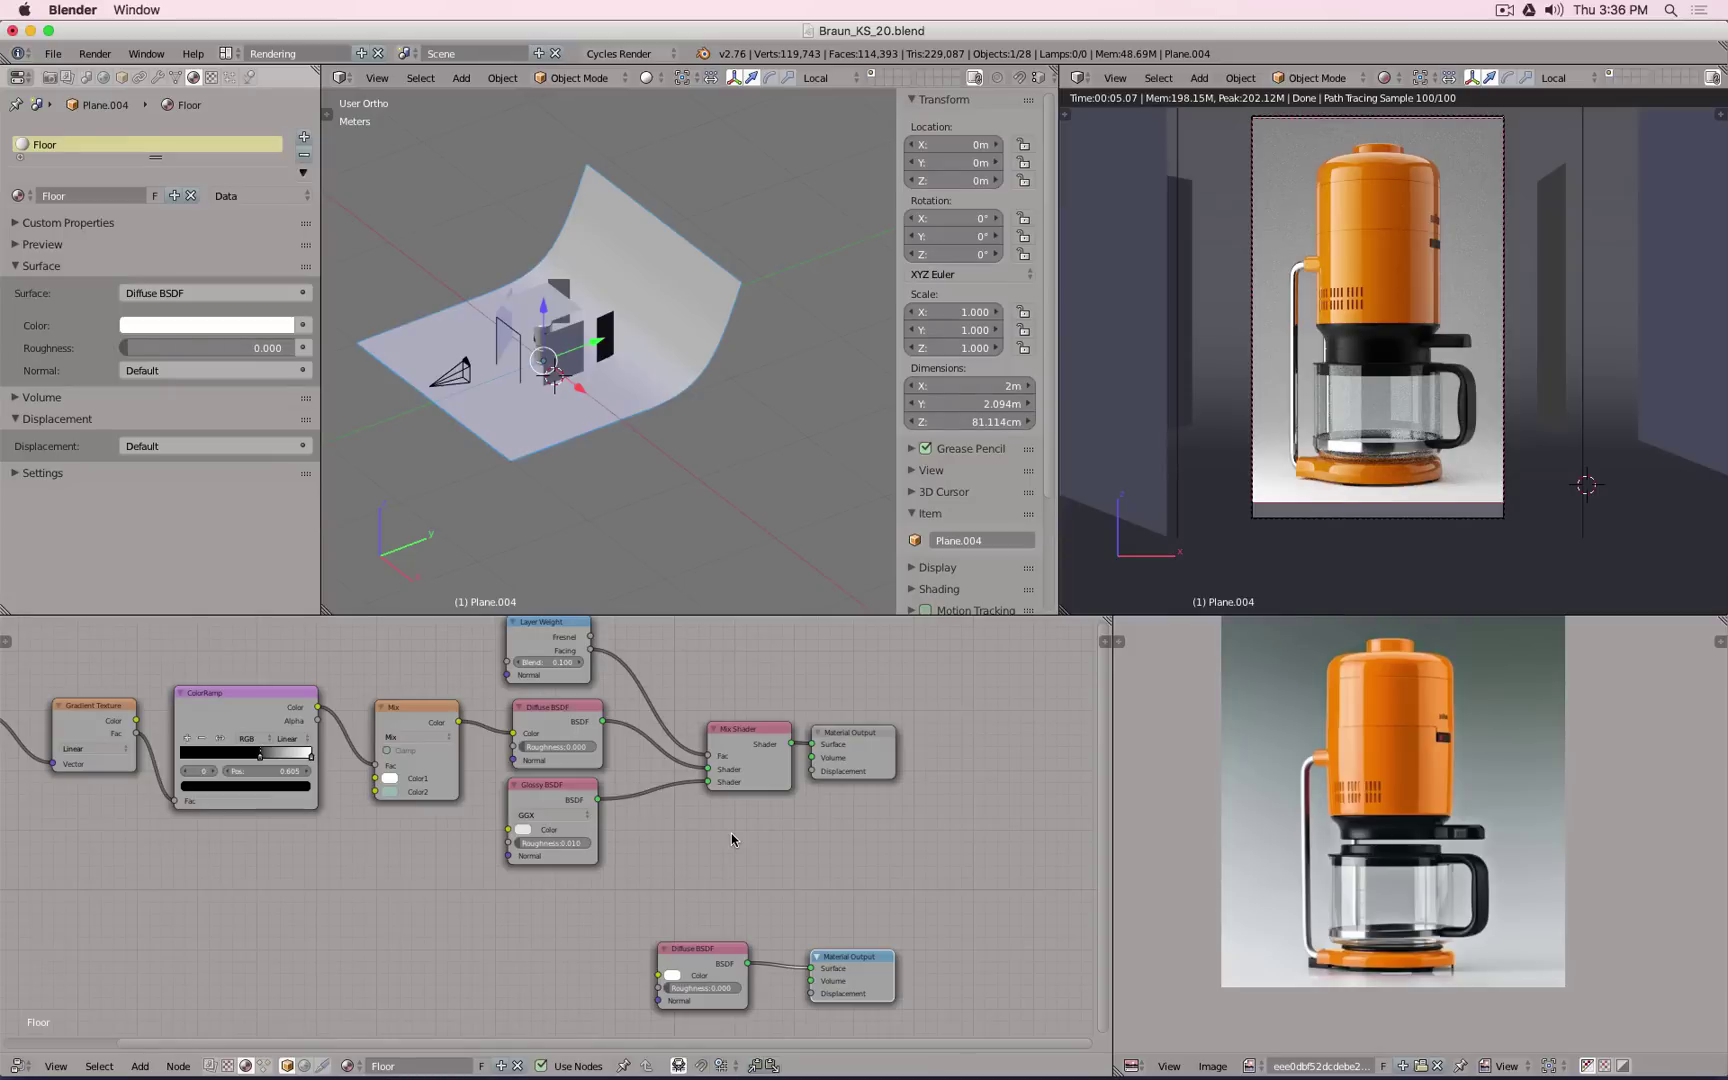
click(17, 197)
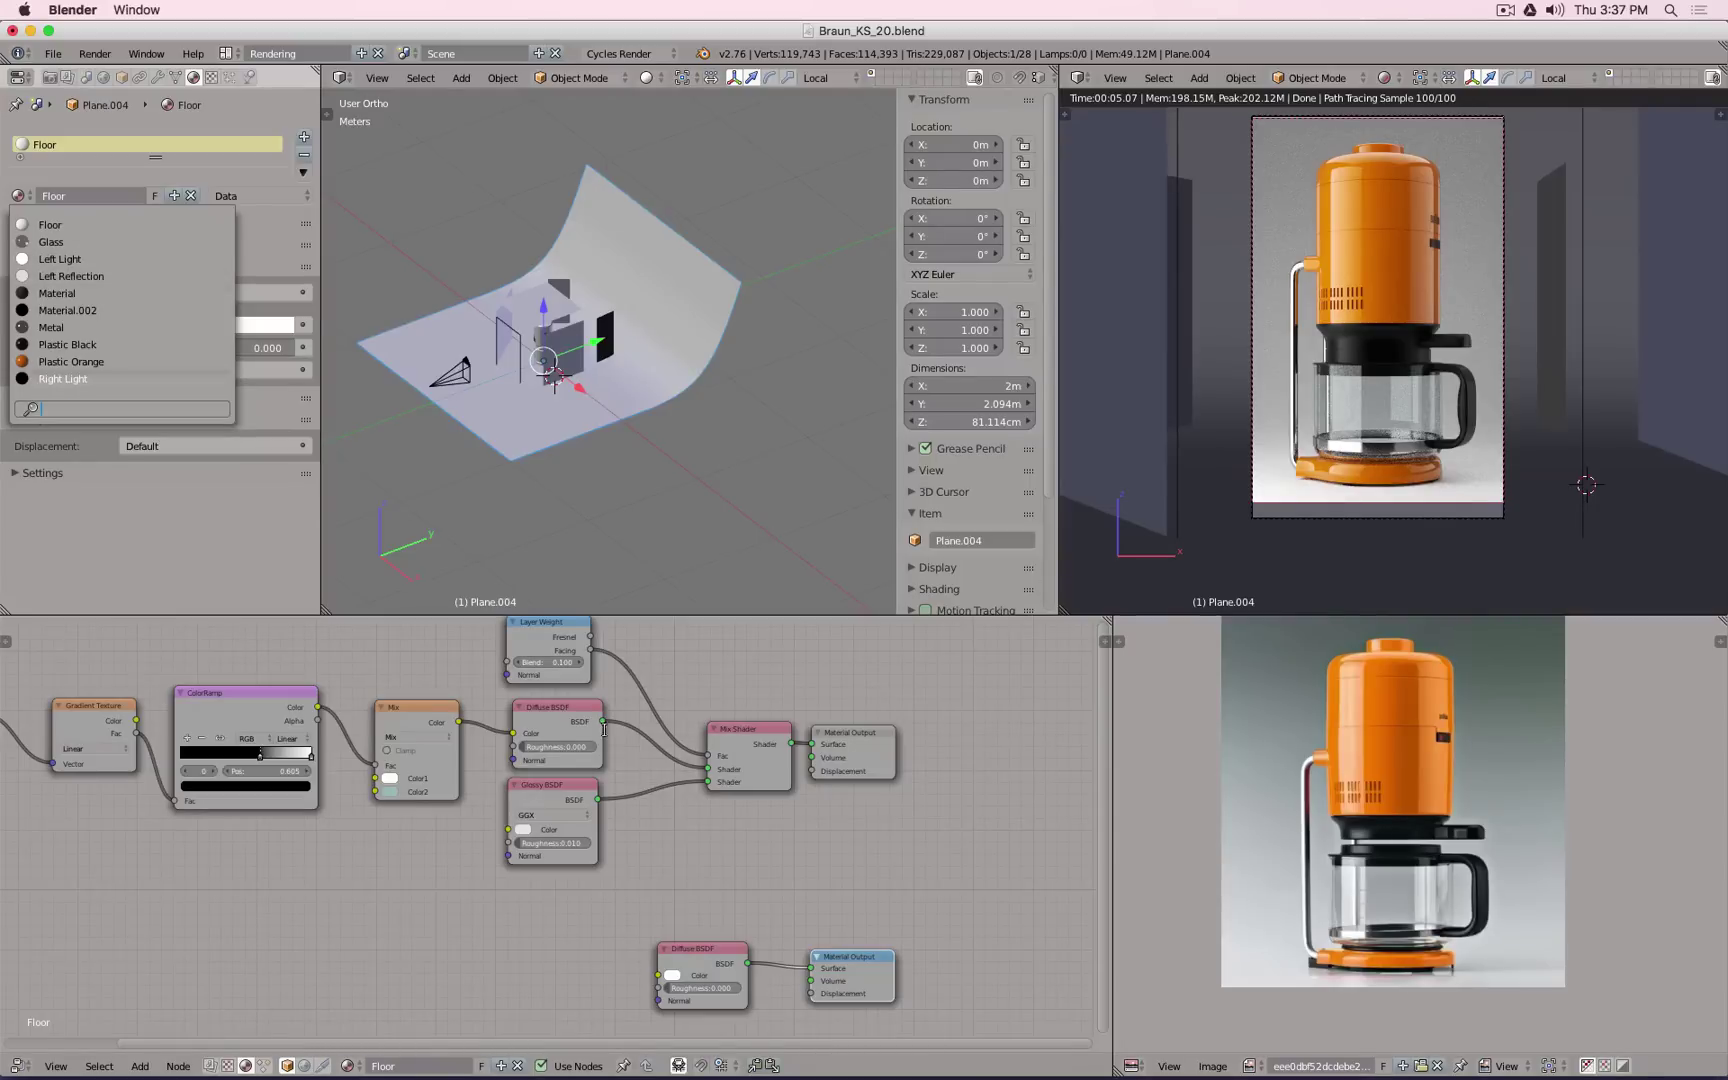
key(Escape)
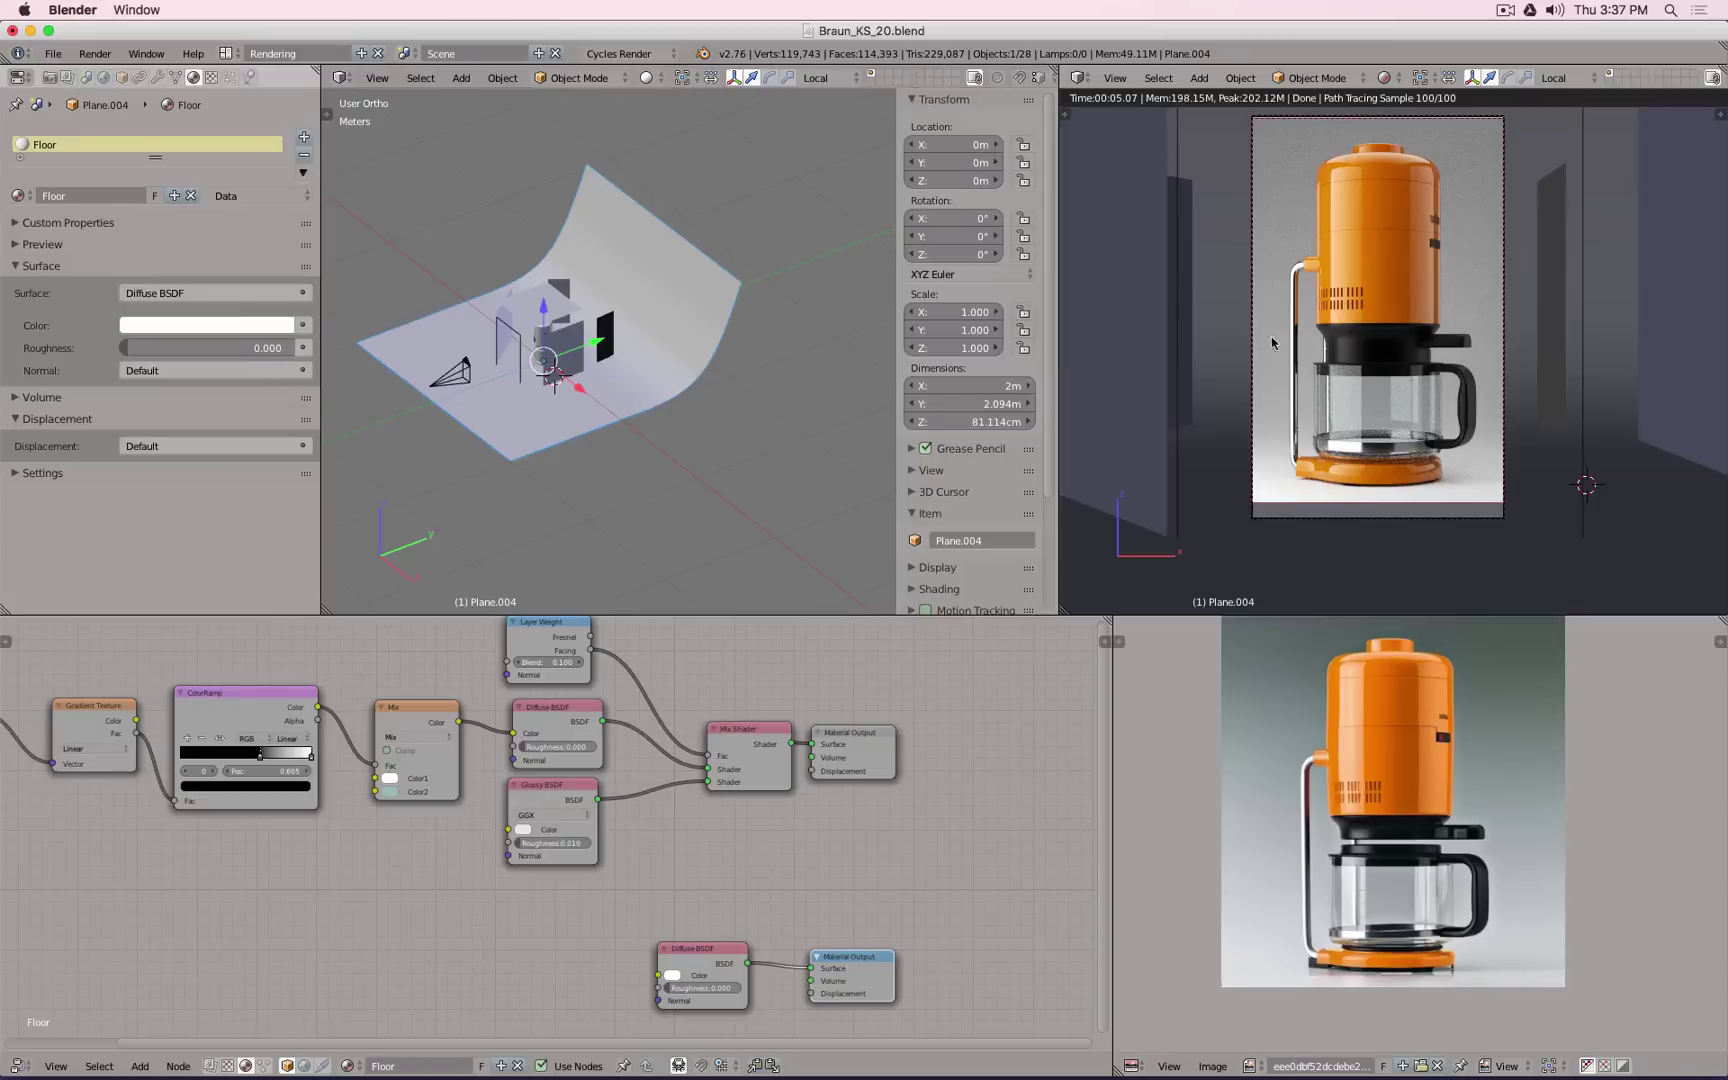
Step: Try an Emission shader on the backdrop by adding it and connecting it to the active Material Output instead of the white Diffuse BSDF
click(675, 976)
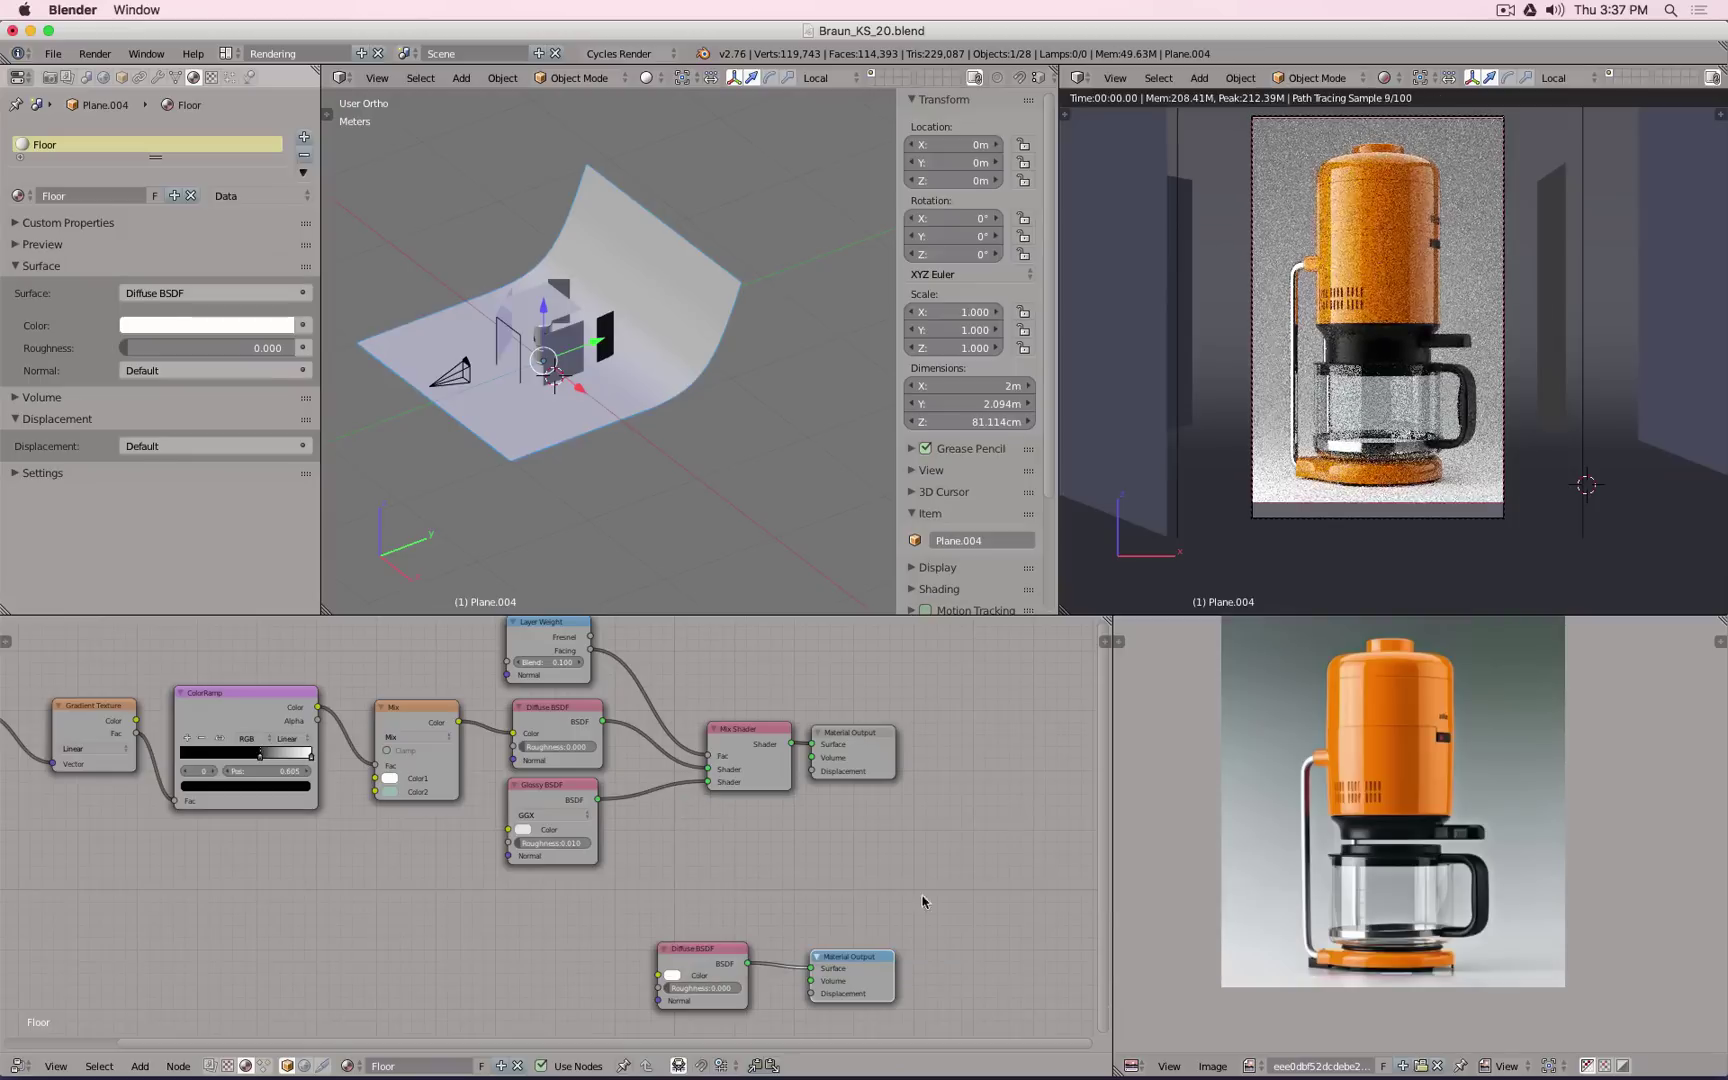
key(shift+a)
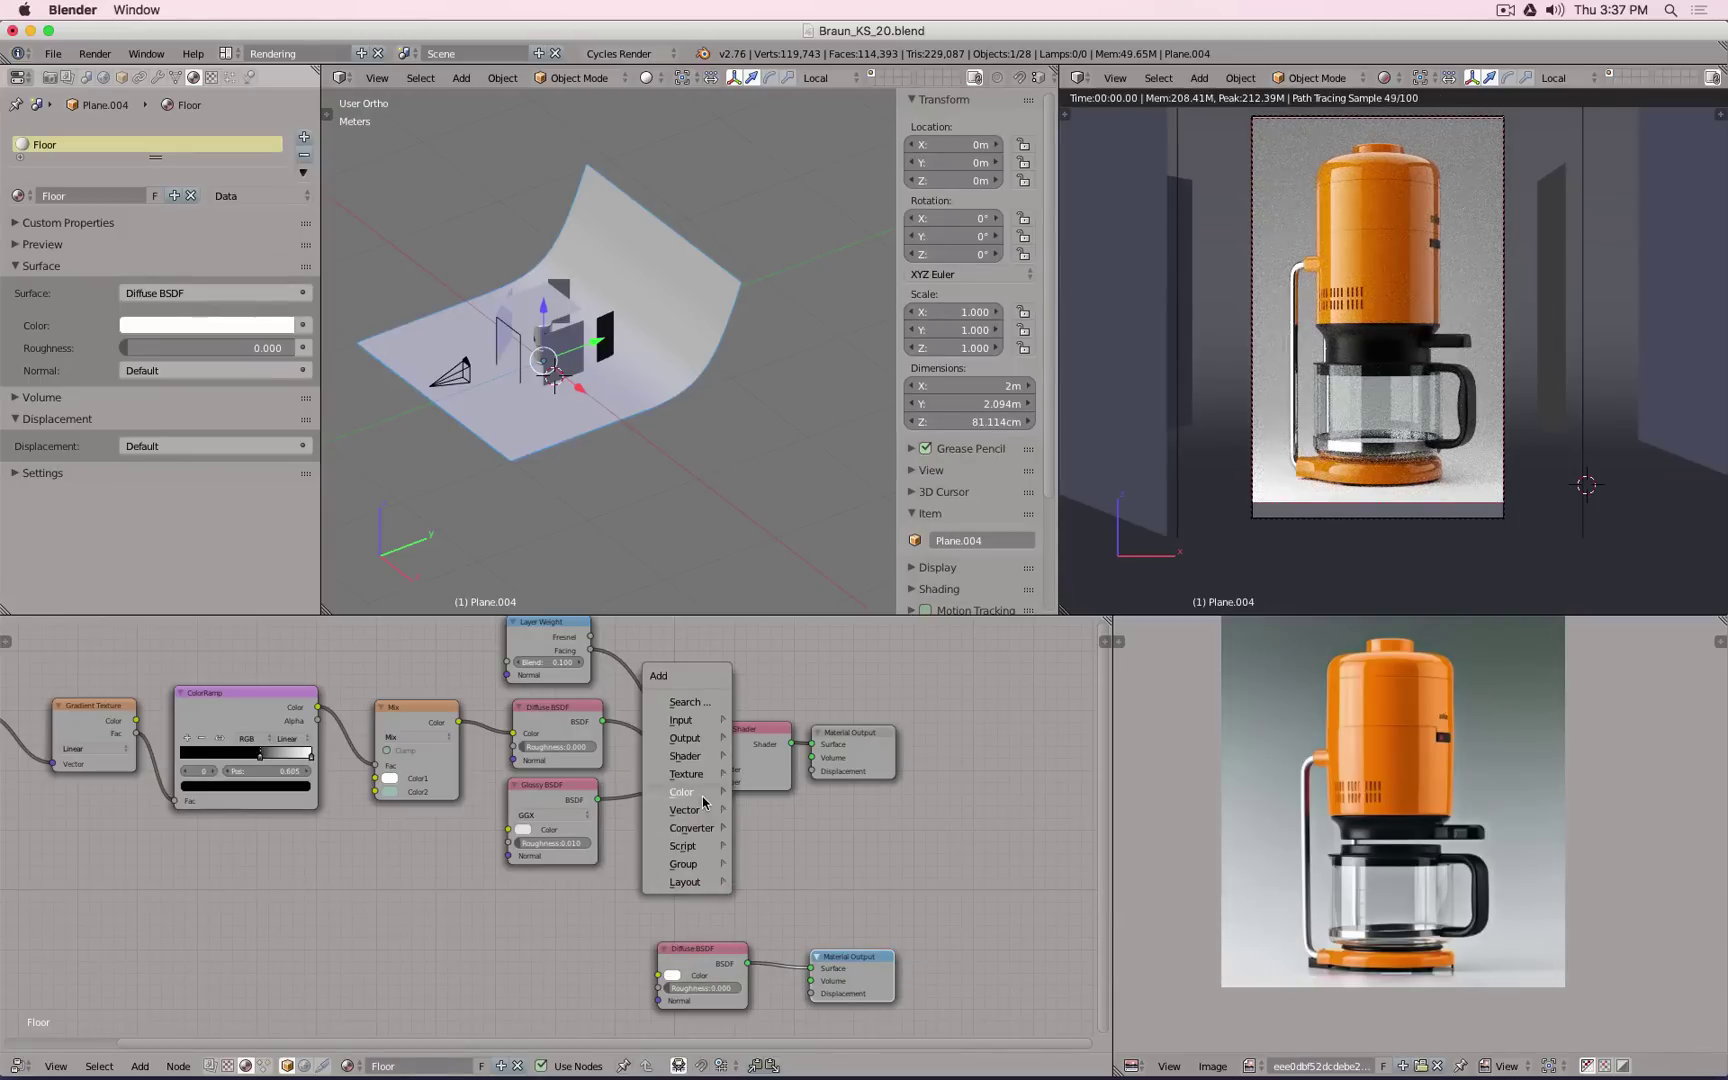
mouse_move(706, 758)
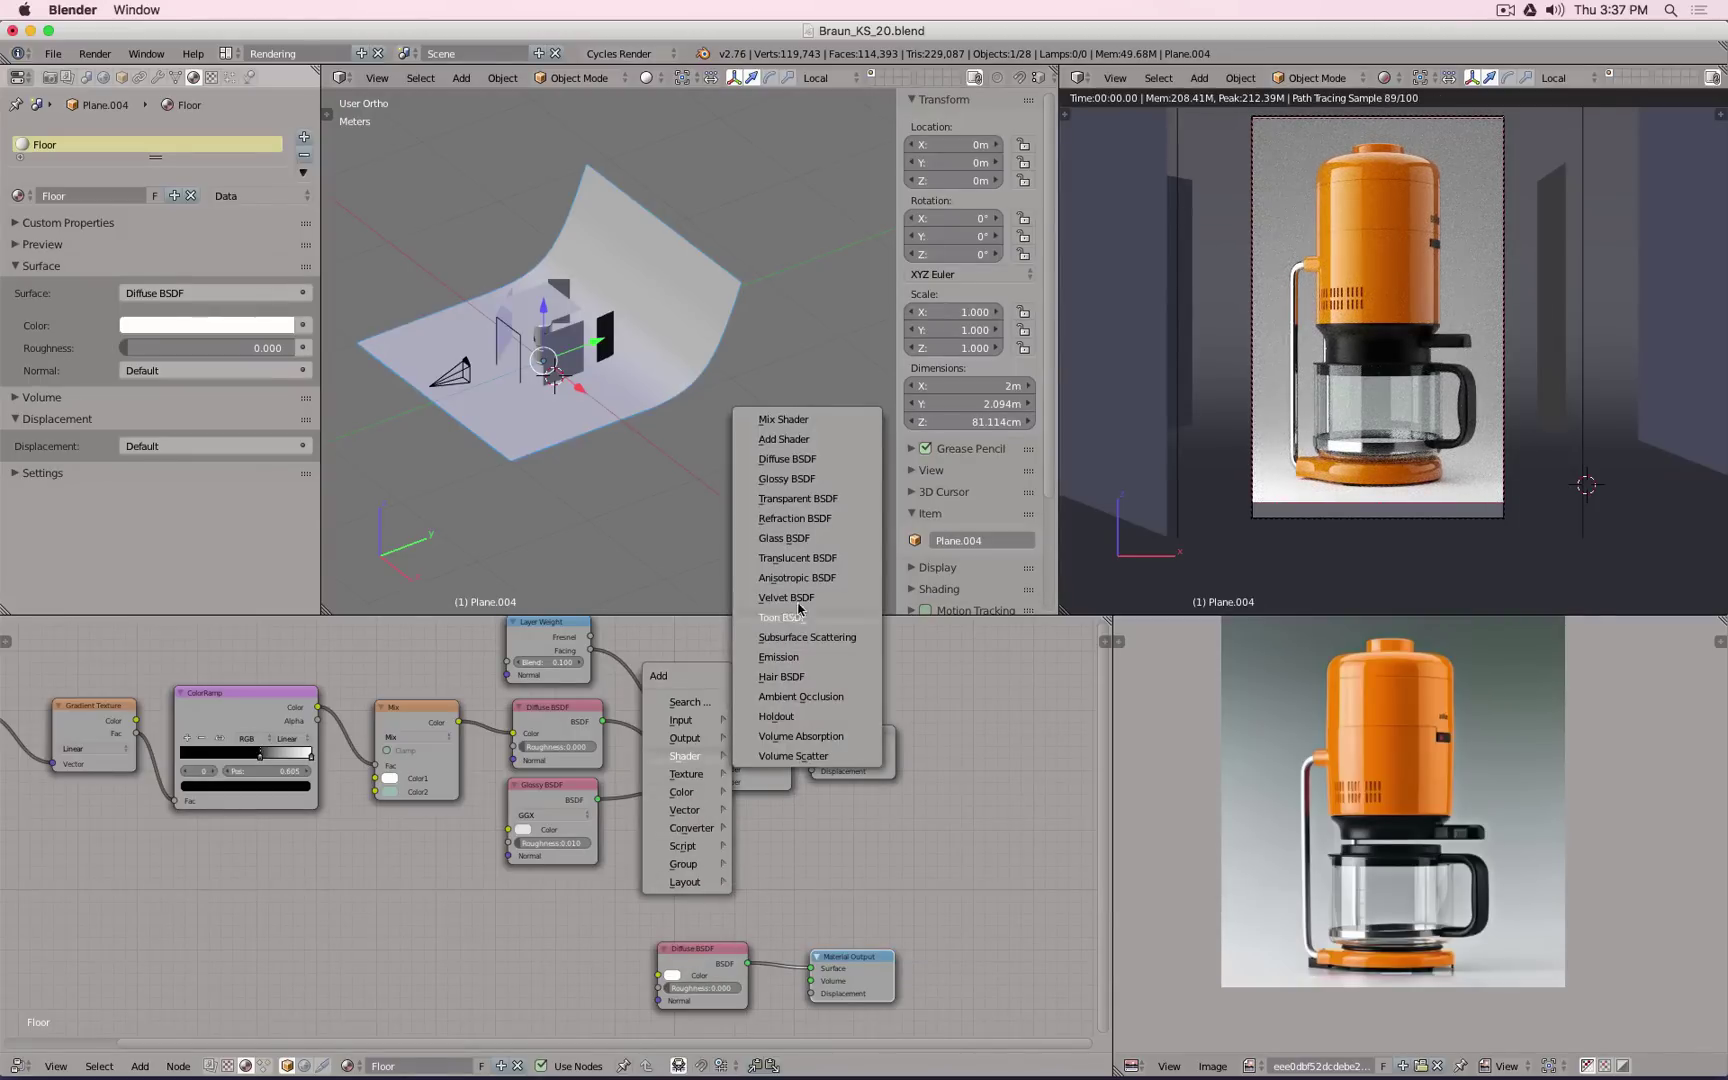
click(799, 655)
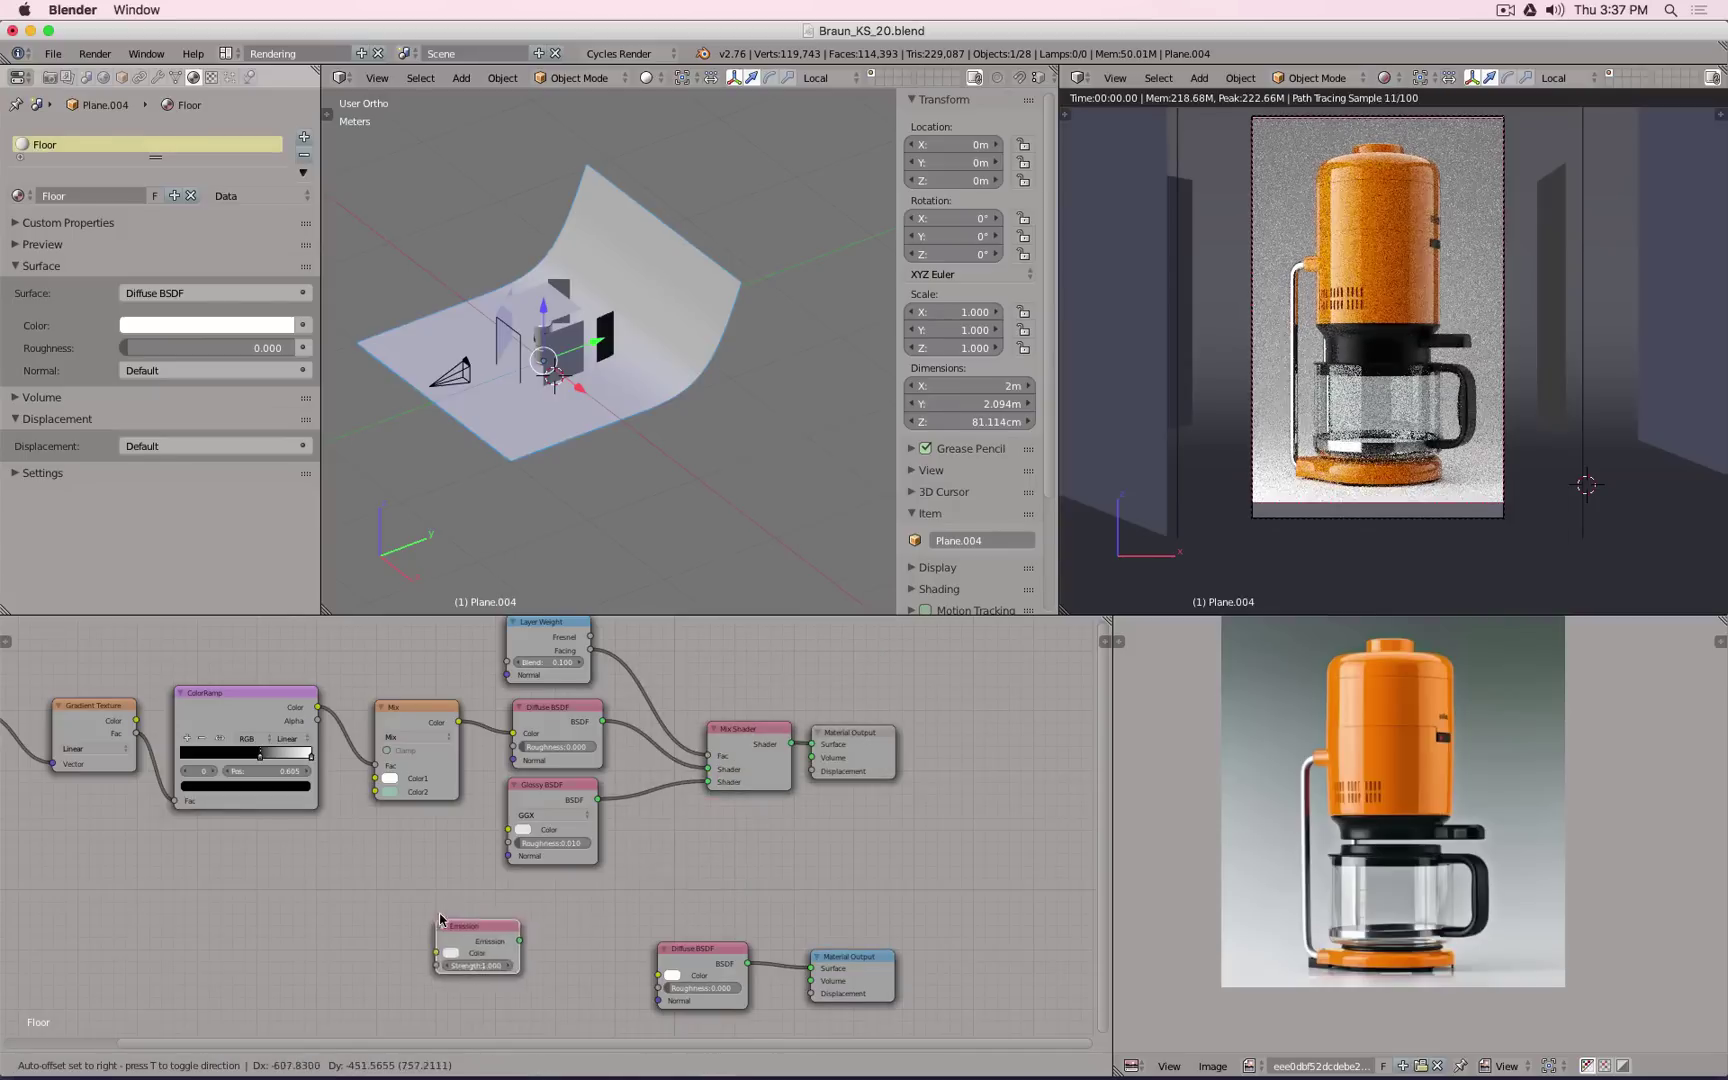
click(670, 874)
drag(700, 948, 467, 973)
drag(743, 893, 810, 968)
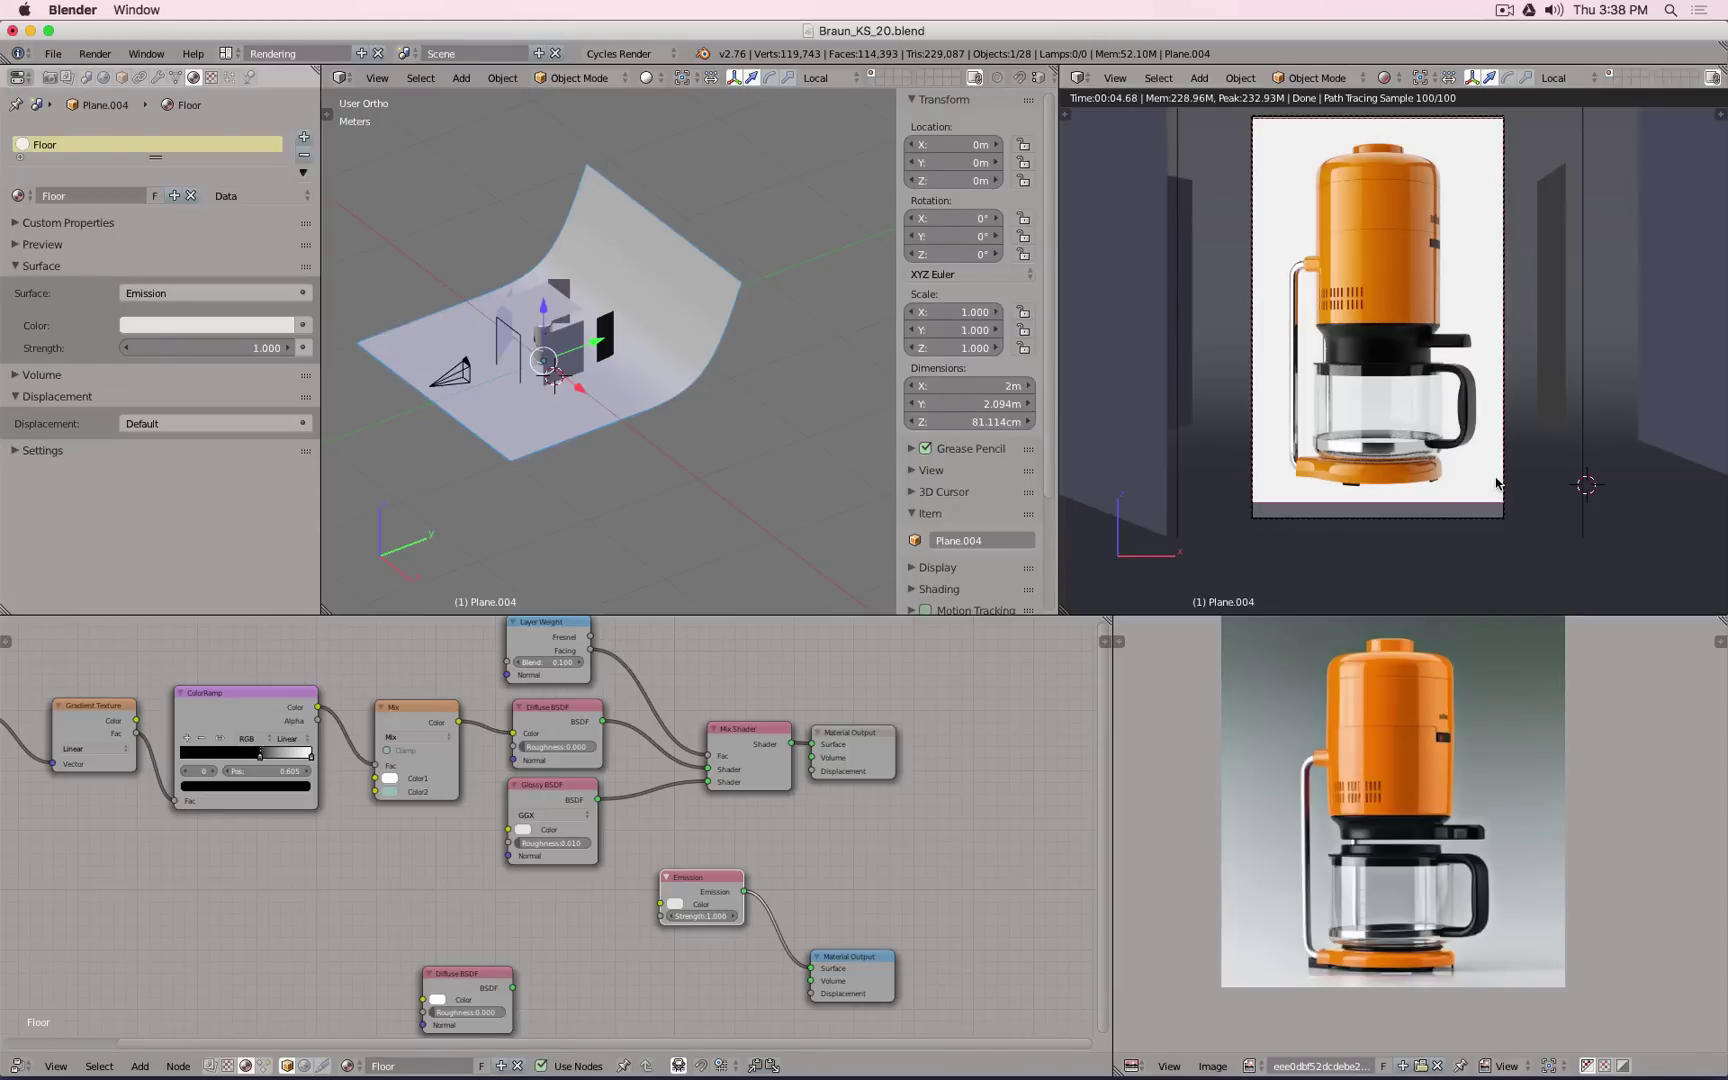
Step: Delete the Emission node and reconnect the white Diffuse BSDF to the active Material Output's Surface
drag(709, 887, 401, 891)
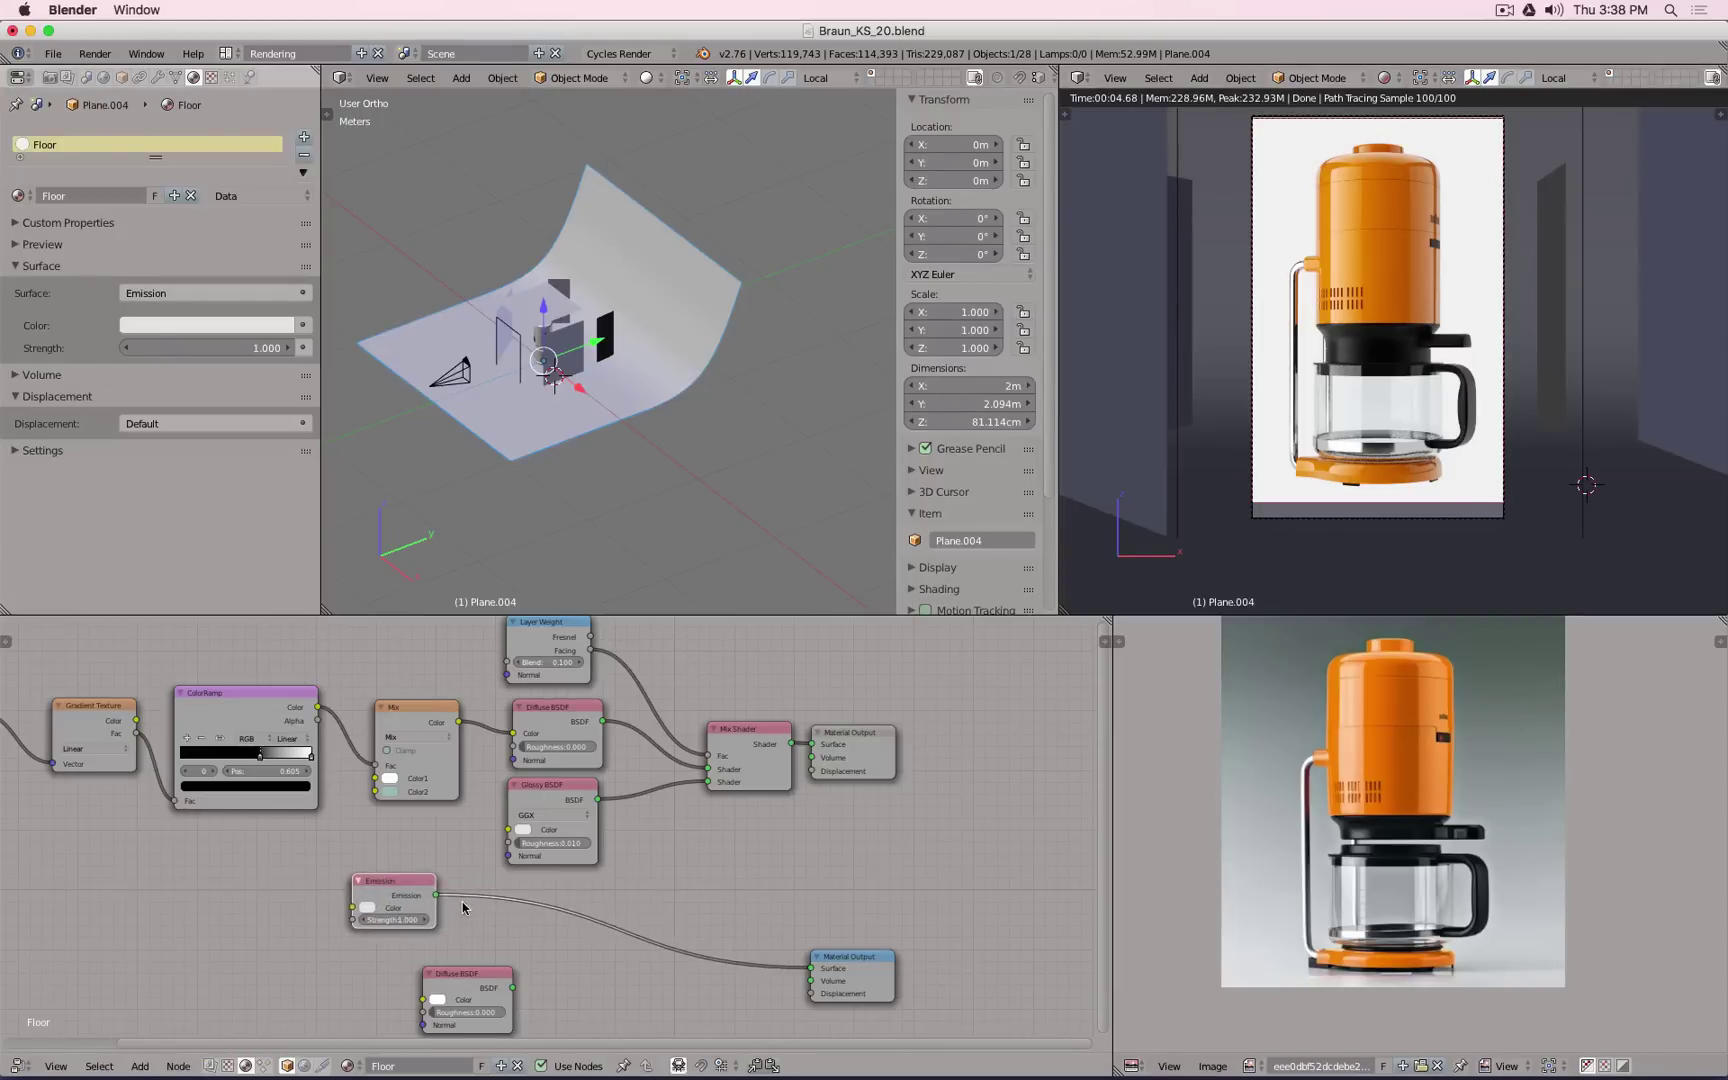
key(x)
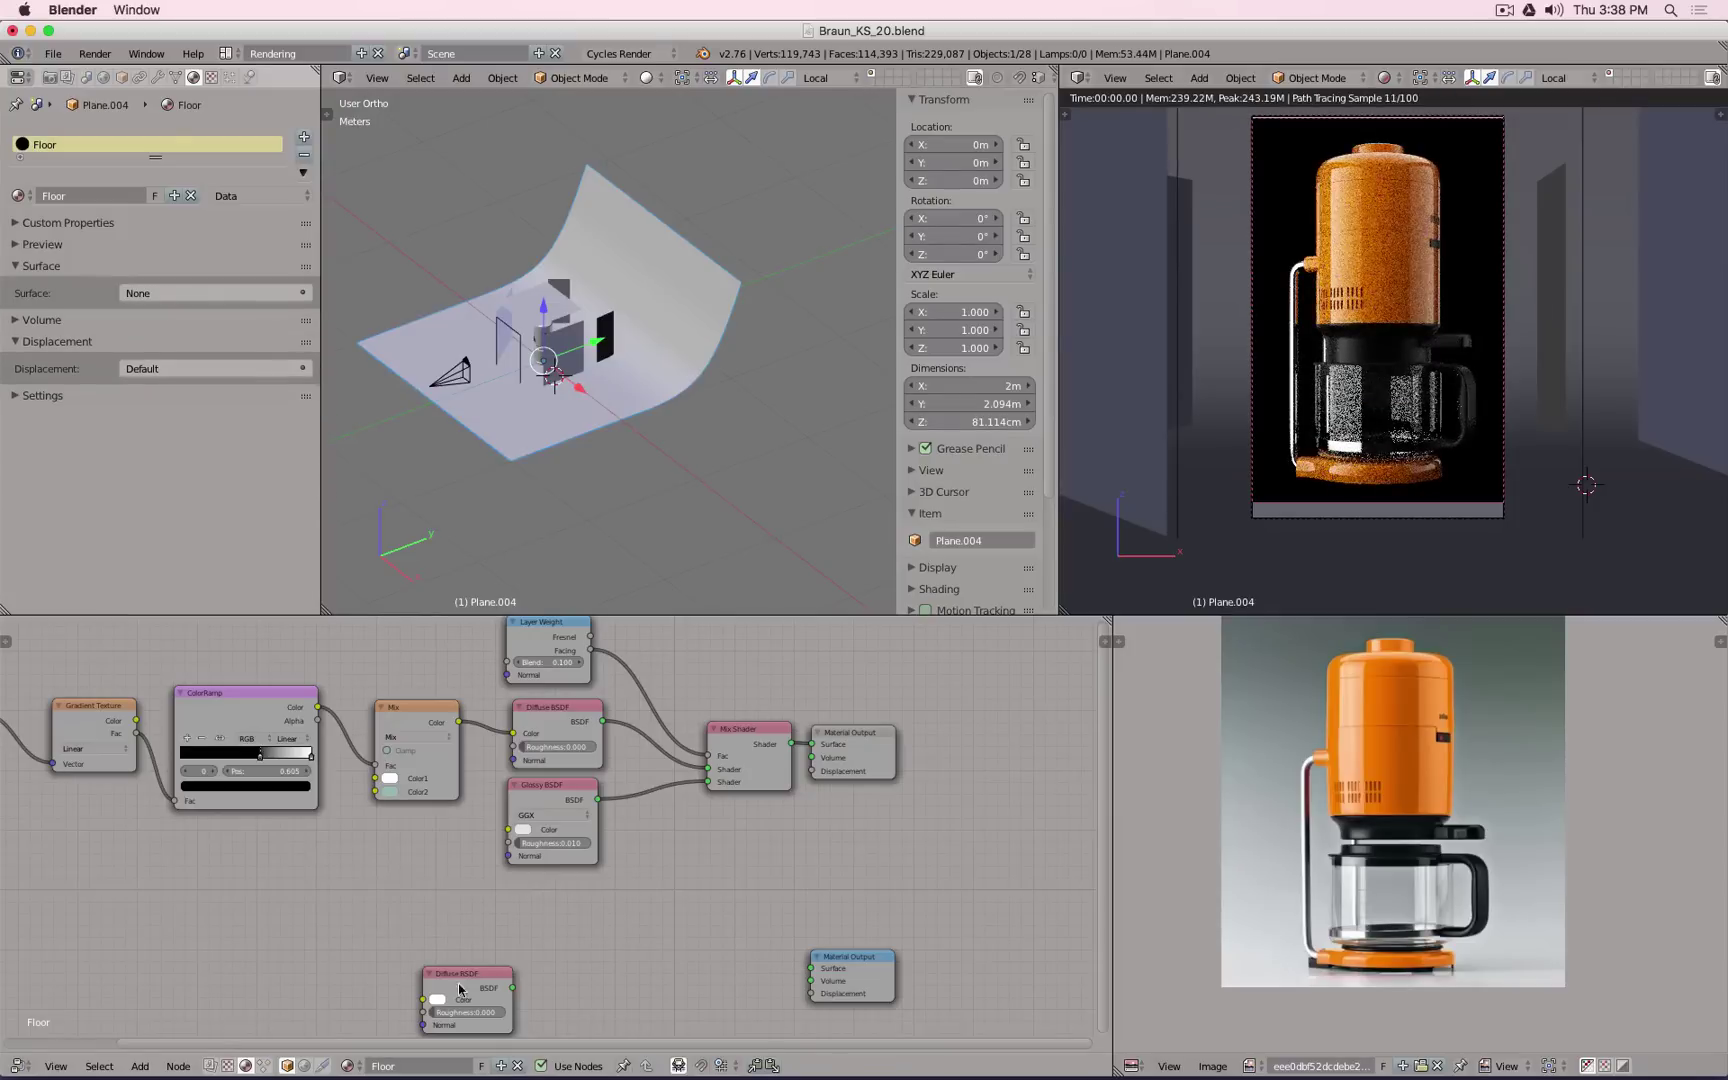
drag(460, 984, 820, 970)
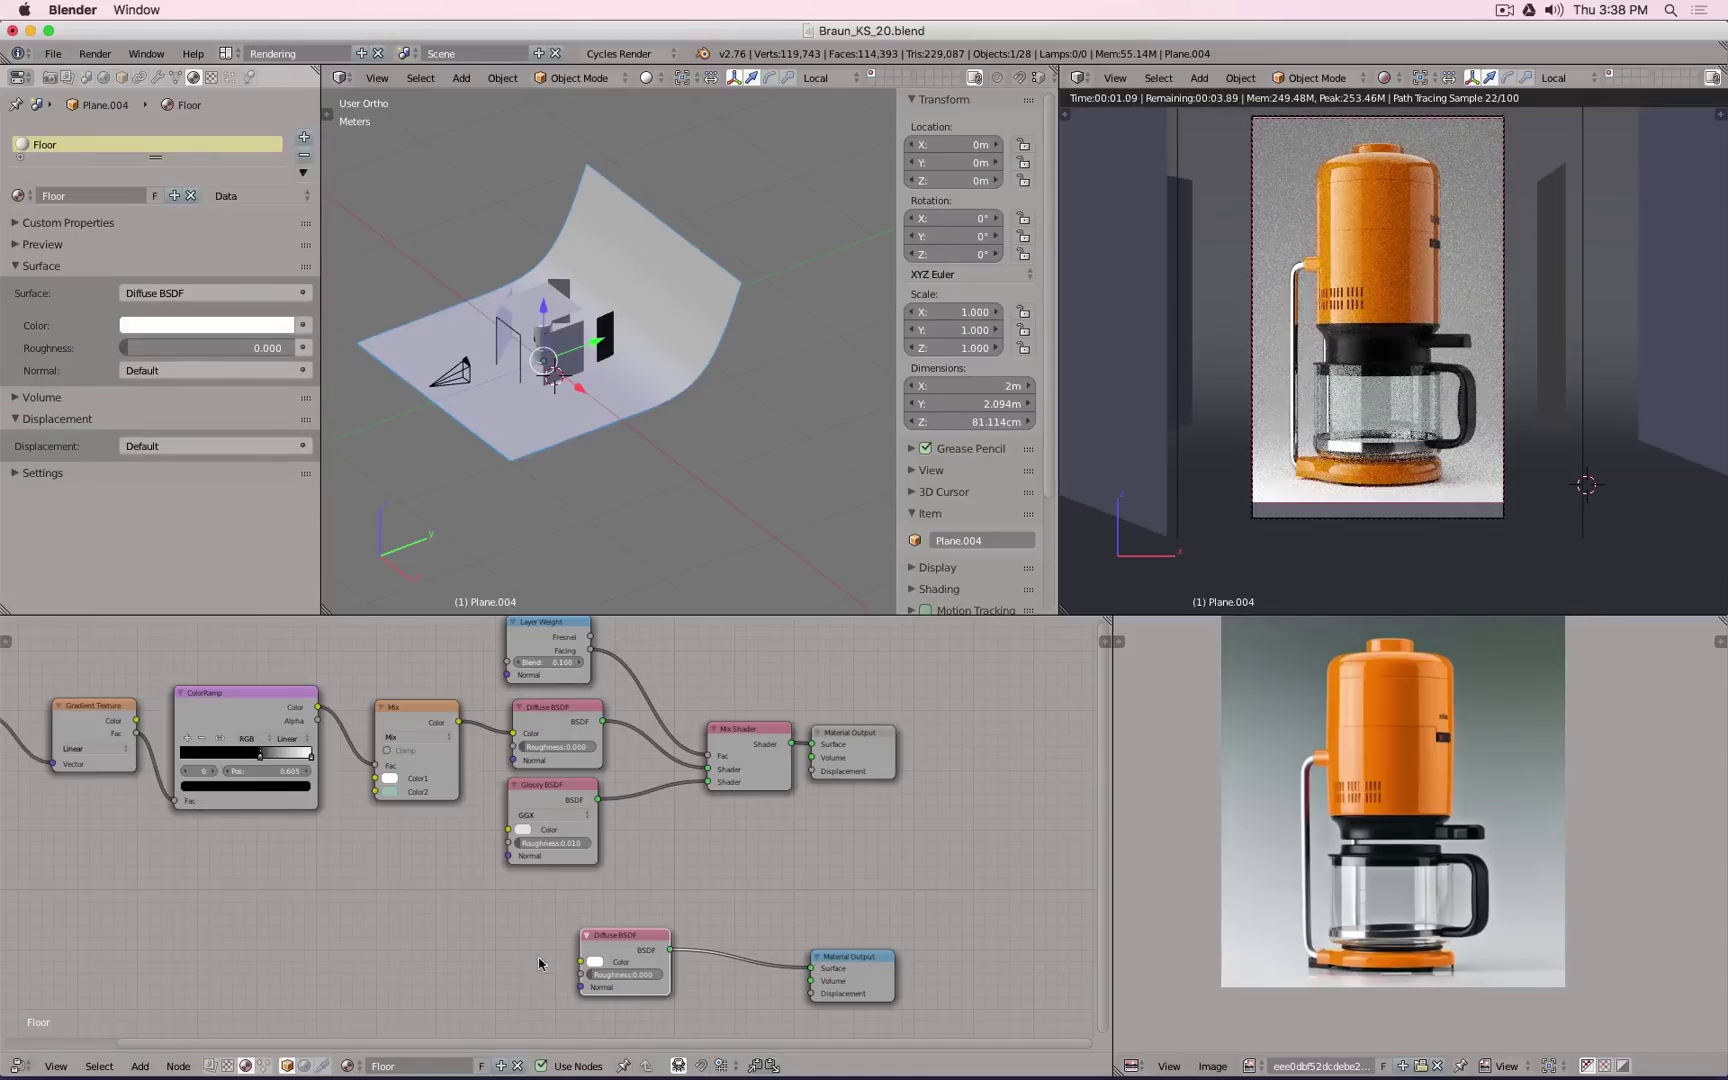
Step: Try a dark grey color on the plain backdrop's Diffuse BSDF and switch back to the gradient backdrop's Material Output
click(595, 961)
drag(689, 800, 690, 856)
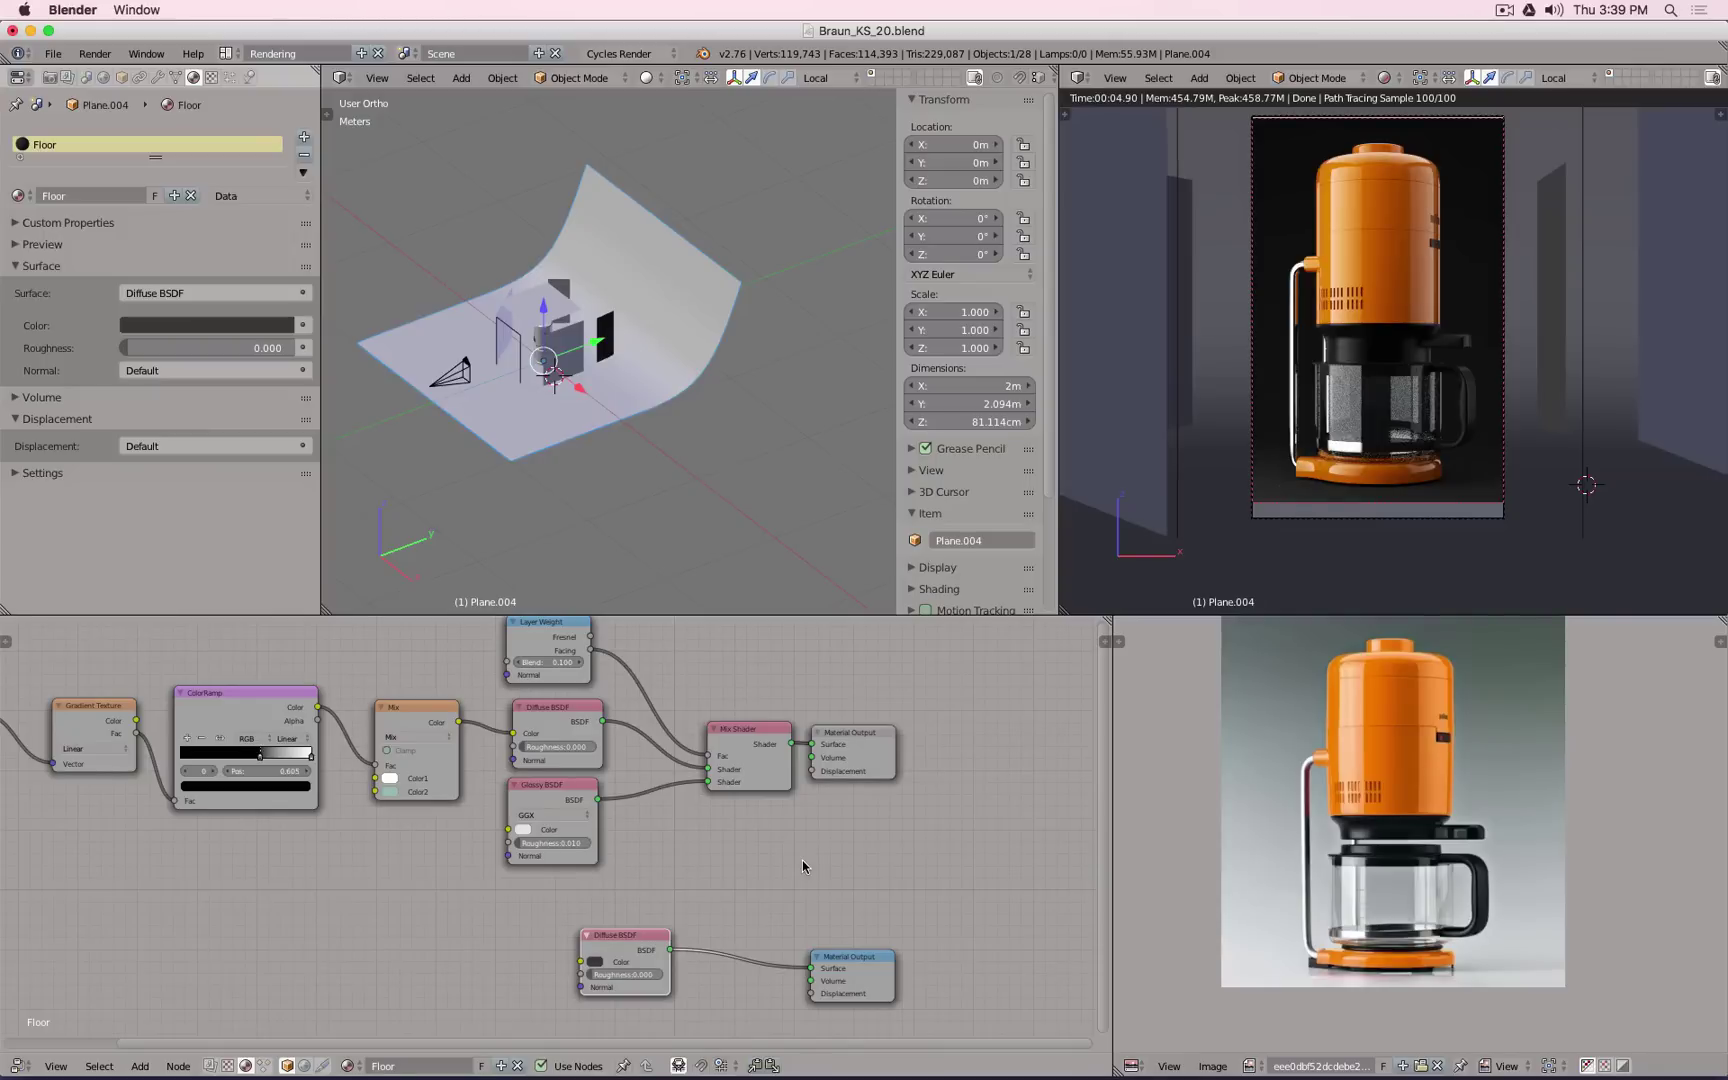
click(866, 740)
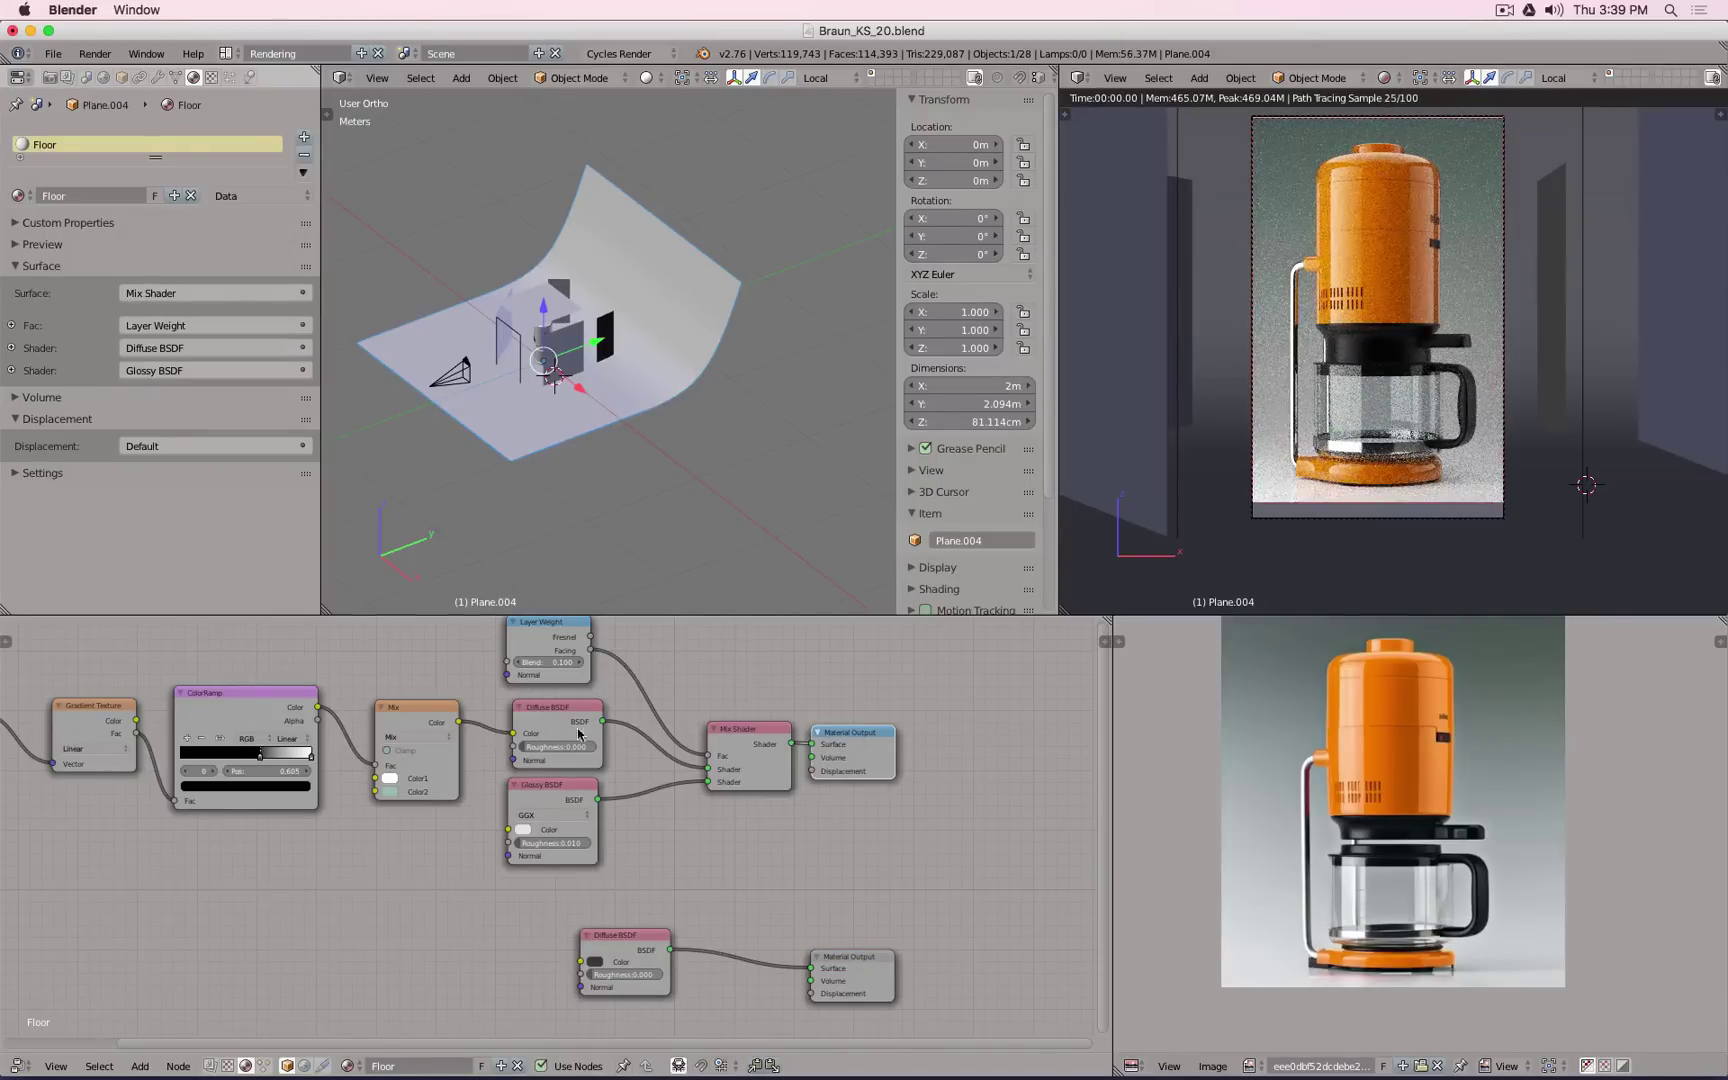
Step: Duplicate the gradient backdrop's Diffuse BSDF, Glossy BSDF, Mix Shader and Material Output into empty space beside the original nodes
click(568, 727)
shift+click(562, 800)
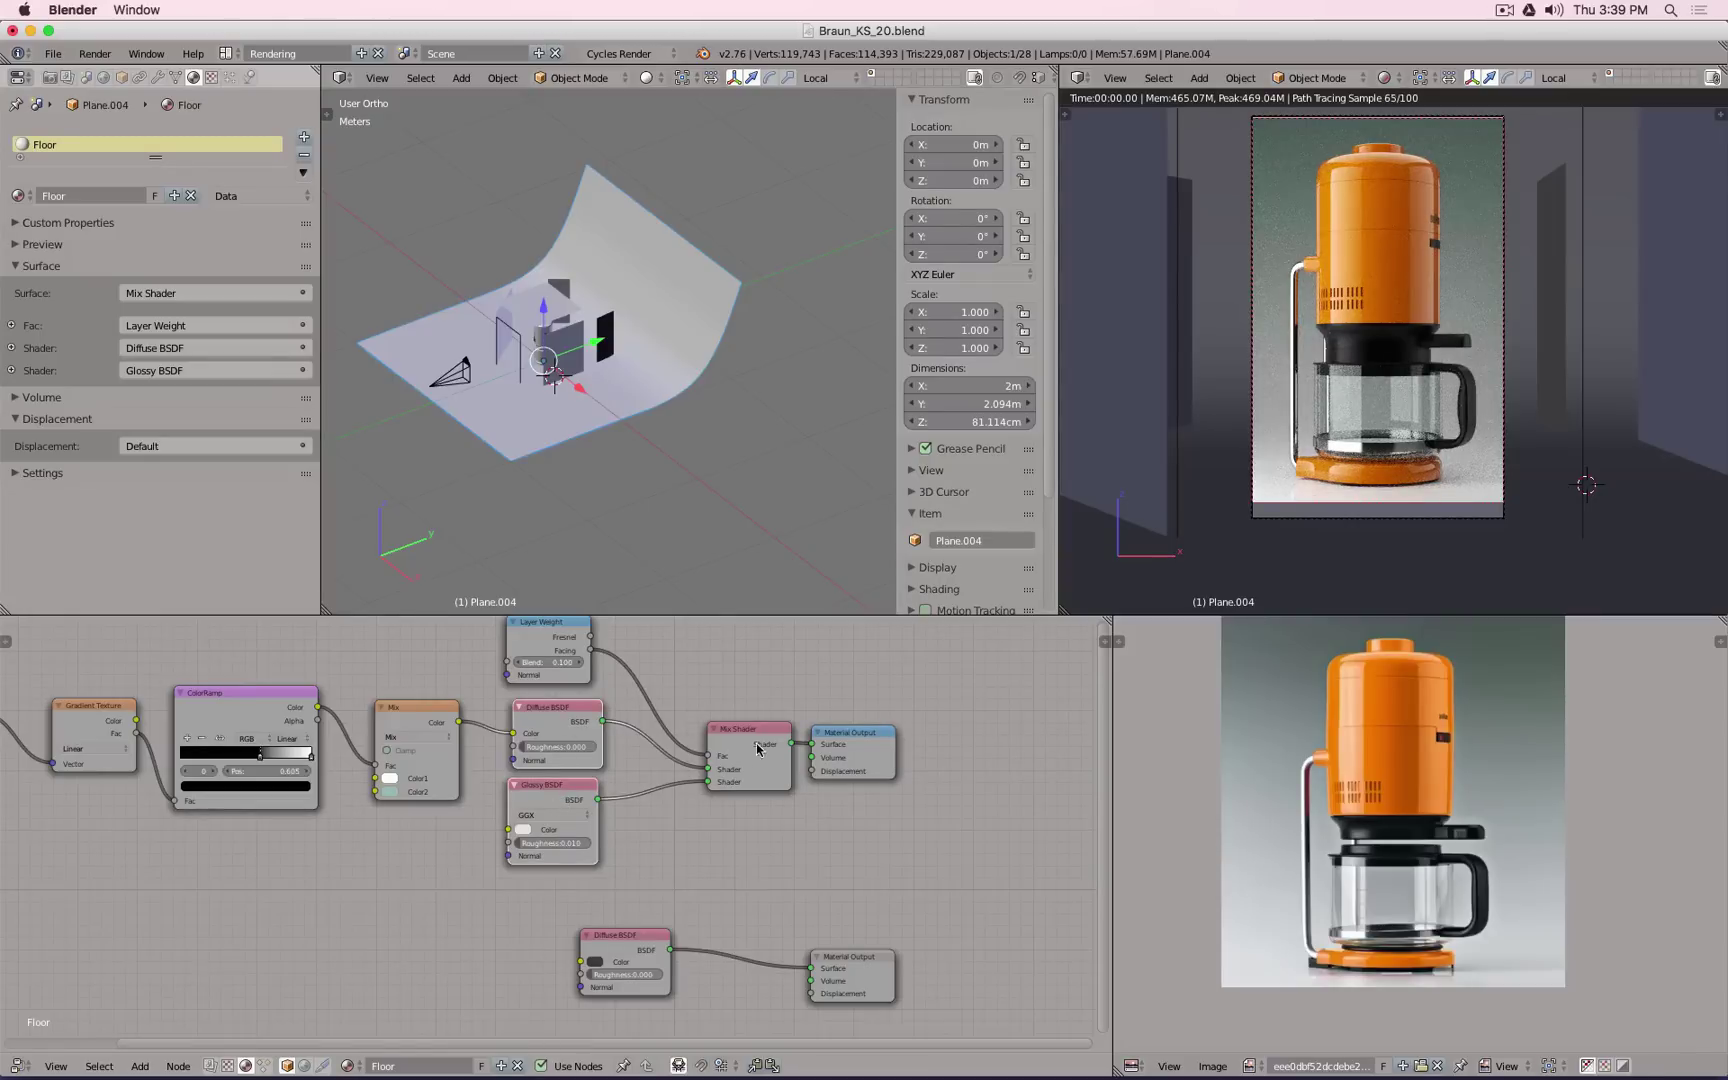
shift+click(760, 748)
shift+click(841, 746)
scroll(872, 812, down, 2)
middle_drag(878, 848, 578, 796)
scroll(548, 787, down, 2)
key(shift+d)
click(945, 818)
scroll(700, 712, up, 3)
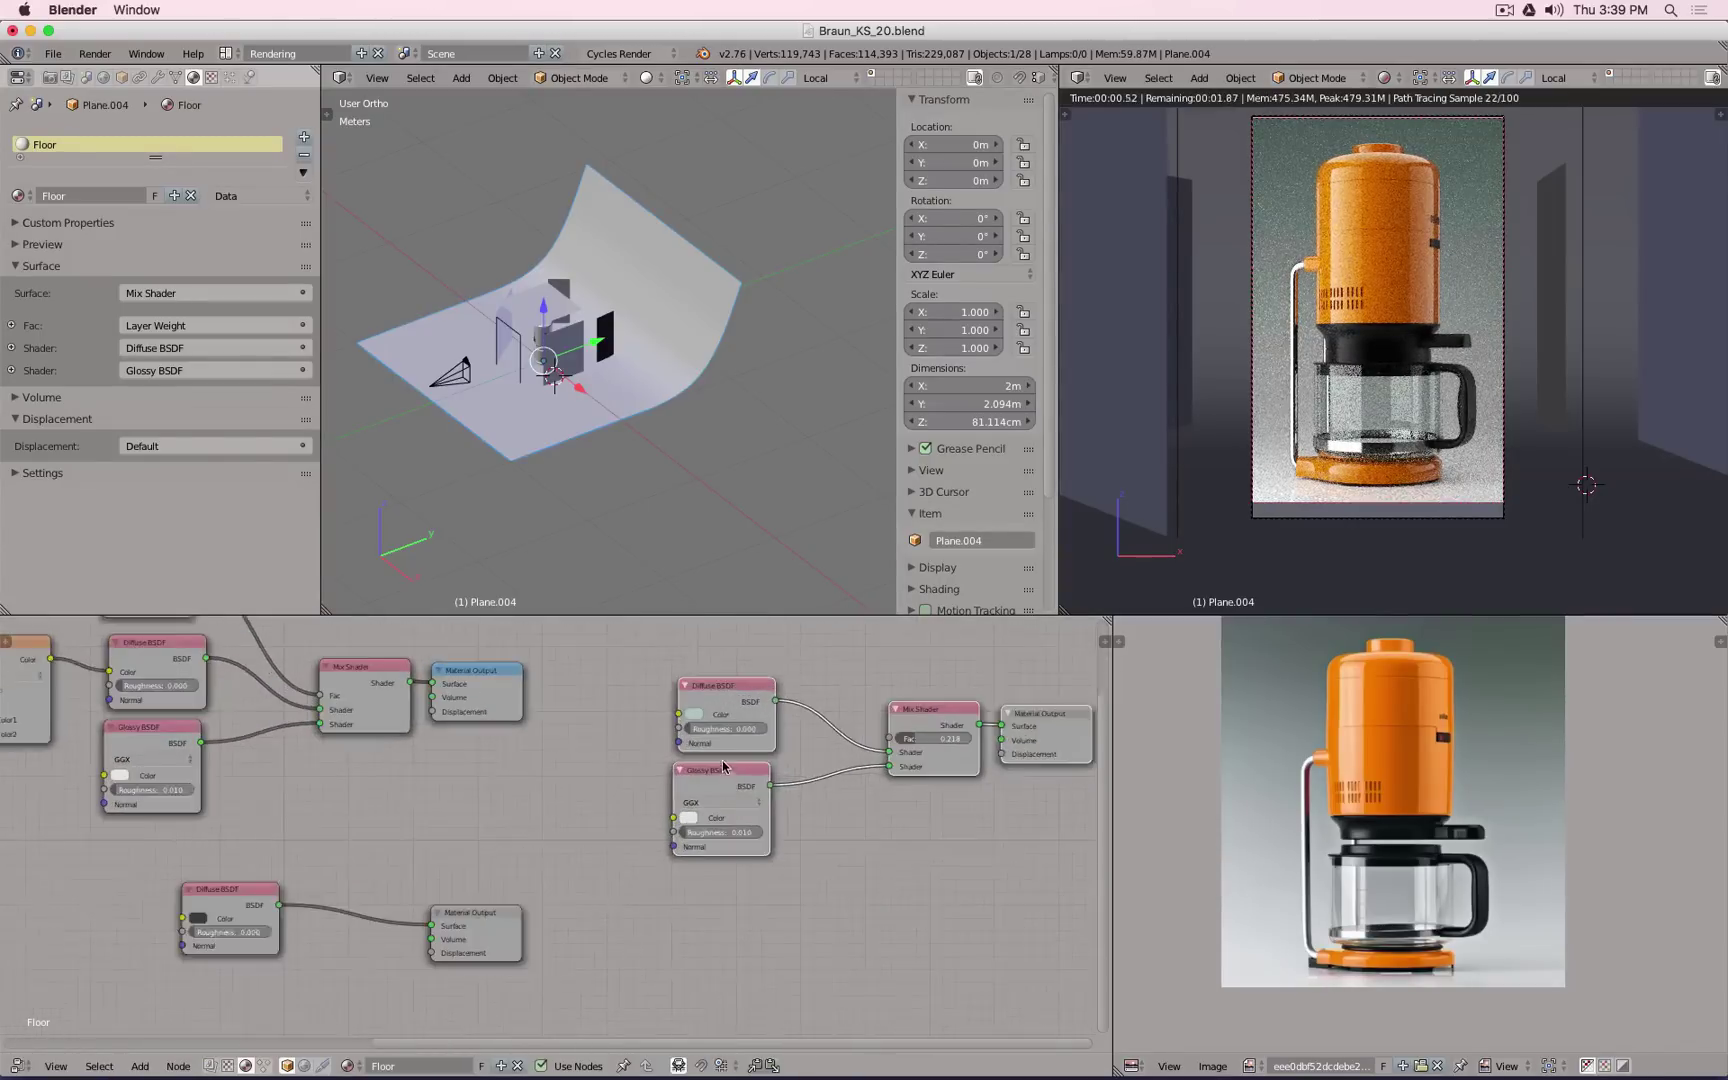
Step: Set the duplicated Diffuse BSDF's color to black and make the duplicated Material Output the active one
click(697, 708)
click(808, 580)
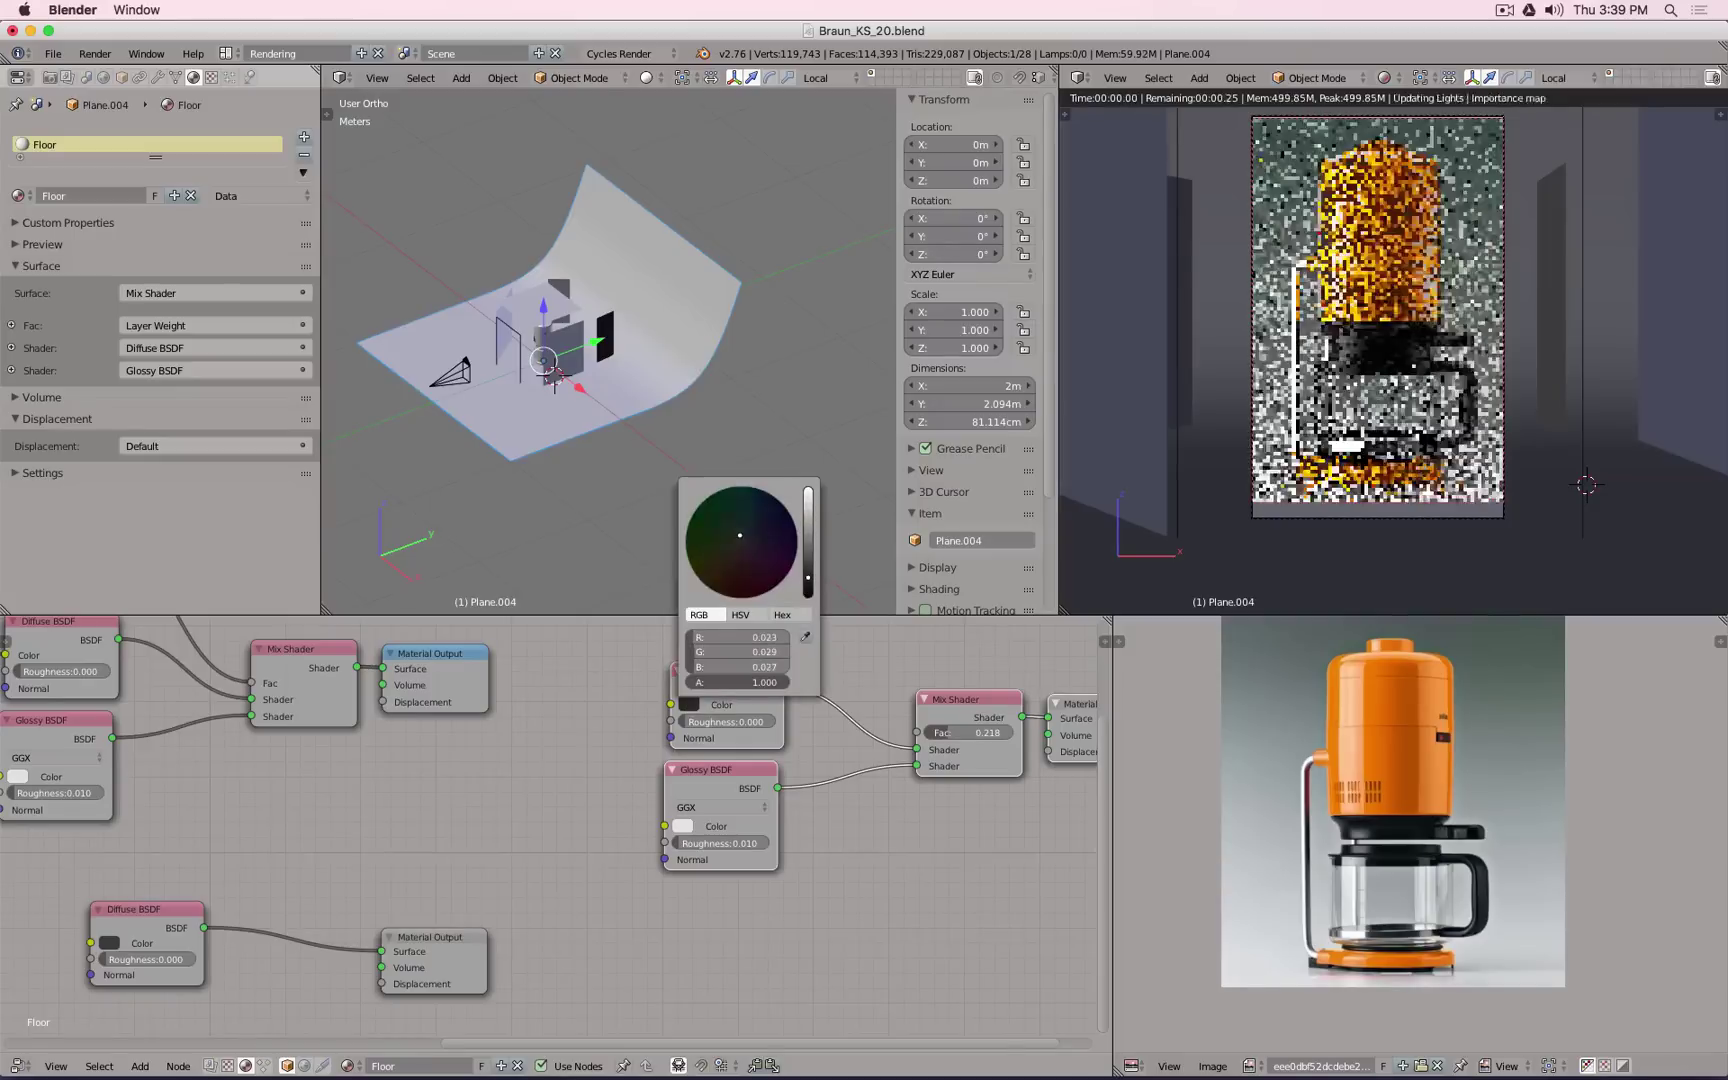
drag(808, 580, 808, 577)
click(1075, 742)
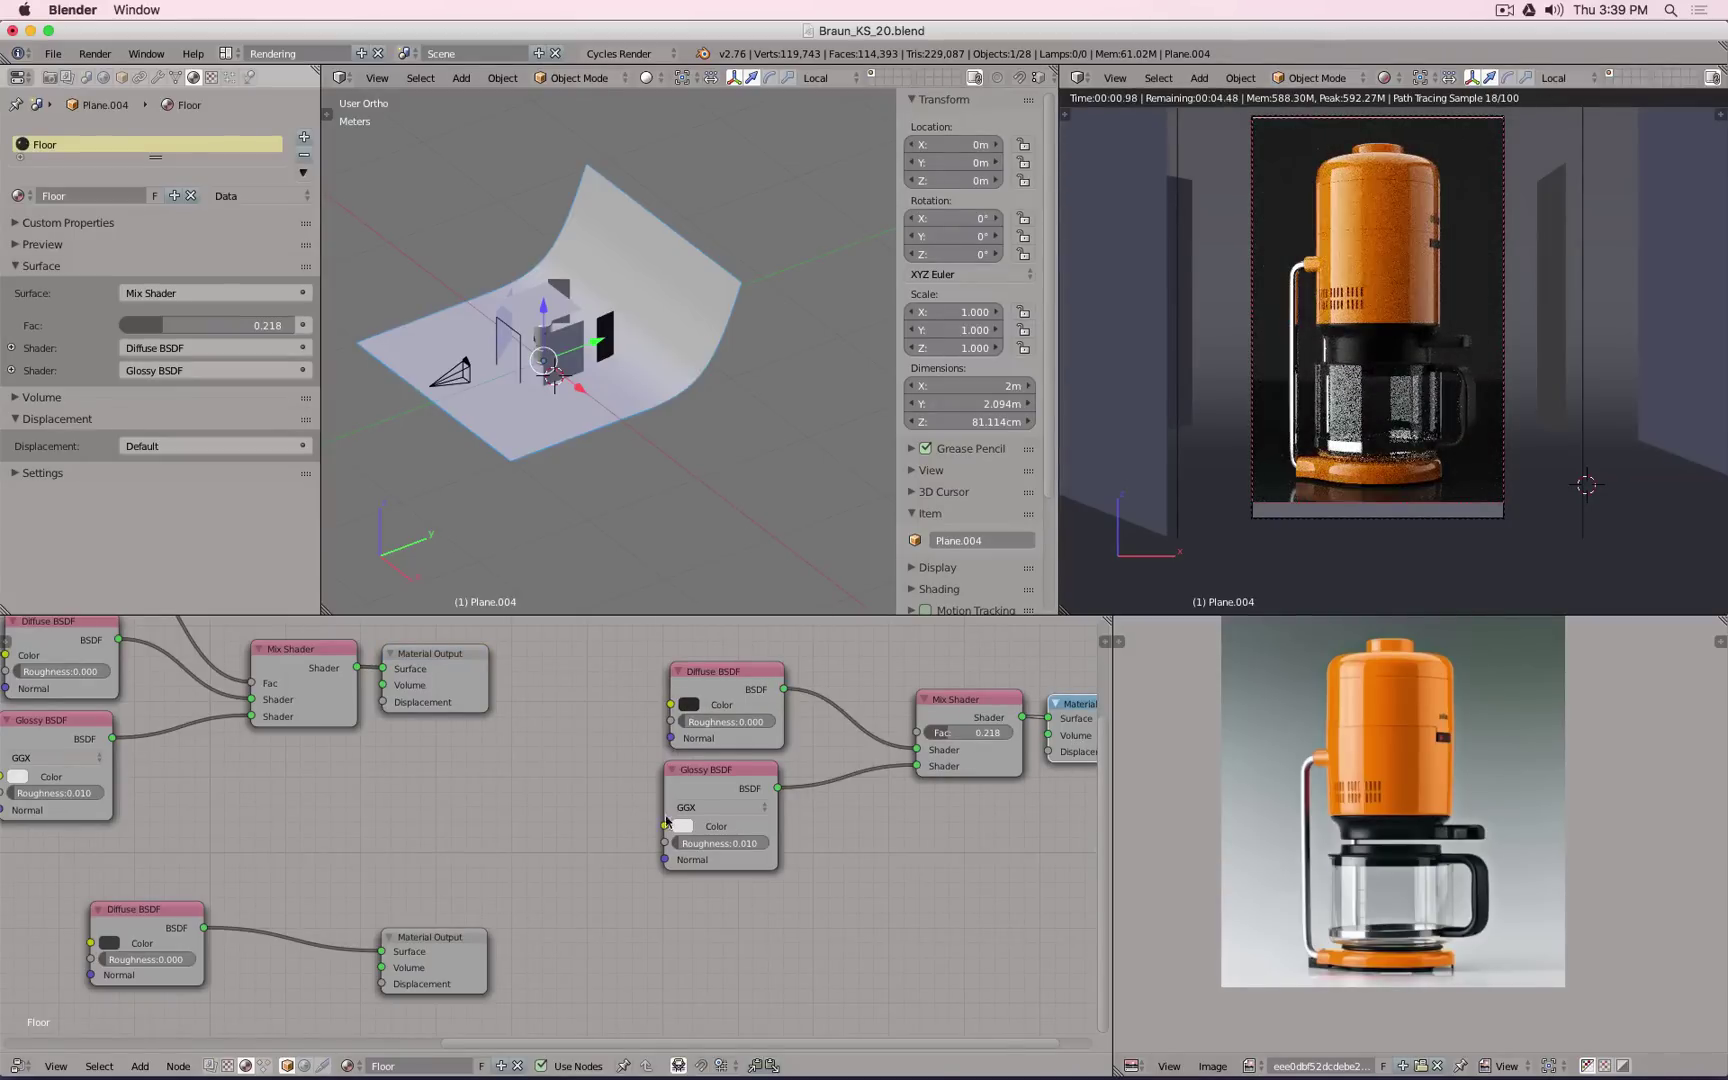
middle_drag(945, 853, 885, 858)
scroll(808, 819, up, 1)
click(613, 699)
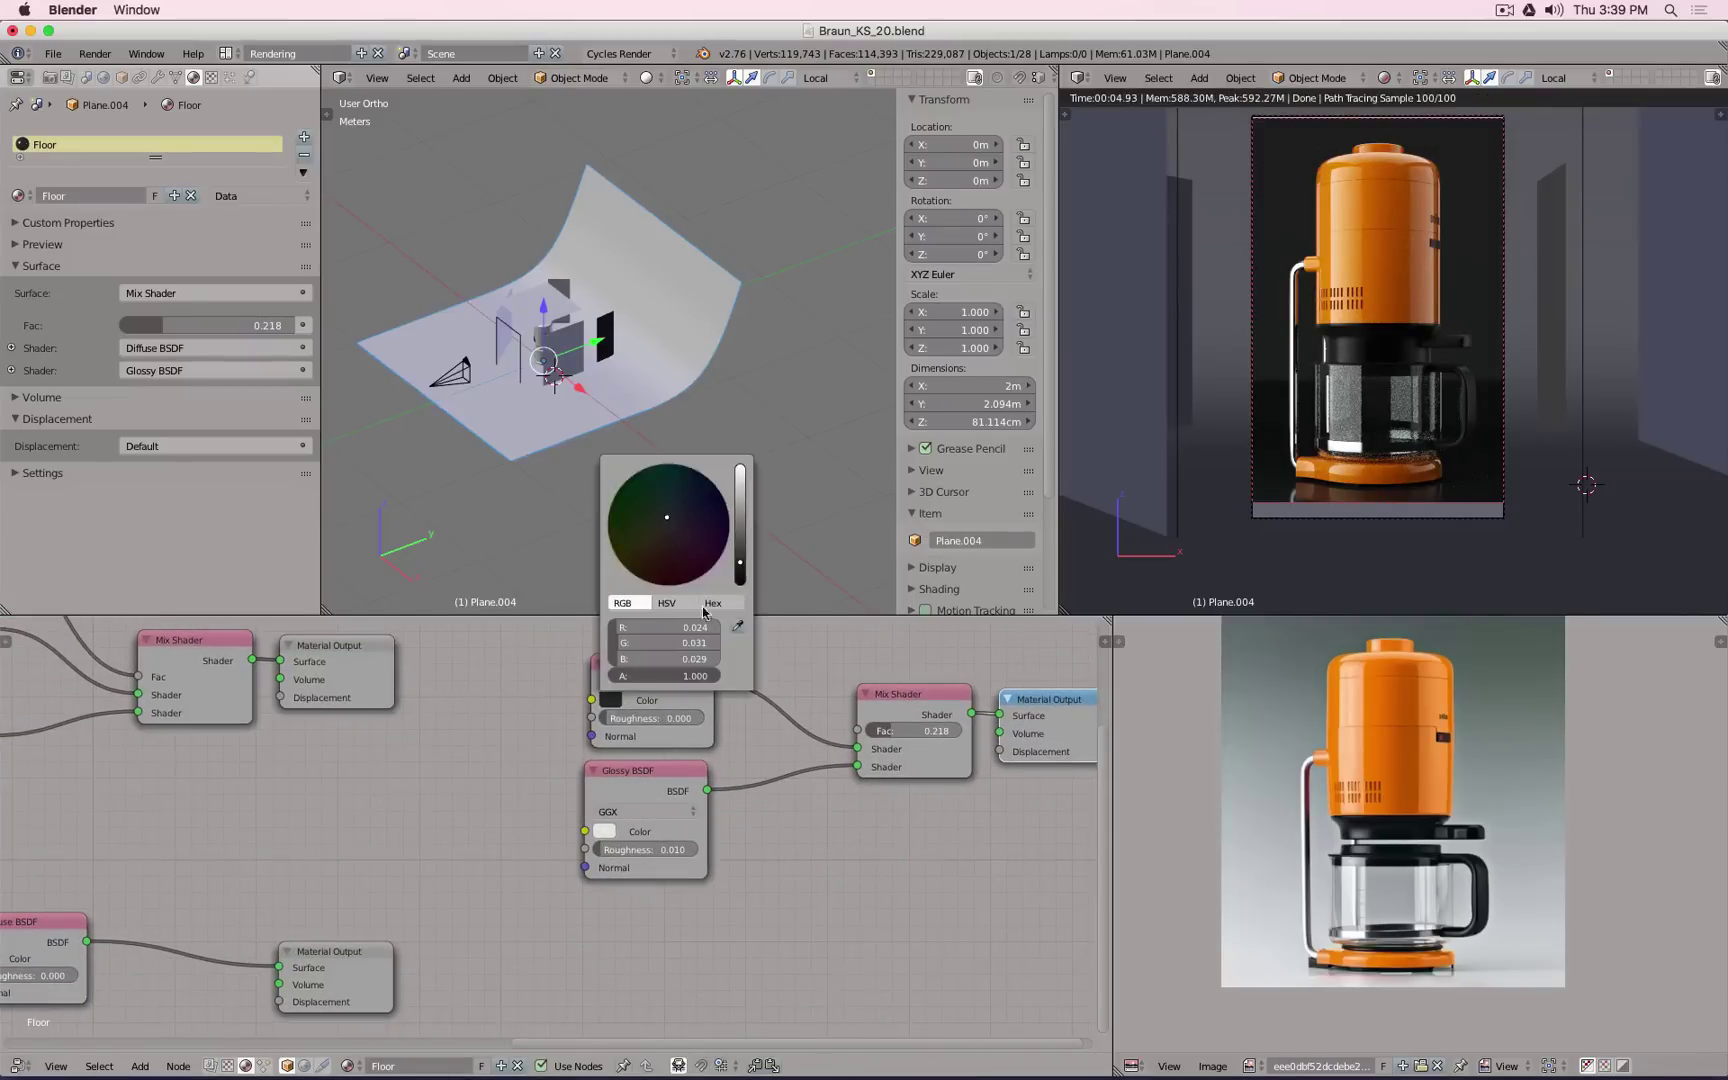
drag(741, 567, 740, 581)
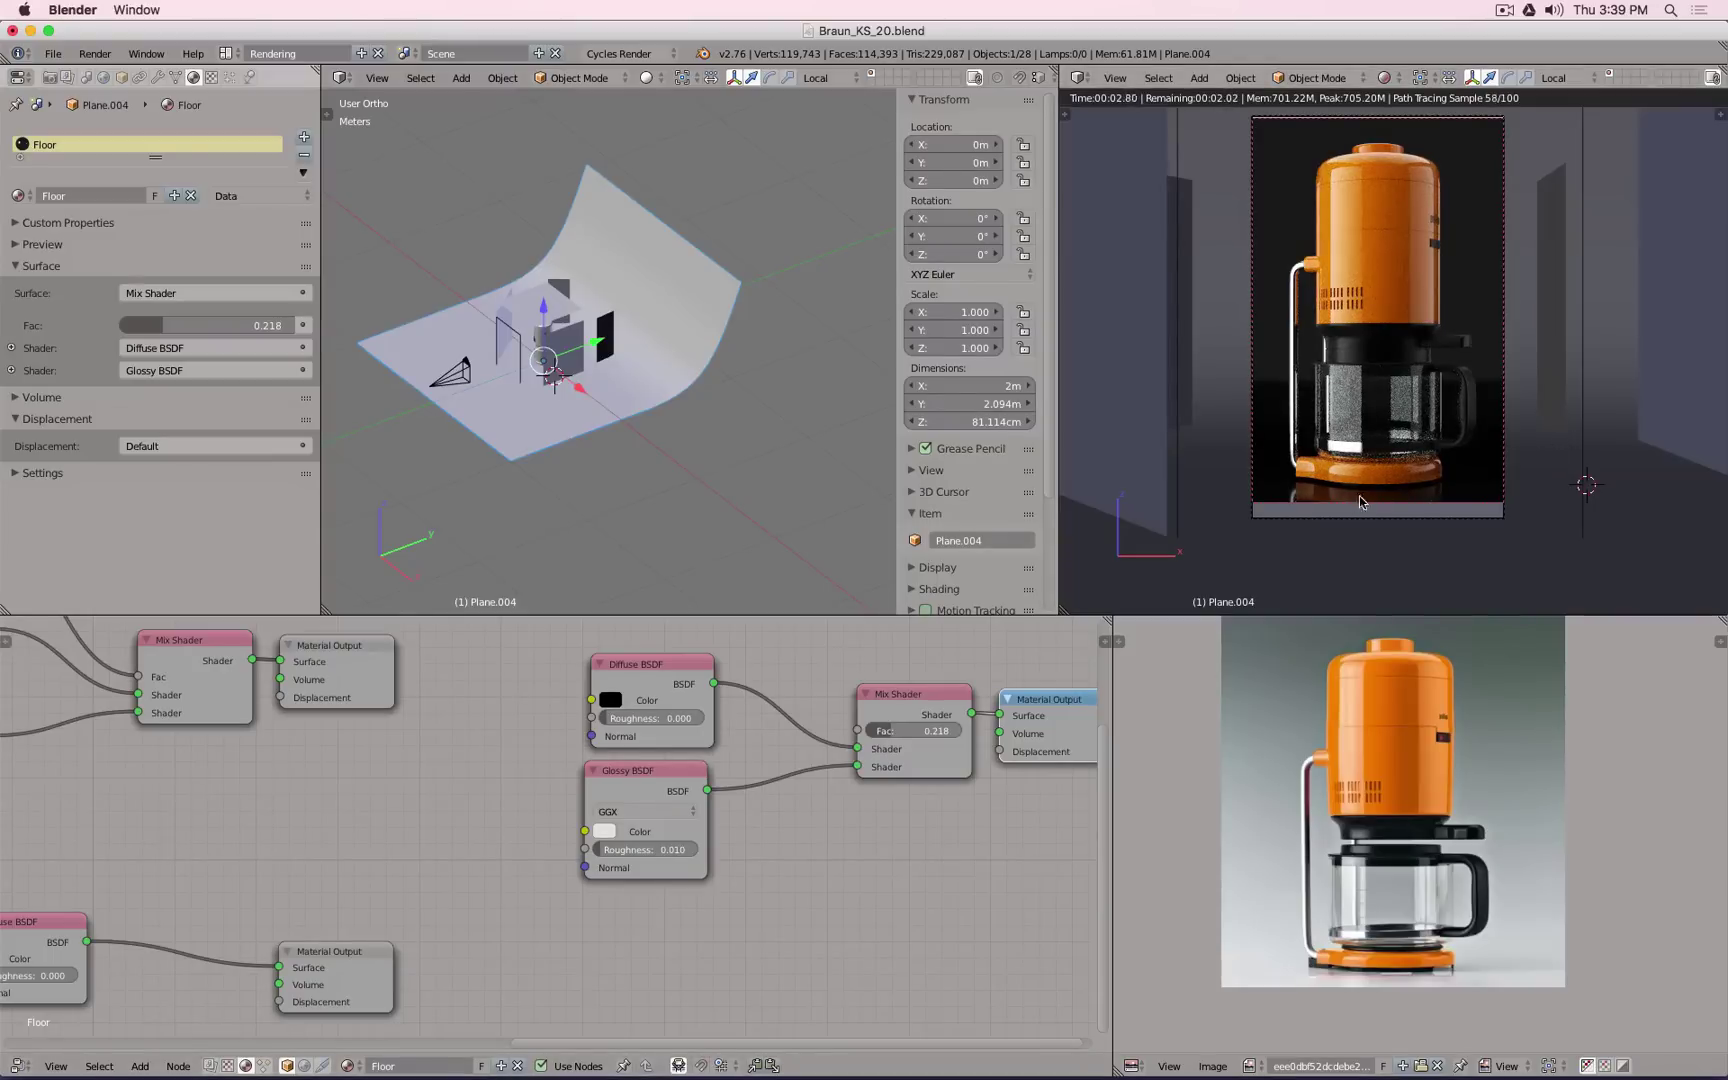
Step: Try a roughness of 0.03 on the black backdrop's Glossy BSDF and settle on 0.1
click(648, 849)
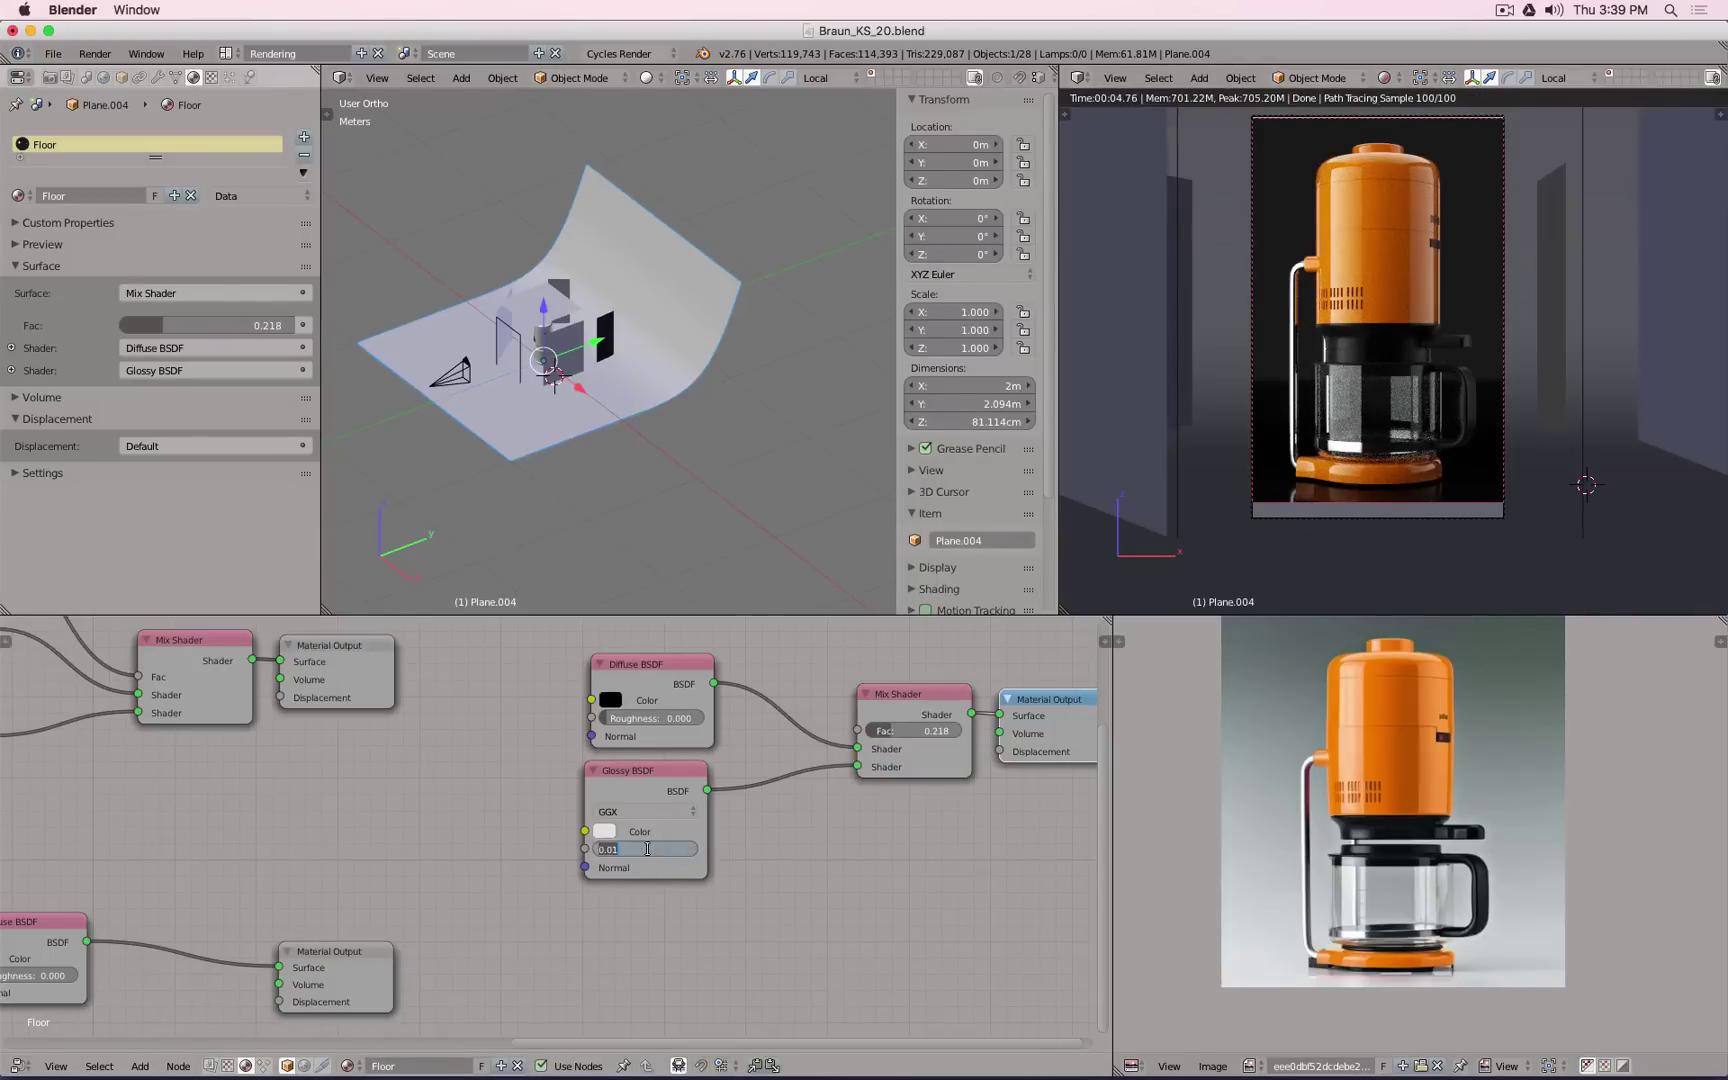
key(BackSpace)
text(0.03)
key(Return)
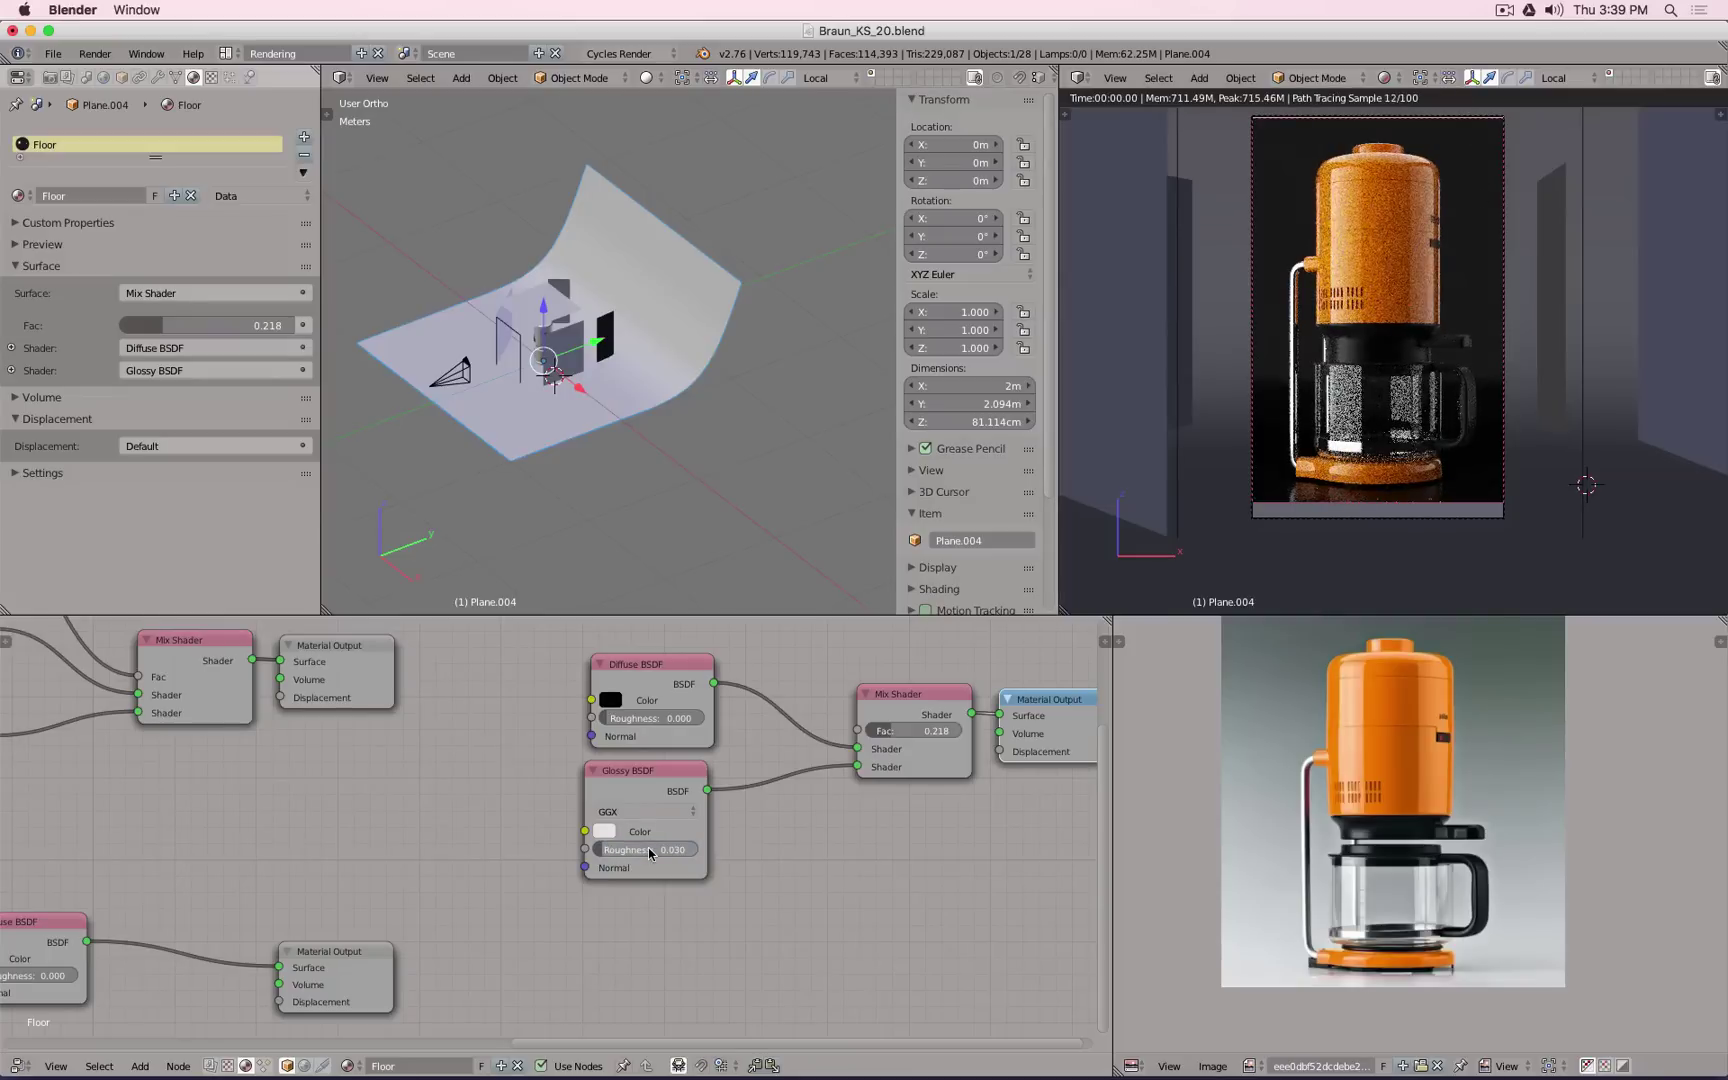
click(648, 849)
text(0.1)
key(Return)
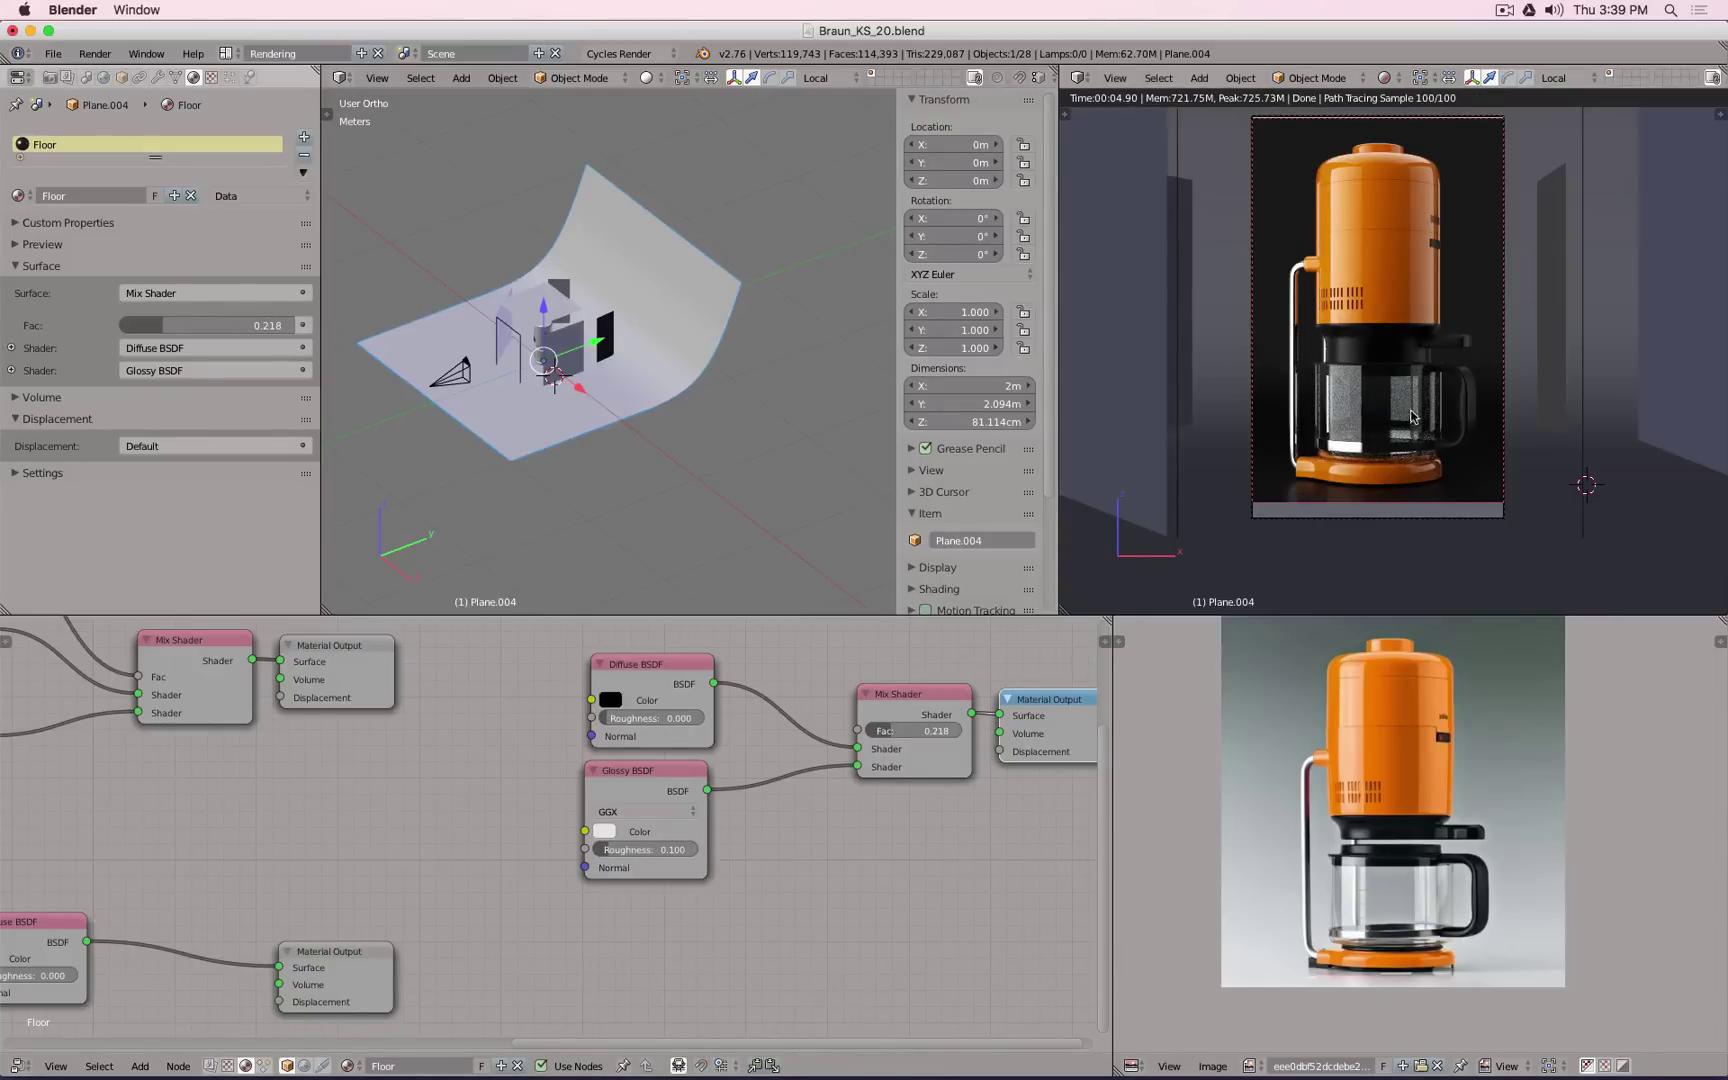
Step: Return the plain backdrop's Diffuse BSDF color to white and make its Material Output active
scroll(787, 793, down, 4)
scroll(1085, 425, down, 1)
middle_drag(557, 829, 629, 840)
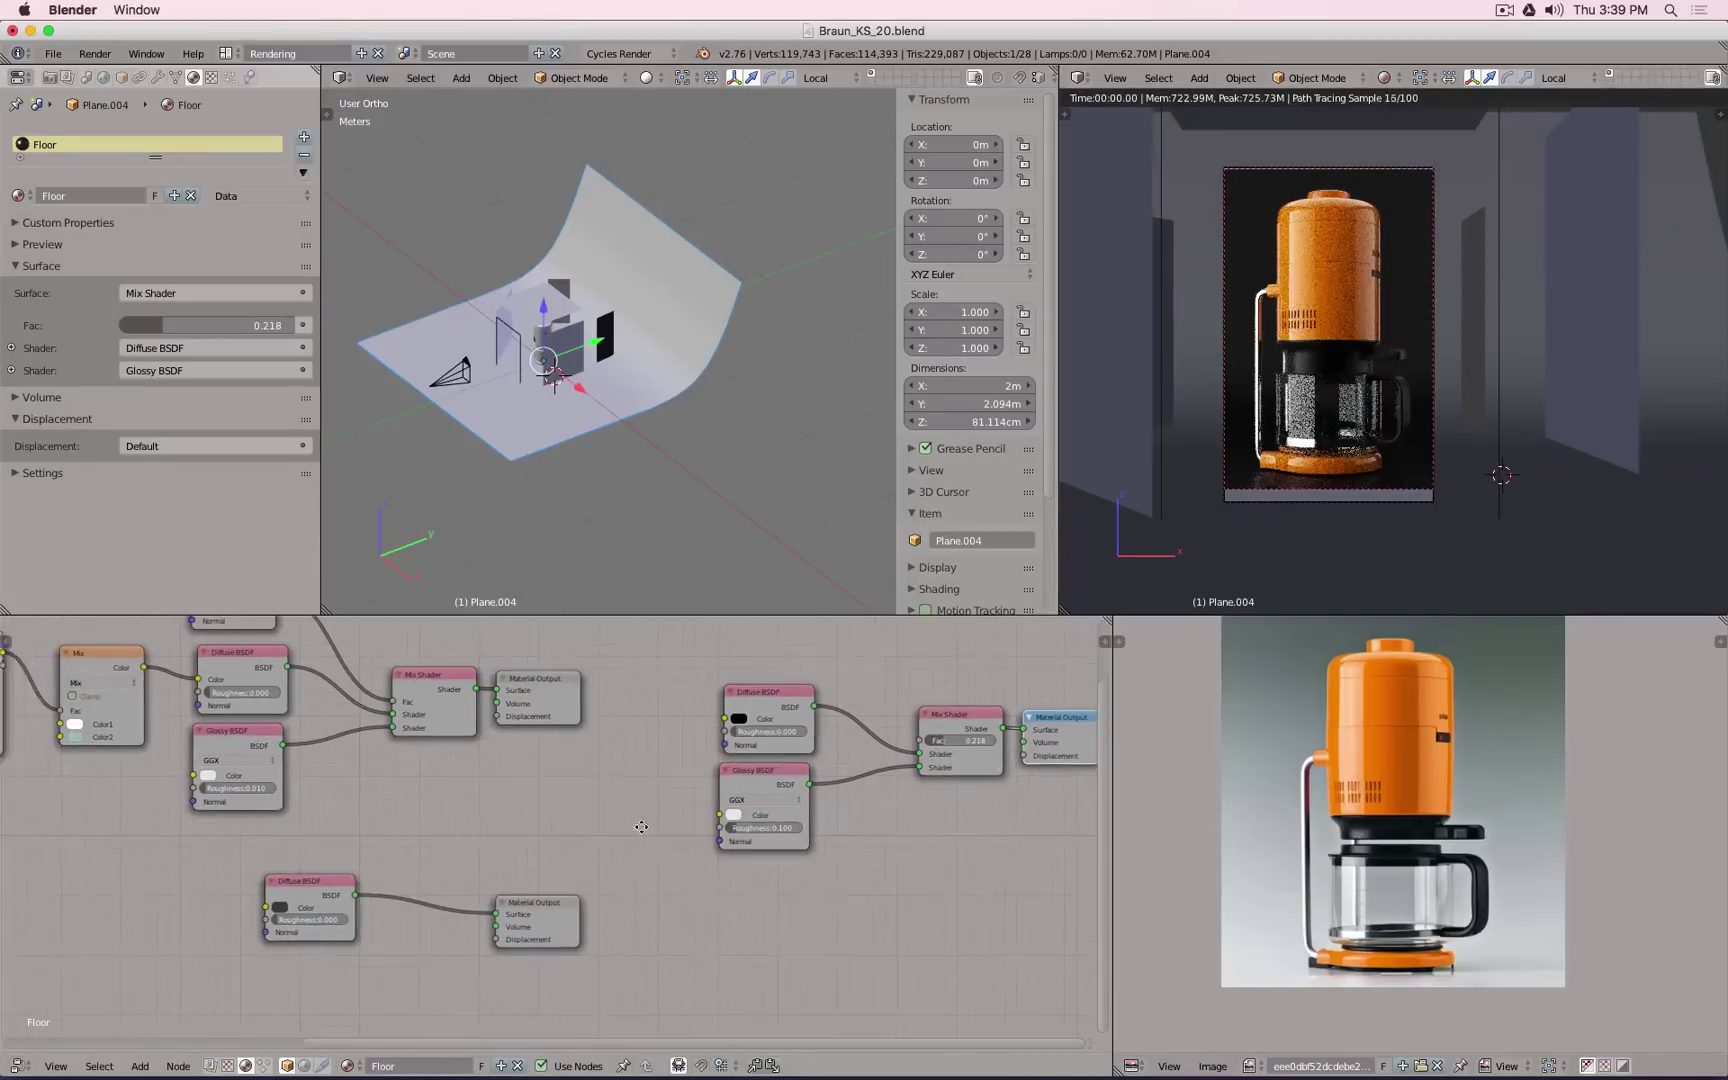
click(296, 907)
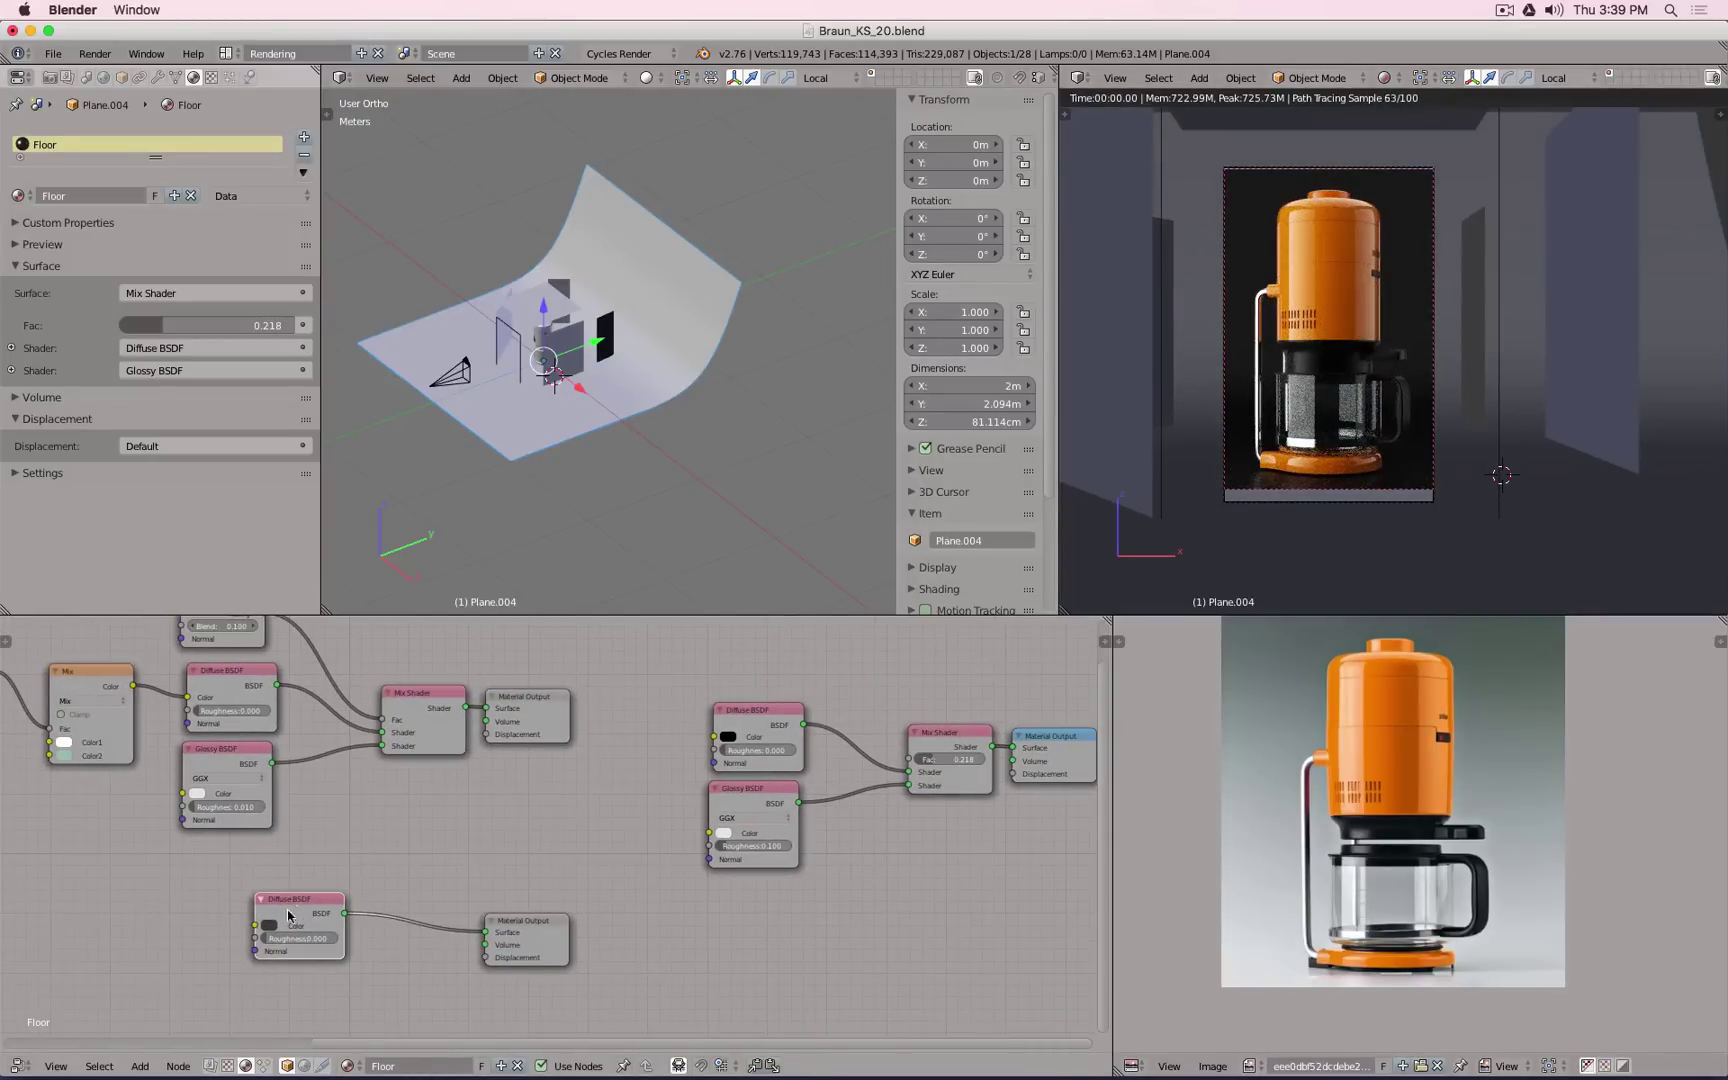
click(270, 926)
drag(358, 785, 362, 758)
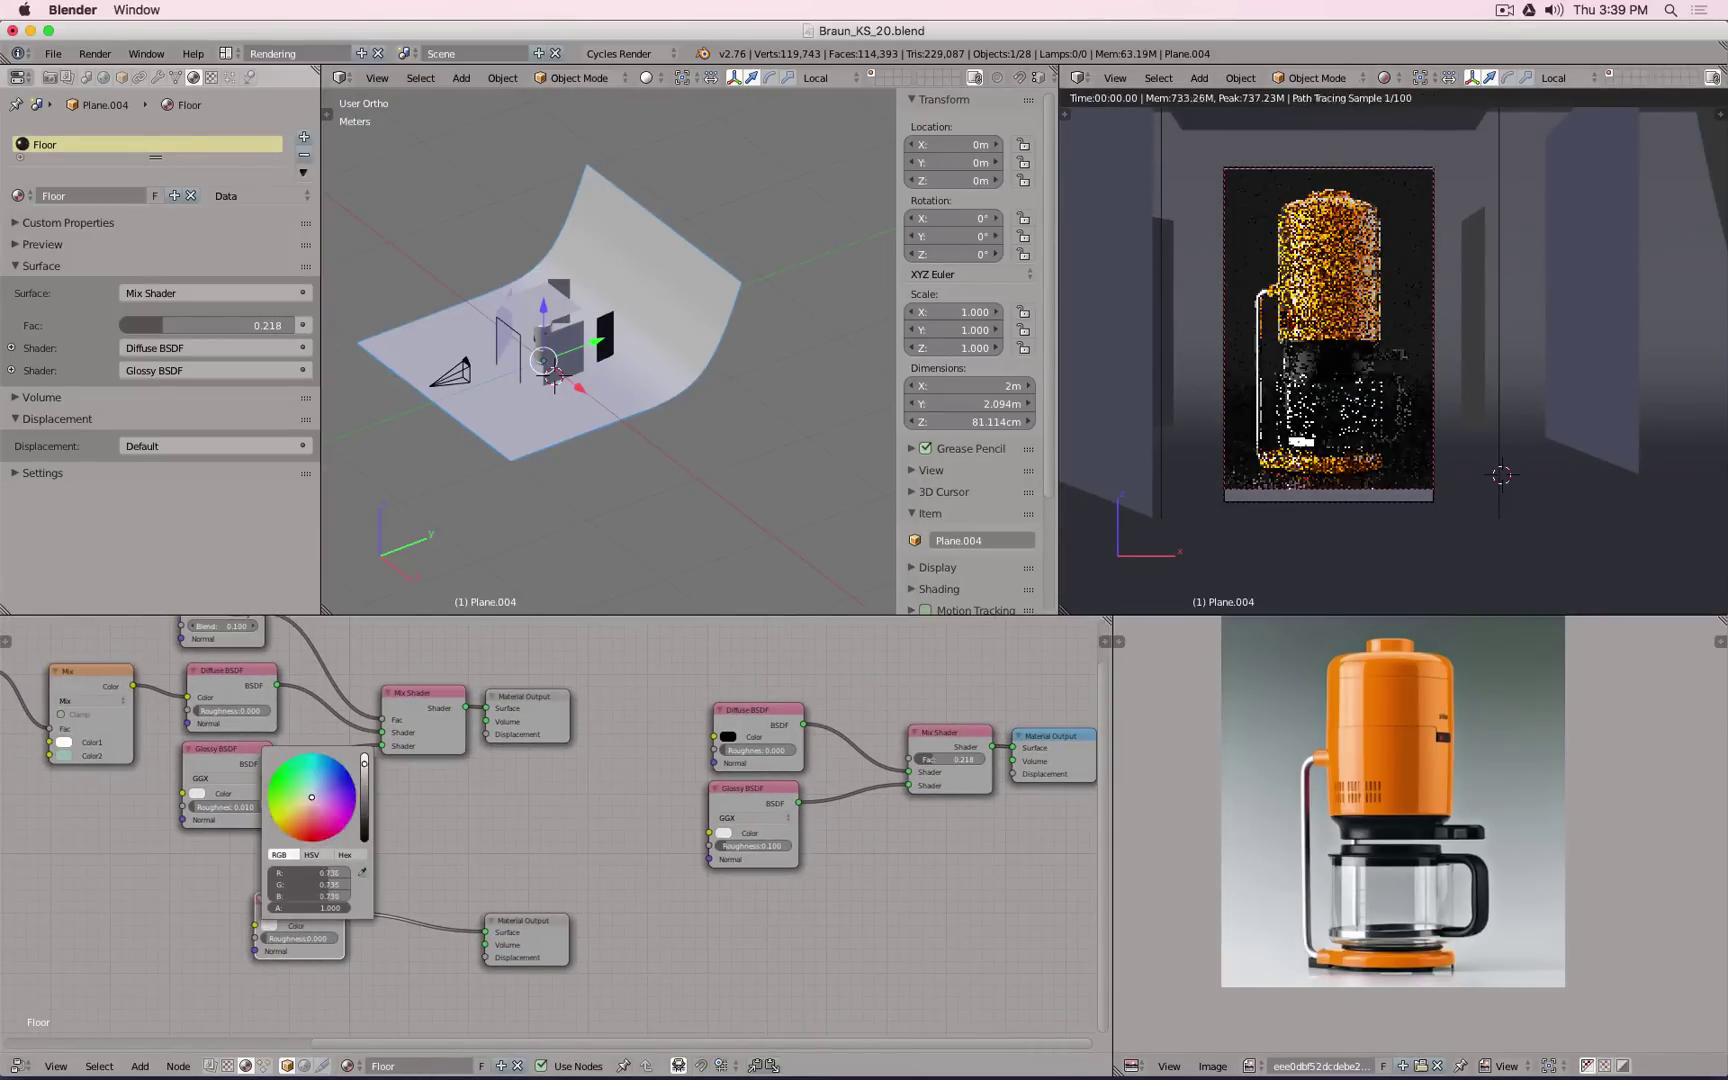
click(546, 932)
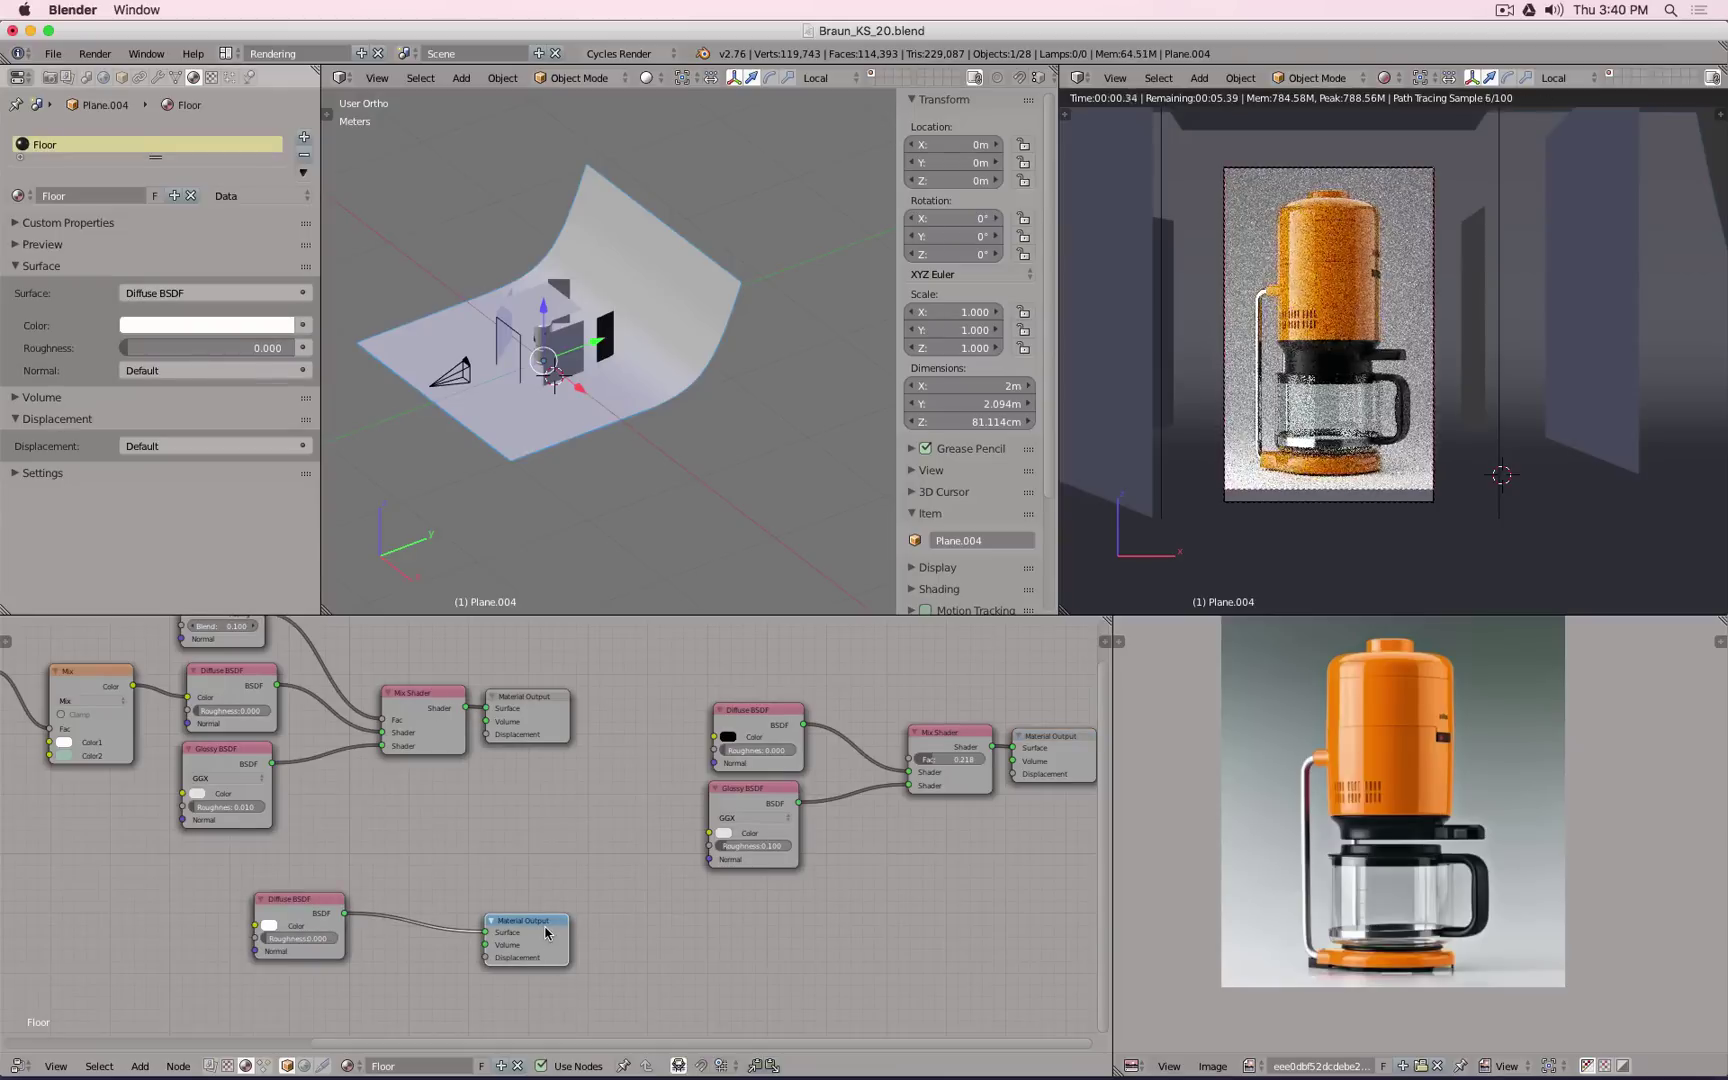
Step: Compare the gradient, black and white backdrops by switching between their Material Outputs, ending on the white one
scroll(548, 915, down, 3)
click(533, 770)
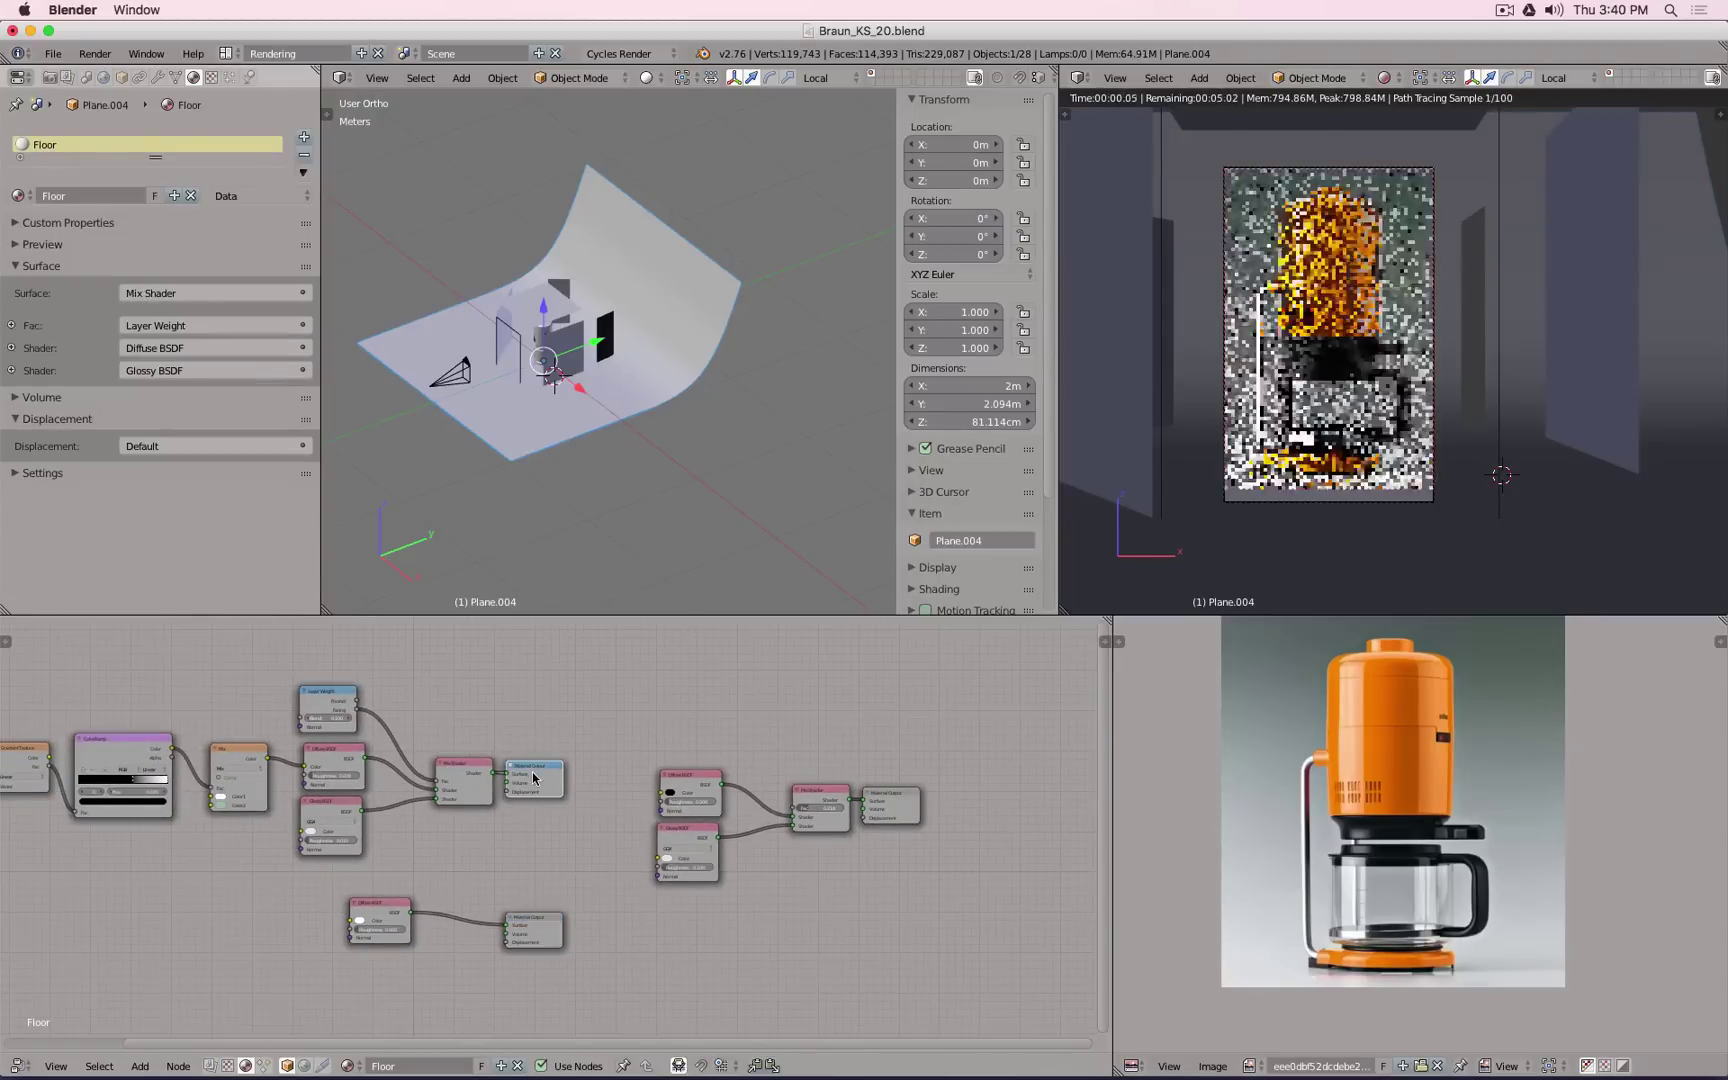
click(884, 808)
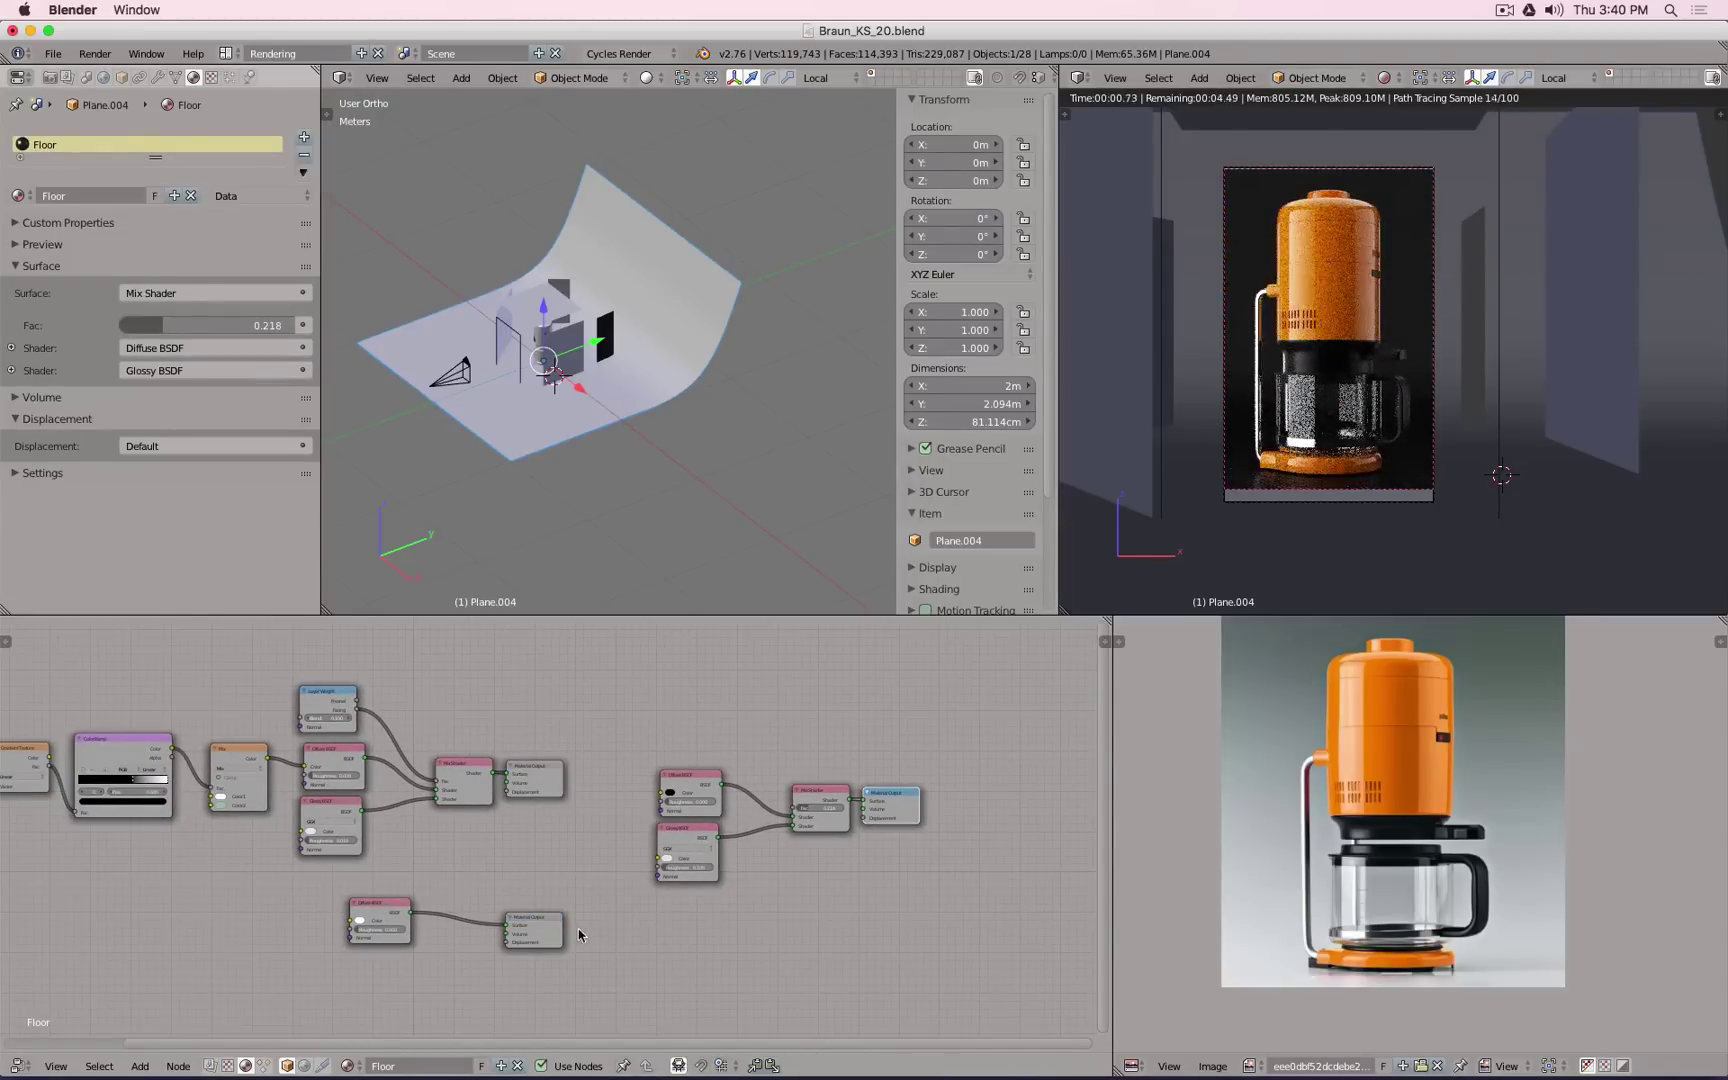
click(537, 932)
click(547, 782)
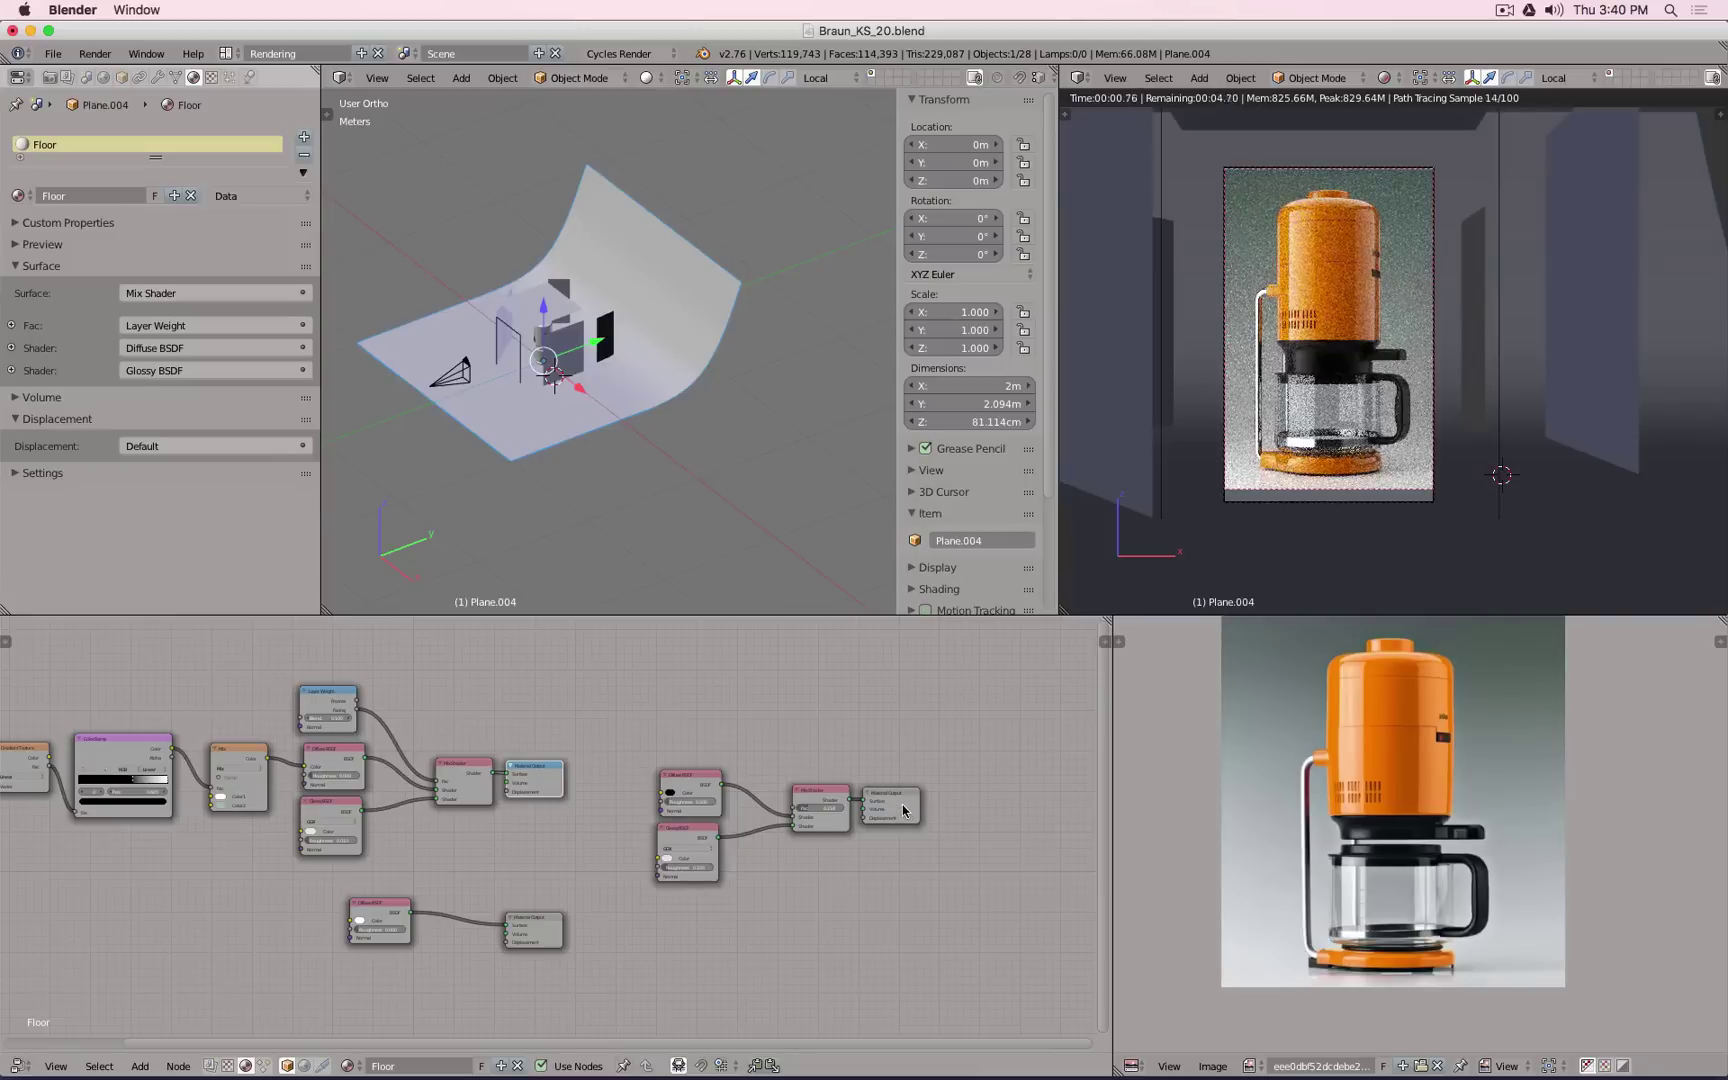
click(884, 817)
click(531, 932)
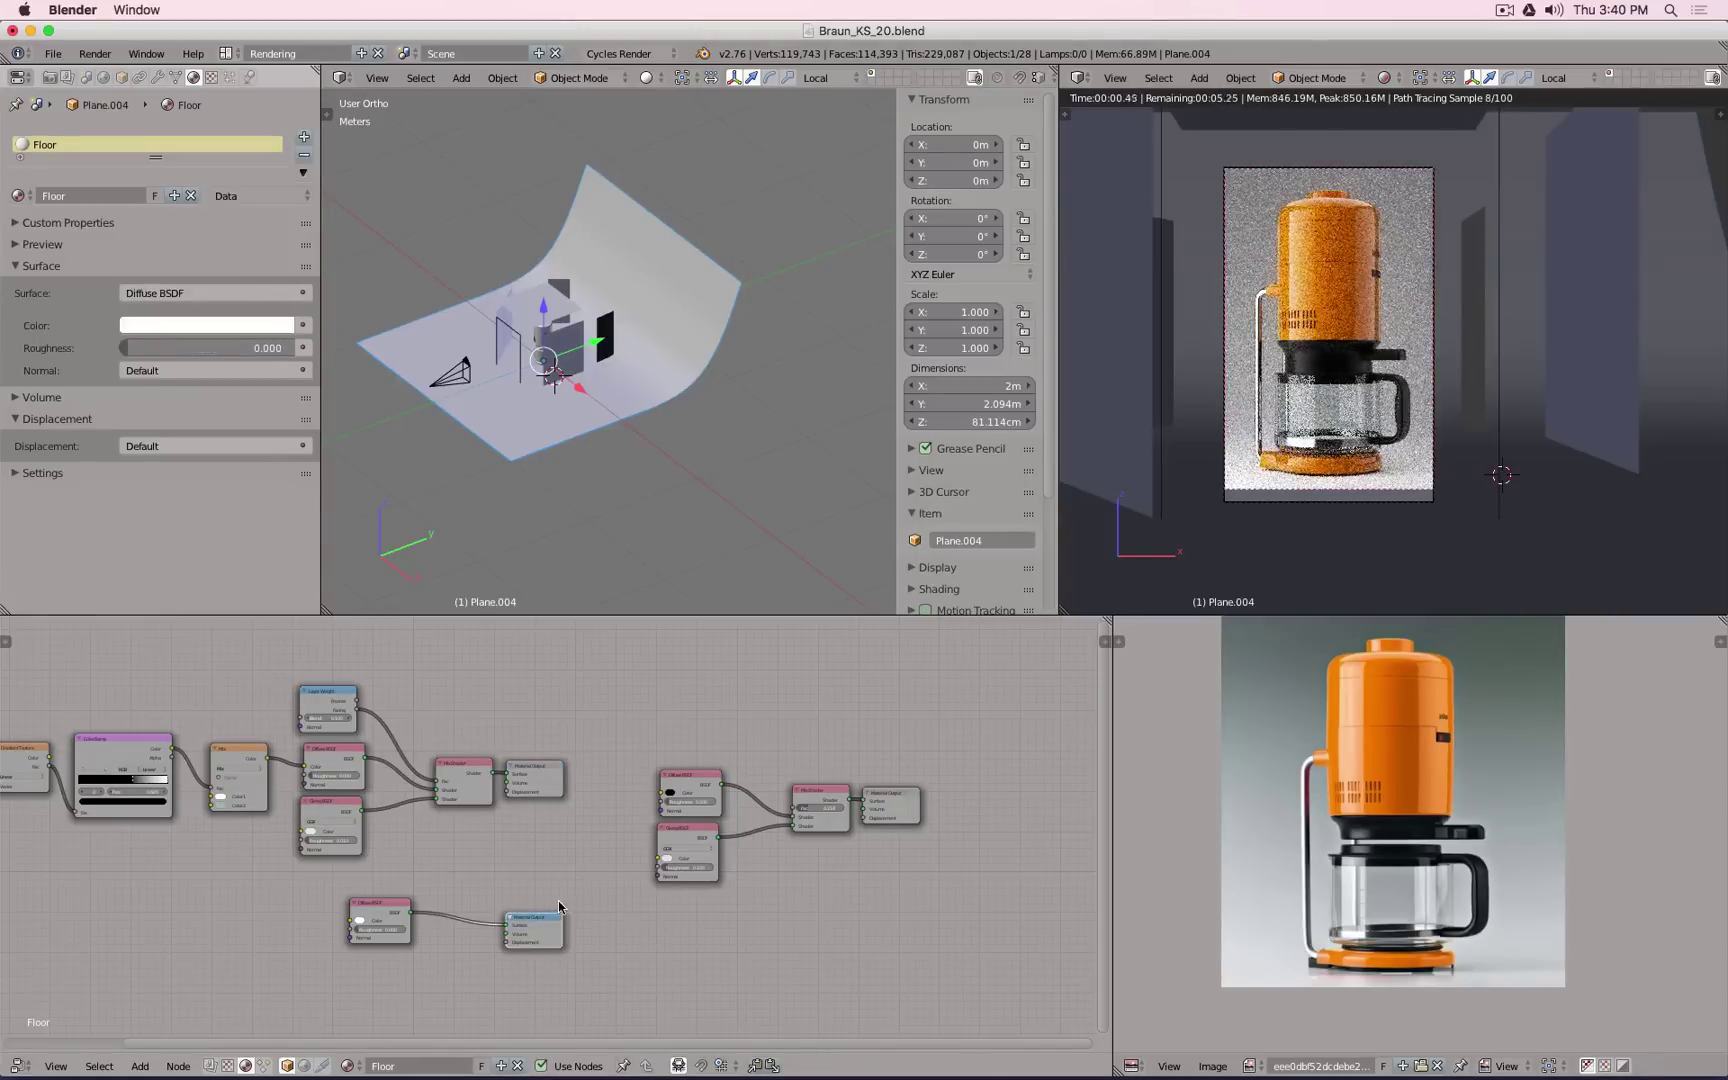
Step: Move the white backdrop's Material Output next to its Diffuse BSDF and shift the pair further down
key(g)
click(475, 892)
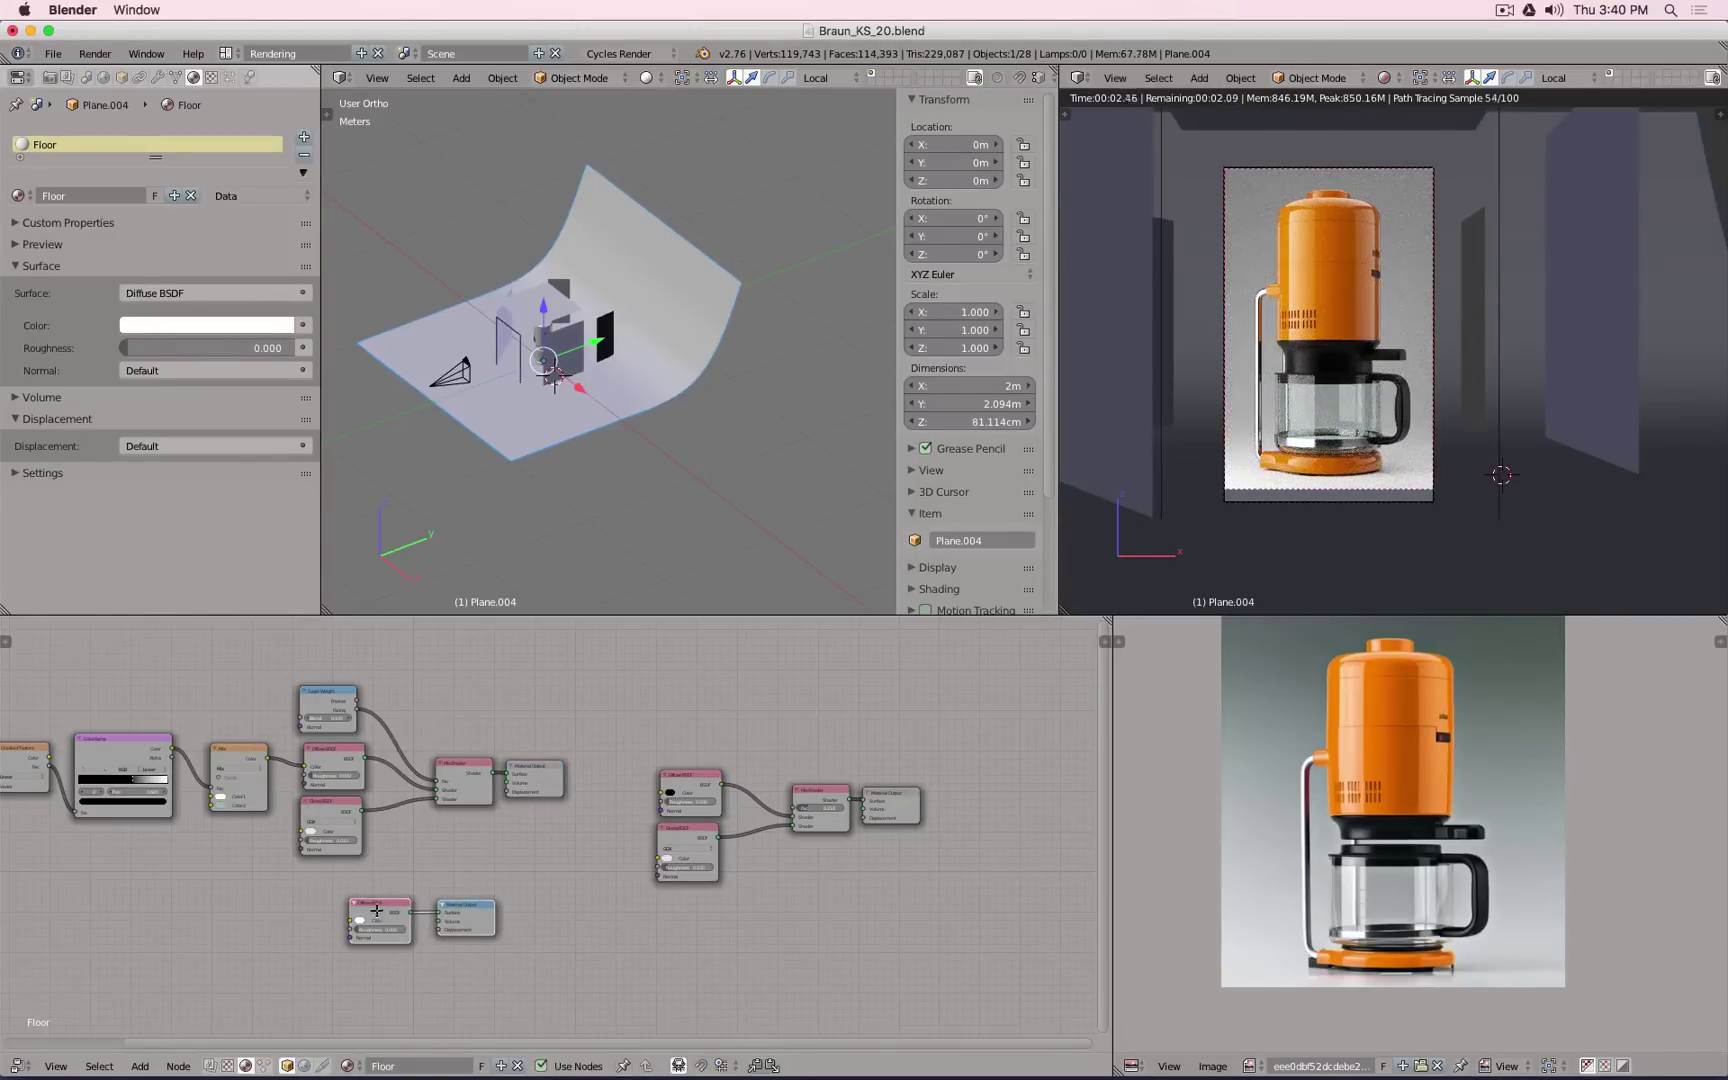
key(g)
click(495, 981)
key(Home)
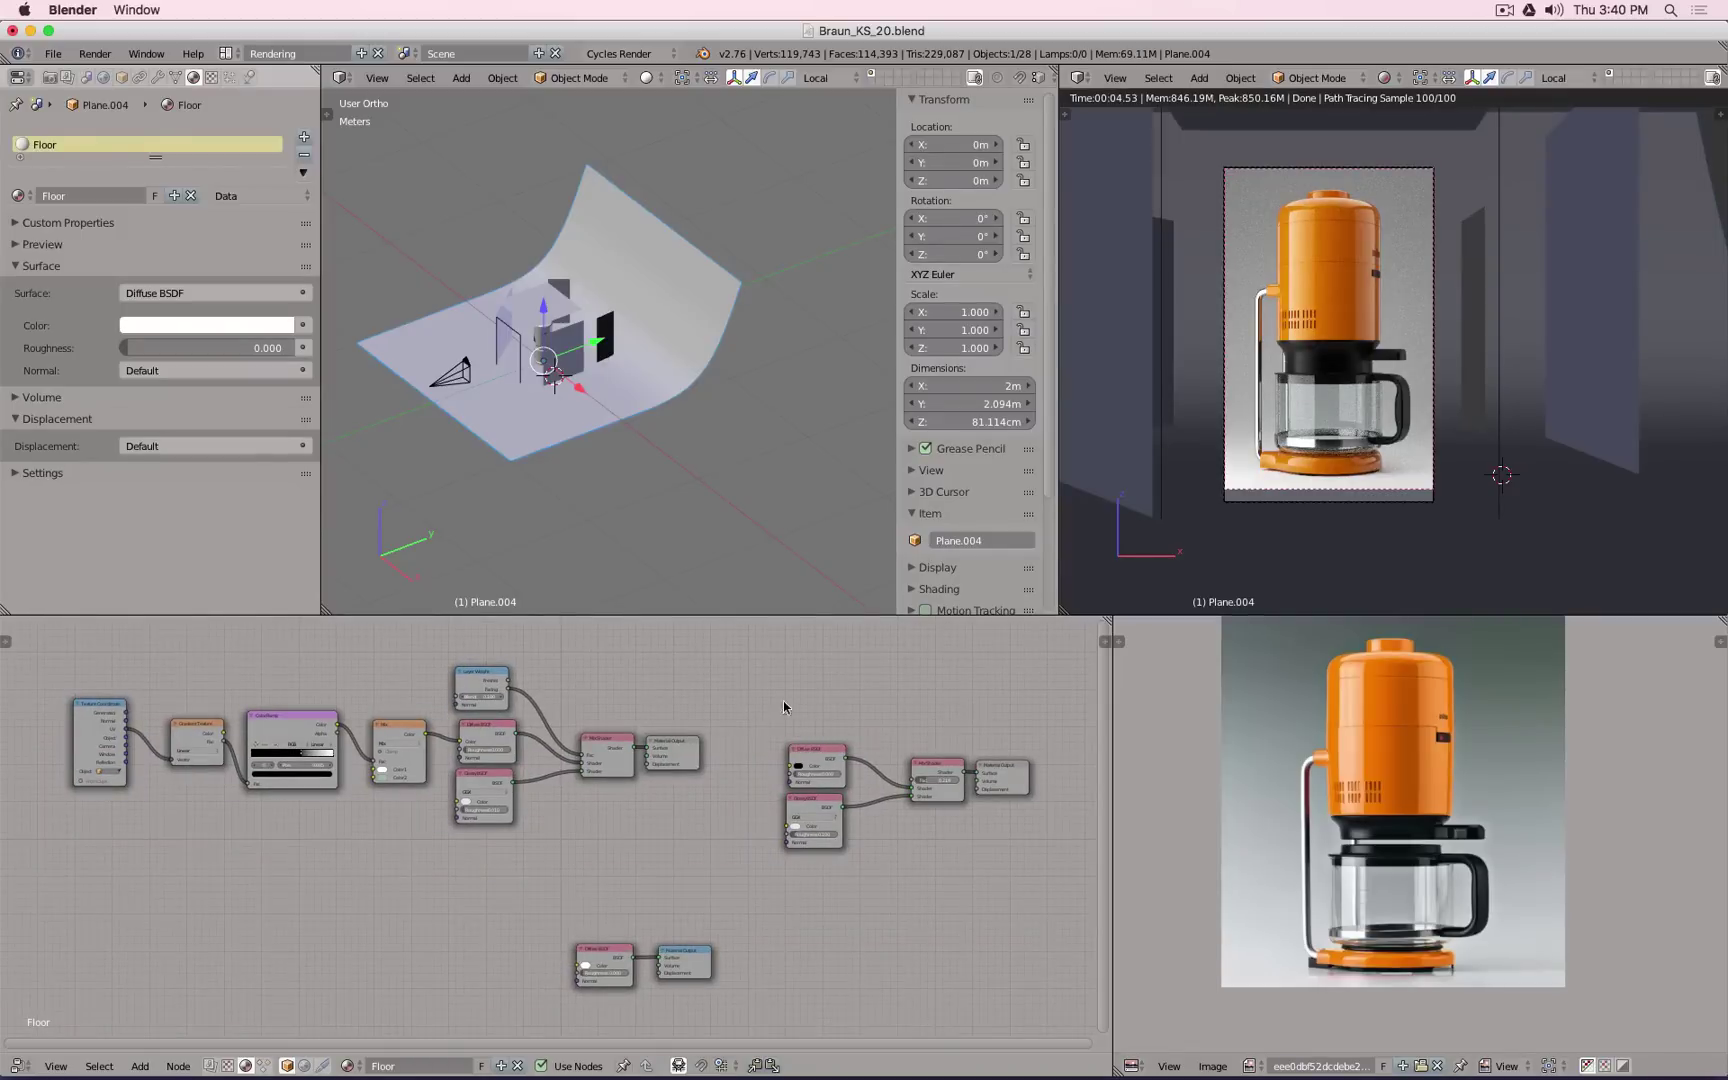
Step: Move the black backdrop's node group between the gradient nodes and the white backdrop nodes
drag(1027, 865, 1030, 866)
key(g)
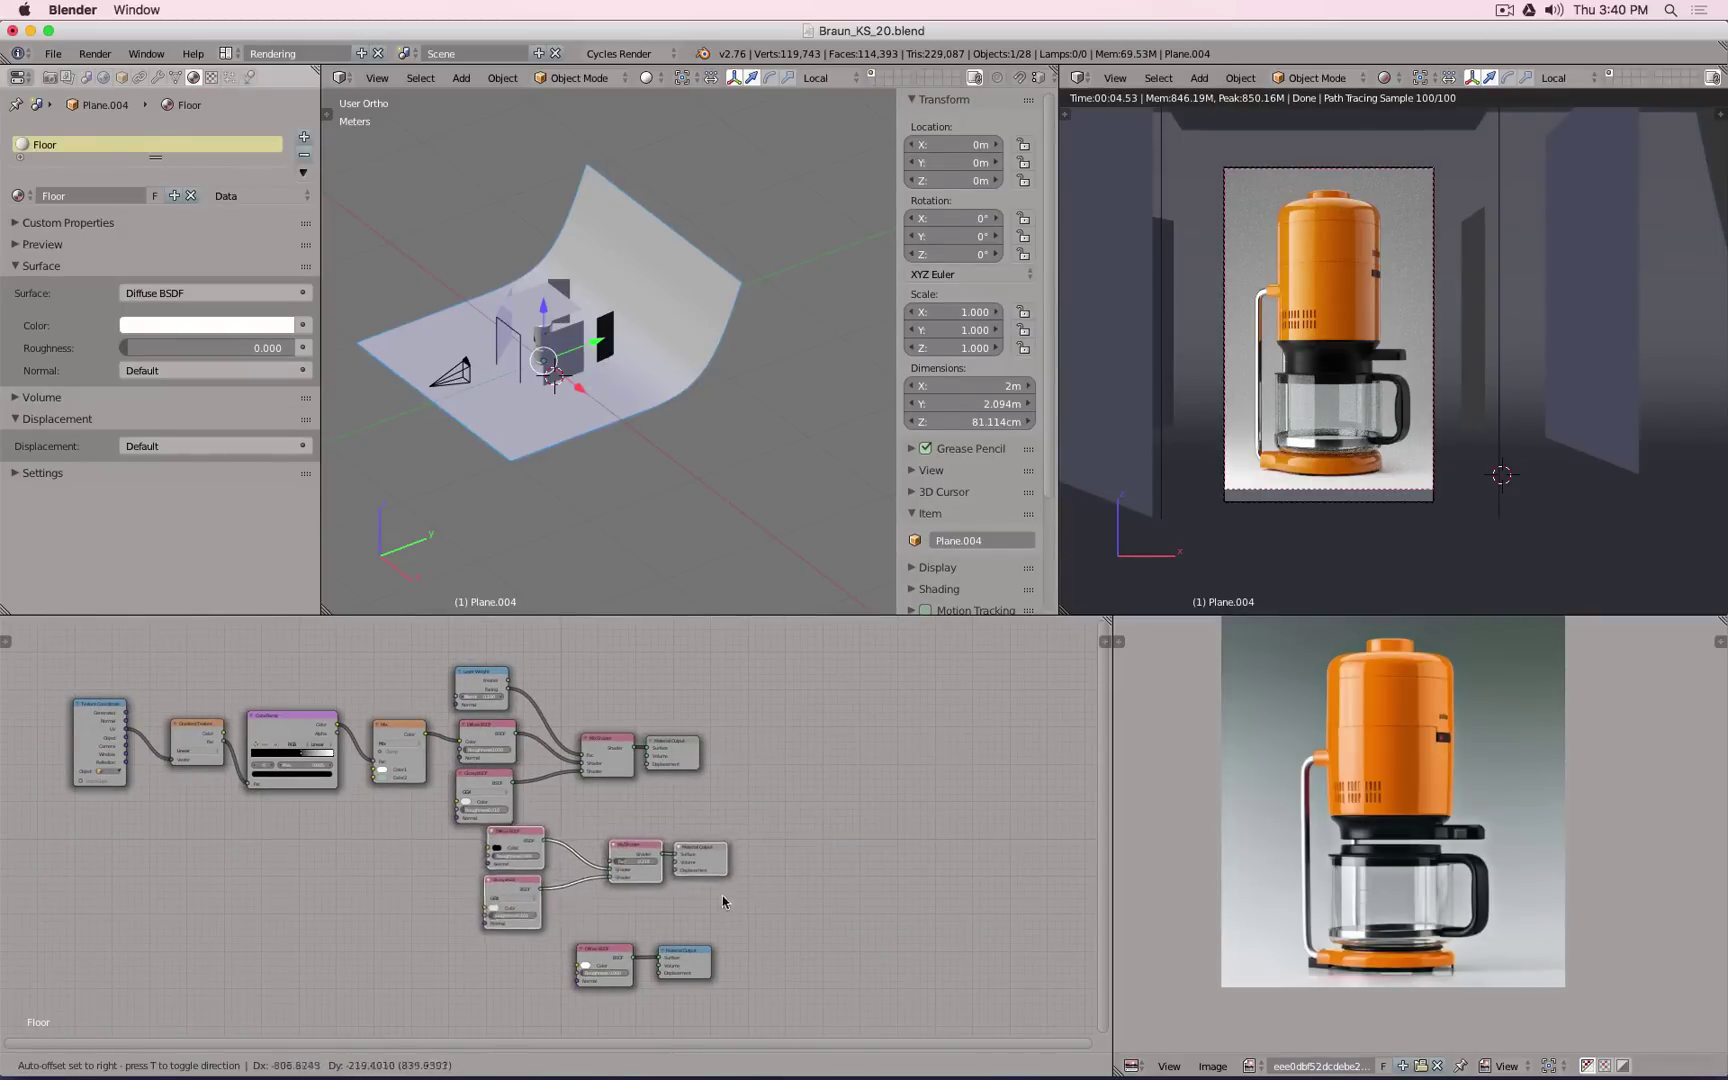
click(701, 921)
middle_drag(774, 917, 794, 791)
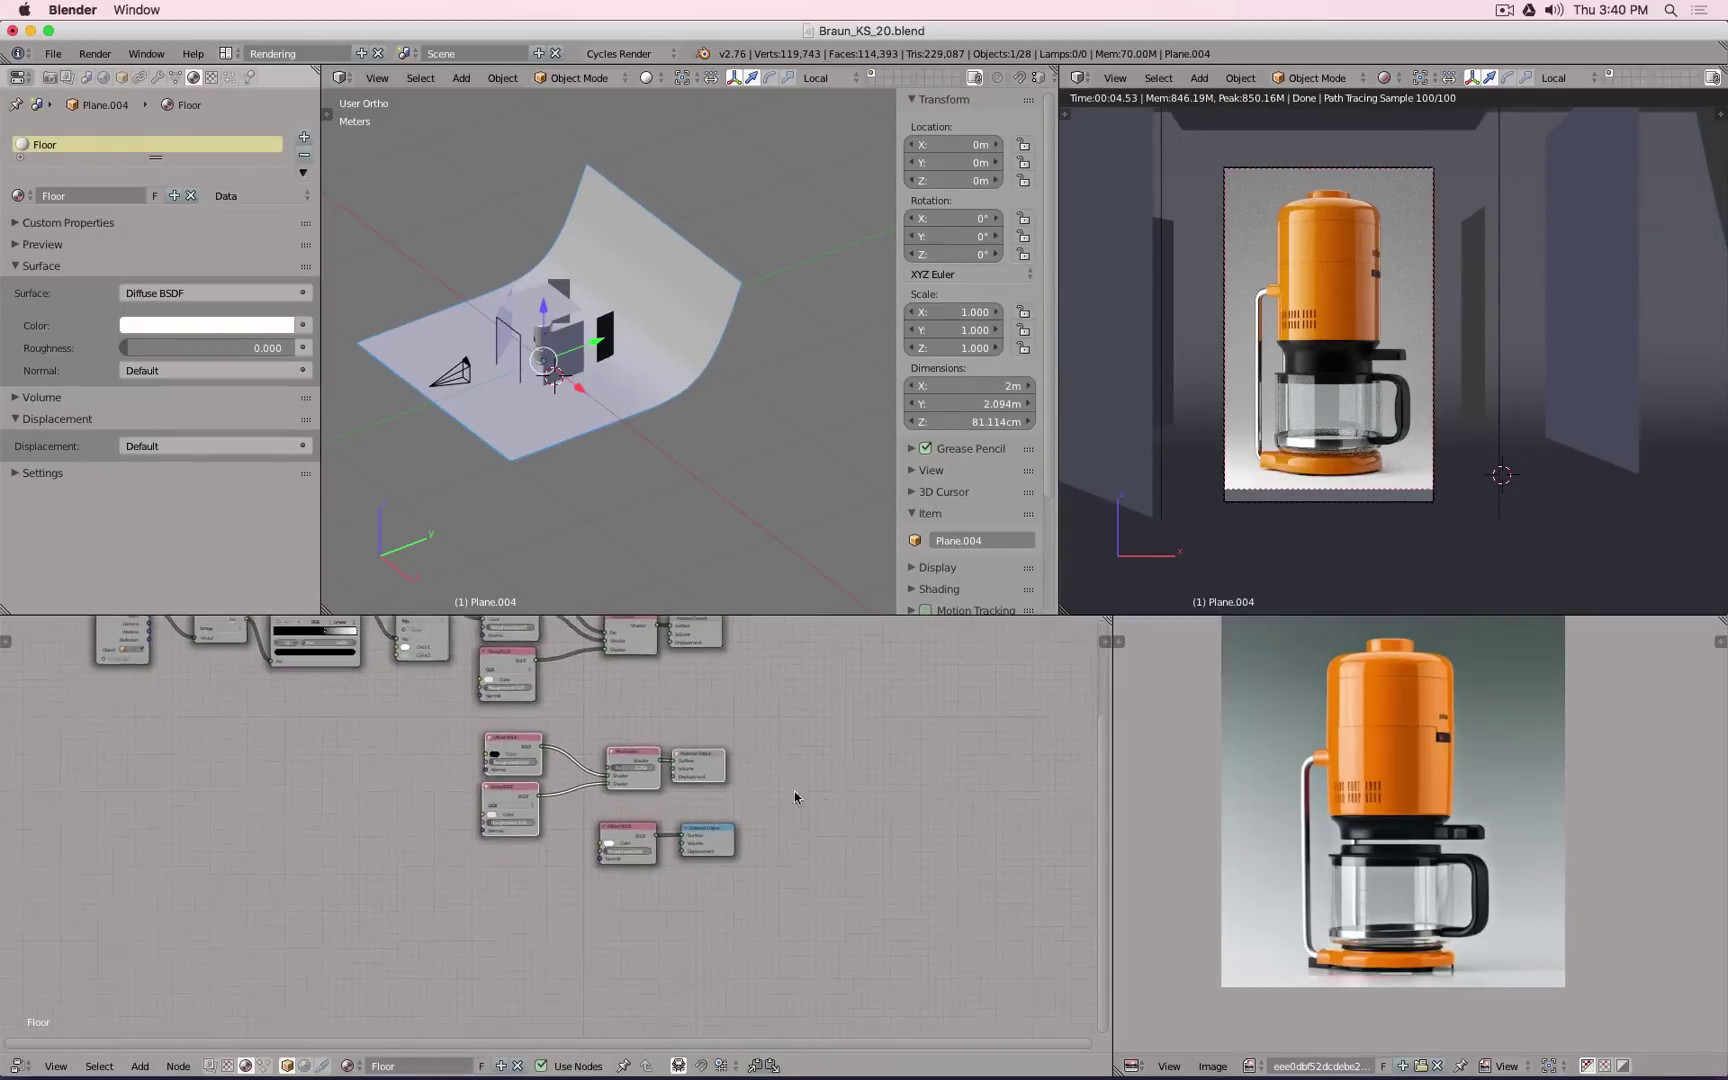
Step: Move the white Diffuse BSDF and its Material Output lower to leave a gap below the black backdrop nodes
scroll(794, 791, up, 4)
key(a)
scroll(700, 912, down, 3)
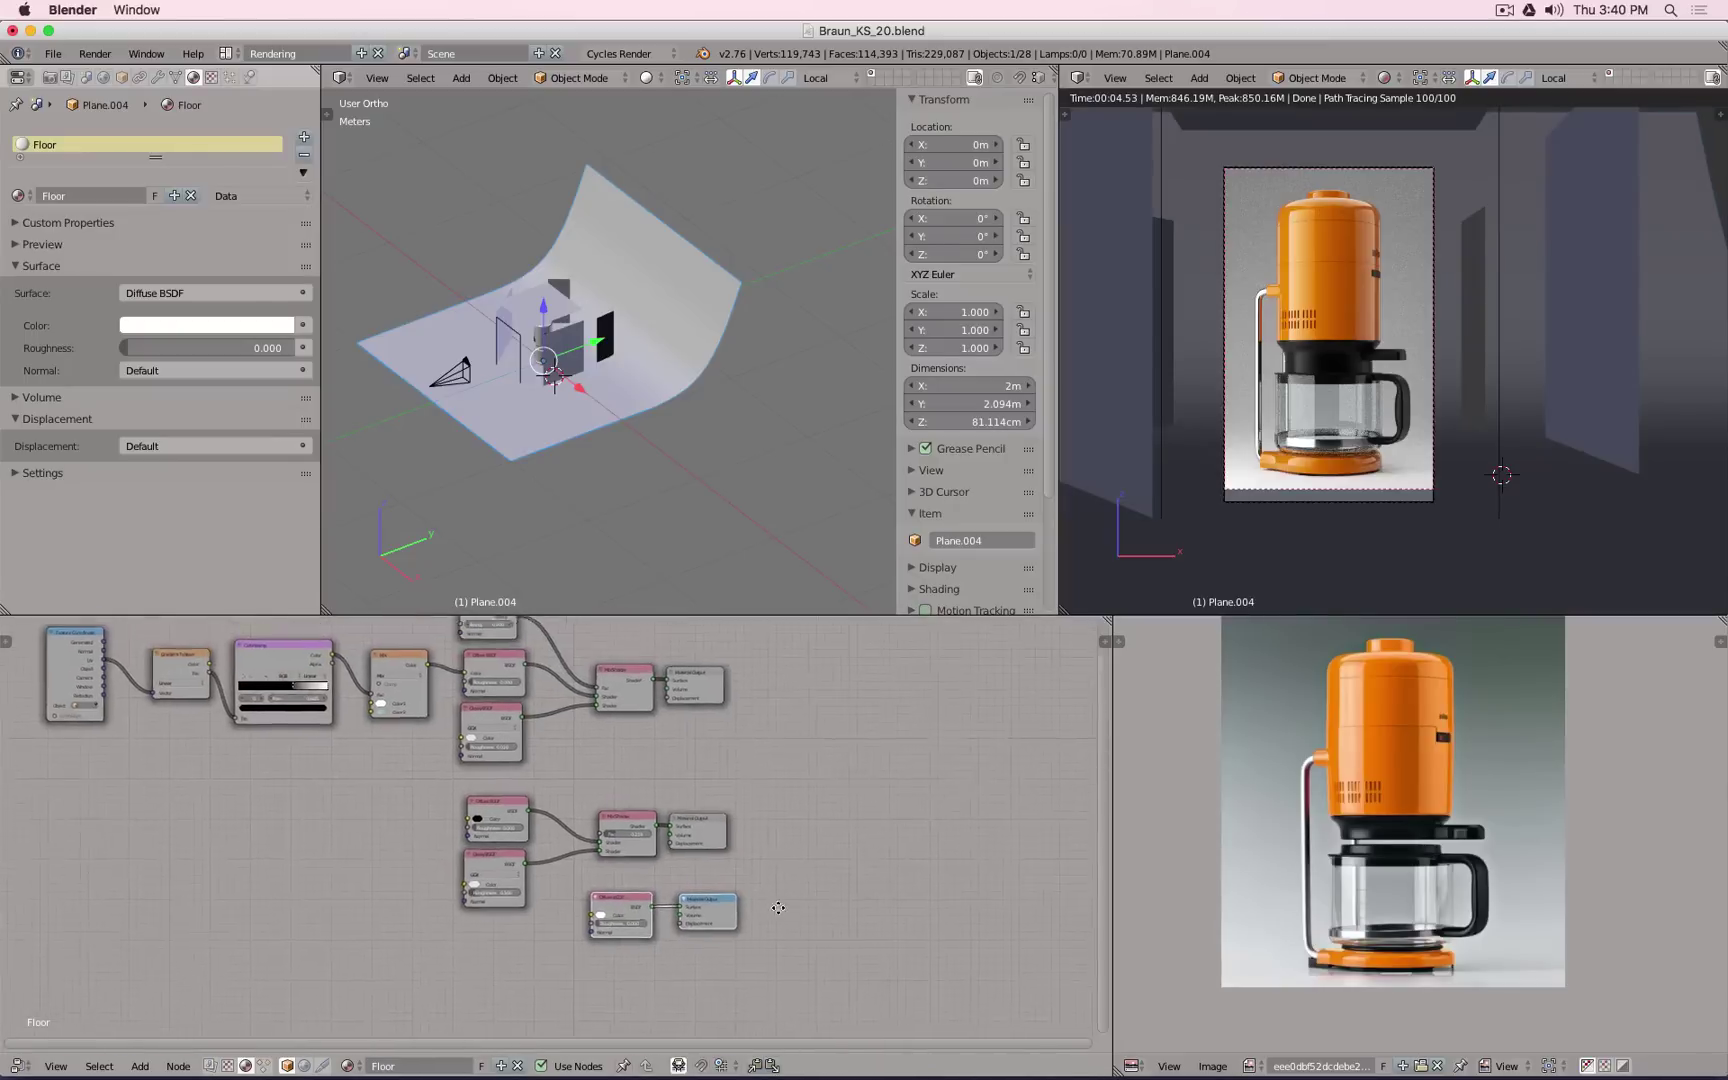
key(g)
click(774, 890)
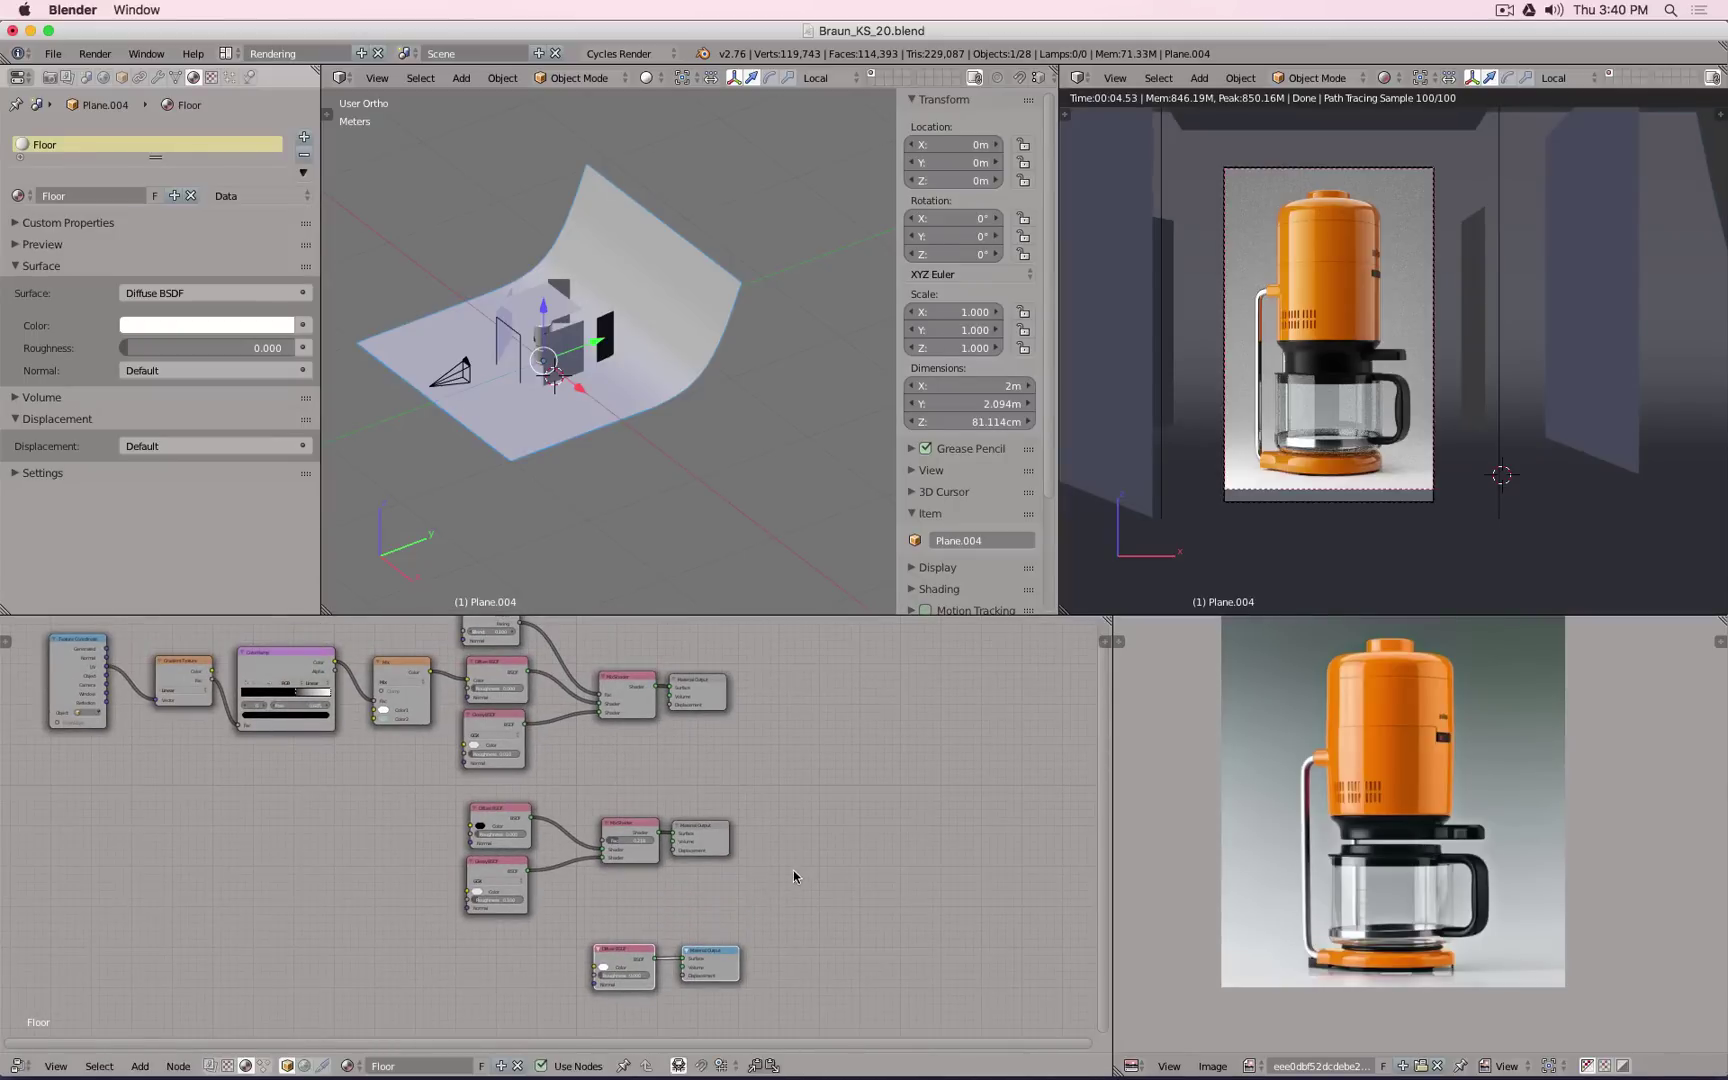
key(a)
Step: Show the White Pure world's properties and its node tree in the node editor
click(104, 78)
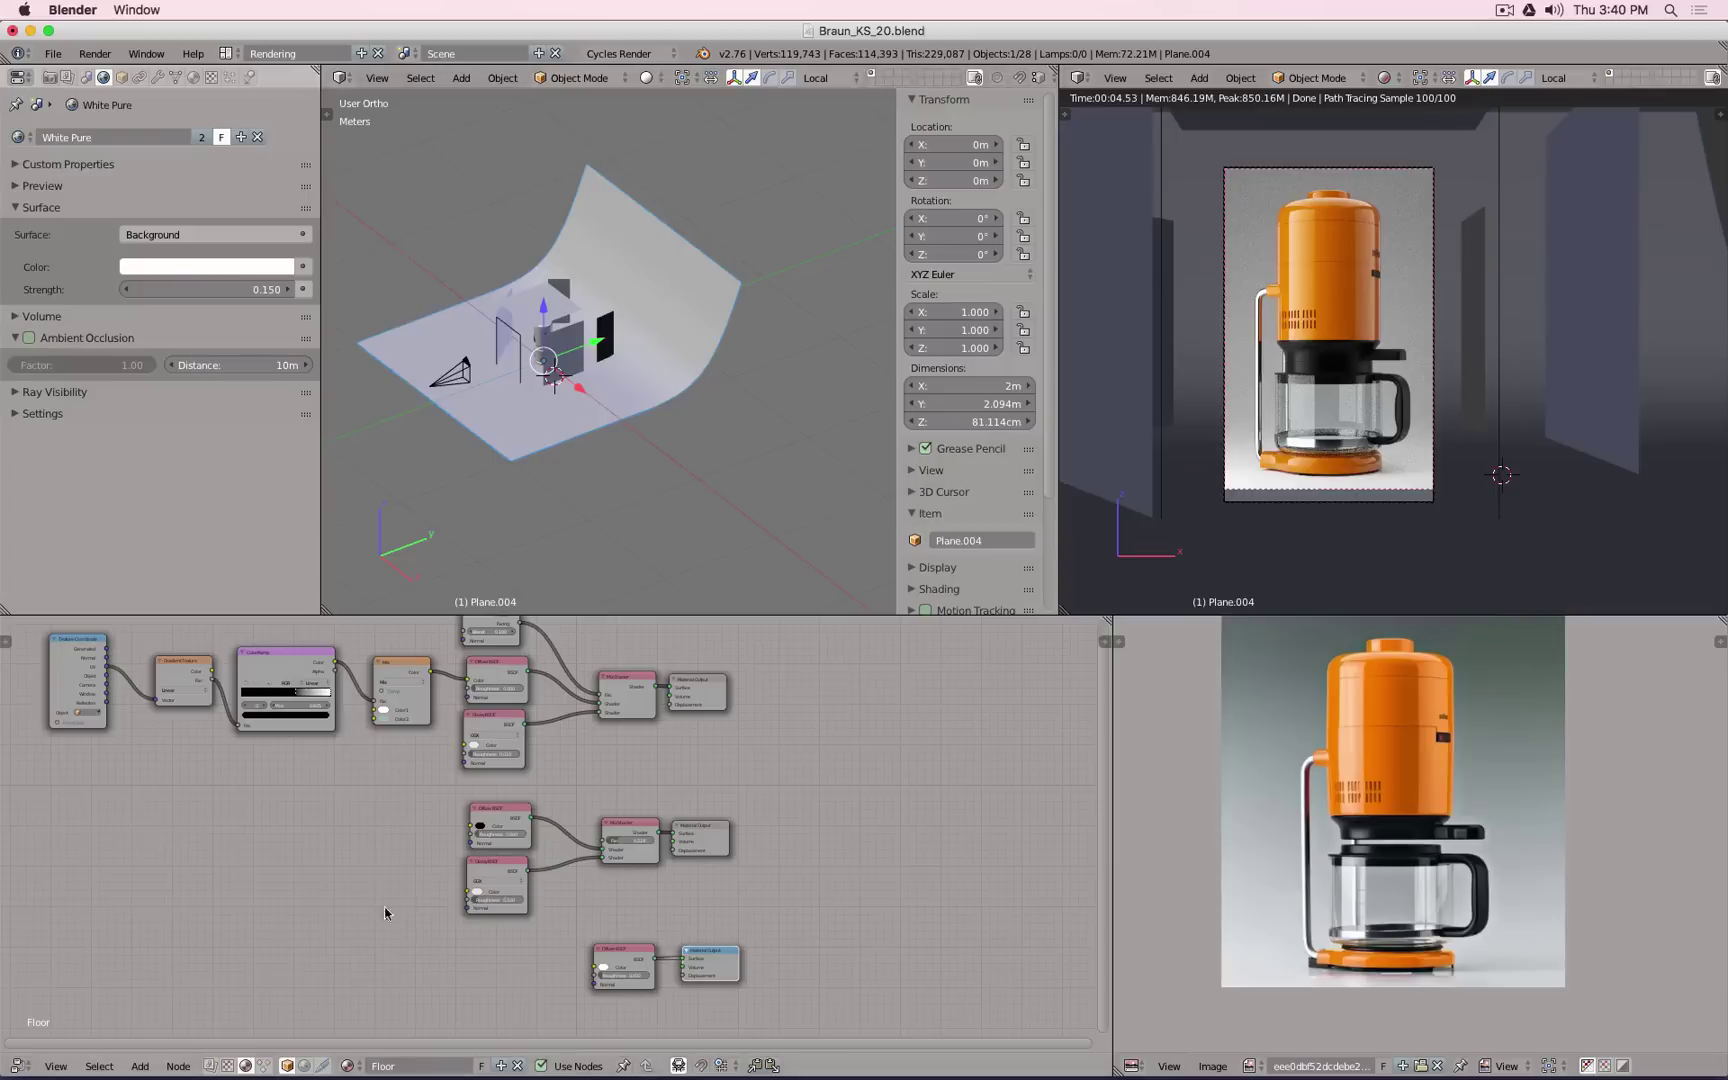
click(306, 1067)
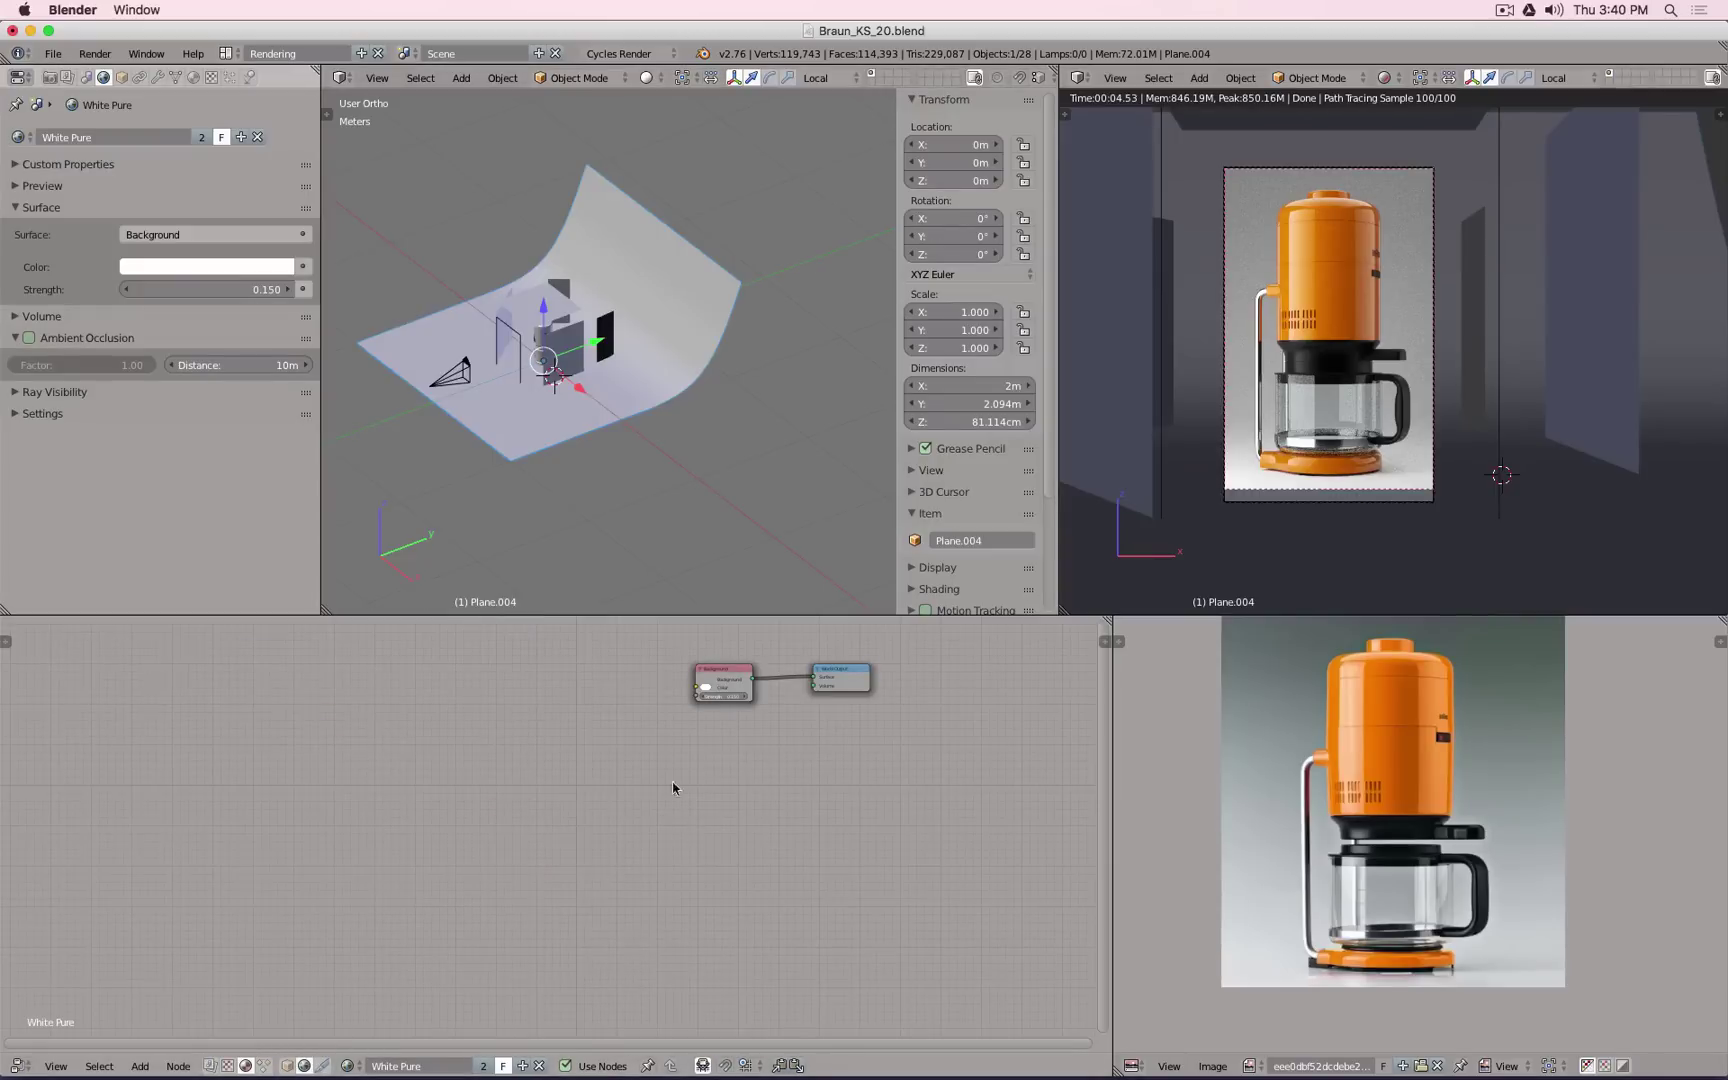
scroll(762, 720, up, 7)
middle_drag(788, 702, 501, 850)
scroll(502, 840, up, 5)
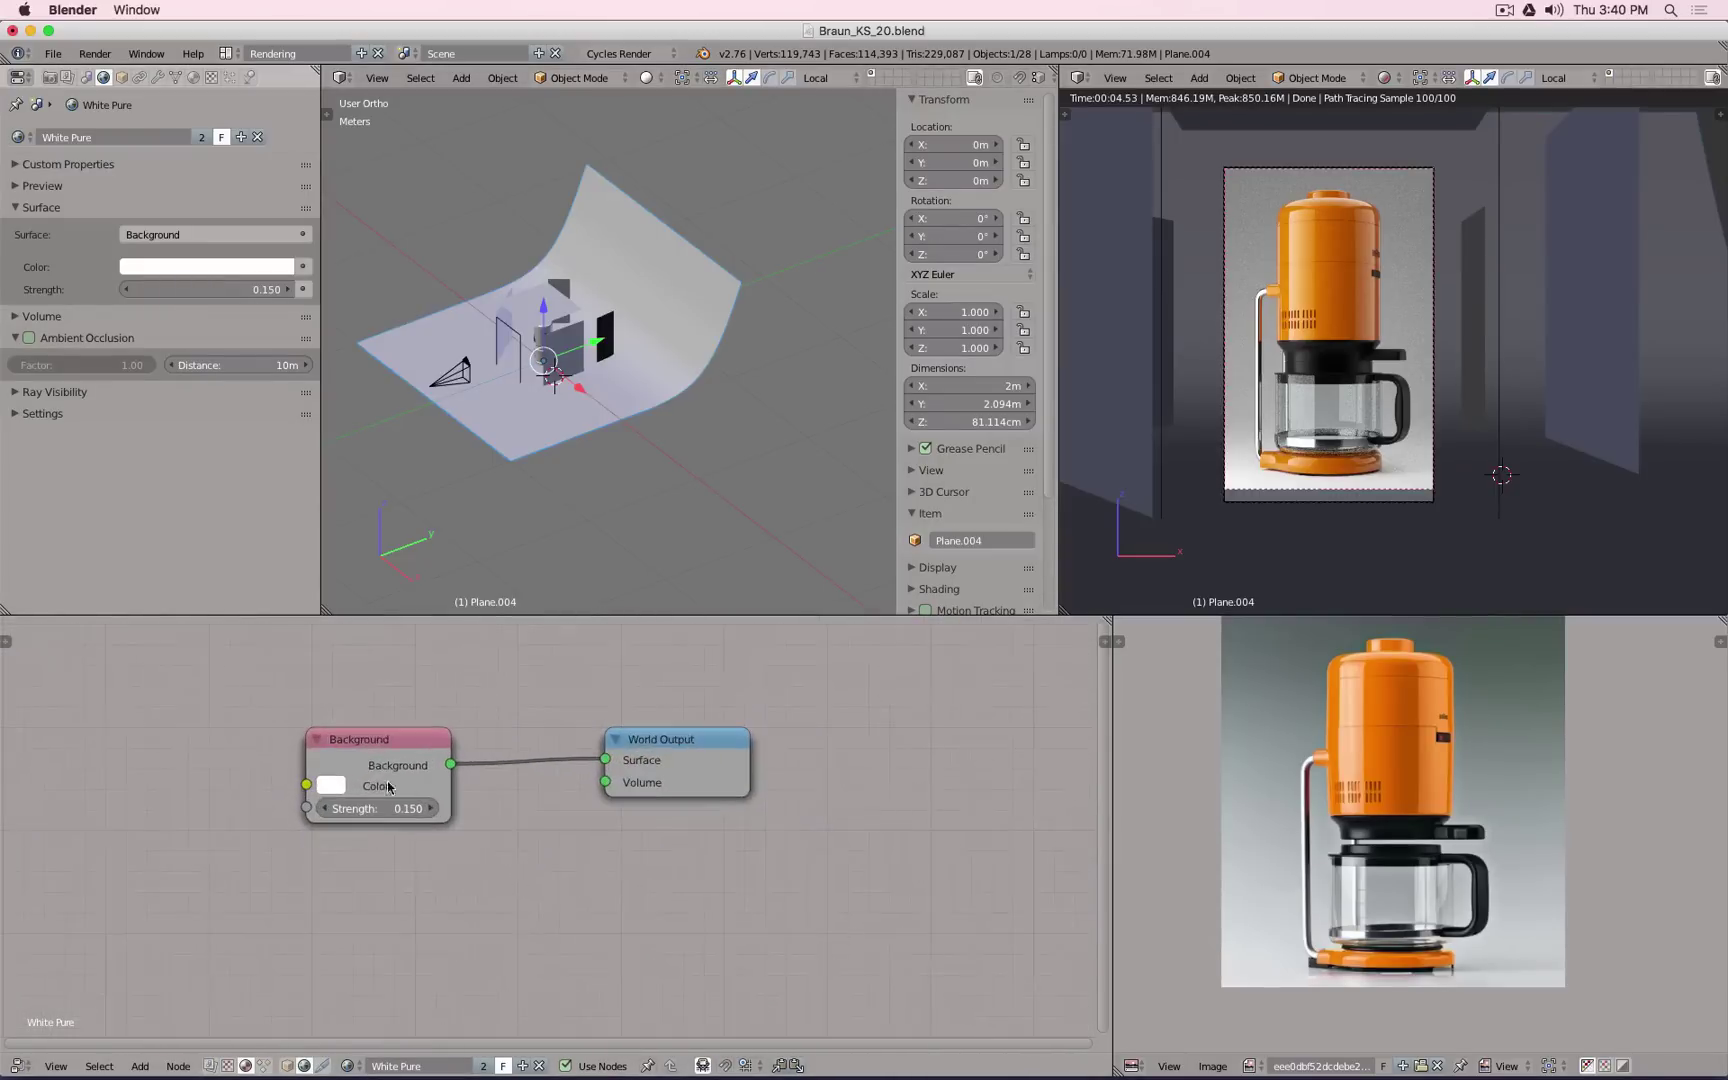
Step: Label the world's Background node "Gradient + Black Backdrop" and widen the node to fit the label
click(372, 750)
key(n)
click(1061, 679)
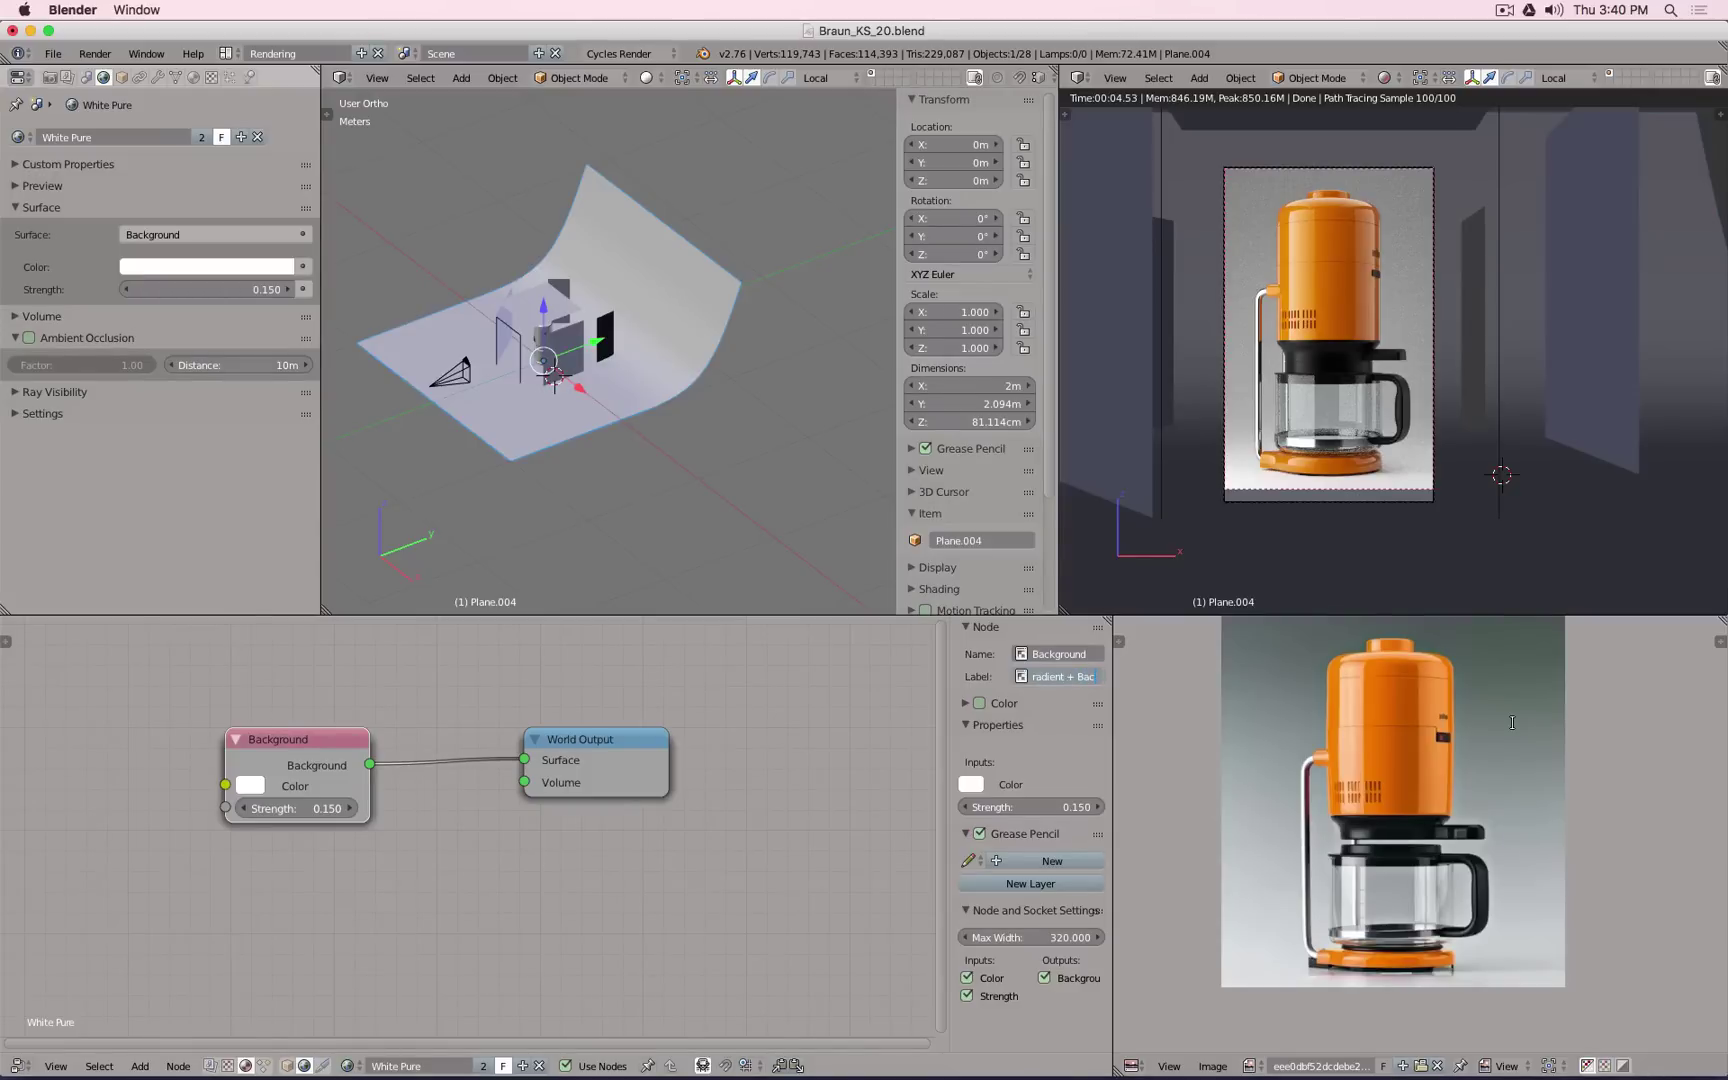
text(ck)
key(BackSpace)
key(BackSpace)
key(BackSpace)
text(lack Backdrop)
key(Return)
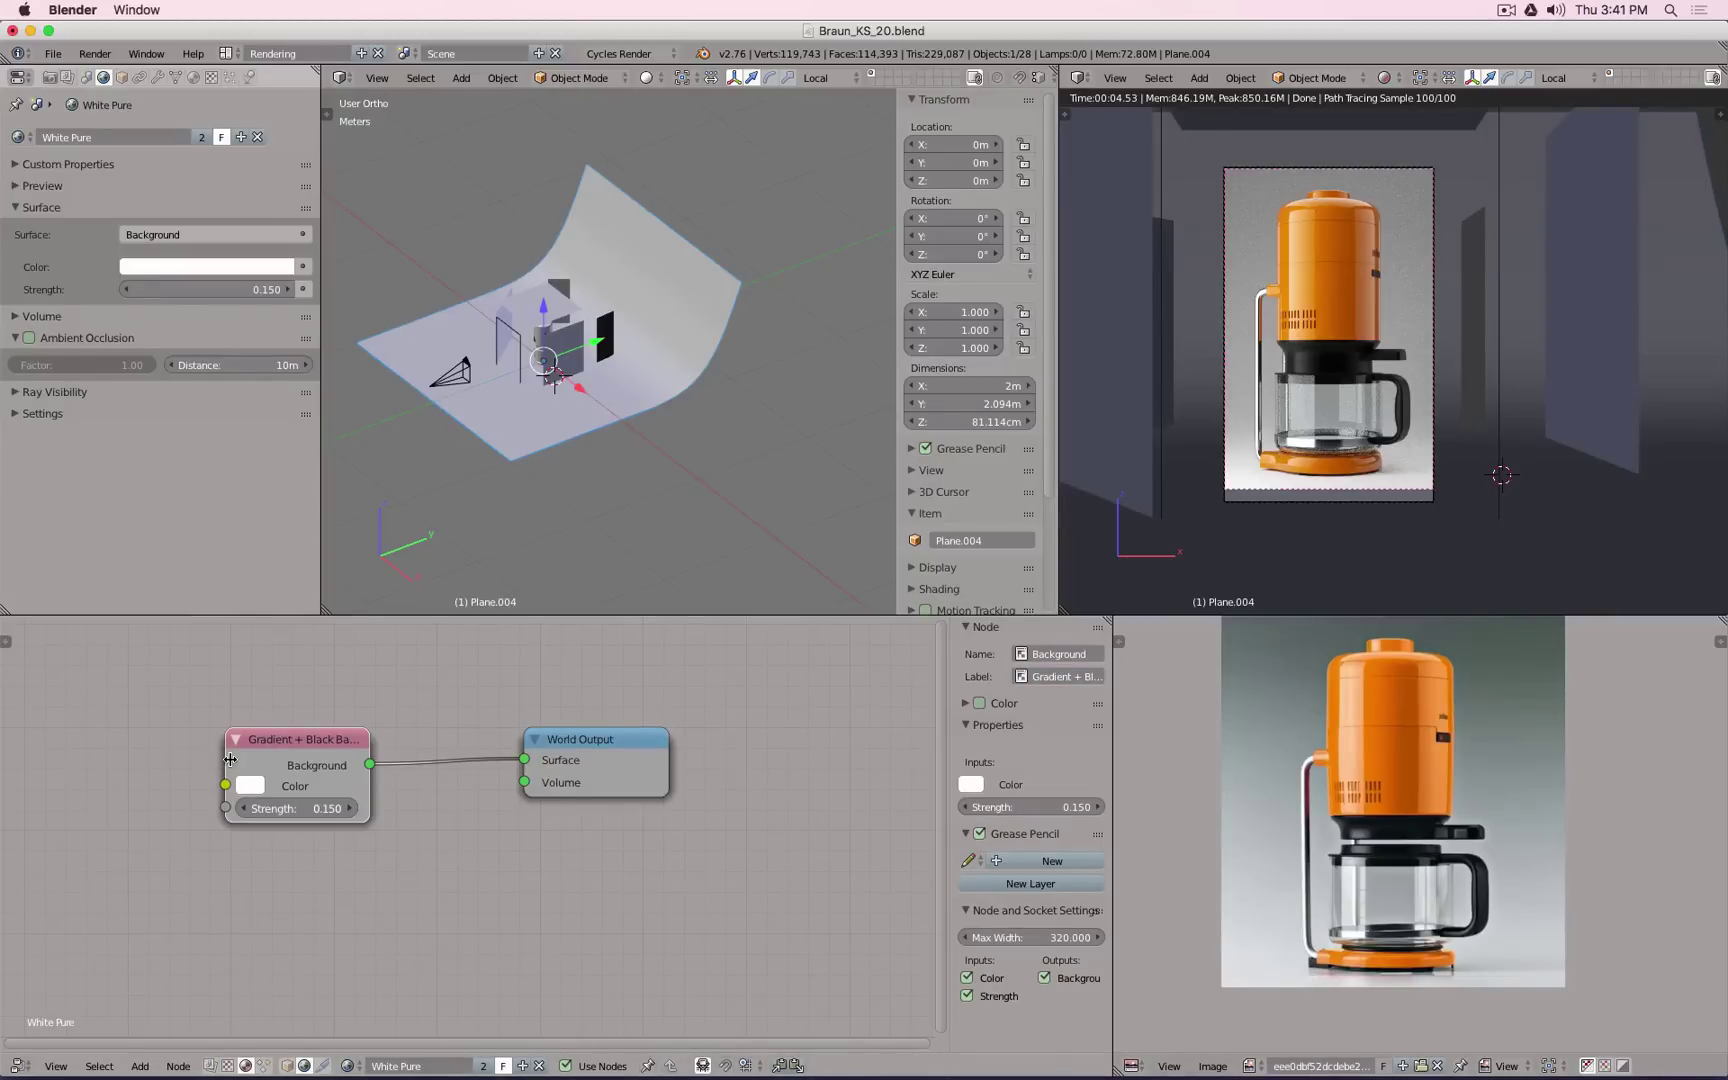
drag(226, 757, 129, 757)
scroll(578, 891, down, 1)
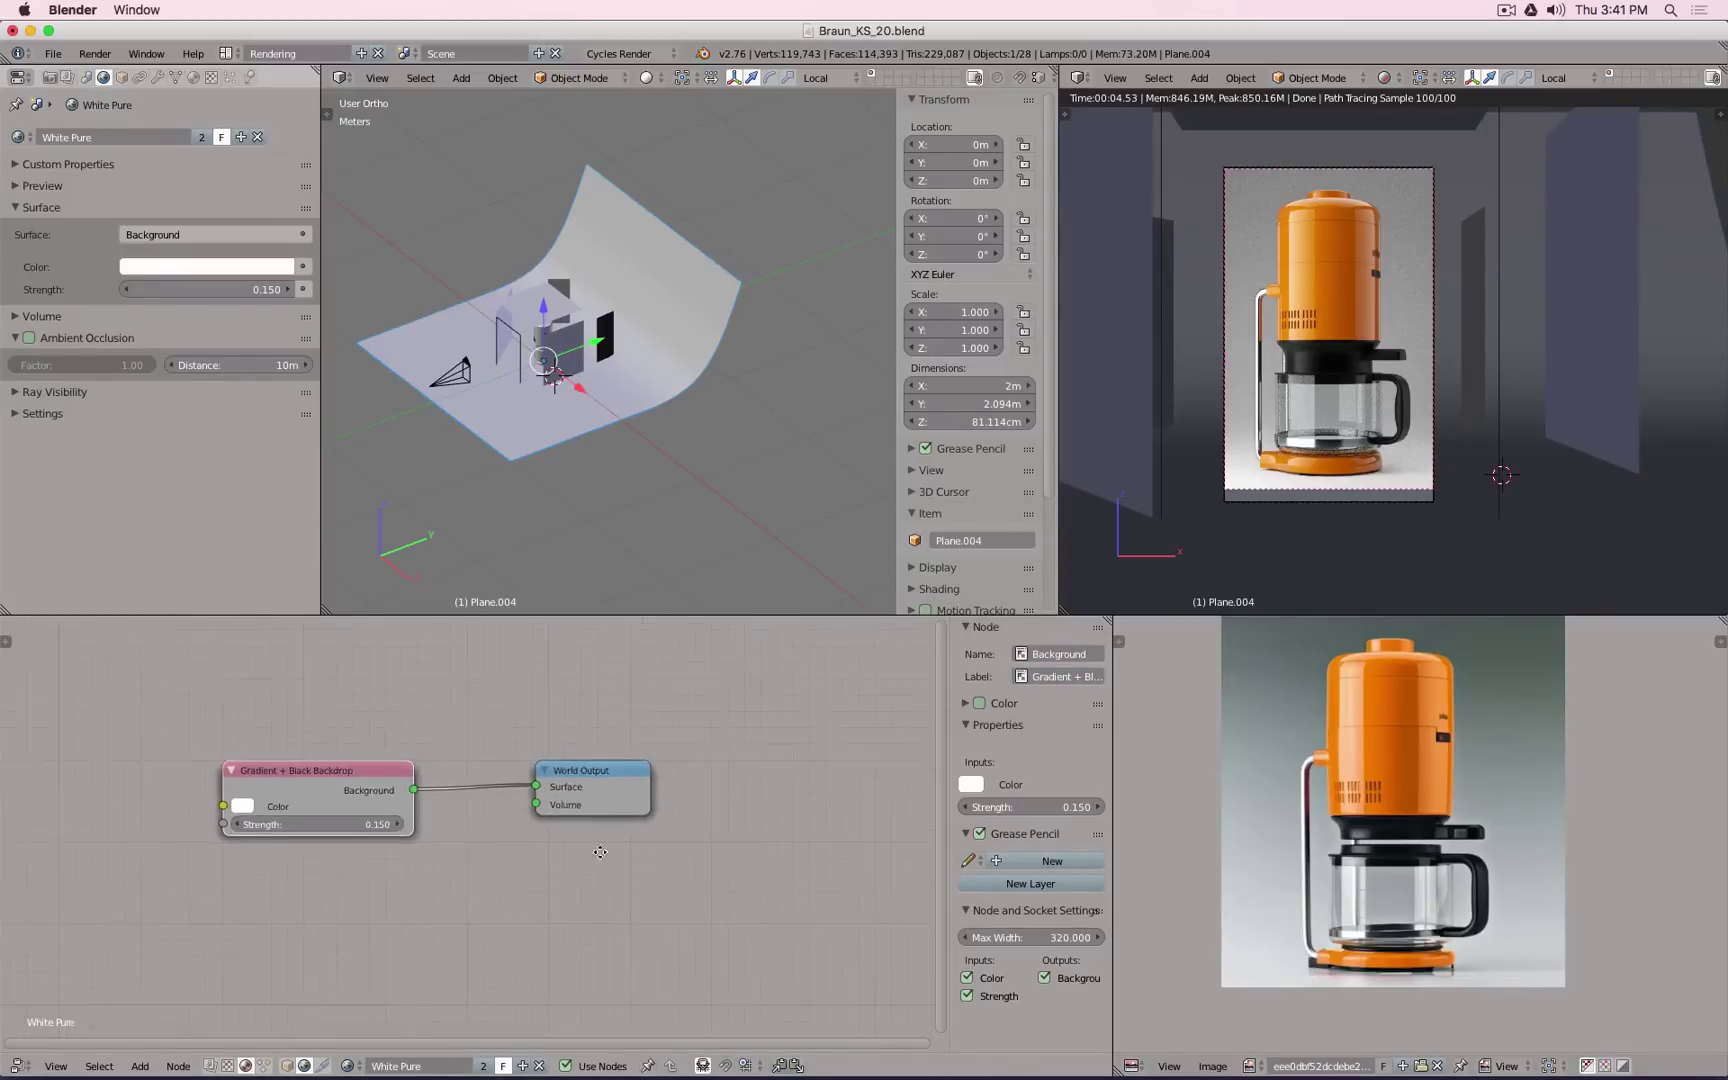
Step: Duplicate the labelled Background node together with its World Output and place the copies below the originals
middle_drag(303, 807, 342, 720)
shift+click(667, 706)
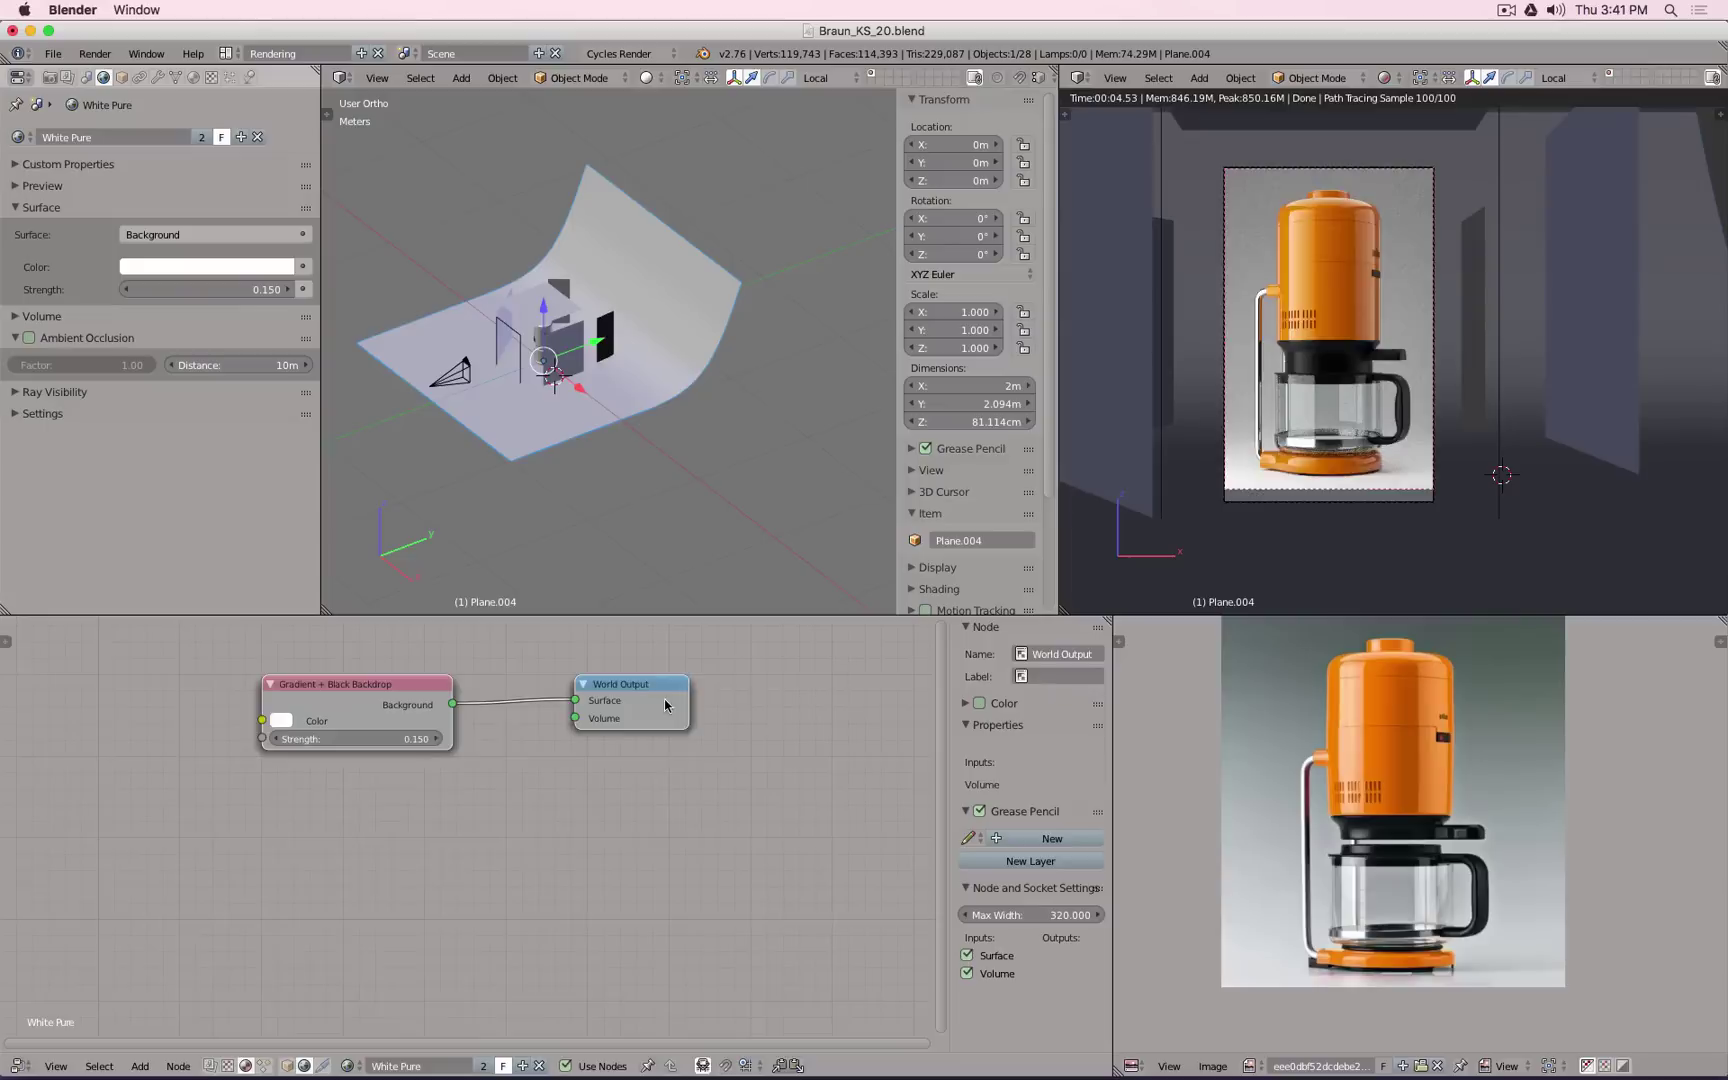
key(shift+d)
click(565, 880)
Step: Label the duplicated Background node "Pure White Background"
click(351, 882)
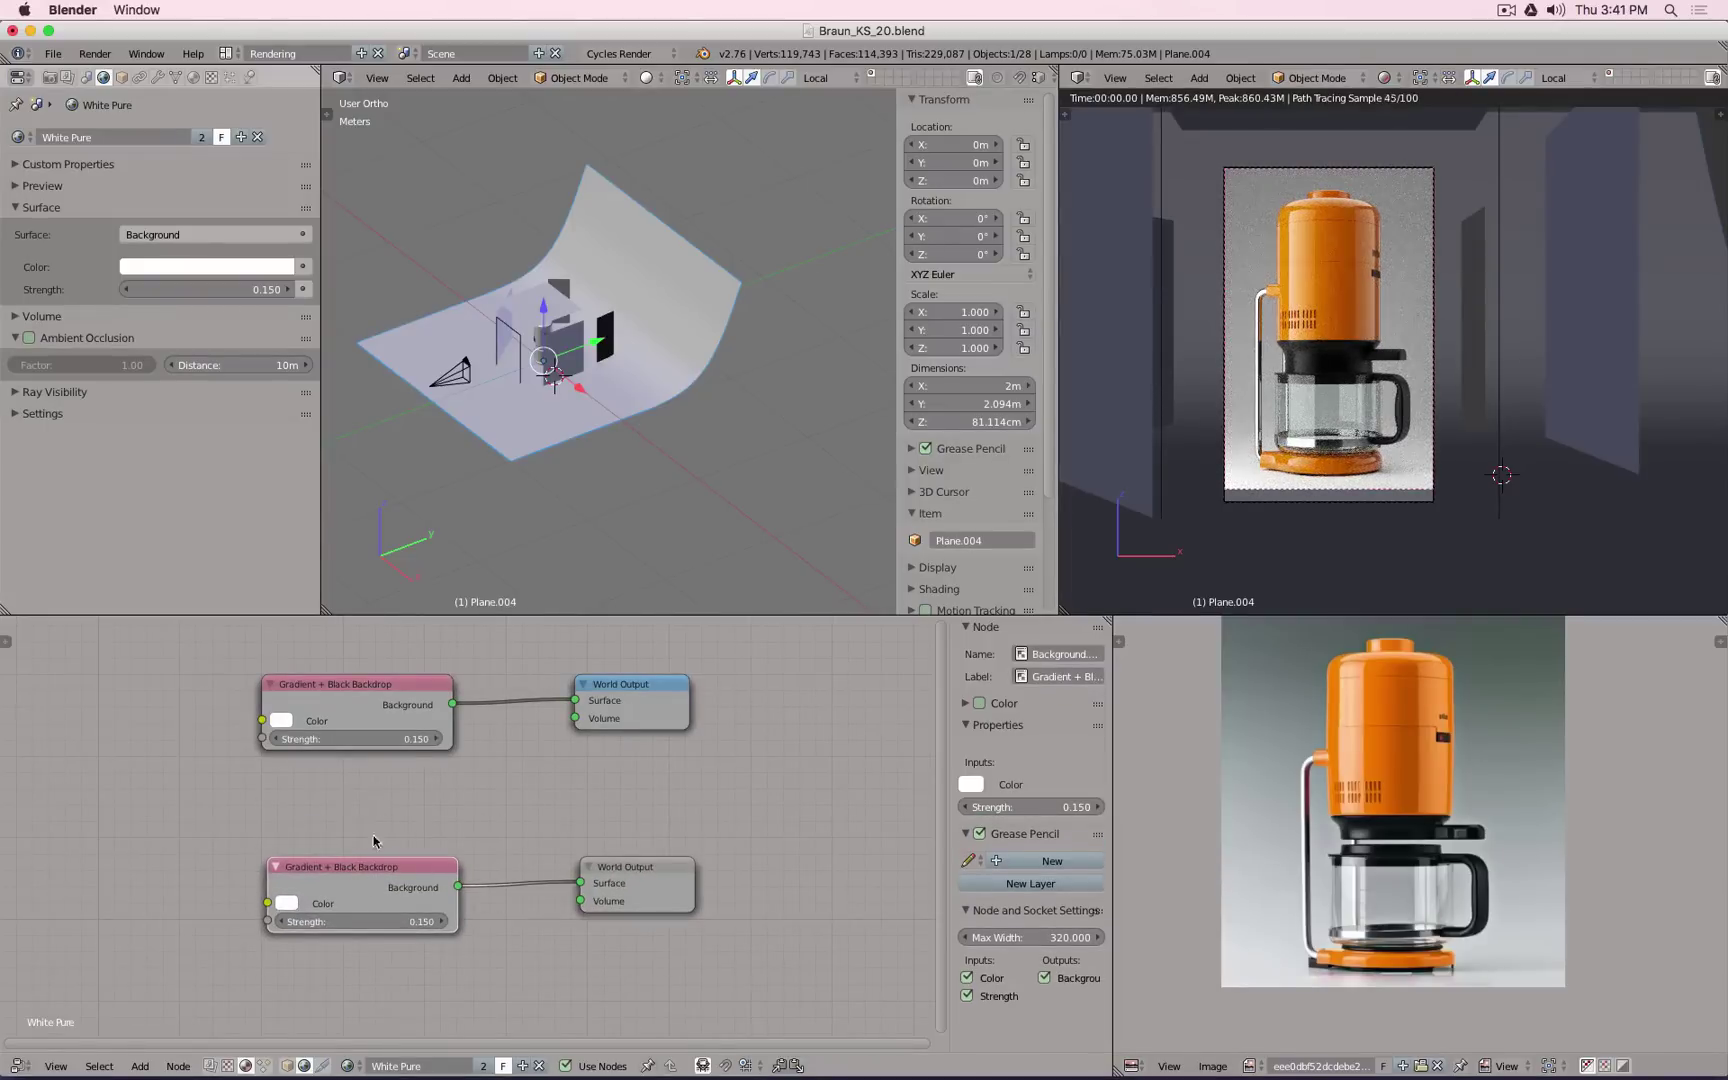
click(1058, 680)
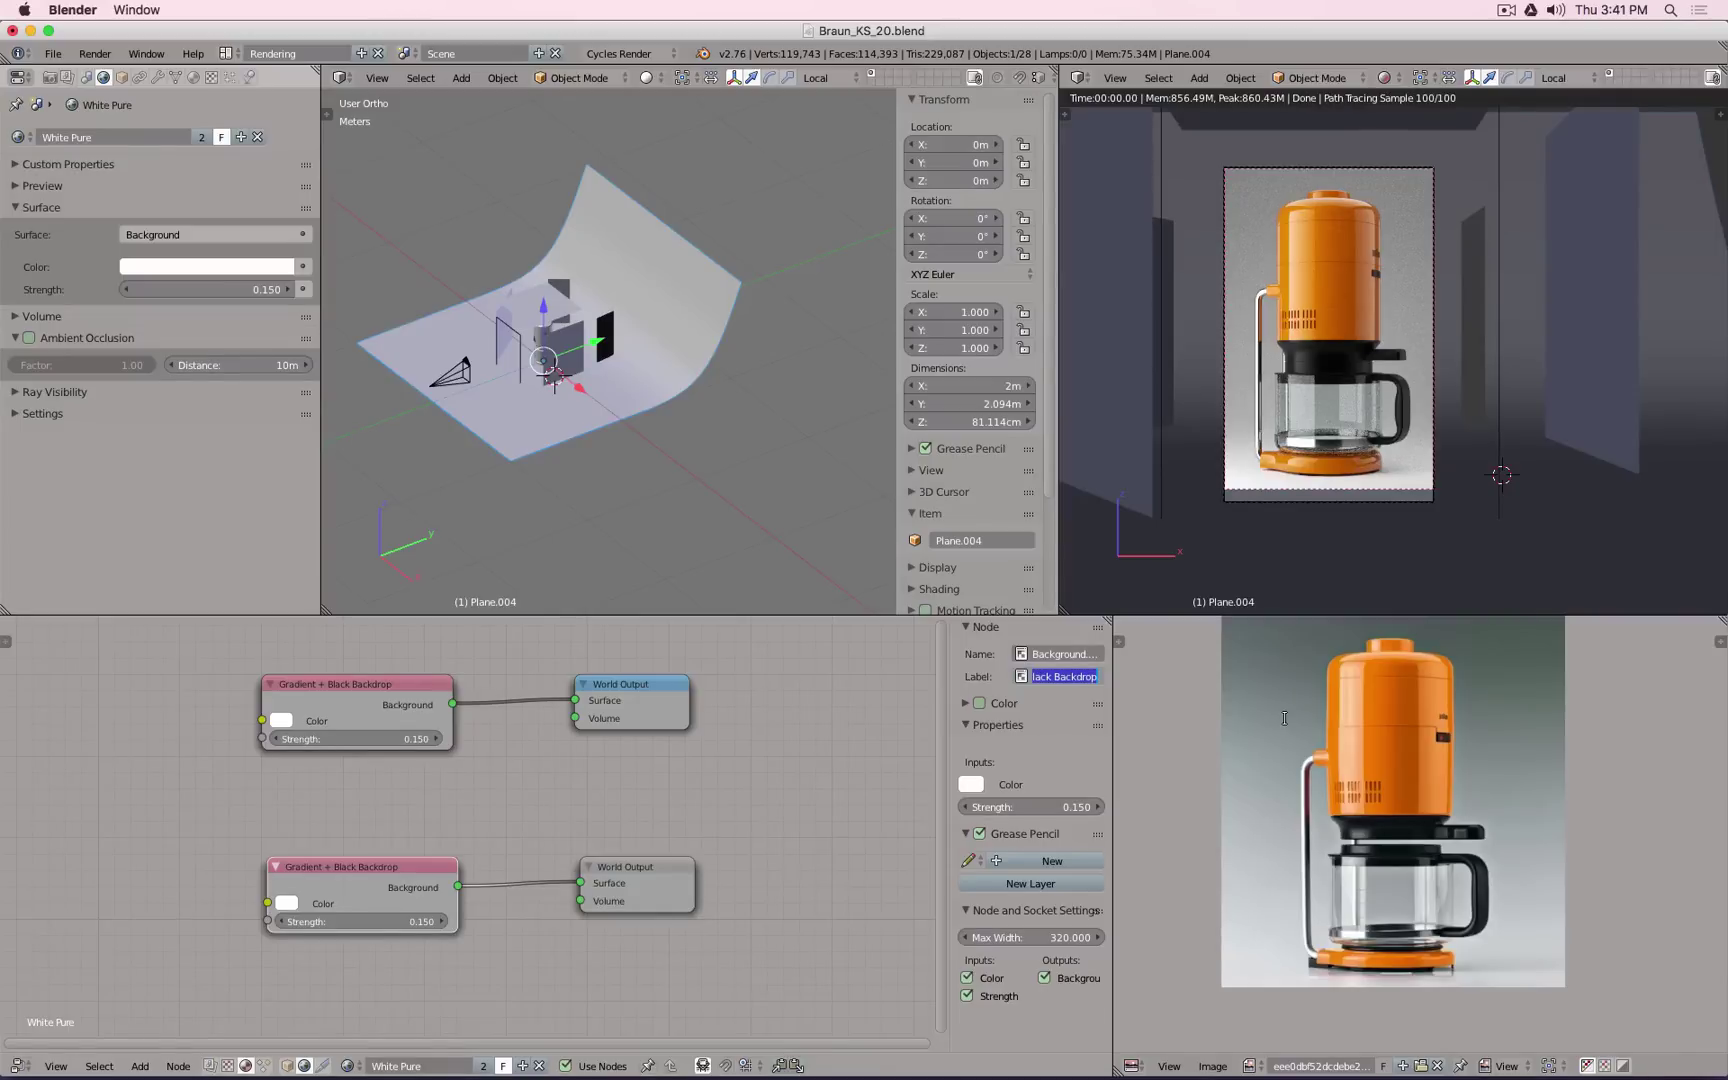
text(Pur)
text(Background)
key(Return)
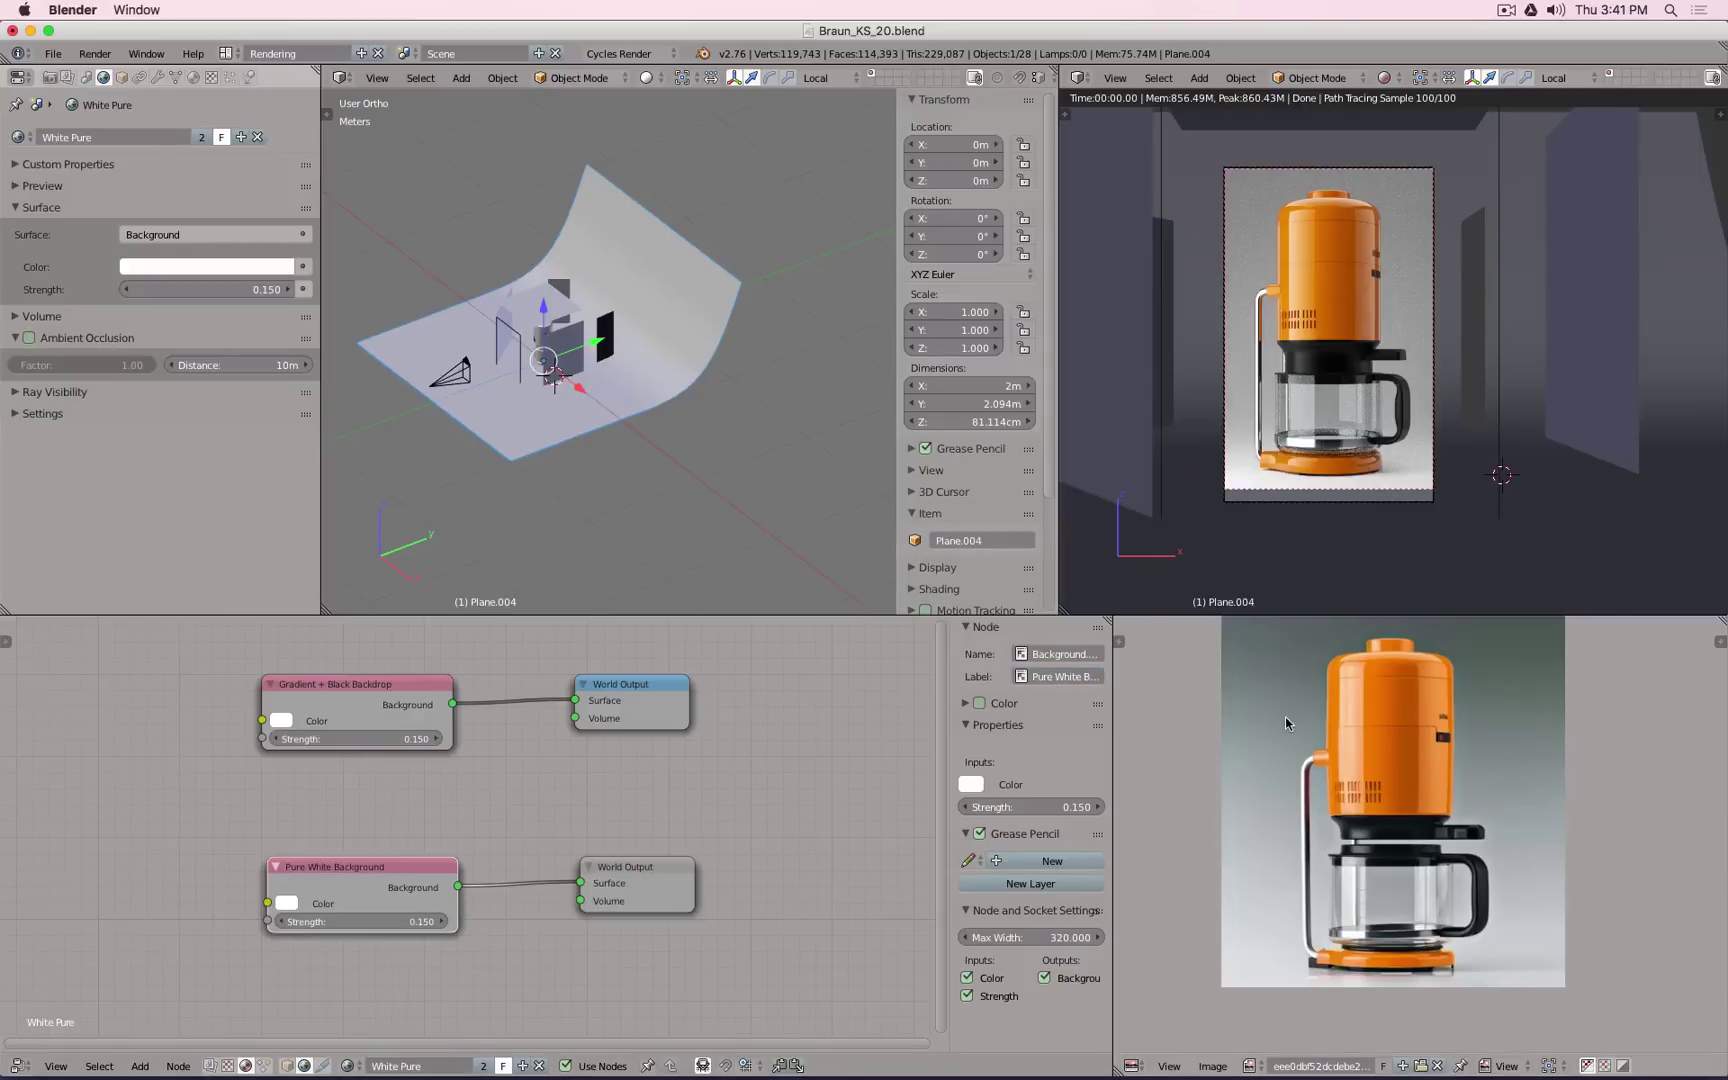
Step: Set the Pure White Background node's strength to 0.5 and make its connected World Output the active output
click(380, 921)
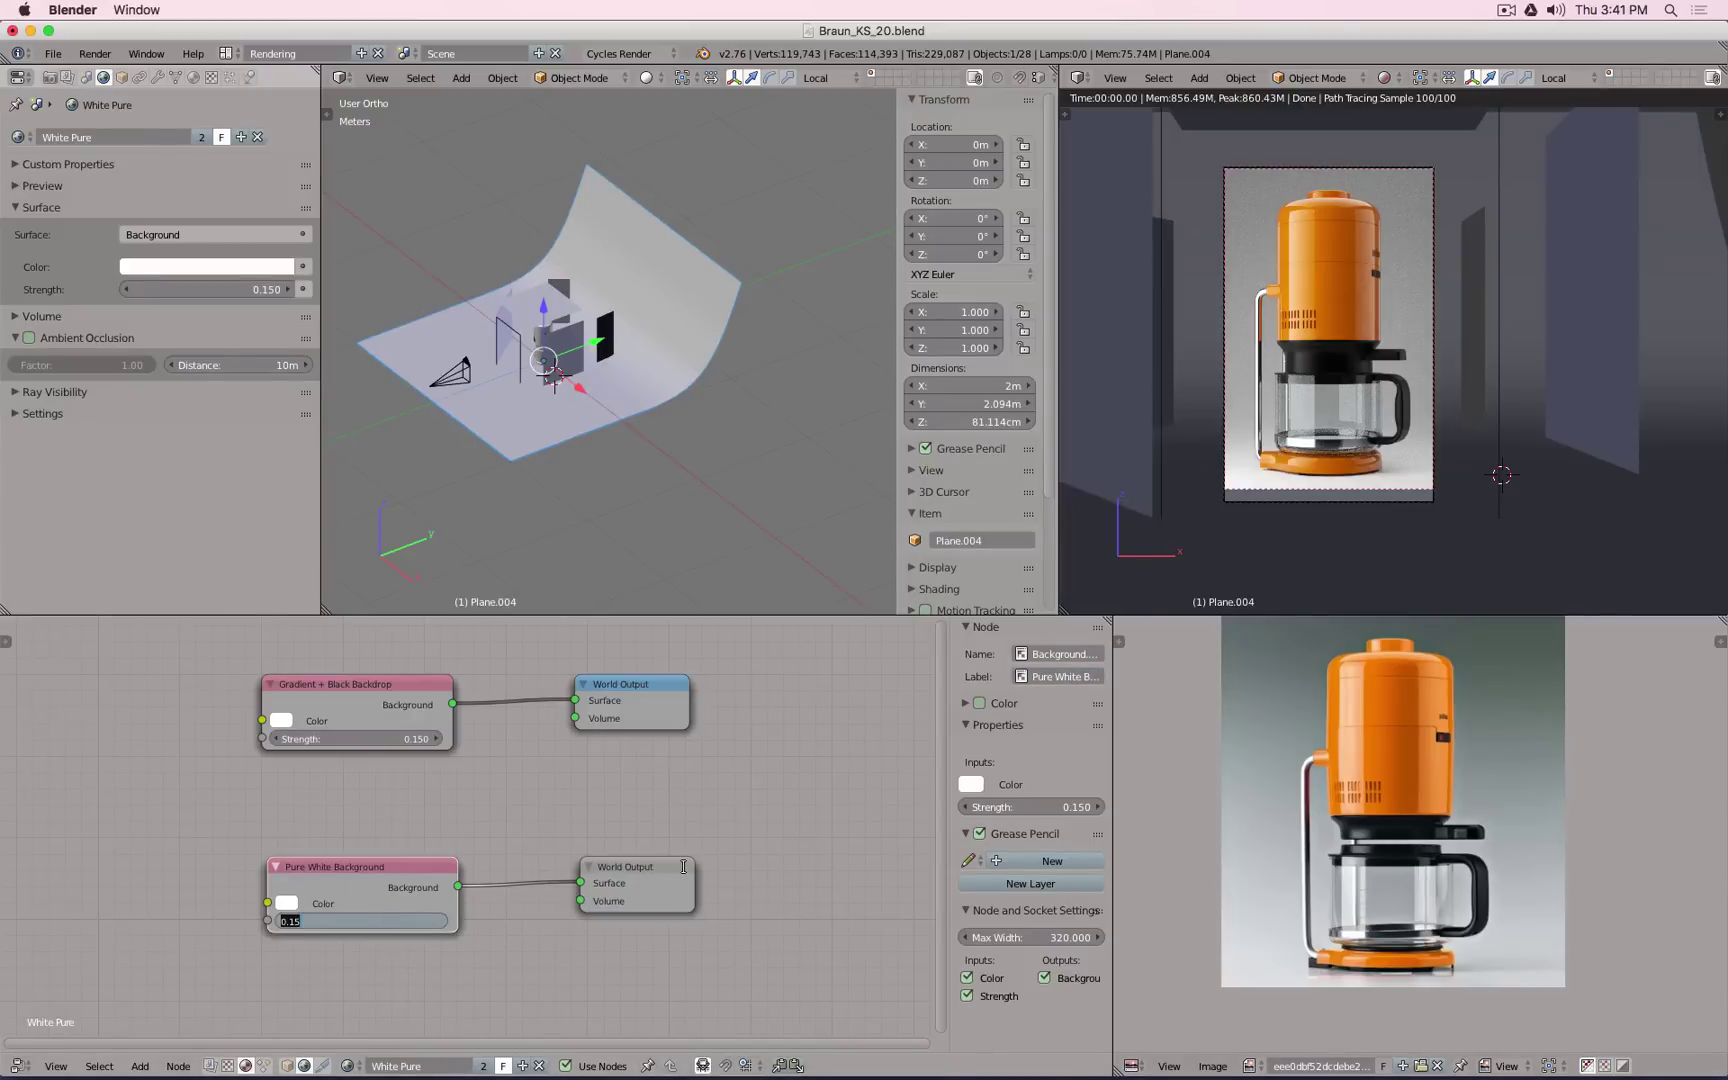
text(0.5)
key(Return)
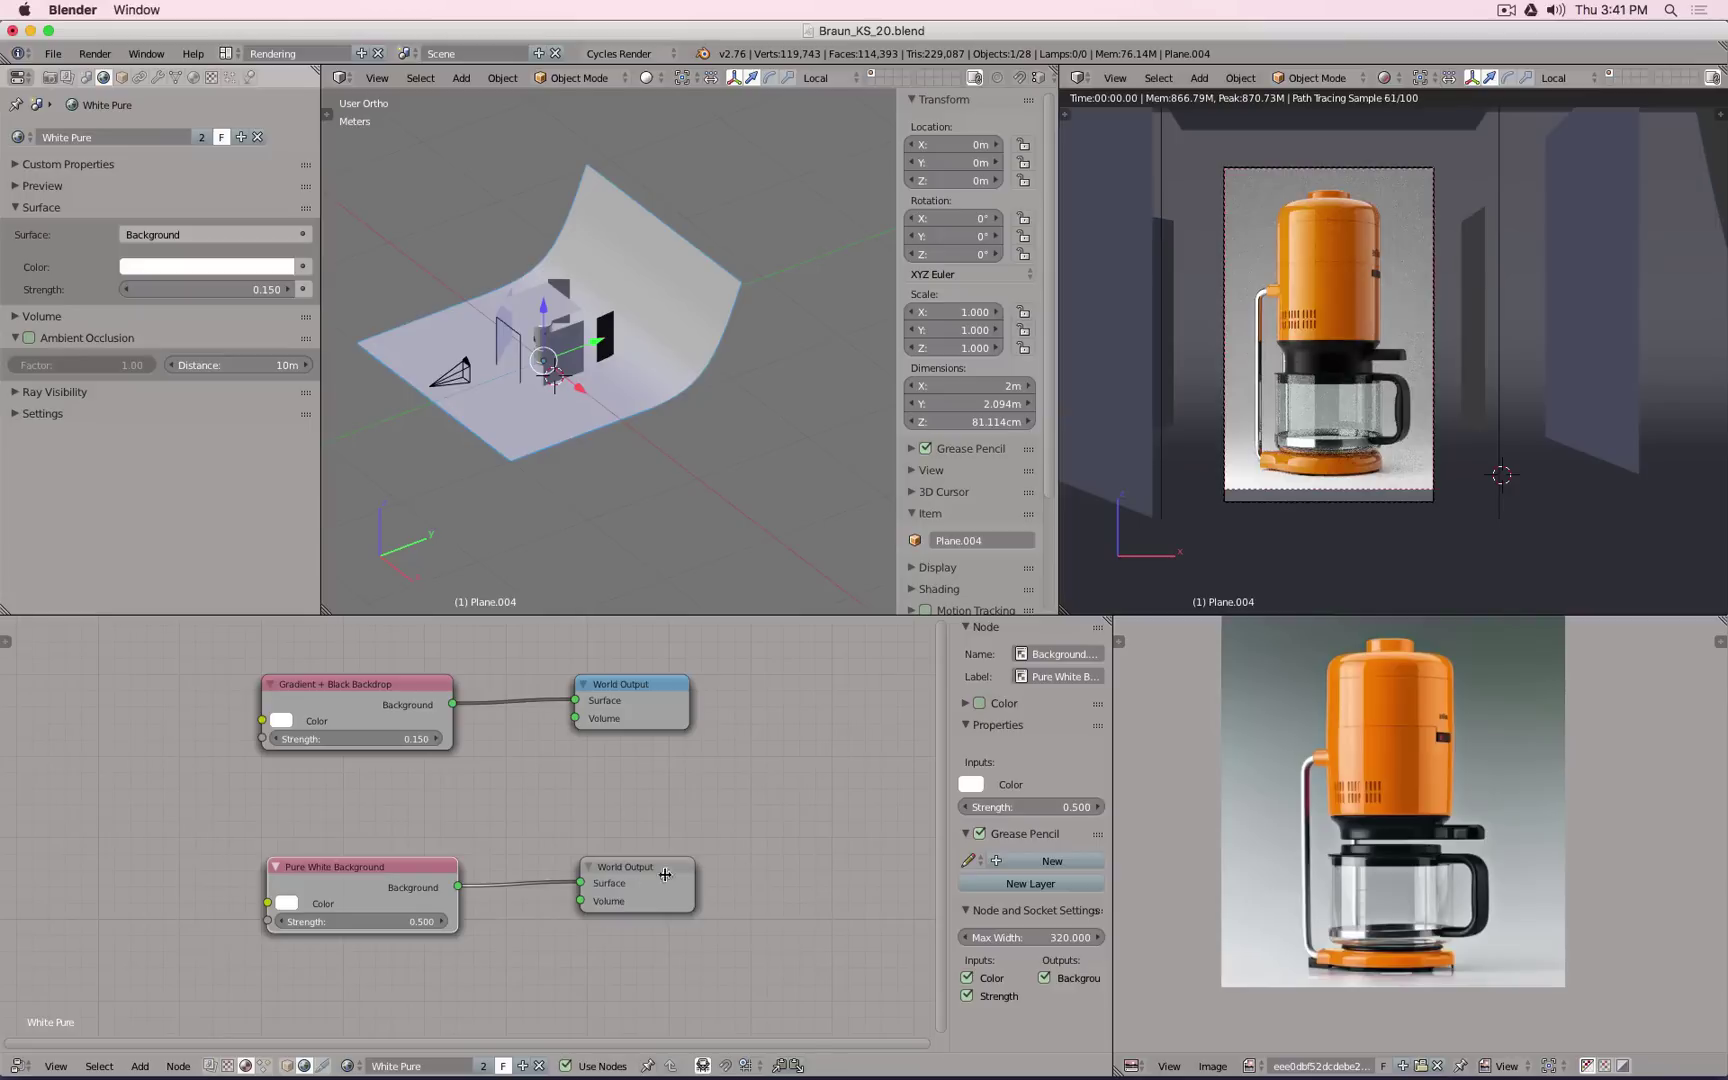
click(660, 879)
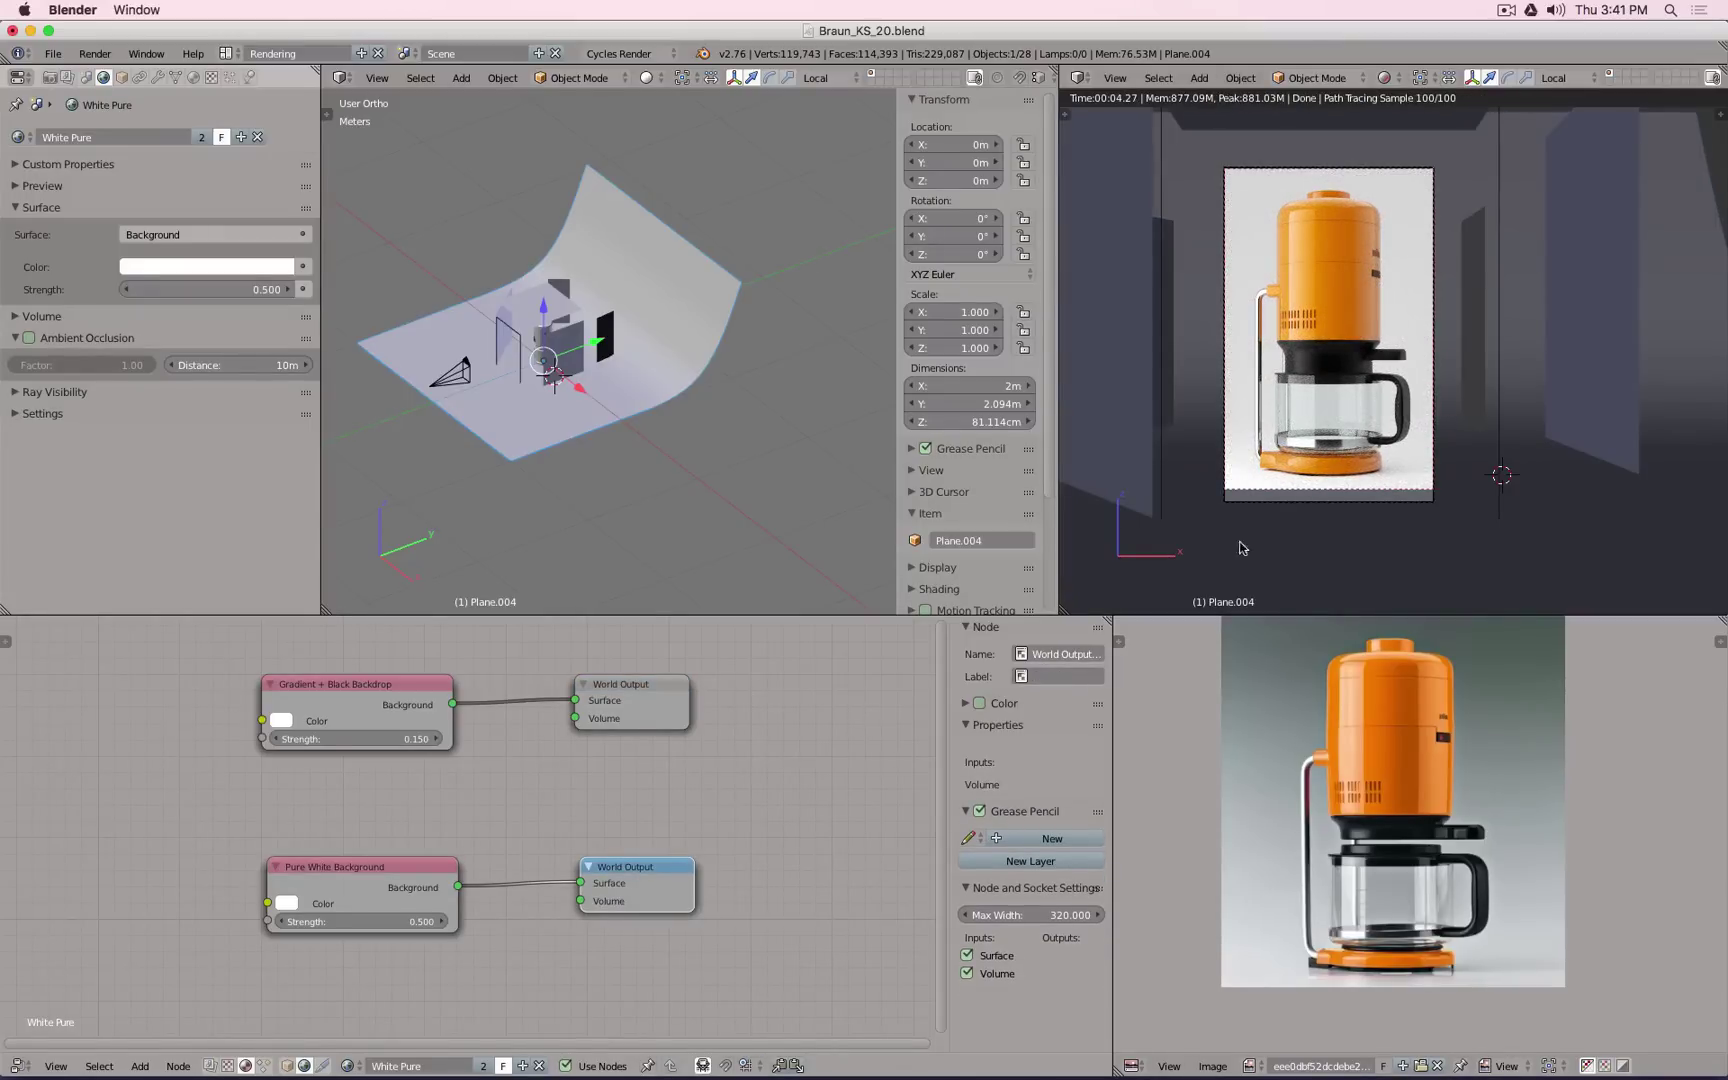
scroll(1545, 315, down, 5)
middle_drag(1590, 308, 1427, 388)
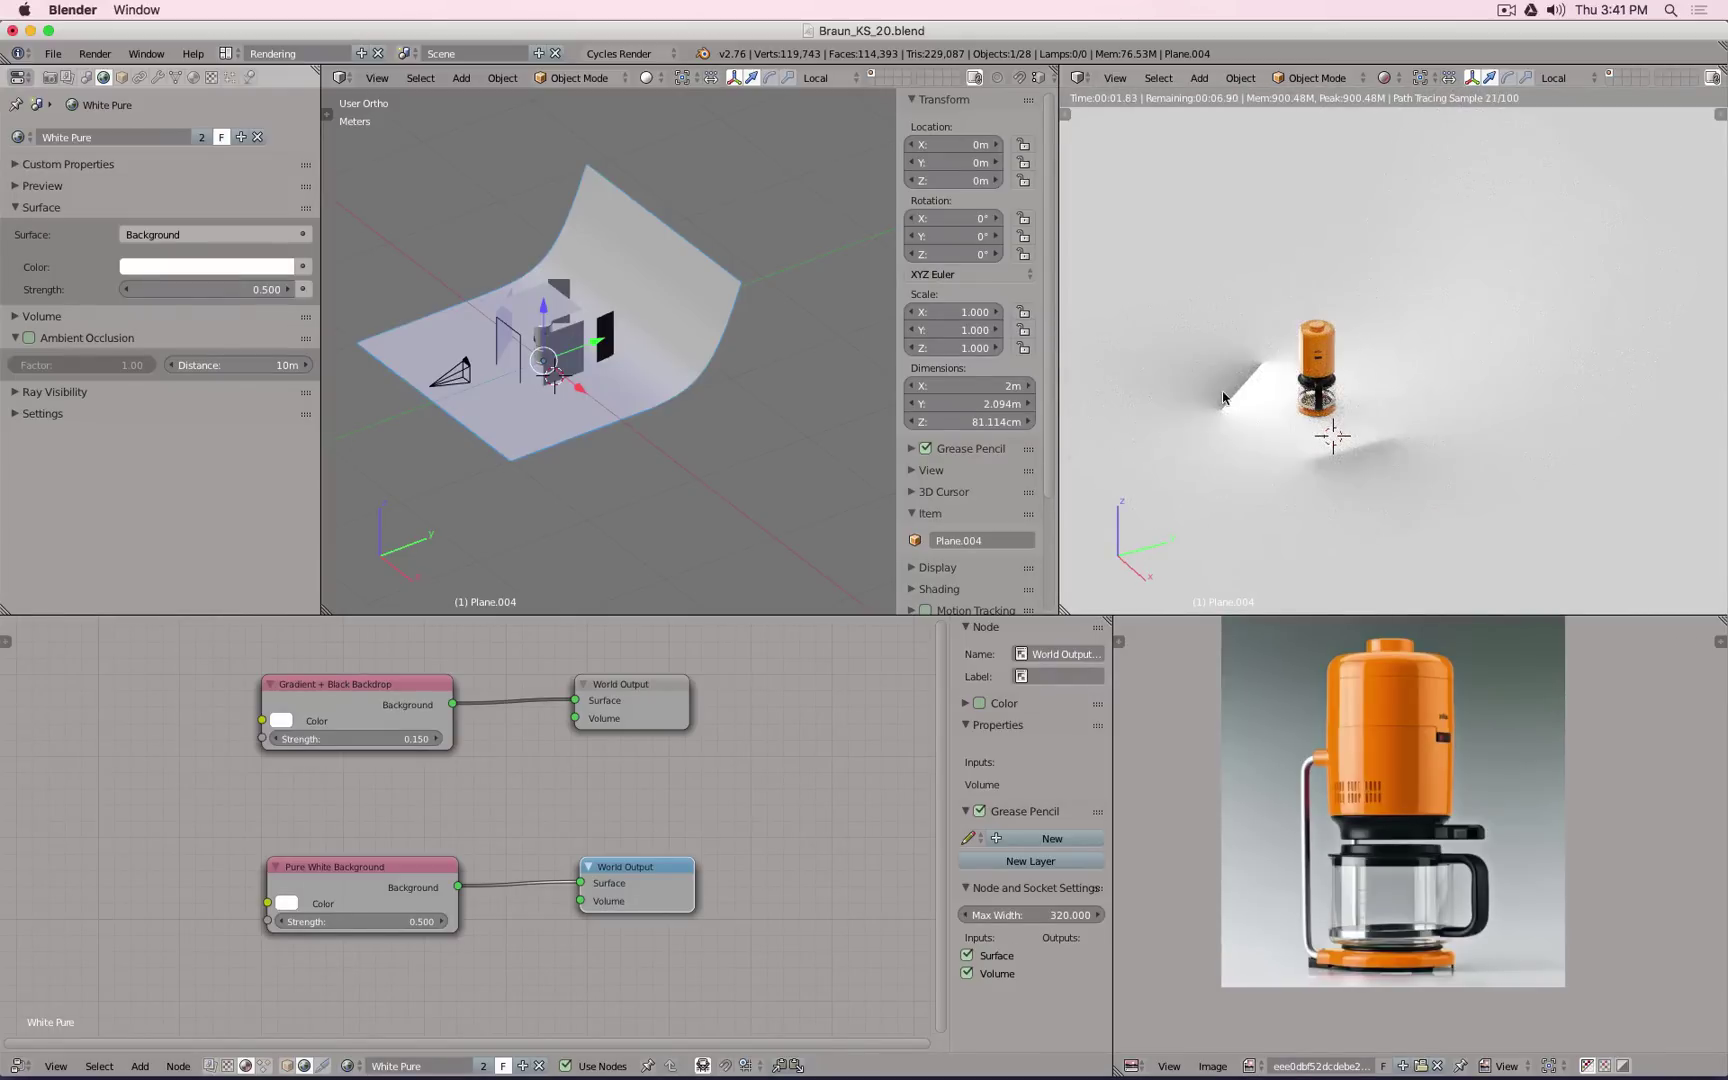
middle_drag(1223, 375, 1437, 438)
Step: Set the Pure White Background node's strength to 1 and check the rendered result through the camera
click(359, 915)
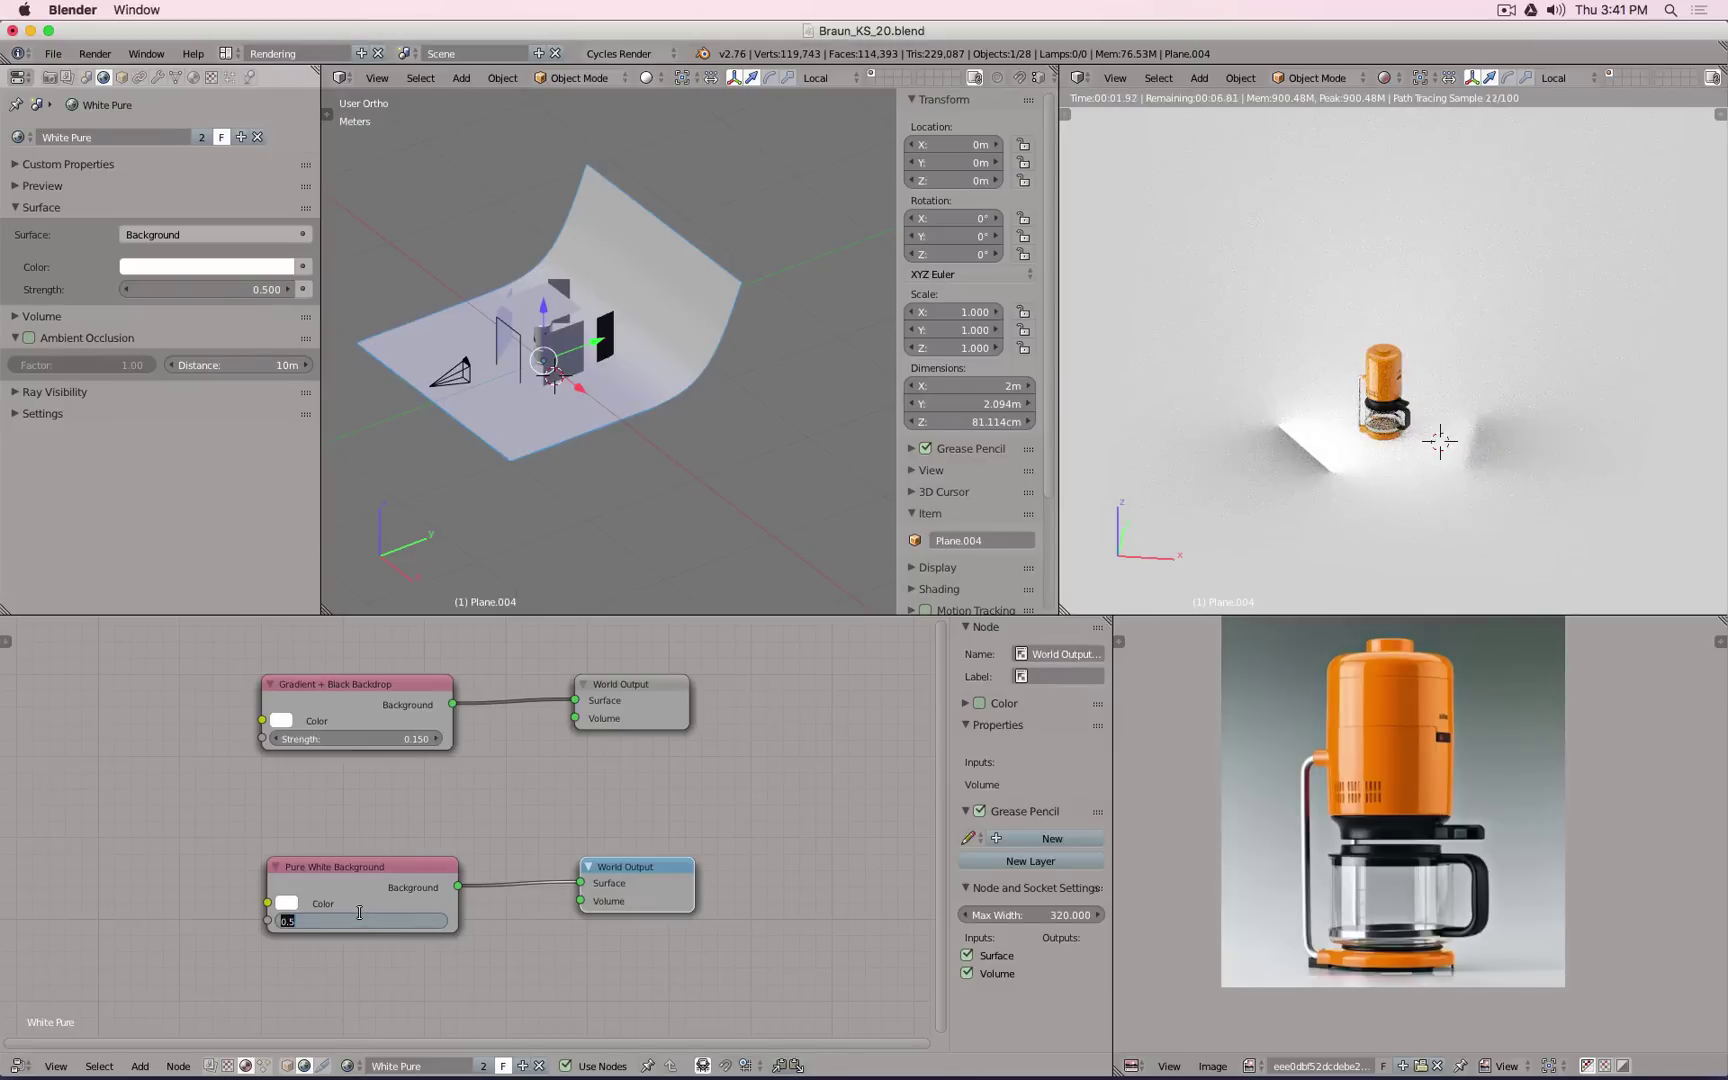
text(1)
key(Return)
middle_drag(1140, 430, 1228, 405)
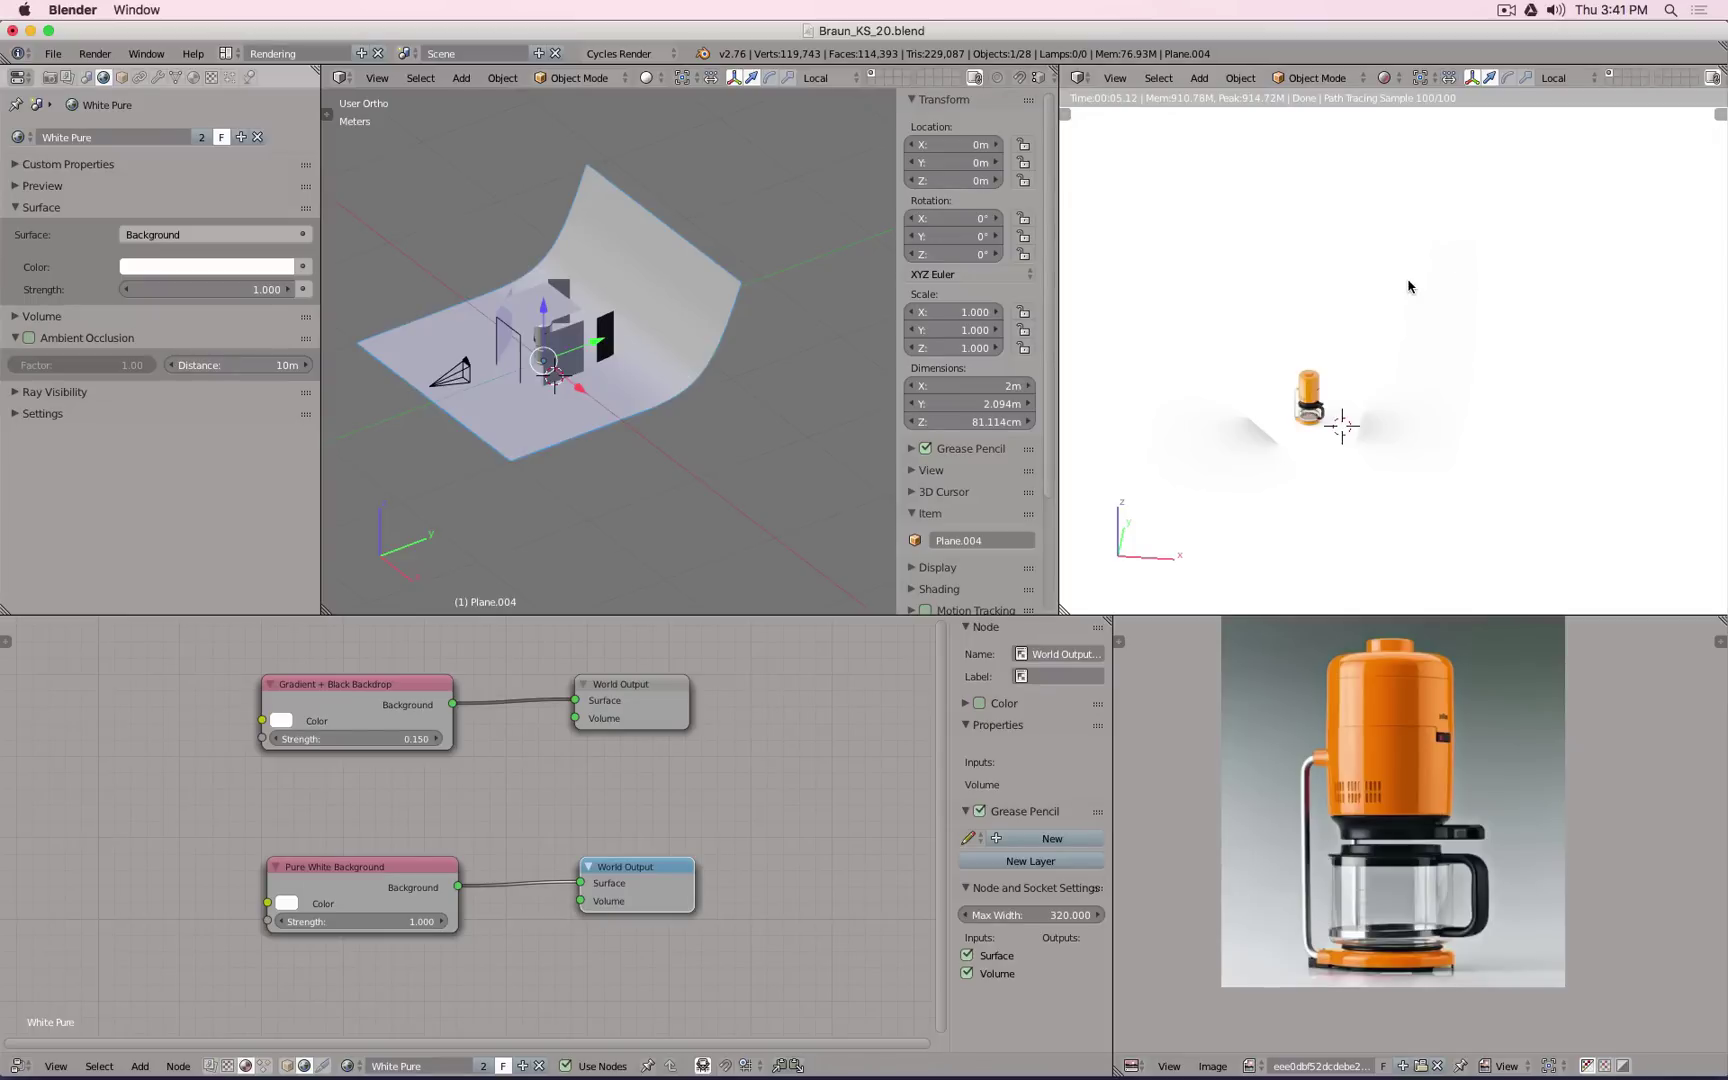
key(KP_0)
scroll(1450, 300, up, 5)
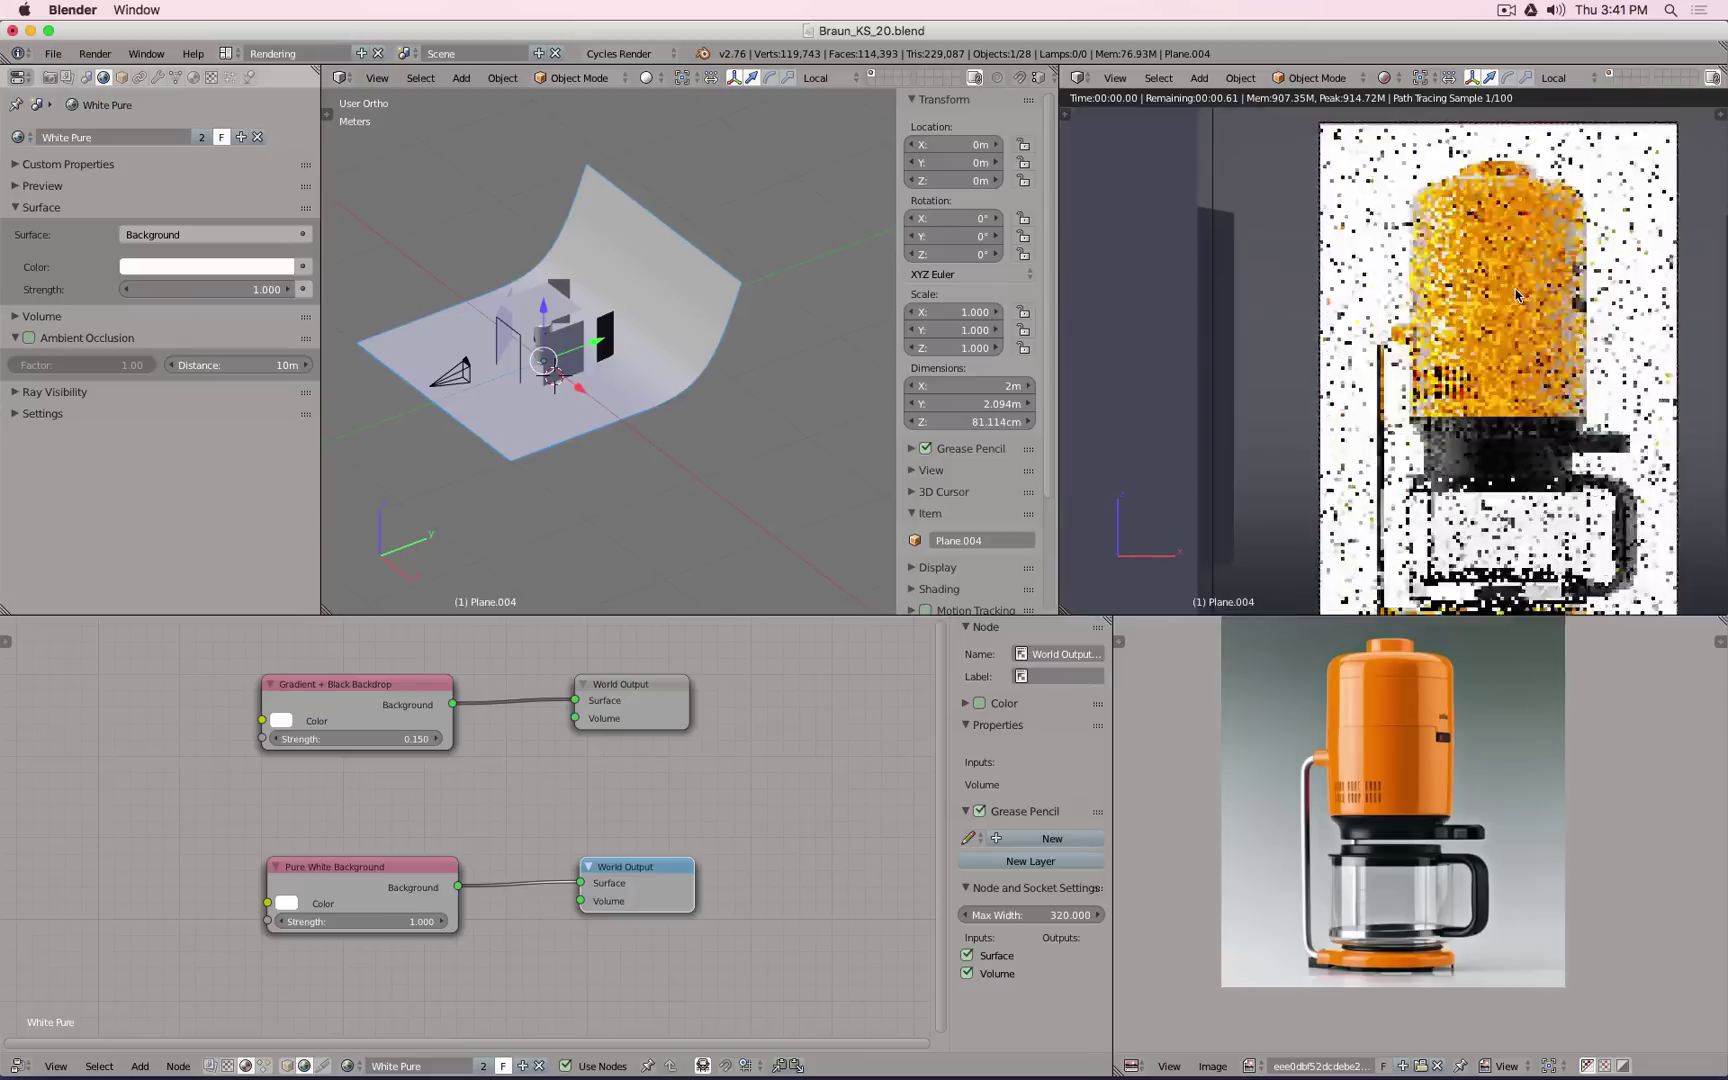
scroll(1480, 292, down, 3)
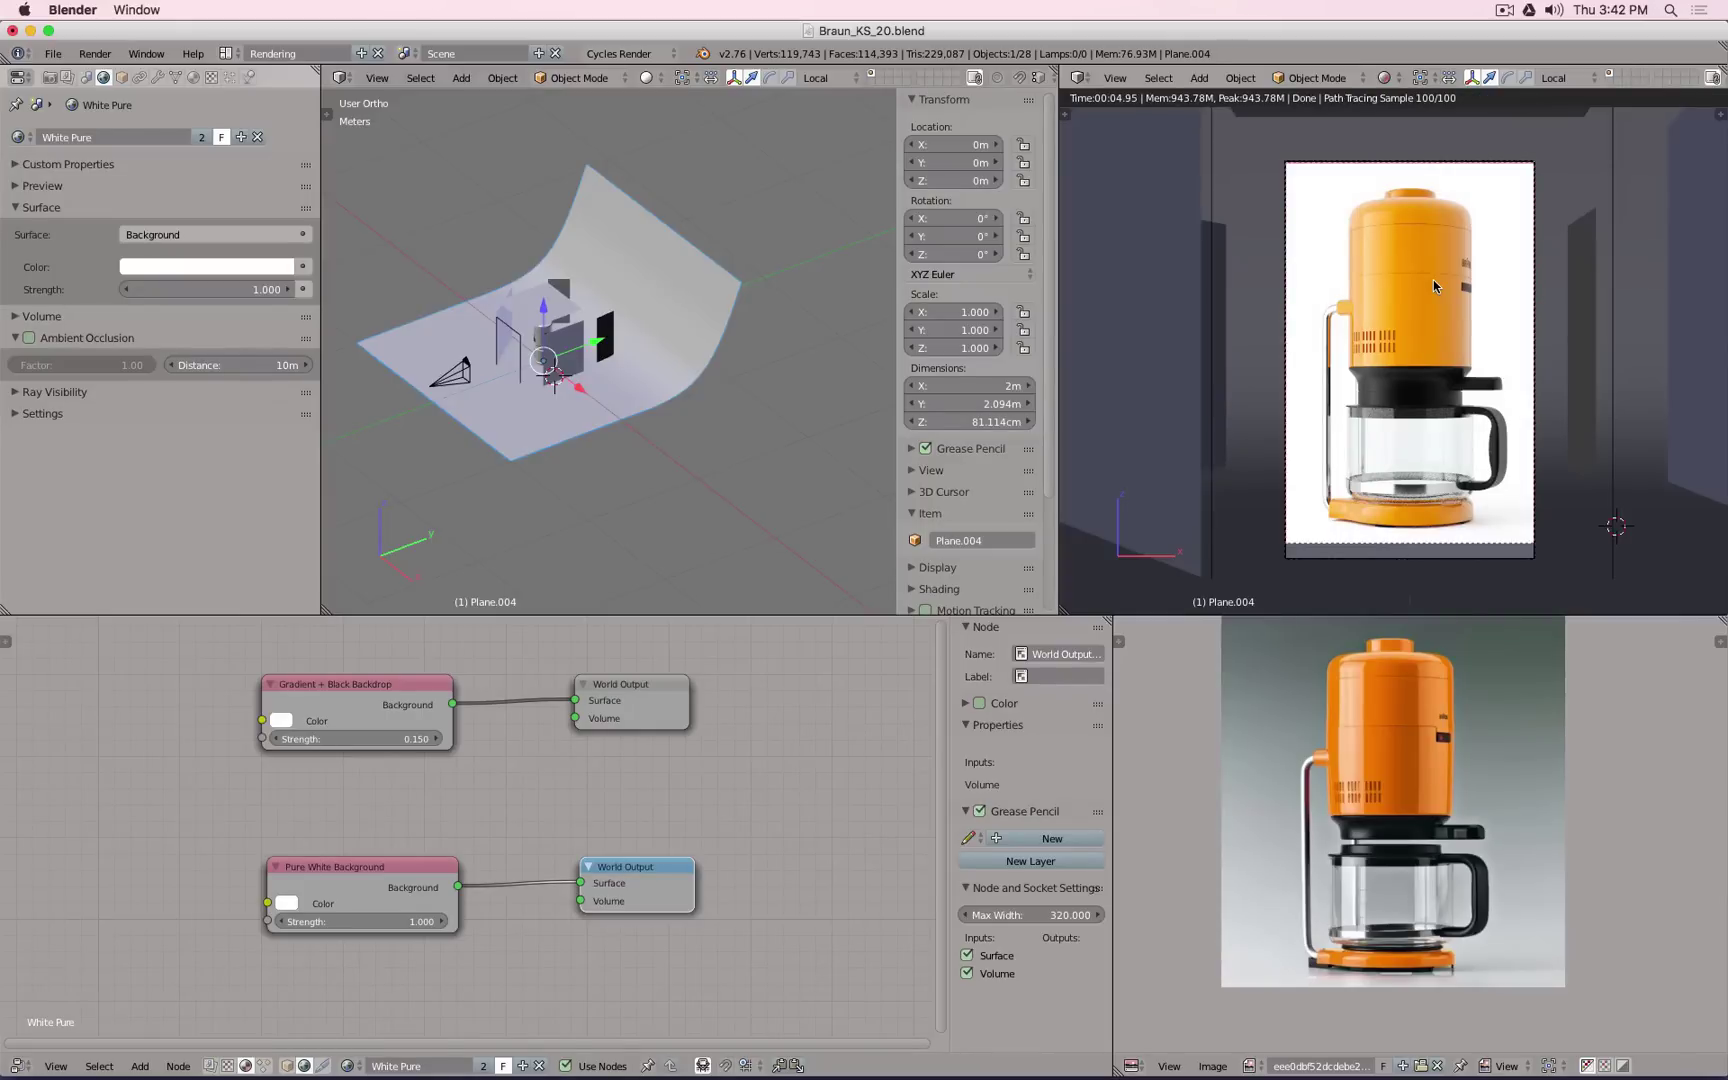
Step: In the scene's color management, try a lower exposure, reset it to 0, and set the gamma to 0.760
click(86, 77)
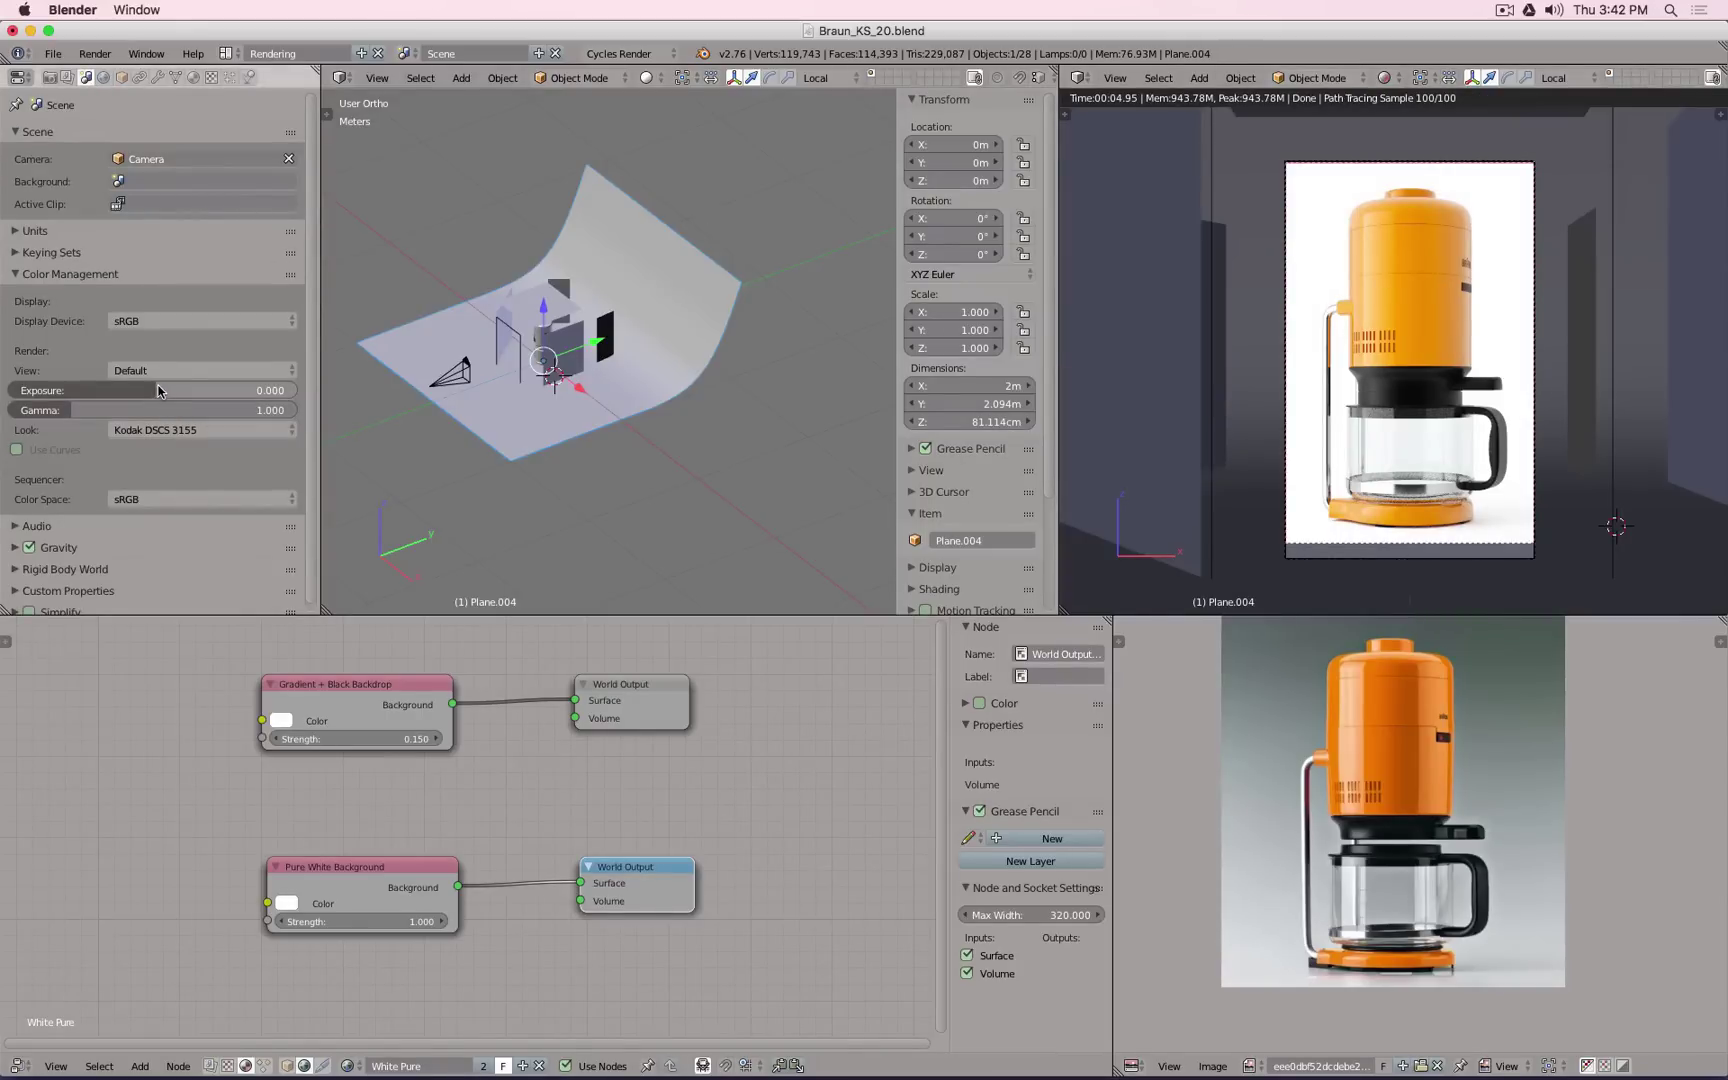
drag(157, 390, 105, 390)
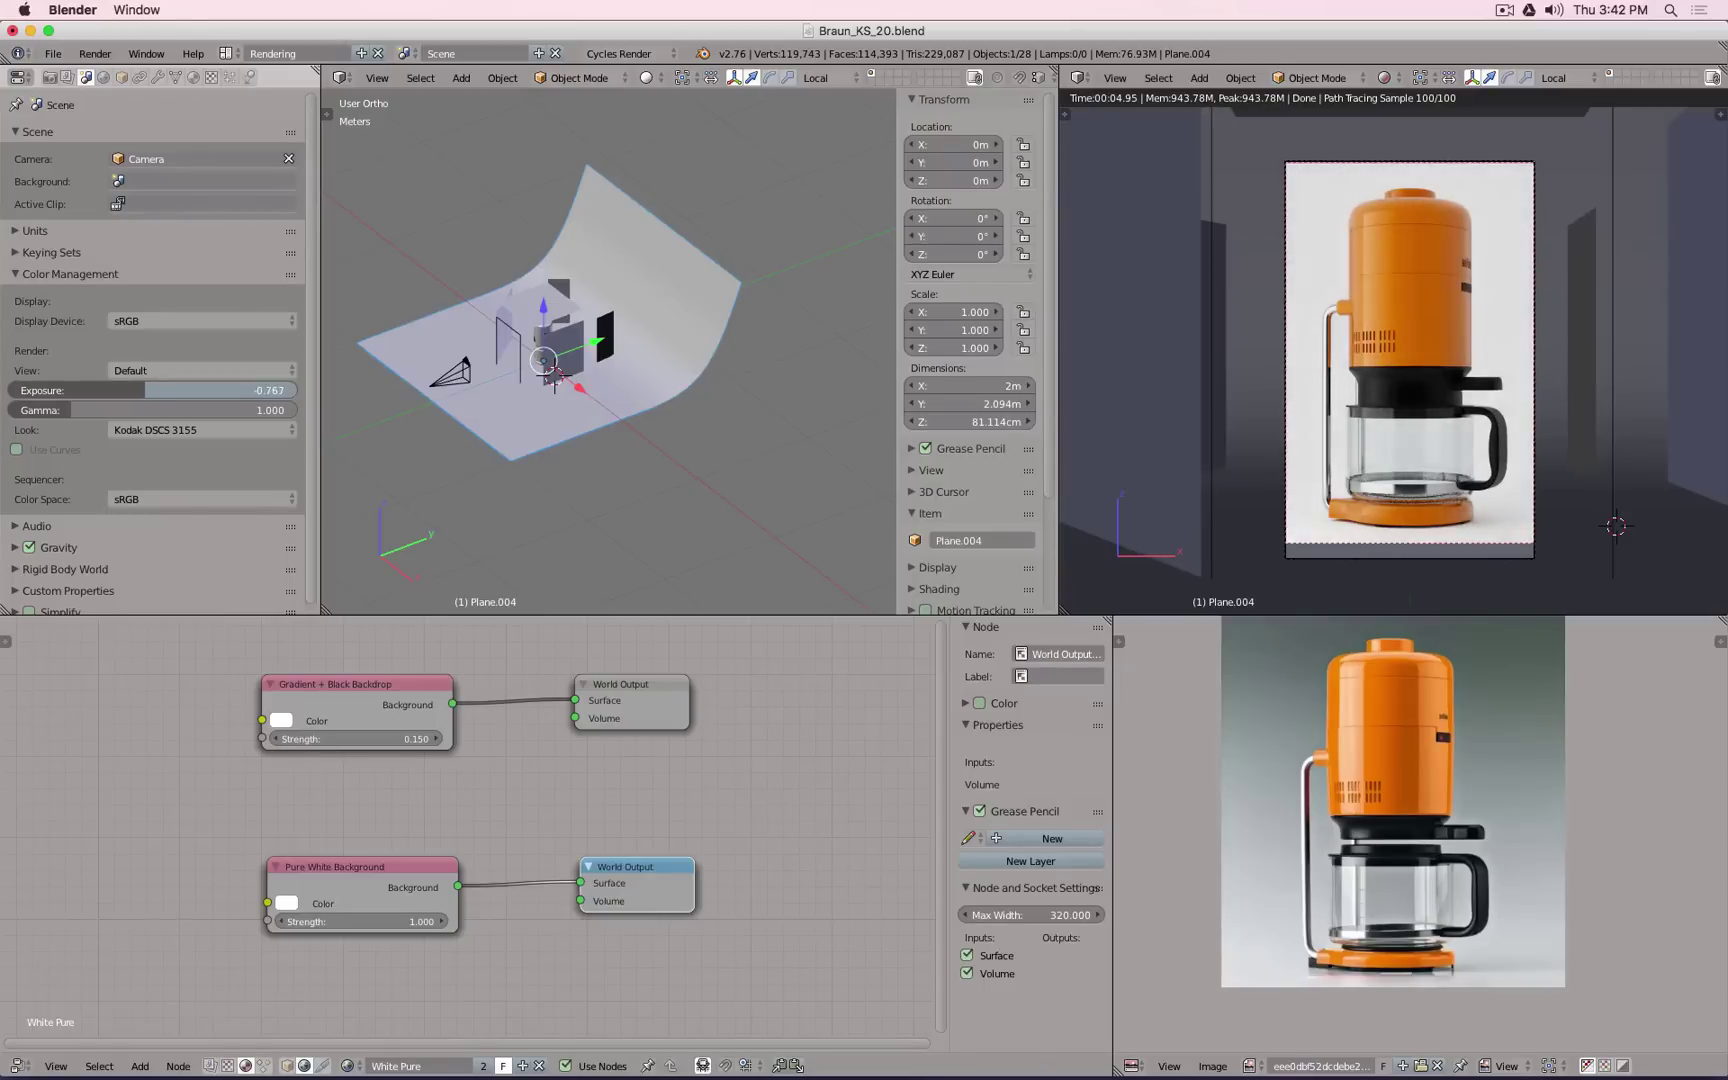
key(BackSpace)
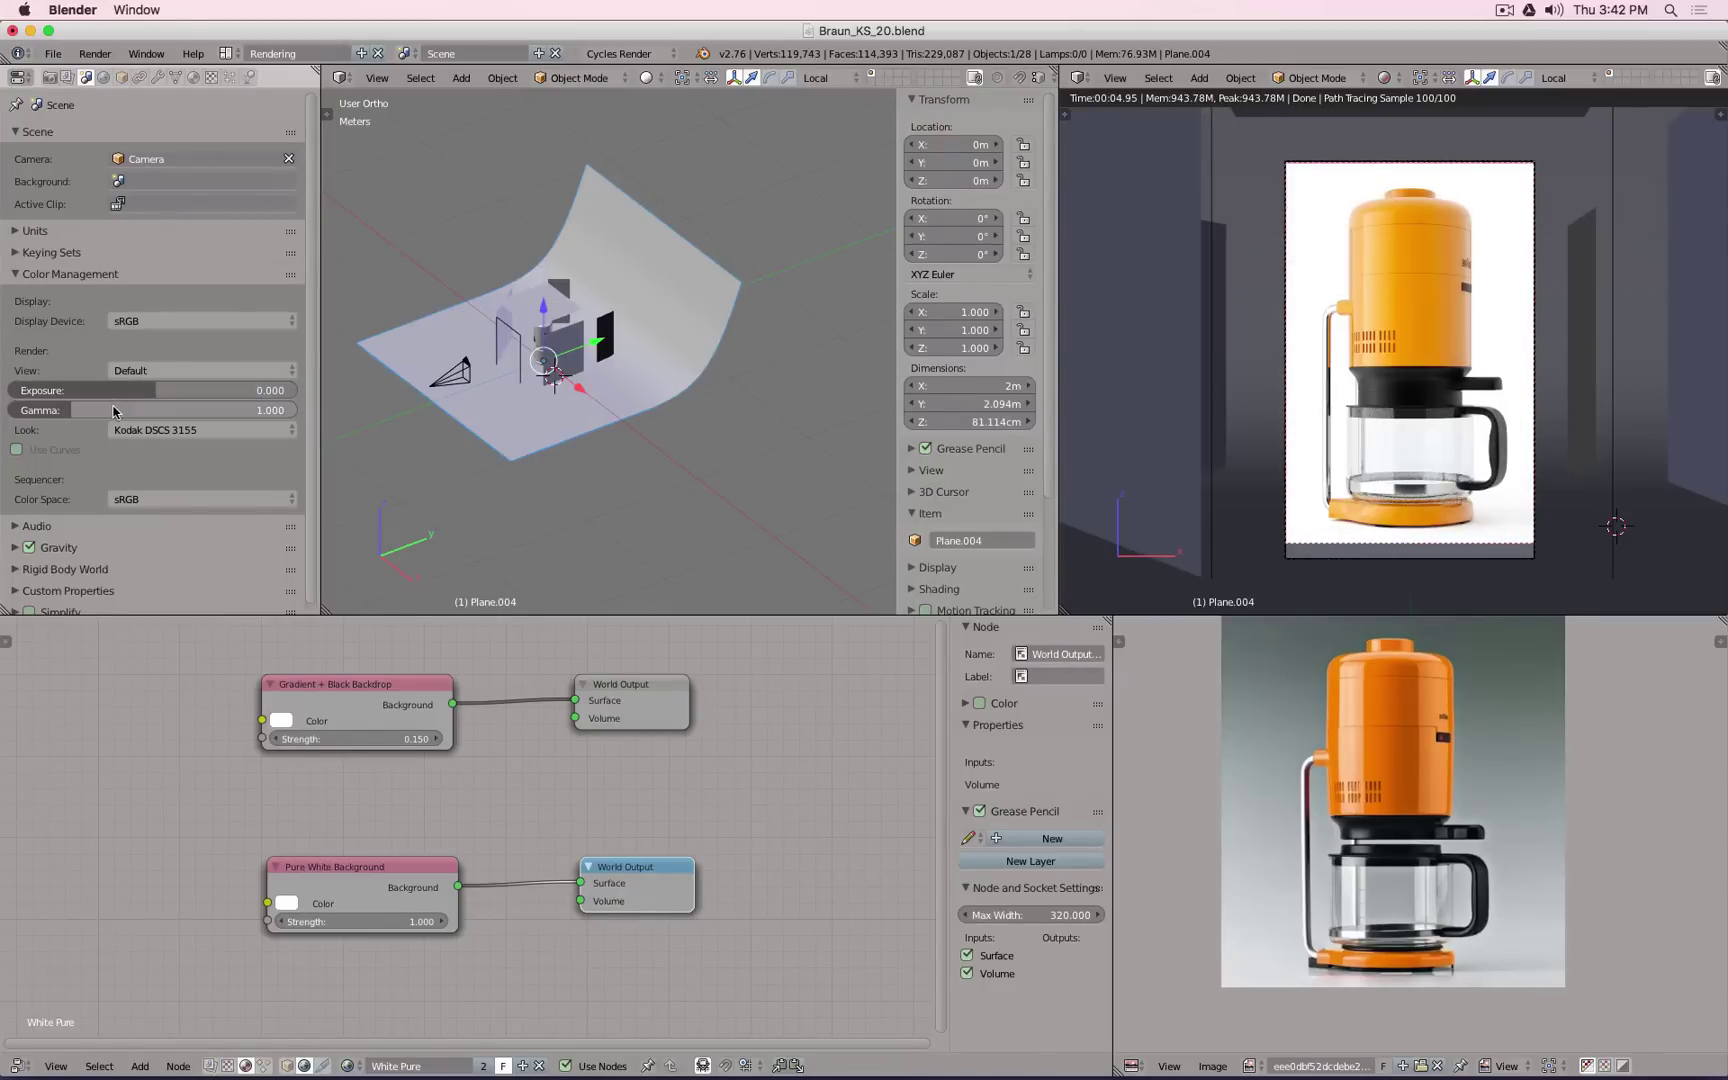
drag(113, 410, 101, 410)
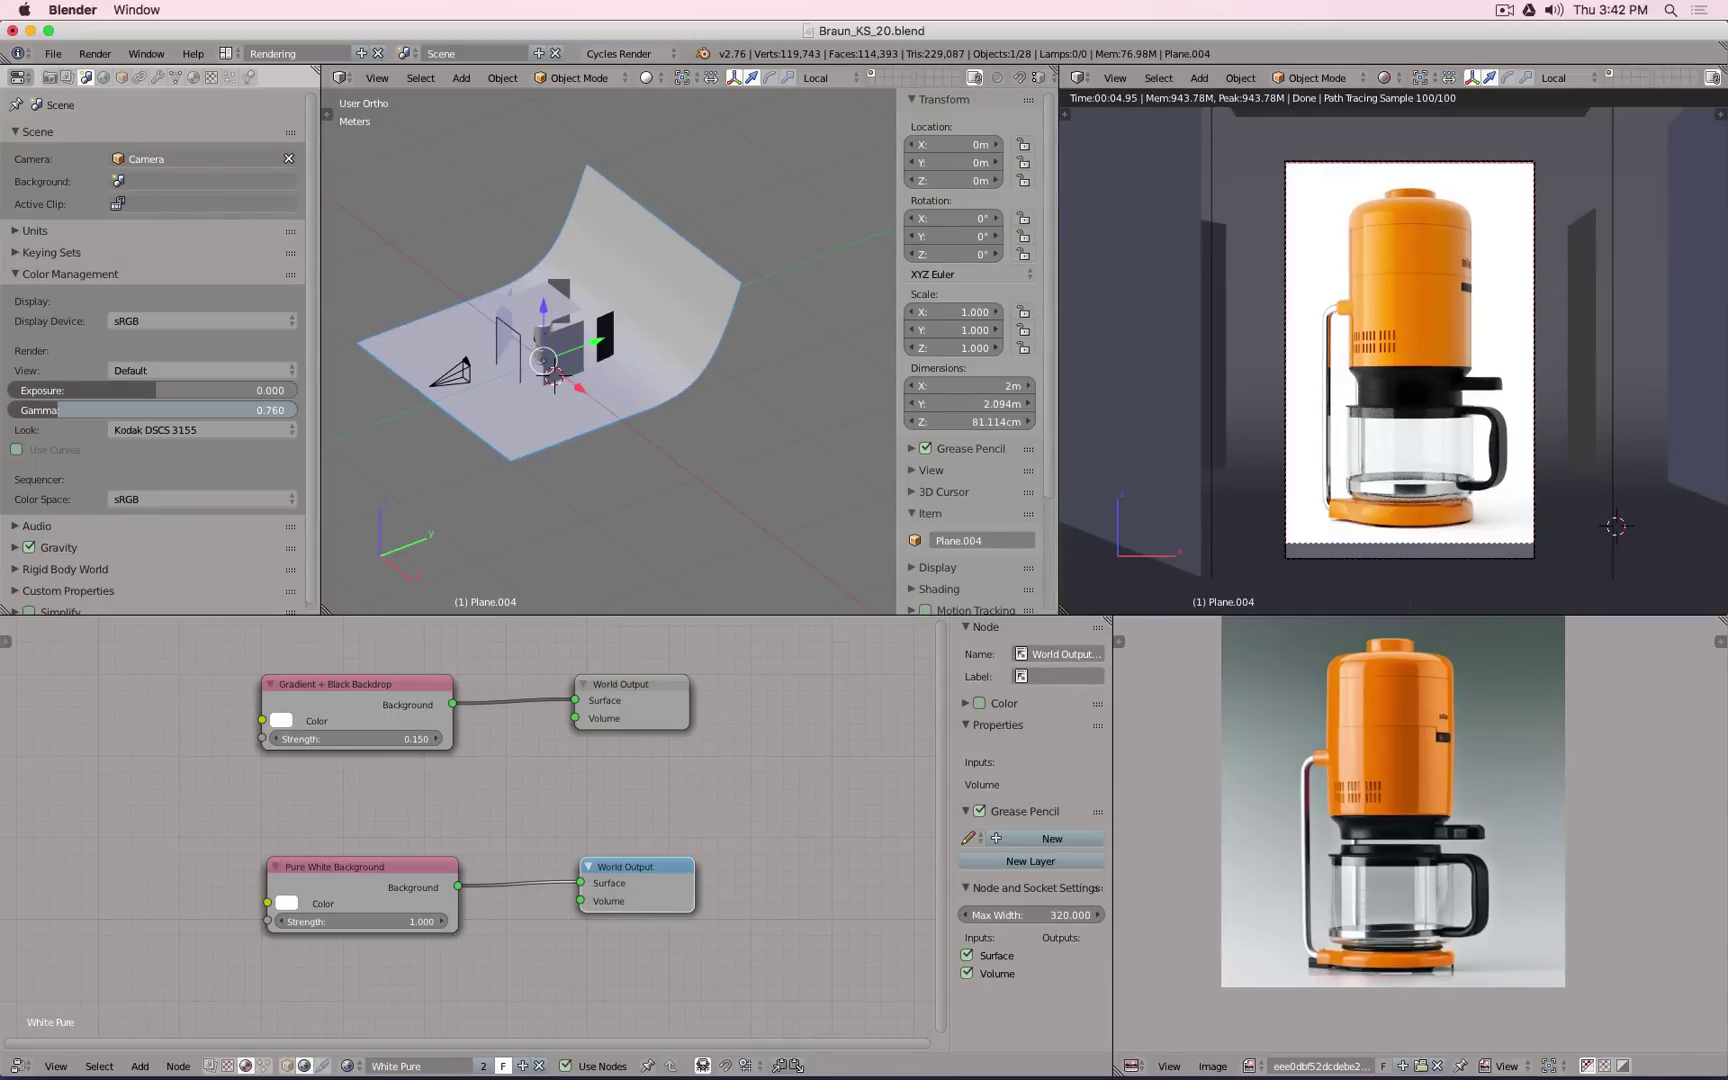
drag(99, 410, 99, 410)
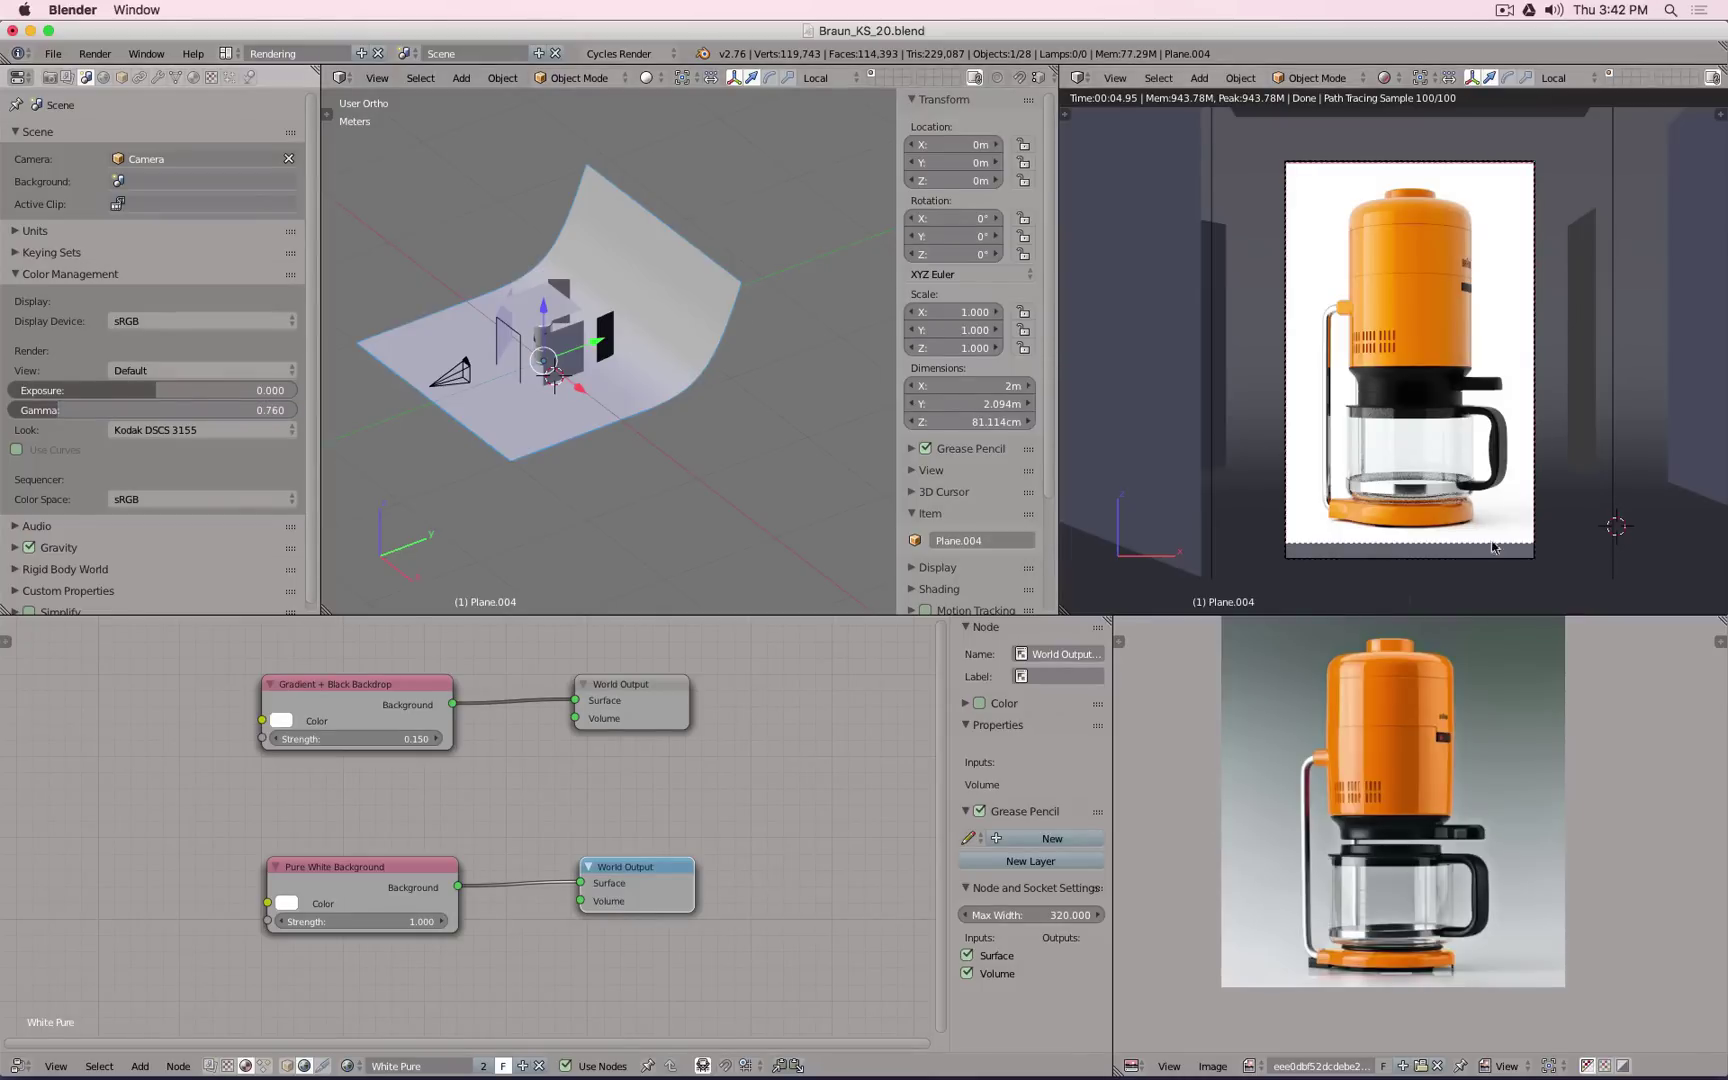
scroll(1512, 573, up, 6)
scroll(1511, 405, up, 1)
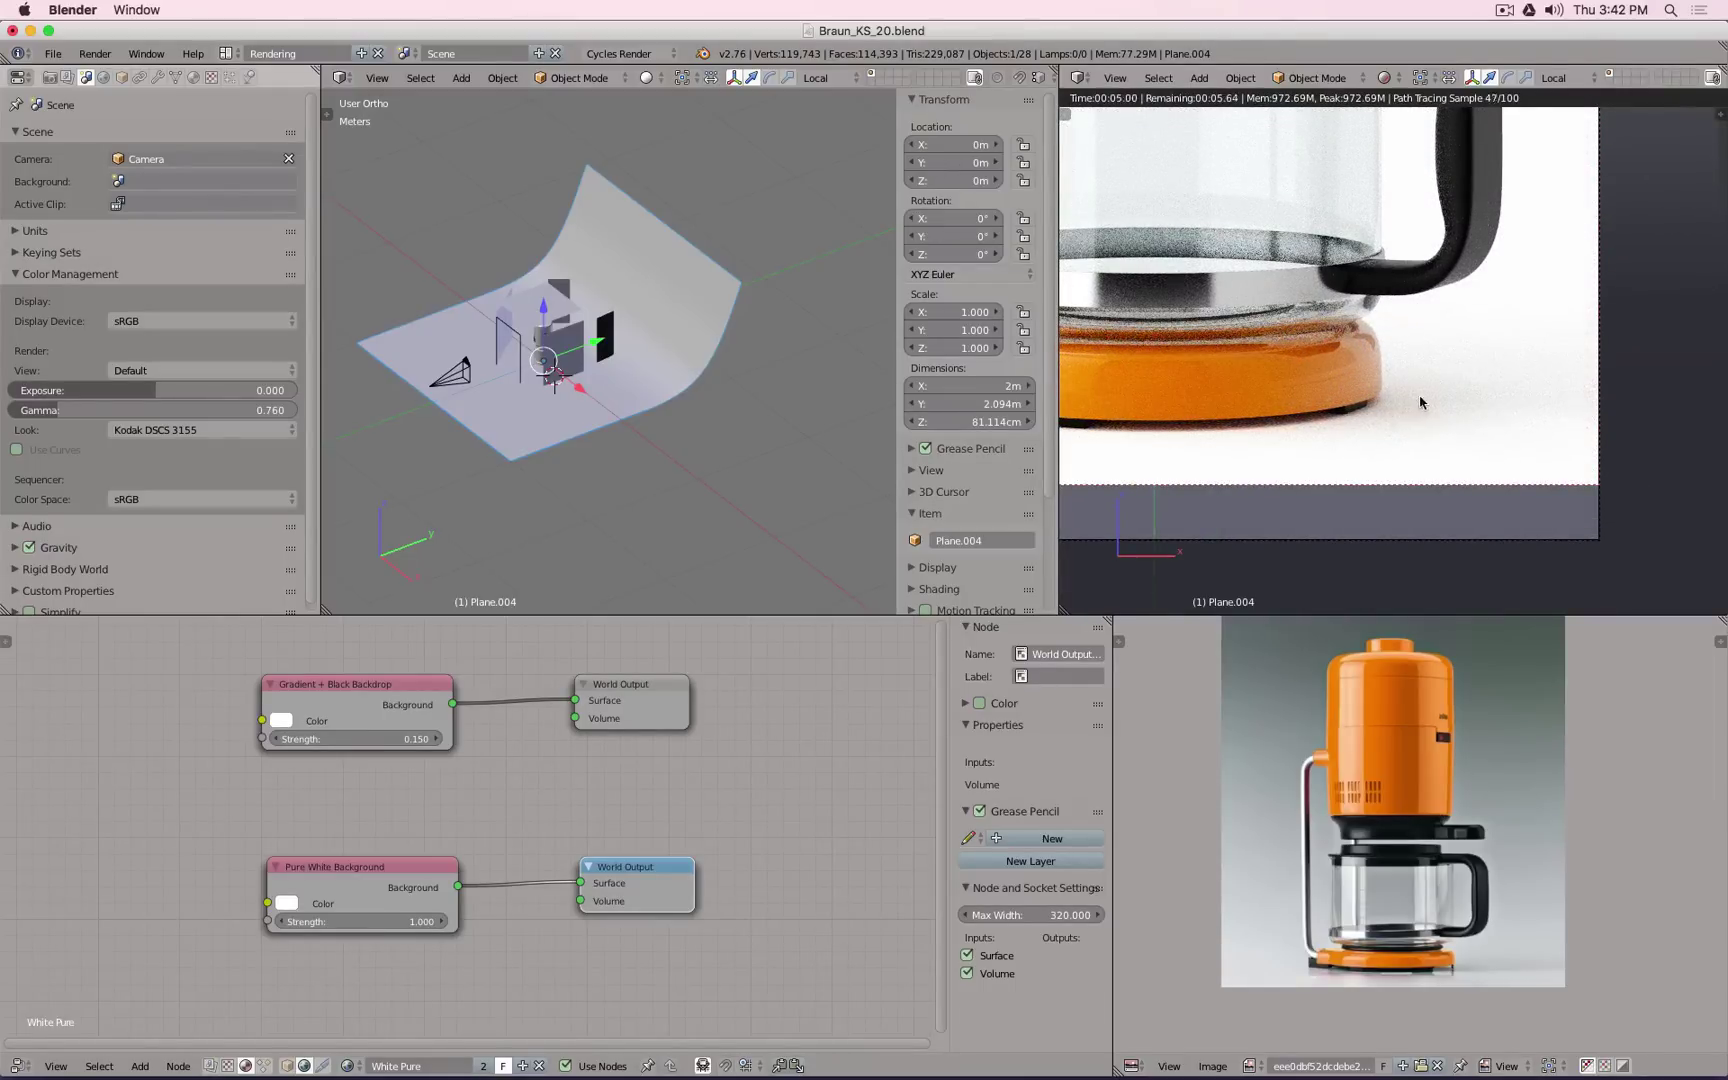
scroll(1412, 424, down, 7)
scroll(1380, 300, up, 2)
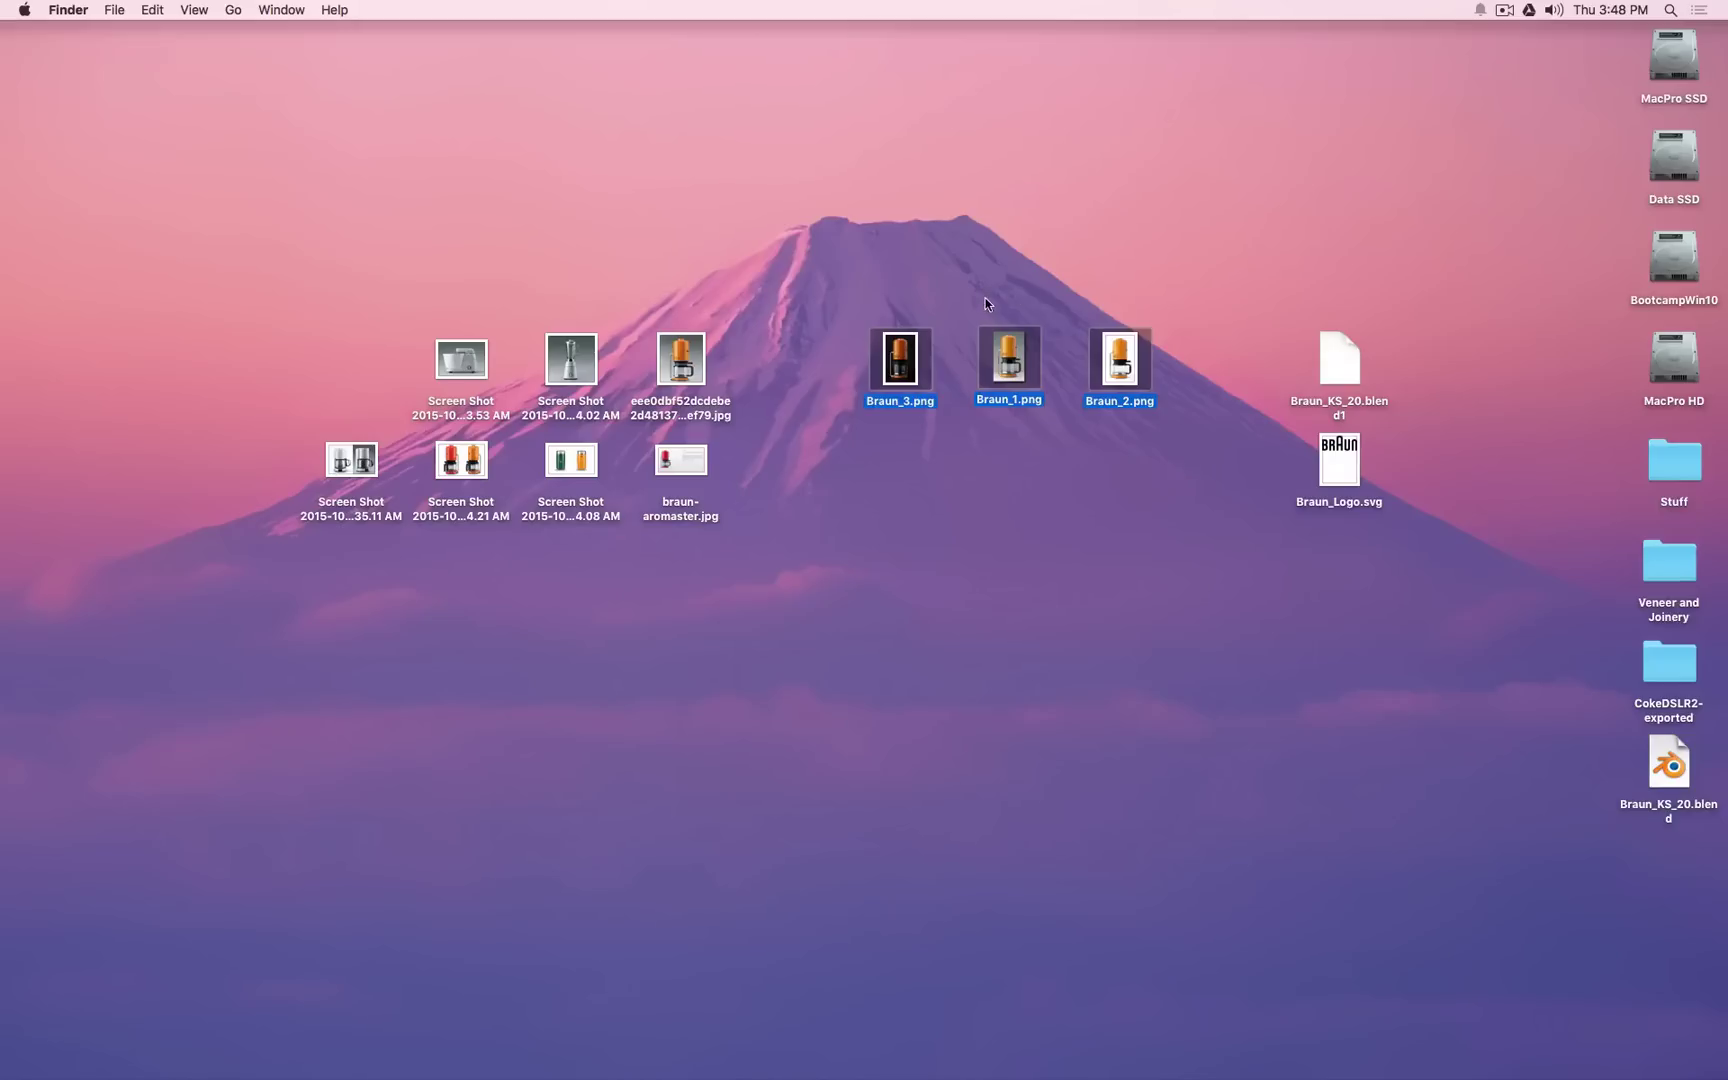
Step: Switch to Finder and preview Braun_1.png, Braun_2.png and Braun_3.png together as a full-screen index sheet
key(space)
click(888, 46)
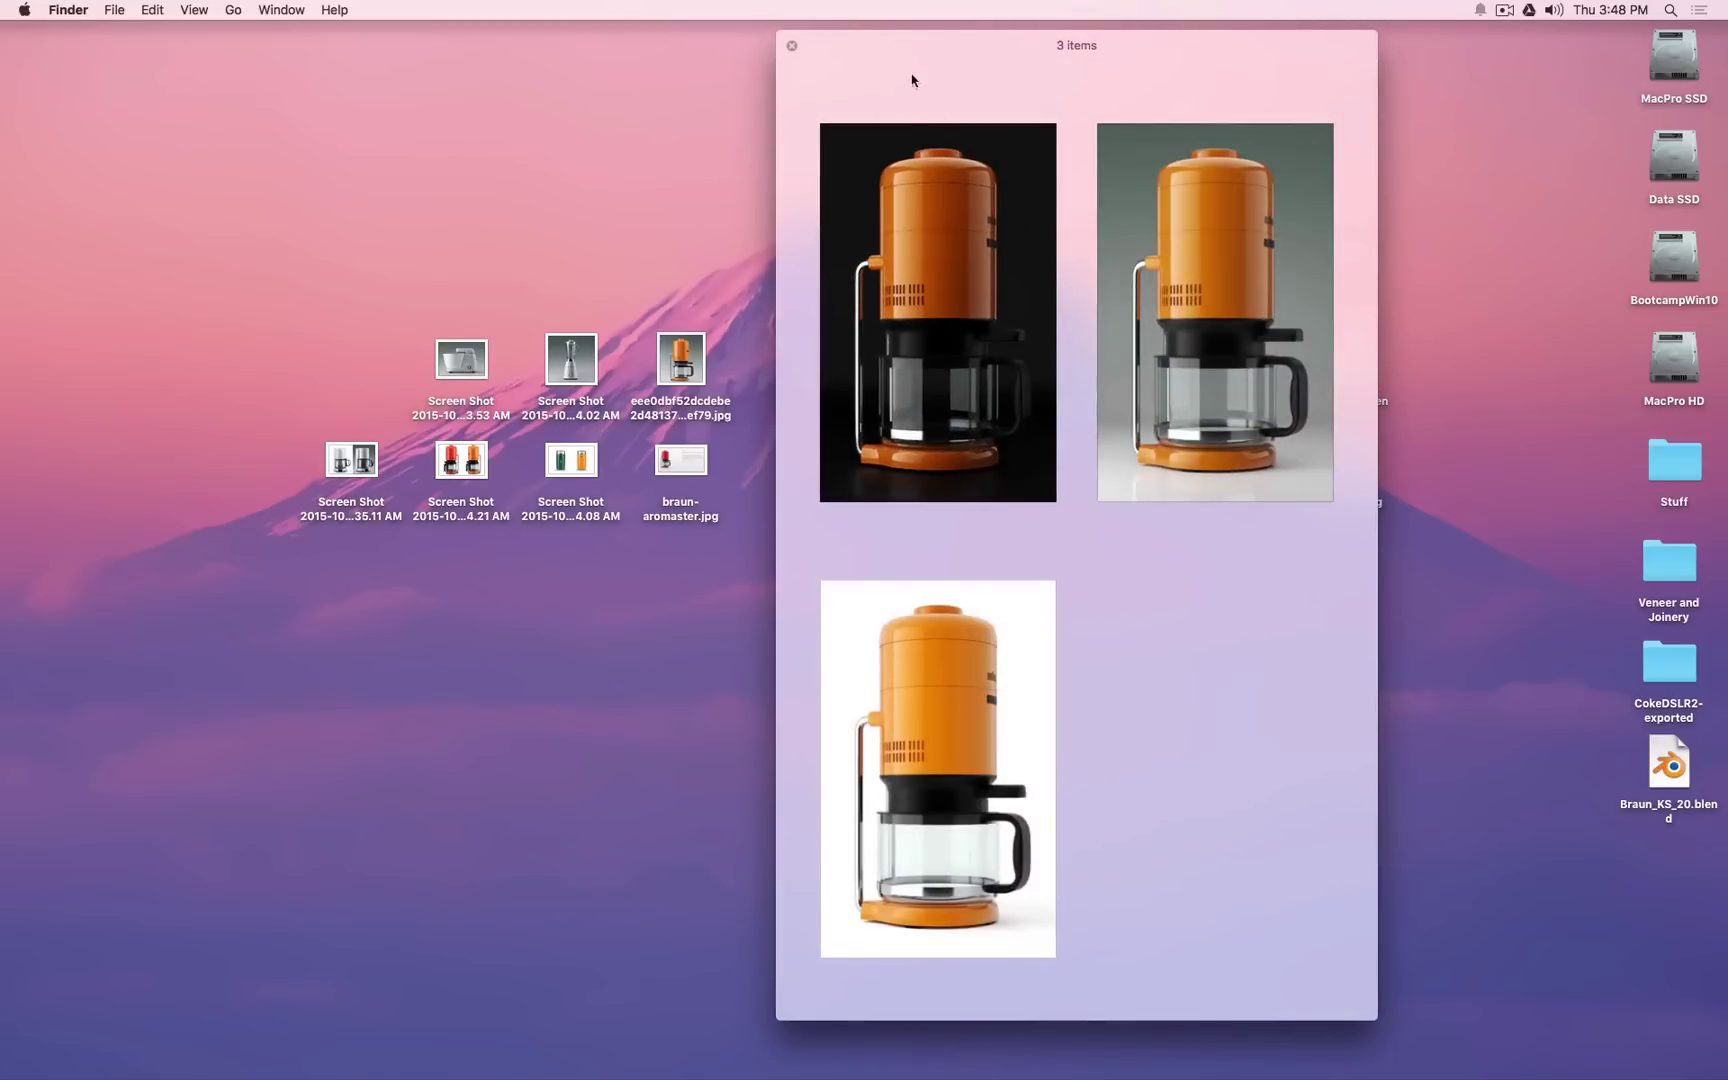
key(space)
key(space)
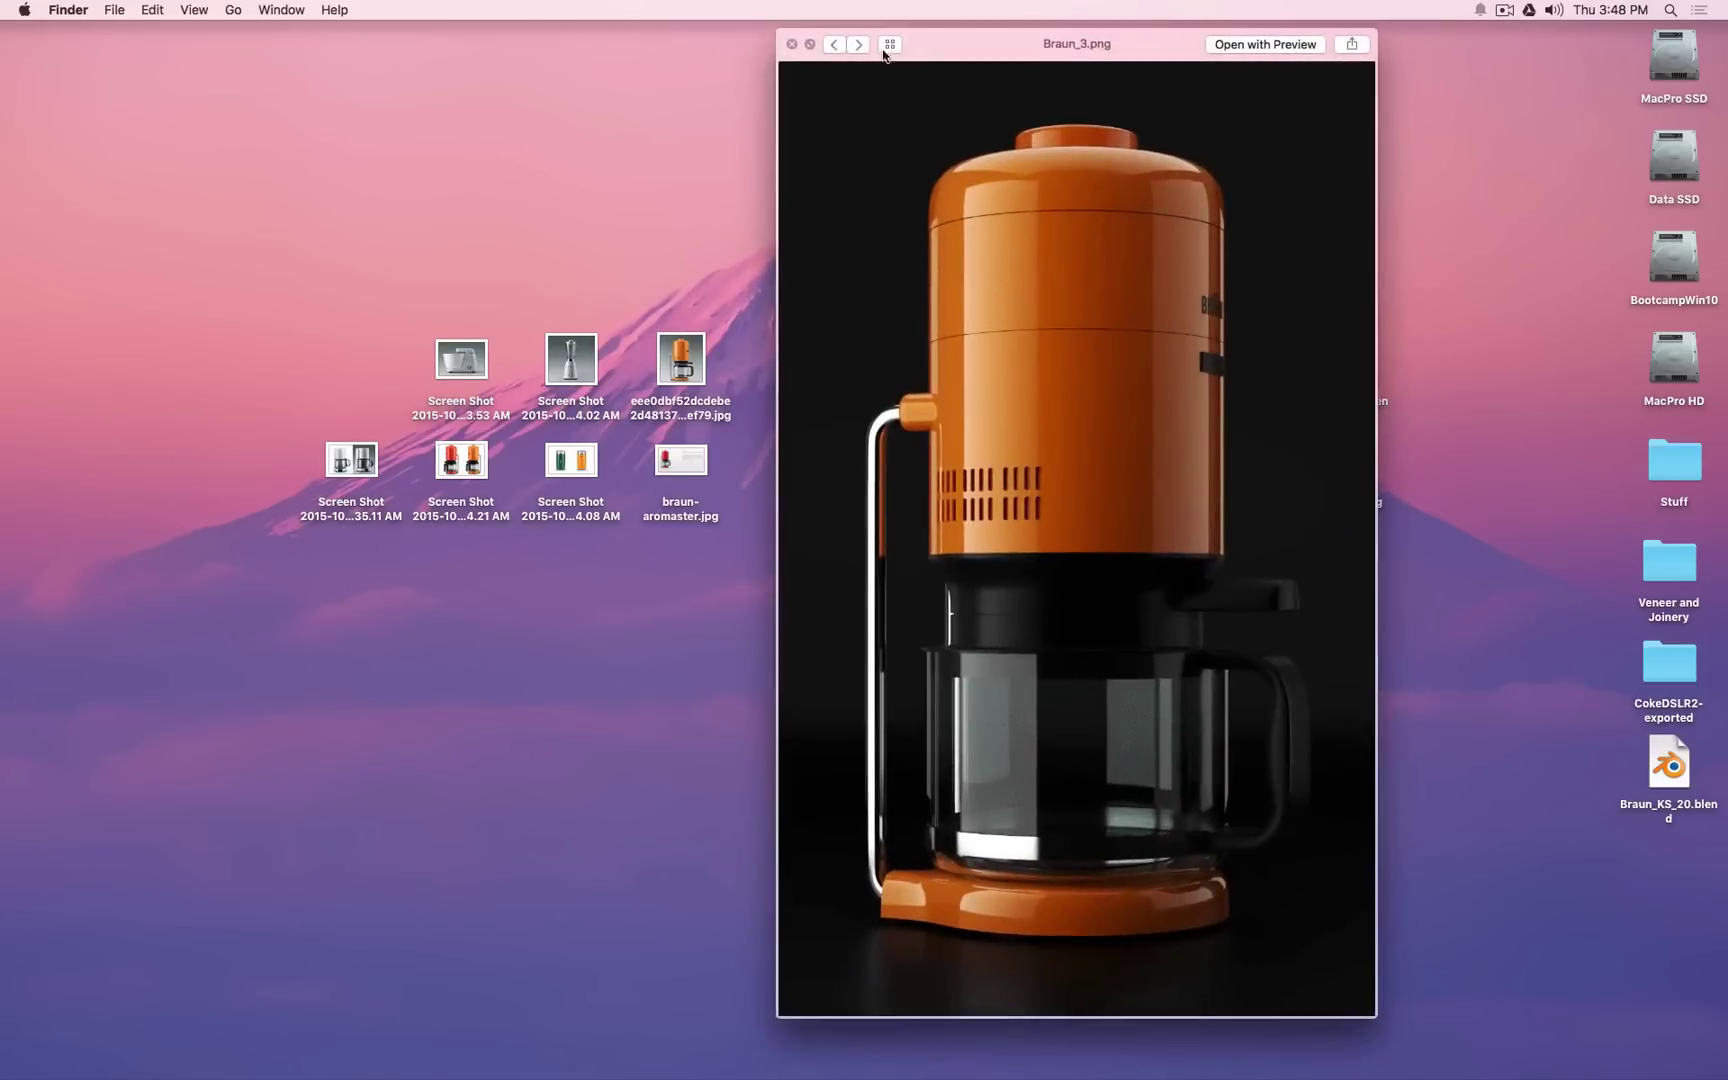
click(811, 51)
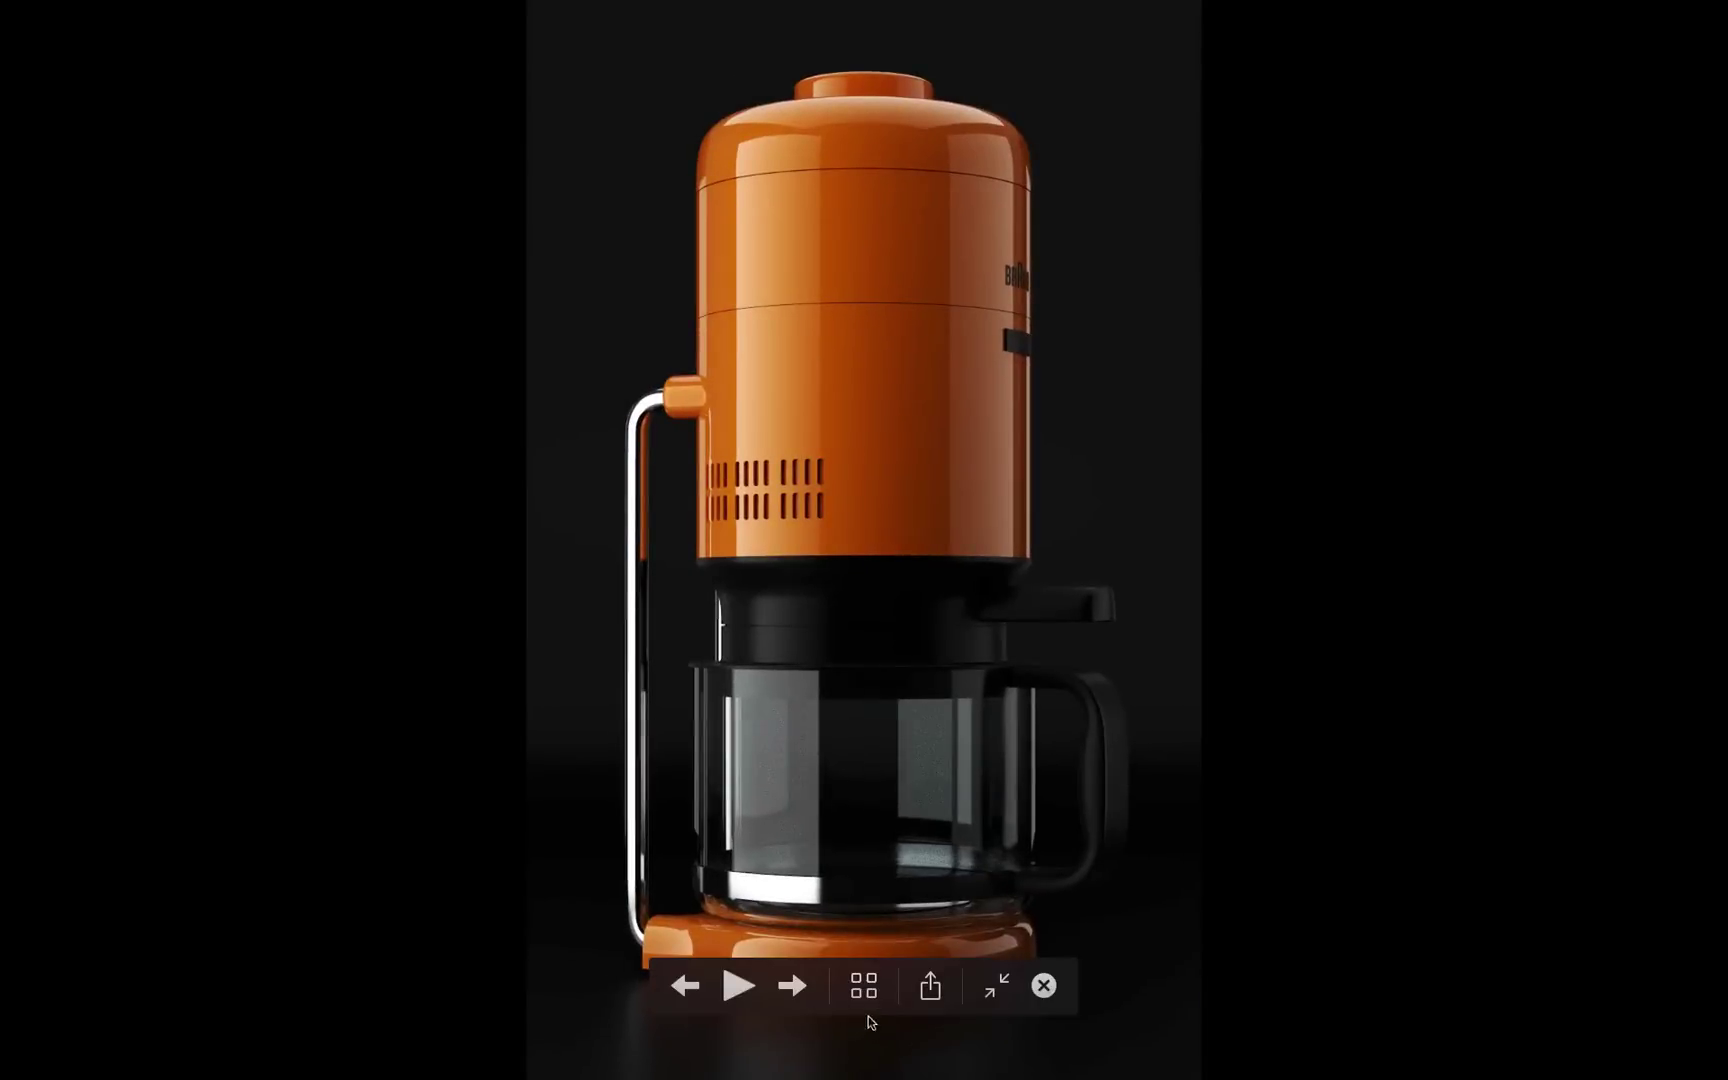
click(864, 985)
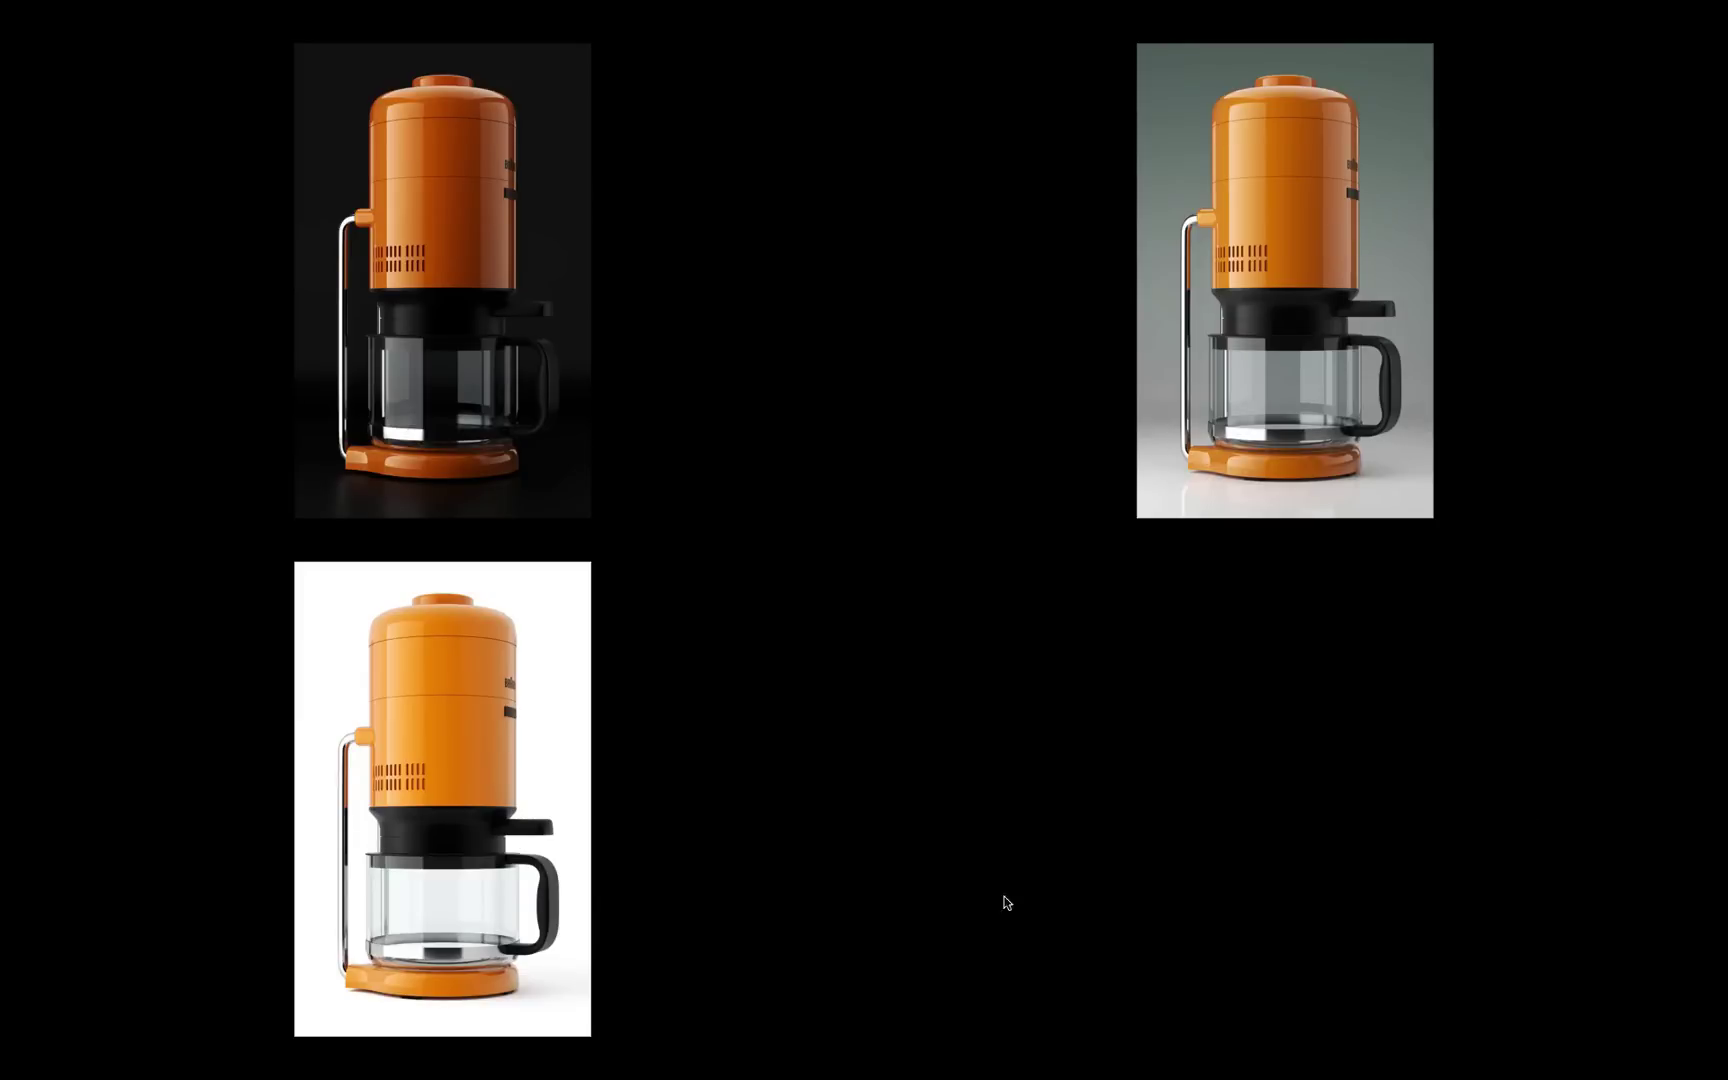
Step: Open the black-backdrop render from the index sheet at full-screen size
click(490, 741)
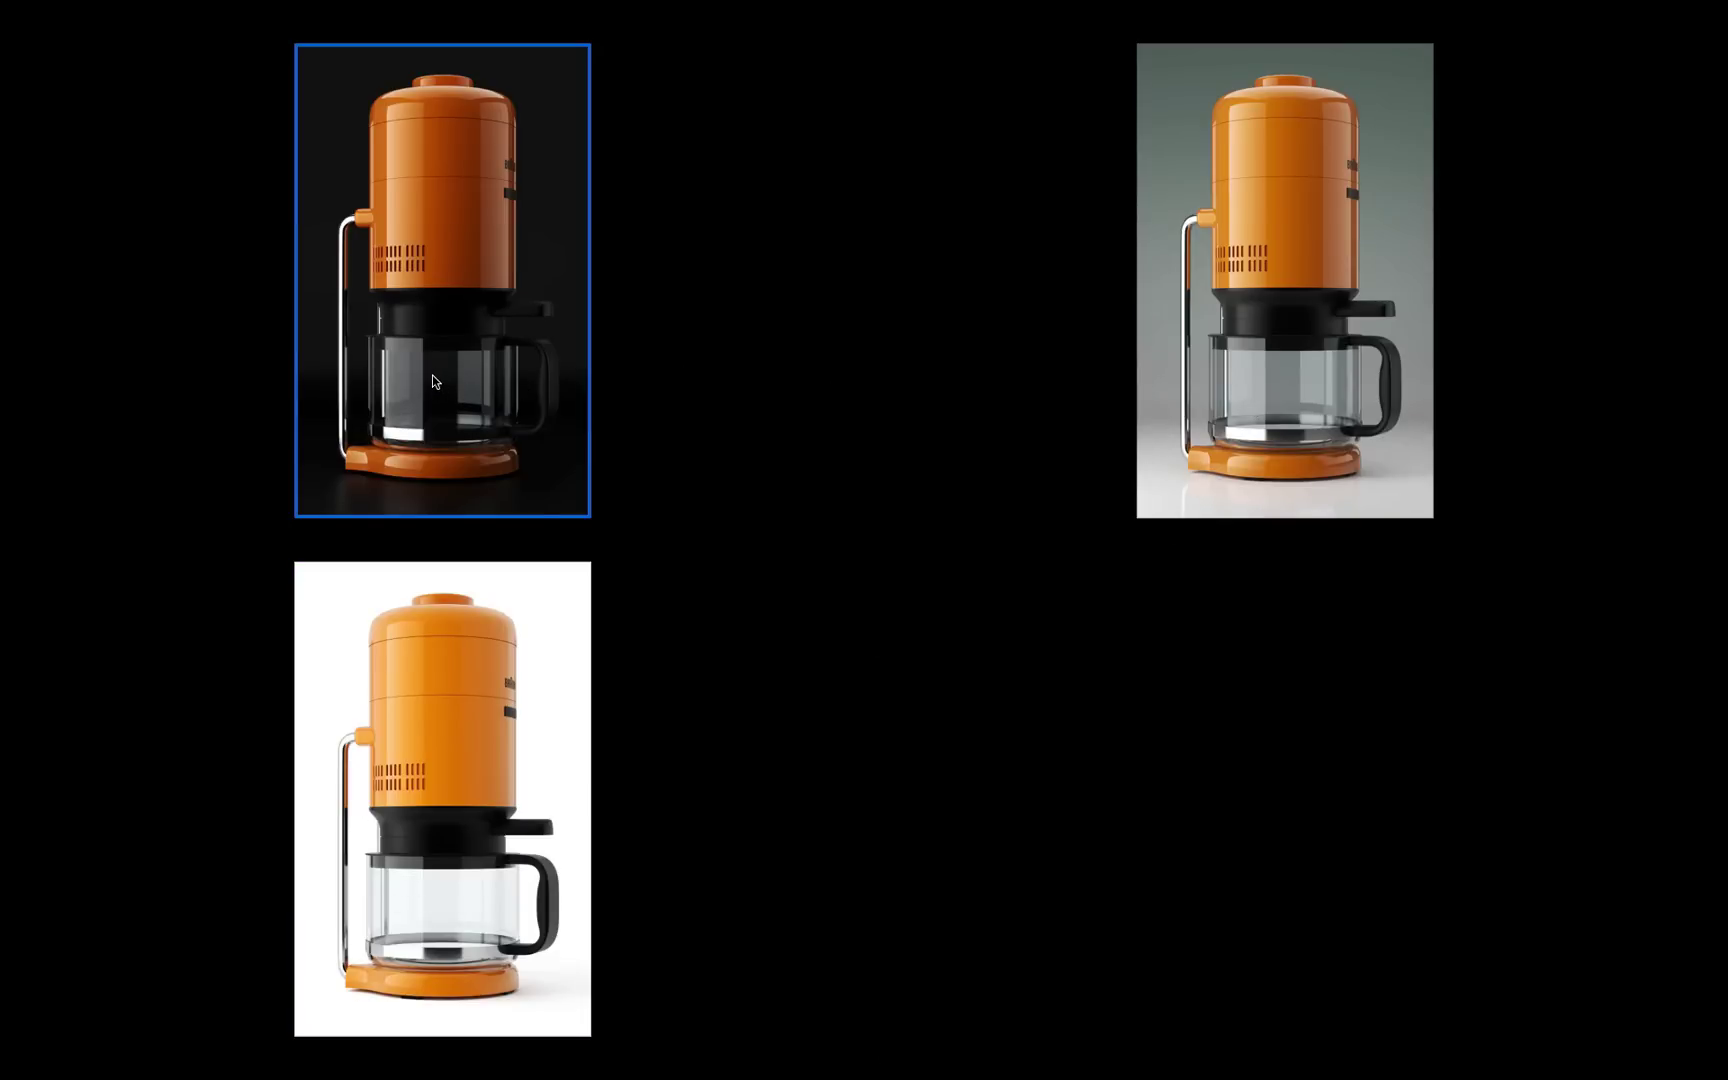
click(499, 860)
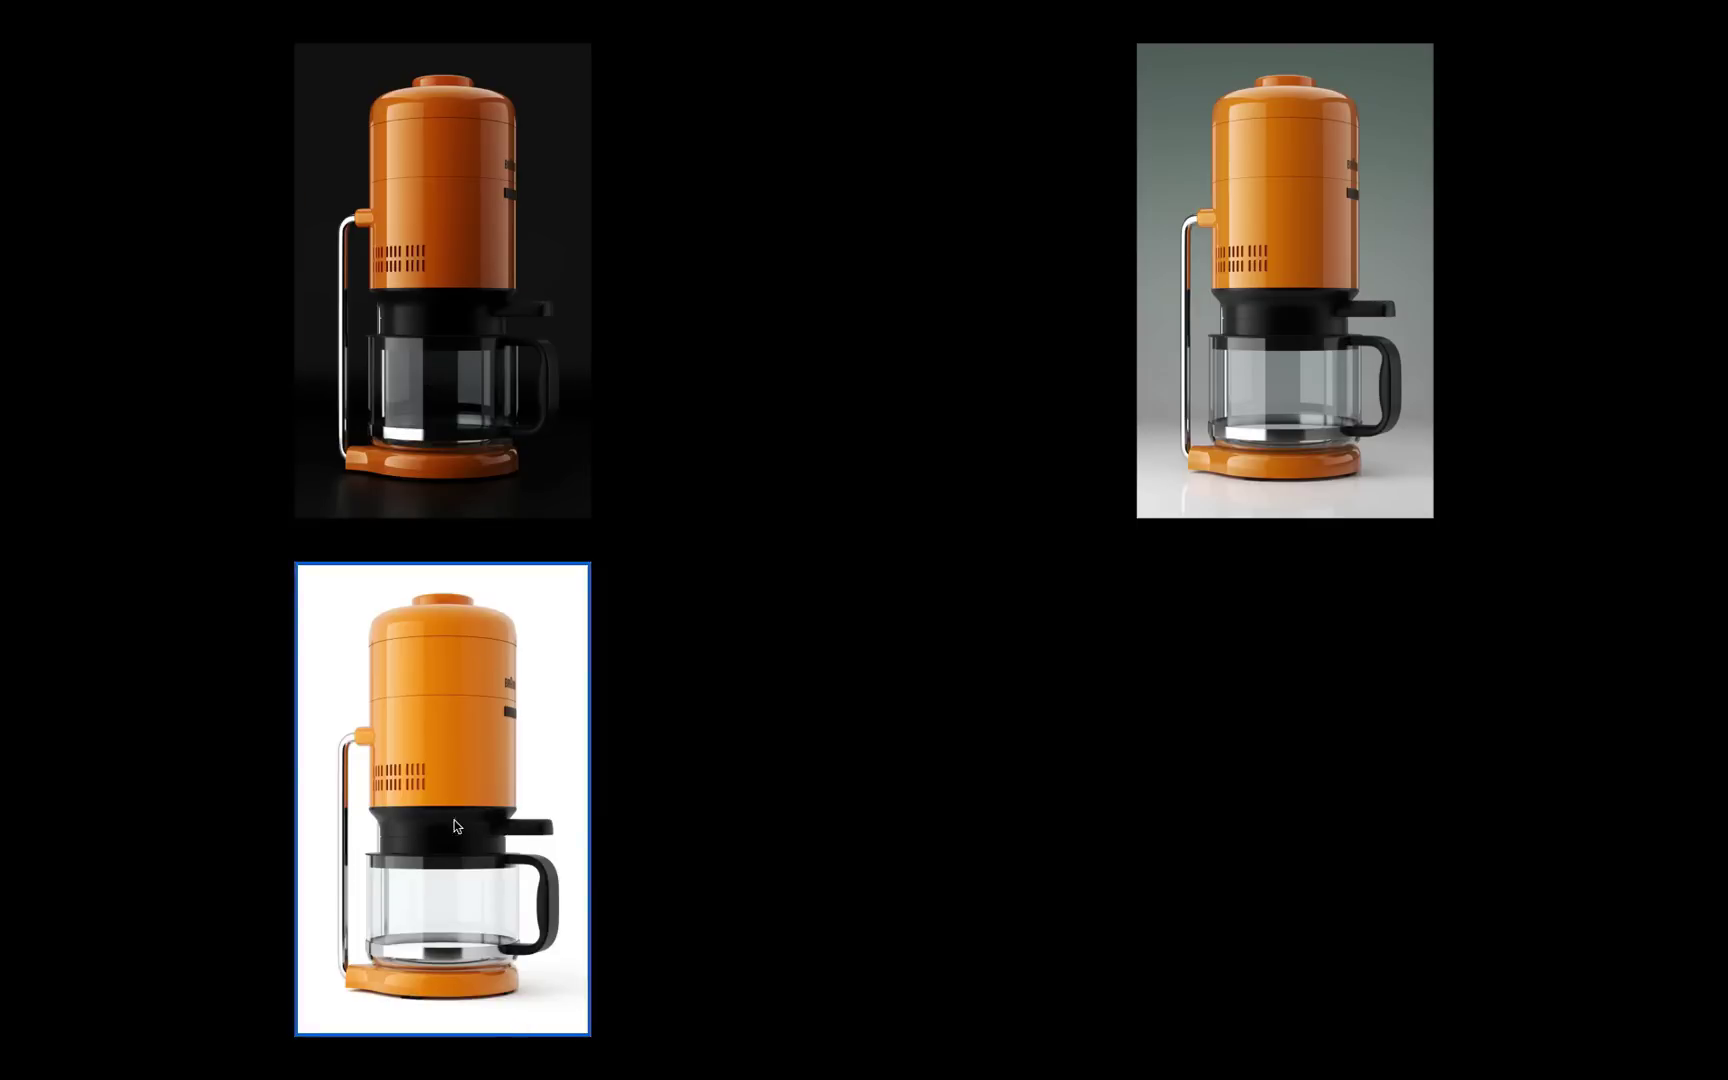
key(Up)
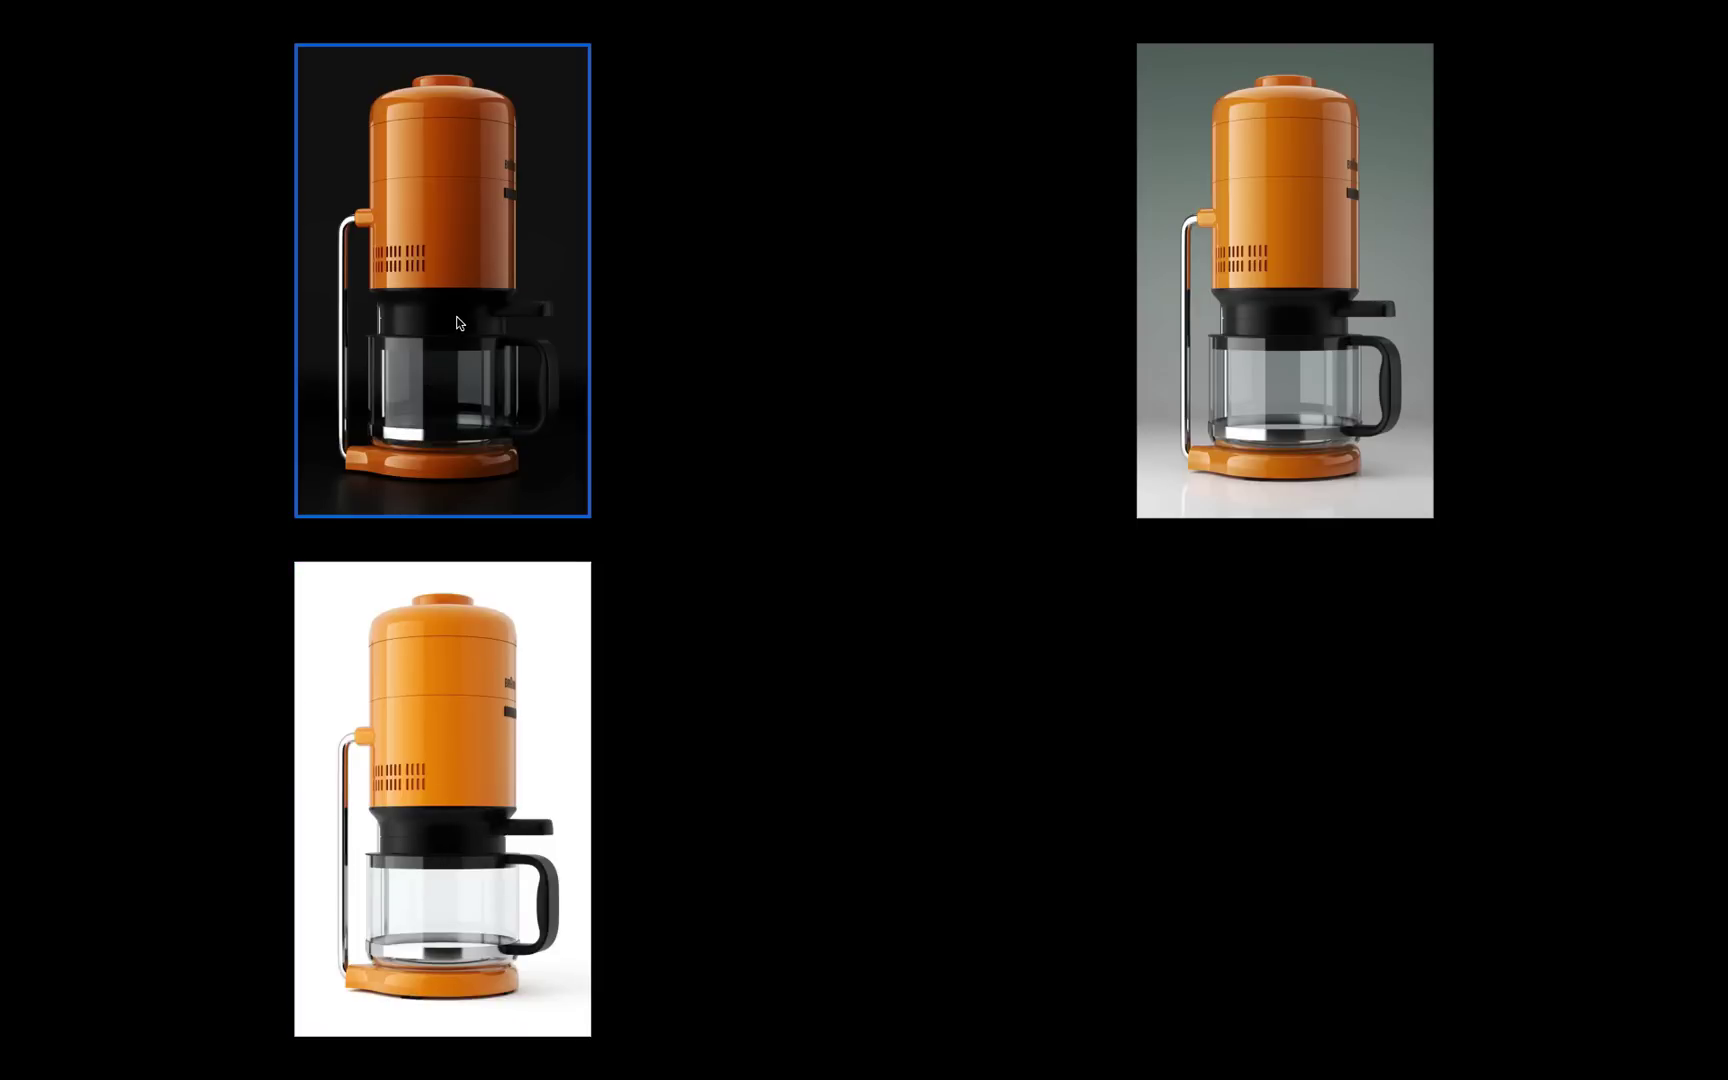
key(space)
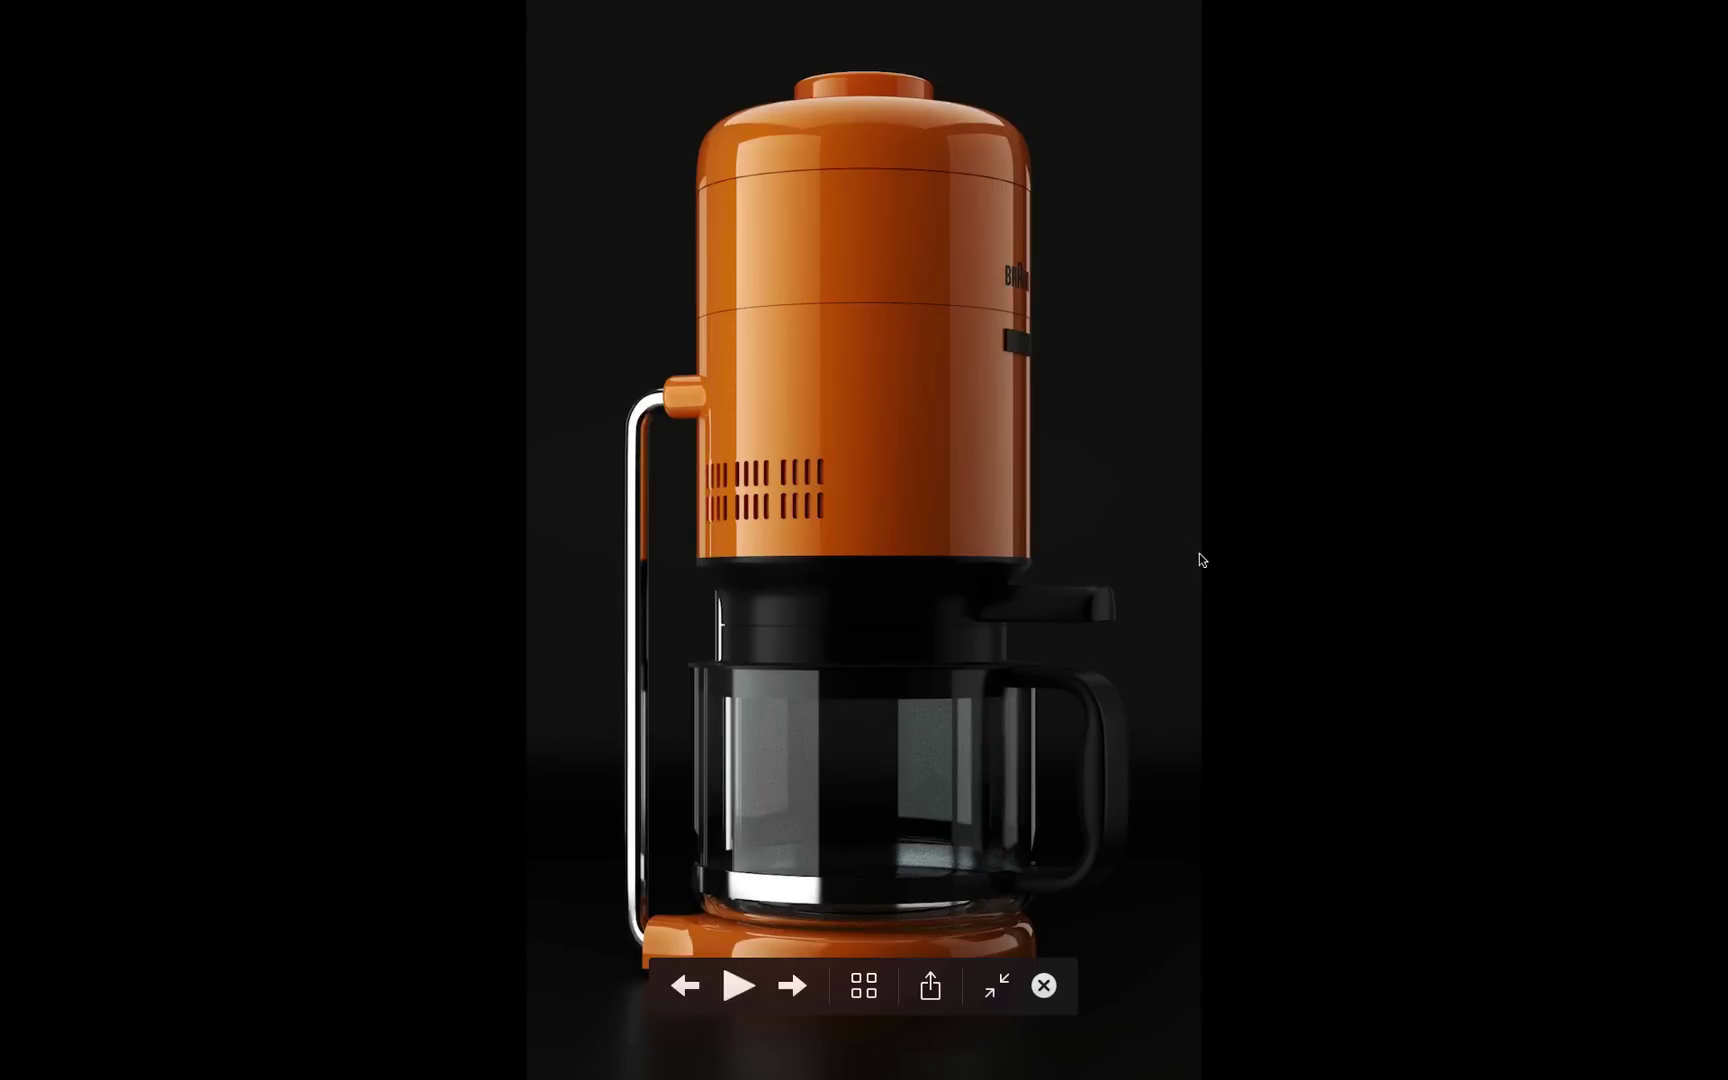
Step: Compare the gradient-backdrop and pure white renders by flipping back and forth between them, ending on the white one
key(Right)
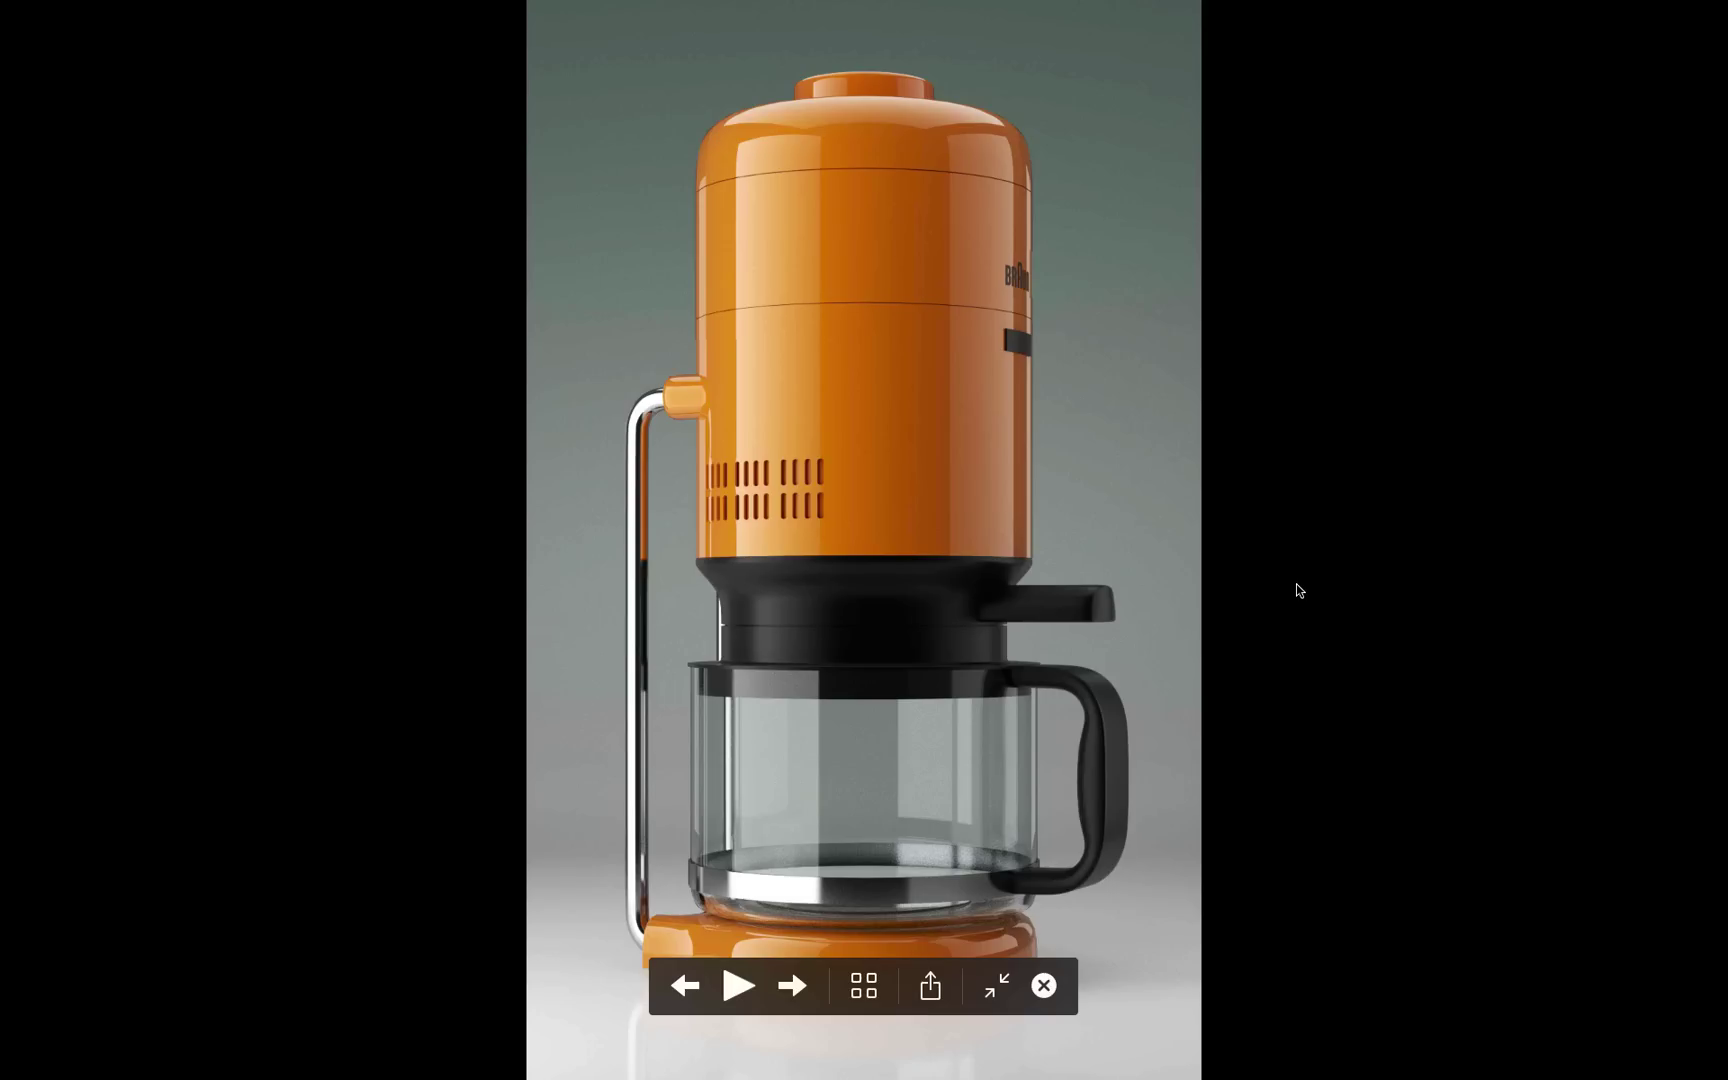
mouse_move(1284, 592)
key(Right)
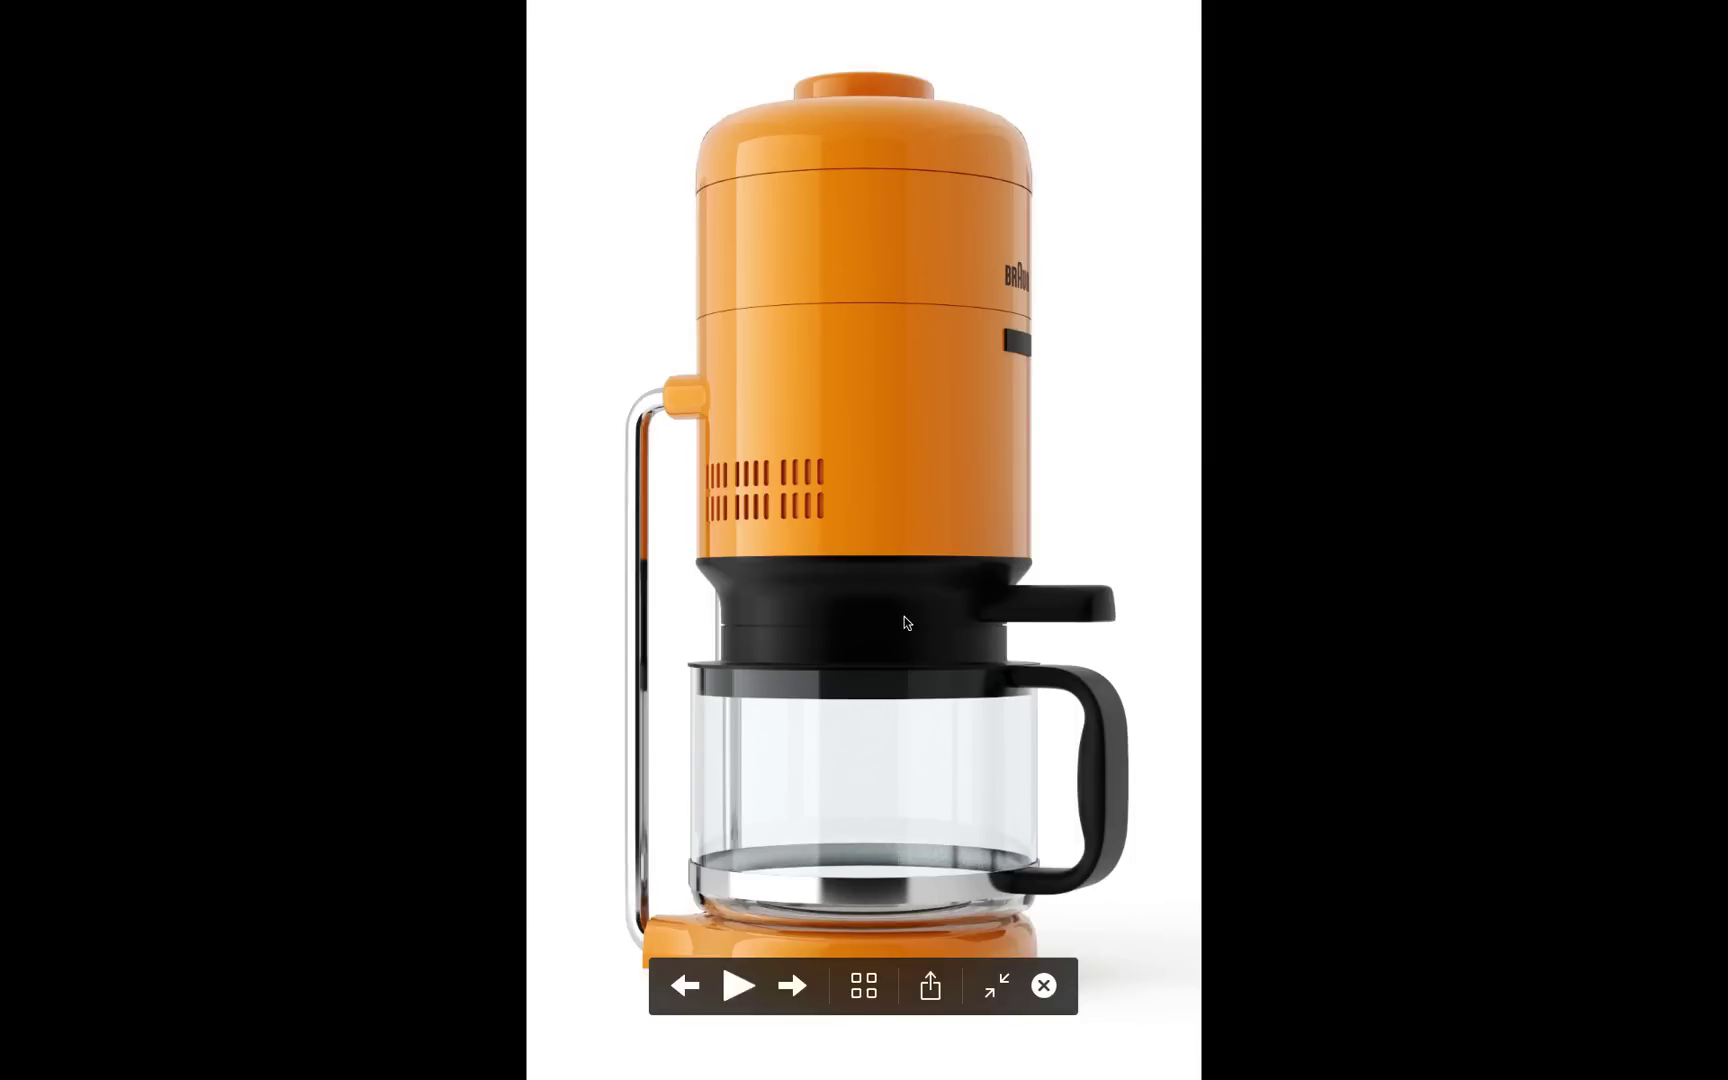
key(Left)
key(Right)
key(Left)
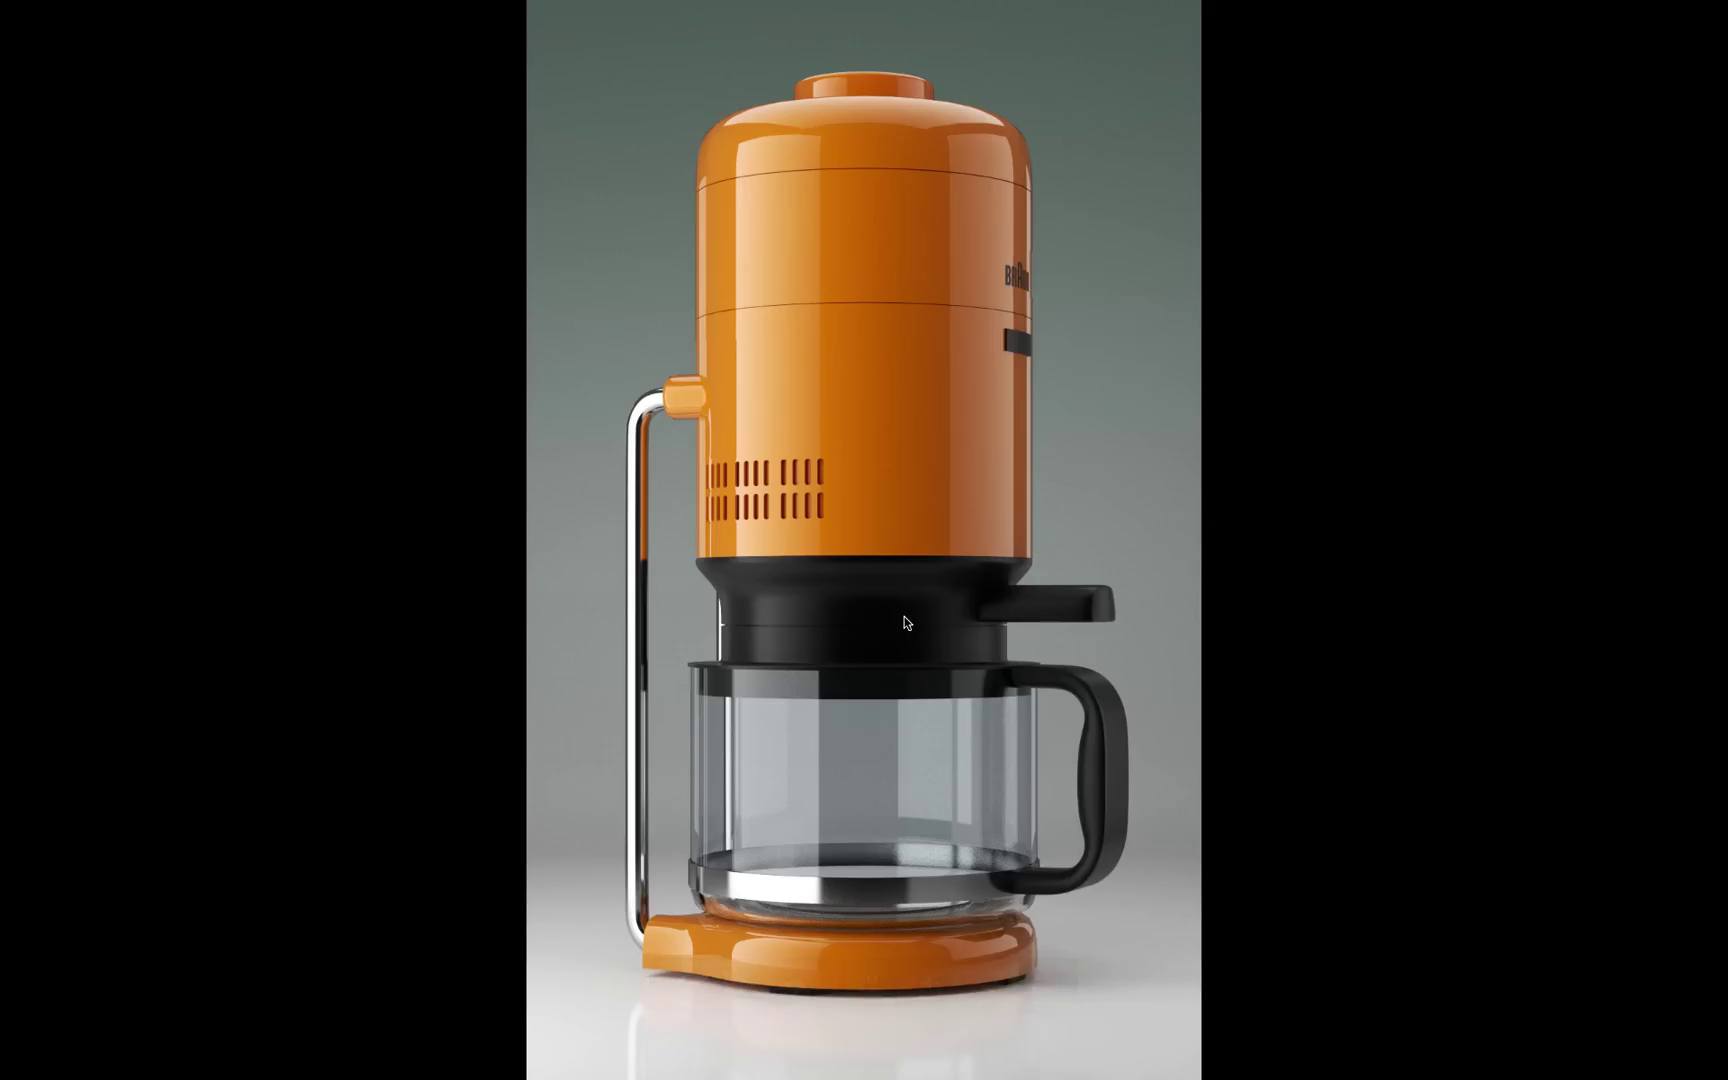
key(Right)
key(Left)
key(Right)
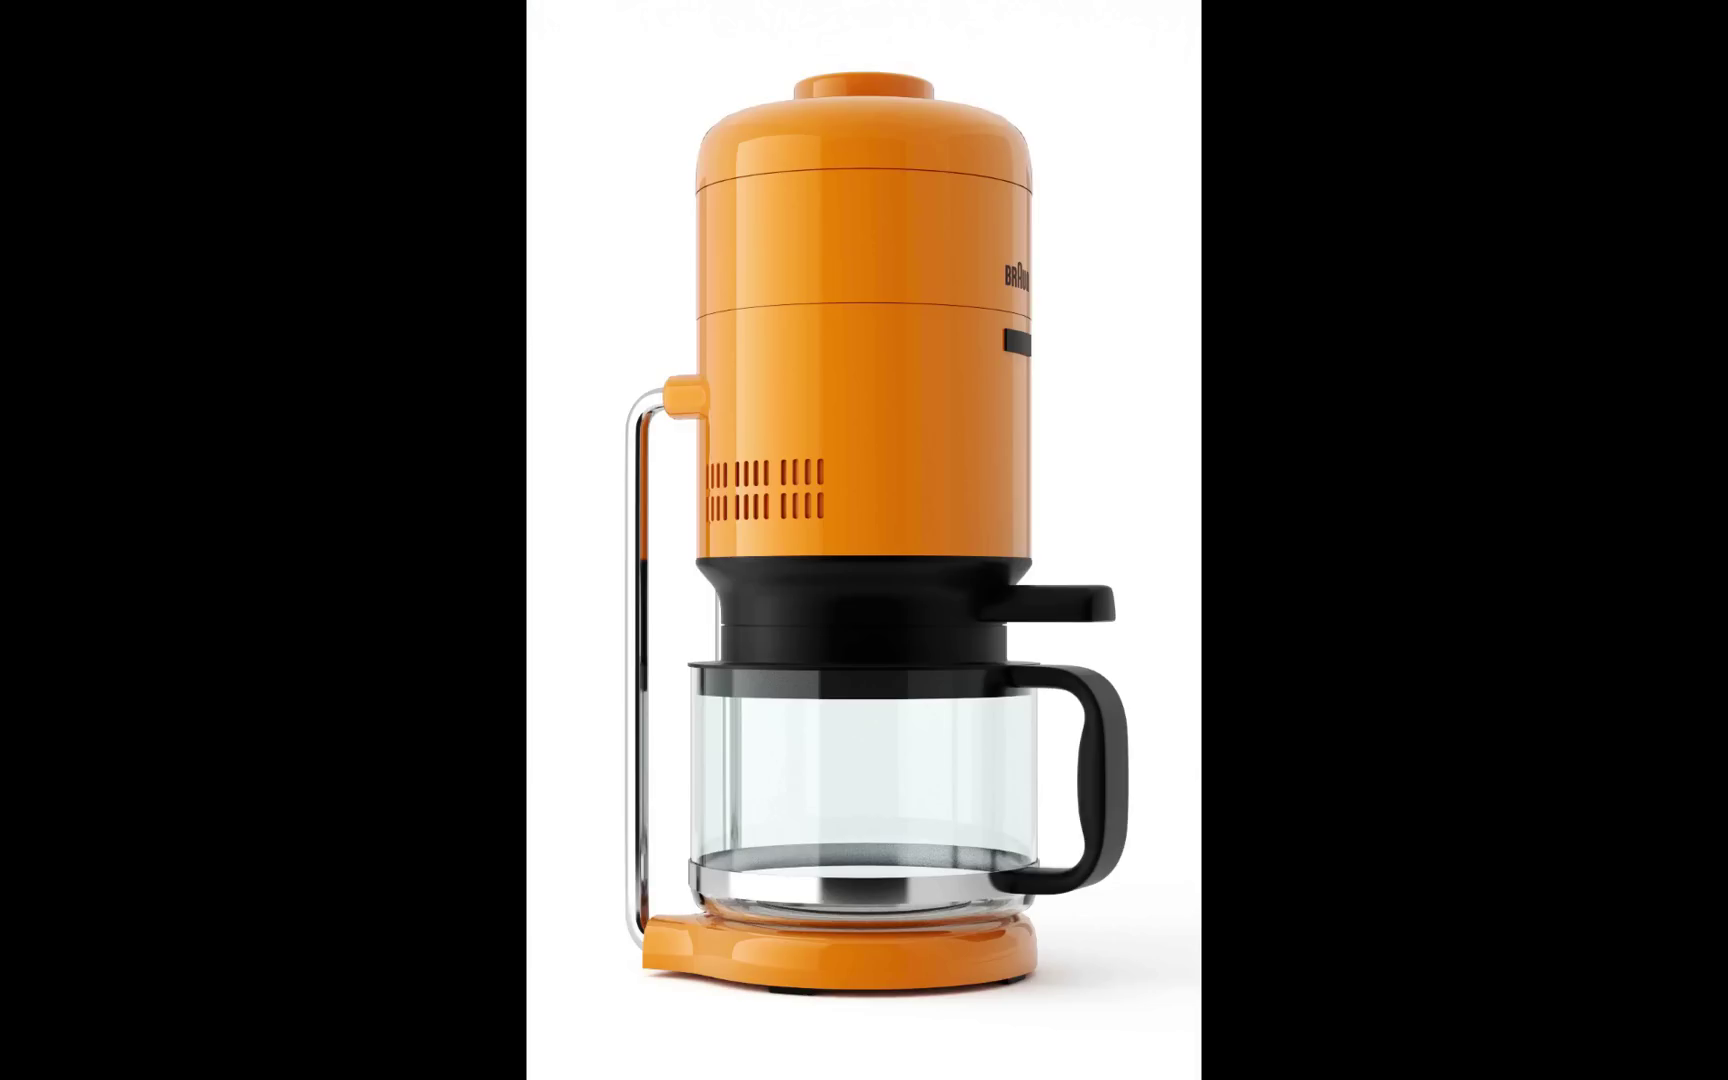